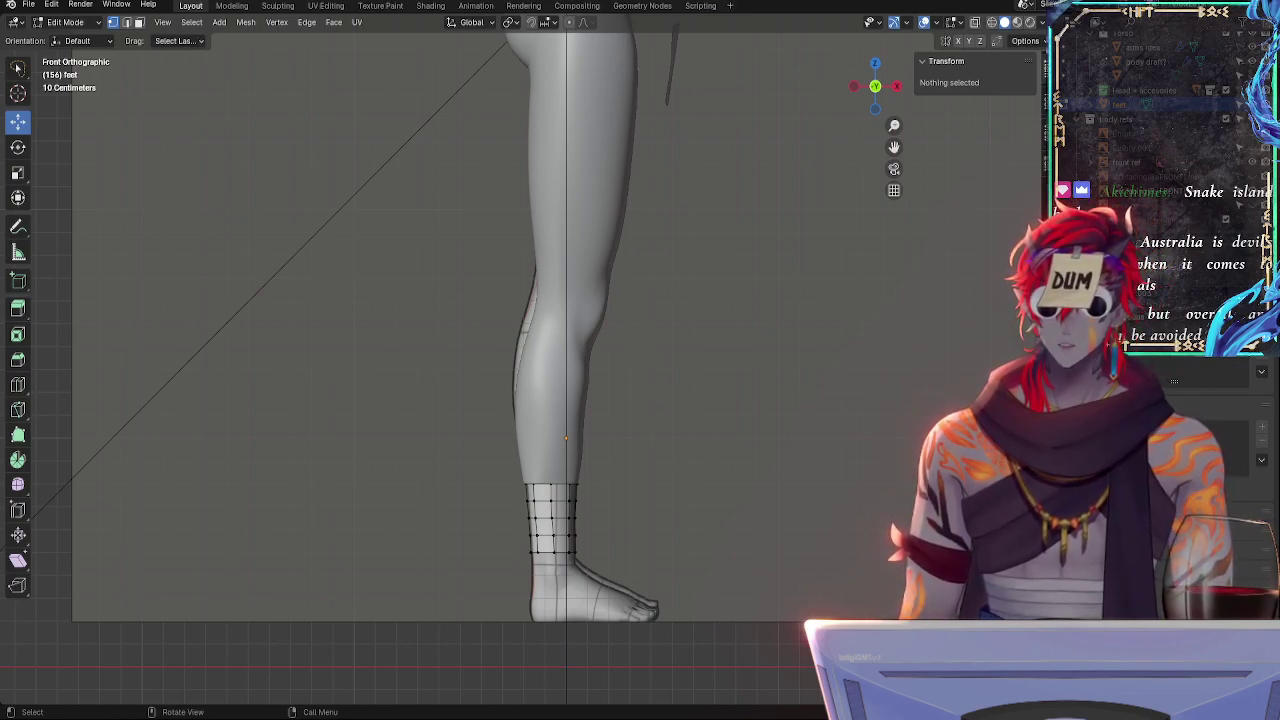
# - Frame the lower leg and foot closely, then bring up the Add Mesh menu
pyautogui.keyDown('shift'); pyautogui.moveTo(808, 375); pyautogui.dragTo(789, 406, button='middle'); pyautogui.keyUp('shift')
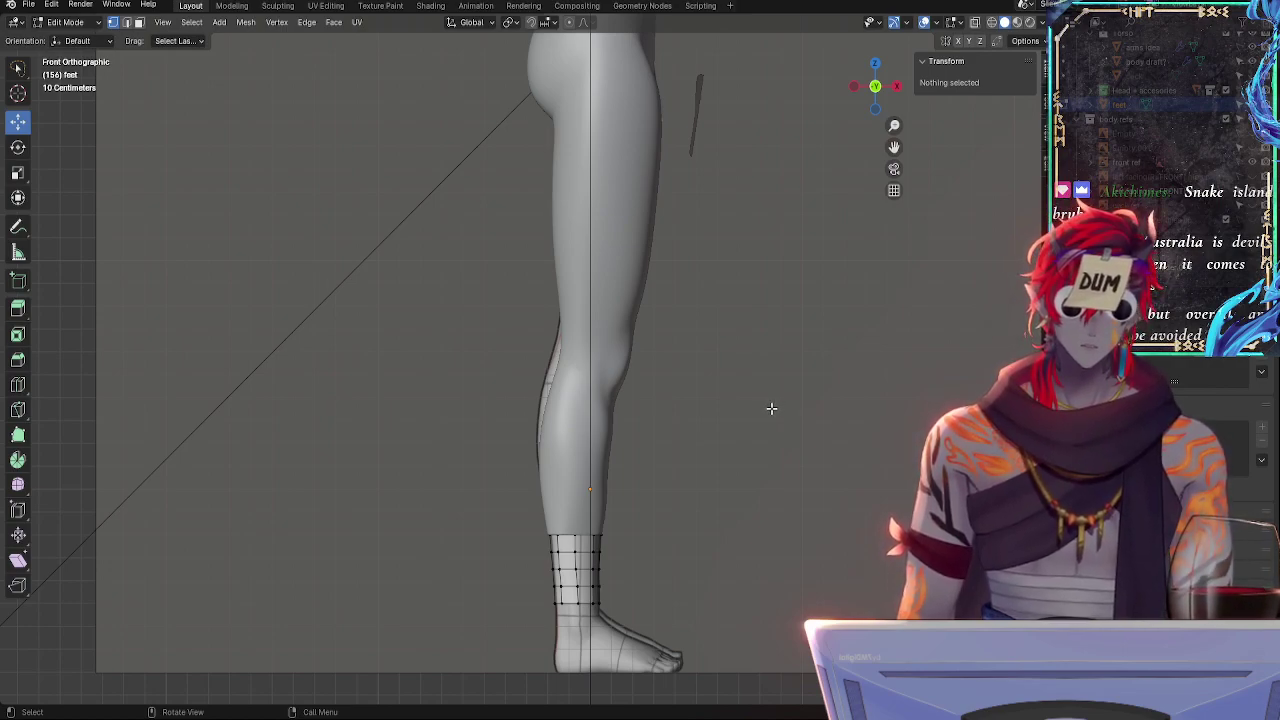
pyautogui.keyDown('shift'); pyautogui.moveTo(740, 394); pyautogui.dragTo(779, 329, button='middle'); pyautogui.keyUp('shift')
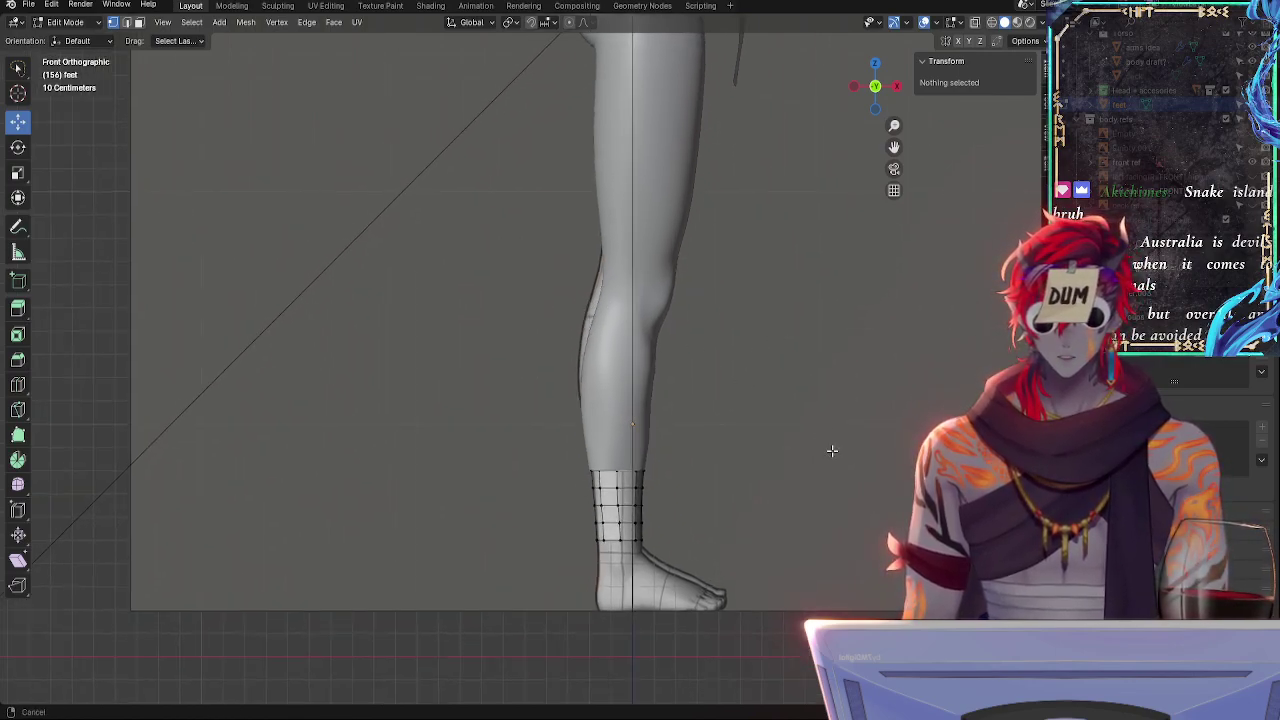
pyautogui.scroll(1, 831, 449)
pyautogui.keyDown('shift'); pyautogui.moveTo(817, 423); pyautogui.dragTo(754, 369, button='middle'); pyautogui.keyUp('shift')
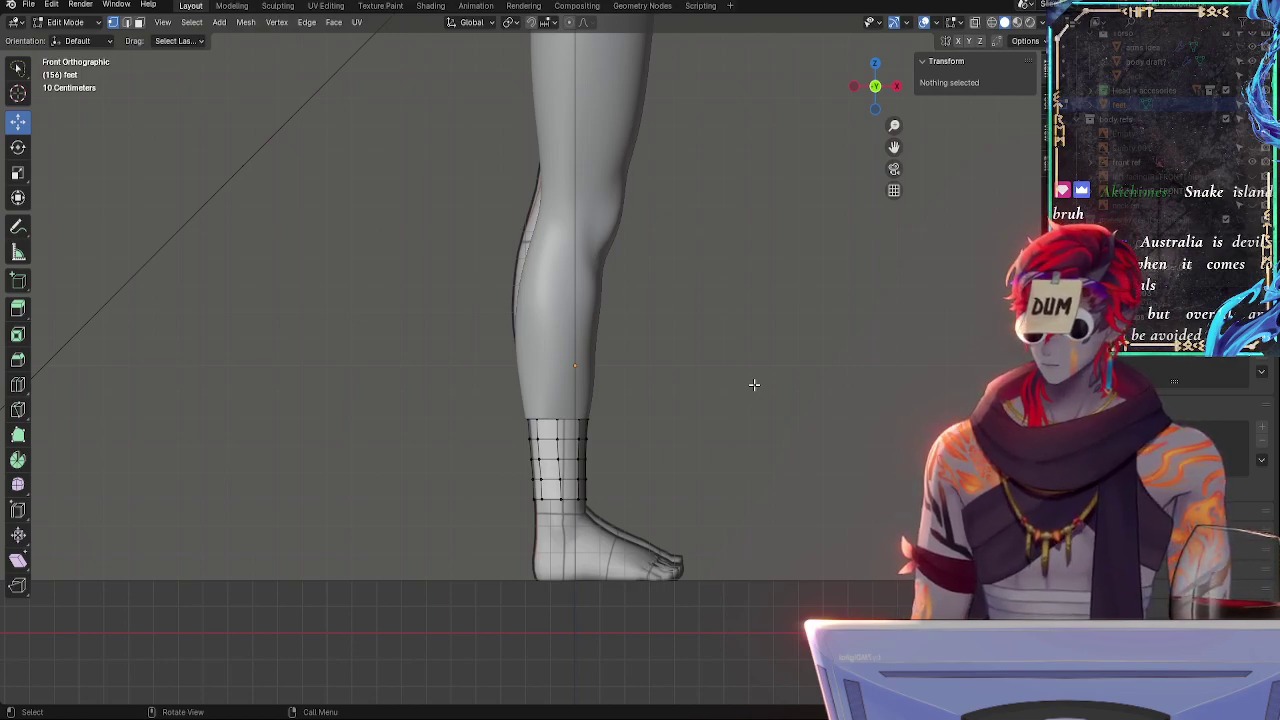
pyautogui.hotkey('shift', 'a')
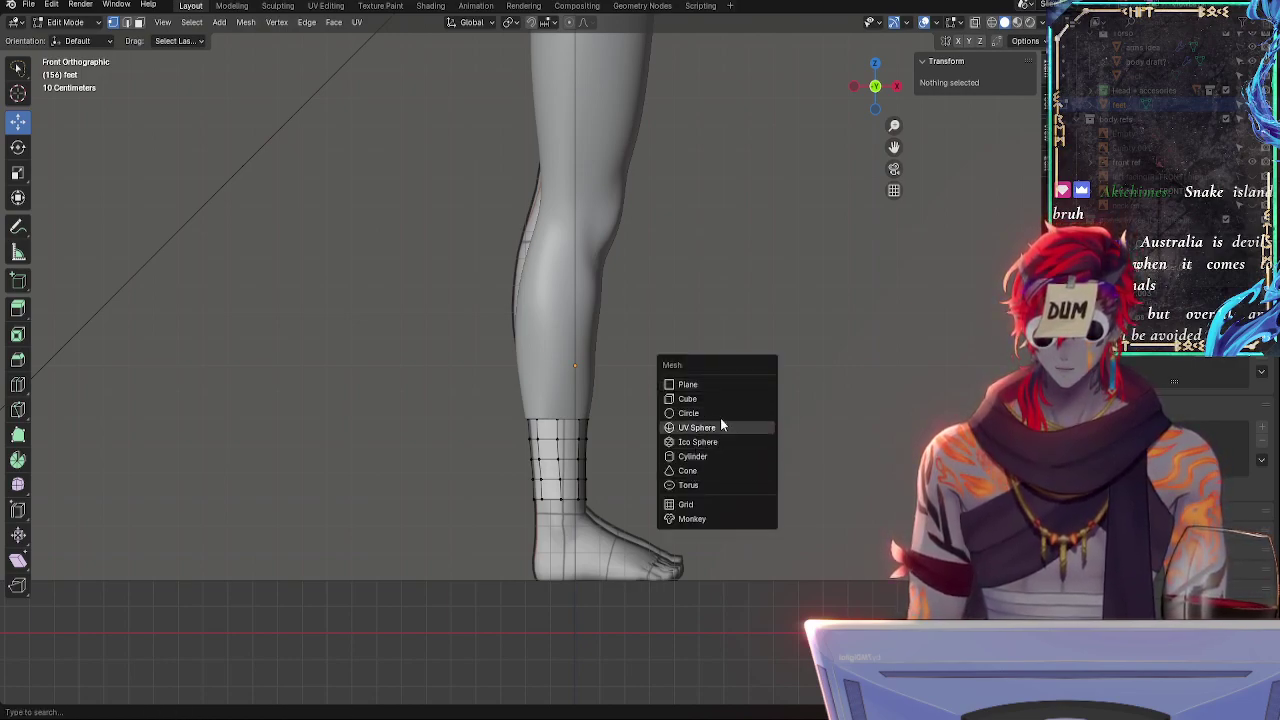
# - Switch to Object Mode and browse the Add menu's Image entry, cancelling without adding anything
pyautogui.press('Tab')
pyautogui.hotkey('shift', 'a')
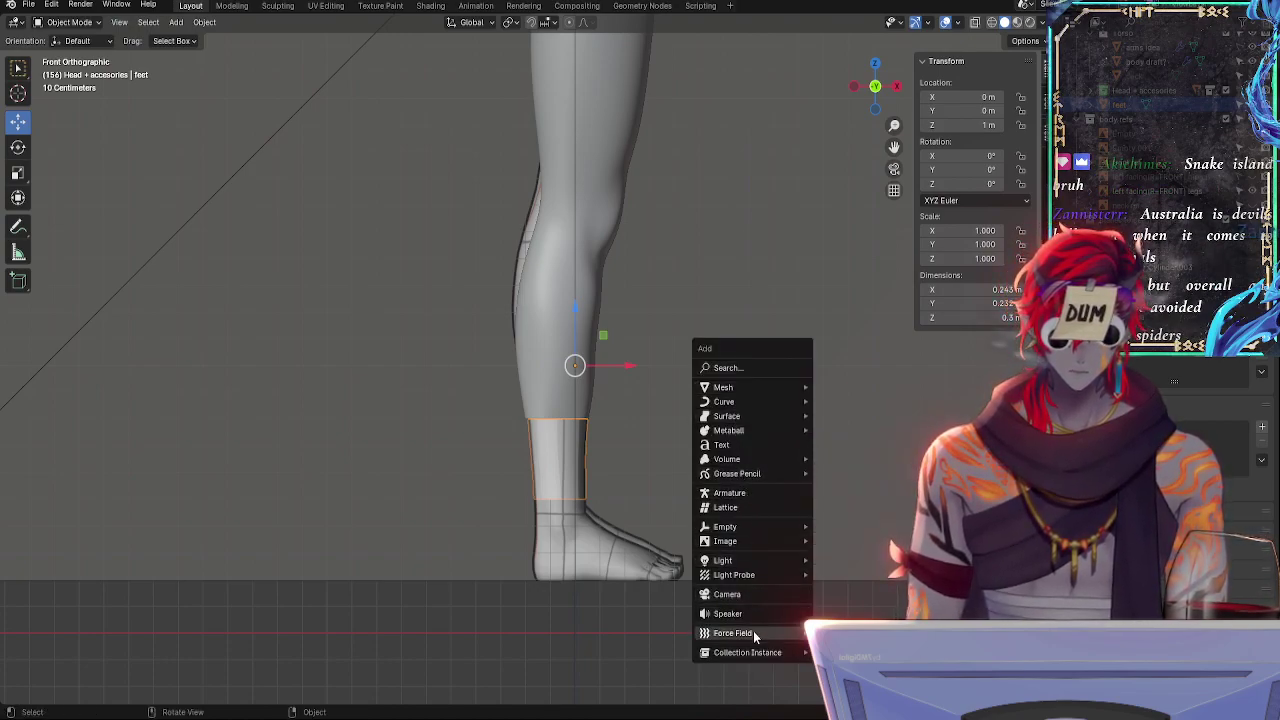
pyautogui.moveTo(742, 561)
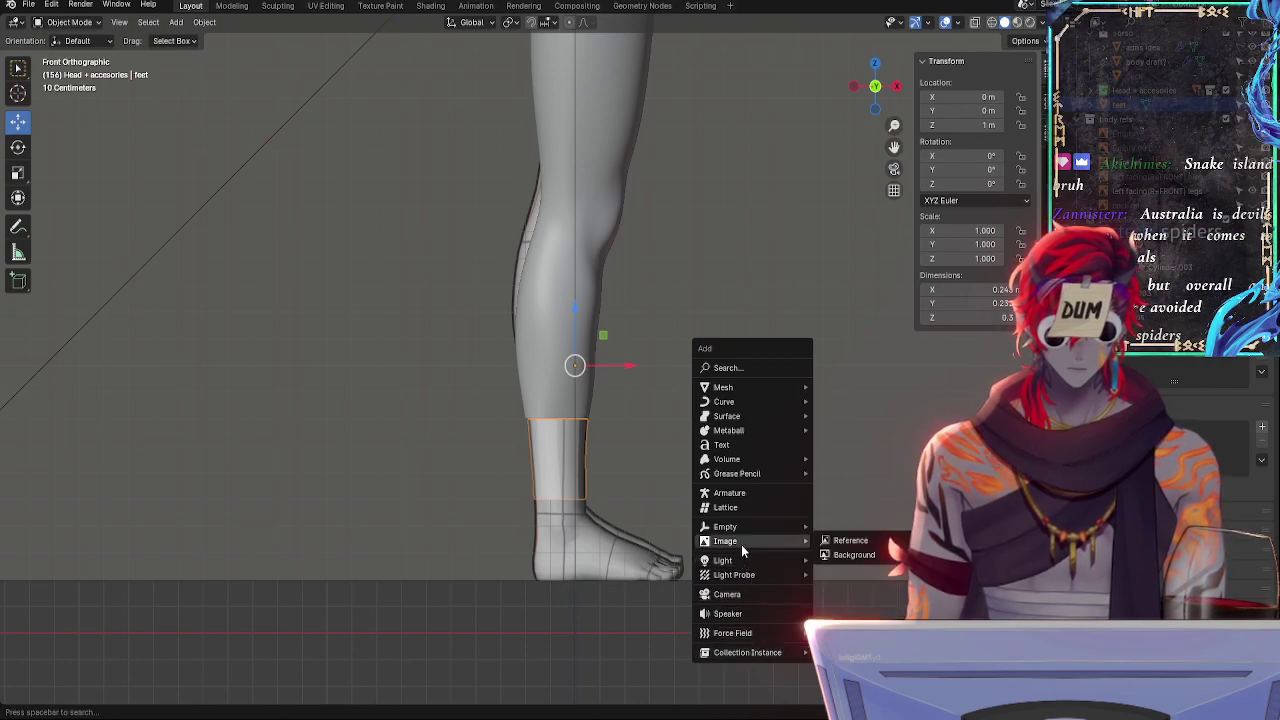
pyautogui.press('Escape')
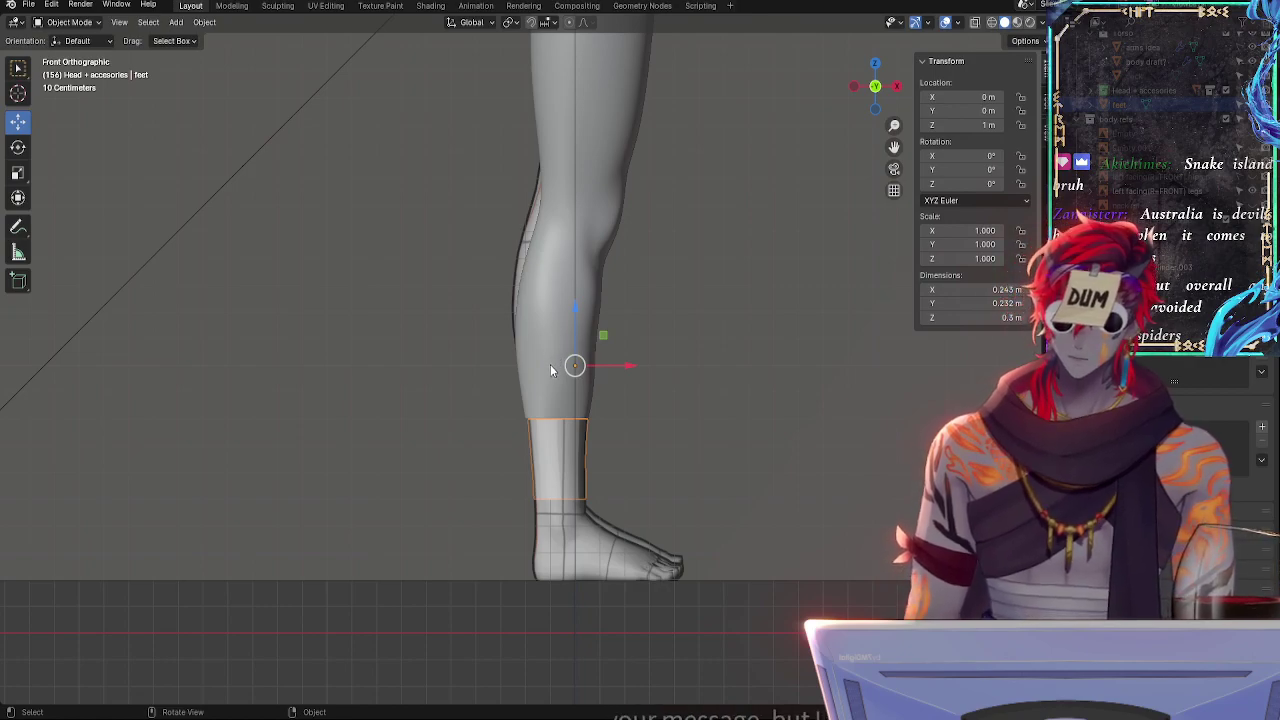
# - Restore the side-view foot reference and select the reference objects in the Outliner one by one
pyautogui.hotkey('ctrl', 'z')
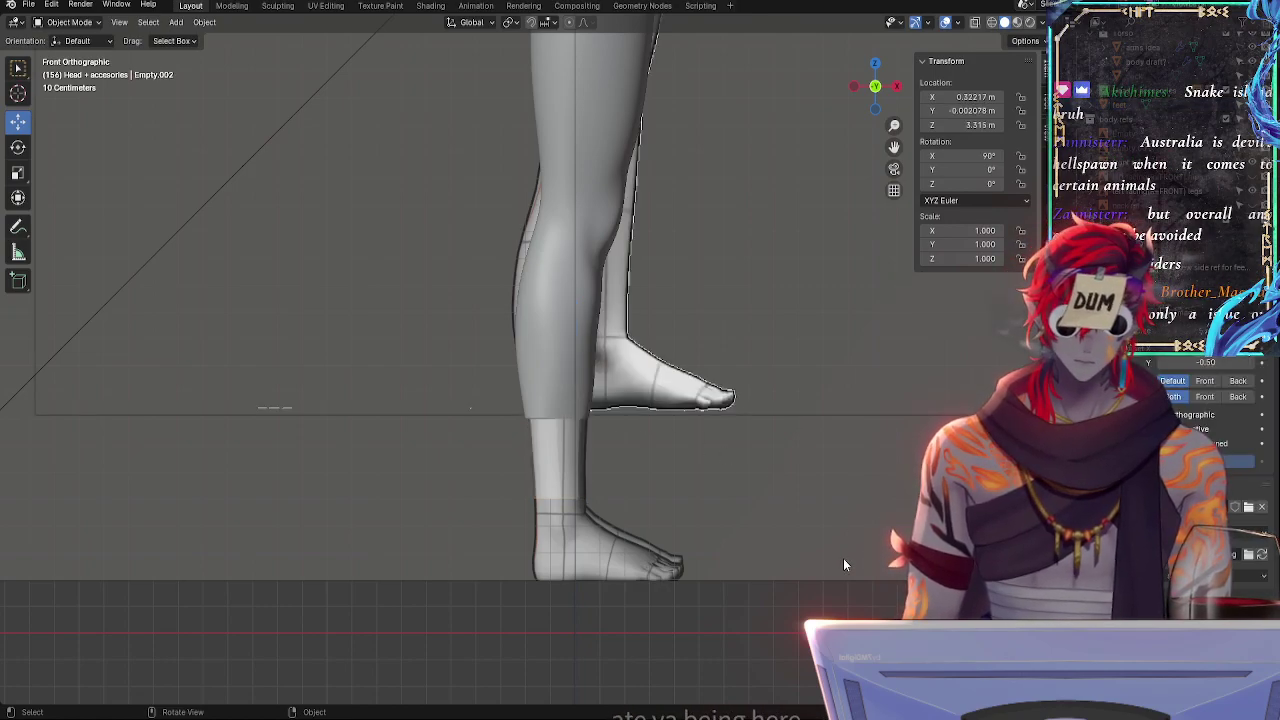
pyautogui.moveTo(757, 348)
pyautogui.mouseDown()
pyautogui.moveTo(759, 365)
pyautogui.moveTo(754, 331)
pyautogui.mouseUp()
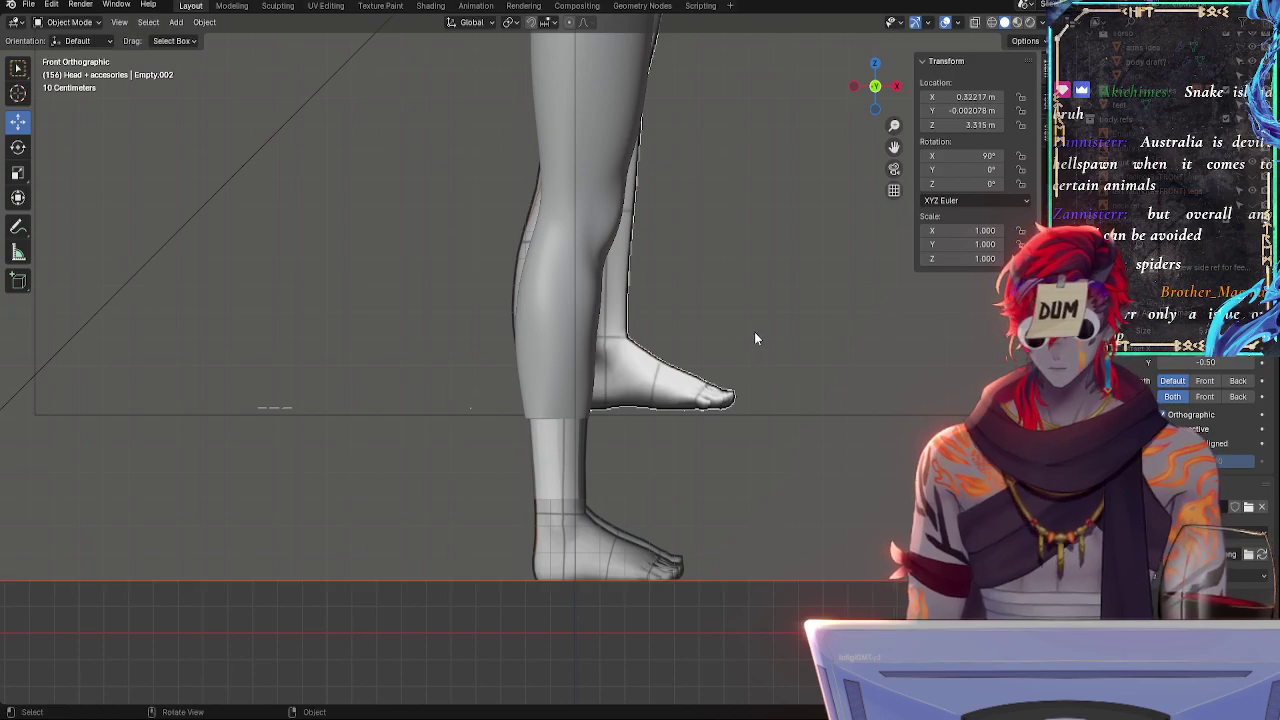
pyautogui.click(754, 332)
pyautogui.scroll(-3, 761, 342)
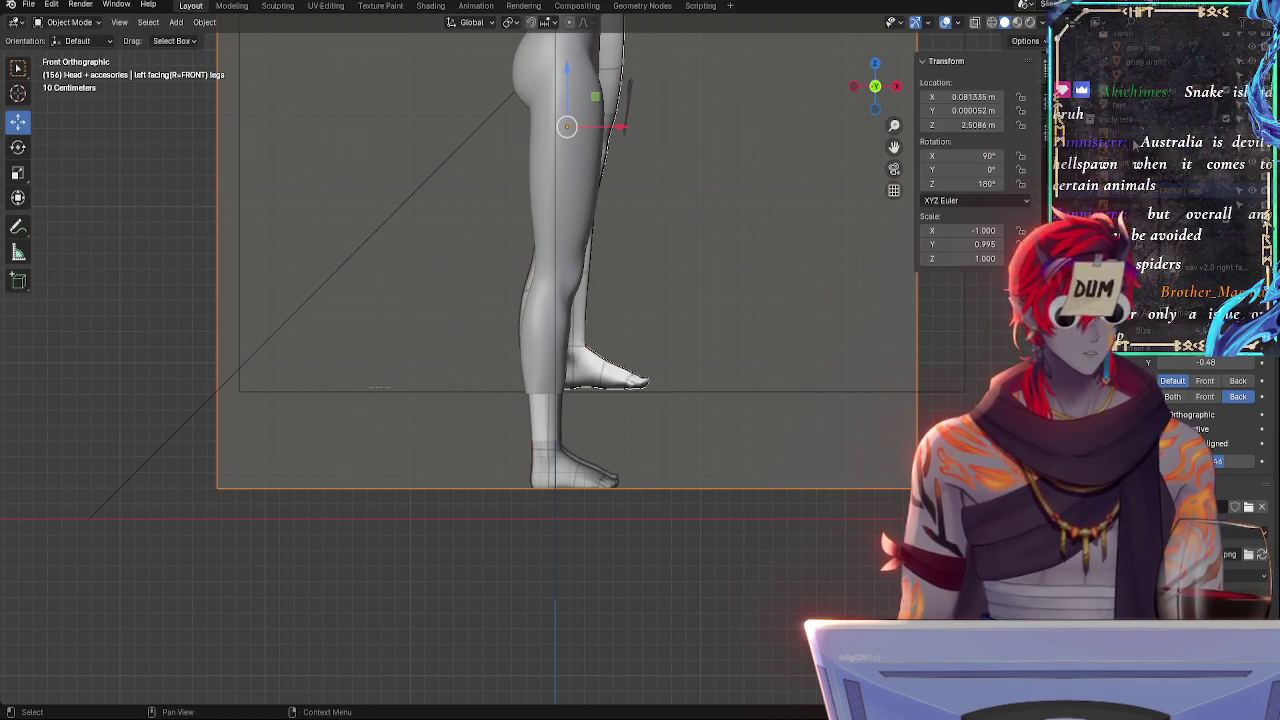
pyautogui.click(1139, 203)
pyautogui.click(1139, 191)
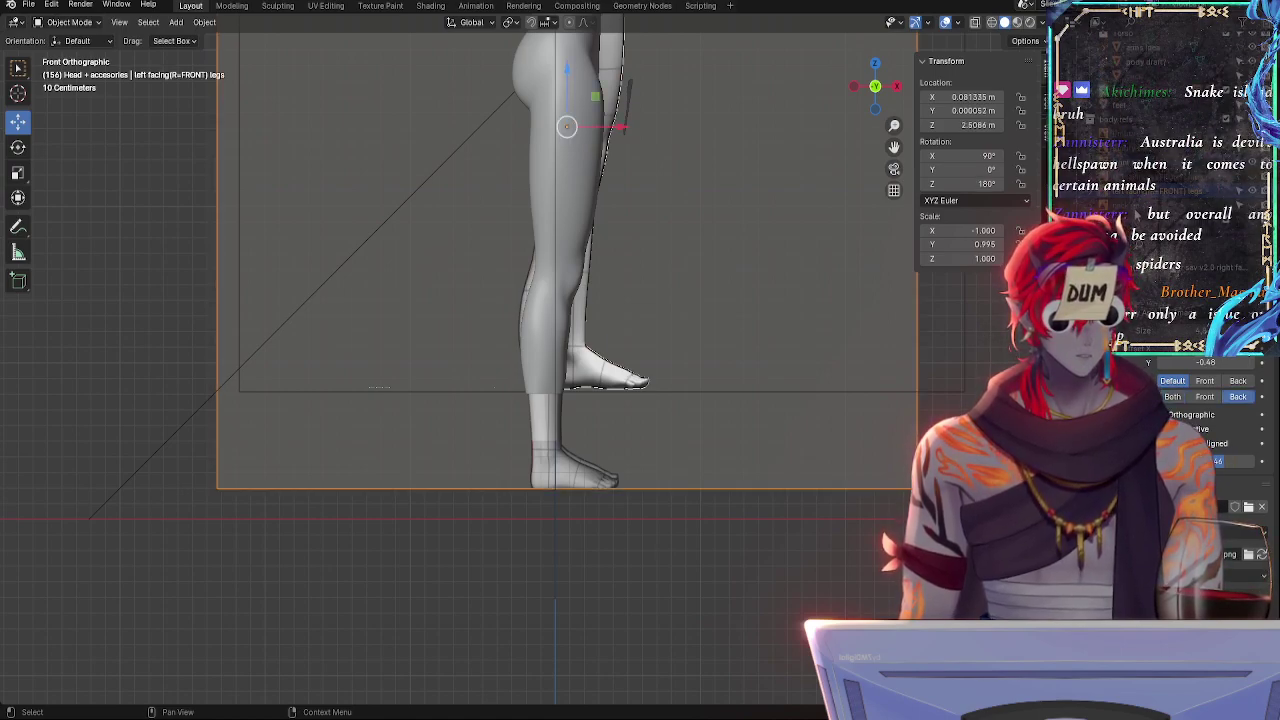
pyautogui.click(1139, 205)
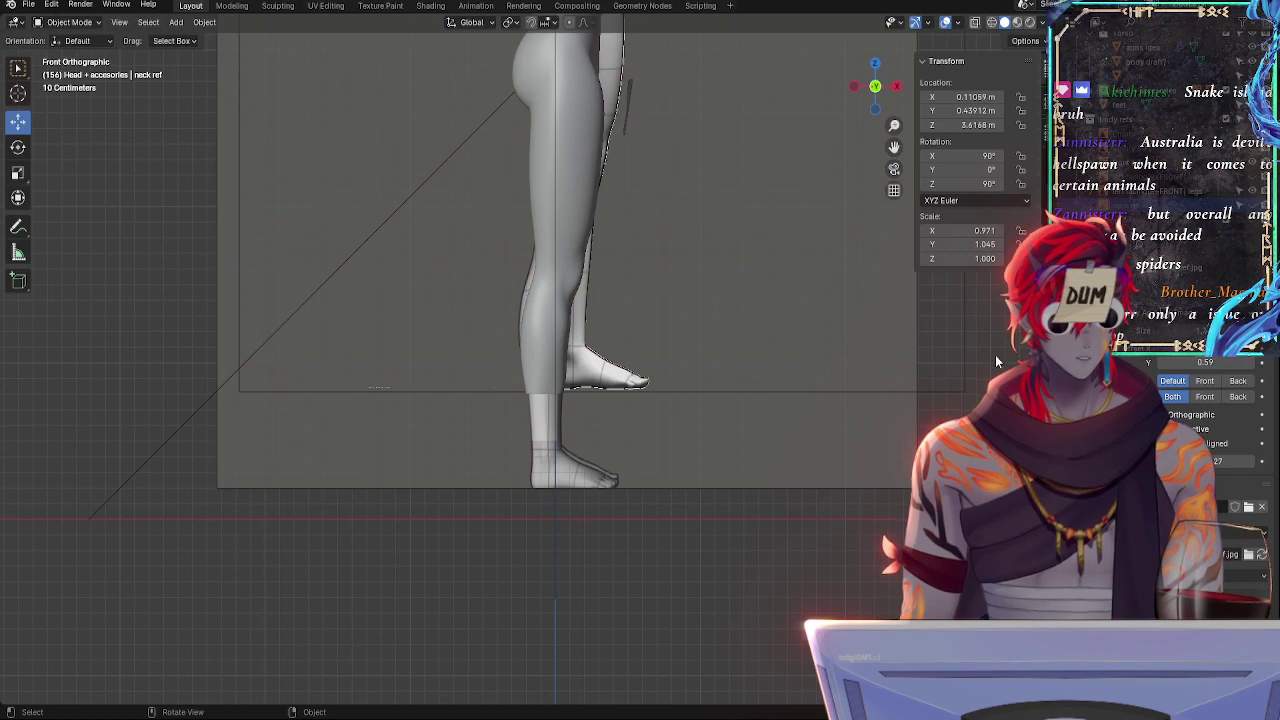
pyautogui.scroll(2, 1130, 120)
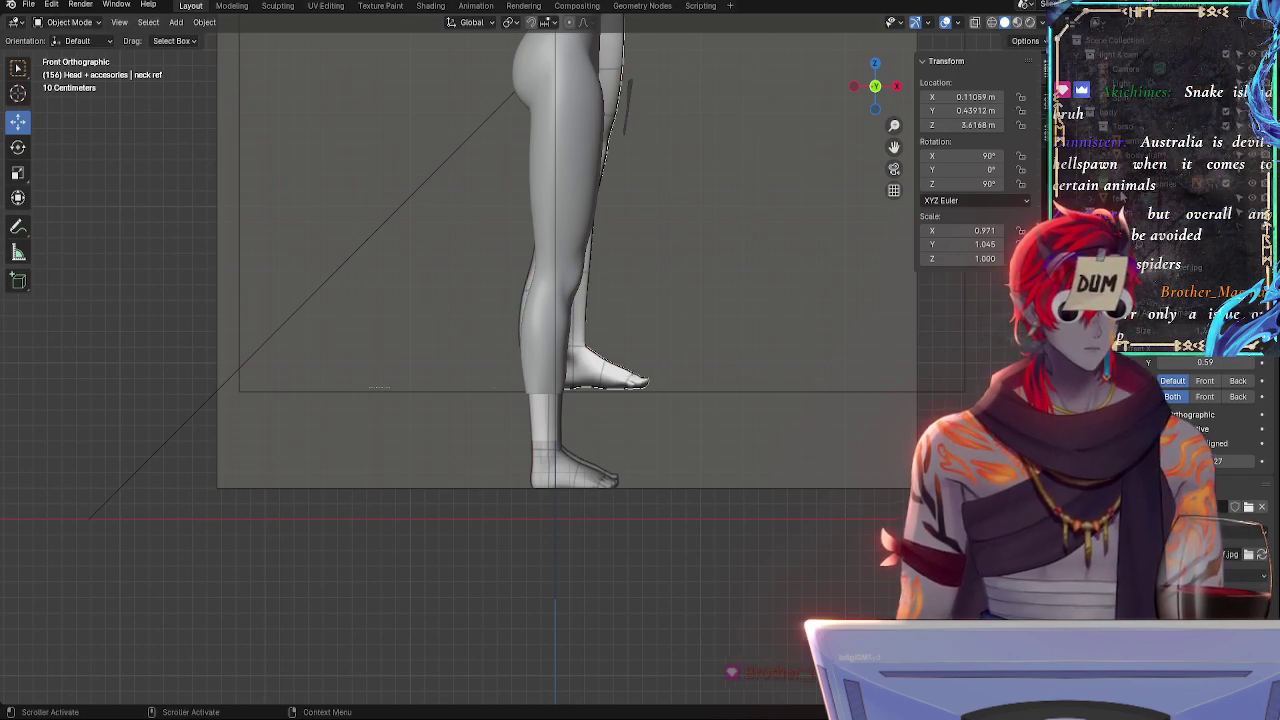
pyautogui.click(1126, 196)
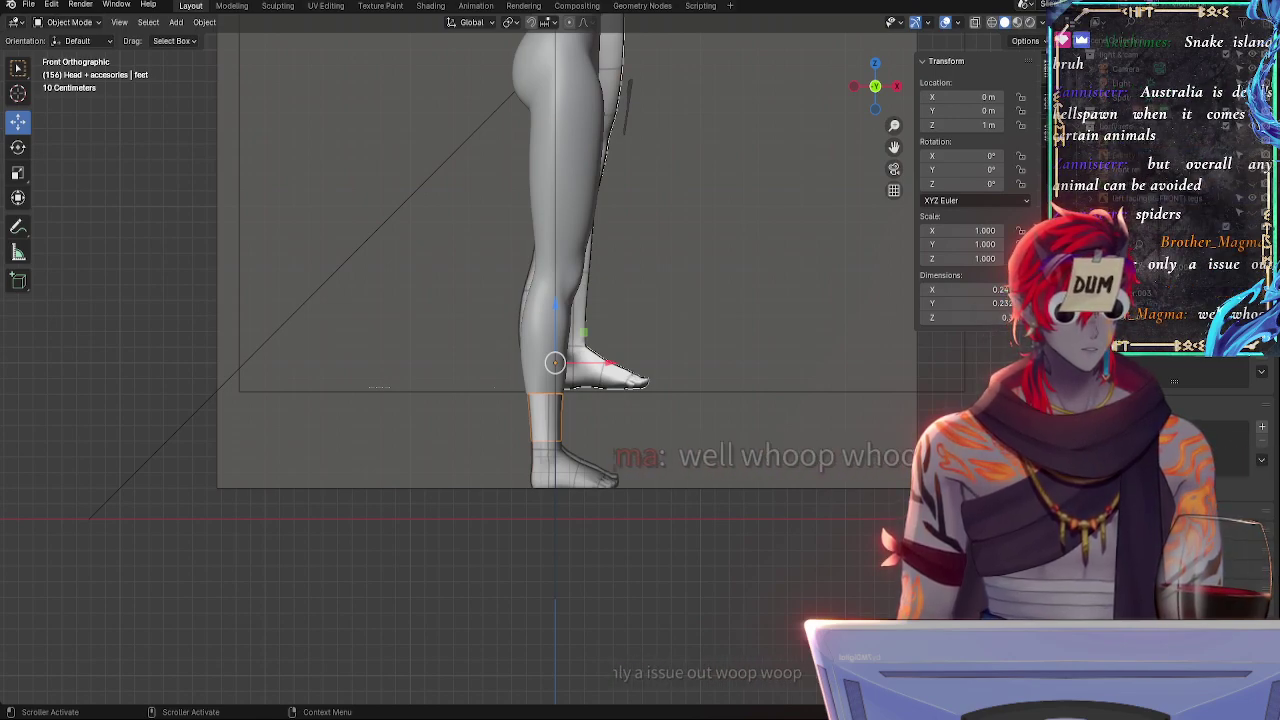
# - Hide the legs reference image, then unhide it again
pyautogui.click(798, 392)
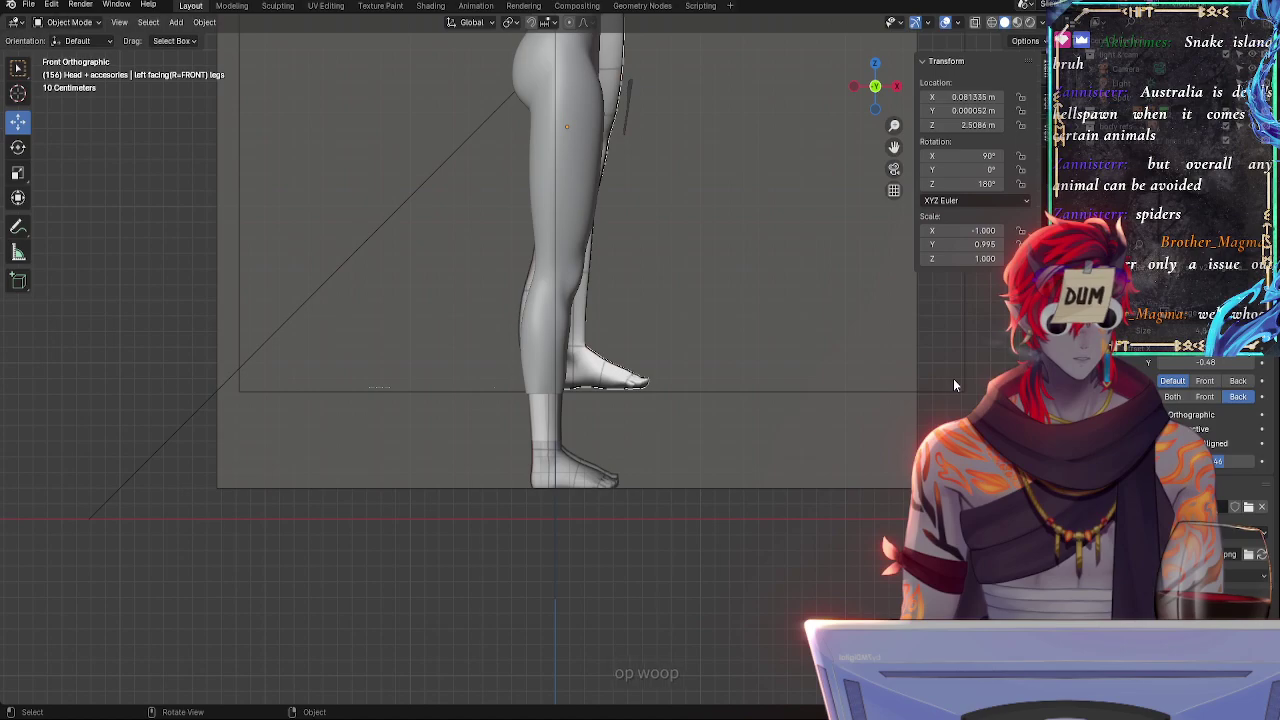
pyautogui.press('h')
pyautogui.hotkey('alt', 'h')
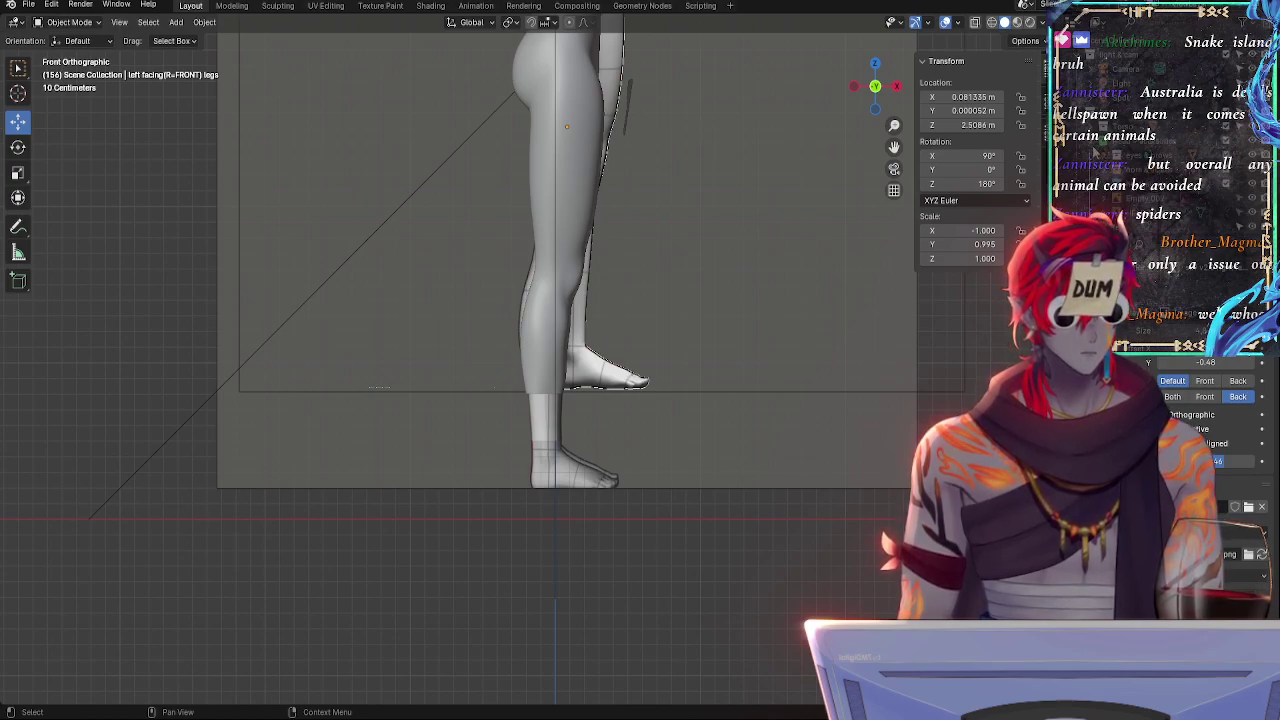
# - Rename Empty.002 to 'new side ref test' and move it into another collection
pyautogui.click(1220, 205)
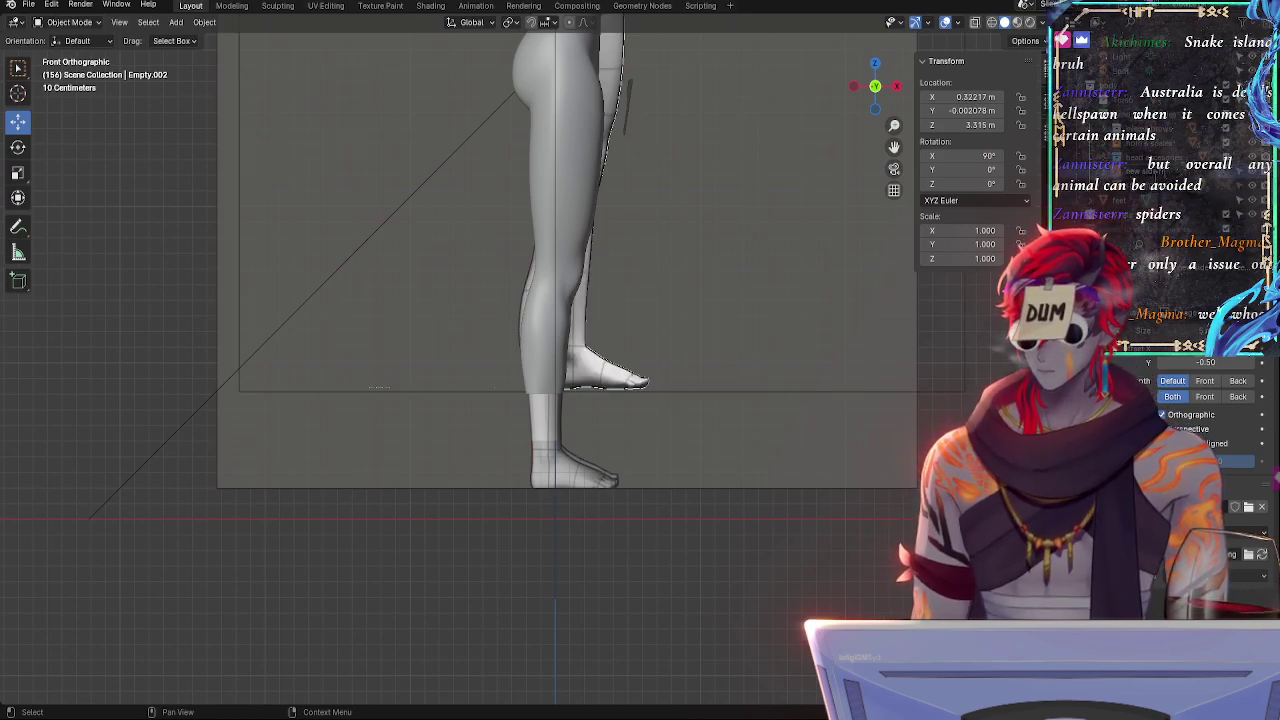
pyautogui.write('st')
pyautogui.press('Return')
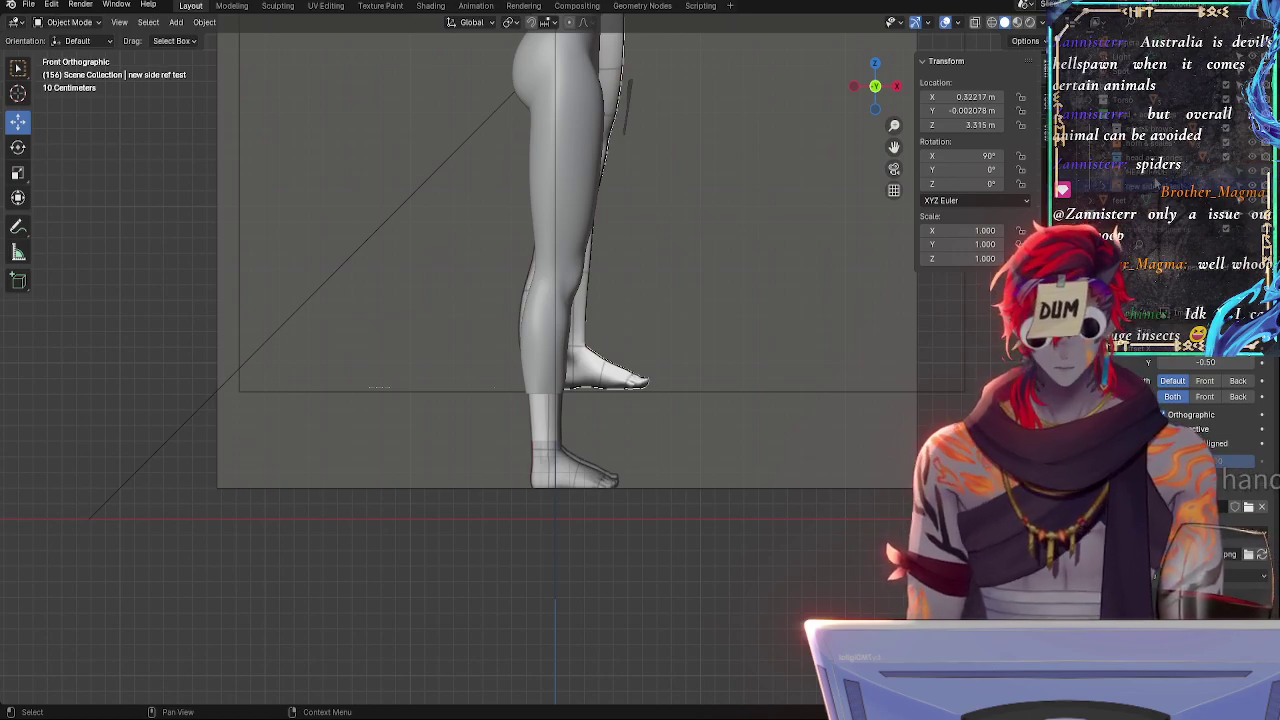
pyautogui.moveTo(1141, 186); pyautogui.dragTo(1140, 230)
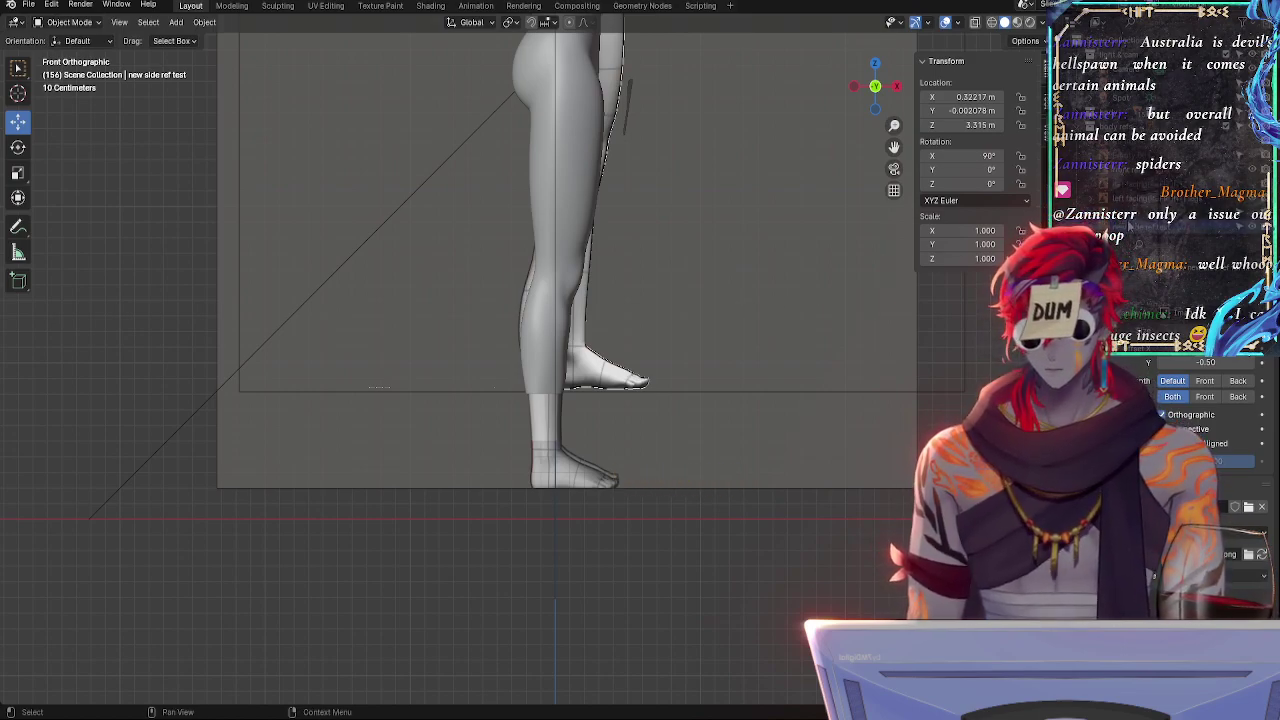
pyautogui.click(797, 289)
# - Move 'new side ref test' down-left (0.042752 m X, -0.065253 m Z) so its foot matches the model's
pyautogui.press('g')
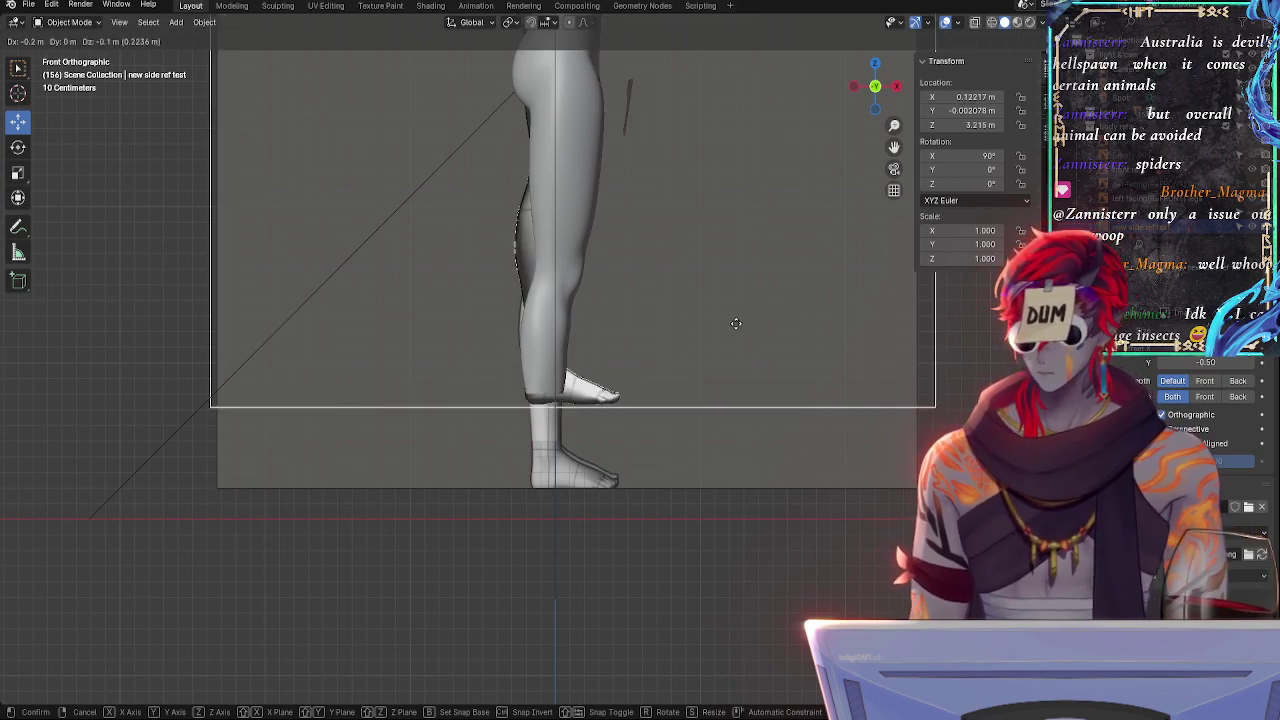
pyautogui.click(732, 400)
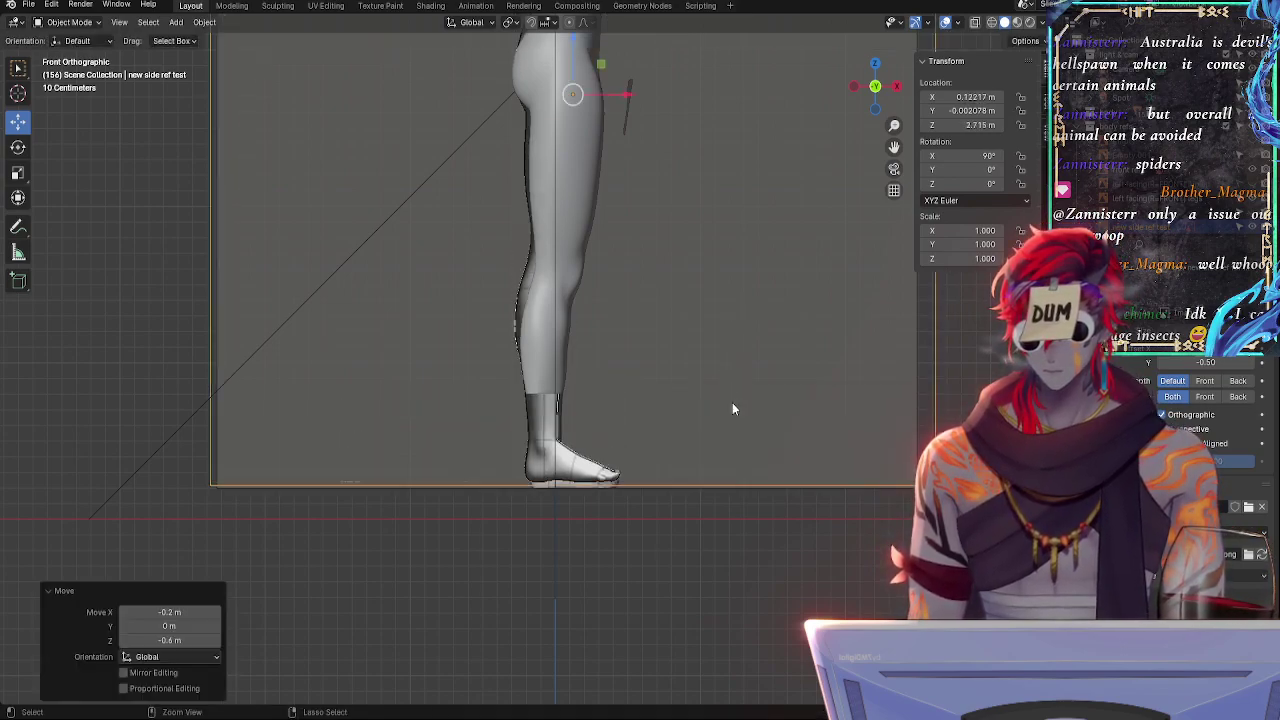
pyautogui.scroll(4, 710, 405)
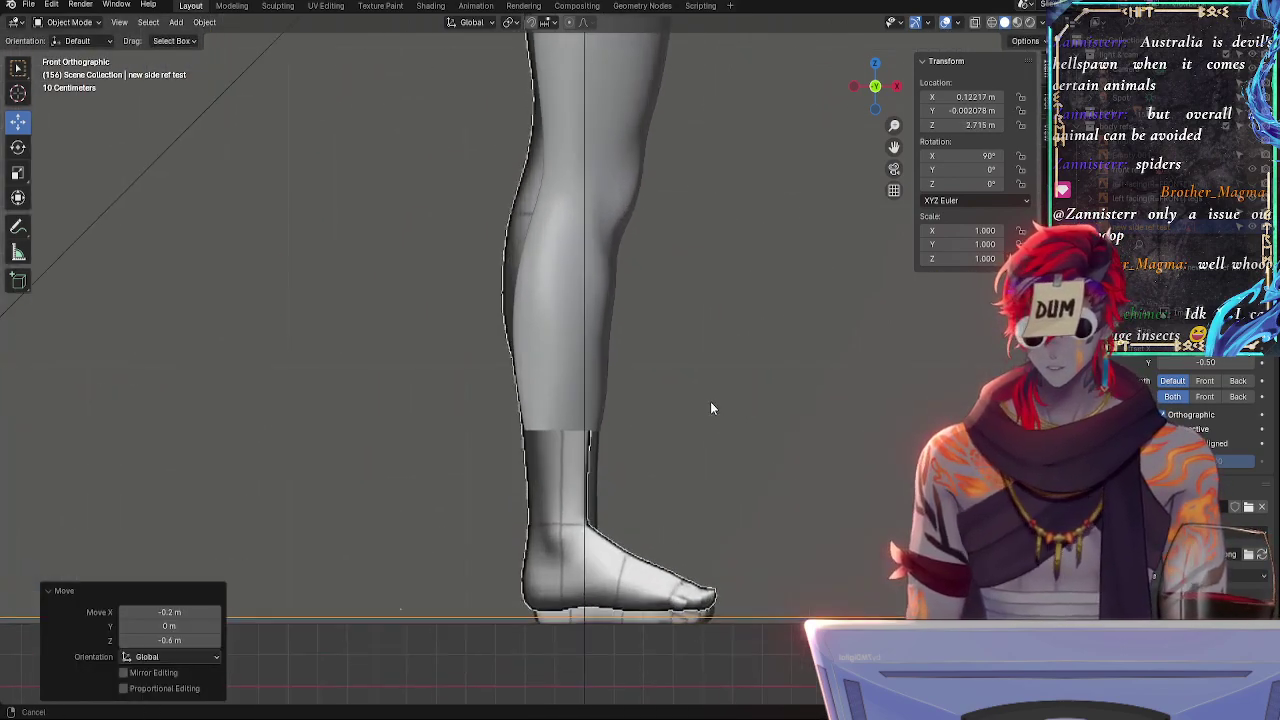
pyautogui.press('g')
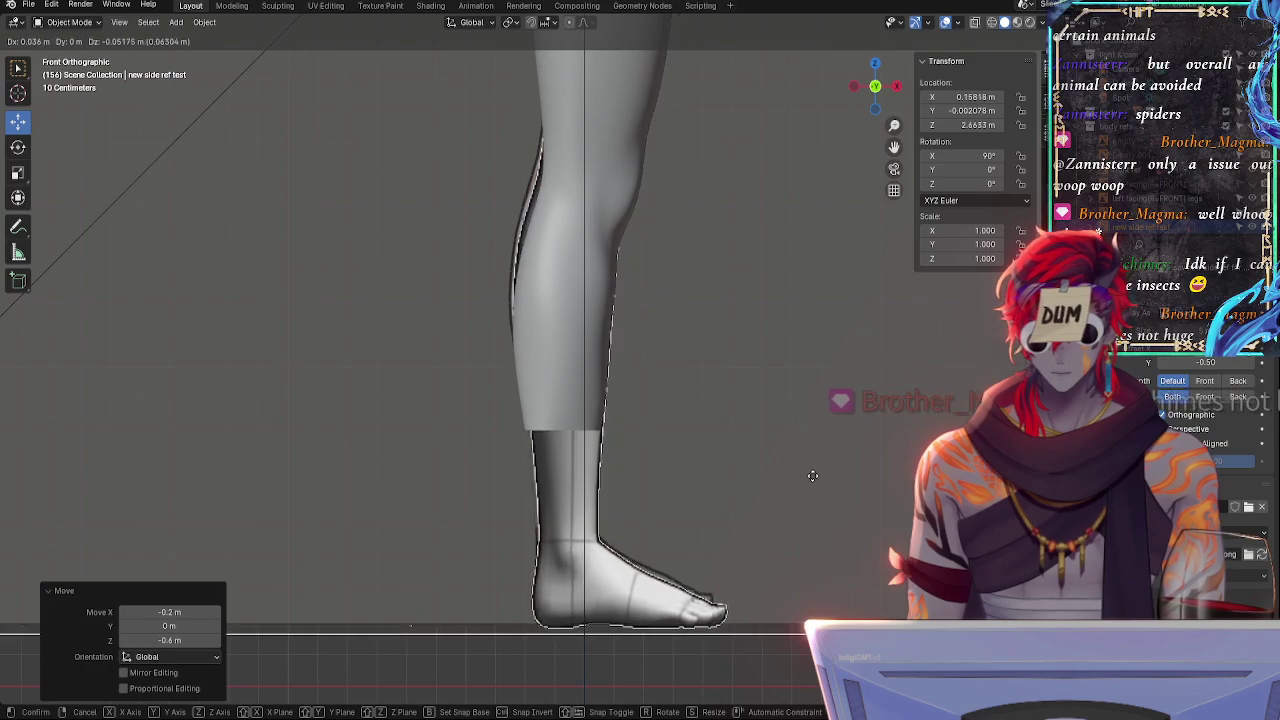
pyautogui.click(813, 479)
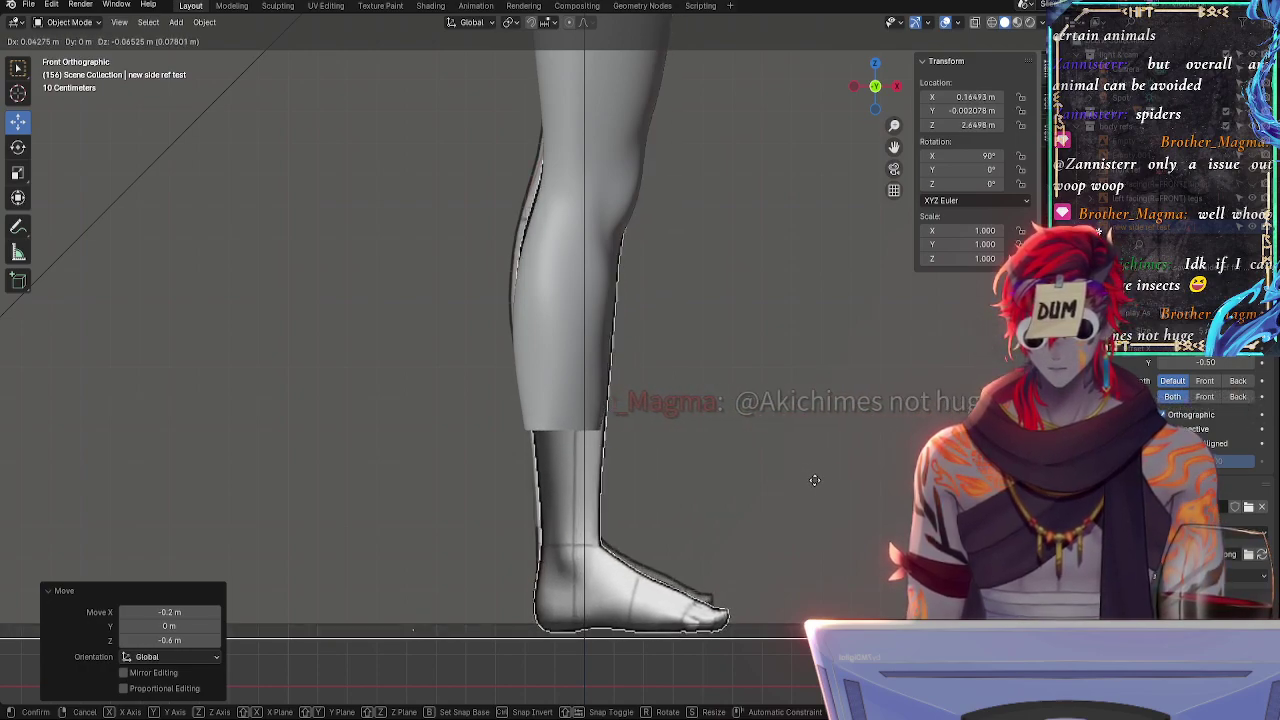
pyautogui.keyDown('ctrl'); pyautogui.moveTo(788, 420); pyautogui.dragTo(791, 485, button='middle'); pyautogui.keyUp('ctrl')
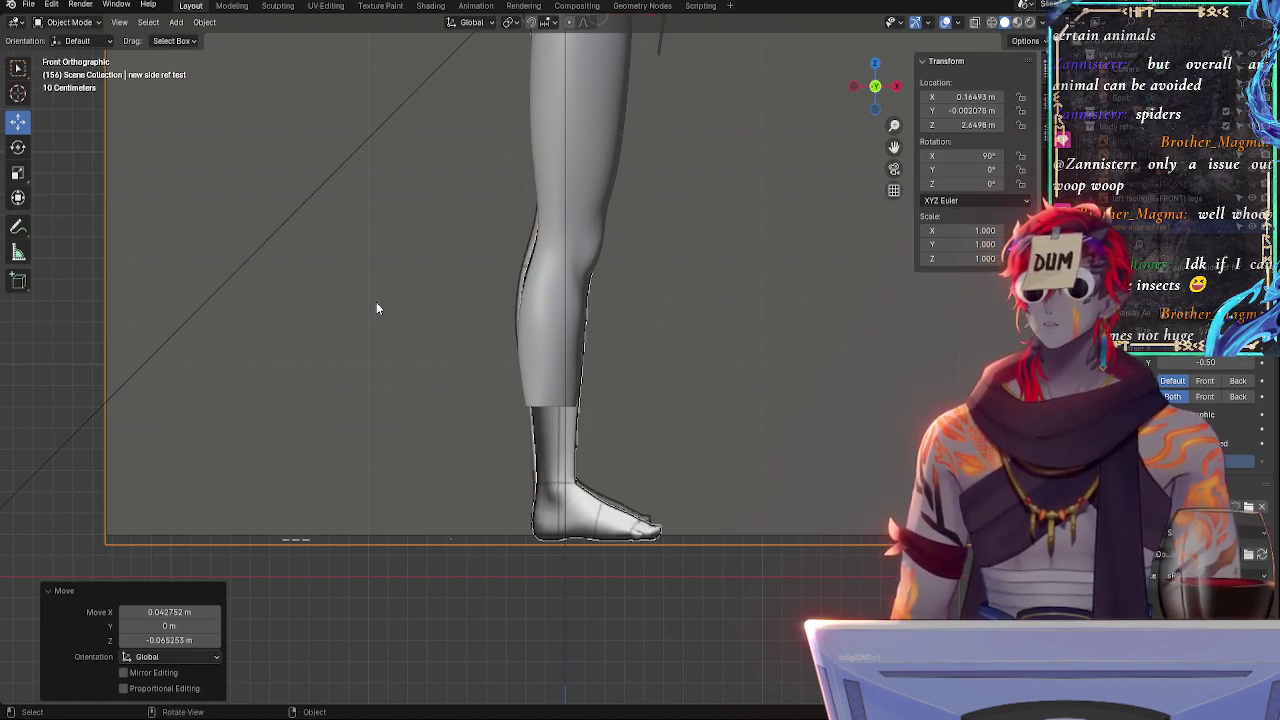
# - Switch to the Annotate tool and add a new annotation layer, Note.005
pyautogui.click(18, 226)
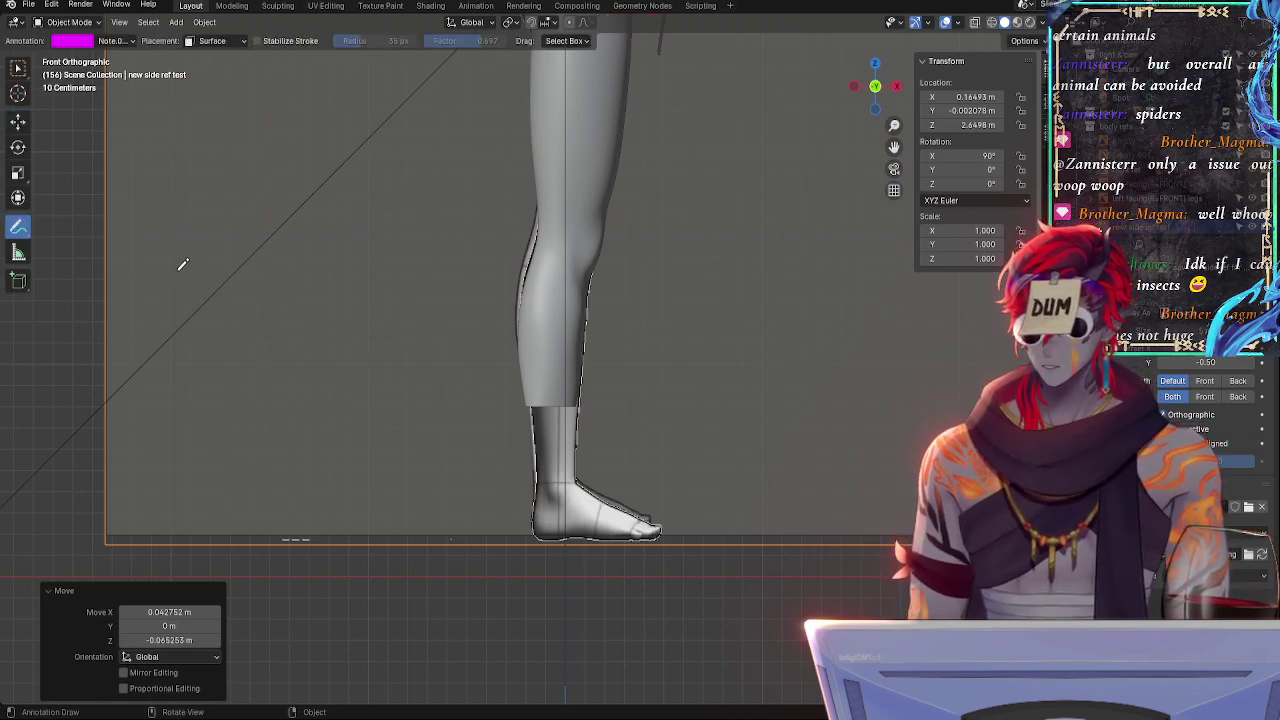
pyautogui.click(136, 256)
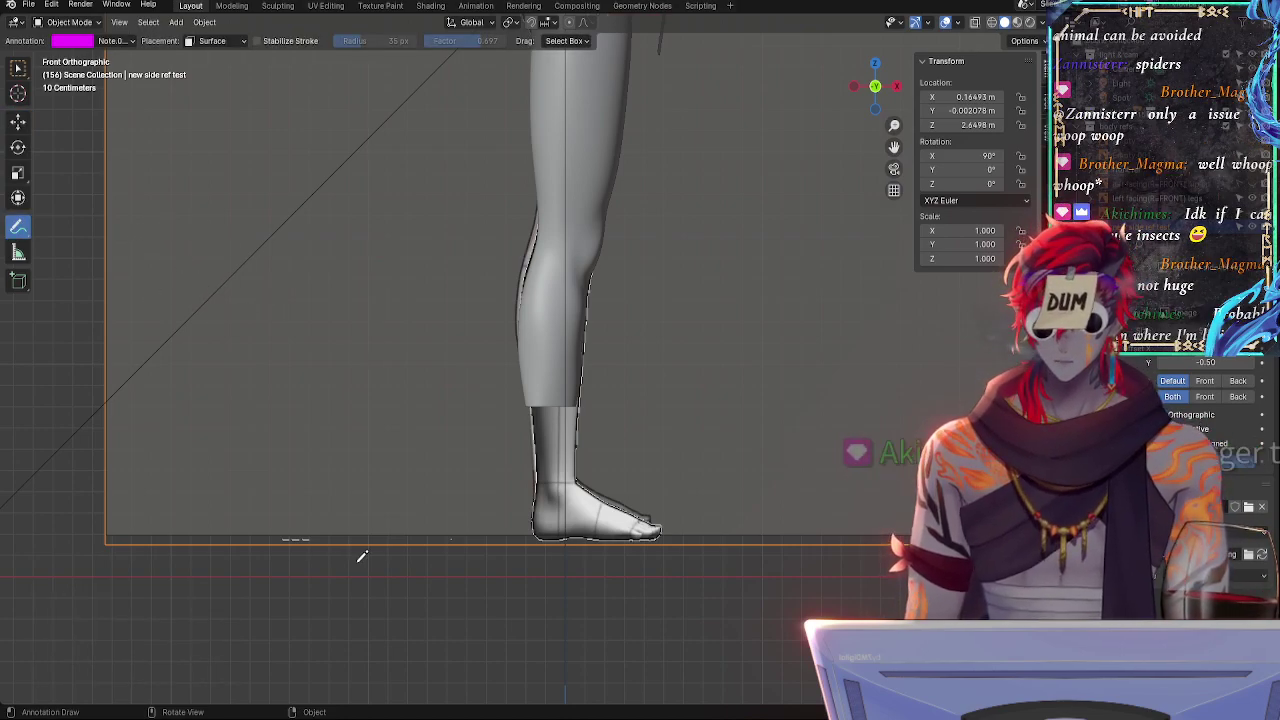
pyautogui.scroll(-7, 137, 357)
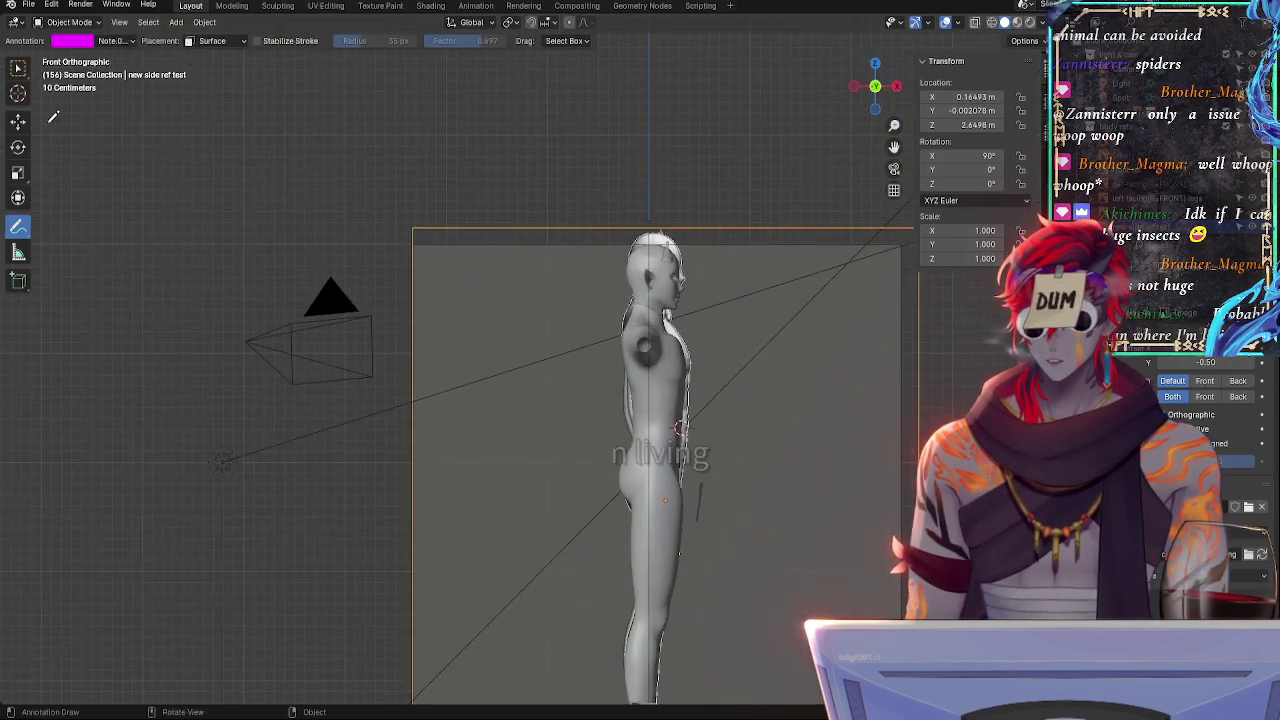
pyautogui.click(115, 40)
pyautogui.click(200, 87)
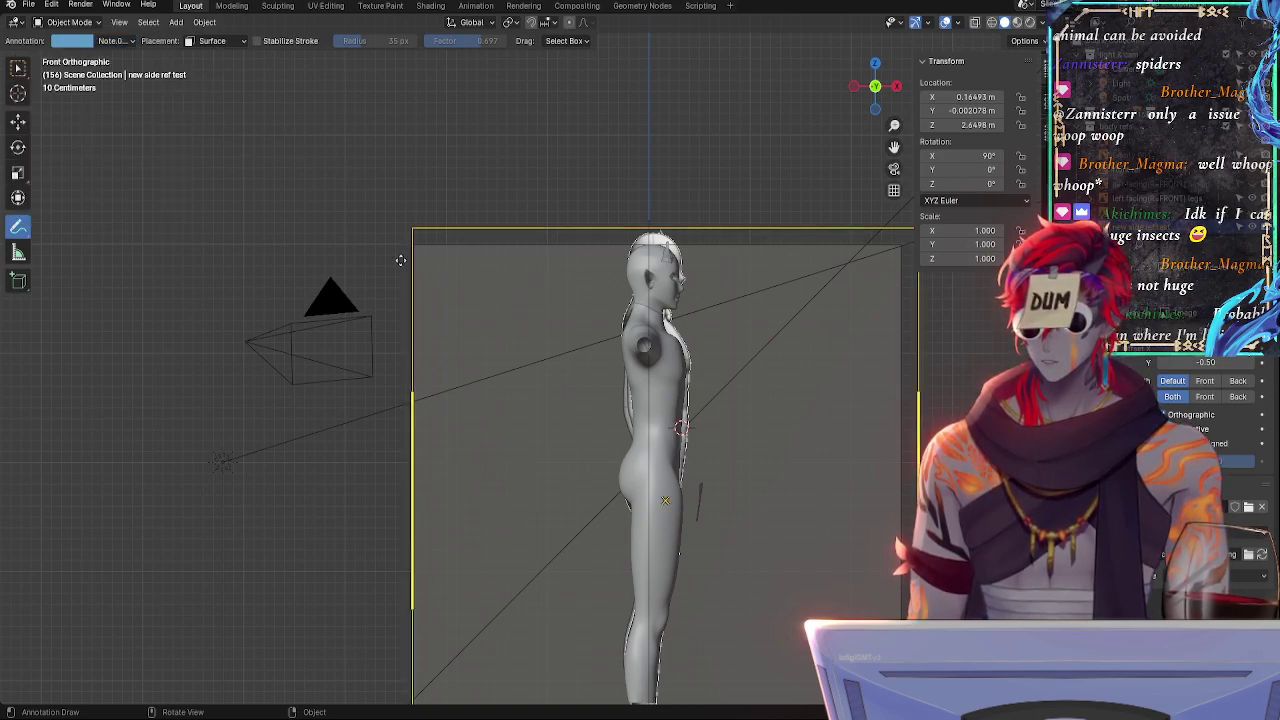
# - Sketch overlapping blue freehand loops left of the figure, topped by a long stroke
pyautogui.moveTo(442, 378)
pyautogui.mouseDown()
pyautogui.moveTo(485, 375)
pyautogui.moveTo(527, 336)
pyautogui.moveTo(550, 387)
pyautogui.moveTo(492, 373)
pyautogui.moveTo(546, 420)
pyautogui.moveTo(497, 427)
pyautogui.mouseUp()
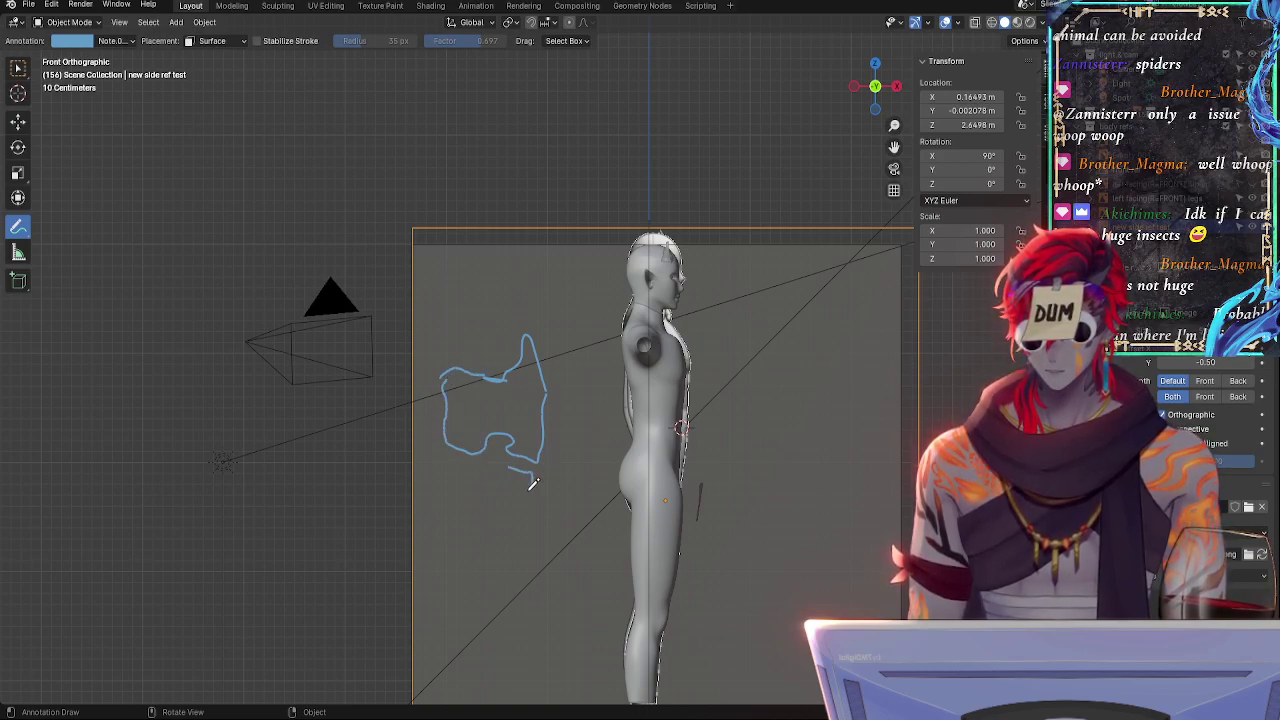
pyautogui.moveTo(533, 482); pyautogui.dragTo(512, 466)
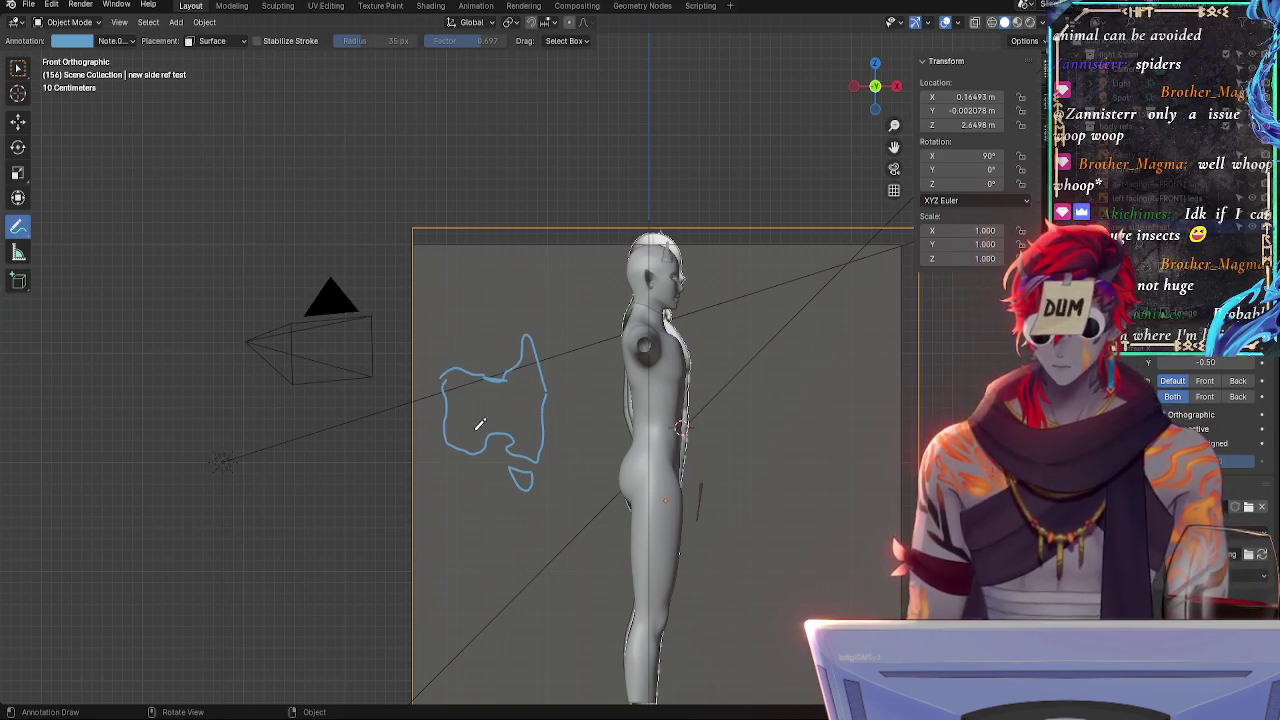
pyautogui.moveTo(490, 442)
pyautogui.mouseDown()
pyautogui.moveTo(462, 428)
pyautogui.moveTo(478, 367)
pyautogui.moveTo(535, 385)
pyautogui.moveTo(519, 443)
pyautogui.moveTo(492, 422)
pyautogui.mouseUp()
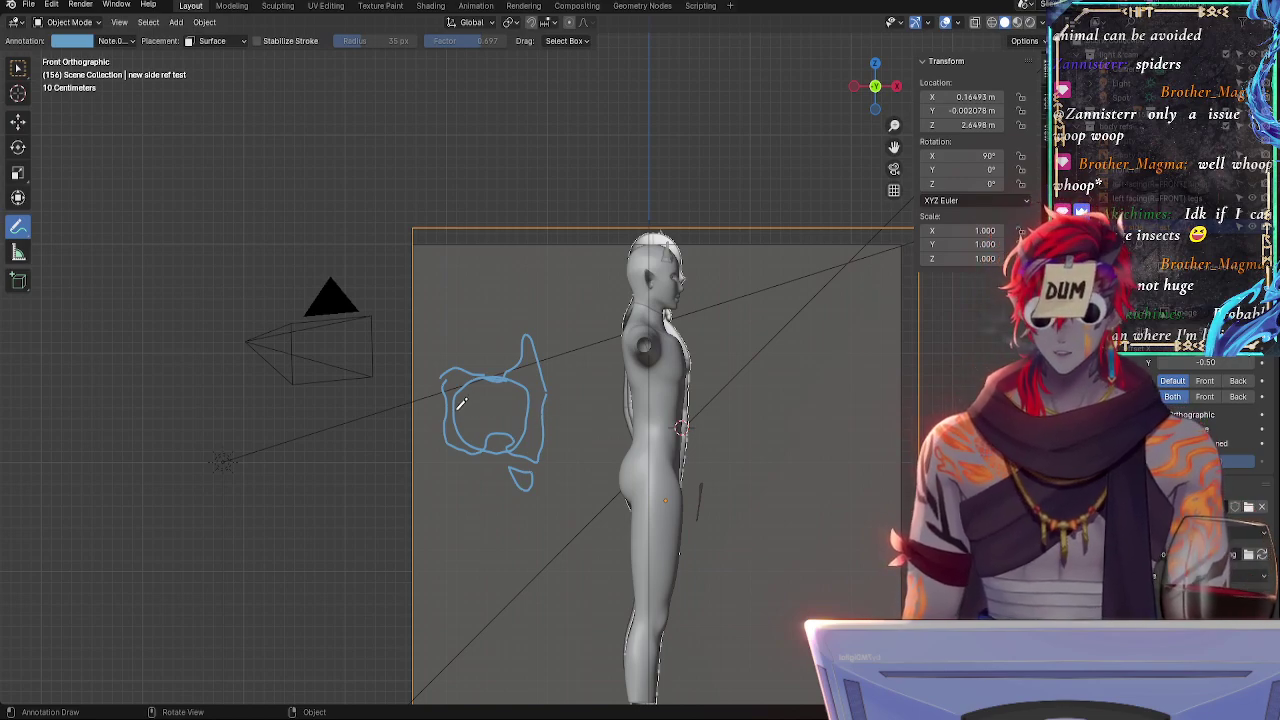
pyautogui.moveTo(462, 402)
pyautogui.mouseDown()
pyautogui.moveTo(448, 358)
pyautogui.moveTo(451, 400)
pyautogui.mouseUp()
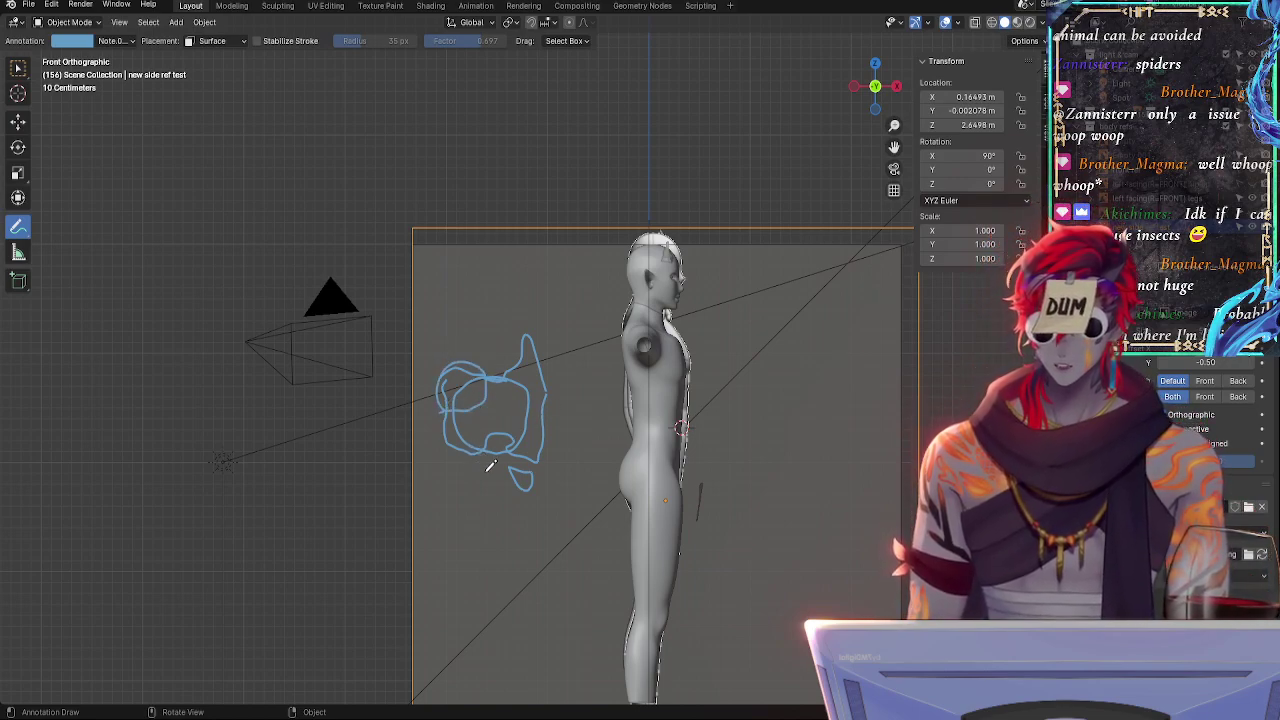
pyautogui.moveTo(490, 465)
pyautogui.mouseDown()
pyautogui.moveTo(432, 430)
pyautogui.moveTo(475, 455)
pyautogui.moveTo(524, 422)
pyautogui.mouseUp()
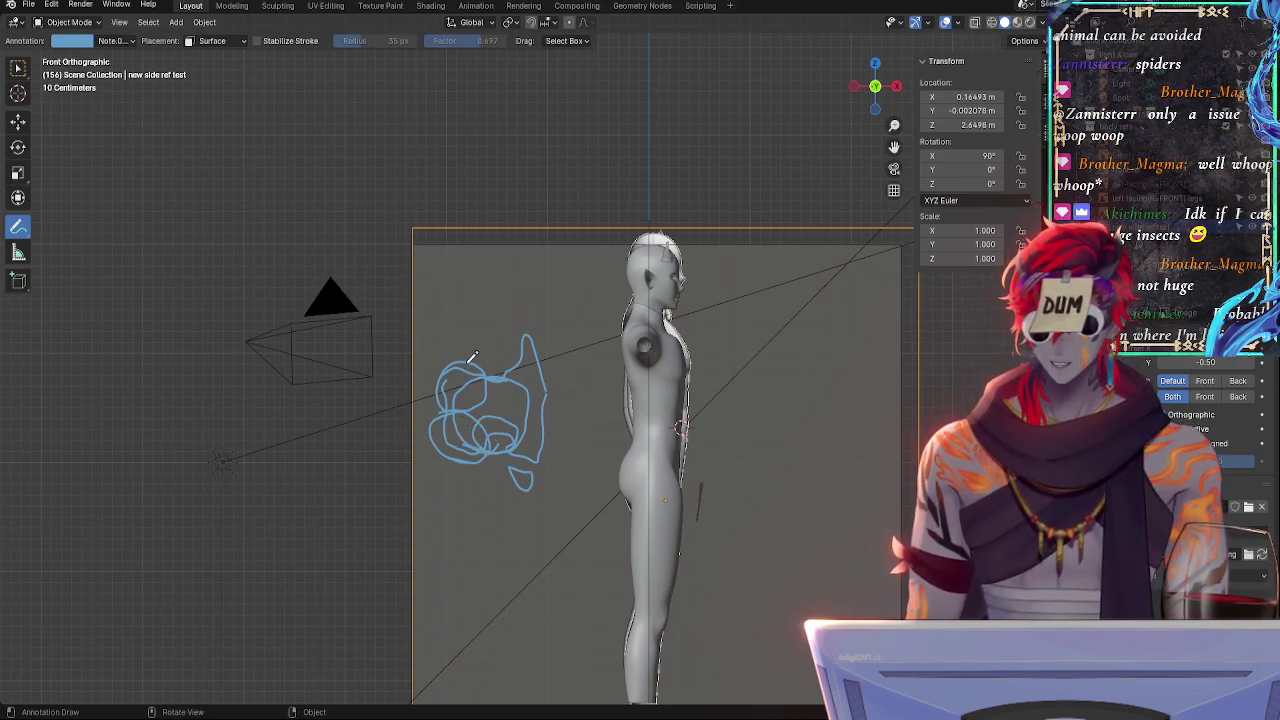
pyautogui.moveTo(473, 357)
pyautogui.mouseDown()
pyautogui.moveTo(447, 442)
pyautogui.moveTo(475, 400)
pyautogui.moveTo(467, 366)
pyautogui.mouseUp()
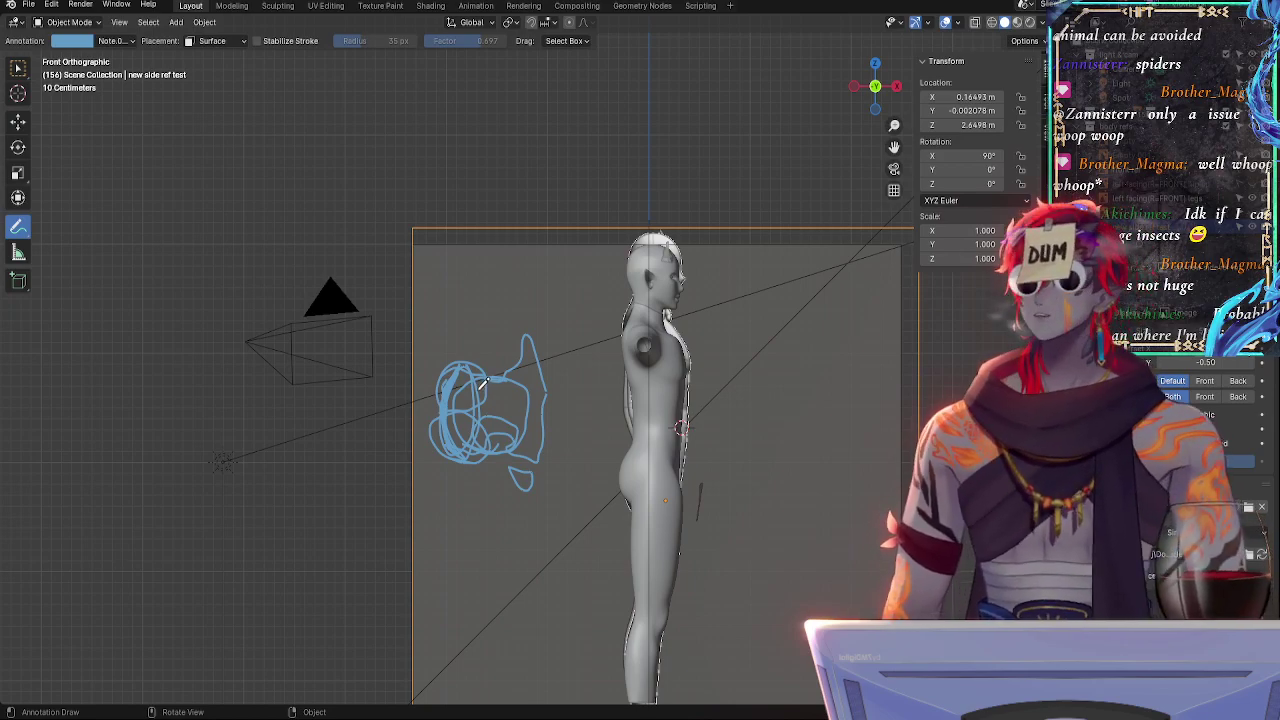
pyautogui.moveTo(478, 386)
pyautogui.mouseDown()
pyautogui.moveTo(504, 398)
pyautogui.moveTo(473, 368)
pyautogui.moveTo(511, 367)
pyautogui.mouseUp()
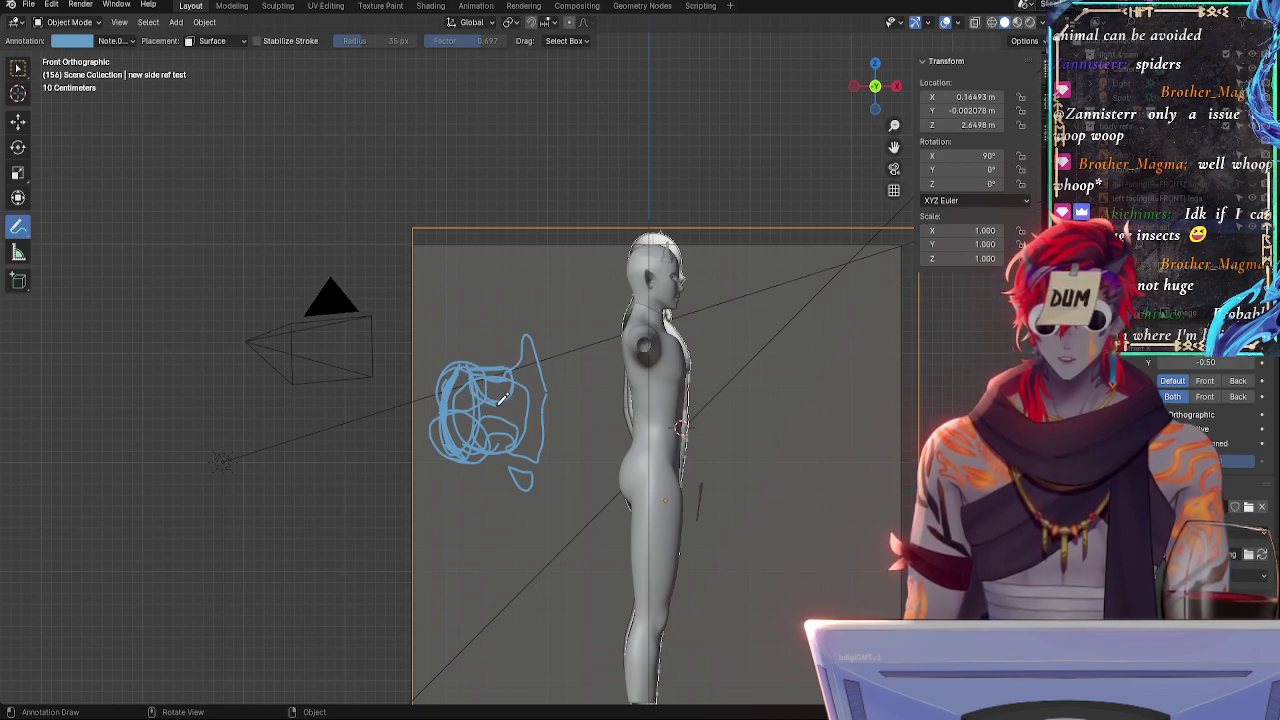
pyautogui.moveTo(510, 371); pyautogui.dragTo(469, 386)
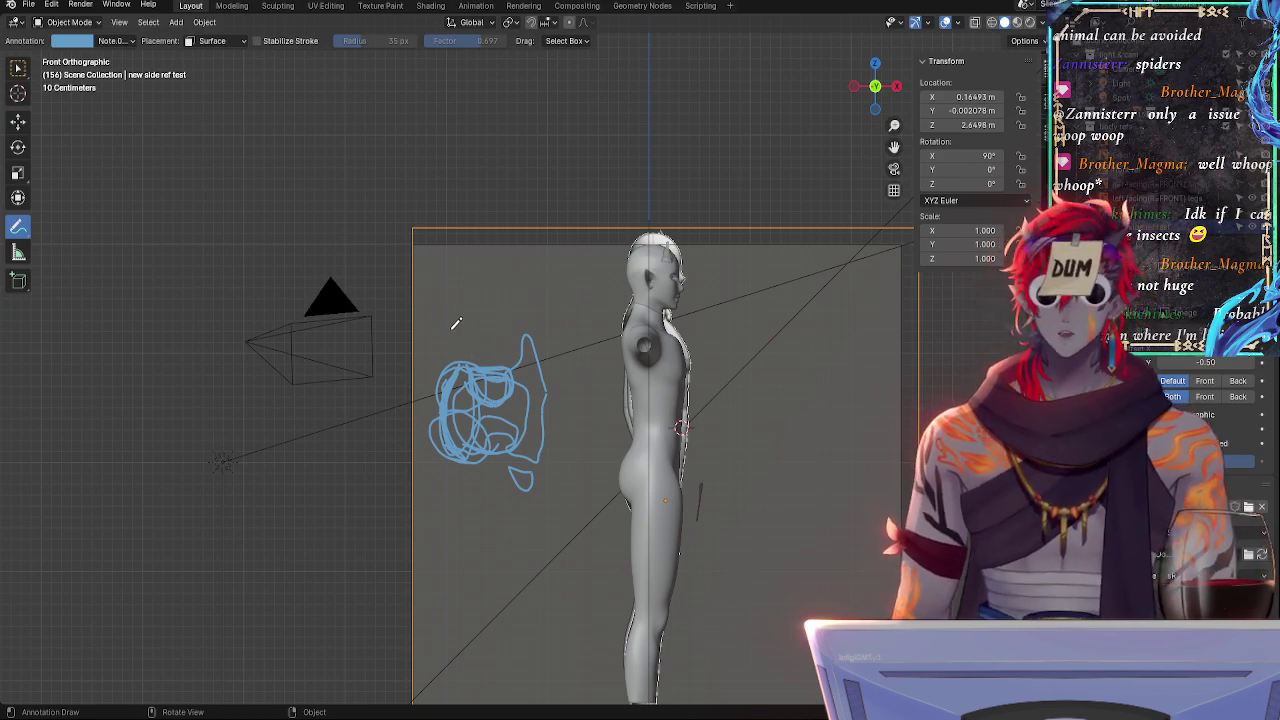
pyautogui.moveTo(470, 296); pyautogui.dragTo(441, 307)
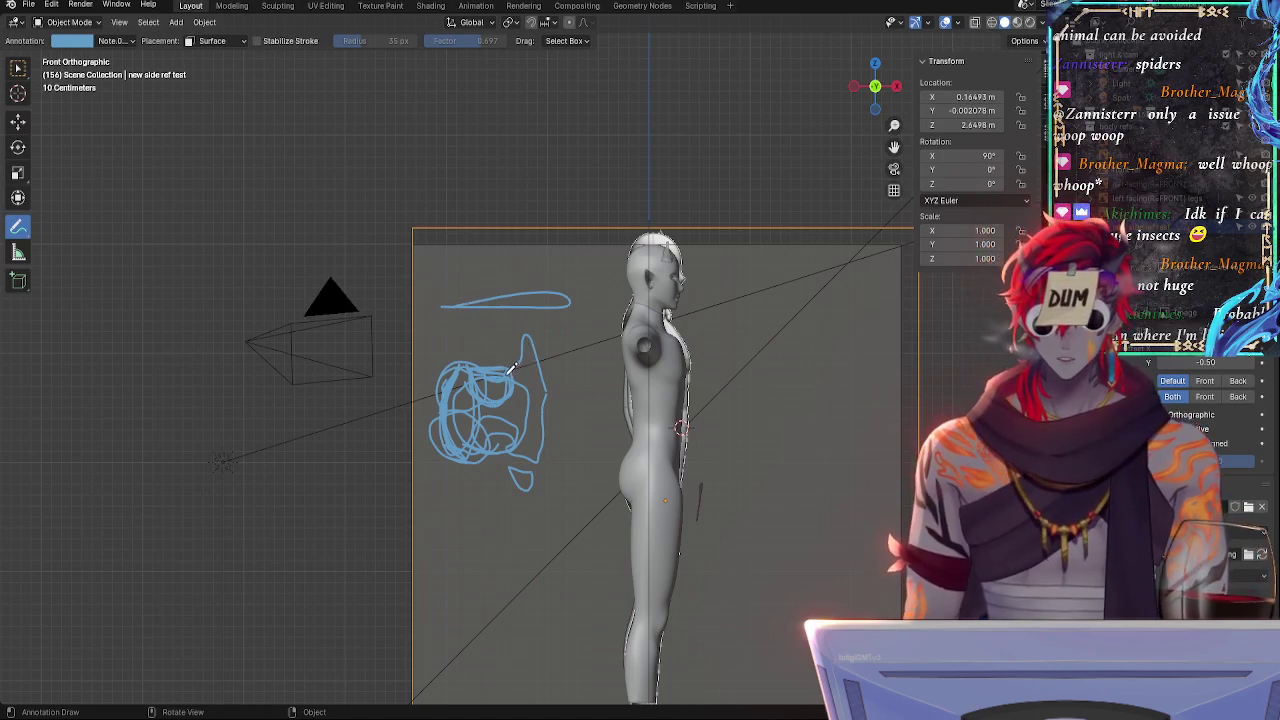
# - Draw a blue line up the right side of the annotation sketch
pyautogui.moveTo(542, 388)
pyautogui.mouseDown()
pyautogui.moveTo(549, 356)
pyautogui.moveTo(520, 330)
pyautogui.mouseUp()
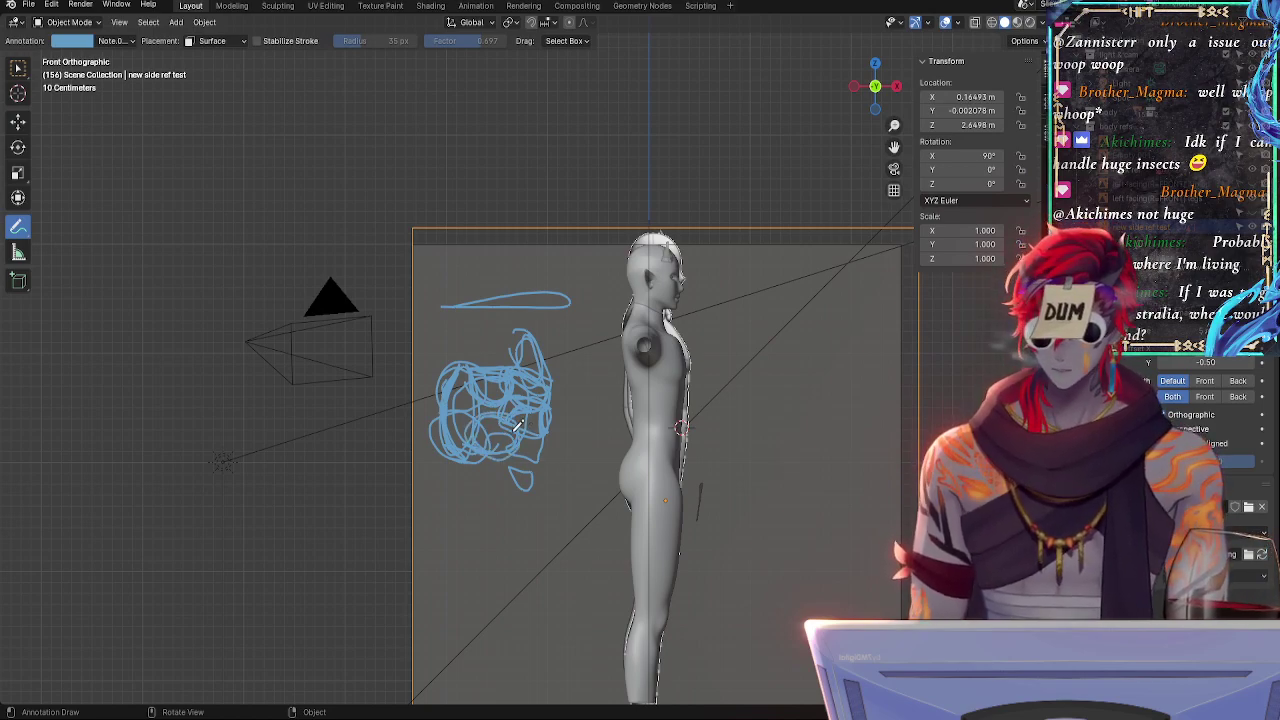
# - Draw a blue loop around the bottom of the annotation scribble
pyautogui.moveTo(516, 458)
pyautogui.mouseDown()
pyautogui.moveTo(522, 482)
pyautogui.moveTo(536, 462)
pyautogui.moveTo(497, 479)
pyautogui.mouseUp()
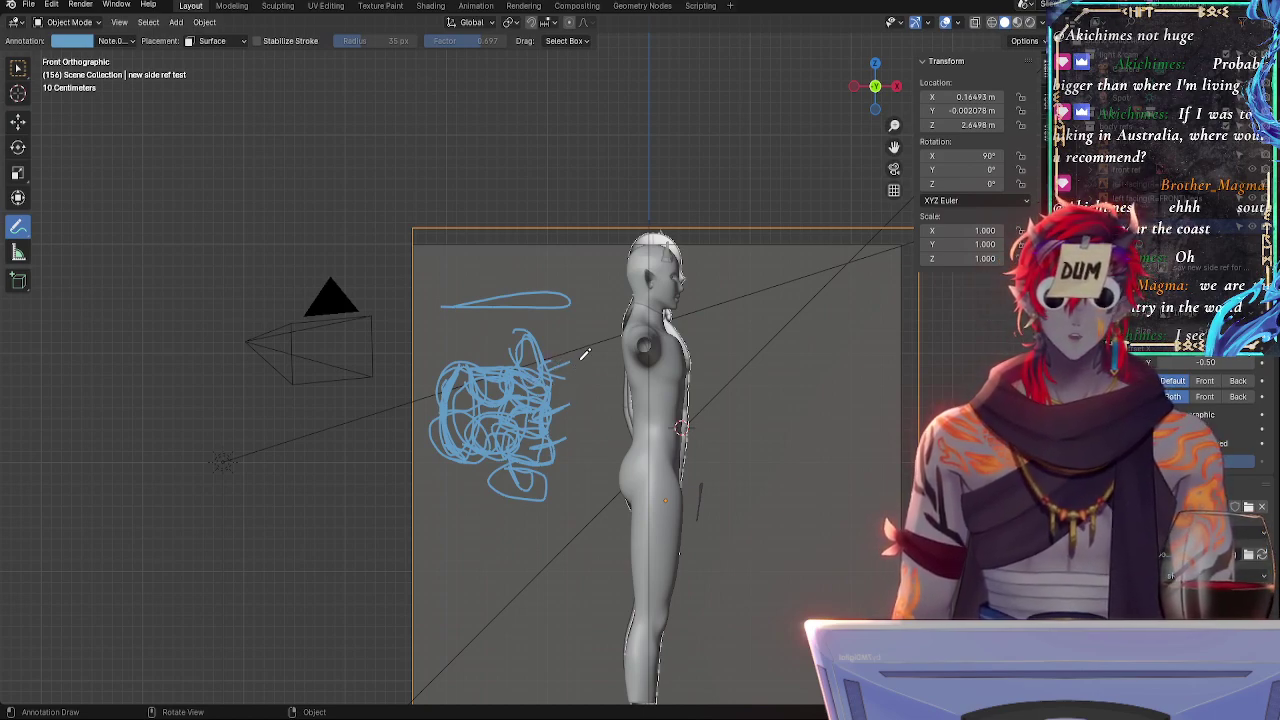
# - Add small blue circles right of the scribble and a v-shaped mark on its top
pyautogui.moveTo(588, 350); pyautogui.dragTo(596, 356)
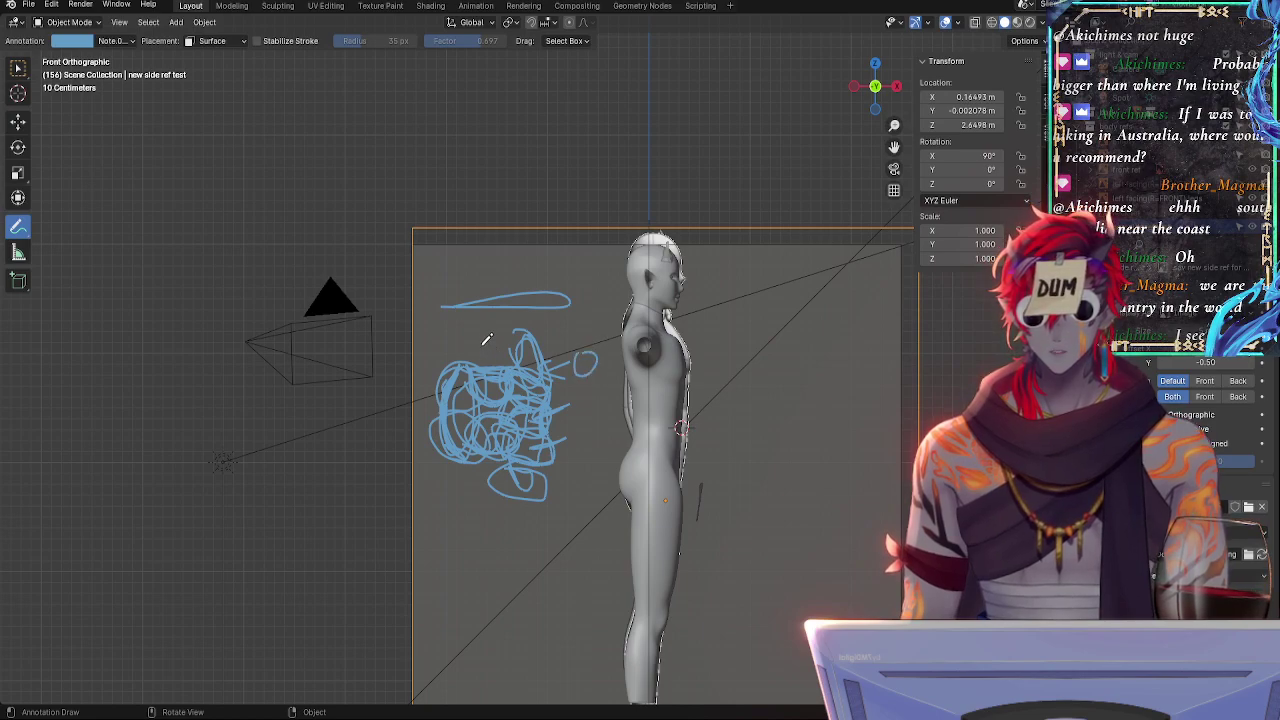
pyautogui.moveTo(479, 340); pyautogui.dragTo(491, 340)
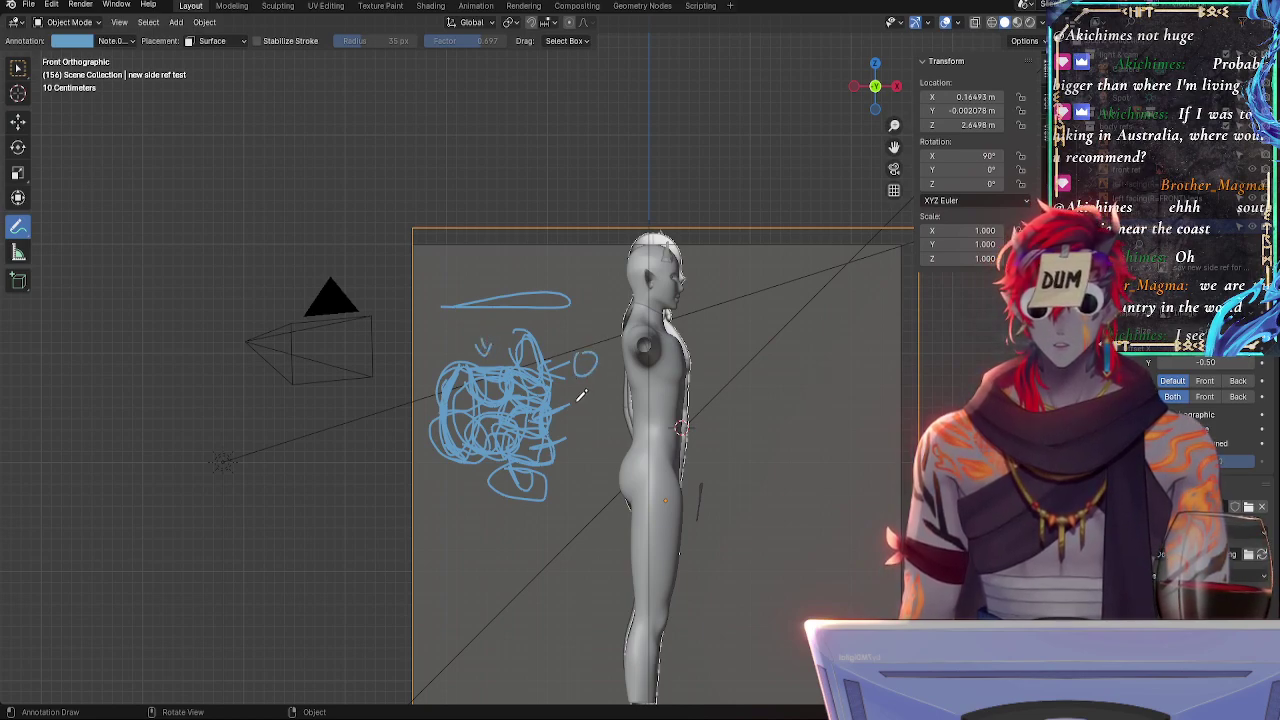
pyautogui.moveTo(581, 396); pyautogui.dragTo(586, 430)
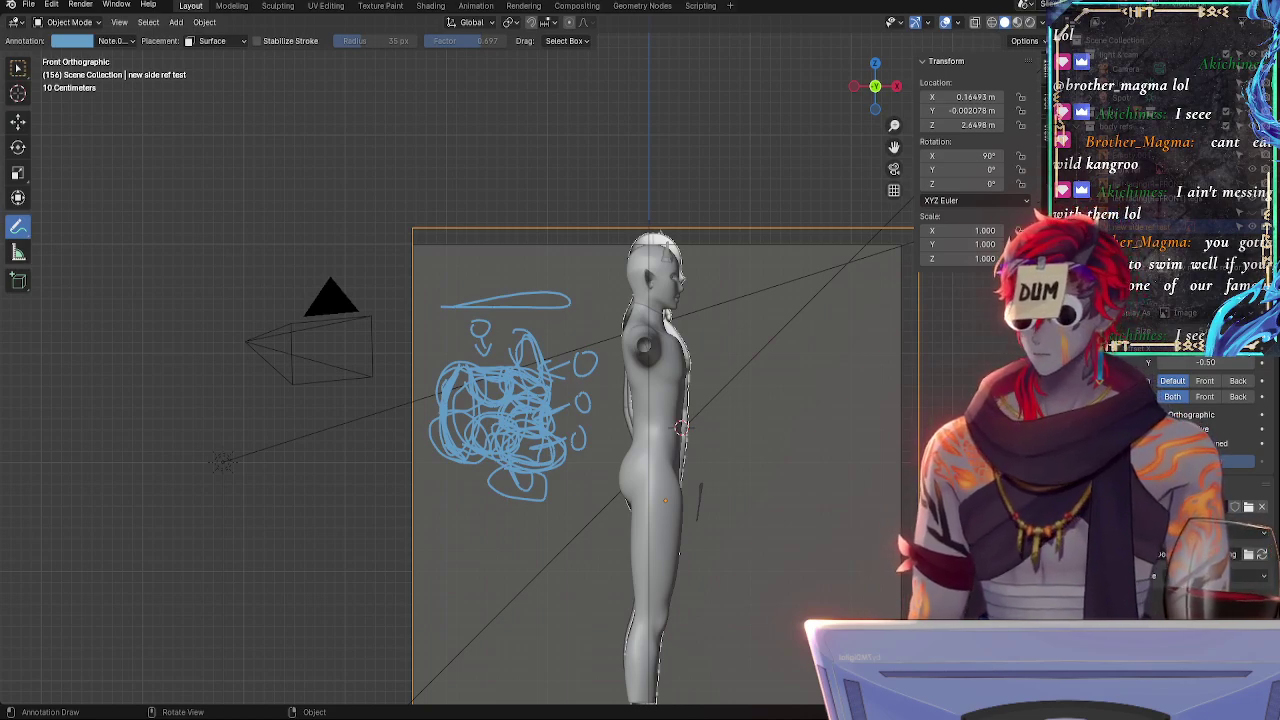
# - Pan the side view so the whole figure, head to feet, and its reference plane are visible
pyautogui.keyDown('shift'); pyautogui.moveTo(978, 361); pyautogui.dragTo(845, 233, button='middle'); pyautogui.keyUp('shift')
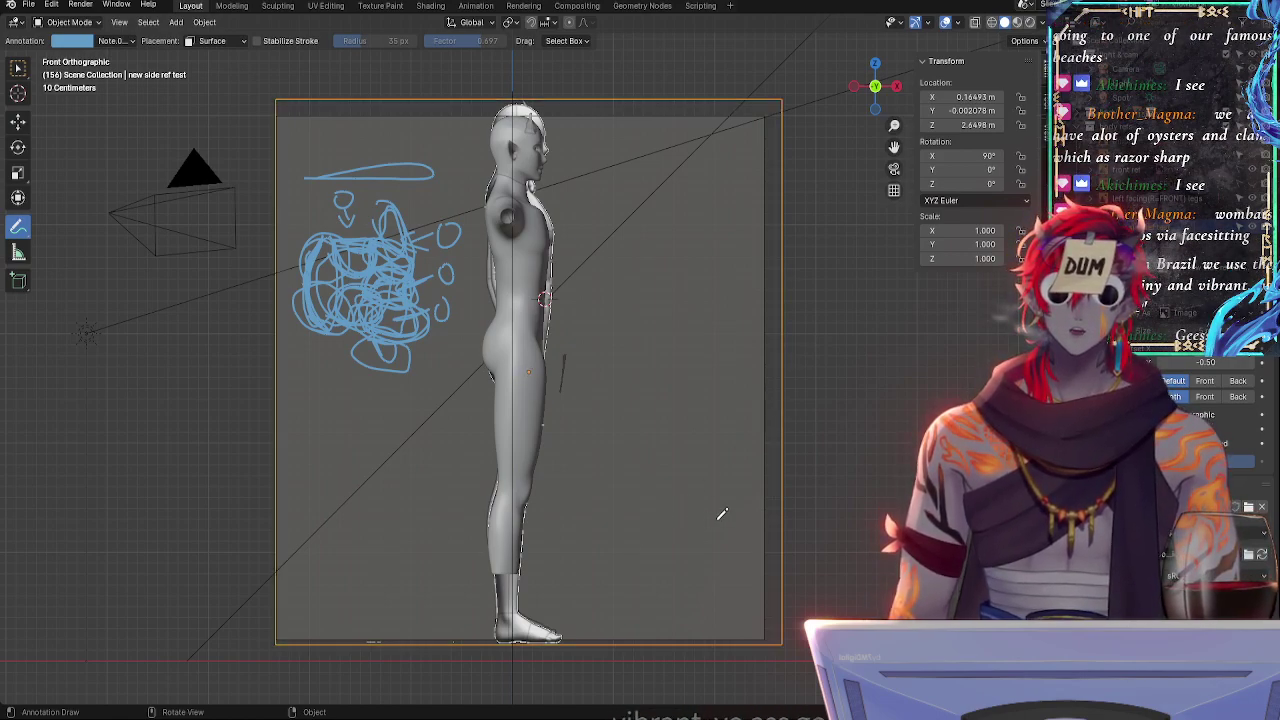
pyautogui.keyDown('ctrl'); pyautogui.moveTo(866, 526); pyautogui.dragTo(841, 416, button='middle'); pyautogui.keyUp('ctrl')
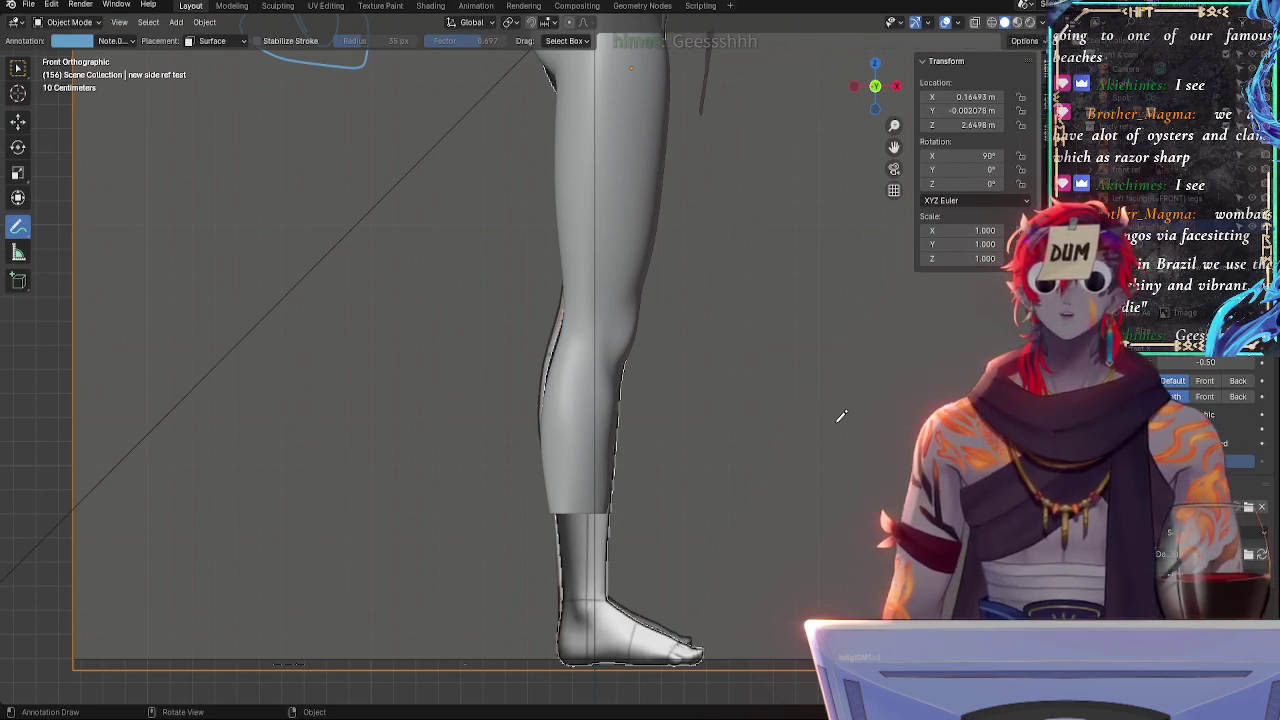
pyautogui.moveTo(764, 367)
pyautogui.keyDown('ctrl'); pyautogui.mouseDown(button='middle')
pyautogui.moveTo(747, 434)
pyautogui.moveTo(749, 414)
pyautogui.mouseUp(button='middle'); pyautogui.keyUp('ctrl')
pyautogui.moveTo(752, 307)
pyautogui.keyDown('shift'); pyautogui.mouseDown(button='middle')
pyautogui.moveTo(702, 407)
pyautogui.moveTo(714, 529)
pyautogui.moveTo(706, 260)
pyautogui.moveTo(677, 366)
pyautogui.mouseUp(button='middle'); pyautogui.keyUp('shift')
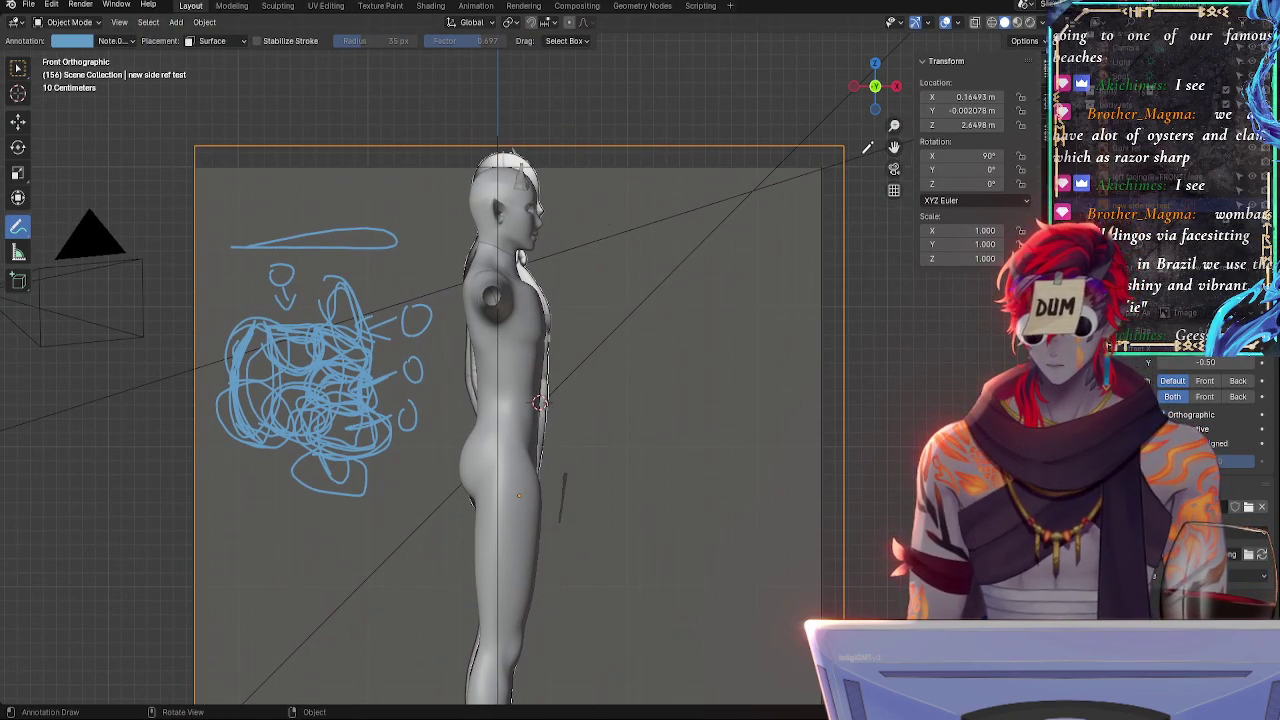
pyautogui.keyDown('ctrl'); pyautogui.moveTo(838, 153); pyautogui.dragTo(769, 233, button='middle'); pyautogui.keyUp('ctrl')
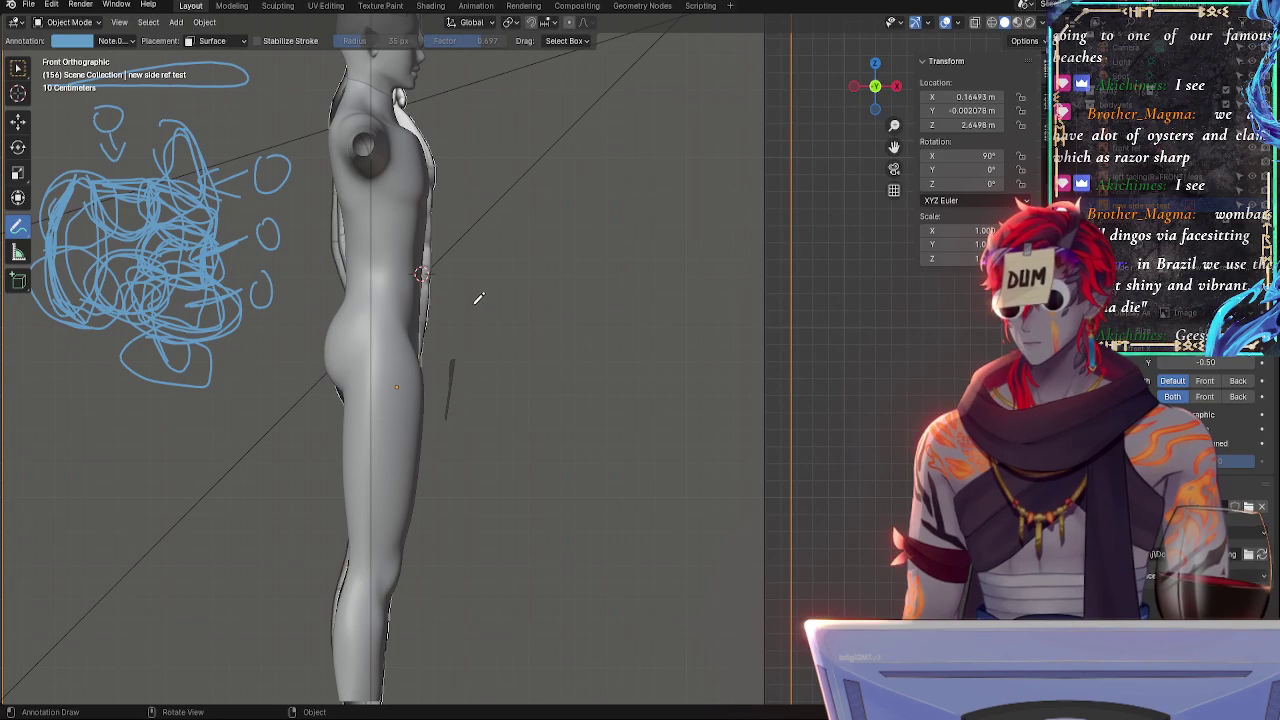
pyautogui.moveTo(626, 260)
pyautogui.keyDown('ctrl'); pyautogui.mouseDown(button='middle')
pyautogui.moveTo(571, 266)
pyautogui.moveTo(549, 303)
pyautogui.moveTo(614, 290)
pyautogui.moveTo(587, 290)
pyautogui.mouseUp(button='middle'); pyautogui.keyUp('ctrl')
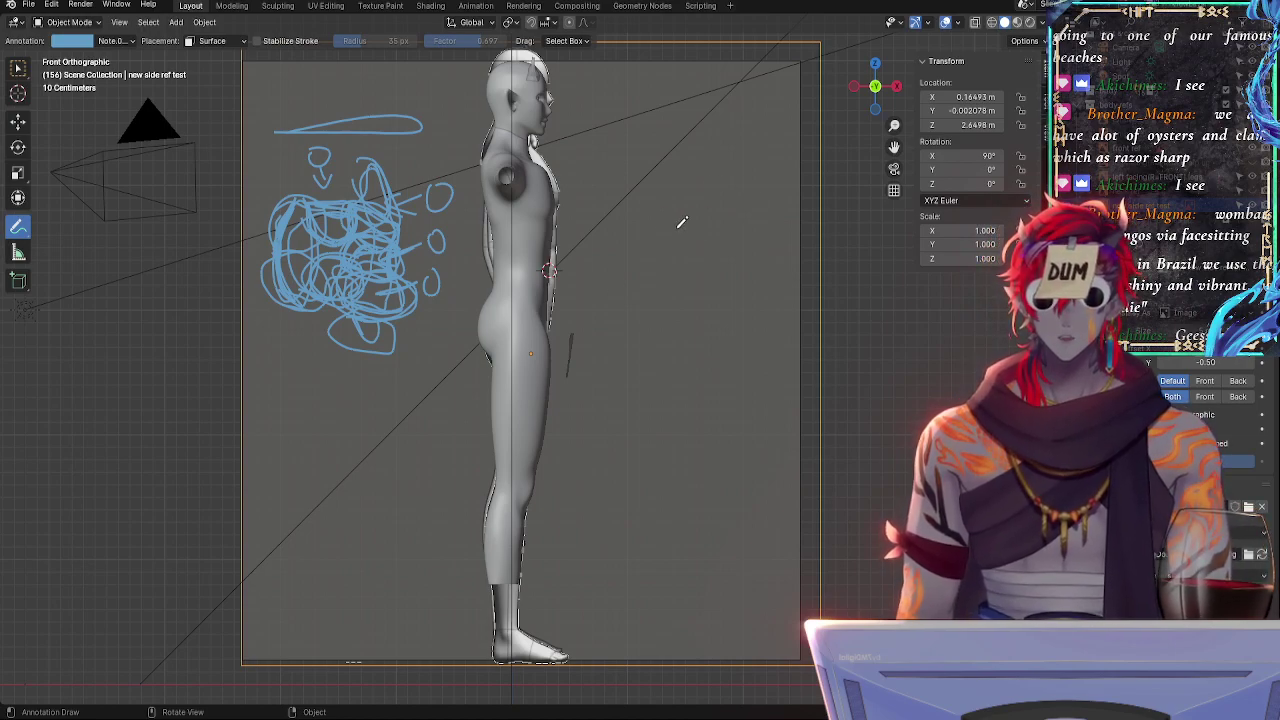
pyautogui.moveTo(663, 221)
pyautogui.keyDown('shift'); pyautogui.mouseDown(button='middle')
pyautogui.moveTo(573, 342)
pyautogui.moveTo(640, 265)
pyautogui.moveTo(609, 229)
pyautogui.moveTo(613, 240)
pyautogui.mouseUp(button='middle'); pyautogui.keyUp('shift')
pyautogui.moveTo(613, 240)
pyautogui.keyDown('alt'); pyautogui.keyDown('shift'); pyautogui.mouseDown()
pyautogui.moveTo(557, 257)
pyautogui.moveTo(620, 288)
pyautogui.moveTo(567, 200)
pyautogui.mouseUp(); pyautogui.keyUp('shift'); pyautogui.keyUp('alt')
pyautogui.moveTo(571, 199)
pyautogui.keyDown('shift'); pyautogui.mouseDown(button='middle')
pyautogui.moveTo(543, 271)
pyautogui.moveTo(651, 289)
pyautogui.moveTo(650, 275)
pyautogui.mouseUp(button='middle'); pyautogui.keyUp('shift')
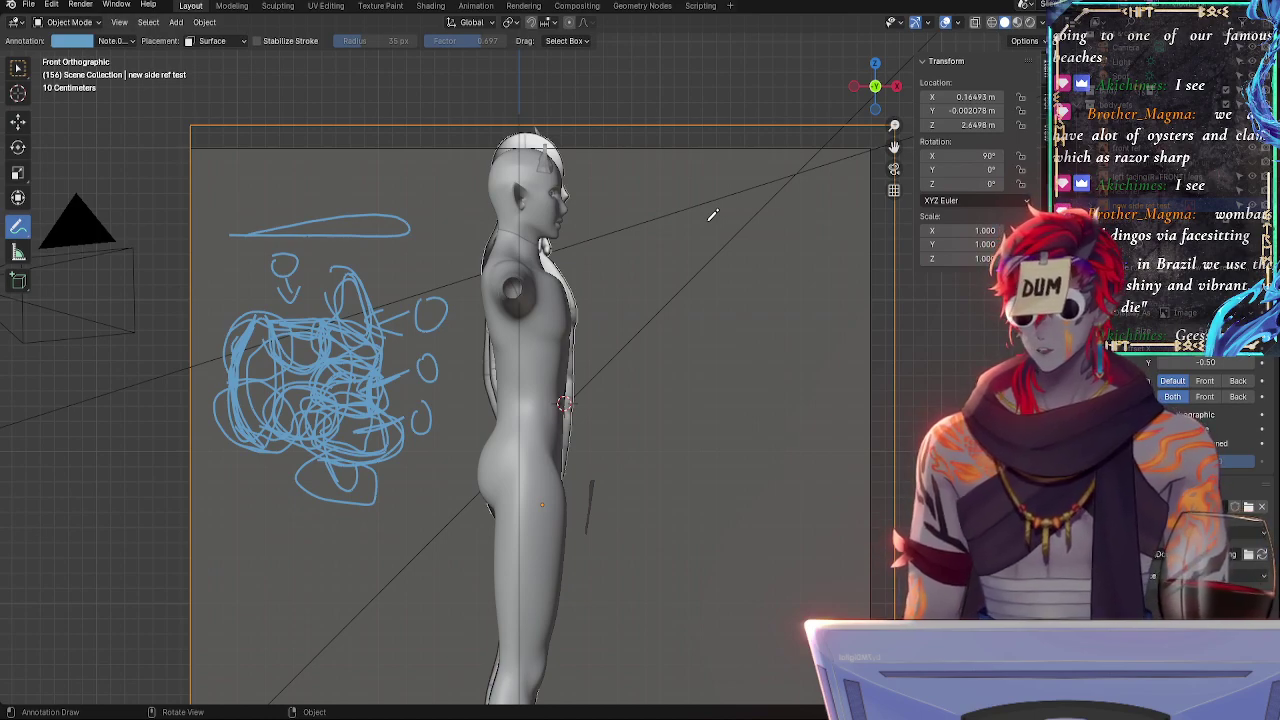
pyautogui.keyDown('shift'); pyautogui.moveTo(851, 309); pyautogui.dragTo(746, 371, button='middle'); pyautogui.keyUp('shift')
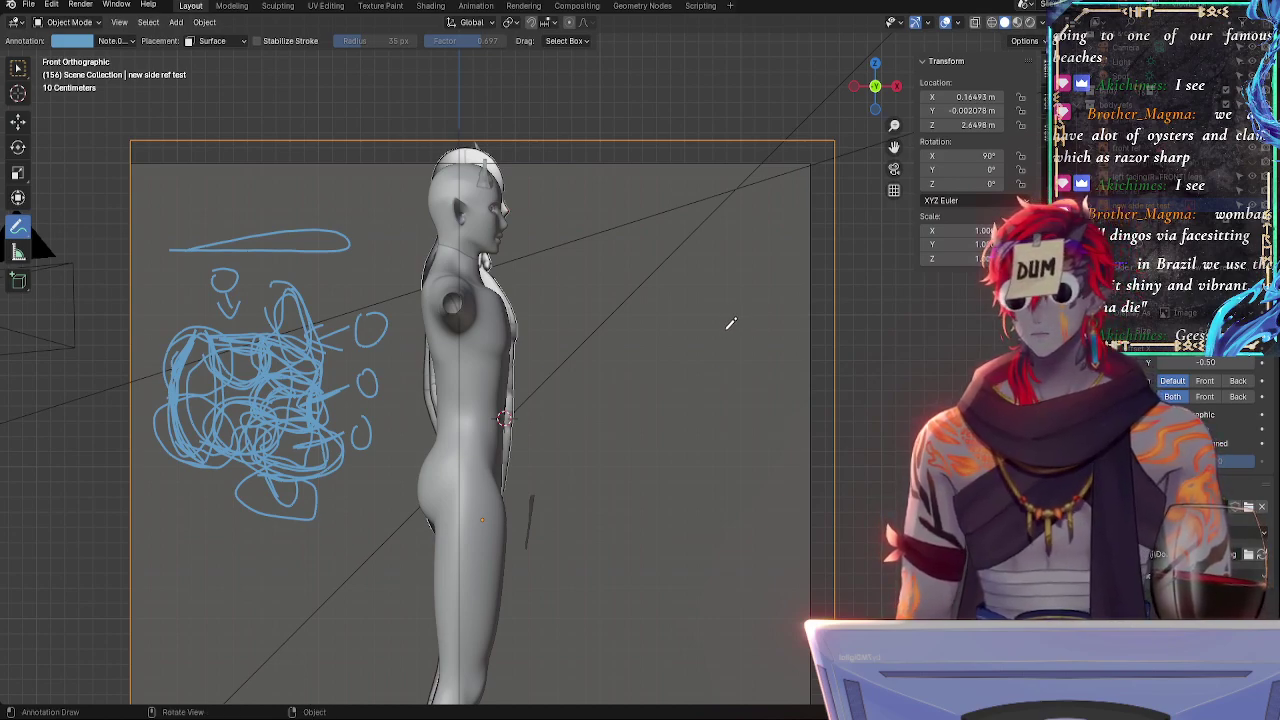
pyautogui.keyDown('shift'); pyautogui.moveTo(724, 310); pyautogui.dragTo(710, 235, button='middle'); pyautogui.keyUp('shift')
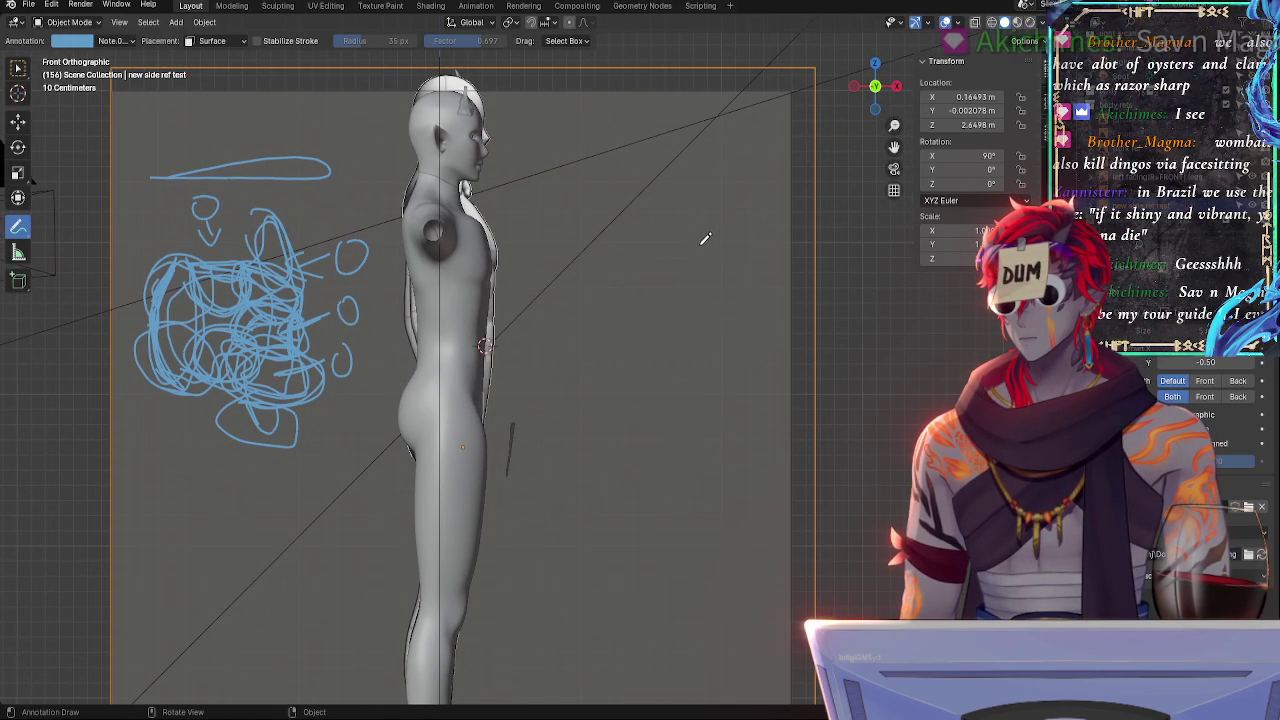
pyautogui.keyDown('shift'); pyautogui.moveTo(686, 271); pyautogui.dragTo(744, 266, button='middle'); pyautogui.keyUp('shift')
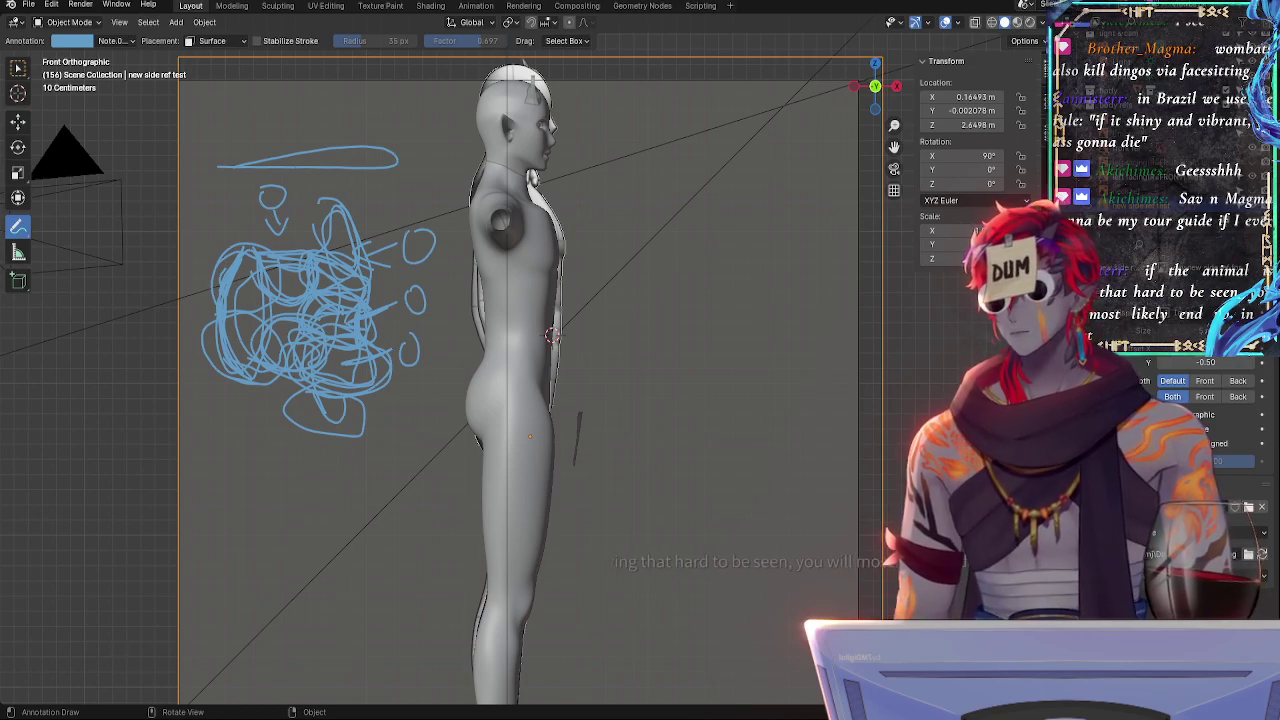
pyautogui.moveTo(617, 381)
pyautogui.keyDown('alt'); pyautogui.keyDown('shift'); pyautogui.mouseDown()
pyautogui.moveTo(629, 369)
pyautogui.moveTo(628, 436)
pyautogui.mouseUp(); pyautogui.keyUp('shift'); pyautogui.keyUp('alt')
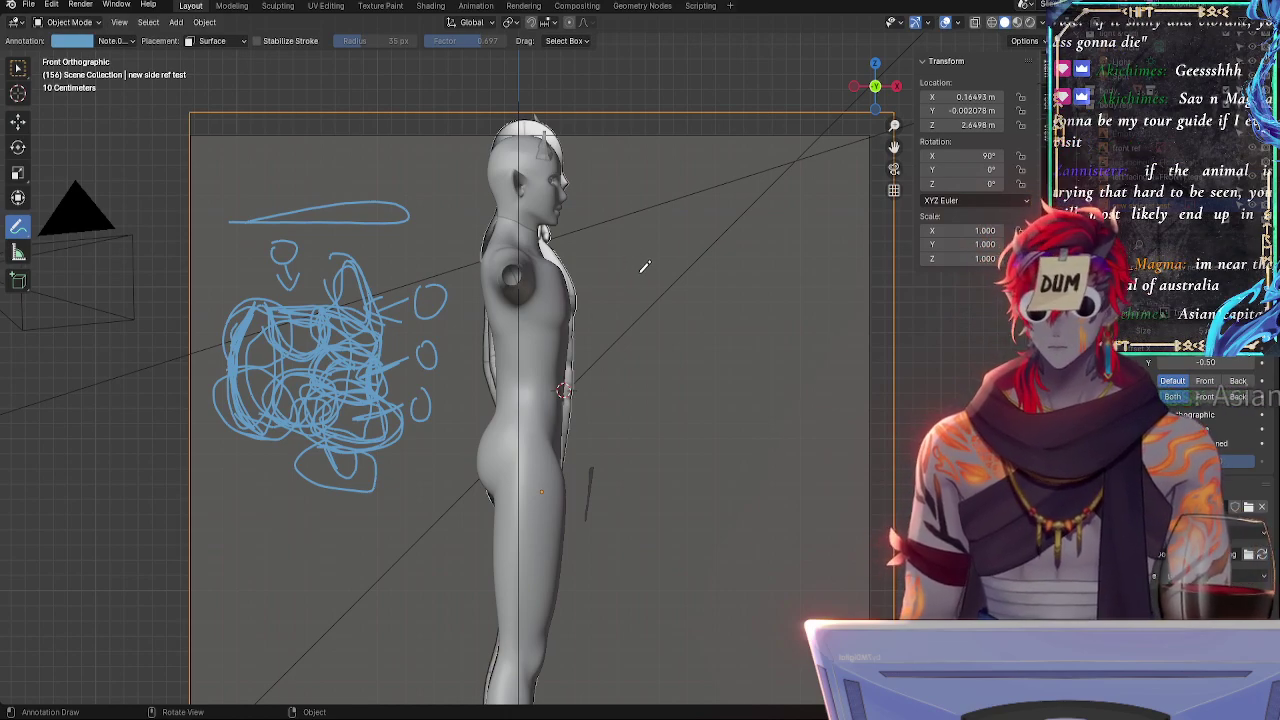
pyautogui.moveTo(677, 326)
pyautogui.mouseDown(button='middle')
pyautogui.moveTo(609, 237)
pyautogui.moveTo(677, 257)
pyautogui.moveTo(653, 322)
pyautogui.mouseUp(button='middle')
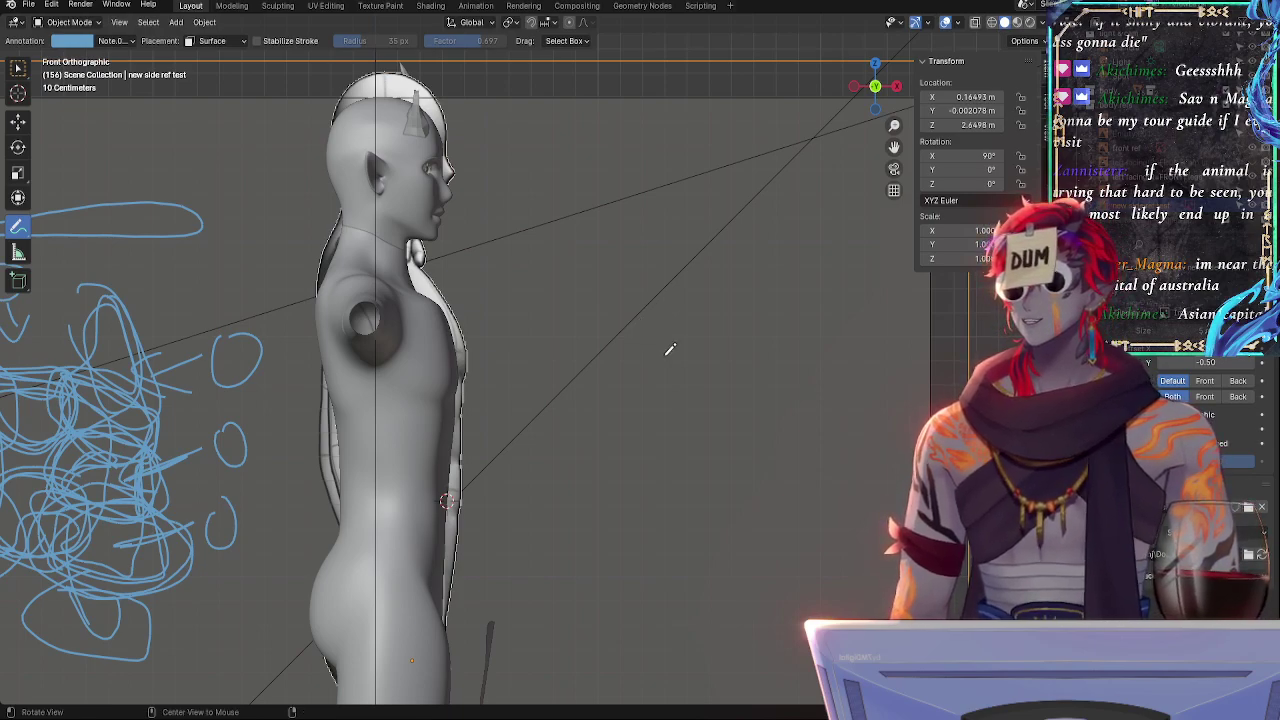
# - Pan and zoom the front orthographic view to frame the figure's body
pyautogui.moveTo(670, 349)
pyautogui.keyDown('shift'); pyautogui.mouseDown(button='middle')
pyautogui.moveTo(609, 408)
pyautogui.moveTo(669, 373)
pyautogui.moveTo(638, 321)
pyautogui.moveTo(649, 316)
pyautogui.mouseUp(button='middle'); pyautogui.keyUp('shift')
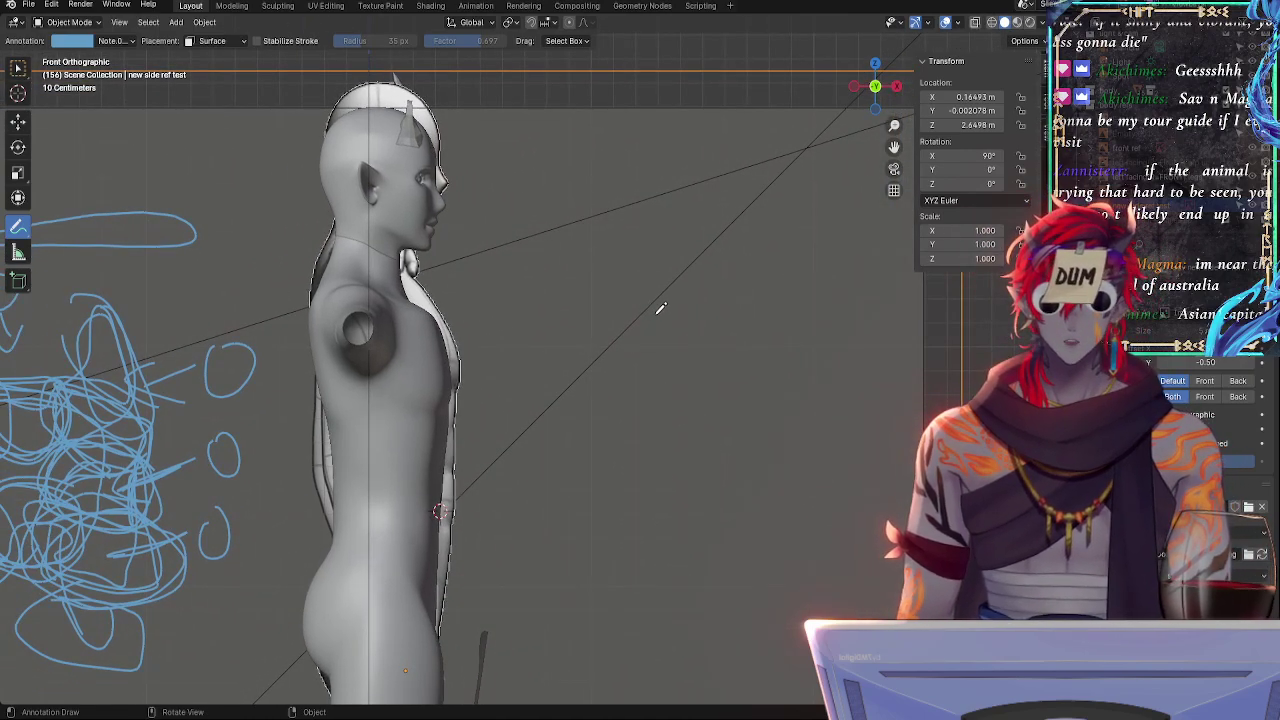
pyautogui.keyDown('ctrl'); pyautogui.moveTo(645, 300); pyautogui.dragTo(622, 328, button='middle'); pyautogui.keyUp('ctrl')
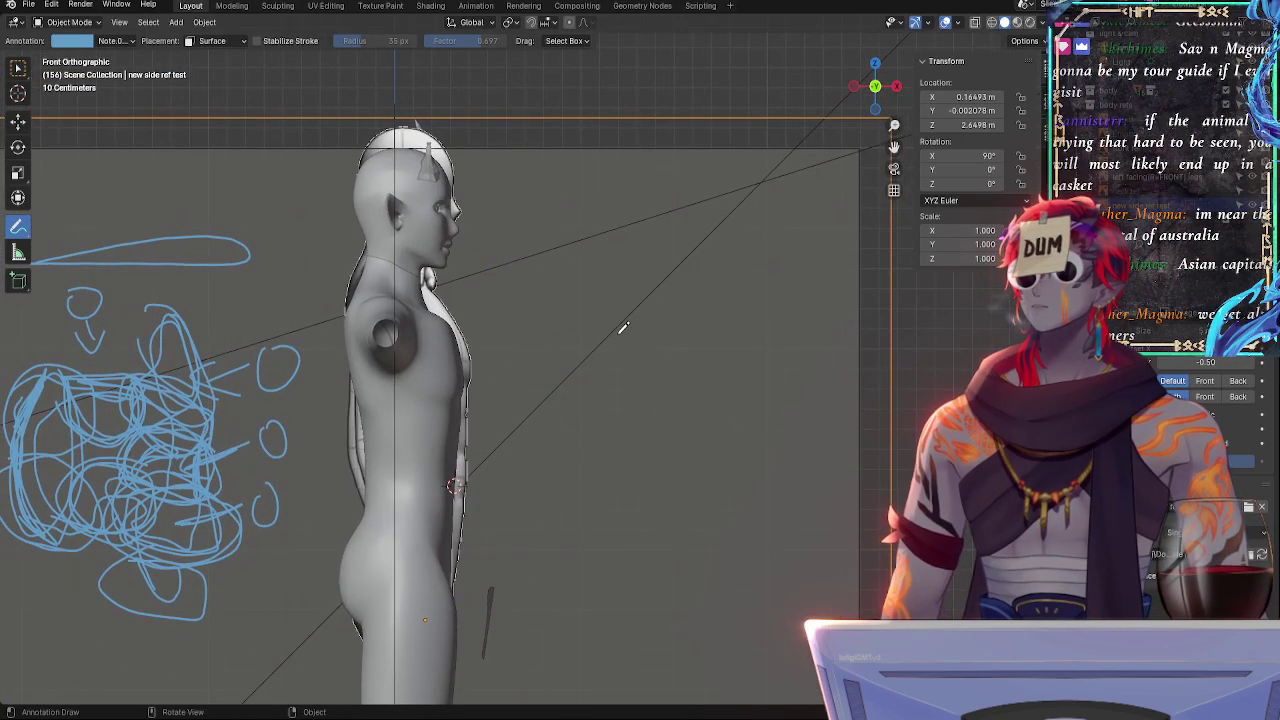
pyautogui.keyDown('shift'); pyautogui.moveTo(692, 327); pyautogui.dragTo(738, 178, button='middle'); pyautogui.keyUp('shift')
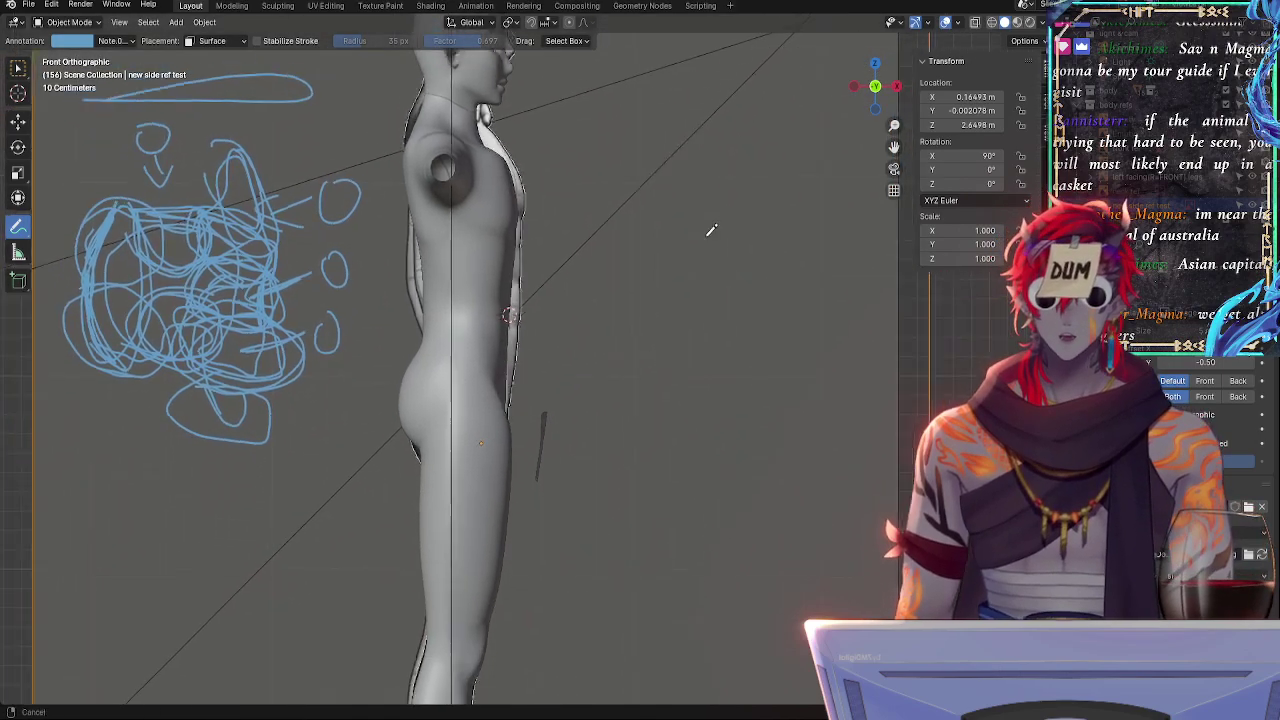
pyautogui.keyDown('ctrl'); pyautogui.moveTo(706, 234); pyautogui.dragTo(549, 420, button='middle'); pyautogui.keyUp('ctrl')
pyautogui.keyDown('shift'); pyautogui.moveTo(668, 410); pyautogui.dragTo(663, 341, button='middle'); pyautogui.keyUp('shift')
pyautogui.keyDown('alt'); pyautogui.keyDown('shift'); pyautogui.moveTo(662, 340); pyautogui.dragTo(654, 318); pyautogui.keyUp('shift'); pyautogui.keyUp('alt')
pyautogui.moveTo(676, 380)
pyautogui.keyDown('ctrl'); pyautogui.keyDown('alt'); pyautogui.mouseDown()
pyautogui.moveTo(657, 320)
pyautogui.moveTo(666, 360)
pyautogui.mouseUp(); pyautogui.keyUp('alt'); pyautogui.keyUp('ctrl')
pyautogui.keyDown('alt'); pyautogui.keyDown('shift'); pyautogui.moveTo(717, 323); pyautogui.dragTo(698, 417); pyautogui.keyUp('shift'); pyautogui.keyUp('alt')
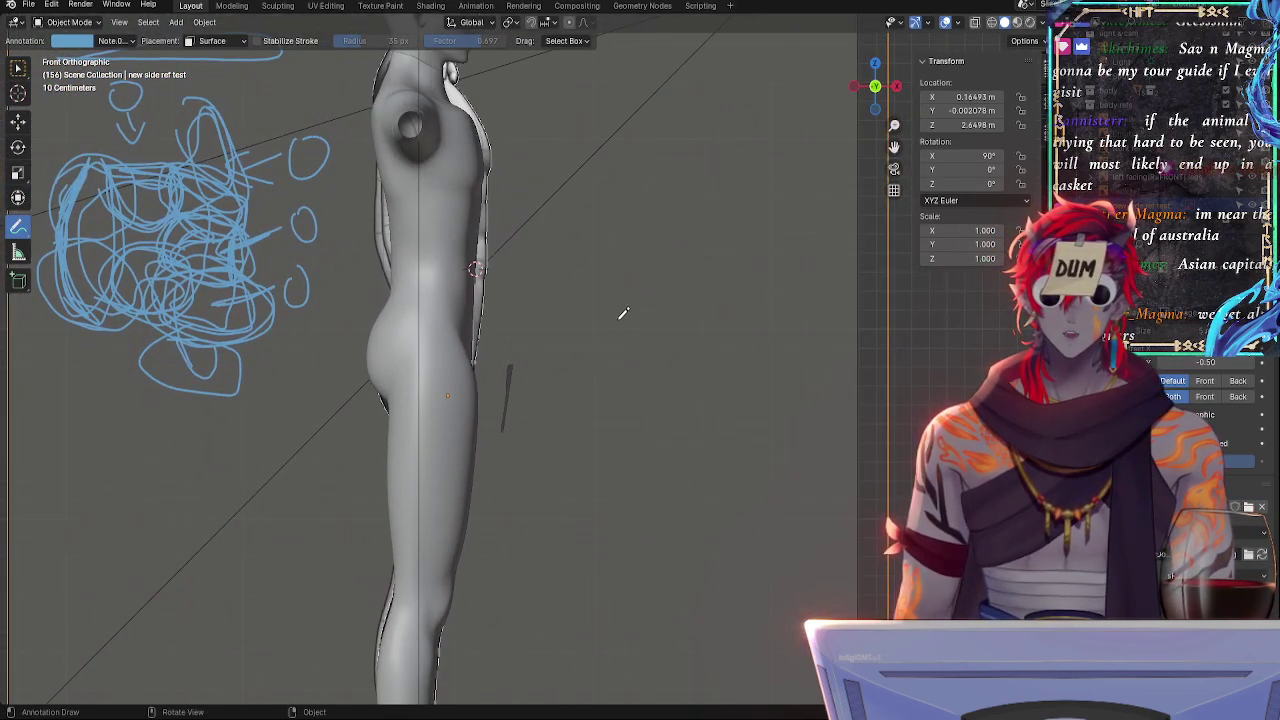
# - Reframe the upper body and draw a short vertical blue stroke beside the chest
pyautogui.keyDown('alt'); pyautogui.keyDown('shift'); pyautogui.moveTo(616, 310); pyautogui.dragTo(655, 449); pyautogui.keyUp('shift'); pyautogui.keyUp('alt')
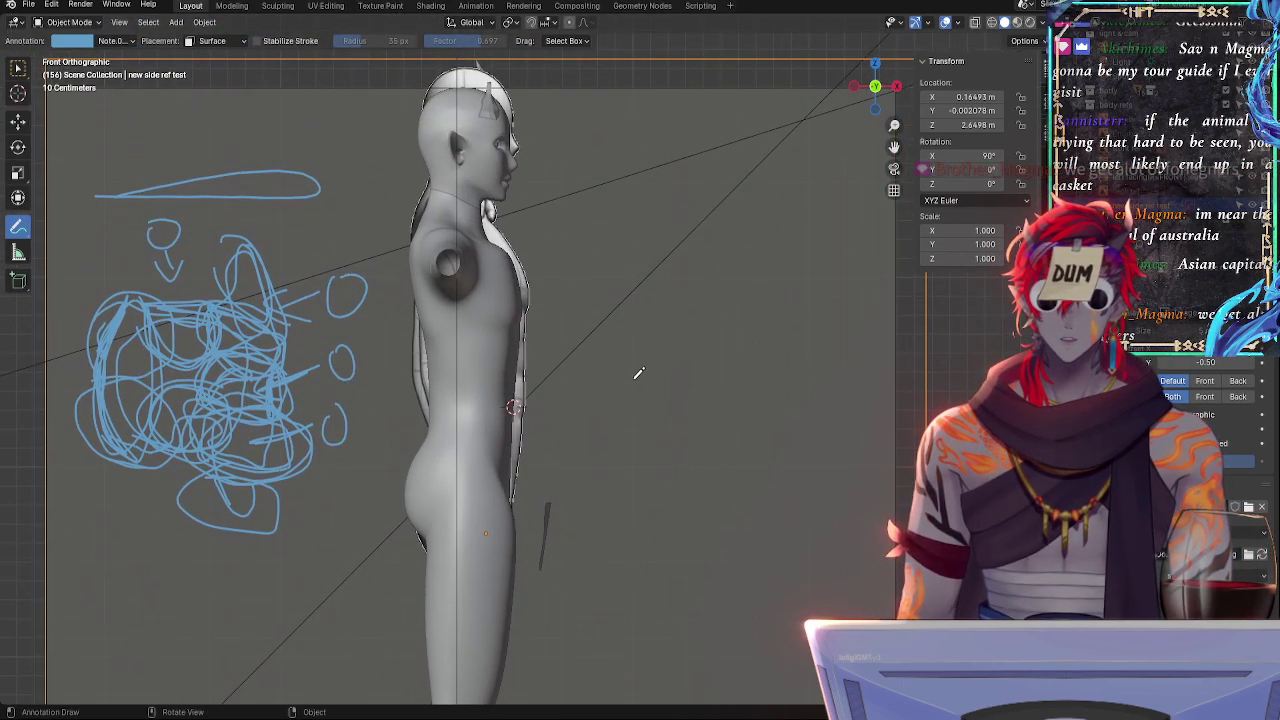
pyautogui.moveTo(629, 370)
pyautogui.keyDown('shift'); pyautogui.mouseDown(button='middle')
pyautogui.moveTo(700, 306)
pyautogui.moveTo(674, 222)
pyautogui.mouseUp(button='middle'); pyautogui.keyUp('shift')
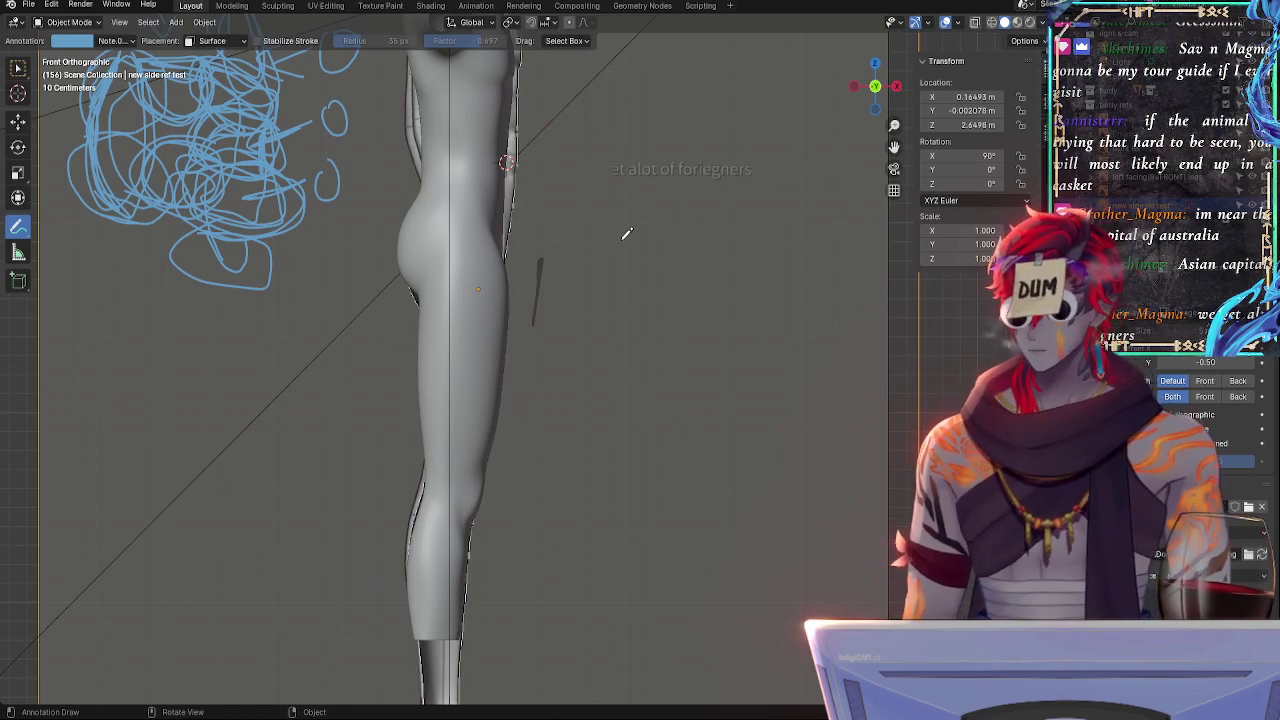
pyautogui.keyDown('shift'); pyautogui.moveTo(638, 228); pyautogui.dragTo(551, 504, button='middle'); pyautogui.keyUp('shift')
pyautogui.keyDown('shift'); pyautogui.moveTo(548, 274); pyautogui.dragTo(659, 442, button='middle'); pyautogui.keyUp('shift')
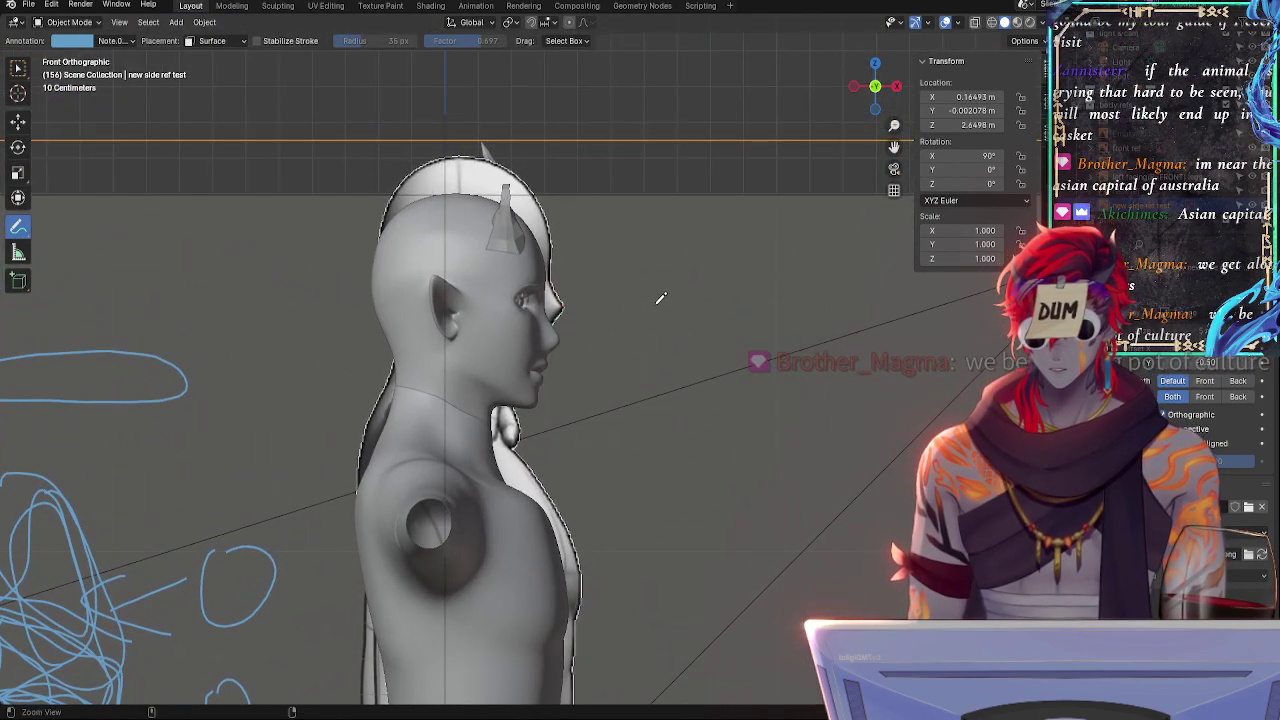
pyautogui.keyDown('ctrl'); pyautogui.moveTo(656, 302); pyautogui.dragTo(674, 486, button='middle'); pyautogui.keyUp('ctrl')
pyautogui.keyDown('shift'); pyautogui.moveTo(674, 446); pyautogui.dragTo(667, 305, button='middle'); pyautogui.keyUp('shift')
pyautogui.moveTo(661, 291); pyautogui.dragTo(665, 325)
# - With the Move tool, select the side reference plane and stretch it from its top edge
pyautogui.click(18, 120)
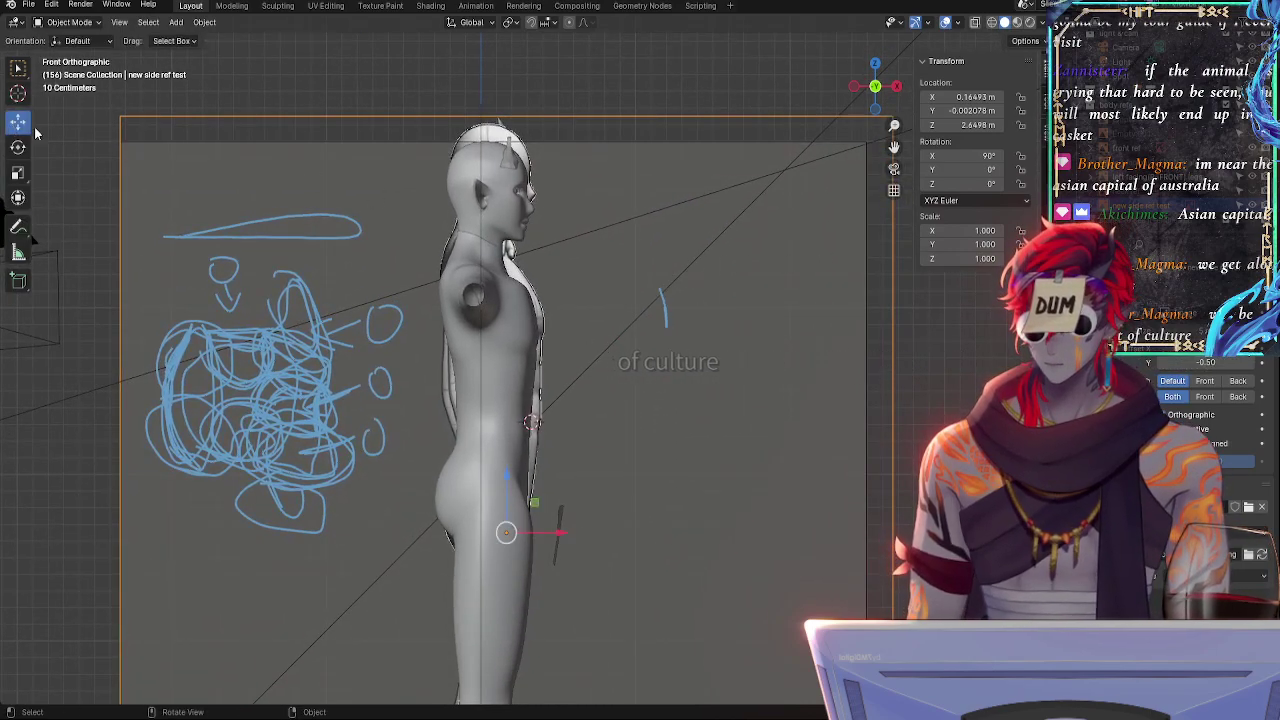
pyautogui.click(773, 119)
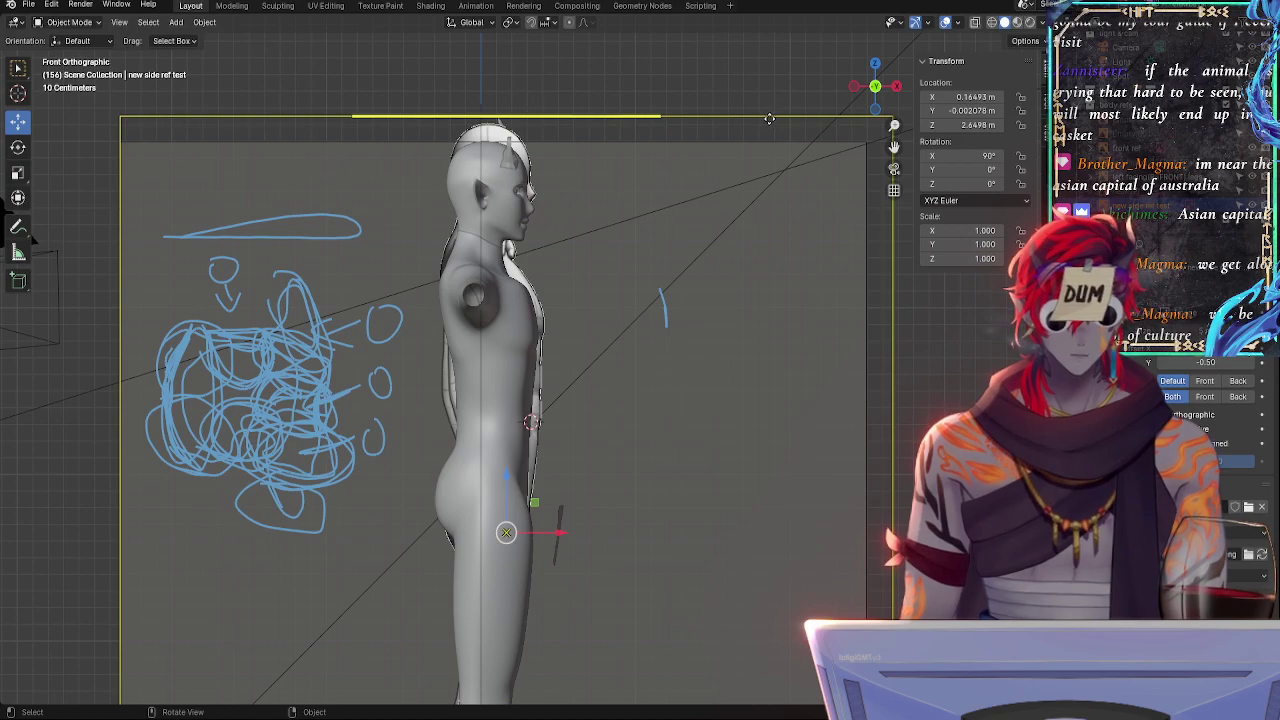
pyautogui.moveTo(770, 112)
pyautogui.mouseDown()
pyautogui.moveTo(757, 409)
pyautogui.moveTo(790, 88)
pyautogui.moveTo(790, 114)
pyautogui.mouseUp()
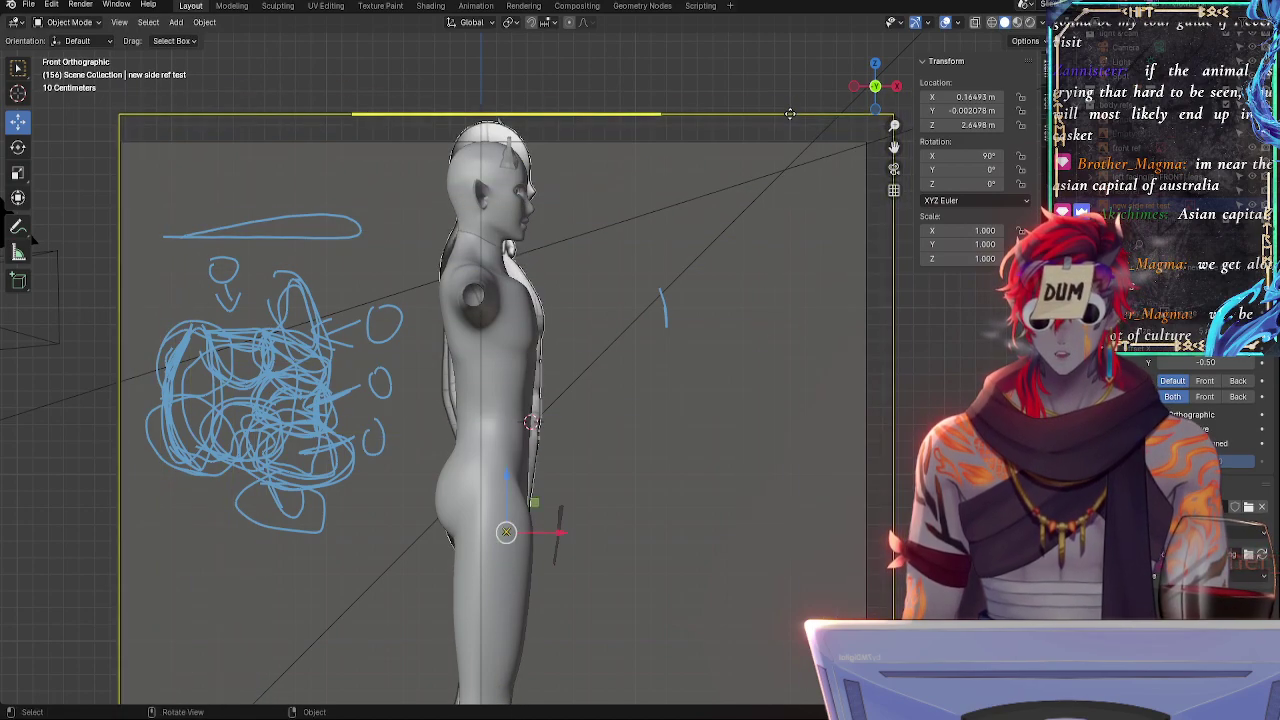
pyautogui.keyDown('shift'); pyautogui.moveTo(909, 395); pyautogui.dragTo(895, 249, button='middle'); pyautogui.keyUp('shift')
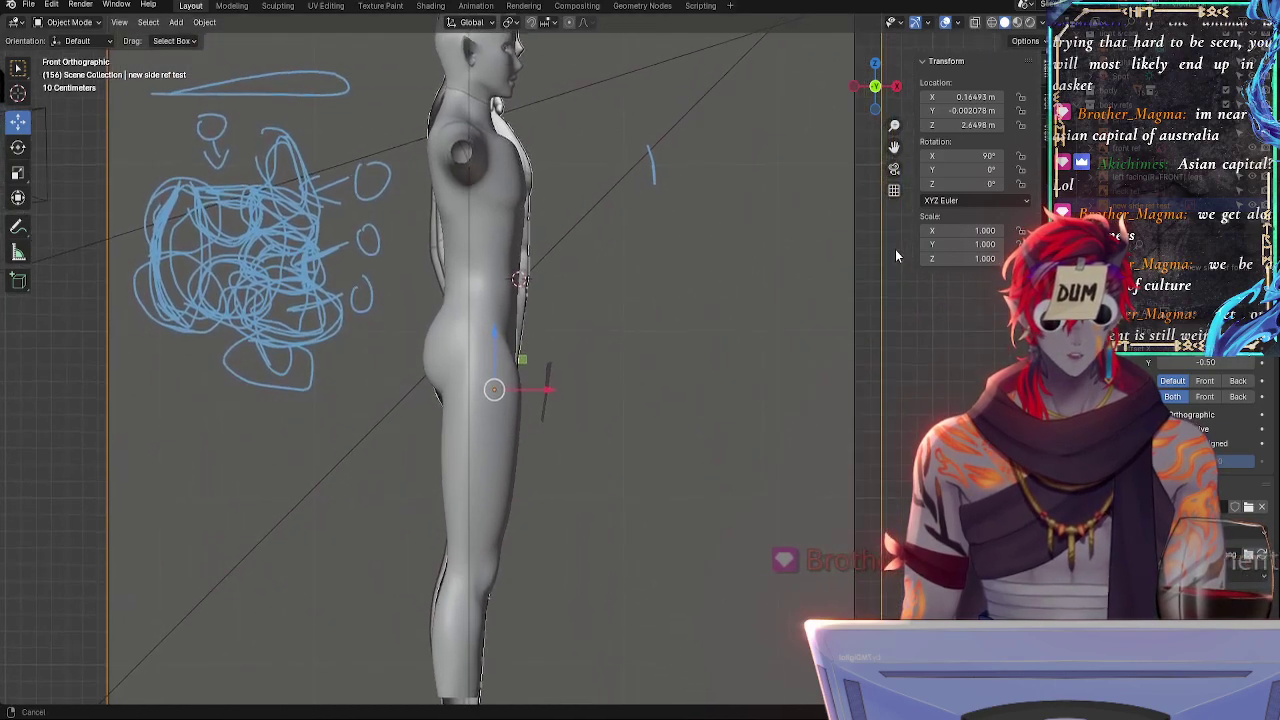
pyautogui.scroll(-2, 557, 366)
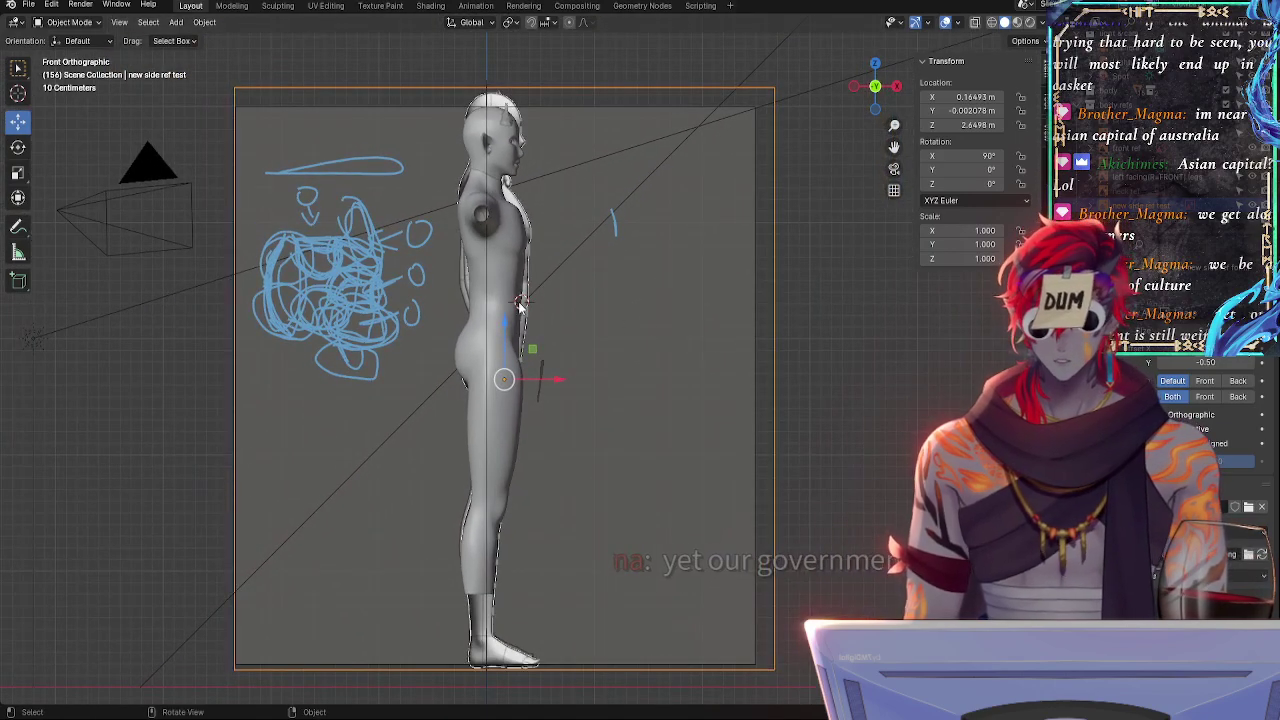
pyautogui.click(598, 325)
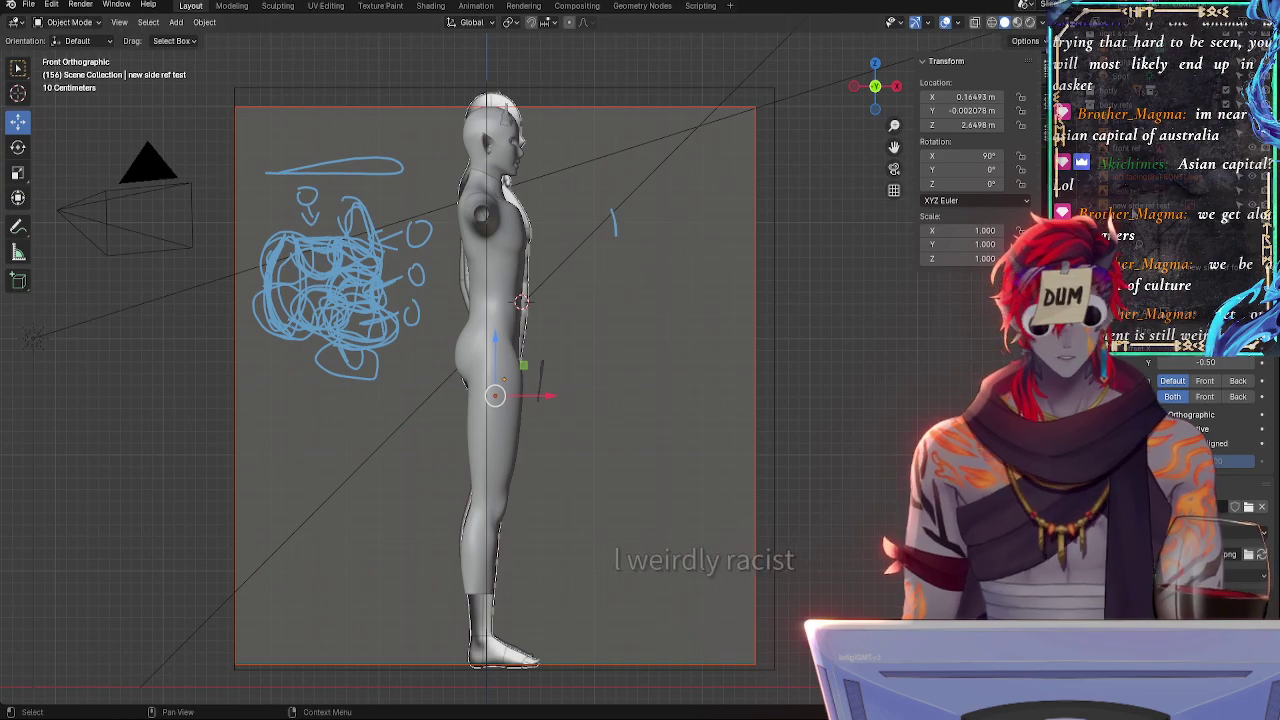
pyautogui.click(772, 300)
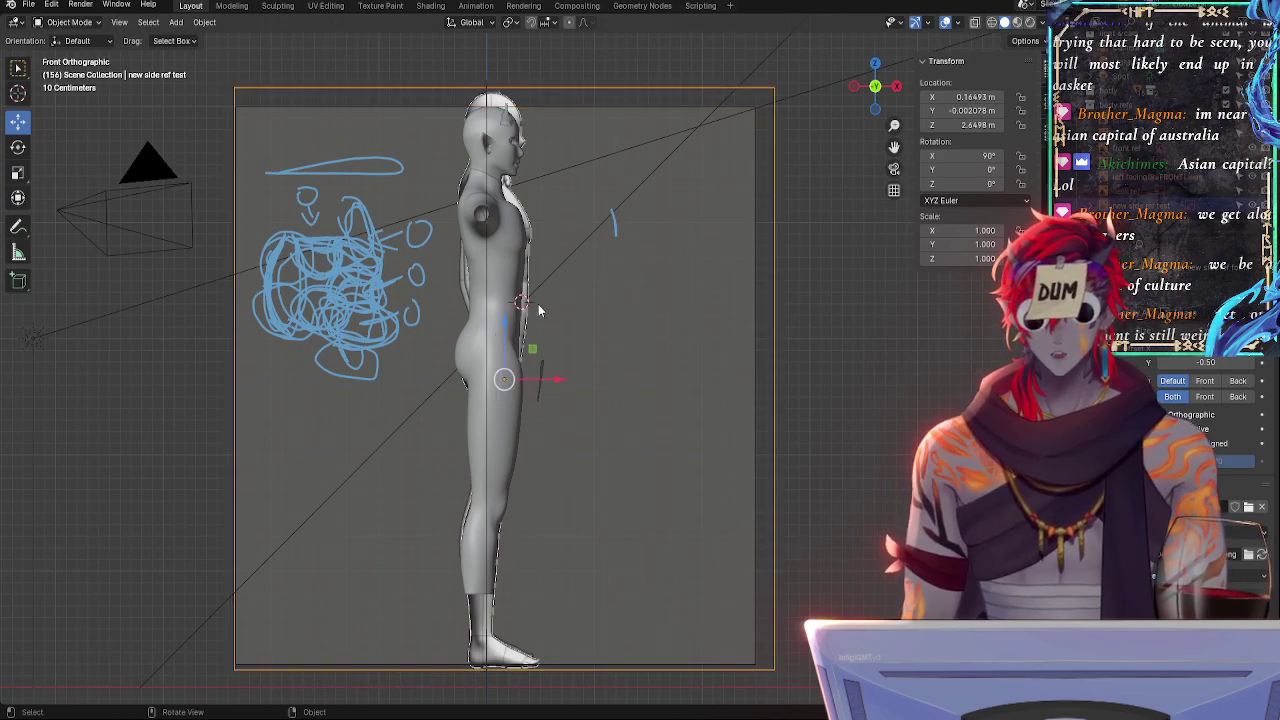
# - Reposition the side reference plane down and left to fit the figure, undoing one overshoot
pyautogui.moveTo(532, 402)
pyautogui.keyDown('ctrl'); pyautogui.mouseDown(button='middle')
pyautogui.moveTo(522, 352)
pyautogui.moveTo(522, 365)
pyautogui.mouseUp(button='middle'); pyautogui.keyUp('ctrl')
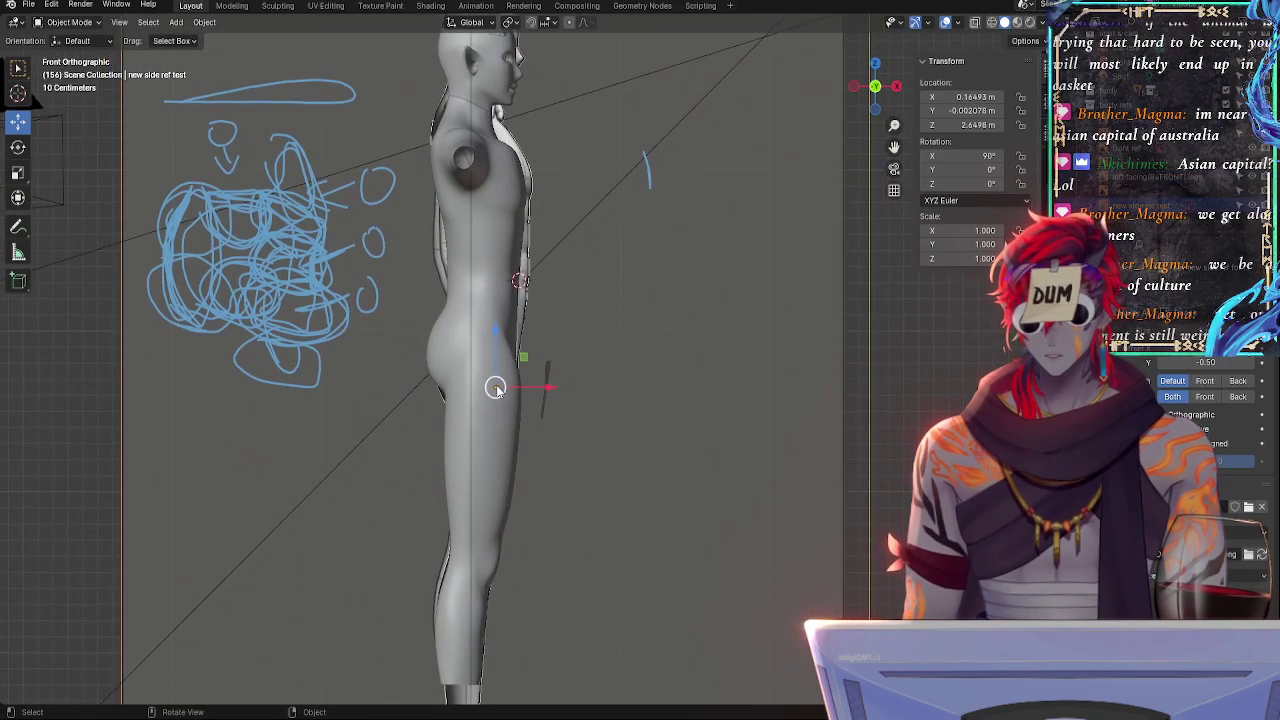
pyautogui.moveTo(495, 395)
pyautogui.mouseDown()
pyautogui.moveTo(514, 391)
pyautogui.moveTo(477, 405)
pyautogui.mouseUp()
pyautogui.keyDown('ctrl'); pyautogui.moveTo(477, 405); pyautogui.dragTo(729, 61, button='middle'); pyautogui.keyUp('ctrl')
pyautogui.hotkey('ctrl', 'z')
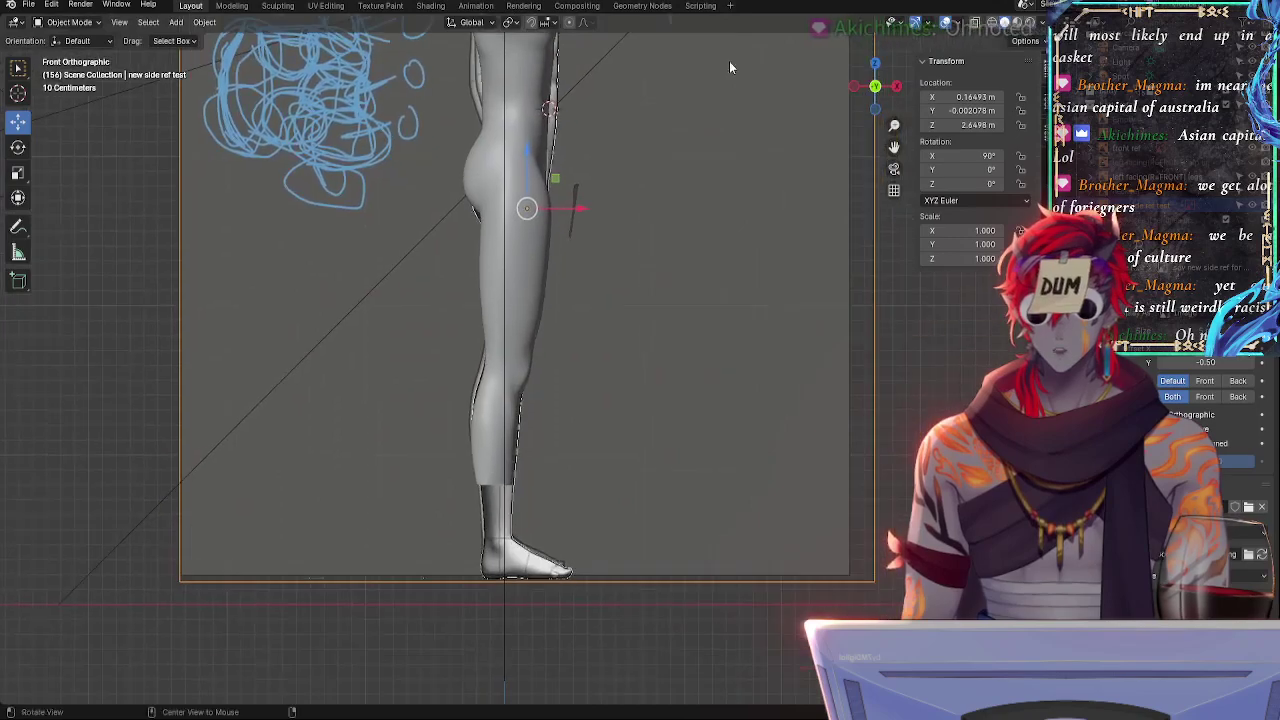
pyautogui.press('g')
pyautogui.moveTo(524, 206); pyautogui.dragTo(524, 206)
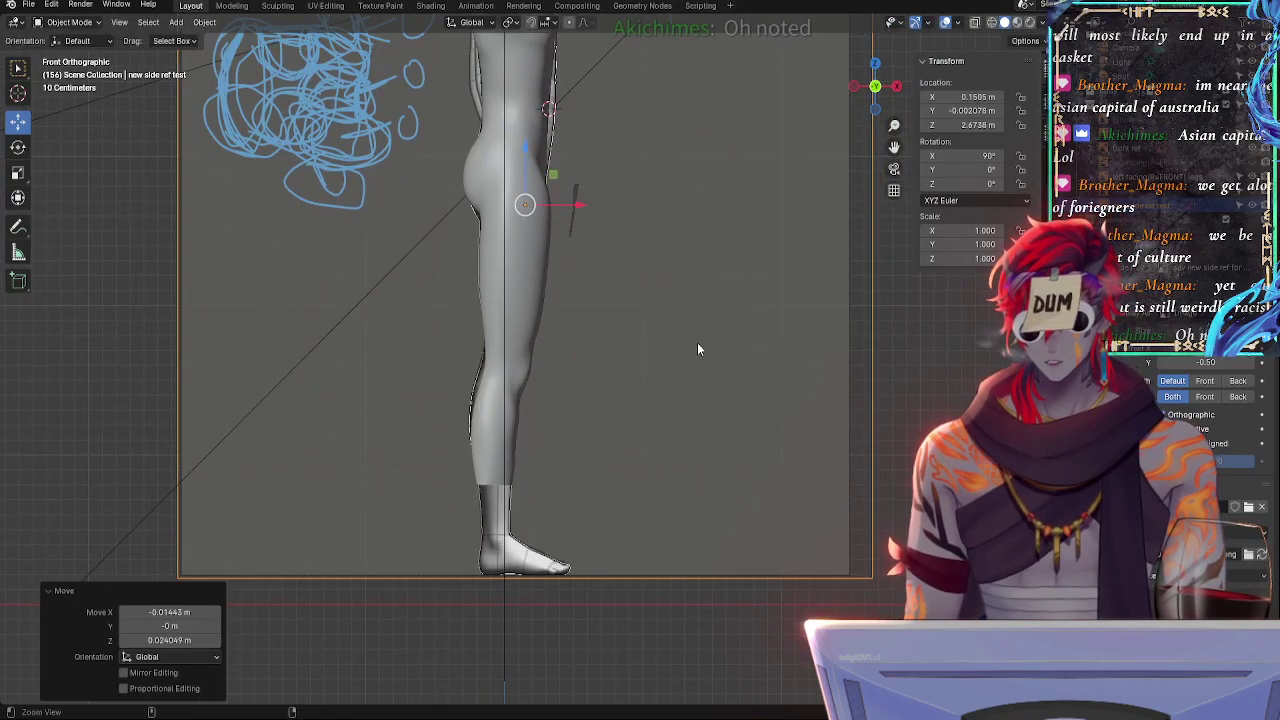
pyautogui.moveTo(697, 342)
pyautogui.keyDown('ctrl'); pyautogui.mouseDown(button='middle')
pyautogui.moveTo(679, 288)
pyautogui.moveTo(682, 341)
pyautogui.mouseUp(button='middle'); pyautogui.keyUp('ctrl')
pyautogui.keyDown('shift'); pyautogui.moveTo(706, 230); pyautogui.dragTo(614, 388, button='middle'); pyautogui.keyUp('shift')
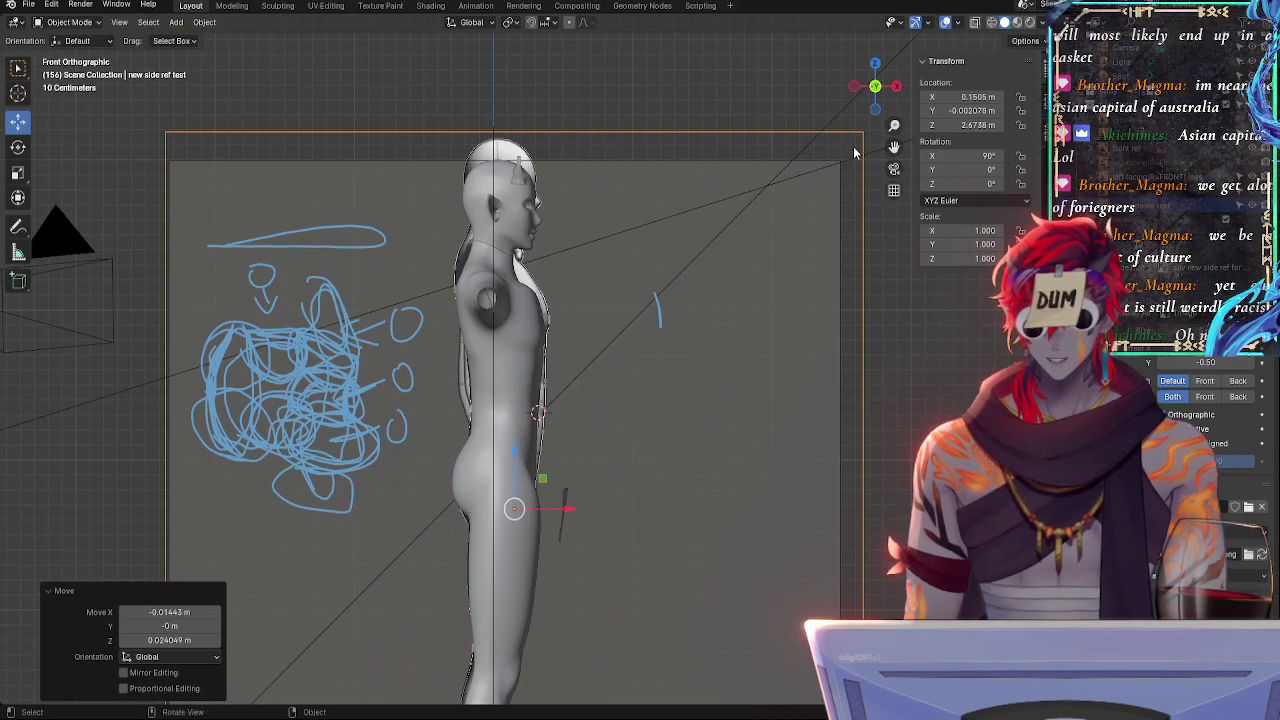
# - Shrink the side reference image from its corner and move it to line up with the foot
pyautogui.moveTo(854, 152); pyautogui.dragTo(834, 174)
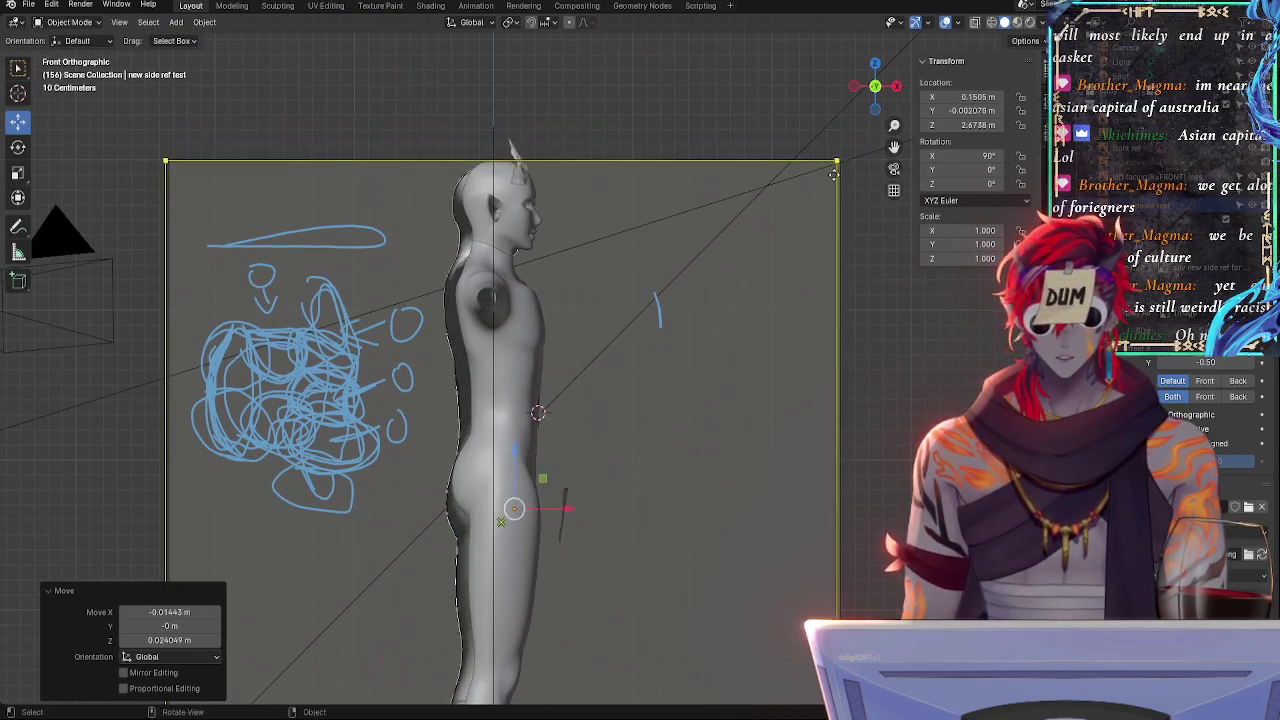
pyautogui.press('g')
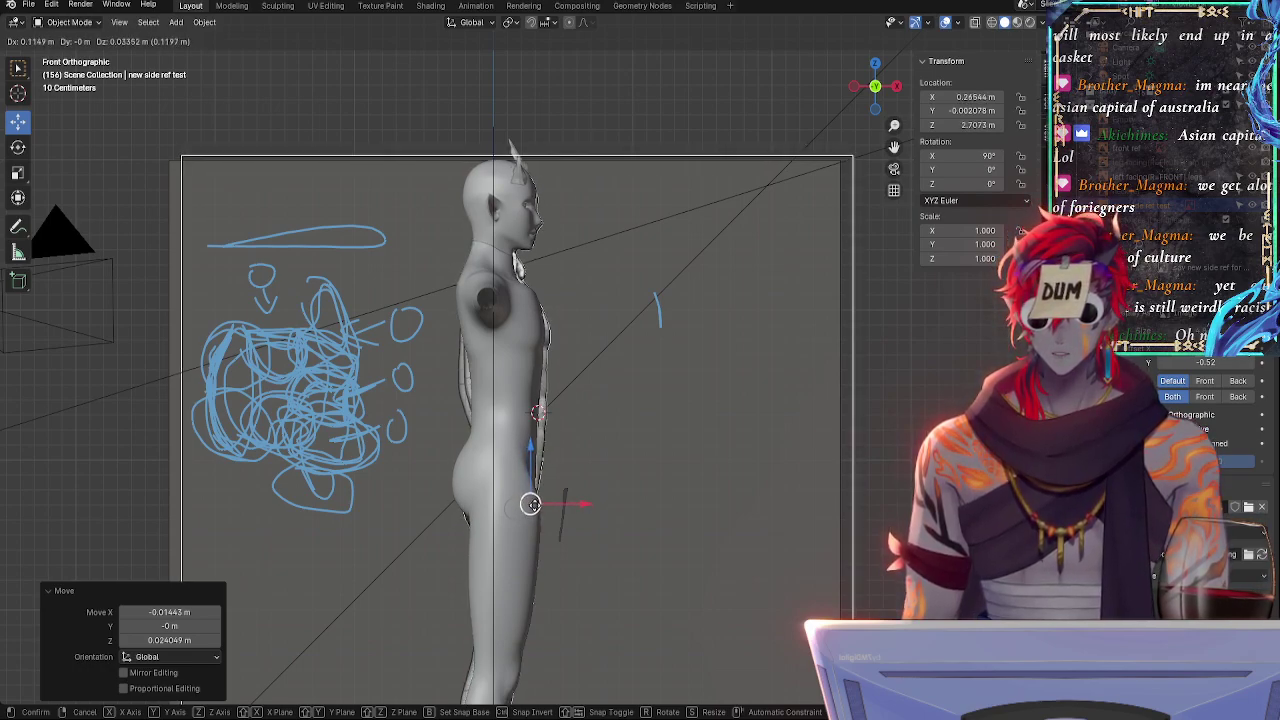
pyautogui.moveTo(534, 505); pyautogui.dragTo(533, 504)
pyautogui.keyDown('shift'); pyautogui.moveTo(649, 514); pyautogui.dragTo(631, 251, button='middle'); pyautogui.keyUp('shift')
pyautogui.keyDown('ctrl'); pyautogui.moveTo(643, 326); pyautogui.dragTo(723, 113, button='middle'); pyautogui.keyUp('ctrl')
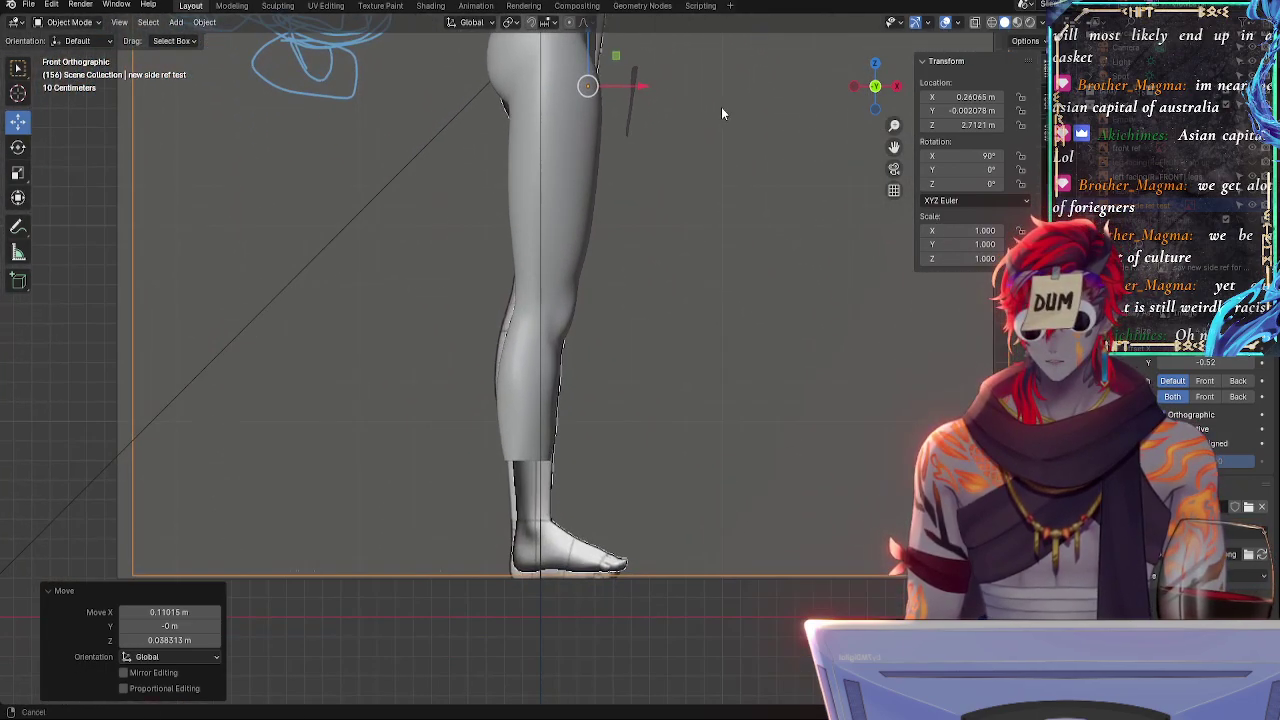
pyautogui.moveTo(655, 207)
pyautogui.keyDown('shift'); pyautogui.mouseDown(button='middle')
pyautogui.moveTo(706, 163)
pyautogui.moveTo(676, 177)
pyautogui.moveTo(643, 159)
pyautogui.moveTo(670, 246)
pyautogui.mouseUp(button='middle'); pyautogui.keyUp('shift')
pyautogui.keyDown('shift'); pyautogui.moveTo(654, 180); pyautogui.dragTo(685, 218, button='middle'); pyautogui.keyUp('shift')
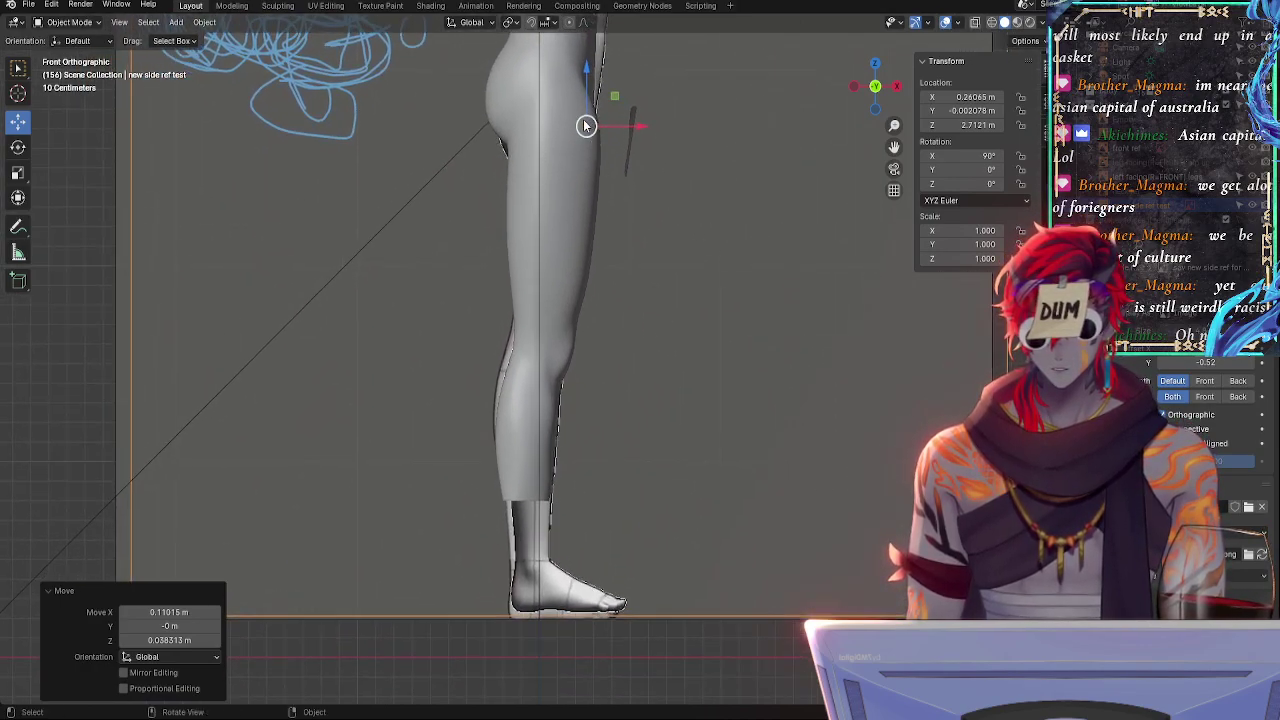
pyautogui.moveTo(585, 122)
pyautogui.mouseDown()
pyautogui.moveTo(583, 133)
pyautogui.moveTo(672, 114)
pyautogui.moveTo(598, 121)
pyautogui.mouseUp()
# - Raise the 'left facing(R=FRONT) legs' reference 0.327 m in Z and -0.048 m in X
pyautogui.scroll(3, 682, 335)
pyautogui.keyDown('shift'); pyautogui.moveTo(735, 439); pyautogui.dragTo(650, 162, button='middle'); pyautogui.keyUp('shift')
pyautogui.keyDown('shift'); pyautogui.moveTo(594, 276); pyautogui.dragTo(651, 382, button='middle'); pyautogui.keyUp('shift')
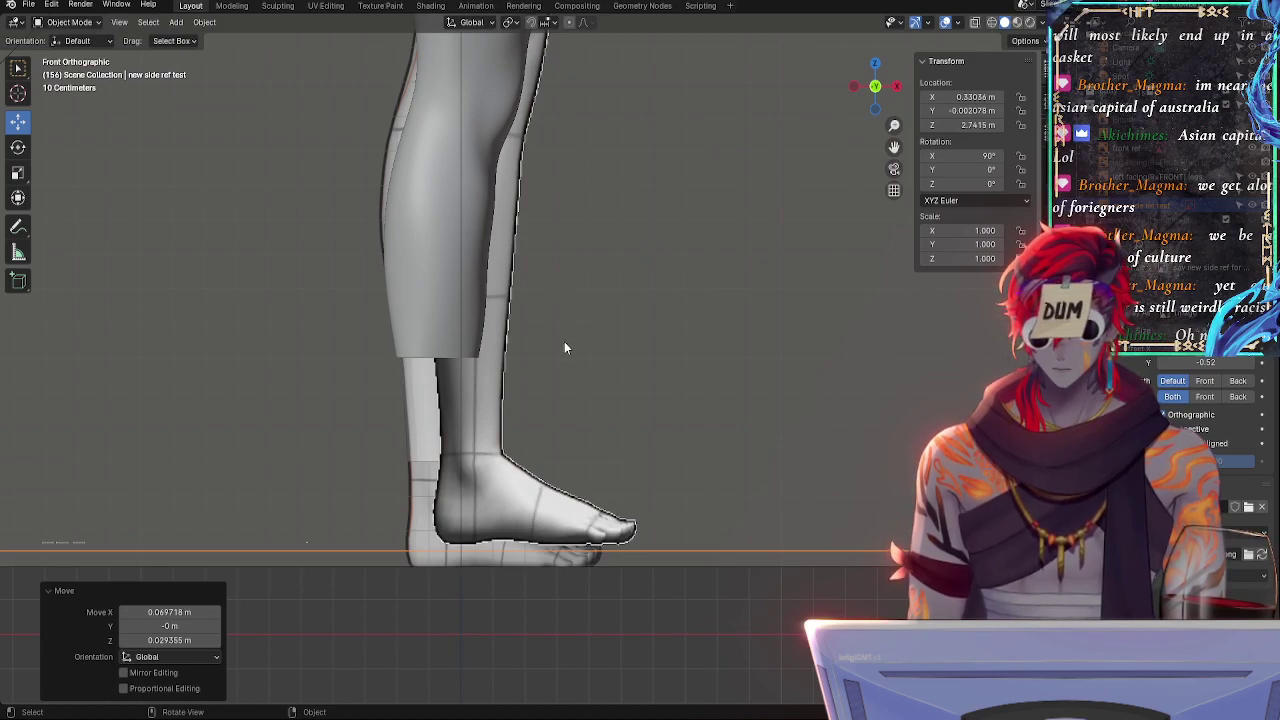
pyautogui.moveTo(540, 449)
pyautogui.mouseDown()
pyautogui.moveTo(535, 424)
pyautogui.moveTo(548, 469)
pyautogui.mouseUp()
pyautogui.click(608, 370)
pyautogui.keyDown('ctrl'); pyautogui.moveTo(608, 370); pyautogui.dragTo(623, 495, button='middle'); pyautogui.keyUp('ctrl')
pyautogui.keyDown('shift'); pyautogui.moveTo(604, 234); pyautogui.dragTo(637, 380, button='middle'); pyautogui.keyUp('shift')
pyautogui.moveTo(549, 301); pyautogui.dragTo(542, 263)
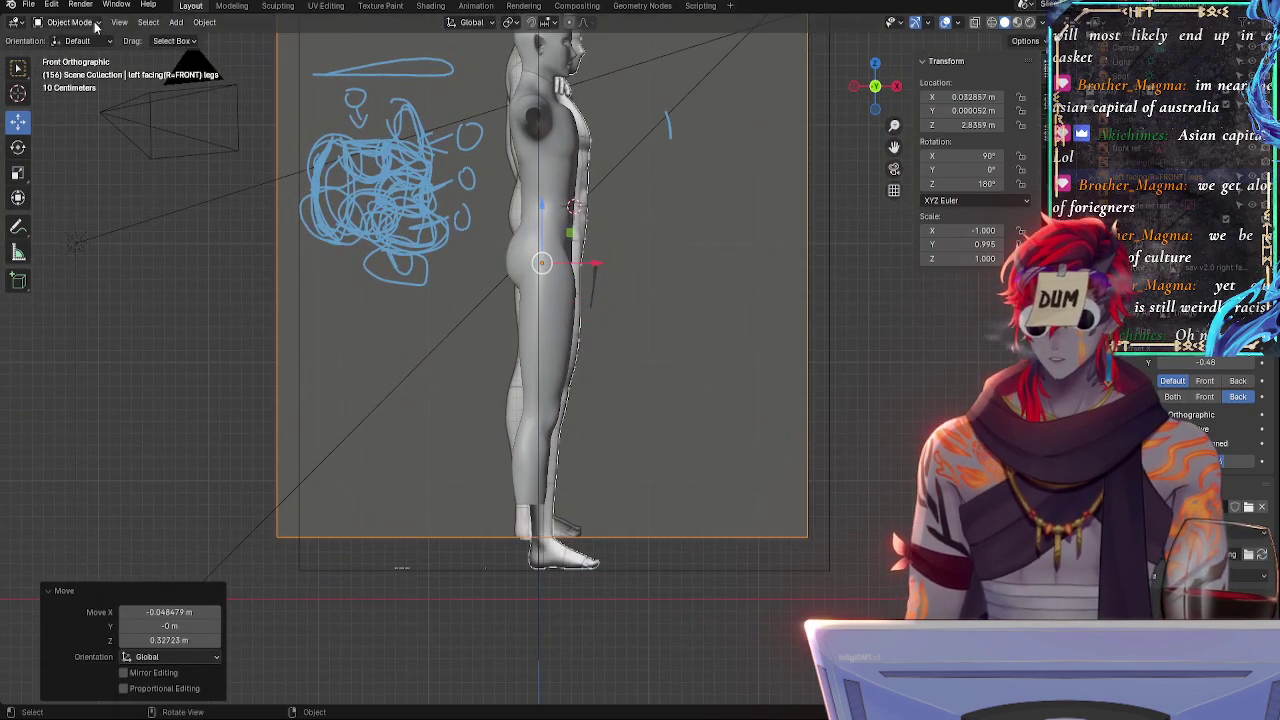
# - Show the yellow guide annotations, make Note.002 the active layer and raise its opacity
pyautogui.click(18, 226)
pyautogui.click(125, 41)
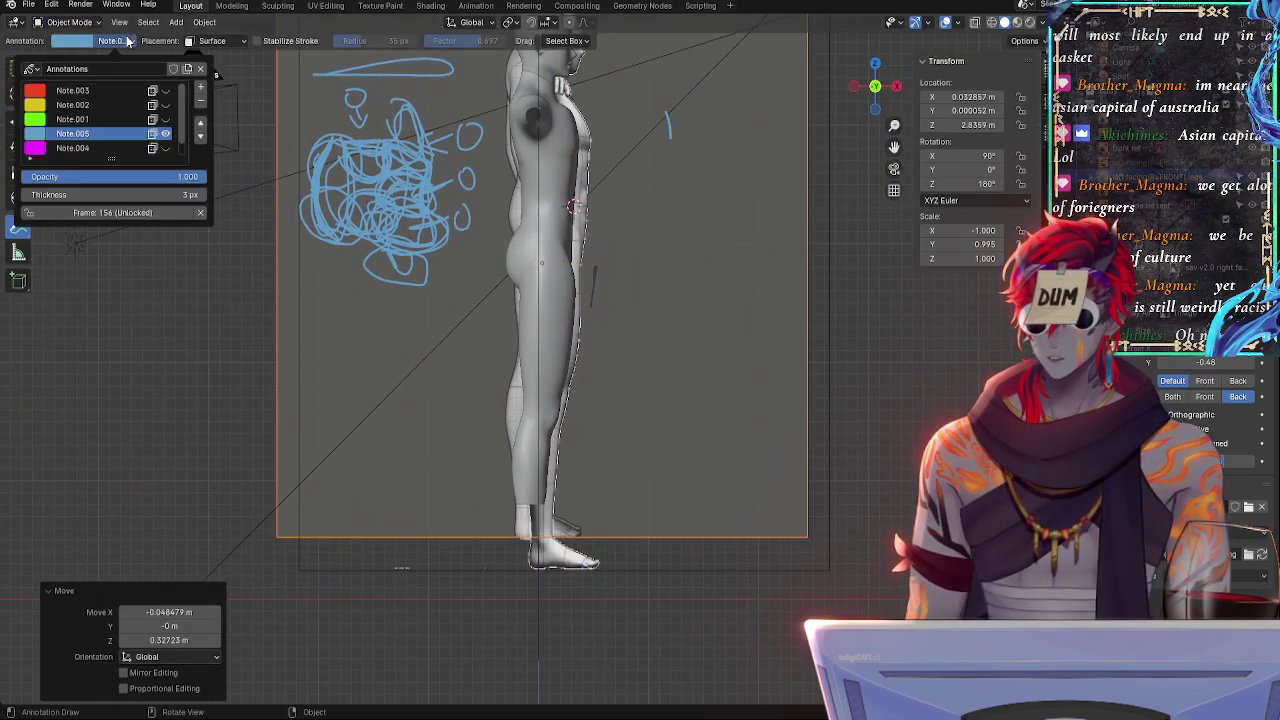
pyautogui.click(165, 104)
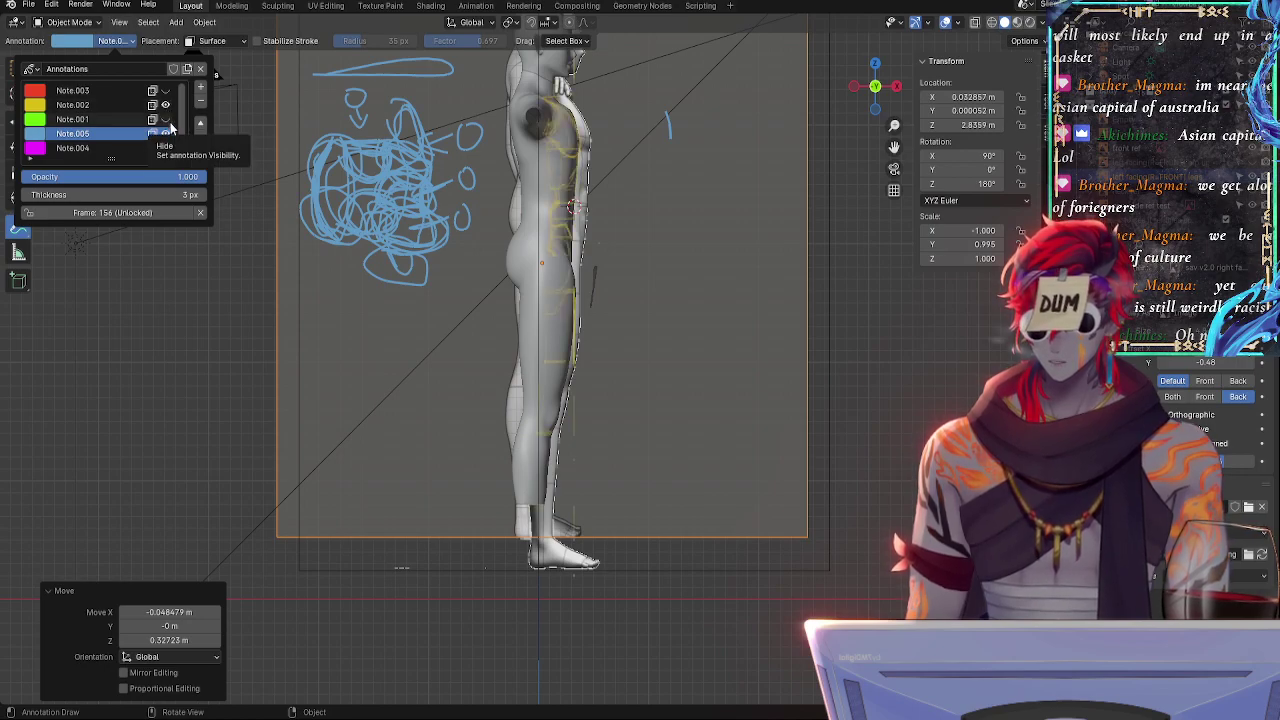
pyautogui.click(117, 42)
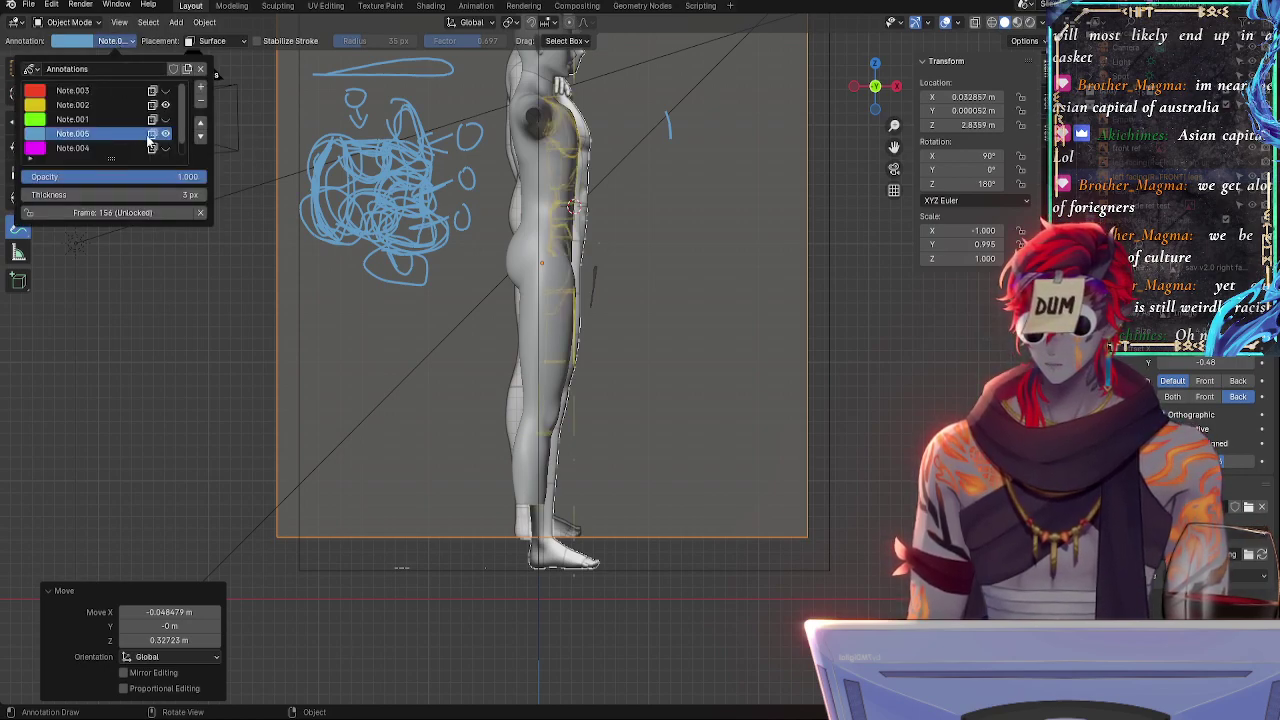
pyautogui.click(109, 104)
pyautogui.moveTo(110, 176); pyautogui.dragTo(165, 176)
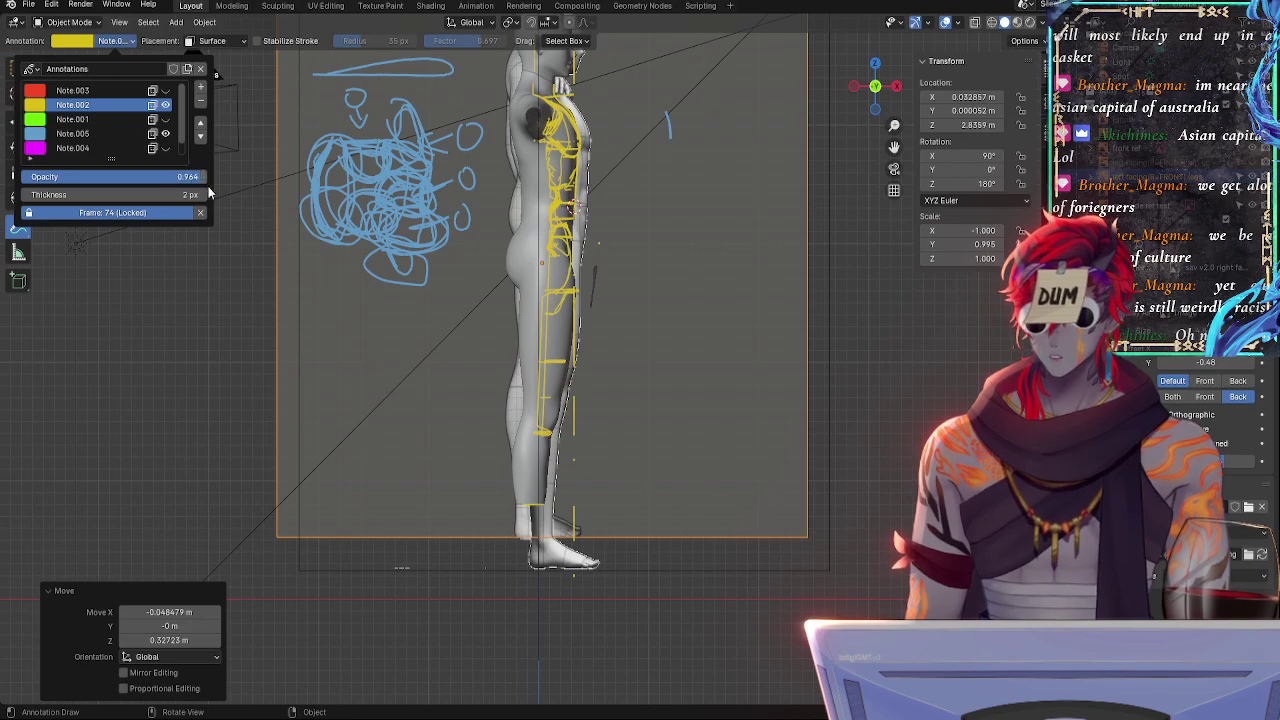
# - Zoom in on the legs and switch to Right Orthographic view
pyautogui.keyDown('shift'); pyautogui.moveTo(652, 483); pyautogui.dragTo(643, 431, button='middle'); pyautogui.keyUp('shift')
pyautogui.moveTo(643, 431)
pyautogui.keyDown('ctrl'); pyautogui.mouseDown(button='middle')
pyautogui.moveTo(634, 406)
pyautogui.moveTo(711, 311)
pyautogui.mouseUp(button='middle'); pyautogui.keyUp('ctrl')
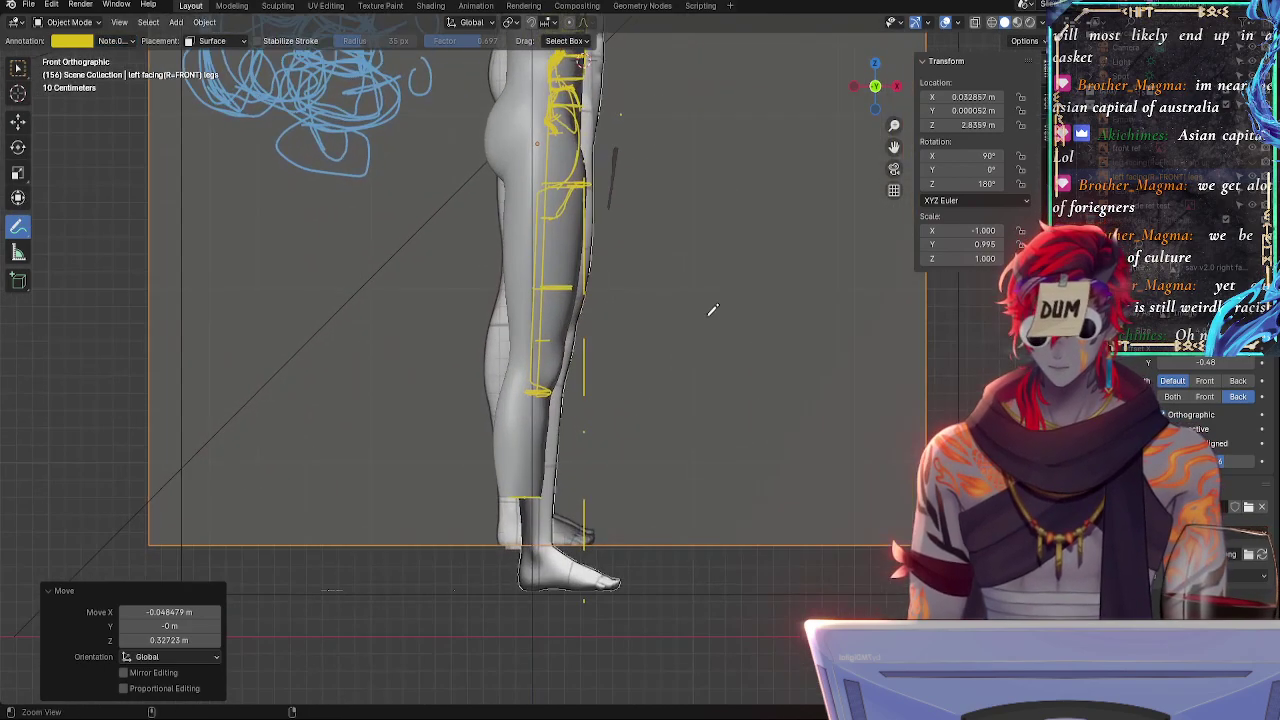
pyautogui.click(896, 88)
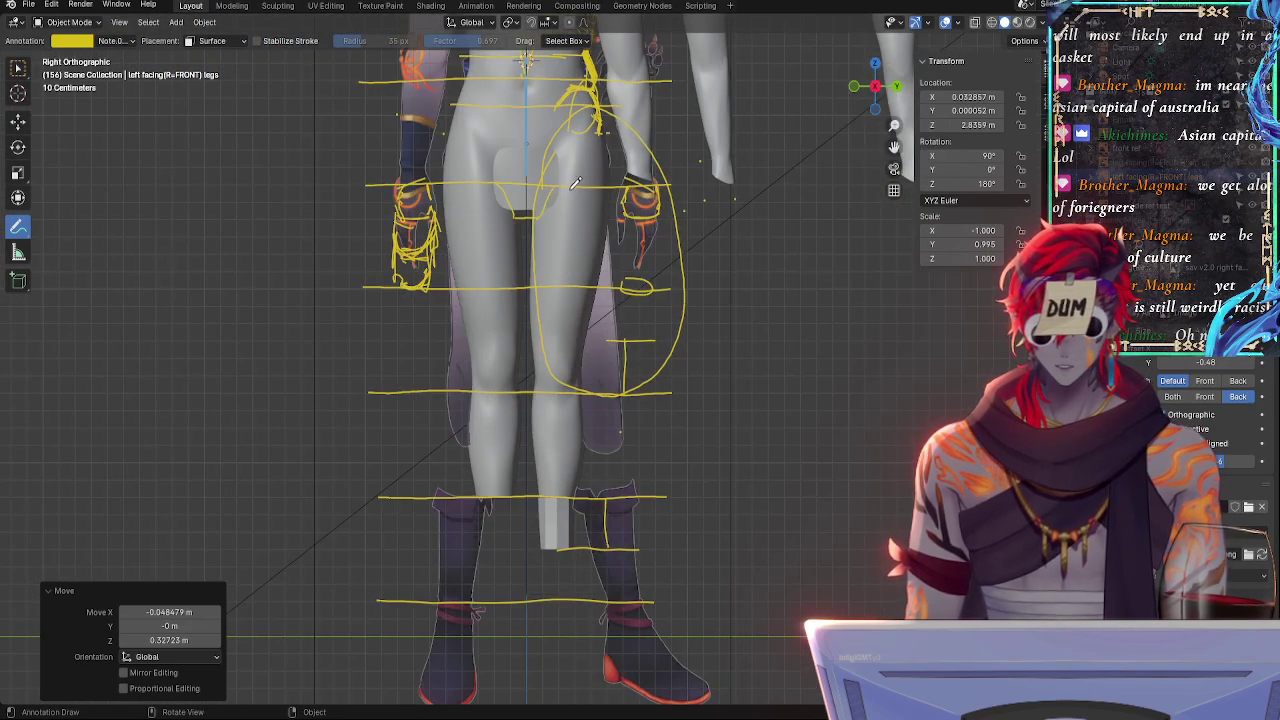
pyautogui.keyDown('shift'); pyautogui.moveTo(682, 170); pyautogui.dragTo(726, 212, button='middle'); pyautogui.keyUp('shift')
pyautogui.keyDown('ctrl'); pyautogui.moveTo(726, 271); pyautogui.dragTo(726, 255, button='middle'); pyautogui.keyUp('ctrl')
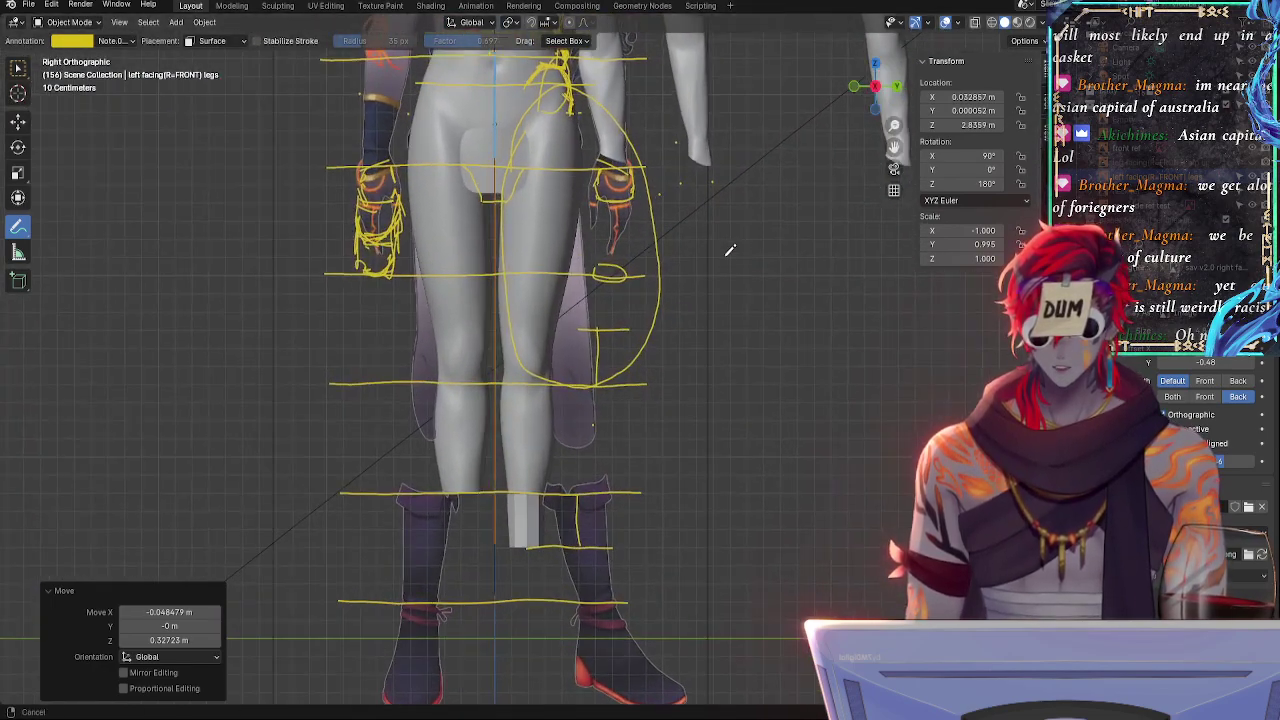
pyautogui.keyDown('shift'); pyautogui.moveTo(705, 375); pyautogui.dragTo(707, 302, button='middle'); pyautogui.keyUp('shift')
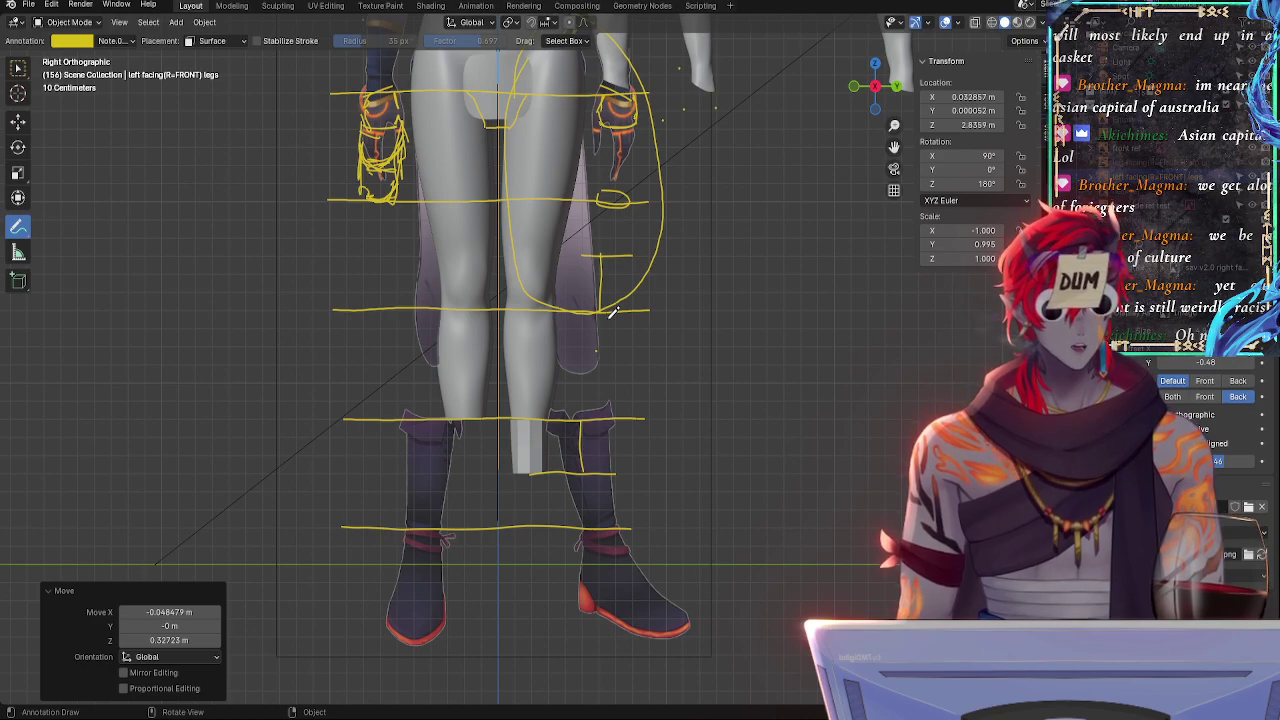
pyautogui.moveTo(827, 462)
pyautogui.keyDown('ctrl'); pyautogui.mouseDown(button='middle')
pyautogui.moveTo(771, 354)
pyautogui.moveTo(803, 89)
pyautogui.moveTo(711, 238)
pyautogui.moveTo(759, 277)
pyautogui.moveTo(711, 365)
pyautogui.moveTo(713, 425)
pyautogui.moveTo(694, 338)
pyautogui.moveTo(786, 323)
pyautogui.moveTo(783, 260)
pyautogui.moveTo(777, 271)
pyautogui.moveTo(766, 320)
pyautogui.moveTo(800, 262)
pyautogui.mouseUp(button='middle'); pyautogui.keyUp('ctrl')
pyautogui.scroll(-1, 711, 238)
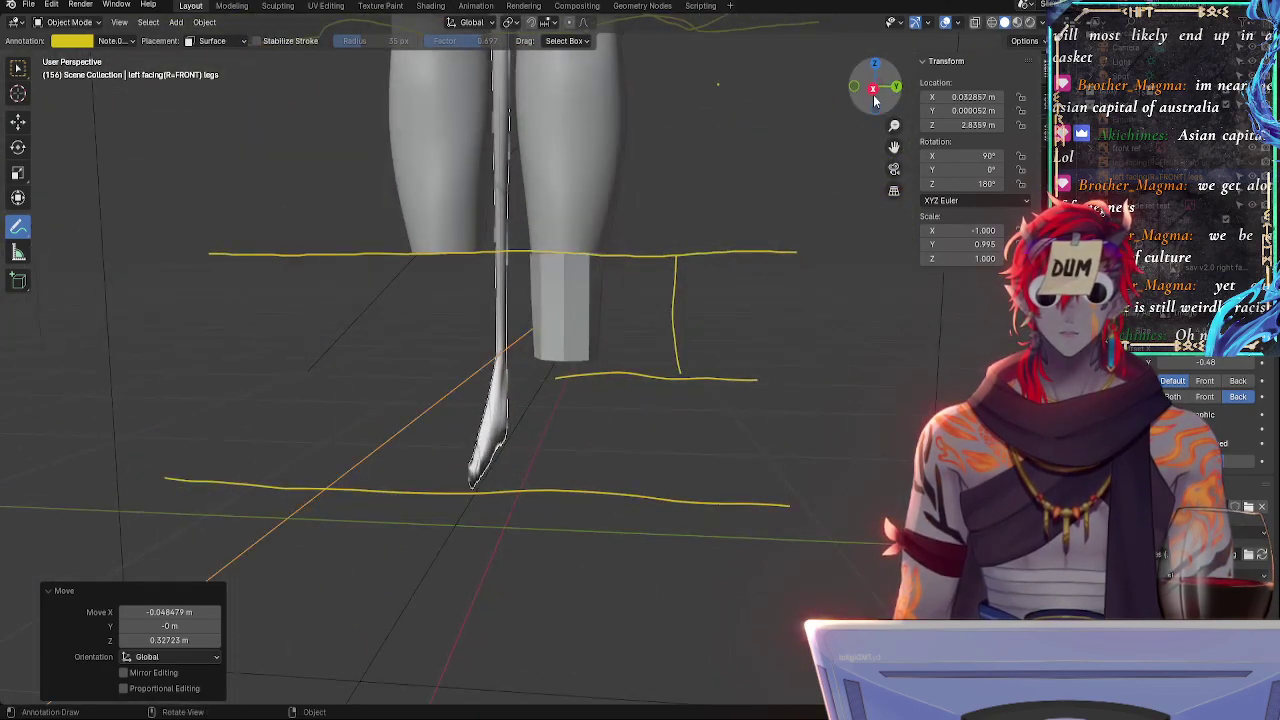
pyautogui.click(874, 94)
pyautogui.keyDown('ctrl'); pyautogui.moveTo(720, 189); pyautogui.dragTo(697, 226, button='middle'); pyautogui.keyUp('ctrl')
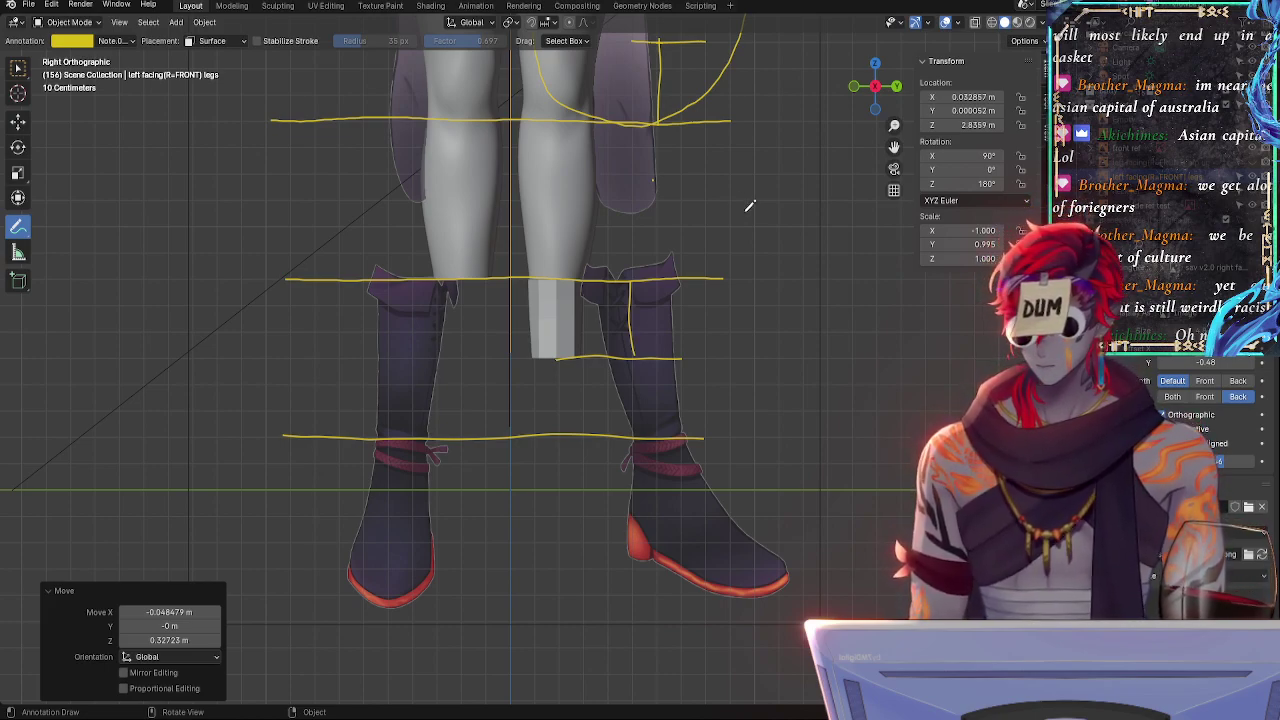
pyautogui.keyDown('shift'); pyautogui.moveTo(774, 312); pyautogui.dragTo(790, 302, button='middle'); pyautogui.keyUp('shift')
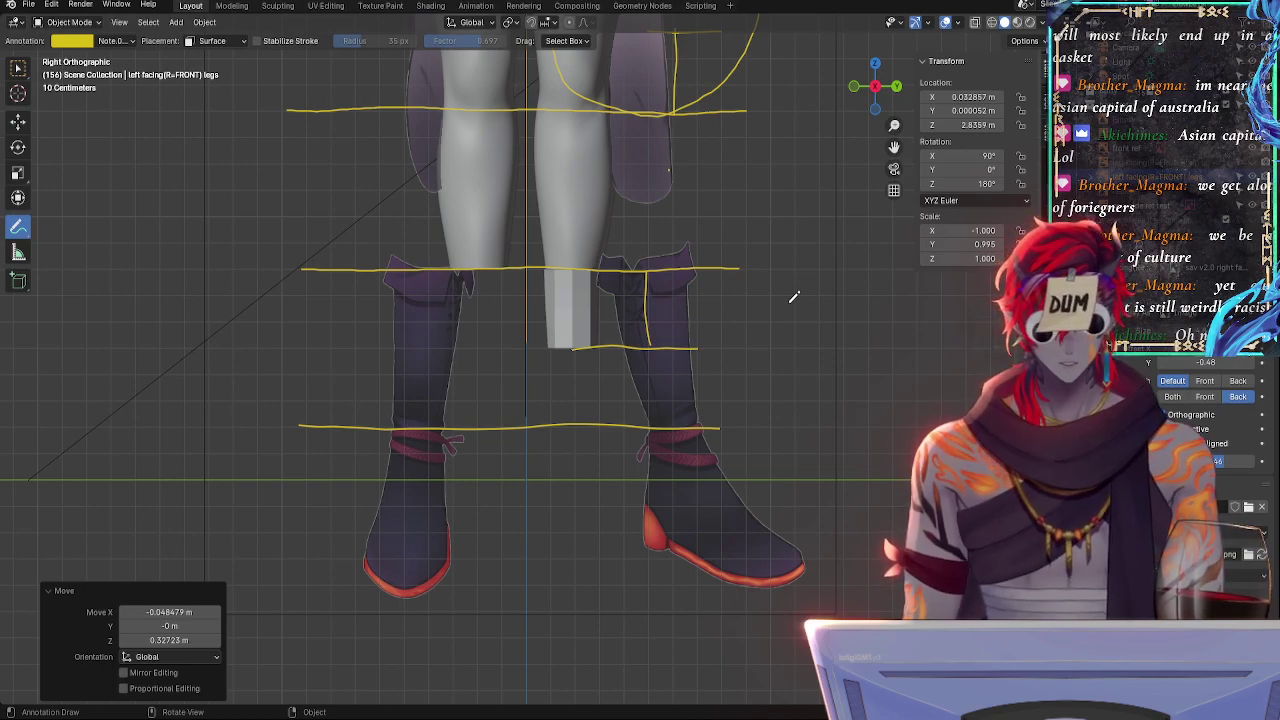
pyautogui.scroll(3, 793, 297)
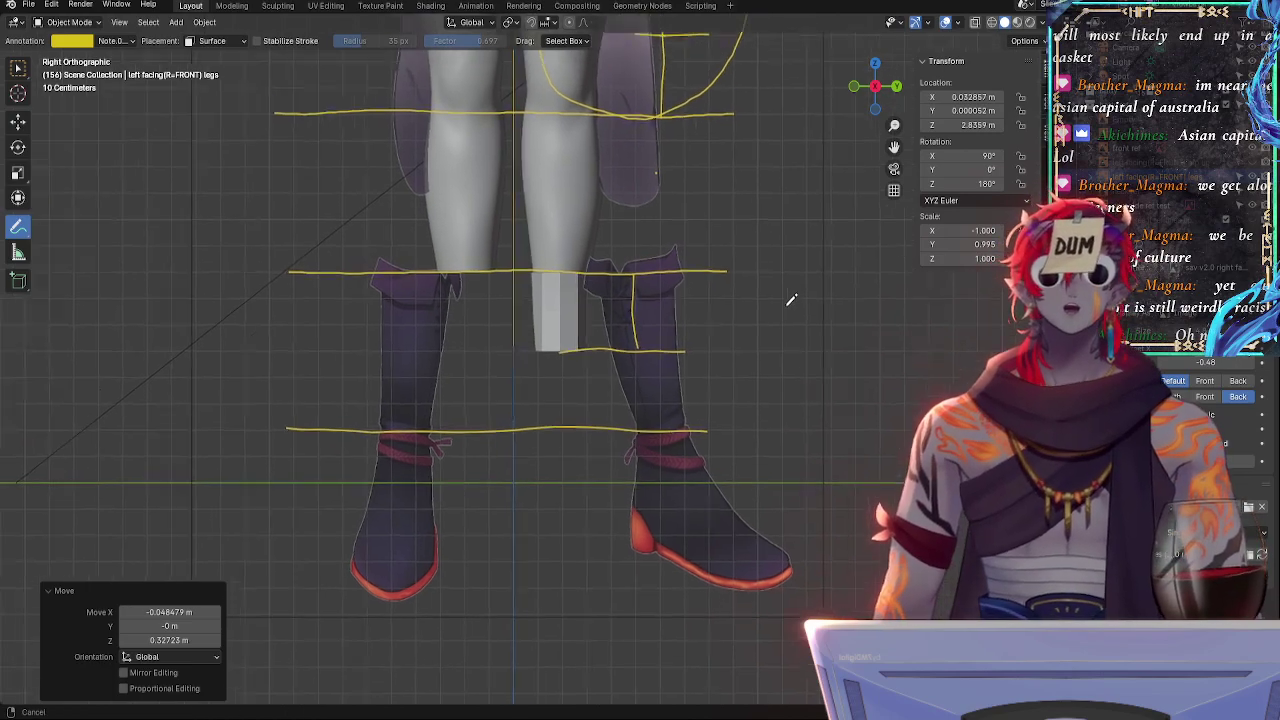
pyautogui.keyDown('shift'); pyautogui.moveTo(811, 359); pyautogui.dragTo(798, 242, button='middle'); pyautogui.keyUp('shift')
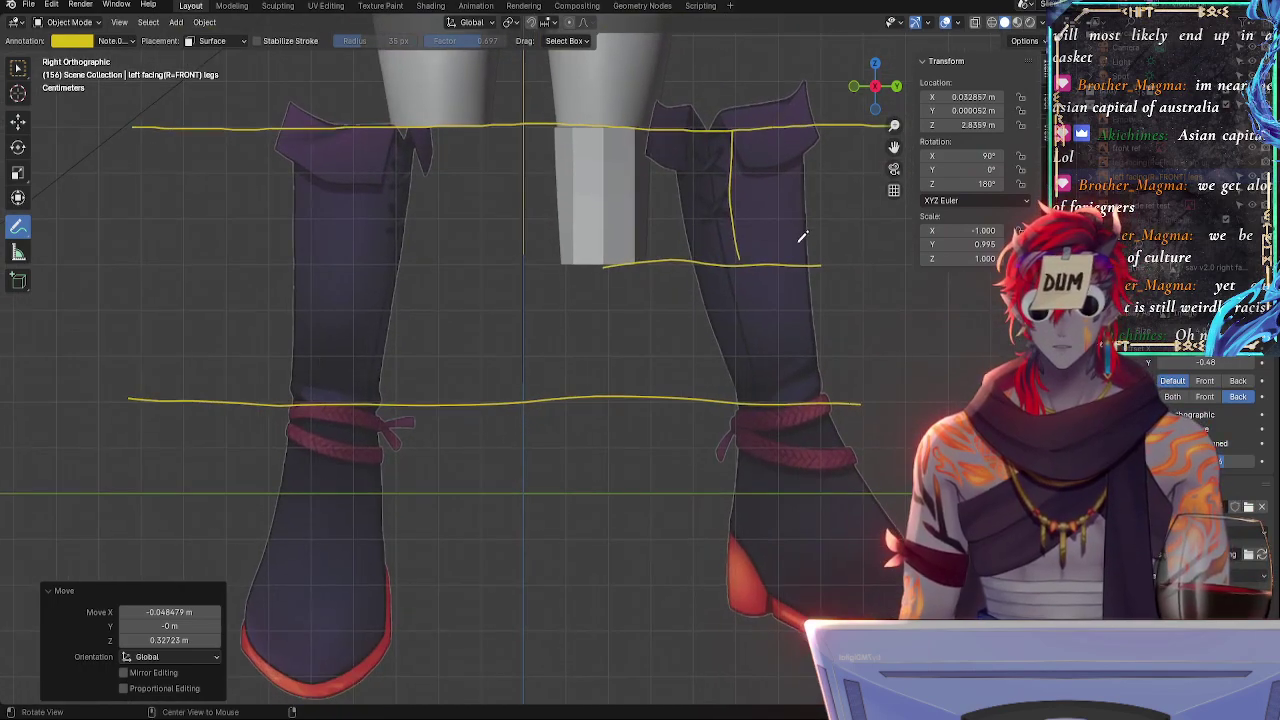
pyautogui.keyDown('ctrl'); pyautogui.moveTo(820, 300); pyautogui.dragTo(795, 347, button='middle'); pyautogui.keyUp('ctrl')
pyautogui.keyDown('shift'); pyautogui.scroll(-3, 566, 421); pyautogui.keyUp('shift')
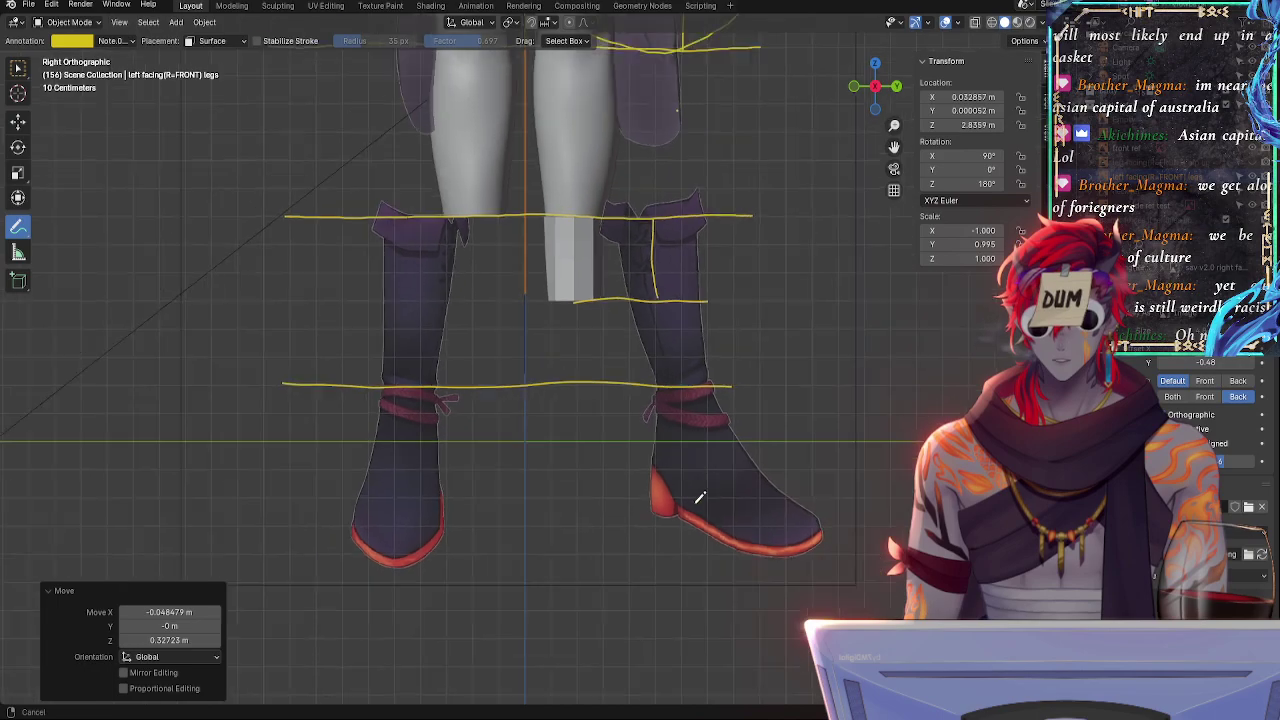
pyautogui.click(854, 87)
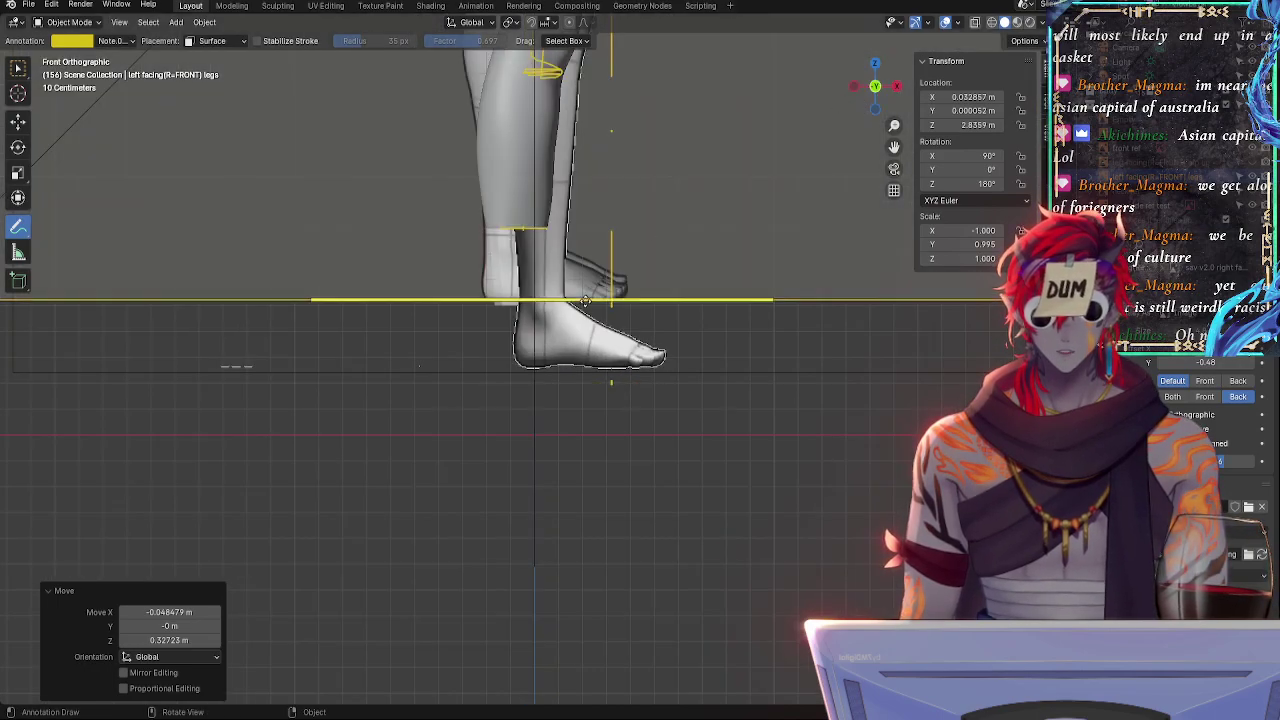
# - In front view, lower the side reference image along the Z axis
pyautogui.keyDown('ctrl'); pyautogui.moveTo(757, 194); pyautogui.dragTo(705, 368, button='middle'); pyautogui.keyUp('ctrl')
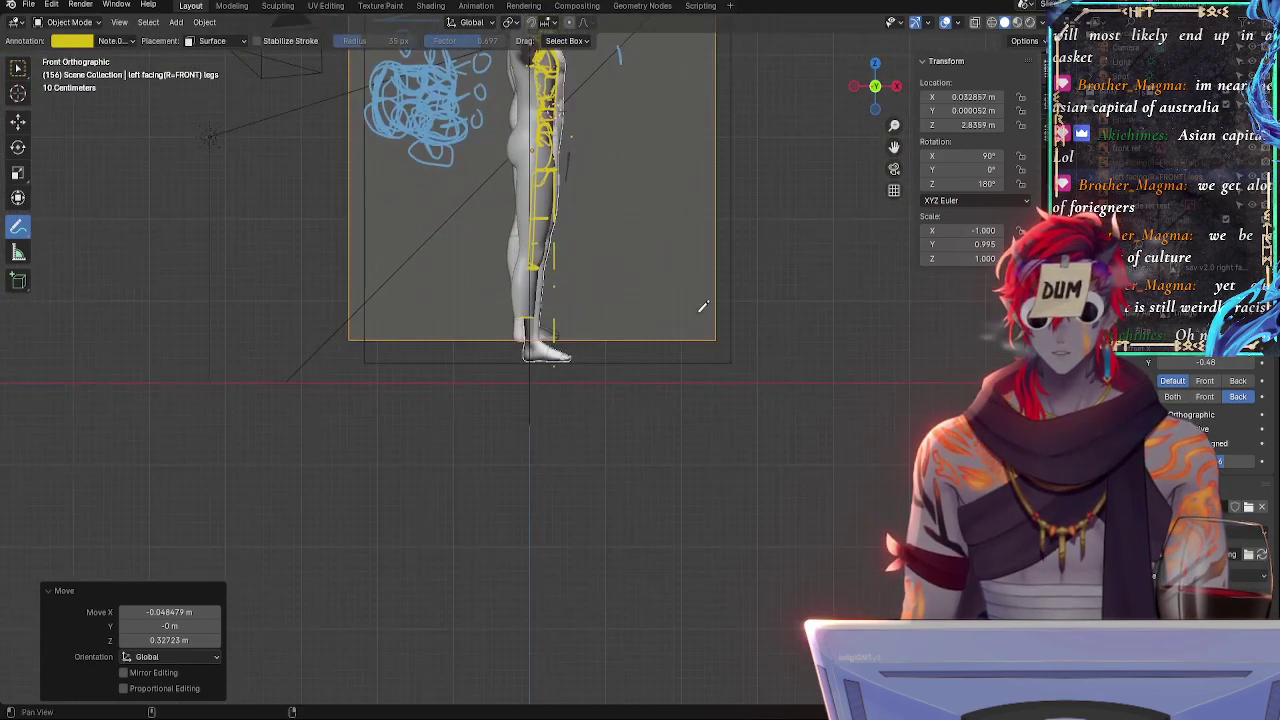
pyautogui.keyDown('shift'); pyautogui.moveTo(726, 246); pyautogui.dragTo(729, 403, button='middle'); pyautogui.keyUp('shift')
pyautogui.moveTo(690, 200); pyautogui.dragTo(724, 234, button='middle')
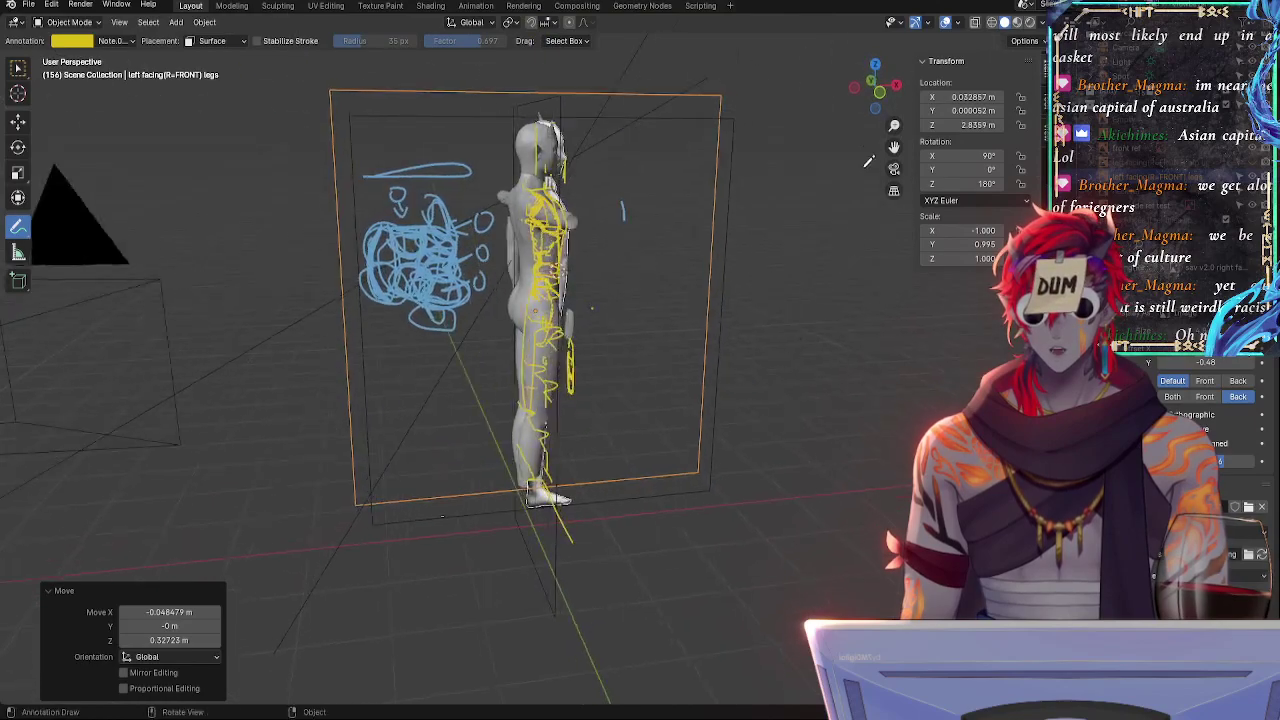
pyautogui.click(876, 92)
pyautogui.scroll(5, 557, 259)
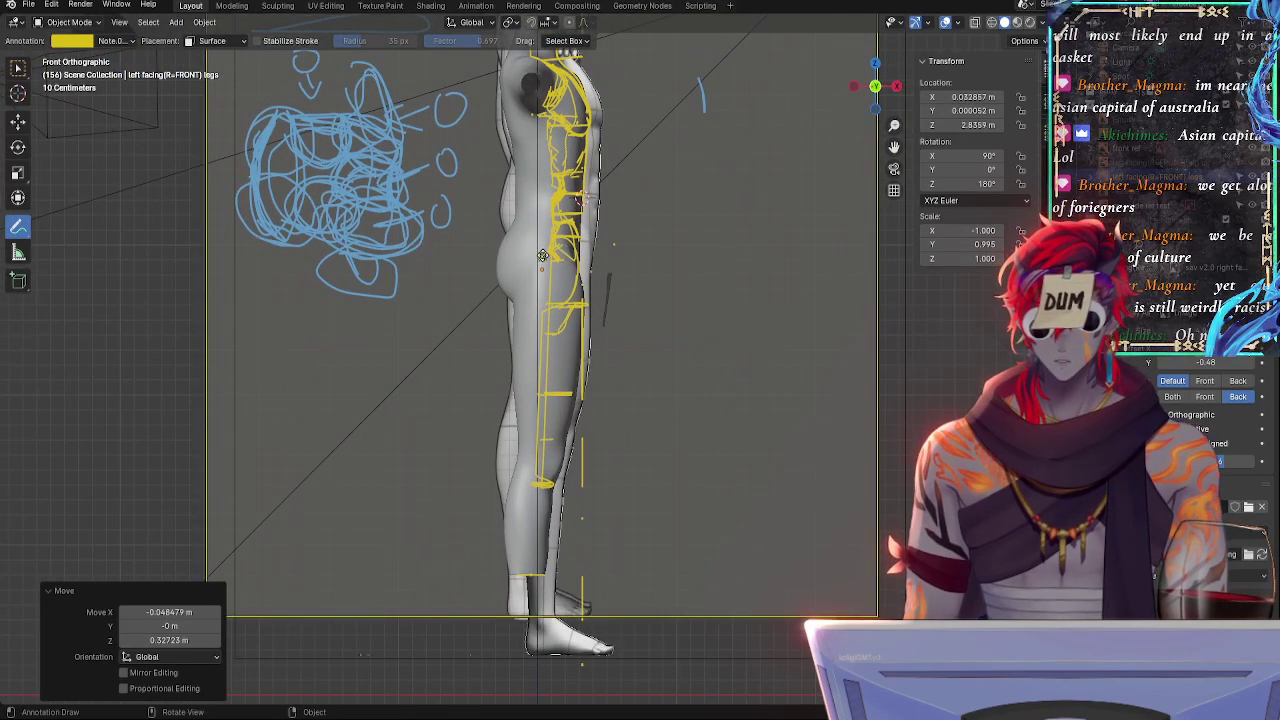
pyautogui.keyDown('ctrl'); pyautogui.moveTo(646, 404); pyautogui.dragTo(726, 363, button='middle'); pyautogui.keyUp('ctrl')
pyautogui.moveTo(571, 102); pyautogui.dragTo(569, 99)
pyautogui.press('g')
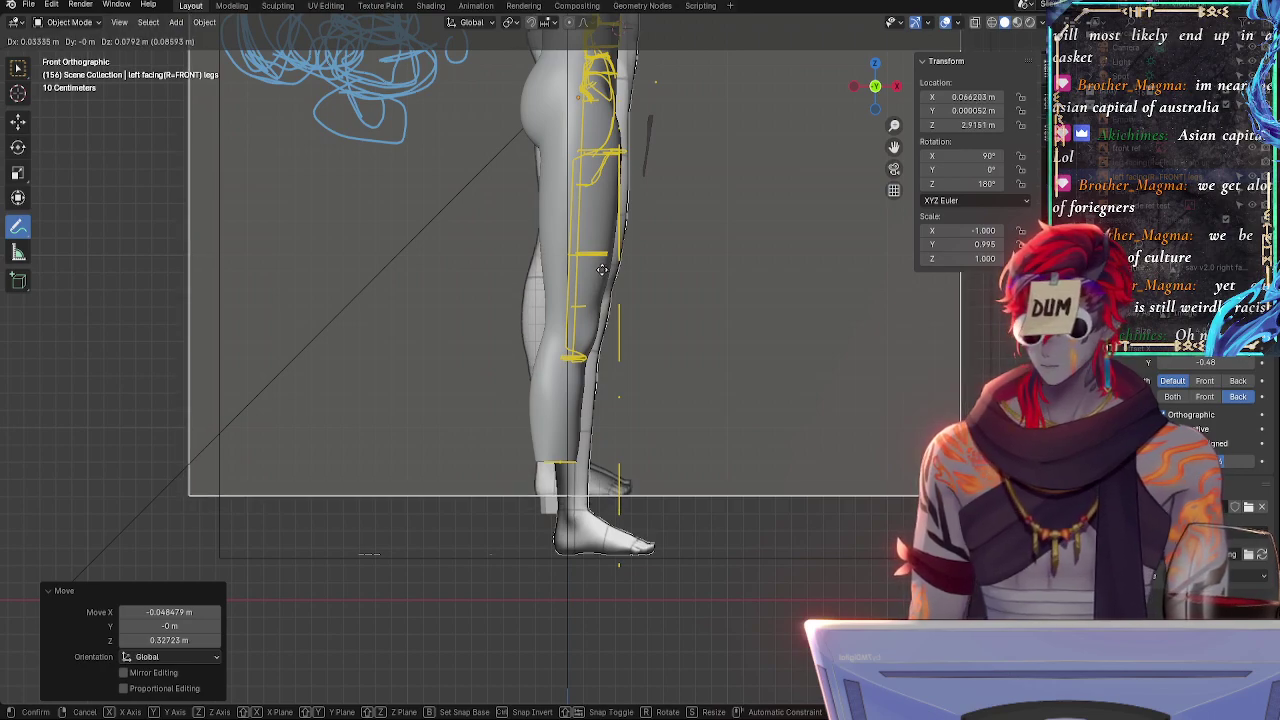
pyautogui.press('z')
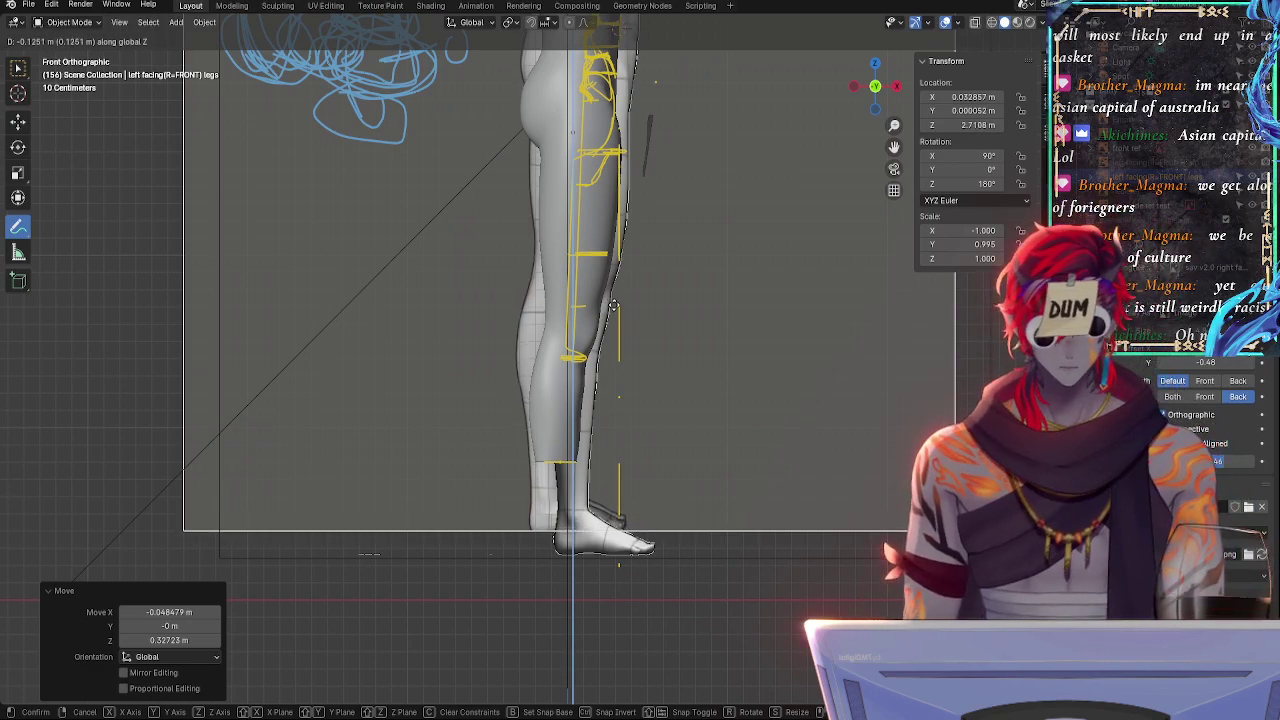
pyautogui.click(613, 310)
# - In right side view, adjust the reference image's height along Z at the boots
pyautogui.click(896, 86)
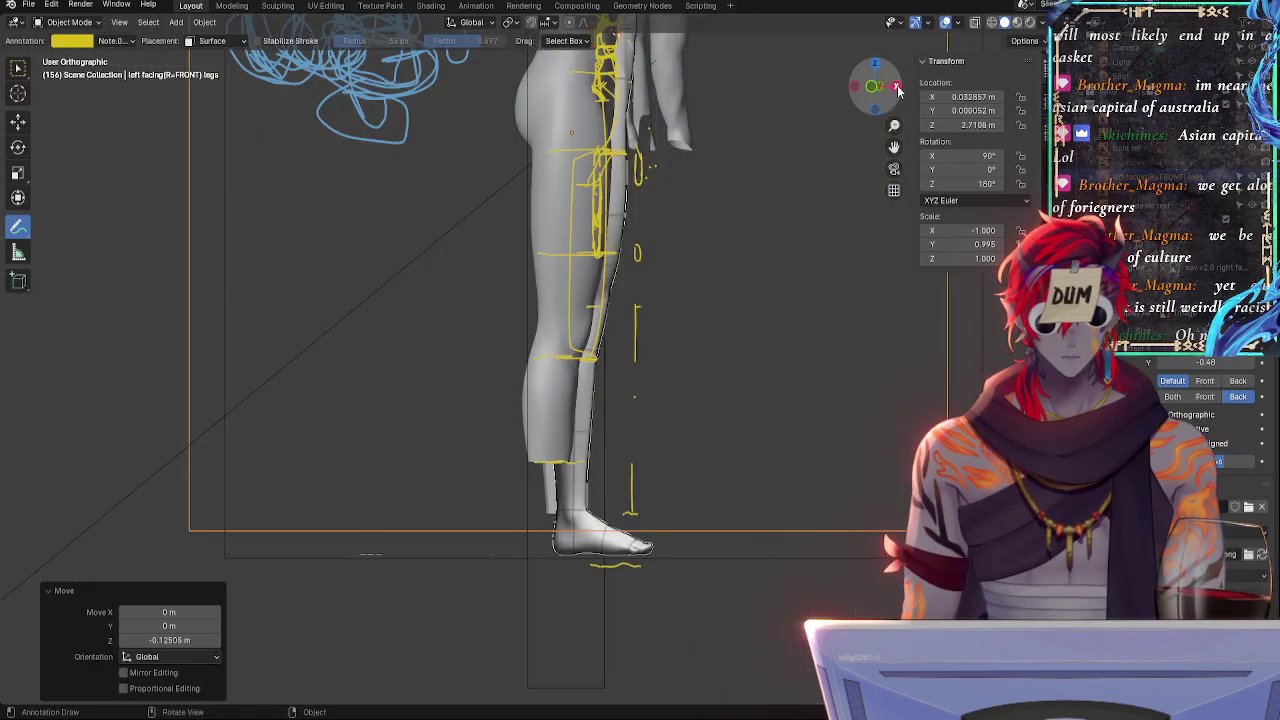
pyautogui.keyDown('ctrl'); pyautogui.keyDown('alt'); pyautogui.moveTo(782, 590); pyautogui.dragTo(810, 462); pyautogui.keyUp('alt'); pyautogui.keyUp('ctrl')
pyautogui.keyDown('alt'); pyautogui.keyDown('shift'); pyautogui.moveTo(794, 514); pyautogui.dragTo(850, 260); pyautogui.keyUp('shift'); pyautogui.keyUp('alt')
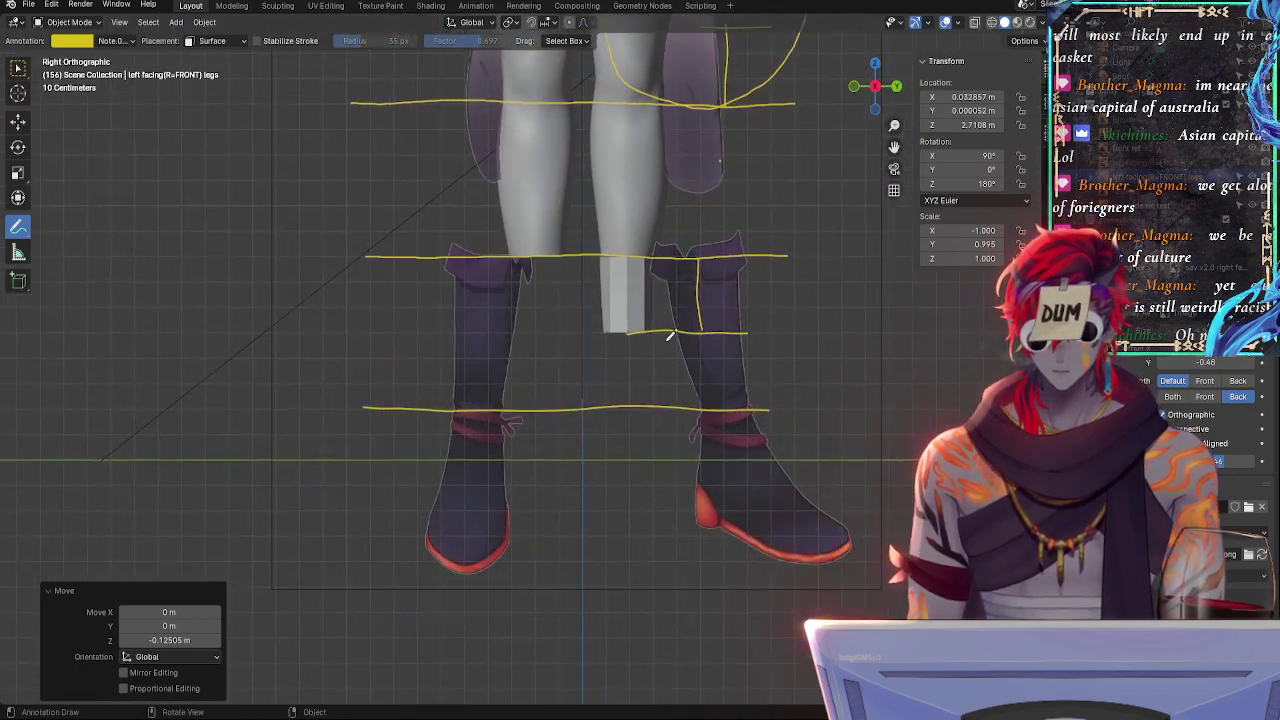
pyautogui.press('g')
pyautogui.press('z')
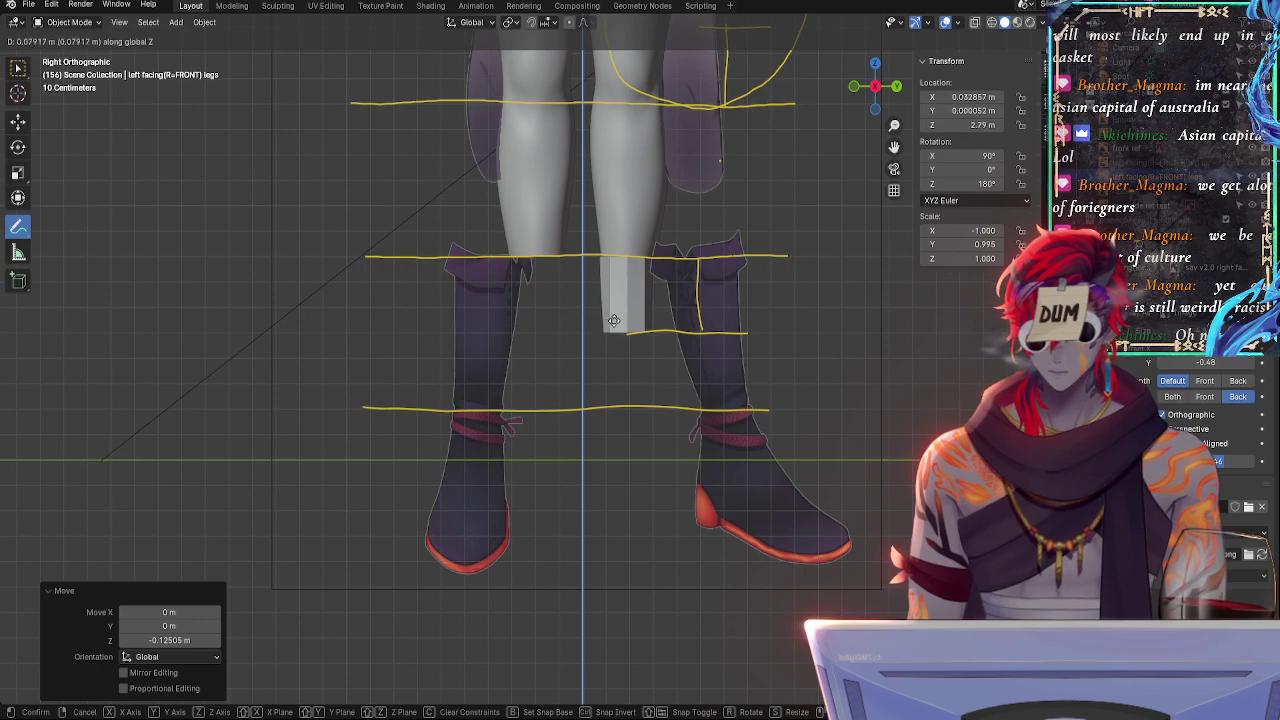
pyautogui.click(621, 322)
# - Inspect the boot reference from angled views, ending in Right Orthographic view
pyautogui.moveTo(637, 354)
pyautogui.mouseDown(button='middle')
pyautogui.moveTo(663, 371)
pyautogui.moveTo(651, 371)
pyautogui.moveTo(669, 366)
pyautogui.moveTo(853, 90)
pyautogui.mouseUp(button='middle')
pyautogui.click(873, 87)
pyautogui.keyDown('ctrl'); pyautogui.moveTo(723, 356); pyautogui.dragTo(663, 284, button='middle'); pyautogui.keyUp('ctrl')
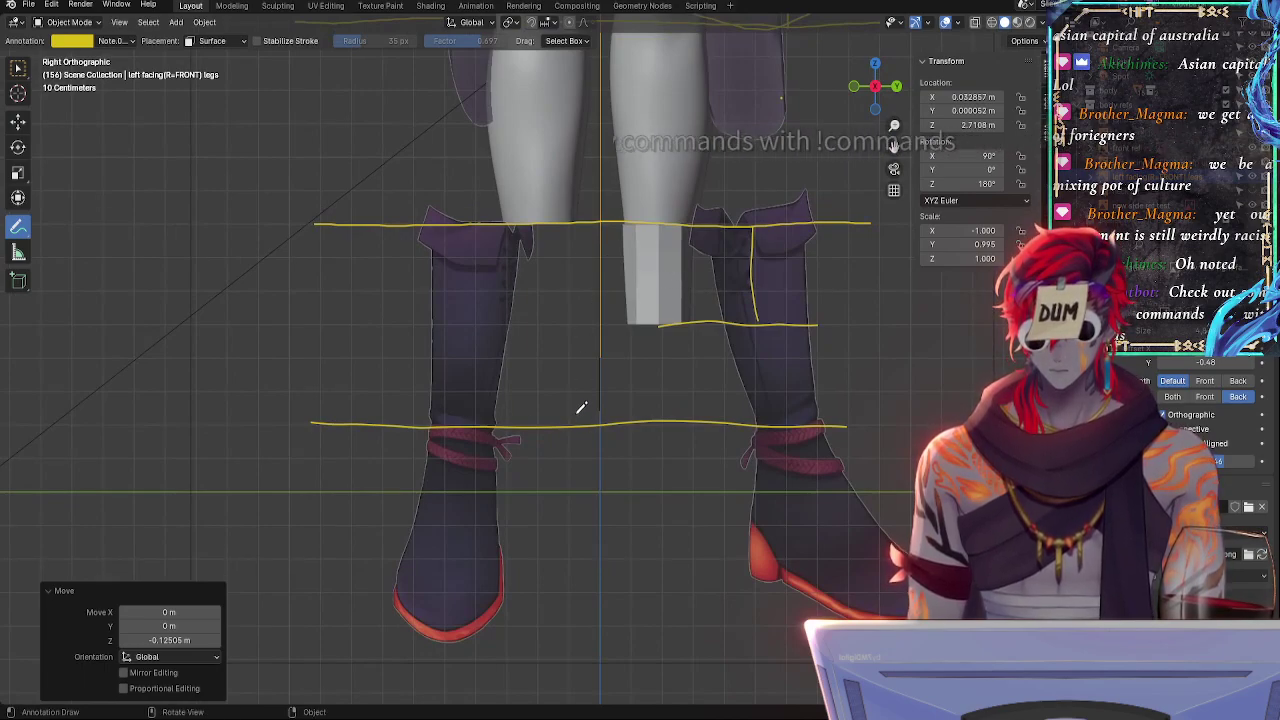
pyautogui.moveTo(566, 407); pyautogui.dragTo(574, 403, button='middle')
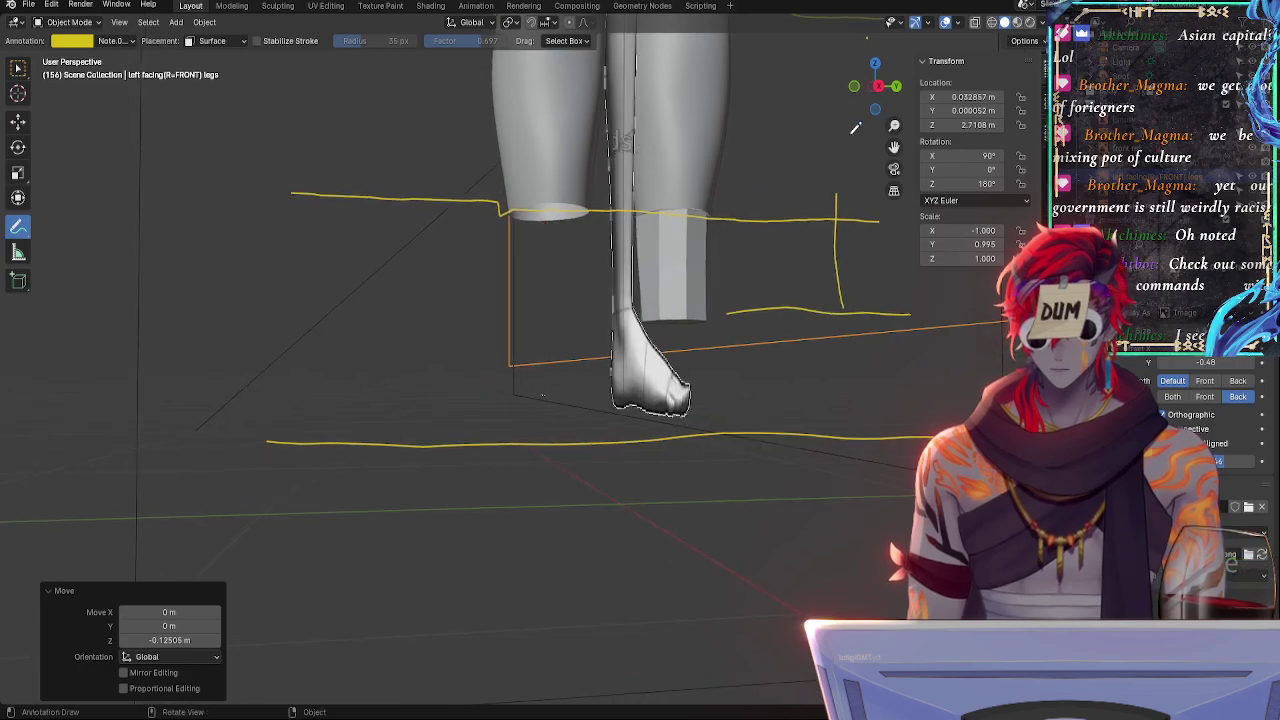
pyautogui.click(880, 88)
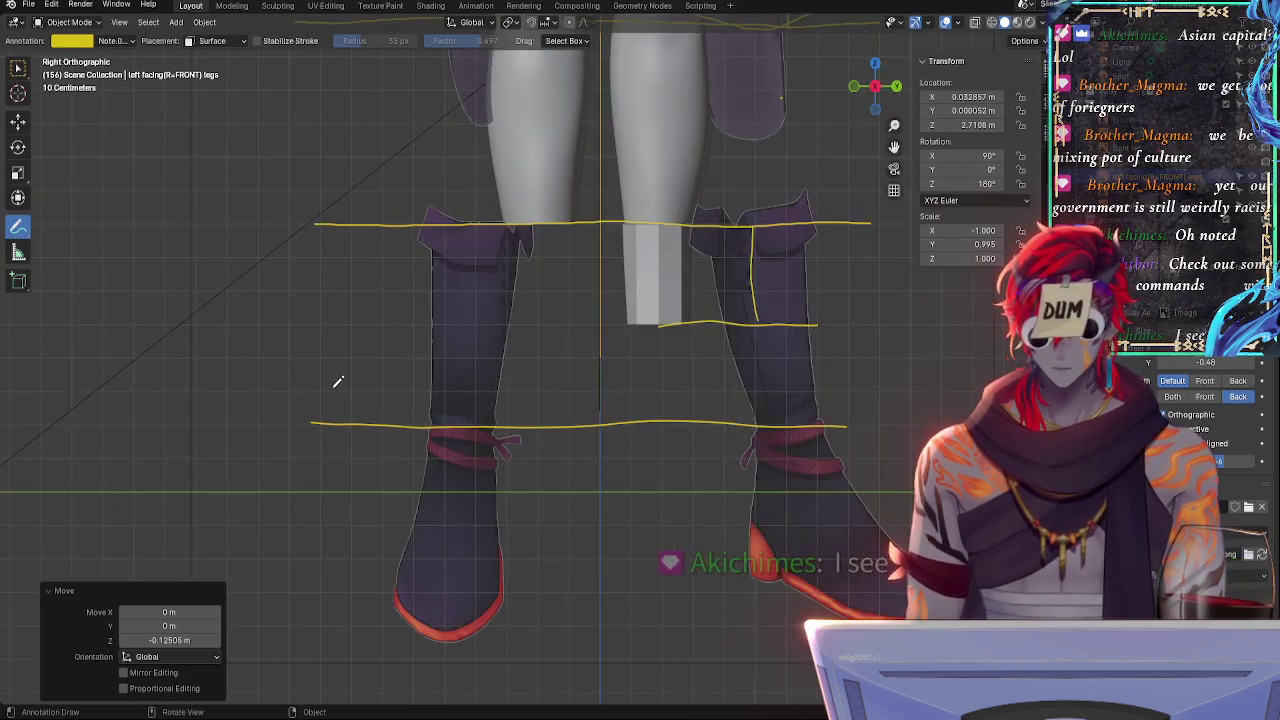
pyautogui.moveTo(556, 404); pyautogui.dragTo(708, 404, button='middle')
pyautogui.click(874, 89)
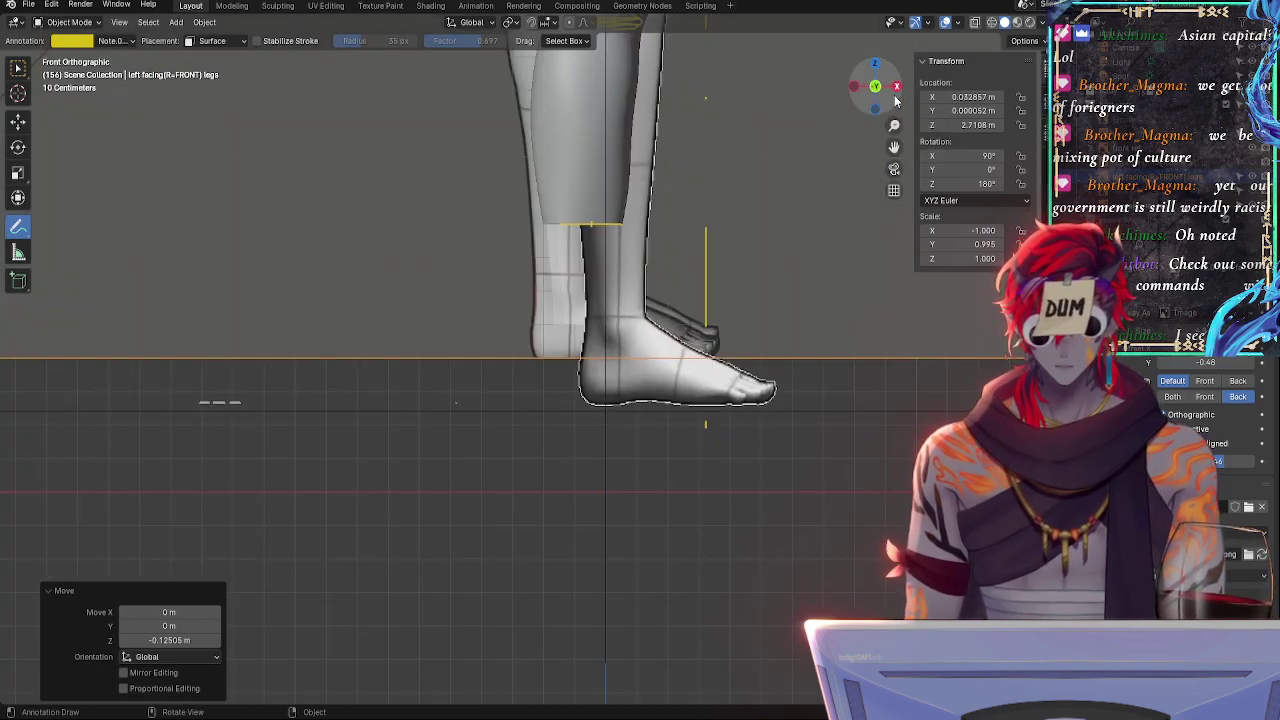
pyautogui.click(898, 89)
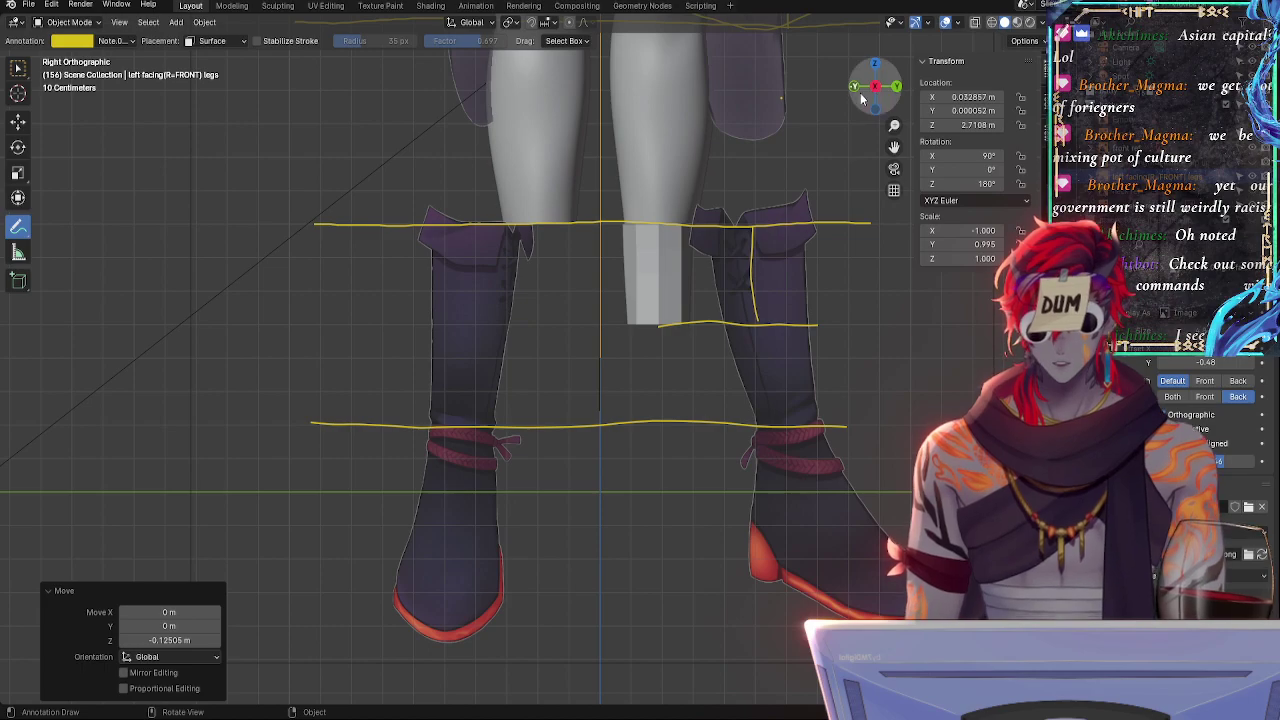
# - From the front view, lower the legs along Z toward the ground line
pyautogui.press('KP_1')
pyautogui.moveTo(668, 417)
pyautogui.mouseDown(button='middle')
pyautogui.moveTo(691, 449)
pyautogui.moveTo(657, 449)
pyautogui.moveTo(833, 204)
pyautogui.mouseUp(button='middle')
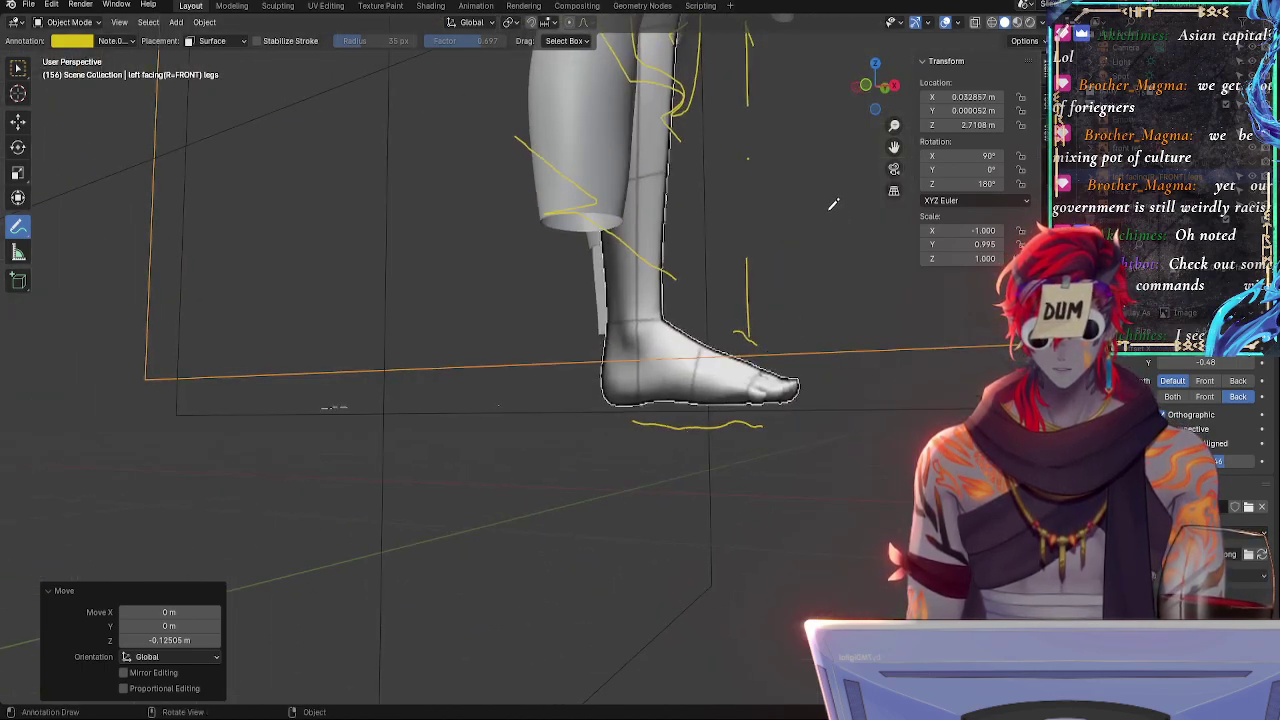
pyautogui.click(865, 87)
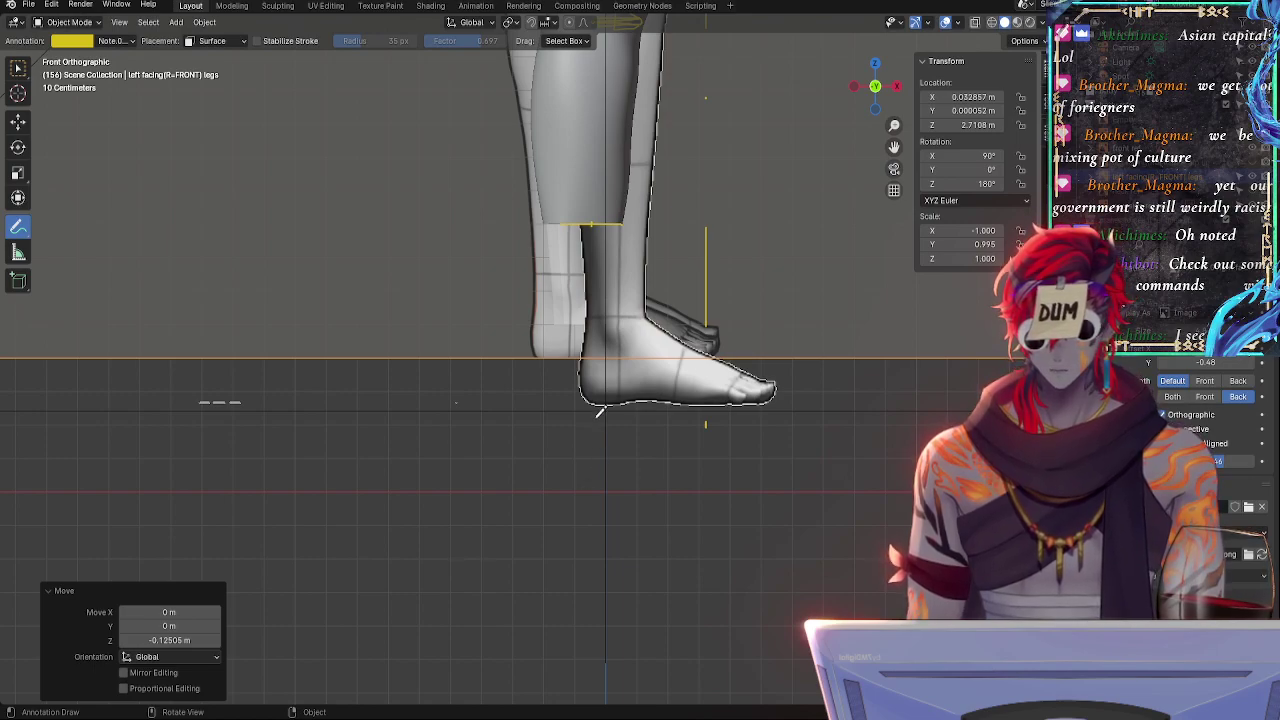
pyautogui.press('g')
pyautogui.press('z')
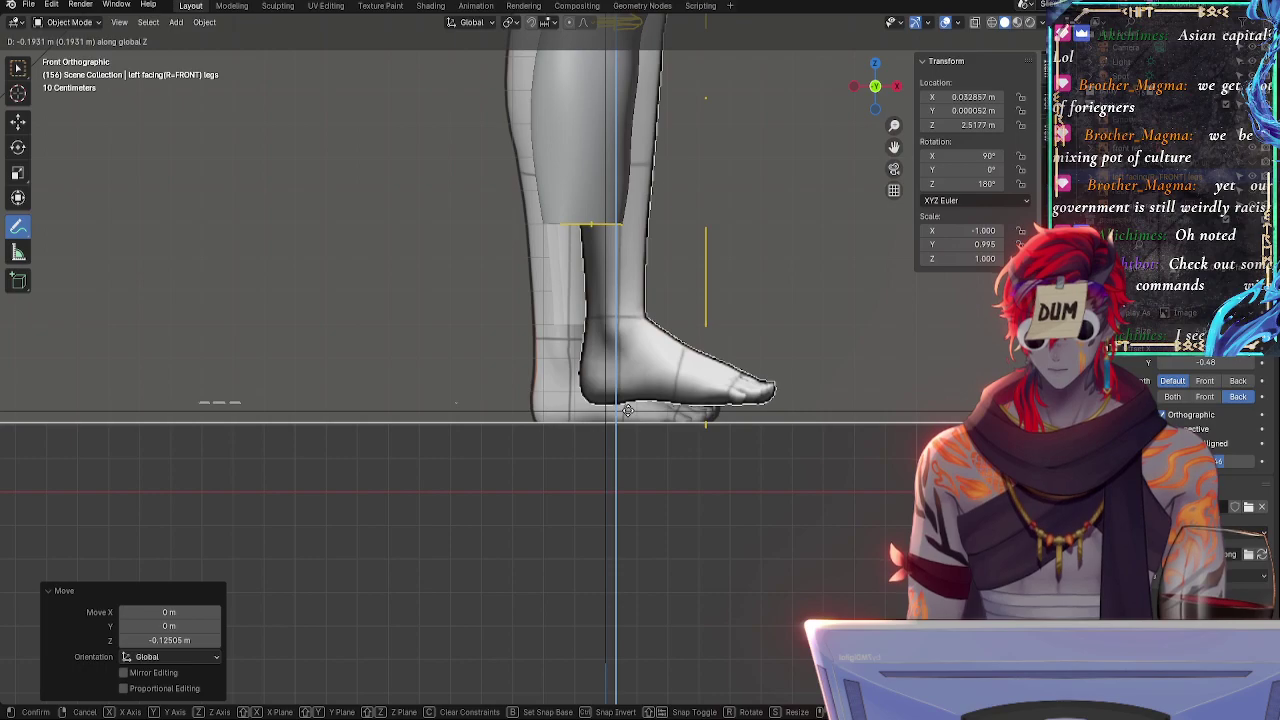
pyautogui.click(627, 412)
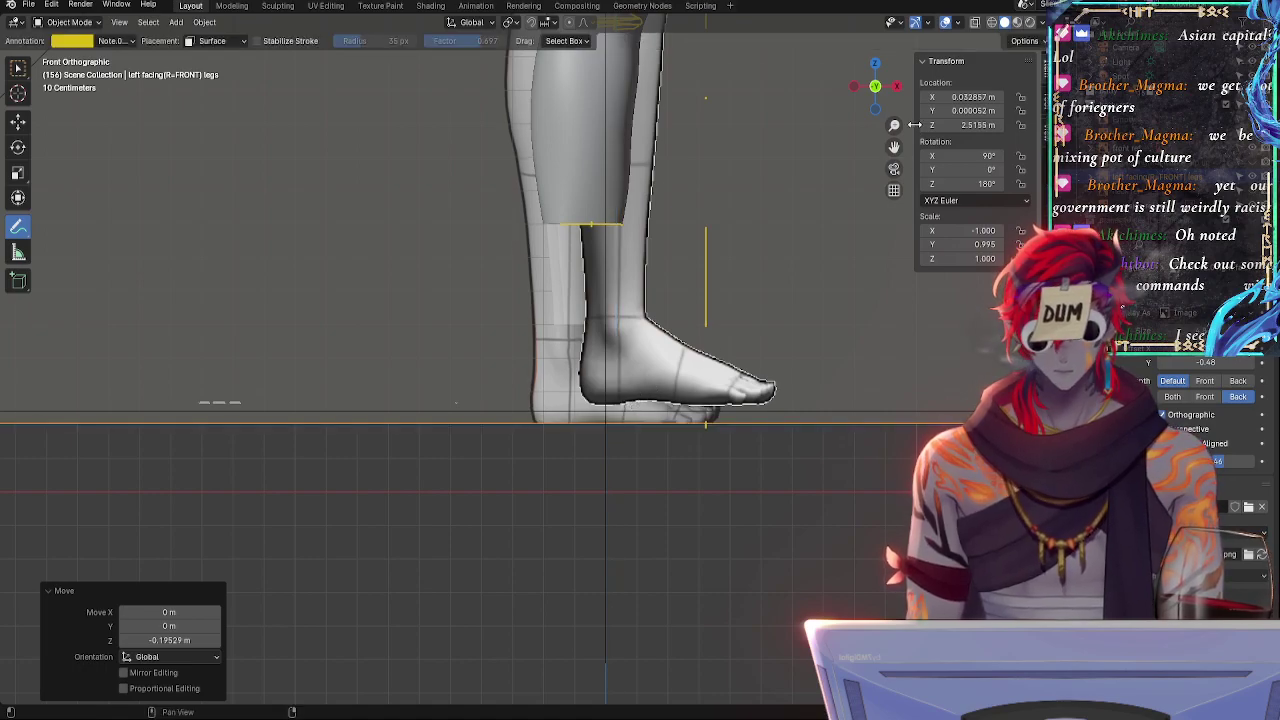
# - Hide the boot reference image and mark a small yellow tick at the lower guide line
pyautogui.moveTo(800, 352); pyautogui.dragTo(707, 393, button='middle')
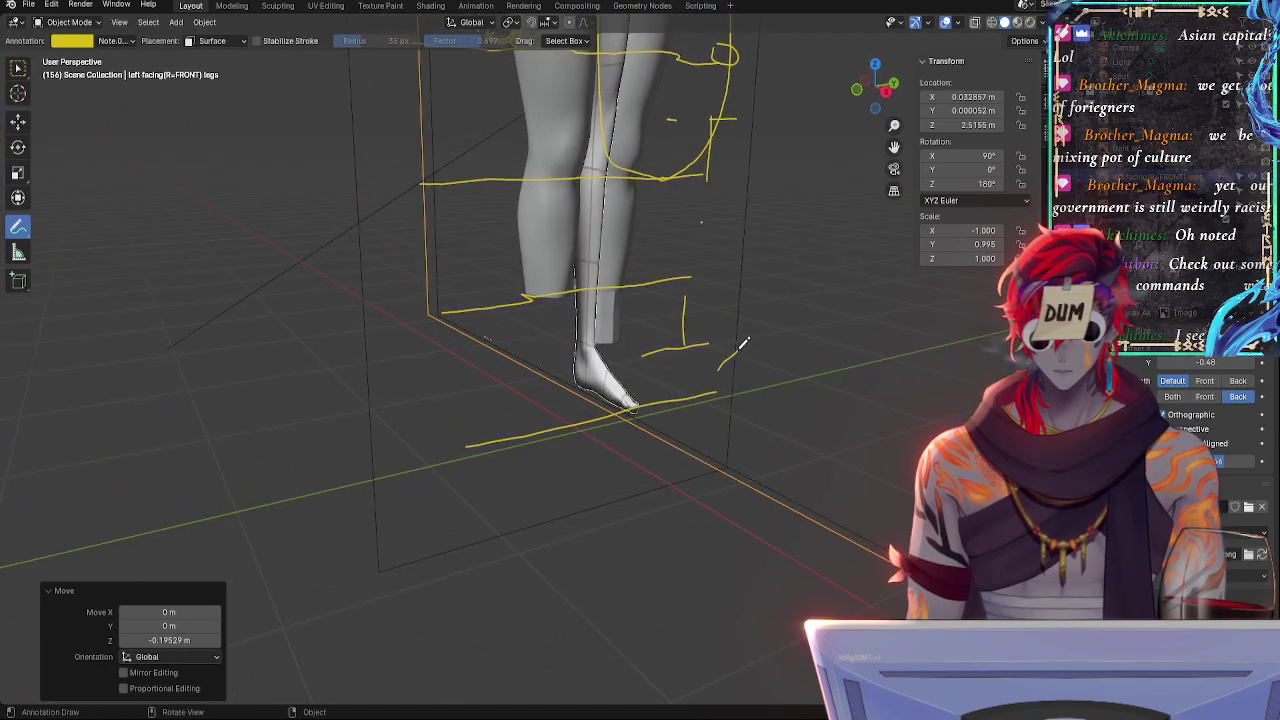
pyautogui.moveTo(731, 443); pyautogui.dragTo(762, 398, button='middle')
pyautogui.click(878, 87)
pyautogui.click(854, 87)
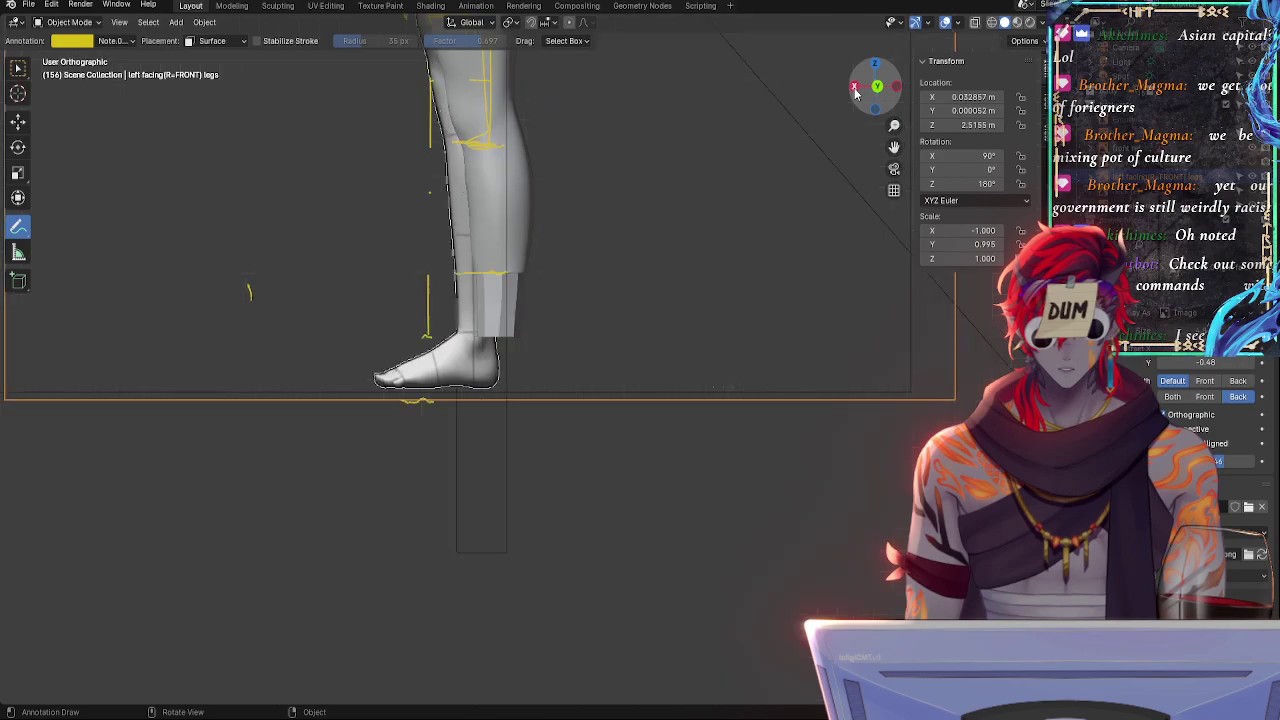
pyautogui.click(855, 90)
pyautogui.scroll(4, 606, 507)
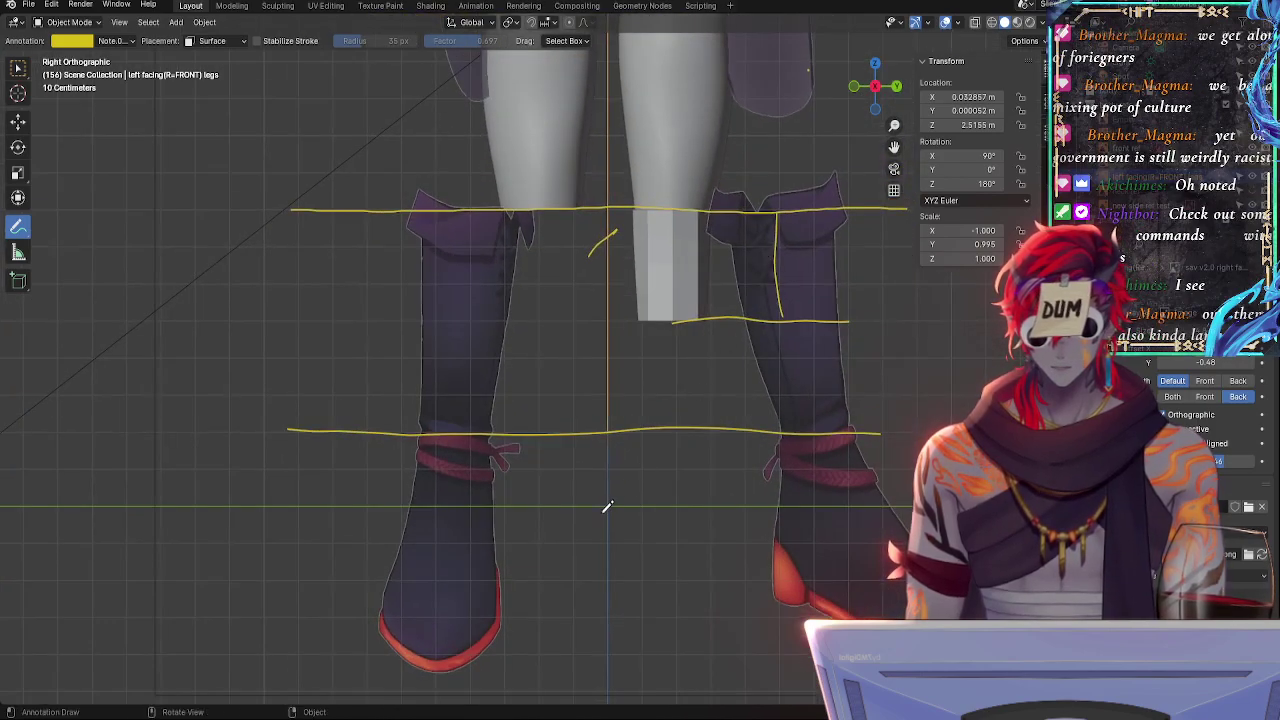
pyautogui.keyDown('ctrl'); pyautogui.moveTo(568, 502); pyautogui.dragTo(583, 361, button='middle'); pyautogui.keyUp('ctrl')
pyautogui.press('h')
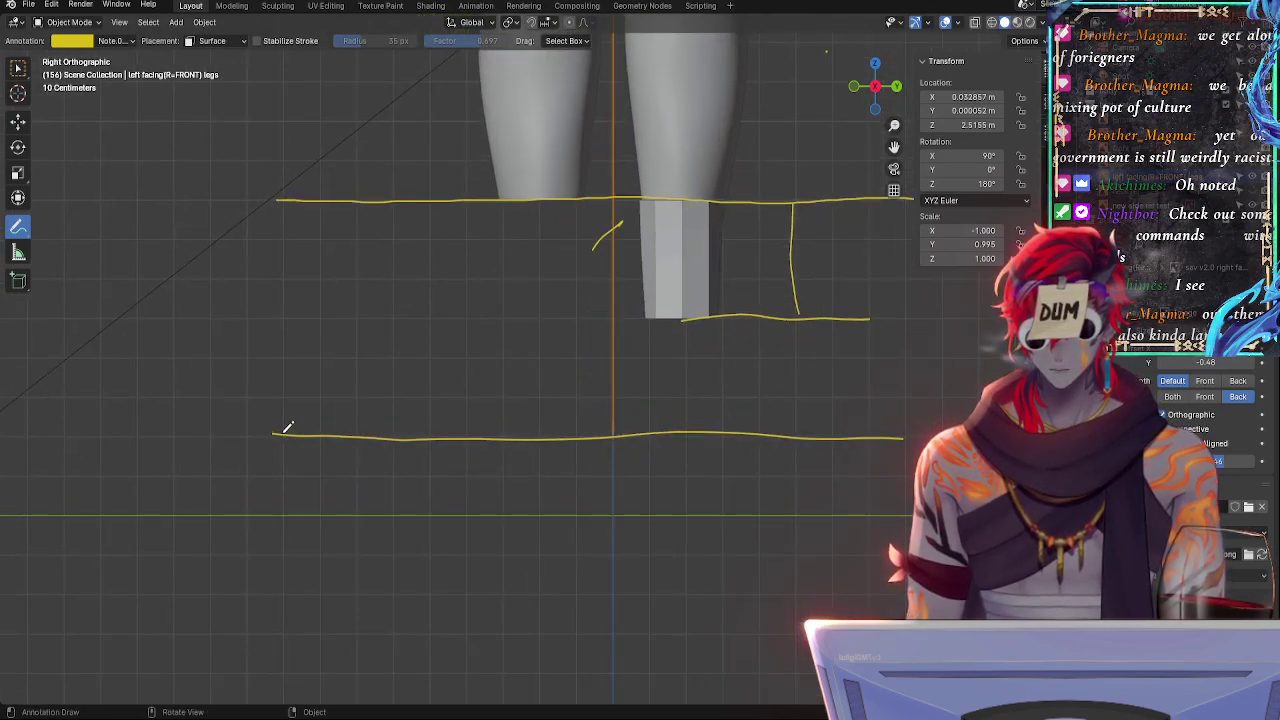
pyautogui.moveTo(280, 428)
pyautogui.mouseDown()
pyautogui.moveTo(282, 452)
pyautogui.moveTo(264, 435)
pyautogui.mouseUp()
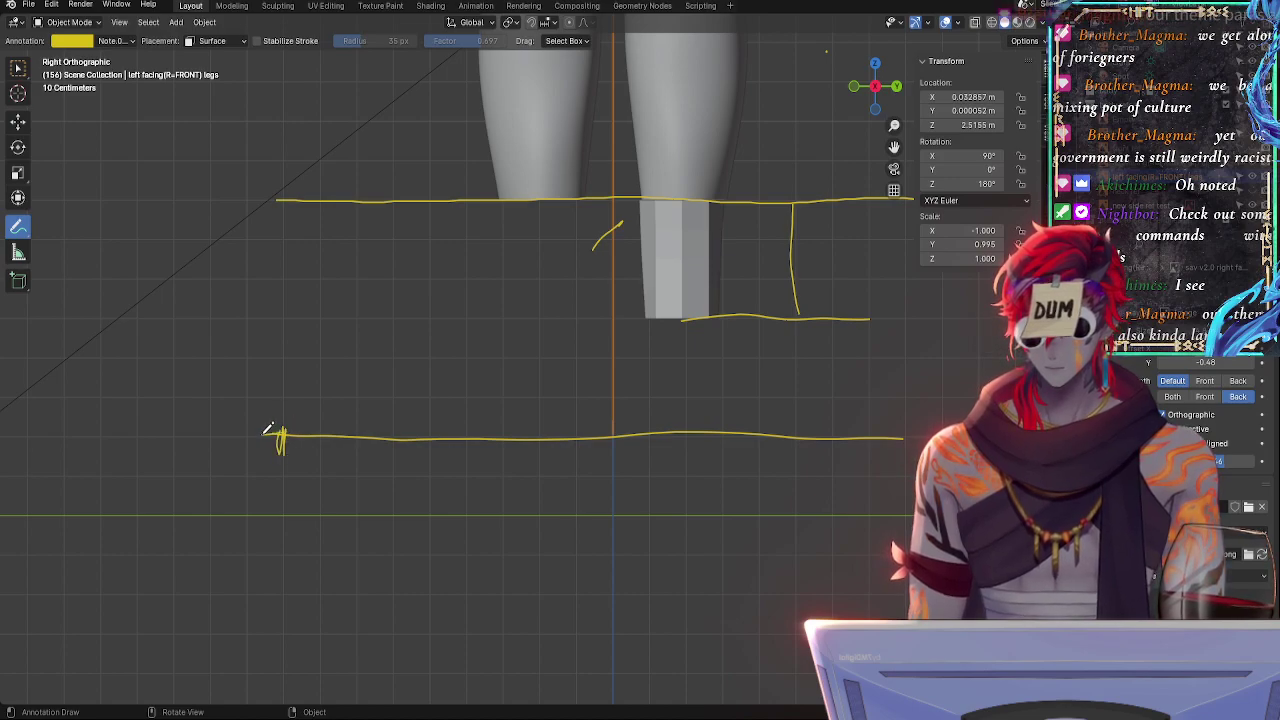
pyautogui.click(853, 85)
pyautogui.moveTo(764, 452); pyautogui.dragTo(800, 342, button='middle')
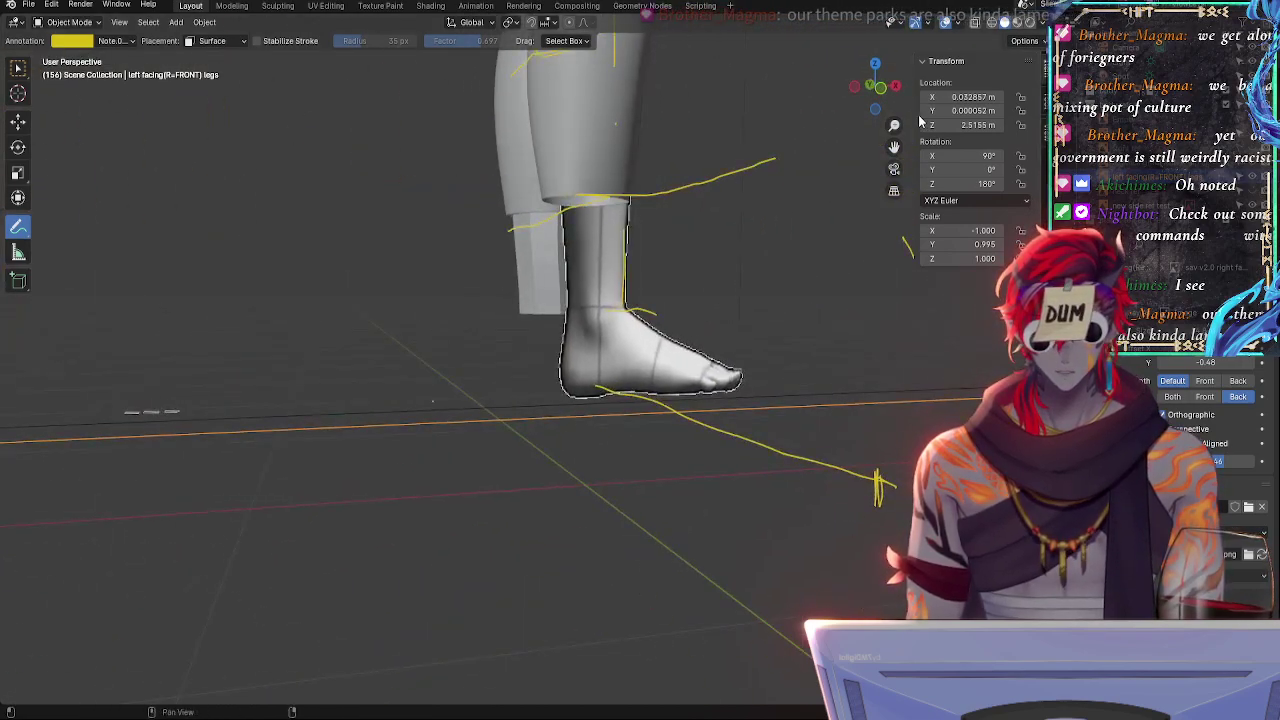
pyautogui.click(878, 87)
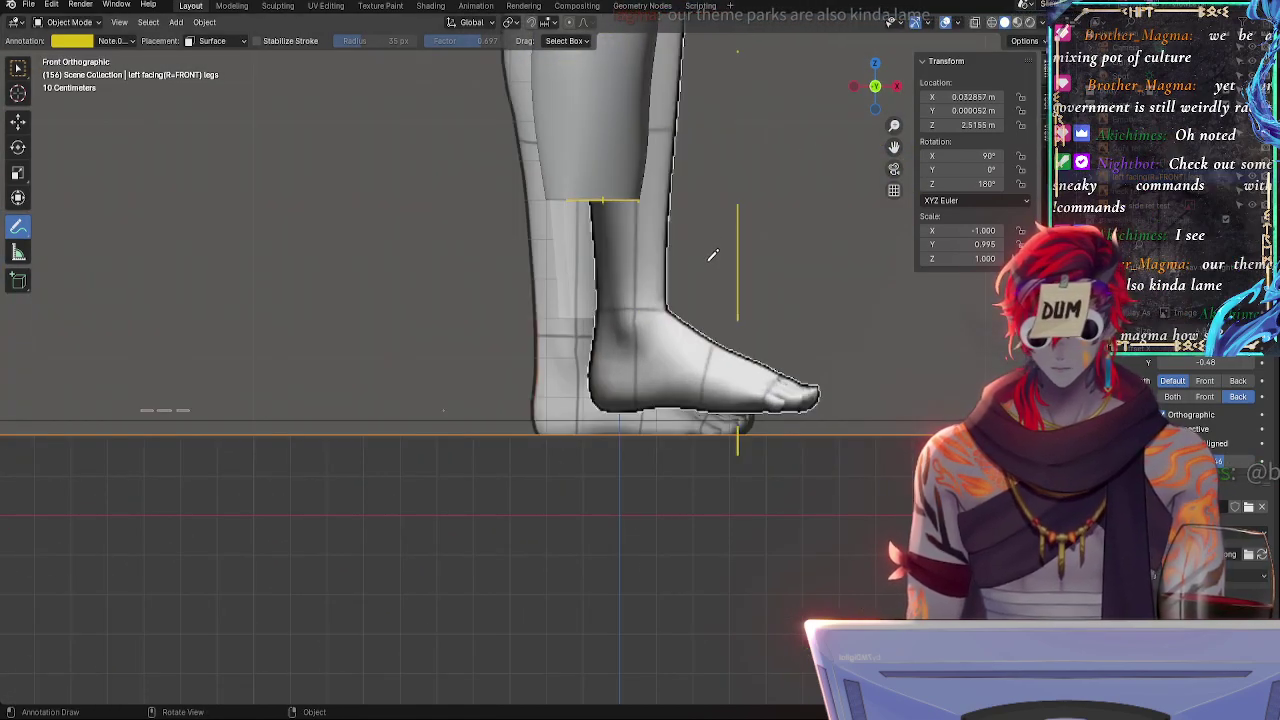
# - Nudge the legs vertically with G then Z and check from the front view
pyautogui.press('g')
pyautogui.press('z')
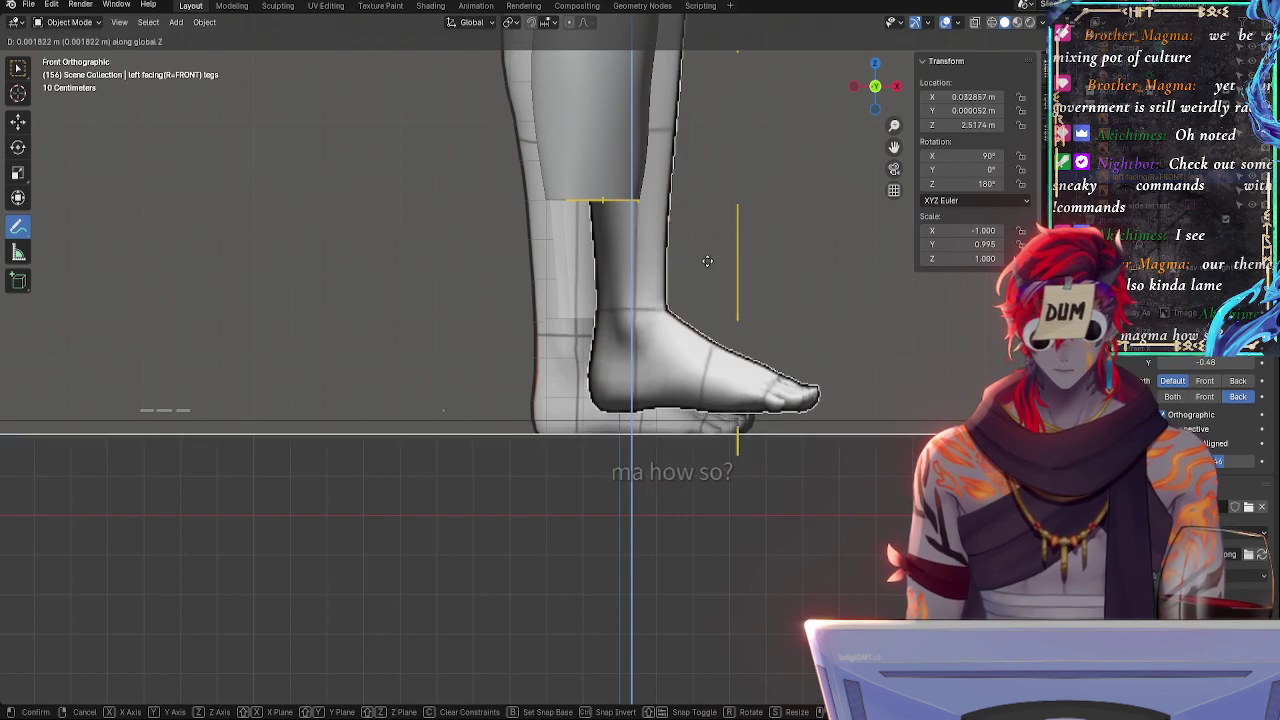
pyautogui.click(708, 262)
pyautogui.moveTo(708, 262); pyautogui.dragTo(840, 280, button='middle')
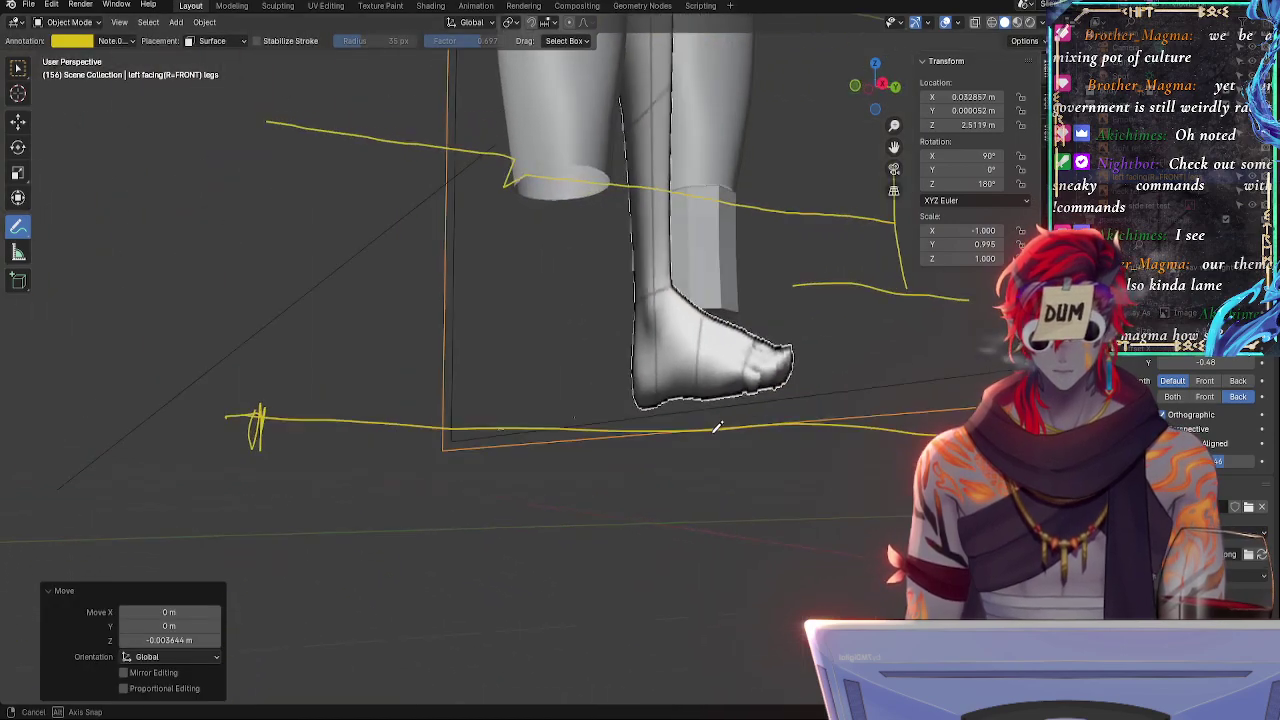
pyautogui.click(855, 88)
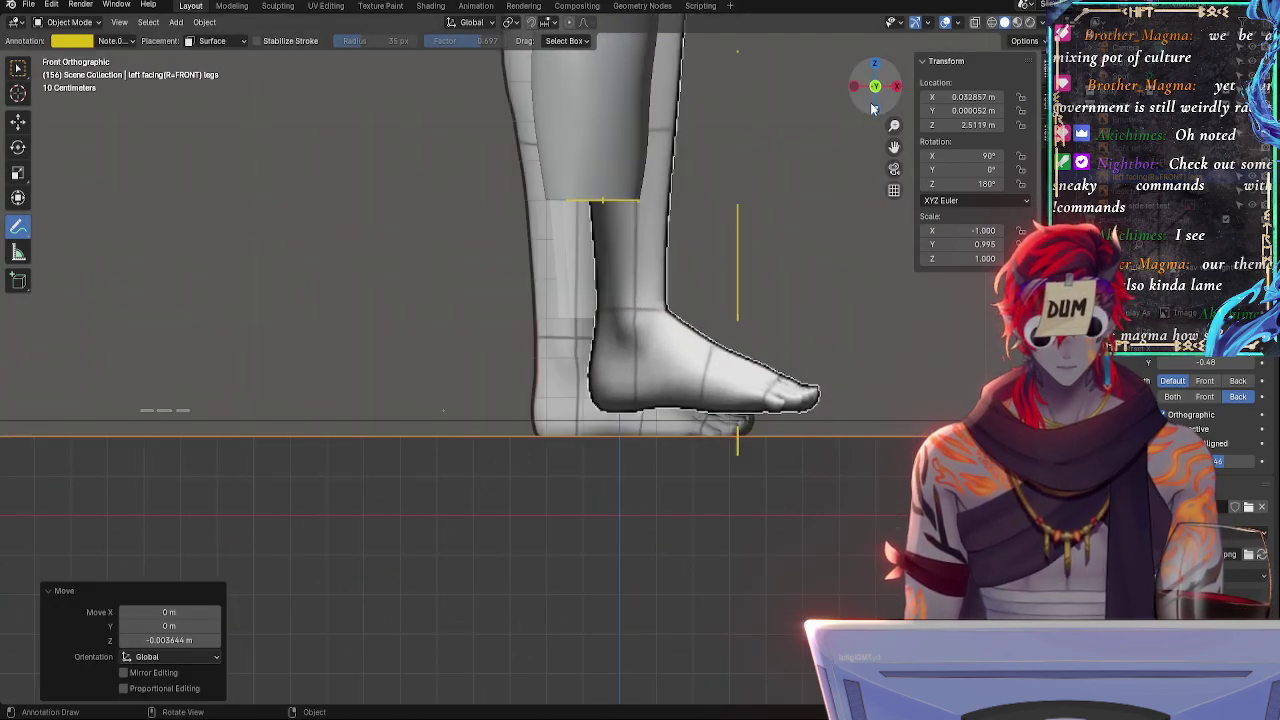
# - Enter Location Z for the legs as 2.5, then refine it to 2.51 m
pyautogui.doubleClick(965, 127)
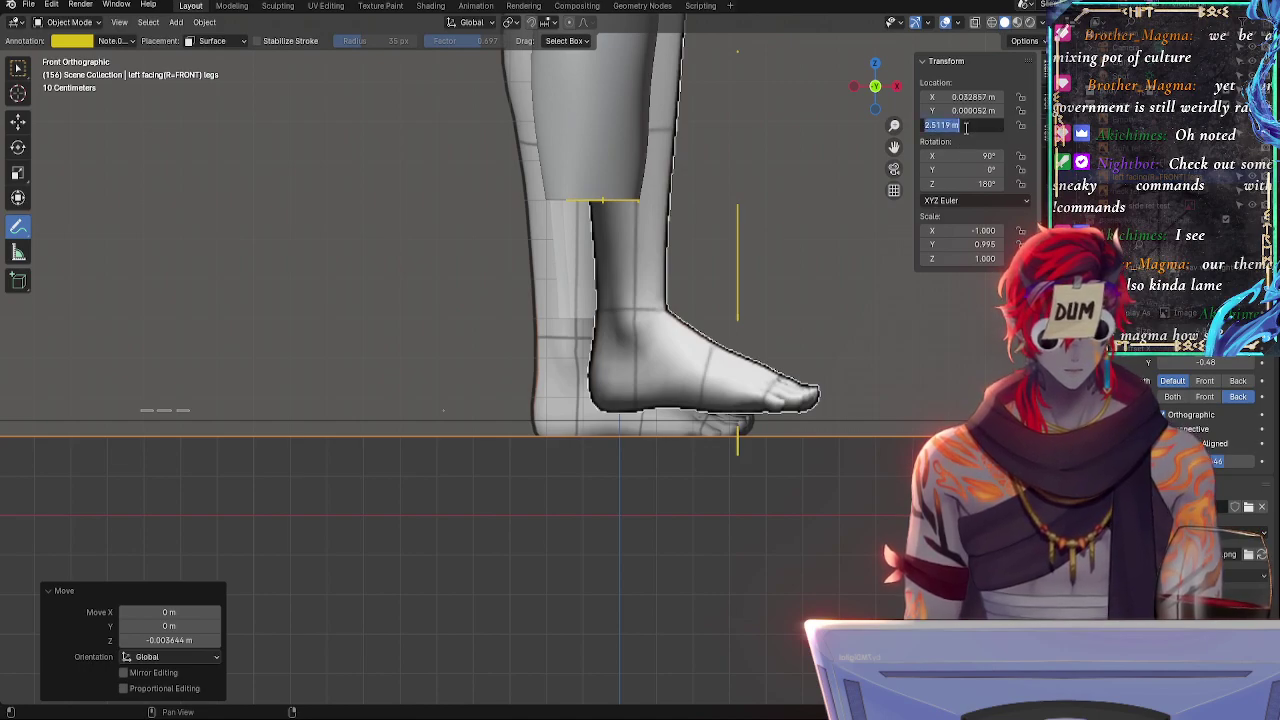
pyautogui.write('2.5')
pyautogui.press('Return')
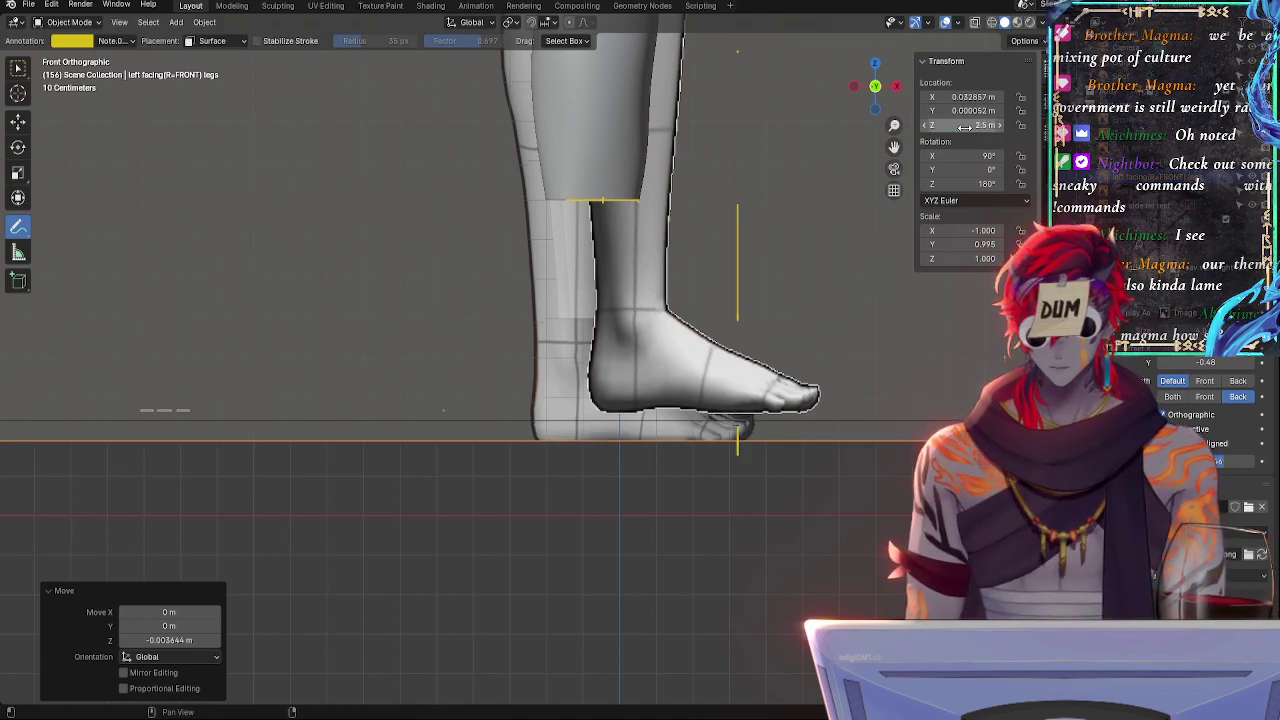
pyautogui.doubleClick(977, 126)
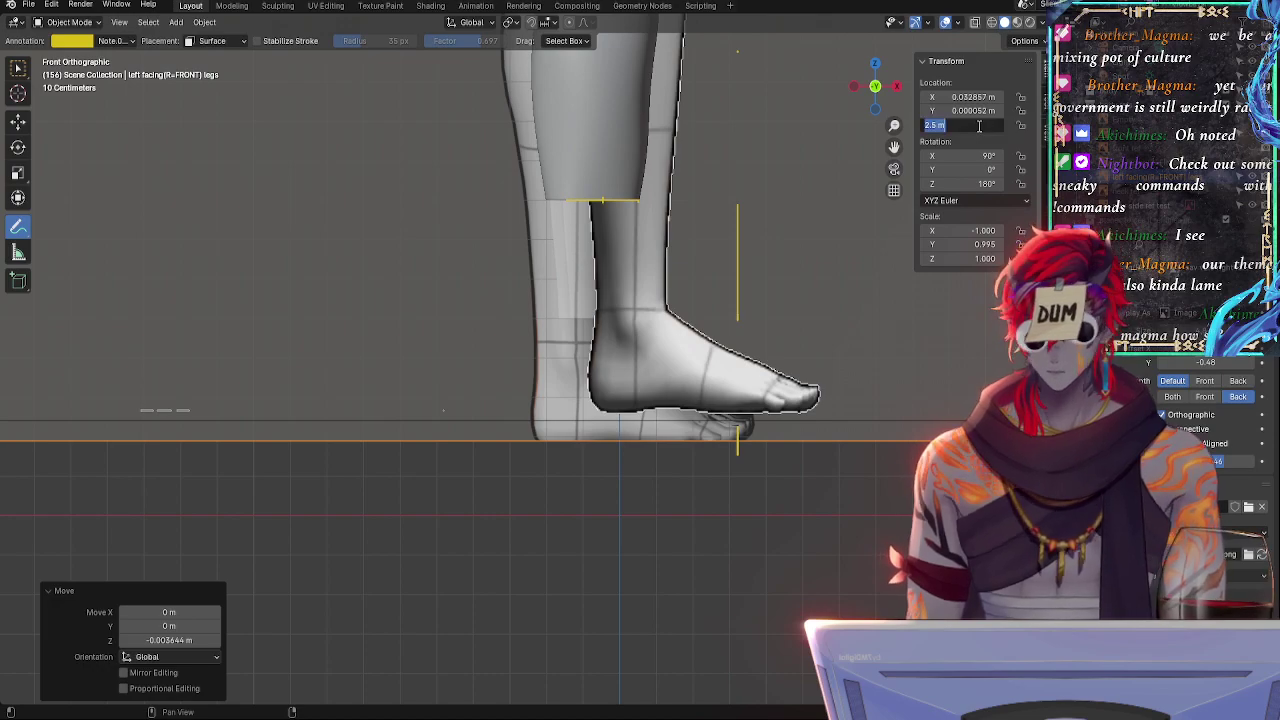
pyautogui.write('2.51')
pyautogui.press('Return')
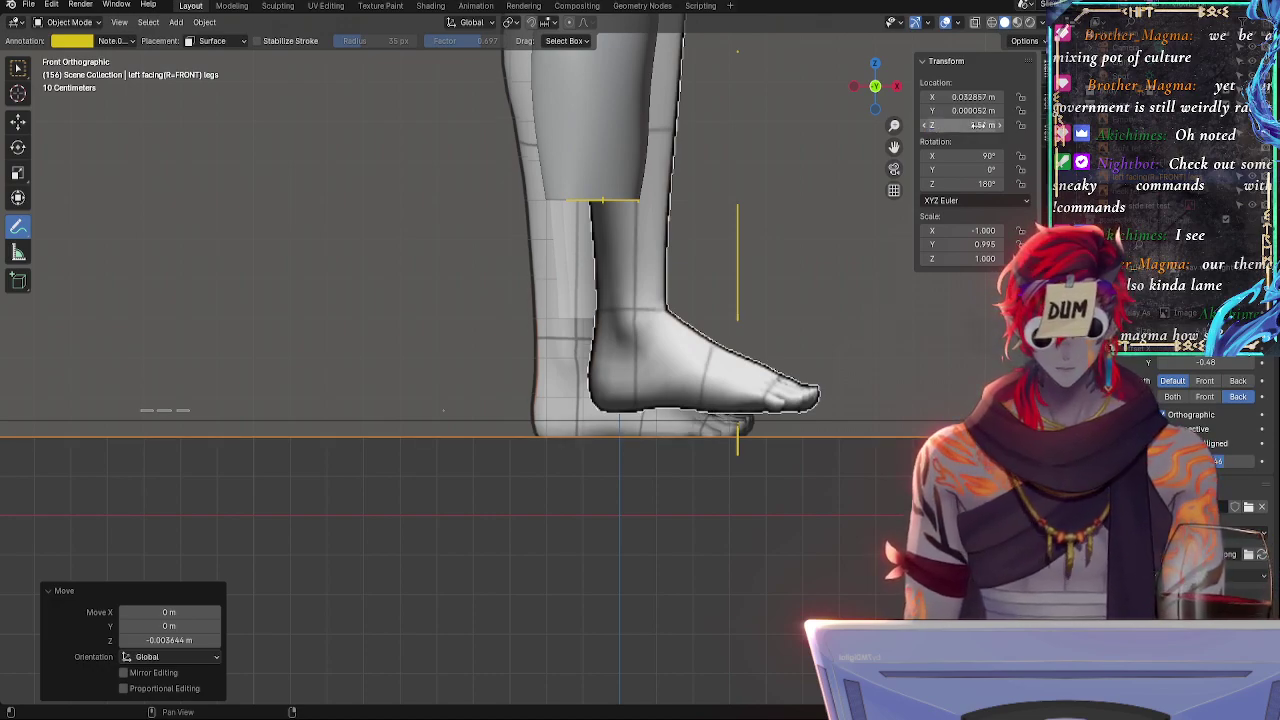
pyautogui.keyDown('ctrl'); pyautogui.moveTo(619, 494); pyautogui.dragTo(551, 346, button='middle'); pyautogui.keyUp('ctrl')
pyautogui.scroll(-8, 555, 342)
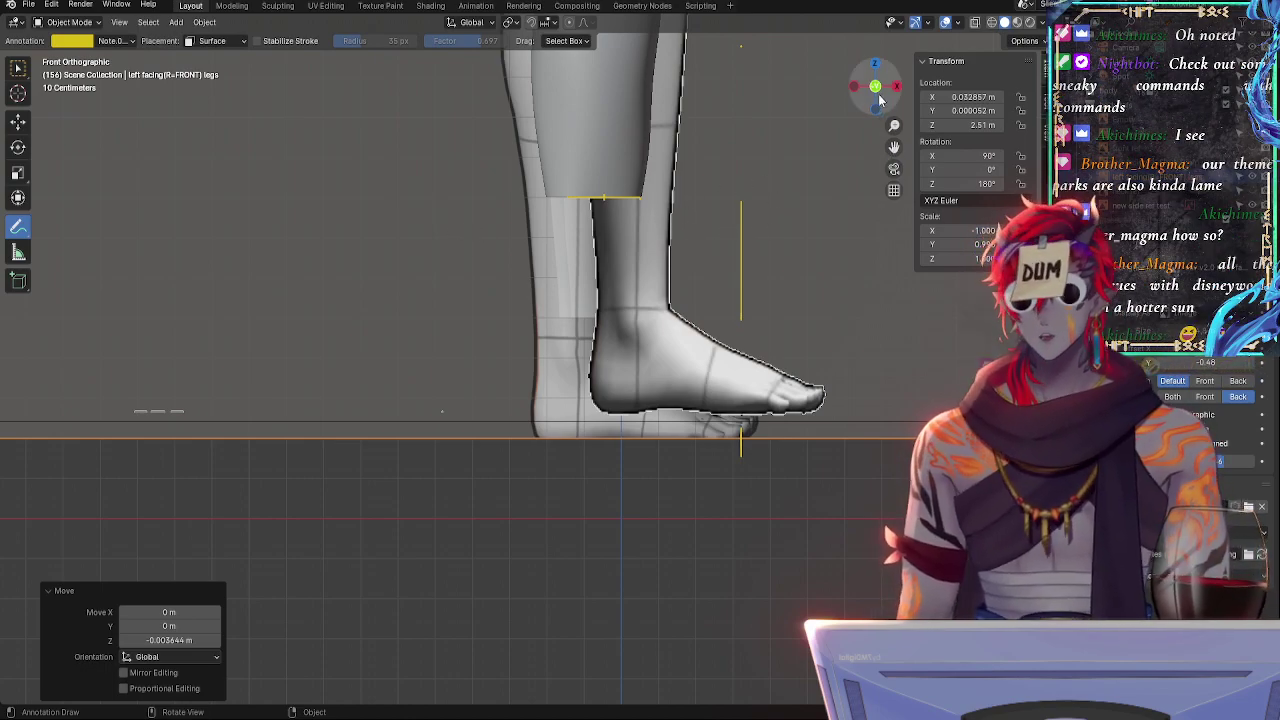
# - Check the heel alignment, then hide the shaded foot reference image via its Outliner eye icon
pyautogui.scroll(4, 866, 322)
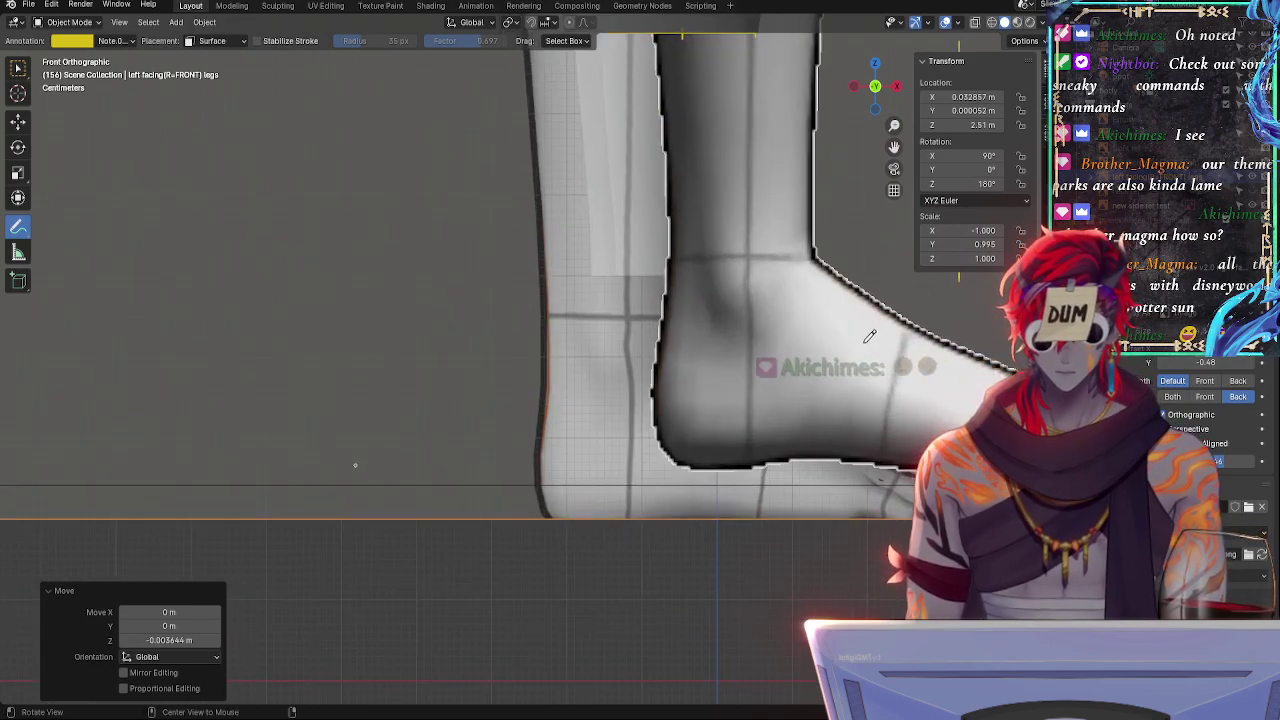
pyautogui.keyDown('ctrl'); pyautogui.keyDown('alt'); pyautogui.moveTo(869, 336); pyautogui.dragTo(749, 258); pyautogui.keyUp('alt'); pyautogui.keyUp('ctrl')
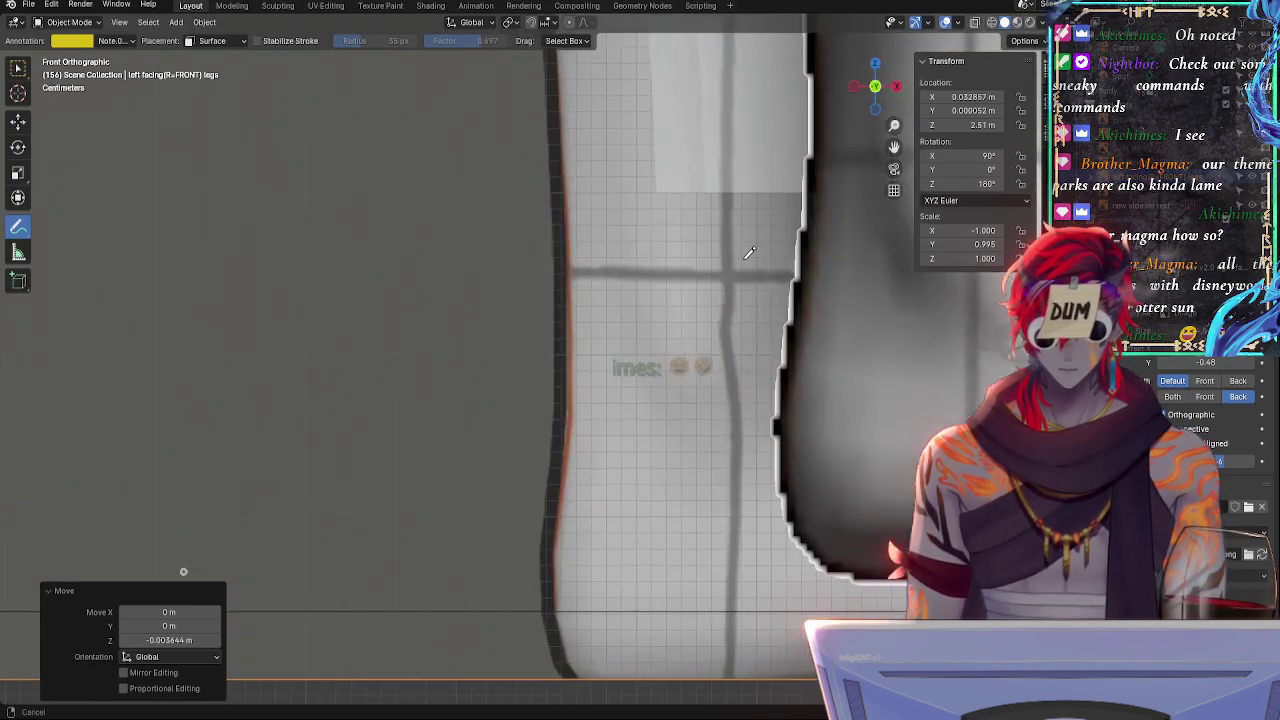
pyautogui.scroll(-3, 749, 253)
pyautogui.scroll(3, 725, 340)
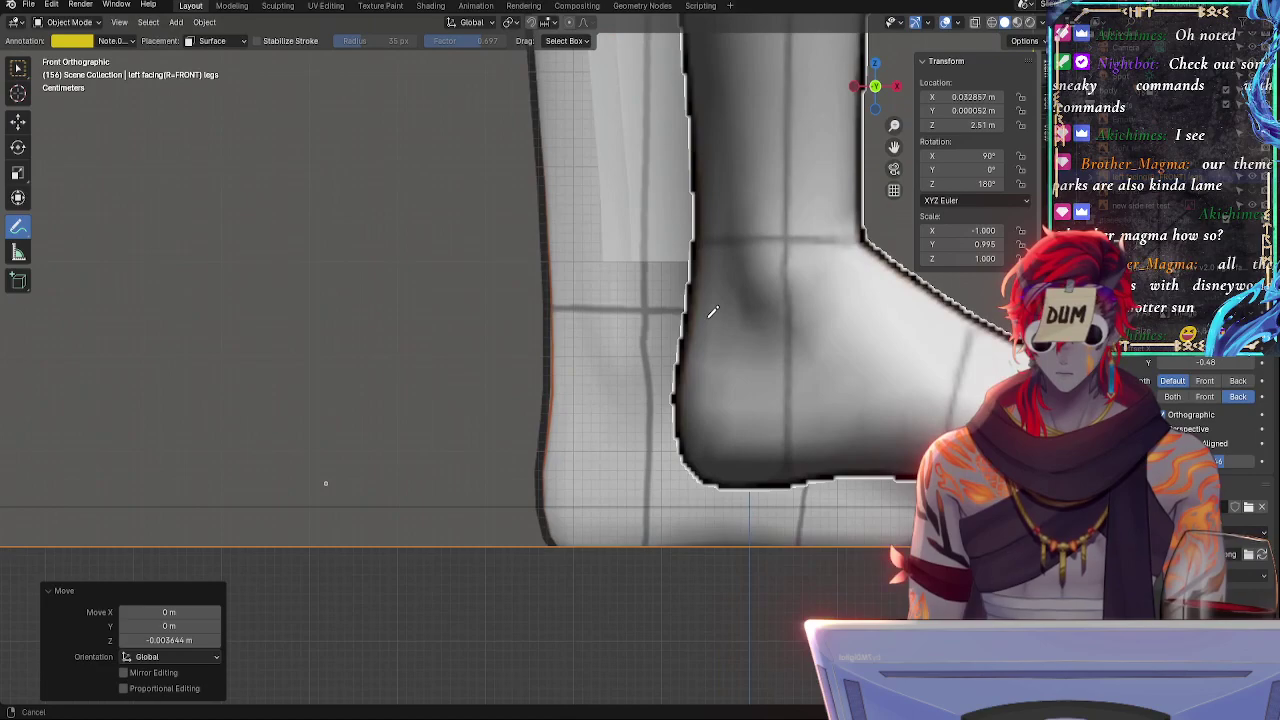
pyautogui.scroll(-4, 712, 312)
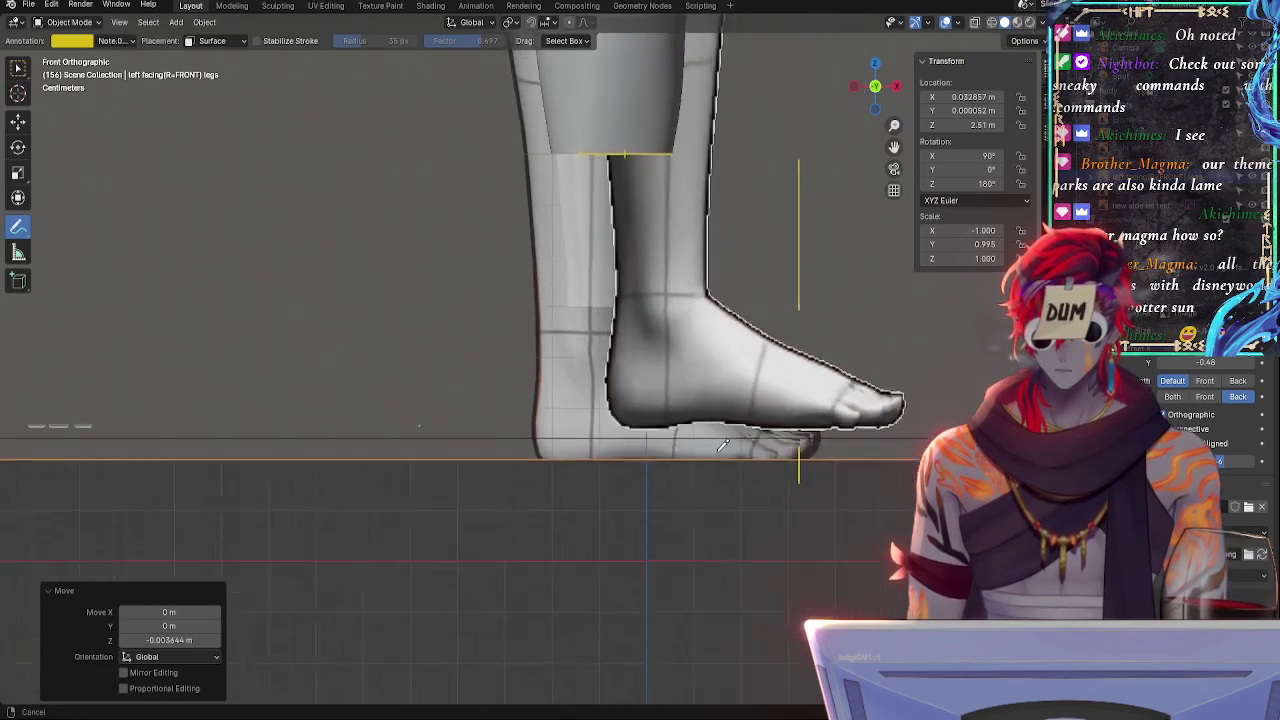
pyautogui.scroll(-1, 740, 288)
pyautogui.scroll(-4, 709, 467)
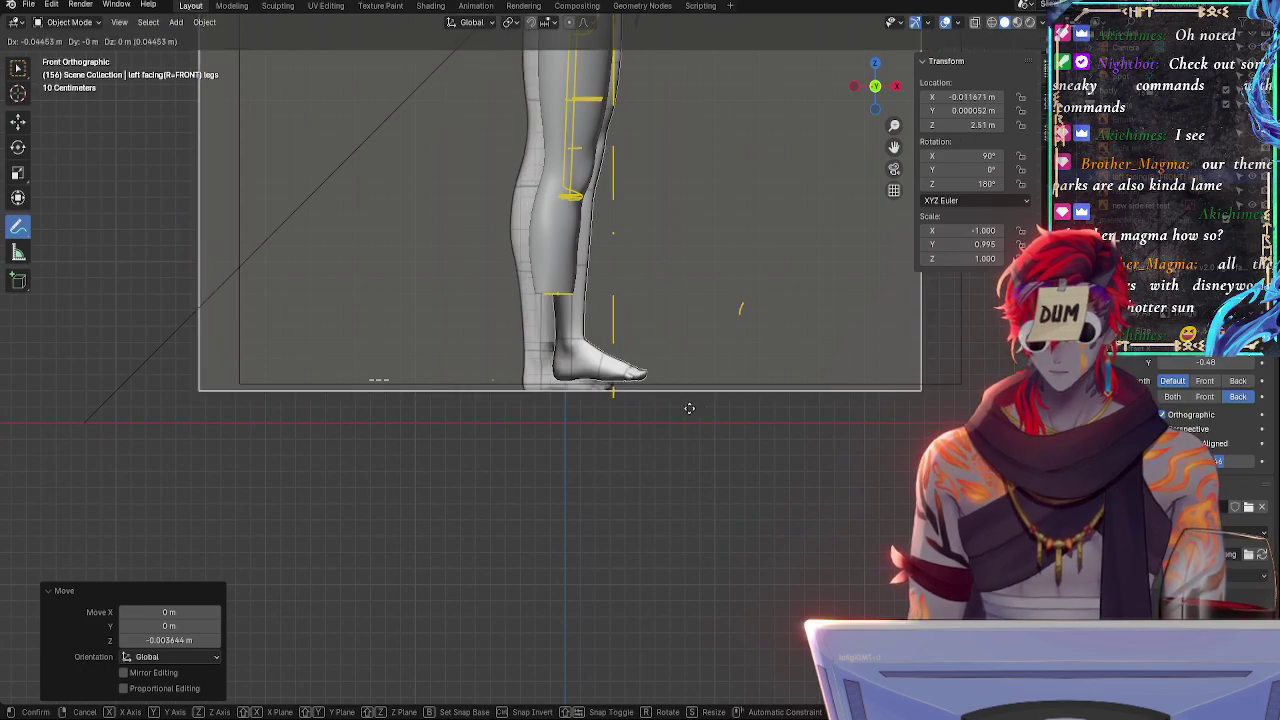
pyautogui.scroll(5, 690, 420)
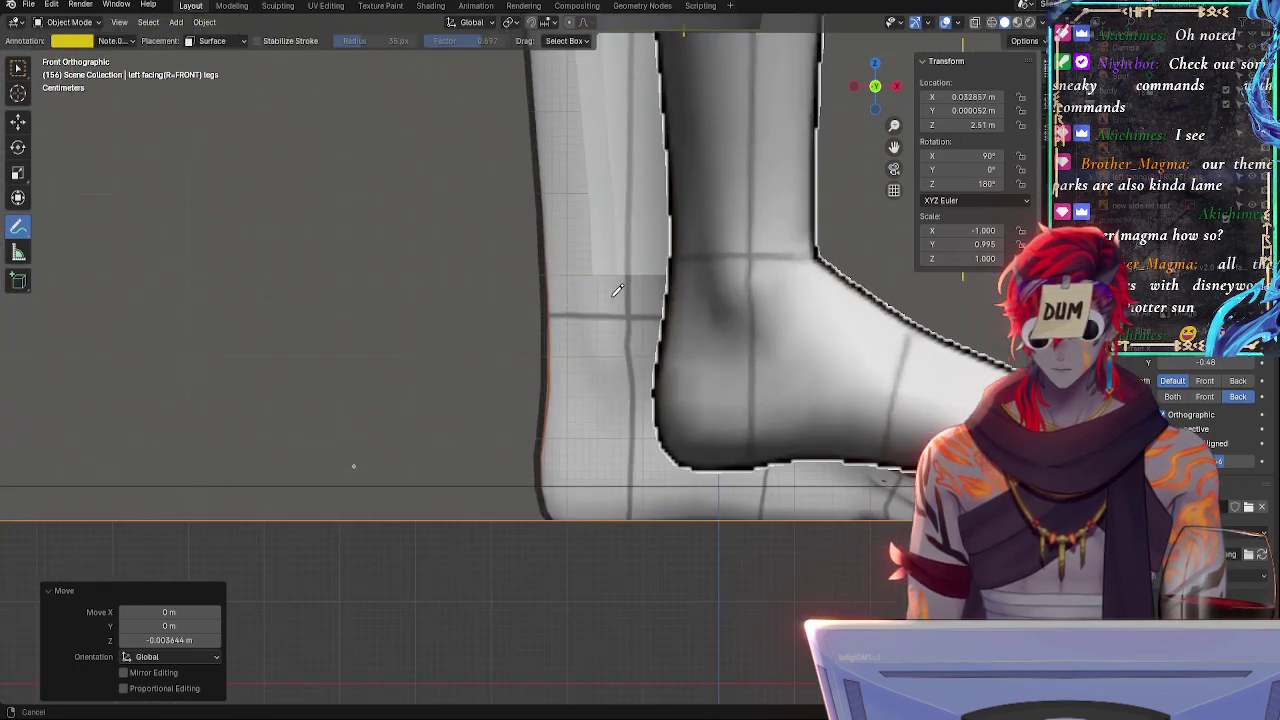
pyautogui.scroll(-5, 687, 470)
pyautogui.click(1240, 220)
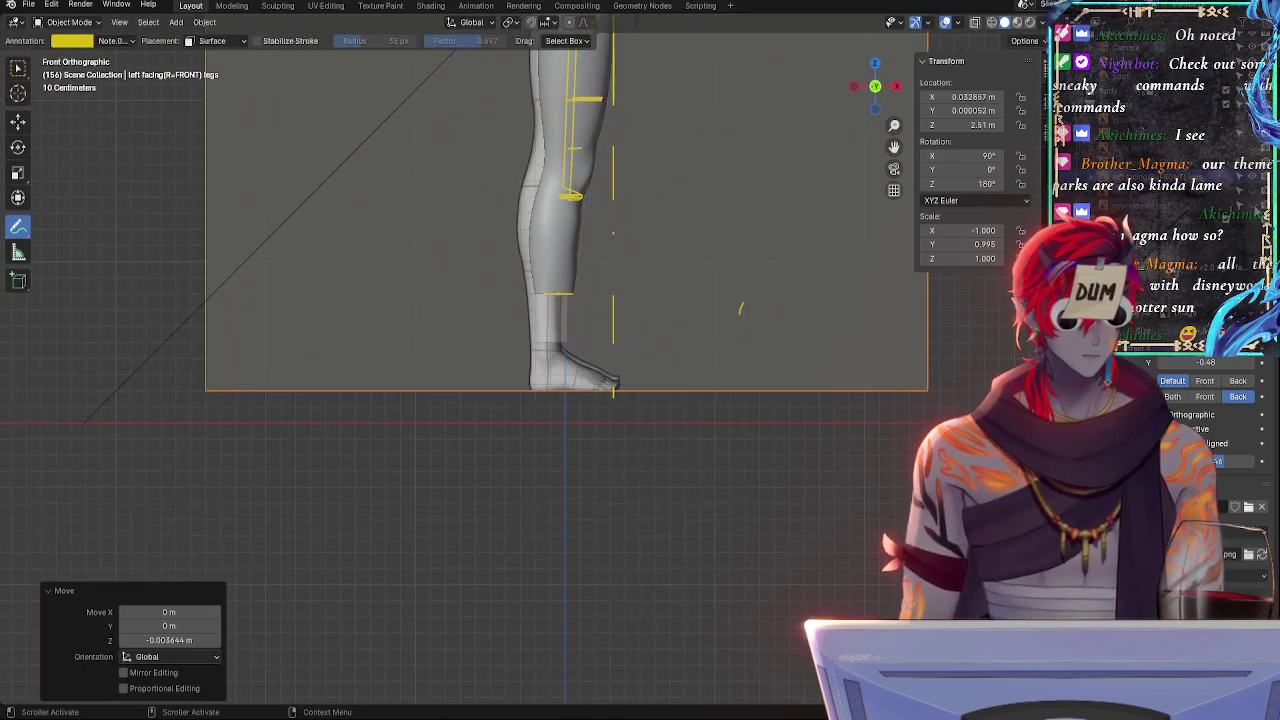
pyautogui.keyDown('ctrl'); pyautogui.moveTo(812, 437); pyautogui.dragTo(836, 294, button='middle'); pyautogui.keyUp('ctrl')
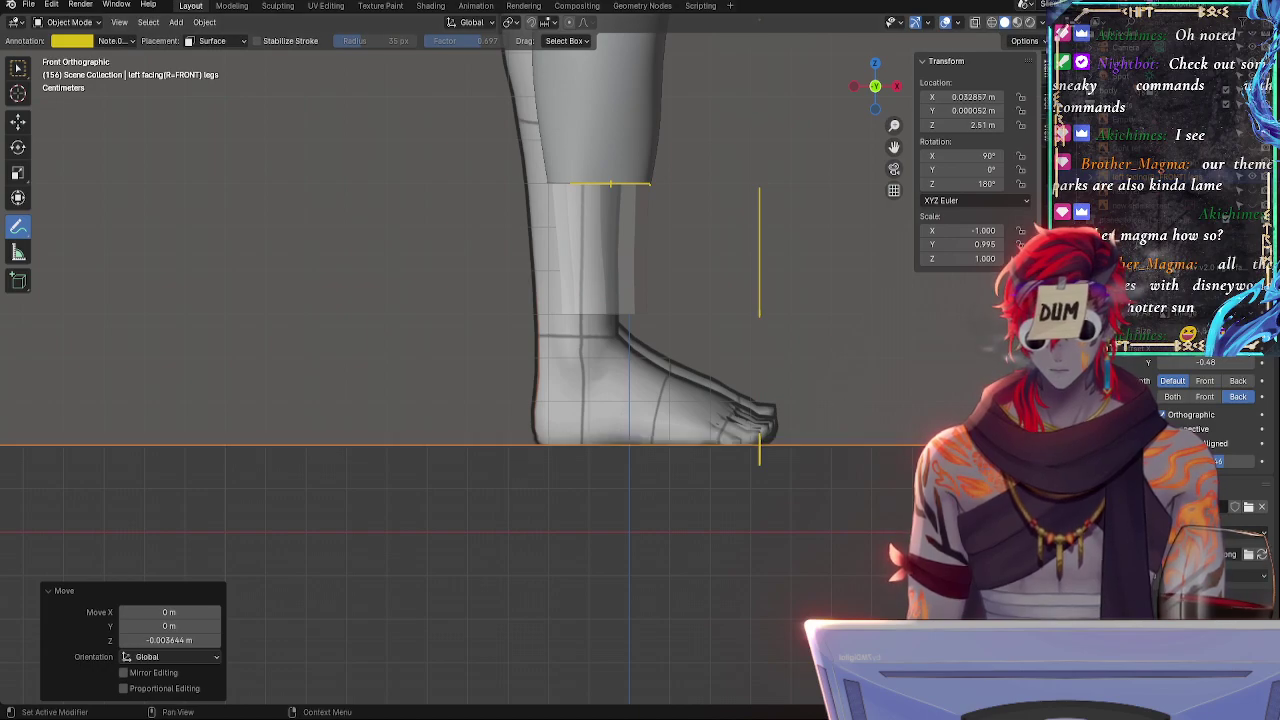
# - Finish a yellow guide stroke with the foot mesh and floor hidden, then unhide them
pyautogui.press('h')
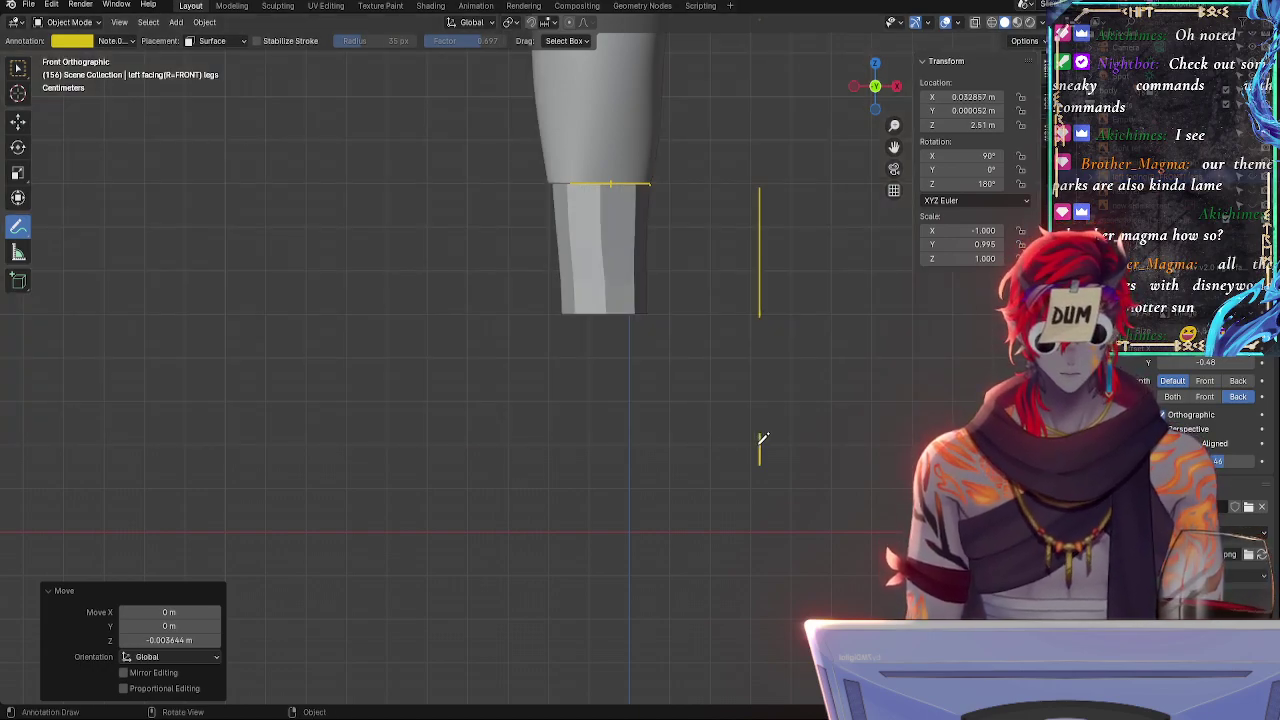
pyautogui.moveTo(681, 444); pyautogui.dragTo(677, 446)
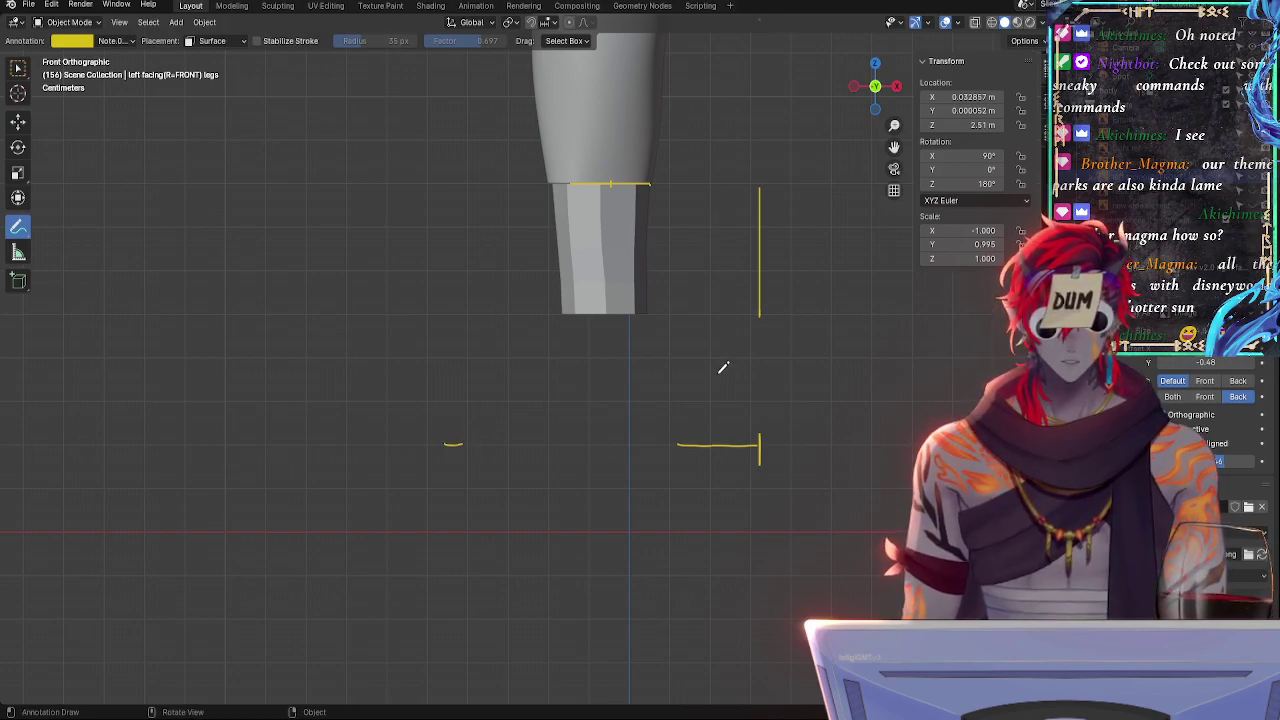
pyautogui.hotkey('alt', 'h')
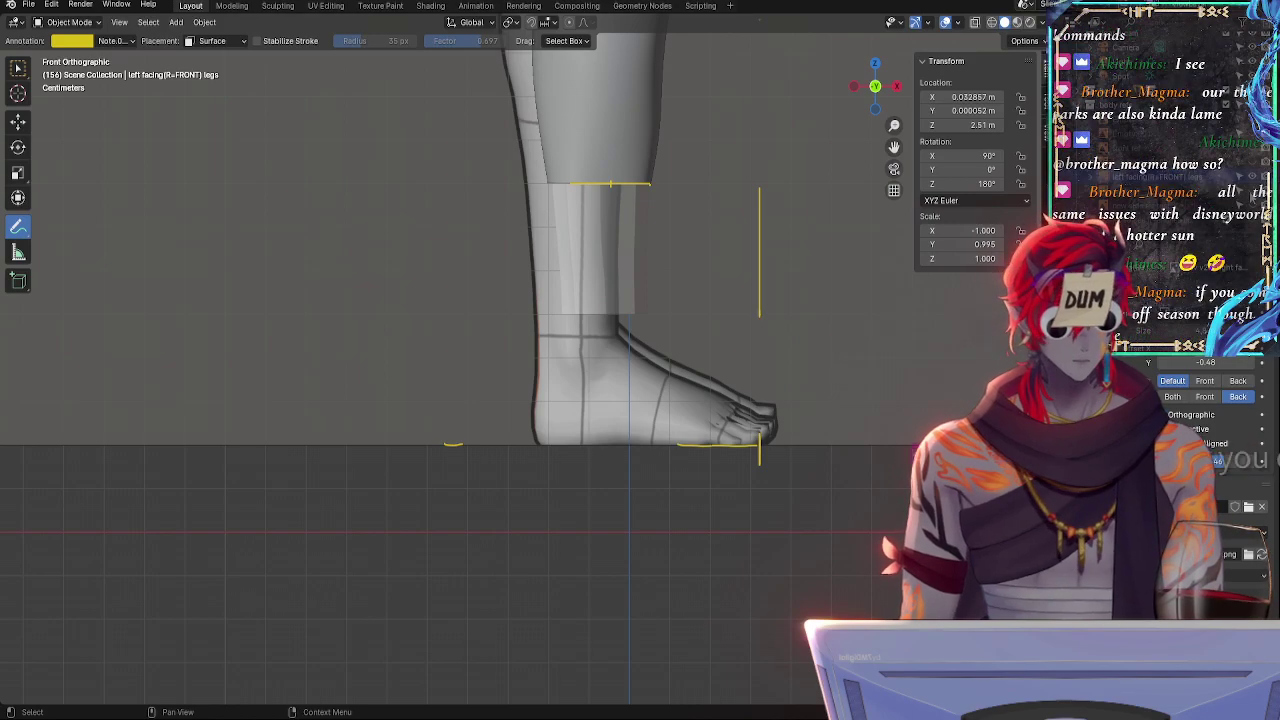
# - Toggle the foot reference images' visibility and trial-move the side foot reference, then undo it
pyautogui.click(1246, 162)
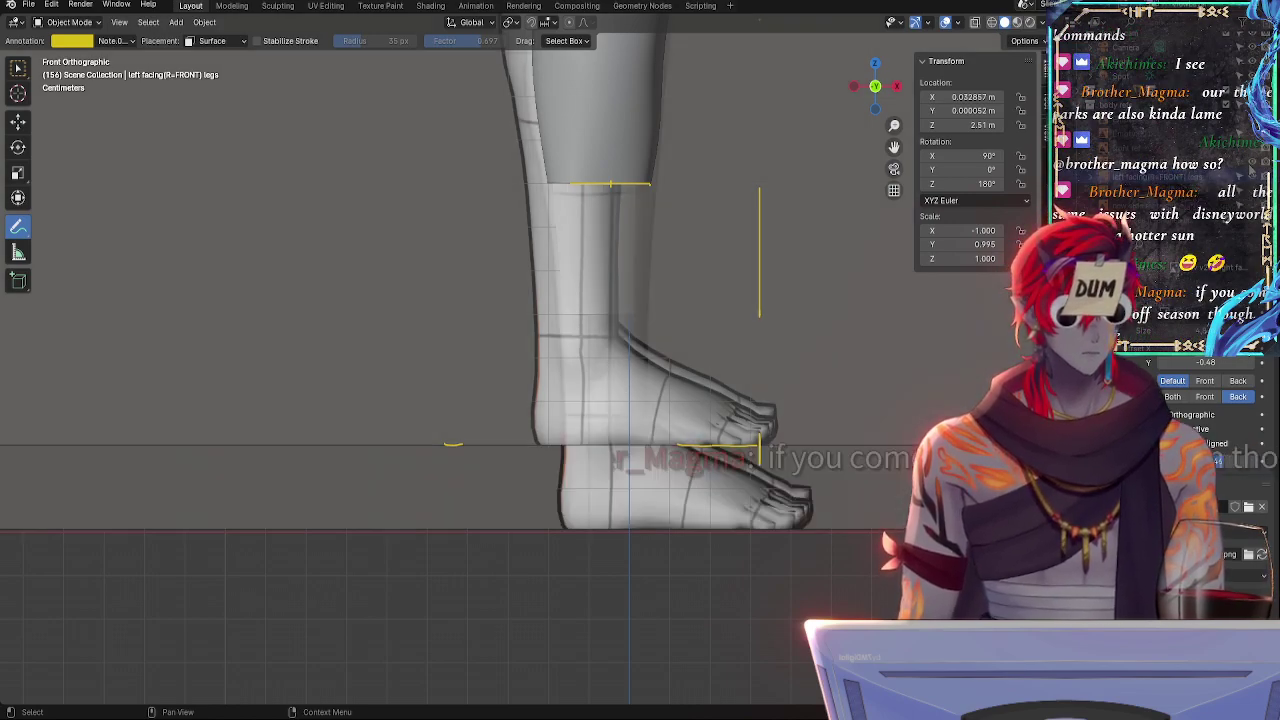
pyautogui.click(1166, 163)
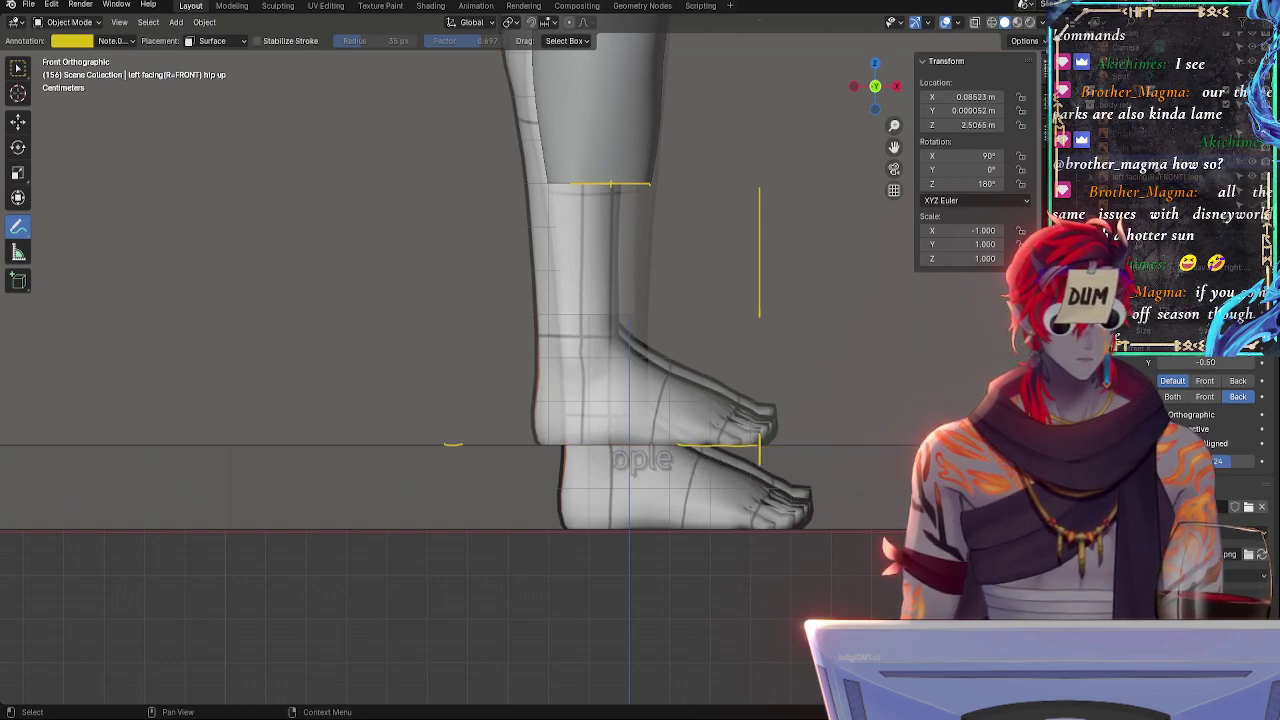
pyautogui.hotkey('ctrl', 'z')
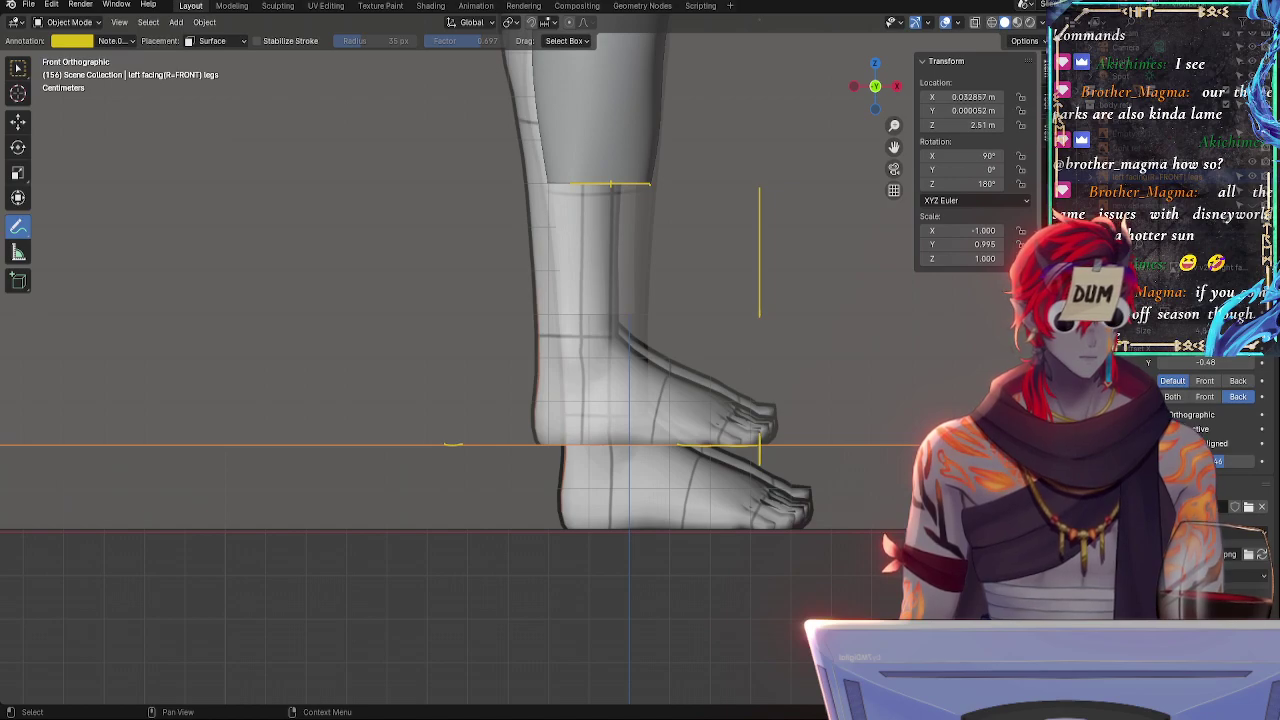
pyautogui.click(1160, 205)
pyautogui.click(1255, 205)
pyautogui.click(1255, 205)
pyautogui.click(1255, 205)
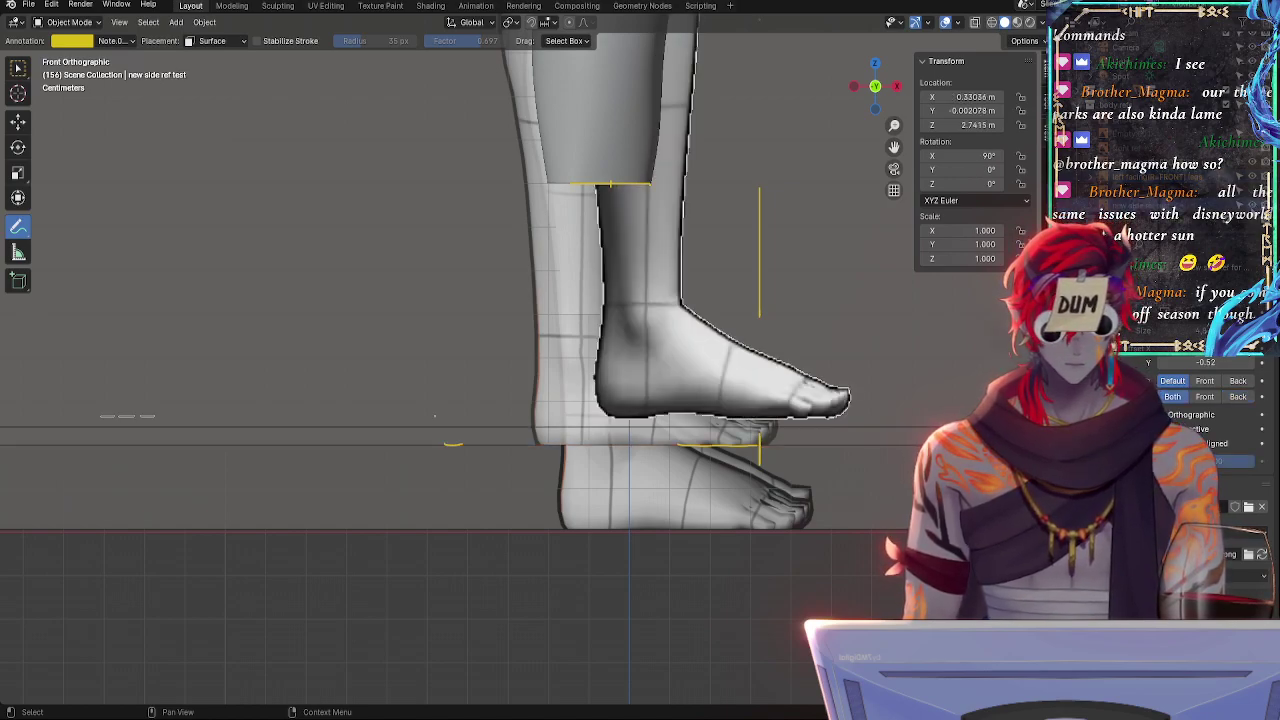
pyautogui.click(1160, 205)
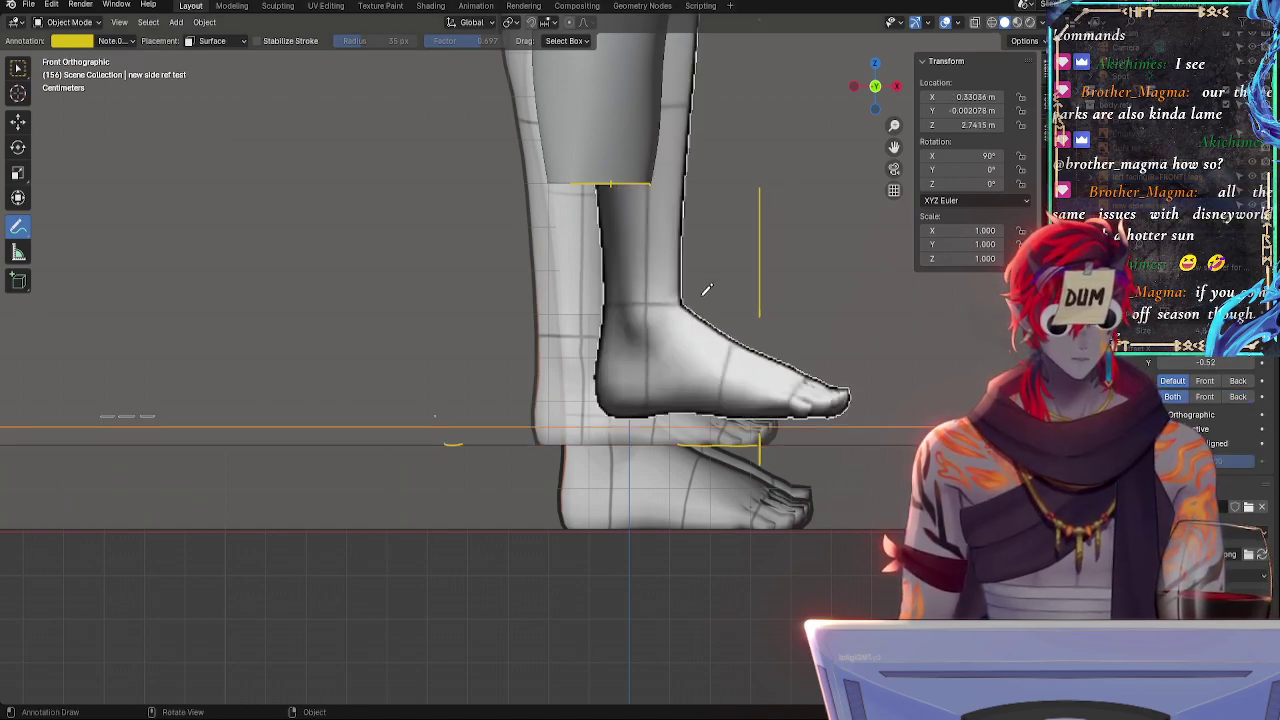
pyautogui.press('g')
pyautogui.click(772, 279)
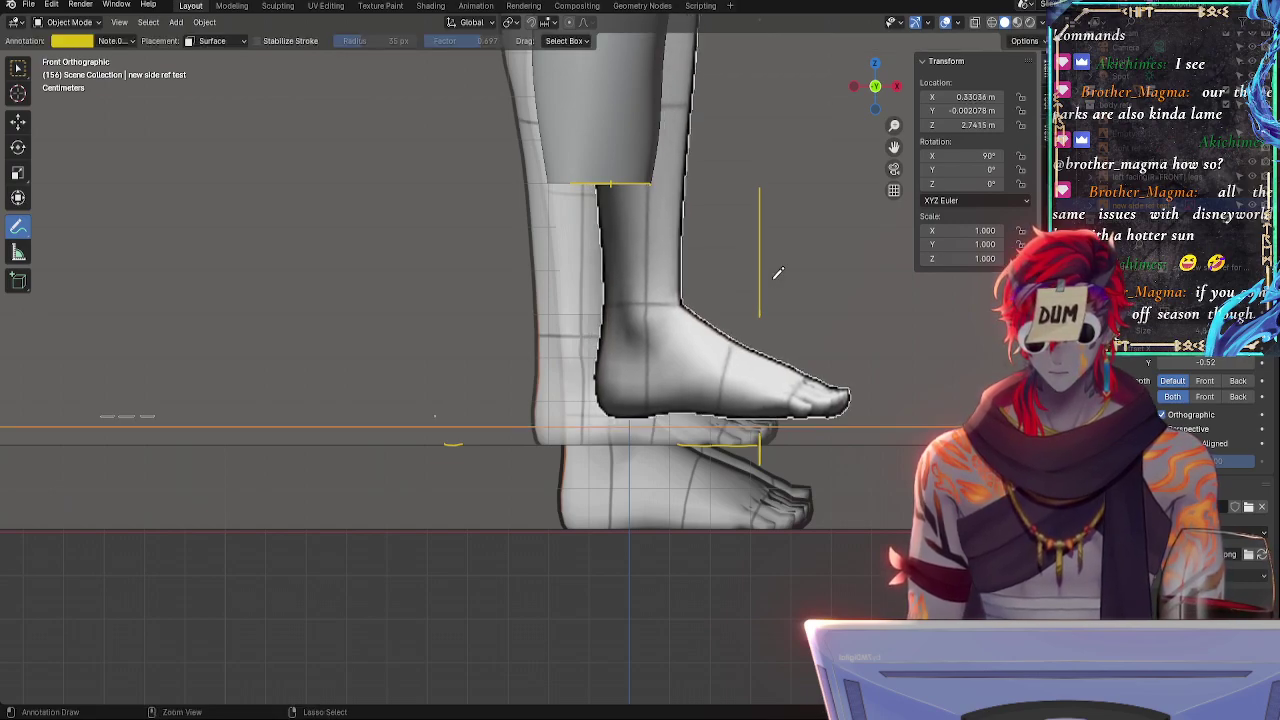
pyautogui.hotkey('ctrl', 'z')
pyautogui.hotkey('ctrl', 'z')
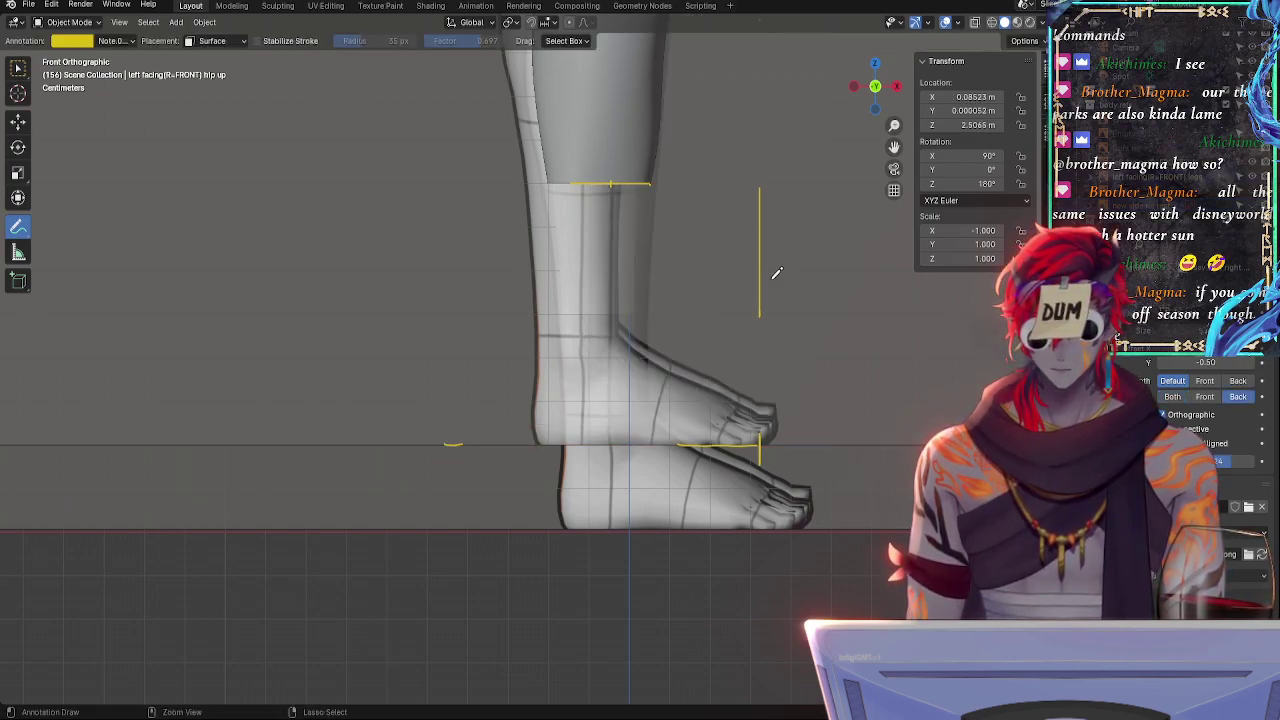
pyautogui.hotkey('ctrl', 'z')
pyautogui.hotkey('ctrl', 'z')
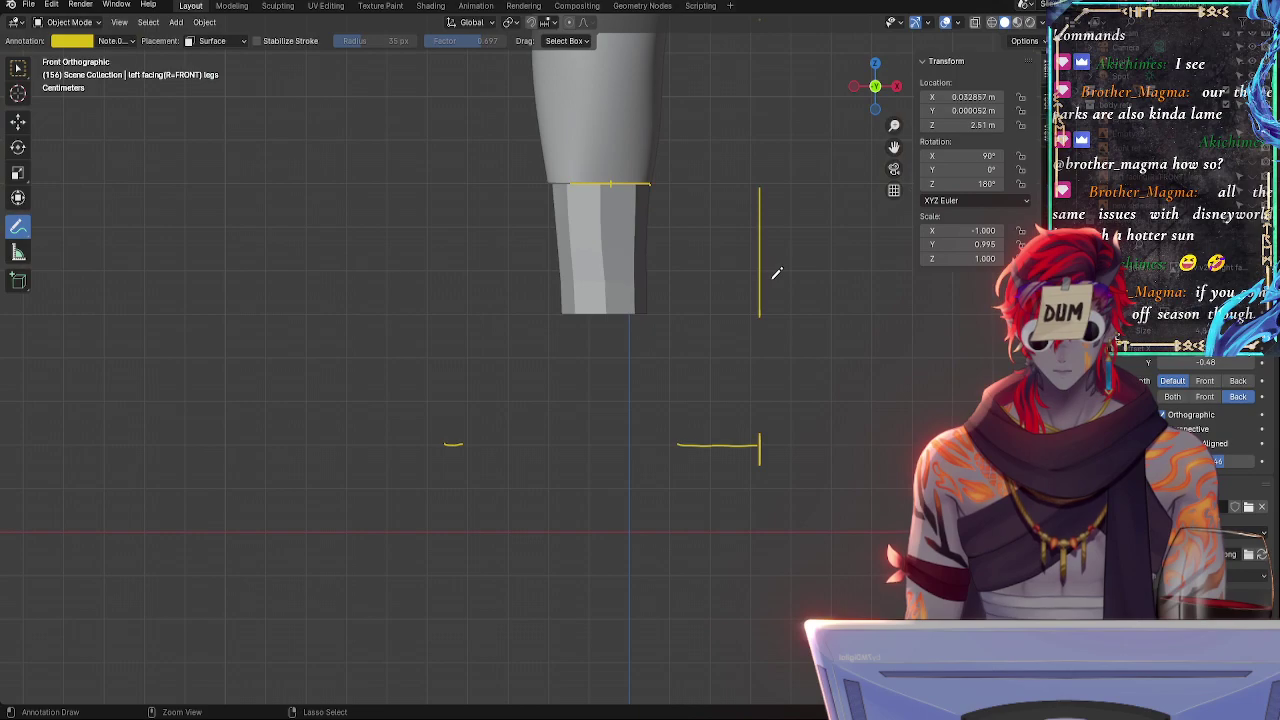
pyautogui.hotkey('ctrl', 'z')
pyautogui.hotkey('ctrl', 'z')
pyautogui.hotkey('ctrl', 'z')
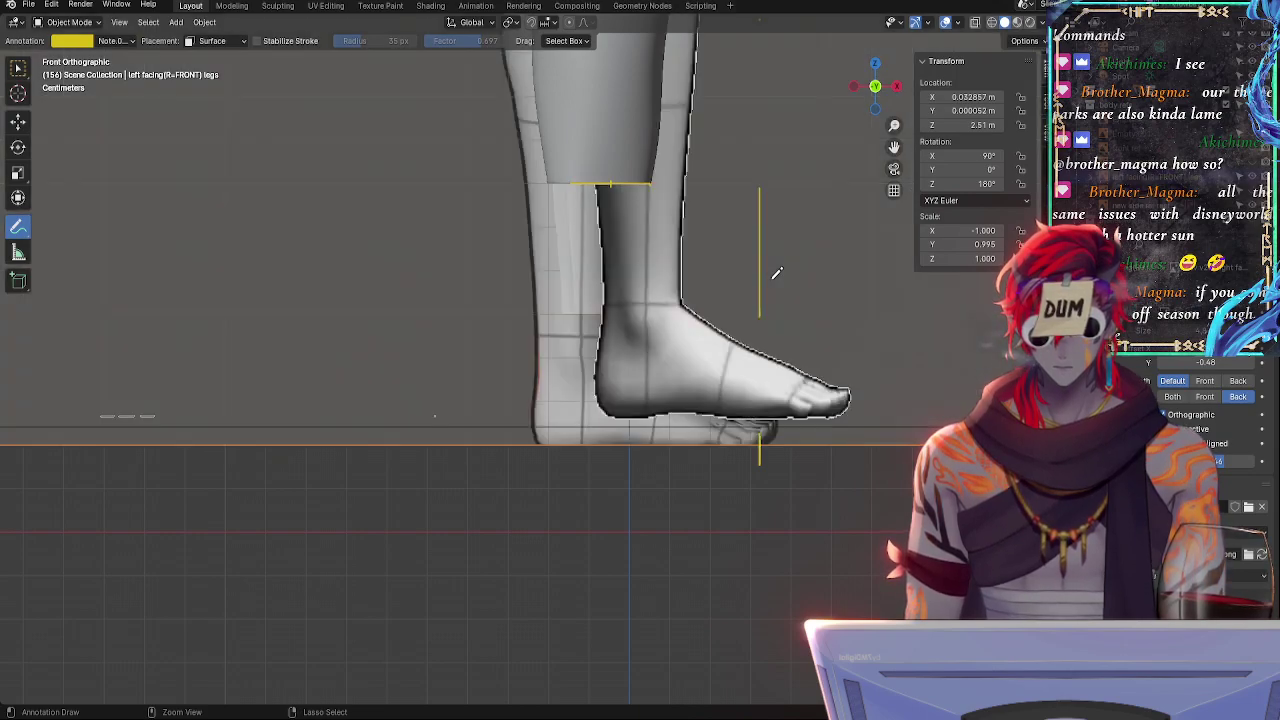
# - Lower the side foot reference -0.0627 m along Z onto the floor
pyautogui.click(1150, 205)
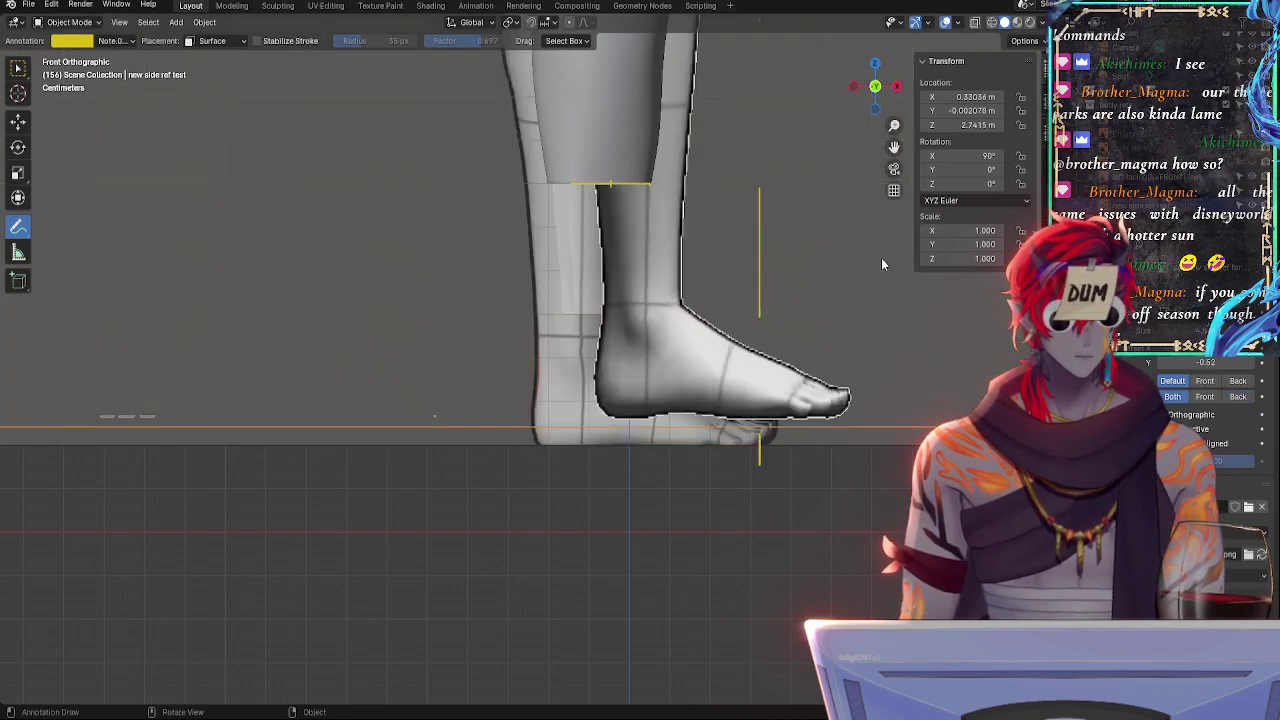
pyautogui.press('g')
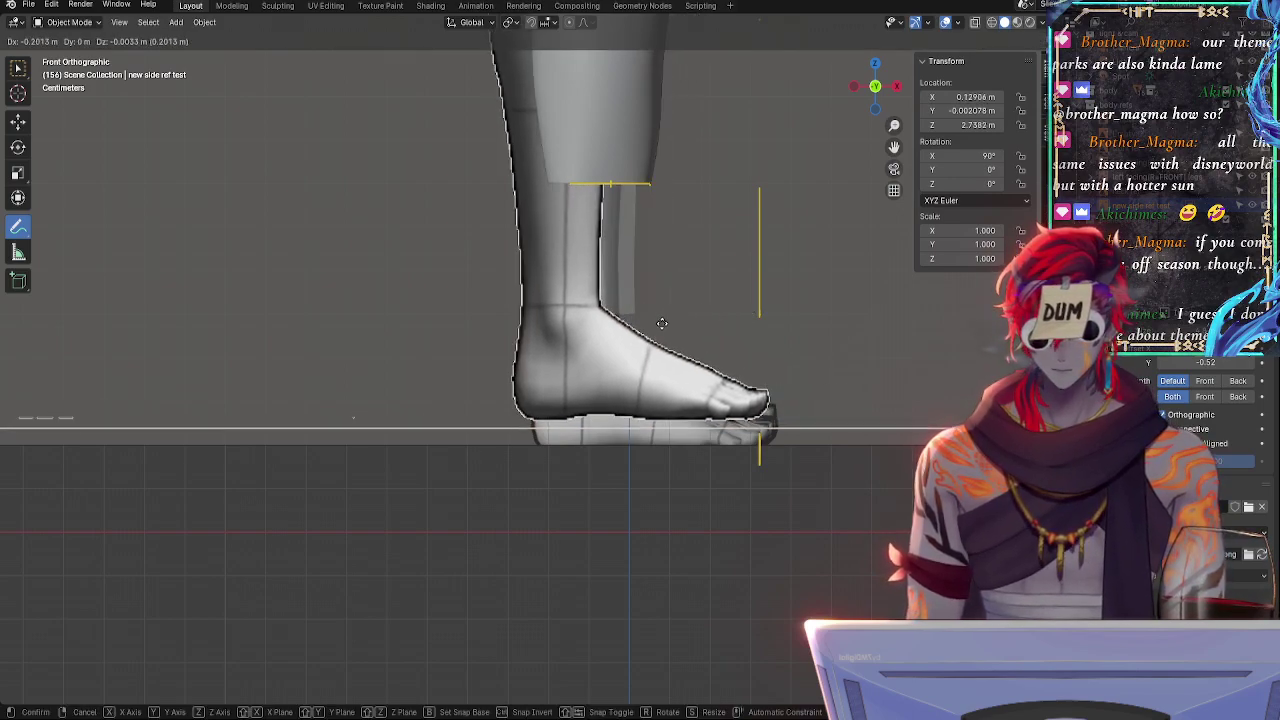
pyautogui.press('z')
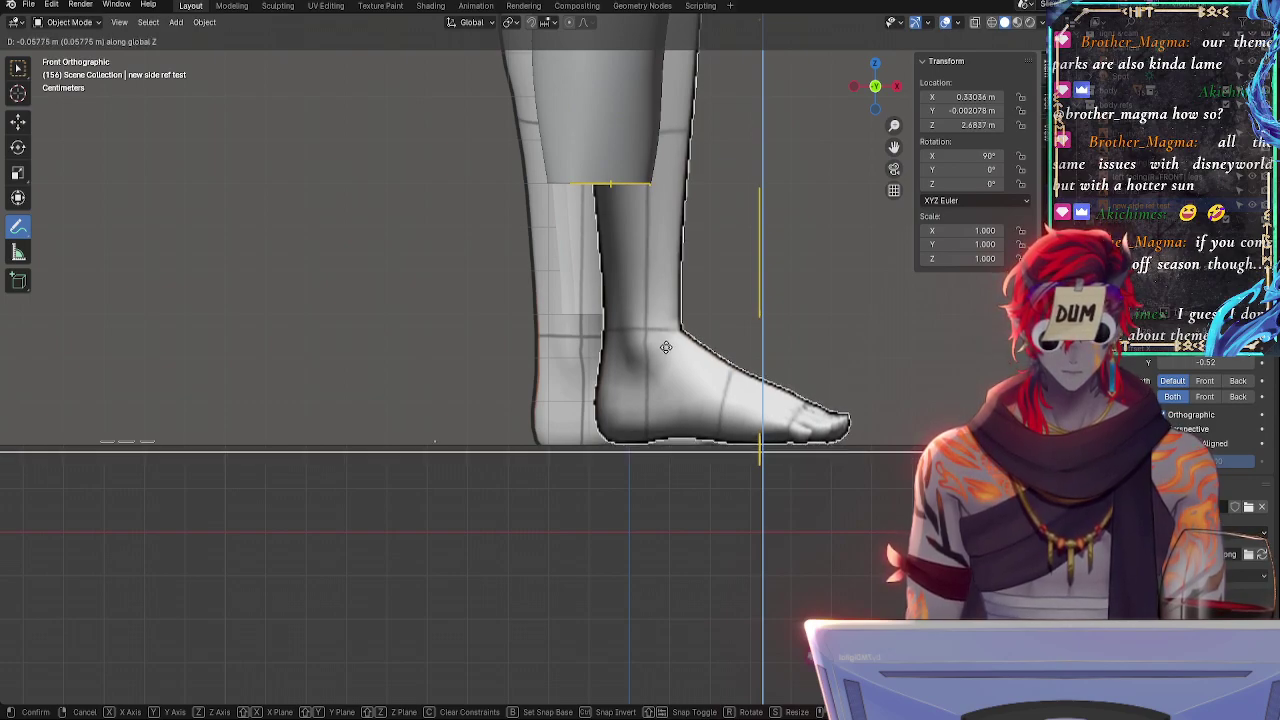
pyautogui.click(664, 349)
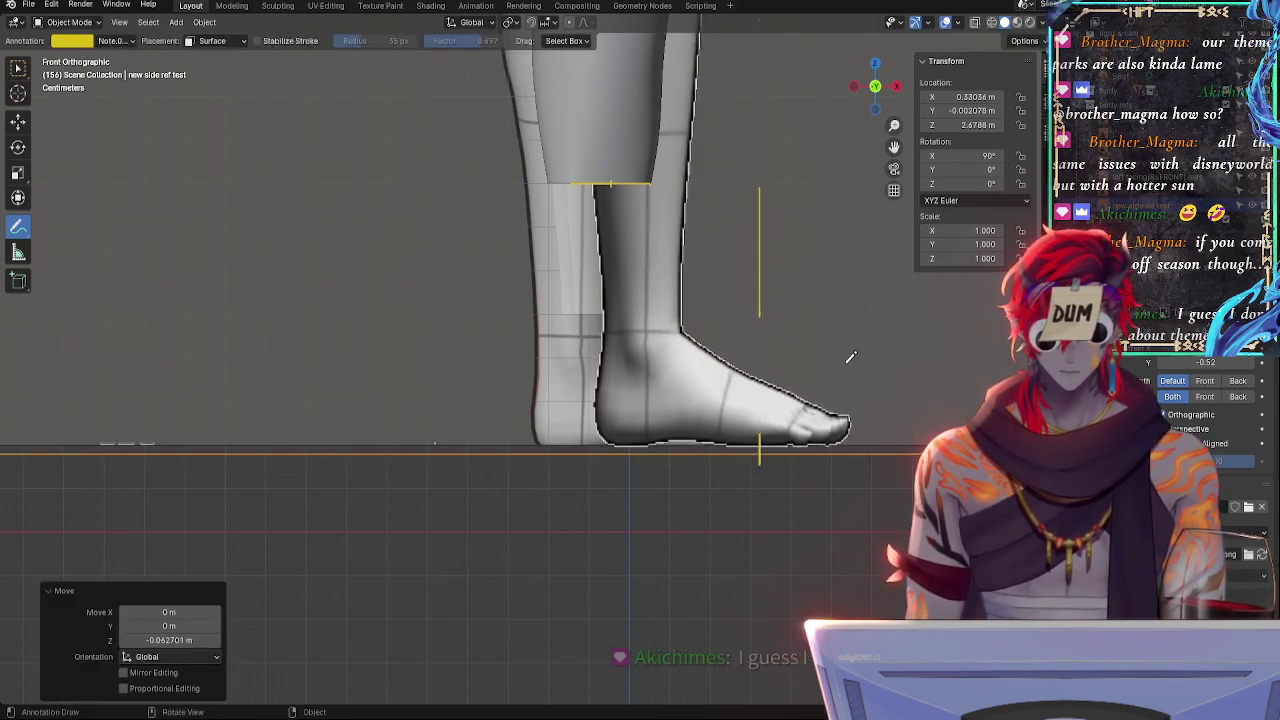
# - Shift the side foot reference -0.18315 m along X to line up with the figure's foot
pyautogui.press('g')
pyautogui.press('y')
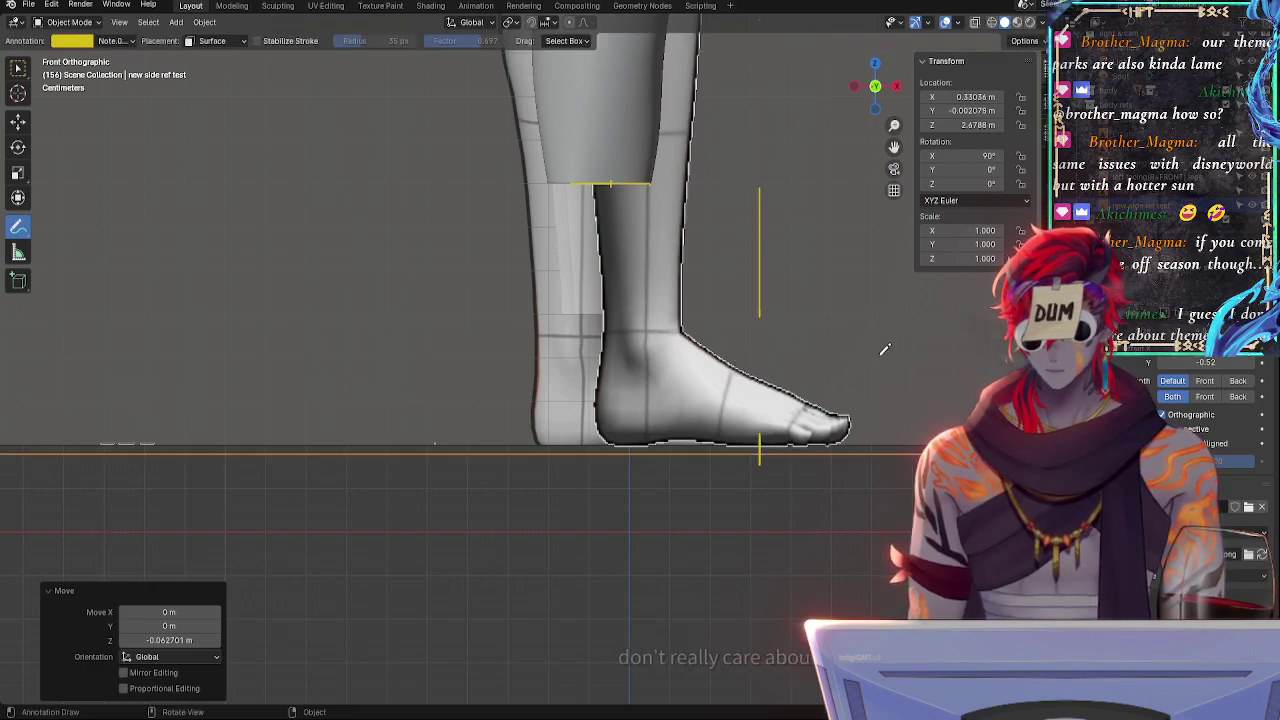
pyautogui.press('x')
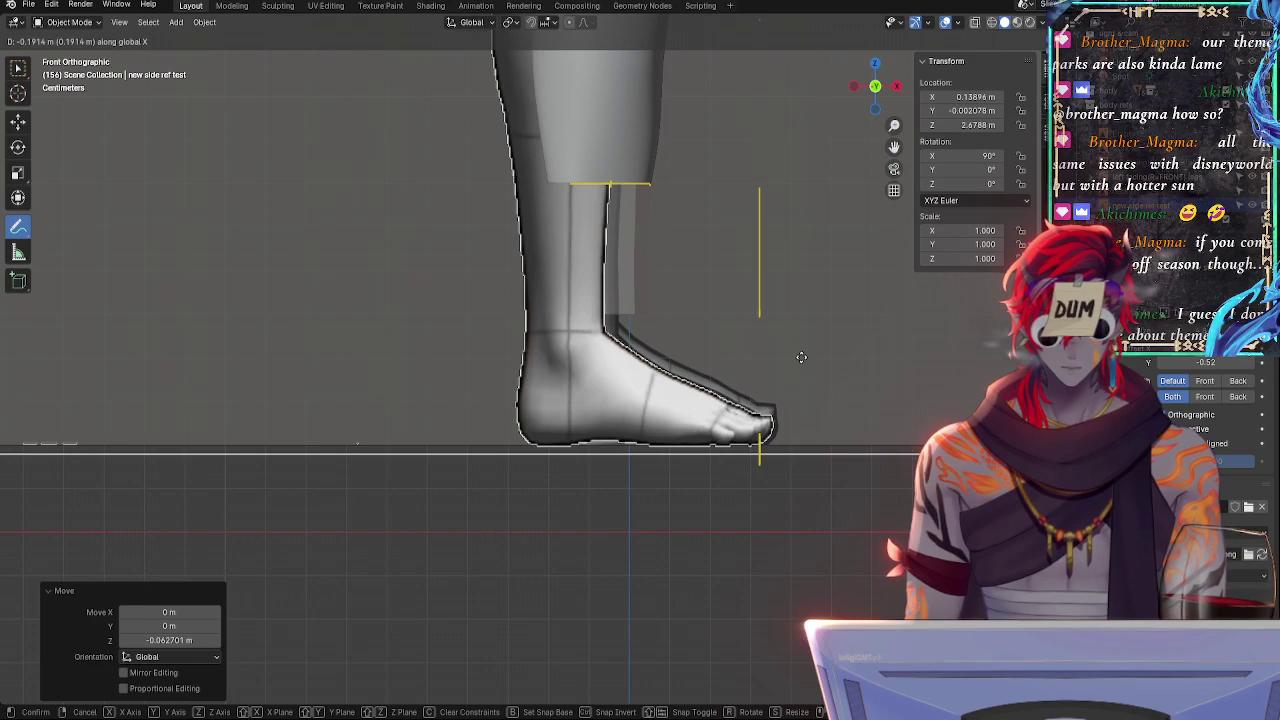
pyautogui.click(805, 356)
# - Orbit and pan over the figure to check alignment, ending zoomed on the lower leg in front orthographic view
pyautogui.keyDown('shift'); pyautogui.moveTo(719, 212); pyautogui.dragTo(682, 482, button='middle'); pyautogui.keyUp('shift')
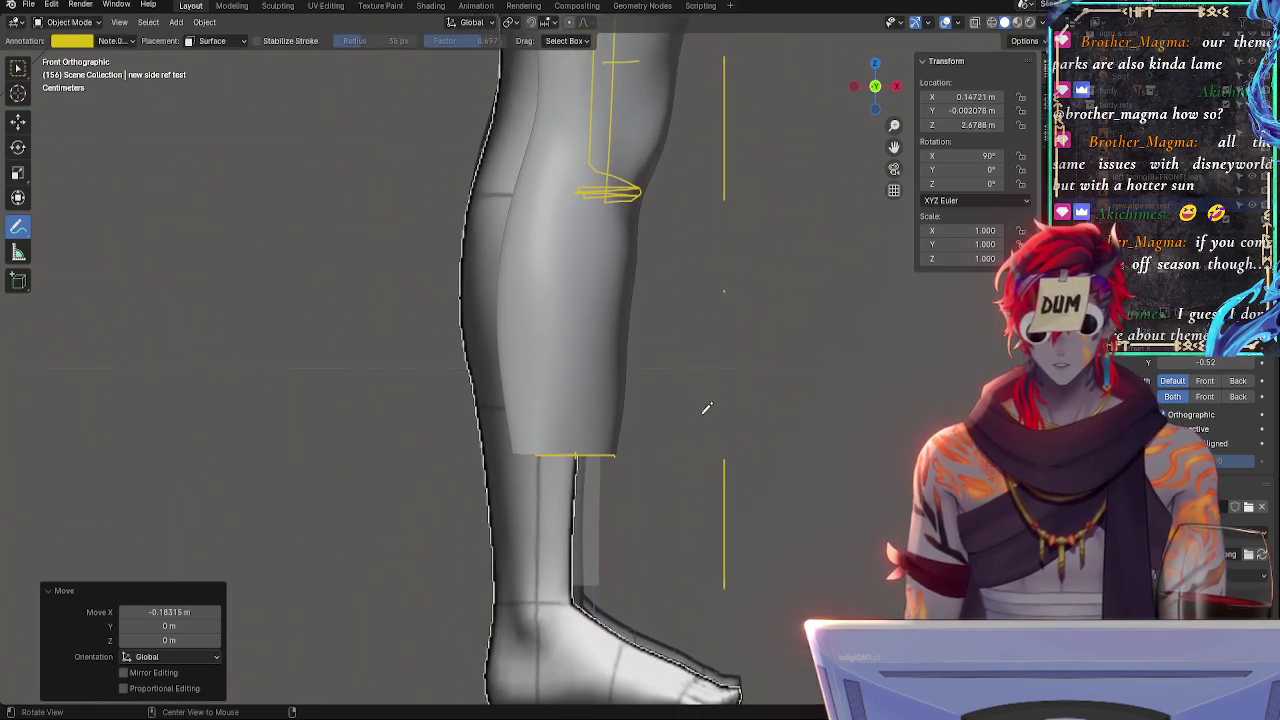
pyautogui.keyDown('ctrl'); pyautogui.moveTo(675, 325); pyautogui.dragTo(672, 418, button='middle'); pyautogui.keyUp('ctrl')
pyautogui.keyDown('shift'); pyautogui.moveTo(677, 250); pyautogui.dragTo(714, 440, button='middle'); pyautogui.keyUp('shift')
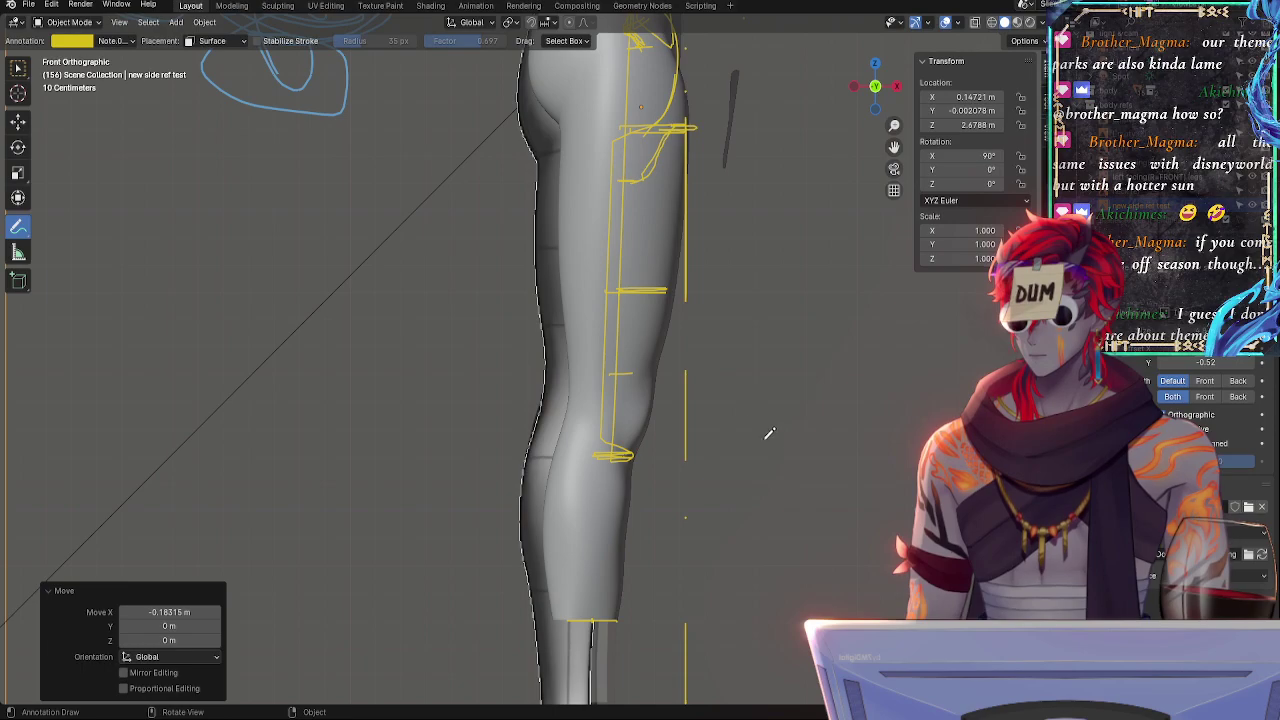
pyautogui.keyDown('shift'); pyautogui.moveTo(797, 429); pyautogui.dragTo(827, 247, button='middle'); pyautogui.keyUp('shift')
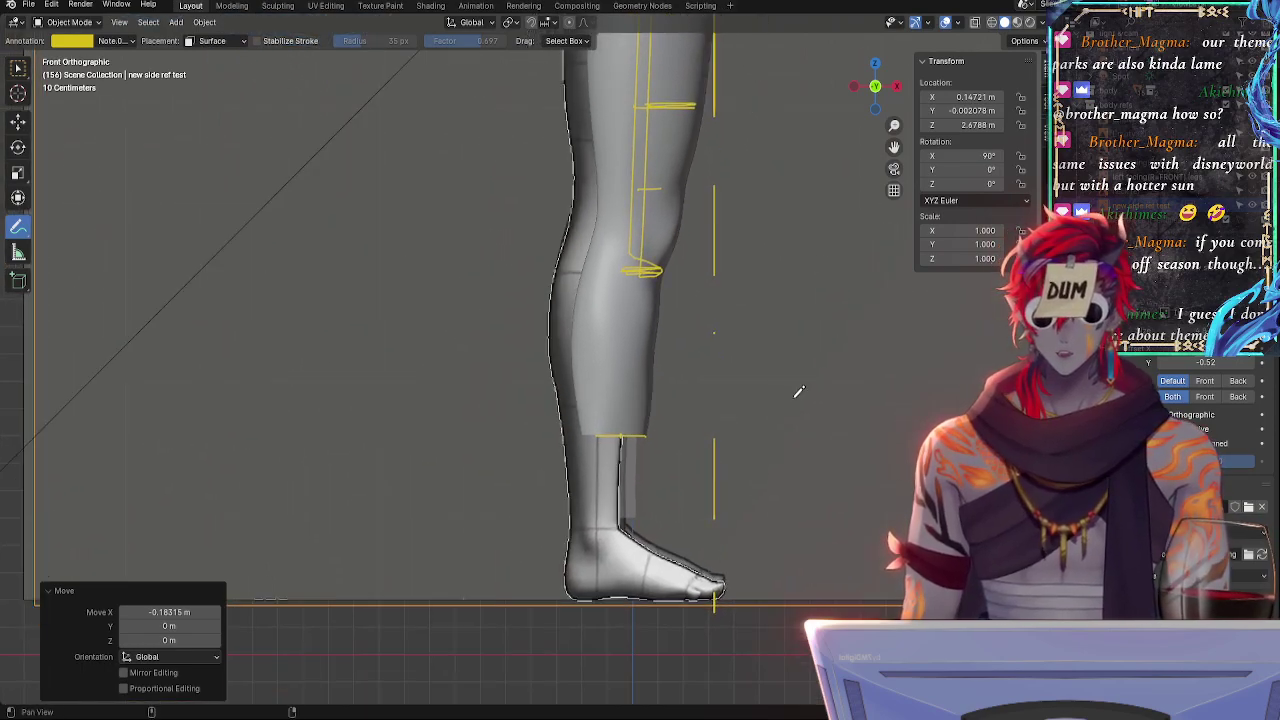
pyautogui.keyDown('shift'); pyautogui.moveTo(795, 397); pyautogui.dragTo(768, 457, button='middle'); pyautogui.keyUp('shift')
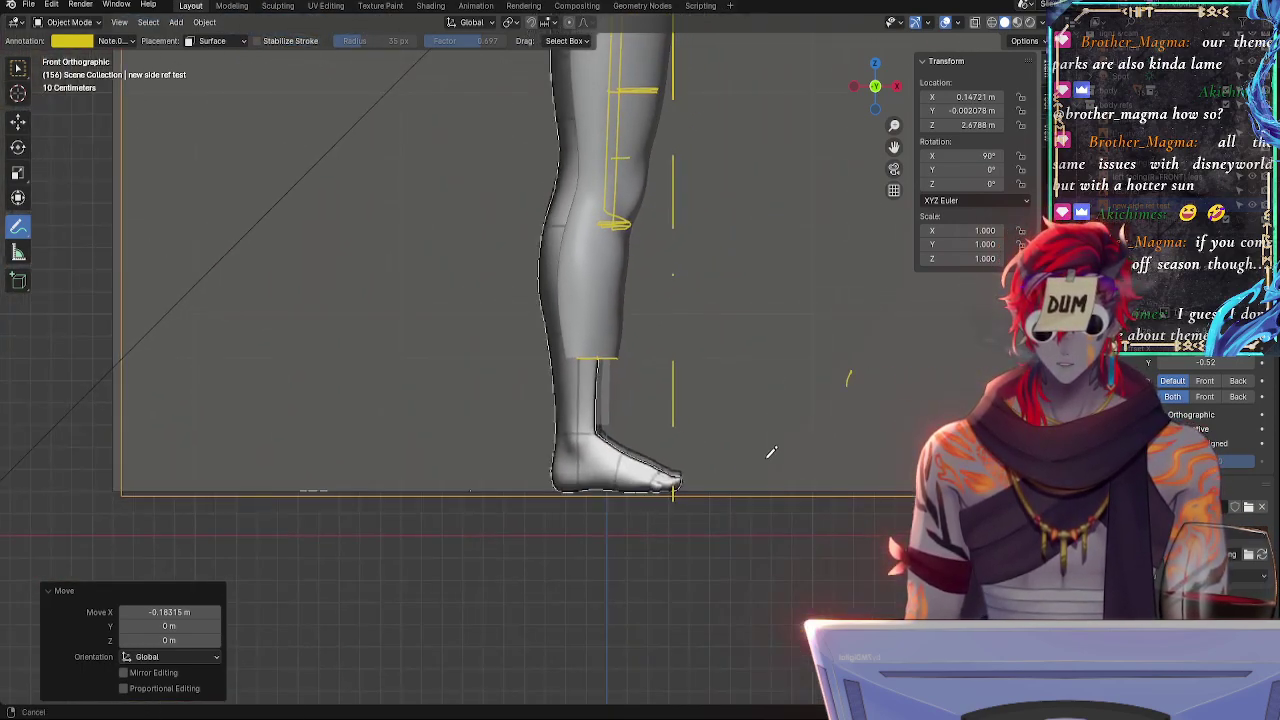
pyautogui.moveTo(729, 247)
pyautogui.keyDown('shift'); pyautogui.mouseDown(button='middle')
pyautogui.moveTo(657, 514)
pyautogui.moveTo(657, 640)
pyautogui.mouseUp(button='middle'); pyautogui.keyUp('shift')
pyautogui.keyDown('shift'); pyautogui.moveTo(691, 343); pyautogui.dragTo(697, 520, button='middle'); pyautogui.keyUp('shift')
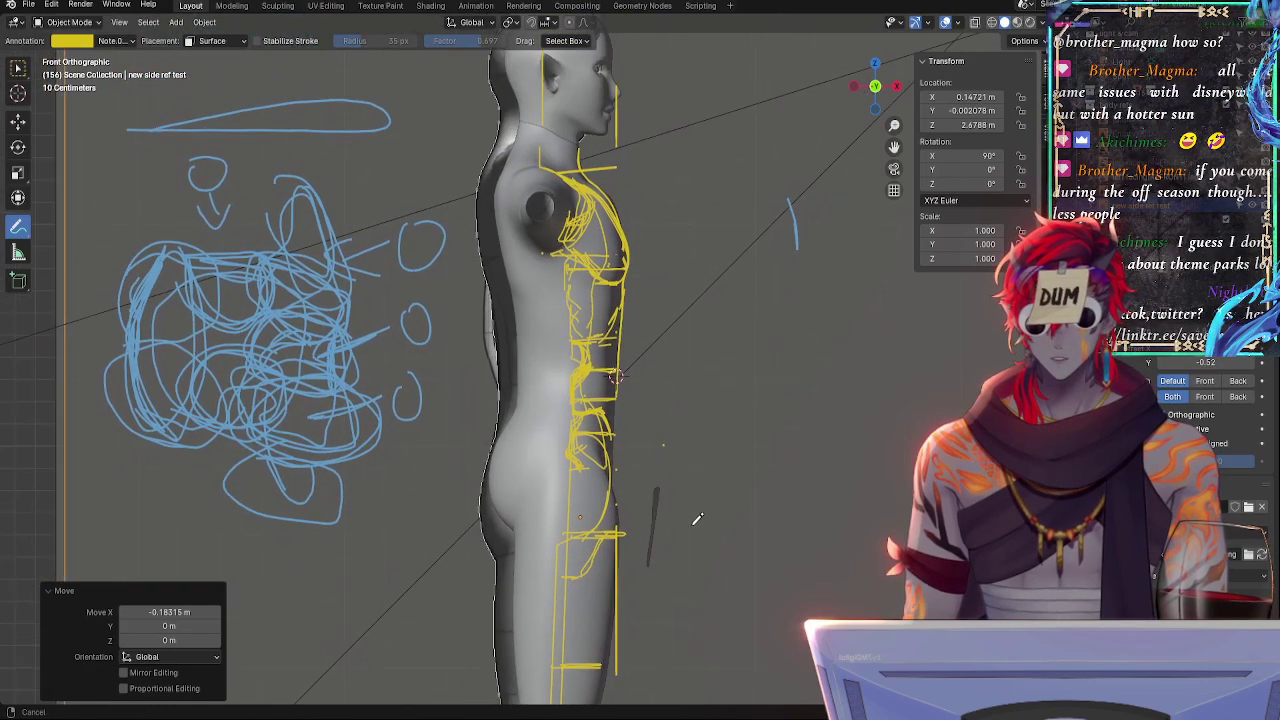
pyautogui.keyDown('shift'); pyautogui.moveTo(678, 376); pyautogui.dragTo(737, 134, button='middle'); pyautogui.keyUp('shift')
pyautogui.keyDown('shift'); pyautogui.moveTo(683, 475); pyautogui.dragTo(723, 126, button='middle'); pyautogui.keyUp('shift')
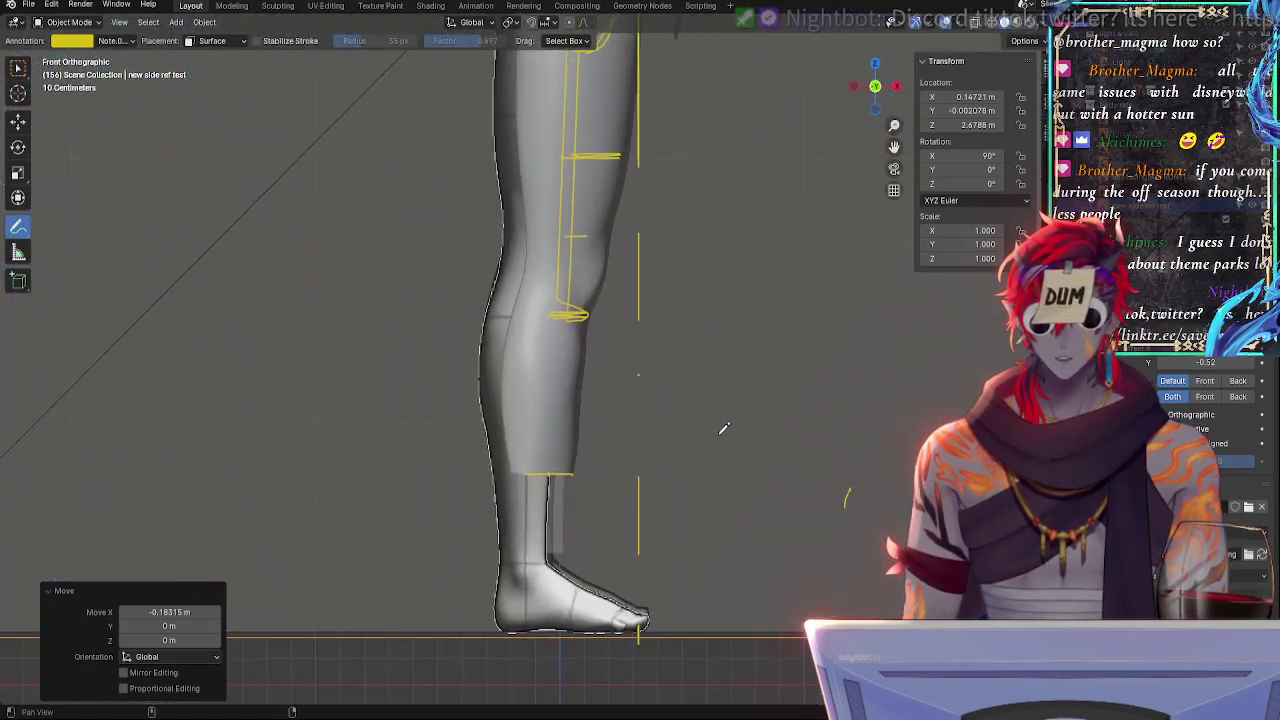
pyautogui.keyDown('shift'); pyautogui.moveTo(763, 545); pyautogui.dragTo(779, 447, button='middle'); pyautogui.keyUp('shift')
pyautogui.keyDown('alt'); pyautogui.moveTo(779, 447); pyautogui.dragTo(826, 423); pyautogui.keyUp('alt')
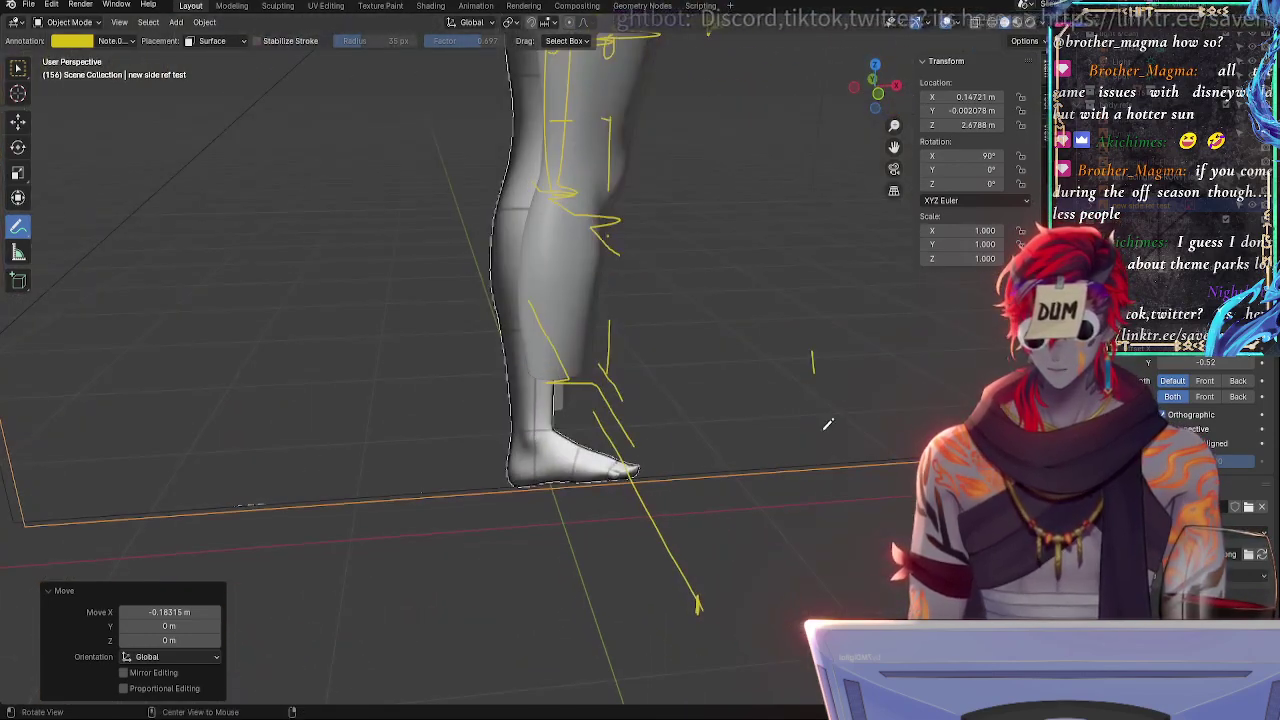
pyautogui.click(876, 89)
pyautogui.keyDown('ctrl'); pyautogui.moveTo(774, 411); pyautogui.dragTo(800, 360, button='middle'); pyautogui.keyUp('ctrl')
# - Nudge the side reference slightly along X, then zoom out to view the whole figure
pyautogui.press('g')
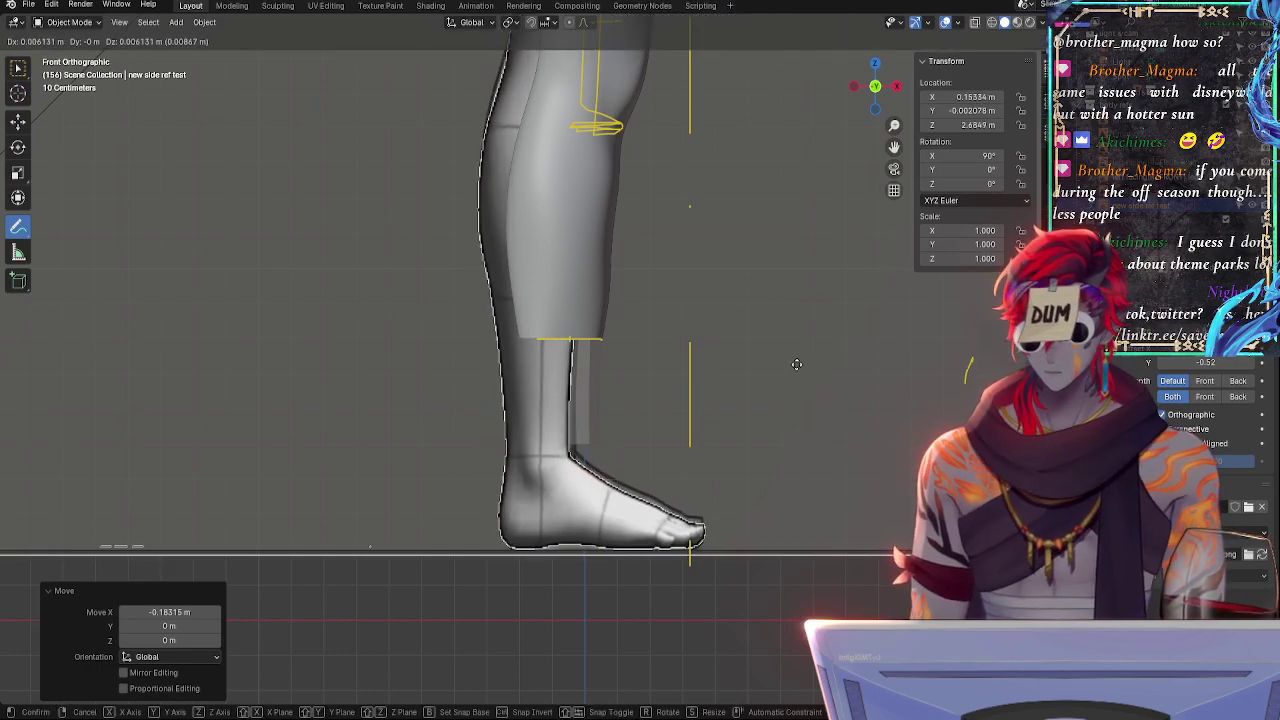
pyautogui.press('x')
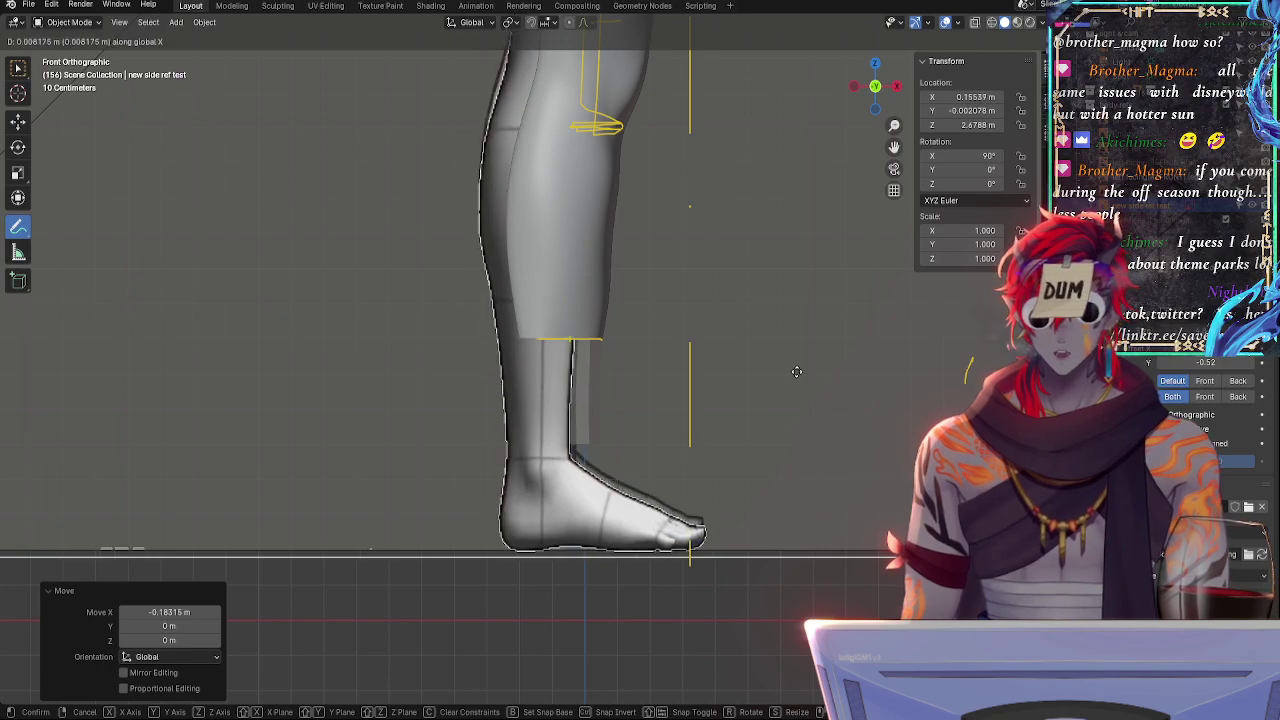
pyautogui.click(797, 371)
pyautogui.keyDown('shift'); pyautogui.moveTo(786, 225); pyautogui.dragTo(801, 542, button='middle'); pyautogui.keyUp('shift')
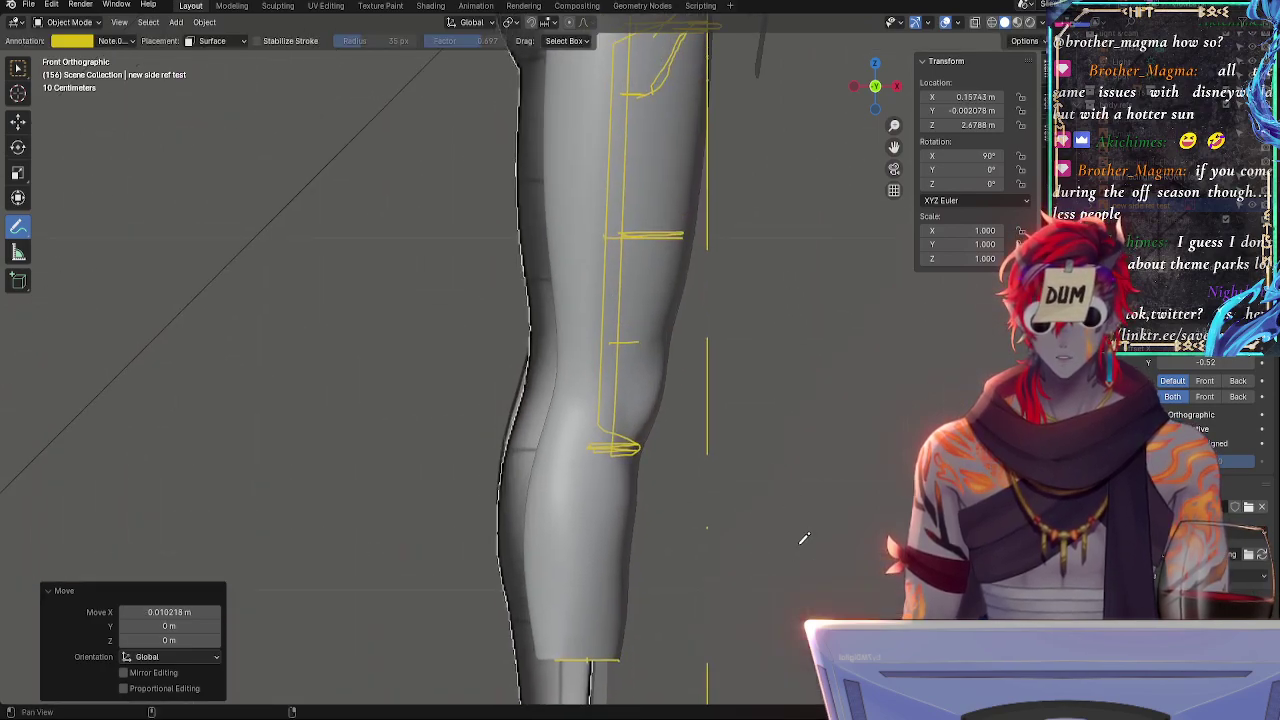
pyautogui.keyDown('shift'); pyautogui.moveTo(752, 277); pyautogui.dragTo(734, 587, button='middle'); pyautogui.keyUp('shift')
pyautogui.keyDown('shift'); pyautogui.moveTo(705, 280); pyautogui.dragTo(683, 534, button='middle'); pyautogui.keyUp('shift')
pyautogui.keyDown('ctrl'); pyautogui.moveTo(668, 250); pyautogui.dragTo(662, 450, button='middle'); pyautogui.keyUp('ctrl')
pyautogui.keyDown('shift'); pyautogui.moveTo(660, 262); pyautogui.dragTo(650, 550, button='middle'); pyautogui.keyUp('shift')
pyautogui.keyDown('ctrl'); pyautogui.moveTo(655, 467); pyautogui.dragTo(655, 419, button='middle'); pyautogui.keyUp('ctrl')
pyautogui.scroll(5, 658, 414)
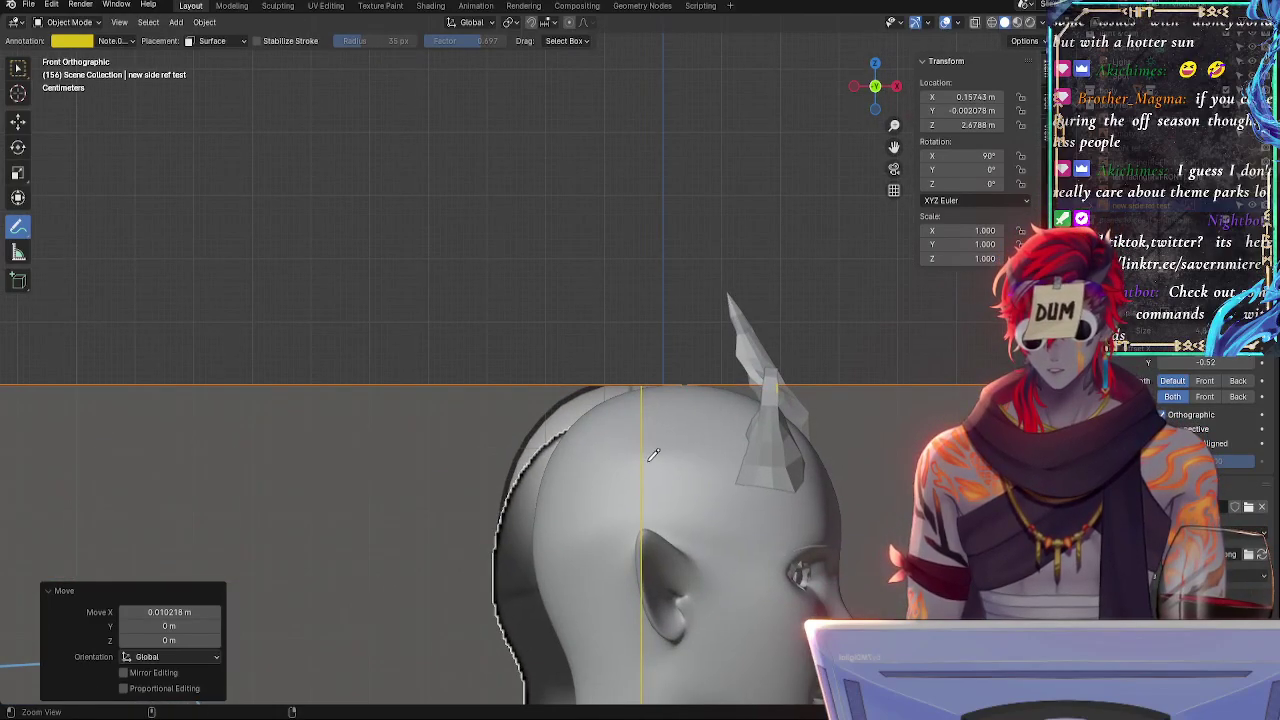
pyautogui.scroll(-5, 423, 403)
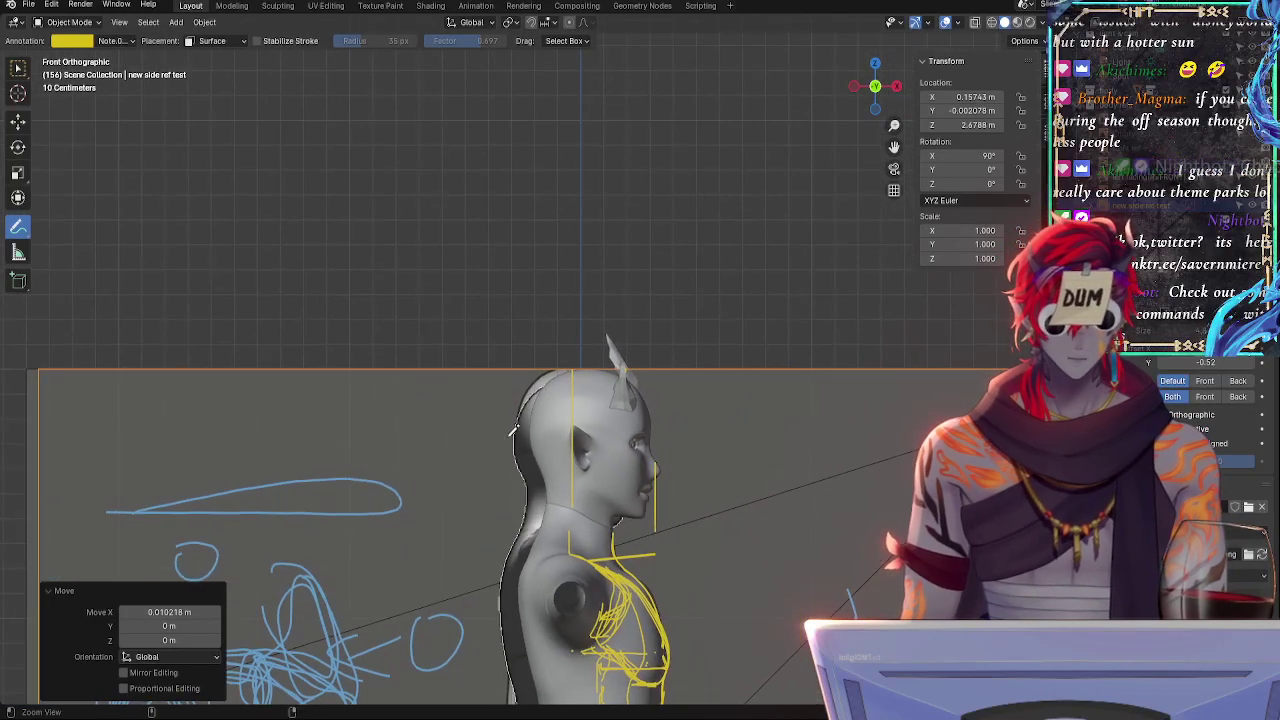
# - Scale the side reference image up slightly with its corner handle
pyautogui.moveTo(258, 363); pyautogui.dragTo(252, 359)
pyautogui.keyDown('shift'); pyautogui.moveTo(644, 477); pyautogui.dragTo(654, 369, button='middle'); pyautogui.keyUp('shift')
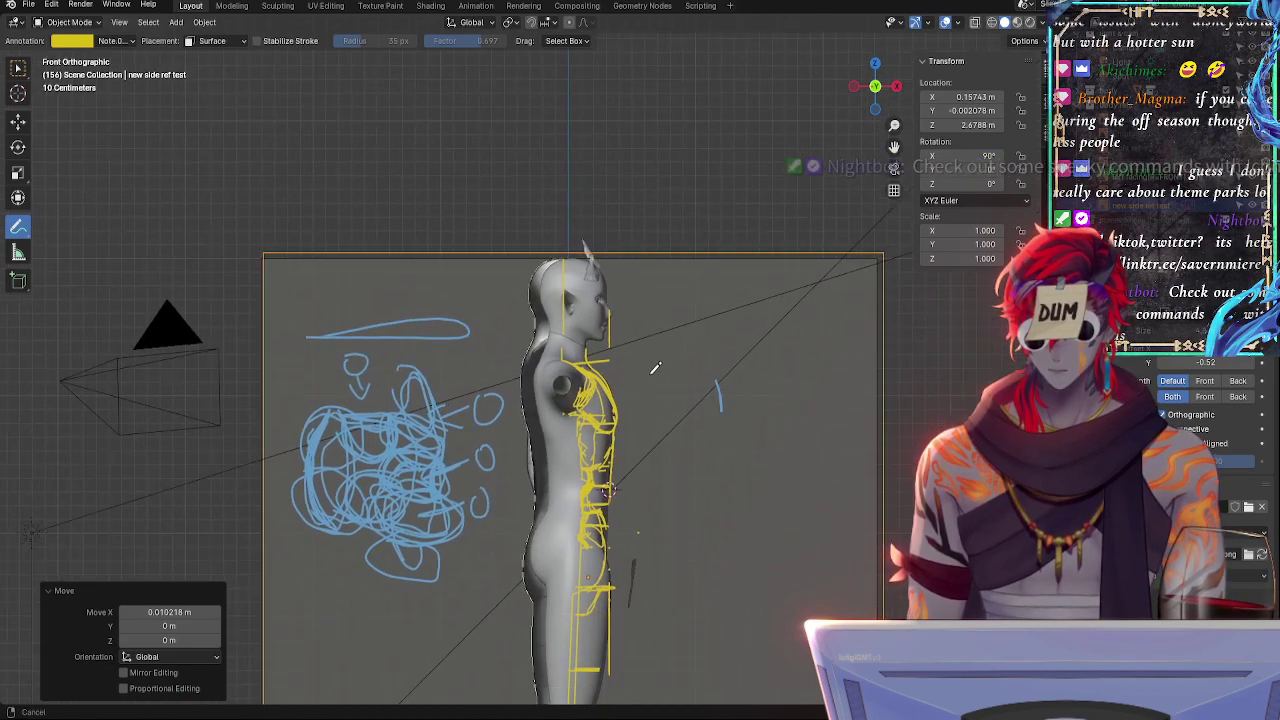
pyautogui.keyDown('shift'); pyautogui.moveTo(640, 660); pyautogui.dragTo(598, 225, button='middle'); pyautogui.keyUp('shift')
pyautogui.scroll(5, 549, 386)
pyautogui.keyDown('shift'); pyautogui.moveTo(576, 510); pyautogui.dragTo(634, 320, button='middle'); pyautogui.keyUp('shift')
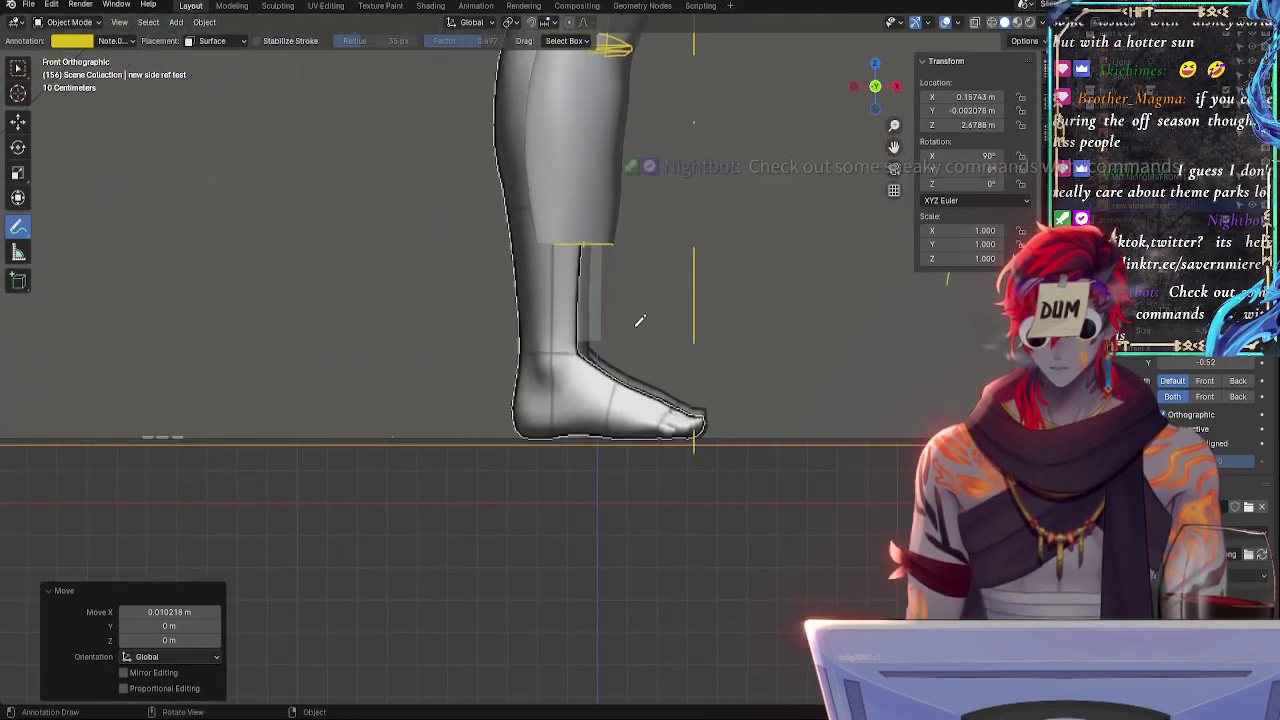
# - Lower the side reference -0.002222 m on Z, then check the body and foot
pyautogui.press('g')
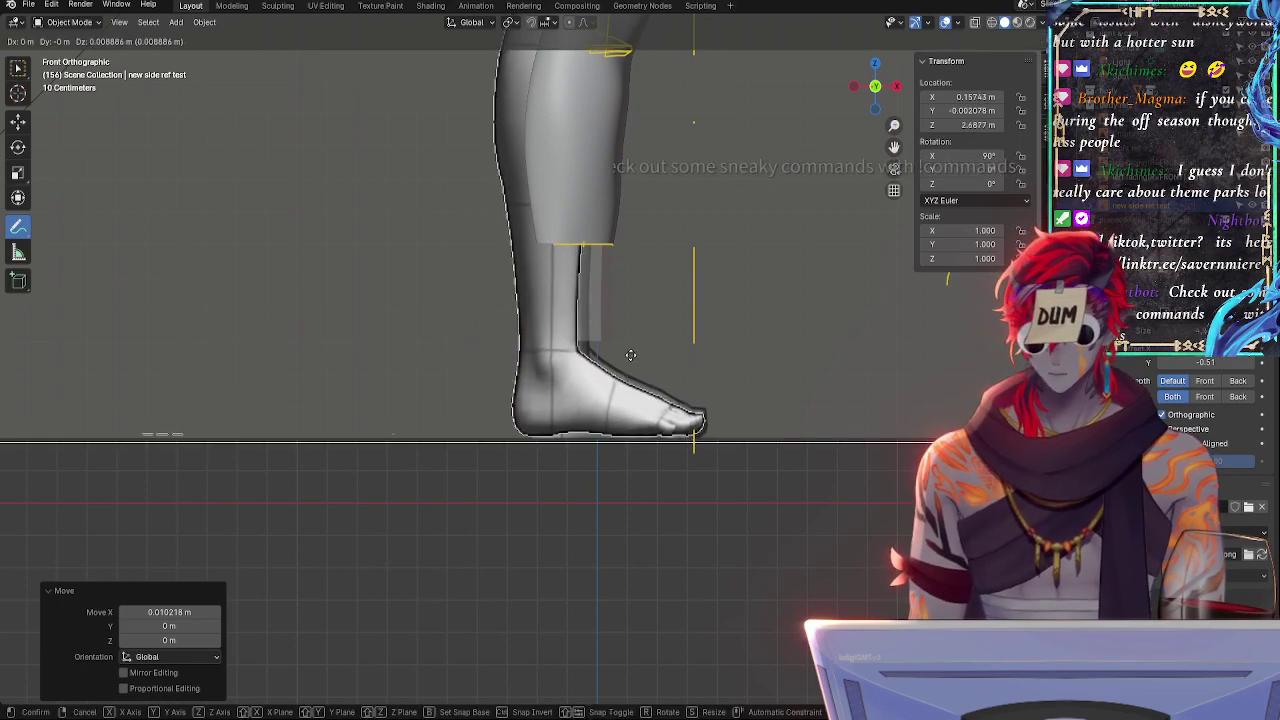
pyautogui.press('z')
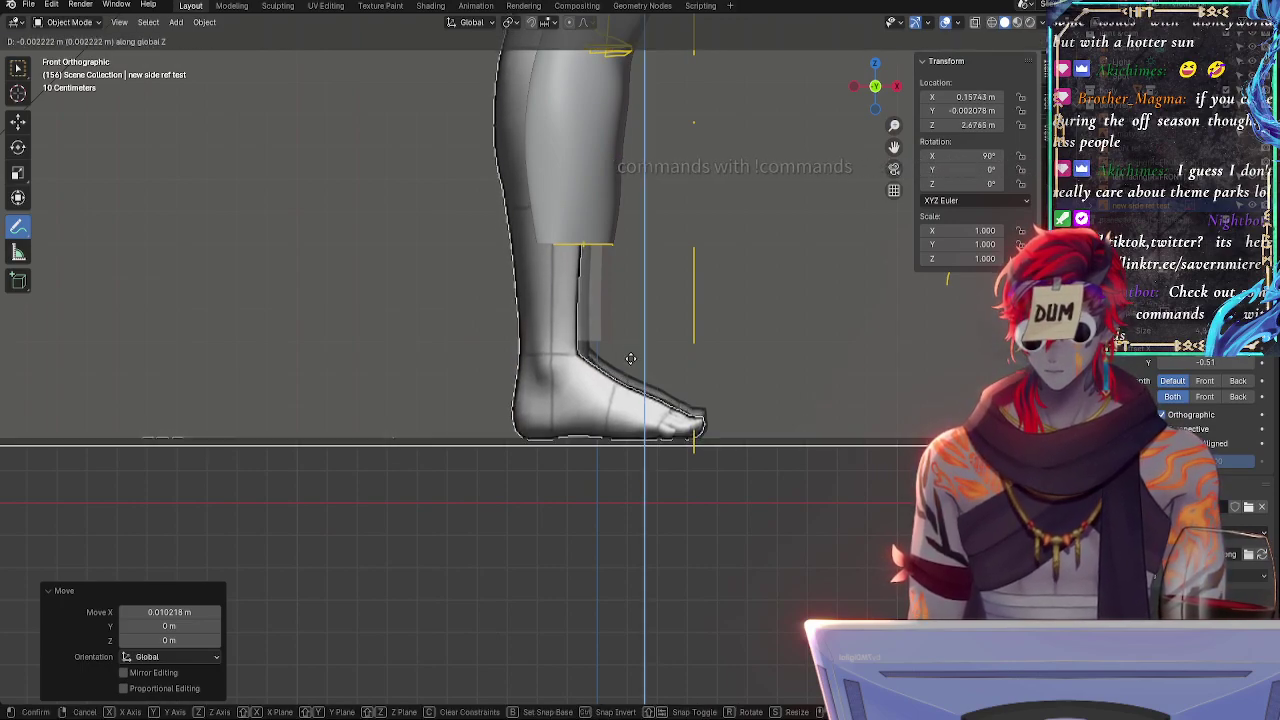
pyautogui.click(631, 358)
pyautogui.keyDown('ctrl'); pyautogui.moveTo(655, 316); pyautogui.dragTo(677, 424, button='middle'); pyautogui.keyUp('ctrl')
pyautogui.keyDown('shift'); pyautogui.moveTo(660, 243); pyautogui.dragTo(655, 408, button='middle'); pyautogui.keyUp('shift')
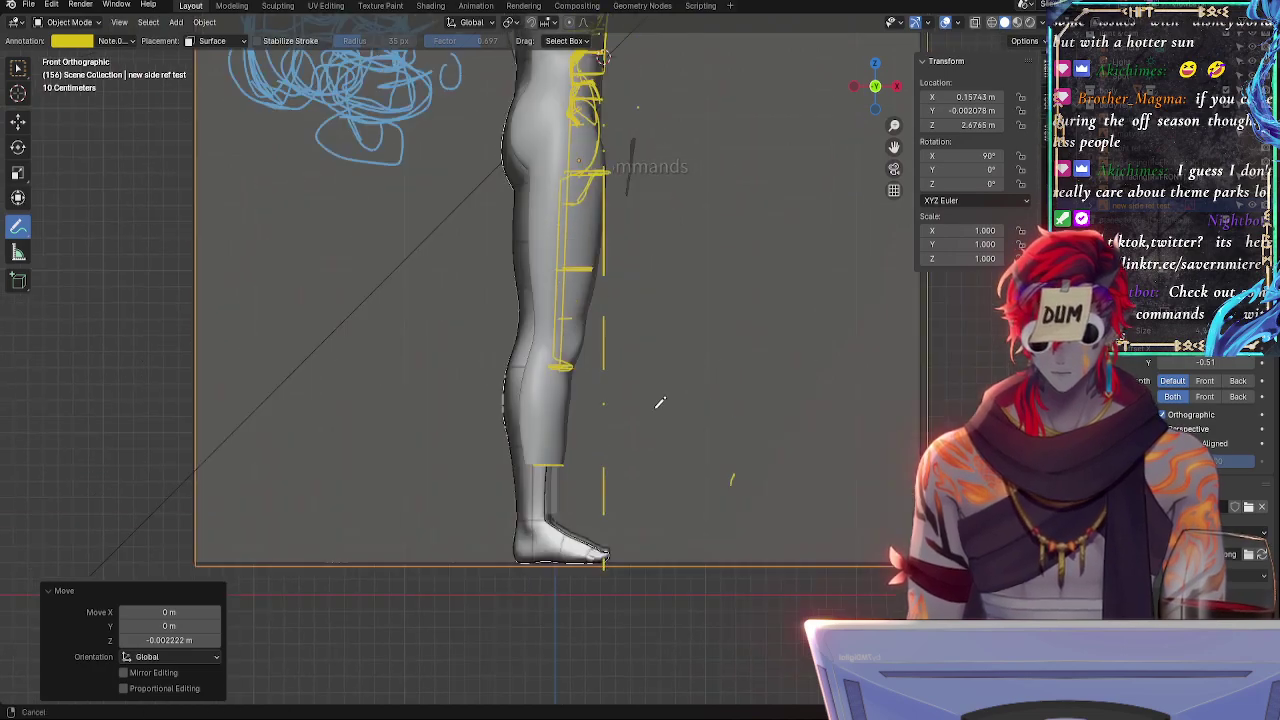
pyautogui.keyDown('shift'); pyautogui.moveTo(634, 40); pyautogui.dragTo(636, 455, button='middle'); pyautogui.keyUp('shift')
pyautogui.scroll(2, 595, 360)
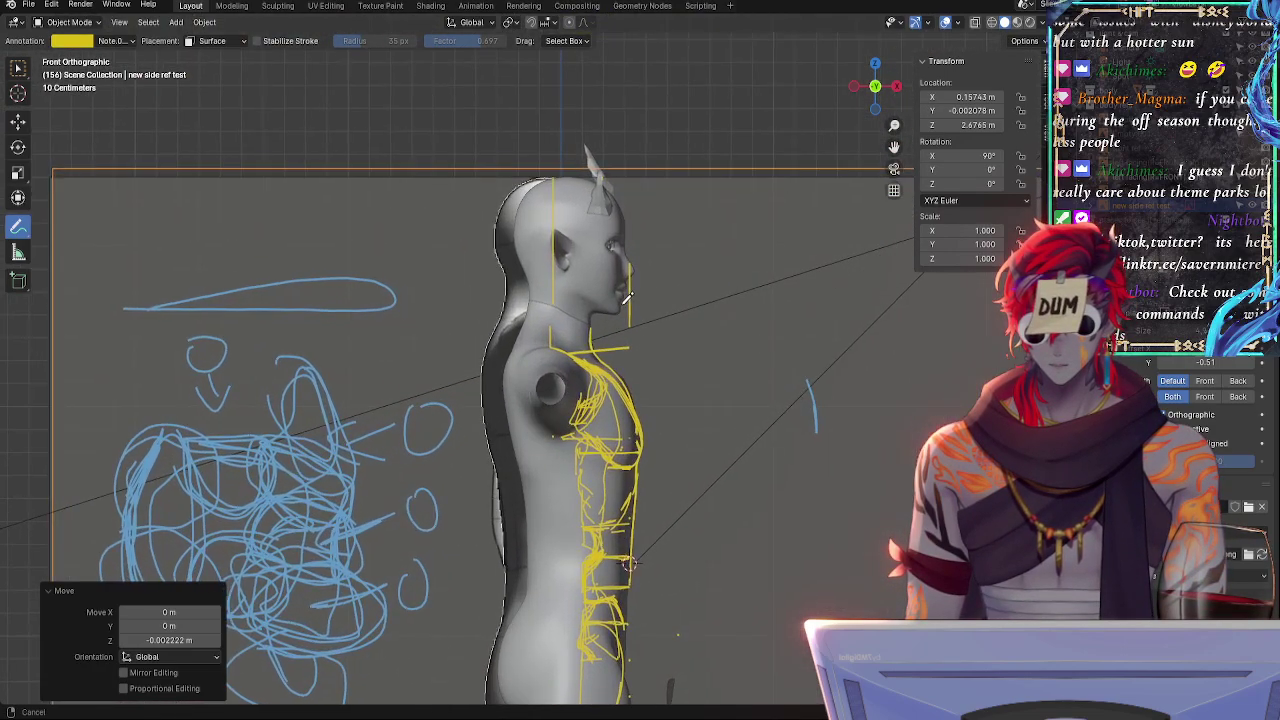
pyautogui.scroll(-3, 631, 331)
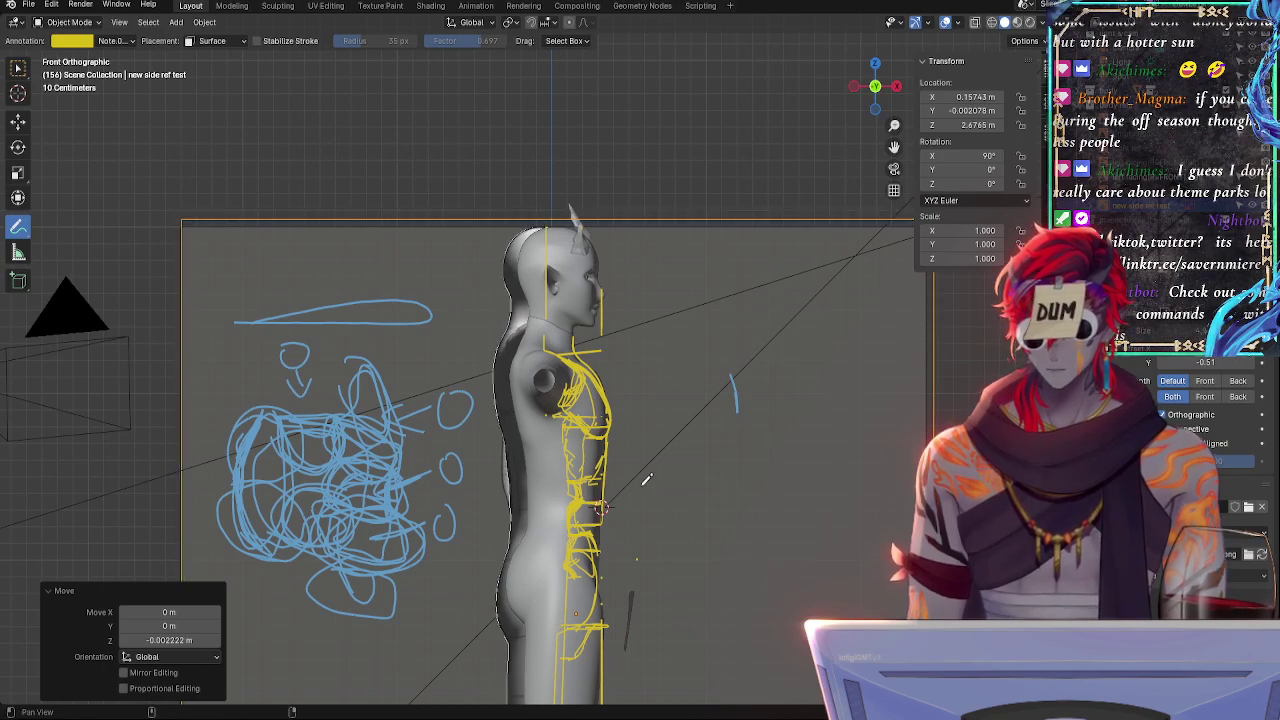
pyautogui.keyDown('alt'); pyautogui.keyDown('shift'); pyautogui.moveTo(643, 484); pyautogui.dragTo(663, 220); pyautogui.keyUp('shift'); pyautogui.keyUp('alt')
pyautogui.keyDown('alt'); pyautogui.keyDown('shift'); pyautogui.moveTo(681, 618); pyautogui.dragTo(655, 362); pyautogui.keyUp('shift'); pyautogui.keyUp('alt')
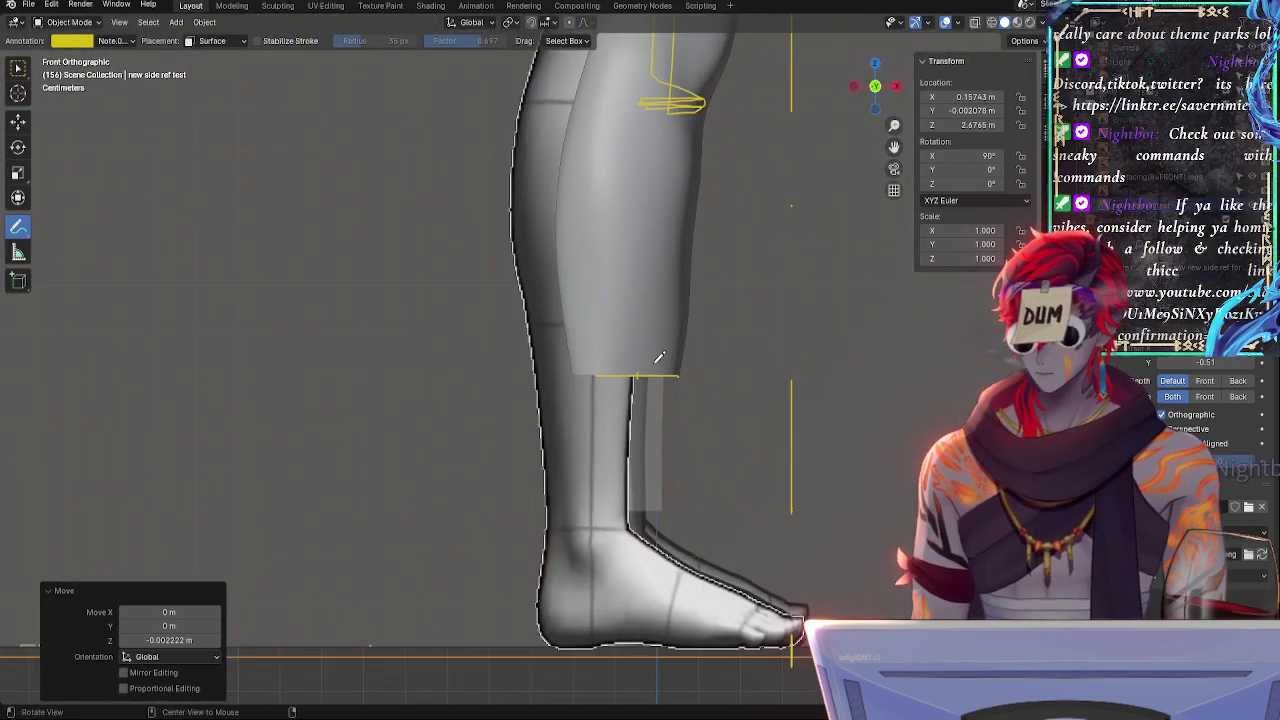
# - Raise the side reference image a hair along Z, then view the full body
pyautogui.keyDown('shift'); pyautogui.moveTo(659, 357); pyautogui.dragTo(671, 266, button='middle'); pyautogui.keyUp('shift')
pyautogui.press('g')
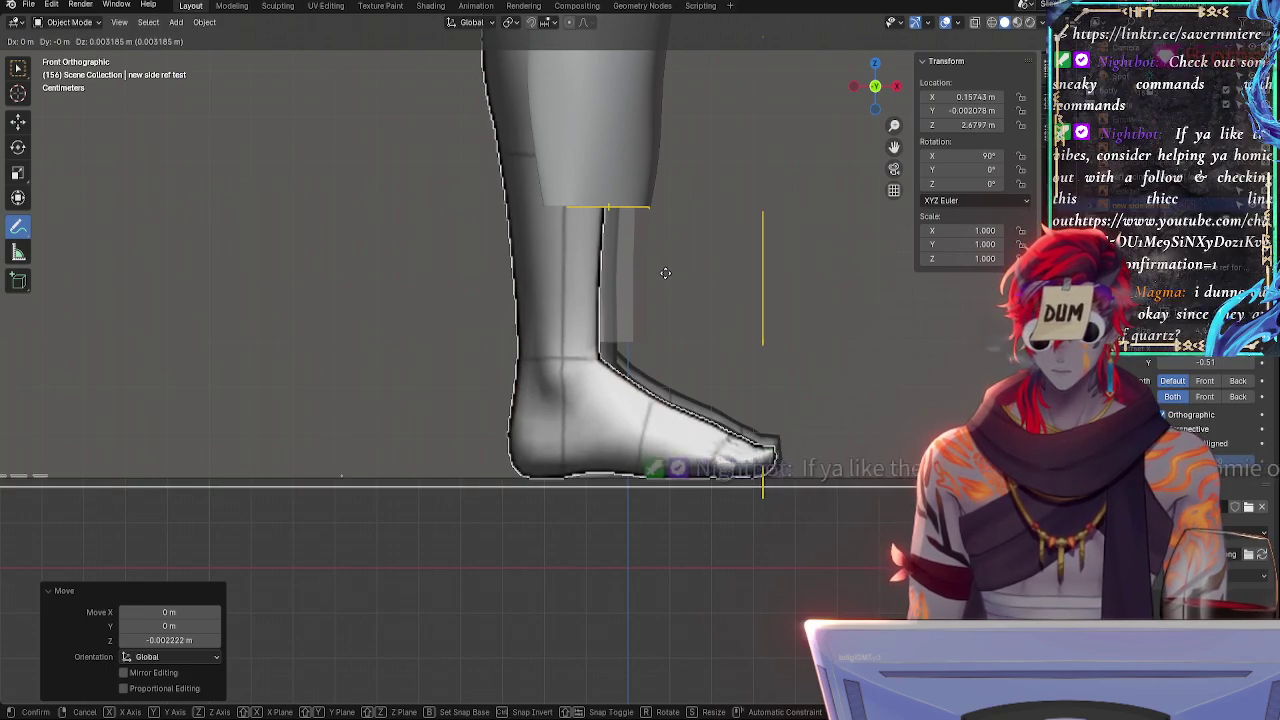
pyautogui.press('z')
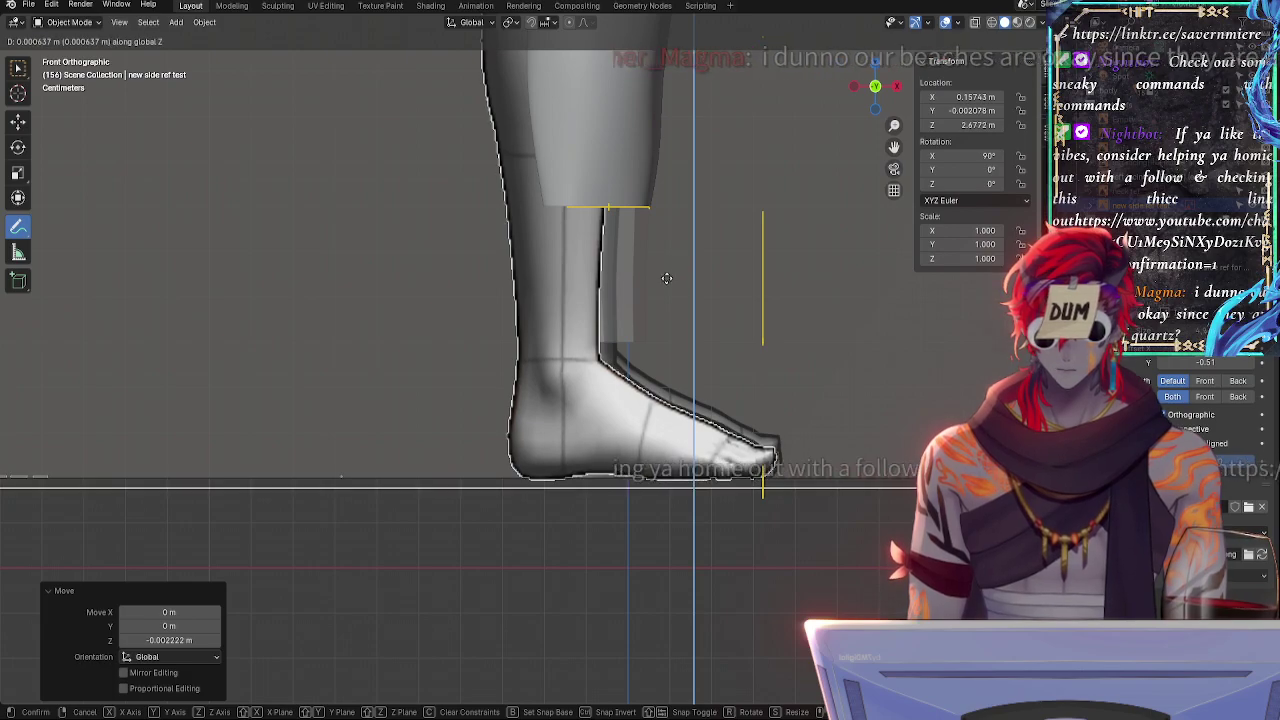
pyautogui.click(667, 278)
pyautogui.scroll(-5, 660, 195)
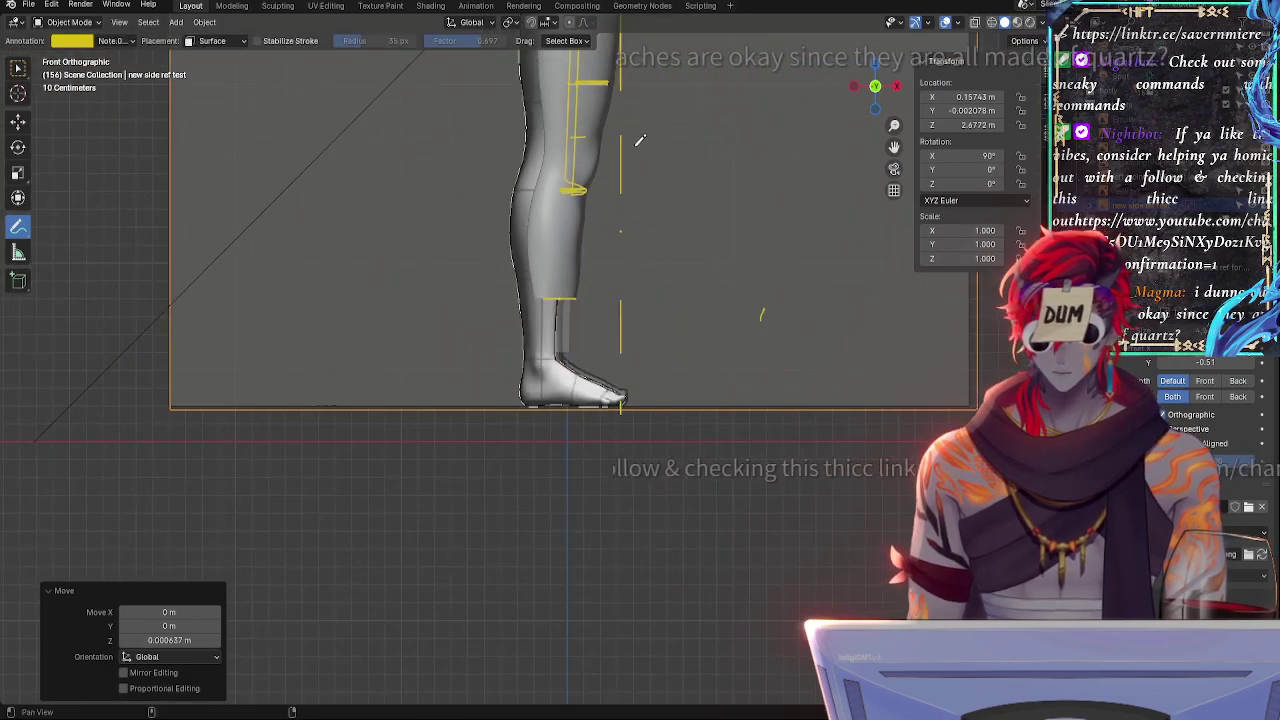
pyautogui.keyDown('shift'); pyautogui.moveTo(637, 140); pyautogui.dragTo(625, 668, button='middle'); pyautogui.keyUp('shift')
pyautogui.scroll(8, 587, 303)
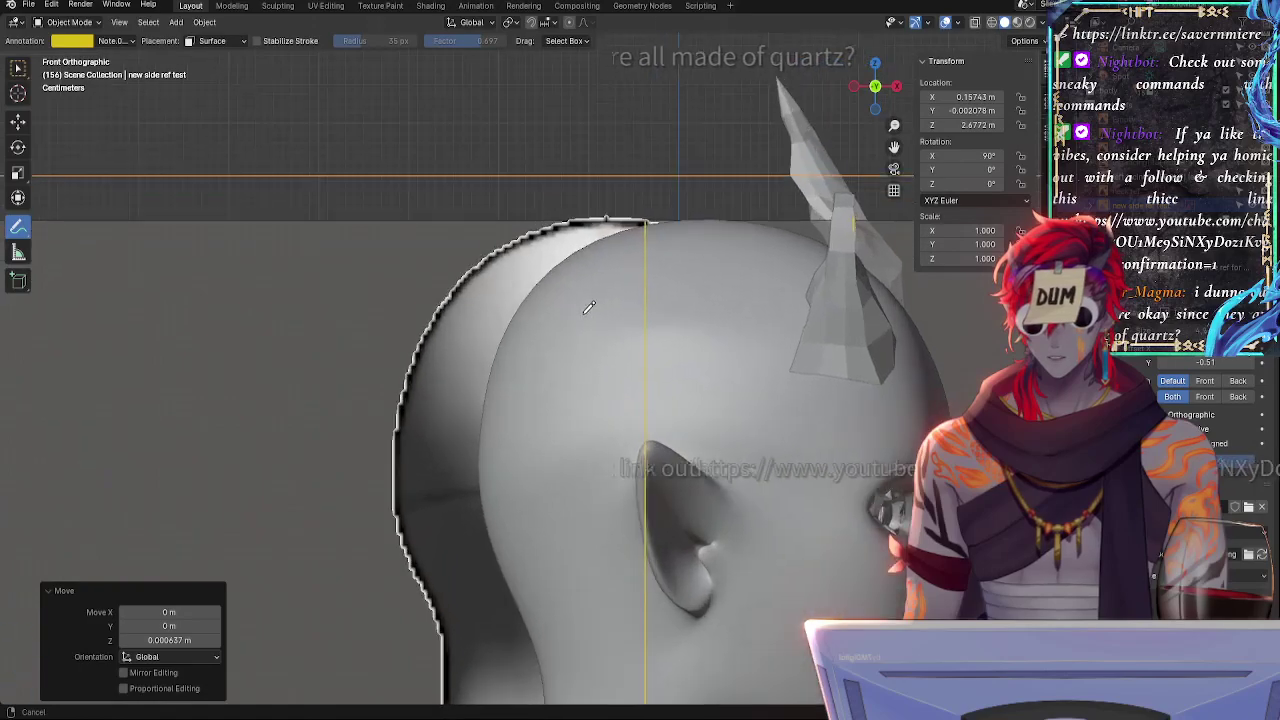
pyautogui.keyDown('ctrl'); pyautogui.moveTo(583, 309); pyautogui.dragTo(583, 314, button='middle'); pyautogui.keyUp('ctrl')
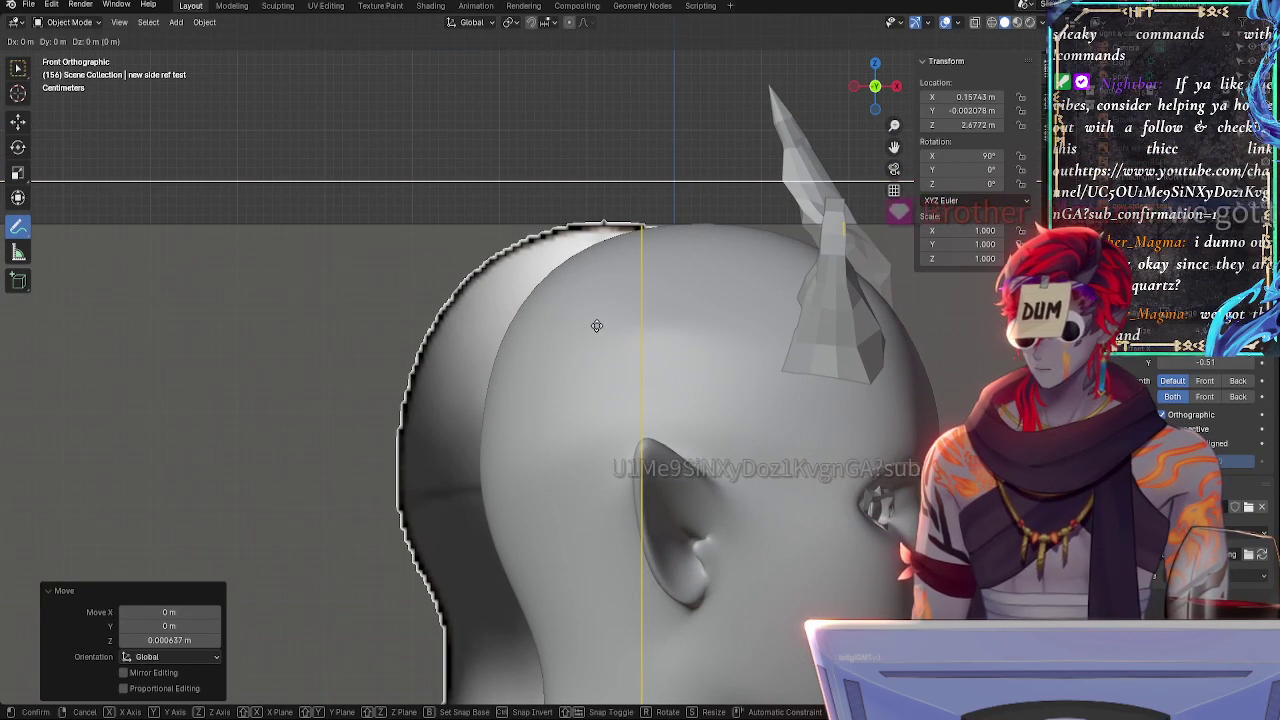
# - Slide the side reference along X in two shifts, ending at 0.25409 m X
pyautogui.press('g')
pyautogui.press('x')
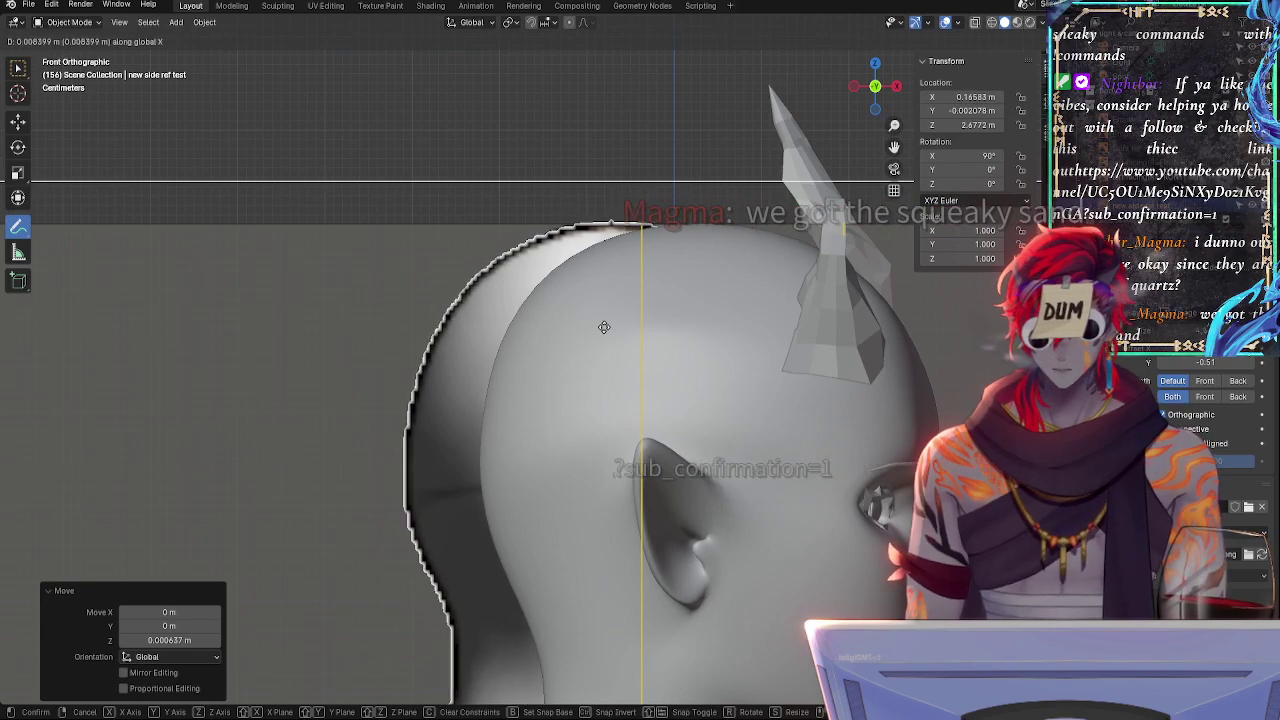
pyautogui.click(676, 333)
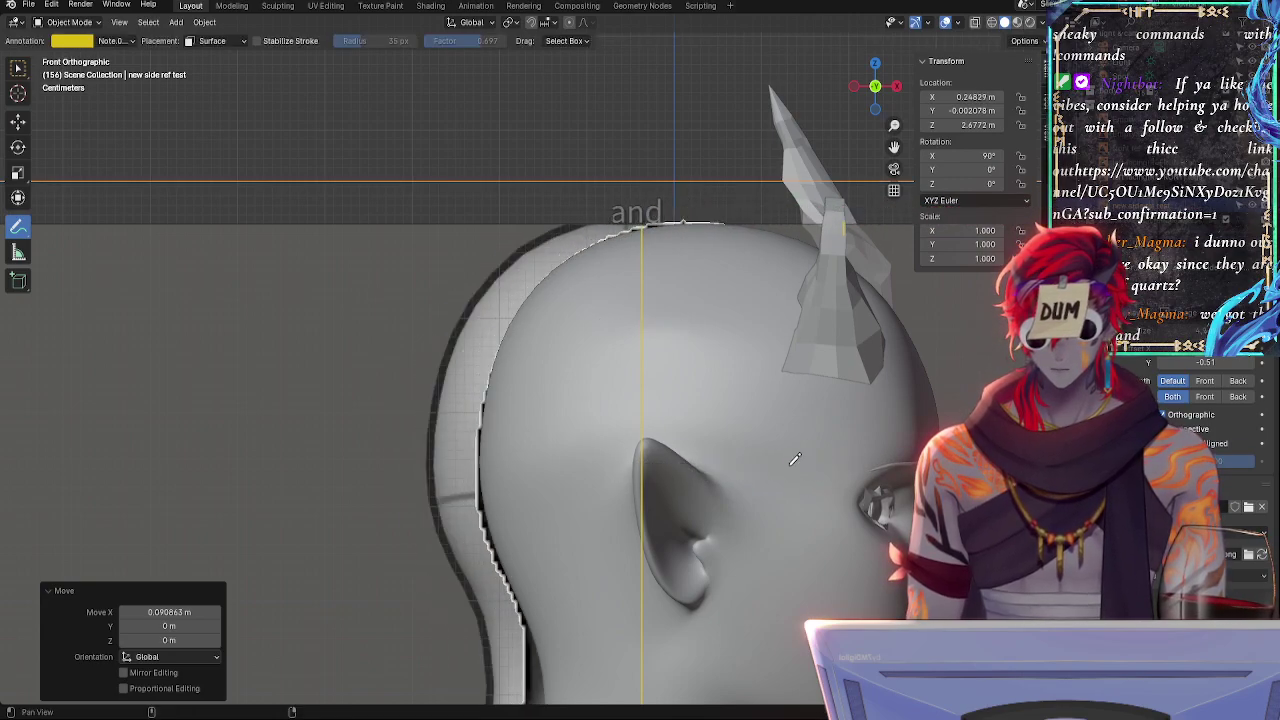
pyautogui.keyDown('shift'); pyautogui.moveTo(811, 543); pyautogui.dragTo(734, 186, button='middle'); pyautogui.keyUp('shift')
pyautogui.moveTo(736, 328)
pyautogui.keyDown('ctrl'); pyautogui.mouseDown(button='middle')
pyautogui.moveTo(737, 474)
pyautogui.moveTo(699, 124)
pyautogui.mouseUp(button='middle'); pyautogui.keyUp('ctrl')
pyautogui.keyDown('shift'); pyautogui.scroll(-15, 703, 119); pyautogui.keyUp('shift')
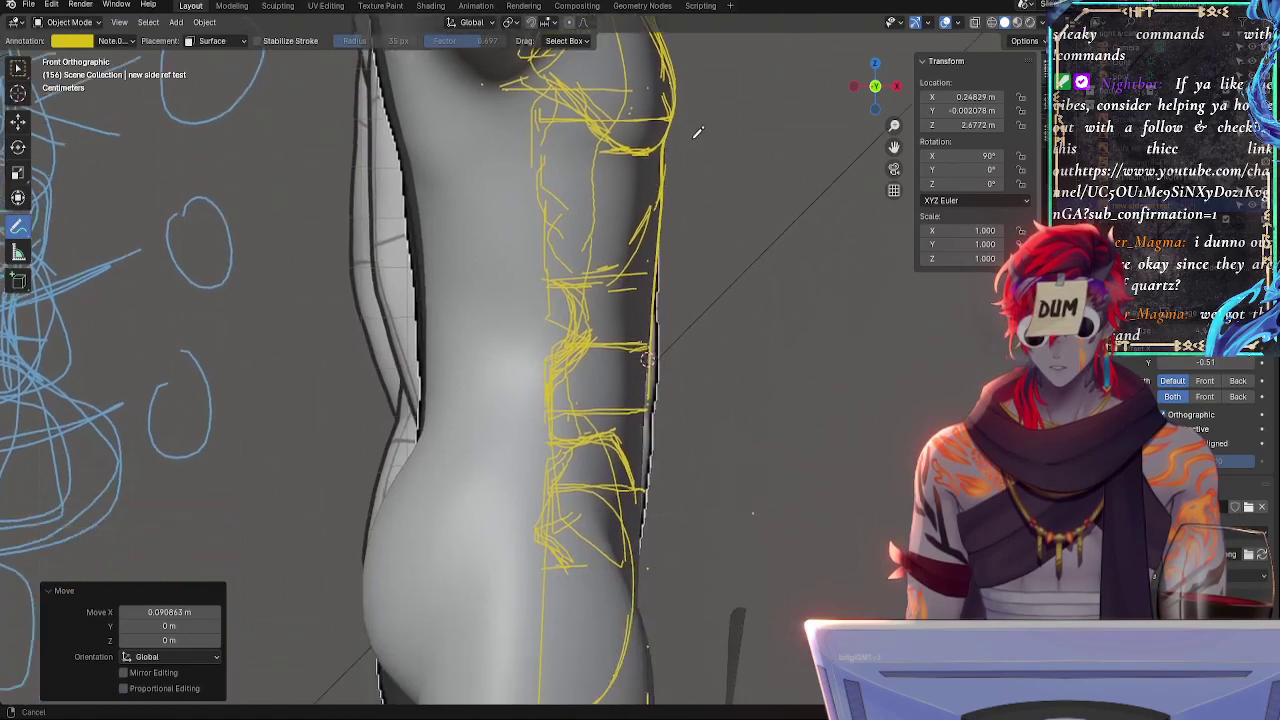
pyautogui.keyDown('shift'); pyautogui.scroll(-6, 701, 126); pyautogui.keyUp('shift')
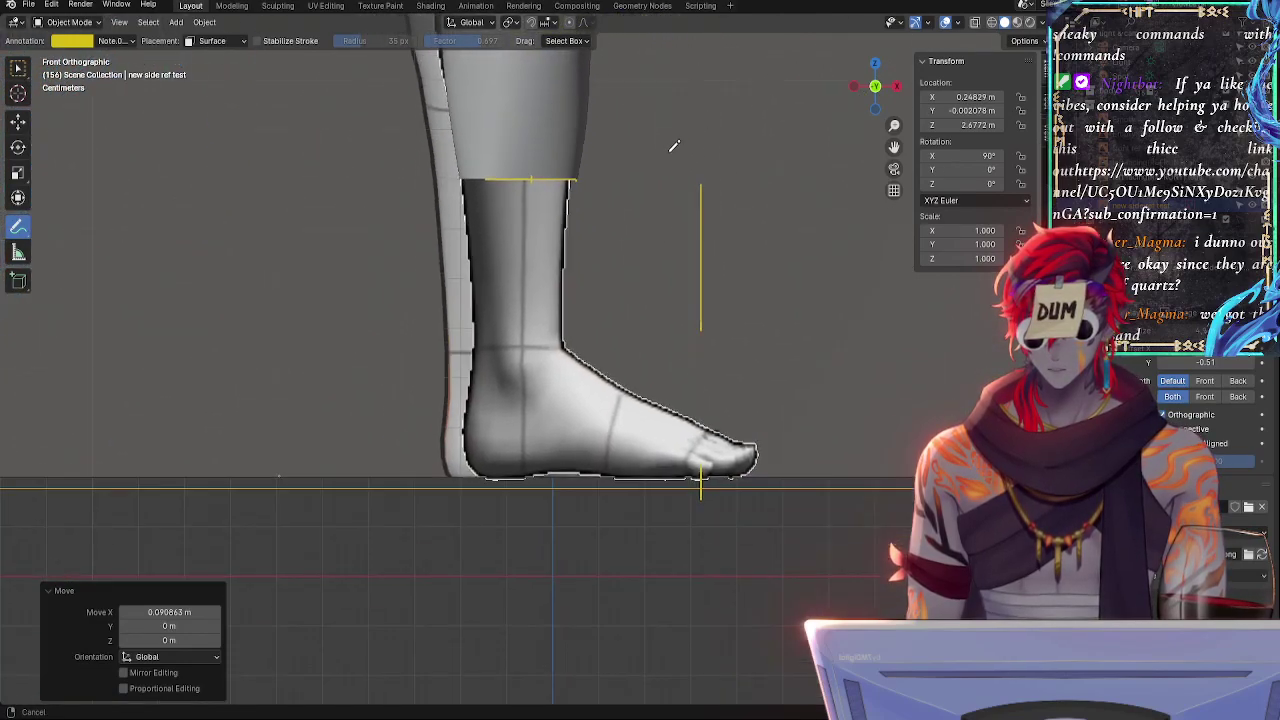
pyautogui.press('g')
pyautogui.press('x')
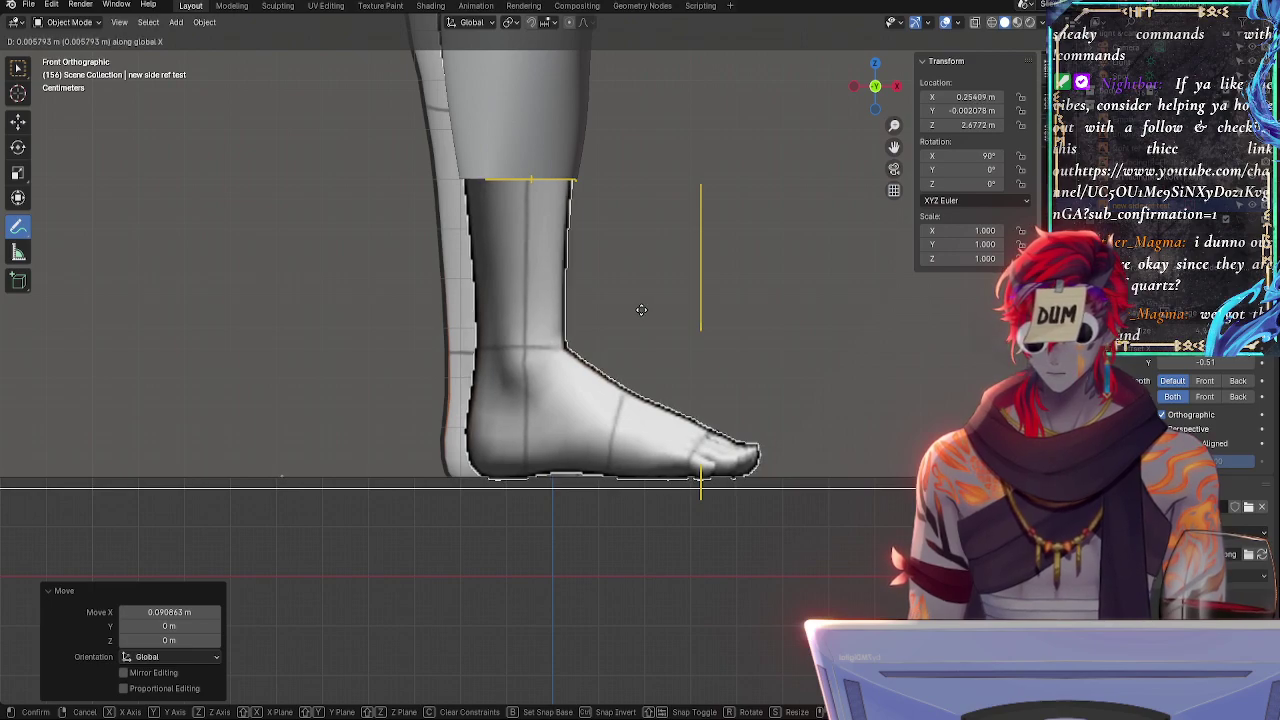
pyautogui.click(641, 310)
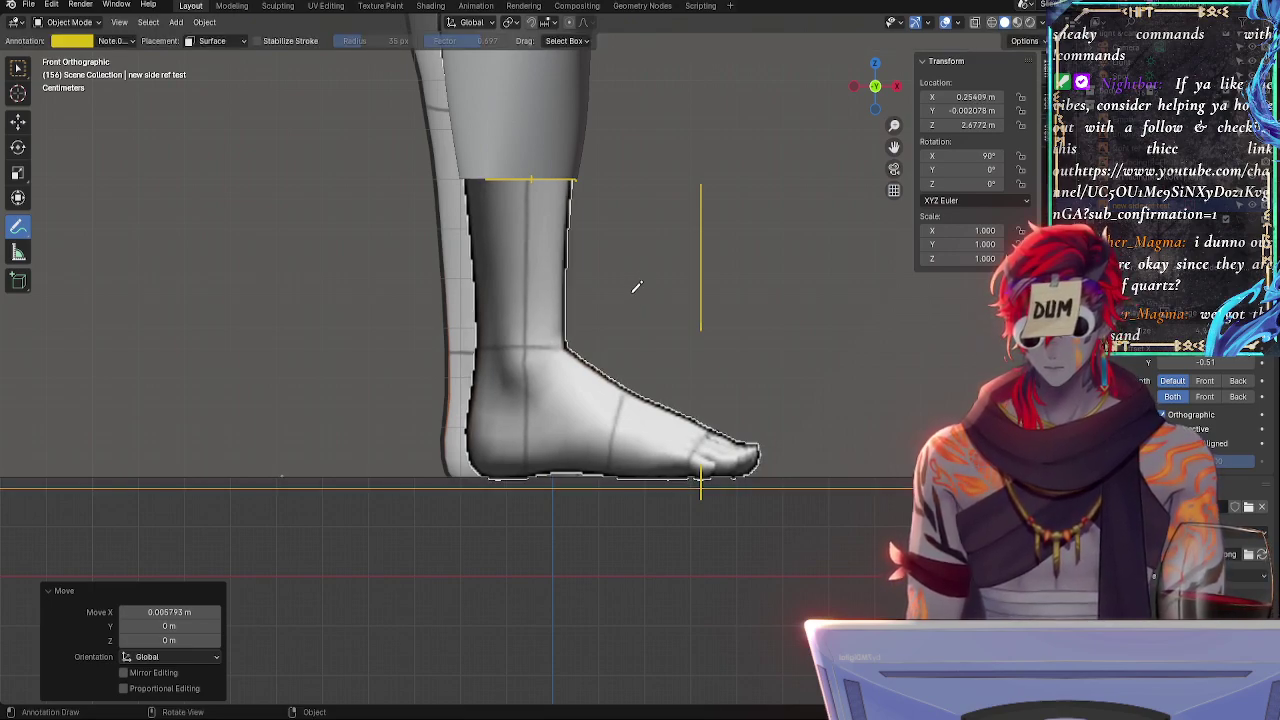
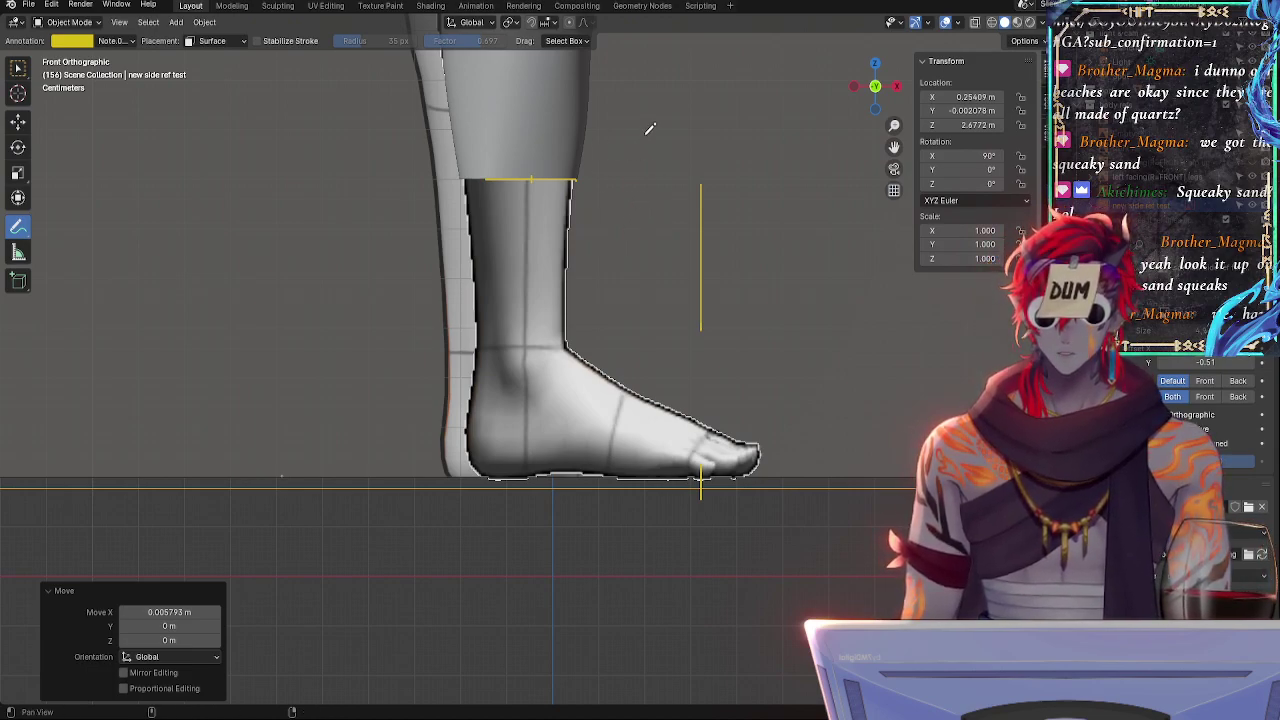
# - Look over the leg, torso and head, then reframe on the hip and leg
pyautogui.keyDown('shift'); pyautogui.moveTo(650, 129); pyautogui.dragTo(641, 527, button='middle'); pyautogui.keyUp('shift')
pyautogui.keyDown('shift'); pyautogui.moveTo(700, 187); pyautogui.dragTo(663, 106, button='middle'); pyautogui.keyUp('shift')
pyautogui.keyDown('shift'); pyautogui.moveTo(665, 282); pyautogui.dragTo(708, 521, button='middle'); pyautogui.keyUp('shift')
pyautogui.keyDown('shift'); pyautogui.moveTo(694, 150); pyautogui.dragTo(677, 510, button='middle'); pyautogui.keyUp('shift')
pyautogui.keyDown('shift'); pyautogui.moveTo(664, 211); pyautogui.dragTo(644, 515, button='middle'); pyautogui.keyUp('shift')
pyautogui.keyDown('shift'); pyautogui.moveTo(648, 126); pyautogui.dragTo(632, 514, button='middle'); pyautogui.keyUp('shift')
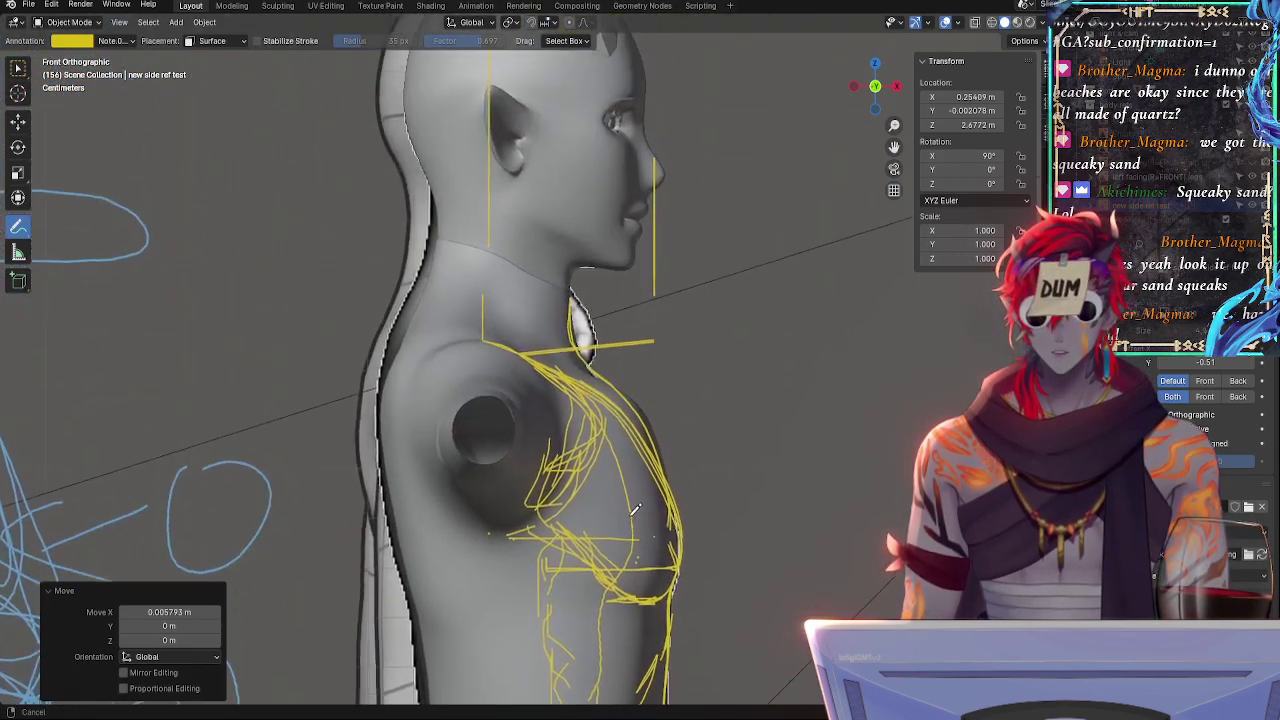
pyautogui.moveTo(654, 270)
pyautogui.keyDown('shift'); pyautogui.mouseDown(button='middle')
pyautogui.moveTo(654, 509)
pyautogui.moveTo(649, 325)
pyautogui.moveTo(737, 343)
pyautogui.moveTo(765, 318)
pyautogui.mouseUp(button='middle'); pyautogui.keyUp('shift')
pyautogui.scroll(-3, 753, 289)
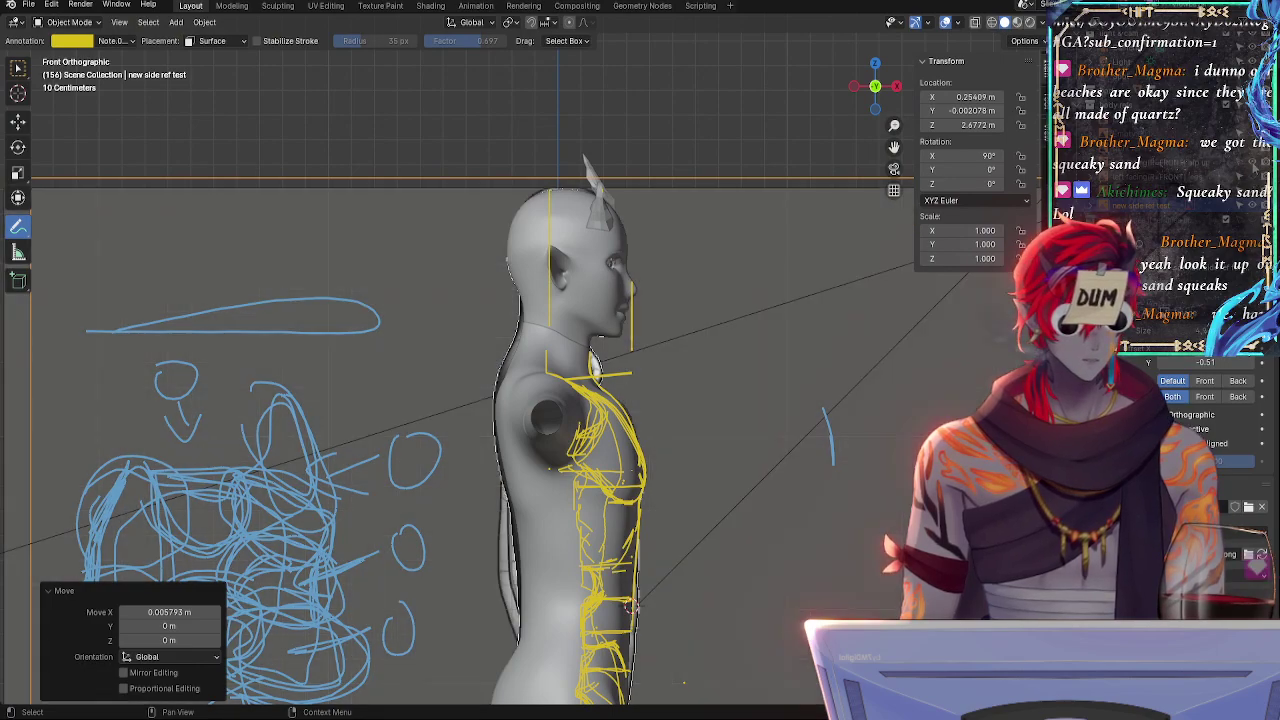
pyautogui.scroll(1, 826, 576)
pyautogui.keyDown('shift'); pyautogui.moveTo(826, 576); pyautogui.dragTo(826, 366, button='middle'); pyautogui.keyUp('shift')
pyautogui.scroll(3, 753, 350)
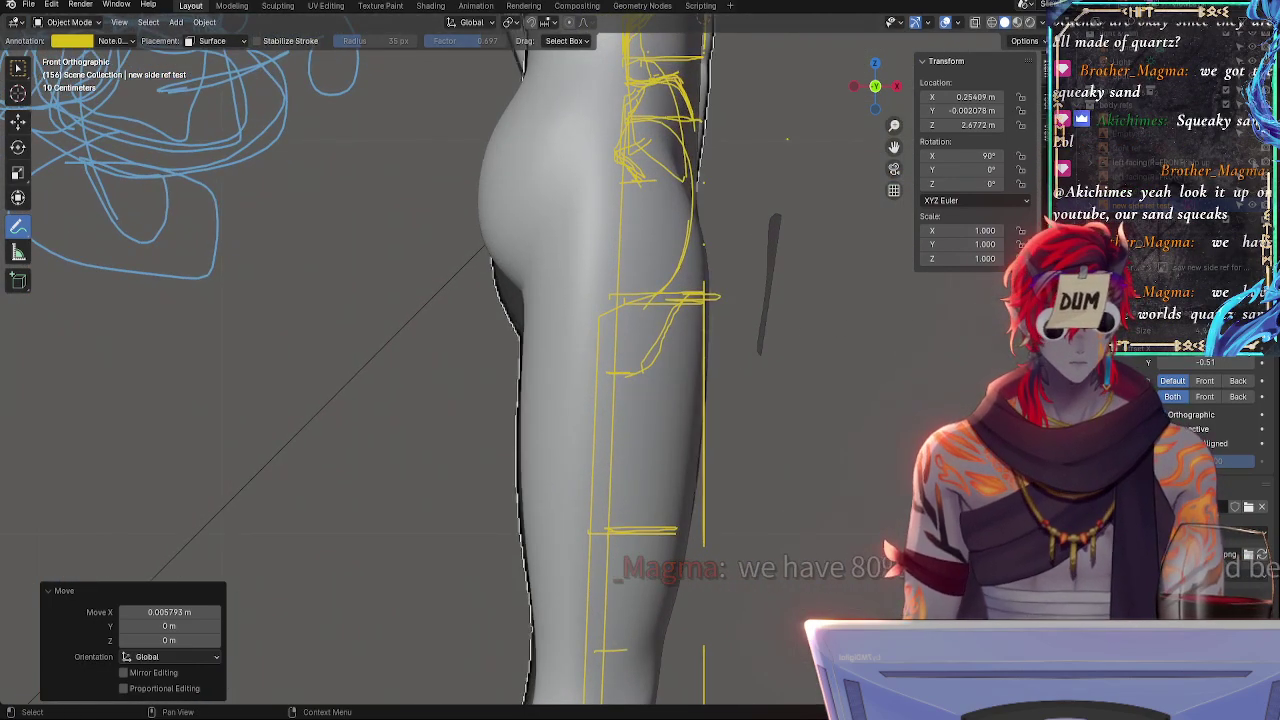
# - Make the Torso collection active and turn on X-ray to see the reference lines over the leg
pyautogui.click(1136, 117)
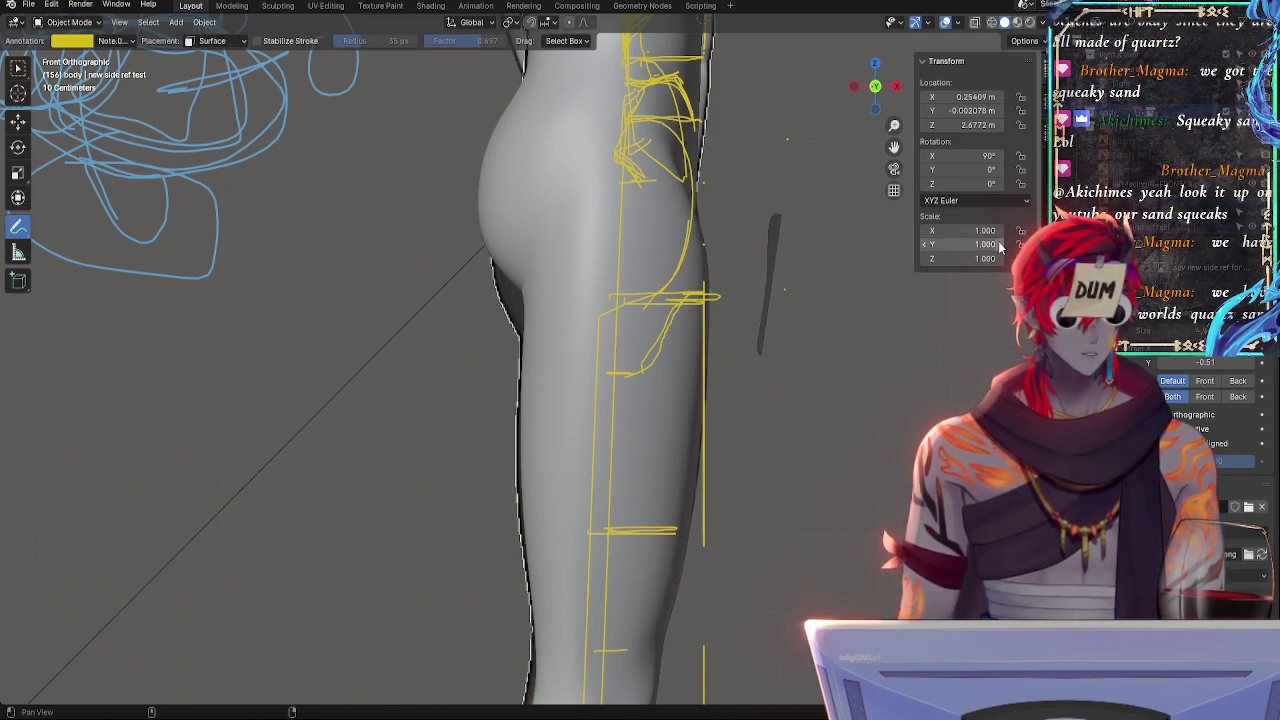
pyautogui.click(1097, 122)
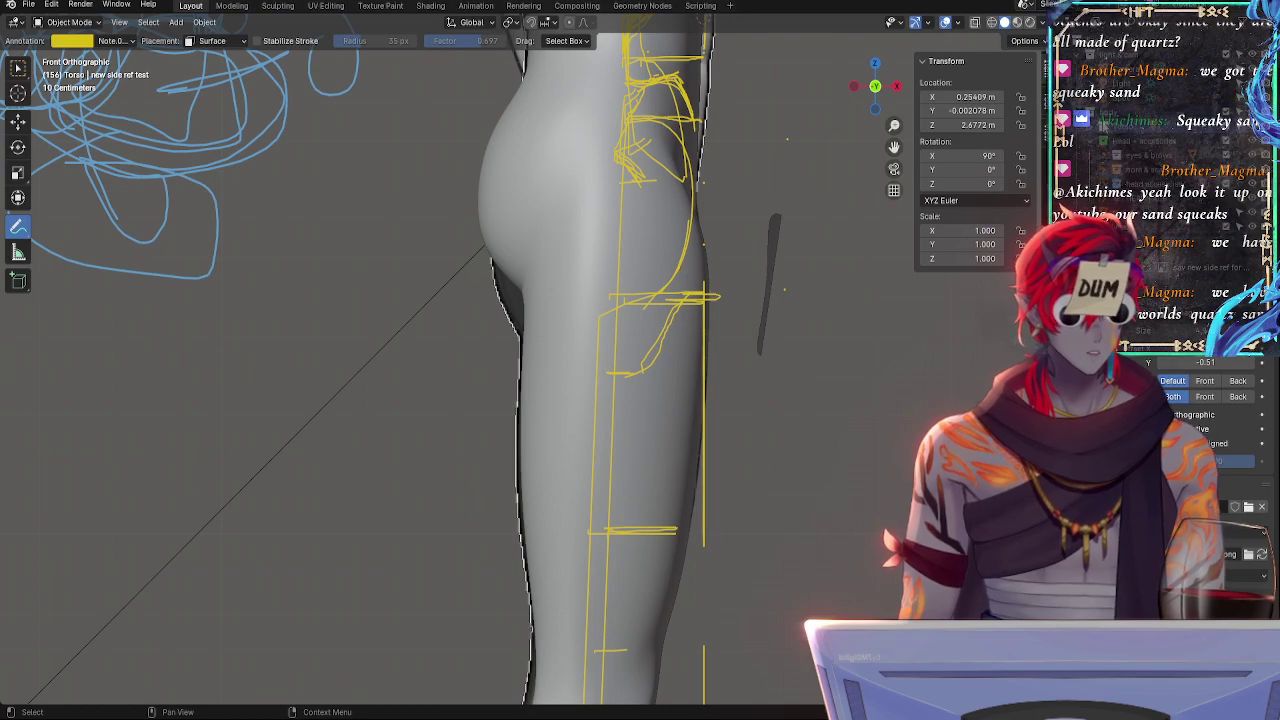
pyautogui.hotkey('alt', 'z')
pyautogui.scroll(4, 754, 294)
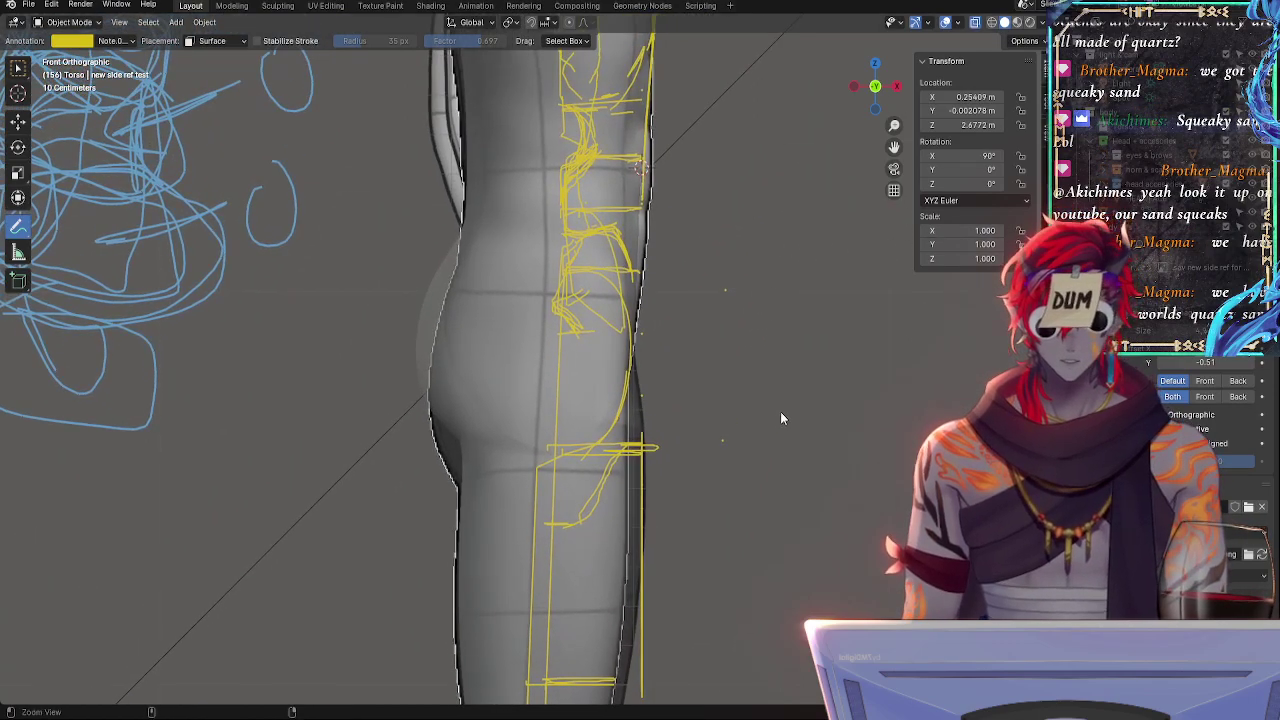
pyautogui.keyDown('ctrl'); pyautogui.moveTo(755, 321); pyautogui.dragTo(771, 344, button='middle'); pyautogui.keyUp('ctrl')
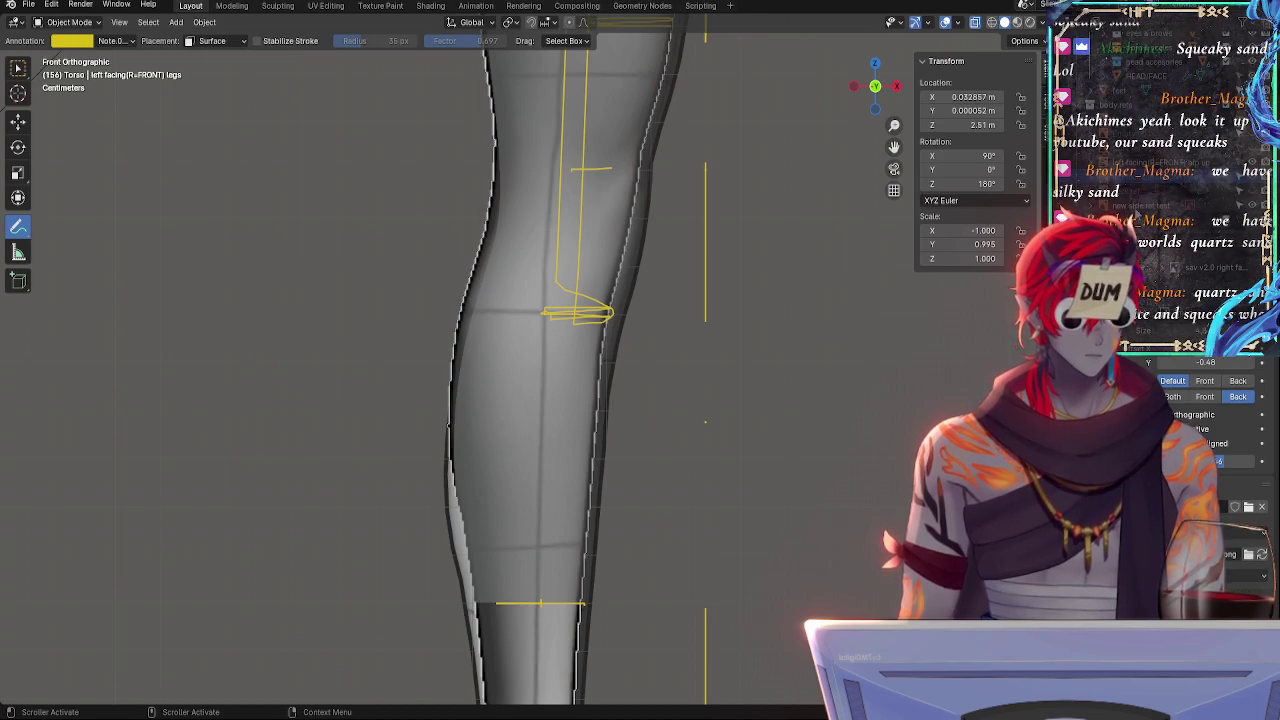
# - Rename the 'left facing(R=FRONT) legs' reference to 'OLD(R=FRONT) legs'
pyautogui.click(1135, 209)
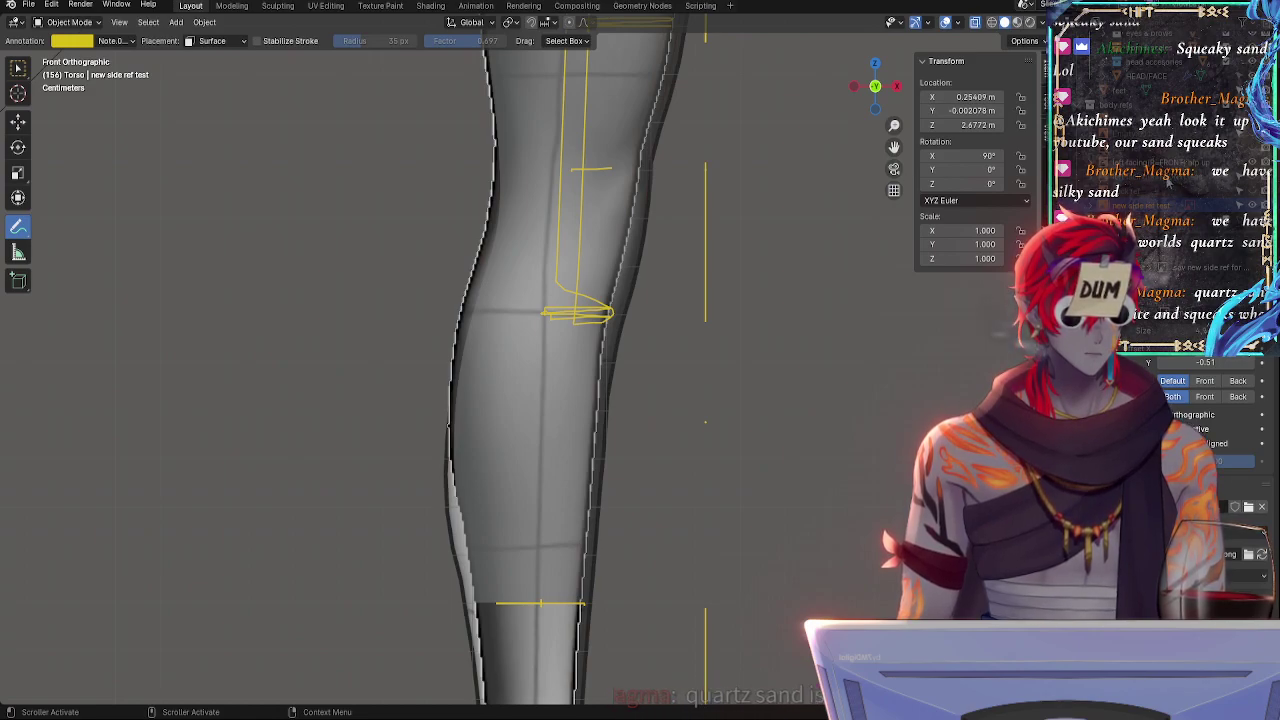
pyautogui.click(1166, 178)
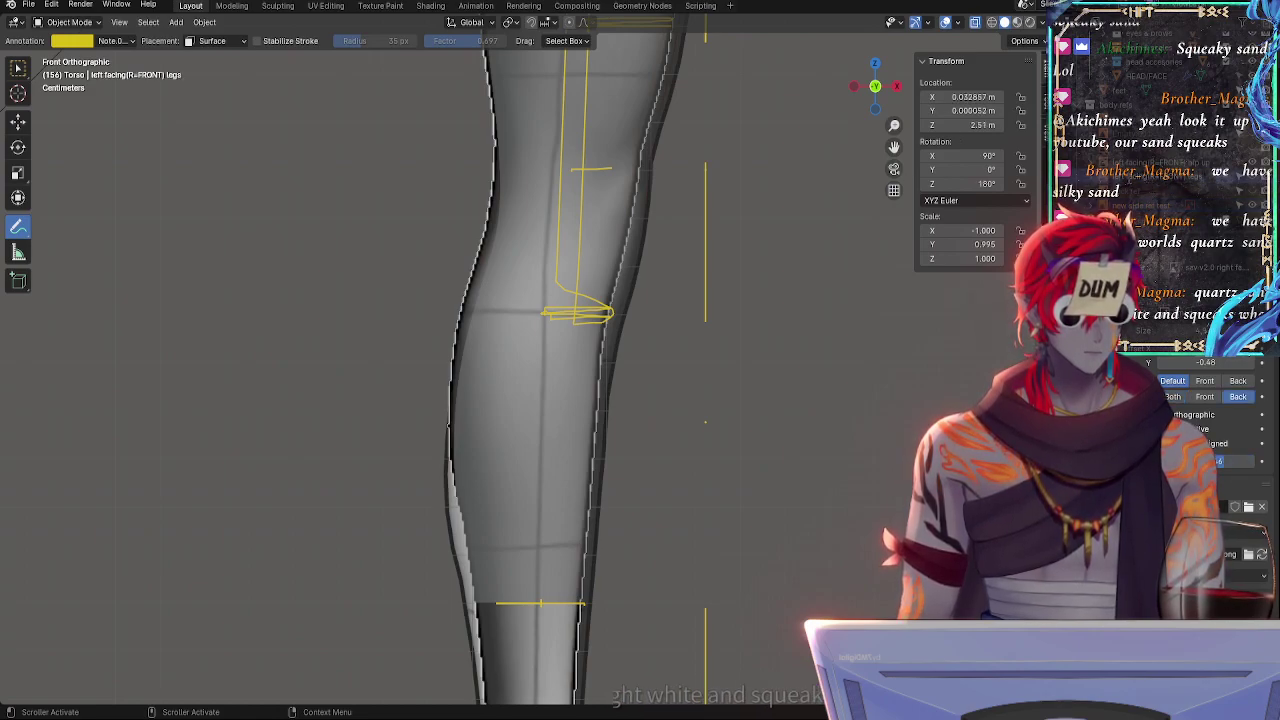
pyautogui.write('OLD')
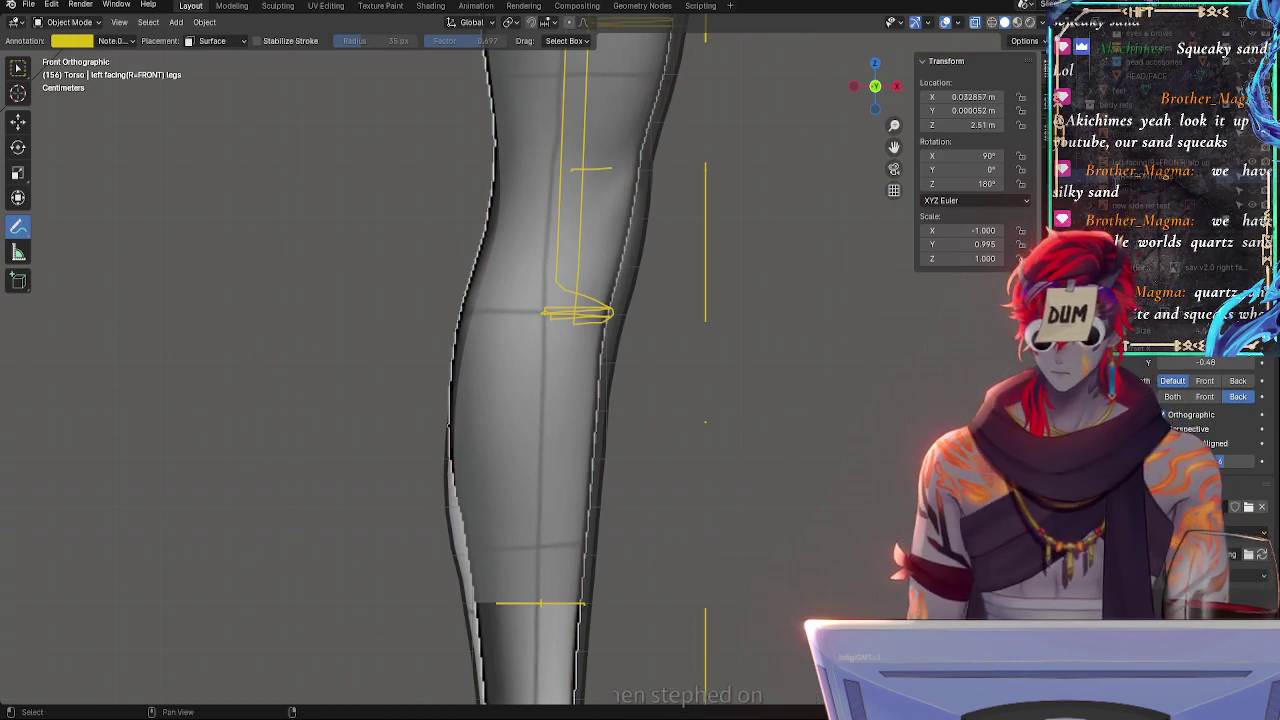
pyautogui.press('Return')
# - Reselect the new side ref test image, briefly hide and reshow it, and zoom on the lower leg
pyautogui.click(1133, 180)
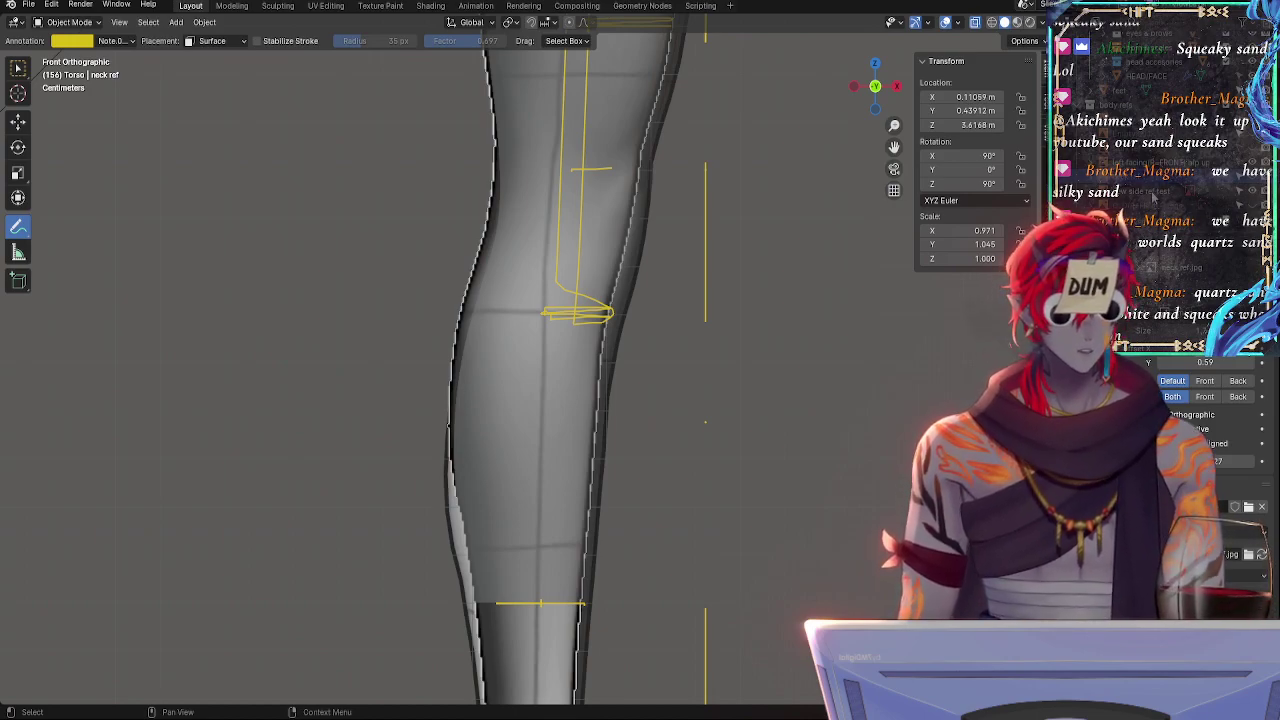
pyautogui.click(1153, 197)
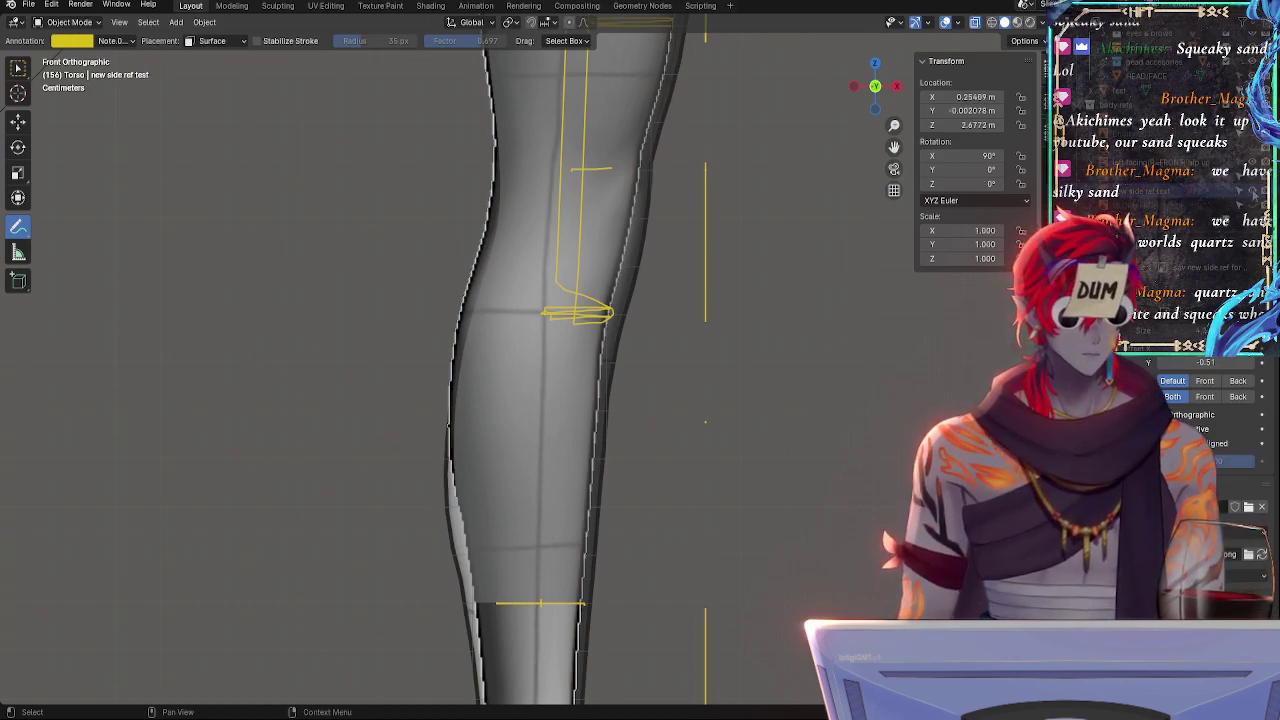
pyautogui.click(1253, 193)
pyautogui.click(1253, 193)
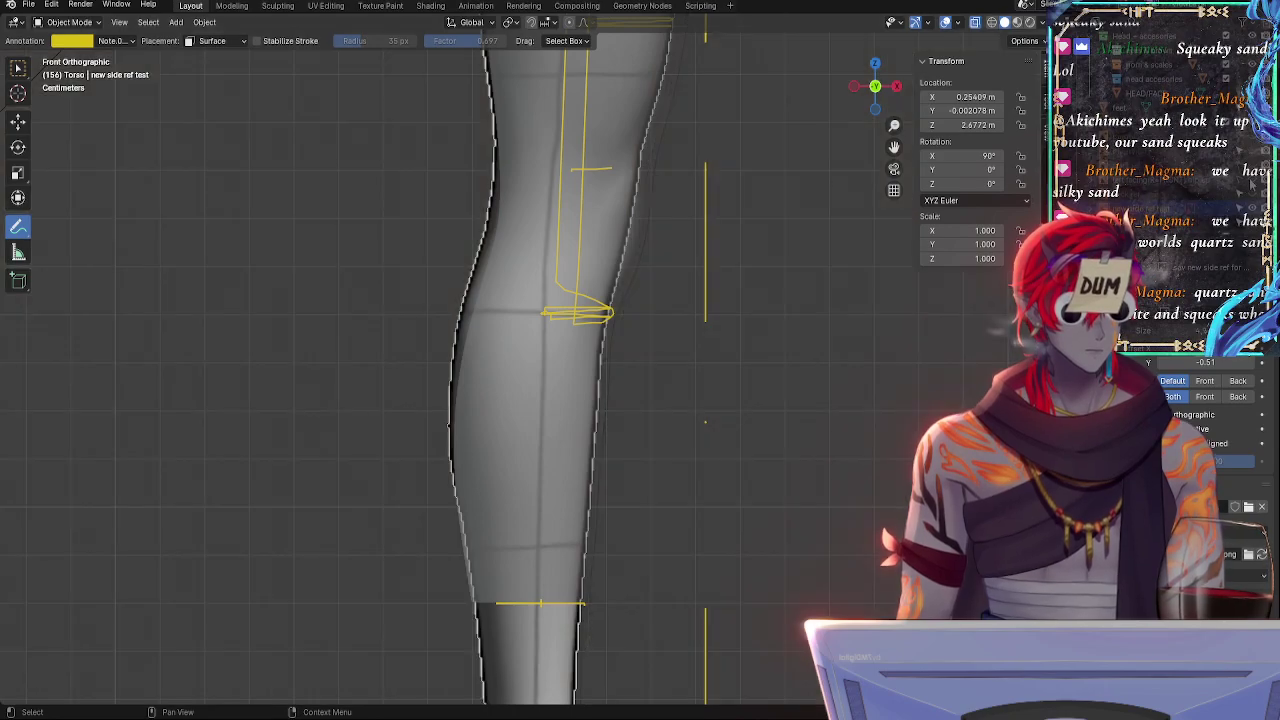
pyautogui.keyDown('shift'); pyautogui.moveTo(711, 536); pyautogui.dragTo(691, 342, button='middle'); pyautogui.keyUp('shift')
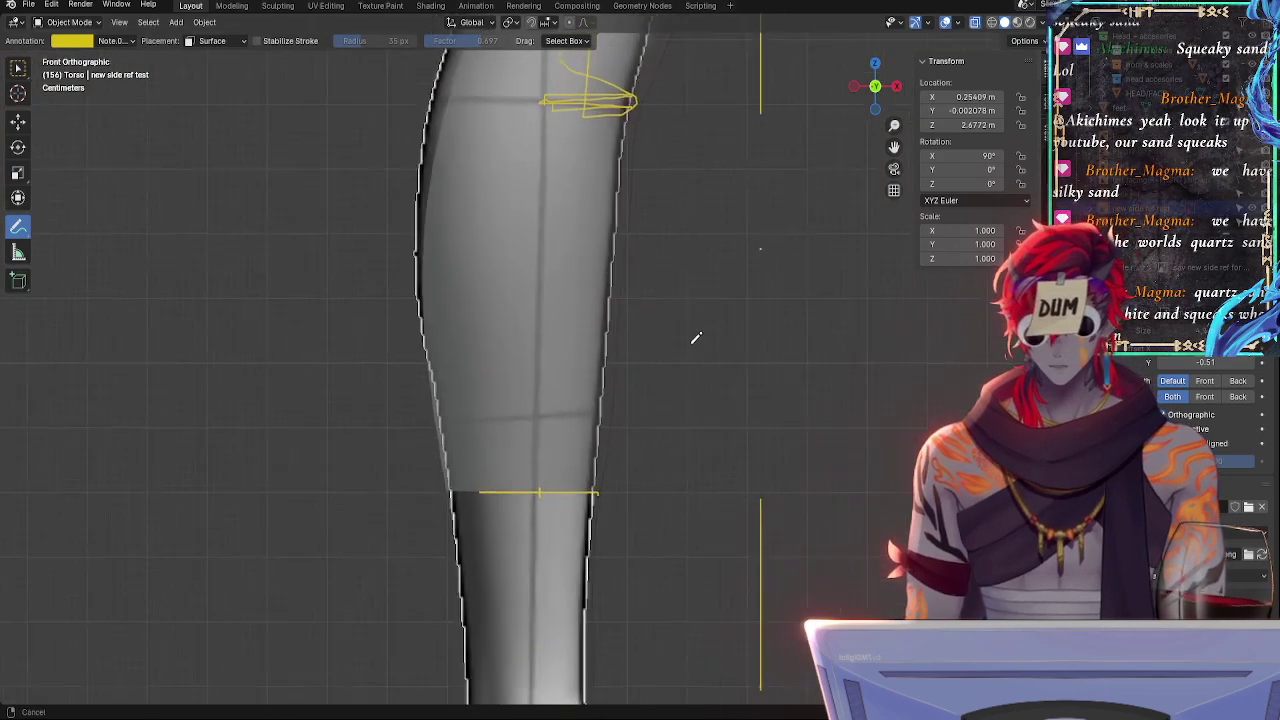
# - Compare the reference with the knee and hips using X-ray, then move it along X toward 0.26323 m
pyautogui.hotkey('alt', 'z')
pyautogui.hotkey('alt', 'z')
pyautogui.hotkey('alt', 'z')
pyautogui.keyDown('shift'); pyautogui.moveTo(696, 149); pyautogui.dragTo(700, 507, button='middle'); pyautogui.keyUp('shift')
pyautogui.hotkey('alt', 'z')
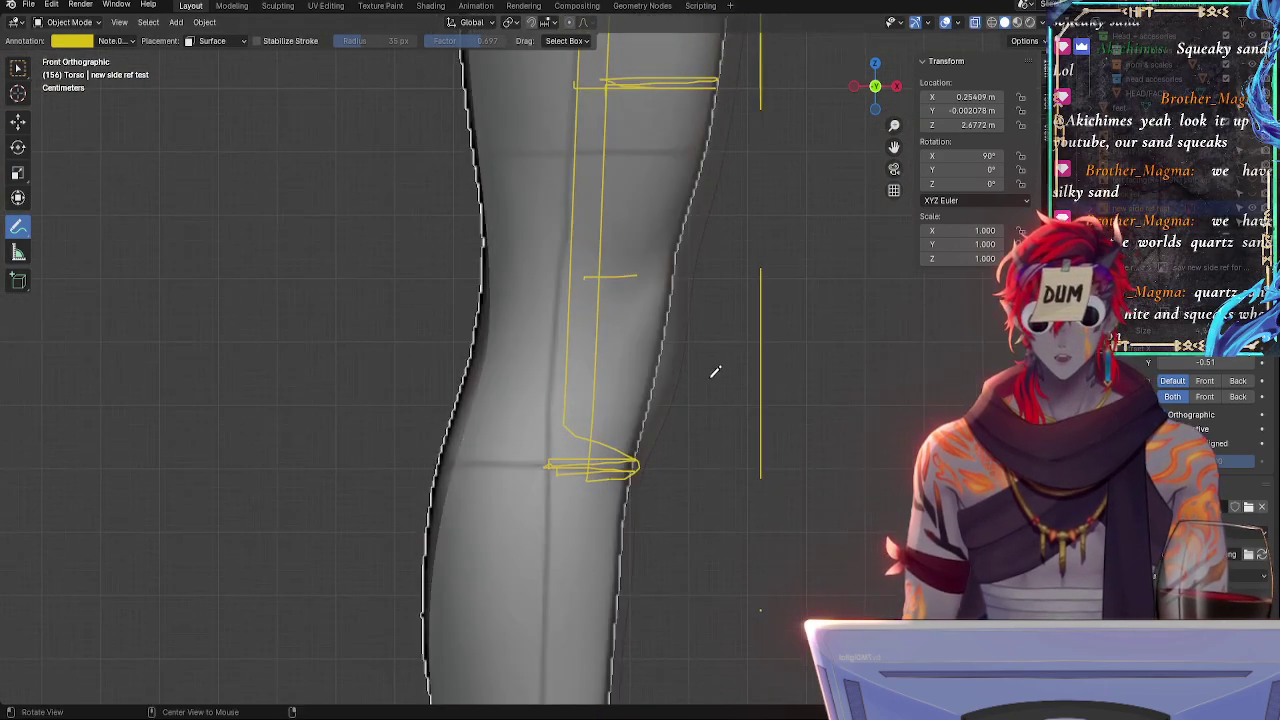
pyautogui.keyDown('ctrl'); pyautogui.moveTo(719, 292); pyautogui.dragTo(729, 412, button='middle'); pyautogui.keyUp('ctrl')
pyautogui.hotkey('alt', 'z')
pyautogui.keyDown('shift'); pyautogui.moveTo(683, 200); pyautogui.dragTo(700, 546, button='middle'); pyautogui.keyUp('shift')
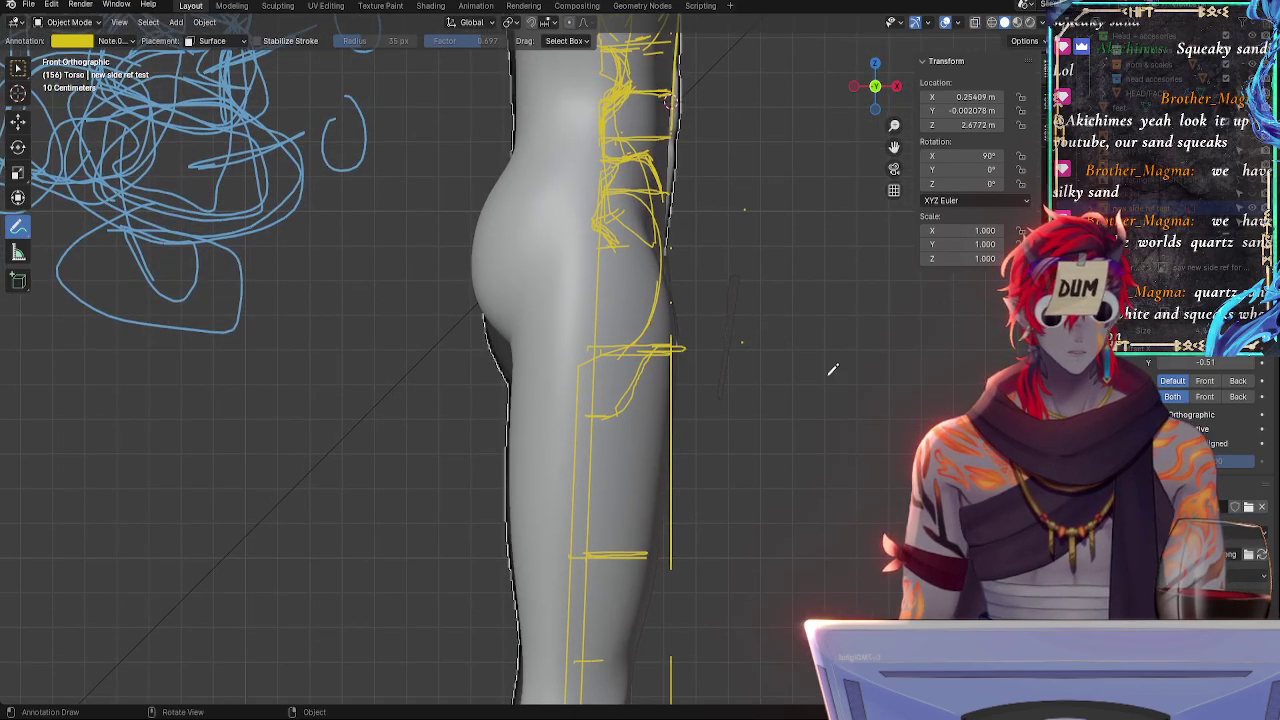
pyautogui.hotkey('alt', 'z')
pyautogui.moveTo(835, 383)
pyautogui.keyDown('shift'); pyautogui.mouseDown(button='middle')
pyautogui.moveTo(766, 306)
pyautogui.moveTo(753, 501)
pyautogui.moveTo(747, 403)
pyautogui.moveTo(740, 470)
pyautogui.moveTo(697, 503)
pyautogui.moveTo(663, 491)
pyautogui.moveTo(682, 397)
pyautogui.mouseUp(button='middle'); pyautogui.keyUp('shift')
pyautogui.moveTo(682, 397)
pyautogui.keyDown('ctrl'); pyautogui.mouseDown(button='middle')
pyautogui.moveTo(713, 421)
pyautogui.moveTo(703, 436)
pyautogui.mouseUp(button='middle'); pyautogui.keyUp('ctrl')
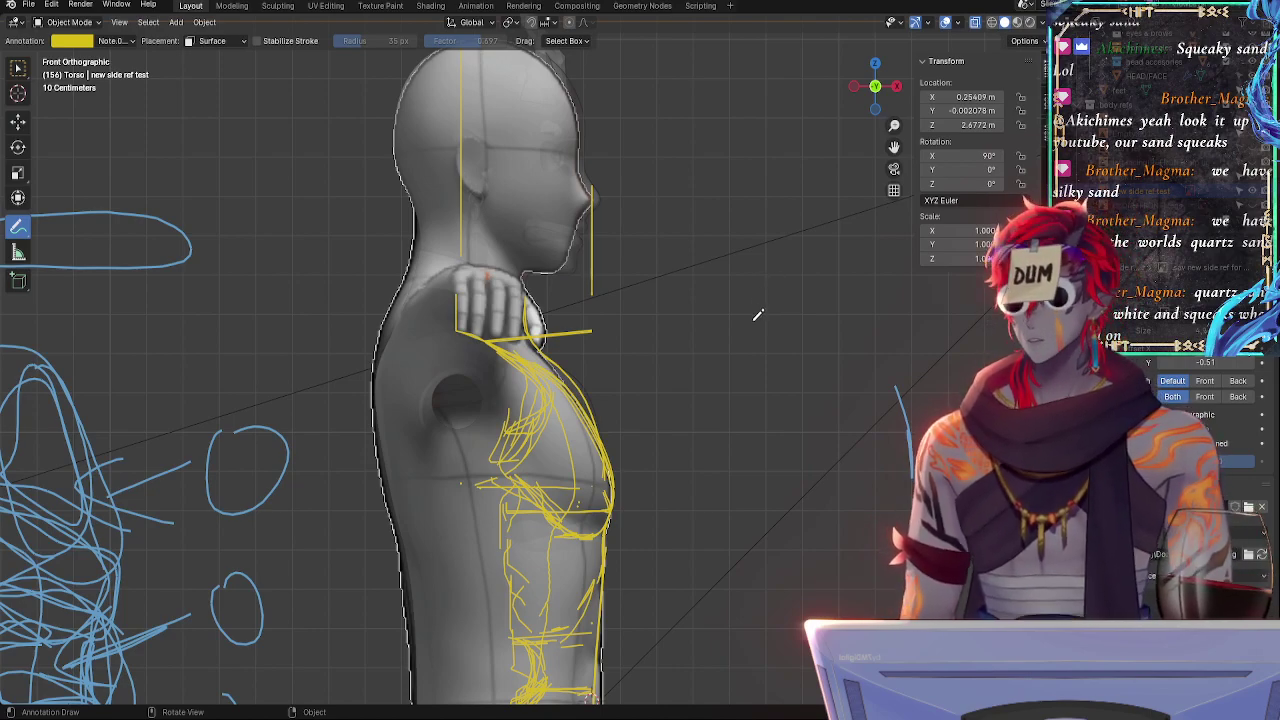
pyautogui.press('g')
pyautogui.press('x')
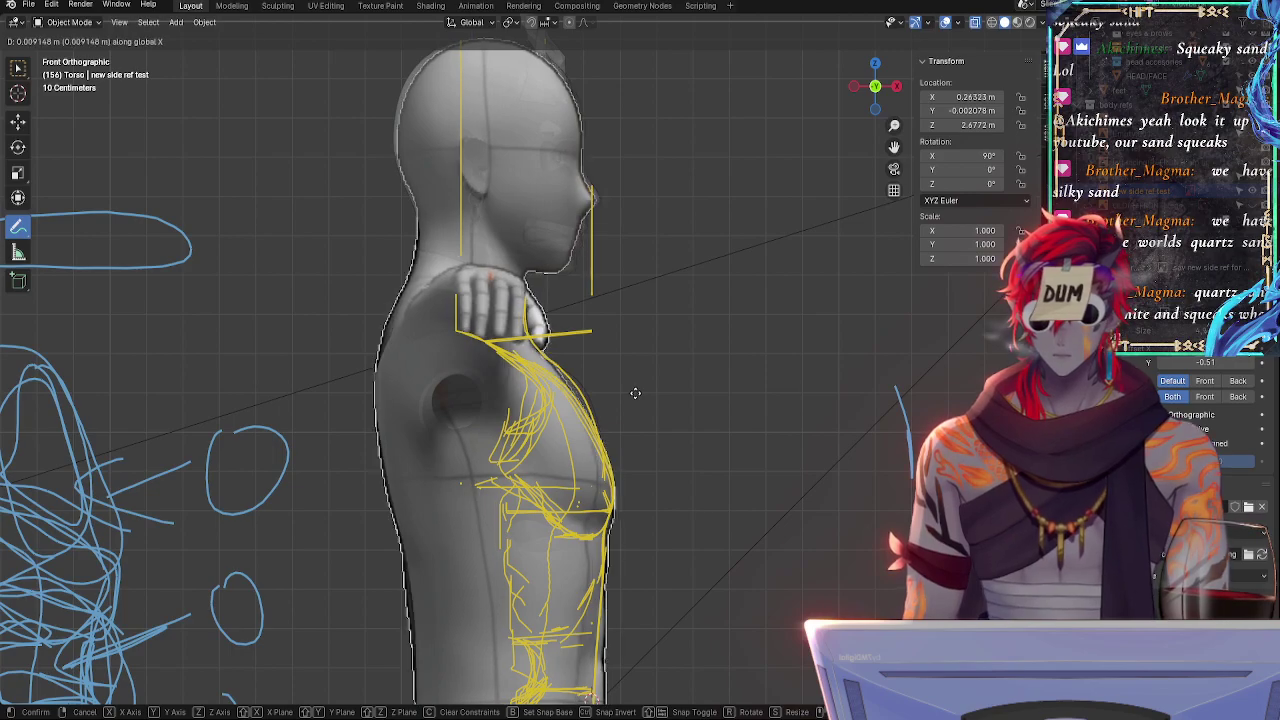
# - Confirm the reference's X move, then slide it back along X once more
pyautogui.click(636, 393)
pyautogui.keyDown('shift'); pyautogui.moveTo(635, 393); pyautogui.dragTo(720, 434, button='middle'); pyautogui.keyUp('shift')
pyautogui.press('g')
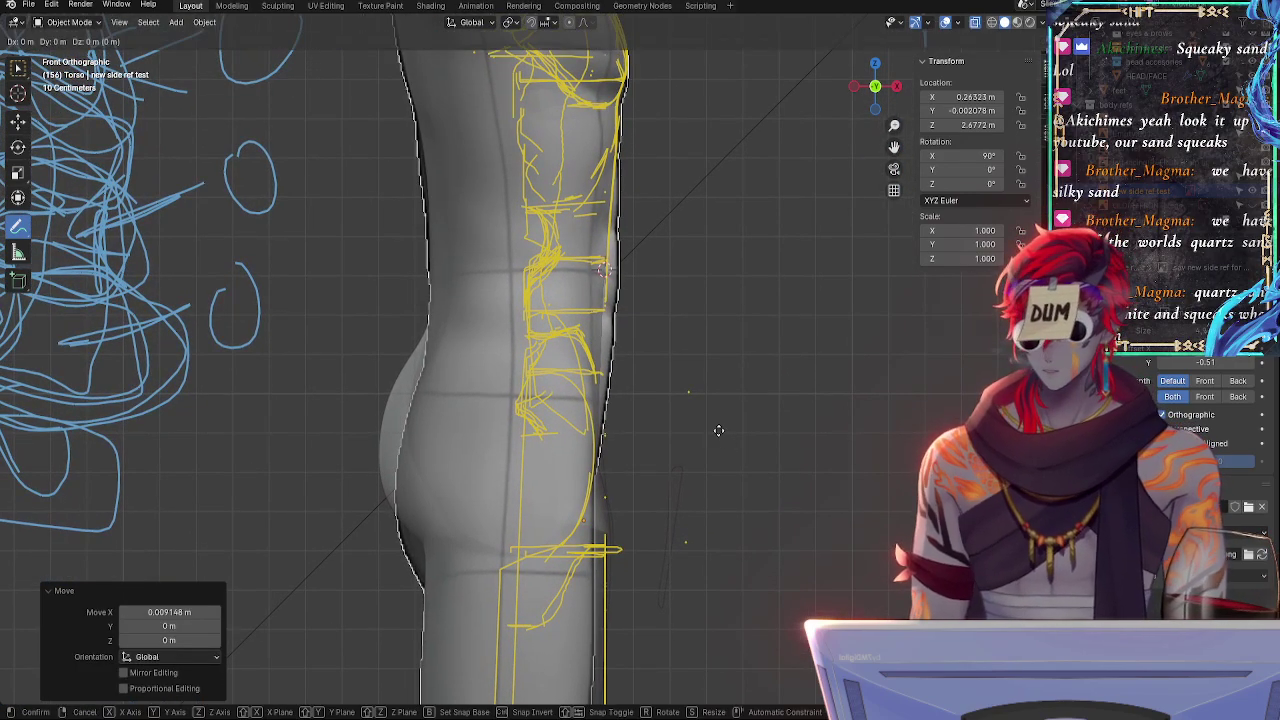
pyautogui.press('x')
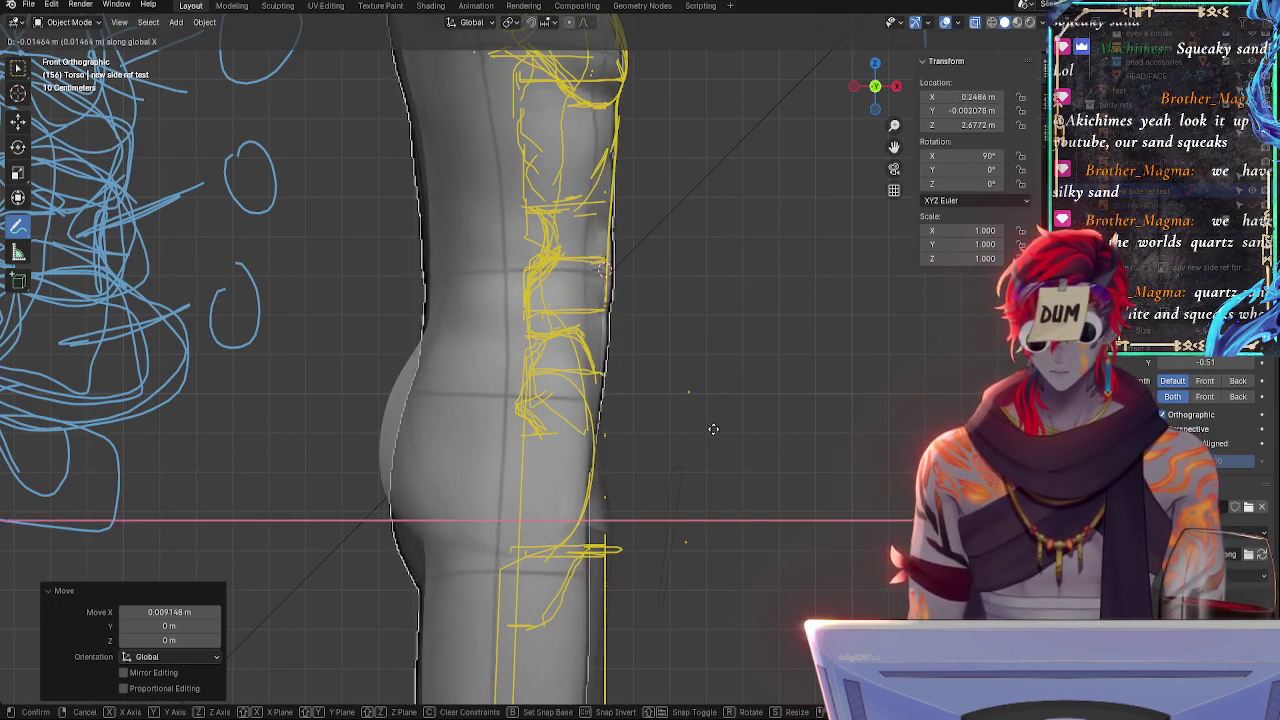
pyautogui.click(709, 432)
pyautogui.moveTo(712, 476)
pyautogui.keyDown('shift'); pyautogui.mouseDown(button='middle')
pyautogui.moveTo(750, 303)
pyautogui.moveTo(714, 425)
pyautogui.moveTo(701, 554)
pyautogui.moveTo(695, 498)
pyautogui.moveTo(721, 401)
pyautogui.moveTo(722, 452)
pyautogui.moveTo(705, 283)
pyautogui.mouseUp(button='middle'); pyautogui.keyUp('shift')
# - Shift the side reference forward along X and zoom to check the fit
pyautogui.press('g')
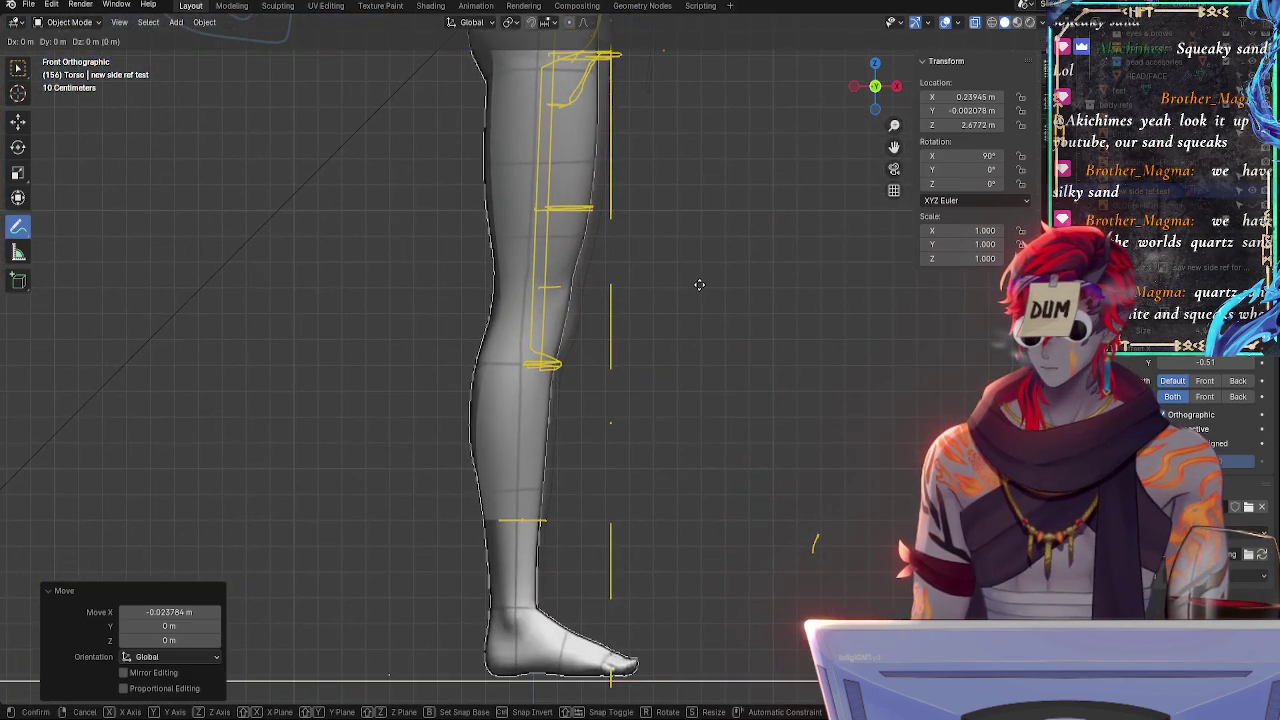
pyautogui.press('x')
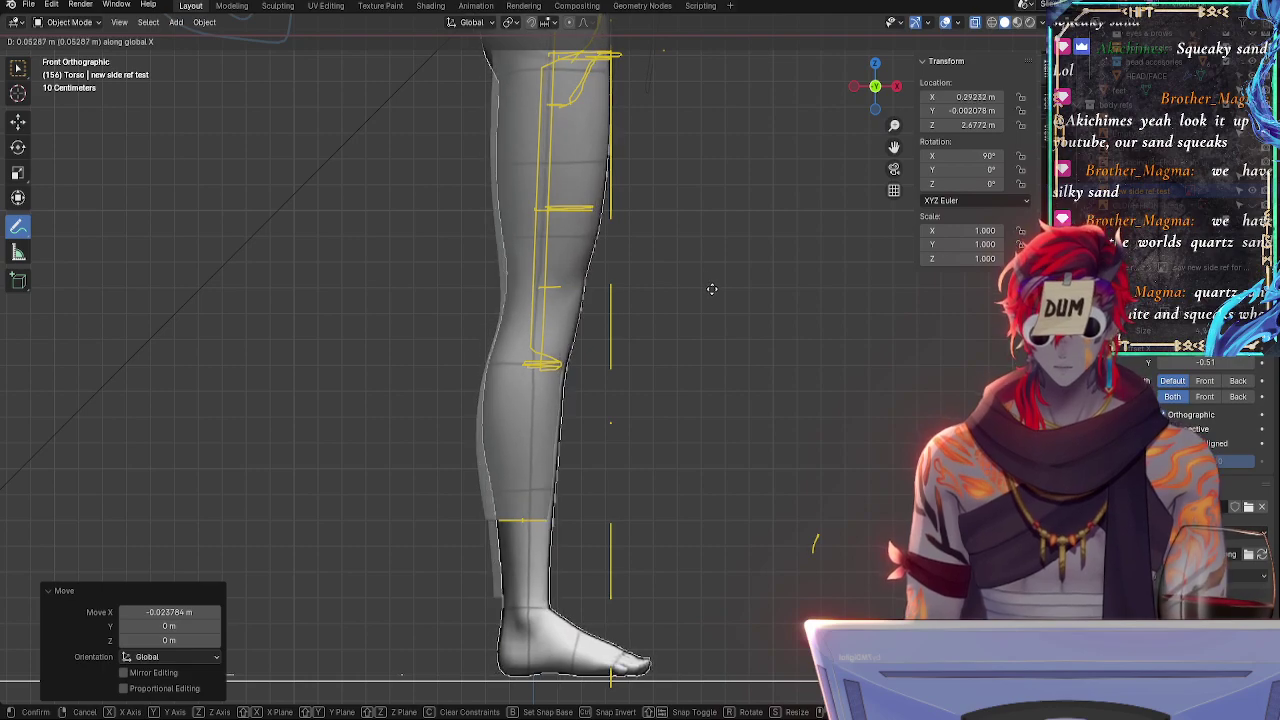
pyautogui.click(708, 299)
pyautogui.scroll(-3, 675, 400)
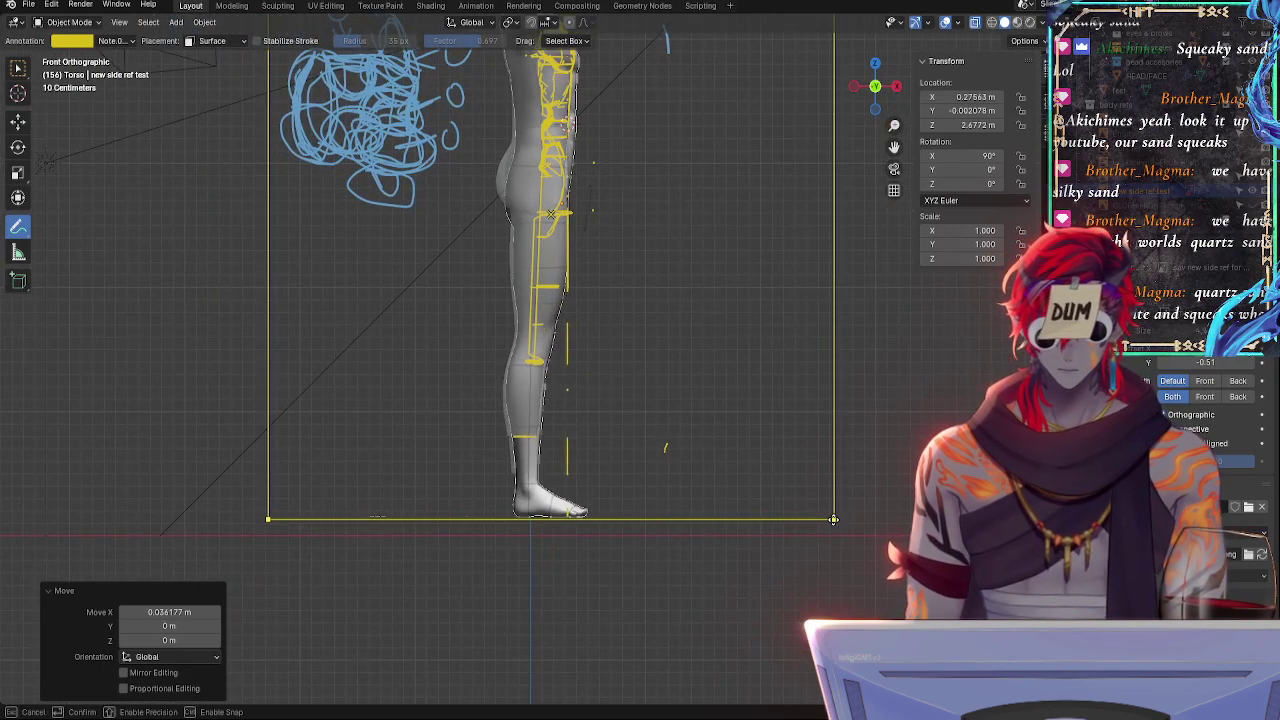
pyautogui.scroll(4, 672, 476)
# - Raise the reference along Z, then set its Z location to exactly 2.51 m
pyautogui.keyDown('shift'); pyautogui.moveTo(676, 479); pyautogui.dragTo(694, 447, button='middle'); pyautogui.keyUp('shift')
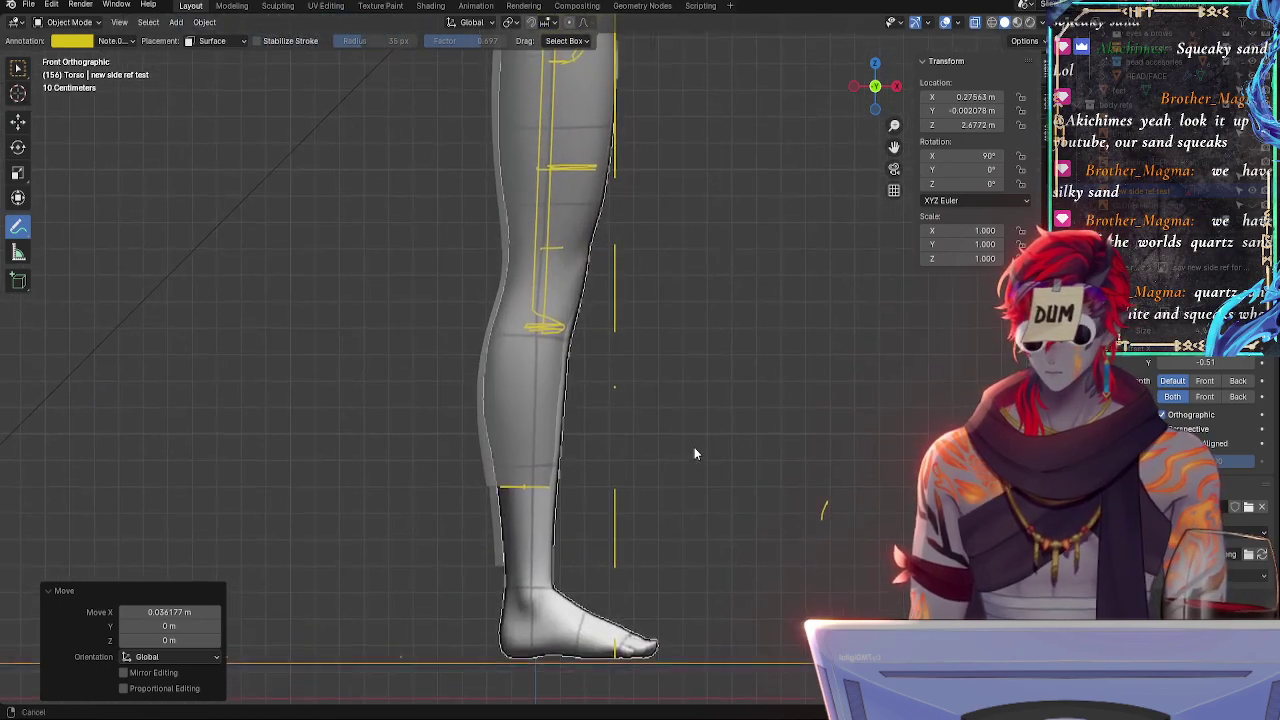
pyautogui.press('g')
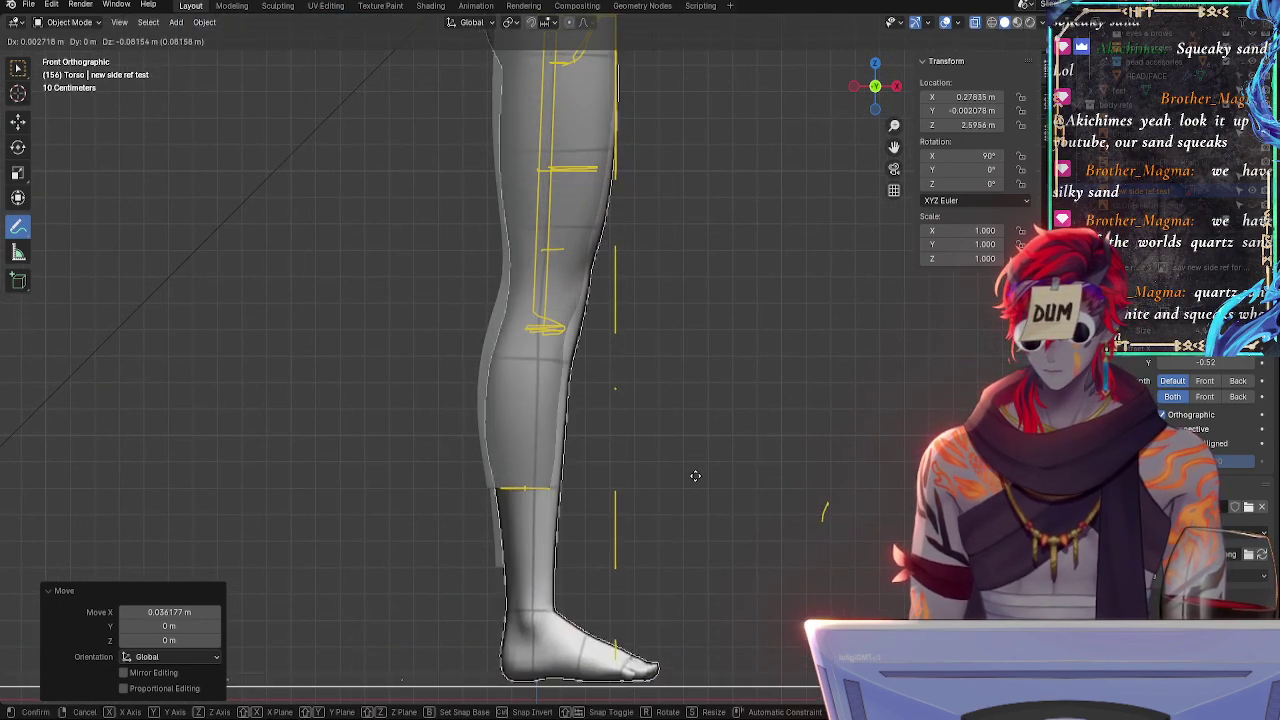
pyautogui.press('z')
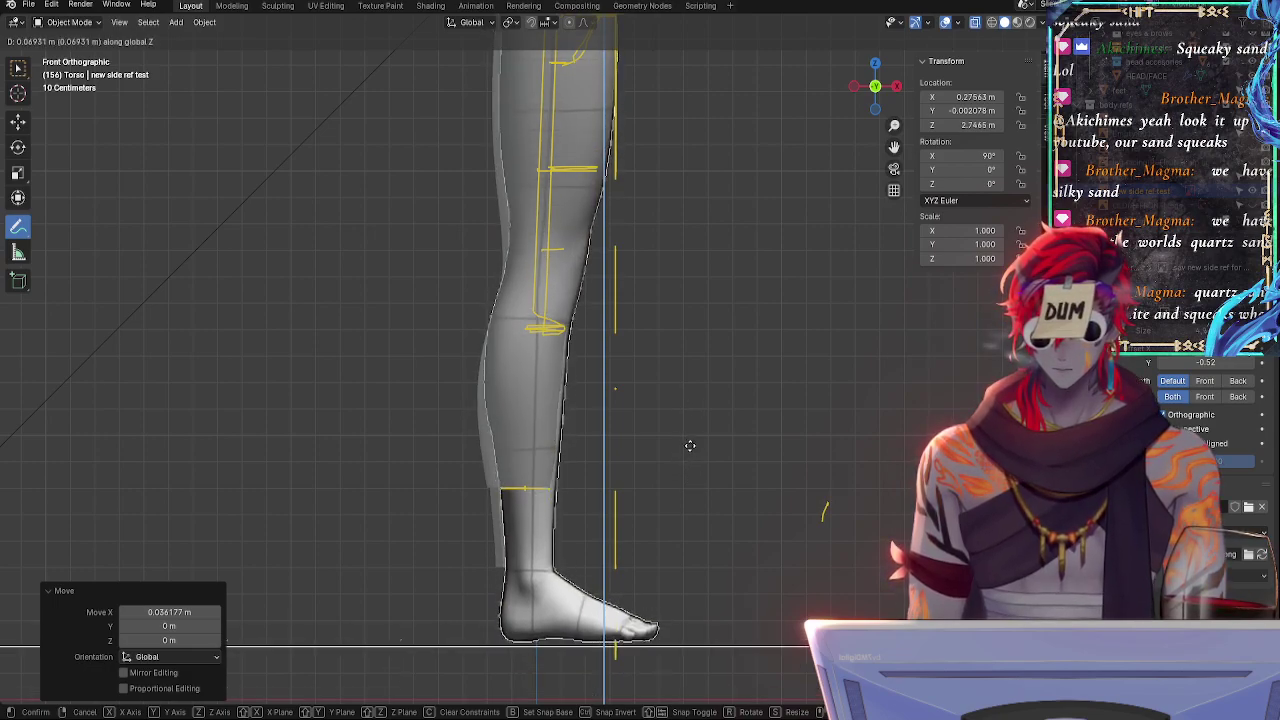
pyautogui.click(690, 446)
pyautogui.keyDown('shift'); pyautogui.moveTo(708, 567); pyautogui.dragTo(719, 378, button='middle'); pyautogui.keyUp('shift')
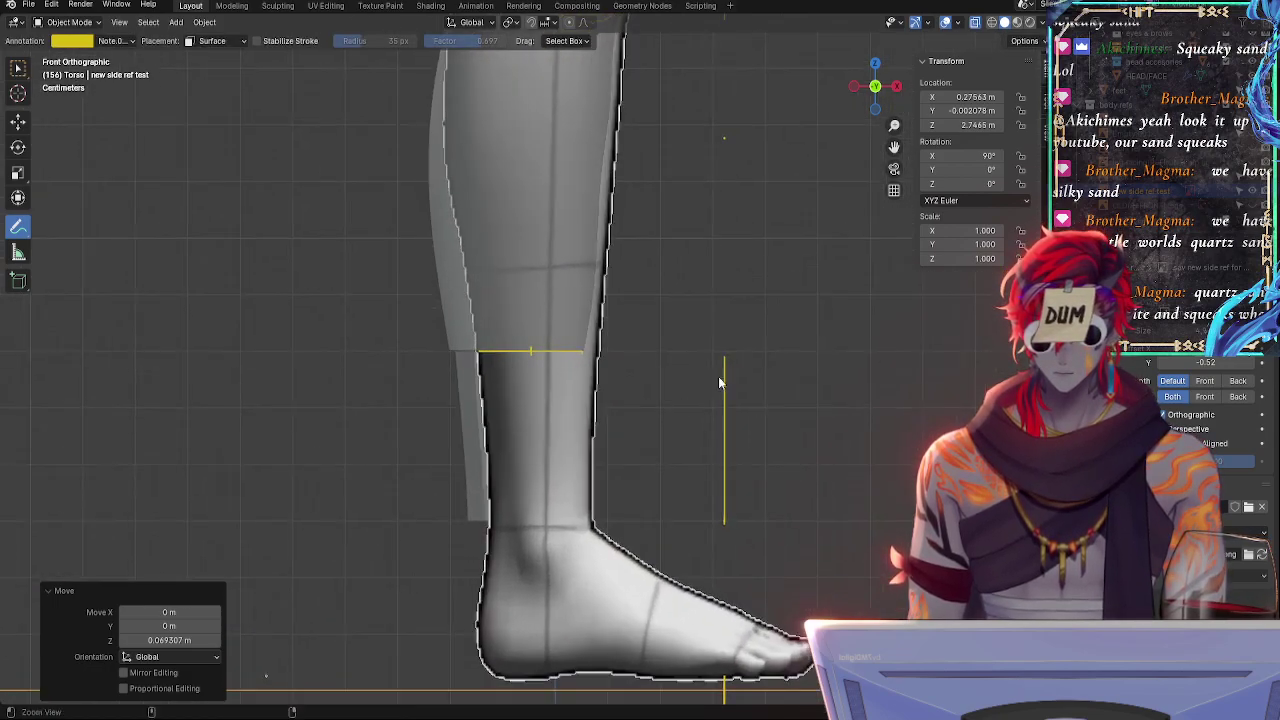
pyautogui.click(966, 125)
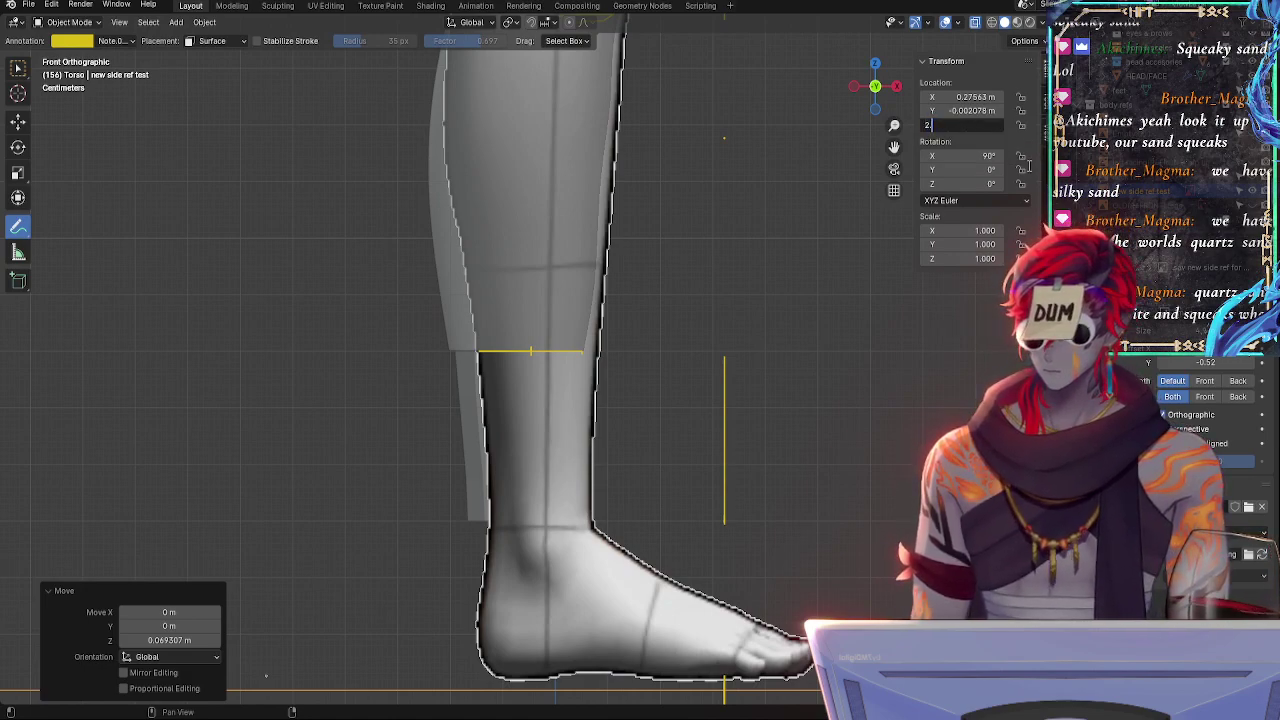
pyautogui.write('2.51')
pyautogui.press('Return')
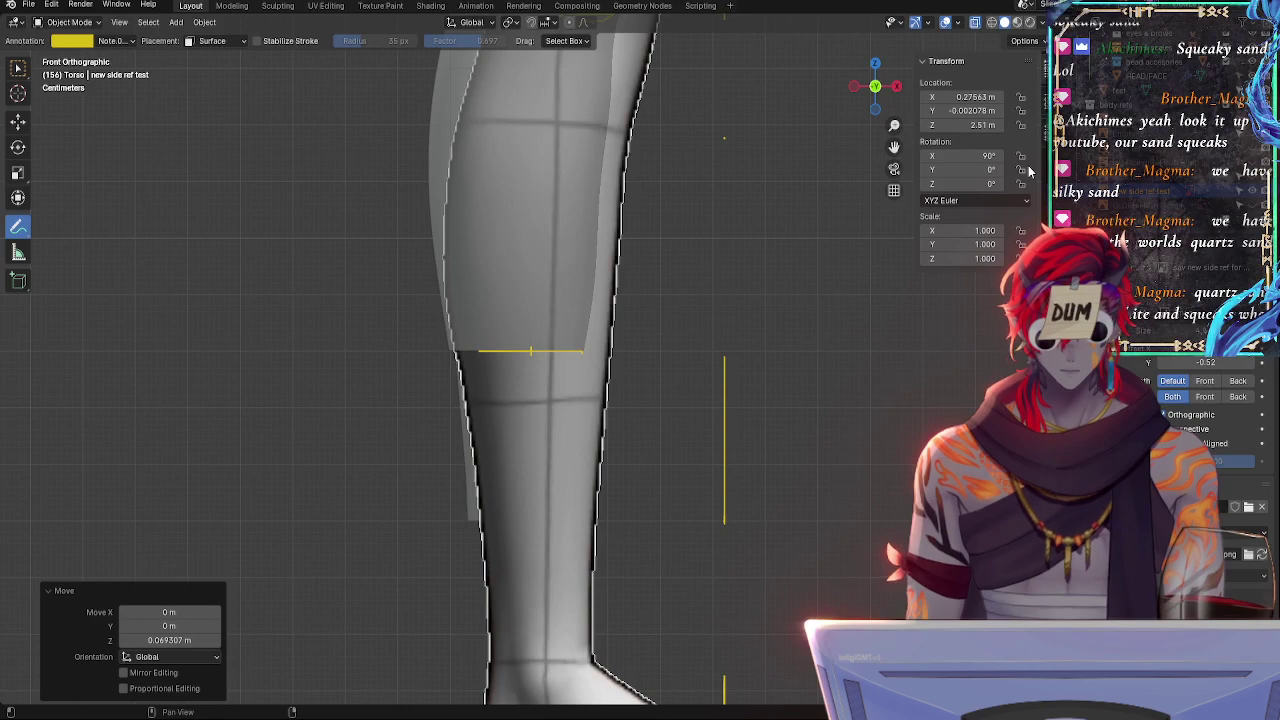
# - Nudge the reference vertically again to line up with the foot
pyautogui.keyDown('ctrl'); pyautogui.moveTo(690, 595); pyautogui.dragTo(634, 275, button='middle'); pyautogui.keyUp('ctrl')
pyautogui.press('g')
pyautogui.press('z')
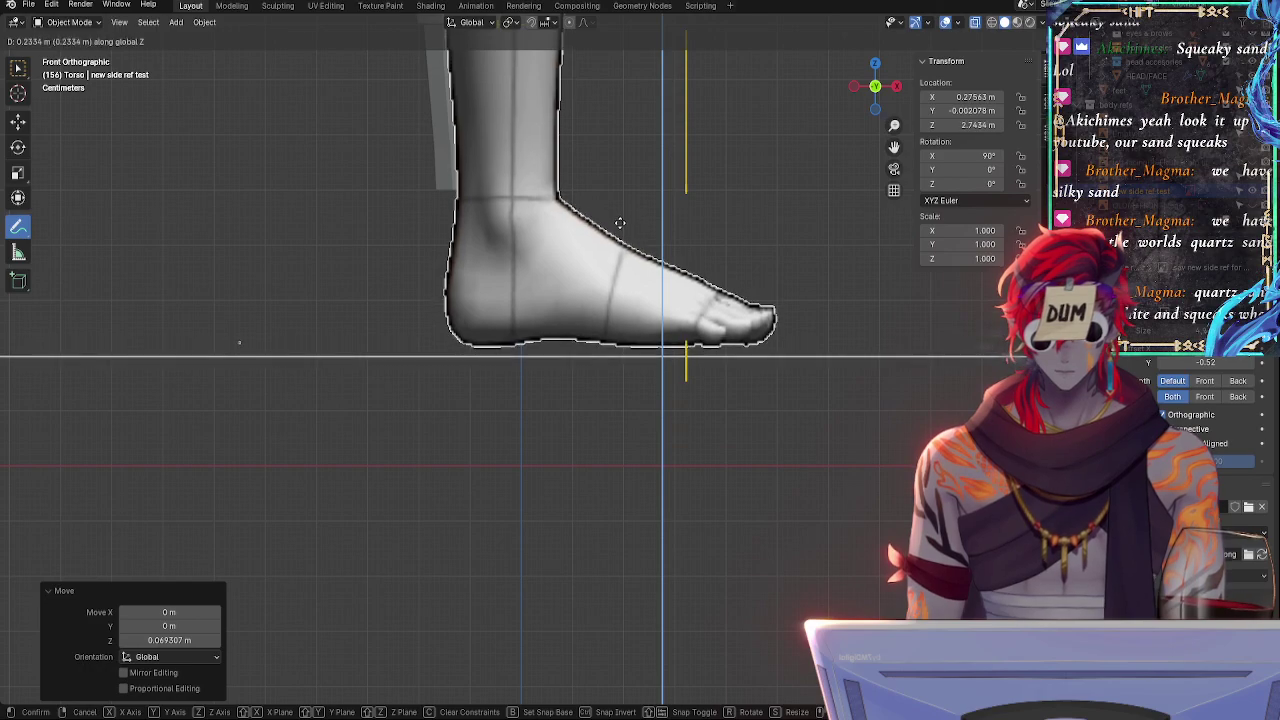
pyautogui.click(621, 226)
# - Shift the reference along X while checking the thigh and hip
pyautogui.keyDown('shift'); pyautogui.moveTo(653, 134); pyautogui.dragTo(613, 494, button='middle'); pyautogui.keyUp('shift')
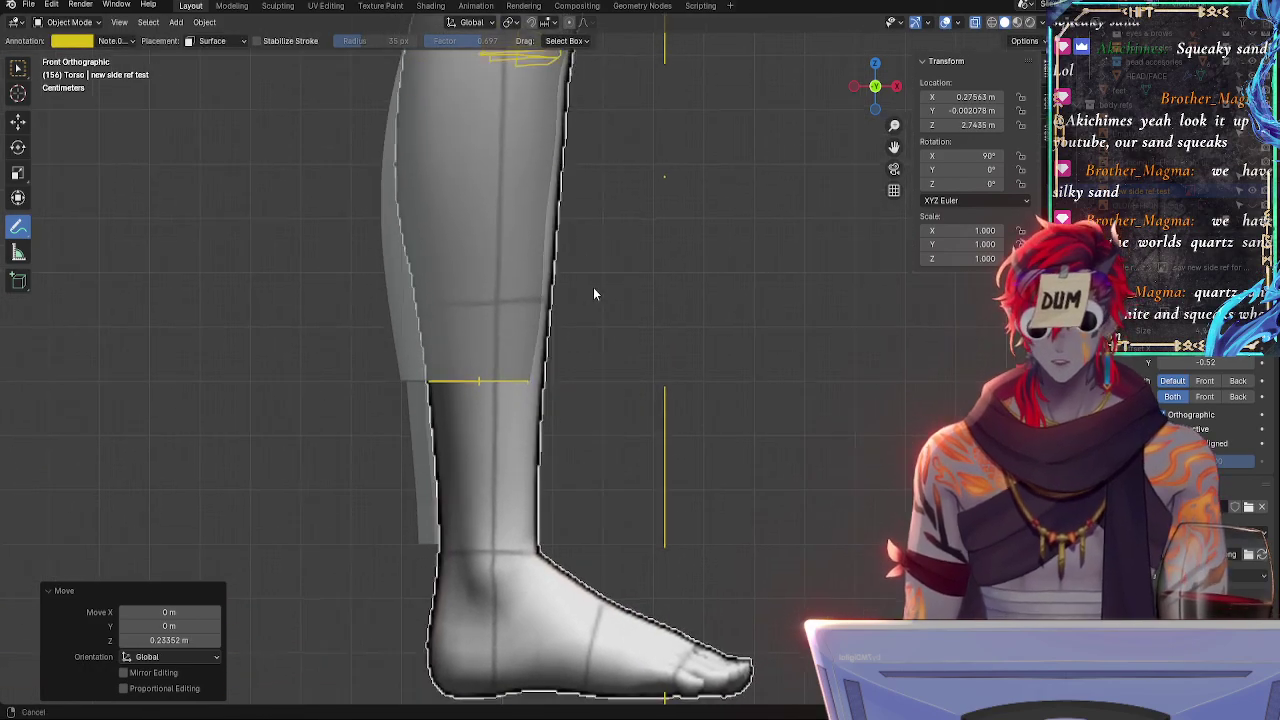
pyautogui.scroll(-2, 604, 358)
pyautogui.keyDown('shift'); pyautogui.moveTo(609, 270); pyautogui.dragTo(652, 245, button='middle'); pyautogui.keyUp('shift')
pyautogui.press('g')
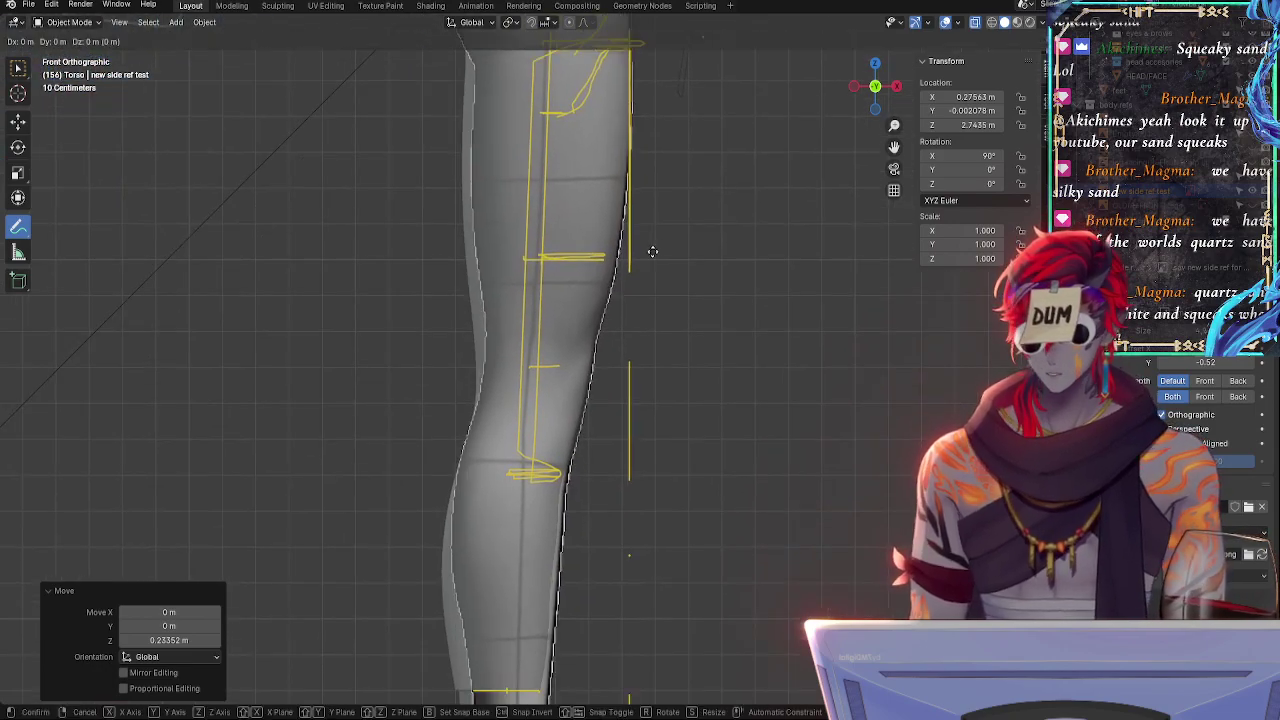
pyautogui.press('x')
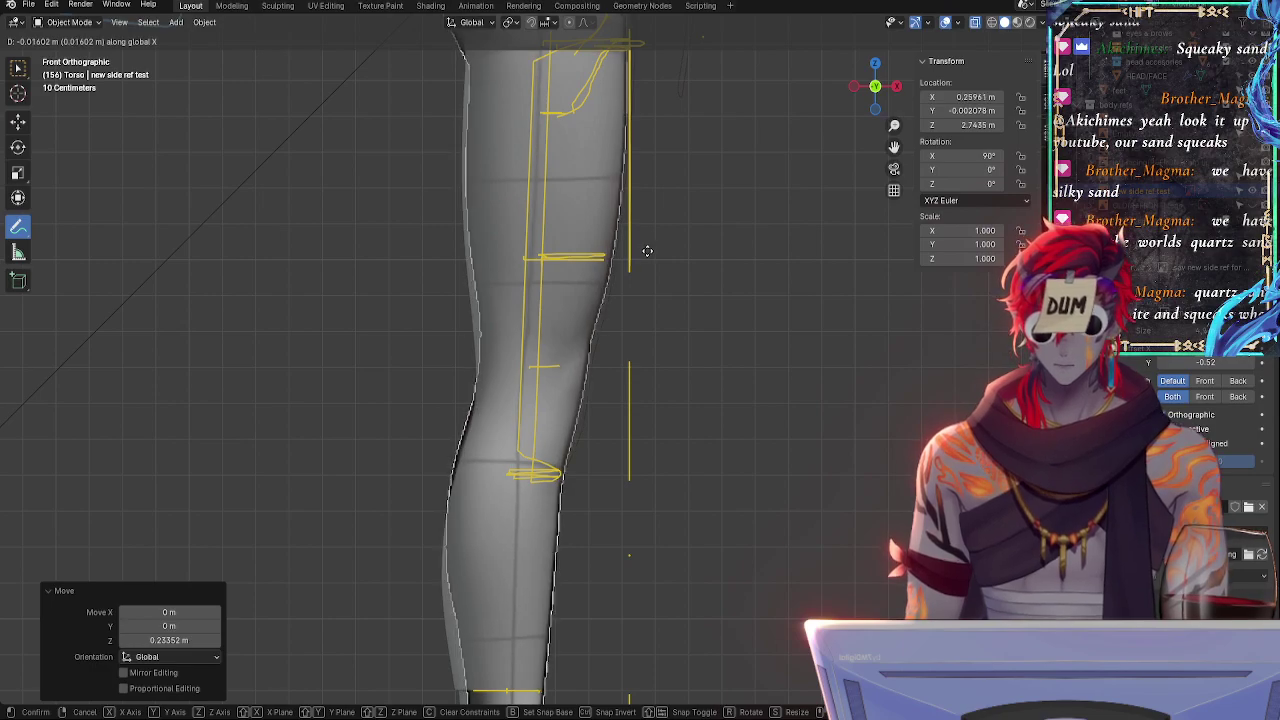
pyautogui.click(691, 408)
# - Make two more small X shifts of the reference, checking against the foot and leg
pyautogui.keyDown('shift'); pyautogui.moveTo(692, 408); pyautogui.dragTo(696, 313, button='middle'); pyautogui.keyUp('shift')
pyautogui.keyDown('shift'); pyautogui.moveTo(692, 403); pyautogui.dragTo(695, 225, button='middle'); pyautogui.keyUp('shift')
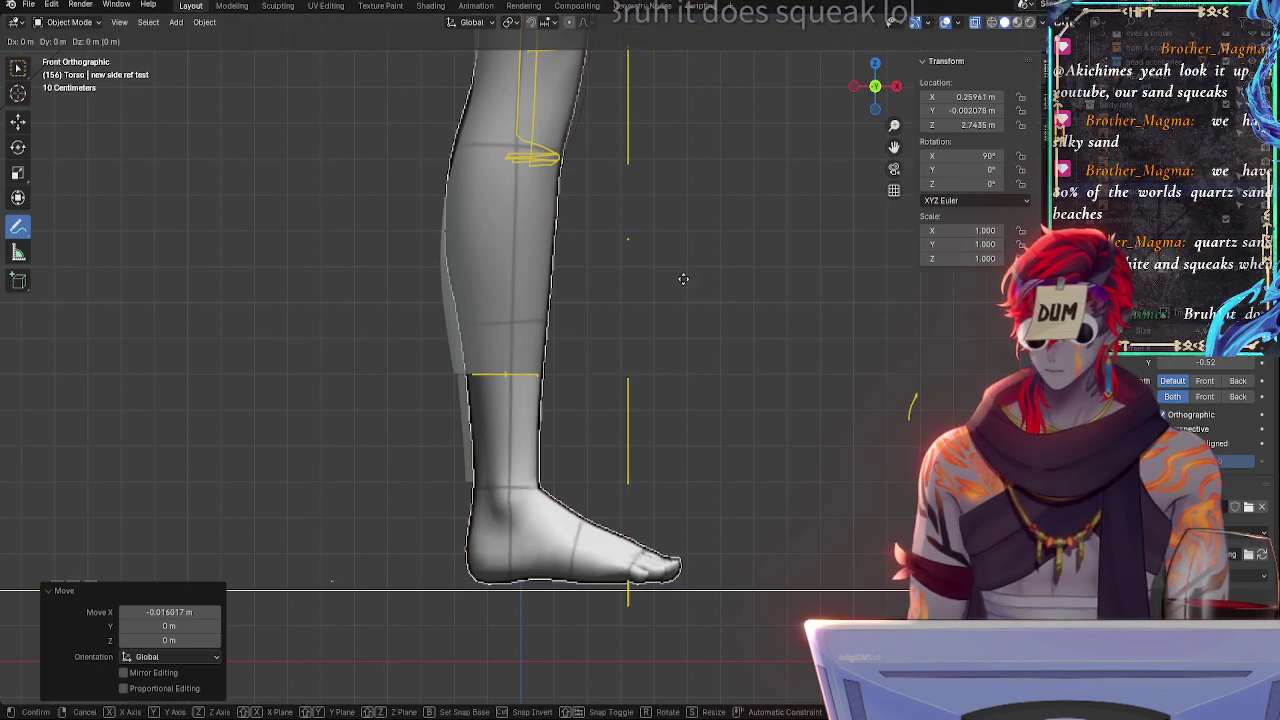
pyautogui.press('g')
pyautogui.press('x')
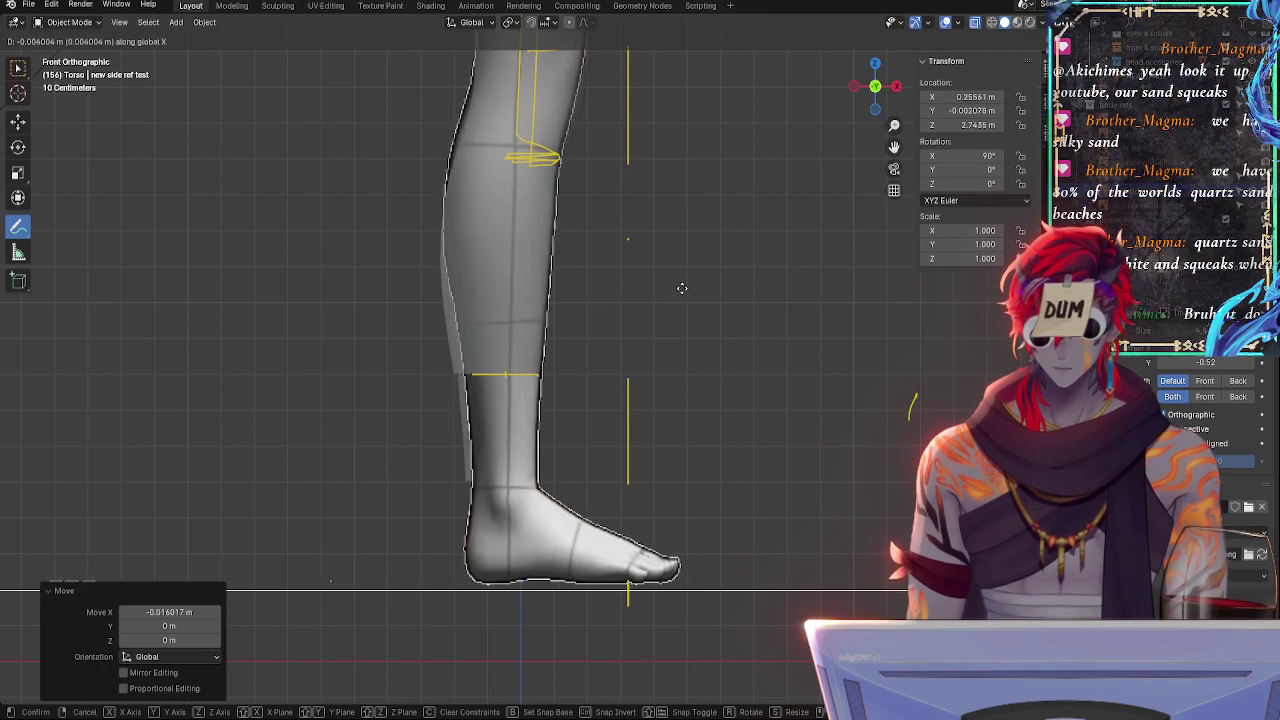
pyautogui.click(682, 288)
pyautogui.keyDown('shift'); pyautogui.moveTo(650, 192); pyautogui.dragTo(686, 120, button='middle'); pyautogui.keyUp('shift')
pyautogui.press('g')
pyautogui.press('x')
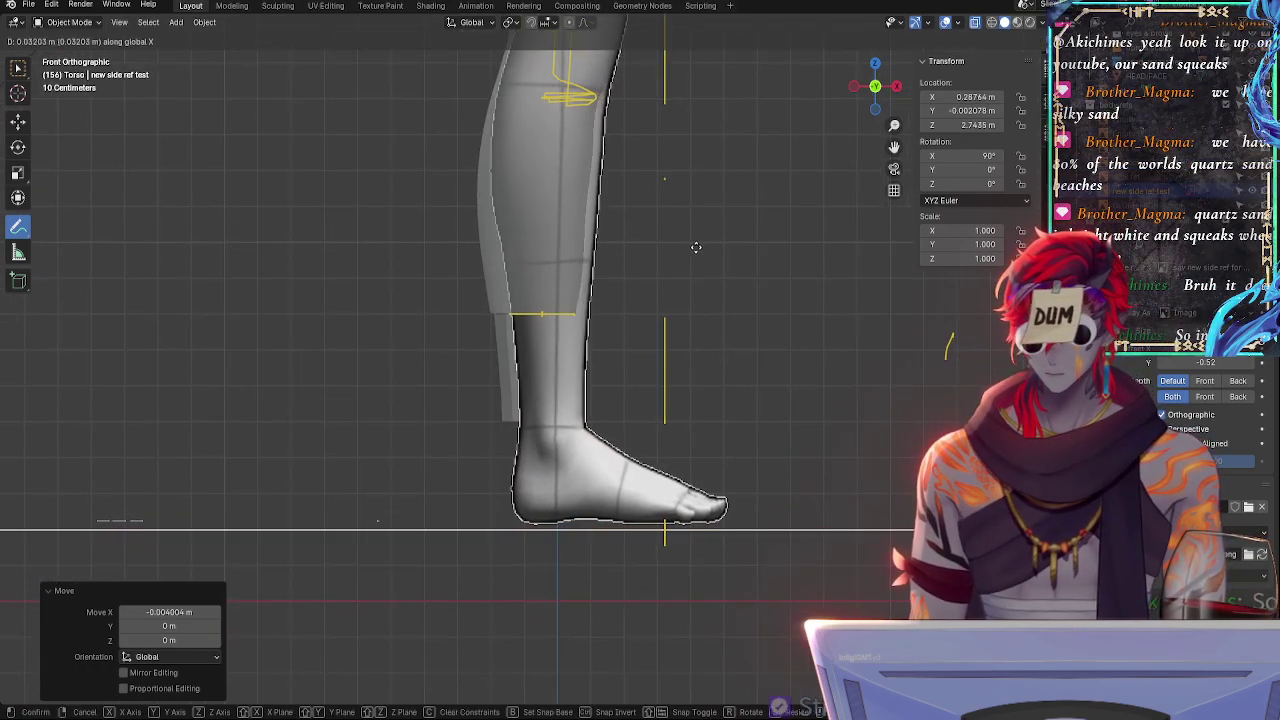
pyautogui.click(696, 249)
# - Begin another X move of the reference, currently holding it at 0.23959 m
pyautogui.keyDown('shift'); pyautogui.moveTo(686, 204); pyautogui.dragTo(662, 540, button='middle'); pyautogui.keyUp('shift')
pyautogui.keyDown('shift'); pyautogui.moveTo(675, 160); pyautogui.dragTo(658, 426, button='middle'); pyautogui.keyUp('shift')
pyautogui.press('g')
pyautogui.press('x')
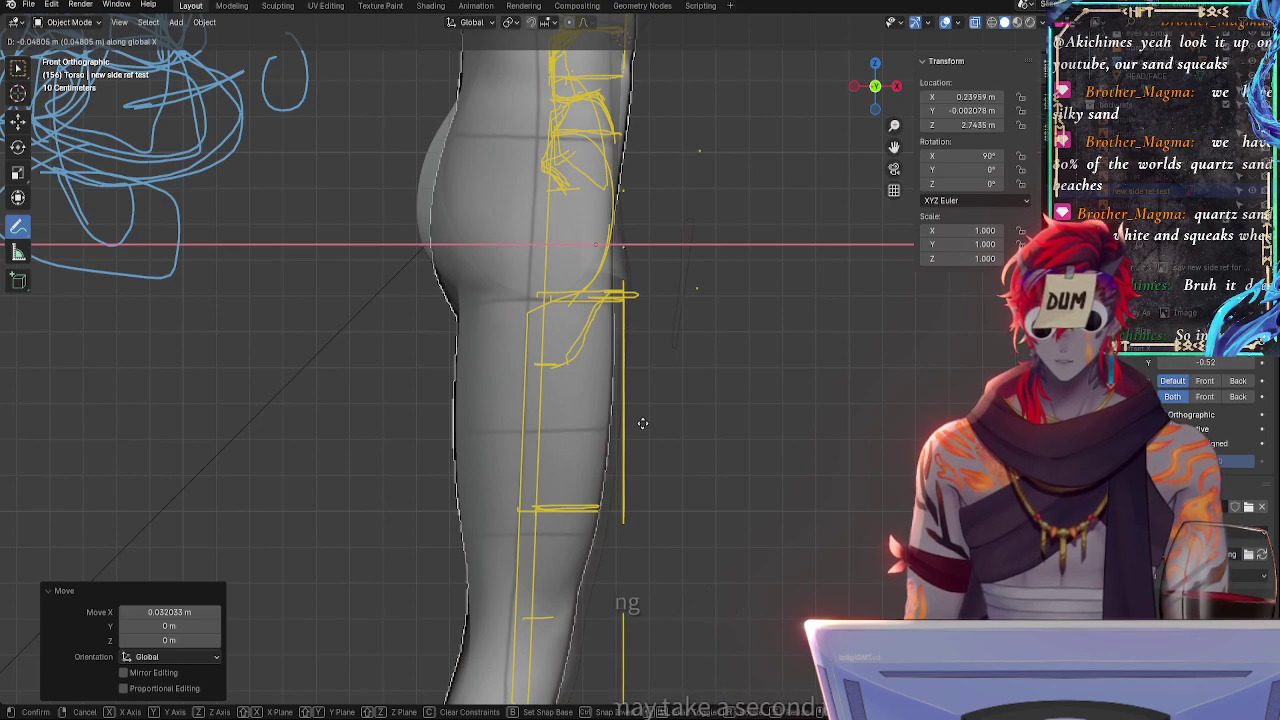
# - Confirm the reference's leftward X shift and inspect the lower leg
pyautogui.click(649, 421)
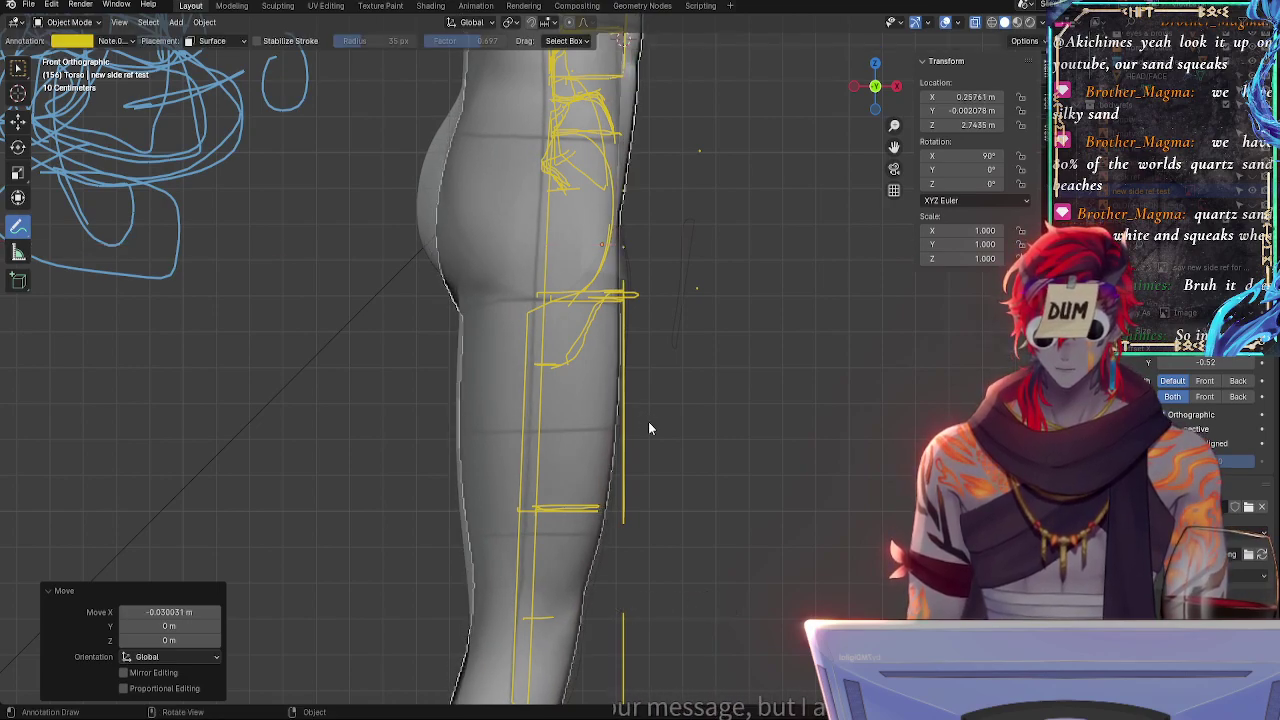
pyautogui.keyDown('shift'); pyautogui.scroll(-8, 700, 440); pyautogui.keyUp('shift')
pyautogui.keyDown('shift'); pyautogui.scroll(-3, 700, 296); pyautogui.keyUp('shift')
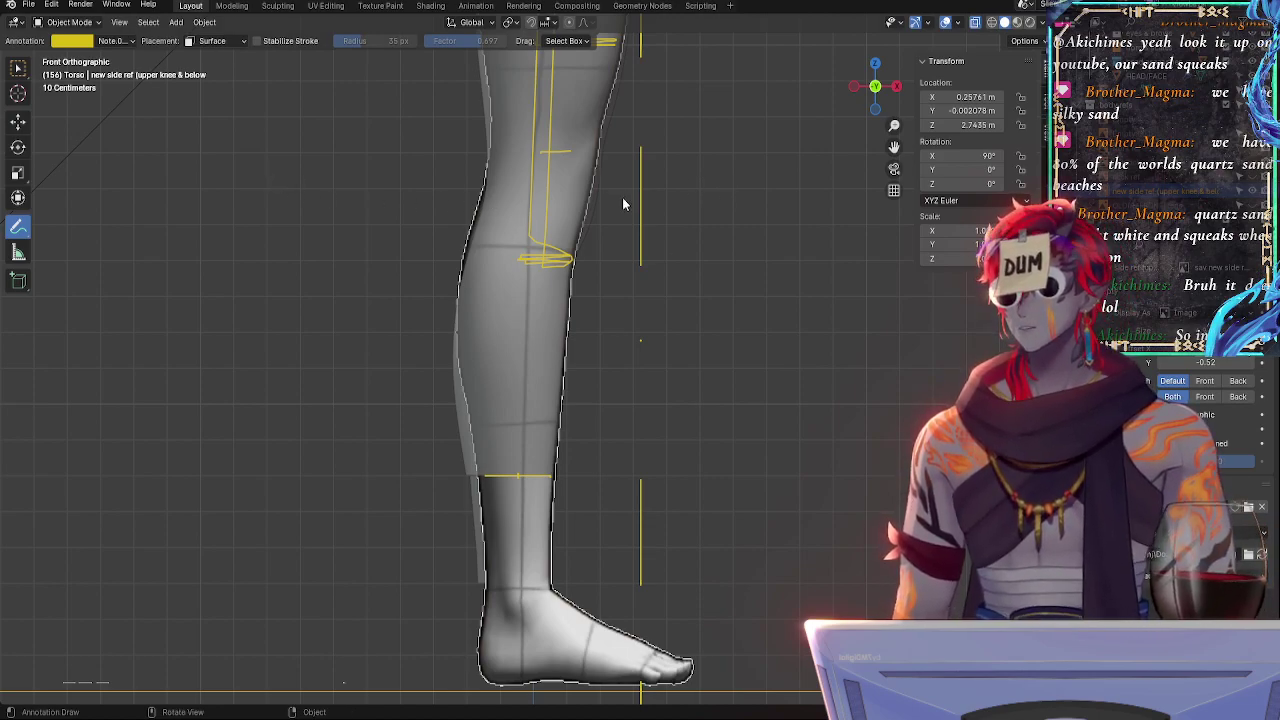
pyautogui.keyDown('shift'); pyautogui.moveTo(623, 204); pyautogui.dragTo(643, 374, button='middle'); pyautogui.keyUp('shift')
pyautogui.keyDown('ctrl'); pyautogui.moveTo(718, 311); pyautogui.dragTo(732, 141, button='middle'); pyautogui.keyUp('ctrl')
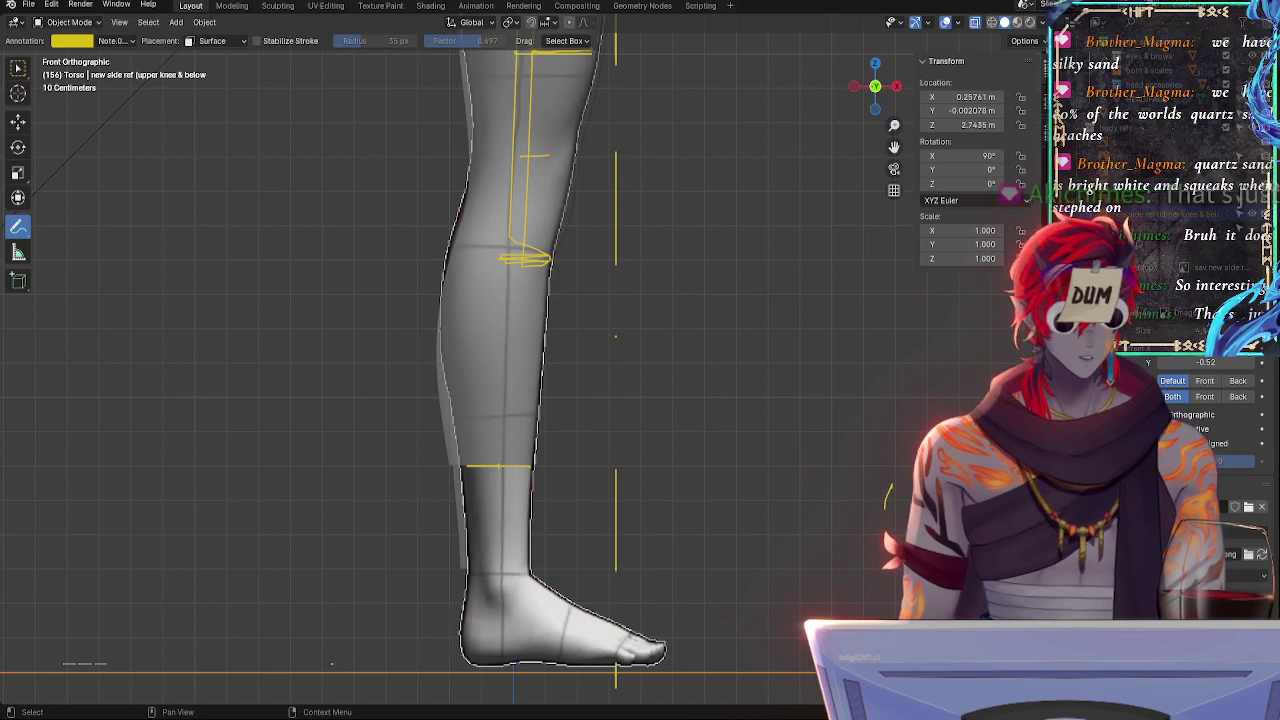
# - Toggle X-ray off and on while reviewing alignment from the foot up to the torso
pyautogui.hotkey('alt', 'z')
pyautogui.keyDown('shift'); pyautogui.moveTo(722, 430); pyautogui.dragTo(757, 378, button='middle'); pyautogui.keyUp('shift')
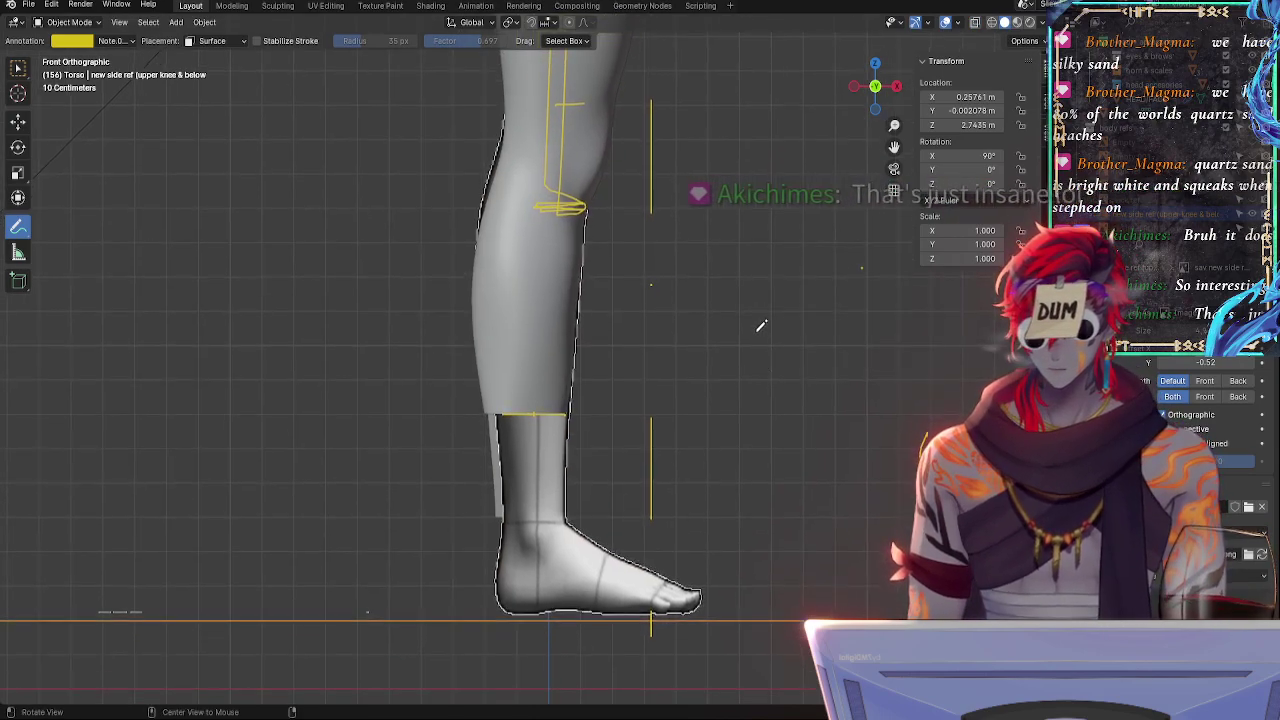
pyautogui.keyDown('ctrl'); pyautogui.keyDown('alt'); pyautogui.moveTo(757, 331); pyautogui.dragTo(737, 399); pyautogui.keyUp('alt'); pyautogui.keyUp('ctrl')
pyautogui.hotkey('alt', 'z')
pyautogui.hotkey('alt', 'z')
pyautogui.moveTo(723, 322)
pyautogui.keyDown('alt'); pyautogui.keyDown('shift'); pyautogui.mouseDown()
pyautogui.moveTo(727, 406)
pyautogui.moveTo(699, 325)
pyautogui.mouseUp(); pyautogui.keyUp('shift'); pyautogui.keyUp('alt')
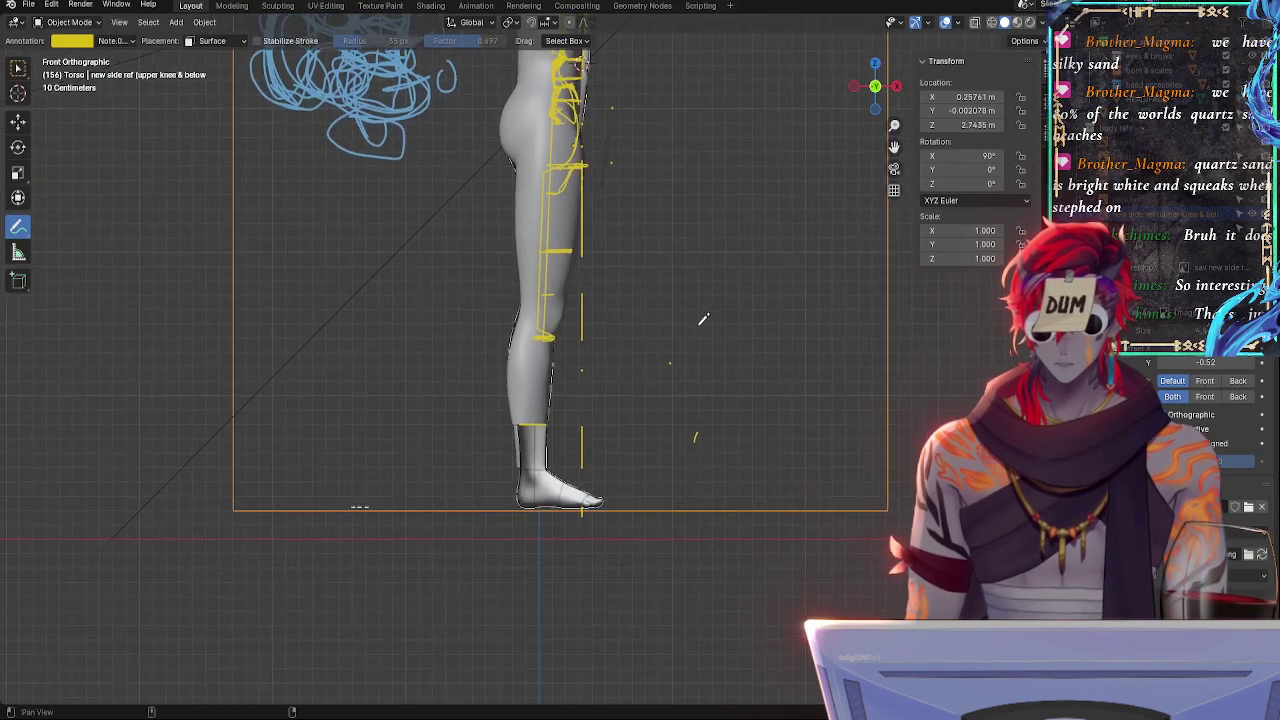
pyautogui.keyDown('alt'); pyautogui.keyDown('shift'); pyautogui.moveTo(699, 196); pyautogui.dragTo(650, 456); pyautogui.keyUp('shift'); pyautogui.keyUp('alt')
pyautogui.keyDown('alt'); pyautogui.keyDown('shift'); pyautogui.moveTo(650, 456); pyautogui.dragTo(674, 413); pyautogui.keyUp('shift'); pyautogui.keyUp('alt')
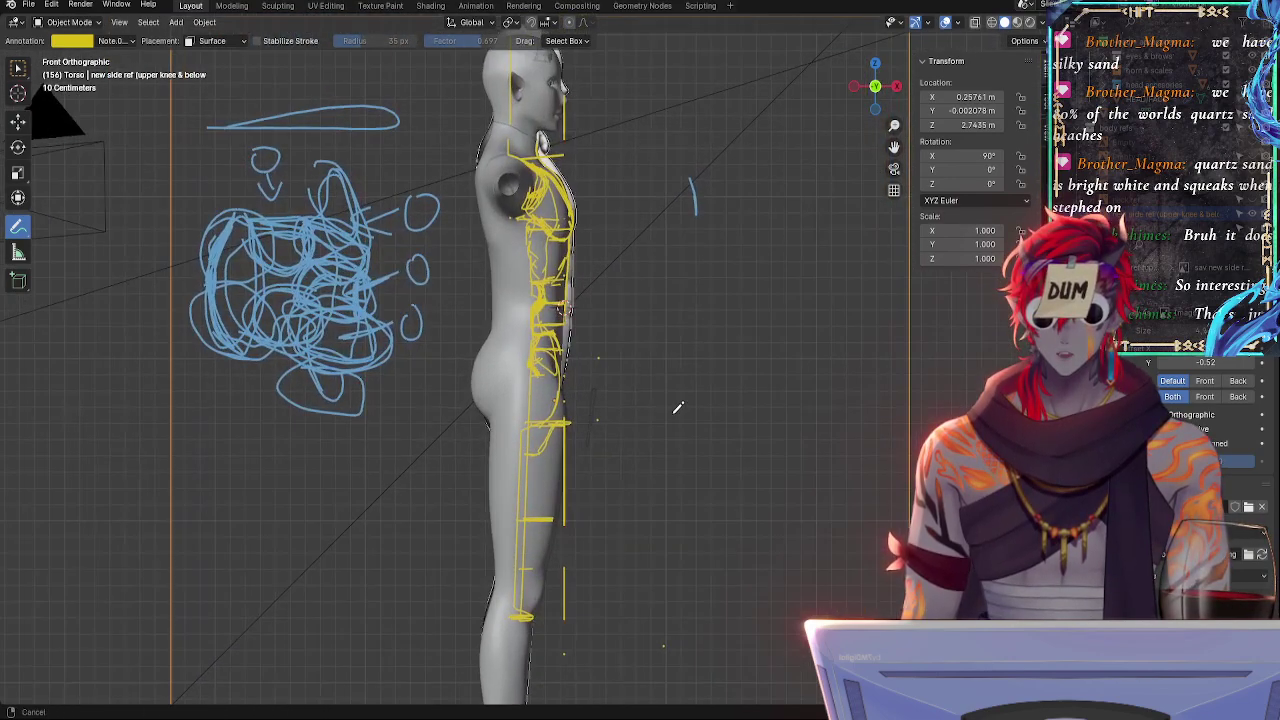
pyautogui.moveTo(674, 413)
pyautogui.keyDown('ctrl'); pyautogui.mouseDown(button='middle')
pyautogui.moveTo(666, 456)
pyautogui.moveTo(664, 393)
pyautogui.mouseUp(button='middle'); pyautogui.keyUp('ctrl')
pyautogui.moveTo(676, 306)
pyautogui.keyDown('shift'); pyautogui.mouseDown(button='middle')
pyautogui.moveTo(673, 355)
pyautogui.moveTo(694, 114)
pyautogui.mouseUp(button='middle'); pyautogui.keyUp('shift')
pyautogui.scroll(4, 694, 243)
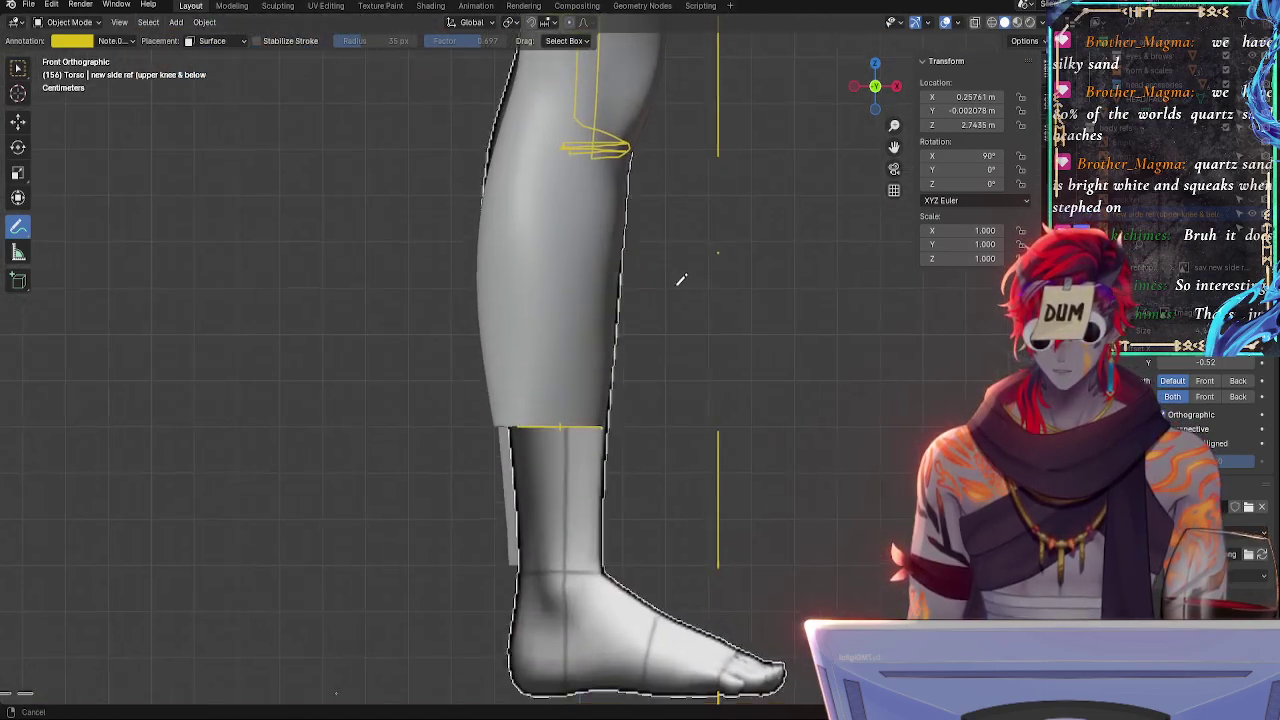
pyautogui.keyDown('ctrl'); pyautogui.moveTo(677, 285); pyautogui.dragTo(681, 298, button='middle'); pyautogui.keyUp('ctrl')
pyautogui.keyDown('shift'); pyautogui.moveTo(701, 394); pyautogui.dragTo(709, 347, button='middle'); pyautogui.keyUp('shift')
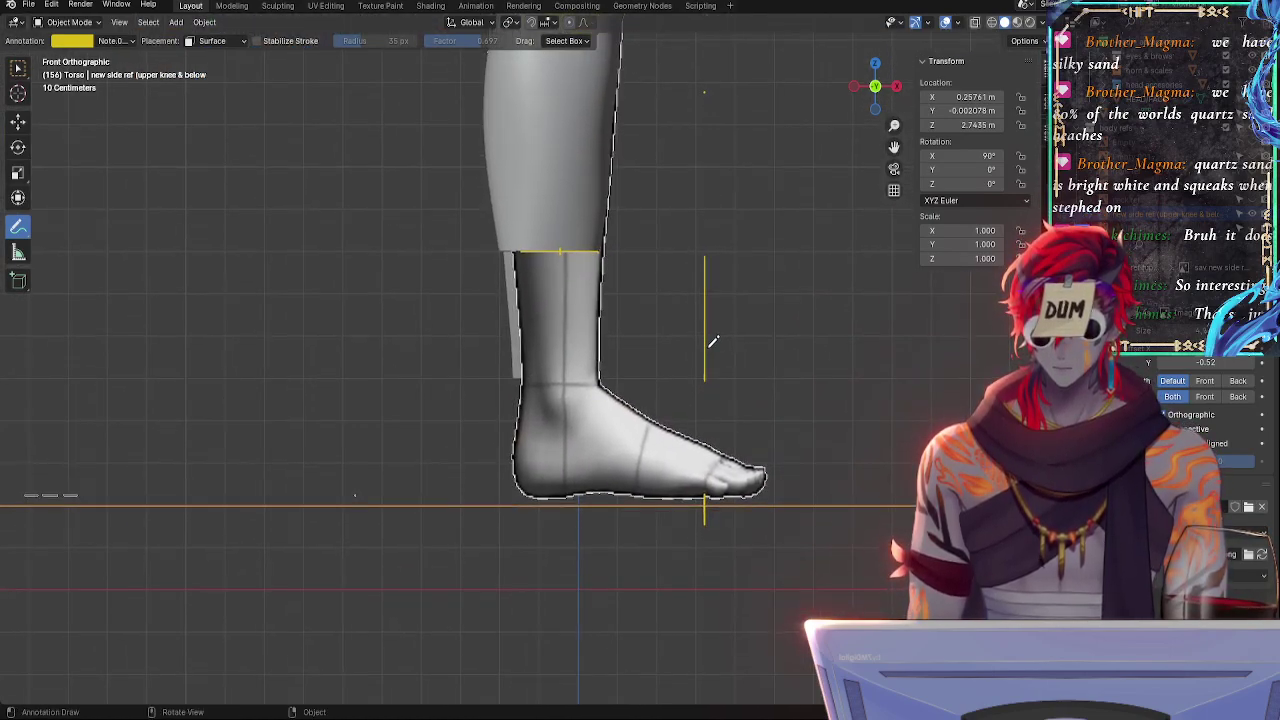
# - Nudge the reference twice along X to line up with the lower leg and foot
pyautogui.press('g')
pyautogui.press('x')
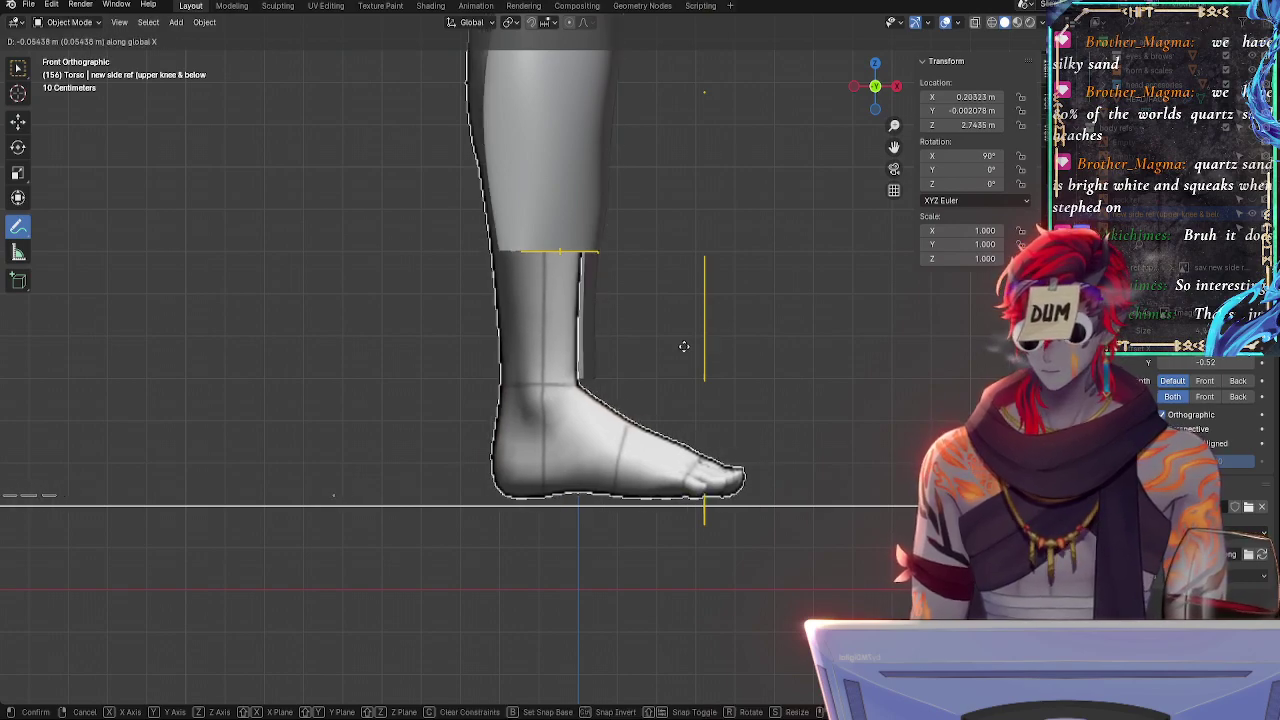
pyautogui.click(710, 348)
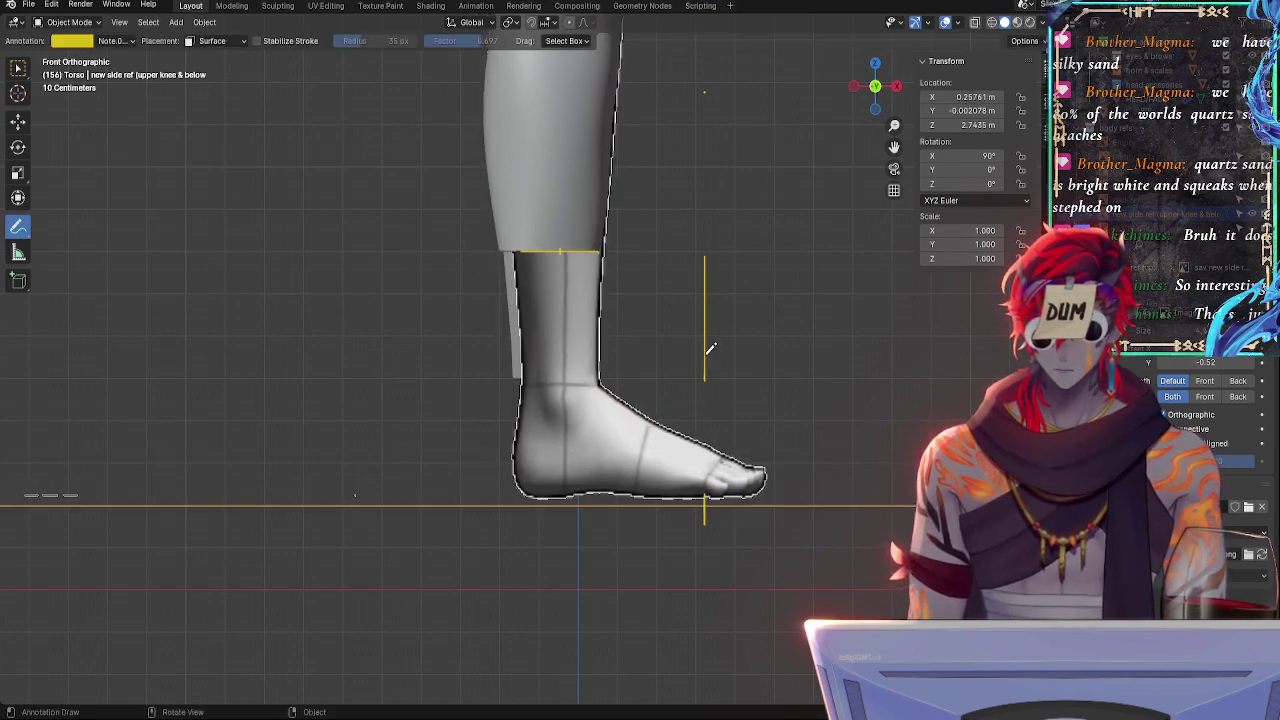
pyautogui.press('g')
pyautogui.press('x')
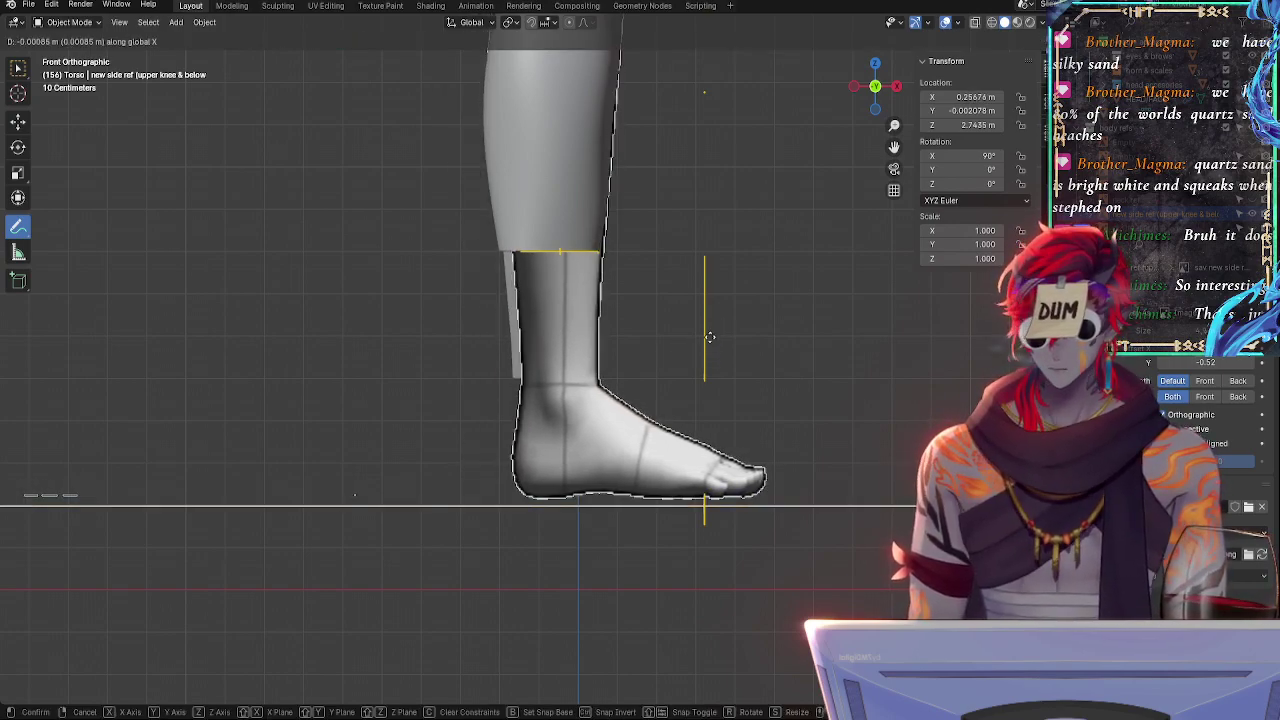
pyautogui.click(708, 323)
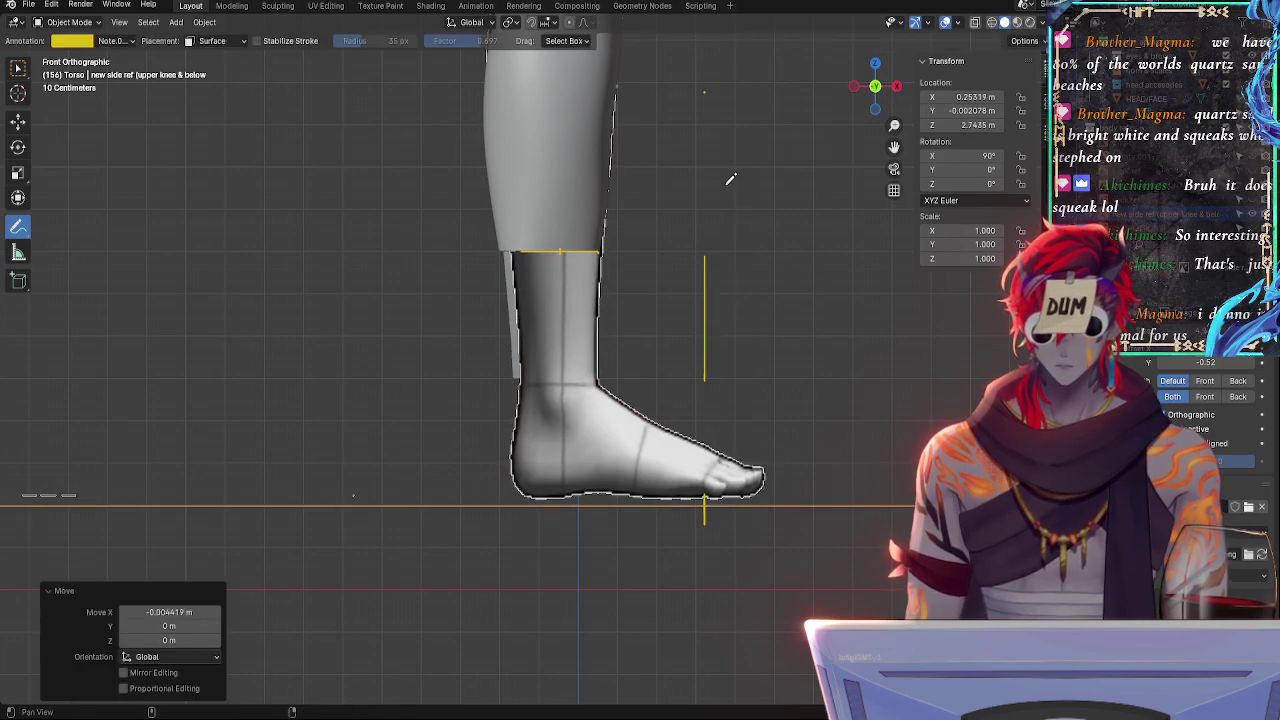
# - Check the hip and torso, then shift the reference along X to 0.24639 m
pyautogui.keyDown('shift'); pyautogui.moveTo(726, 184); pyautogui.dragTo(725, 485, button='middle'); pyautogui.keyUp('shift')
pyautogui.keyDown('shift'); pyautogui.moveTo(755, 255); pyautogui.dragTo(715, 578, button='middle'); pyautogui.keyUp('shift')
pyautogui.keyDown('shift'); pyautogui.moveTo(731, 45); pyautogui.dragTo(708, 336, button='middle'); pyautogui.keyUp('shift')
pyautogui.keyDown('shift'); pyautogui.moveTo(721, 257); pyautogui.dragTo(712, 319, button='middle'); pyautogui.keyUp('shift')
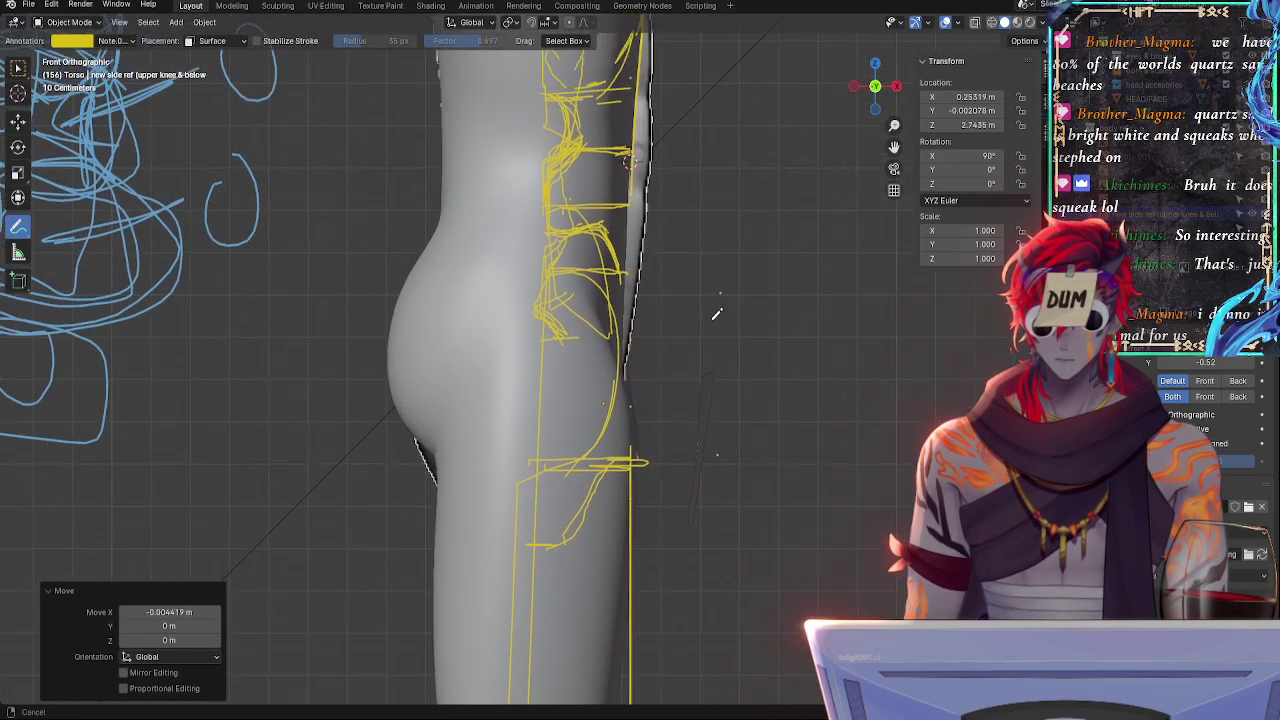
pyautogui.keyDown('shift'); pyautogui.scroll(10, 717, 314); pyautogui.keyUp('shift')
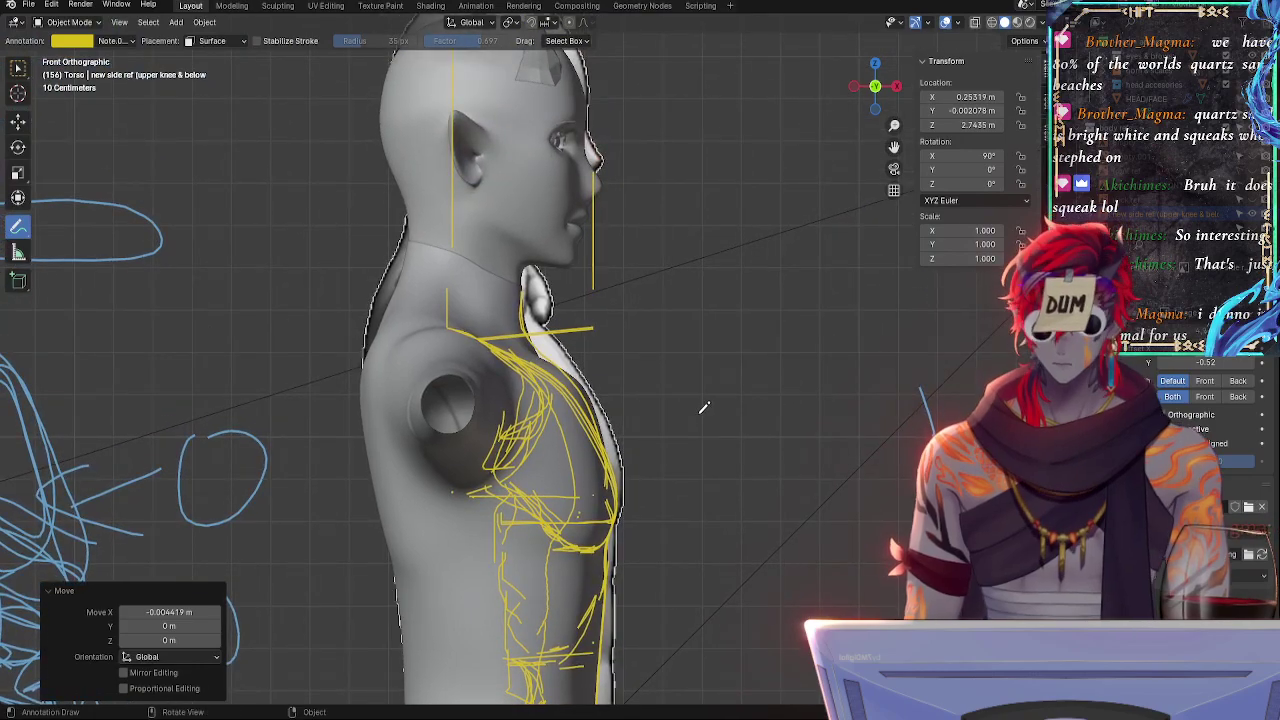
pyautogui.press('g')
pyautogui.press('x')
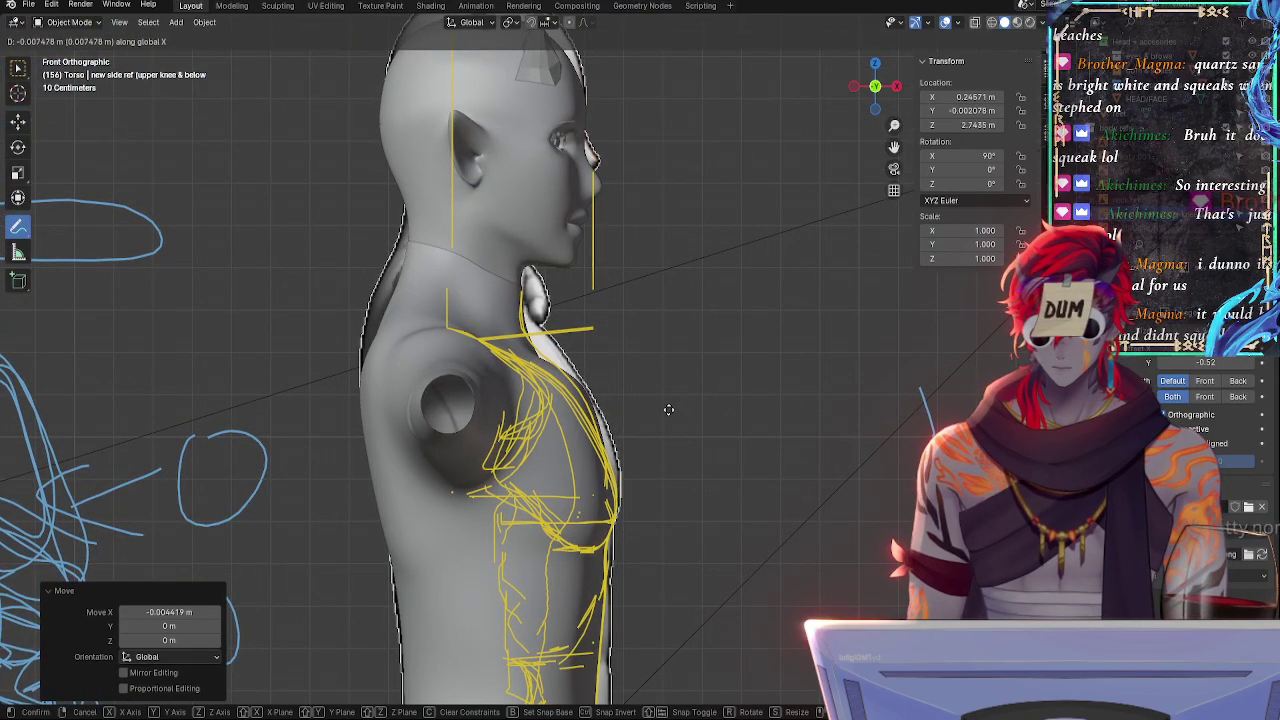
pyautogui.click(671, 408)
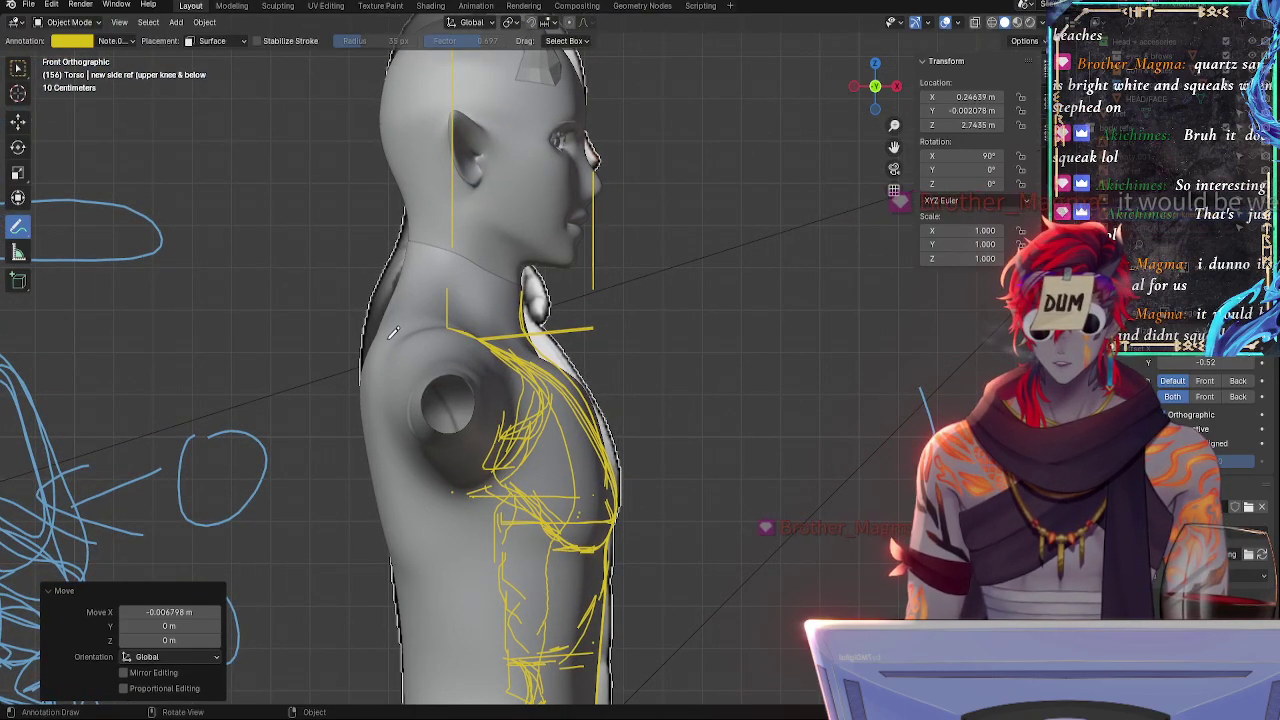
# - Zoom out and select the feet object in the Outliner
pyautogui.keyDown('shift'); pyautogui.scroll(-1, 670, 430); pyautogui.keyUp('shift')
pyautogui.keyDown('shift'); pyautogui.scroll(-15, 670, 430); pyautogui.keyUp('shift')
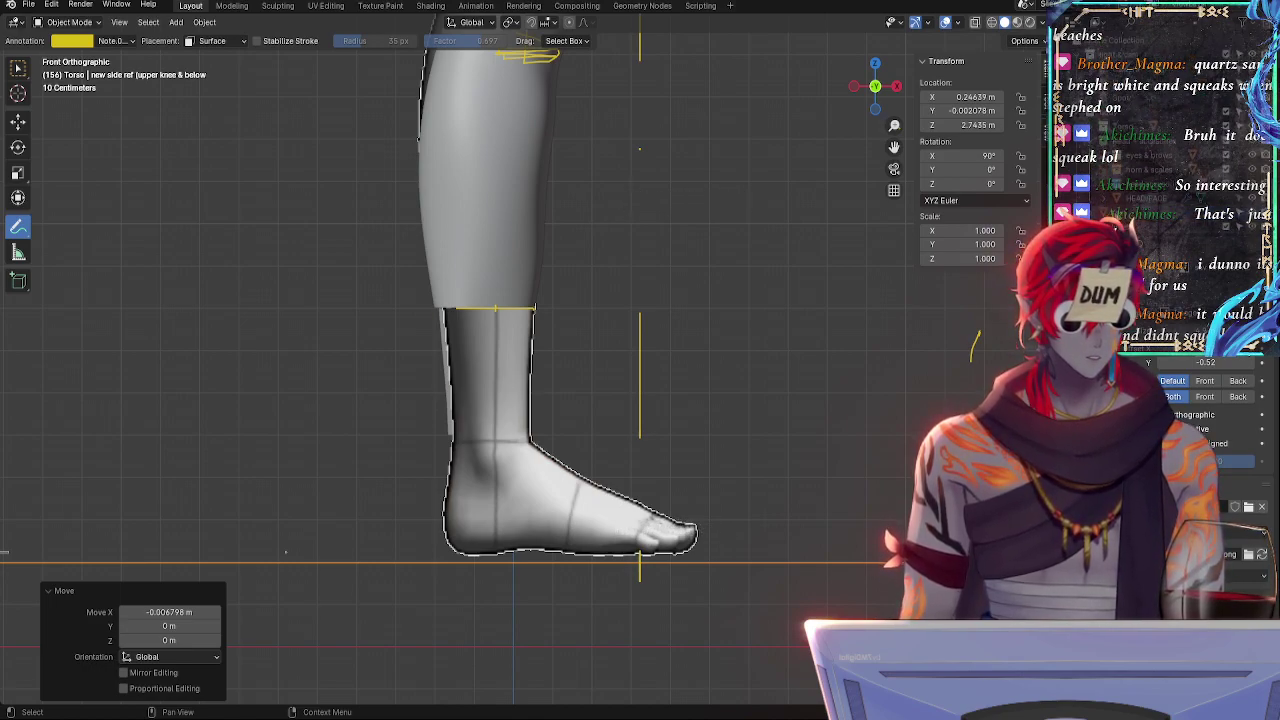
pyautogui.click(1150, 225)
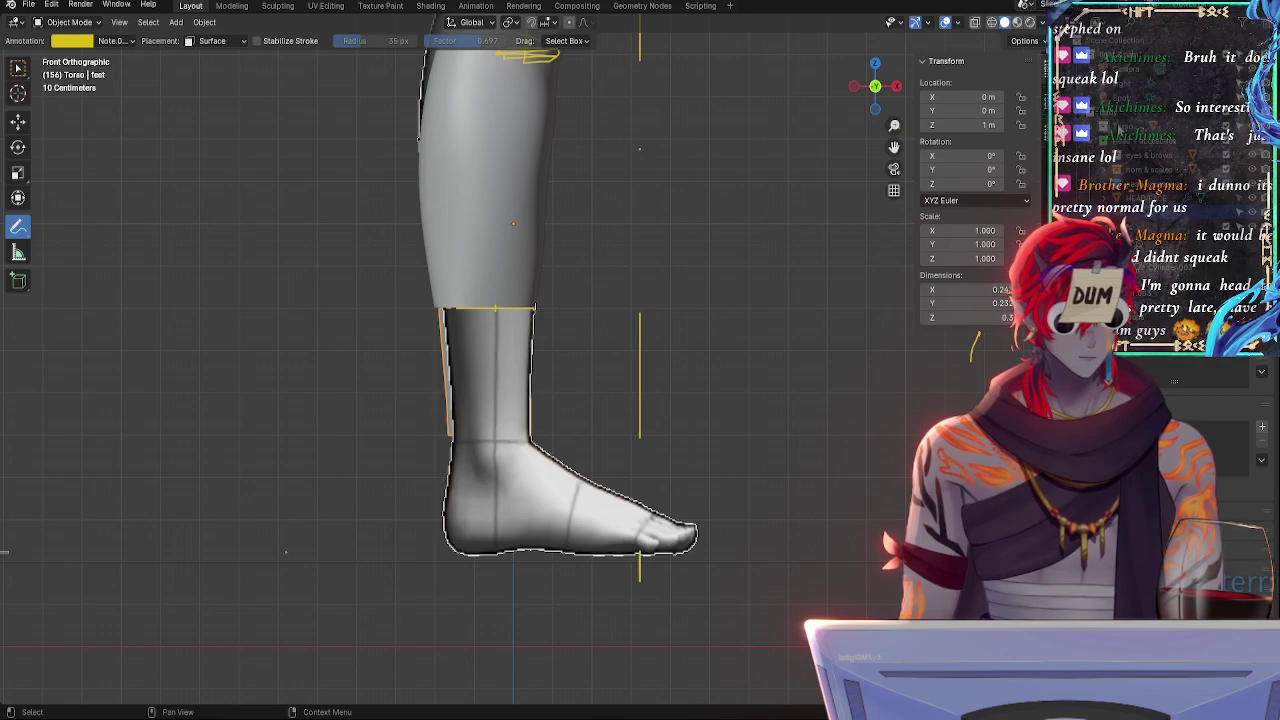
# - Edit the body draft? mesh and pull a back-of-calf vertex inward
pyautogui.click(1136, 160)
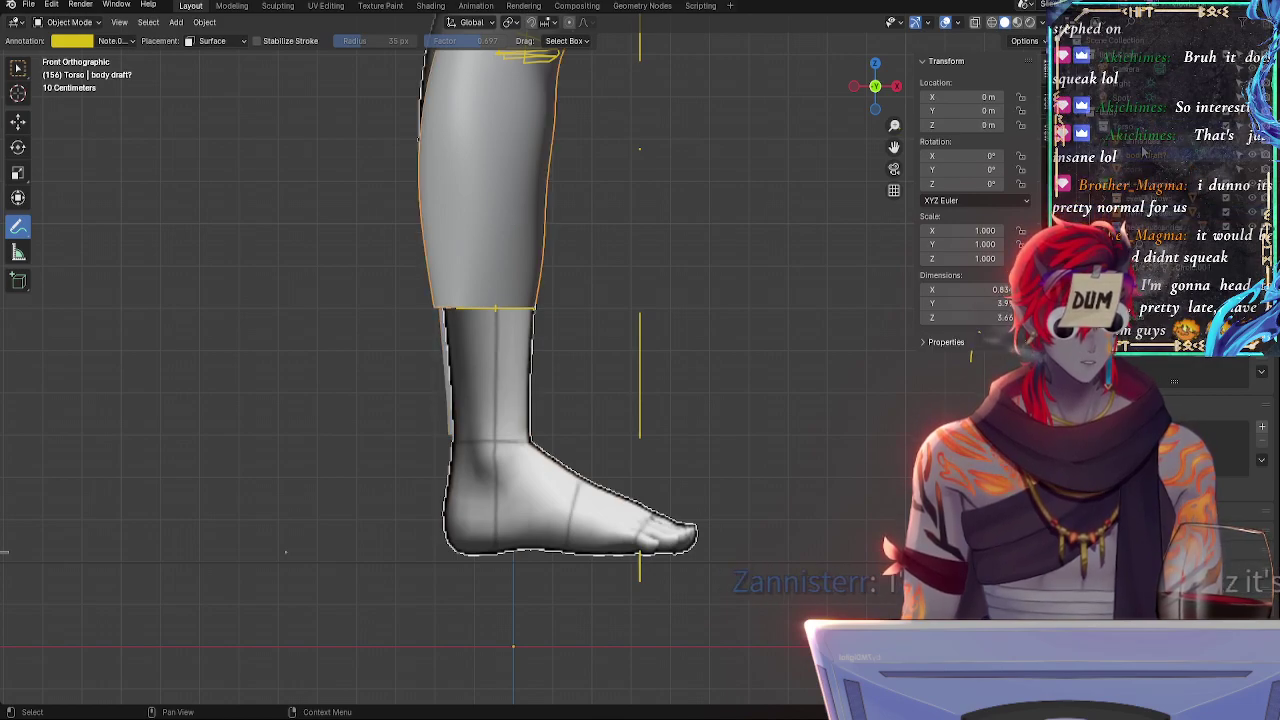
pyautogui.keyDown('shift'); pyautogui.moveTo(651, 247); pyautogui.dragTo(662, 446, button='middle'); pyautogui.keyUp('shift')
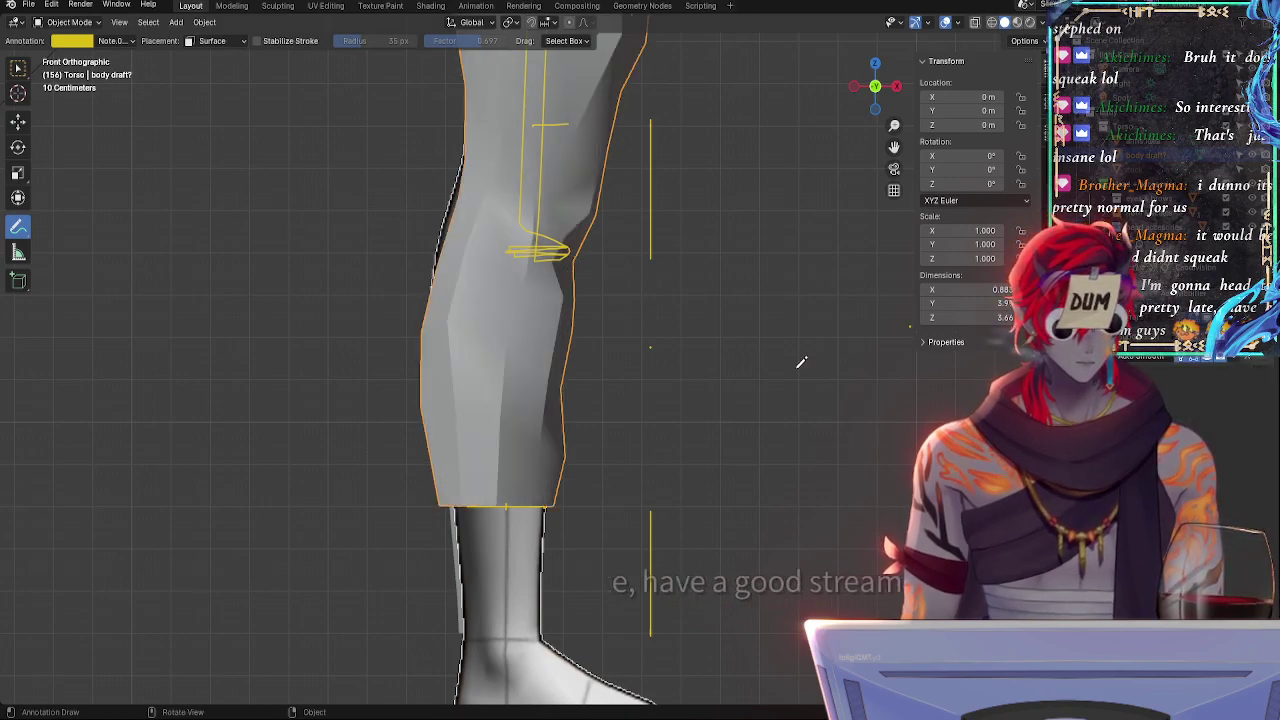
pyautogui.press('Tab')
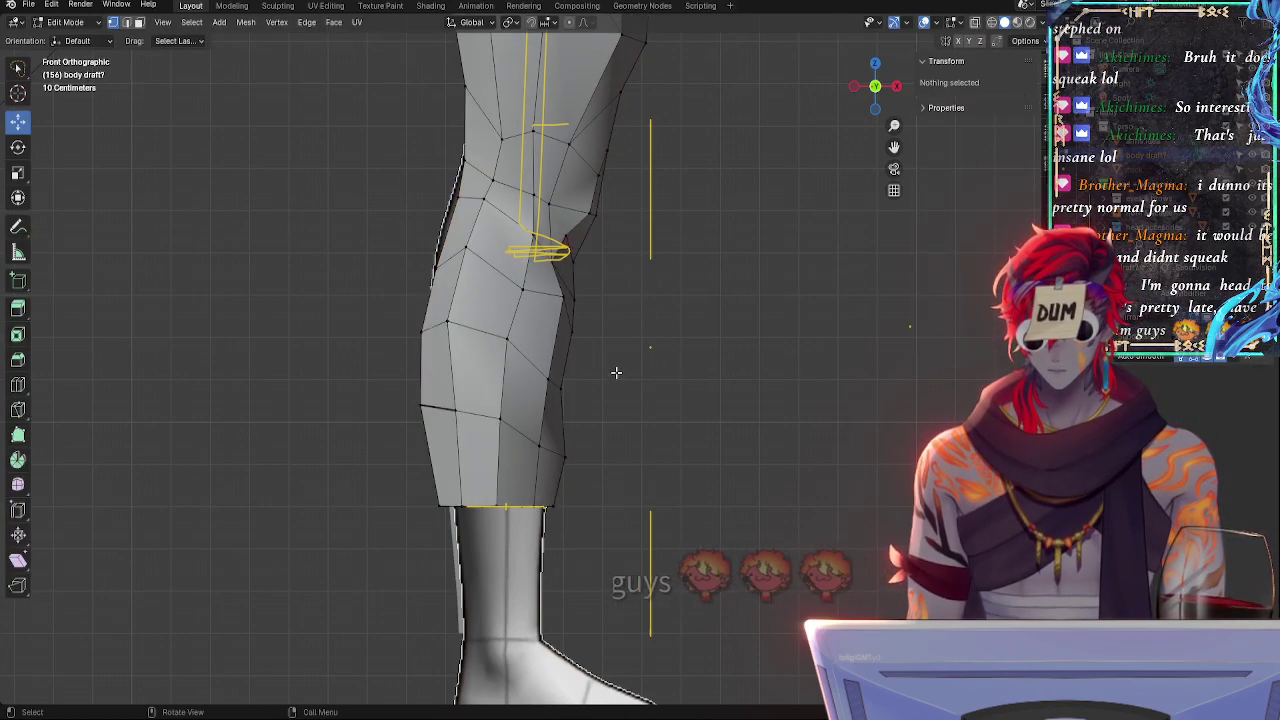
pyautogui.click(565, 458)
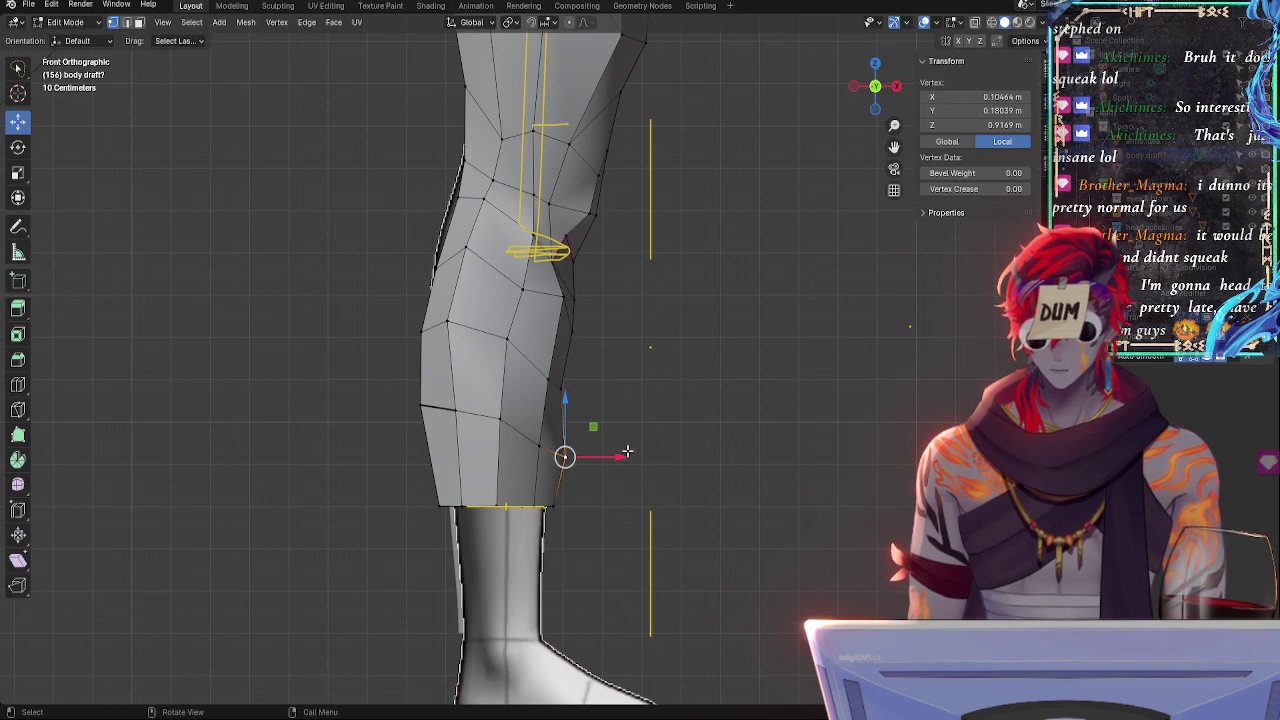
pyautogui.moveTo(626, 452); pyautogui.dragTo(614, 451)
# - Narrow the lower calf edge loop to 0.913 along X
pyautogui.keyDown('alt'); pyautogui.click(558, 451); pyautogui.keyUp('alt')
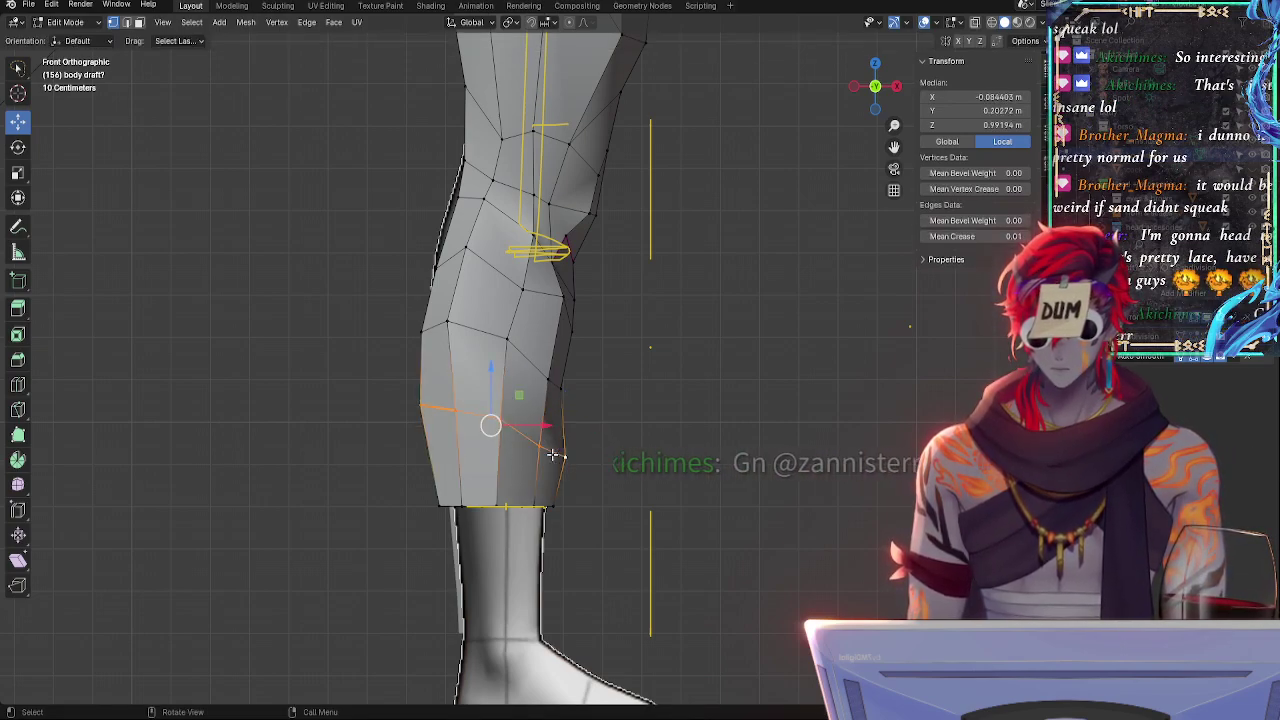
pyautogui.press('s')
pyautogui.press('x')
pyautogui.click(567, 487)
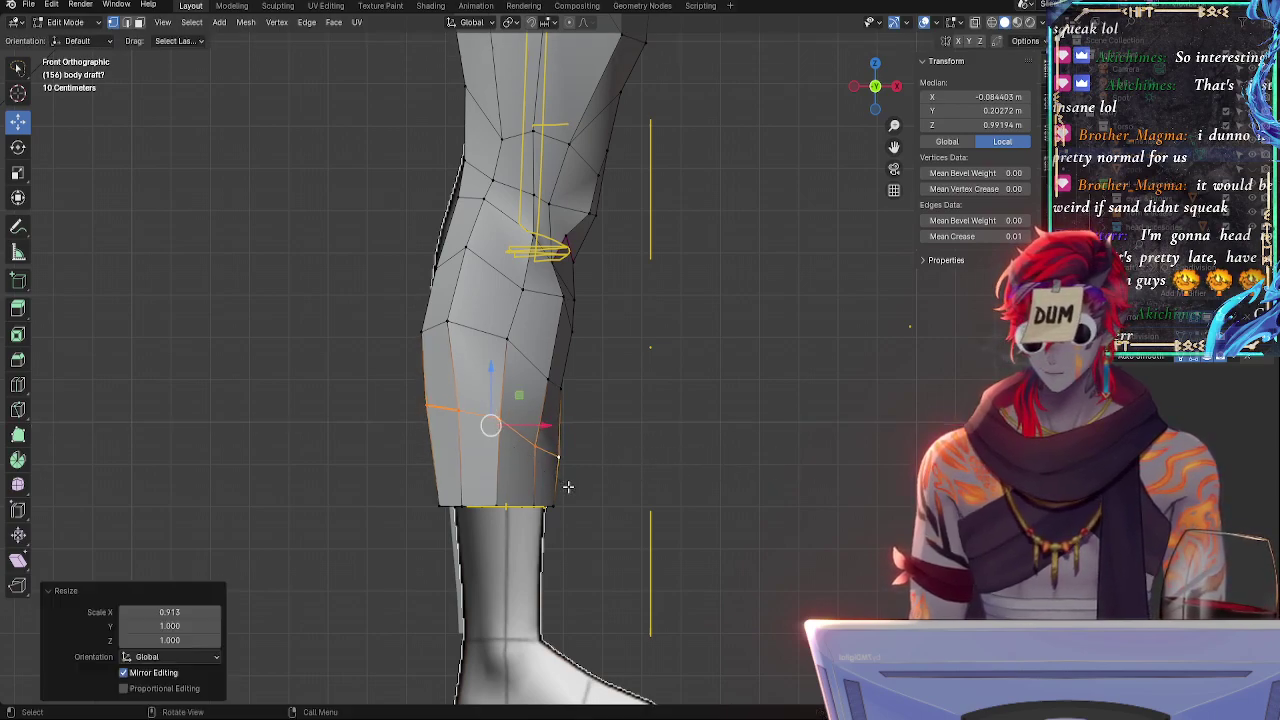
# - Slide a calf-edge vertex and the leg's bottom corner vertex along their edges
pyautogui.click(560, 459)
pyautogui.press('g')
pyautogui.press('g')
pyautogui.click(557, 455)
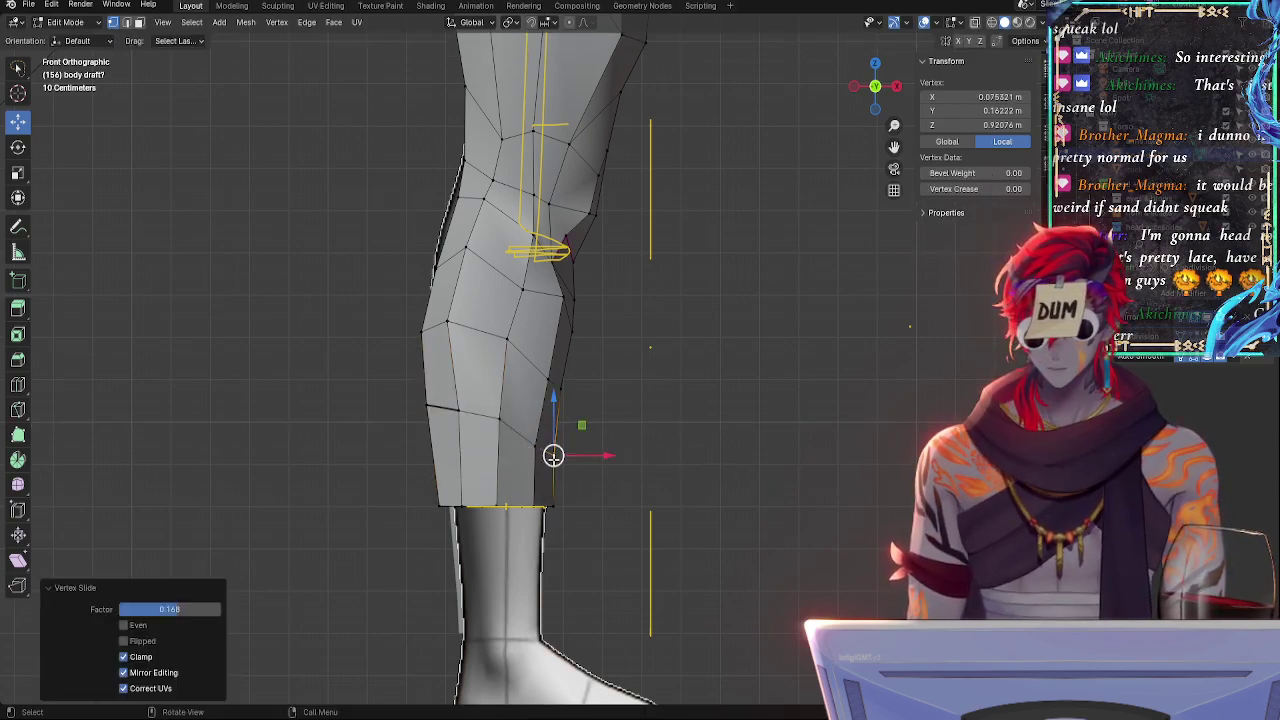
pyautogui.click(559, 504)
pyautogui.press('g')
pyautogui.press('g')
pyautogui.click(556, 505)
# - Shrink the bottom, mid-calf and upper calf edge loops slightly, the last to 0.963
pyautogui.keyDown('alt'); pyautogui.click(533, 509); pyautogui.keyUp('alt')
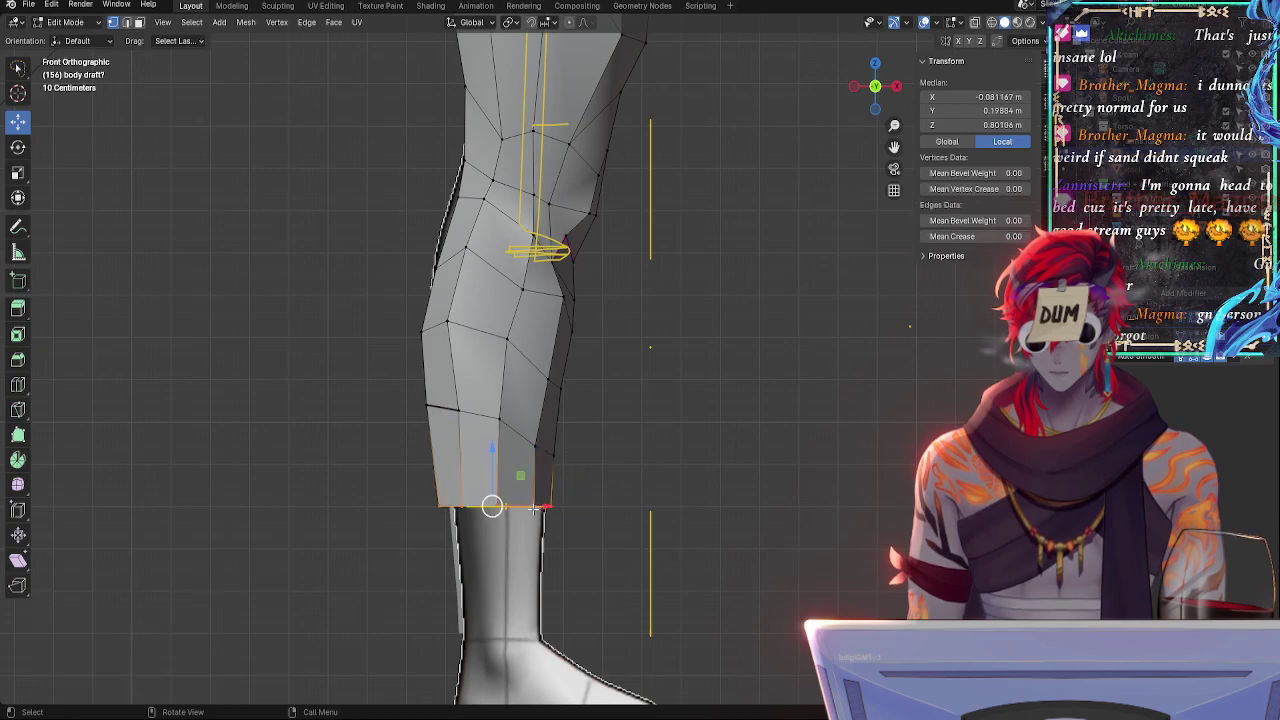
pyautogui.press('s')
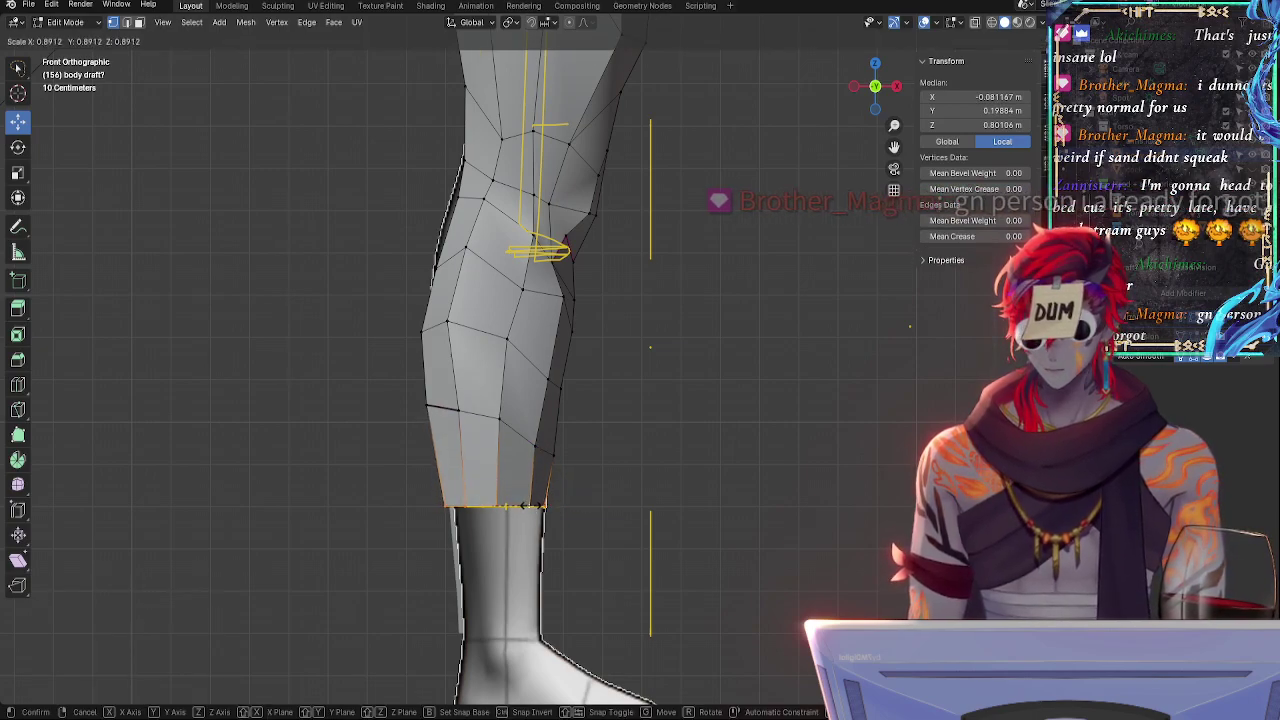
pyautogui.click(528, 505)
pyautogui.keyDown('alt'); pyautogui.click(538, 413); pyautogui.keyUp('alt')
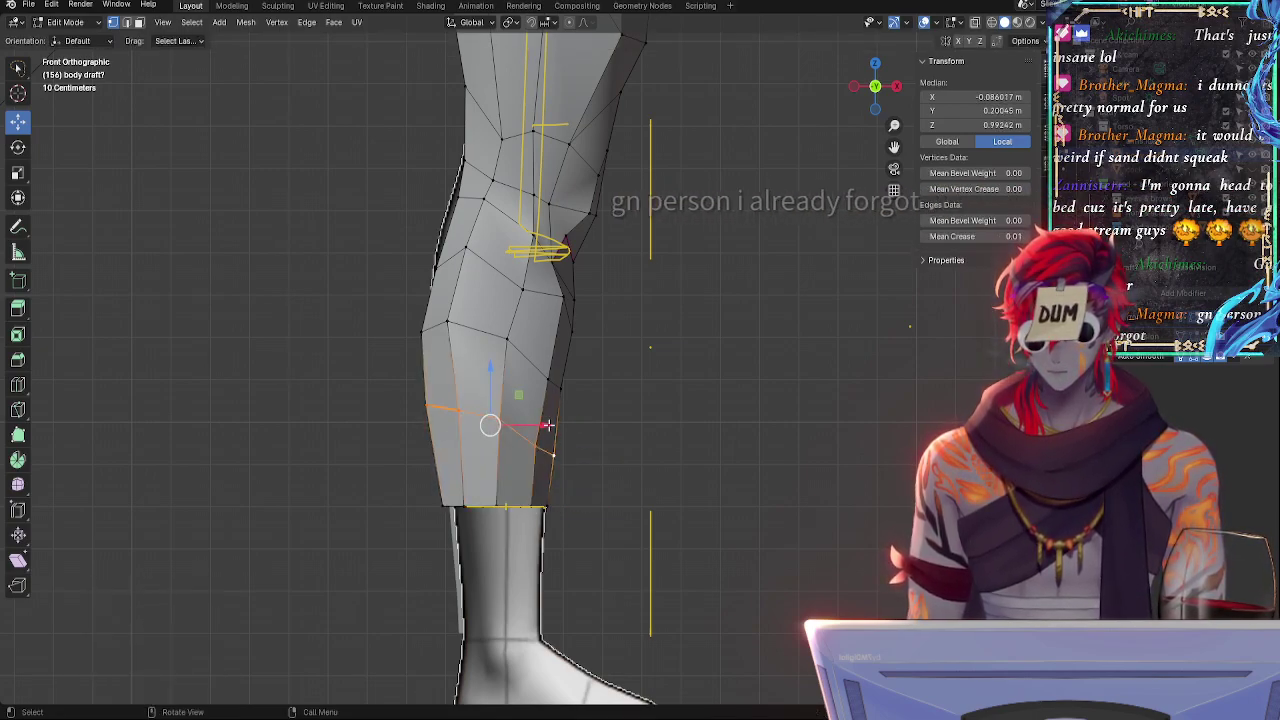
pyautogui.press('s')
pyautogui.click(537, 414)
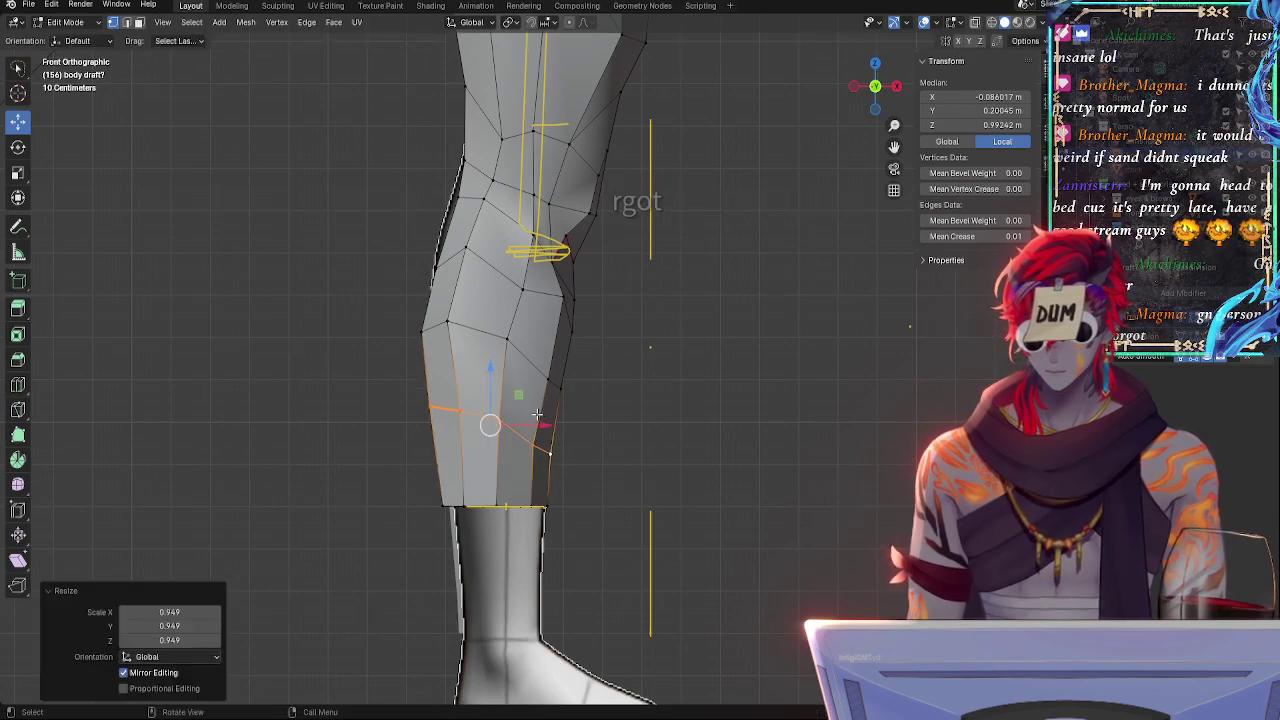
pyautogui.keyDown('alt'); pyautogui.click(510, 345); pyautogui.keyUp('alt')
pyautogui.press('s')
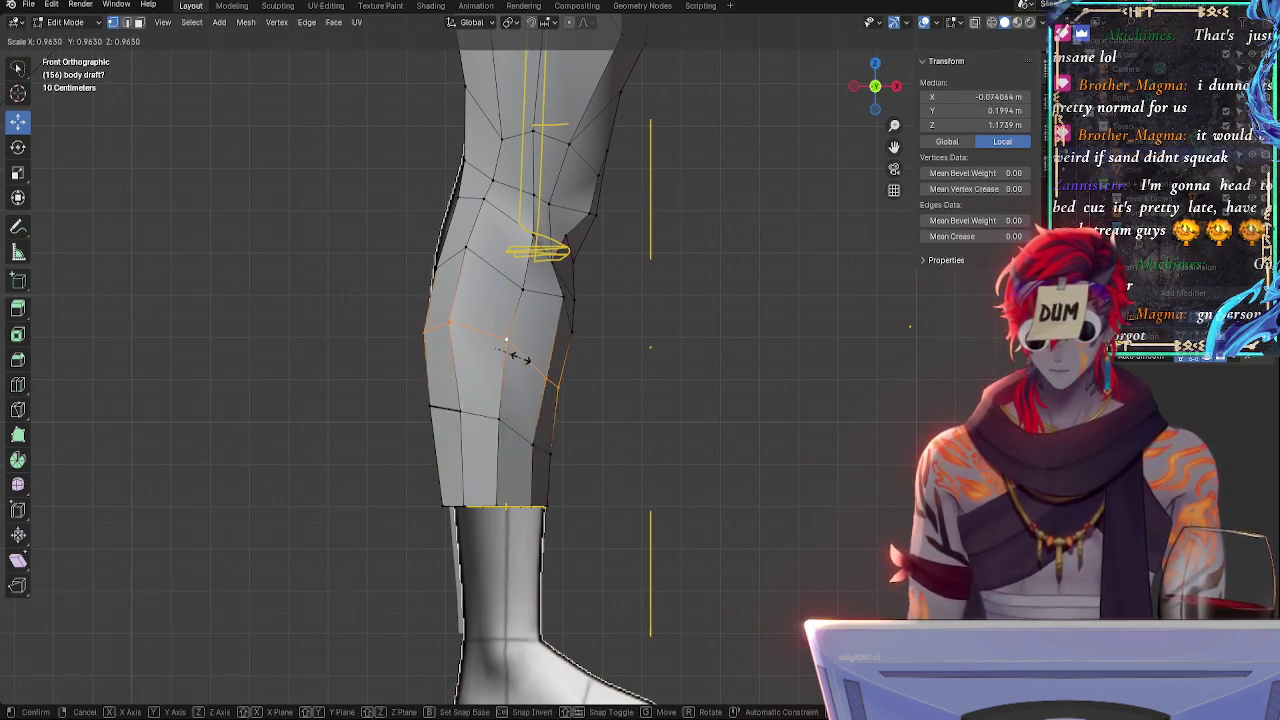
pyautogui.click(516, 357)
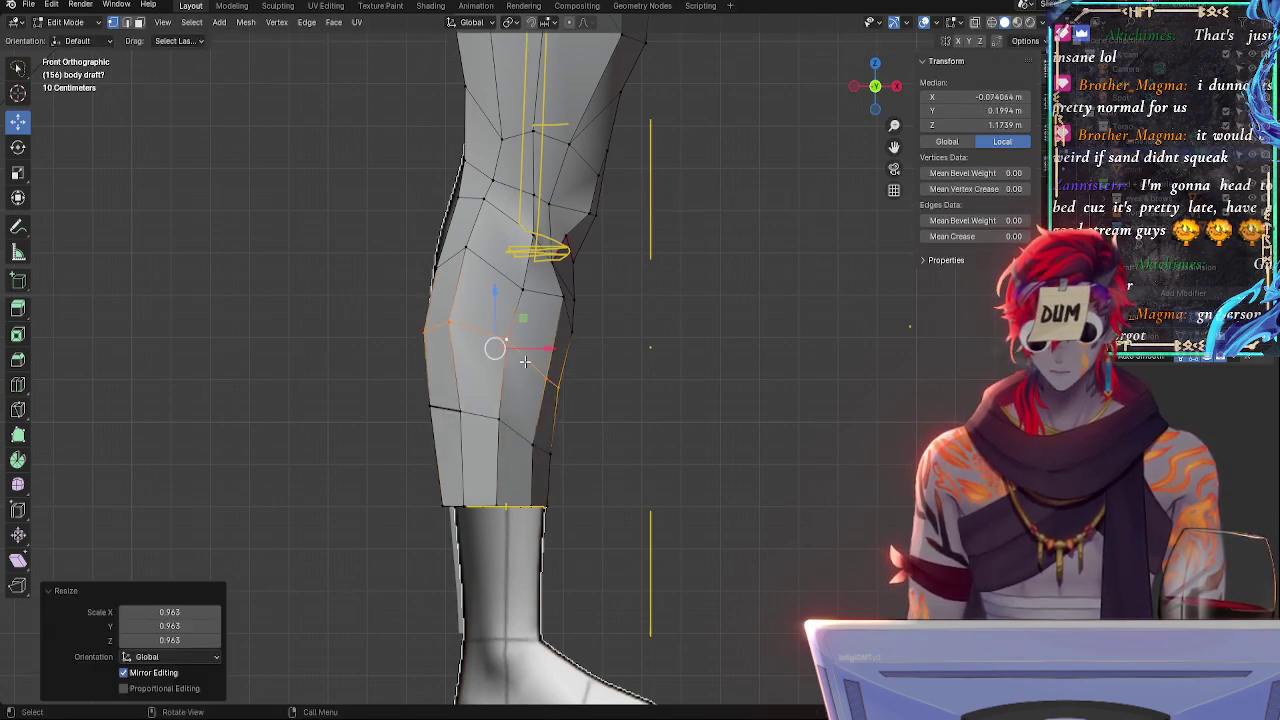
# - Shift the lower calf loop and the bottom leg loop sideways along X
pyautogui.keyDown('alt'); pyautogui.click(545, 436); pyautogui.keyUp('alt')
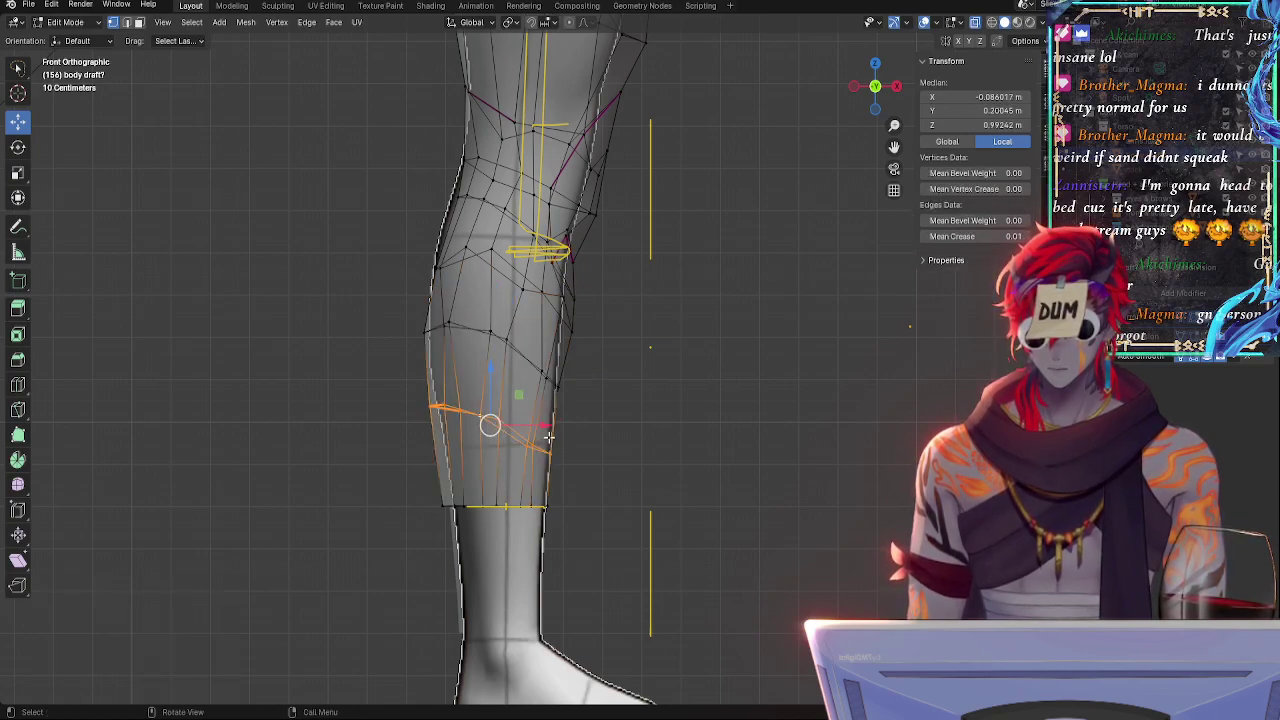
pyautogui.press('g')
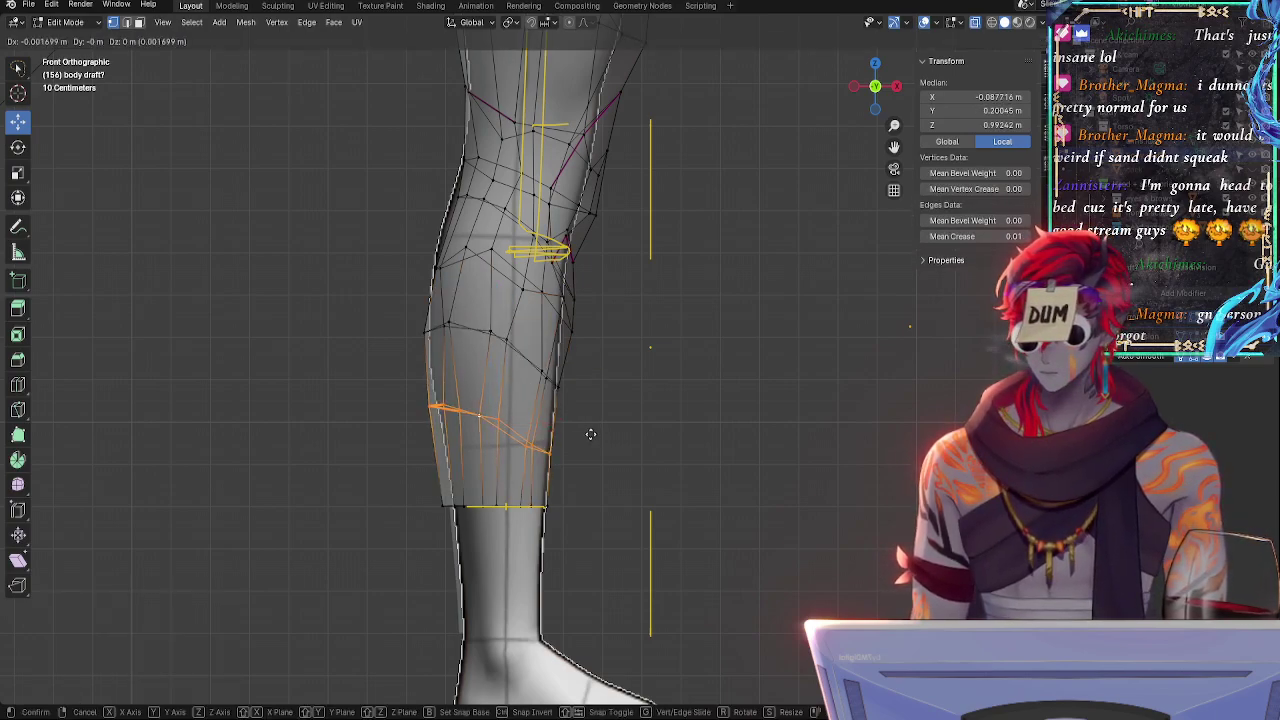
pyautogui.press('x')
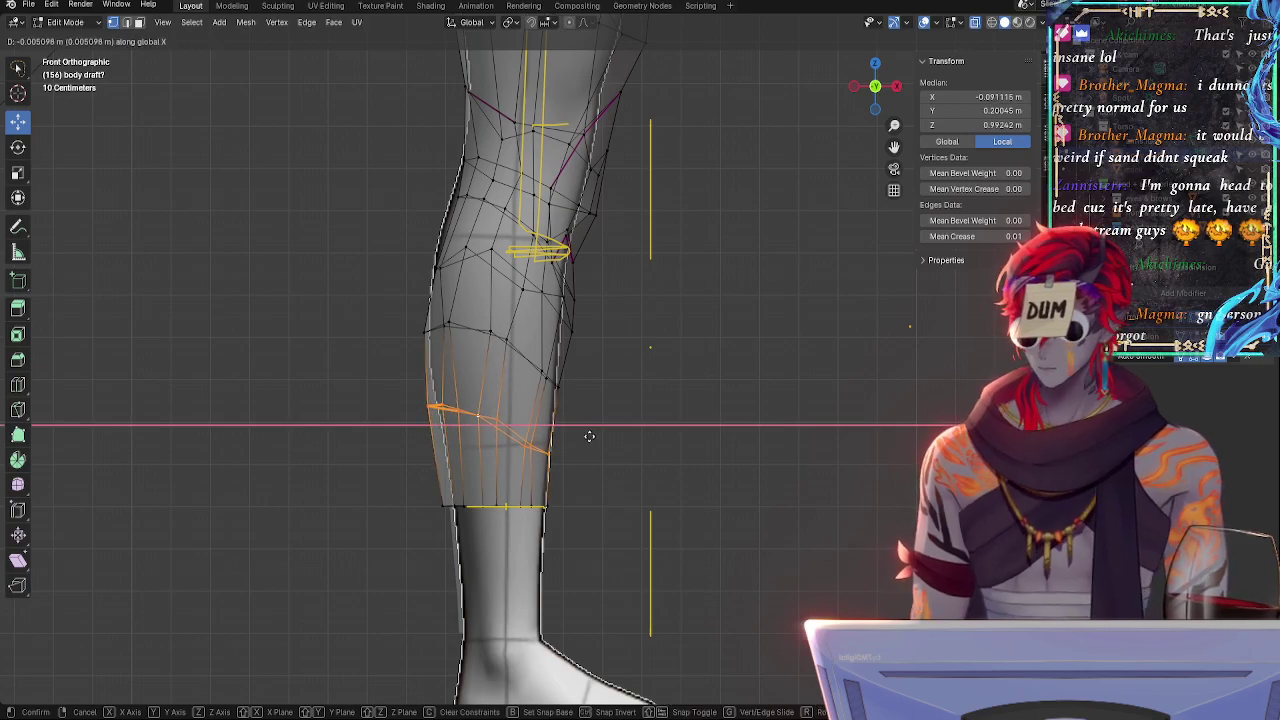
pyautogui.click(589, 436)
pyautogui.keyDown('alt'); pyautogui.click(538, 505); pyautogui.keyUp('alt')
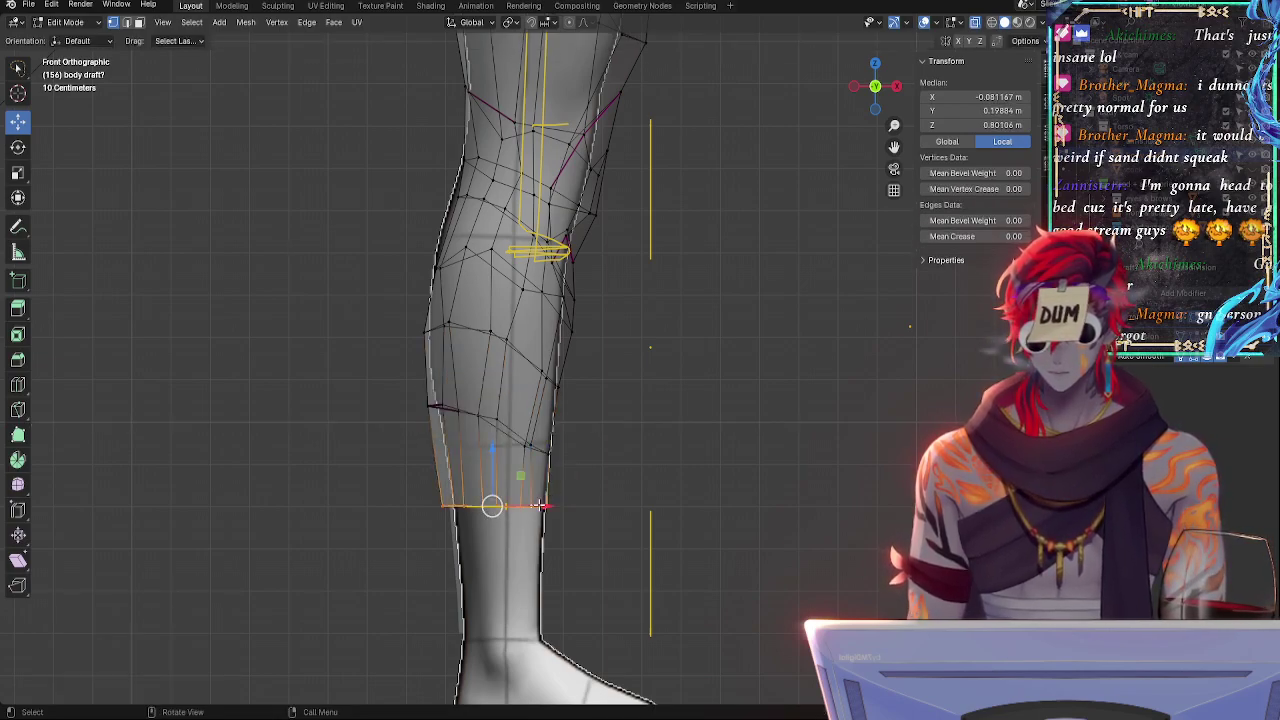
pyautogui.press('g')
pyautogui.press('x')
pyautogui.click(537, 504)
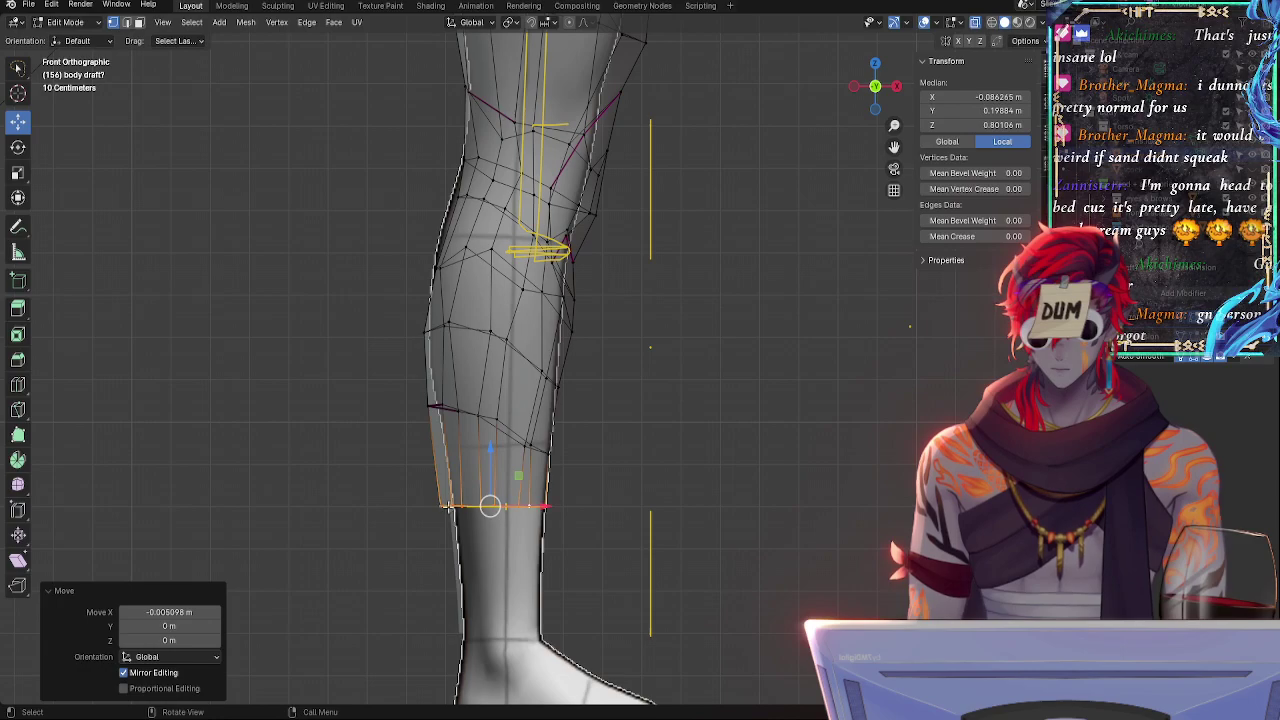
# - Shift the edge loop above the bottom loop along X to follow the reference
pyautogui.keyDown('alt'); pyautogui.click(448, 404); pyautogui.keyUp('alt')
pyautogui.keyDown('alt'); pyautogui.click(494, 333); pyautogui.keyUp('alt')
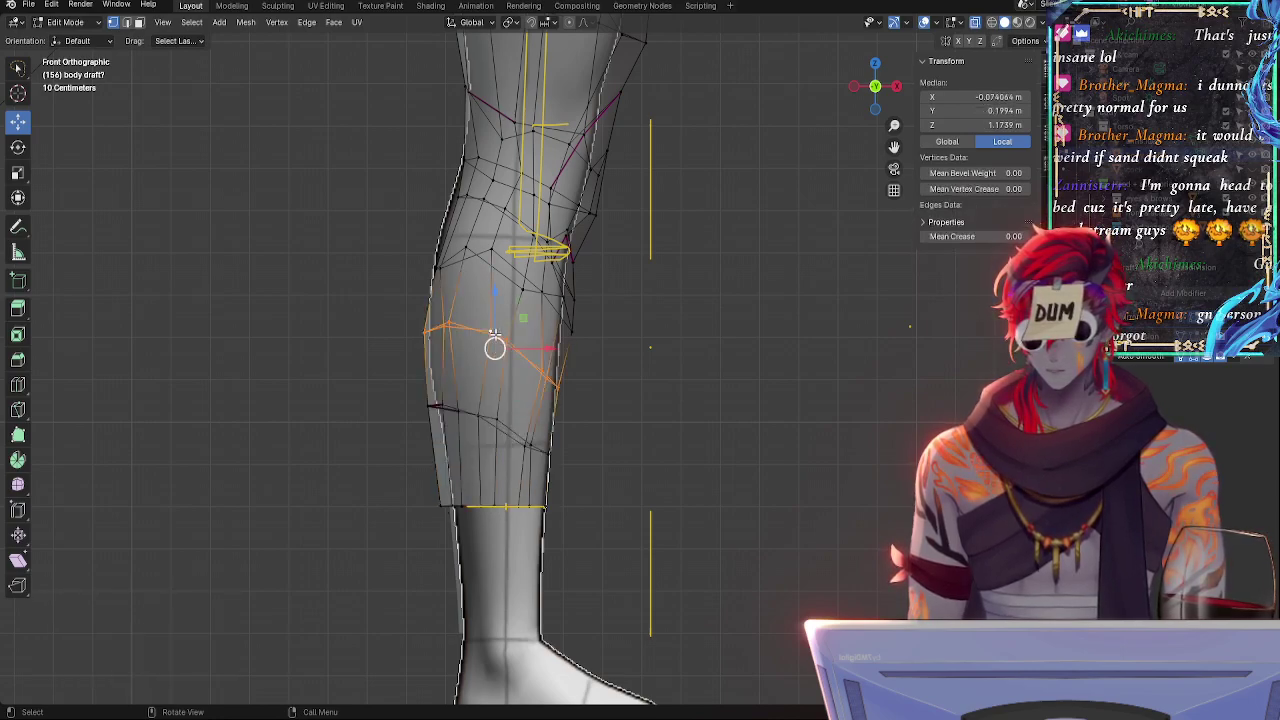
pyautogui.press('g')
pyautogui.press('x')
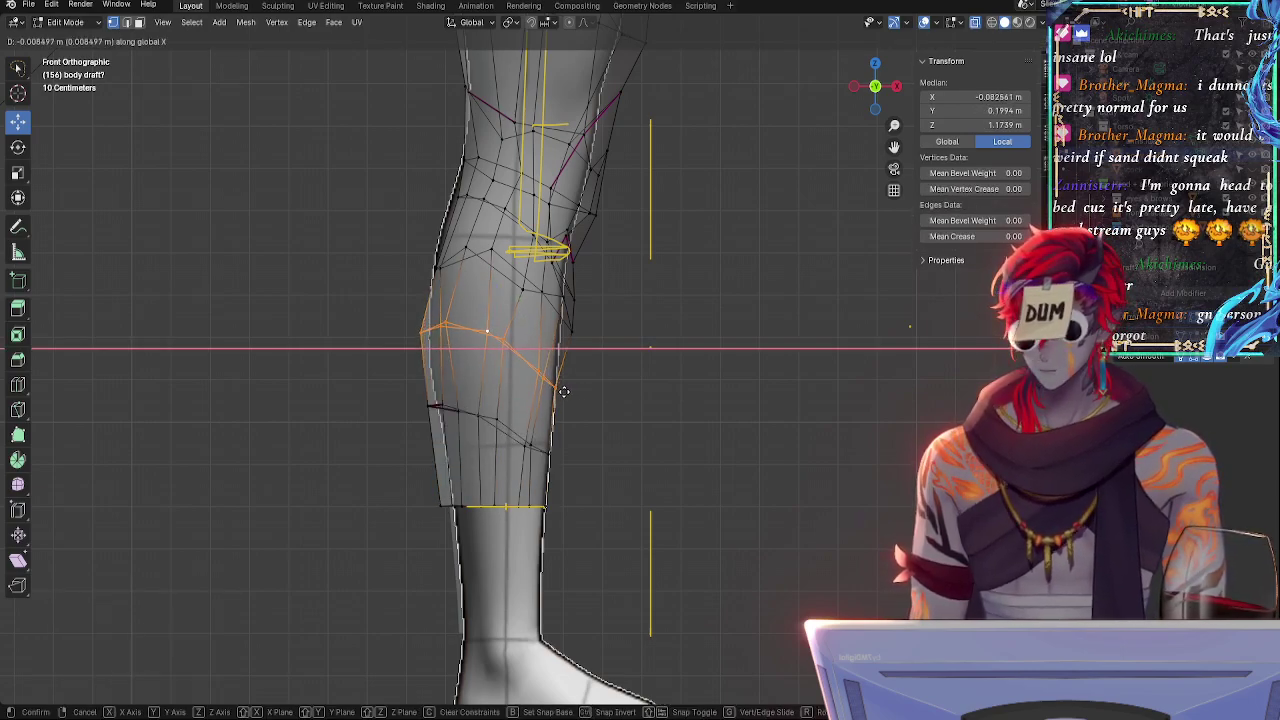
pyautogui.click(563, 392)
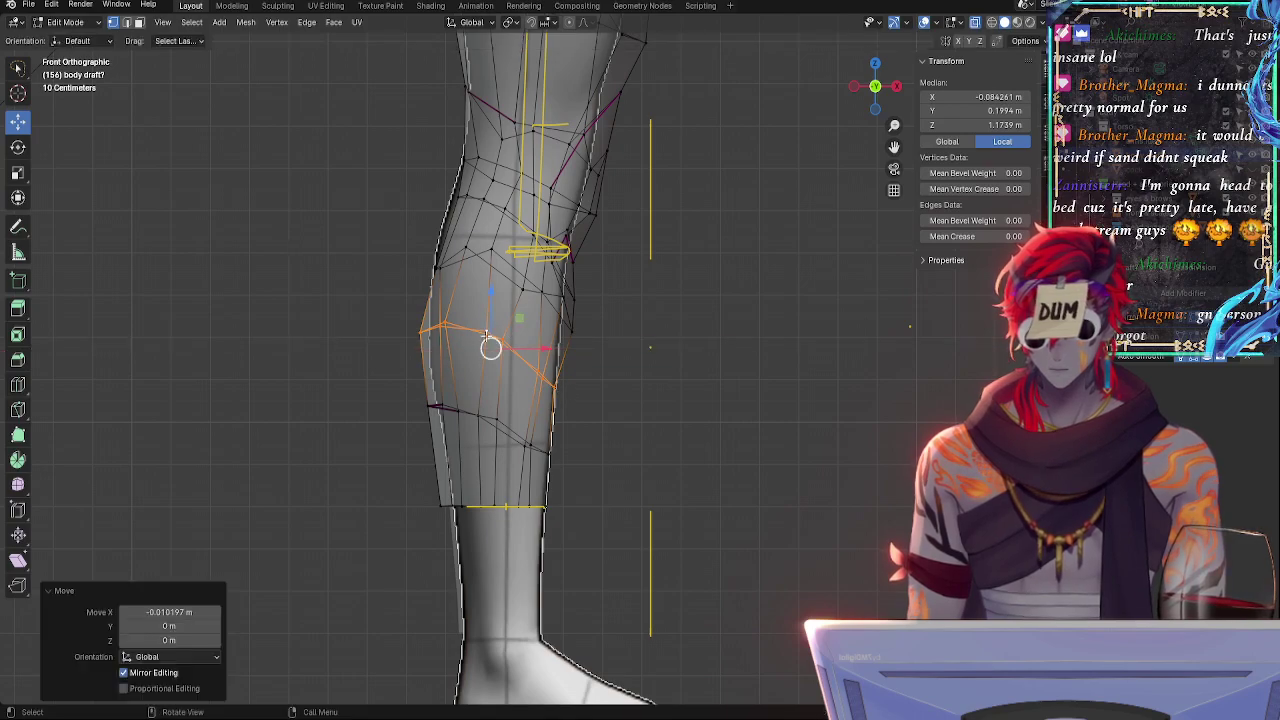
pyautogui.hotkey('ctrl', 'z')
pyautogui.hotkey('ctrl', 'shift', 'z')
# - Narrow the lower calf edge loop to 0.903 along X
pyautogui.keyDown('alt'); pyautogui.click(549, 308); pyautogui.keyUp('alt')
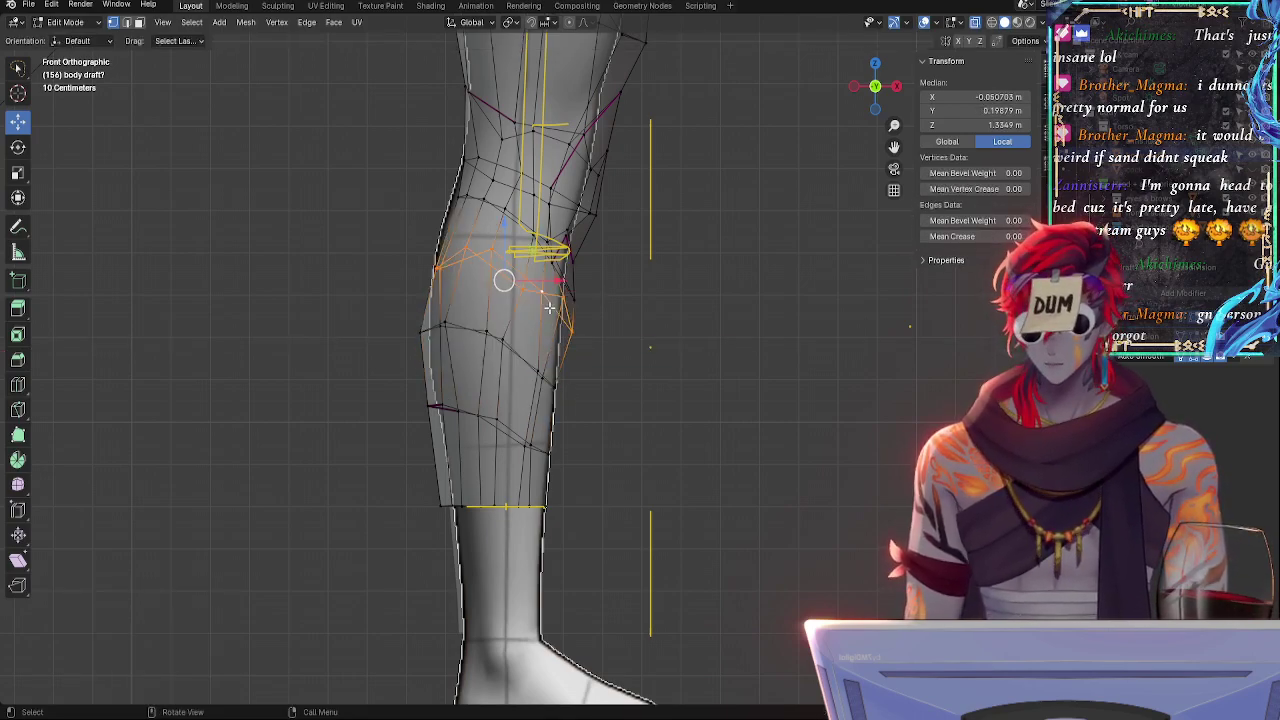
pyautogui.click(673, 334)
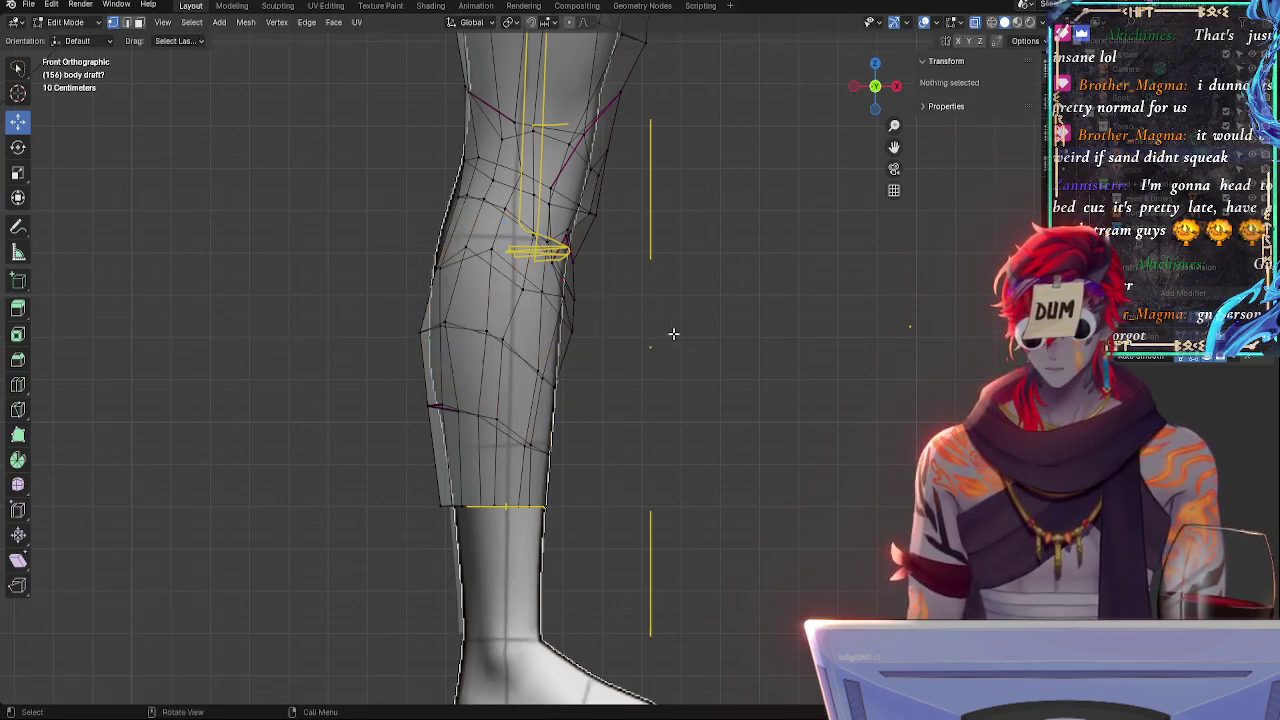
pyautogui.keyDown('alt'); pyautogui.click(530, 363); pyautogui.keyUp('alt')
pyautogui.keyDown('alt'); pyautogui.click(517, 427); pyautogui.keyUp('alt')
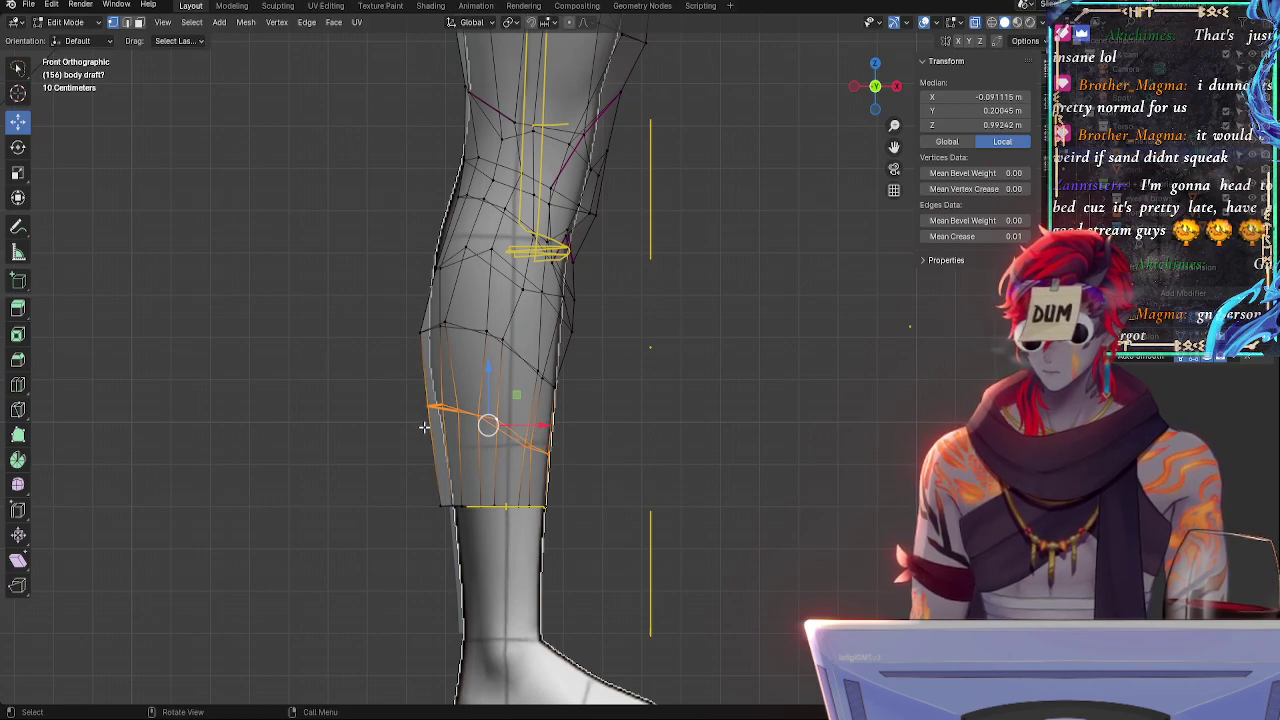
pyautogui.press('s')
pyautogui.press('x')
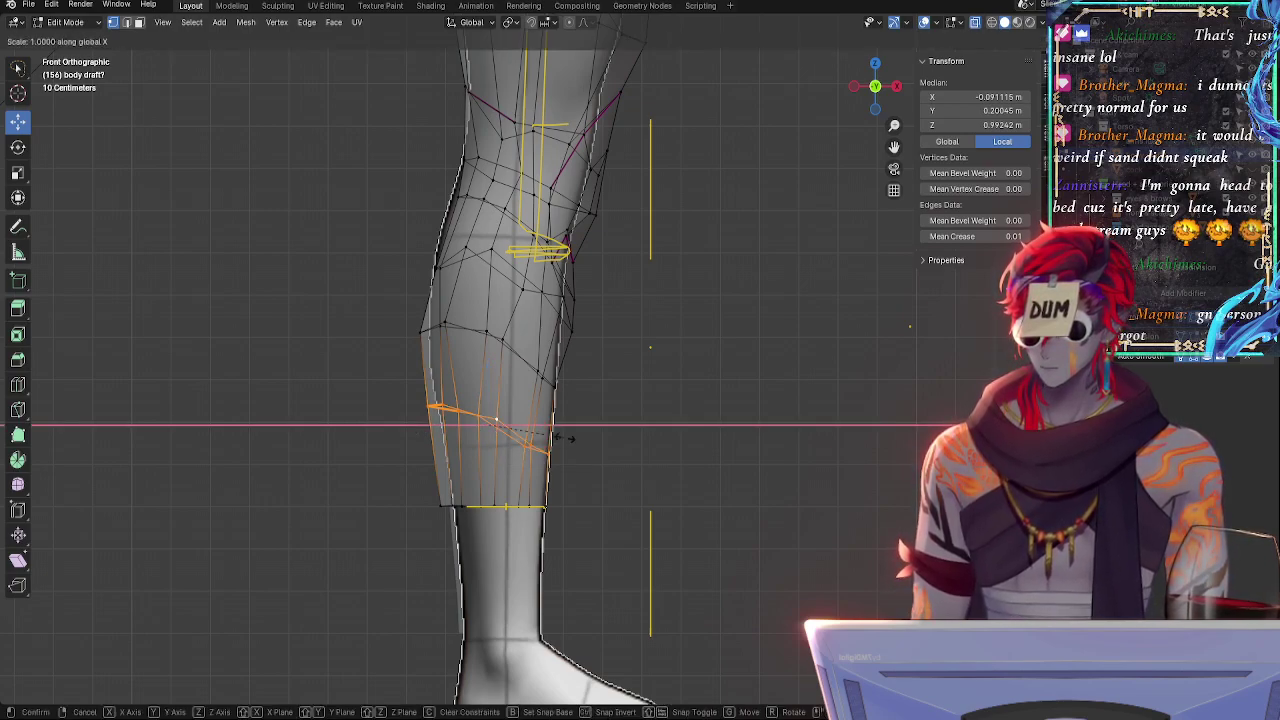
pyautogui.click(556, 436)
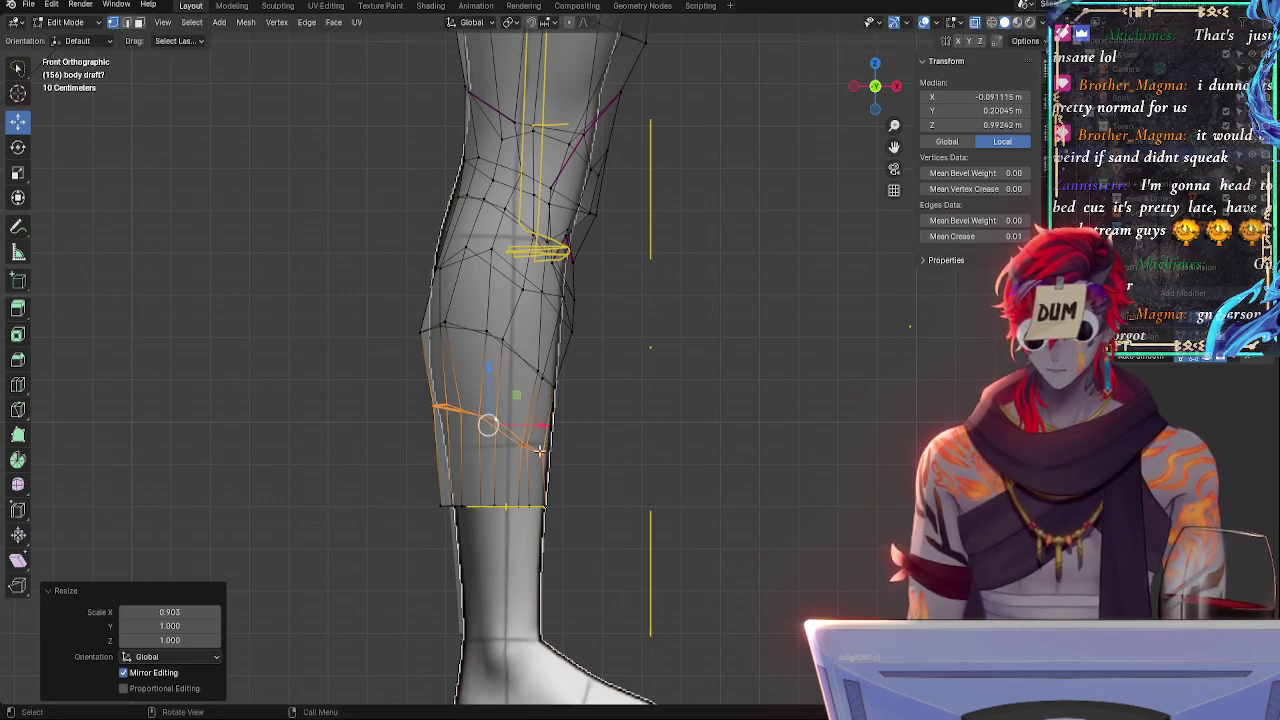
# - Shift the narrowed calf loop 0.011896 m along X
pyautogui.press('g')
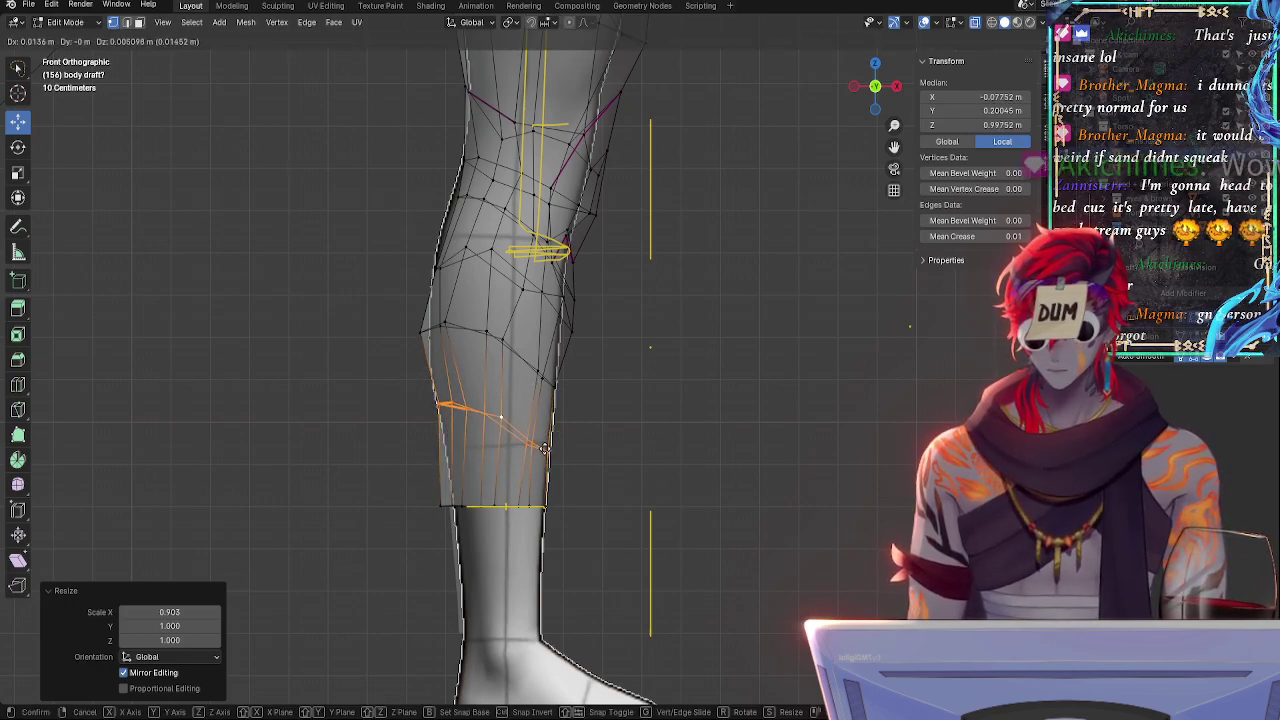
pyautogui.rightClick(543, 447)
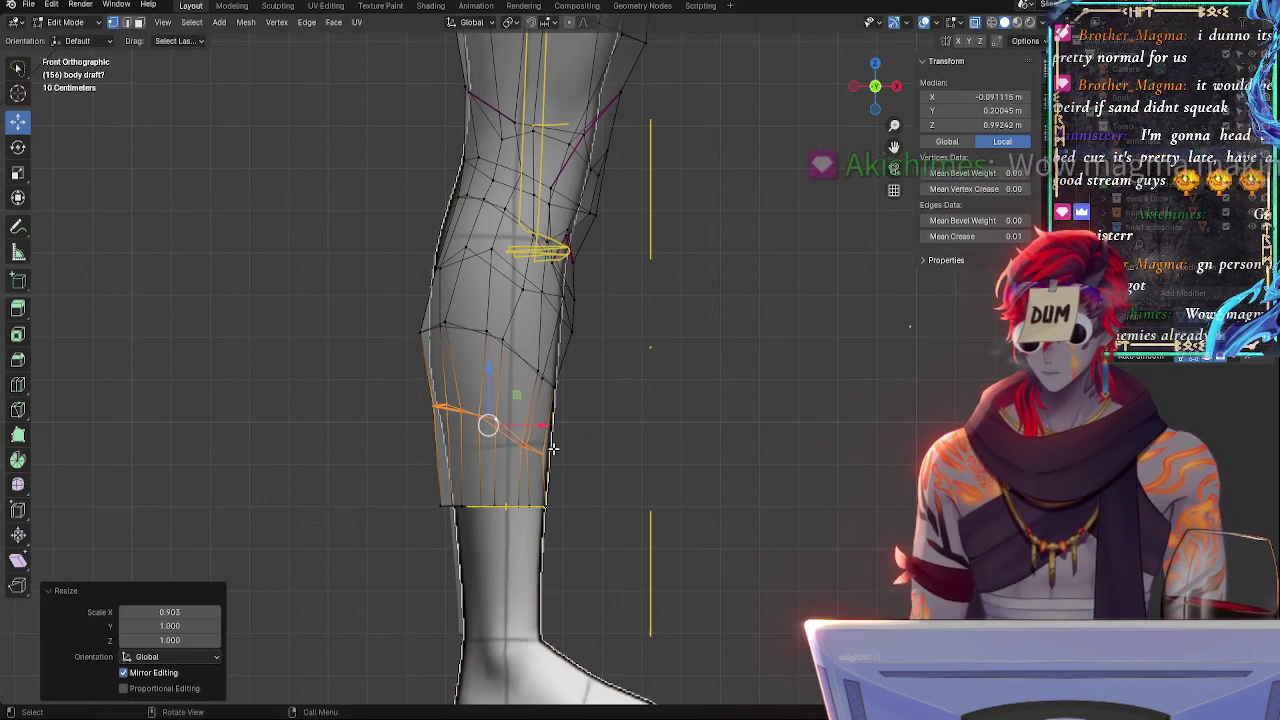
pyautogui.press('g')
pyautogui.press('x')
pyautogui.click(646, 431)
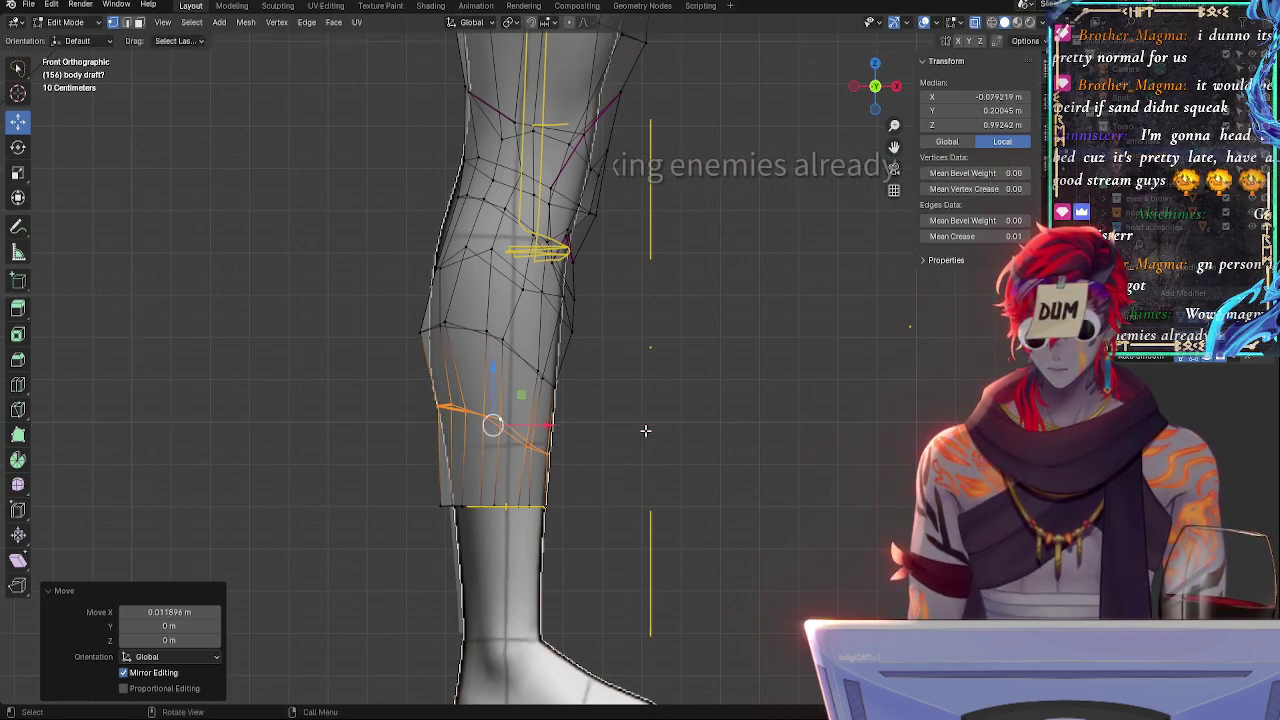
# - Select the horizontal calf edge loop and bring up the vertex context menu
pyautogui.click(547, 454)
pyautogui.click(528, 448)
pyautogui.keyDown('alt'); pyautogui.click(530, 437); pyautogui.keyUp('alt')
pyautogui.keyDown('alt'); pyautogui.click(522, 439); pyautogui.keyUp('alt')
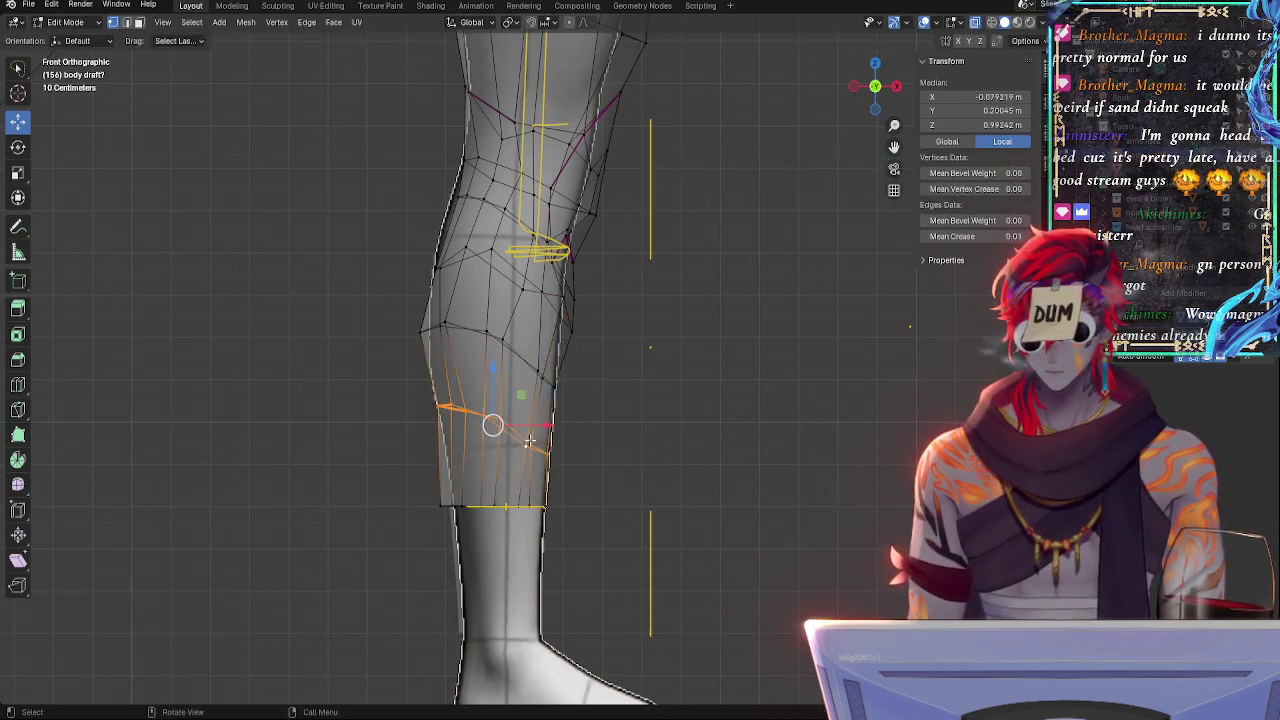
pyautogui.rightClick(518, 437)
# - Make the selected calf loop circular, tilt it by -6.7° and reposition it
pyautogui.moveTo(472, 344)
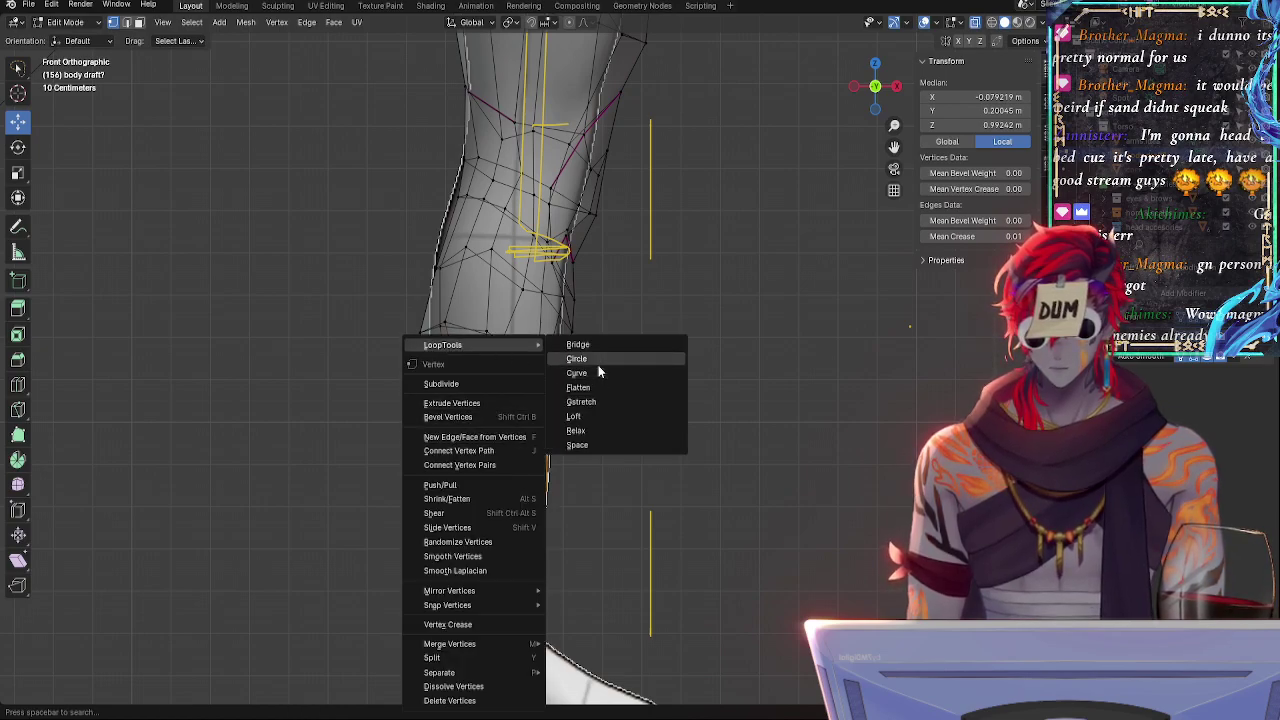
pyautogui.click(598, 362)
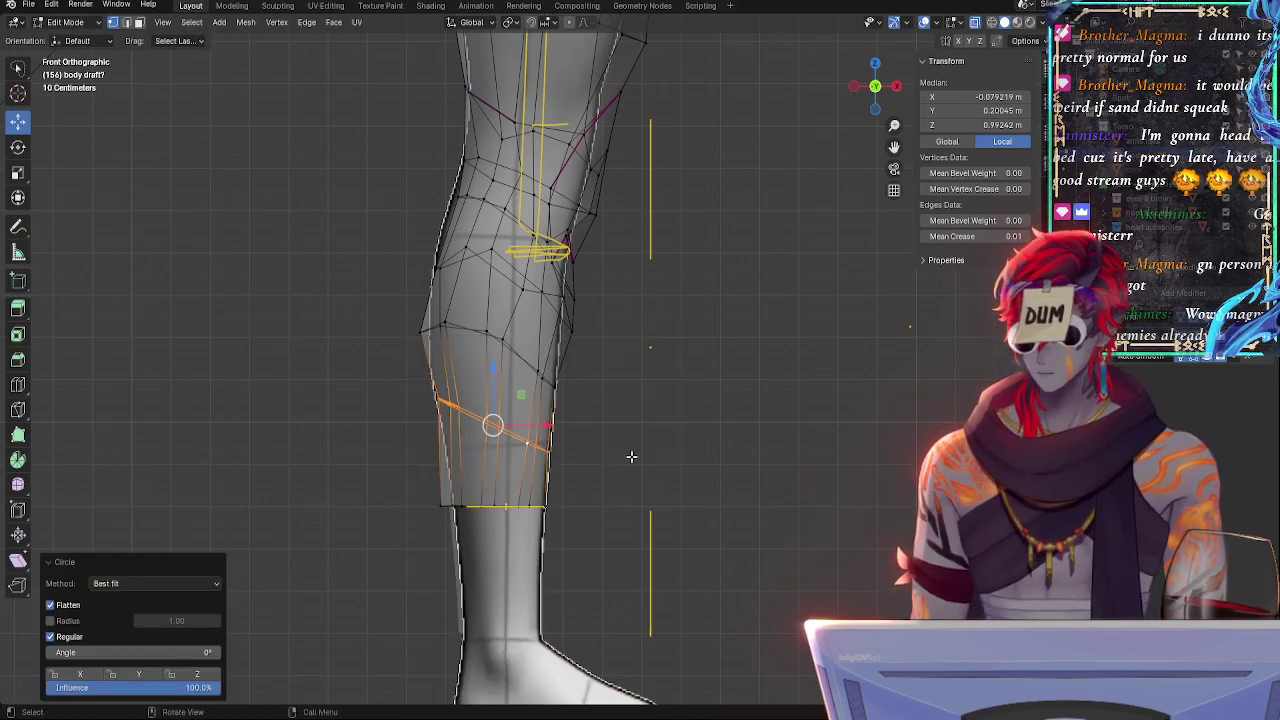
pyautogui.press('r')
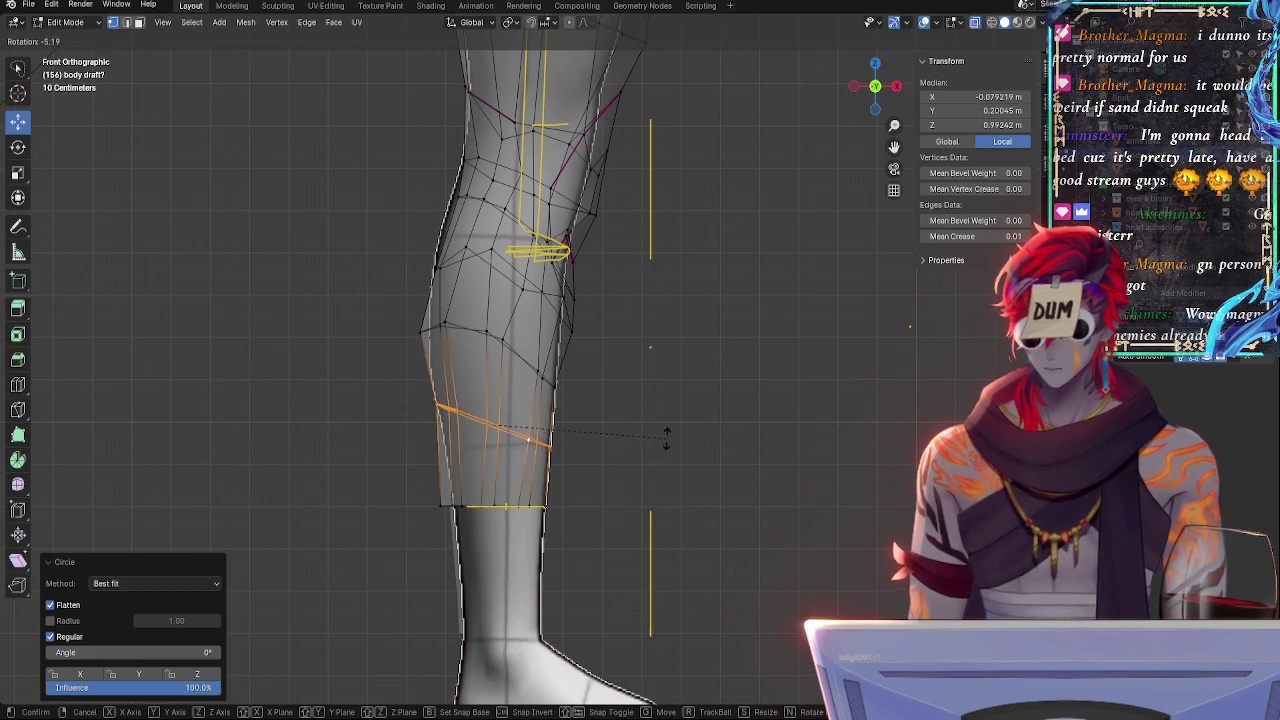
pyautogui.click(664, 433)
pyautogui.press('g')
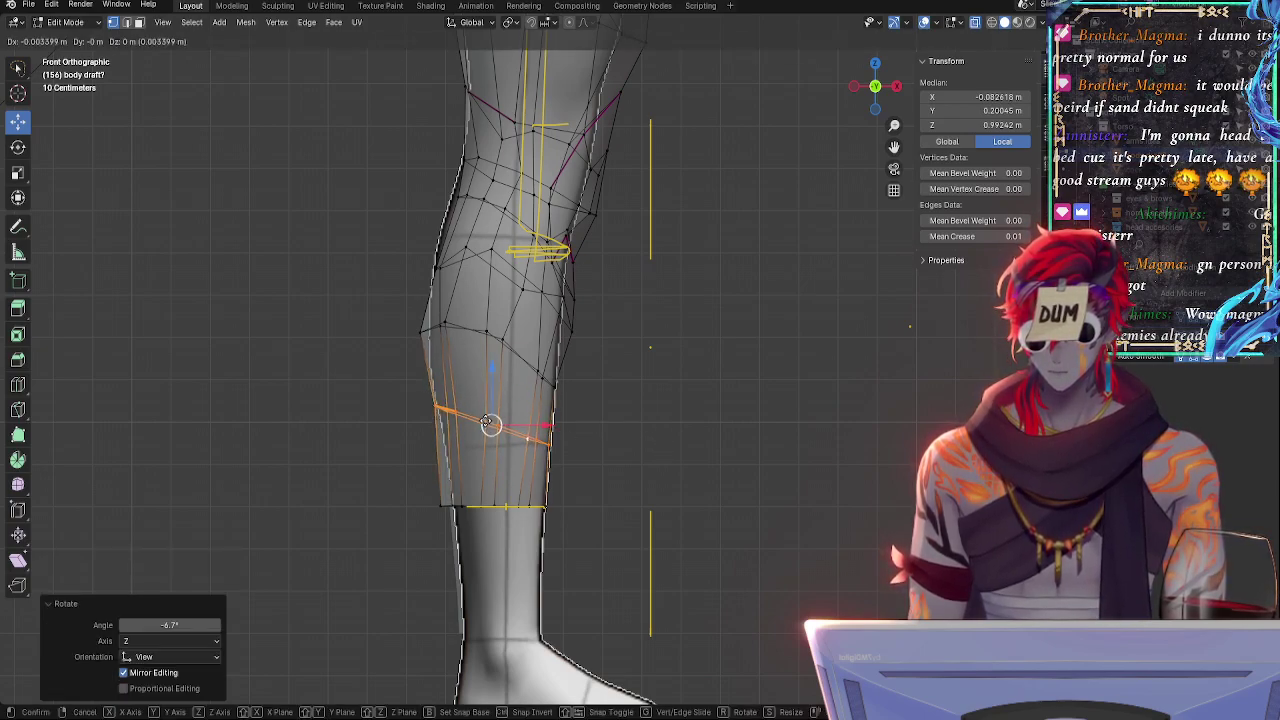
pyautogui.click(462, 418)
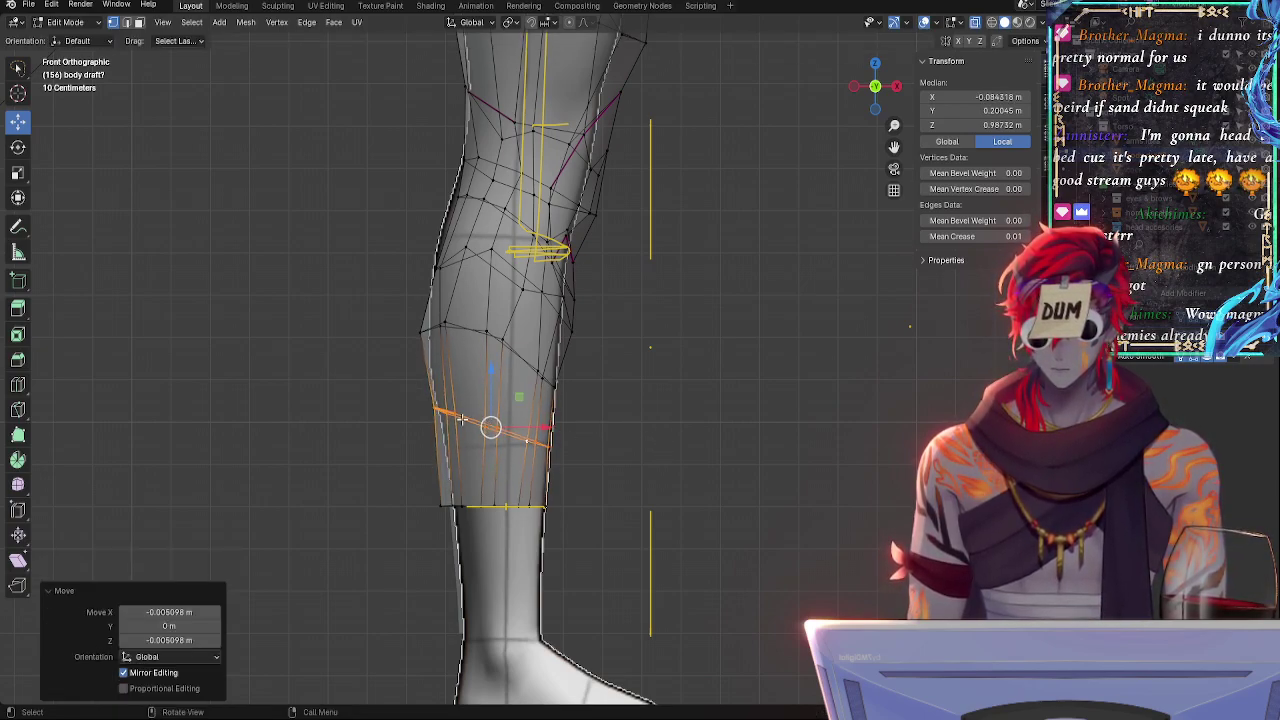
# - Select the upper calf edge loop and shrink it to 0.965
pyautogui.click(435, 400)
pyautogui.keyDown('alt'); pyautogui.click(465, 416); pyautogui.keyUp('alt')
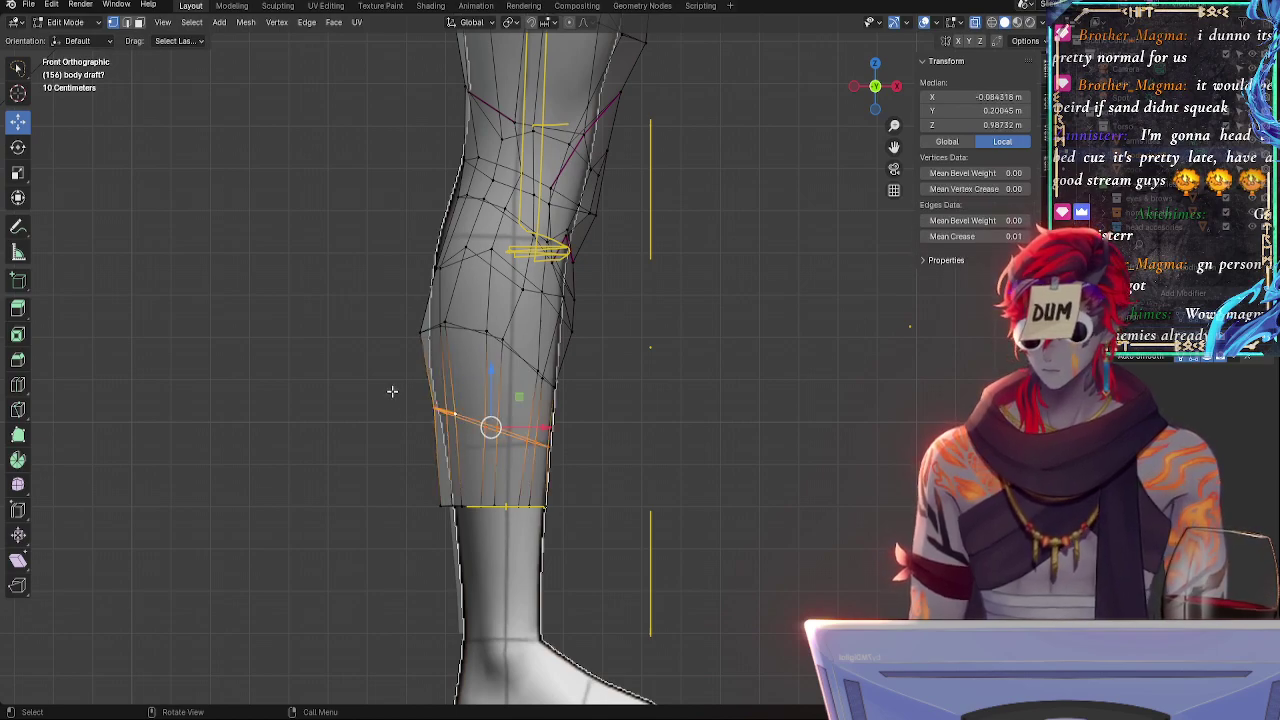
pyautogui.click(418, 331)
pyautogui.keyDown('alt'); pyautogui.click(426, 330); pyautogui.keyUp('alt')
pyautogui.keyDown('alt'); pyautogui.click(482, 329); pyautogui.keyUp('alt')
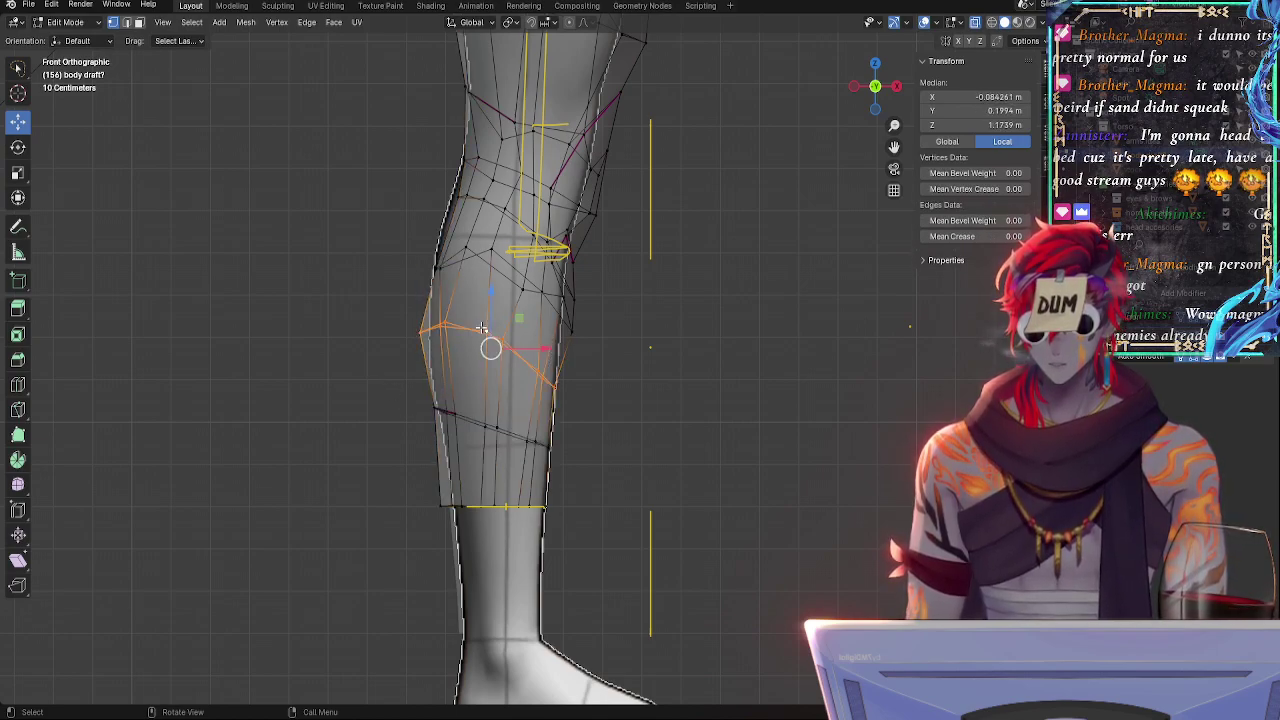
pyautogui.press('s')
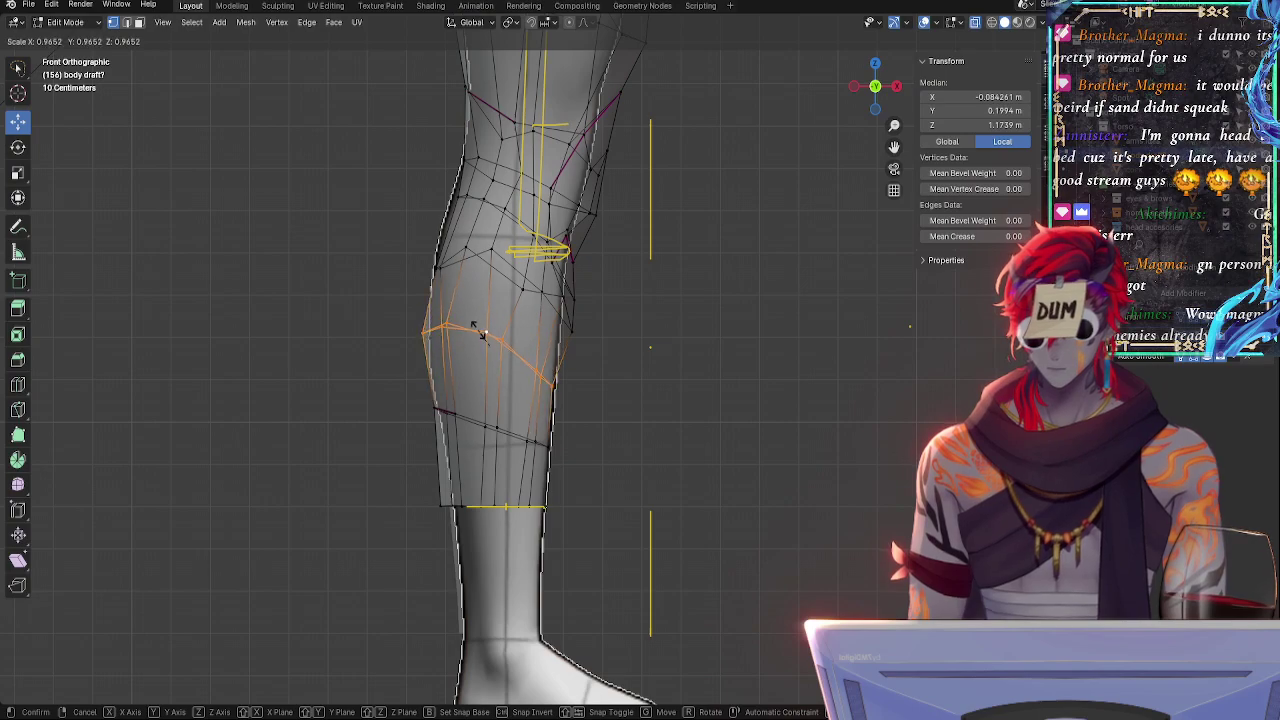
pyautogui.click(495, 340)
# - Edge-slide the loop twice, then nudge it -0.011896 m in X and 0.008497 m in Z
pyautogui.press('g')
pyautogui.press('g')
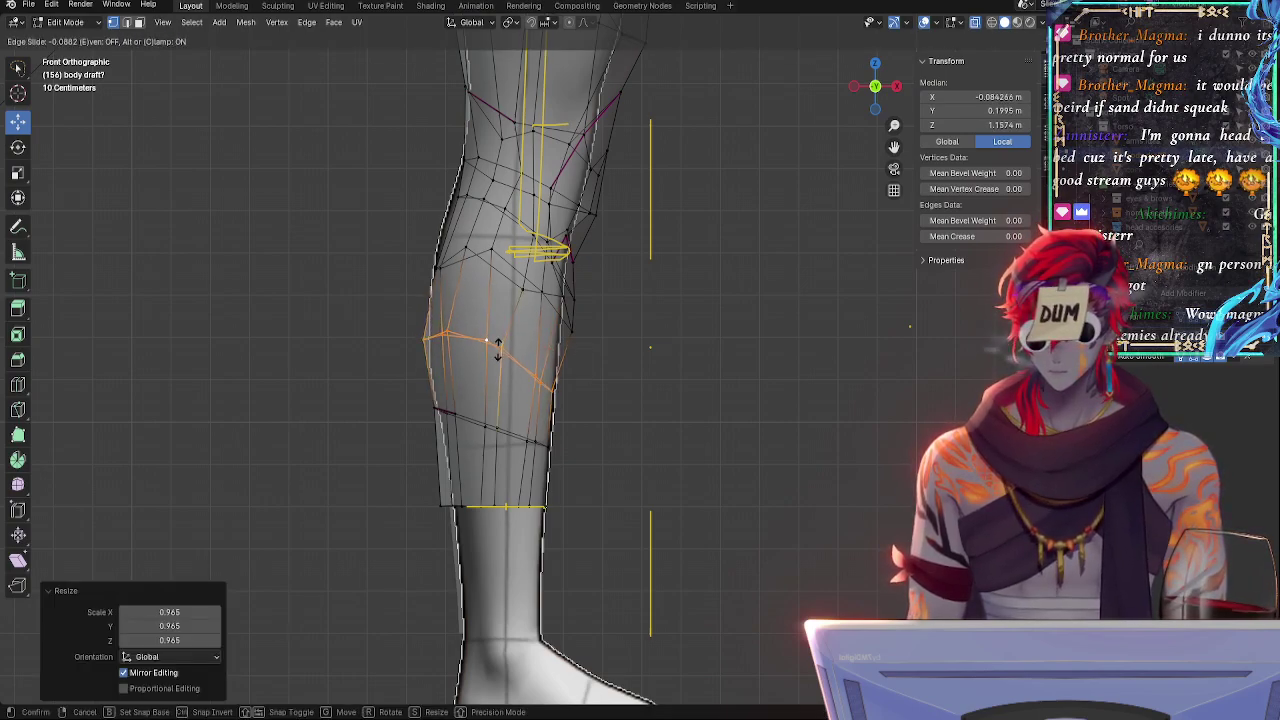
pyautogui.click(492, 383)
pyautogui.press('g')
pyautogui.press('g')
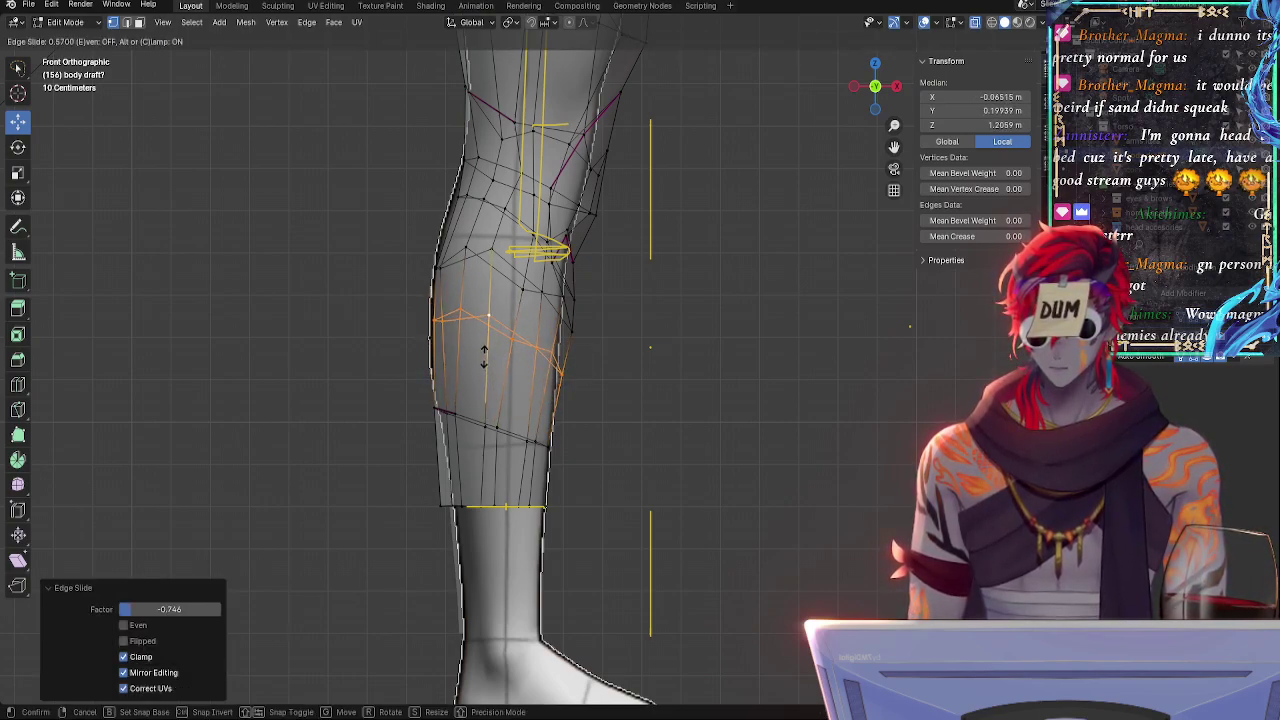
pyautogui.click(483, 363)
pyautogui.press('g')
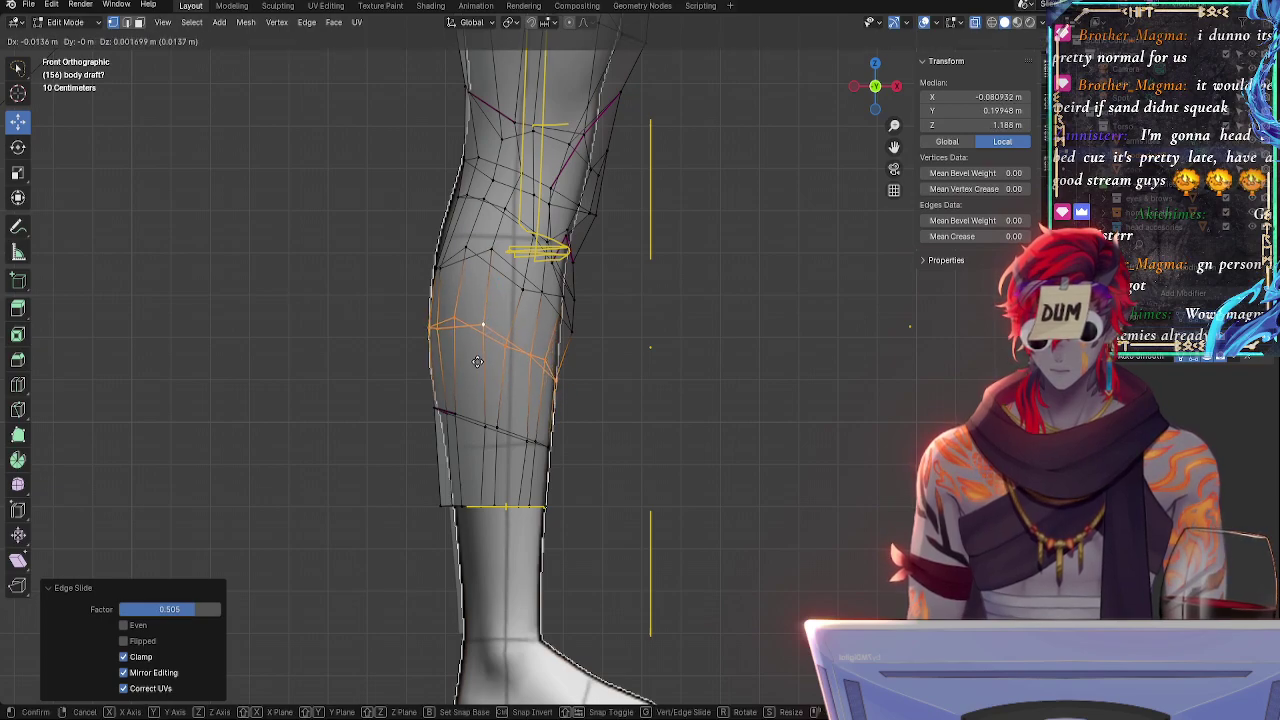
pyautogui.click(478, 358)
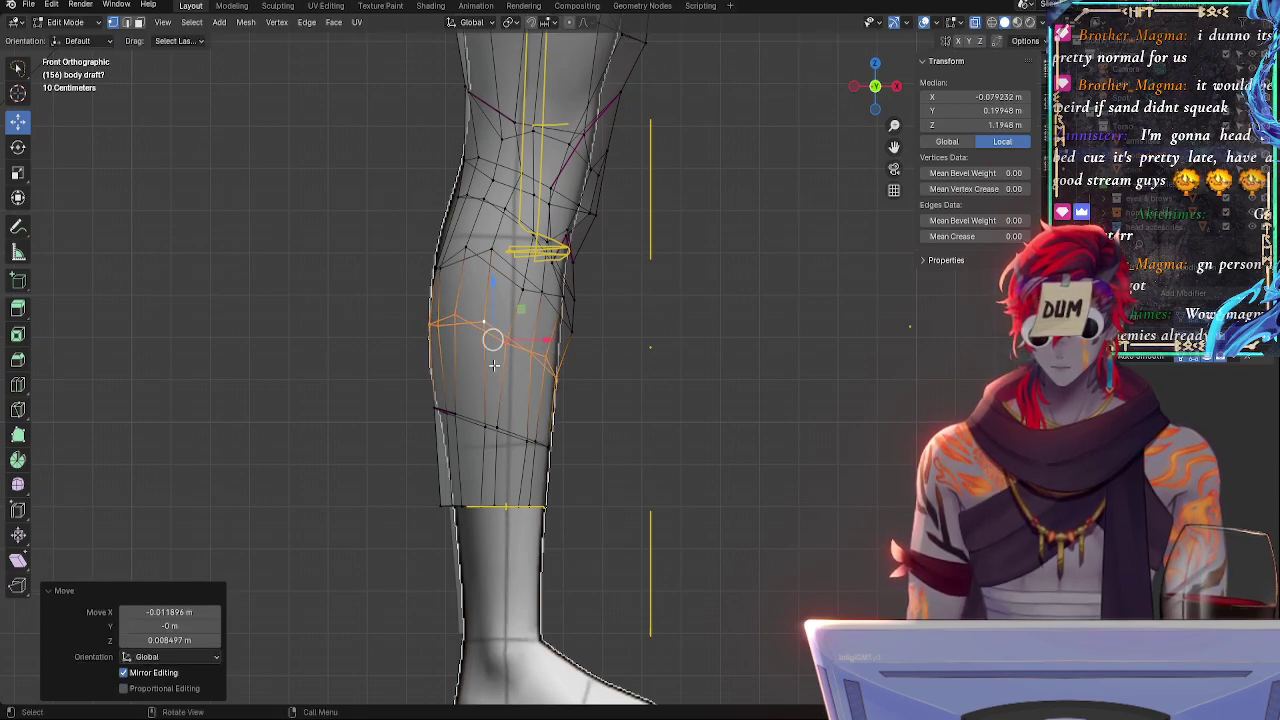
# - Round the upper calf loop with LoopTools Circle, tilt it -7.78°, slide it, then tilt 3.11°
pyautogui.rightClick(550, 373)
pyautogui.moveTo(516, 340)
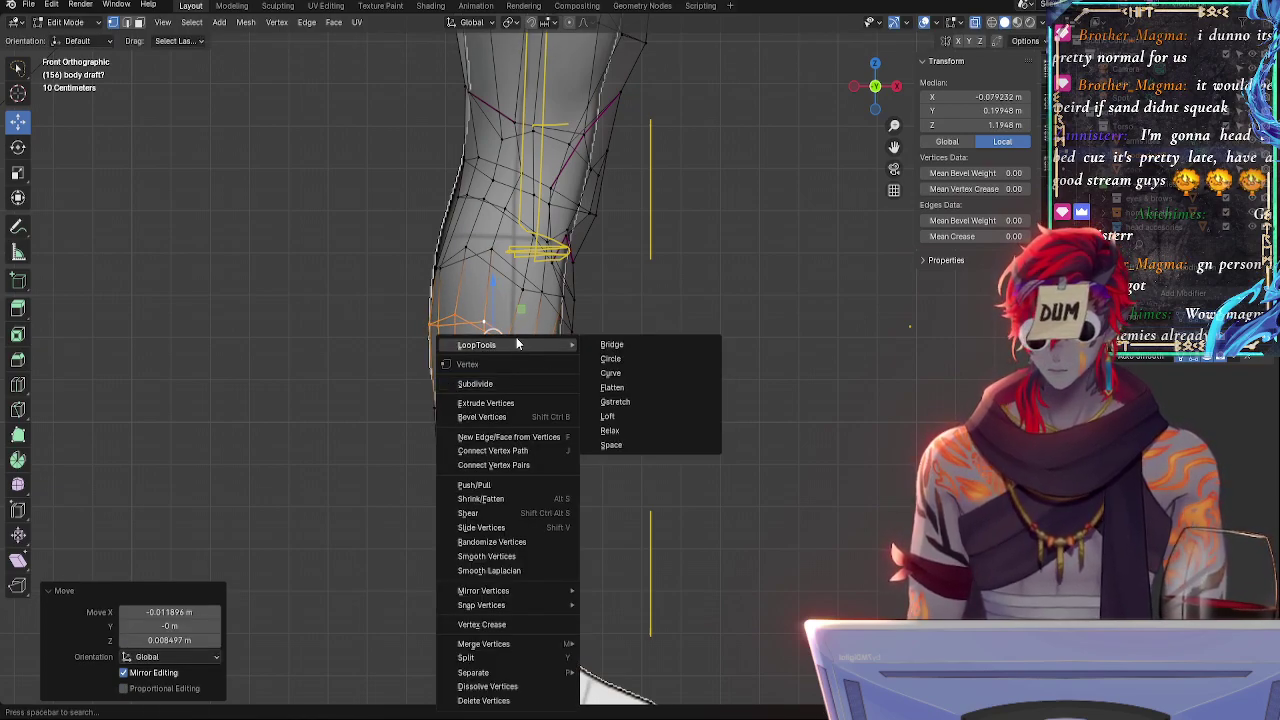
pyautogui.click(629, 357)
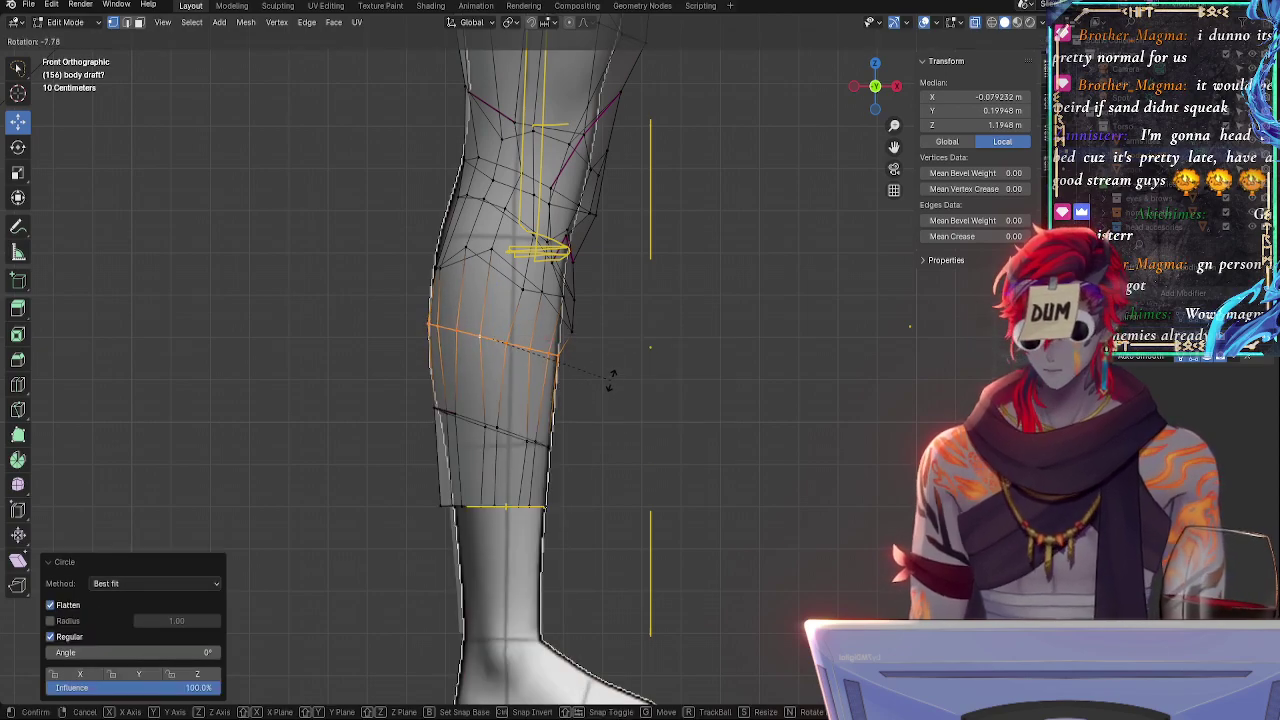
pyautogui.click(608, 380)
pyautogui.press('g')
pyautogui.press('g')
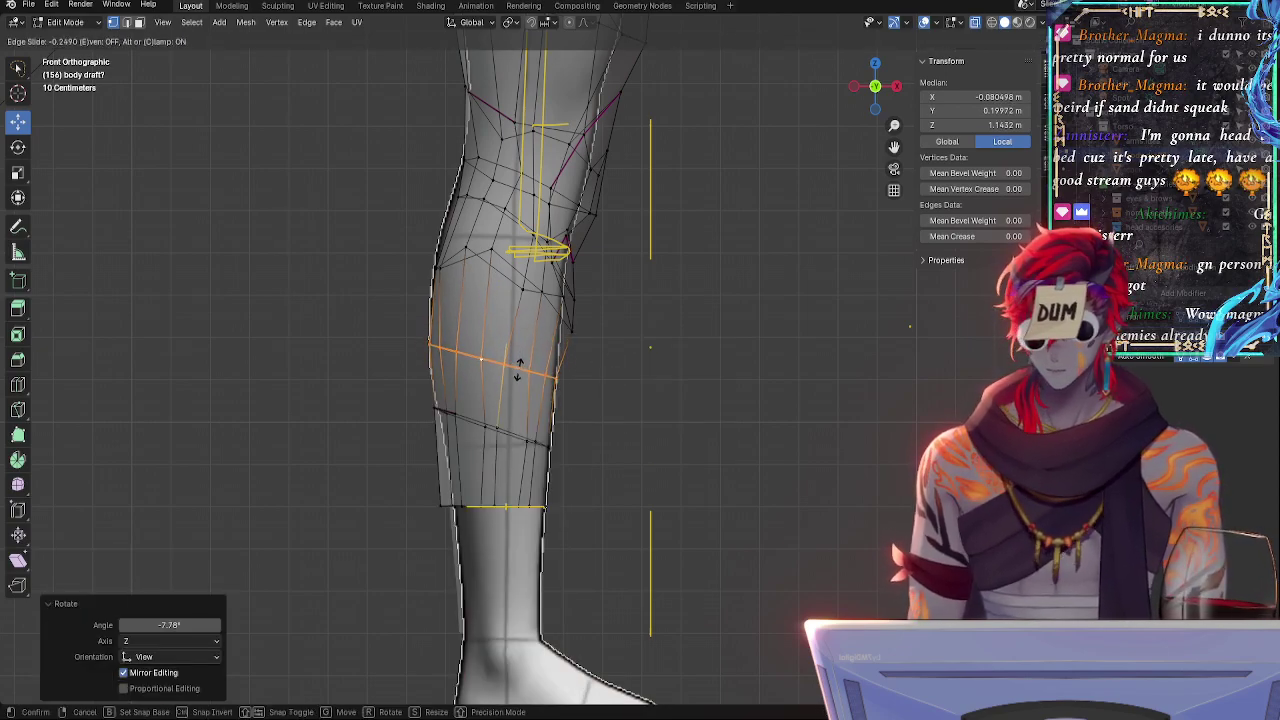
pyautogui.click(519, 369)
pyautogui.press('r')
pyautogui.click(549, 368)
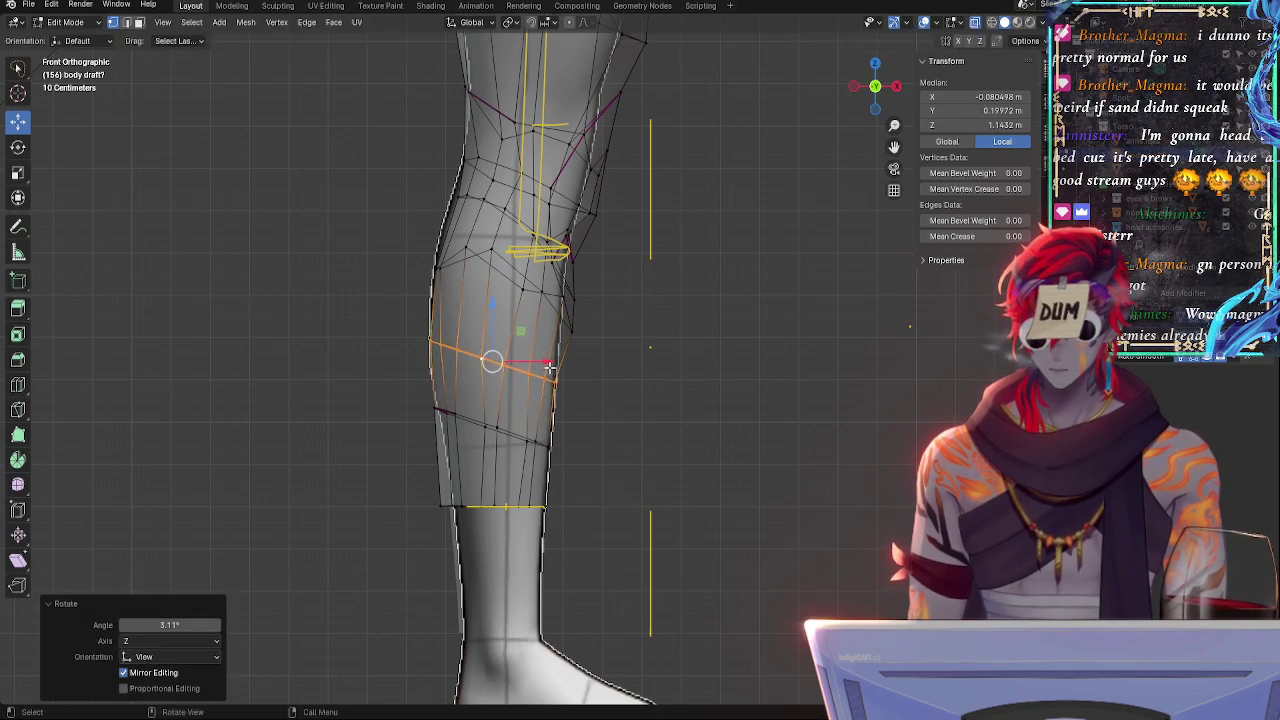
# - Raise the lower calf loop 0.047585 m and tilt it -4.72°
pyautogui.keyDown('alt'); pyautogui.click(512, 428); pyautogui.keyUp('alt')
pyautogui.press('g')
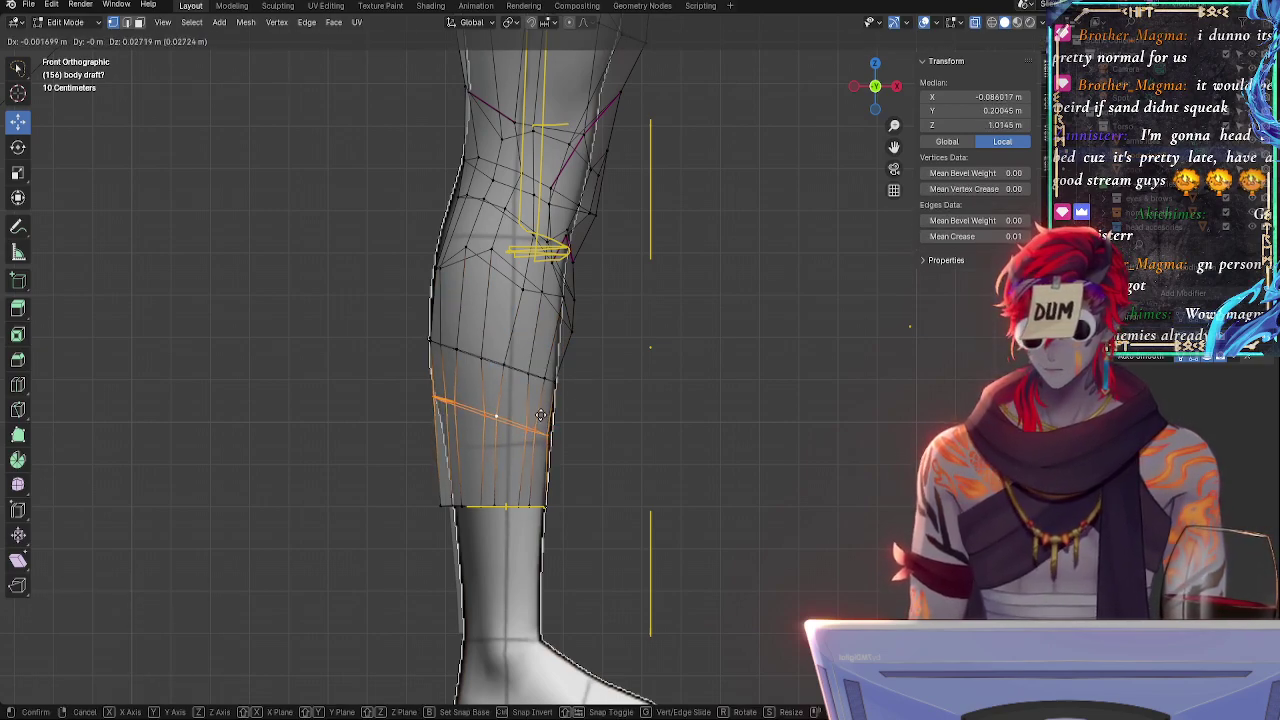
pyautogui.click(542, 407)
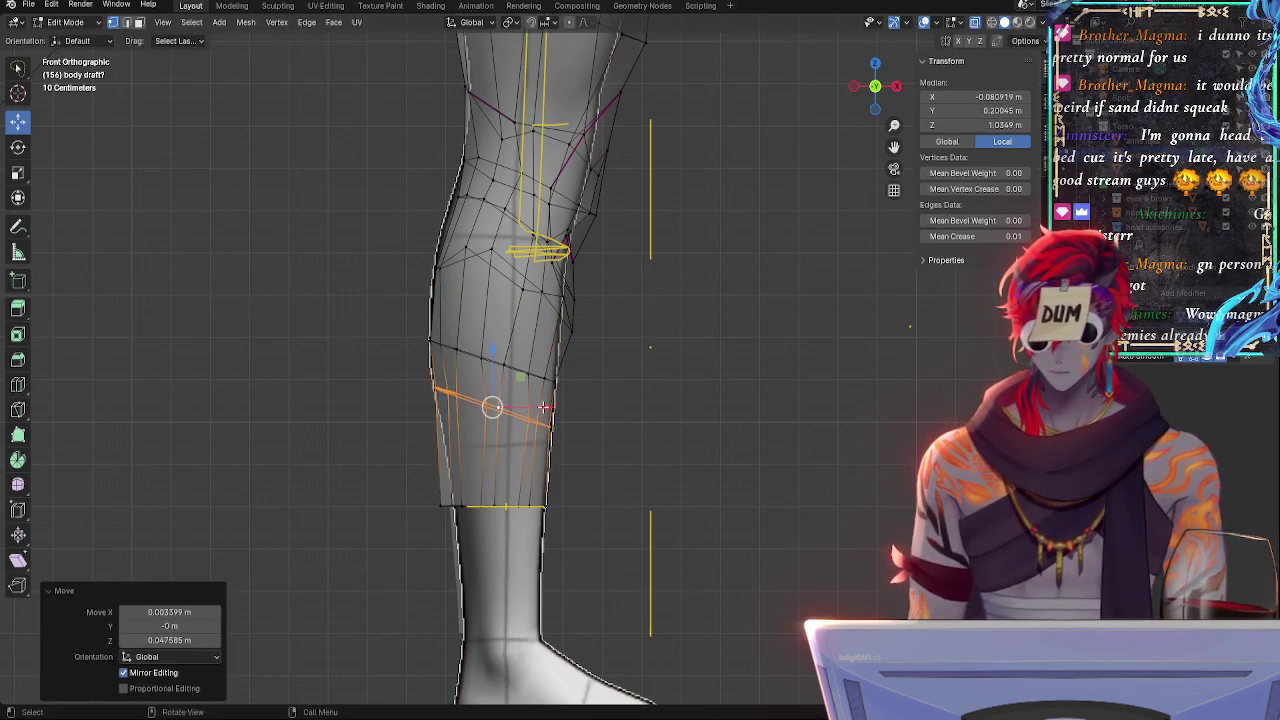
pyautogui.press('r')
pyautogui.click(620, 389)
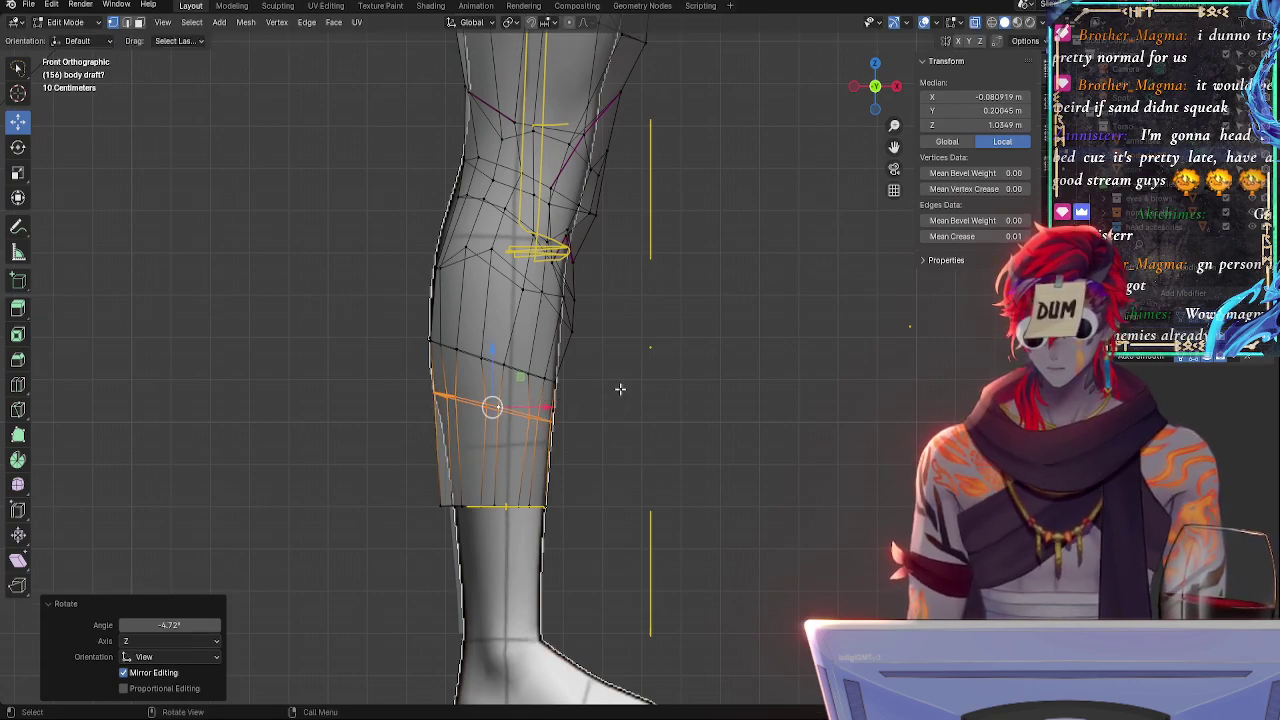
# - Raise the horizontal calf loop above it by 0.044186 m
pyautogui.doubleClick(506, 360)
pyautogui.doubleClick(468, 352)
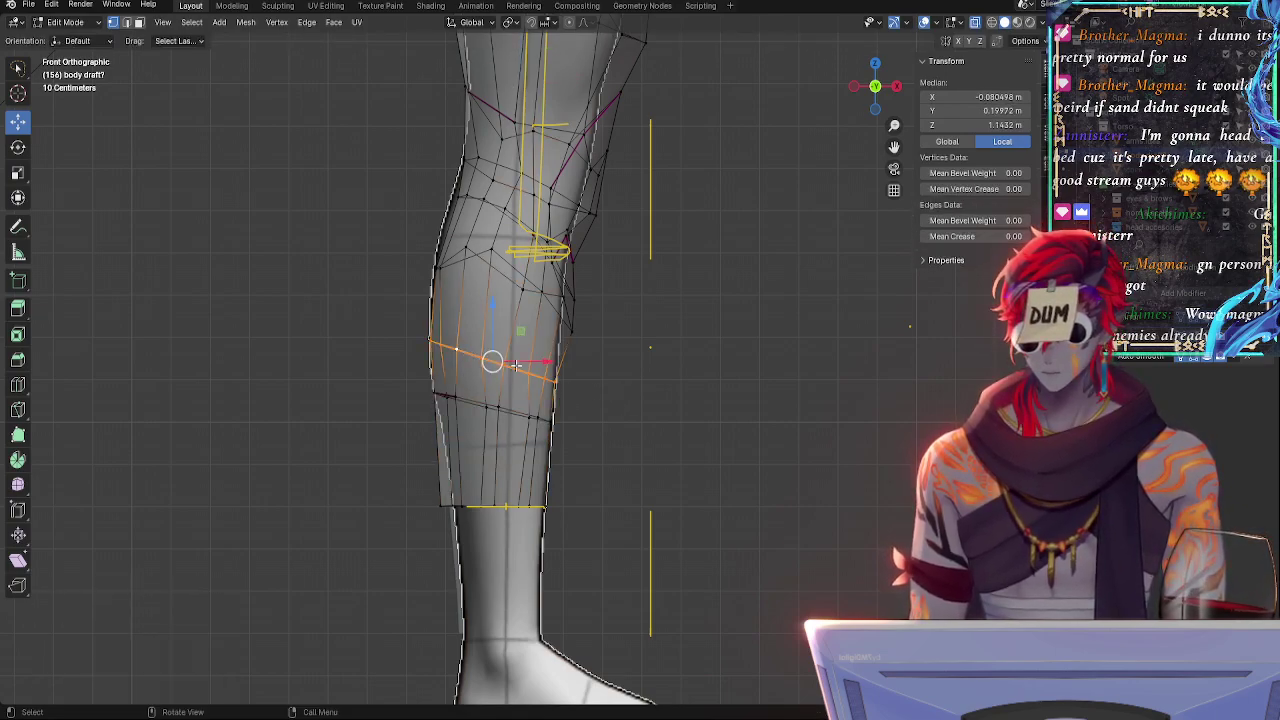
pyautogui.press('g')
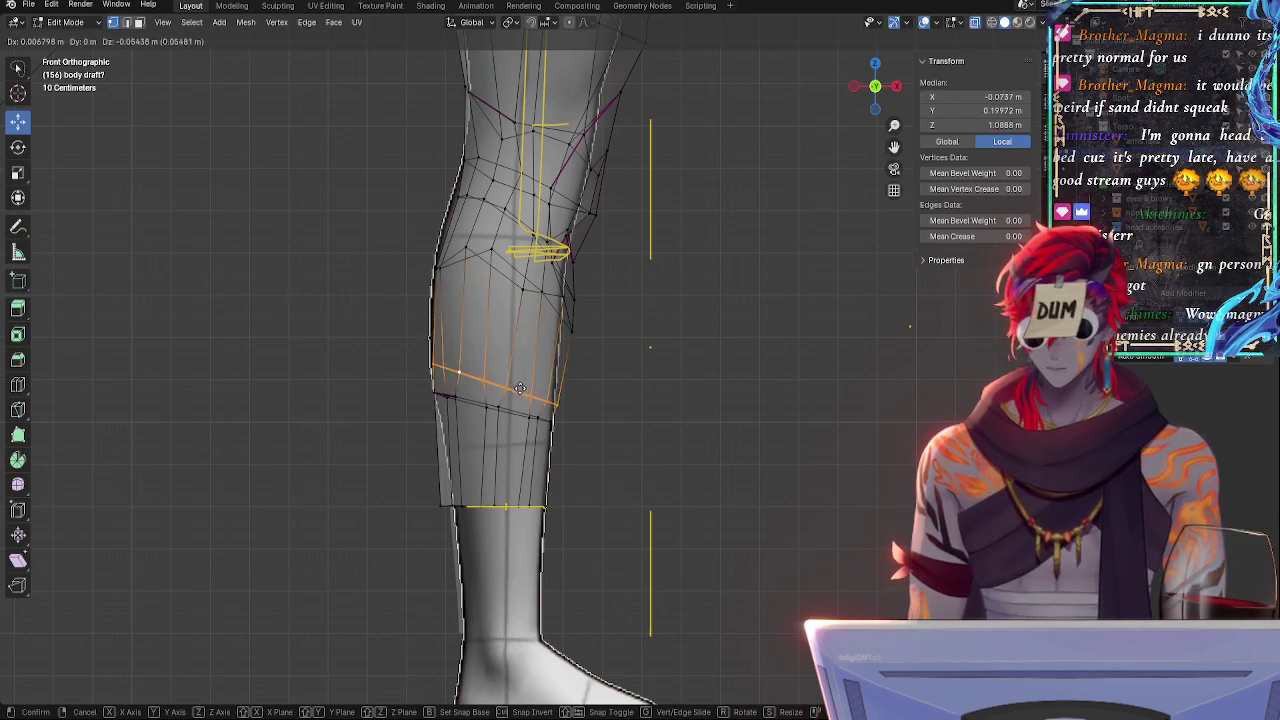
pyautogui.click(516, 346)
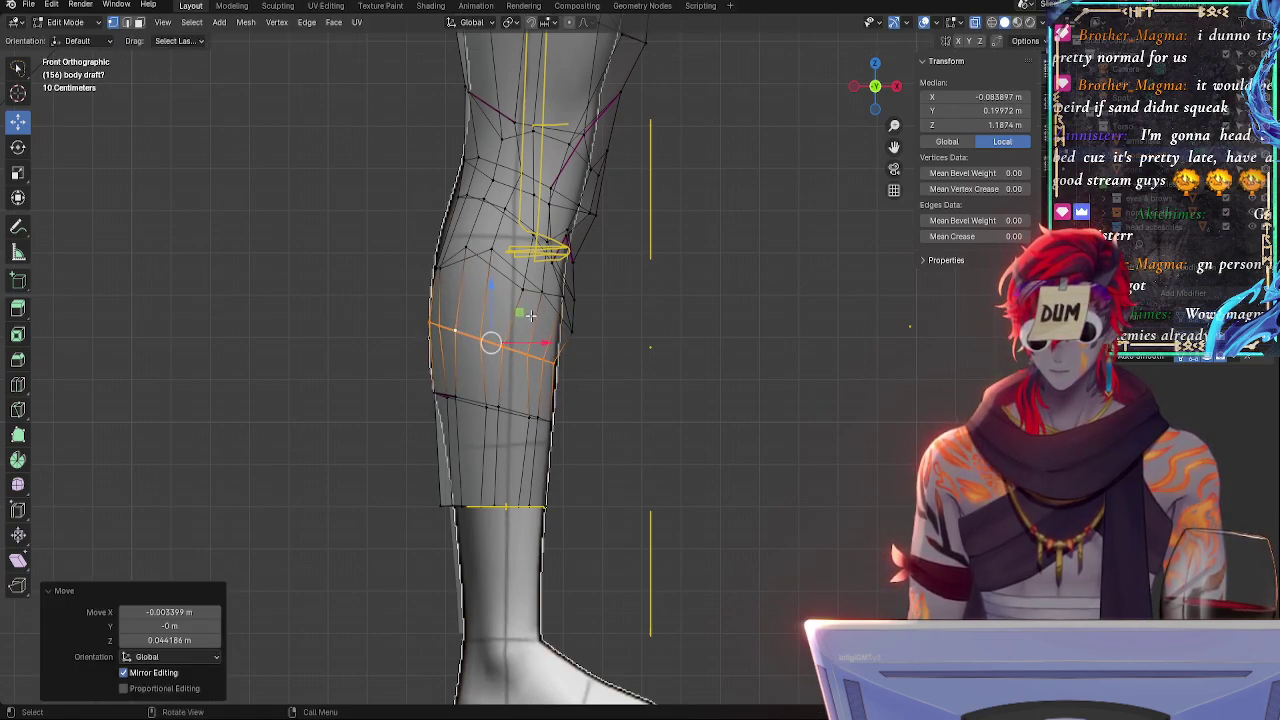
# - Select the horizontal edge loop just below the knee
pyautogui.keyDown('alt'); pyautogui.click(534, 293); pyautogui.keyUp('alt')
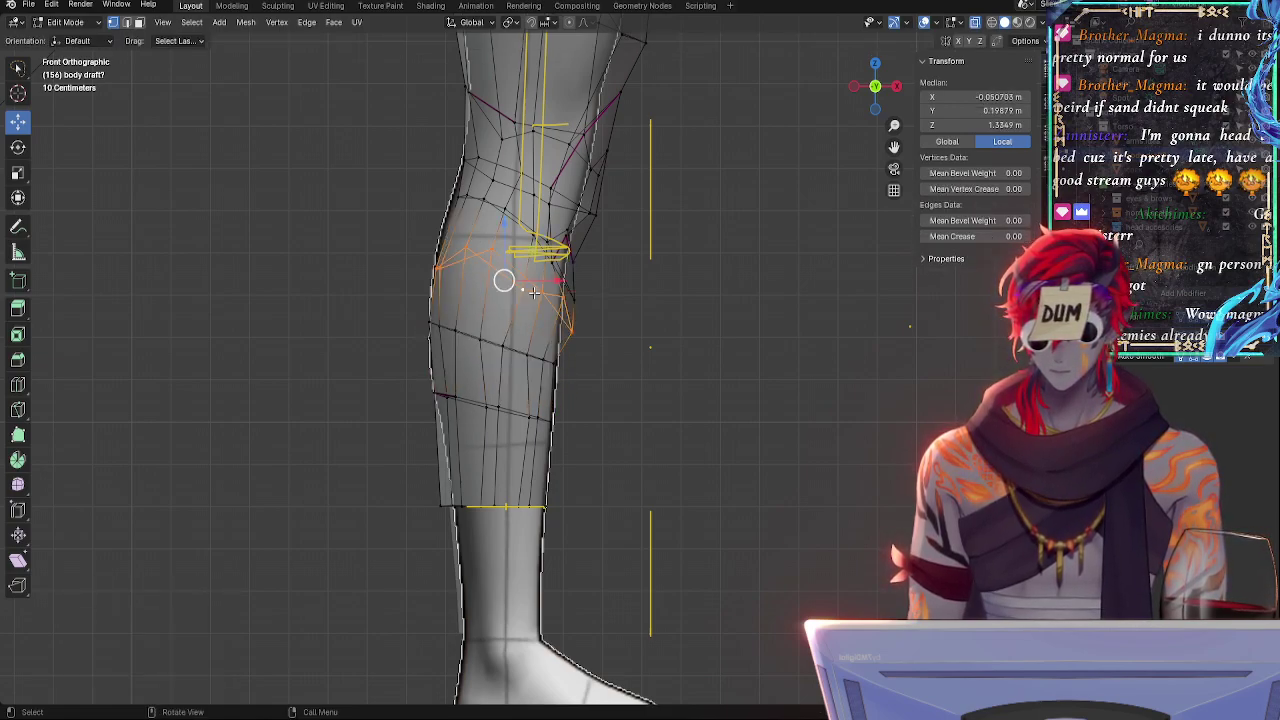
pyautogui.click(676, 318)
pyautogui.keyDown('alt'); pyautogui.click(541, 301); pyautogui.keyUp('alt')
pyautogui.click(529, 289)
pyautogui.keyDown('alt'); pyautogui.click(530, 286); pyautogui.keyUp('alt')
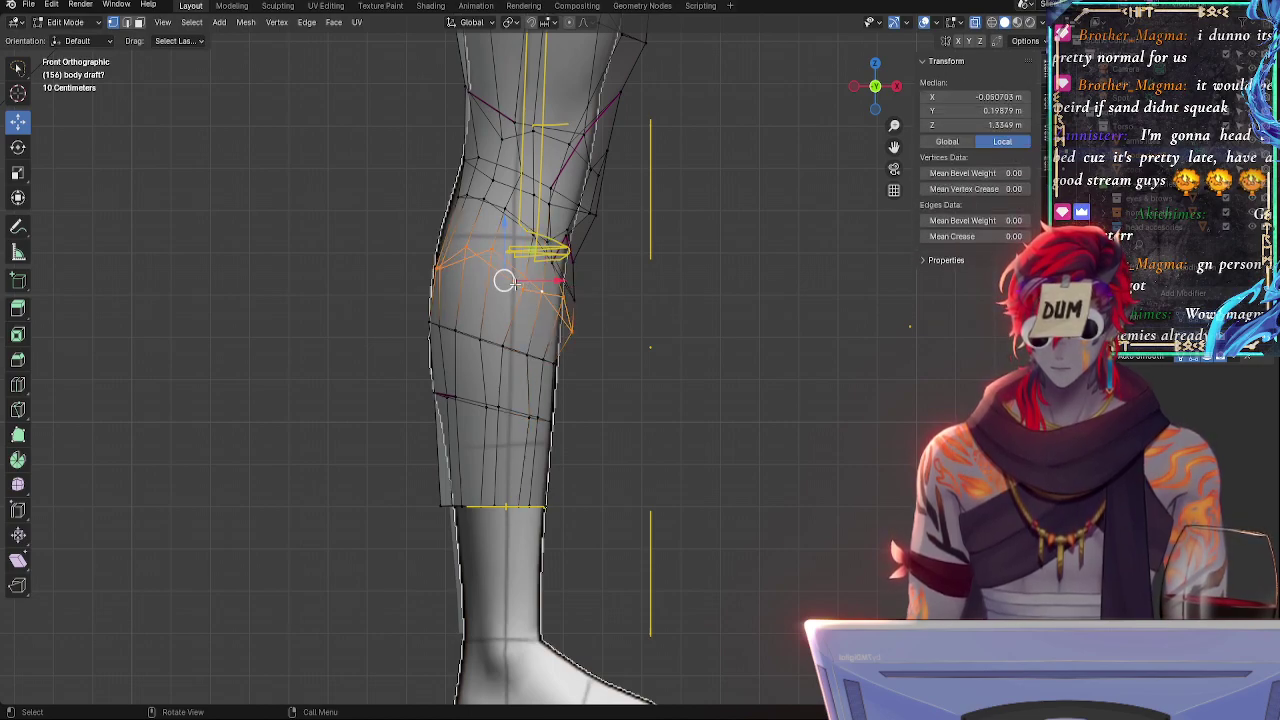
# - Round the loop under the knee with LoopTools Circle and slide it down the leg
pyautogui.rightClick(534, 291)
pyautogui.moveTo(526, 291)
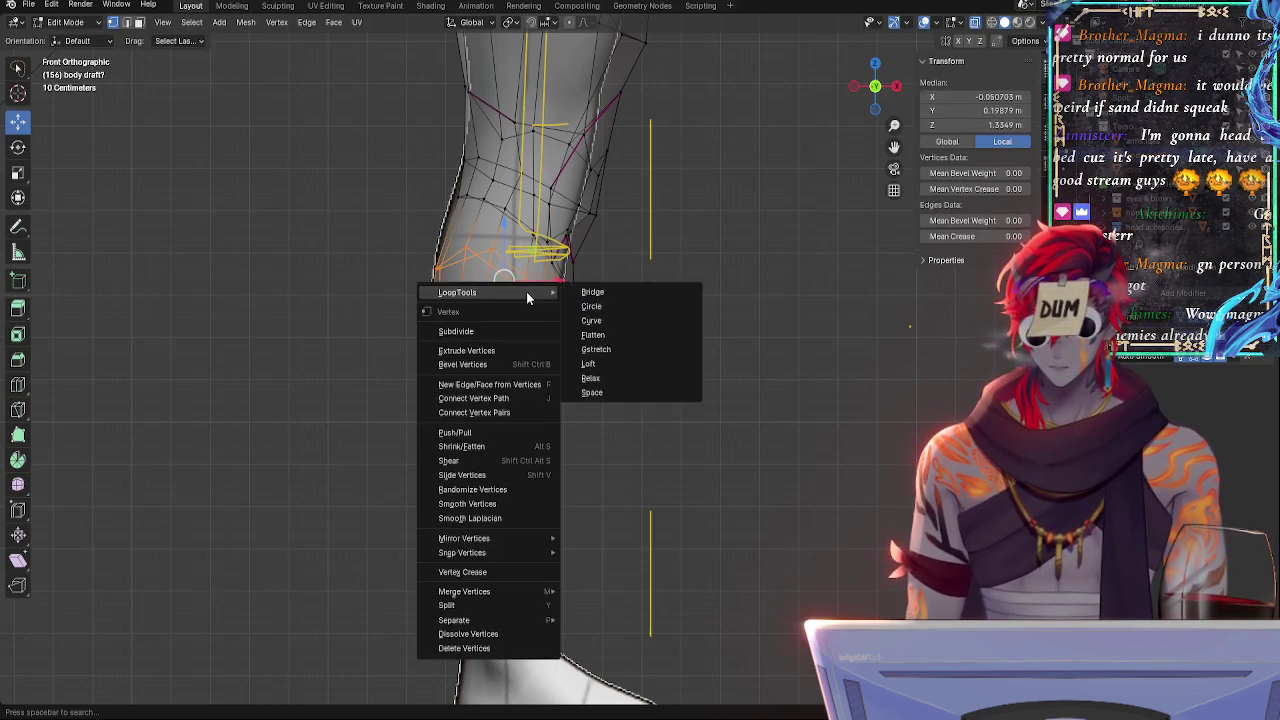
pyautogui.click(668, 307)
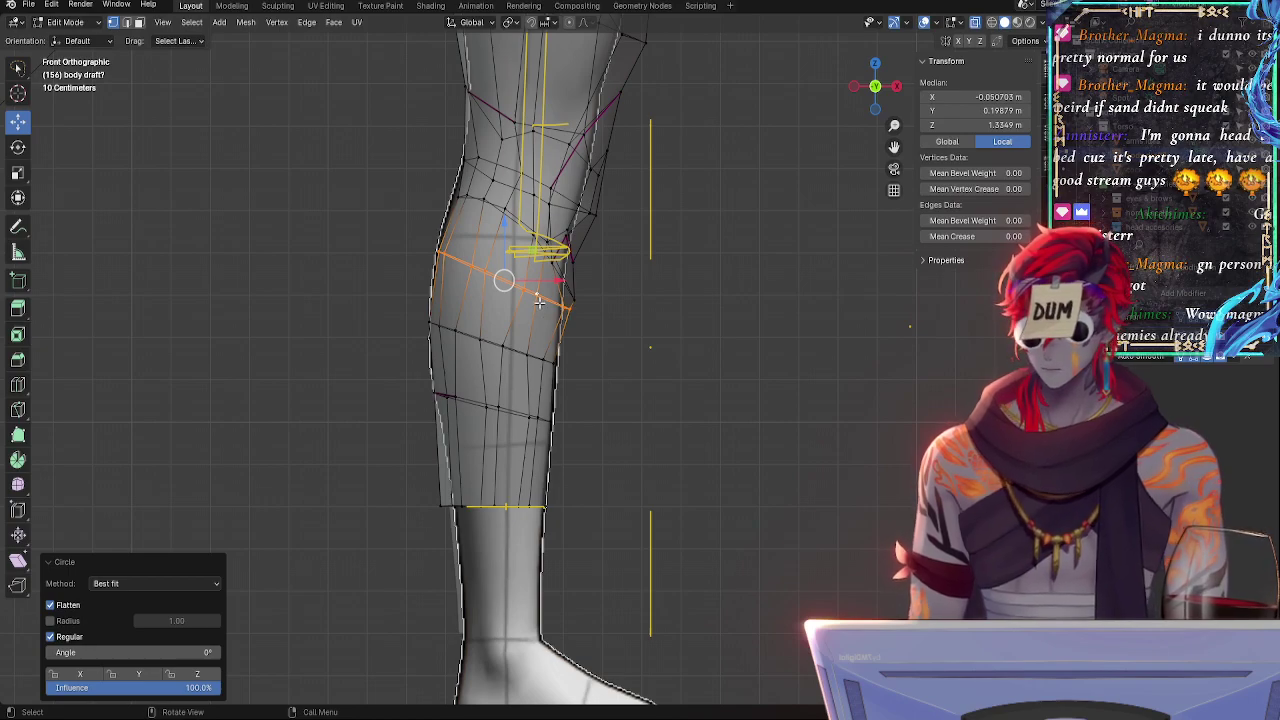
pyautogui.press('g')
pyautogui.press('g')
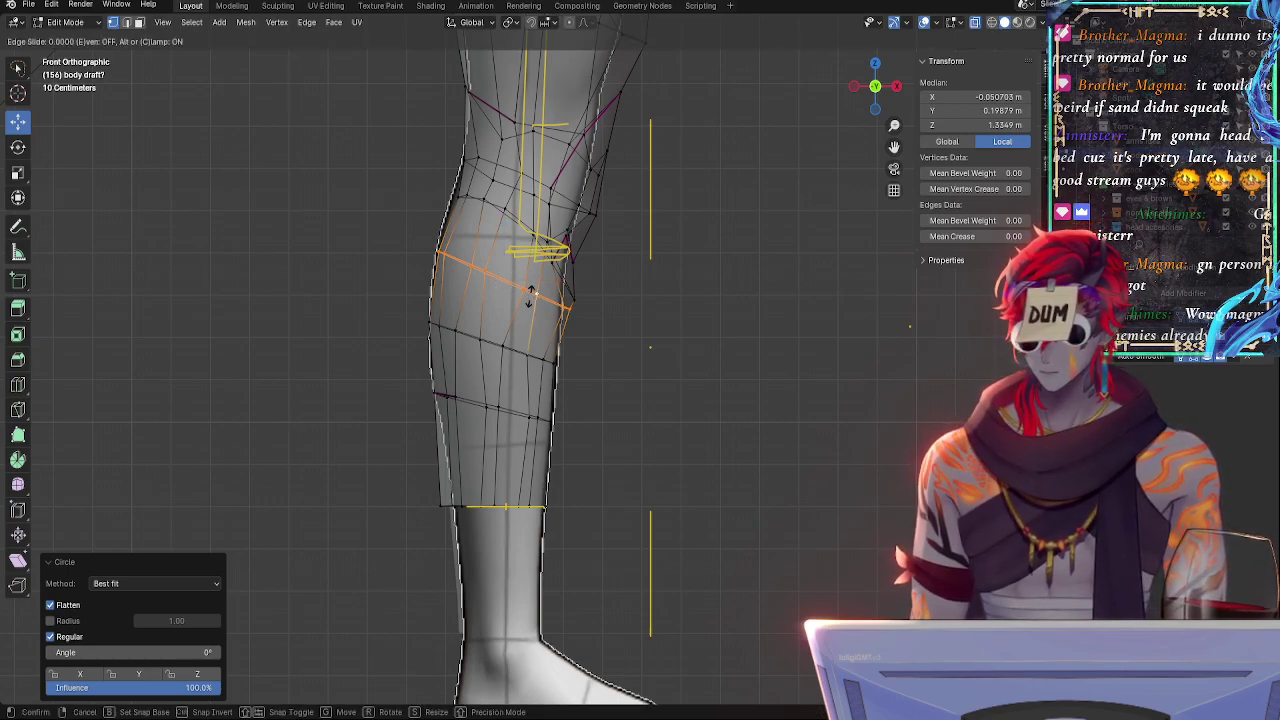
pyautogui.click(522, 325)
# - Tilt the upper calf loop 3.17° and raise it 0.069678 m in Z, 0.005098 m in X
pyautogui.click(505, 347)
pyautogui.keyDown('alt'); pyautogui.click(505, 347); pyautogui.keyUp('alt')
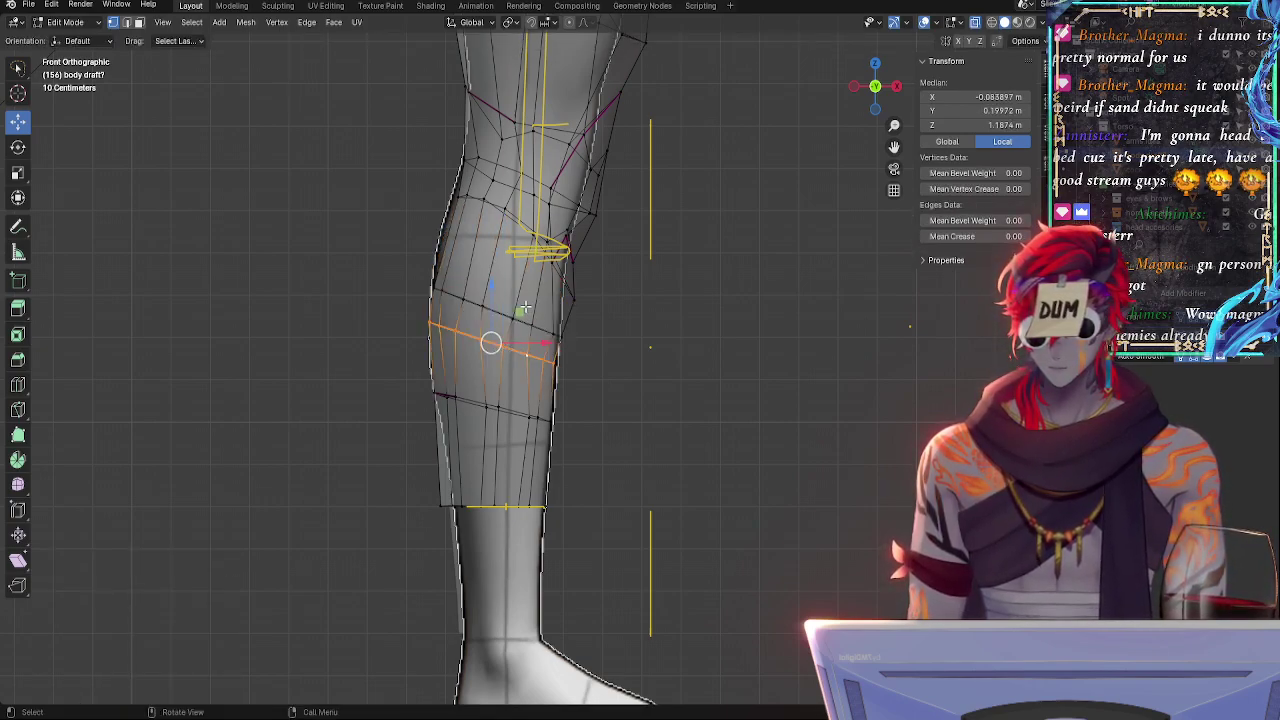
pyautogui.click(524, 309)
pyautogui.keyDown('alt'); pyautogui.click(526, 322); pyautogui.keyUp('alt')
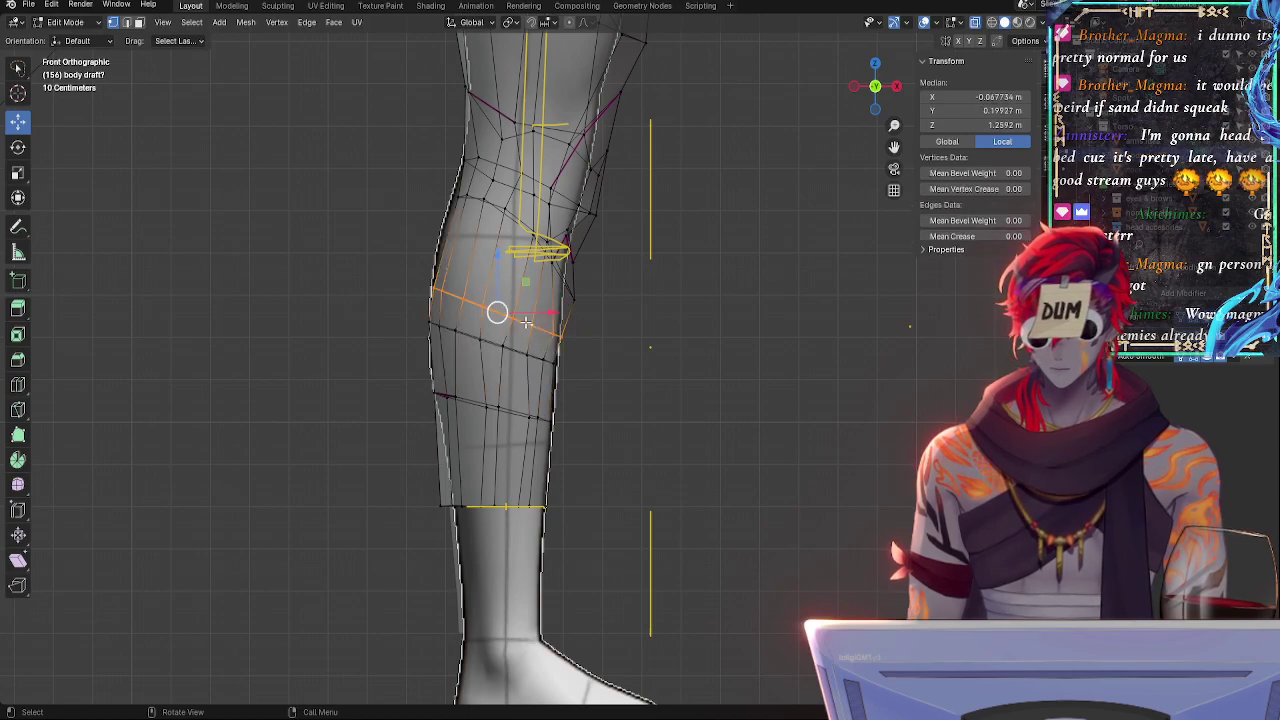
pyautogui.press('r')
pyautogui.click(606, 336)
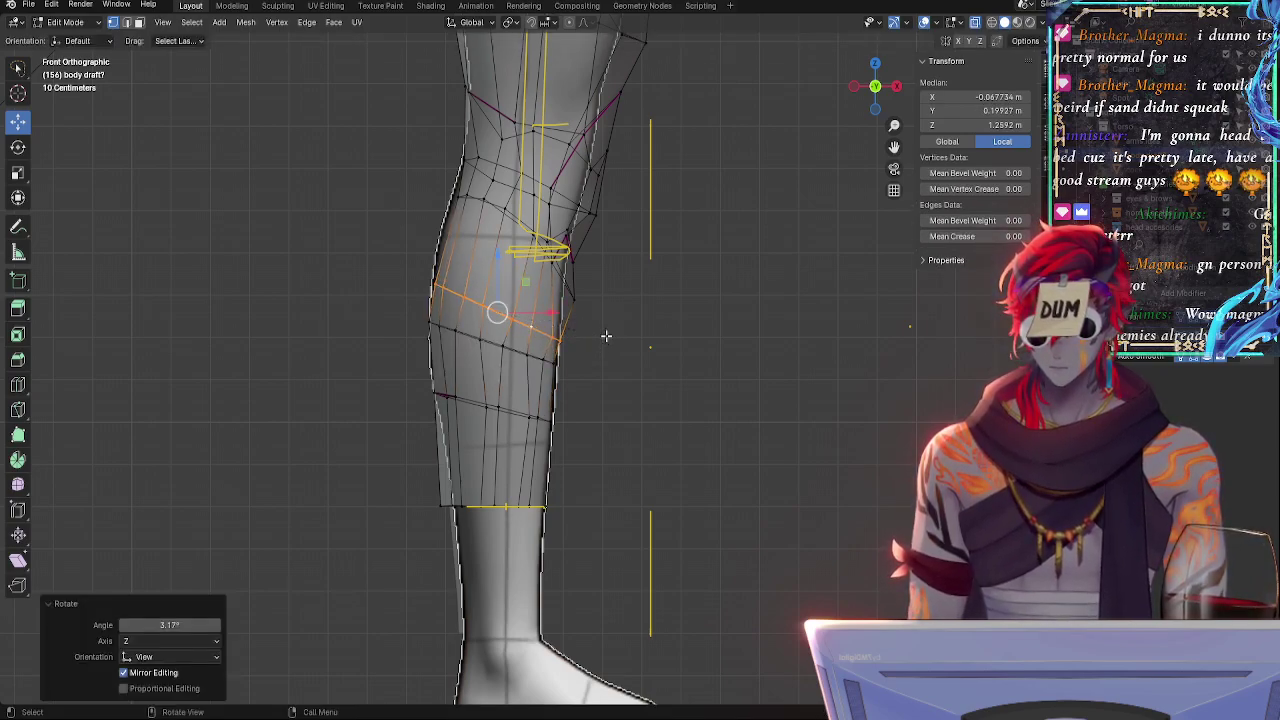
pyautogui.press('g')
pyautogui.click(608, 306)
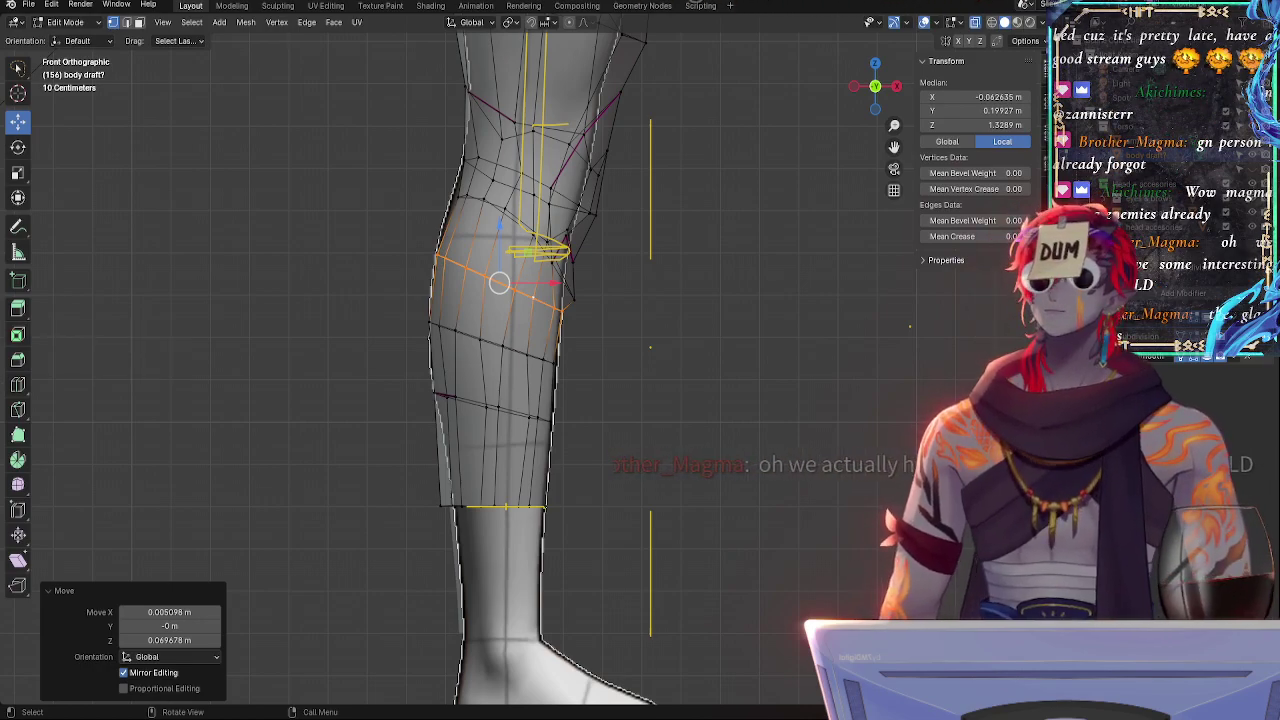
# - Select the small loop and nearby vertices around the knee
pyautogui.hotkey('alt', 'a')
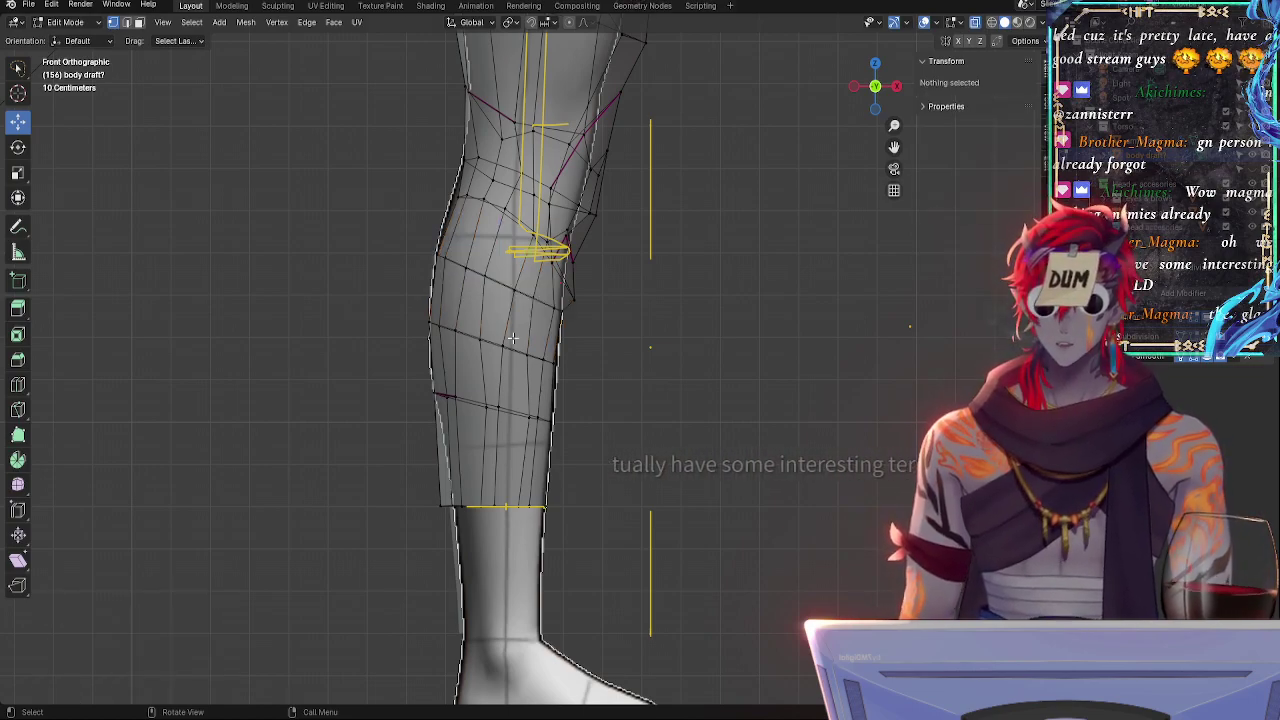
pyautogui.keyDown('alt'); pyautogui.click(543, 302); pyautogui.keyUp('alt')
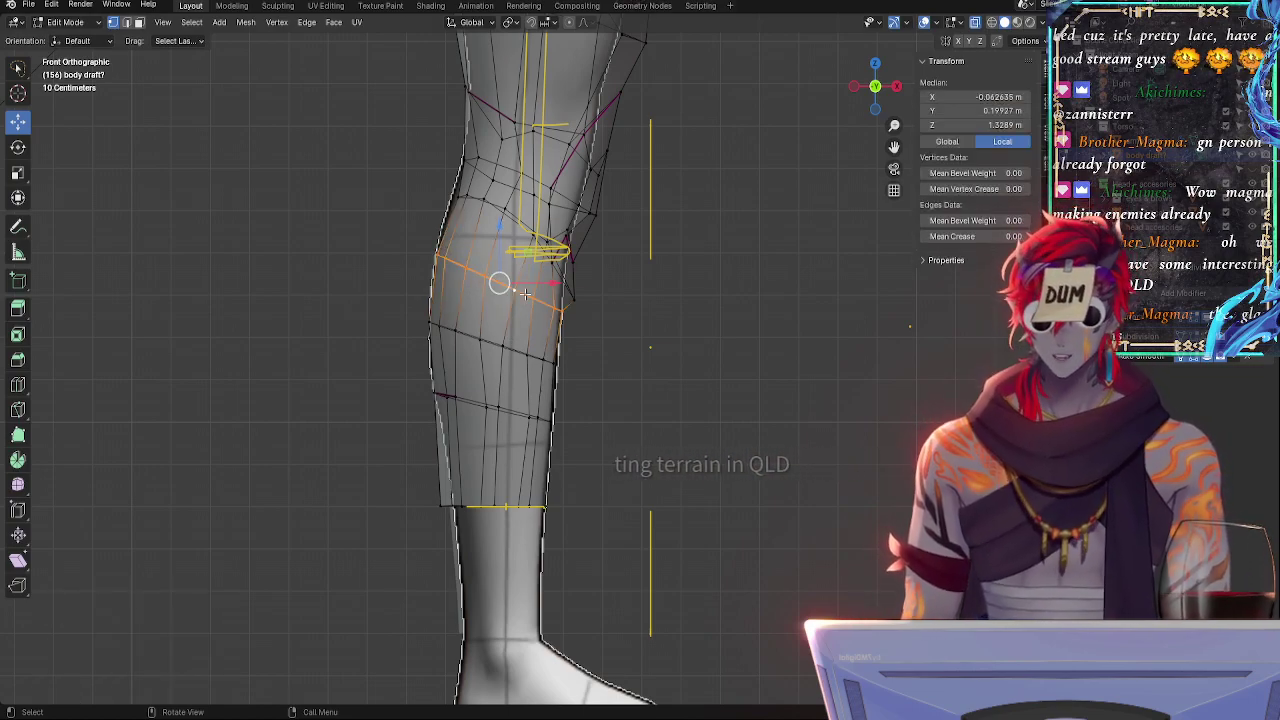
pyautogui.keyDown('alt'); pyautogui.click(569, 290); pyautogui.keyUp('alt')
pyautogui.hotkey('alt', 'a')
pyautogui.click(560, 306)
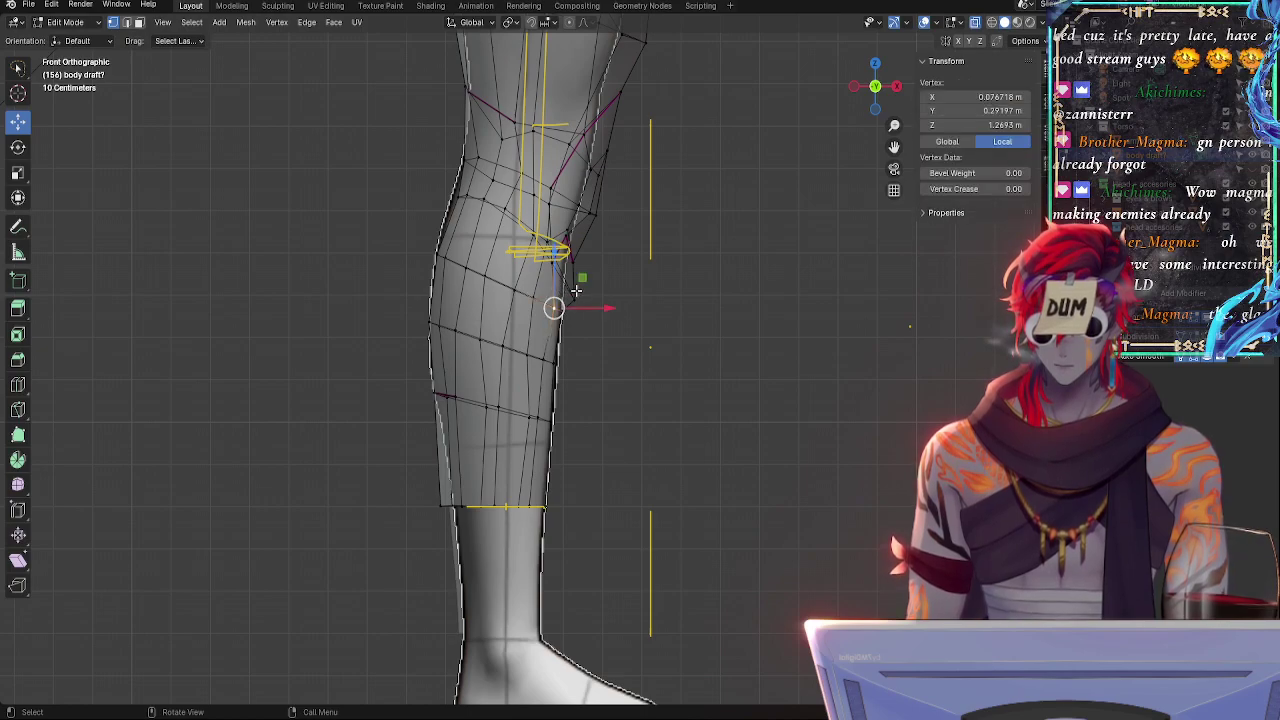
pyautogui.click(576, 298)
pyautogui.keyDown('alt'); pyautogui.click(574, 292); pyautogui.keyUp('alt')
pyautogui.keyDown('alt'); pyautogui.click(569, 290); pyautogui.keyUp('alt')
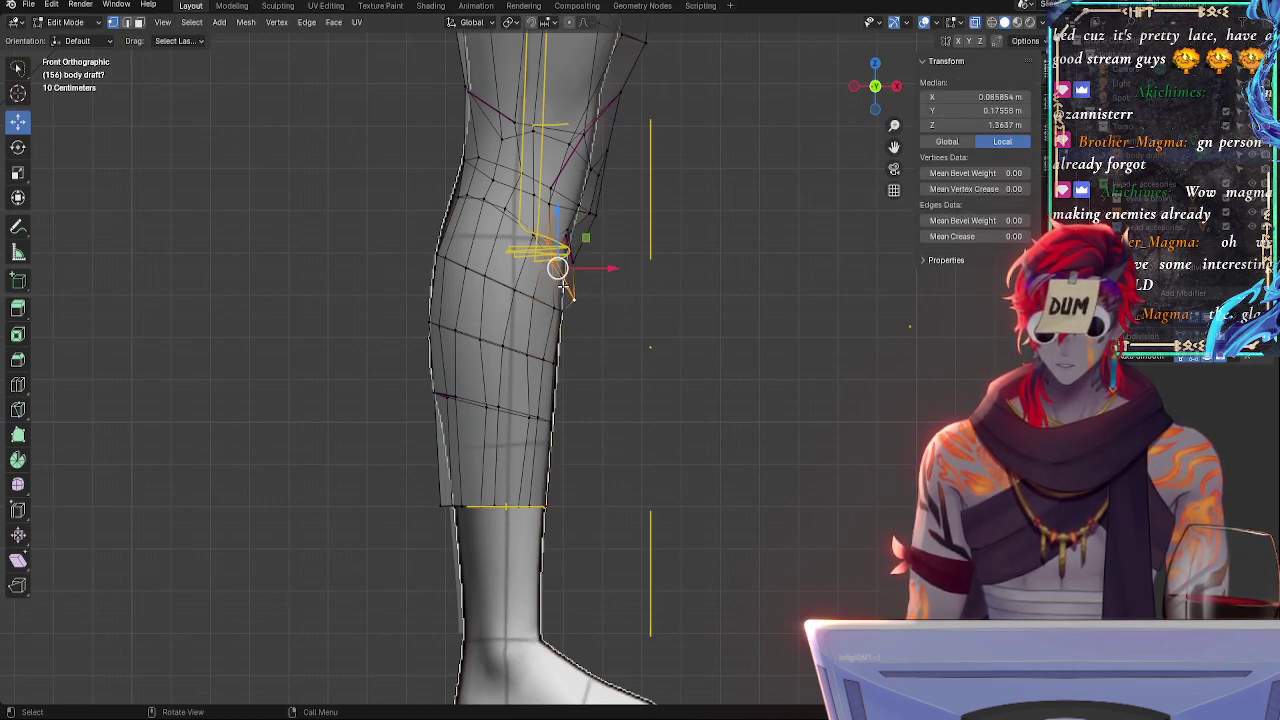
pyautogui.click(526, 230)
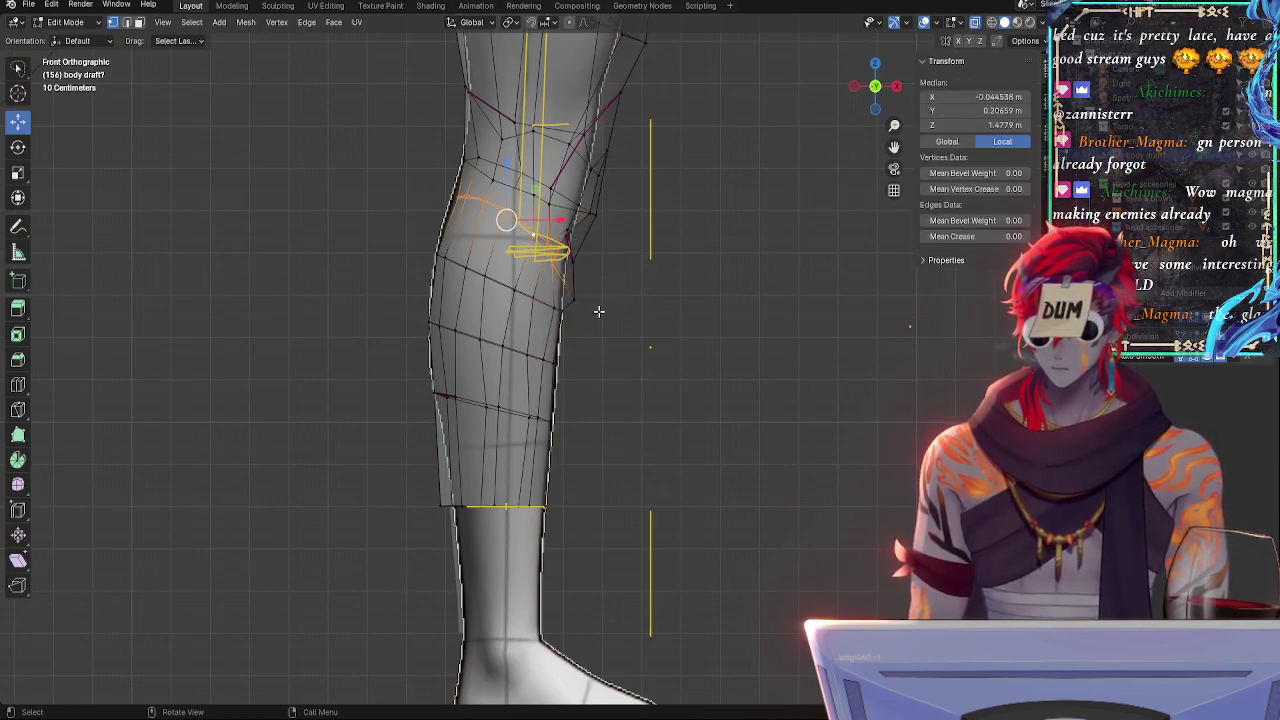
# - Narrow the selected knee vertices sideways by scaling along X
pyautogui.press('s')
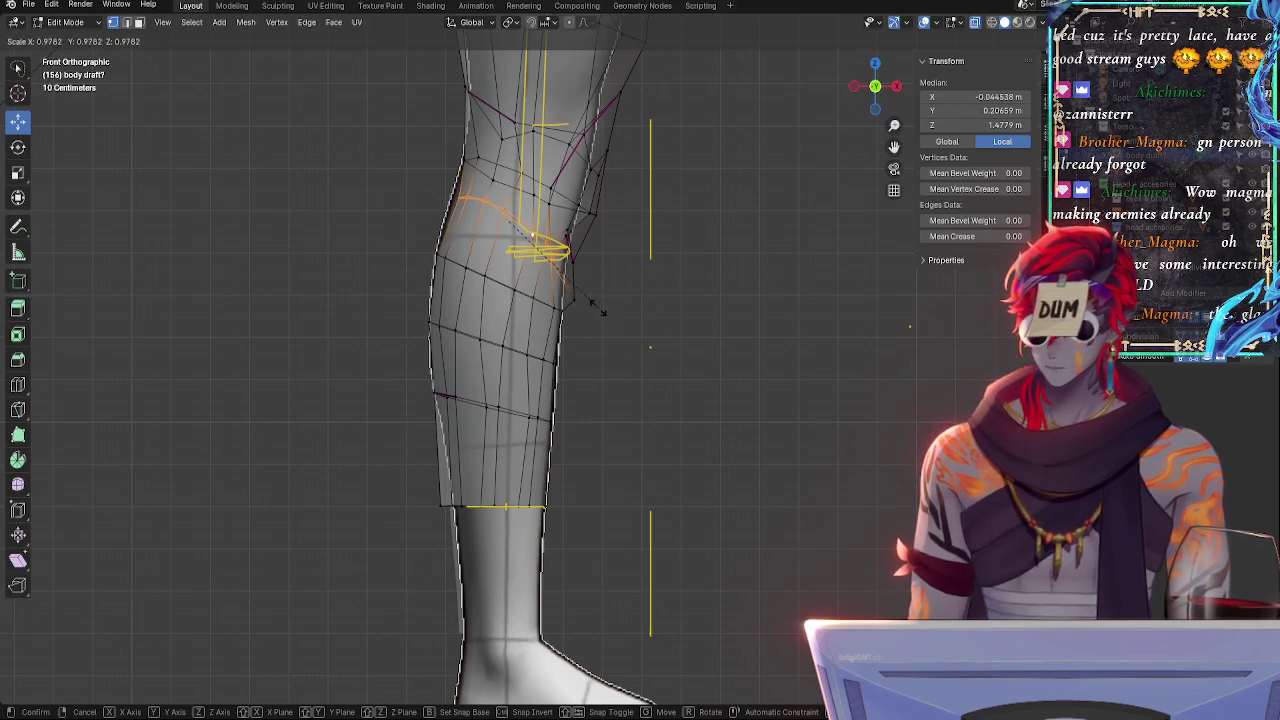
pyautogui.click(600, 311)
pyautogui.press('s')
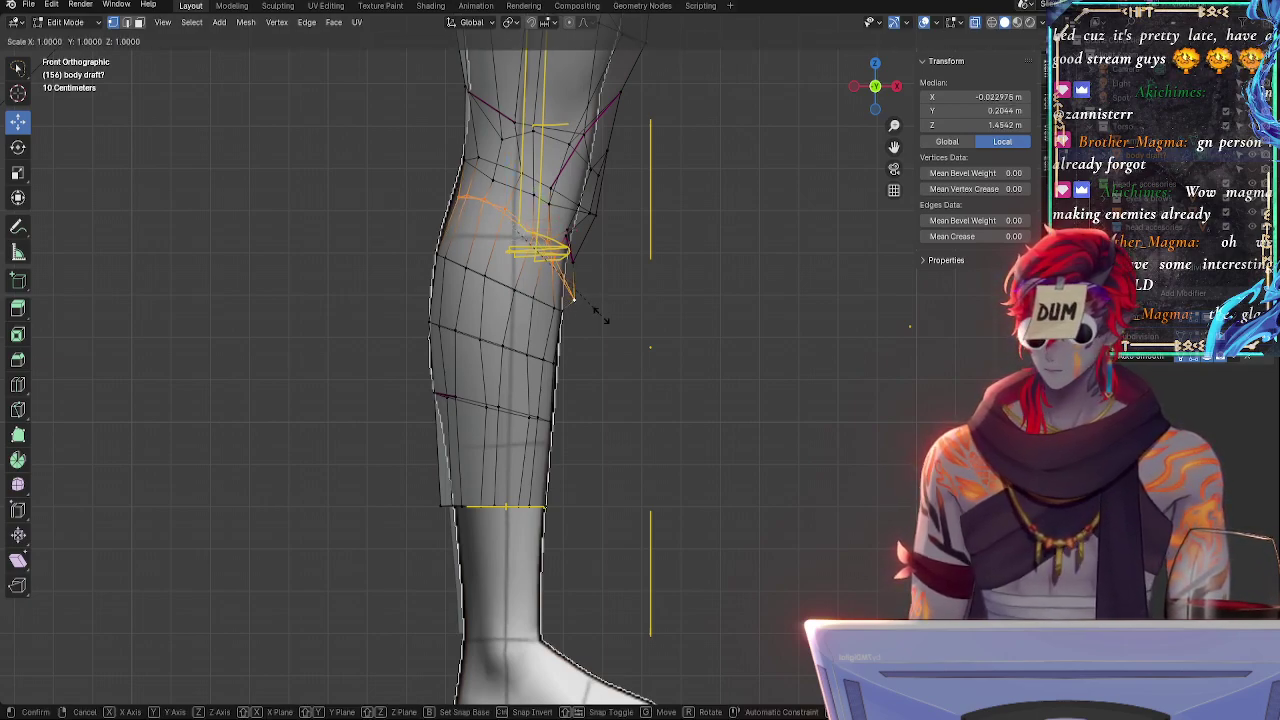
pyautogui.press('x')
pyautogui.click(600, 312)
# - Vertex-slide a knee vertex by factor 0.168, undo it, and orbit the view
pyautogui.click(573, 300)
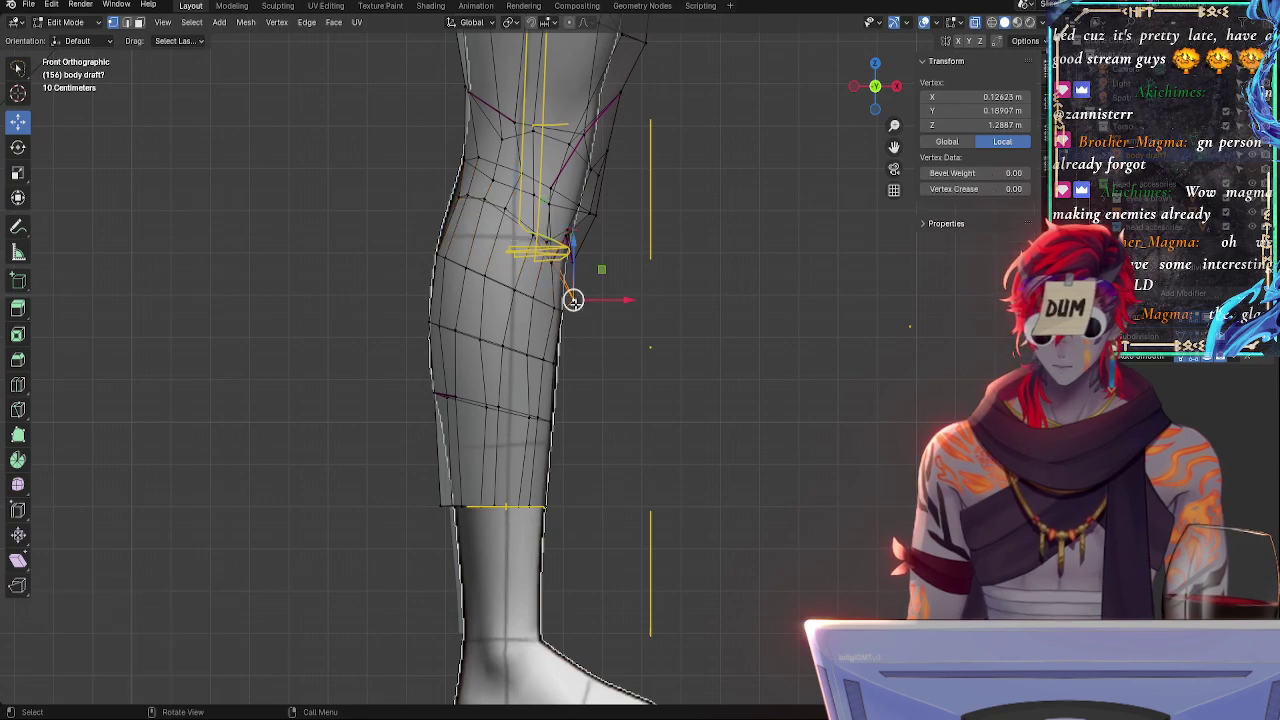
pyautogui.press('g')
pyautogui.press('g')
pyautogui.click(617, 307)
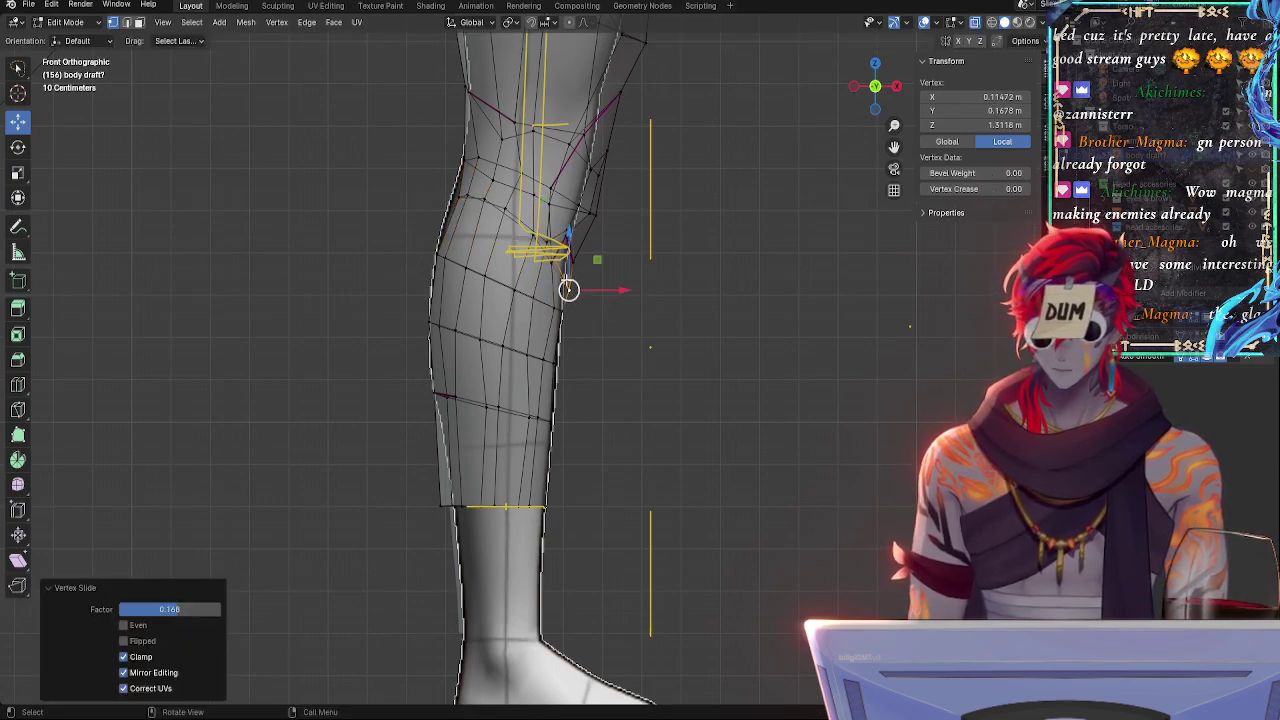
pyautogui.hotkey('ctrl', 'z')
pyautogui.hotkey('ctrl', 'z')
pyautogui.moveTo(676, 323)
pyautogui.mouseDown(button='middle')
pyautogui.moveTo(551, 331)
pyautogui.moveTo(690, 330)
pyautogui.mouseUp(button='middle')
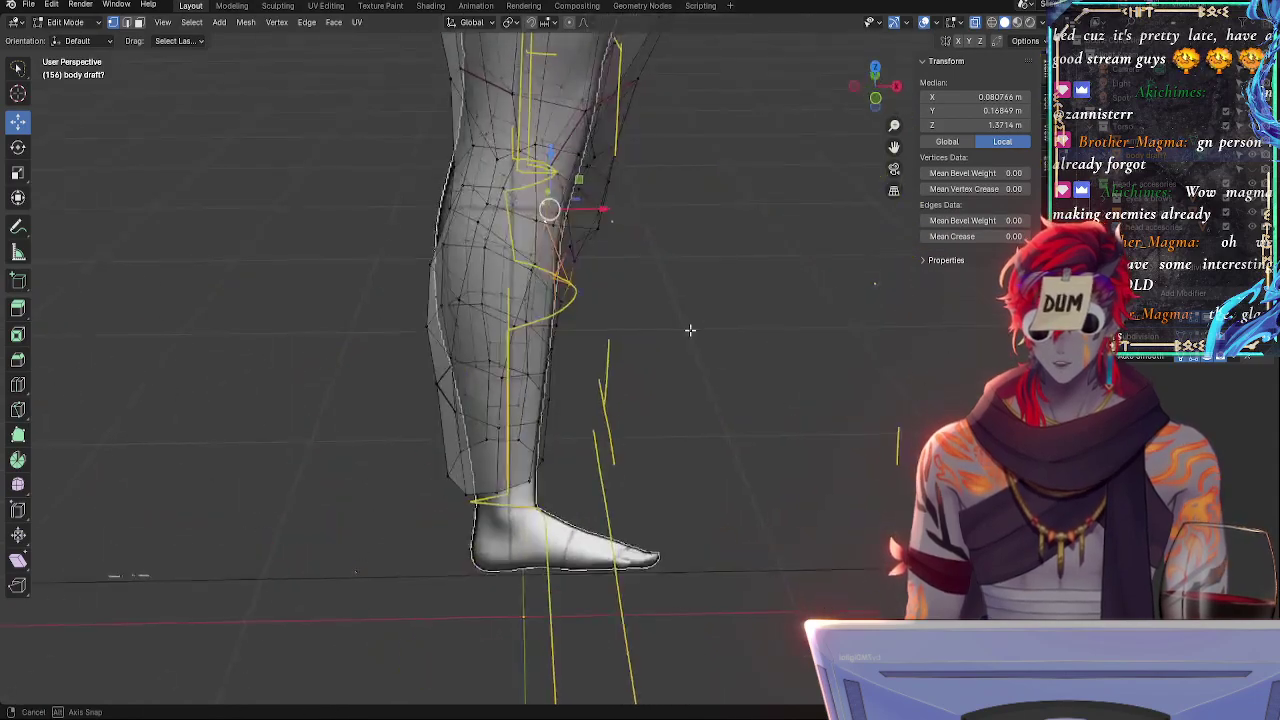
# - Add four front knee vertices to the selection, then snap back to Front Orthographic view
pyautogui.keyDown('shift'); pyautogui.click(530, 267); pyautogui.keyUp('shift')
pyautogui.keyDown('shift'); pyautogui.click(485, 243); pyautogui.keyUp('shift')
pyautogui.moveTo(485, 243); pyautogui.dragTo(350, 300, button='middle')
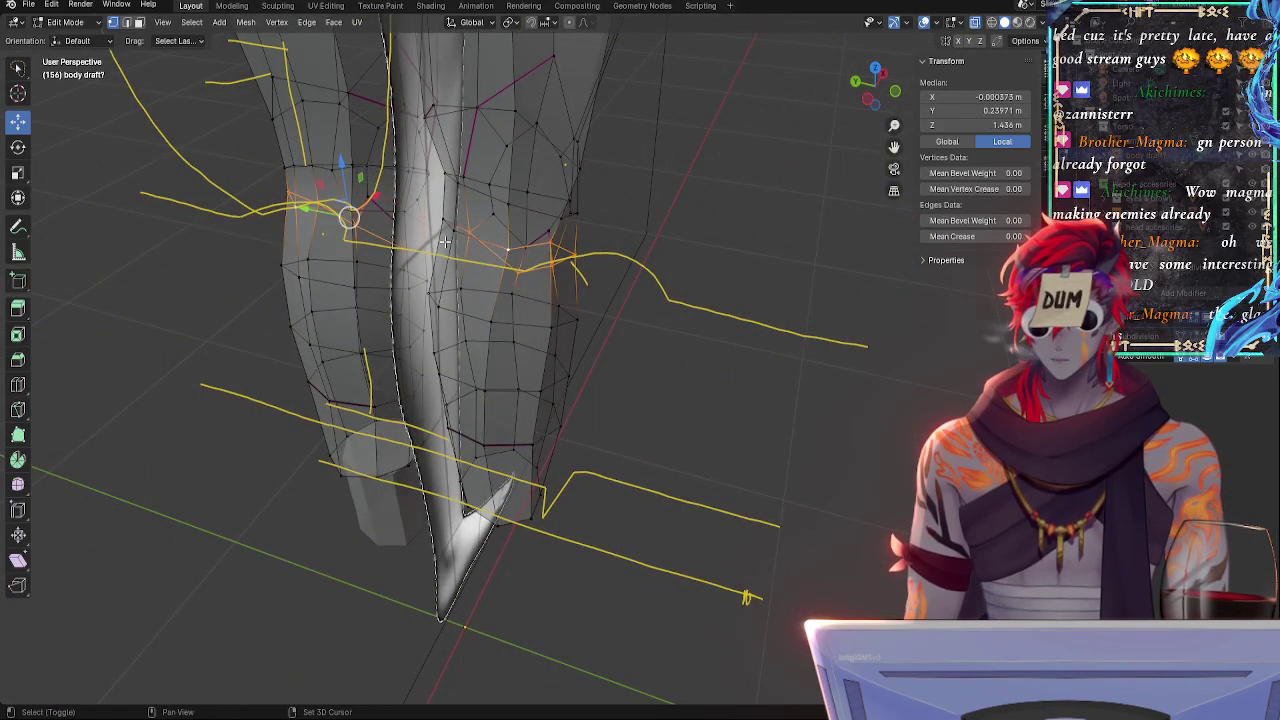
pyautogui.moveTo(460, 230); pyautogui.dragTo(529, 278, button='middle')
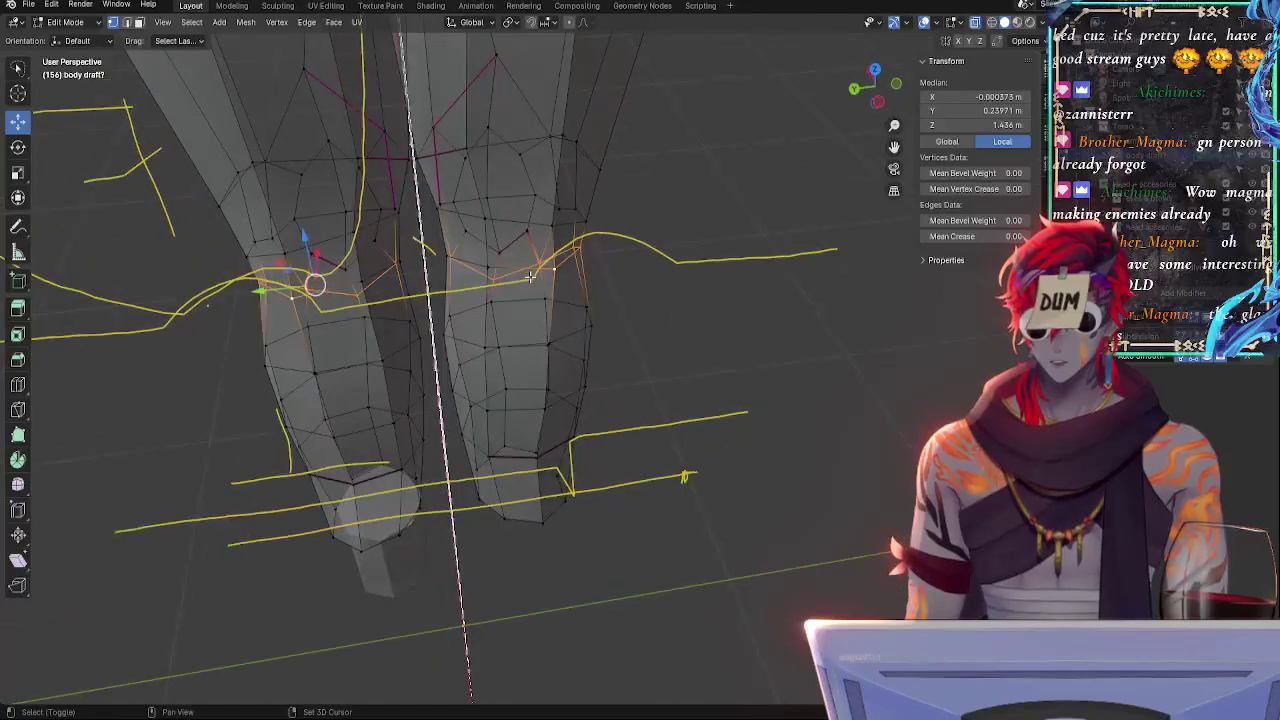
pyautogui.keyDown('shift'); pyautogui.click(454, 256); pyautogui.keyUp('shift')
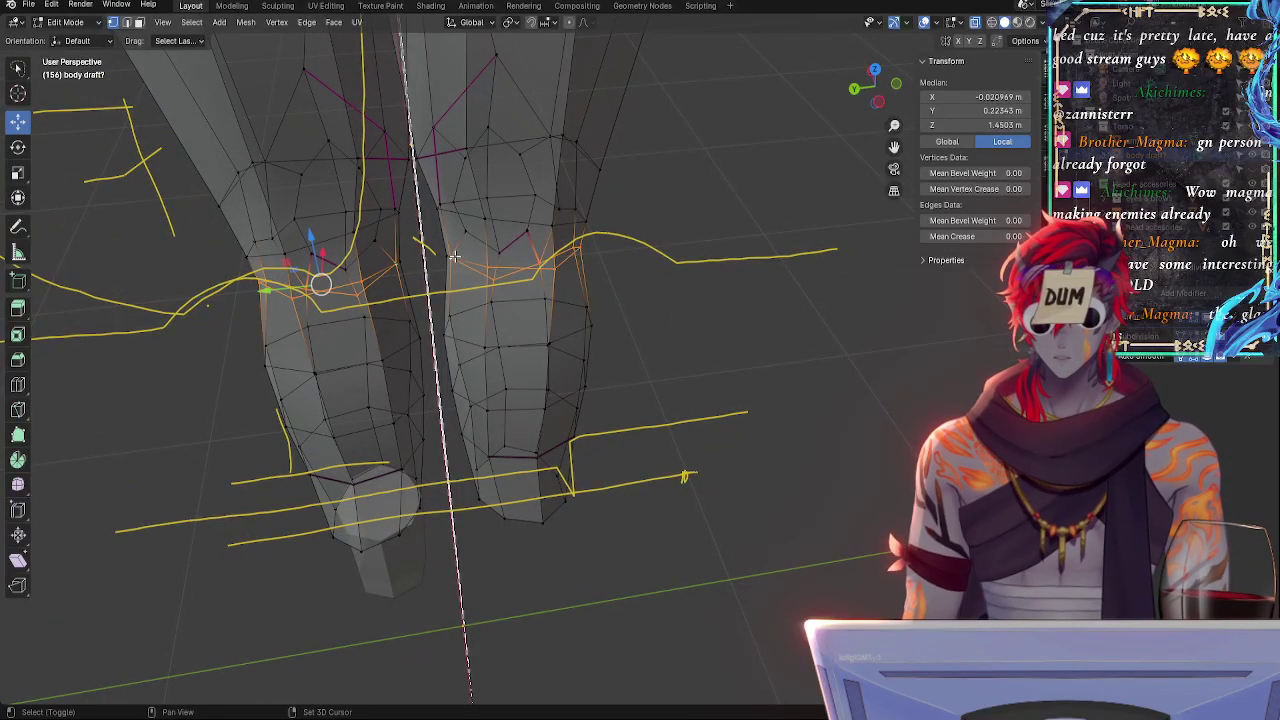
pyautogui.keyDown('shift'); pyautogui.click(446, 259); pyautogui.keyUp('shift')
pyautogui.moveTo(690, 275); pyautogui.dragTo(270, 230, button='middle')
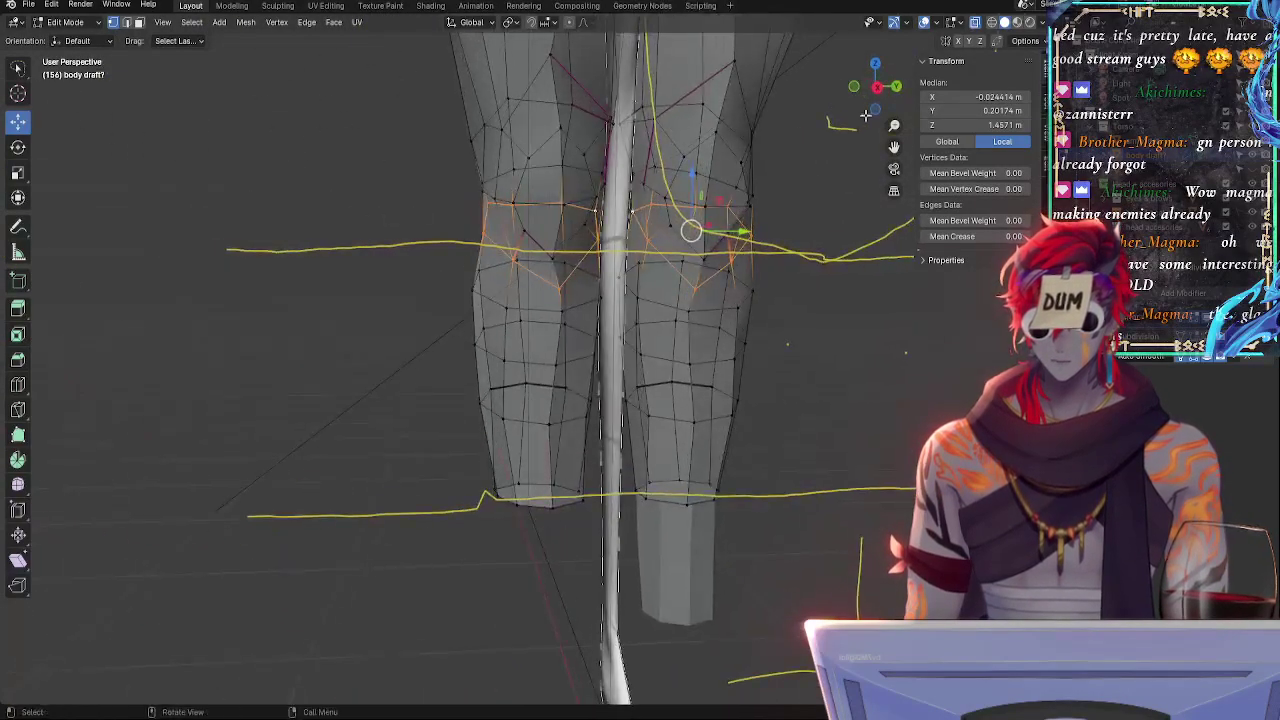
pyautogui.click(877, 90)
# - In front orthographic view, move the selected knee vertices up and left
pyautogui.click(875, 88)
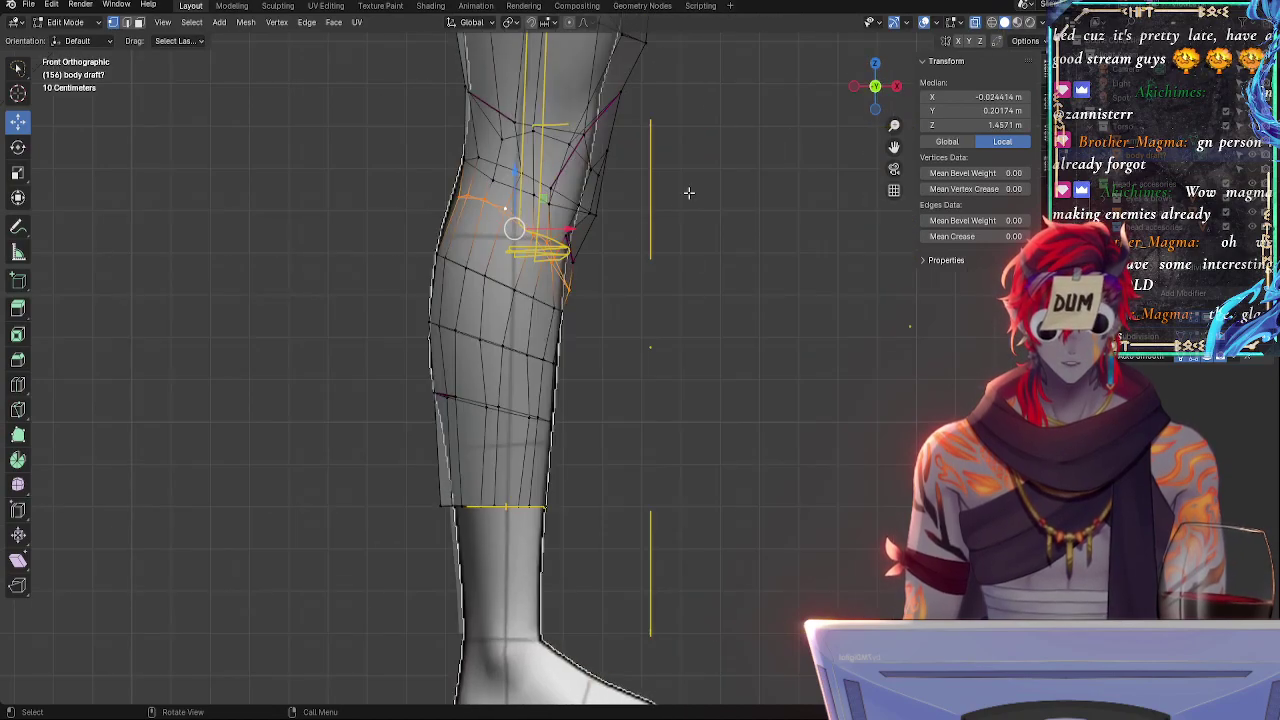
pyautogui.press('g')
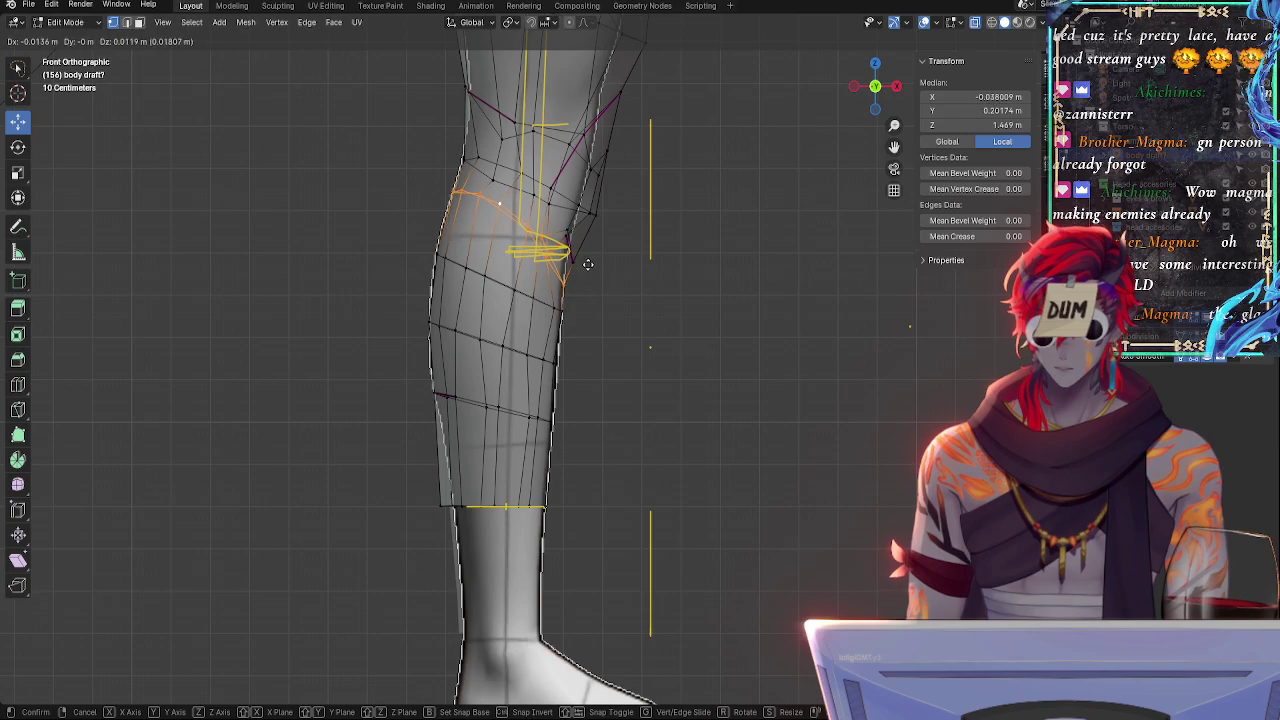
pyautogui.click(587, 264)
# - Select the upper calf edge loop and scale it along X
pyautogui.click(531, 307)
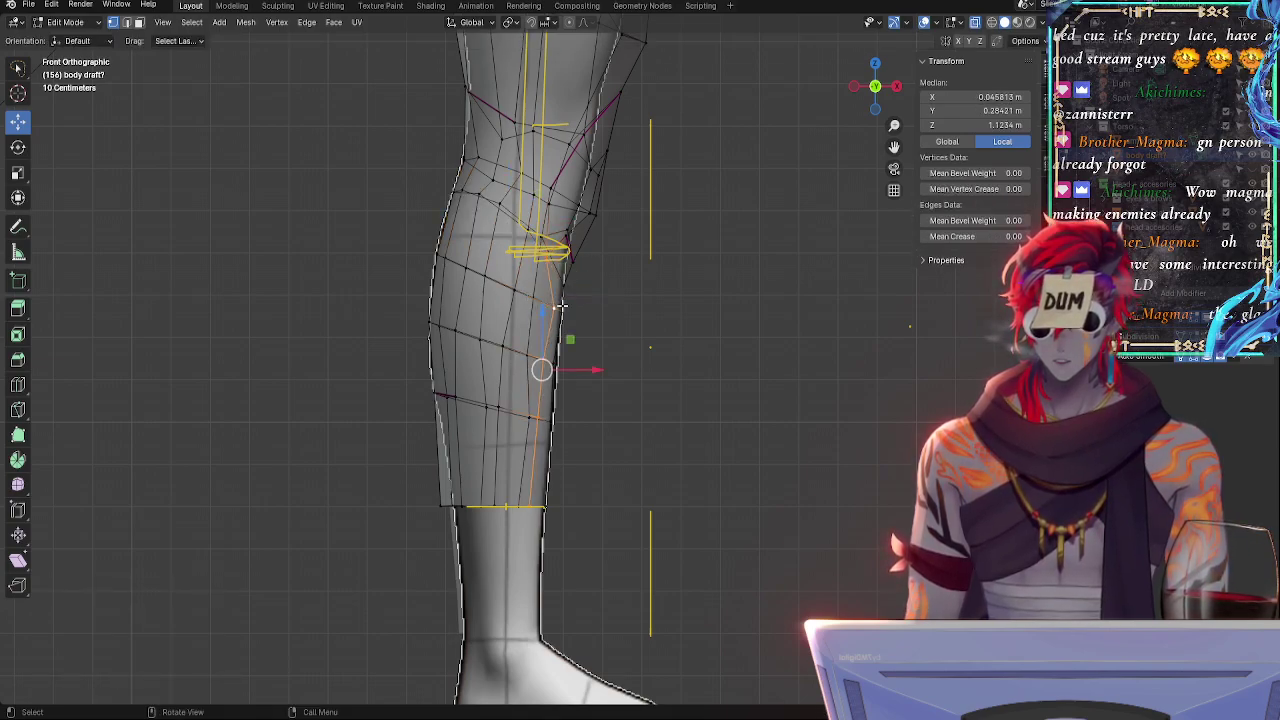
pyautogui.keyDown('alt'); pyautogui.click(561, 308); pyautogui.keyUp('alt')
pyautogui.keyDown('alt'); pyautogui.click(463, 268); pyautogui.keyUp('alt')
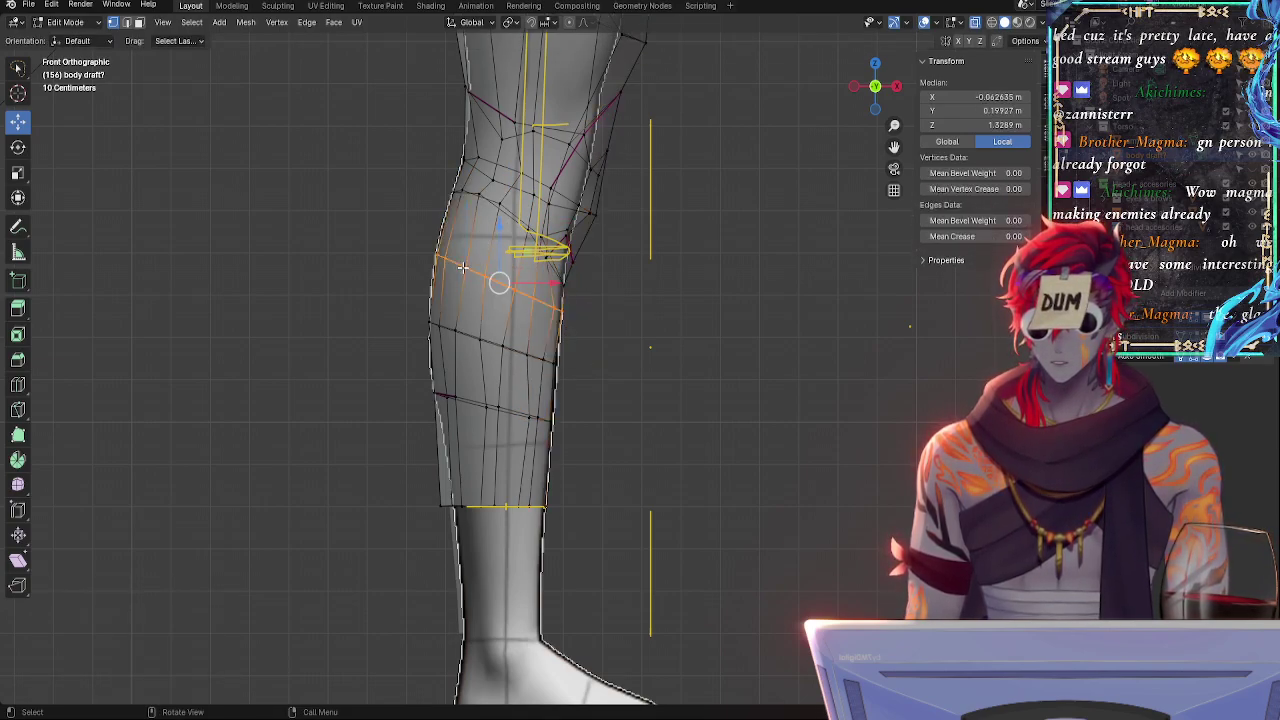
pyautogui.press('s')
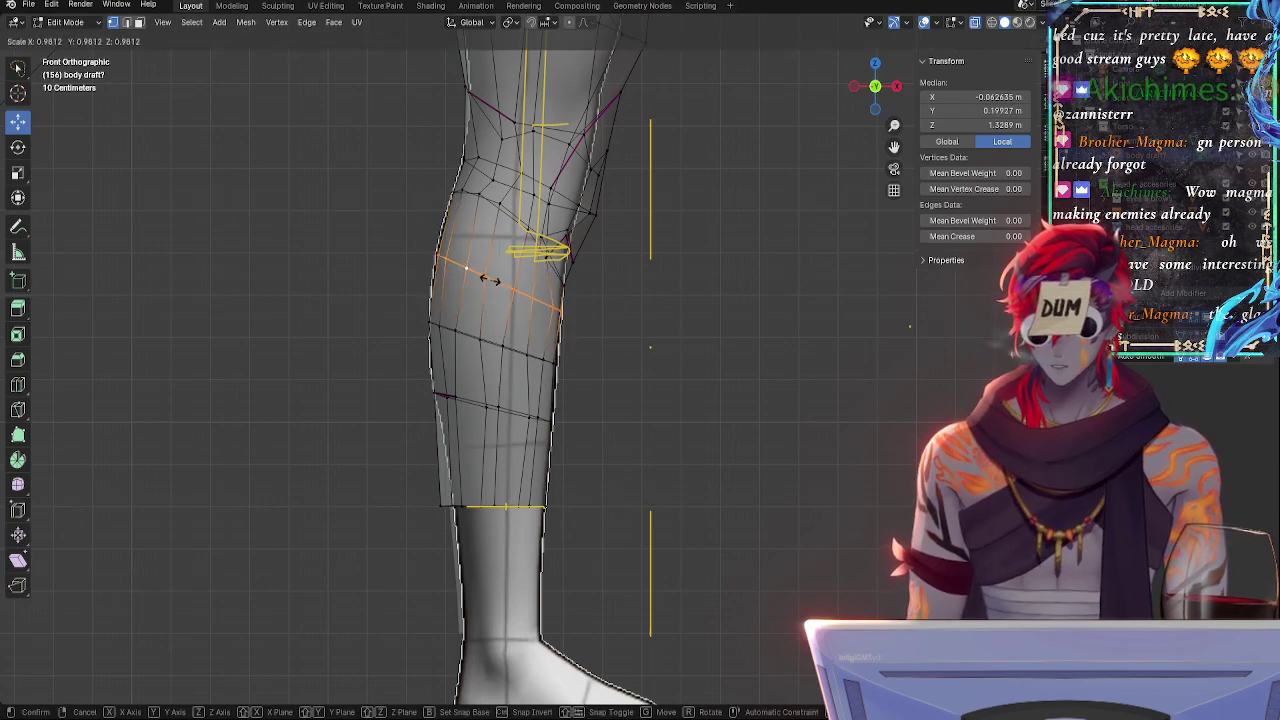
pyautogui.press('x')
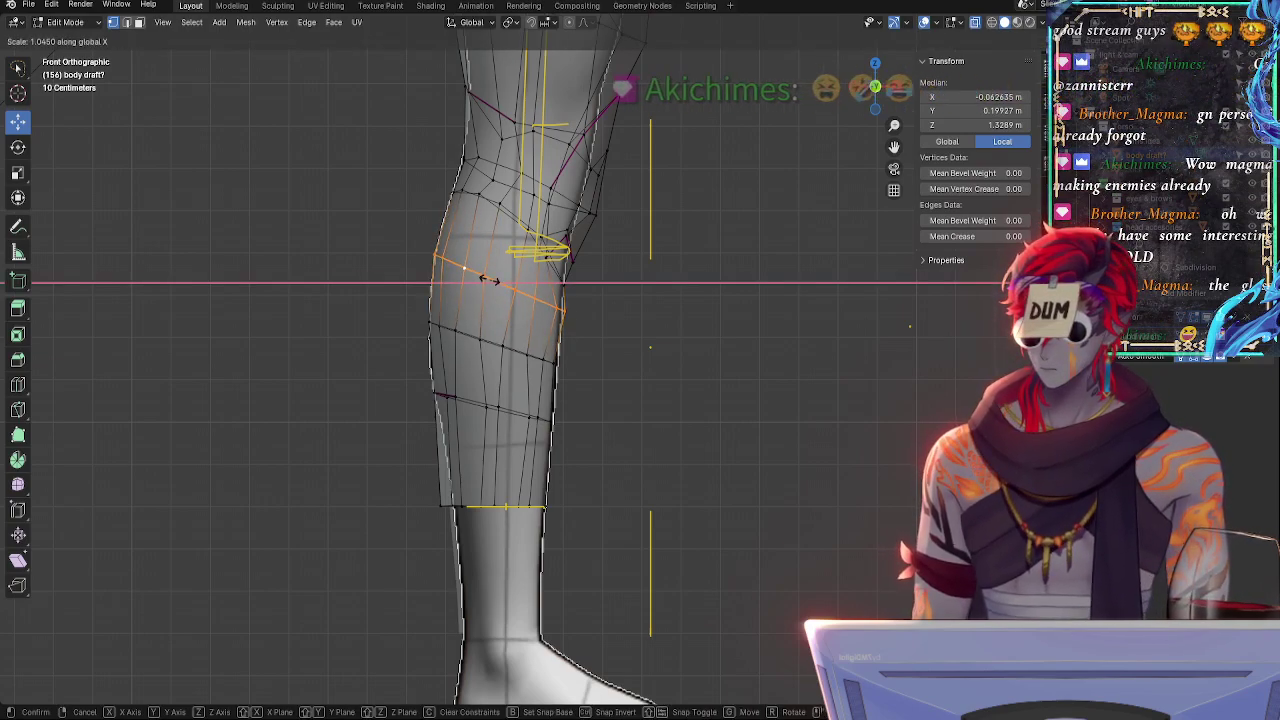
pyautogui.click(490, 280)
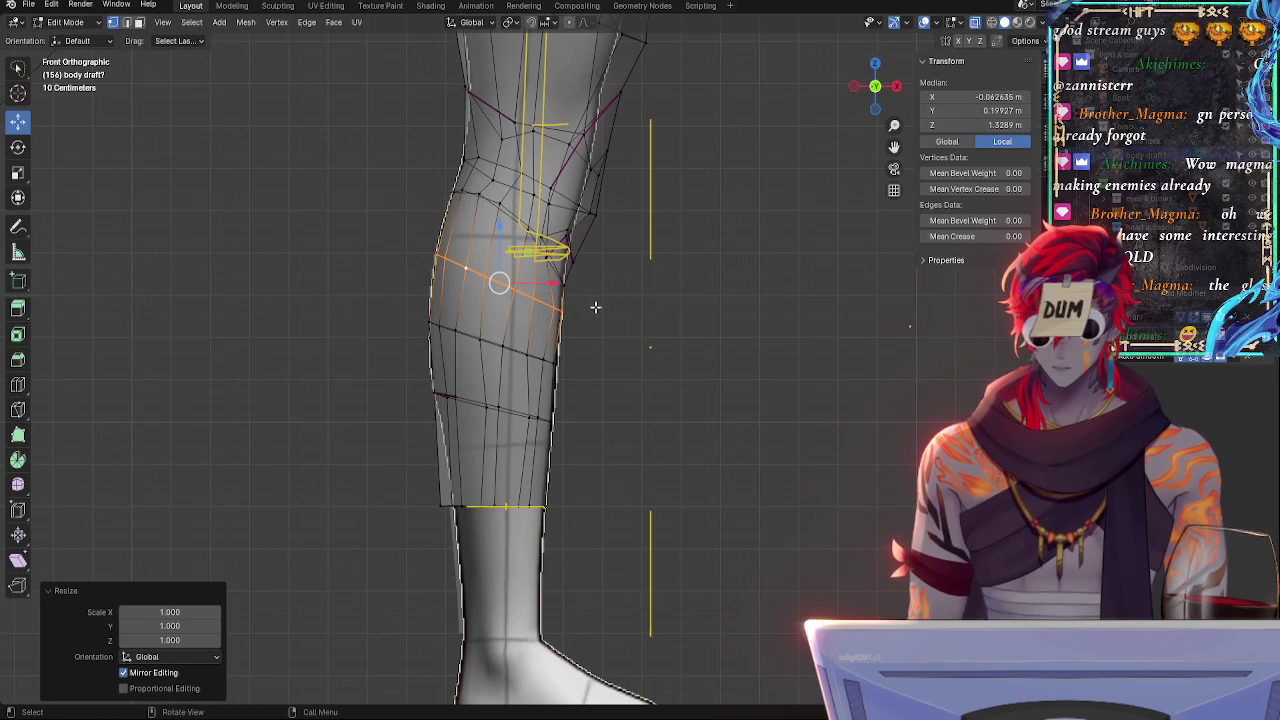
# - Tilt the upper calf loop by -4.46° and shift it slightly left along X
pyautogui.press('r')
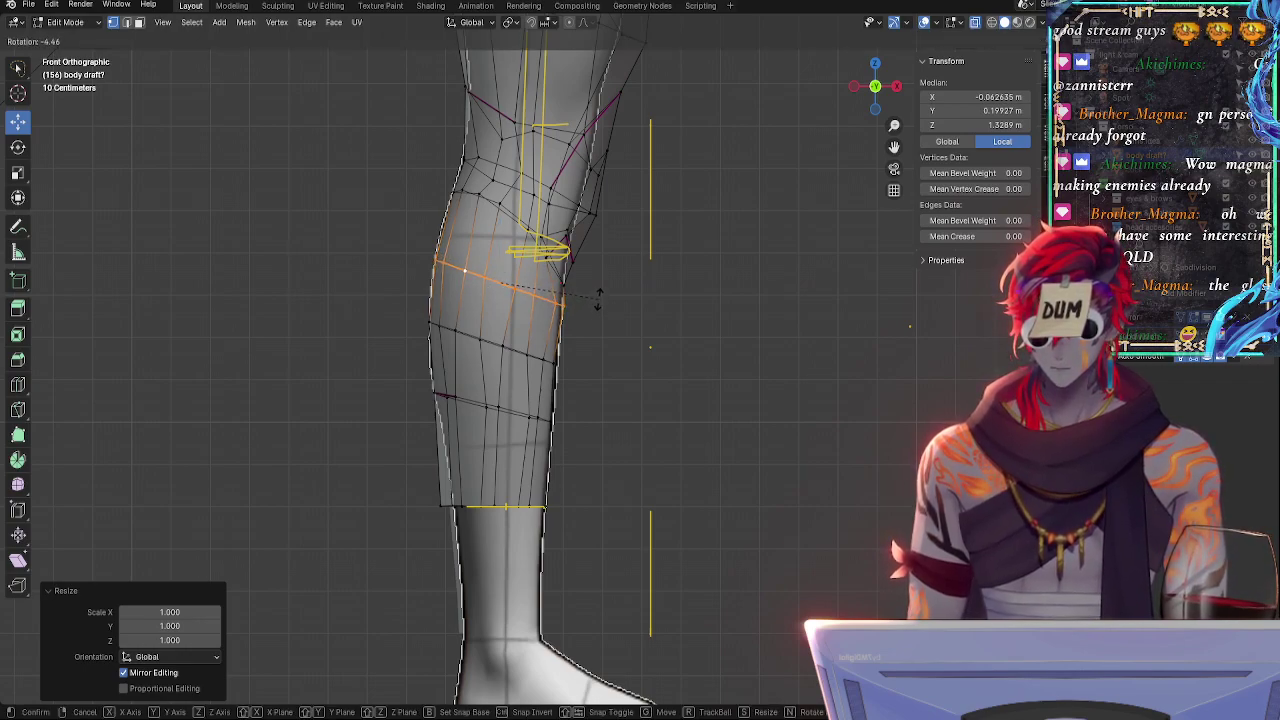
pyautogui.click(598, 298)
pyautogui.press('g')
pyautogui.press('x')
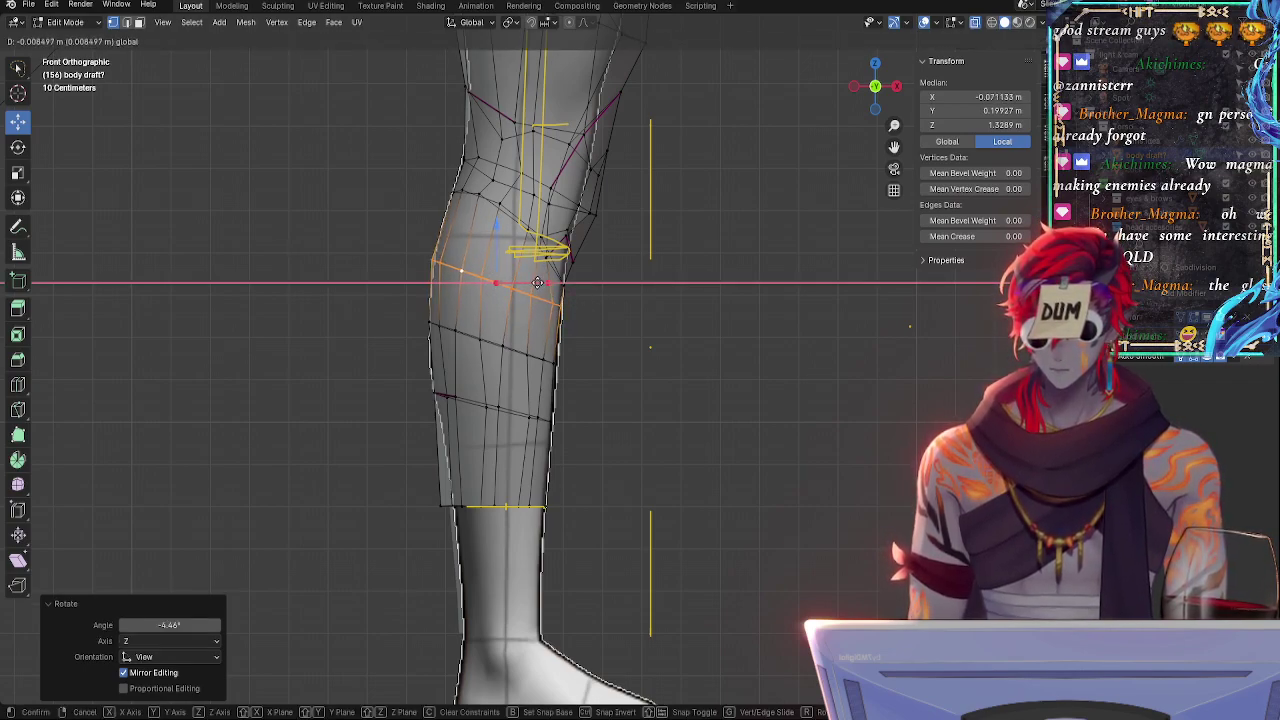
pyautogui.click(573, 302)
# - Edge-slide the upper calf loop along the leg and nudge it into place
pyautogui.press('g')
pyautogui.press('g')
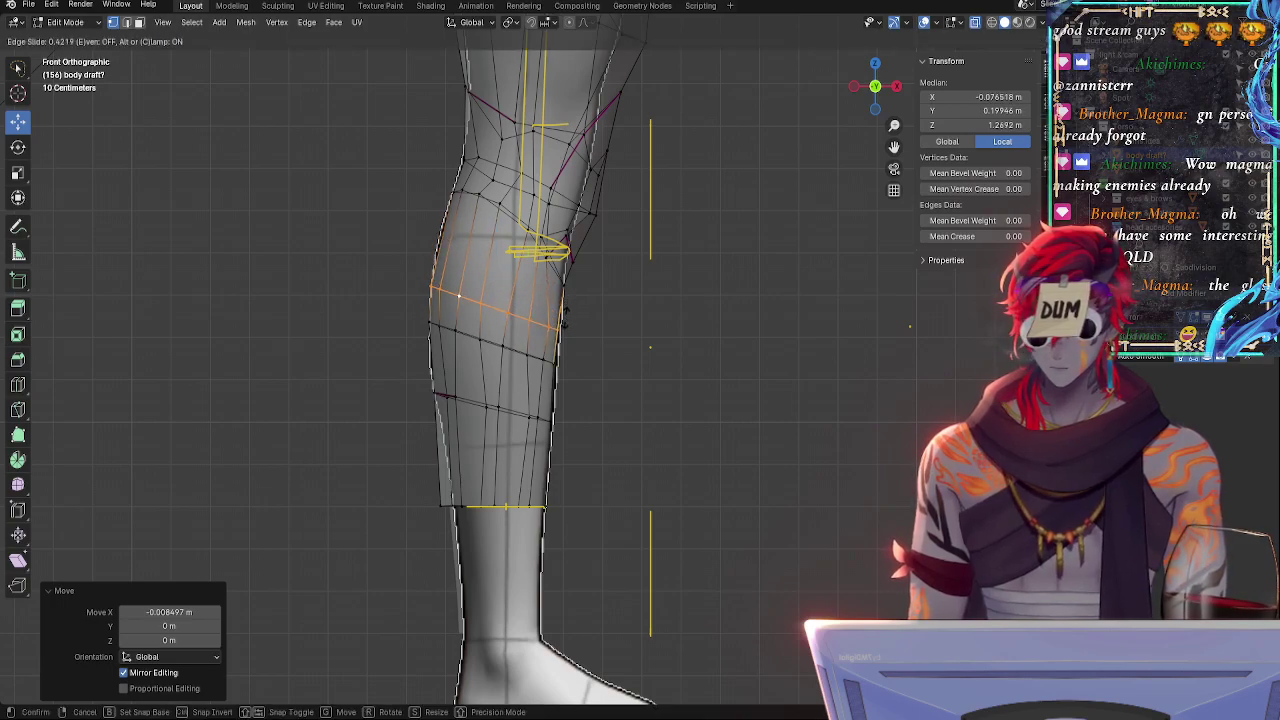
pyautogui.click(564, 305)
pyautogui.press('g')
pyautogui.press('g')
pyautogui.click(564, 300)
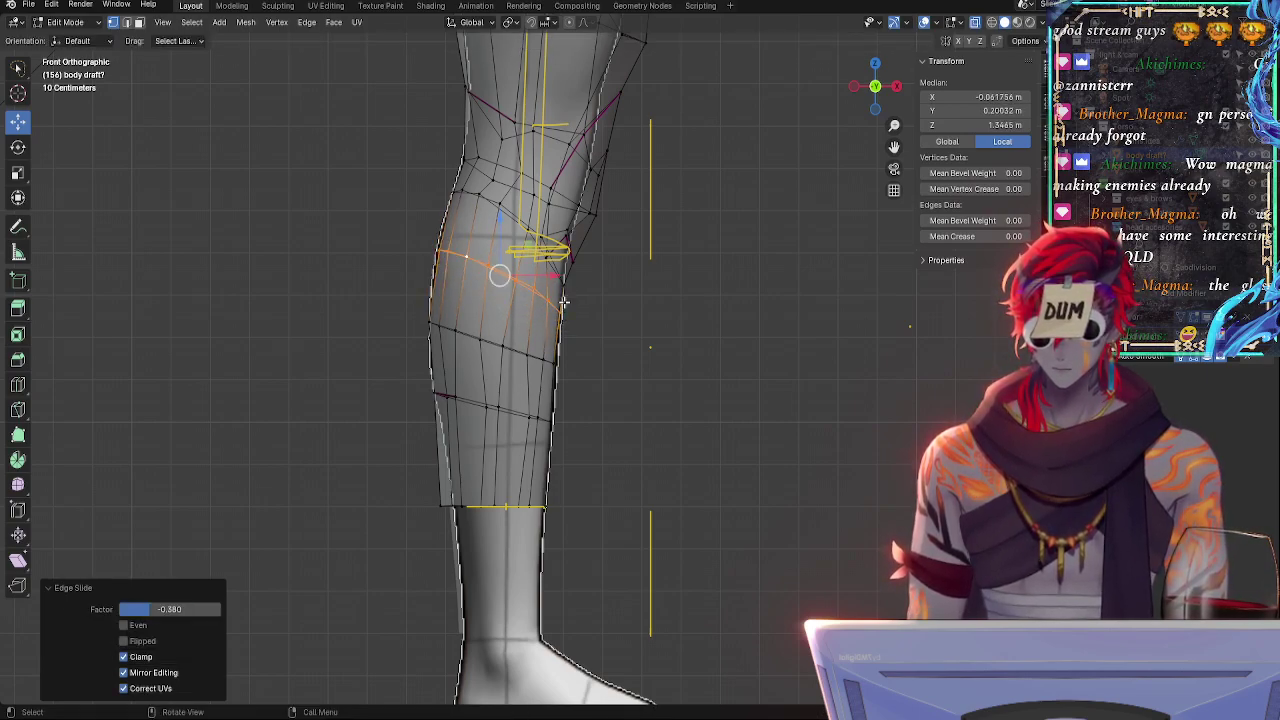
pyautogui.press('g')
pyautogui.click(563, 302)
# - Enlarge the calf loop to 1.021, tilt it -3.38°, and slide an outer-edge vertex
pyautogui.press('s')
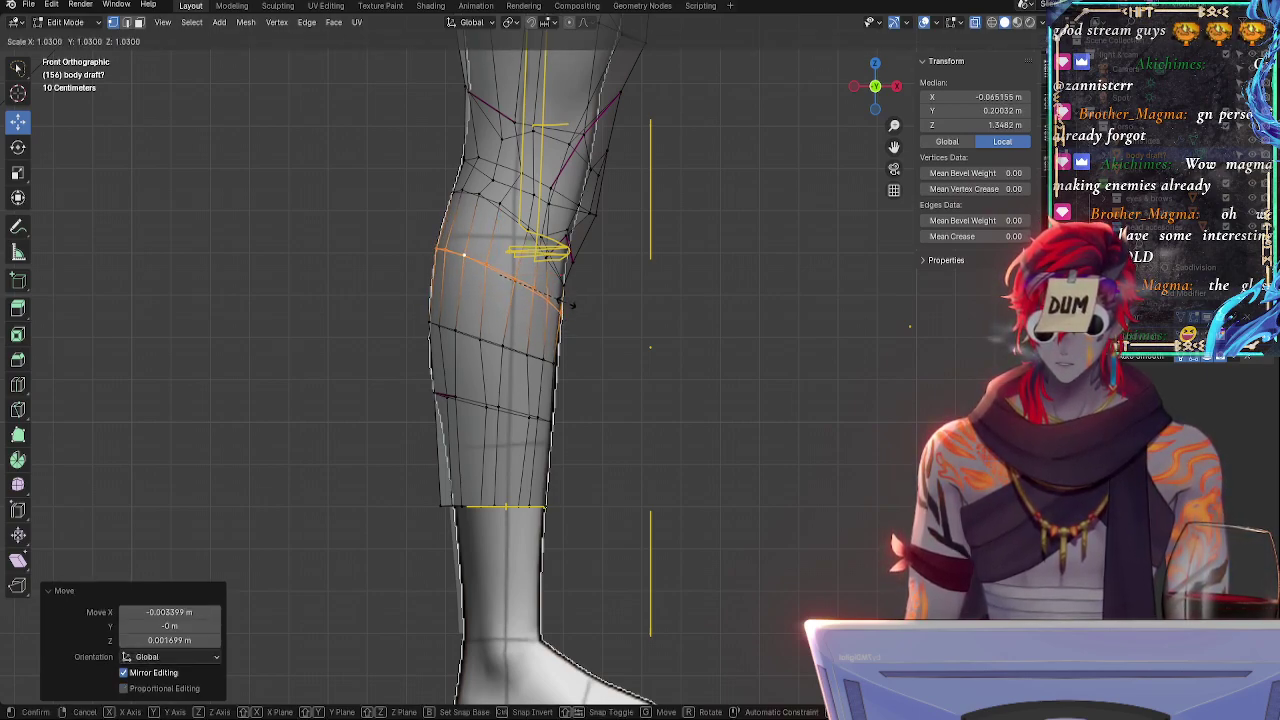
pyautogui.click(574, 305)
pyautogui.press('r')
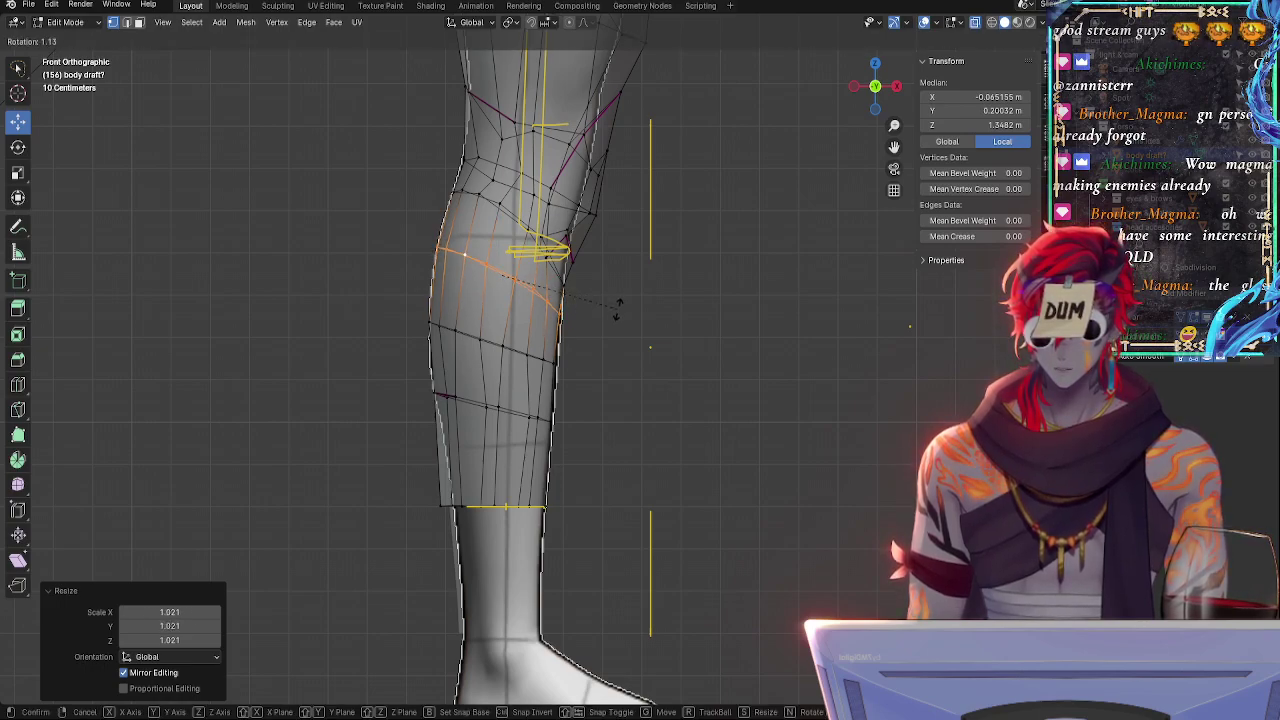
pyautogui.click(616, 300)
pyautogui.click(566, 306)
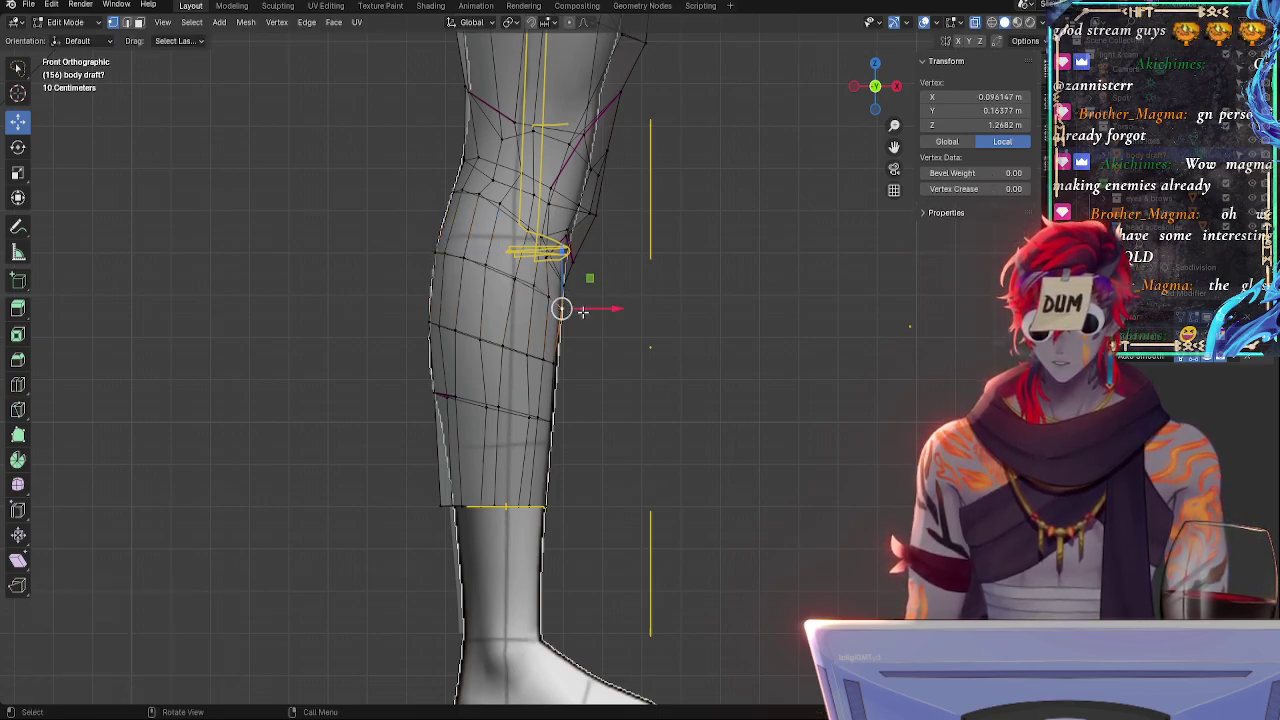
pyautogui.hotkey('shift', 'v')
pyautogui.click(578, 312)
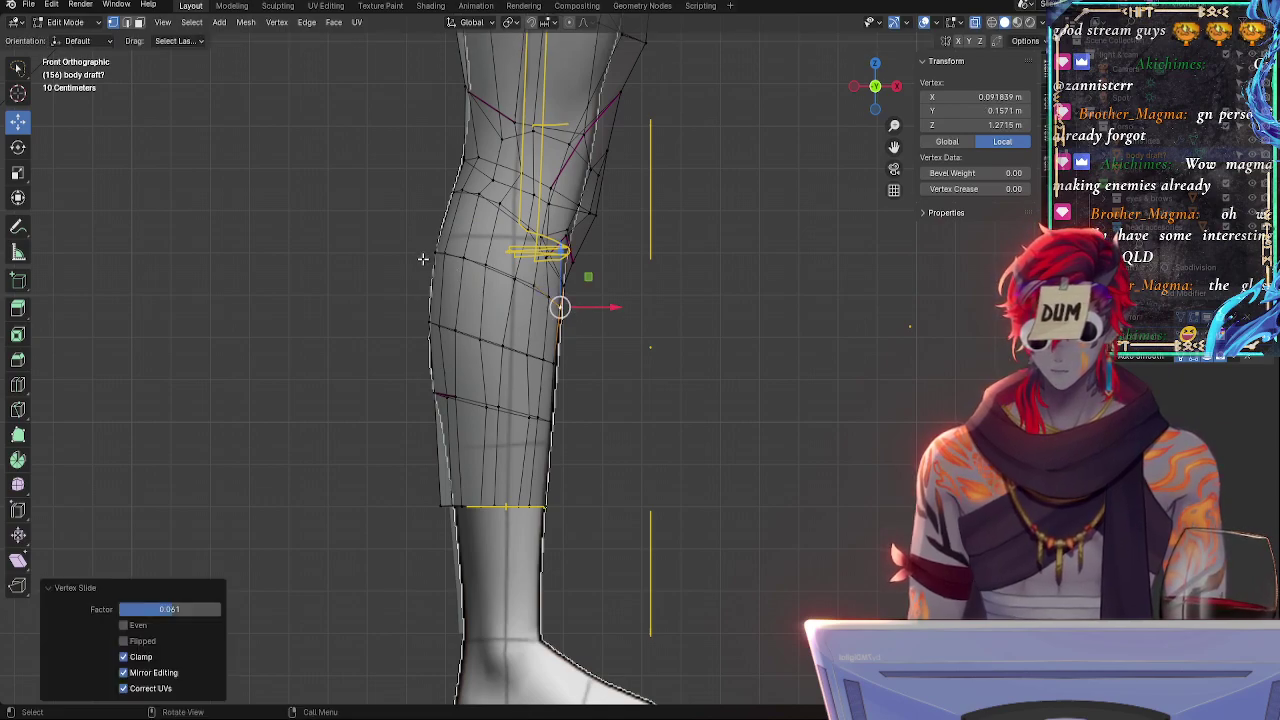
# - Select the lower calf edge loop, enlarge it slightly and shift it right along X
pyautogui.click(553, 361)
pyautogui.click(501, 350)
pyautogui.keyDown('alt'); pyautogui.click(504, 350); pyautogui.keyUp('alt')
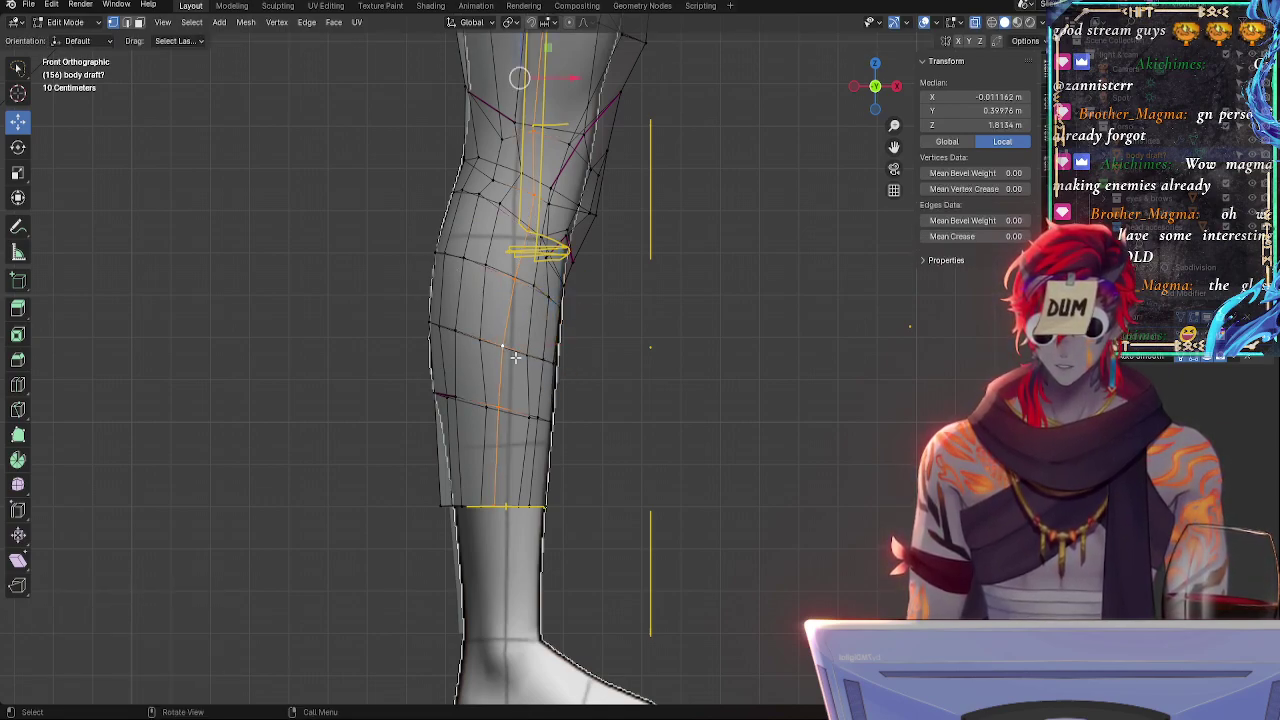
pyautogui.keyDown('alt'); pyautogui.click(529, 358); pyautogui.keyUp('alt')
pyautogui.press('s')
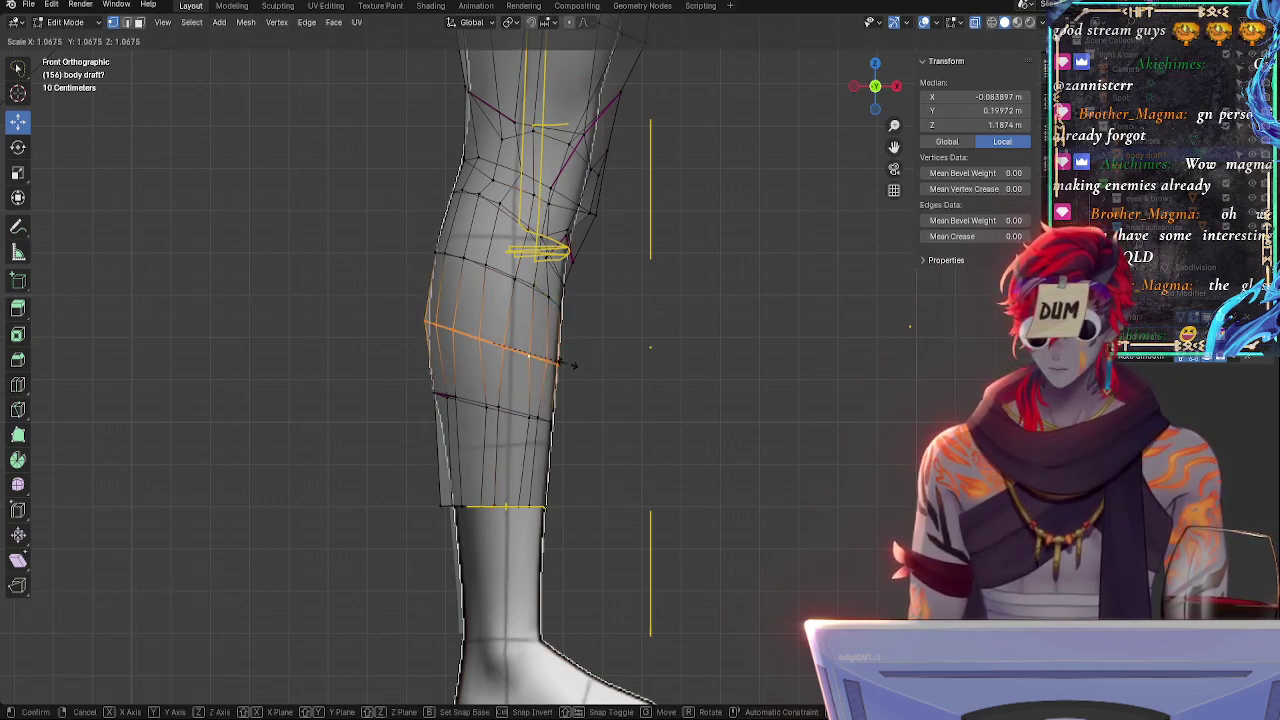
pyautogui.click(565, 361)
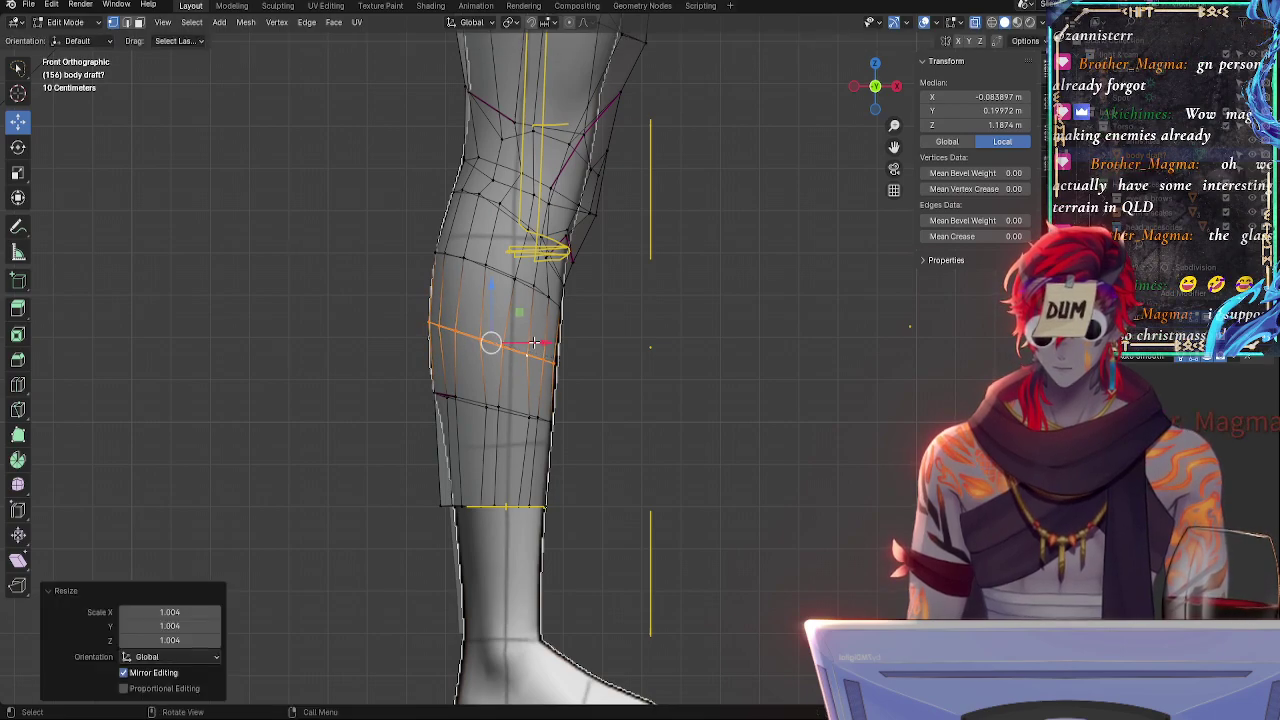
pyautogui.press('g')
pyautogui.press('x')
pyautogui.click(538, 343)
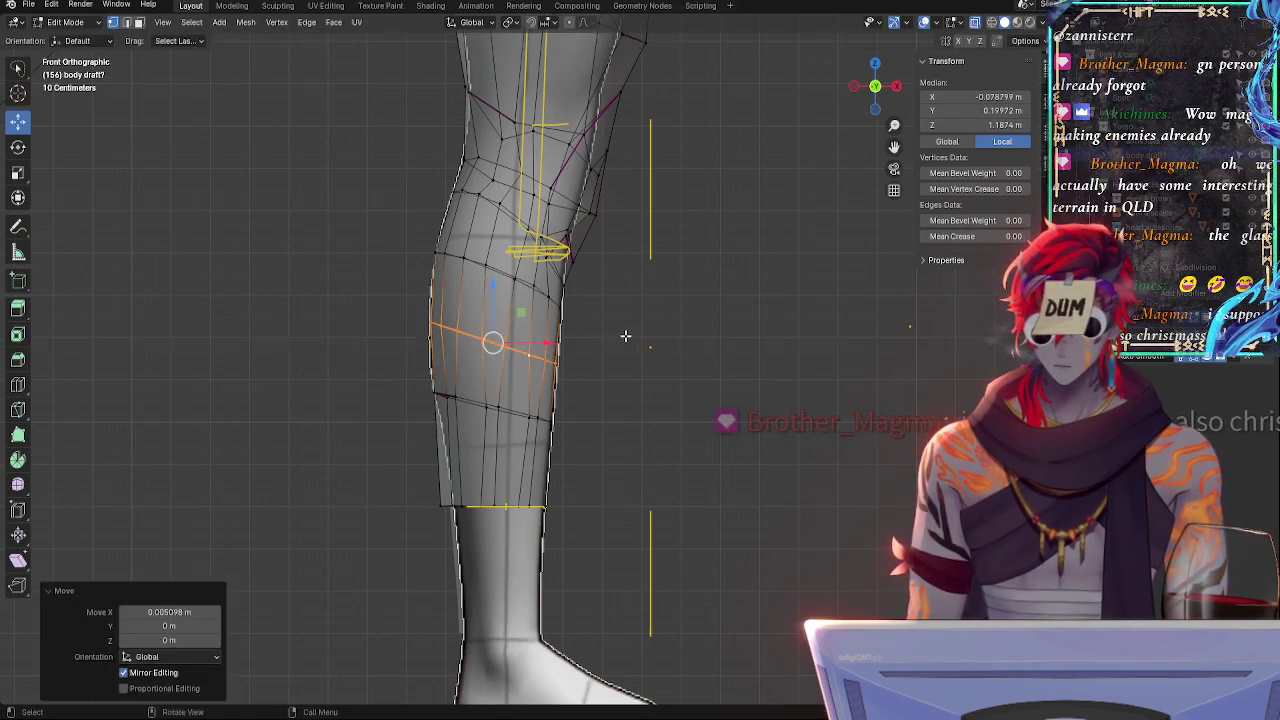
# - Slide an outer calf vertex, reselect the loop, and orbit to check both legs
pyautogui.click(562, 360)
pyautogui.hotkey('shift', 'v')
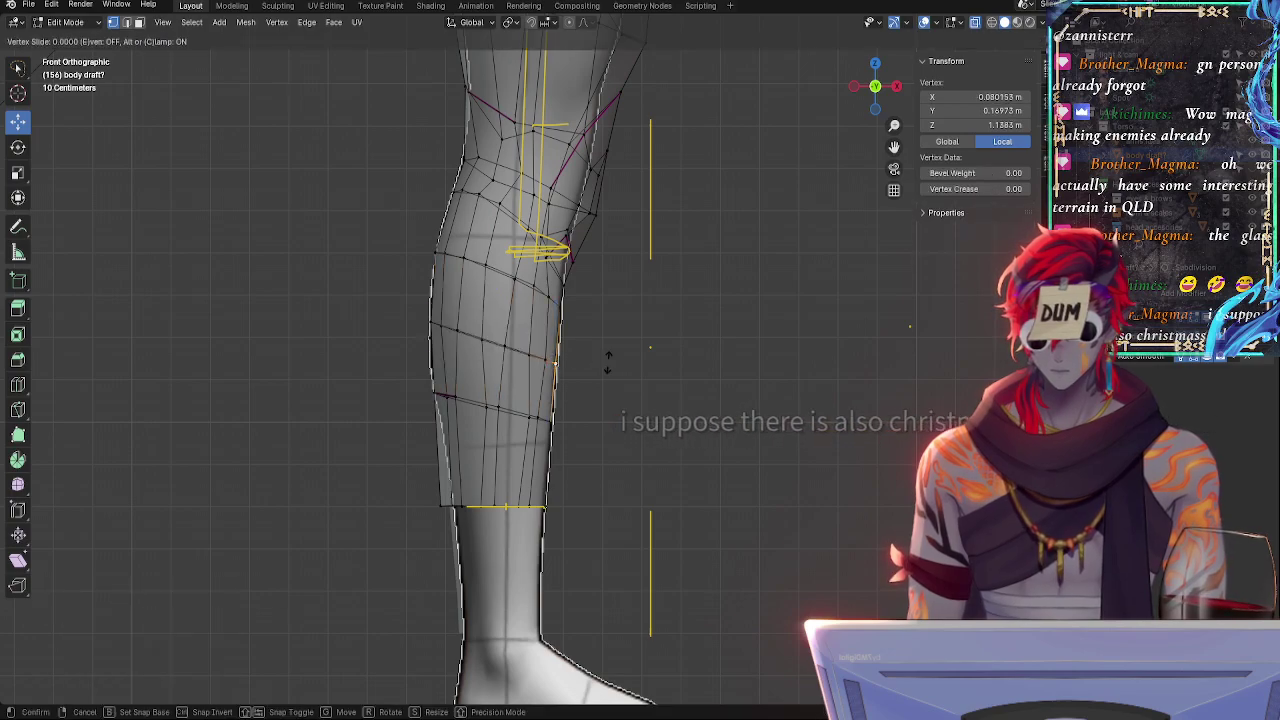
pyautogui.click(607, 362)
pyautogui.keyDown('alt'); pyautogui.click(565, 350); pyautogui.keyUp('alt')
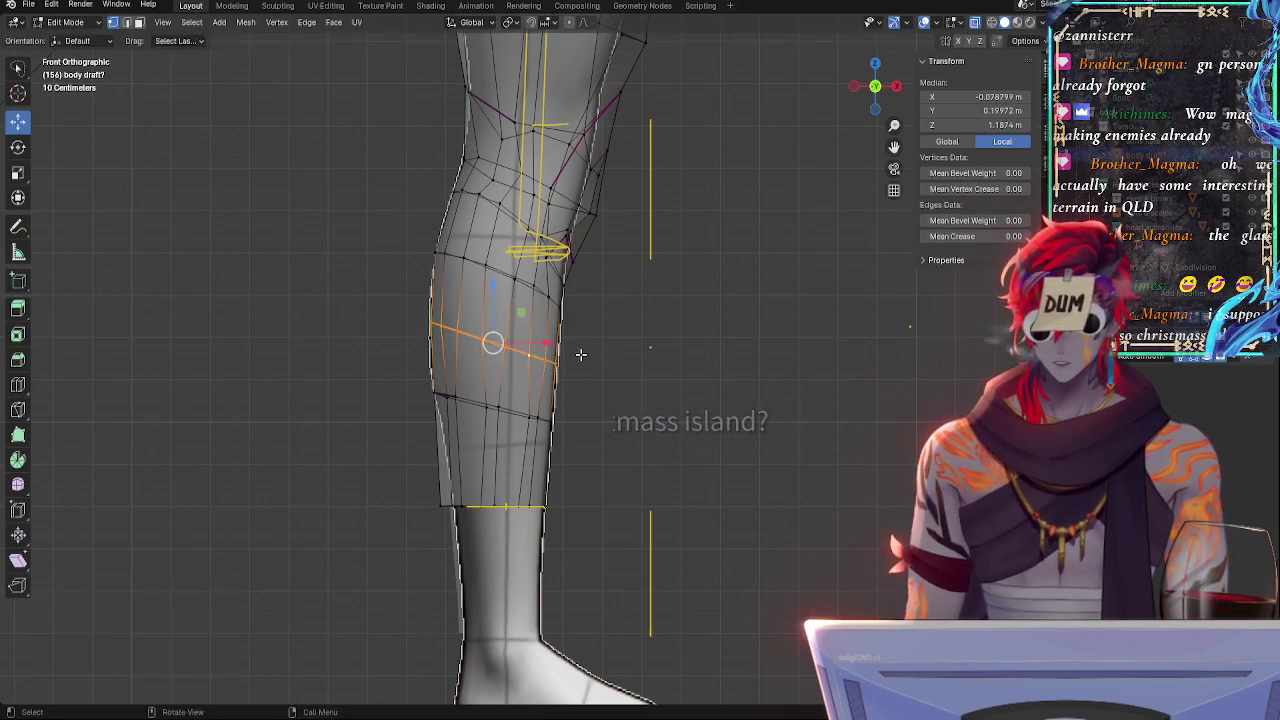
pyautogui.keyDown('alt'); pyautogui.moveTo(609, 366); pyautogui.dragTo(794, 406); pyautogui.keyUp('alt')
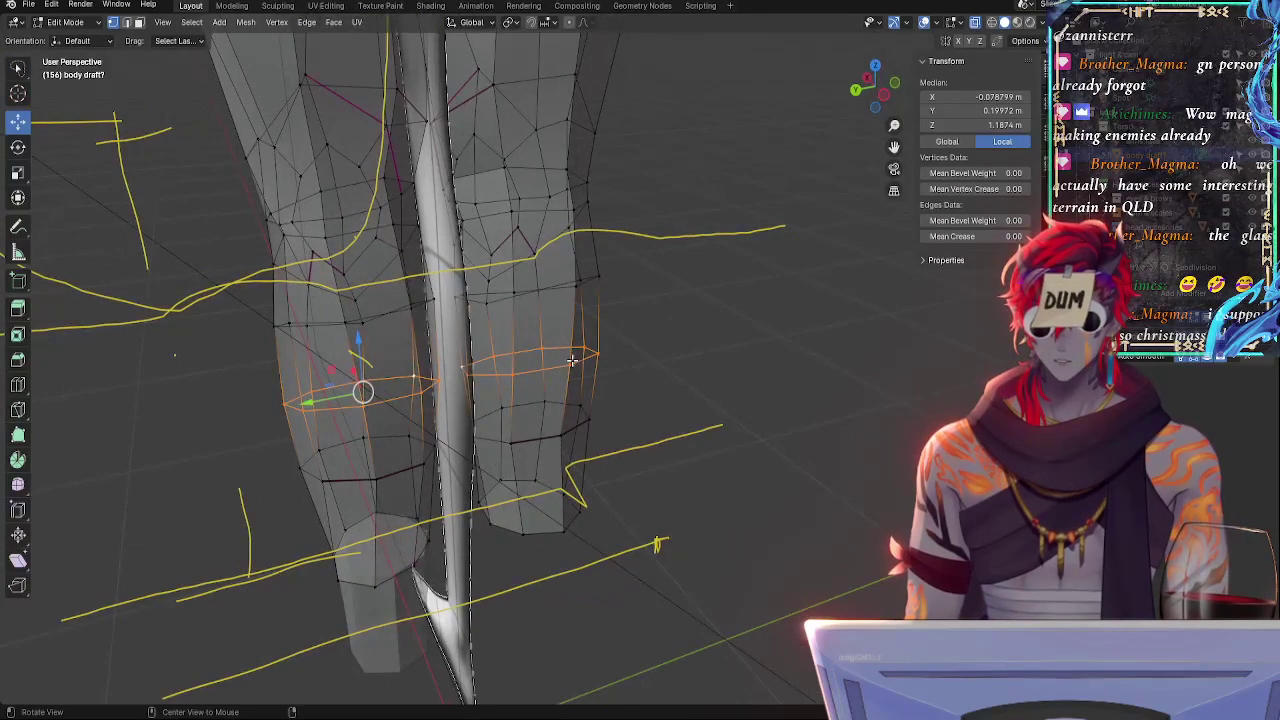
pyautogui.keyDown('alt'); pyautogui.moveTo(572, 360); pyautogui.dragTo(532, 322); pyautogui.keyUp('alt')
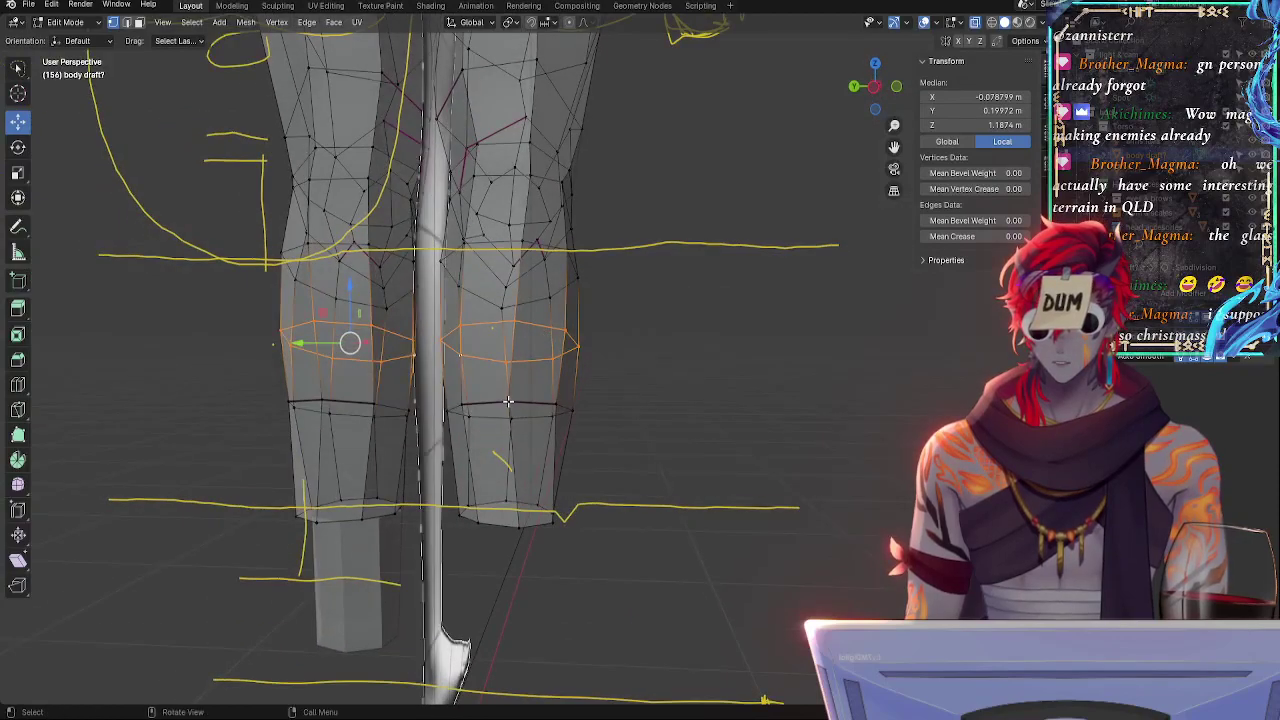
pyautogui.click(897, 88)
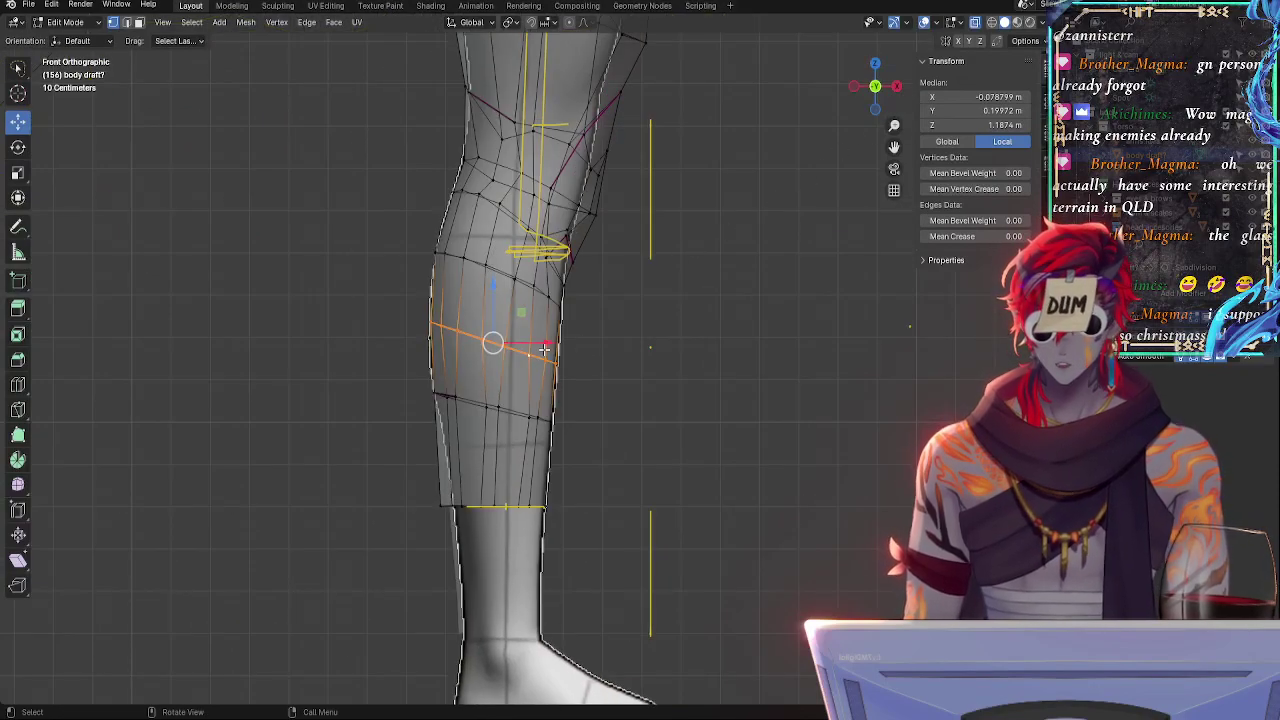
# - Shrink the calf loop slightly, tilt it to -2.22°, and move it slightly lower
pyautogui.press('s')
pyautogui.click(577, 356)
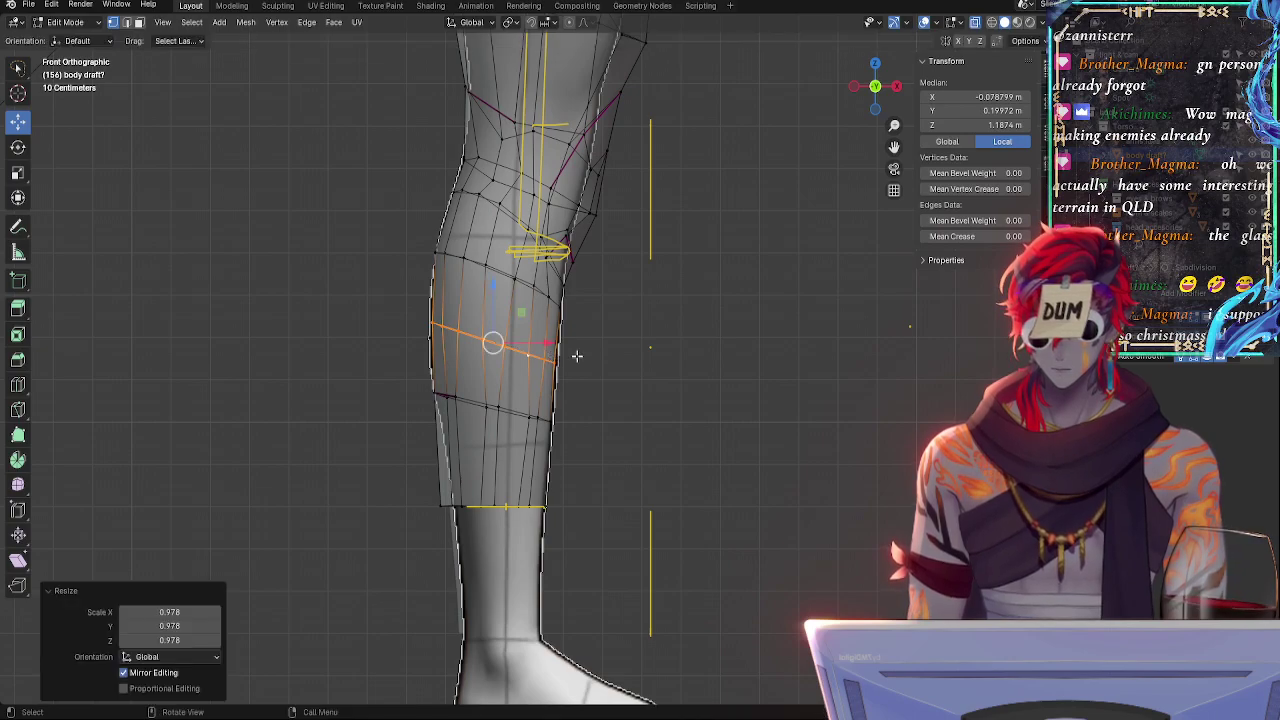
pyautogui.press('r')
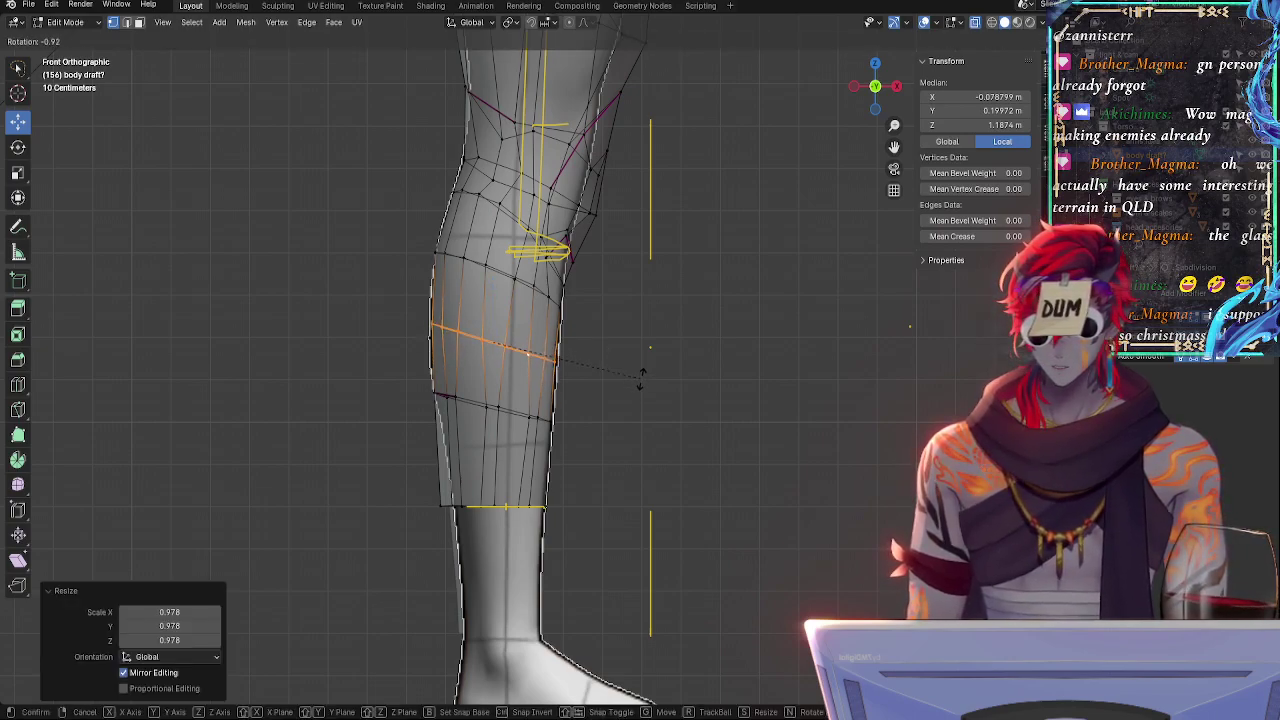
pyautogui.click(641, 377)
pyautogui.press('r')
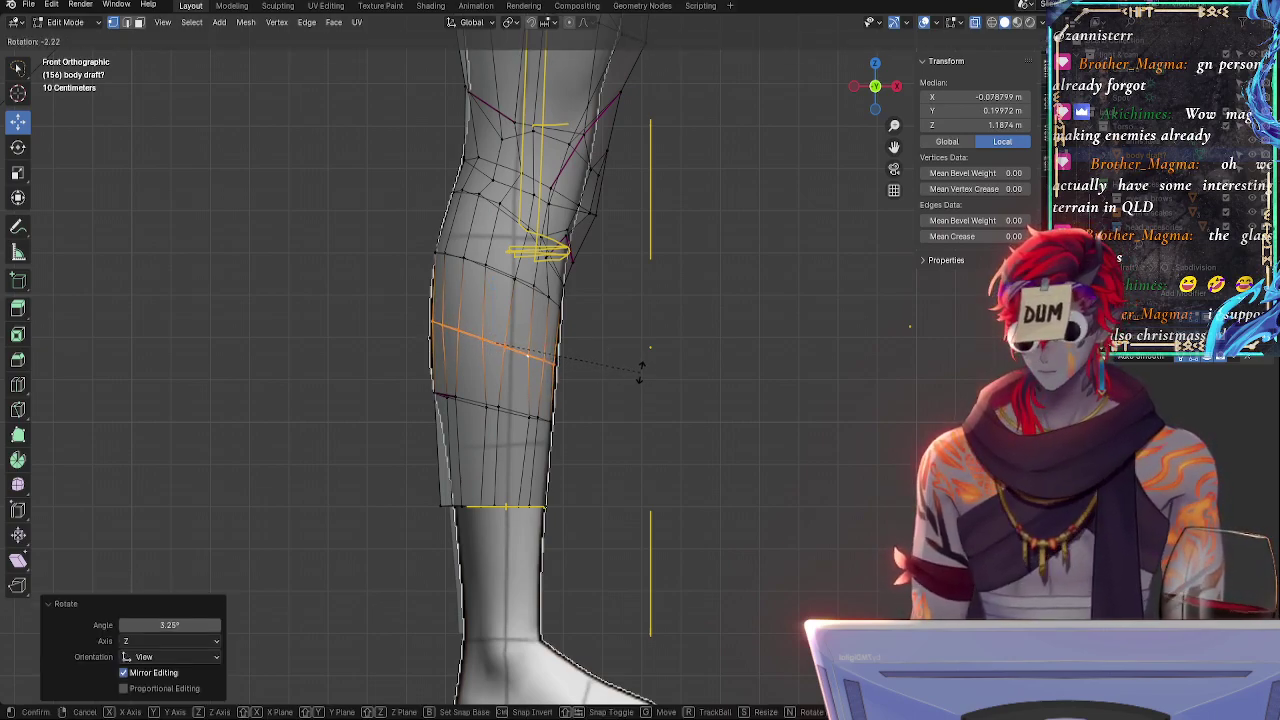
pyautogui.click(641, 371)
pyautogui.press('g')
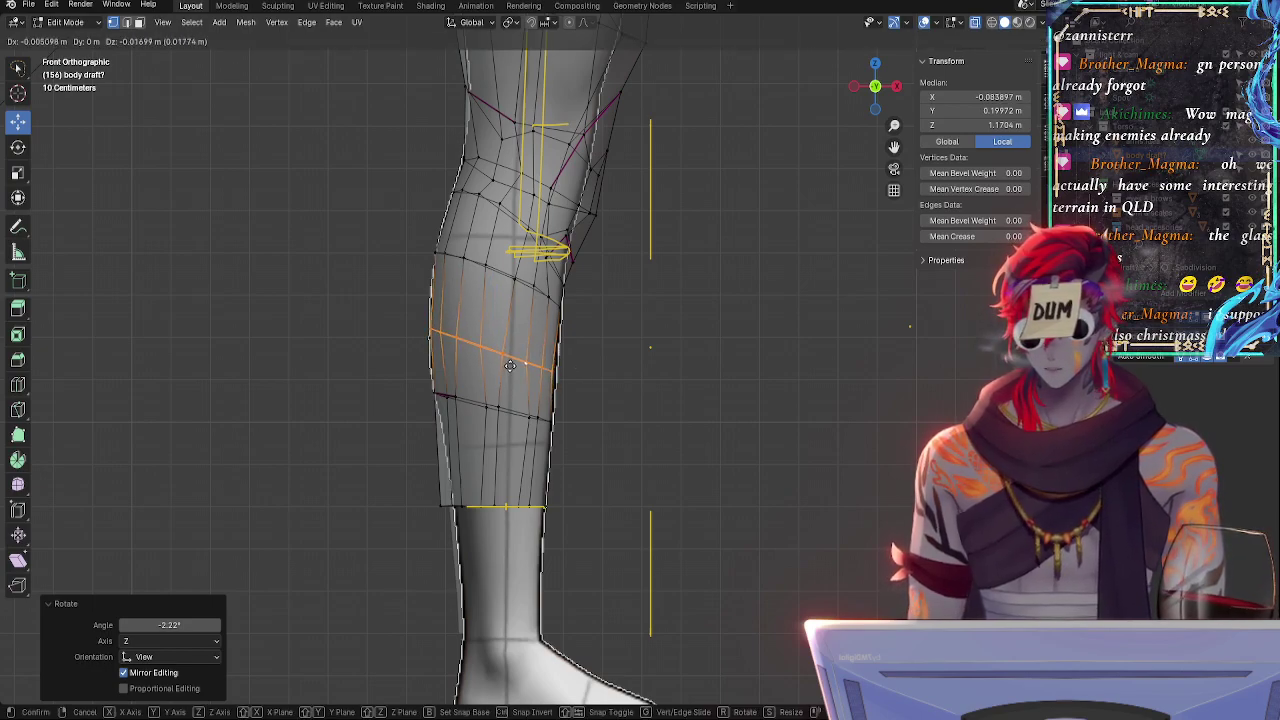
pyautogui.click(511, 367)
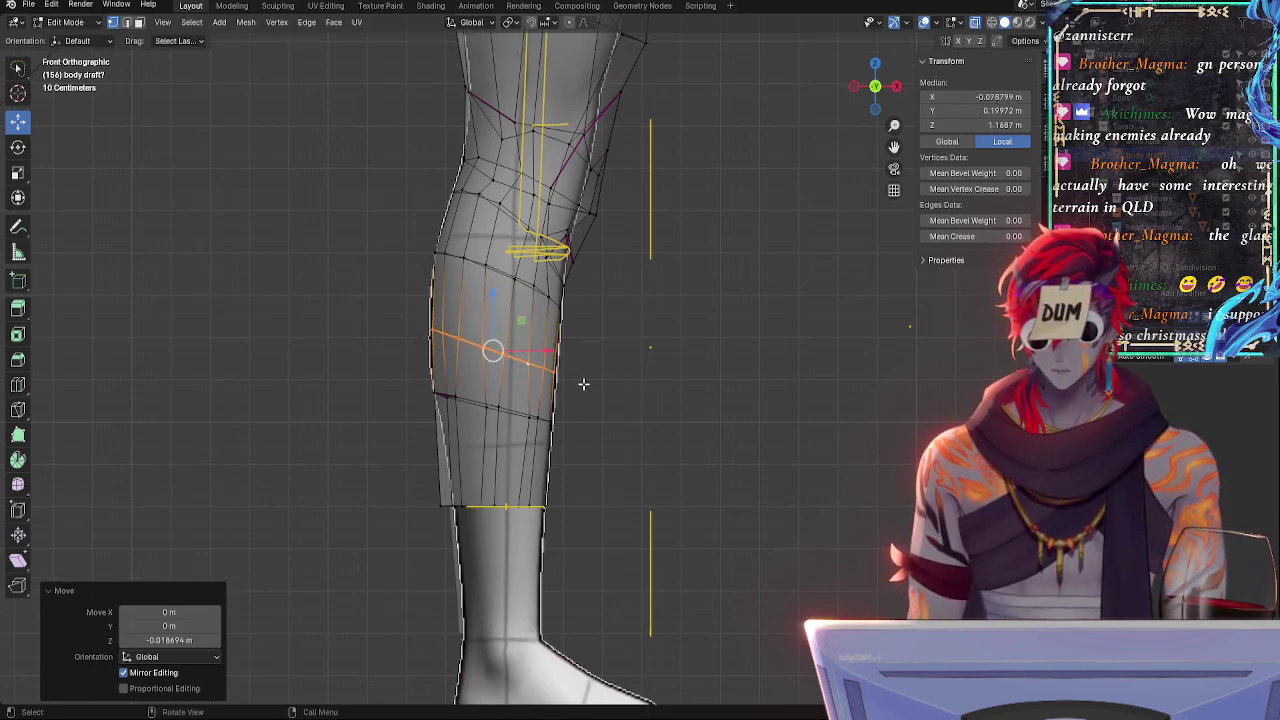
# - Edge-slide the loop up, tilt it -2.21°, shrink it slightly, then select the lower calf loop
pyautogui.press('g')
pyautogui.press('g')
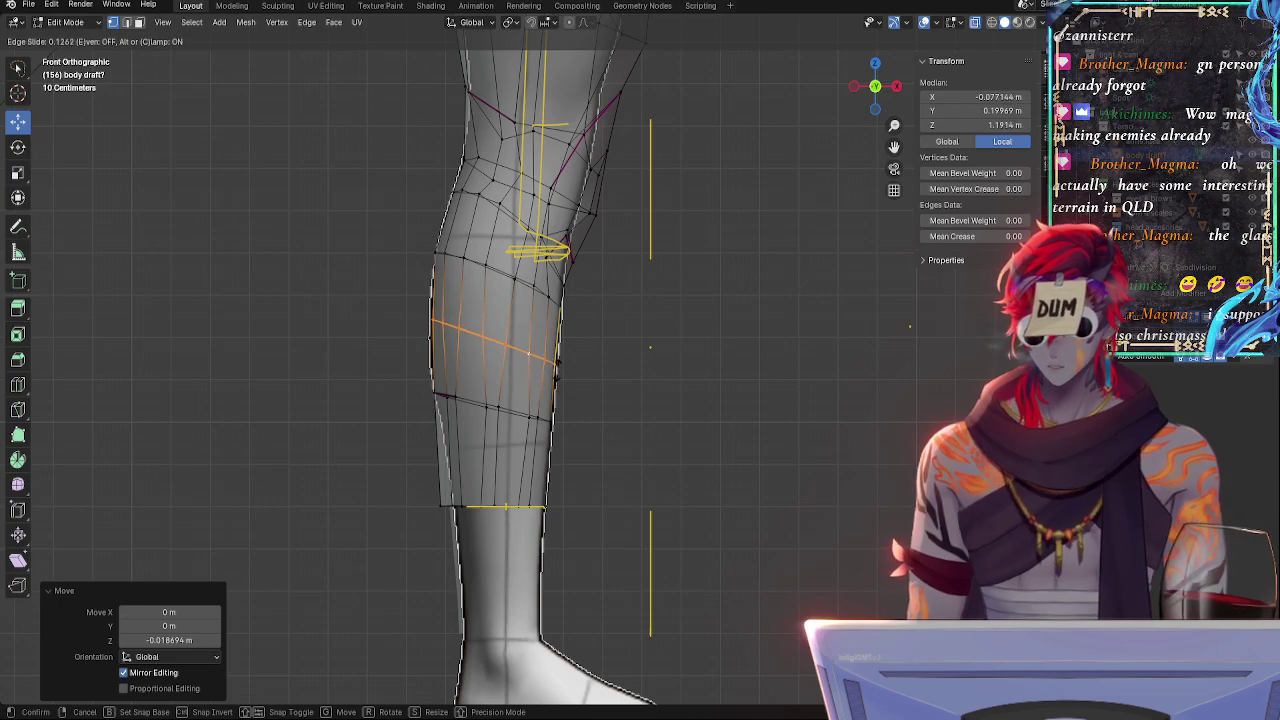
pyautogui.click(566, 372)
pyautogui.press('r')
pyautogui.click(626, 368)
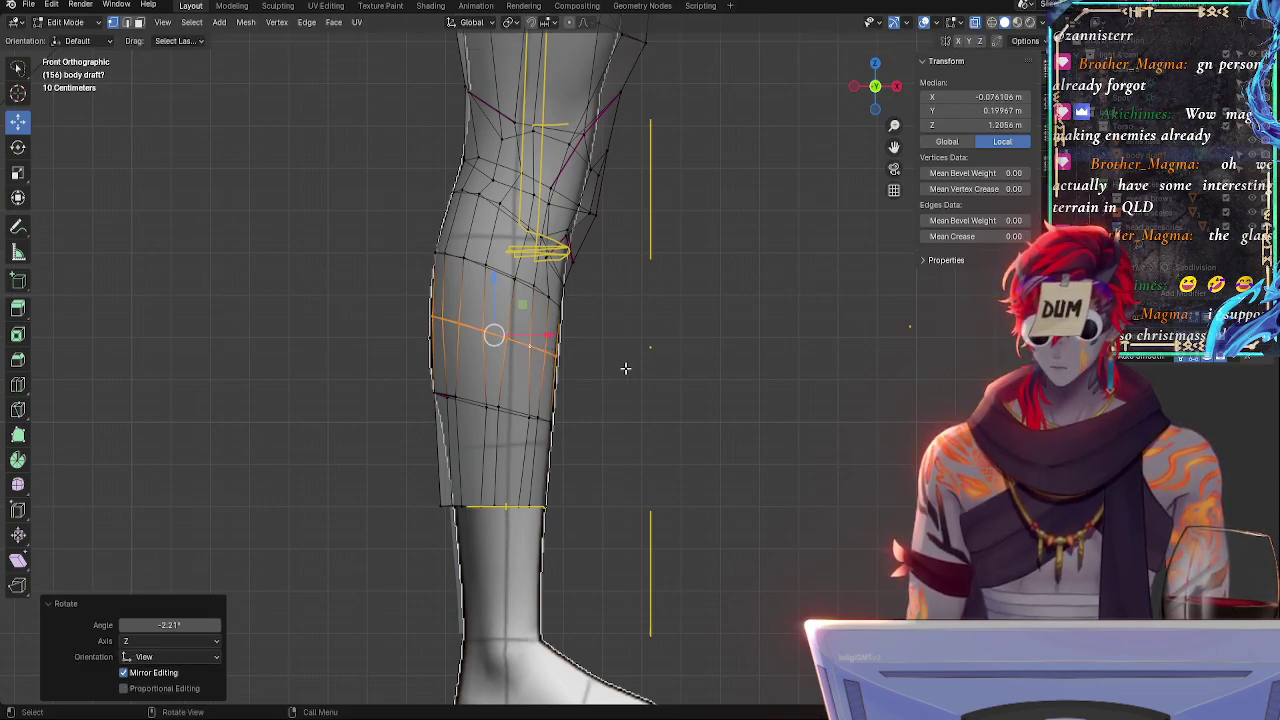
pyautogui.press('s')
pyautogui.click(623, 367)
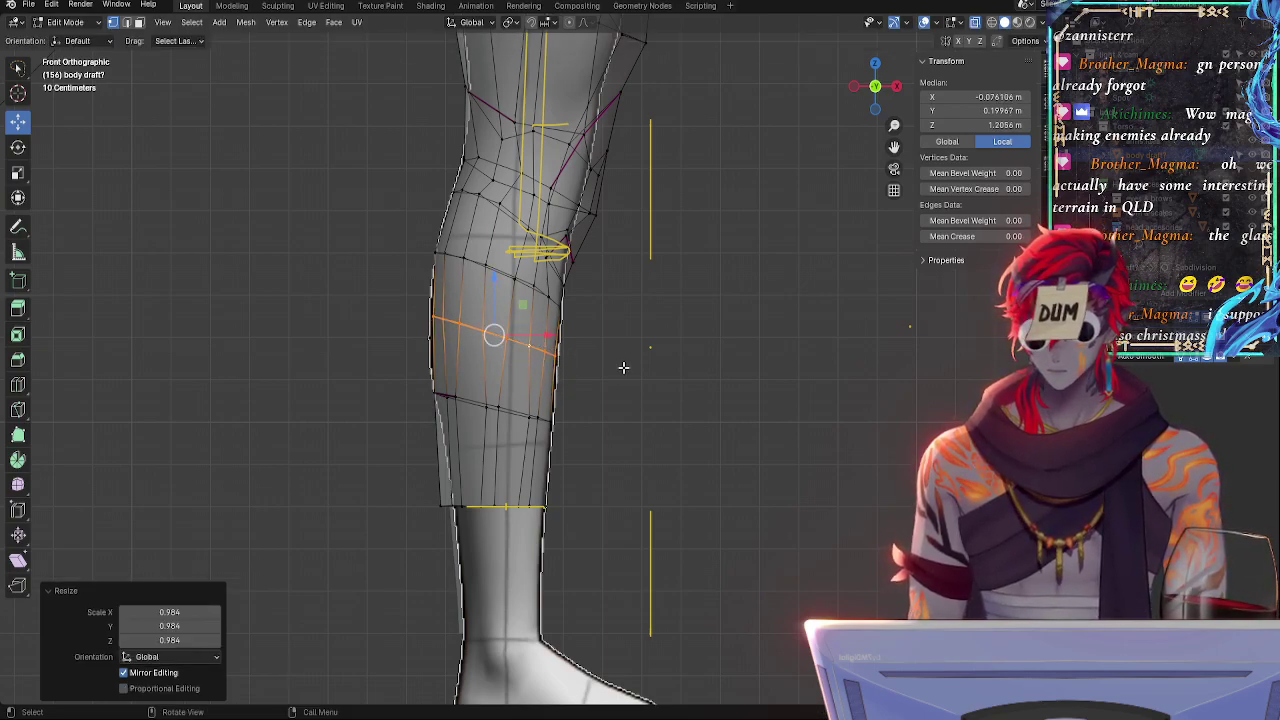
pyautogui.keyDown('alt'); pyautogui.click(500, 410); pyautogui.keyUp('alt')
# - Edge-slide the lower calf loop up, tilt it 3.9°, and nudge it upward
pyautogui.press('g')
pyautogui.press('g')
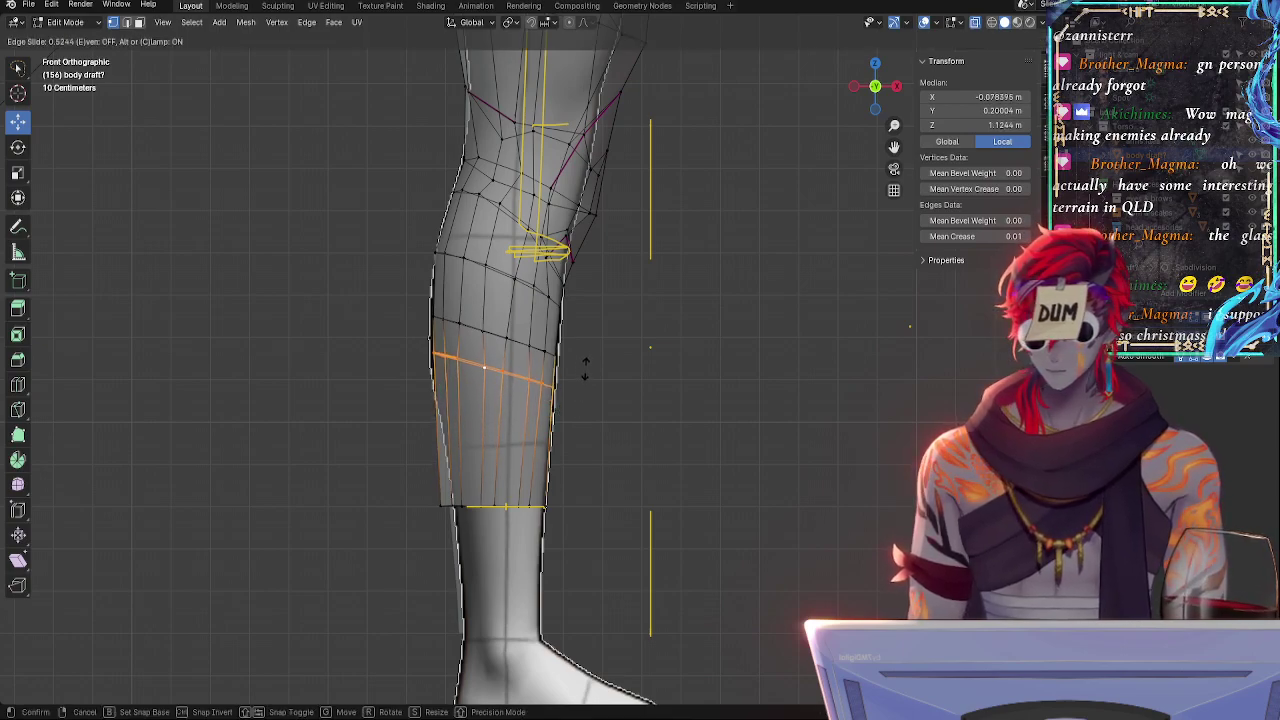
pyautogui.click(583, 354)
pyautogui.press('g')
pyautogui.press('g')
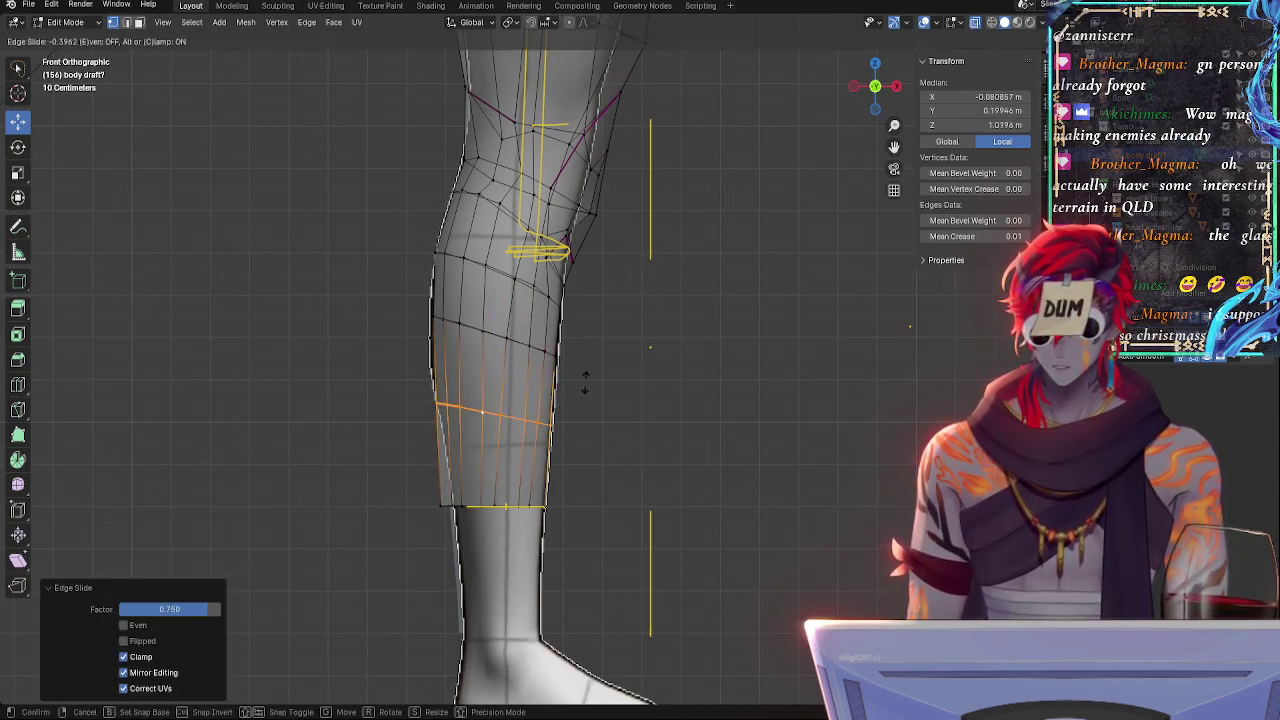
pyautogui.click(585, 382)
pyautogui.press('r')
pyautogui.click(589, 387)
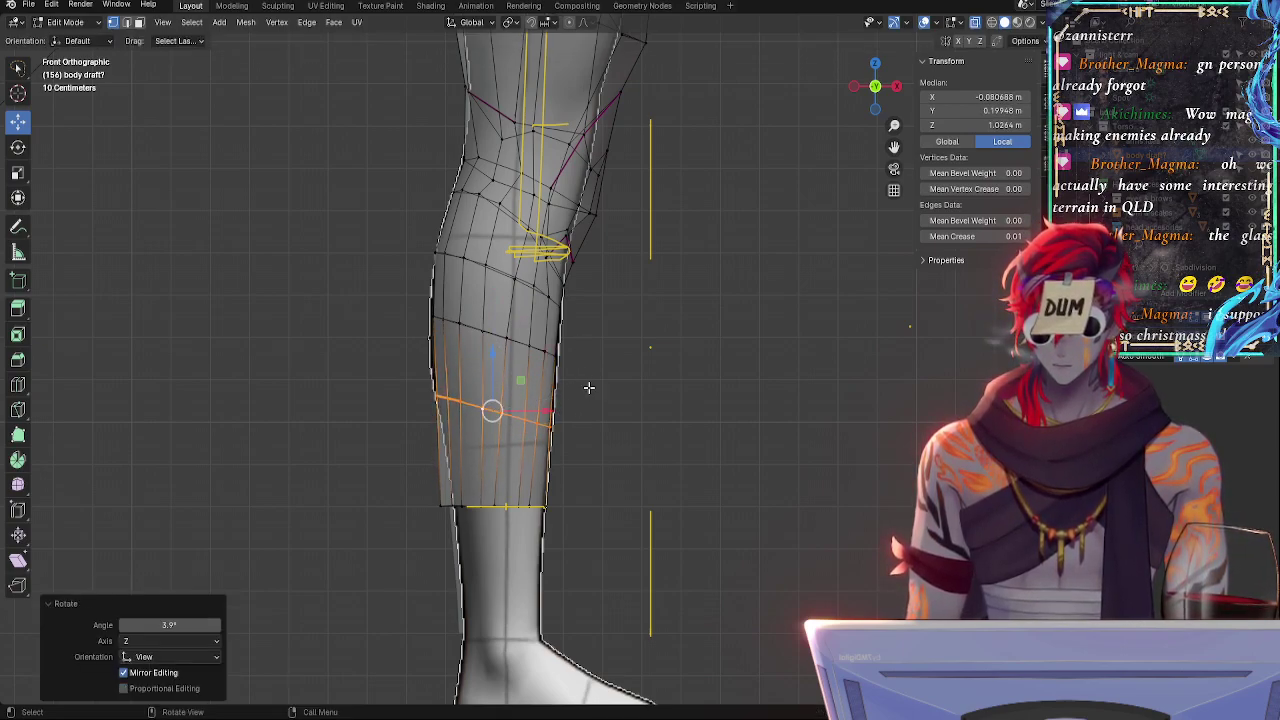
pyautogui.press('g')
pyautogui.click(494, 393)
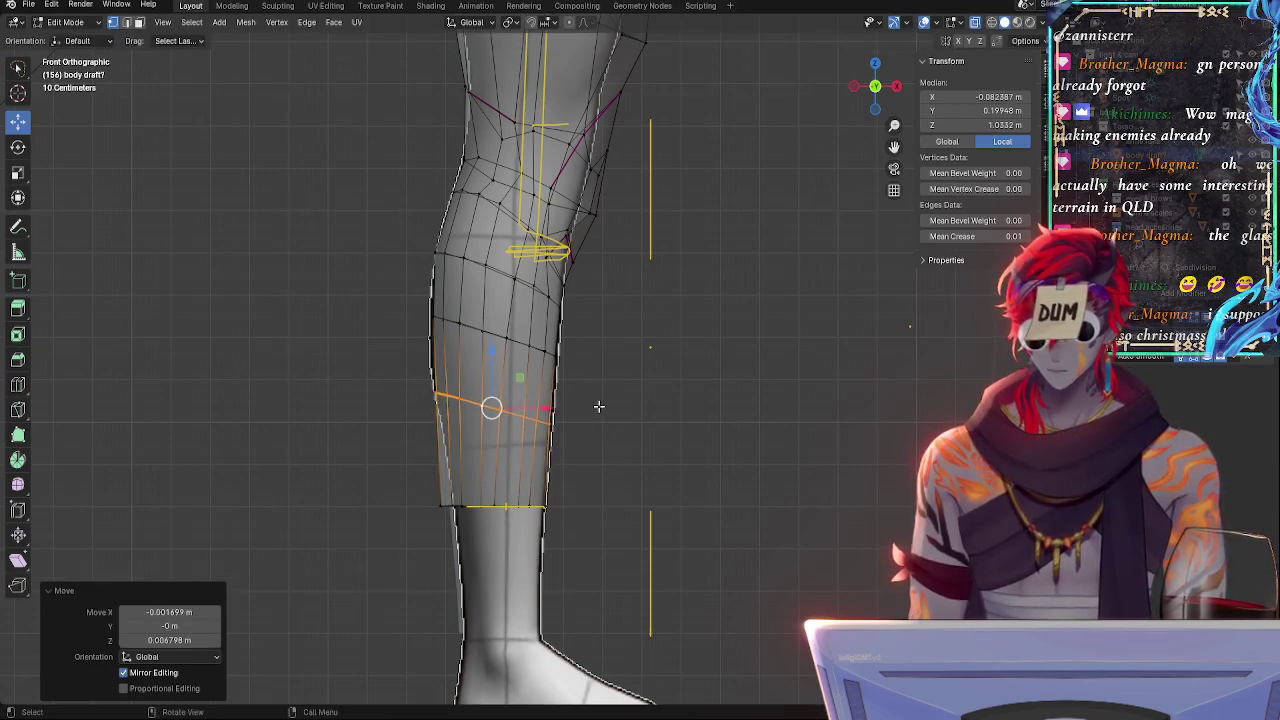
# - Select the band between the lower and upper calf loops and widen it along X
pyautogui.click(598, 407)
pyautogui.doubleClick(548, 421)
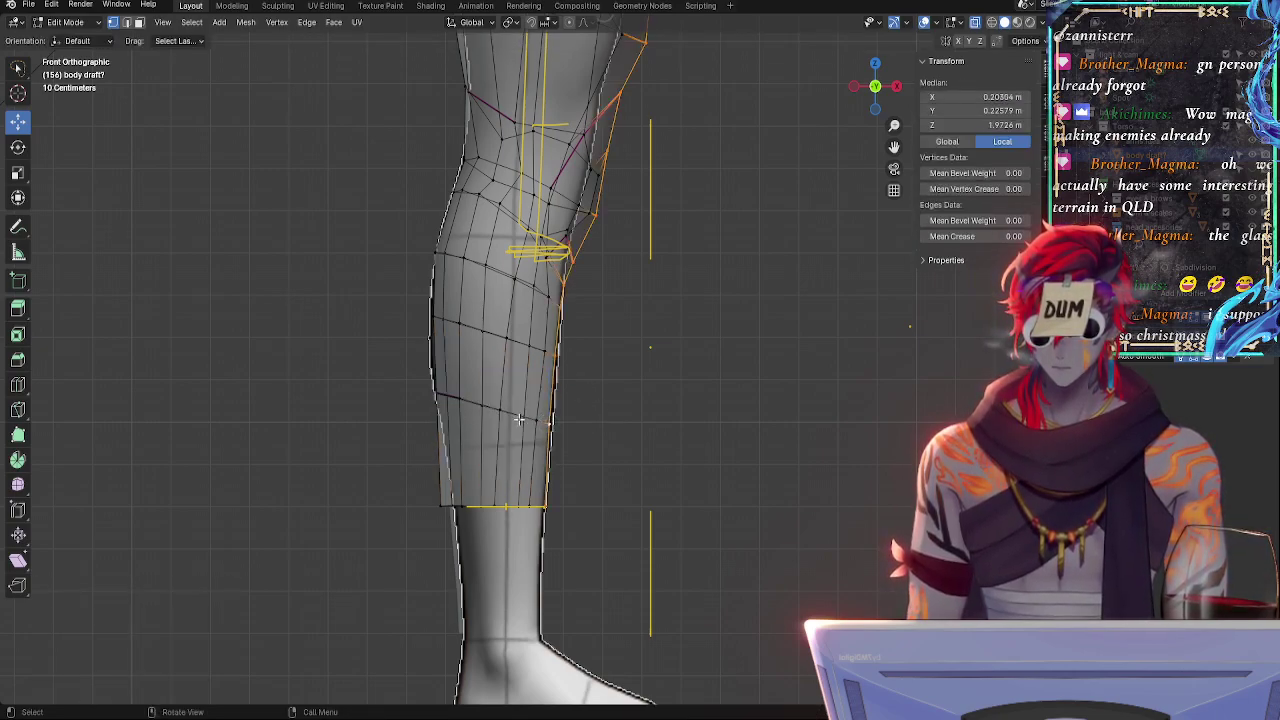
pyautogui.doubleClick(520, 419)
pyautogui.keyDown('shift'); pyautogui.doubleClick(532, 348); pyautogui.keyUp('shift')
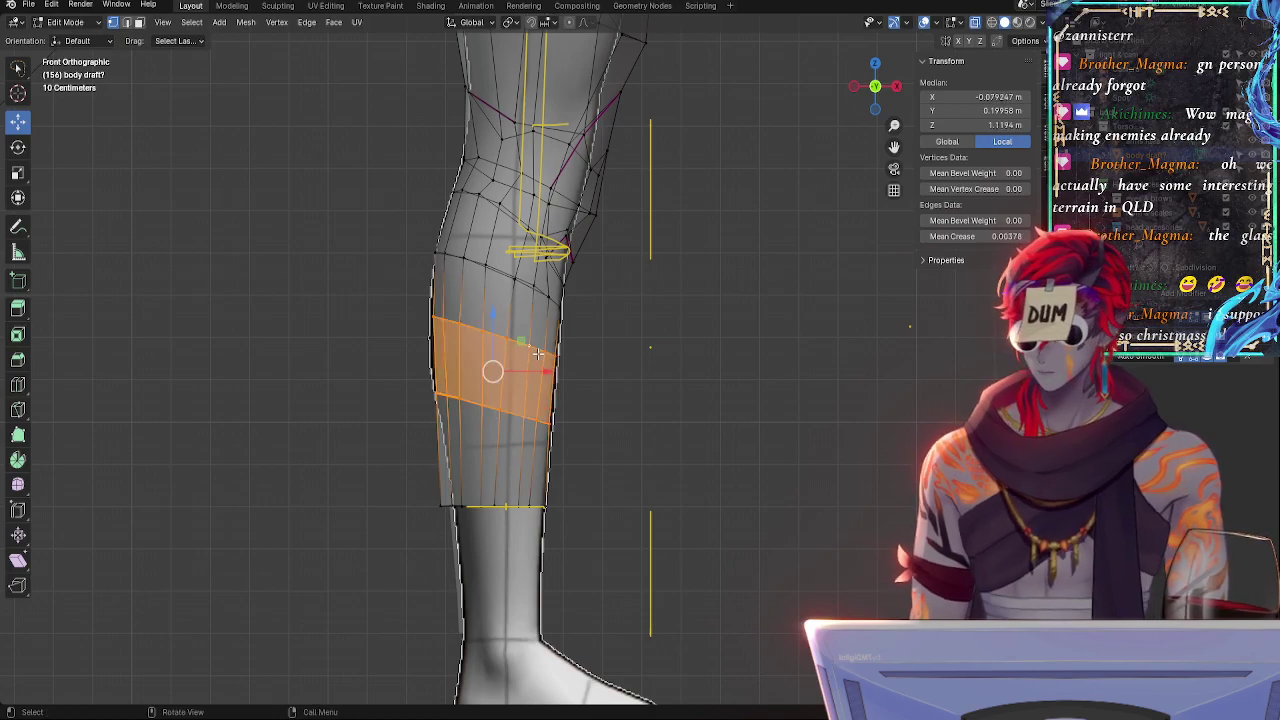
pyautogui.press('s')
pyautogui.press('x')
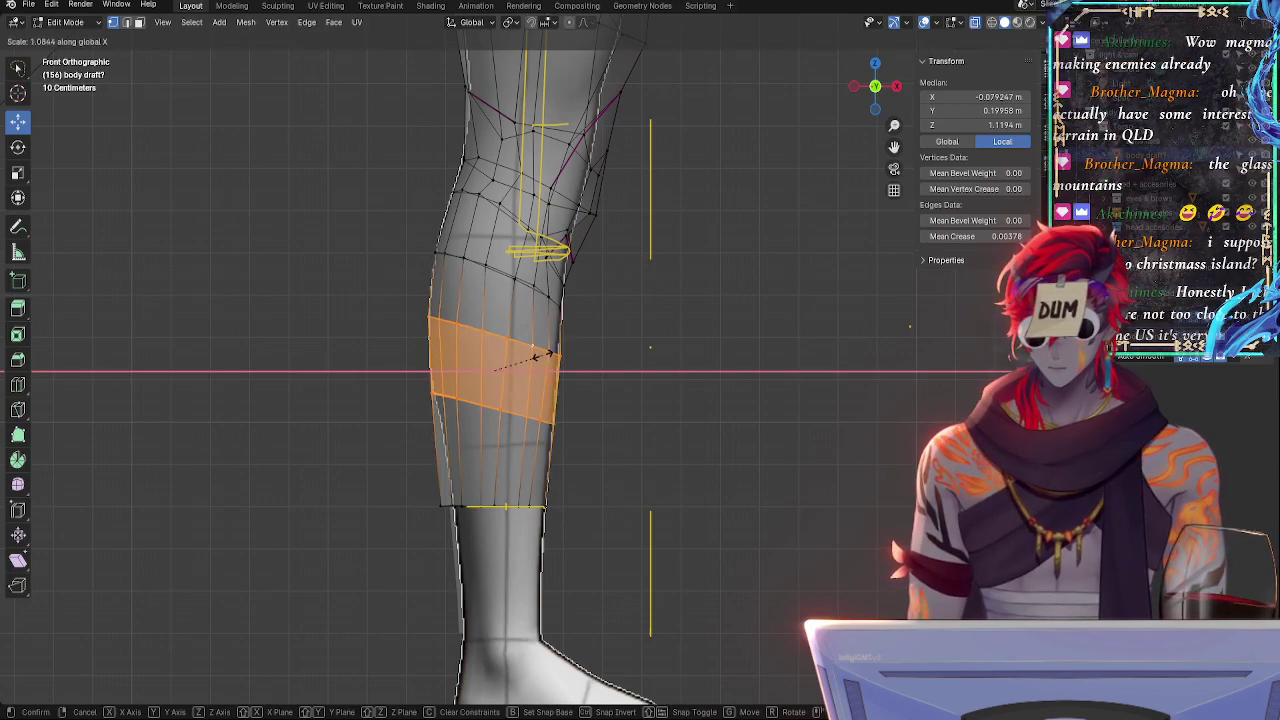
pyautogui.click(548, 353)
# - Select the horizontal calf edge loop and tilt it by -1.6°
pyautogui.click(430, 393)
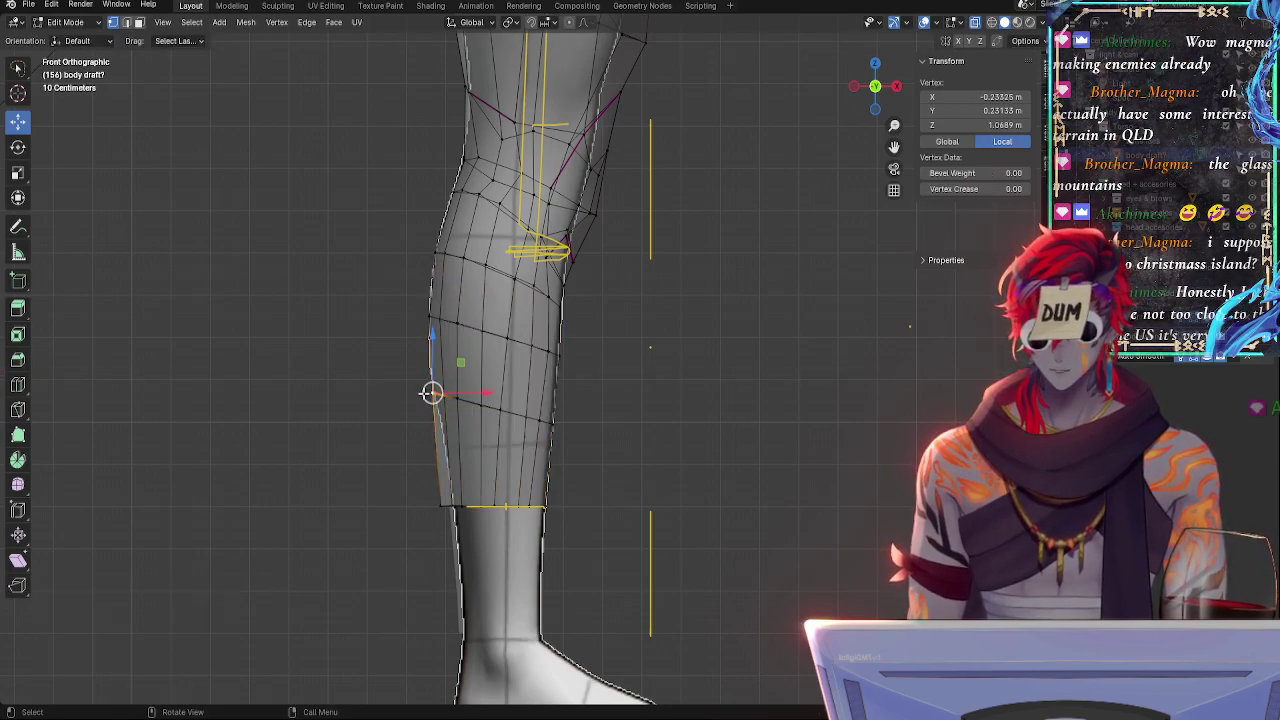
pyautogui.keyDown('alt'); pyautogui.click(461, 397); pyautogui.keyUp('alt')
pyautogui.press('r')
pyautogui.click(586, 425)
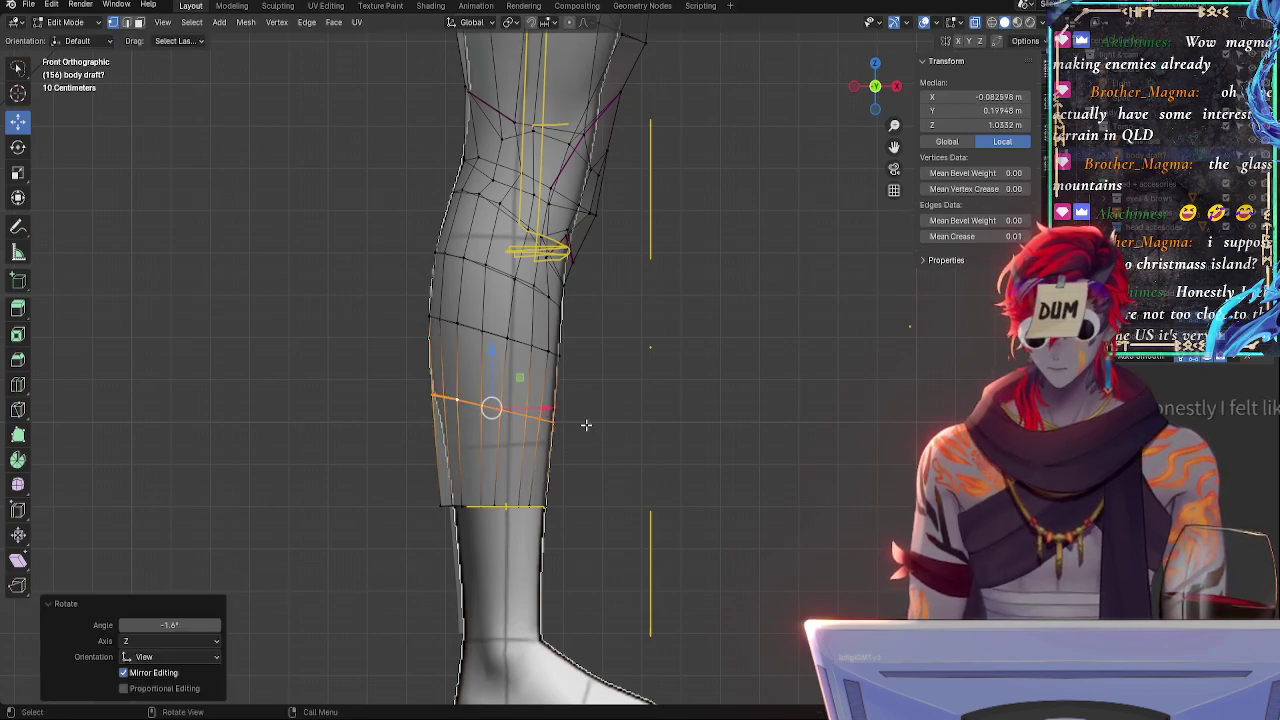
# - Slide the right, upper and lower-left calf vertices along their edges to follow the outline
pyautogui.click(555, 421)
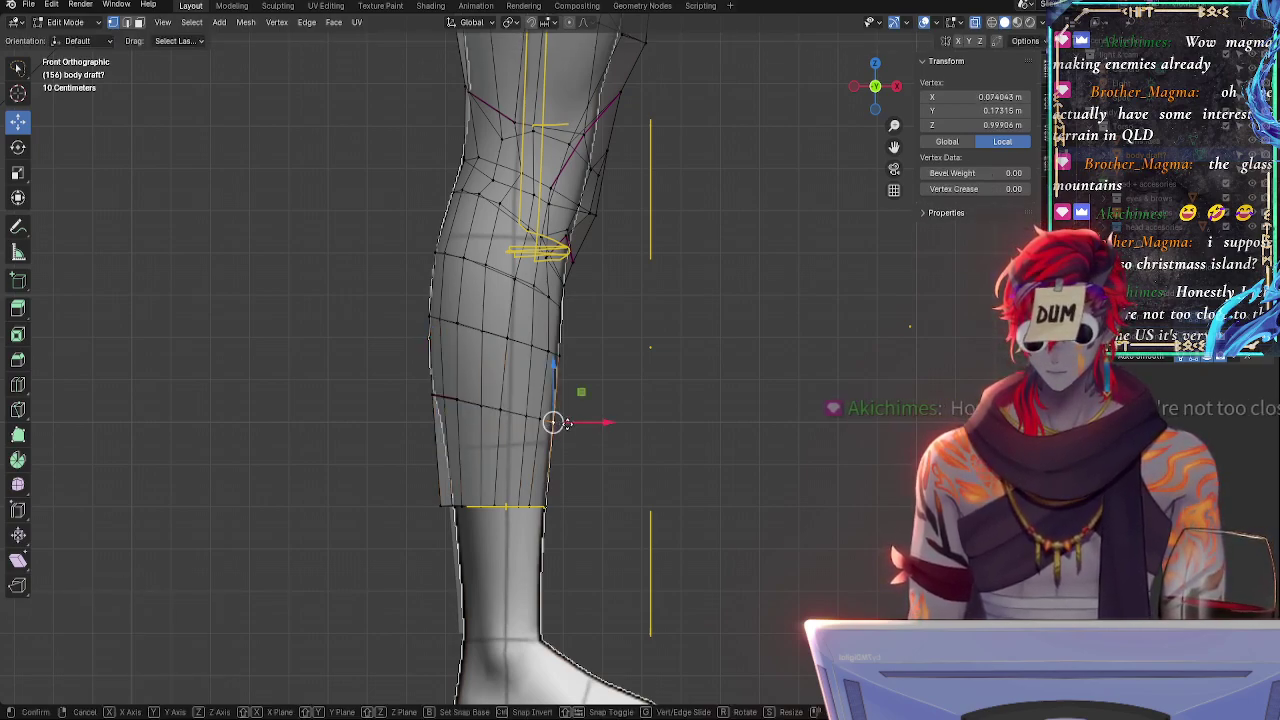
pyautogui.press('g')
pyautogui.press('g')
pyautogui.click(557, 422)
pyautogui.click(558, 355)
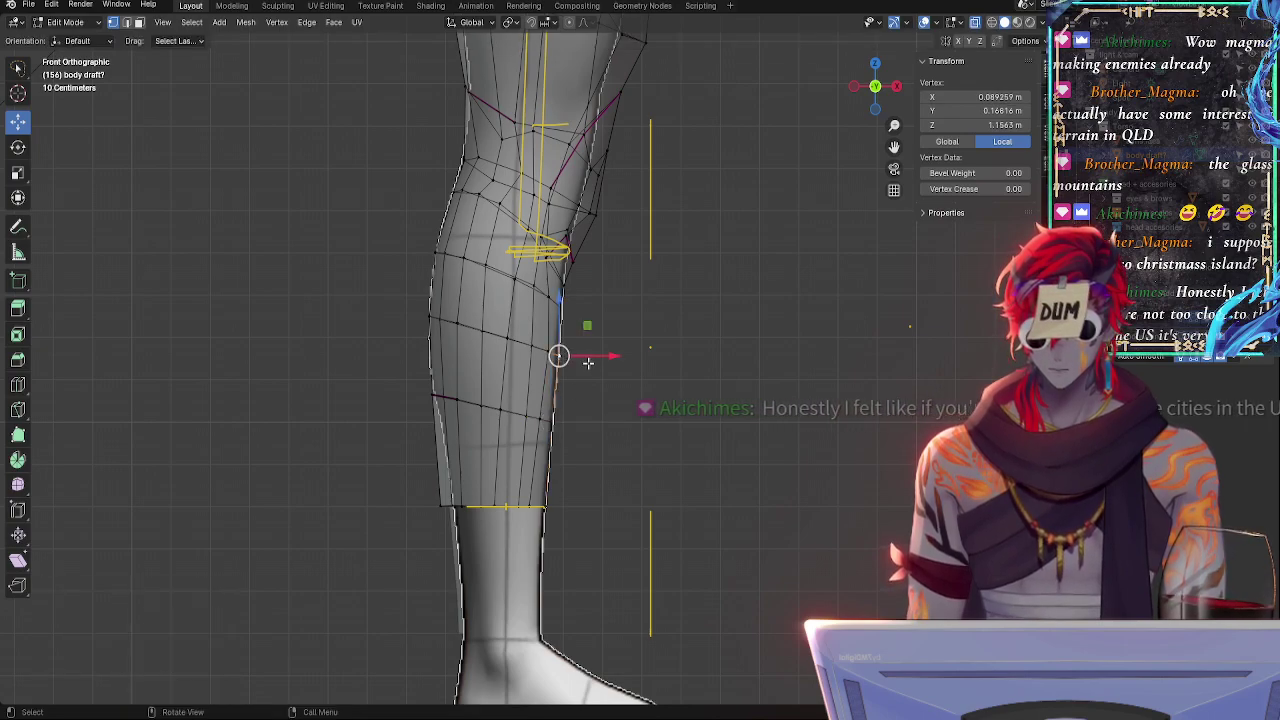
pyautogui.press('g')
pyautogui.press('g')
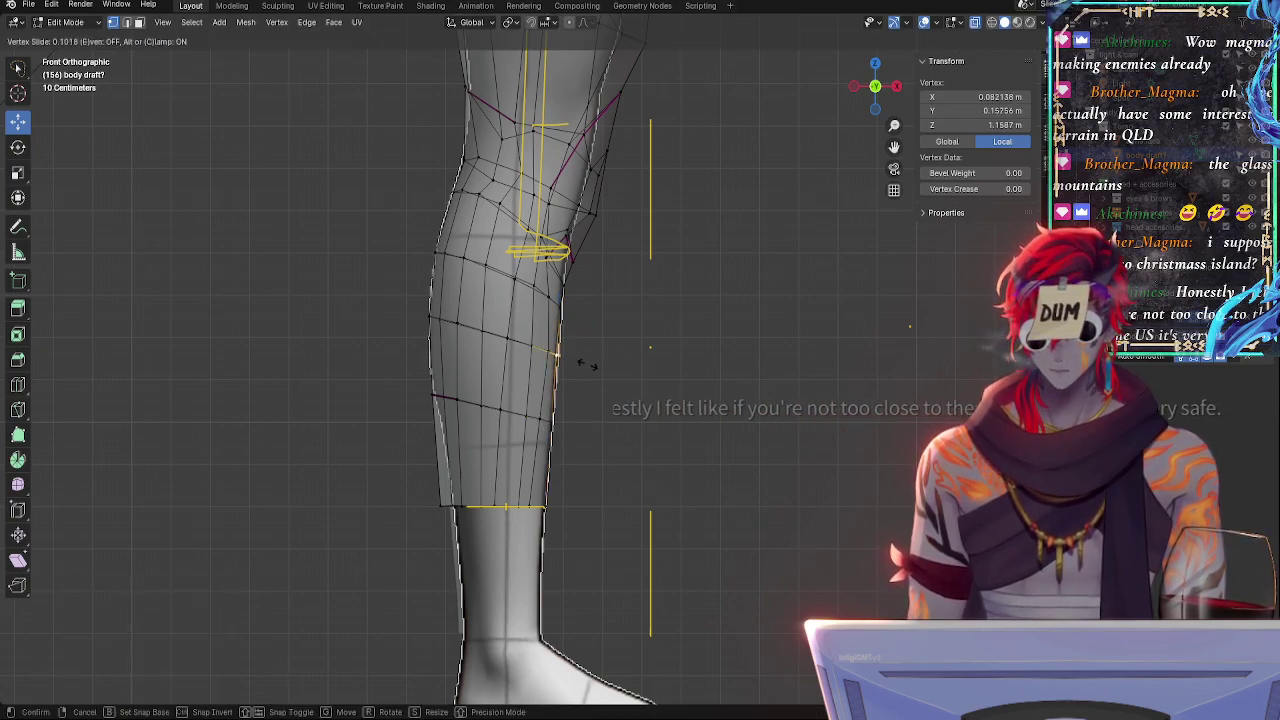
pyautogui.click(586, 358)
pyautogui.click(447, 396)
pyautogui.press('g')
pyautogui.press('g')
pyautogui.click(446, 396)
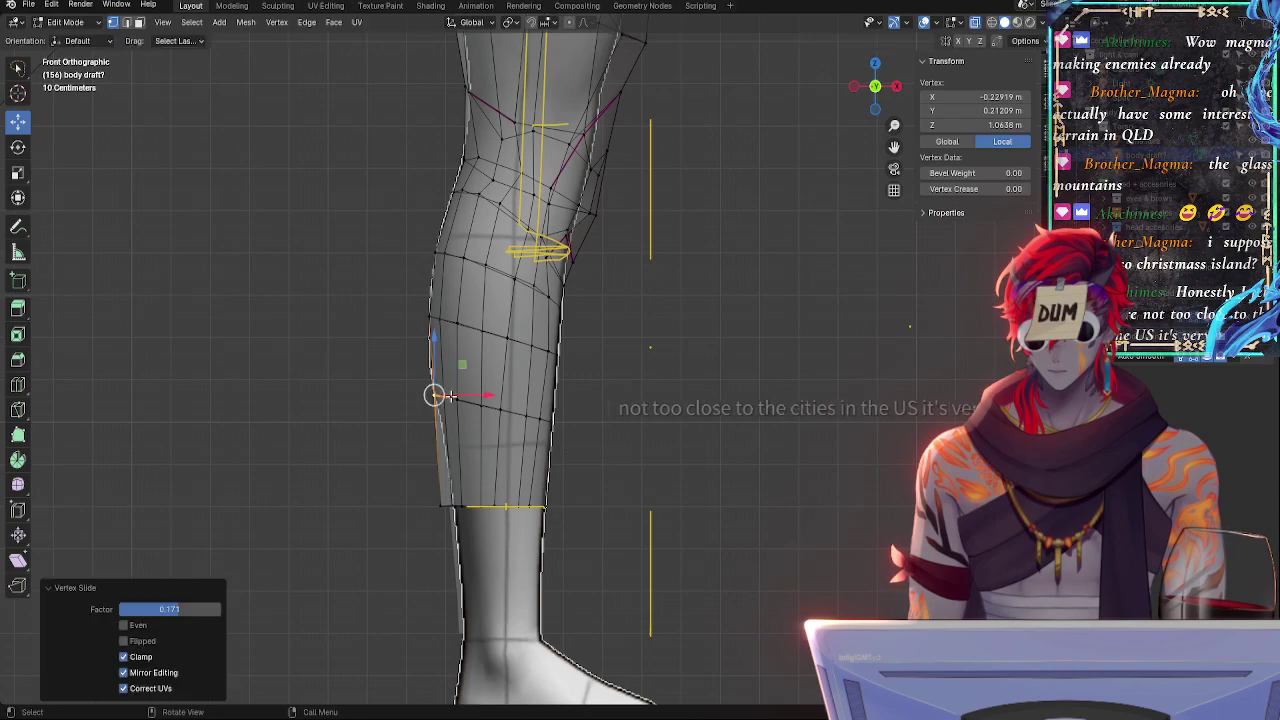
pyautogui.press('g')
pyautogui.press('g')
pyautogui.click(452, 397)
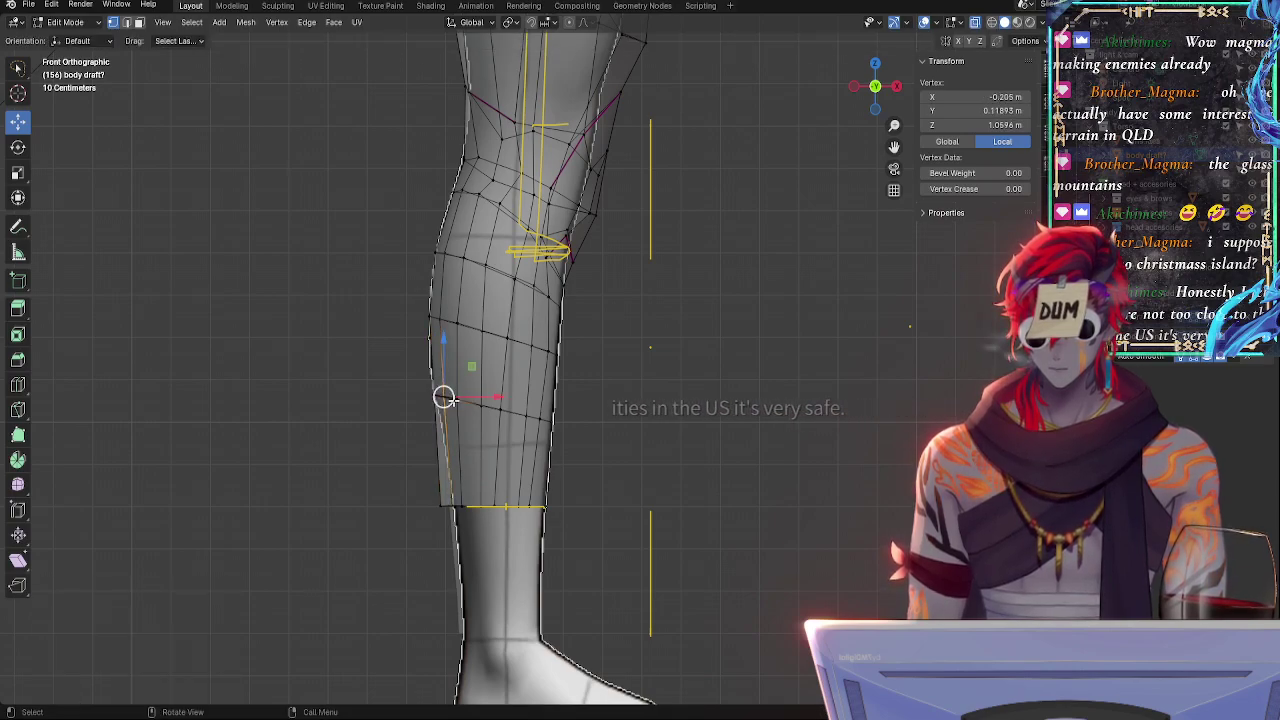
# - Orbit to a side view of the leg and select a calf vertex
pyautogui.keyDown('alt'); pyautogui.click(464, 401); pyautogui.keyUp('alt')
pyautogui.click(503, 411)
pyautogui.keyDown('alt'); pyautogui.moveTo(530, 419); pyautogui.dragTo(772, 446); pyautogui.keyUp('alt')
pyautogui.click(530, 407)
# - Undo the recent selection, switch to solid shading, and reposition the knee vertex above the calf
pyautogui.hotkey('ctrl', 'z')
pyautogui.hotkey('ctrl', 'z')
pyautogui.hotkey('ctrl', 'z')
pyautogui.hotkey('ctrl', 'z')
pyautogui.hotkey('ctrl', 'z')
pyautogui.hotkey('ctrl', 'z')
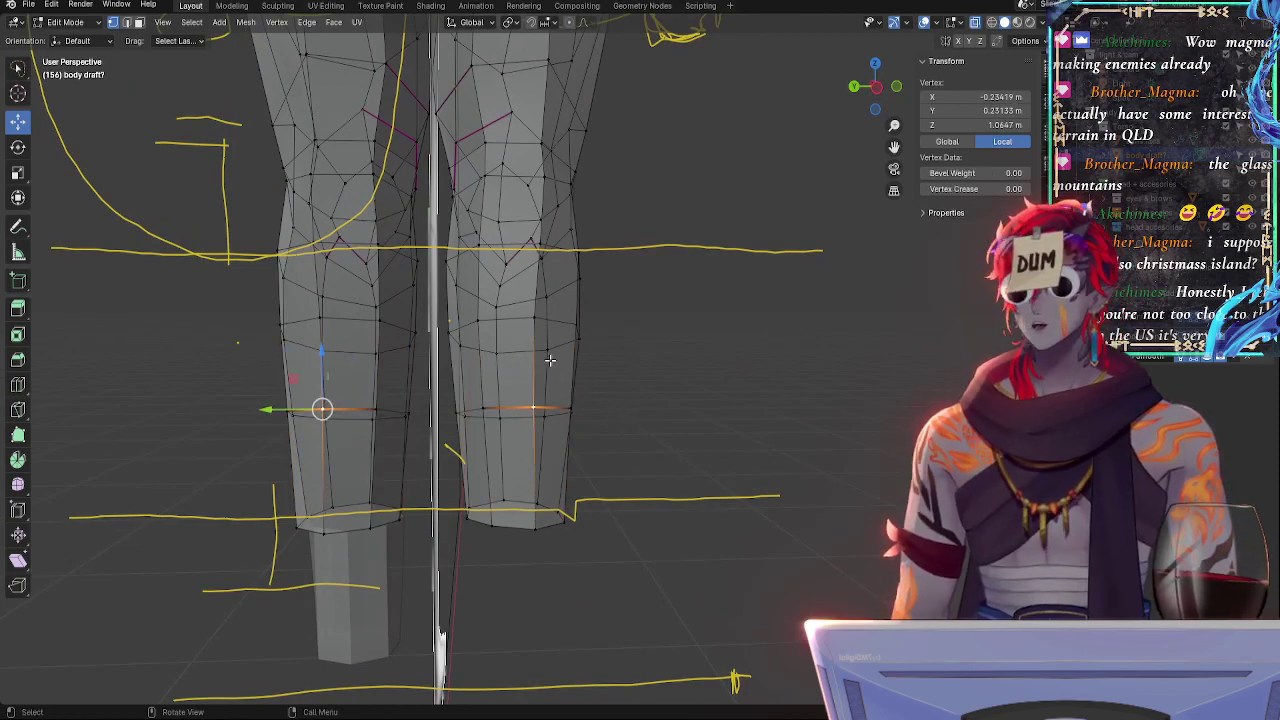
pyautogui.click(532, 318)
pyautogui.moveTo(705, 360)
pyautogui.keyDown('alt'); pyautogui.mouseDown()
pyautogui.moveTo(571, 366)
pyautogui.moveTo(700, 360)
pyautogui.mouseUp(); pyautogui.keyUp('alt')
pyautogui.hotkey('alt', 'z')
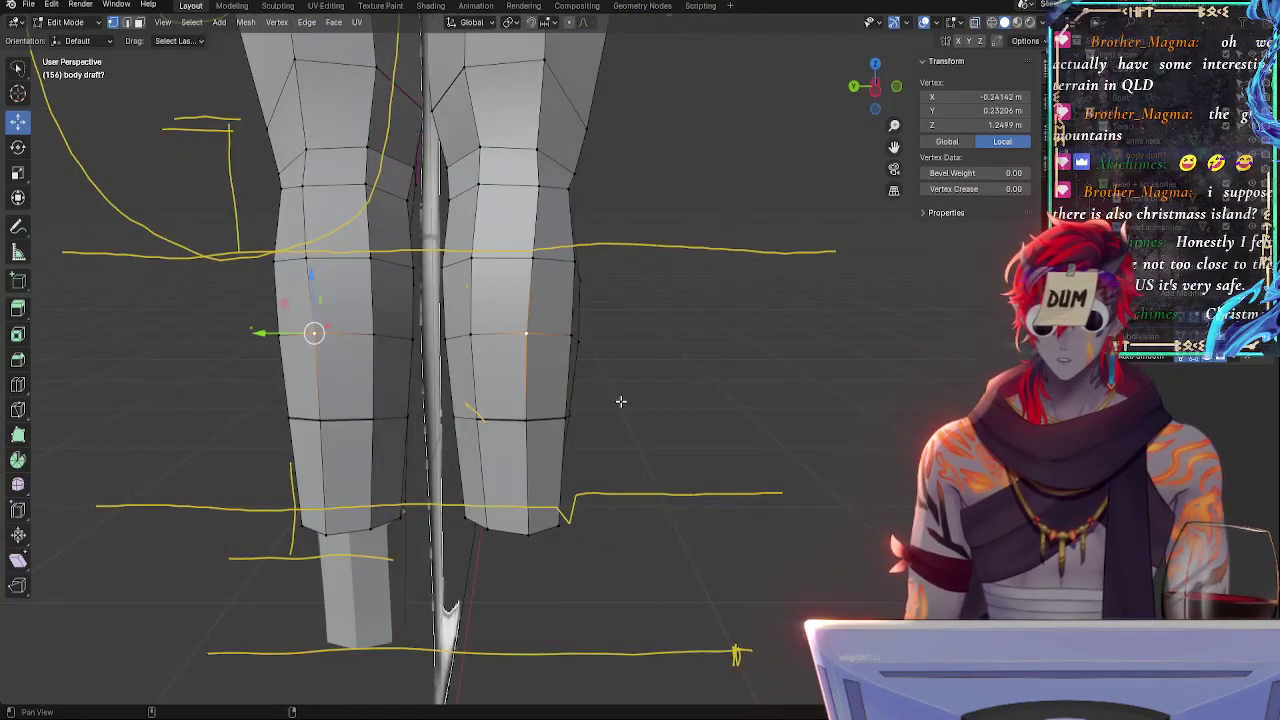
pyautogui.moveTo(620, 401); pyautogui.dragTo(603, 317, button='middle')
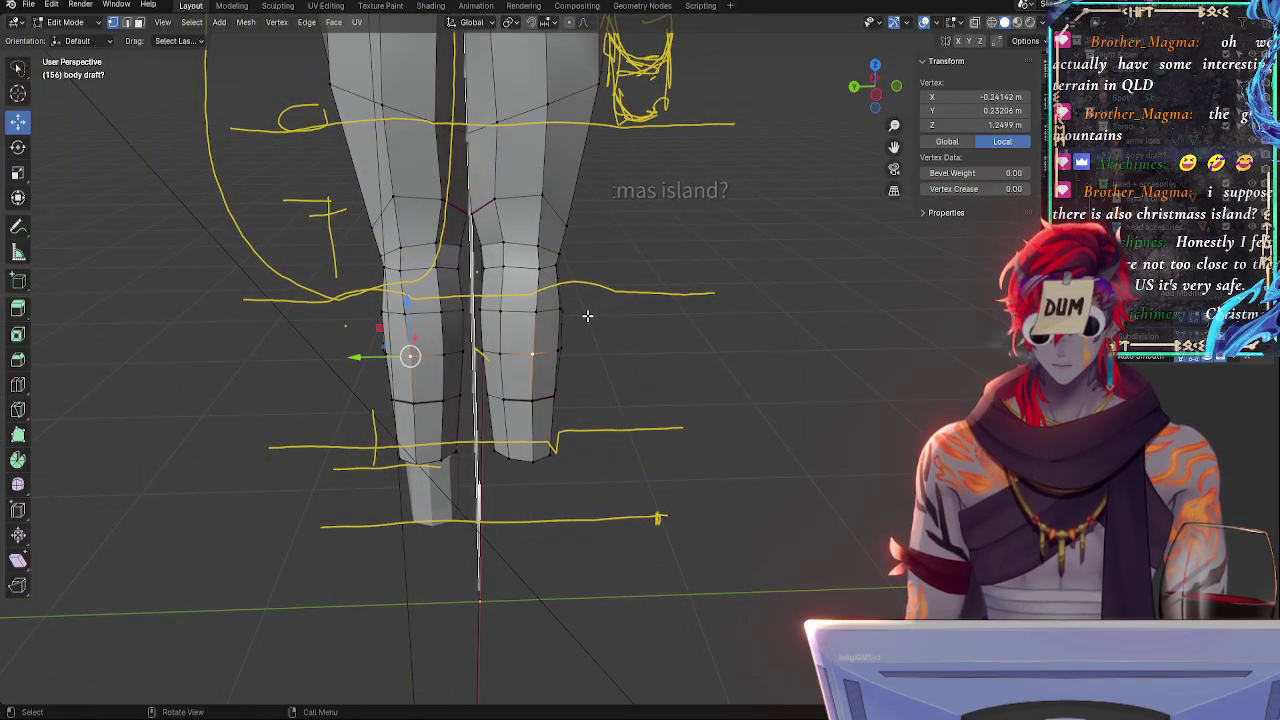
pyautogui.click(542, 317)
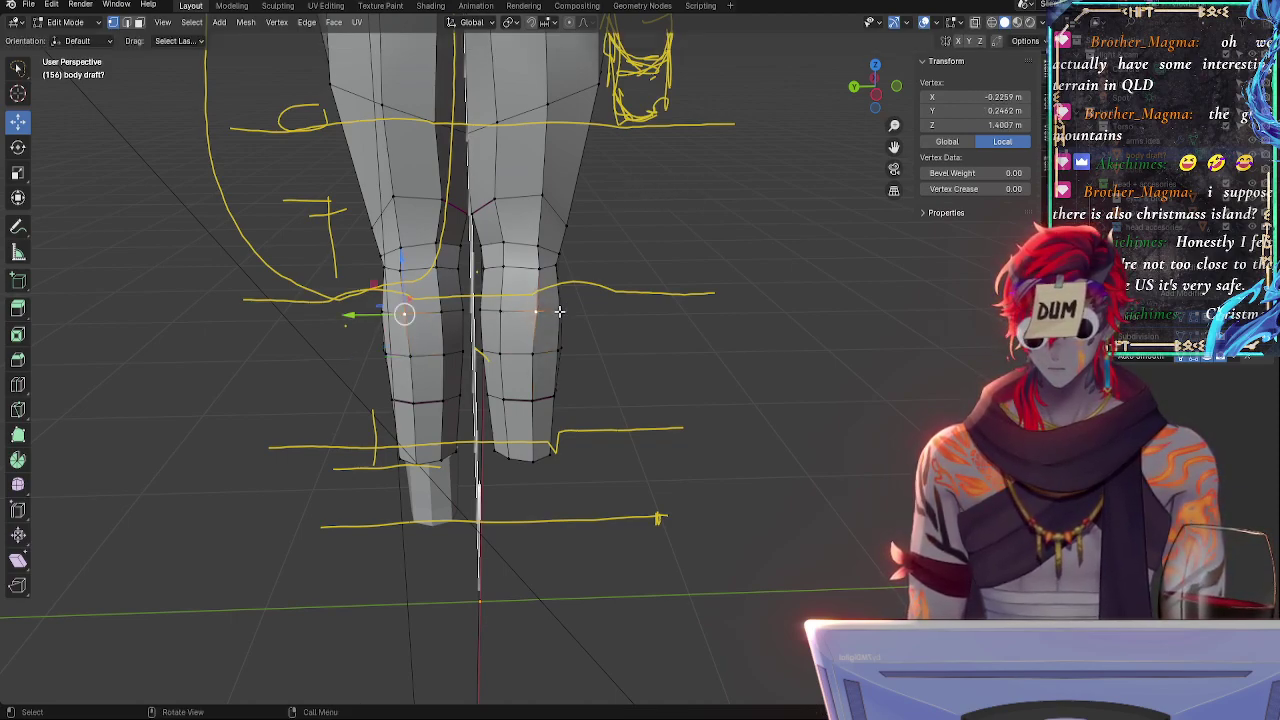
pyautogui.press('g')
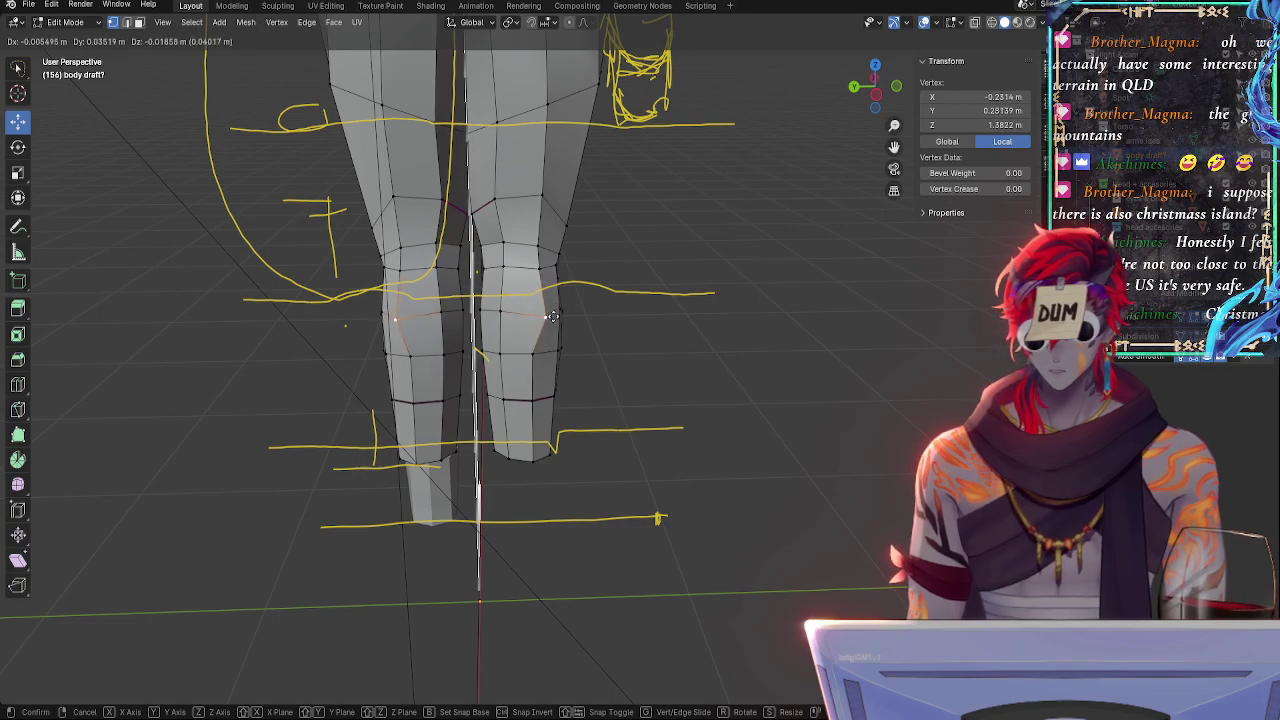
pyautogui.click(552, 310)
pyautogui.moveTo(552, 310); pyautogui.dragTo(433, 383, button='middle')
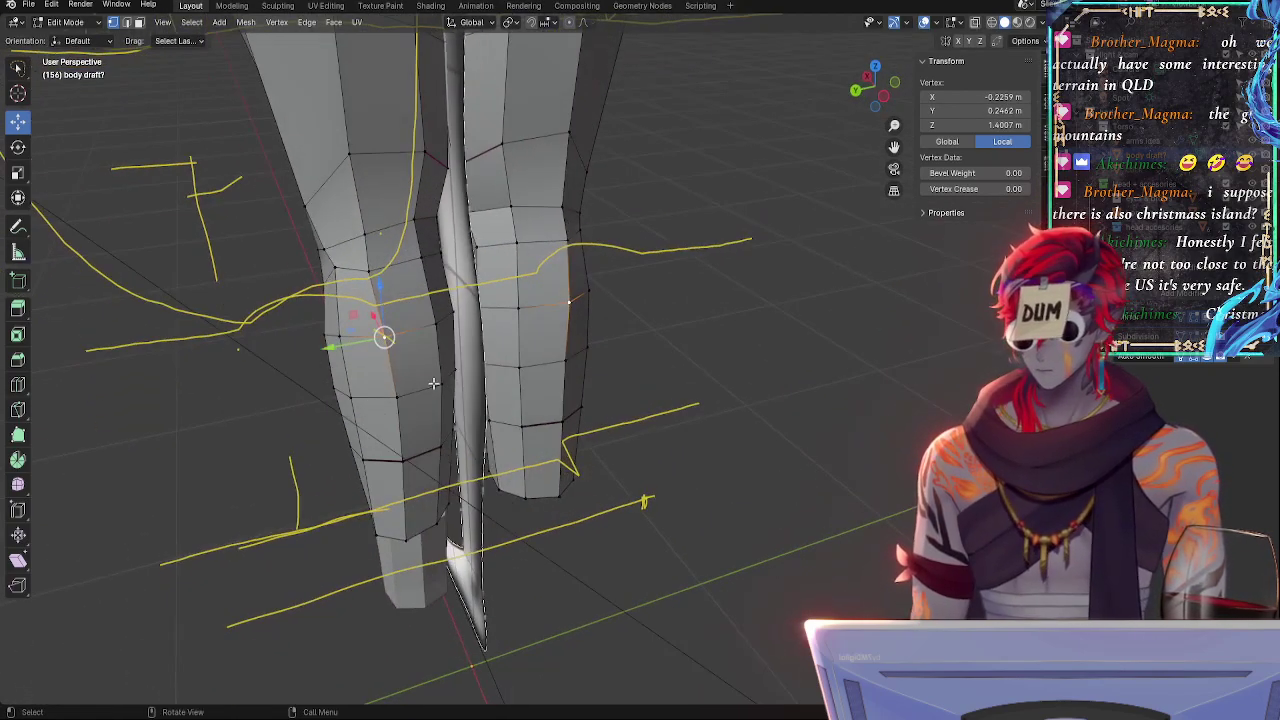
pyautogui.click(380, 377)
# - Slide three upper knee vertices along their edges to follow the reference line
pyautogui.click(372, 271)
pyautogui.press('g')
pyautogui.press('g')
pyautogui.click(386, 254)
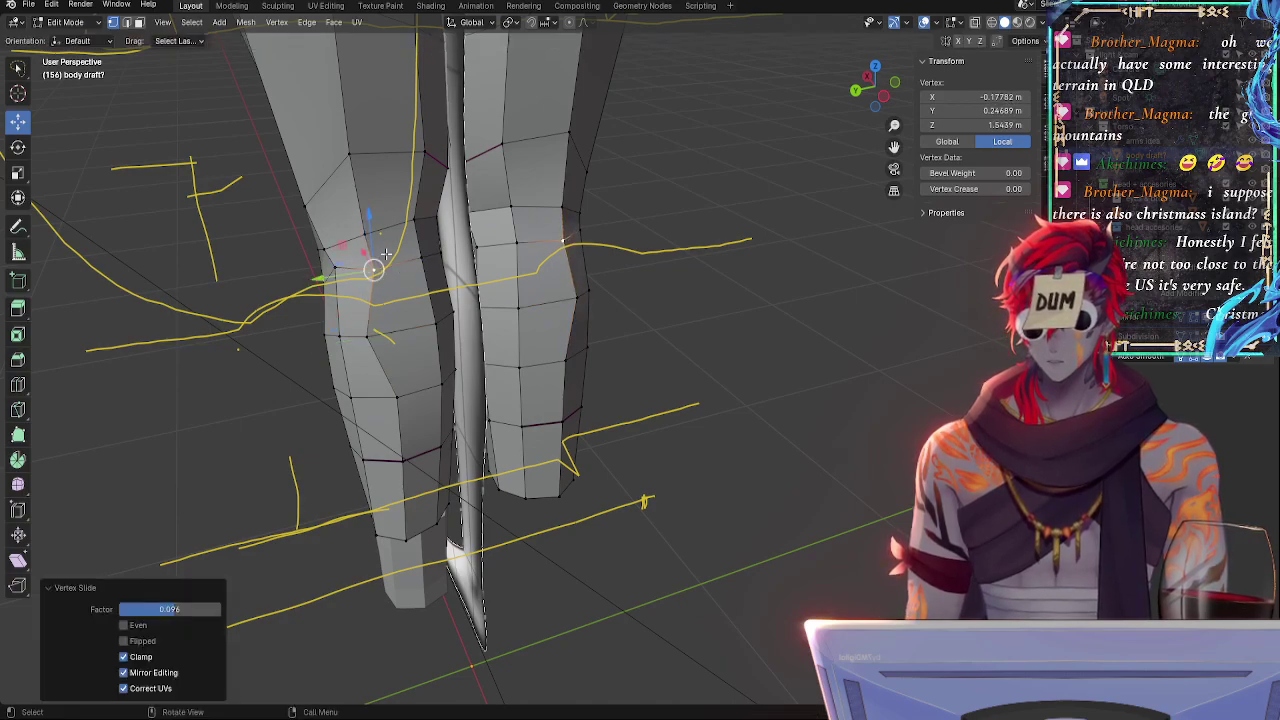
pyautogui.click(368, 232)
pyautogui.press('g')
pyautogui.press('g')
pyautogui.click(375, 233)
pyautogui.keyDown('alt'); pyautogui.moveTo(551, 328); pyautogui.dragTo(500, 308); pyautogui.keyUp('alt')
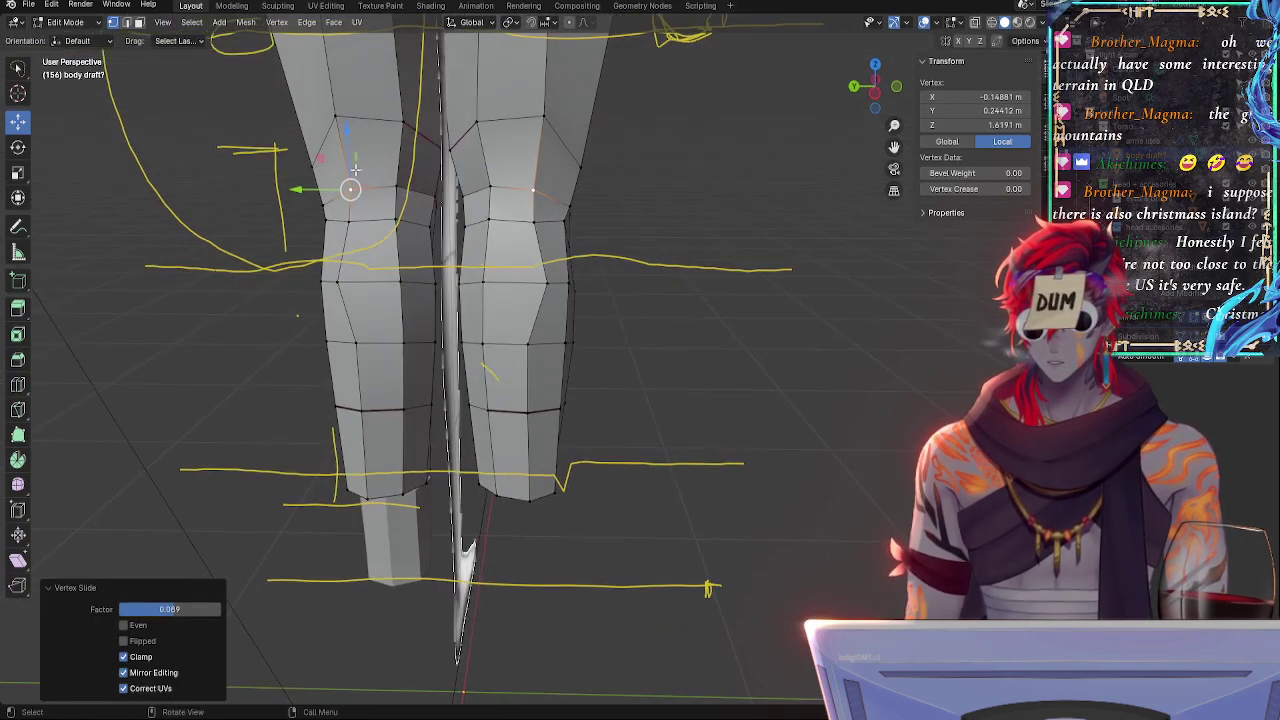
pyautogui.click(338, 116)
pyautogui.press('g')
pyautogui.press('g')
pyautogui.click(338, 128)
# - Slide two inner shin vertices along their edges
pyautogui.click(397, 289)
pyautogui.press('g')
pyautogui.press('g')
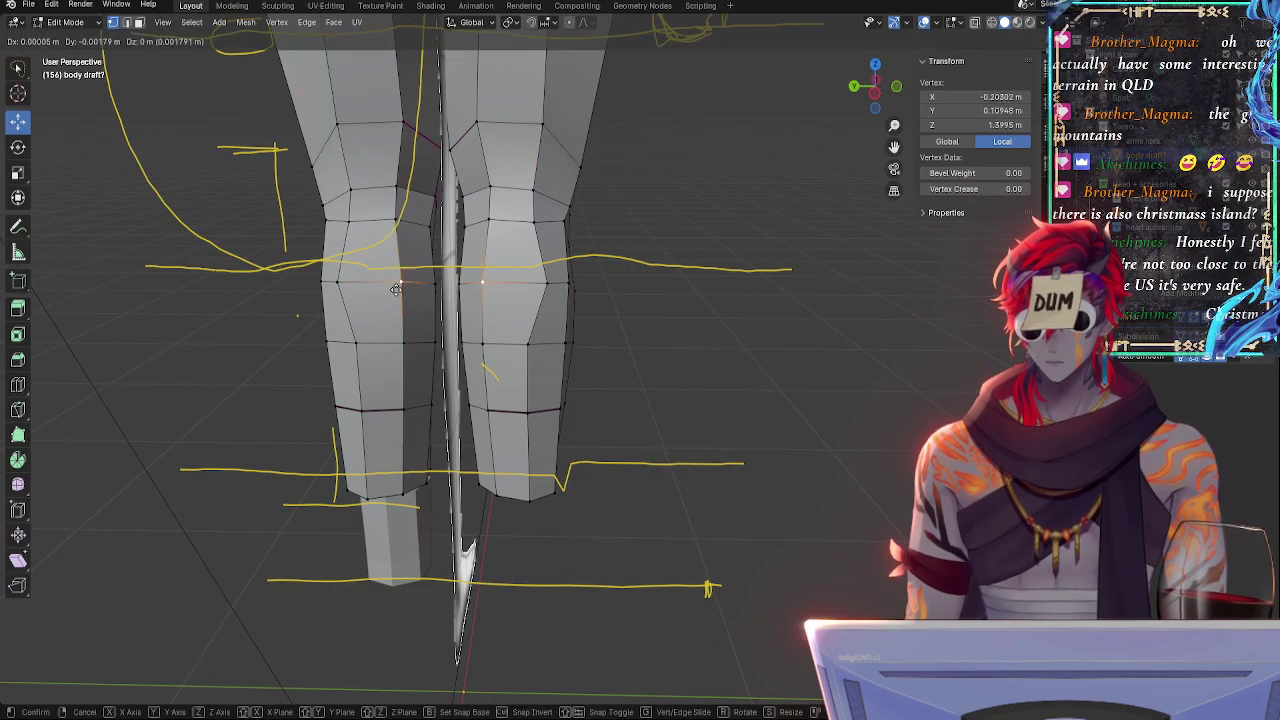
pyautogui.click(405, 288)
pyautogui.click(361, 345)
pyautogui.press('g')
pyautogui.press('g')
pyautogui.click(340, 345)
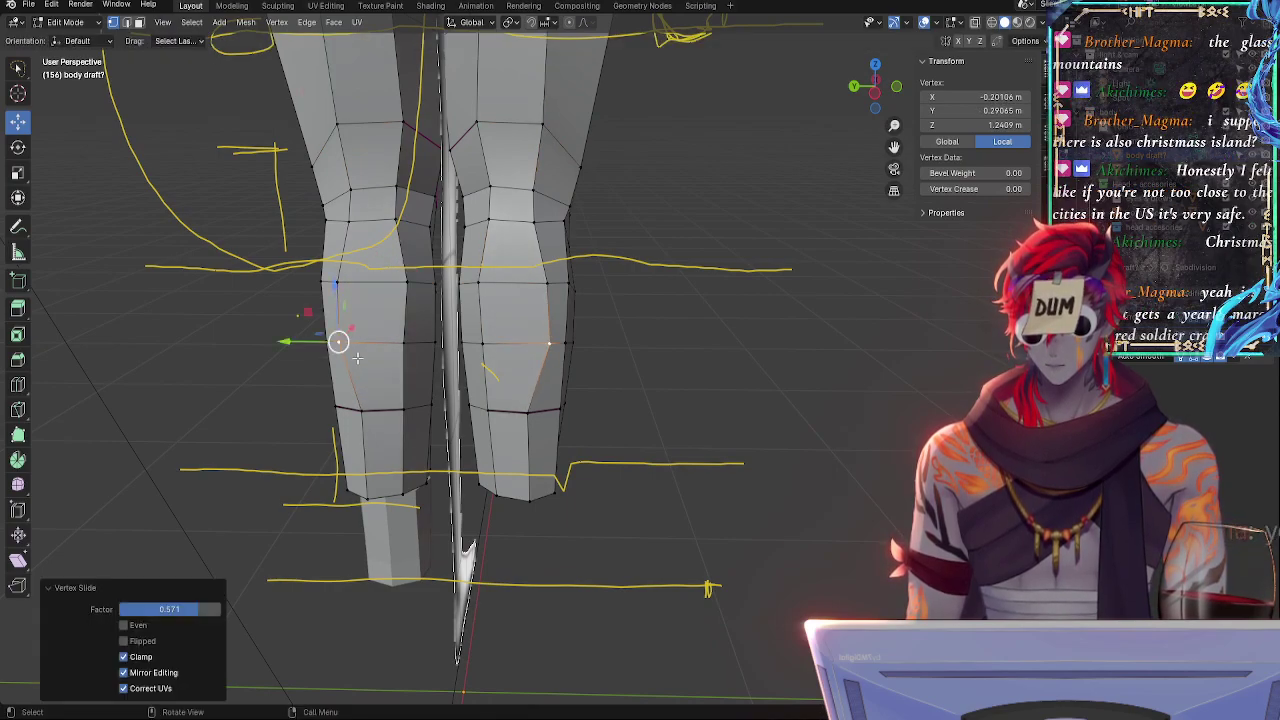
# - Slide the lower shin vertex and the knee vertex above it along the leg
pyautogui.click(405, 340)
pyautogui.press('g')
pyautogui.press('g')
pyautogui.click(406, 287)
pyautogui.click(406, 282)
pyautogui.press('g')
pyautogui.press('g')
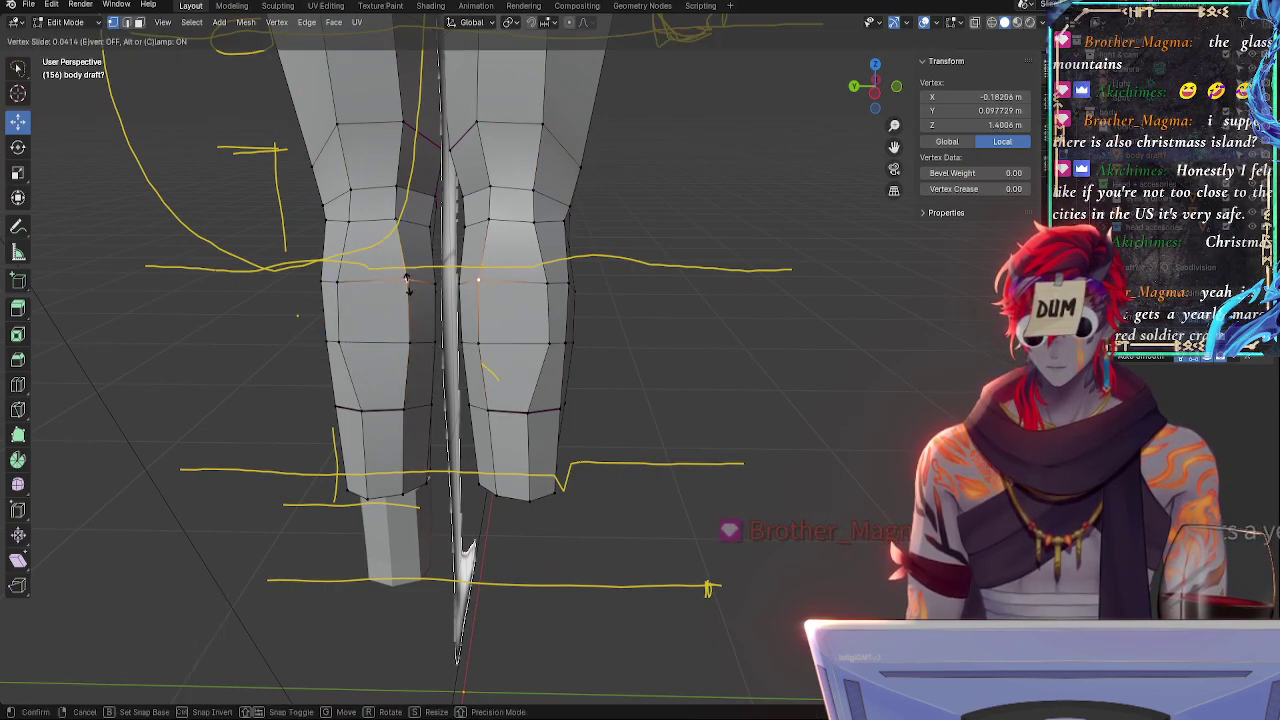
pyautogui.click(411, 283)
pyautogui.moveTo(414, 285)
pyautogui.mouseDown(button='middle')
pyautogui.moveTo(434, 417)
pyautogui.moveTo(466, 374)
pyautogui.moveTo(530, 372)
pyautogui.moveTo(417, 274)
pyautogui.mouseUp(button='middle')
# - Move a knee vertex sideways along X and slide another knee vertex along its edge
pyautogui.click(377, 394)
pyautogui.press('g')
pyautogui.press('x')
pyautogui.click(508, 369)
pyautogui.click(340, 269)
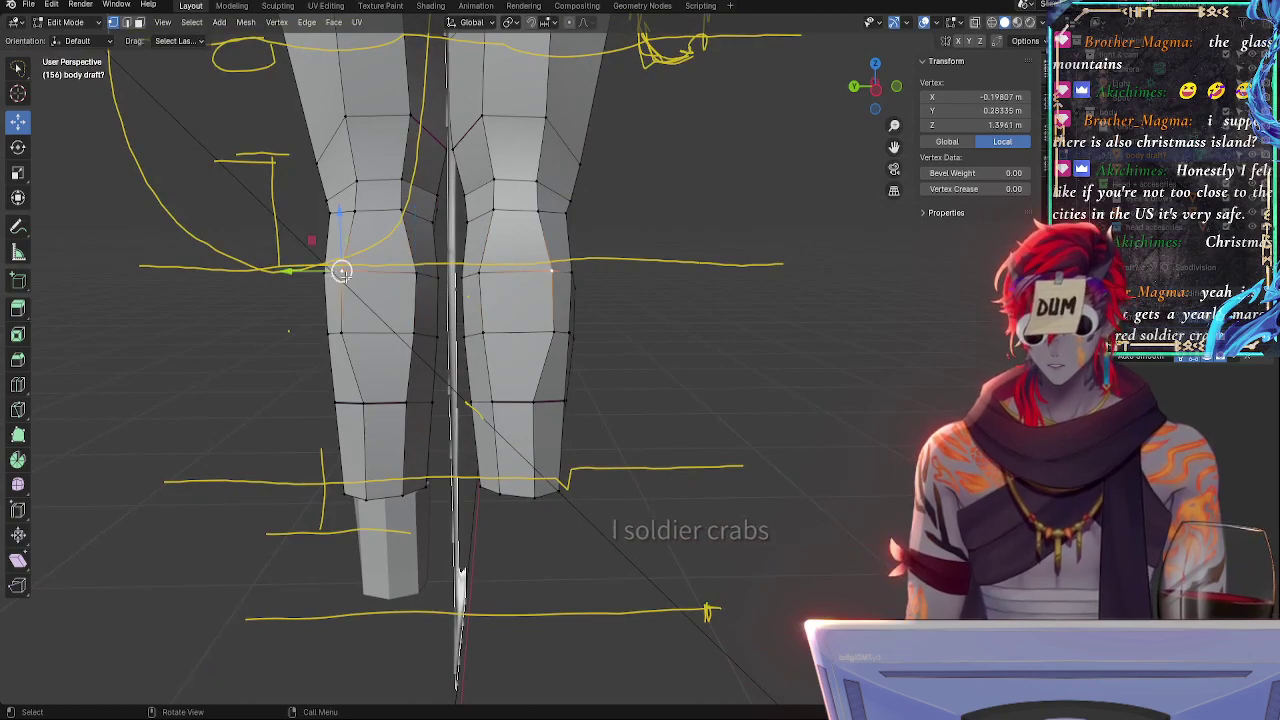
pyautogui.press('g')
pyautogui.press('g')
pyautogui.click(345, 273)
# - Select the inner calf vertex, then move another calf vertex sideways along X
pyautogui.click(419, 275)
pyautogui.press('g')
pyautogui.press('g')
pyautogui.click(419, 271)
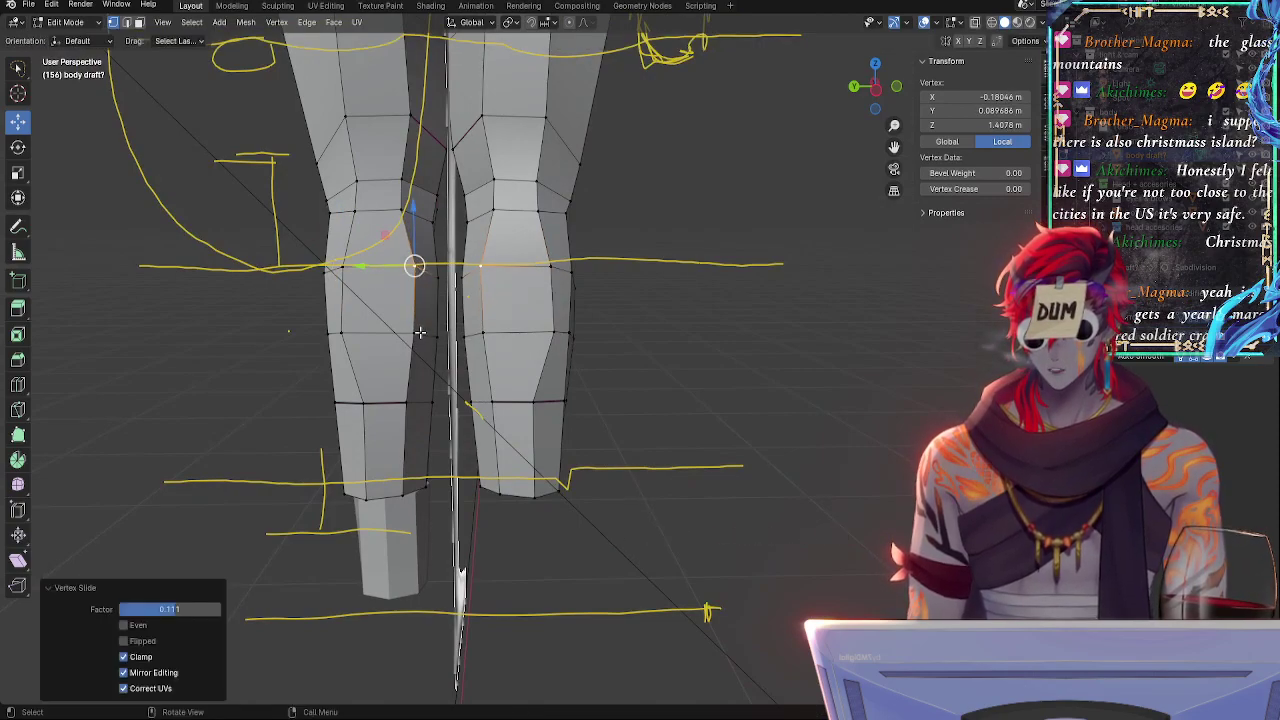
pyautogui.moveTo(419, 332); pyautogui.dragTo(505, 407, button='middle')
pyautogui.click(522, 408)
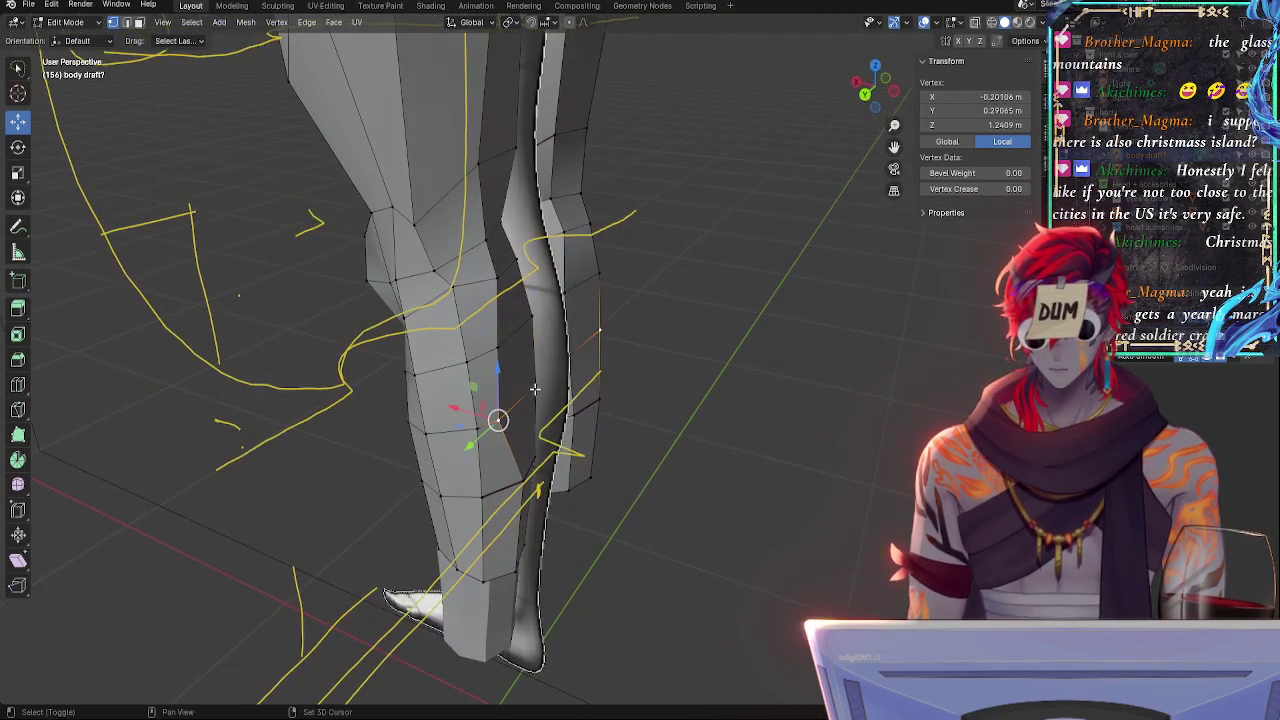
pyautogui.press('g')
pyautogui.press('x')
pyautogui.click(508, 398)
# - Slide a calf vertex along its edge, checking from the back of the calves
pyautogui.click(504, 420)
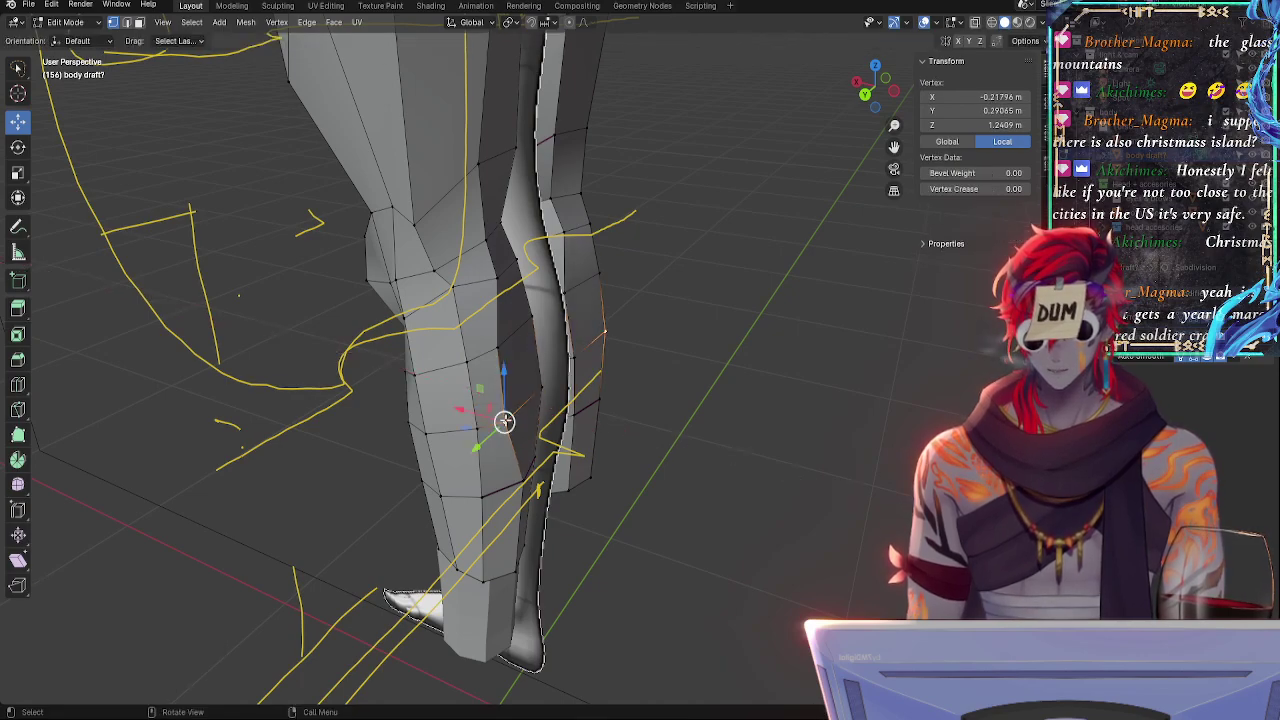
pyautogui.moveTo(504, 420)
pyautogui.mouseDown(button='middle')
pyautogui.moveTo(574, 427)
pyautogui.moveTo(491, 434)
pyautogui.mouseUp(button='middle')
pyautogui.press('g')
pyautogui.press('g')
pyautogui.click(571, 424)
# - Refine a lower calf vertex with several successive edge slides
pyautogui.click(369, 403)
pyautogui.moveTo(369, 403); pyautogui.dragTo(574, 494, button='middle')
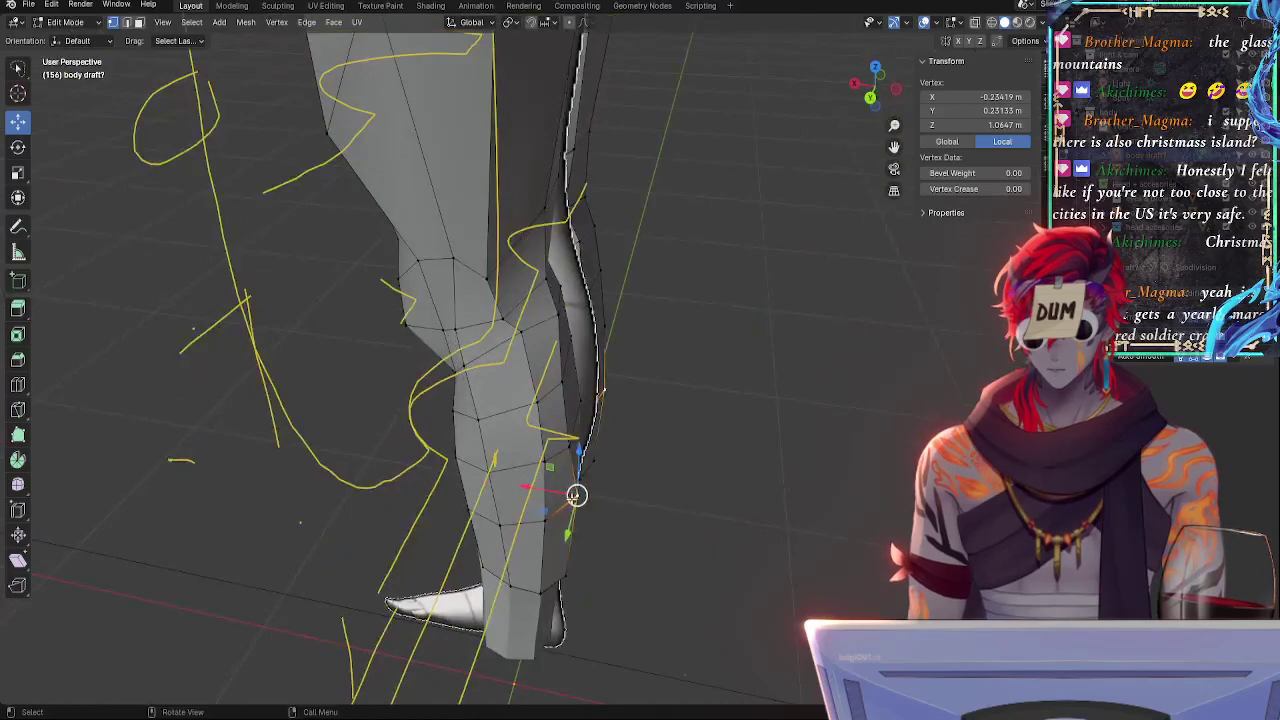
pyautogui.moveTo(543, 492); pyautogui.dragTo(536, 491)
pyautogui.moveTo(640, 508); pyautogui.dragTo(509, 471, button='middle')
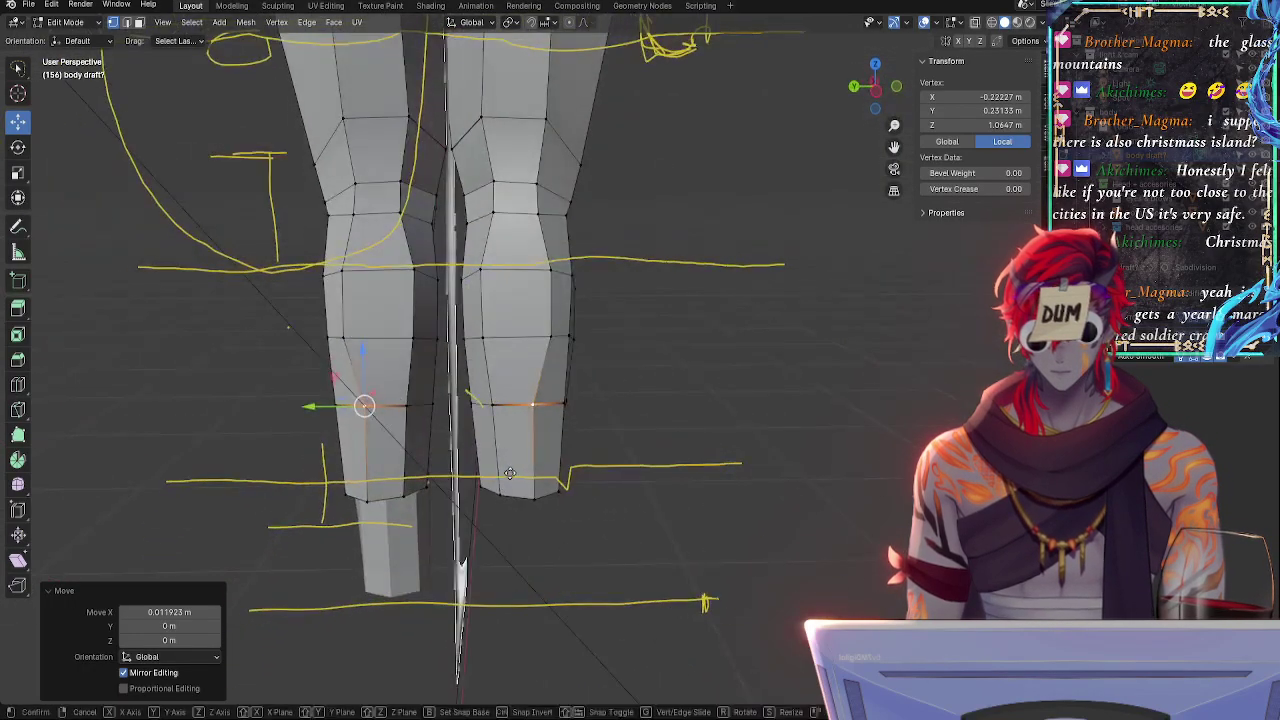
pyautogui.press('g')
pyautogui.press('g')
pyautogui.click(498, 470)
pyautogui.press('g')
pyautogui.press('g')
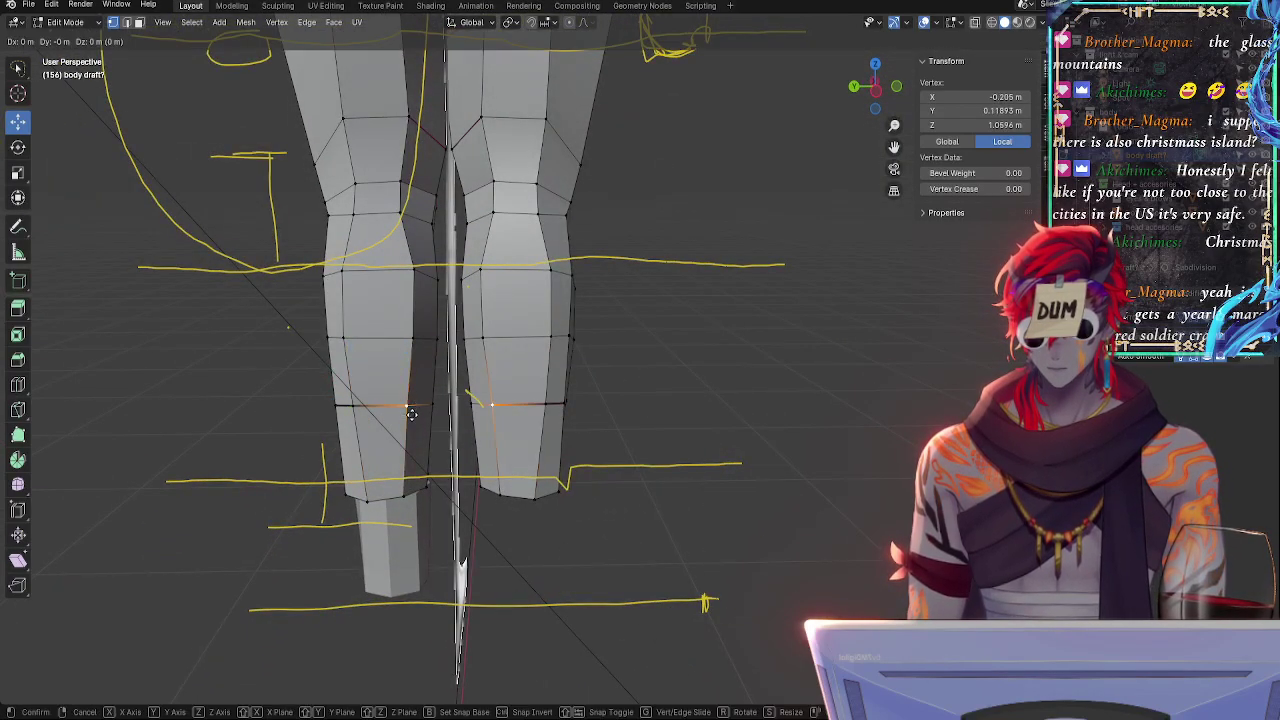
pyautogui.click(406, 400)
pyautogui.press('g')
pyautogui.press('g')
pyautogui.click(355, 400)
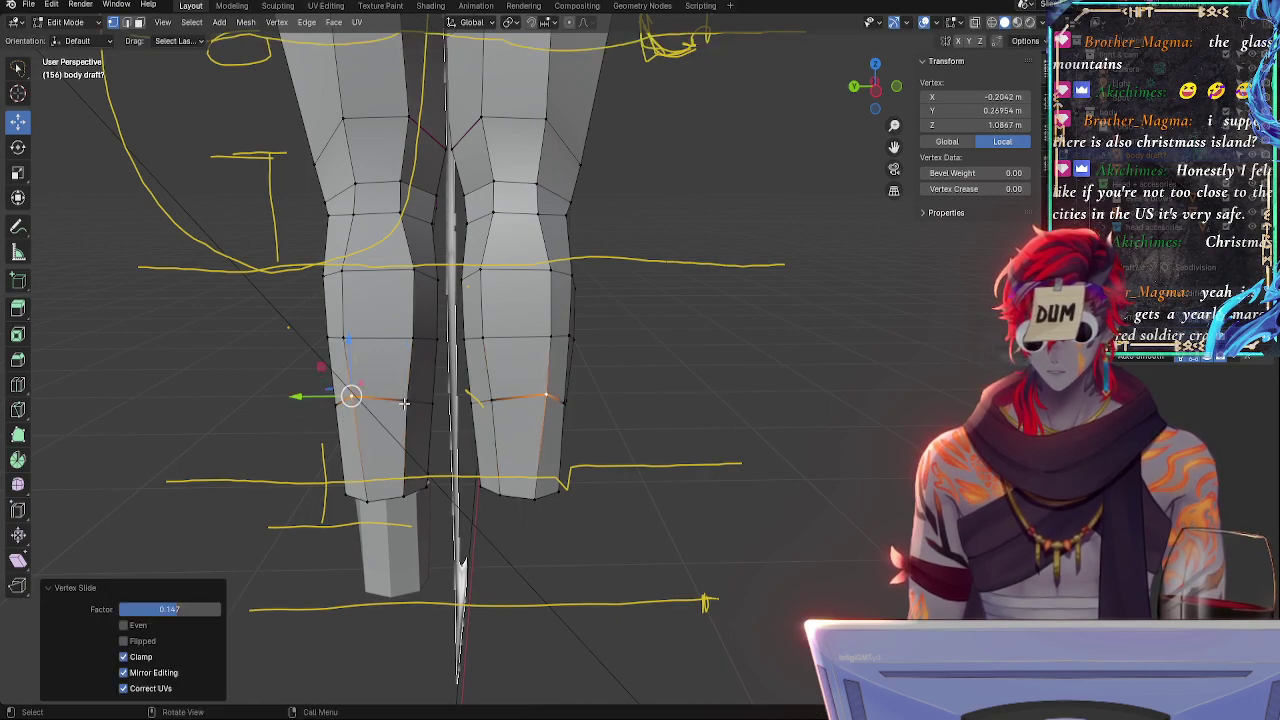
pyautogui.press('g')
pyautogui.press('g')
pyautogui.click(400, 400)
# - In a side orthographic view, slide the ankle-end vertex by factor 0.219 to taper the lower leg
pyautogui.moveTo(400, 400); pyautogui.dragTo(483, 400, button='middle')
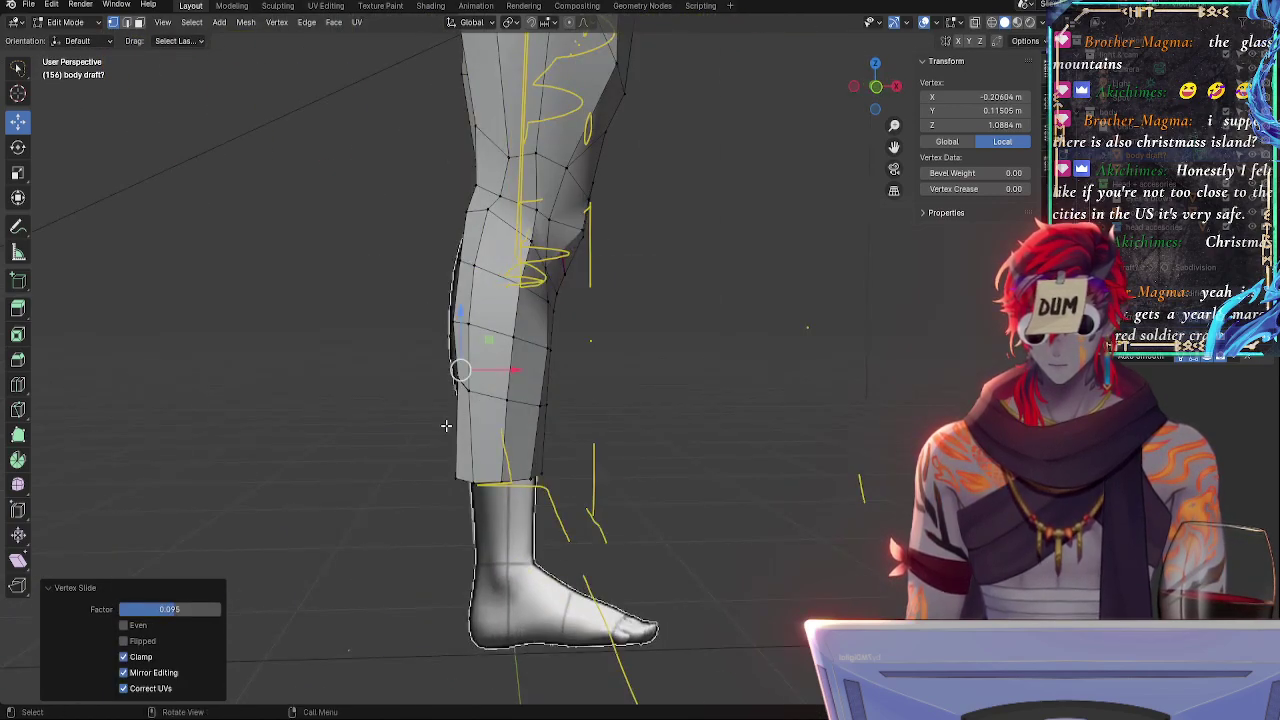
pyautogui.click(447, 467)
pyautogui.moveTo(729, 291); pyautogui.dragTo(782, 206, button='middle')
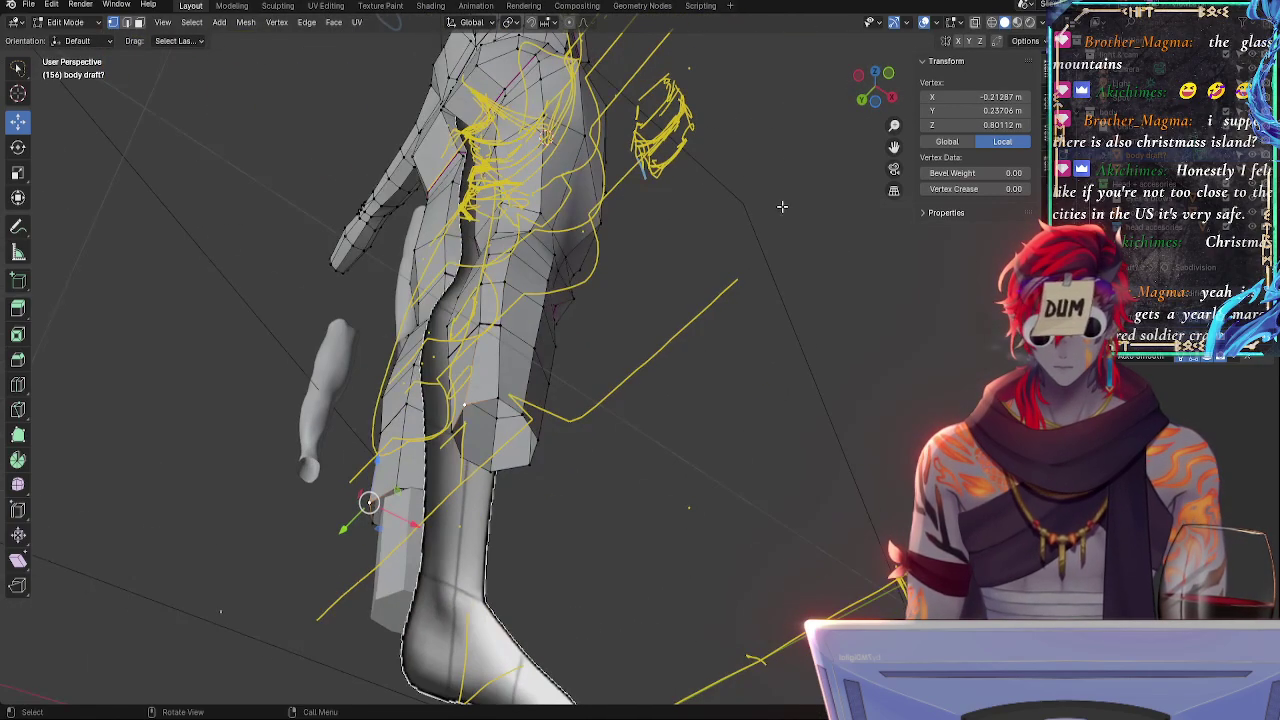
pyautogui.keyDown('shift'); pyautogui.click(455, 428); pyautogui.keyUp('shift')
pyautogui.click(479, 410)
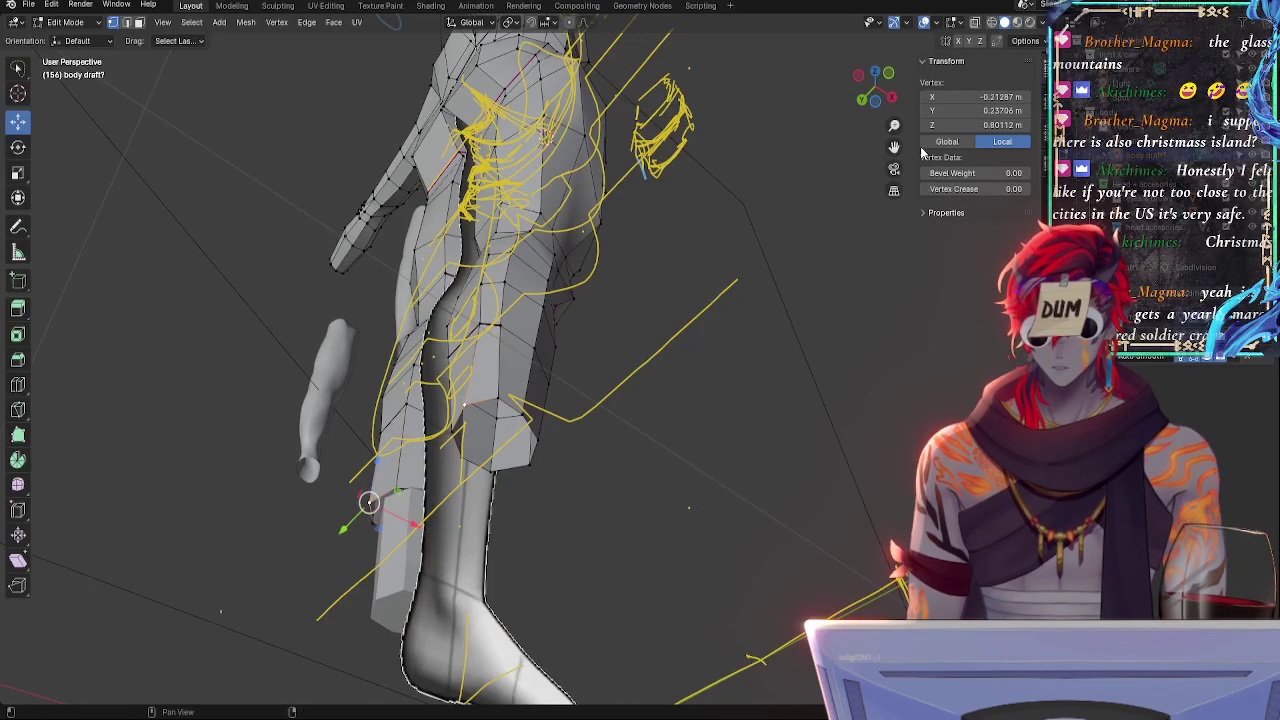
pyautogui.click(888, 73)
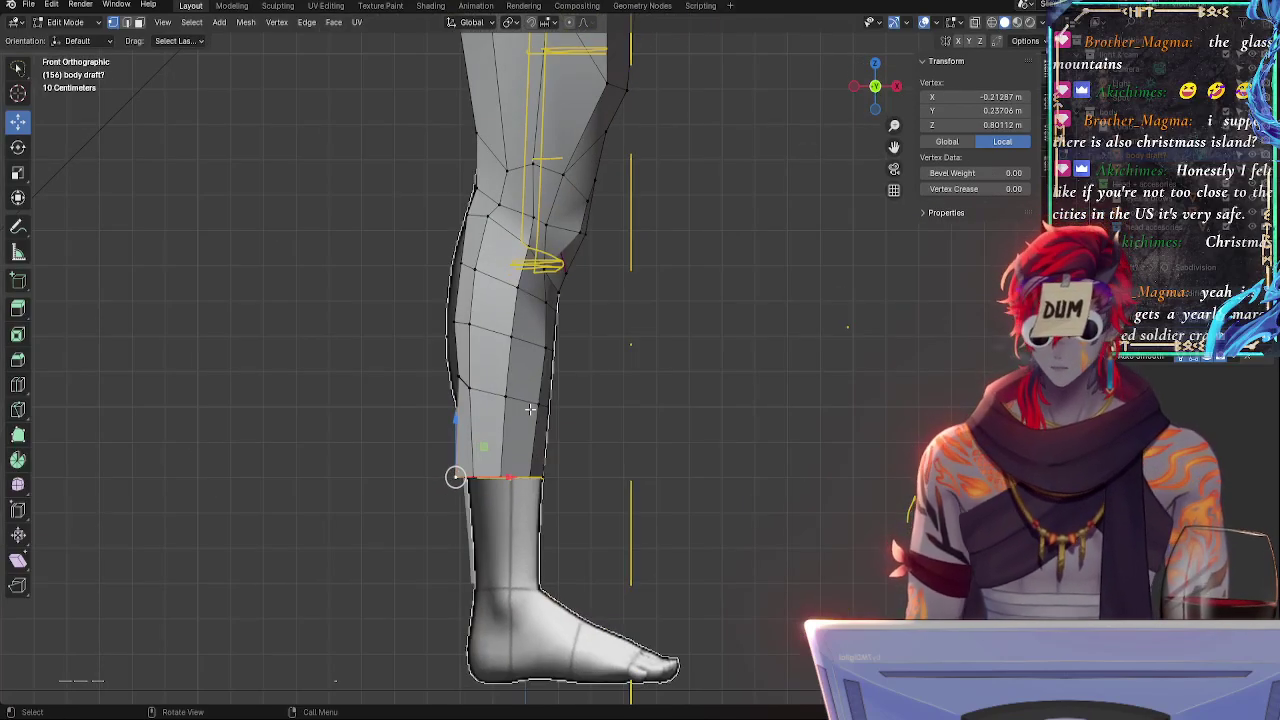
pyautogui.press('g')
pyautogui.press('g')
pyautogui.click(537, 409)
pyautogui.moveTo(537, 409); pyautogui.dragTo(657, 428, button='middle')
# - Slide the vertex once more, then slide and scale the lower edge loop around both legs
pyautogui.press('g')
pyautogui.press('g')
pyautogui.click(522, 465)
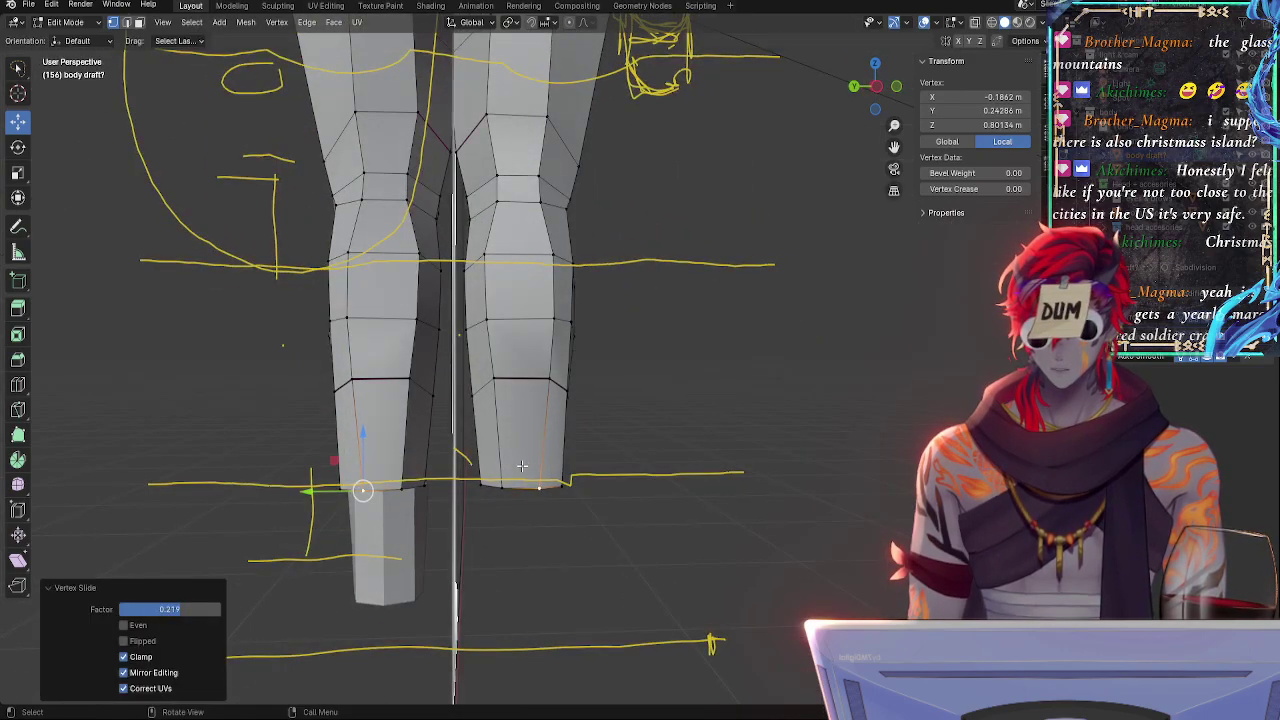
pyautogui.click(481, 485)
pyautogui.keyDown('alt'); pyautogui.click(539, 383); pyautogui.keyUp('alt')
pyautogui.press('g')
pyautogui.press('g')
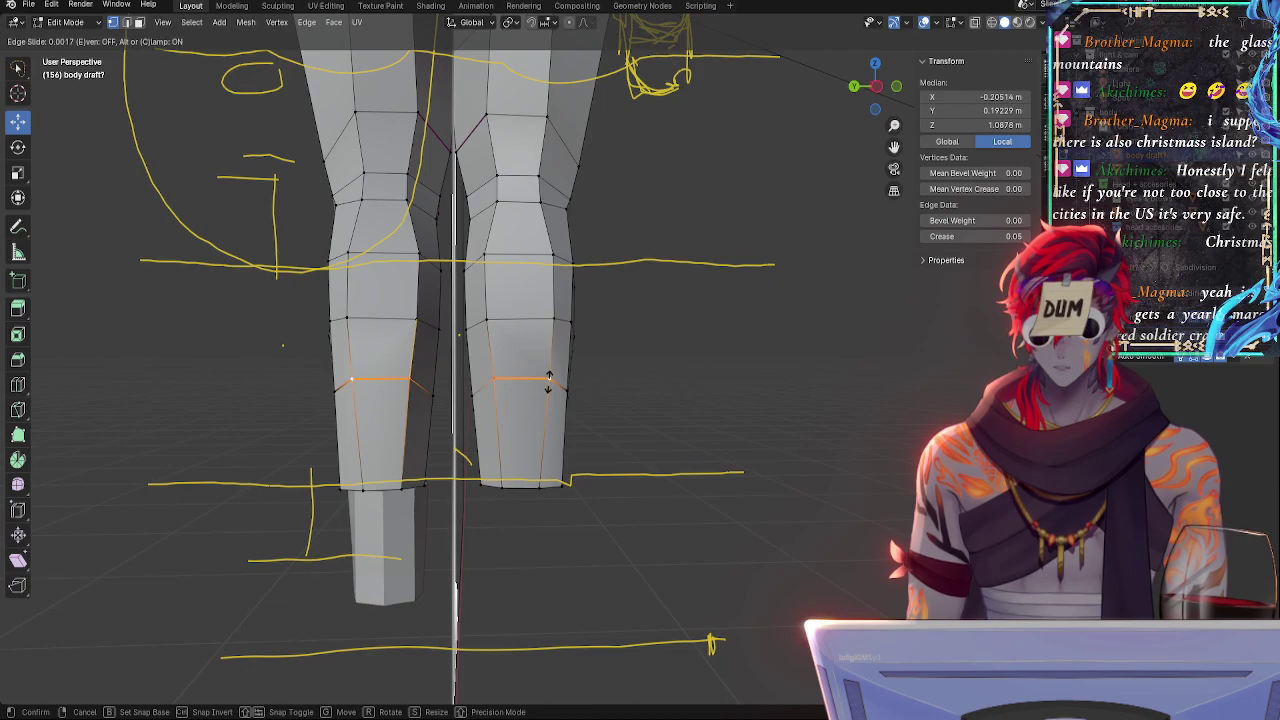
pyautogui.click(543, 380)
pyautogui.press('s')
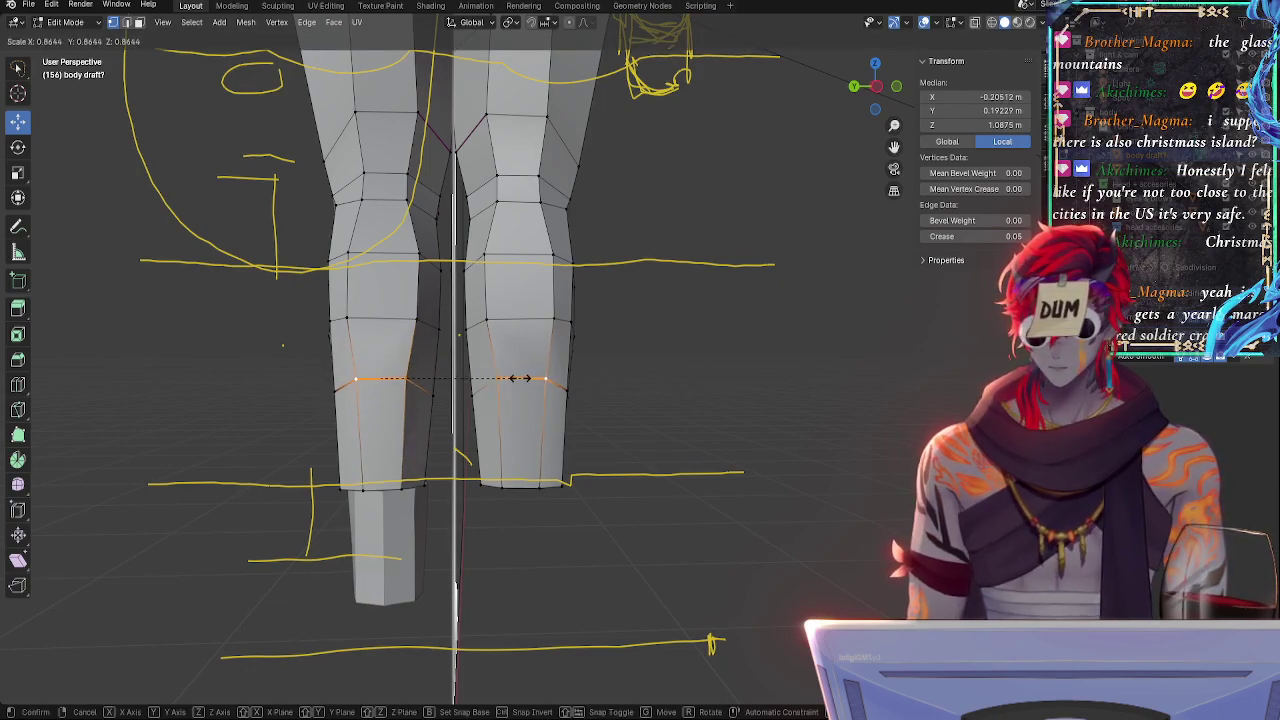
pyautogui.click(519, 378)
# - Shrink the knee-height edge loop inward and adjust the knee loop's crease twice
pyautogui.keyDown('alt'); pyautogui.click(489, 320); pyautogui.keyUp('alt')
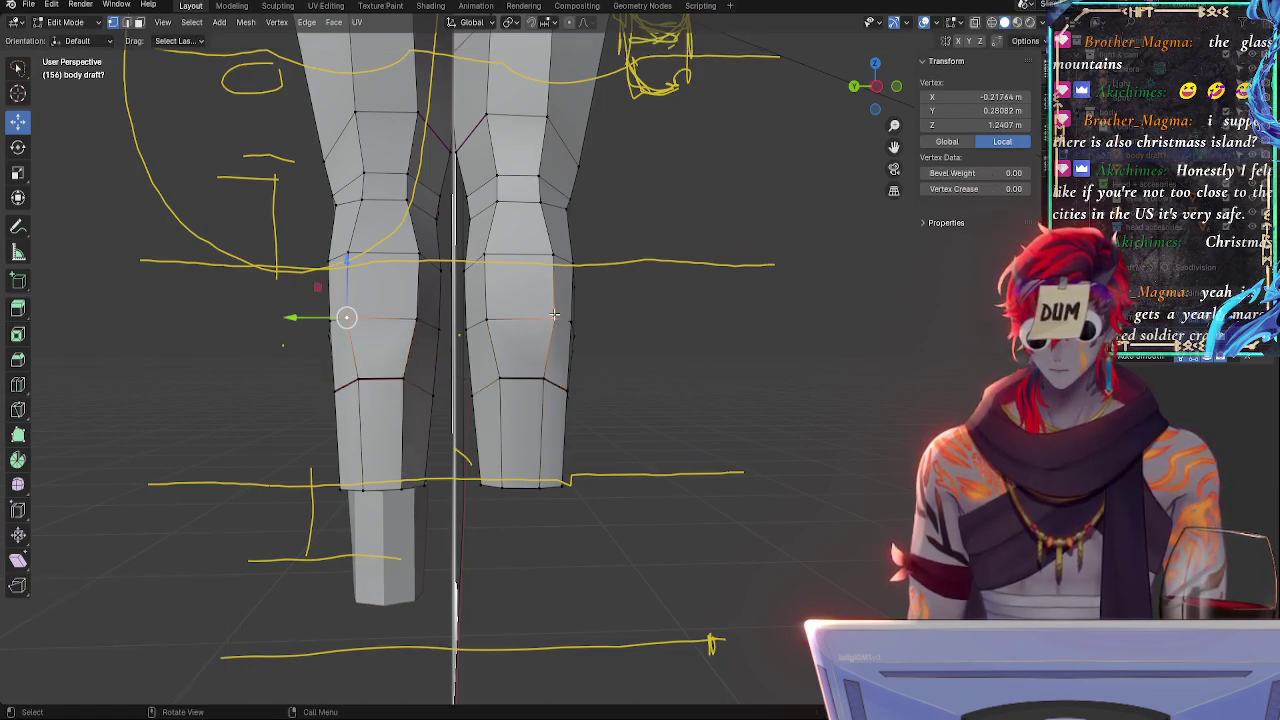
pyautogui.press('s')
pyautogui.click(496, 325)
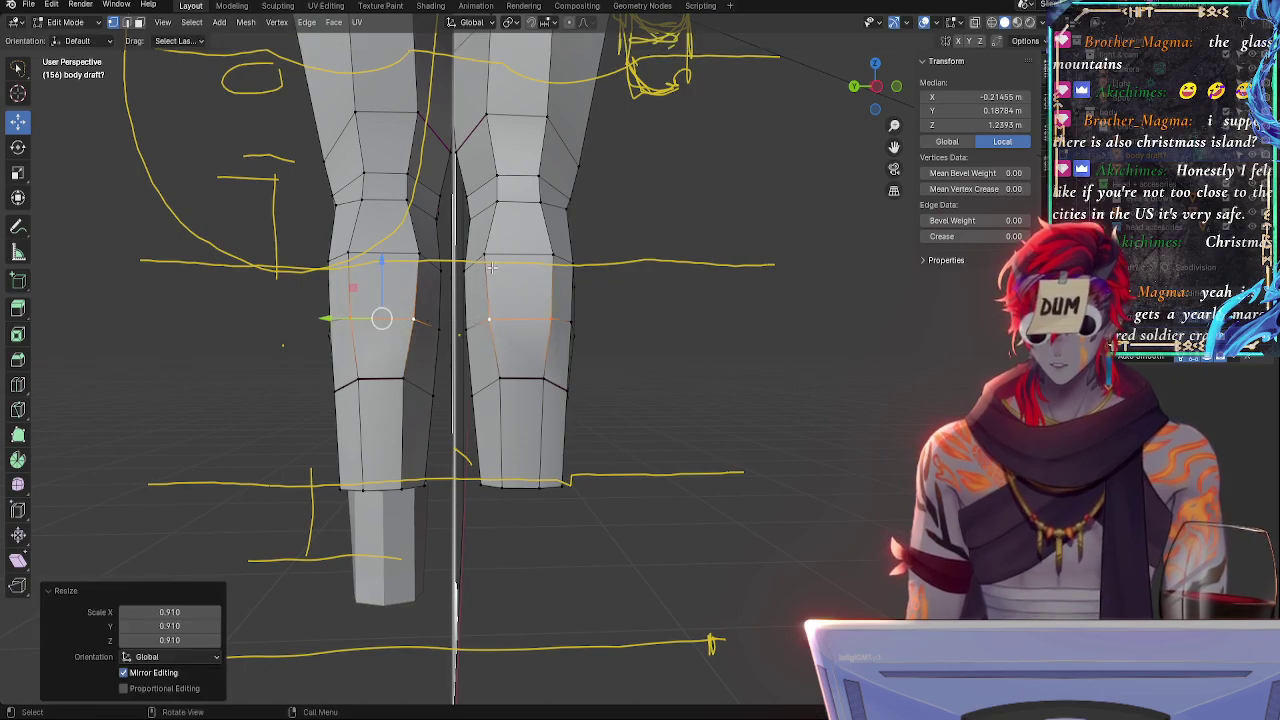
pyautogui.click(486, 255)
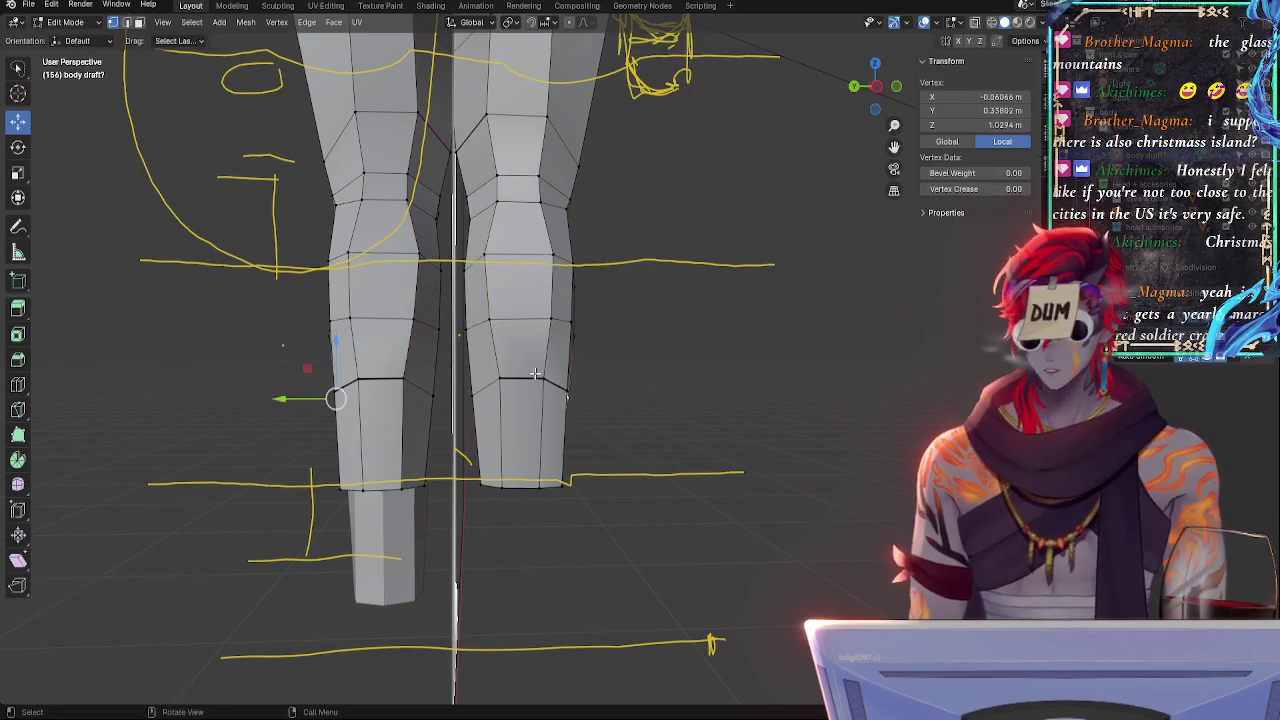
pyautogui.keyDown('alt'); pyautogui.click(503, 380); pyautogui.keyUp('alt')
pyautogui.hotkey('shift', 'e')
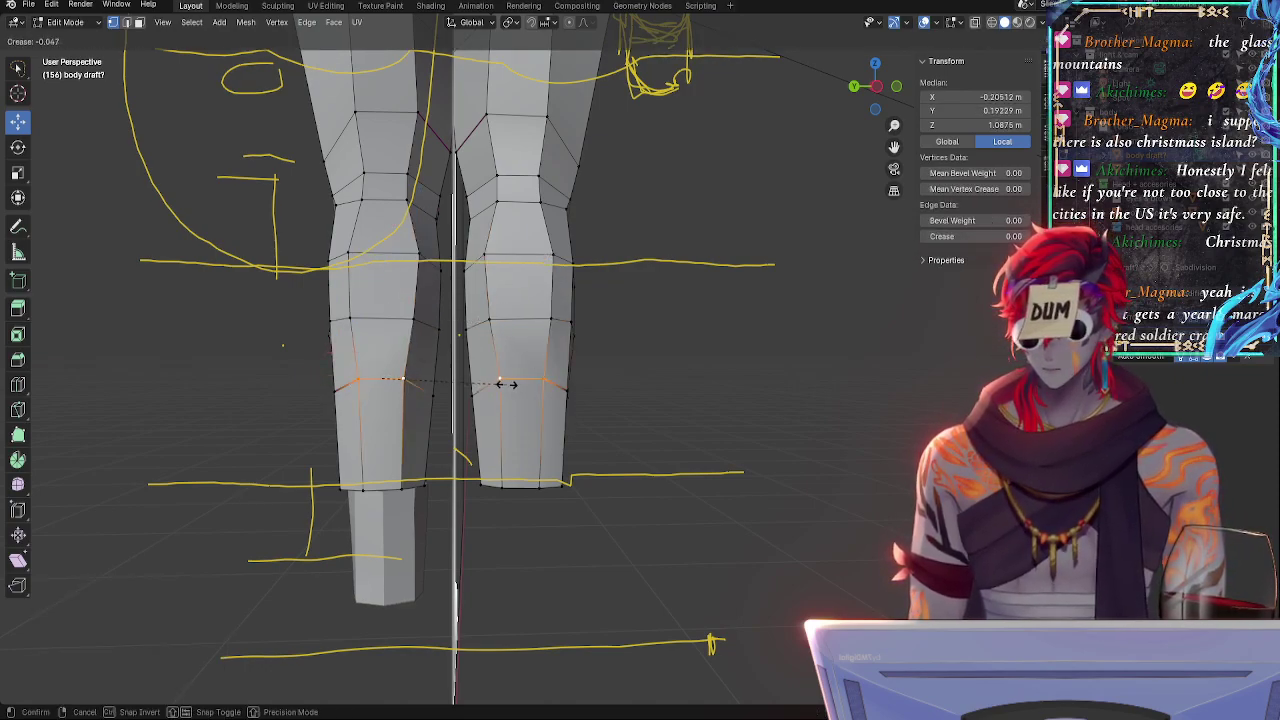
pyautogui.click(496, 381)
pyautogui.click(561, 389)
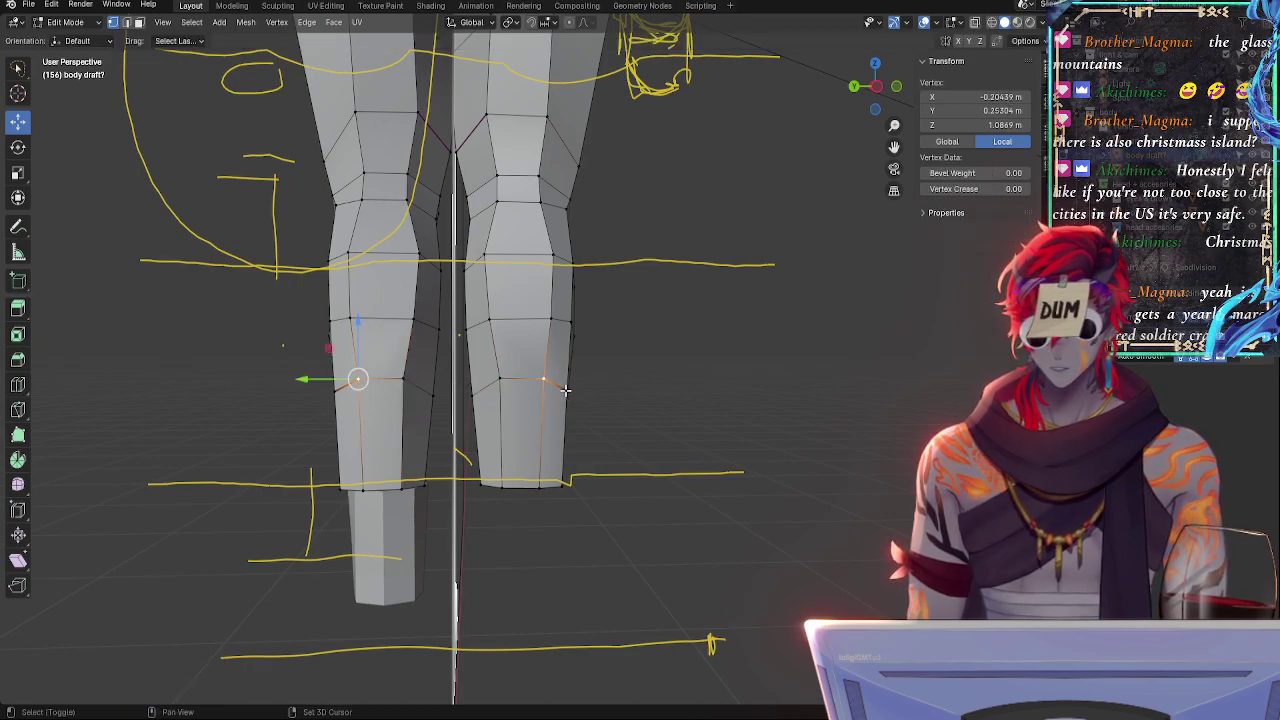
pyautogui.keyDown('alt'); pyautogui.click(565, 390); pyautogui.keyUp('alt')
pyautogui.hotkey('shift', 'e')
pyautogui.click(555, 394)
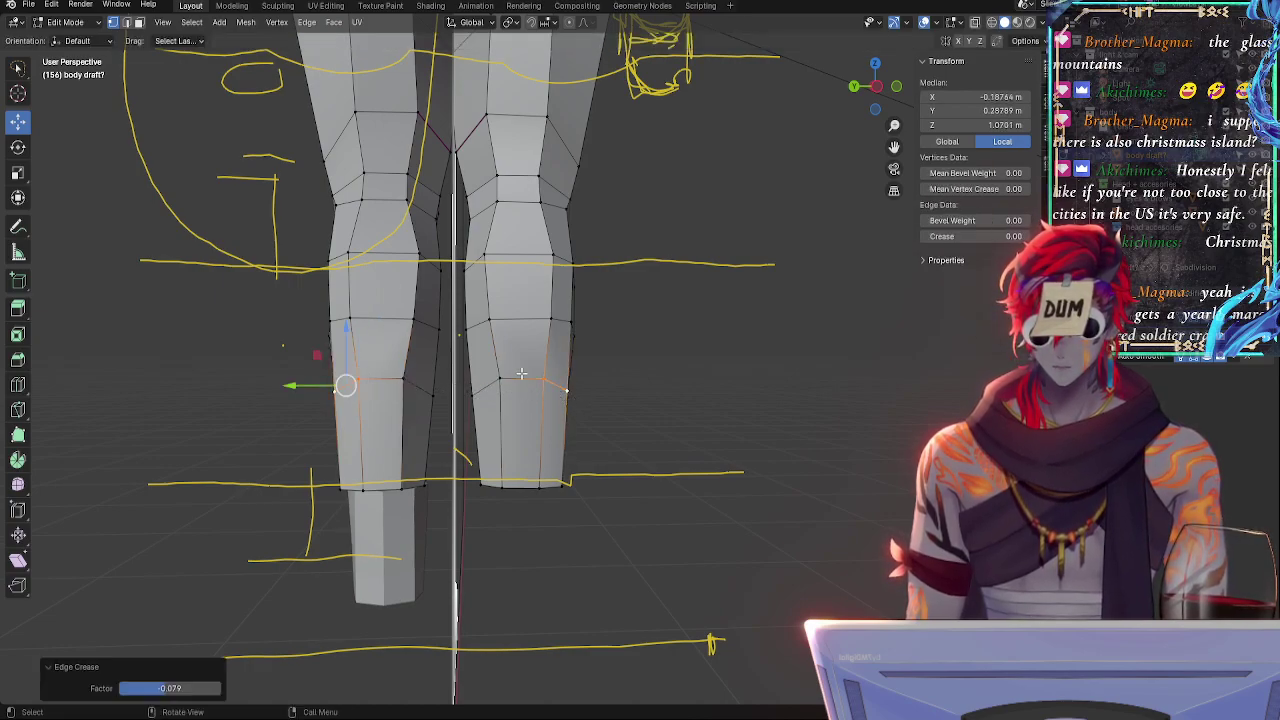
# - Scale the selected shin vertices, then deselect everything
pyautogui.click(542, 379)
pyautogui.moveTo(537, 428); pyautogui.dragTo(514, 457, button='middle')
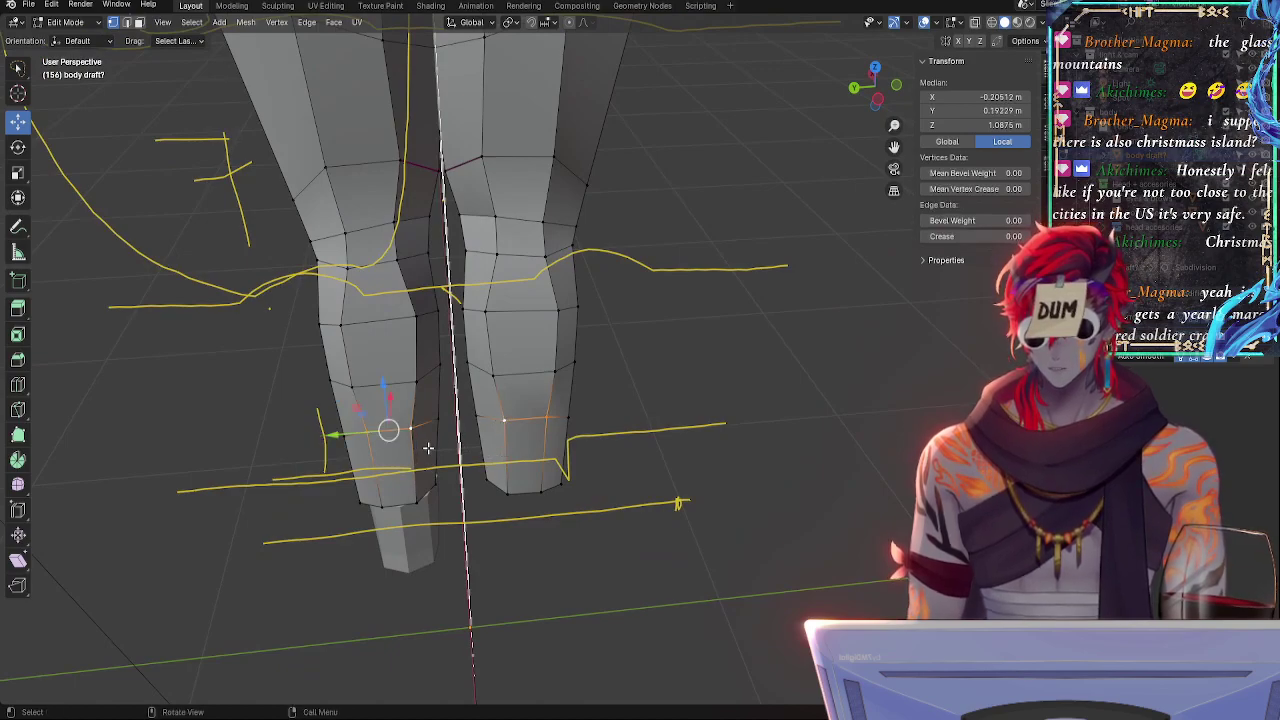
pyautogui.press('s')
pyautogui.click(481, 455)
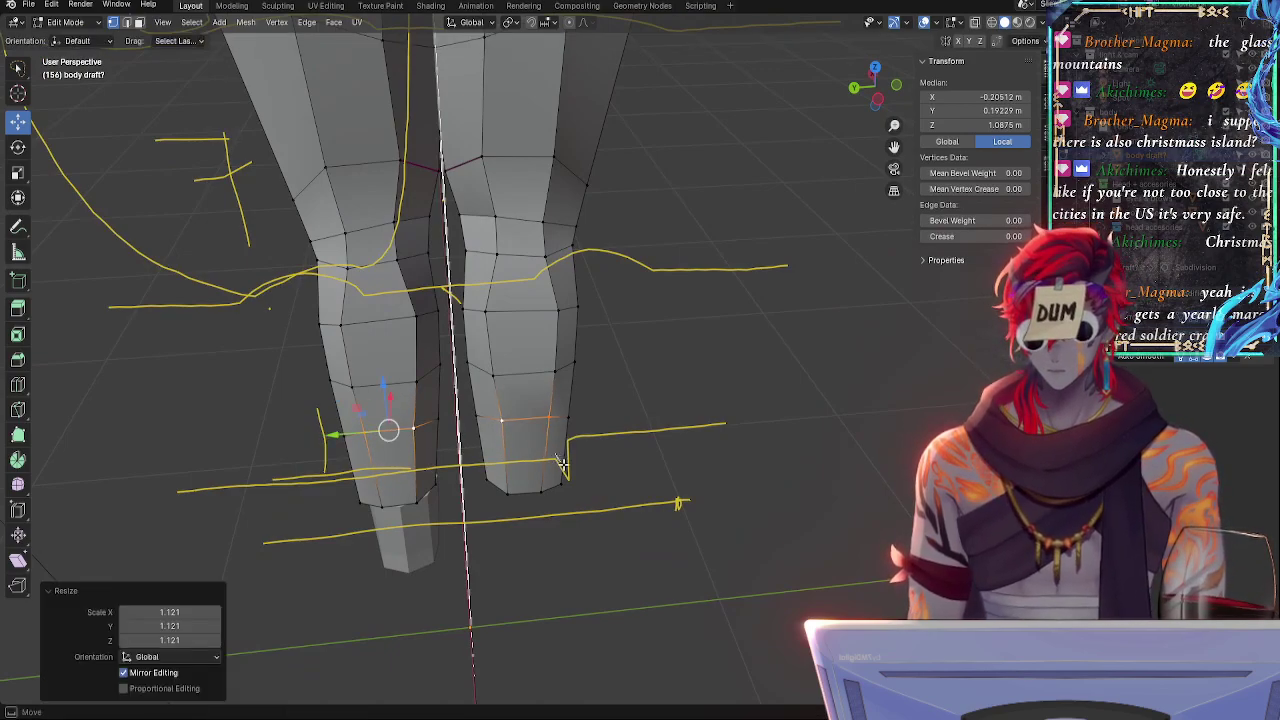
pyautogui.hotkey('alt', 'a')
pyautogui.moveTo(550, 456); pyautogui.dragTo(465, 440, button='middle')
# - Select two shin vertices and move the knee vertices freely into place
pyautogui.click(574, 408)
pyautogui.moveTo(430, 430); pyautogui.dragTo(427, 424)
pyautogui.click(574, 413)
pyautogui.moveTo(585, 437); pyautogui.dragTo(568, 387, button='middle')
pyautogui.press('g')
pyautogui.press('g')
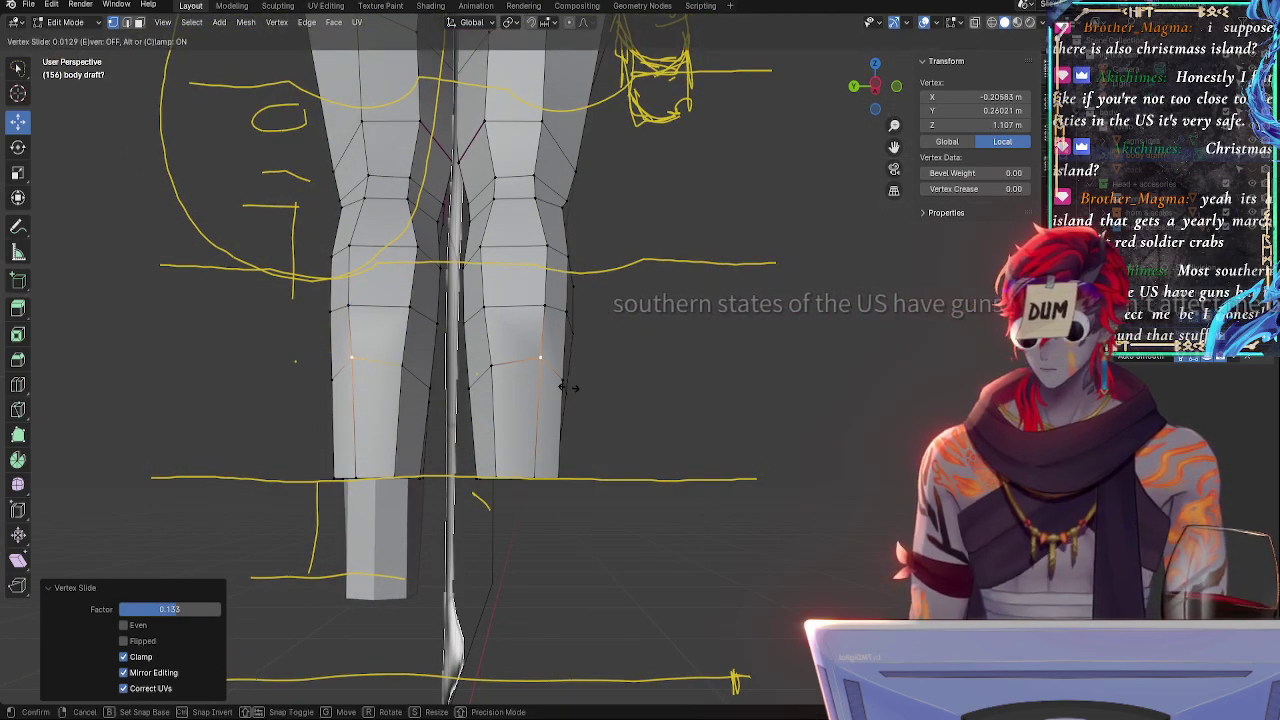
pyautogui.press('g')
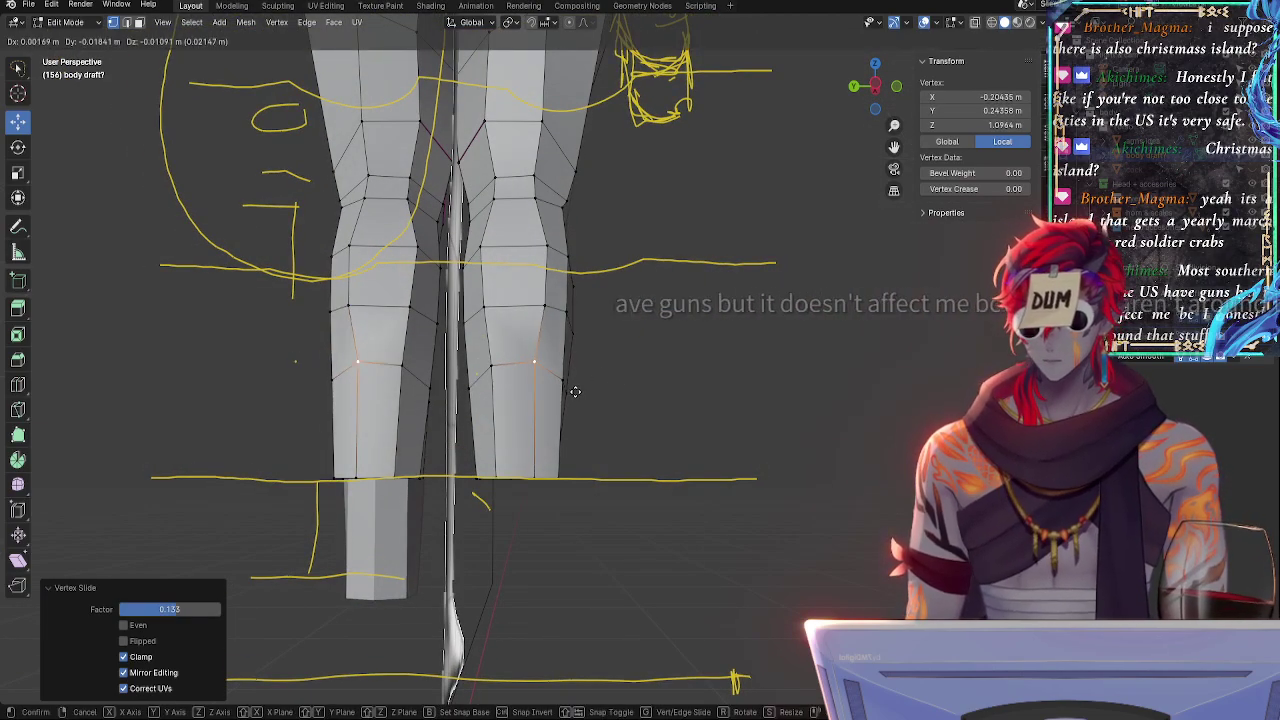
pyautogui.click(571, 390)
# - Slide three inner calf vertices on the left leg up and down along their edges
pyautogui.click(404, 367)
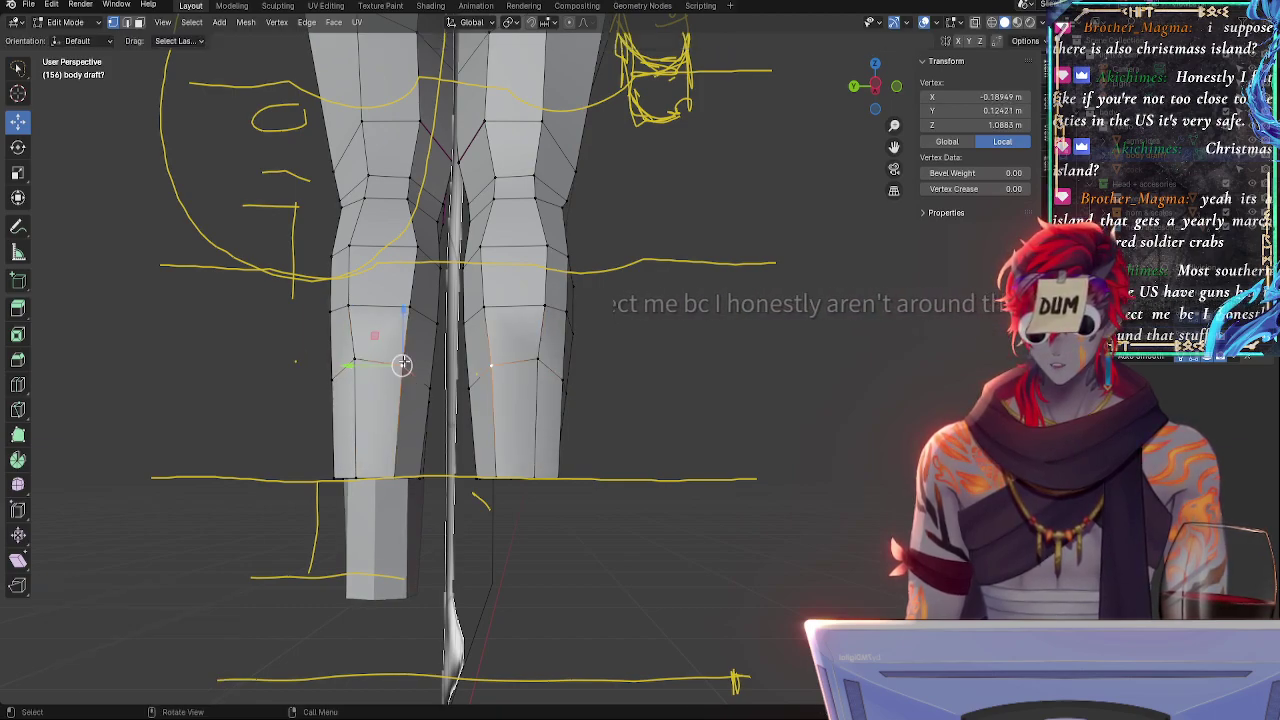
pyautogui.press('g')
pyautogui.press('g')
pyautogui.click(408, 362)
pyautogui.press('g')
pyautogui.press('g')
pyautogui.click(401, 365)
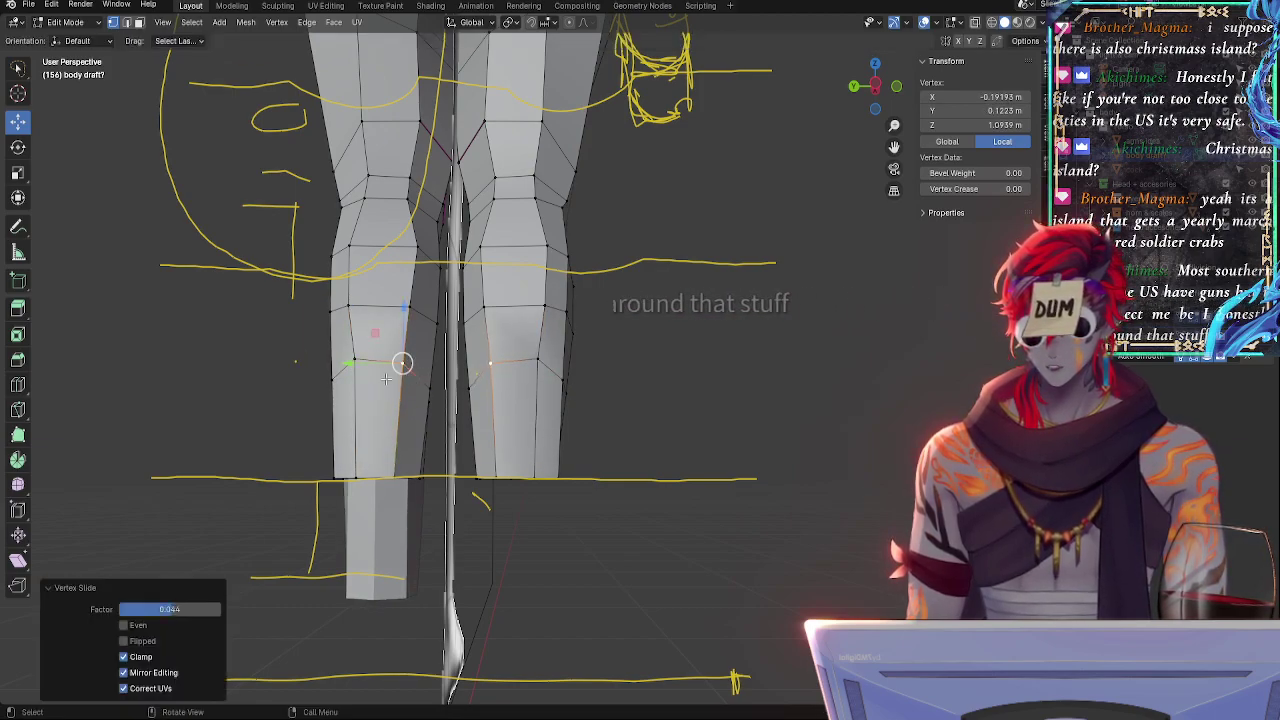
pyautogui.click(354, 357)
pyautogui.press('g')
pyautogui.press('g')
pyautogui.click(355, 370)
pyautogui.click(404, 364)
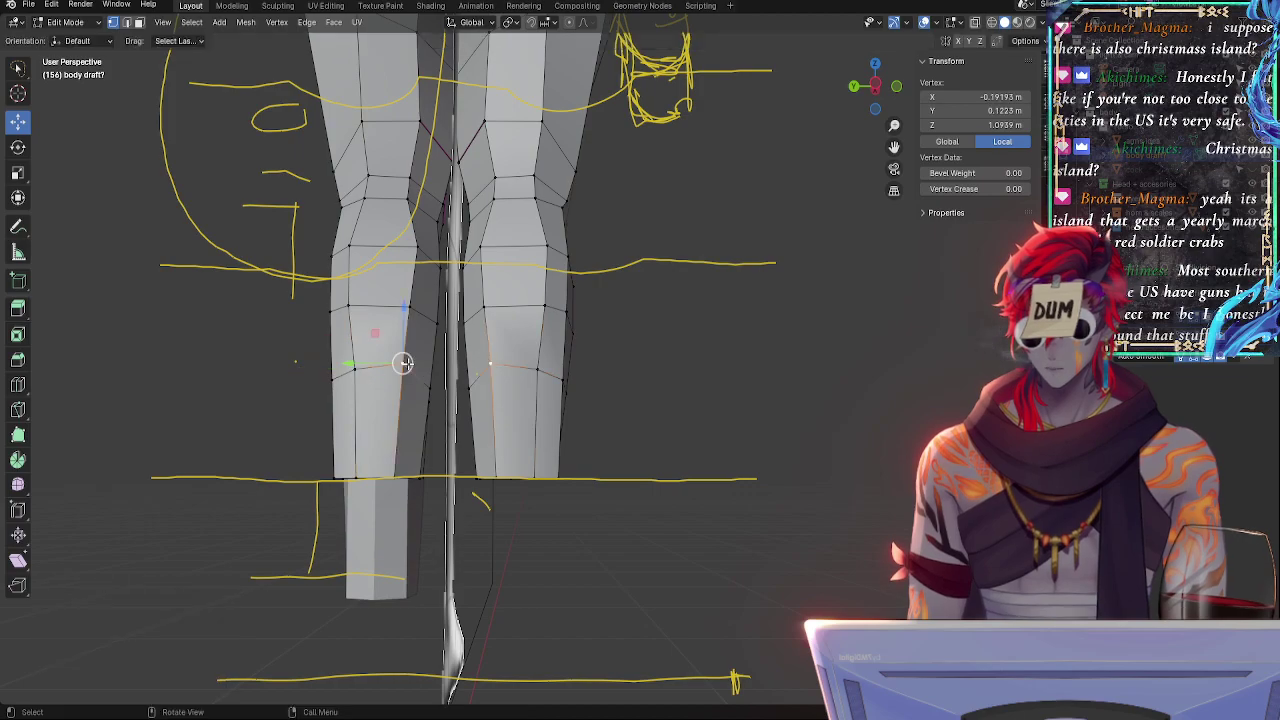
pyautogui.press('g')
pyautogui.press('g')
pyautogui.click(401, 372)
# - Move a vertex beside the knee and slide a lower-leg vertex by factor 0.246
pyautogui.moveTo(401, 372); pyautogui.dragTo(438, 467, button='middle')
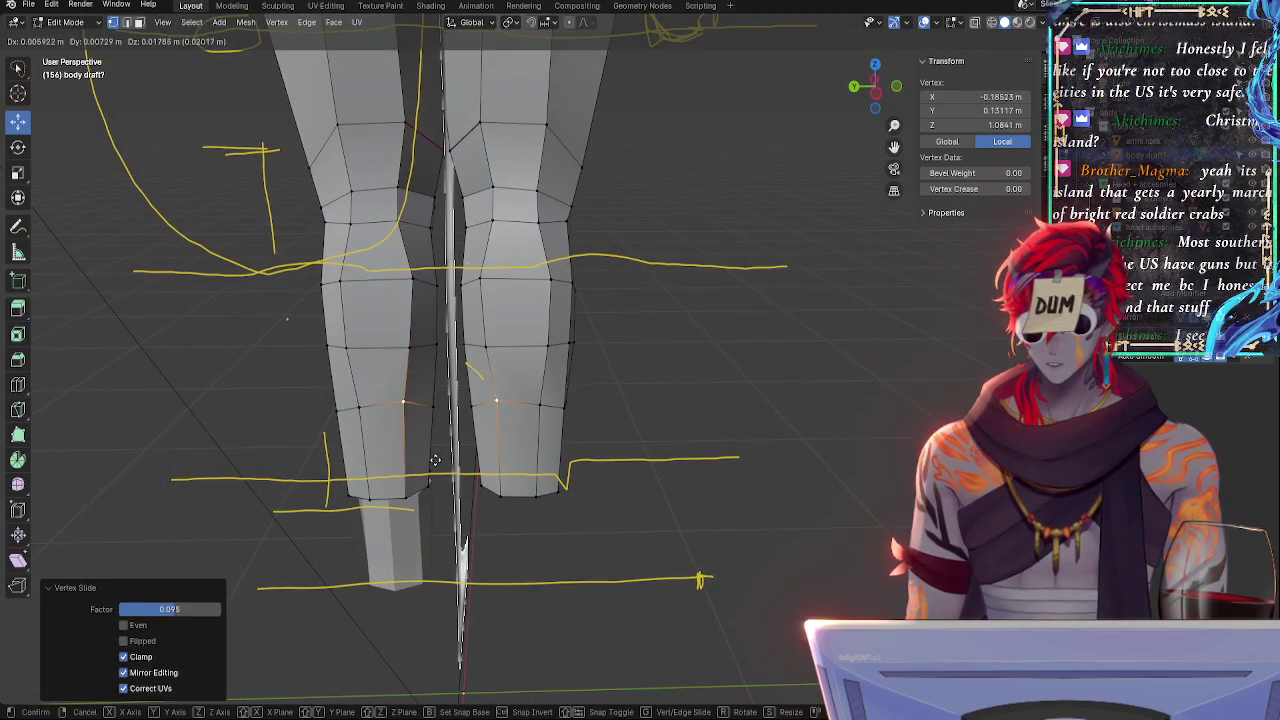
pyautogui.click(360, 408)
pyautogui.press('g')
pyautogui.click(371, 420)
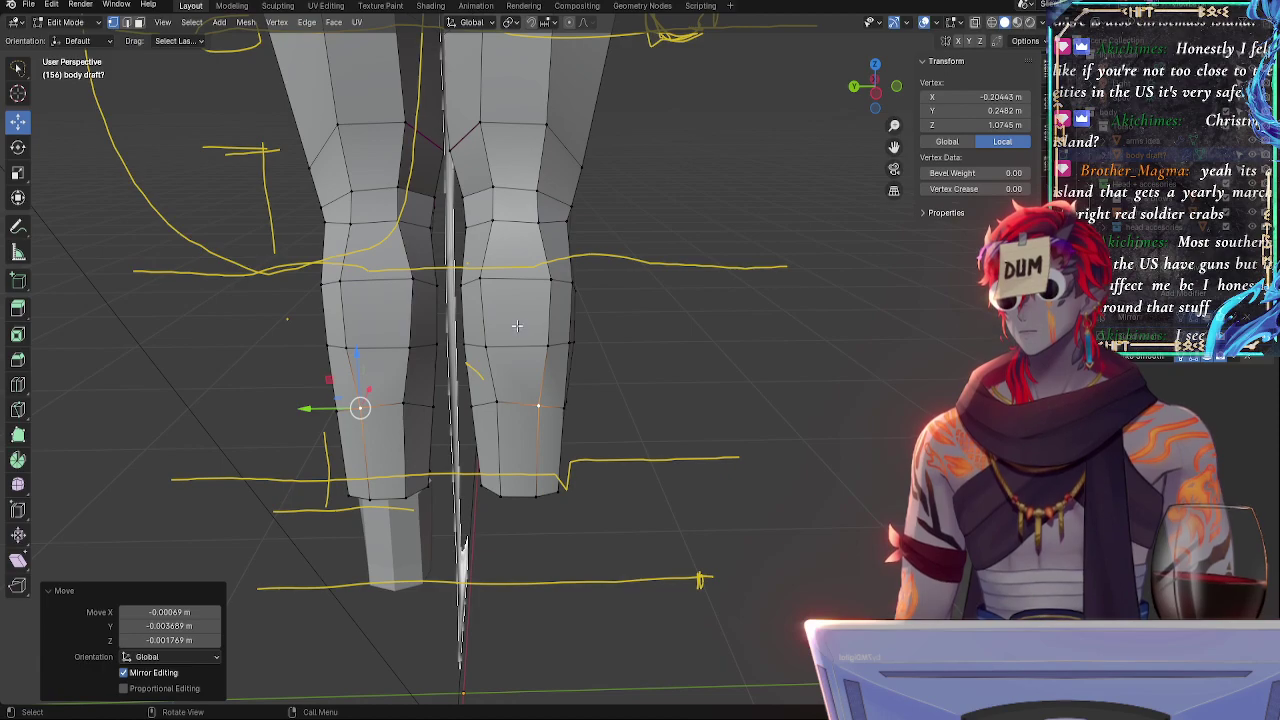
pyautogui.scroll(5, 543, 421)
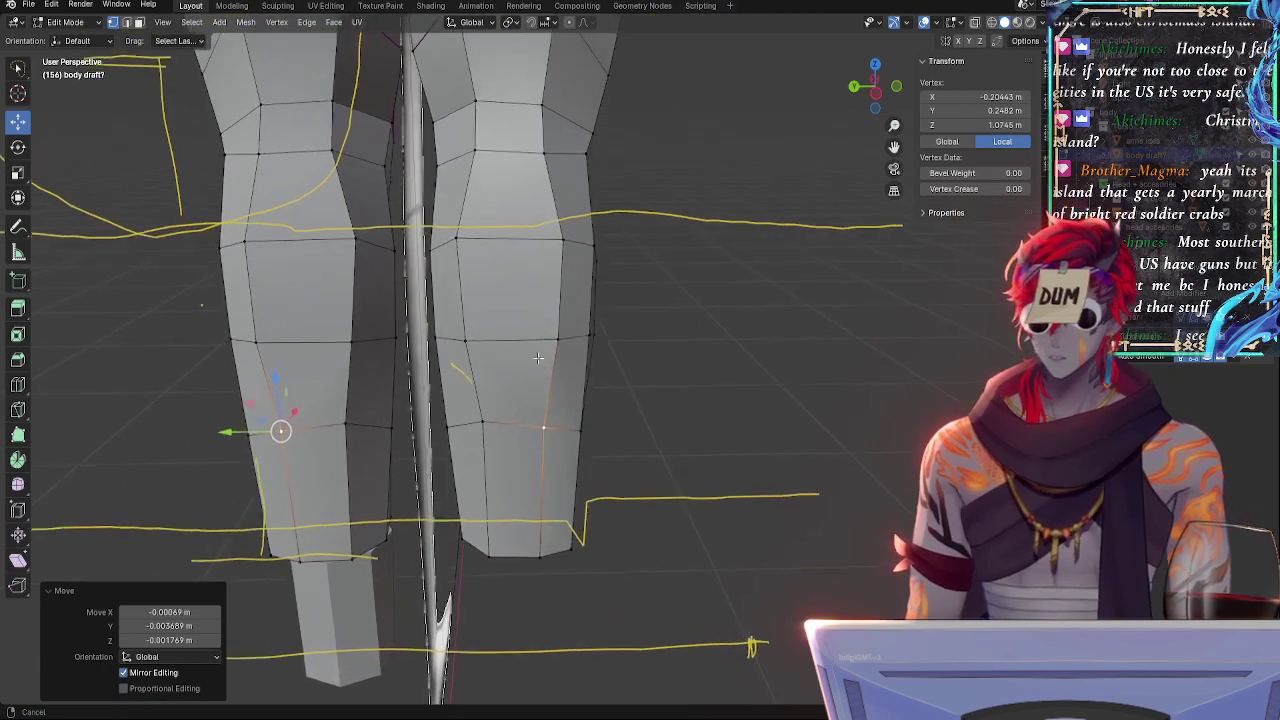
pyautogui.moveTo(550, 424); pyautogui.dragTo(743, 451, button='middle')
pyautogui.press('g')
pyautogui.press('g')
pyautogui.click(611, 450)
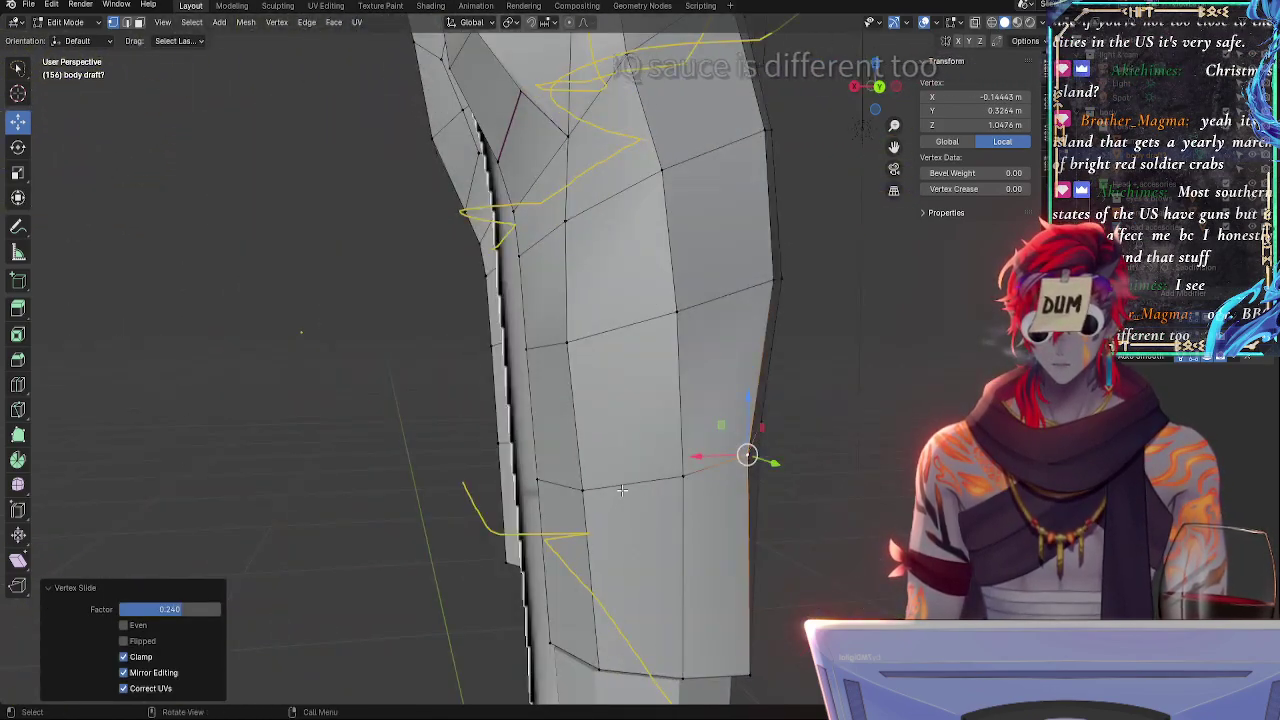
# - Vertex-slide the knee vertex further, then slide its neighbouring knee vertices along their edges
pyautogui.press('g')
pyautogui.press('g')
pyautogui.click(708, 475)
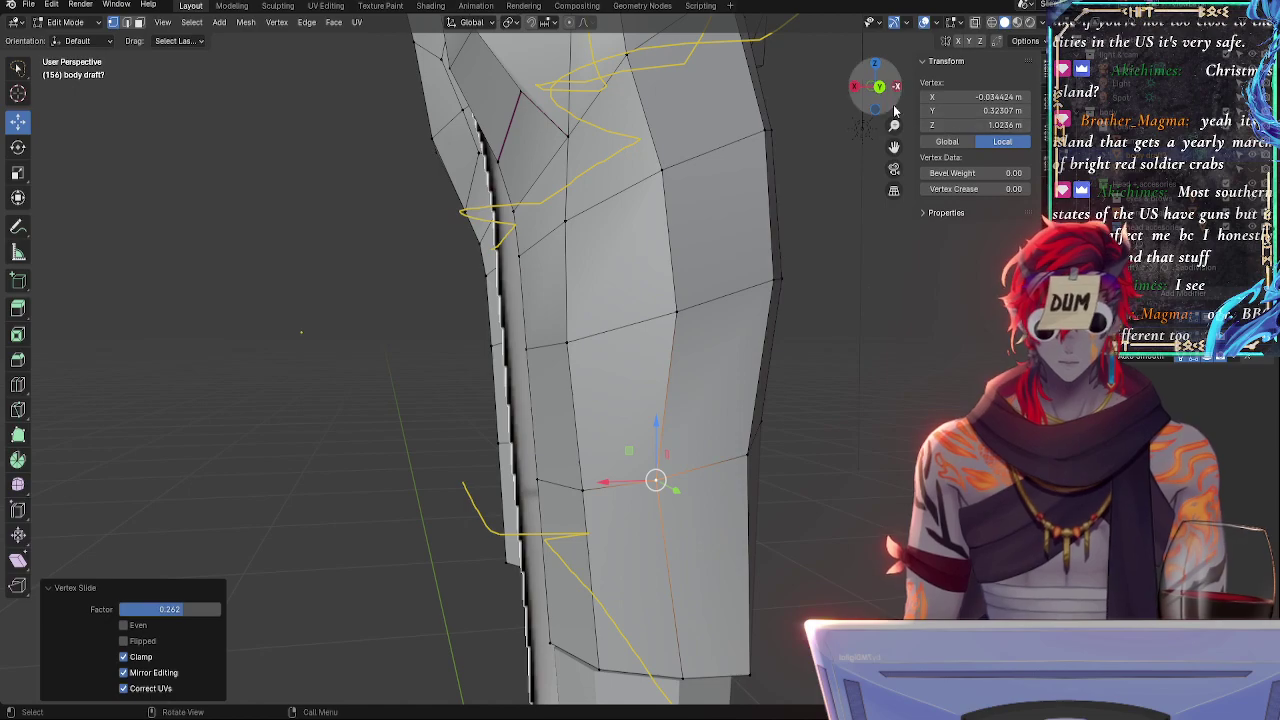
pyautogui.click(660, 302)
pyautogui.click(759, 134)
pyautogui.press('g')
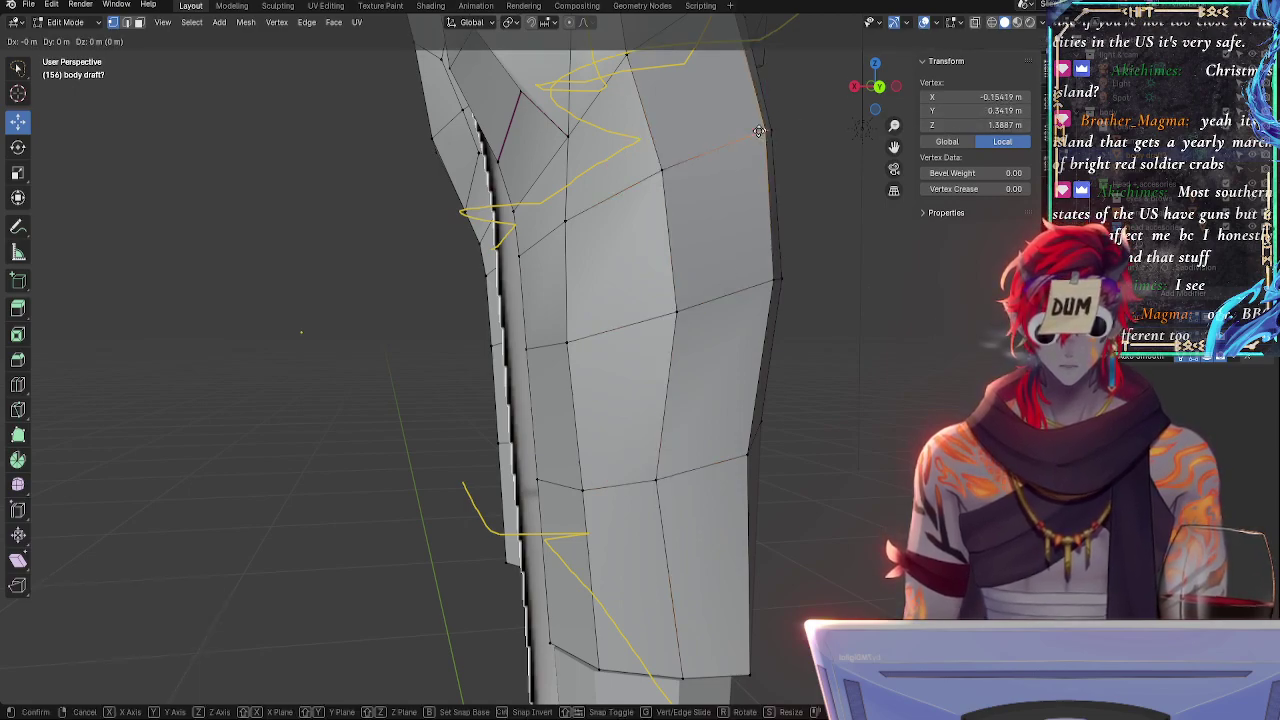
pyautogui.press('g')
pyautogui.click(754, 137)
pyautogui.click(775, 127)
pyautogui.moveTo(830, 185); pyautogui.dragTo(760, 277, button='middle')
pyautogui.press('g')
pyautogui.press('g')
pyautogui.click(631, 317)
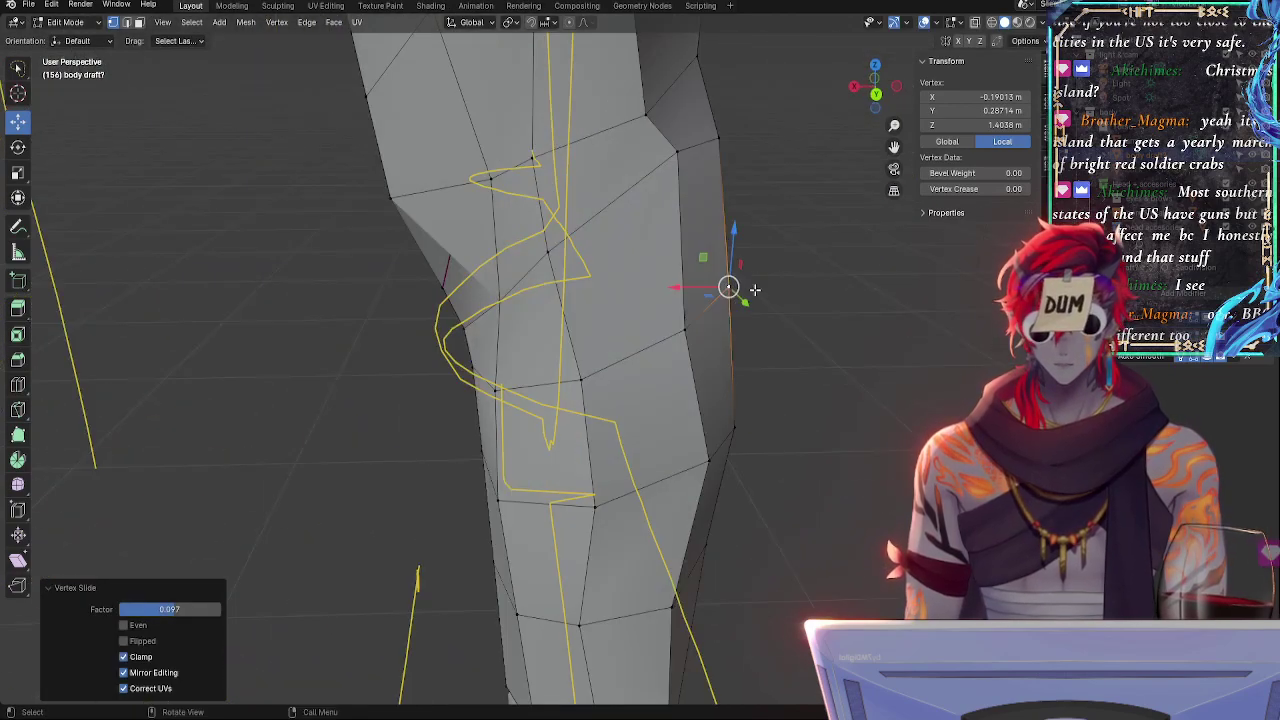
# - In front view, scale the outer knee edge slightly, undoing a trial sideways nudge of one vertex
pyautogui.click(878, 99)
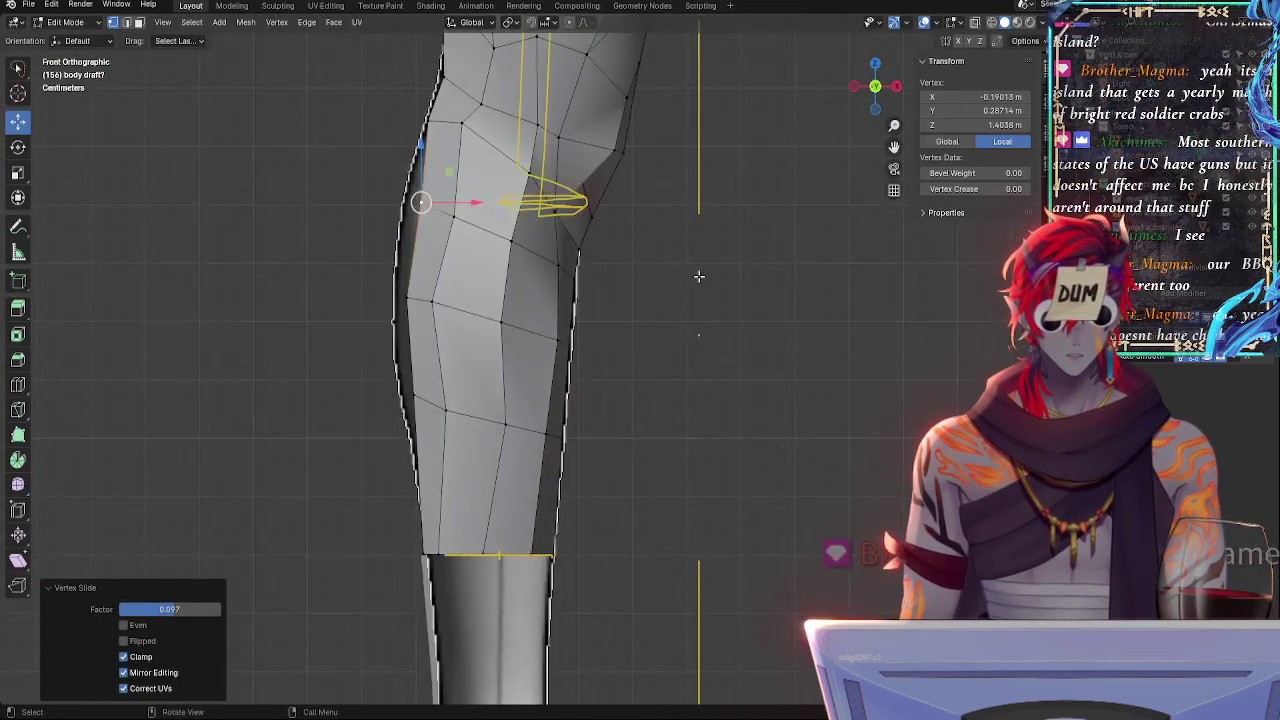
pyautogui.click(442, 221)
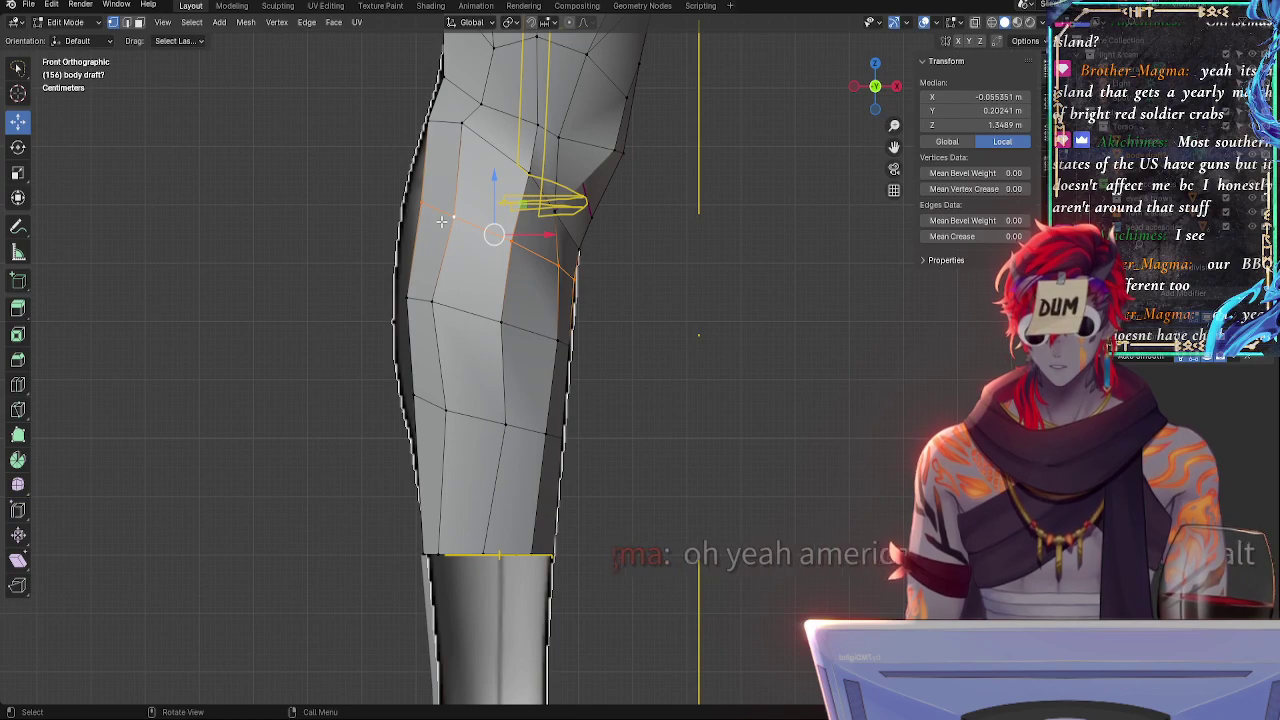
pyautogui.press('s')
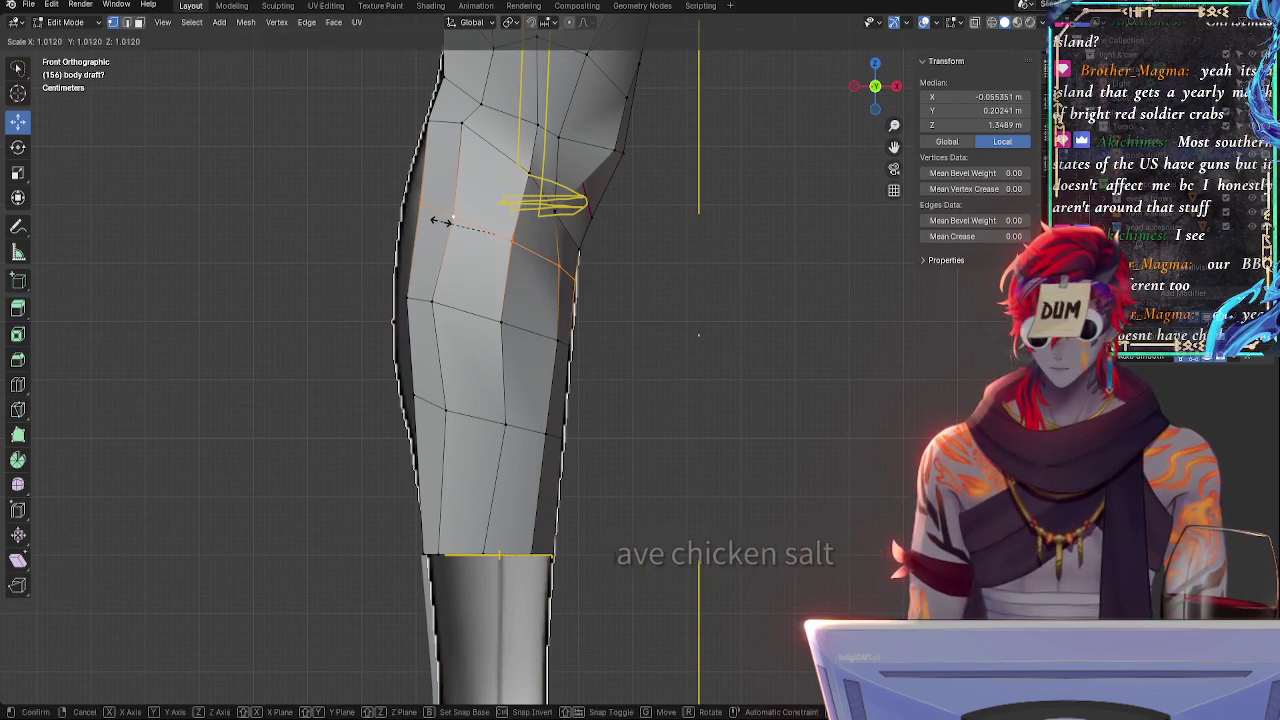
pyautogui.click(446, 218)
pyautogui.click(452, 216)
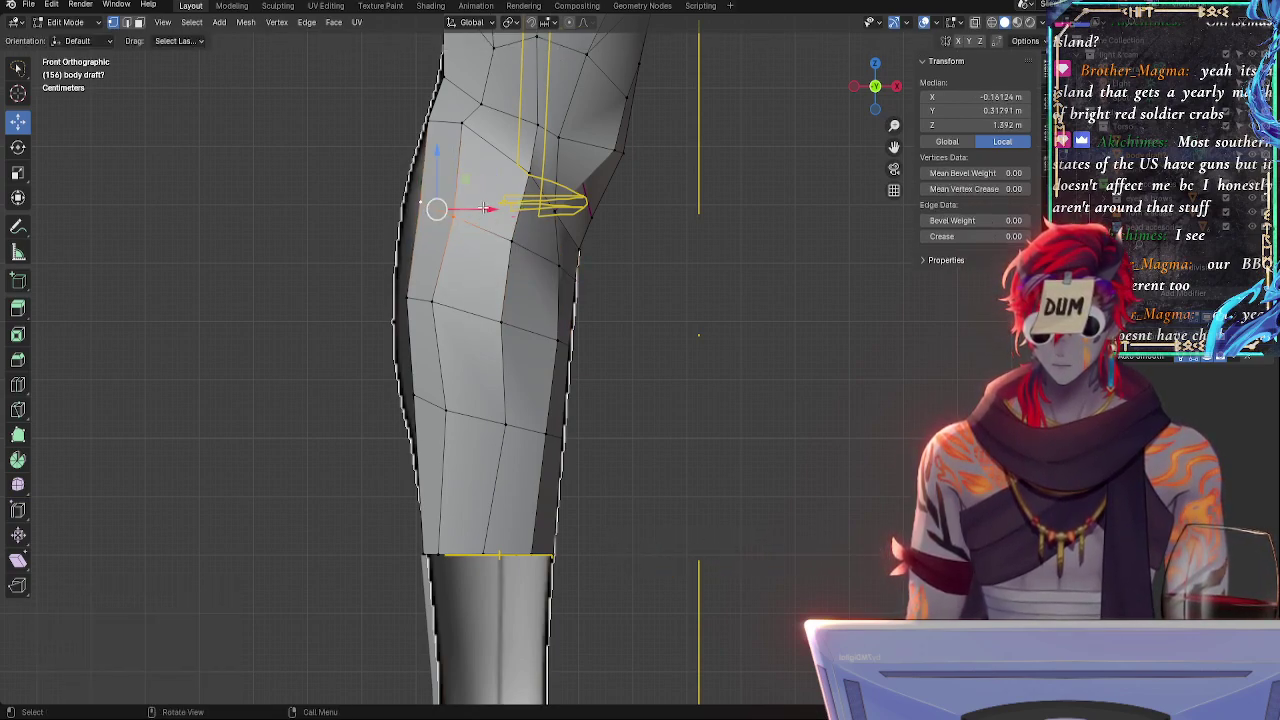
pyautogui.moveTo(484, 207); pyautogui.dragTo(477, 203)
pyautogui.hotkey('ctrl', 'z')
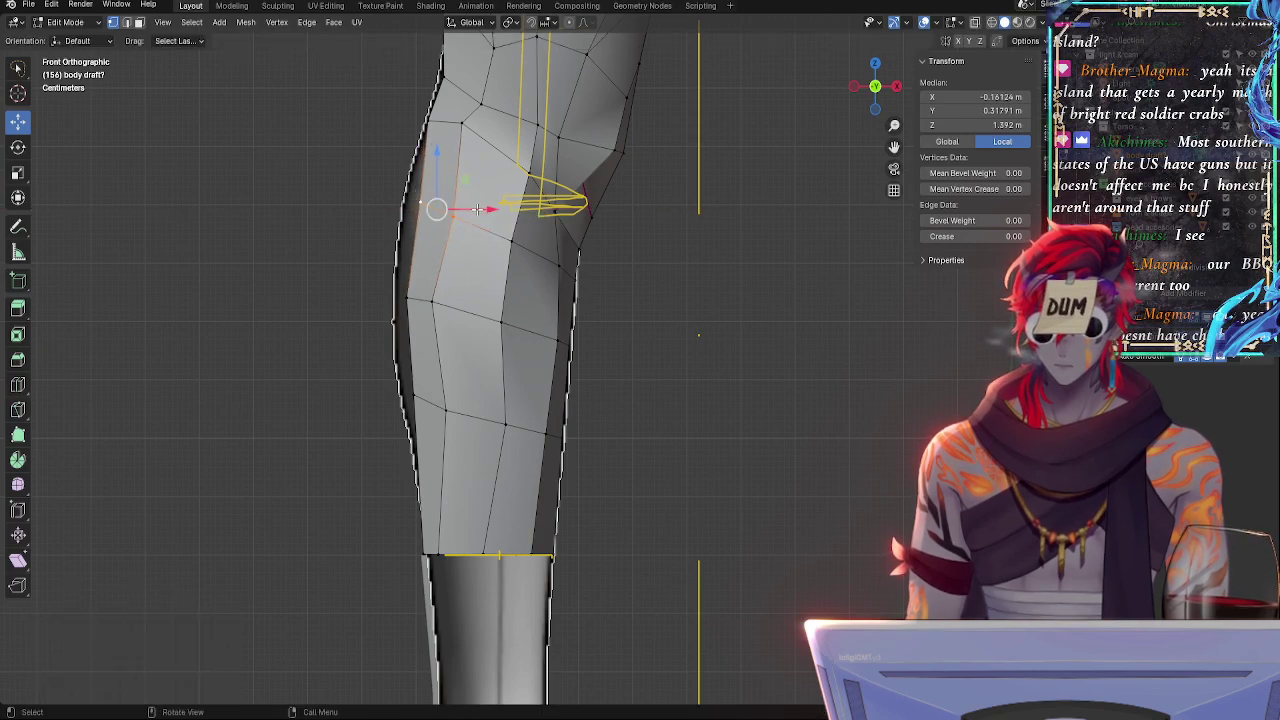
pyautogui.click(481, 214)
# - With smooth subdivision preview on, fatten the outer knee vertices and shift them down and outward onto the outline
pyautogui.hotkey('ctrl', '1')
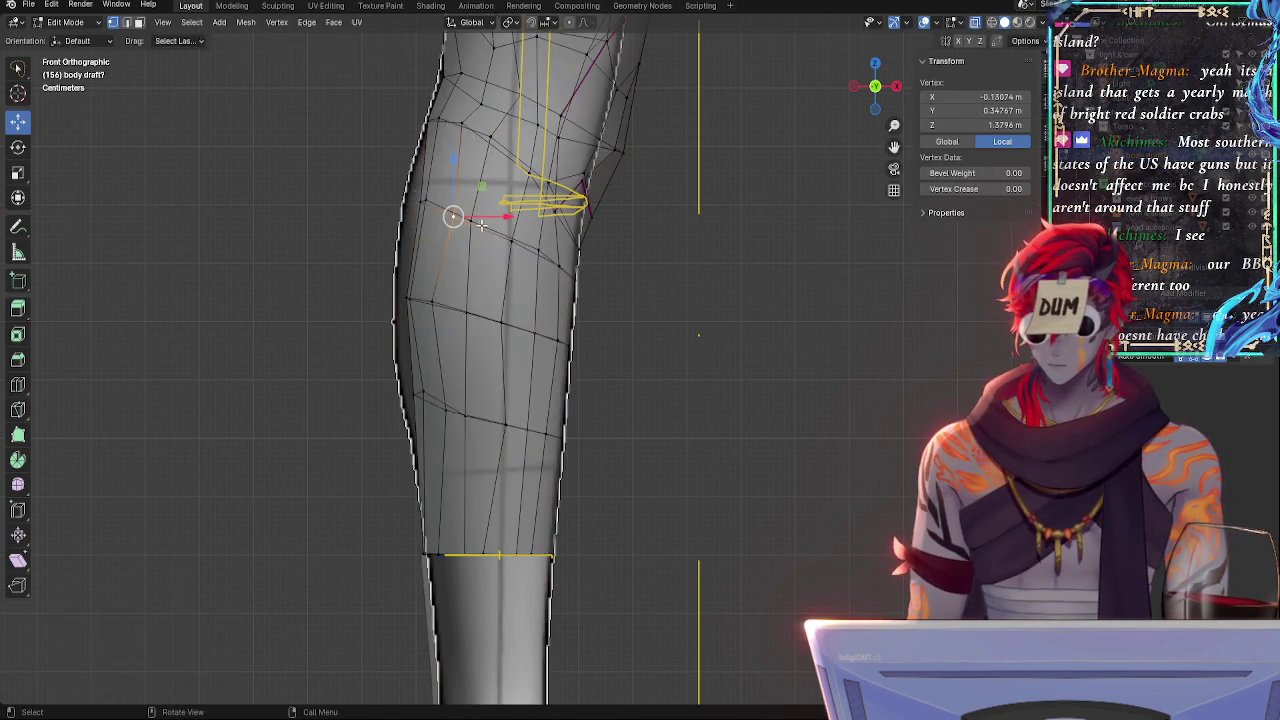
pyautogui.click(366, 210)
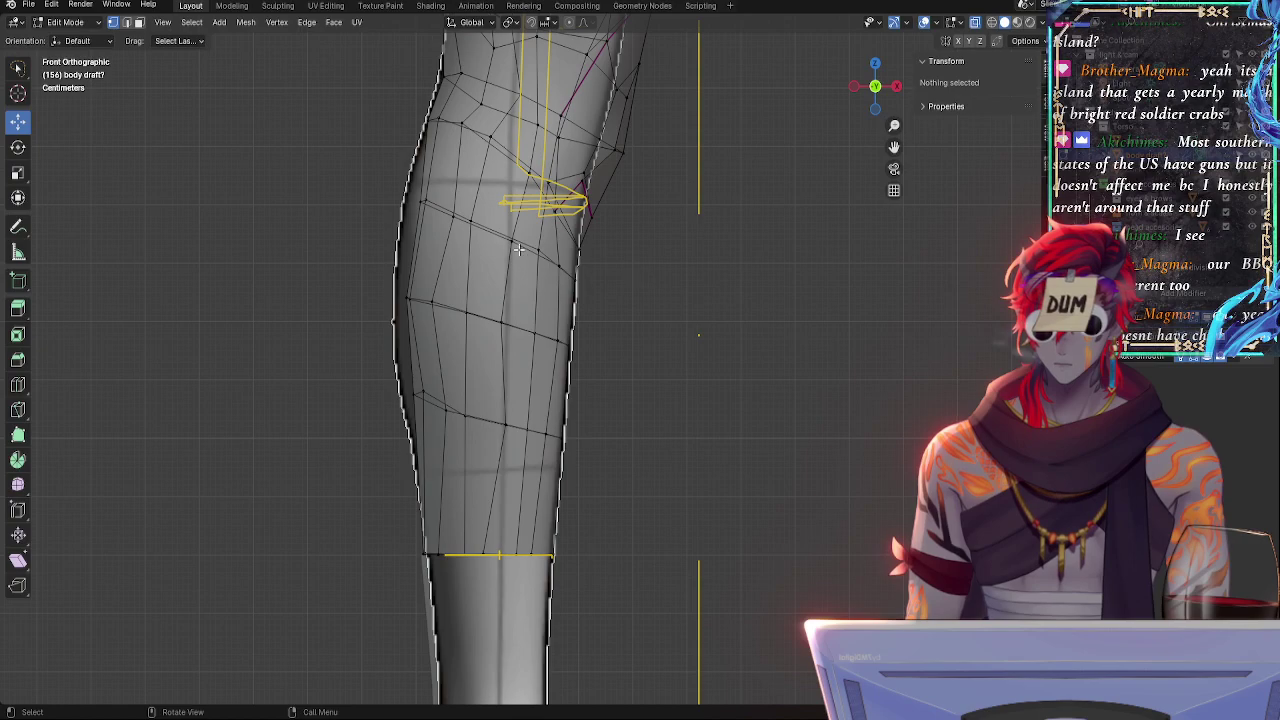
pyautogui.moveTo(515, 250)
pyautogui.mouseDown()
pyautogui.moveTo(355, 200)
pyautogui.moveTo(495, 228)
pyautogui.mouseUp()
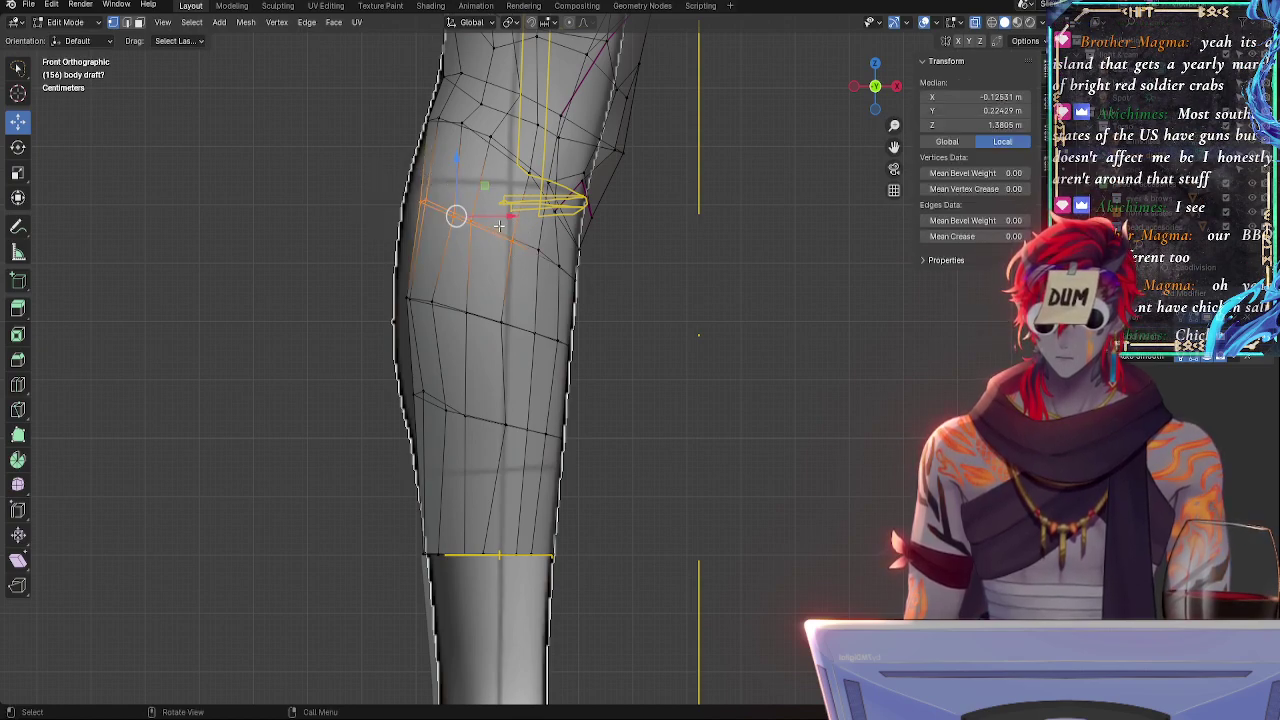
pyautogui.hotkey('alt', 's')
pyautogui.click(491, 220)
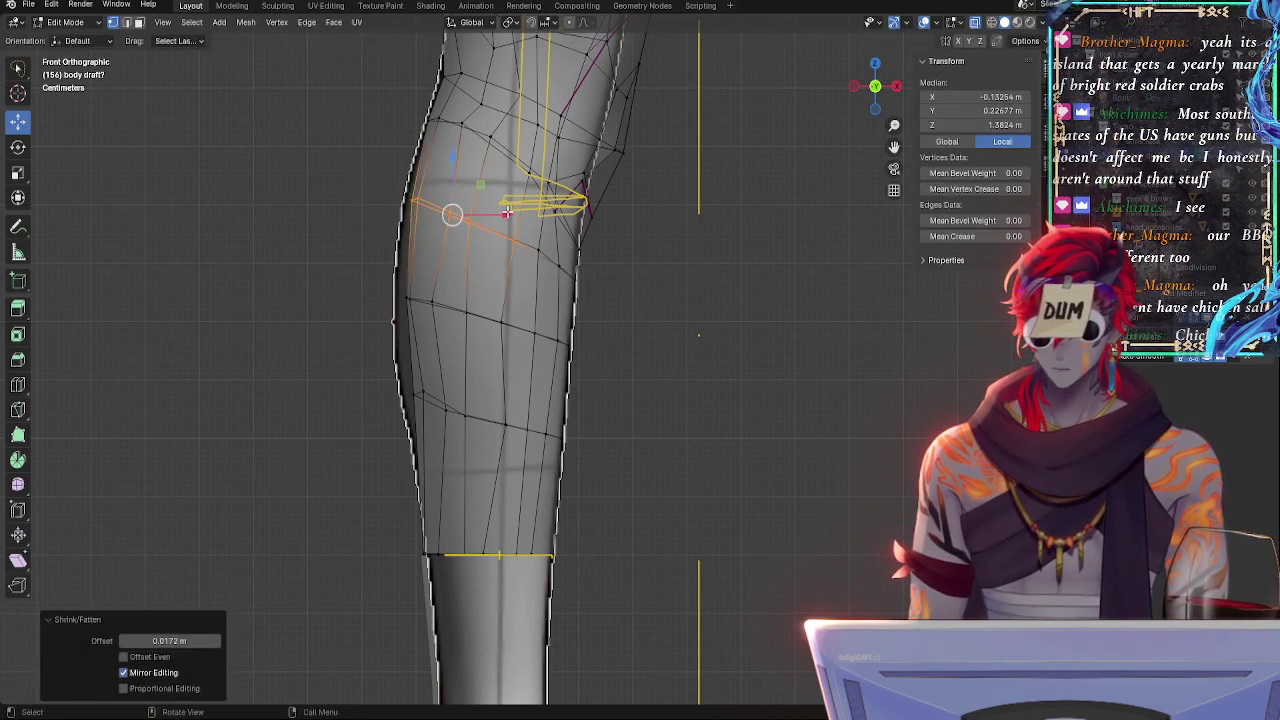
pyautogui.press('g')
pyautogui.press('x')
pyautogui.press('z')
pyautogui.click(492, 222)
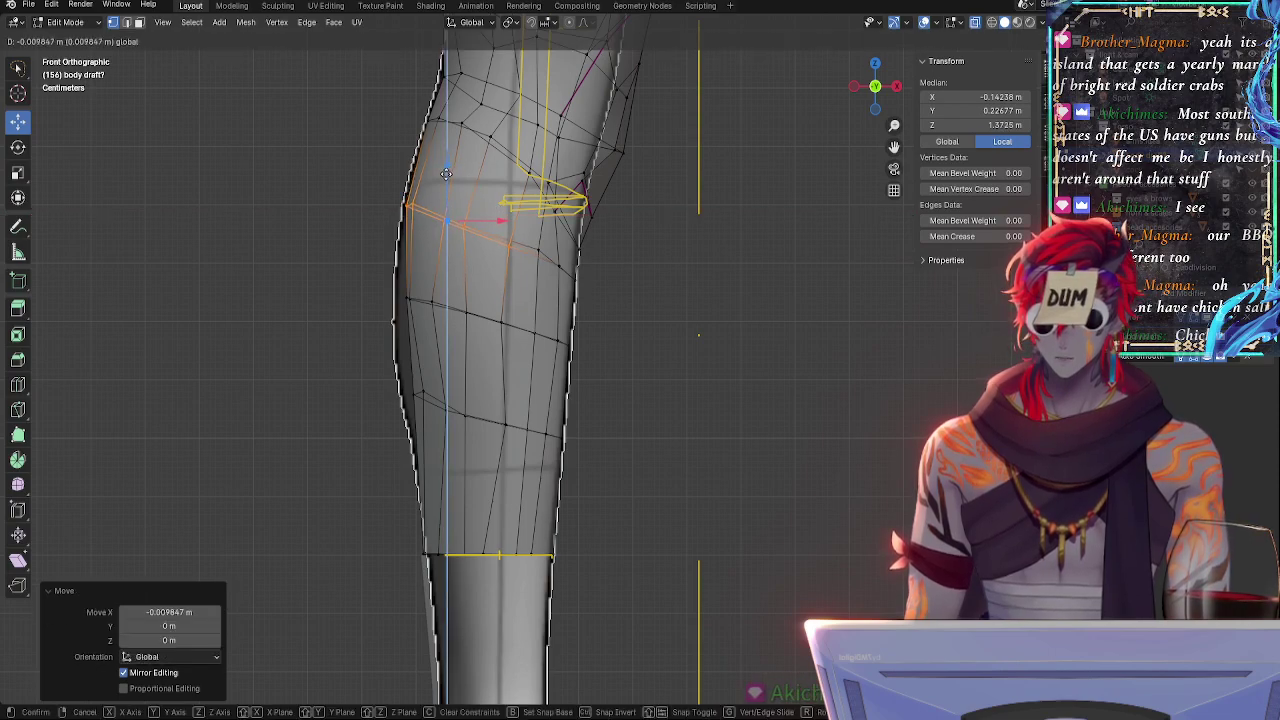
pyautogui.press('g')
pyautogui.press('x')
pyautogui.click(550, 257)
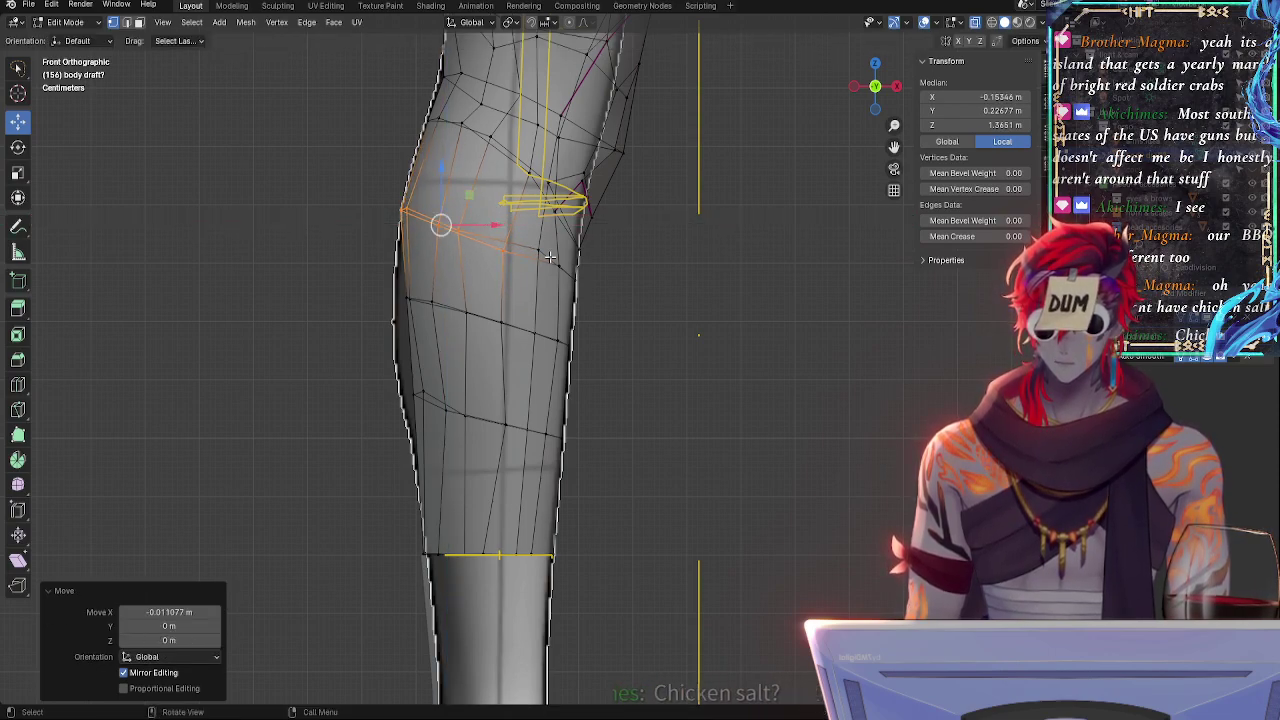
# - Slide an inner knee vertex and the outer calf vertices along their edges
pyautogui.click(363, 235)
pyautogui.click(414, 212)
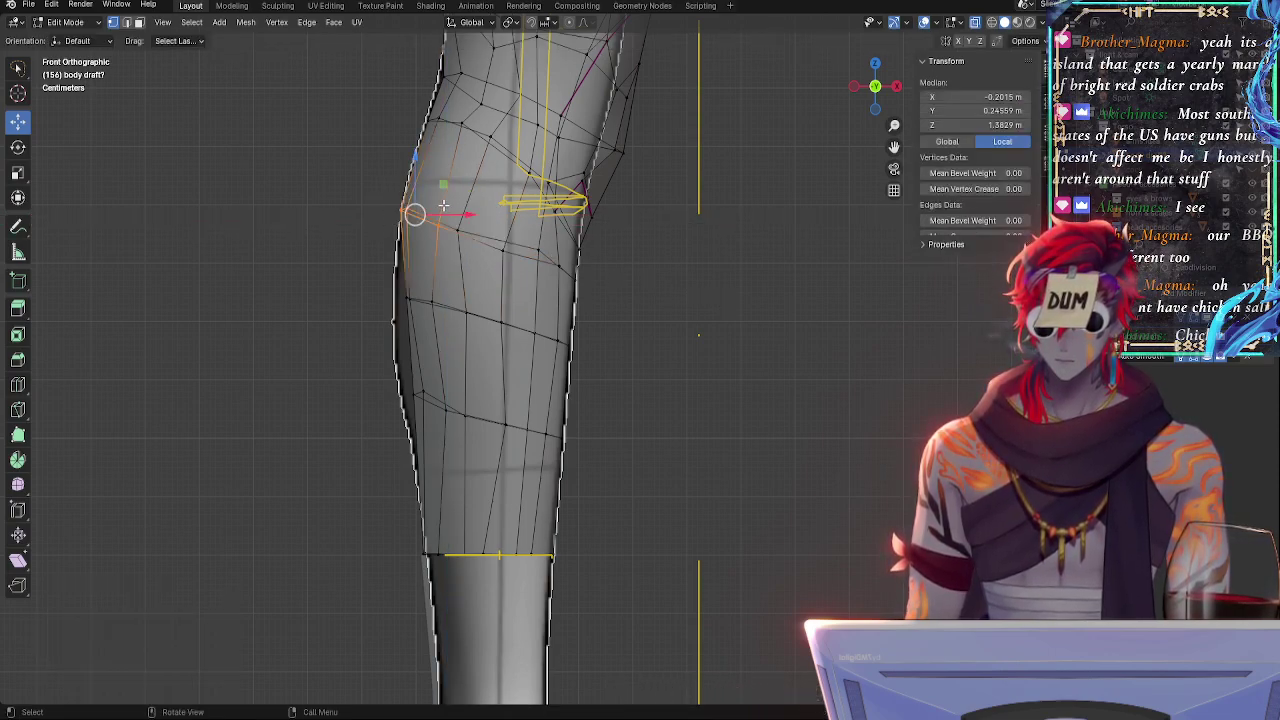
pyautogui.press('g')
pyautogui.press('g')
pyautogui.click(449, 220)
pyautogui.click(457, 229)
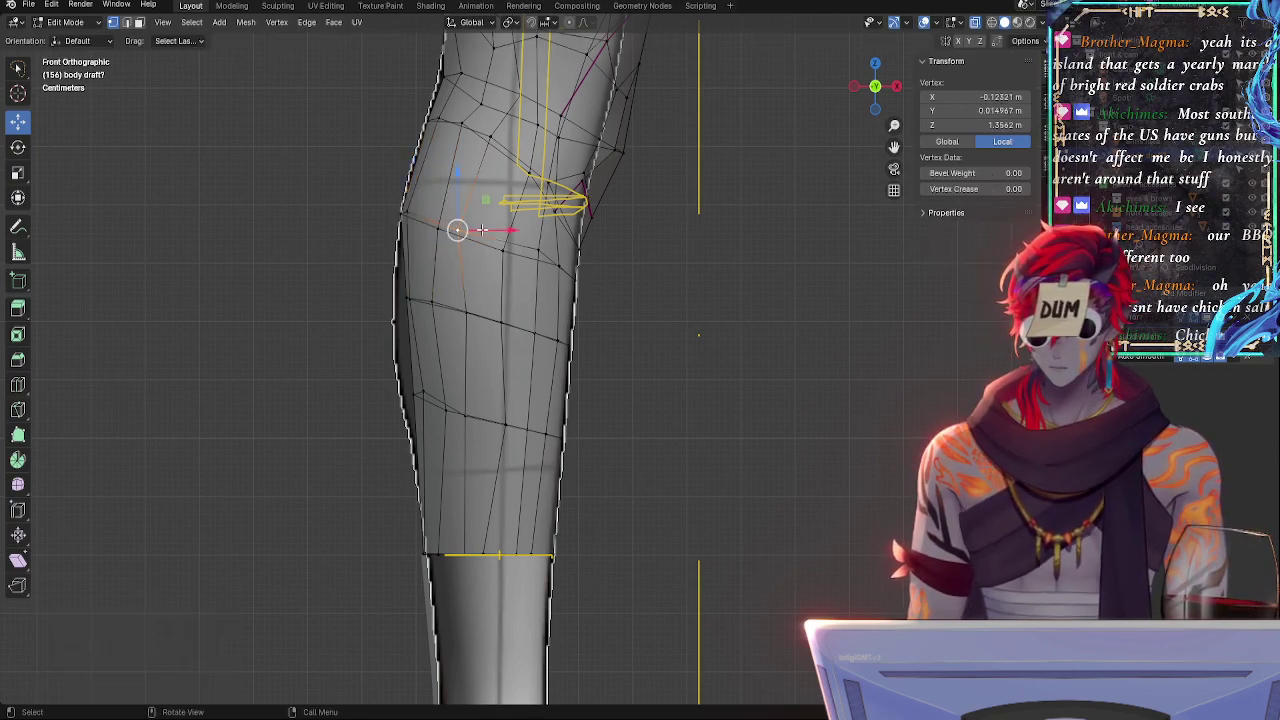
pyautogui.click(727, 299)
pyautogui.moveTo(455, 252); pyautogui.dragTo(468, 214)
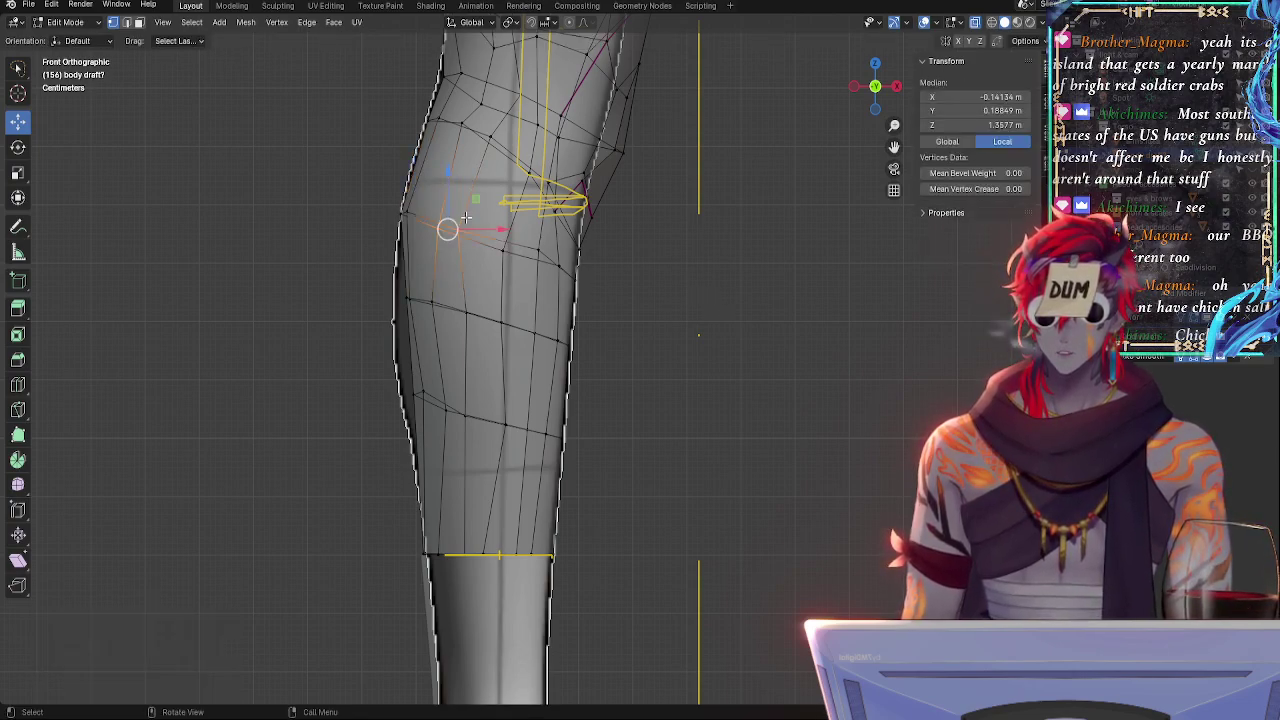
pyautogui.press('g')
pyautogui.press('g')
pyautogui.click(475, 219)
# - Select the outer shin vertices, orbiting to check the leg before returning to front view
pyautogui.click(643, 261)
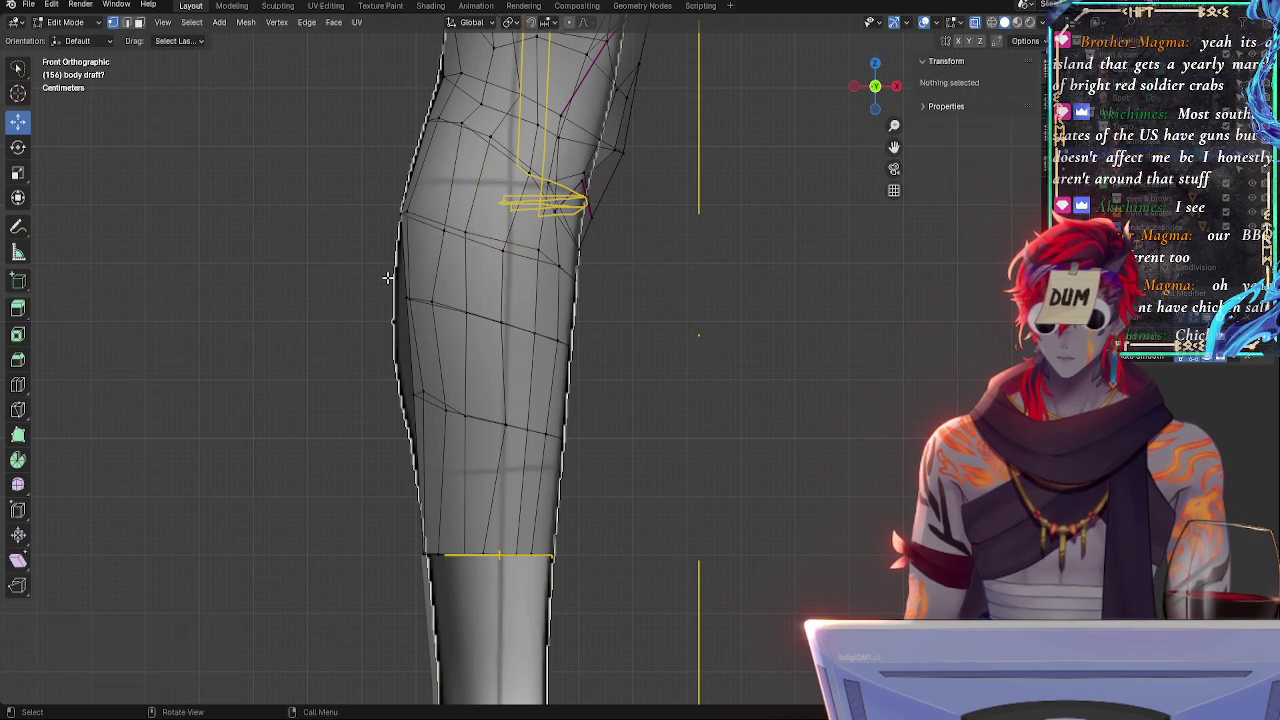
pyautogui.moveTo(443, 332); pyautogui.dragTo(563, 305)
pyautogui.click(653, 336)
pyautogui.moveTo(666, 366); pyautogui.dragTo(392, 355)
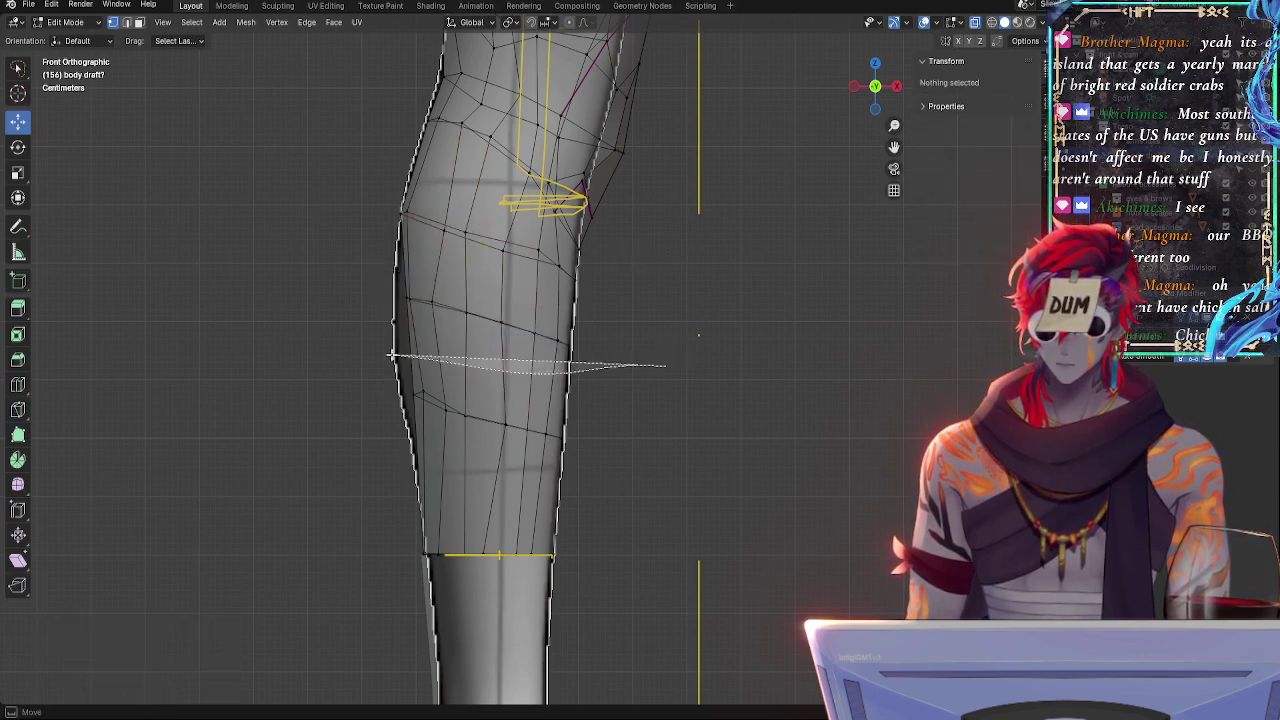
pyautogui.moveTo(482, 303); pyautogui.dragTo(484, 304)
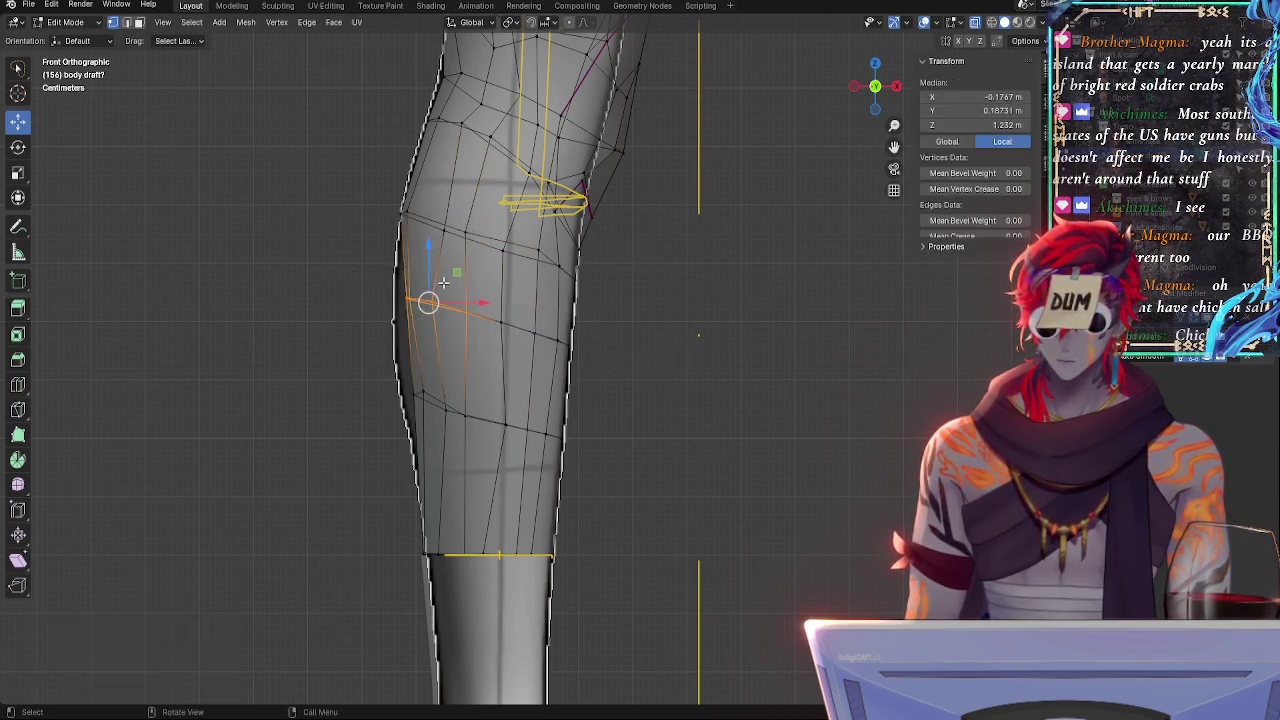
pyautogui.moveTo(484, 304)
pyautogui.mouseDown(button='middle')
pyautogui.moveTo(680, 409)
pyautogui.moveTo(660, 420)
pyautogui.moveTo(682, 413)
pyautogui.moveTo(640, 385)
pyautogui.mouseUp(button='middle')
pyautogui.keyDown('shift'); pyautogui.click(486, 322); pyautogui.keyUp('shift')
pyautogui.click(874, 92)
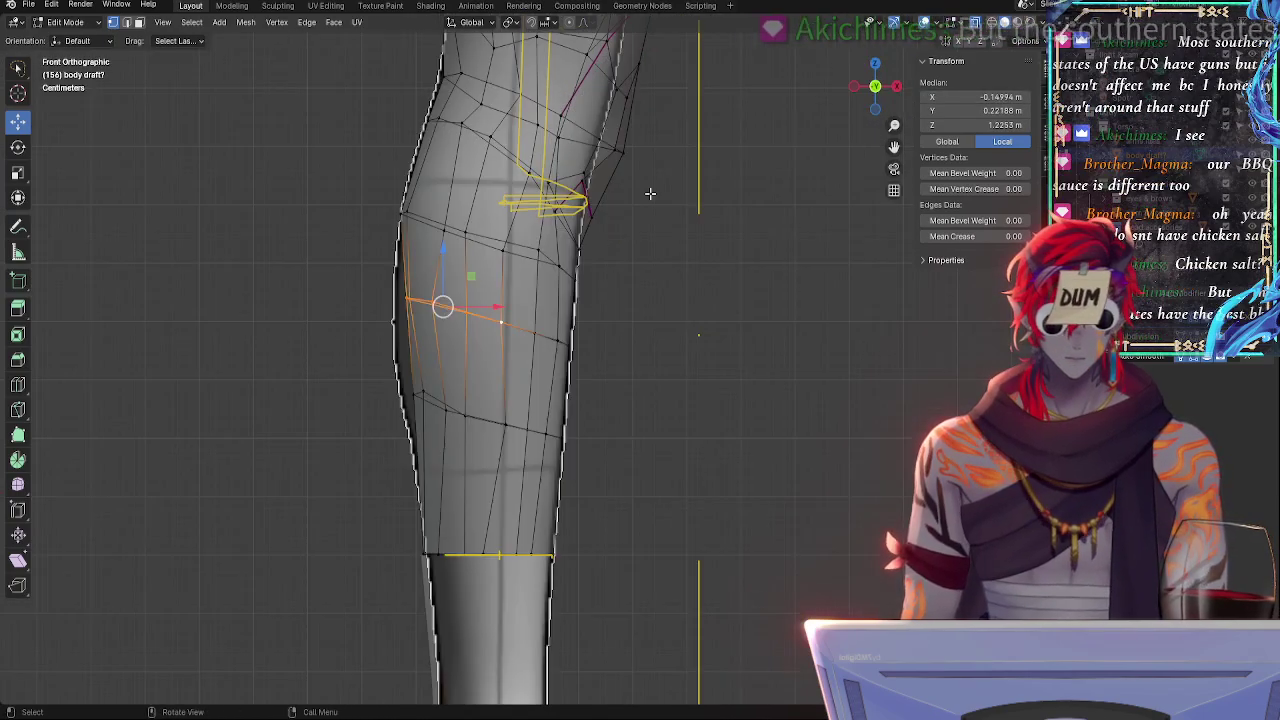
# - Fatten the shin vertices along their normals, then narrow the shin loop along X
pyautogui.hotkey('alt', 's')
pyautogui.click(503, 297)
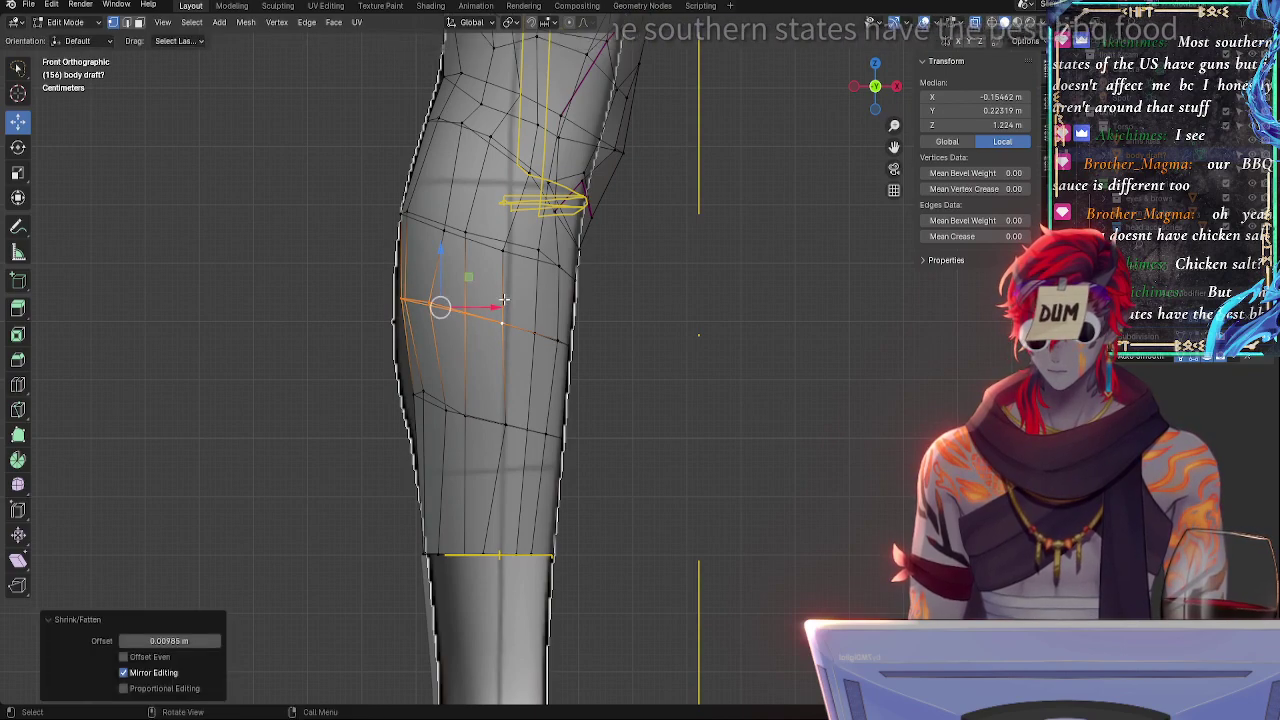
pyautogui.press('s')
pyautogui.press('x')
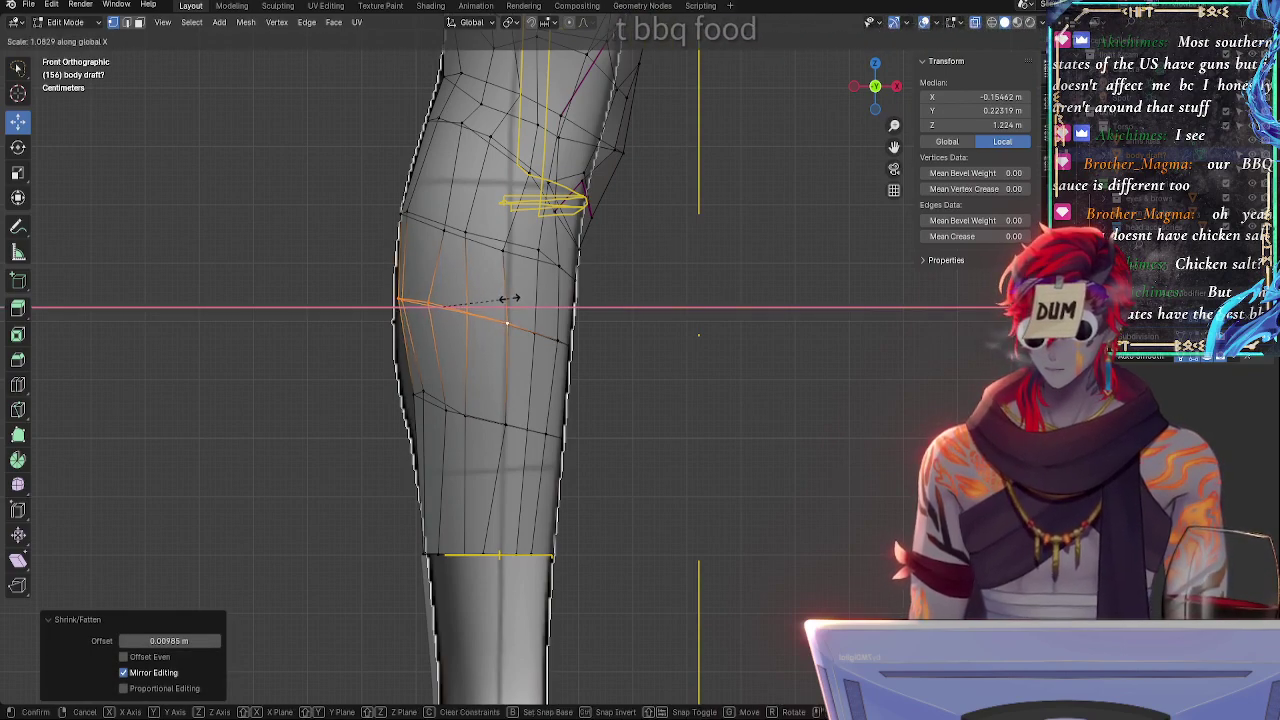
pyautogui.click(503, 297)
# - Edge-slide the shin loop down the leg, shift it sideways toward the outline and lower it
pyautogui.press('g')
pyautogui.press('g')
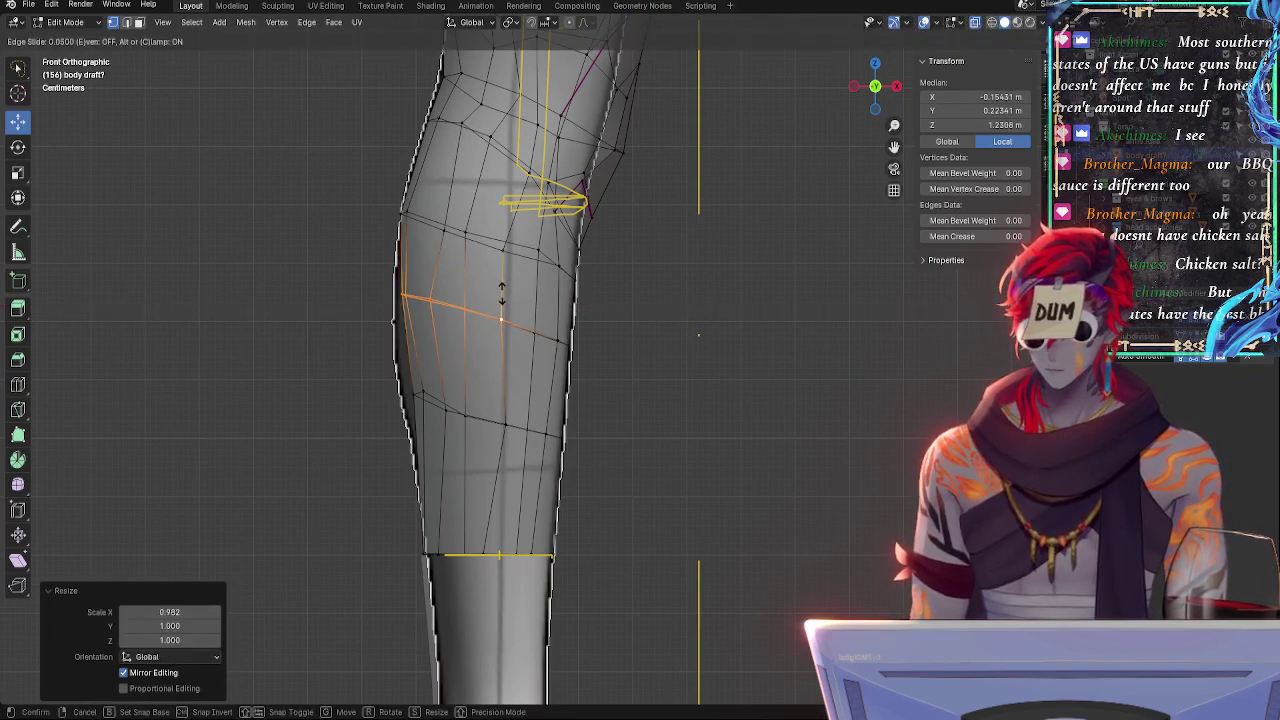
pyautogui.click(497, 300)
pyautogui.press('g')
pyautogui.press('g')
pyautogui.click(489, 317)
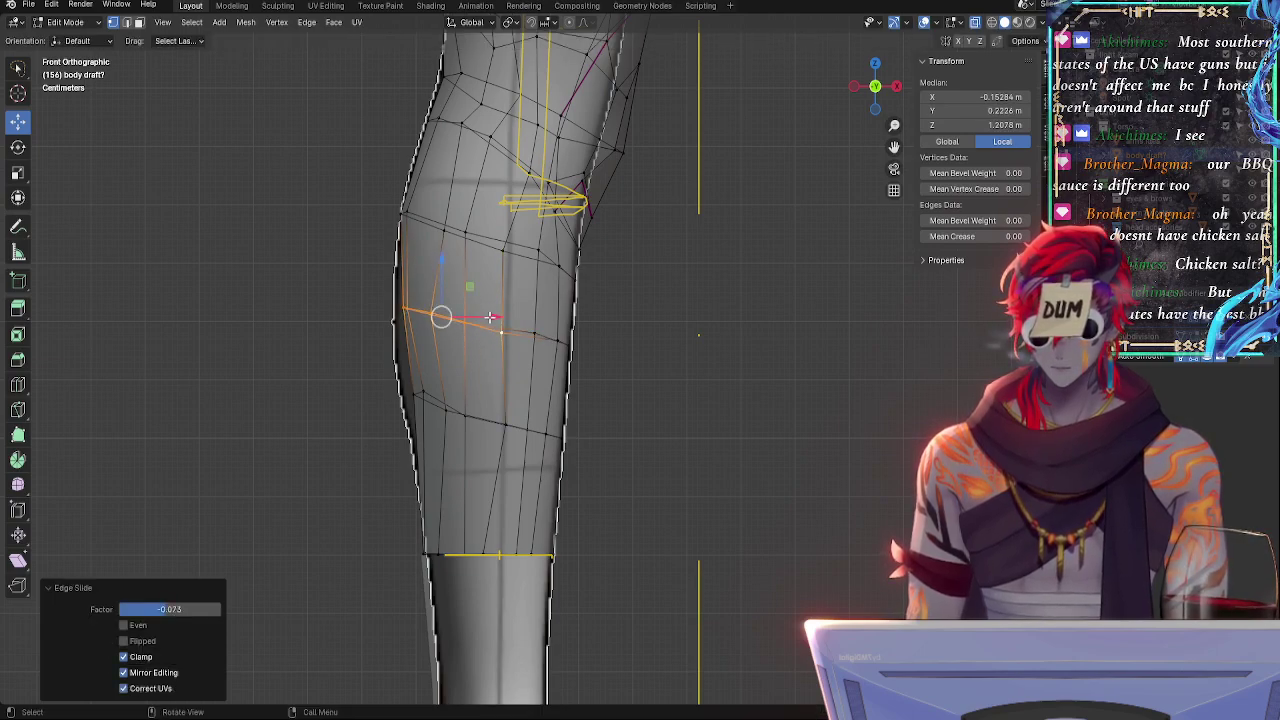
pyautogui.press('g')
pyautogui.press('x')
pyautogui.click(488, 317)
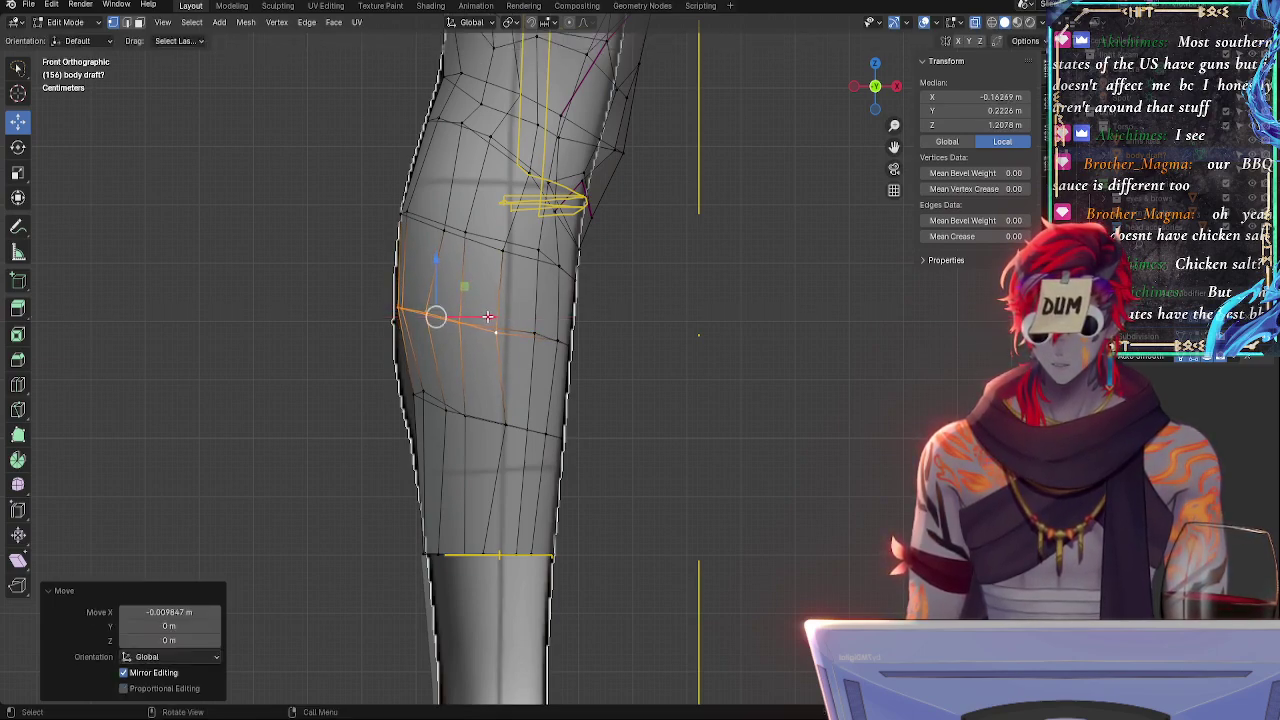
pyautogui.press('g')
pyautogui.click(484, 334)
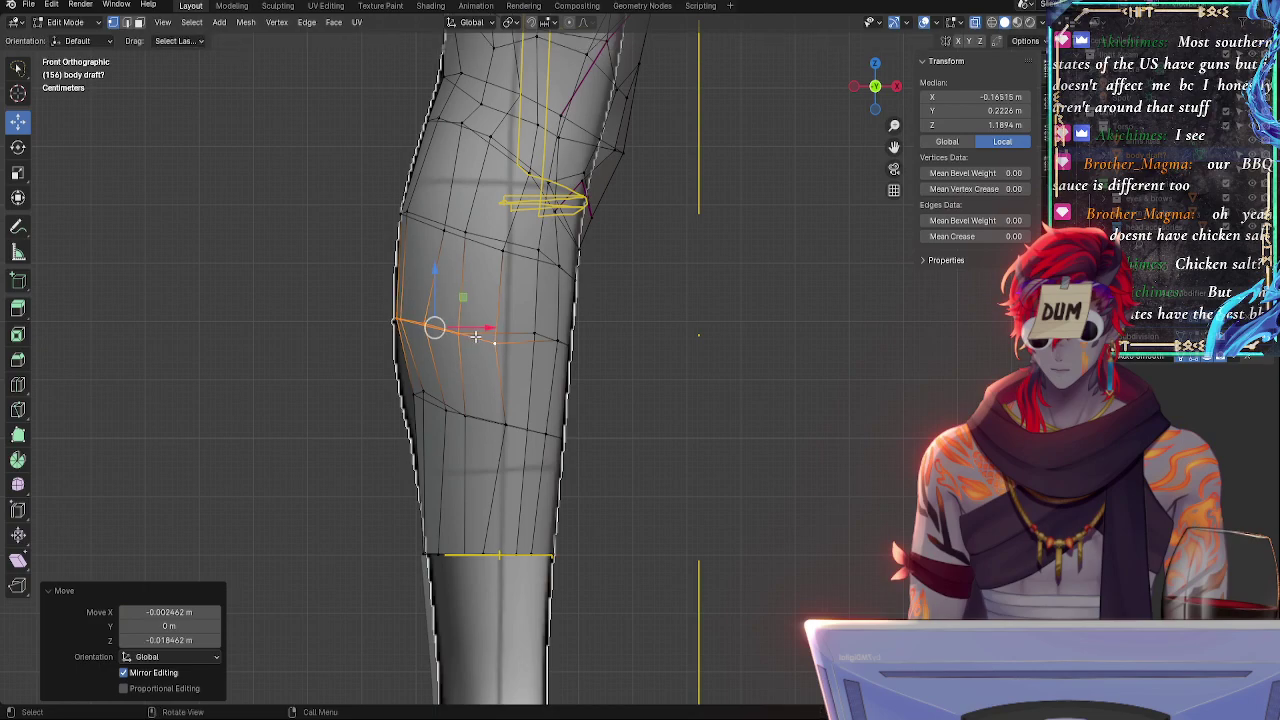
# - Vertex-slide three shin and calf vertices, including a 0.260 slide on the mid-calf vertex
pyautogui.click(532, 335)
pyautogui.hotkey('shift', 'v')
pyautogui.click(521, 338)
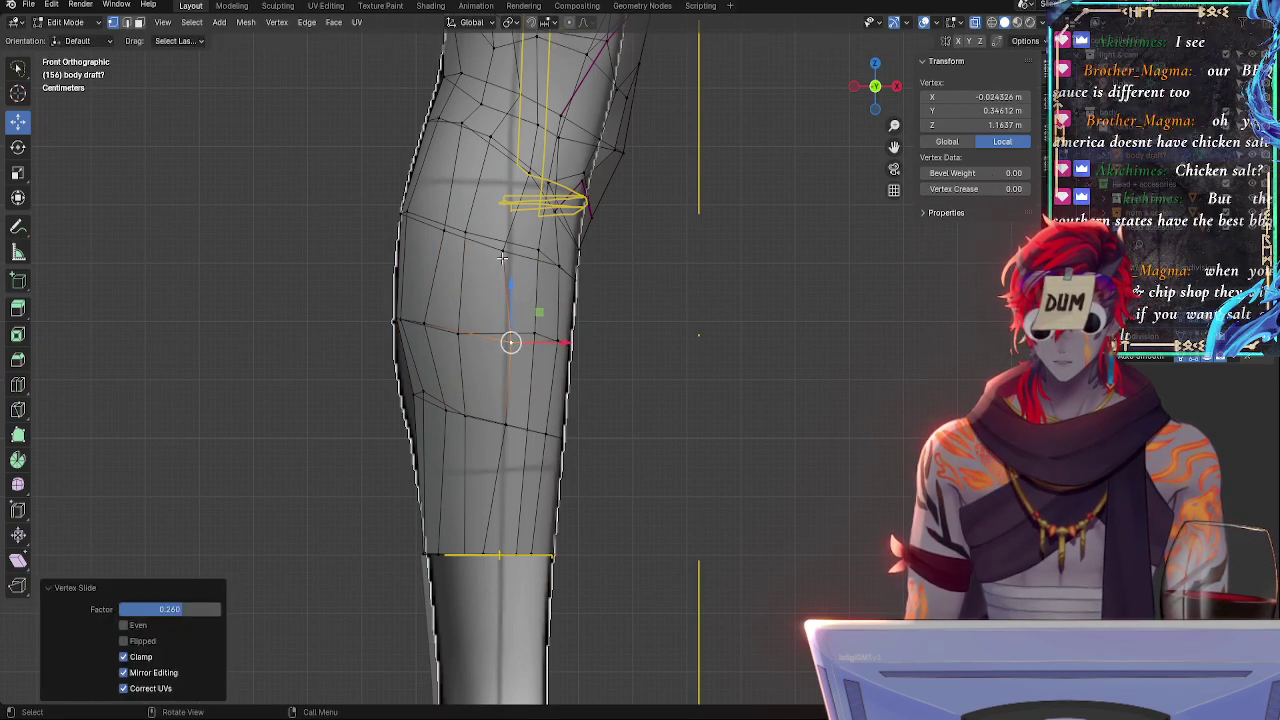
pyautogui.click(503, 256)
pyautogui.hotkey('shift', 'v')
pyautogui.click(513, 262)
pyautogui.click(457, 340)
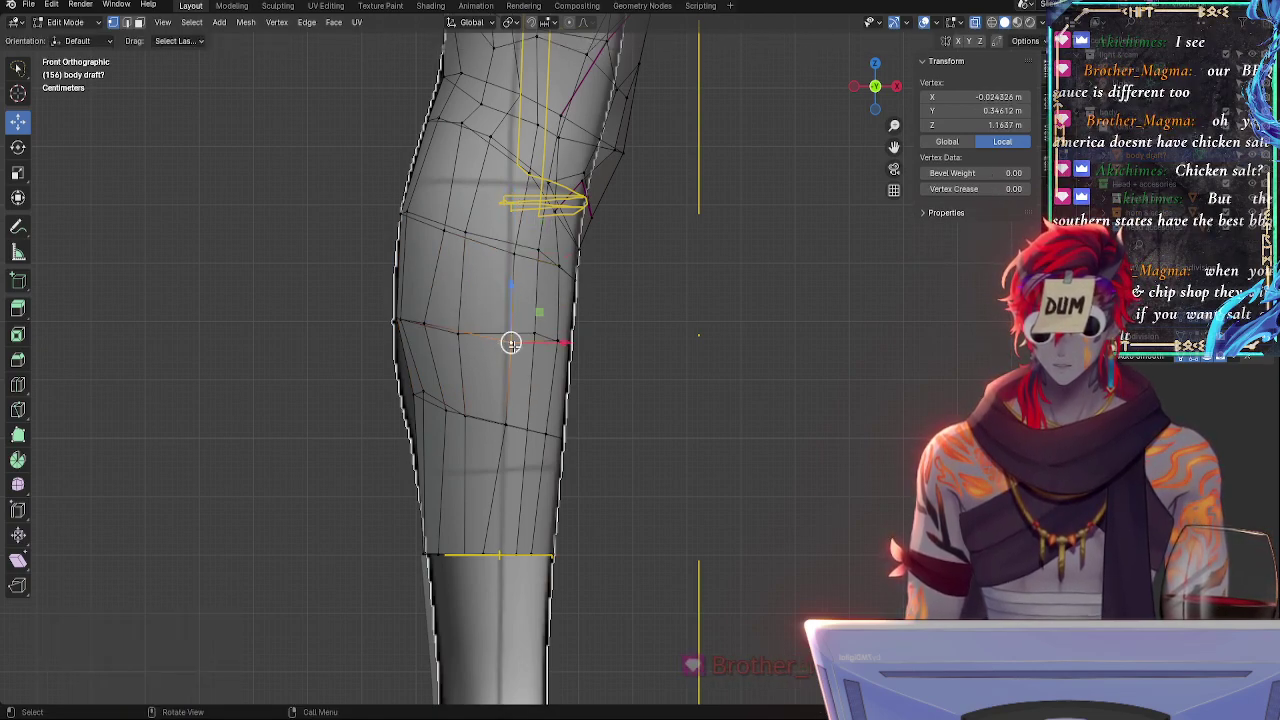
pyautogui.hotkey('shift', 'v')
pyautogui.click(512, 335)
# - Slide the outer calf vertex by factor 0.200, then turn off X-ray with Alt+Z
pyautogui.hotkey('alt', 'a')
pyautogui.click(412, 325)
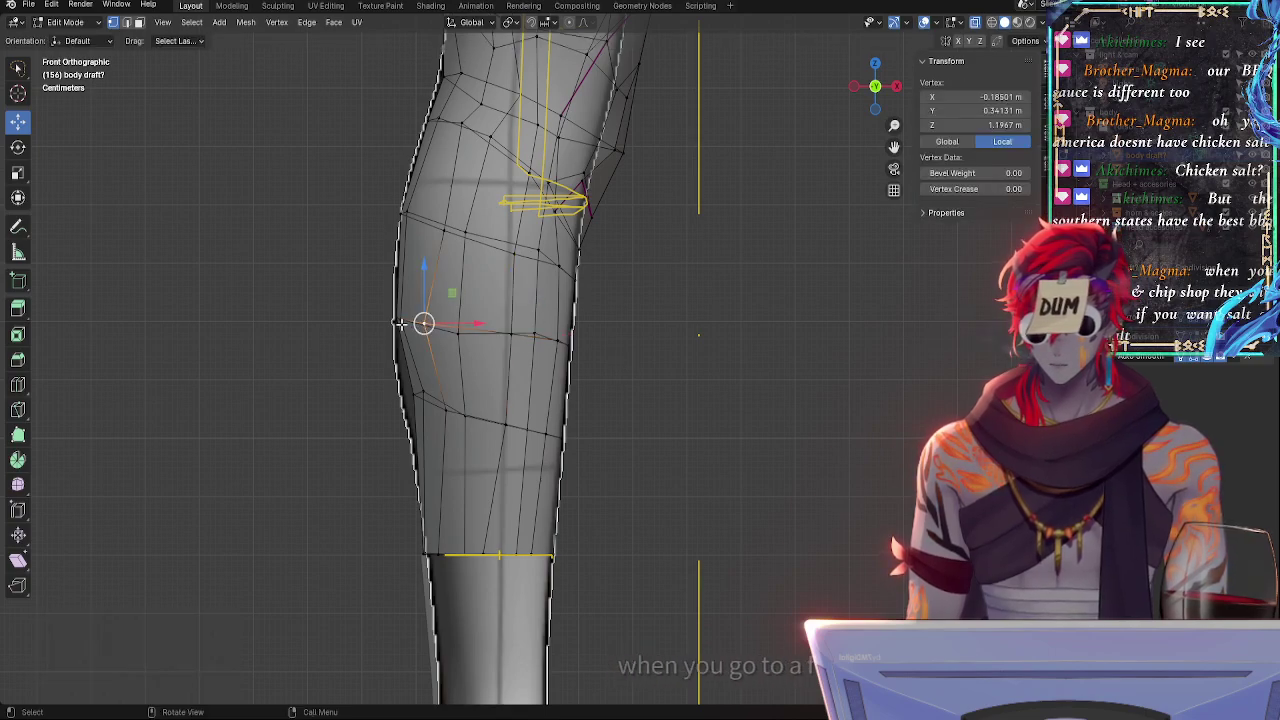
pyautogui.hotkey('shift', 'v')
pyautogui.click(399, 319)
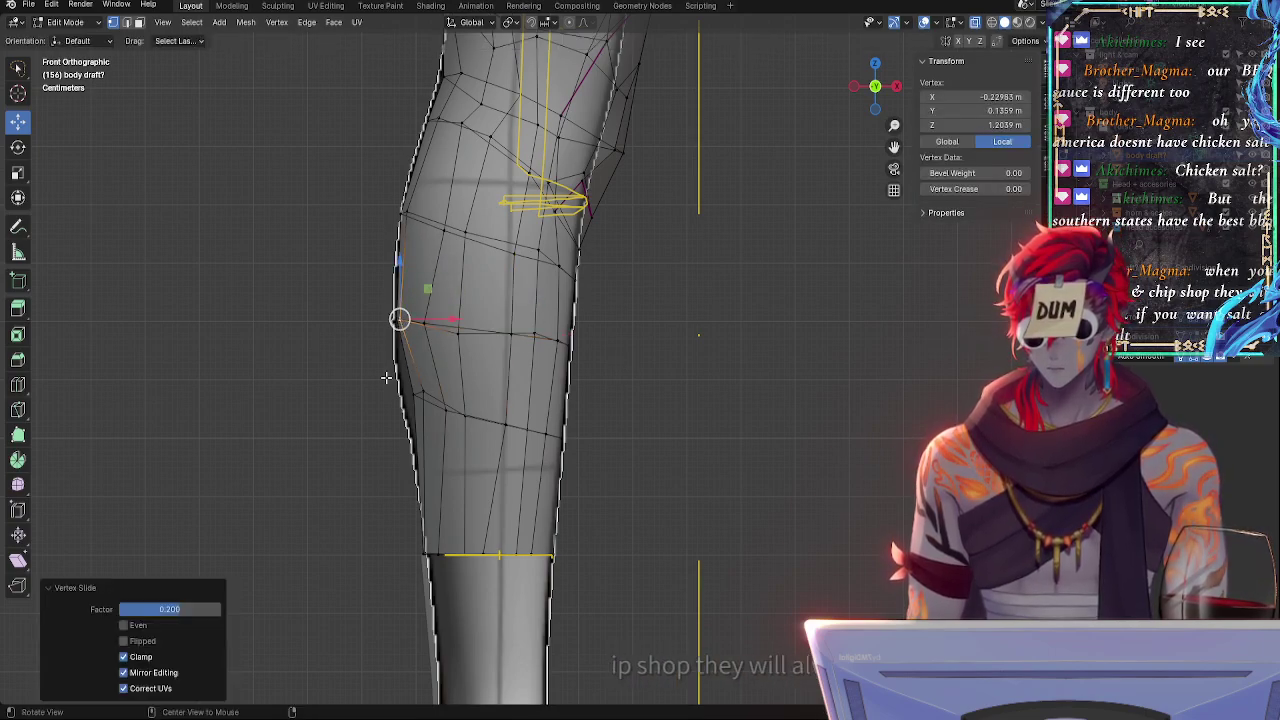
pyautogui.hotkey('alt', 'z')
pyautogui.hotkey('alt', 'z')
pyautogui.hotkey('alt', 'z')
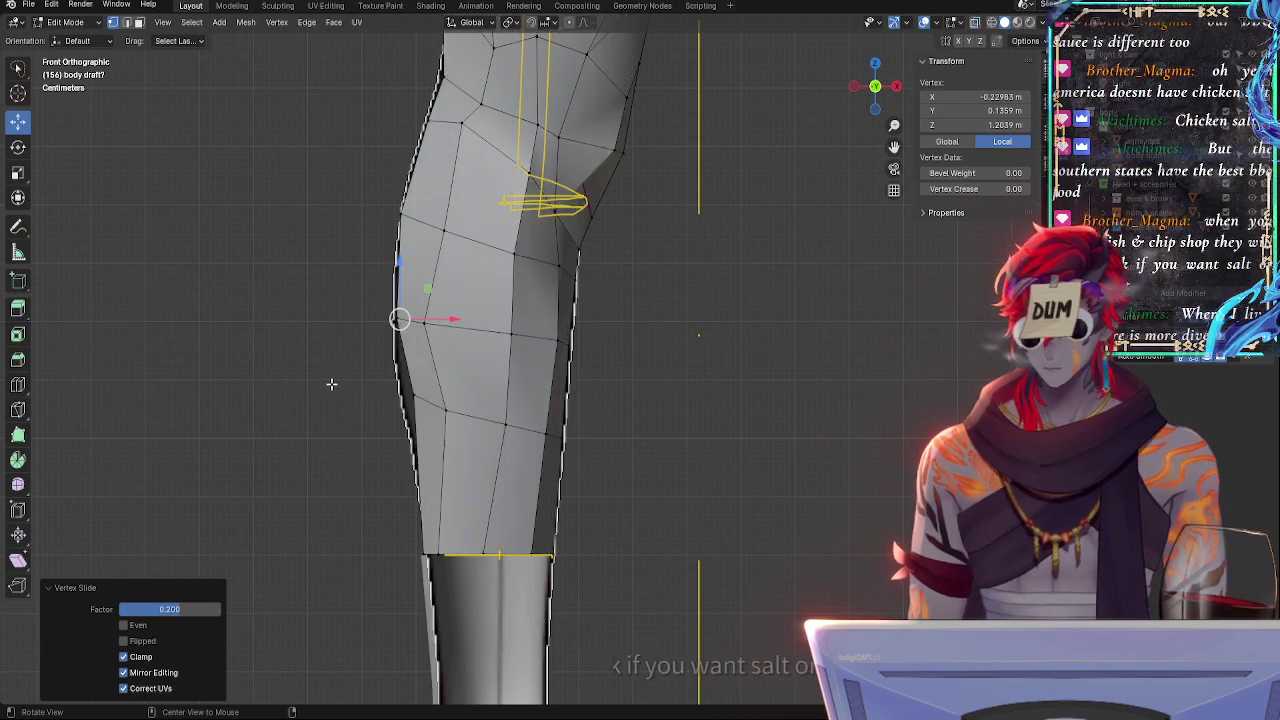
# - Vertex-slide the inner and outer knee vertices of the left leg
pyautogui.moveTo(337, 374); pyautogui.dragTo(540, 336, button='middle')
pyautogui.click(310, 217)
pyautogui.hotkey('shift', 'v')
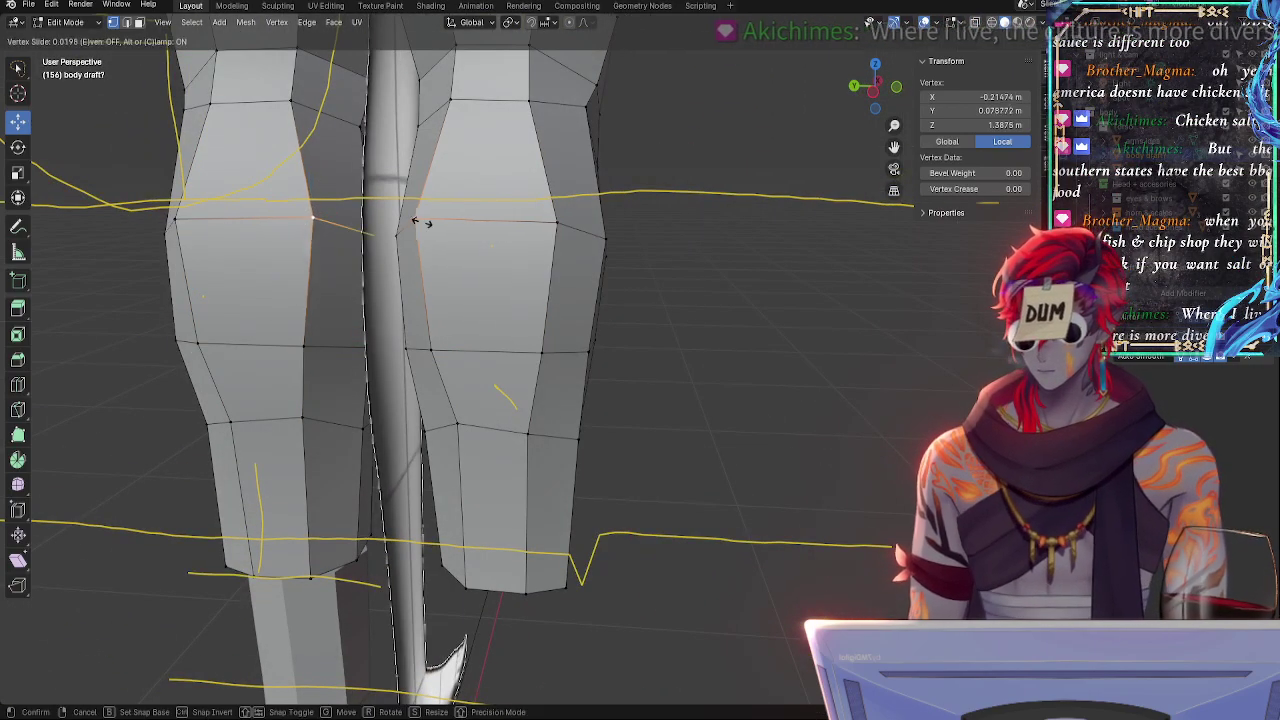
pyautogui.click(300, 216)
pyautogui.click(177, 216)
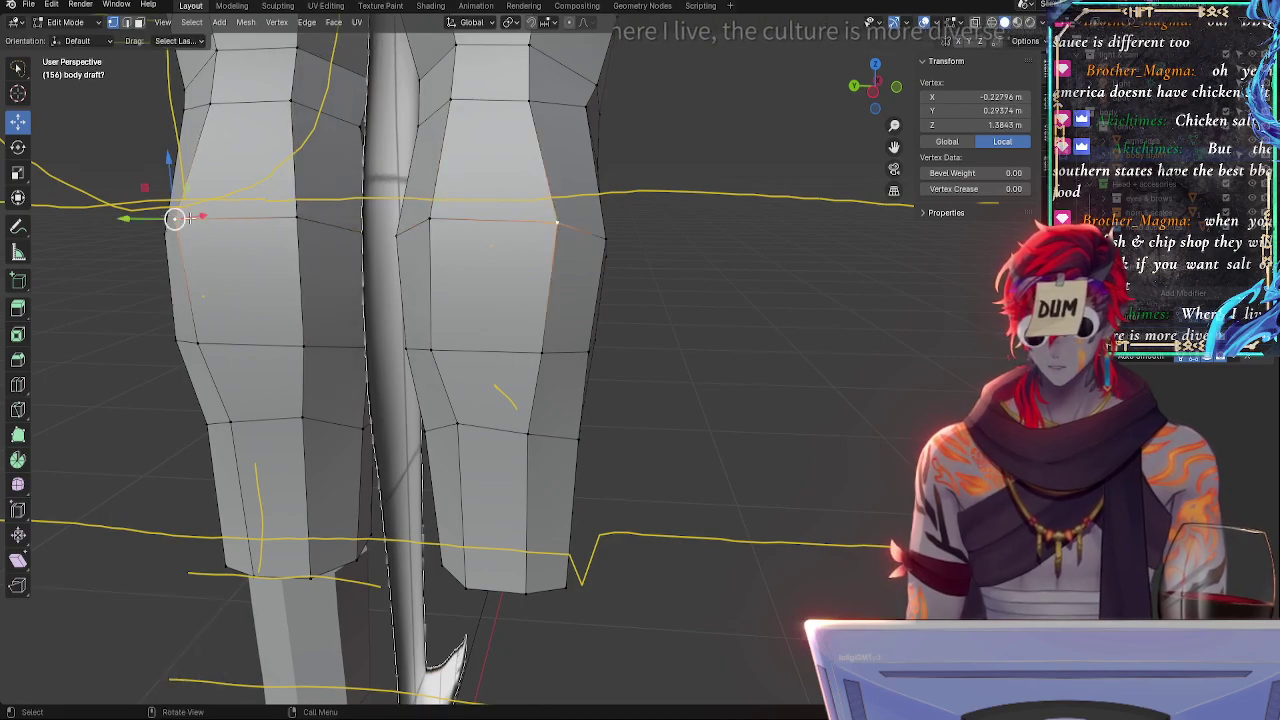
pyautogui.hotkey('shift', 'v')
pyautogui.click(226, 219)
# - Vertex-slide the lower inner calf vertex, the outer calf vertex and the vertex below
pyautogui.click(303, 346)
pyautogui.press('g')
pyautogui.press('g')
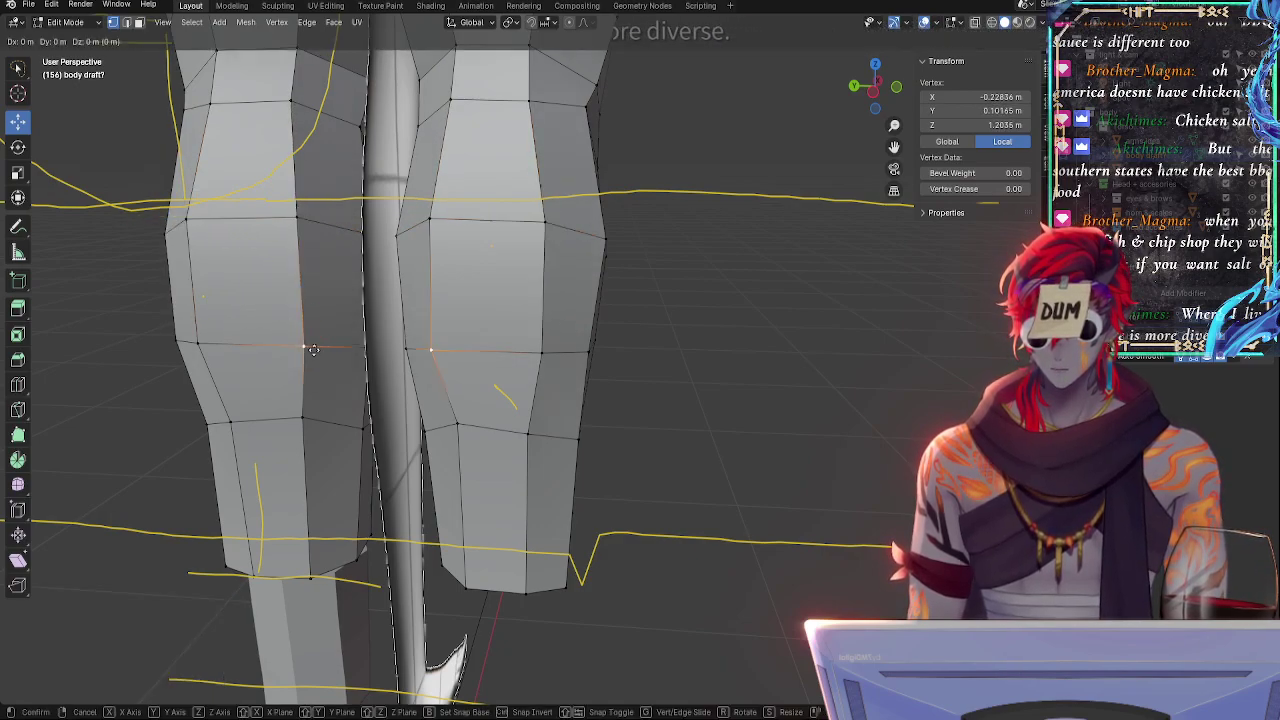
pyautogui.click(307, 345)
pyautogui.click(200, 341)
pyautogui.hotkey('shift', 'v')
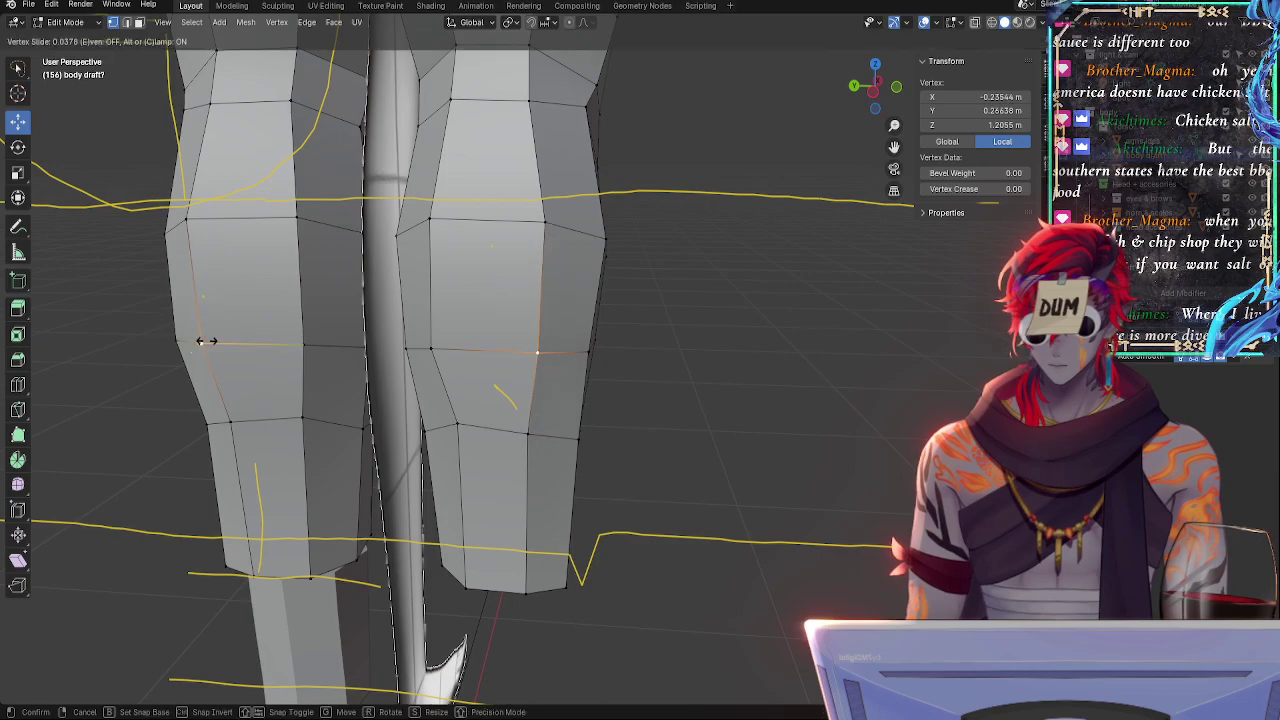
pyautogui.click(200, 343)
pyautogui.click(303, 425)
pyautogui.hotkey('shift', 'v')
pyautogui.click(303, 425)
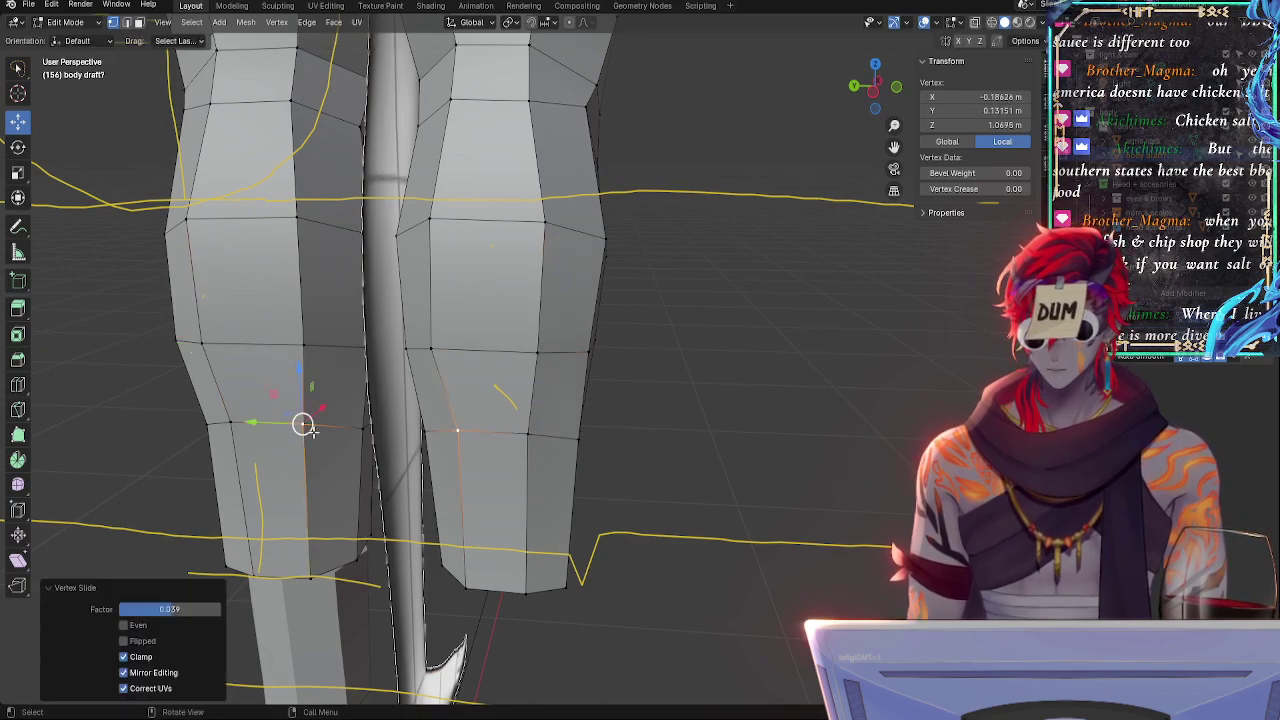
# - Select the three calf vertices forming the calf face and lower them in front view
pyautogui.click(304, 348)
pyautogui.keyDown('shift'); pyautogui.click(203, 340); pyautogui.keyUp('shift')
pyautogui.keyDown('shift'); pyautogui.click(303, 425); pyautogui.keyUp('shift')
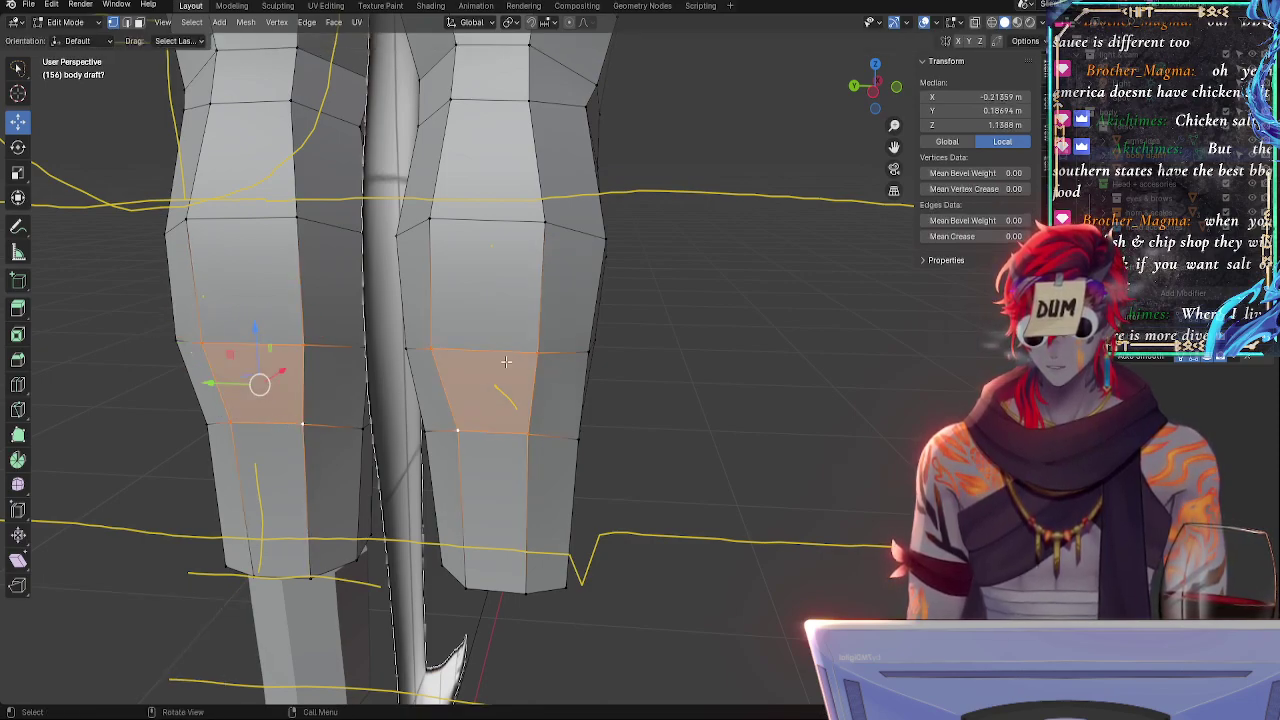
pyautogui.click(898, 89)
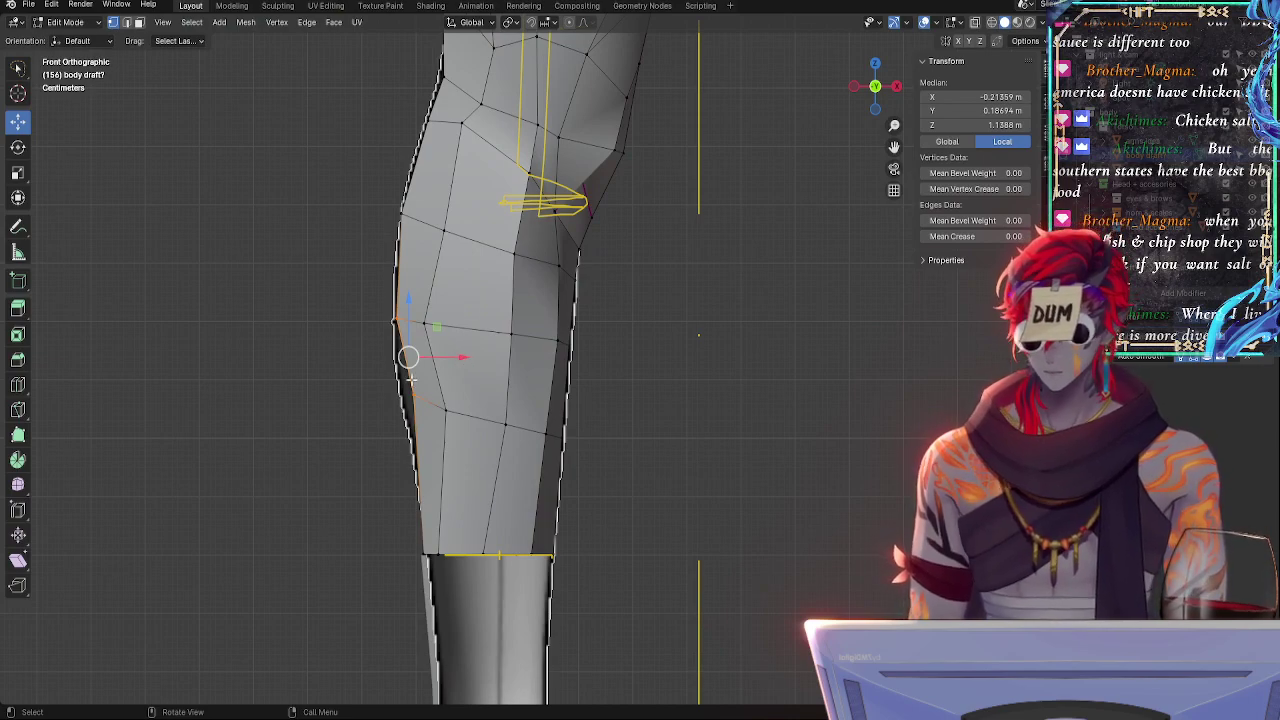
pyautogui.moveTo(408, 357); pyautogui.dragTo(407, 410)
# - Raise the calf vertices 0.012516 m in Z and edge-slide the loop back slightly
pyautogui.moveTo(397, 371); pyautogui.dragTo(400, 375, button='middle')
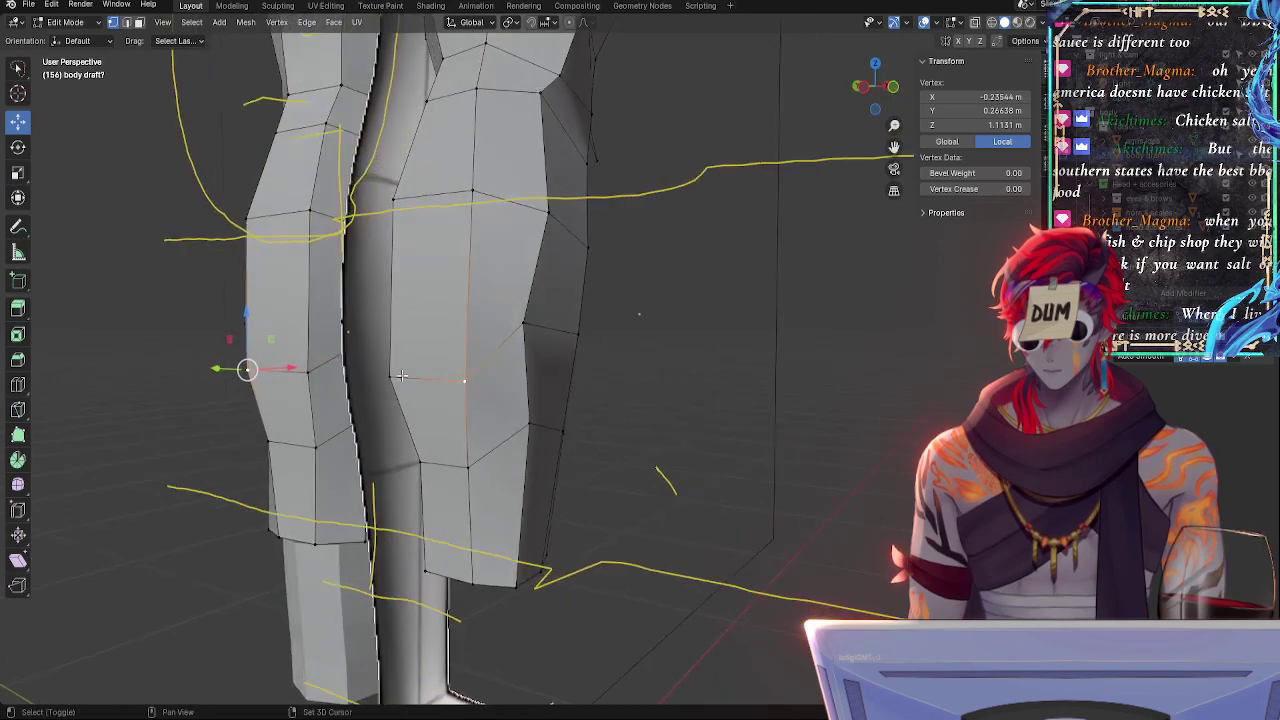
pyautogui.keyDown('shift'); pyautogui.click(402, 376); pyautogui.keyUp('shift')
pyautogui.press('g')
pyautogui.press('z')
pyautogui.click(443, 375)
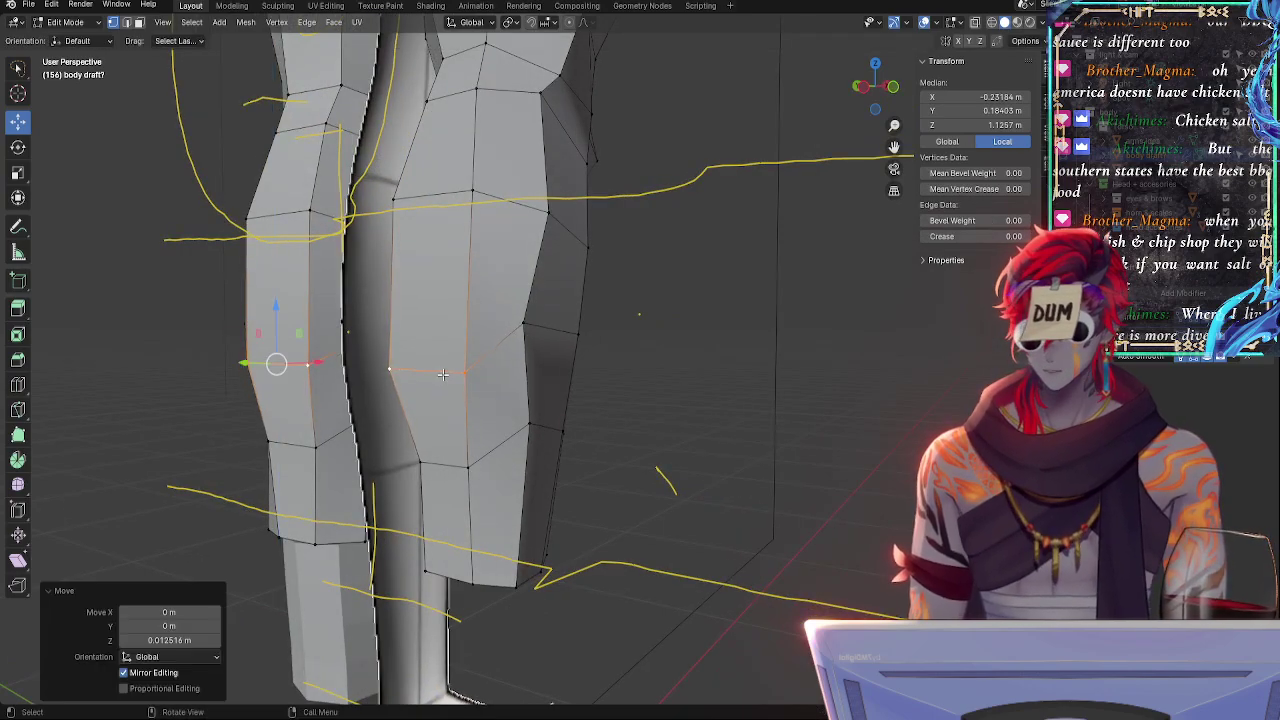
pyautogui.press('g')
pyautogui.press('g')
pyautogui.click(442, 371)
pyautogui.keyDown('alt'); pyautogui.keyDown('shift'); pyautogui.click(477, 193); pyautogui.keyUp('shift'); pyautogui.keyUp('alt')
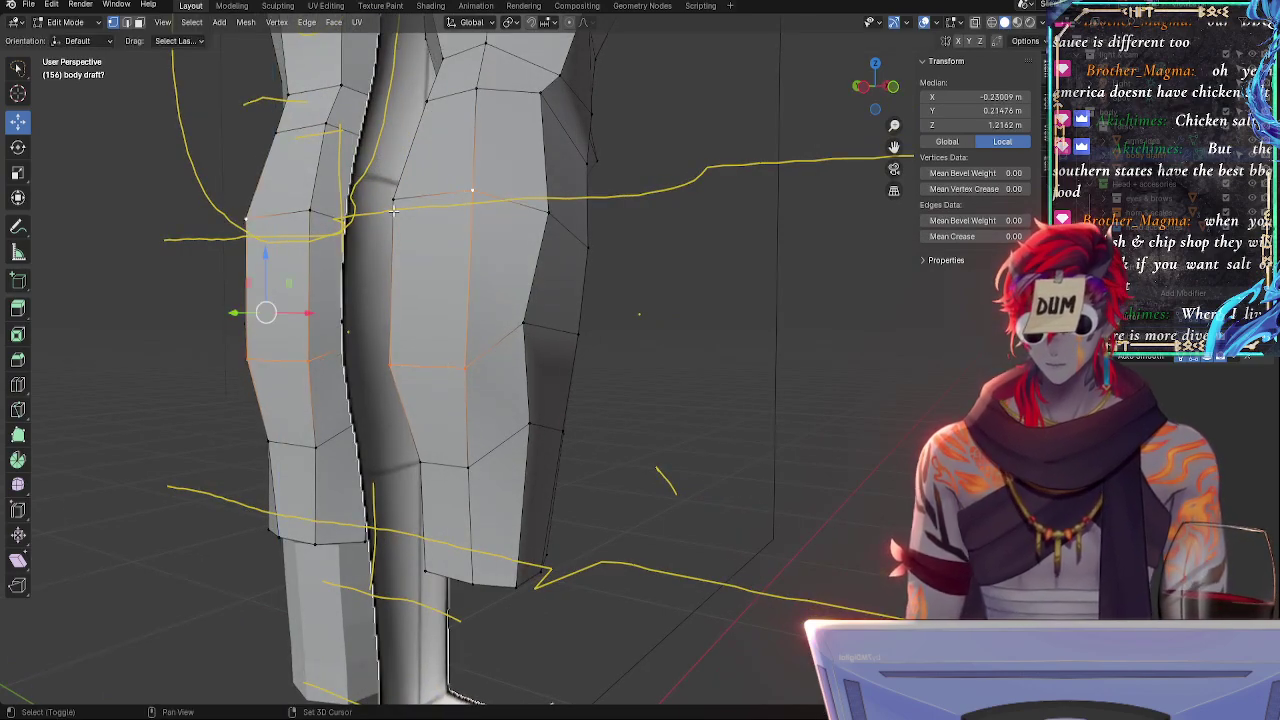
pyautogui.click(887, 96)
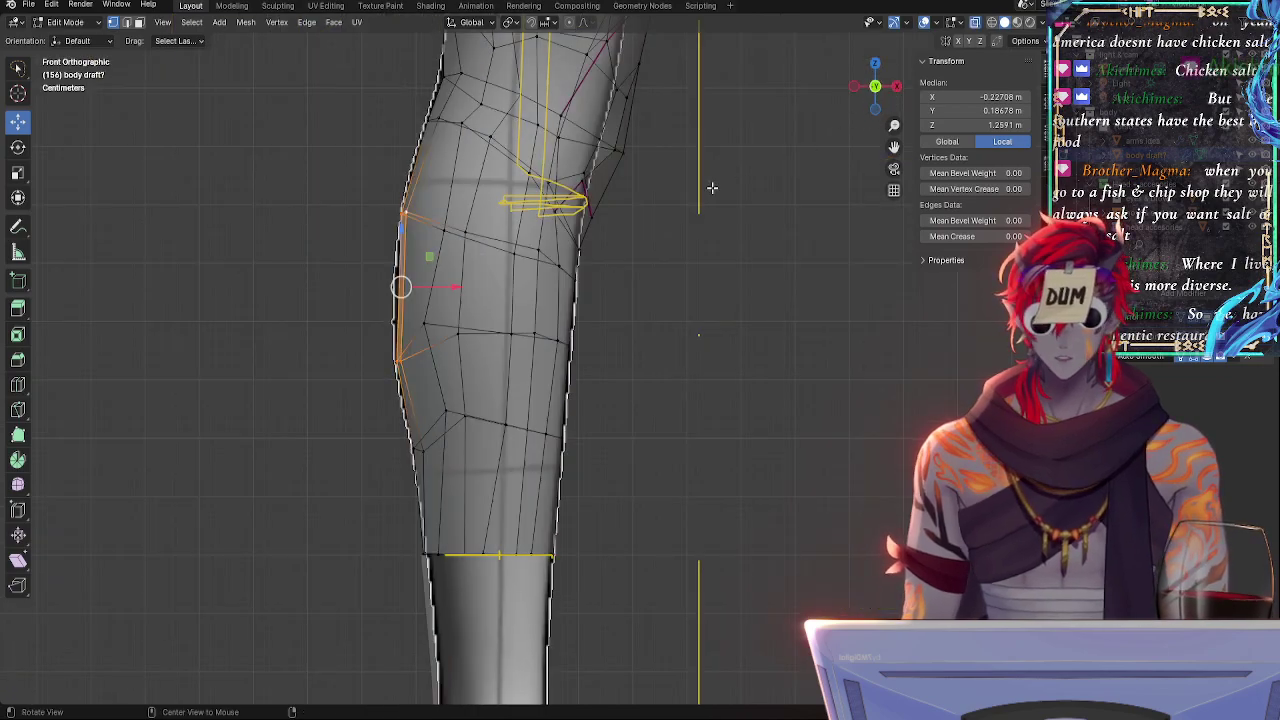
# - Adjust the knee edge with two small rotations, a slight shrink and a -0.002462 m X move
pyautogui.press('r')
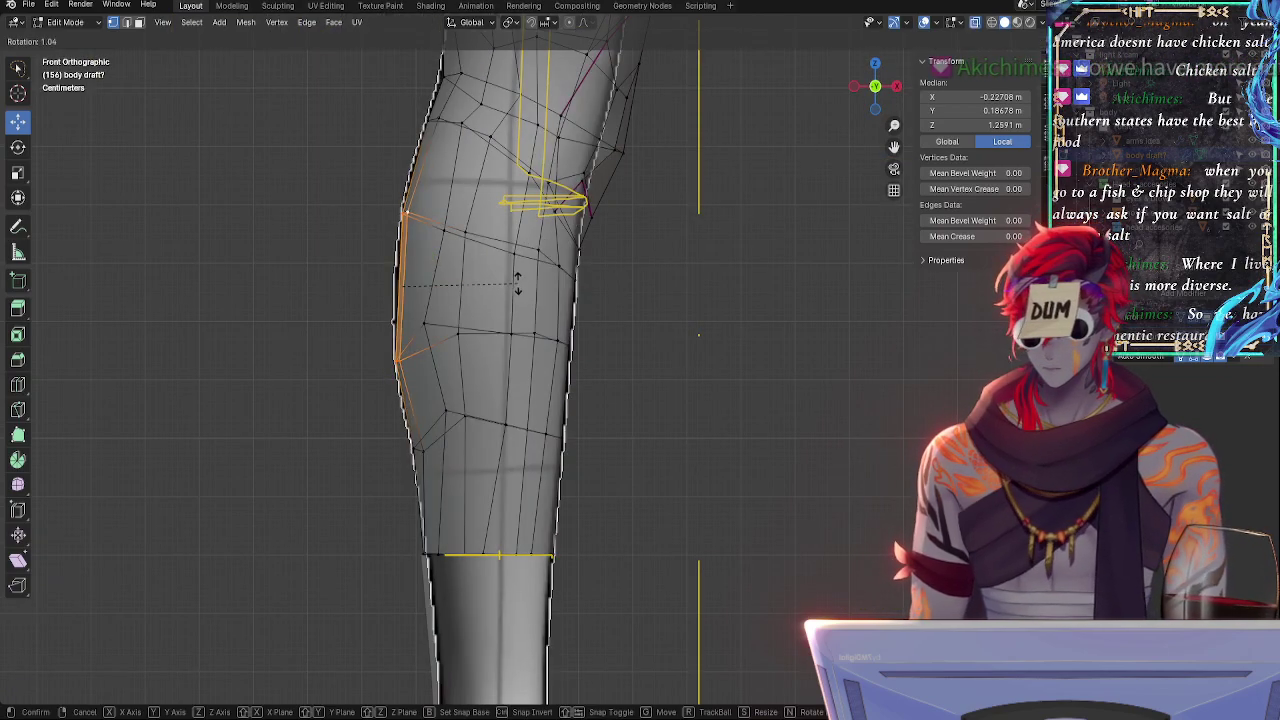
pyautogui.click(517, 282)
pyautogui.press('s')
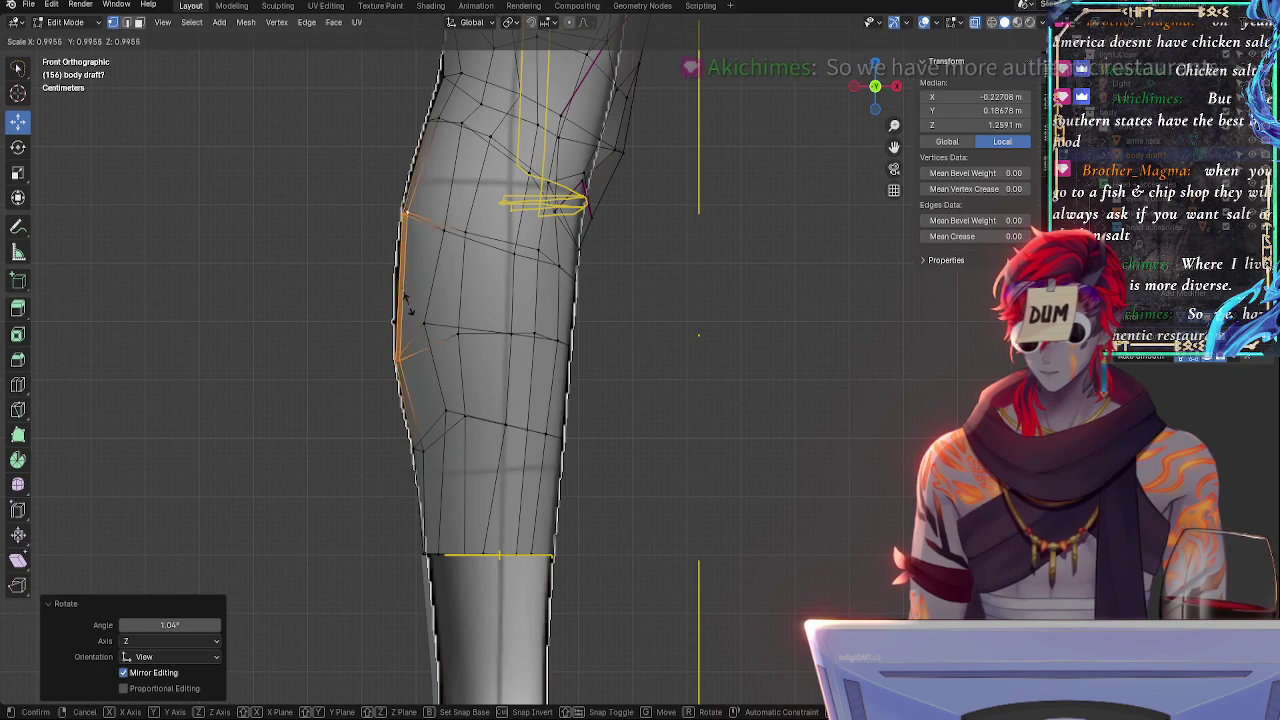
pyautogui.click(405, 284)
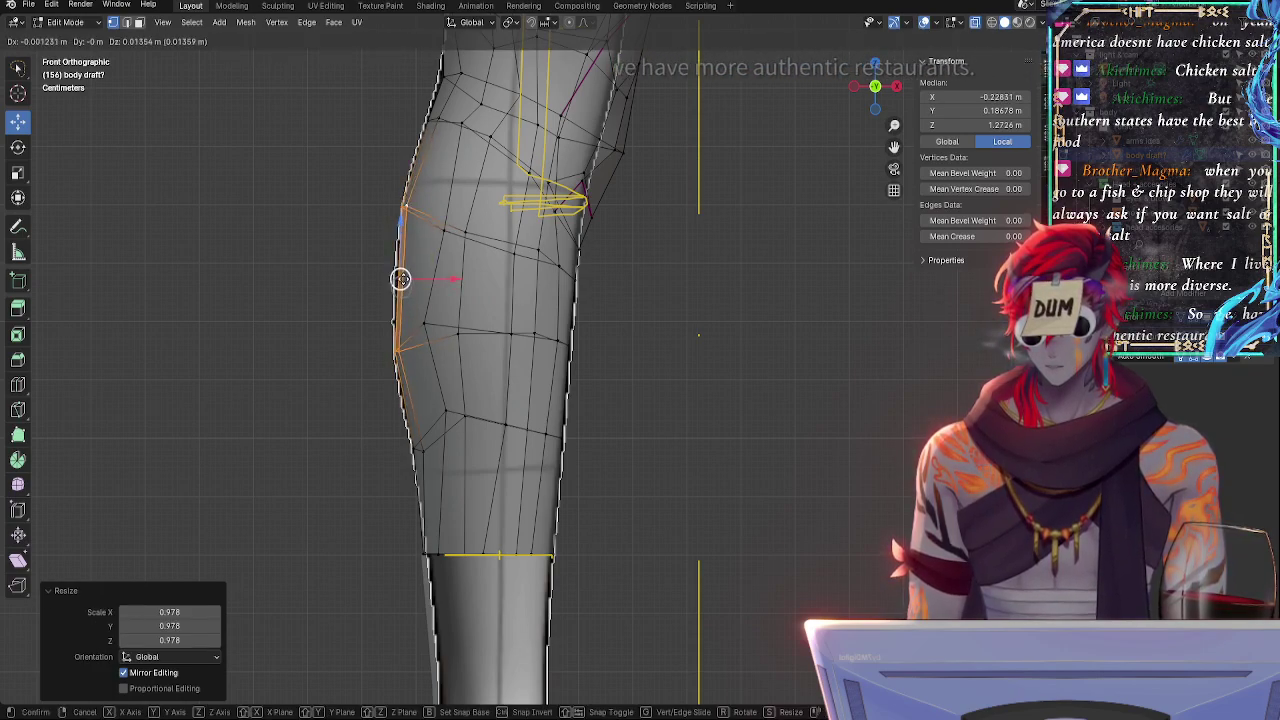
pyautogui.click(400, 279)
pyautogui.press('r')
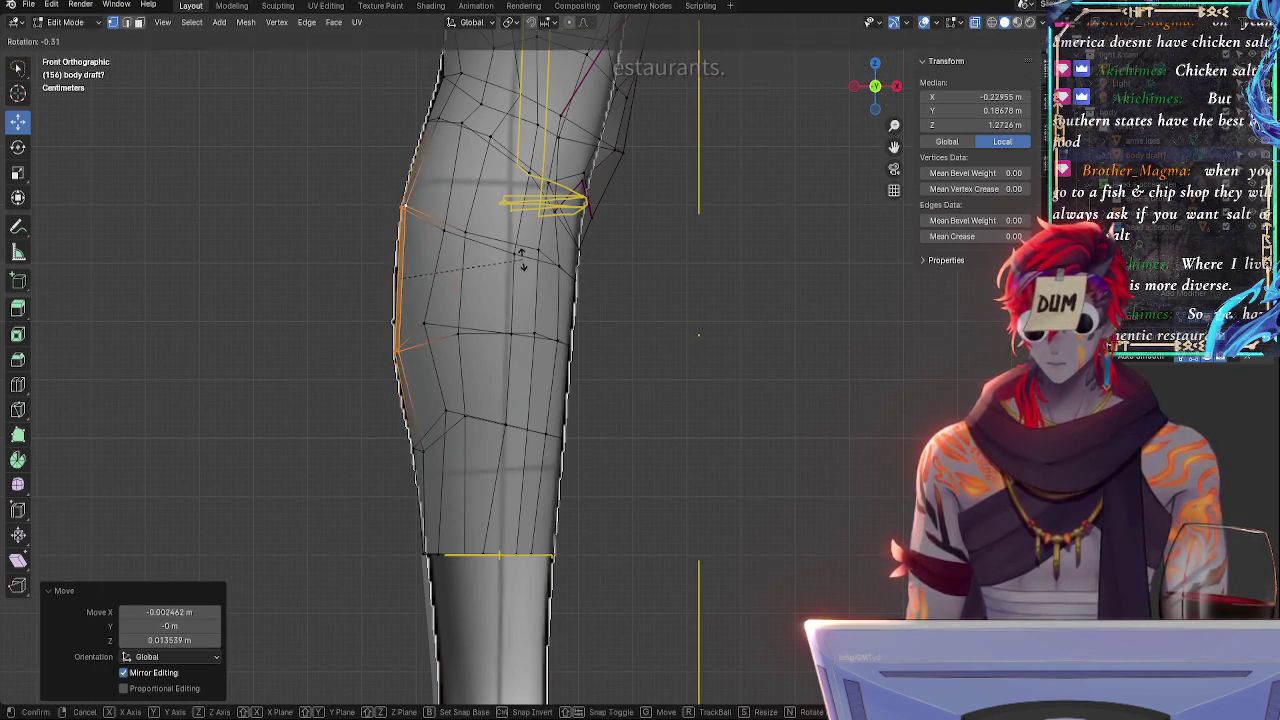
pyautogui.click(522, 259)
pyautogui.press('g')
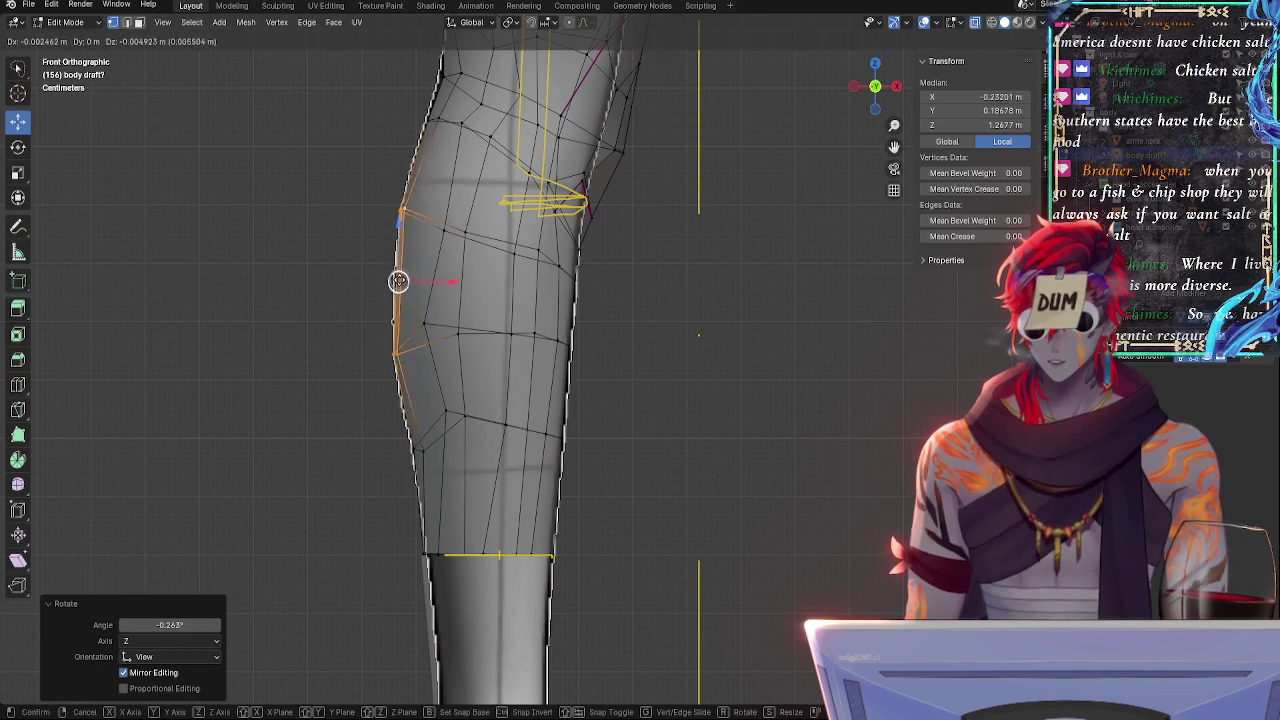
pyautogui.click(399, 281)
# - Edge-slide the upper vertex of the knee edge down along its edge
pyautogui.moveTo(337, 230)
pyautogui.mouseDown()
pyautogui.moveTo(428, 243)
pyautogui.moveTo(410, 183)
pyautogui.mouseUp()
pyautogui.press('g')
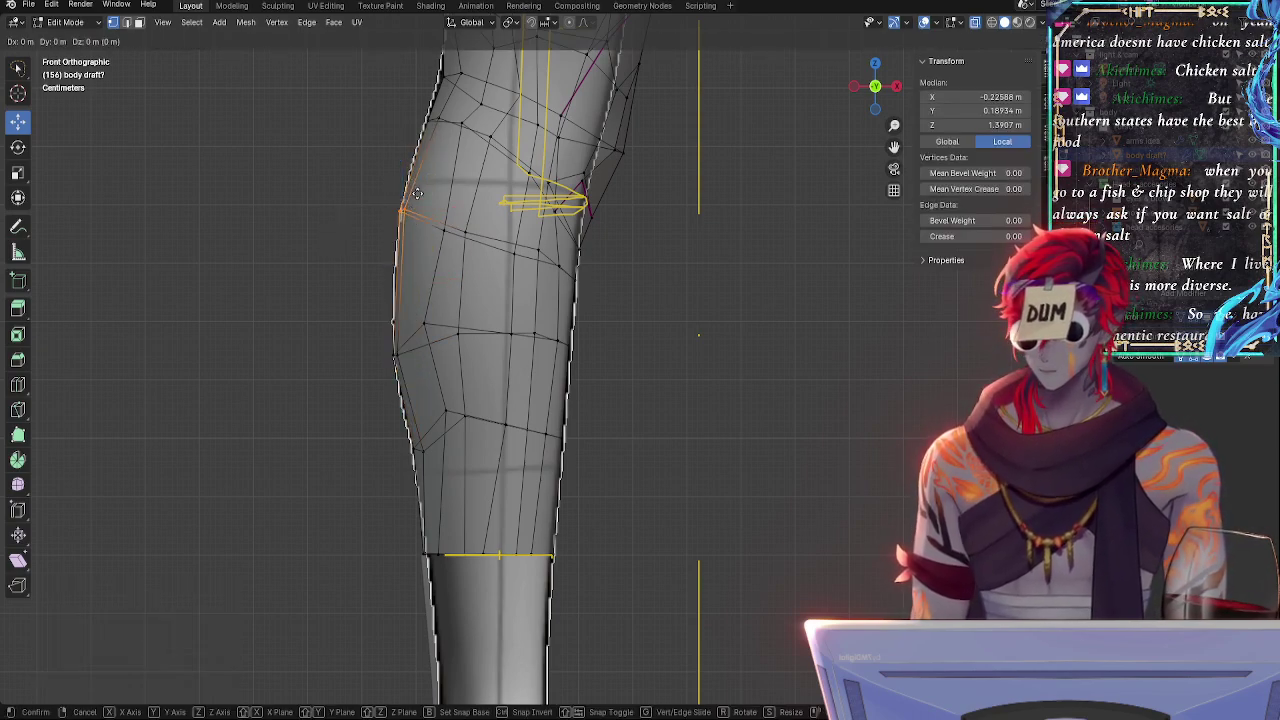
pyautogui.press('g')
pyautogui.click(417, 197)
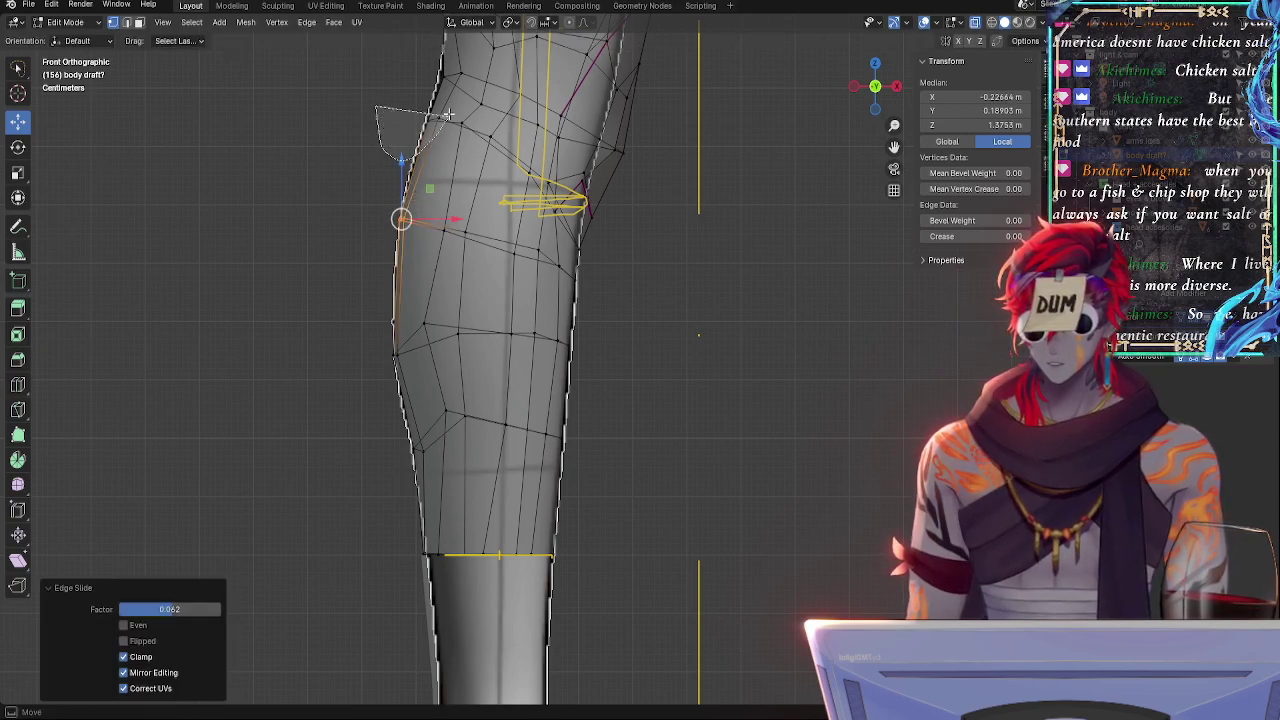
# - Edge-slide the row of vertices above the knee toward the thigh, nudge it, and deselect all
pyautogui.moveTo(449, 114); pyautogui.dragTo(446, 108)
pyautogui.click(369, 143)
pyautogui.moveTo(369, 143)
pyautogui.mouseDown()
pyautogui.moveTo(491, 116)
pyautogui.moveTo(438, 117)
pyautogui.mouseUp()
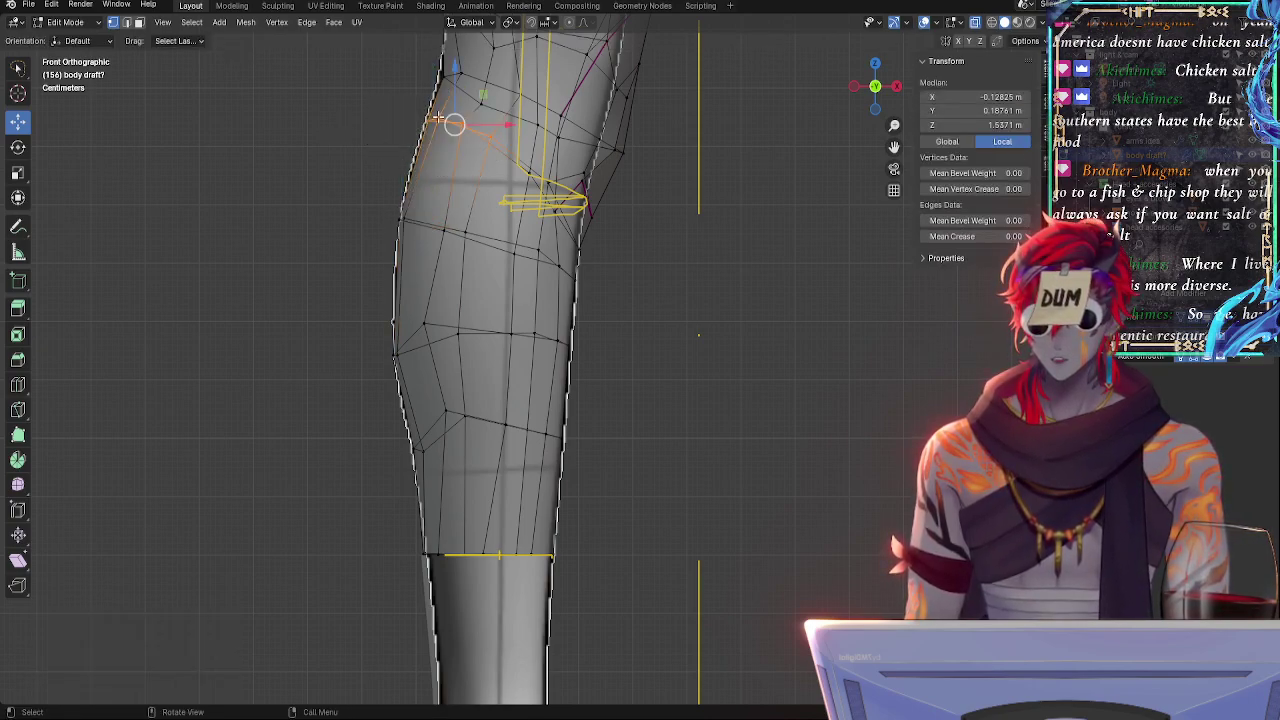
pyautogui.press('g')
pyautogui.press('g')
pyautogui.click(438, 117)
pyautogui.press('g')
pyautogui.click(434, 124)
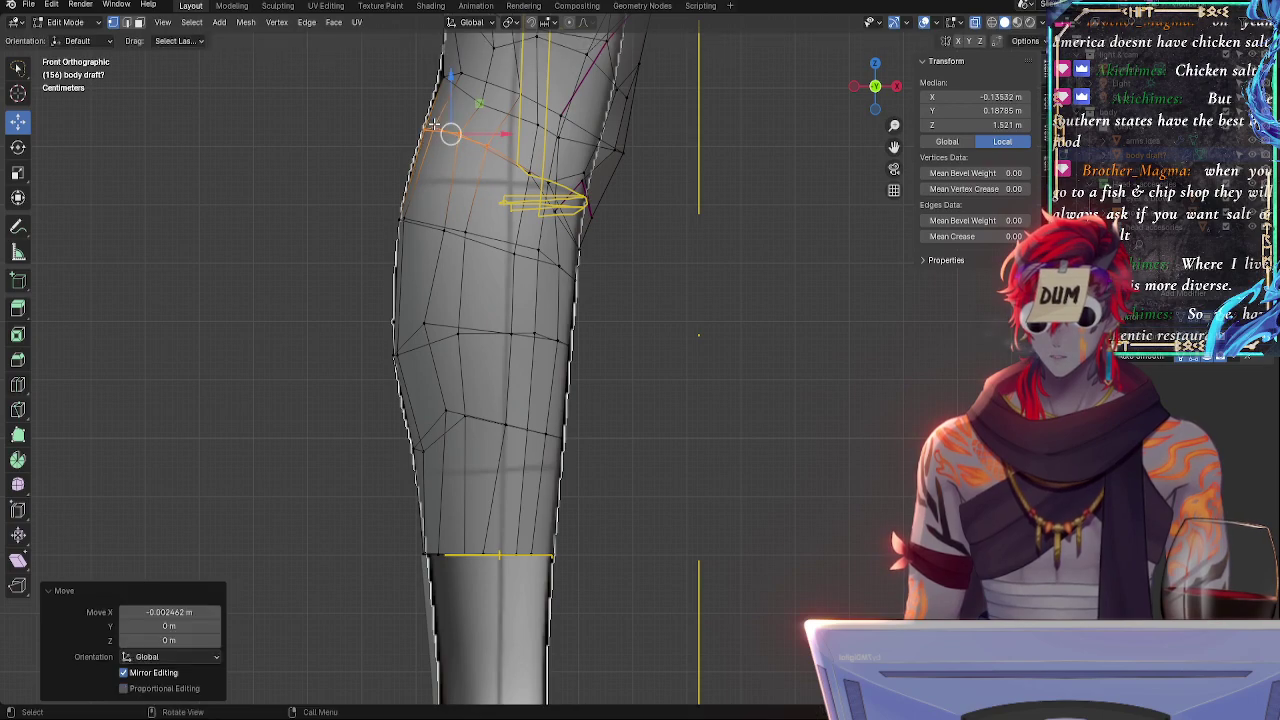
pyautogui.click(709, 256)
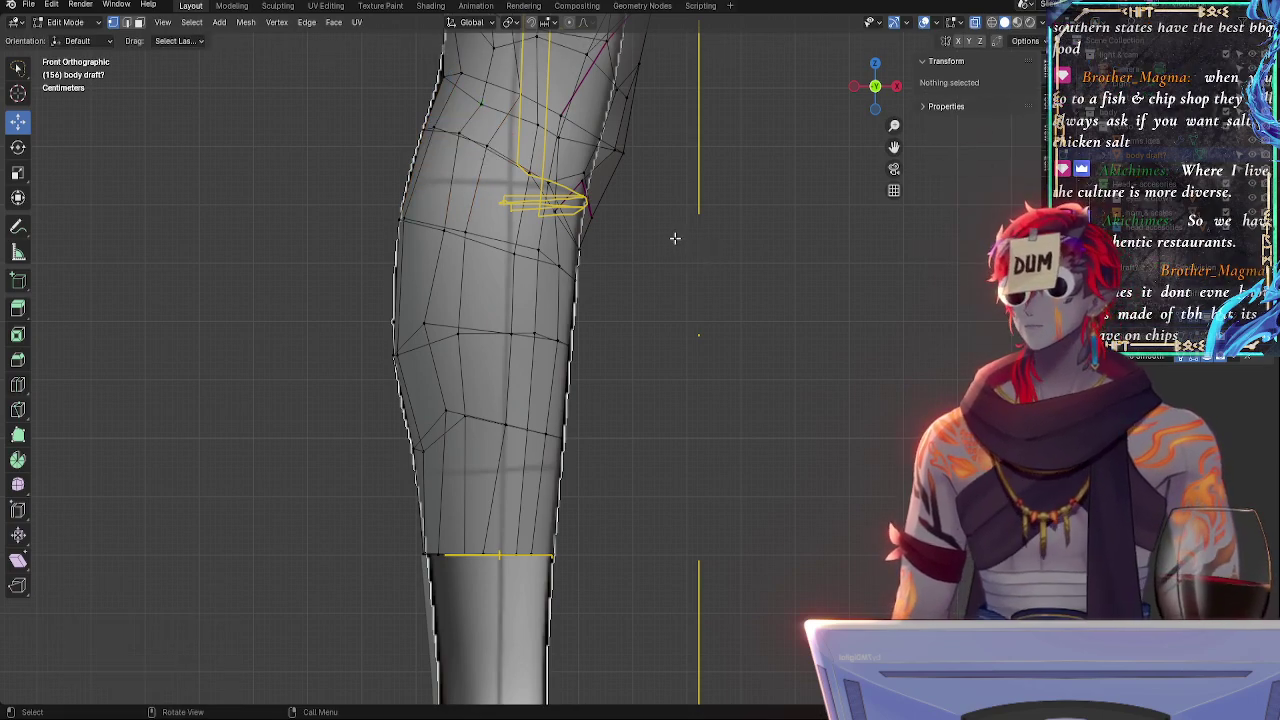
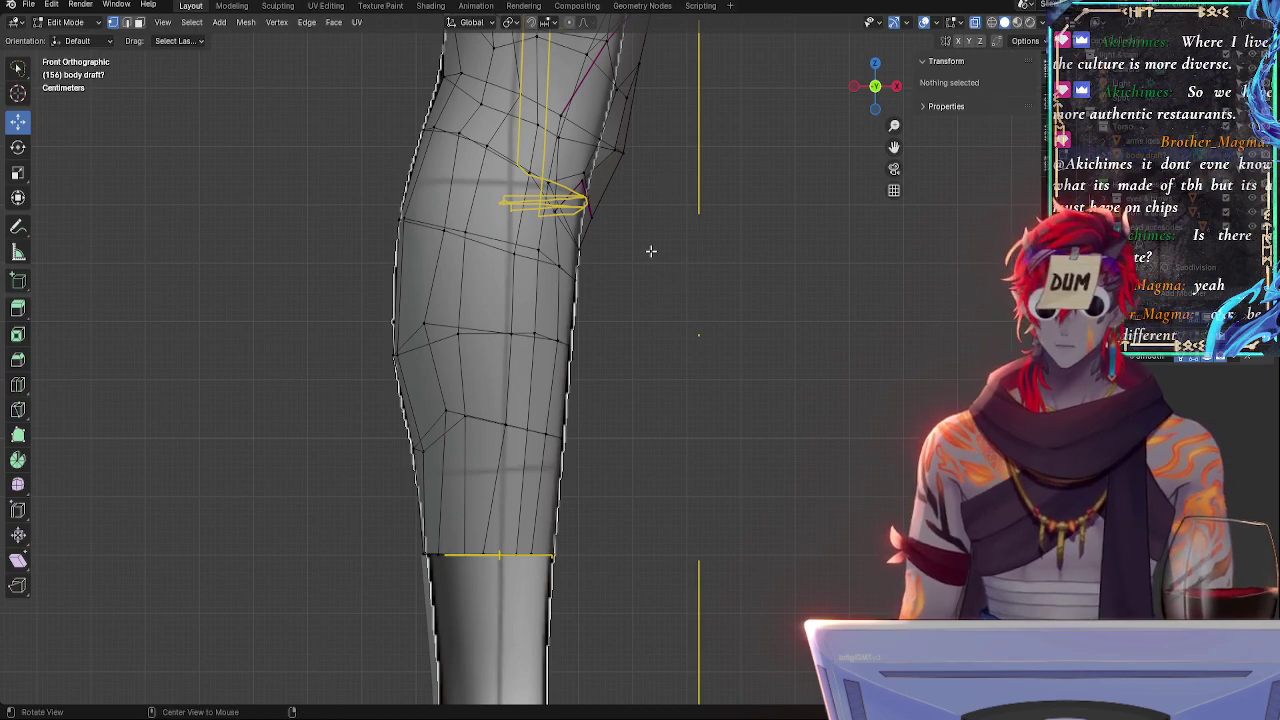
# - Vertex-slide the calf's outer-edge vertex by factor 0.129 against the front-view reference
pyautogui.hotkey('alt', 'z')
pyautogui.hotkey('alt', 'z')
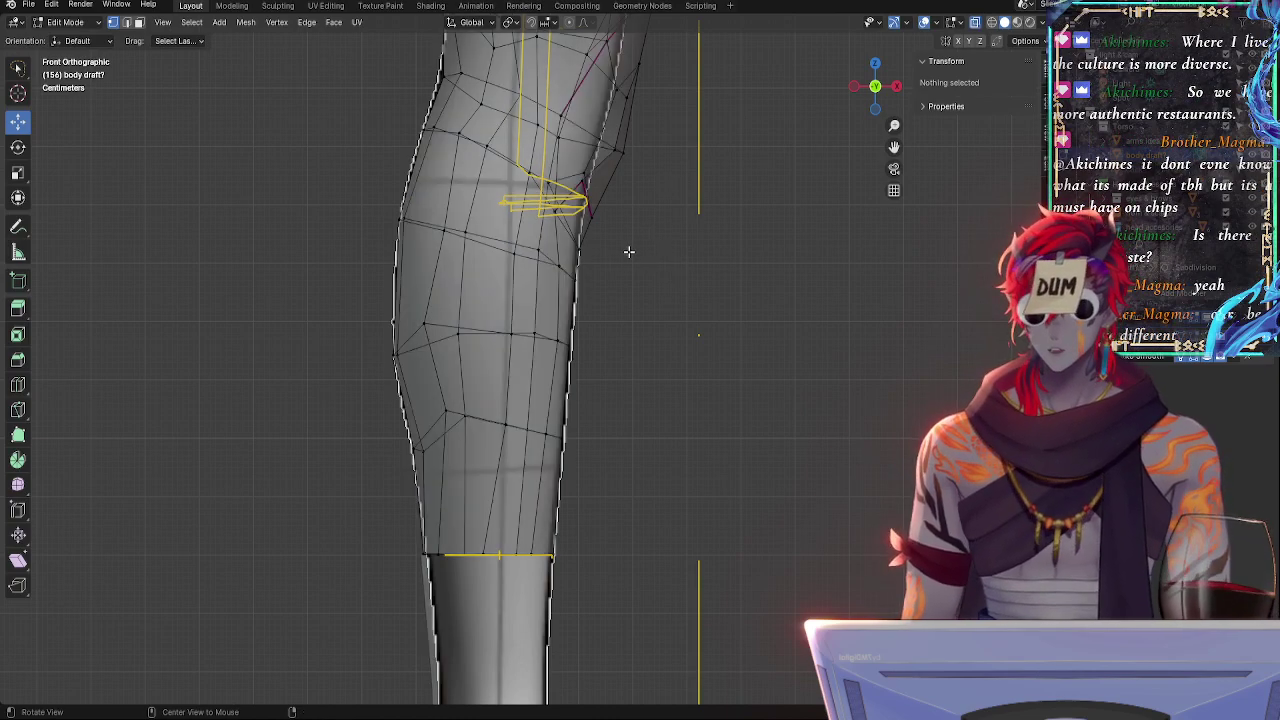
pyautogui.click(577, 251)
pyautogui.hotkey('alt', 'z')
pyautogui.moveTo(577, 251); pyautogui.dragTo(877, 133, button='middle')
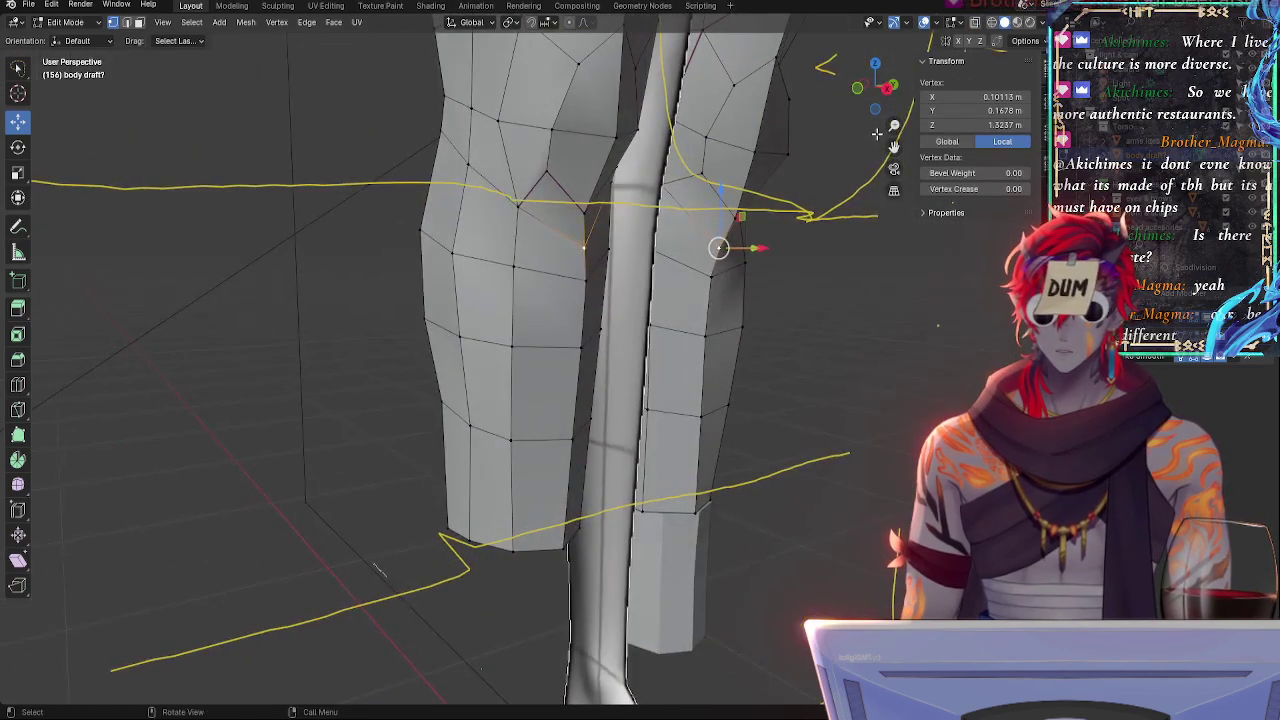
pyautogui.click(857, 88)
pyautogui.hotkey('alt', 'z')
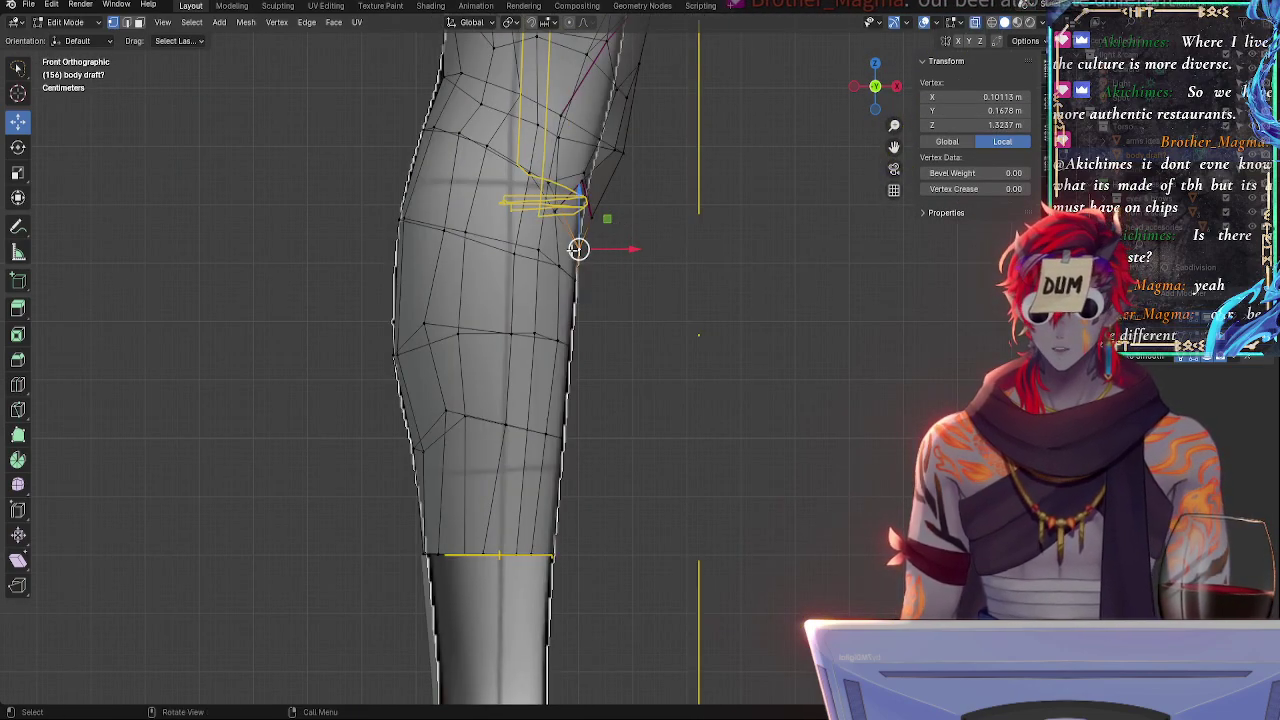
pyautogui.press('g')
pyautogui.press('g')
pyautogui.click(609, 246)
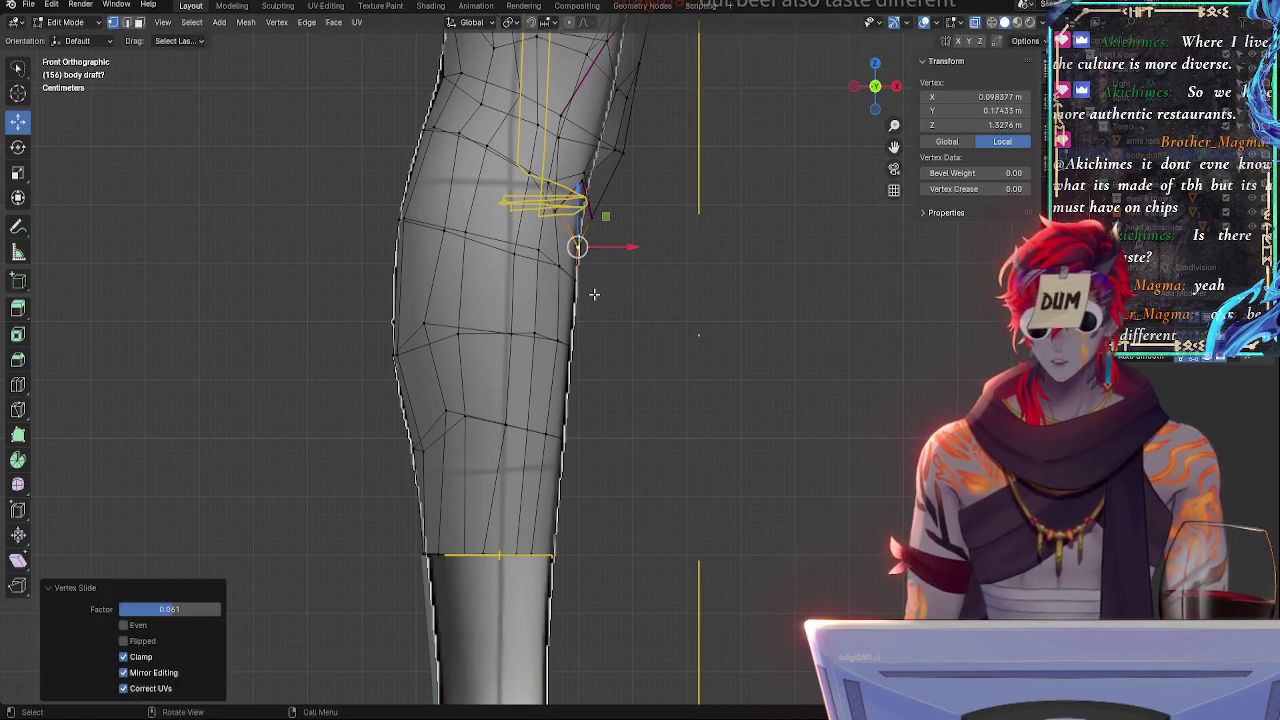
# - Select three vertices on the knee edge loop across the calf
pyautogui.keyDown('alt'); pyautogui.click(543, 261); pyautogui.keyUp('alt')
pyautogui.hotkey('alt', 'z')
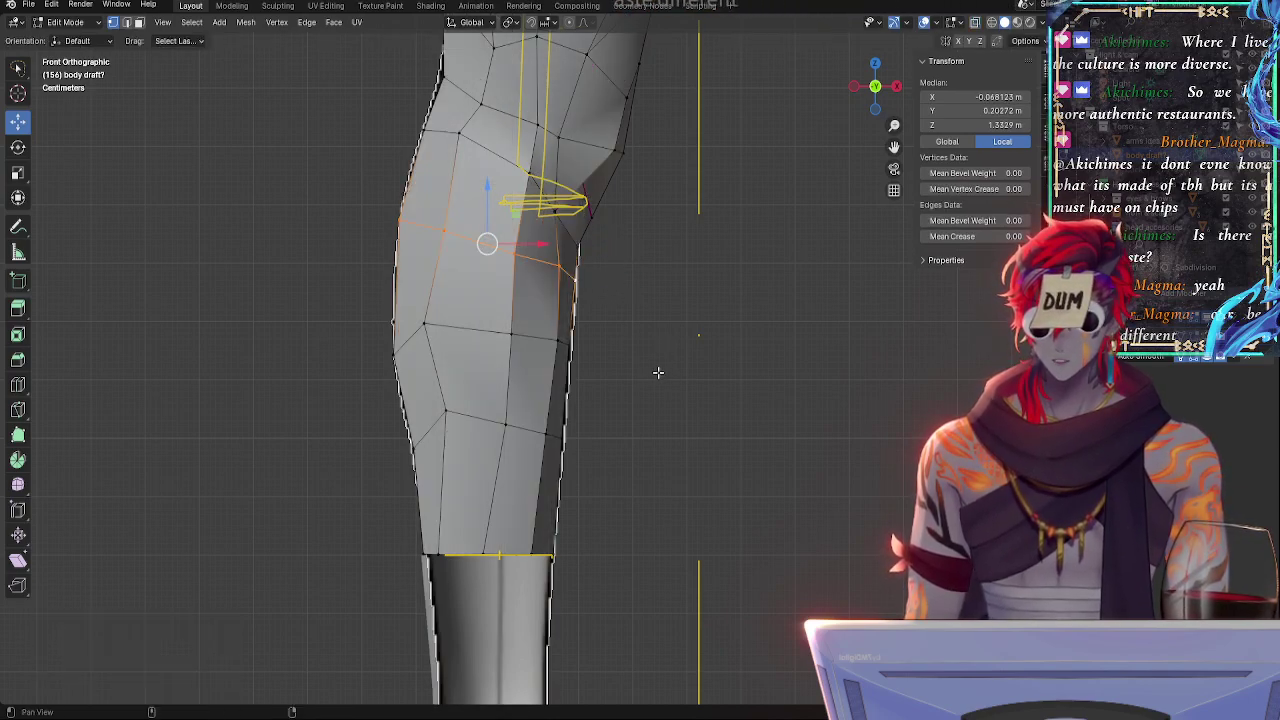
pyautogui.keyDown('shift'); pyautogui.moveTo(658, 372); pyautogui.dragTo(663, 325, button='middle'); pyautogui.keyUp('shift')
pyautogui.click(578, 240)
pyautogui.keyDown('shift'); pyautogui.click(564, 222); pyautogui.keyUp('shift')
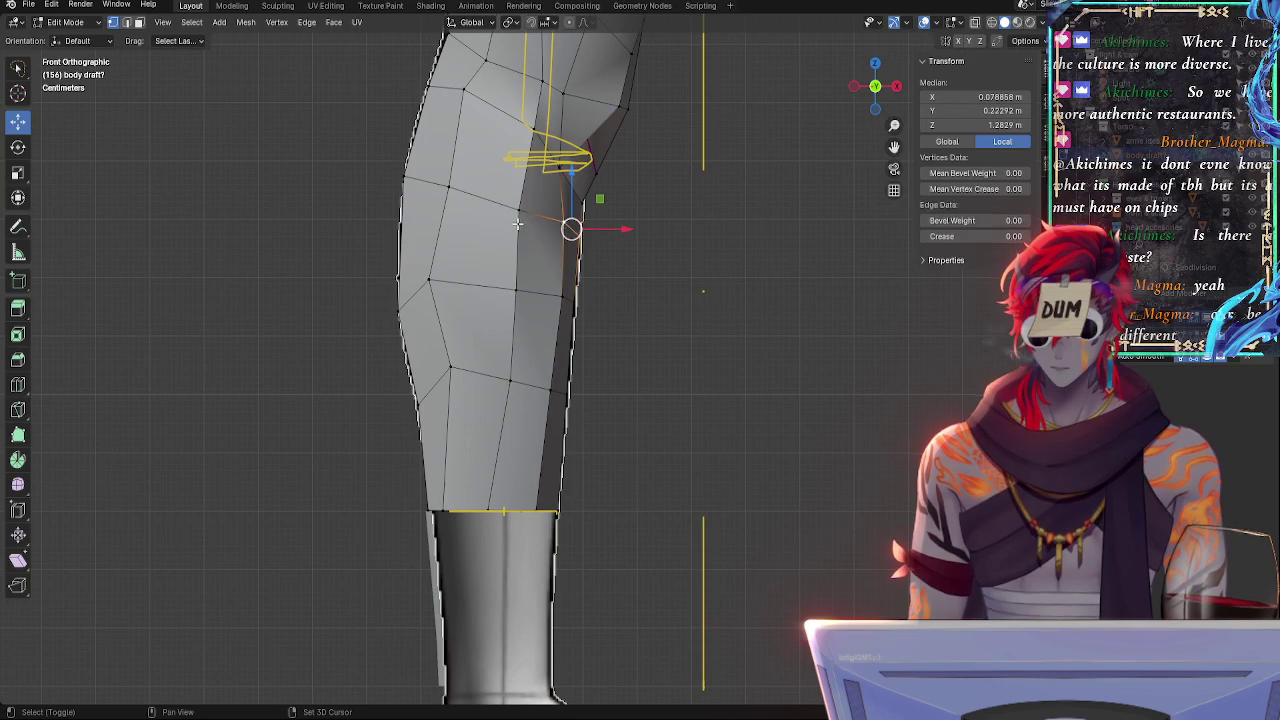
pyautogui.keyDown('shift'); pyautogui.click(519, 210); pyautogui.keyUp('shift')
# - Add the inner knee vertex and centre seam loop, then lower the knee loop slightly
pyautogui.moveTo(680, 266); pyautogui.dragTo(446, 299, button='middle')
pyautogui.keyDown('shift'); pyautogui.click(612, 204); pyautogui.keyUp('shift')
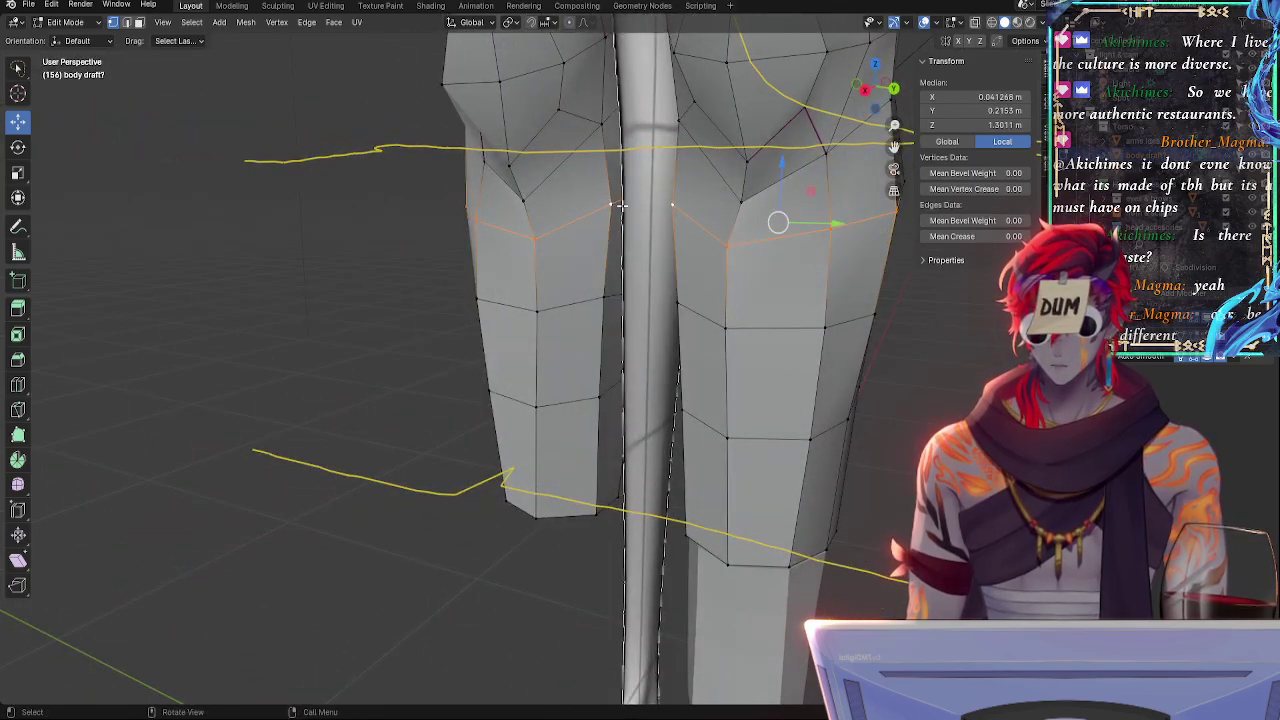
pyautogui.moveTo(612, 204); pyautogui.dragTo(658, 268, button='middle')
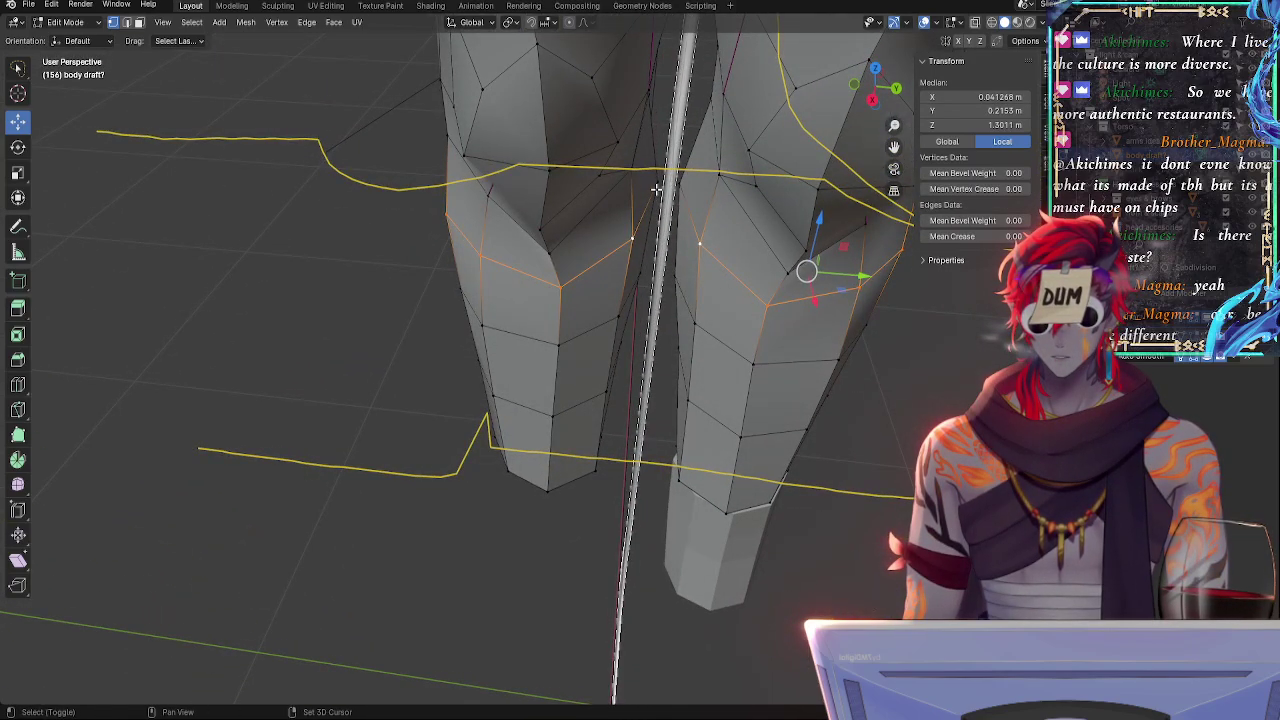
pyautogui.keyDown('alt'); pyautogui.keyDown('shift'); pyautogui.click(657, 188); pyautogui.keyUp('shift'); pyautogui.keyUp('alt')
pyautogui.click(850, 86)
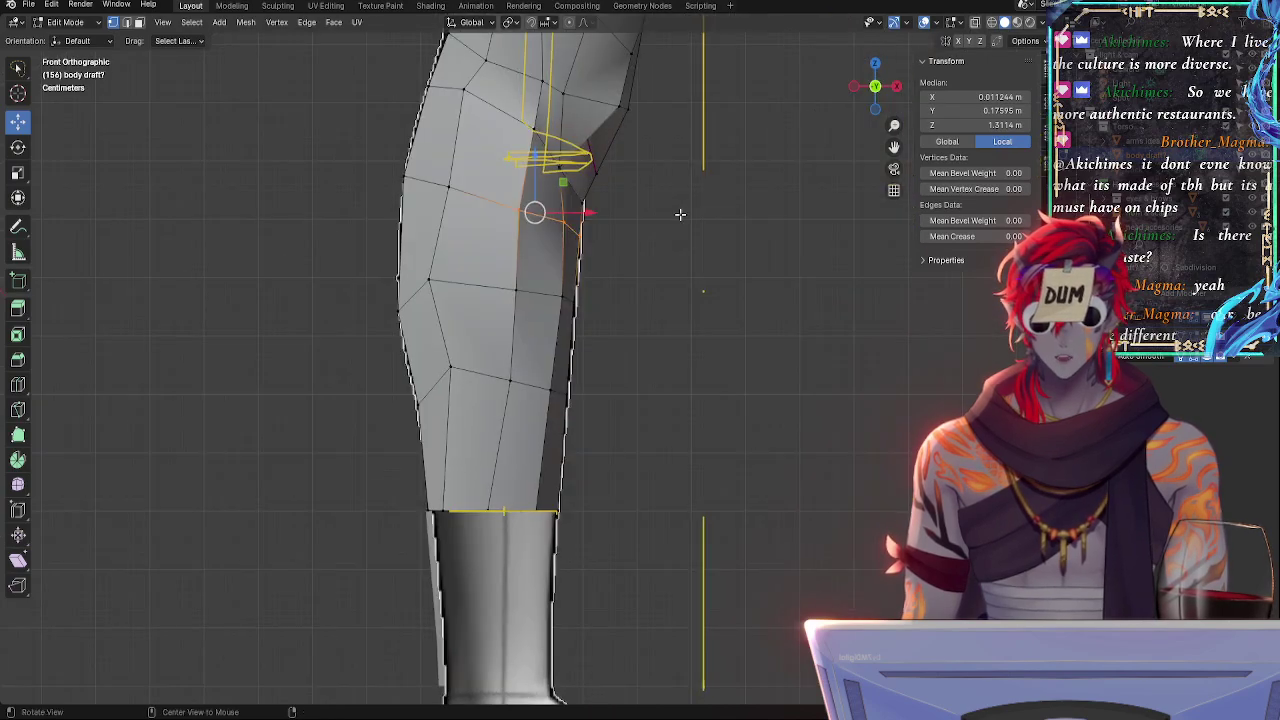
pyautogui.hotkey('alt', 'z')
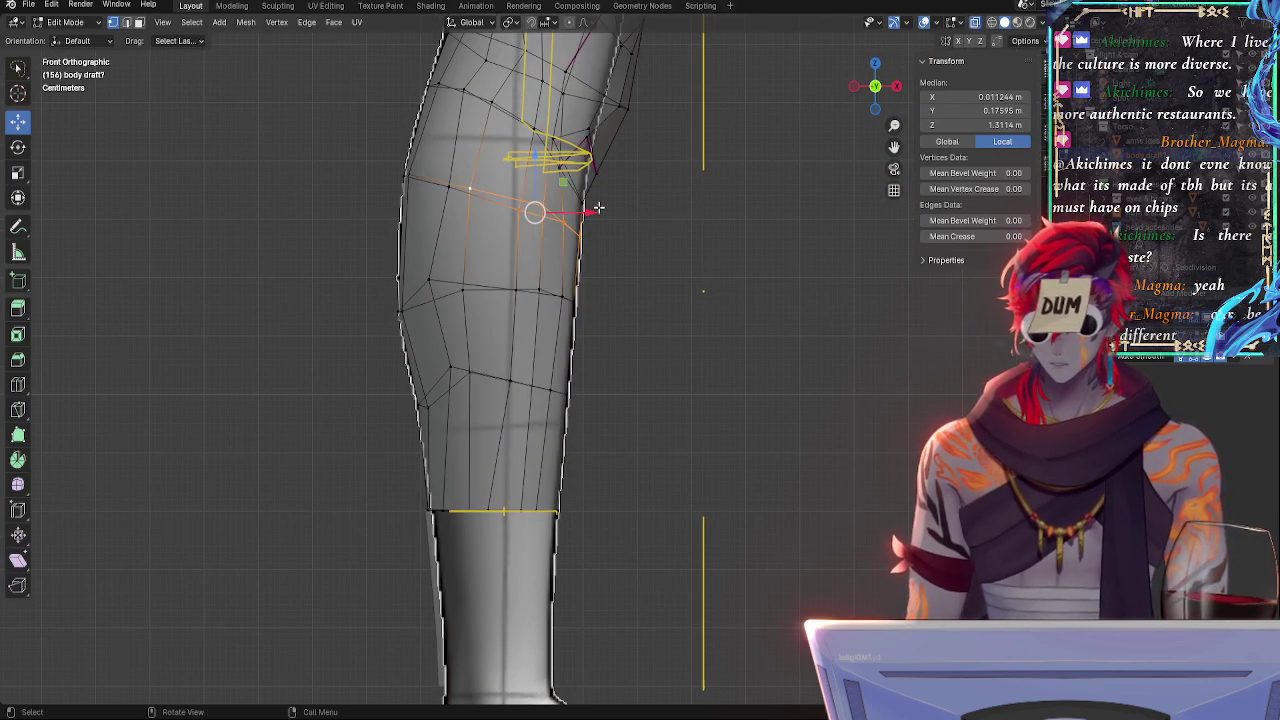
pyautogui.press('g')
pyautogui.click(598, 216)
# - Slide and reposition a single calf-edge vertex, then pick another knee vertex
pyautogui.click(580, 245)
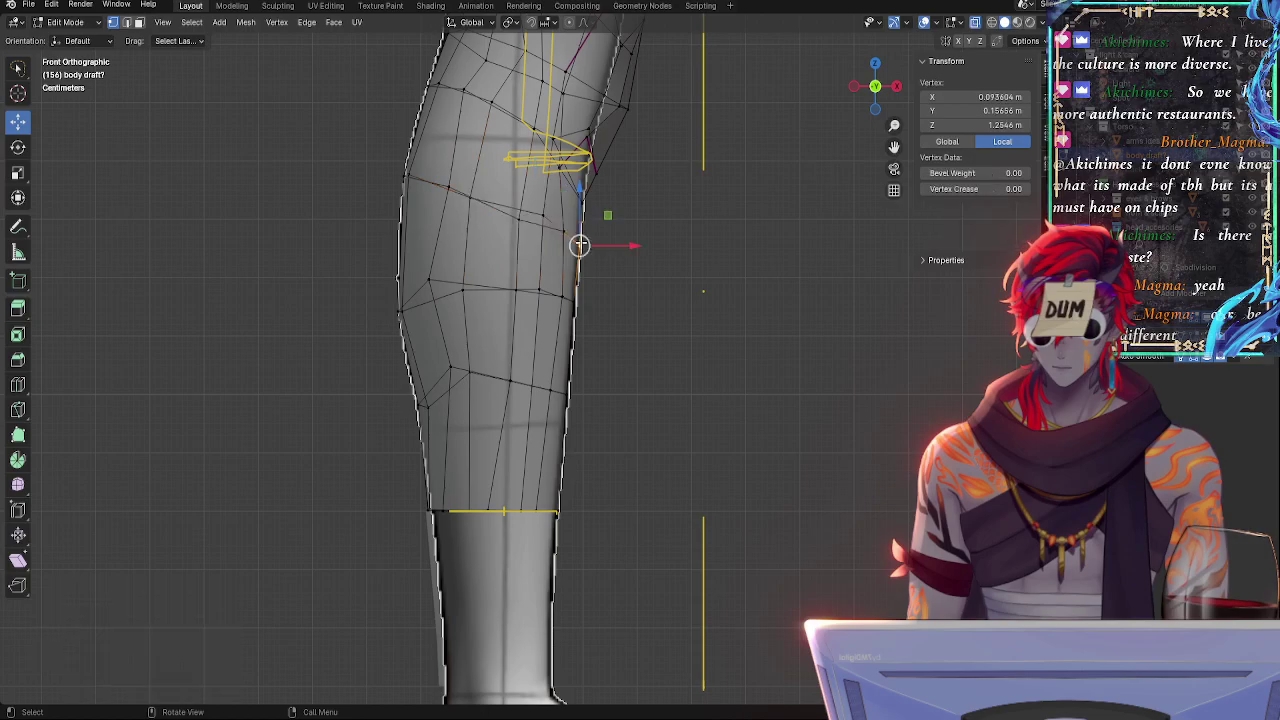
pyautogui.moveTo(629, 248); pyautogui.dragTo(571, 254, button='middle')
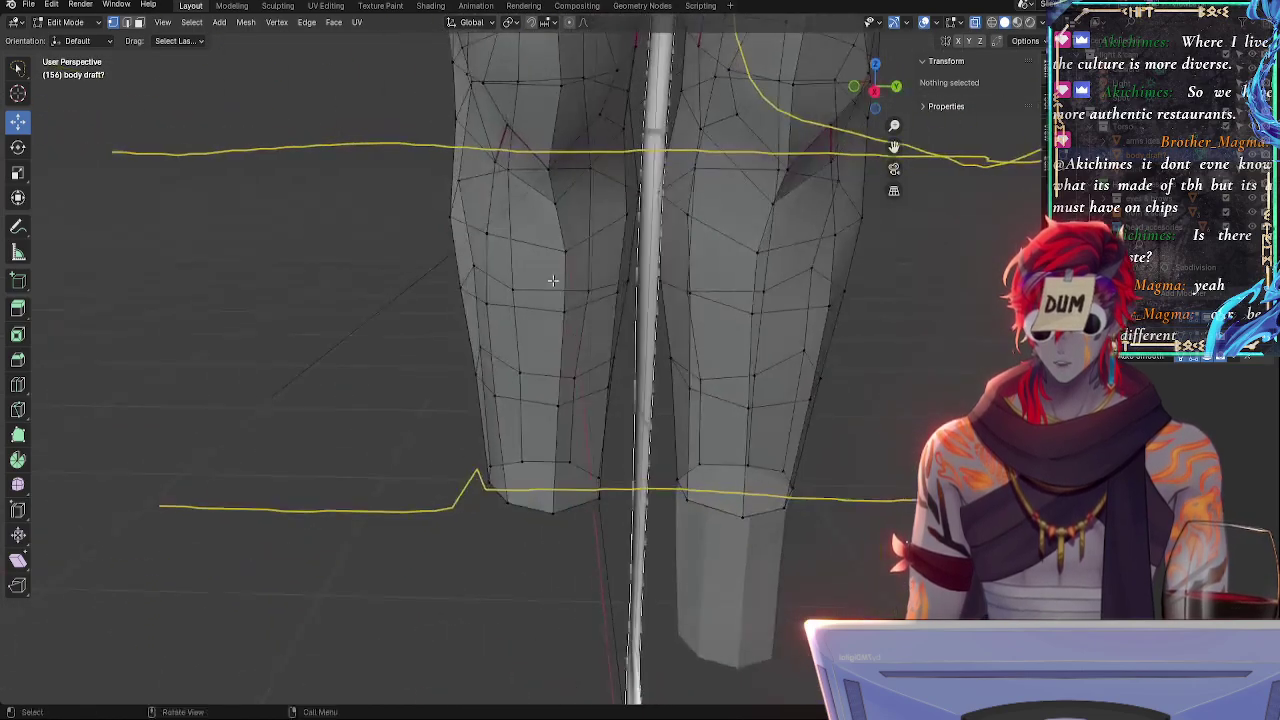
pyautogui.hotkey('shift', 'v')
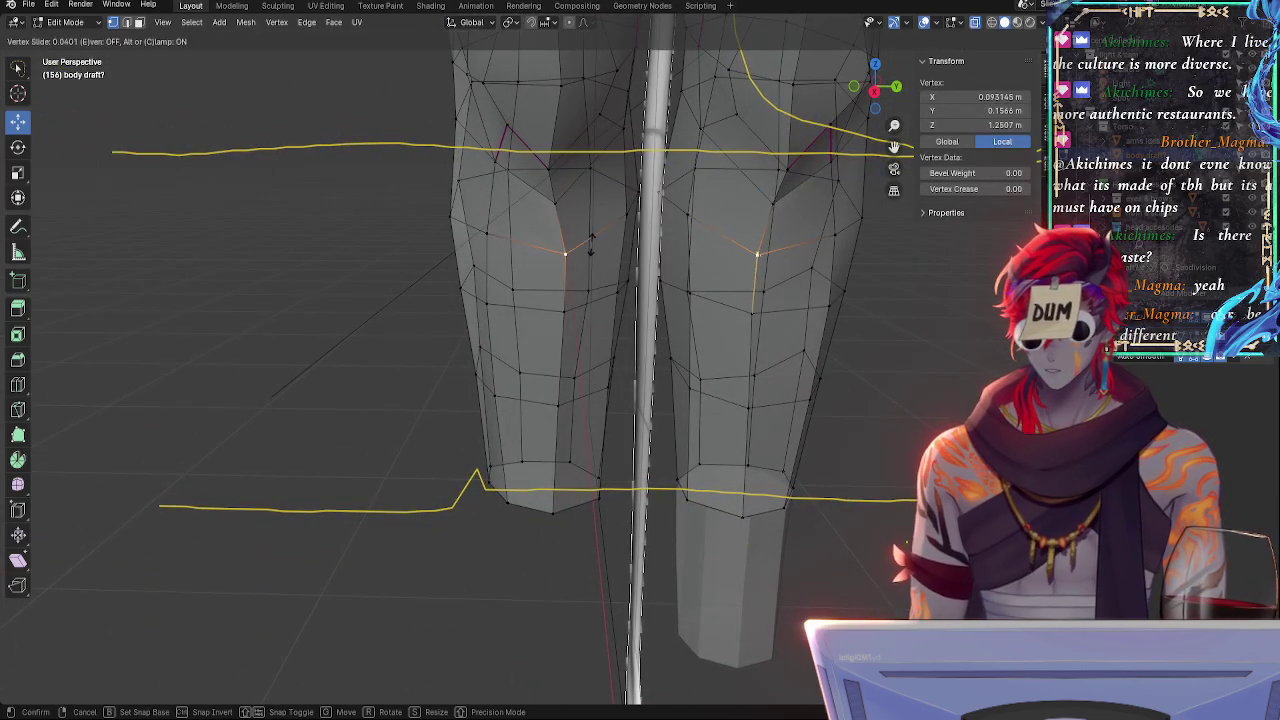
pyautogui.click(598, 244)
pyautogui.press('g')
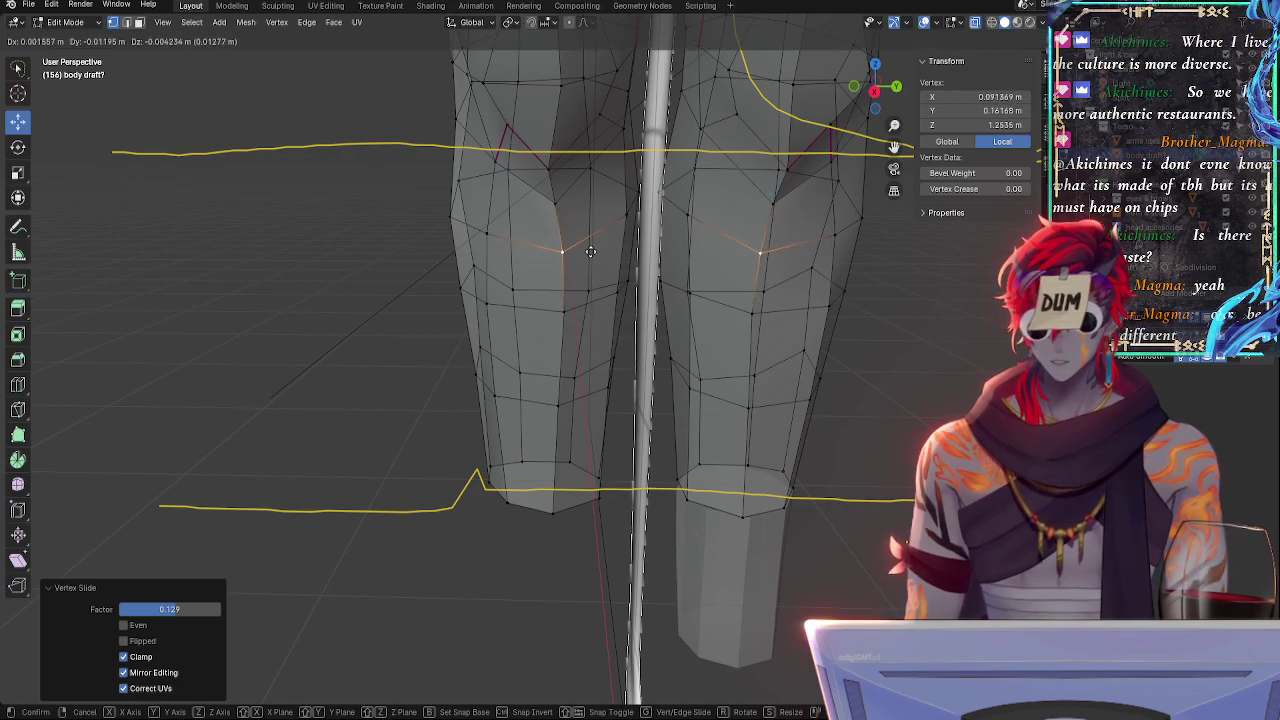
pyautogui.click(593, 253)
pyautogui.click(623, 208)
pyautogui.moveTo(623, 208); pyautogui.dragTo(548, 256, button='middle')
# - Vertex-slide the back-of-knee vertex twice and its neighbouring vertex once
pyautogui.click(548, 256)
pyautogui.hotkey('shift', 'v')
pyautogui.click(556, 256)
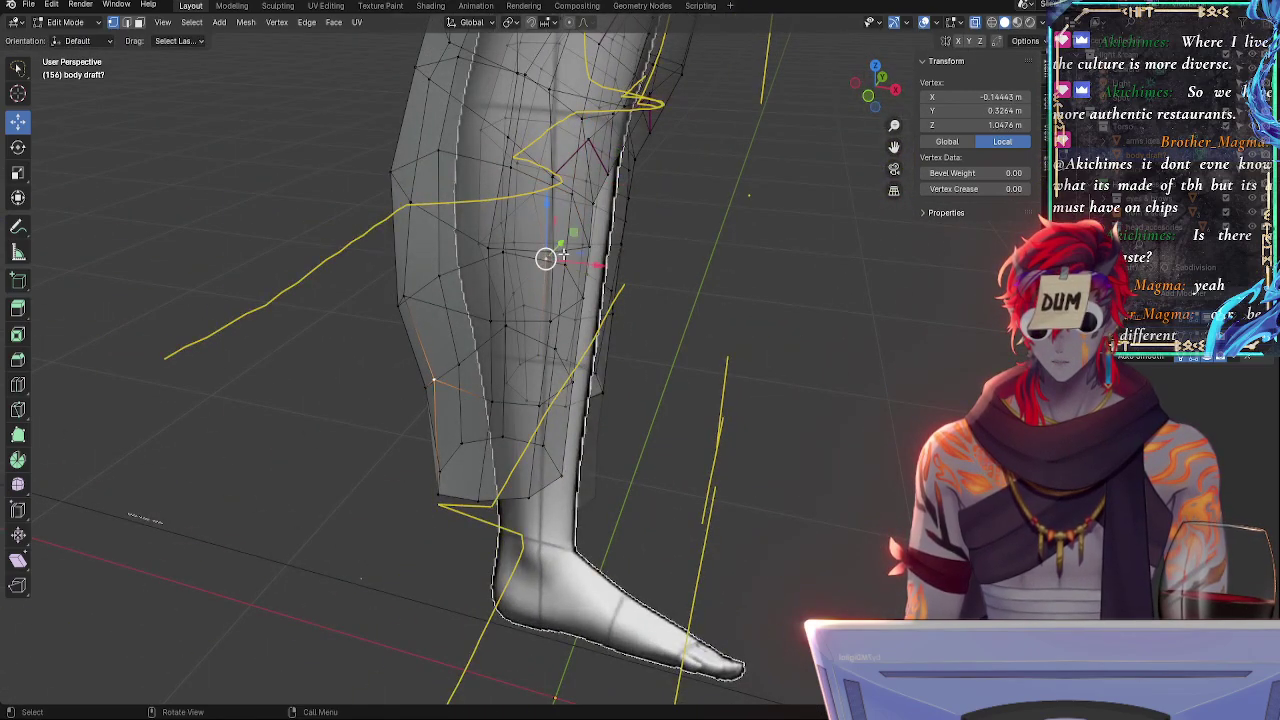
pyautogui.hotkey('alt', 'z')
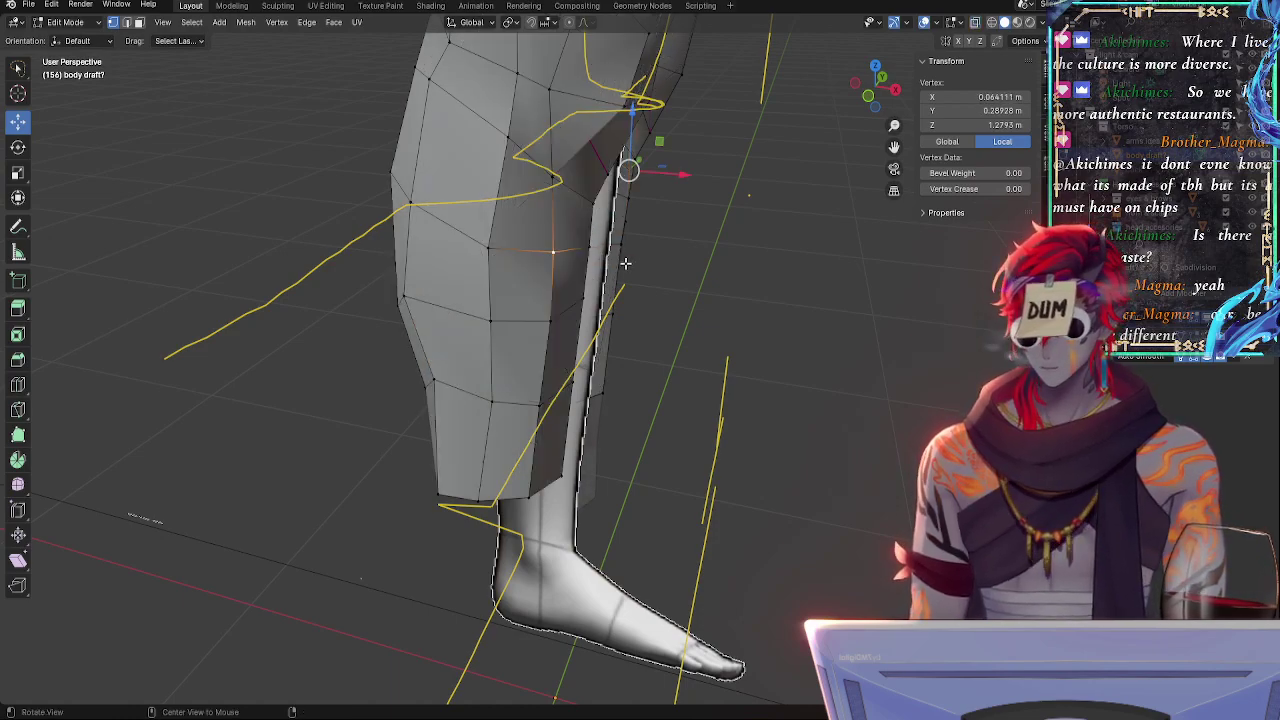
pyautogui.hotkey('shift', 'v')
pyautogui.click(531, 261)
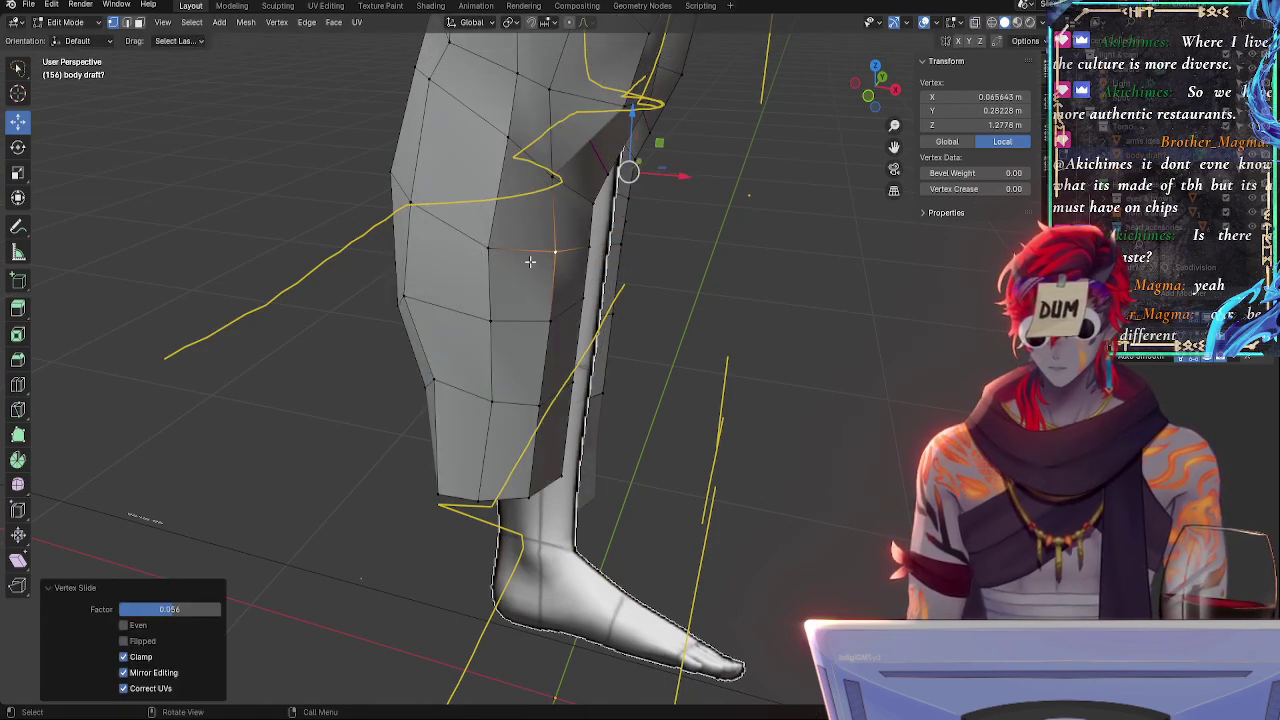
pyautogui.click(490, 250)
pyautogui.hotkey('shift', 'v')
pyautogui.click(482, 247)
pyautogui.moveTo(543, 200)
pyautogui.mouseDown(button='middle')
pyautogui.moveTo(508, 209)
pyautogui.moveTo(438, 194)
pyautogui.moveTo(569, 220)
pyautogui.moveTo(516, 206)
pyautogui.moveTo(510, 249)
pyautogui.moveTo(530, 210)
pyautogui.mouseUp(button='middle')
# - Slide the knee vertex (factor 0.122), the upper knee vertex and the vertex beside it
pyautogui.click(489, 200)
pyautogui.hotkey('shift', 'v')
pyautogui.click(483, 200)
pyautogui.hotkey('shift', 'v')
pyautogui.click(538, 203)
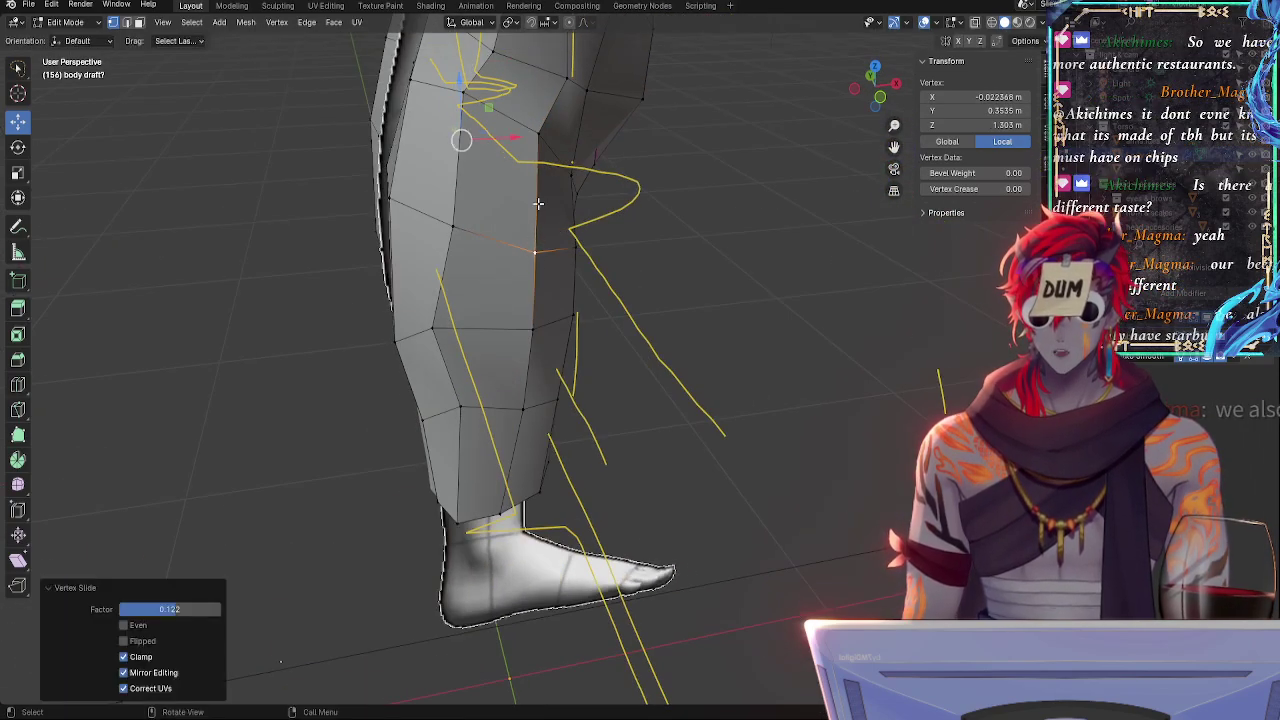
pyautogui.click(536, 138)
pyautogui.hotkey('shift', 'v')
pyautogui.click(535, 132)
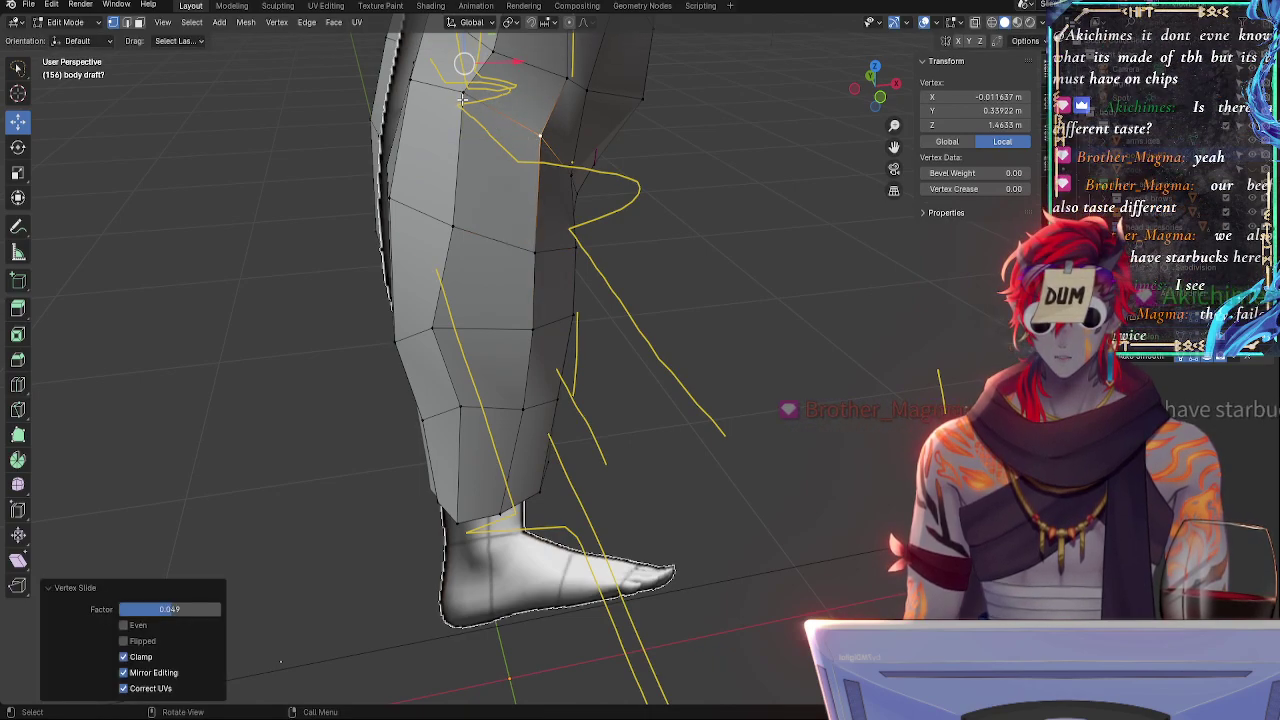
pyautogui.click(464, 112)
pyautogui.hotkey('shift', 'v')
pyautogui.click(468, 118)
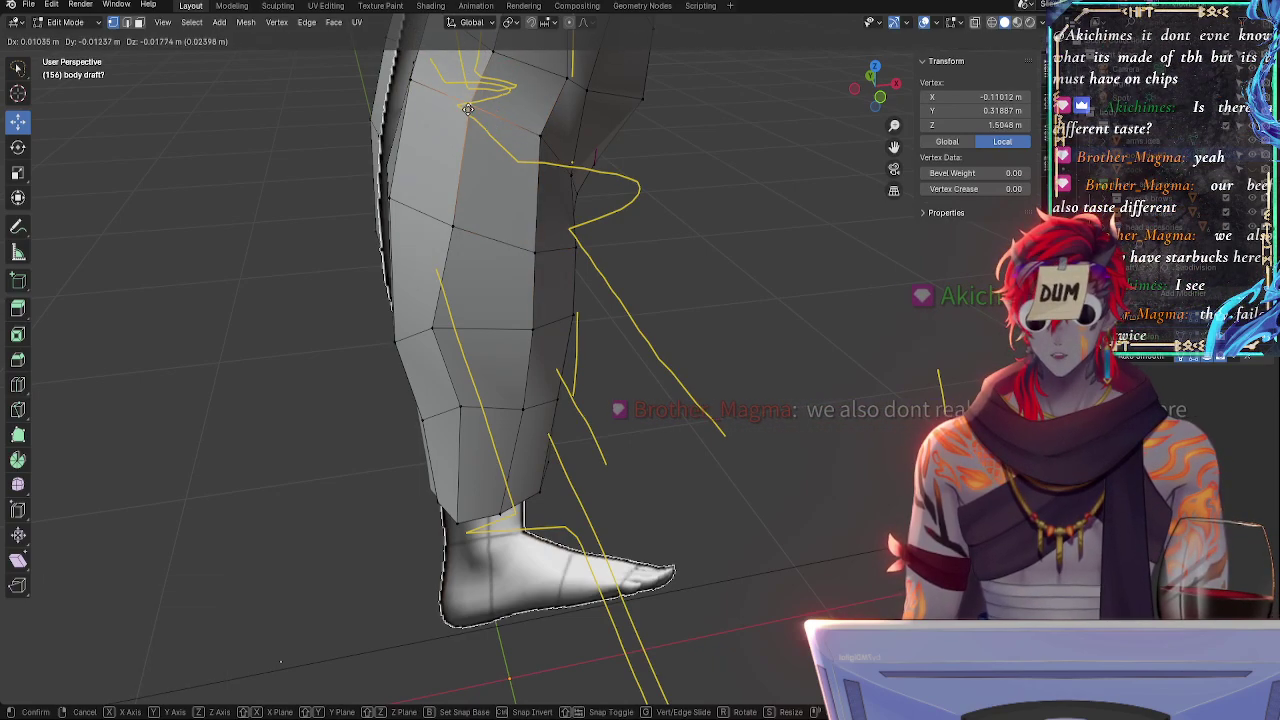
# - Reposition two more leg vertices with a free move and an edge slide
pyautogui.press('g')
pyautogui.click(538, 247)
pyautogui.moveTo(610, 256); pyautogui.dragTo(498, 267, button='middle')
pyautogui.press('g')
pyautogui.press('g')
pyautogui.click(505, 267)
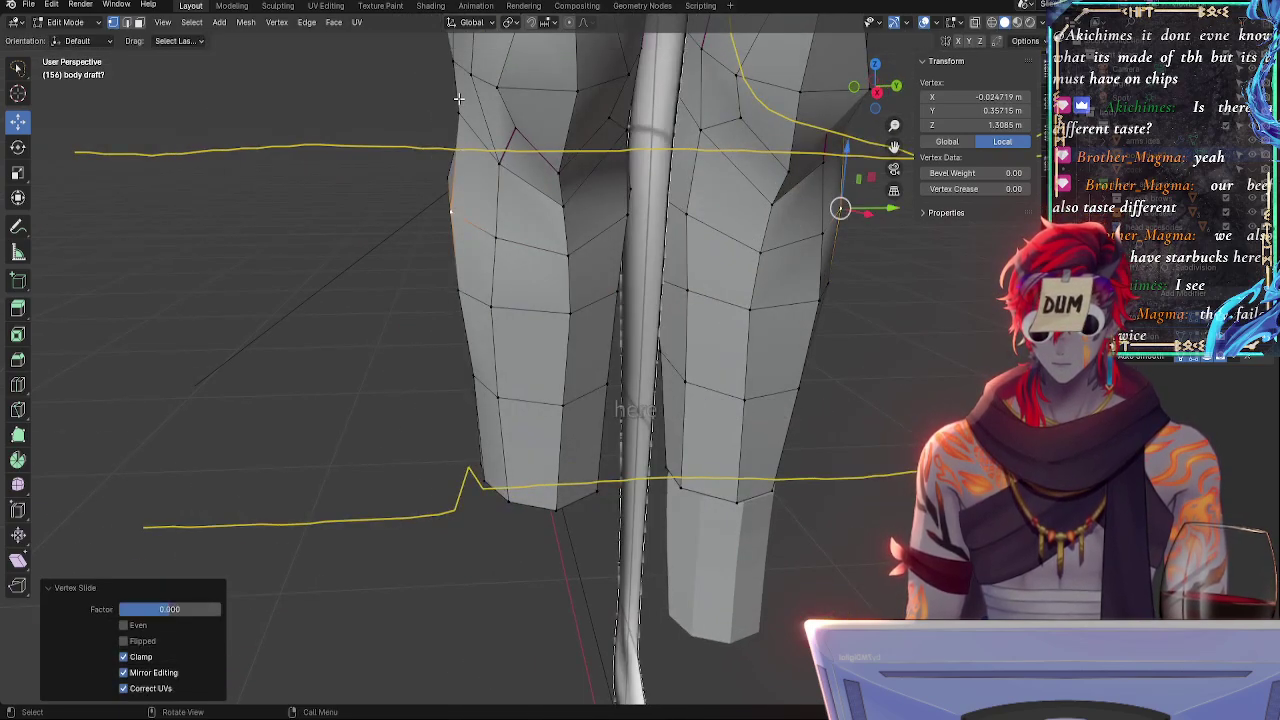
pyautogui.press('g')
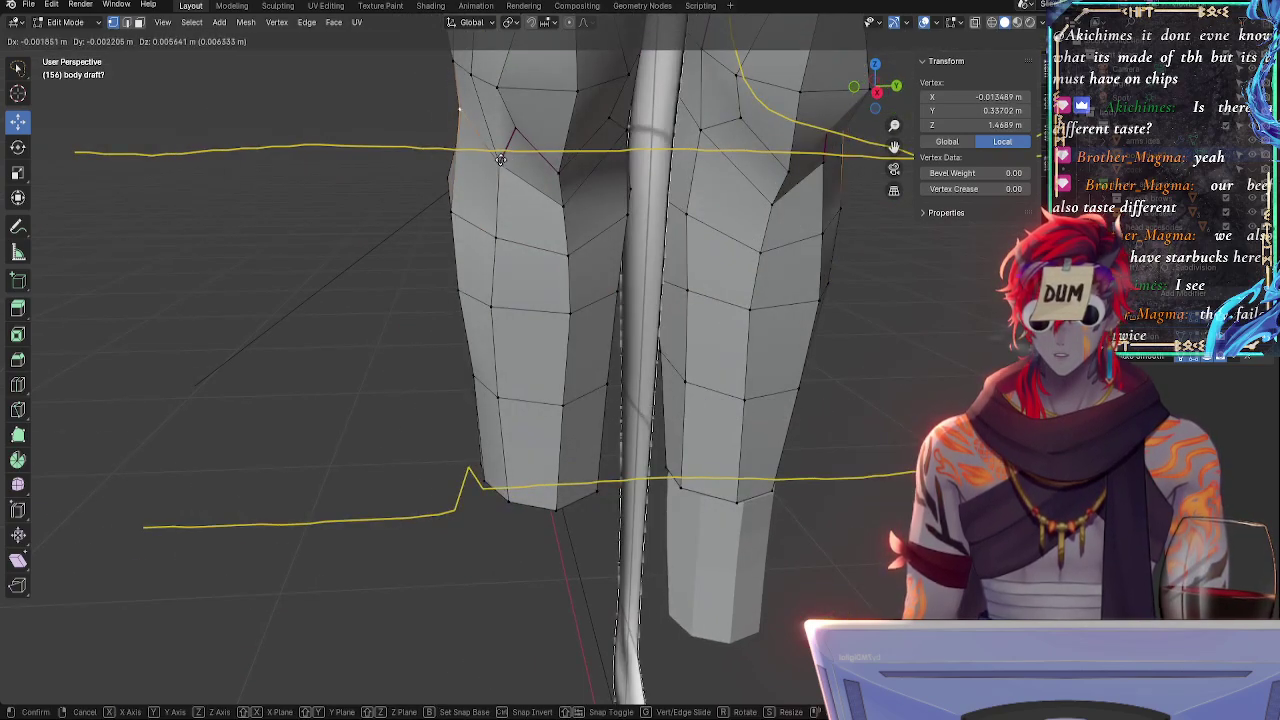
pyautogui.click(500, 160)
# - Move another vertex on the side of the leg into line with the outline
pyautogui.moveTo(500, 160); pyautogui.dragTo(446, 204, button='middle')
pyautogui.click(570, 145)
pyautogui.press('g')
pyautogui.click(566, 160)
pyautogui.click(476, 248)
pyautogui.moveTo(500, 262); pyautogui.dragTo(384, 229, button='middle')
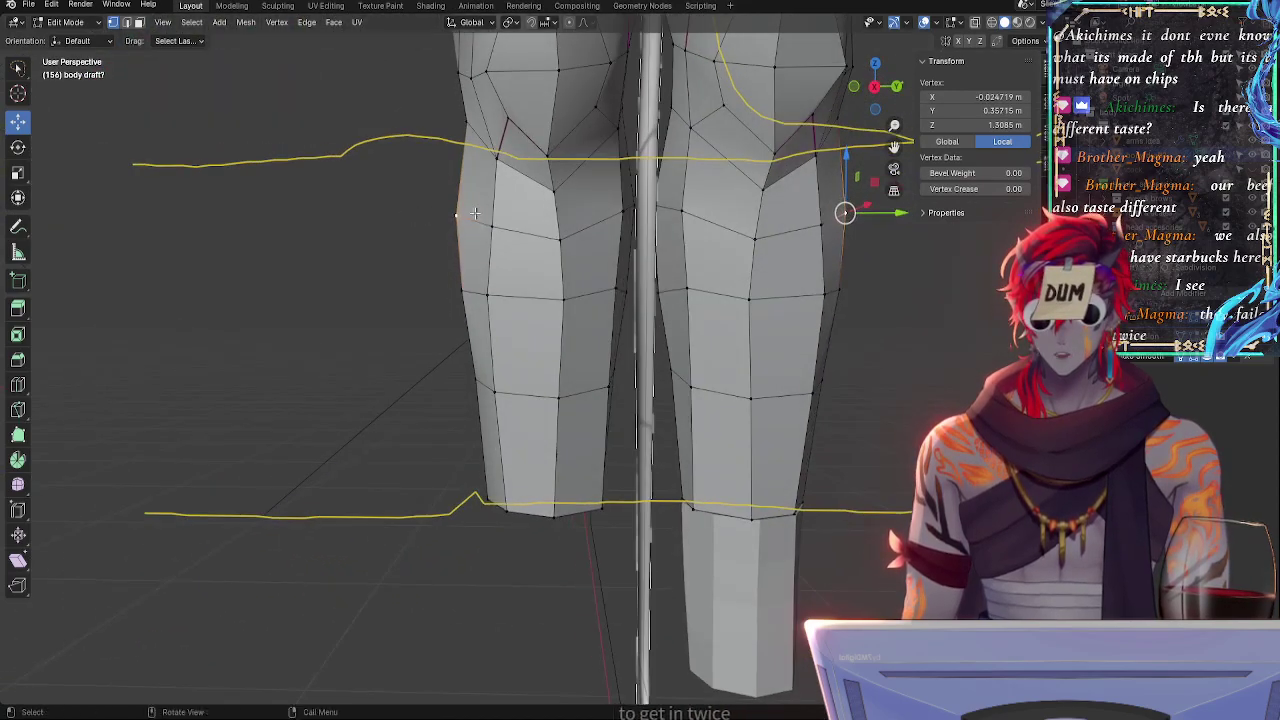
# - Select the knee-top and centre-edge calf vertices and nudge them slightly along X
pyautogui.click(666, 133)
pyautogui.click(852, 89)
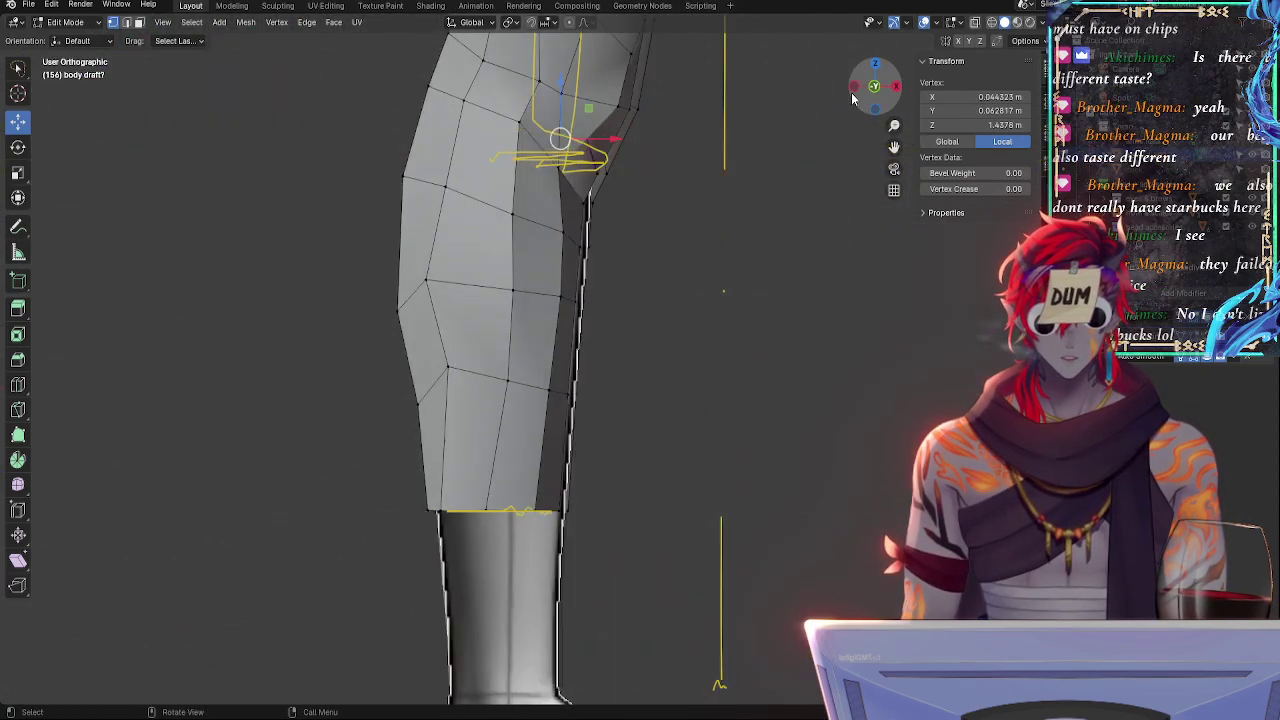
pyautogui.hotkey('alt', 'z')
pyautogui.hotkey('alt', 'z')
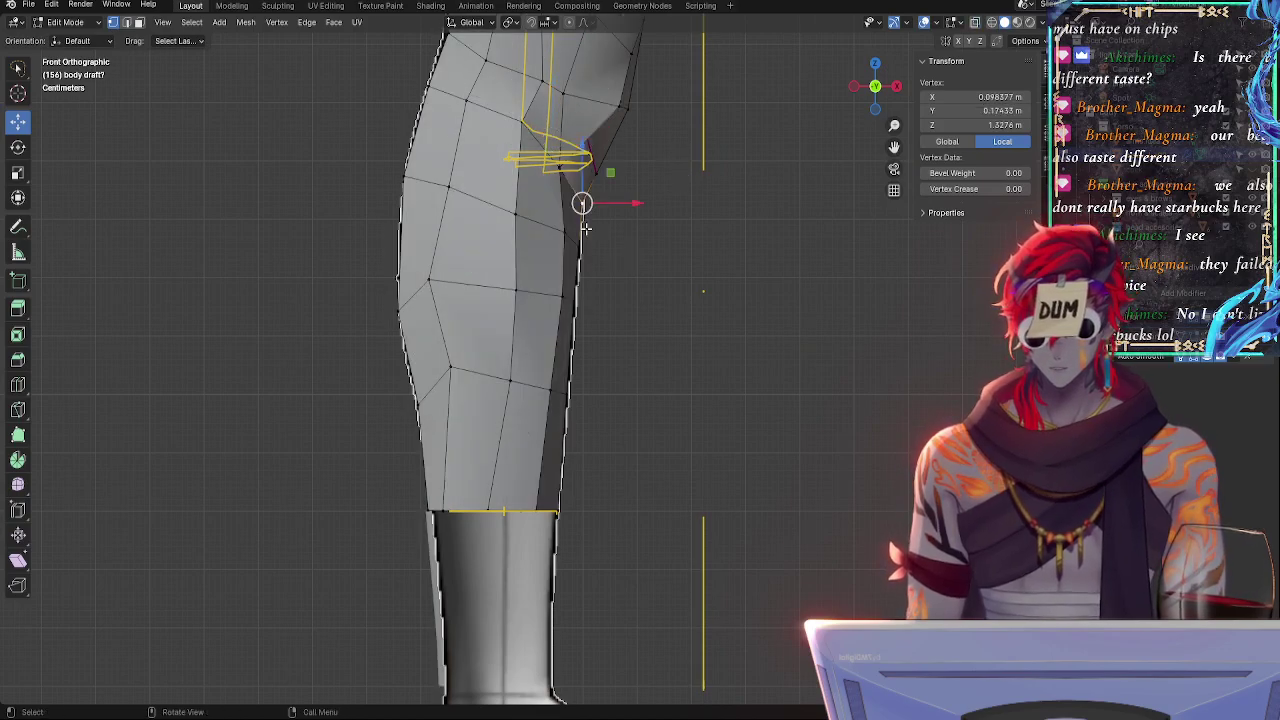
pyautogui.keyDown('alt'); pyautogui.moveTo(670, 290); pyautogui.dragTo(582, 251); pyautogui.keyUp('alt')
pyautogui.keyDown('shift'); pyautogui.click(561, 261); pyautogui.keyUp('shift')
pyautogui.moveTo(582, 251); pyautogui.dragTo(574, 269, button='middle')
pyautogui.keyDown('shift'); pyautogui.click(562, 305); pyautogui.keyUp('shift')
pyautogui.keyDown('shift'); pyautogui.click(556, 399); pyautogui.keyUp('shift')
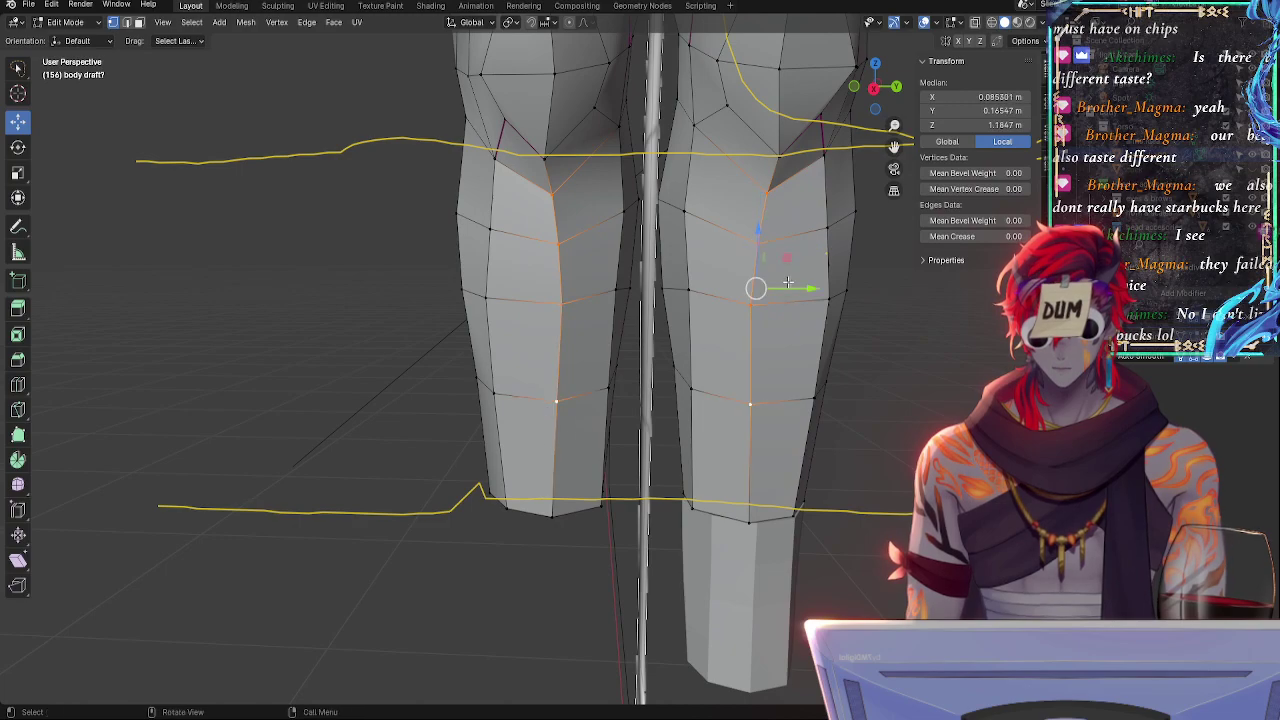
pyautogui.press('KP_1')
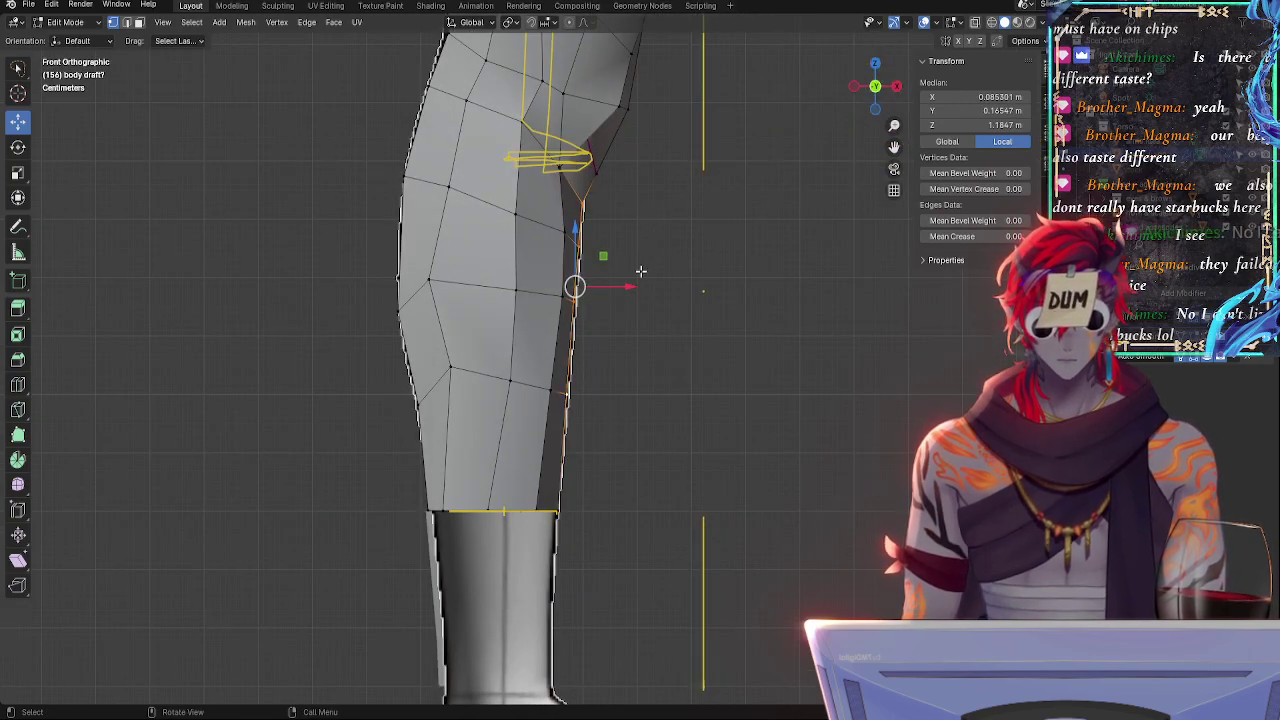
pyautogui.moveTo(621, 290); pyautogui.dragTo(626, 289)
# - Nudge a bottom-edge vertex along X and select the leg's bottom edge ring at Z 0.8 m
pyautogui.keyDown('alt'); pyautogui.moveTo(688, 412); pyautogui.dragTo(498, 440); pyautogui.keyUp('alt')
pyautogui.click(726, 483)
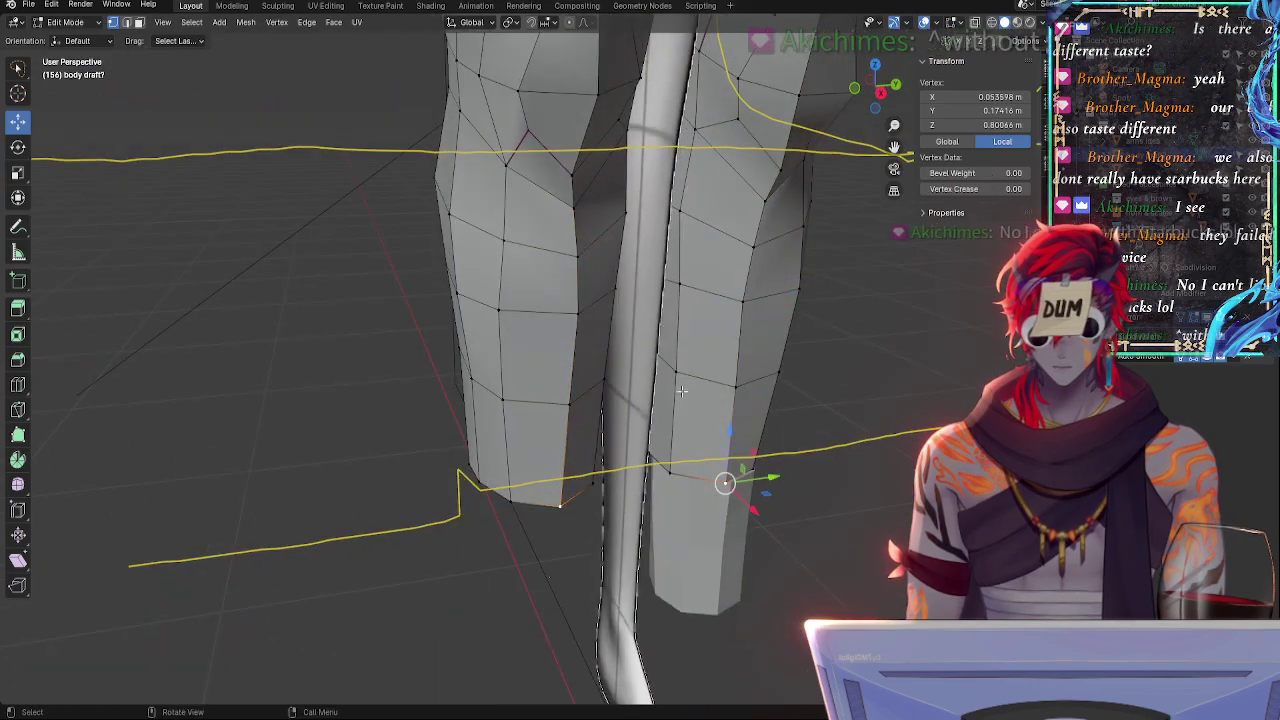
pyautogui.click(857, 90)
pyautogui.moveTo(612, 510); pyautogui.dragTo(607, 509)
pyautogui.keyDown('shift'); pyautogui.click(488, 509); pyautogui.keyUp('shift')
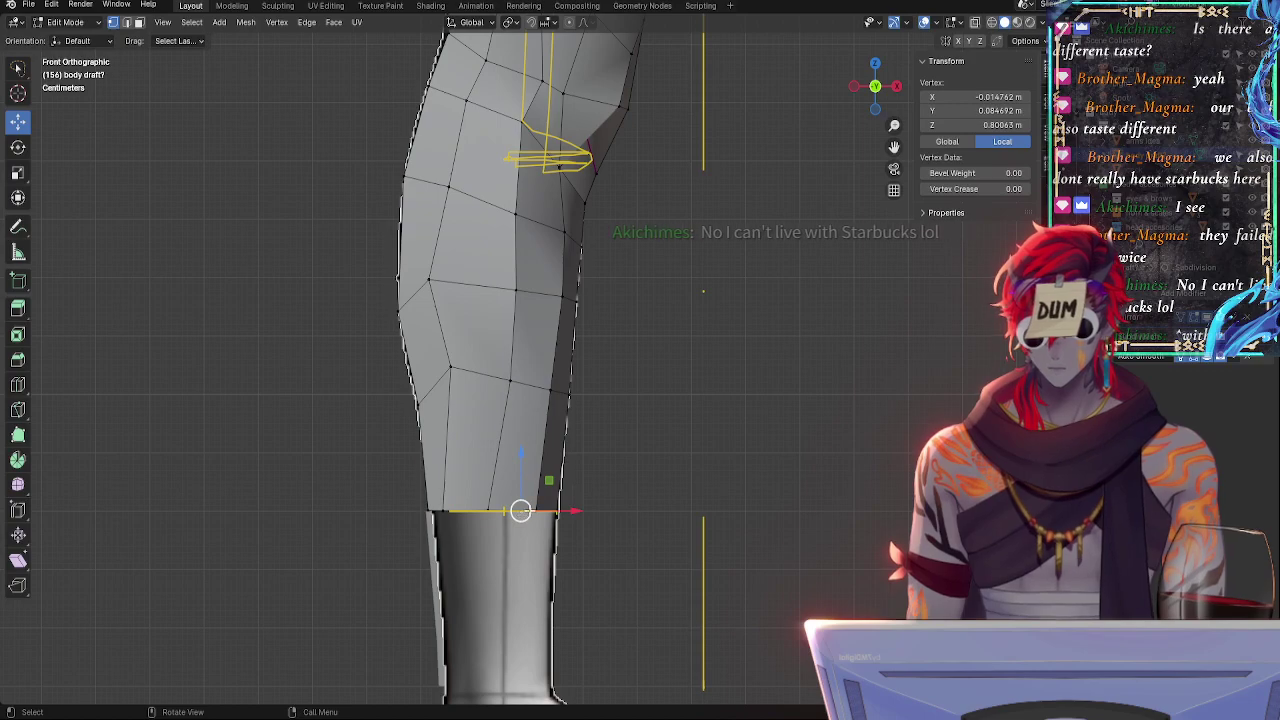
pyautogui.keyDown('alt'); pyautogui.click(510, 510); pyautogui.keyUp('alt')
pyautogui.keyDown('ctrl'); pyautogui.moveTo(651, 583); pyautogui.dragTo(650, 508, button='middle'); pyautogui.keyUp('ctrl')
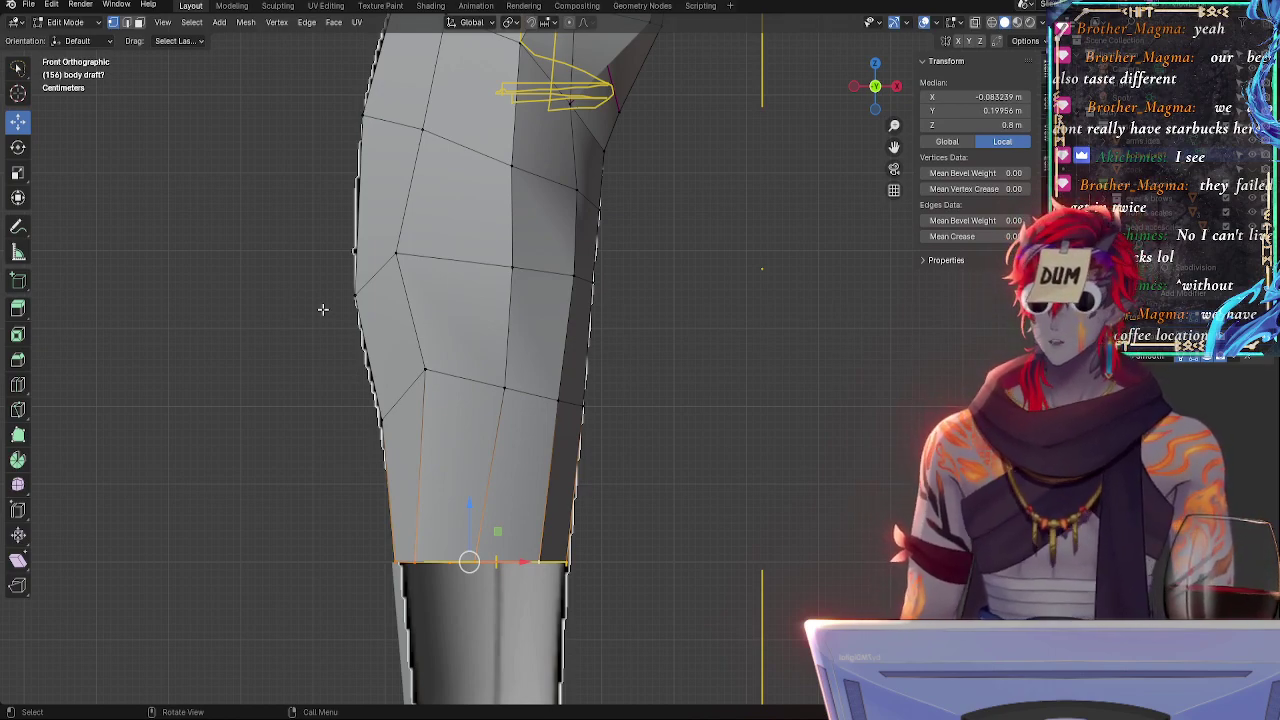
# - Deselect all, then vertex-slide the outer and inner knee vertices of the right leg
pyautogui.hotkey('alt', 'a')
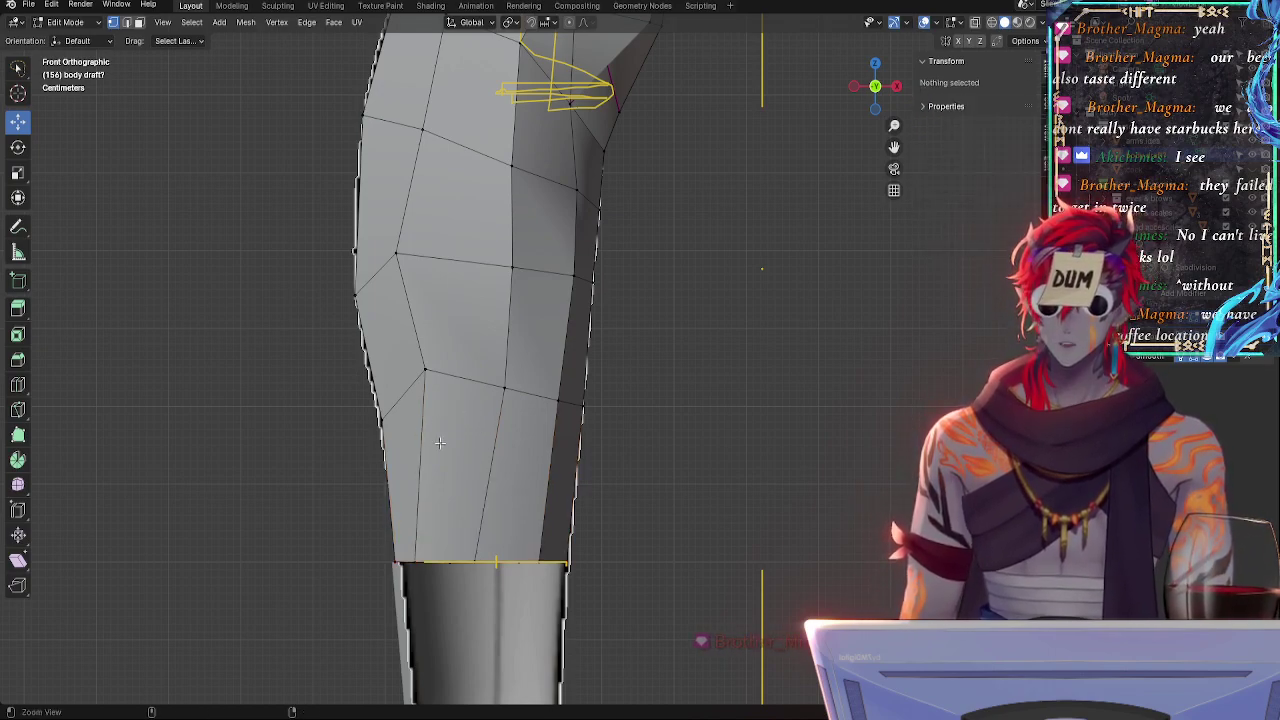
pyautogui.moveTo(439, 443); pyautogui.dragTo(590, 345, button='middle')
pyautogui.click(567, 348)
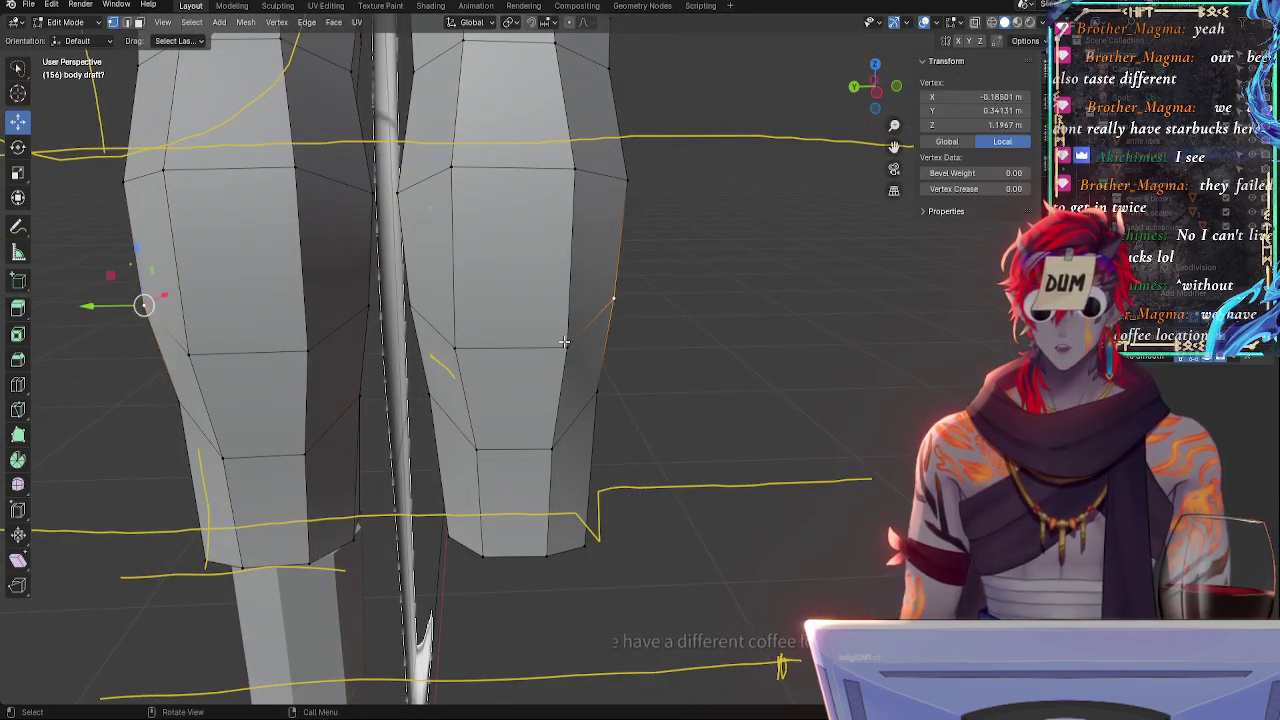
pyautogui.click(459, 349)
pyautogui.keyDown('shift'); pyautogui.click(566, 346); pyautogui.keyUp('shift')
pyautogui.click(564, 345)
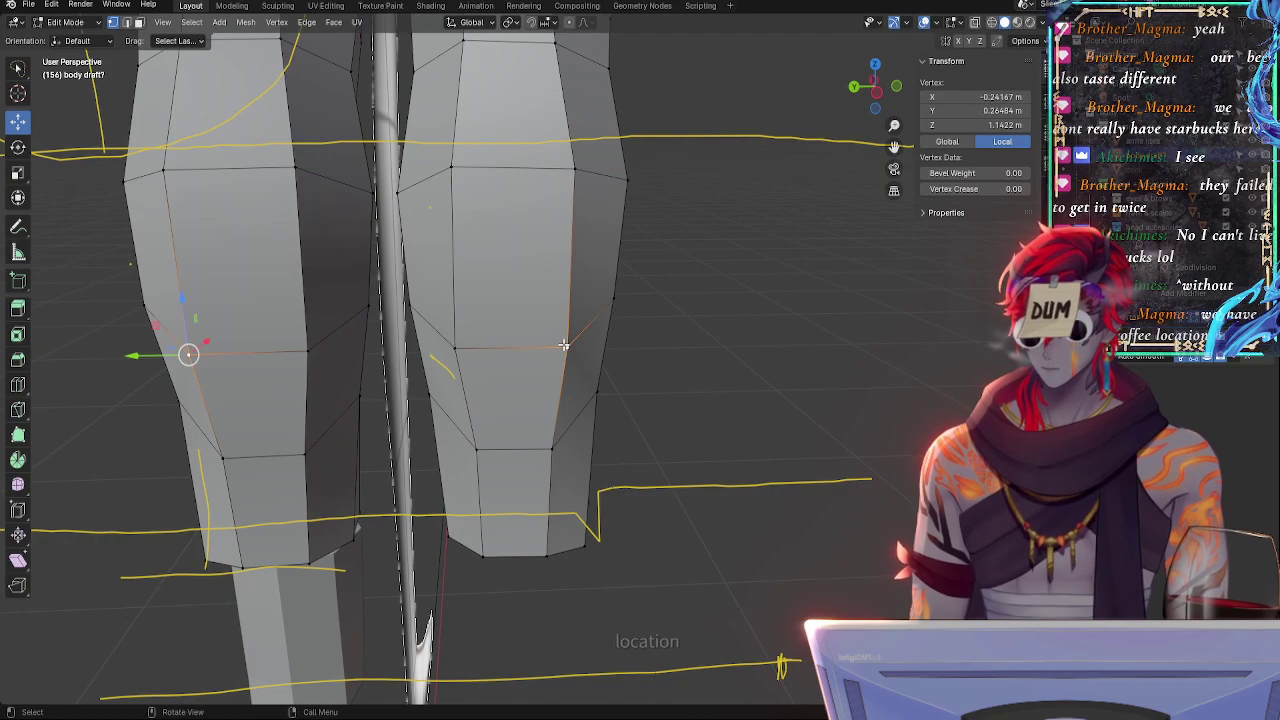
pyautogui.hotkey('shift', 'v')
pyautogui.click(441, 352)
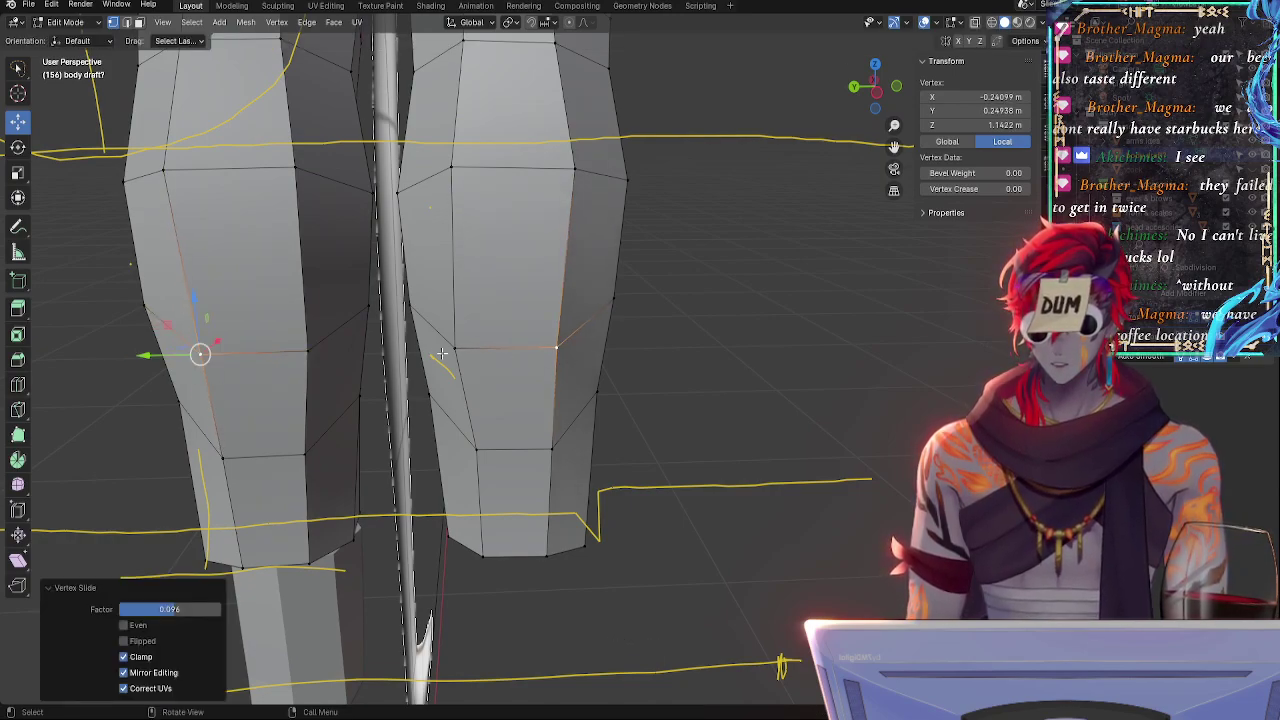
pyautogui.click(448, 350)
pyautogui.hotkey('shift', 'v')
pyautogui.click(434, 351)
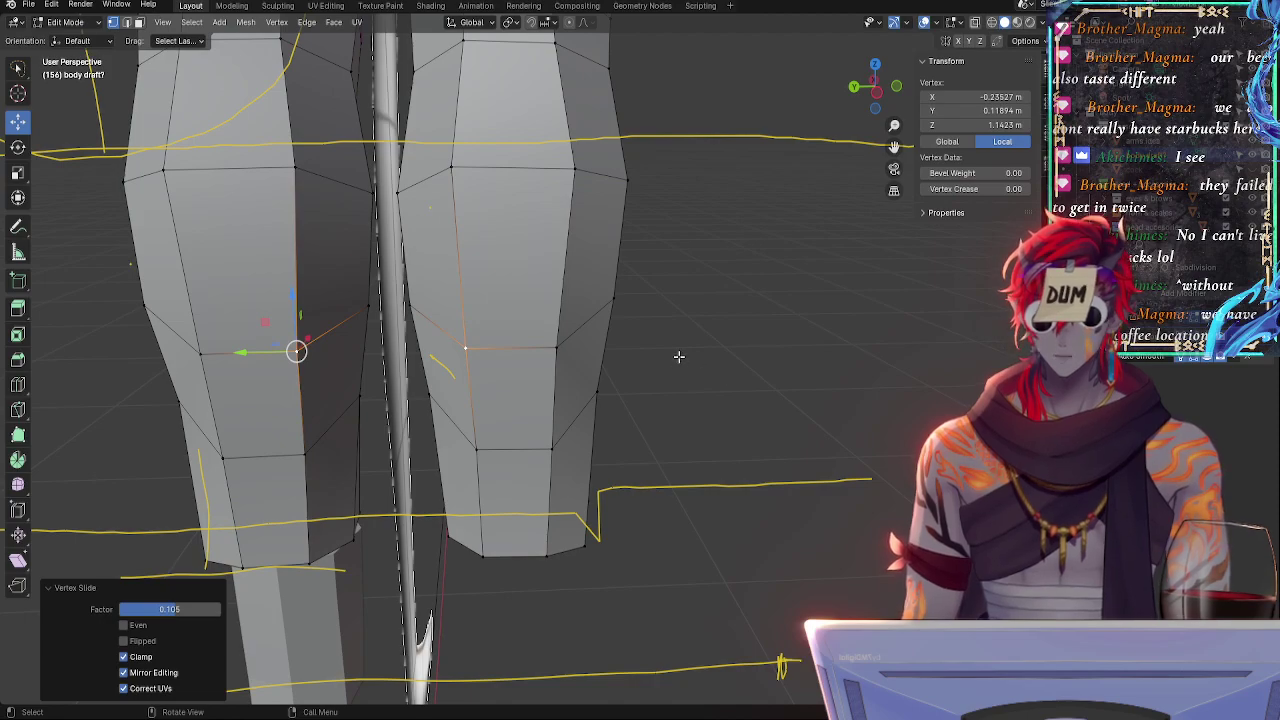
# - Slide the right thigh's outer vertex and the inner knee vertex along their edges
pyautogui.moveTo(687, 364); pyautogui.dragTo(702, 404, button='middle')
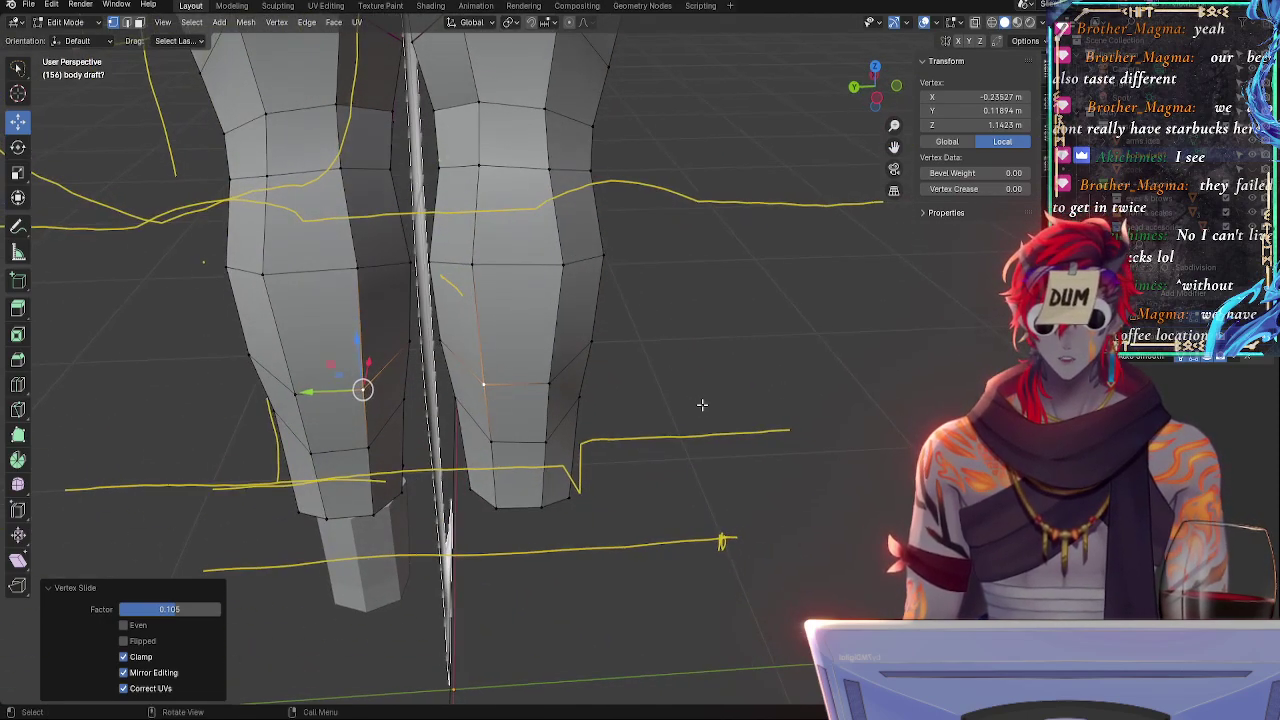
pyautogui.keyDown('alt'); pyautogui.click(451, 175); pyautogui.keyUp('alt')
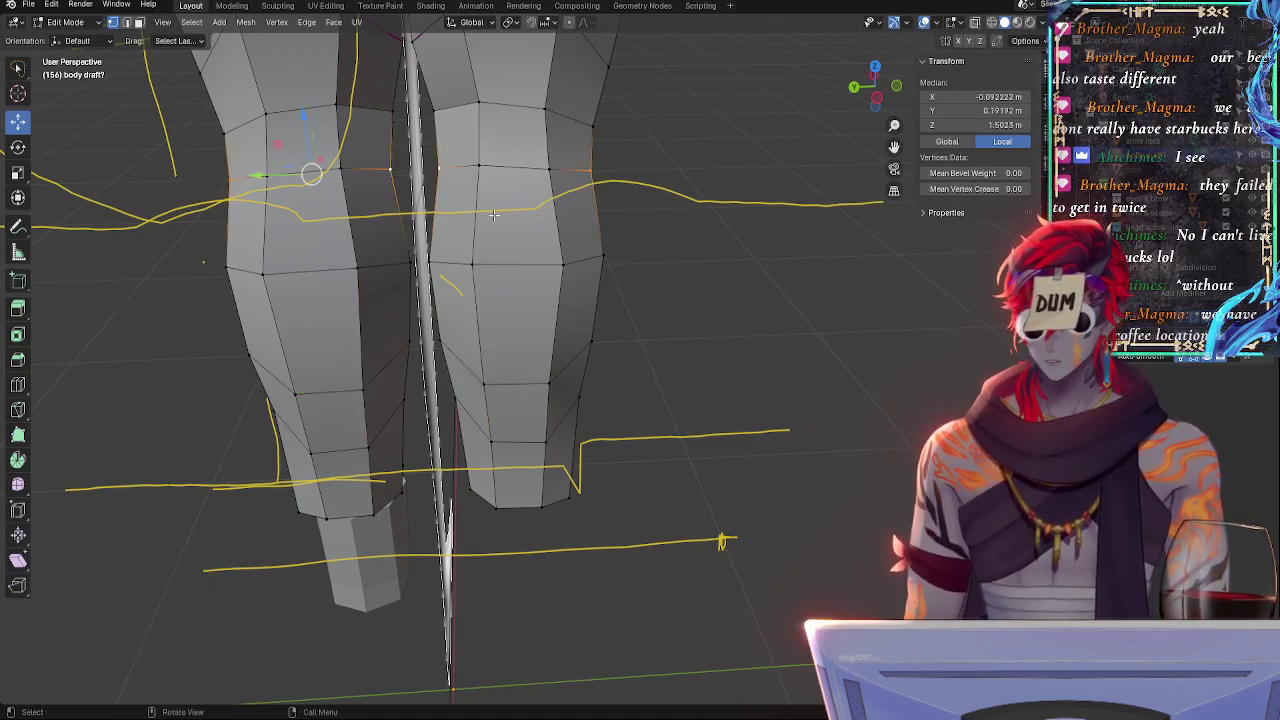
pyautogui.click(590, 172)
pyautogui.hotkey('shift', 'v')
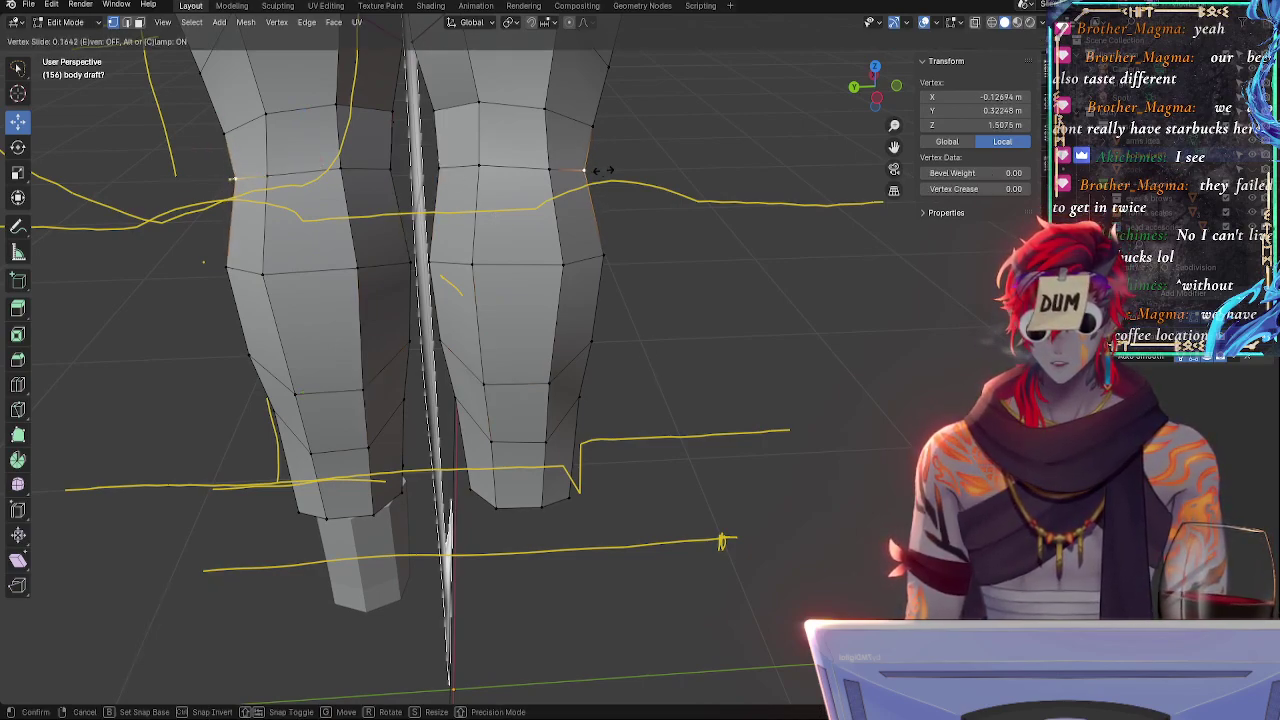
pyautogui.click(603, 171)
pyautogui.click(447, 163)
pyautogui.press('g')
pyautogui.press('g')
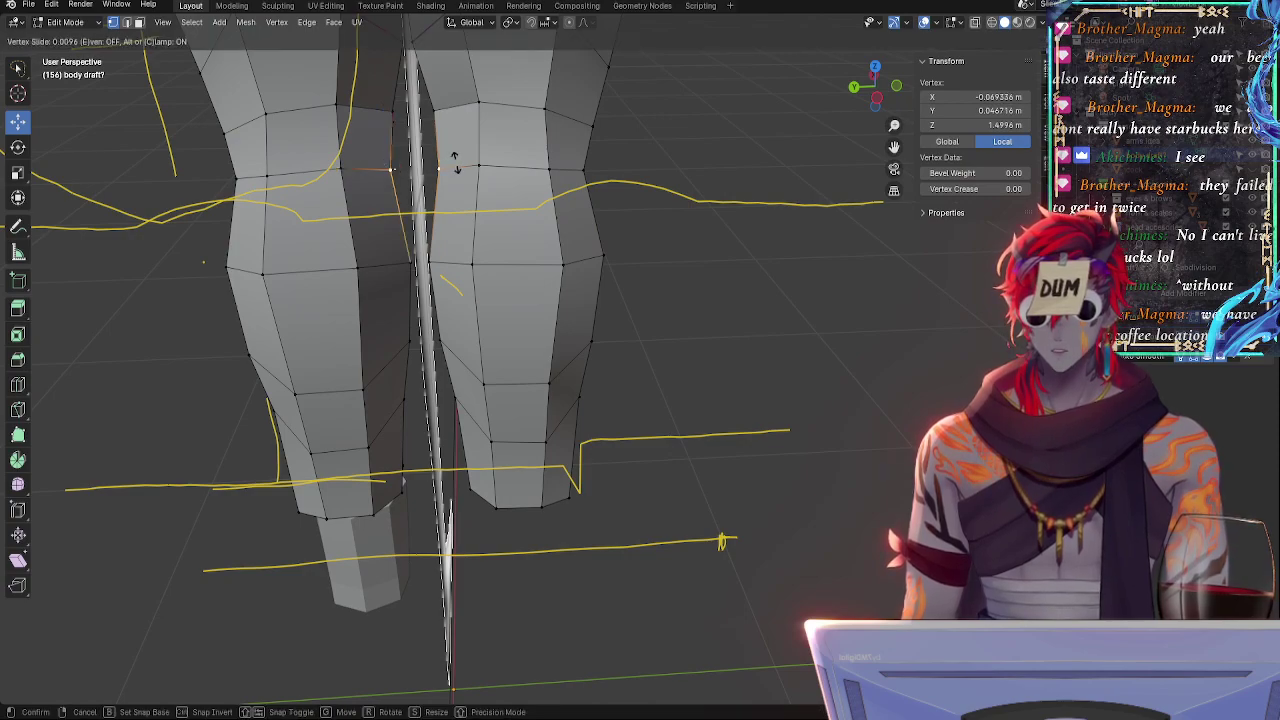
pyautogui.press('g')
pyautogui.click(449, 164)
# - Slide the upper inner-thigh vertex along its edge in two passes
pyautogui.click(448, 120)
pyautogui.hotkey('shift', 'v')
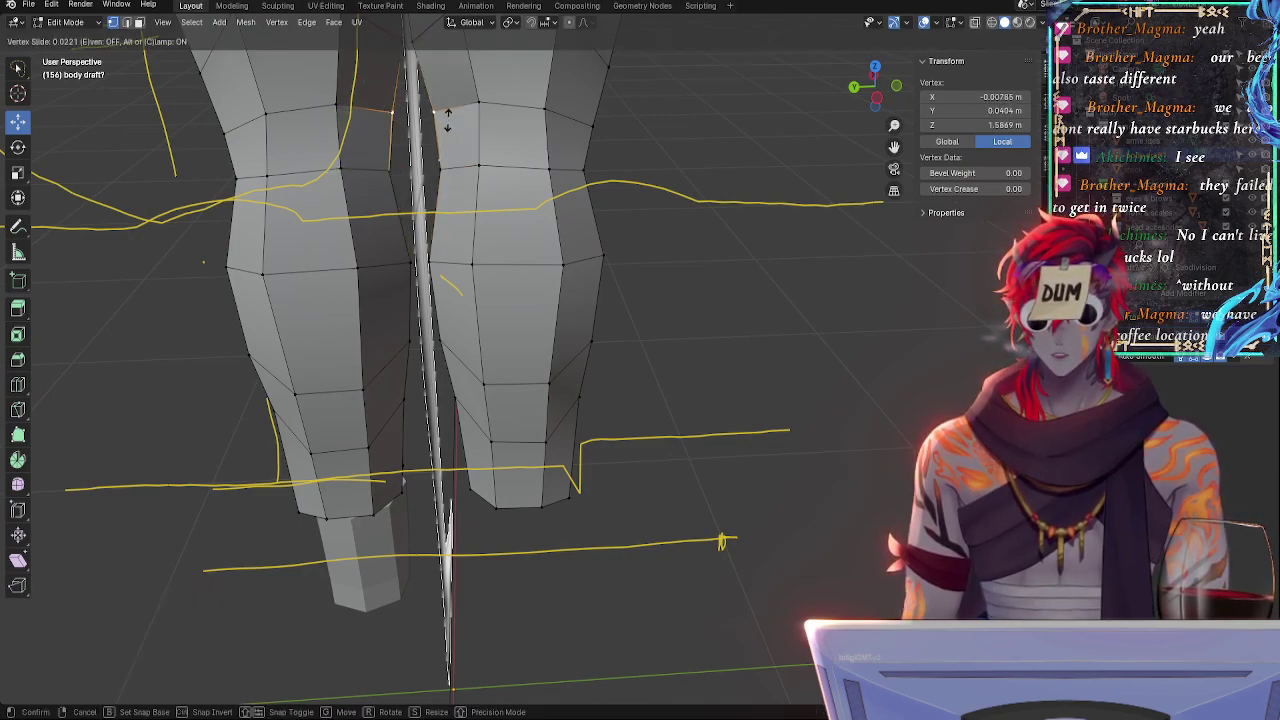
pyautogui.click(450, 122)
pyautogui.hotkey('shift', 'v')
pyautogui.click(482, 105)
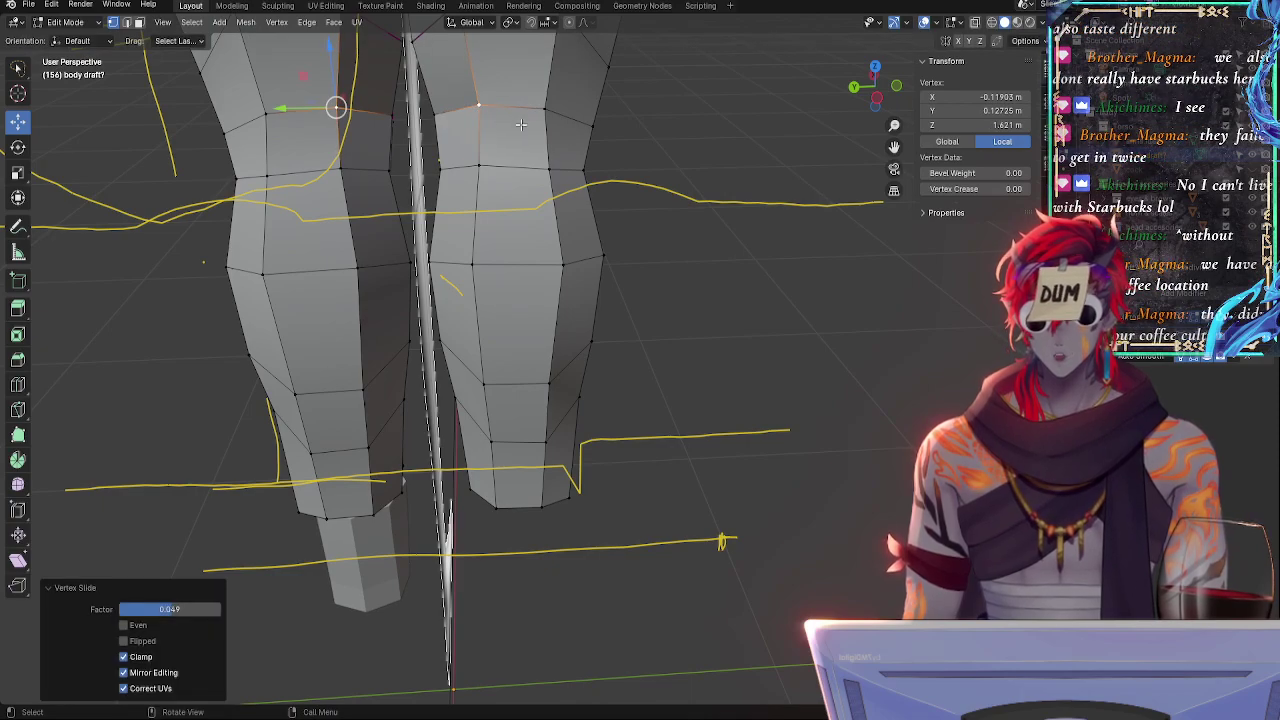
# - Make two small moves to a knee vertex, then clear the selection and check in front view
pyautogui.moveTo(711, 200); pyautogui.dragTo(510, 105, button='middle')
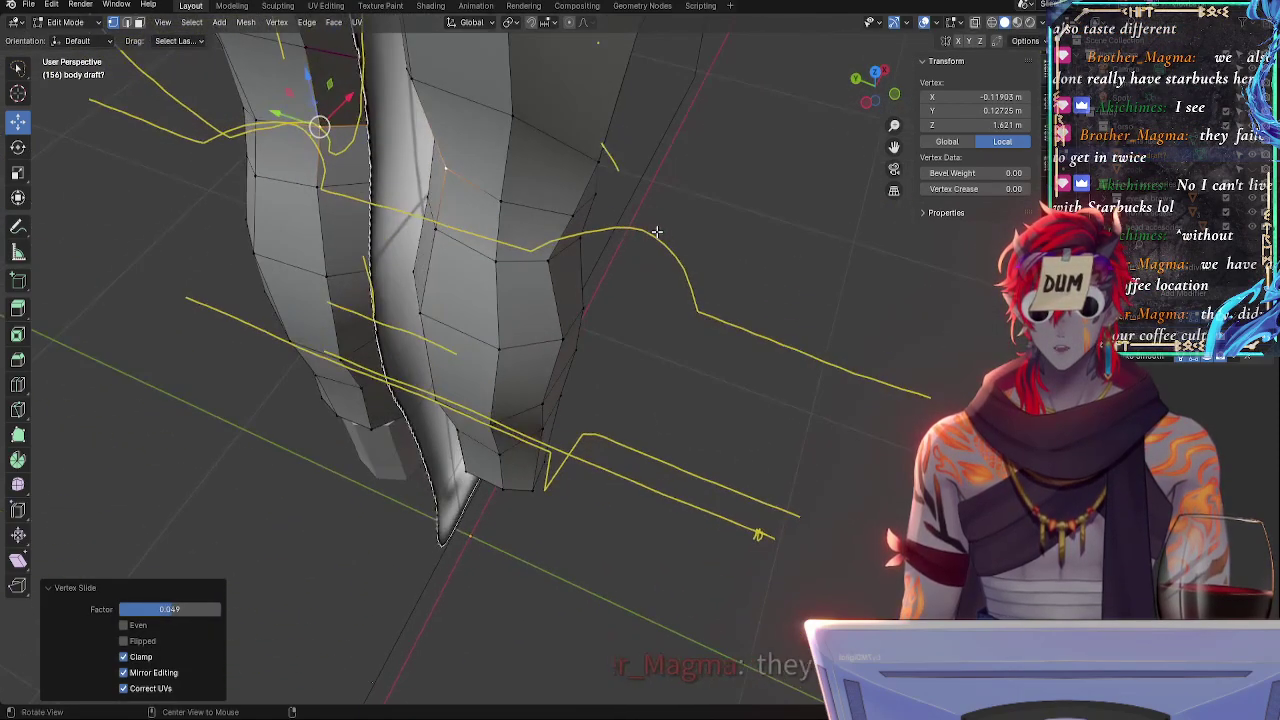
pyautogui.click(512, 114)
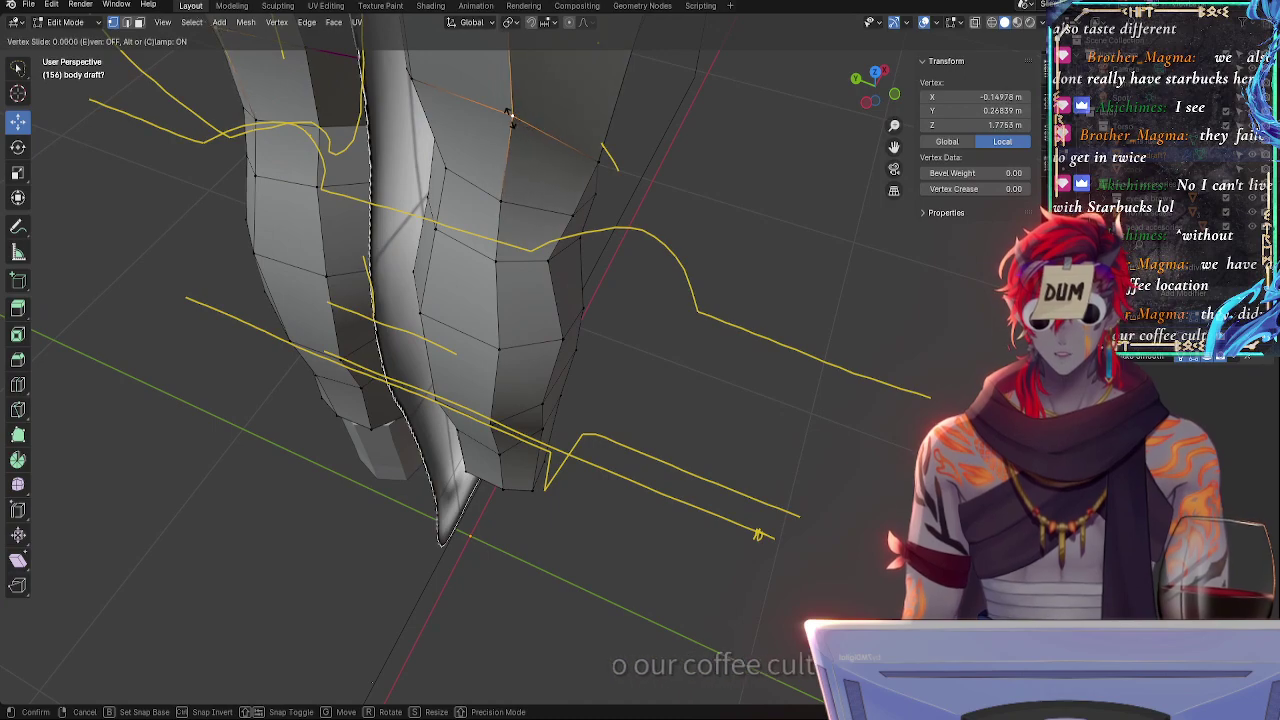
pyautogui.moveTo(514, 120); pyautogui.dragTo(543, 328, button='middle')
pyautogui.click(543, 328)
pyautogui.press('g')
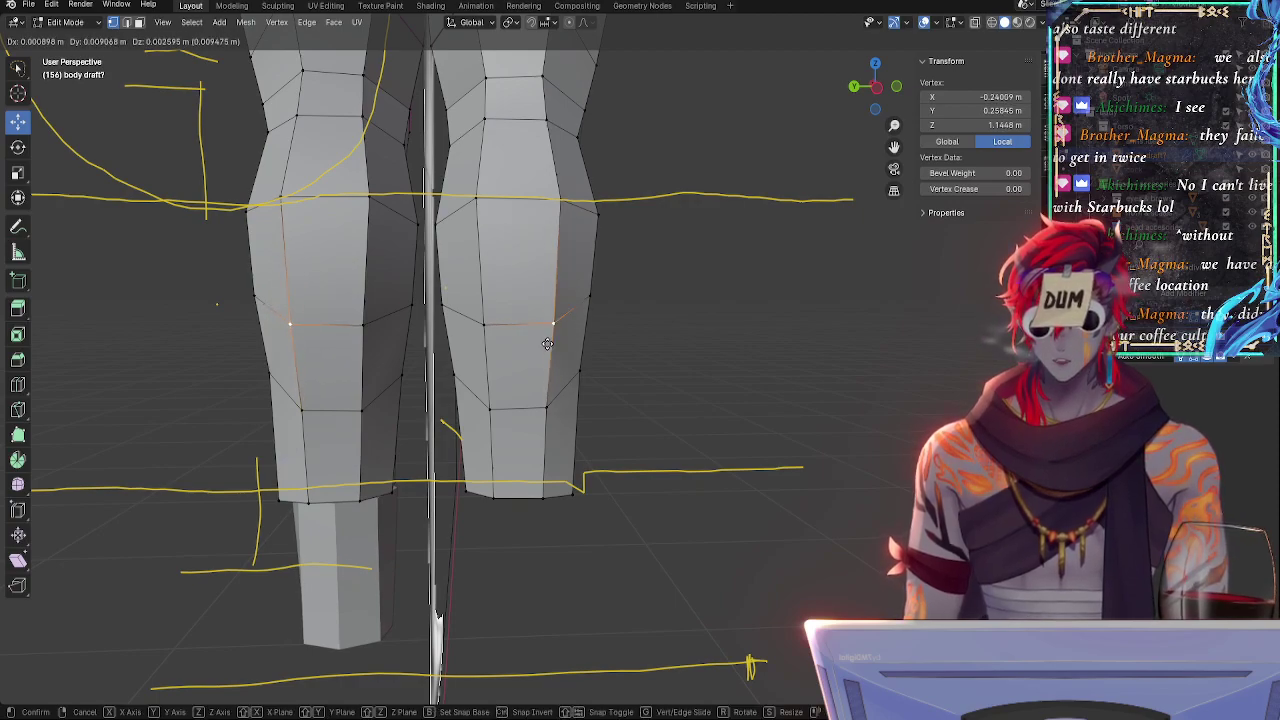
pyautogui.click(550, 348)
pyautogui.moveTo(671, 366)
pyautogui.mouseDown(button='middle')
pyautogui.moveTo(540, 393)
pyautogui.moveTo(654, 371)
pyautogui.mouseUp(button='middle')
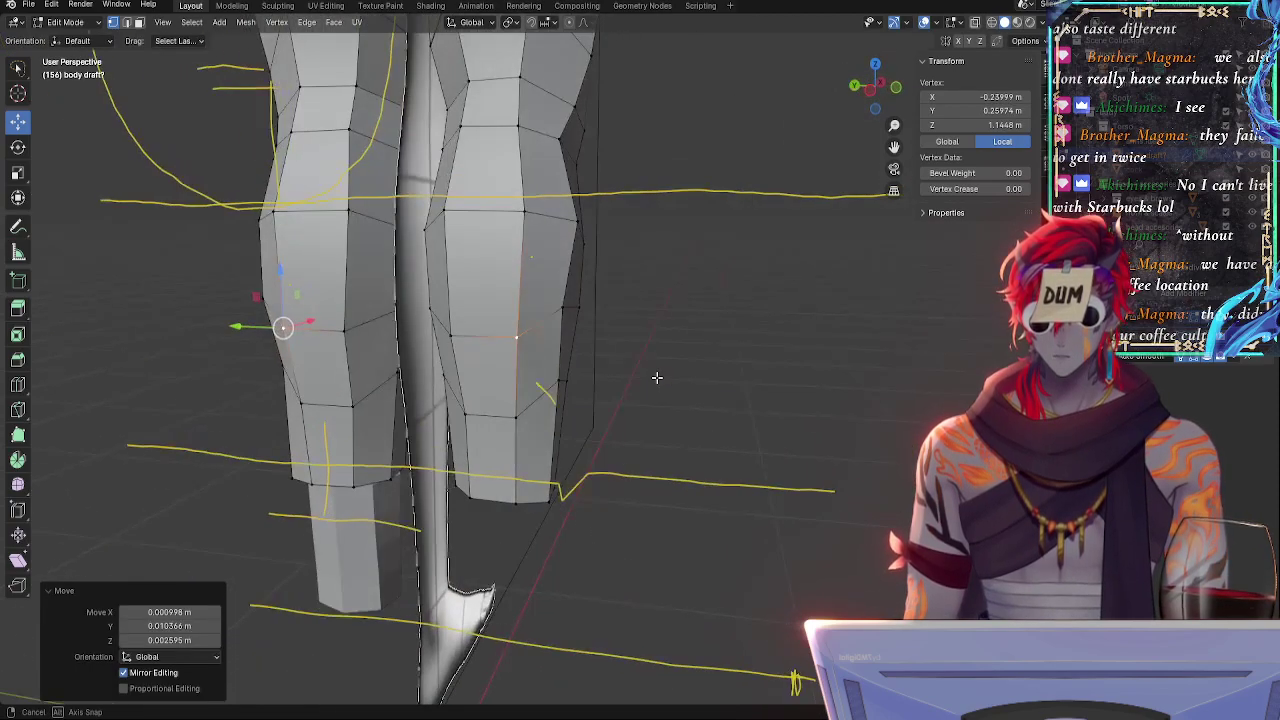
pyautogui.press('g')
pyautogui.click(603, 375)
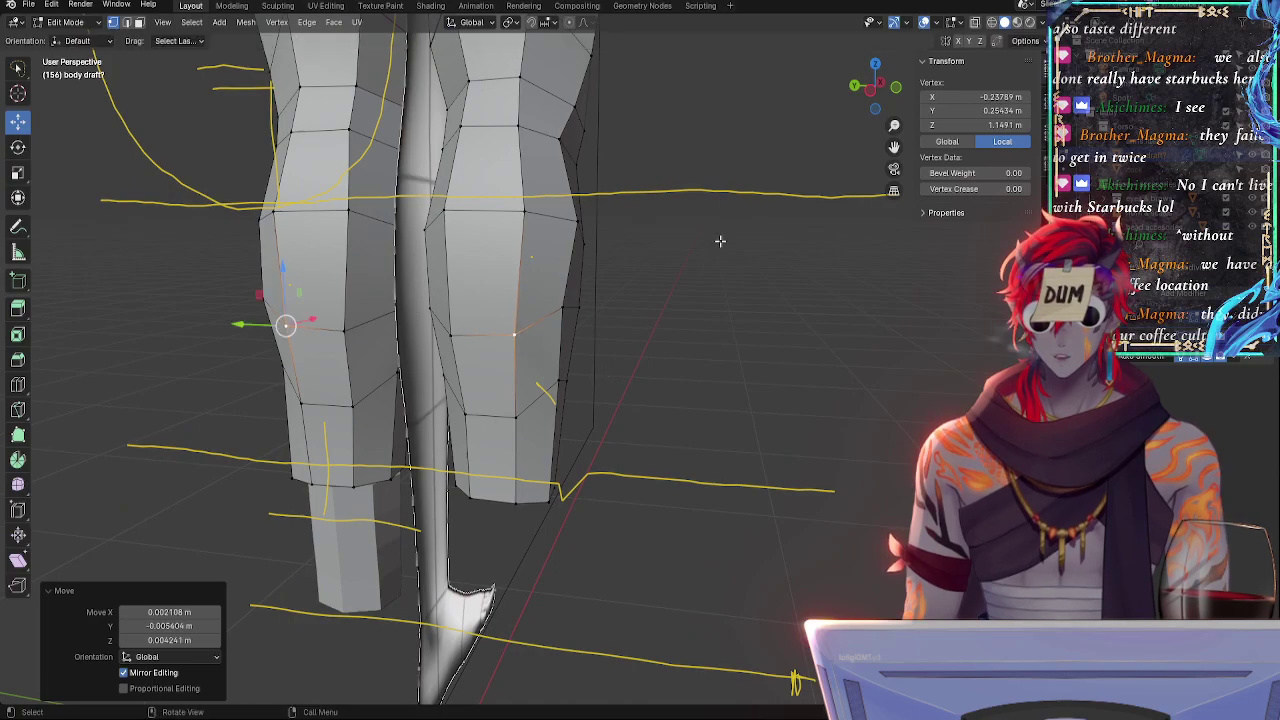
pyautogui.click(905, 100)
pyautogui.click(895, 88)
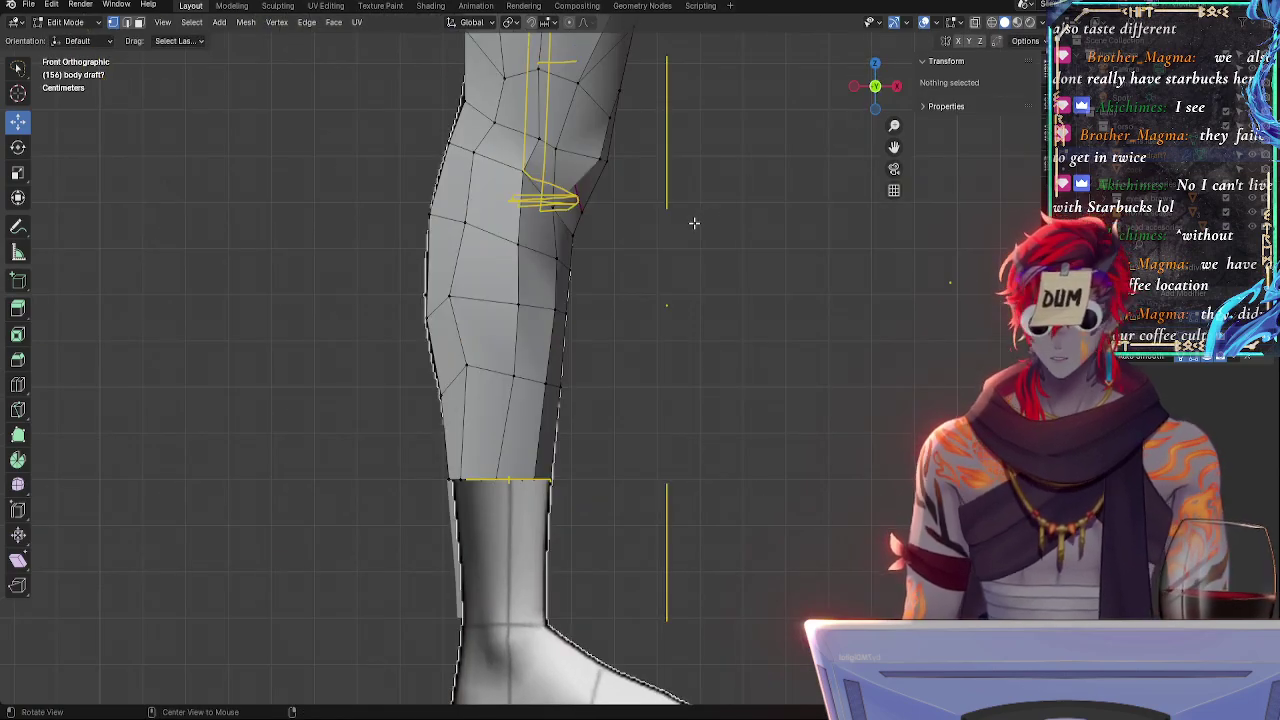
pyautogui.moveTo(463, 359); pyautogui.dragTo(522, 328, button='middle')
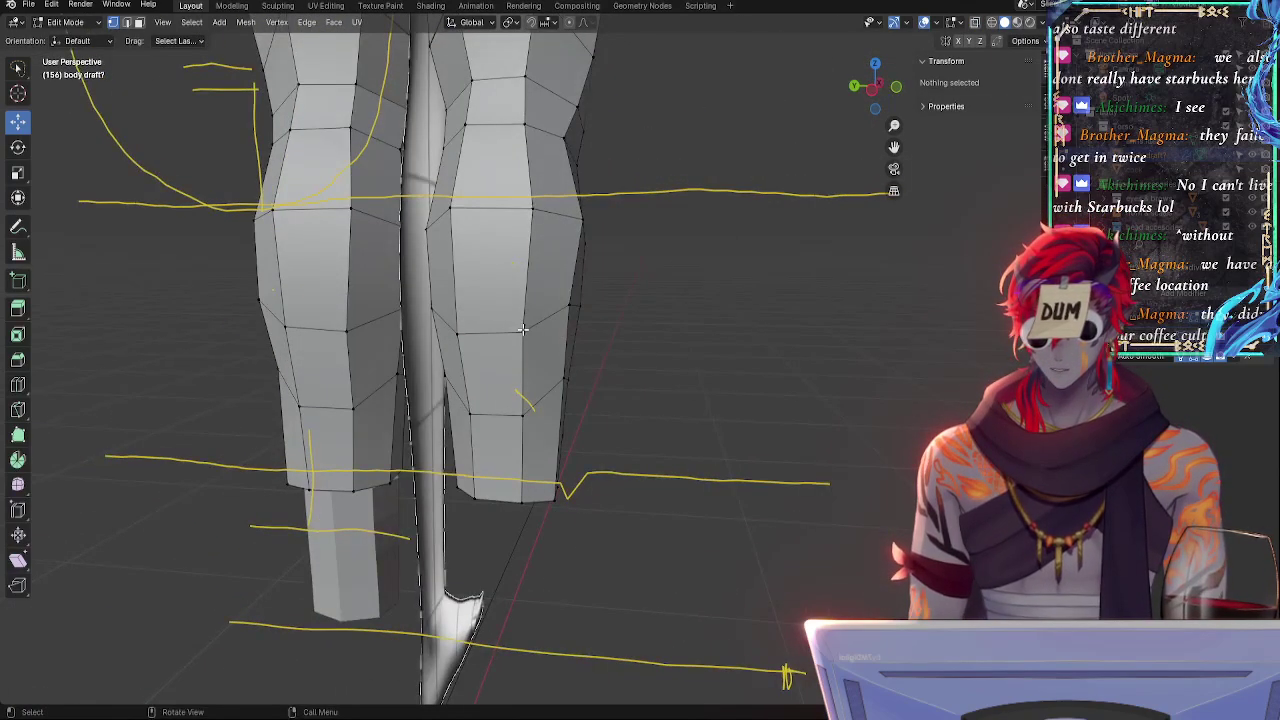
# - Slide the knee edge slightly down, then refine one knee vertex with three small moves
pyautogui.click(522, 328)
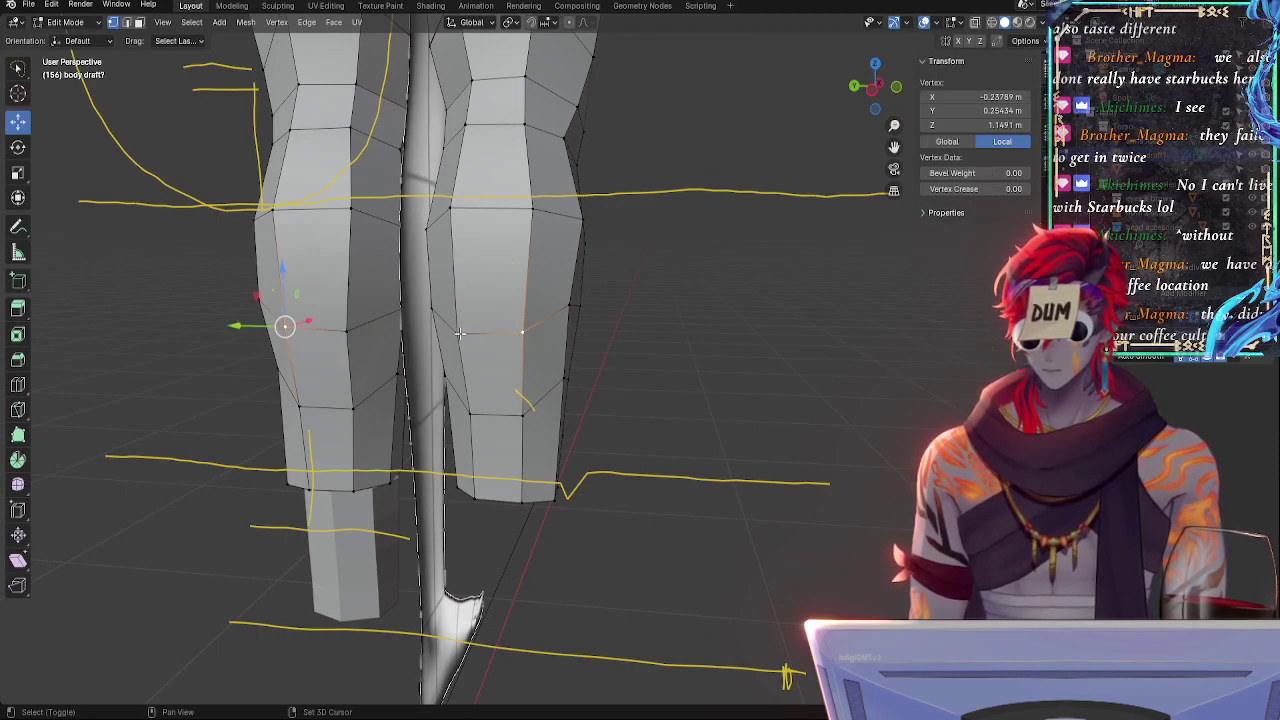
pyautogui.keyDown('shift'); pyautogui.click(460, 334); pyautogui.keyUp('shift')
pyautogui.press('g')
pyautogui.press('g')
pyautogui.click(551, 354)
pyautogui.click(519, 345)
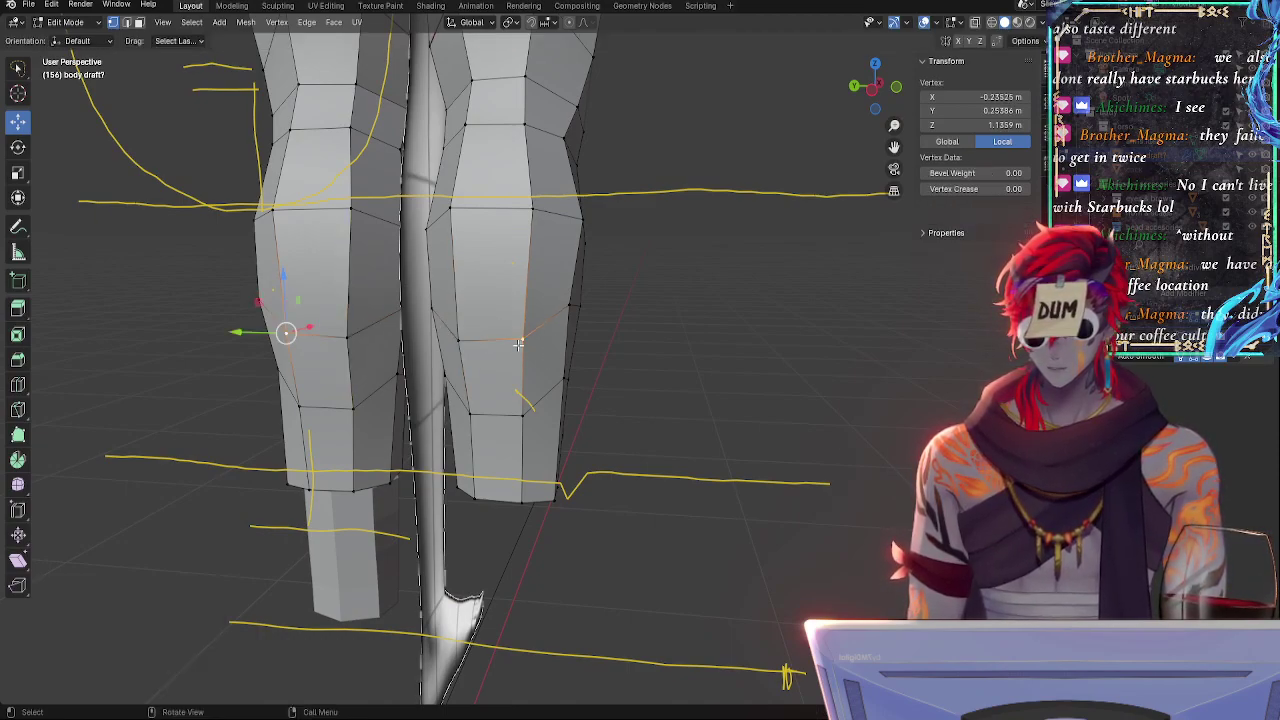
pyautogui.press('g')
pyautogui.click(516, 344)
pyautogui.press('g')
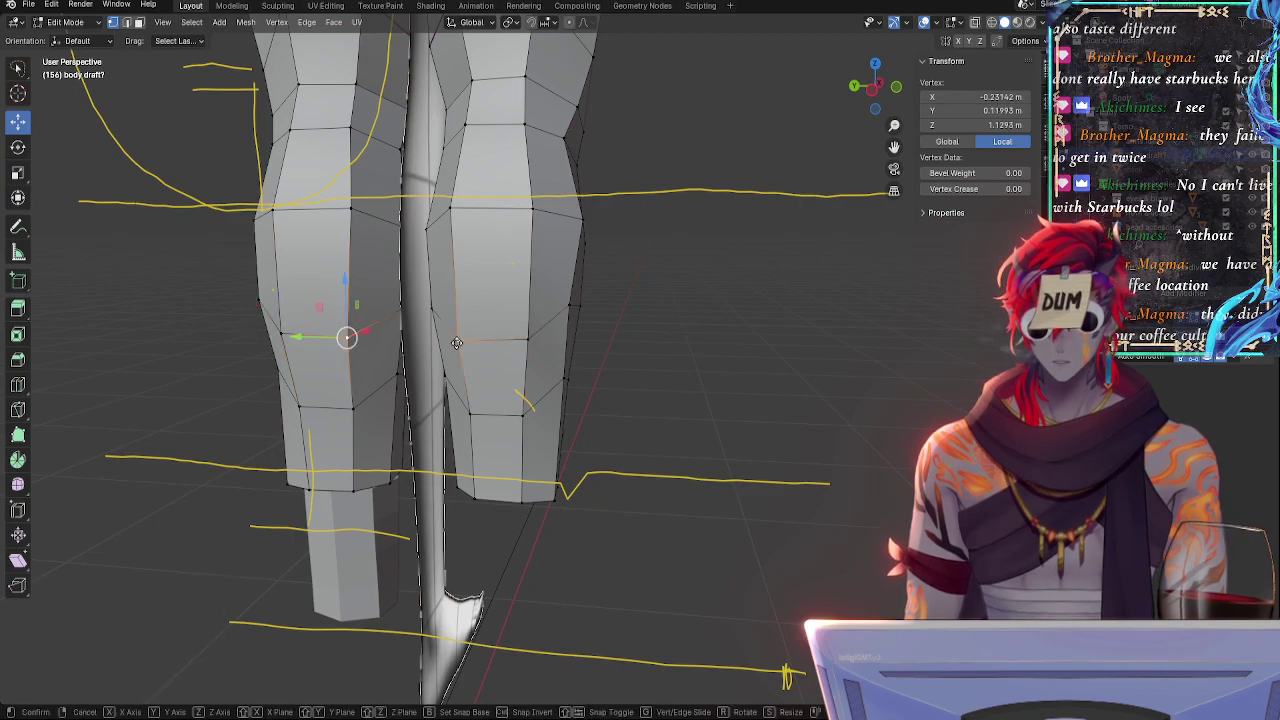
pyautogui.click(510, 350)
pyautogui.press('g')
pyautogui.press('g')
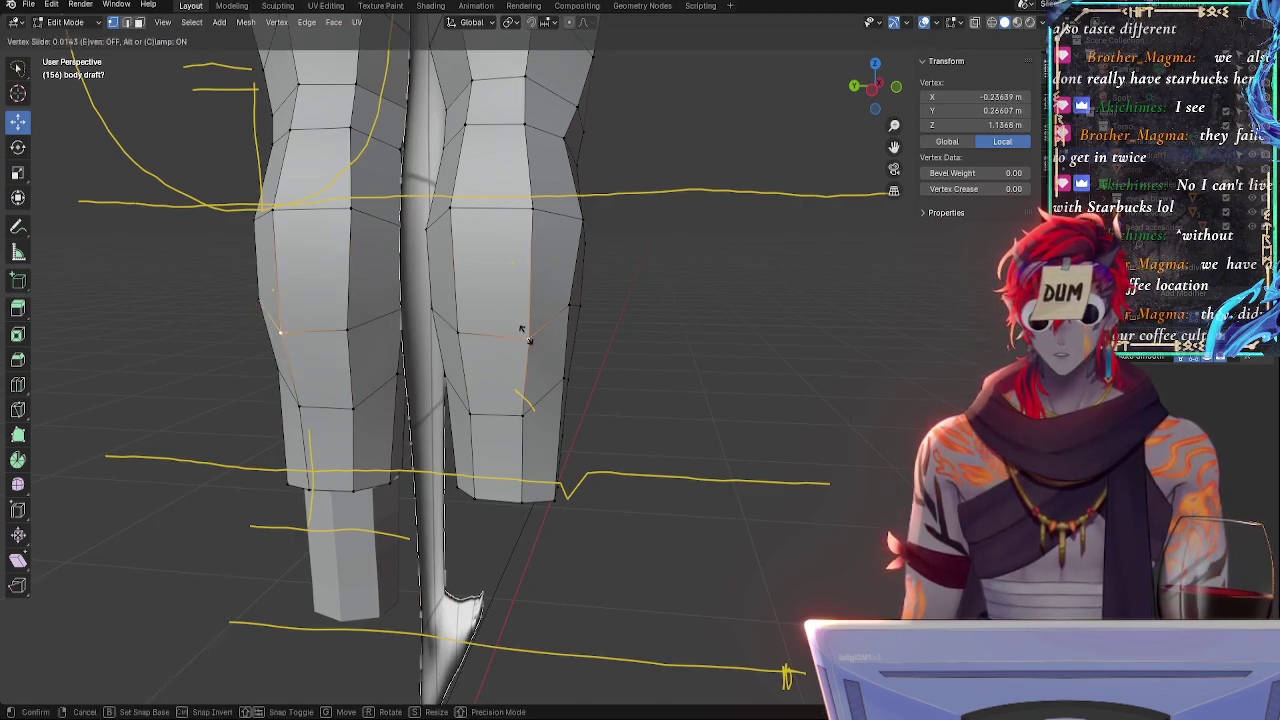
pyautogui.click(521, 329)
# - Slide the outer and inner calf vertices (last at factor 0.045) and compare in see-through front view
pyautogui.moveTo(489, 368); pyautogui.dragTo(663, 375, button='middle')
pyautogui.press('g')
pyautogui.press('g')
pyautogui.click(483, 363)
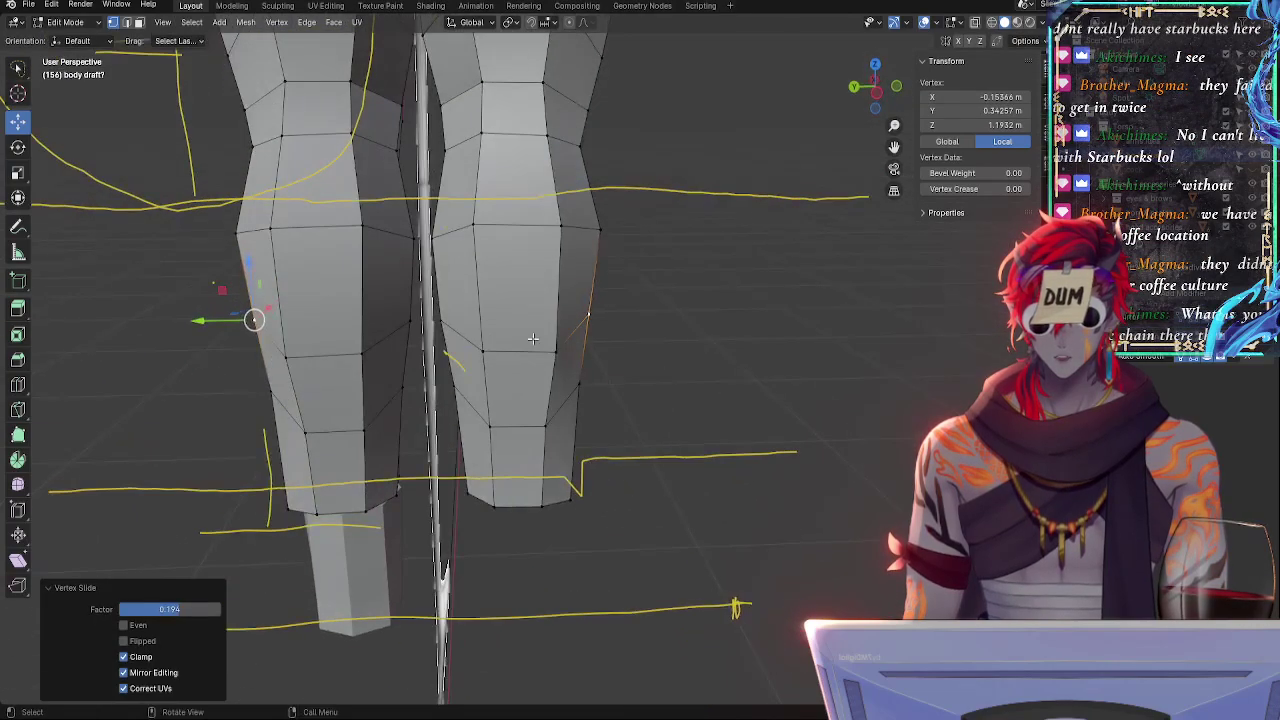
pyautogui.click(454, 328)
pyautogui.press('g')
pyautogui.press('g')
pyautogui.click(454, 324)
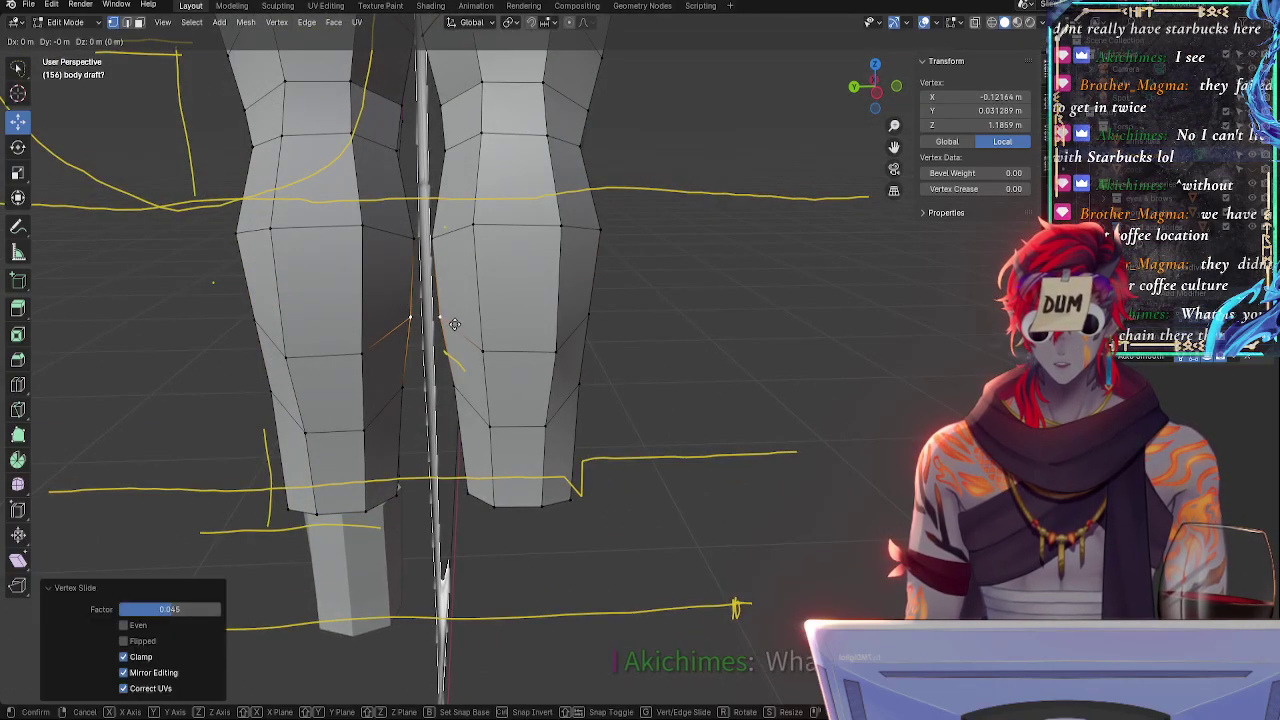
pyautogui.keyDown('shift'); pyautogui.click(590, 320); pyautogui.keyUp('shift')
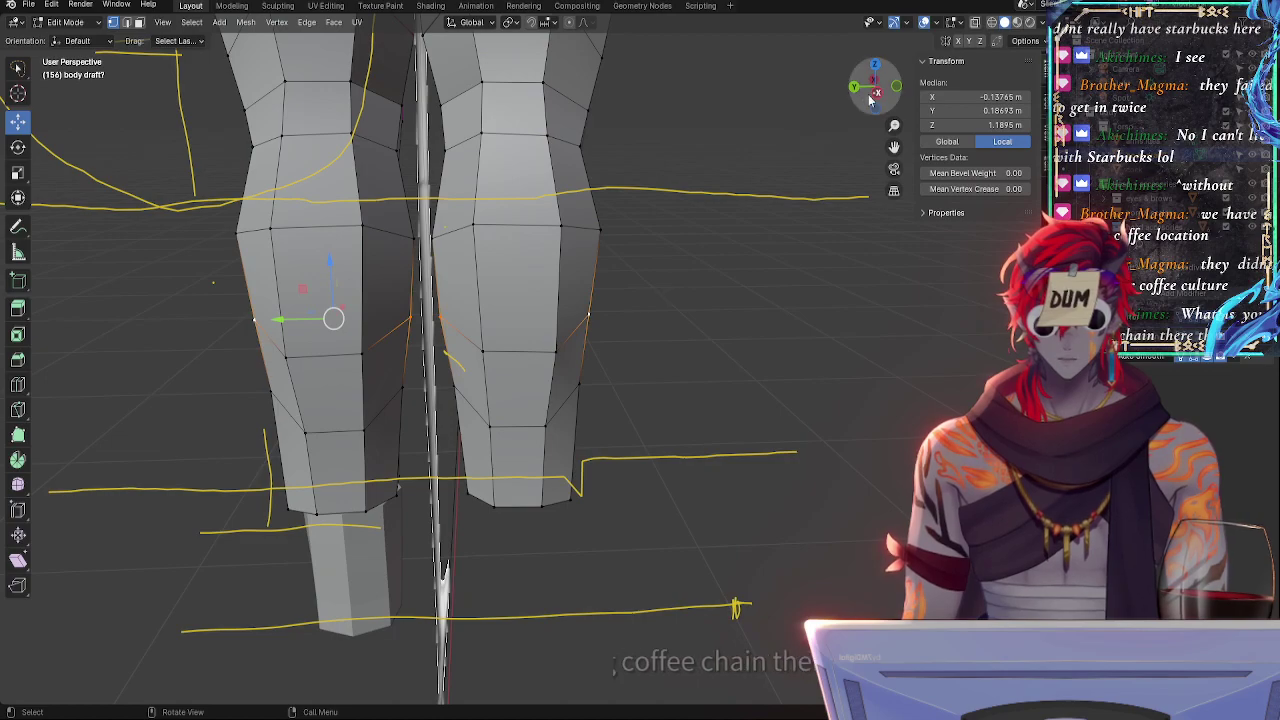
pyautogui.click(896, 86)
pyautogui.hotkey('alt', 'z')
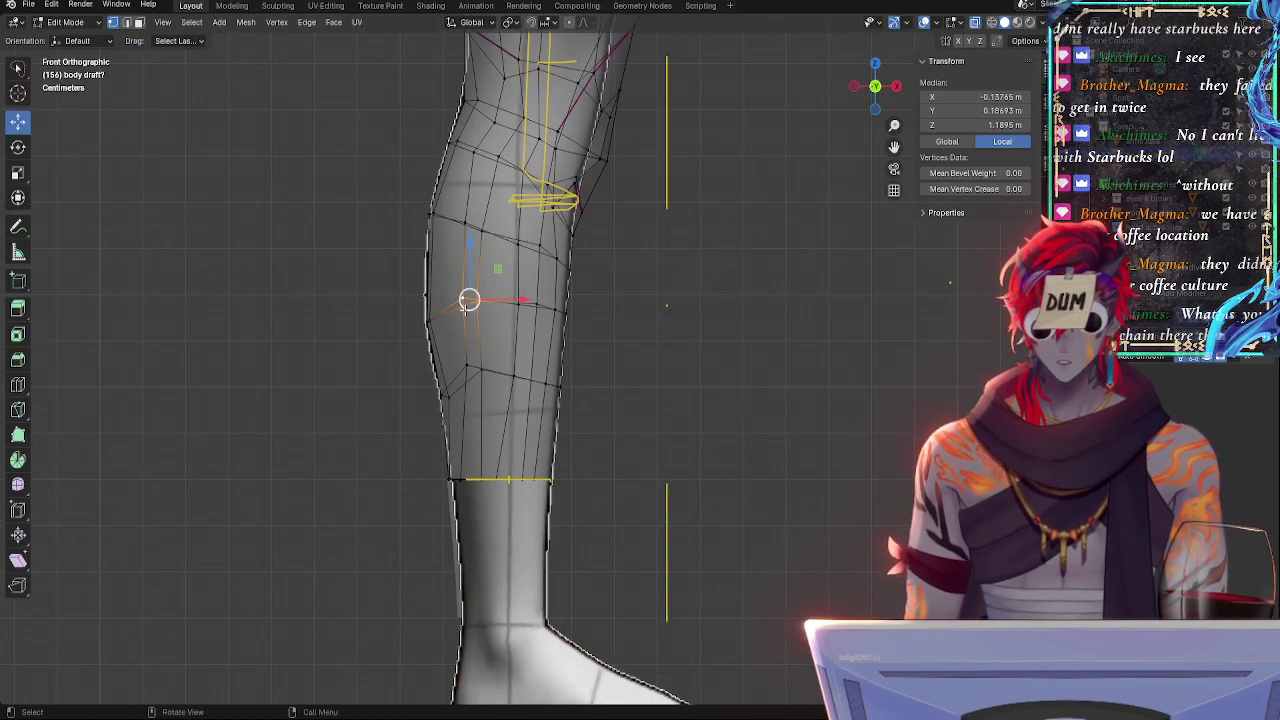
# - Reposition the selected calf vertices, then slide two neighbouring calf vertices along their edge
pyautogui.press('g')
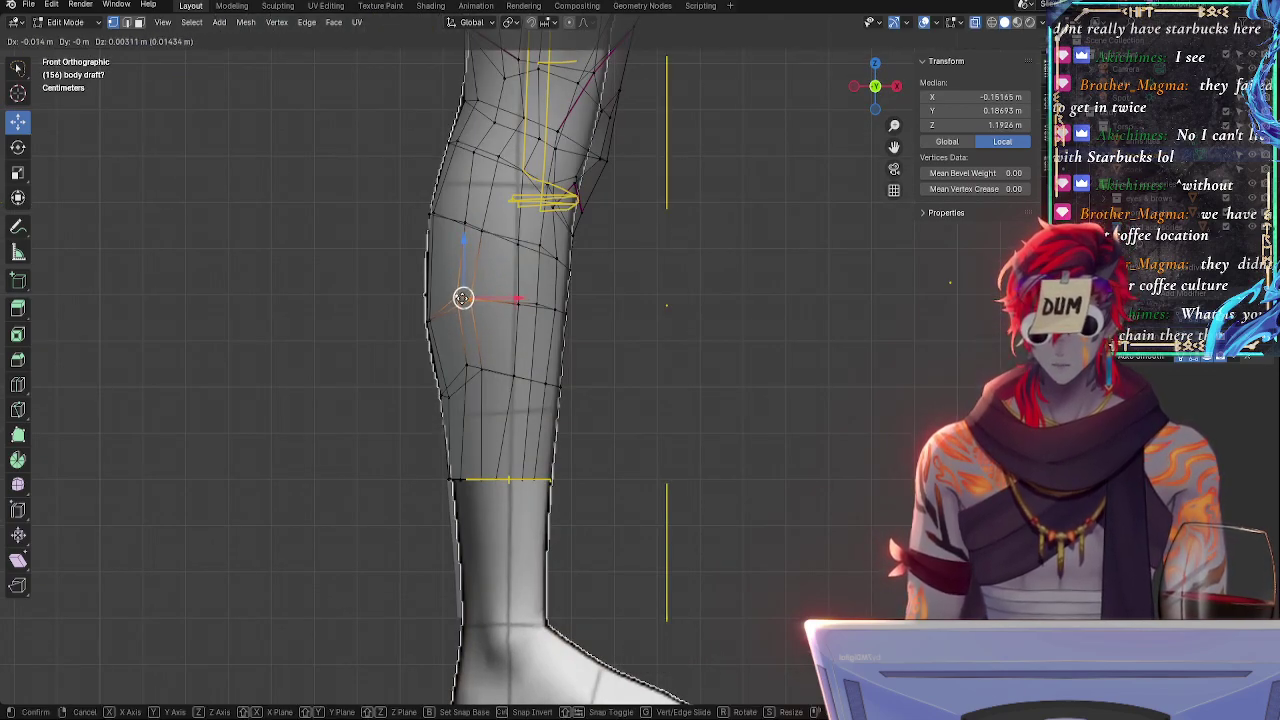
pyautogui.click(462, 298)
pyautogui.click(519, 304)
pyautogui.keyDown('shift'); pyautogui.click(538, 304); pyautogui.keyUp('shift')
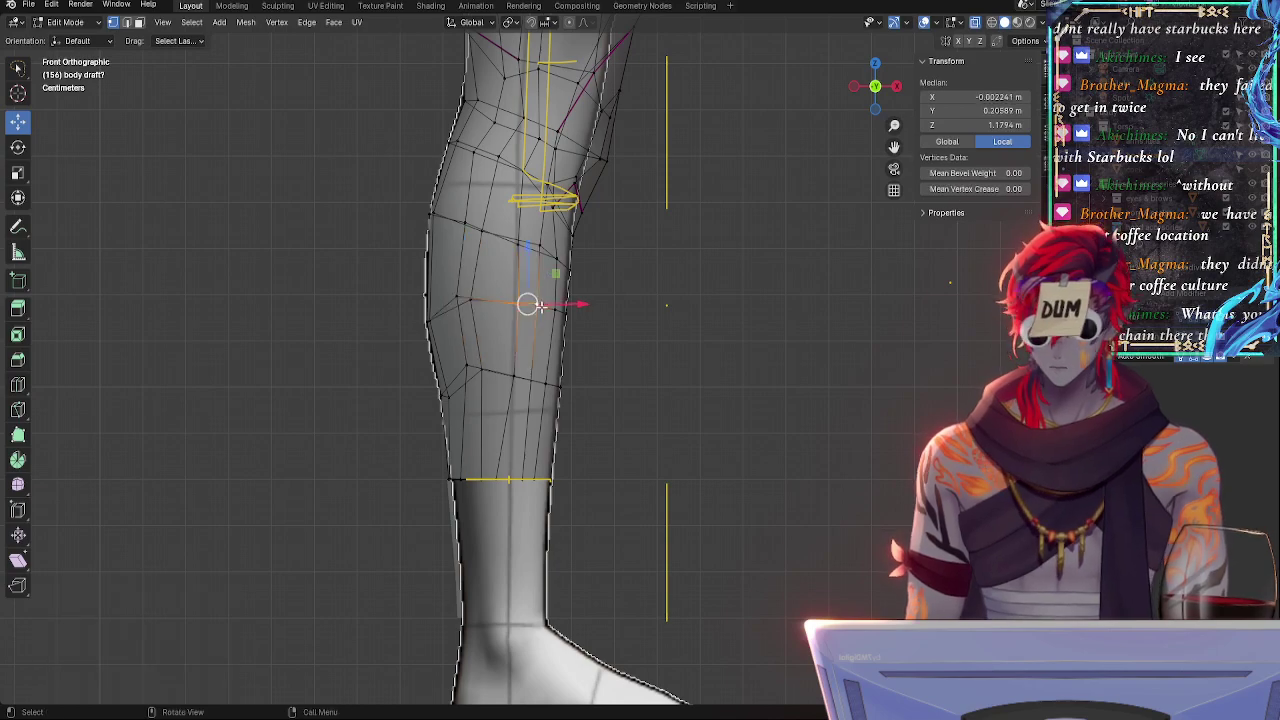
pyautogui.hotkey('shift', 'v')
pyautogui.click(529, 311)
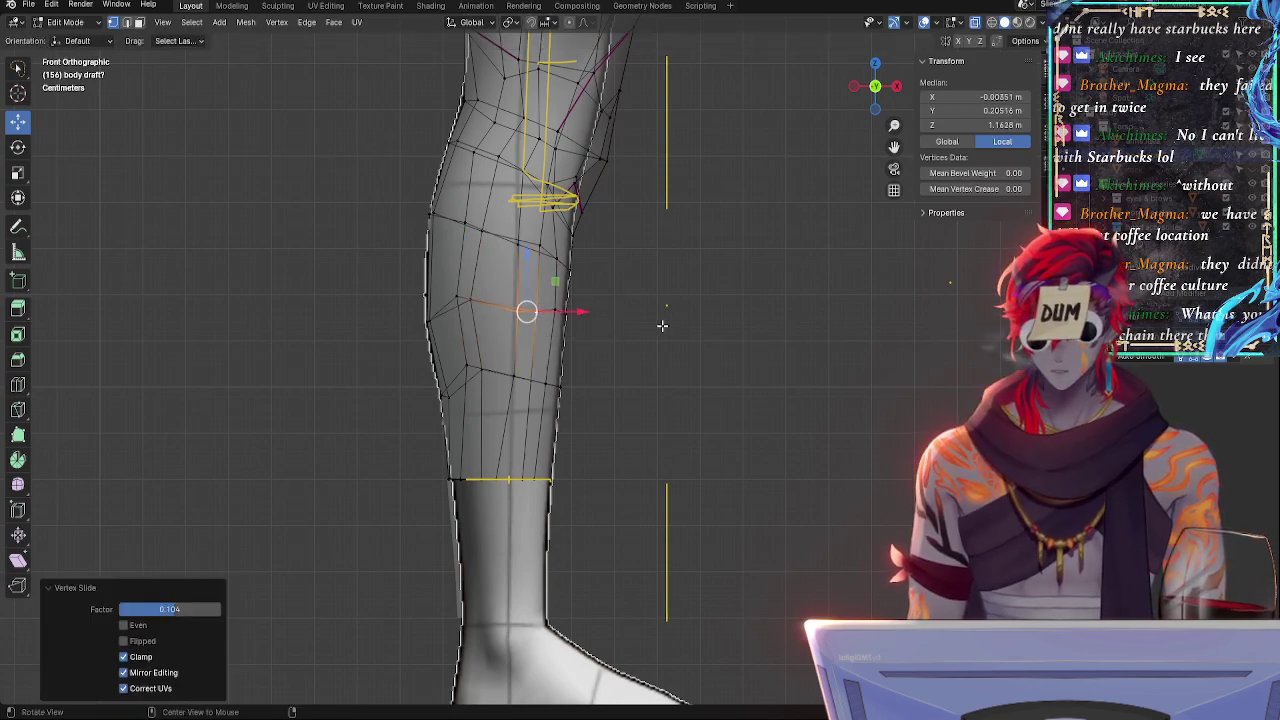
# - Select a calf-outline vertex and a second knee vertex, checking back edges in X-ray
pyautogui.hotkey('alt', 'z')
pyautogui.click(519, 246)
pyautogui.hotkey('alt', 'z')
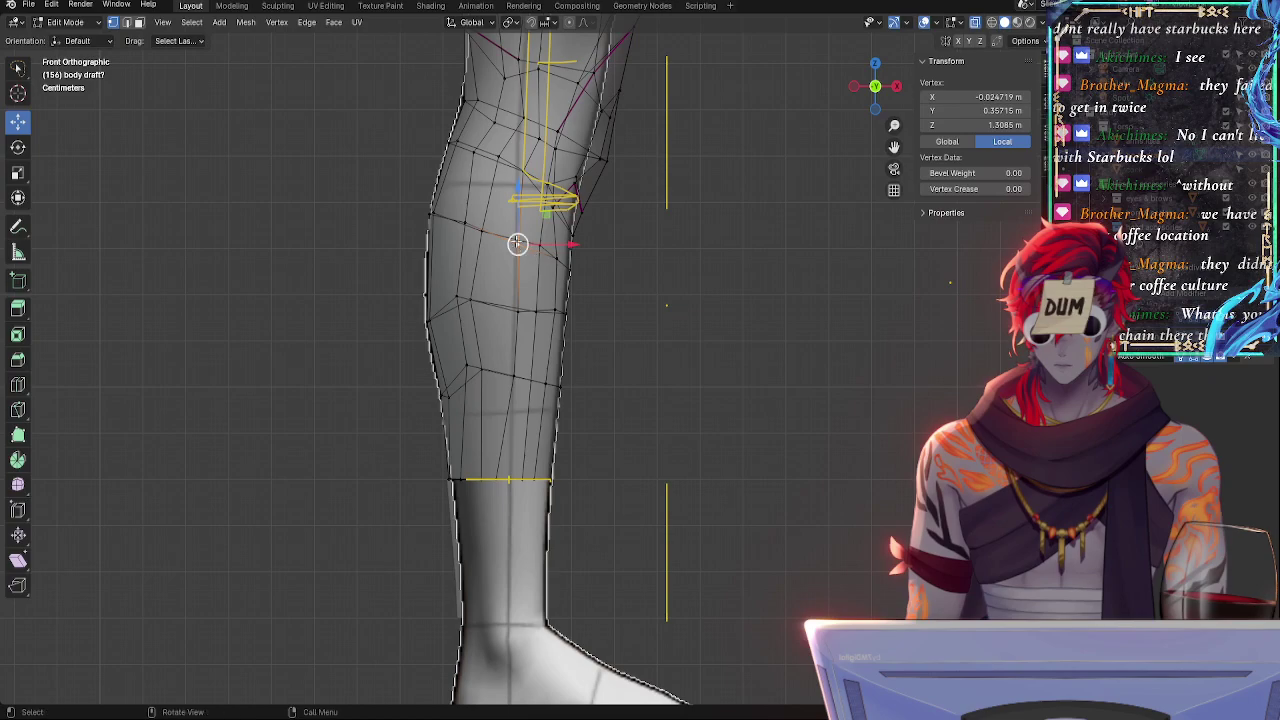
pyautogui.hotkey('alt', 'z')
pyautogui.moveTo(652, 280); pyautogui.dragTo(457, 300, button='middle')
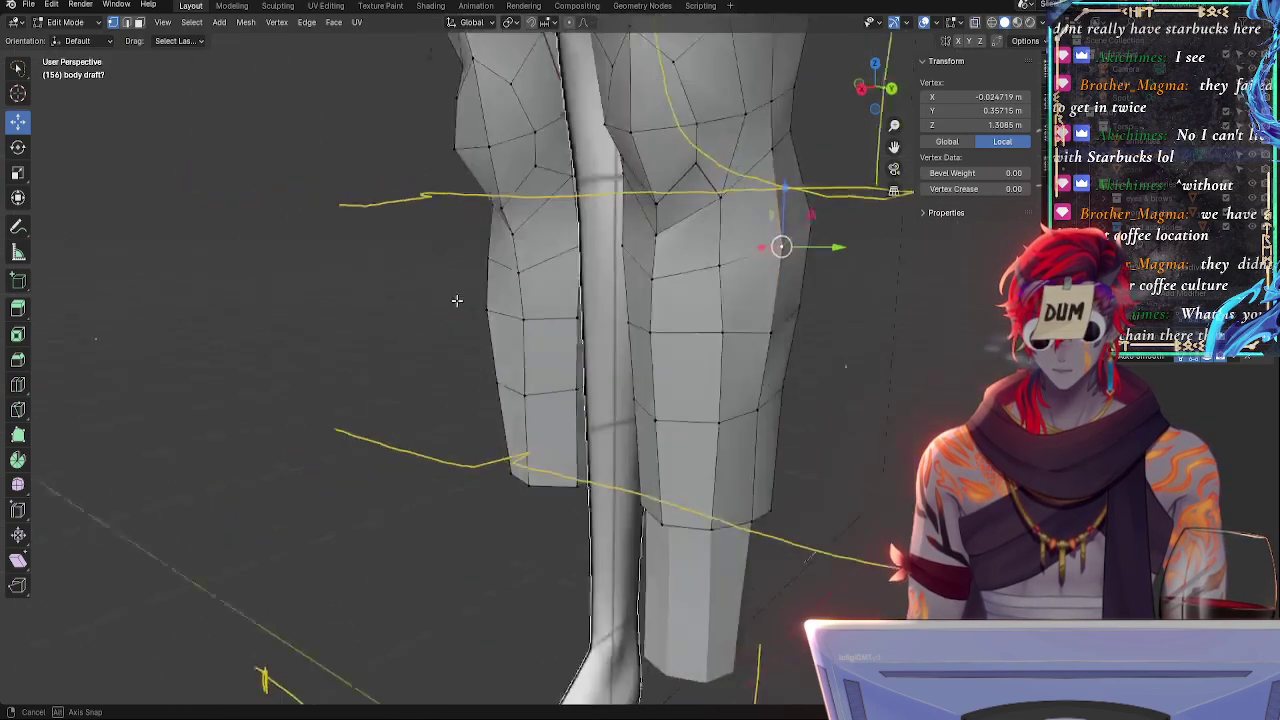
pyautogui.moveTo(530, 284); pyautogui.dragTo(604, 293, button='middle')
pyautogui.keyDown('shift'); pyautogui.click(625, 222); pyautogui.keyUp('shift')
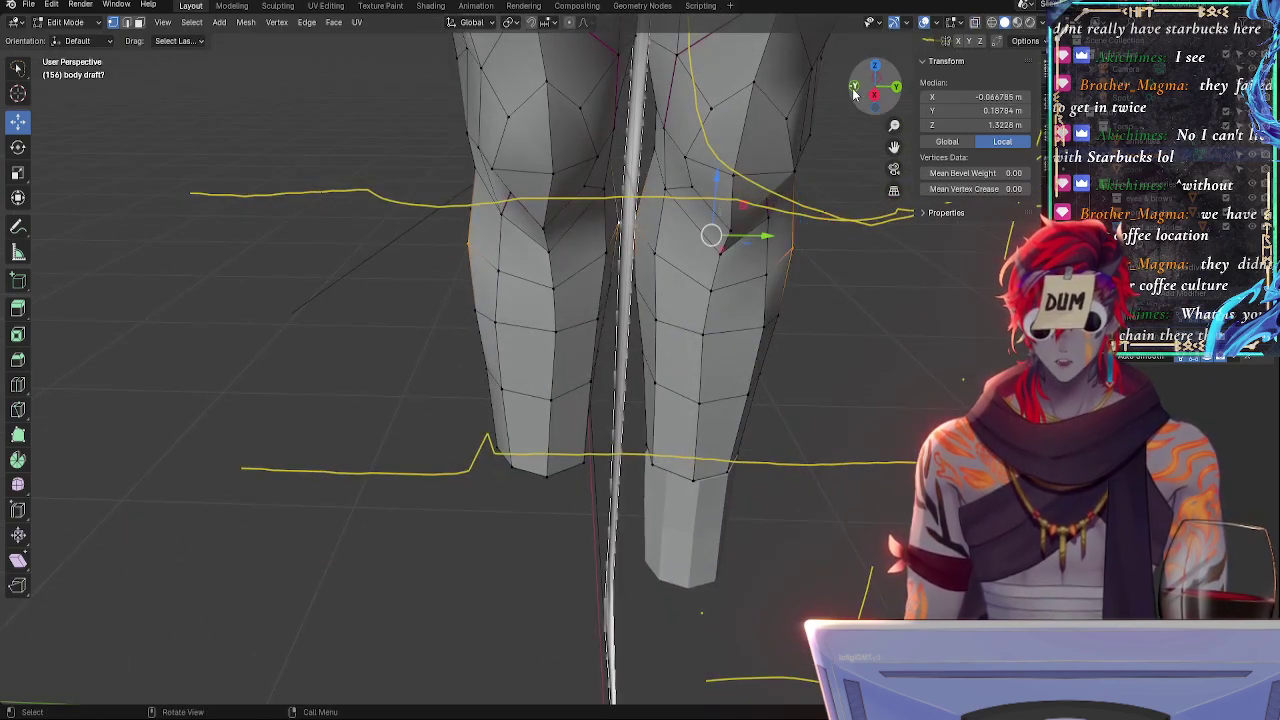
# - Rotate the selected calf and knee vertices from a side view to follow the outline
pyautogui.click(854, 86)
pyautogui.hotkey('alt', 'z')
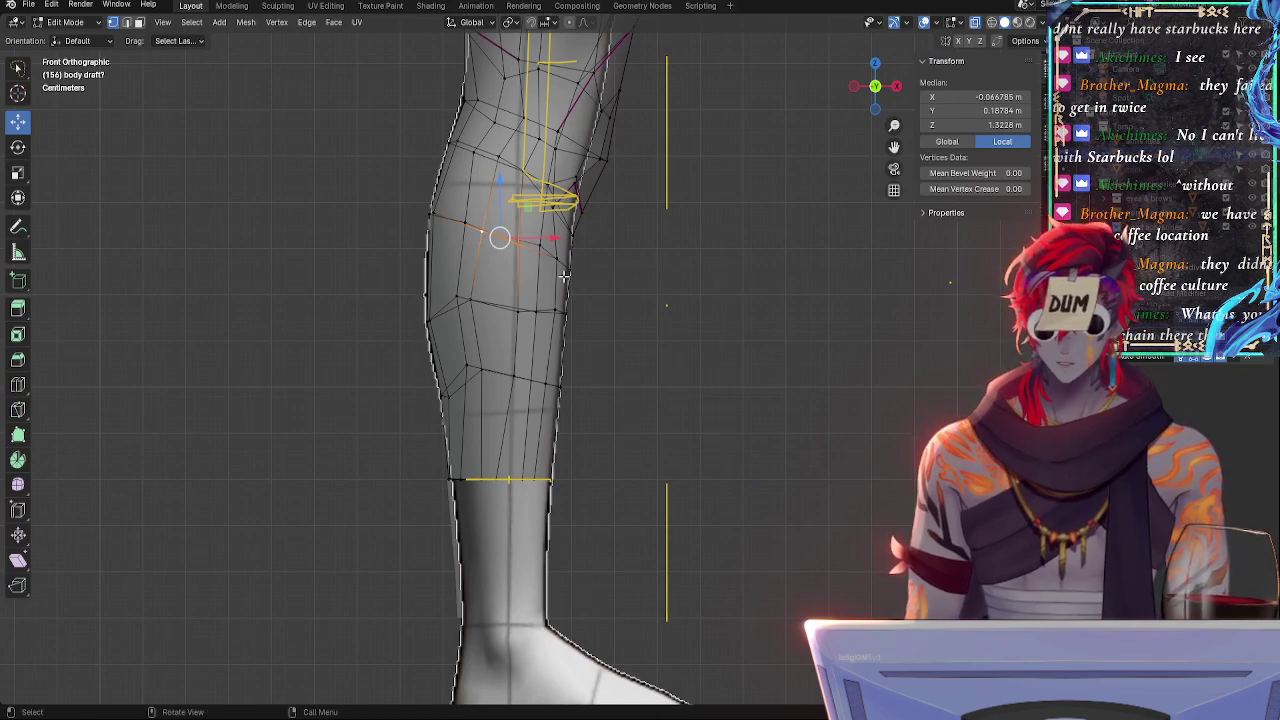
pyautogui.moveTo(643, 312); pyautogui.dragTo(643, 374, button='middle')
pyautogui.press('r')
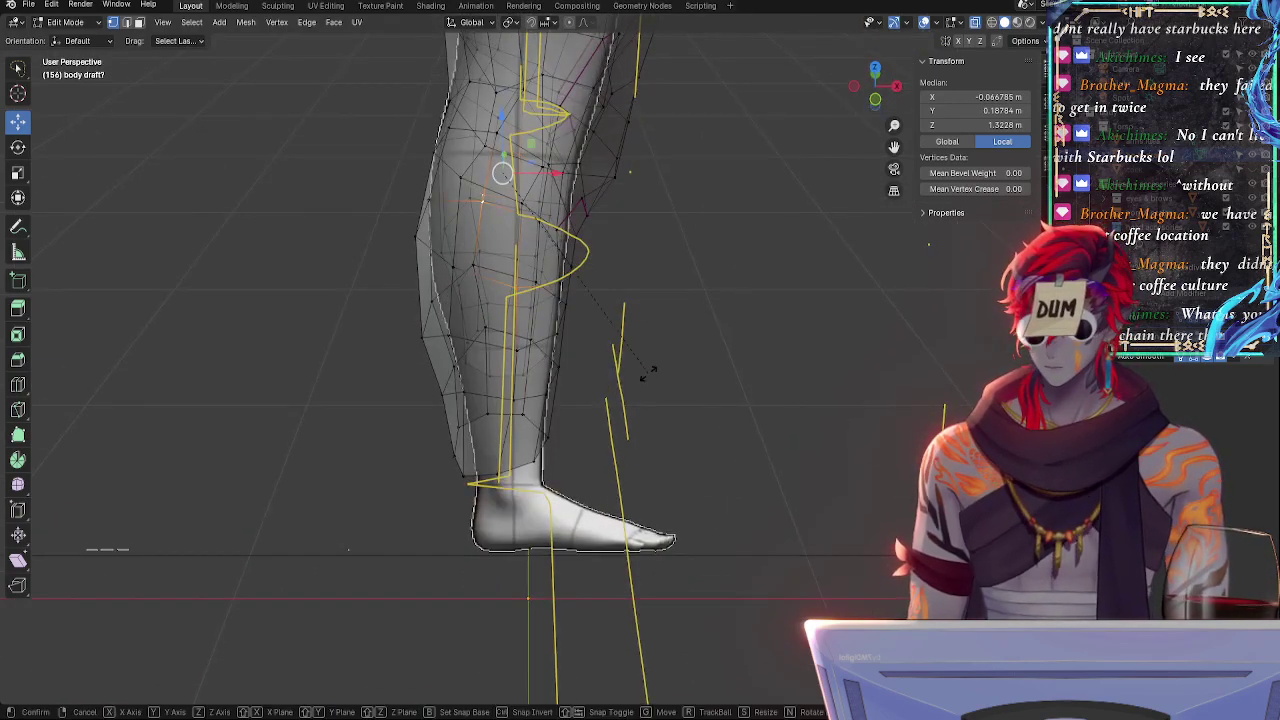
pyautogui.click(663, 292)
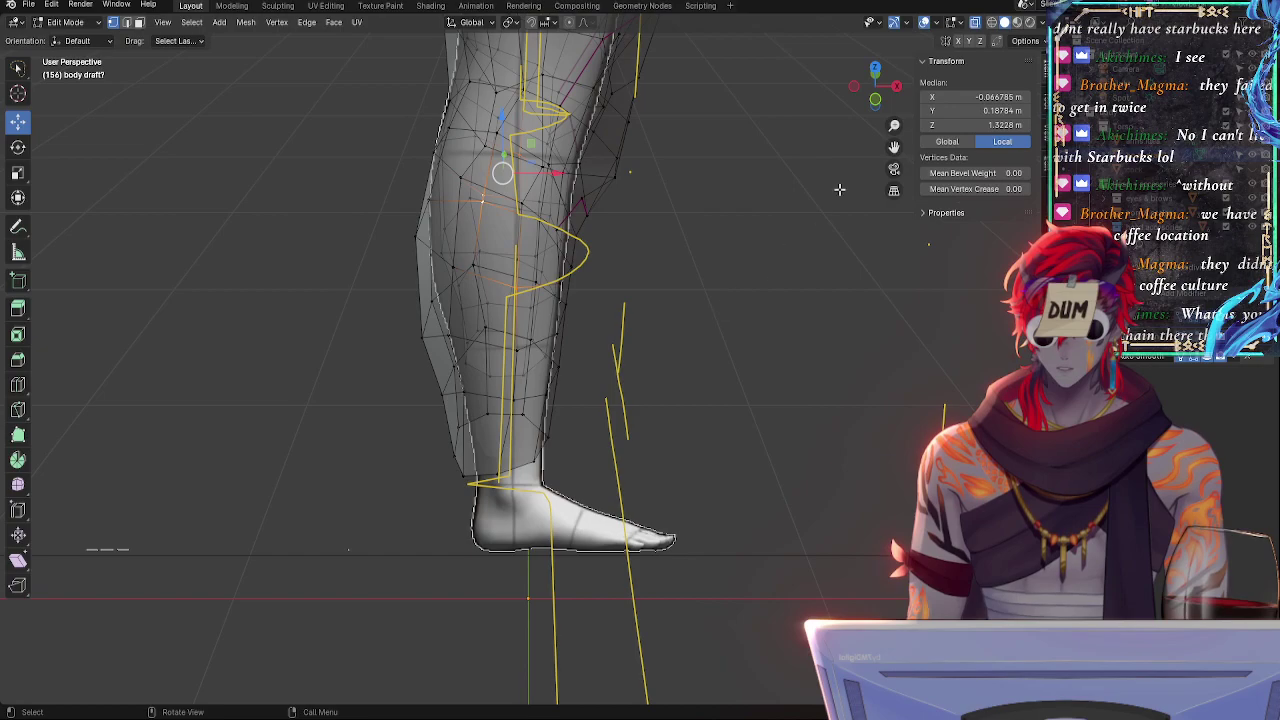
pyautogui.click(874, 100)
pyautogui.hotkey('alt', 'z')
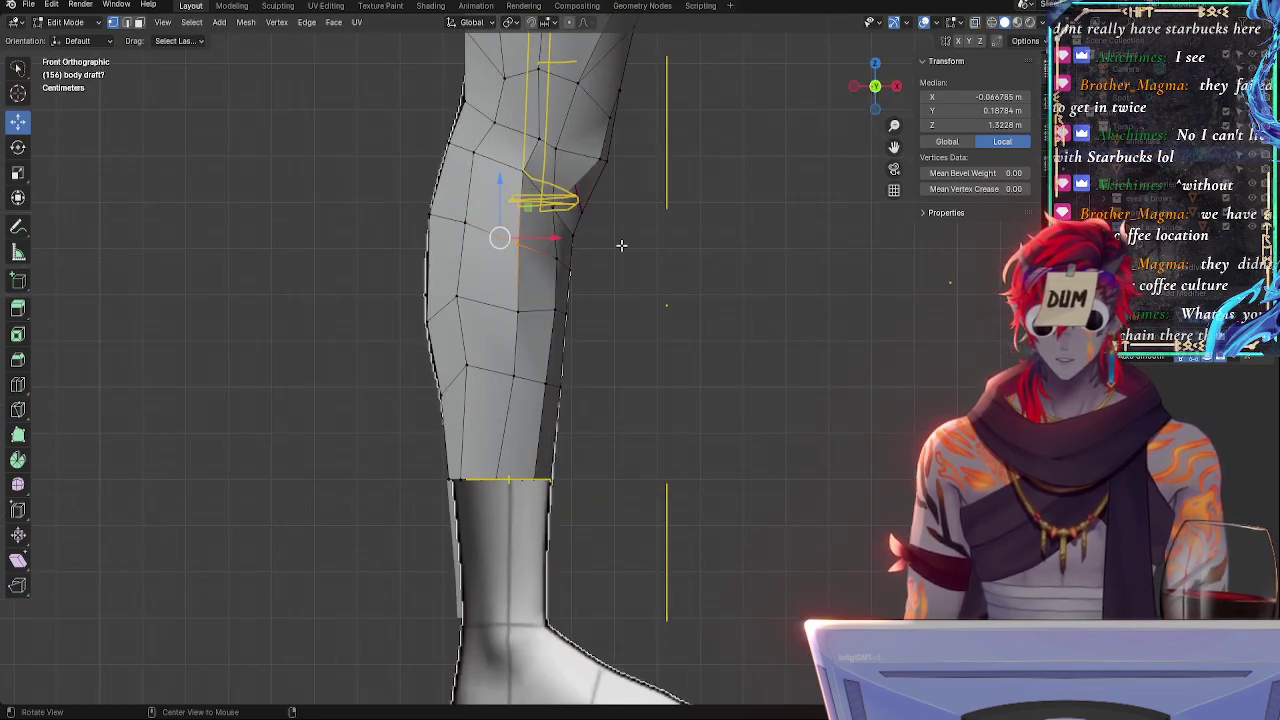
# - Slide the vertices, then nudge the back-knee and lower leg vertices toward the yellow outline
pyautogui.hotkey('shift', 'v')
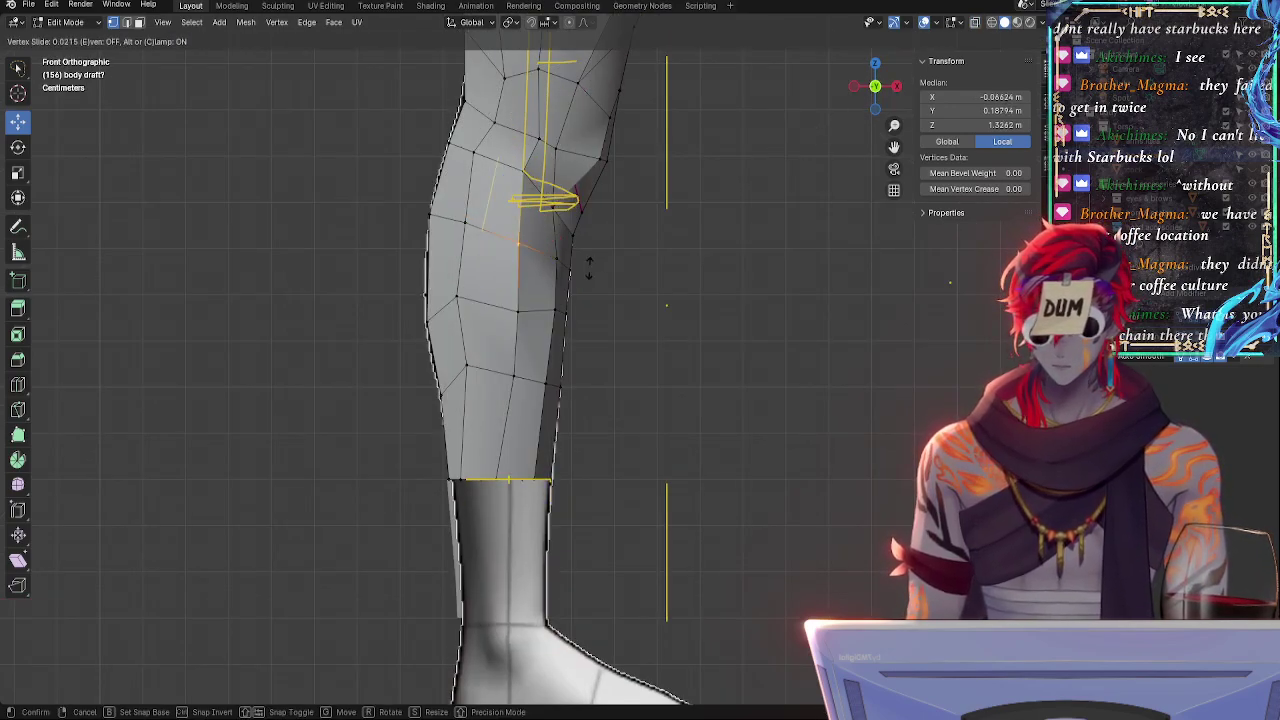
pyautogui.click(595, 268)
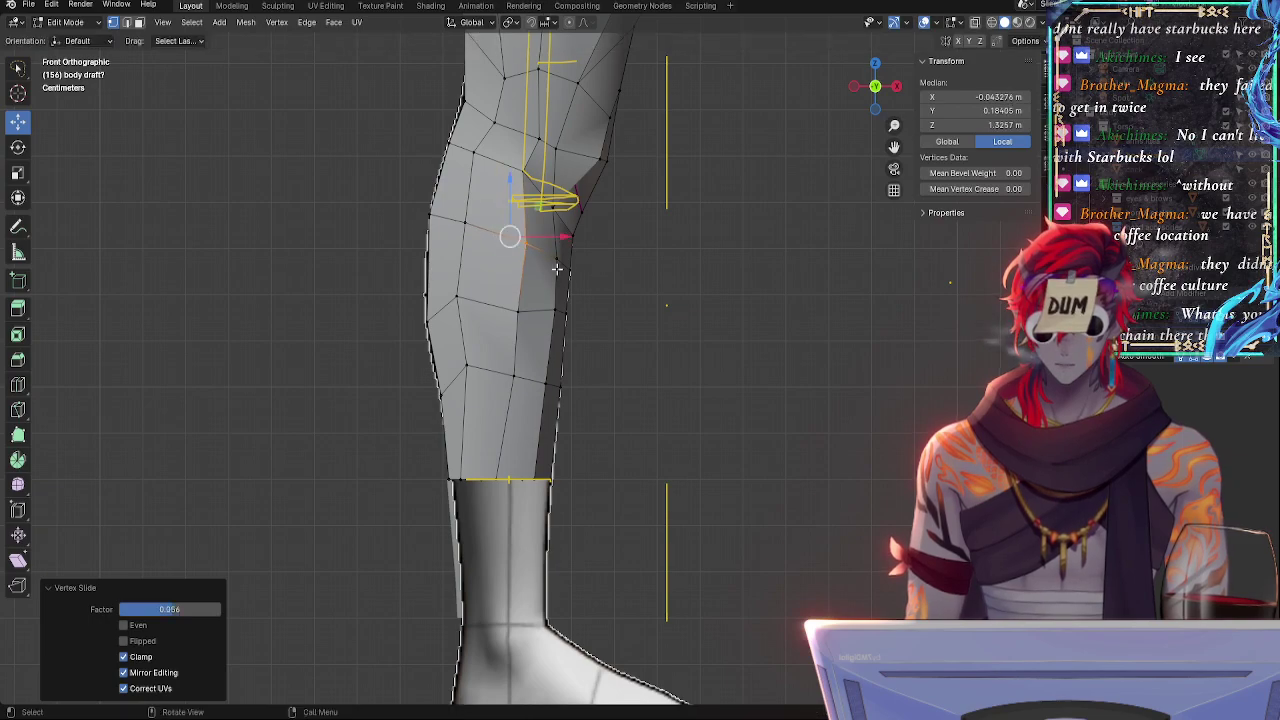
pyautogui.click(557, 260)
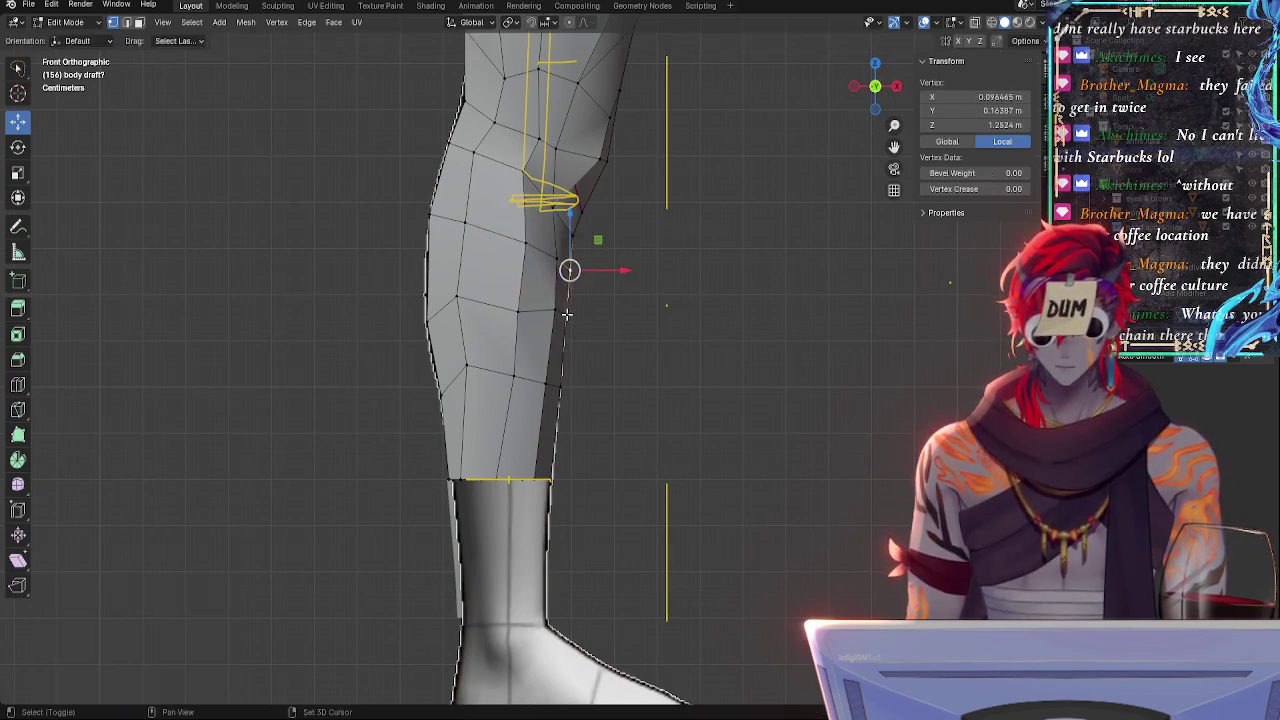
pyautogui.keyDown('shift'); pyautogui.click(561, 385); pyautogui.keyUp('shift')
pyautogui.moveTo(605, 368); pyautogui.dragTo(606, 380)
pyautogui.click(562, 388)
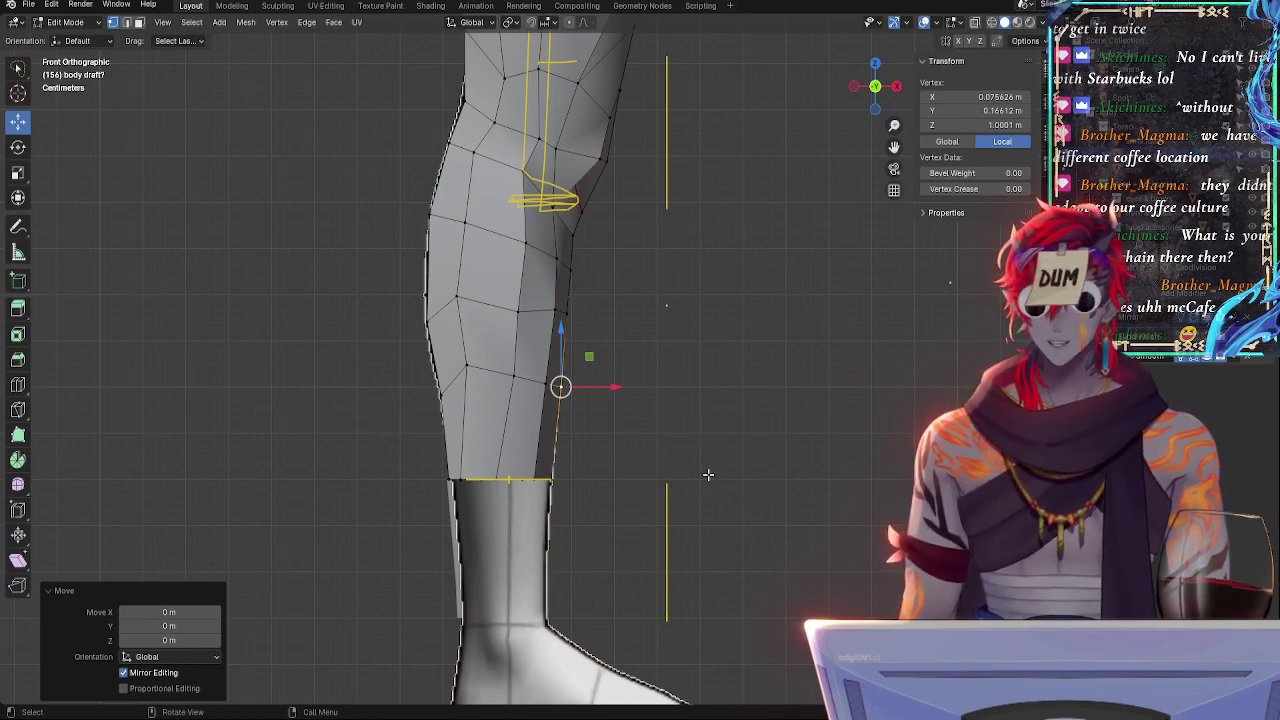
# - Slide a vertex on the front of the calf along its edge
pyautogui.click(464, 364)
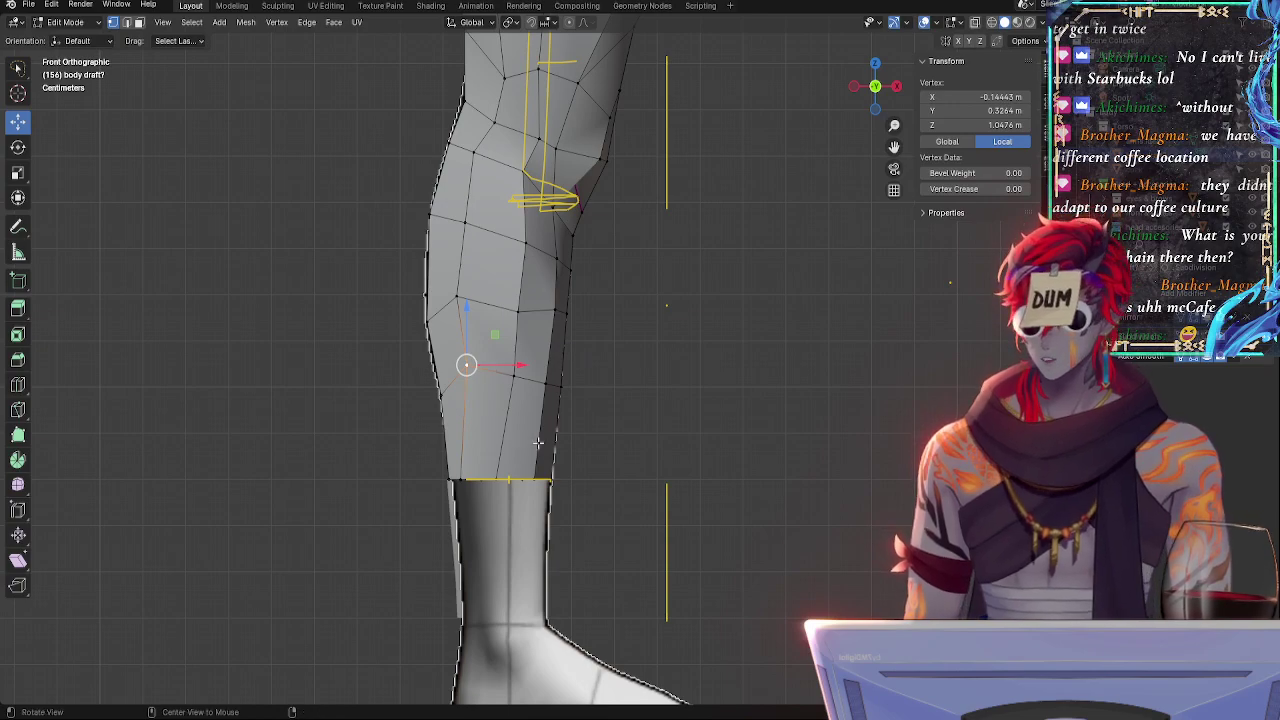
pyautogui.keyDown('alt'); pyautogui.moveTo(538, 443); pyautogui.dragTo(717, 465); pyautogui.keyUp('alt')
pyautogui.keyDown('alt'); pyautogui.moveTo(640, 451); pyautogui.dragTo(470, 425); pyautogui.keyUp('alt')
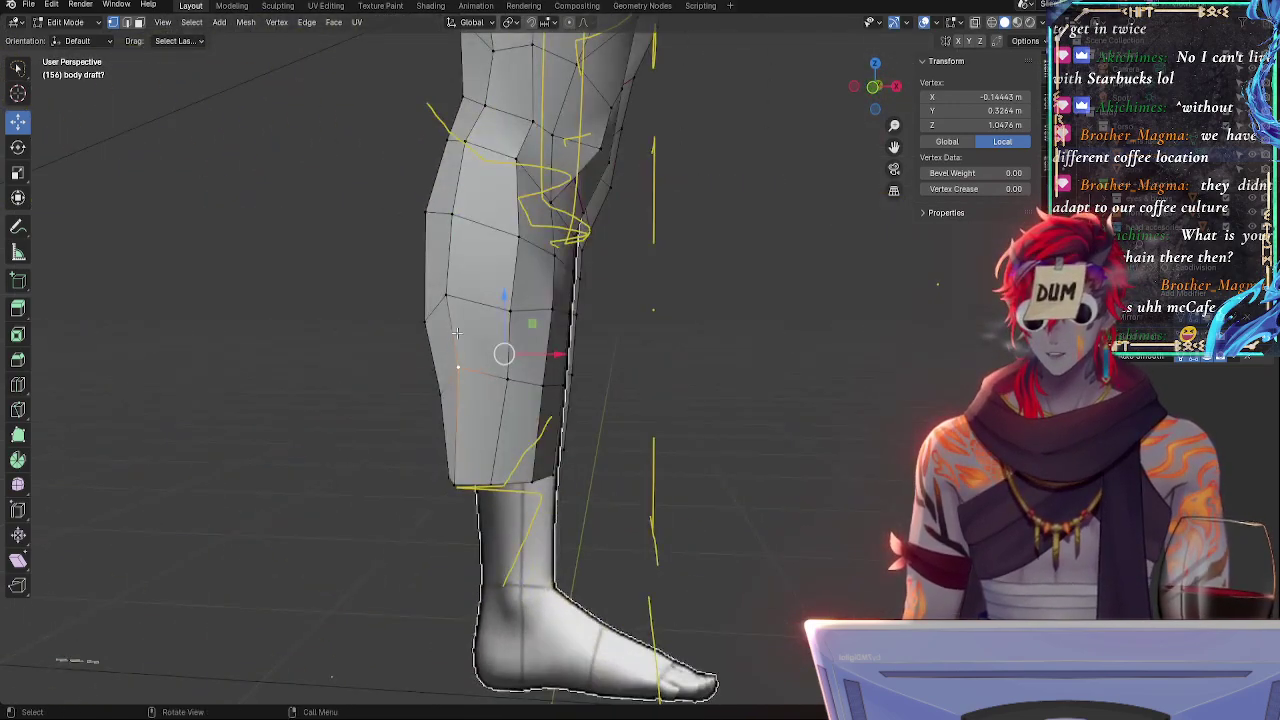
pyautogui.hotkey('shift', 'v')
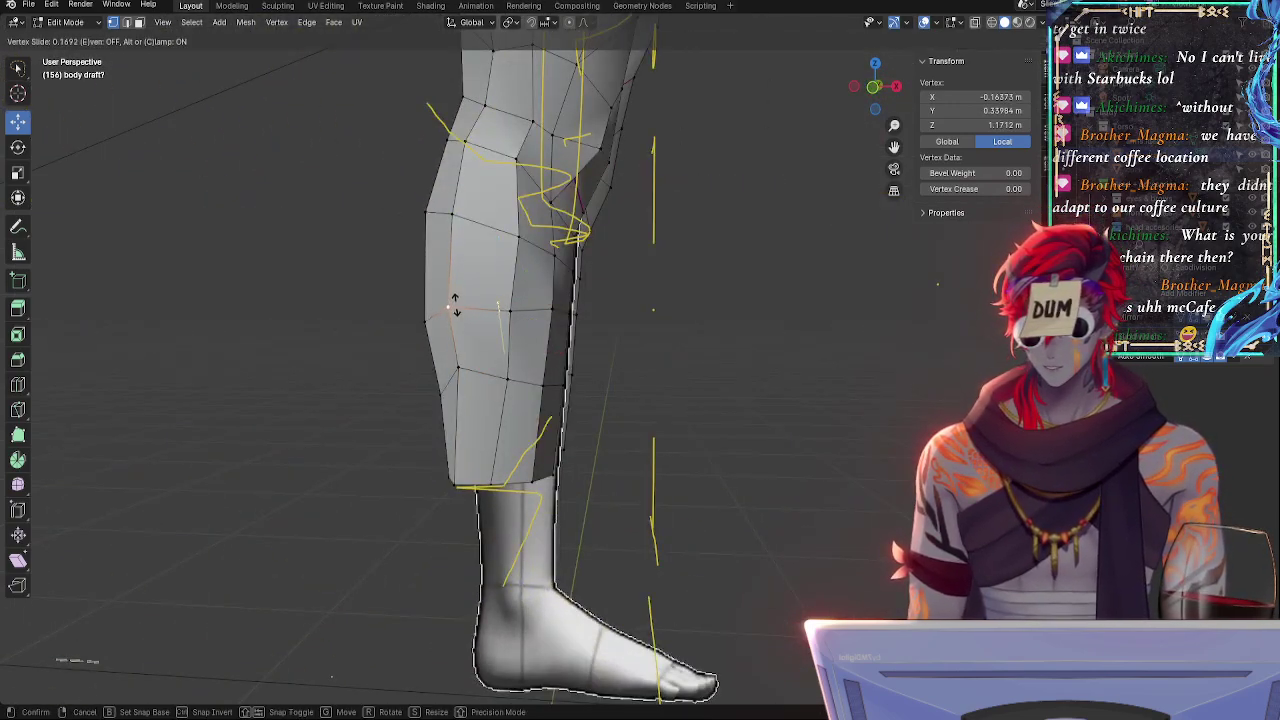
pyautogui.click(455, 305)
# - Slide the next calf vertex, then slide the adjacent knee vertex upward
pyautogui.click(450, 216)
pyautogui.hotkey('shift', 'v')
pyautogui.click(535, 236)
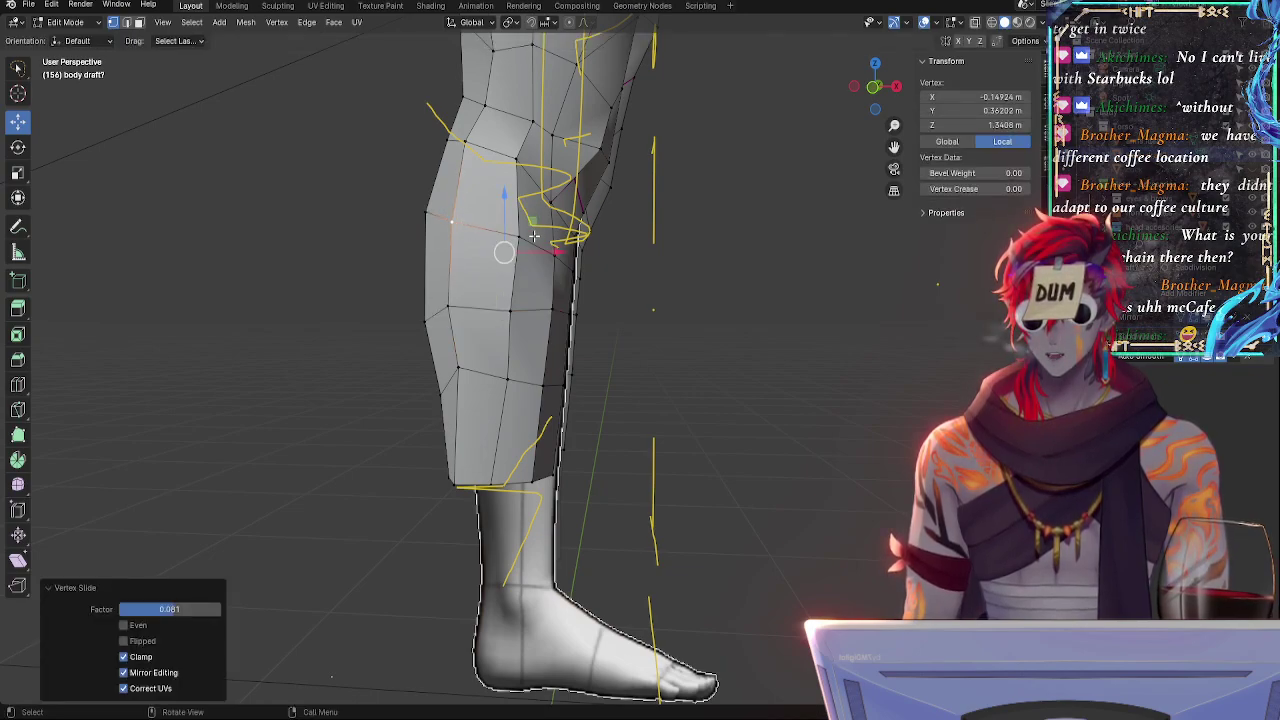
pyautogui.click(521, 236)
pyautogui.press('g')
pyautogui.press('g')
pyautogui.click(521, 239)
# - Slide the lower calf vertex along its edge
pyautogui.click(518, 313)
pyautogui.press('g')
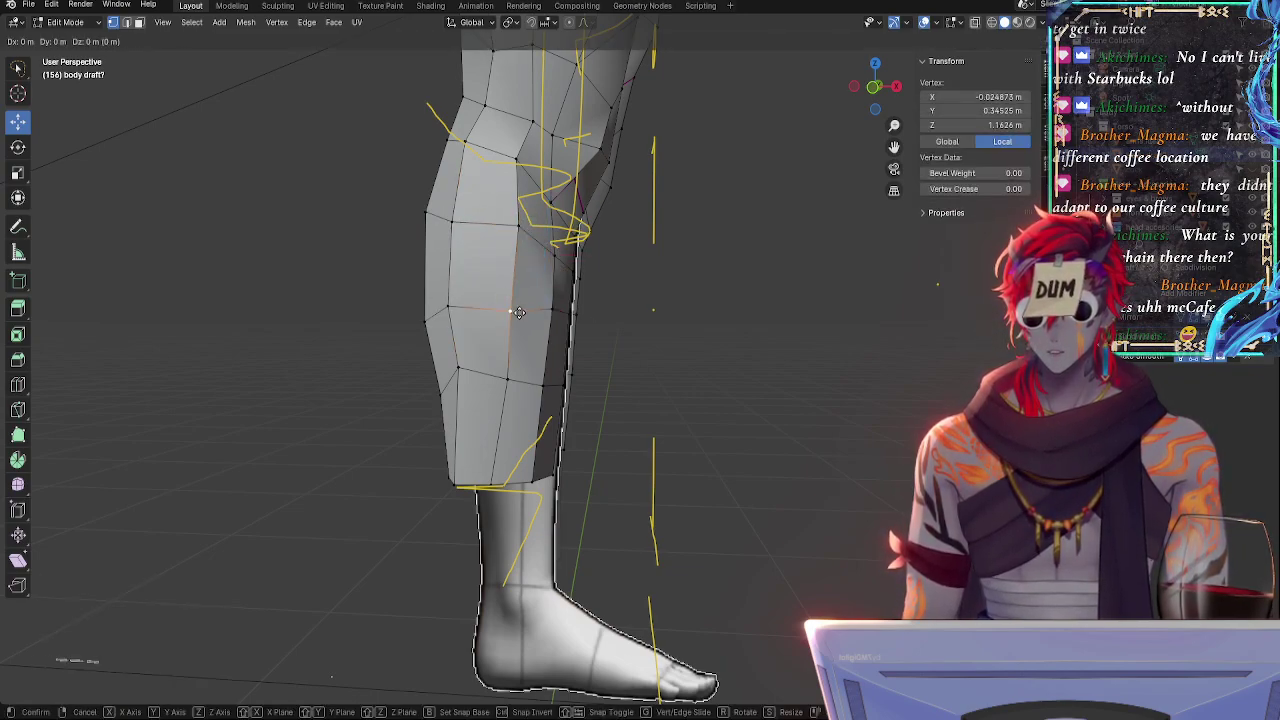
pyautogui.press('g')
pyautogui.click(534, 312)
pyautogui.click(550, 306)
# - Slide another calf vertex by factor 0.205, mirrored on both legs
pyautogui.press('g')
pyautogui.press('g')
pyautogui.click(552, 316)
pyautogui.moveTo(705, 352); pyautogui.dragTo(531, 365, button='middle')
pyautogui.hotkey('shift', 'v')
pyautogui.click(527, 352)
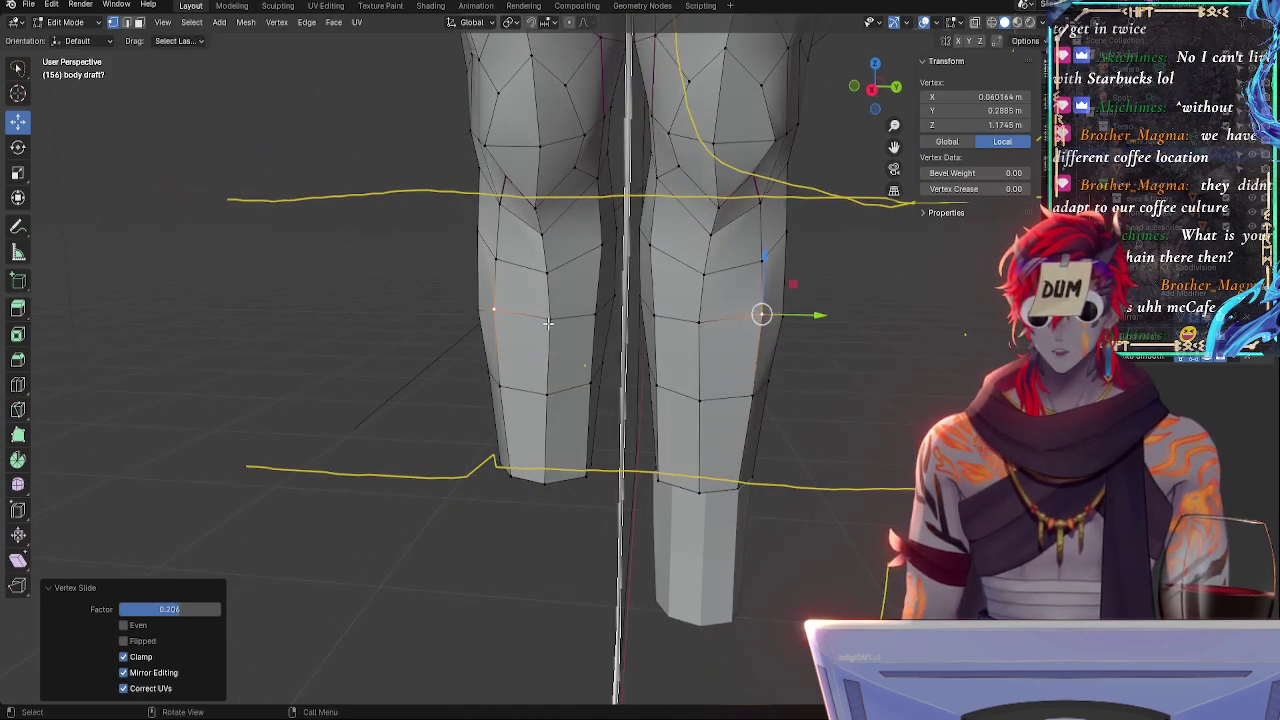
# - Slide a knee vertex, nudge two calf vertices along Y, and slide the upper one
pyautogui.click(548, 328)
pyautogui.hotkey('shift', 'v')
pyautogui.click(547, 339)
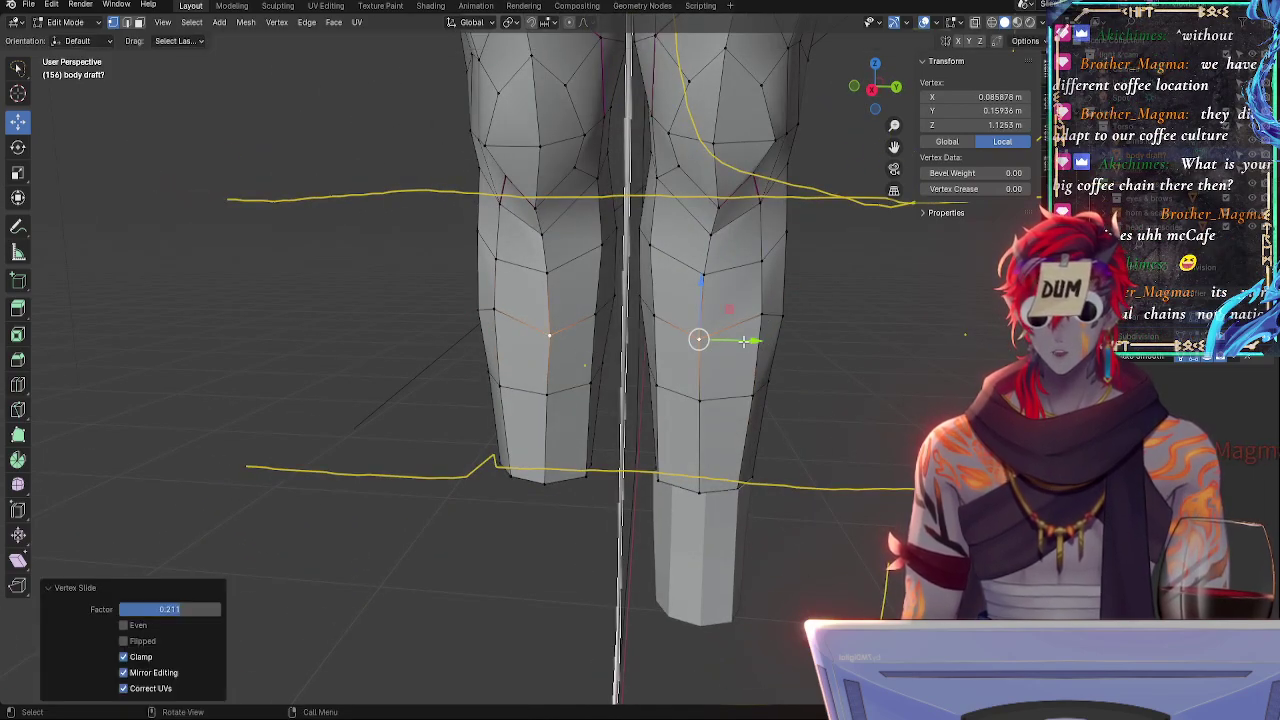
pyautogui.moveTo(744, 341); pyautogui.dragTo(750, 341)
pyautogui.click(704, 275)
pyautogui.moveTo(750, 280); pyautogui.dragTo(756, 279)
pyautogui.hotkey('shift', 'v')
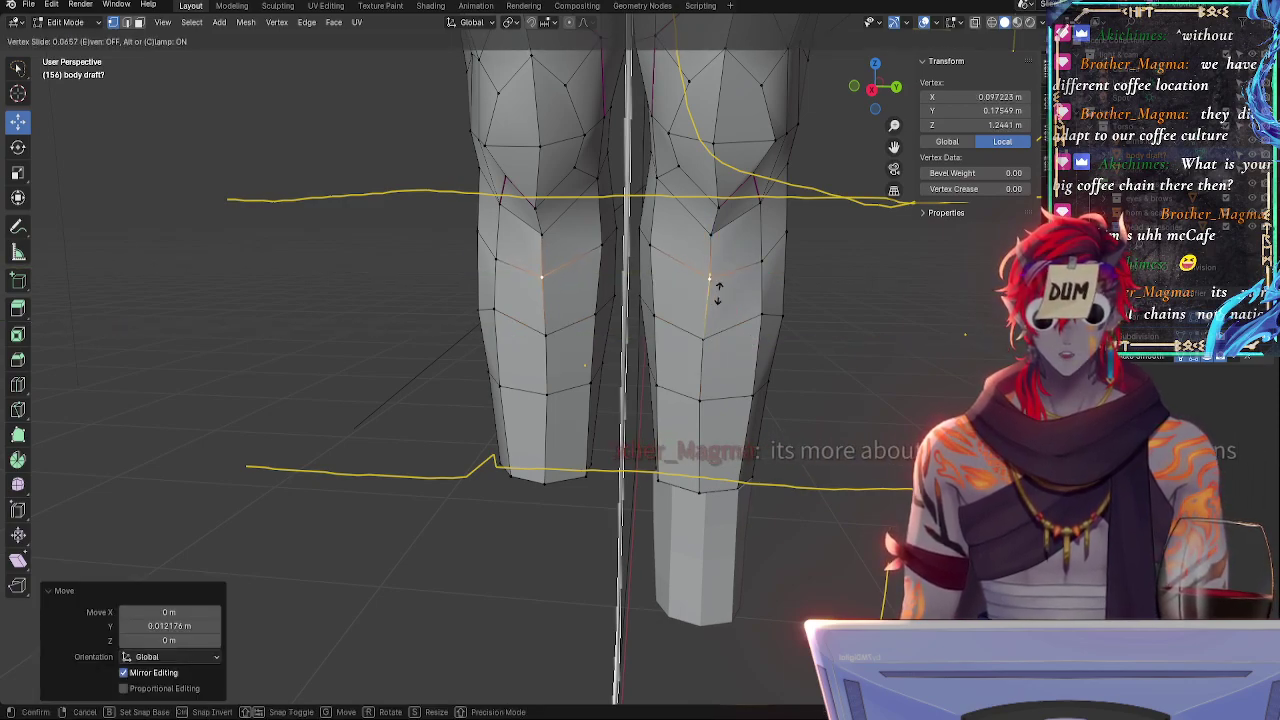
pyautogui.click(718, 295)
# - Slide the inner knee vertex along its edge from a three-quarter view
pyautogui.click(651, 246)
pyautogui.moveTo(651, 248); pyautogui.dragTo(753, 304, button='middle')
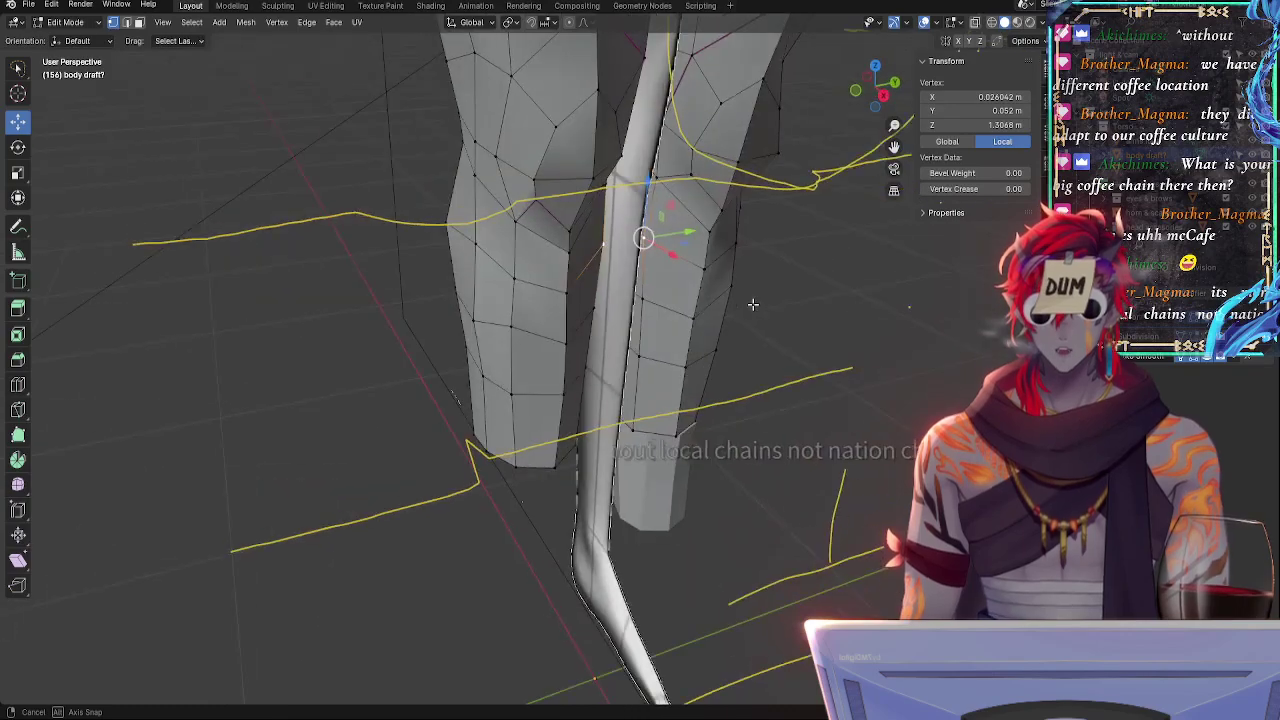
pyautogui.keyDown('alt'); pyautogui.moveTo(753, 304); pyautogui.dragTo(651, 289); pyautogui.keyUp('alt')
pyautogui.hotkey('shift', 'v')
pyautogui.click(651, 286)
# - Slide the pair of knee vertices along their edges
pyautogui.click(518, 291)
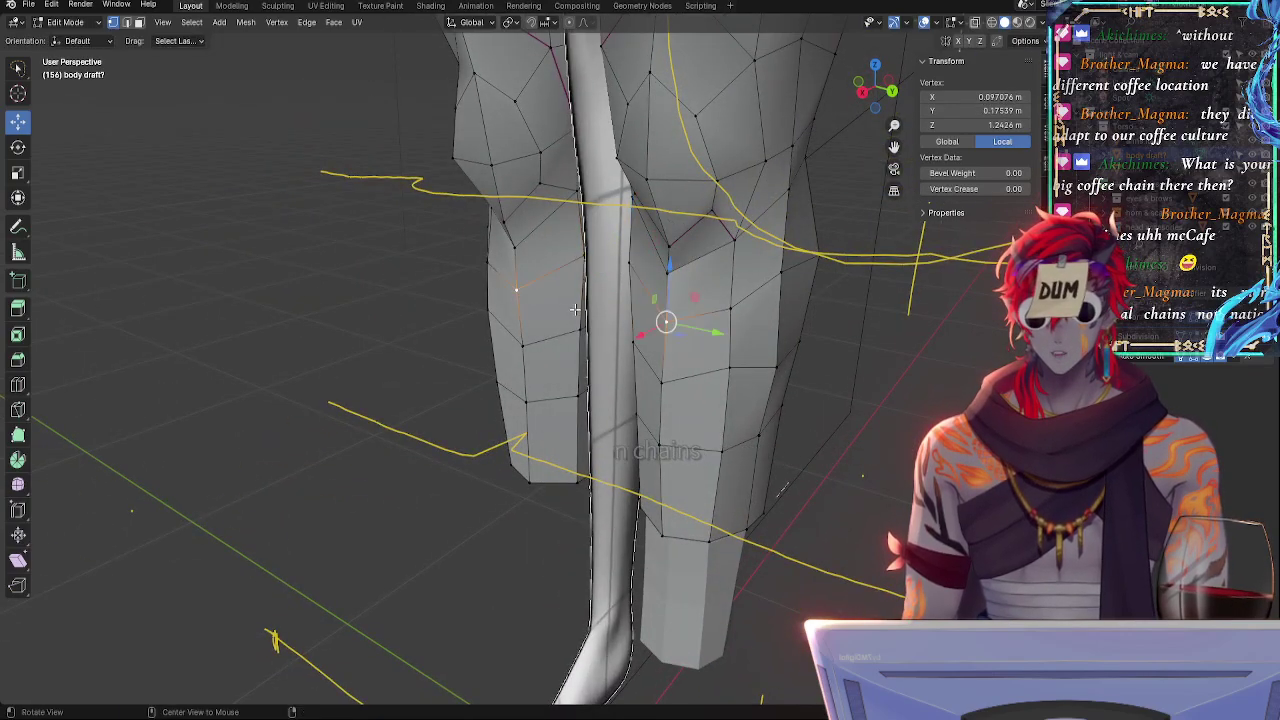
pyautogui.moveTo(575, 310); pyautogui.dragTo(560, 260, button='middle')
pyautogui.click(551, 246)
pyautogui.hotkey('shift', 'v')
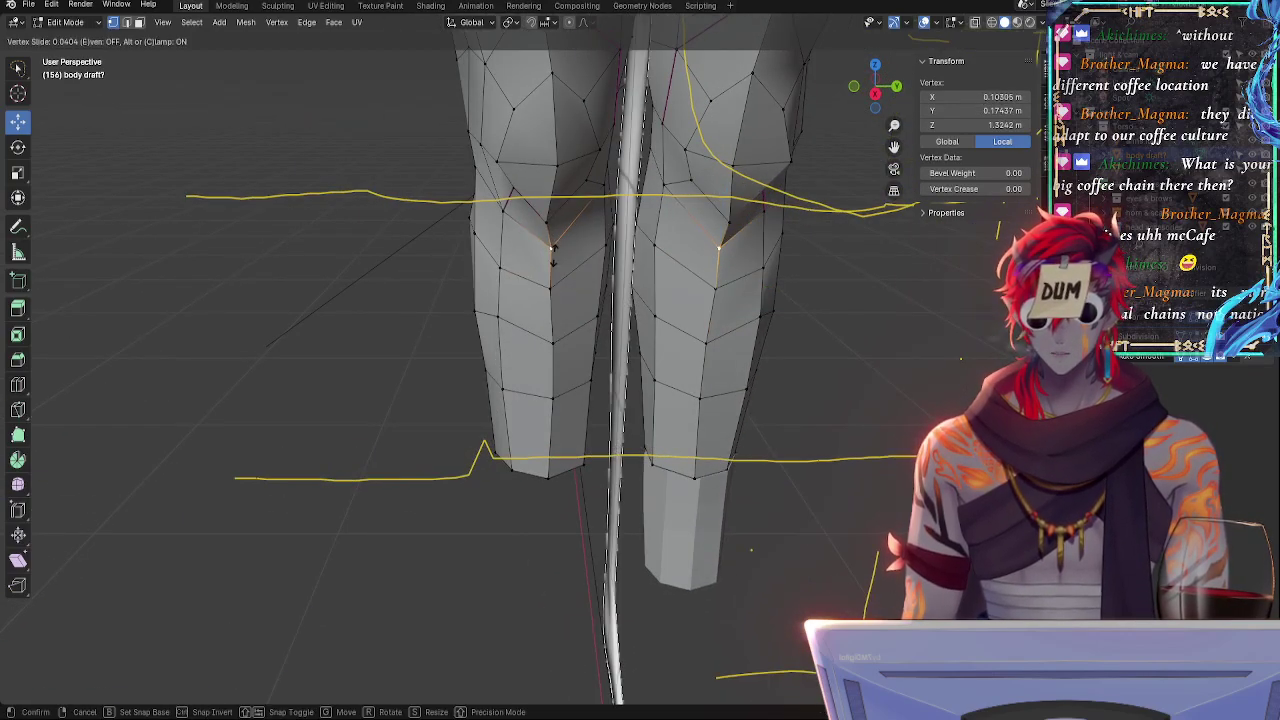
pyautogui.click(553, 255)
# - Edge-slide the inner knee vertices up toward the crotch
pyautogui.click(595, 192)
pyautogui.keyDown('shift'); pyautogui.click(606, 233); pyautogui.keyUp('shift')
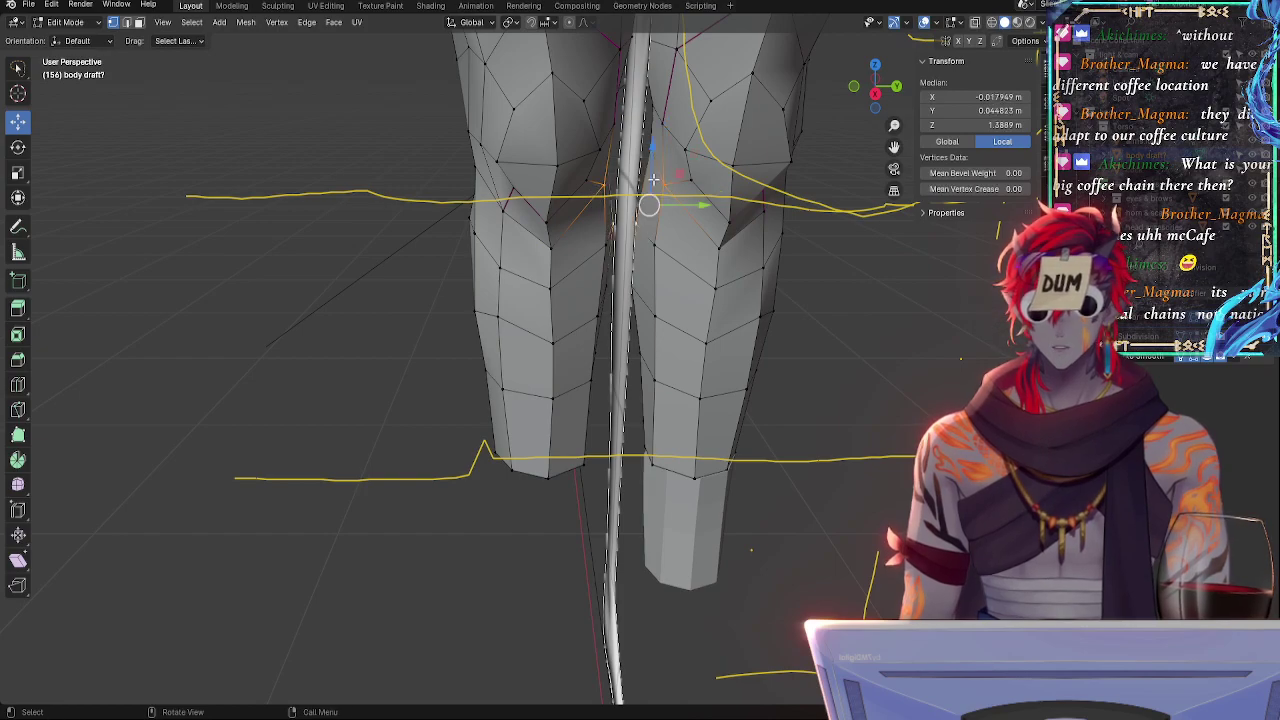
pyautogui.moveTo(653, 180); pyautogui.dragTo(603, 195, button='middle')
pyautogui.keyDown('shift'); pyautogui.click(603, 195); pyautogui.keyUp('shift')
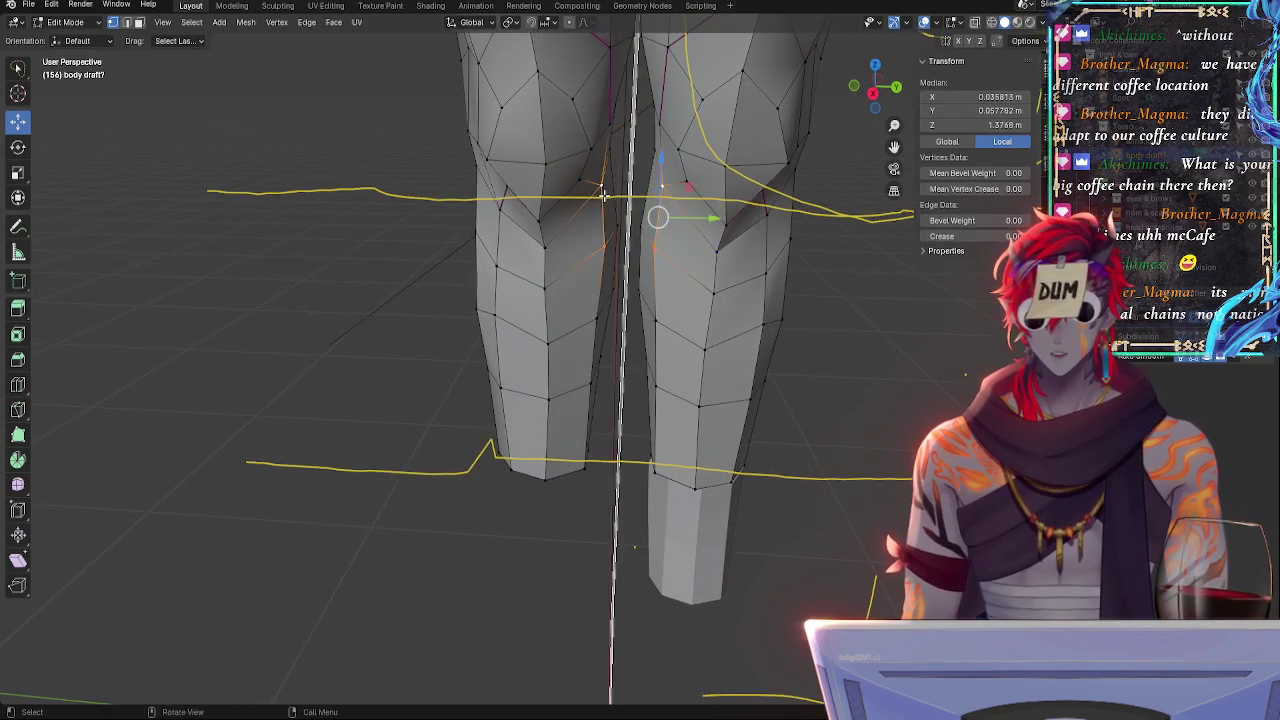
pyautogui.press('g')
pyautogui.press('g')
pyautogui.click(650, 232)
# - Slide two more knee vertices along their edges and nudge one along Y
pyautogui.click(665, 189)
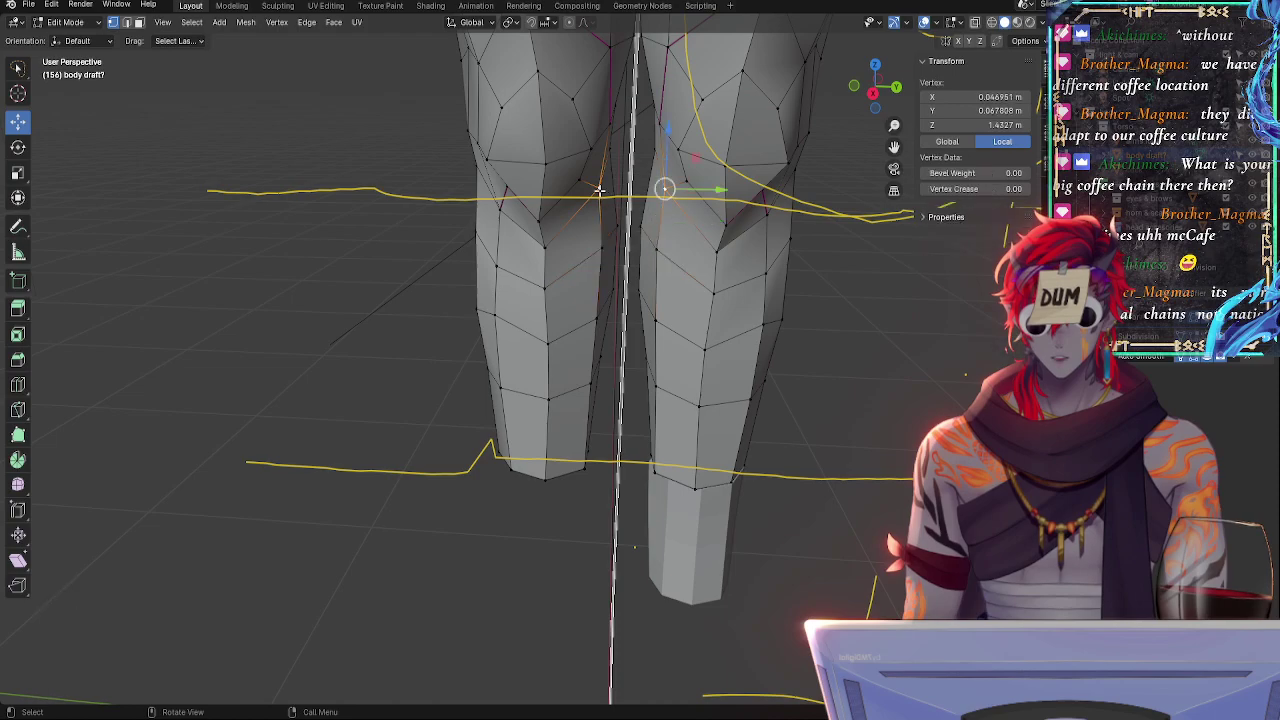
pyautogui.hotkey('shift', 'v')
pyautogui.click(601, 238)
pyautogui.click(600, 243)
pyautogui.hotkey('shift', 'v')
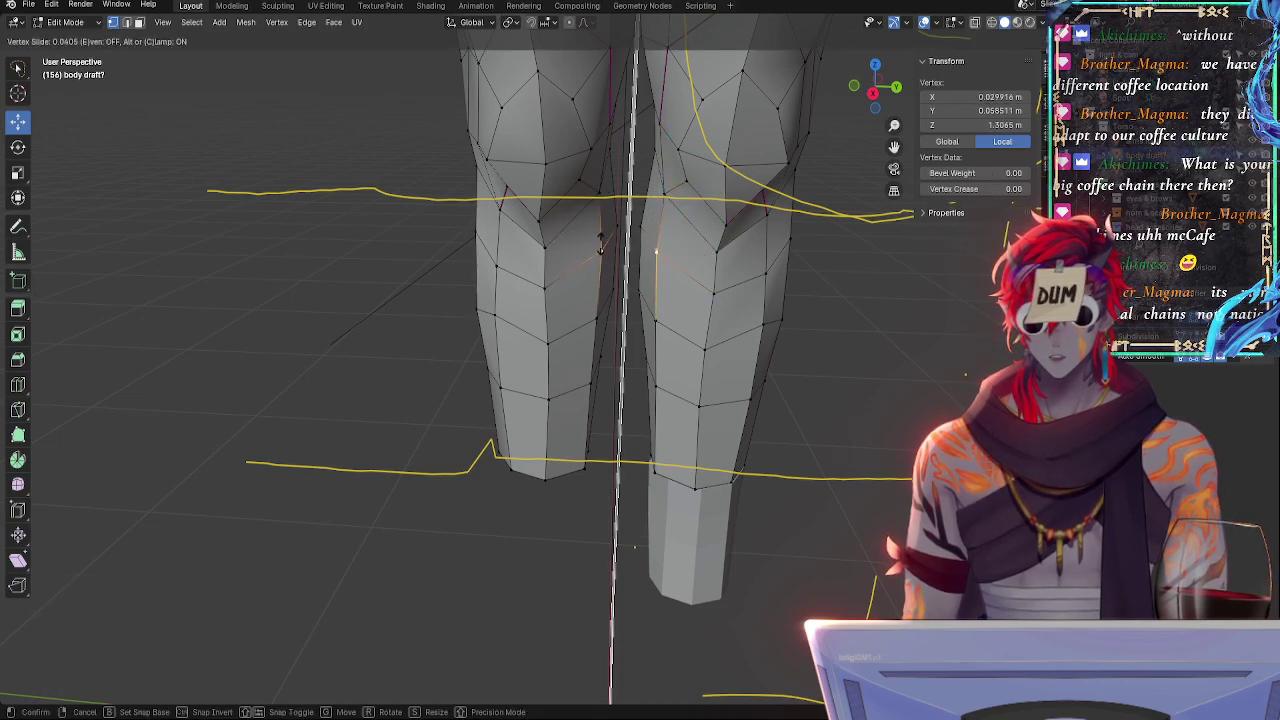
pyautogui.click(615, 256)
pyautogui.moveTo(691, 252); pyautogui.dragTo(685, 252)
# - Slide a vertex on the left leg and orbit to check the shape
pyautogui.click(502, 275)
pyautogui.press('g')
pyautogui.click(504, 271)
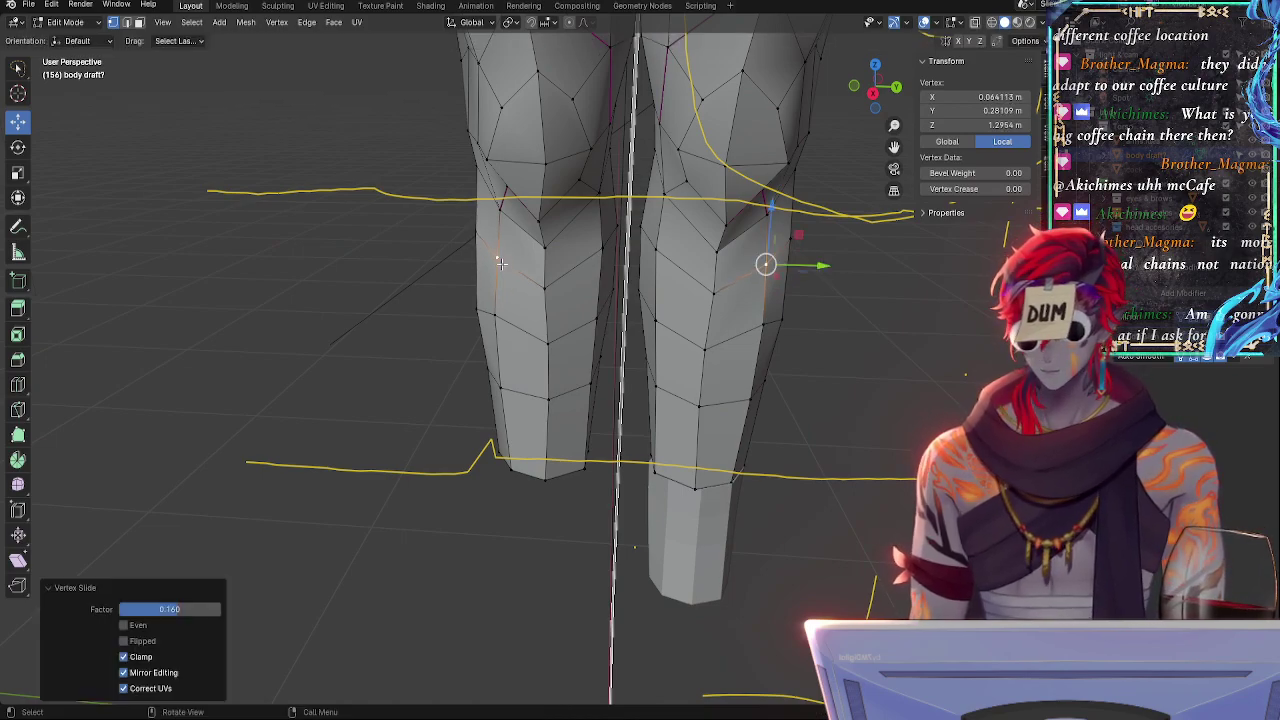
pyautogui.moveTo(504, 271); pyautogui.dragTo(786, 309, button='middle')
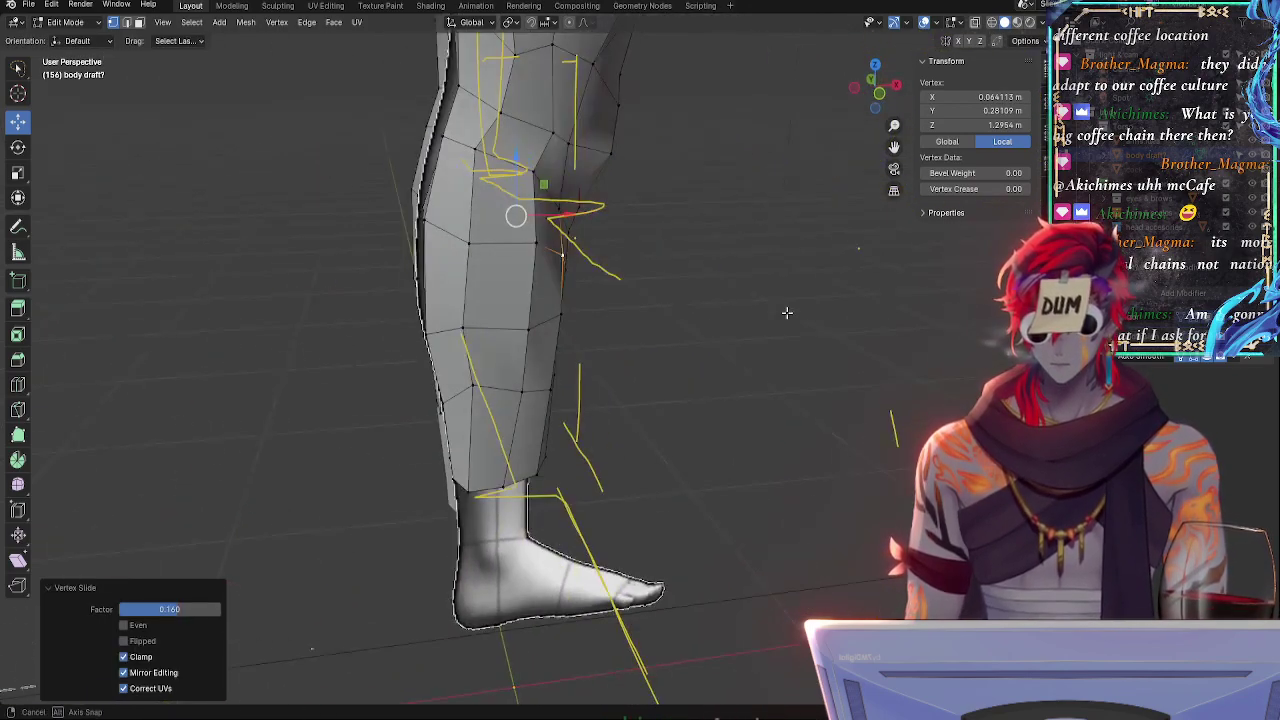
# - Slide a vertex at the front of the knee along its edge
pyautogui.click(530, 250)
pyautogui.hotkey('shift', 'v')
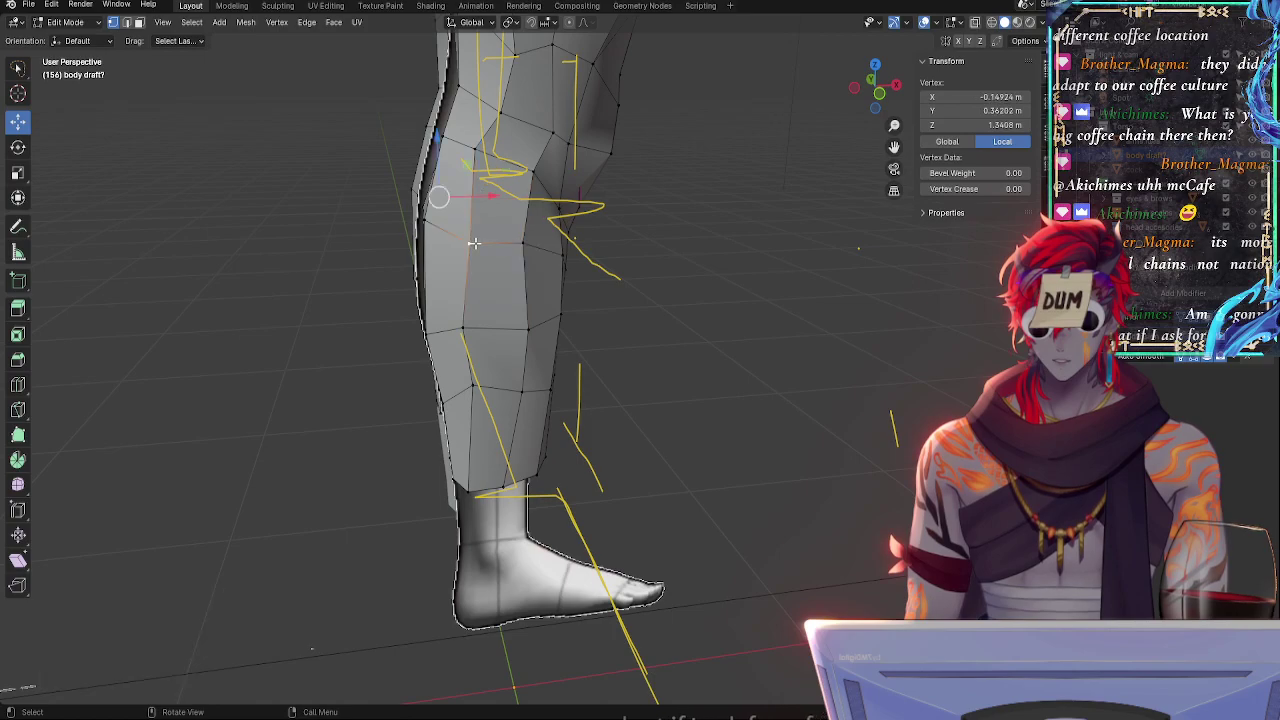
pyautogui.click(467, 240)
pyautogui.moveTo(467, 240); pyautogui.dragTo(386, 236, button='middle')
# - Nudge a column of leg vertices slightly along Y to match the reference curve
pyautogui.click(469, 233)
pyautogui.moveTo(498, 266); pyautogui.dragTo(470, 260, button='middle')
pyautogui.moveTo(832, 229); pyautogui.dragTo(824, 229)
pyautogui.moveTo(824, 229); pyautogui.dragTo(832, 164, button='middle')
pyautogui.click(722, 156)
pyautogui.moveTo(832, 164); pyautogui.dragTo(828, 164)
pyautogui.click(791, 134)
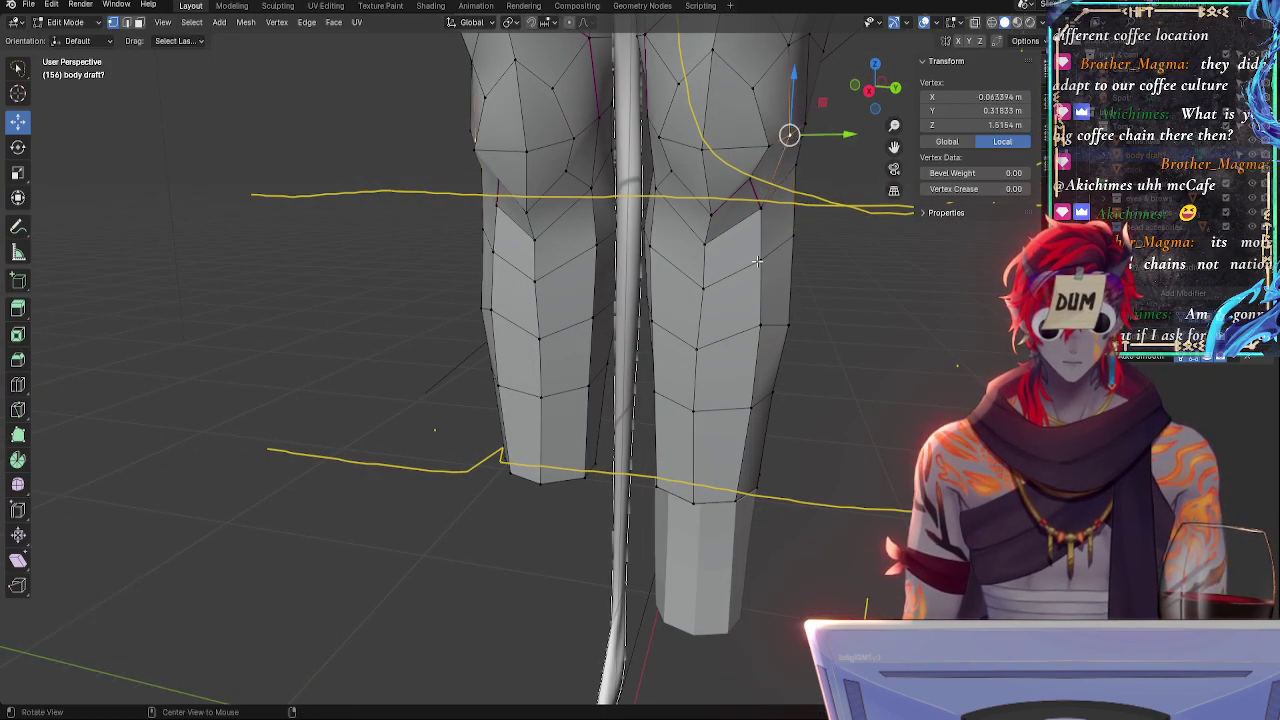
pyautogui.moveTo(791, 134); pyautogui.dragTo(887, 120, button='middle')
# - In front view, shift the bottom calf edge loop slightly right along X
pyautogui.press('KP_1')
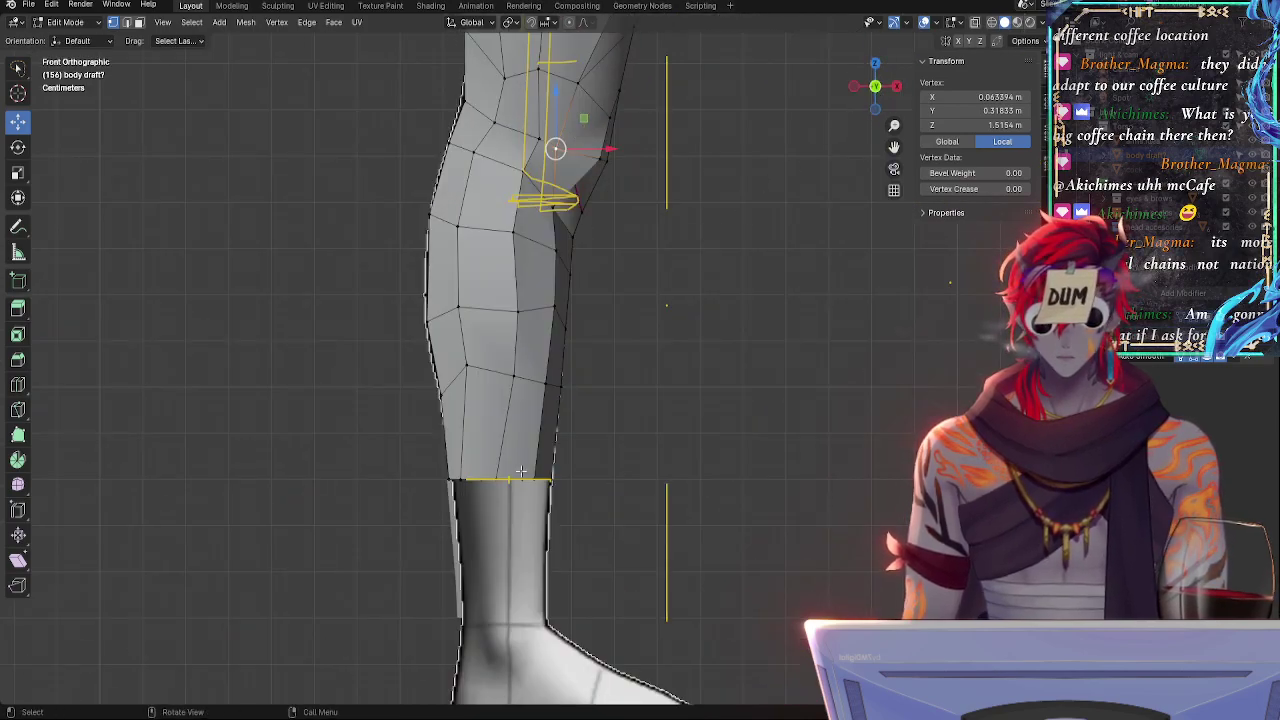
pyautogui.keyDown('alt'); pyautogui.click(448, 480); pyautogui.keyUp('alt')
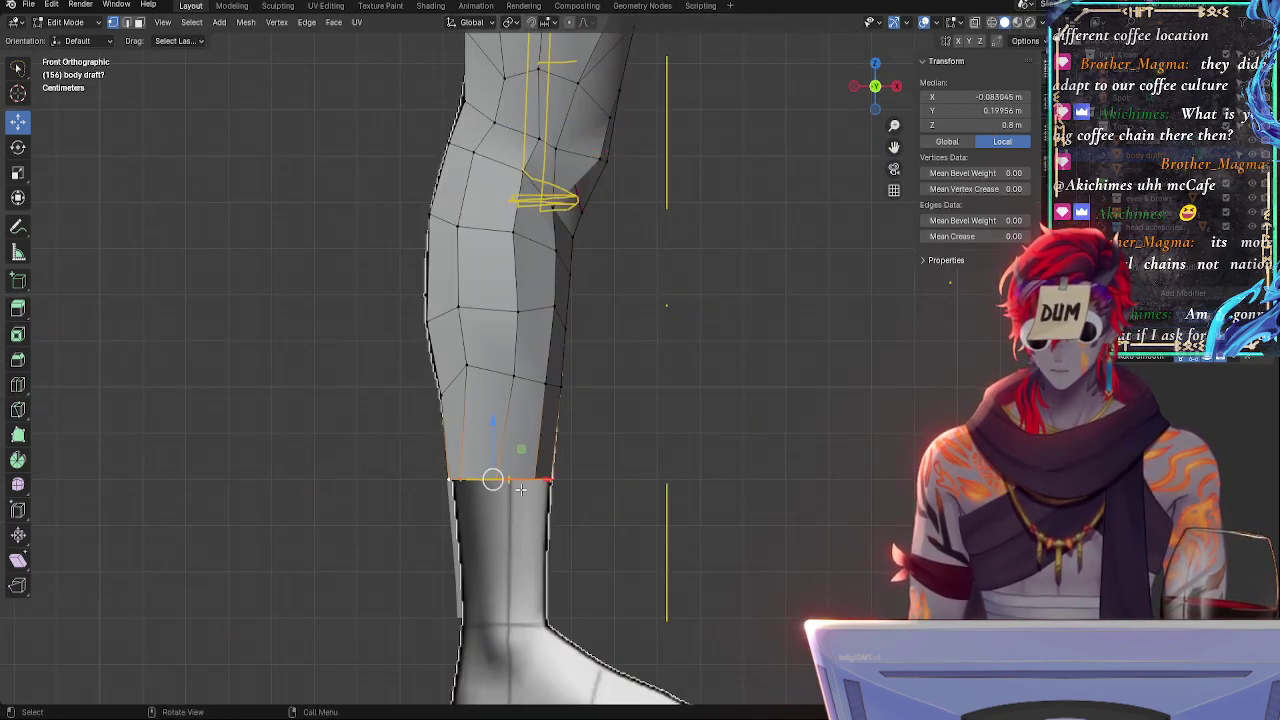
pyautogui.press('s')
pyautogui.press('x')
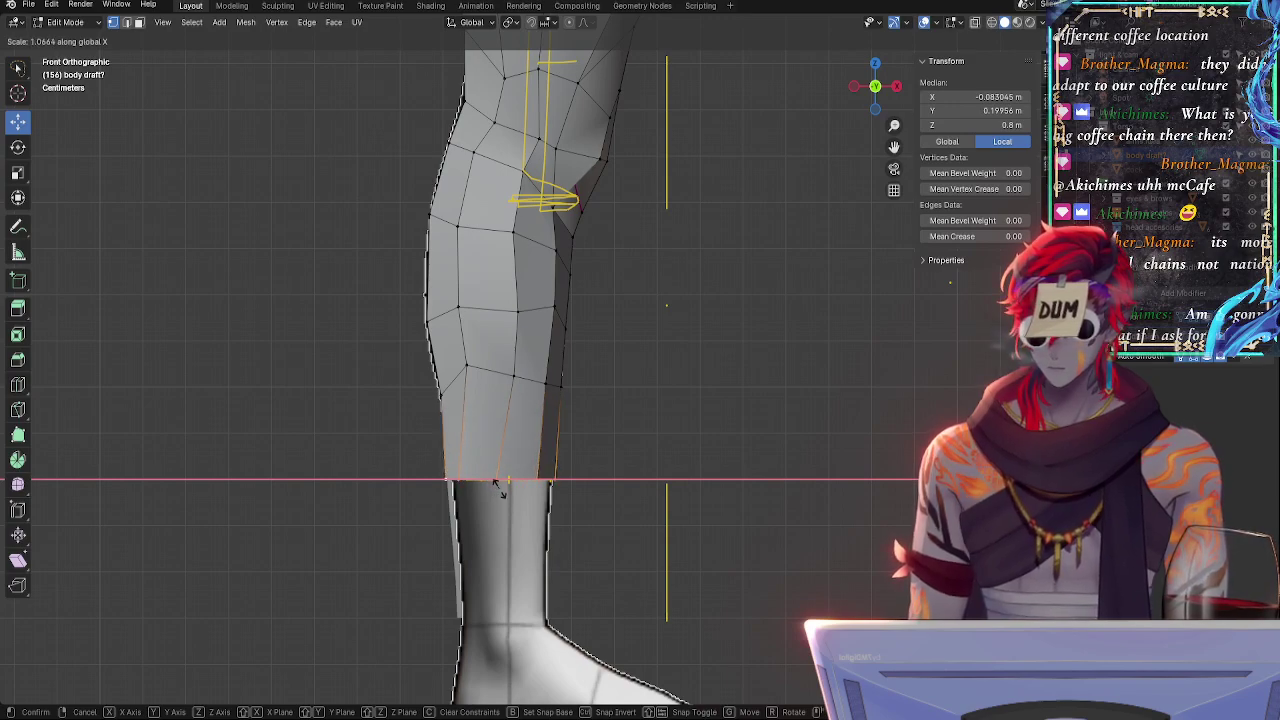
pyautogui.rightClick(499, 488)
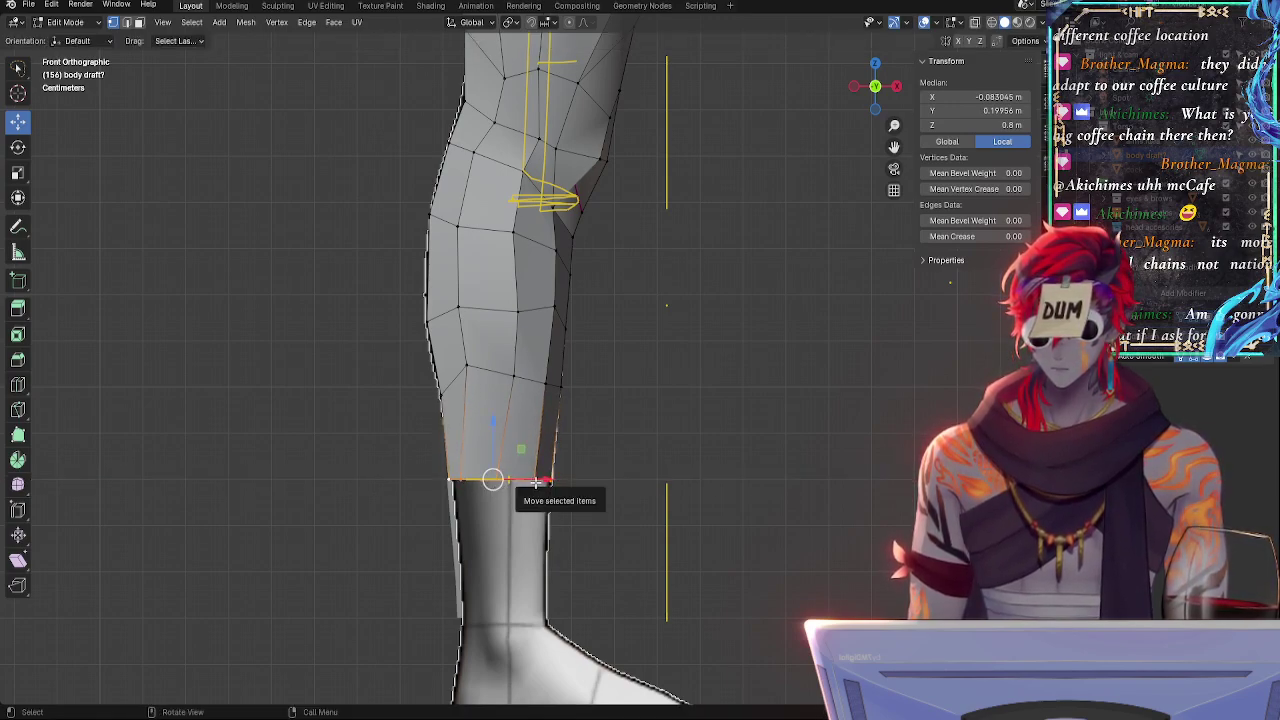
pyautogui.moveTo(532, 484); pyautogui.dragTo(540, 484)
# - Slide several calf and bottom-loop vertices along their edges
pyautogui.click(513, 378)
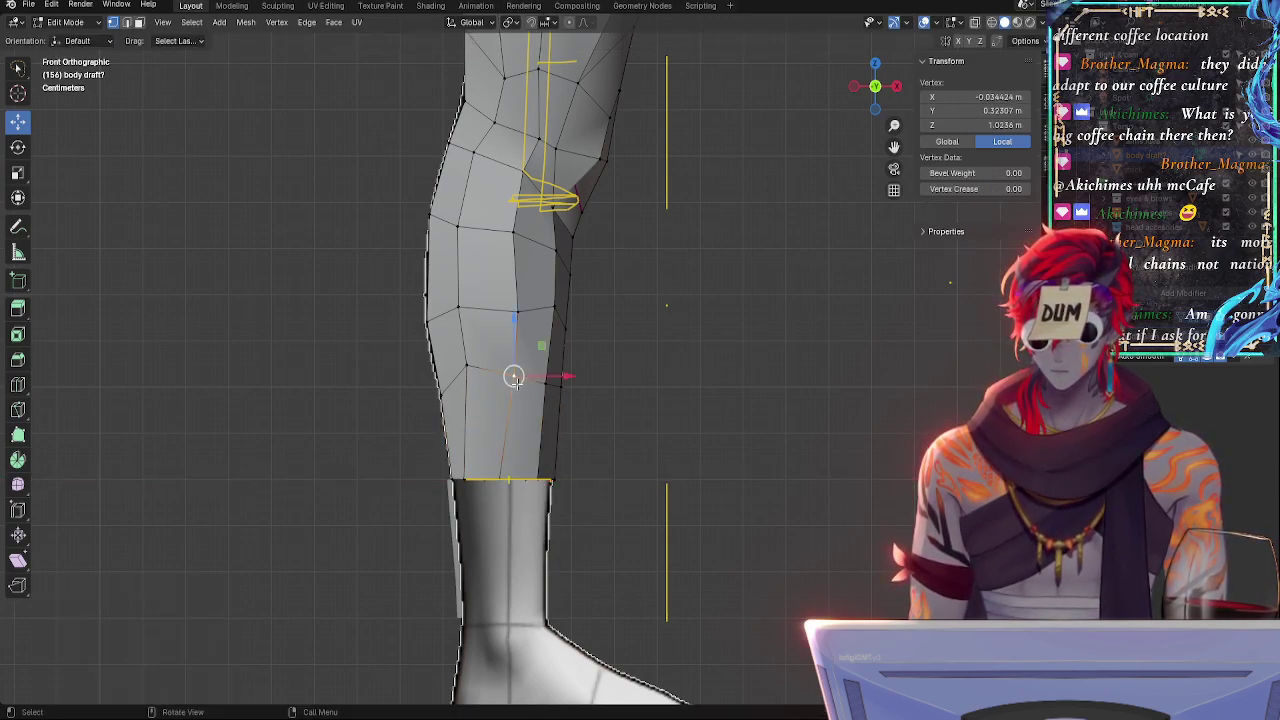
pyautogui.press('g')
pyautogui.press('g')
pyautogui.click(515, 383)
pyautogui.click(499, 464)
pyautogui.press('g')
pyautogui.press('g')
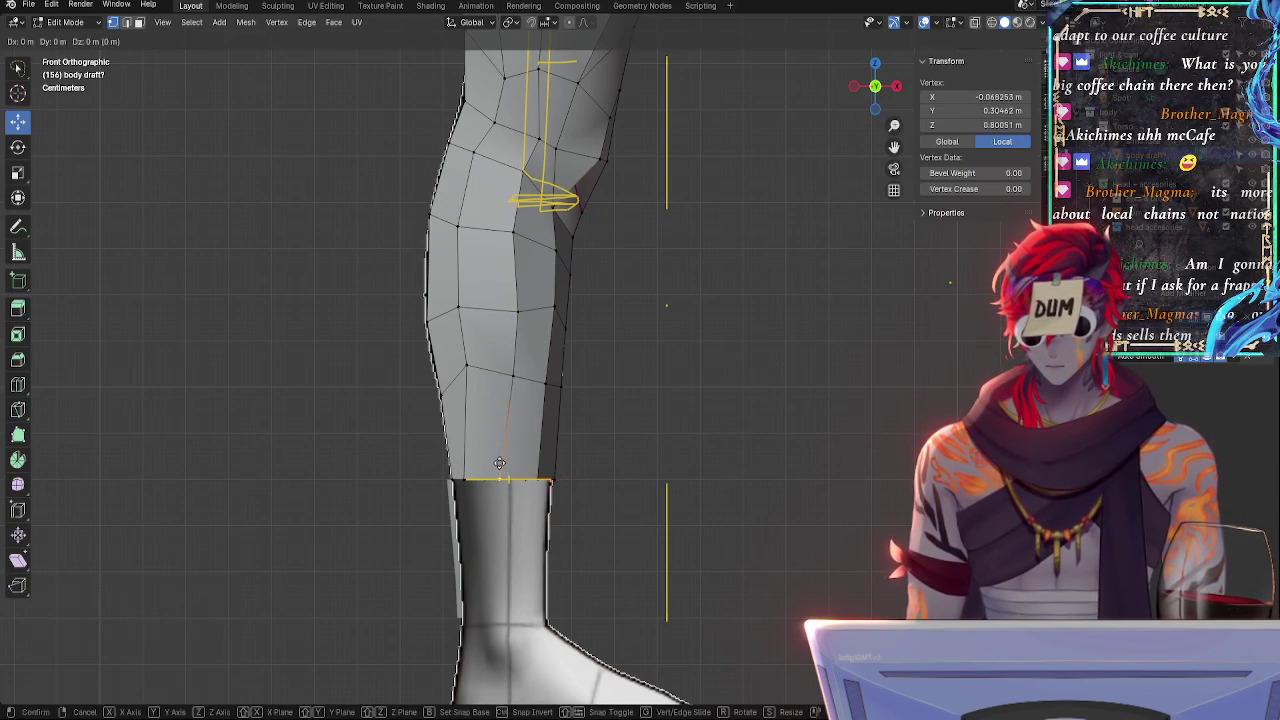
pyautogui.click(508, 465)
pyautogui.press('g')
pyautogui.press('g')
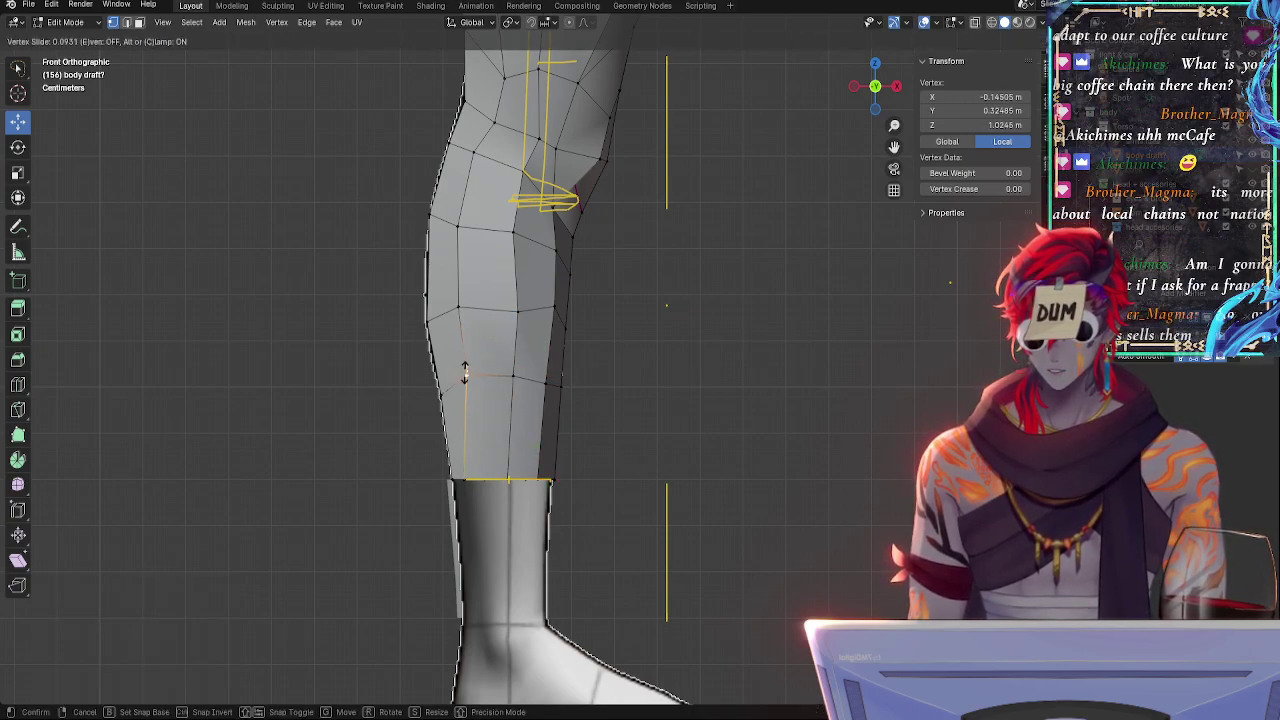
pyautogui.click(463, 368)
pyautogui.press('g')
pyautogui.press('g')
pyautogui.click(512, 380)
pyautogui.press('g')
pyautogui.press('g')
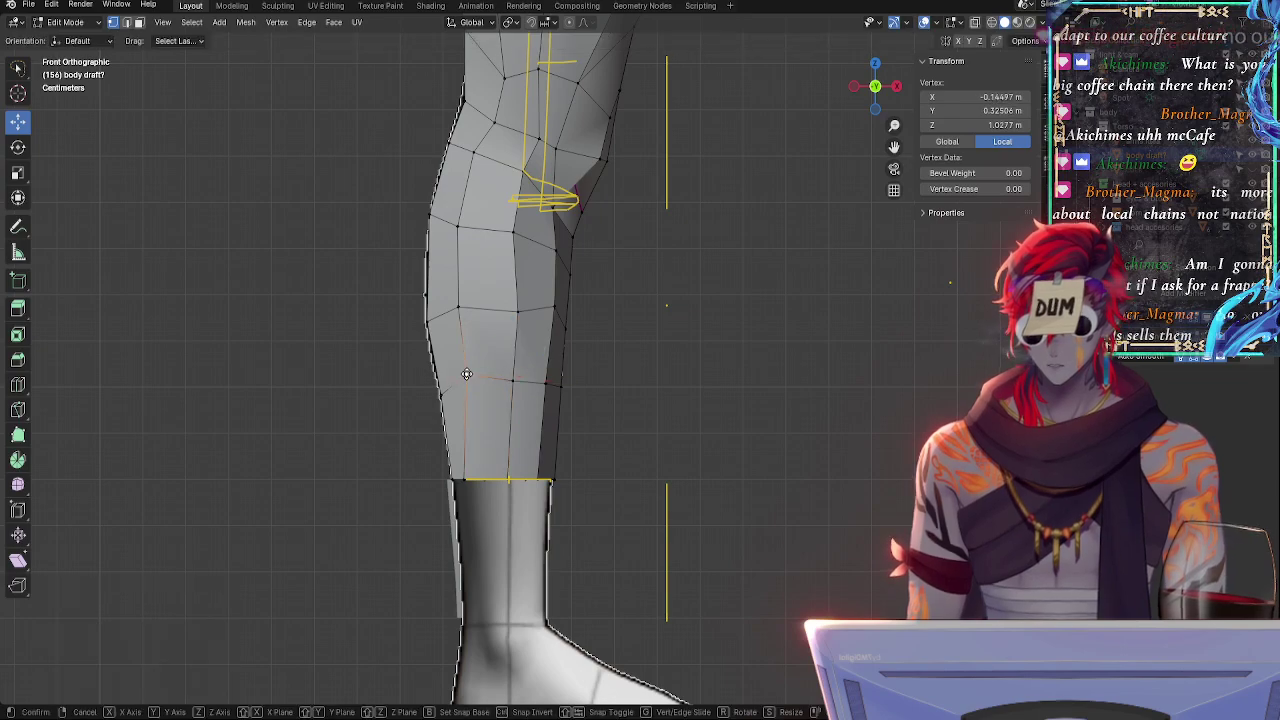
pyautogui.click(466, 383)
# - Nudge a calf outline vertex along X, then undo the nudge and selection
pyautogui.click(469, 395)
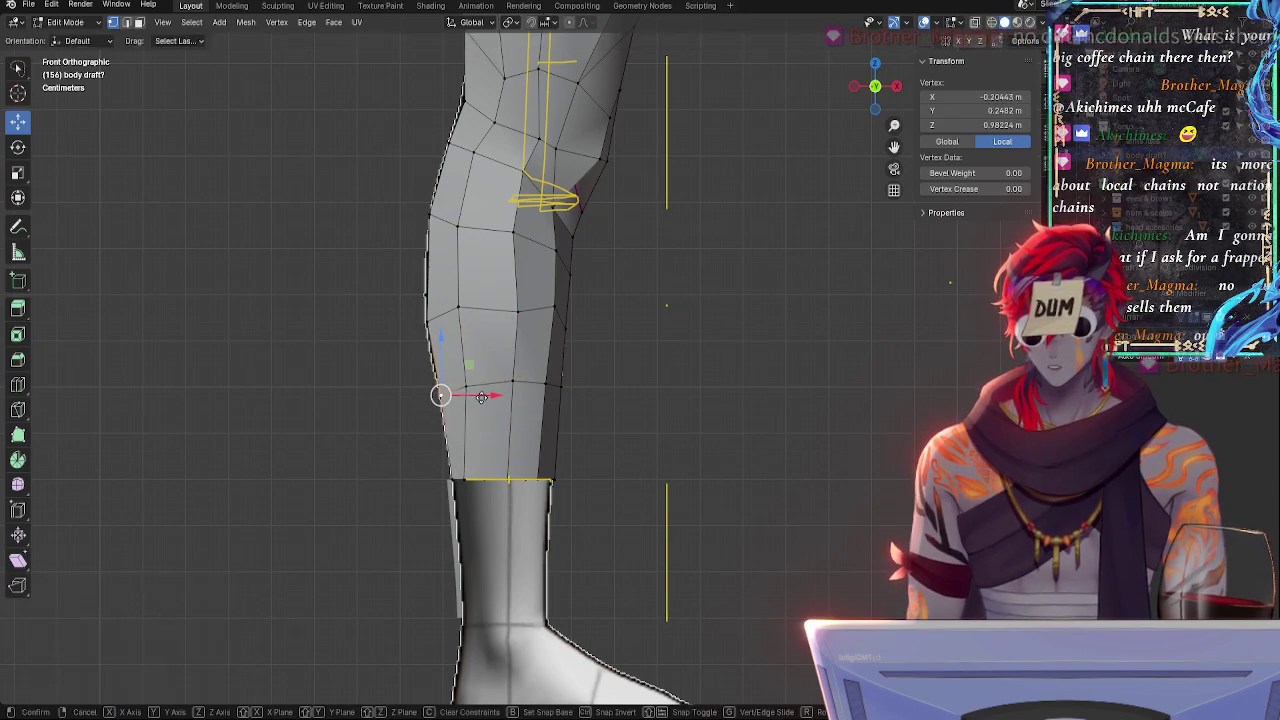
pyautogui.press('g')
pyautogui.press('x')
pyautogui.click(442, 395)
pyautogui.hotkey('alt', 'z')
pyautogui.moveTo(391, 277)
pyautogui.mouseDown()
pyautogui.moveTo(448, 436)
pyautogui.moveTo(460, 428)
pyautogui.mouseUp()
pyautogui.hotkey('ctrl', 'z')
pyautogui.hotkey('ctrl', 'z')
pyautogui.hotkey('ctrl', 'z')
pyautogui.hotkey('ctrl', 'z')
pyautogui.hotkey('ctrl', 'z')
pyautogui.hotkey('ctrl', 'z')
pyautogui.hotkey('ctrl', 'z')
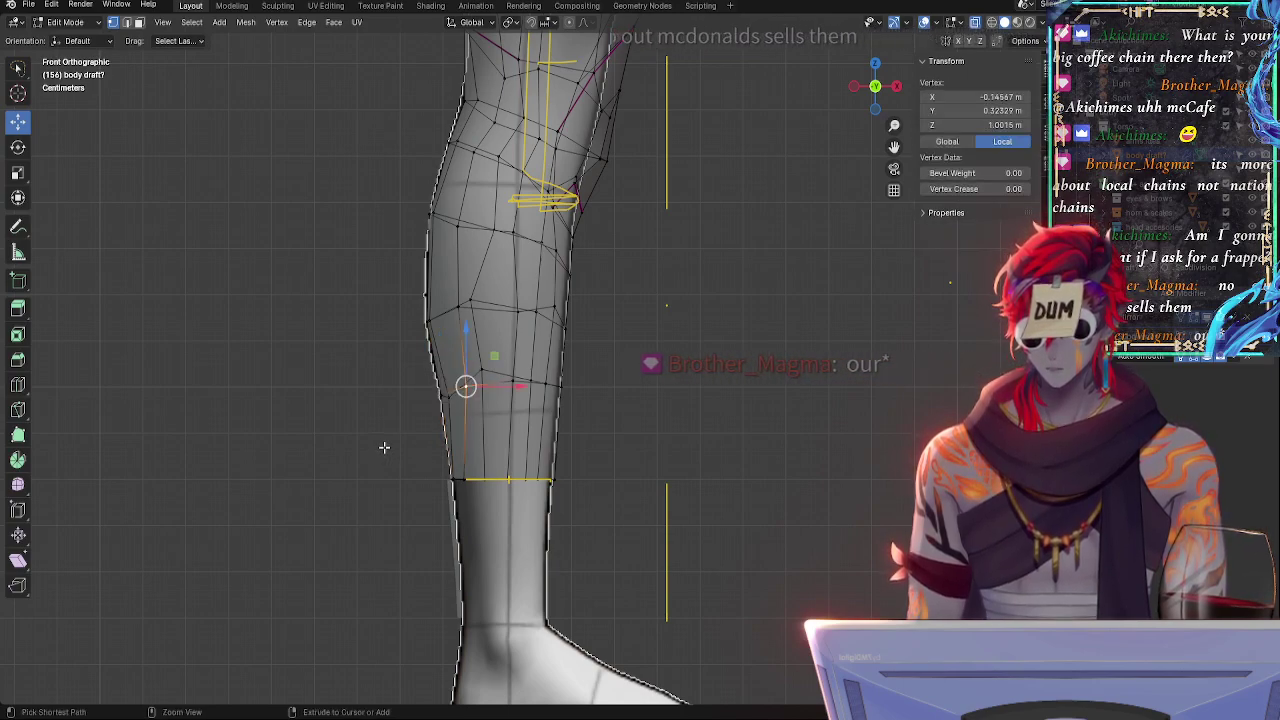
pyautogui.hotkey('ctrl', 'z')
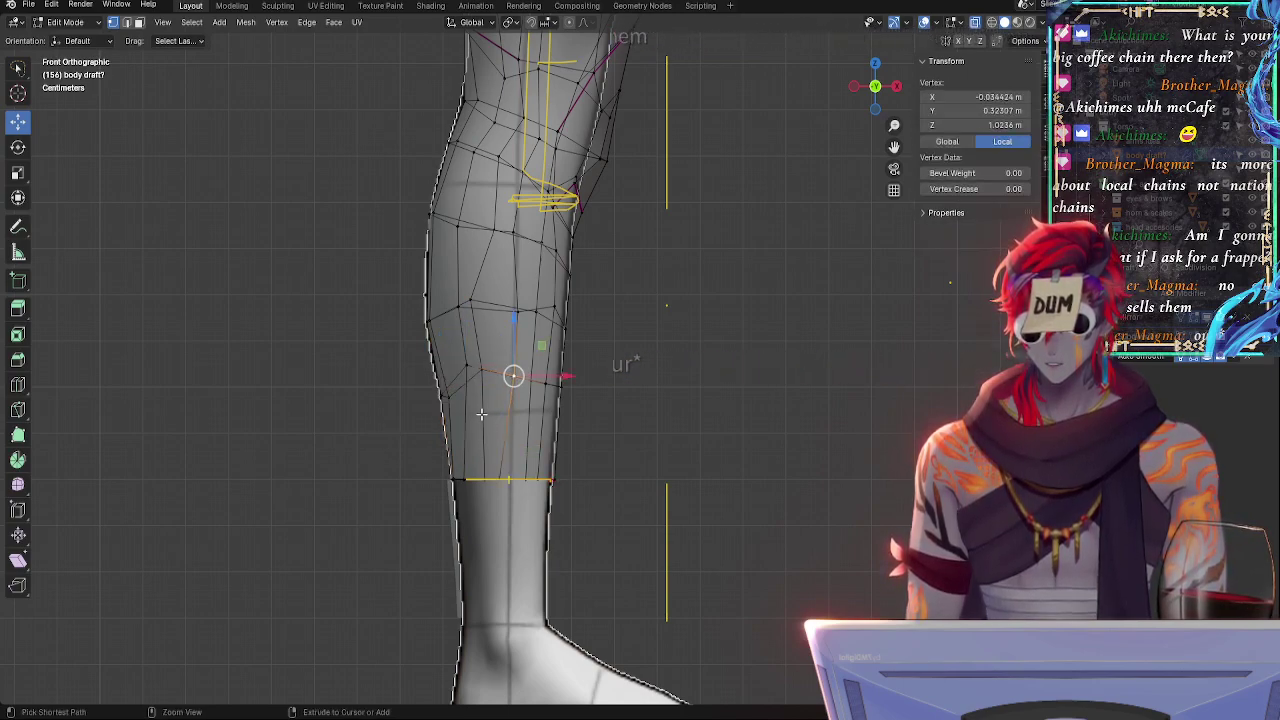
# - Slide vertices on the front and back of the calf along their edges
pyautogui.press('g')
pyautogui.press('g')
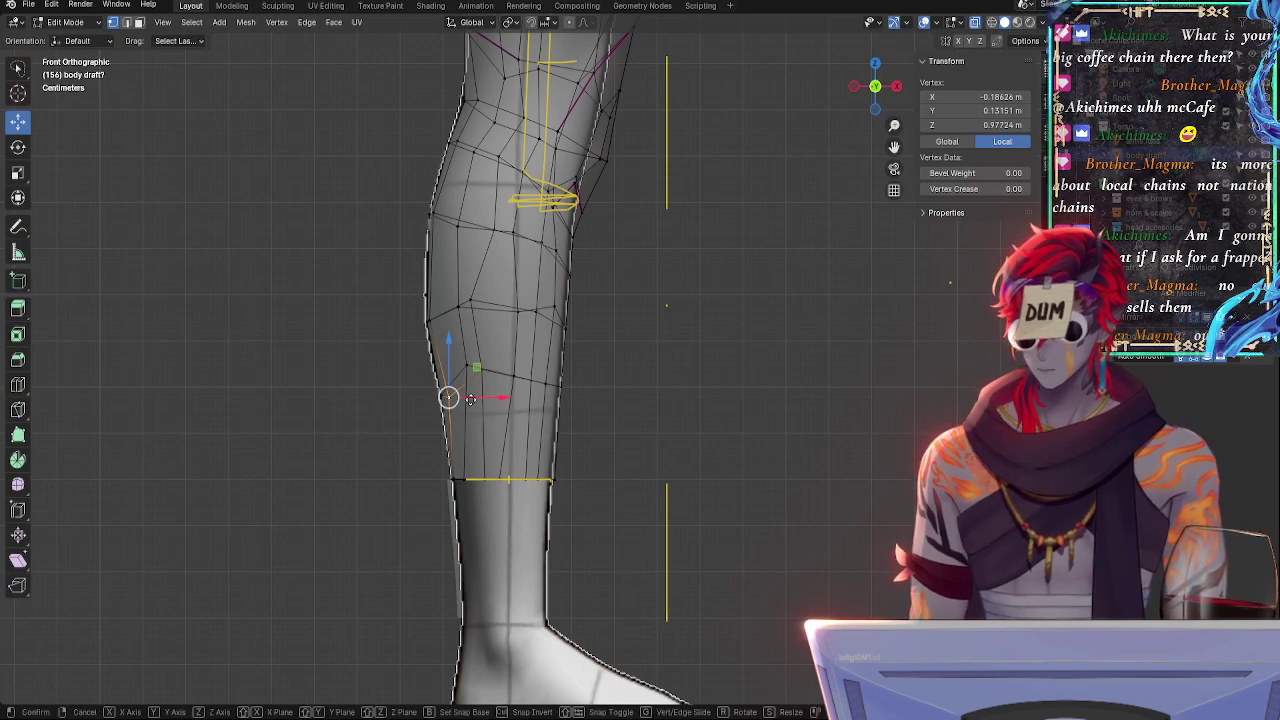
pyautogui.click(470, 405)
pyautogui.press('g')
pyautogui.press('g')
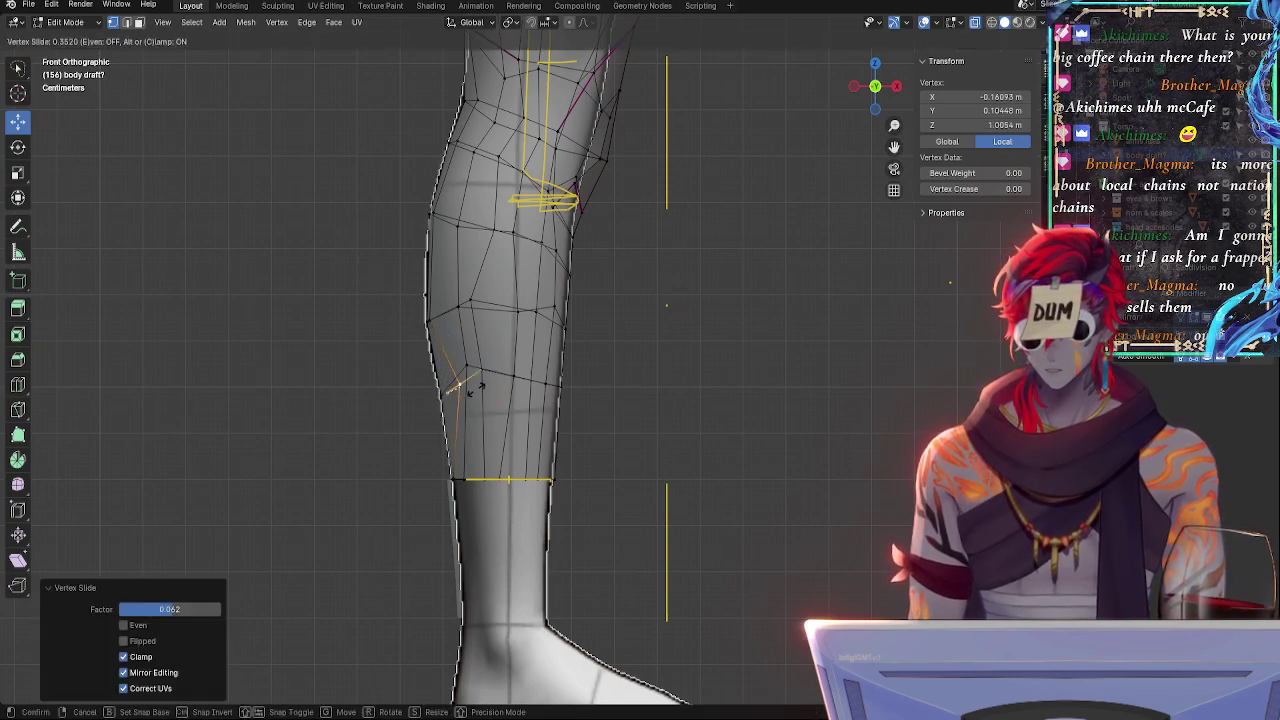
pyautogui.click(466, 396)
pyautogui.moveTo(455, 392); pyautogui.dragTo(513, 415, button='middle')
pyautogui.click(508, 411)
# - Slide the neighbouring calf vertex, then slide a two-vertex calf edge along the leg
pyautogui.press('g')
pyautogui.press('g')
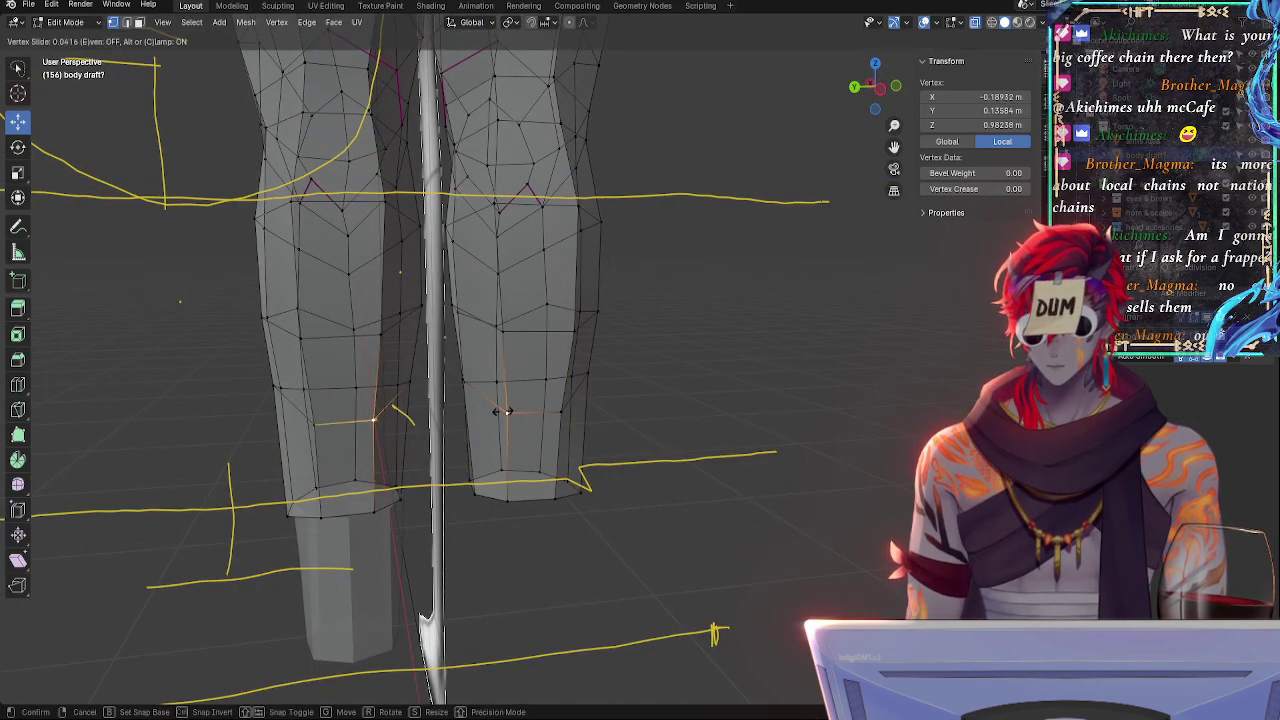
pyautogui.click(513, 413)
pyautogui.click(554, 413)
pyautogui.press('g')
pyautogui.press('g')
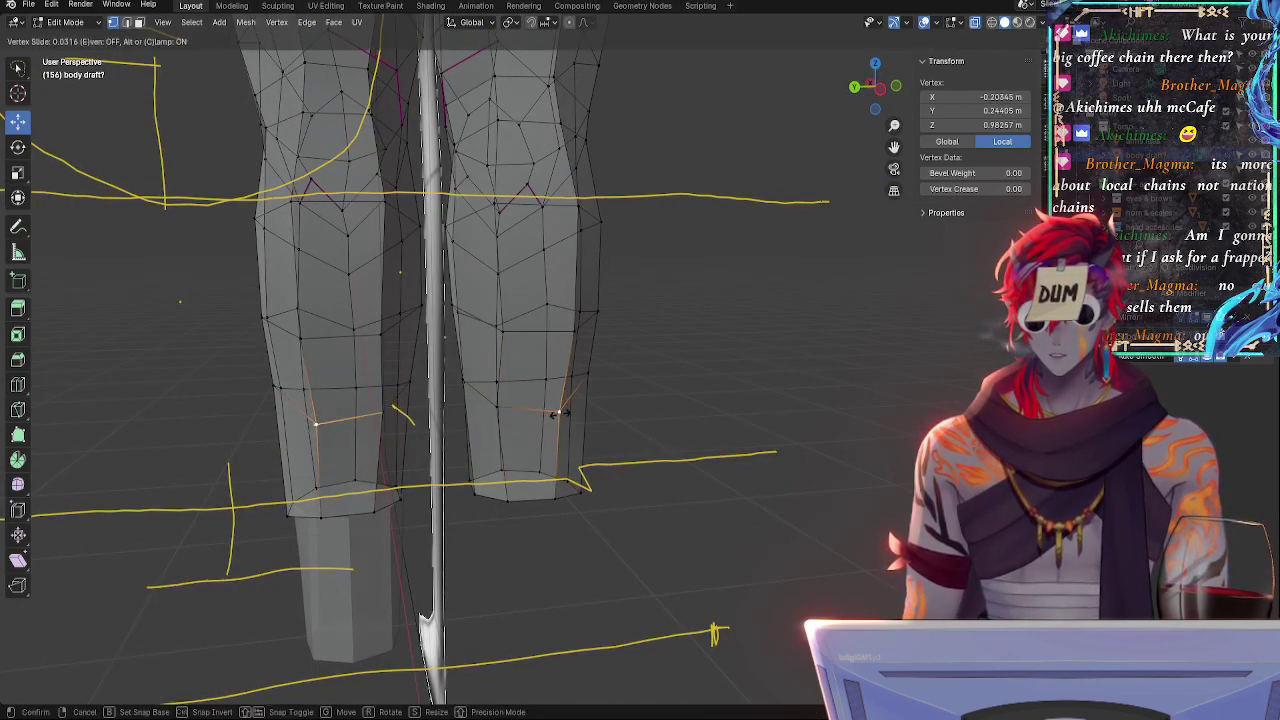
pyautogui.click(549, 410)
pyautogui.click(500, 408)
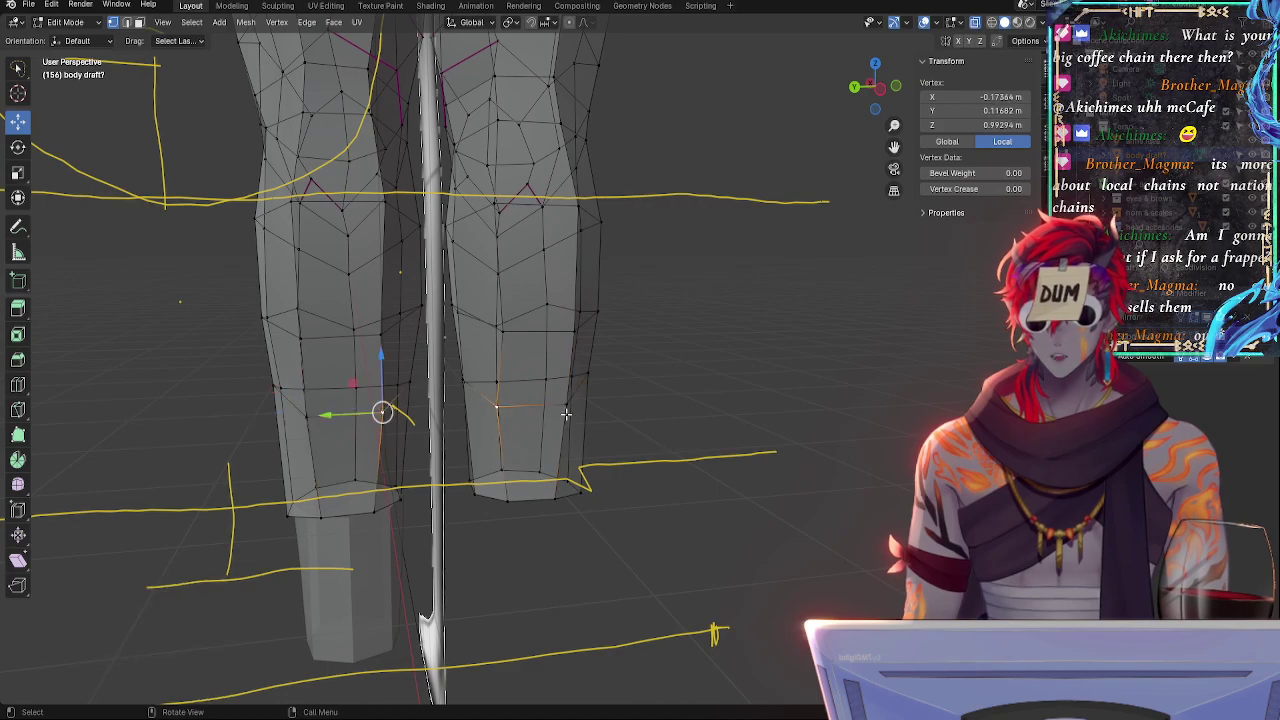
pyautogui.keyDown('shift'); pyautogui.click(566, 410); pyautogui.keyUp('shift')
pyautogui.press('g')
pyautogui.press('g')
pyautogui.click(567, 413)
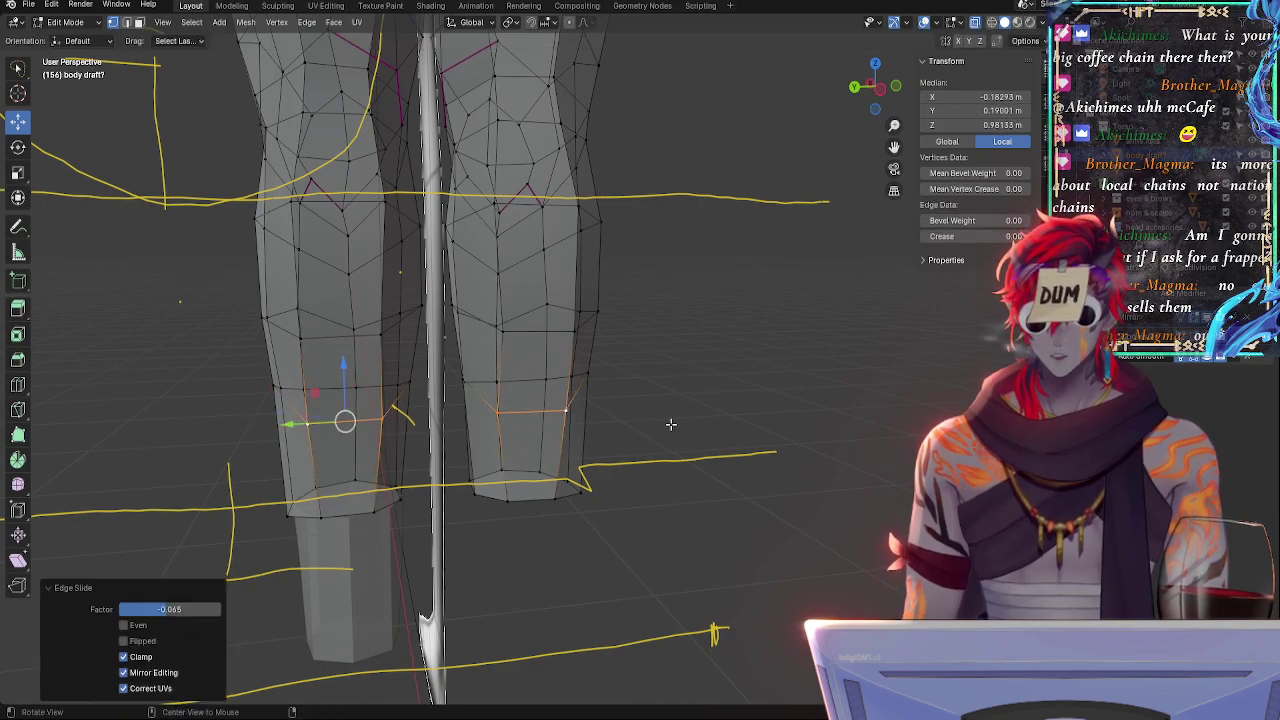
# - Nudge the selected calf outline vertices along X and slightly down
pyautogui.moveTo(671, 424); pyautogui.dragTo(760, 238, button='middle')
pyautogui.click(884, 90)
pyautogui.hotkey('alt', 'z')
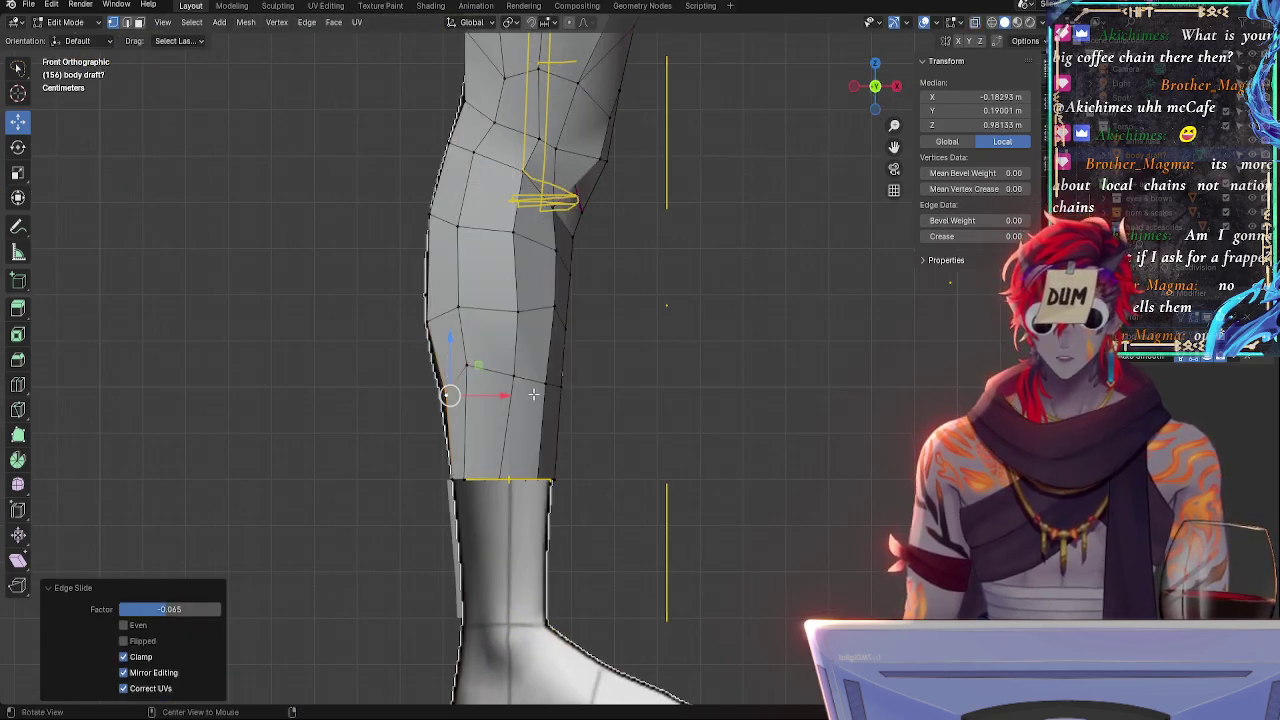
pyautogui.press('g')
pyautogui.press('x')
pyautogui.moveTo(486, 402); pyautogui.dragTo(486, 402)
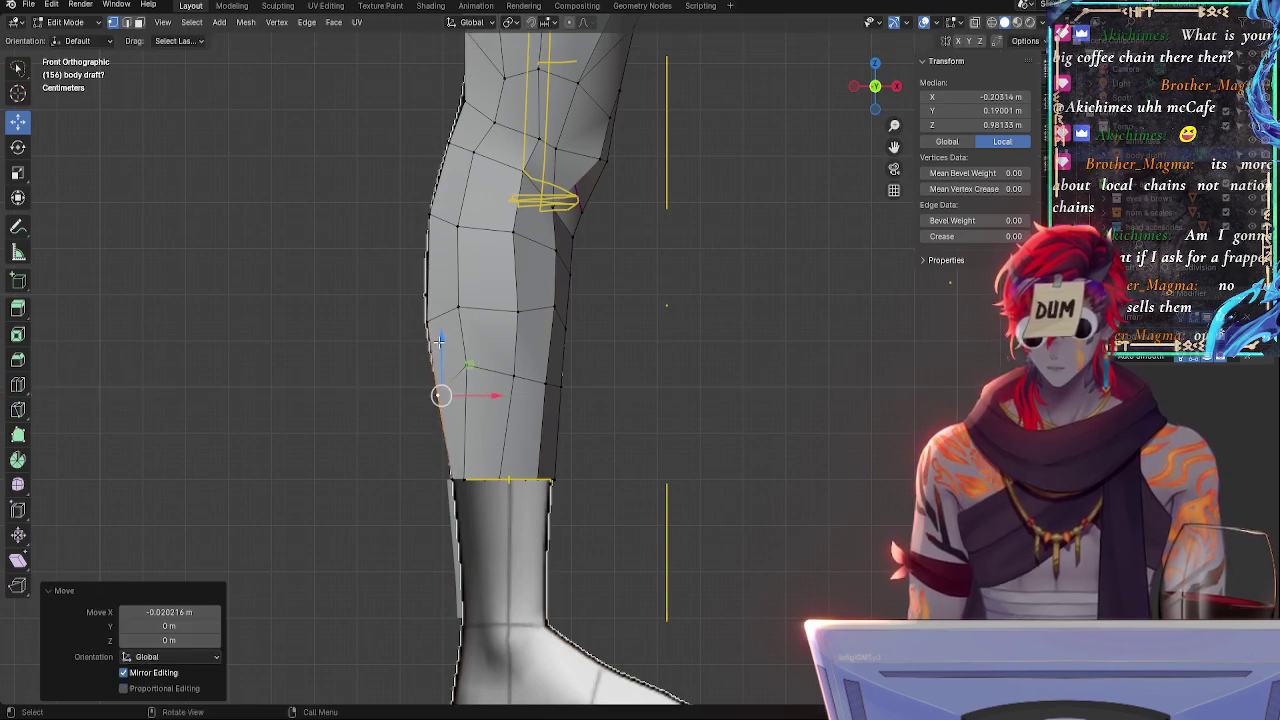
pyautogui.moveTo(441, 345); pyautogui.dragTo(441, 352)
pyautogui.moveTo(488, 401); pyautogui.dragTo(492, 402)
# - Lower a pair of calf vertices on the outline and slide their edge along the leg
pyautogui.moveTo(425, 398); pyautogui.dragTo(569, 391, button='middle')
pyautogui.click(520, 349)
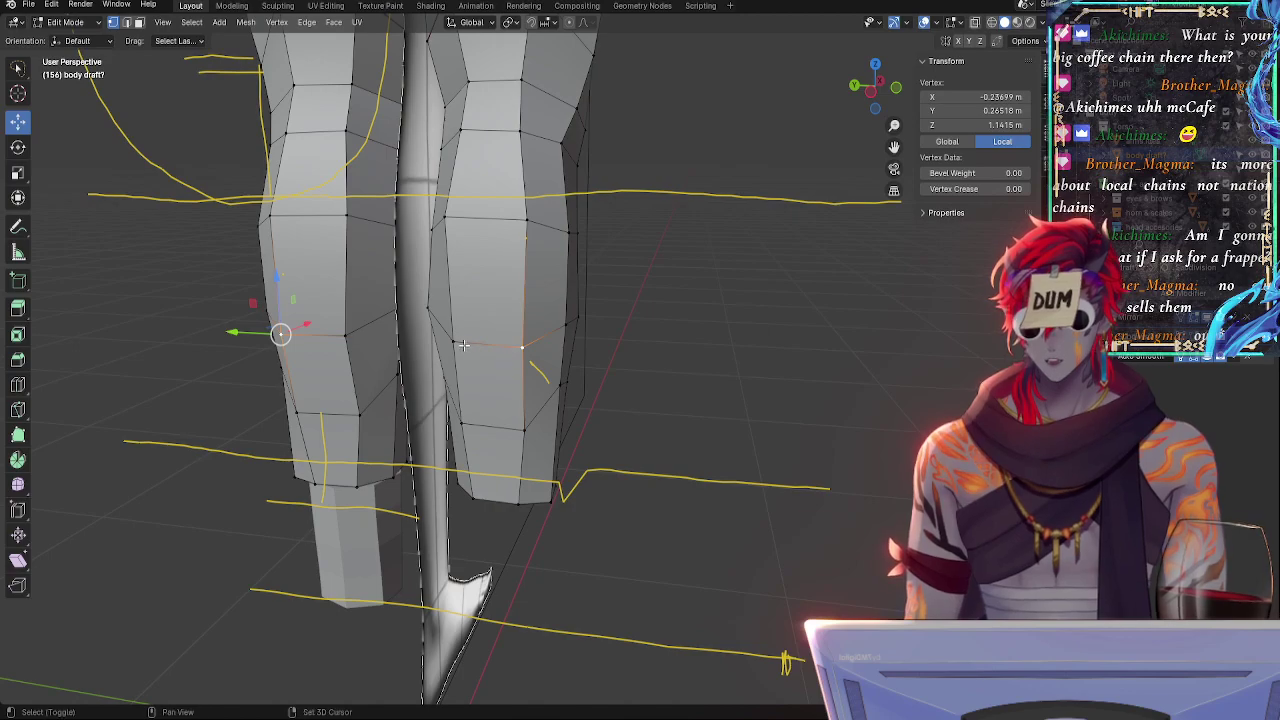
pyautogui.keyDown('shift'); pyautogui.click(462, 344); pyautogui.keyUp('shift')
pyautogui.click(895, 87)
pyautogui.hotkey('alt', 'z')
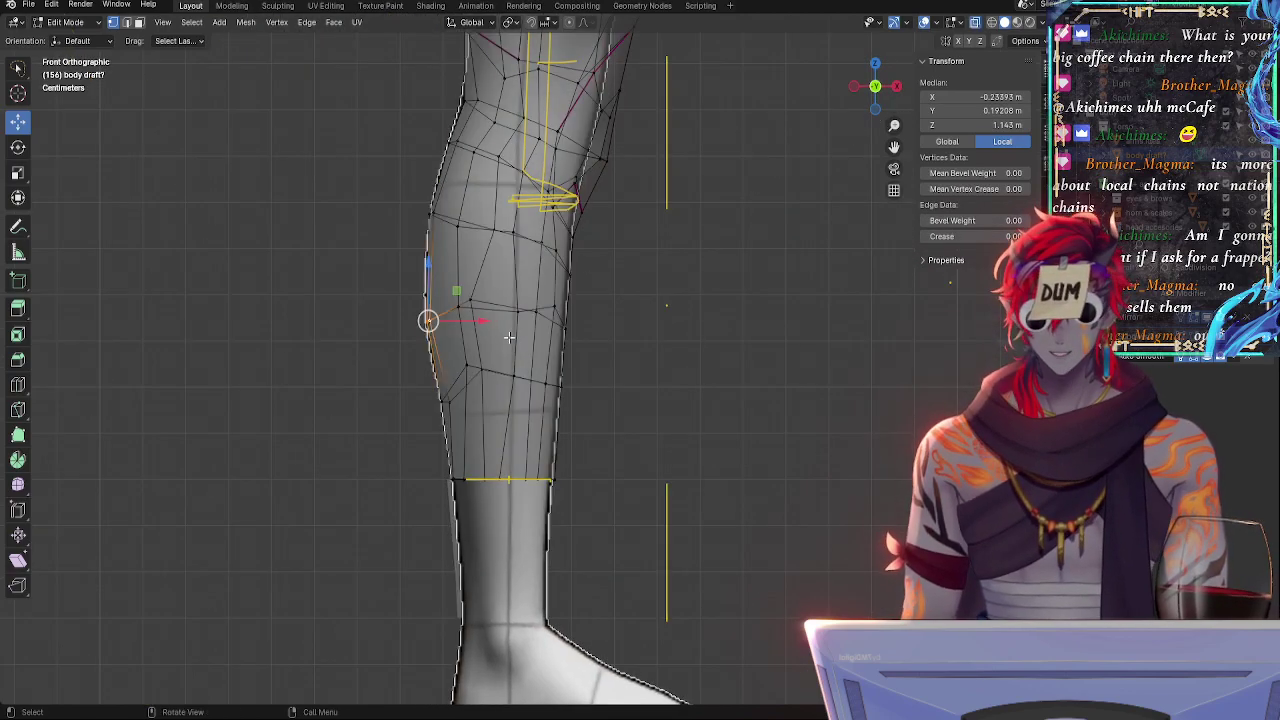
pyautogui.press('g')
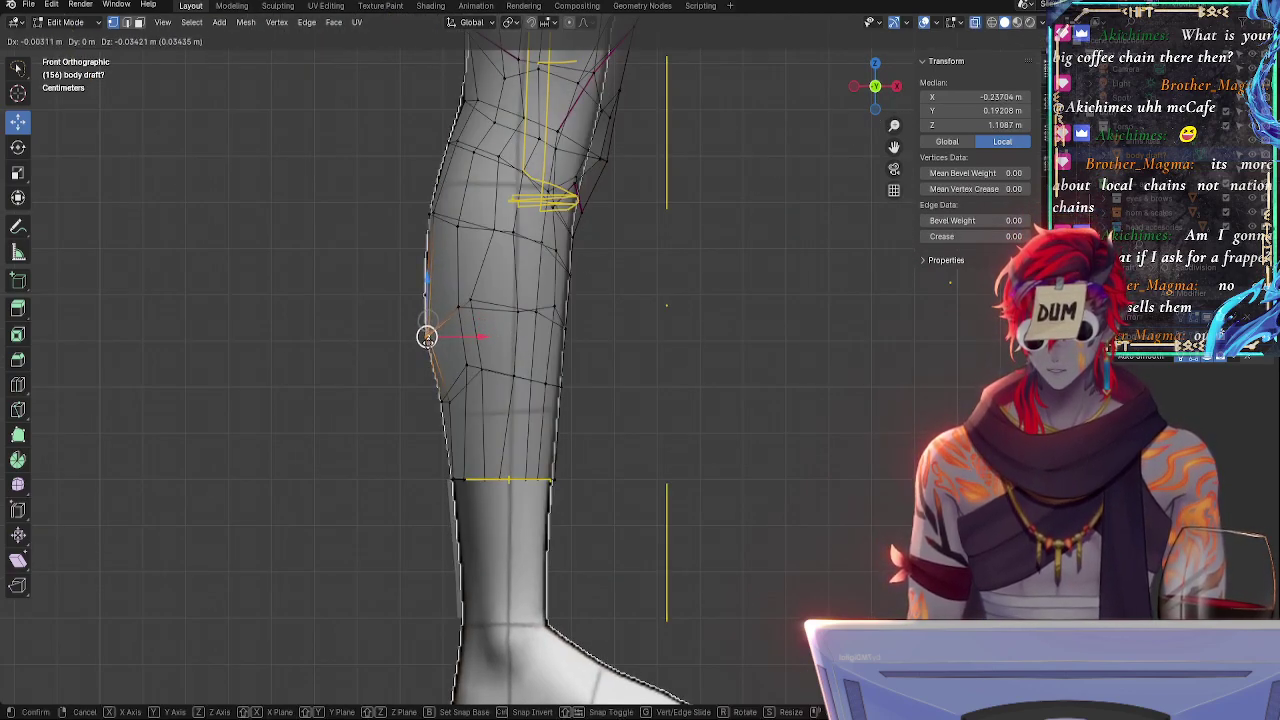
pyautogui.click(427, 332)
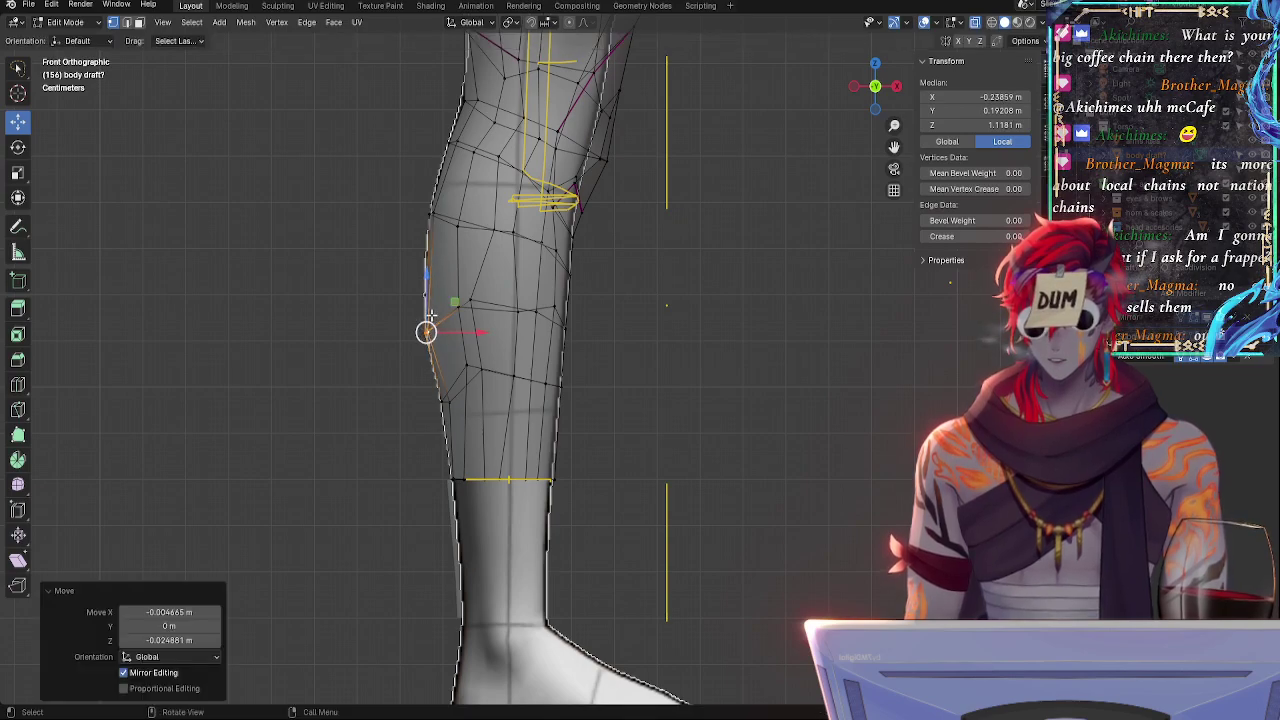
pyautogui.press('g')
pyautogui.press('g')
pyautogui.click(482, 310)
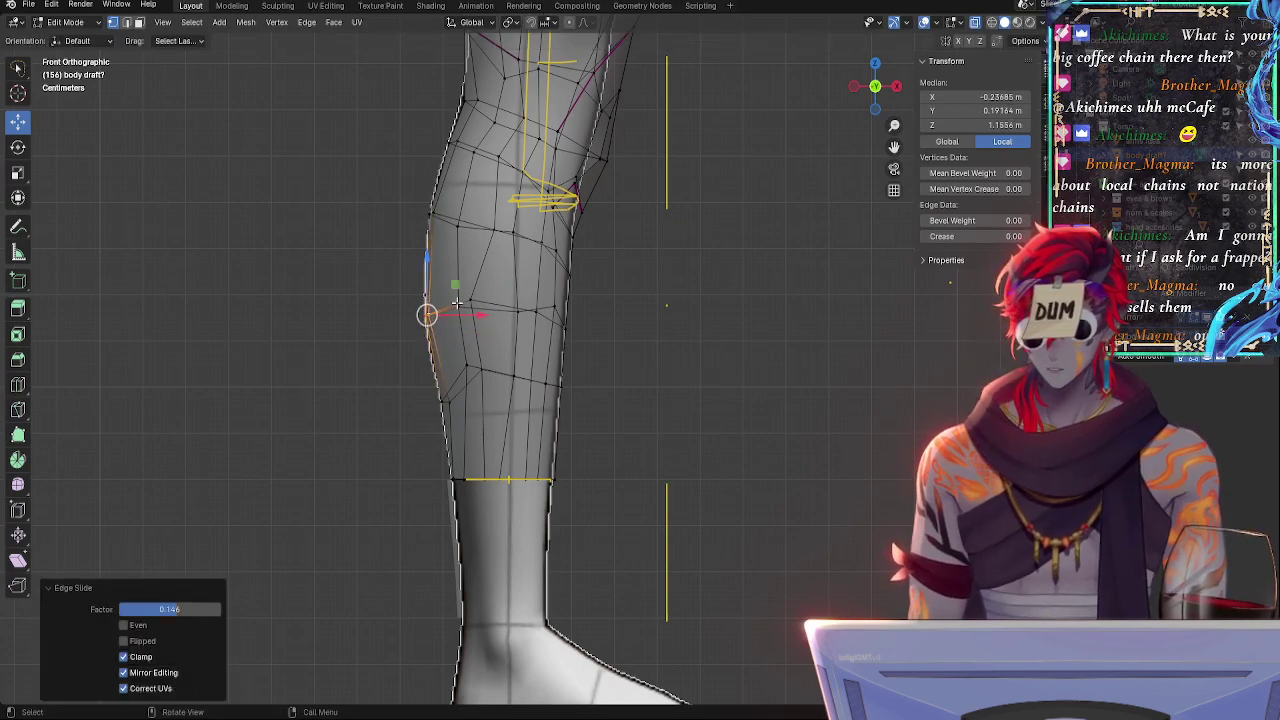
# - Slide an upper calf edge, nudge it along X, and slide a vertex slightly upward
pyautogui.click(456, 303)
pyautogui.moveTo(425, 216); pyautogui.dragTo(530, 232, button='middle')
pyautogui.keyDown('shift'); pyautogui.click(457, 231); pyautogui.keyUp('shift')
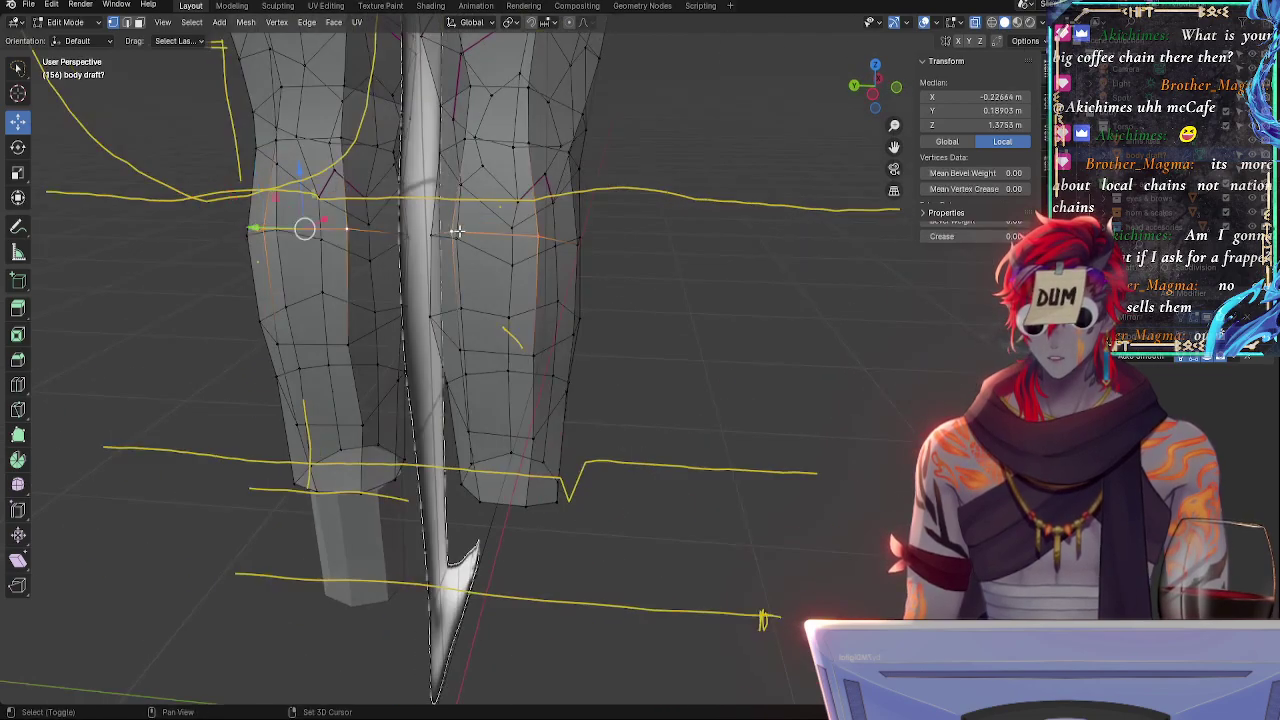
pyautogui.click(896, 87)
pyautogui.hotkey('alt', 'z')
pyautogui.press('g')
pyautogui.press('g')
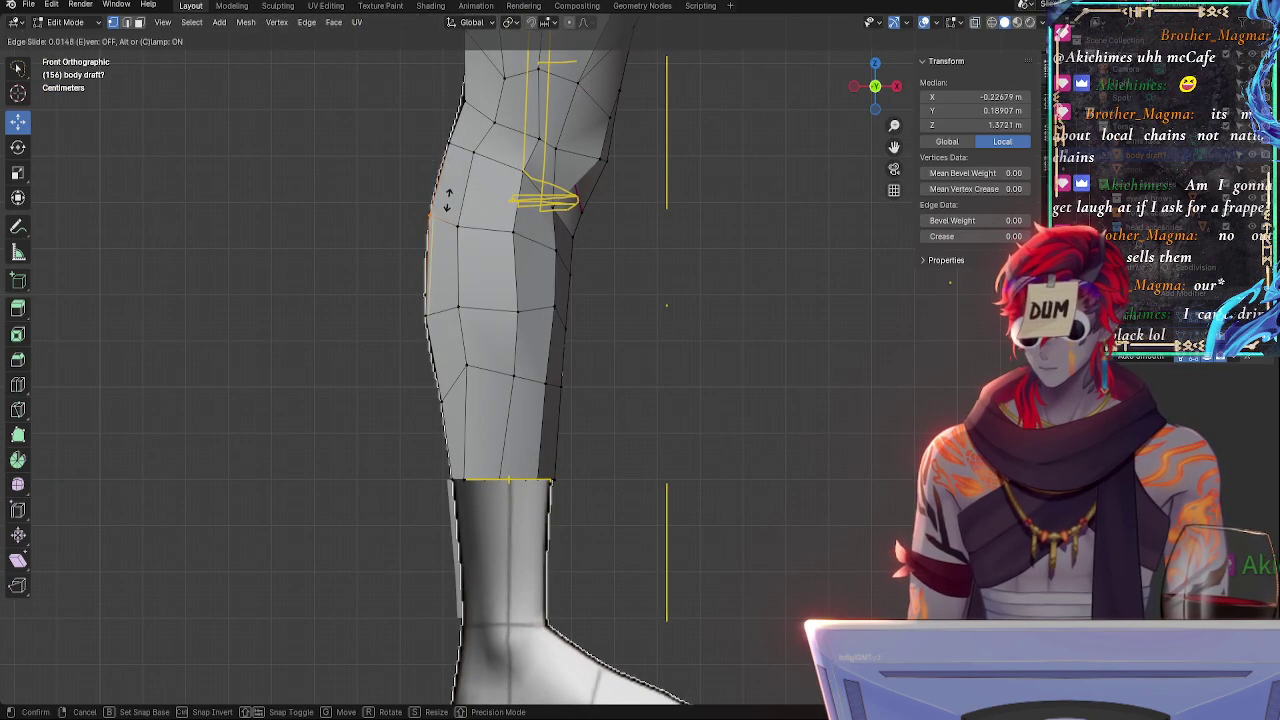
pyautogui.click(451, 200)
pyautogui.moveTo(485, 213); pyautogui.dragTo(482, 211)
pyautogui.click(463, 227)
pyautogui.press('g')
pyautogui.press('g')
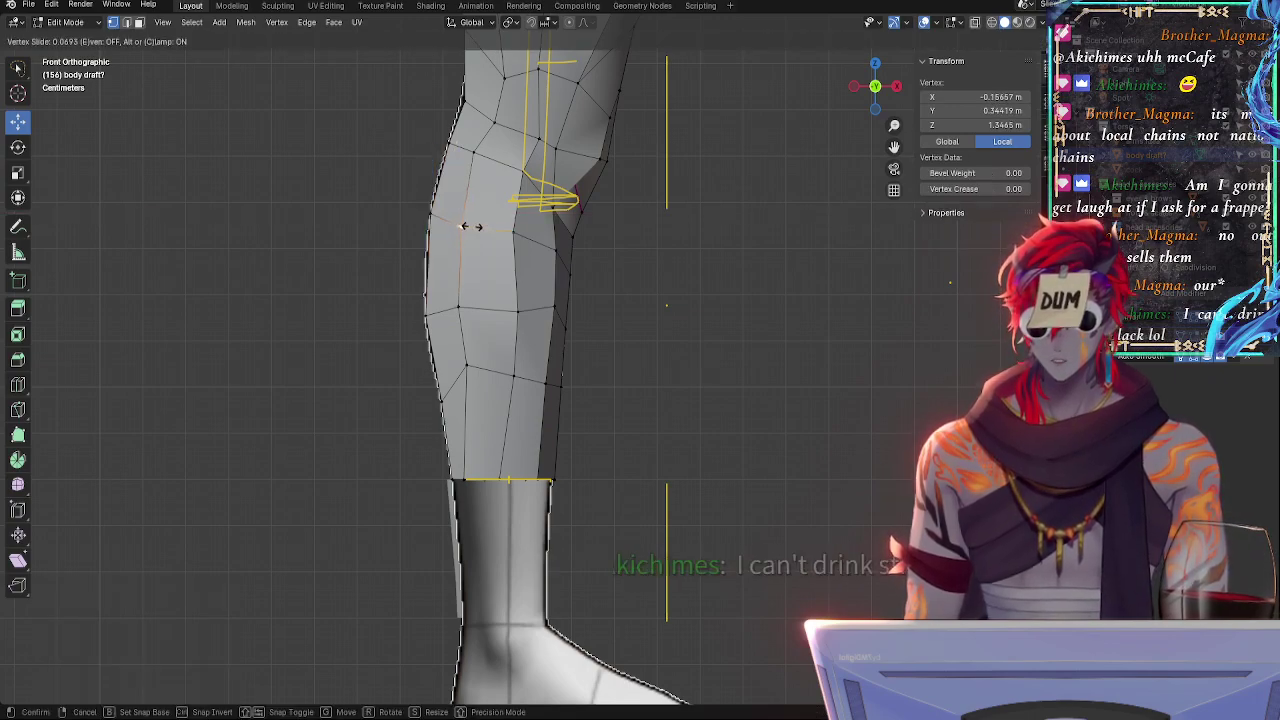
pyautogui.click(470, 220)
# - Select a pair of calf vertices from behind and slide their edge across the calf
pyautogui.click(459, 307)
pyautogui.click(425, 314)
pyautogui.moveTo(424, 314); pyautogui.dragTo(565, 350, button='middle')
pyautogui.keyDown('shift'); pyautogui.click(526, 330); pyautogui.keyUp('shift')
pyautogui.moveTo(490, 340); pyautogui.dragTo(612, 371, button='middle')
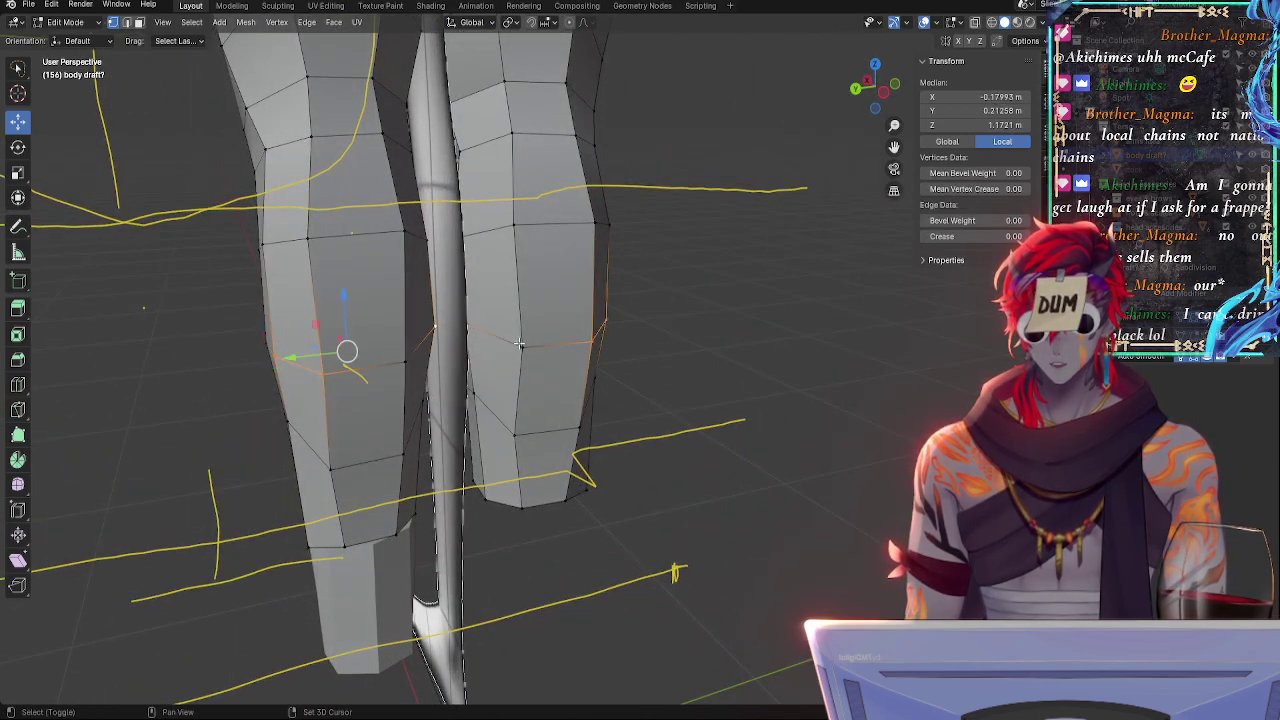
pyautogui.press('g')
pyautogui.press('g')
pyautogui.click(624, 337)
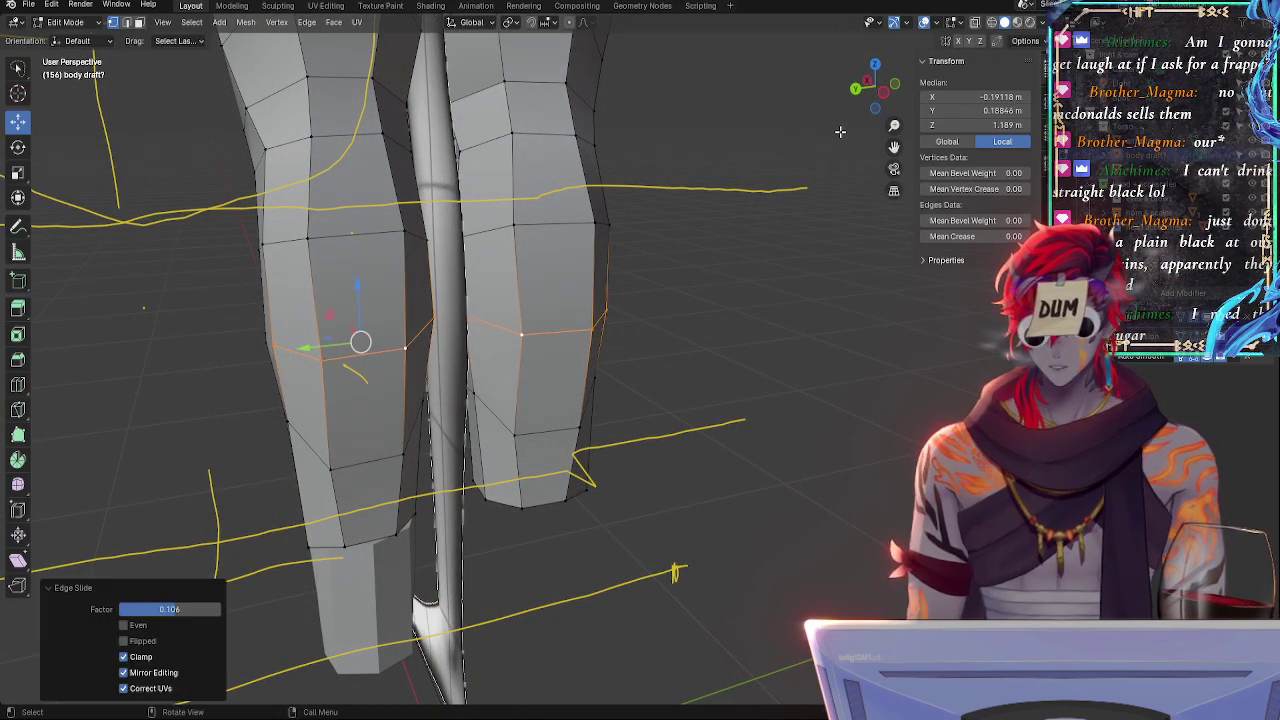
# - Nudge the calf vertices left along X, tilt the edge by rotating it, and deselect
pyautogui.click(895, 85)
pyautogui.hotkey('alt', 'z')
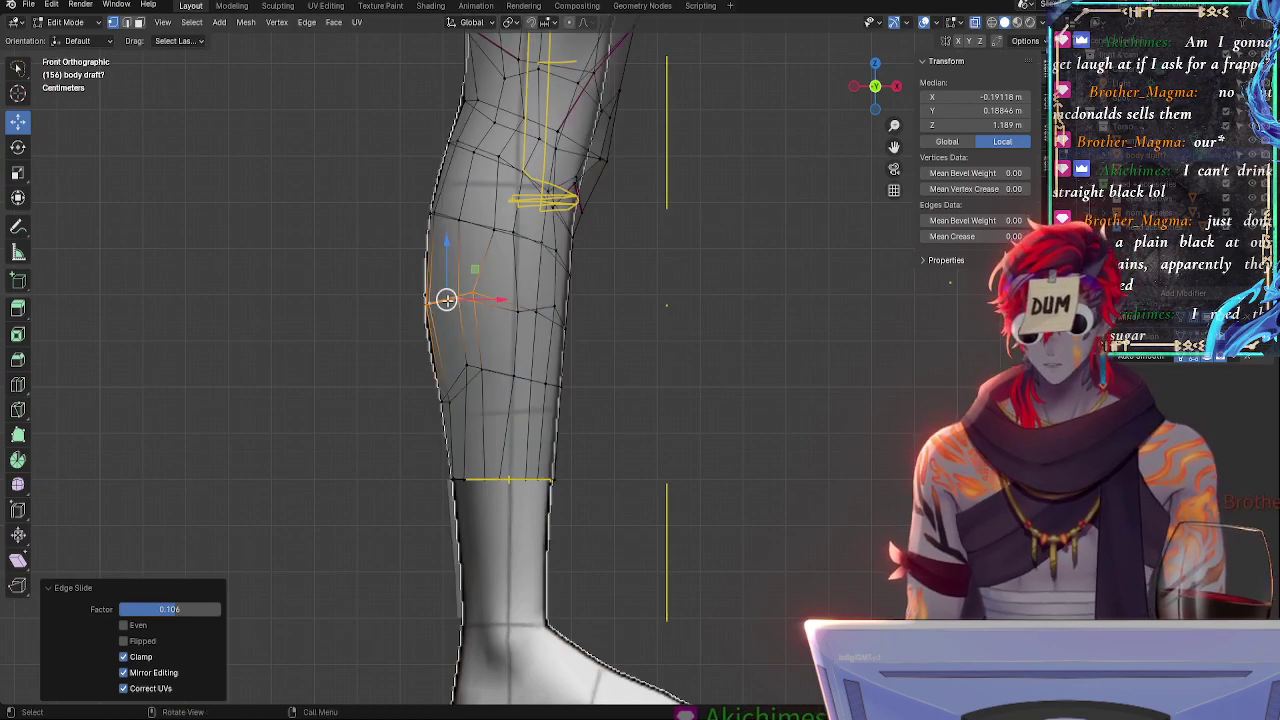
pyautogui.moveTo(446, 300); pyautogui.dragTo(446, 301)
pyautogui.press('r')
pyautogui.click(543, 334)
pyautogui.click(591, 326)
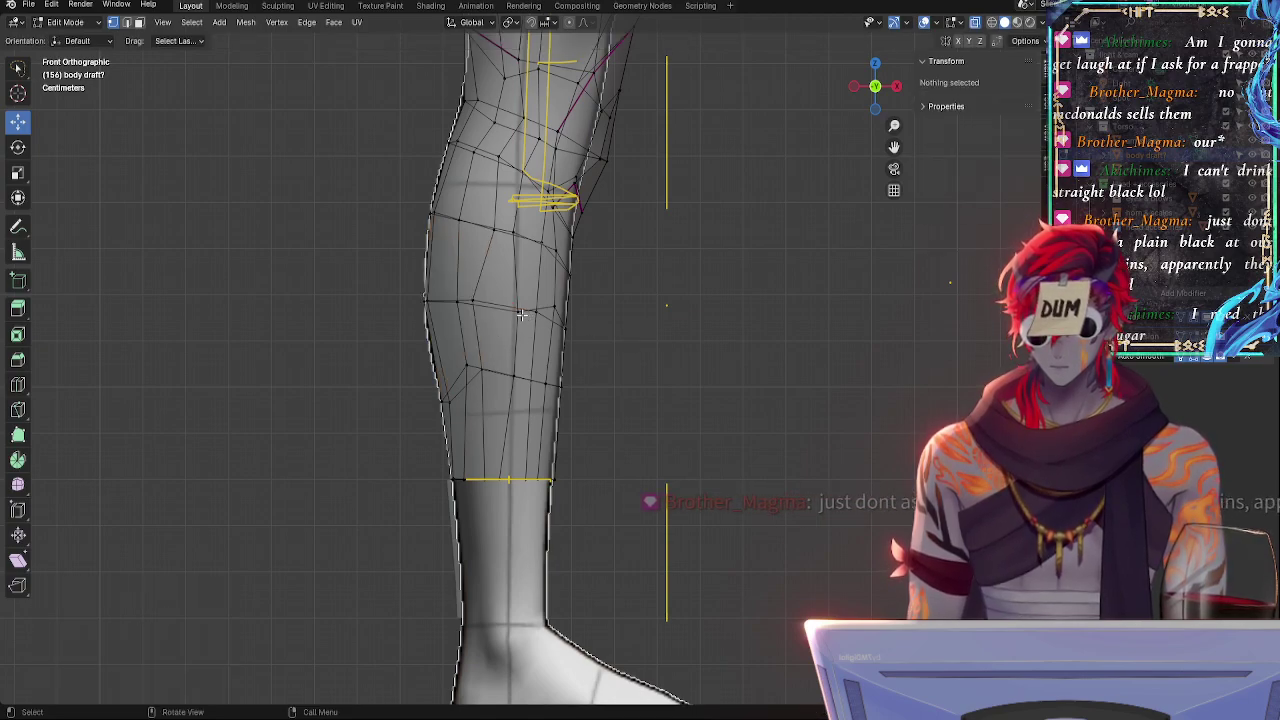
# - Loop-cut a new upper calf edge loop and make it circular and evenly spaced with LoopTools
pyautogui.hotkey('ctrl', 'r')
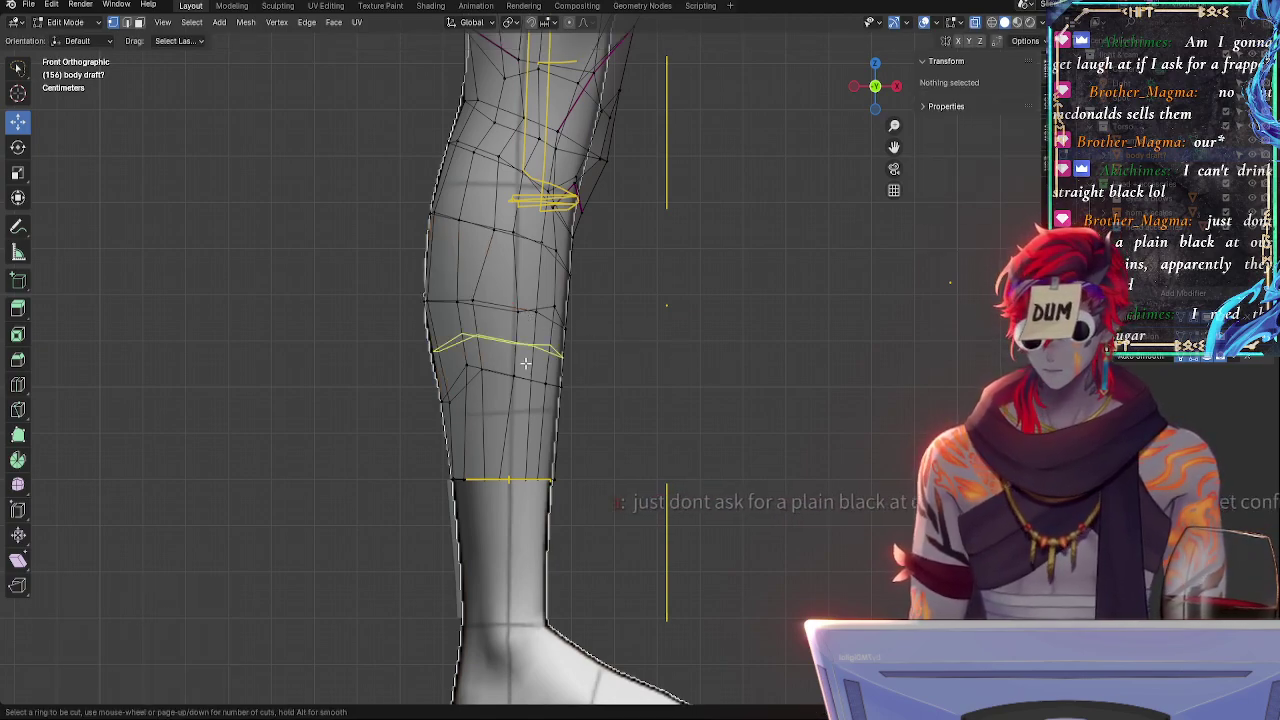
pyautogui.click(545, 358)
pyautogui.click(543, 360)
pyautogui.rightClick(532, 350)
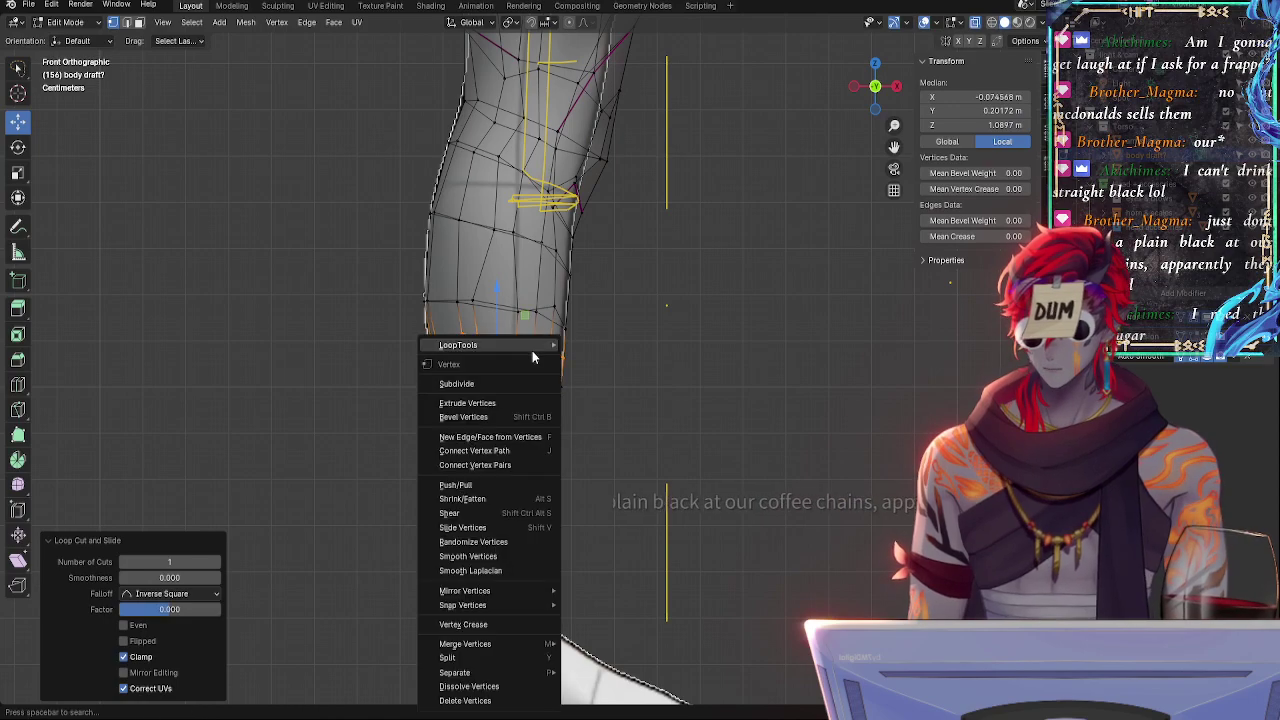
pyautogui.moveTo(532, 350)
pyautogui.click(618, 357)
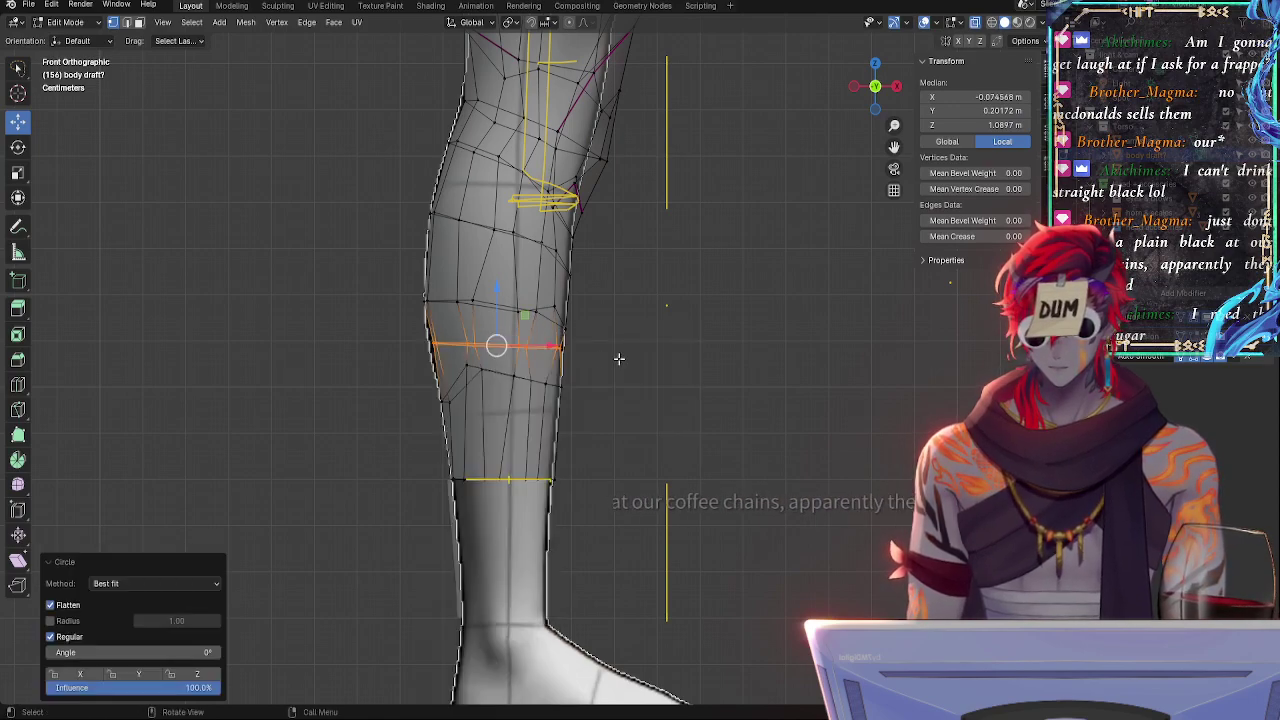
pyautogui.rightClick(503, 350)
pyautogui.moveTo(806, 359); pyautogui.dragTo(546, 361, button='middle')
pyautogui.rightClick(546, 361)
pyautogui.moveTo(576, 348)
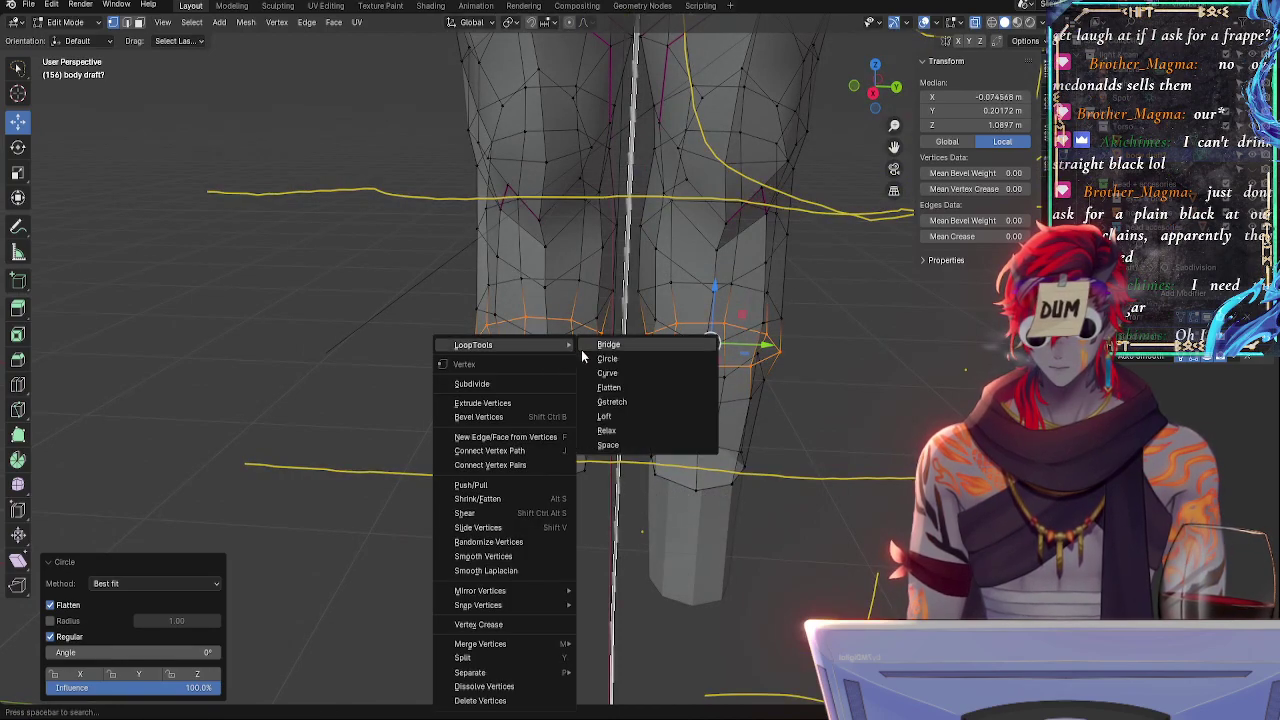
pyautogui.click(626, 442)
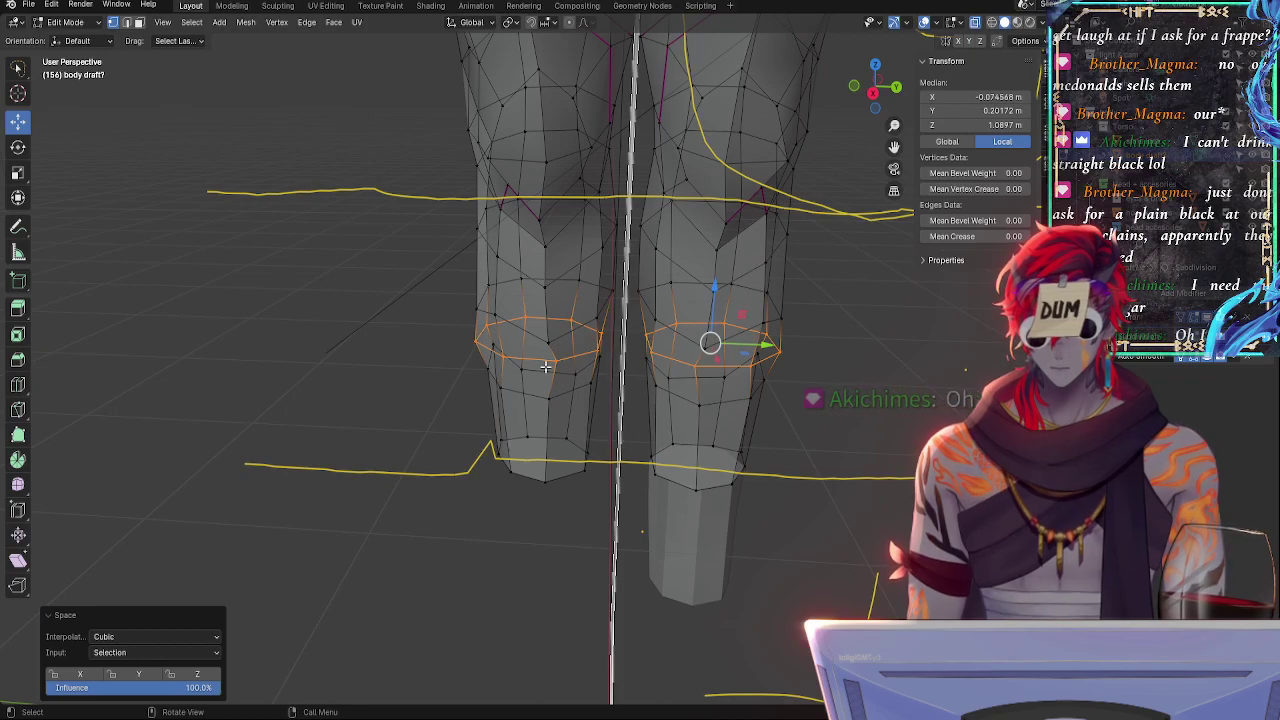
# - Twist the new loops 7.72° around the Z axis
pyautogui.press('r')
pyautogui.press('z')
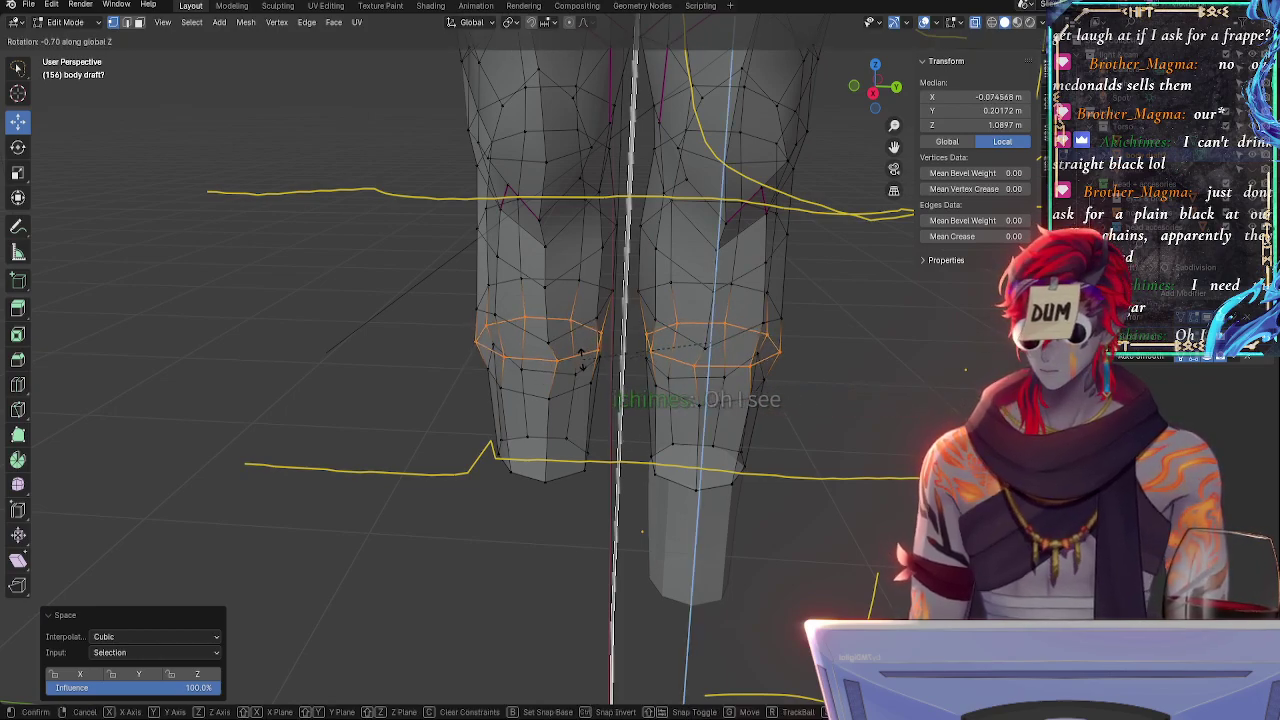
pyautogui.click(583, 358)
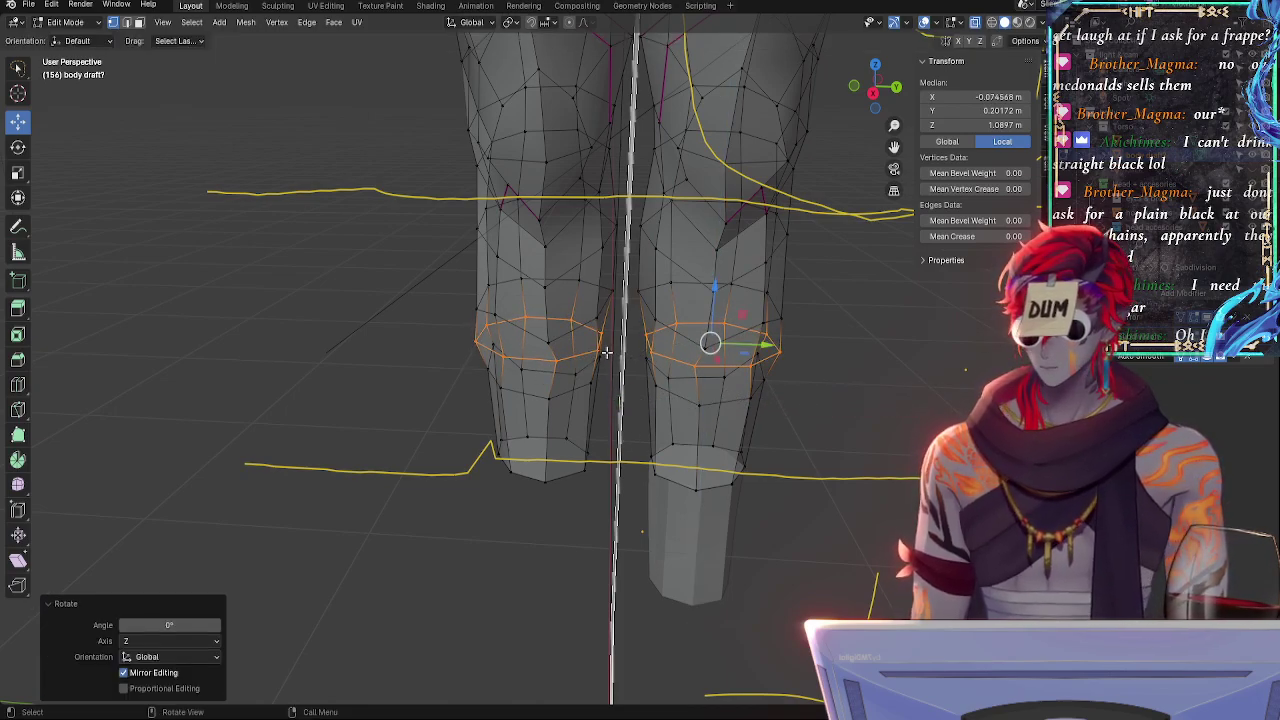
pyautogui.moveTo(542, 397); pyautogui.dragTo(389, 403, button='middle')
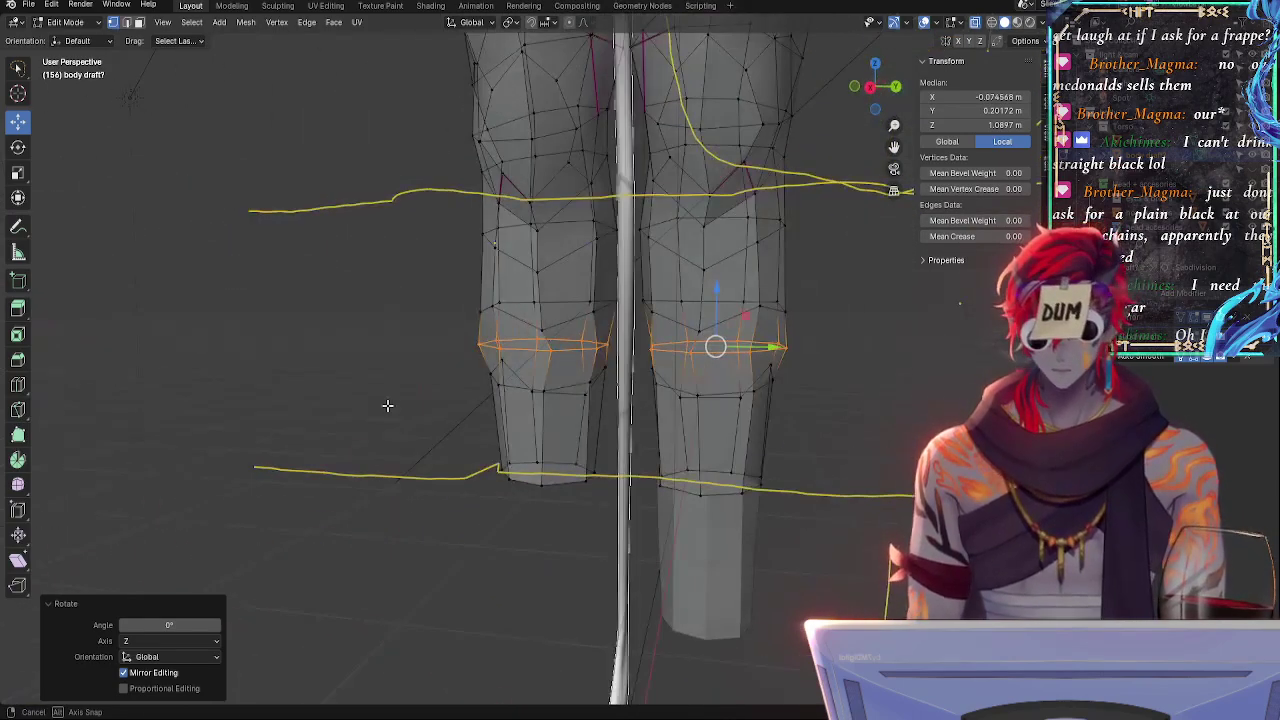
pyautogui.press('r')
pyautogui.press('z')
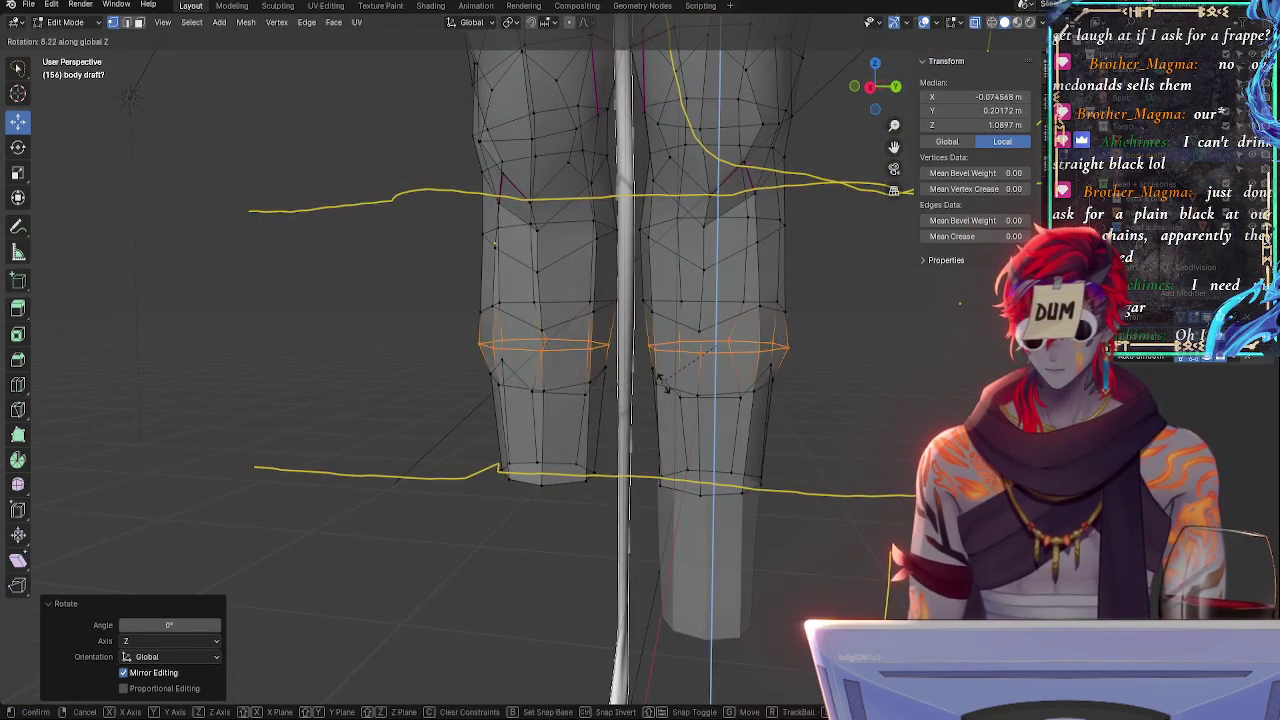
pyautogui.click(650, 372)
pyautogui.moveTo(650, 372); pyautogui.dragTo(505, 380, button='middle')
# - Flatten the loops to 0.818 along Y and shift them -0.012109 m front-to-back
pyautogui.press('s')
pyautogui.press('y')
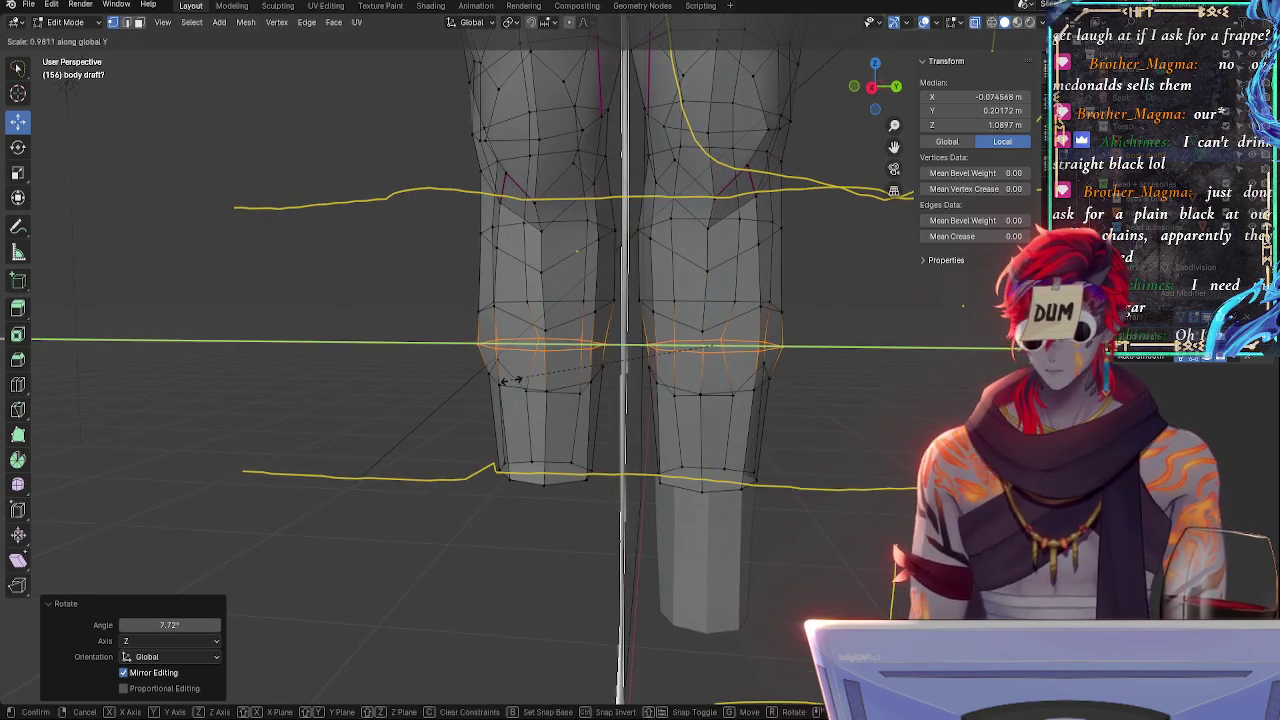
pyautogui.click(545, 383)
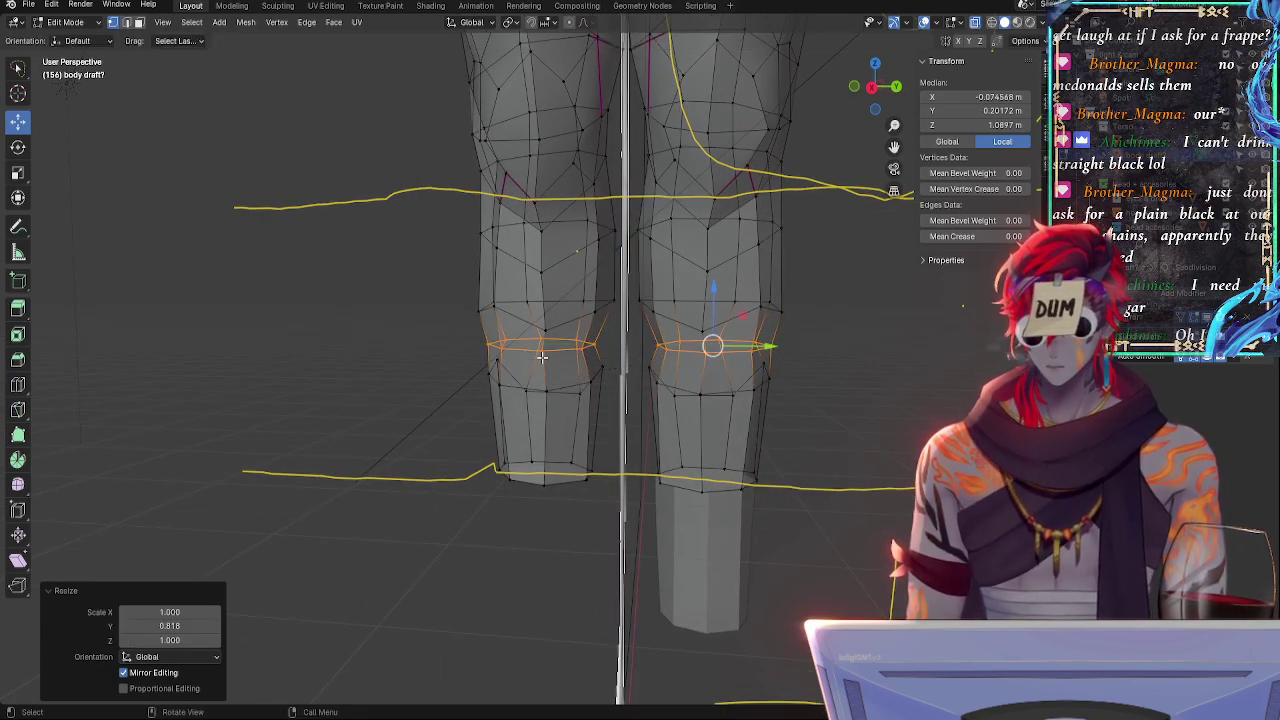
pyautogui.press('g')
pyautogui.press('y')
pyautogui.click(538, 356)
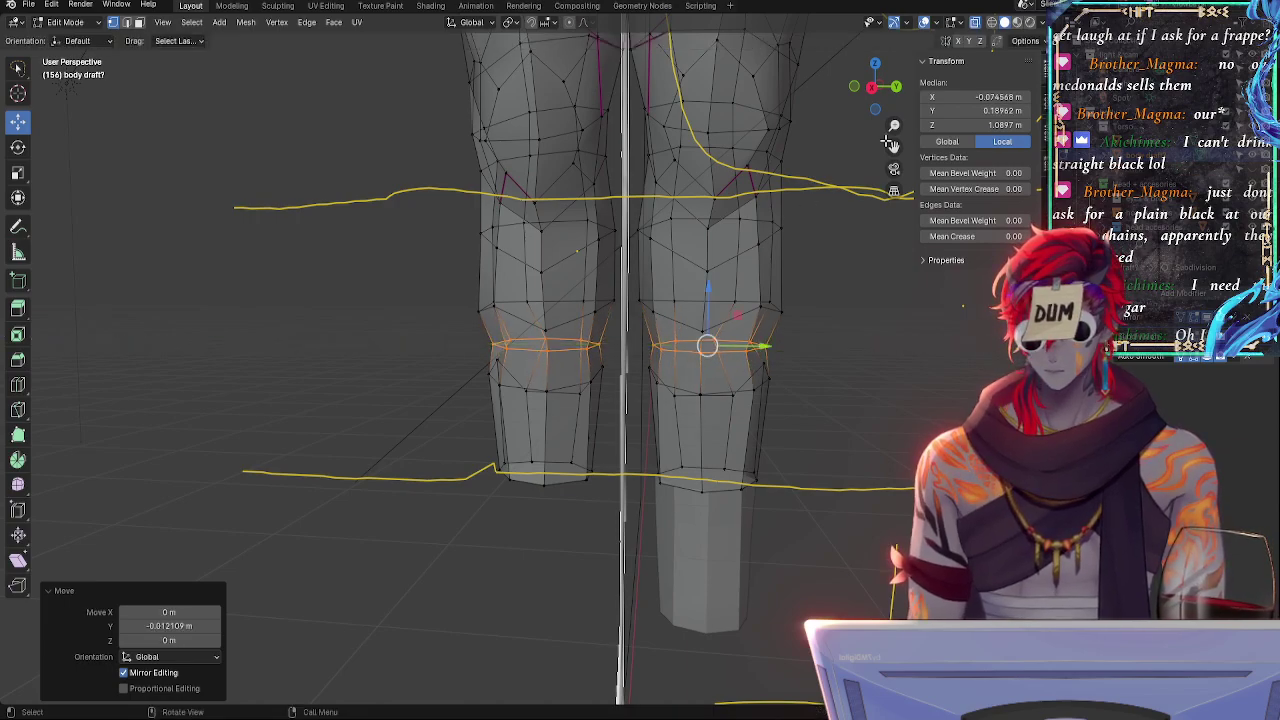
pyautogui.click(857, 87)
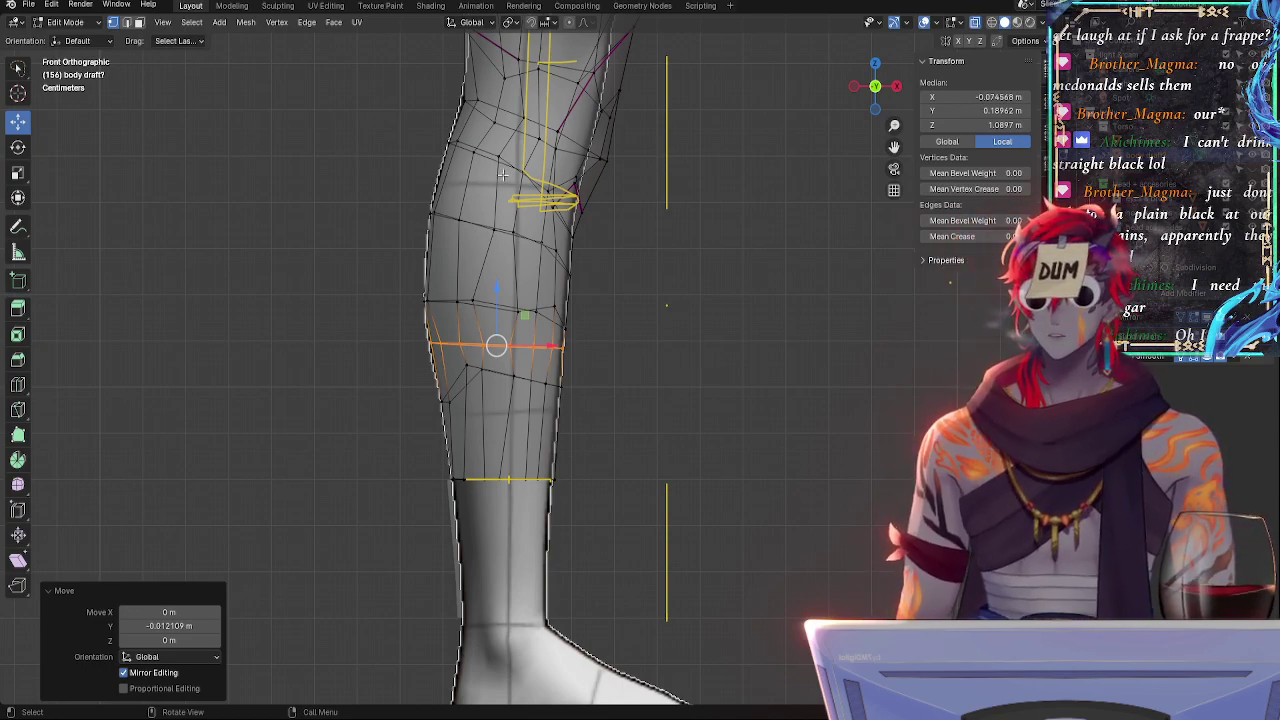
# - Slide the lower calf loop down, rotate it slightly and shrink it to 0.939
pyautogui.keyDown('alt'); pyautogui.click(505, 376); pyautogui.keyUp('alt')
pyautogui.press('g')
pyautogui.press('g')
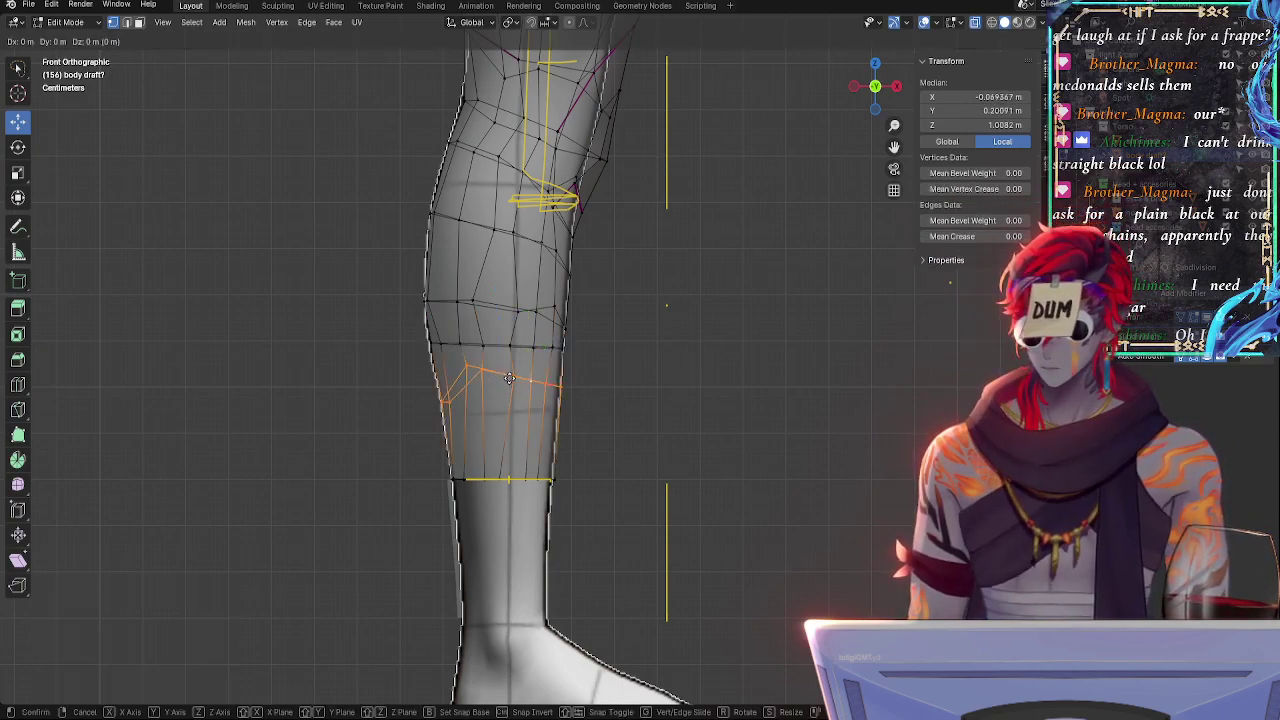
pyautogui.click(524, 400)
pyautogui.press('r')
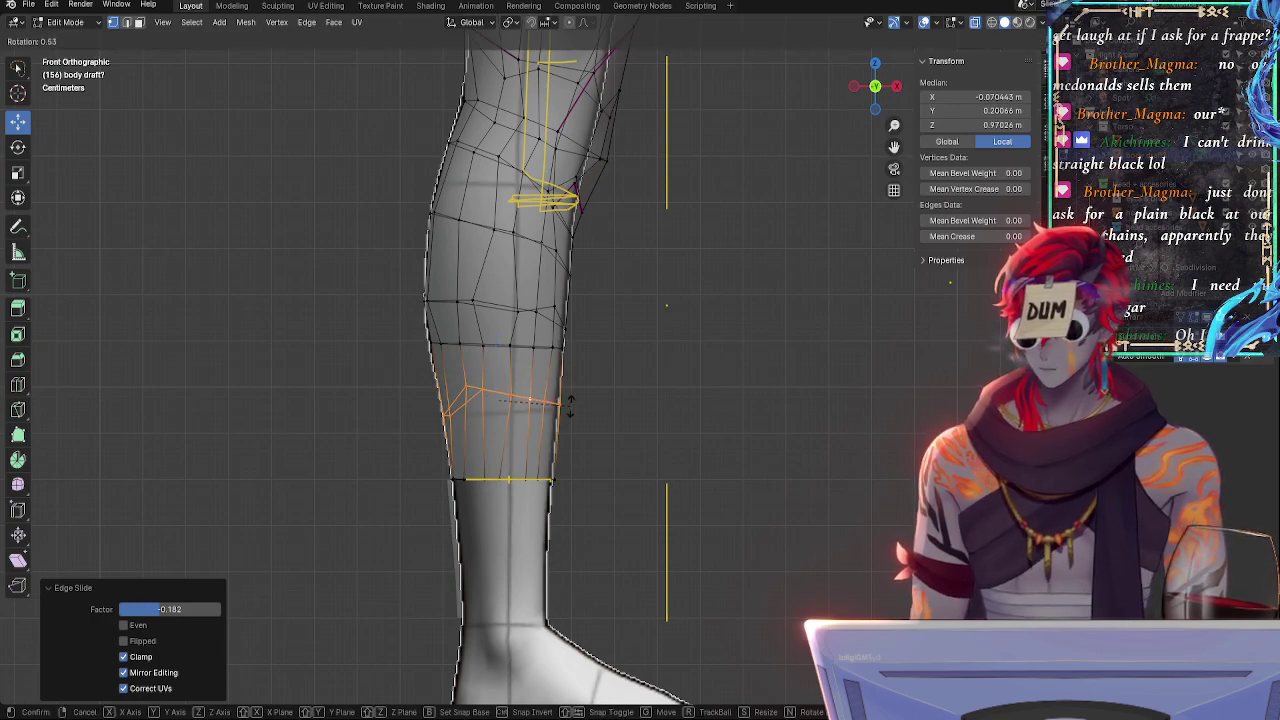
pyautogui.click(569, 402)
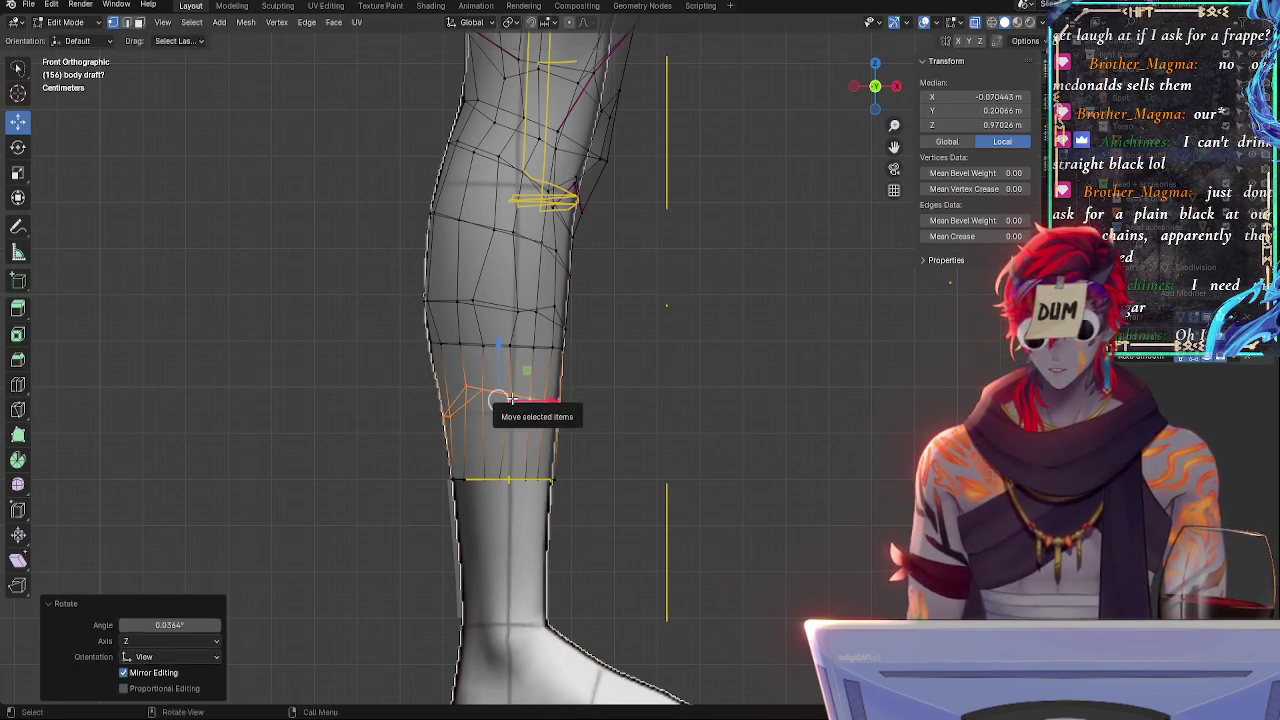
pyautogui.press('s')
pyautogui.click(516, 402)
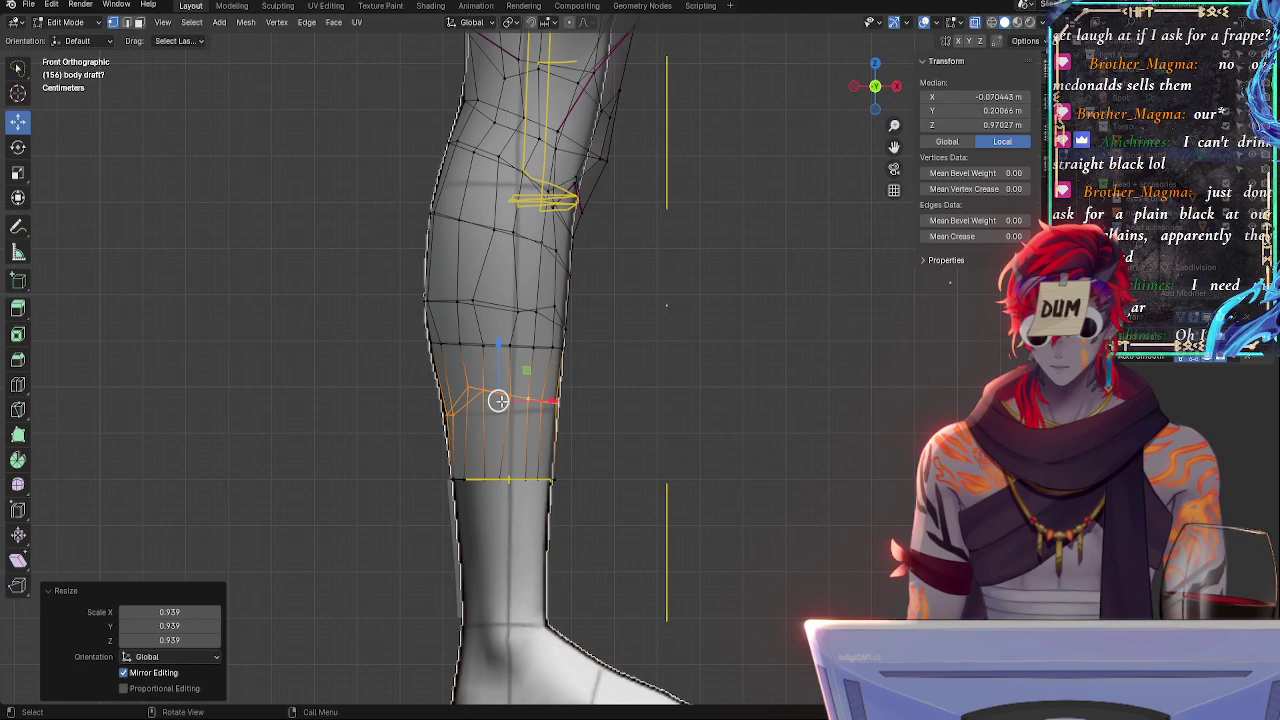
pyautogui.moveTo(498, 401); pyautogui.dragTo(495, 403)
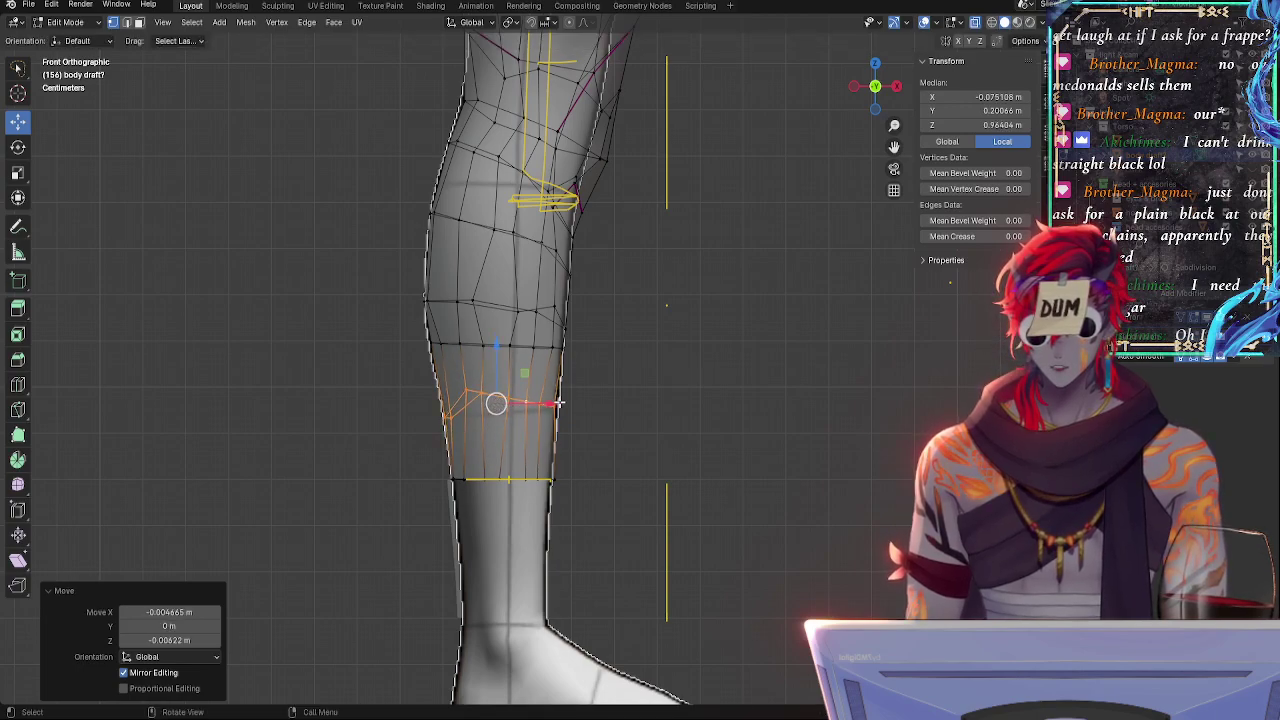
# - Nudge three calf vertices sideways along X
pyautogui.click(556, 404)
pyautogui.moveTo(666, 448); pyautogui.dragTo(700, 408, button='middle')
pyautogui.keyDown('shift'); pyautogui.click(514, 409); pyautogui.keyUp('shift')
pyautogui.keyDown('shift'); pyautogui.click(586, 401); pyautogui.keyUp('shift')
pyautogui.click(893, 103)
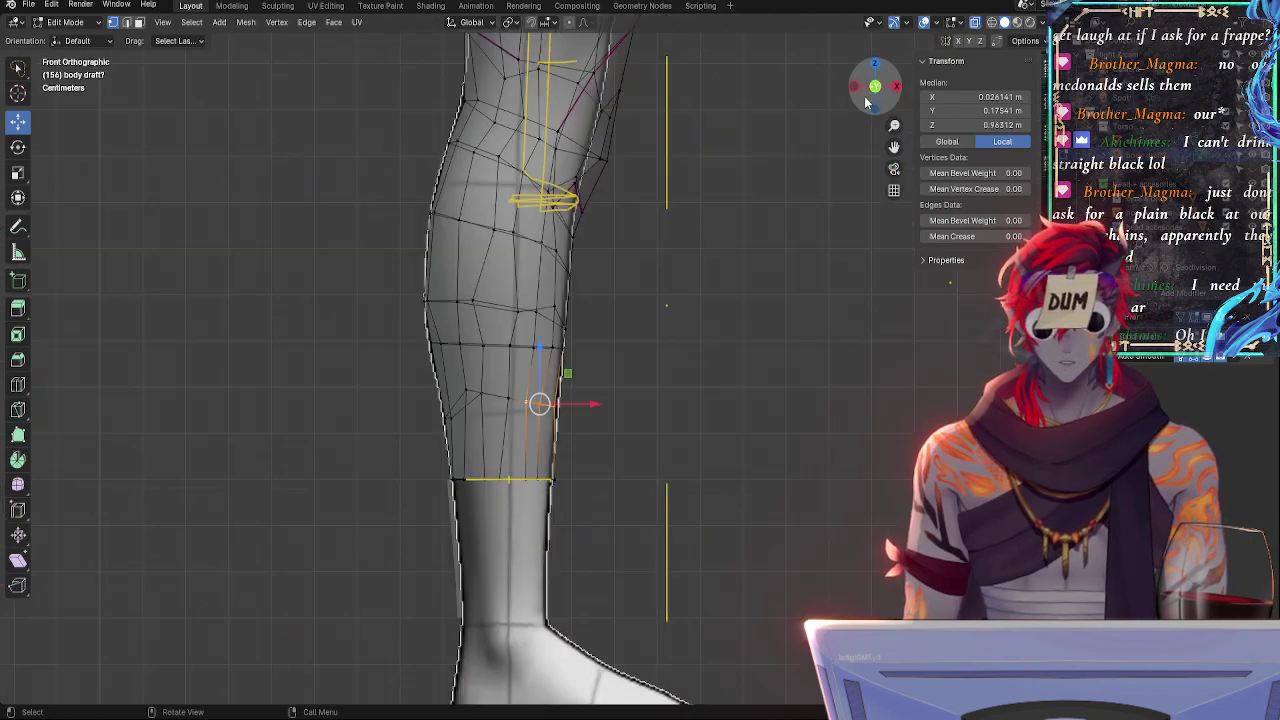
pyautogui.press('g')
pyautogui.press('x')
pyautogui.click(591, 406)
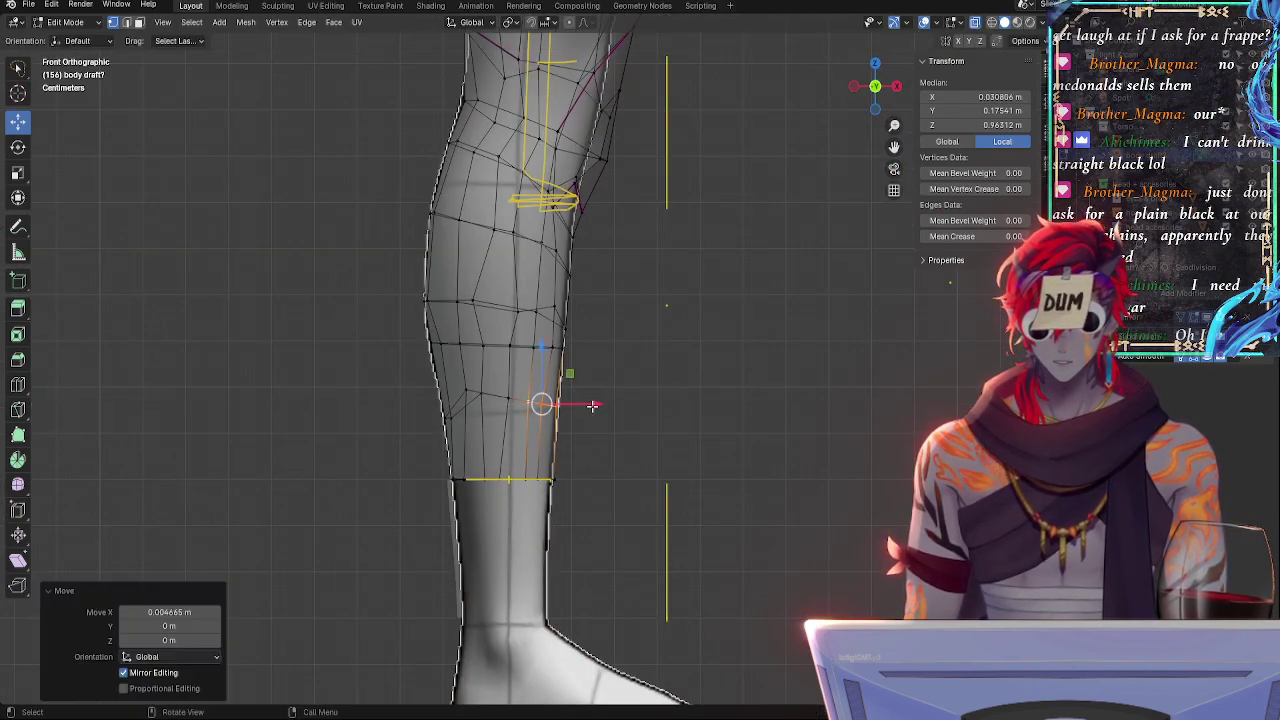
# - Narrow the ankle loop to 0.961 along X, shift it sideways, then select a knee-height vertex
pyautogui.keyDown('alt'); pyautogui.click(551, 480); pyautogui.keyUp('alt')
pyautogui.press('s')
pyautogui.press('x')
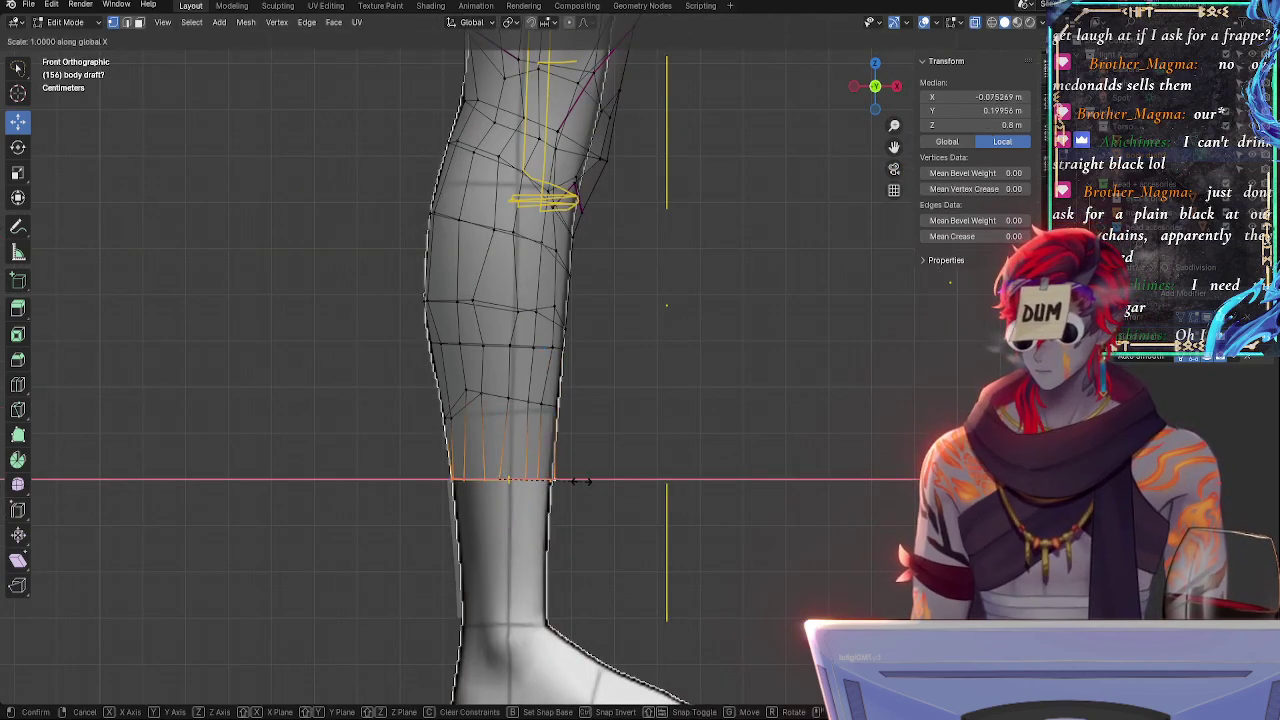
pyautogui.click(578, 481)
pyautogui.press('g')
pyautogui.press('x')
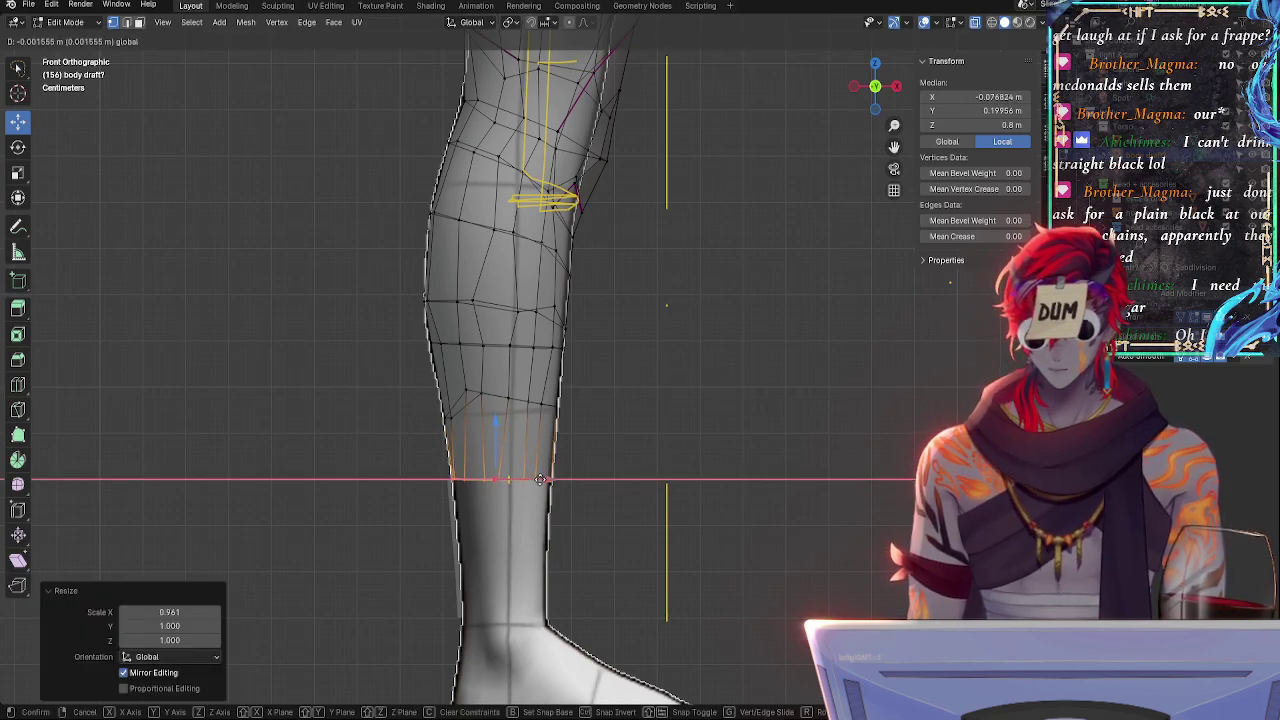
pyautogui.click(540, 480)
pyautogui.click(446, 418)
pyautogui.moveTo(526, 423); pyautogui.dragTo(715, 447, button='middle')
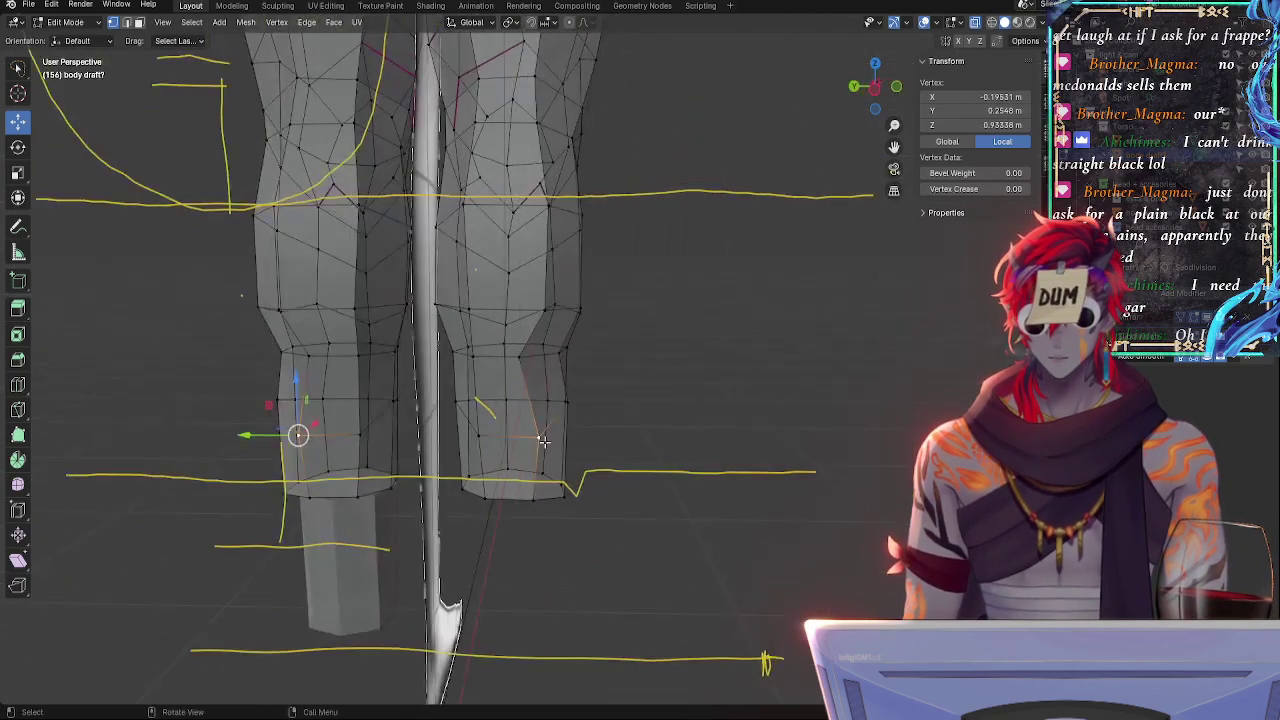
pyautogui.click(521, 356)
# - Slide the first knee vertex twice along its edge to tidy the knee
pyautogui.moveTo(261, 356); pyautogui.dragTo(250, 355)
pyautogui.press('g')
pyautogui.press('g')
pyautogui.click(594, 400)
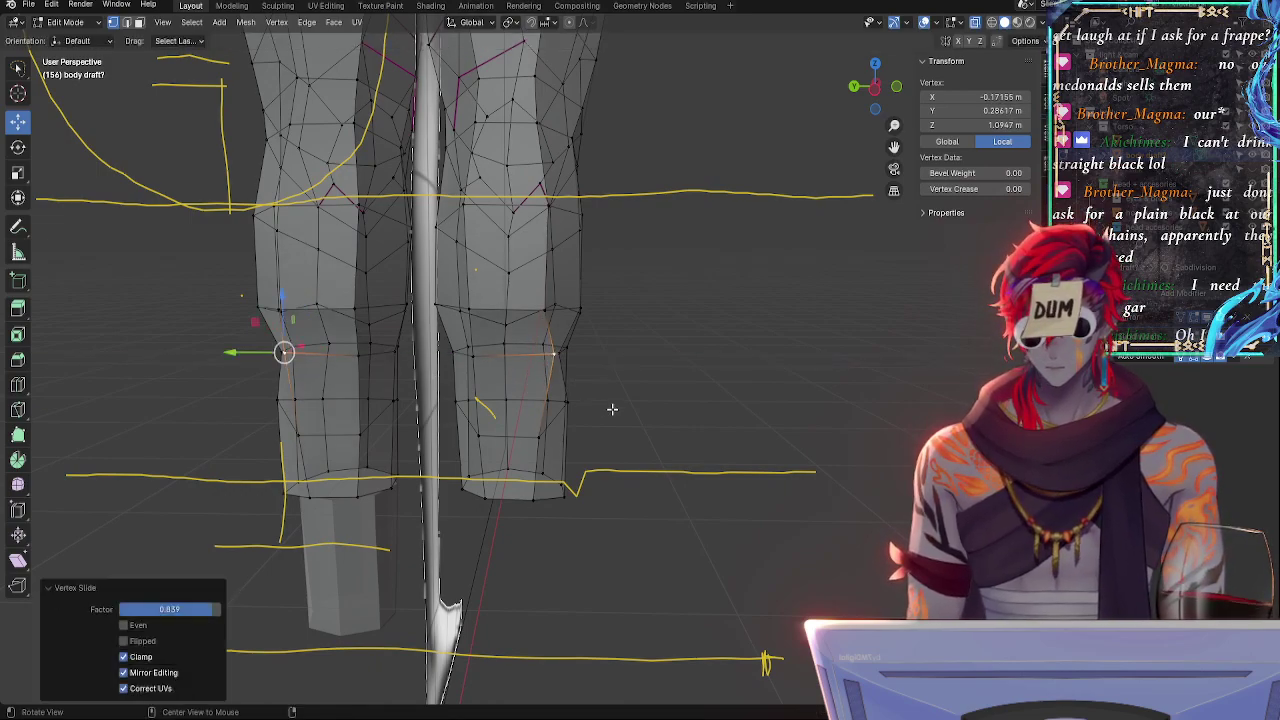
pyautogui.press('g')
pyautogui.press('g')
pyautogui.click(616, 414)
# - From a side view, reposition the knee vertex and slide it along its edge
pyautogui.moveTo(626, 424); pyautogui.dragTo(330, 395, button='middle')
pyautogui.press('g')
pyautogui.click(474, 432)
pyautogui.press('g')
pyautogui.press('g')
pyautogui.rightClick(659, 432)
pyautogui.press('g')
pyautogui.press('g')
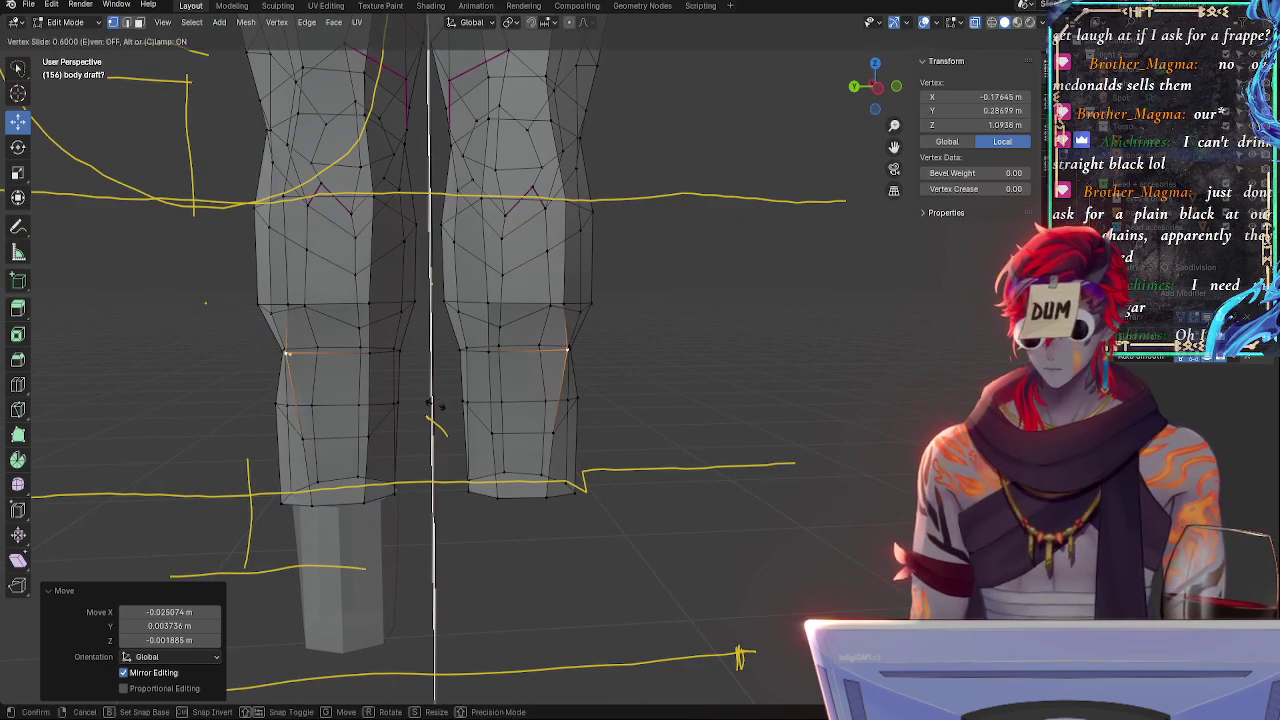
pyautogui.click(433, 379)
# - Slide a second knee vertex along its edge, then clear the selection
pyautogui.click(491, 358)
pyautogui.press('g')
pyautogui.press('g')
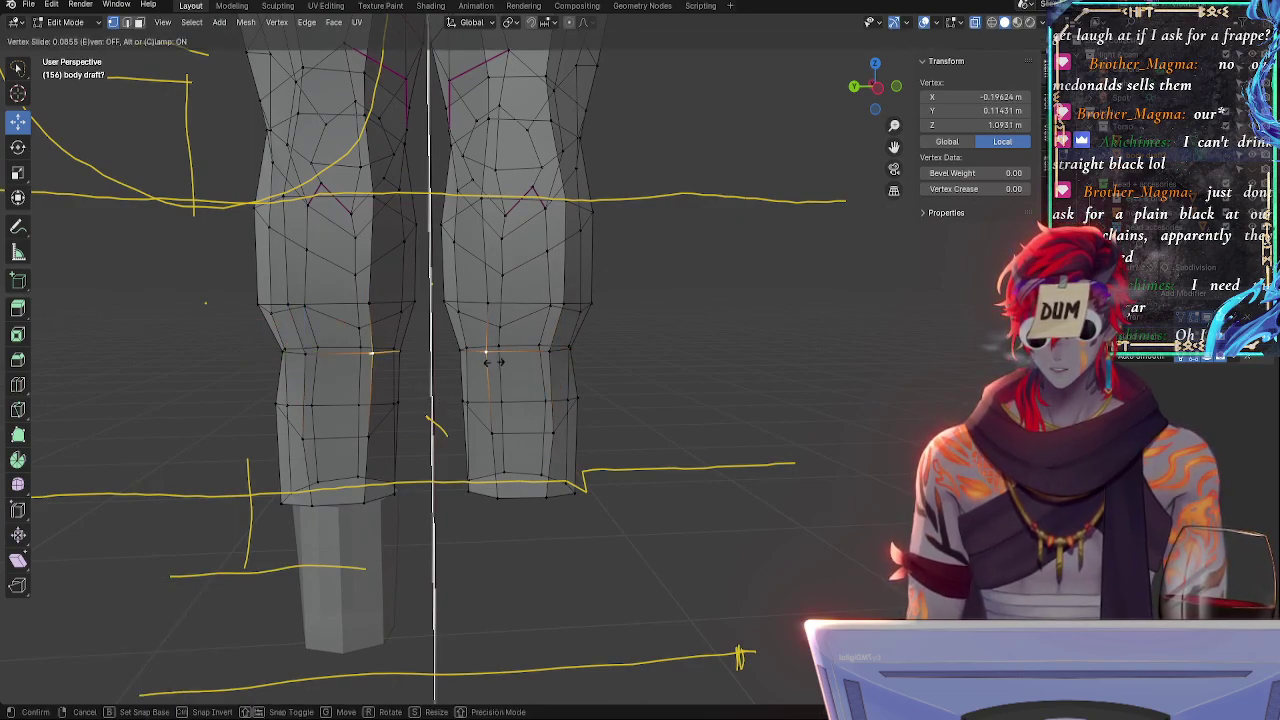
pyautogui.click(491, 358)
pyautogui.click(570, 349)
pyautogui.moveTo(651, 381); pyautogui.dragTo(594, 414, button='middle')
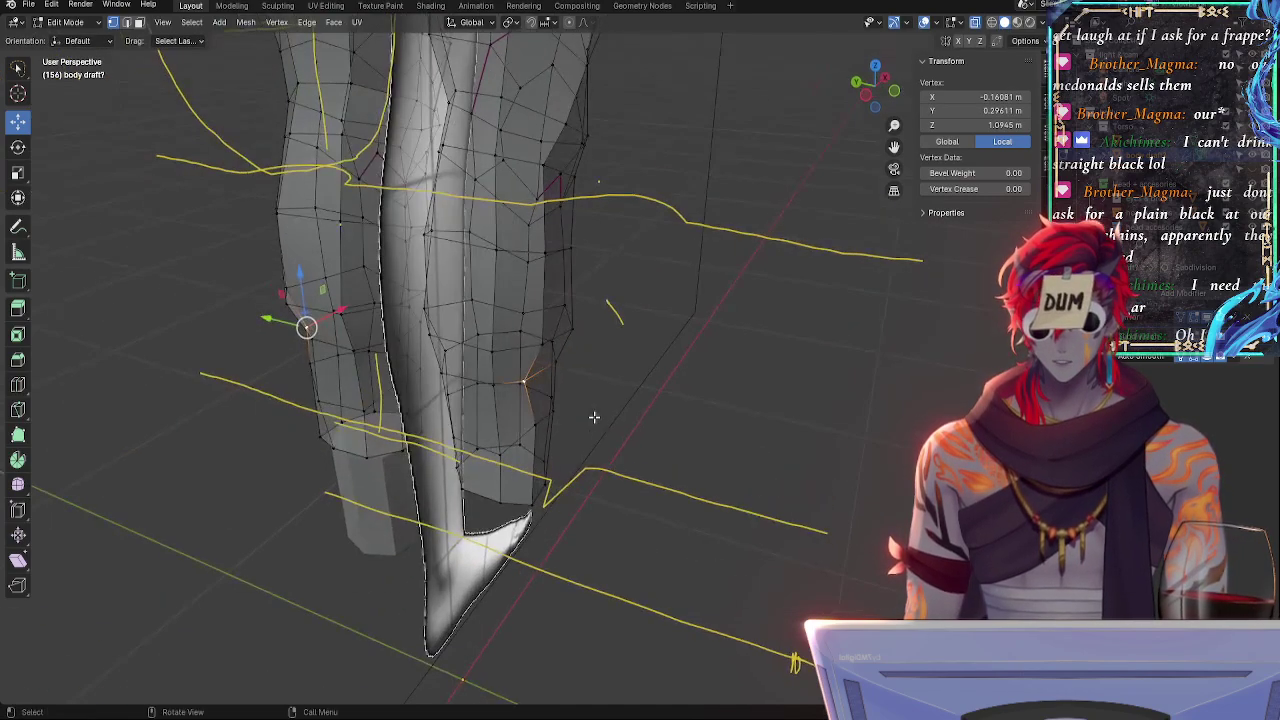
pyautogui.click(674, 407)
# - Shift the two outer calf vertices slightly sideways along the X axis
pyautogui.click(525, 384)
pyautogui.moveTo(526, 389); pyautogui.dragTo(537, 365, button='middle')
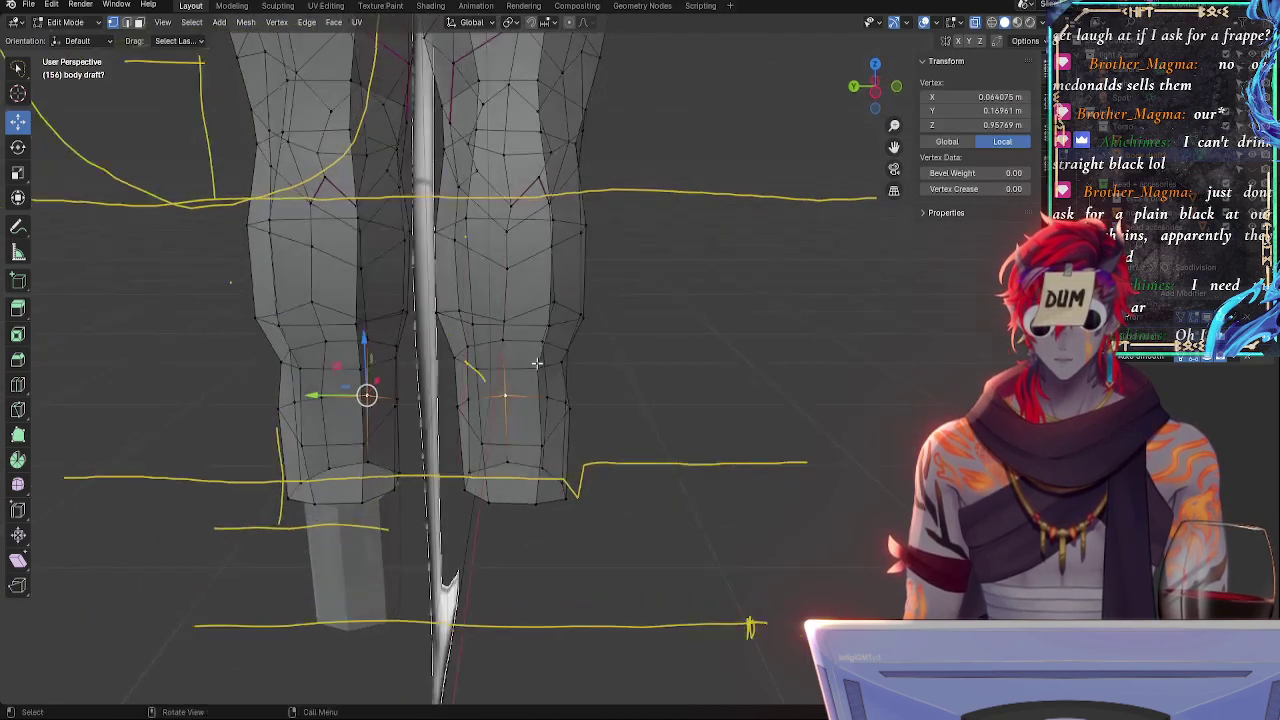
pyautogui.click(540, 365)
pyautogui.click(565, 368)
pyautogui.press('g')
pyautogui.press('x')
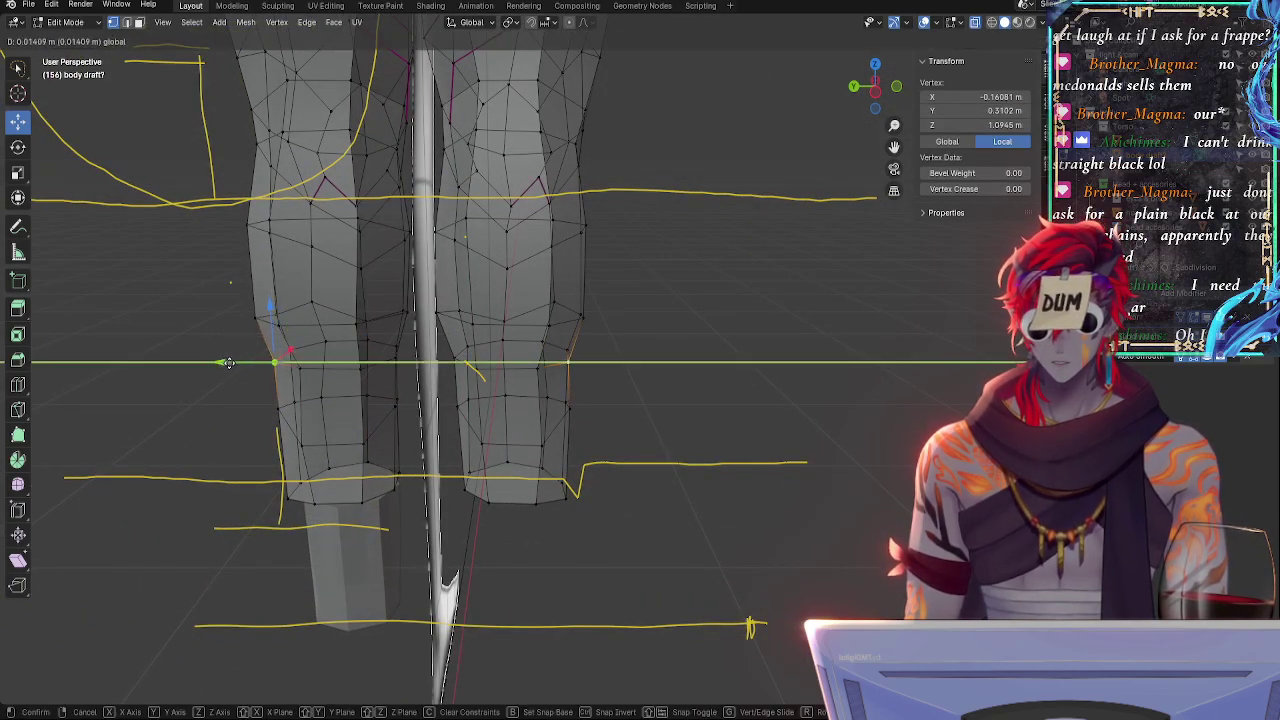
pyautogui.click(274, 360)
pyautogui.click(584, 317)
# - Vertex-slide the right-leg knee vertex, undoing and redoing it for a better position
pyautogui.click(583, 318)
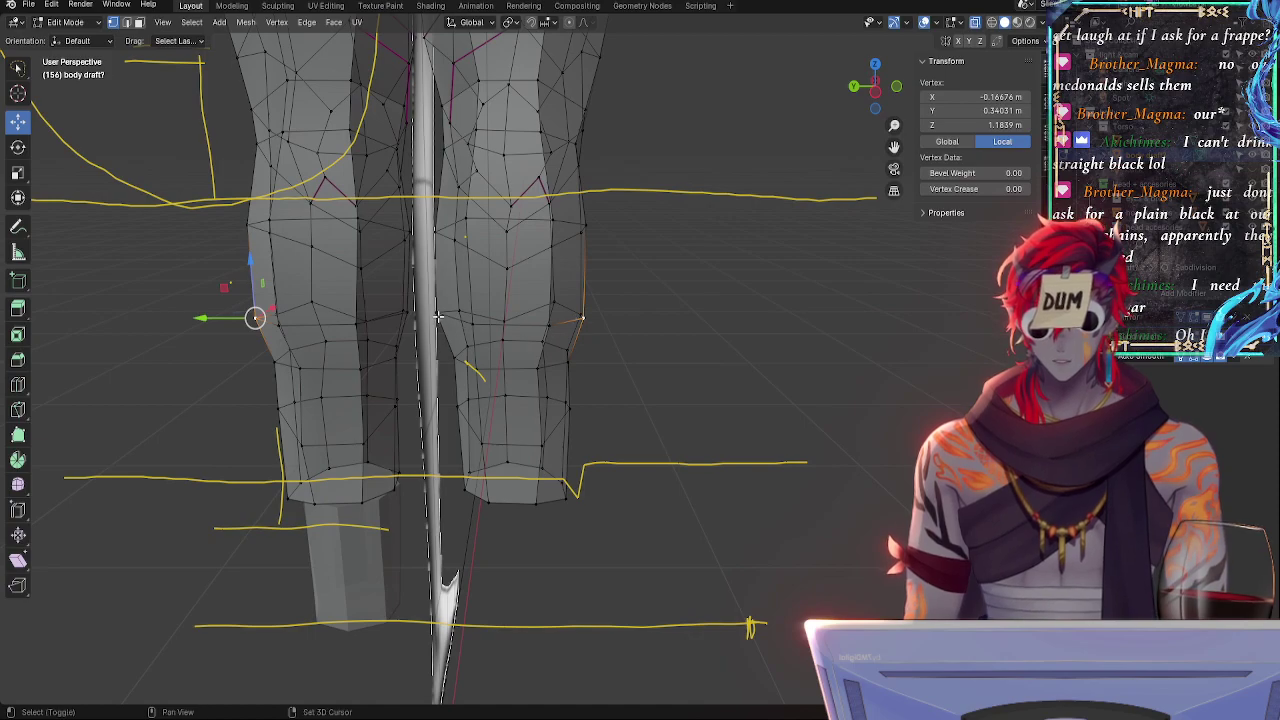
pyautogui.hotkey('shift', 'v')
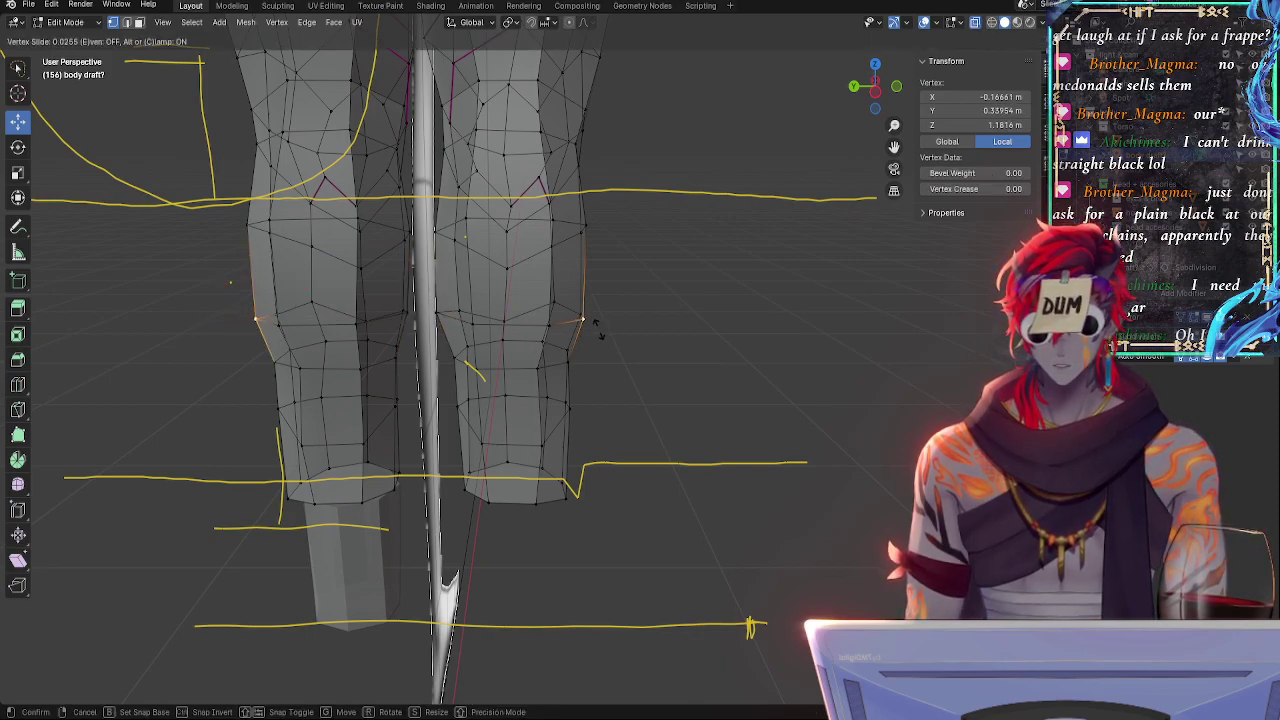
pyautogui.click(604, 331)
pyautogui.hotkey('ctrl', 'z')
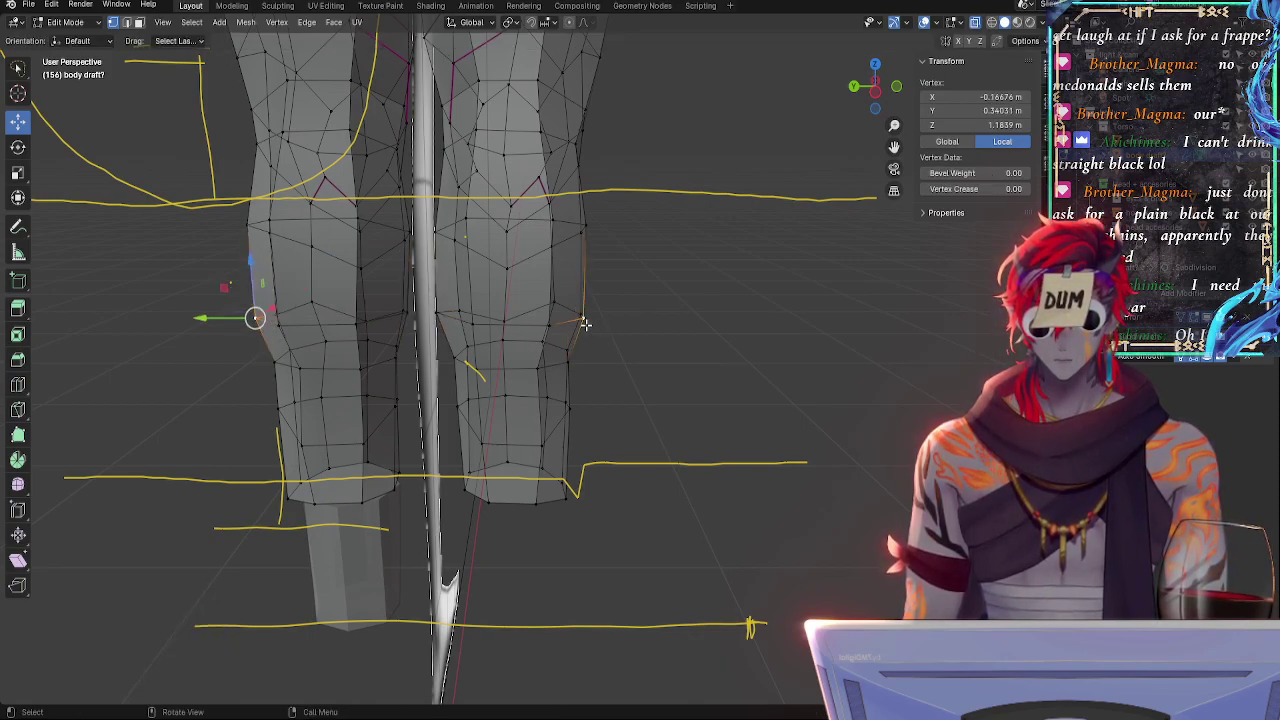
pyautogui.hotkey('shift', 'v')
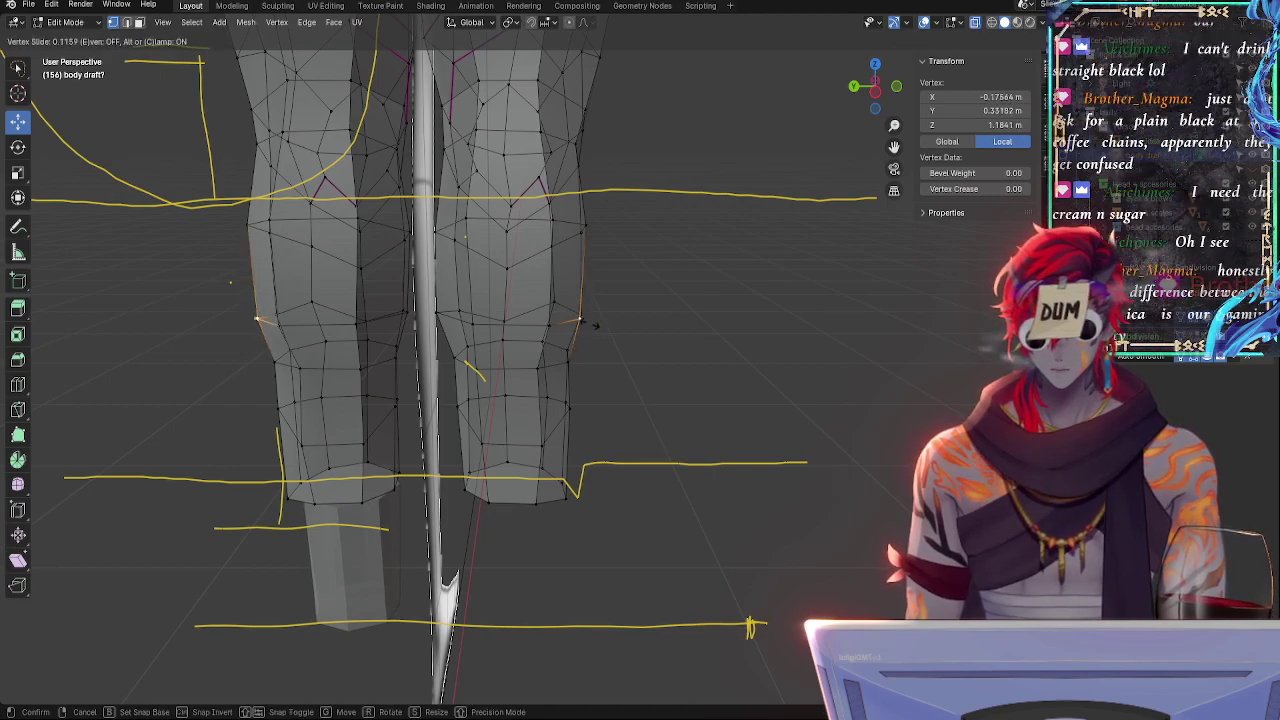
pyautogui.click(591, 323)
# - Slide the inner knee vertex by factor 0.106 and return to Front Orthographic view
pyautogui.click(406, 311)
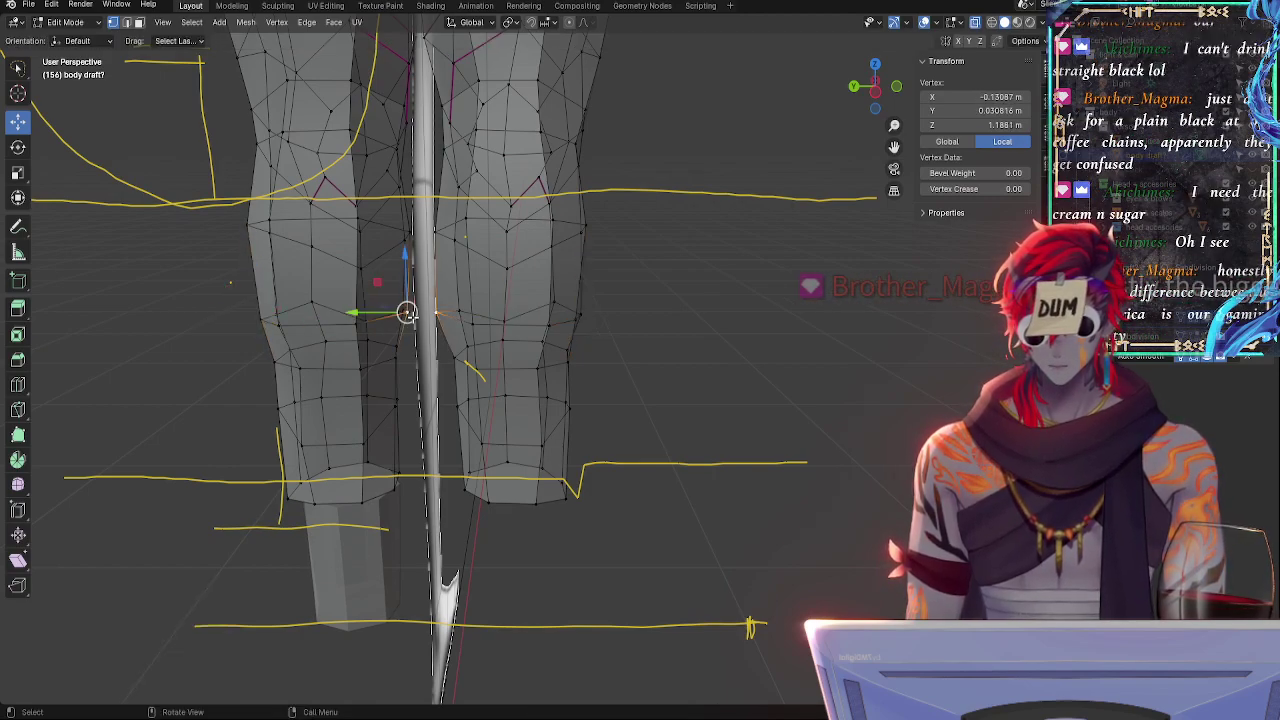
pyautogui.hotkey('shift', 'v')
pyautogui.click(402, 316)
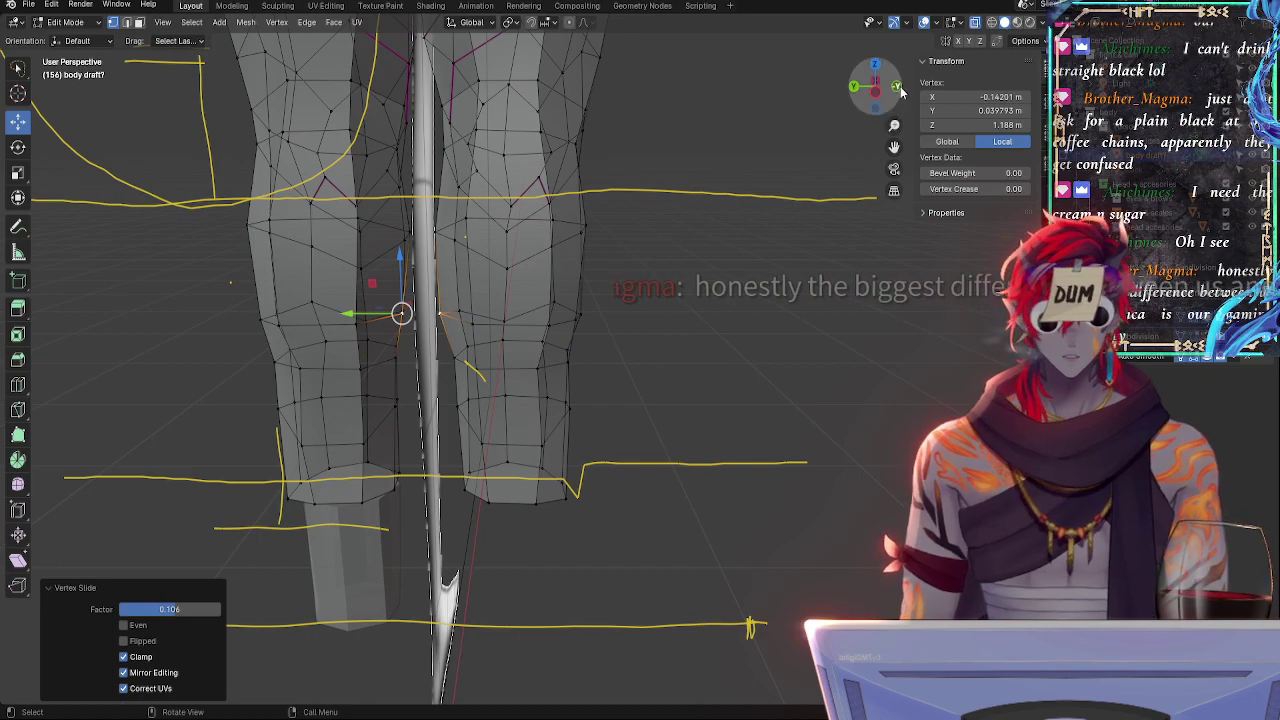
pyautogui.press('KP_1')
# - Widen the calf edge loop slightly along X and nudge it into place
pyautogui.keyDown('alt'); pyautogui.click(487, 346); pyautogui.keyUp('alt')
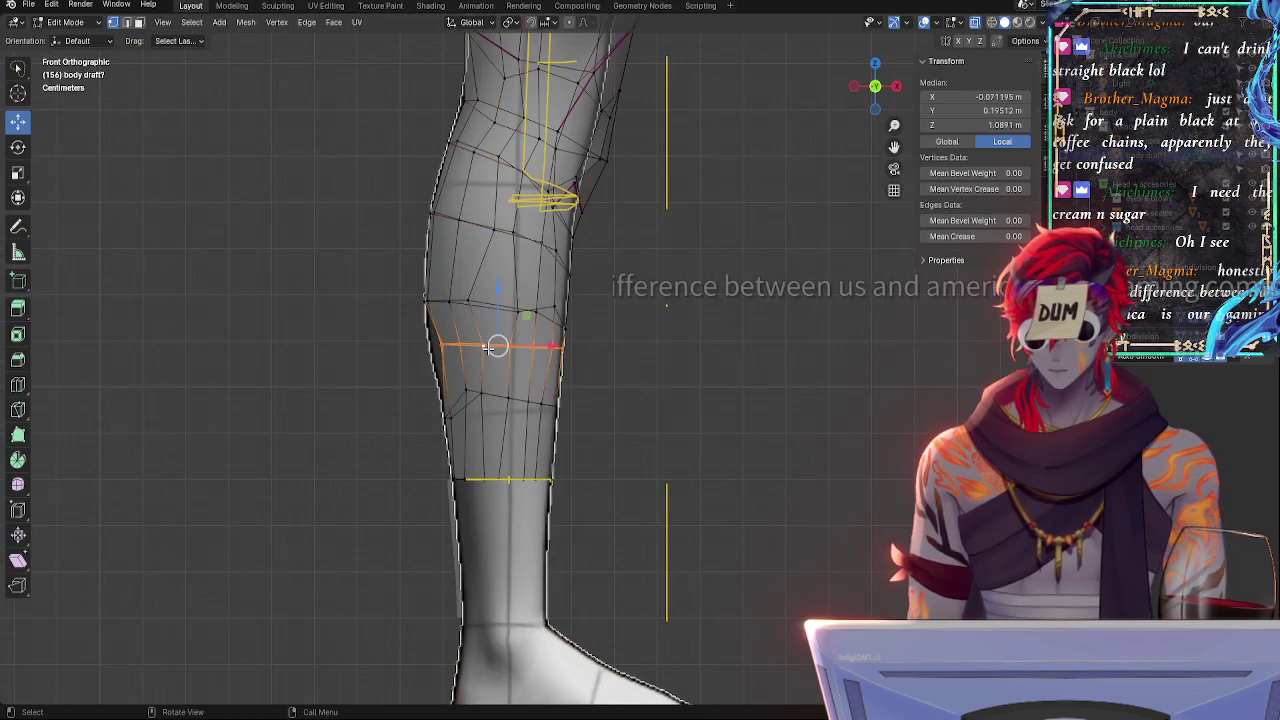
pyautogui.press('s')
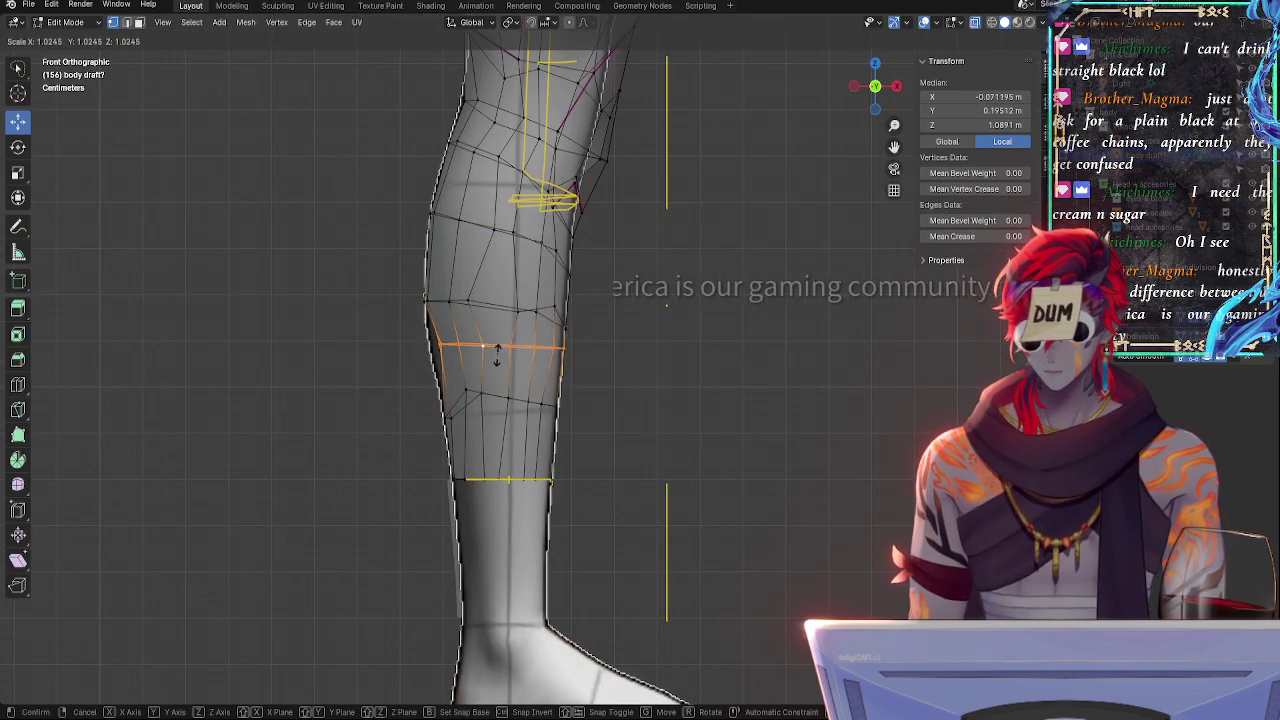
pyautogui.press('x')
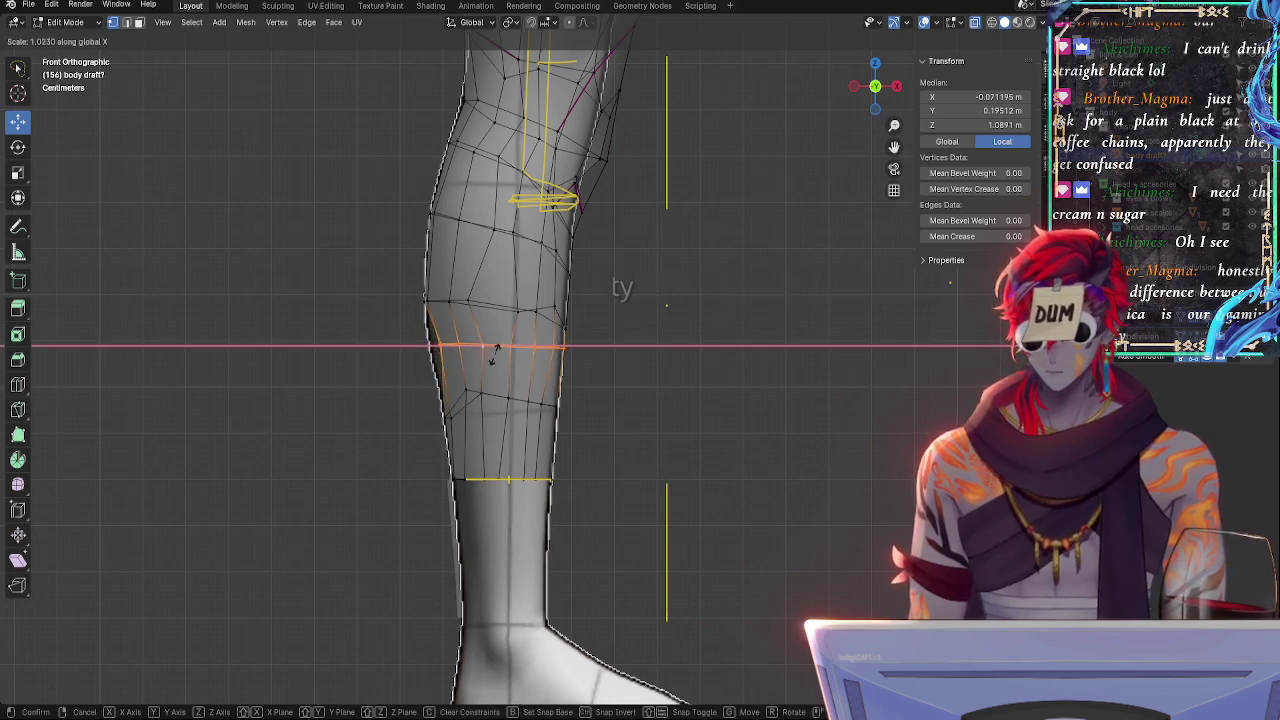
pyautogui.click(495, 348)
pyautogui.moveTo(494, 345); pyautogui.dragTo(491, 346)
# - Move the calf's left-edge vertices sideways and slide one calf vertex along its edge
pyautogui.click(440, 349)
pyautogui.moveTo(355, 376)
pyautogui.mouseDown()
pyautogui.moveTo(402, 383)
pyautogui.moveTo(465, 323)
pyautogui.moveTo(484, 348)
pyautogui.mouseUp()
pyautogui.click(471, 350)
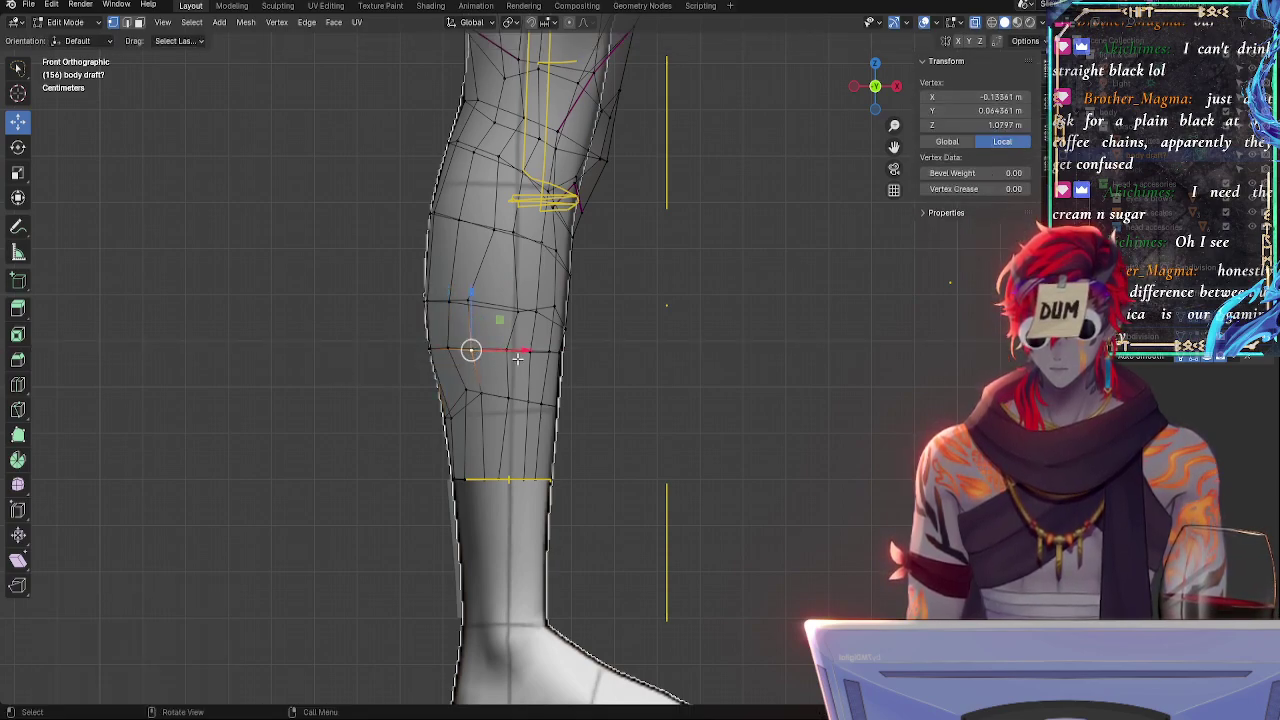
pyautogui.click(467, 302)
pyautogui.press('g')
pyautogui.press('g')
pyautogui.click(490, 316)
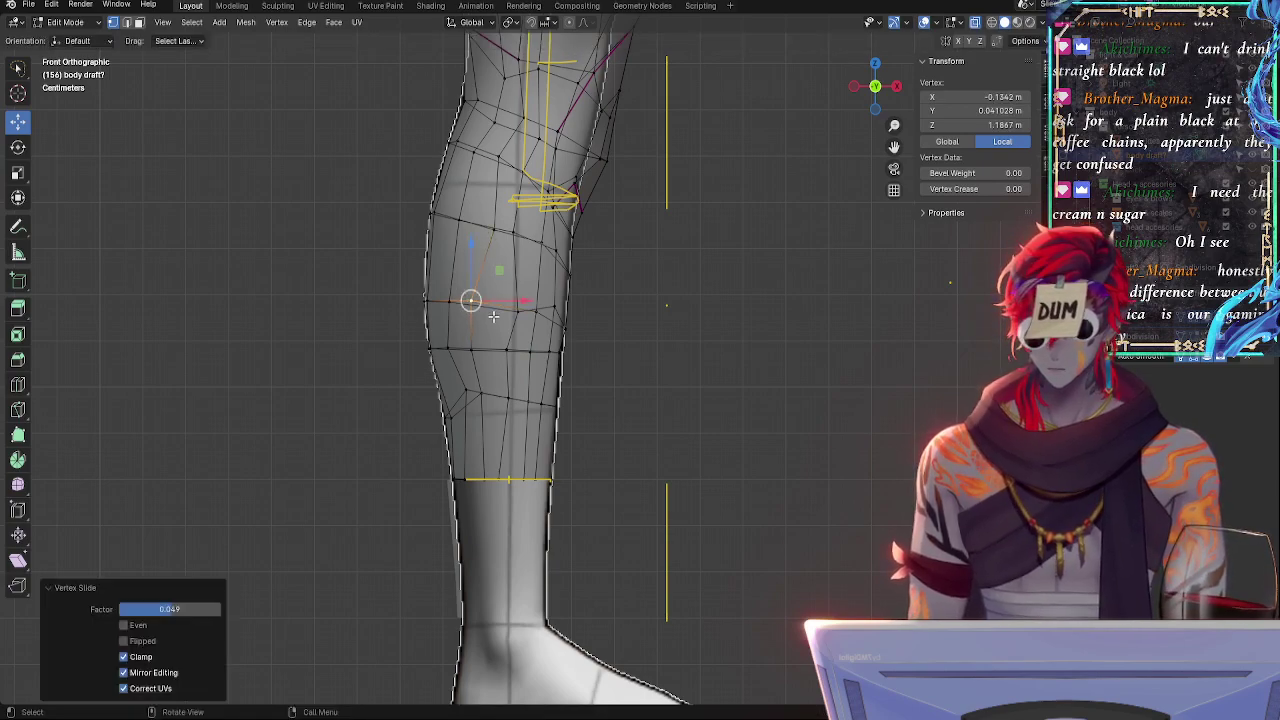
# - Slide the right calf vertex downward and the middle calf vertex to the left
pyautogui.click(452, 304)
pyautogui.click(517, 317)
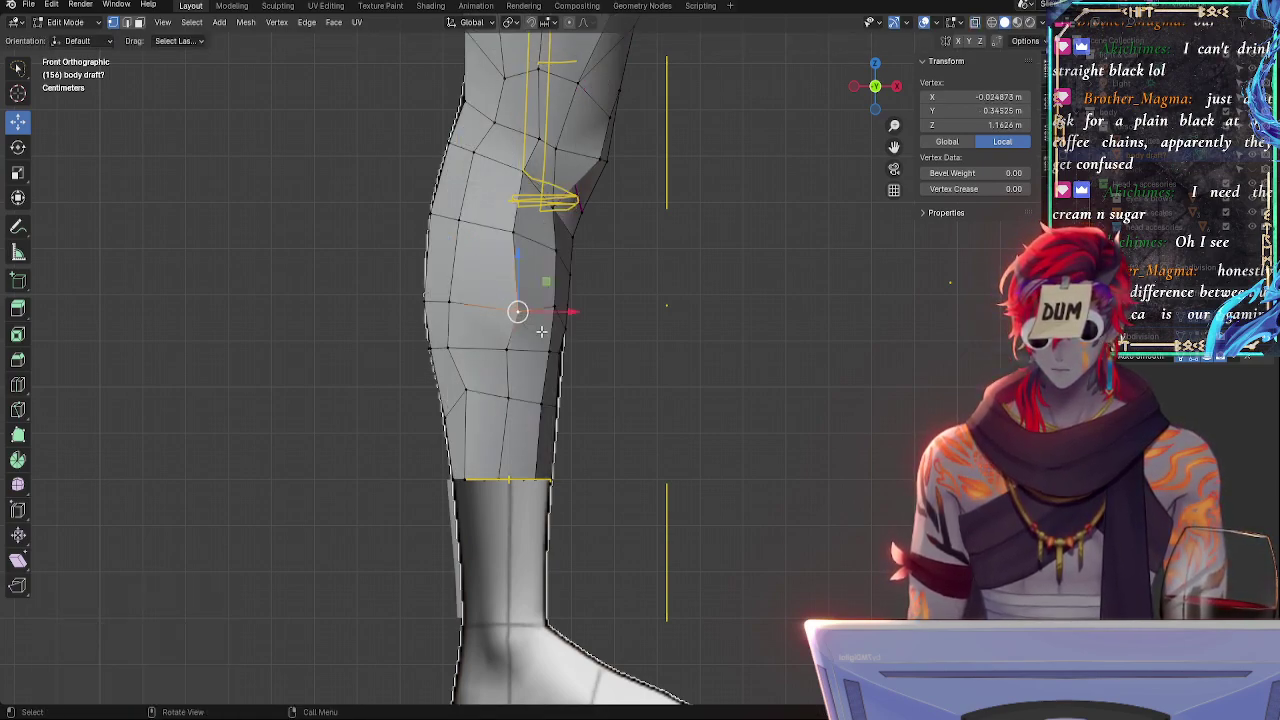
pyautogui.click(550, 308)
pyautogui.press('g')
pyautogui.press('g')
pyautogui.click(572, 330)
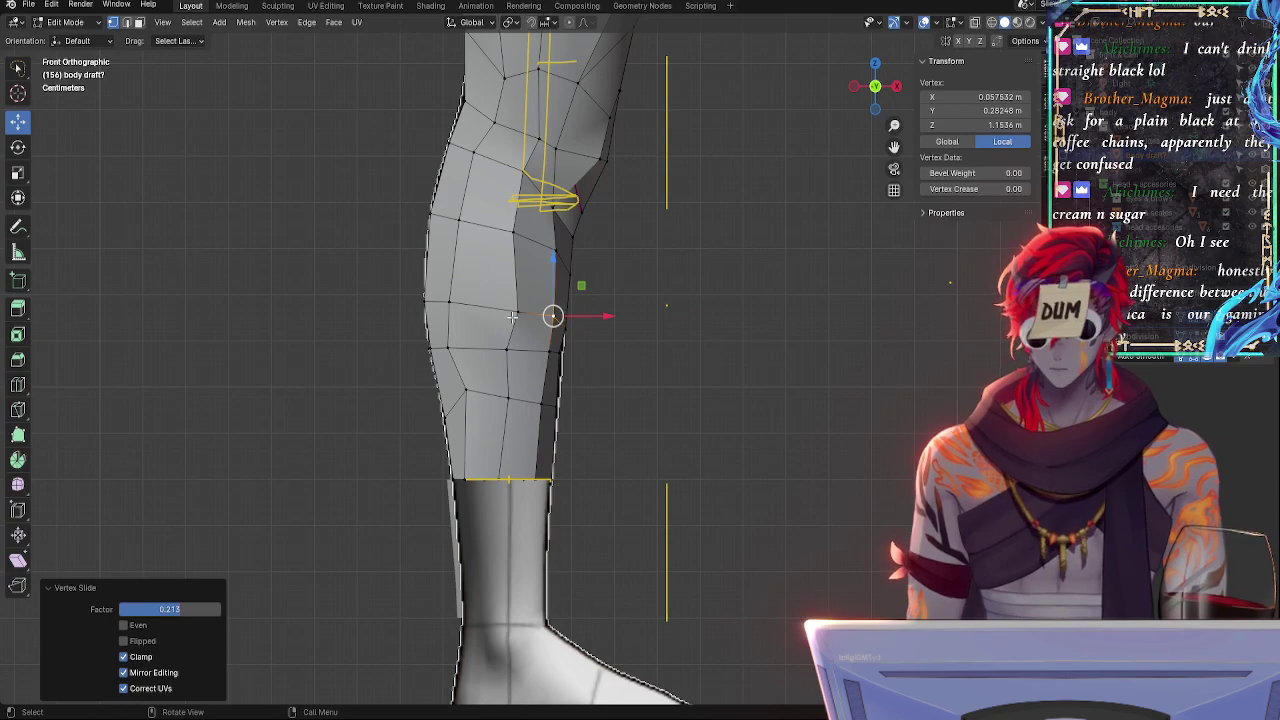
pyautogui.click(513, 317)
pyautogui.press('g')
pyautogui.press('g')
pyautogui.click(502, 311)
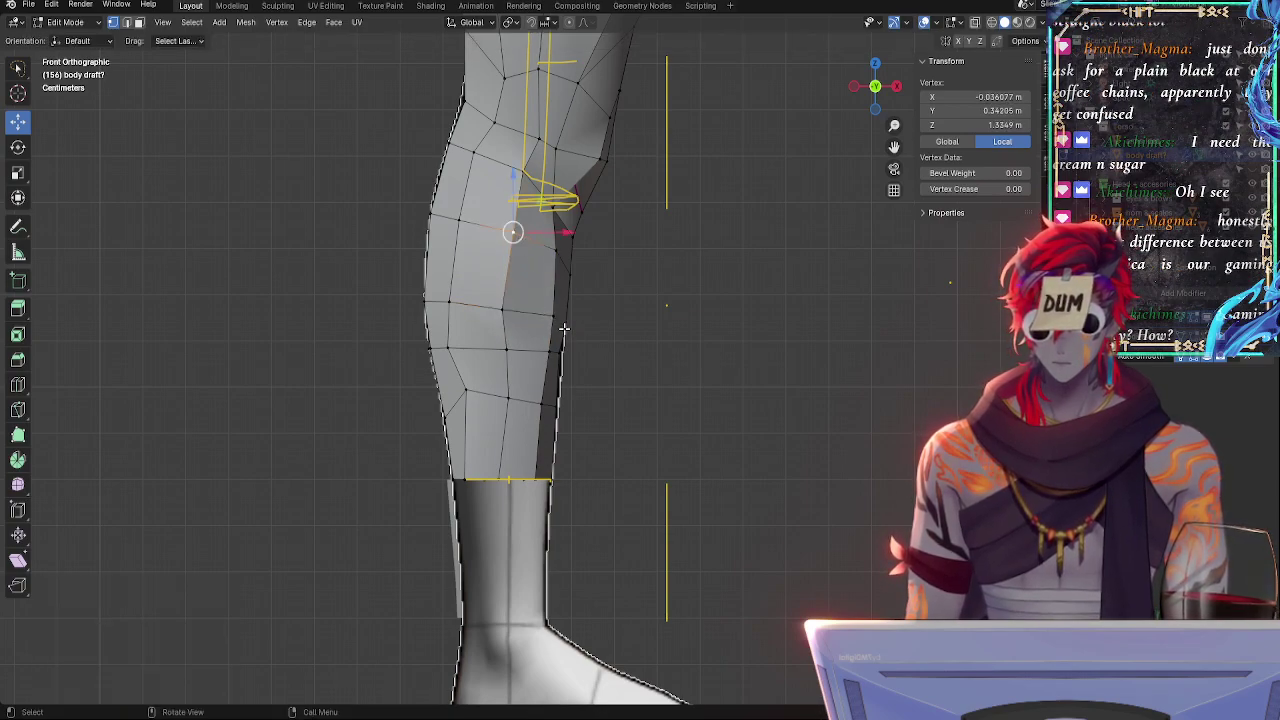
# - Reposition the vertex on the calf's right edge
pyautogui.click(569, 275)
pyautogui.press('g')
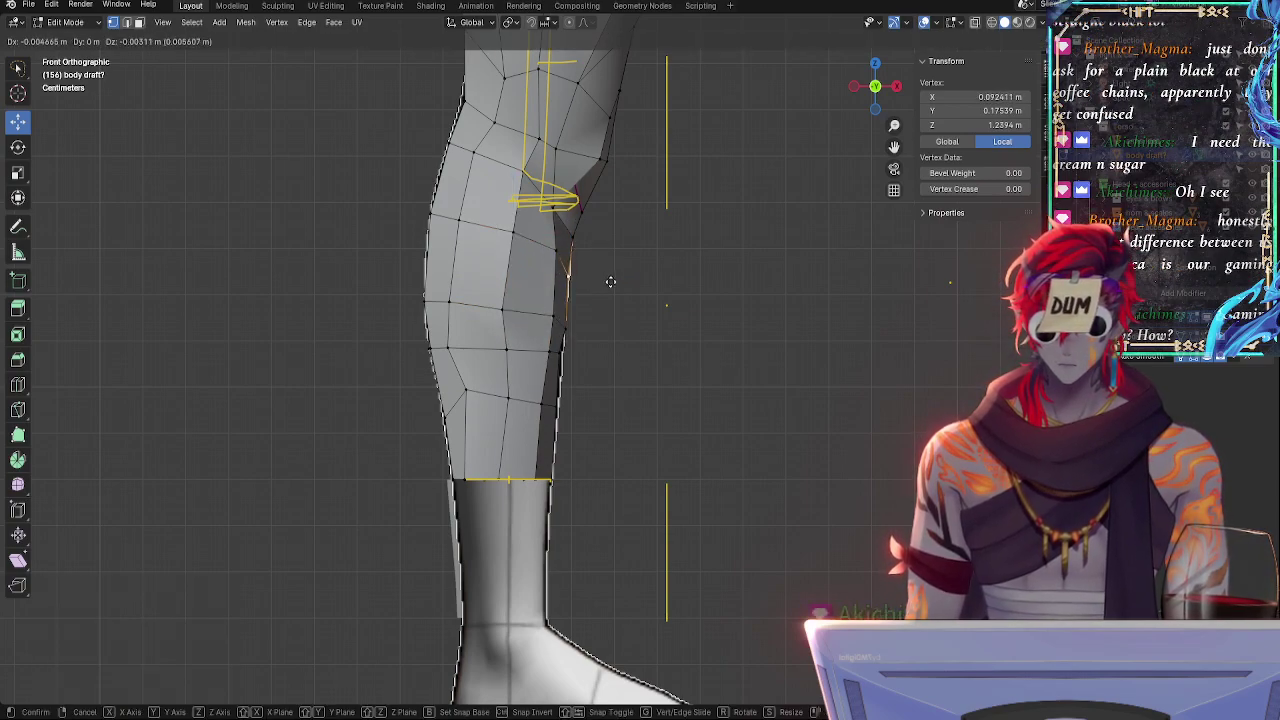
pyautogui.click(610, 285)
pyautogui.press('g')
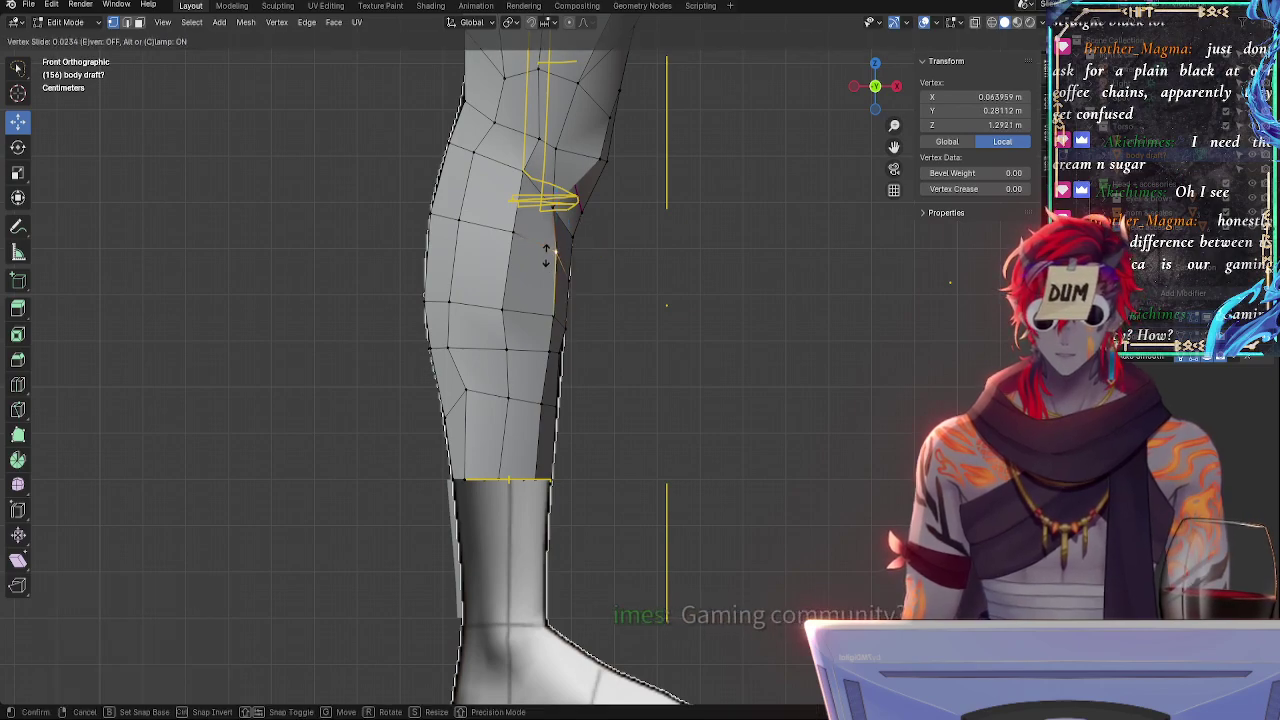
pyautogui.click(548, 252)
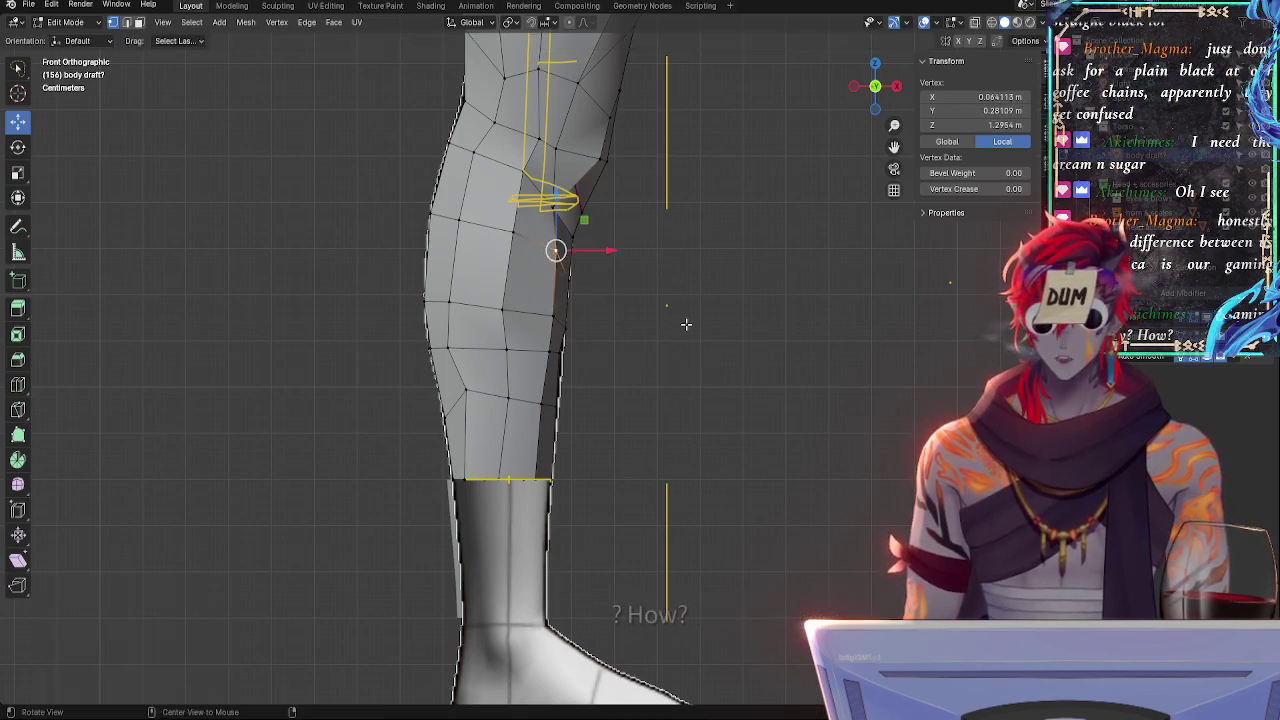
# - Slide another calf vertex by factor 0.213, mirrored on both legs, back in front view
pyautogui.moveTo(686, 323); pyautogui.dragTo(589, 378, button='middle')
pyautogui.press('g')
pyautogui.press('g')
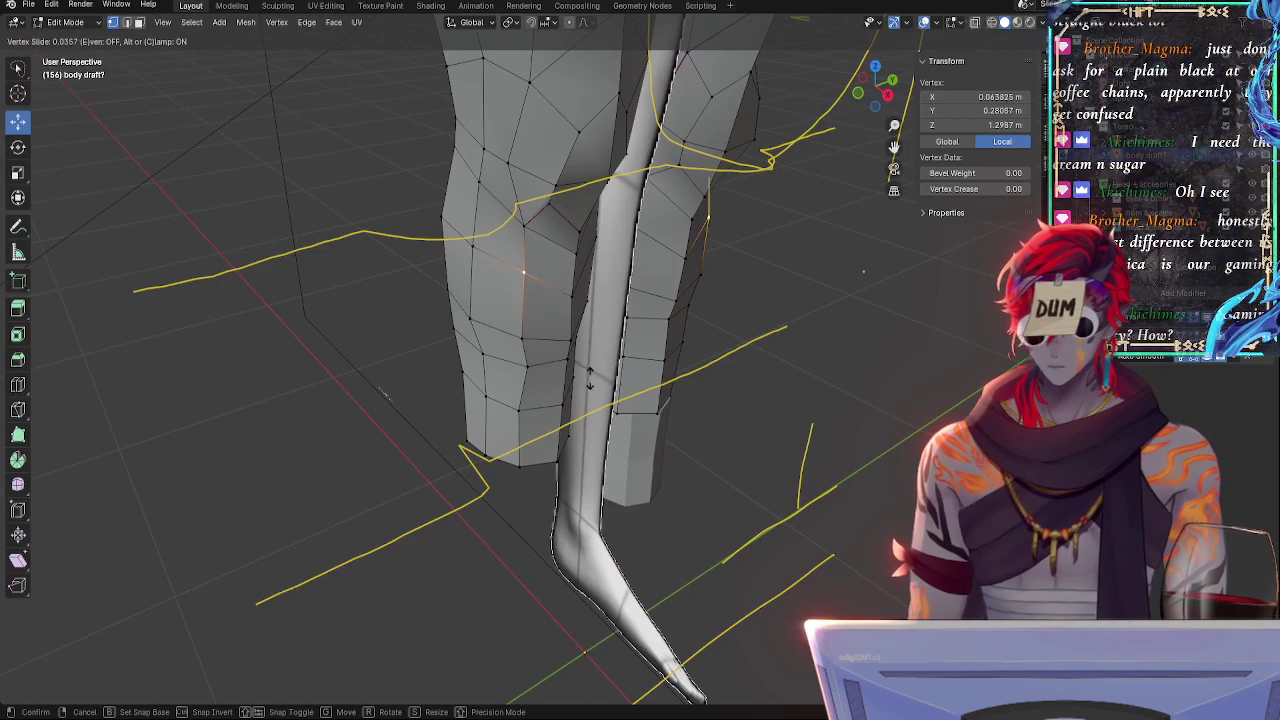
pyautogui.click(593, 378)
pyautogui.click(852, 97)
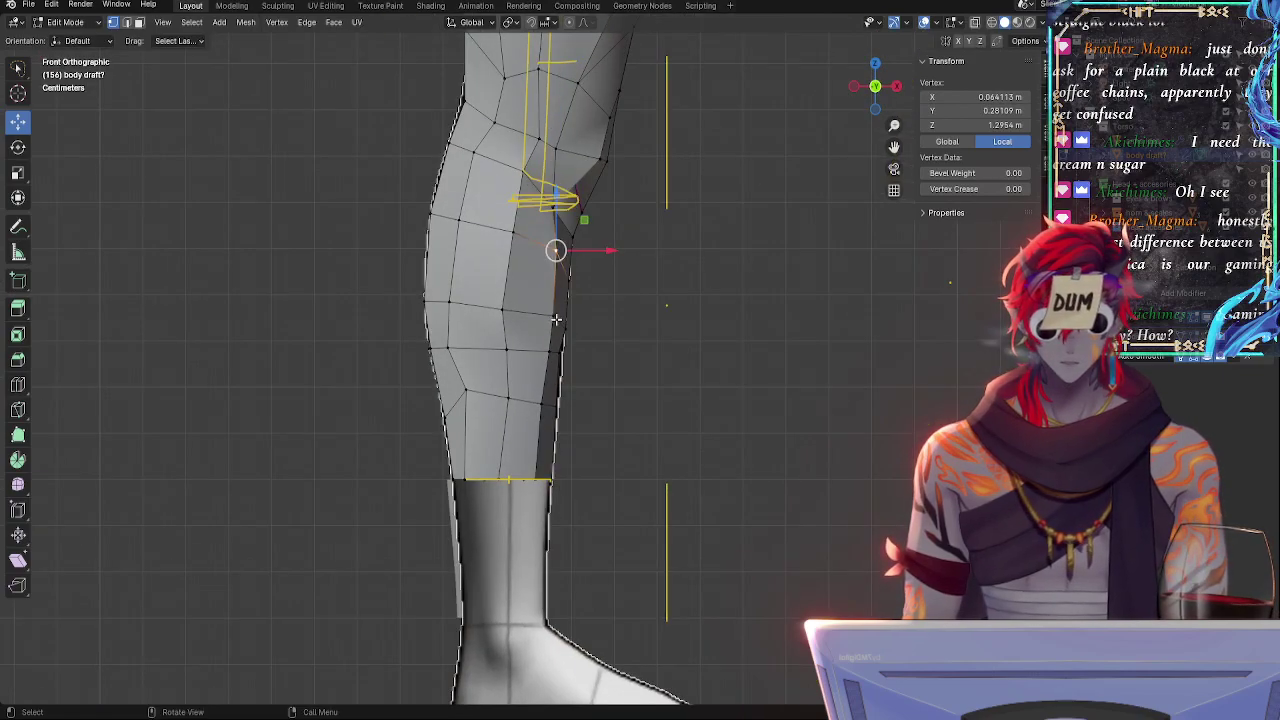
pyautogui.keyDown('alt'); pyautogui.click(557, 352); pyautogui.keyUp('alt')
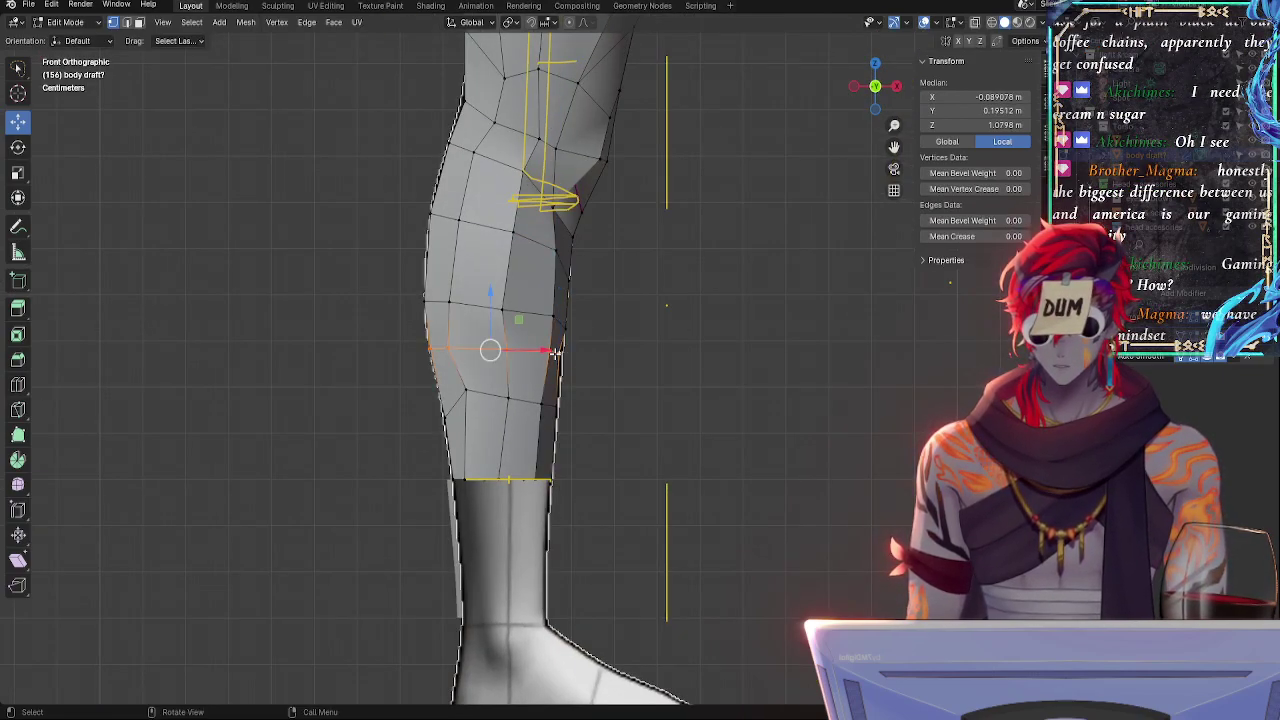
# - Slide a calf vertex along its edge and nudge it slightly
pyautogui.click(557, 352)
pyautogui.press('g')
pyautogui.press('g')
pyautogui.click(589, 371)
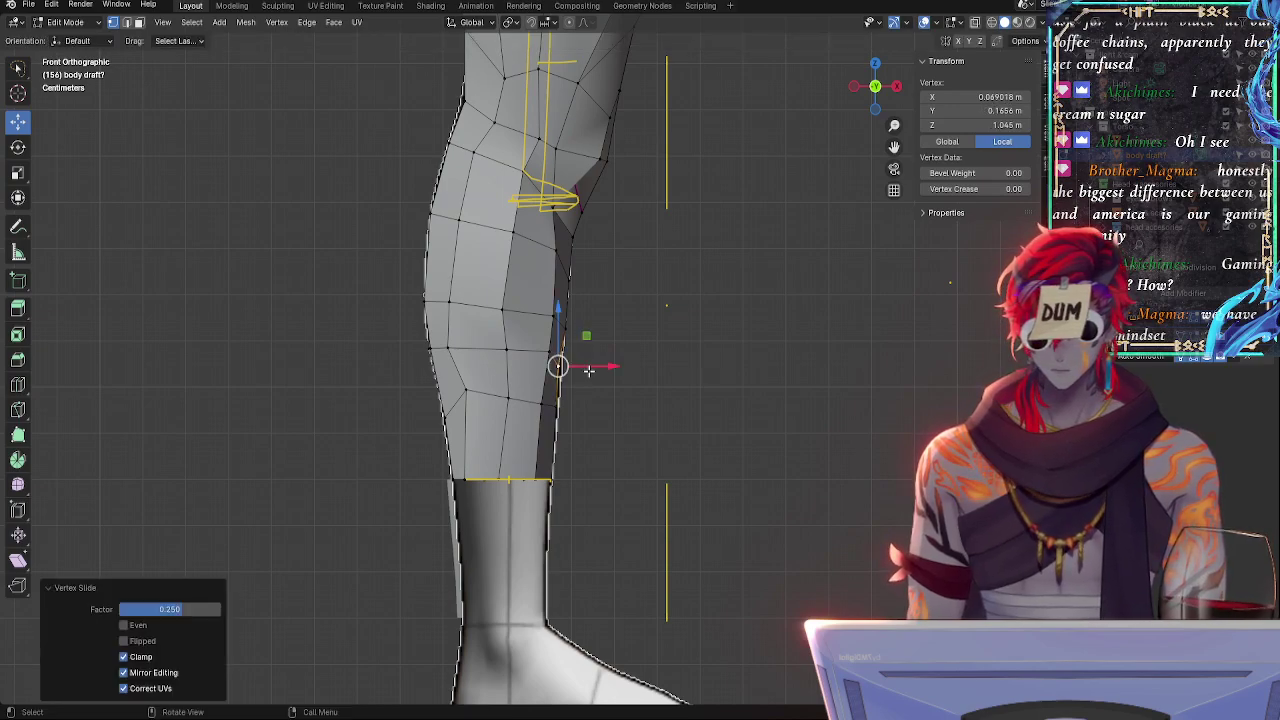
pyautogui.press('g')
pyautogui.click(591, 377)
# - Slide the neighbouring inner calf vertex and fine-tune its position with small moves
pyautogui.click(540, 351)
pyautogui.press('g')
pyautogui.press('g')
pyautogui.click(540, 358)
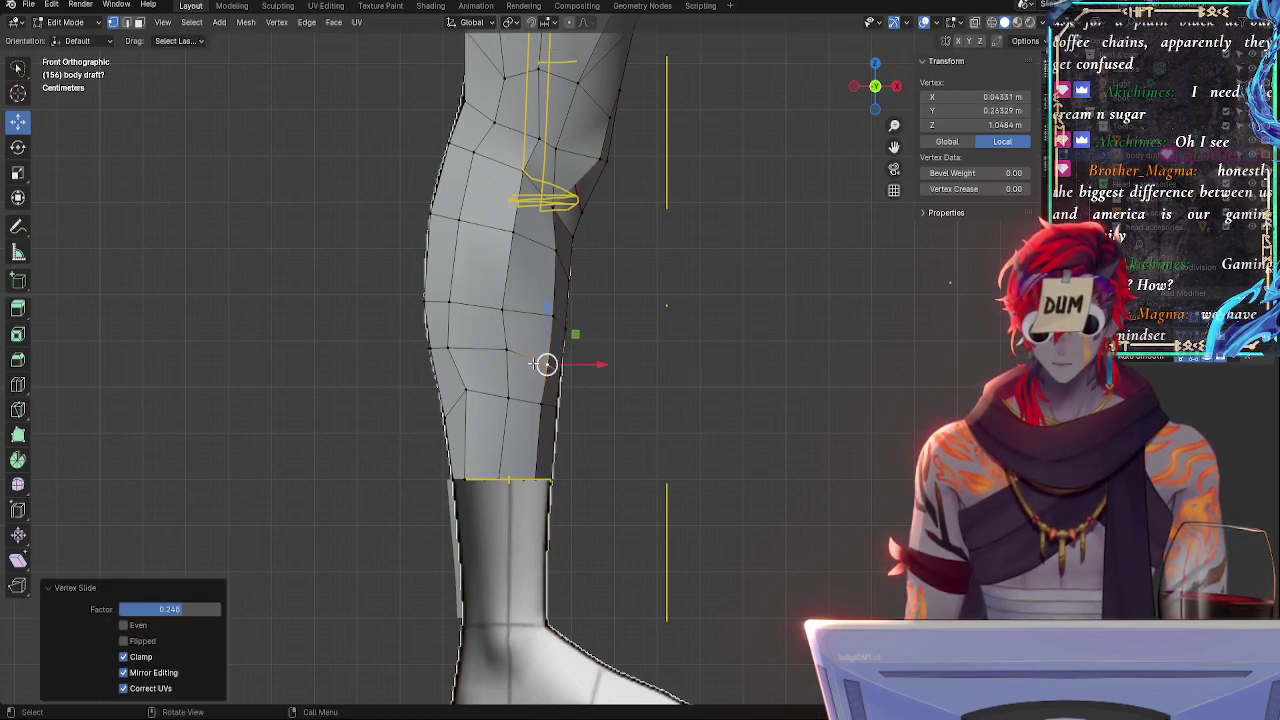
pyautogui.press('g')
pyautogui.click(500, 344)
pyautogui.press('g')
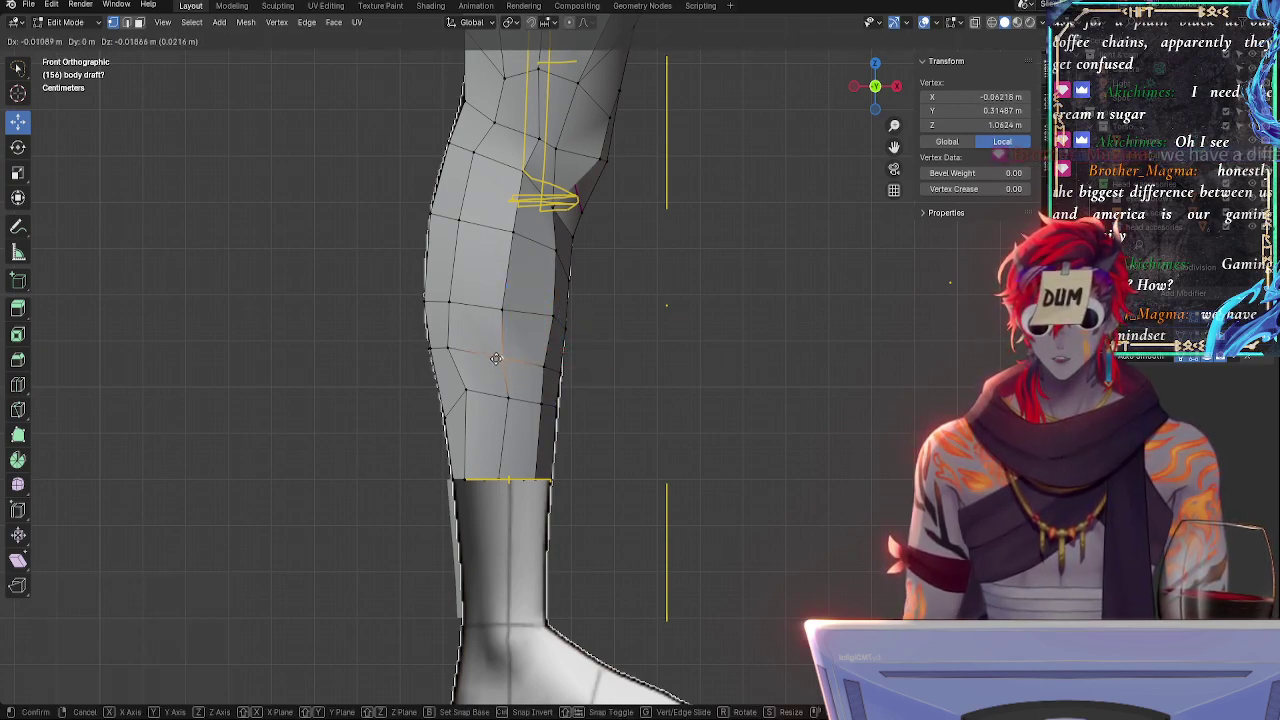
pyautogui.click(497, 352)
pyautogui.press('g')
pyautogui.click(520, 306)
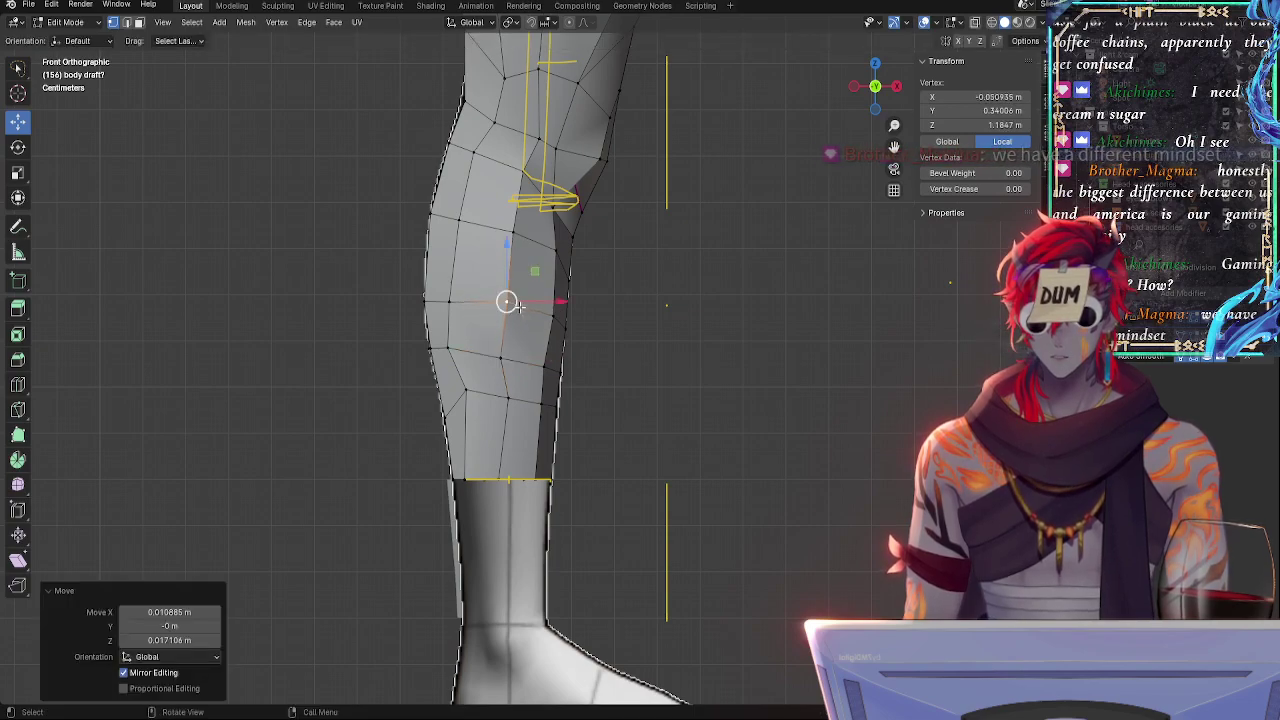
# - Nudge the right-hand and middle calf vertices slightly to smooth the contour
pyautogui.click(556, 316)
pyautogui.press('g')
pyautogui.click(552, 310)
pyautogui.click(497, 304)
pyautogui.press('g')
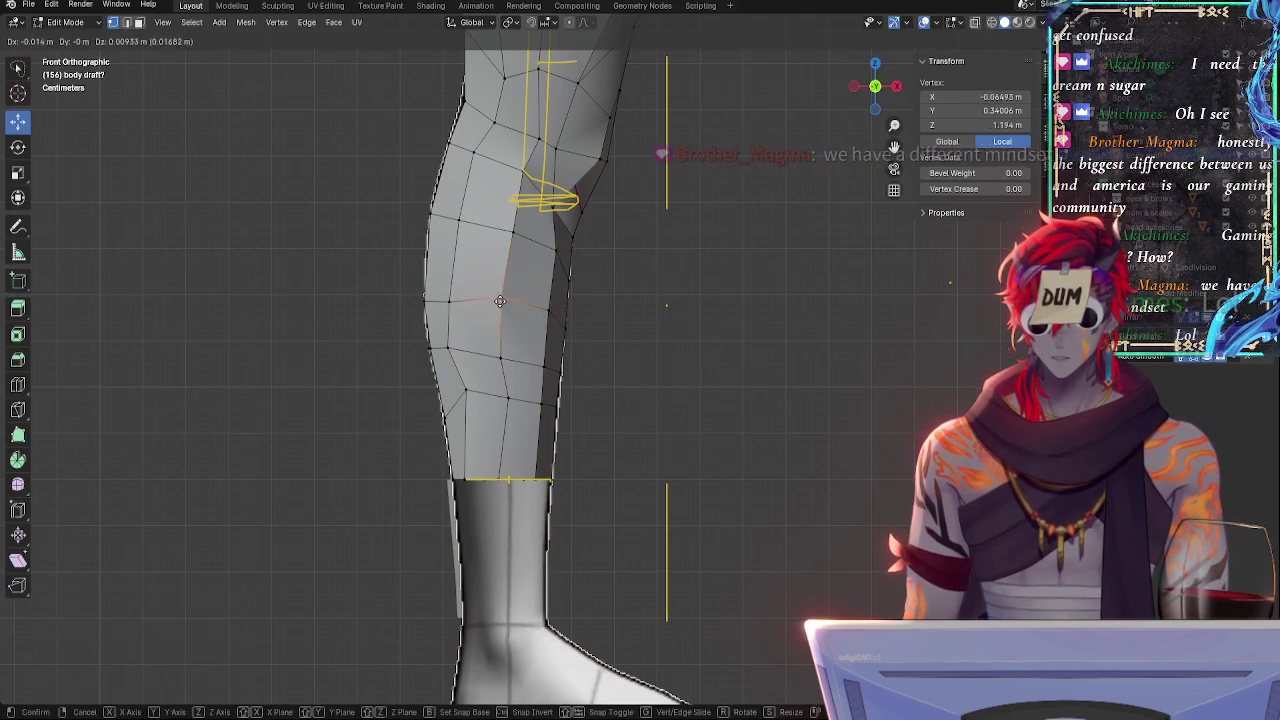
pyautogui.click(485, 299)
pyautogui.press('g')
pyautogui.click(471, 305)
# - Slide a calf vertex upward and raise the left-outline vertex by -0.001555 m in X and Z
pyautogui.click(452, 303)
pyautogui.press('g')
pyautogui.press('g')
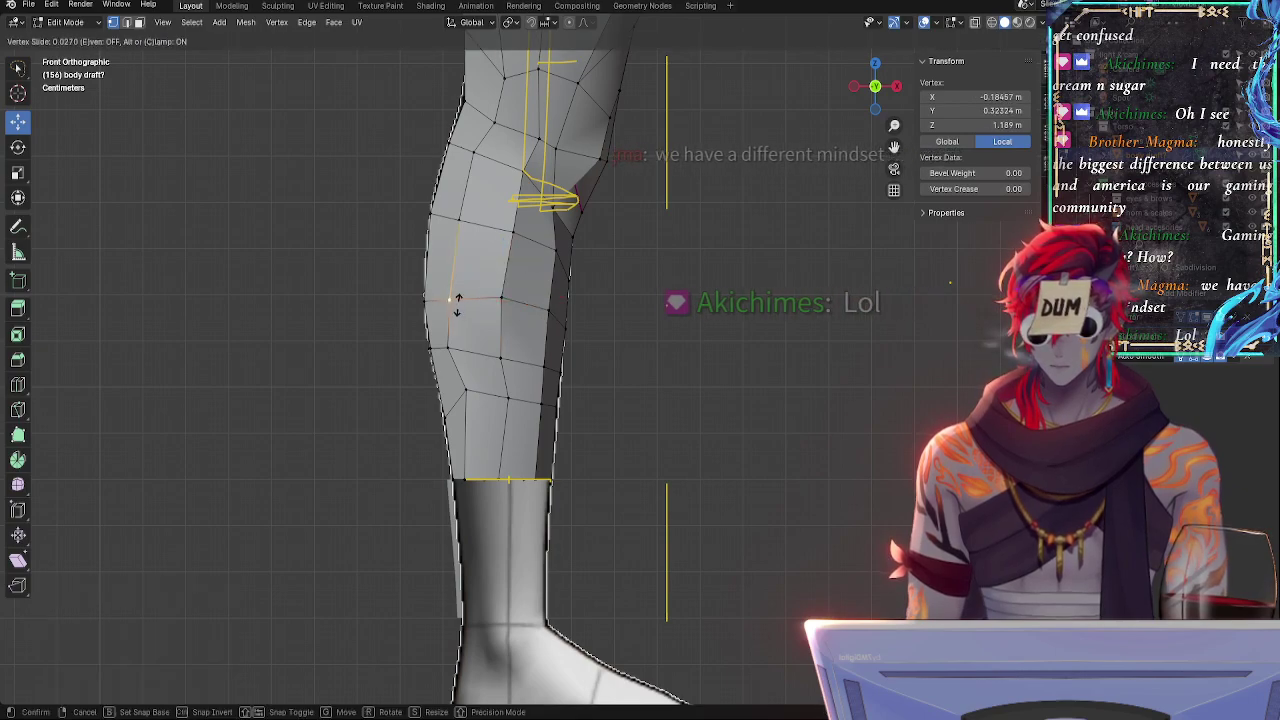
pyautogui.click(451, 291)
pyautogui.click(427, 300)
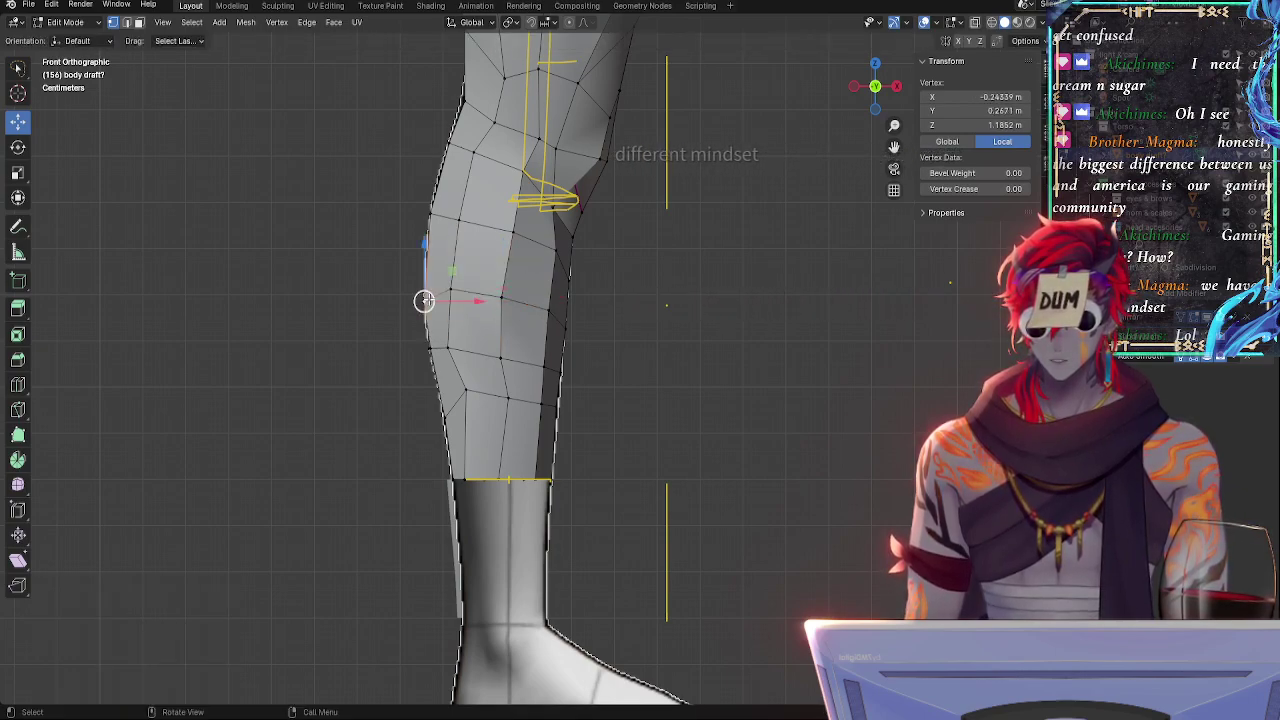
pyautogui.press('g')
pyautogui.click(424, 295)
pyautogui.press('g')
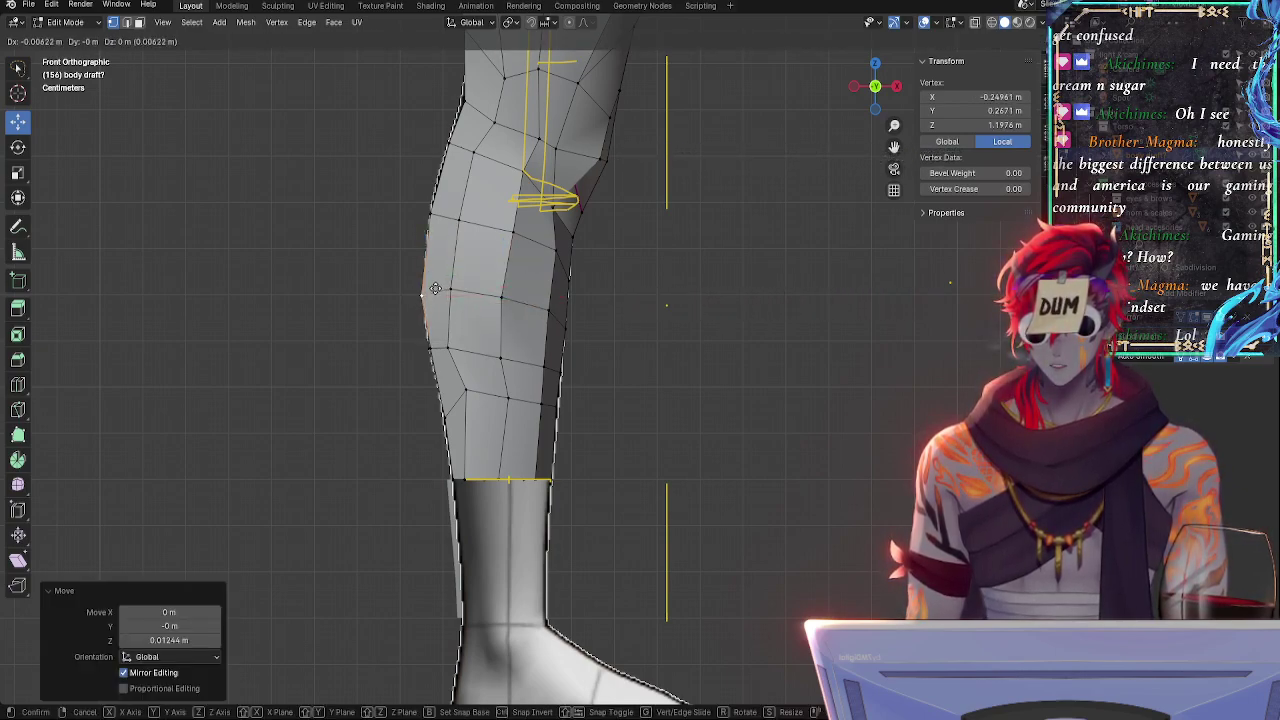
pyautogui.click(424, 296)
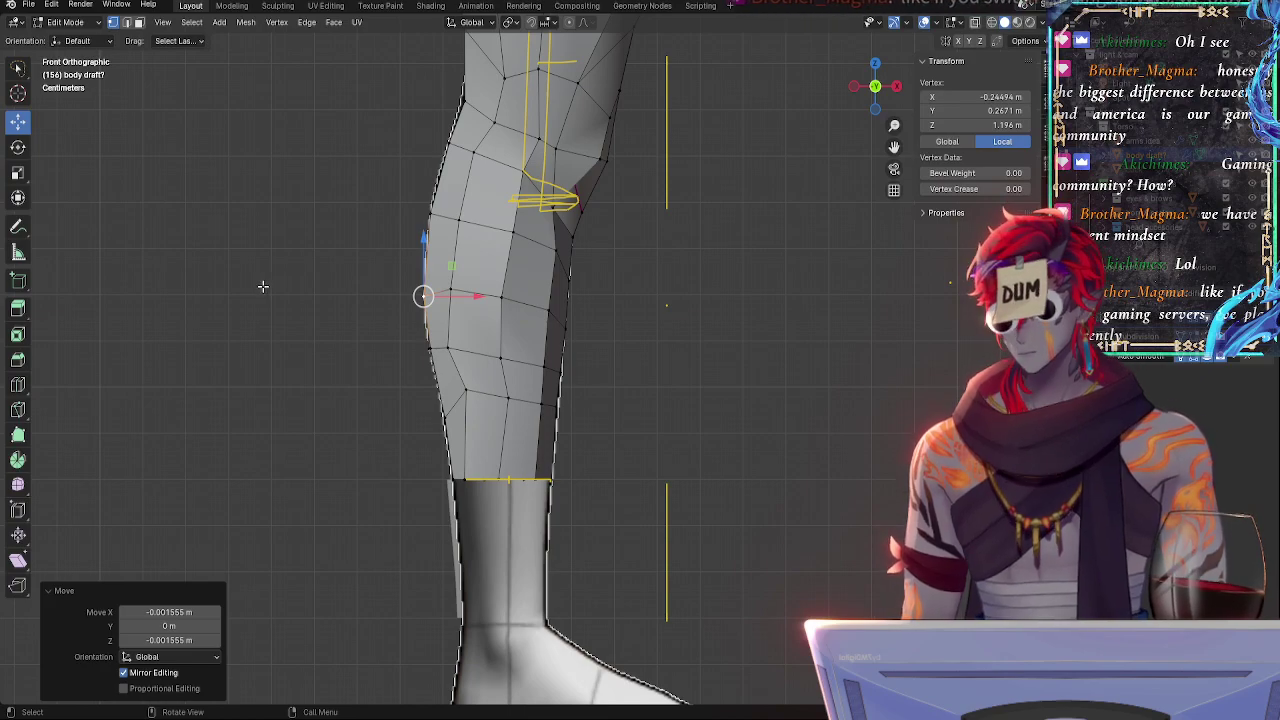
# - Select a calf vertex and slide it along its edge in front orthographic view
pyautogui.click(640, 357)
pyautogui.moveTo(600, 394); pyautogui.dragTo(766, 371, button='middle')
pyautogui.click(551, 414)
pyautogui.moveTo(551, 414); pyautogui.dragTo(440, 414, button='middle')
pyautogui.click(879, 88)
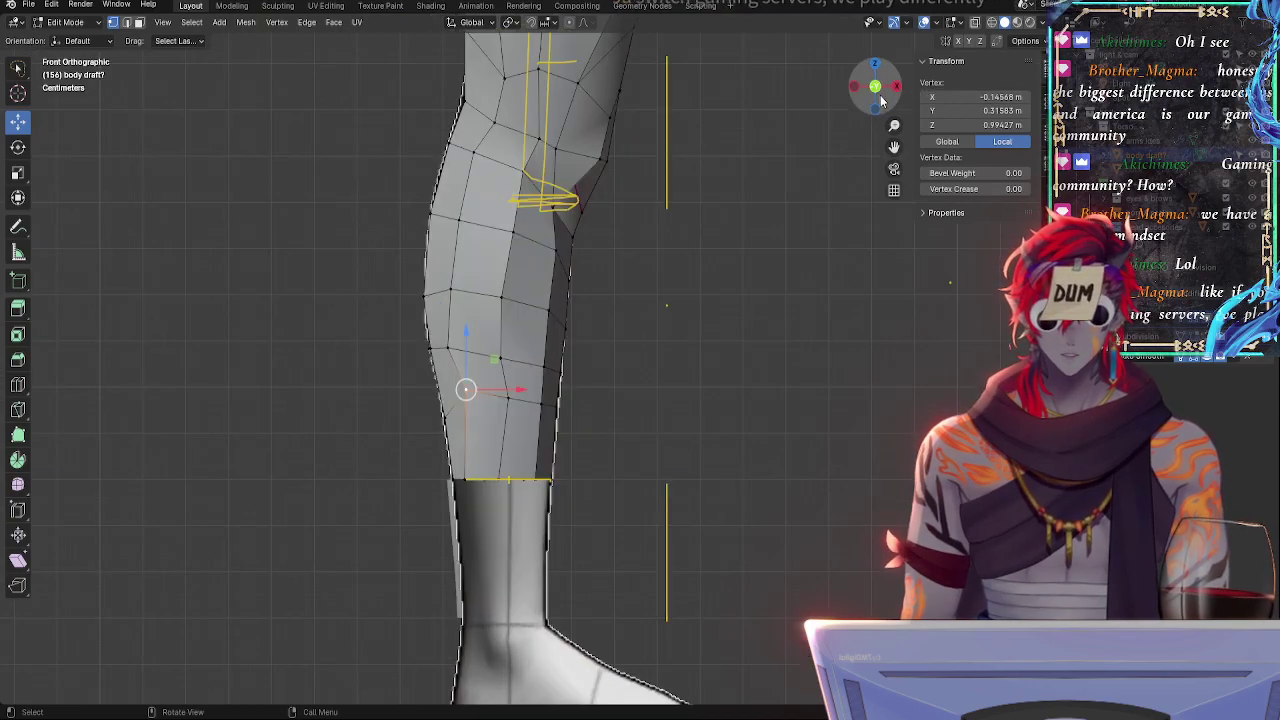
pyautogui.press('g')
pyautogui.press('g')
pyautogui.click(517, 341)
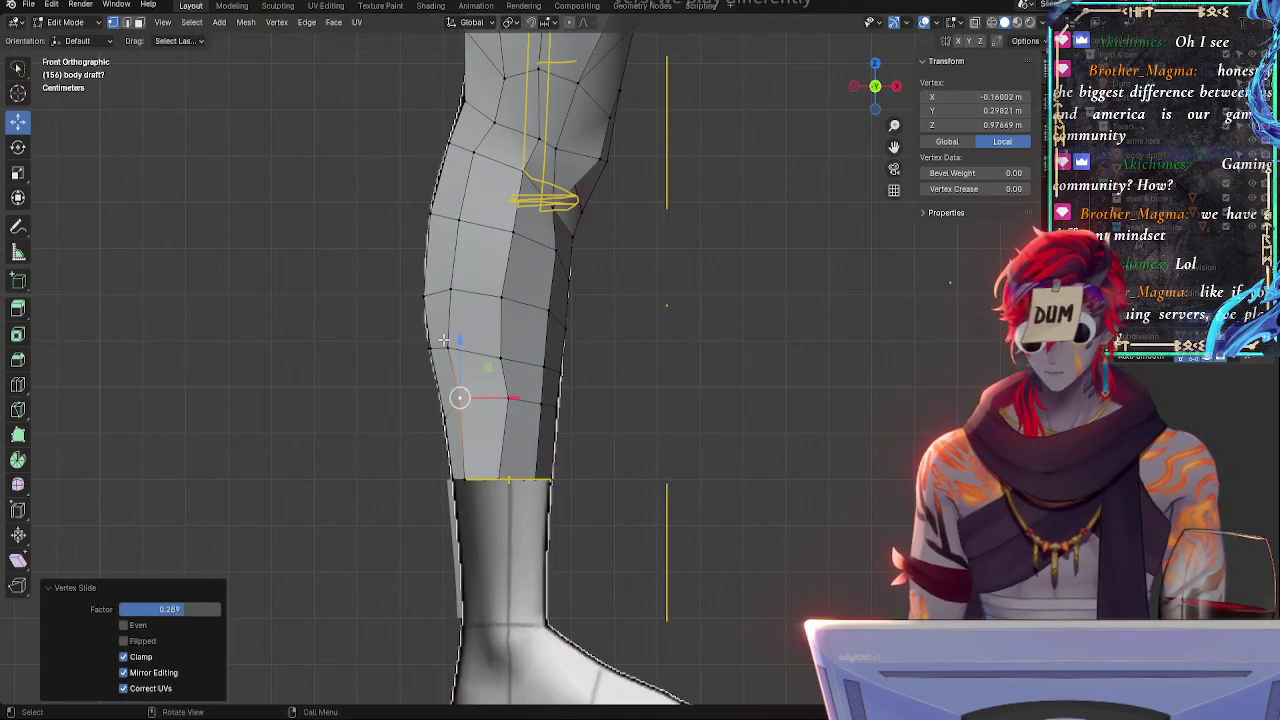
# - Slide two mid-calf vertices along their edges, leaving the second one in place
pyautogui.click(456, 349)
pyautogui.hotkey('shift', 'v')
pyautogui.click(512, 355)
pyautogui.click(505, 357)
pyautogui.press('g')
pyautogui.press('g')
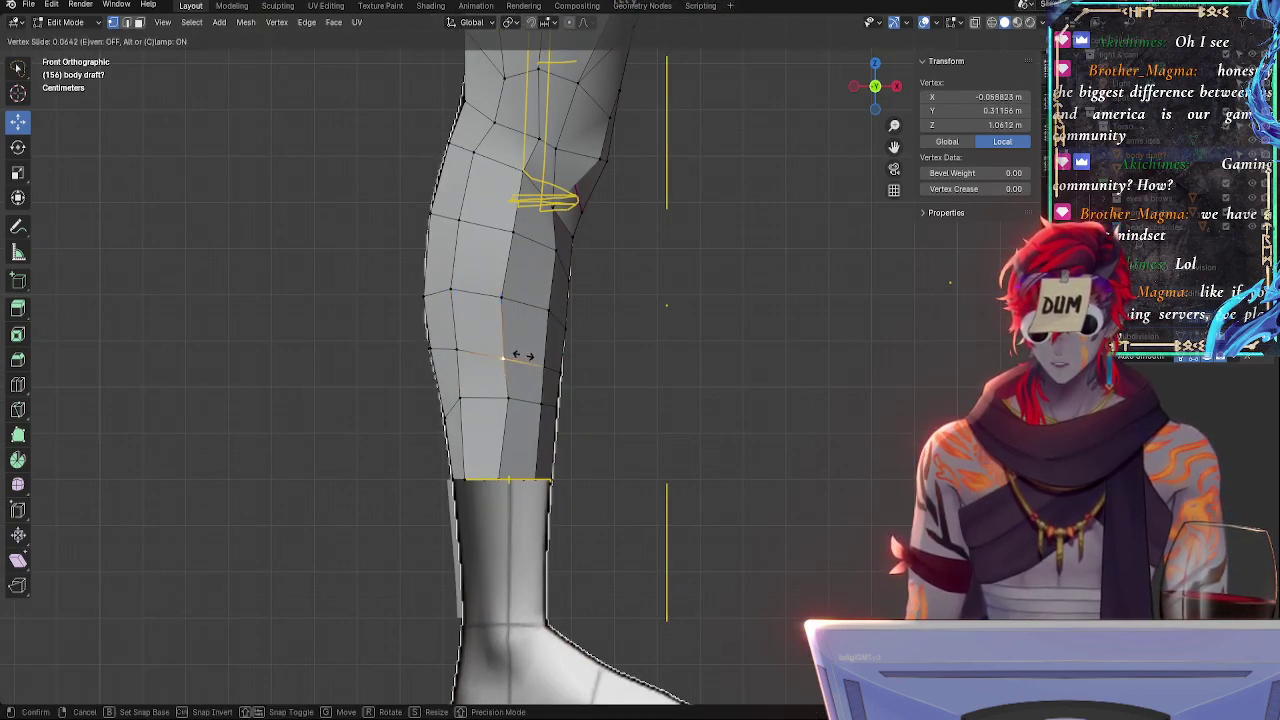
pyautogui.click(523, 354)
pyautogui.press('g')
pyautogui.click(524, 354)
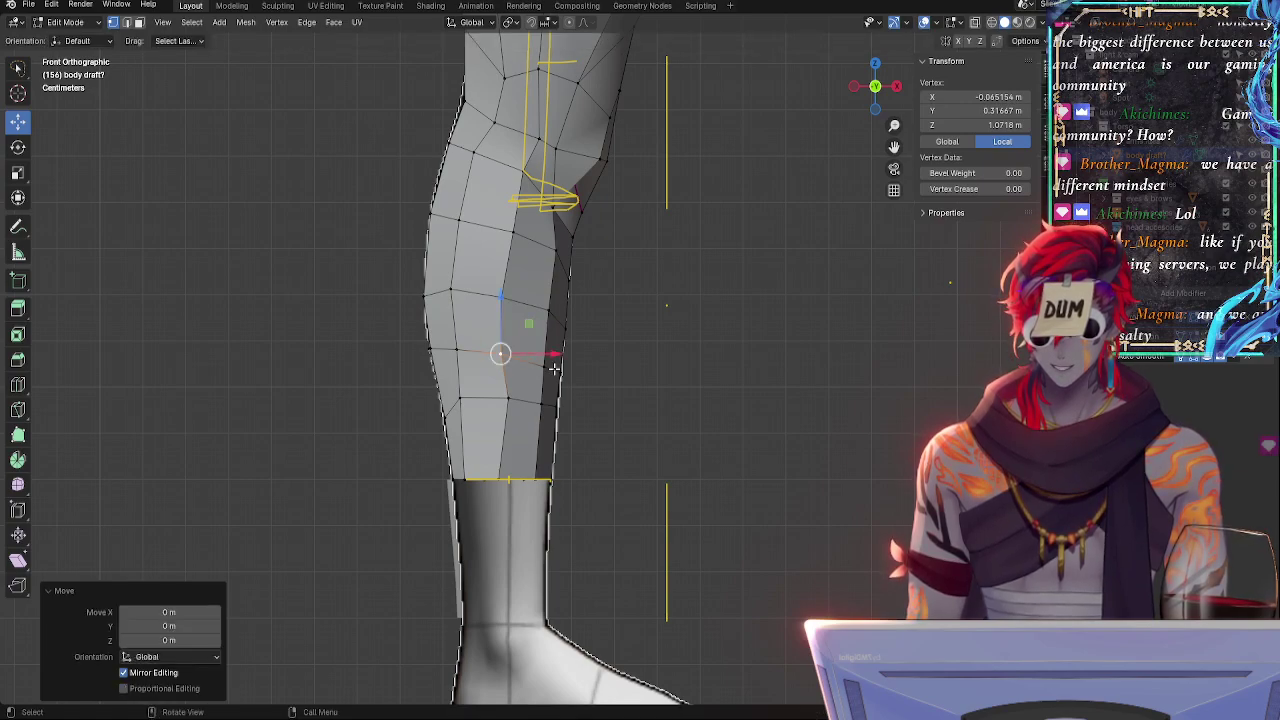
# - Vertex-slide the lower calf vertices, nudging the neighbouring one along X
pyautogui.click(507, 396)
pyautogui.hotkey('shift', 'v')
pyautogui.click(504, 403)
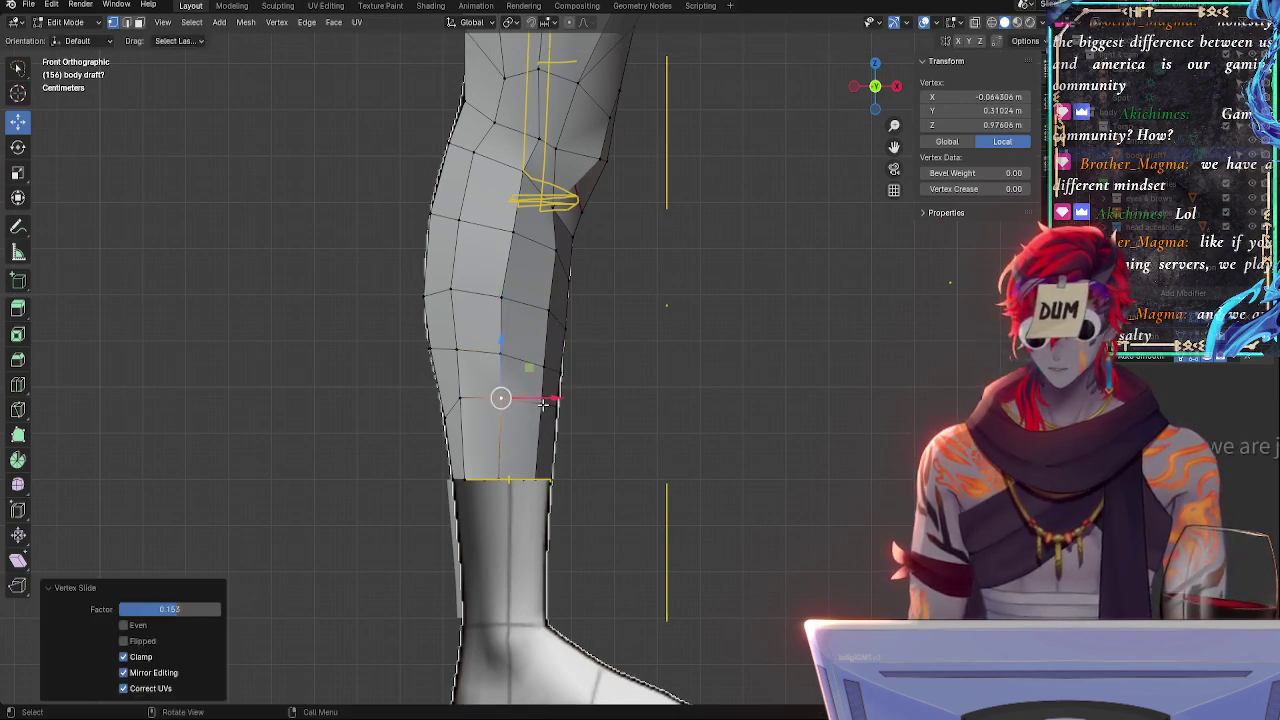
pyautogui.click(540, 404)
pyautogui.press('g')
pyautogui.press('x')
pyautogui.click(537, 405)
pyautogui.click(555, 406)
pyautogui.click(465, 407)
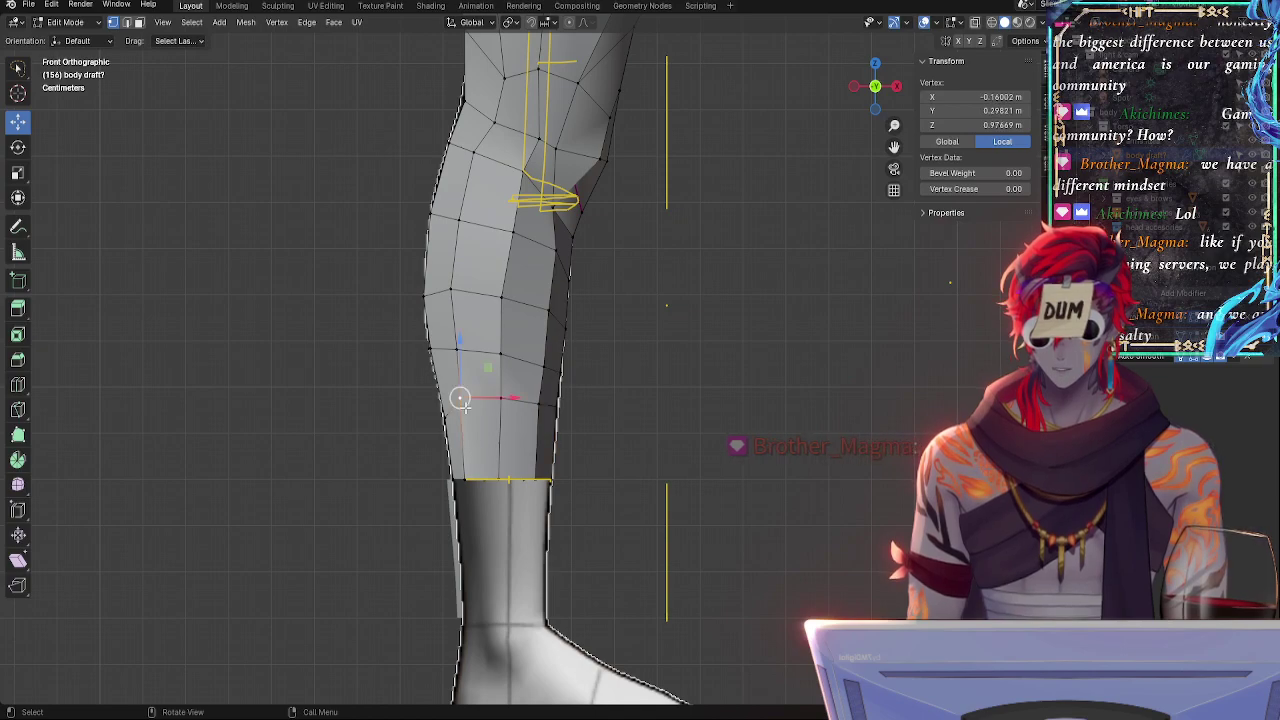
pyautogui.hotkey('shift', 'v')
pyautogui.click(450, 415)
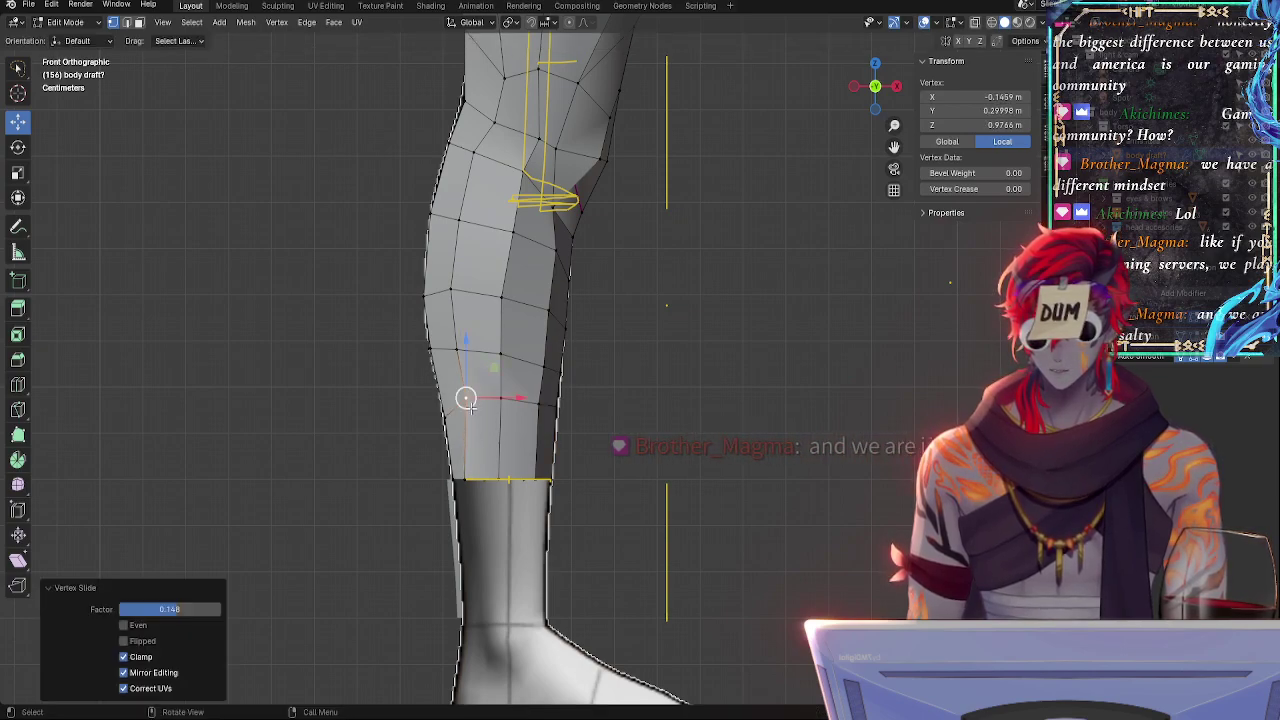
# - Slide the higher, middle and outer calf vertices to follow the reference outline
pyautogui.click(457, 353)
pyautogui.hotkey('shift', 'v')
pyautogui.click(437, 352)
pyautogui.click(500, 354)
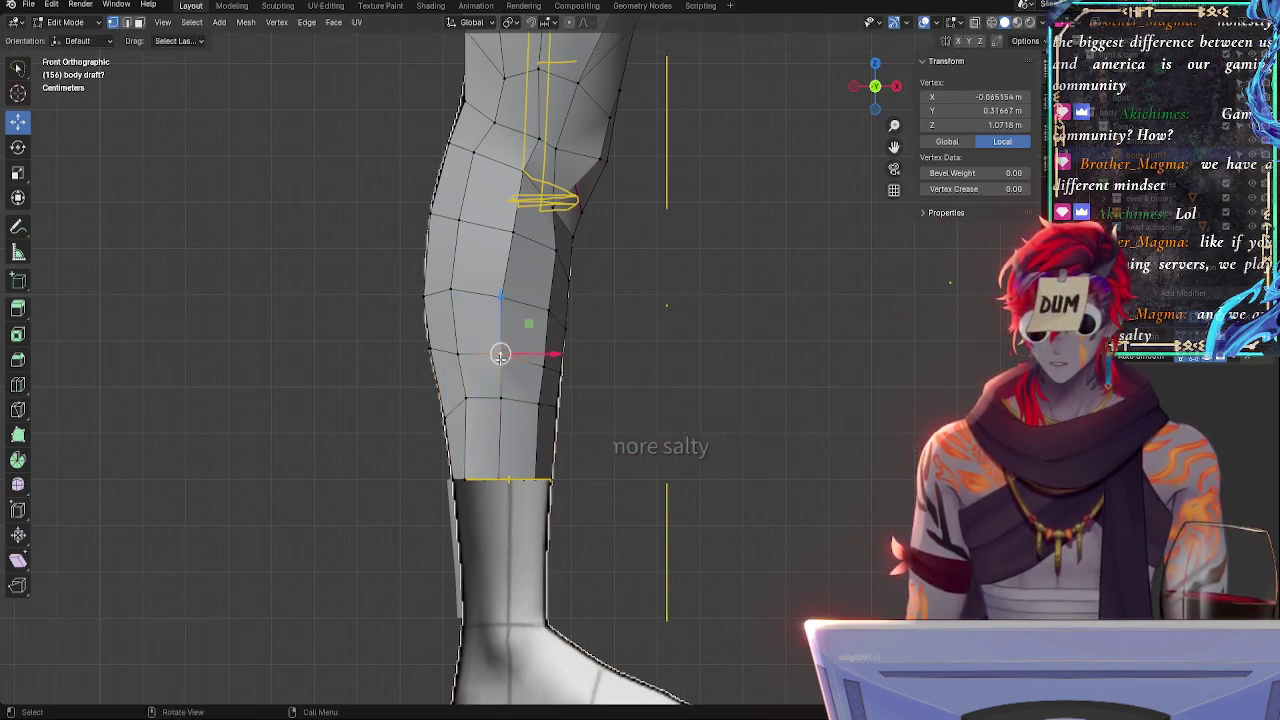
pyautogui.hotkey('shift', 'v')
pyautogui.click(503, 352)
pyautogui.click(545, 366)
pyautogui.hotkey('shift', 'v')
pyautogui.click(547, 359)
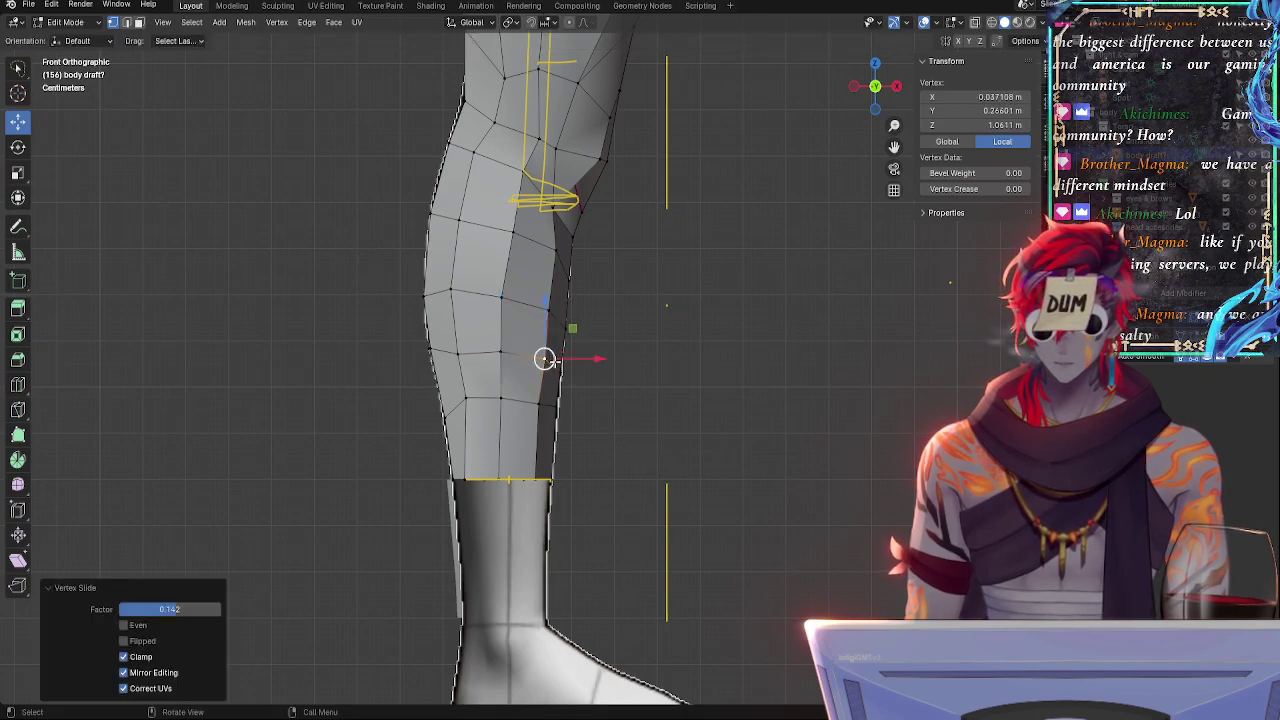
pyautogui.click(562, 373)
pyautogui.hotkey('shift', 'v')
pyautogui.click(604, 375)
# - Edge-slide the horizontal loop across the lower calf downward, then nudge a lower-leg vertex
pyautogui.click(541, 402)
pyautogui.keyDown('alt'); pyautogui.click(541, 402); pyautogui.keyUp('alt')
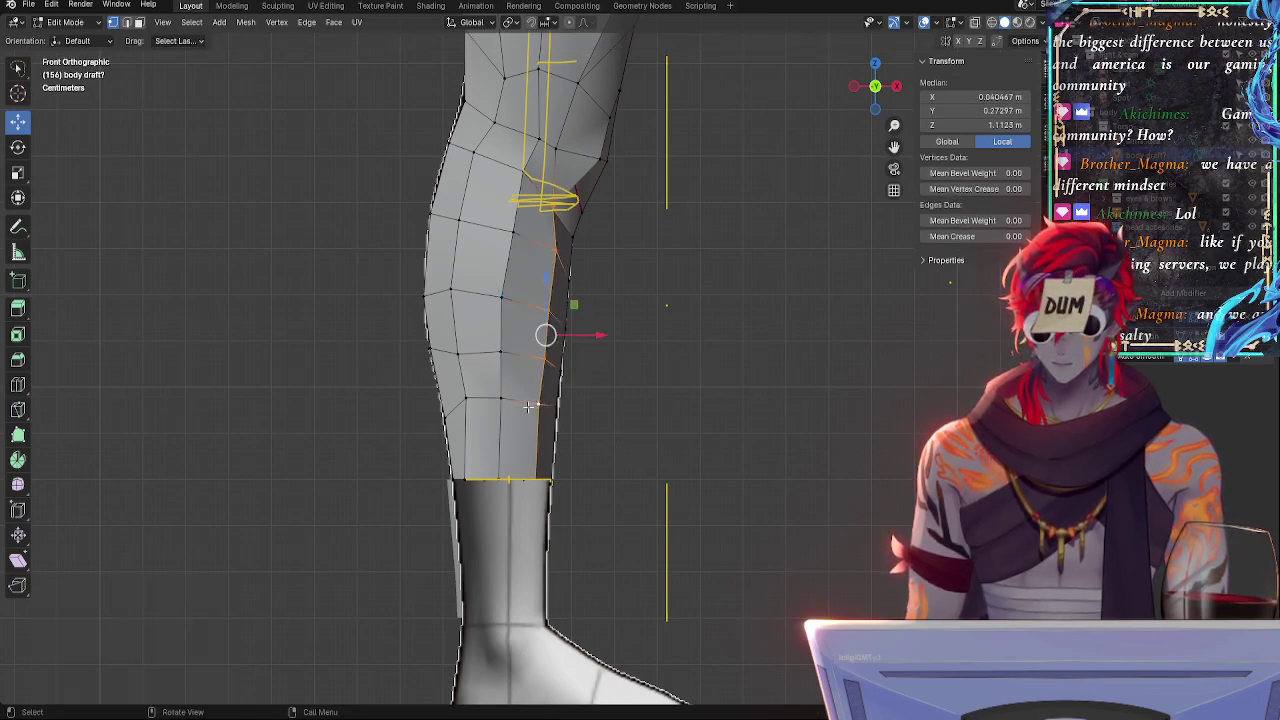
pyautogui.keyDown('alt'); pyautogui.click(528, 406); pyautogui.keyUp('alt')
pyautogui.press('g')
pyautogui.press('g')
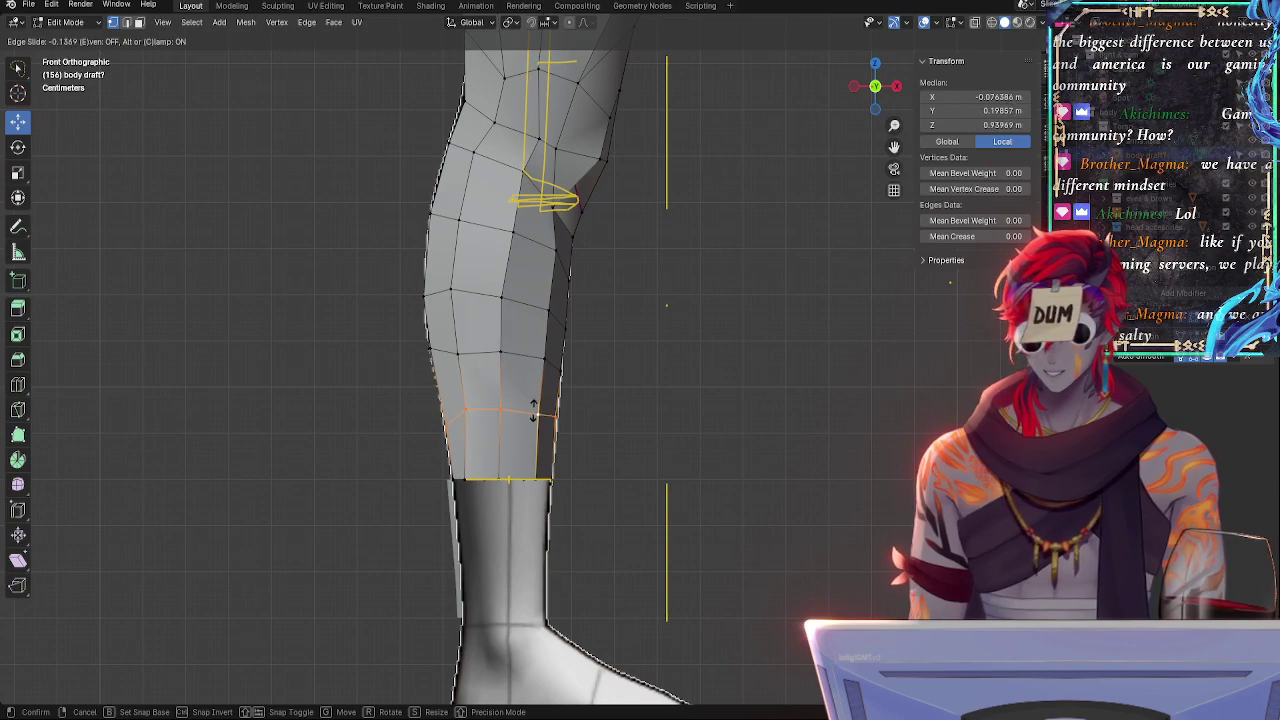
pyautogui.click(537, 408)
pyautogui.click(564, 409)
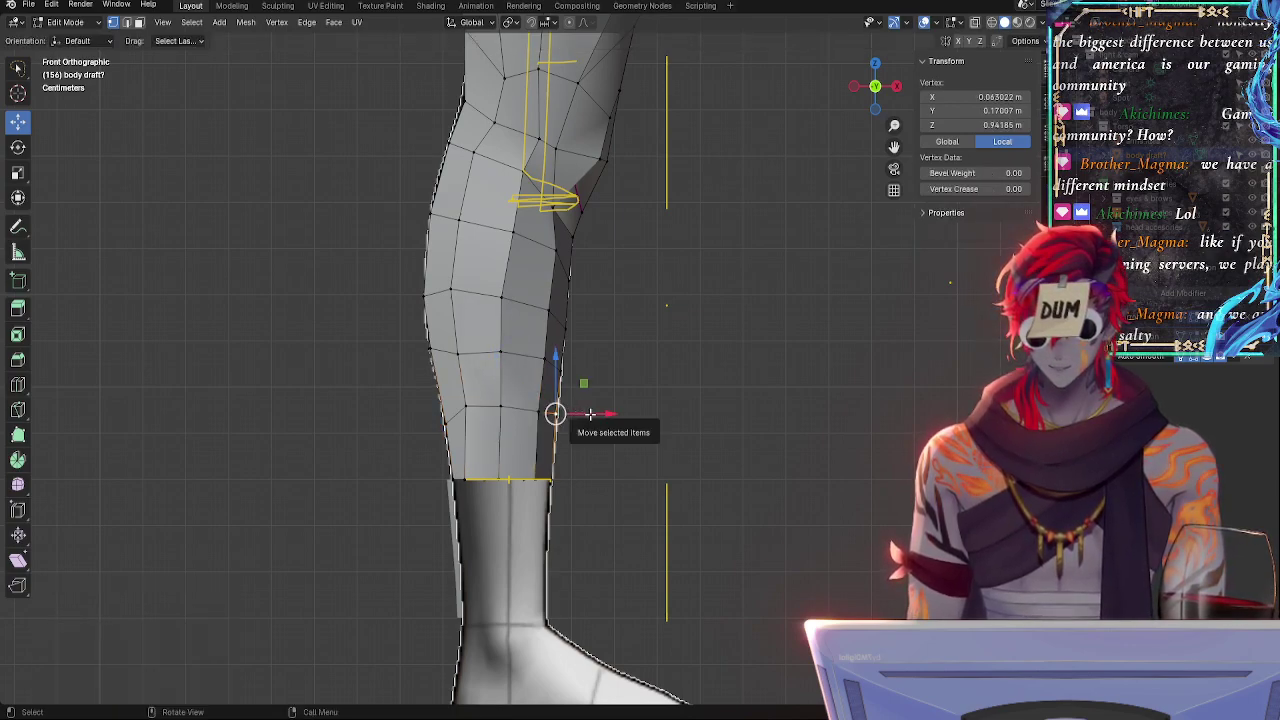
pyautogui.moveTo(585, 412); pyautogui.dragTo(586, 413)
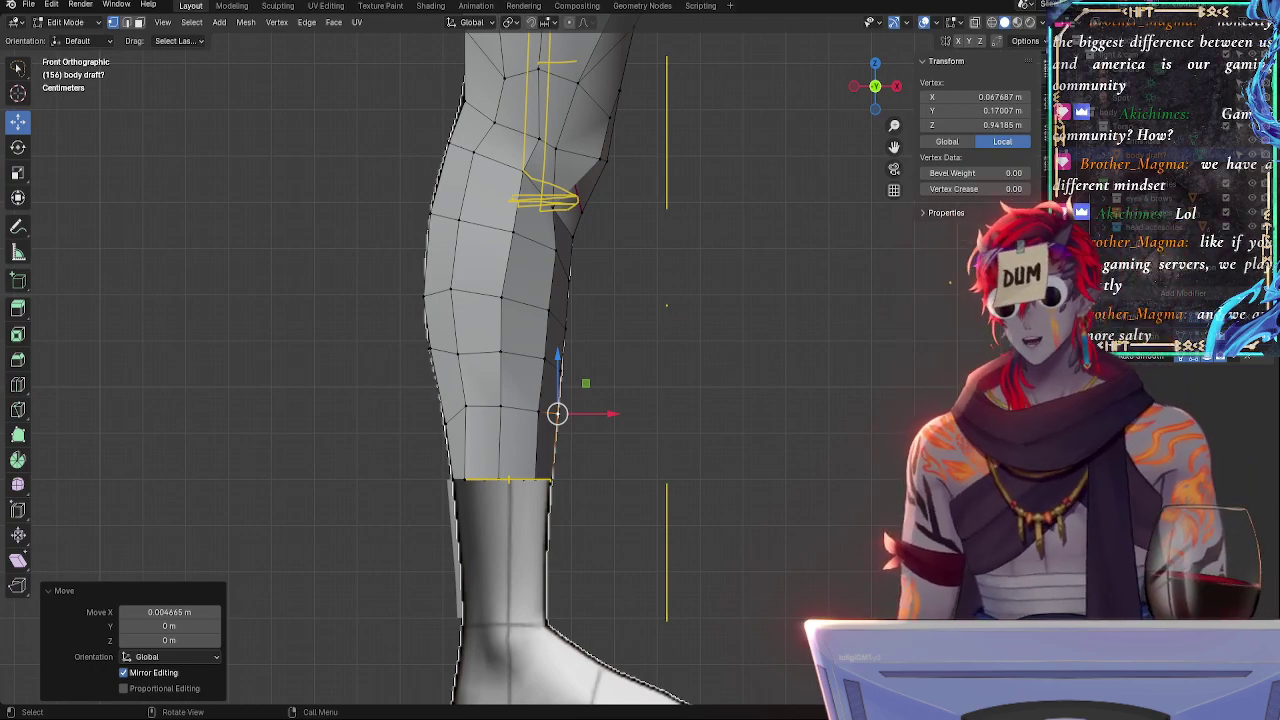
# - Slide the outer-edge vertex and adjacent lower calf vertices slightly down
pyautogui.click(327, 348)
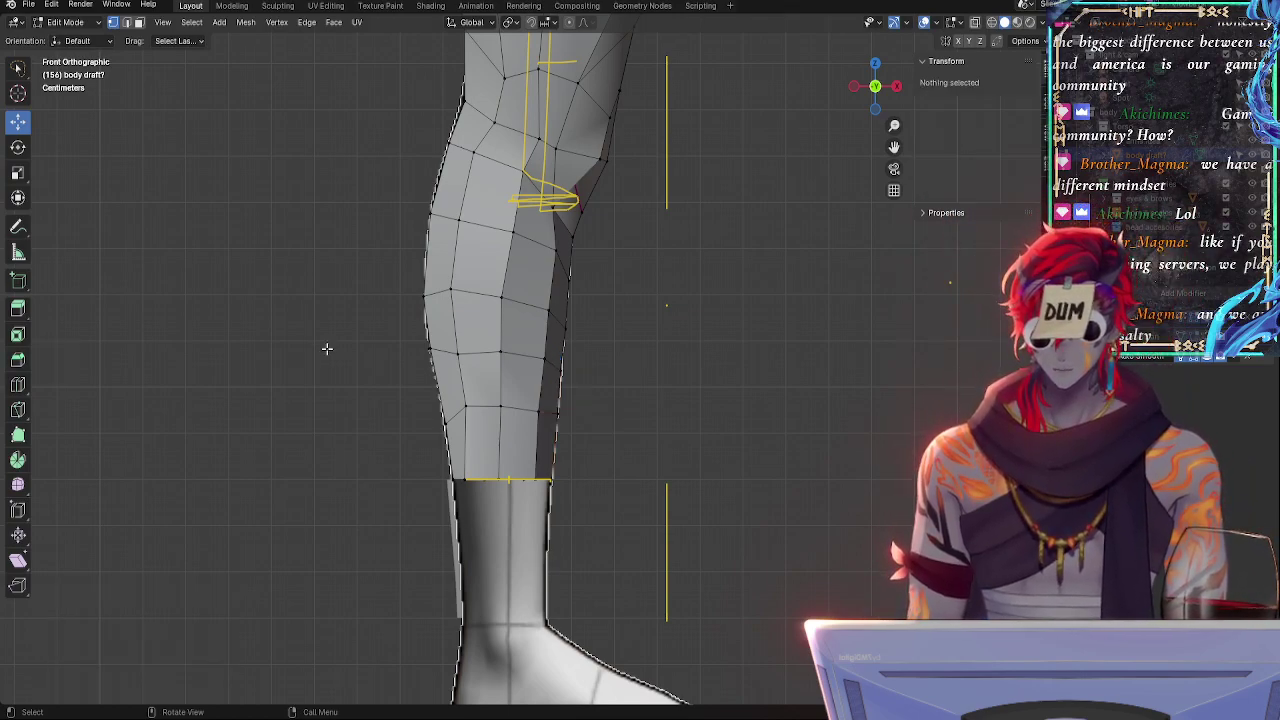
pyautogui.click(558, 410)
pyautogui.press('g')
pyautogui.press('g')
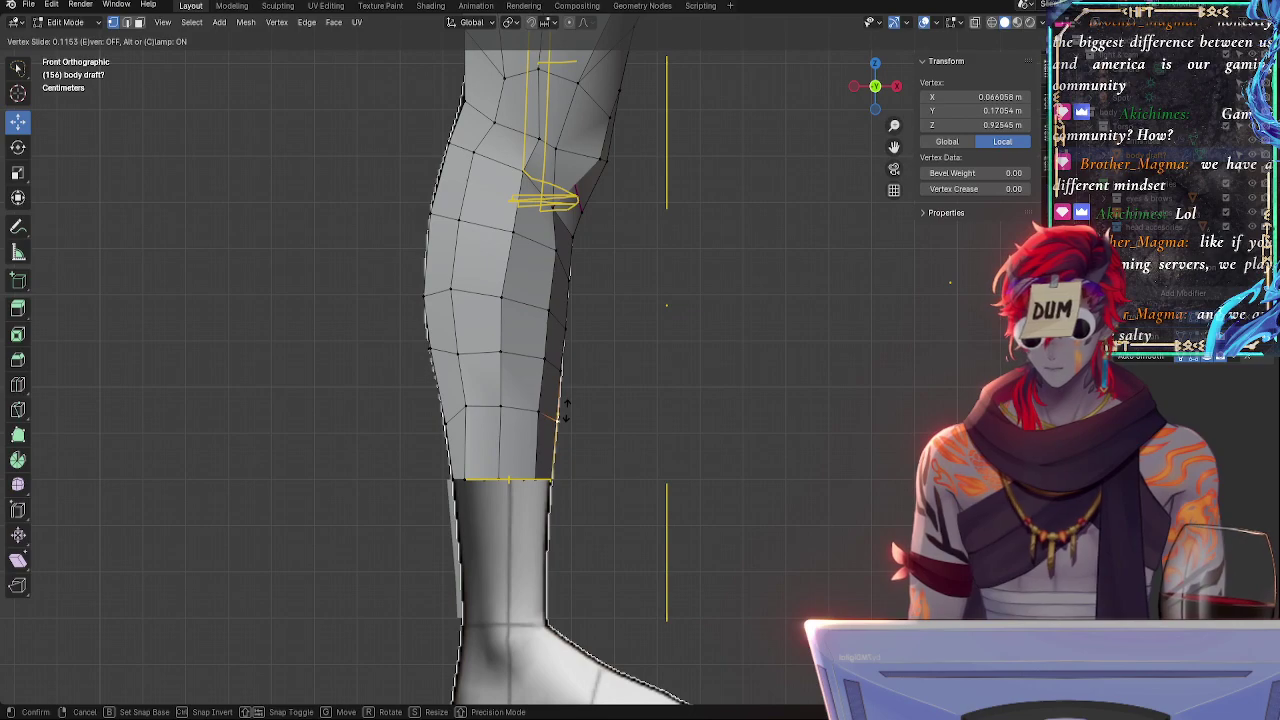
pyautogui.click(566, 411)
pyautogui.click(534, 413)
pyautogui.press('g')
pyautogui.press('g')
pyautogui.click(585, 430)
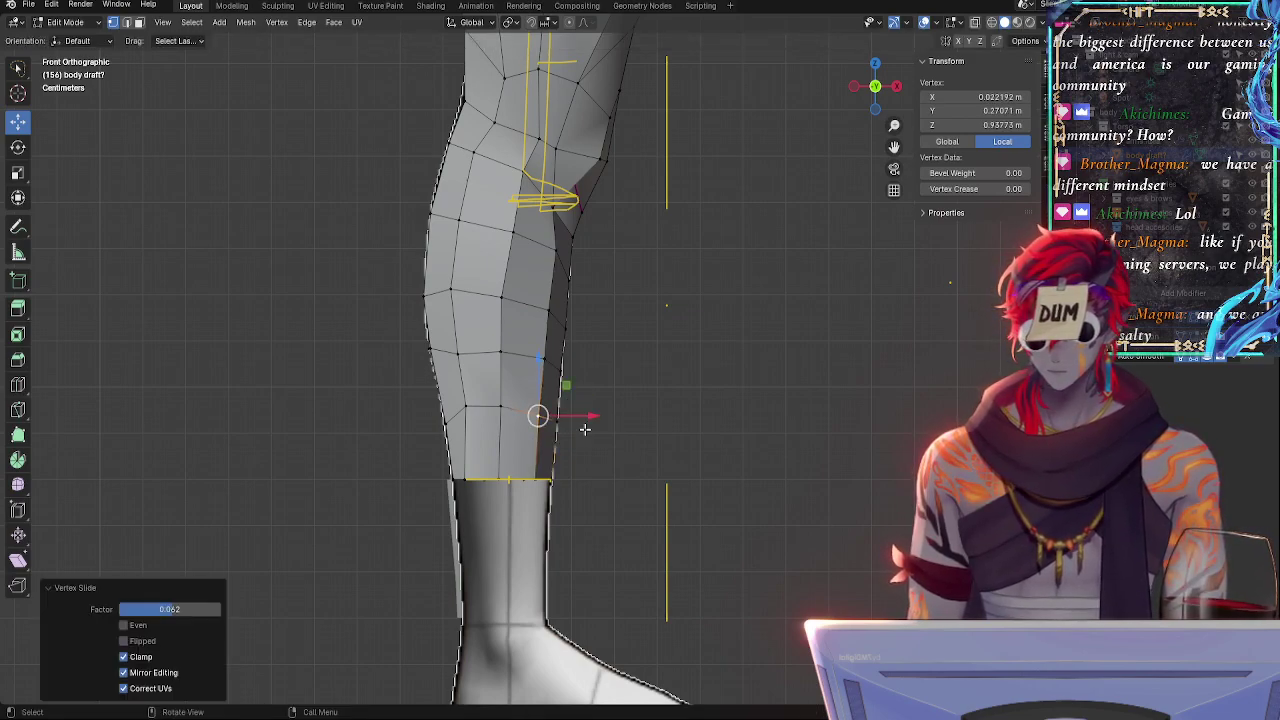
pyautogui.click(503, 410)
pyautogui.press('g')
pyautogui.press('g')
pyautogui.click(503, 423)
# - Reselect the lower calf vertices and slide them along their edges
pyautogui.click(503, 425)
pyautogui.click(505, 418)
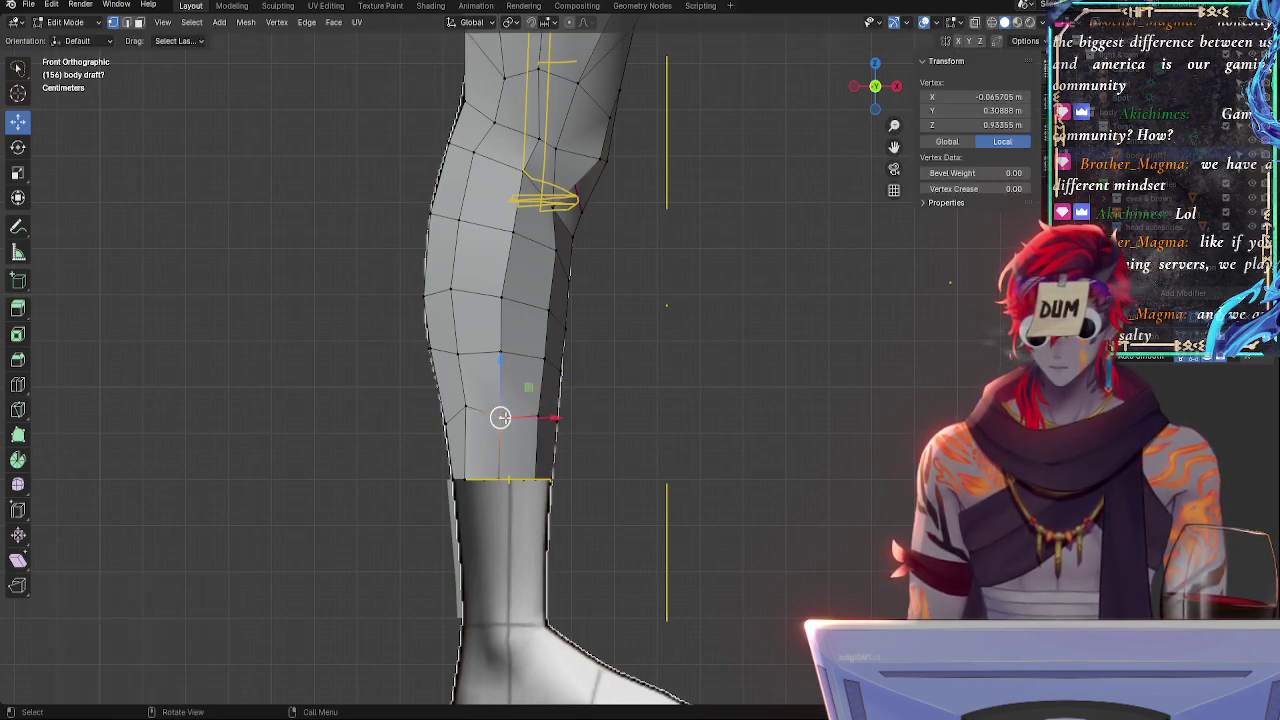
pyautogui.press('g')
pyautogui.press('g')
pyautogui.click(500, 417)
pyautogui.click(466, 410)
pyautogui.press('g')
pyautogui.press('g')
pyautogui.click(463, 411)
# - Slide the vertices on the leg's lower left edge and the calf vertex above them
pyautogui.click(445, 424)
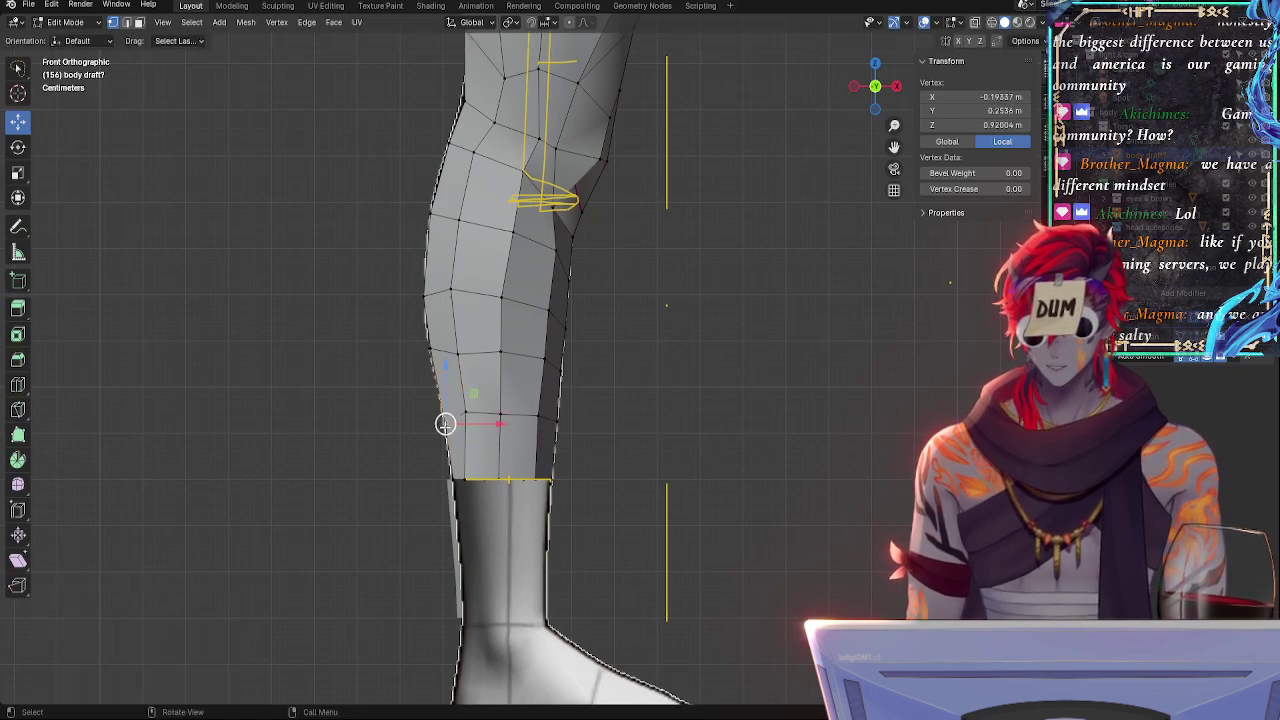
pyautogui.press('g')
pyautogui.press('g')
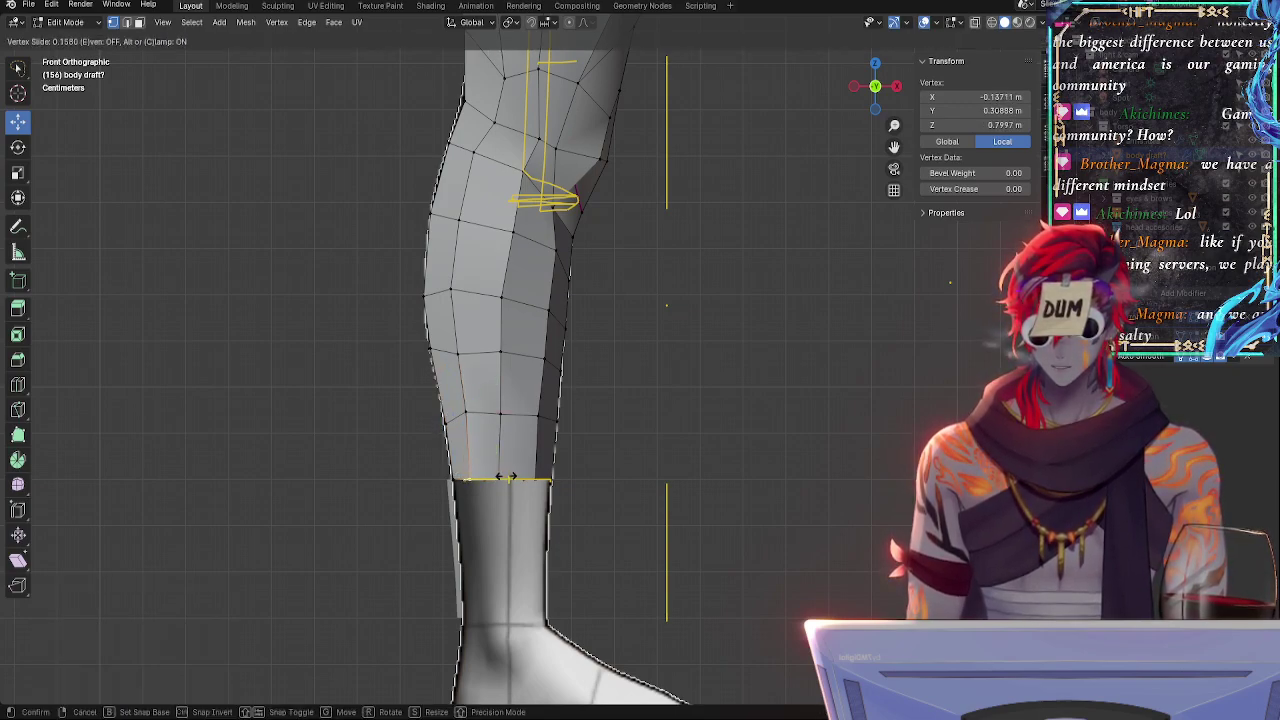
pyautogui.click(470, 478)
pyautogui.click(500, 414)
pyautogui.press('g')
pyautogui.press('g')
pyautogui.click(502, 412)
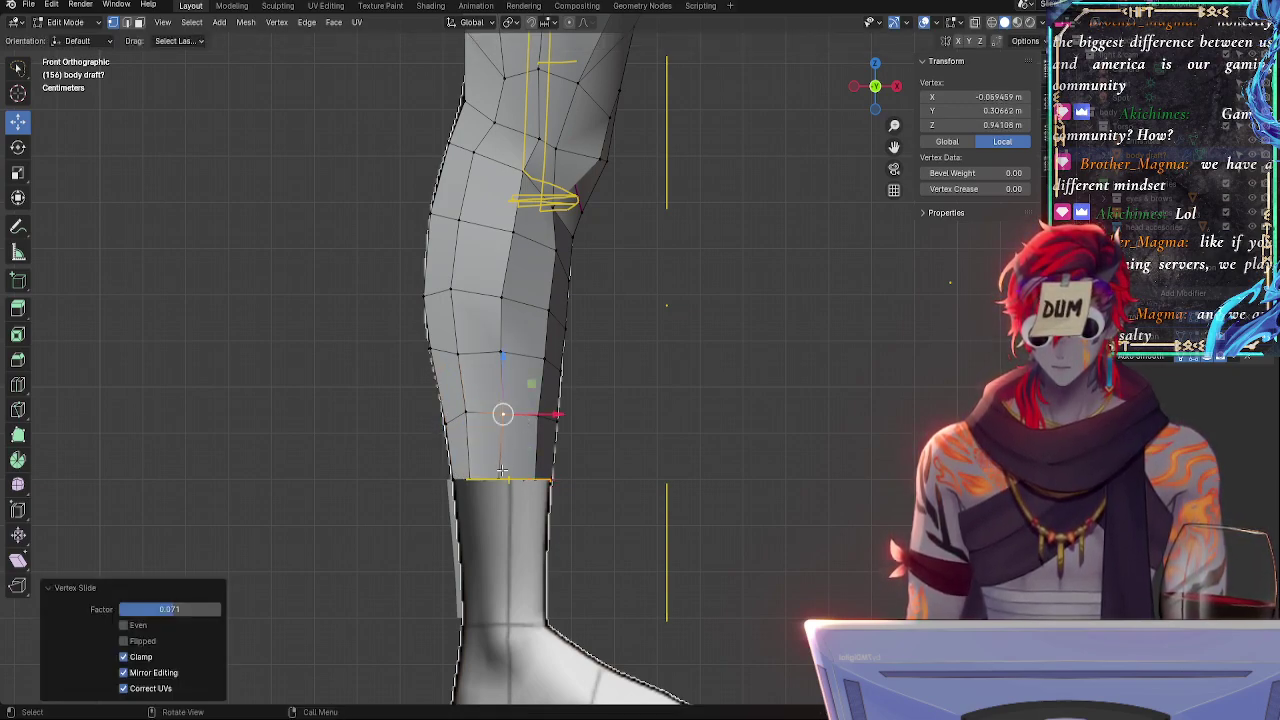
pyautogui.click(503, 478)
pyautogui.press('g')
pyautogui.press('g')
pyautogui.click(532, 478)
# - In perspective around both legs, slide a calf vertex further along its edge
pyautogui.moveTo(700, 496); pyautogui.dragTo(575, 505, button='middle')
pyautogui.hotkey('alt', 'a')
pyautogui.moveTo(570, 450); pyautogui.dragTo(521, 428, button='middle')
pyautogui.click(498, 413)
pyautogui.keyDown('shift'); pyautogui.click(746, 416); pyautogui.keyUp('shift')
pyautogui.press('g')
pyautogui.press('g')
pyautogui.click(507, 414)
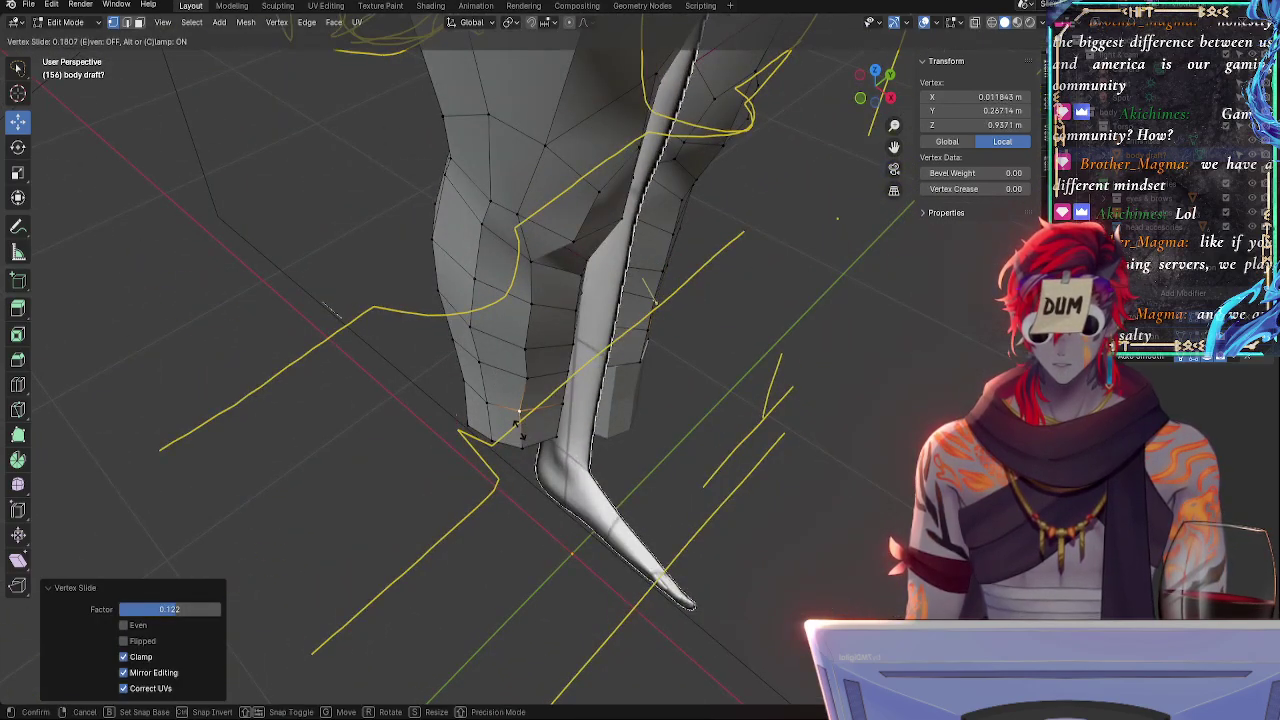
pyautogui.moveTo(603, 455); pyautogui.dragTo(575, 433, button='middle')
pyautogui.press('g')
pyautogui.press('g')
pyautogui.click(674, 463)
# - Slide a shin vertex, check it from the side, then frame the knees
pyautogui.hotkey('alt', 'a')
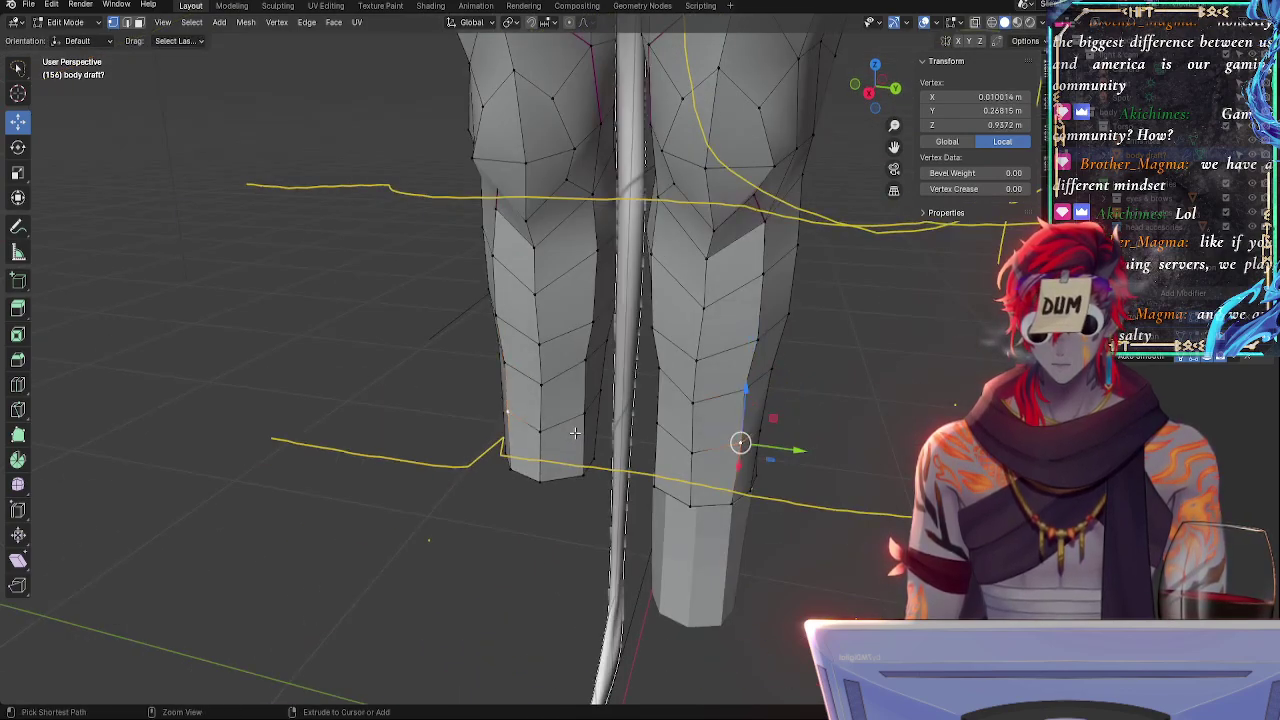
pyautogui.click(737, 446)
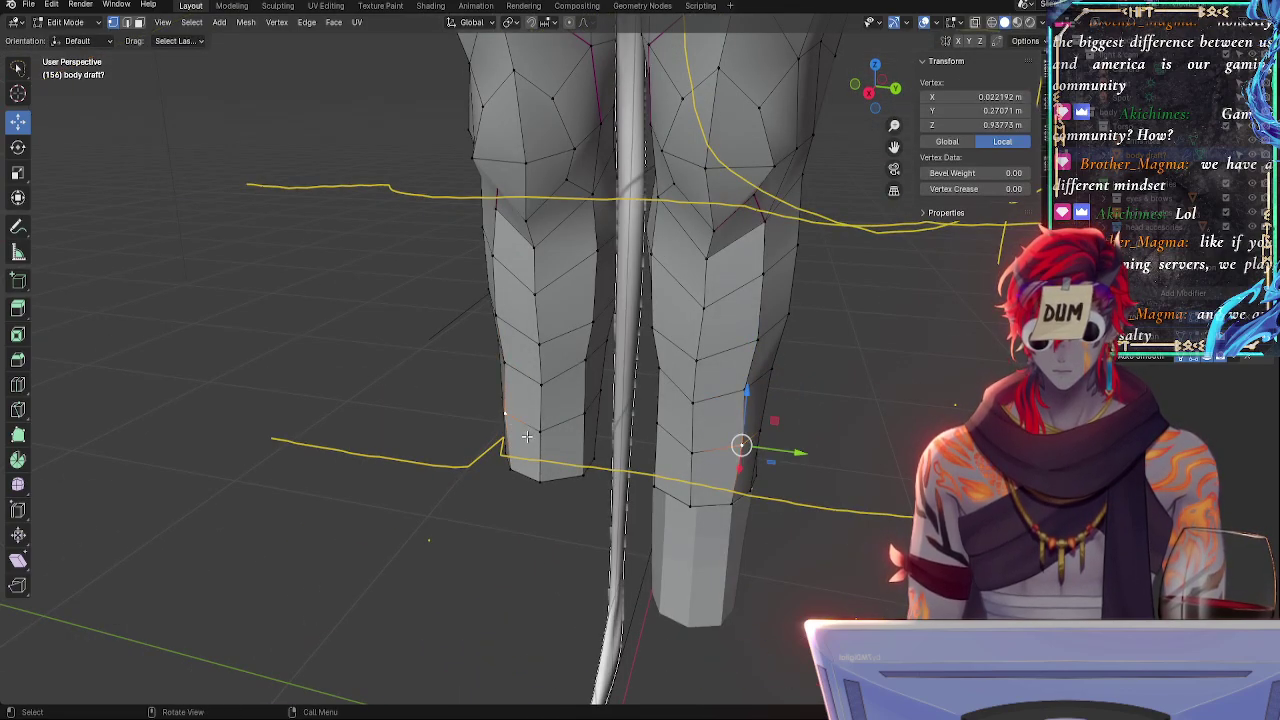
pyautogui.press('g')
pyautogui.press('g')
pyautogui.click(510, 444)
pyautogui.moveTo(510, 444); pyautogui.dragTo(680, 440, button='middle')
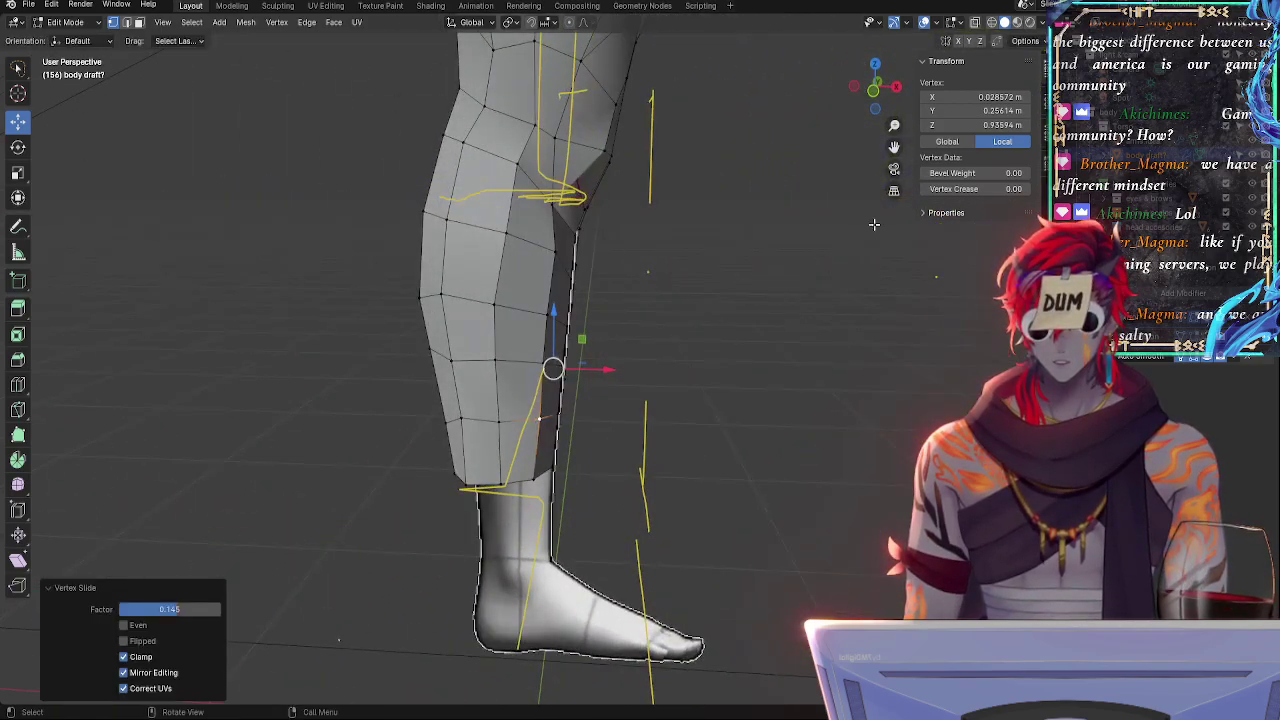
pyautogui.click(875, 90)
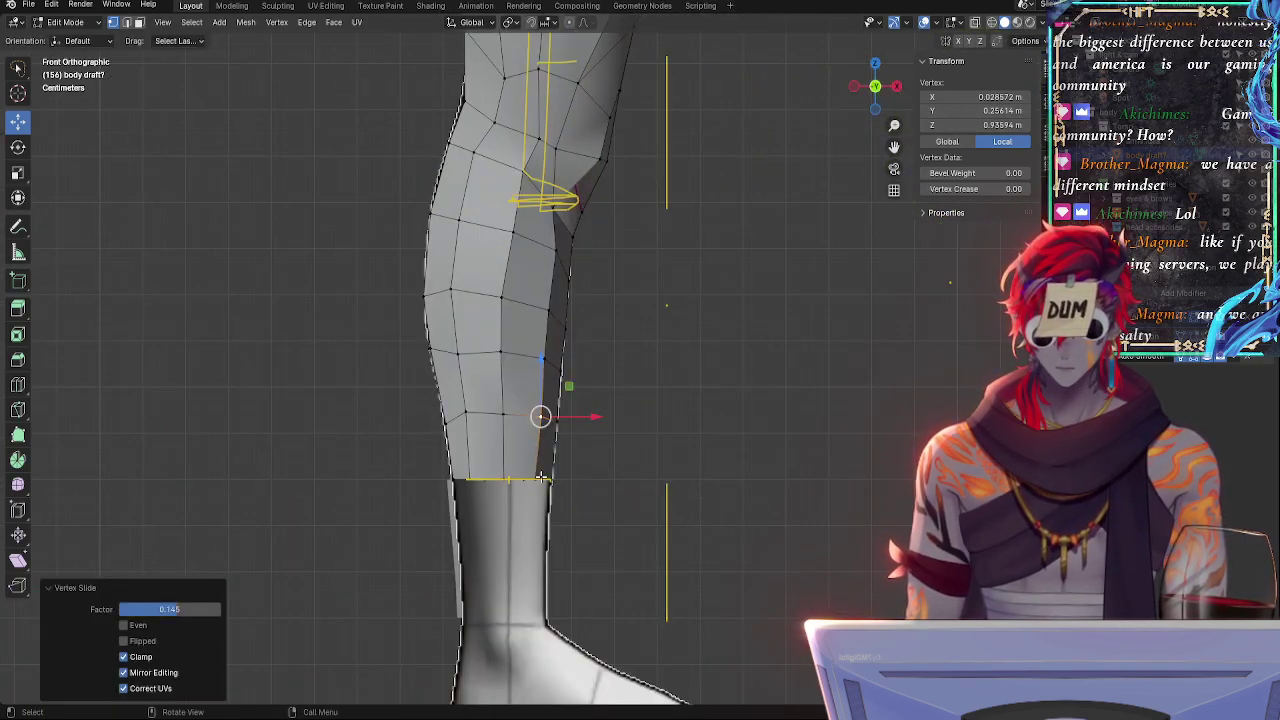
pyautogui.keyDown('shift'); pyautogui.moveTo(644, 382); pyautogui.dragTo(642, 516, button='middle'); pyautogui.keyUp('shift')
pyautogui.moveTo(459, 453); pyautogui.dragTo(493, 467, button='middle')
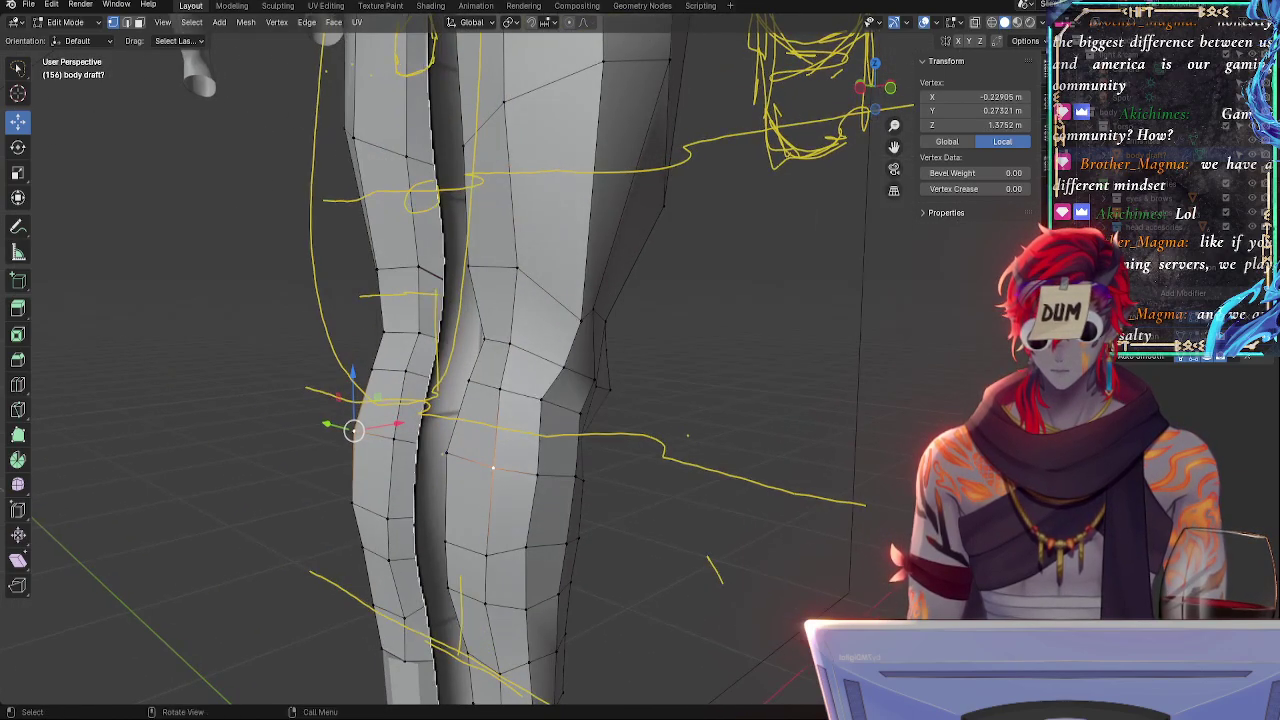
# - In face select mode, pick three knee faces and rotate them 2.42°
pyautogui.click(139, 22)
pyautogui.click(481, 432)
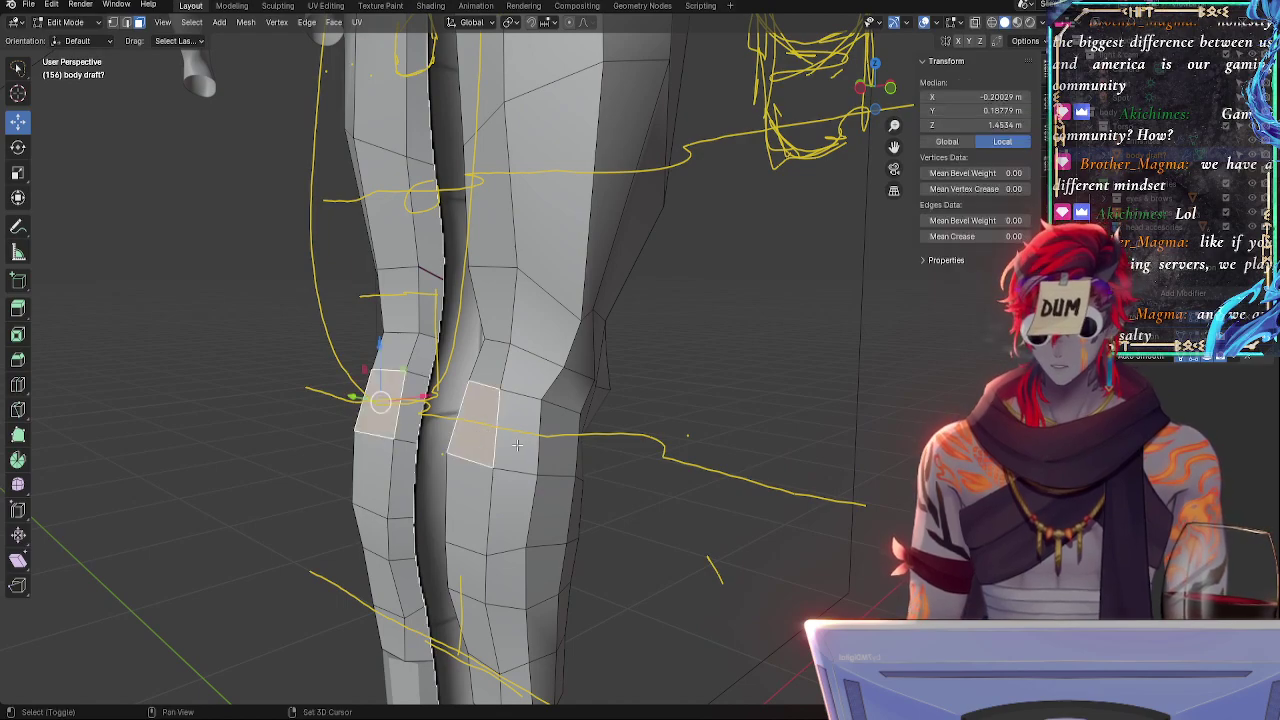
pyautogui.keyDown('shift'); pyautogui.click(508, 435); pyautogui.keyUp('shift')
pyautogui.moveTo(515, 437); pyautogui.dragTo(700, 450, button='middle')
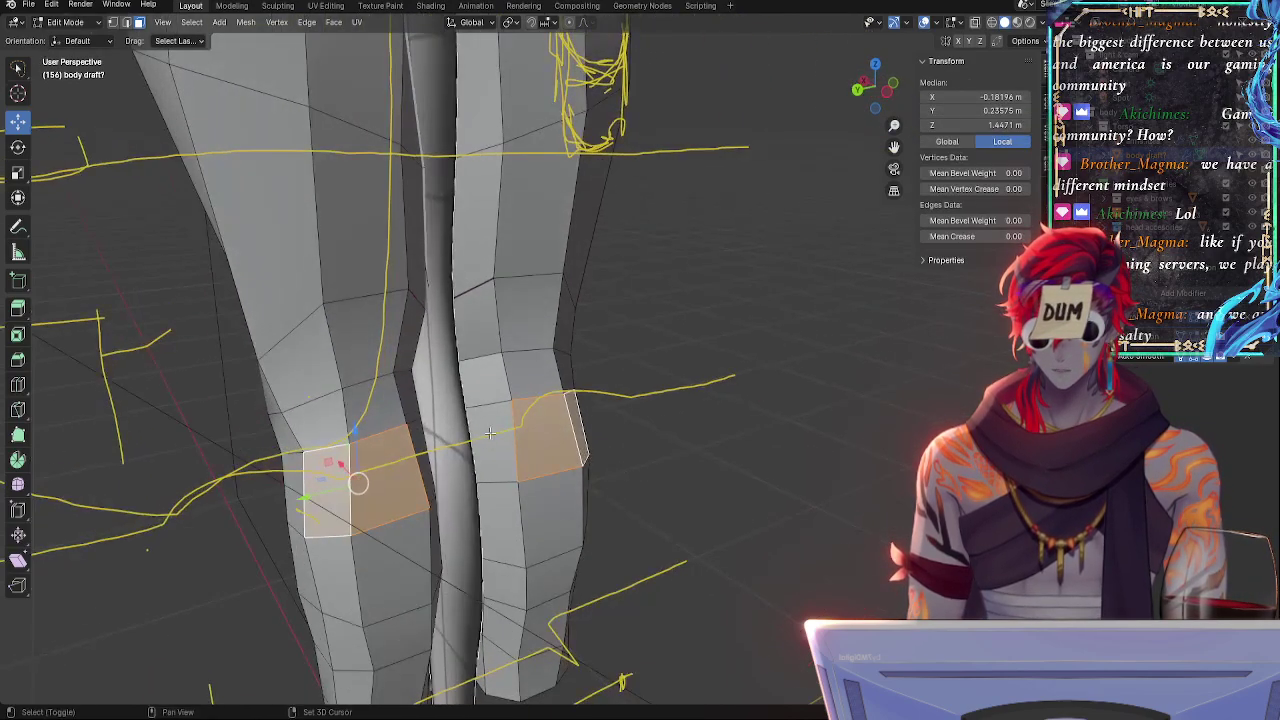
pyautogui.keyDown('shift'); pyautogui.click(490, 440); pyautogui.keyUp('shift')
pyautogui.click(886, 94)
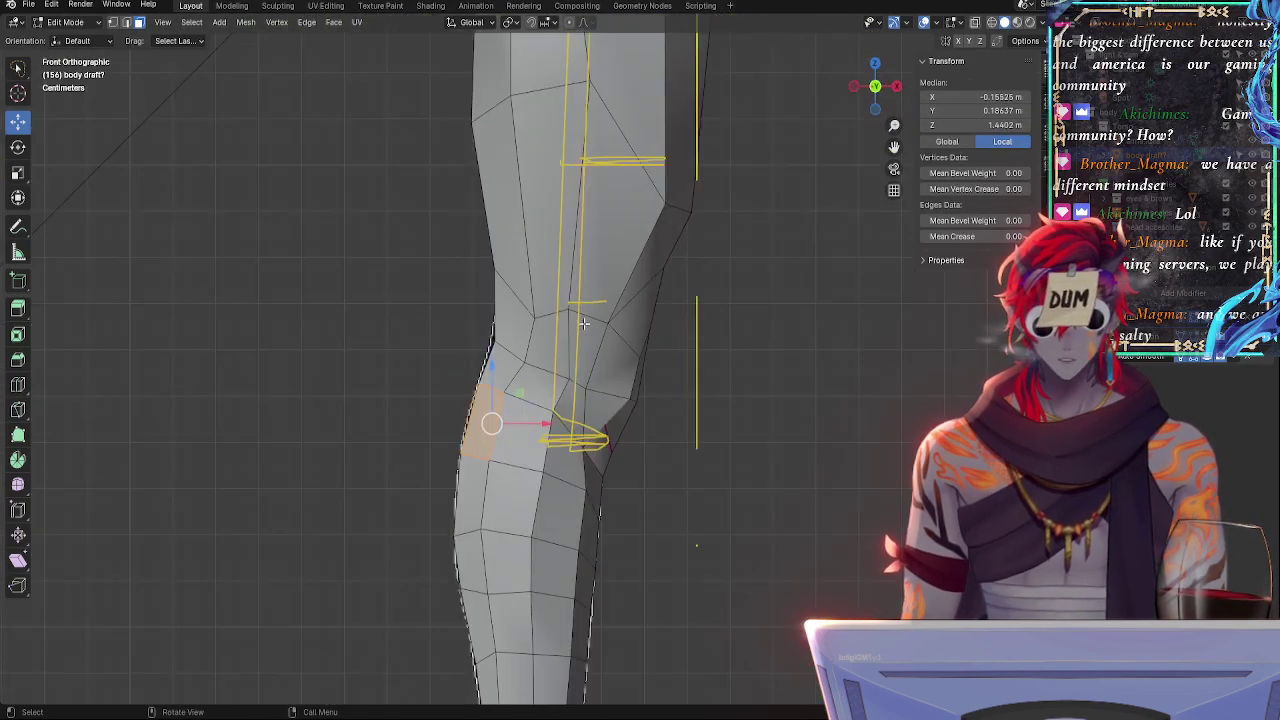
pyautogui.press('r')
pyautogui.click(608, 364)
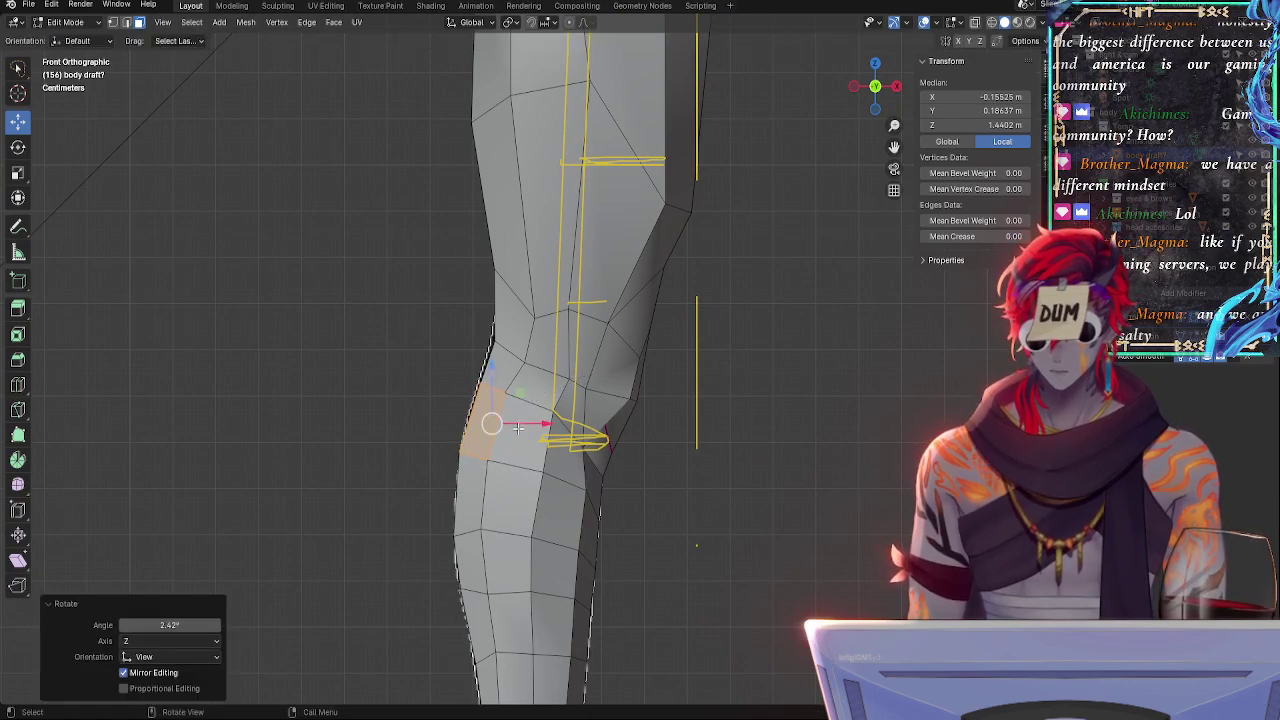
# - Nudge the knee faces along X, shrink them to 0.989, and undo a trial move
pyautogui.press('g')
pyautogui.press('x')
pyautogui.click(508, 428)
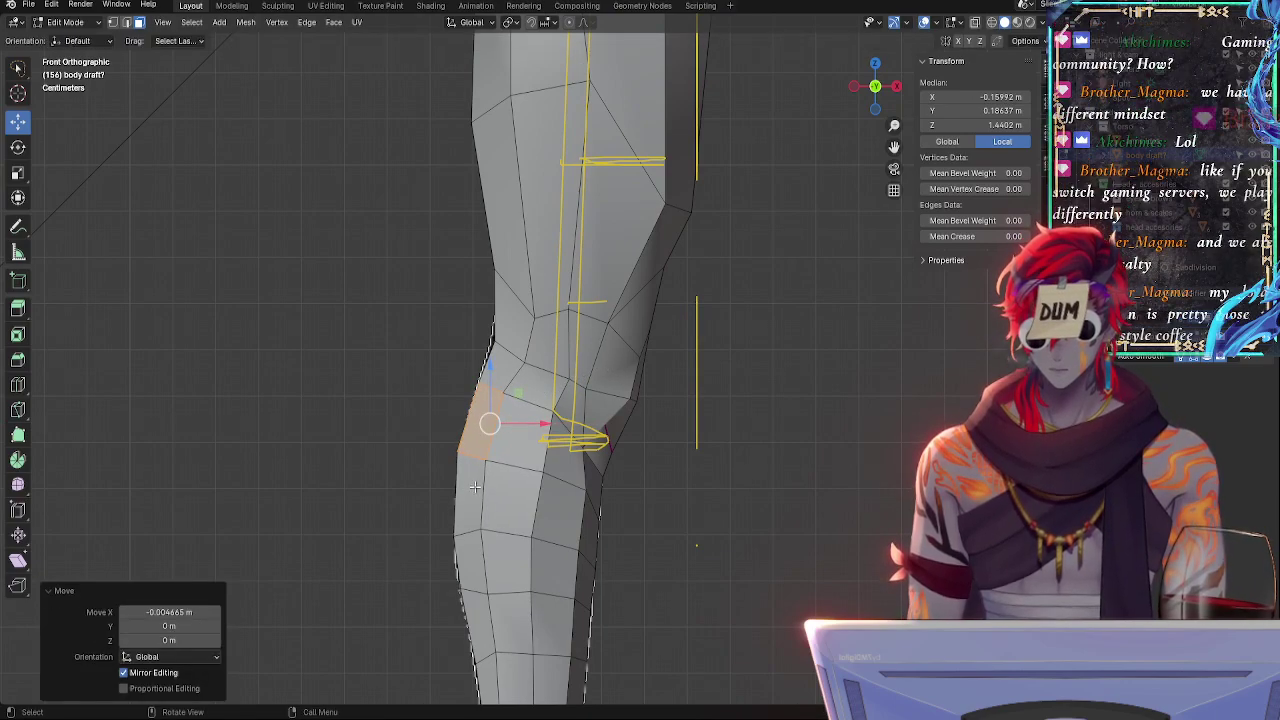
pyautogui.press('s')
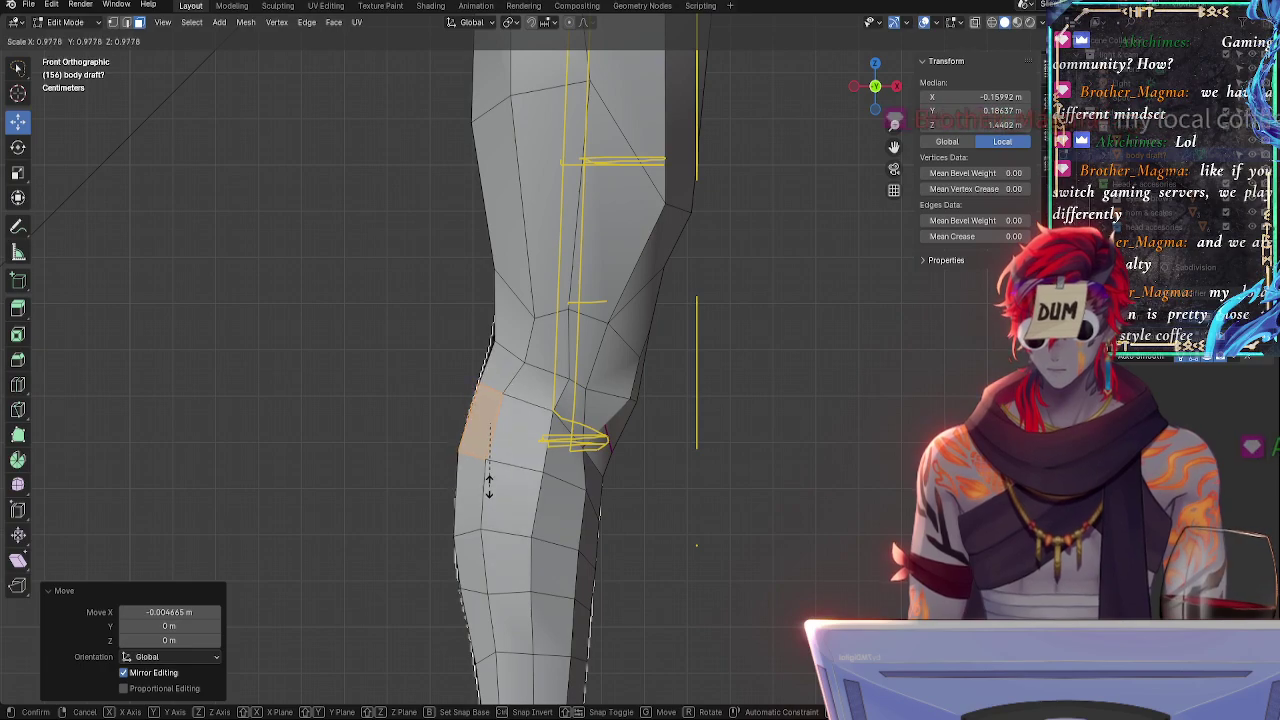
pyautogui.click(489, 487)
pyautogui.press('g')
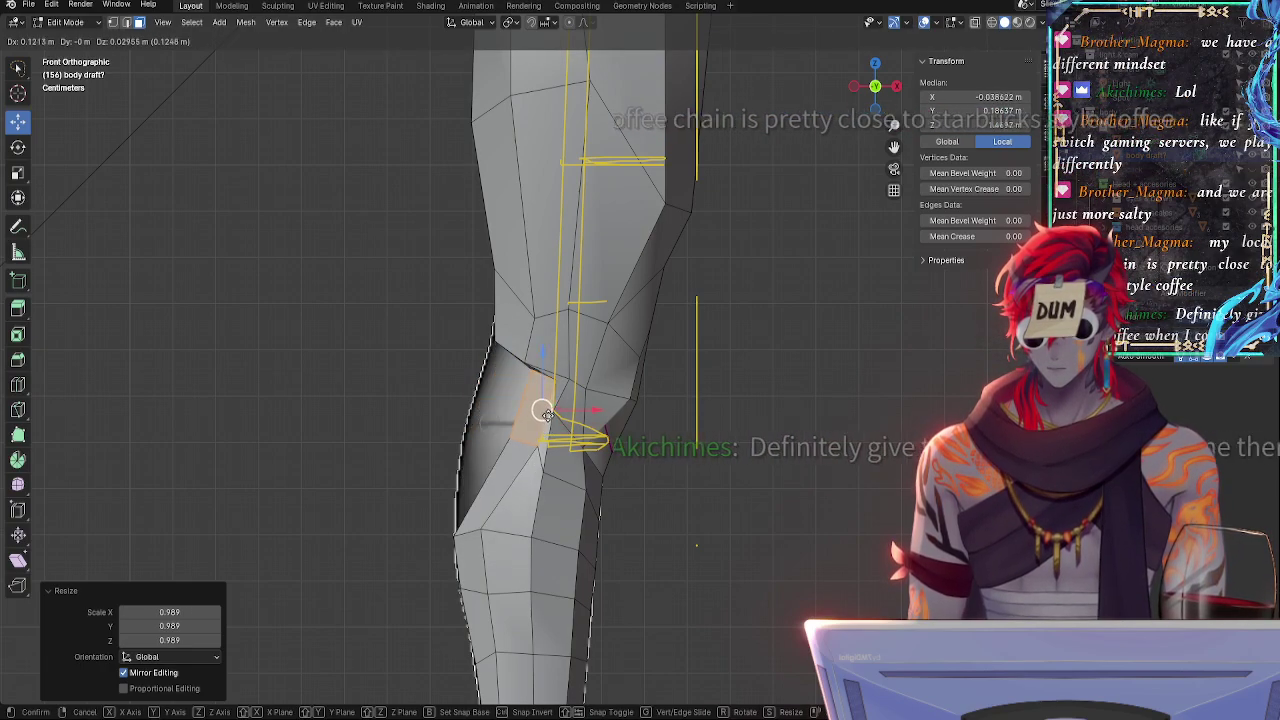
pyautogui.click(497, 414)
pyautogui.hotkey('ctrl', 'z')
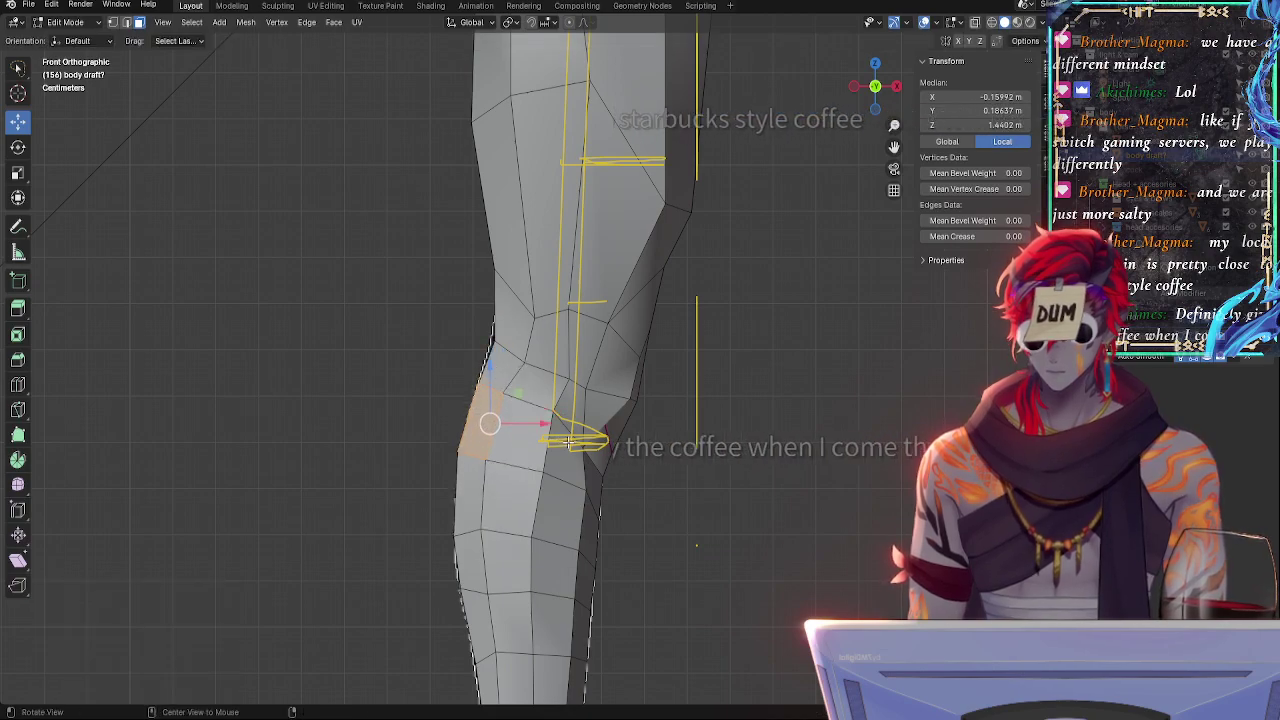
# - Check hidden edges with X-ray, then select the knee face and the face above it
pyautogui.hotkey('alt', 'z')
pyautogui.hotkey('alt', 'z')
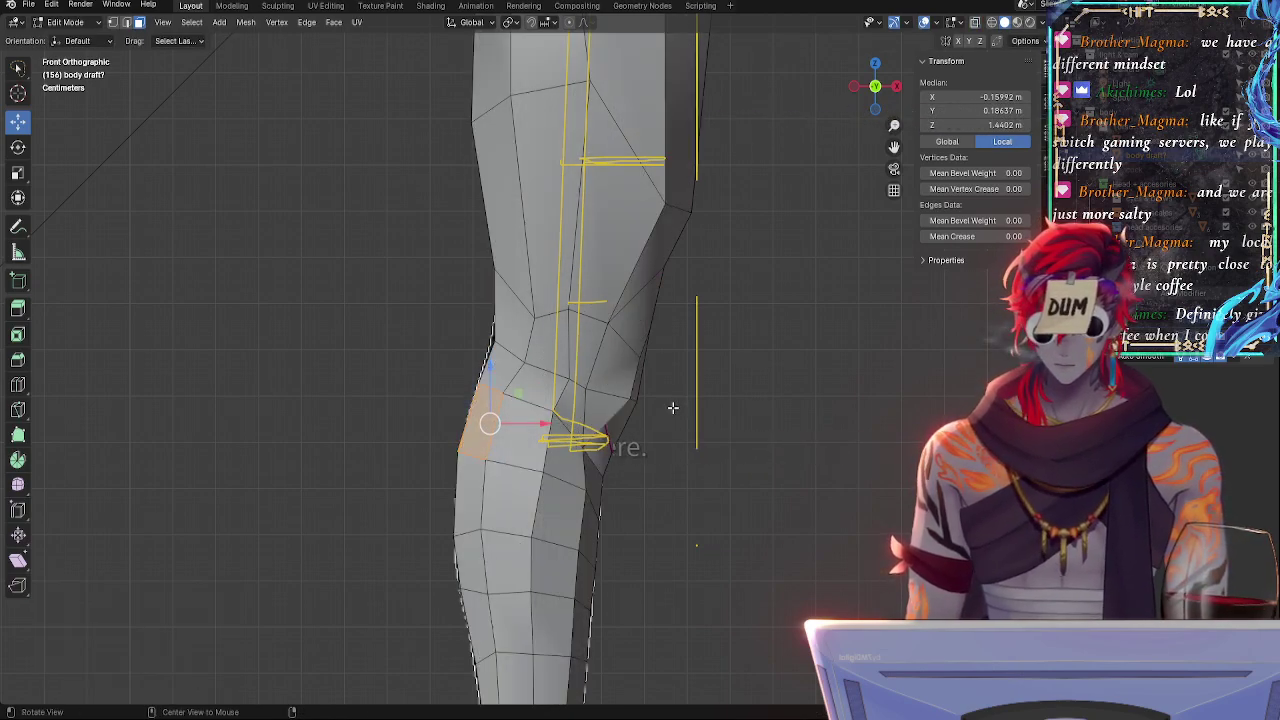
pyautogui.hotkey('alt', 'z')
pyautogui.hotkey('alt', 'z')
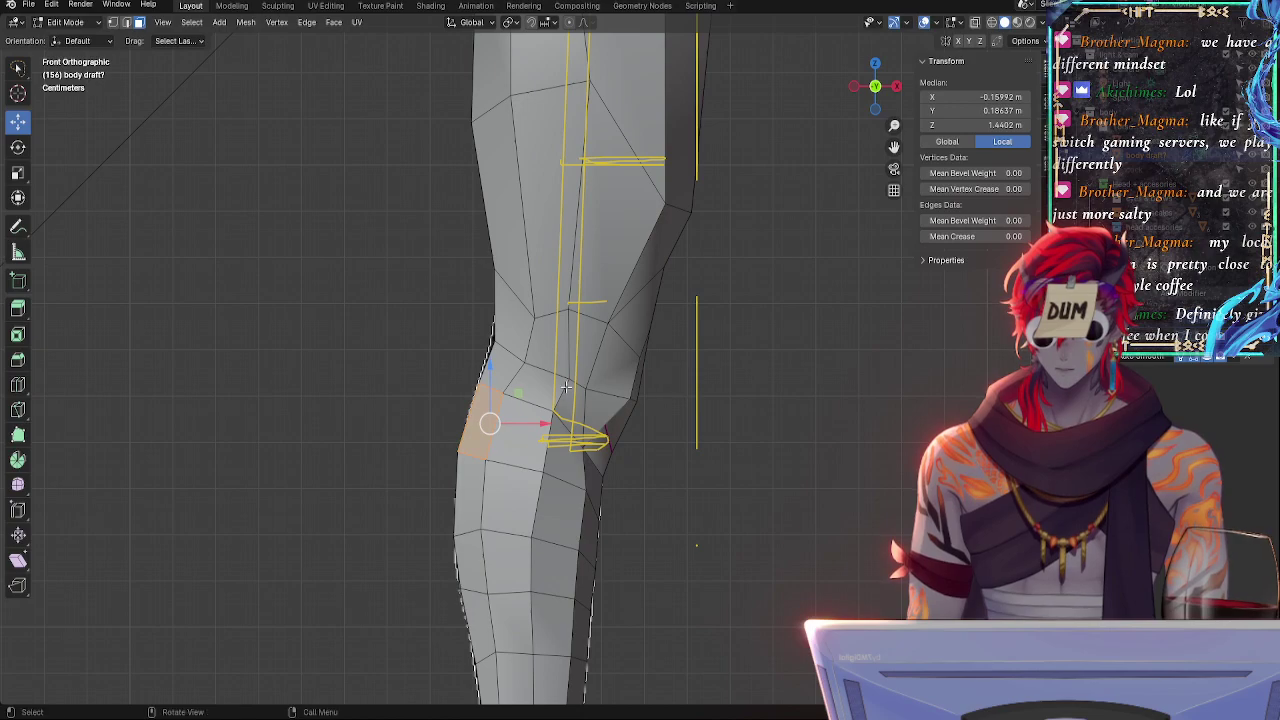
pyautogui.moveTo(532, 393); pyautogui.dragTo(731, 432, button='middle')
pyautogui.keyDown('shift'); pyautogui.click(497, 381); pyautogui.keyUp('shift')
pyautogui.moveTo(497, 381); pyautogui.dragTo(581, 443, button='middle')
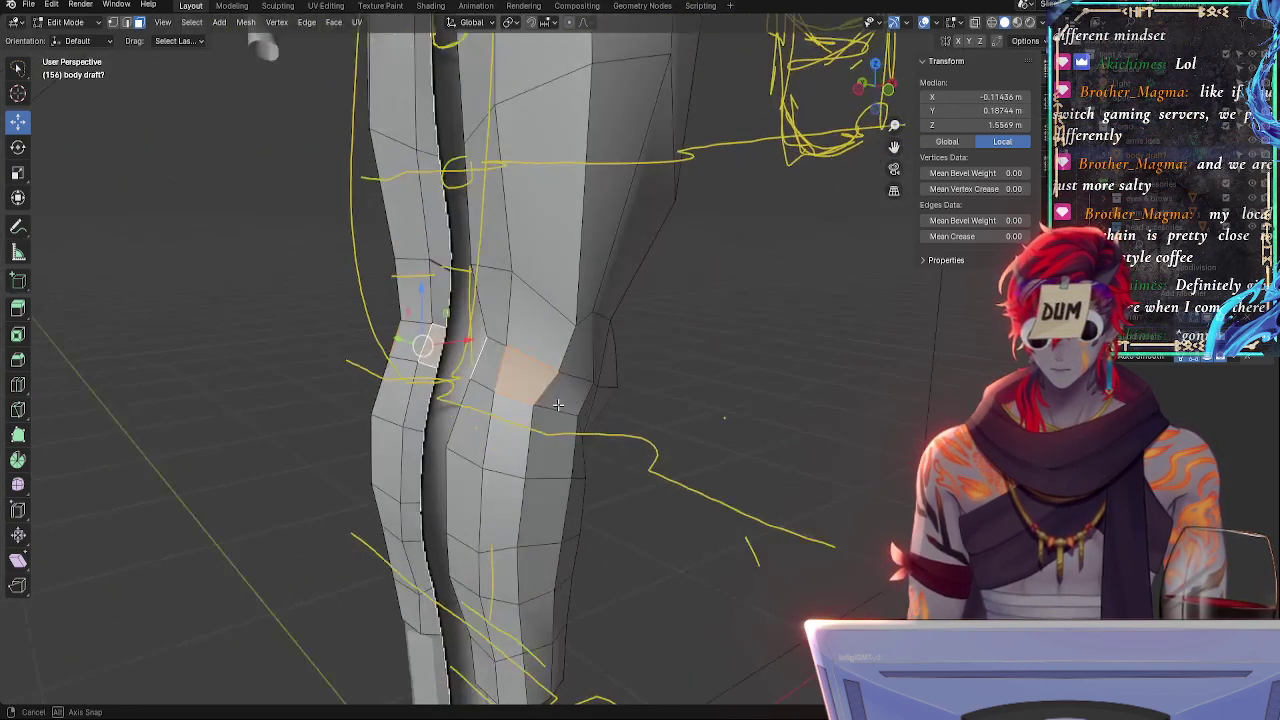
pyautogui.keyDown('alt'); pyautogui.moveTo(581, 443); pyautogui.dragTo(566, 420); pyautogui.keyUp('alt')
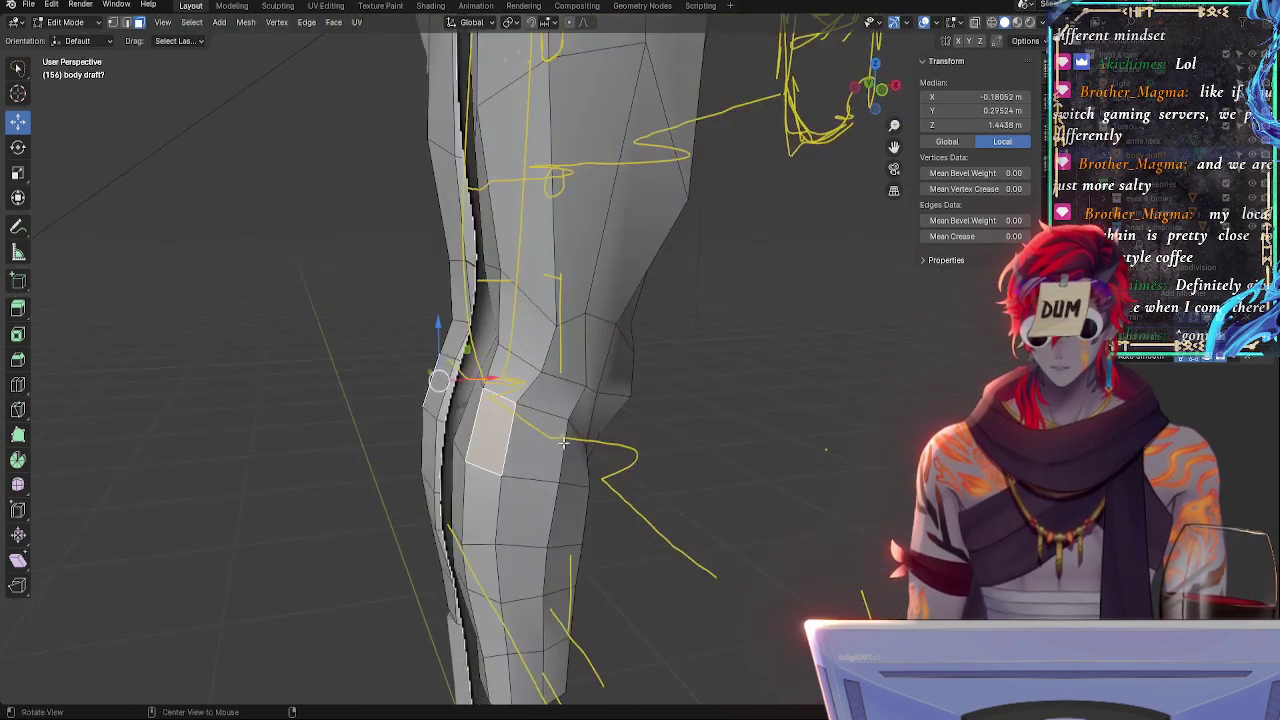
pyautogui.click(529, 335)
pyautogui.keyDown('alt'); pyautogui.moveTo(529, 343); pyautogui.dragTo(564, 372); pyautogui.keyUp('alt')
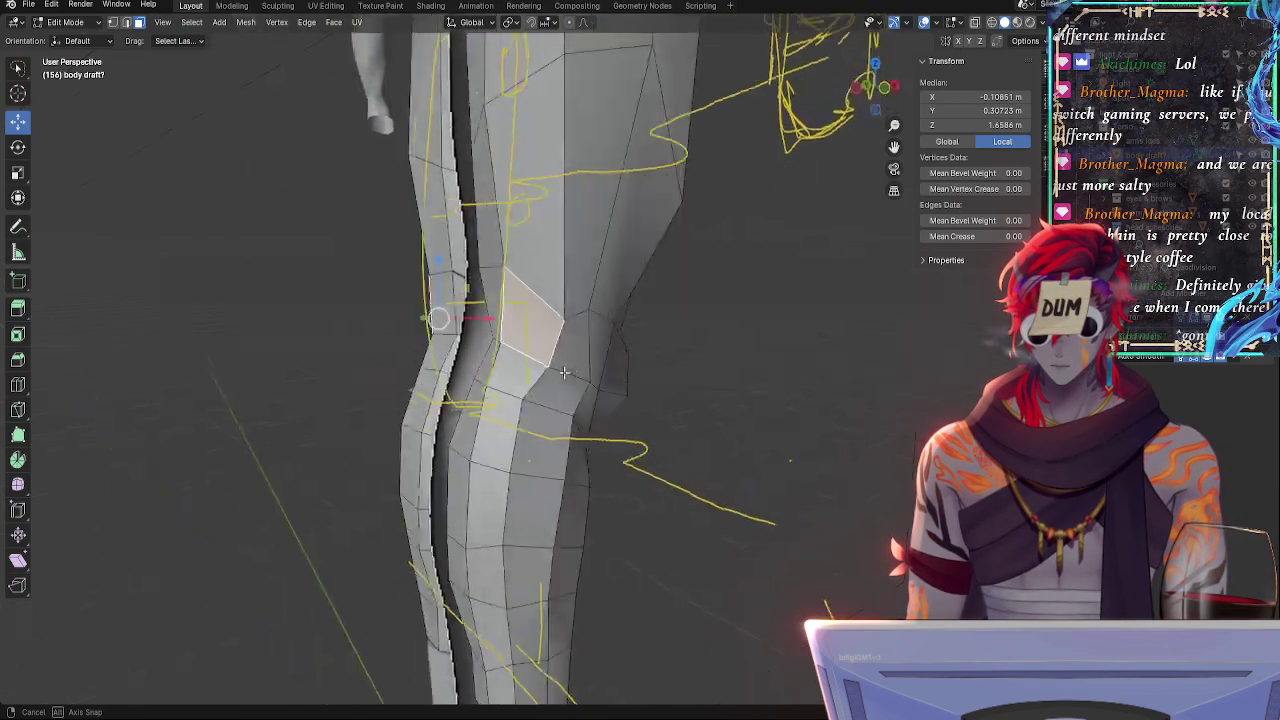
# - In front X-ray view, move the knee face up about 0.0855 m in Z and 0.014 m in X
pyautogui.click(884, 87)
pyautogui.hotkey('alt', 'z')
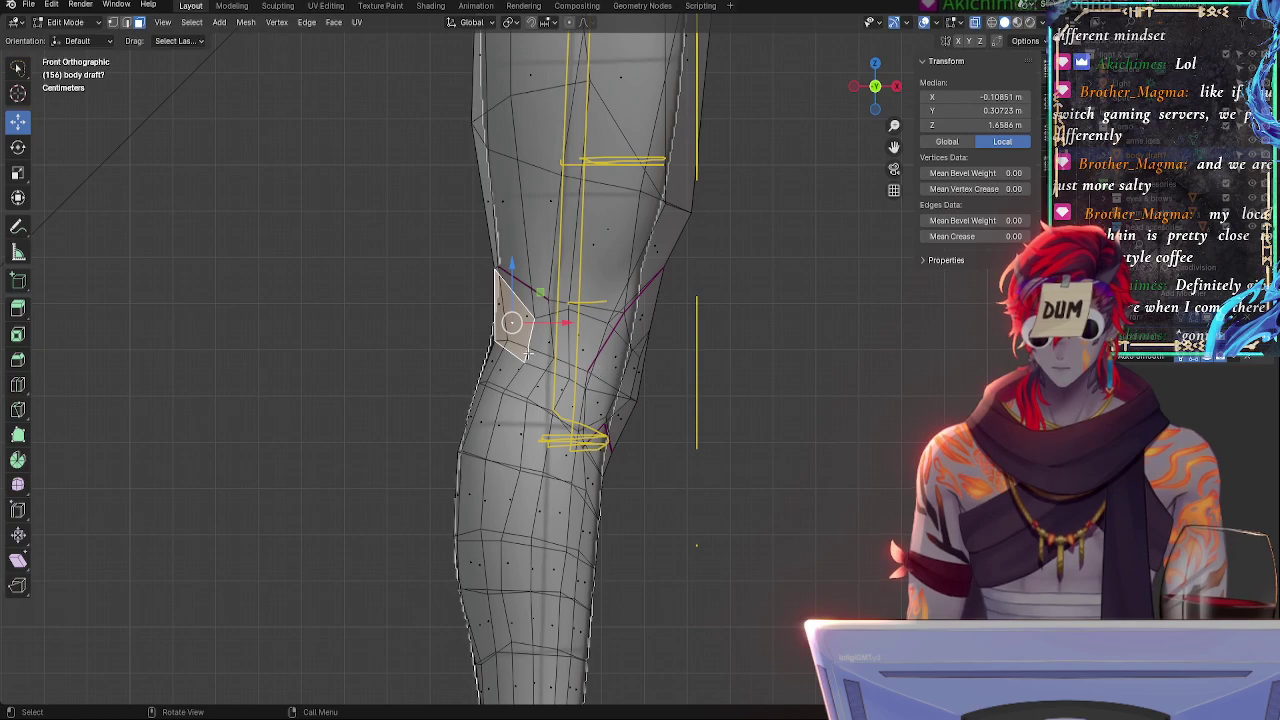
pyautogui.press('g')
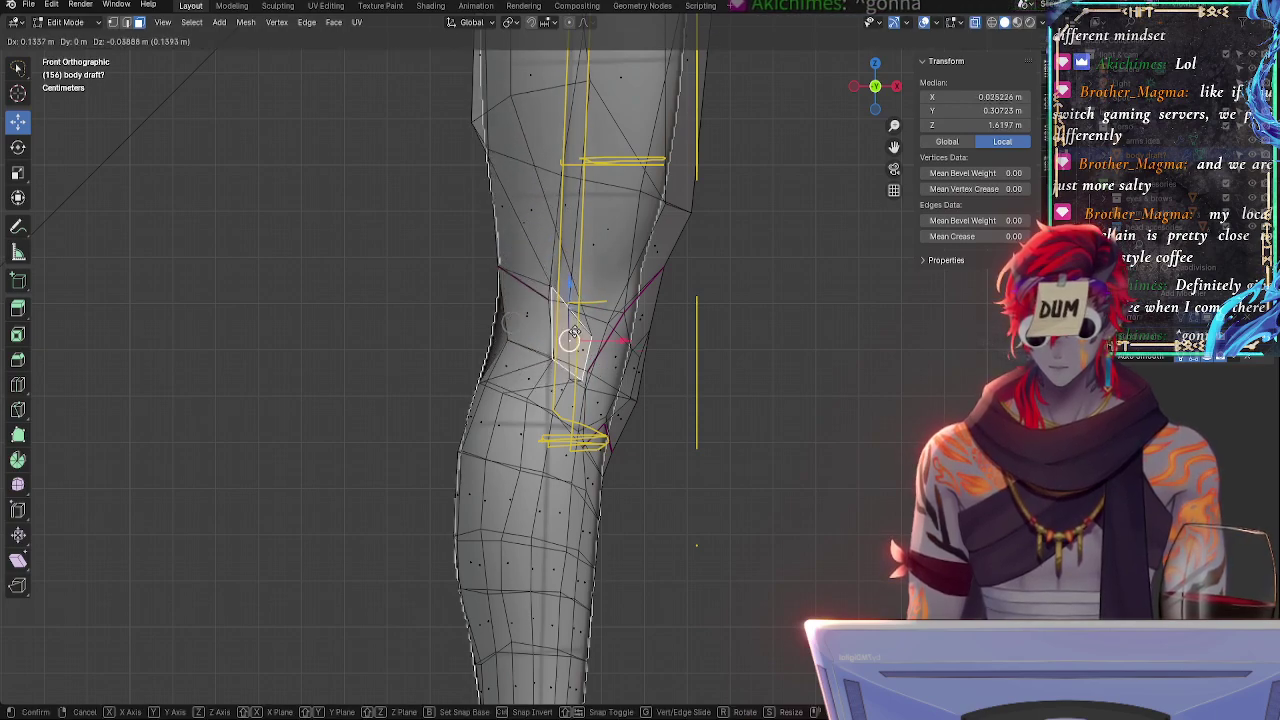
pyautogui.click(527, 280)
pyautogui.moveTo(527, 280); pyautogui.dragTo(716, 392, button='middle')
# - Switch to edge select and rotate the diagonal knee edge by -18.2°
pyautogui.click(532, 239)
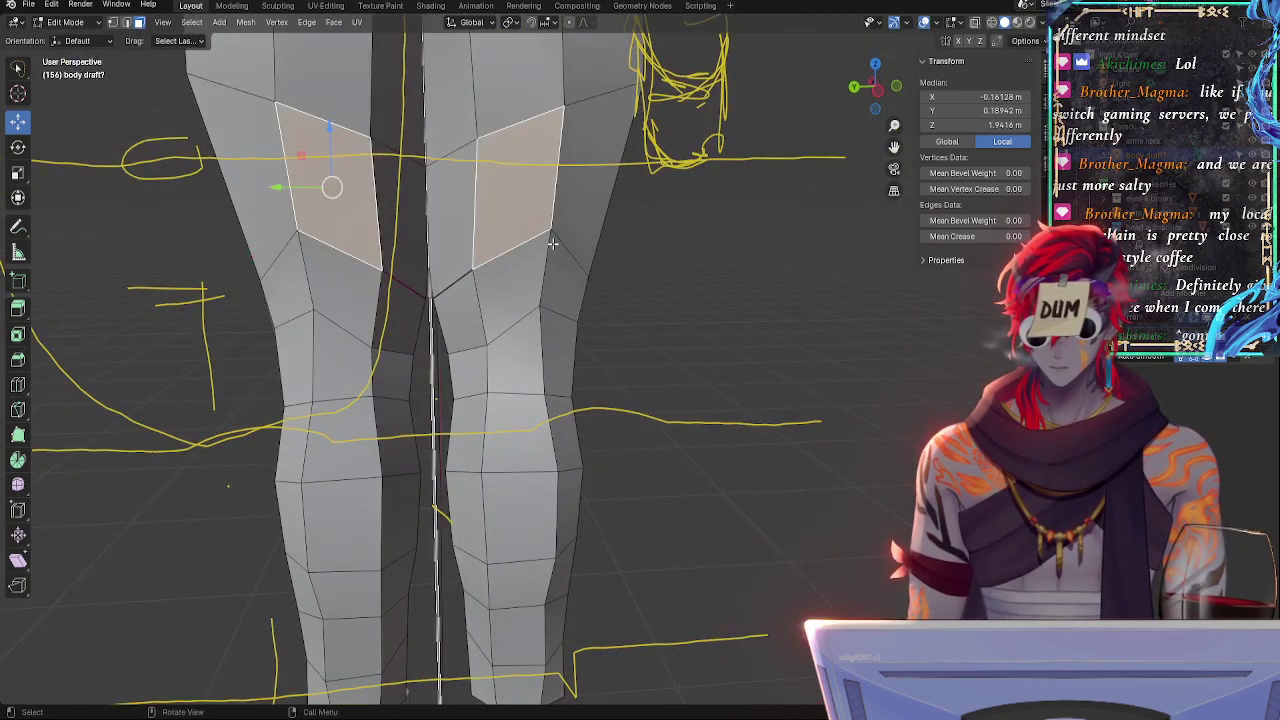
pyautogui.press('a')
pyautogui.hotkey('ctrl', 'z')
pyautogui.hotkey('ctrl', 'z')
pyautogui.click(125, 22)
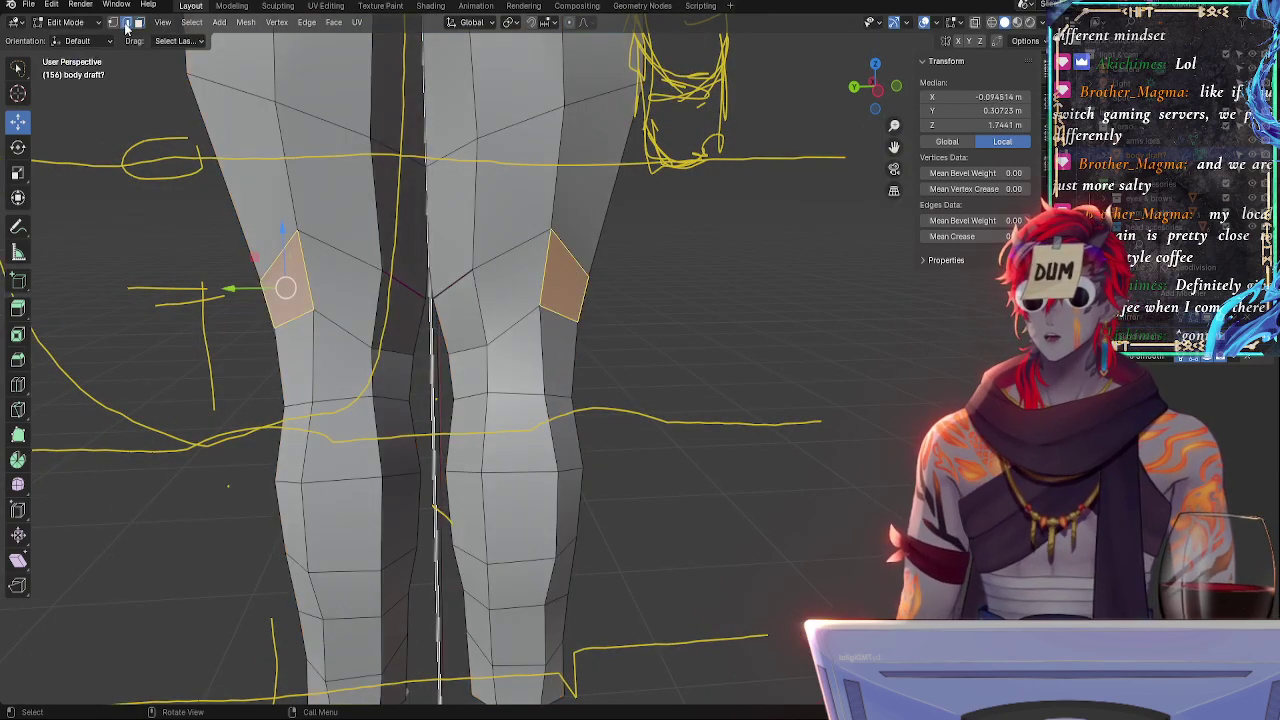
pyautogui.click(466, 221)
pyautogui.click(526, 243)
pyautogui.press('r')
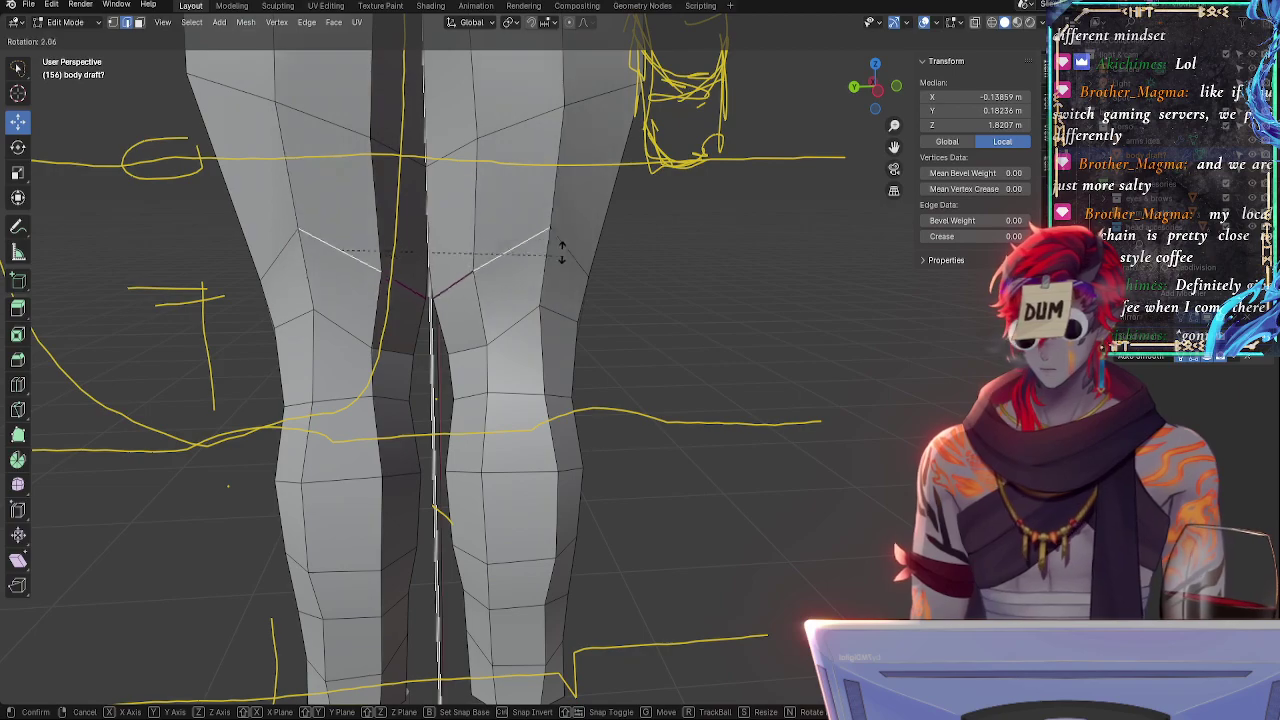
pyautogui.click(563, 349)
# - Rotate the lower knee edge -31° and the inner and outer knee edges 31.9°
pyautogui.click(513, 329)
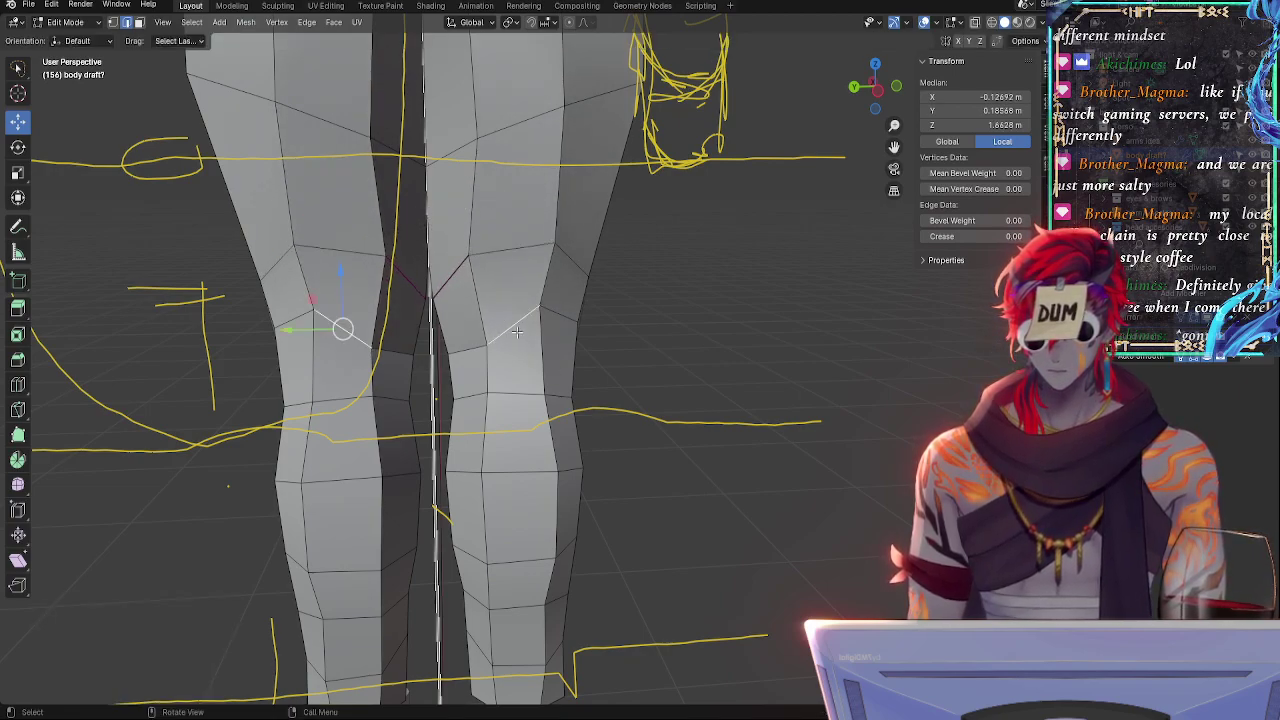
pyautogui.press('r')
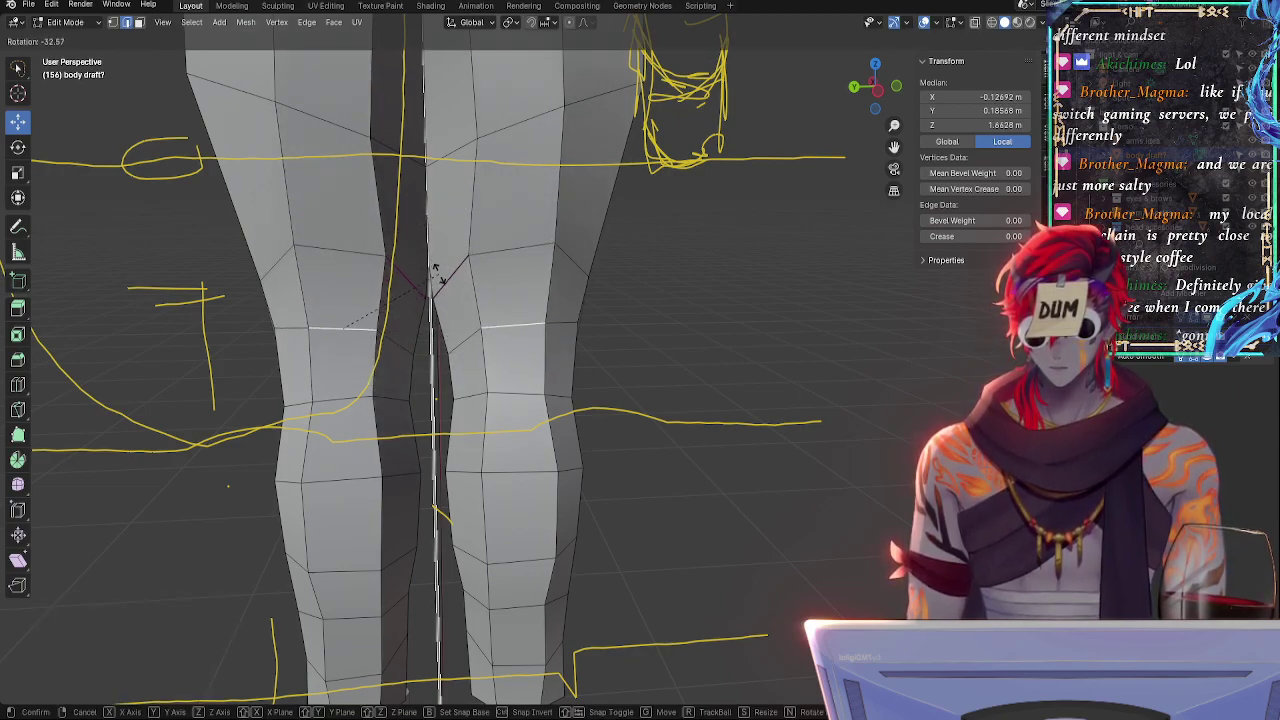
pyautogui.click(437, 273)
pyautogui.click(459, 343)
pyautogui.click(561, 334)
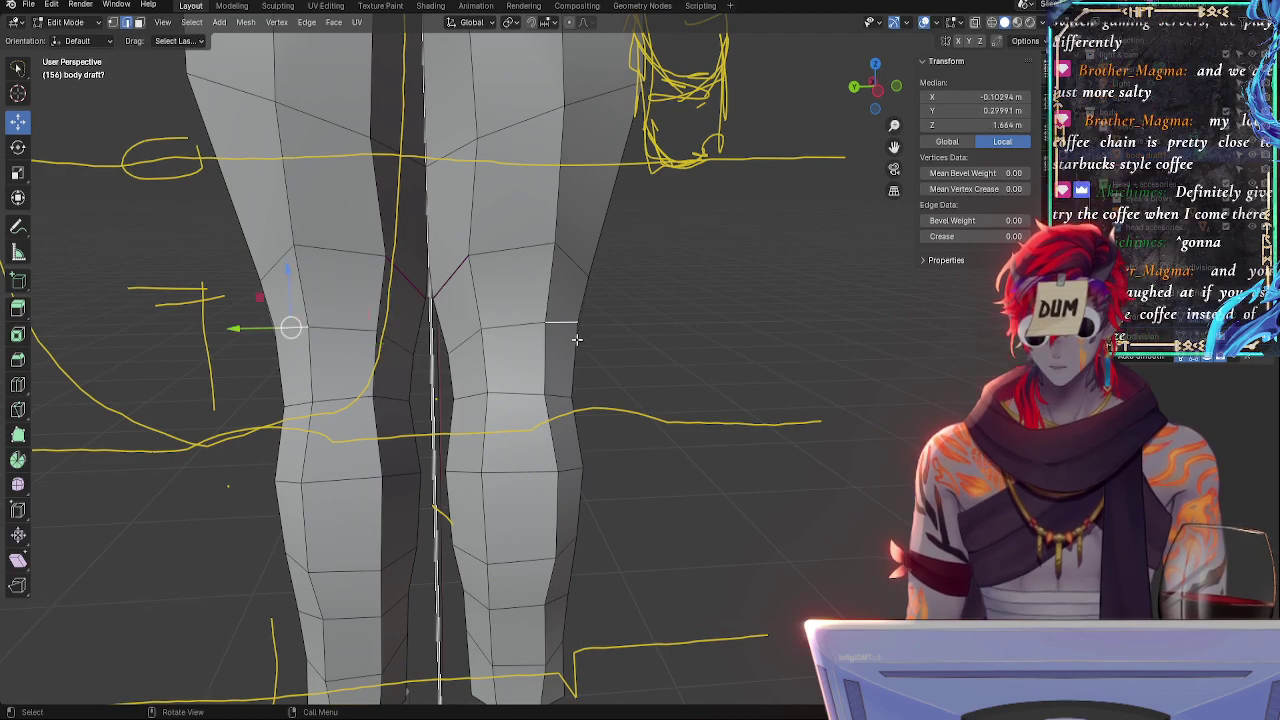
pyautogui.moveTo(725, 393); pyautogui.dragTo(551, 386, button='middle')
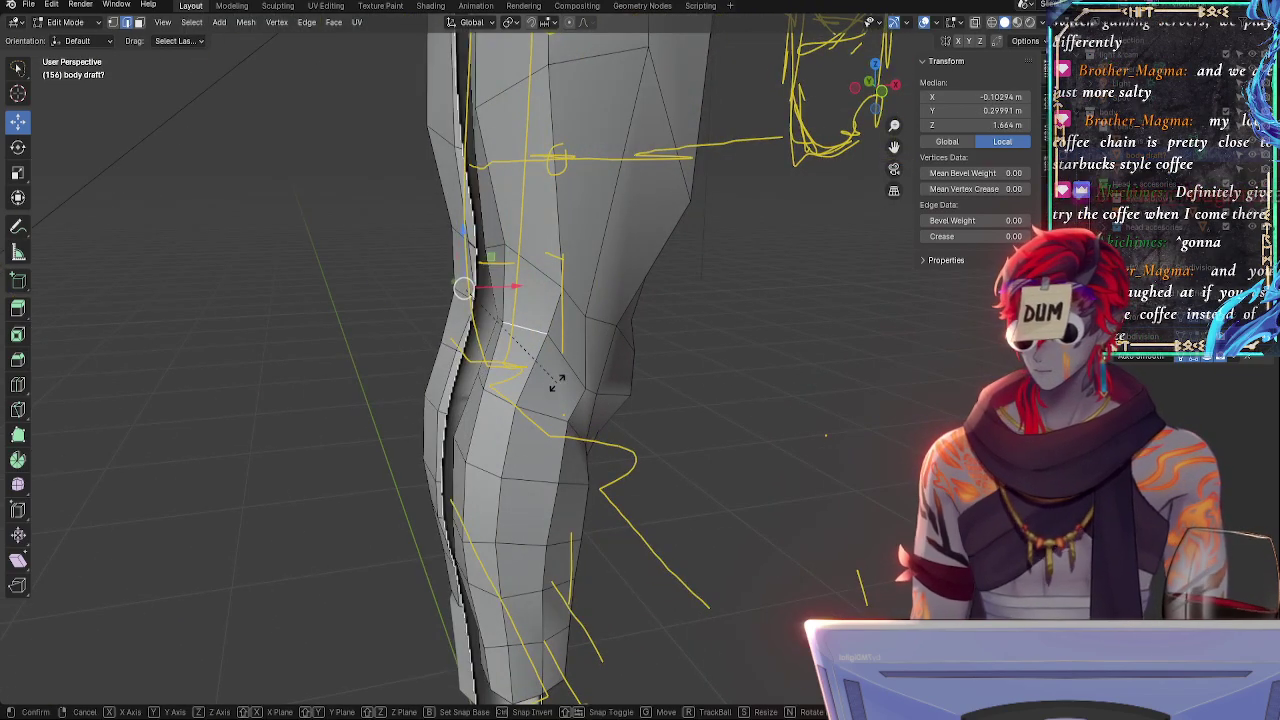
pyautogui.press('r')
pyautogui.click(503, 486)
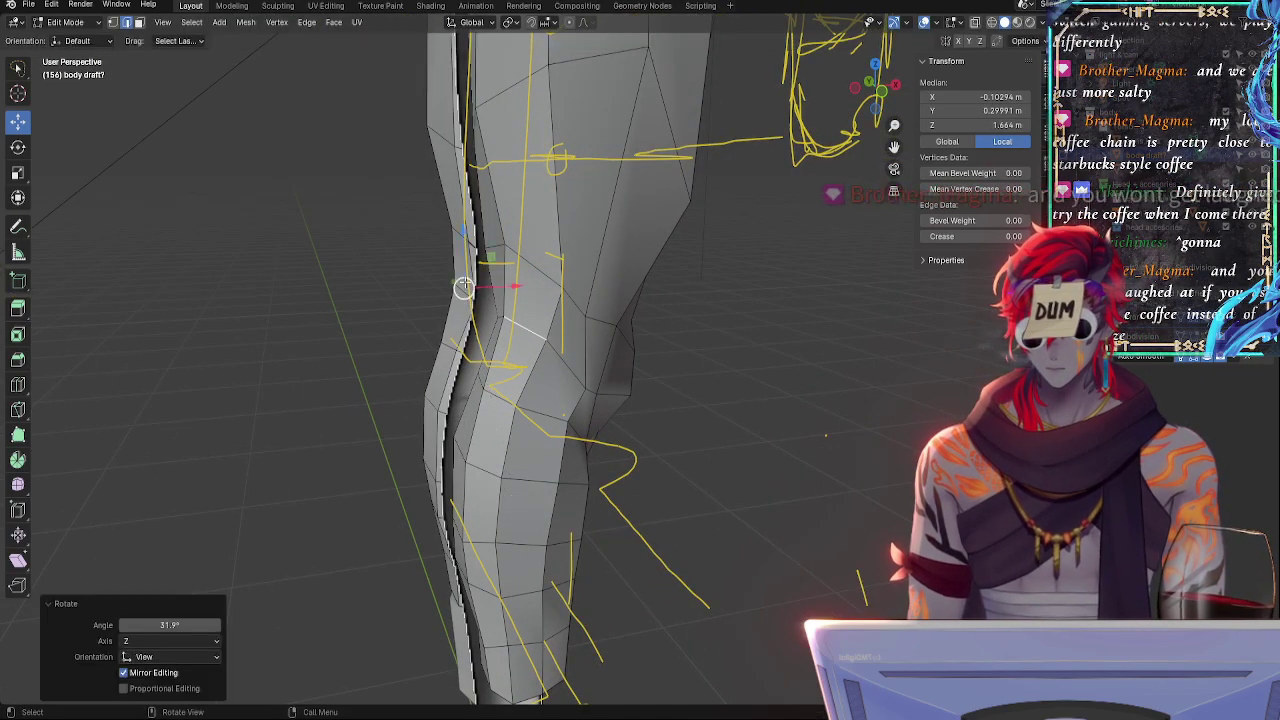
# - Edge-slide the knee edge, then refine it with small rotations of 1.83° and -1.45°
pyautogui.press('g')
pyautogui.press('g')
pyautogui.click(492, 280)
pyautogui.moveTo(494, 290); pyautogui.dragTo(751, 463, button='middle')
pyautogui.press('r')
pyautogui.click(582, 380)
pyautogui.press('r')
pyautogui.click(497, 420)
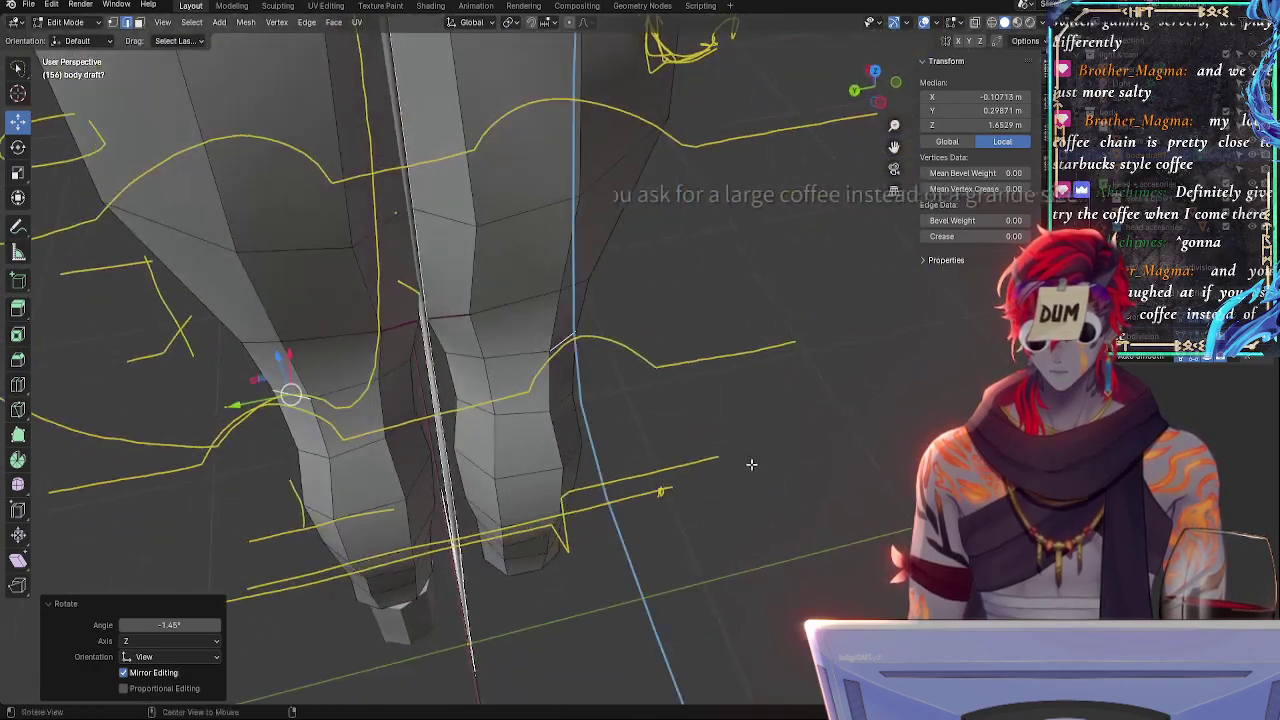
pyautogui.press('r')
pyautogui.click(600, 428)
# - Select another leg edge and rotate it to run more horizontally
pyautogui.click(527, 359)
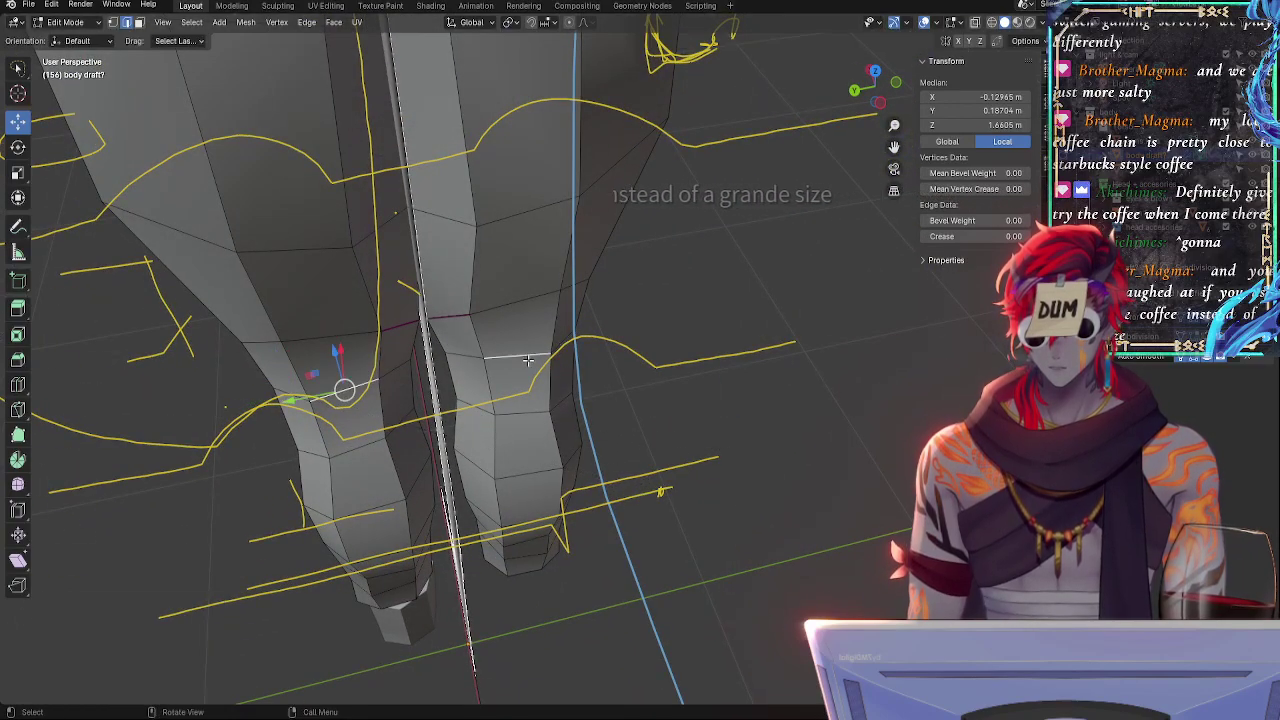
pyautogui.moveTo(527, 359); pyautogui.dragTo(627, 414, button='middle')
pyautogui.press('r')
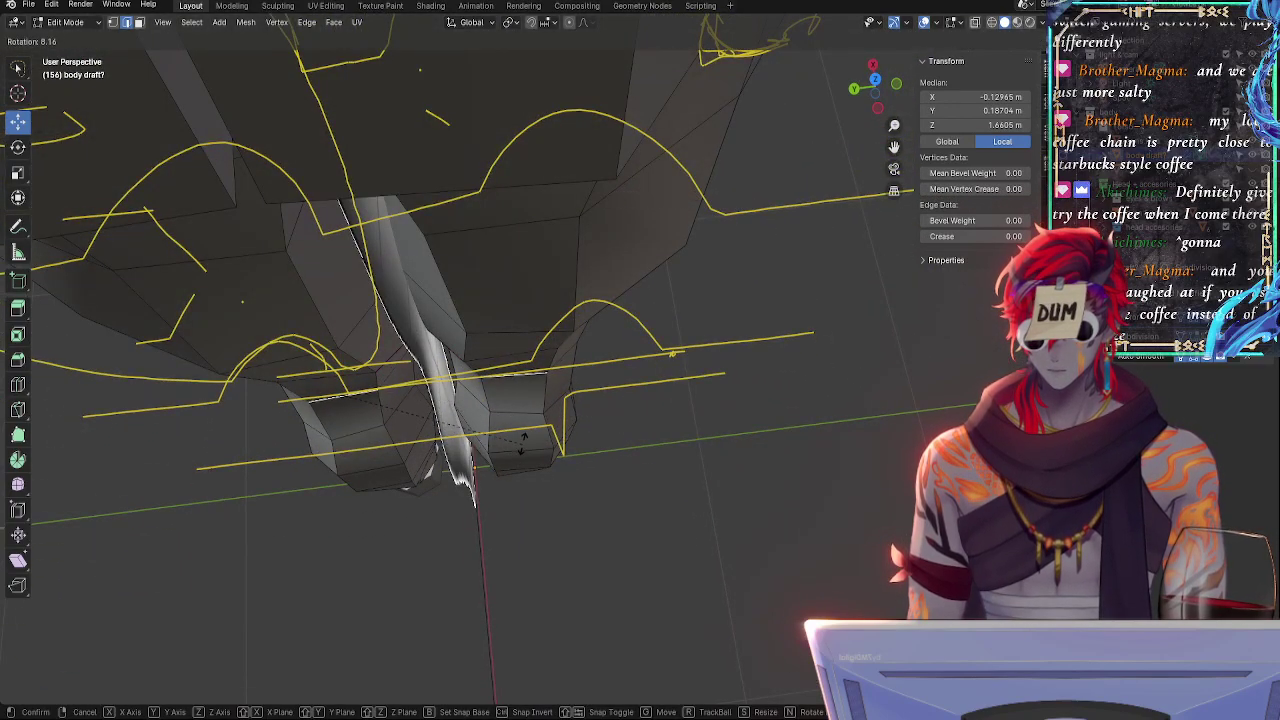
pyautogui.click(527, 439)
pyautogui.moveTo(523, 437); pyautogui.dragTo(574, 544, button='middle')
# - Rotate another knee edge, slide it by factor -0.191, and reposition its vertices
pyautogui.click(510, 398)
pyautogui.press('r')
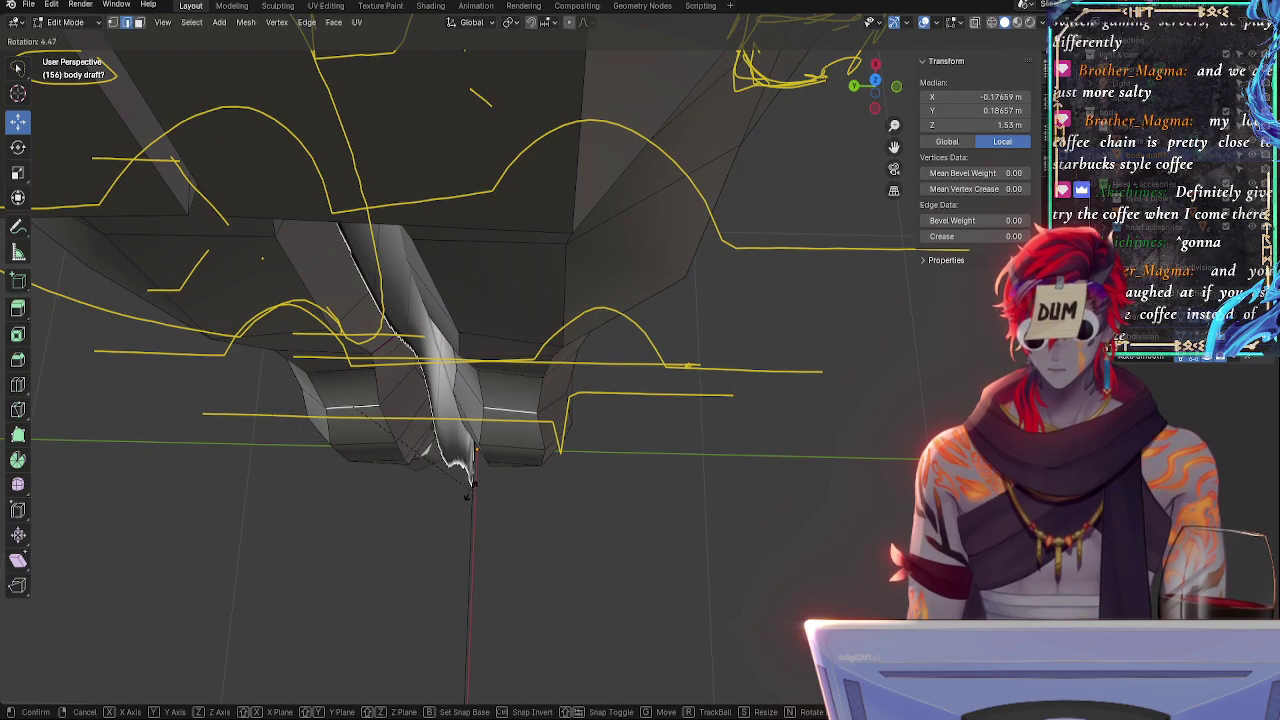
pyautogui.click(471, 490)
pyautogui.press('g')
pyautogui.press('g')
pyautogui.click(530, 486)
pyautogui.moveTo(534, 486); pyautogui.dragTo(578, 344, button='middle')
pyautogui.press('g')
pyautogui.click(518, 384)
# - In front view, nudge the selected knee vertices slightly and select another knee edge
pyautogui.click(876, 86)
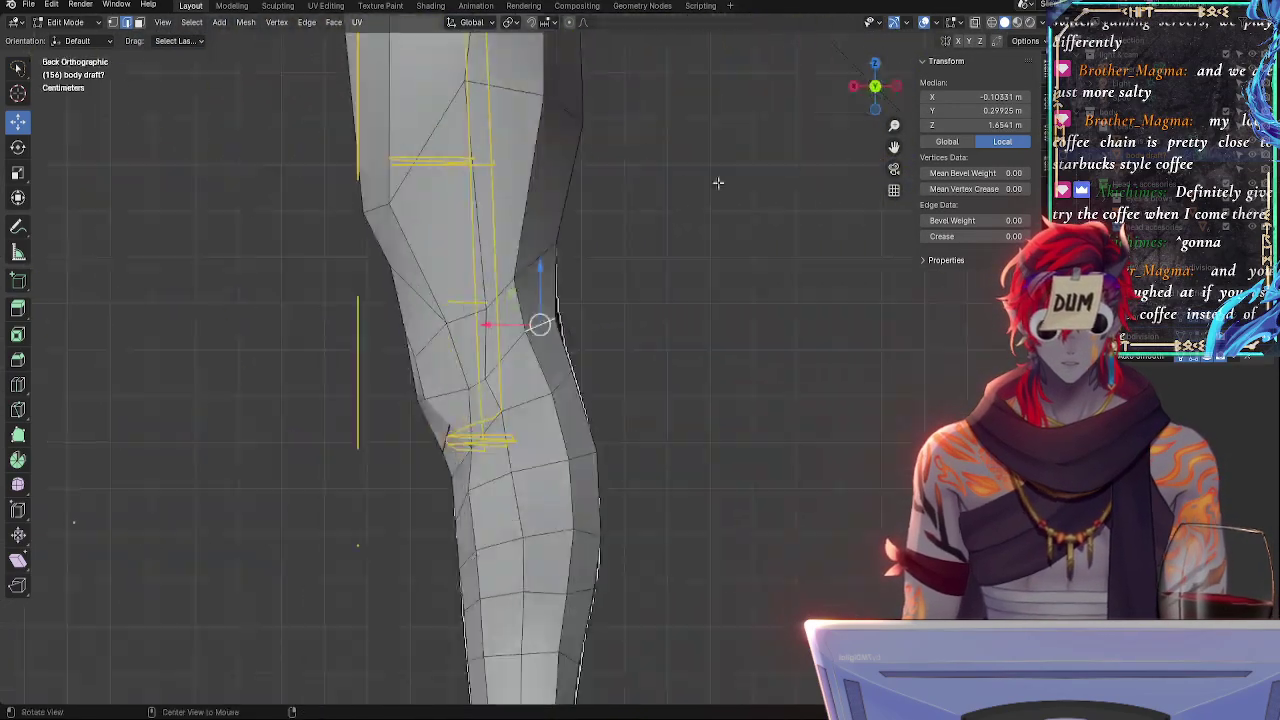
pyautogui.click(875, 86)
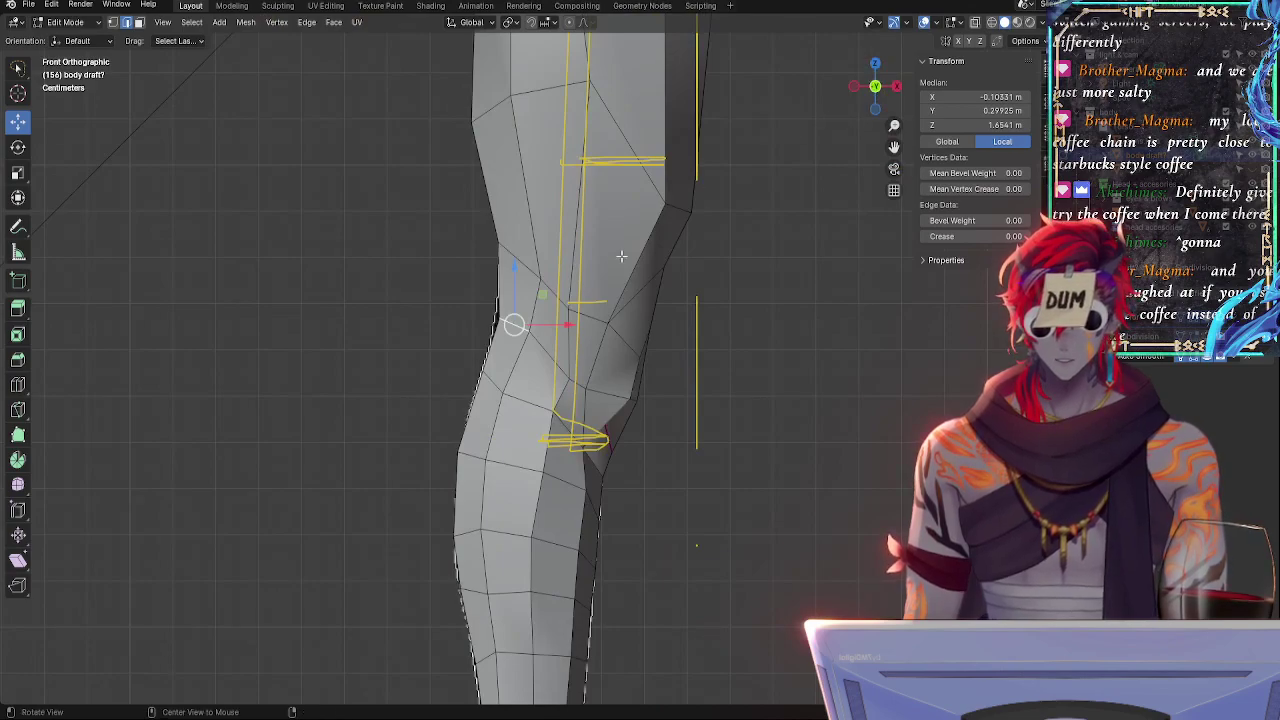
pyautogui.moveTo(513, 323); pyautogui.dragTo(508, 323)
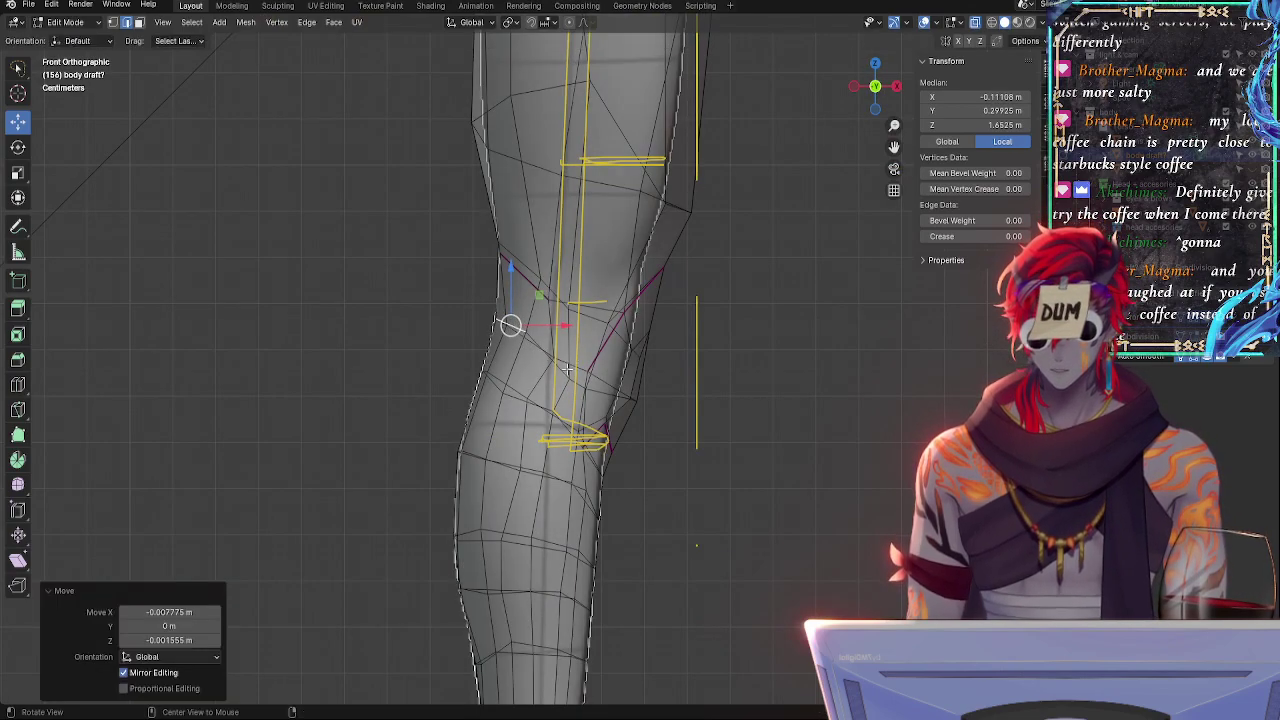
pyautogui.moveTo(508, 323); pyautogui.dragTo(704, 401, button='middle')
pyautogui.keyDown('shift'); pyautogui.click(471, 336); pyautogui.keyUp('shift')
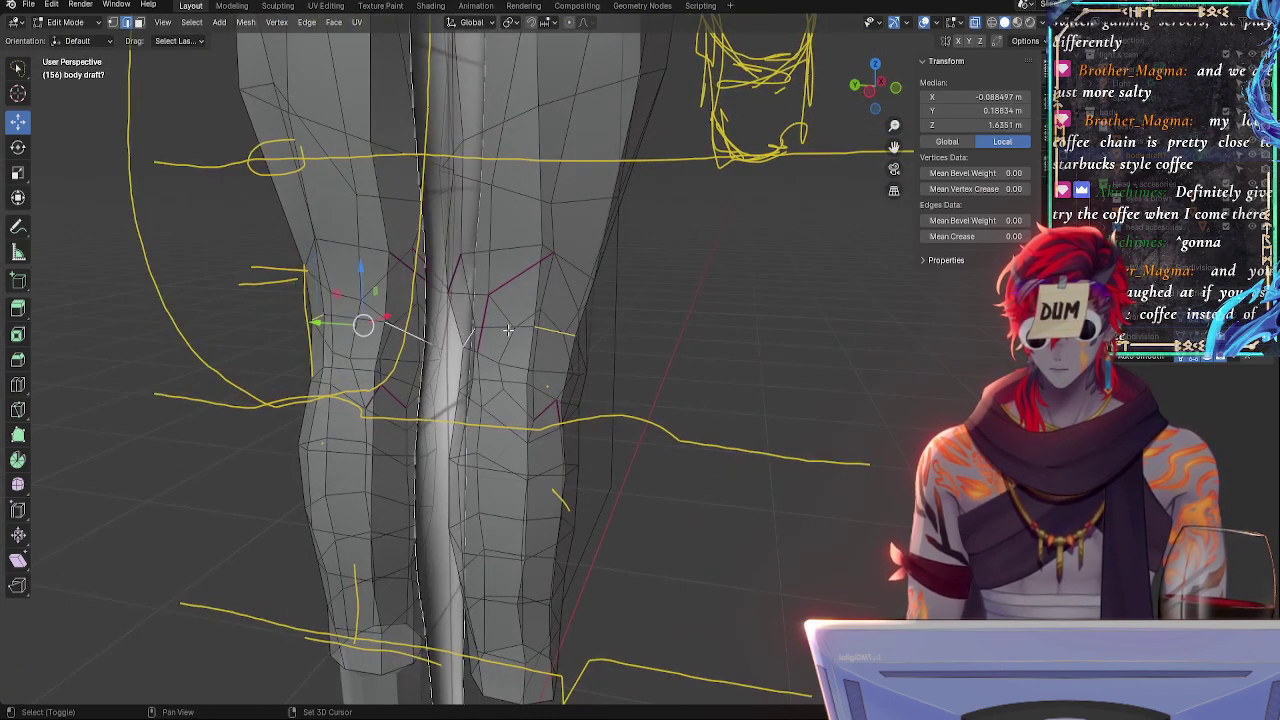
# - Move the knee edge 0.001555 m in X and 0.020214 m up, then show subdivision smoothing in edit mode
pyautogui.click(891, 90)
pyautogui.hotkey('alt', 'z')
pyautogui.hotkey('alt', 'z')
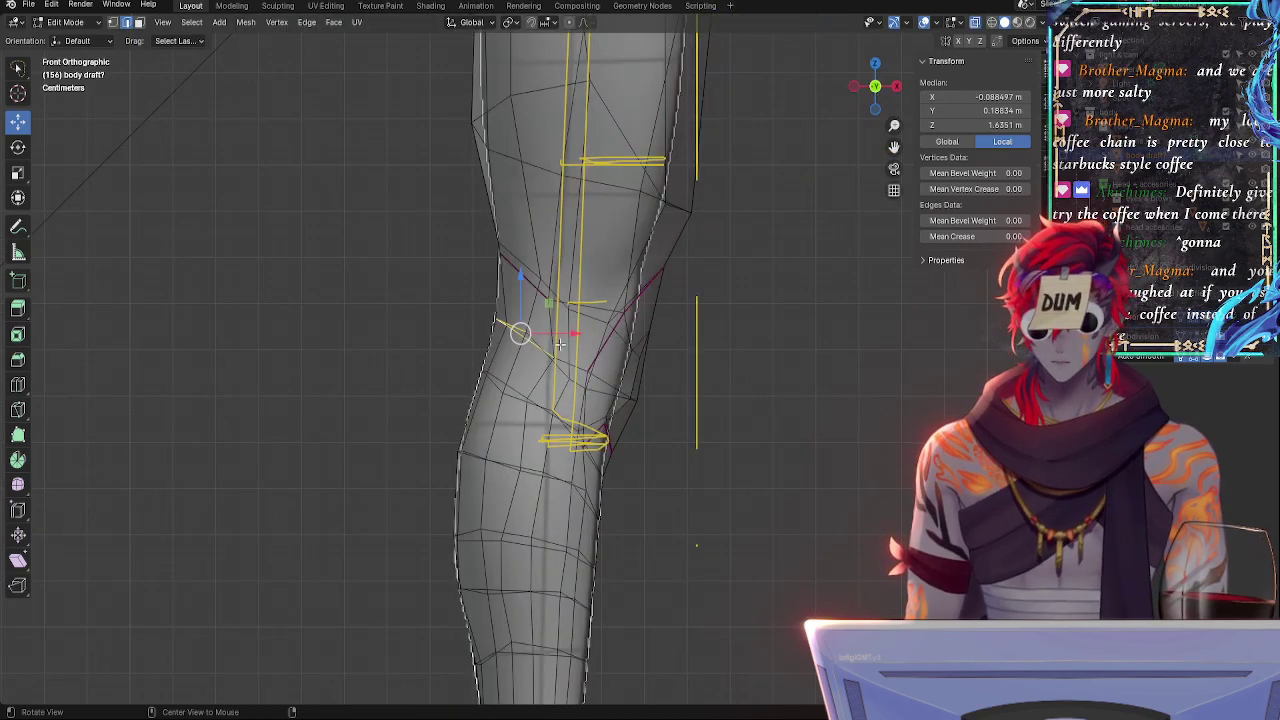
pyautogui.moveTo(519, 332); pyautogui.dragTo(520, 322)
pyautogui.hotkey('alt', 'z')
pyautogui.moveTo(690, 443); pyautogui.dragTo(603, 462, button='middle')
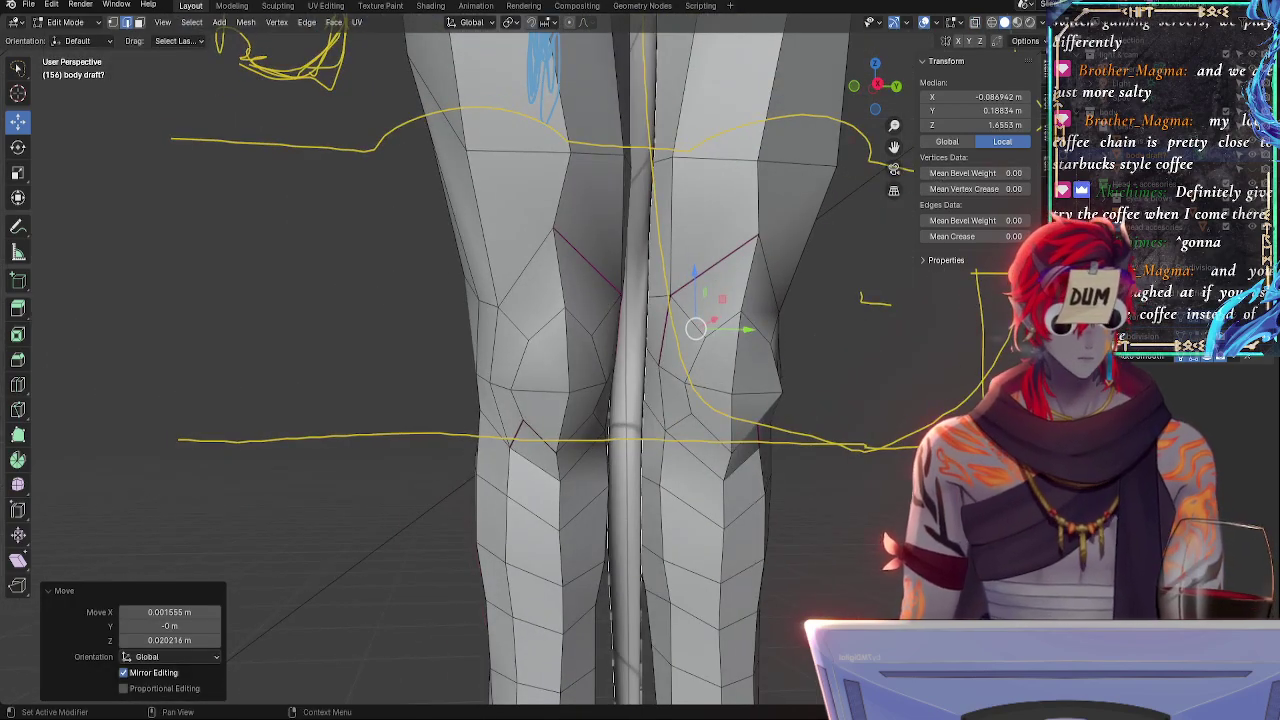
pyautogui.click(1197, 336)
pyautogui.click(858, 89)
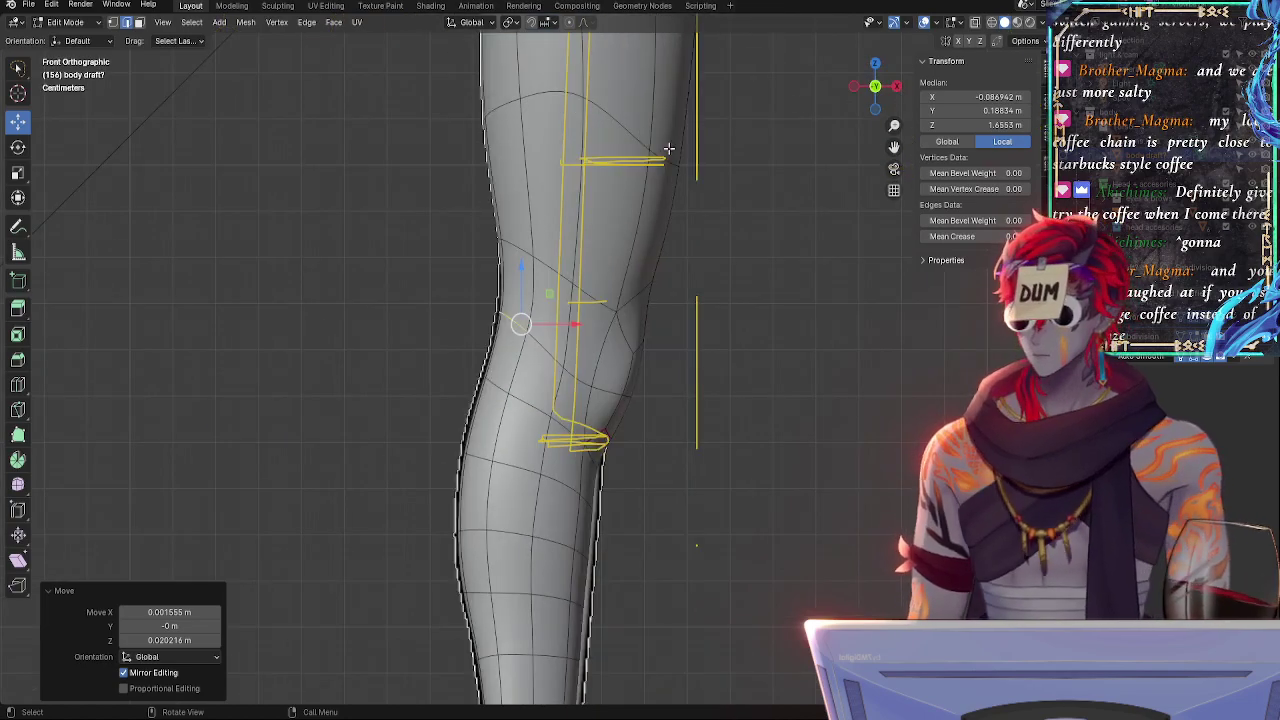
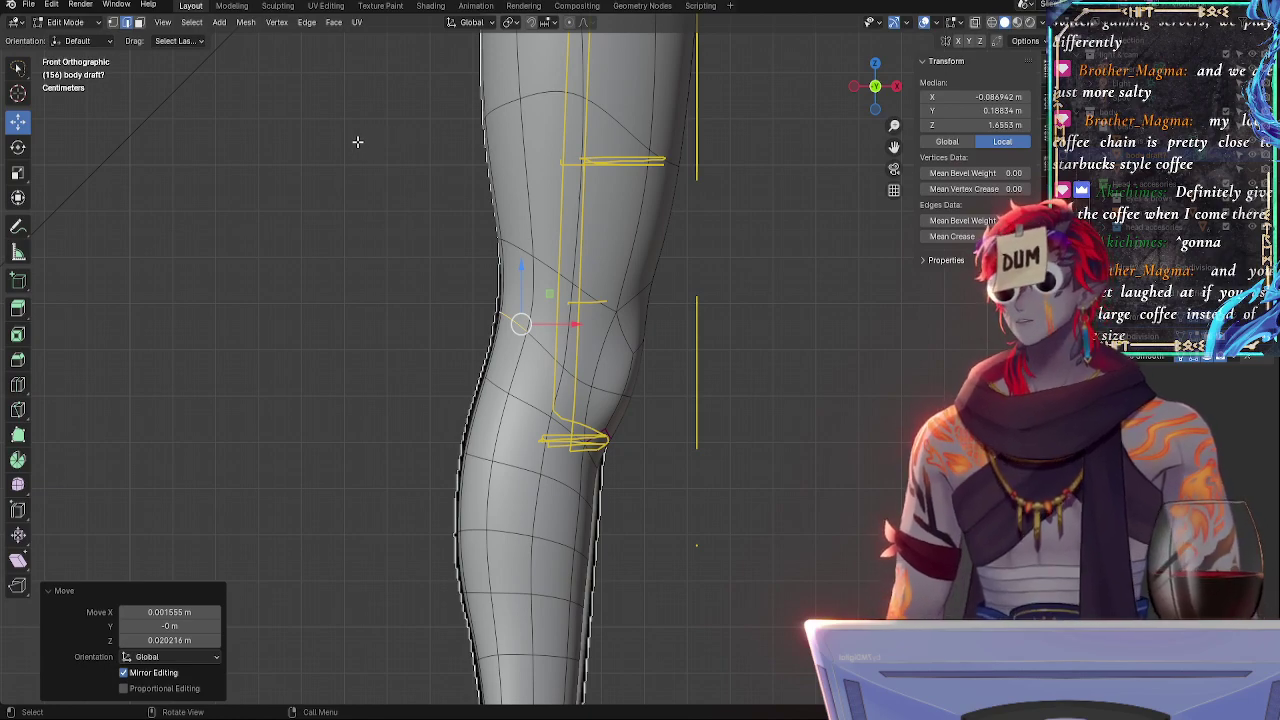
# - Frame the knee, make the mesh see-through, and select three calf edge loops
pyautogui.keyDown('shift'); pyautogui.moveTo(587, 308); pyautogui.dragTo(602, 248, button='middle'); pyautogui.keyUp('shift')
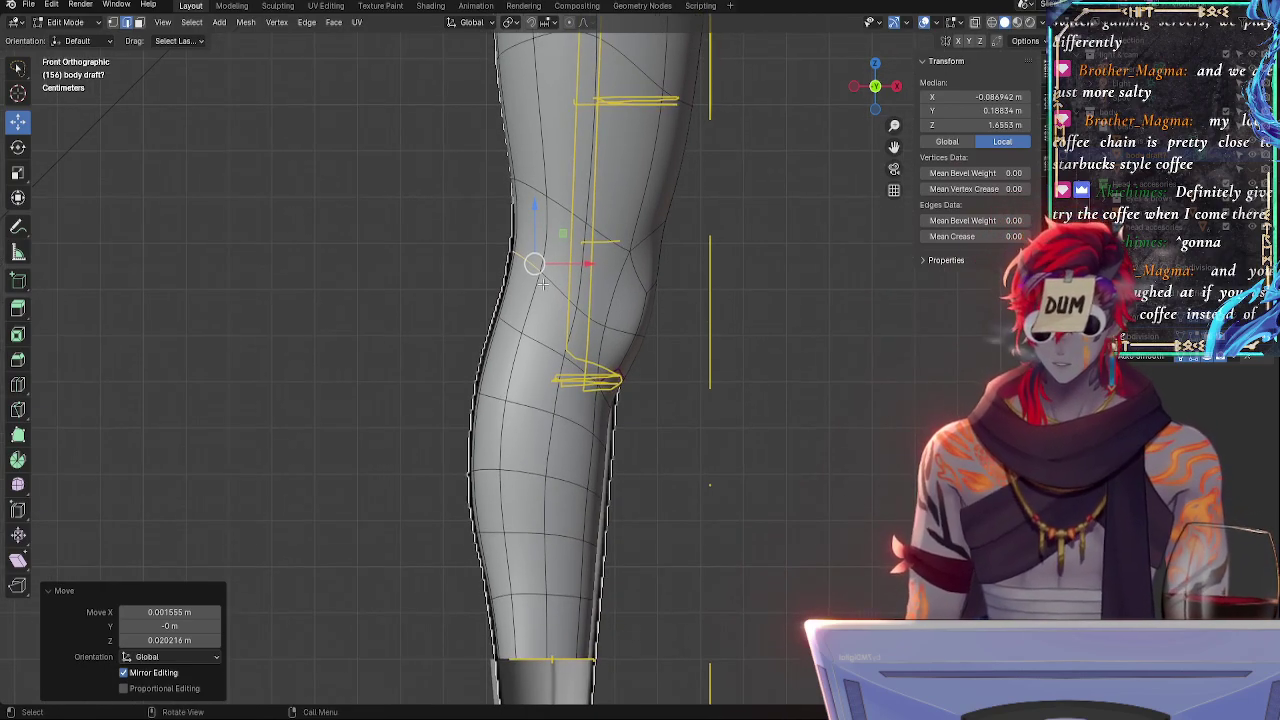
pyautogui.keyDown('alt'); pyautogui.click(528, 320); pyautogui.keyUp('alt')
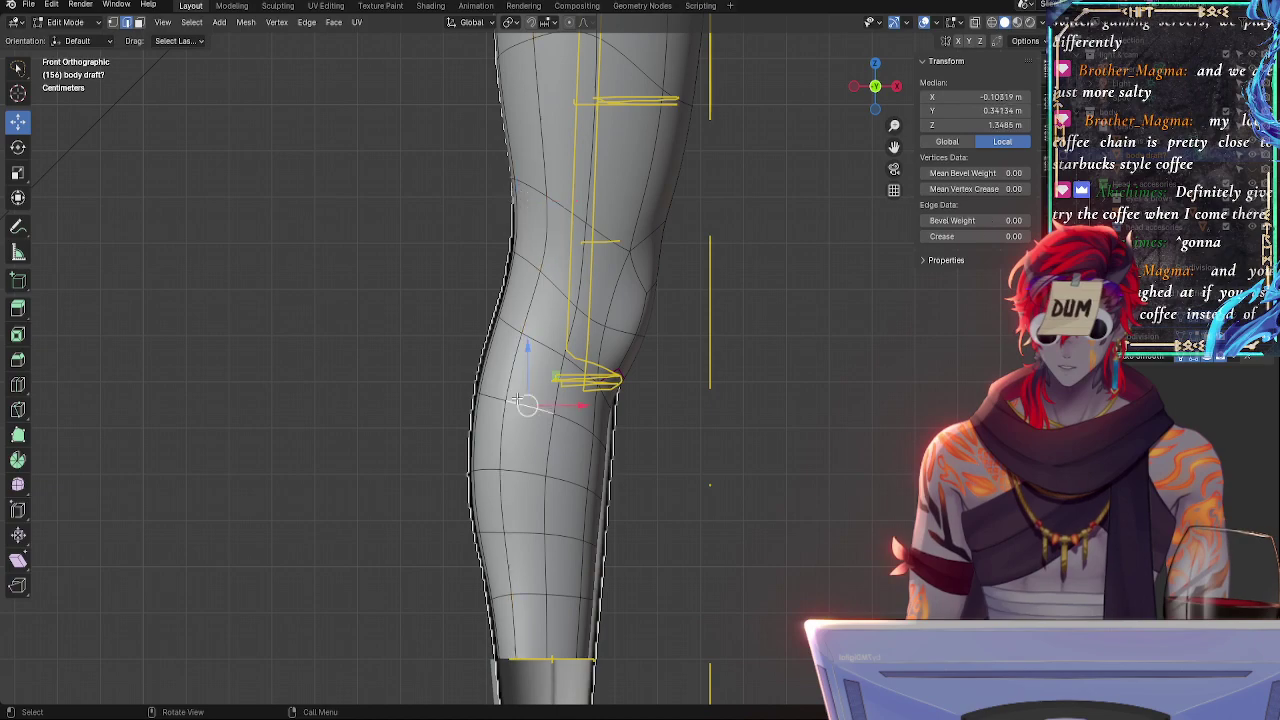
pyautogui.keyDown('alt'); pyautogui.click(548, 404); pyautogui.keyUp('alt')
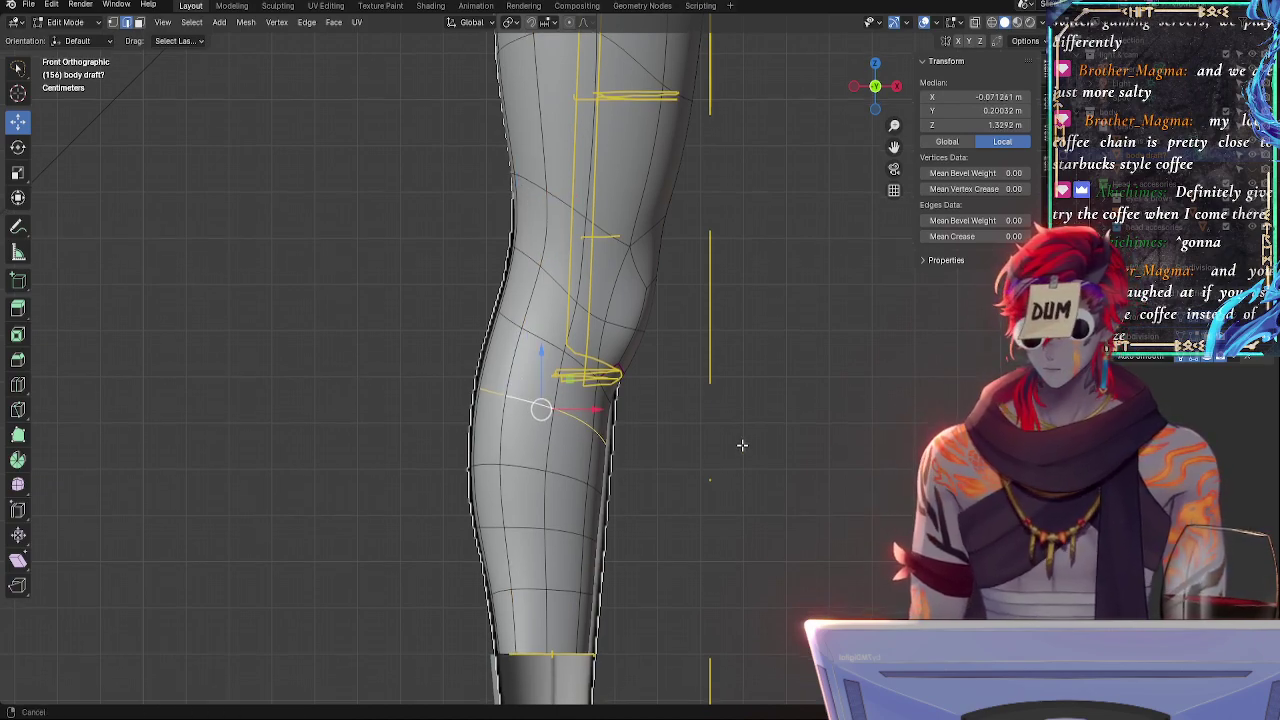
pyautogui.keyDown('shift'); pyautogui.moveTo(737, 443); pyautogui.dragTo(723, 331, button='middle'); pyautogui.keyUp('shift')
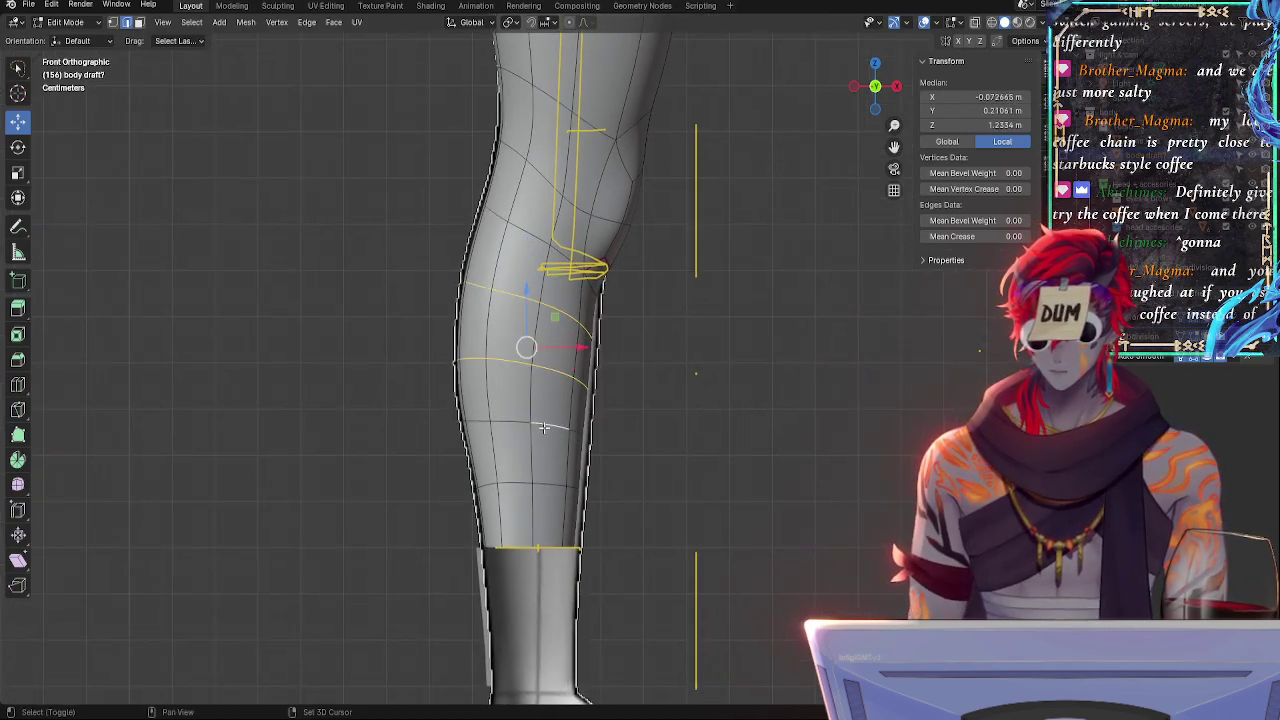
pyautogui.hotkey('alt', 'z')
pyautogui.click(691, 471)
pyautogui.keyDown('alt'); pyautogui.click(522, 425); pyautogui.keyUp('alt')
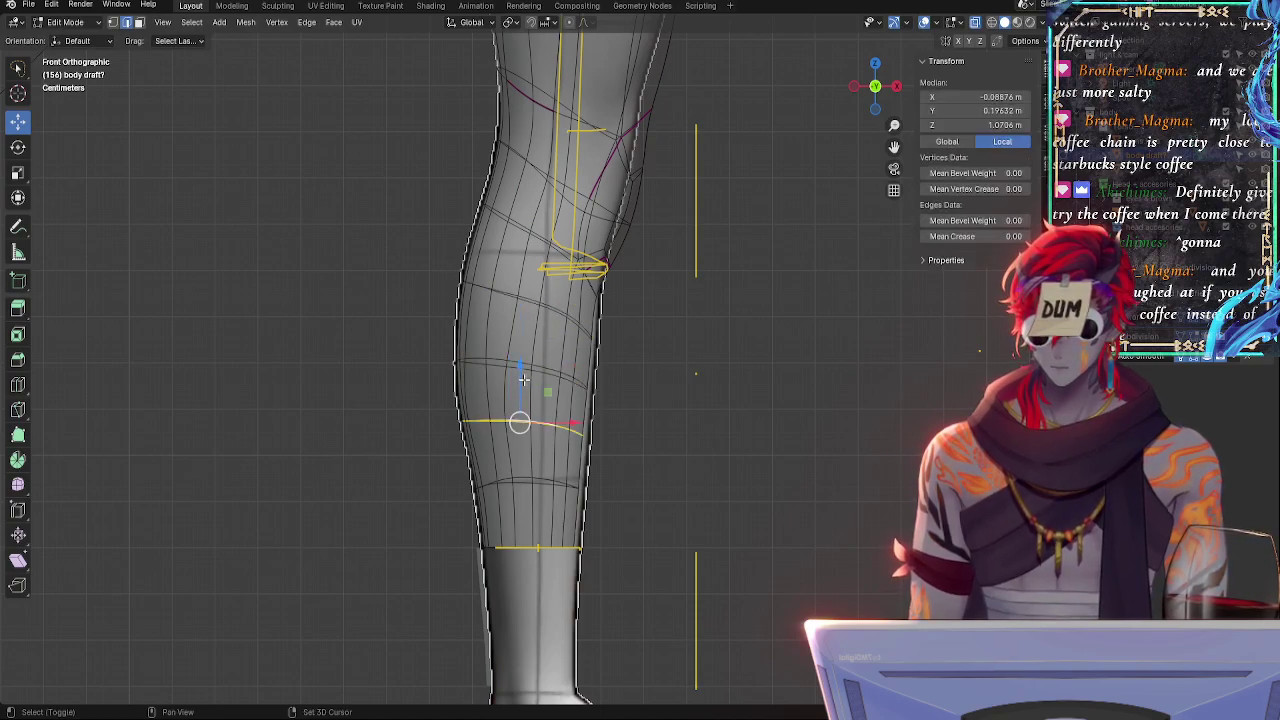
pyautogui.keyDown('alt'); pyautogui.keyDown('shift'); pyautogui.click(521, 360); pyautogui.keyUp('shift'); pyautogui.keyUp('alt')
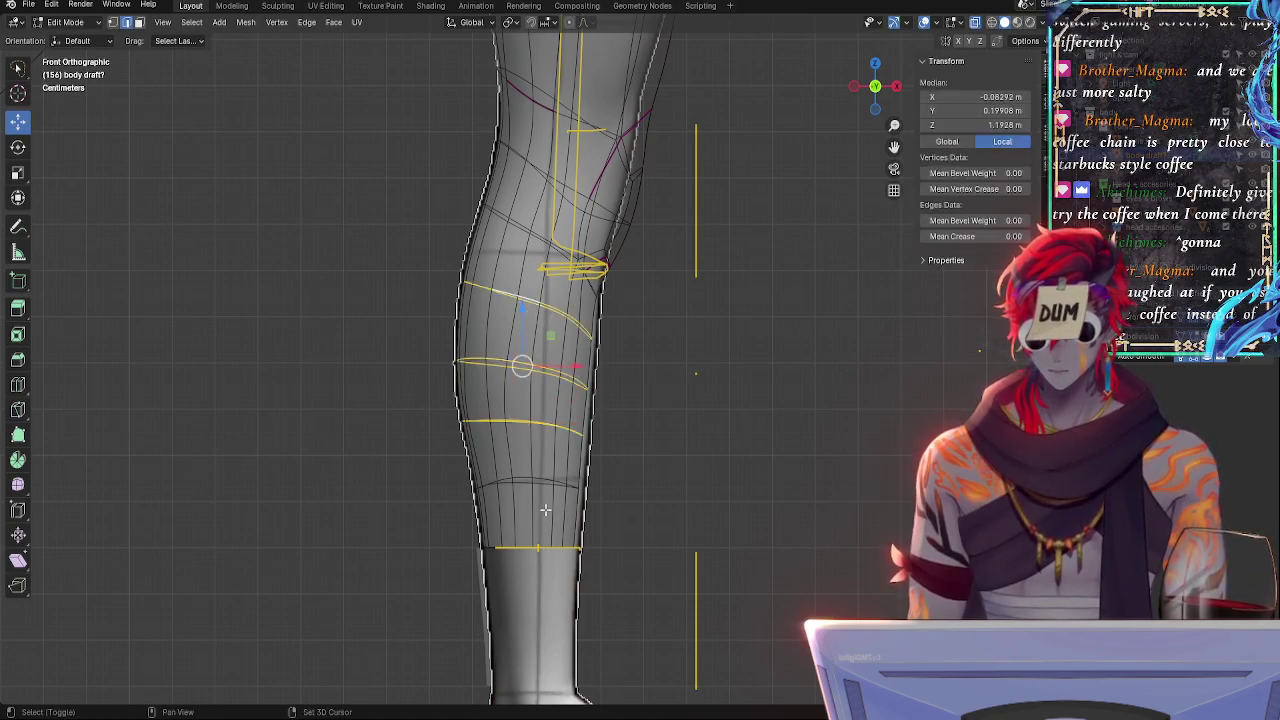
# - Widen the selected calf loops slightly along X
pyautogui.press('s')
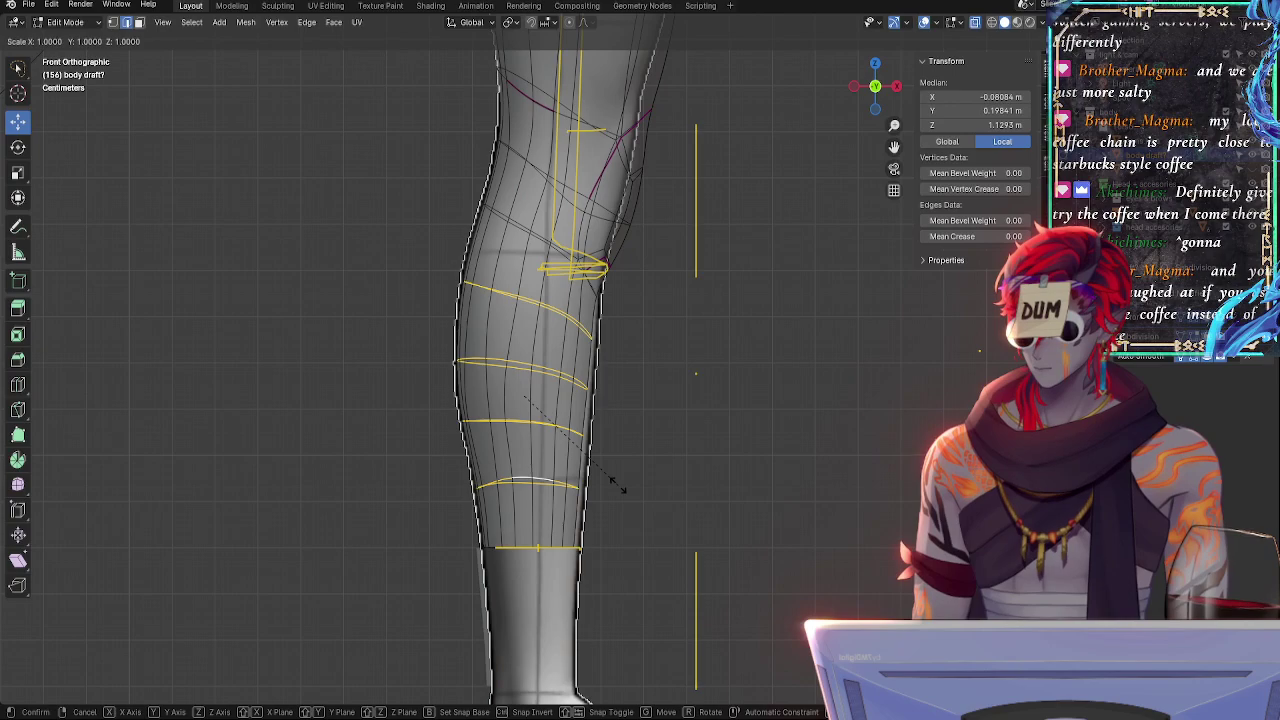
pyautogui.press('x')
pyautogui.rightClick(623, 486)
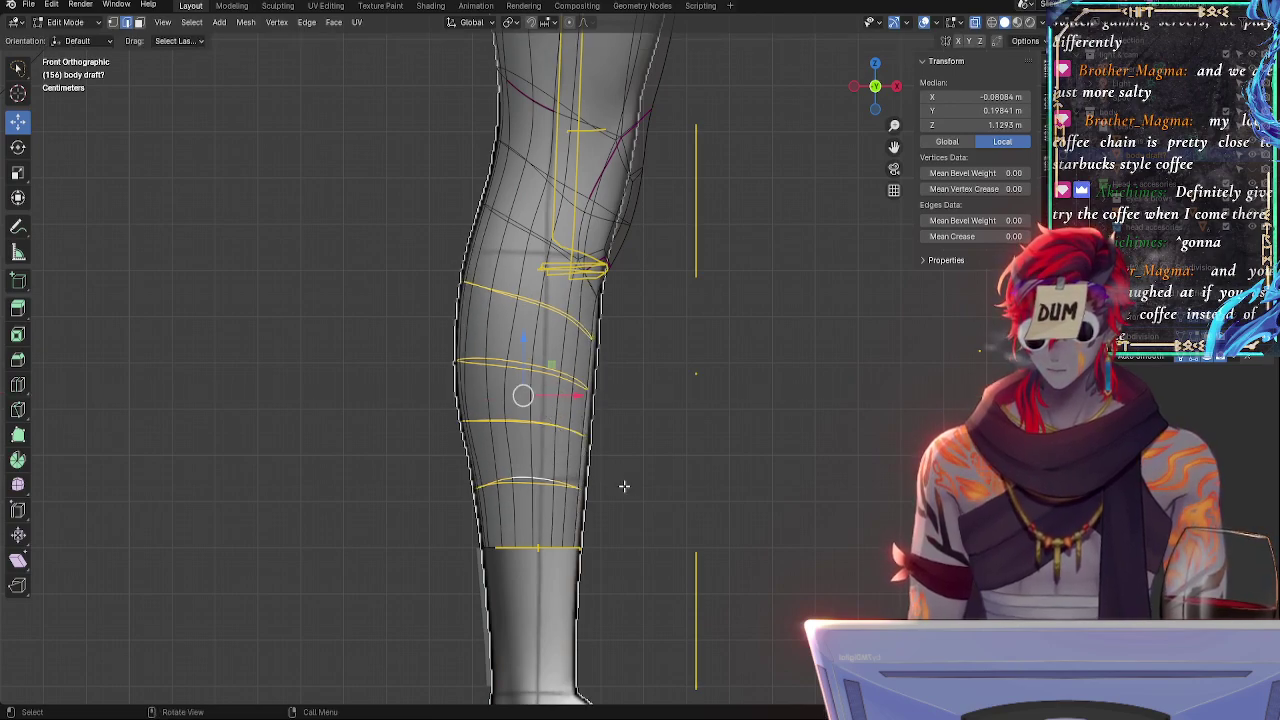
pyautogui.press('s')
pyautogui.press('x')
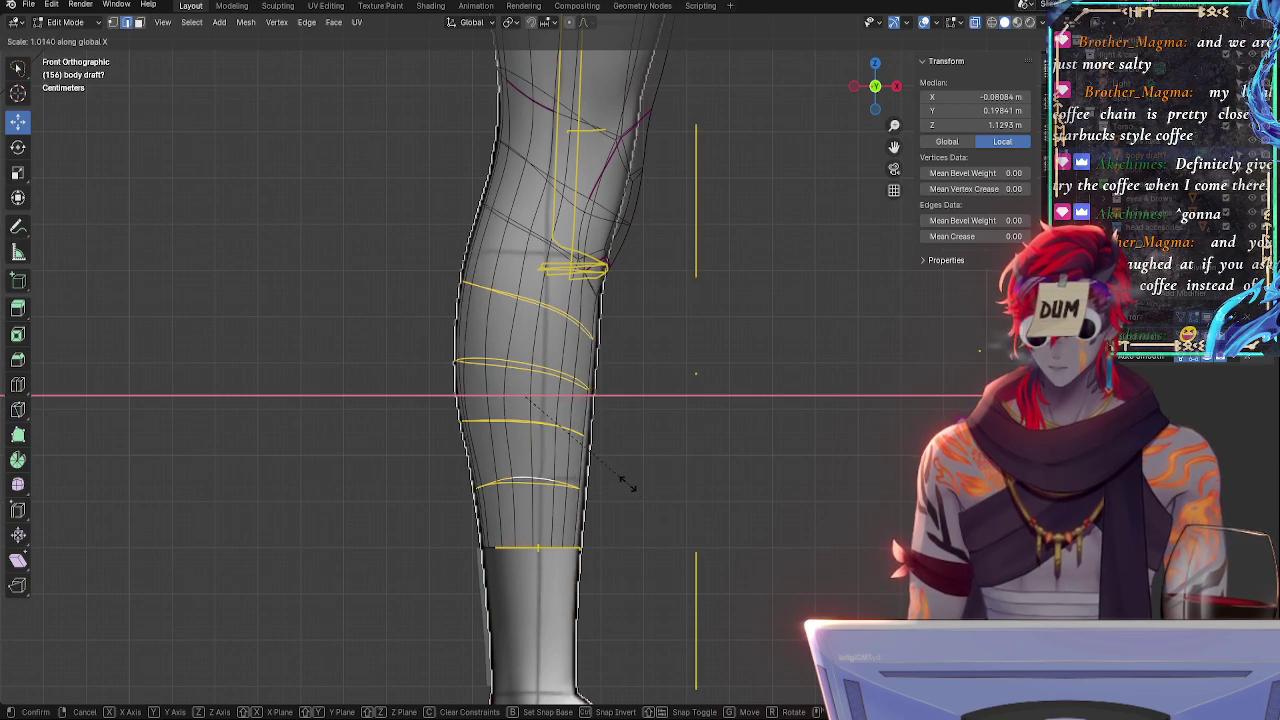
pyautogui.click(614, 475)
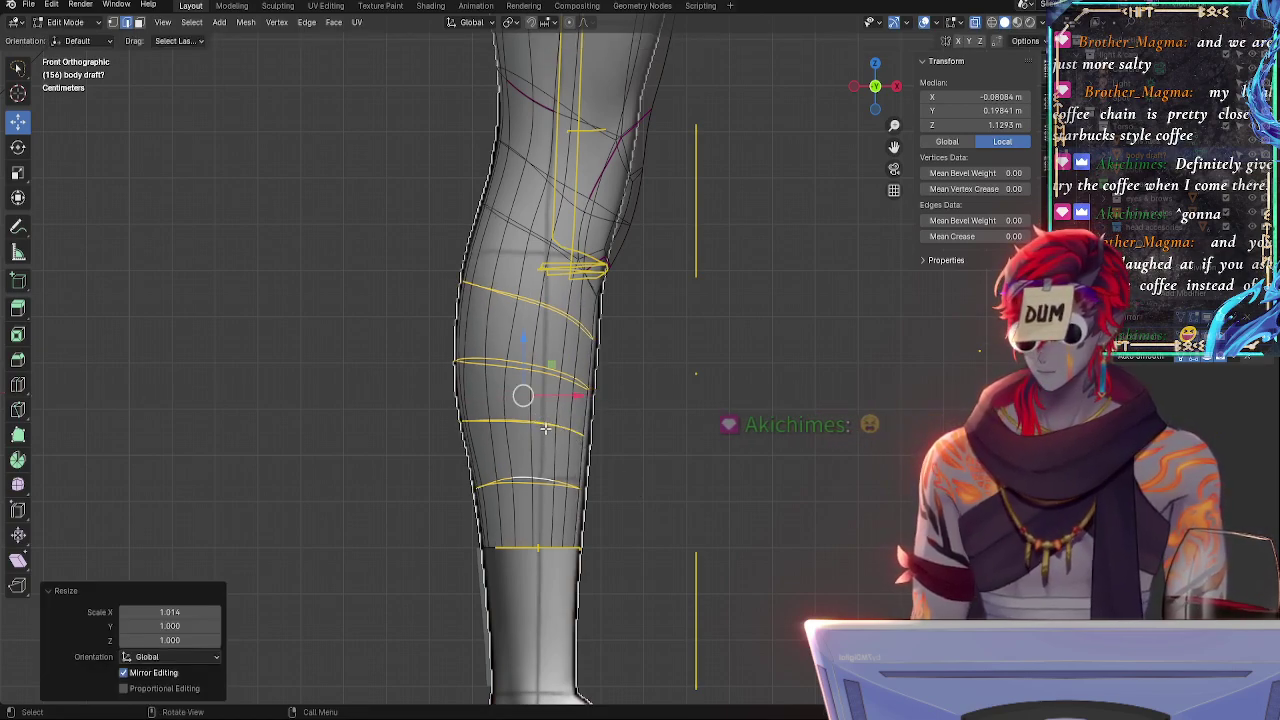
# - Fatten the calf loops outward with Alt+S and shift them slightly sideways along X
pyautogui.hotkey('alt', 's')
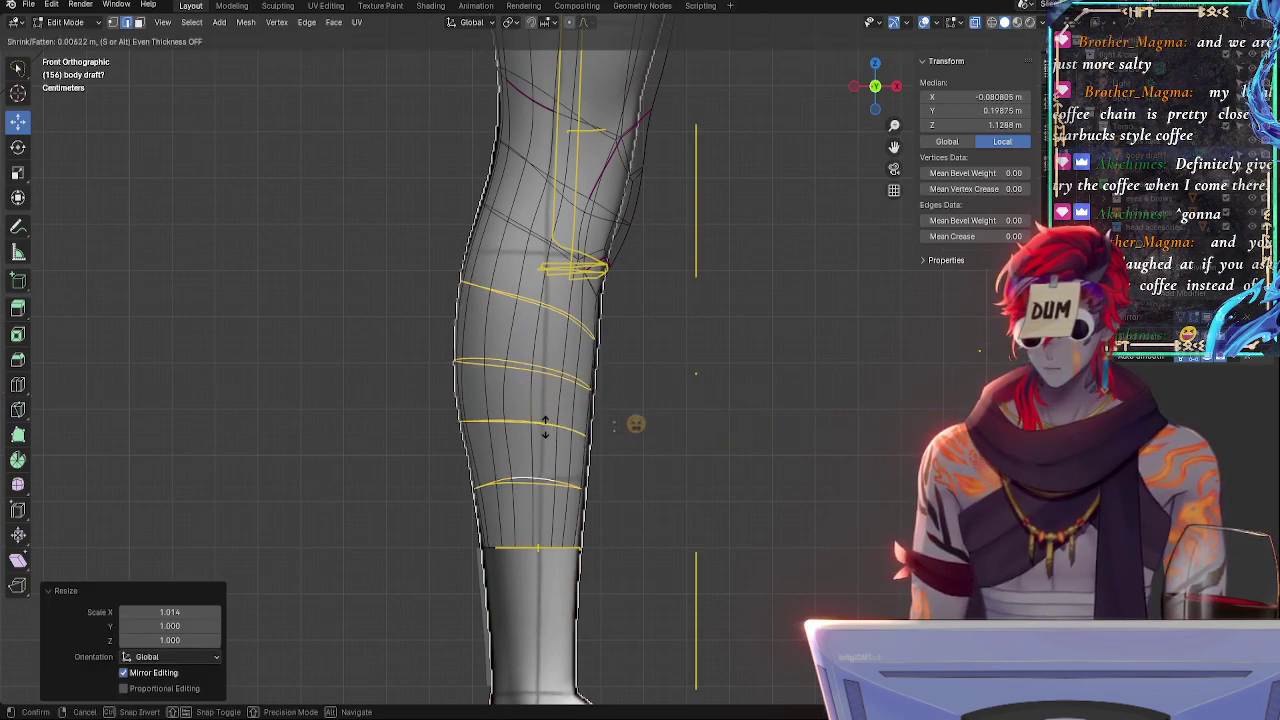
pyautogui.click(557, 395)
pyautogui.press('g')
pyautogui.press('x')
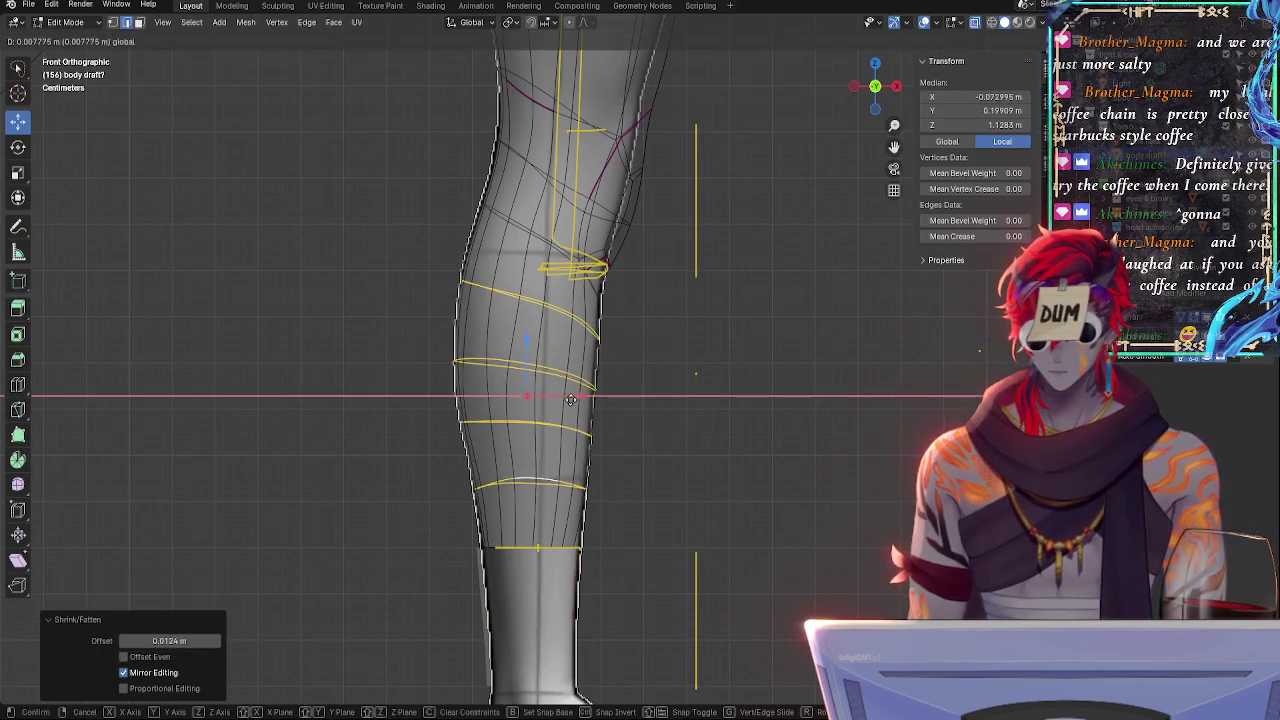
pyautogui.click(567, 399)
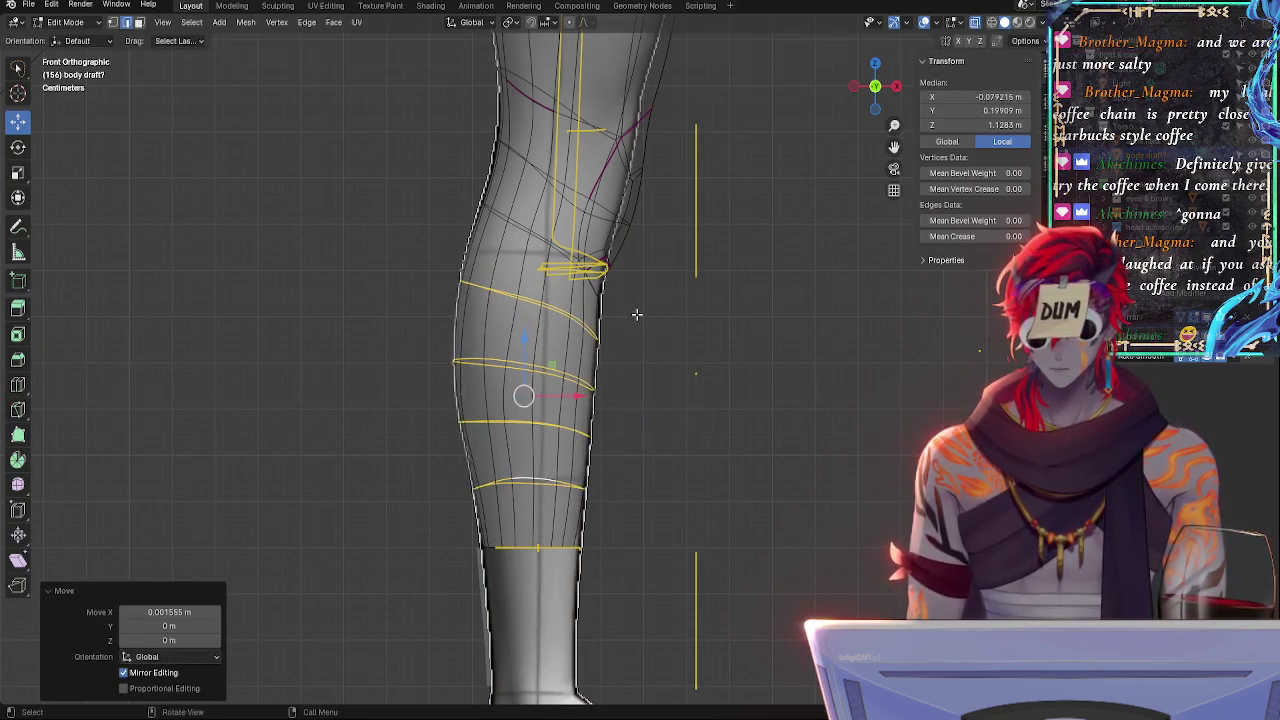
# - Widen the loop above the knee by 1.026 in X and raise it 0.00311 m
pyautogui.keyDown('alt'); pyautogui.click(589, 279); pyautogui.keyUp('alt')
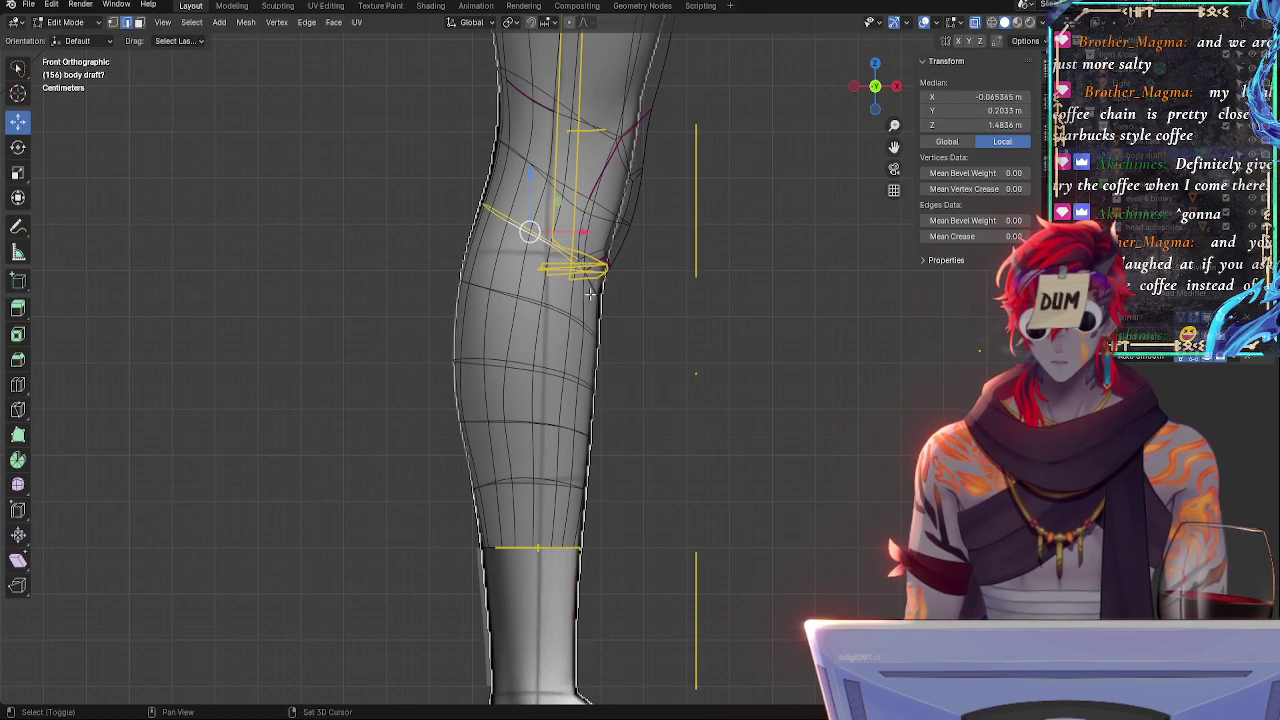
pyautogui.moveTo(590, 291); pyautogui.dragTo(541, 289, button='middle')
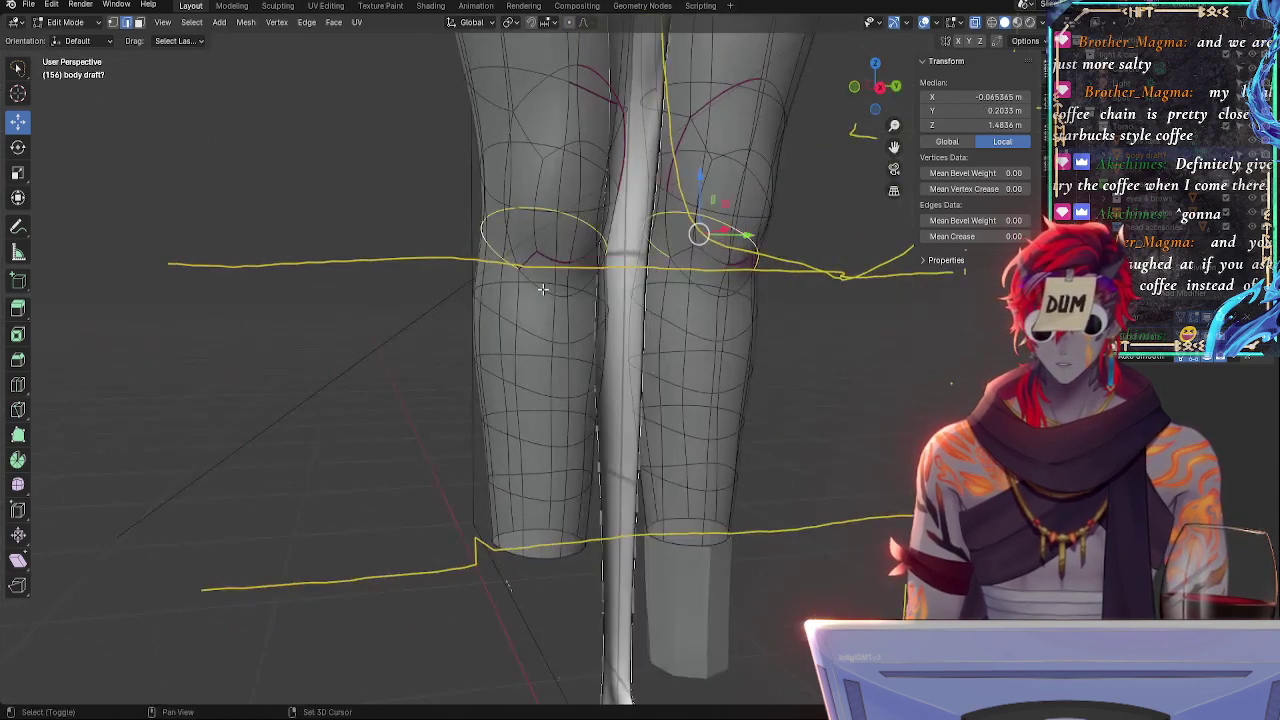
pyautogui.click(854, 88)
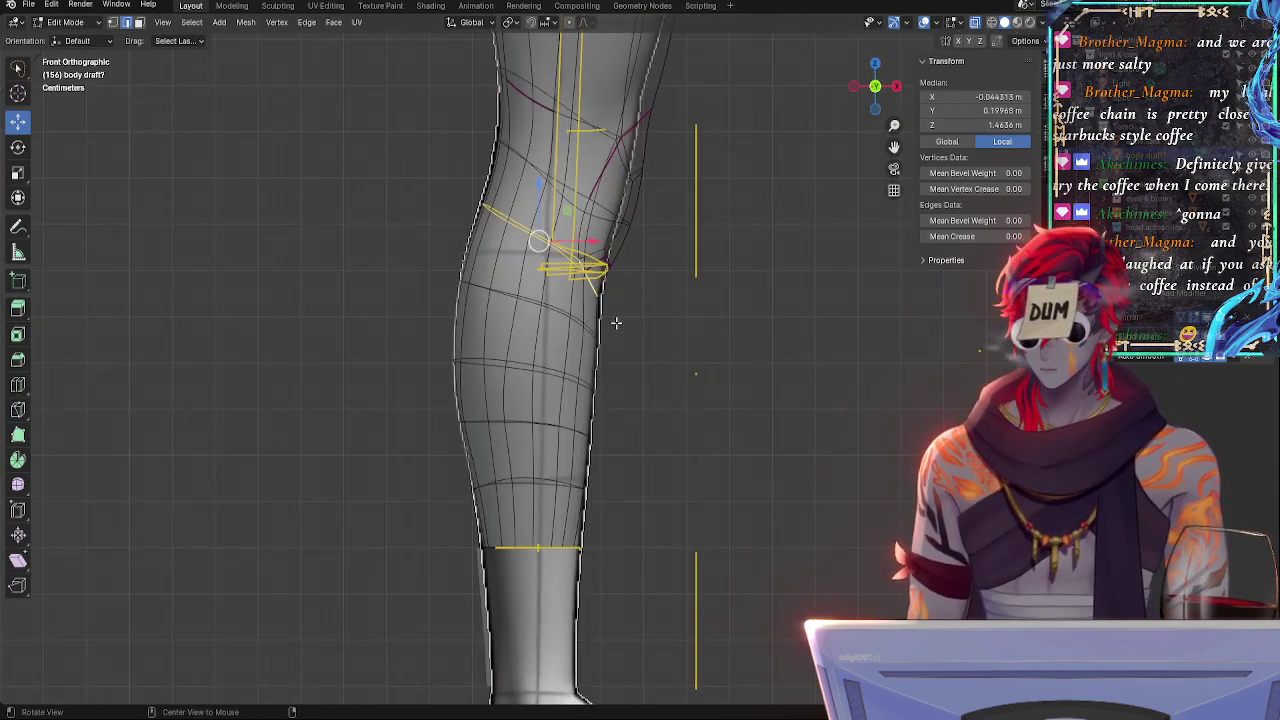
pyautogui.hotkey('alt', 's')
pyautogui.press('s')
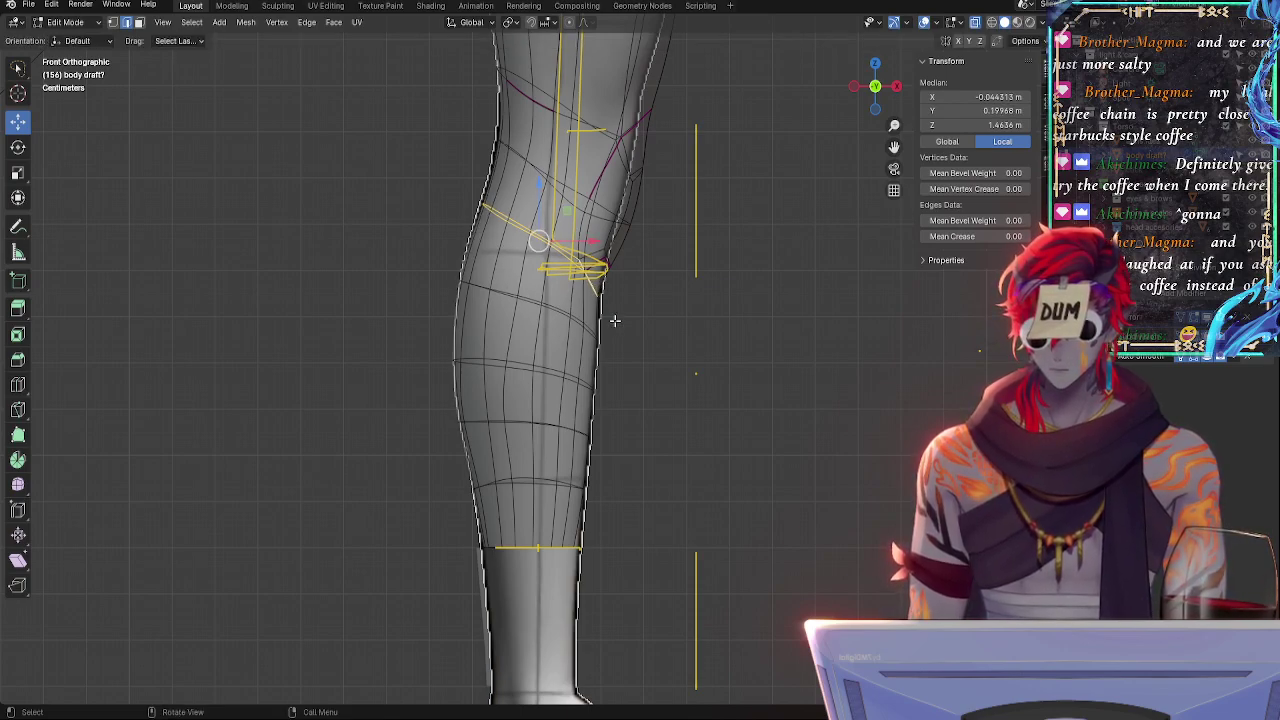
pyautogui.press('x')
pyautogui.click(619, 321)
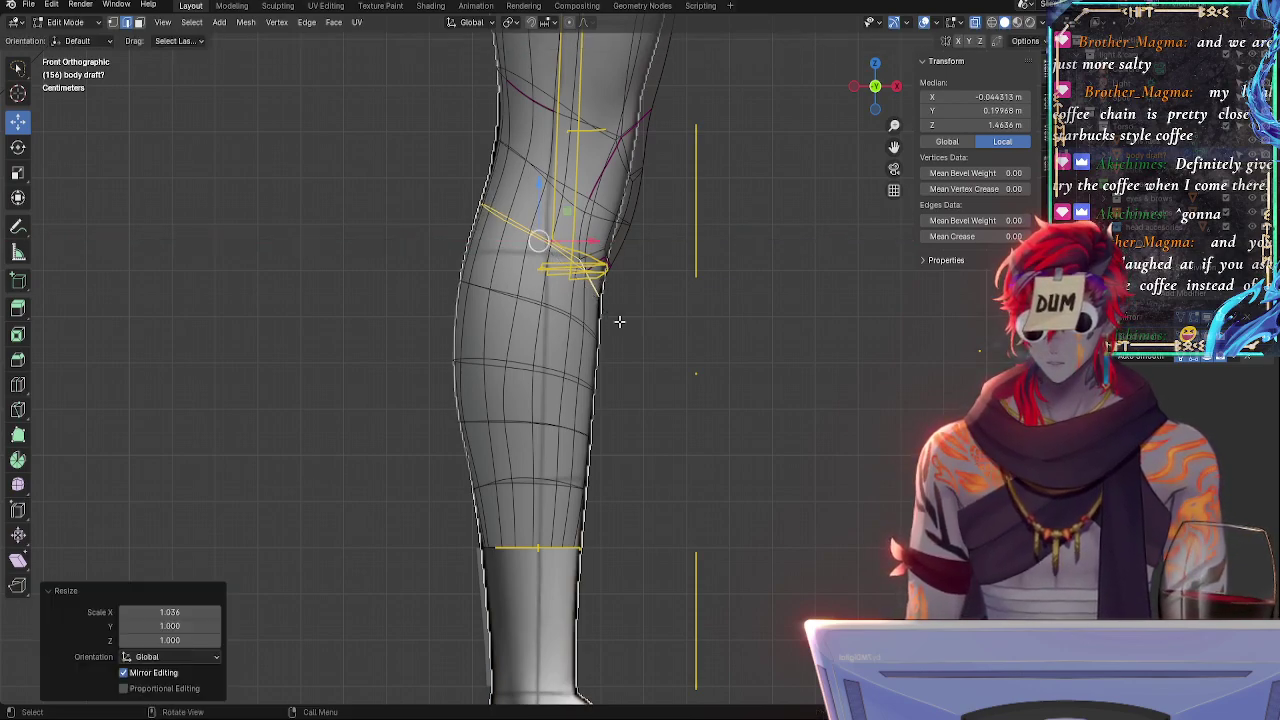
pyautogui.press('g')
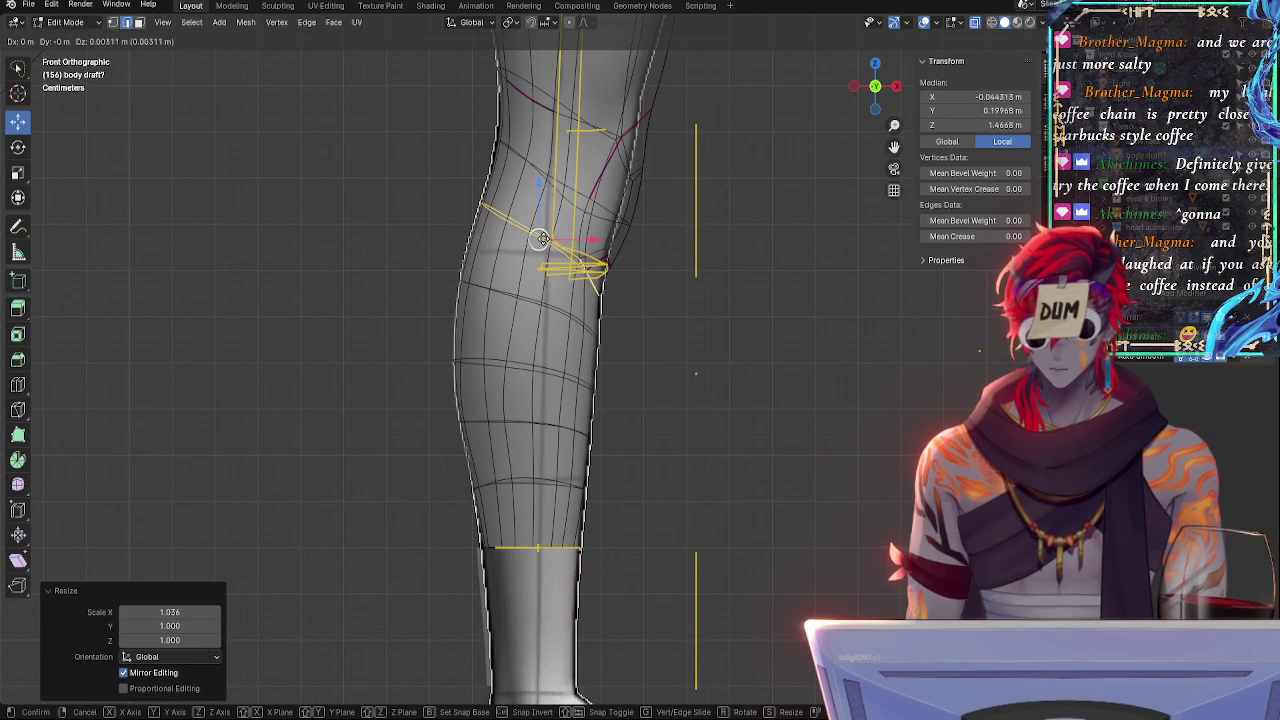
pyautogui.click(538, 240)
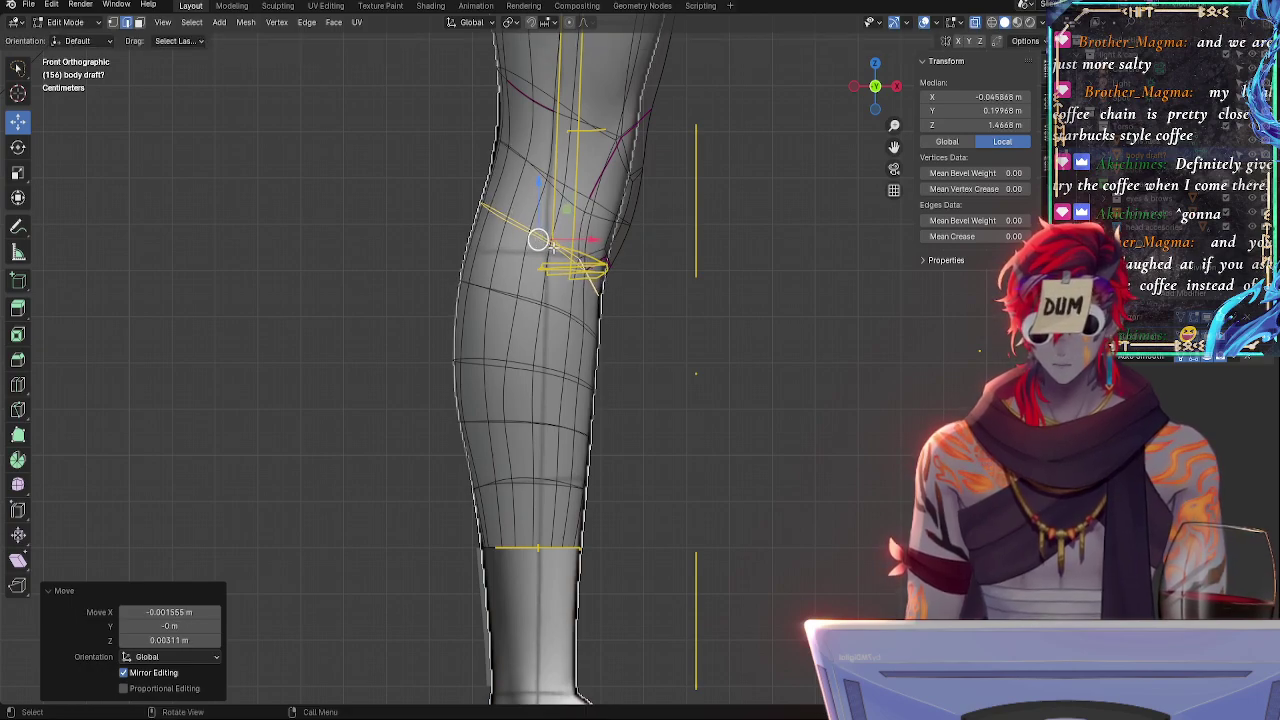
# - Select lower and inner calf edges while orbiting around the legs
pyautogui.click(598, 312)
pyautogui.moveTo(659, 300); pyautogui.dragTo(546, 309, button='middle')
pyautogui.keyDown('shift'); pyautogui.click(546, 309); pyautogui.keyUp('shift')
pyautogui.moveTo(610, 355); pyautogui.dragTo(572, 400, button='middle')
pyautogui.keyDown('shift'); pyautogui.click(586, 341); pyautogui.keyUp('shift')
pyautogui.click(602, 315)
# - Select the inner knee, outer shin and calf edges on the leg
pyautogui.click(595, 318)
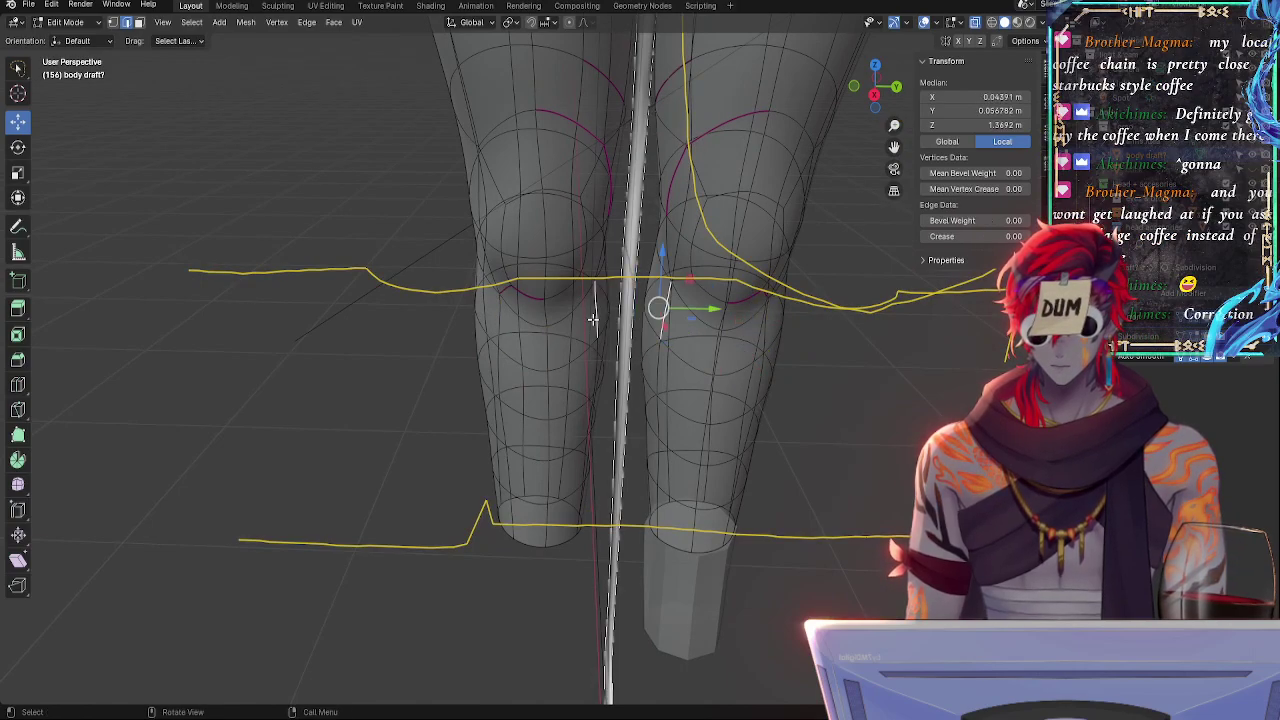
pyautogui.keyDown('shift'); pyautogui.click(550, 346); pyautogui.keyUp('shift')
pyautogui.click(500, 324)
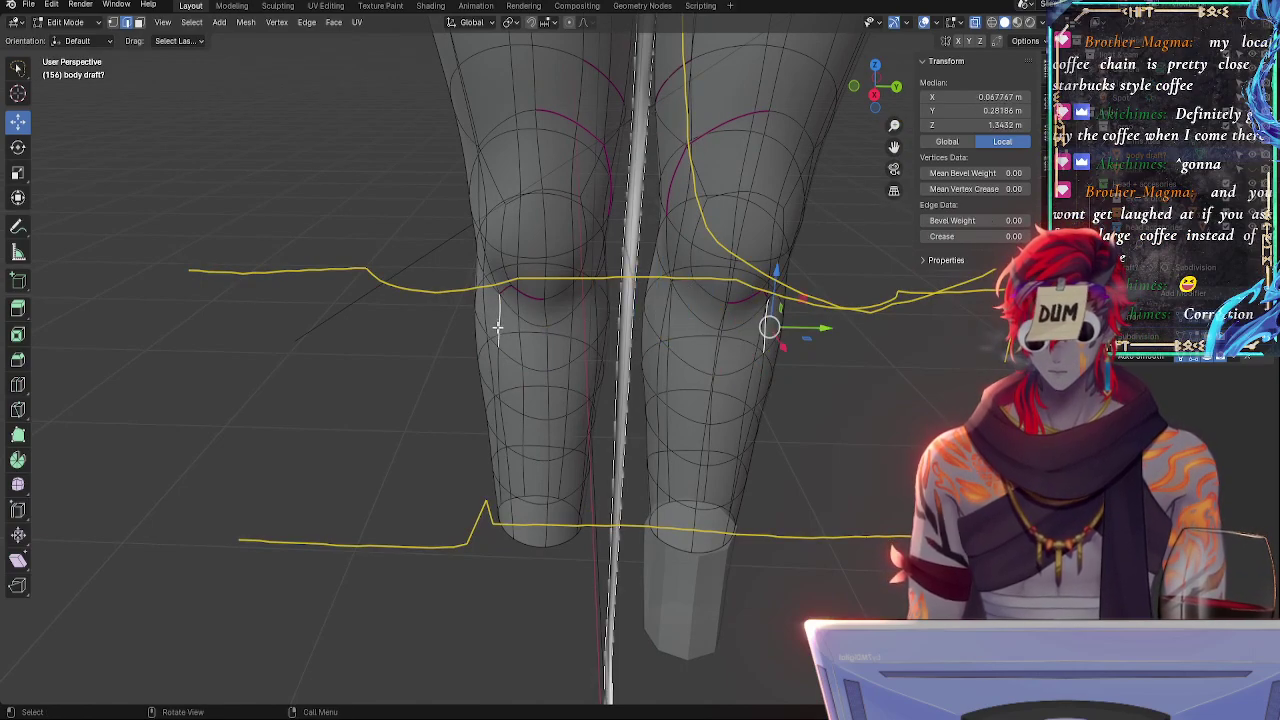
pyautogui.hotkey('alt', 'z')
pyautogui.keyDown('shift'); pyautogui.click(597, 311); pyautogui.keyUp('shift')
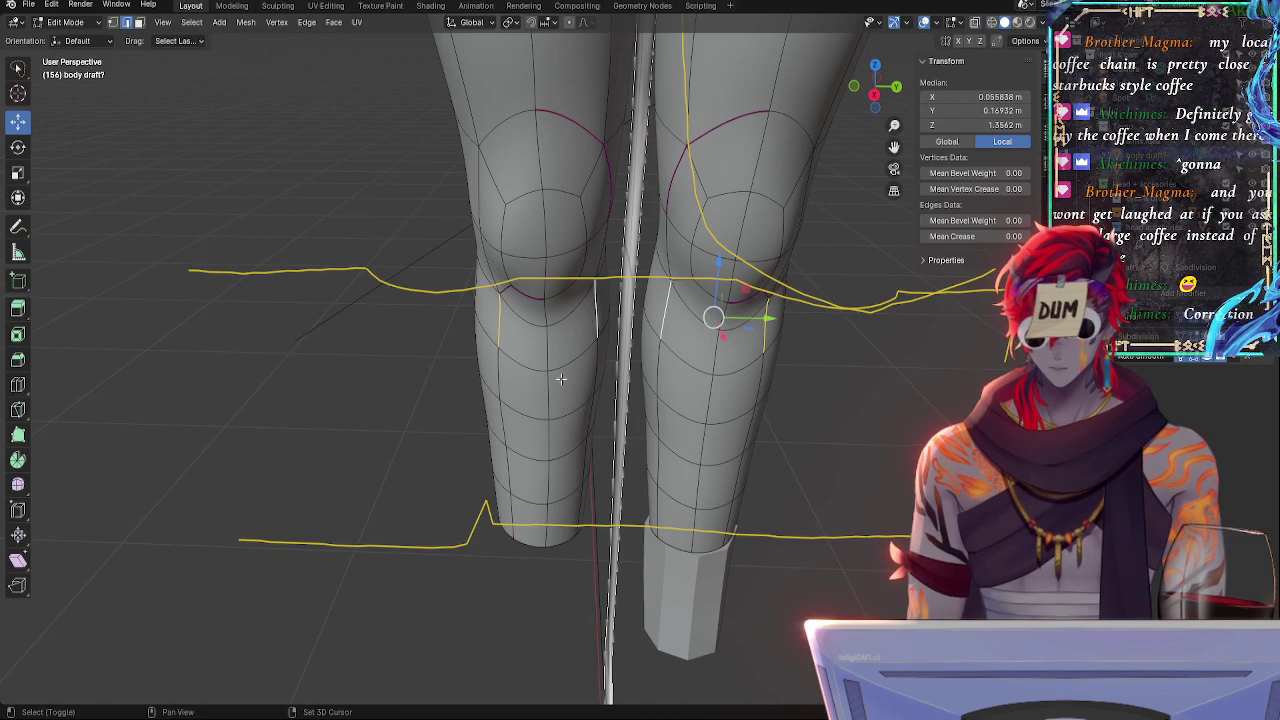
pyautogui.keyDown('shift'); pyautogui.click(497, 396); pyautogui.keyUp('shift')
pyautogui.keyDown('shift'); pyautogui.click(594, 367); pyautogui.keyUp('shift')
pyautogui.keyDown('shift'); pyautogui.click(505, 429); pyautogui.keyUp('shift')
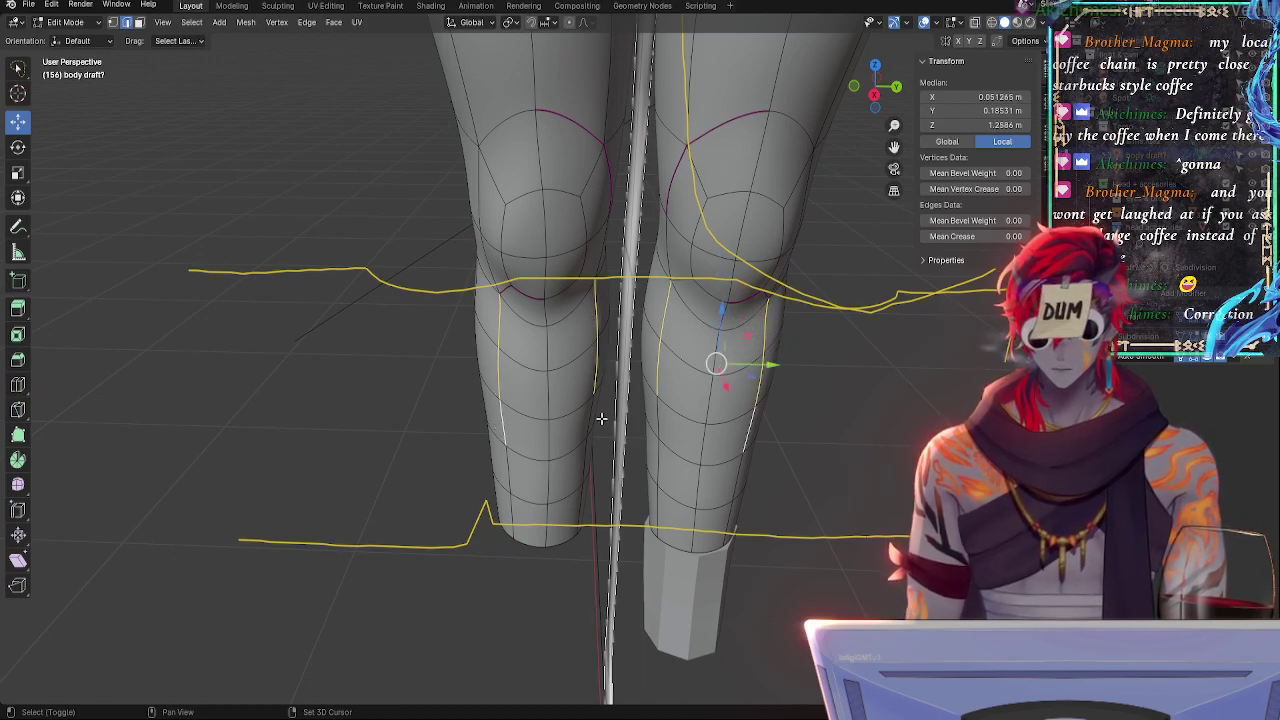
pyautogui.keyDown('shift'); pyautogui.click(592, 416); pyautogui.keyUp('shift')
# - Add the horizontal calf edges and remaining edges to fill the shin faces
pyautogui.keyDown('shift'); pyautogui.click(580, 409); pyautogui.keyUp('shift')
pyautogui.keyDown('shift'); pyautogui.click(568, 366); pyautogui.keyUp('shift')
pyautogui.keyDown('shift'); pyautogui.click(525, 366); pyautogui.keyUp('shift')
pyautogui.keyDown('shift'); pyautogui.click(527, 415); pyautogui.keyUp('shift')
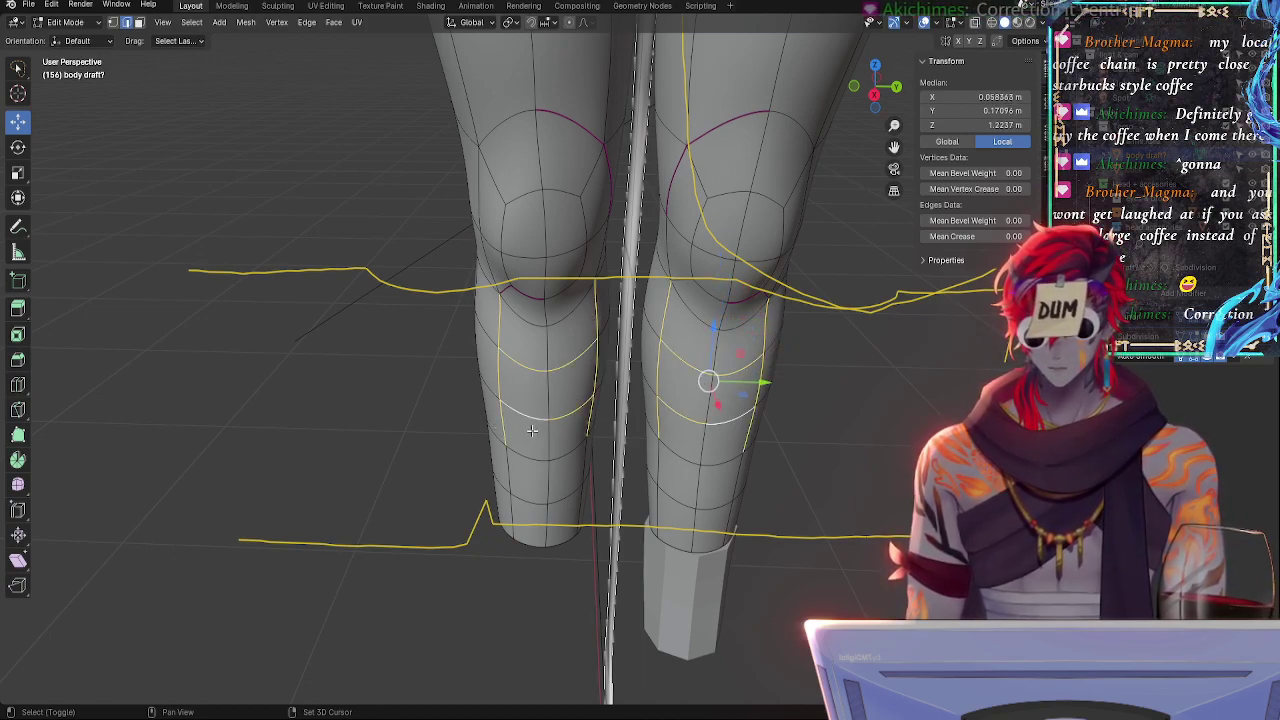
pyautogui.keyDown('shift'); pyautogui.click(529, 456); pyautogui.keyUp('shift')
pyautogui.keyDown('shift'); pyautogui.click(560, 456); pyautogui.keyUp('shift')
pyautogui.keyDown('shift'); pyautogui.click(548, 346); pyautogui.keyUp('shift')
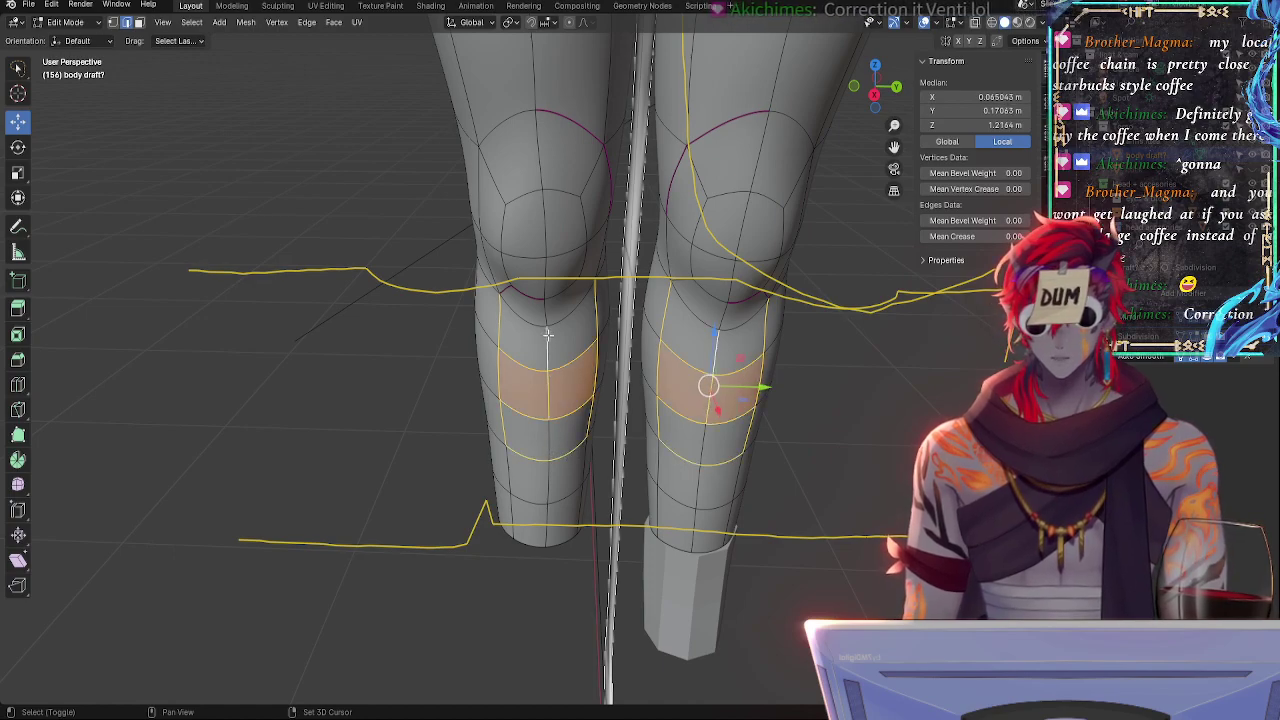
pyautogui.keyDown('shift'); pyautogui.click(527, 320); pyautogui.keyUp('shift')
pyautogui.keyDown('shift'); pyautogui.click(568, 319); pyautogui.keyUp('shift')
pyautogui.keyDown('shift'); pyautogui.click(546, 439); pyautogui.keyUp('shift')
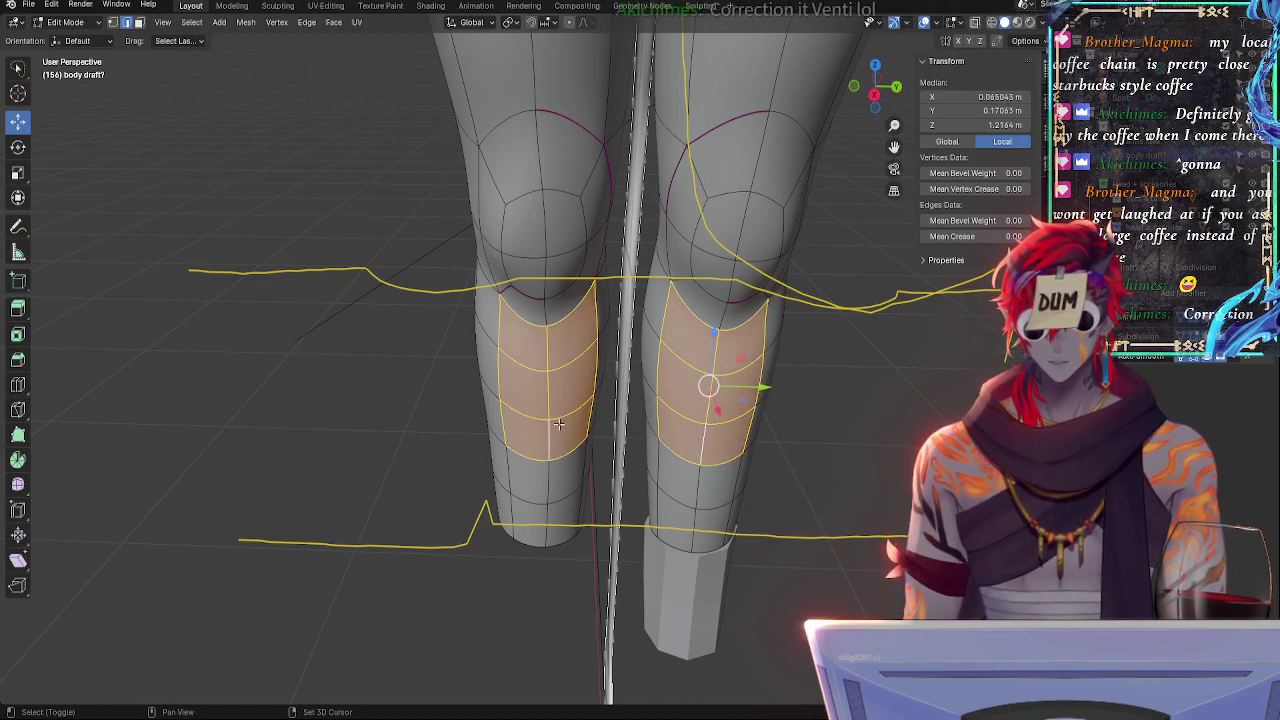
# - In see-through front view, tilt the shin faces slightly and nudge them right and down
pyautogui.click(853, 96)
pyautogui.hotkey('alt', 'z')
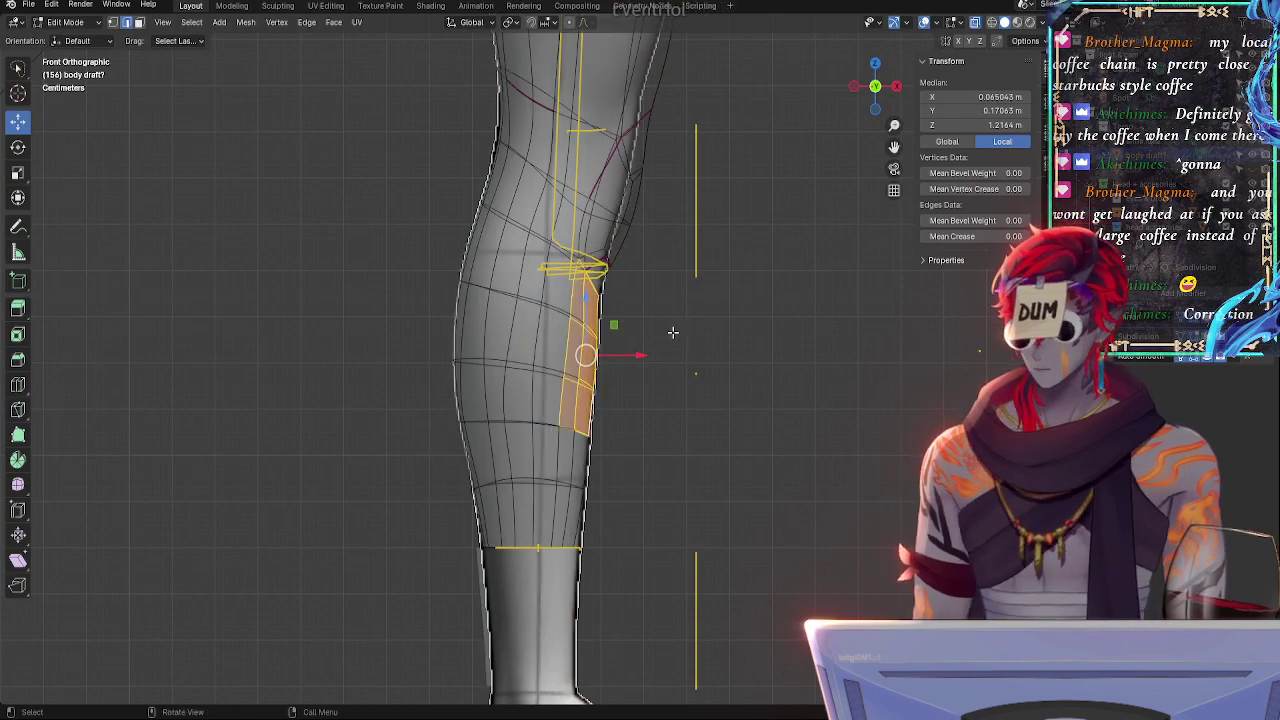
pyautogui.press('r')
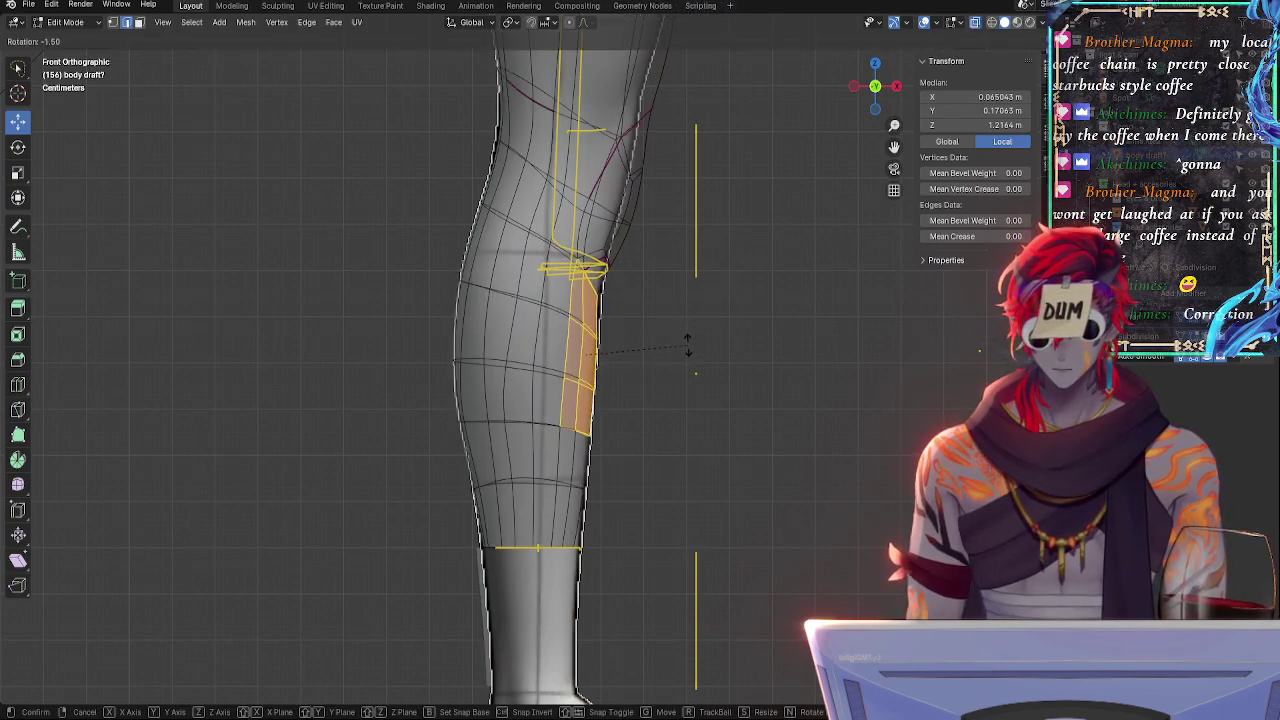
pyautogui.click(678, 348)
pyautogui.moveTo(586, 355); pyautogui.dragTo(588, 357)
# - Select a vertical strip of calf faces and lower it slightly
pyautogui.hotkey('alt', 'a')
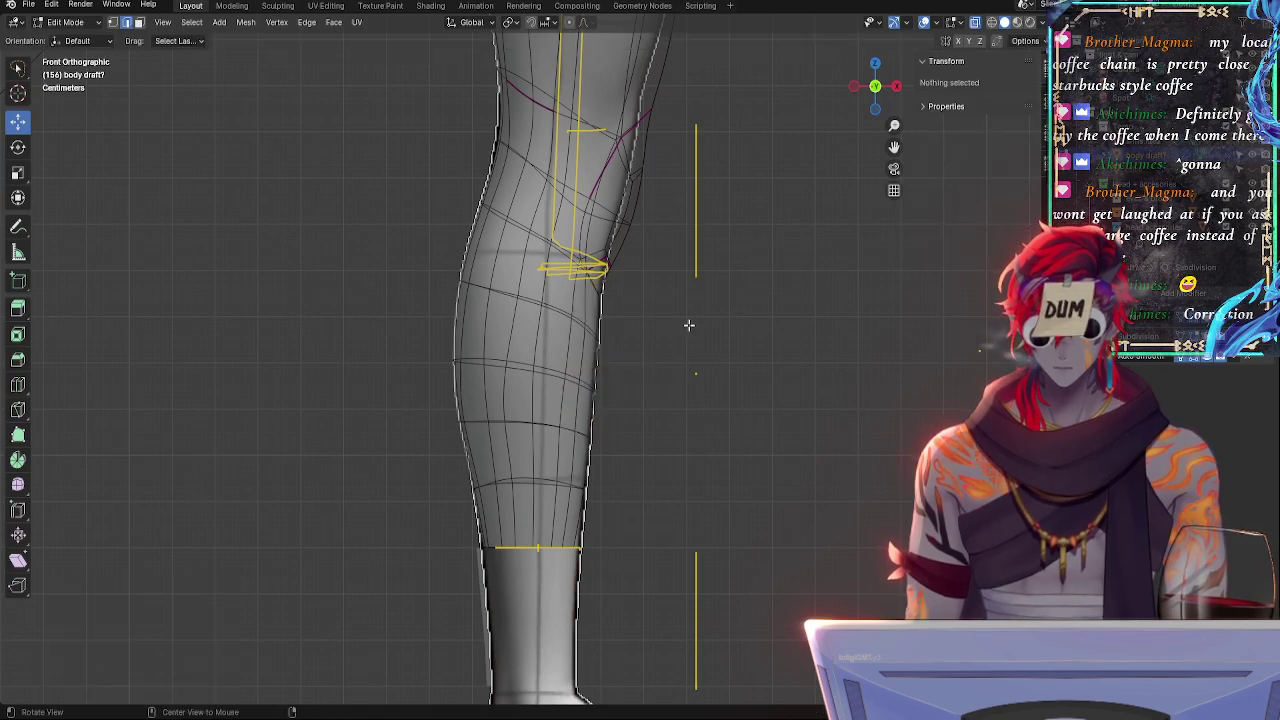
pyautogui.hotkey('alt', 'z')
pyautogui.hotkey('alt', 'z')
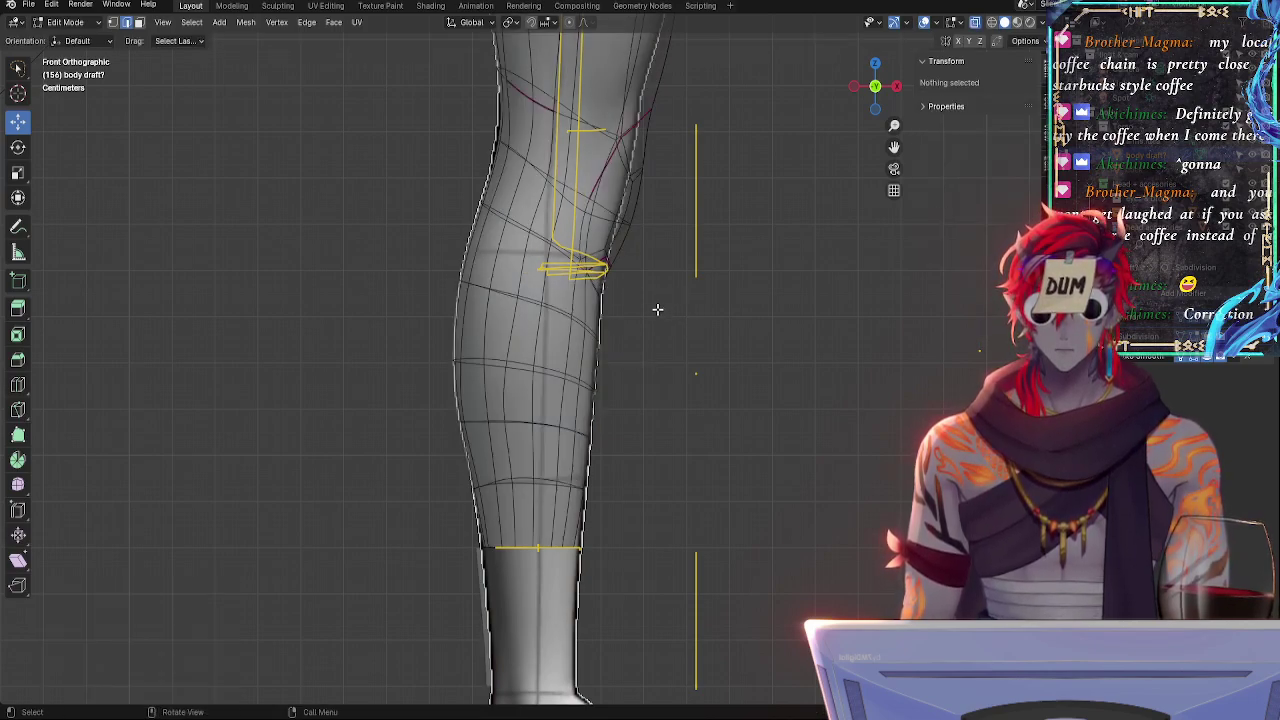
pyautogui.keyDown('alt'); pyautogui.click(592, 355); pyautogui.keyUp('alt')
pyautogui.press('g')
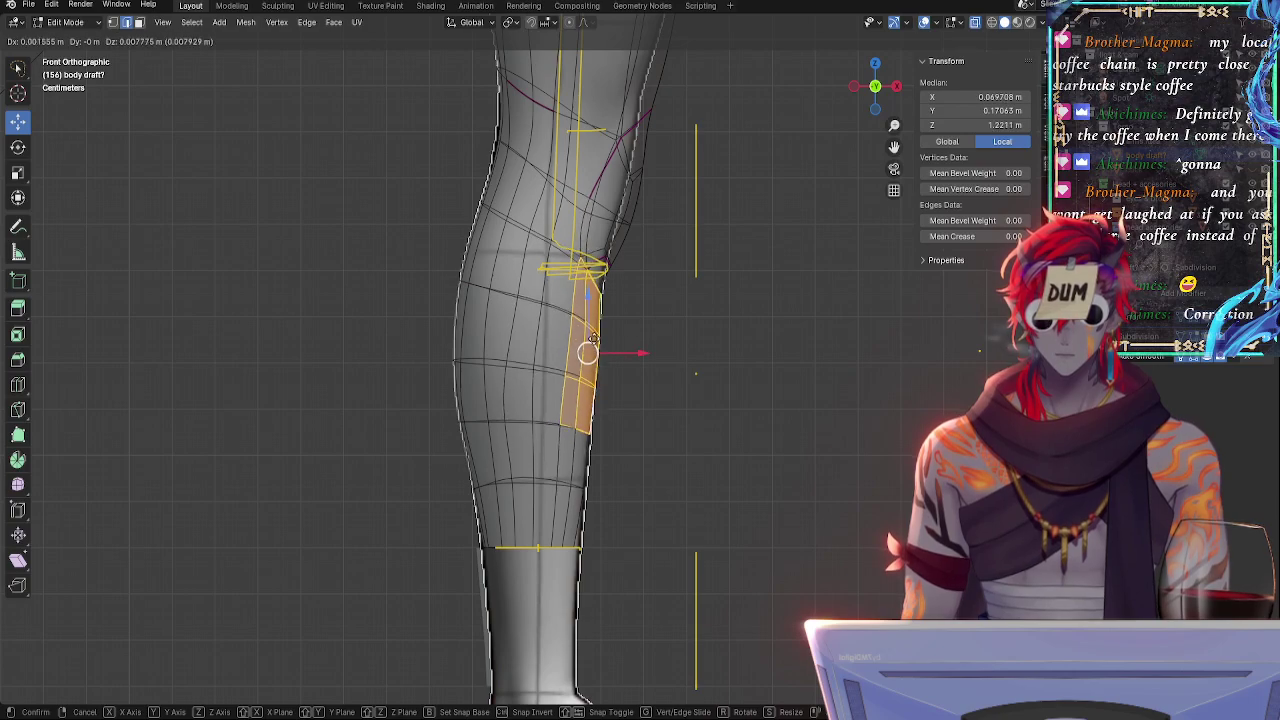
pyautogui.click(594, 346)
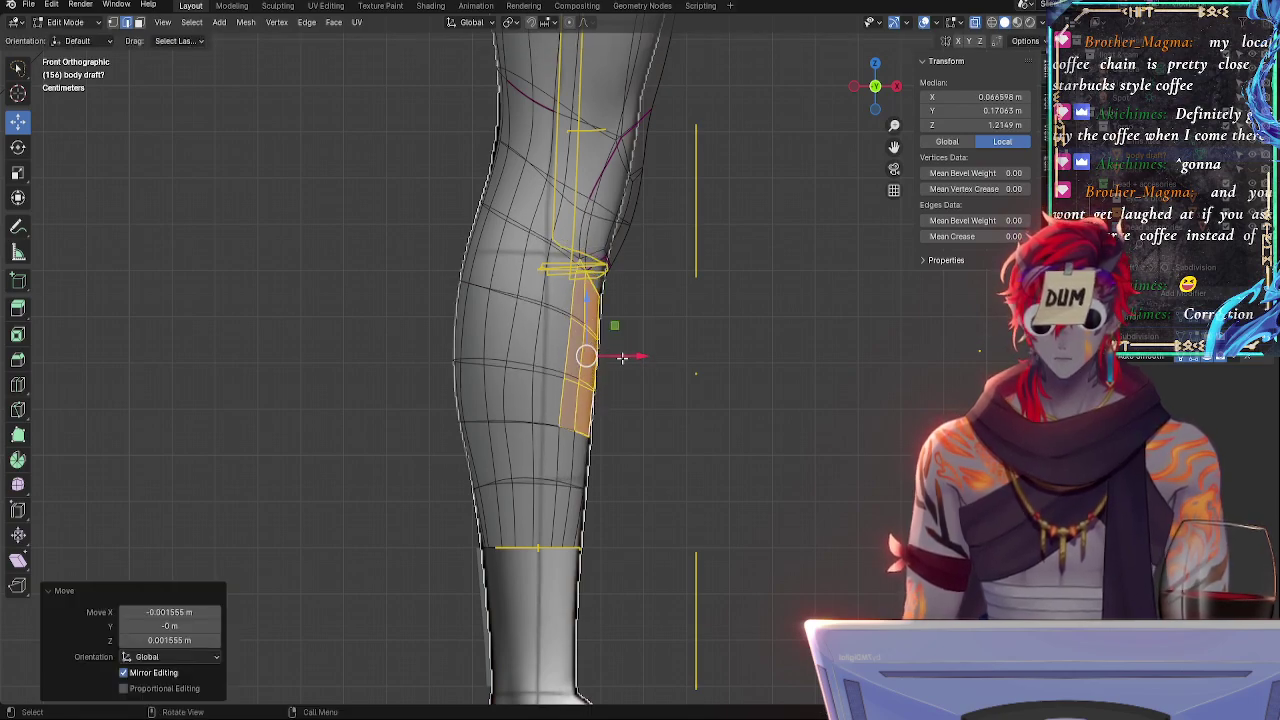
# - Stretch the calf faces vertically, shift them down, tilt them slightly, then deselect
pyautogui.press('s')
pyautogui.press('z')
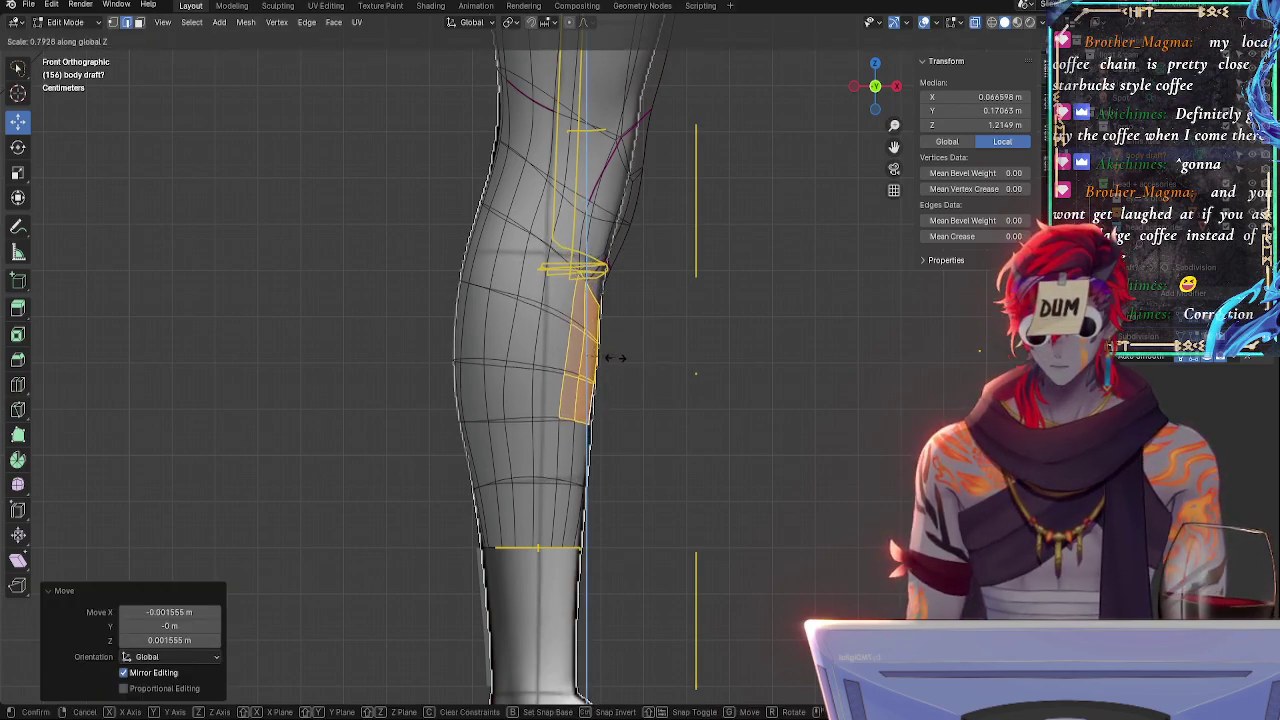
pyautogui.click(625, 361)
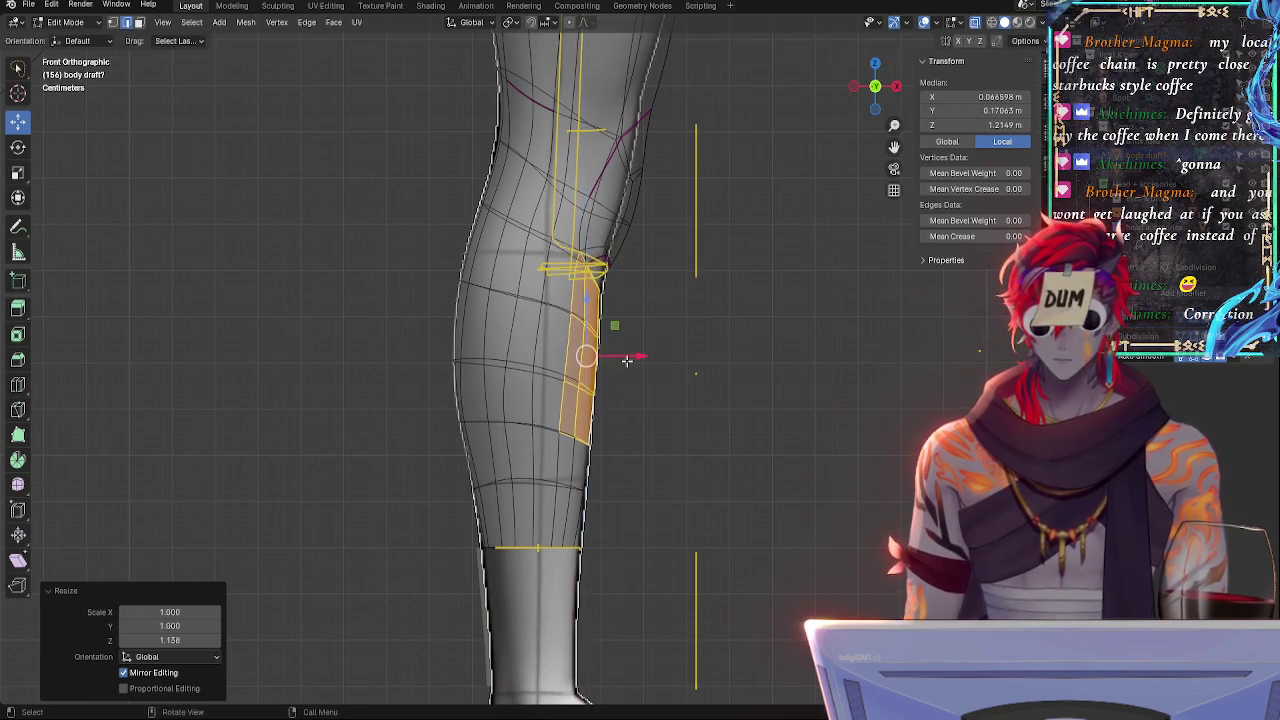
pyautogui.press('g')
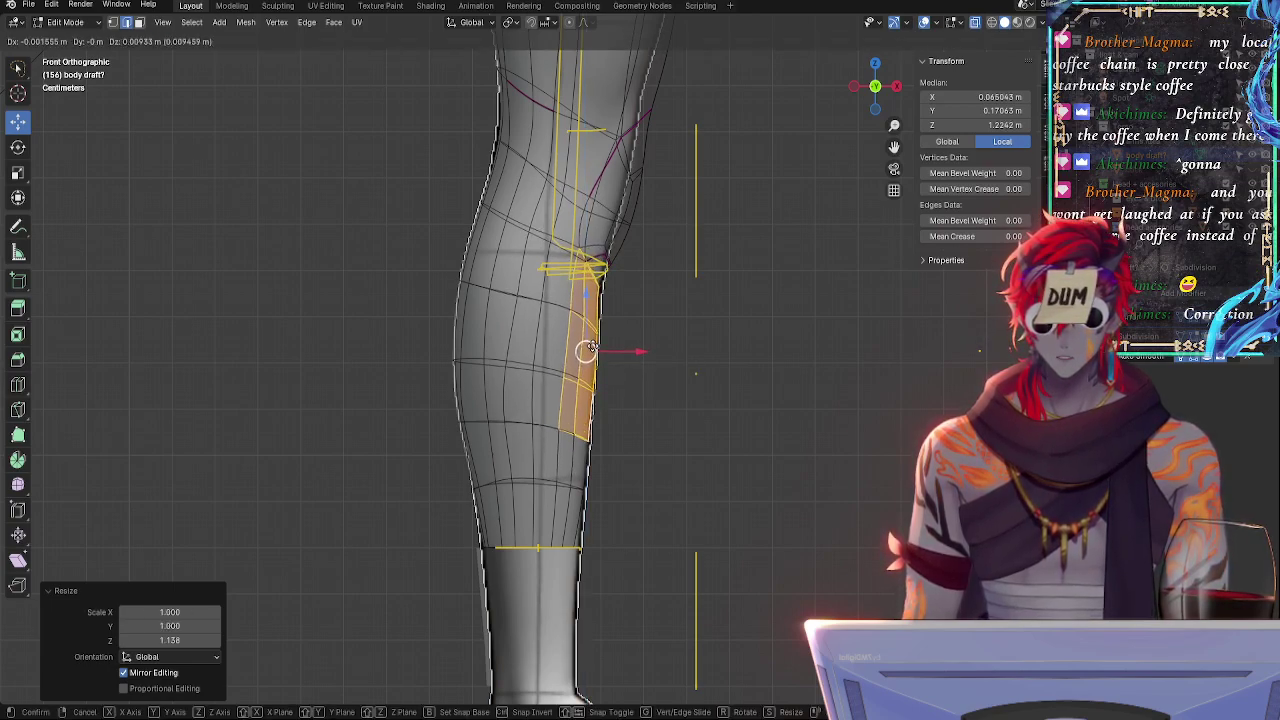
pyautogui.click(589, 358)
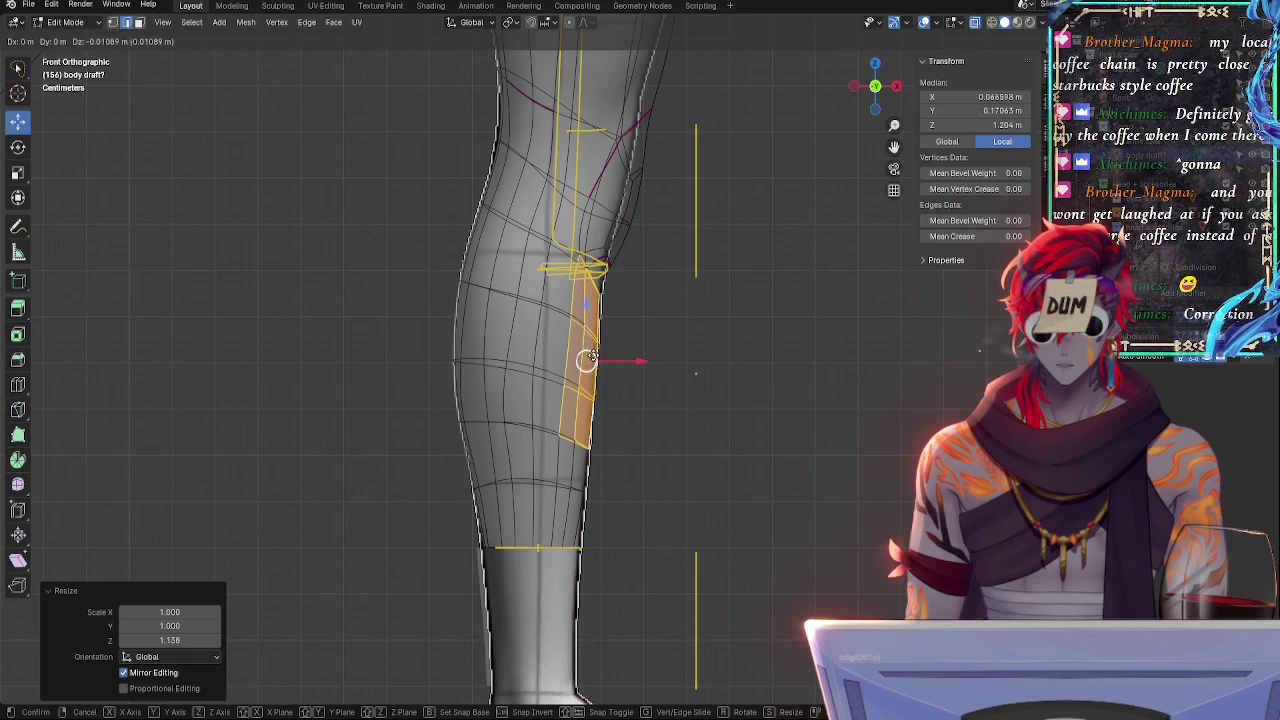
pyautogui.press('r')
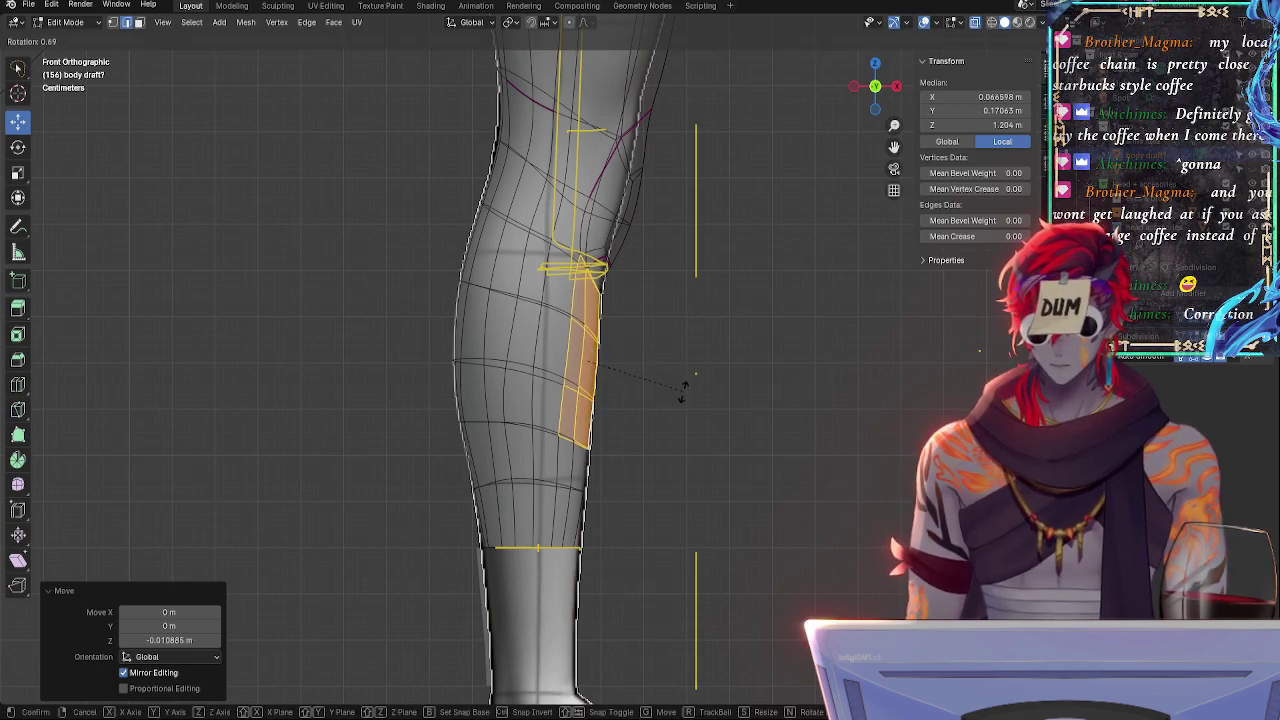
pyautogui.click(679, 391)
pyautogui.click(730, 423)
# - Select several lower calf edges while orbiting the legs in perspective
pyautogui.hotkey('alt', 'z')
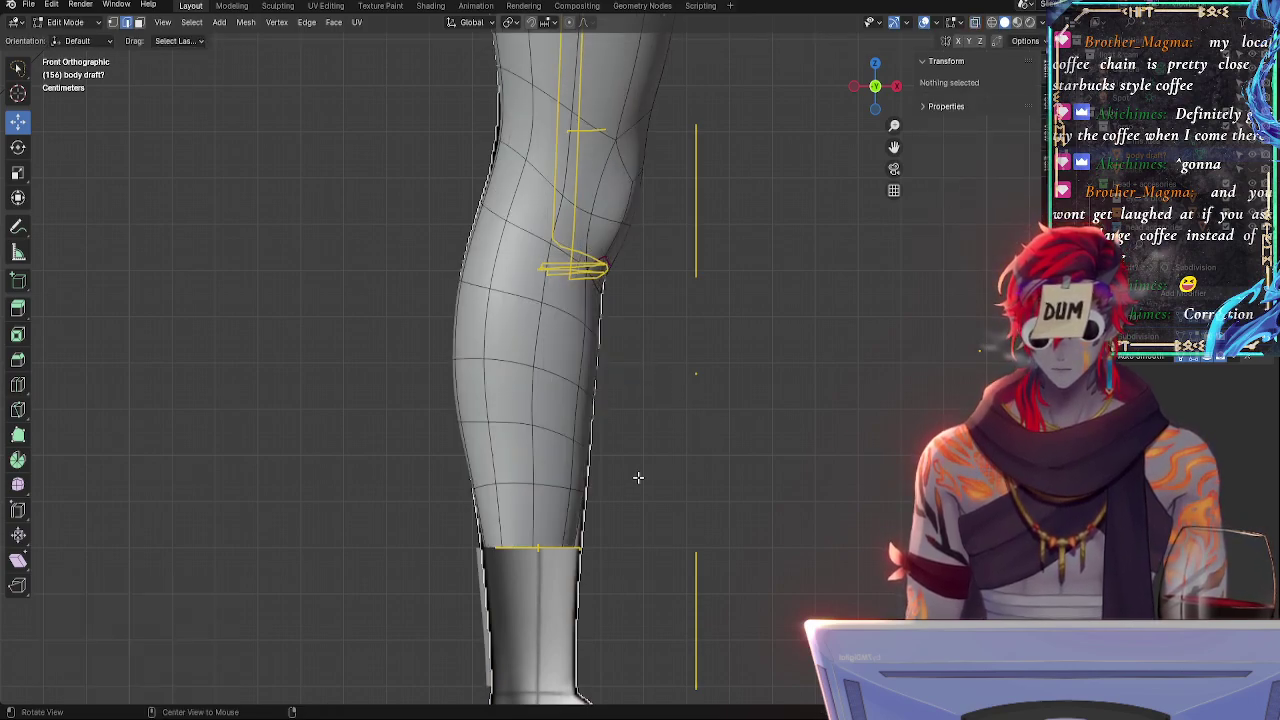
pyautogui.moveTo(686, 498); pyautogui.dragTo(542, 488, button='middle')
pyautogui.keyDown('shift'); pyautogui.click(536, 476); pyautogui.keyUp('shift')
pyautogui.keyDown('shift'); pyautogui.click(550, 498); pyautogui.keyUp('shift')
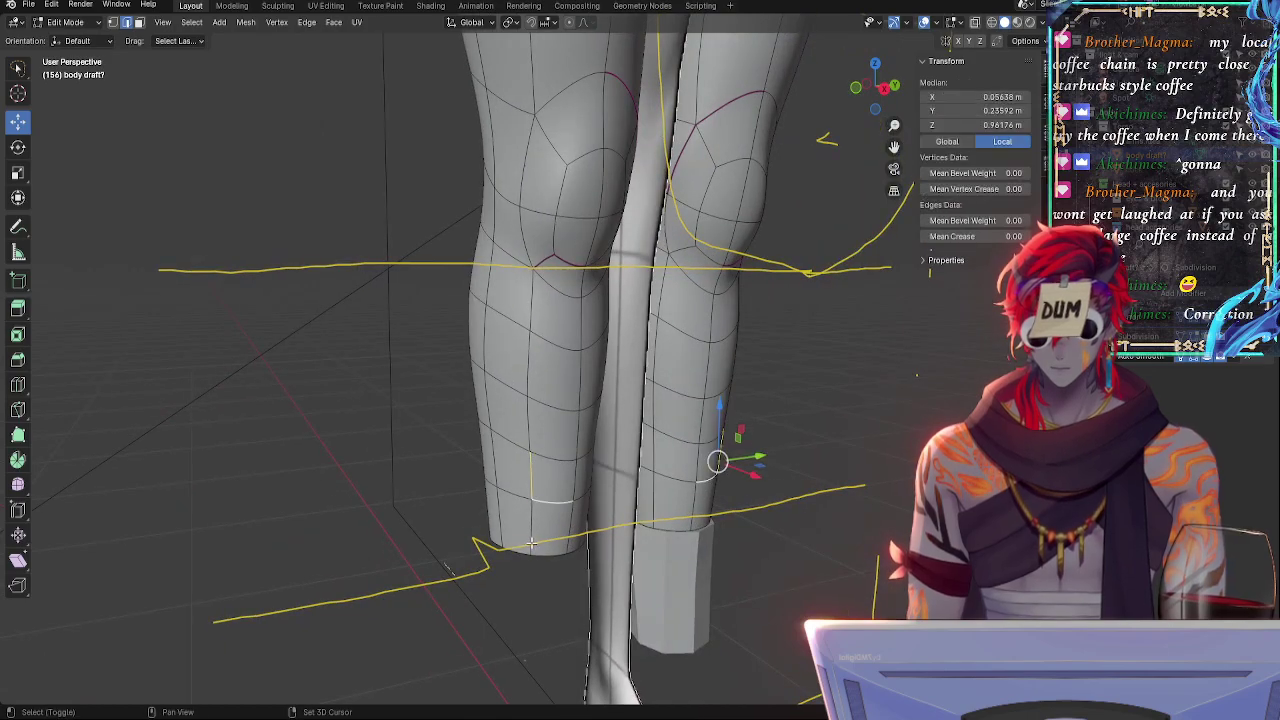
pyautogui.keyDown('shift'); pyautogui.click(536, 535); pyautogui.keyUp('shift')
pyautogui.click(540, 535)
pyautogui.keyDown('alt'); pyautogui.moveTo(568, 574); pyautogui.dragTo(522, 592); pyautogui.keyUp('alt')
pyautogui.keyDown('shift'); pyautogui.click(578, 508); pyautogui.keyUp('shift')
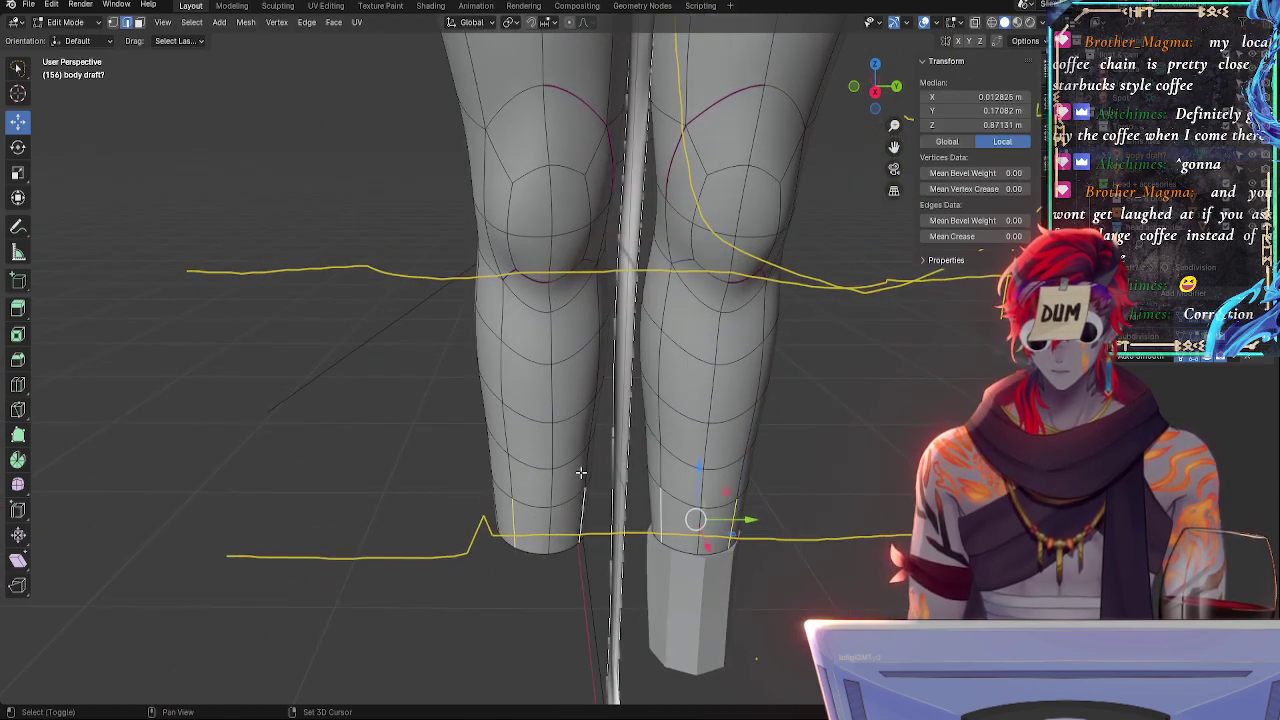
pyautogui.keyDown('shift'); pyautogui.click(584, 468); pyautogui.keyUp('shift')
pyautogui.keyDown('shift'); pyautogui.click(504, 484); pyautogui.keyUp('shift')
# - Swap one calf edge for another vertical edge and nudge the selection along X
pyautogui.hotkey('ctrl', 'z')
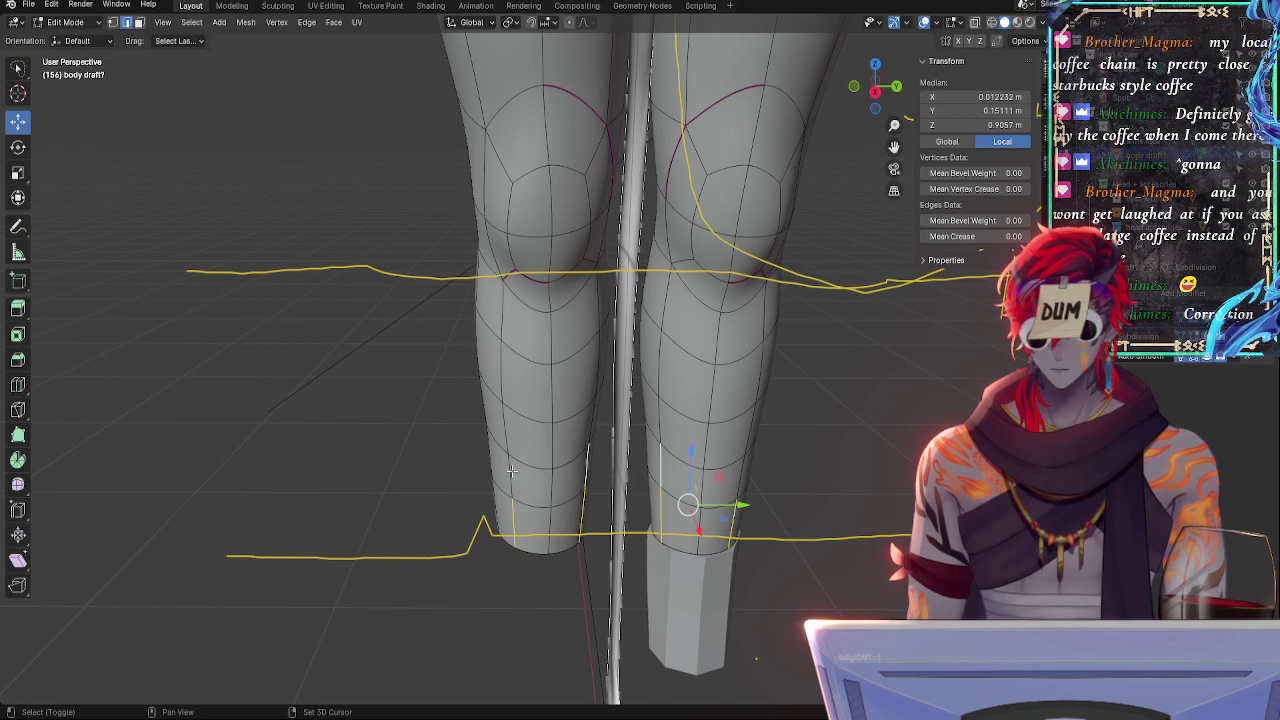
pyautogui.keyDown('shift'); pyautogui.click(510, 472); pyautogui.keyUp('shift')
pyautogui.moveTo(522, 472); pyautogui.dragTo(650, 515, button='middle')
pyautogui.moveTo(709, 469); pyautogui.dragTo(709, 474)
# - Select calf and ankle edges, rotate them -13.3° in front view, and shift toward the outline
pyautogui.click(569, 486)
pyautogui.keyDown('shift'); pyautogui.click(570, 476); pyautogui.keyUp('shift')
pyautogui.moveTo(746, 486); pyautogui.dragTo(809, 167, button='middle')
pyautogui.moveTo(831, 304)
pyautogui.keyDown('ctrl'); pyautogui.mouseDown(button='middle')
pyautogui.moveTo(834, 454)
pyautogui.moveTo(823, 320)
pyautogui.mouseUp(button='middle'); pyautogui.keyUp('ctrl')
pyautogui.click(854, 87)
pyautogui.keyDown('alt'); pyautogui.moveTo(845, 99); pyautogui.dragTo(665, 300, button='middle'); pyautogui.keyUp('alt')
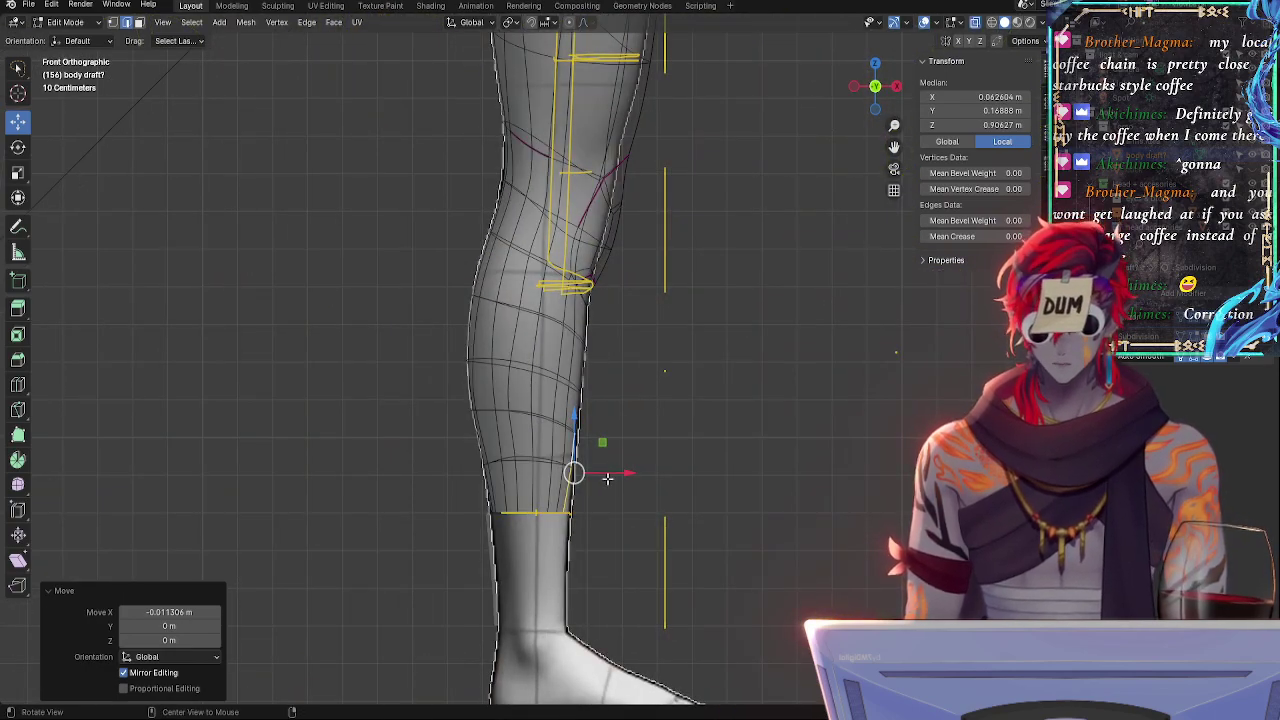
pyautogui.moveTo(567, 488); pyautogui.dragTo(567, 494, button='middle')
pyautogui.keyDown('shift'); pyautogui.click(580, 492); pyautogui.keyUp('shift')
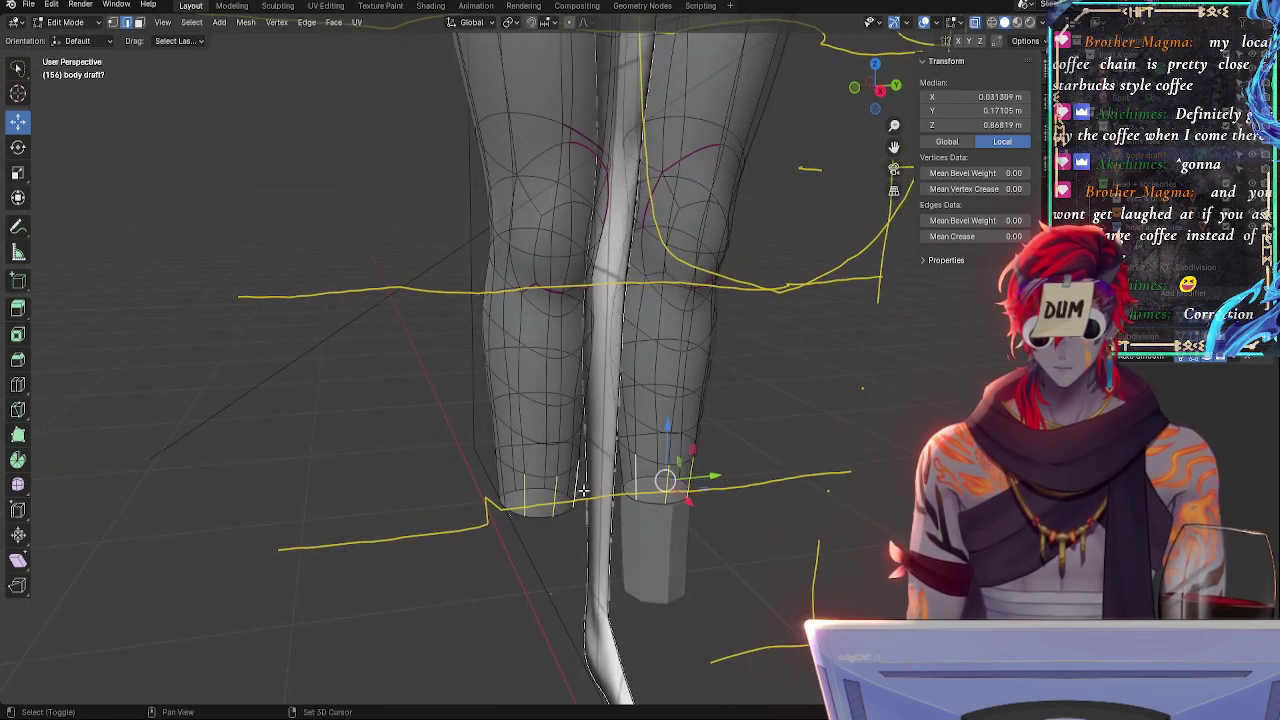
pyautogui.click(854, 88)
pyautogui.press('r')
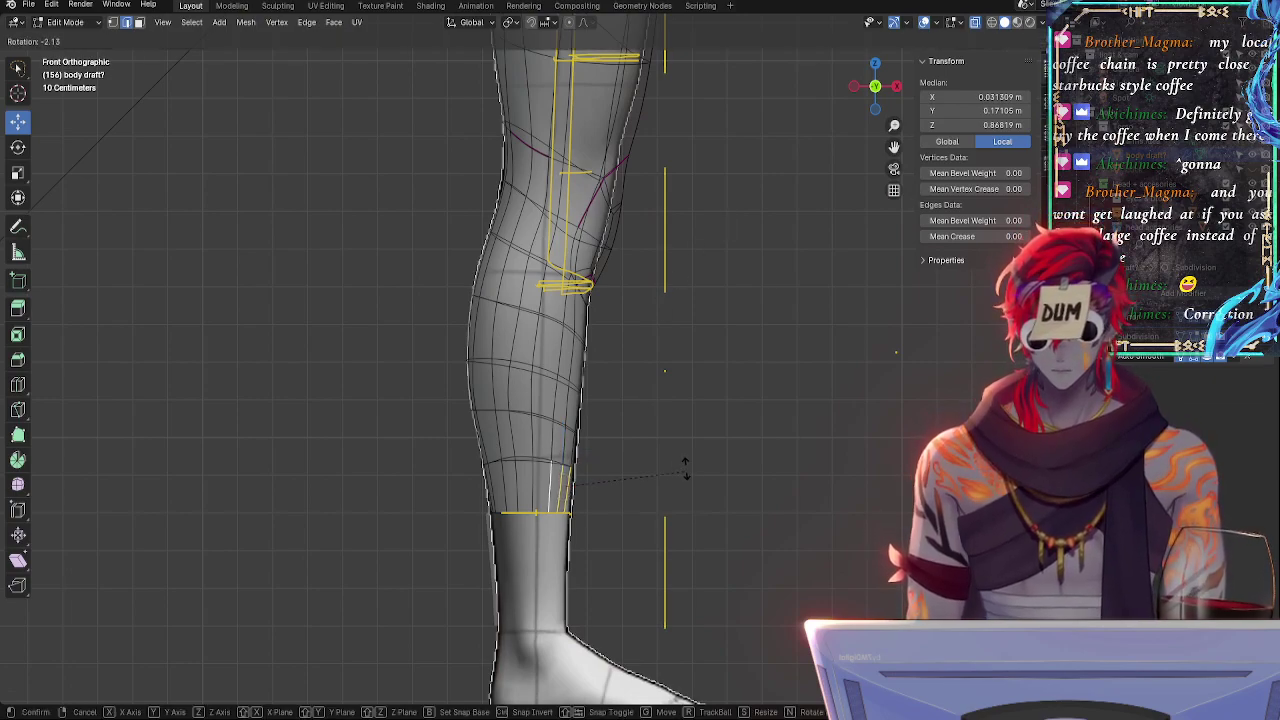
pyautogui.click(686, 470)
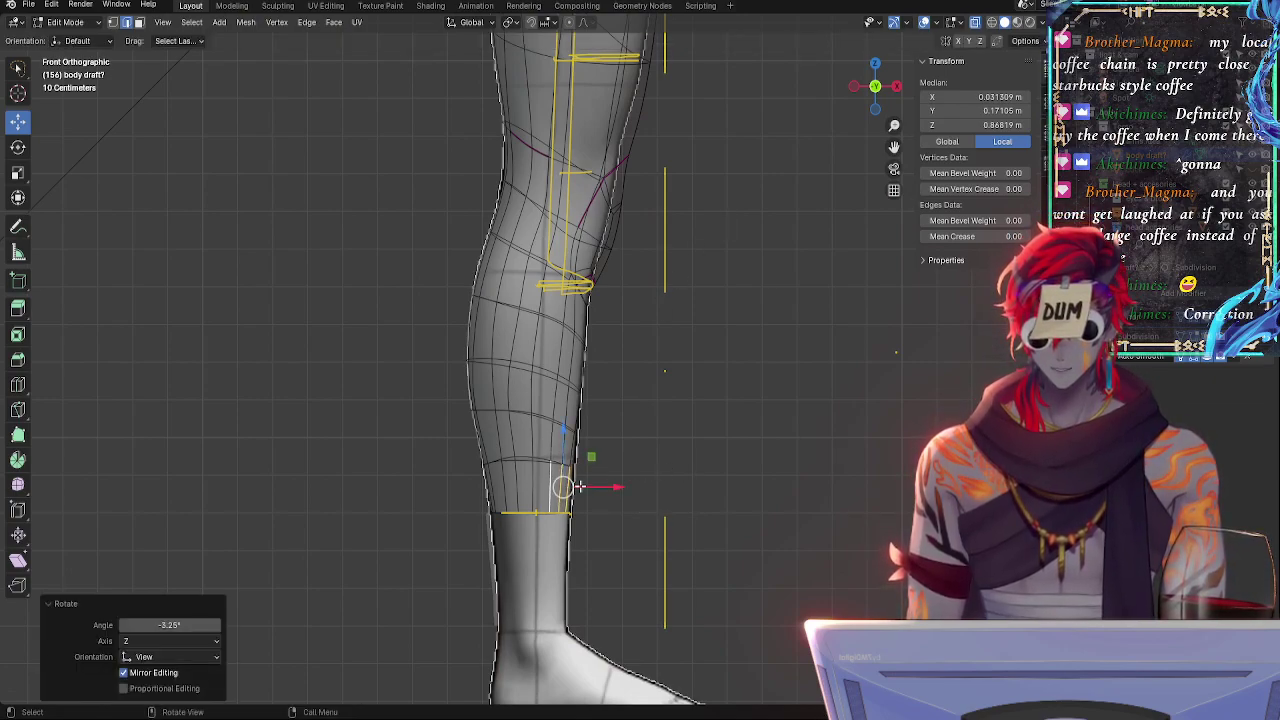
pyautogui.moveTo(569, 487); pyautogui.dragTo(620, 491)
# - Select vertical and ring edges on the left leg and shift them along X
pyautogui.hotkey('alt', 'z')
pyautogui.moveTo(649, 446); pyautogui.dragTo(689, 450, button='middle')
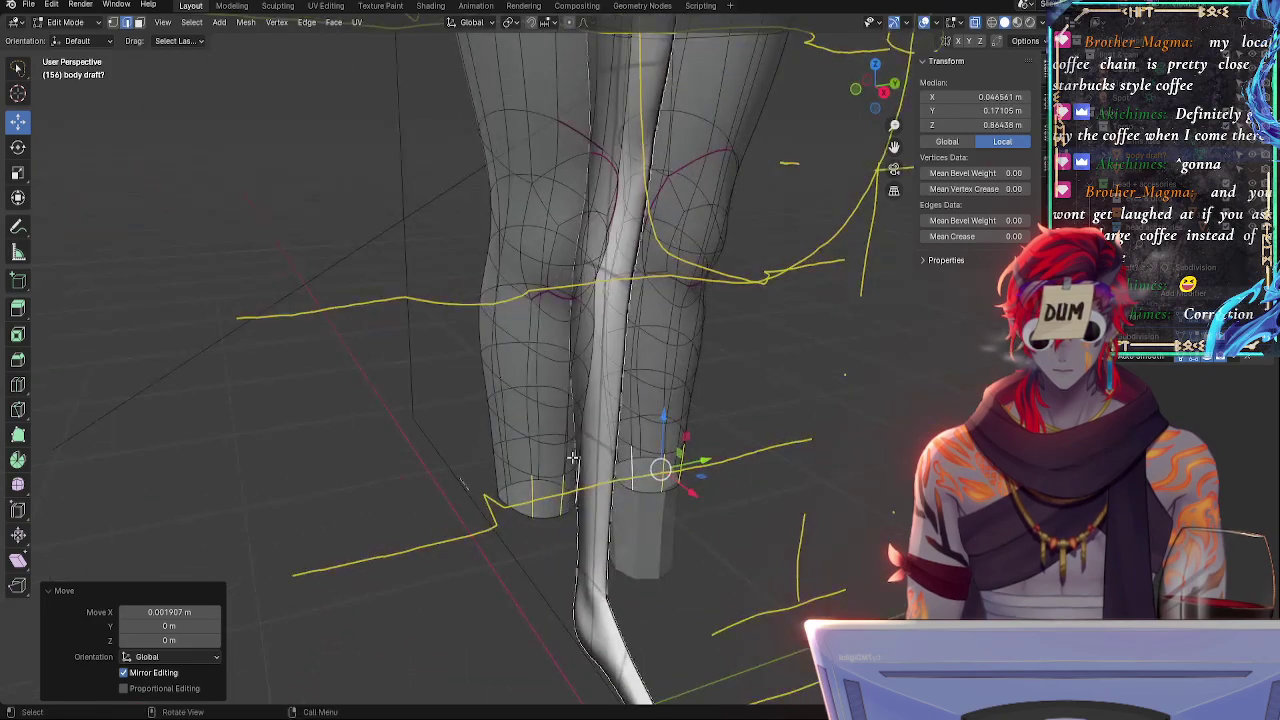
pyautogui.moveTo(754, 423); pyautogui.dragTo(533, 475, button='middle')
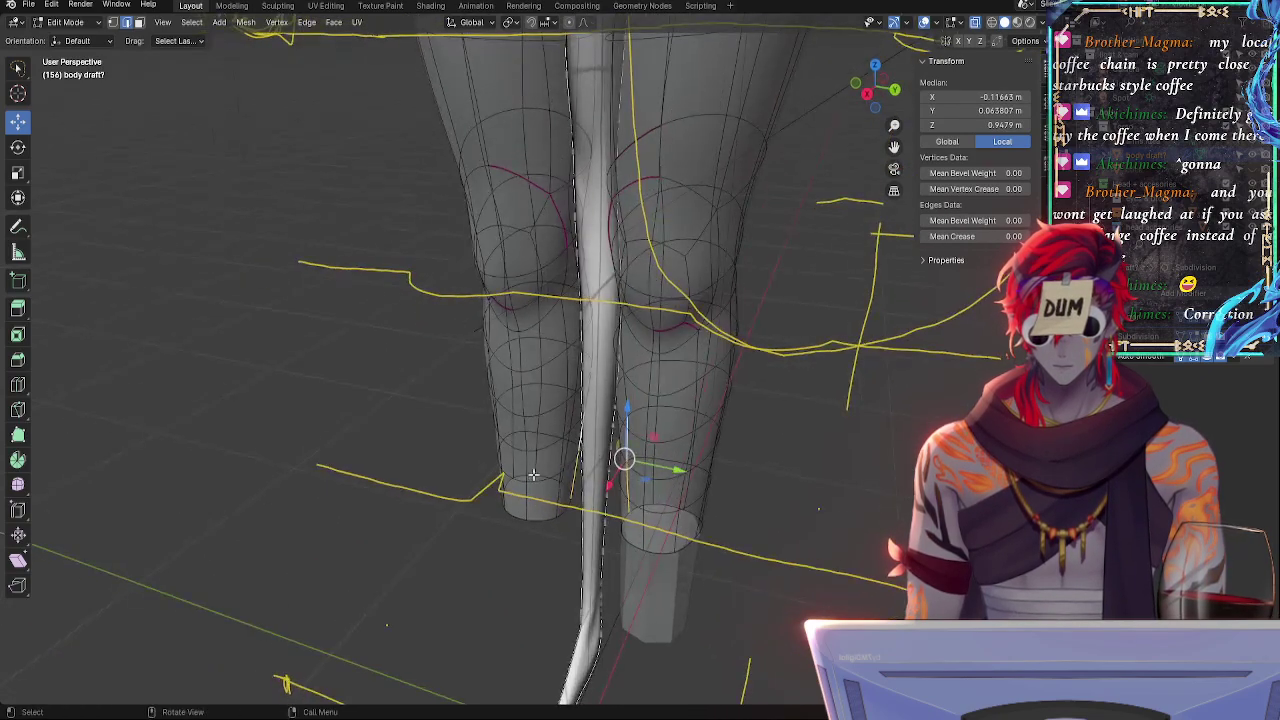
pyautogui.click(527, 460)
pyautogui.keyDown('shift'); pyautogui.click(529, 436); pyautogui.keyUp('shift')
pyautogui.keyDown('shift'); pyautogui.click(510, 449); pyautogui.keyUp('shift')
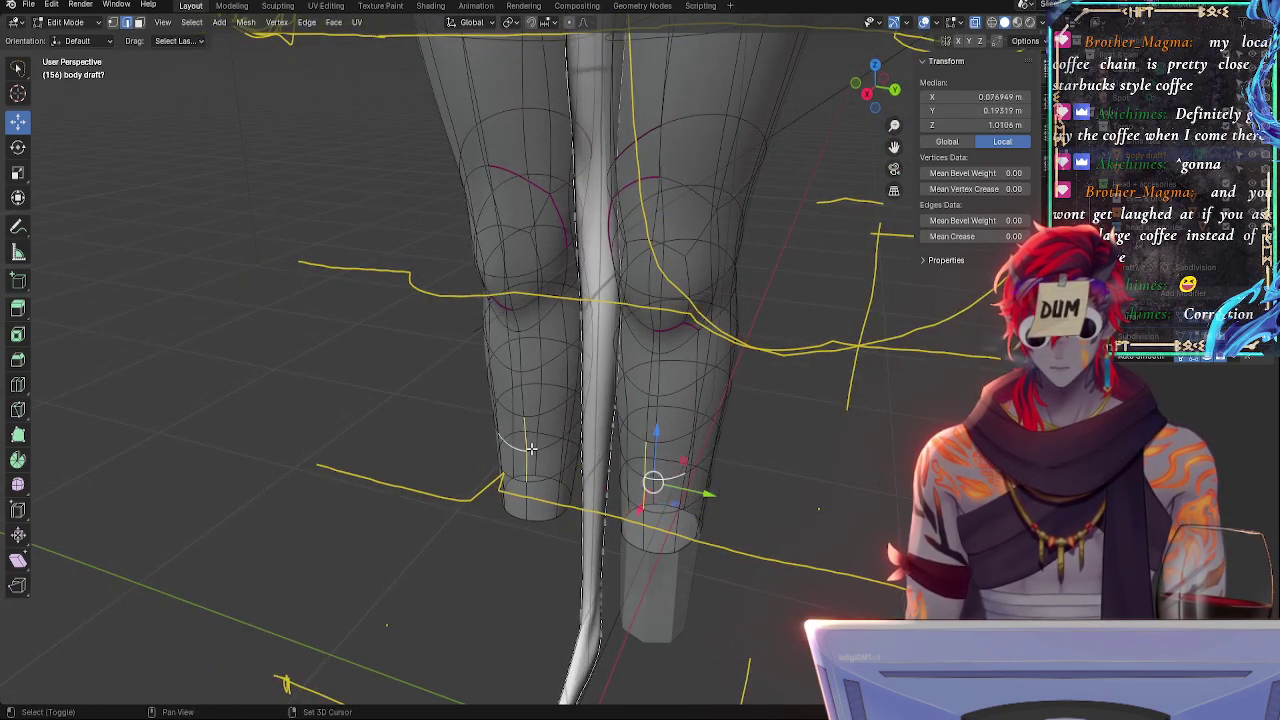
pyautogui.keyDown('shift'); pyautogui.click(534, 449); pyautogui.keyUp('shift')
pyautogui.click(855, 83)
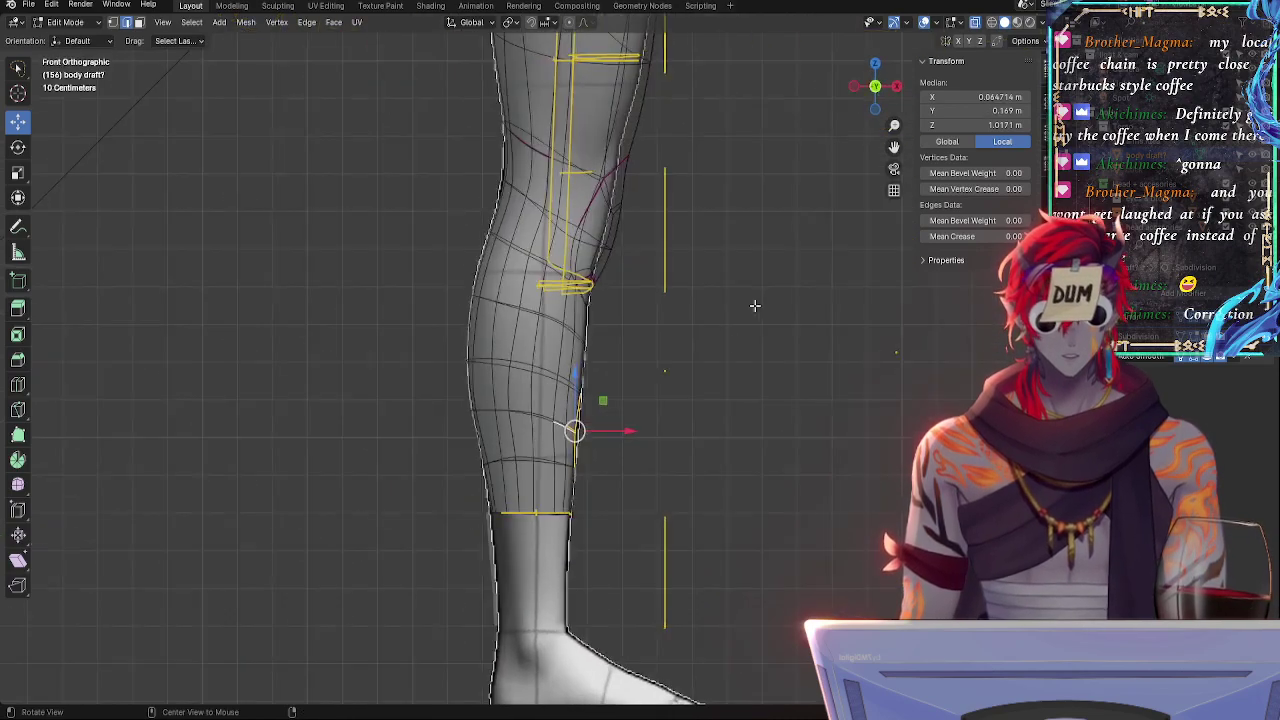
pyautogui.hotkey('alt', 'z')
pyautogui.moveTo(614, 432); pyautogui.dragTo(618, 433)
# - Select the lower-leg edges near the ankle and shift them along X
pyautogui.hotkey('alt', 'z')
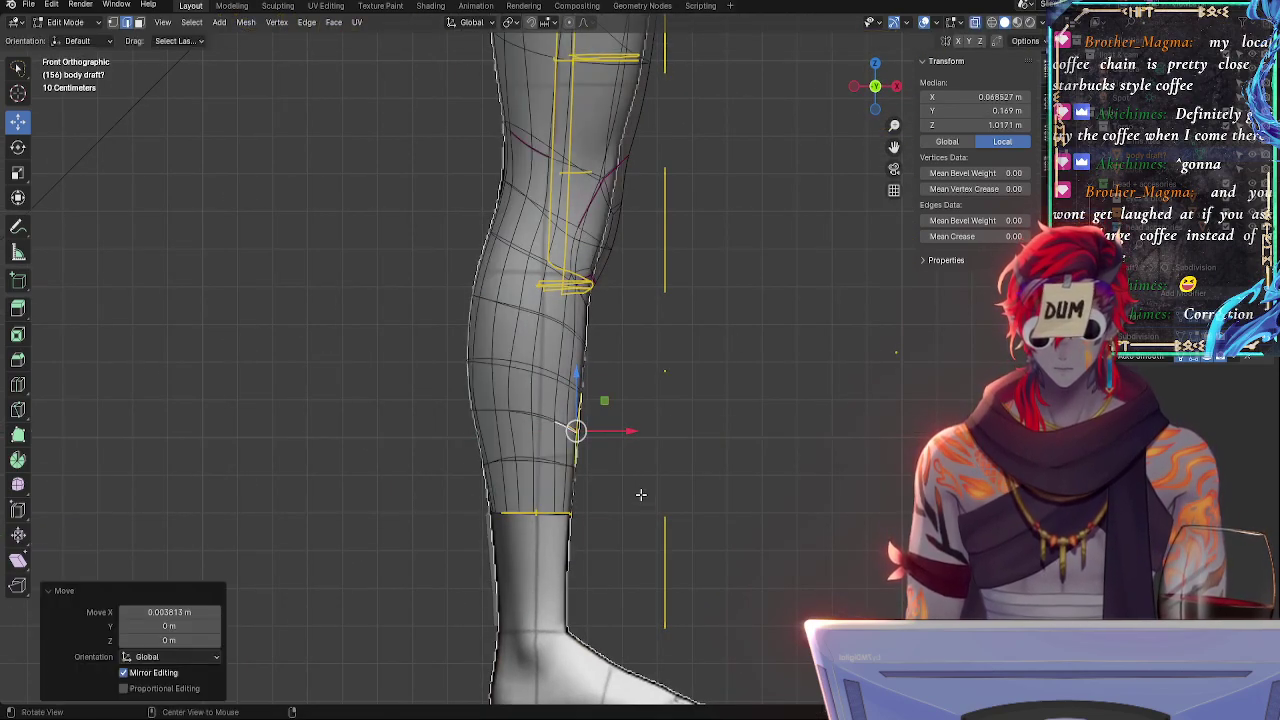
pyautogui.moveTo(640, 494); pyautogui.dragTo(534, 512, button='middle')
pyautogui.click(575, 476)
pyautogui.keyDown('shift'); pyautogui.click(575, 484); pyautogui.keyUp('shift')
pyautogui.click(557, 500)
pyautogui.keyDown('shift'); pyautogui.moveTo(515, 507); pyautogui.dragTo(464, 507); pyautogui.keyUp('shift')
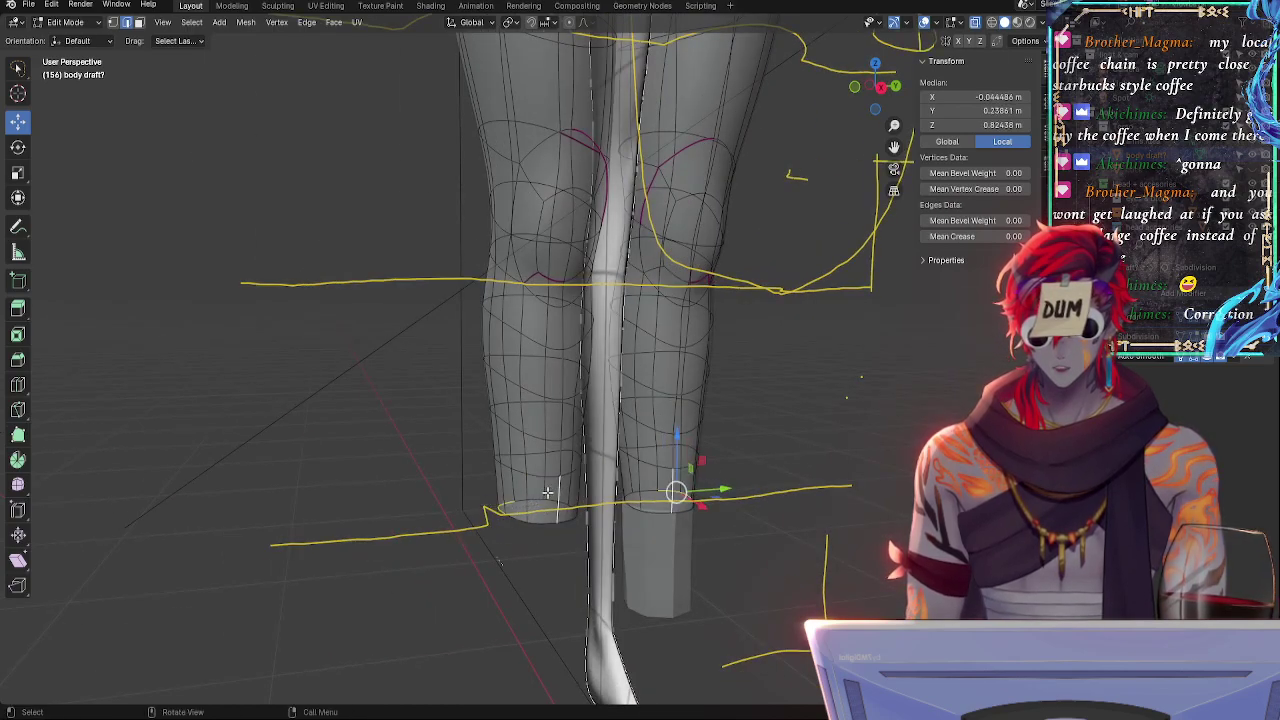
pyautogui.moveTo(655, 450); pyautogui.dragTo(686, 545, button='middle')
pyautogui.moveTo(685, 462); pyautogui.dragTo(684, 462)
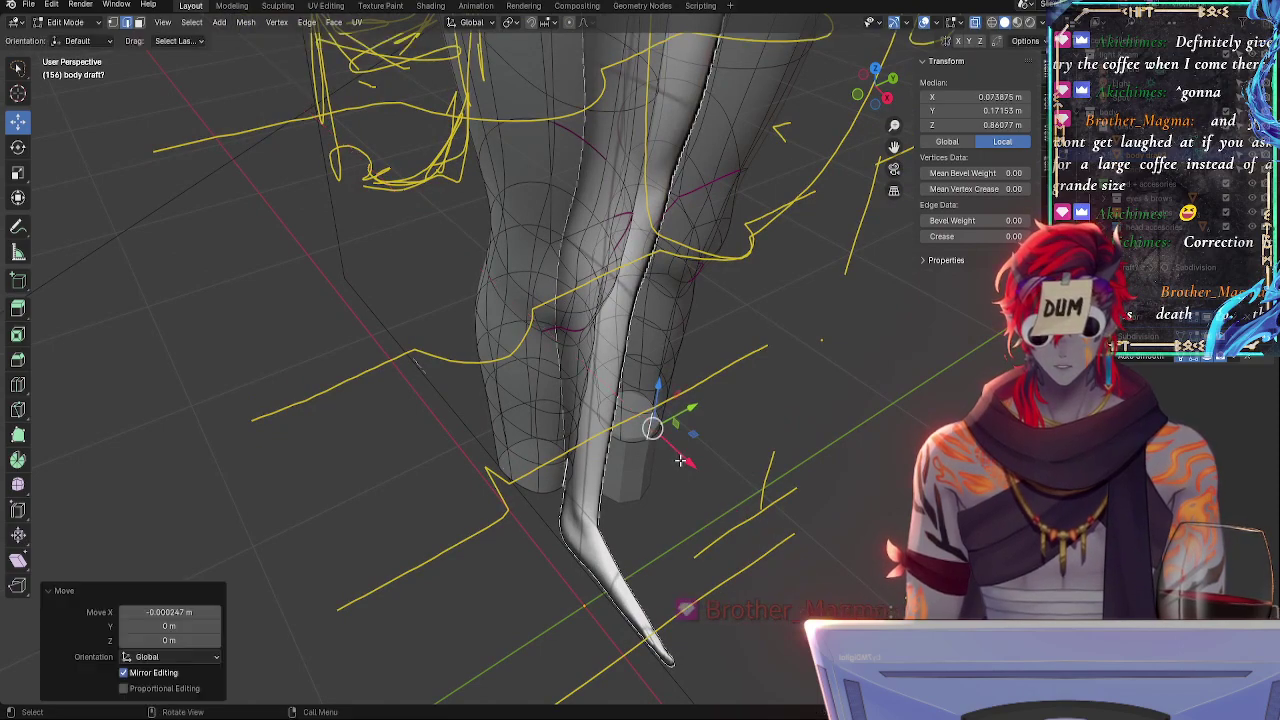
pyautogui.click(858, 94)
pyautogui.hotkey('alt', 'z')
pyautogui.hotkey('alt', 'z')
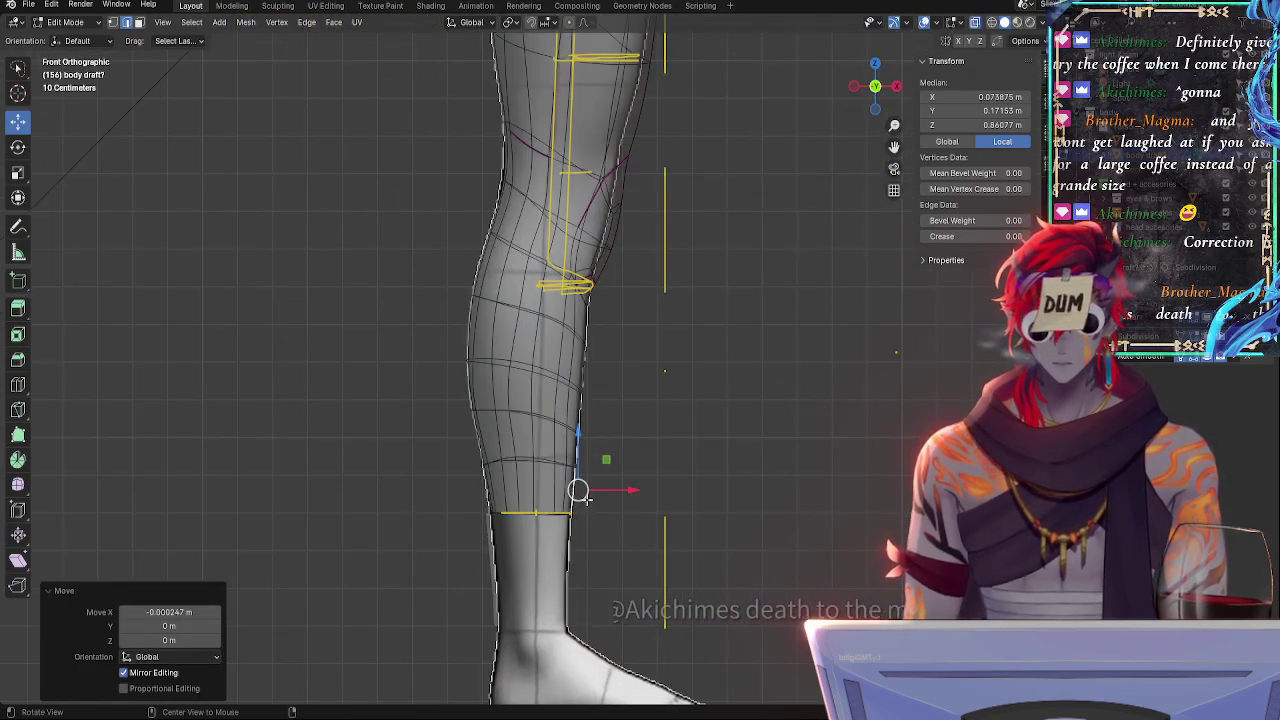
# - Shift two ankle edges -0.008659 m along X, abandon an ankle rotation, and clear the selection
pyautogui.click(571, 513)
pyautogui.moveTo(655, 488); pyautogui.dragTo(528, 567, button='middle')
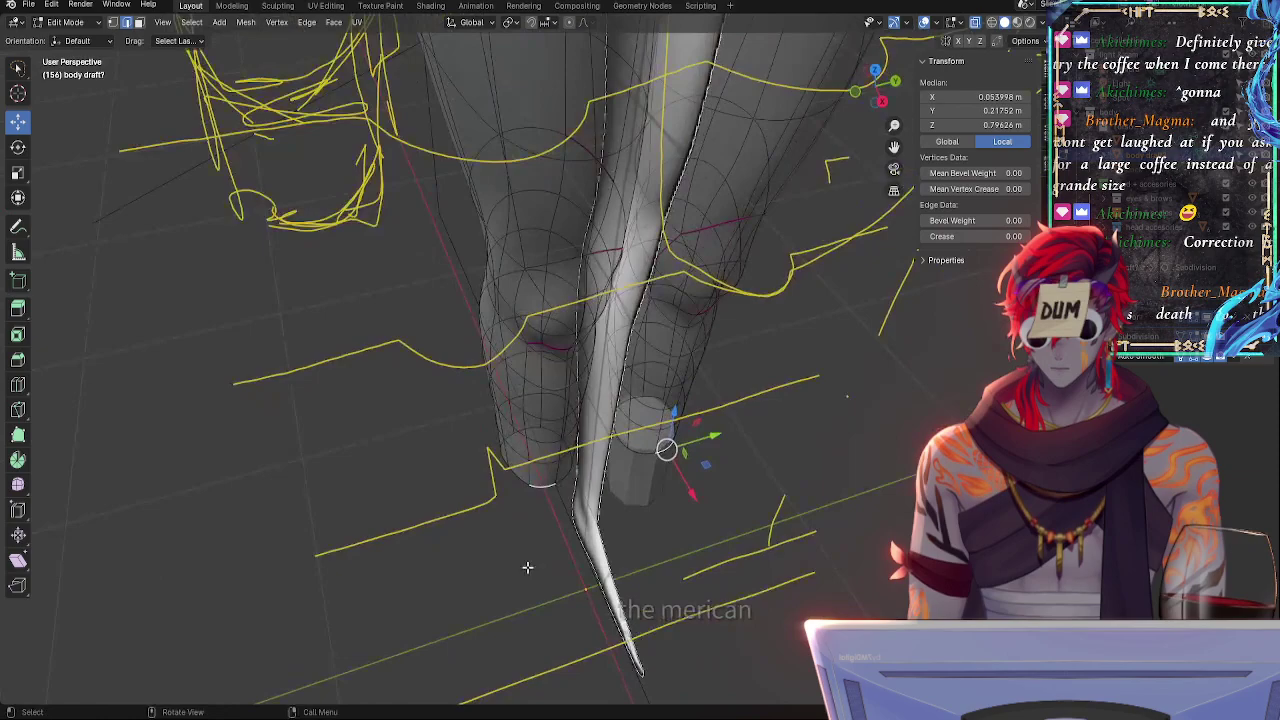
pyautogui.keyDown('shift'); pyautogui.click(563, 478); pyautogui.keyUp('shift')
pyautogui.moveTo(670, 489); pyautogui.dragTo(669, 490)
pyautogui.click(668, 490)
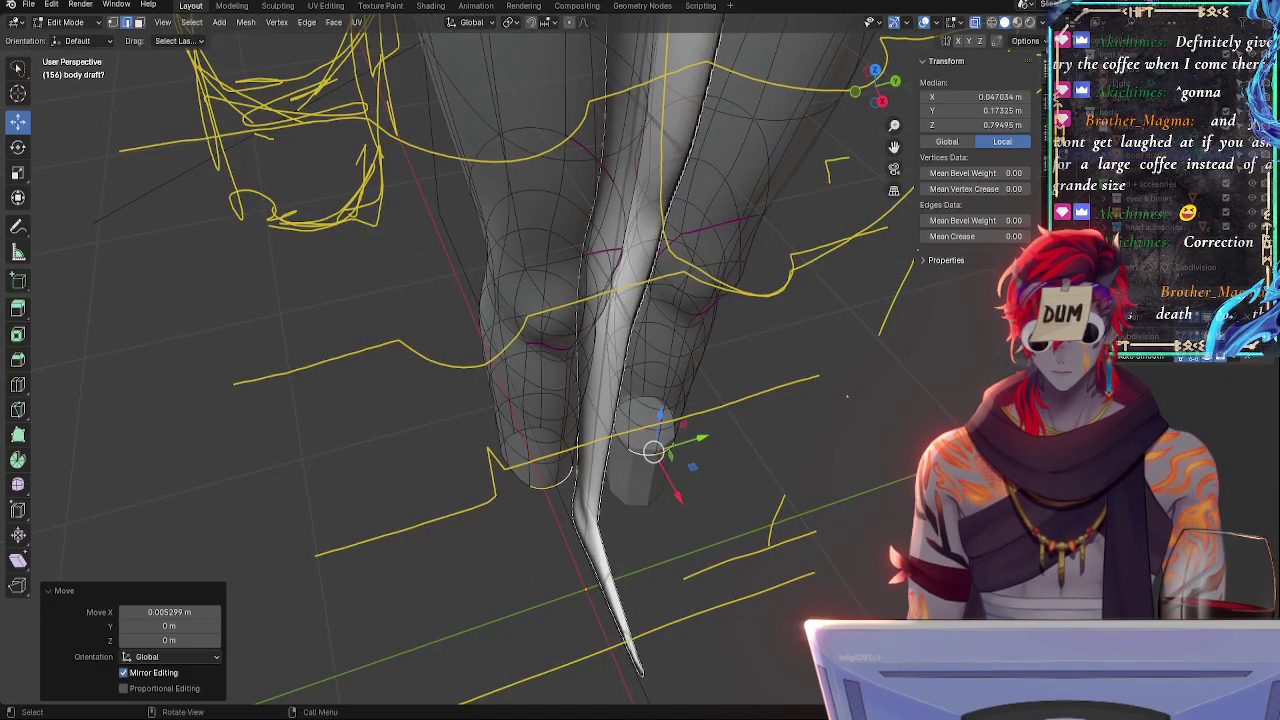
pyautogui.click(545, 487)
pyautogui.press('r')
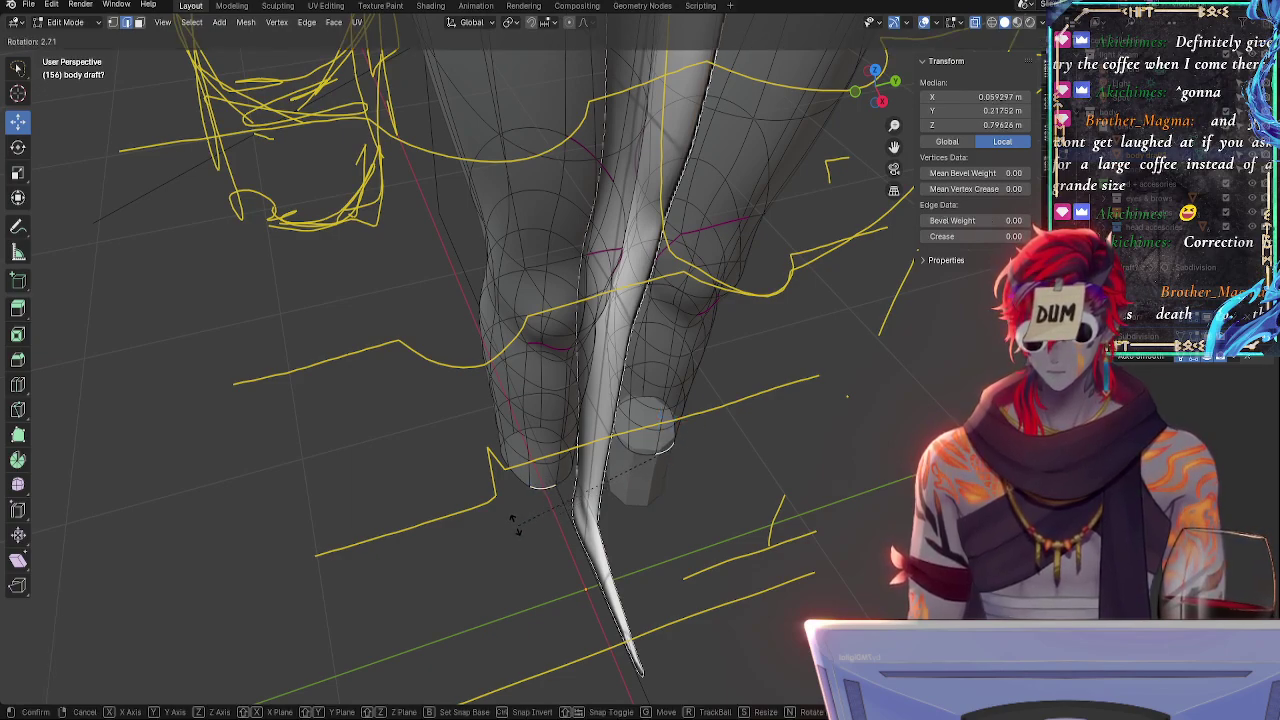
pyautogui.rightClick(582, 531)
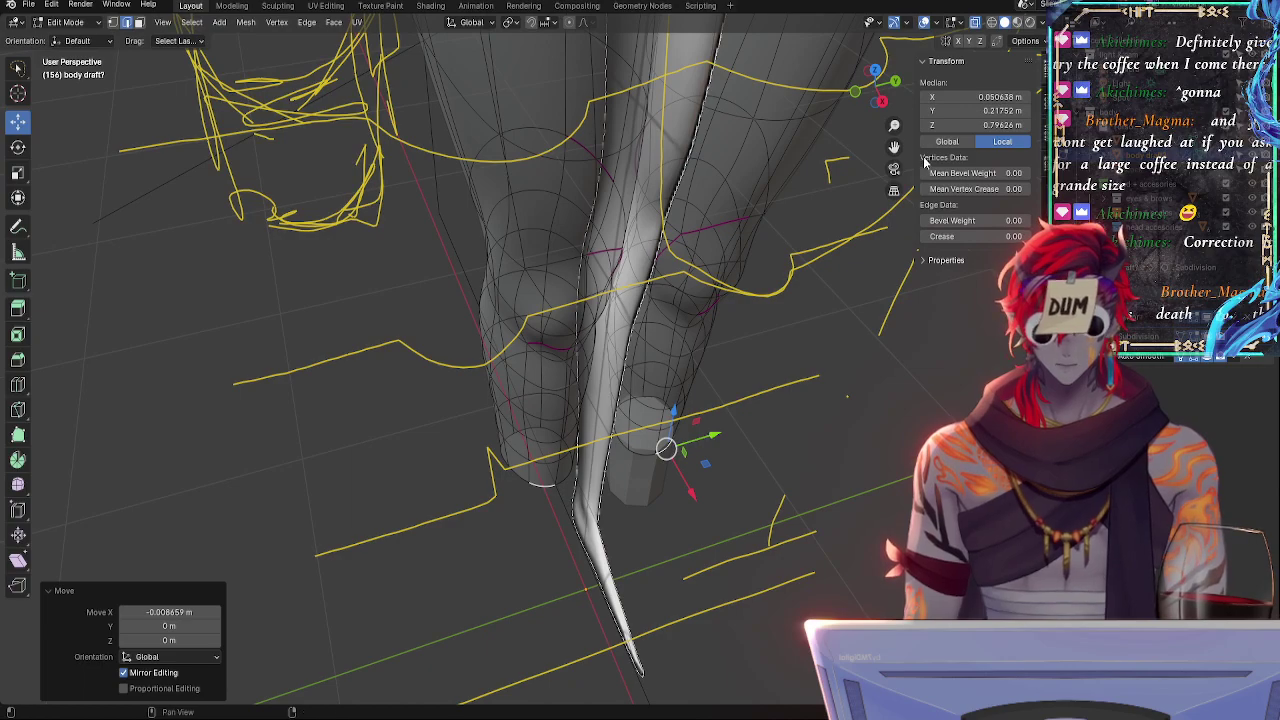
pyautogui.click(857, 93)
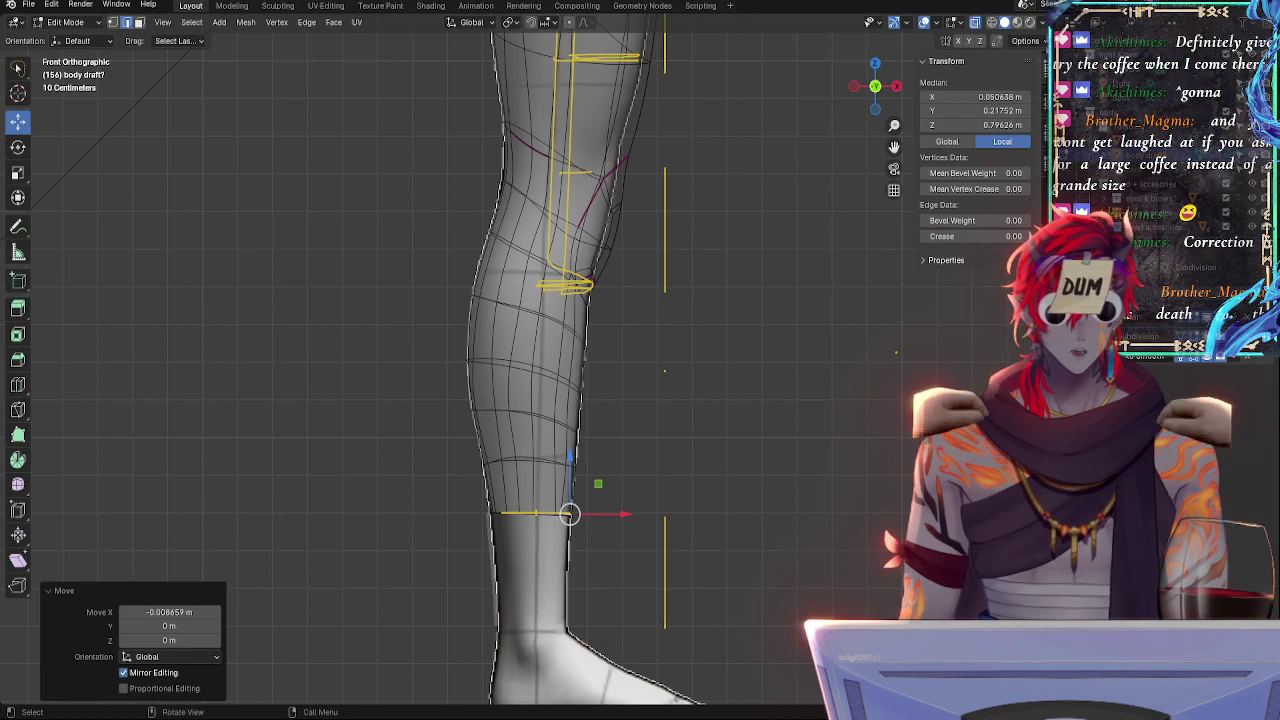
pyautogui.click(719, 594)
# - Select the lowest lower-leg loop, tilt it slightly and lower it 0.01274 m
pyautogui.hotkey('alt', 'z')
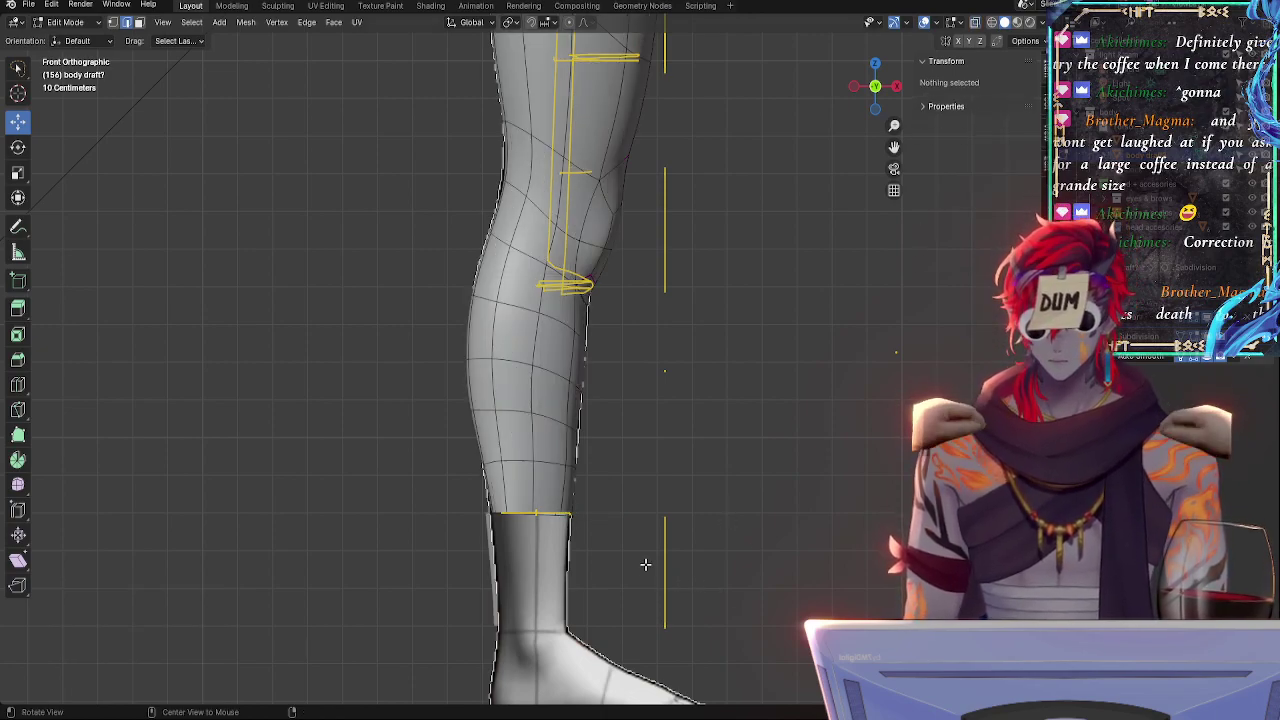
pyautogui.hotkey('alt', 'z')
pyautogui.moveTo(490, 570); pyautogui.dragTo(566, 583, button='middle')
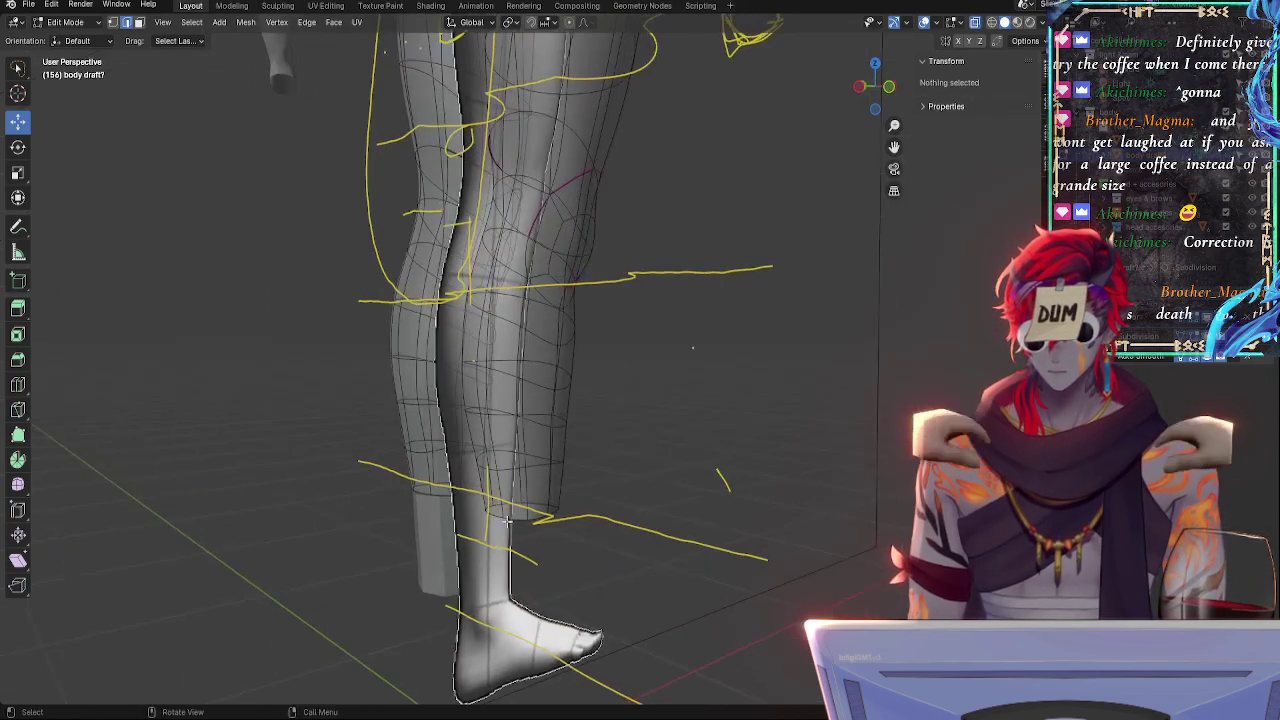
pyautogui.click(509, 517)
pyautogui.keyDown('shift'); pyautogui.click(491, 514); pyautogui.keyUp('shift')
pyautogui.moveTo(490, 512); pyautogui.dragTo(580, 598, button='middle')
pyautogui.press('r')
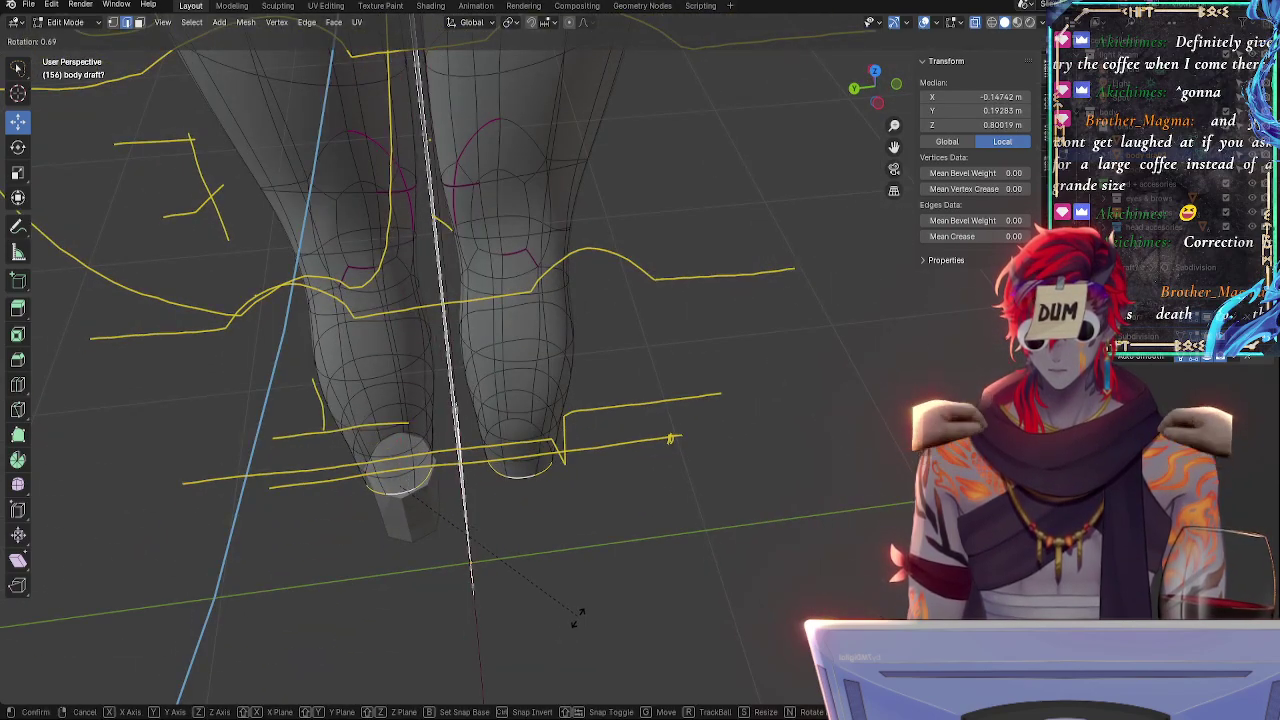
pyautogui.click(550, 568)
pyautogui.moveTo(395, 462); pyautogui.dragTo(397, 478)
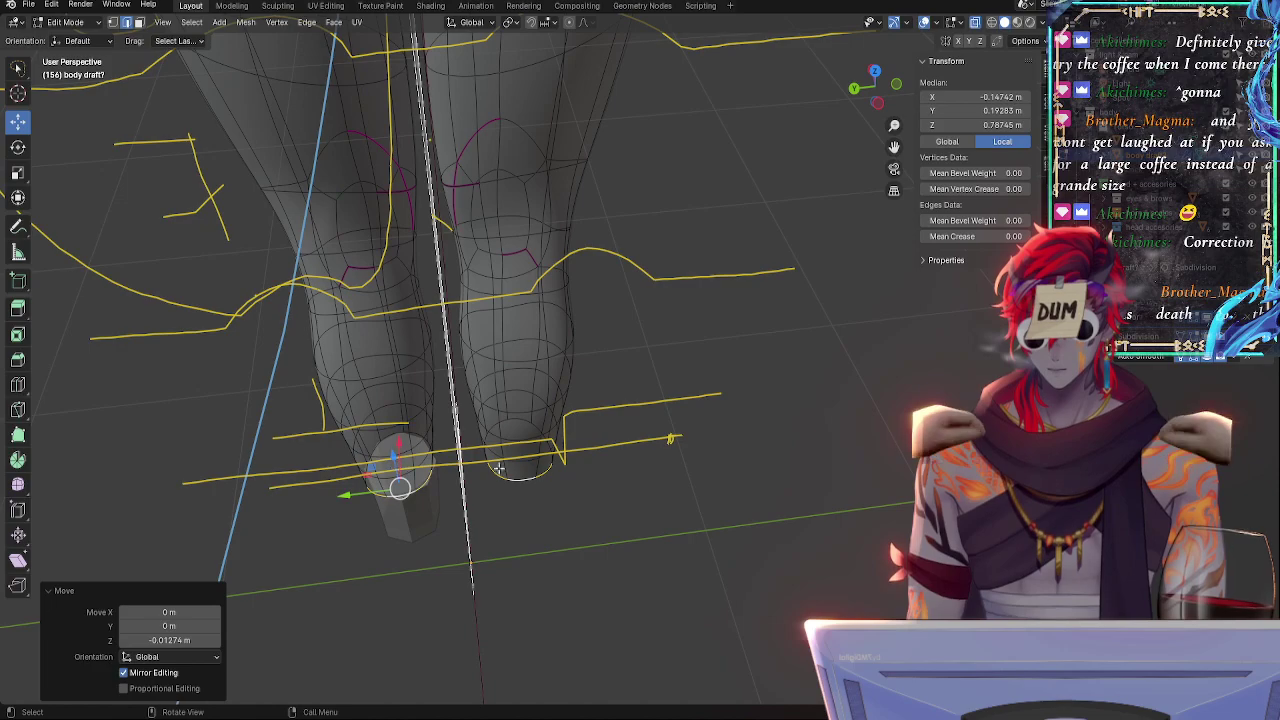
# - Deselect the loop in front view and select an edge at the back of the knee
pyautogui.moveTo(700, 430); pyautogui.dragTo(495, 362, button='middle')
pyautogui.click(861, 86)
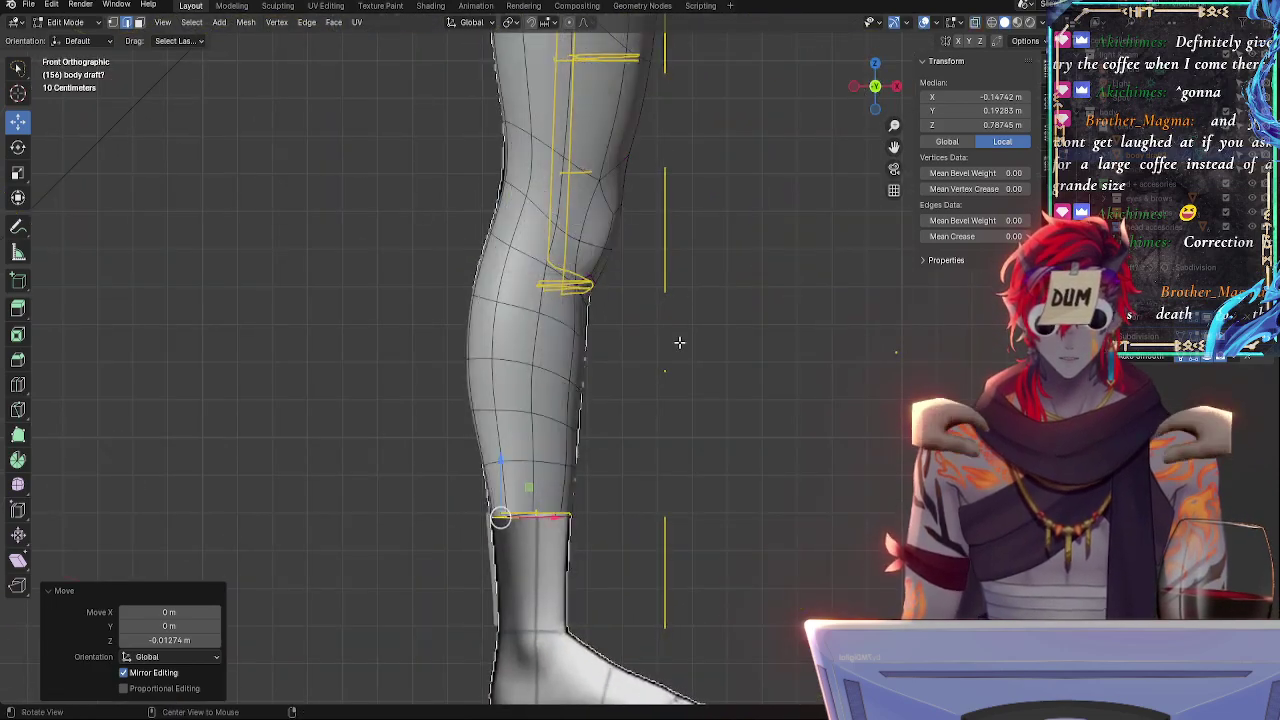
pyautogui.click(673, 483)
pyautogui.hotkey('alt', 'z')
pyautogui.hotkey('alt', 'z')
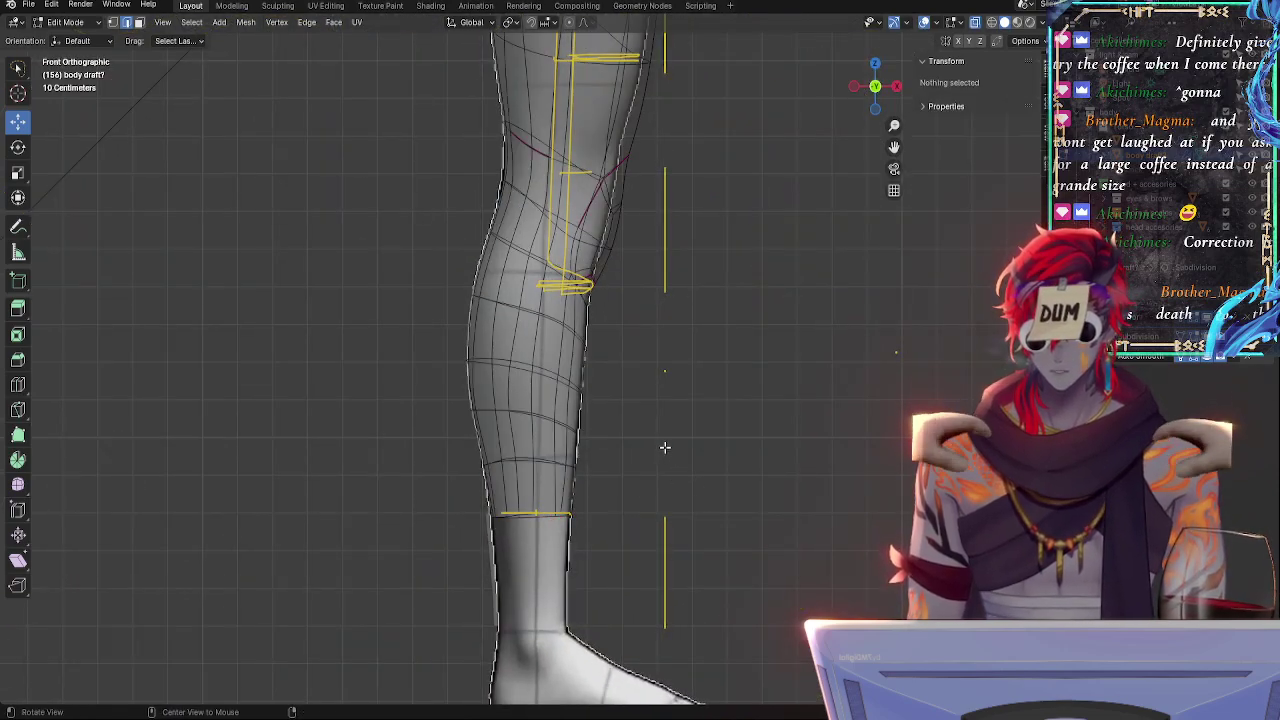
pyautogui.click(509, 185)
pyautogui.moveTo(640, 305); pyautogui.dragTo(587, 272, button='middle')
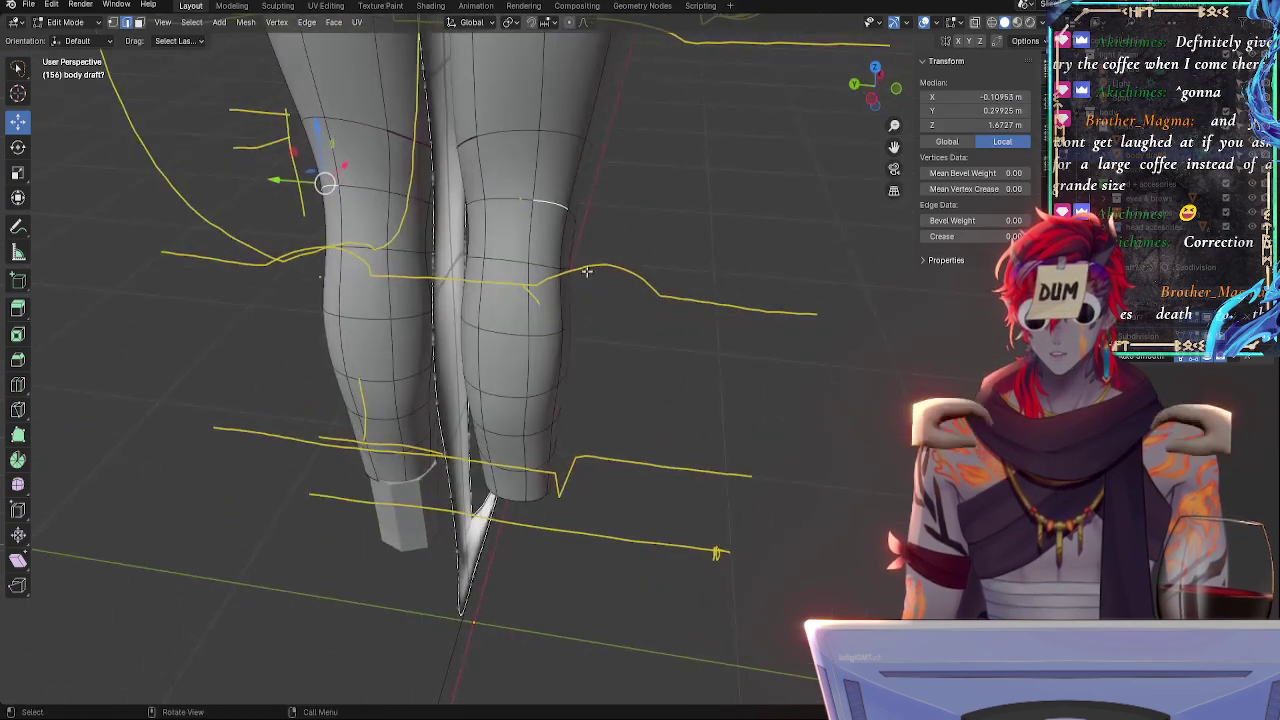
# - Rotate the knee edge loop -7.73° in front view and shift it -0.00572 m along X
pyautogui.keyDown('alt'); pyautogui.click(476, 197); pyautogui.keyUp('alt')
pyautogui.press('KP_1')
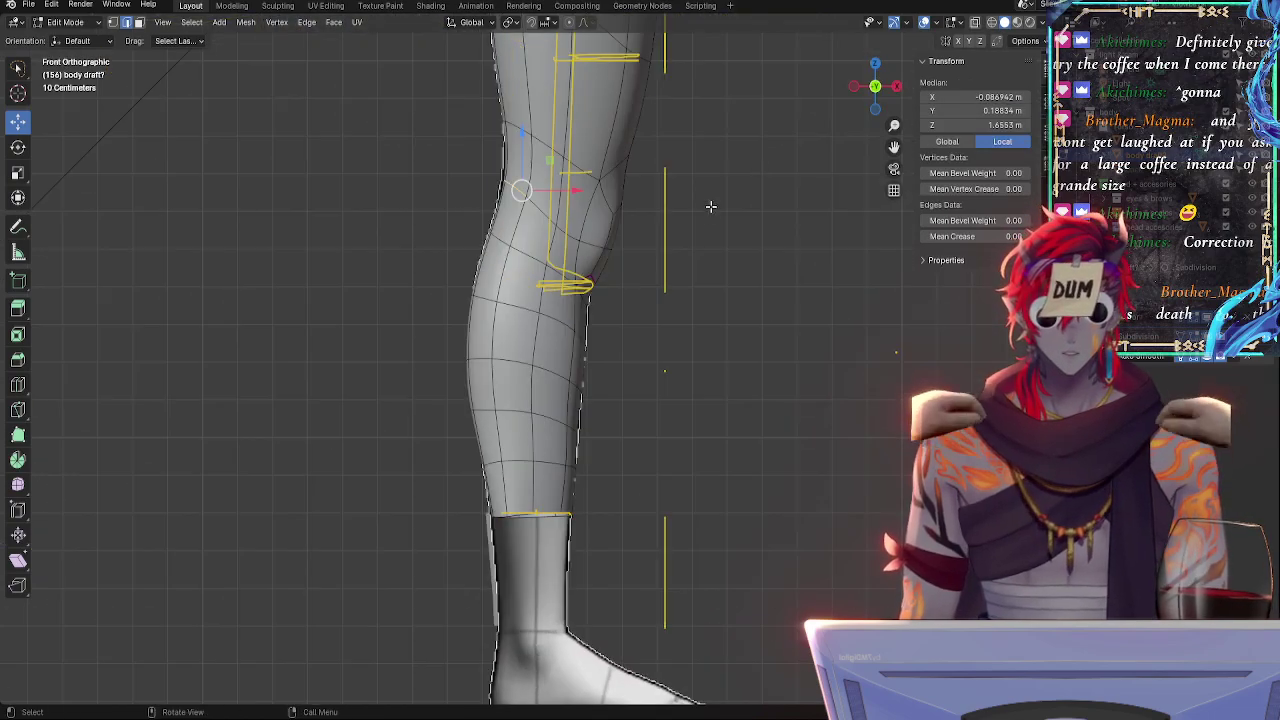
pyautogui.press('r')
pyautogui.click(720, 189)
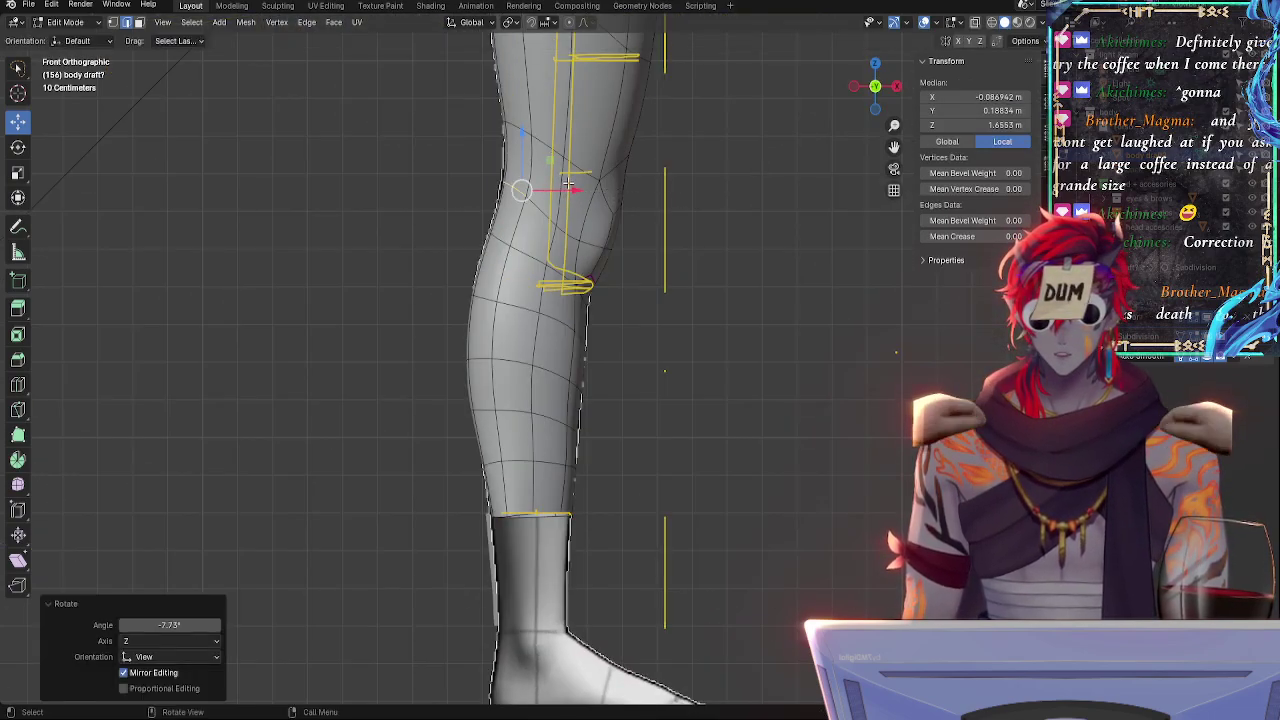
pyautogui.moveTo(567, 185); pyautogui.dragTo(557, 188)
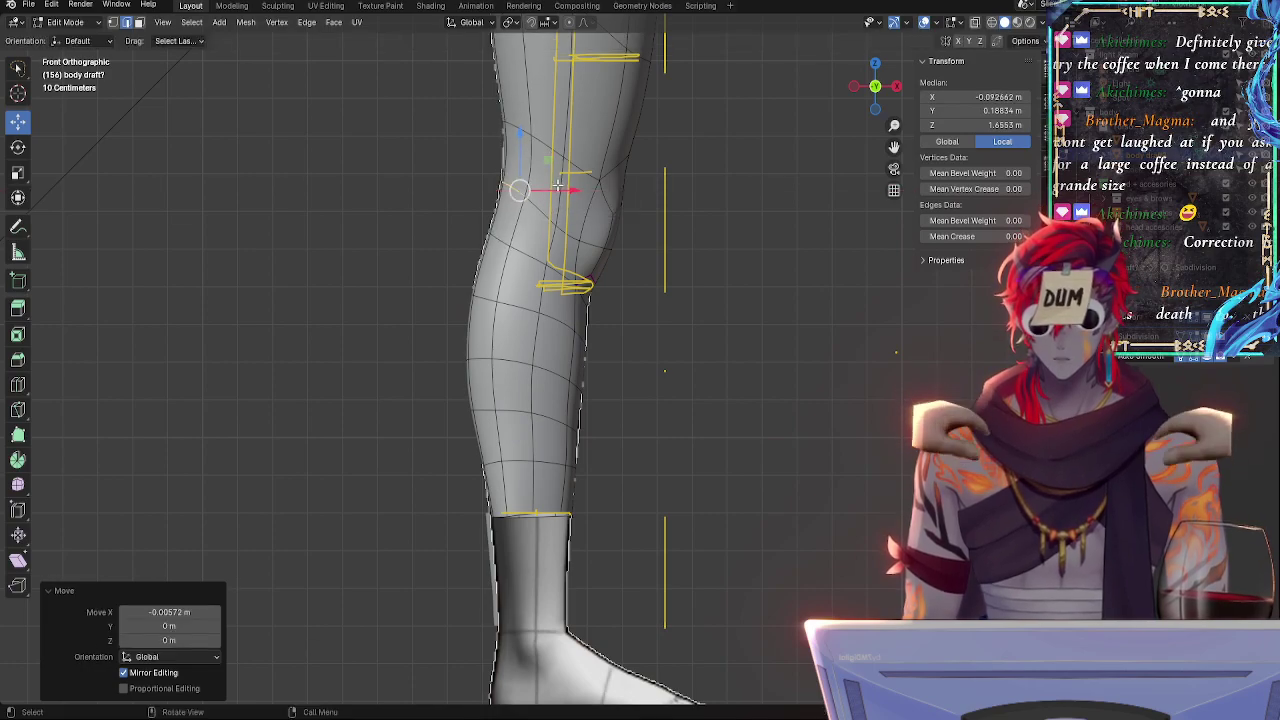
# - Edge-slide the knee loop by -0.118 and rotate it a further -4.83°
pyautogui.press('g')
pyautogui.press('g')
pyautogui.click(556, 190)
pyautogui.press('r')
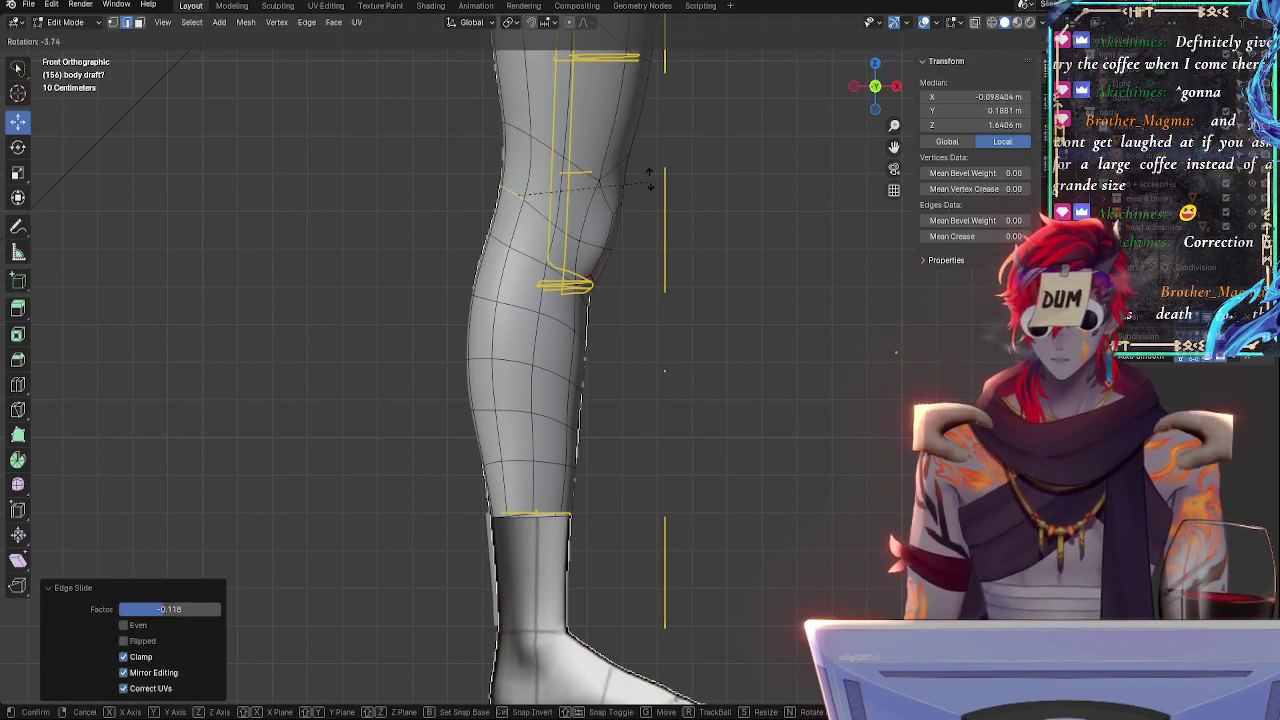
pyautogui.click(650, 181)
pyautogui.hotkey('alt', 'z')
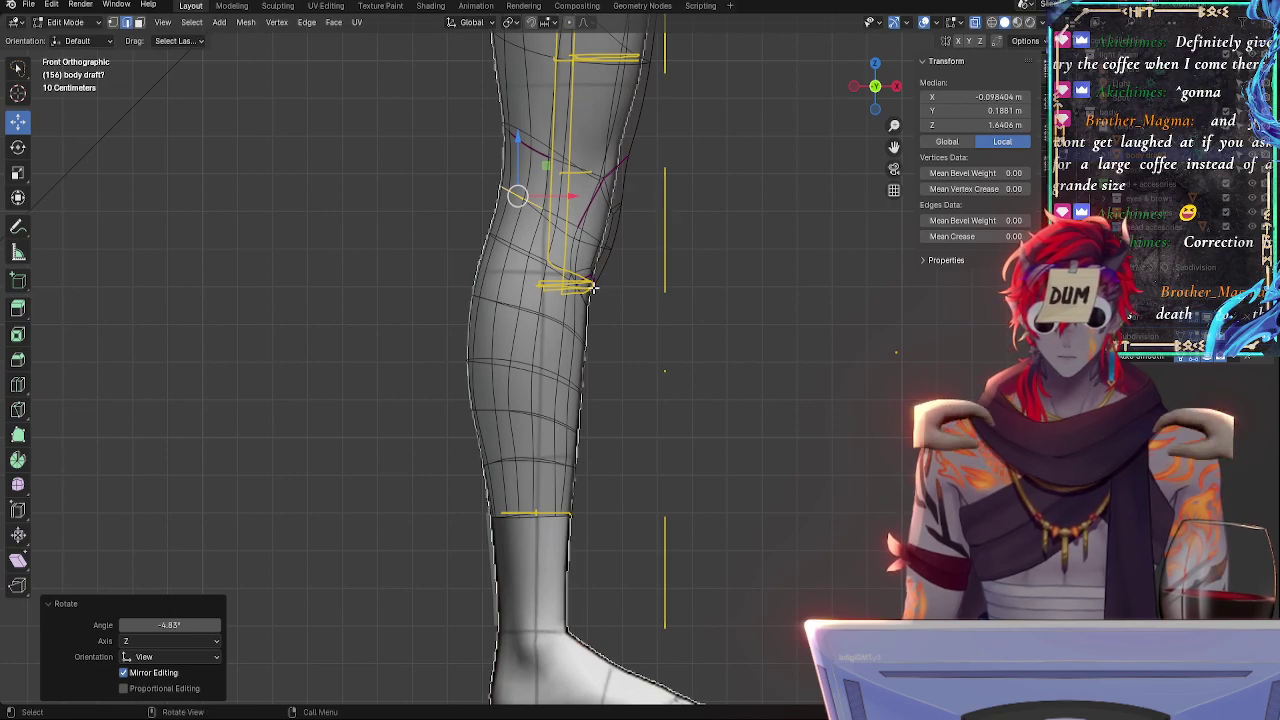
pyautogui.moveTo(593, 287); pyautogui.dragTo(604, 256, button='middle')
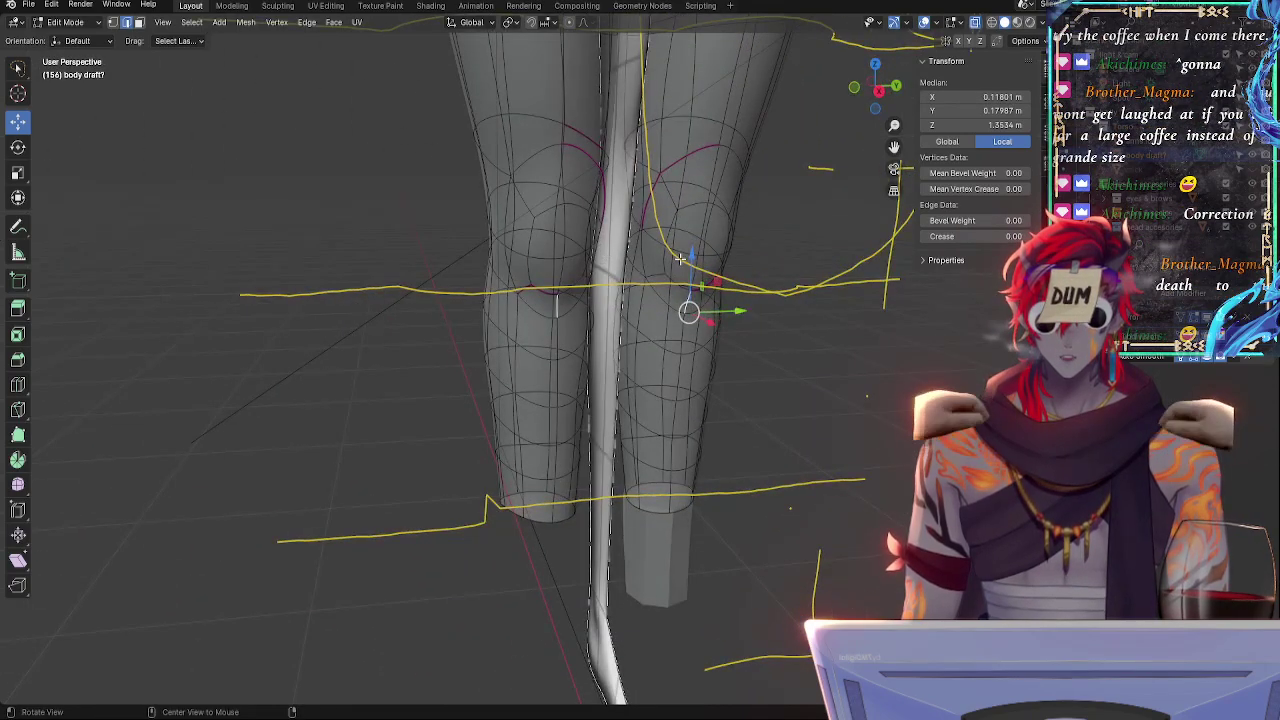
pyautogui.moveTo(680, 259)
pyautogui.keyDown('alt'); pyautogui.mouseDown()
pyautogui.moveTo(866, 294)
pyautogui.moveTo(678, 262)
pyautogui.mouseUp(); pyautogui.keyUp('alt')
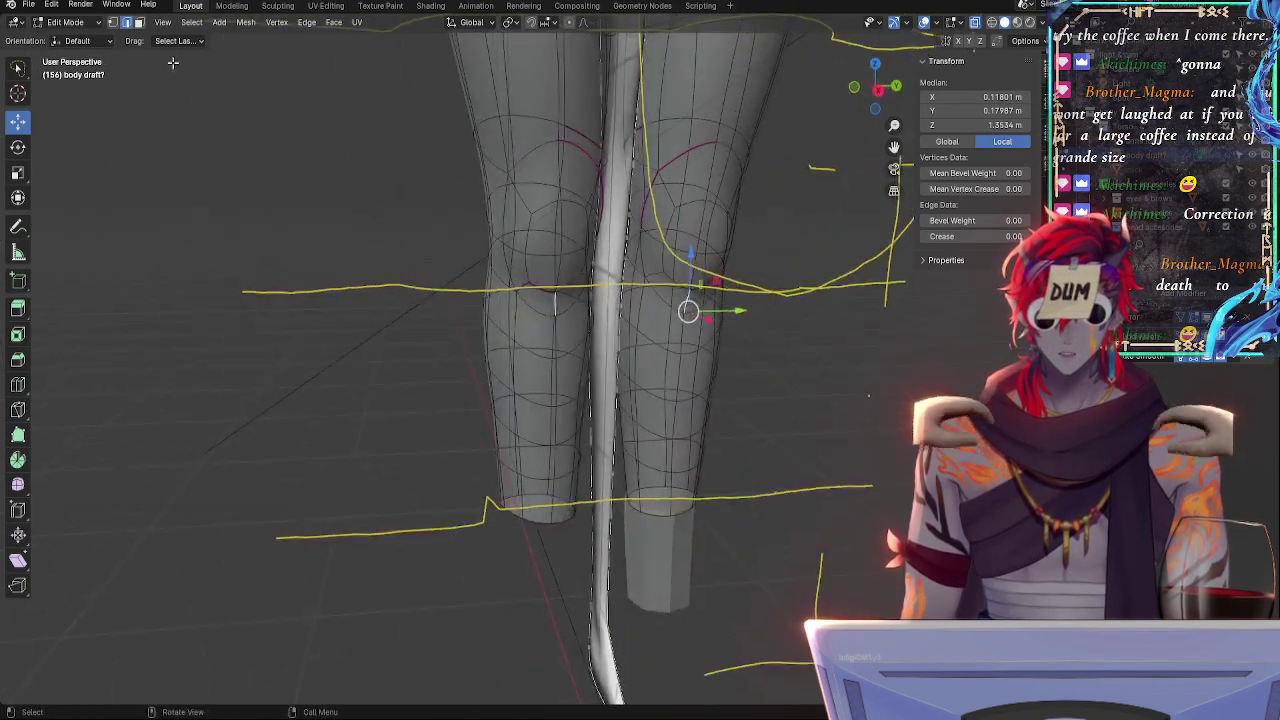
pyautogui.click(141, 23)
# - Select the kneecap faces, growing the selection twice and adding one more face
pyautogui.hotkey('alt', 'z')
pyautogui.click(543, 273)
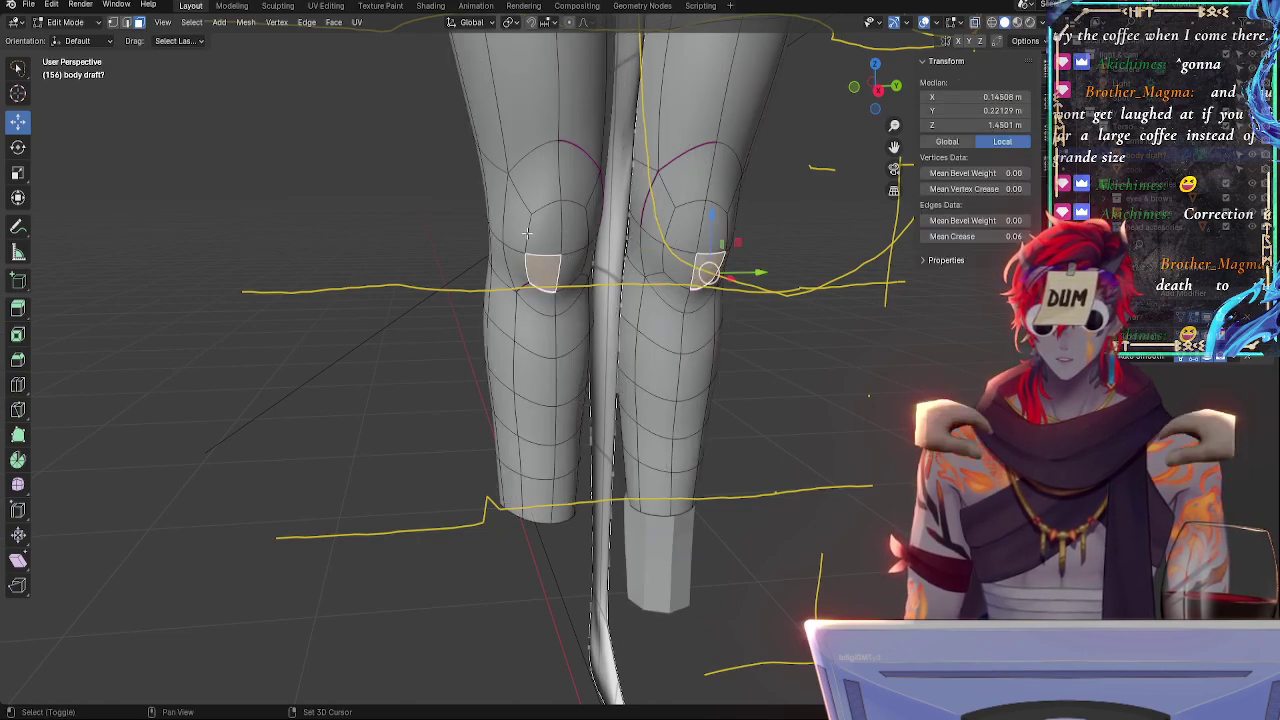
pyautogui.press('ctrl+KP_Add')
pyautogui.press('ctrl+KP_Add')
pyautogui.press('ctrl+KP_Add')
pyautogui.press('ctrl+KP_Add')
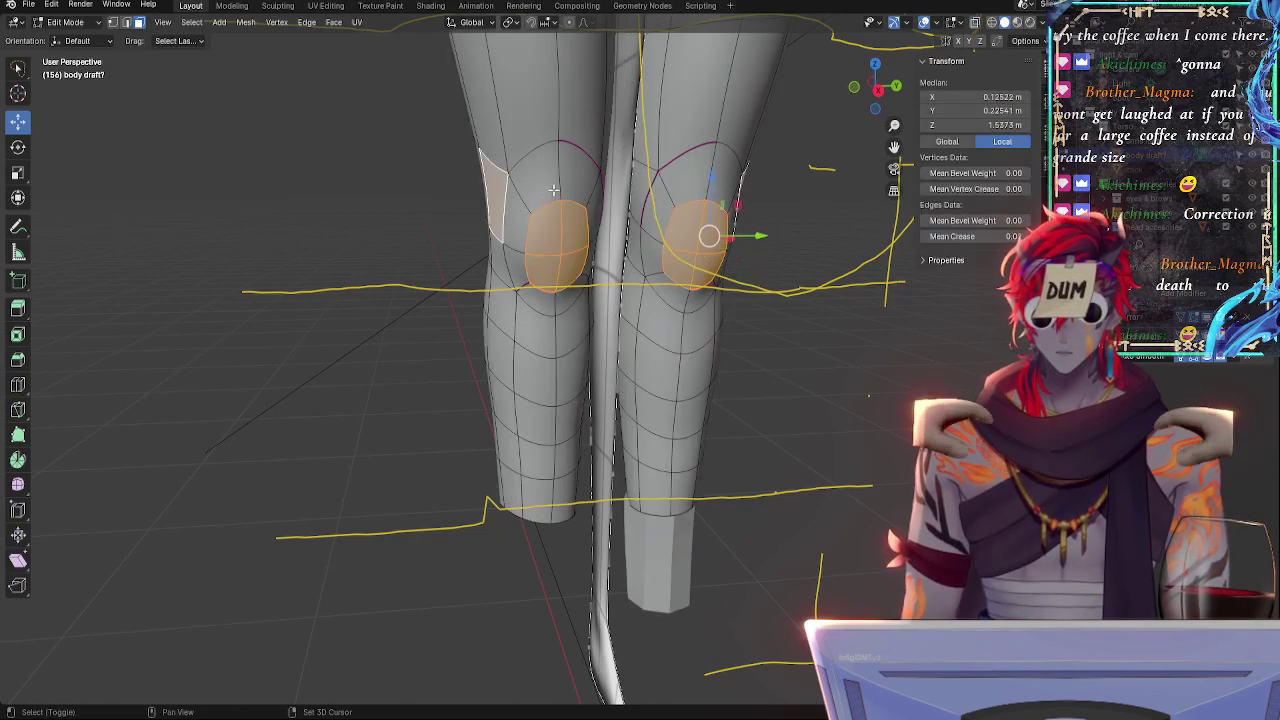
pyautogui.press('ctrl+KP_Add')
pyautogui.press('ctrl+KP_Add')
pyautogui.press('ctrl+KP_Add')
pyautogui.press('ctrl+KP_Add')
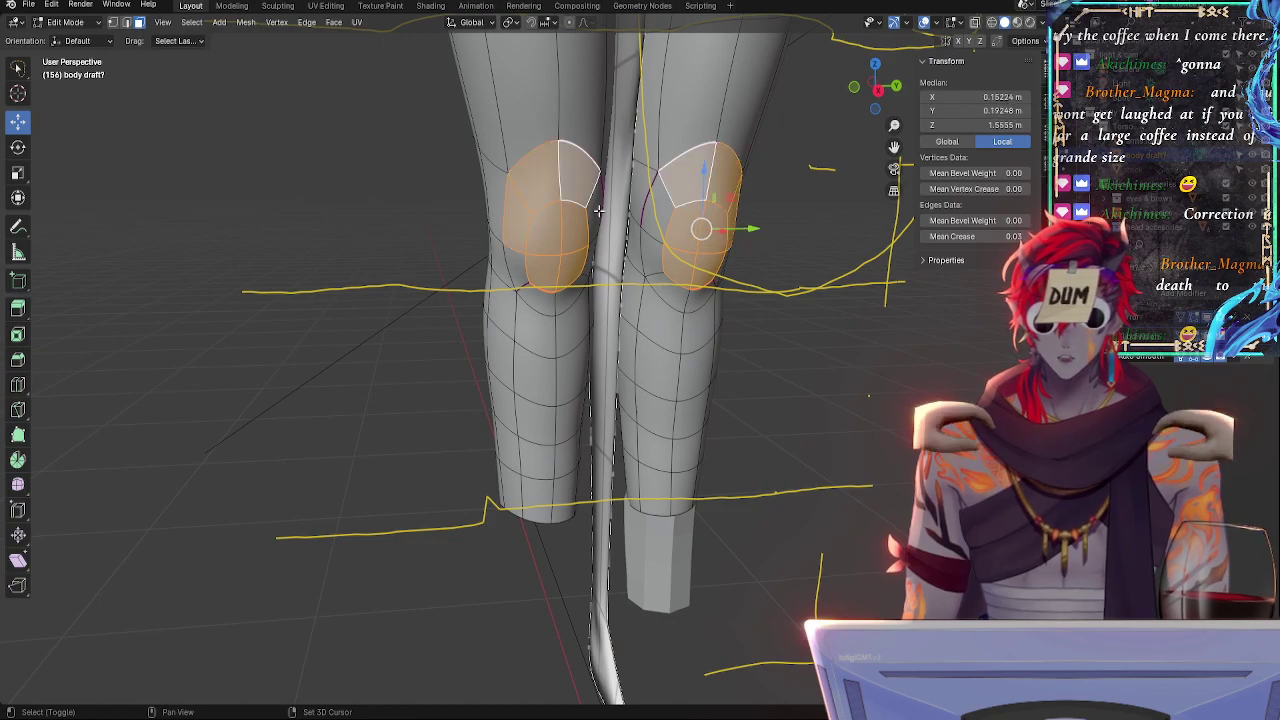
pyautogui.keyDown('shift'); pyautogui.click(599, 211); pyautogui.keyUp('shift')
pyautogui.click(854, 86)
pyautogui.hotkey('alt', 'z')
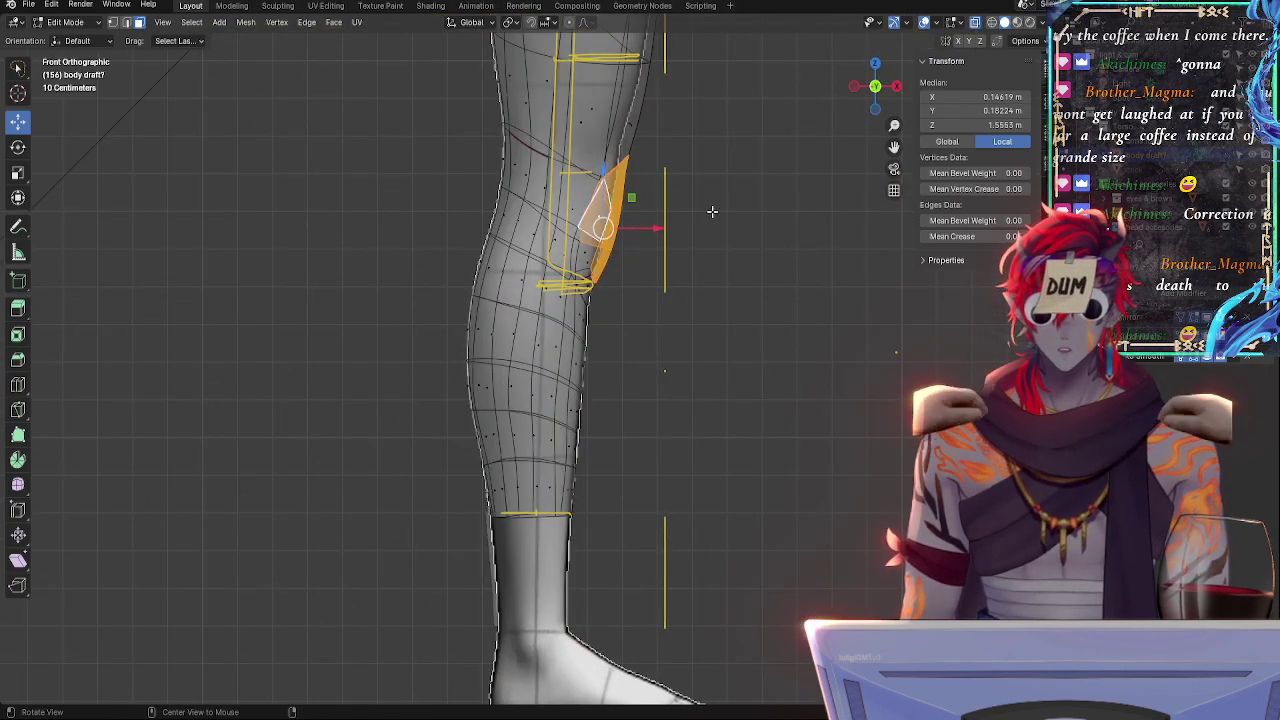
# - Rotate and move the kneecap faces in several small passes to fit the knee sketch
pyautogui.press('r')
pyautogui.click(736, 220)
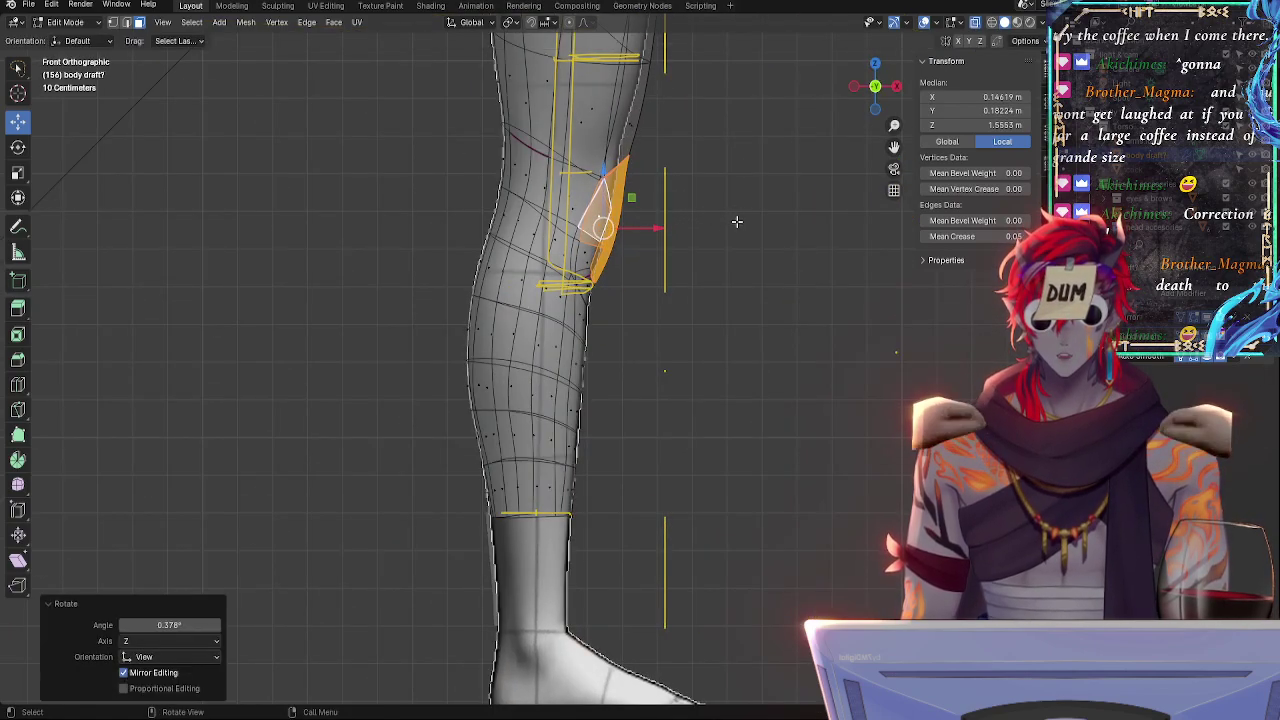
pyautogui.press('g')
pyautogui.click(710, 217)
pyautogui.press('r')
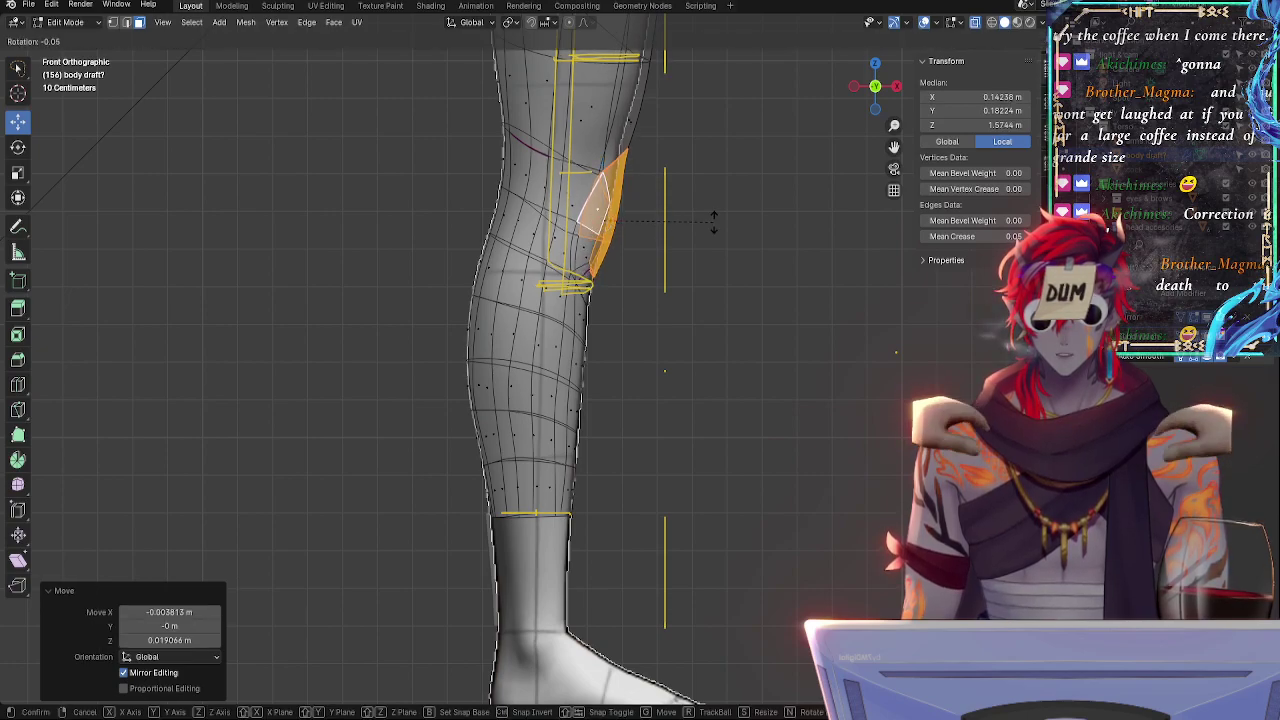
pyautogui.click(710, 220)
pyautogui.press('g')
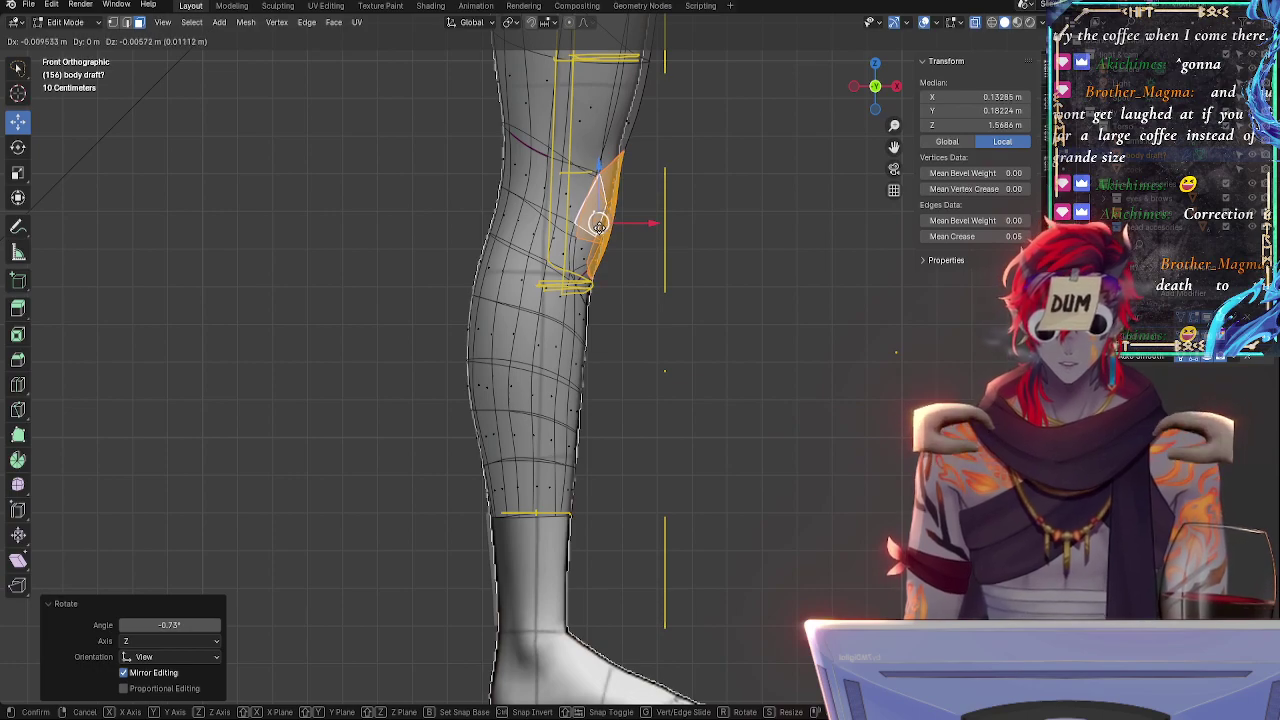
pyautogui.click(598, 224)
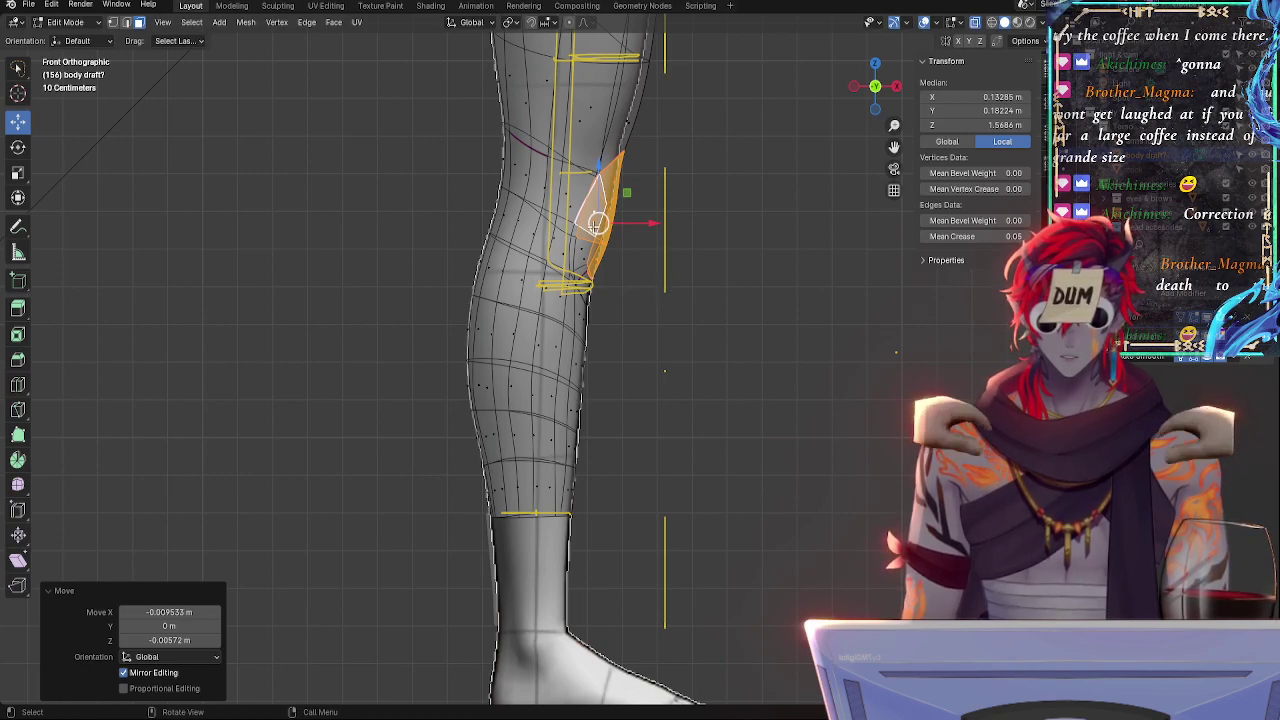
pyautogui.press('g')
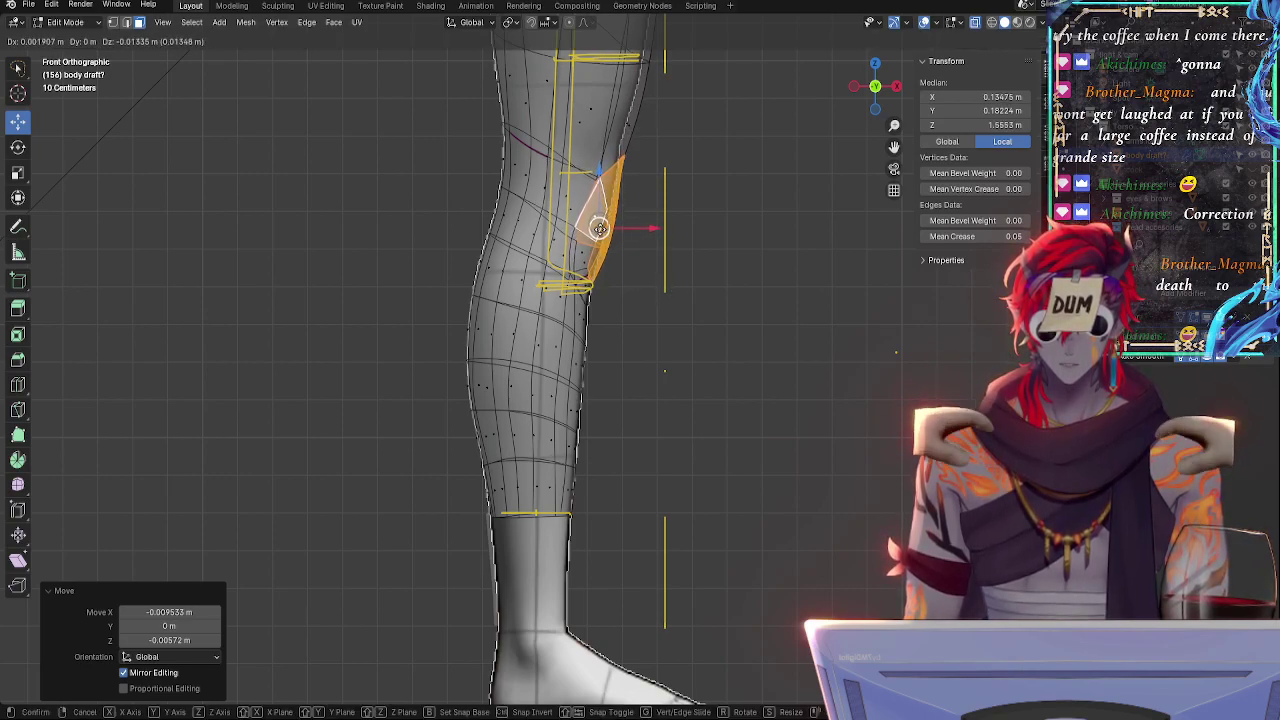
pyautogui.click(598, 229)
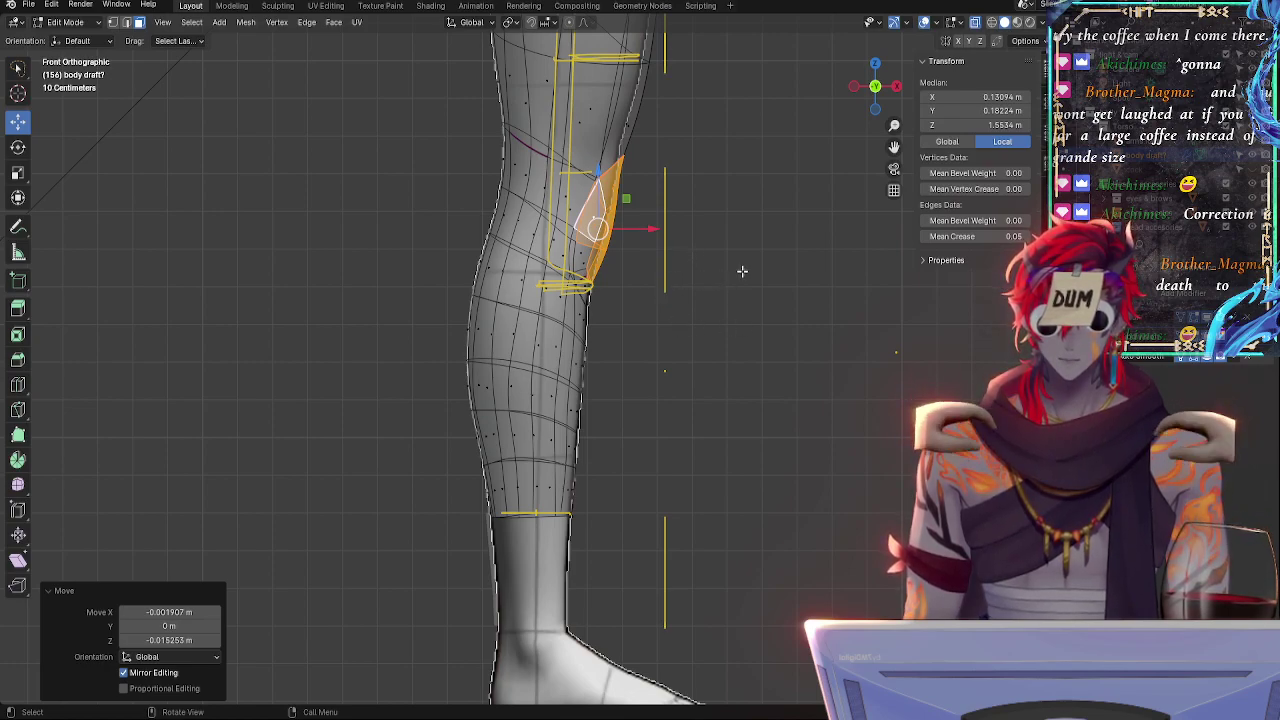
# - Push the kneecap faces along their normals, rotate them -0.544° and nudge them up
pyautogui.hotkey('alt', 's')
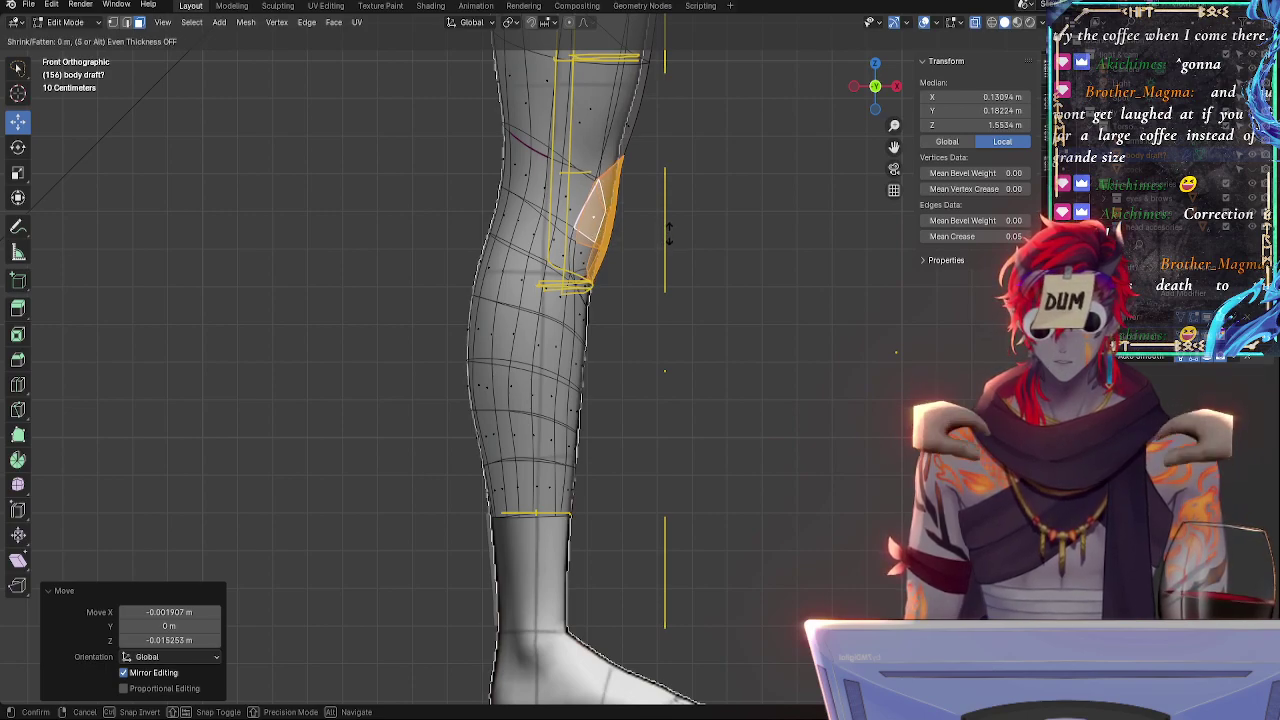
pyautogui.click(669, 235)
pyautogui.press('r')
pyautogui.click(669, 234)
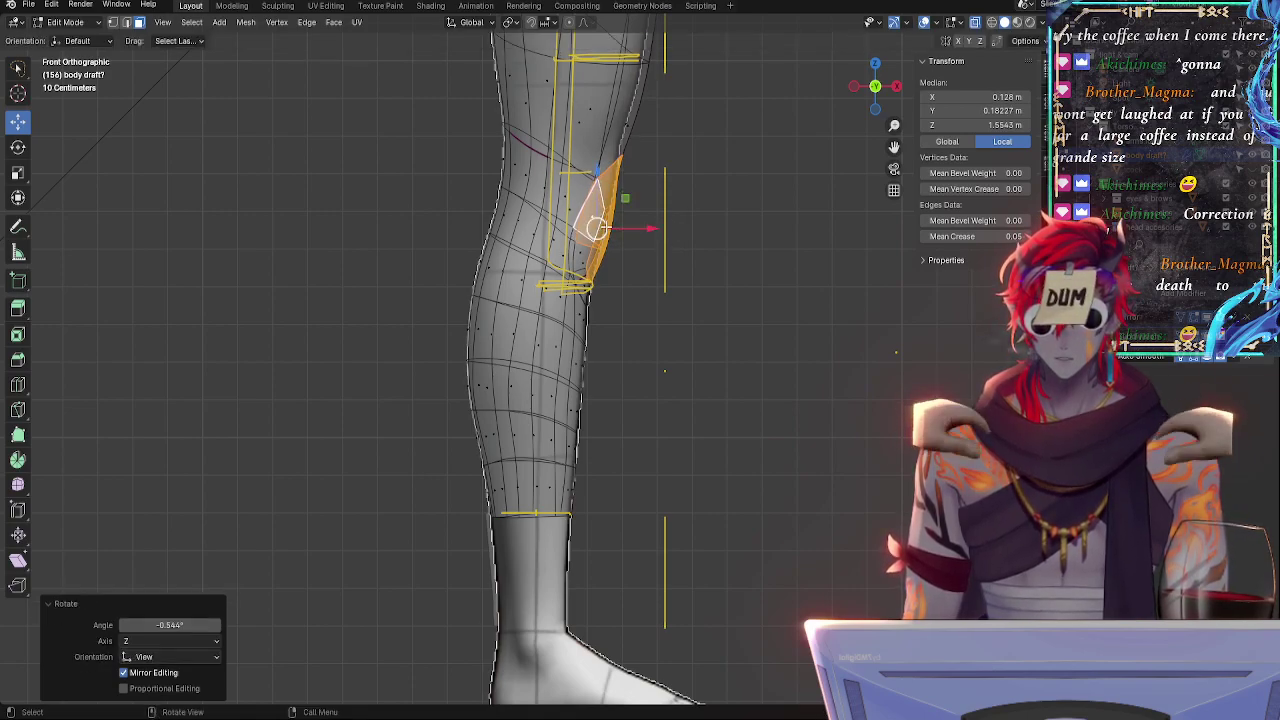
pyautogui.moveTo(606, 228); pyautogui.dragTo(600, 225)
pyautogui.moveTo(691, 243); pyautogui.dragTo(730, 200, button='middle')
# - Select the front and inner thigh faces just above the knee
pyautogui.click(733, 148)
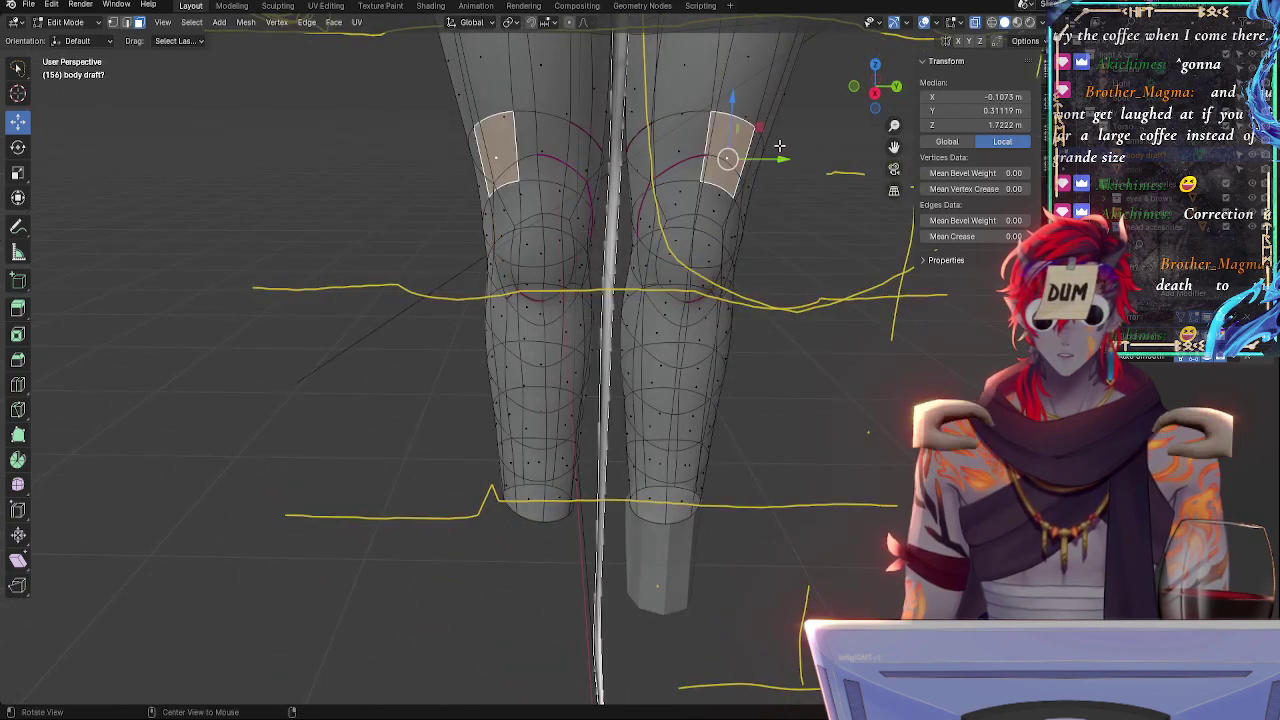
pyautogui.hotkey('alt', 'z')
pyautogui.keyDown('shift'); pyautogui.moveTo(603, 142); pyautogui.dragTo(617, 234, button='middle'); pyautogui.keyUp('shift')
pyautogui.scroll(-2, 604, 260)
pyautogui.keyDown('shift'); pyautogui.click(544, 262); pyautogui.keyUp('shift')
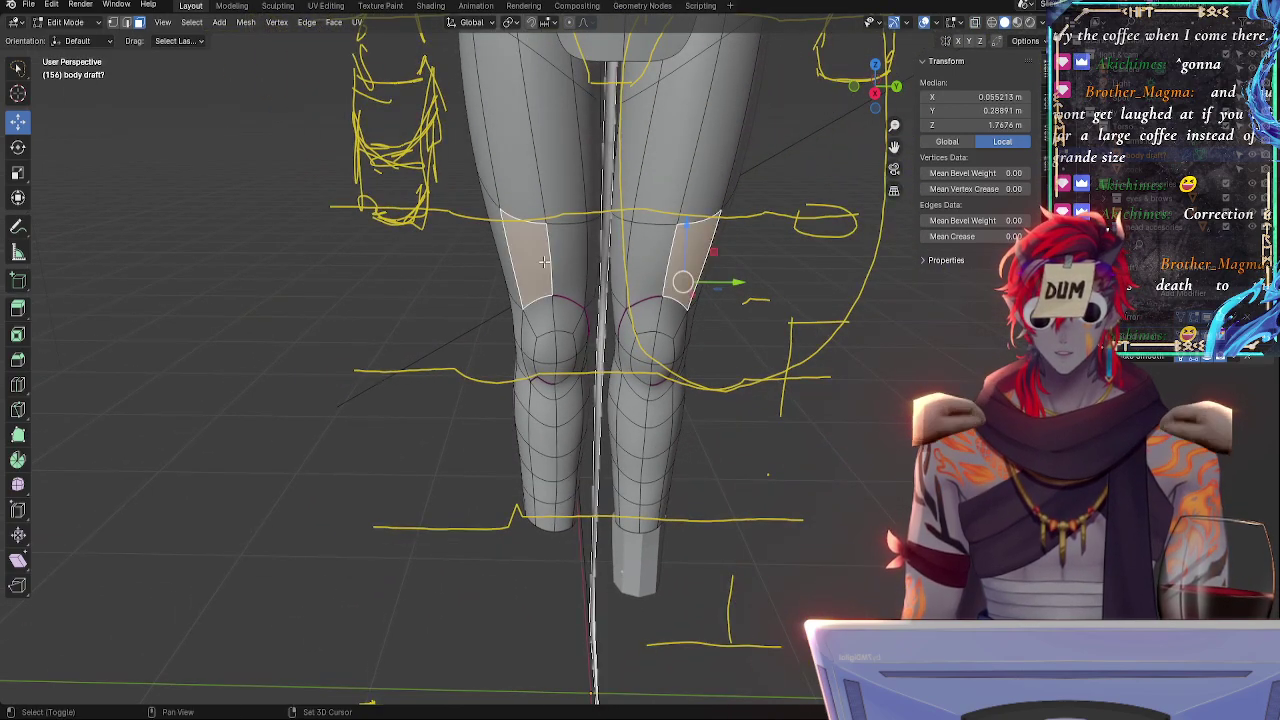
pyautogui.keyDown('shift'); pyautogui.click(567, 255); pyautogui.keyUp('shift')
pyautogui.click(847, 93)
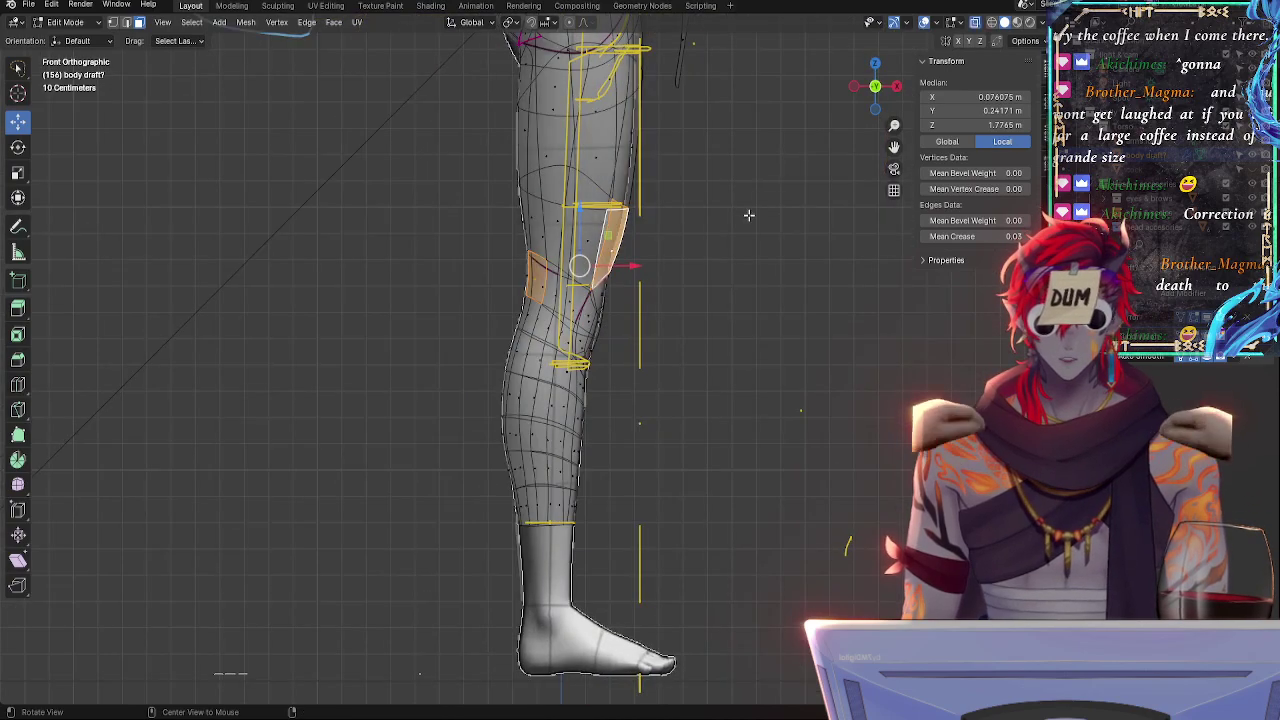
# - Tilt the knee faces about -1.38° and shift them inward -0.002734 m along X
pyautogui.press('r')
pyautogui.click(675, 260)
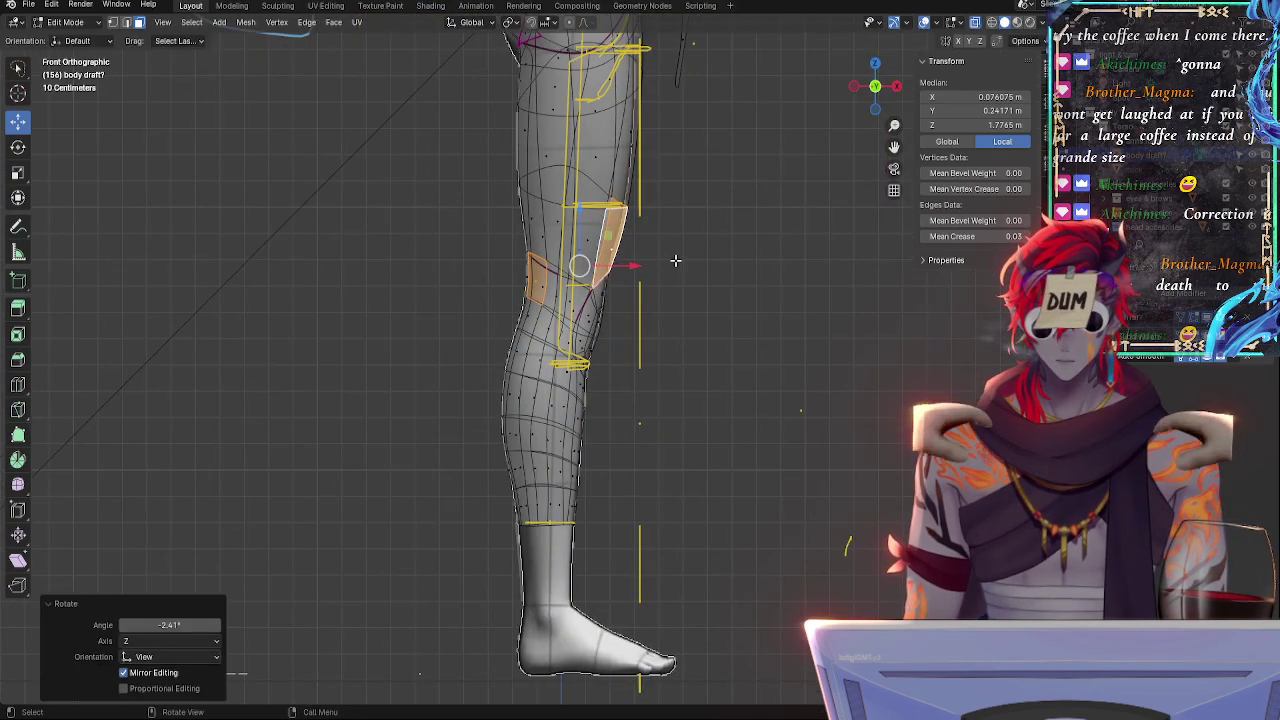
pyautogui.press('g')
pyautogui.press('x')
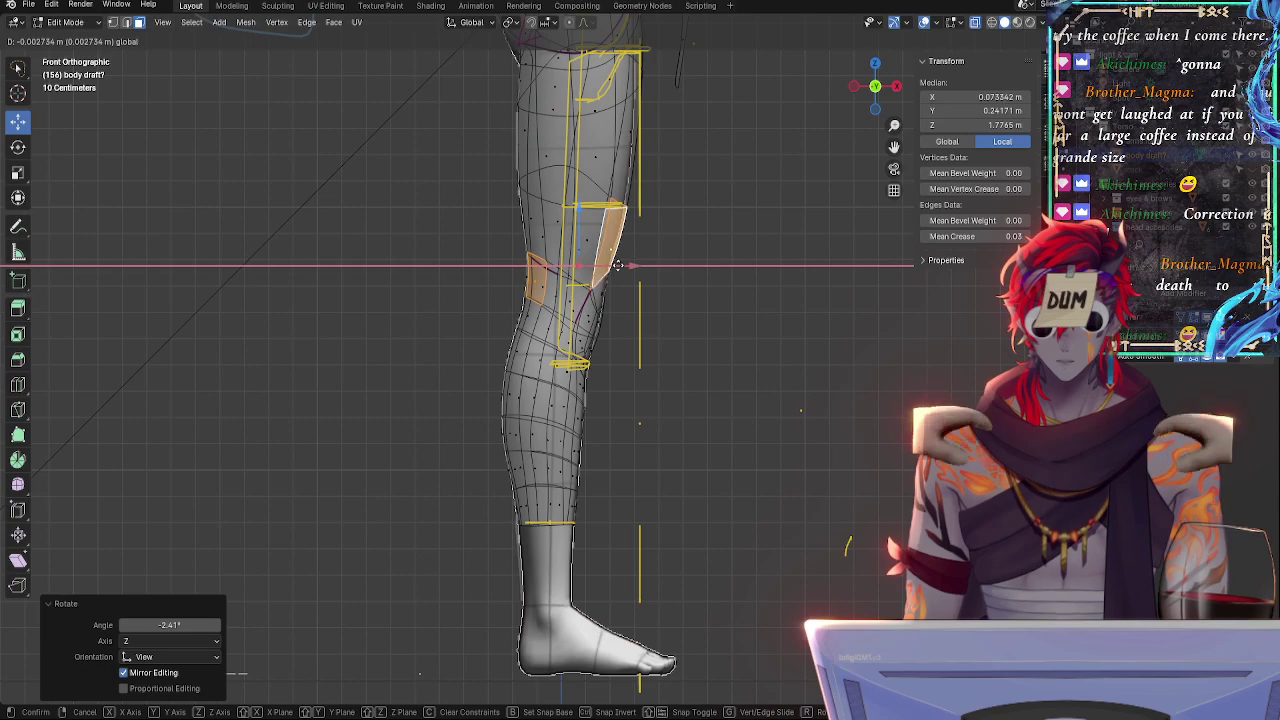
pyautogui.click(668, 250)
pyautogui.press('r')
pyautogui.click(669, 242)
pyautogui.press('g')
pyautogui.press('x')
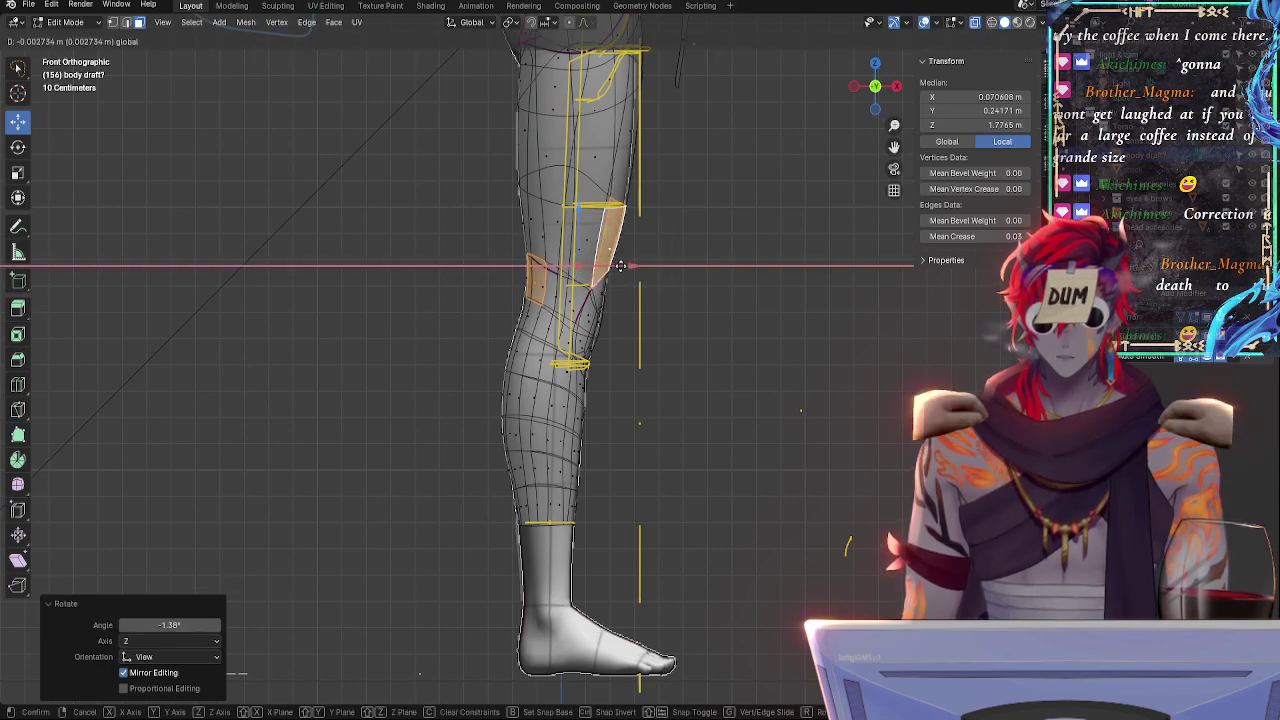
pyautogui.click(686, 247)
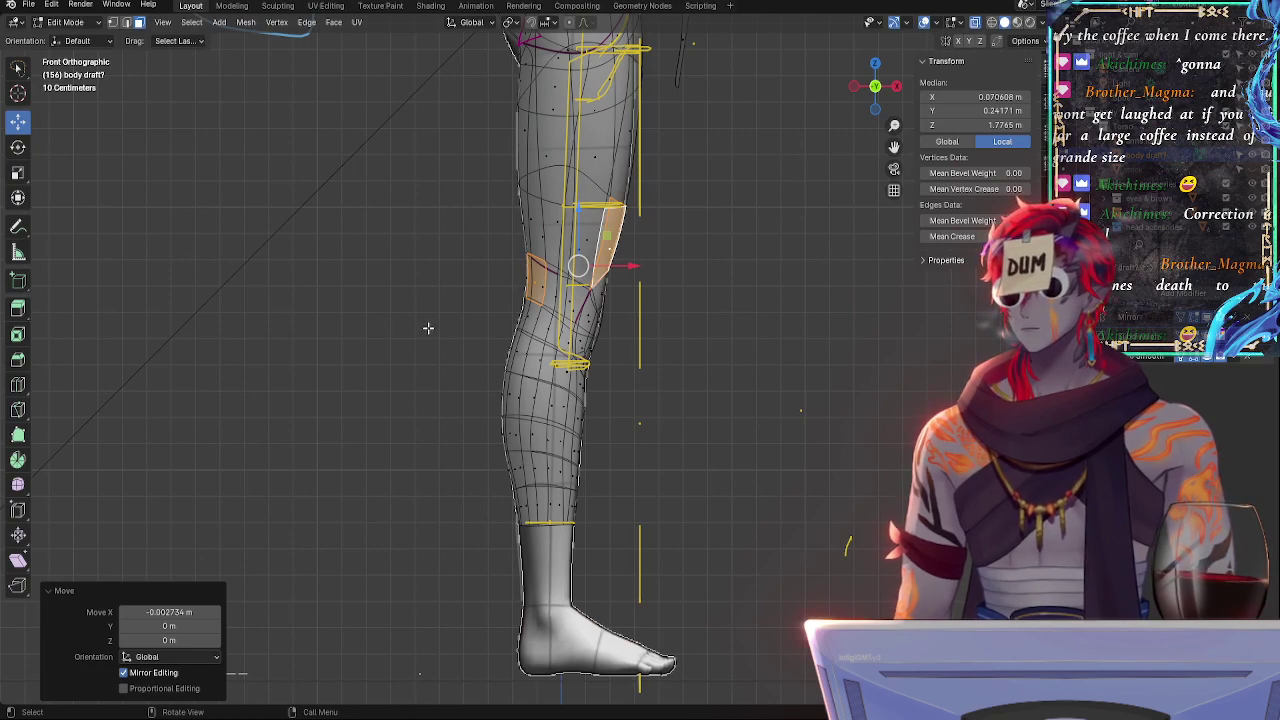
# - Clear the knee selection and select the connected outer thigh face panel
pyautogui.keyDown('shift'); pyautogui.moveTo(449, 309); pyautogui.dragTo(414, 406, button='middle'); pyautogui.keyUp('shift')
pyautogui.hotkey('alt', 'a')
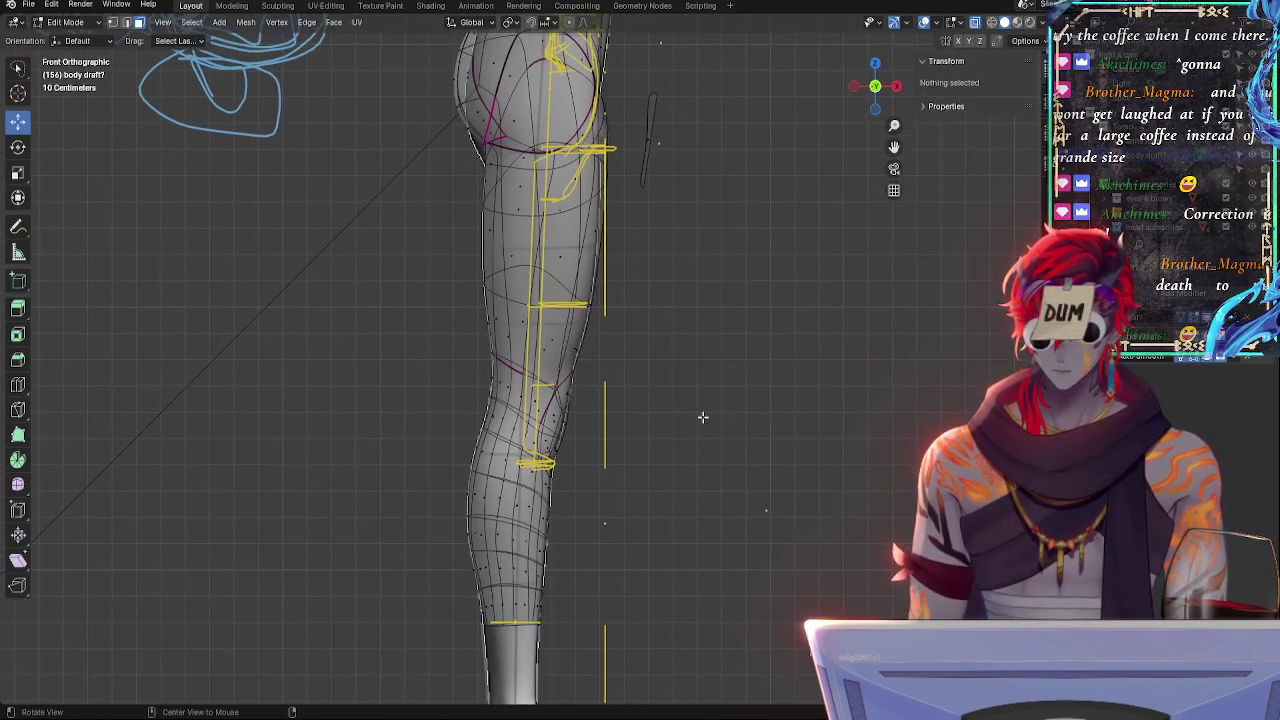
pyautogui.keyDown('ctrl'); pyautogui.moveTo(703, 417); pyautogui.dragTo(672, 308, button='middle'); pyautogui.keyUp('ctrl')
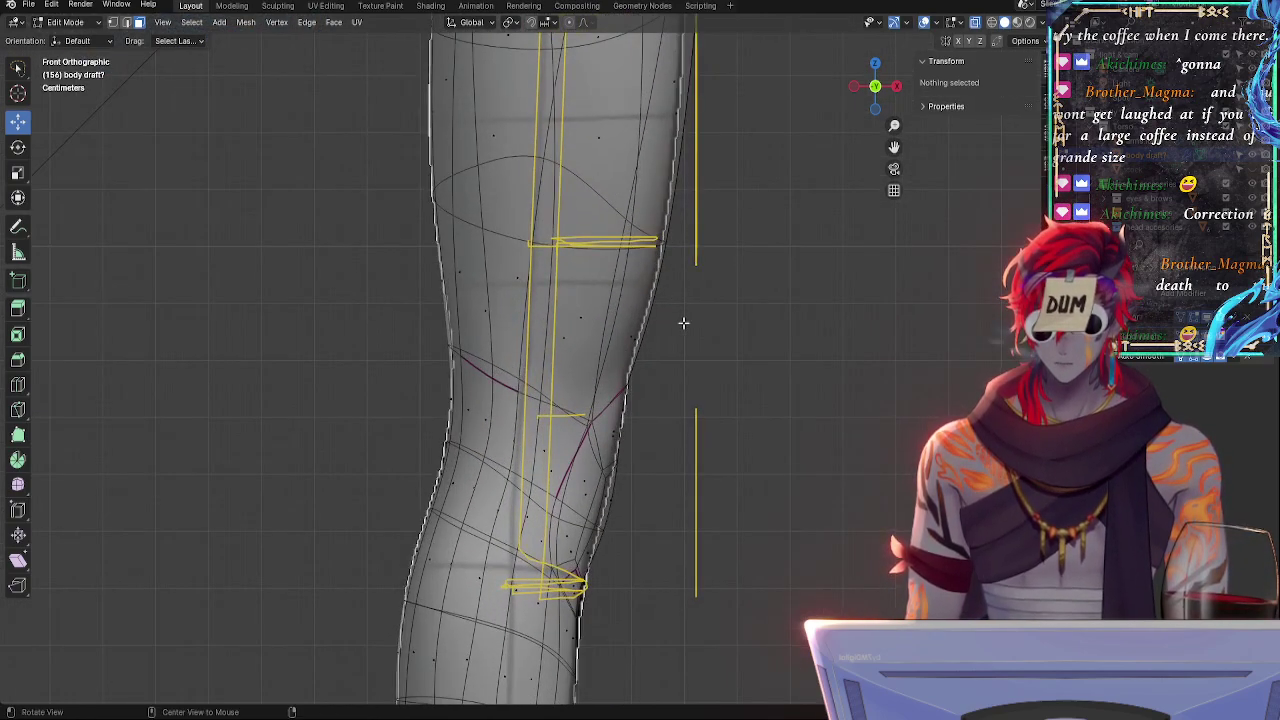
pyautogui.click(674, 189)
pyautogui.moveTo(766, 269); pyautogui.dragTo(574, 318, button='middle')
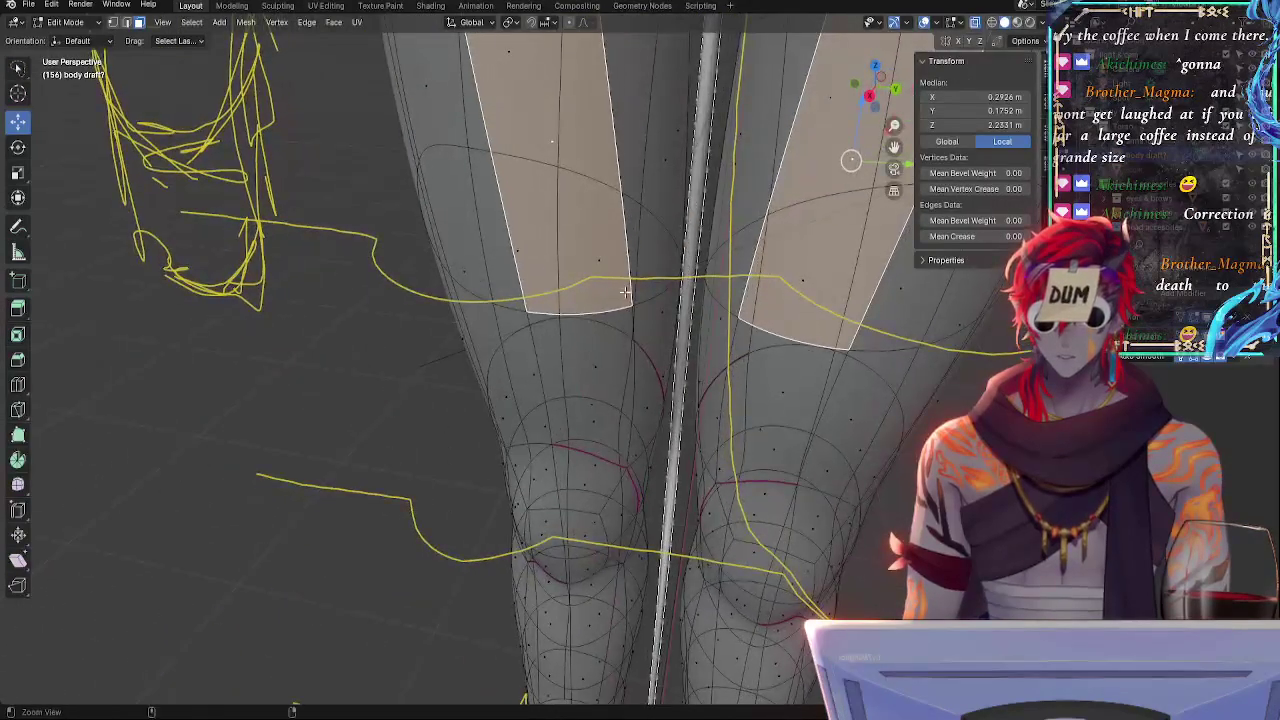
pyautogui.scroll(-2, 540, 298)
pyautogui.keyDown('shift'); pyautogui.click(492, 273); pyautogui.keyUp('shift')
pyautogui.moveTo(645, 317); pyautogui.dragTo(714, 301, button='middle')
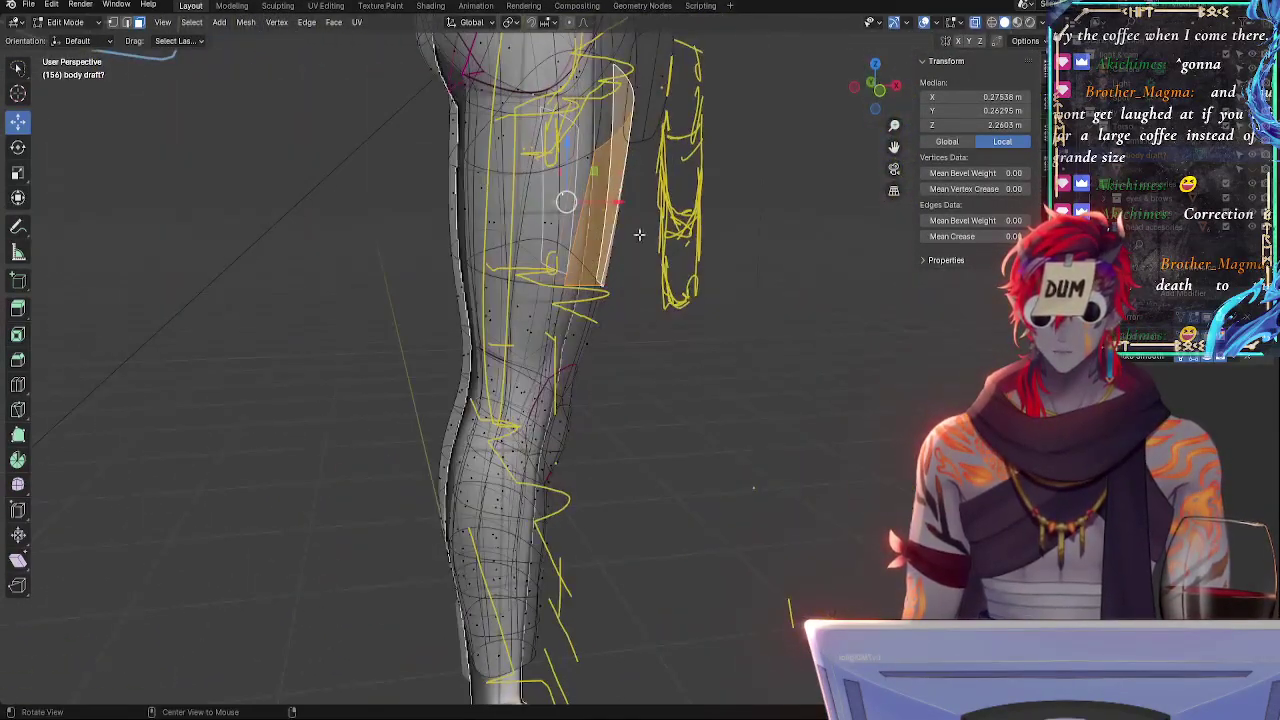
pyautogui.hotkey('ctrl', 'l')
pyautogui.click(880, 91)
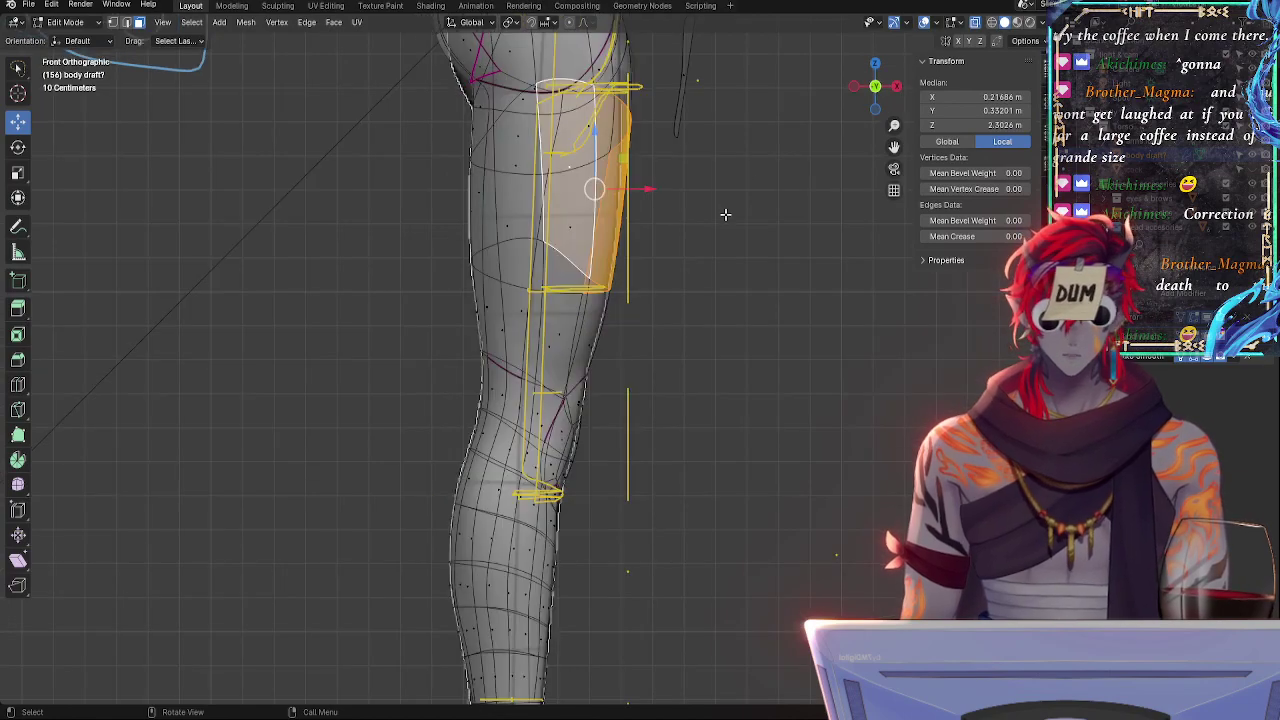
# - Tilt the outer thigh faces -1.85° and shift them inward along X
pyautogui.press('r')
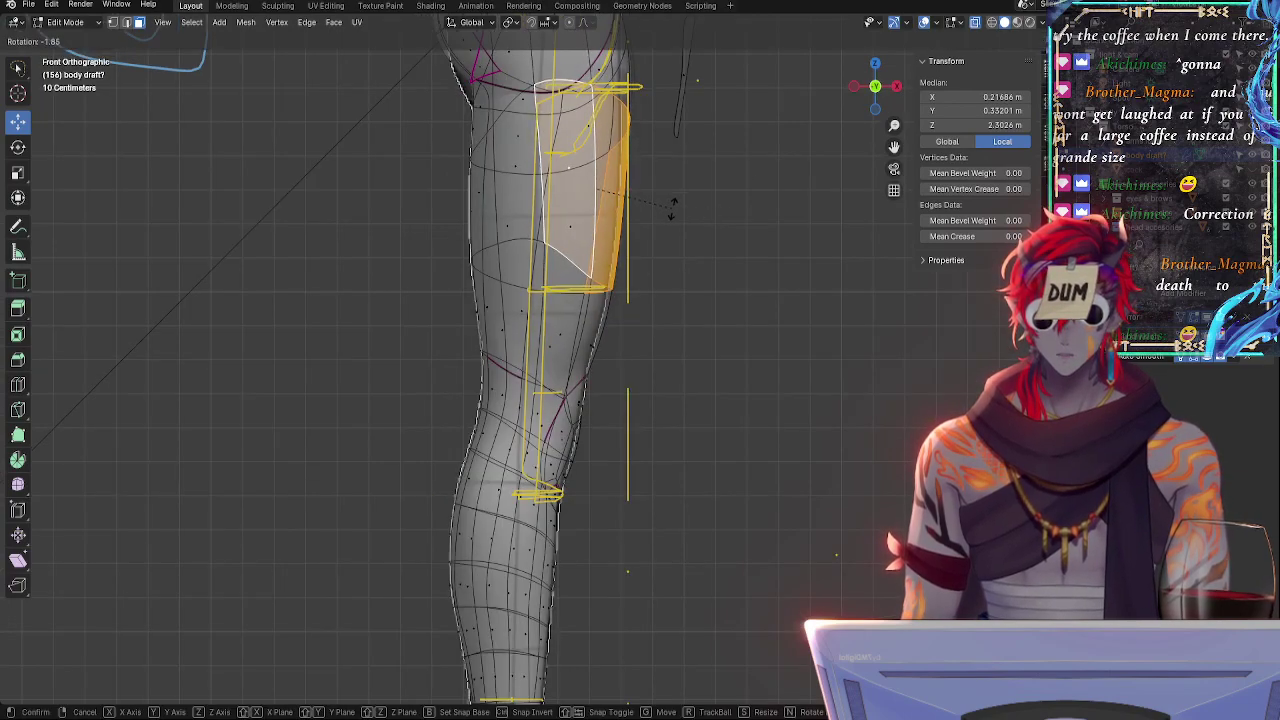
pyautogui.click(656, 207)
pyautogui.press('g')
pyautogui.press('x')
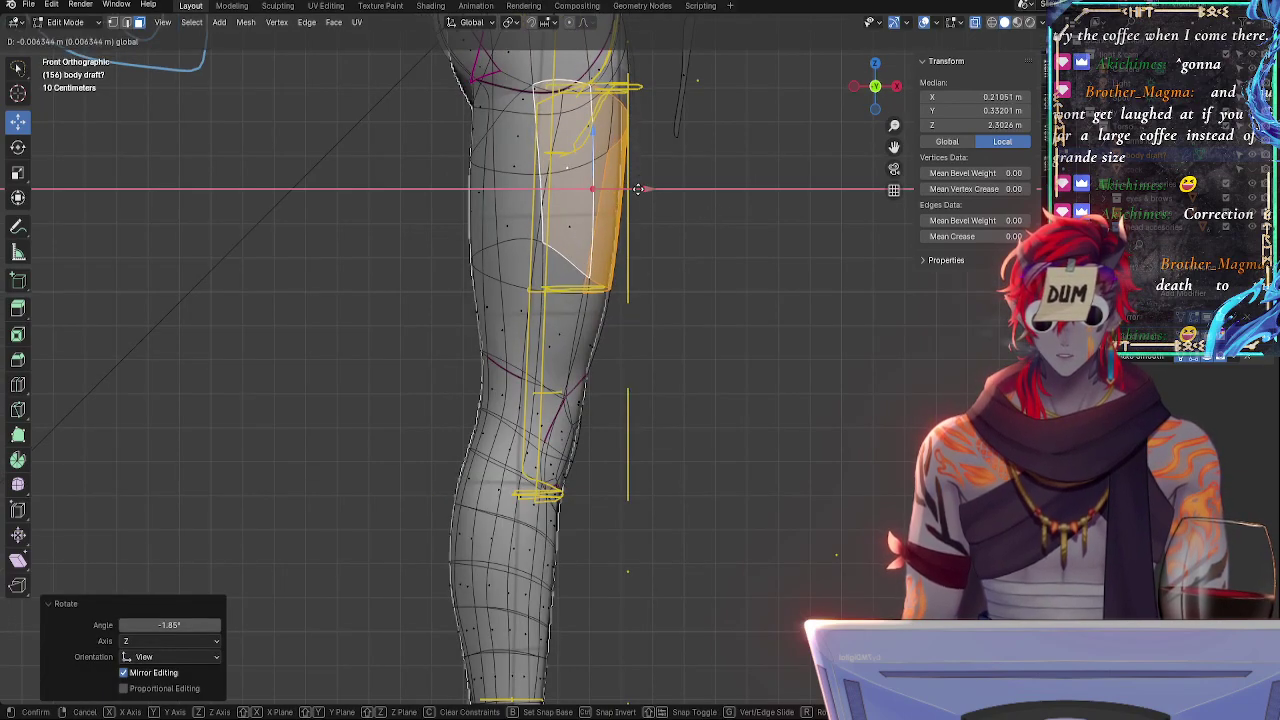
pyautogui.click(609, 317)
pyautogui.moveTo(609, 317)
pyautogui.mouseDown(button='middle')
pyautogui.moveTo(602, 420)
pyautogui.moveTo(608, 343)
pyautogui.moveTo(595, 305)
pyautogui.mouseUp(button='middle')
pyautogui.click(595, 305)
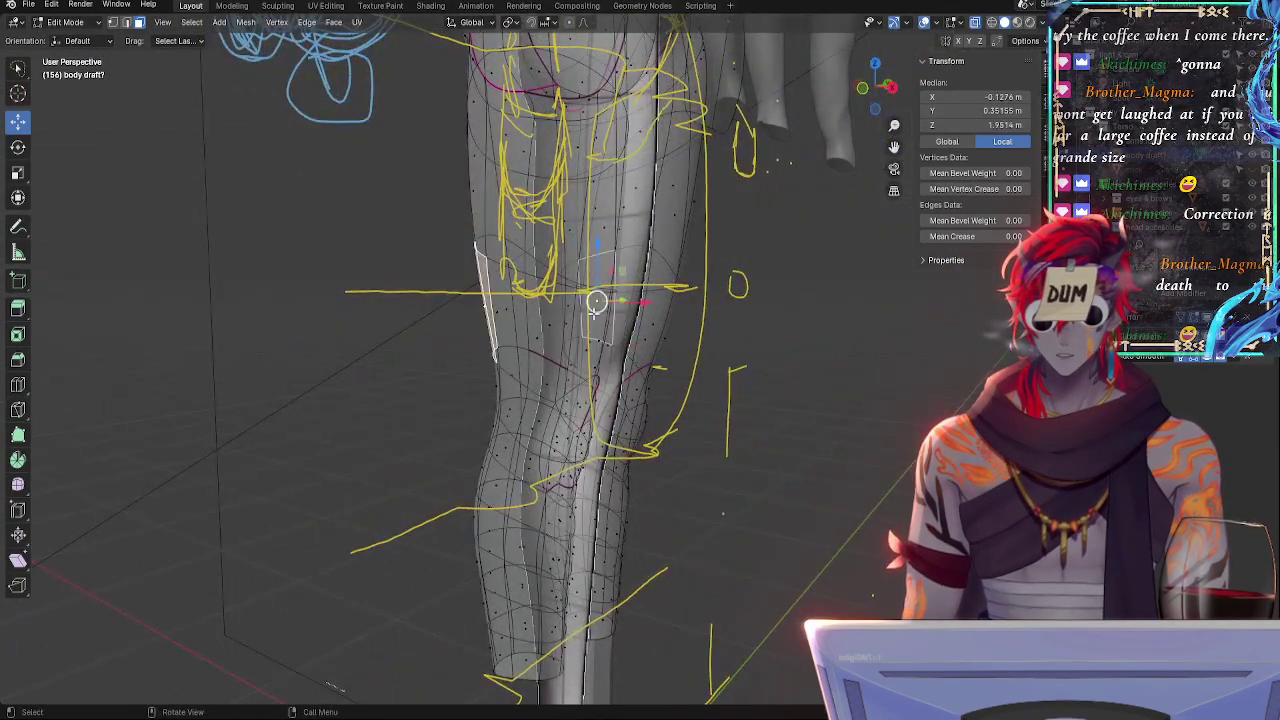
# - Nudge one knee outline edge -0.003144 m along X in edge select mode
pyautogui.click(195, 266)
pyautogui.click(126, 24)
pyautogui.moveTo(163, 280); pyautogui.dragTo(320, 285, button='middle')
pyautogui.click(543, 312)
pyautogui.moveTo(537, 320); pyautogui.dragTo(604, 403, button='middle')
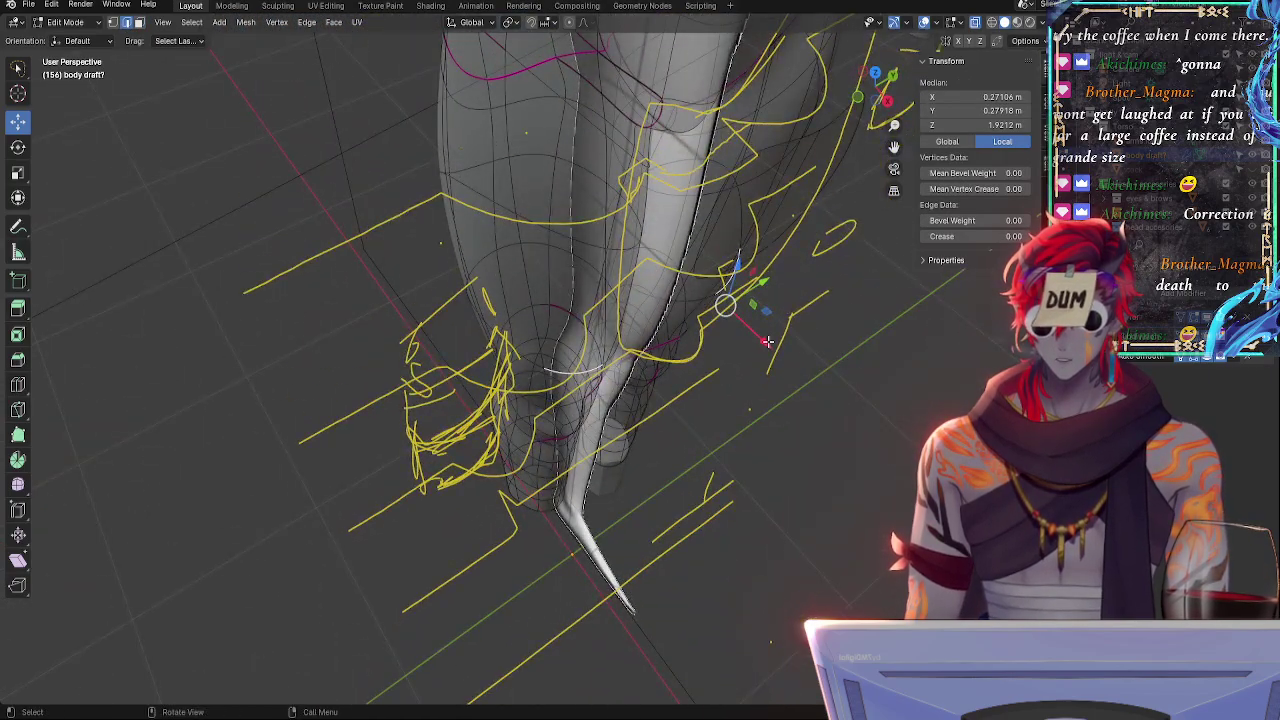
pyautogui.moveTo(765, 341); pyautogui.dragTo(762, 341)
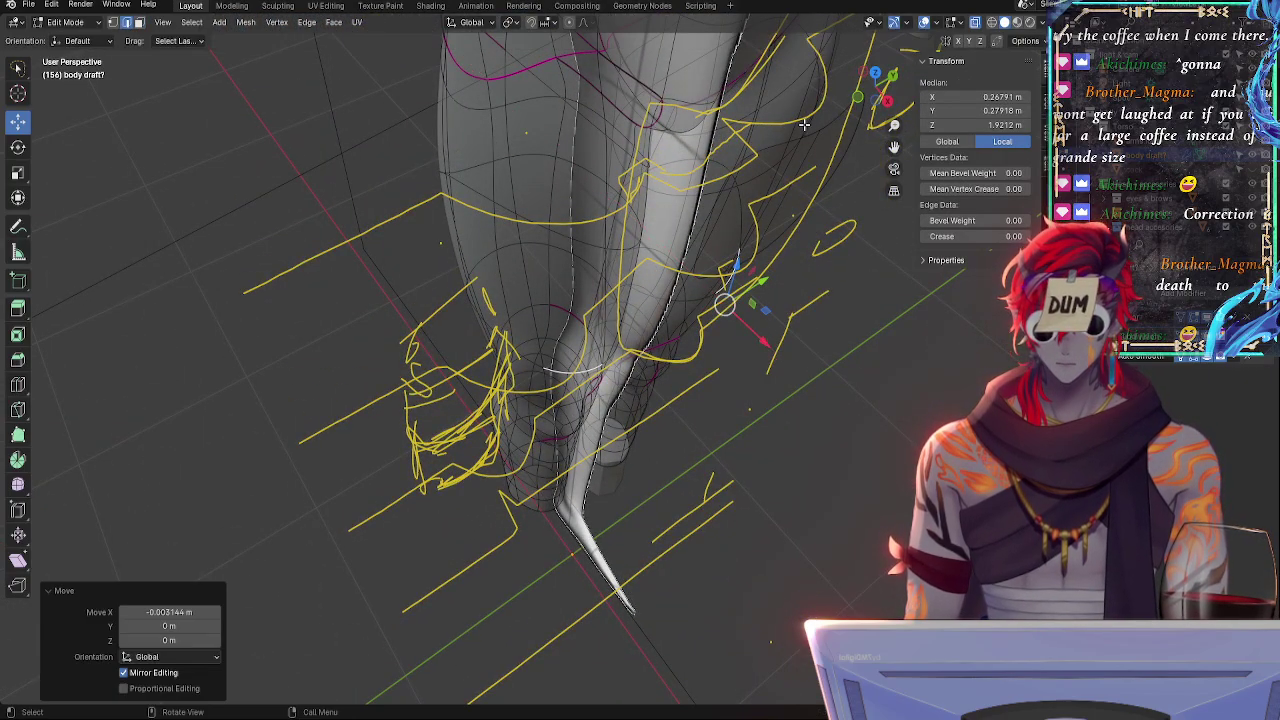
pyautogui.click(862, 108)
# - Clear the selection and review the leg from foot up to the torso
pyautogui.click(783, 346)
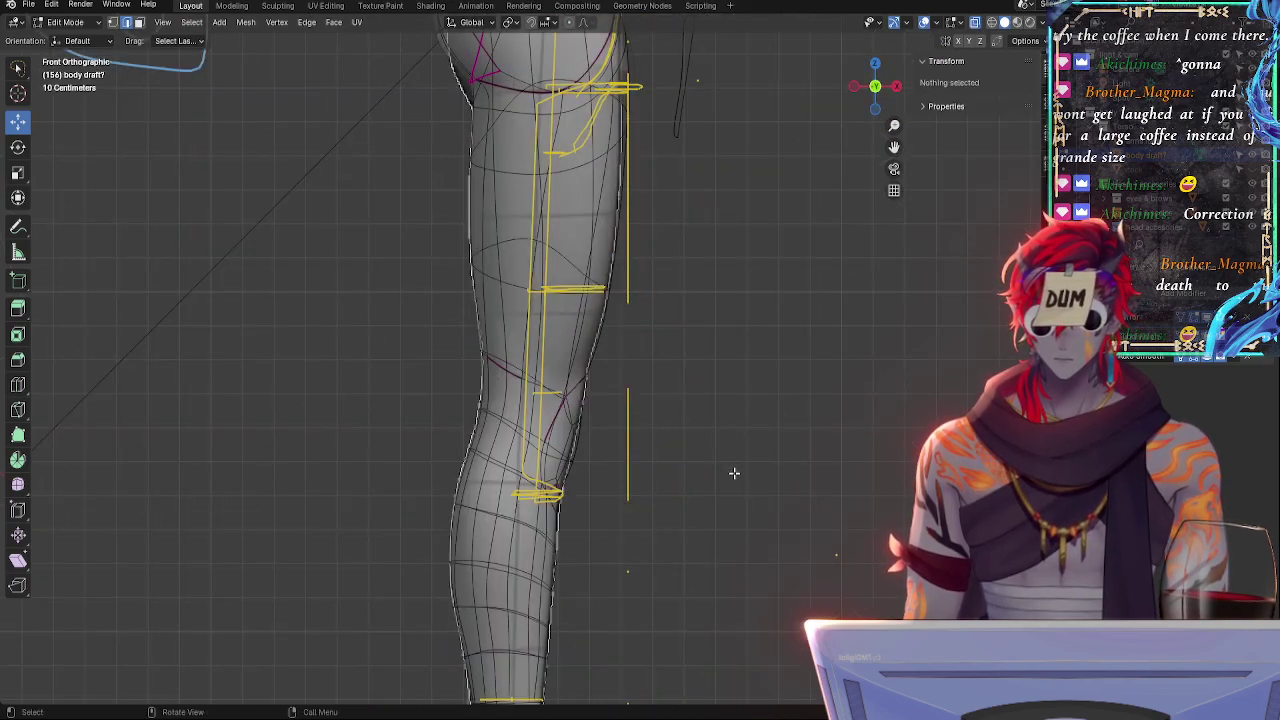
pyautogui.keyDown('shift'); pyautogui.moveTo(734, 473); pyautogui.dragTo(663, 323, button='middle'); pyautogui.keyUp('shift')
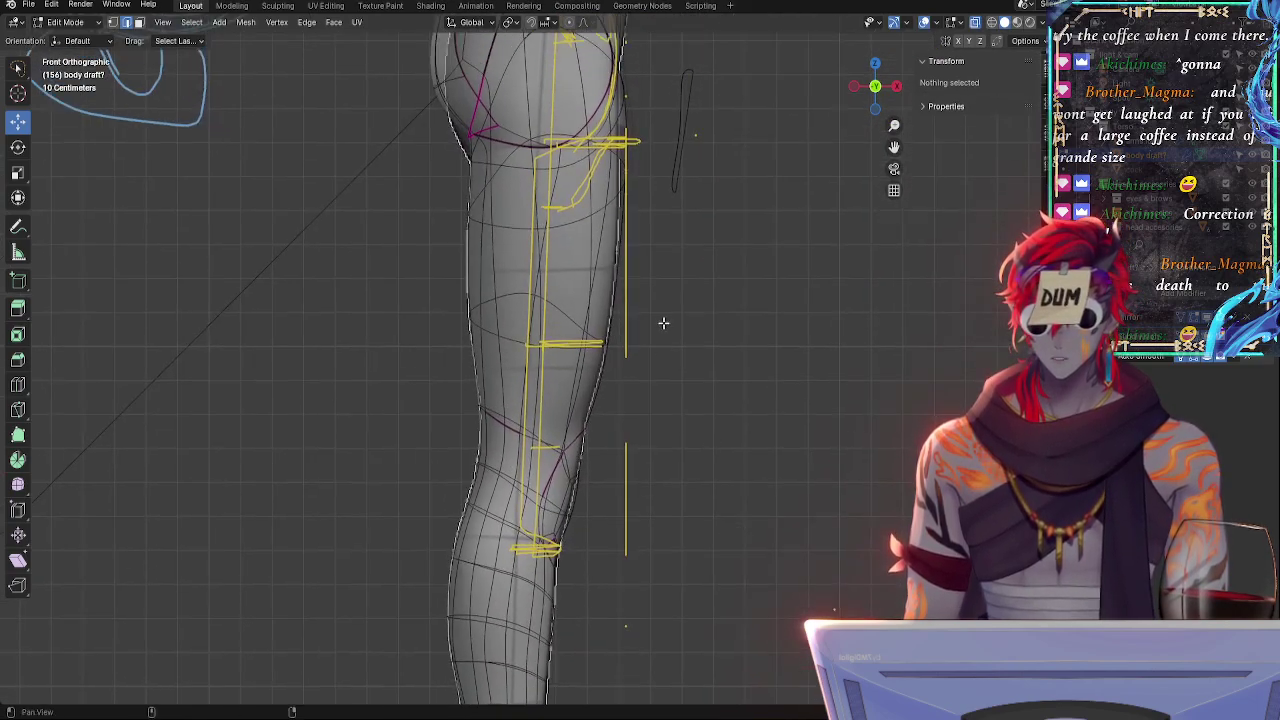
pyautogui.keyDown('shift'); pyautogui.moveTo(673, 276); pyautogui.dragTo(697, 383, button='middle'); pyautogui.keyUp('shift')
pyautogui.keyDown('shift'); pyautogui.moveTo(730, 208); pyautogui.dragTo(694, 400, button='middle'); pyautogui.keyUp('shift')
# - Zoom in on the knee and shift its two outer outline edges slightly along X
pyautogui.scroll(3, 637, 283)
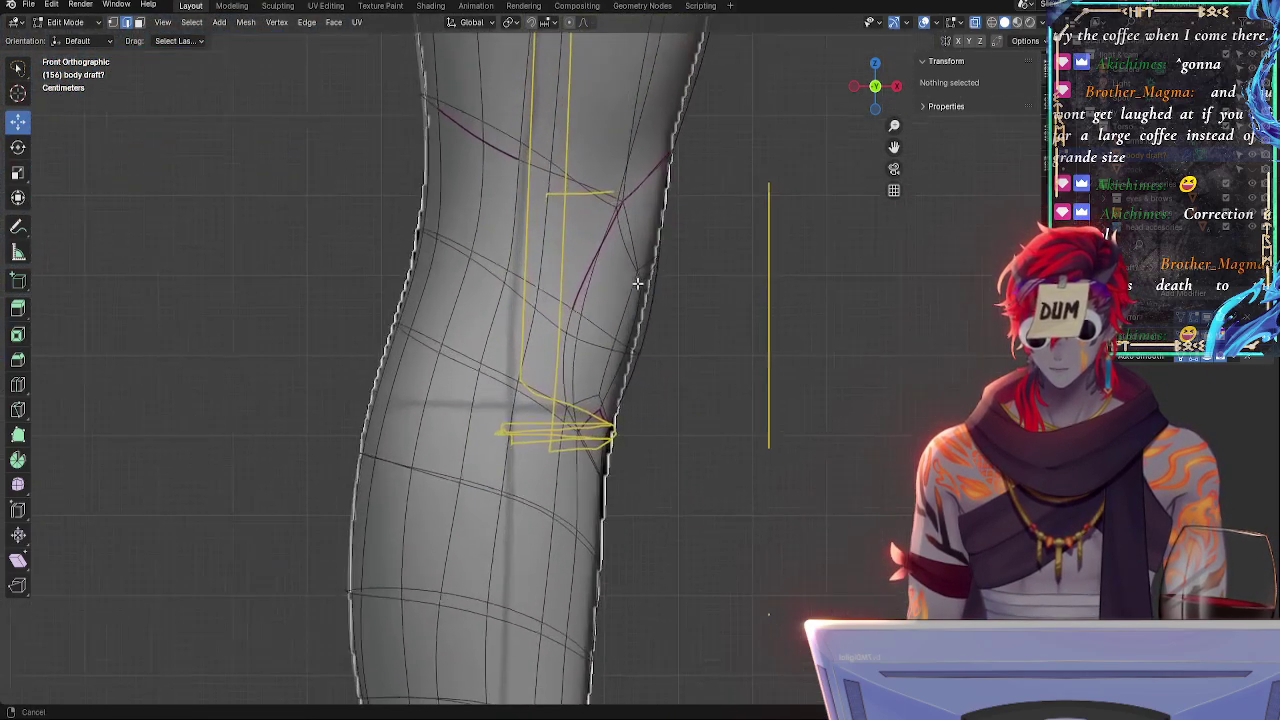
pyautogui.keyDown('ctrl'); pyautogui.moveTo(638, 284); pyautogui.dragTo(638, 276, button='middle'); pyautogui.keyUp('ctrl')
pyautogui.click(638, 374)
pyautogui.keyDown('shift'); pyautogui.click(659, 330); pyautogui.keyUp('shift')
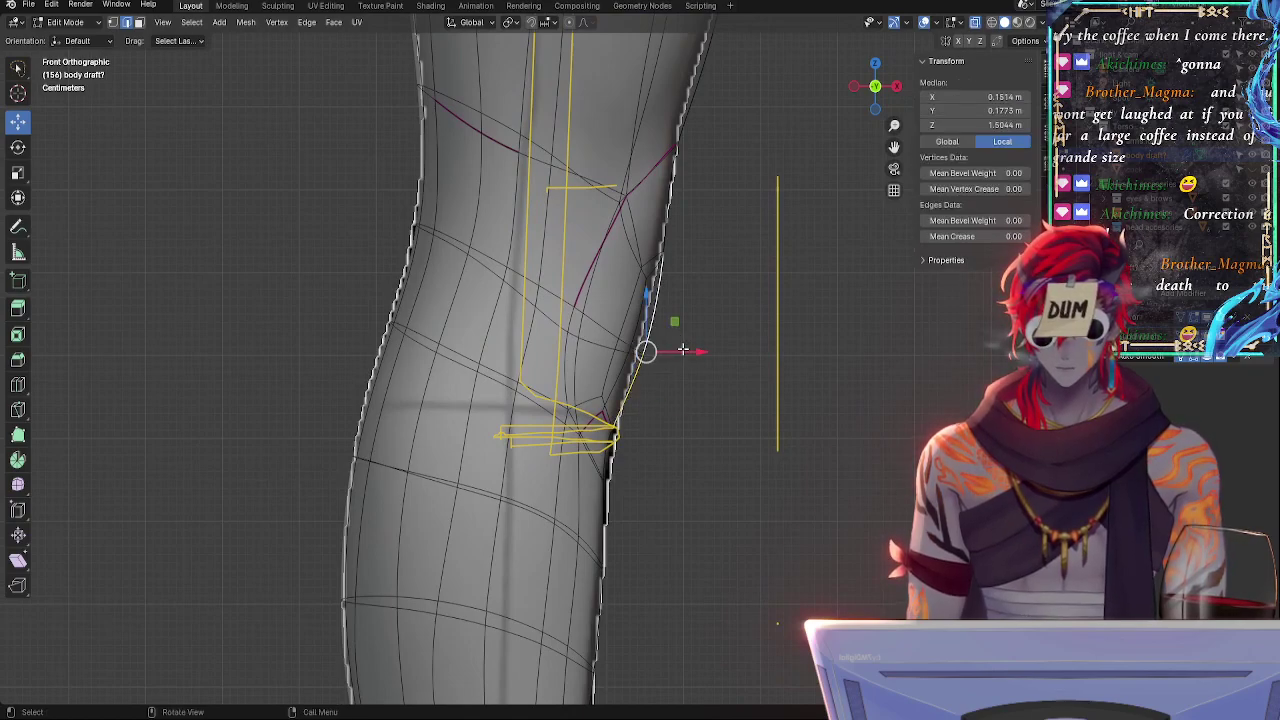
pyautogui.press('g')
pyautogui.press('x')
pyautogui.click(682, 347)
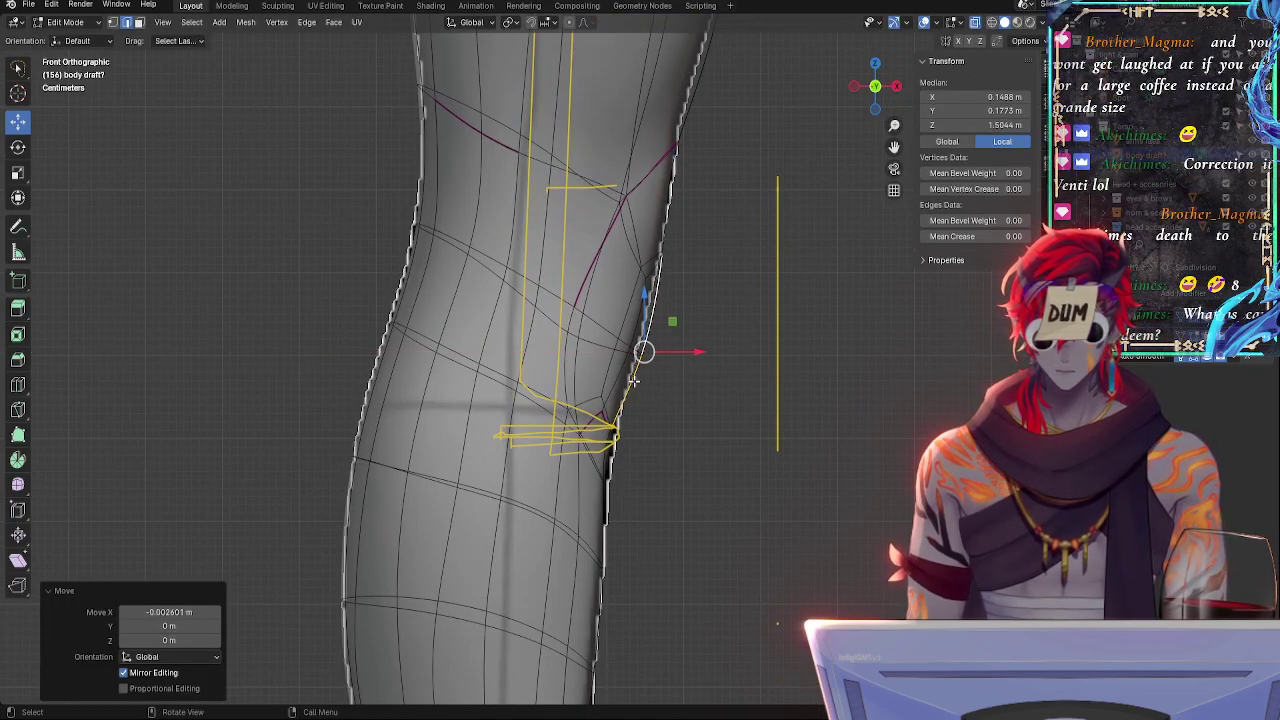
# - Flatten a single knee edge vertically by scaling it on Z
pyautogui.click(634, 381)
pyautogui.moveTo(697, 394); pyautogui.dragTo(640, 418, button='middle')
pyautogui.press('s')
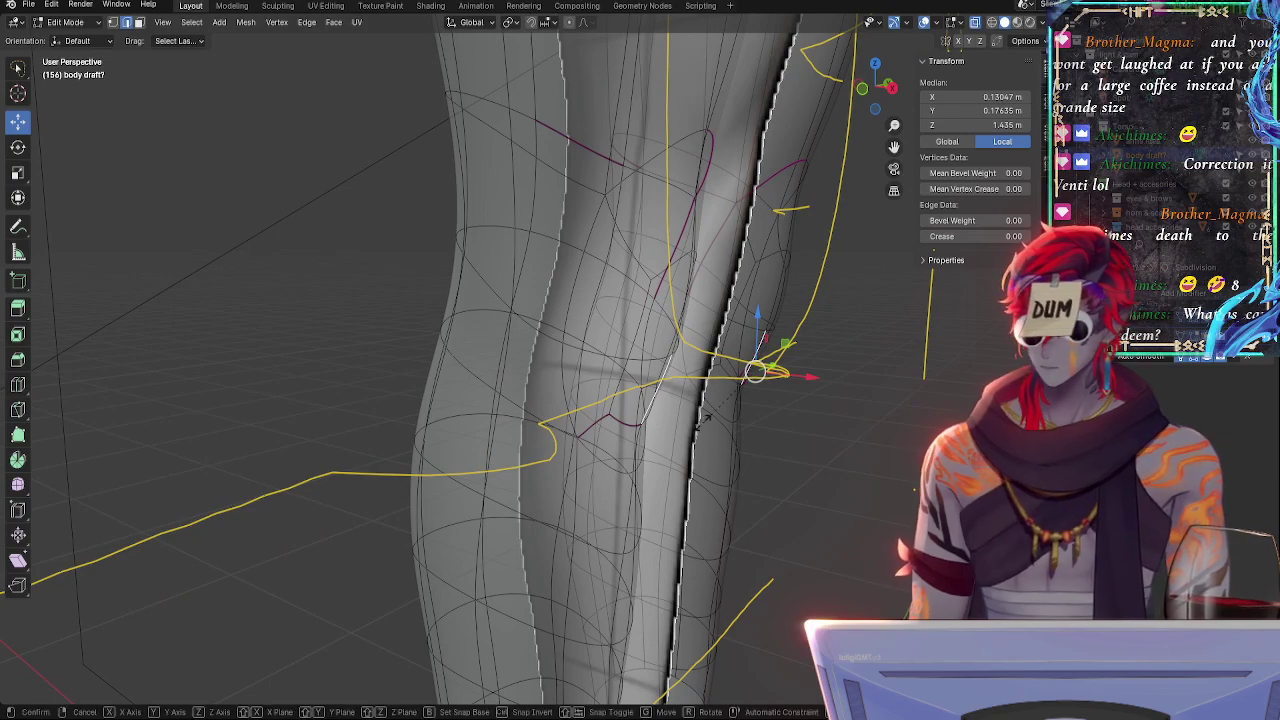
pyautogui.press('s')
pyautogui.press('z')
pyautogui.click(763, 372)
# - Tilt the knee edge by 10 degrees in the straight front view
pyautogui.press('r')
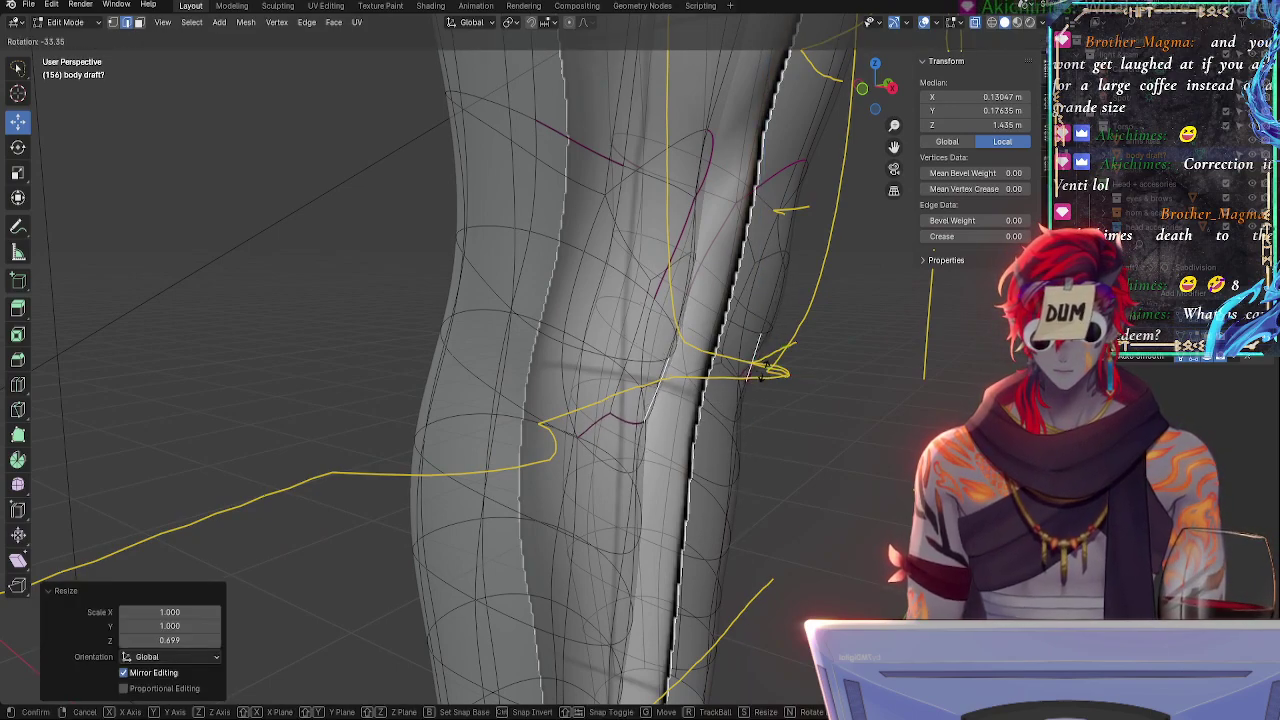
pyautogui.rightClick(766, 382)
pyautogui.click(861, 90)
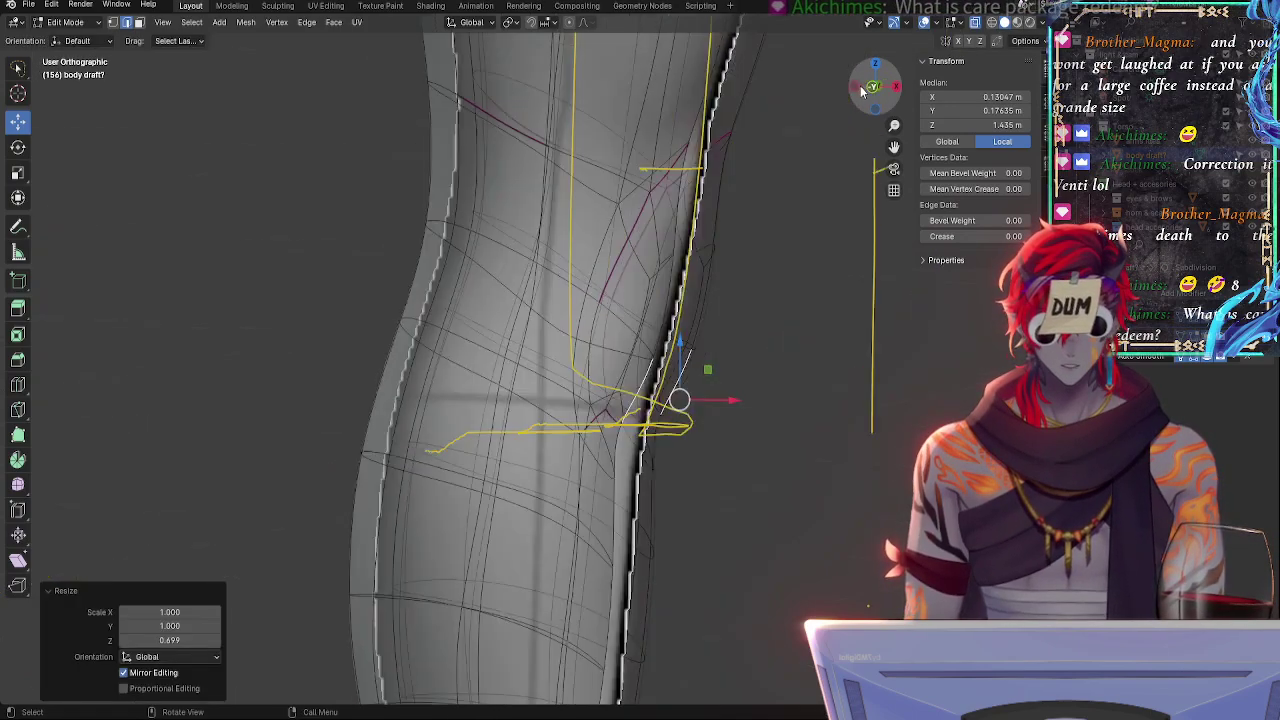
pyautogui.press('r')
pyautogui.click(754, 286)
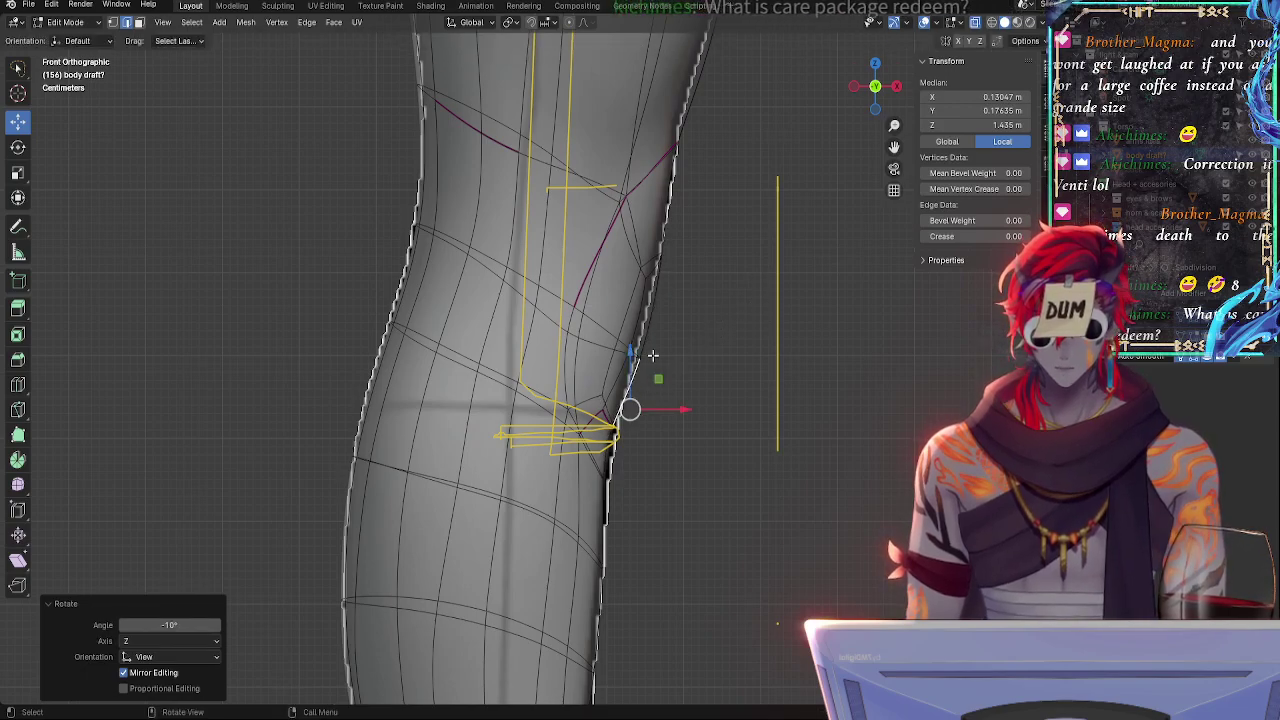
# - Extend the selection along the knee outline, shift it along X, then raise and rotate it slightly
pyautogui.keyDown('shift'); pyautogui.click(653, 356); pyautogui.keyUp('shift')
pyautogui.moveTo(711, 386); pyautogui.dragTo(690, 362, button='middle')
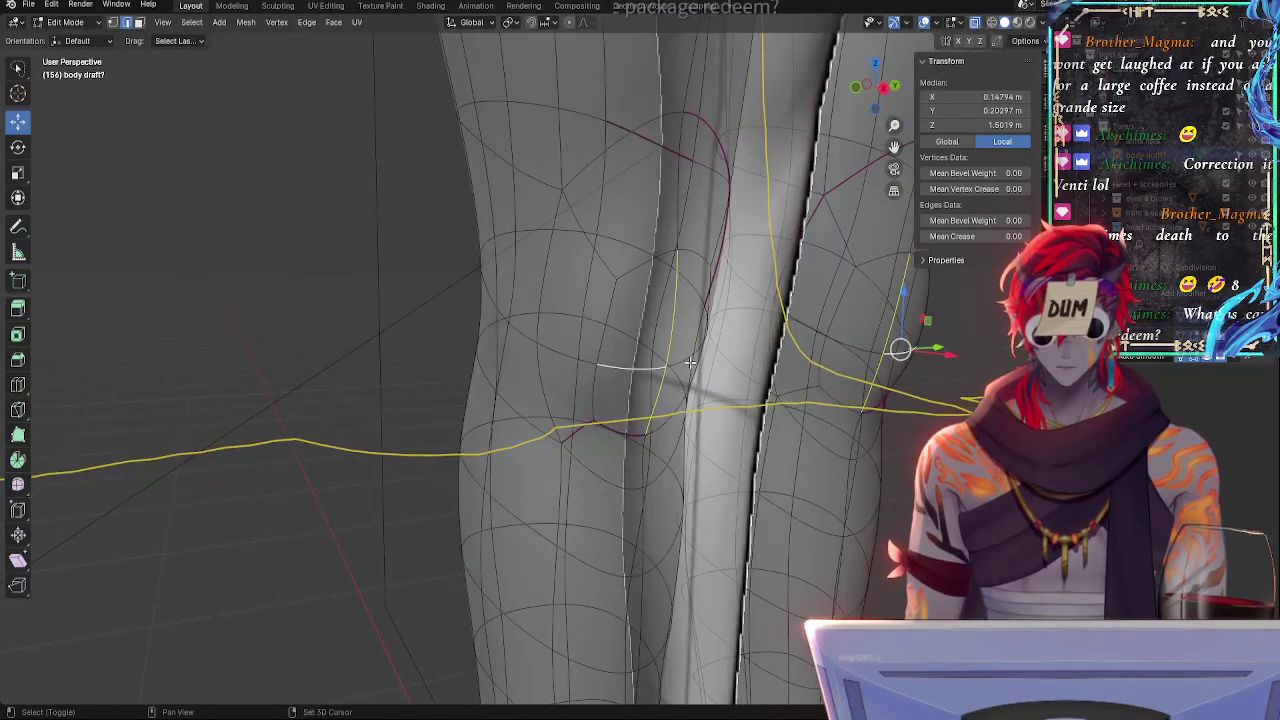
pyautogui.click(862, 92)
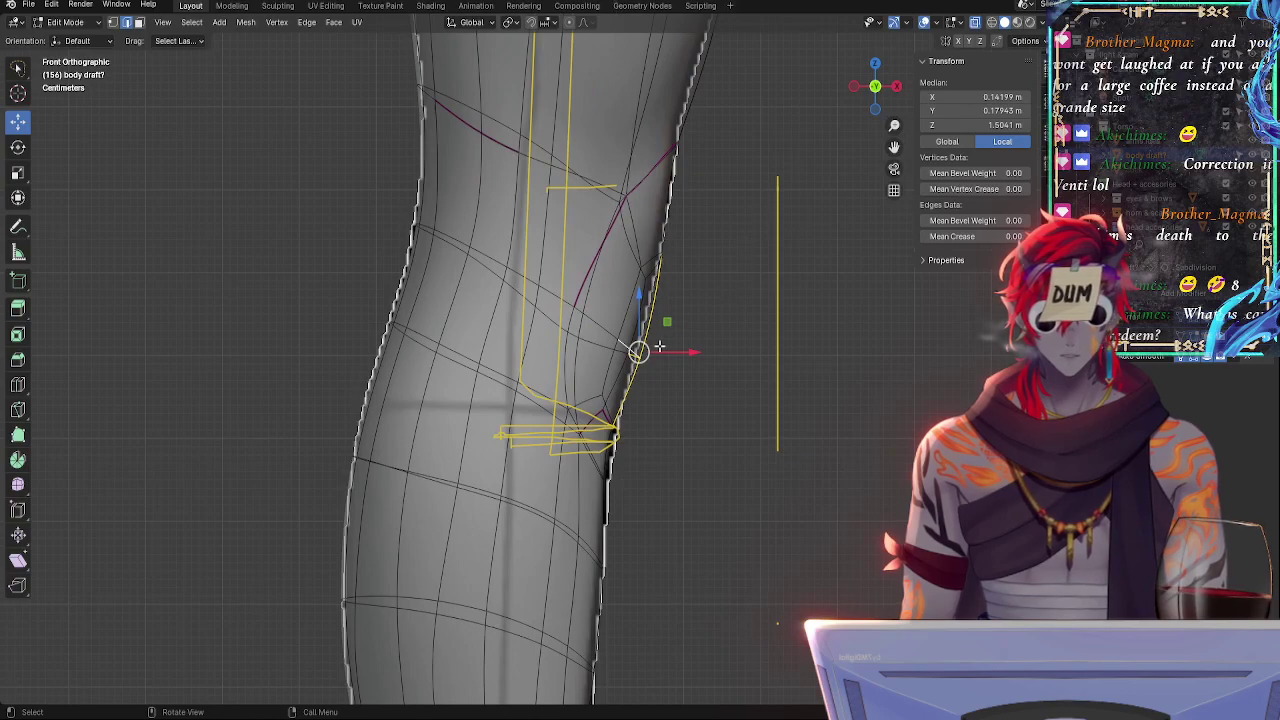
pyautogui.press('g')
pyautogui.press('x')
pyautogui.click(650, 345)
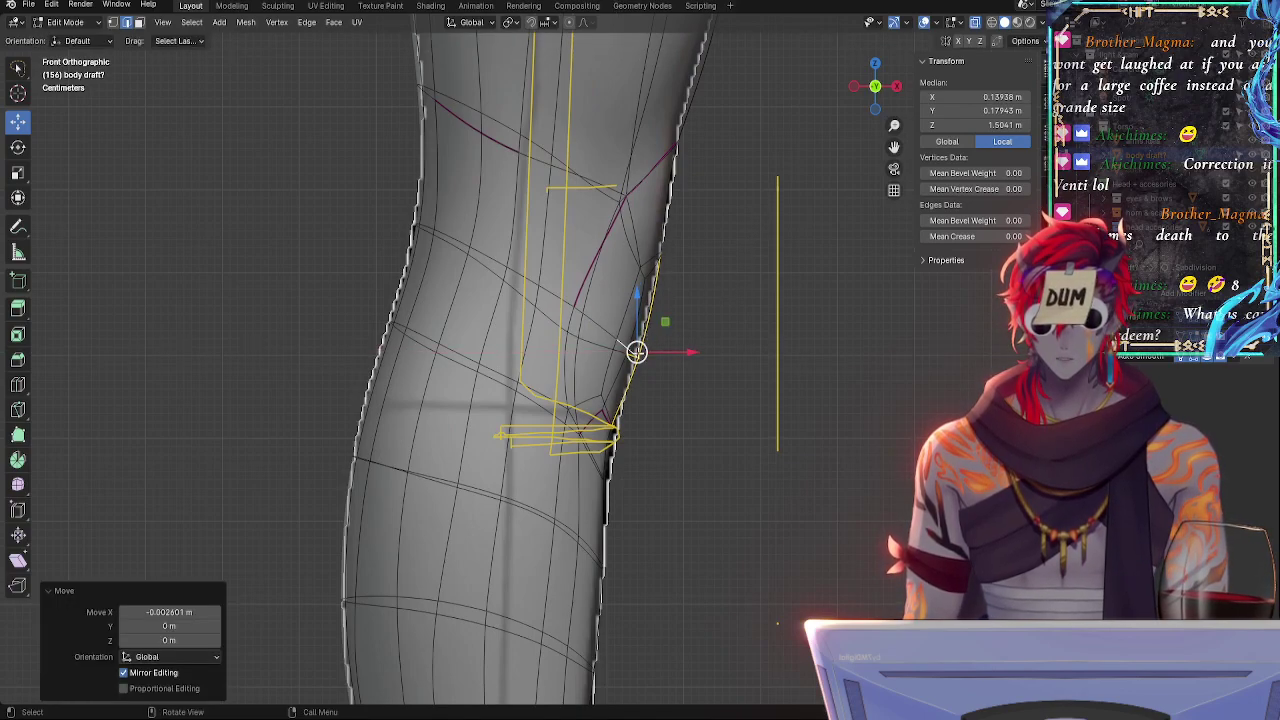
pyautogui.moveTo(638, 352); pyautogui.dragTo(636, 346)
pyautogui.press('r')
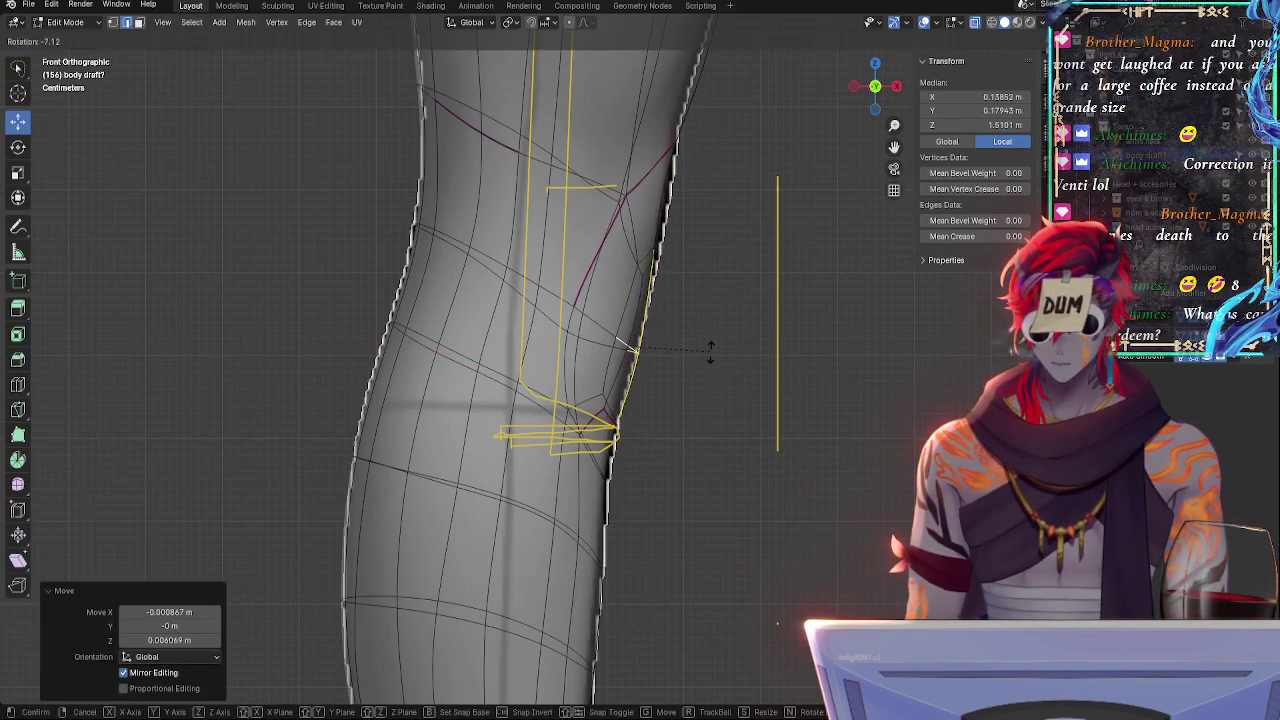
pyautogui.click(713, 359)
# - Inspect the knee from front and angled views with X-ray toggled, trying different edges
pyautogui.moveTo(726, 257); pyautogui.dragTo(701, 241, button='middle')
pyautogui.click(697, 238)
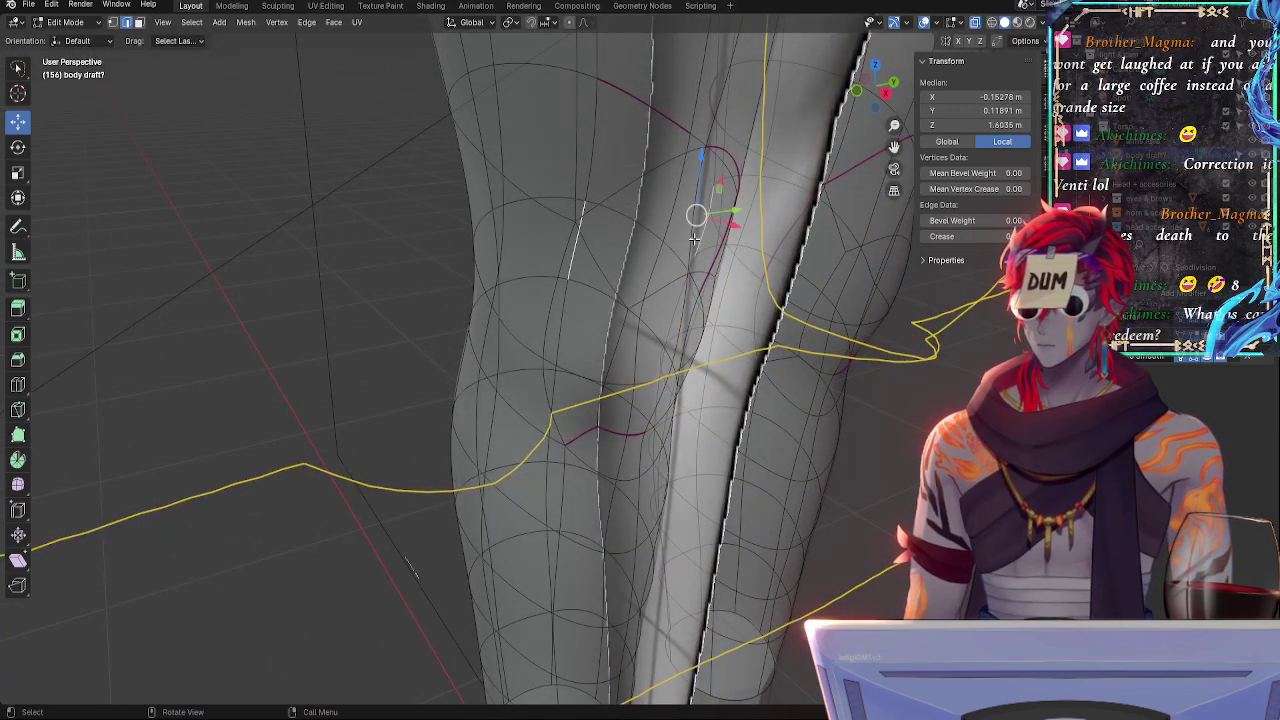
pyautogui.click(855, 96)
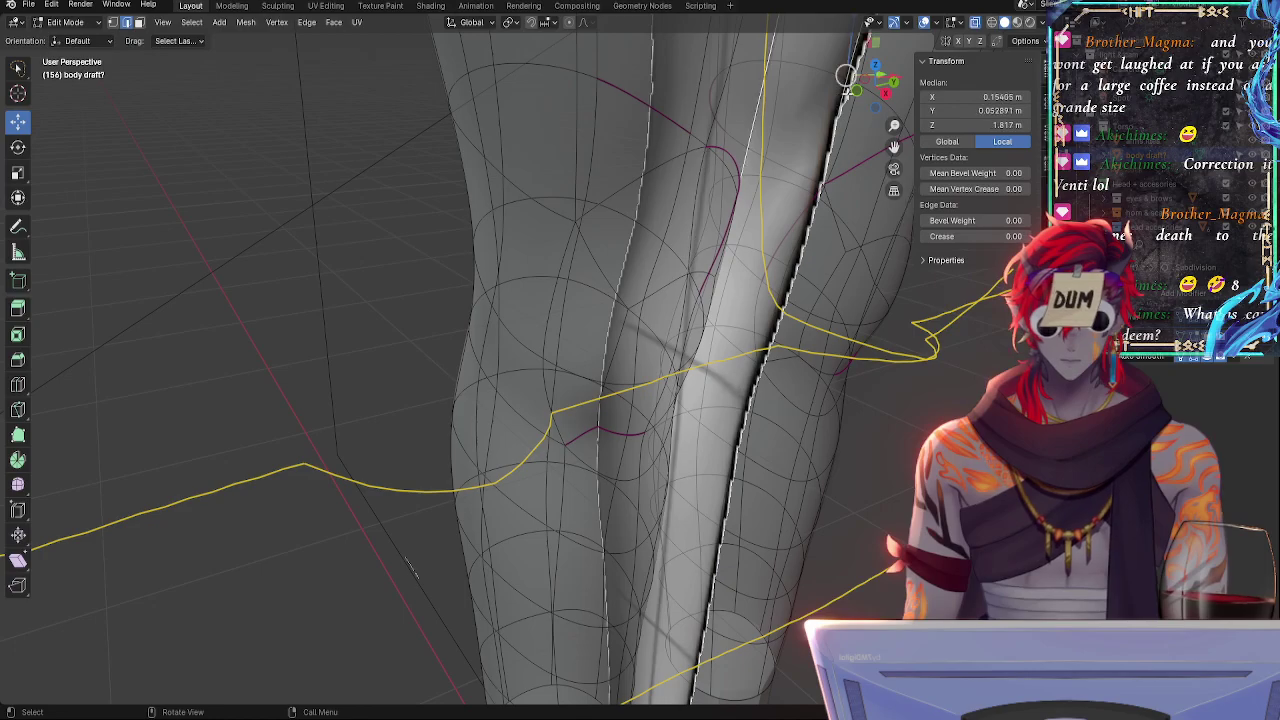
pyautogui.click(856, 93)
pyautogui.hotkey('alt', 'z')
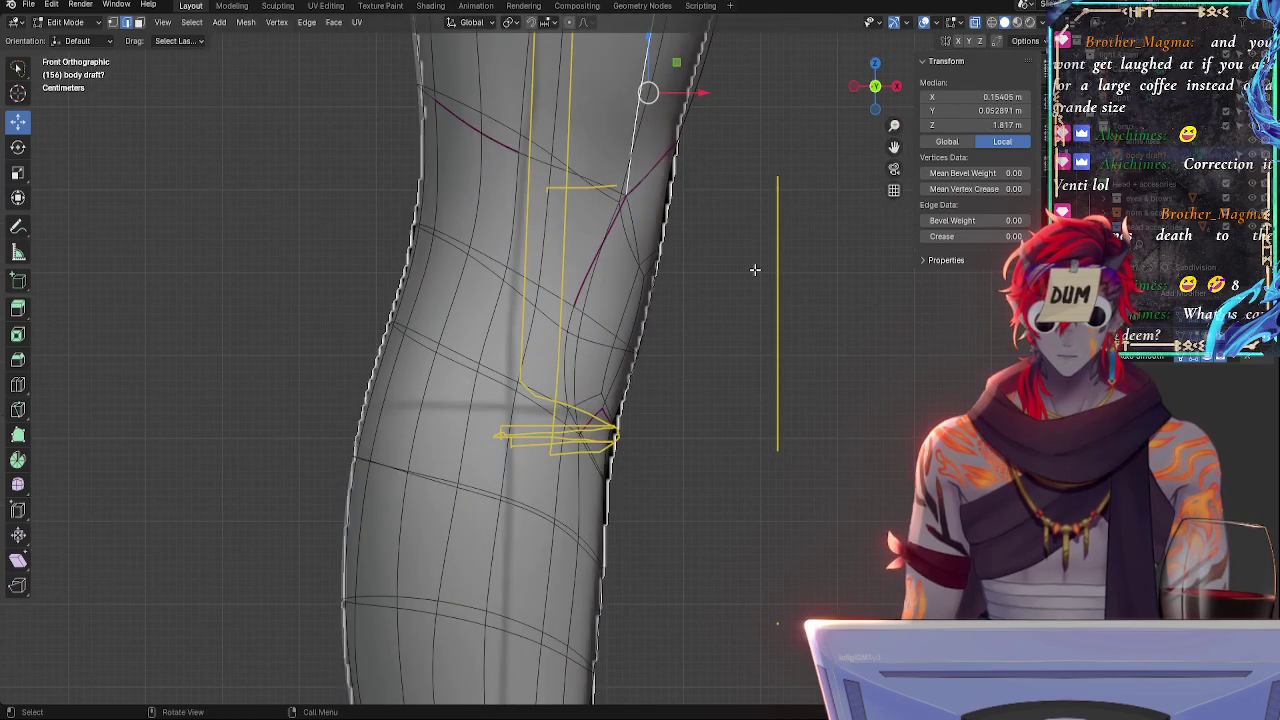
pyautogui.click(754, 269)
pyautogui.moveTo(754, 269); pyautogui.dragTo(666, 320, button='middle')
pyautogui.click(698, 230)
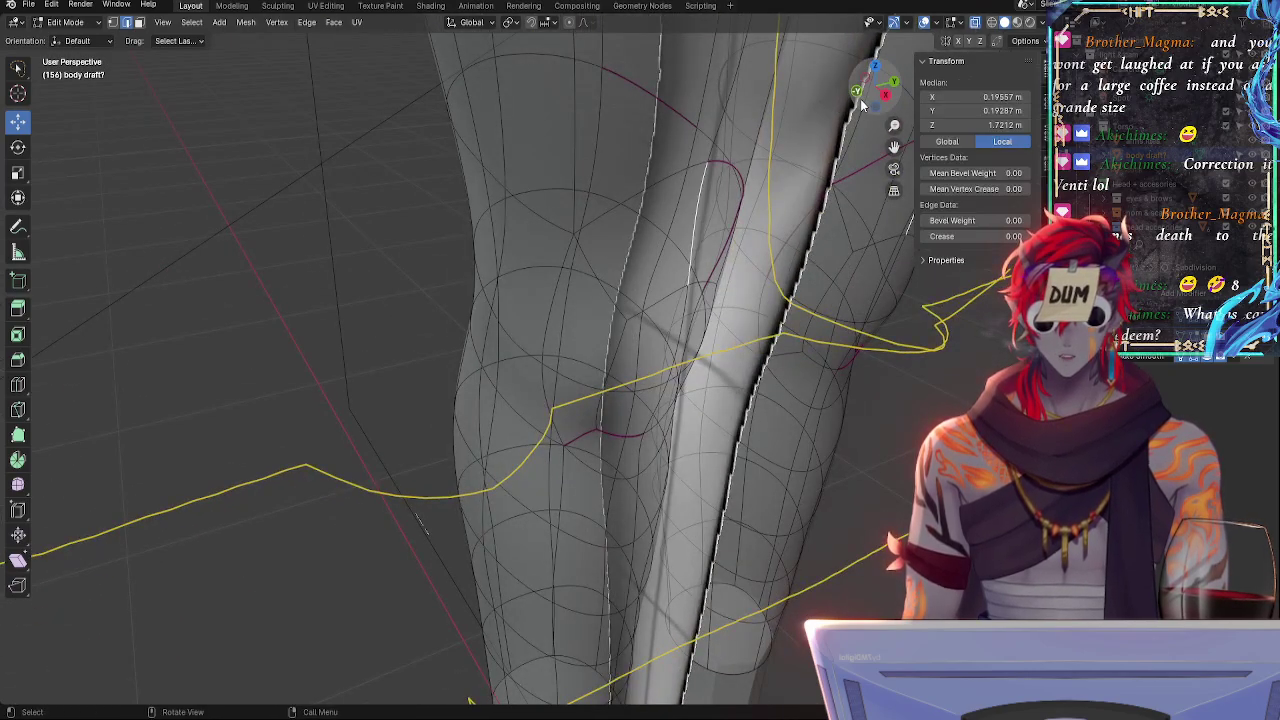
pyautogui.click(856, 91)
pyautogui.hotkey('alt', 'z')
pyautogui.hotkey('alt', 'z')
pyautogui.moveTo(739, 217); pyautogui.dragTo(571, 315, button='middle')
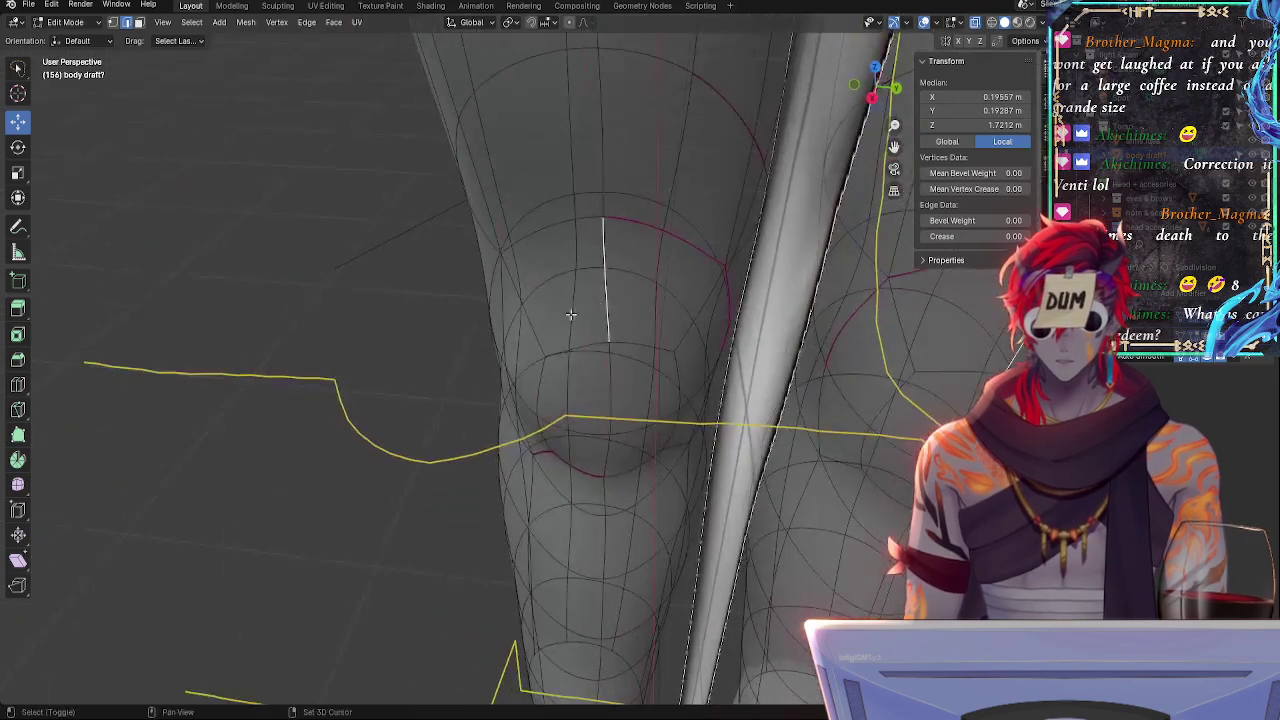
# - Rotate the left, centre and right knee edges slightly and nudge them to the right
pyautogui.keyDown('shift'); pyautogui.click(527, 335); pyautogui.keyUp('shift')
pyautogui.click(683, 326)
pyautogui.keyDown('shift'); pyautogui.click(603, 295); pyautogui.keyUp('shift')
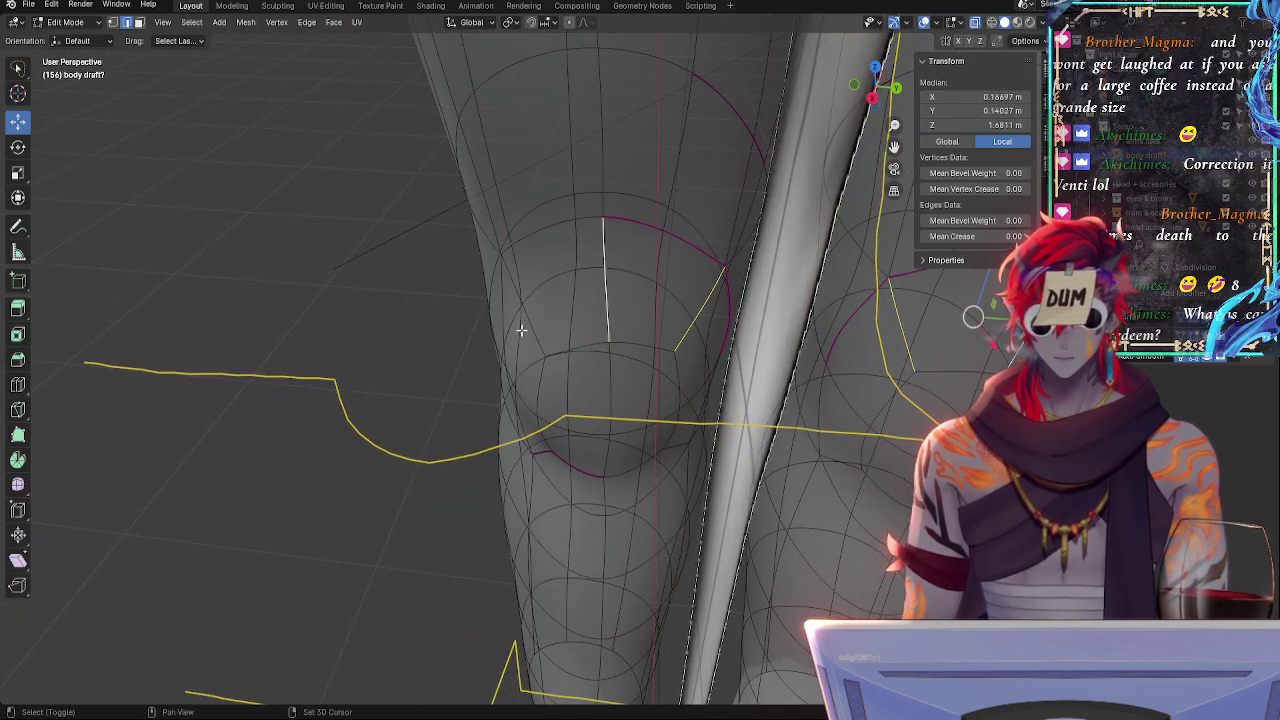
pyautogui.keyDown('shift'); pyautogui.click(530, 326); pyautogui.keyUp('shift')
pyautogui.click(855, 88)
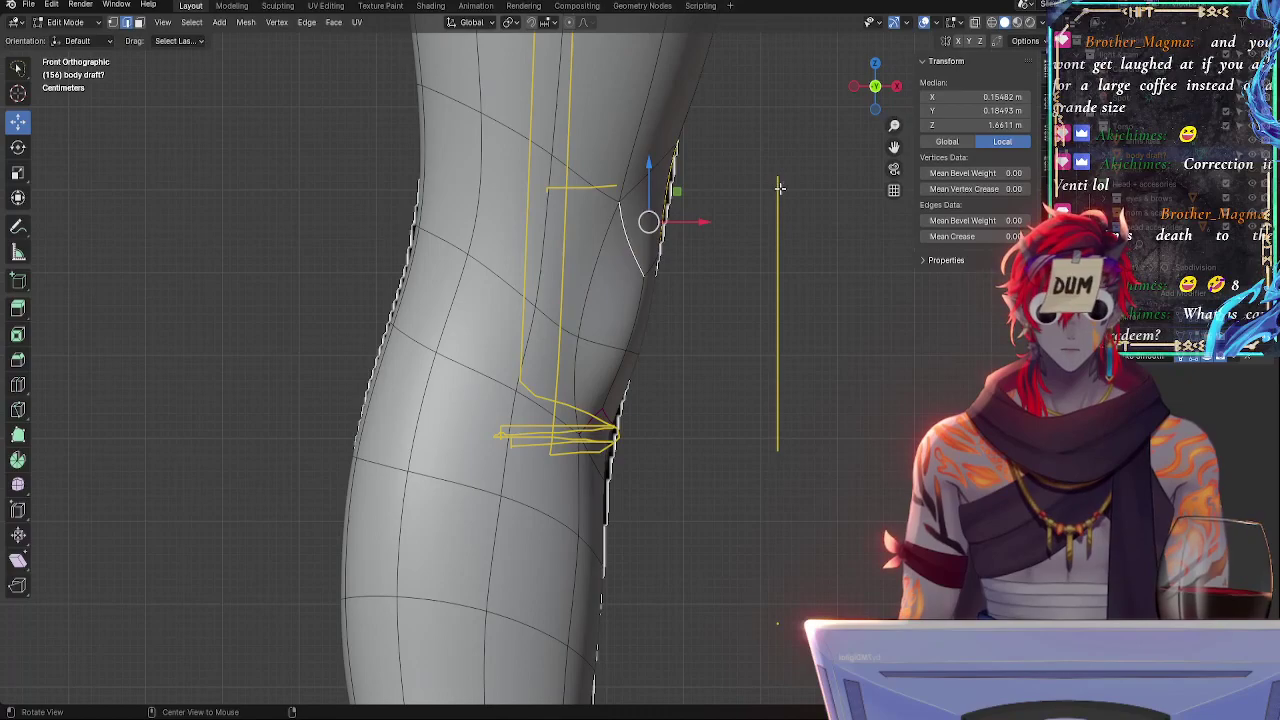
pyautogui.press('r')
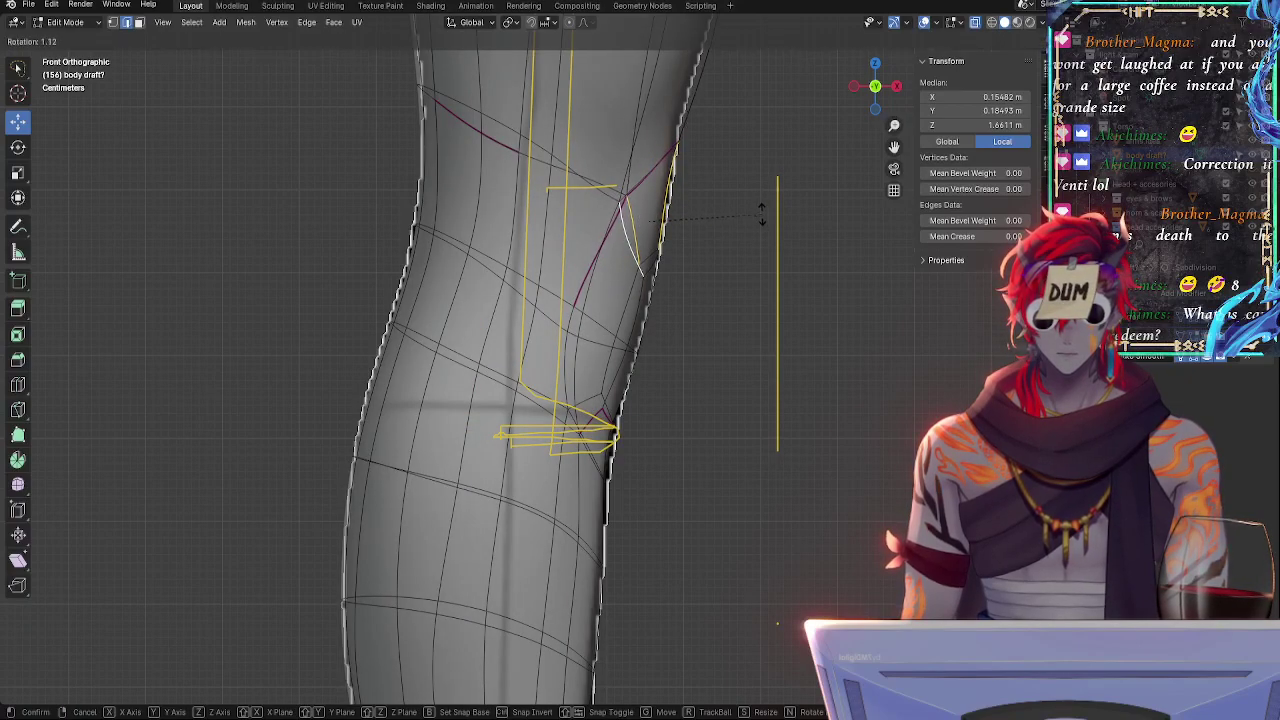
pyautogui.click(766, 217)
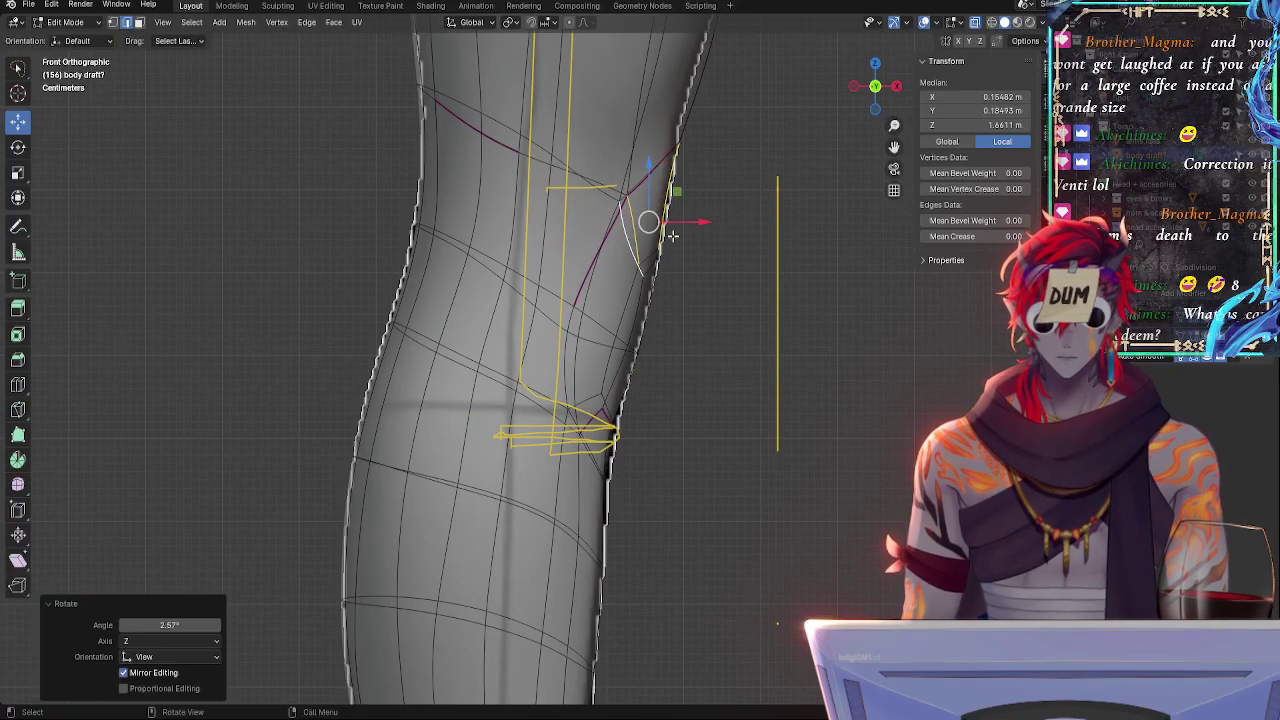
pyautogui.moveTo(652, 223); pyautogui.dragTo(663, 225)
pyautogui.click(800, 194)
# - Rotate two adjacent knee edges about -8 degrees in the front view
pyautogui.moveTo(800, 194); pyautogui.dragTo(654, 237, button='middle')
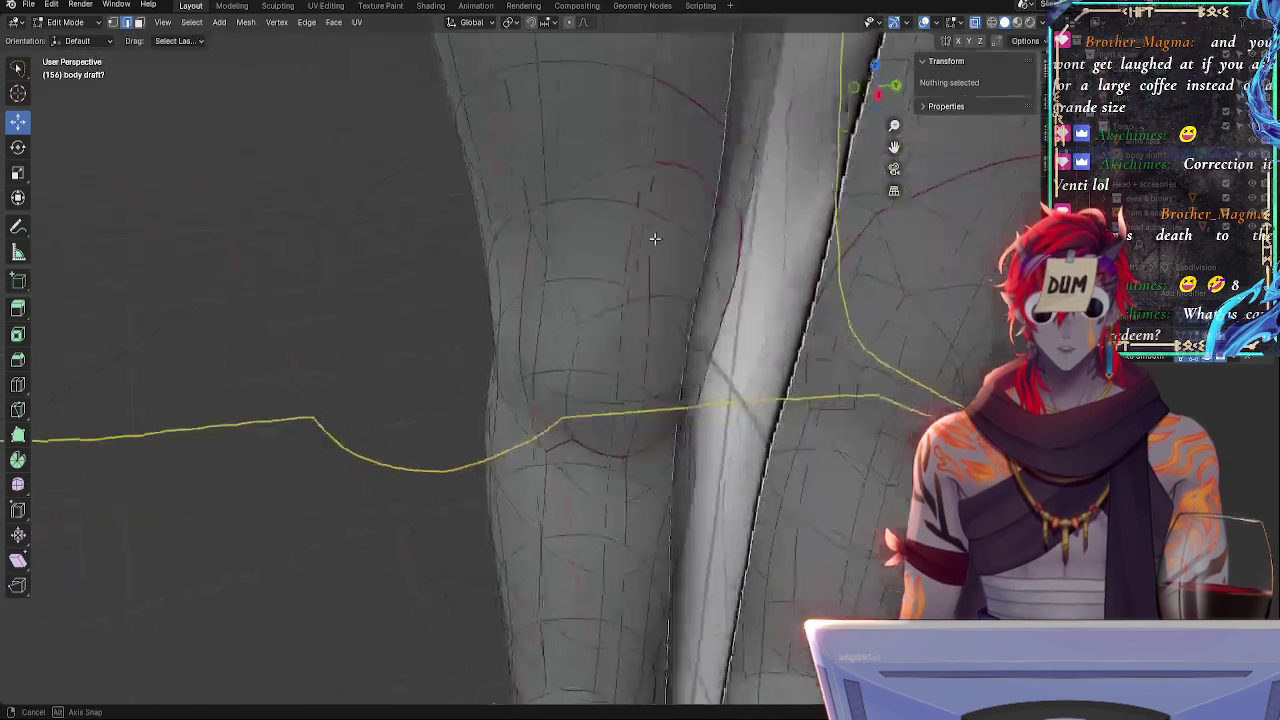
pyautogui.click(620, 177)
pyautogui.keyDown('shift'); pyautogui.click(706, 182); pyautogui.keyUp('shift')
pyautogui.press('KP_1')
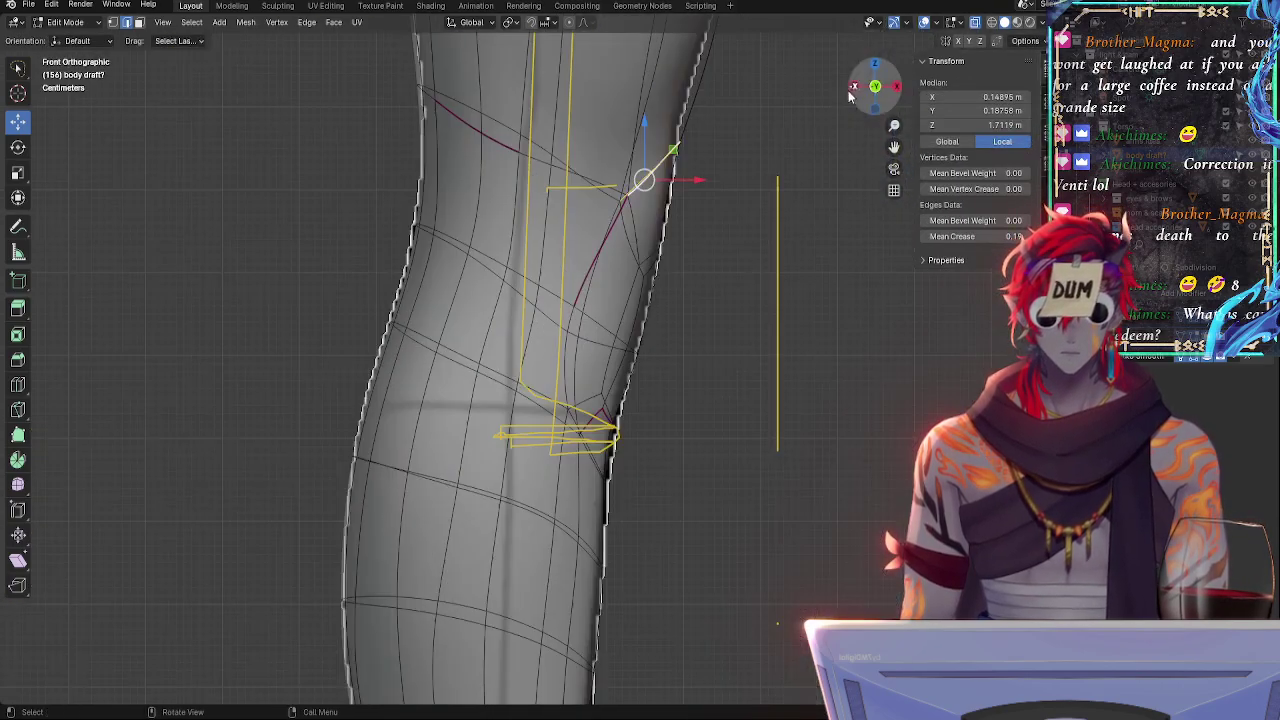
pyautogui.press('r')
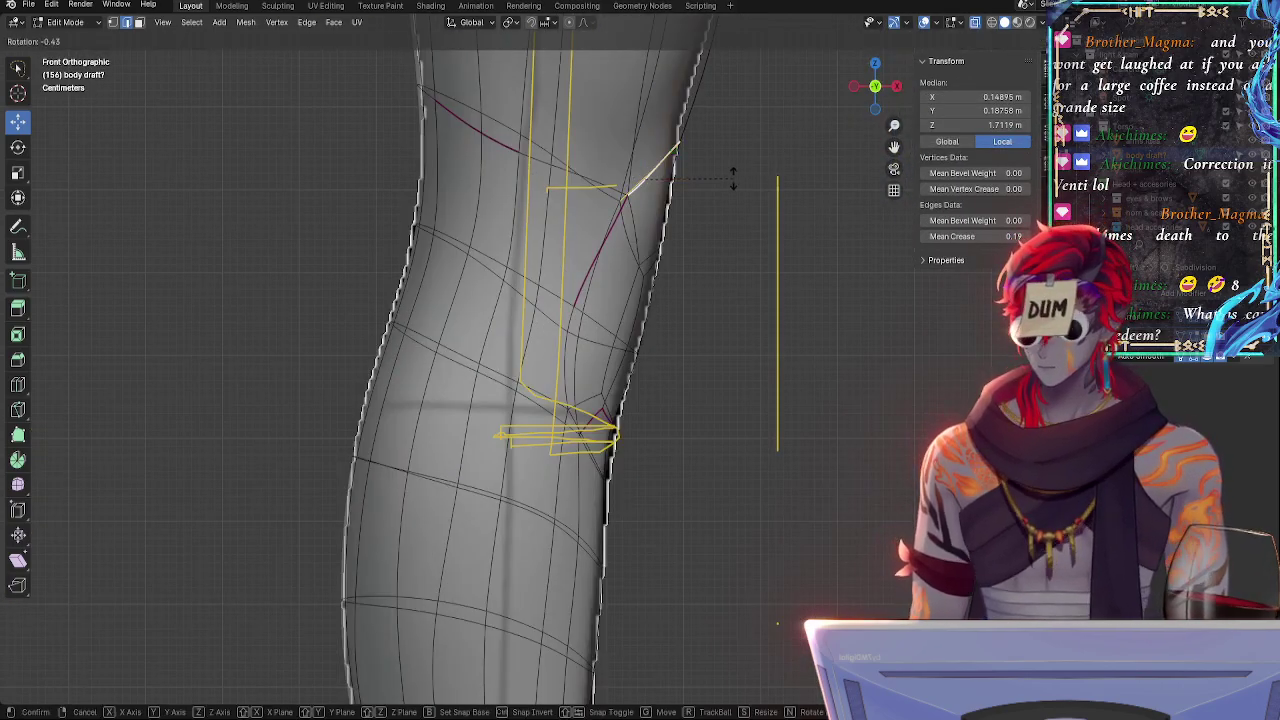
pyautogui.click(727, 166)
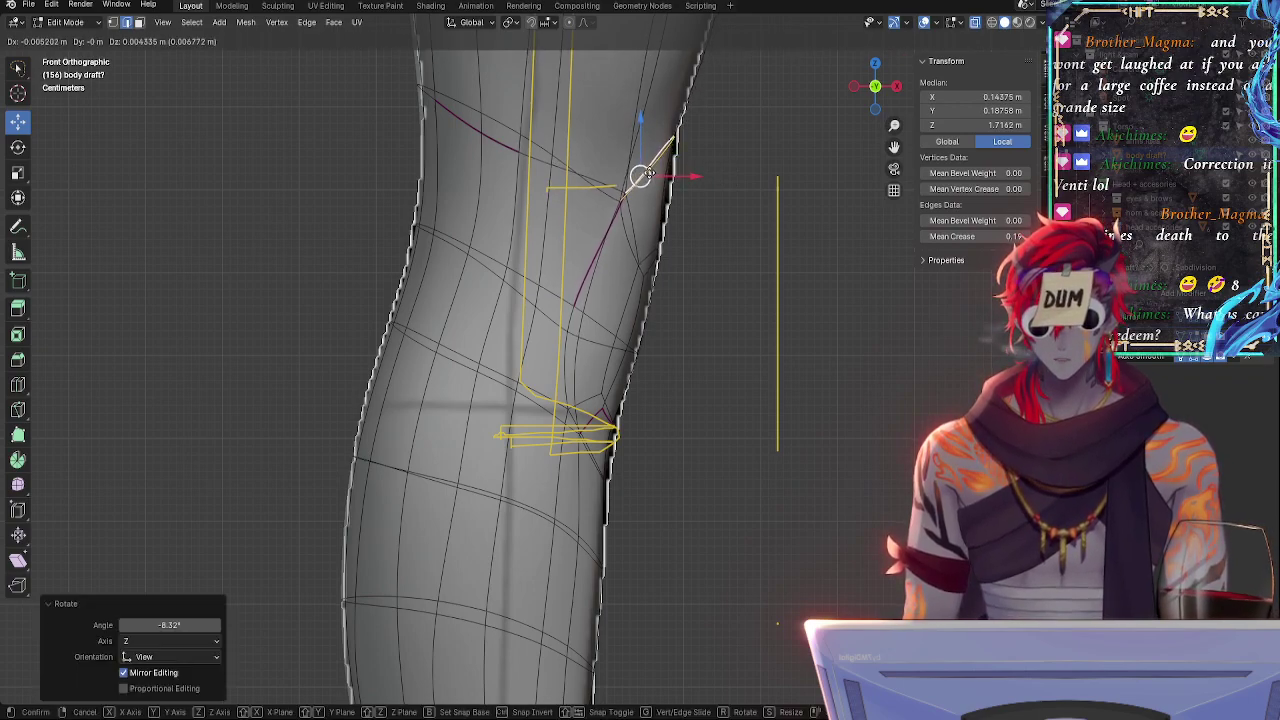
pyautogui.click(768, 159)
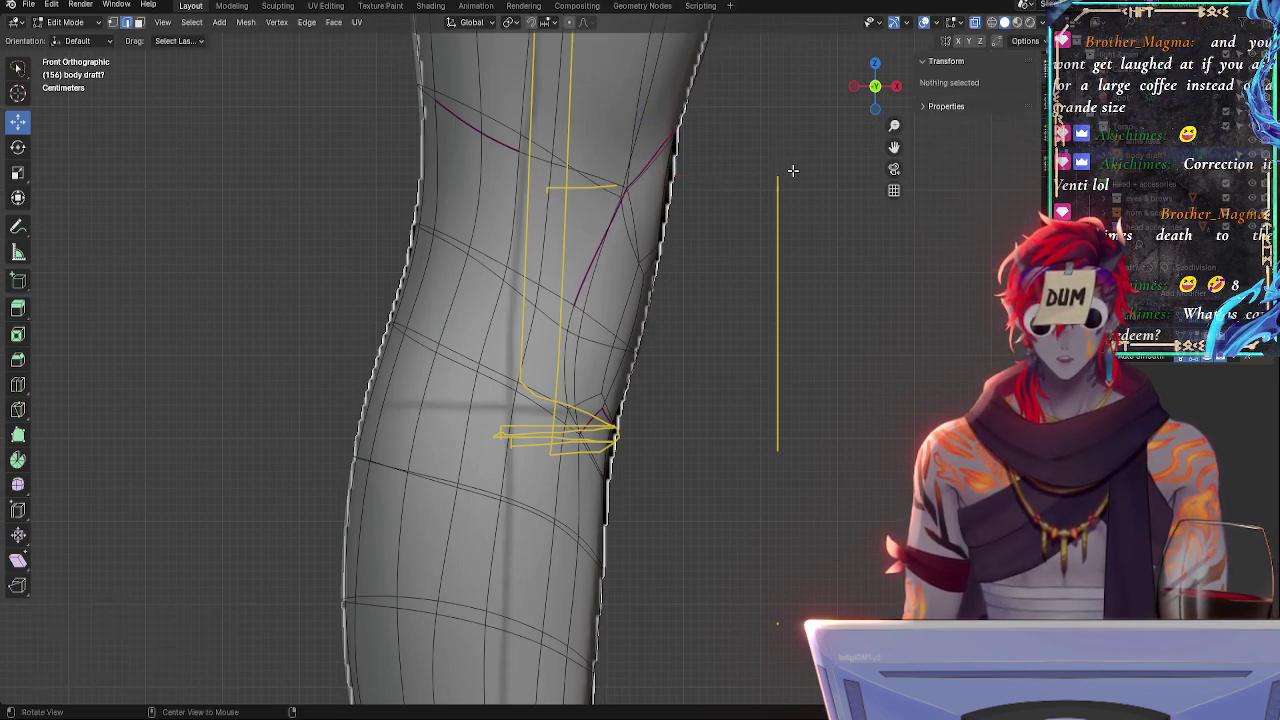
# - Switch to face select mode and pick the faces just above the kneecap
pyautogui.hotkey('alt', 'z')
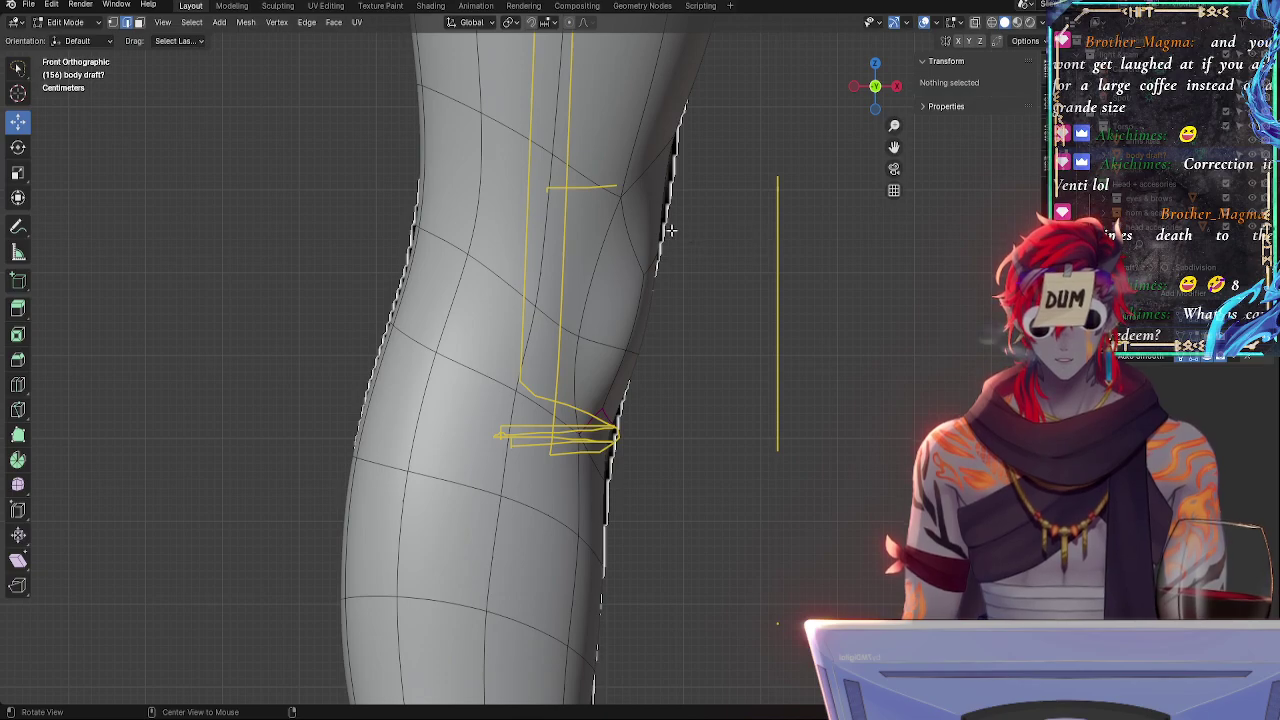
pyautogui.hotkey('alt', 'z')
pyautogui.moveTo(670, 230); pyautogui.dragTo(671, 263, button='middle')
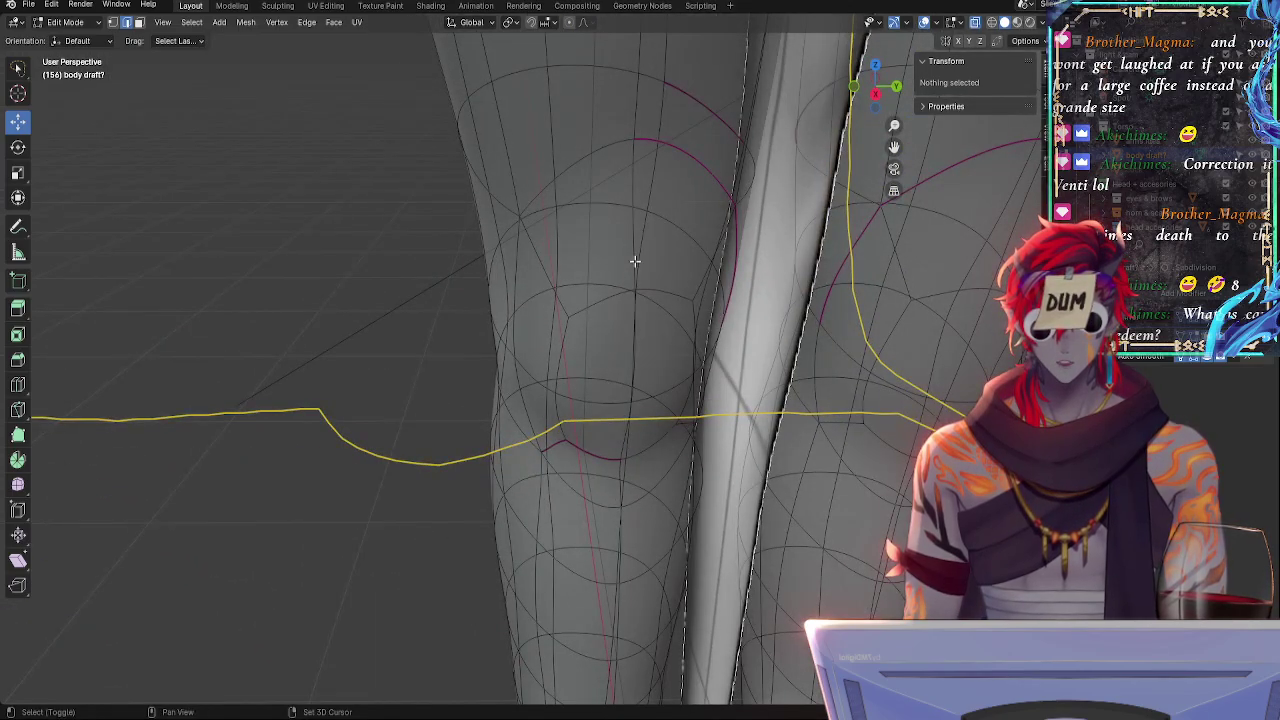
pyautogui.keyDown('shift'); pyautogui.click(635, 261); pyautogui.keyUp('shift')
pyautogui.click(575, 280)
pyautogui.press('3')
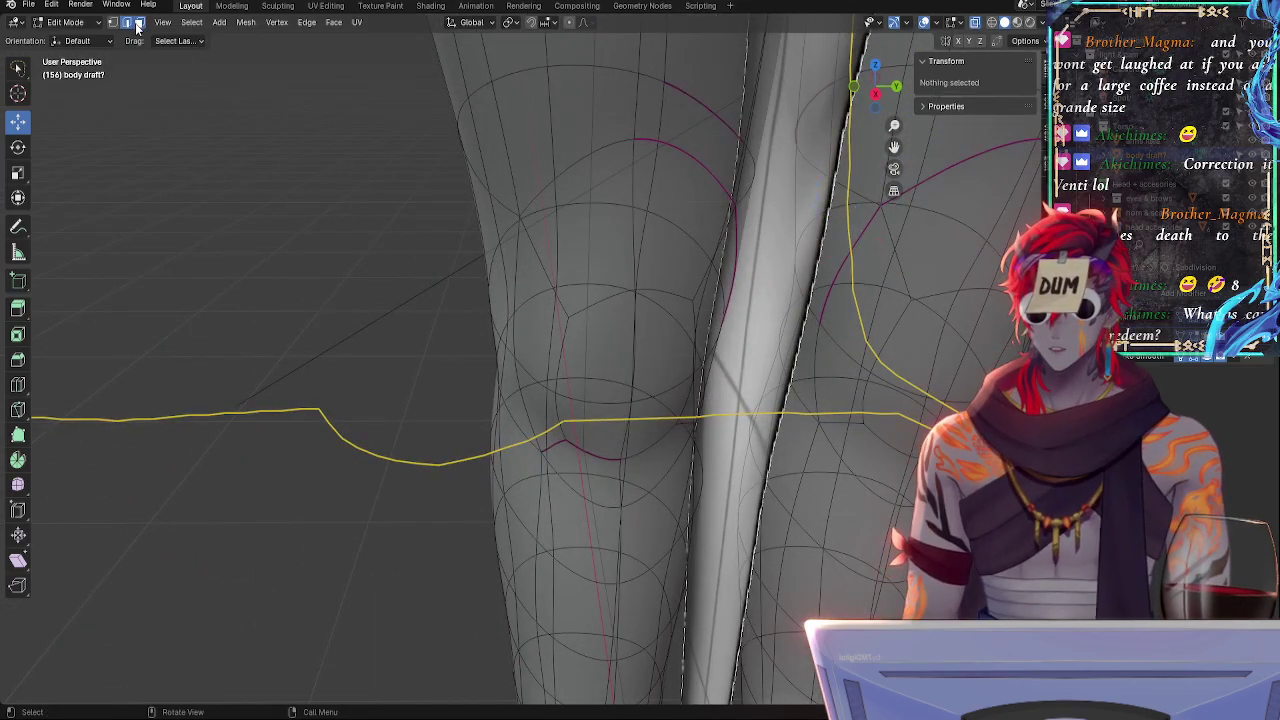
pyautogui.click(676, 246)
pyautogui.hotkey('alt', 'z')
pyautogui.click(603, 257)
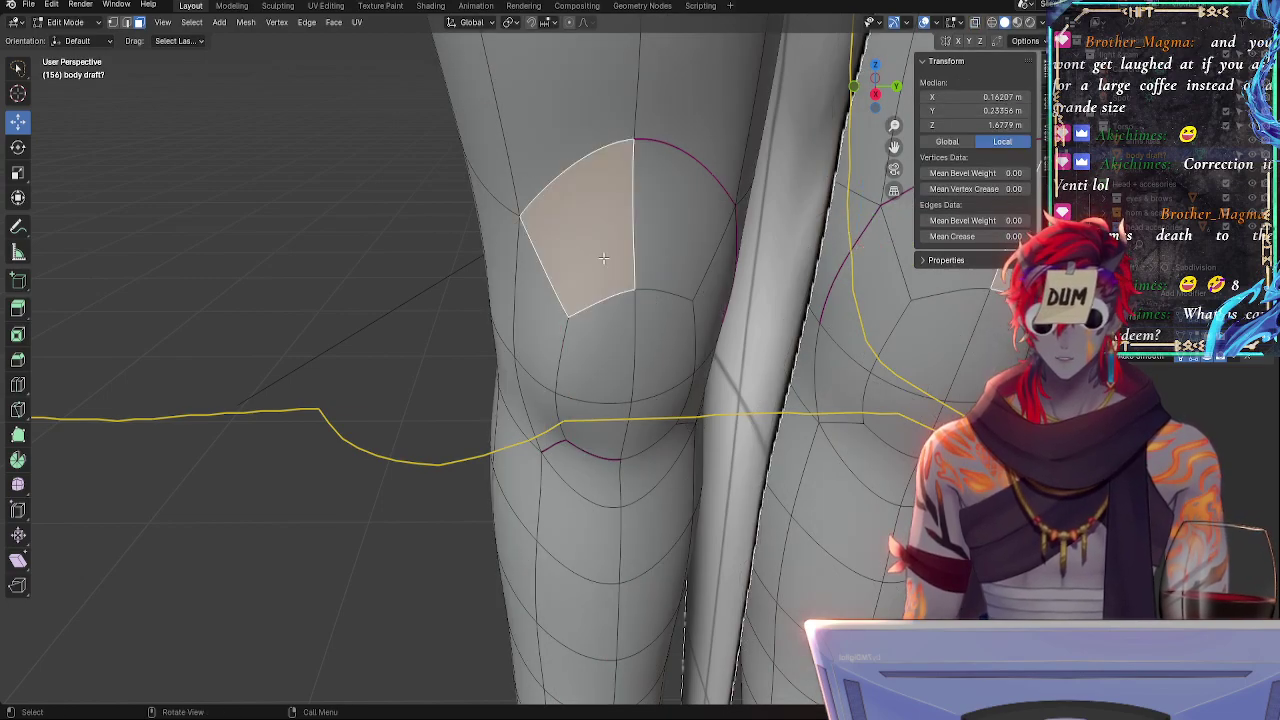
pyautogui.keyDown('shift'); pyautogui.click(707, 248); pyautogui.keyUp('shift')
pyautogui.click(856, 88)
pyautogui.hotkey('alt', 'z')
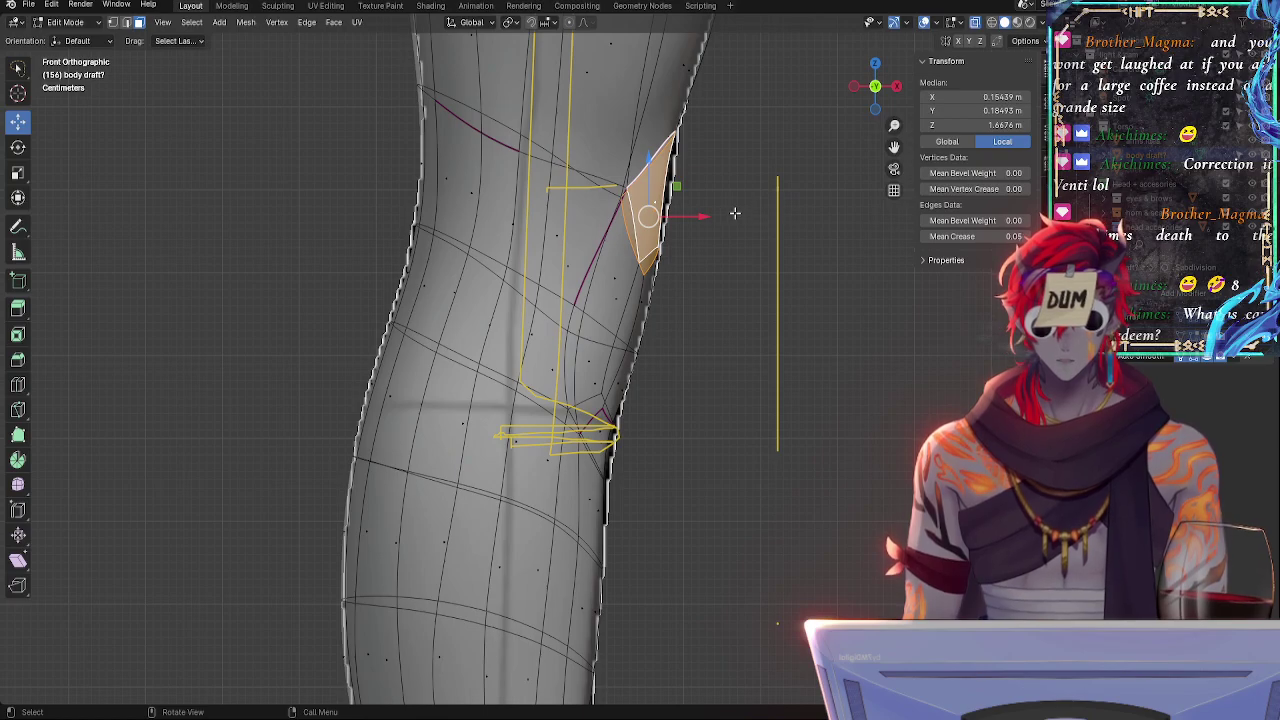
# - Select two adjacent faces on the upper thigh
pyautogui.moveTo(735, 213); pyautogui.dragTo(643, 111, button='middle')
pyautogui.click(643, 111)
pyautogui.hotkey('alt', 'z')
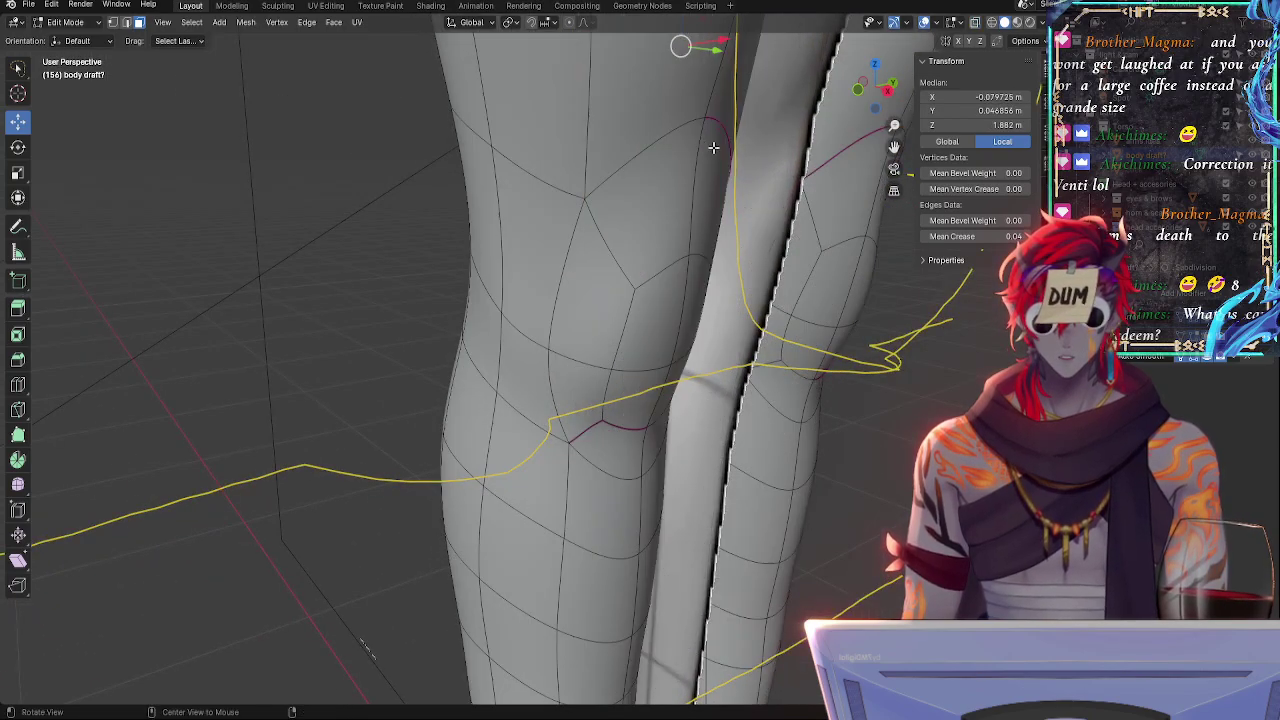
pyautogui.click(702, 108)
pyautogui.keyDown('shift'); pyautogui.click(754, 114); pyautogui.keyUp('shift')
pyautogui.click(857, 90)
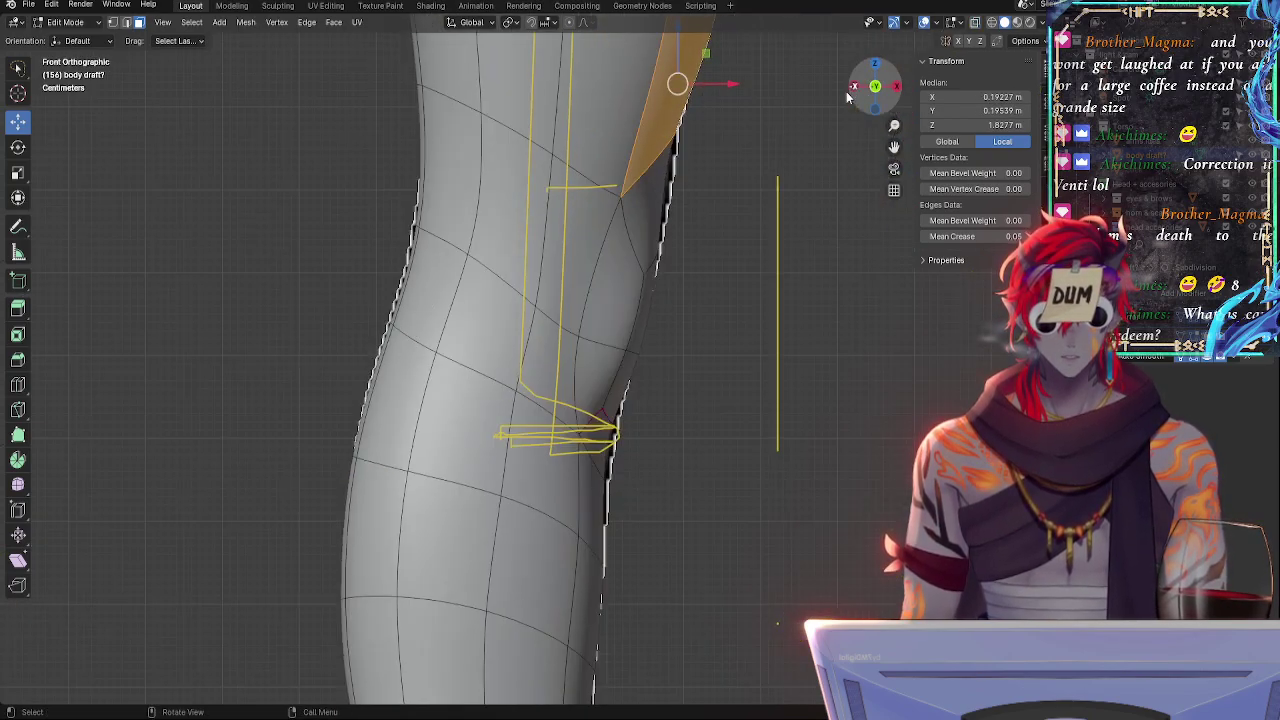
pyautogui.hotkey('alt', 'z')
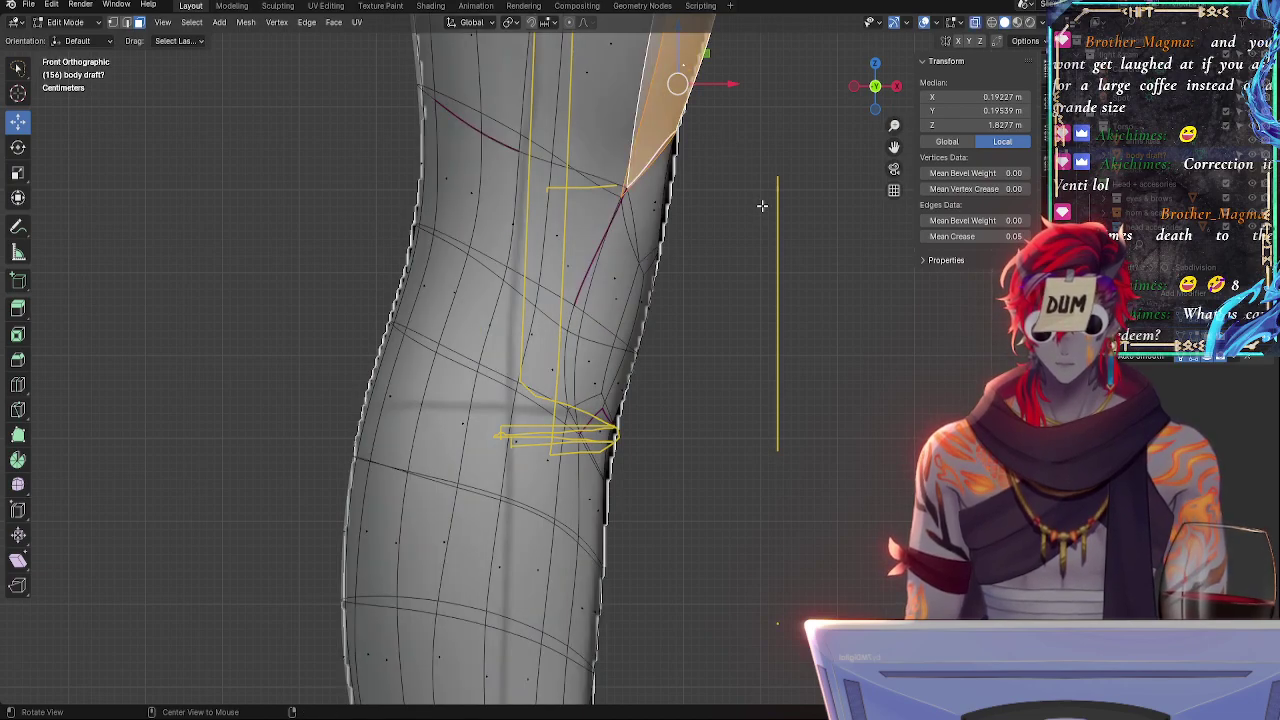
pyautogui.hotkey('alt', 'z')
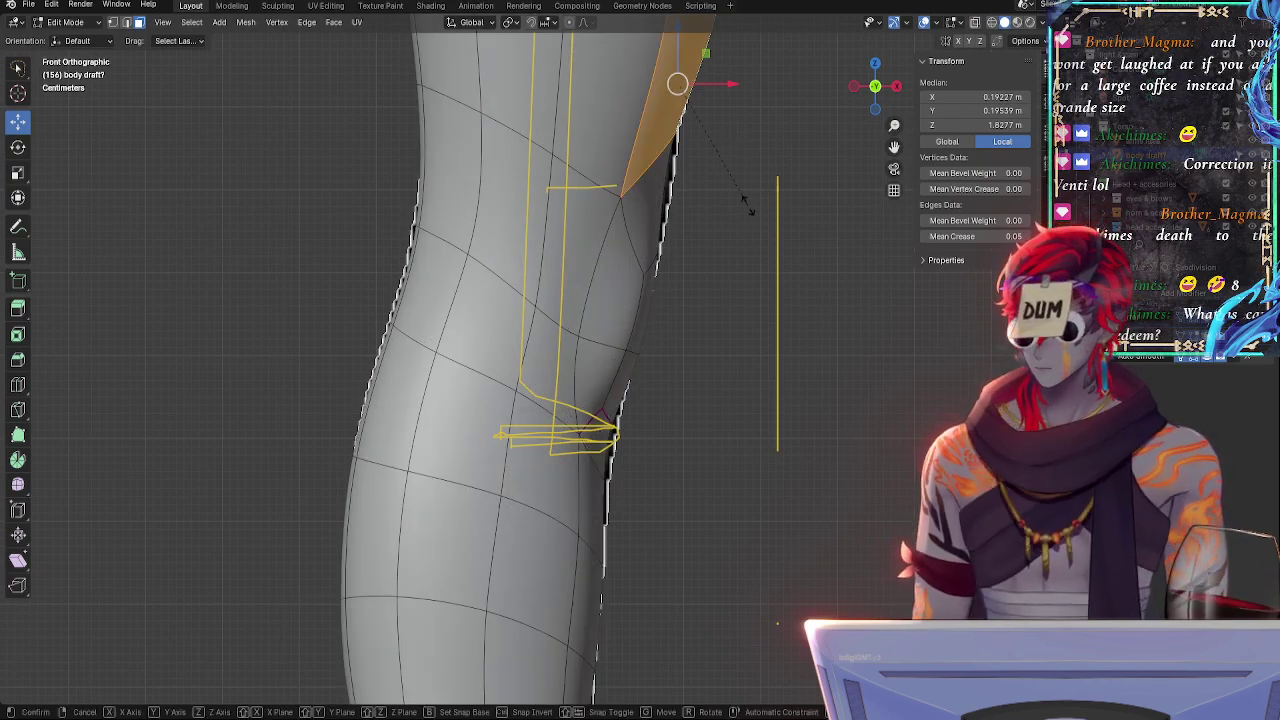
# - Stretch the thigh faces vertically to 1.076, then reposition and slightly rotate them
pyautogui.press('s')
pyautogui.press('z')
pyautogui.click(757, 208)
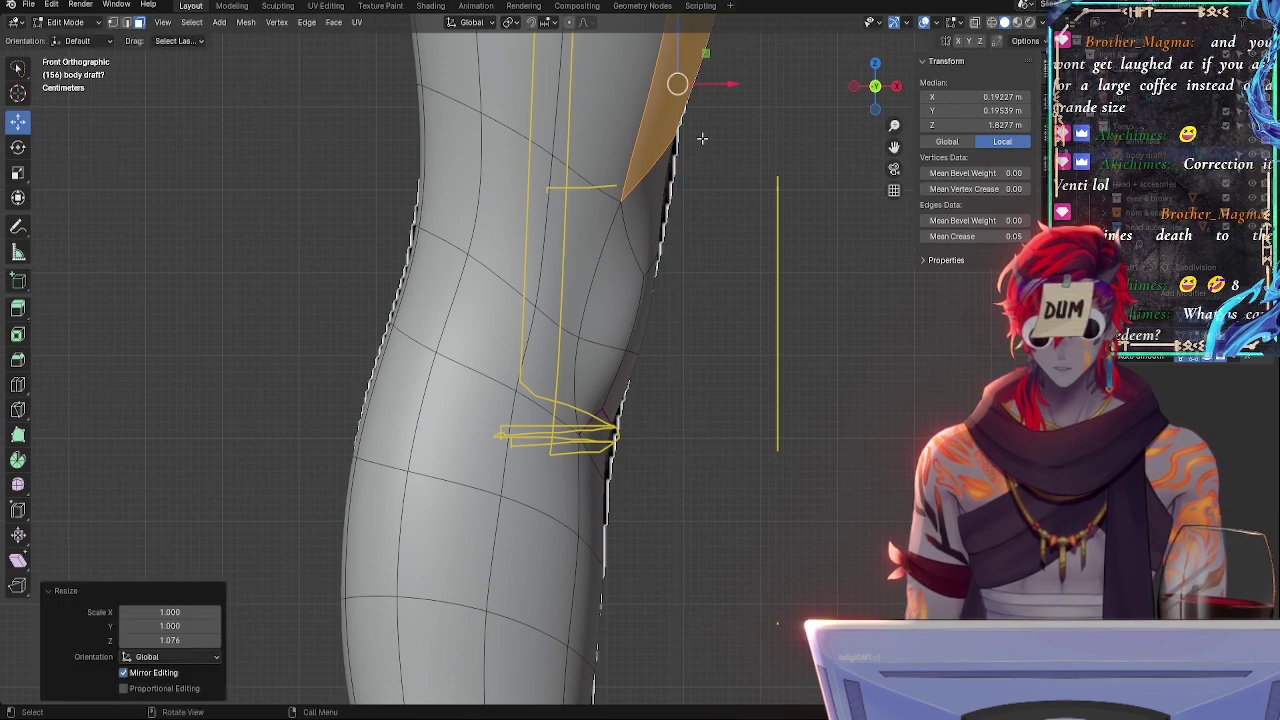
pyautogui.press('g')
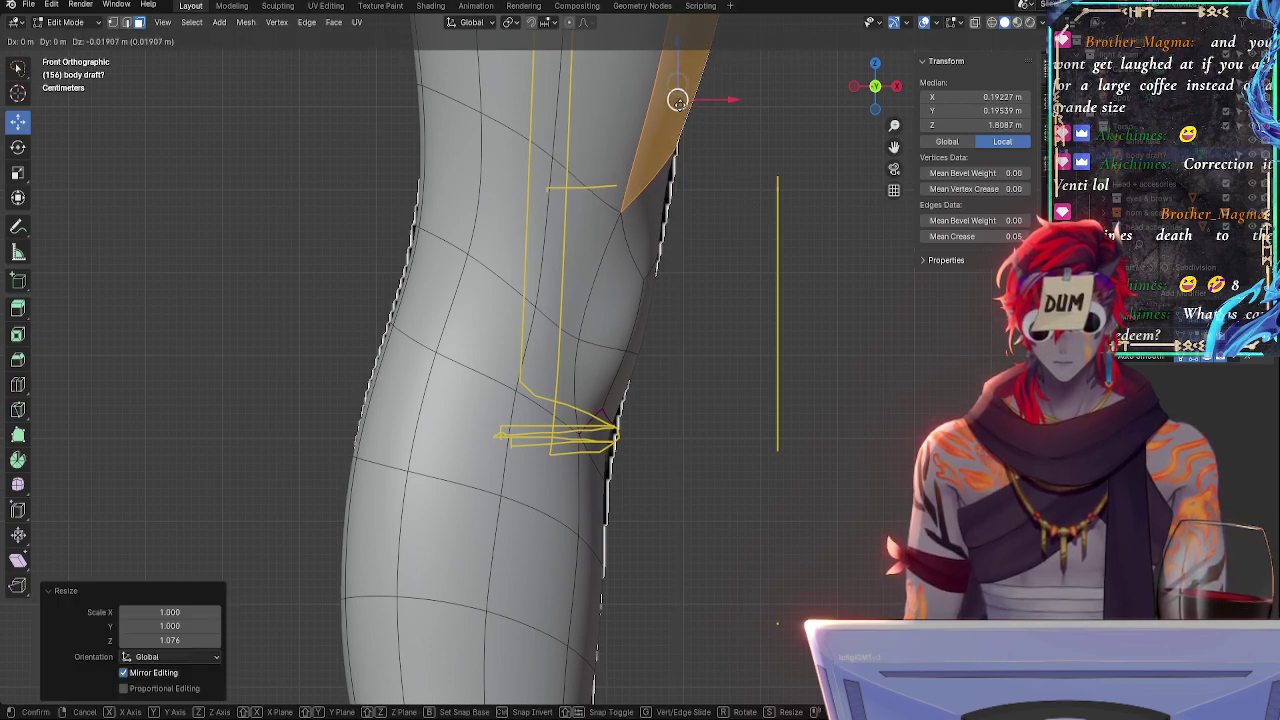
pyautogui.click(690, 105)
pyautogui.scroll(-2, 788, 169)
pyautogui.hotkey('alt', 'z')
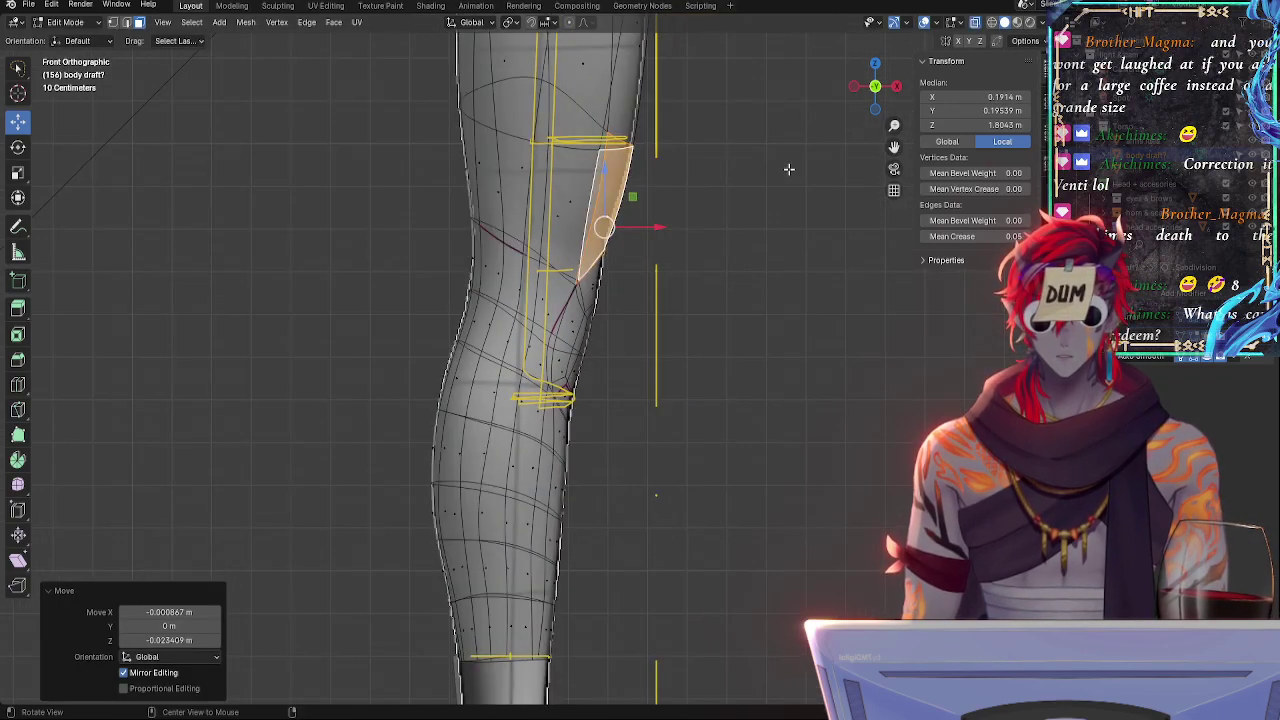
pyautogui.hotkey('alt', 'z')
pyautogui.press('r')
pyautogui.click(700, 229)
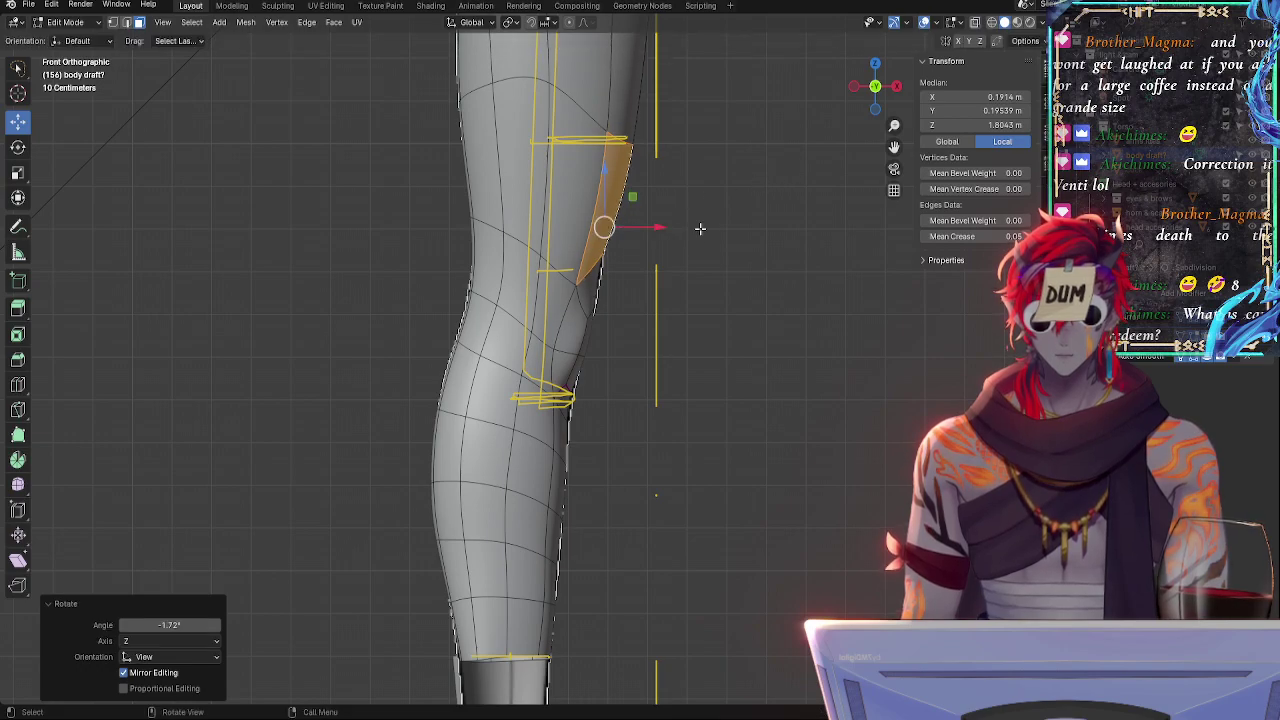
pyautogui.moveTo(652, 230); pyautogui.dragTo(654, 234)
# - Select the two kneecap faces and rotate them 2.2 degrees in the front view
pyautogui.click(735, 280)
pyautogui.moveTo(750, 285); pyautogui.dragTo(587, 317, button='middle')
pyautogui.click(575, 308)
pyautogui.keyDown('shift'); pyautogui.click(617, 294); pyautogui.keyUp('shift')
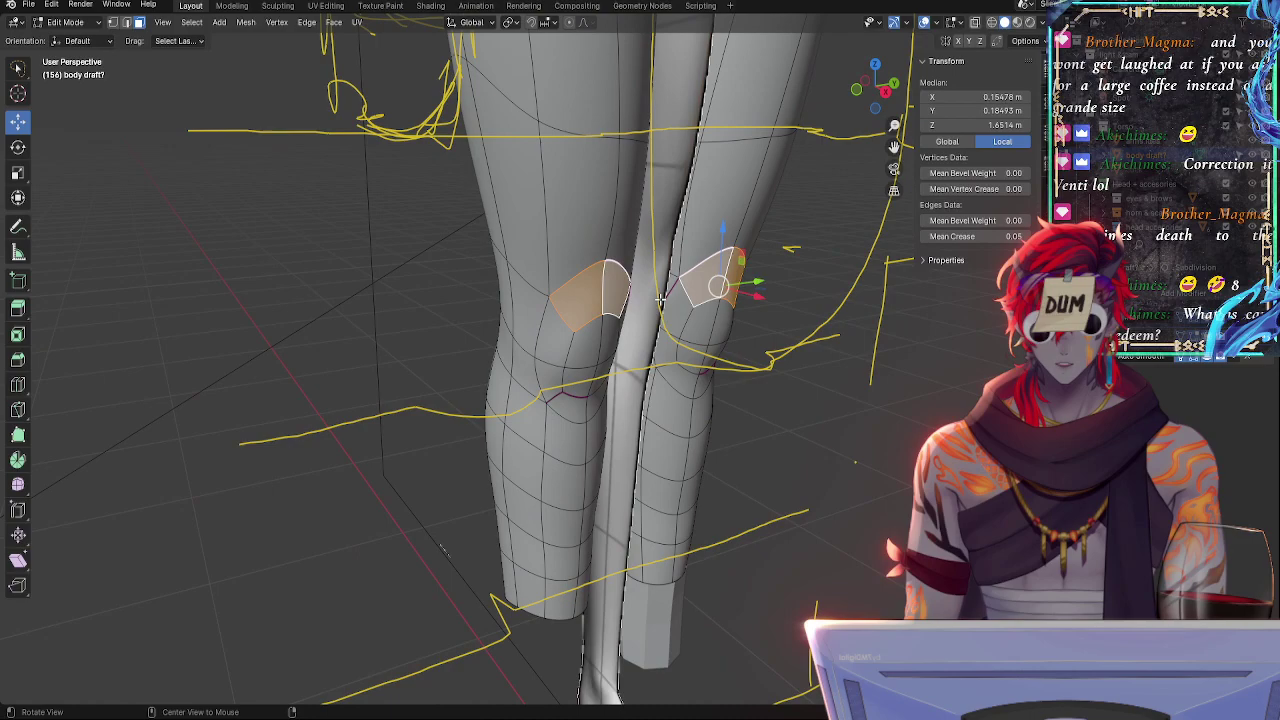
pyautogui.click(856, 89)
pyautogui.hotkey('alt', 'z')
pyautogui.press('r')
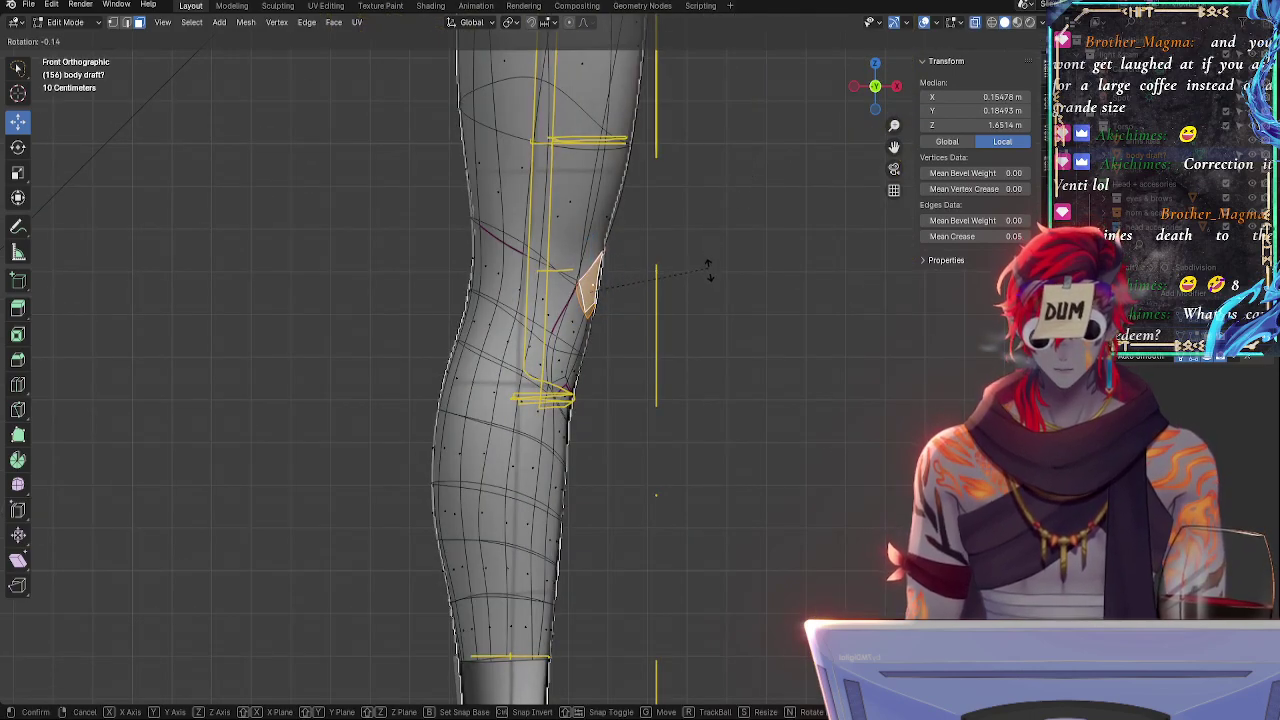
pyautogui.click(709, 272)
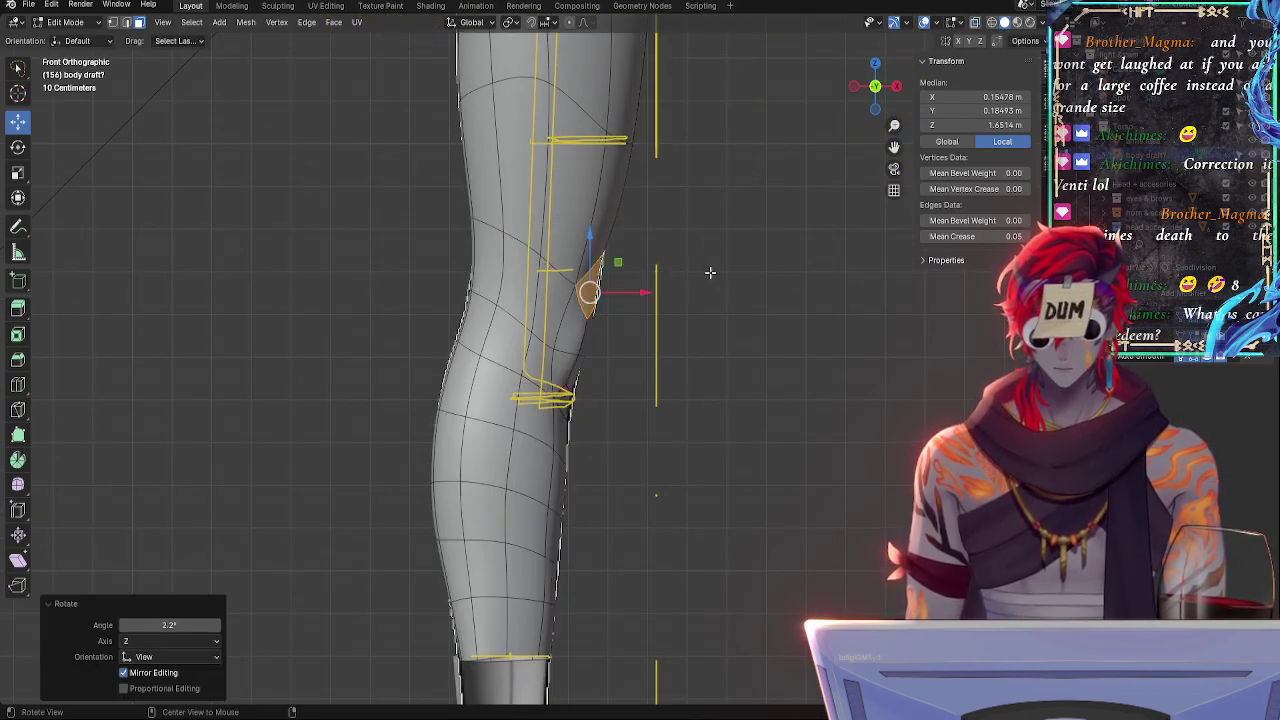
# - Push the kneecap faces out 0.00336 m, stretch them on Z, nudge and rotate them 5.17°
pyautogui.hotkey('alt', 's')
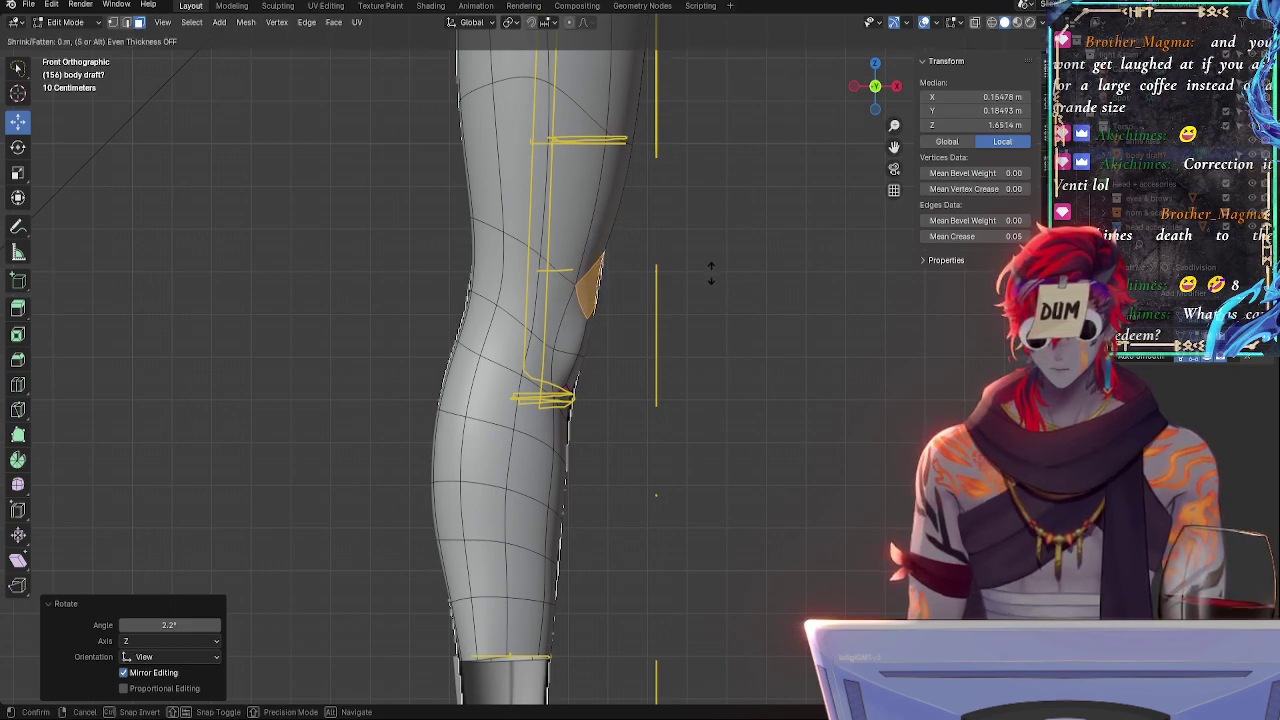
pyautogui.click(709, 272)
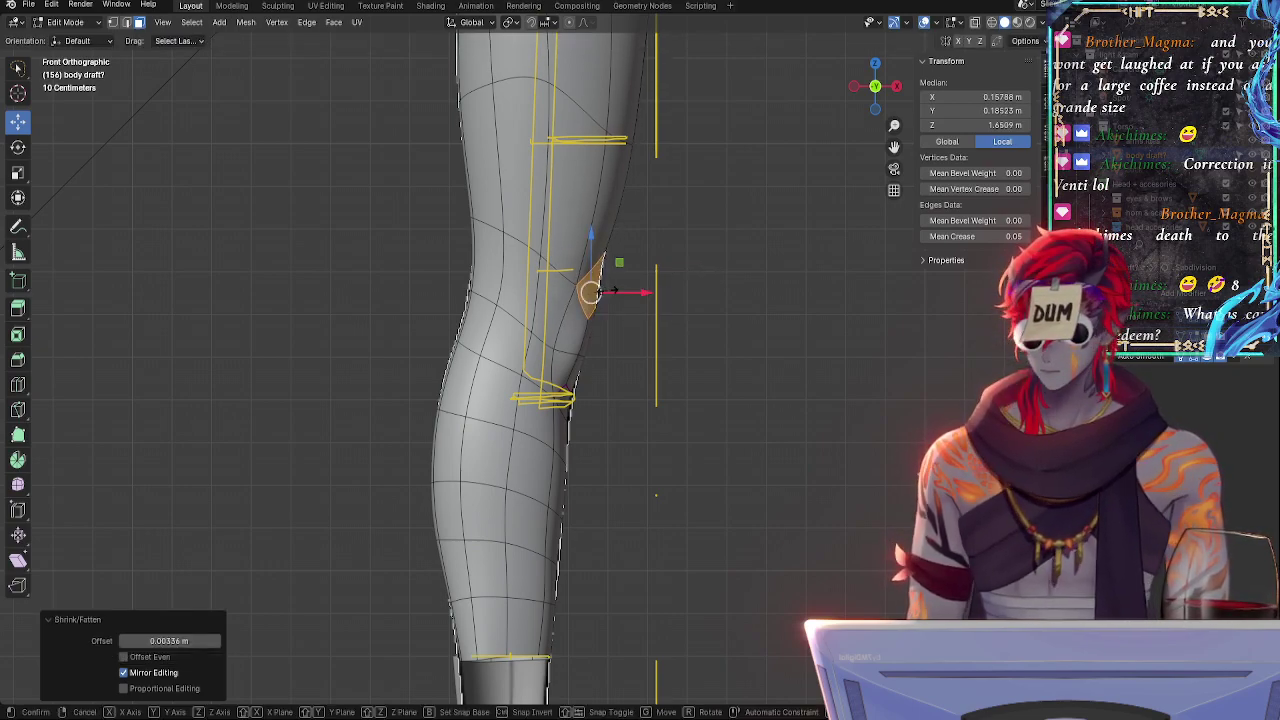
pyautogui.press('s')
pyautogui.press('z')
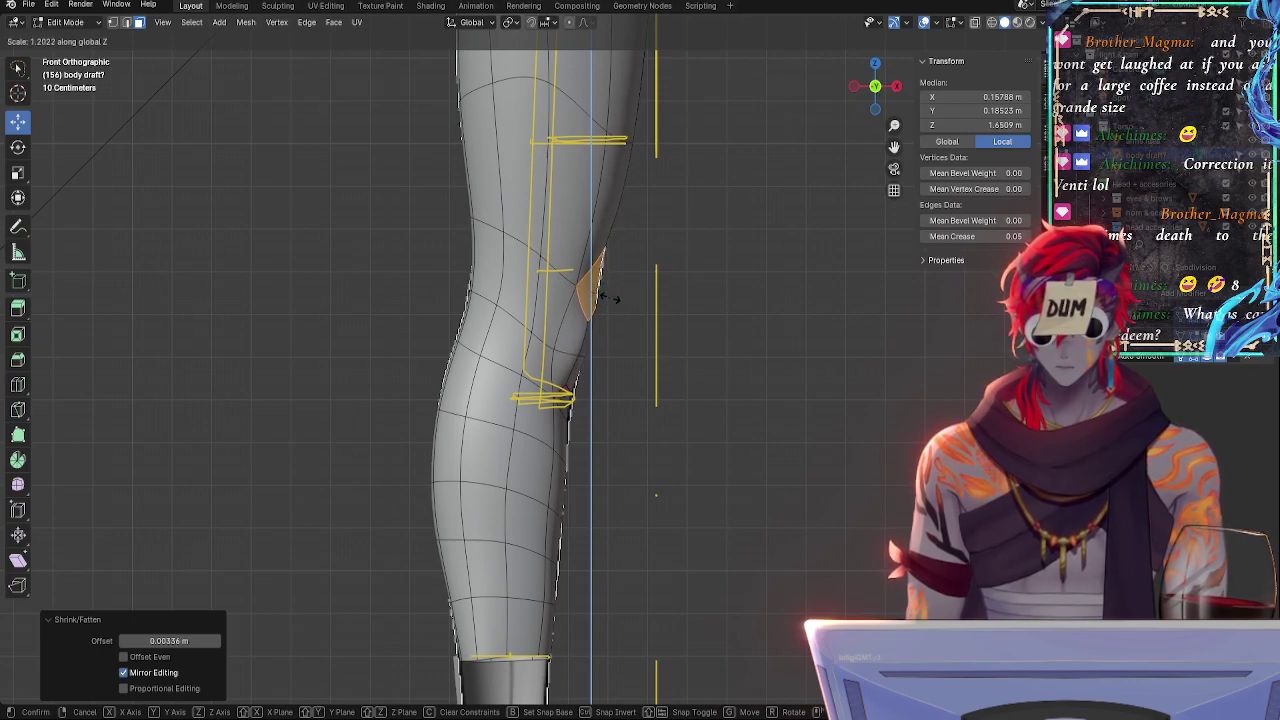
pyautogui.click(610, 298)
pyautogui.moveTo(595, 290); pyautogui.dragTo(597, 286)
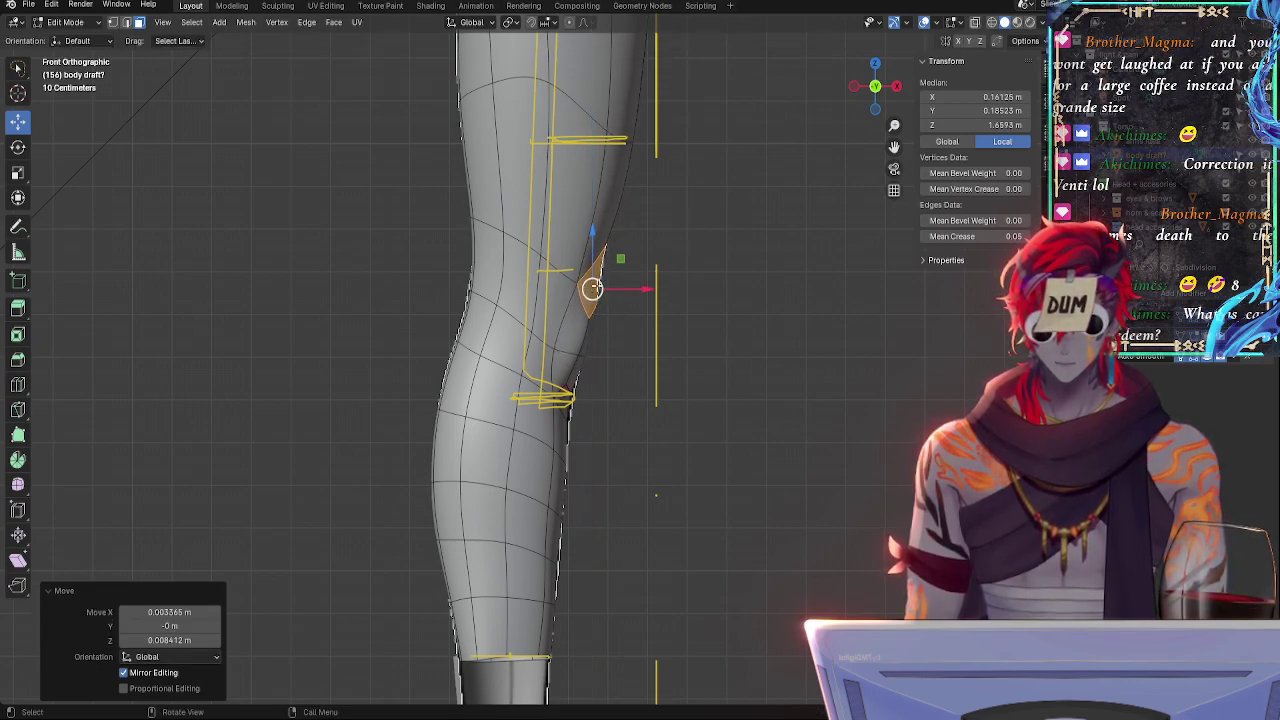
pyautogui.press('r')
pyautogui.click(665, 283)
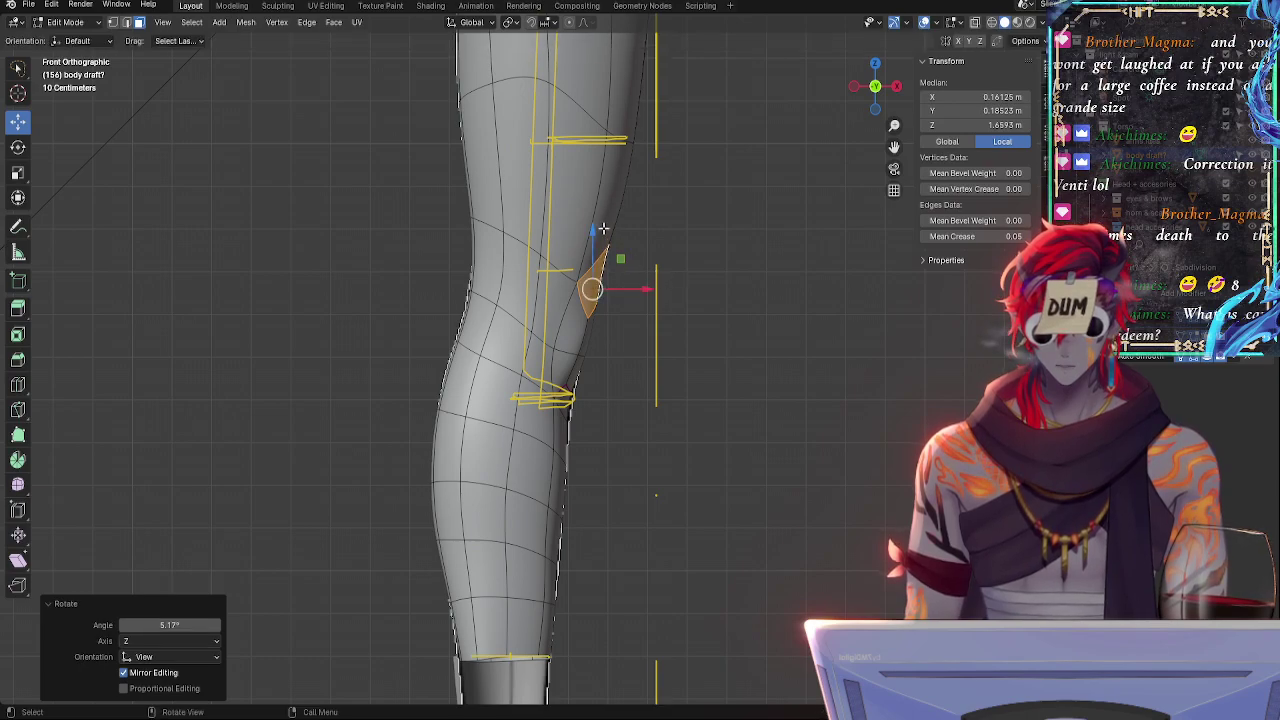
pyautogui.hotkey('alt', 'a')
pyautogui.moveTo(619, 223); pyautogui.dragTo(599, 241, button='middle')
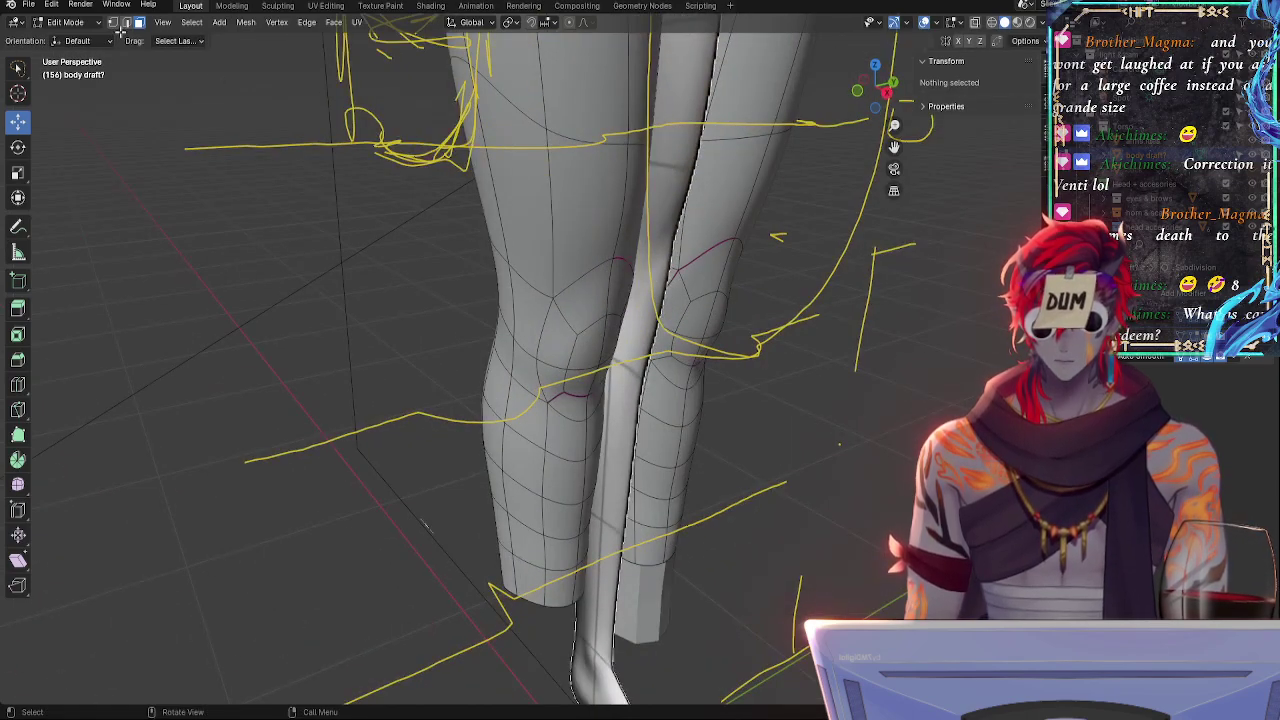
# - Rotate the upper knee-front edge 26.6 degrees in front view and nudge it along X
pyautogui.click(630, 189)
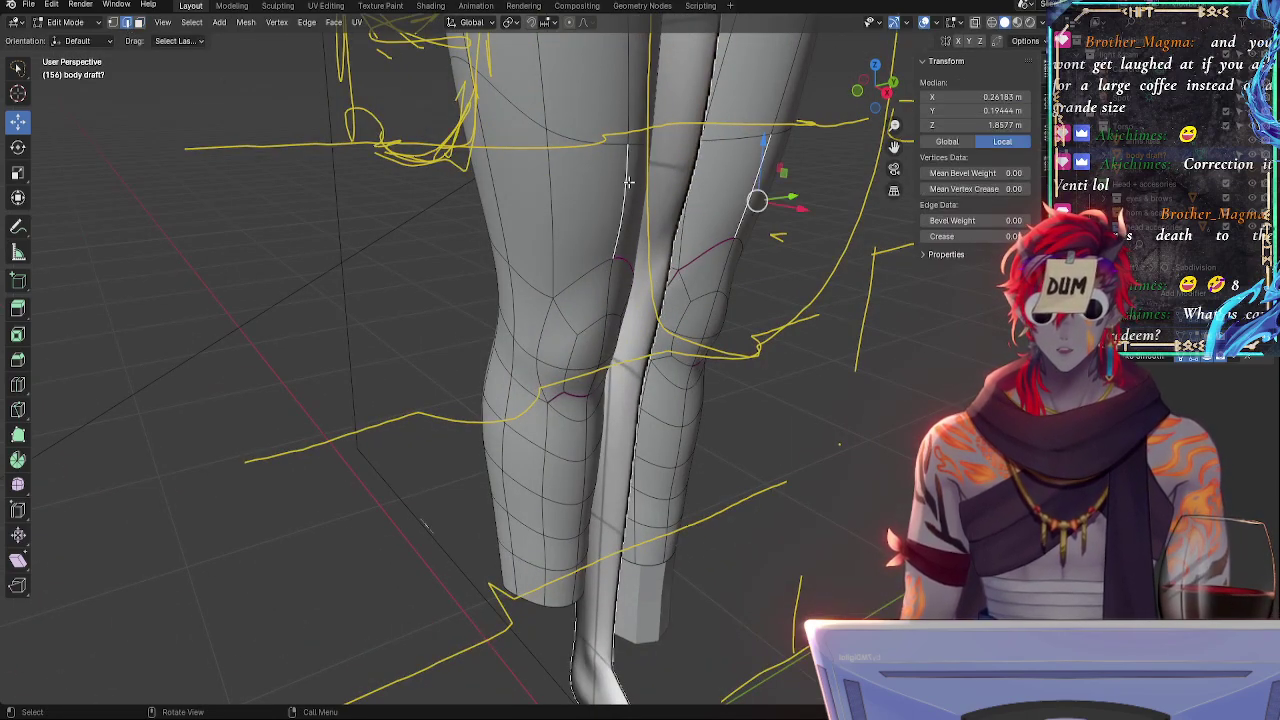
pyautogui.click(857, 90)
pyautogui.hotkey('alt', 'z')
pyautogui.press('r')
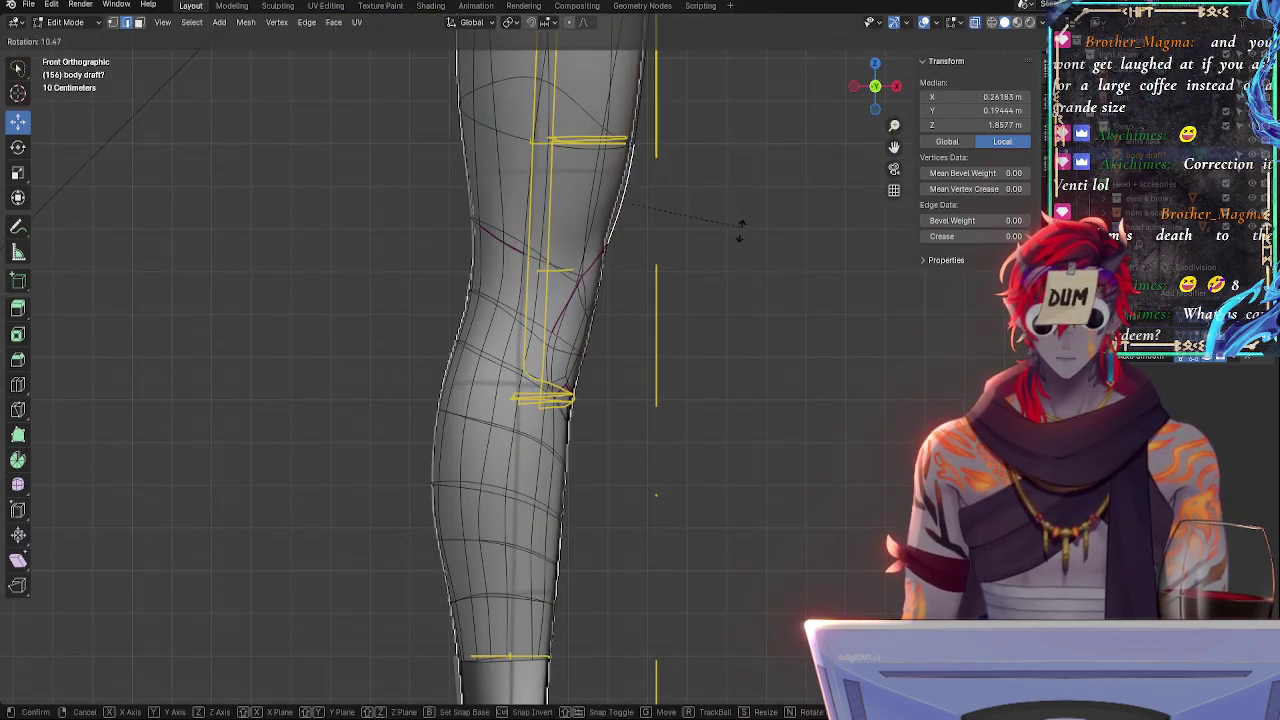
pyautogui.click(679, 217)
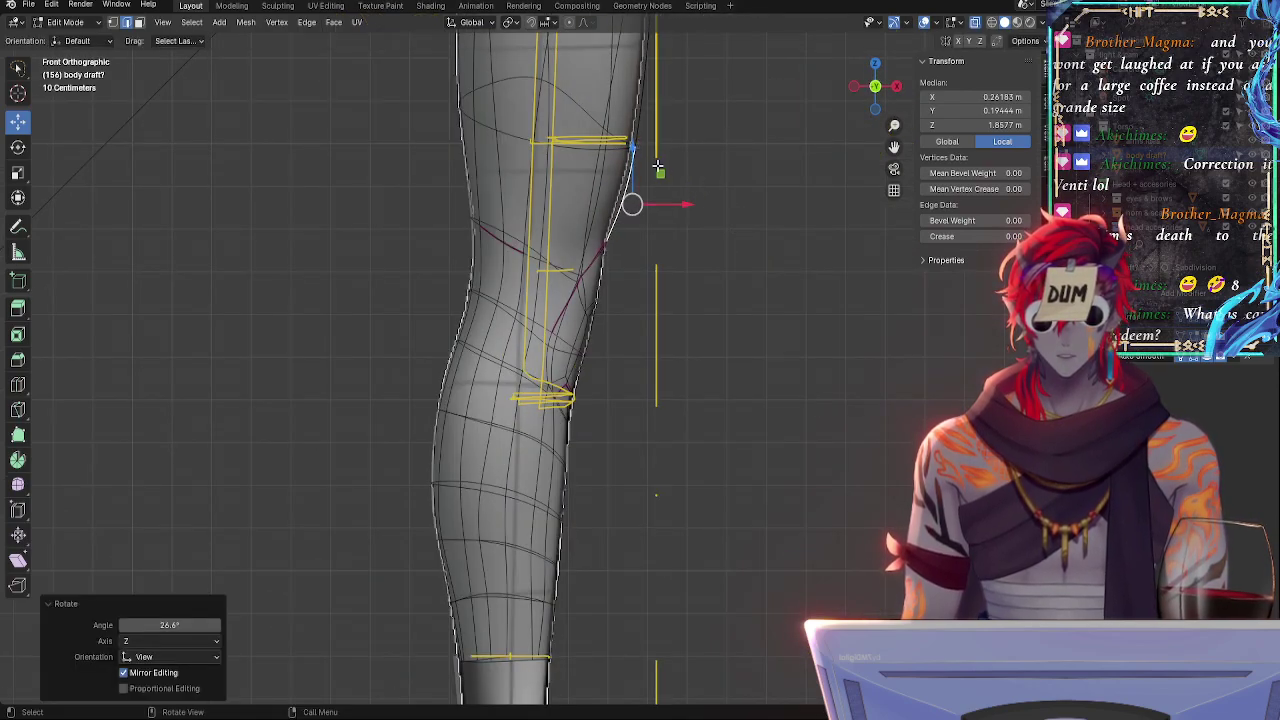
pyautogui.moveTo(657, 167); pyautogui.dragTo(830, 100, button='middle')
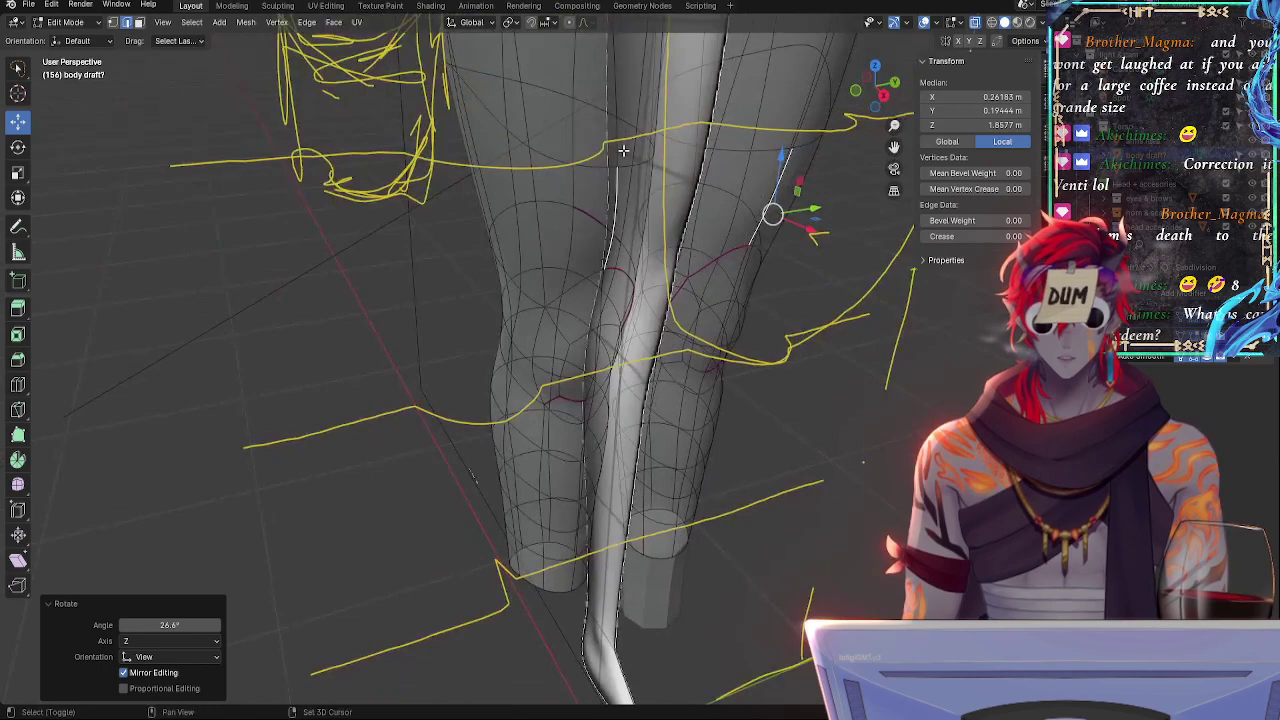
pyautogui.click(857, 95)
pyautogui.moveTo(687, 93); pyautogui.dragTo(680, 91)
# - Rotate another knee-front vertex -13.4°, flatten it to 0.592 on Z and raise it slightly
pyautogui.click(617, 203)
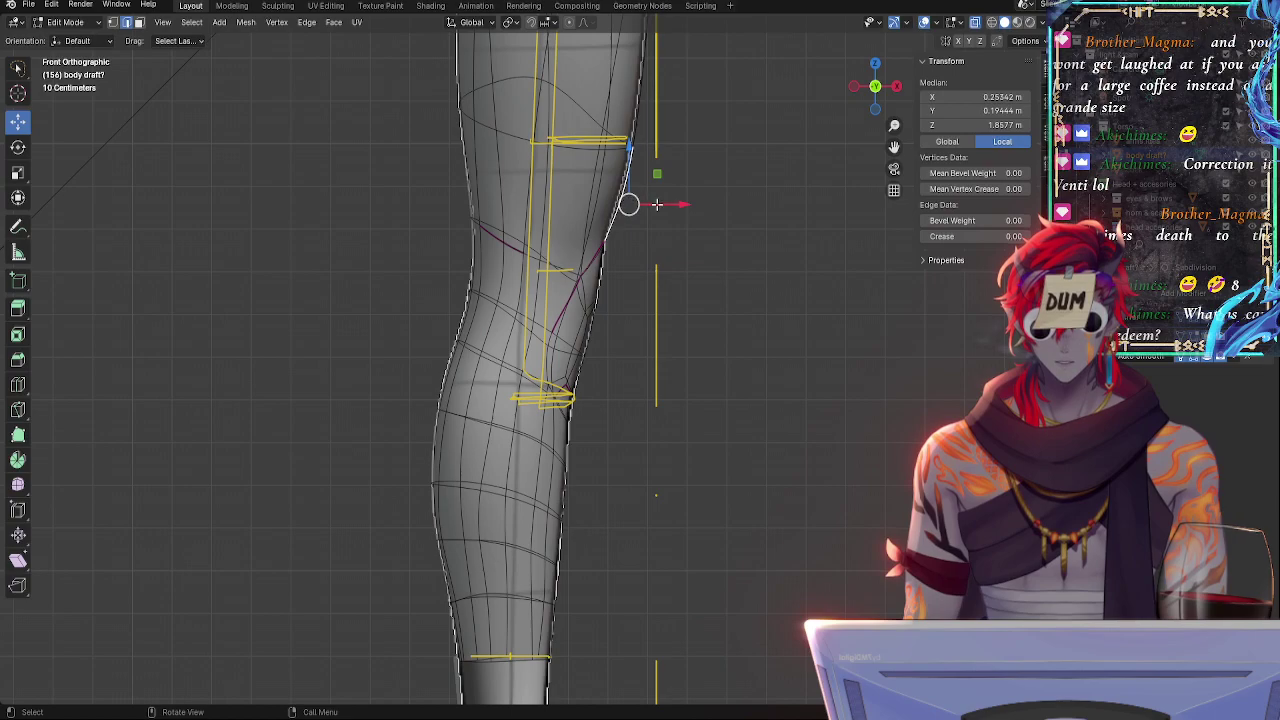
pyautogui.press('r')
pyautogui.click(651, 232)
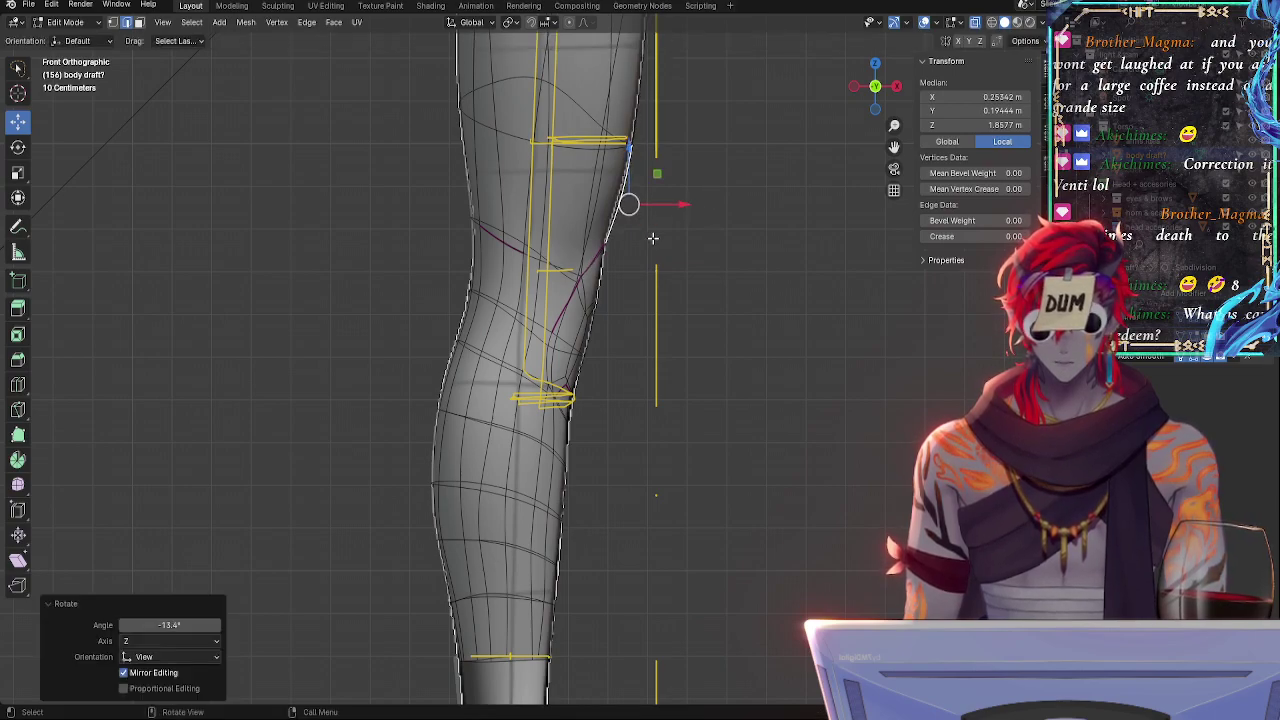
pyautogui.press('s')
pyautogui.press('z')
pyautogui.click(643, 224)
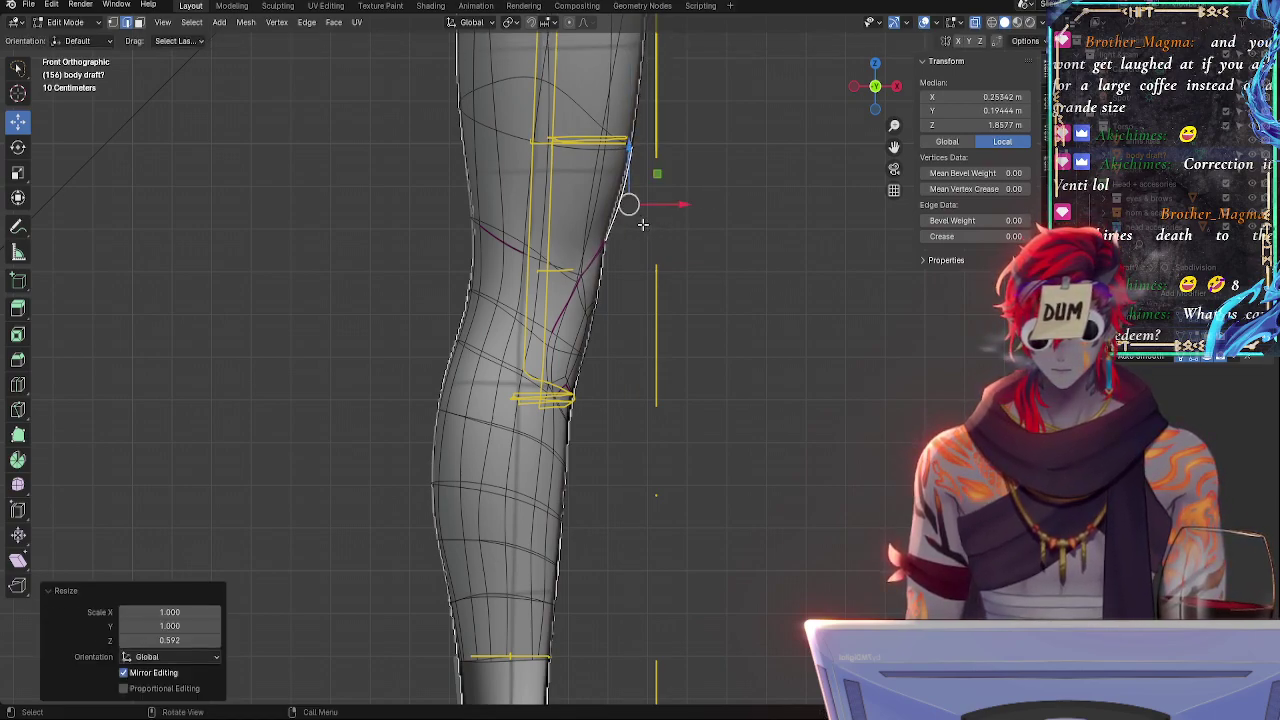
pyautogui.moveTo(629, 156); pyautogui.dragTo(630, 151)
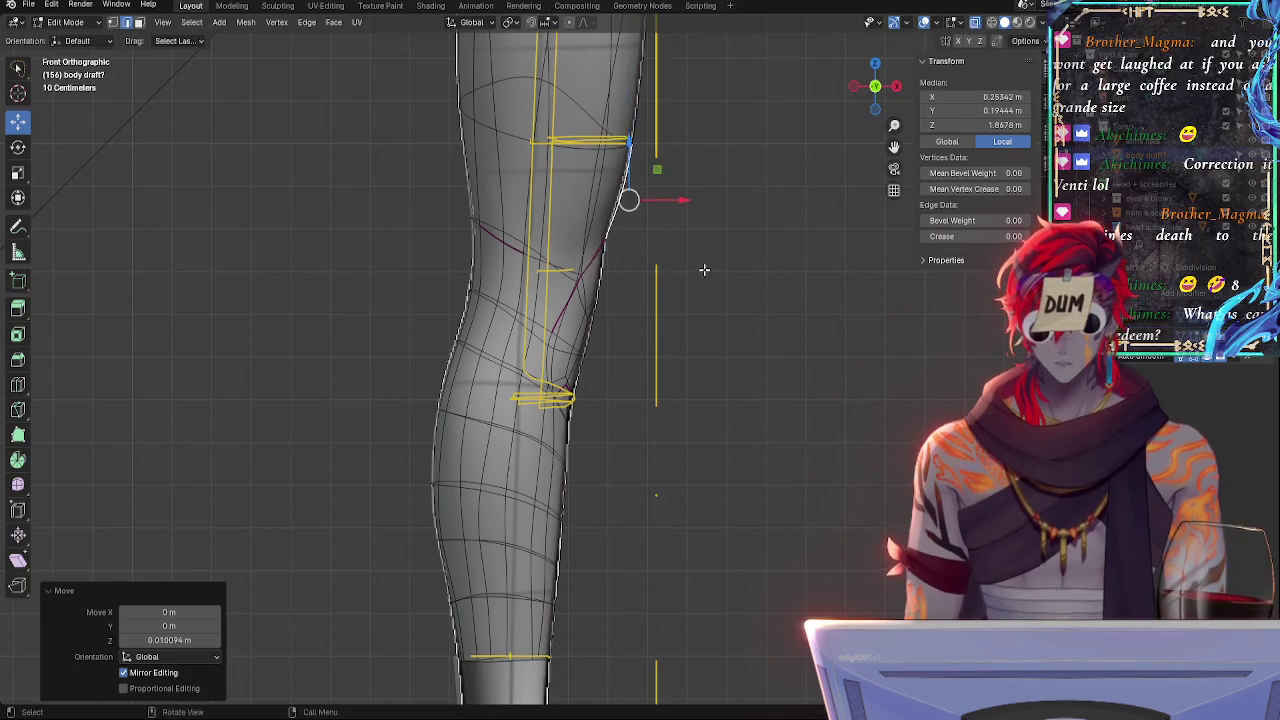
# - Tilt a lower knee edge -0.907° in side profile and move it toward the outline
pyautogui.moveTo(704, 270); pyautogui.dragTo(815, 135, button='middle')
pyautogui.click(740, 250)
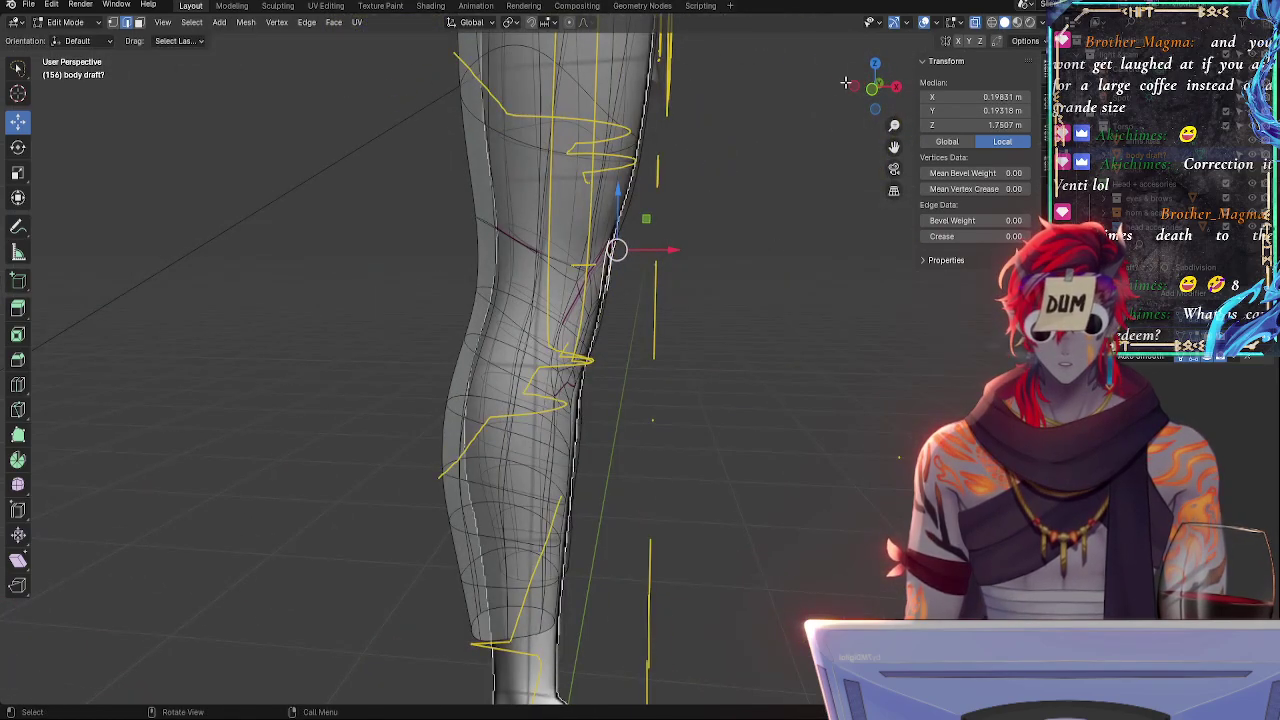
pyautogui.click(851, 88)
pyautogui.click(897, 90)
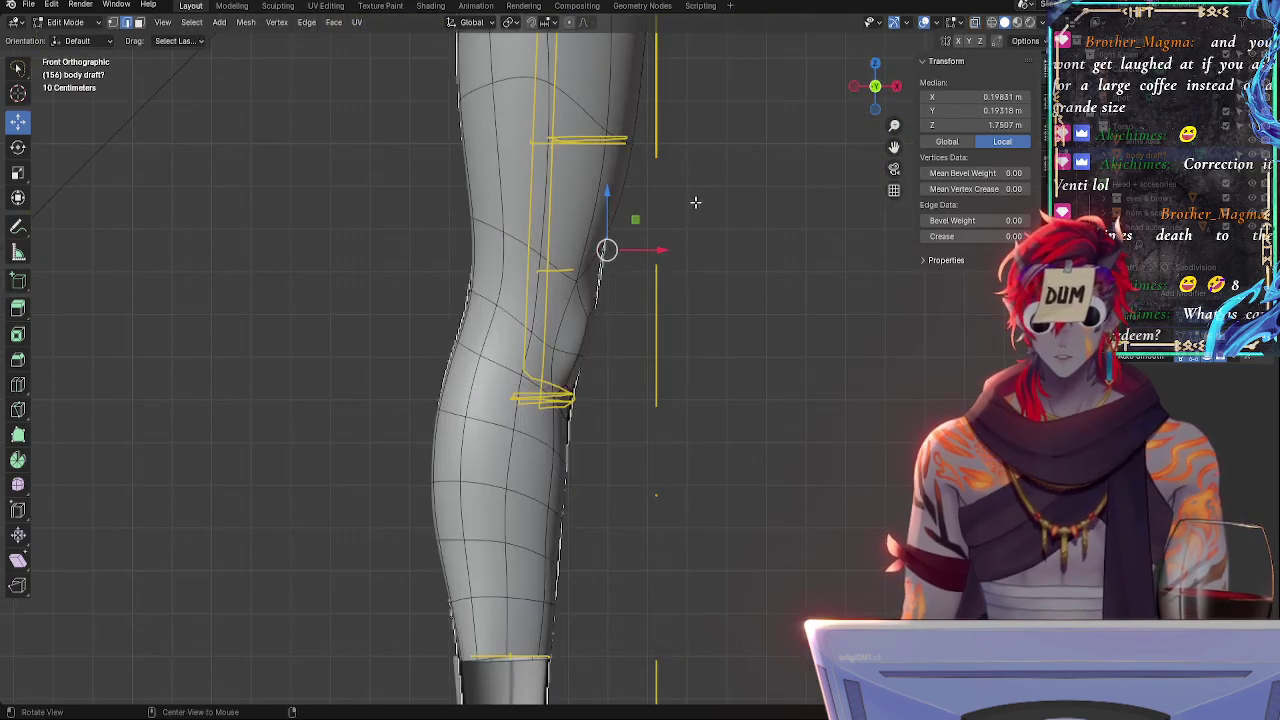
pyautogui.press('r')
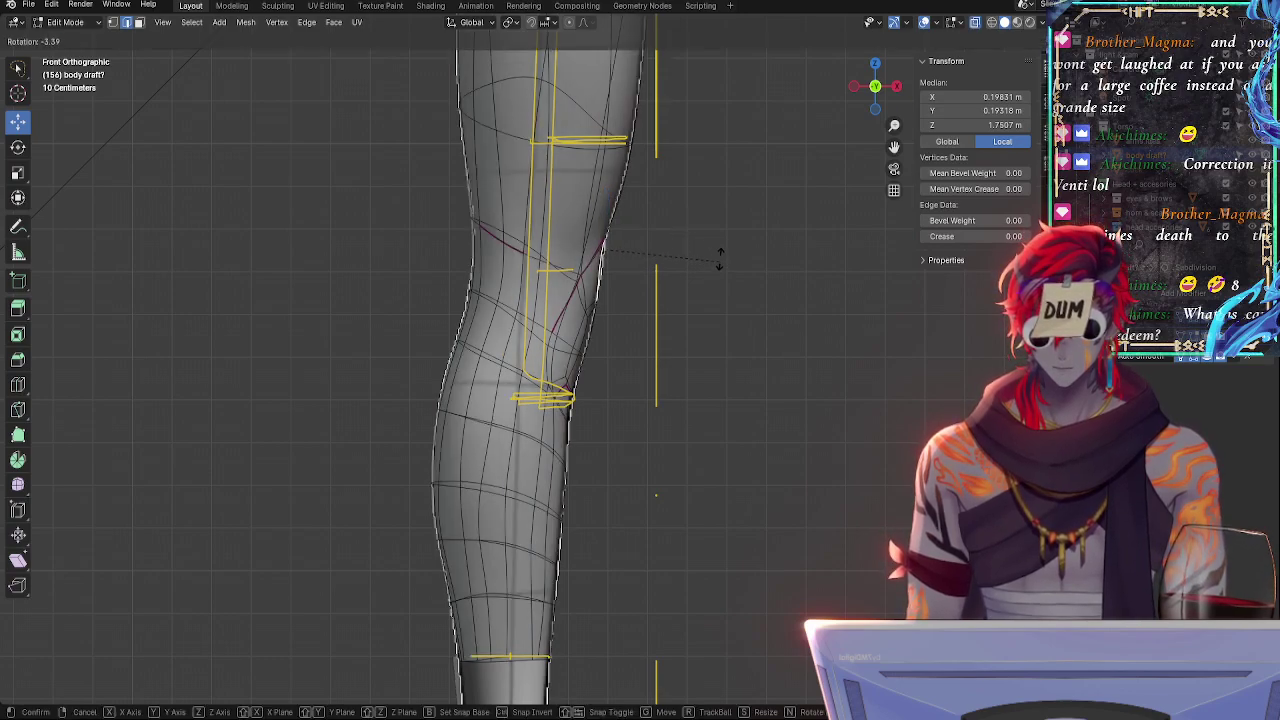
pyautogui.click(728, 270)
pyautogui.moveTo(607, 251); pyautogui.dragTo(608, 249)
pyautogui.moveTo(608, 249); pyautogui.dragTo(749, 249, button='middle')
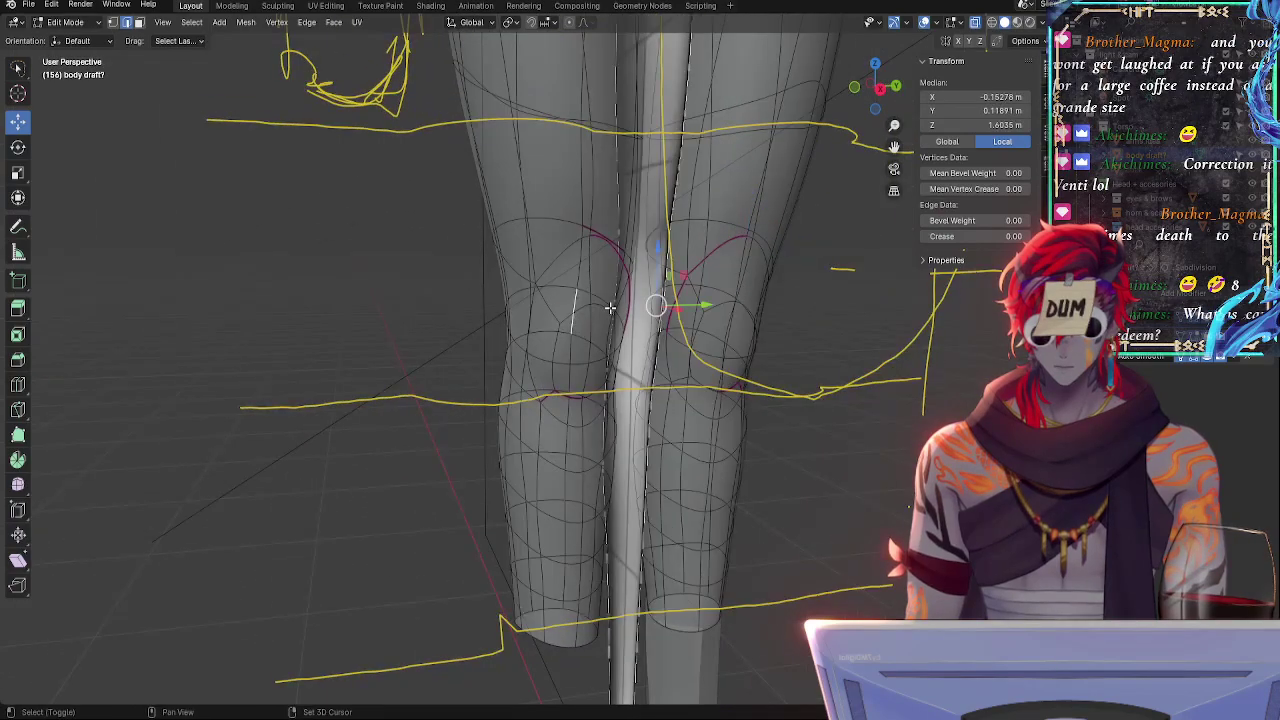
# - Slide the selected knee edges along the mesh and reposition them in front orthographic view
pyautogui.hotkey('alt', 'z')
pyautogui.keyDown('shift'); pyautogui.click(582, 309); pyautogui.keyUp('shift')
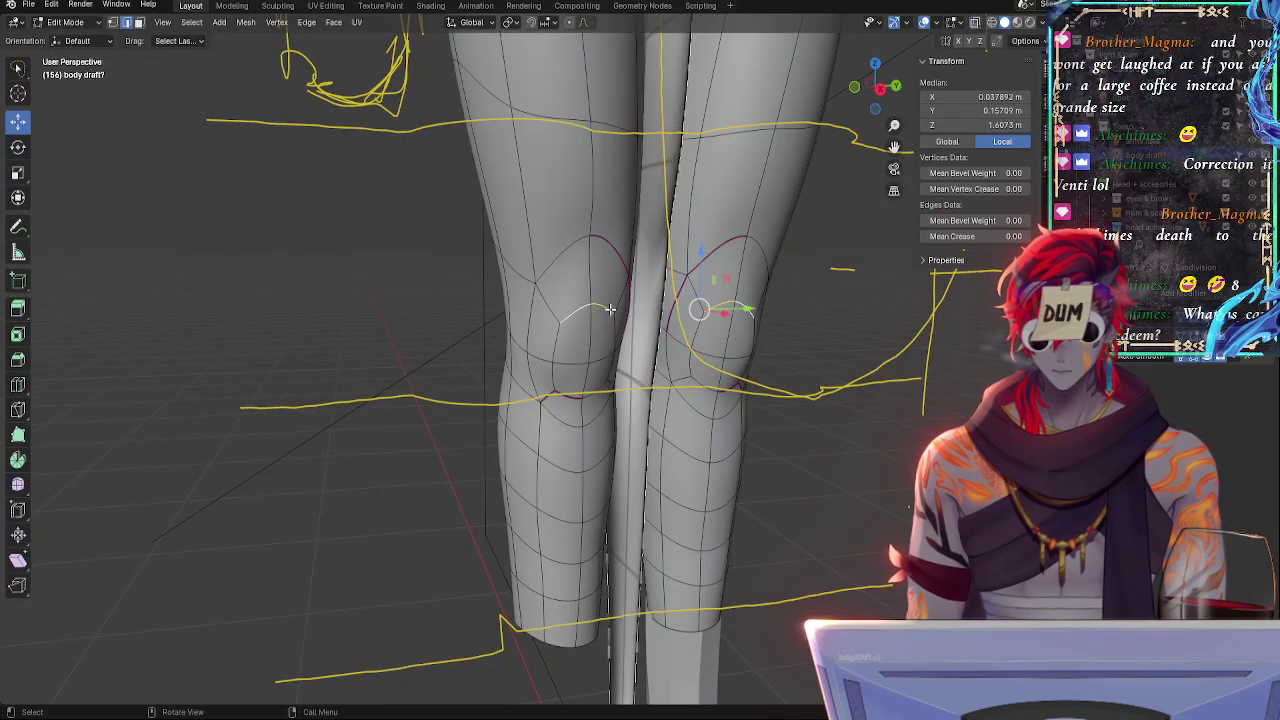
pyautogui.press('g')
pyautogui.press('g')
pyautogui.click(613, 299)
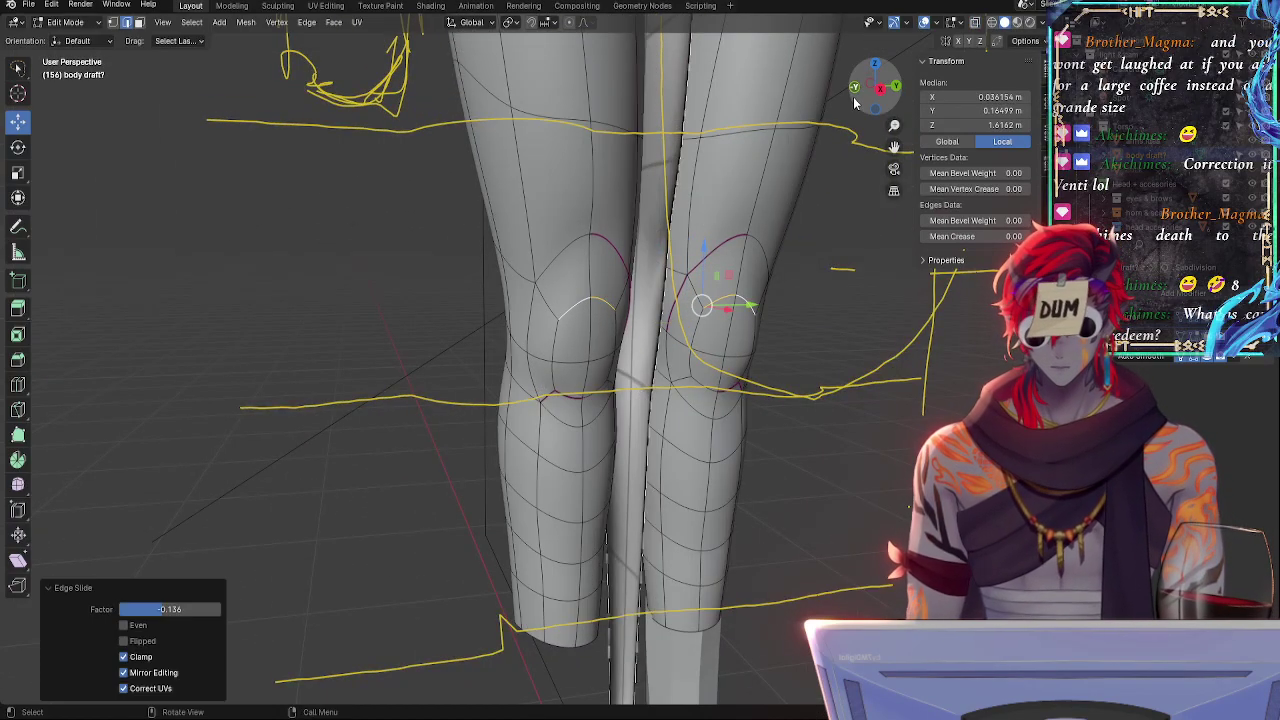
pyautogui.click(851, 92)
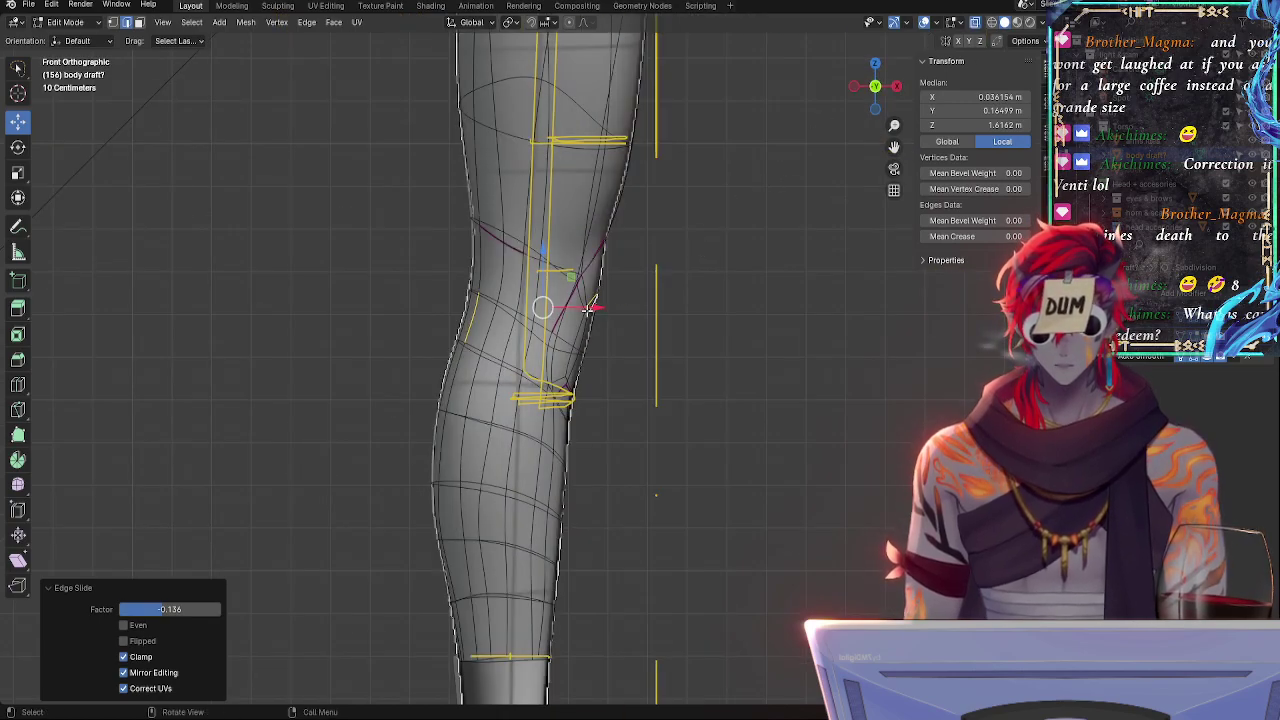
pyautogui.press('g')
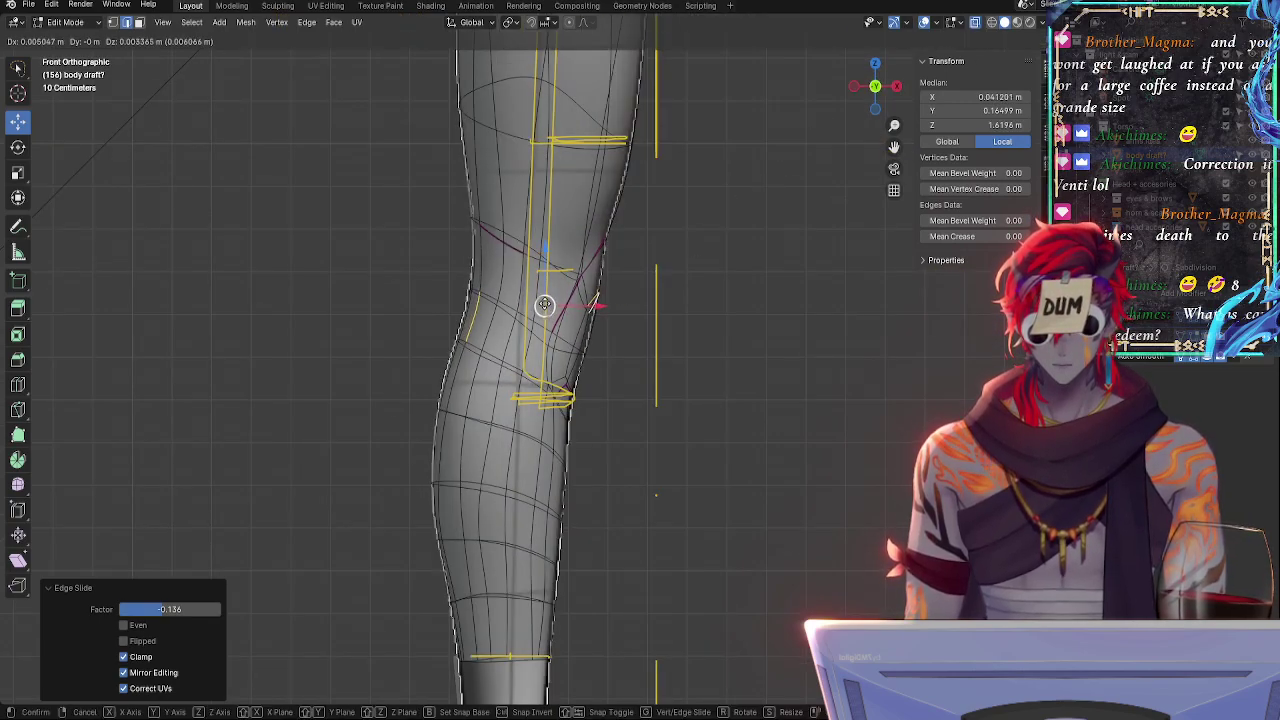
pyautogui.click(543, 302)
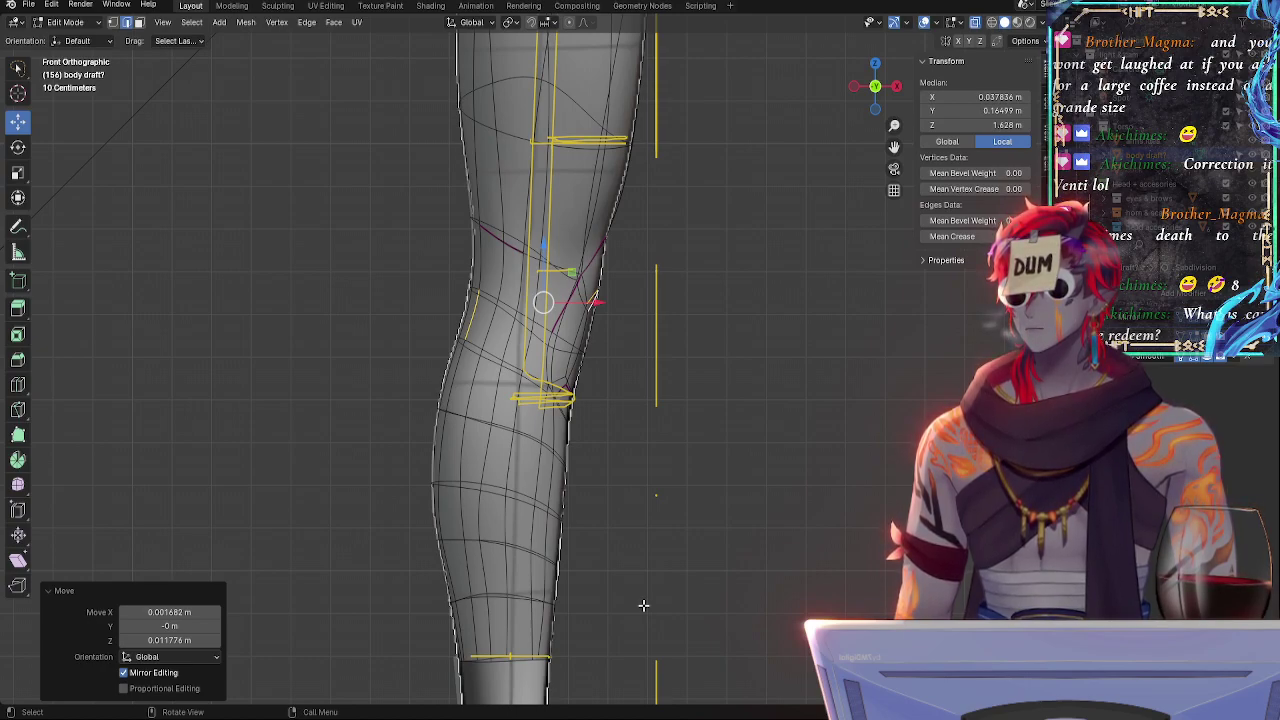
# - Select additional knee loop edges and lower them slightly toward the yellow outline
pyautogui.hotkey('alt', 'a')
pyautogui.press('space')
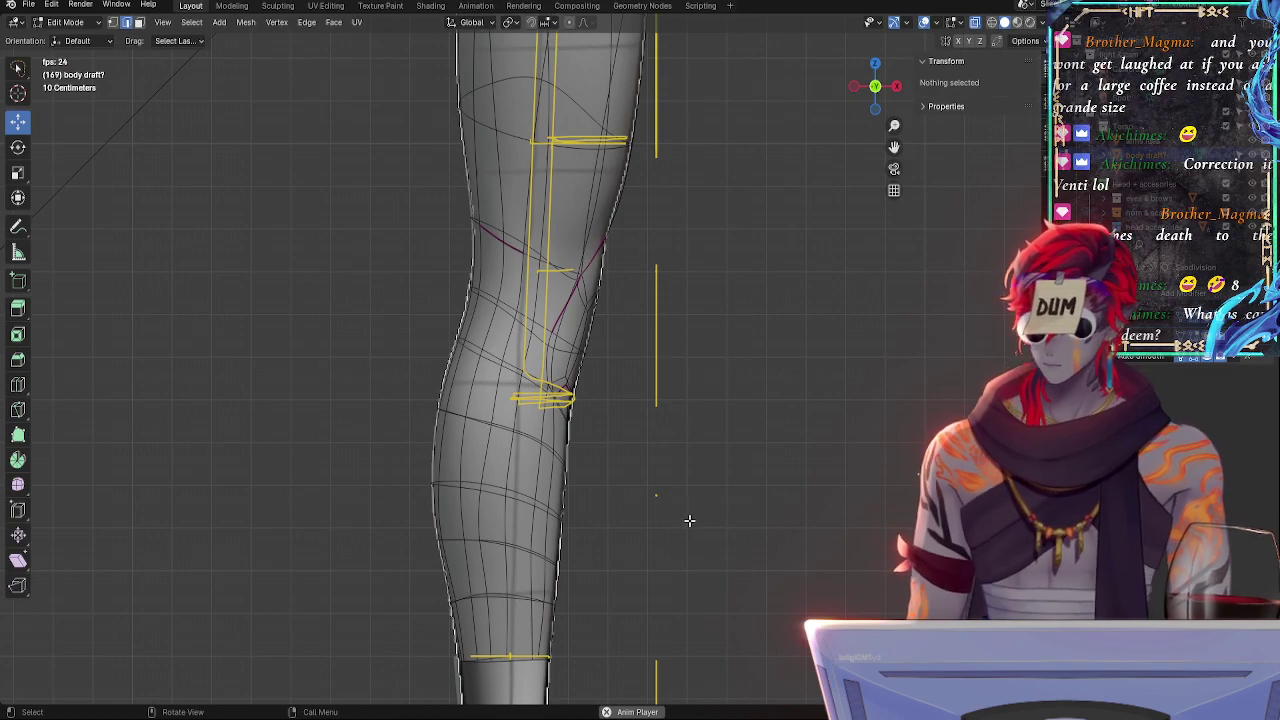
pyautogui.press('space')
pyautogui.hotkey('alt', 'z')
pyautogui.keyDown('shift'); pyautogui.moveTo(694, 494); pyautogui.dragTo(677, 417, button='middle'); pyautogui.keyUp('shift')
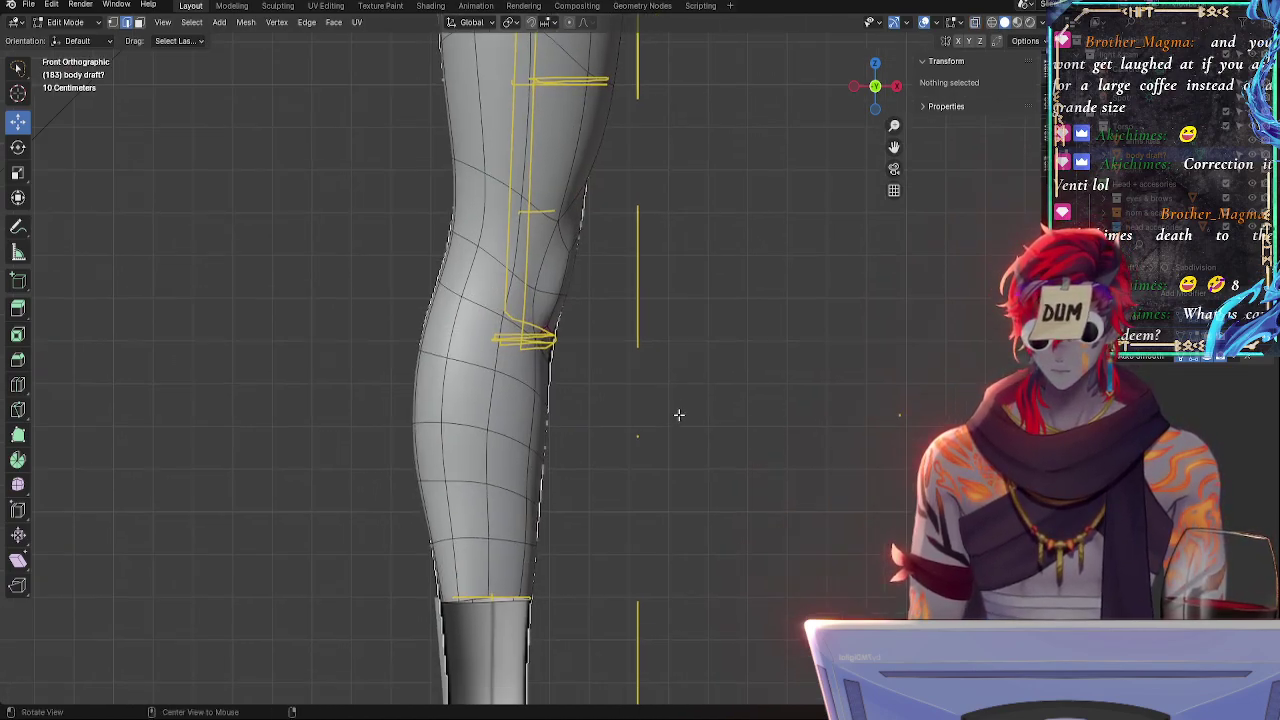
pyautogui.hotkey('alt', 'z')
pyautogui.click(553, 355)
pyautogui.moveTo(580, 363); pyautogui.dragTo(538, 363, button='middle')
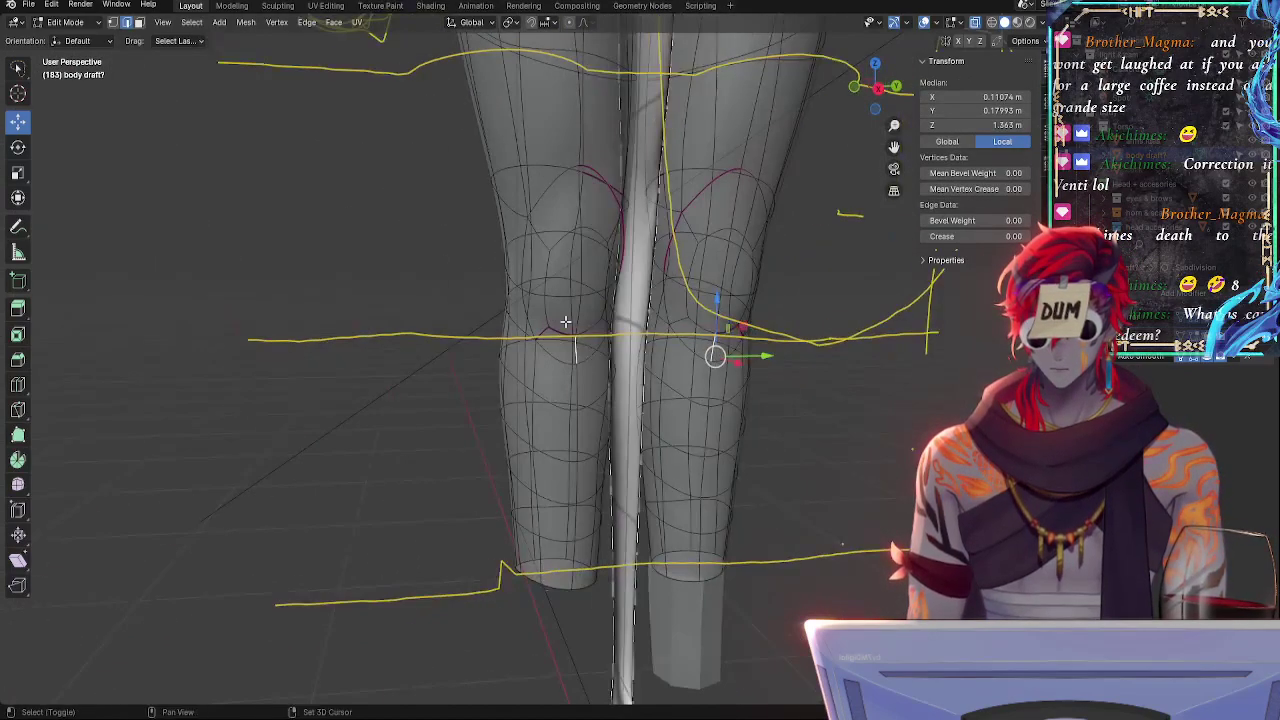
pyautogui.keyDown('shift'); pyautogui.click(597, 353); pyautogui.keyUp('shift')
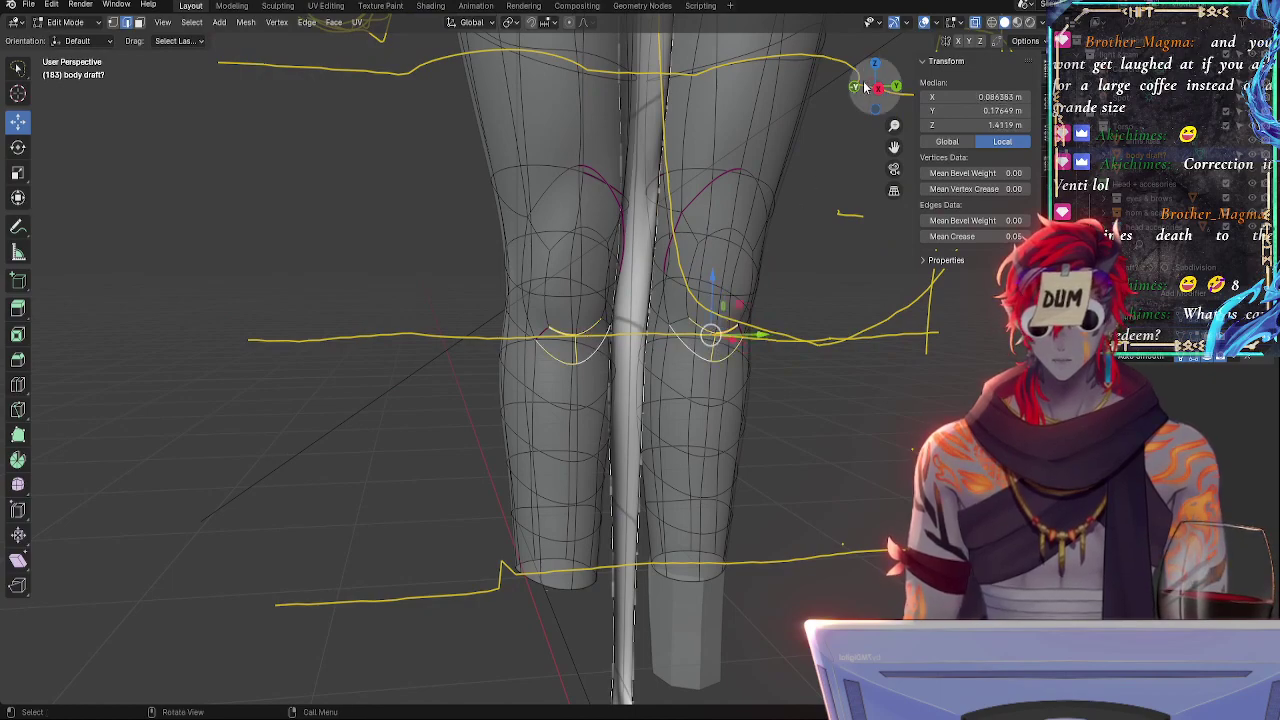
pyautogui.click(866, 93)
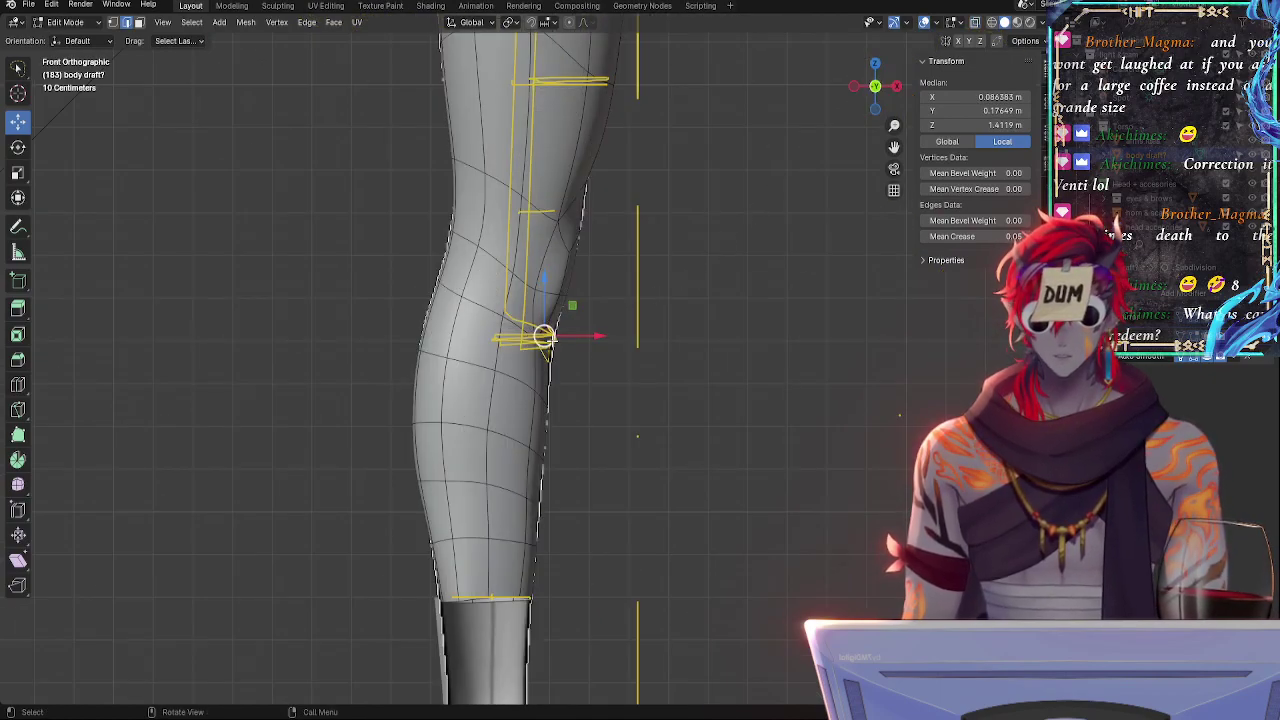
pyautogui.moveTo(543, 336); pyautogui.dragTo(545, 345)
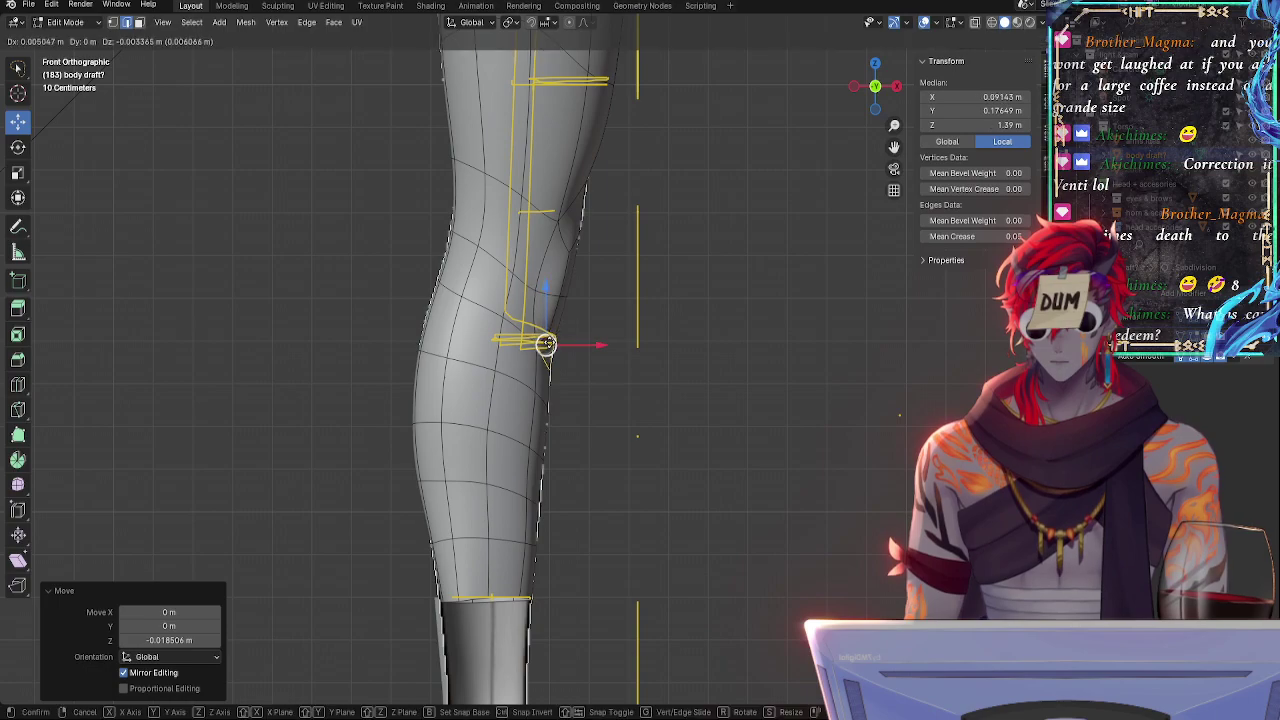
# - Select two lower-leg edges and move them to follow the reference outline
pyautogui.hotkey('alt', 'z')
pyautogui.hotkey('alt', 'z')
pyautogui.keyDown('shift'); pyautogui.moveTo(643, 497); pyautogui.dragTo(674, 373, button='middle'); pyautogui.keyUp('shift')
pyautogui.hotkey('alt', 'z')
pyautogui.moveTo(687, 441); pyautogui.dragTo(583, 391, button='middle')
pyautogui.click(583, 389)
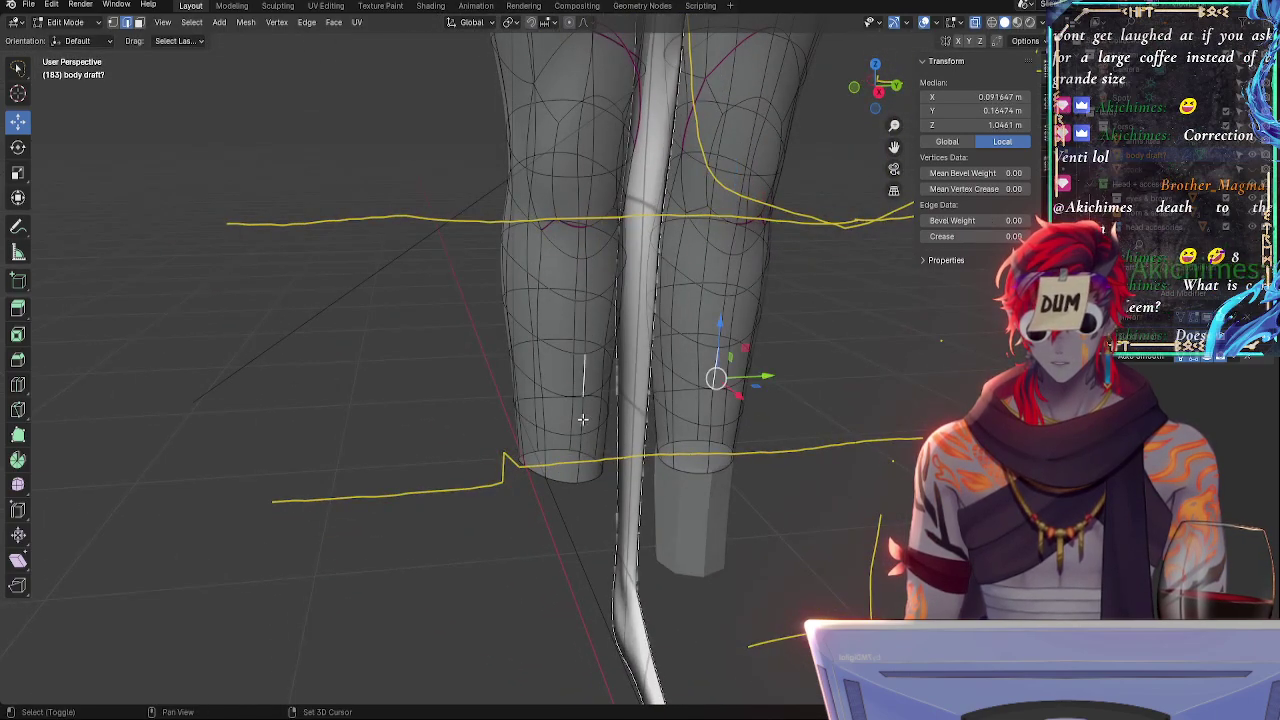
pyautogui.keyDown('shift'); pyautogui.click(582, 415); pyautogui.keyUp('shift')
pyautogui.click(855, 89)
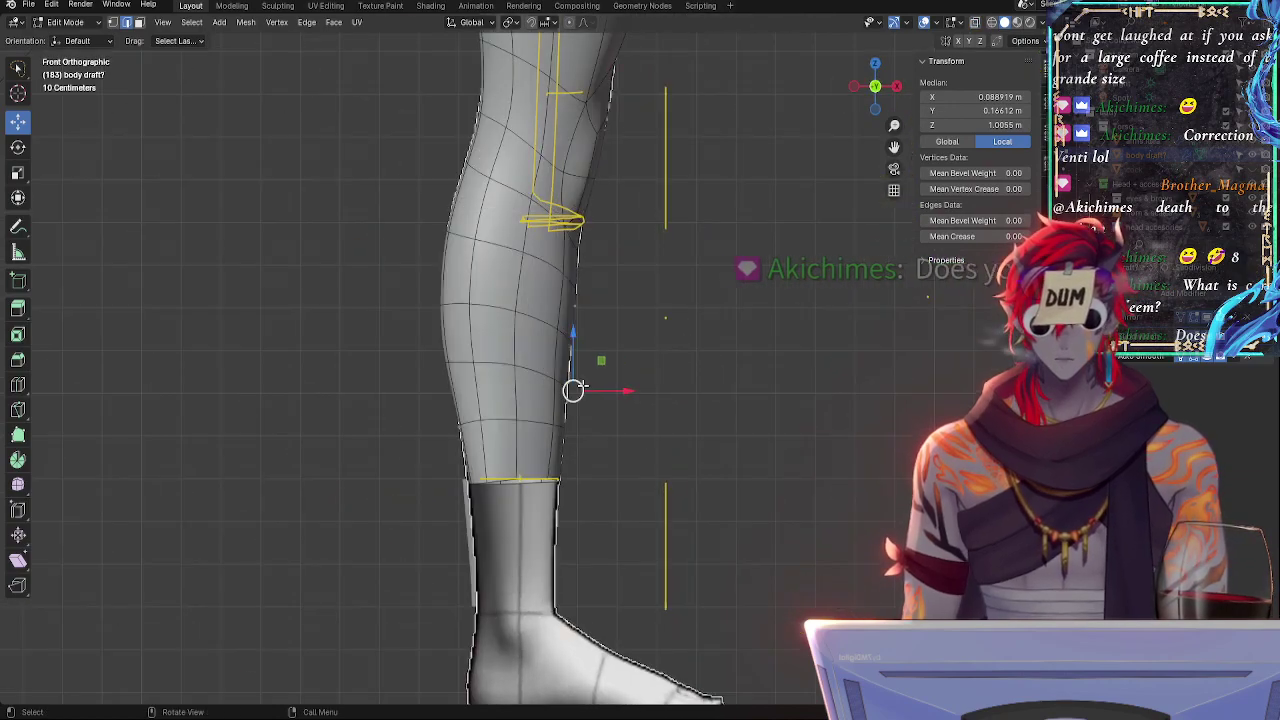
pyautogui.moveTo(571, 386)
pyautogui.mouseDown()
pyautogui.moveTo(585, 390)
pyautogui.moveTo(571, 389)
pyautogui.mouseUp()
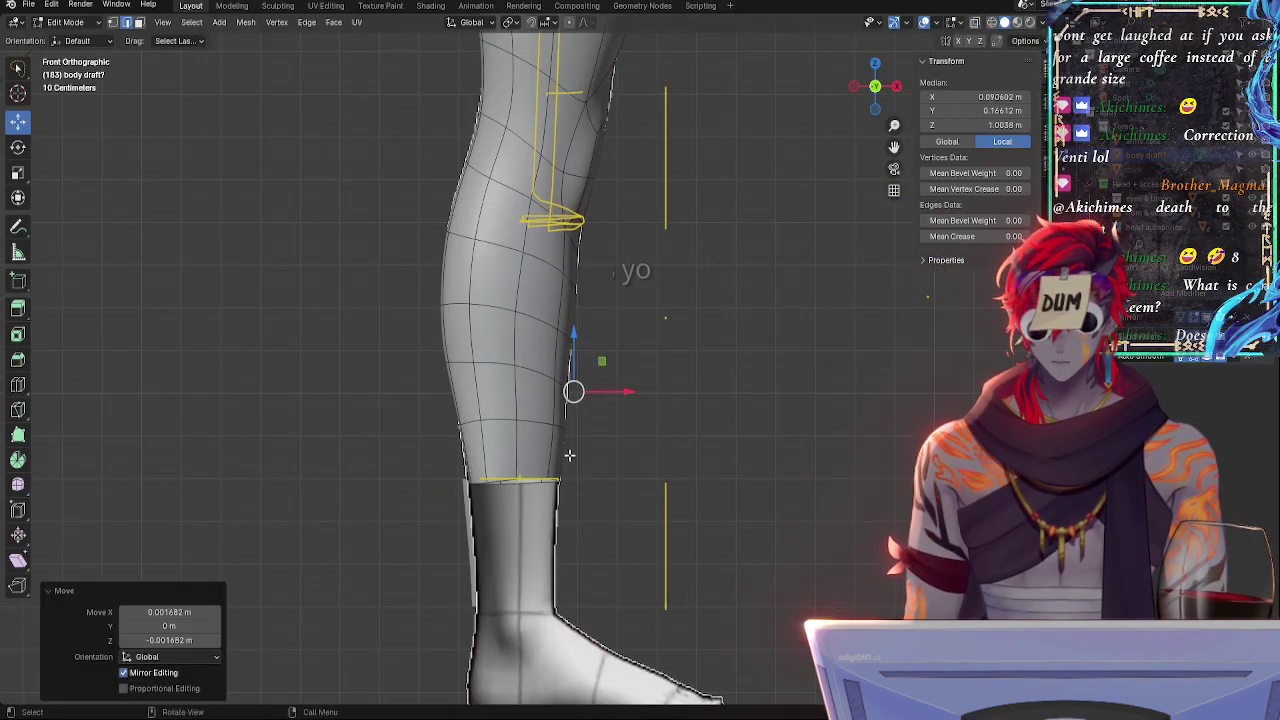
# - Shift the selected shin and ankle edges sideways along X to match the outline
pyautogui.moveTo(569, 451); pyautogui.dragTo(690, 486, button='middle')
pyautogui.click(573, 424)
pyautogui.keyDown('shift'); pyautogui.click(581, 436); pyautogui.keyUp('shift')
pyautogui.keyDown('shift'); pyautogui.click(572, 456); pyautogui.keyUp('shift')
pyautogui.click(868, 97)
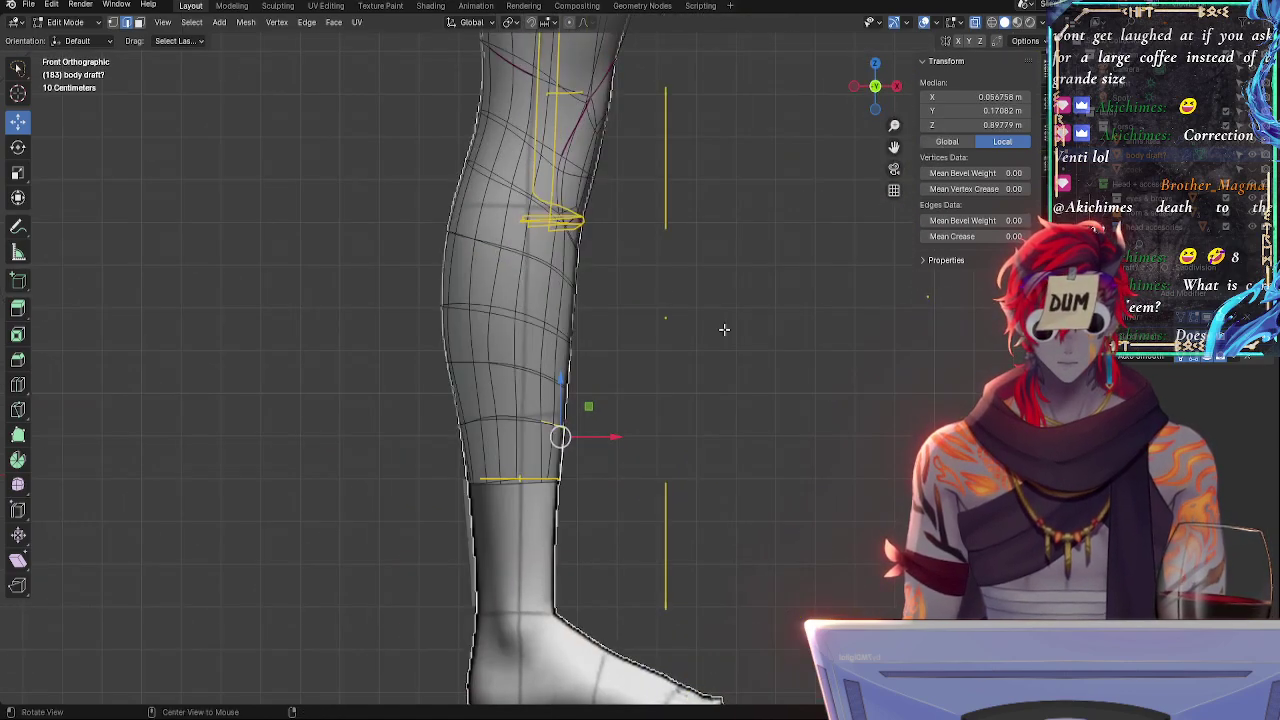
pyautogui.press('g')
pyautogui.press('x')
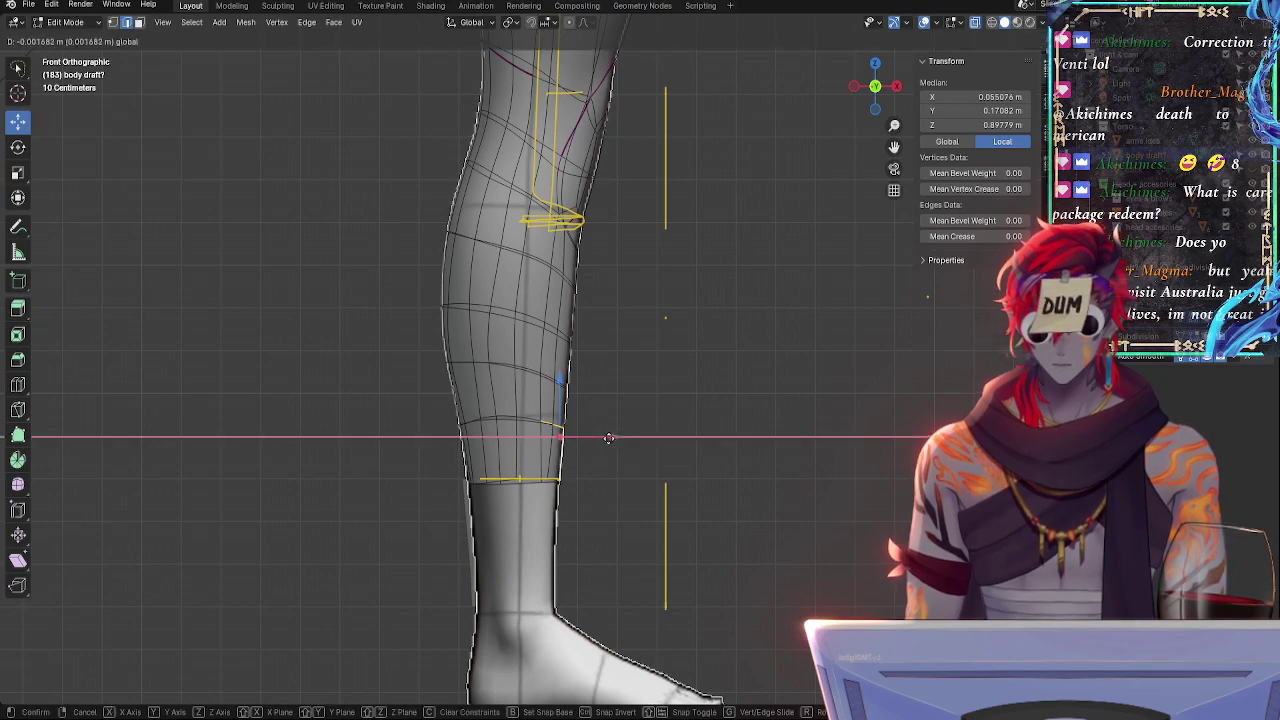
pyautogui.click(609, 437)
# - Nudge a lower shin edge along X, then select the edge loop at the shin bottom
pyautogui.click(560, 480)
pyautogui.press('g')
pyautogui.press('x')
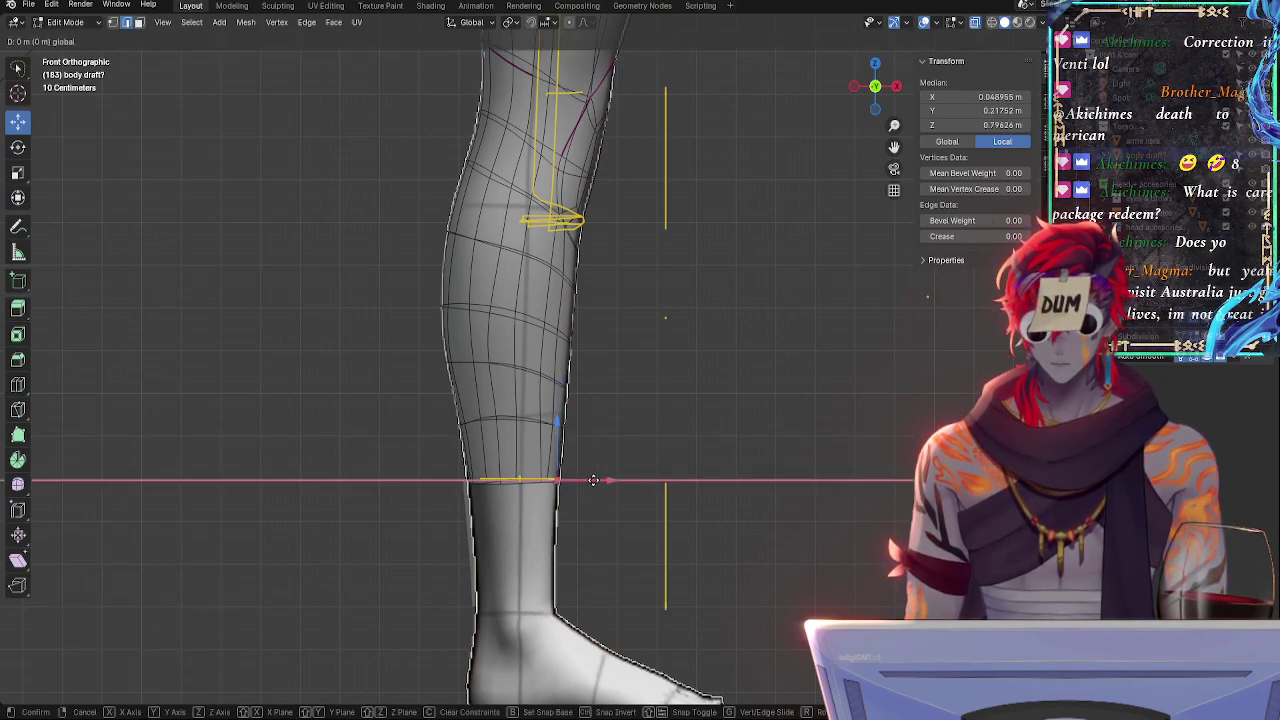
pyautogui.click(557, 477)
pyautogui.click(541, 517)
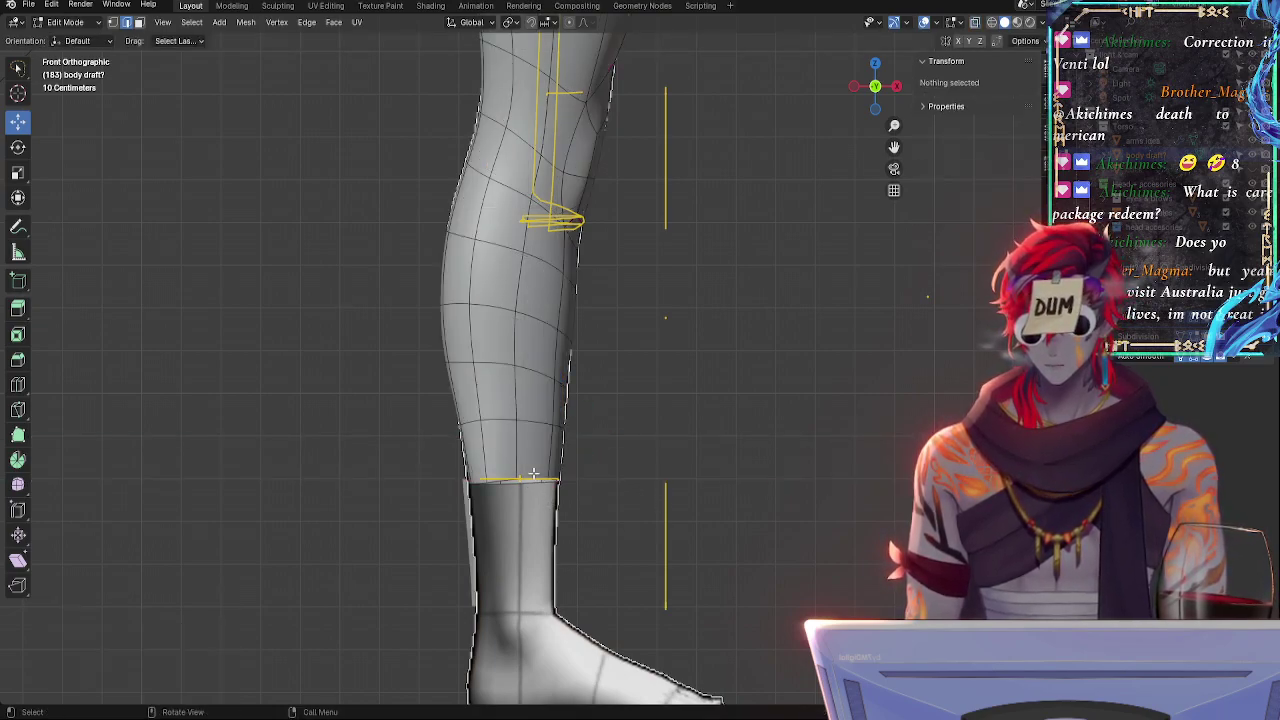
pyautogui.click(536, 484)
# - Flatten the bottom shin loop with a zero Z scale and raise it slightly
pyautogui.press('s')
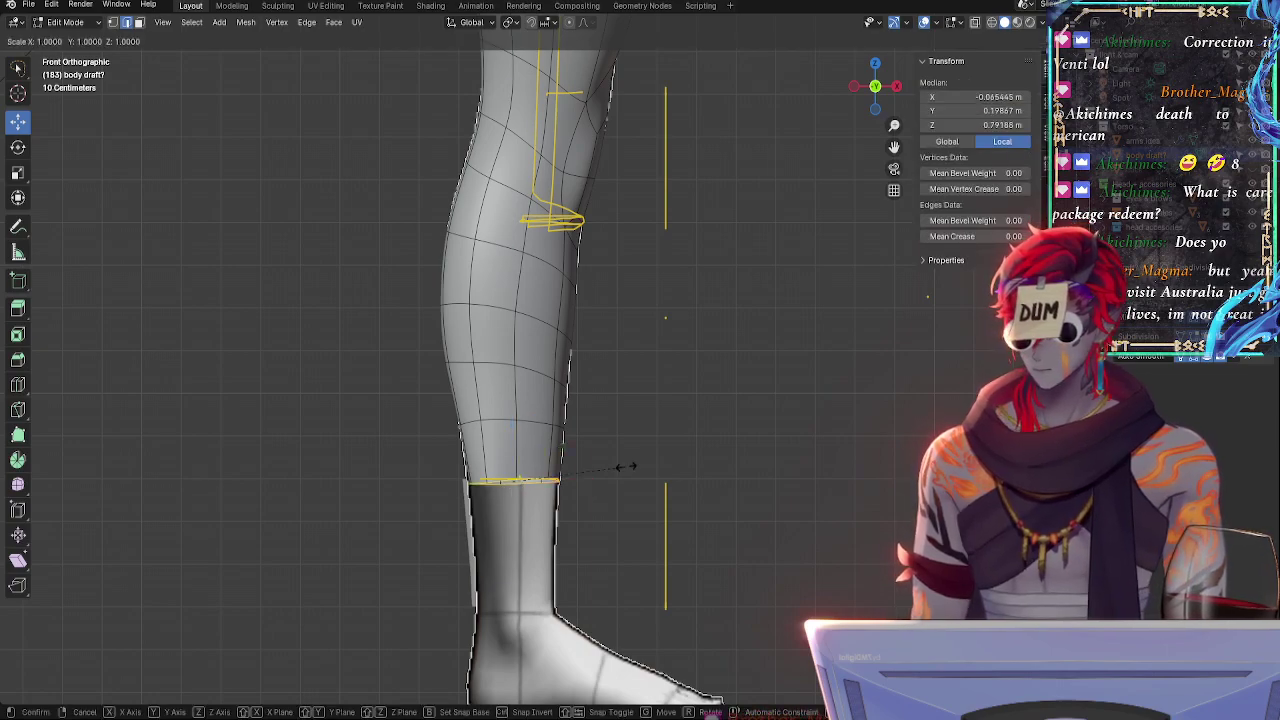
pyautogui.press('z')
pyautogui.press('0')
pyautogui.press('Return')
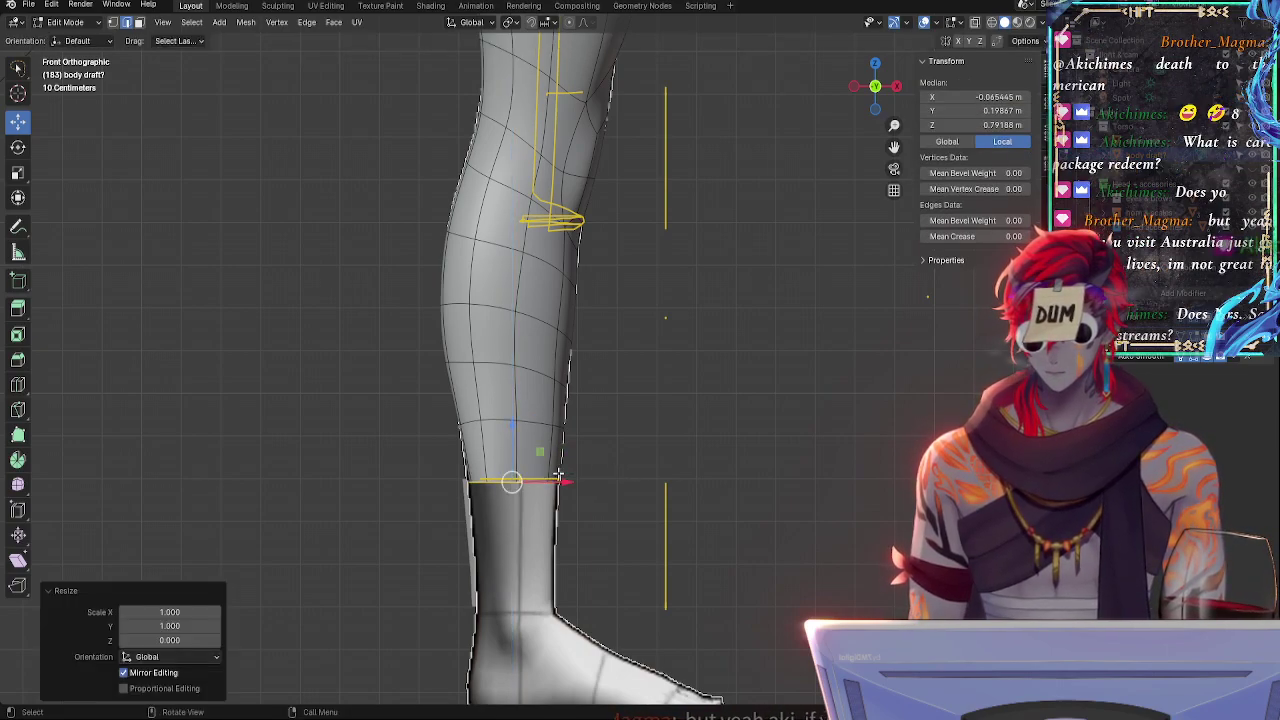
pyautogui.keyDown('ctrl'); pyautogui.moveTo(655, 512); pyautogui.dragTo(594, 376, button='middle'); pyautogui.keyUp('ctrl')
pyautogui.scroll(-1, 594, 375)
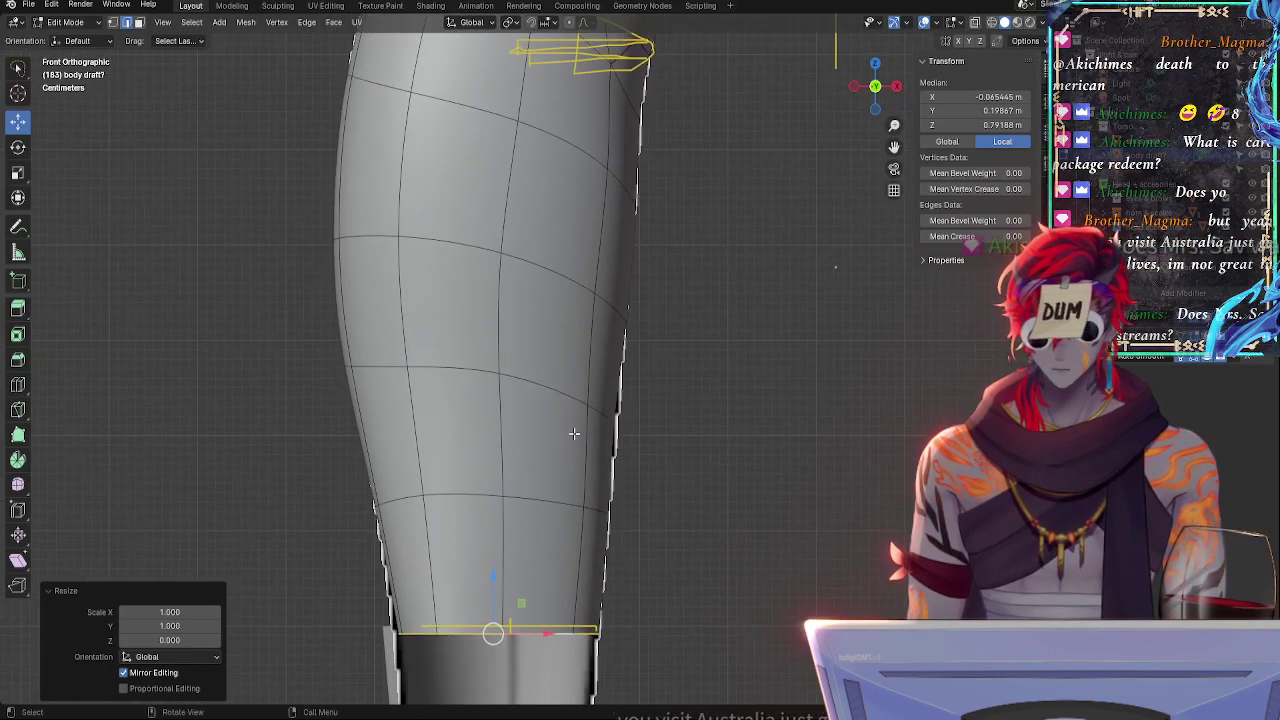
pyautogui.press('g')
pyautogui.press('z')
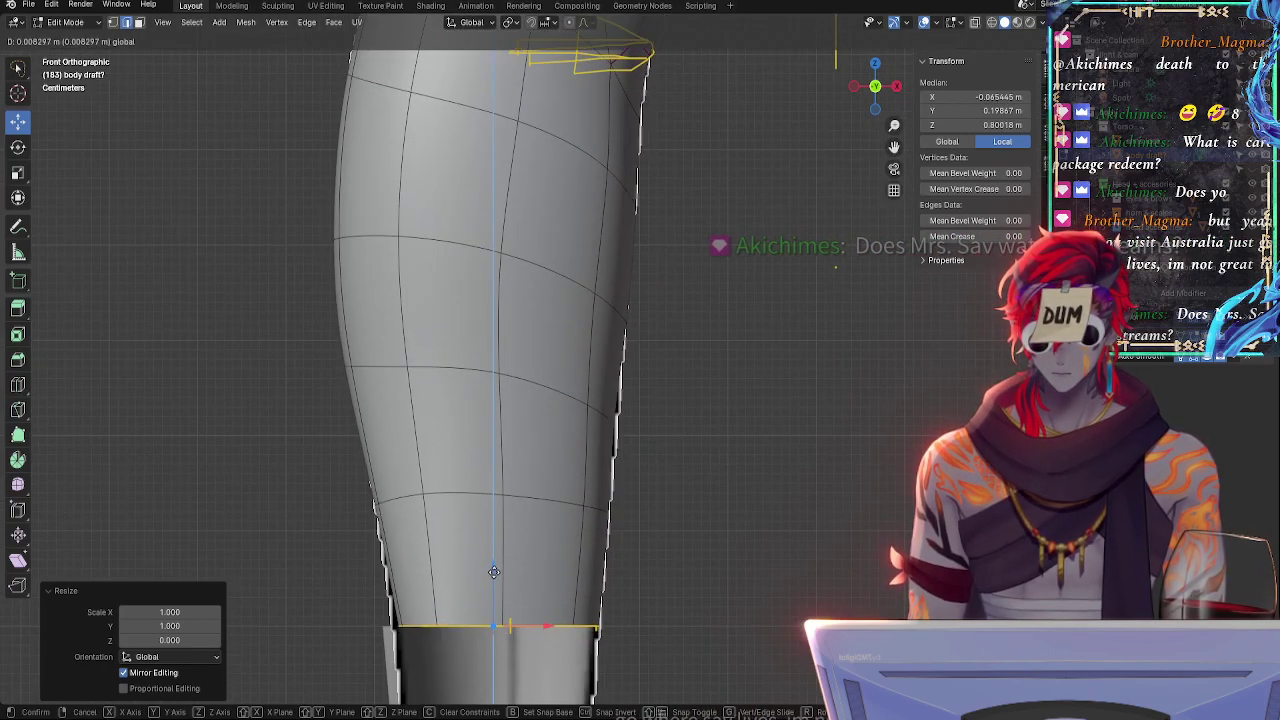
pyautogui.click(491, 571)
pyautogui.scroll(-1, 666, 491)
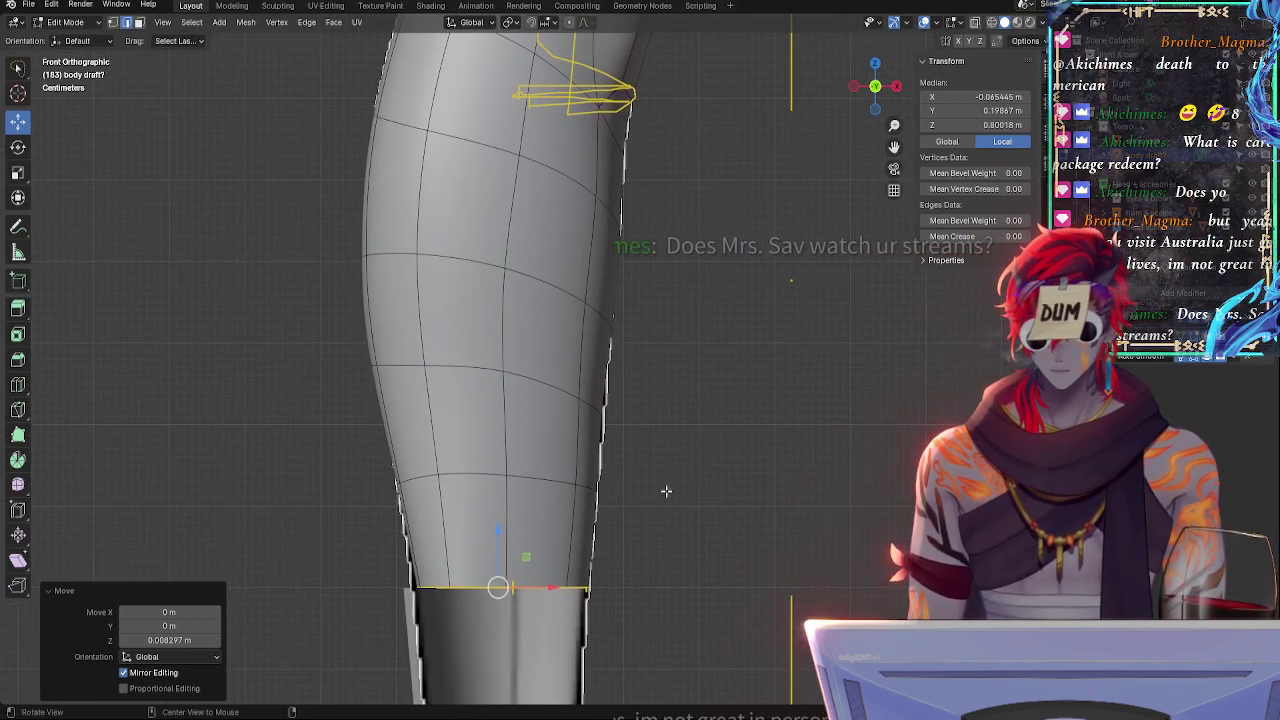
# - Rotate the left vertical shin edge and shift it slightly along X
pyautogui.click(427, 586)
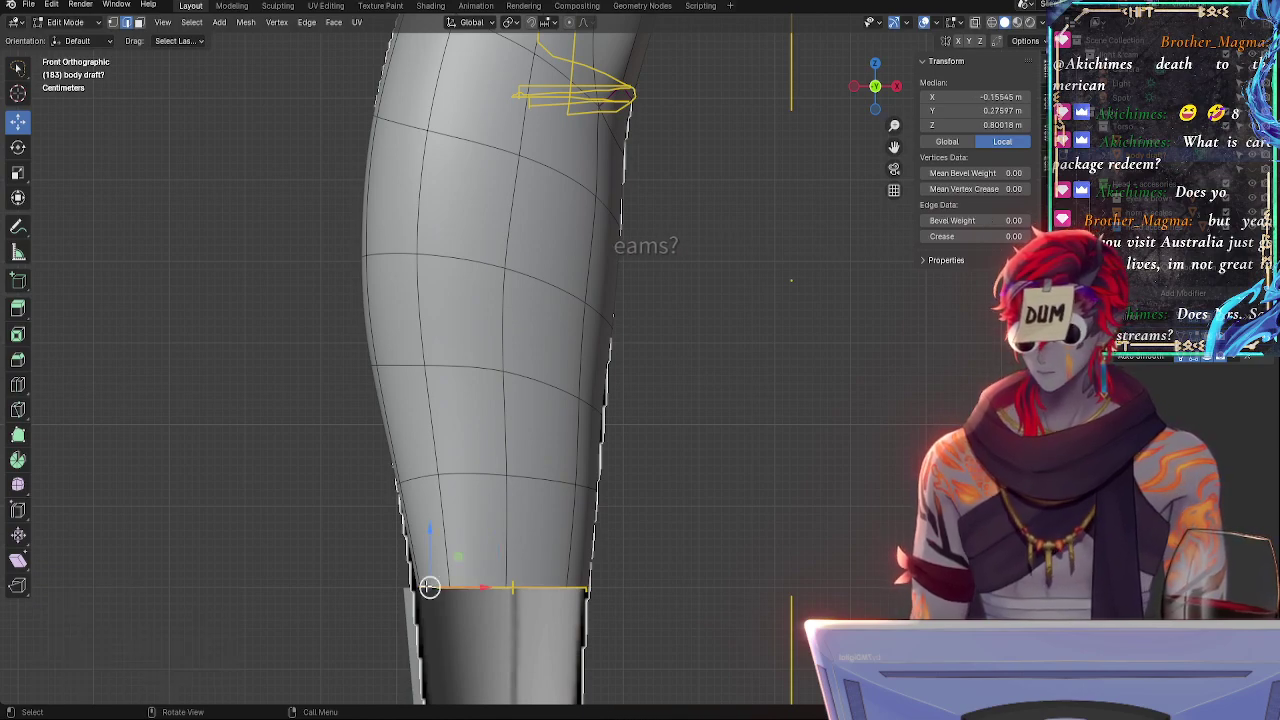
pyautogui.click(409, 560)
pyautogui.press('r')
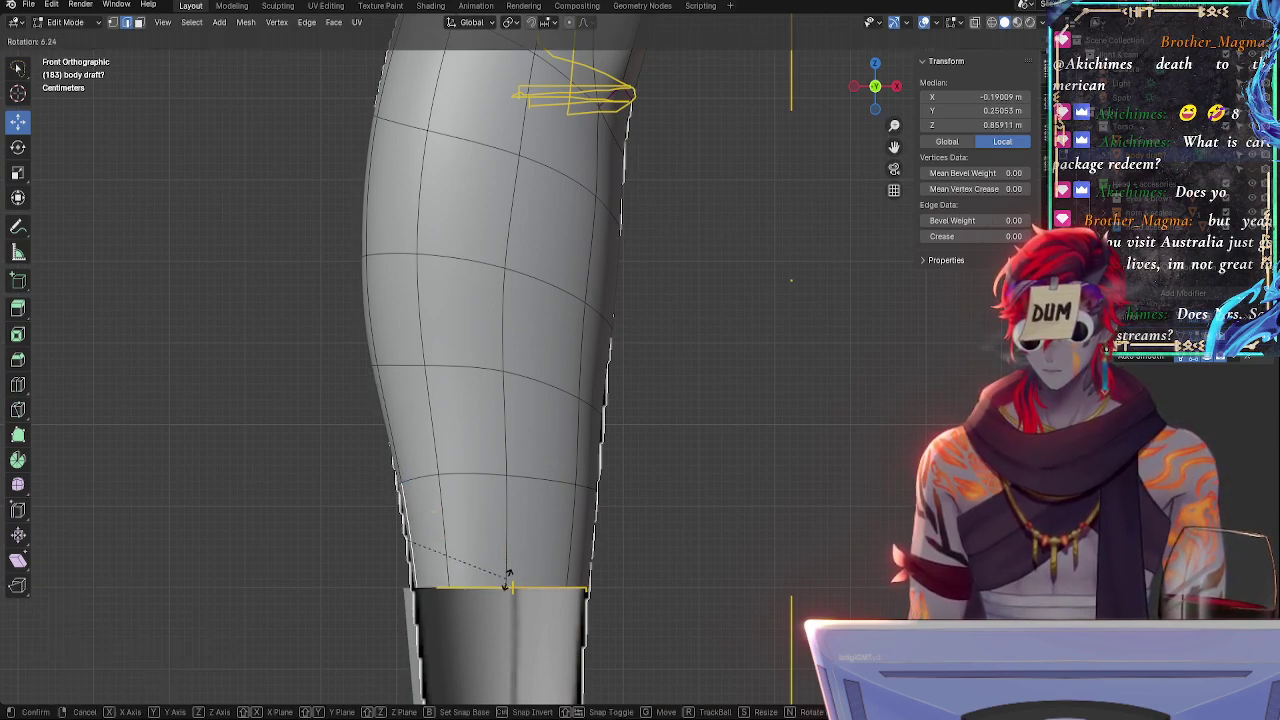
pyautogui.click(510, 580)
pyautogui.moveTo(452, 538); pyautogui.dragTo(446, 539)
# - Select the calf's vertical edges and upper, lower and bottom loop segments around the leg
pyautogui.click(598, 428)
pyautogui.moveTo(700, 428); pyautogui.dragTo(632, 420, button='middle')
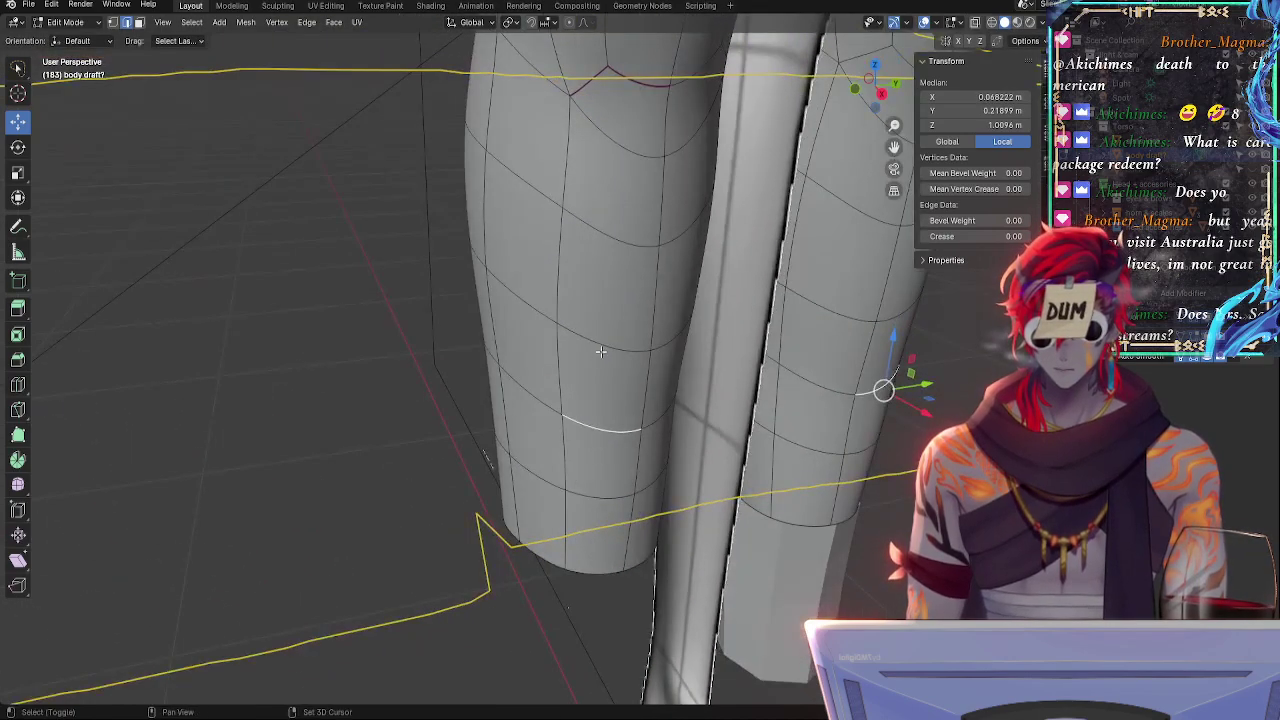
pyautogui.keyDown('shift'); pyautogui.click(638, 350); pyautogui.keyUp('shift')
pyautogui.keyDown('shift'); pyautogui.click(660, 349); pyautogui.keyUp('shift')
pyautogui.keyDown('shift'); pyautogui.click(647, 428); pyautogui.keyUp('shift')
pyautogui.keyDown('shift'); pyautogui.click(640, 451); pyautogui.keyUp('shift')
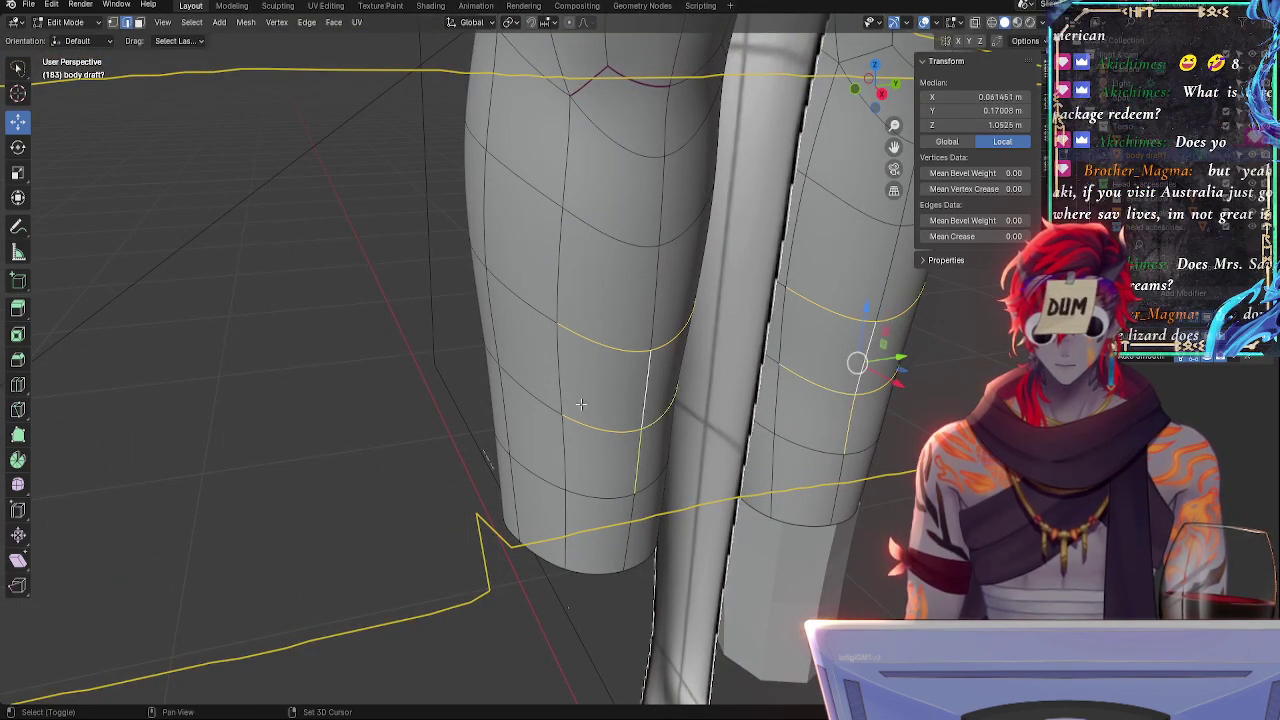
pyautogui.keyDown('shift'); pyautogui.click(563, 446); pyautogui.keyUp('shift')
pyautogui.moveTo(628, 456); pyautogui.dragTo(565, 451, button='middle')
pyautogui.keyDown('shift'); pyautogui.click(670, 449); pyautogui.keyUp('shift')
pyautogui.keyDown('shift'); pyautogui.click(681, 406); pyautogui.keyUp('shift')
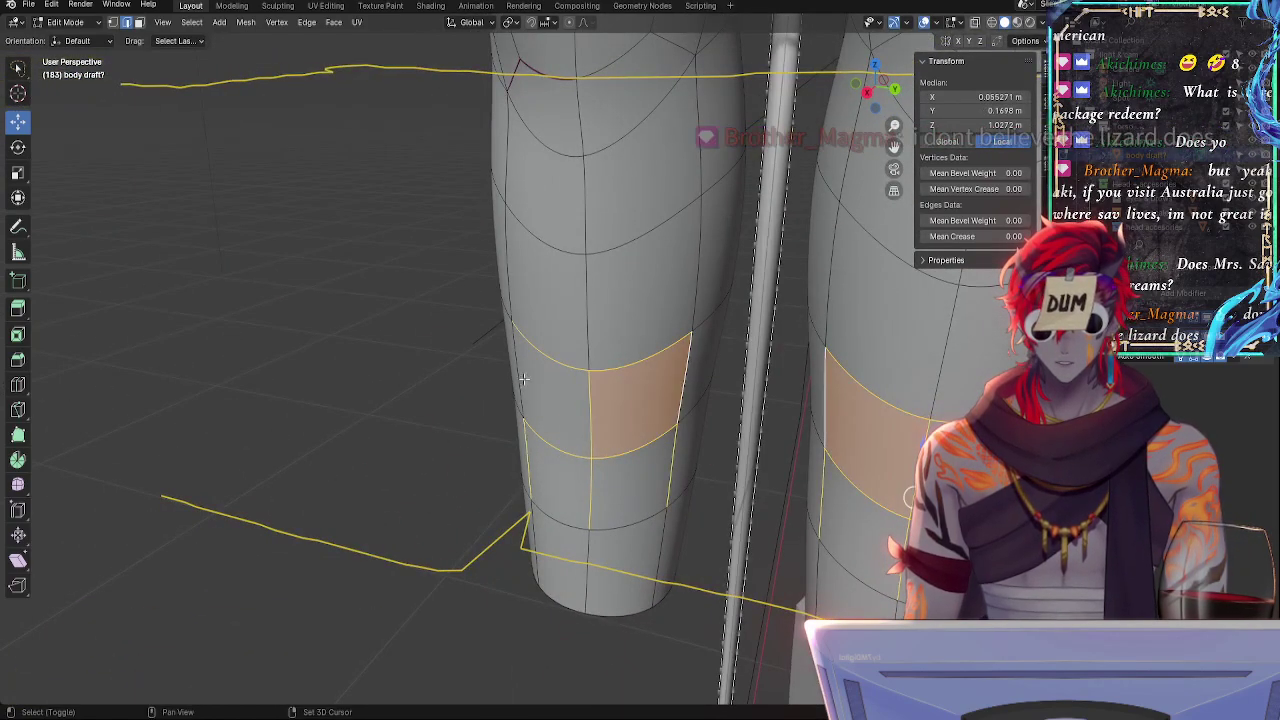
pyautogui.keyDown('shift'); pyautogui.click(518, 378); pyautogui.keyUp('shift')
pyautogui.keyDown('shift'); pyautogui.click(559, 520); pyautogui.keyUp('shift')
pyautogui.keyDown('shift'); pyautogui.click(630, 522); pyautogui.keyUp('shift')
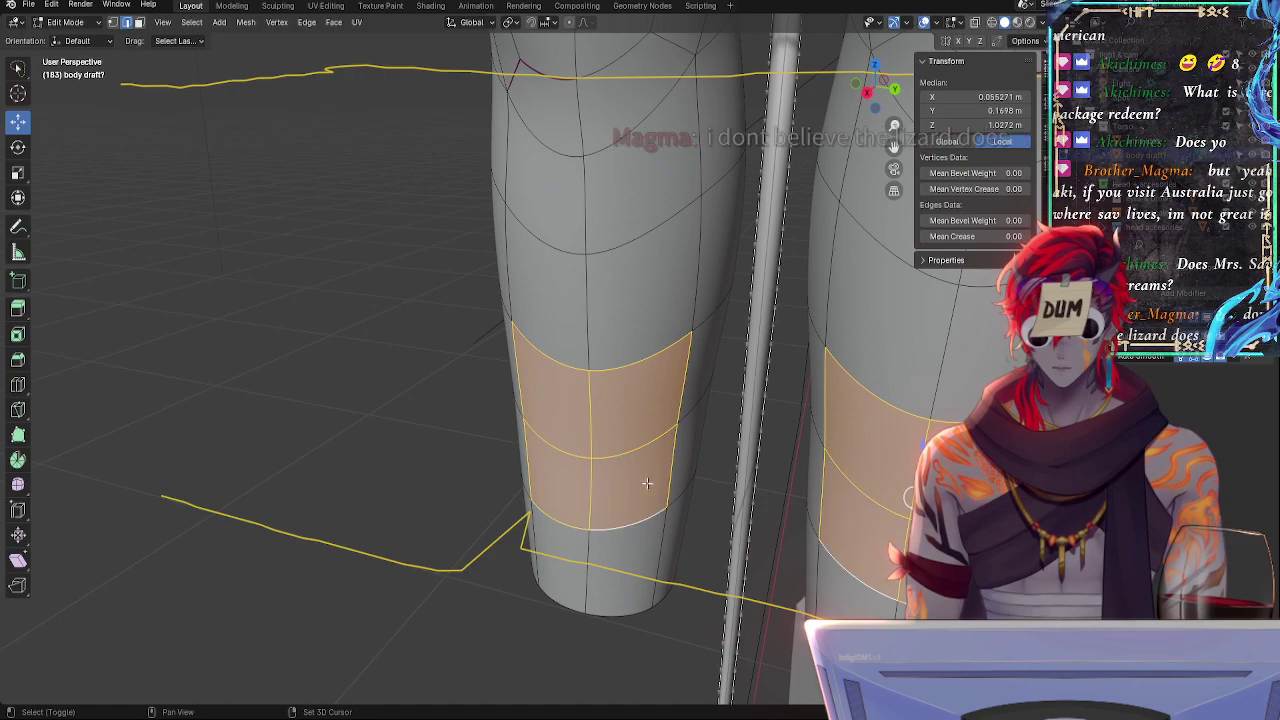
# - Shift the selected calf faces along X in front view and rotate them slightly
pyautogui.click(856, 84)
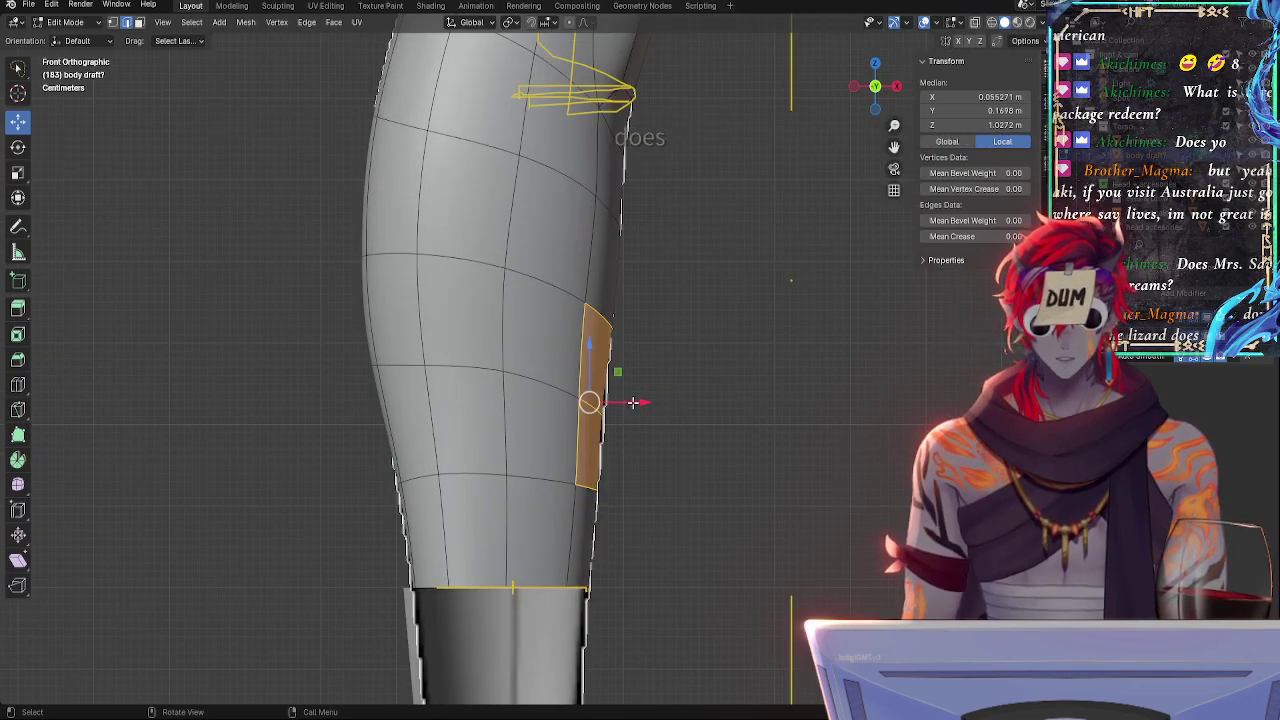
pyautogui.moveTo(632, 404); pyautogui.dragTo(636, 404)
pyautogui.press('r')
pyautogui.click(691, 371)
pyautogui.hotkey('alt', 'a')
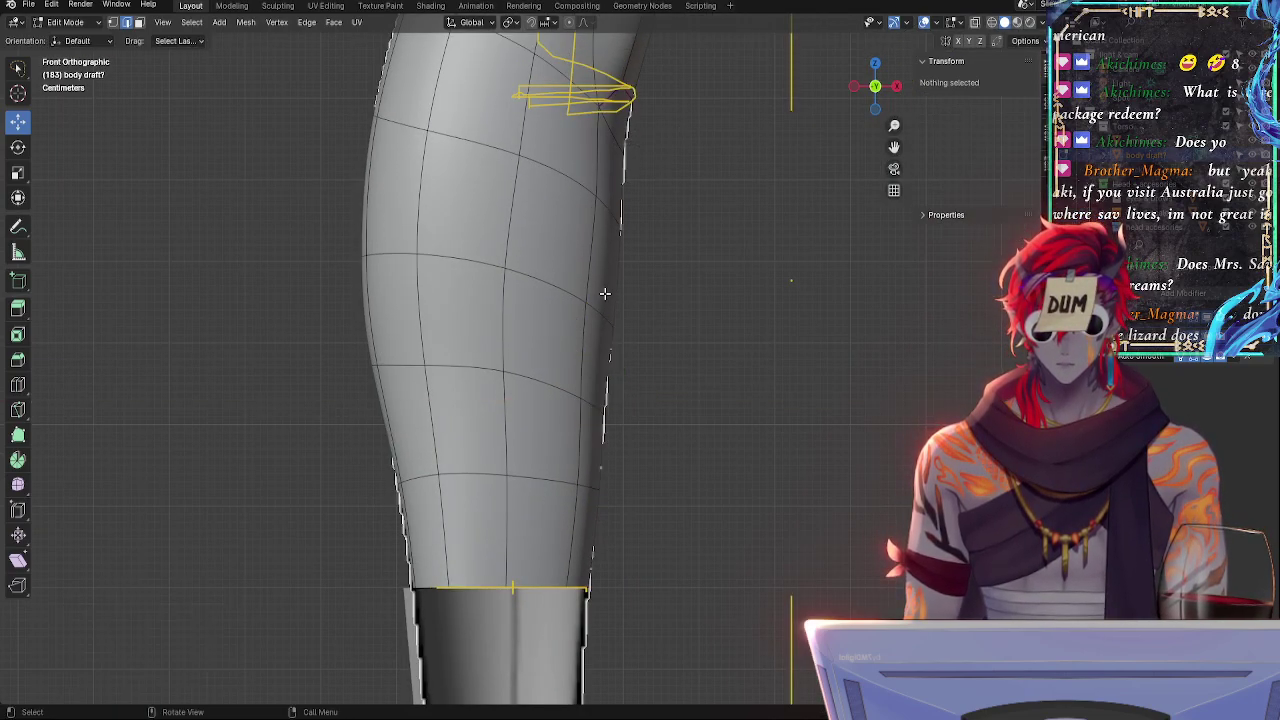
# - Select three horizontal calf edges, nudge them along X and rotate them slightly about Z
pyautogui.moveTo(606, 294); pyautogui.dragTo(616, 370, button='middle')
pyautogui.click(654, 320)
pyautogui.moveTo(728, 368); pyautogui.dragTo(666, 391, button='middle')
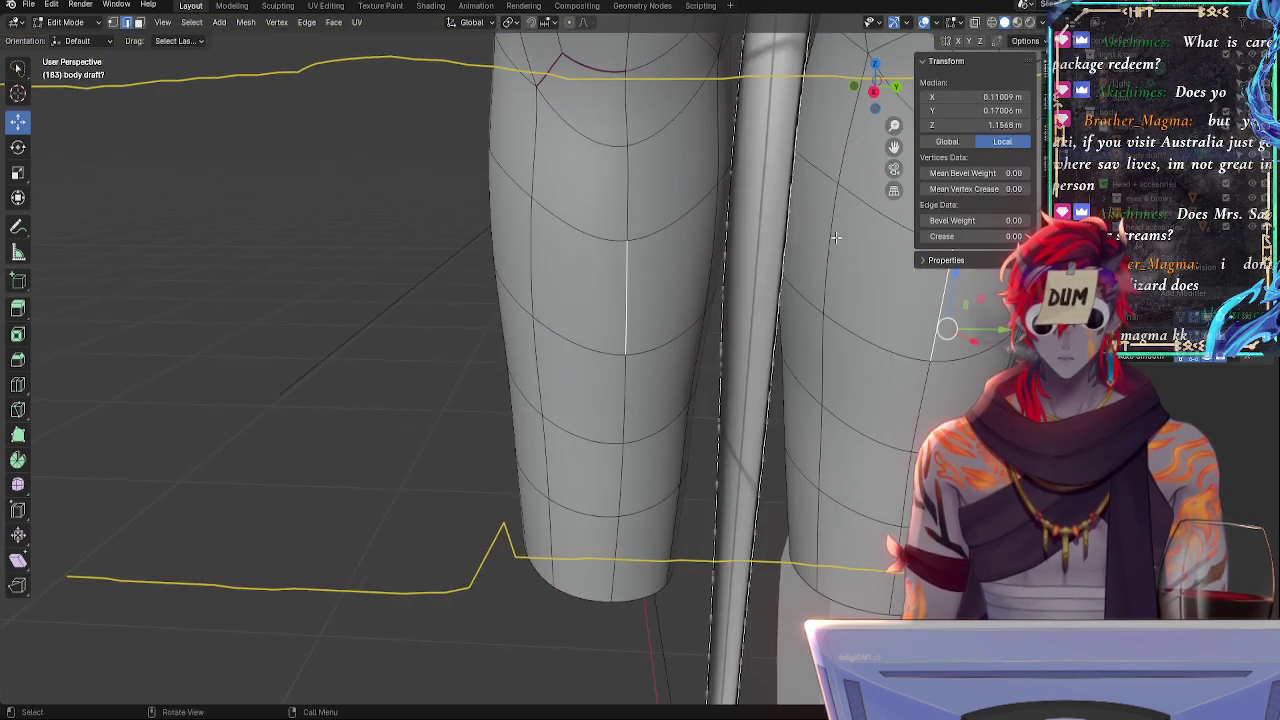
pyautogui.keyDown('shift'); pyautogui.click(602, 243); pyautogui.keyUp('shift')
pyautogui.keyDown('shift'); pyautogui.click(594, 347); pyautogui.keyUp('shift')
pyautogui.click(854, 86)
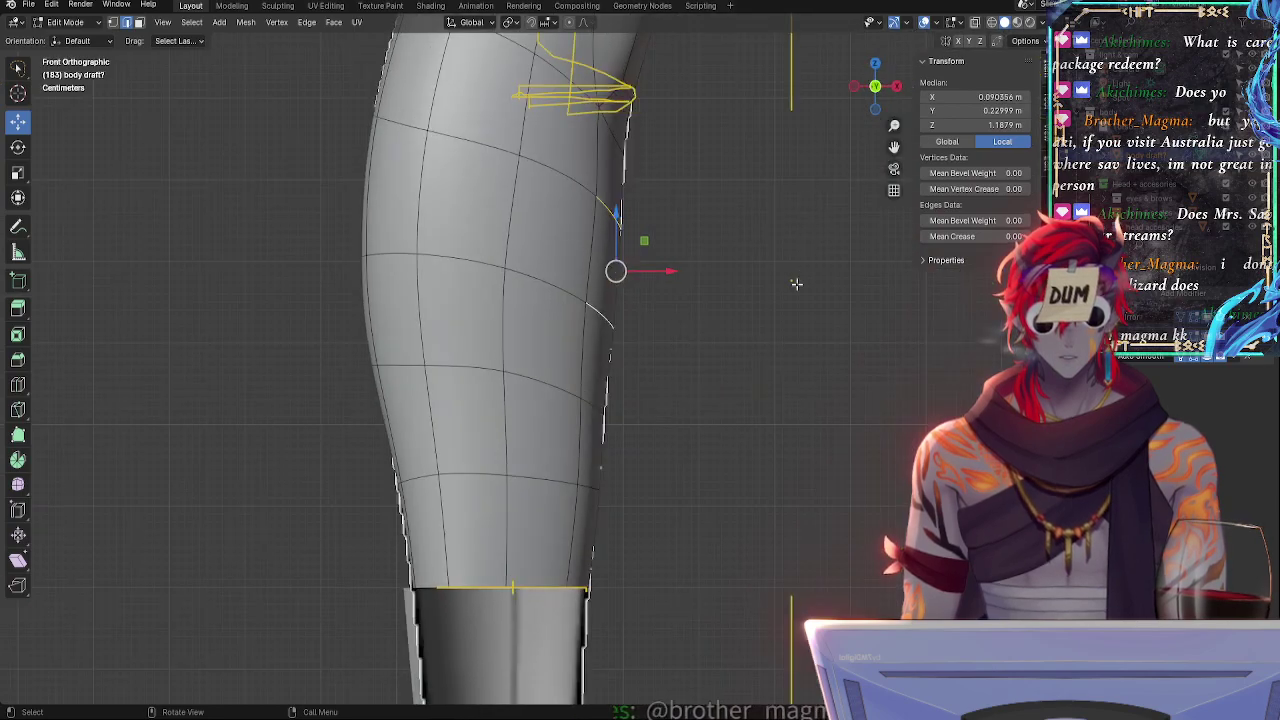
pyautogui.moveTo(668, 271); pyautogui.dragTo(661, 282)
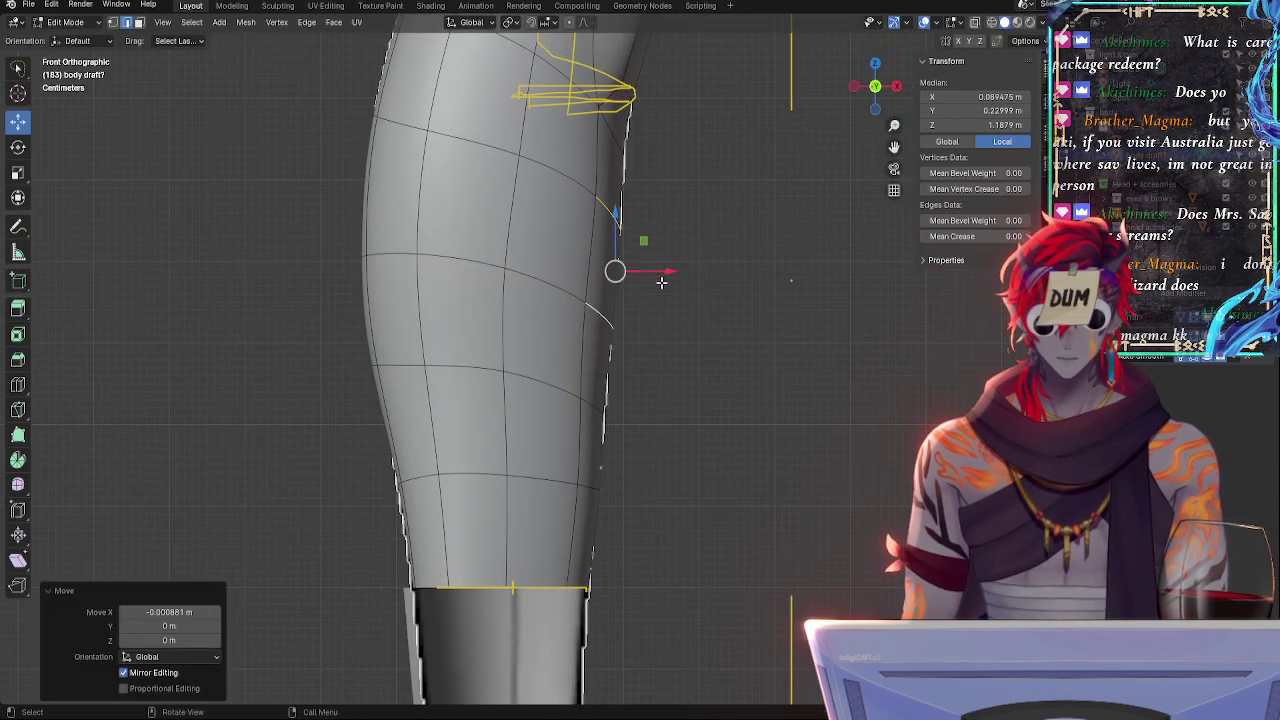
pyautogui.moveTo(661, 282); pyautogui.dragTo(598, 512, button='middle')
pyautogui.press('r')
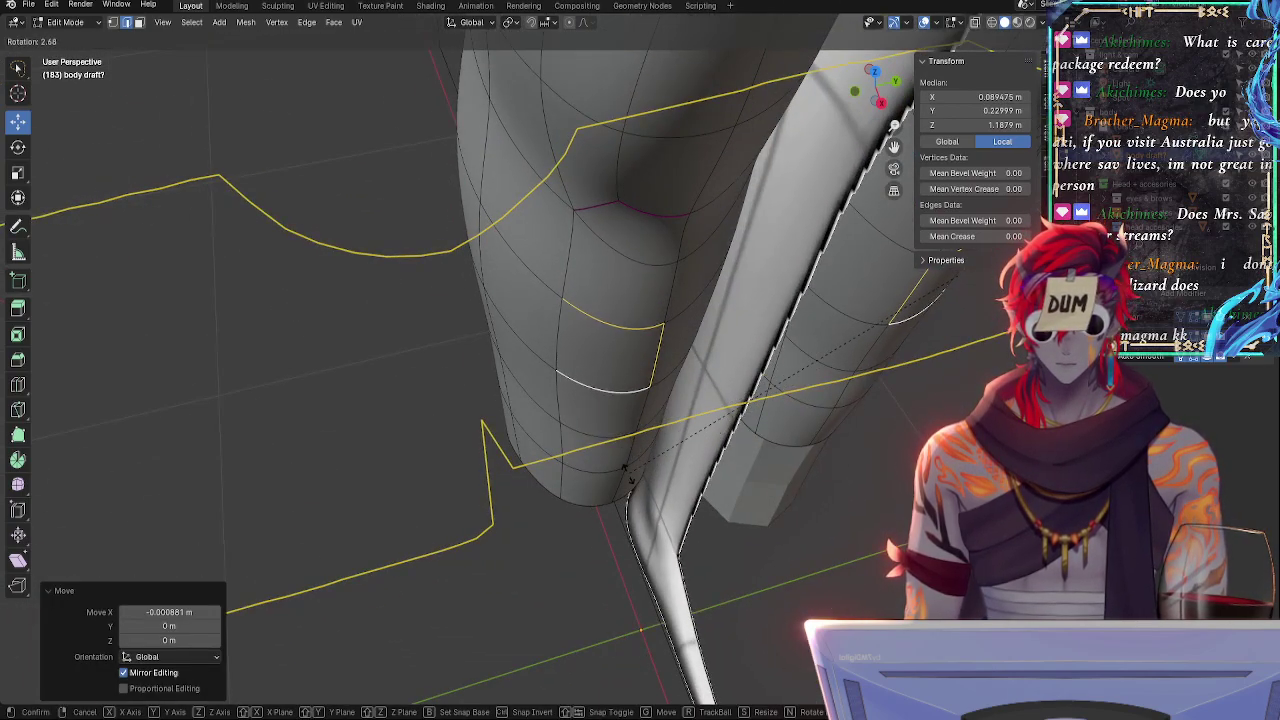
pyautogui.press('z')
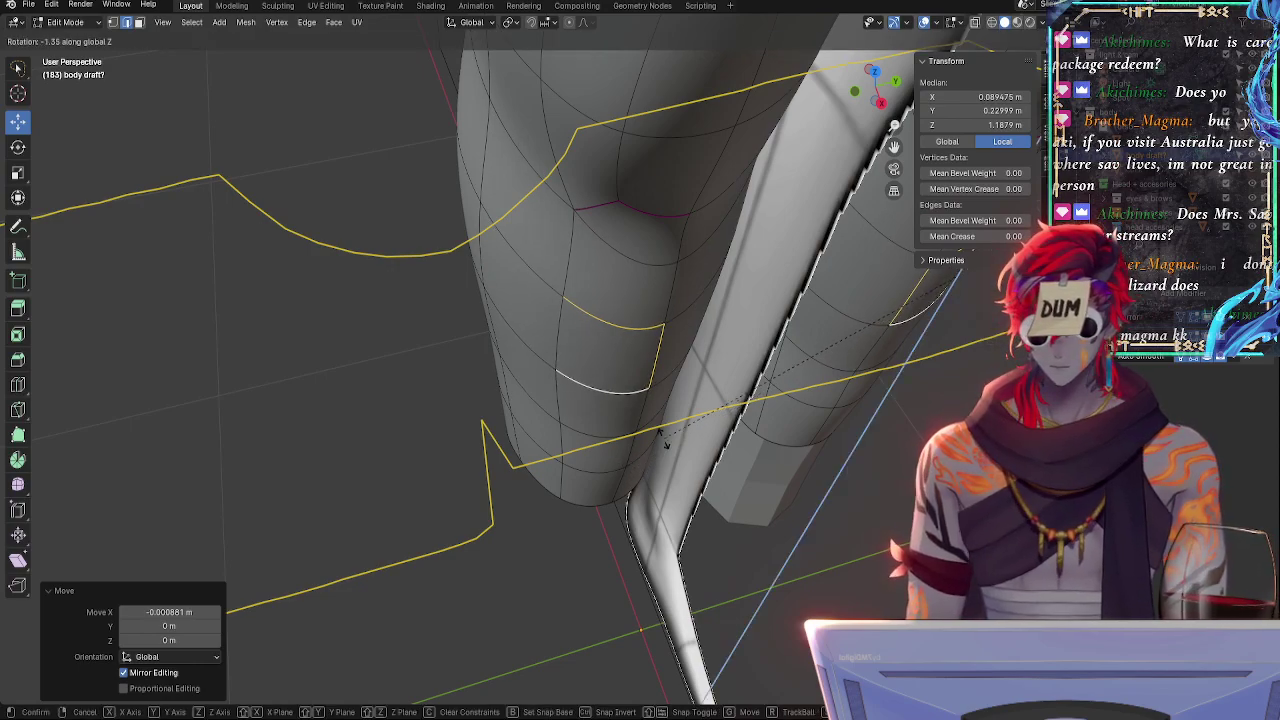
pyautogui.click(668, 447)
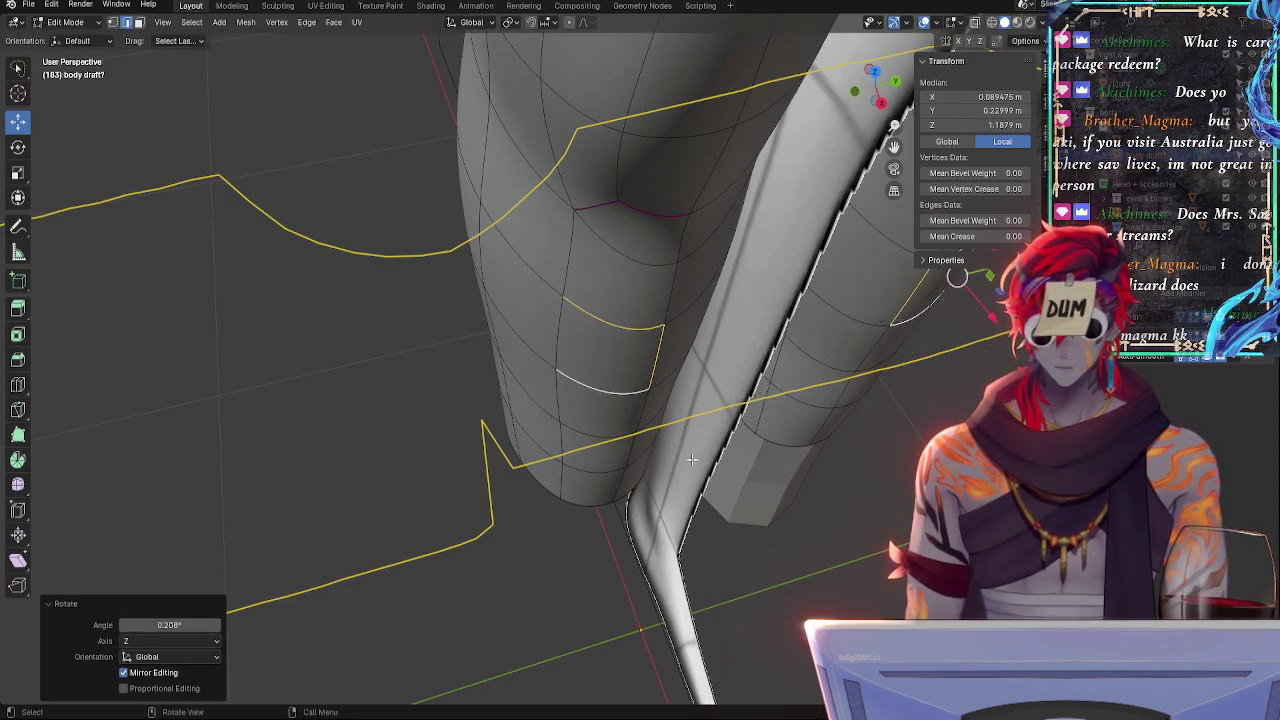
# - Shrink the calf edges inward, nudge them along X and rotate them 1.17°
pyautogui.hotkey('alt', 's')
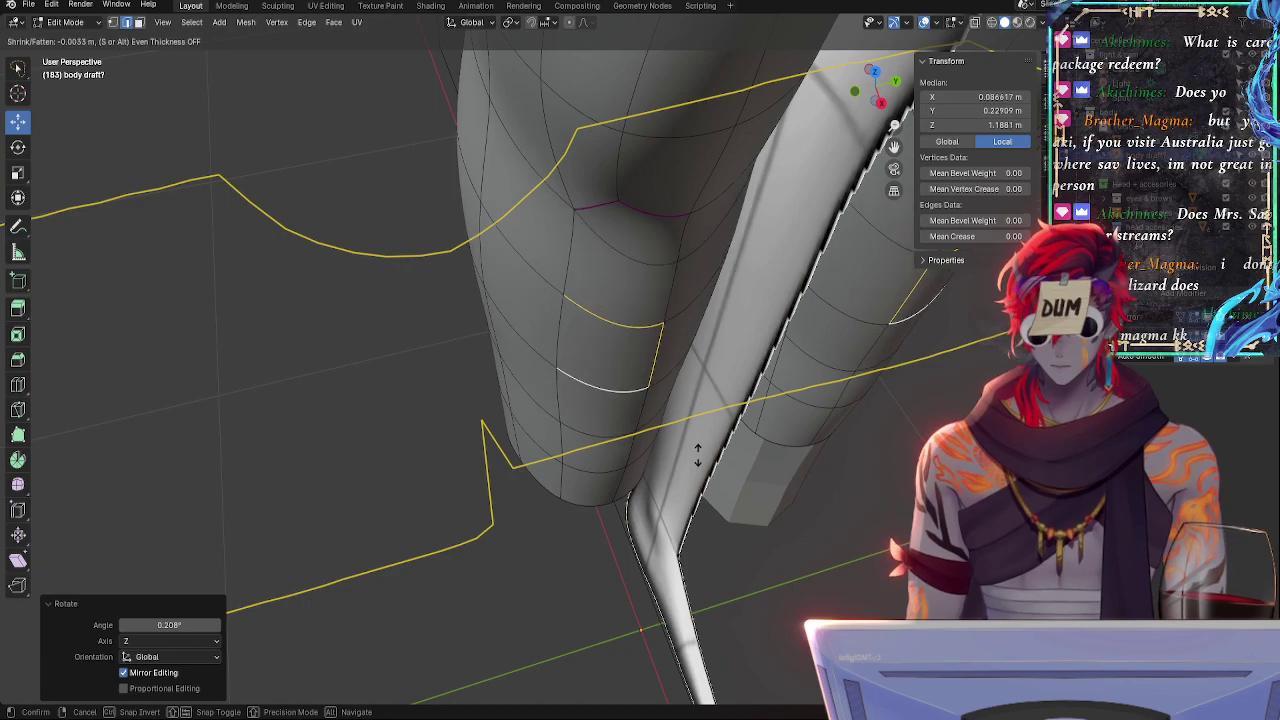
pyautogui.click(697, 456)
pyautogui.click(857, 96)
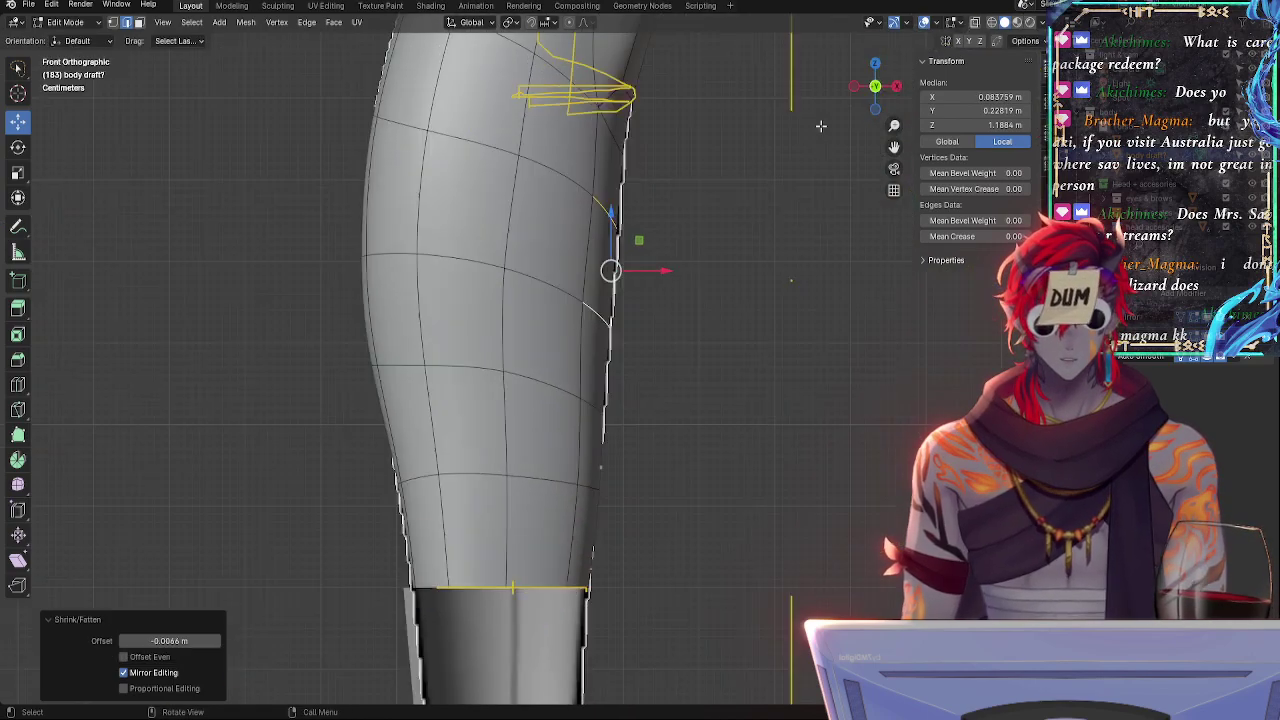
pyautogui.moveTo(621, 271); pyautogui.dragTo(623, 272)
pyautogui.press('r')
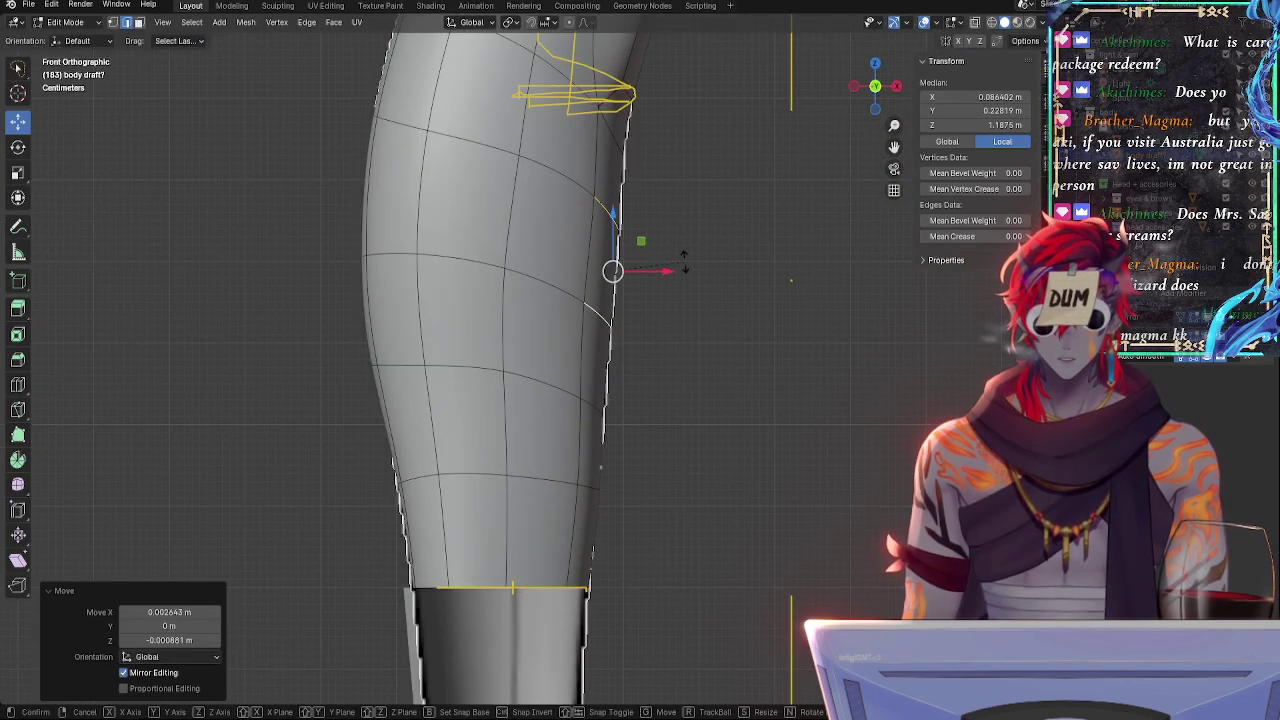
pyautogui.click(684, 264)
# - Move two vertical calf edges slightly outward along X to hug the outline
pyautogui.moveTo(805, 211); pyautogui.dragTo(657, 228, button='middle')
pyautogui.click(657, 222)
pyautogui.keyDown('shift'); pyautogui.click(653, 286); pyautogui.keyUp('shift')
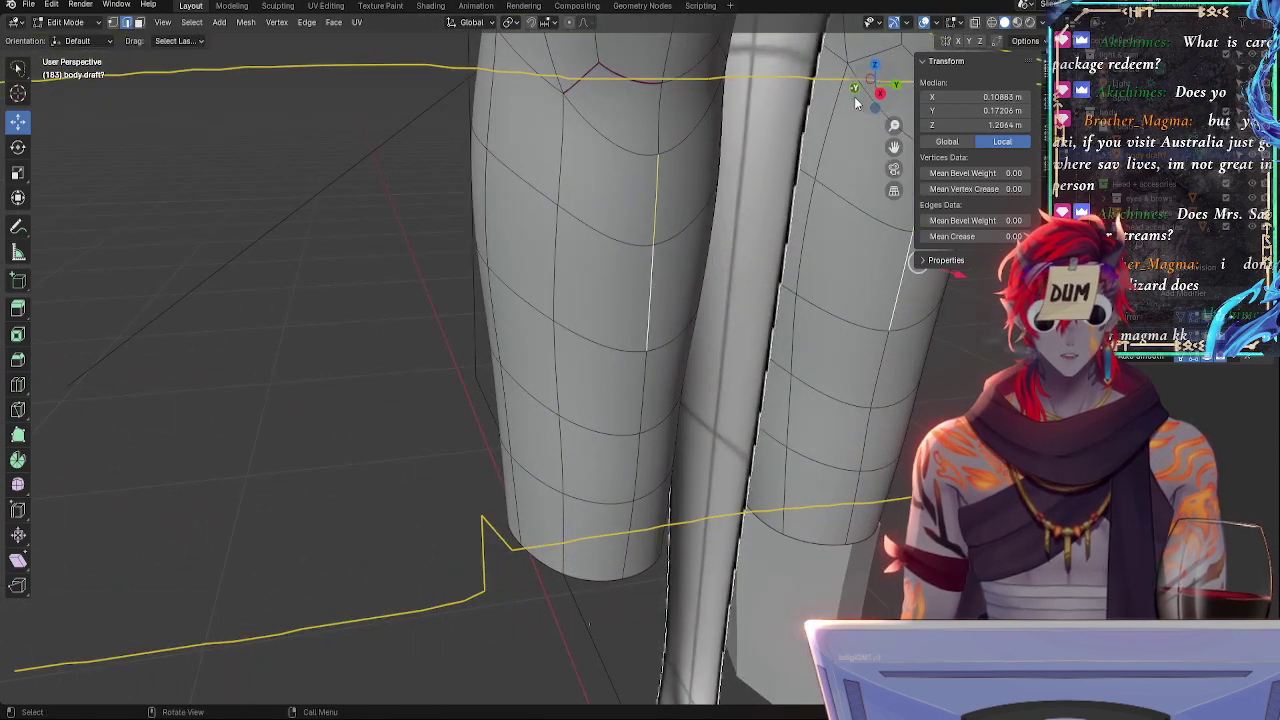
pyautogui.click(857, 96)
pyautogui.press('g')
pyautogui.press('x')
pyautogui.click(752, 282)
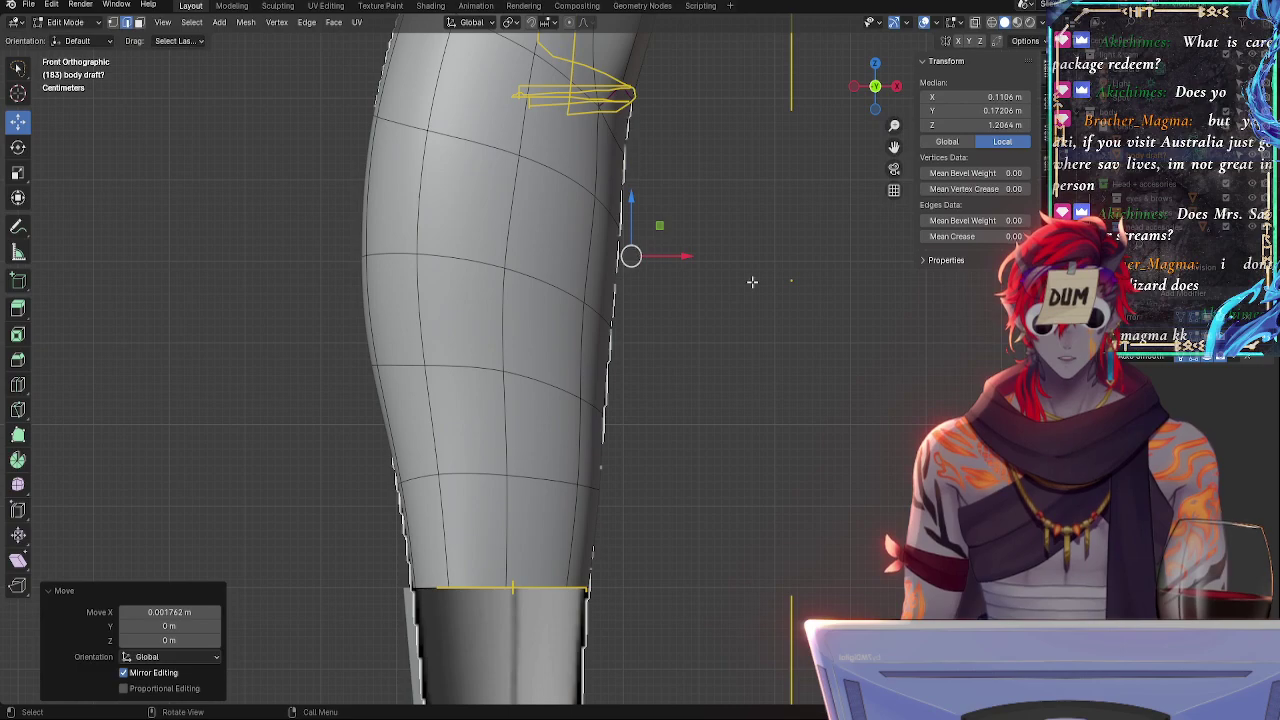
pyautogui.hotkey('alt', 'a')
pyautogui.keyDown('shift'); pyautogui.moveTo(694, 531); pyautogui.dragTo(701, 480, button='middle'); pyautogui.keyUp('shift')
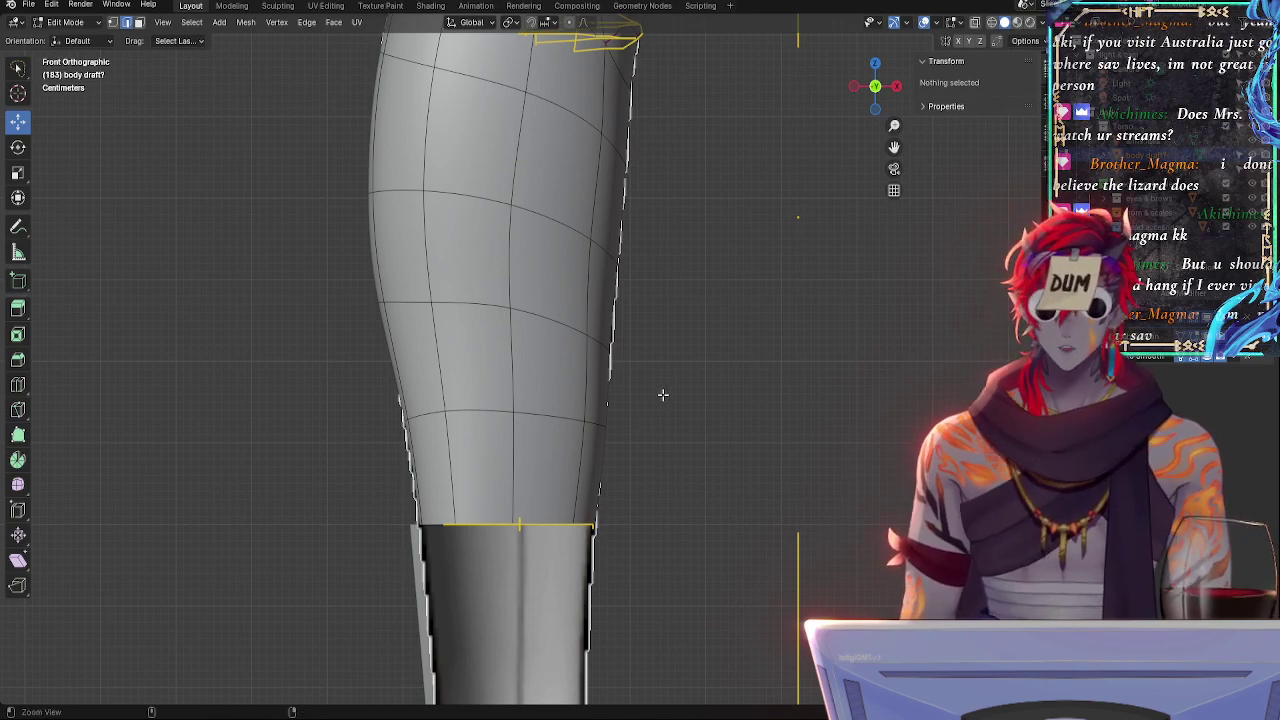
# - Select the edges just above the knee, then rotate and reposition them in front view
pyautogui.keyDown('ctrl'); pyautogui.moveTo(663, 395); pyautogui.dragTo(663, 556, button='middle'); pyautogui.keyUp('ctrl')
pyautogui.keyDown('shift'); pyautogui.moveTo(658, 298); pyautogui.dragTo(692, 506, button='middle'); pyautogui.keyUp('shift')
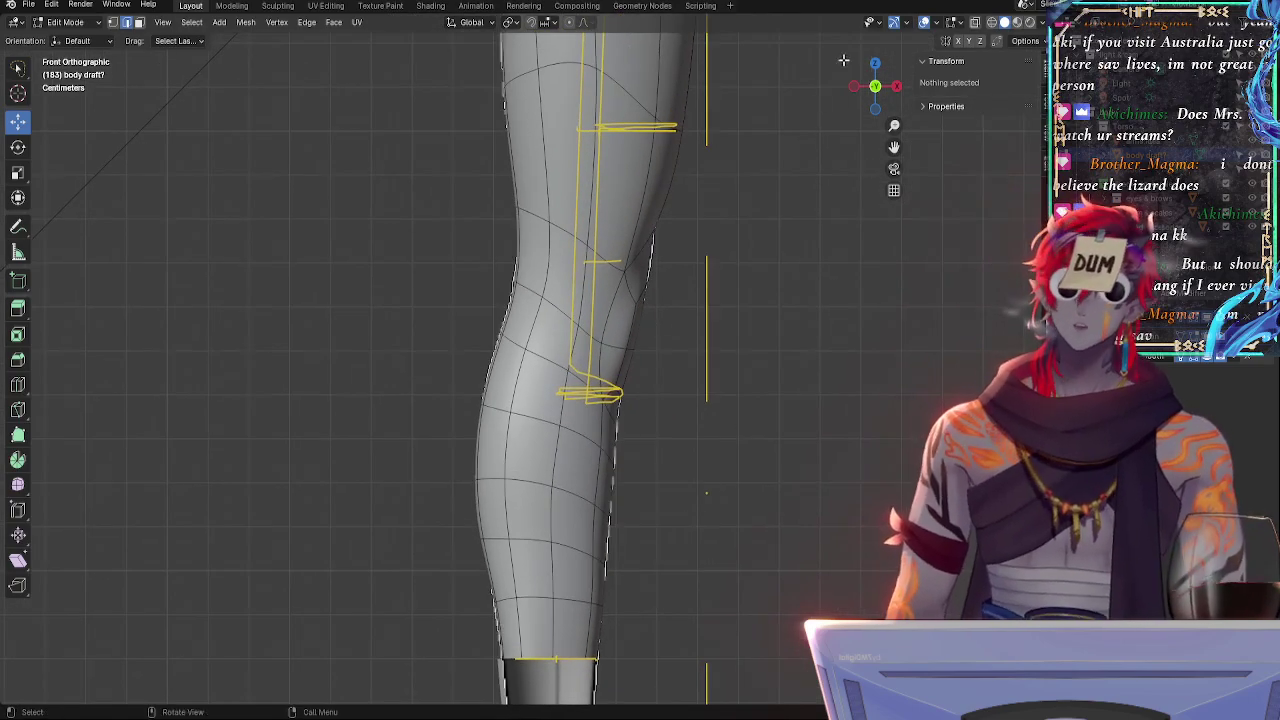
pyautogui.hotkey('alt', 'z')
pyautogui.moveTo(753, 287); pyautogui.dragTo(566, 470, button='middle')
pyautogui.click(566, 430)
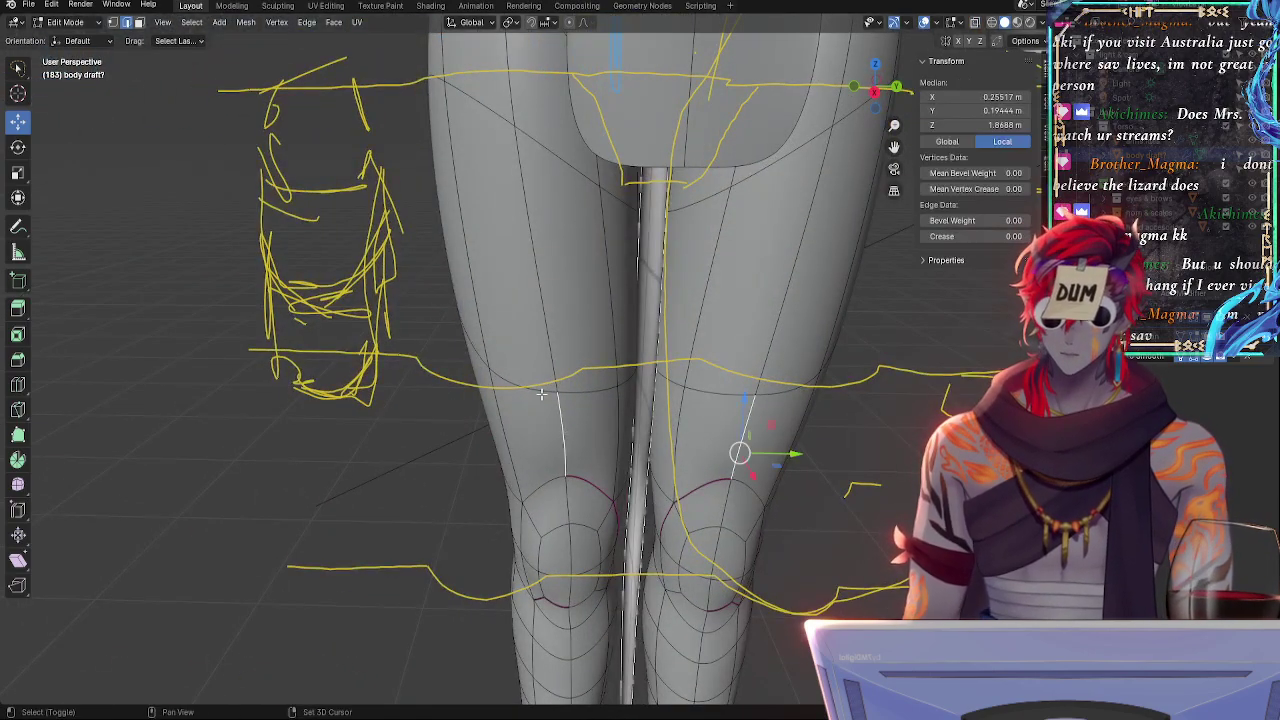
pyautogui.keyDown('shift'); pyautogui.click(539, 393); pyautogui.keyUp('shift')
pyautogui.keyDown('shift'); pyautogui.click(592, 385); pyautogui.keyUp('shift')
pyautogui.click(857, 91)
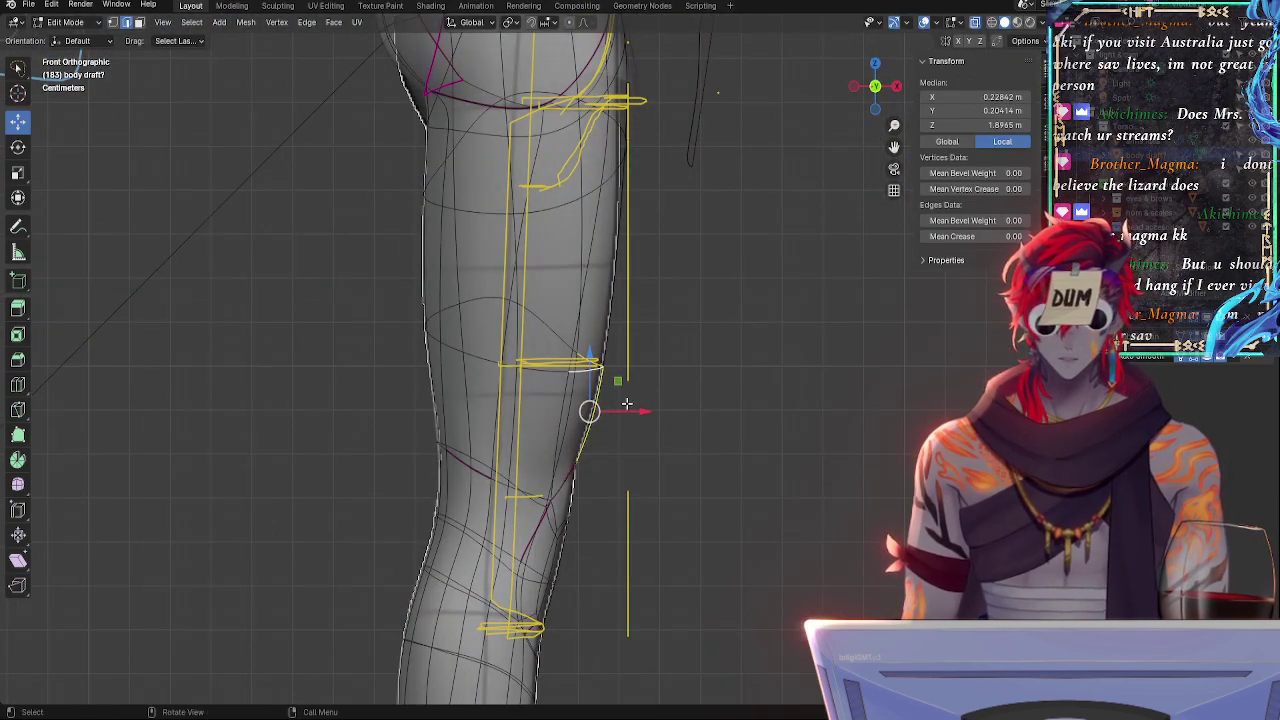
pyautogui.press('r')
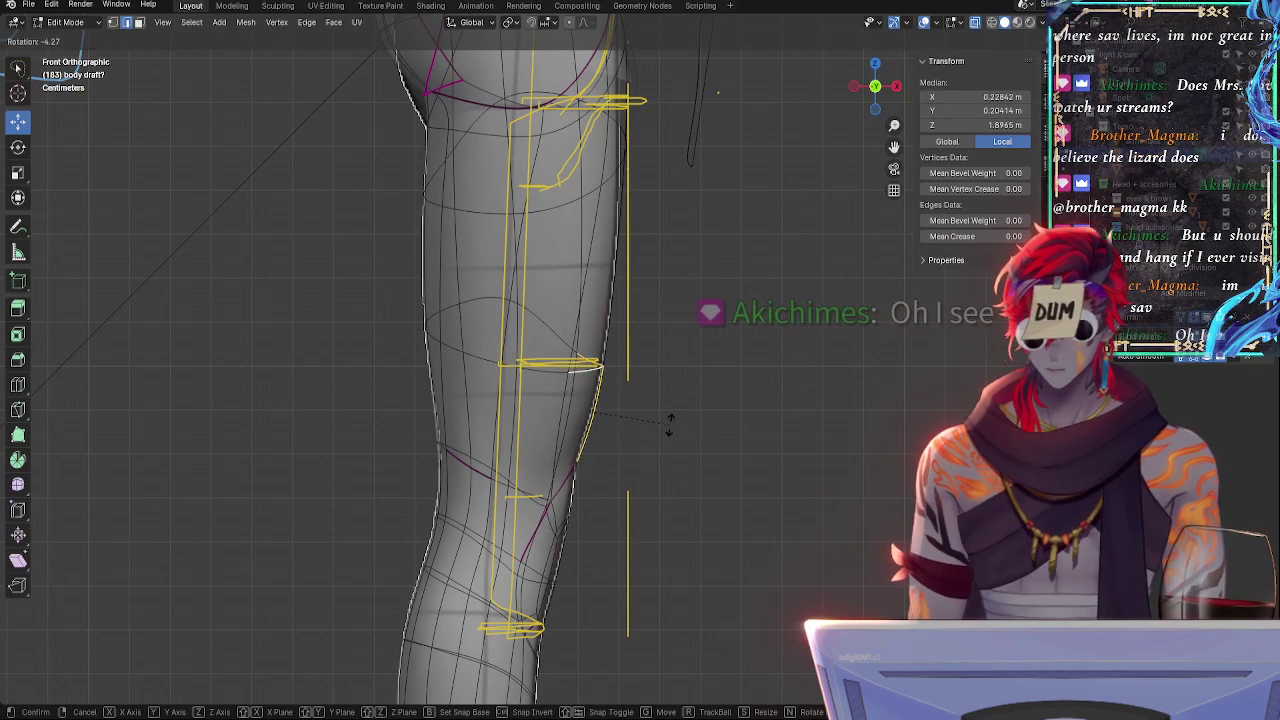
pyautogui.click(586, 409)
pyautogui.press('g')
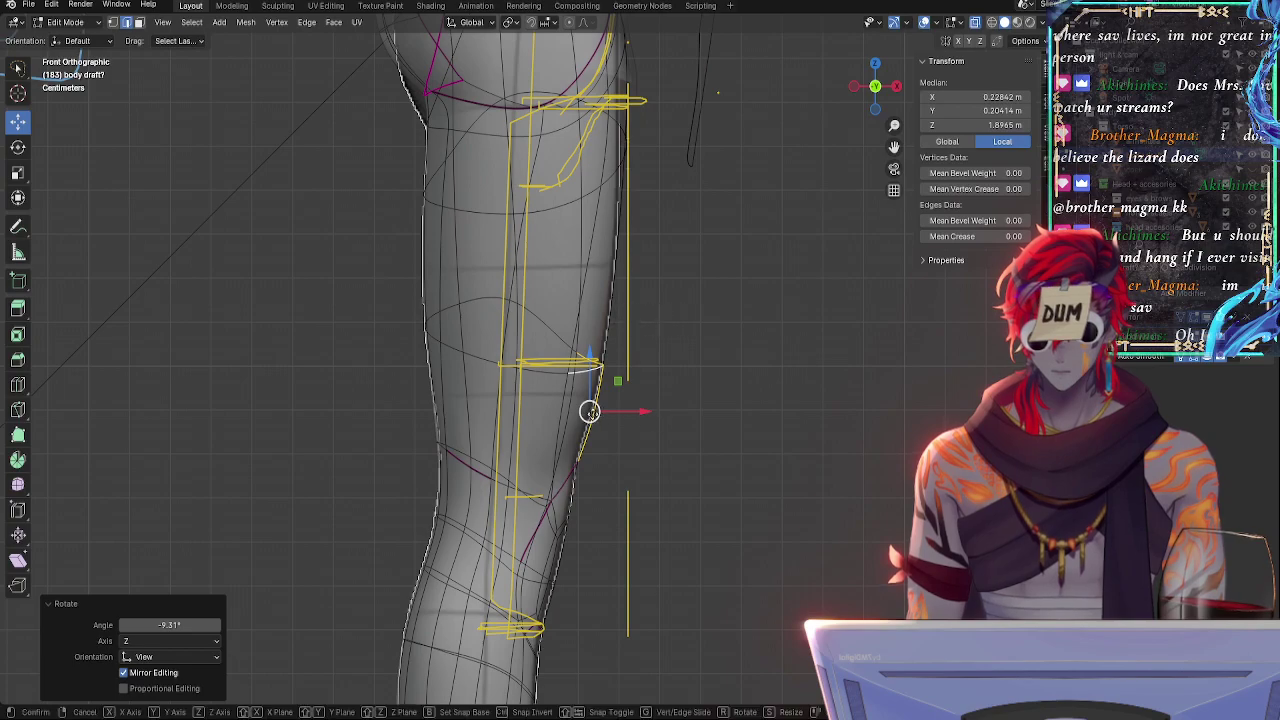
pyautogui.click(586, 409)
# - Rotate the long thigh edges and shrink them inward along their normals
pyautogui.moveTo(586, 409); pyautogui.dragTo(572, 373, button='middle')
pyautogui.click(600, 394)
pyautogui.click(568, 265)
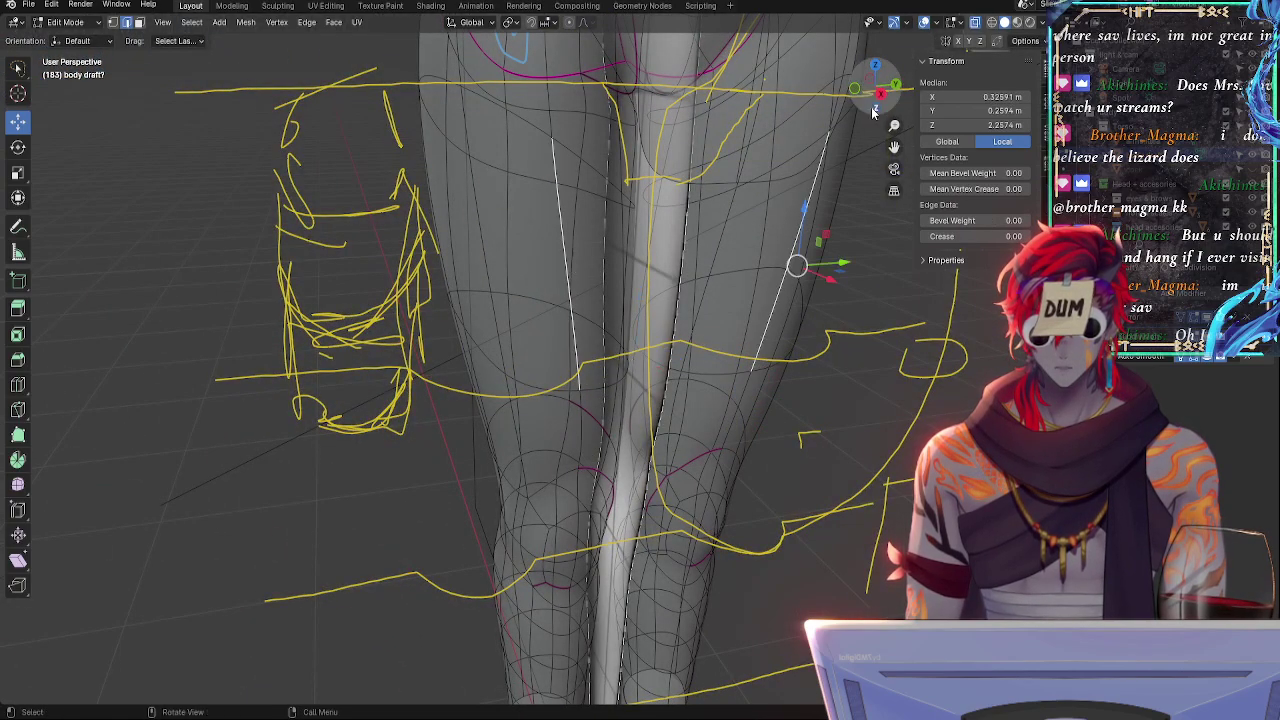
pyautogui.click(855, 93)
pyautogui.press('r')
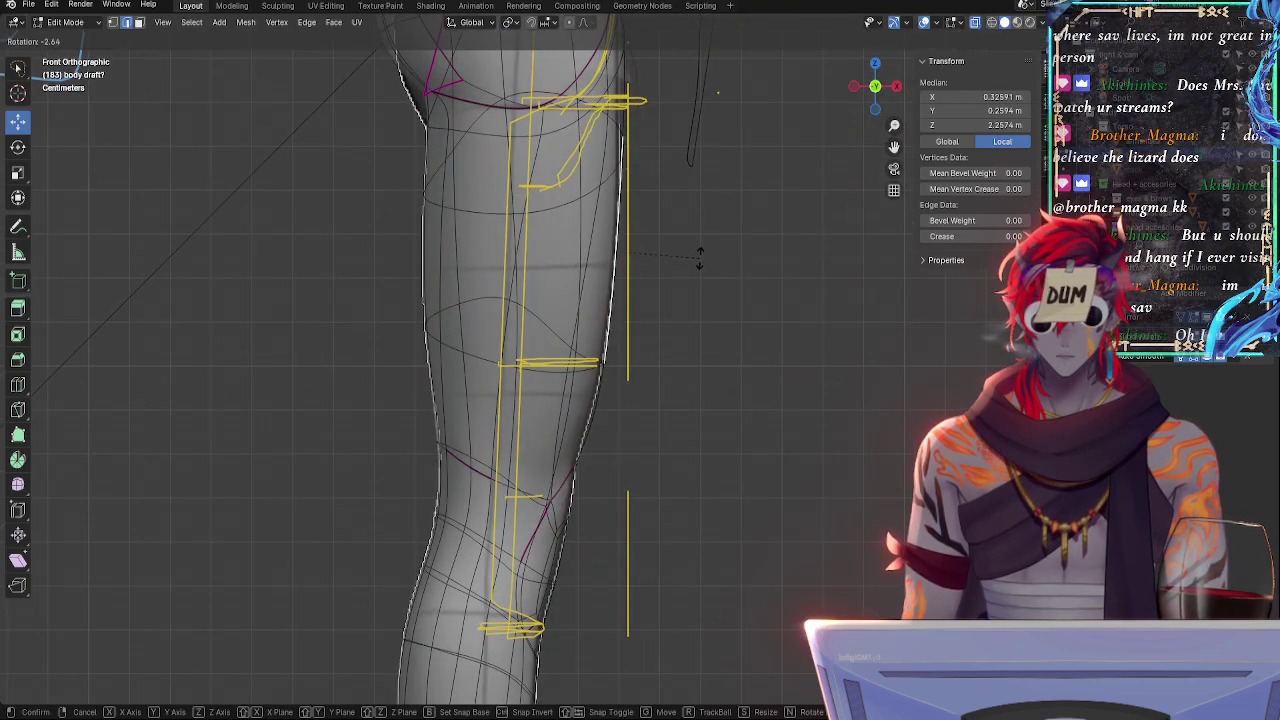
pyautogui.click(700, 260)
pyautogui.hotkey('alt', 's')
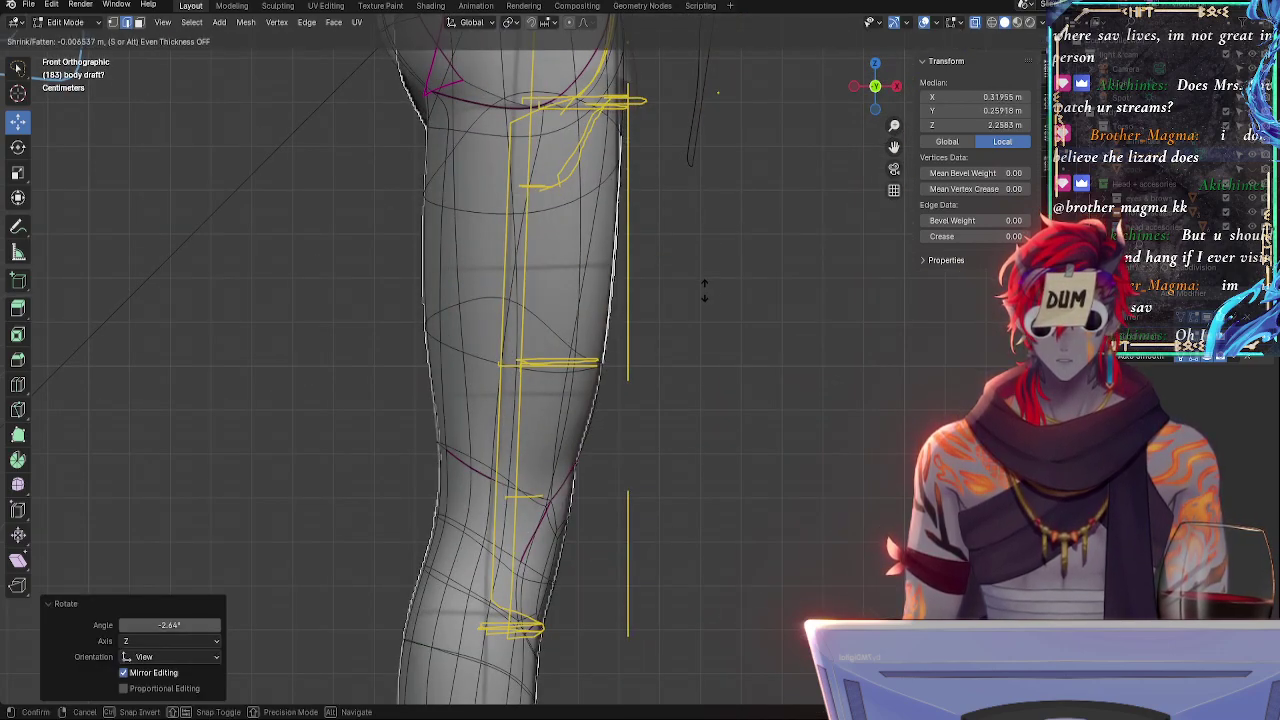
pyautogui.click(676, 333)
# - Nudge an outer leg contour edge sideways along X and rotate it
pyautogui.click(597, 405)
pyautogui.press('g')
pyautogui.press('x')
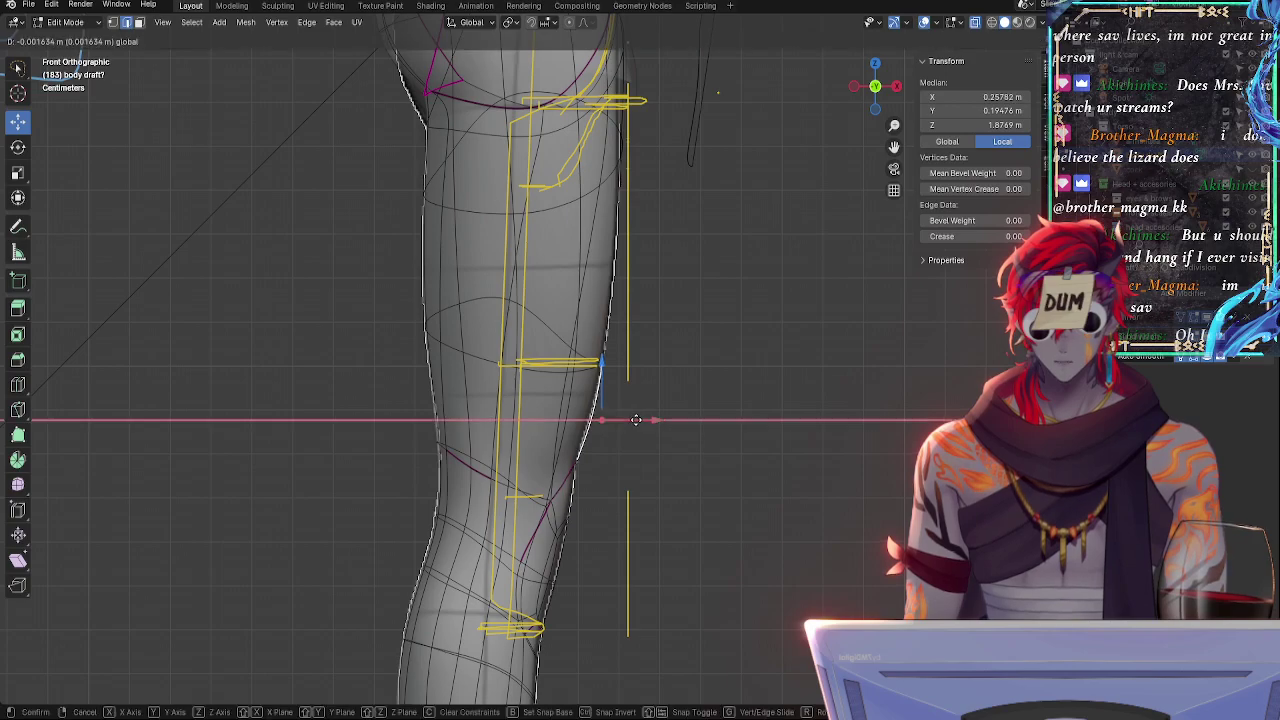
pyautogui.click(645, 415)
pyautogui.press('r')
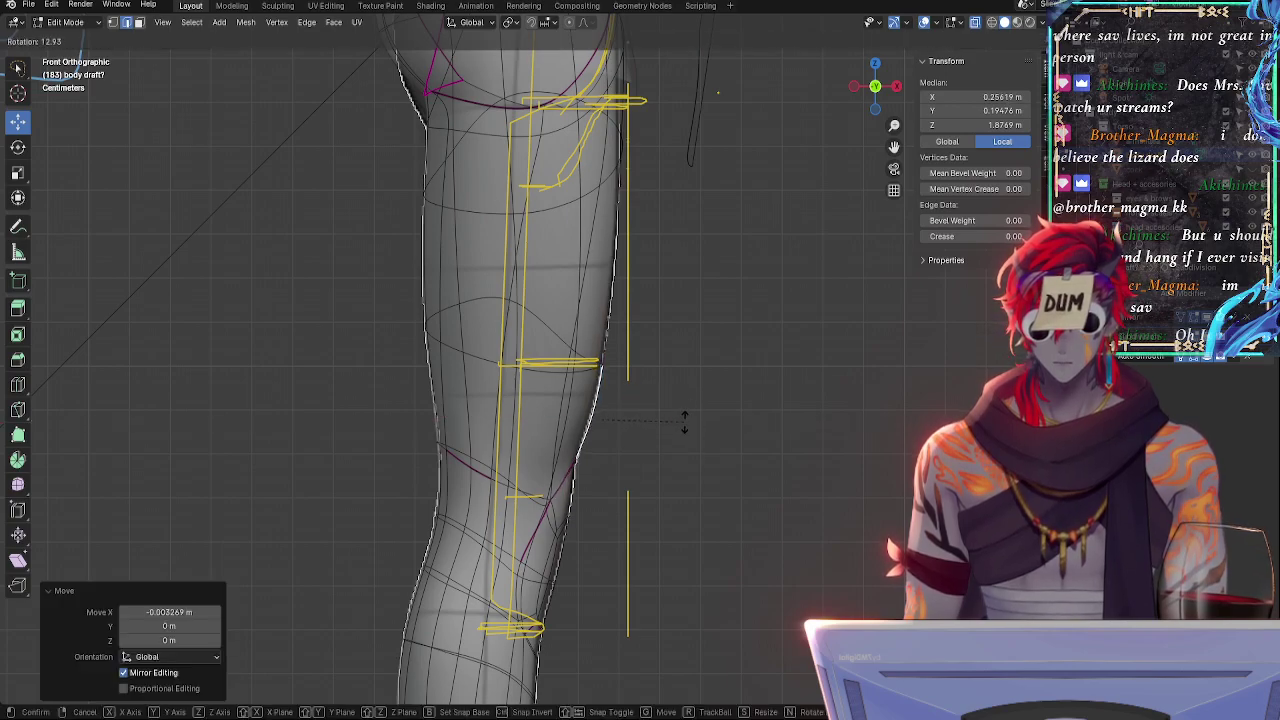
pyautogui.click(684, 420)
# - Rotate a lower knee edge, squash it vertically along Z, and rotate it again
pyautogui.moveTo(680, 420); pyautogui.dragTo(737, 489, button='middle')
pyautogui.click(583, 479)
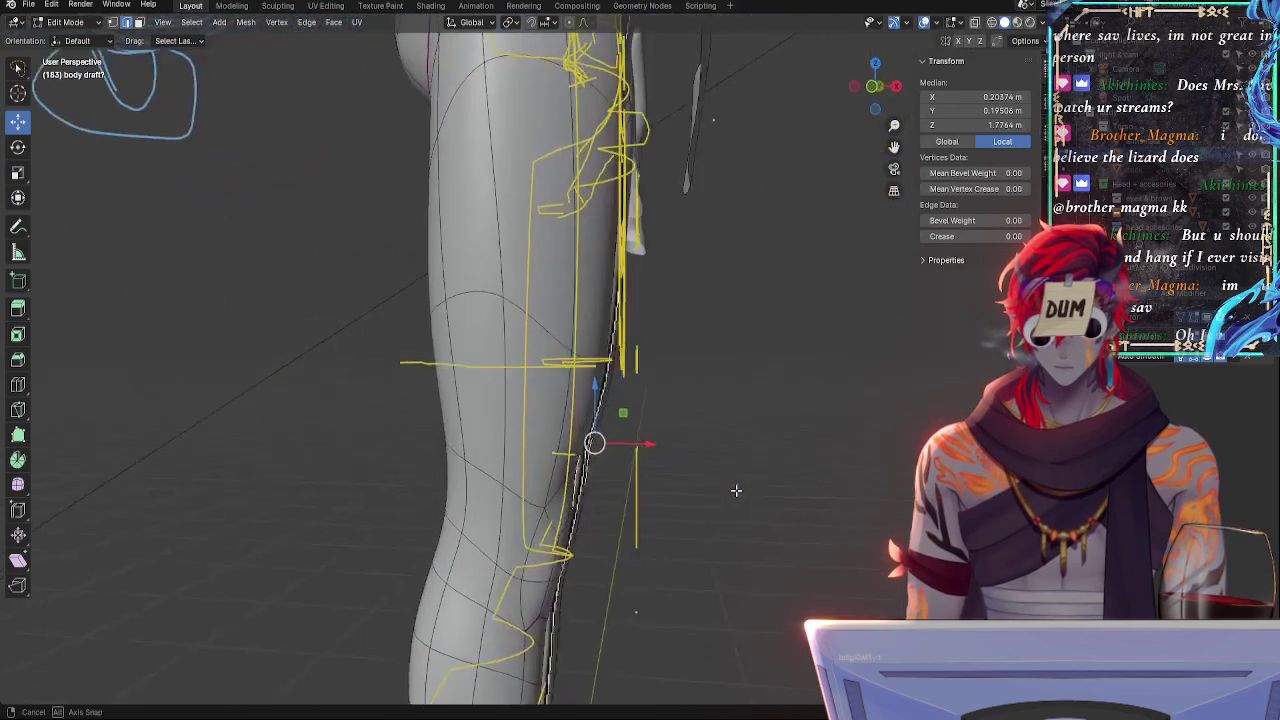
pyautogui.click(870, 93)
pyautogui.press('r')
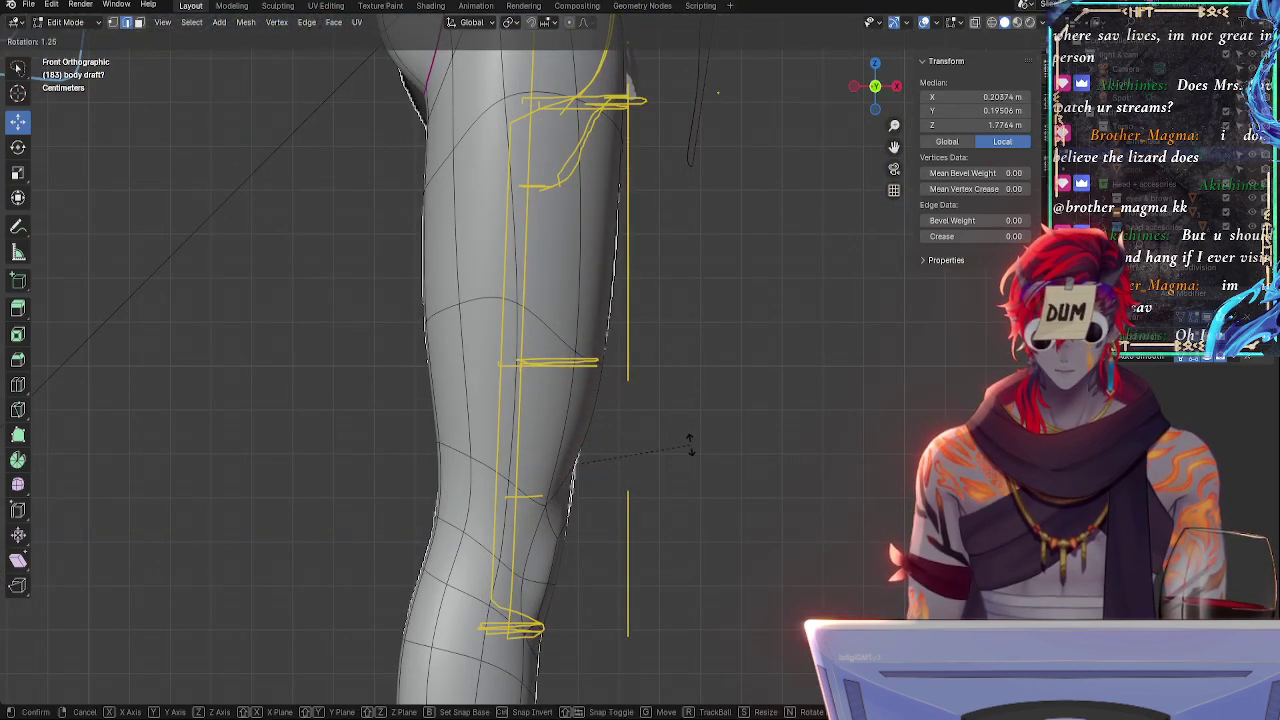
pyautogui.click(687, 439)
pyautogui.press('s')
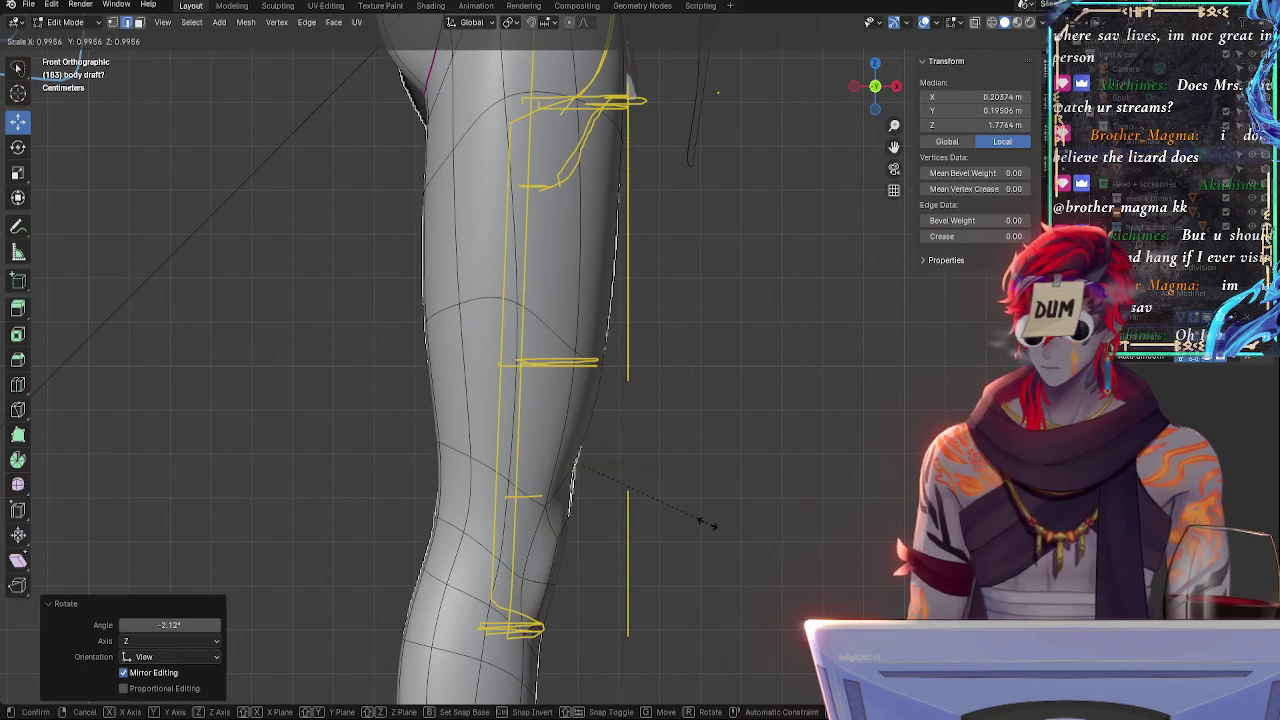
pyautogui.press('z')
pyautogui.click(686, 498)
pyautogui.press('r')
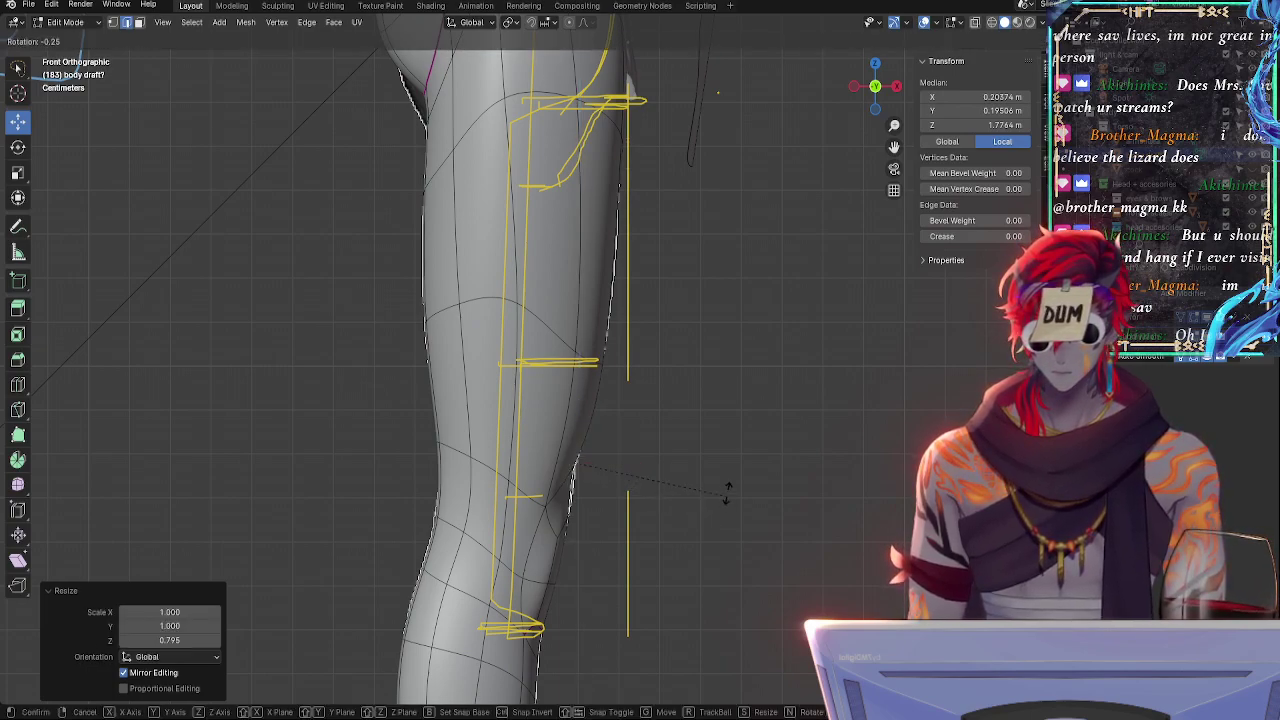
pyautogui.click(726, 486)
# - Push the knee edge outward toward the yellow outline, rotate it, then select the knee loop
pyautogui.moveTo(580, 465); pyautogui.dragTo(615, 476)
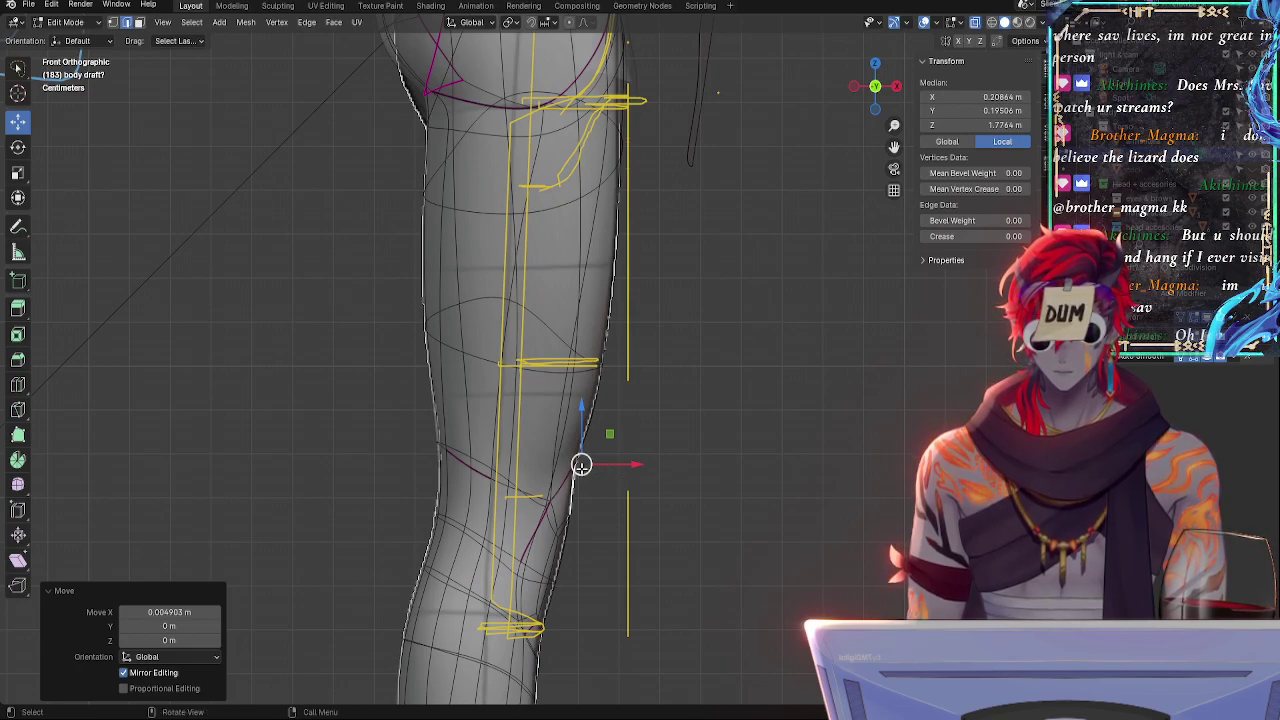
pyautogui.press('r')
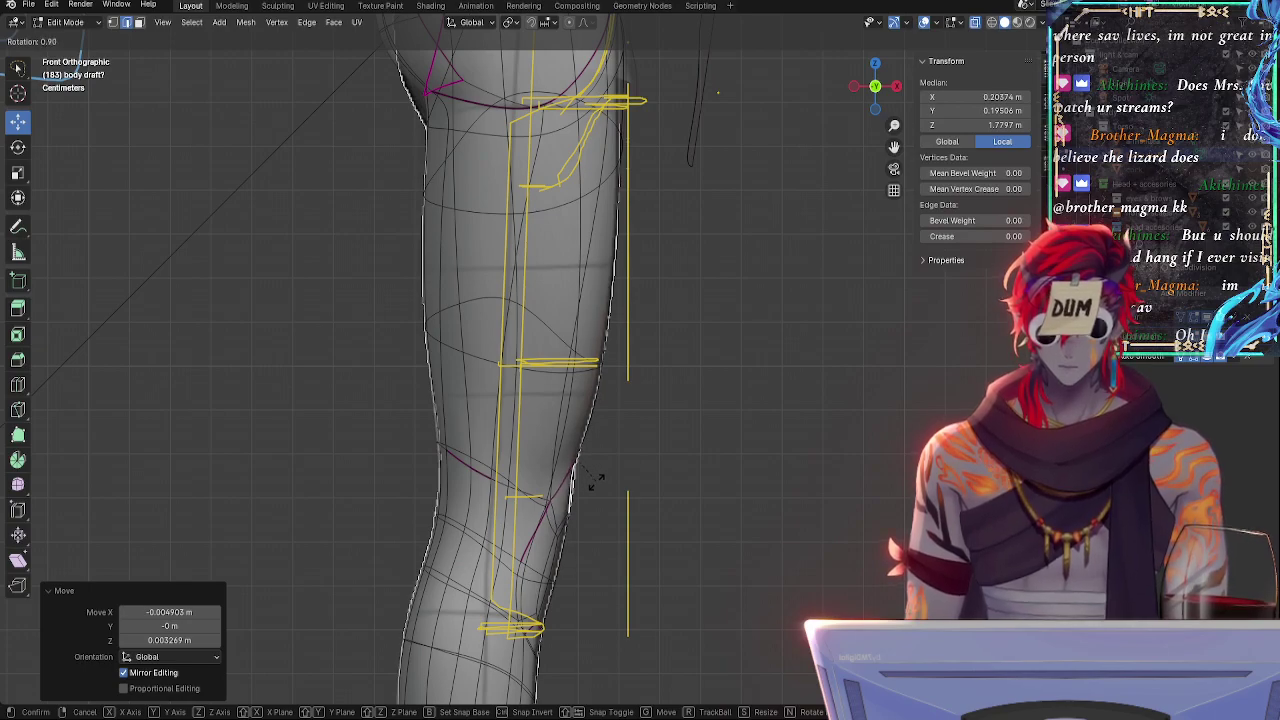
pyautogui.click(588, 472)
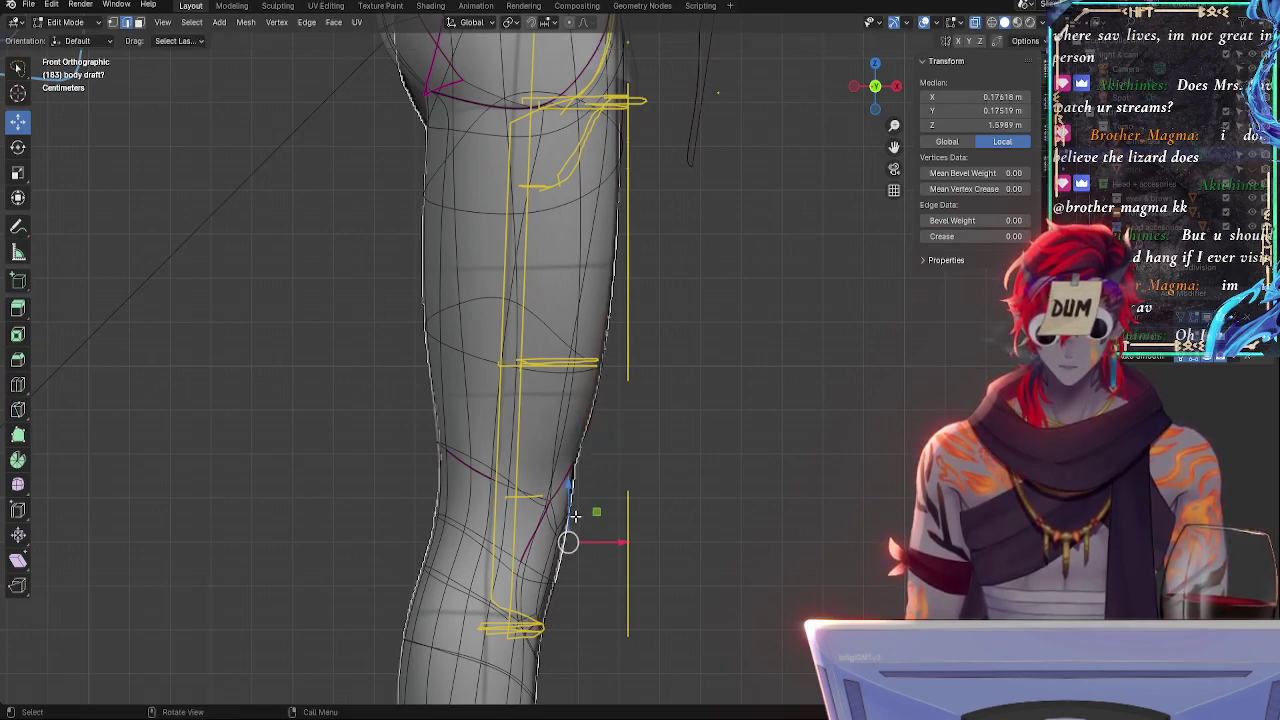
pyautogui.moveTo(566, 522); pyautogui.dragTo(590, 517, button='middle')
pyautogui.keyDown('alt'); pyautogui.click(587, 518); pyautogui.keyUp('alt')
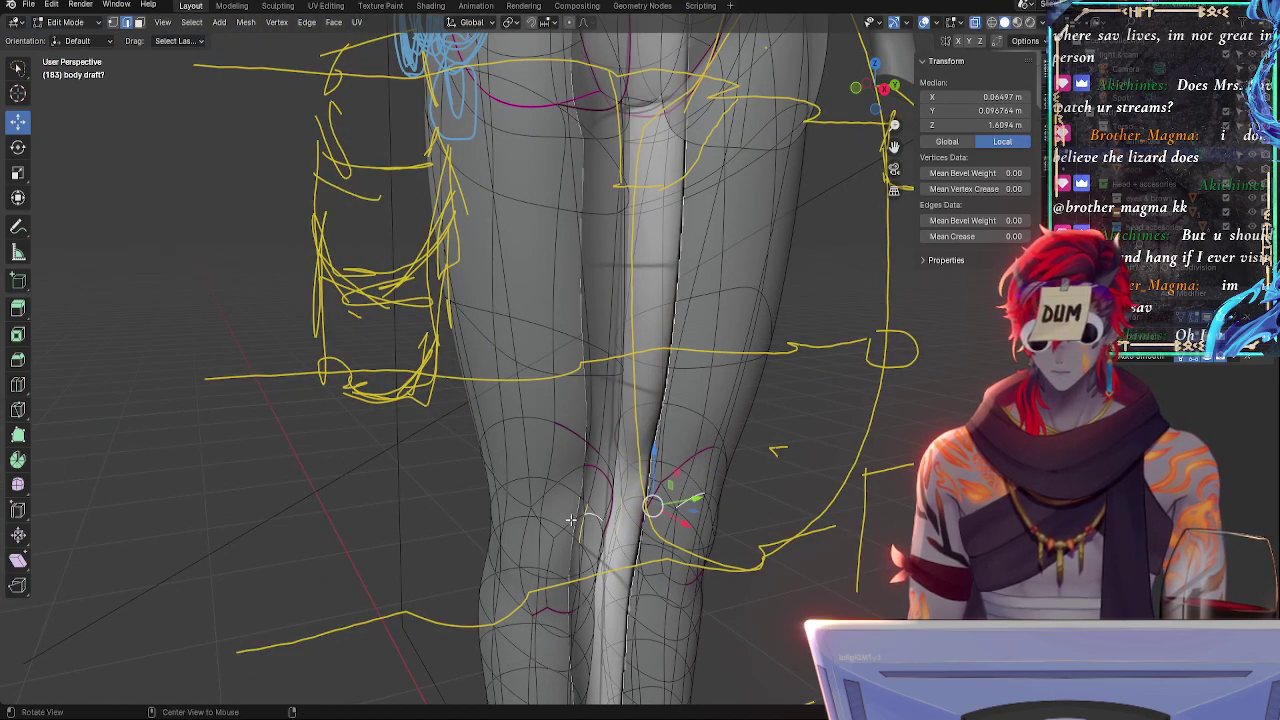
# - Edge-slide the opaque knee loop by factor -0.106, then check it from left, front and perspective views
pyautogui.hotkey('alt', 'z')
pyautogui.press('g')
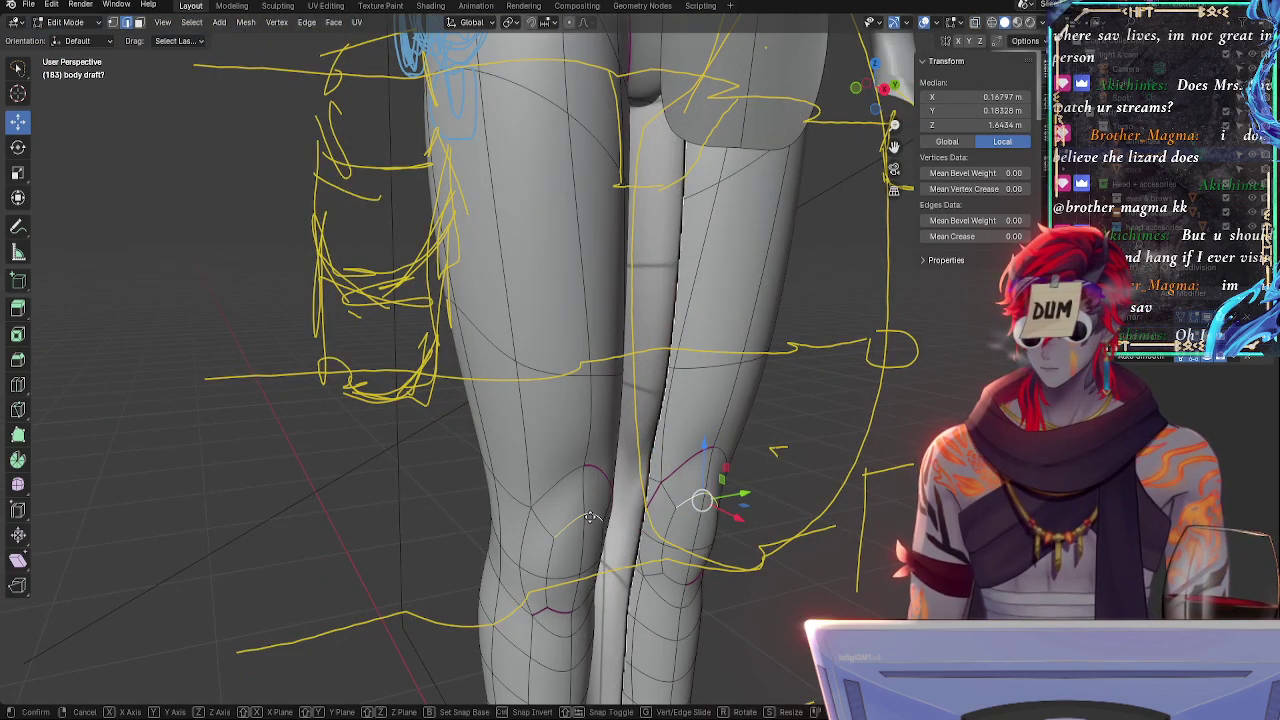
pyautogui.press('g')
pyautogui.click(593, 510)
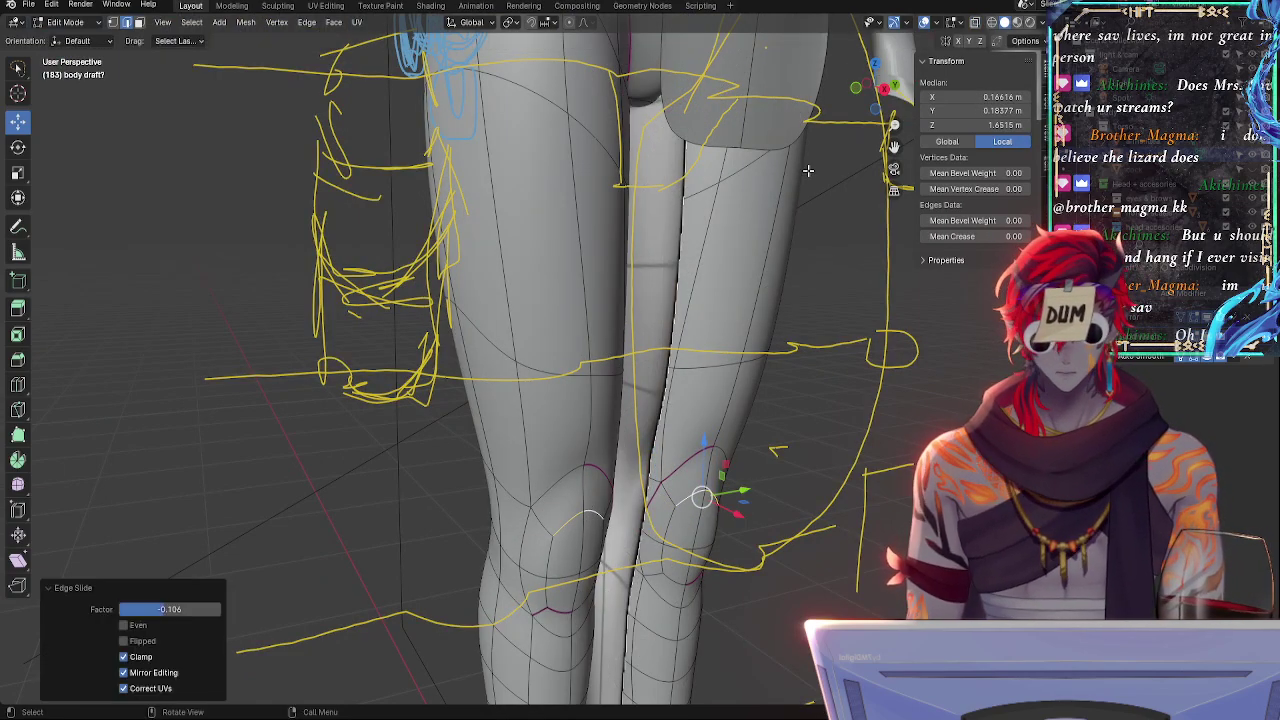
pyautogui.click(854, 91)
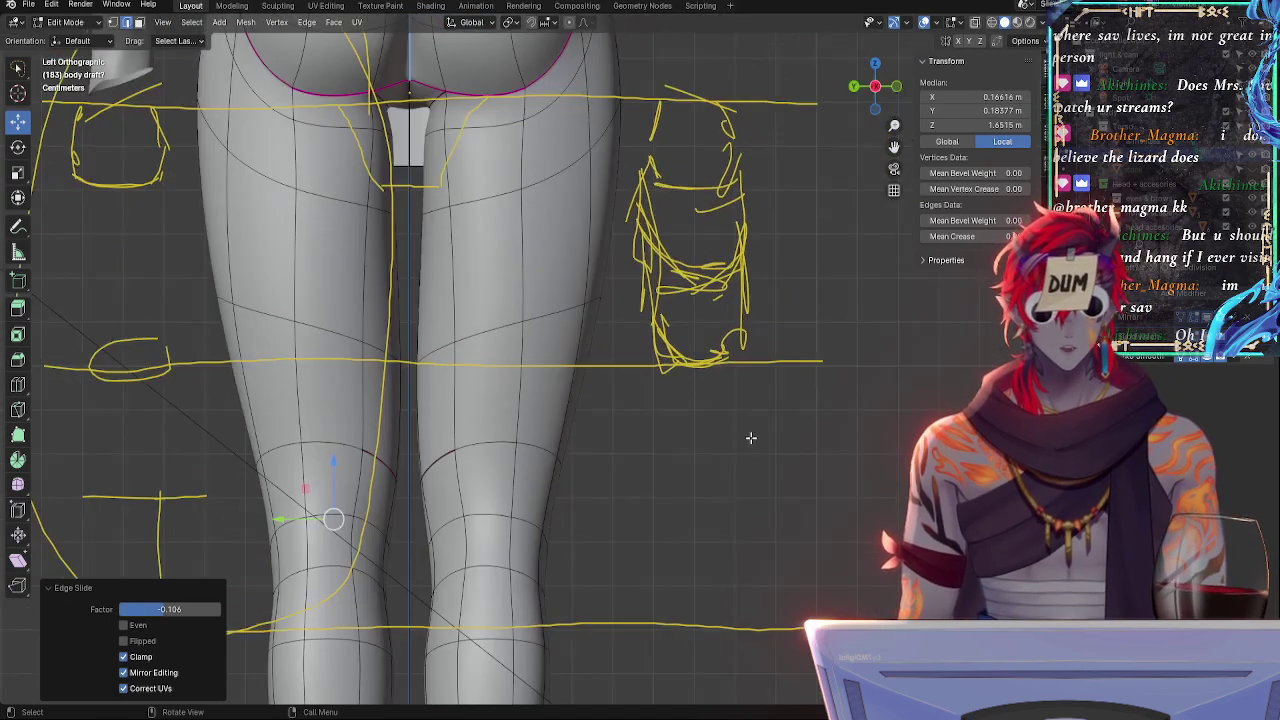
pyautogui.click(897, 90)
pyautogui.keyDown('shift'); pyautogui.moveTo(795, 475); pyautogui.dragTo(806, 346, button='middle'); pyautogui.keyUp('shift')
pyautogui.keyDown('shift'); pyautogui.moveTo(774, 426); pyautogui.dragTo(711, 296, button='middle'); pyautogui.keyUp('shift')
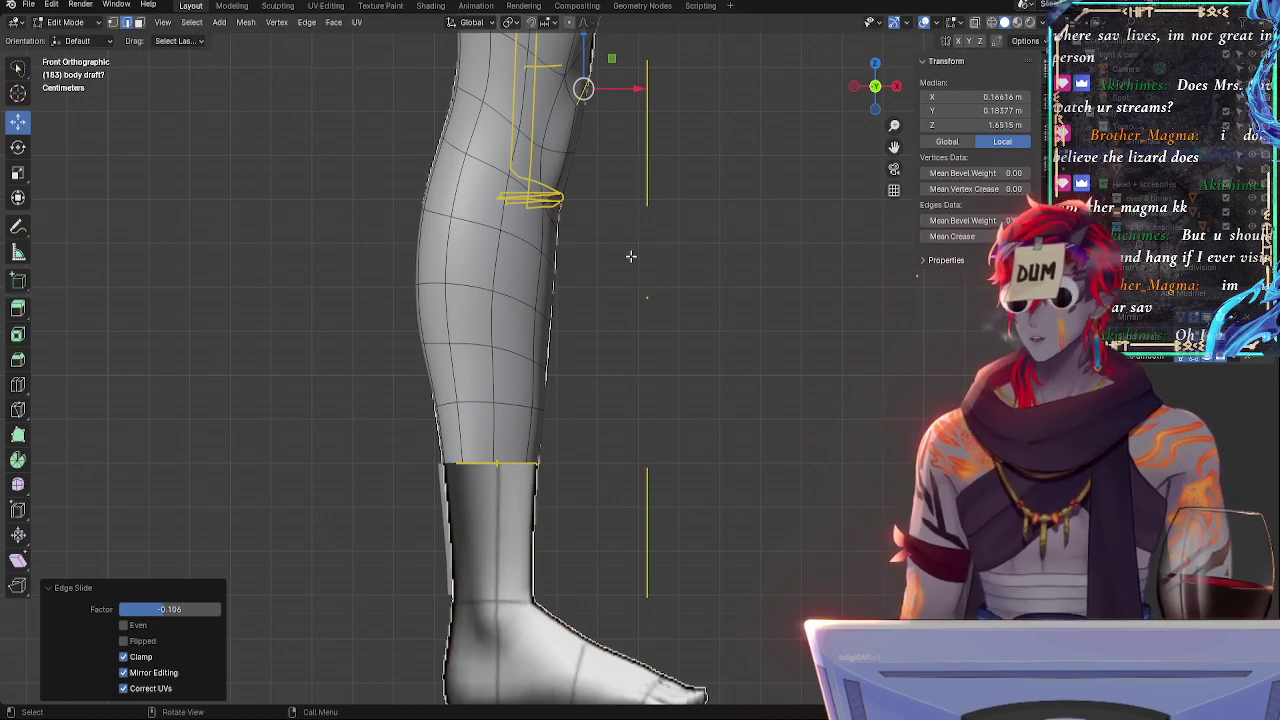
pyautogui.moveTo(631, 256); pyautogui.dragTo(785, 290, button='middle')
pyautogui.moveTo(876, 85); pyautogui.dragTo(657, 348)
pyautogui.keyDown('ctrl'); pyautogui.moveTo(657, 348); pyautogui.dragTo(700, 556, button='middle'); pyautogui.keyUp('ctrl')
pyautogui.moveTo(700, 556); pyautogui.dragTo(687, 300)
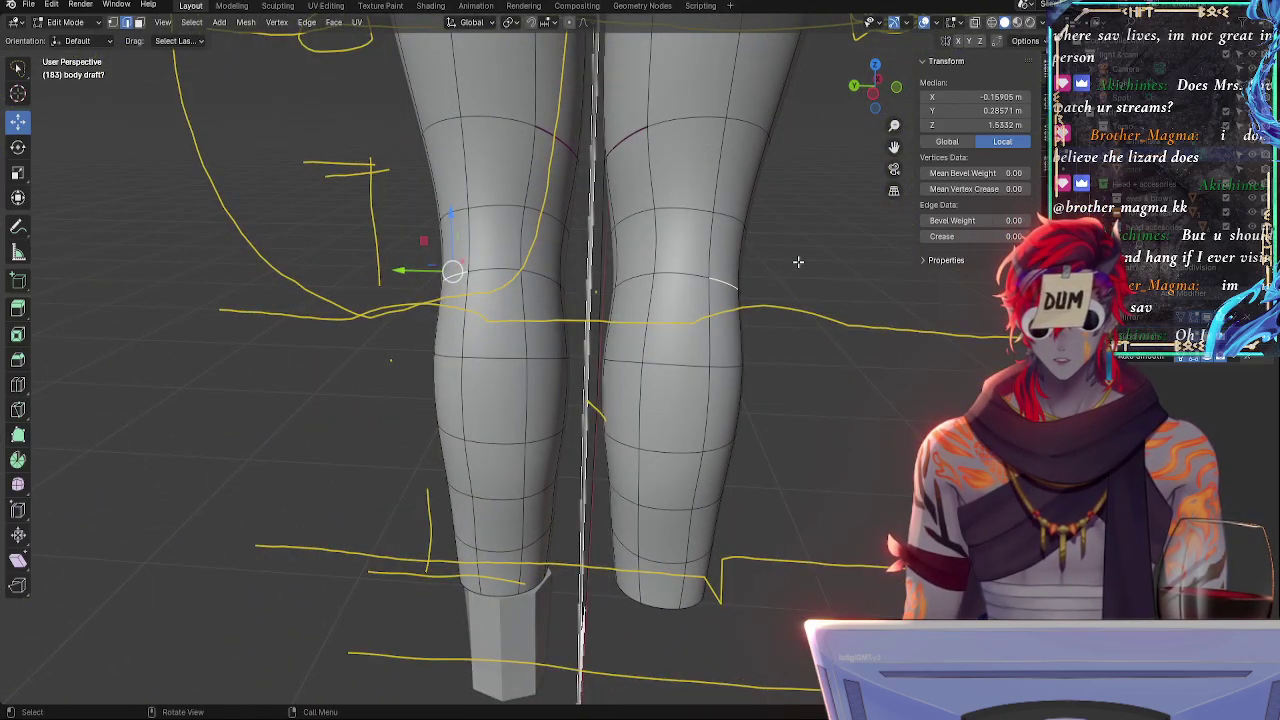
# - Select the outer knee edge in see-through Front Orthographic view
pyautogui.hotkey('alt', 'z')
pyautogui.hotkey('alt', 'z')
pyautogui.moveTo(837, 282); pyautogui.dragTo(660, 230, button='middle')
pyautogui.click(874, 88)
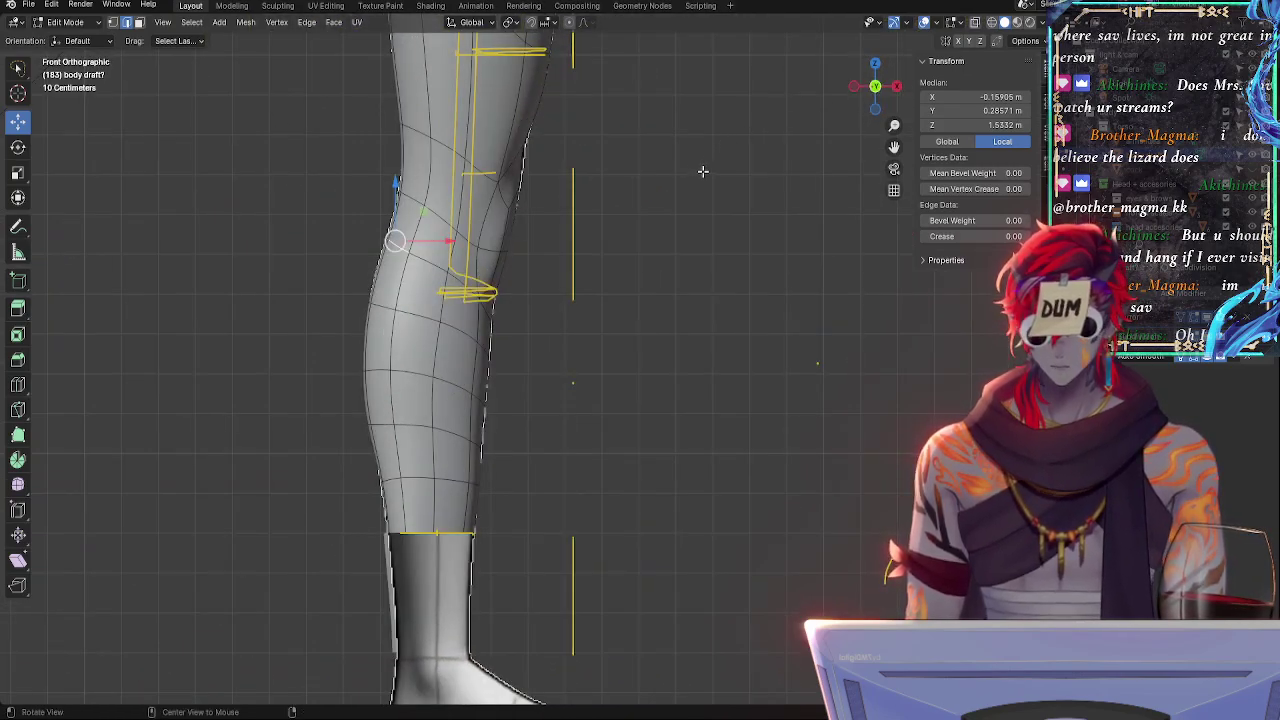
pyautogui.scroll(-4, 699, 135)
pyautogui.scroll(5, 694, 257)
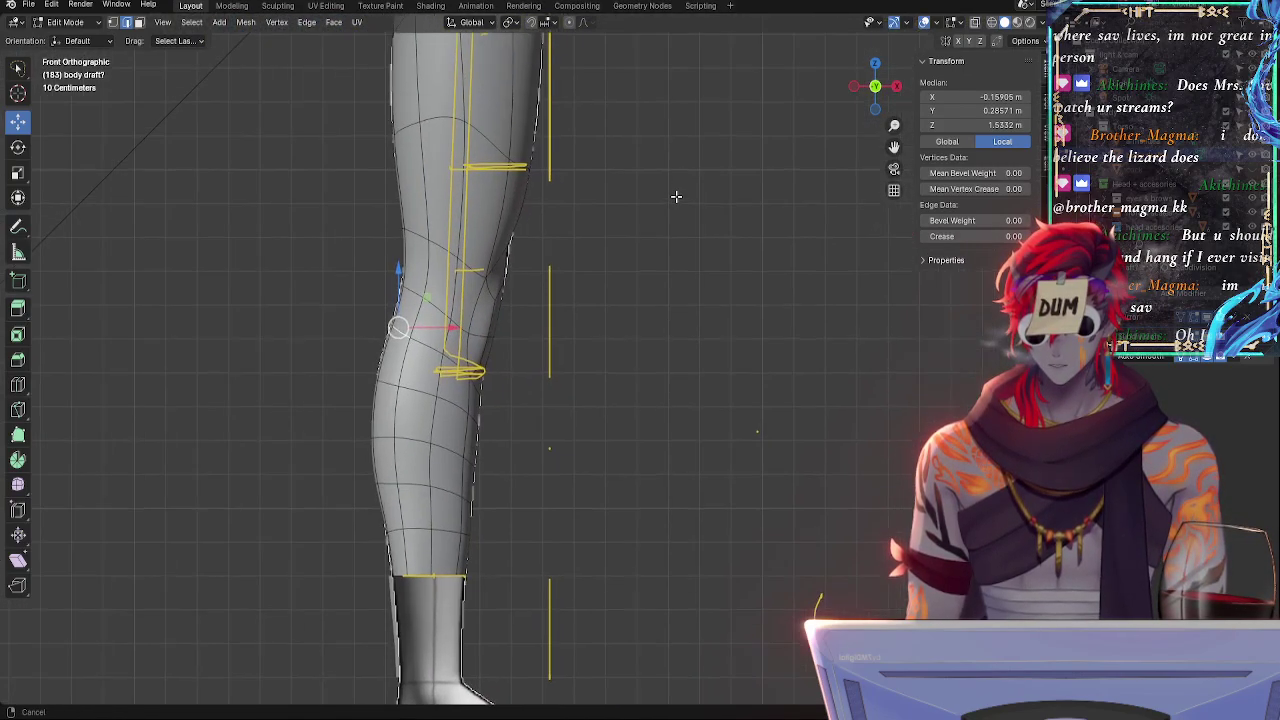
pyautogui.moveTo(677, 197); pyautogui.dragTo(450, 295, button='middle')
pyautogui.click(405, 302)
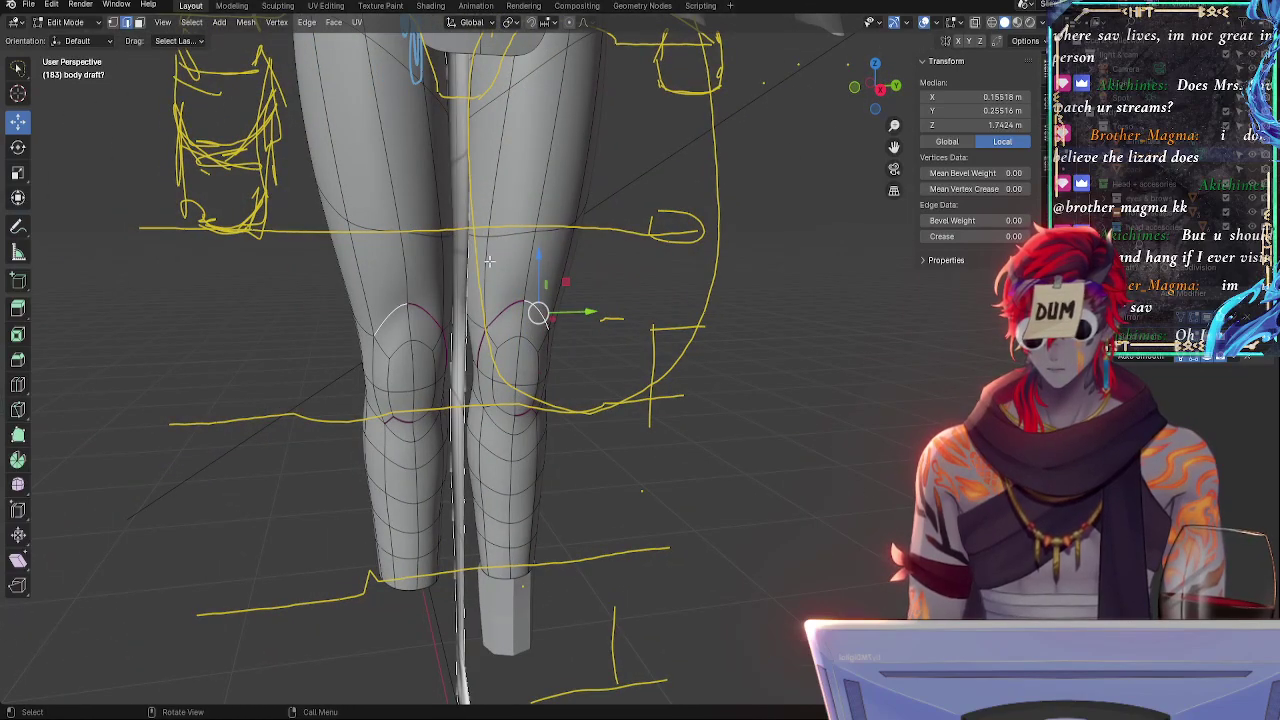
pyautogui.keyDown('alt'); pyautogui.keyDown('shift'); pyautogui.click(418, 312); pyautogui.keyUp('shift'); pyautogui.keyUp('alt')
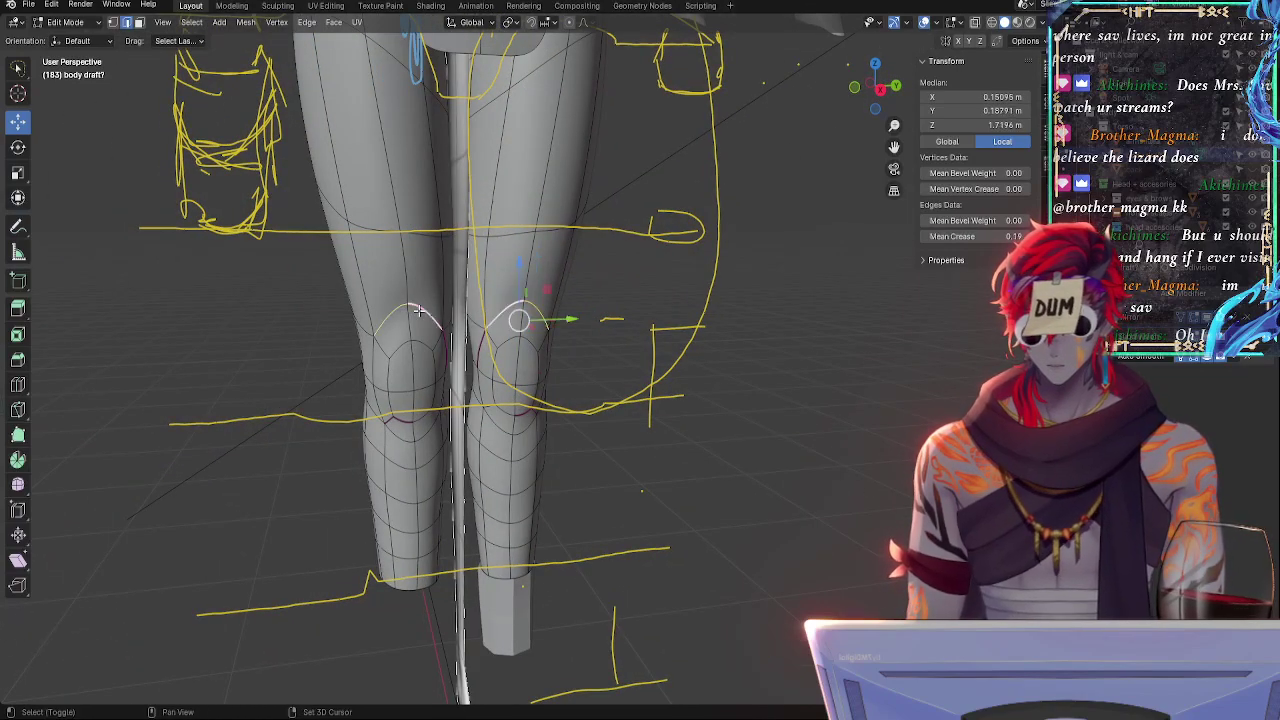
pyautogui.click(854, 87)
pyautogui.hotkey('alt', 'z')
pyautogui.hotkey('alt', 'z')
pyautogui.hotkey('alt', 'z')
pyautogui.hotkey('alt', 'z')
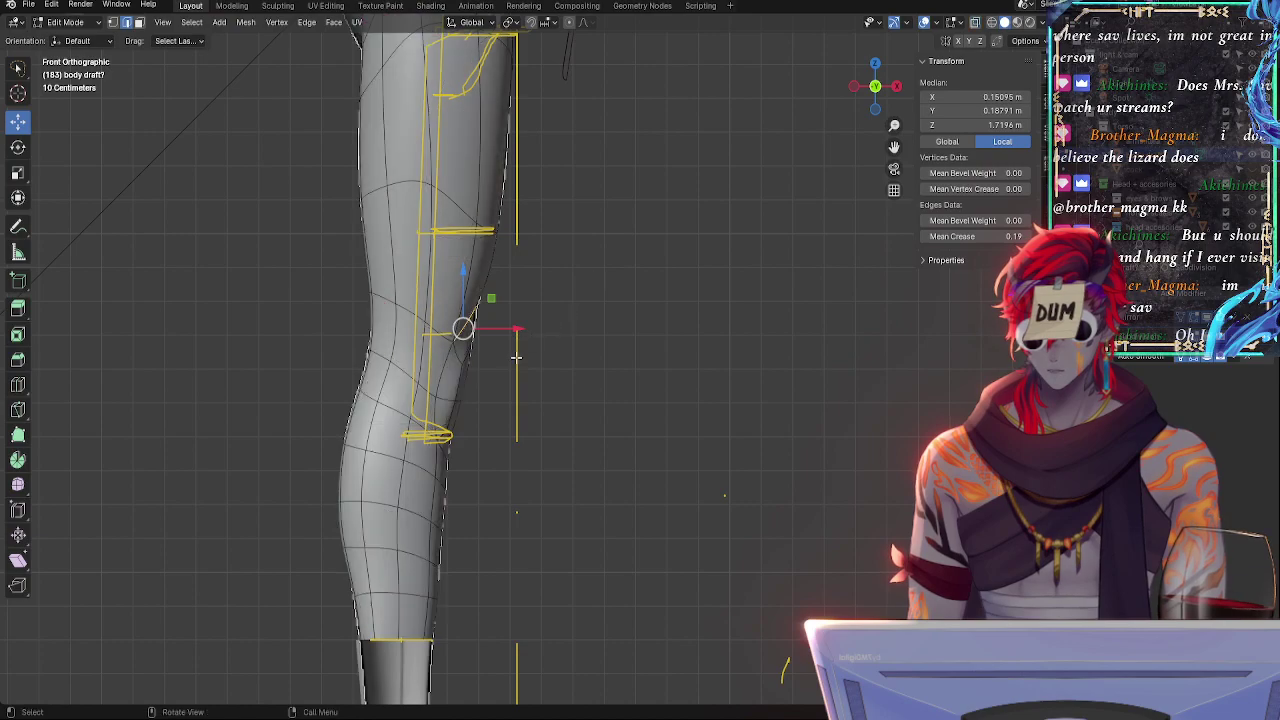
pyautogui.moveTo(514, 357); pyautogui.dragTo(442, 366, button='middle')
pyautogui.click(400, 327)
pyautogui.click(853, 93)
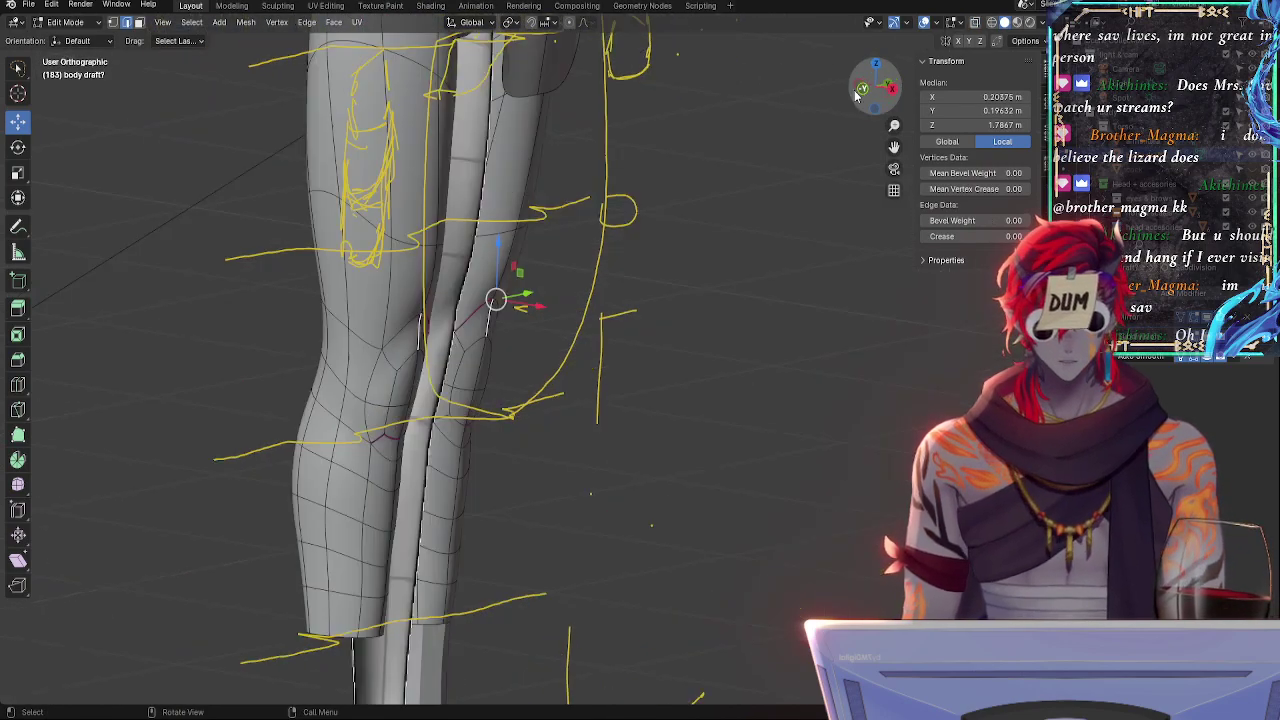
pyautogui.scroll(5, 549, 286)
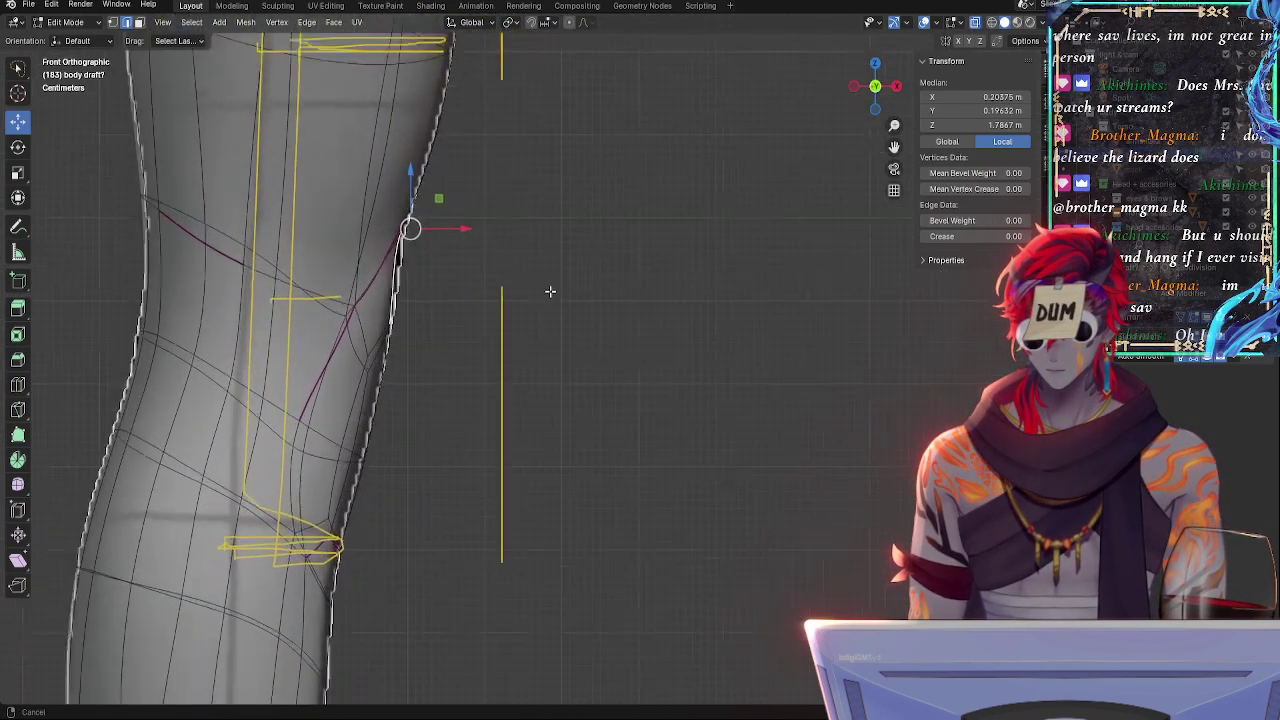
# - Rotate the outer knee edge 4.48° and scale it to 0.749
pyautogui.press('r')
pyautogui.click(531, 308)
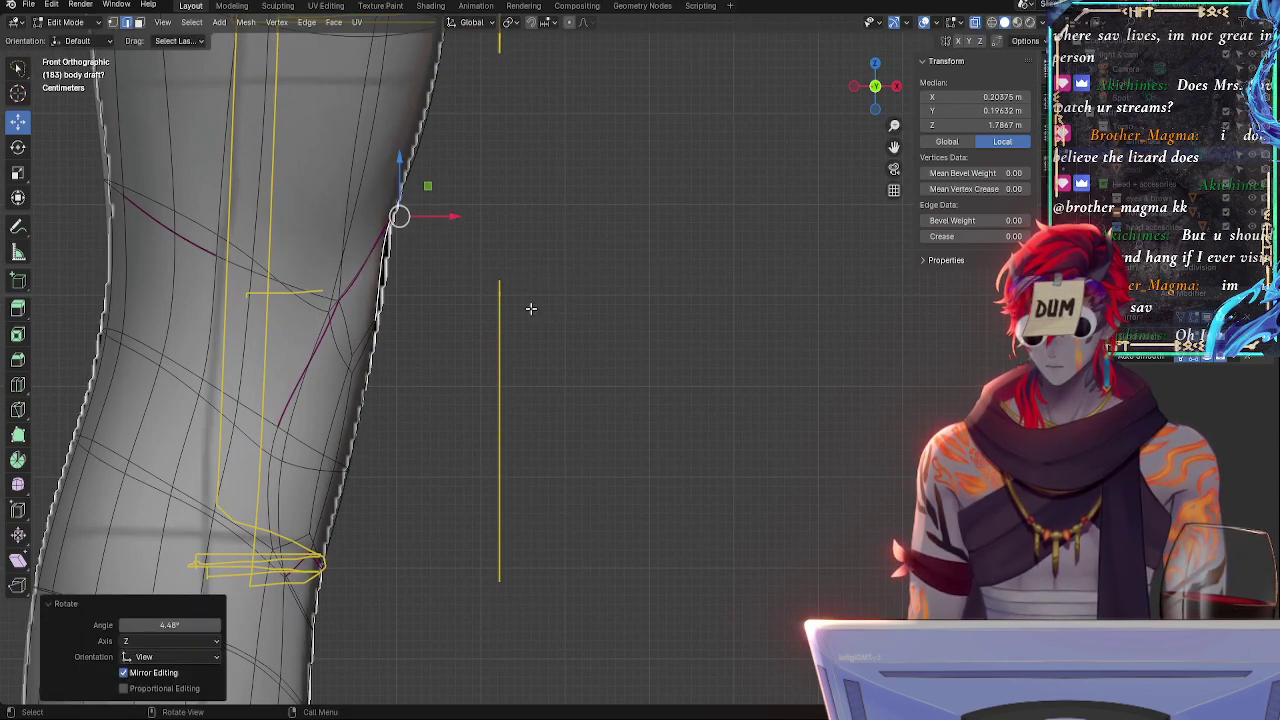
pyautogui.press('s')
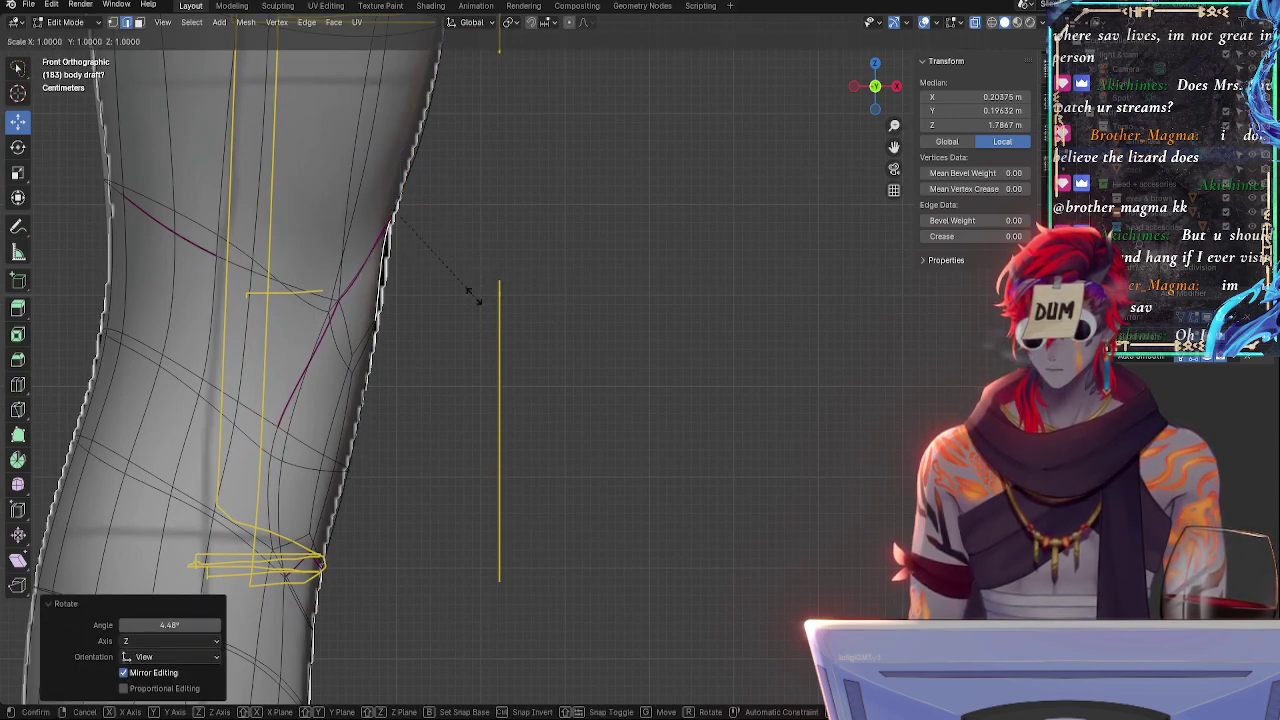
pyautogui.click(448, 275)
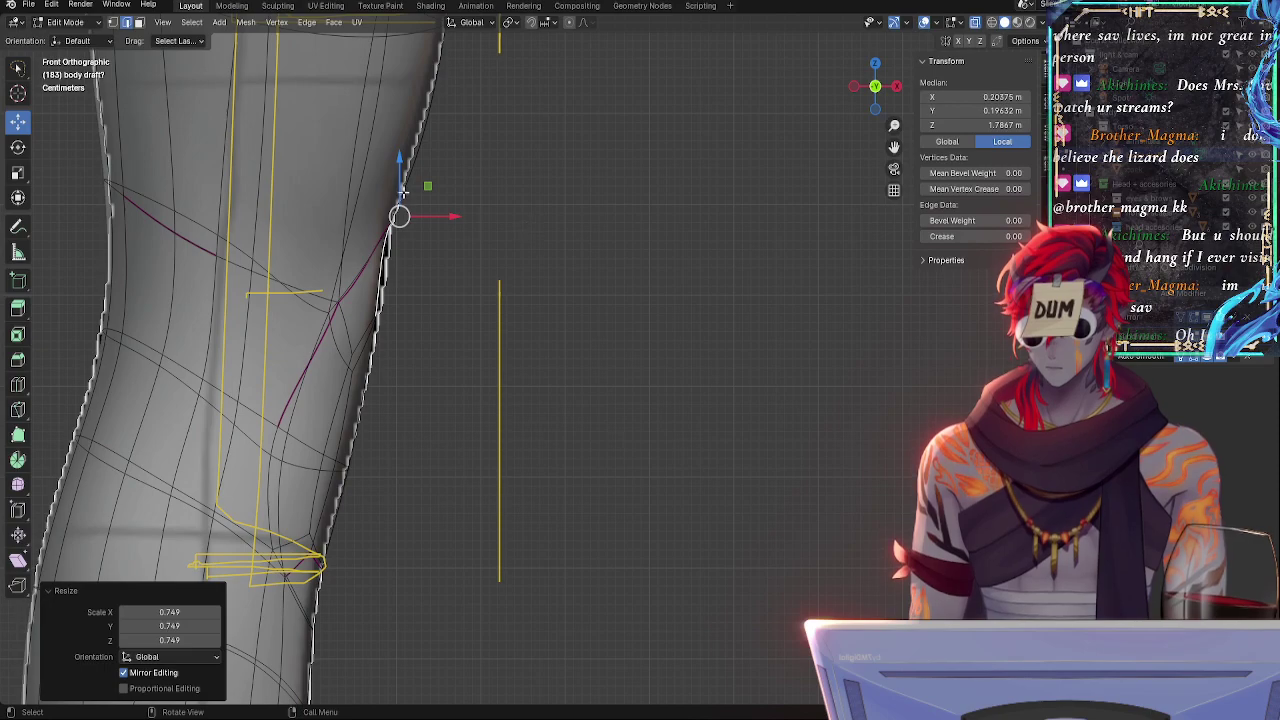
pyautogui.click(358, 262)
pyautogui.moveTo(551, 323); pyautogui.dragTo(409, 348, button='middle')
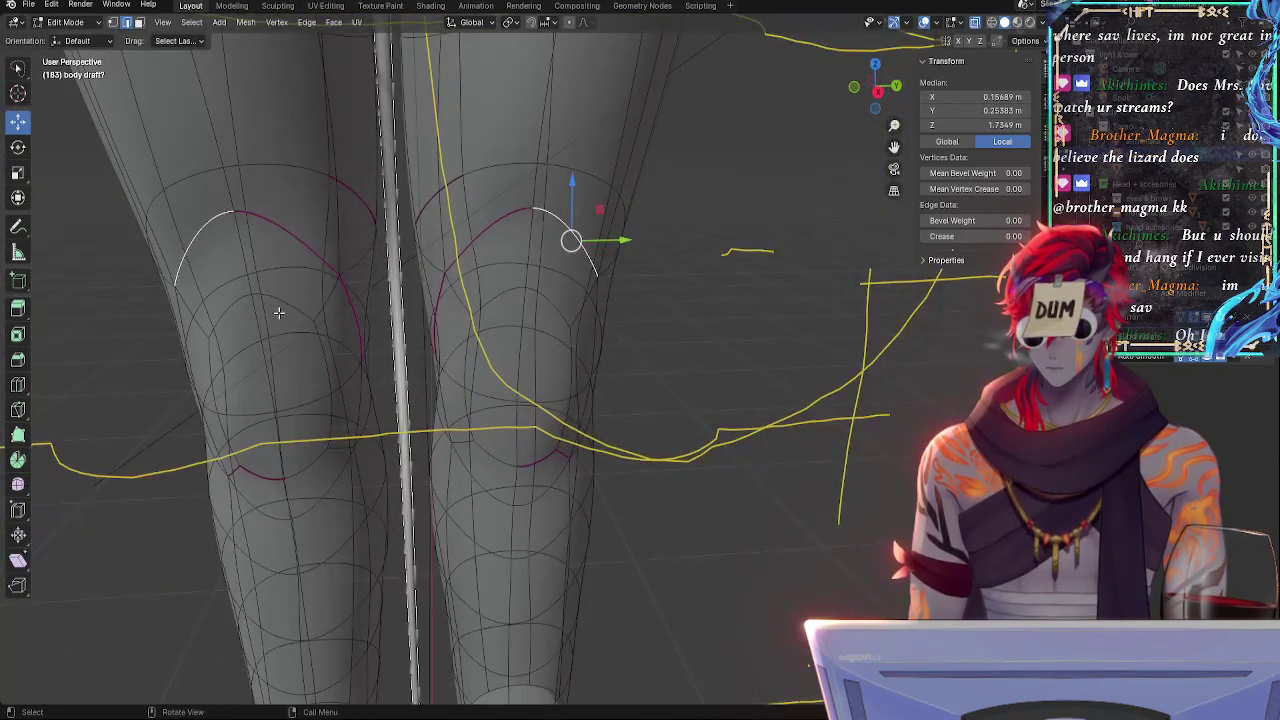
# - Raise the left and right knee arcs straight up along Z by 0.012531 m
pyautogui.click(277, 312)
pyautogui.keyDown('shift'); pyautogui.click(243, 309); pyautogui.keyUp('shift')
pyautogui.click(233, 304)
pyautogui.keyDown('shift'); pyautogui.click(296, 303); pyautogui.keyUp('shift')
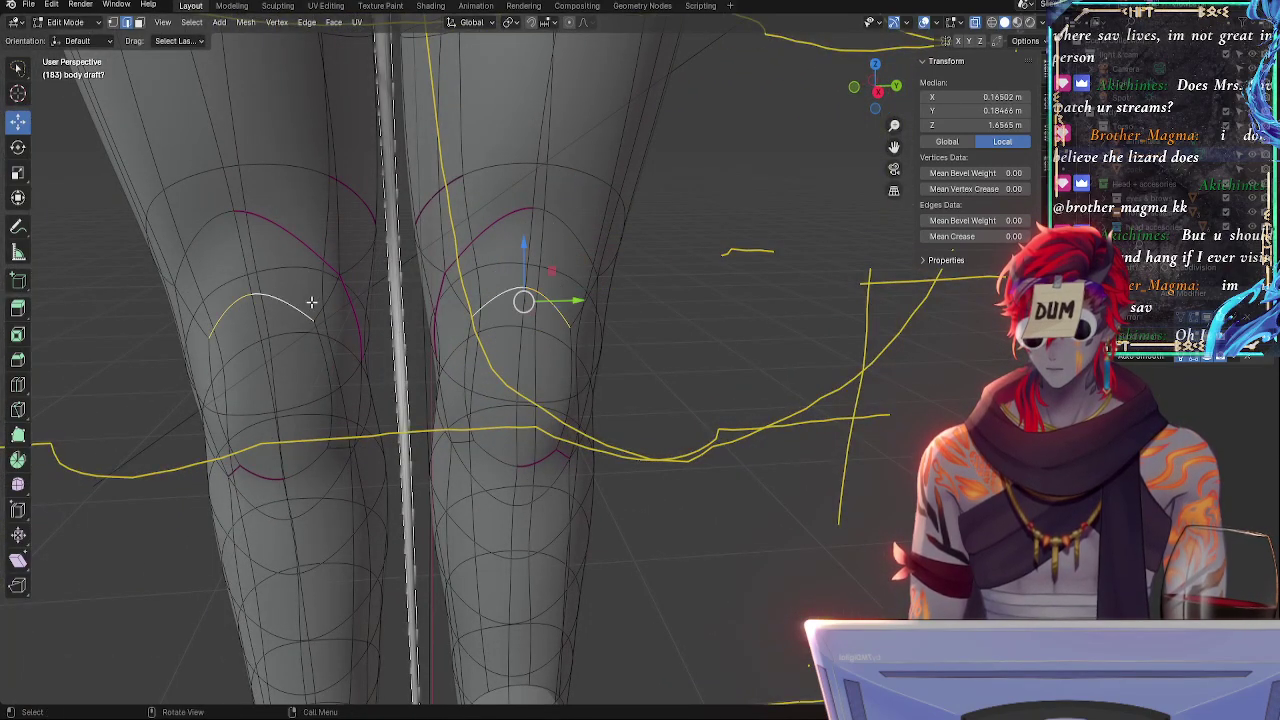
pyautogui.press('g')
pyautogui.press('z')
pyautogui.click(428, 303)
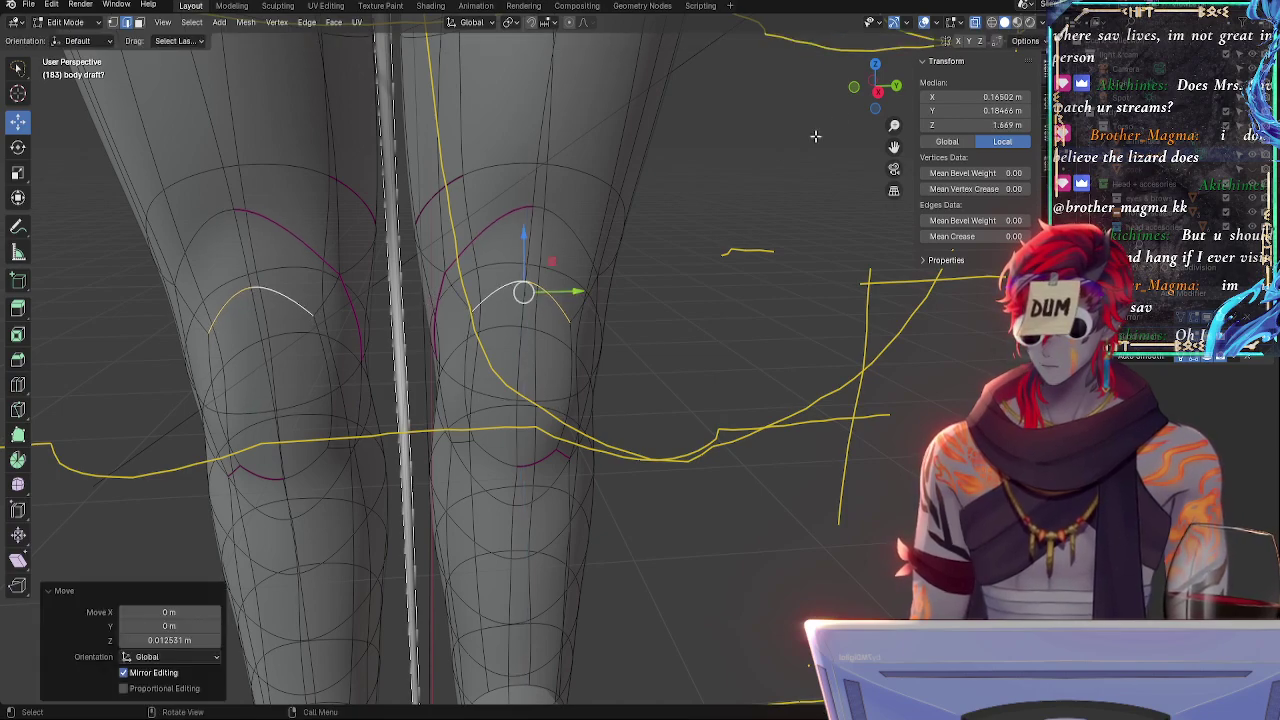
# - In front view, rotate and reposition one outer knee edge to follow the side outline
pyautogui.click(855, 88)
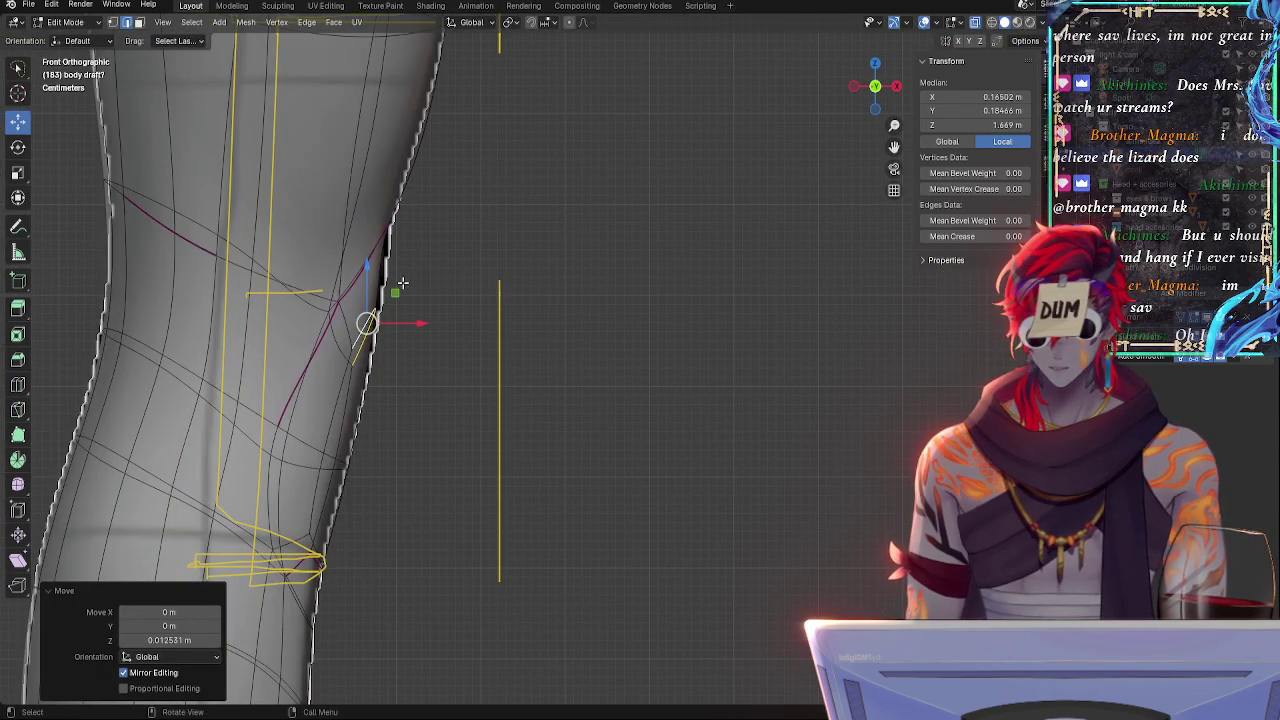
pyautogui.click(397, 272)
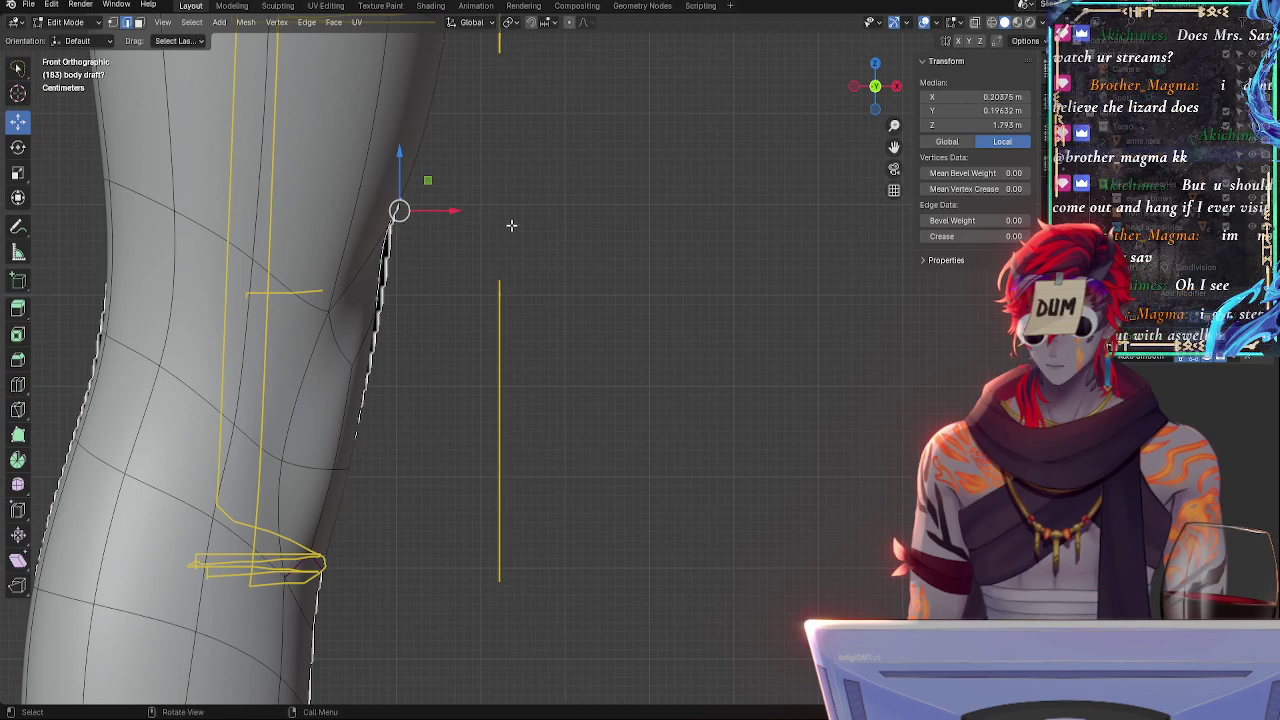
pyautogui.press('r')
pyautogui.click(553, 233)
pyautogui.press('g')
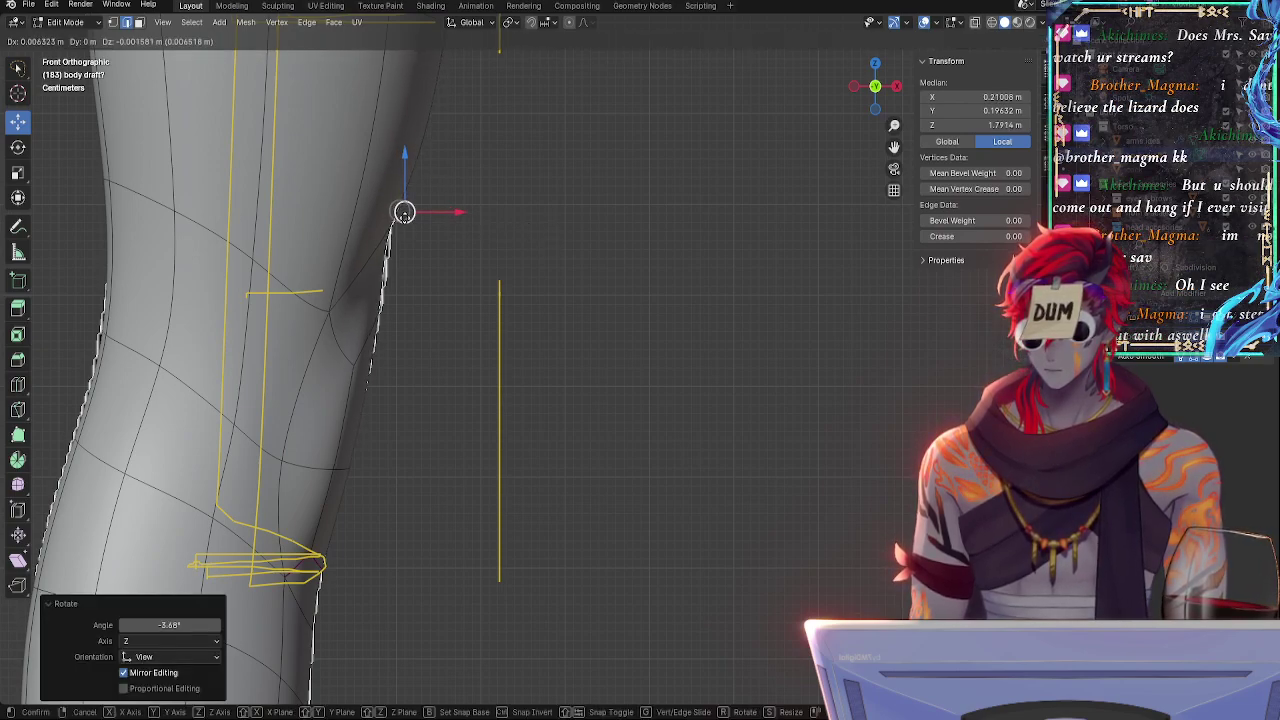
pyautogui.click(409, 214)
# - Tilt the edge above it 3.54° and shrink it -0.00316 m along its normals
pyautogui.click(427, 172)
pyautogui.press('r')
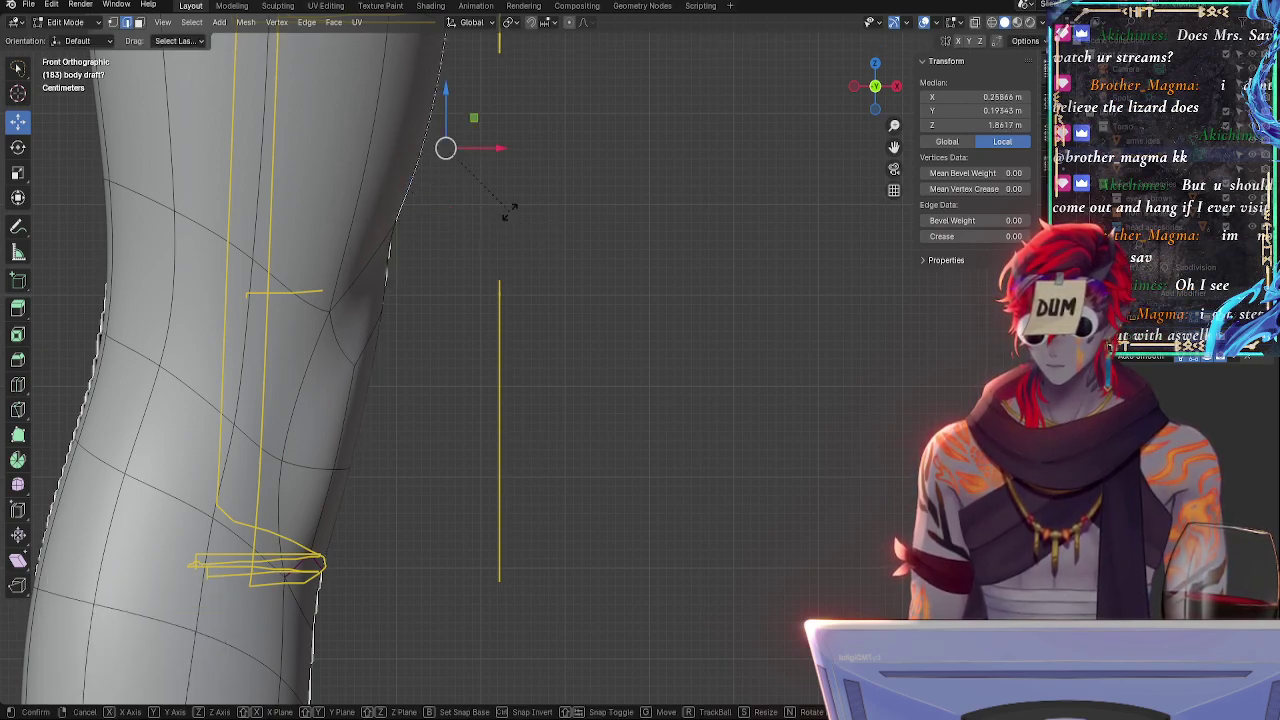
pyautogui.click(513, 224)
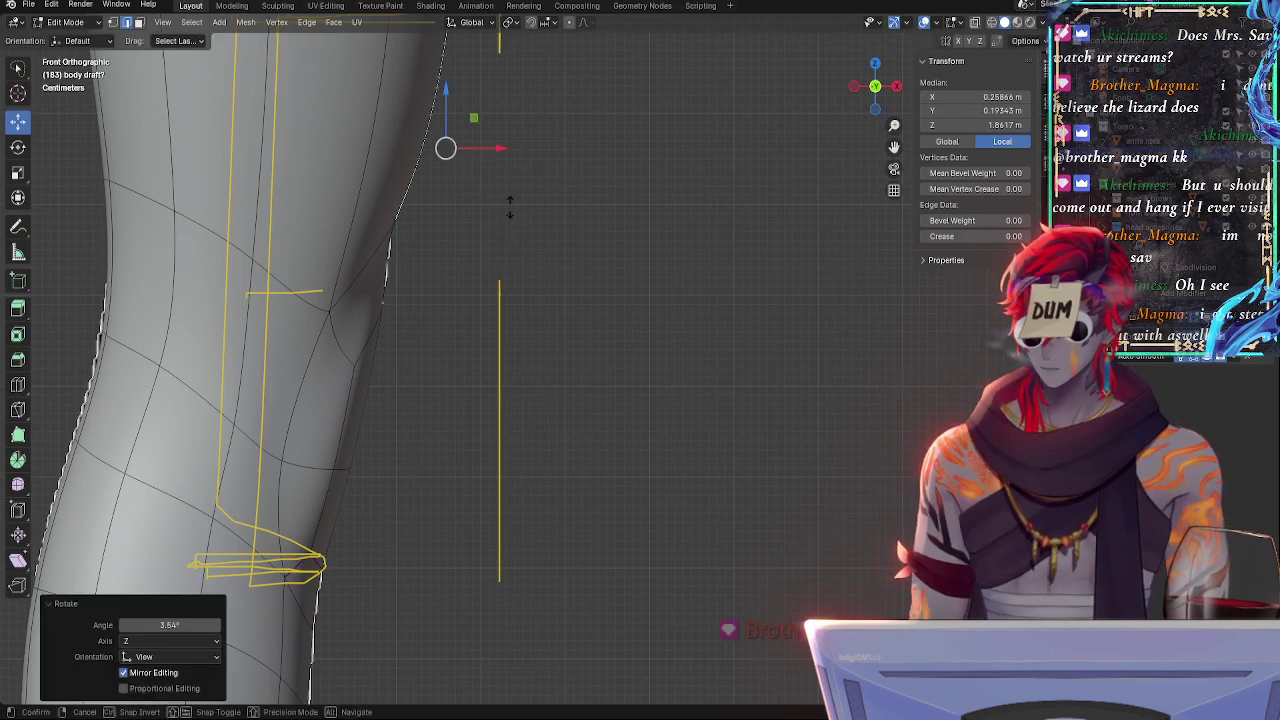
pyautogui.hotkey('alt', 's')
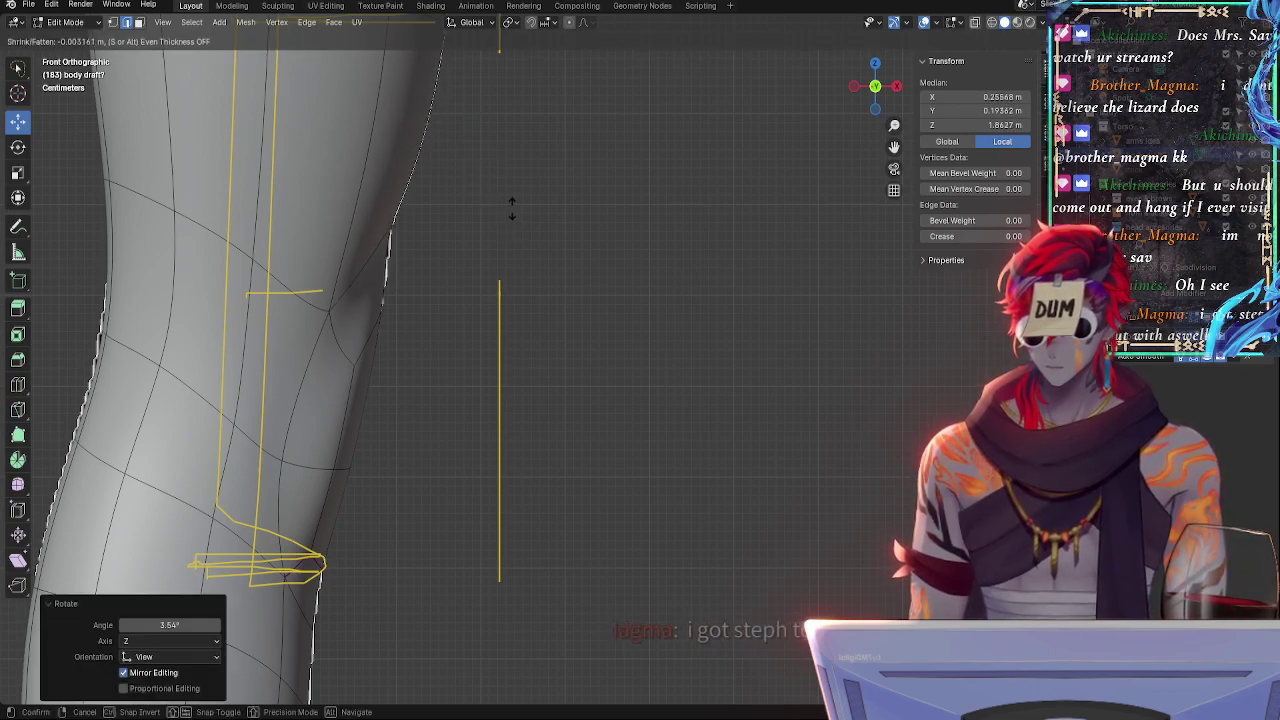
pyautogui.click(511, 205)
pyautogui.scroll(-5, 548, 350)
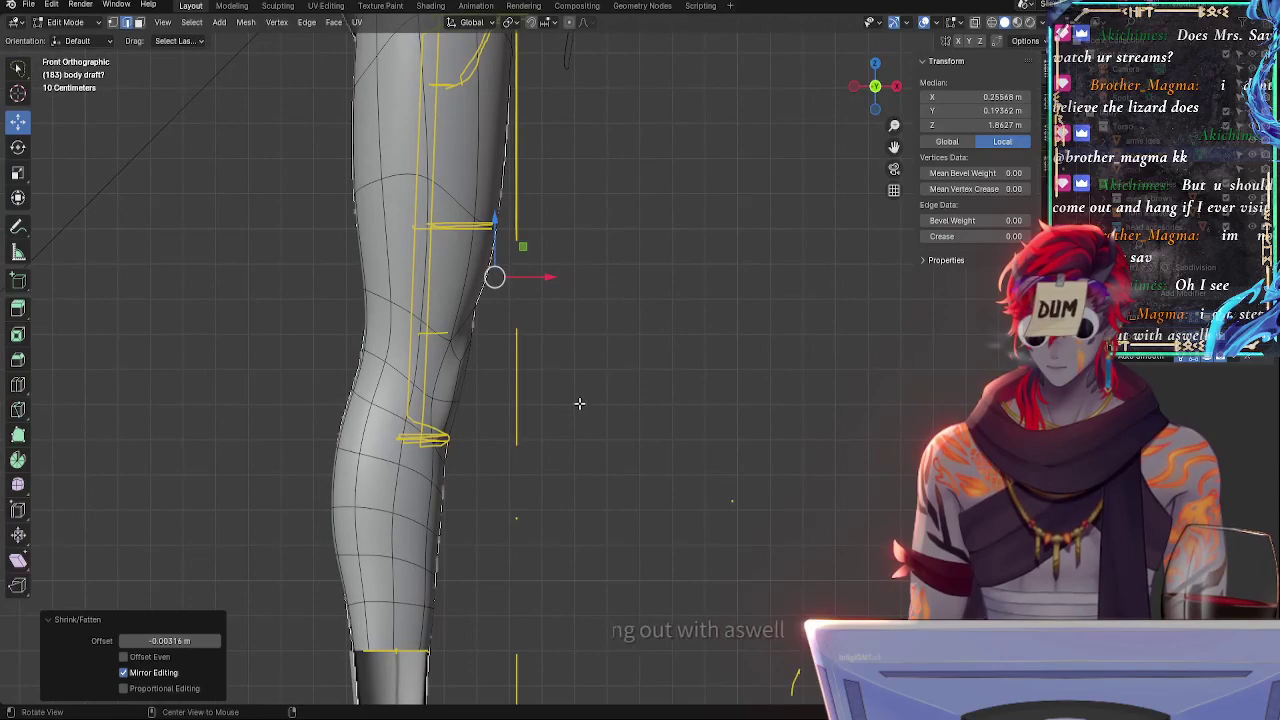
pyautogui.moveTo(580, 403); pyautogui.dragTo(683, 356, button='middle')
# - Compare the legs with the outline in Object Mode and reduce the crease on a knee arc
pyautogui.press('Tab')
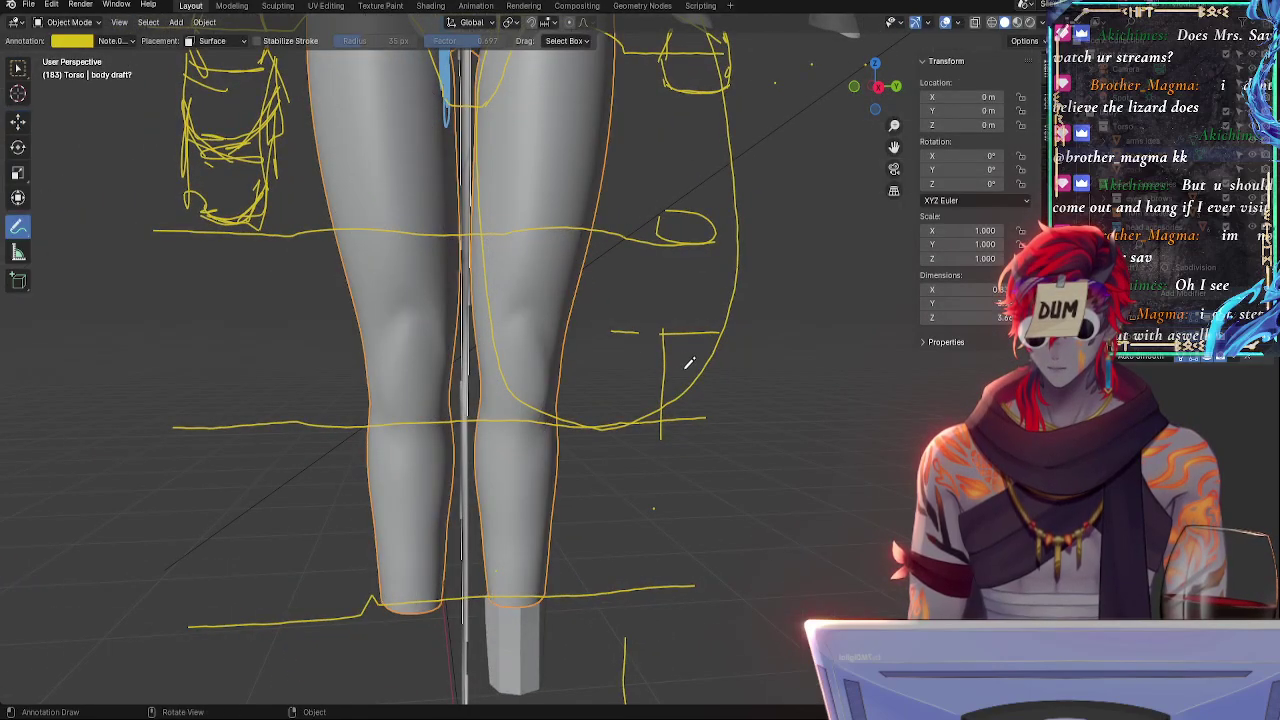
pyautogui.scroll(-5, 655, 420)
pyautogui.scroll(8, 636, 444)
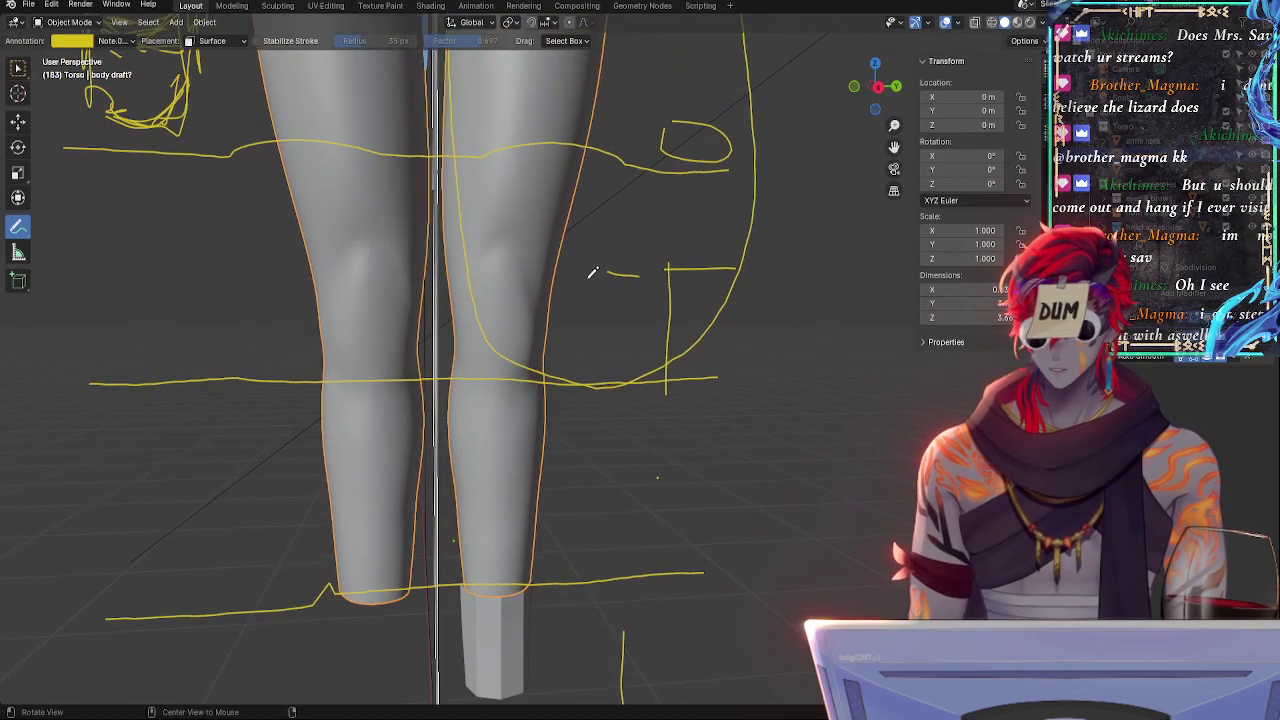
pyautogui.press('Tab')
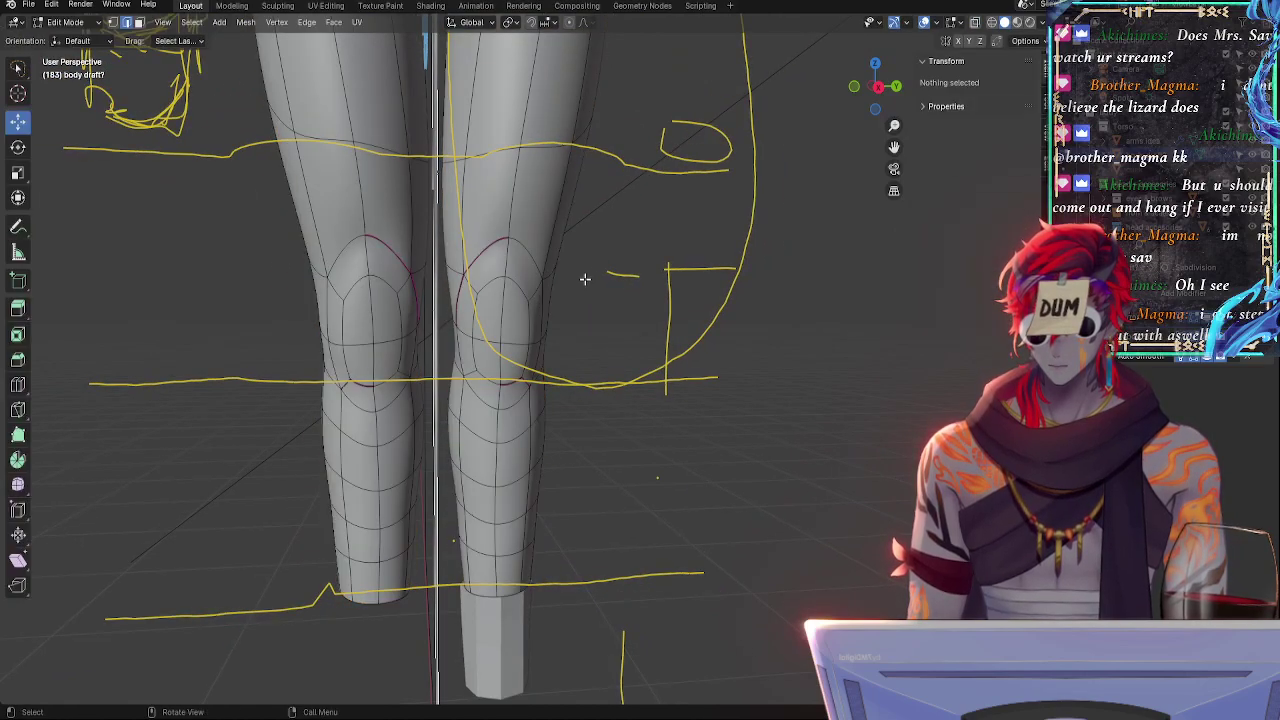
pyautogui.click(486, 243)
pyautogui.hotkey('shift', 'e')
pyautogui.click(488, 253)
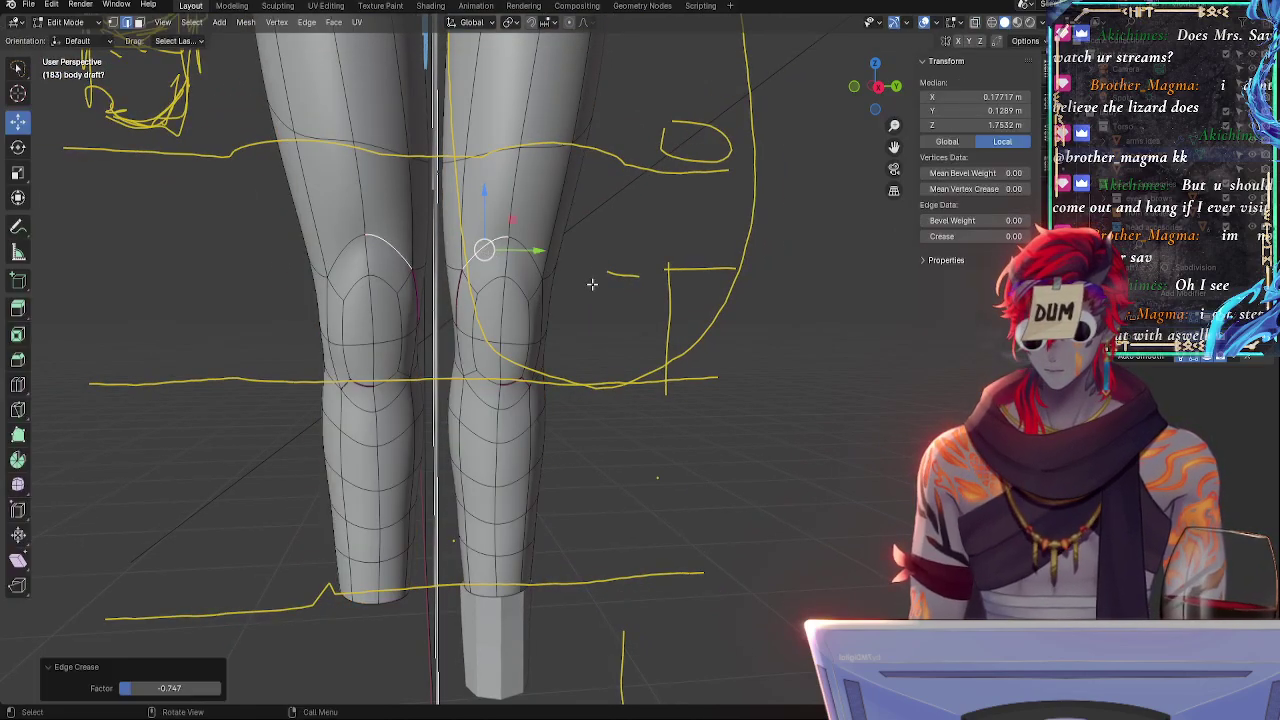
pyautogui.press('Tab')
pyautogui.press('Tab')
# - Shrink/fatten the thigh edge above the knee and review the leg shape from the front
pyautogui.moveTo(634, 290); pyautogui.dragTo(531, 251, button='middle')
pyautogui.click(503, 183)
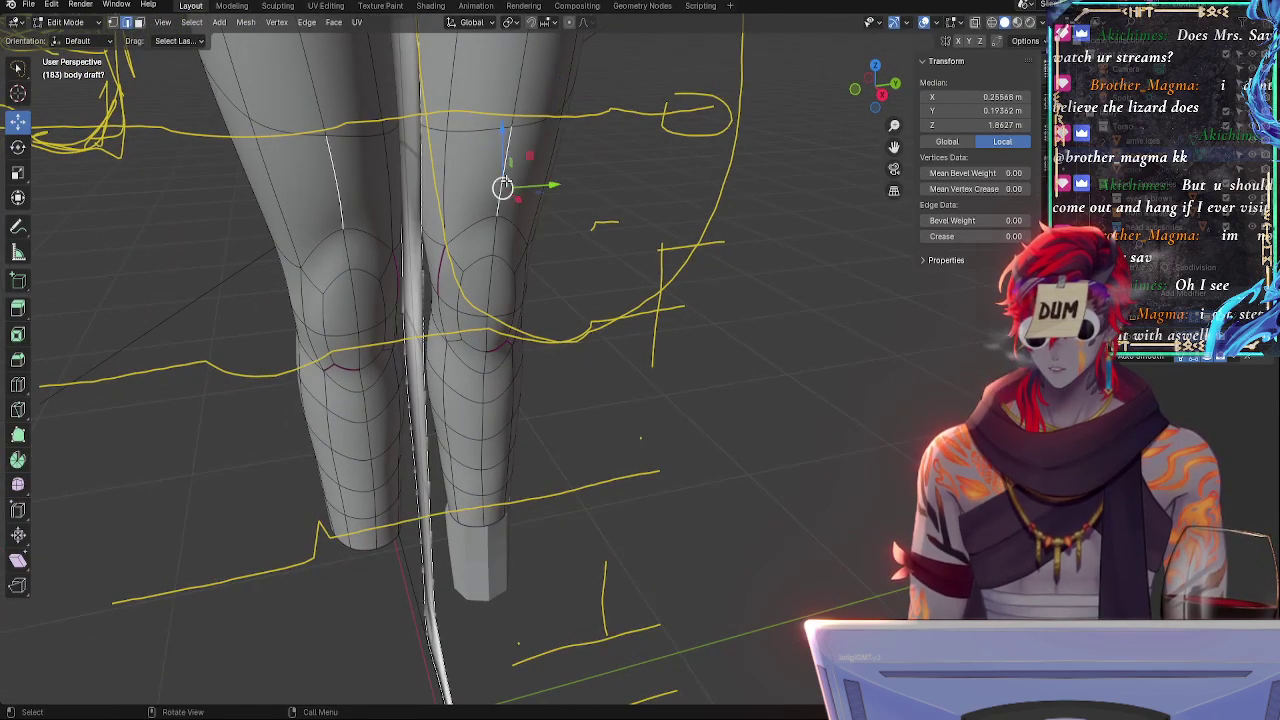
pyautogui.hotkey('alt', 's')
pyautogui.hotkey('alt', 's')
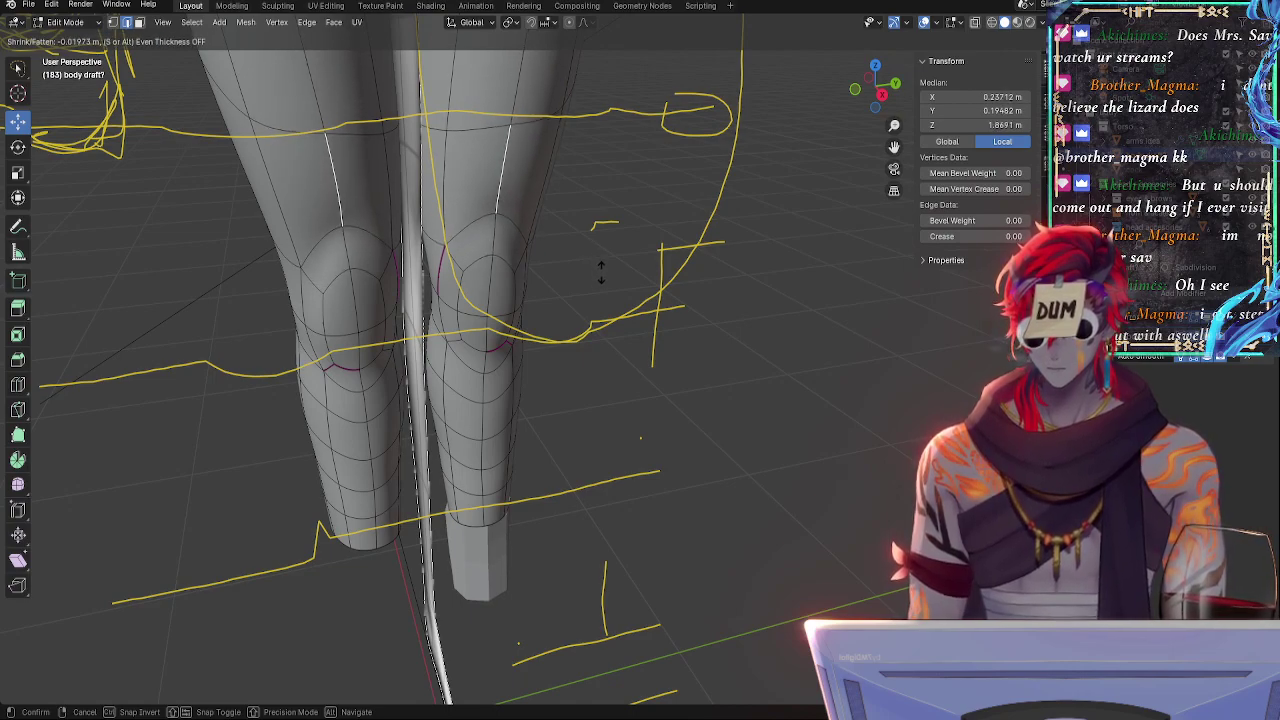
pyautogui.click(601, 272)
pyautogui.click(731, 343)
pyautogui.press('Tab')
pyautogui.moveTo(729, 380); pyautogui.dragTo(708, 304, button='middle')
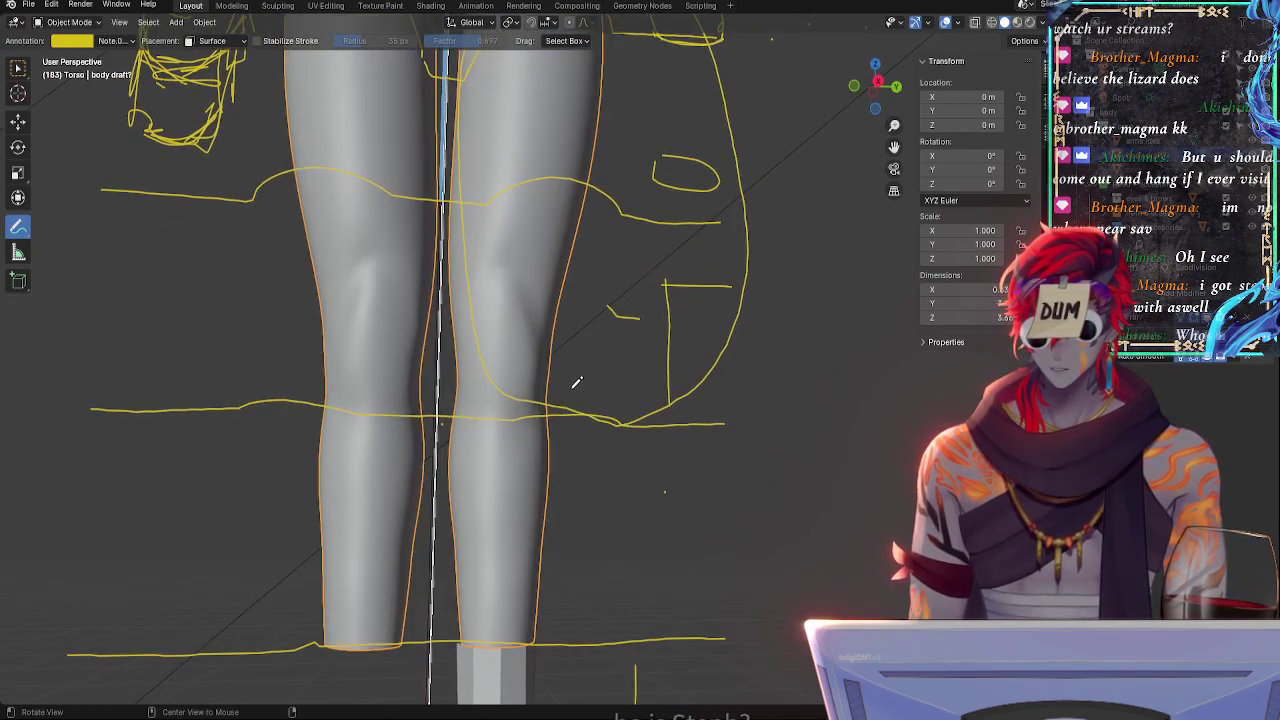
pyautogui.moveTo(598, 392); pyautogui.dragTo(549, 373, button='middle')
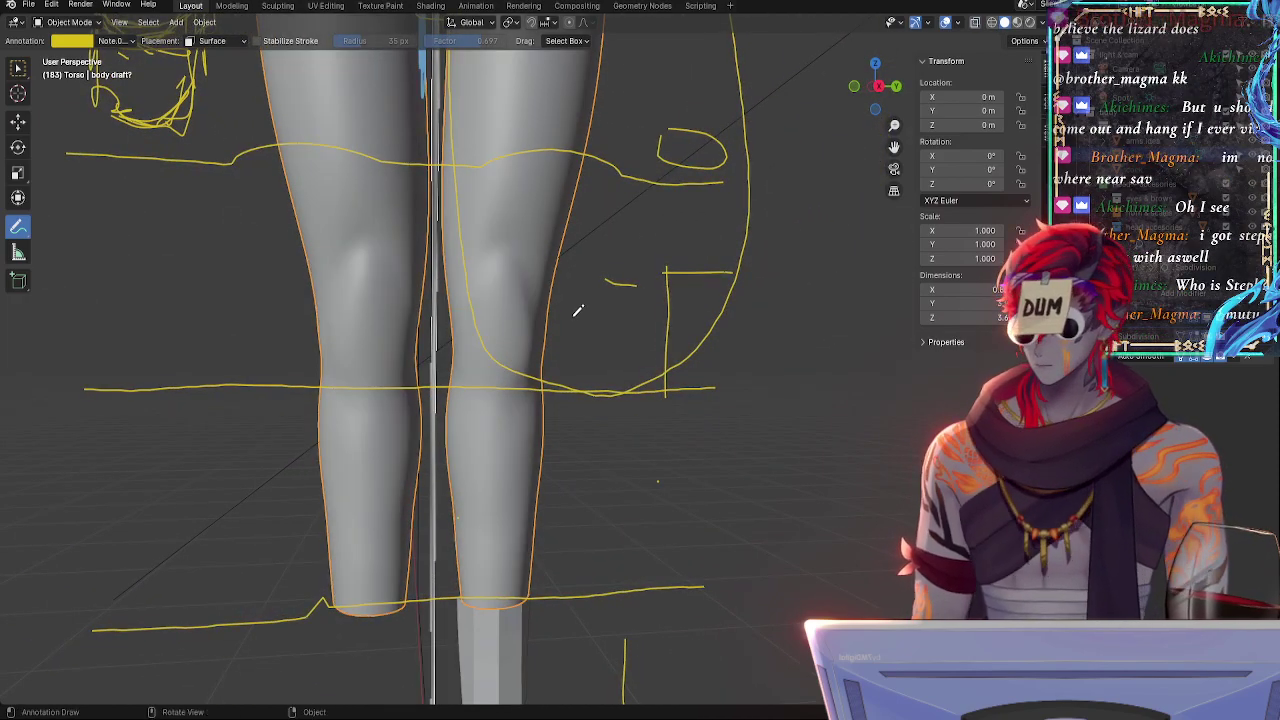
# - Push a single knee vertex outward along its normal, checking through the see-through mesh
pyautogui.hotkey('alt', 'z')
pyautogui.hotkey('alt', 'z')
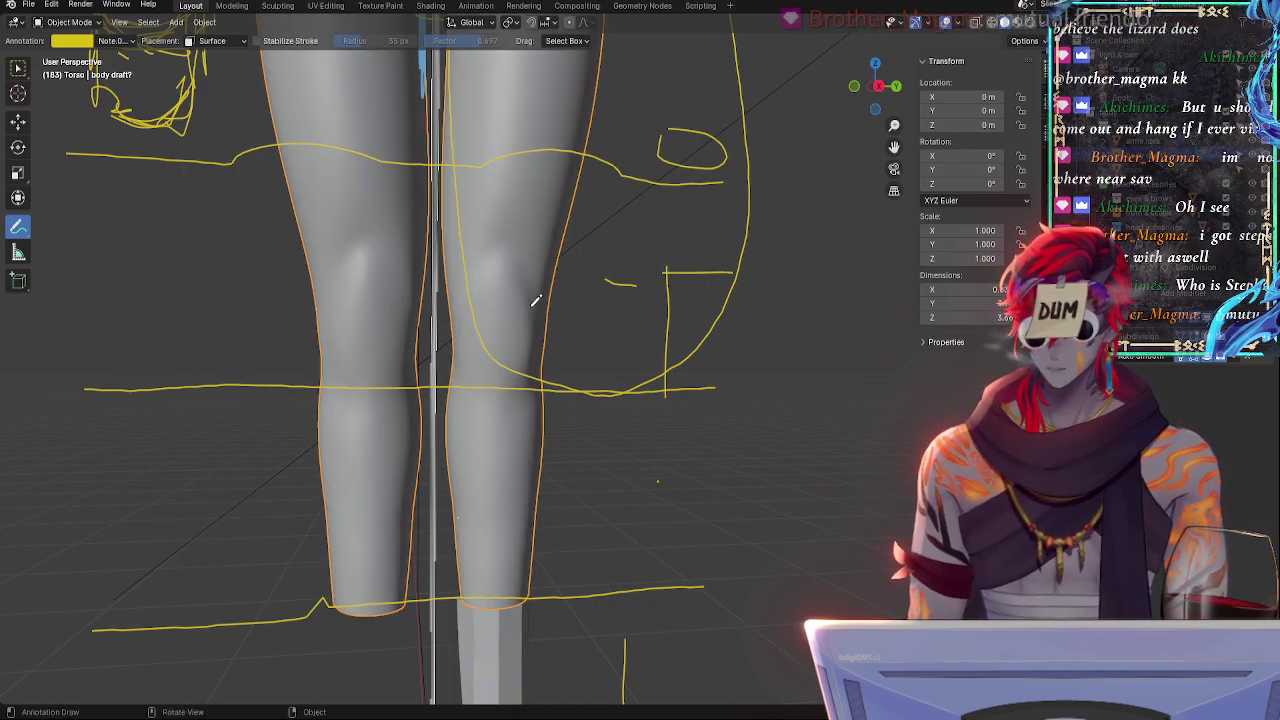
pyautogui.press('Tab')
pyautogui.moveTo(534, 291)
pyautogui.mouseDown(button='middle')
pyautogui.moveTo(542, 313)
pyautogui.moveTo(530, 260)
pyautogui.mouseUp(button='middle')
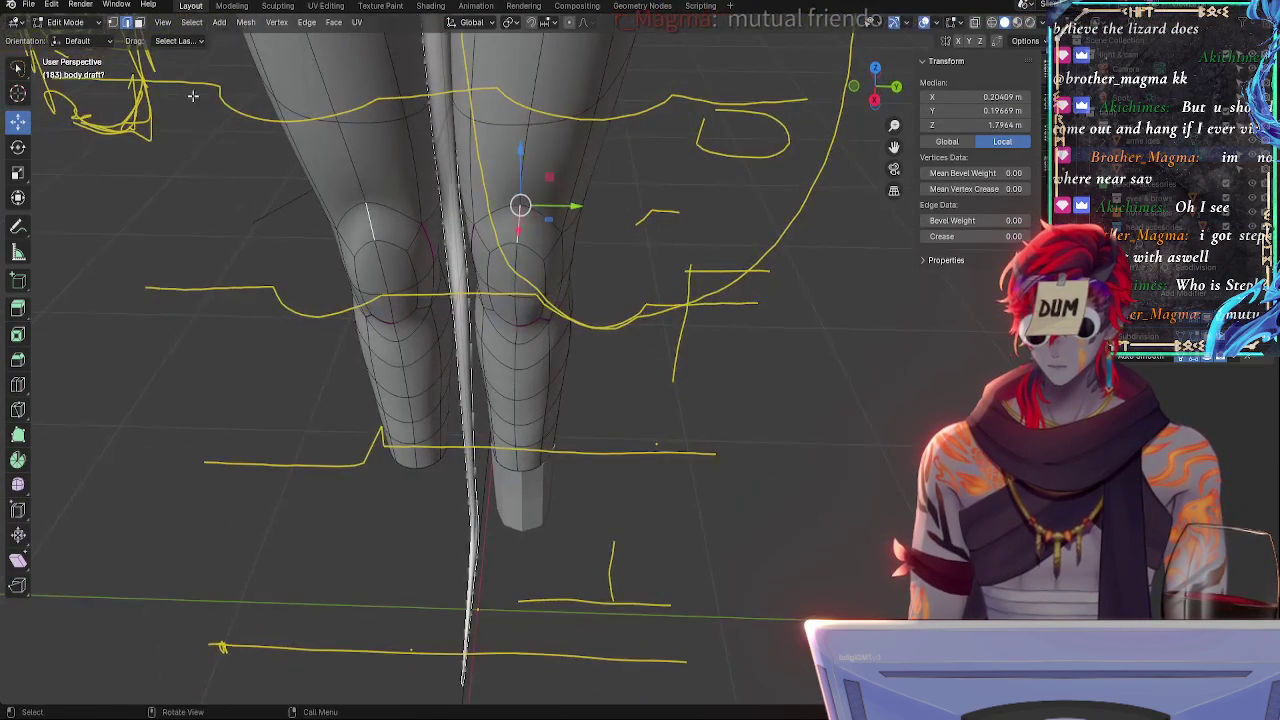
pyautogui.click(516, 208)
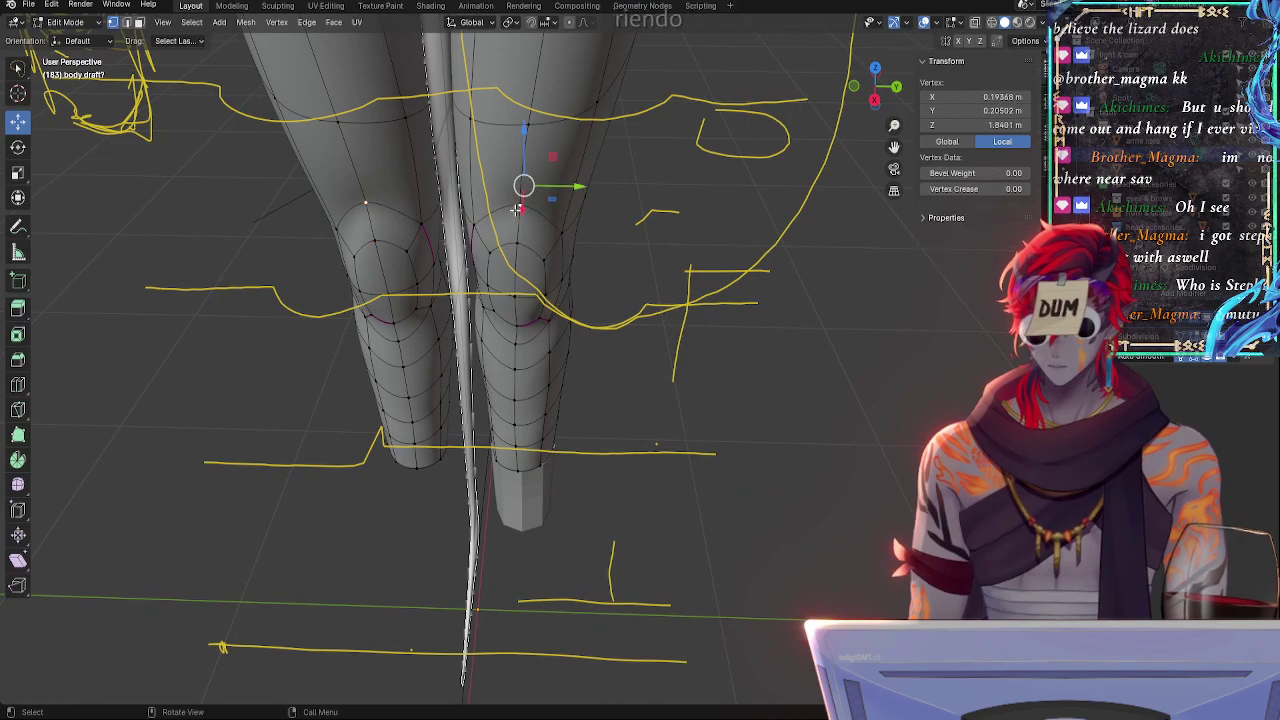
pyautogui.hotkey('alt', 's')
pyautogui.click(566, 281)
pyautogui.keyDown('alt'); pyautogui.moveTo(566, 281); pyautogui.dragTo(629, 203); pyautogui.keyUp('alt')
pyautogui.click(668, 398)
pyautogui.keyDown('alt'); pyautogui.keyDown('shift'); pyautogui.moveTo(678, 427); pyautogui.dragTo(777, 278); pyautogui.keyUp('shift'); pyautogui.keyUp('alt')
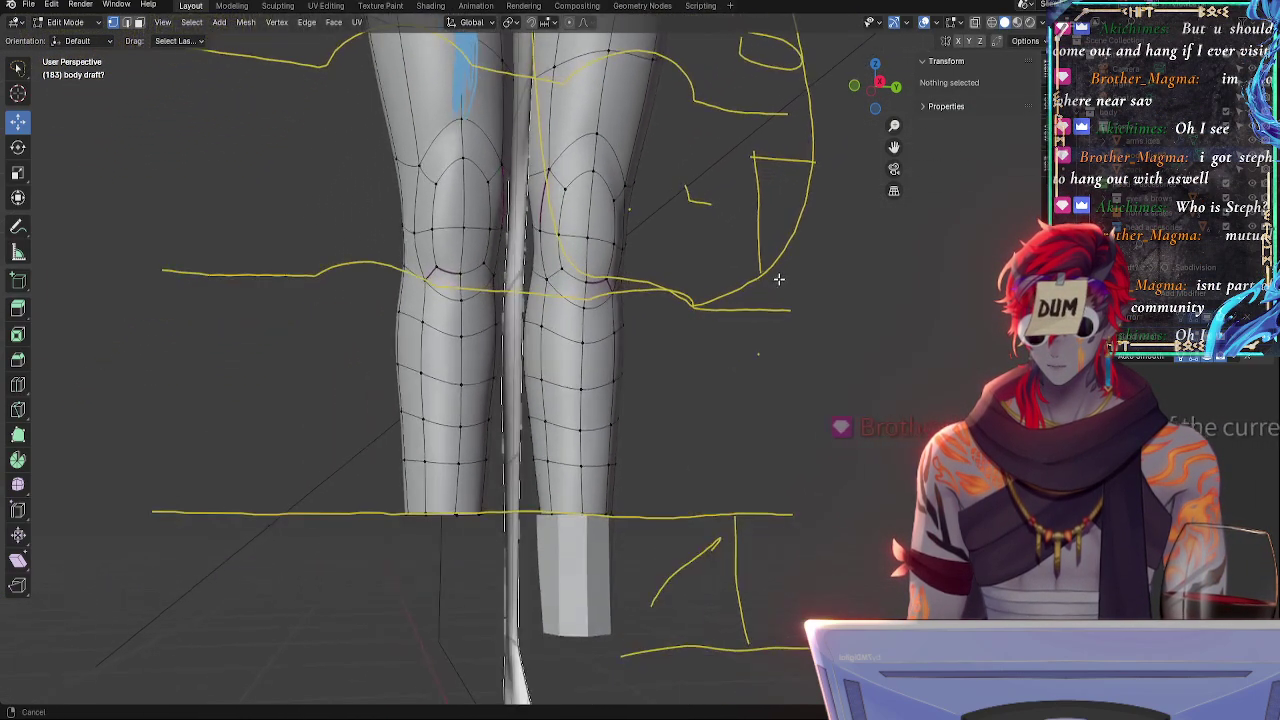
pyautogui.keyDown('alt'); pyautogui.moveTo(750, 352); pyautogui.dragTo(723, 383); pyautogui.keyUp('alt')
# - Try moving and creasing another knee vertex from the side views, then undo the crease change
pyautogui.click(503, 262)
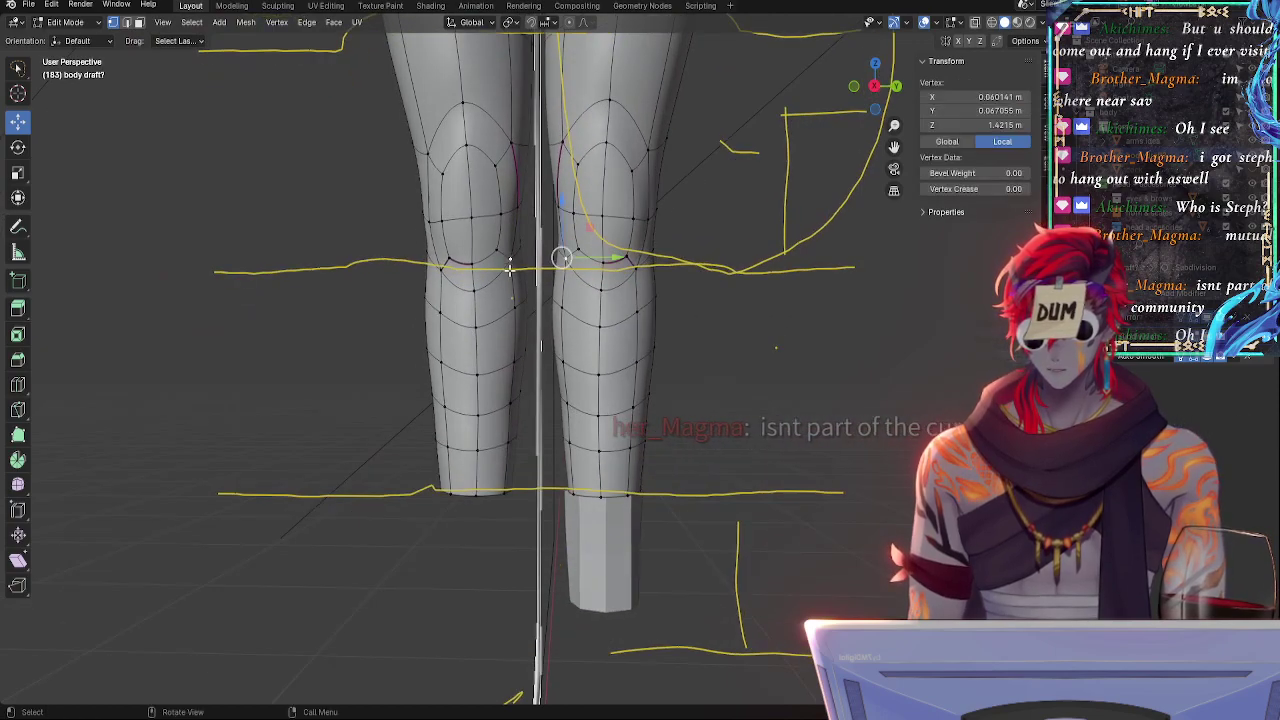
pyautogui.click(498, 252)
pyautogui.moveTo(498, 224); pyautogui.dragTo(483, 254, button='middle')
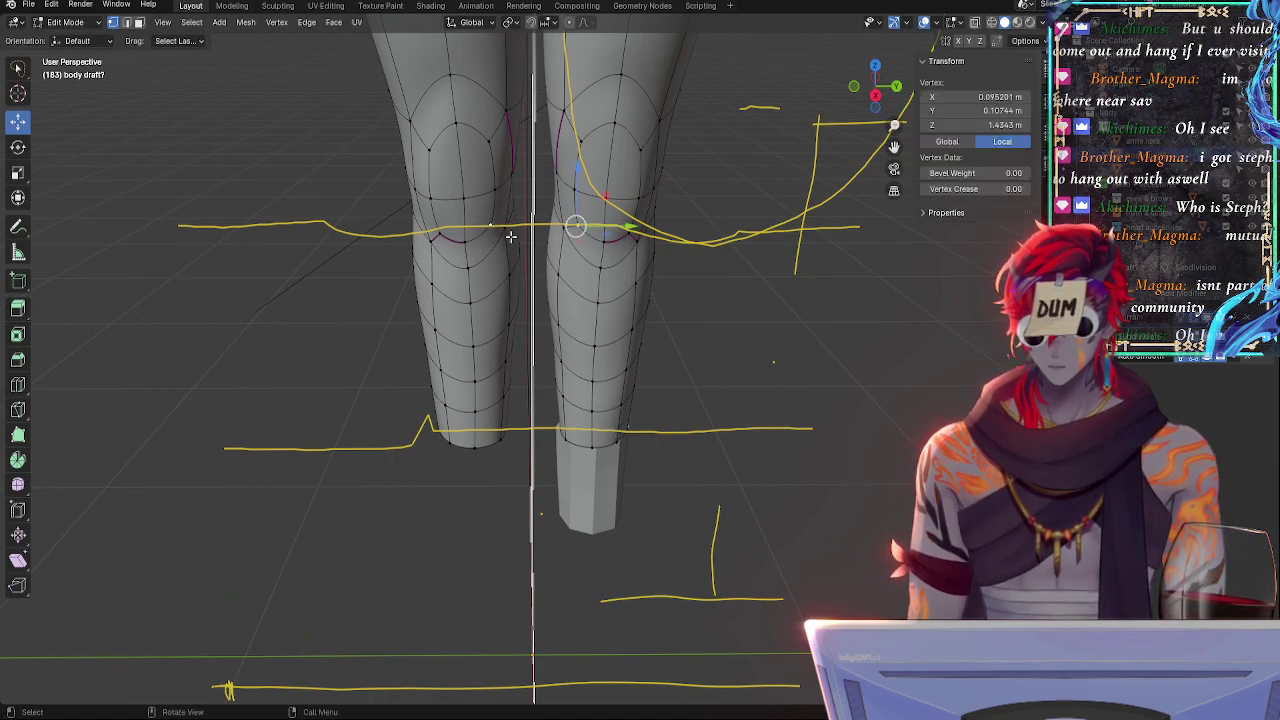
pyautogui.press('g')
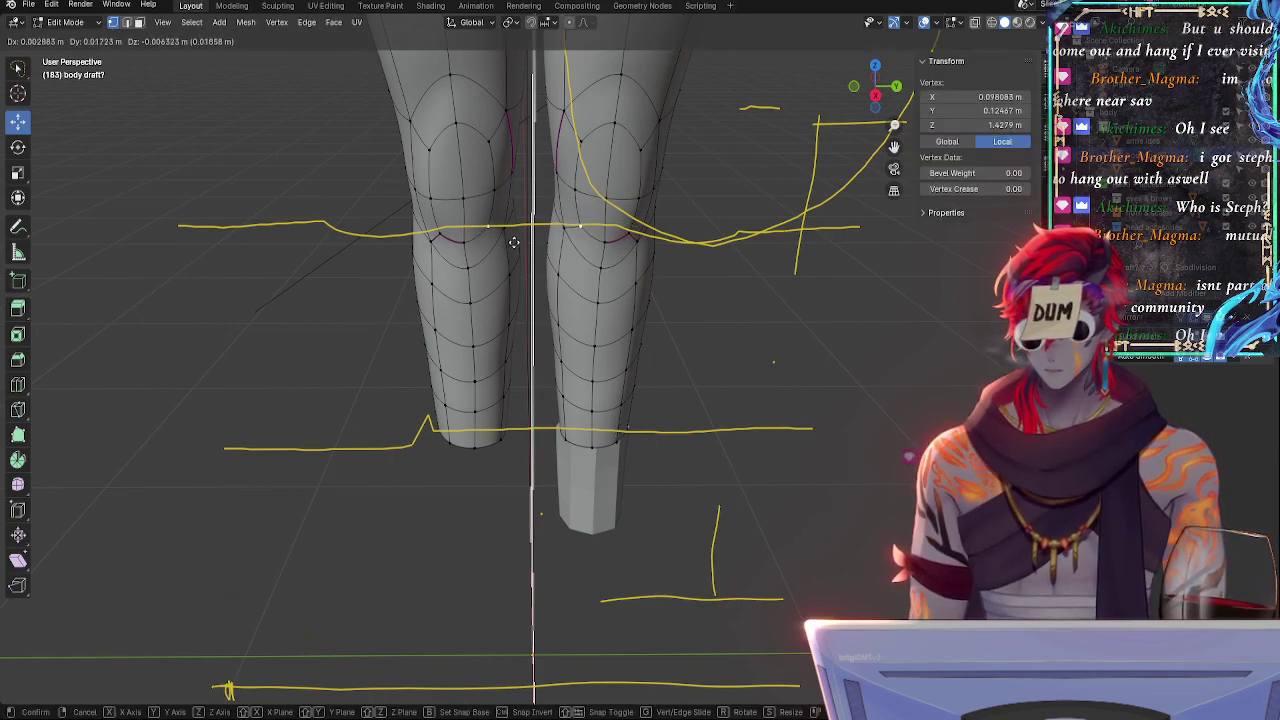
pyautogui.rightClick(536, 235)
pyautogui.click(873, 82)
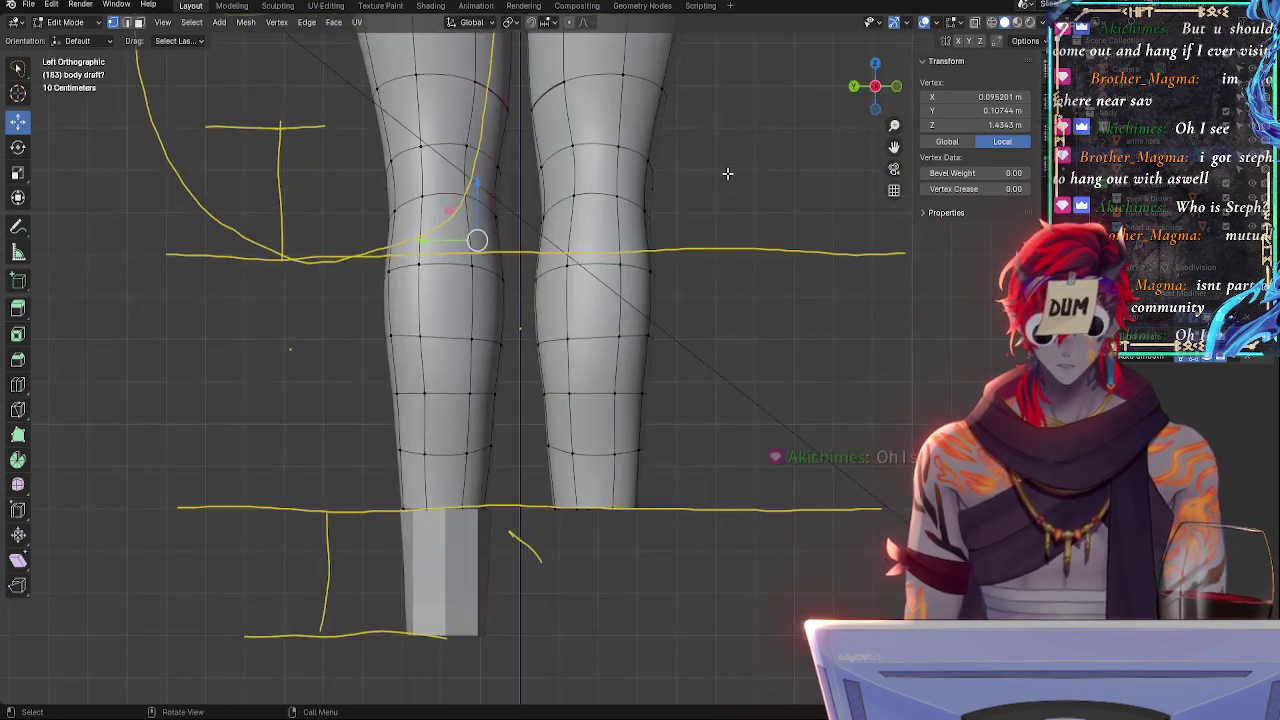
pyautogui.click(874, 86)
pyautogui.moveTo(616, 244); pyautogui.dragTo(632, 243)
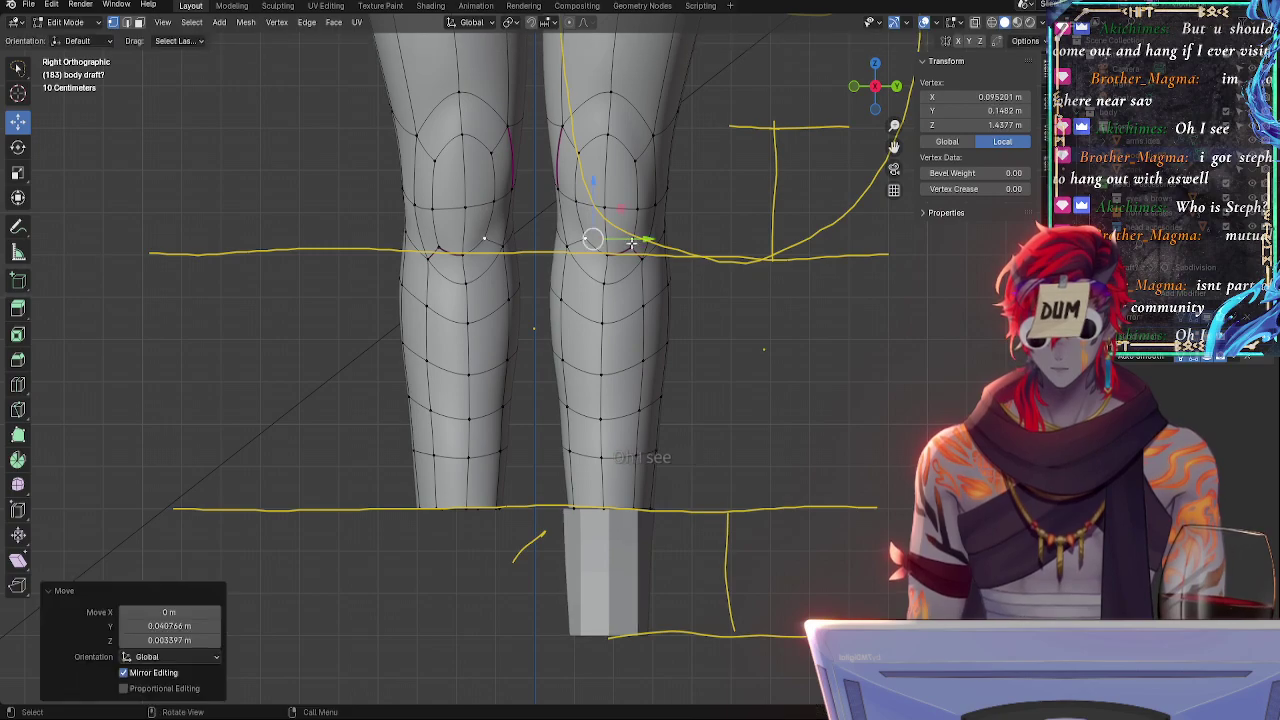
pyautogui.keyDown('shift'); pyautogui.click(482, 241); pyautogui.keyUp('shift')
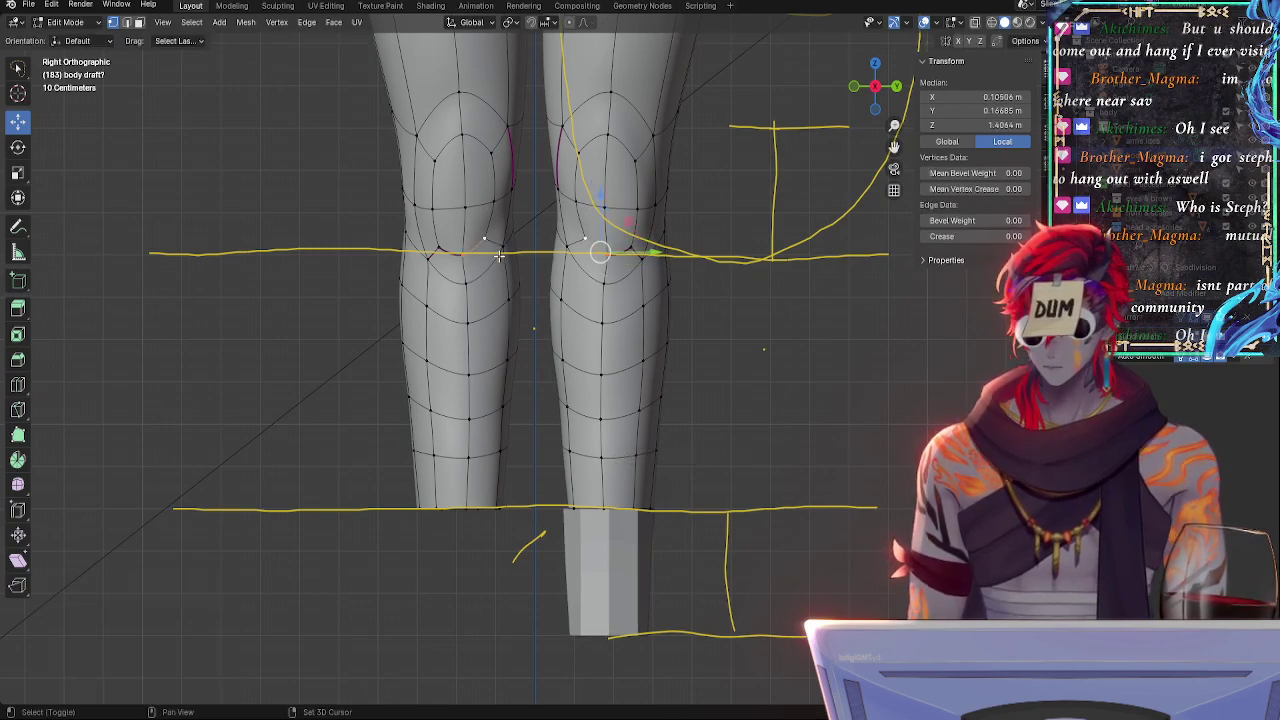
pyautogui.hotkey('shift', 'e')
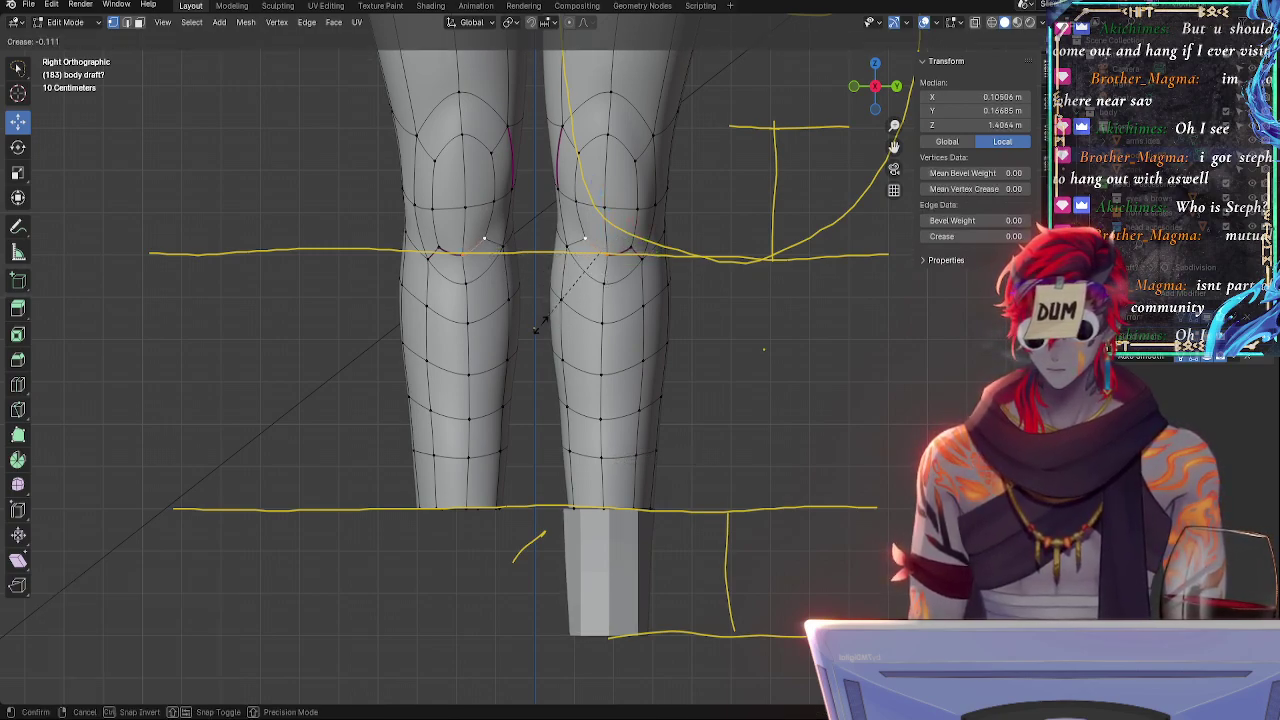
pyautogui.click(652, 219)
pyautogui.click(701, 236)
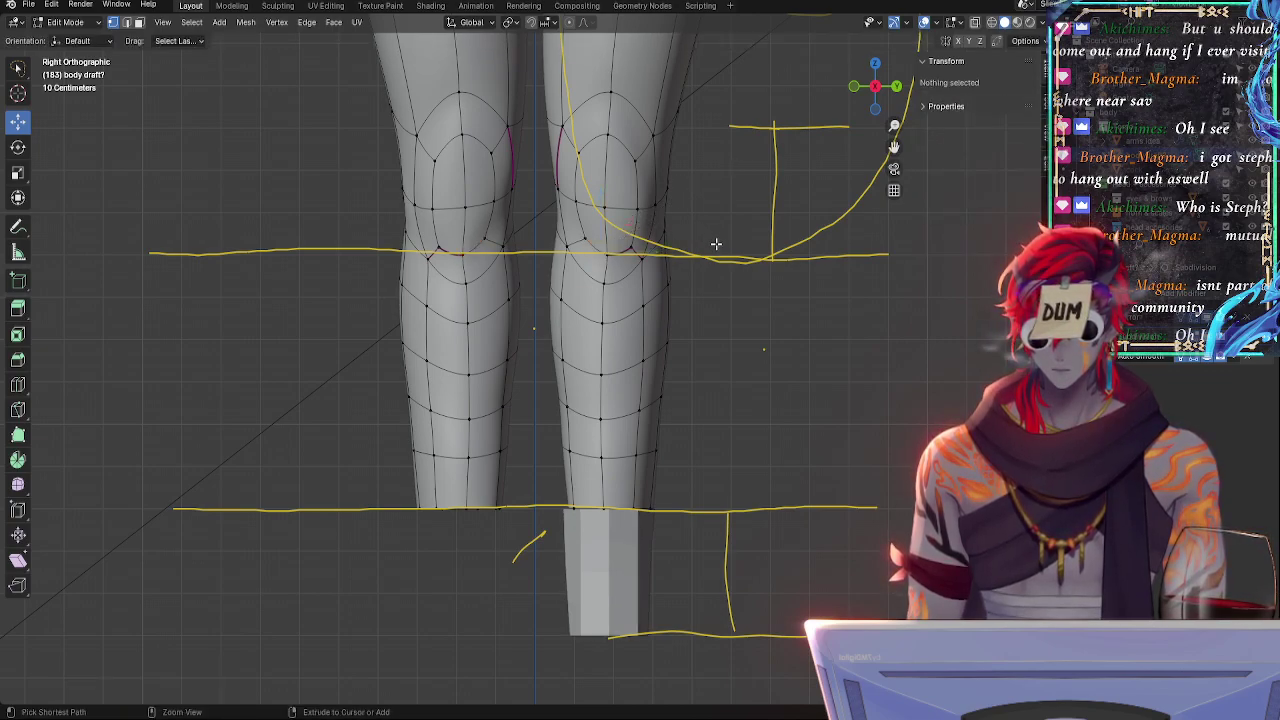
pyautogui.hotkey('ctrl', 'z')
pyautogui.hotkey('ctrl', 'z')
pyautogui.hotkey('ctrl', 'z')
pyautogui.hotkey('ctrl', 'z')
pyautogui.hotkey('ctrl', 'z')
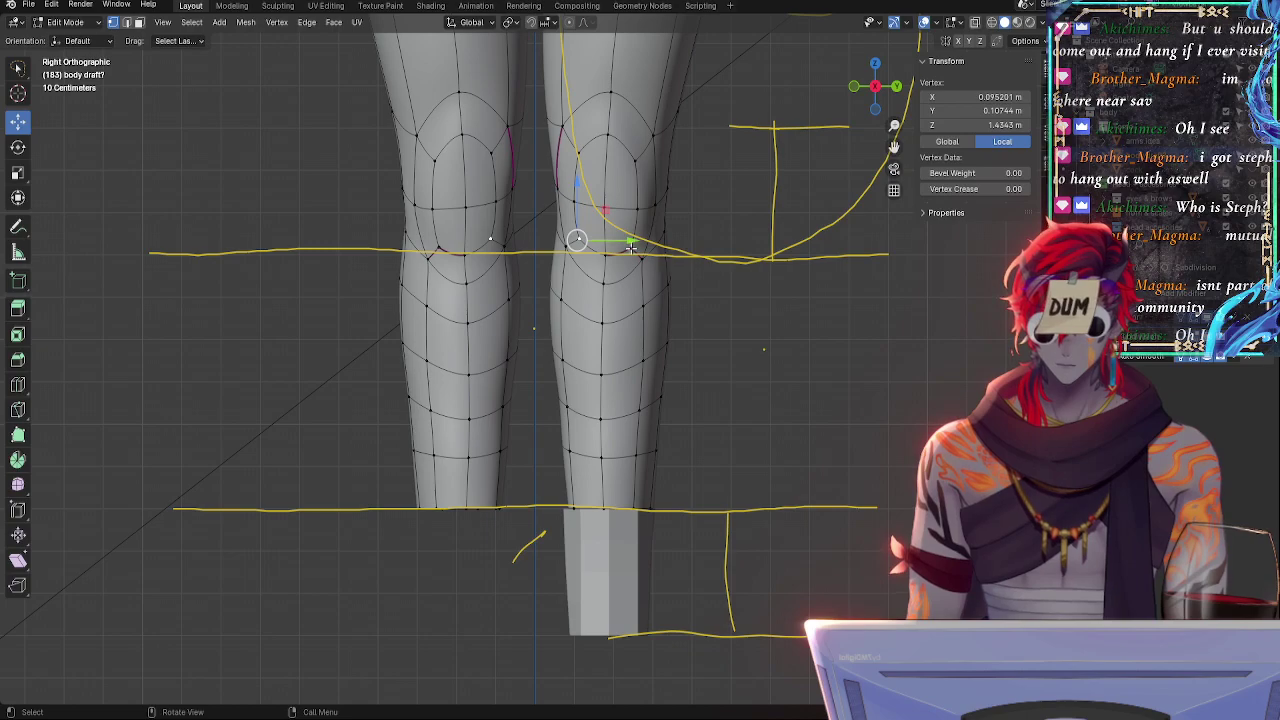
# - Nudge the knee vertex up and sideways, then vertex-slide it along its edge
pyautogui.moveTo(632, 247); pyautogui.dragTo(630, 240)
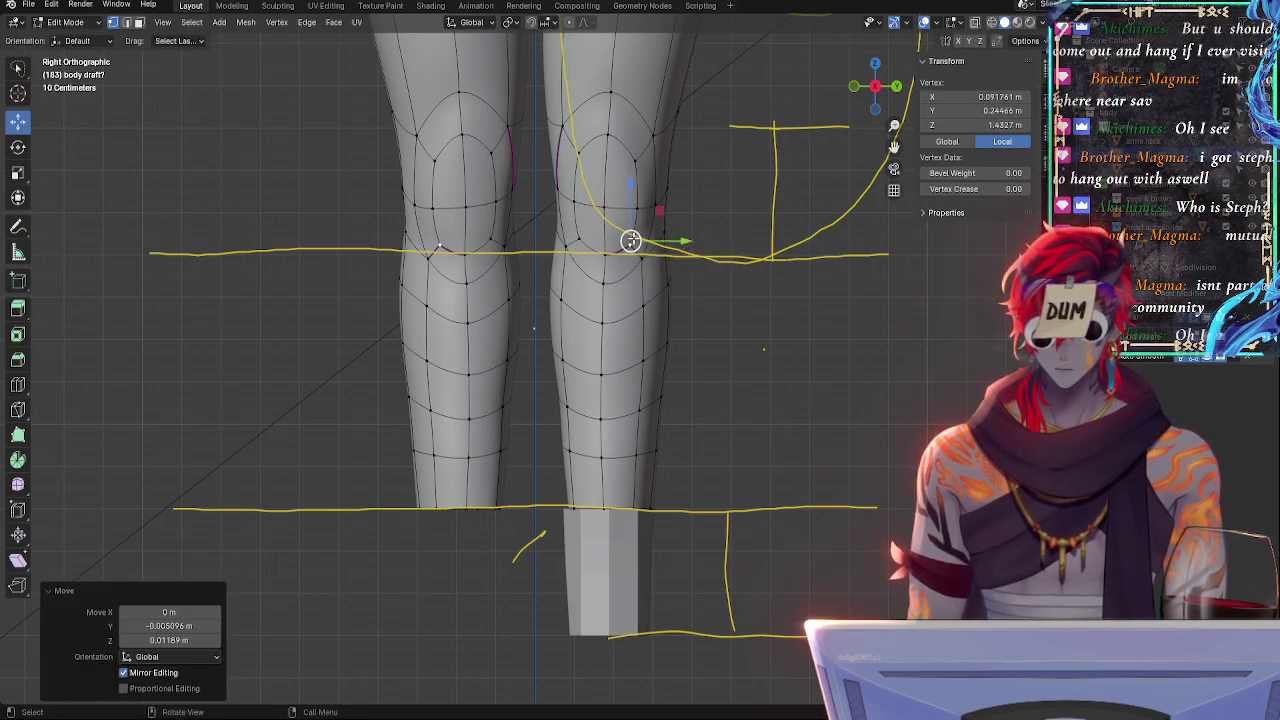
pyautogui.moveTo(630, 240); pyautogui.dragTo(690, 410, button='middle')
pyautogui.moveTo(650, 293); pyautogui.dragTo(654, 287)
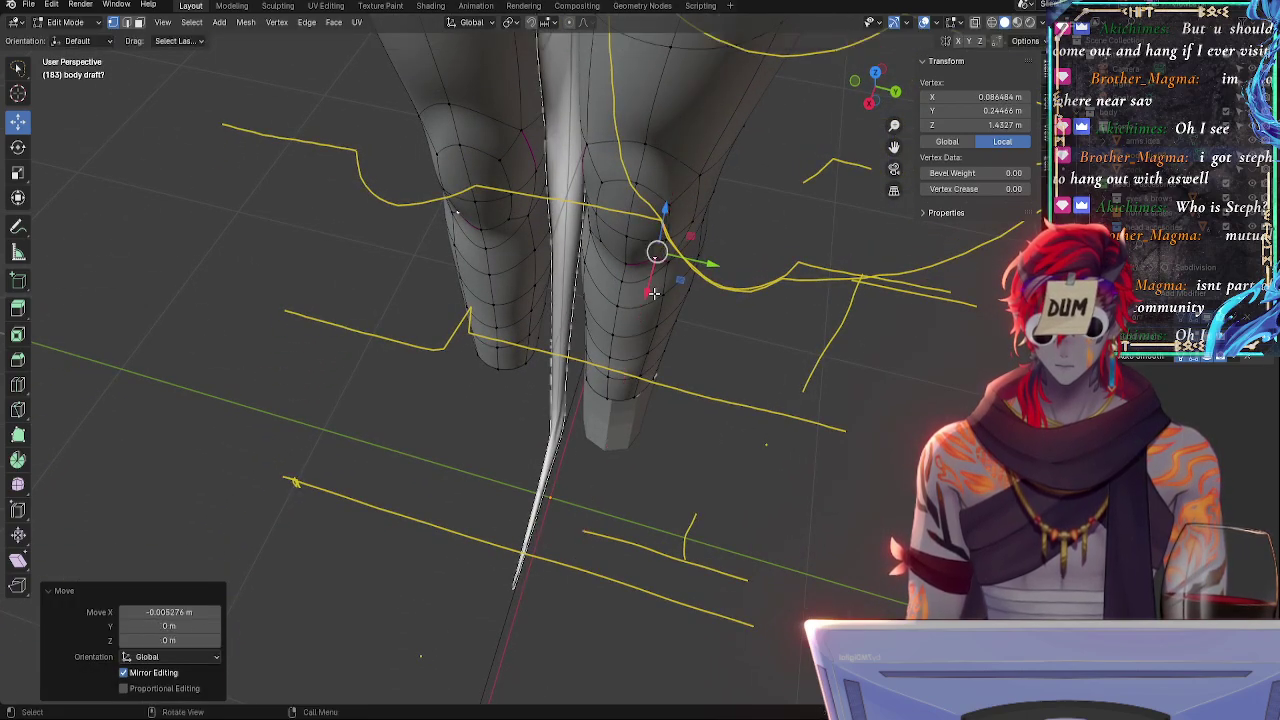
pyautogui.moveTo(700, 334); pyautogui.dragTo(700, 260, button='middle')
pyautogui.click(777, 251)
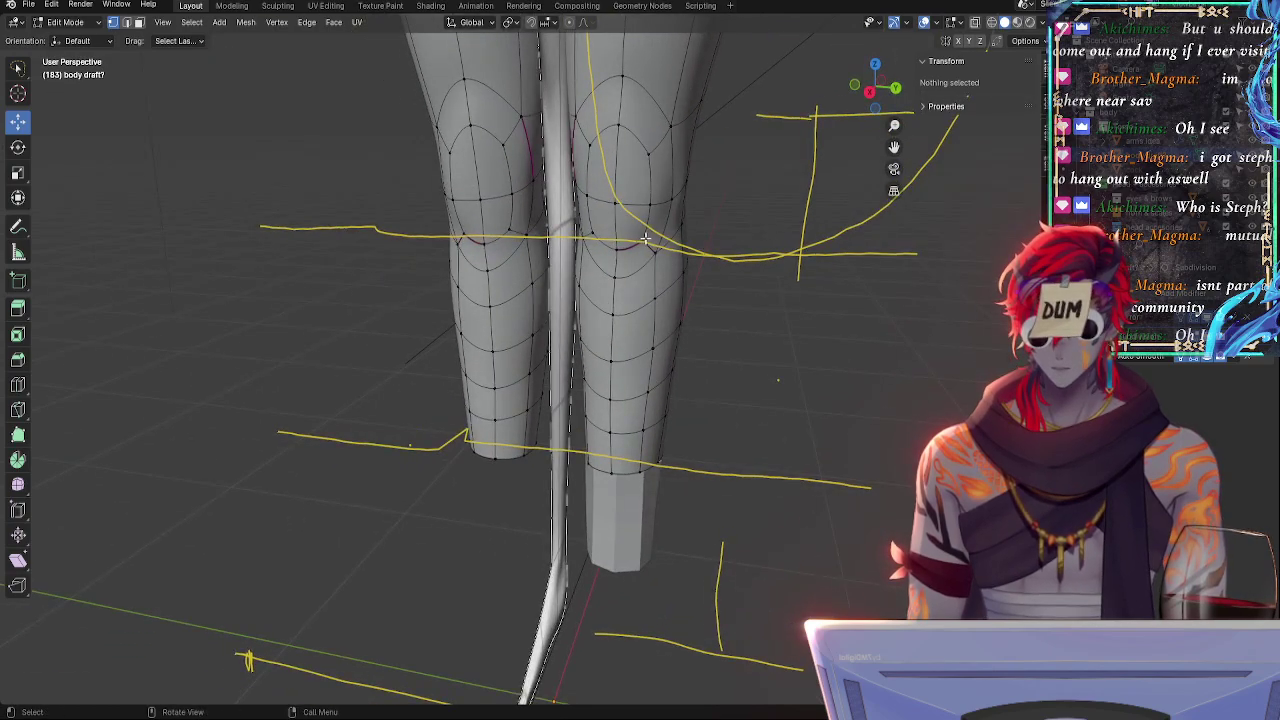
pyautogui.click(648, 232)
pyautogui.hotkey('shift', 'v')
pyautogui.click(648, 229)
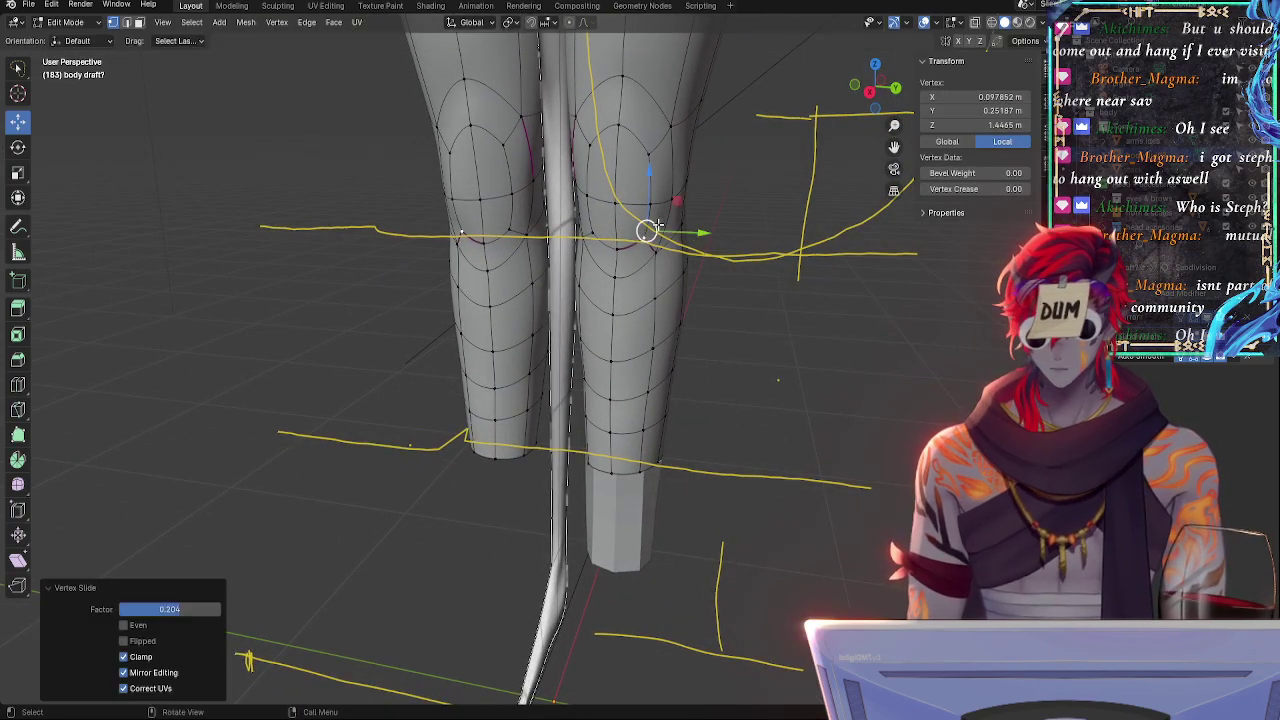
pyautogui.moveTo(683, 233); pyautogui.dragTo(676, 233)
# - Adjust the knee vertex slightly along Z, then shift it -0.027803 m along X
pyautogui.press('g')
pyautogui.press('z')
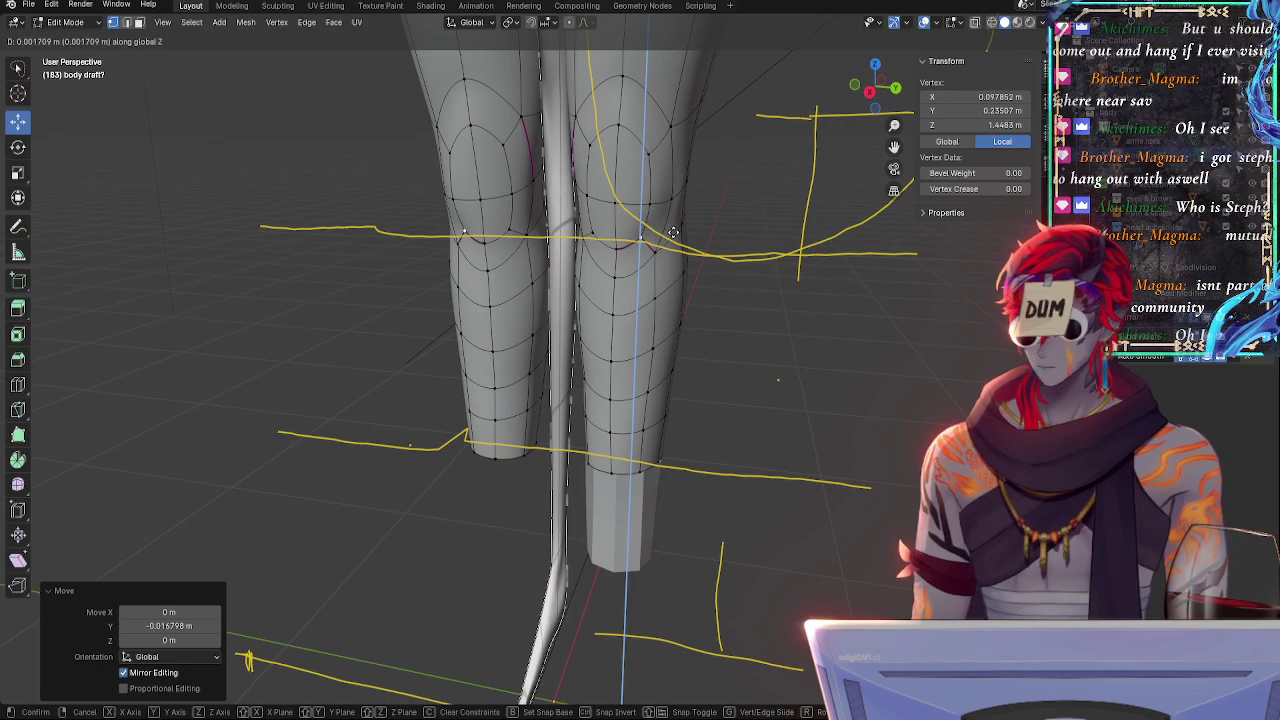
pyautogui.click(674, 236)
pyautogui.press('g')
pyautogui.press('x')
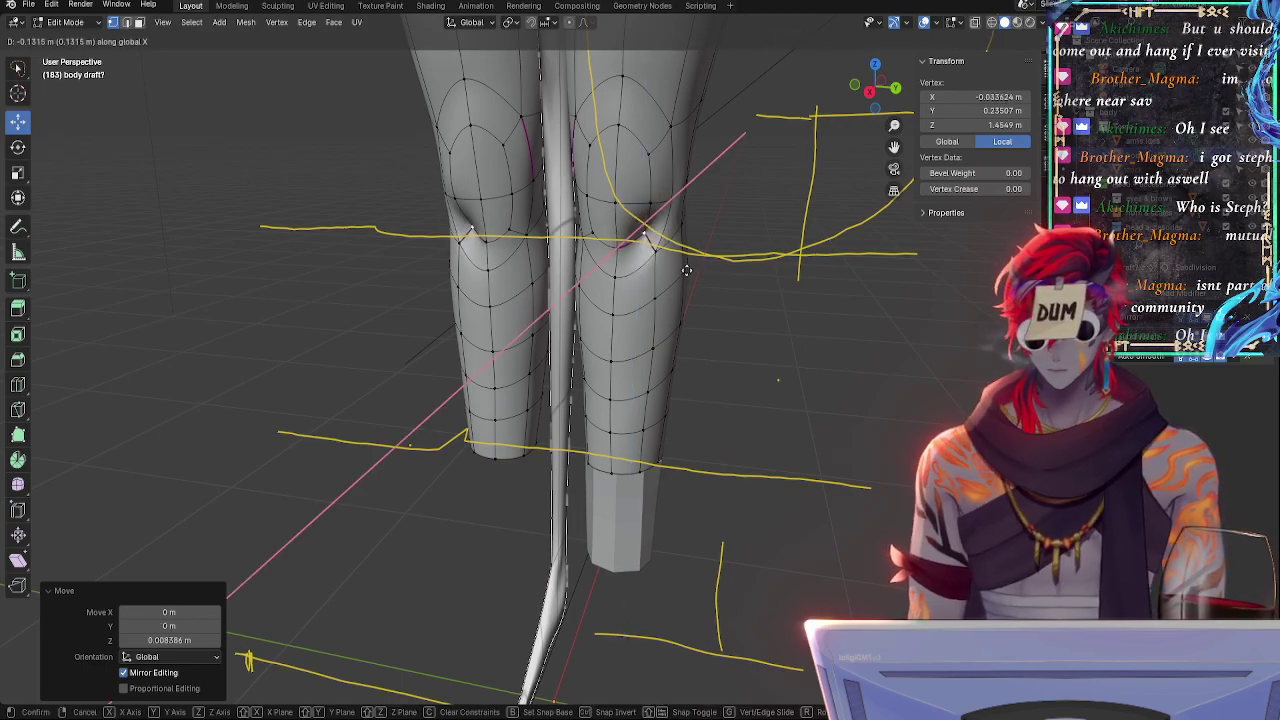
pyautogui.click(680, 268)
pyautogui.moveTo(680, 268); pyautogui.dragTo(697, 242, button='middle')
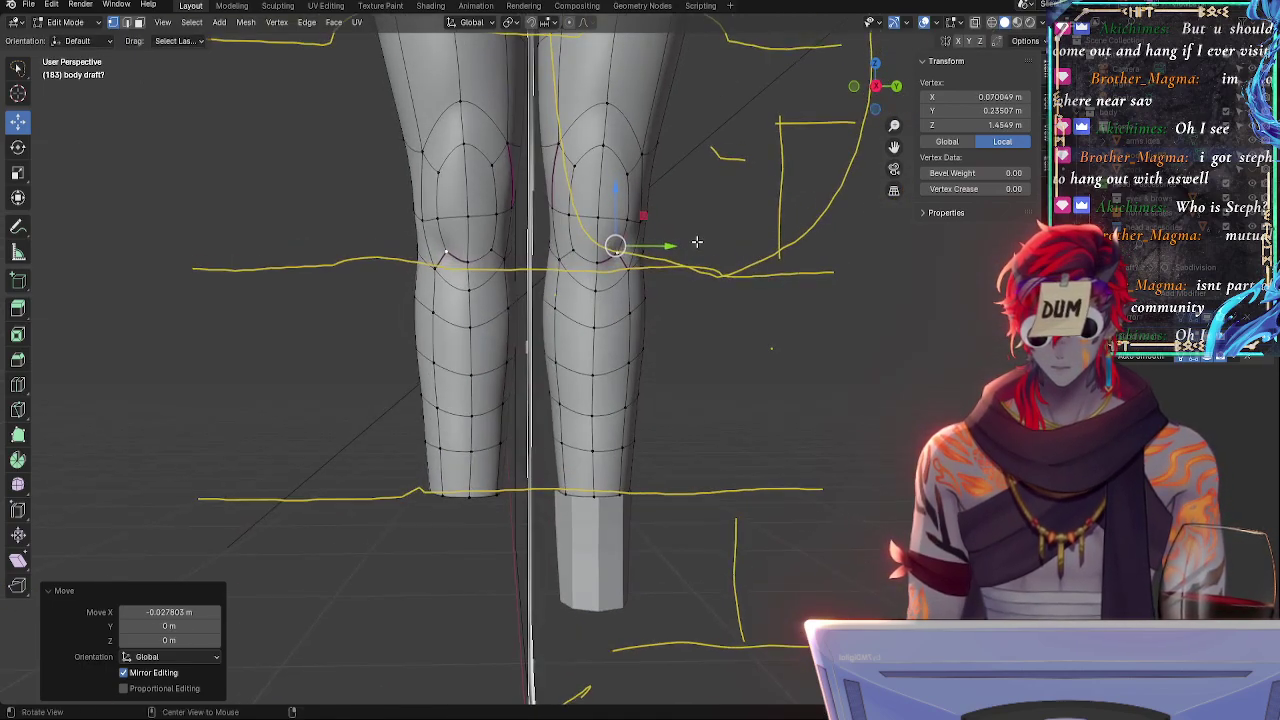
pyautogui.click(873, 87)
pyautogui.click(870, 92)
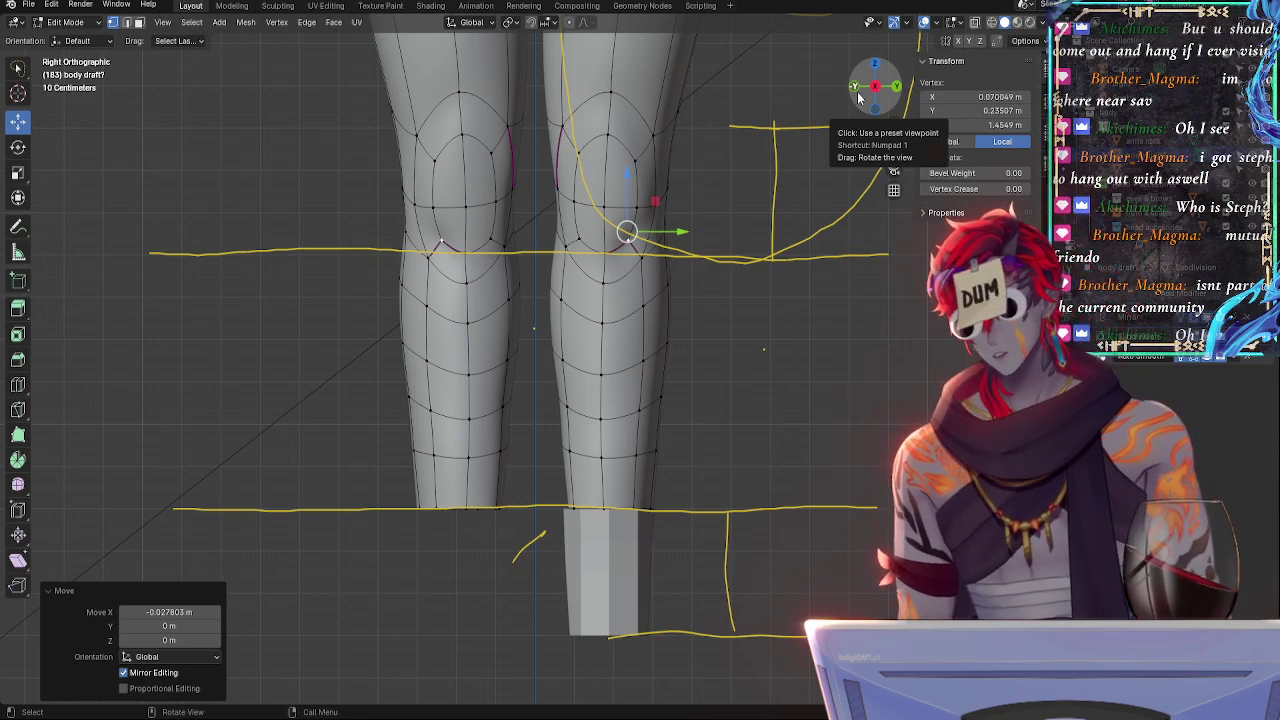
pyautogui.keyDown('shift'); pyautogui.moveTo(769, 435); pyautogui.dragTo(778, 293, button='middle'); pyautogui.keyUp('shift')
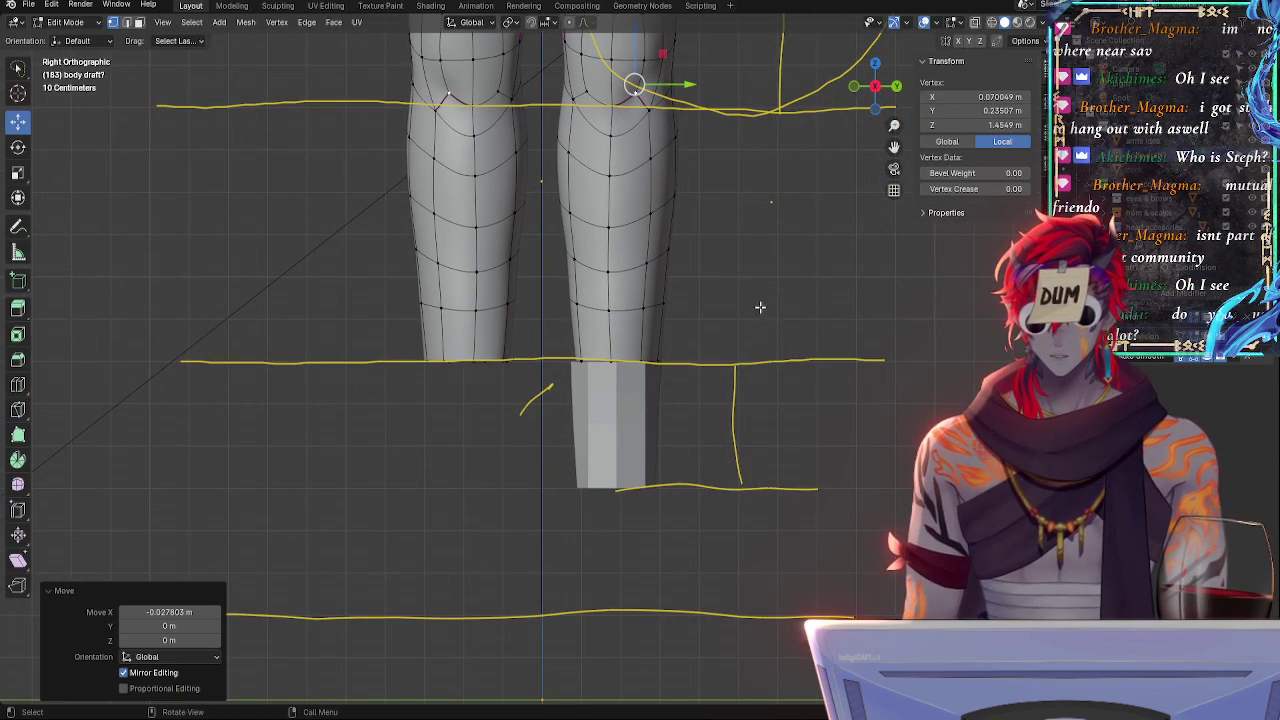
pyautogui.keyDown('shift'); pyautogui.moveTo(743, 208); pyautogui.dragTo(743, 511, button='middle'); pyautogui.keyUp('shift')
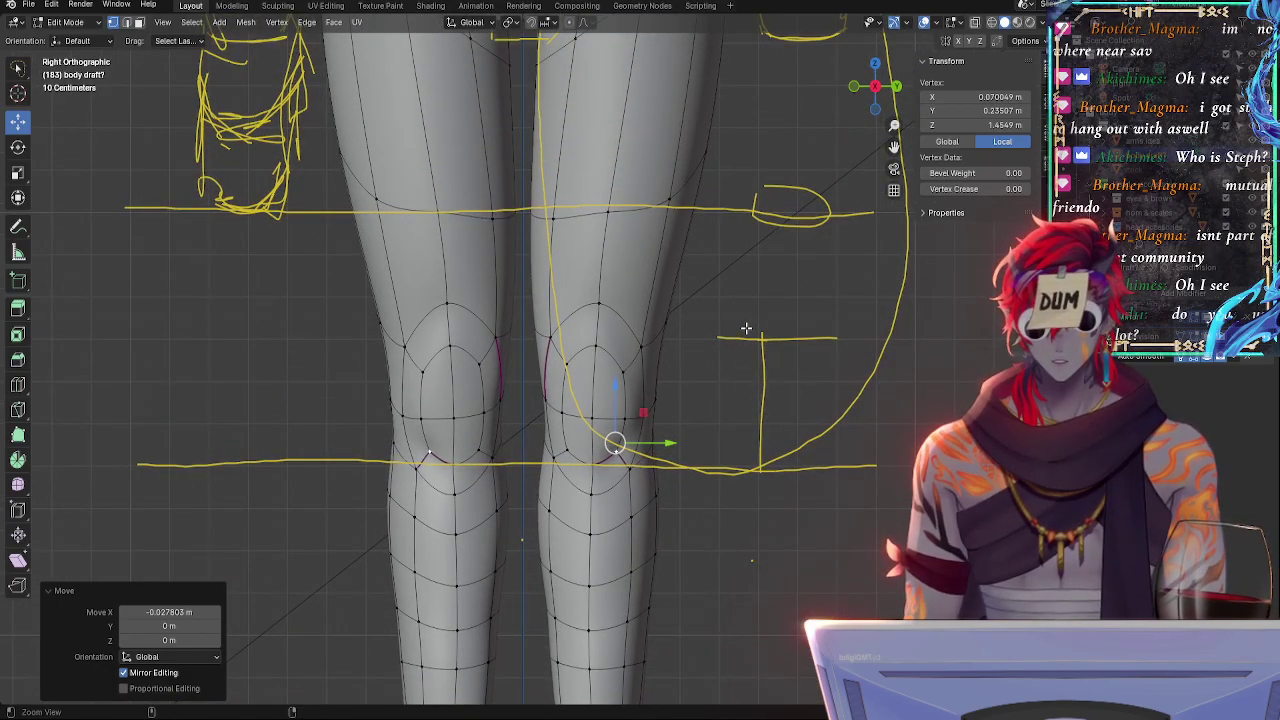
pyautogui.scroll(-5, 746, 328)
pyautogui.scroll(4, 749, 491)
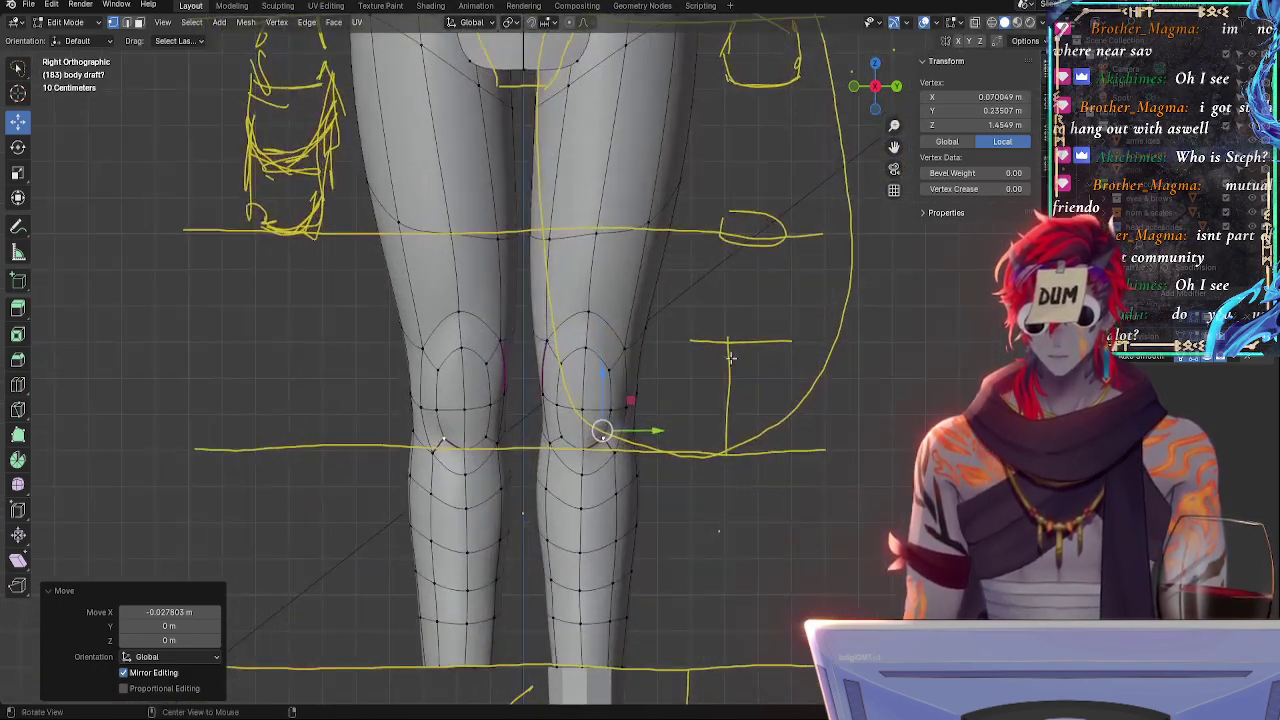
pyautogui.moveTo(731, 357); pyautogui.dragTo(787, 441, button='middle')
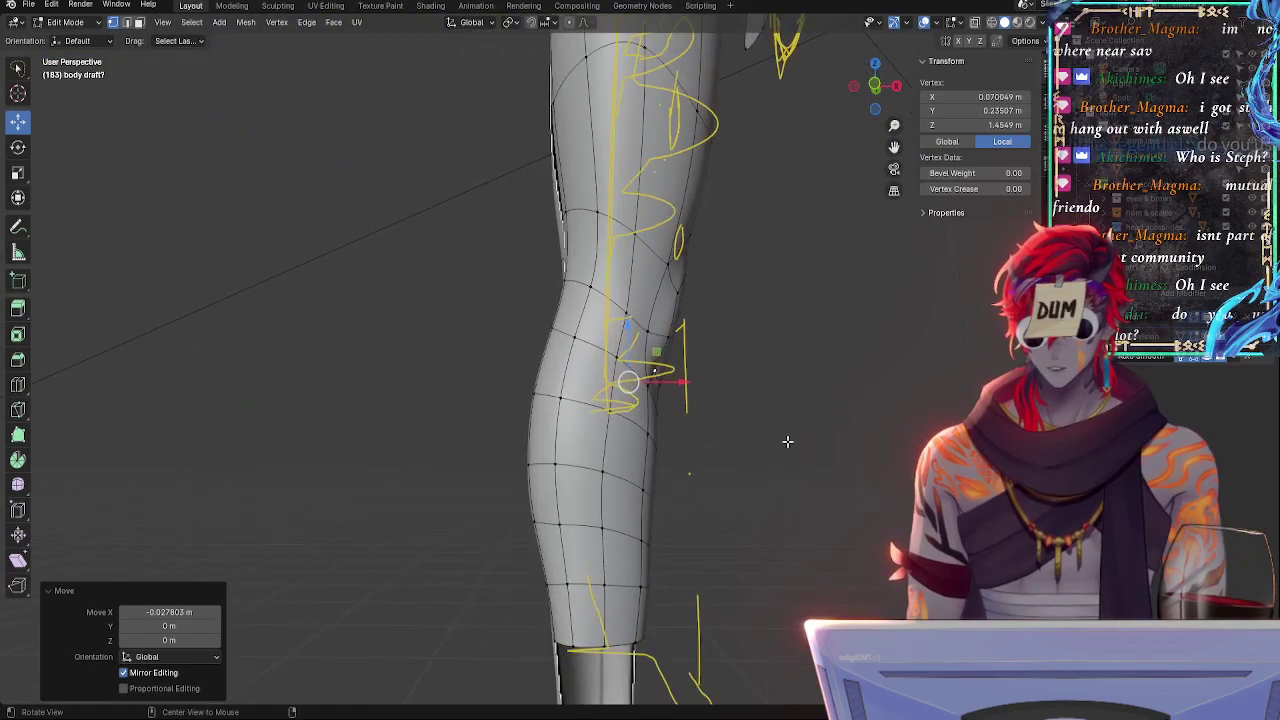
# - Slide a thigh vertex above the knee and push it outward along its normal
pyautogui.click(875, 86)
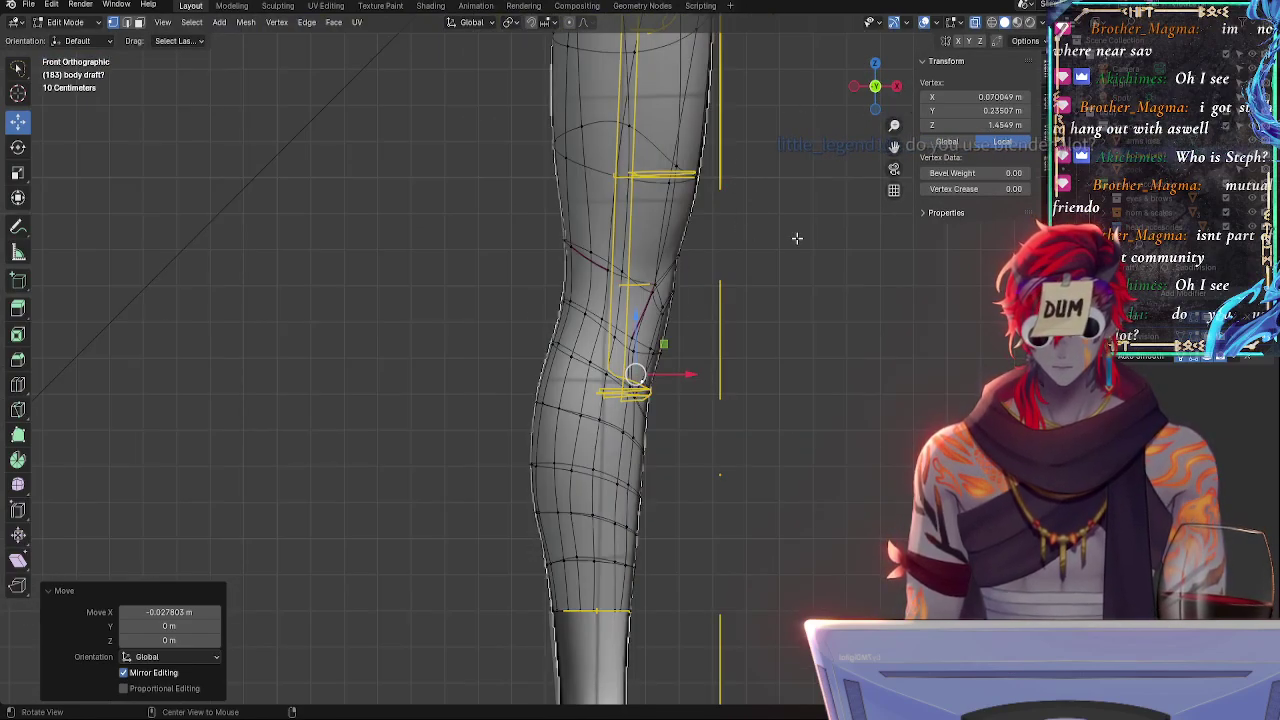
pyautogui.moveTo(791, 149)
pyautogui.mouseDown(button='middle')
pyautogui.moveTo(476, 307)
pyautogui.moveTo(515, 342)
pyautogui.mouseUp(button='middle')
pyautogui.click(462, 348)
pyautogui.press('g')
pyautogui.press('g')
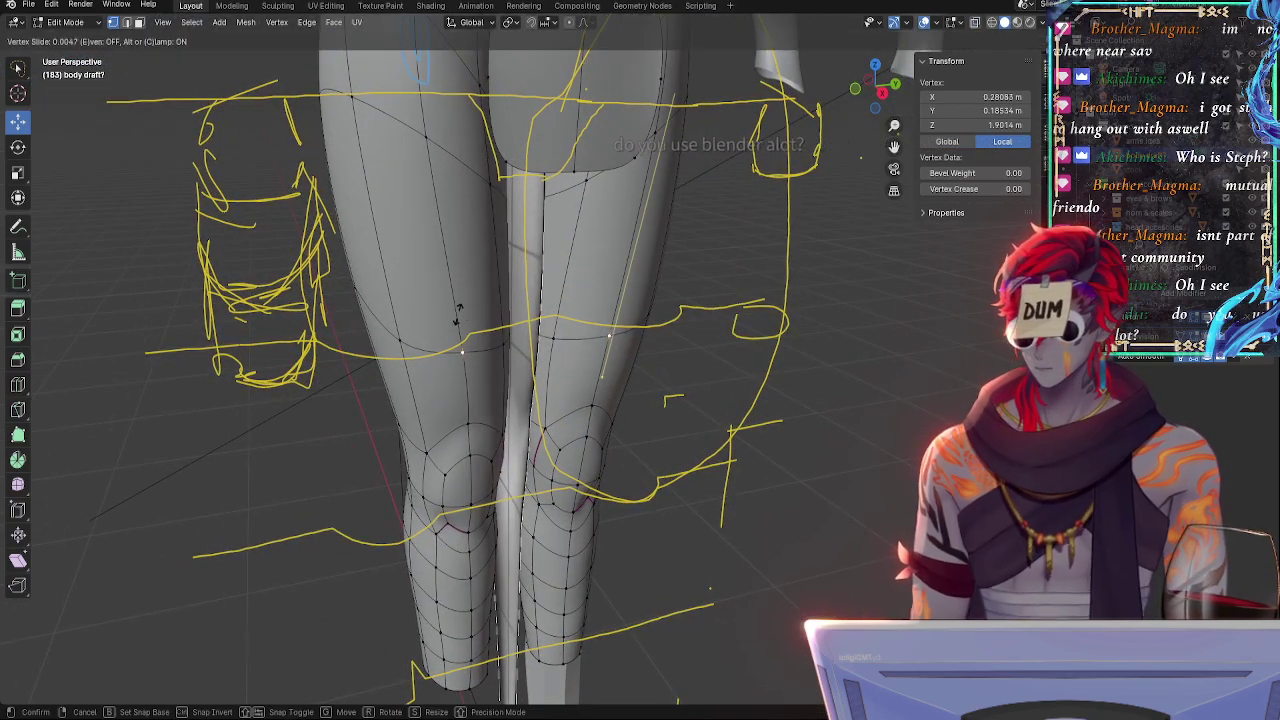
pyautogui.click(458, 312)
pyautogui.moveTo(607, 355); pyautogui.dragTo(607, 355, button='middle')
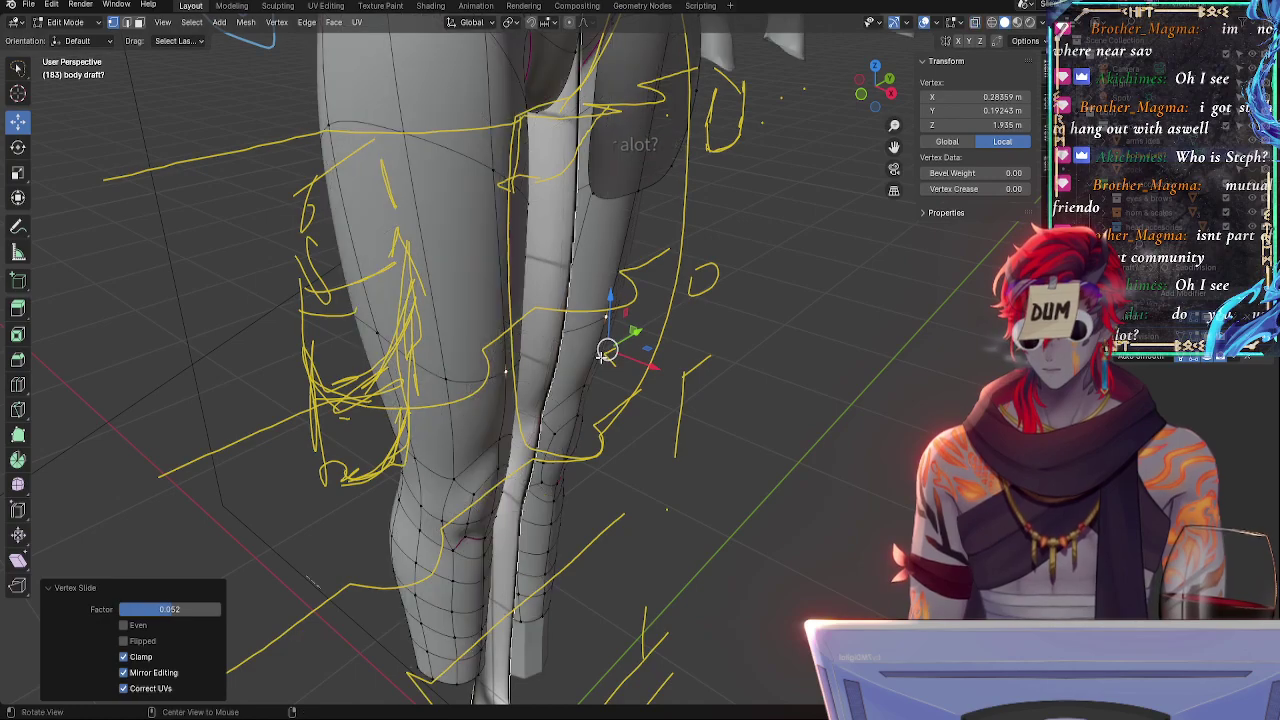
pyautogui.hotkey('alt', 's')
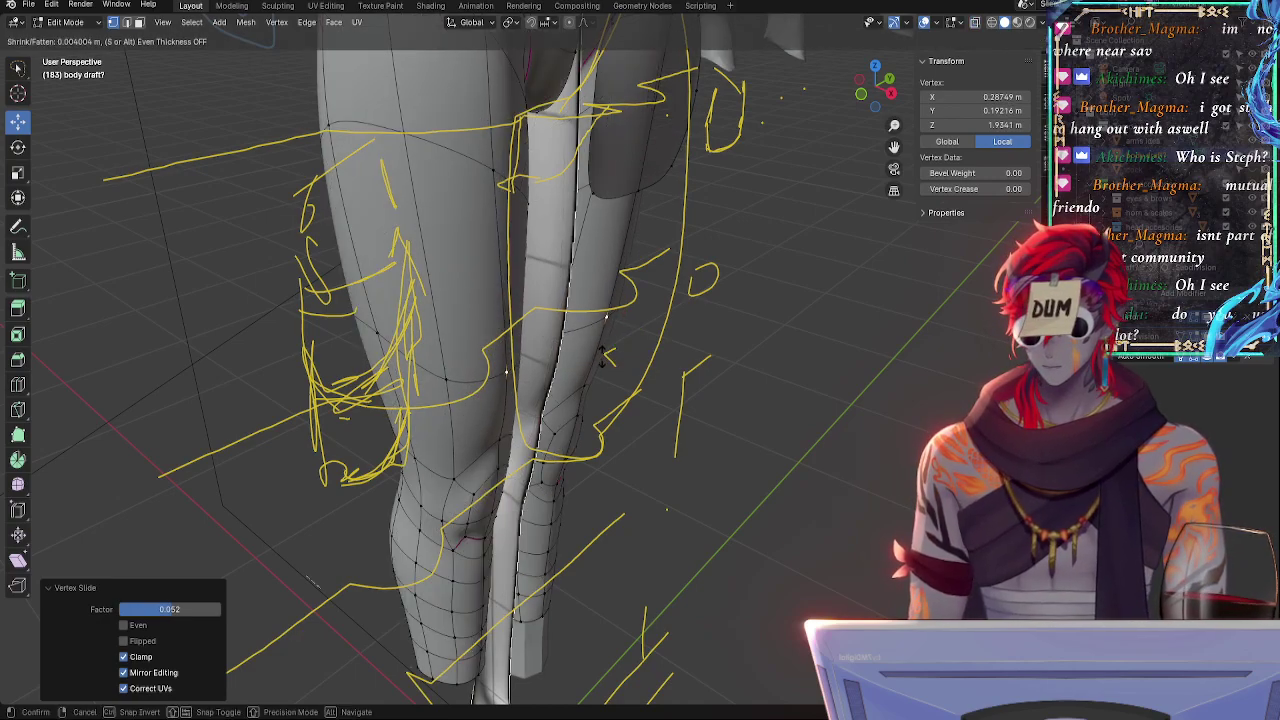
pyautogui.click(608, 352)
# - In front view, add the neighbouring vertex and edge-slide that thigh edge along the loop
pyautogui.click(894, 101)
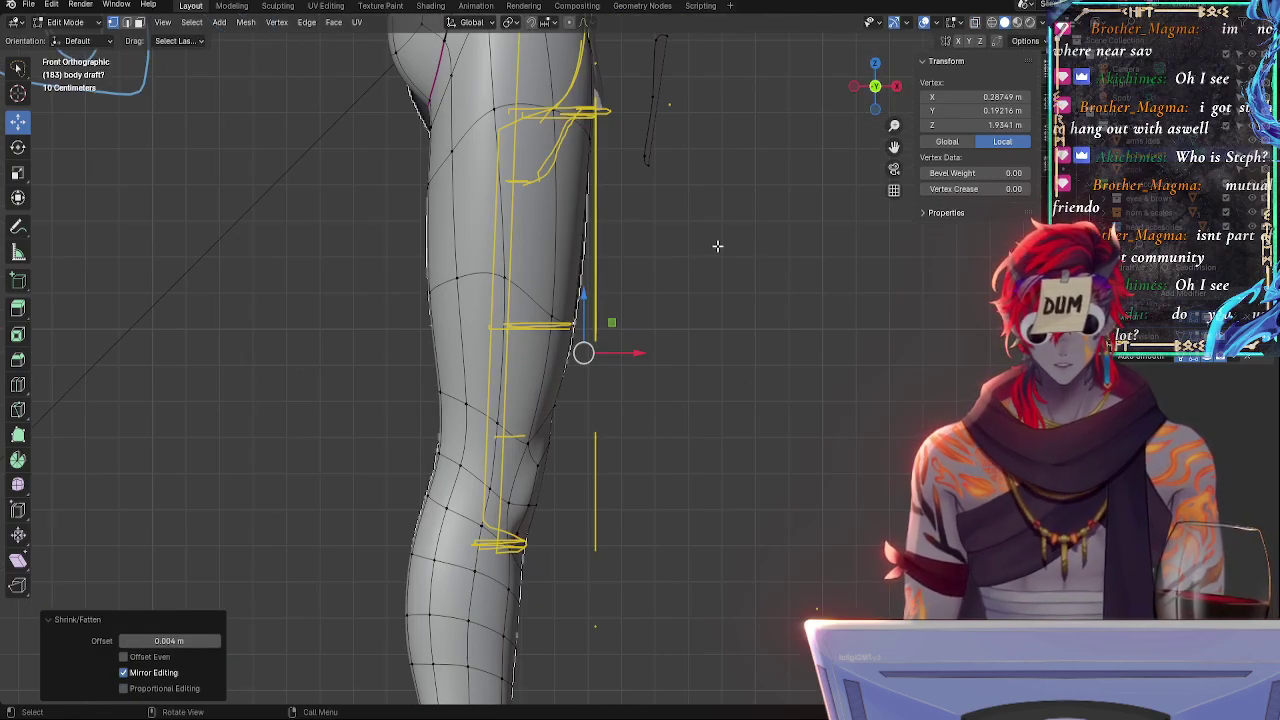
pyautogui.keyDown('shift'); pyautogui.click(556, 312); pyautogui.keyUp('shift')
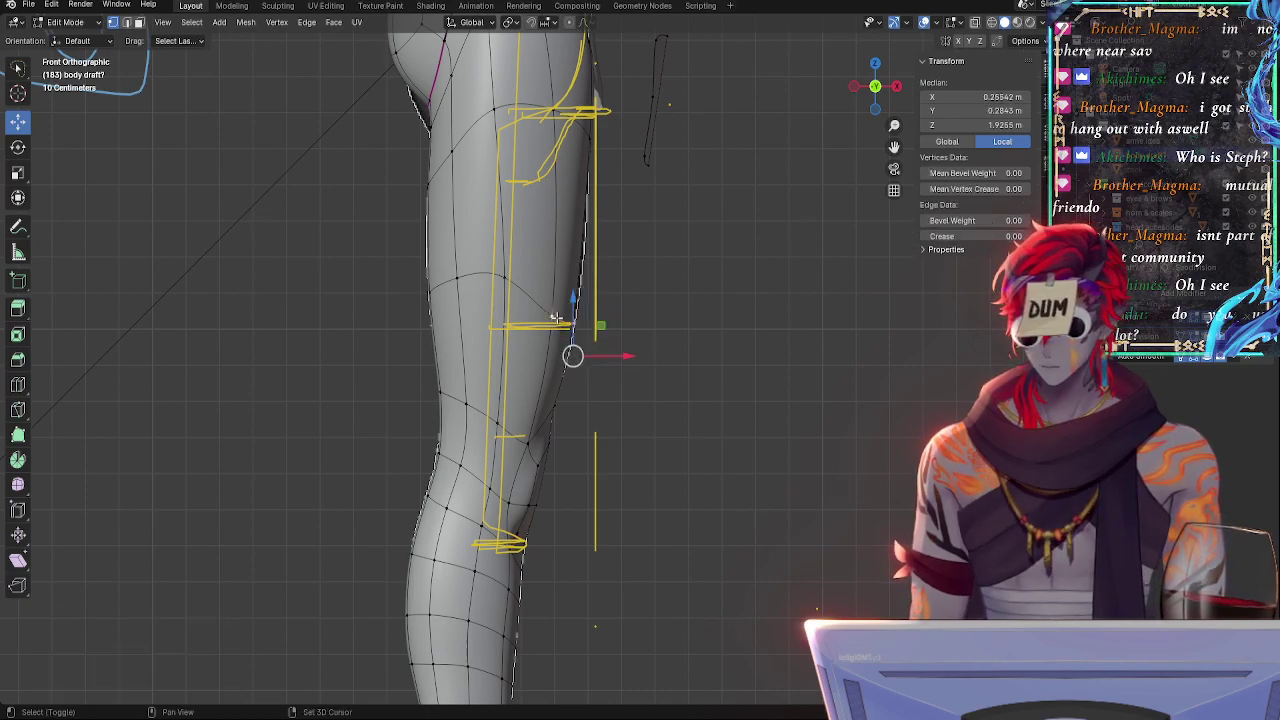
pyautogui.press('g')
pyautogui.press('g')
pyautogui.click(573, 343)
pyautogui.press('g')
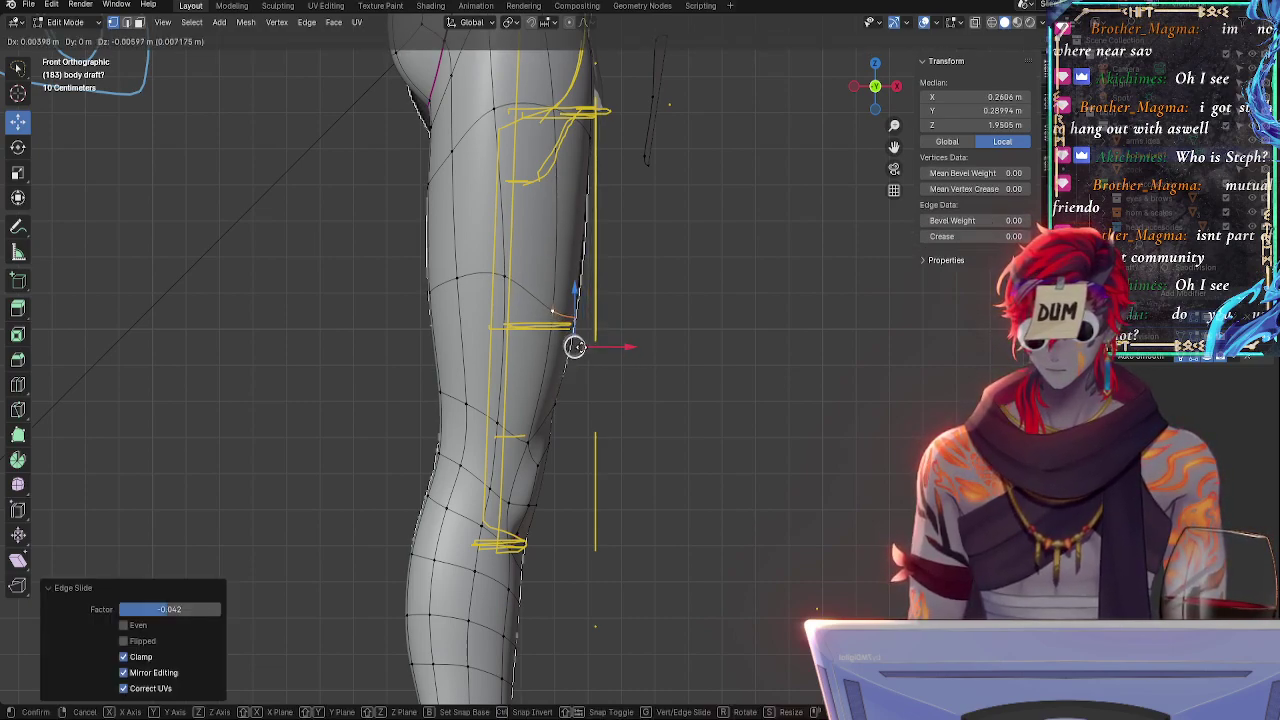
pyautogui.click(574, 346)
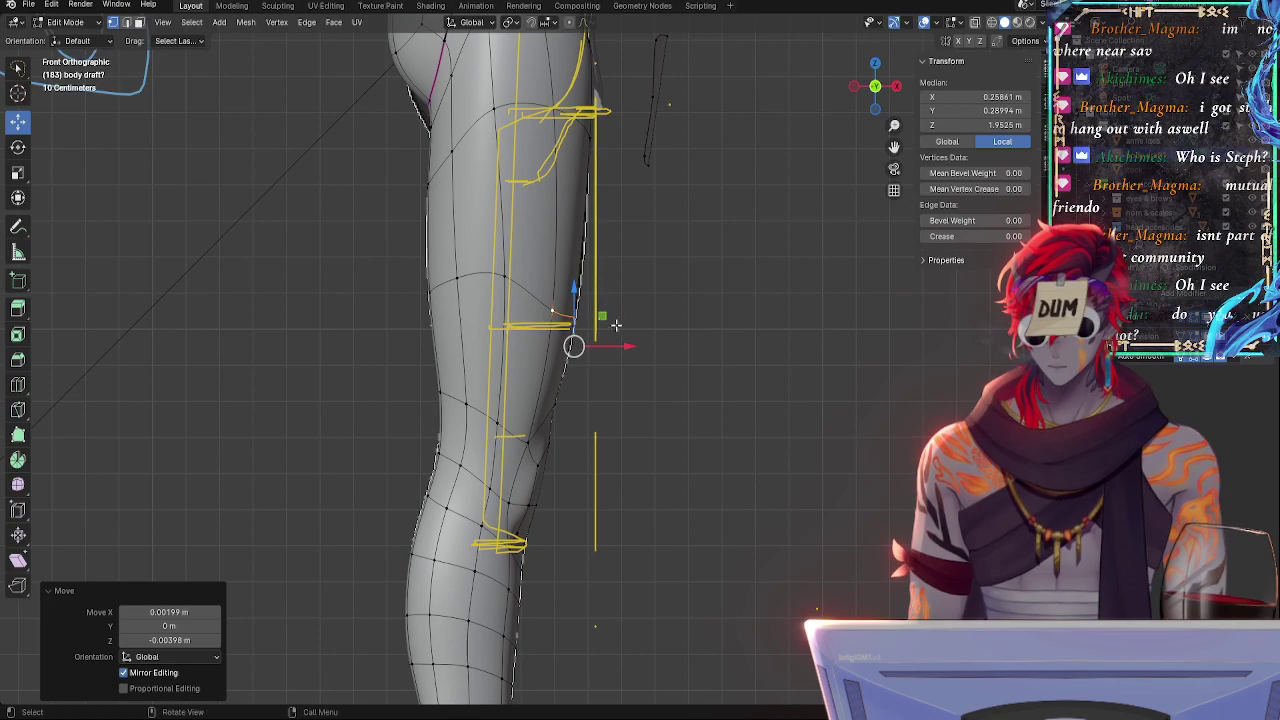
pyautogui.press('g')
pyautogui.press('g')
pyautogui.click(630, 332)
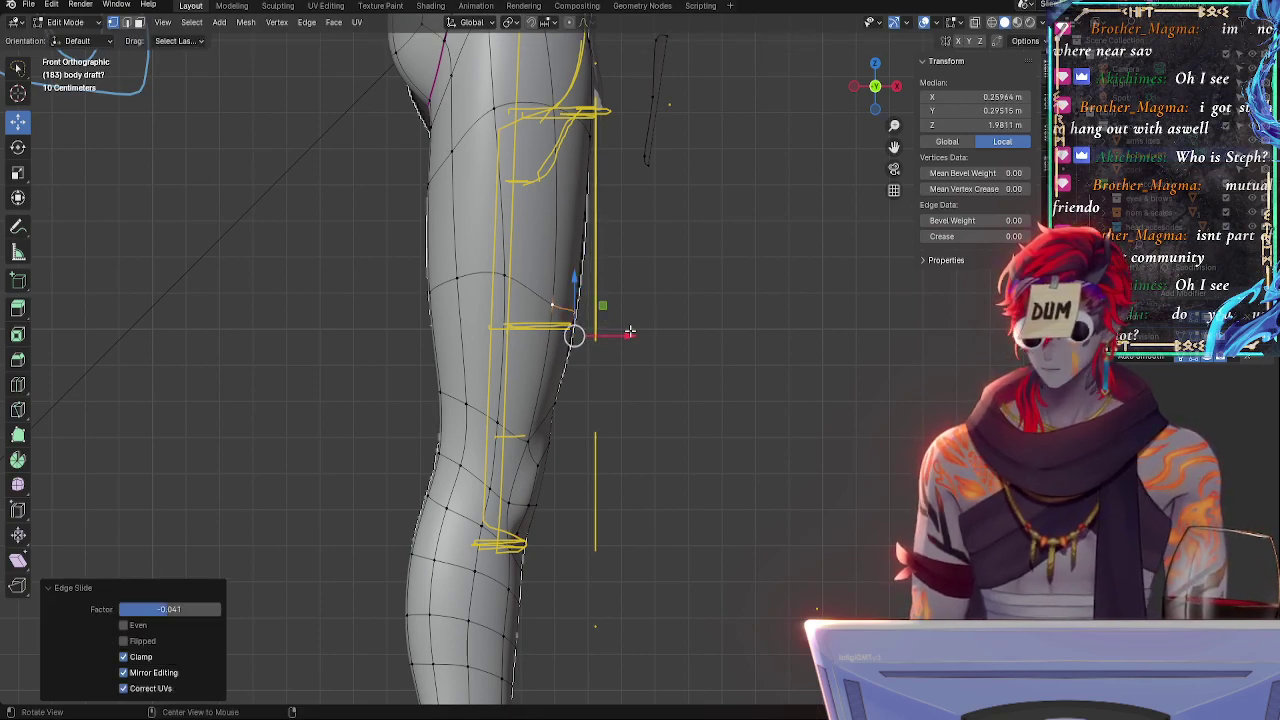
# - Pull the thigh edge inward, scale it 1.472 along X, and nudge it along X
pyautogui.hotkey('alt', 's')
pyautogui.click(631, 332)
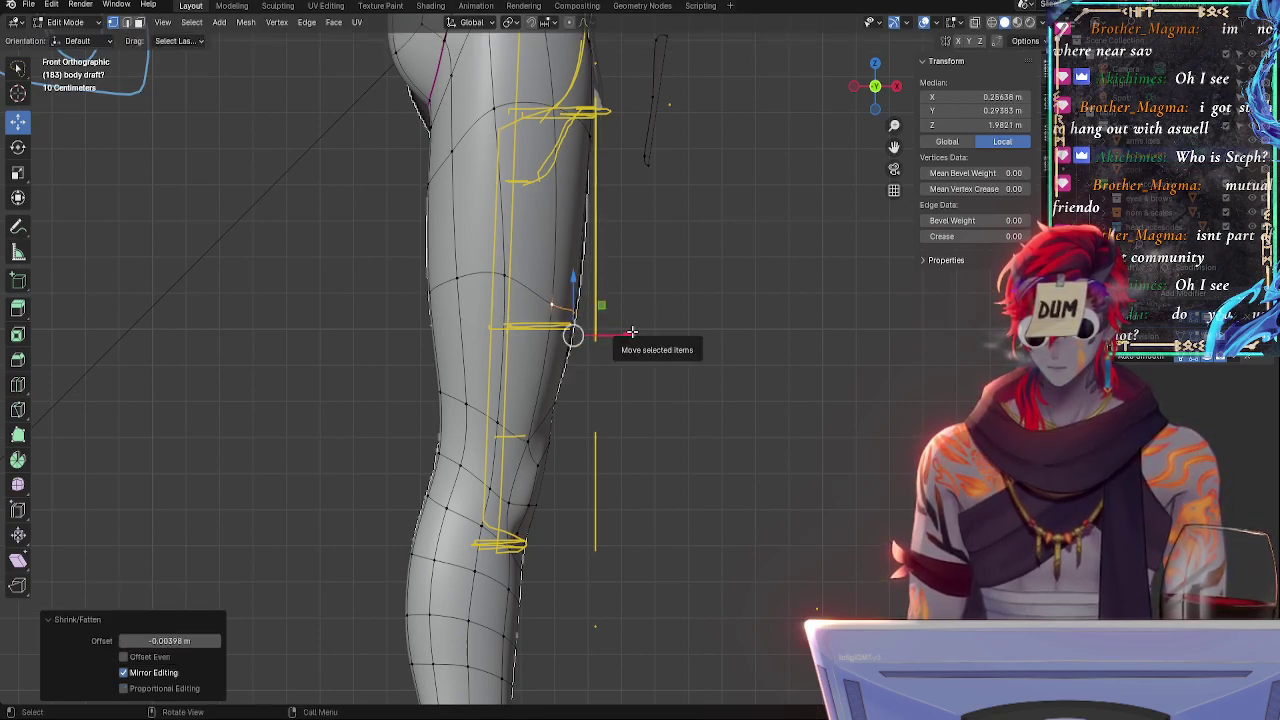
pyautogui.press('s')
pyautogui.press('x')
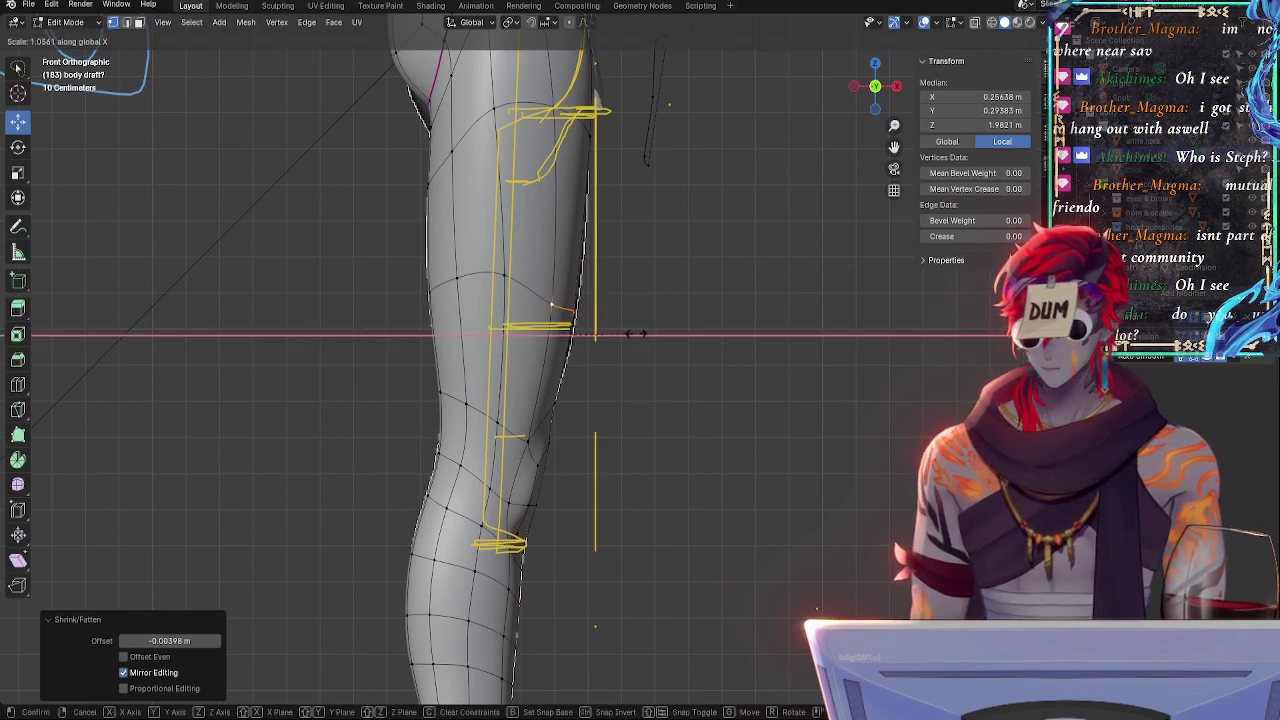
pyautogui.click(657, 343)
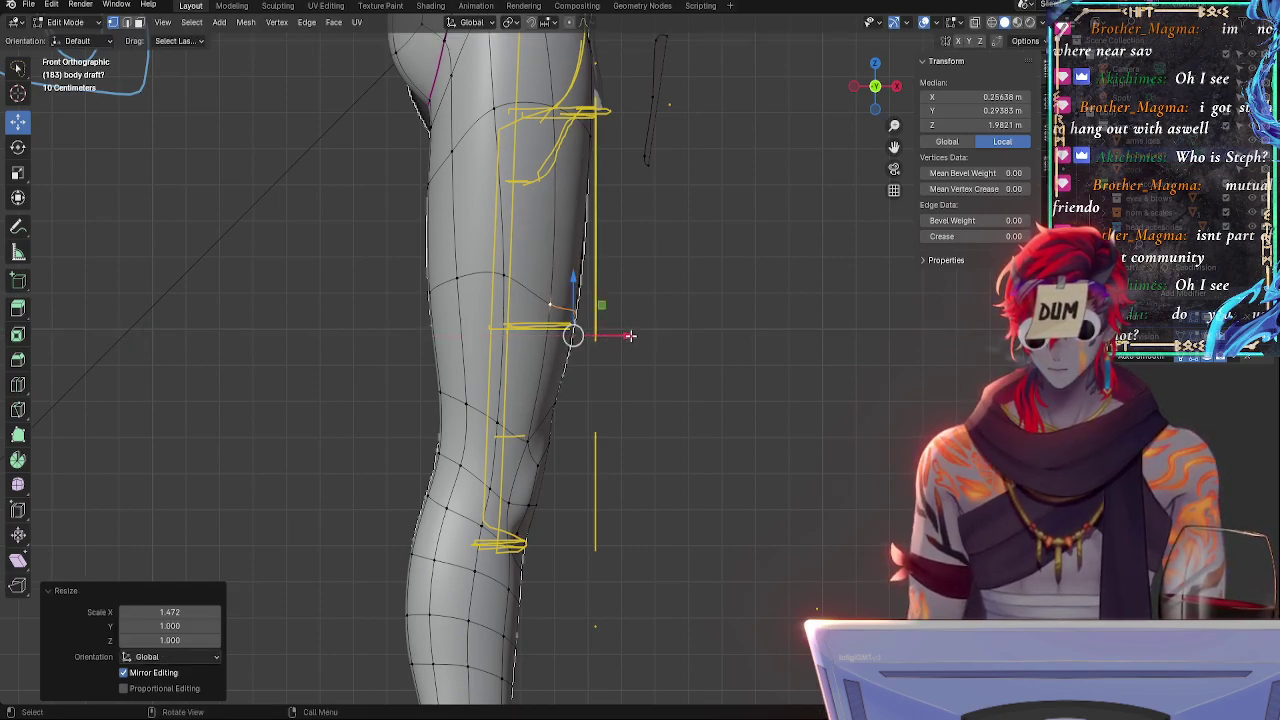
pyautogui.press('g')
pyautogui.press('x')
pyautogui.click(626, 334)
pyautogui.moveTo(690, 342); pyautogui.dragTo(884, 80, button='middle')
pyautogui.click(743, 341)
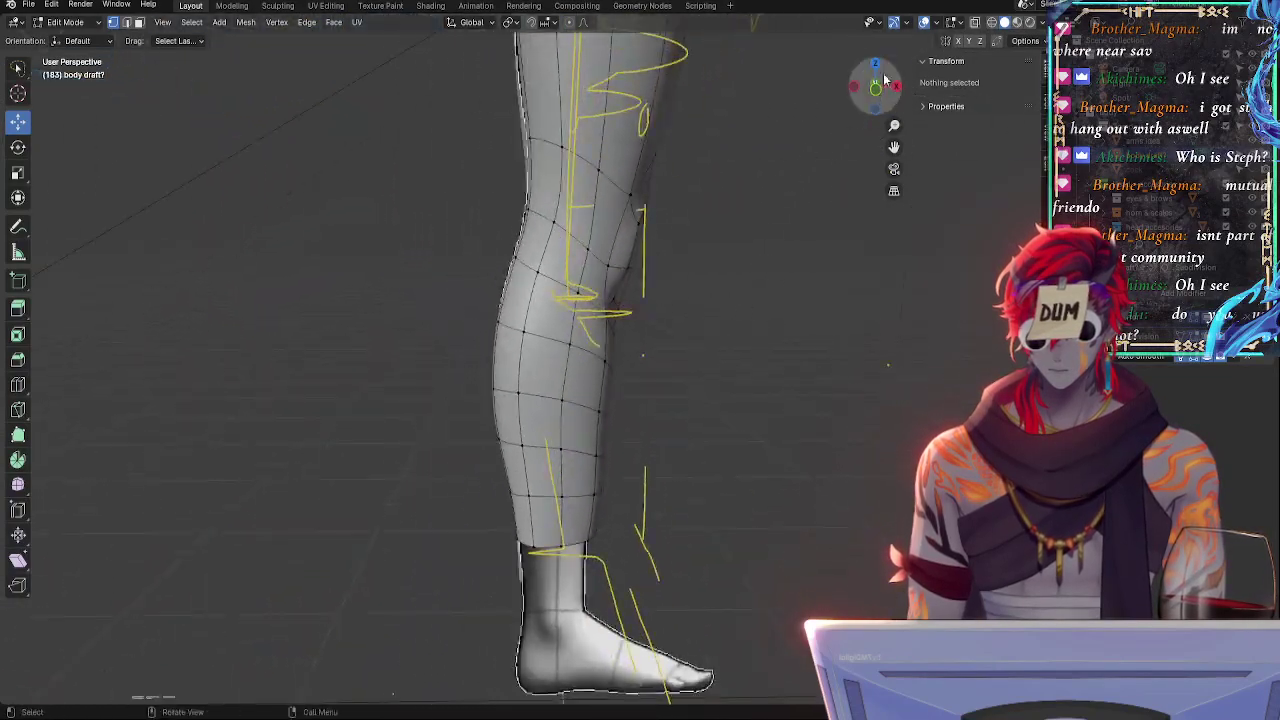
# - Save the leg mesh via File > Save As as a new 'preFRONTREFCHANGE' .blend file
pyautogui.click(875, 88)
pyautogui.keyDown('shift'); pyautogui.moveTo(725, 336); pyautogui.dragTo(749, 257, button='middle'); pyautogui.keyUp('shift')
pyautogui.click(29, 6)
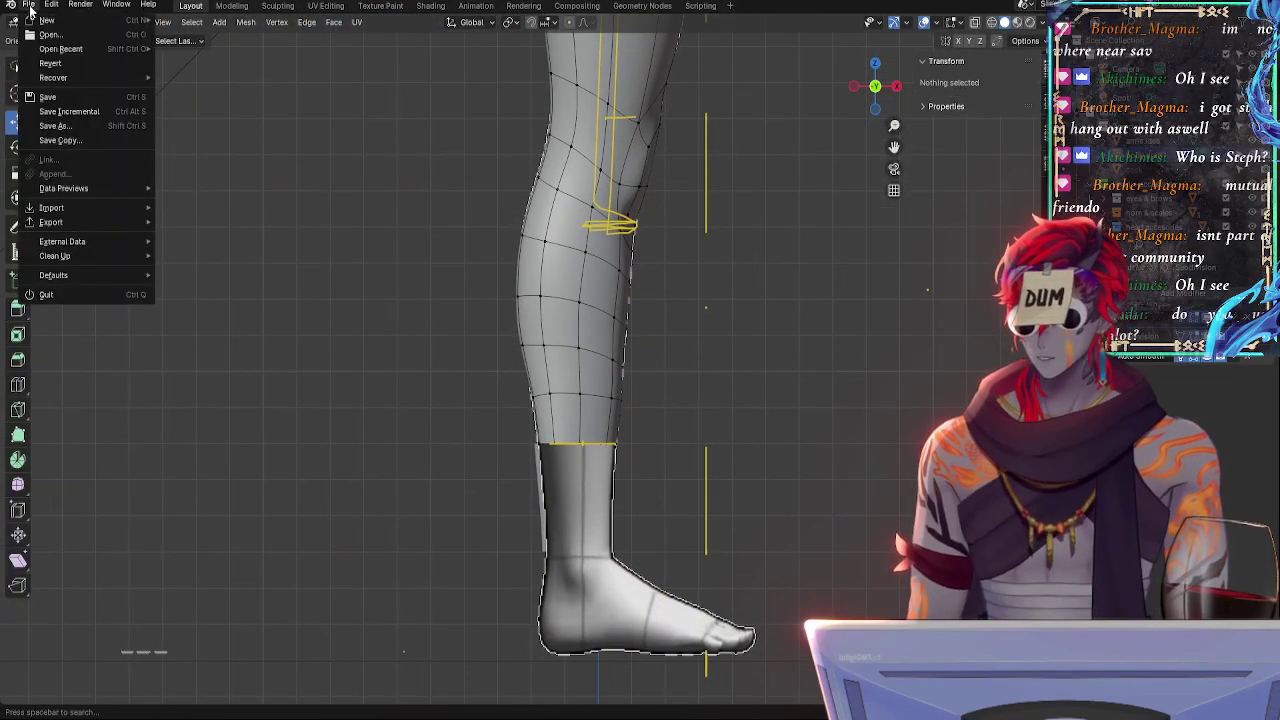
pyautogui.click(102, 128)
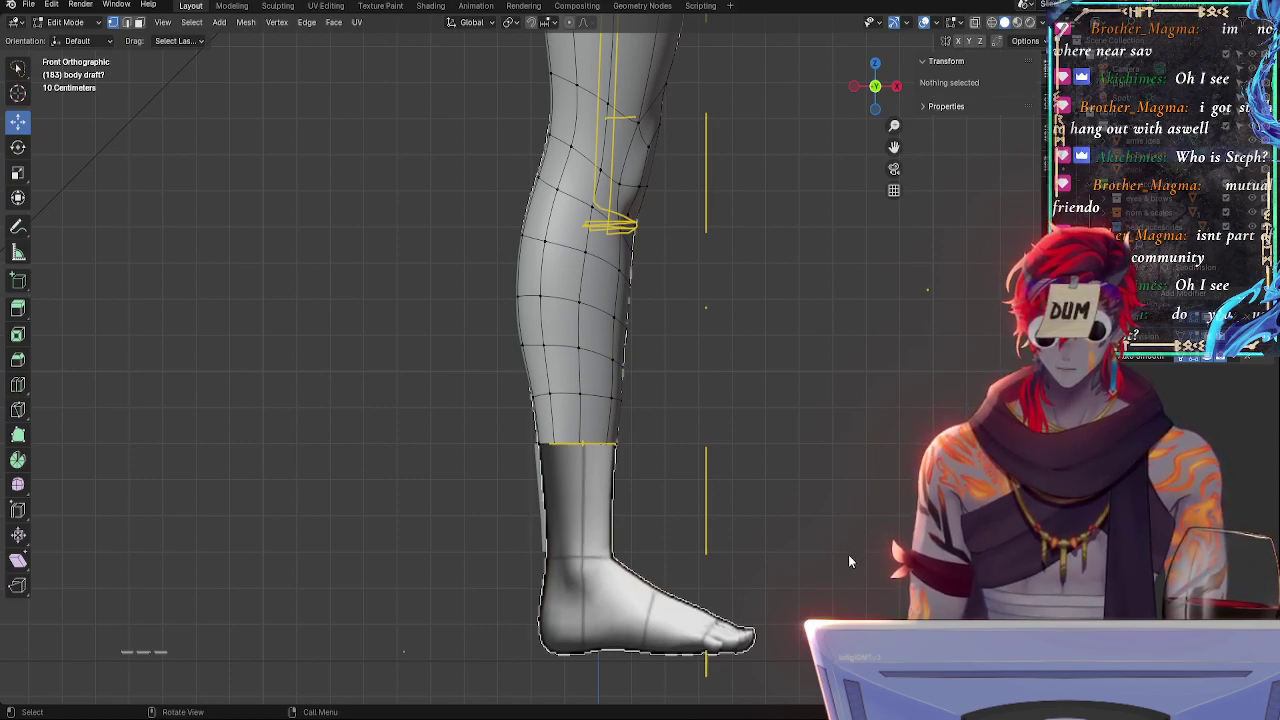
pyautogui.hotkey('ctrl', 's')
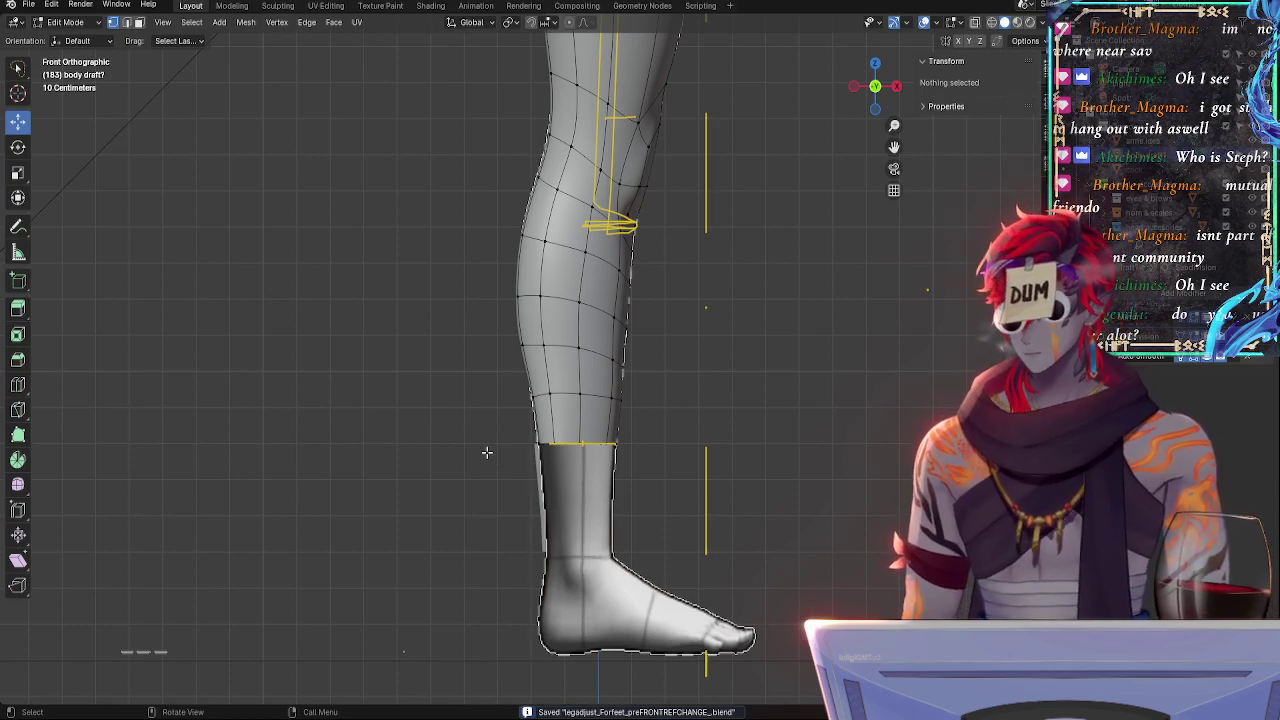
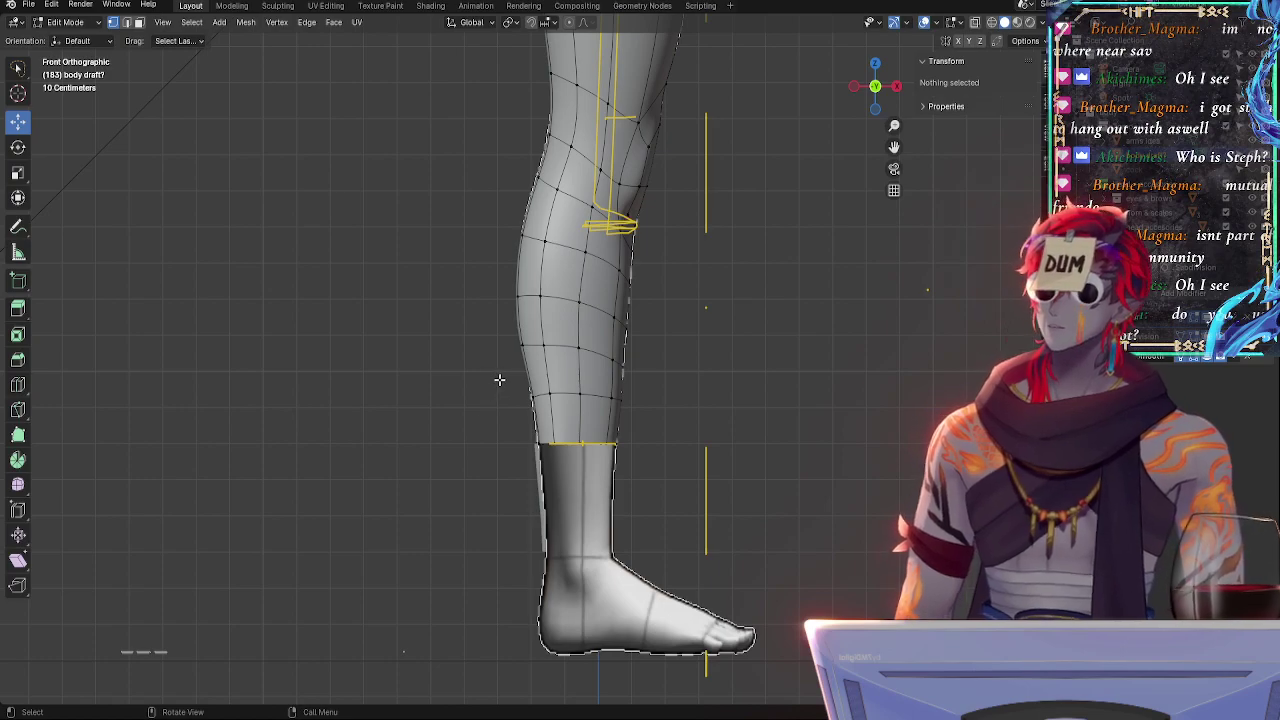
# - Inspect the calf, knee and foot from the front, briefly toggling X-ray on
pyautogui.keyDown('shift'); pyautogui.moveTo(708, 359); pyautogui.dragTo(771, 246, button='middle'); pyautogui.keyUp('shift')
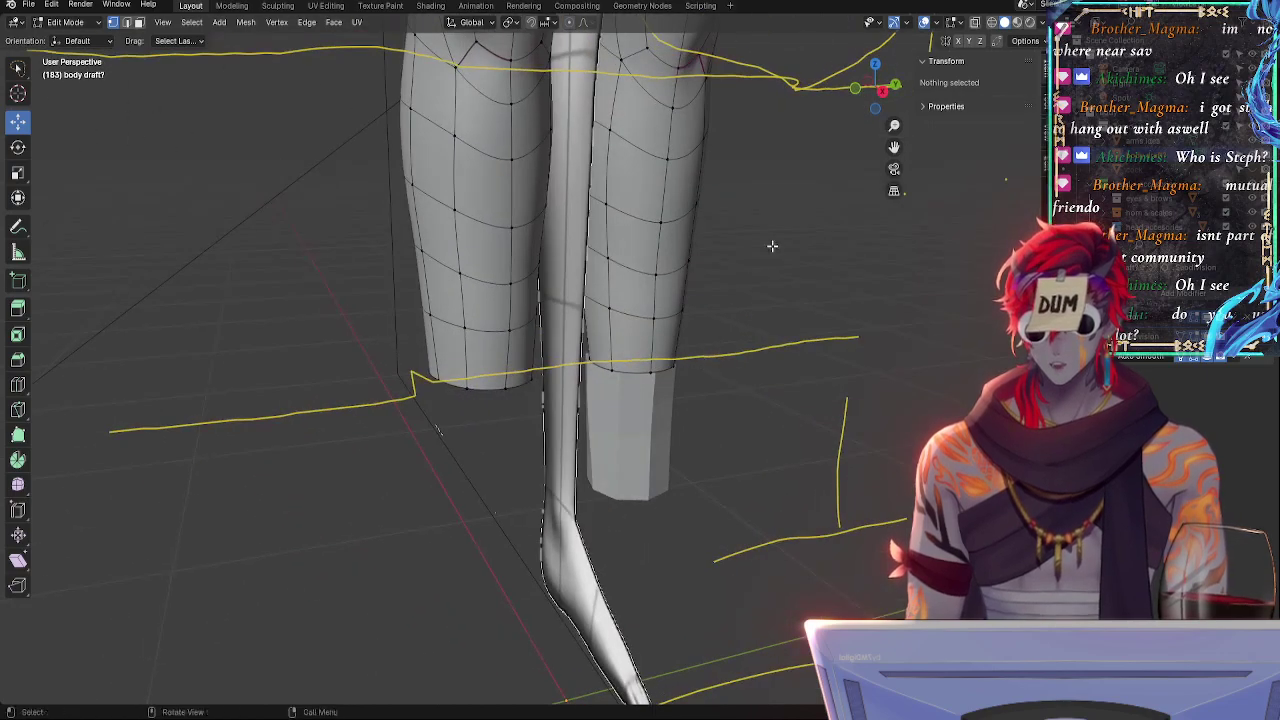
pyautogui.click(856, 90)
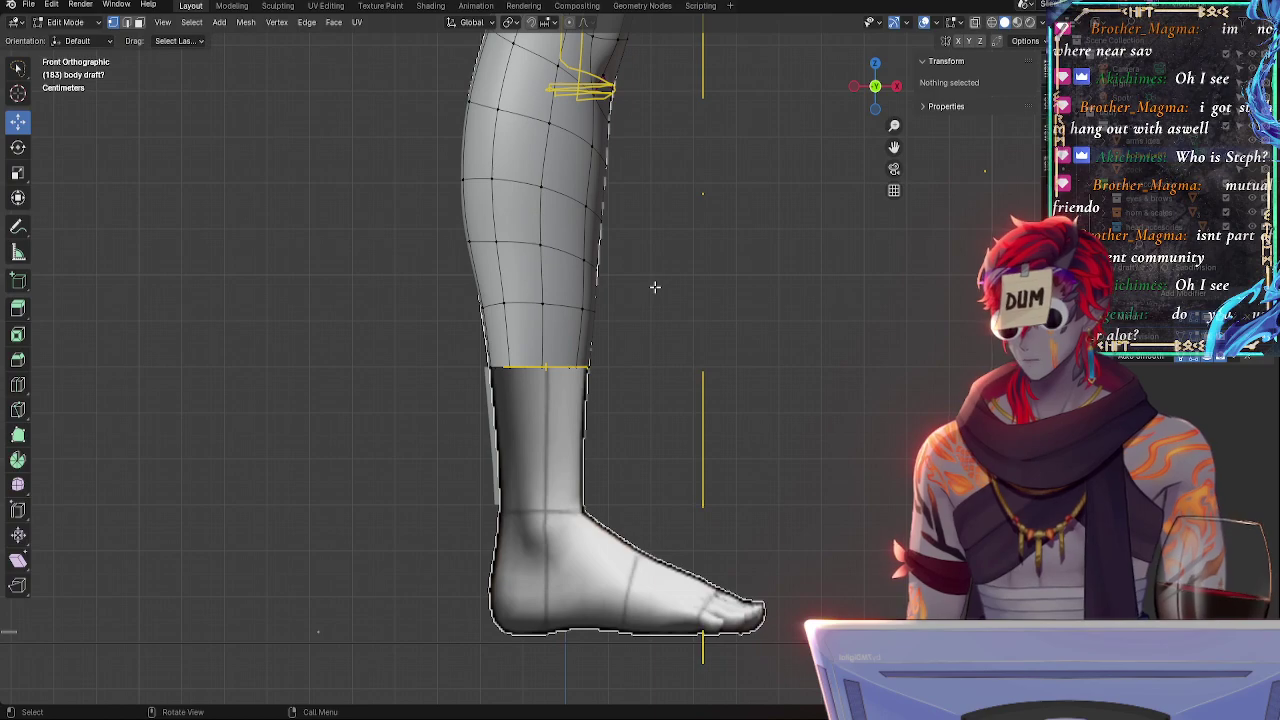
pyautogui.keyDown('shift'); pyautogui.moveTo(674, 204); pyautogui.dragTo(694, 351, button='middle'); pyautogui.keyUp('shift')
pyautogui.keyDown('shift'); pyautogui.moveTo(751, 271); pyautogui.dragTo(671, 630, button='middle'); pyautogui.keyUp('shift')
pyautogui.keyDown('shift'); pyautogui.moveTo(693, 341); pyautogui.dragTo(714, 566, button='middle'); pyautogui.keyUp('shift')
pyautogui.keyDown('shift'); pyautogui.moveTo(724, 503); pyautogui.dragTo(671, 129, button='middle'); pyautogui.keyUp('shift')
pyautogui.keyDown('shift'); pyautogui.moveTo(650, 465); pyautogui.dragTo(694, 291, button='middle'); pyautogui.keyUp('shift')
pyautogui.keyDown('shift'); pyautogui.moveTo(677, 386); pyautogui.dragTo(694, 286, button='middle'); pyautogui.keyUp('shift')
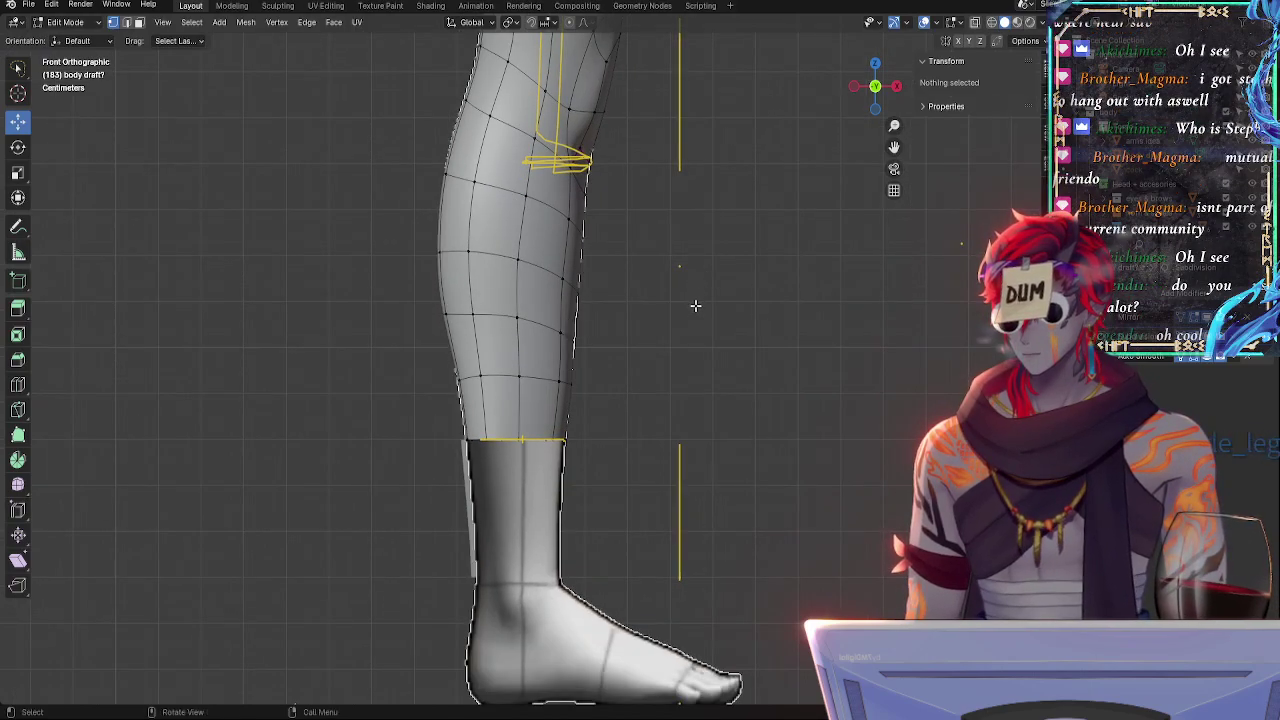
pyautogui.hotkey('alt', 'z')
pyautogui.hotkey('alt', 'z')
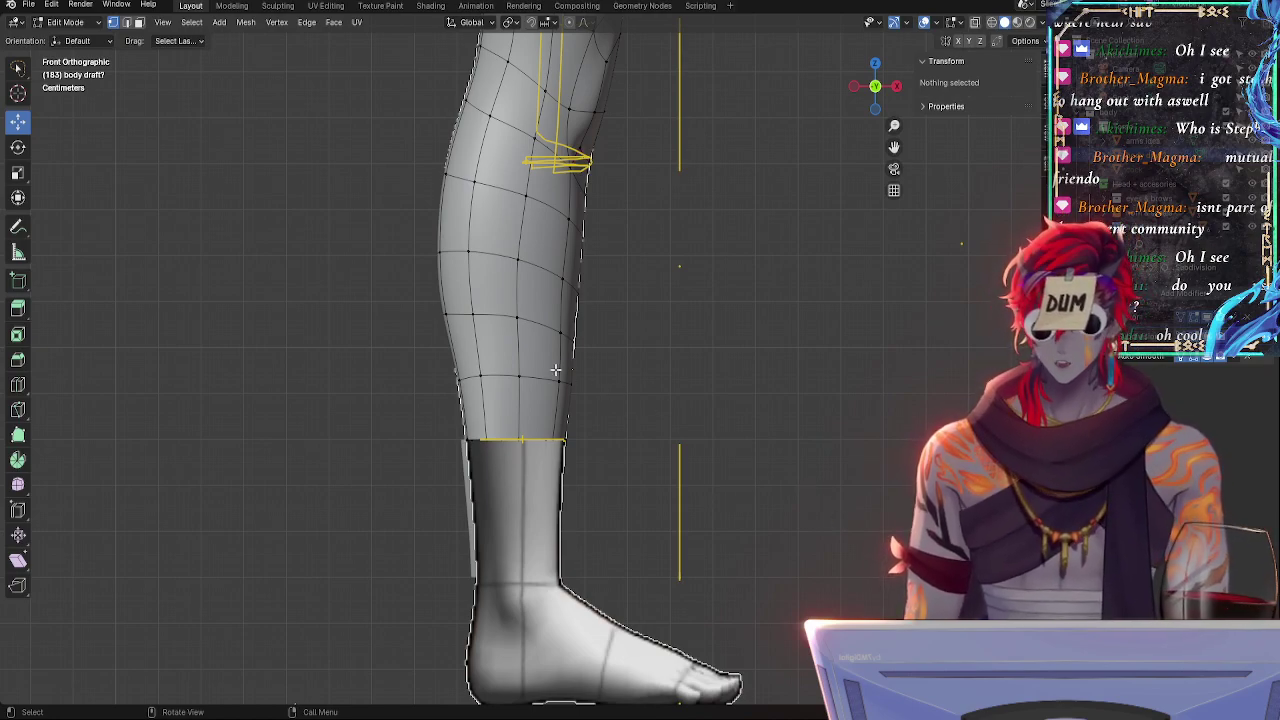
pyautogui.keyDown('shift'); pyautogui.moveTo(757, 483); pyautogui.dragTo(760, 340, button='middle'); pyautogui.keyUp('shift')
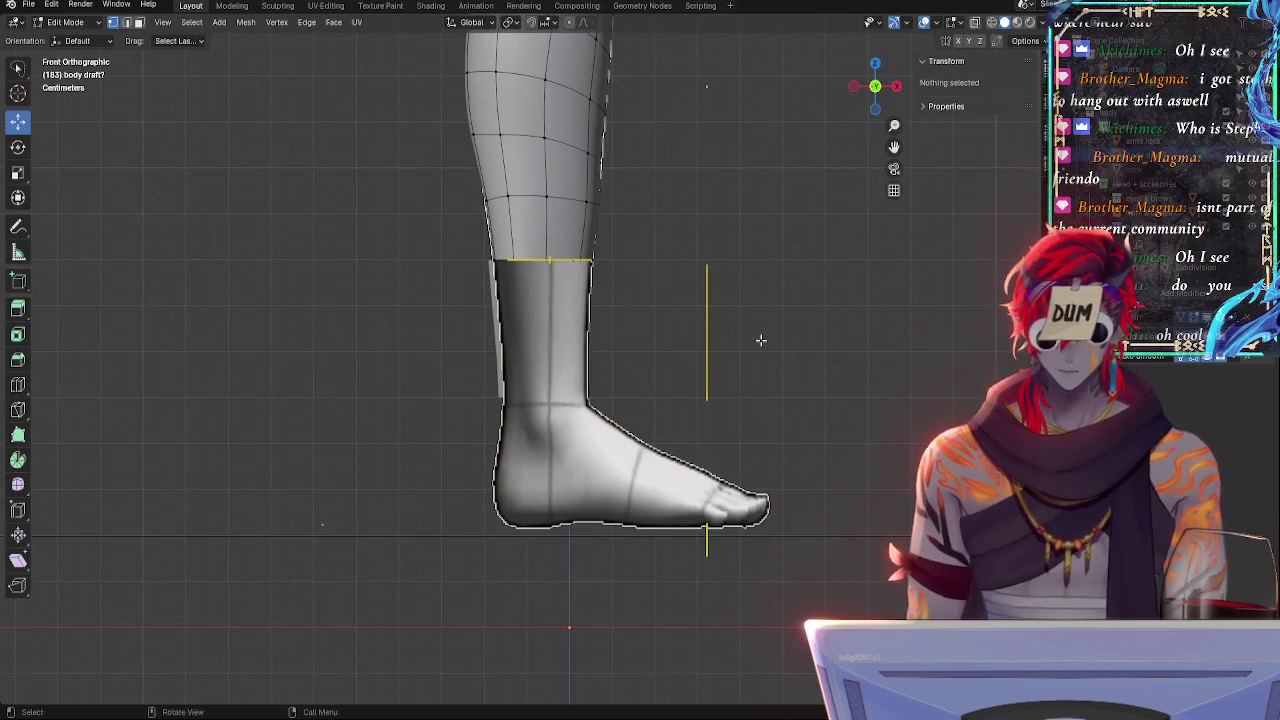
pyautogui.keyDown('ctrl'); pyautogui.moveTo(817, 541); pyautogui.dragTo(746, 506, button='middle'); pyautogui.keyUp('ctrl')
pyautogui.keyDown('shift'); pyautogui.moveTo(760, 298); pyautogui.dragTo(771, 432, button='middle'); pyautogui.keyUp('shift')
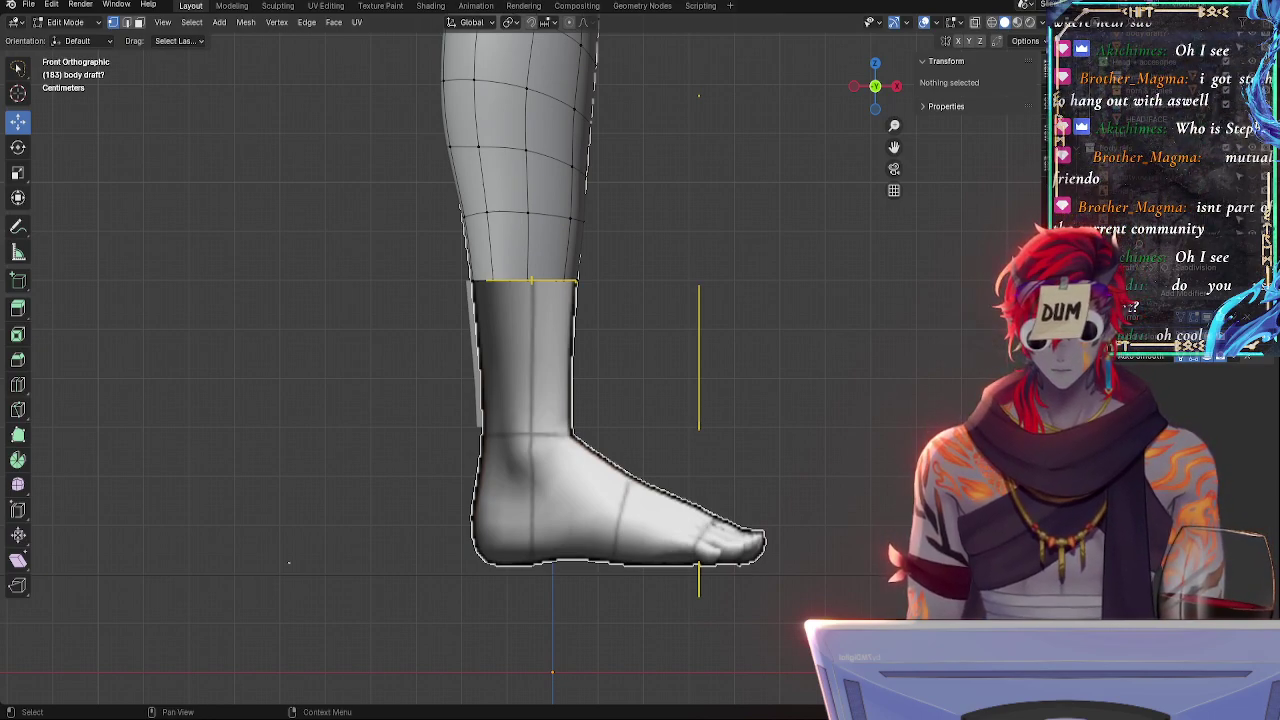
# - Select another scene object, frame it and switch to Material Preview shading
pyautogui.click(1149, 194)
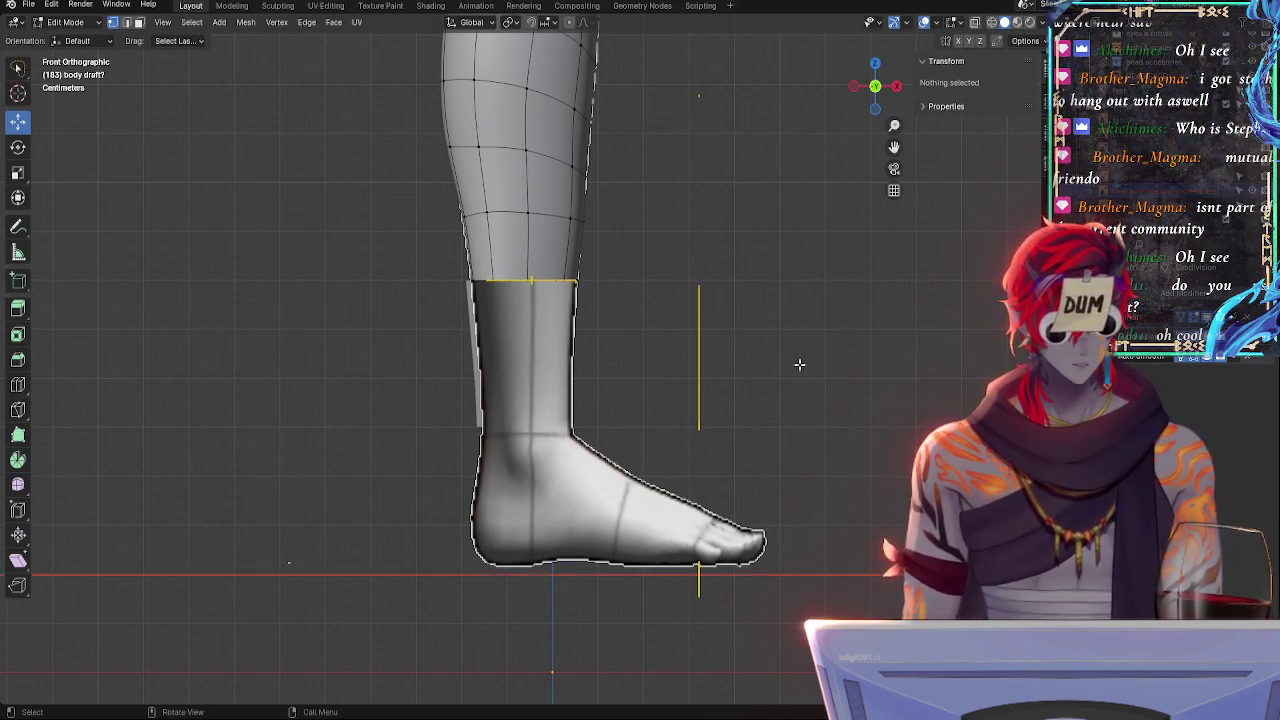
pyautogui.keyDown('ctrl'); pyautogui.keyDown('alt'); pyautogui.moveTo(804, 483); pyautogui.dragTo(791, 286); pyautogui.keyUp('alt'); pyautogui.keyUp('ctrl')
pyautogui.keyDown('ctrl'); pyautogui.keyDown('alt'); pyautogui.moveTo(766, 436); pyautogui.dragTo(705, 395); pyautogui.keyUp('alt'); pyautogui.keyUp('ctrl')
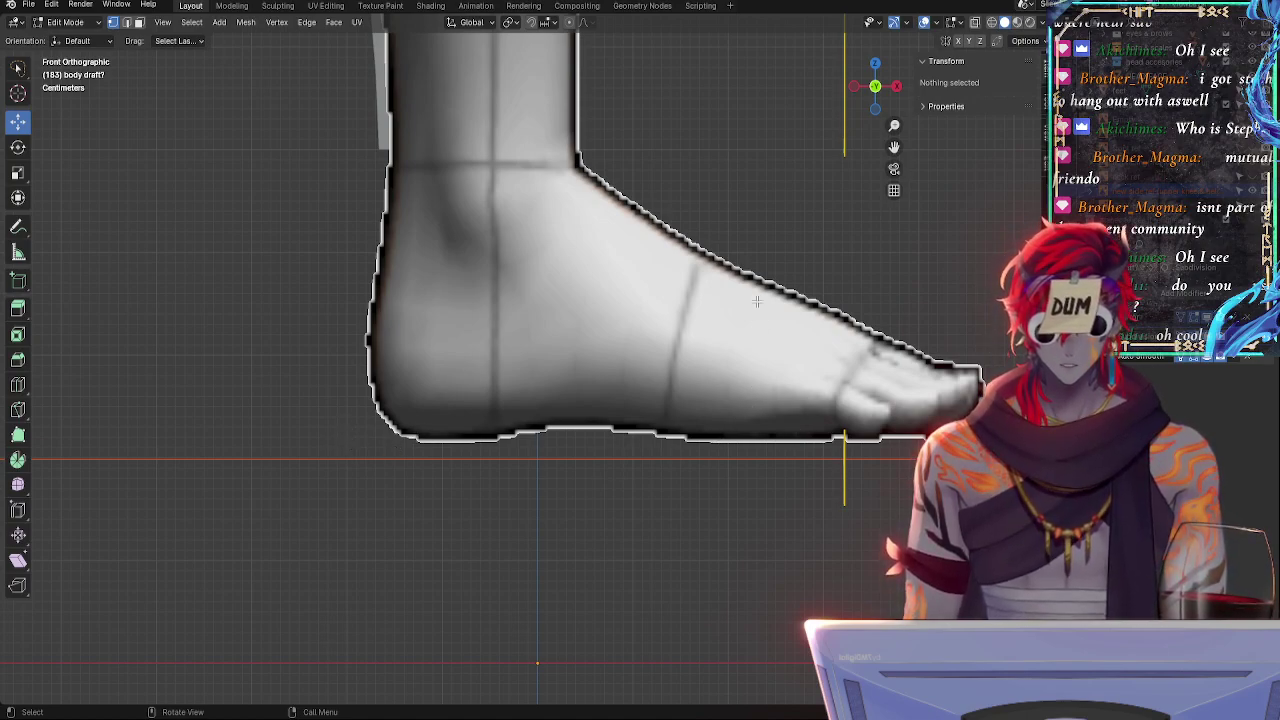
pyautogui.press('.')
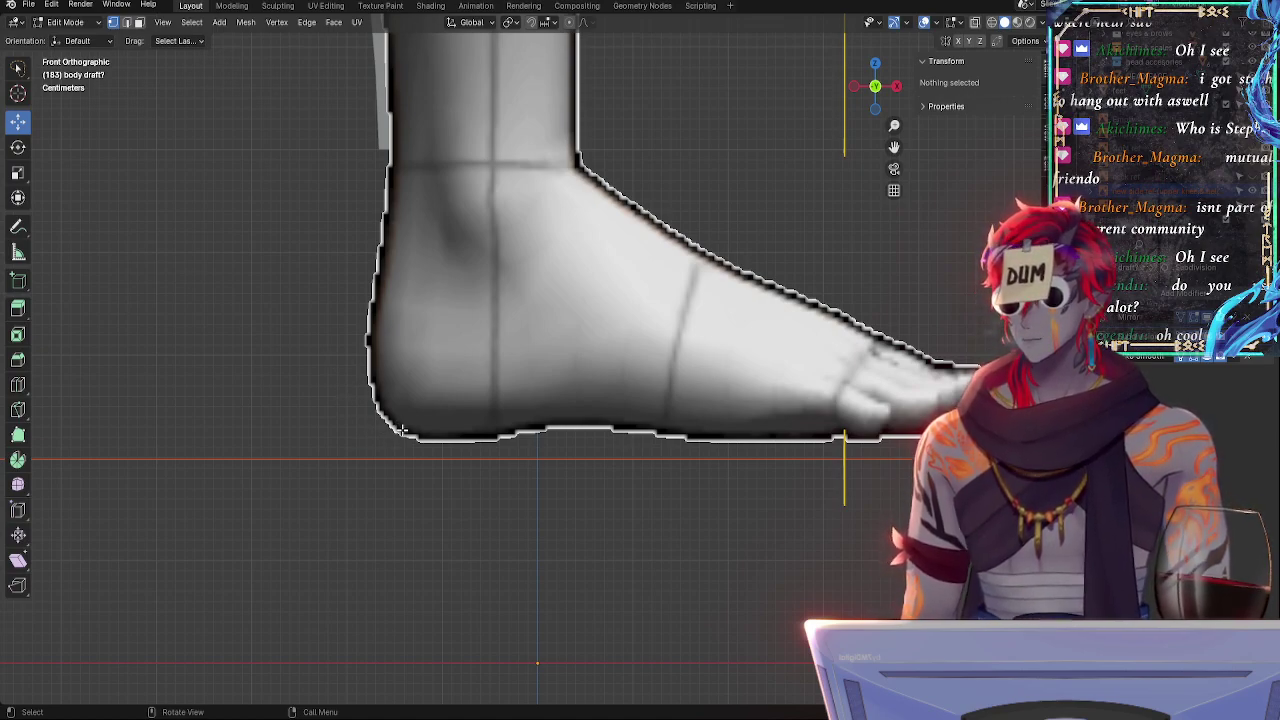
pyautogui.press('z')
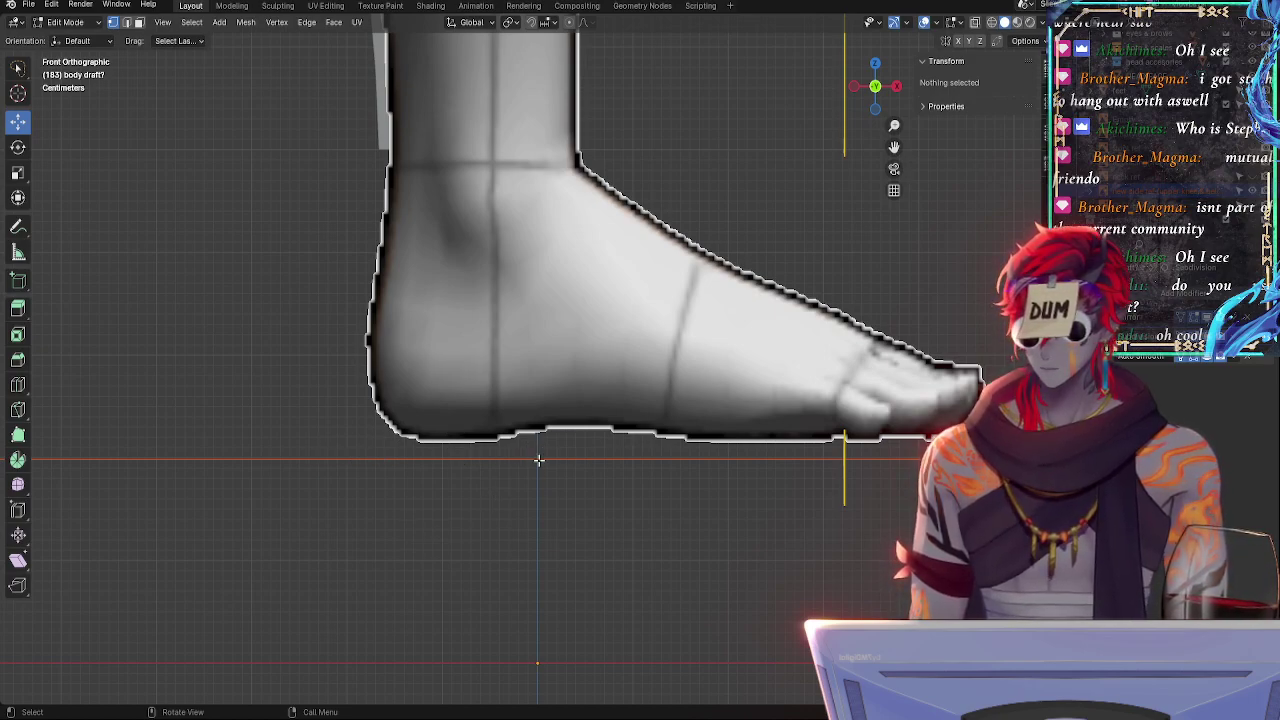
pyautogui.rightClick(1117, 181)
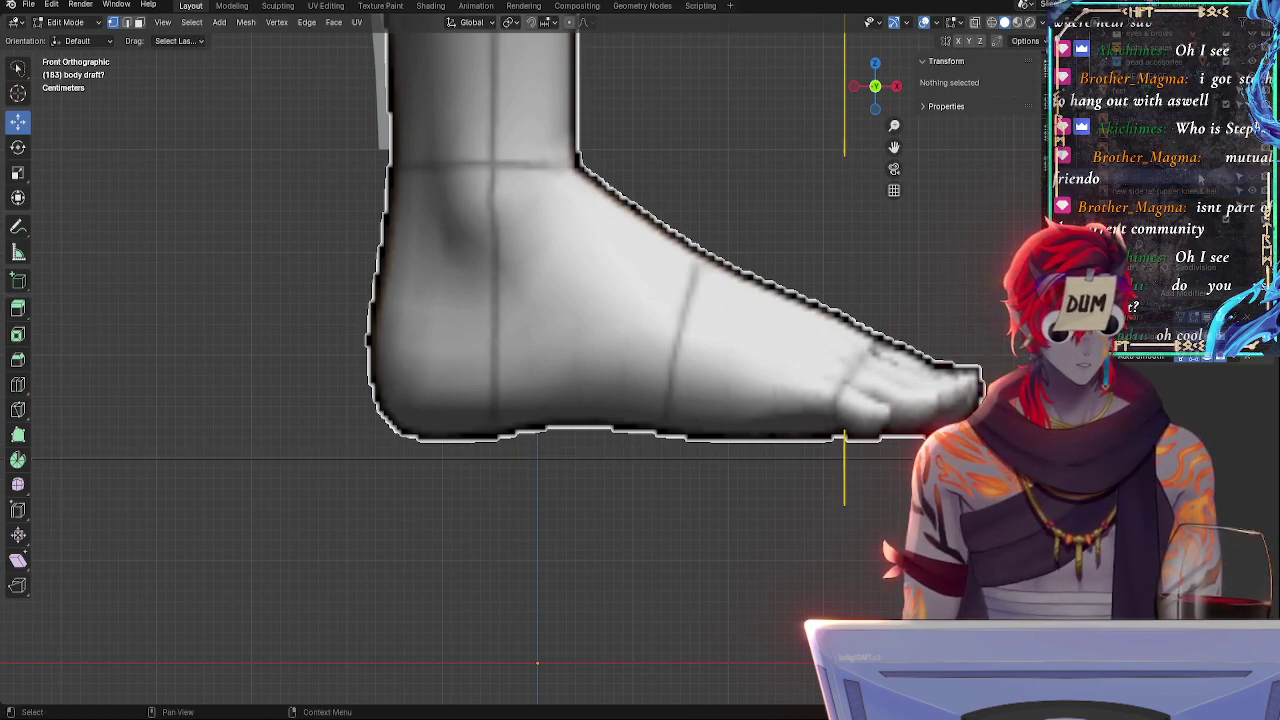
pyautogui.click(1150, 190)
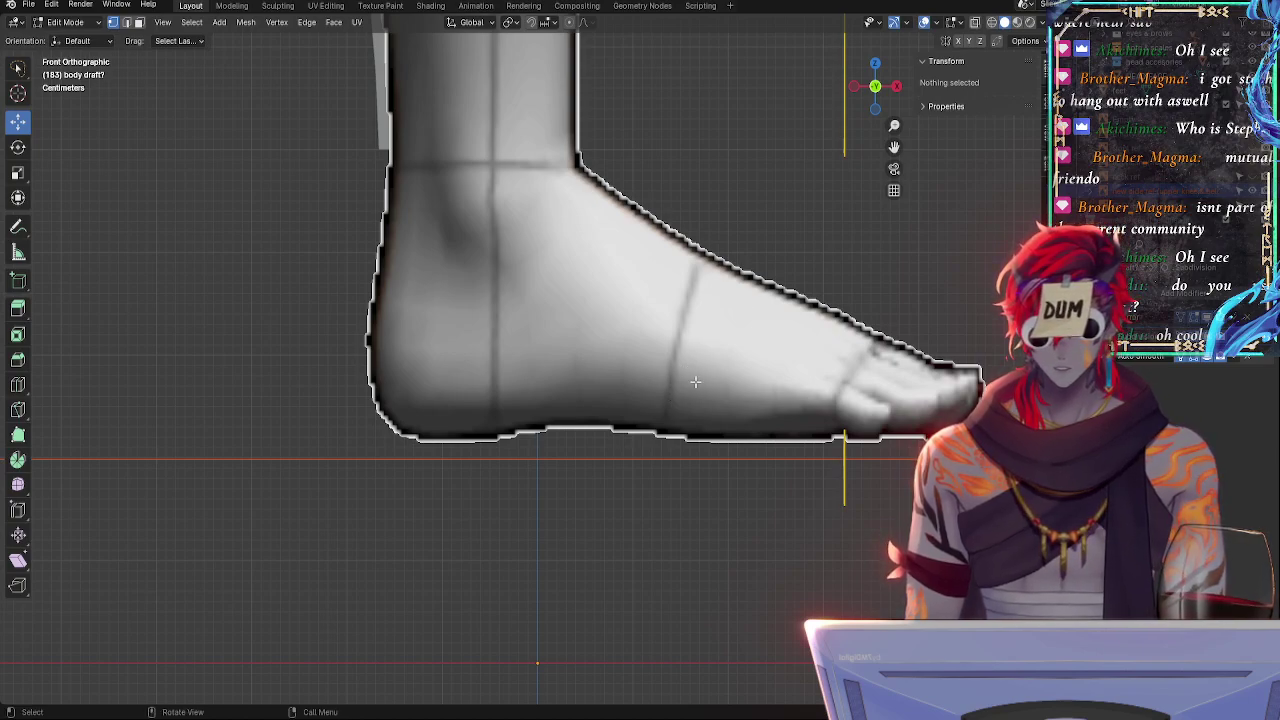
pyautogui.moveTo(694, 380)
pyautogui.keyDown('ctrl'); pyautogui.mouseDown(button='middle')
pyautogui.moveTo(677, 560)
pyautogui.moveTo(692, 503)
pyautogui.mouseUp(button='middle'); pyautogui.keyUp('ctrl')
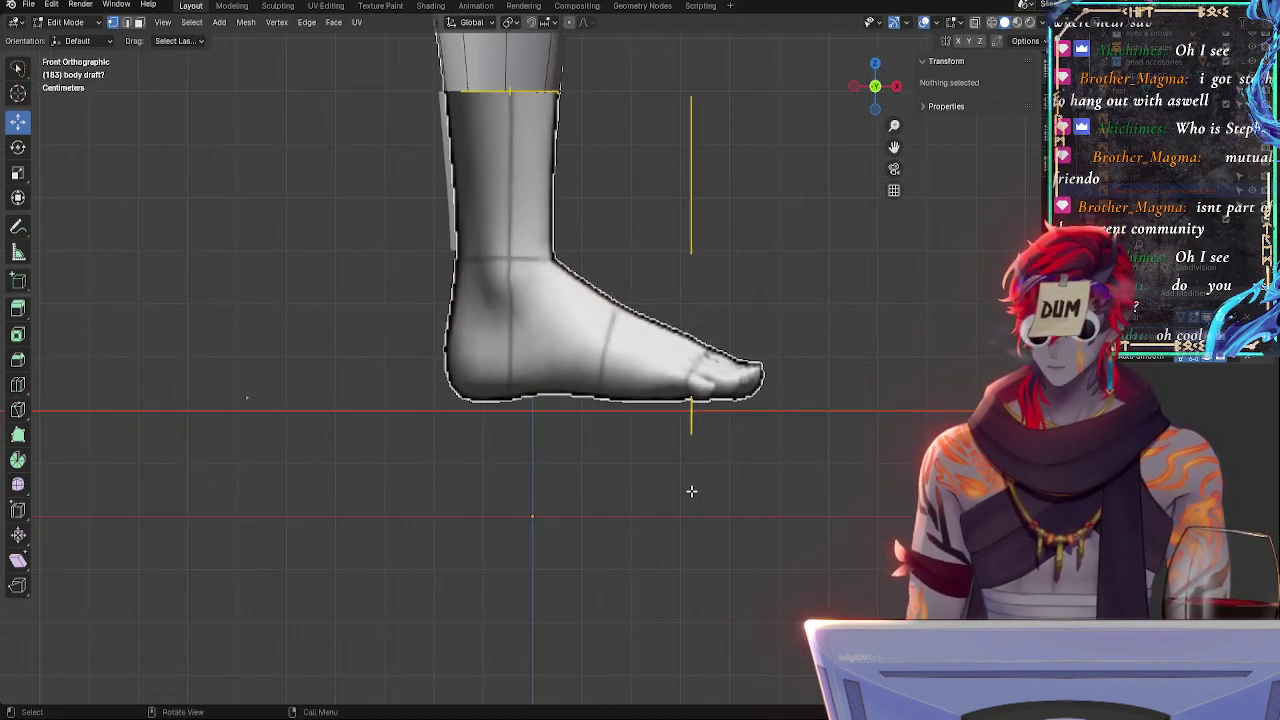
pyautogui.press('z')
pyautogui.click(686, 457)
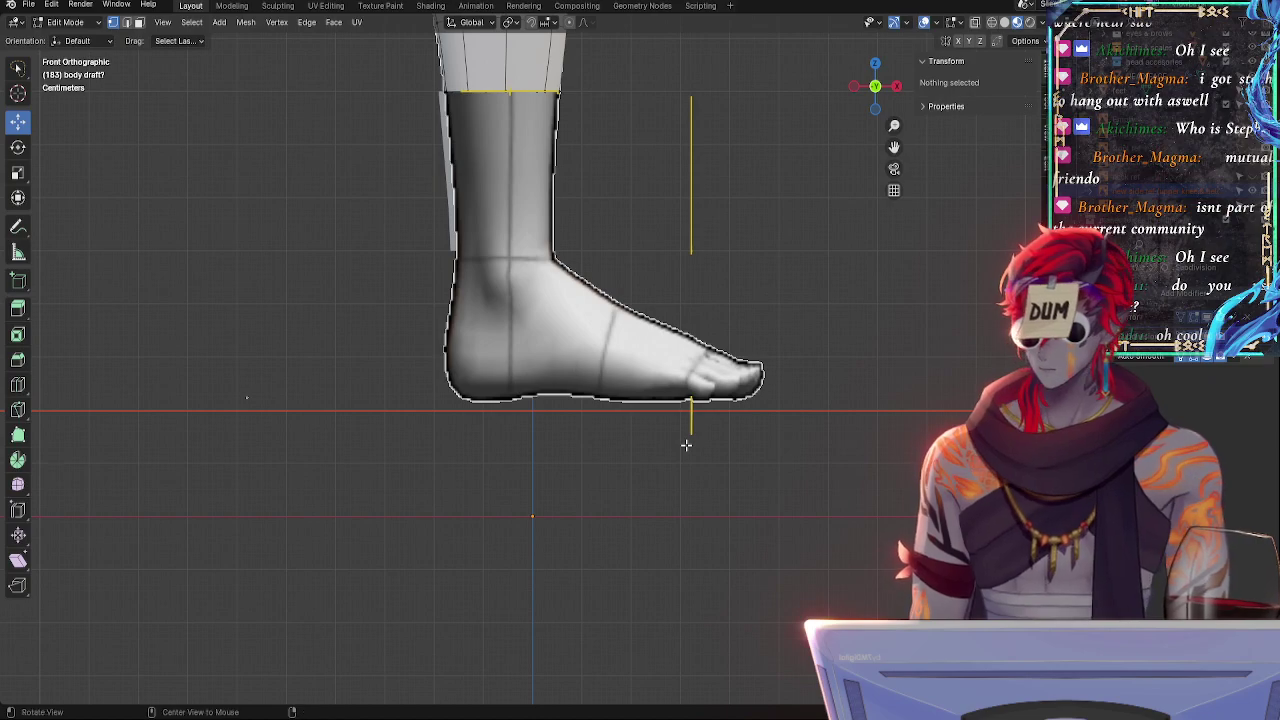
pyautogui.keyDown('ctrl'); pyautogui.moveTo(686, 445); pyautogui.dragTo(810, 307, button='middle'); pyautogui.keyUp('ctrl')
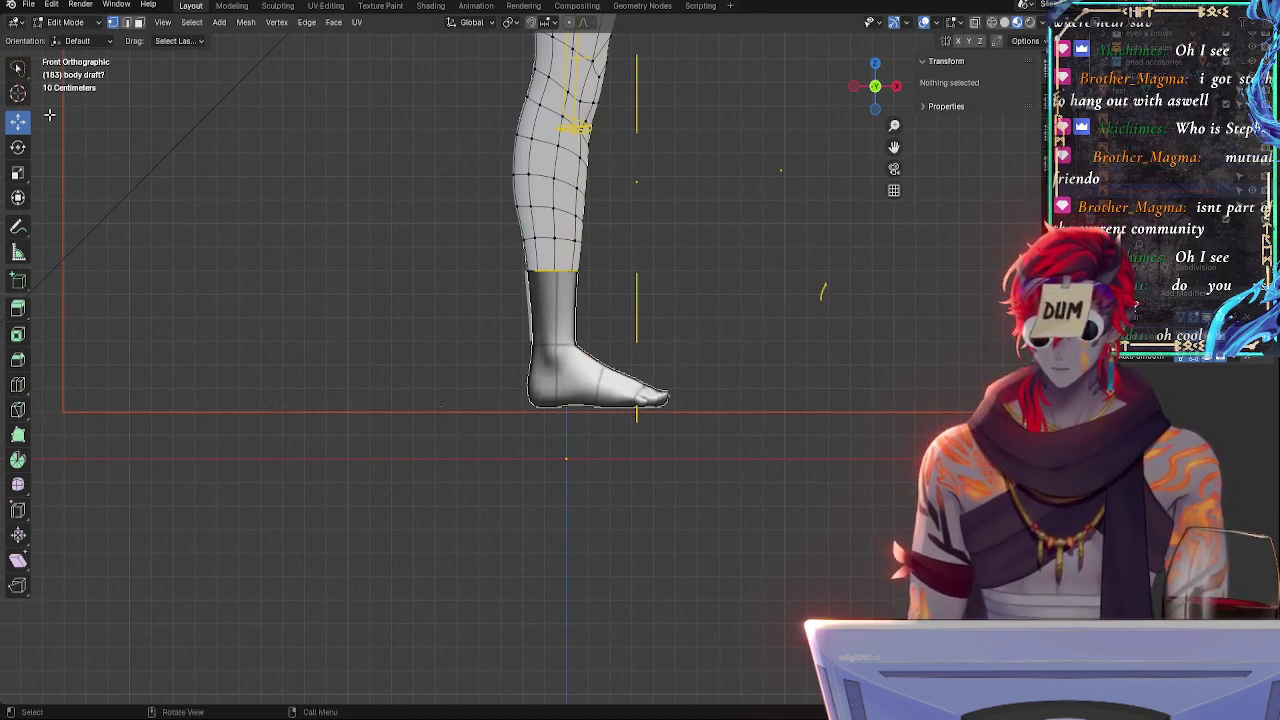
# - Check the leg from the side, then return to Object Mode in front view with solid shading
pyautogui.click(558, 237)
pyautogui.moveTo(798, 230); pyautogui.dragTo(820, 228, button='middle')
pyautogui.click(761, 377)
pyautogui.moveTo(790, 458); pyautogui.dragTo(588, 506, button='middle')
pyautogui.moveTo(735, 439); pyautogui.dragTo(871, 457, button='middle')
pyautogui.press('Tab')
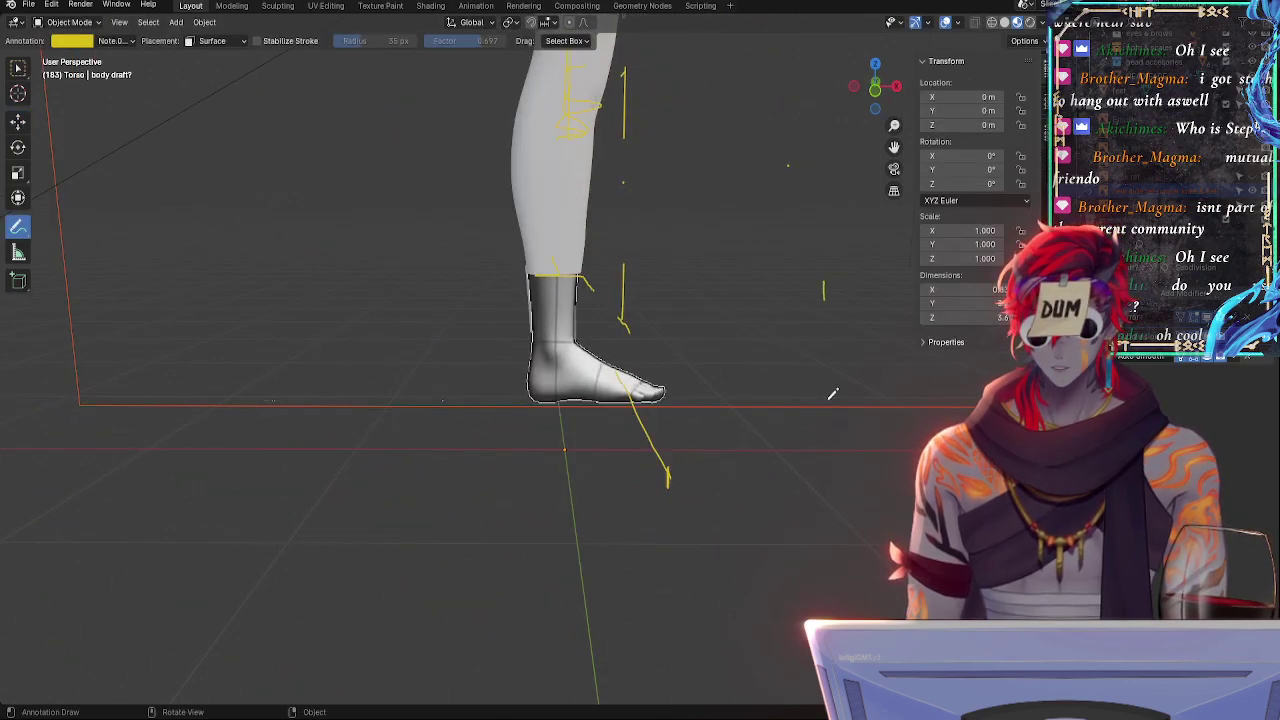
pyautogui.click(875, 95)
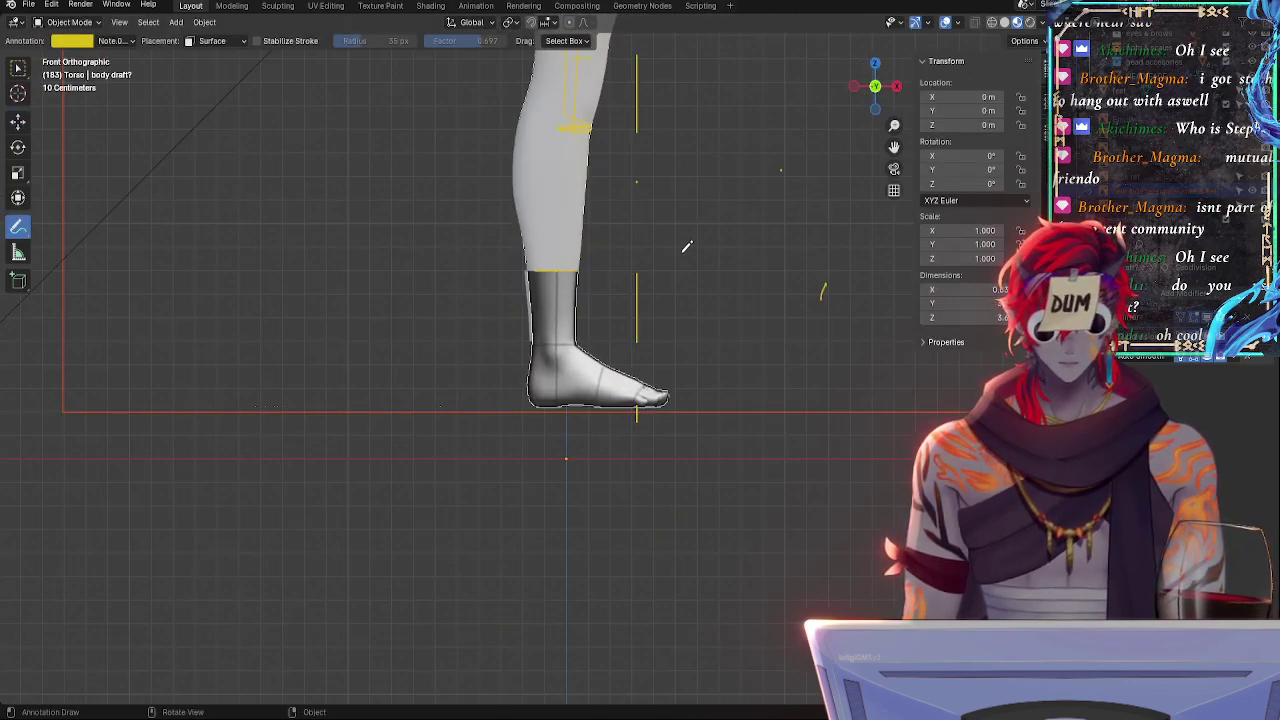
pyautogui.press('z')
pyautogui.click(817, 240)
pyautogui.keyDown('ctrl'); pyautogui.moveTo(808, 237); pyautogui.dragTo(750, 295, button='middle'); pyautogui.keyUp('ctrl')
# - Lower the knee-and-below side reference image 0.018607 m along Z onto the ground line
pyautogui.click(1138, 192)
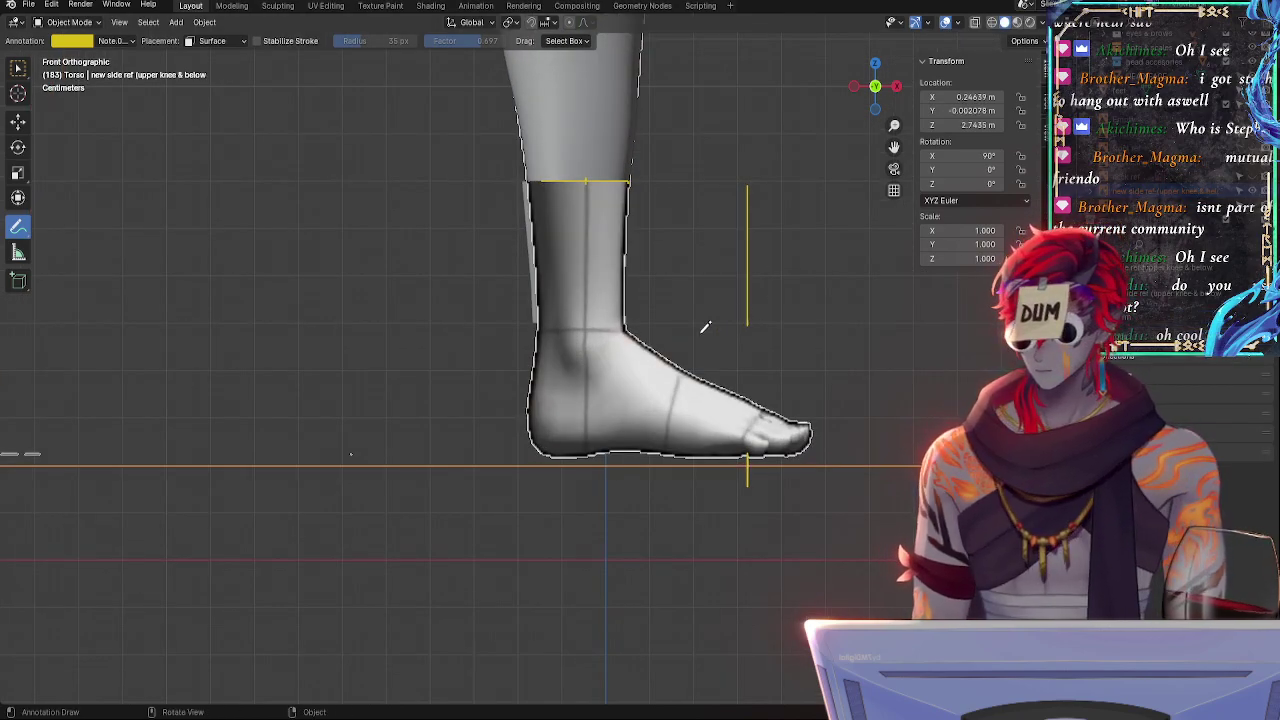
pyautogui.scroll(5, 713, 347)
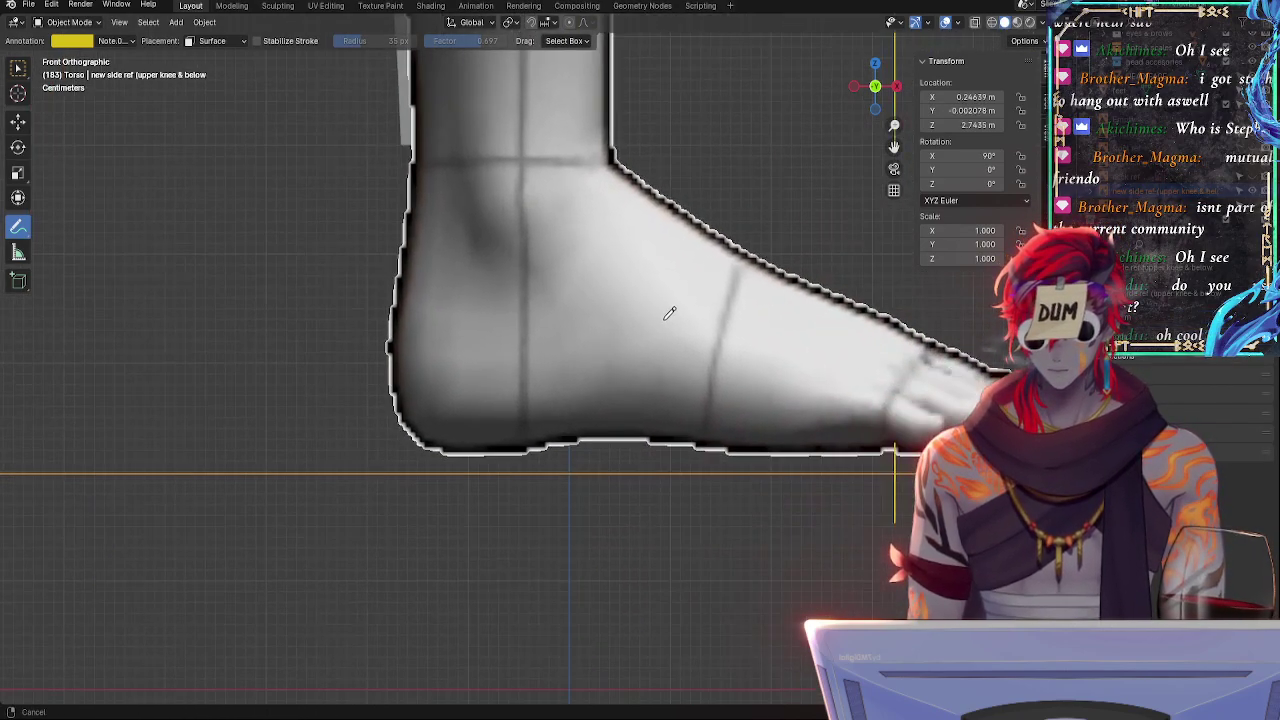
pyautogui.press('g')
pyautogui.press('z')
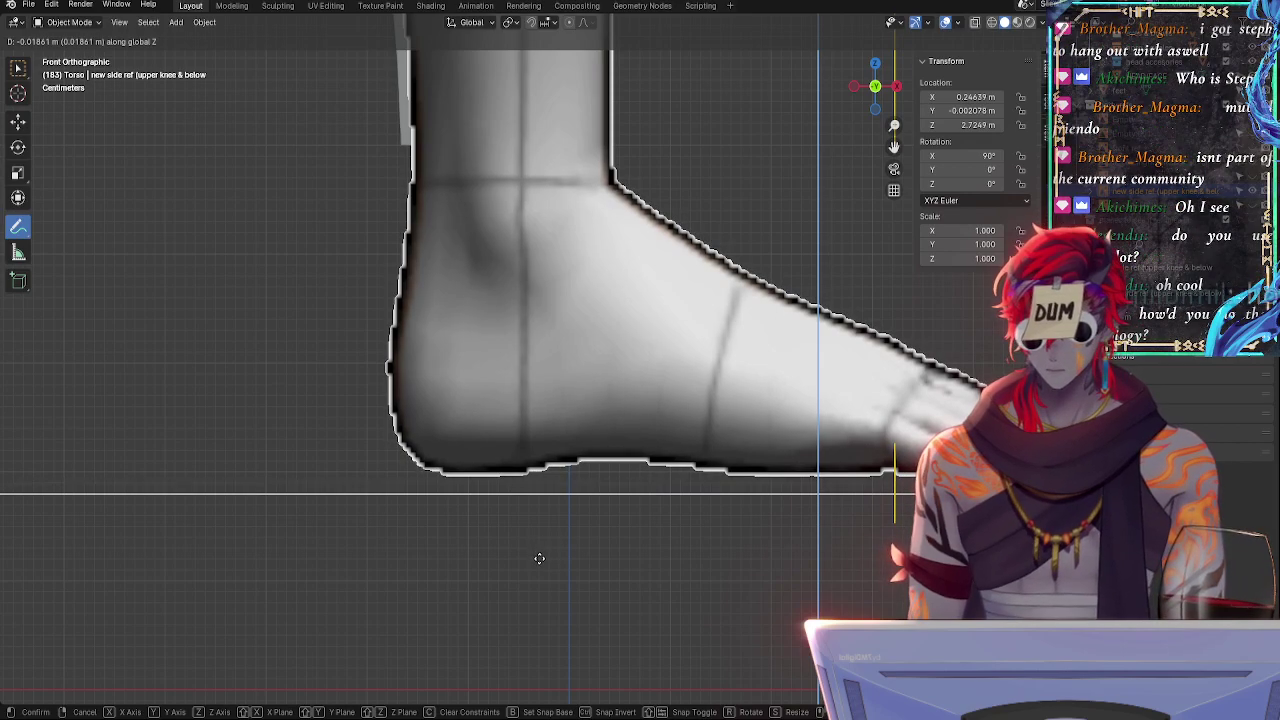
pyautogui.click(539, 558)
pyautogui.keyDown('ctrl'); pyautogui.moveTo(655, 200); pyautogui.dragTo(669, 612, button='middle'); pyautogui.keyUp('ctrl')
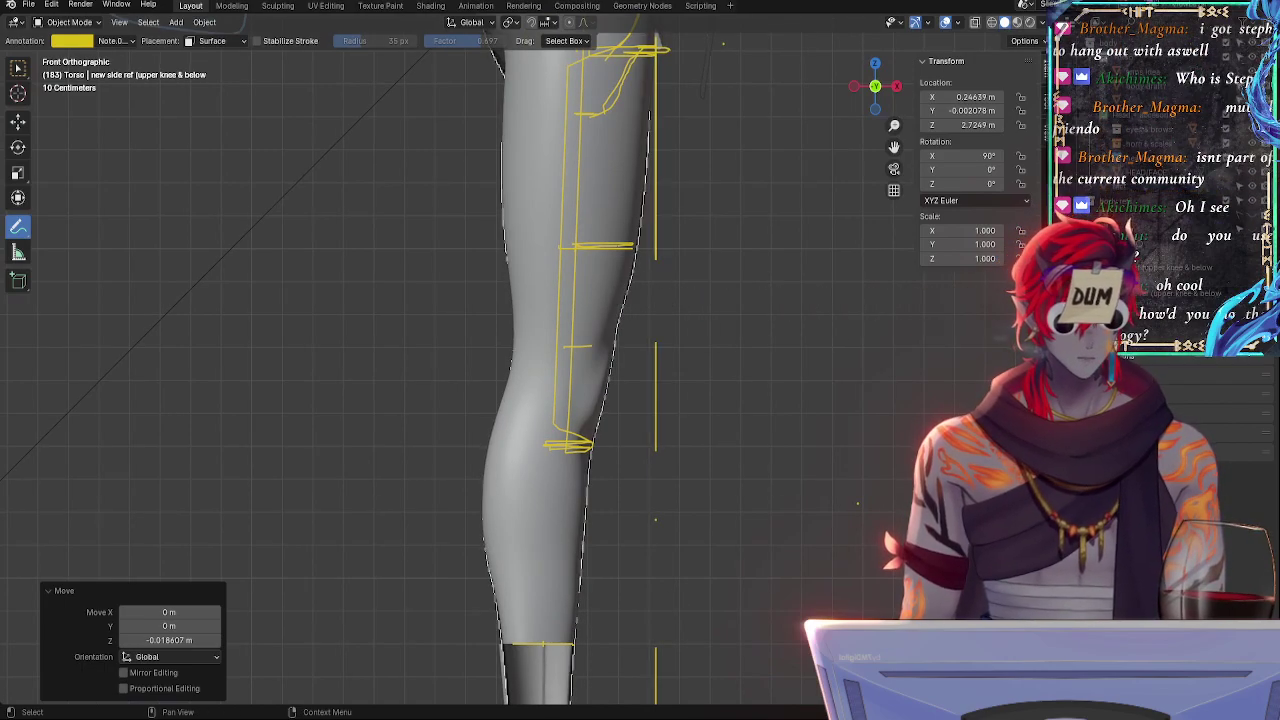
# - Zoom out to the whole figure and shrink the side reference image slightly from its corner
pyautogui.keyDown('shift'); pyautogui.scroll(12, 630, 226); pyautogui.keyUp('shift')
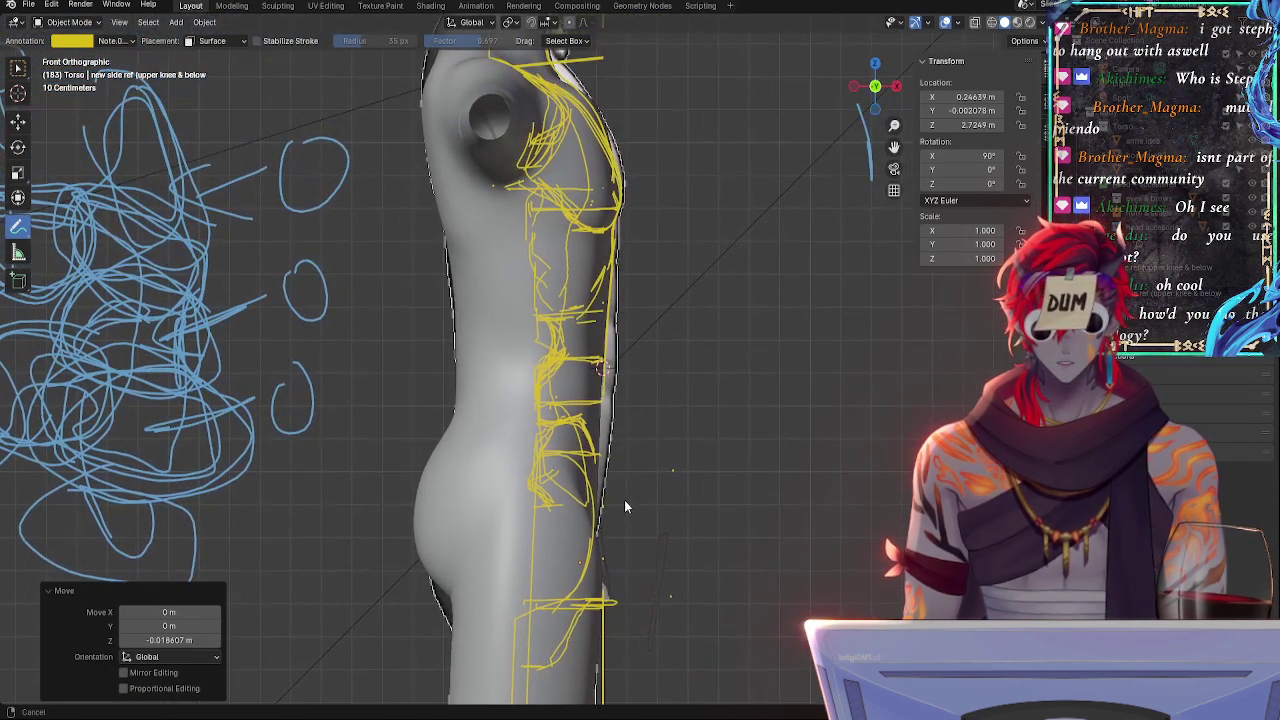
pyautogui.keyDown('shift'); pyautogui.scroll(6, 662, 453); pyautogui.keyUp('shift')
pyautogui.keyDown('shift'); pyautogui.scroll(4, 639, 377); pyautogui.keyUp('shift')
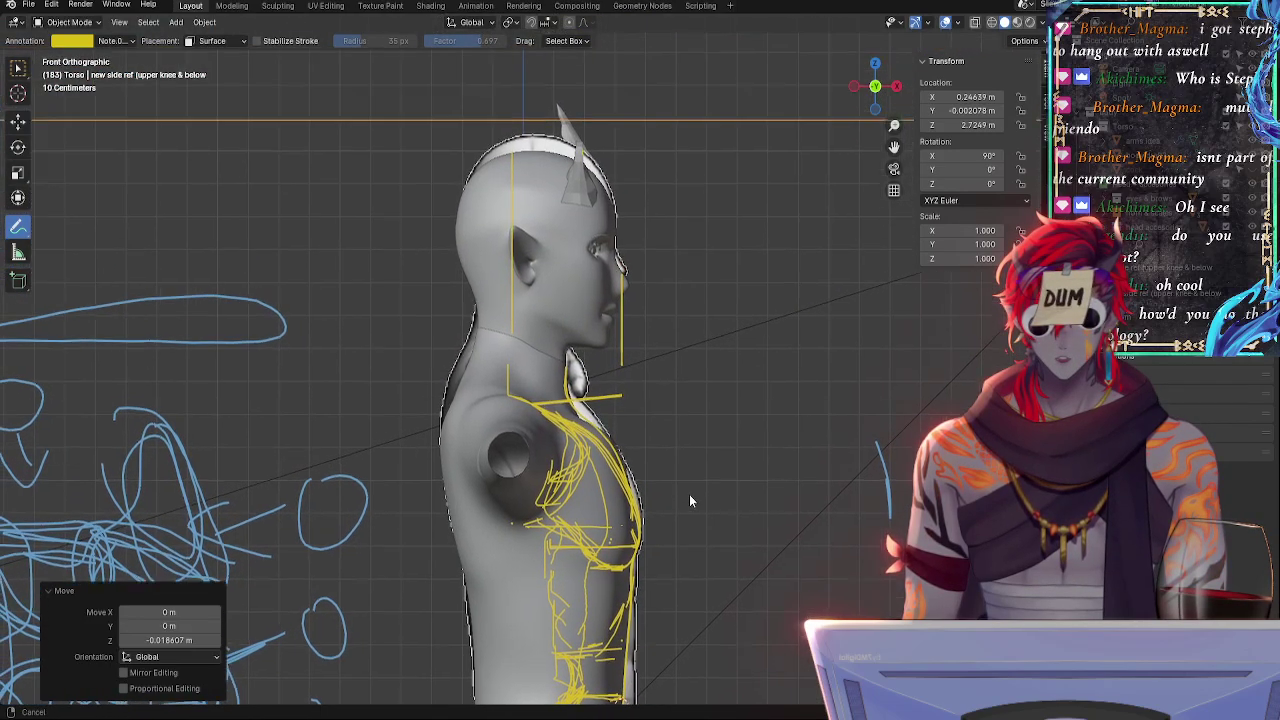
pyautogui.keyDown('alt'); pyautogui.keyDown('shift'); pyautogui.moveTo(693, 525); pyautogui.dragTo(873, 568); pyautogui.keyUp('shift'); pyautogui.keyUp('alt')
pyautogui.moveTo(432, 325)
pyautogui.keyDown('alt'); pyautogui.keyDown('shift'); pyautogui.mouseDown()
pyautogui.moveTo(526, 298)
pyautogui.moveTo(212, 62)
pyautogui.mouseUp(); pyautogui.keyUp('shift'); pyautogui.keyUp('alt')
pyautogui.keyDown('ctrl'); pyautogui.keyDown('alt'); pyautogui.moveTo(728, 300); pyautogui.dragTo(678, 586); pyautogui.keyUp('alt'); pyautogui.keyUp('ctrl')
pyautogui.keyDown('alt'); pyautogui.keyDown('shift'); pyautogui.moveTo(664, 518); pyautogui.dragTo(667, 370); pyautogui.keyUp('shift'); pyautogui.keyUp('alt')
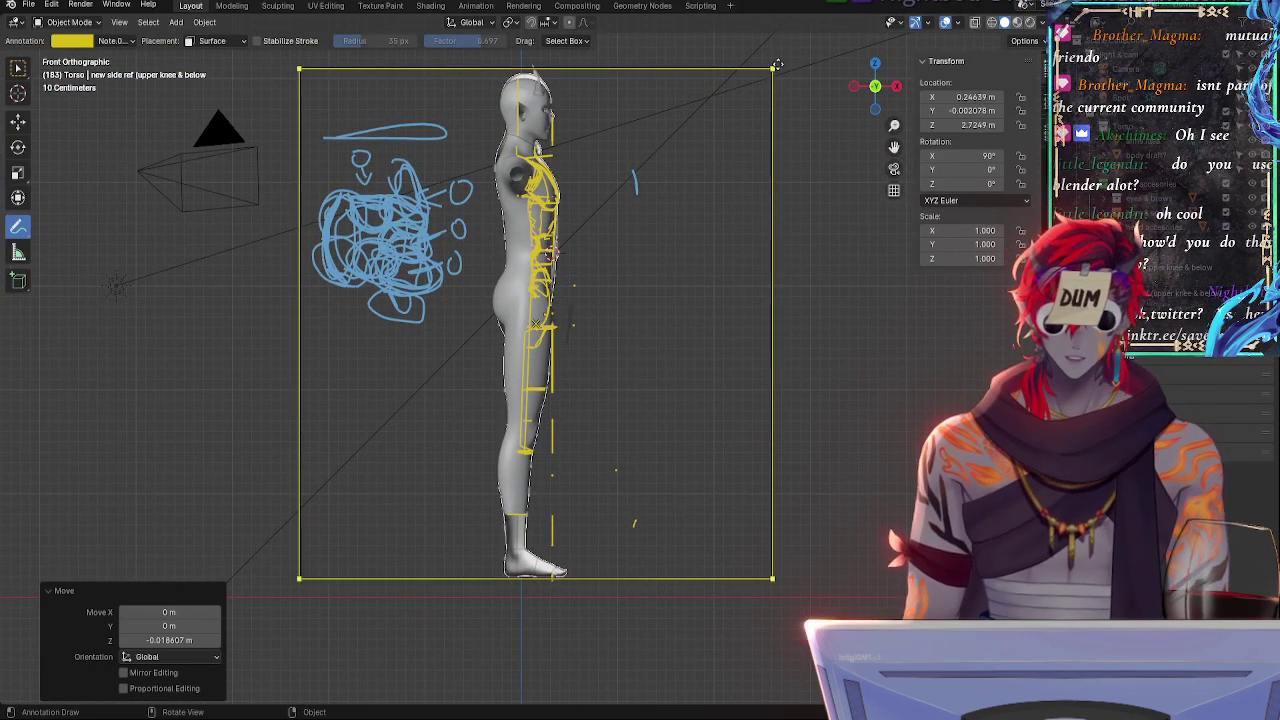
pyautogui.moveTo(775, 66); pyautogui.dragTo(770, 71)
# - Zoom in on the foot and orbit to check the heel against the reference
pyautogui.keyDown('ctrl'); pyautogui.moveTo(646, 530); pyautogui.dragTo(656, 487, button='middle'); pyautogui.keyUp('ctrl')
pyautogui.keyDown('shift'); pyautogui.moveTo(656, 487); pyautogui.dragTo(656, 268, button='middle'); pyautogui.keyUp('shift')
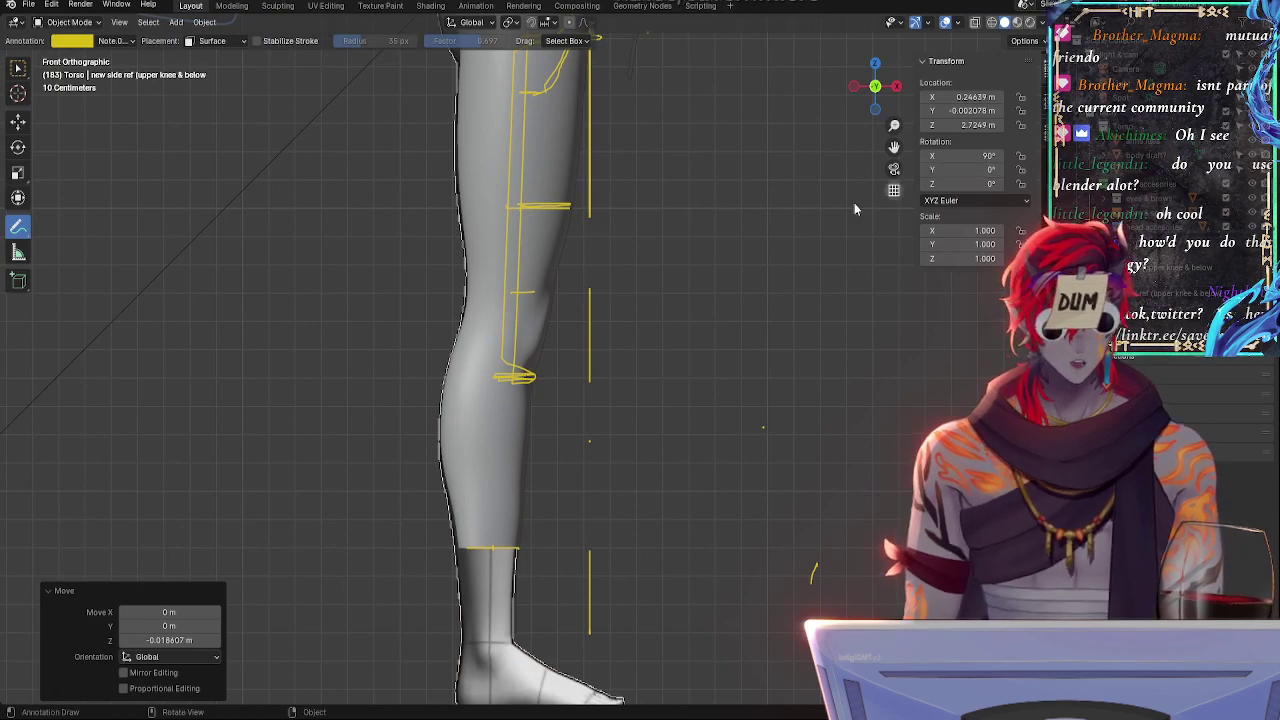
pyautogui.keyDown('shift'); pyautogui.moveTo(583, 462); pyautogui.dragTo(661, 300, button='middle'); pyautogui.keyUp('shift')
pyautogui.keyDown('ctrl'); pyautogui.moveTo(688, 485); pyautogui.dragTo(695, 382, button='middle'); pyautogui.keyUp('ctrl')
pyautogui.keyDown('shift'); pyautogui.moveTo(709, 502); pyautogui.dragTo(627, 252, button='middle'); pyautogui.keyUp('shift')
pyautogui.keyDown('ctrl'); pyautogui.moveTo(692, 490); pyautogui.dragTo(640, 501, button='middle'); pyautogui.keyUp('ctrl')
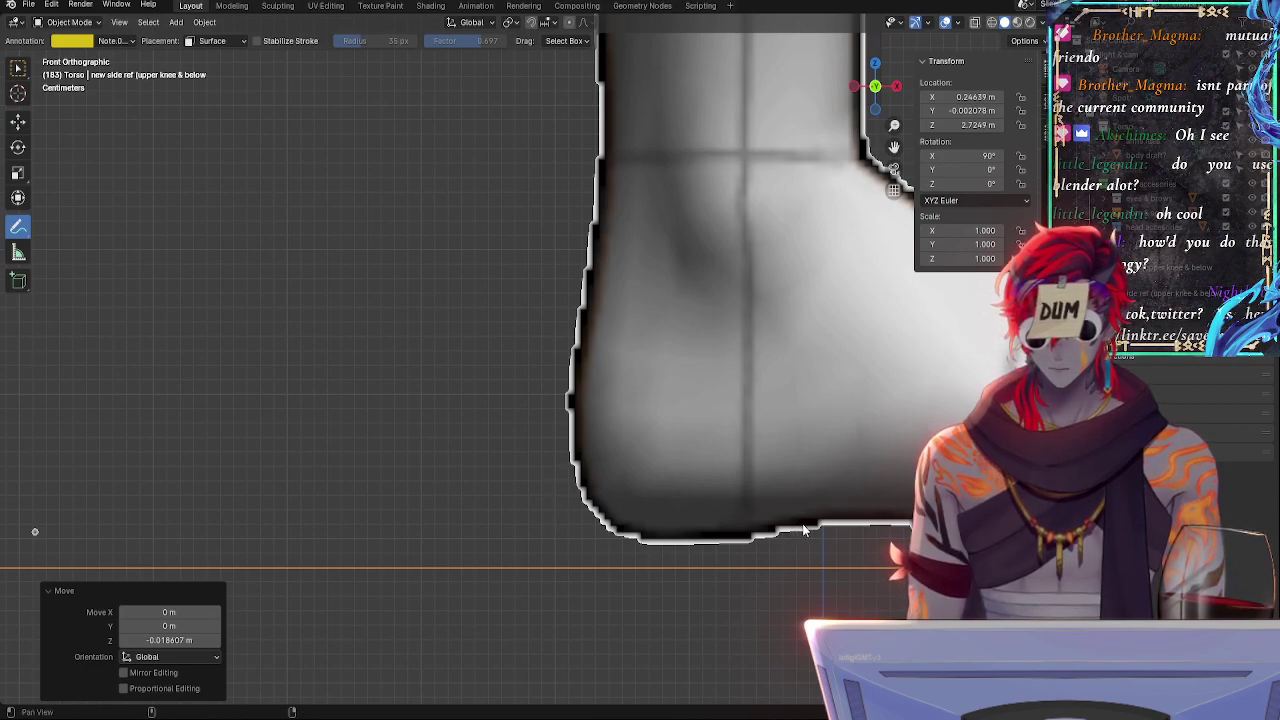
pyautogui.scroll(-3, 563, 538)
pyautogui.moveTo(404, 443); pyautogui.dragTo(722, 185, button='middle')
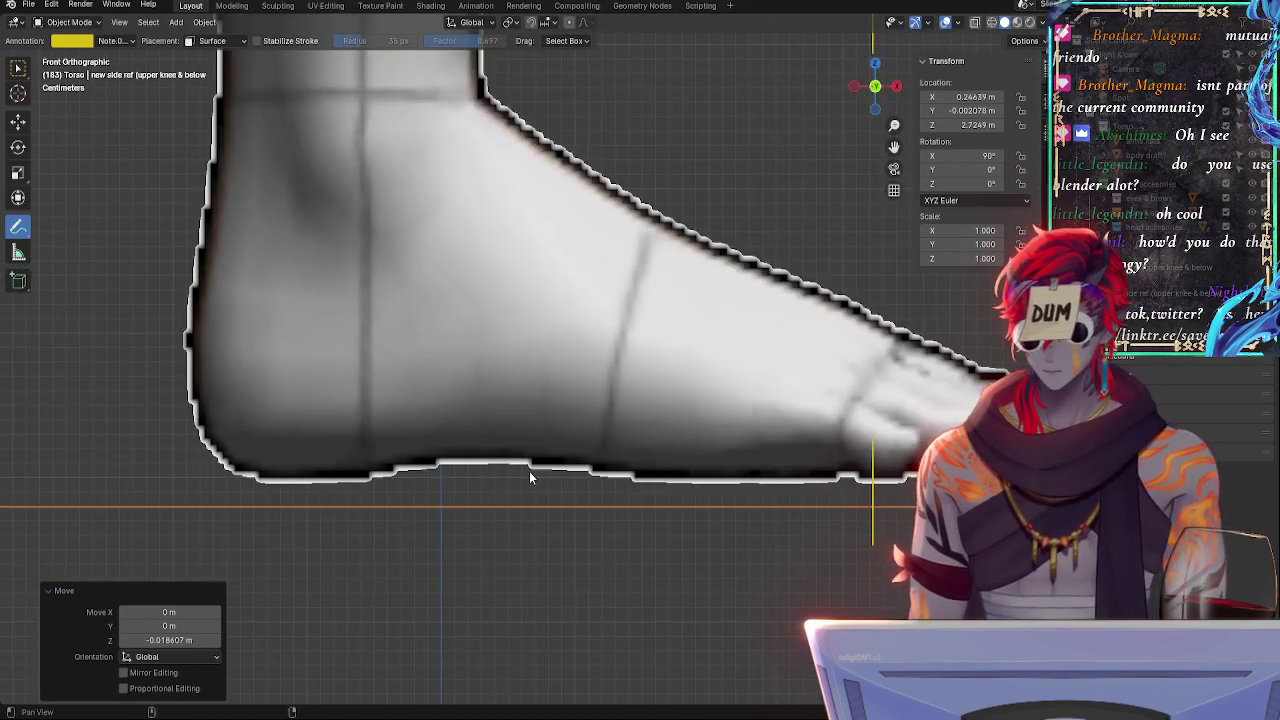
pyautogui.keyDown('shift'); pyautogui.moveTo(368, 439); pyautogui.dragTo(651, 457, button='middle'); pyautogui.keyUp('shift')
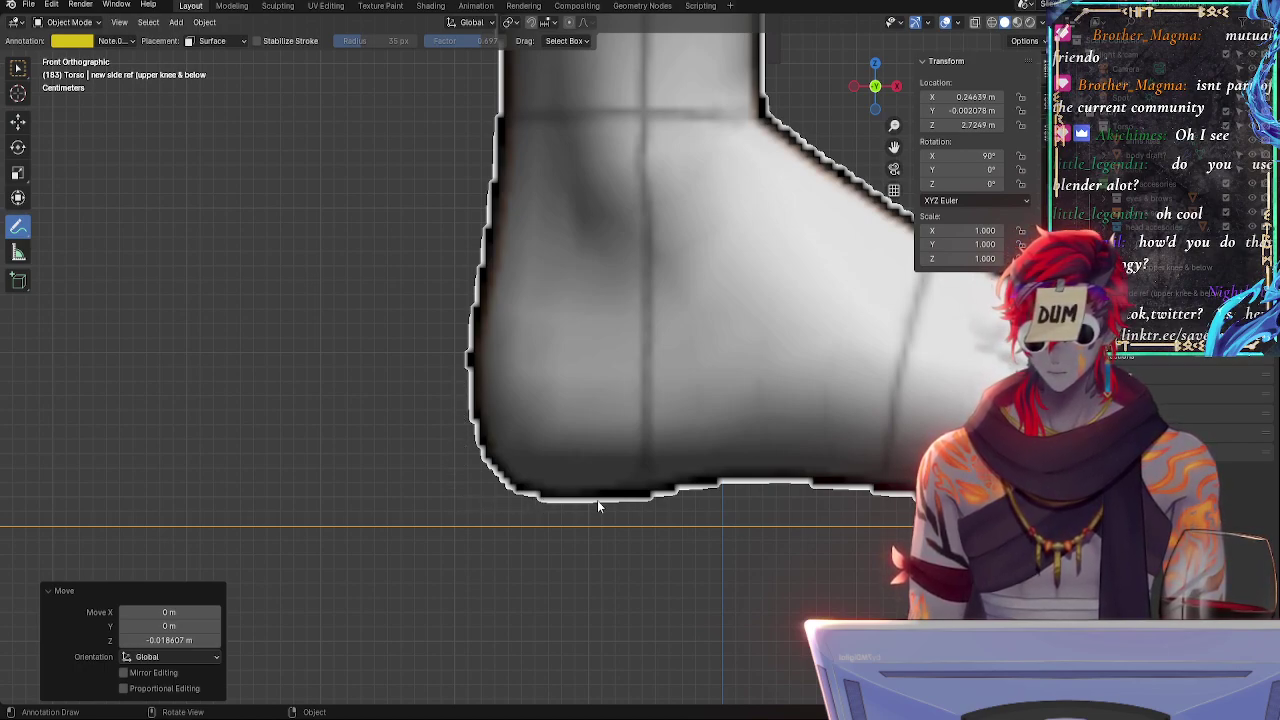
# - Nudge the side reference image a tiny amount along Z and look over the toes
pyautogui.press('g')
pyautogui.press('z')
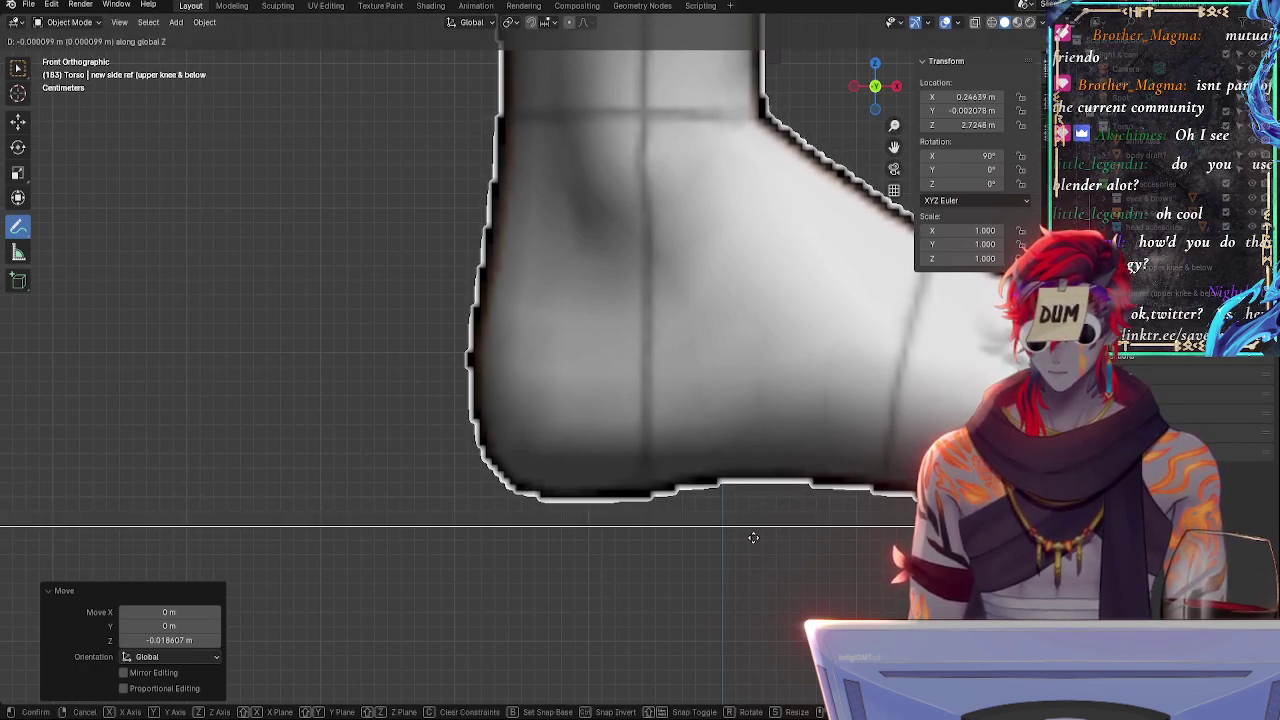
pyautogui.click(870, 501)
pyautogui.keyDown('shift'); pyautogui.moveTo(870, 501); pyautogui.dragTo(244, 434, button='middle'); pyautogui.keyUp('shift')
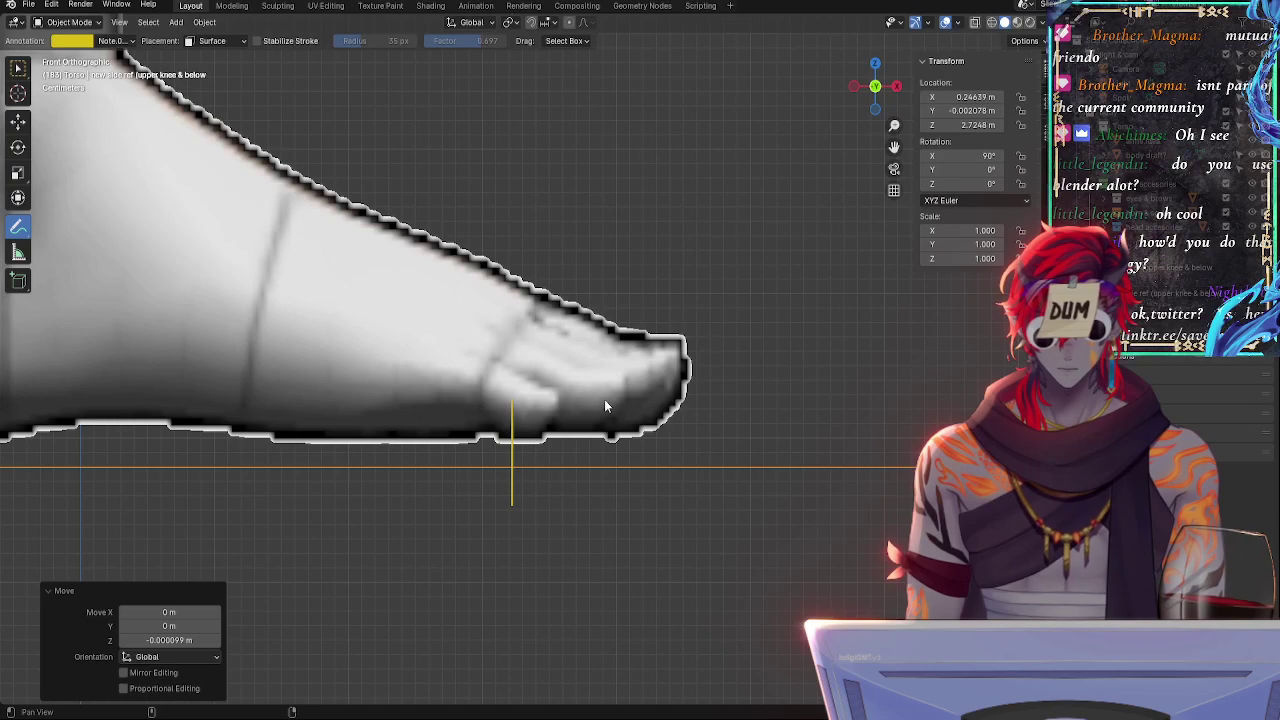
pyautogui.scroll(-6, 553, 525)
pyautogui.keyDown('shift'); pyautogui.moveTo(498, 192); pyautogui.dragTo(658, 461, button='middle'); pyautogui.keyUp('shift')
# - Frame the full figure from head to sole and undo that last reference nudge
pyautogui.keyDown('shift'); pyautogui.scroll(15, 637, 603); pyautogui.keyUp('shift')
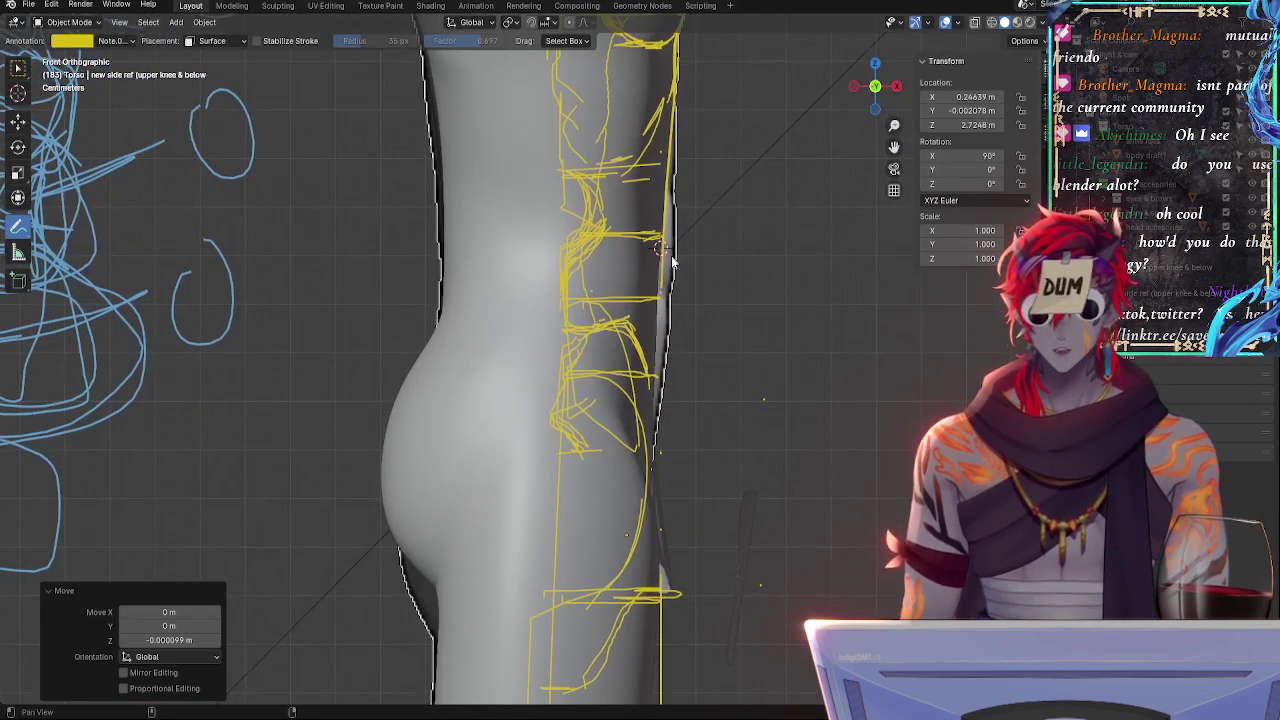
pyautogui.keyDown('shift'); pyautogui.scroll(10, 665, 320); pyautogui.keyUp('shift')
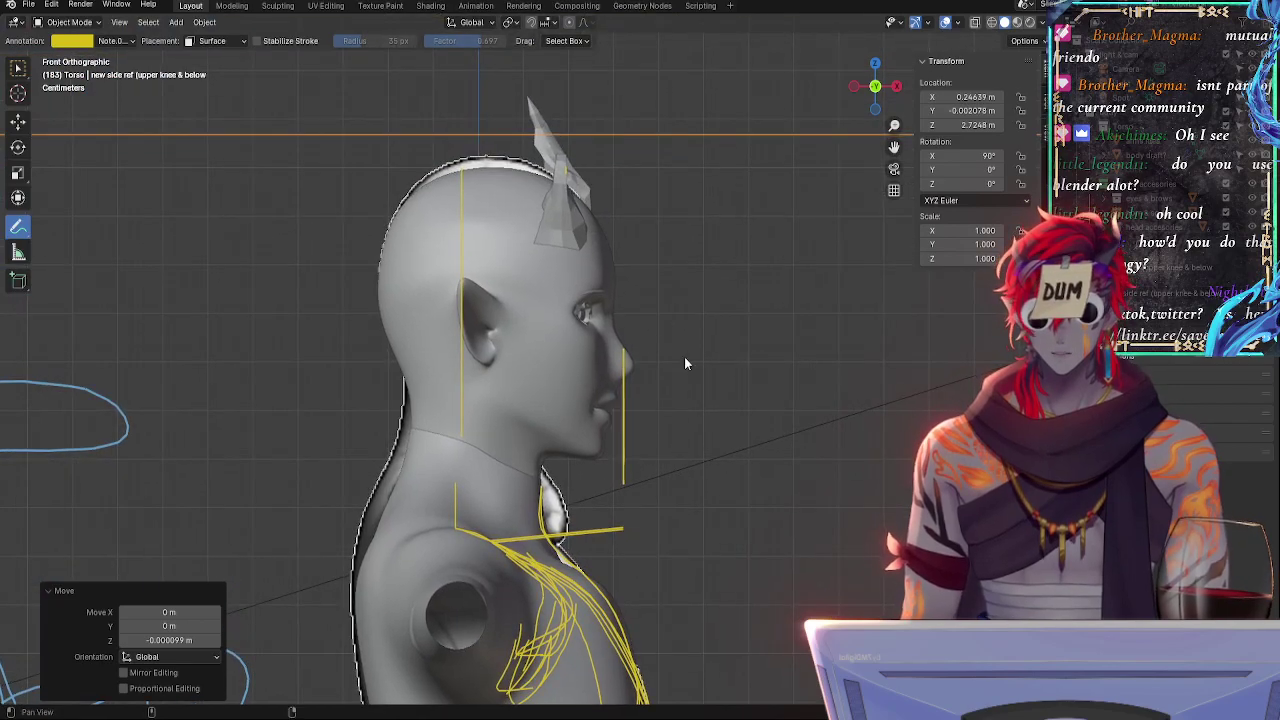
pyautogui.scroll(-10, 503, 266)
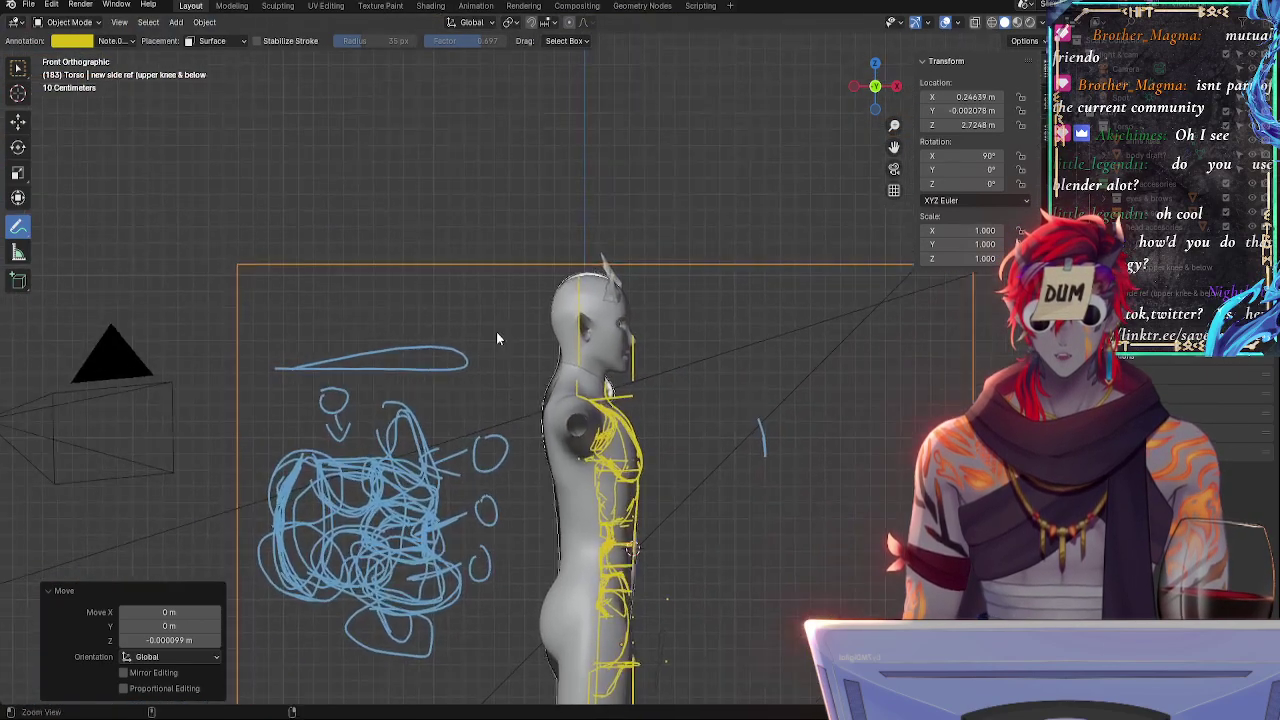
pyautogui.keyDown('shift'); pyautogui.moveTo(595, 470); pyautogui.dragTo(640, 329, button='middle'); pyautogui.keyUp('shift')
pyautogui.hotkey('ctrl', 'z')
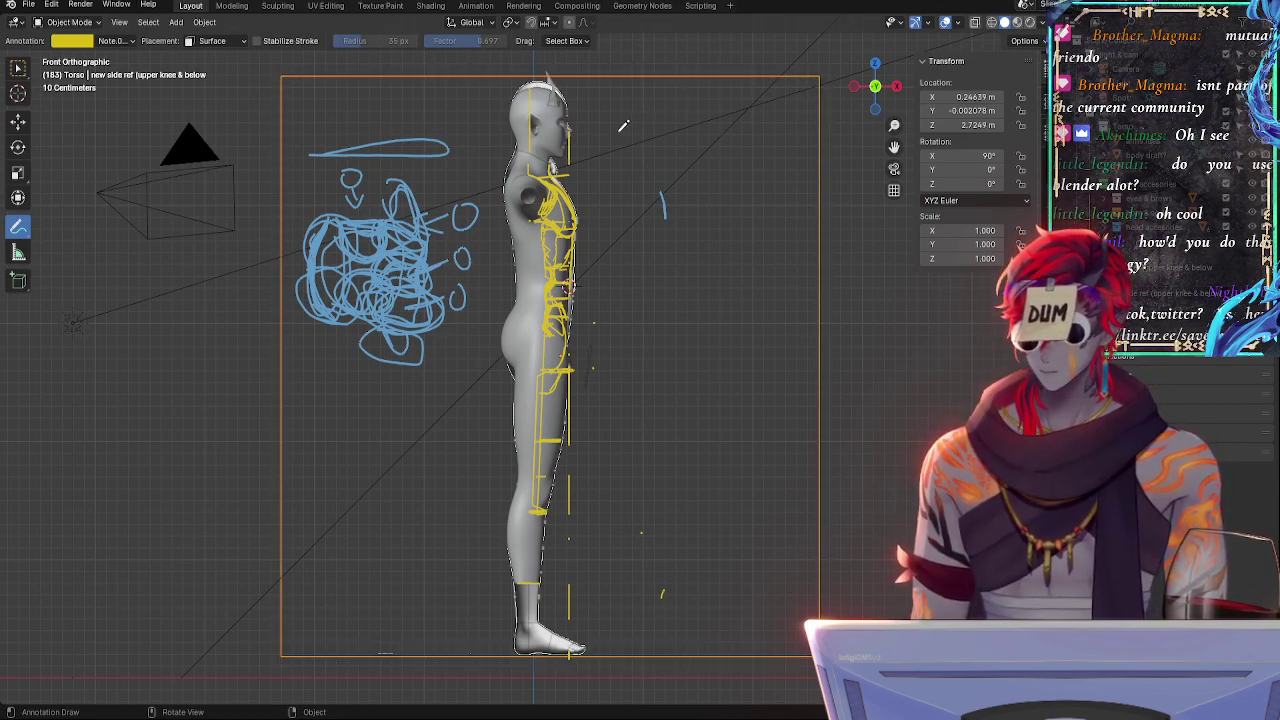
# - Select the side reference image, resize it from its corner, and zoom in on the foot
pyautogui.click(821, 75)
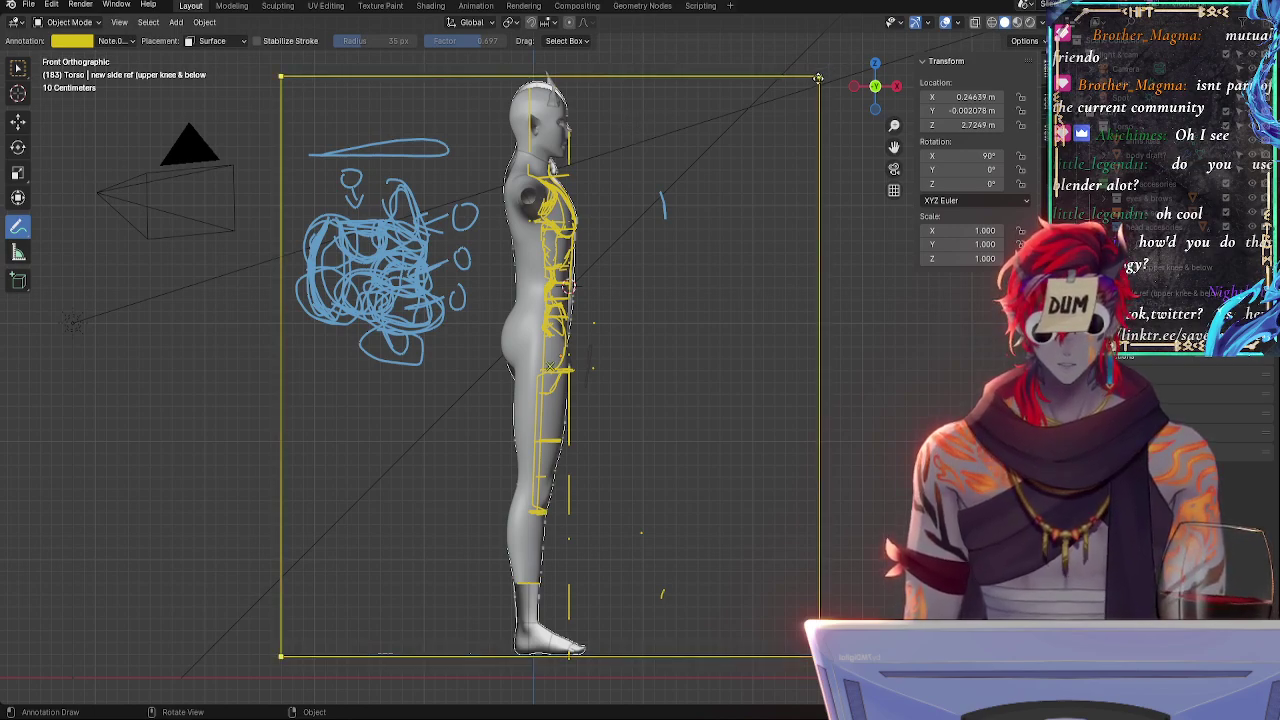
pyautogui.moveTo(818, 77); pyautogui.dragTo(814, 84)
pyautogui.keyDown('alt'); pyautogui.keyDown('shift'); pyautogui.moveTo(699, 525); pyautogui.dragTo(592, 348); pyautogui.keyUp('shift'); pyautogui.keyUp('alt')
pyautogui.keyDown('alt'); pyautogui.keyDown('shift'); pyautogui.moveTo(676, 381); pyautogui.dragTo(543, 311); pyautogui.keyUp('shift'); pyautogui.keyUp('alt')
pyautogui.keyDown('ctrl'); pyautogui.keyDown('alt'); pyautogui.moveTo(606, 416); pyautogui.dragTo(542, 314); pyautogui.keyUp('alt'); pyautogui.keyUp('ctrl')
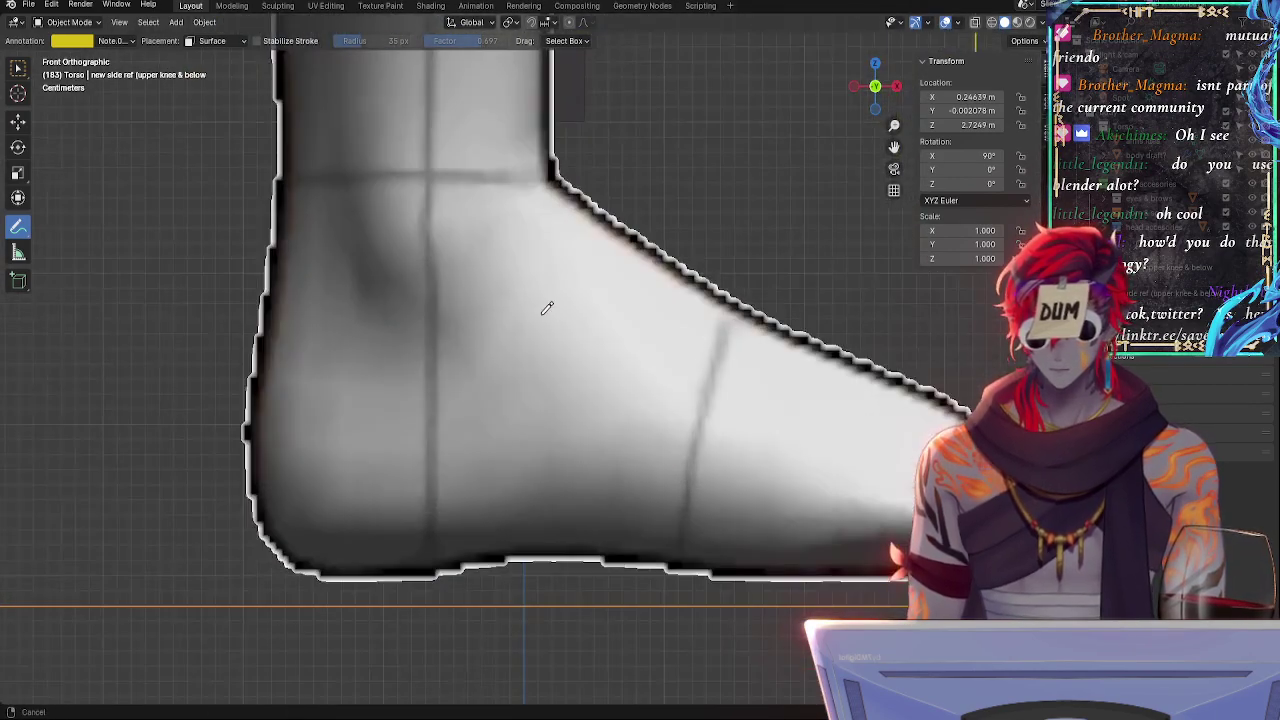
pyautogui.keyDown('ctrl'); pyautogui.moveTo(547, 308); pyautogui.dragTo(768, 350, button='middle'); pyautogui.keyUp('ctrl')
pyautogui.keyDown('shift'); pyautogui.moveTo(551, 369); pyautogui.dragTo(583, 352, button='middle'); pyautogui.keyUp('shift')
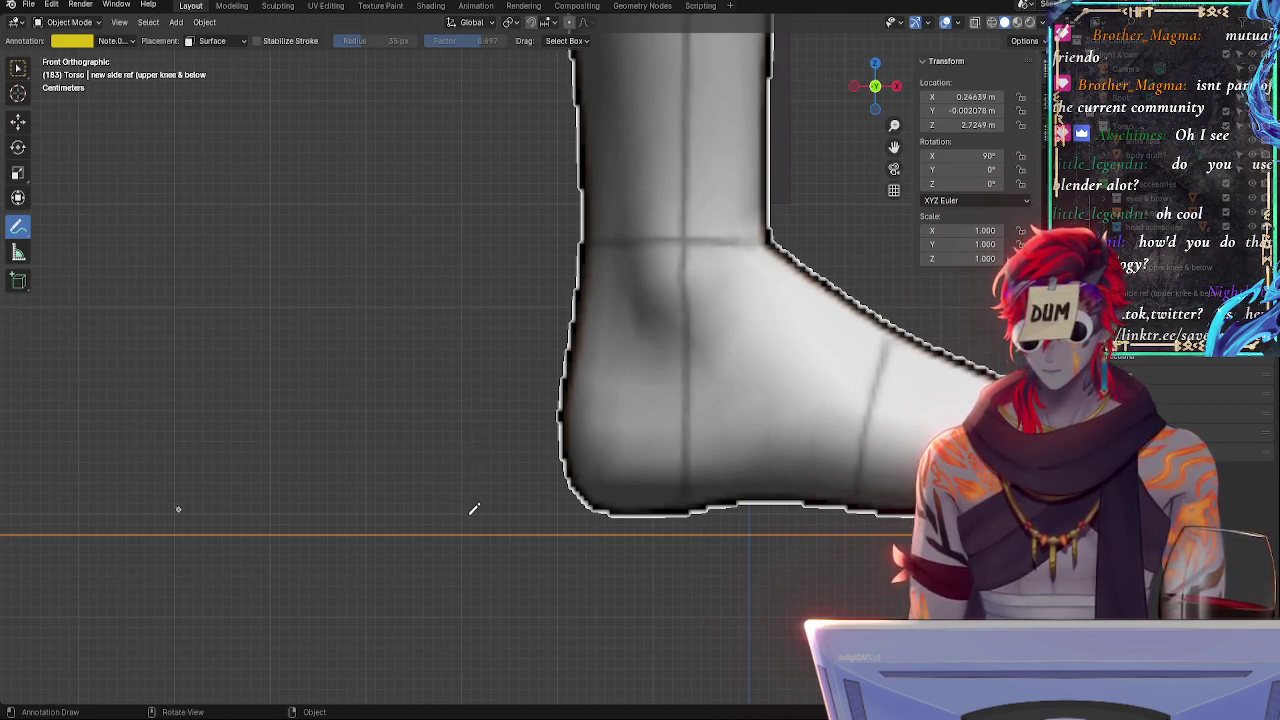
# - Raise the side reference slightly along Z to match the foot
pyautogui.press('g')
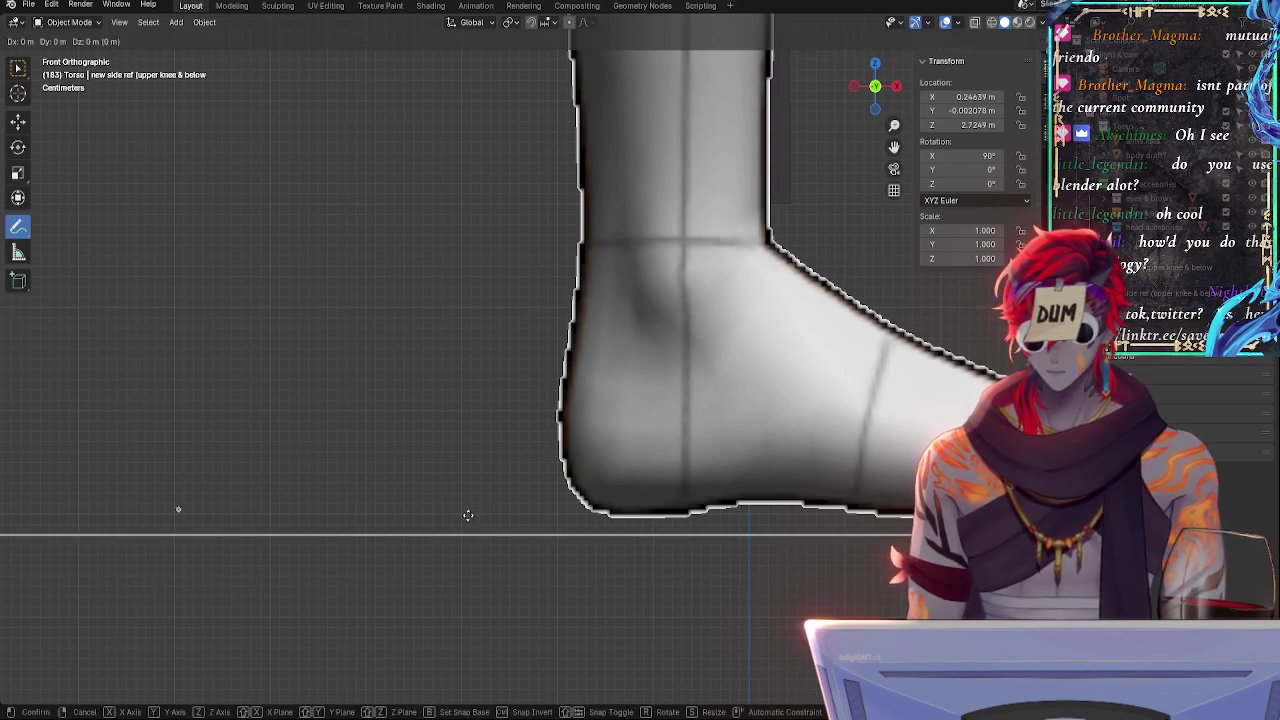
pyautogui.press('z')
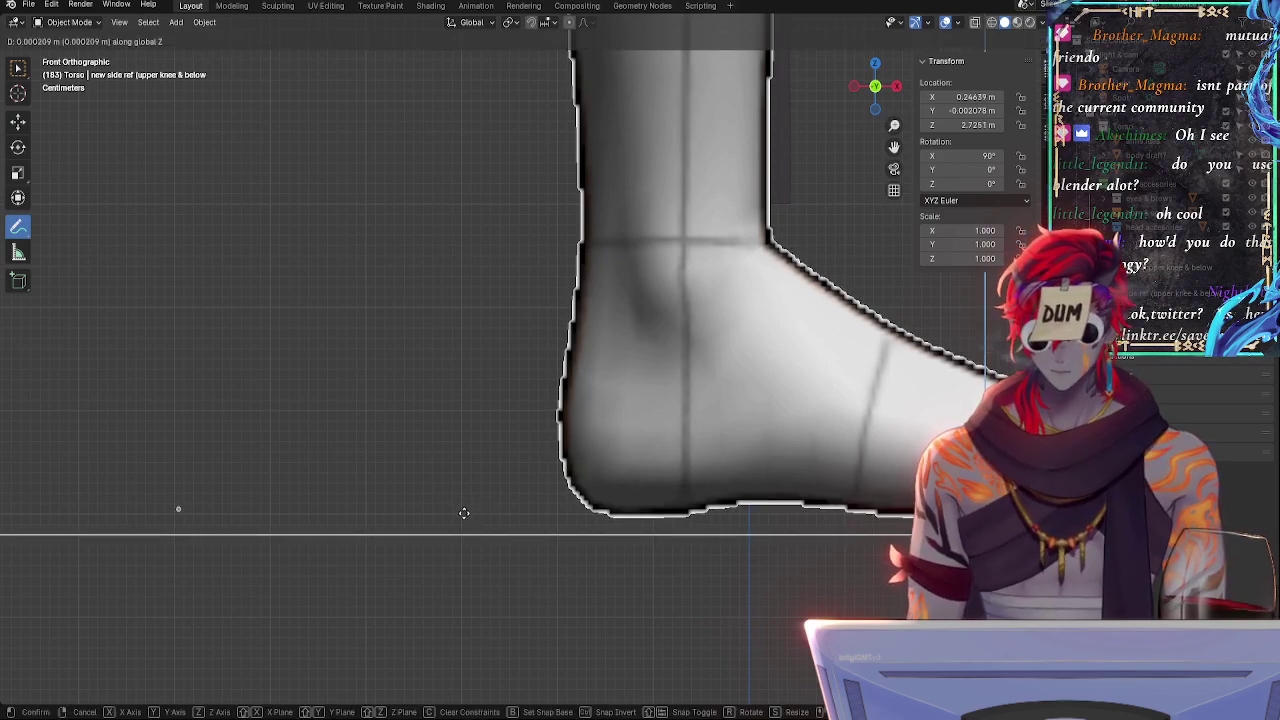
pyautogui.click(464, 513)
pyautogui.scroll(-5, 624, 215)
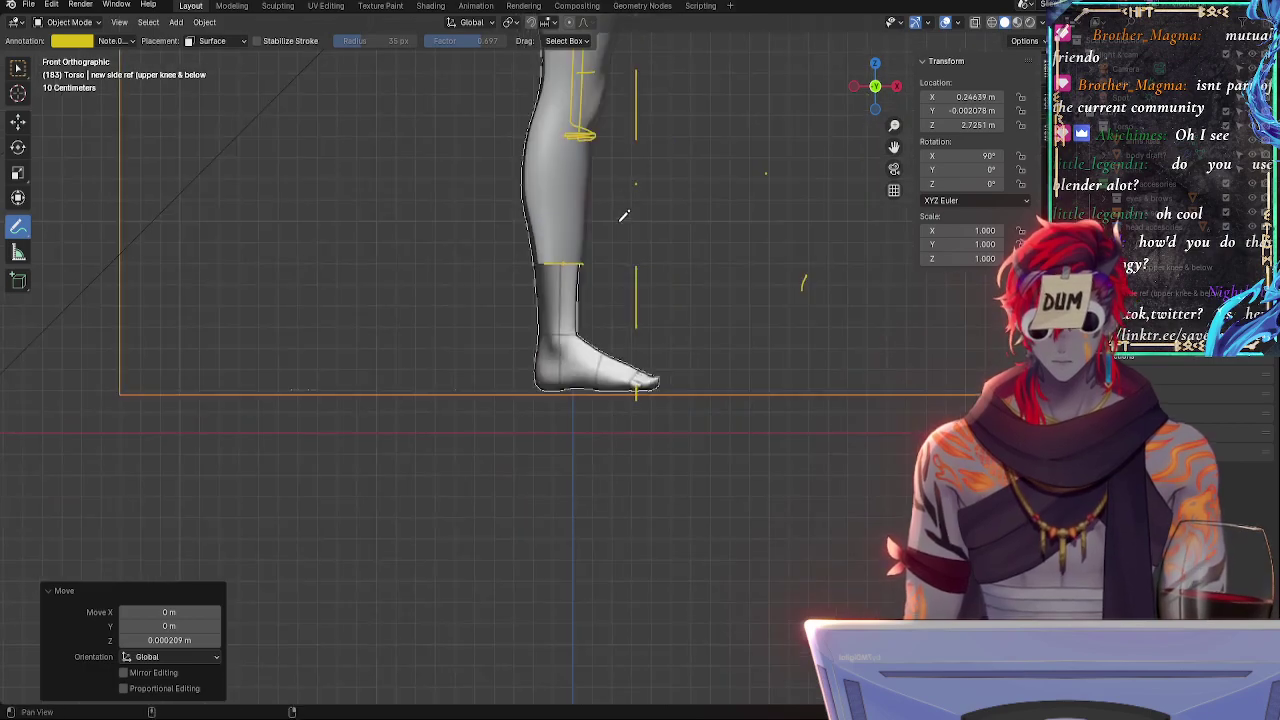
pyautogui.keyDown('shift'); pyautogui.moveTo(620, 220); pyautogui.dragTo(591, 316, button='middle'); pyautogui.keyUp('shift')
pyautogui.keyDown('shift'); pyautogui.moveTo(639, 482); pyautogui.dragTo(640, 361, button='middle'); pyautogui.keyUp('shift')
pyautogui.keyDown('shift'); pyautogui.moveTo(628, 294); pyautogui.dragTo(634, 530, button='middle'); pyautogui.keyUp('shift')
pyautogui.keyDown('shift'); pyautogui.moveTo(636, 237); pyautogui.dragTo(634, 590, button='middle'); pyautogui.keyUp('shift')
pyautogui.keyDown('shift'); pyautogui.moveTo(660, 178); pyautogui.dragTo(652, 338, button='middle'); pyautogui.keyUp('shift')
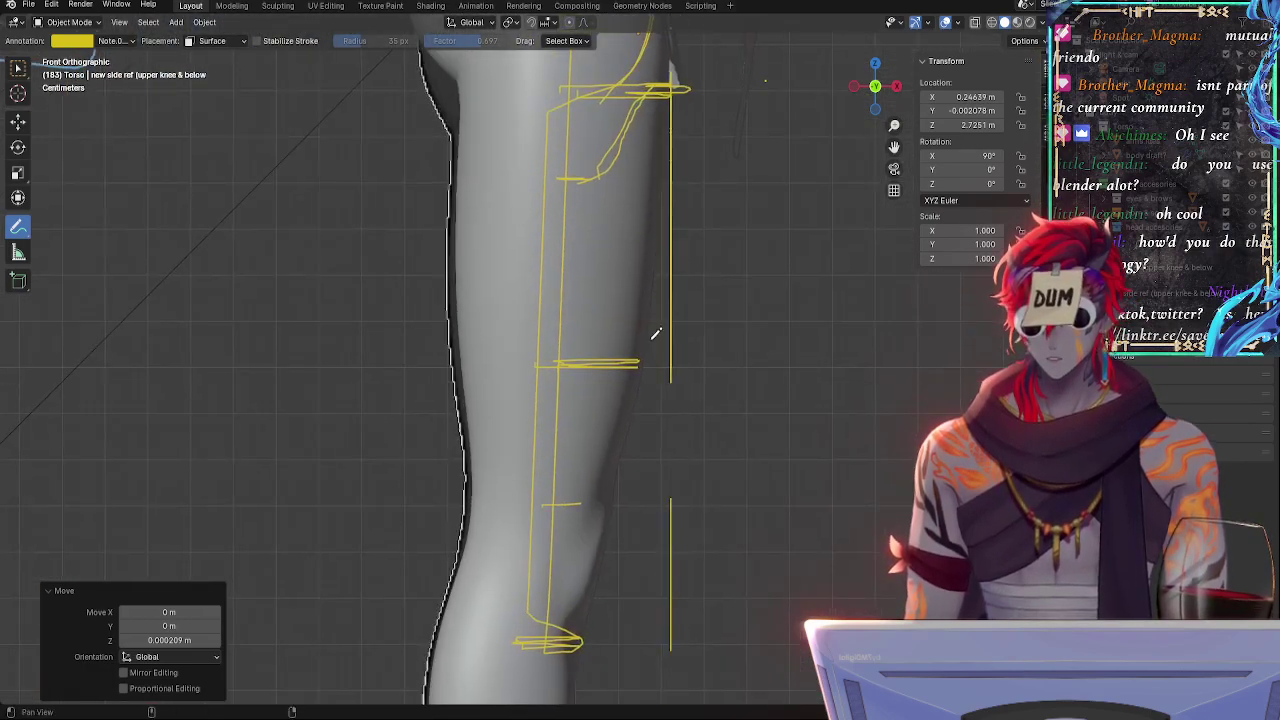
pyautogui.keyDown('shift'); pyautogui.scroll(12, 655, 334); pyautogui.keyUp('shift')
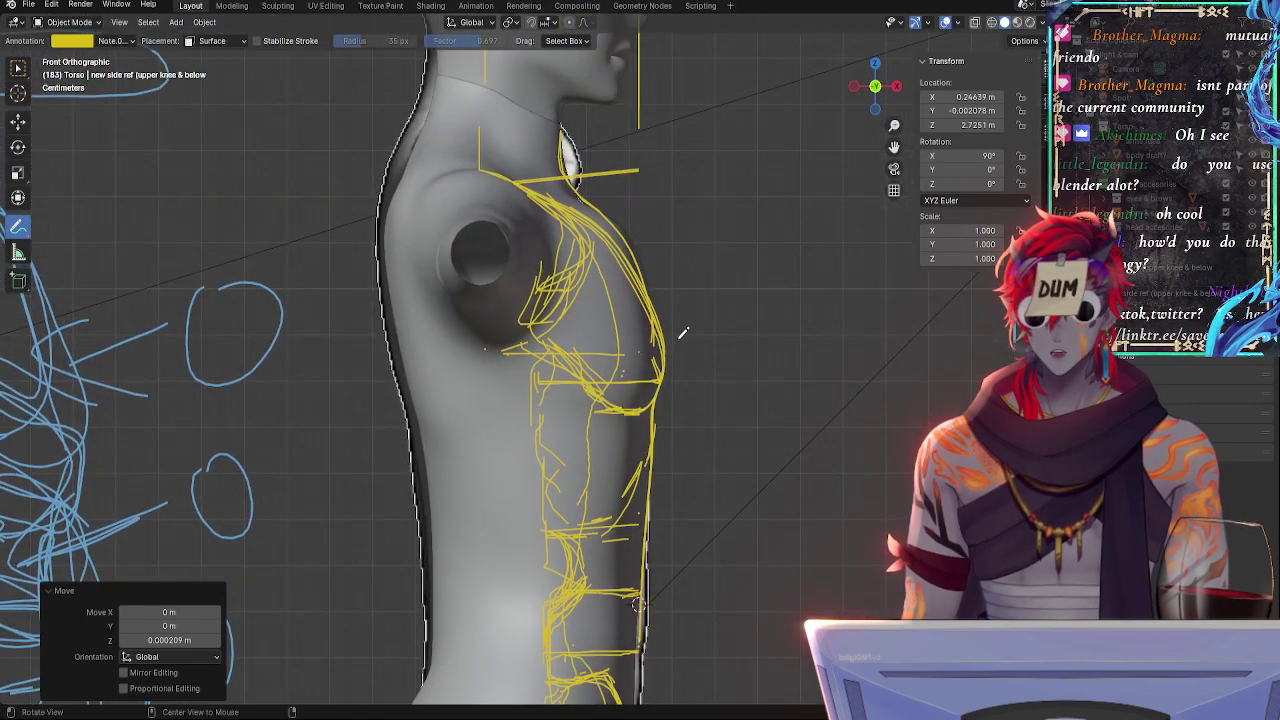
# - With X-ray on, shift the side reference 0.015426 m along X to match the torso's front profile
pyautogui.hotkey('alt', 'z')
pyautogui.moveTo(698, 330)
pyautogui.keyDown('shift'); pyautogui.mouseDown(button='middle')
pyautogui.moveTo(716, 519)
pyautogui.moveTo(740, 334)
pyautogui.moveTo(743, 428)
pyautogui.mouseUp(button='middle'); pyautogui.keyUp('shift')
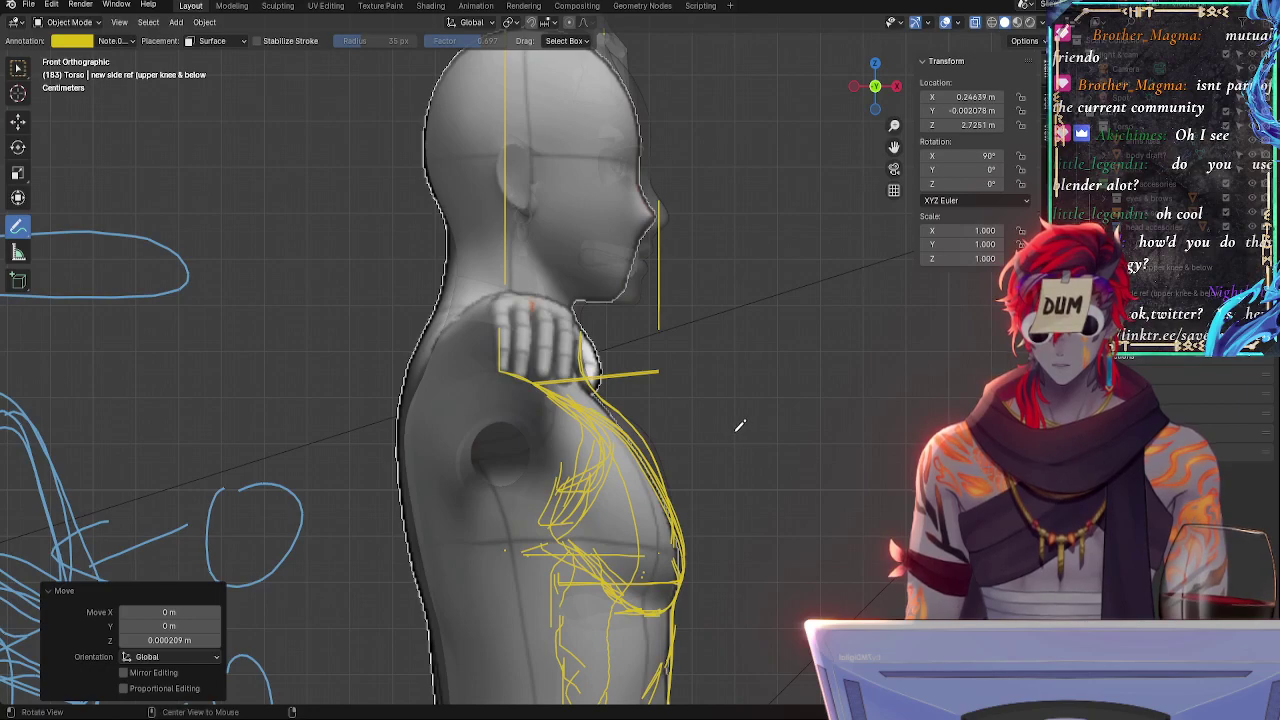
pyautogui.press('g')
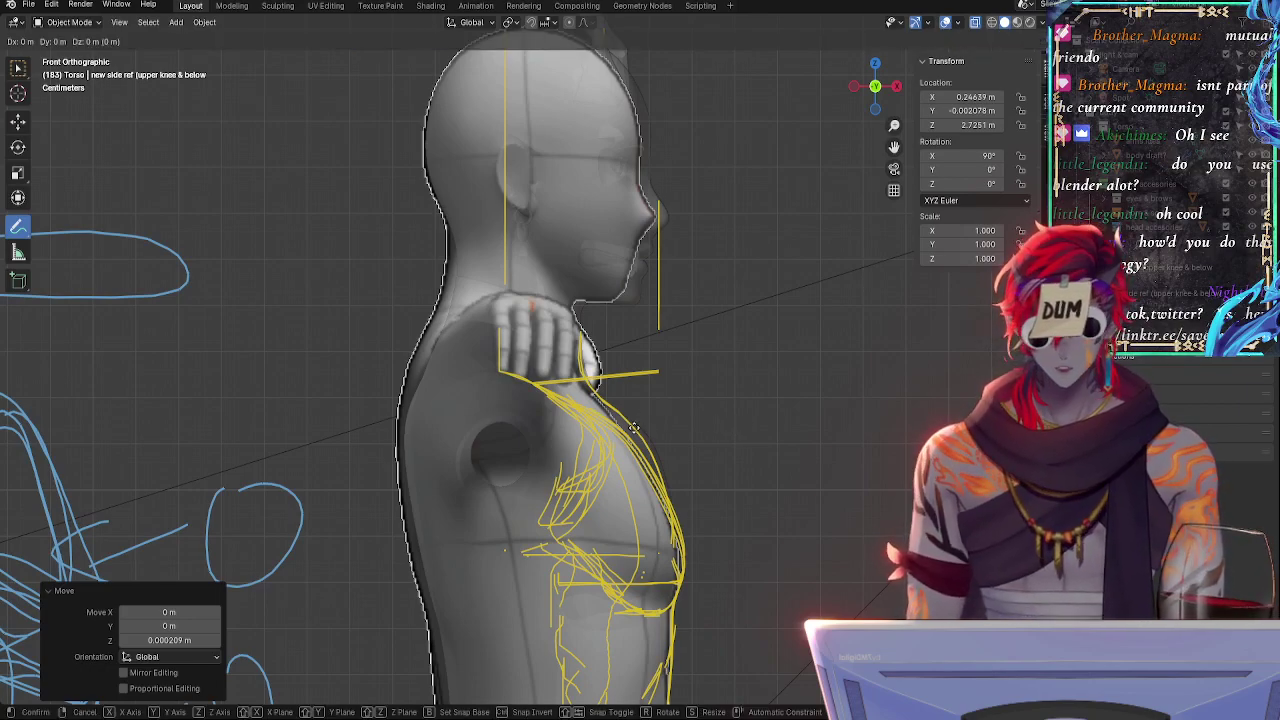
pyautogui.press('x')
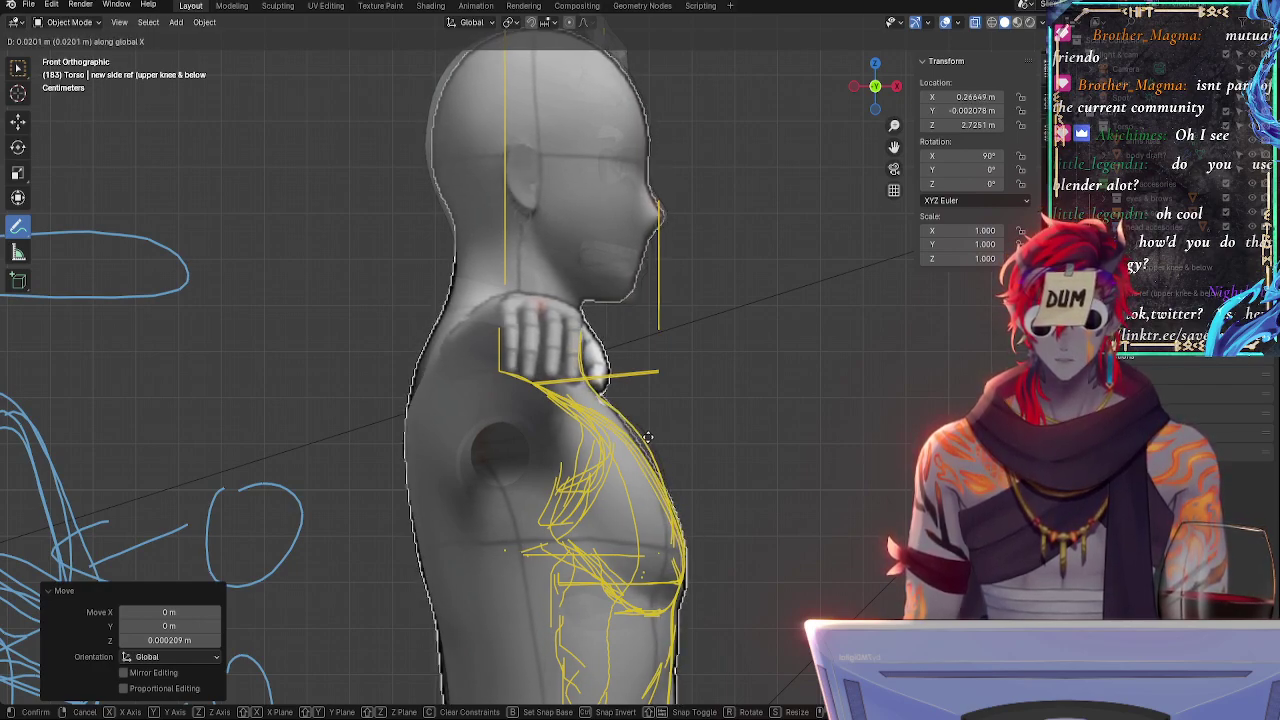
pyautogui.click(646, 437)
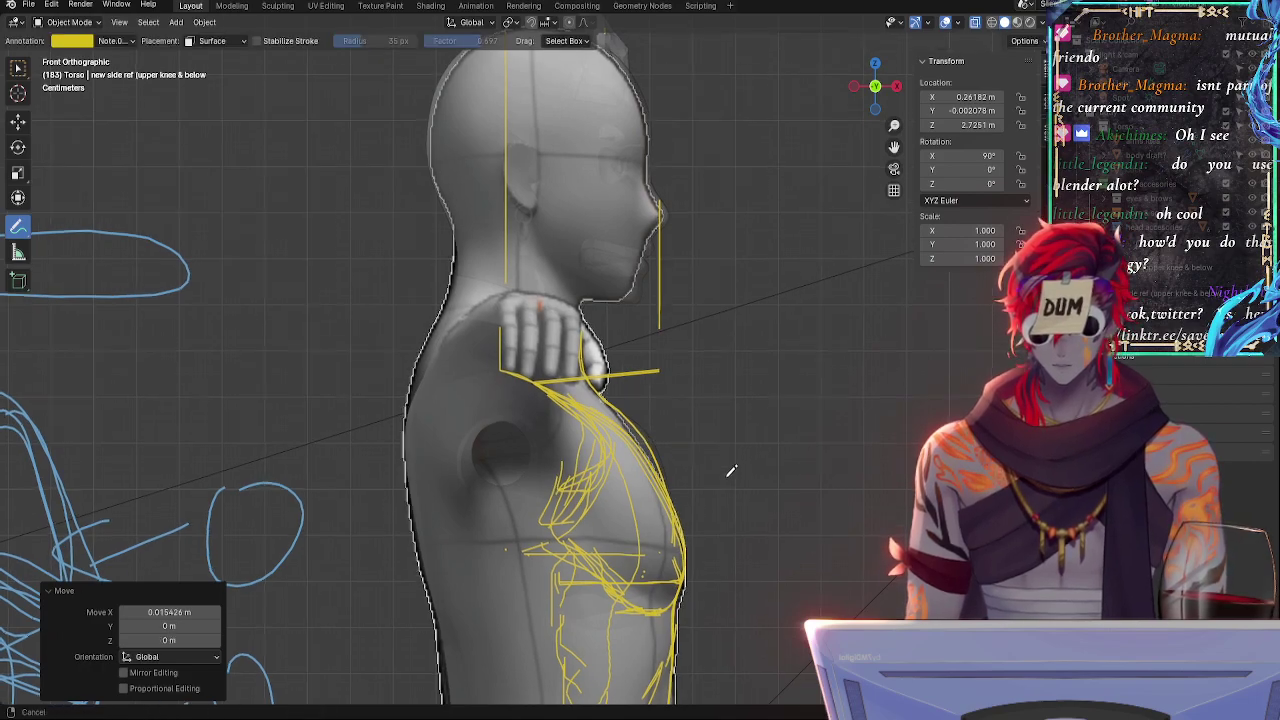
pyautogui.keyDown('shift'); pyautogui.moveTo(640, 690); pyautogui.dragTo(624, 492, button='middle'); pyautogui.keyUp('shift')
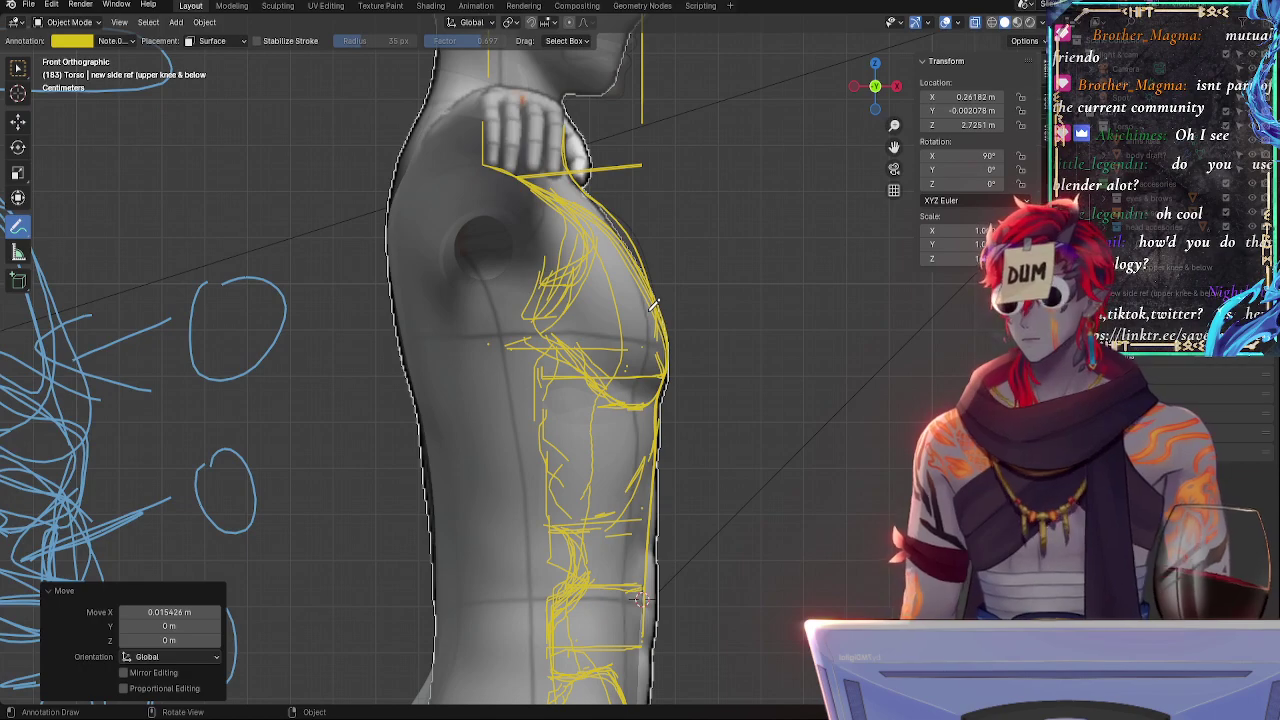
# - Turn X-ray off and check the calf, shin and foot against the side reference outline
pyautogui.keyDown('shift'); pyautogui.moveTo(766, 427); pyautogui.dragTo(786, 202, button='middle'); pyautogui.keyUp('shift')
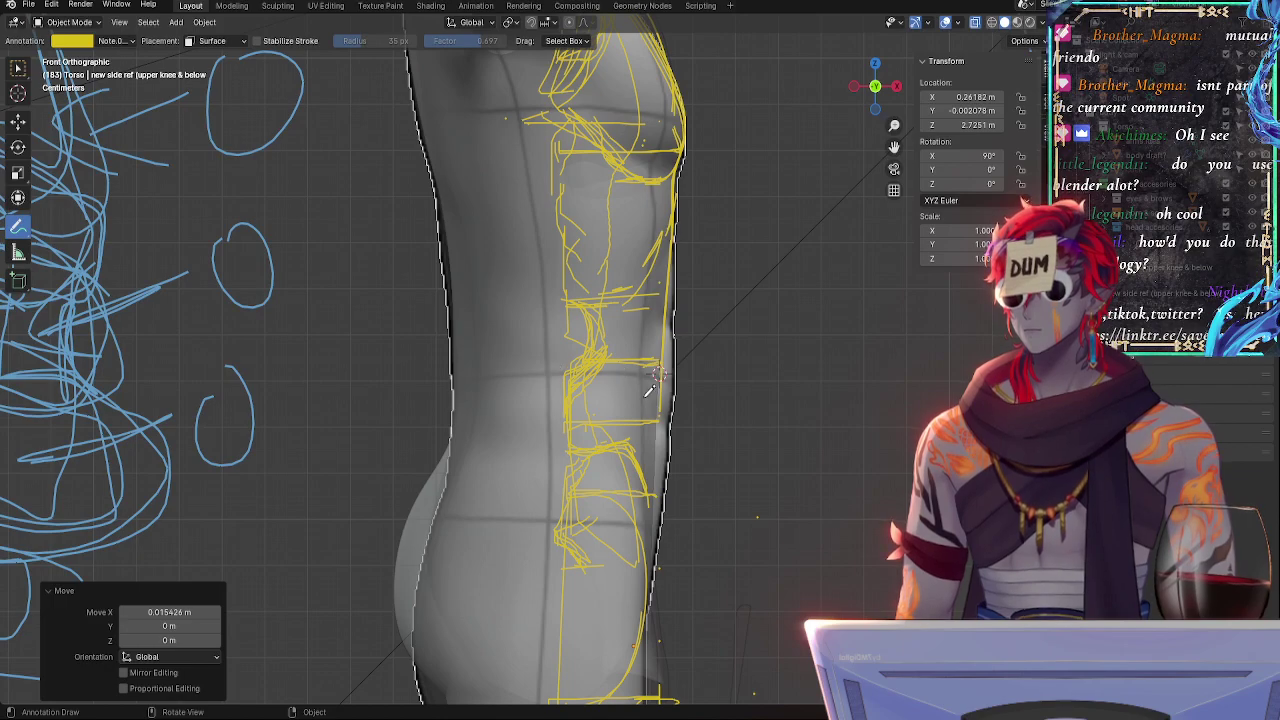
pyautogui.keyDown('shift'); pyautogui.scroll(-12, 771, 389); pyautogui.keyUp('shift')
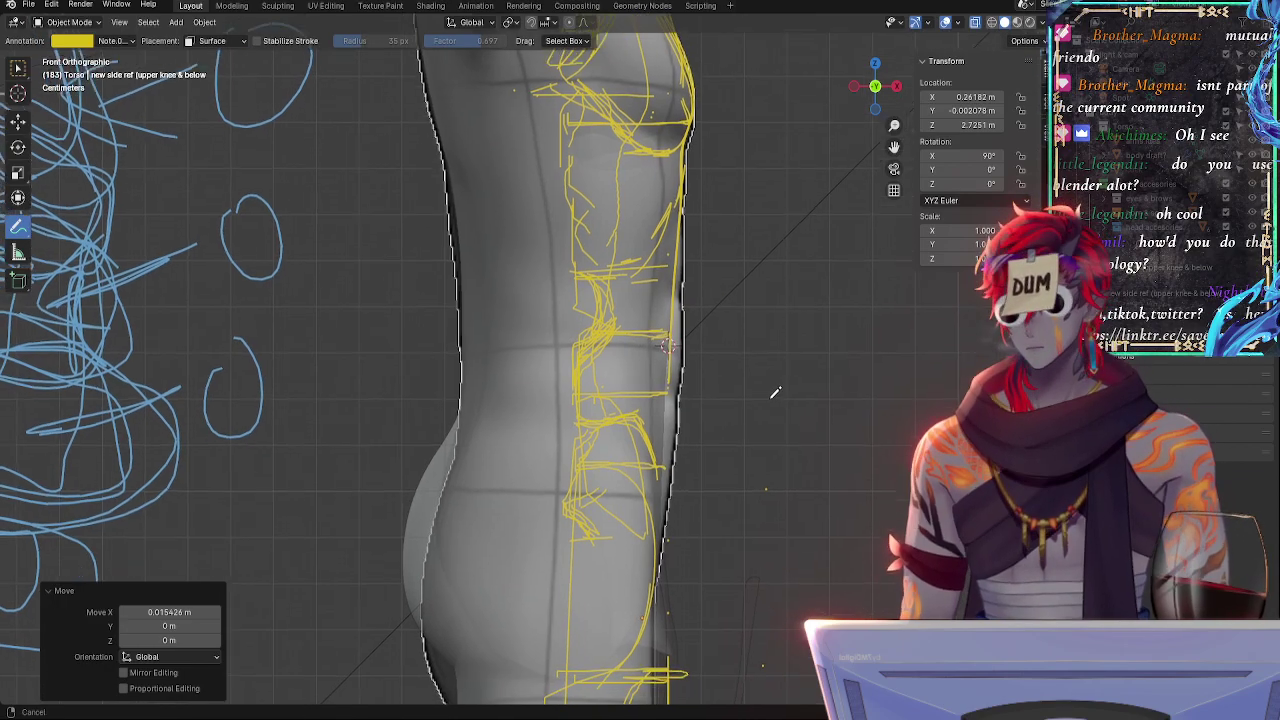
pyautogui.keyDown('shift'); pyautogui.scroll(-10, 726, 131); pyautogui.keyUp('shift')
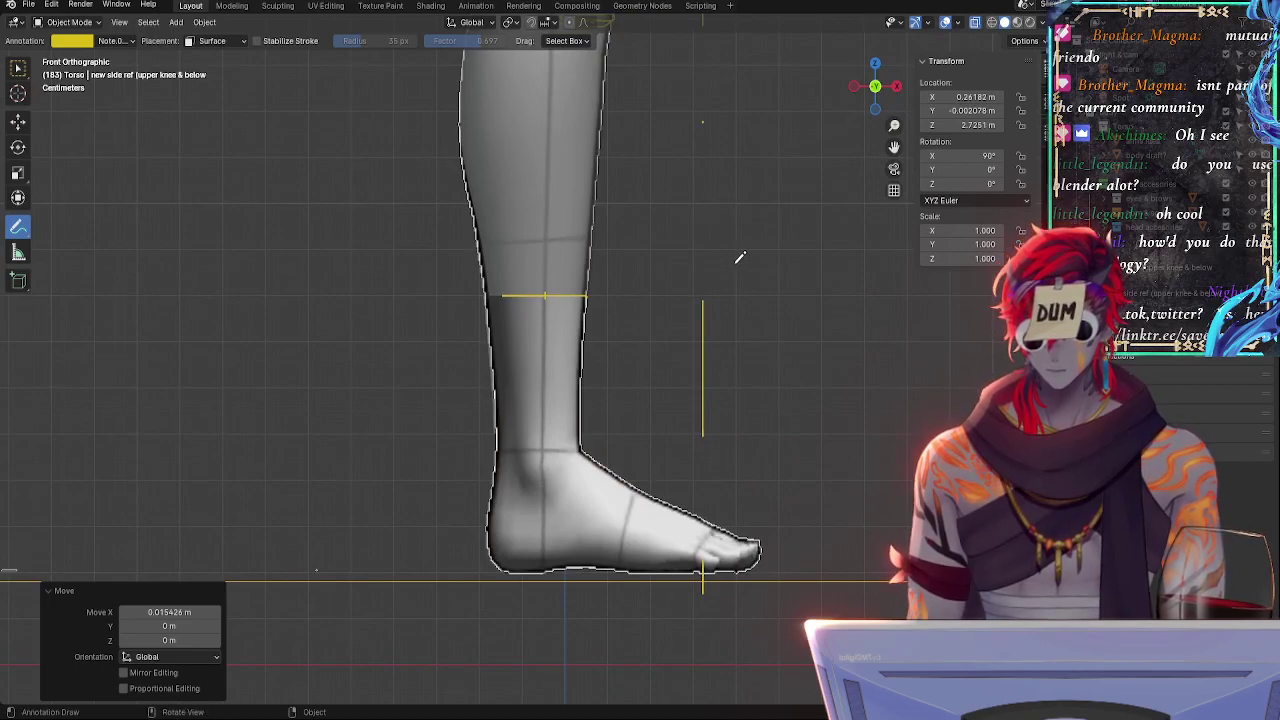
pyautogui.hotkey('alt', 'z')
pyautogui.moveTo(740, 263); pyautogui.dragTo(701, 369, button='middle')
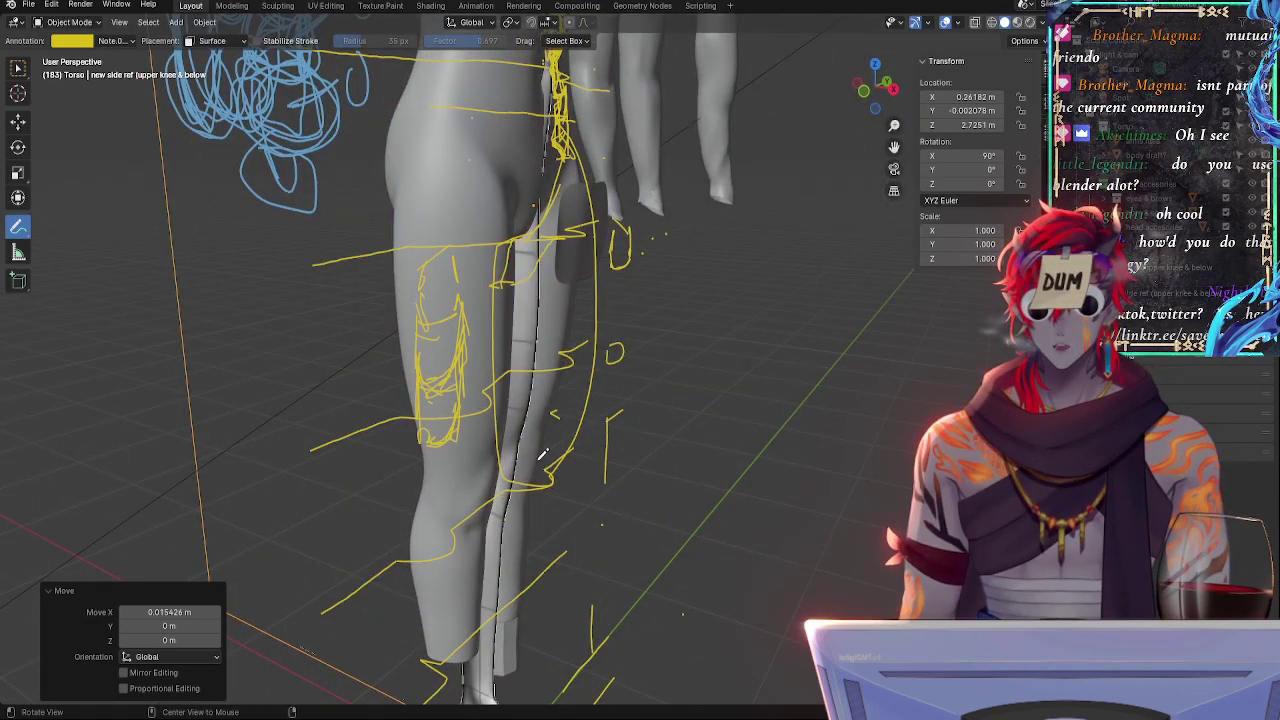
pyautogui.keyDown('shift'); pyautogui.moveTo(543, 455); pyautogui.dragTo(811, 467, button='middle'); pyautogui.keyUp('shift')
pyautogui.scroll(5, 691, 454)
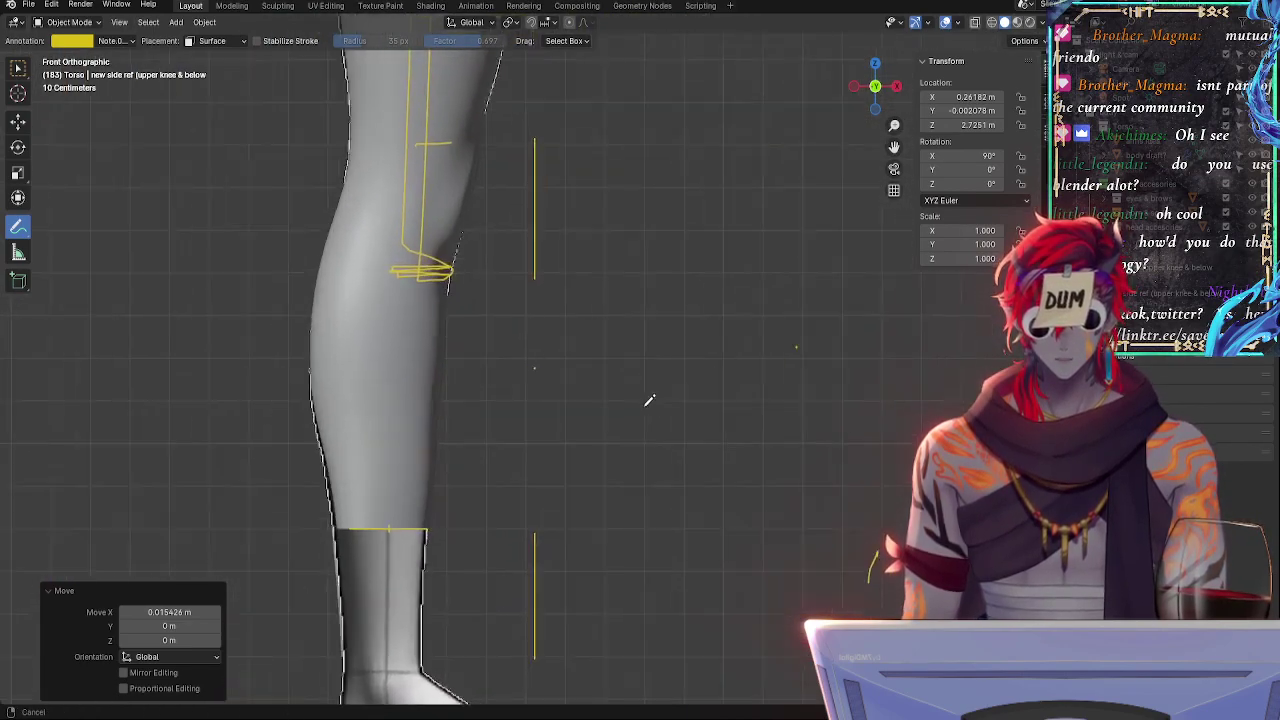
pyautogui.keyDown('shift'); pyautogui.moveTo(710, 464); pyautogui.dragTo(869, 267, button='middle'); pyautogui.keyUp('shift')
pyautogui.keyDown('shift'); pyautogui.moveTo(806, 409); pyautogui.dragTo(857, 400, button='middle'); pyautogui.keyUp('shift')
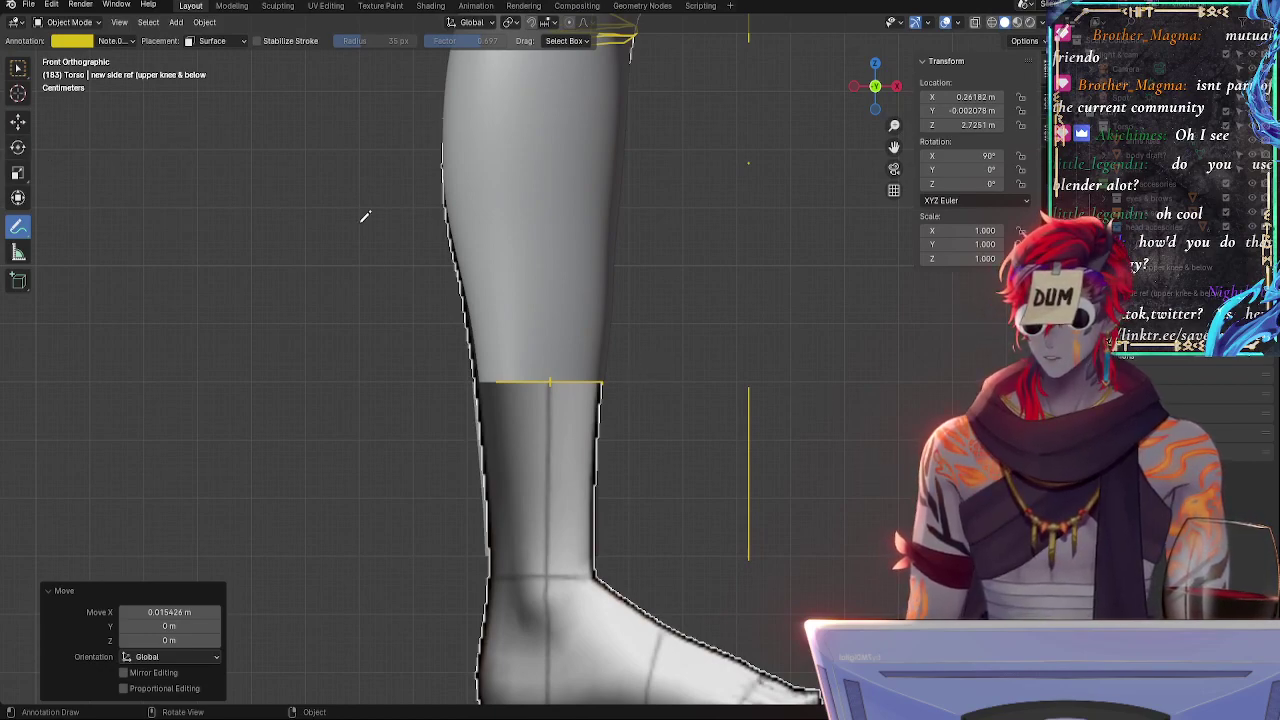
pyautogui.click(307, 285)
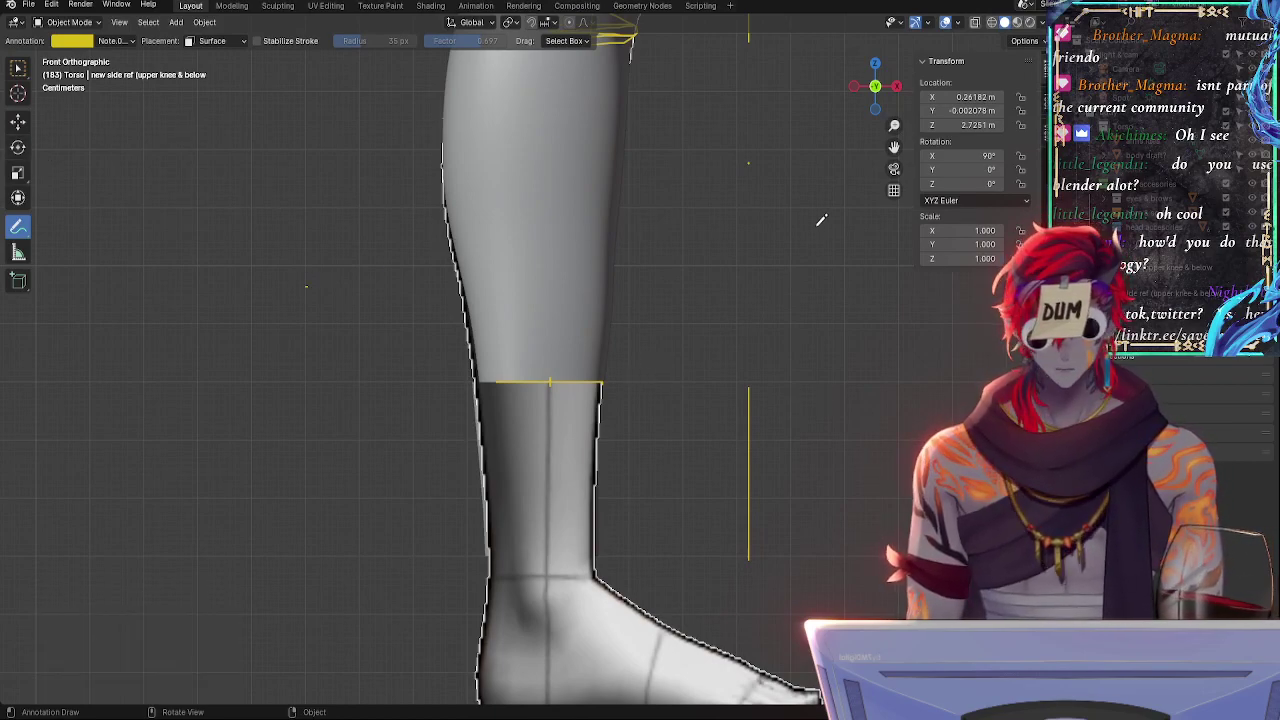
# - Pick the Move tool, select the body draft mesh, and enter Edit Mode with nothing selected
pyautogui.click(17, 121)
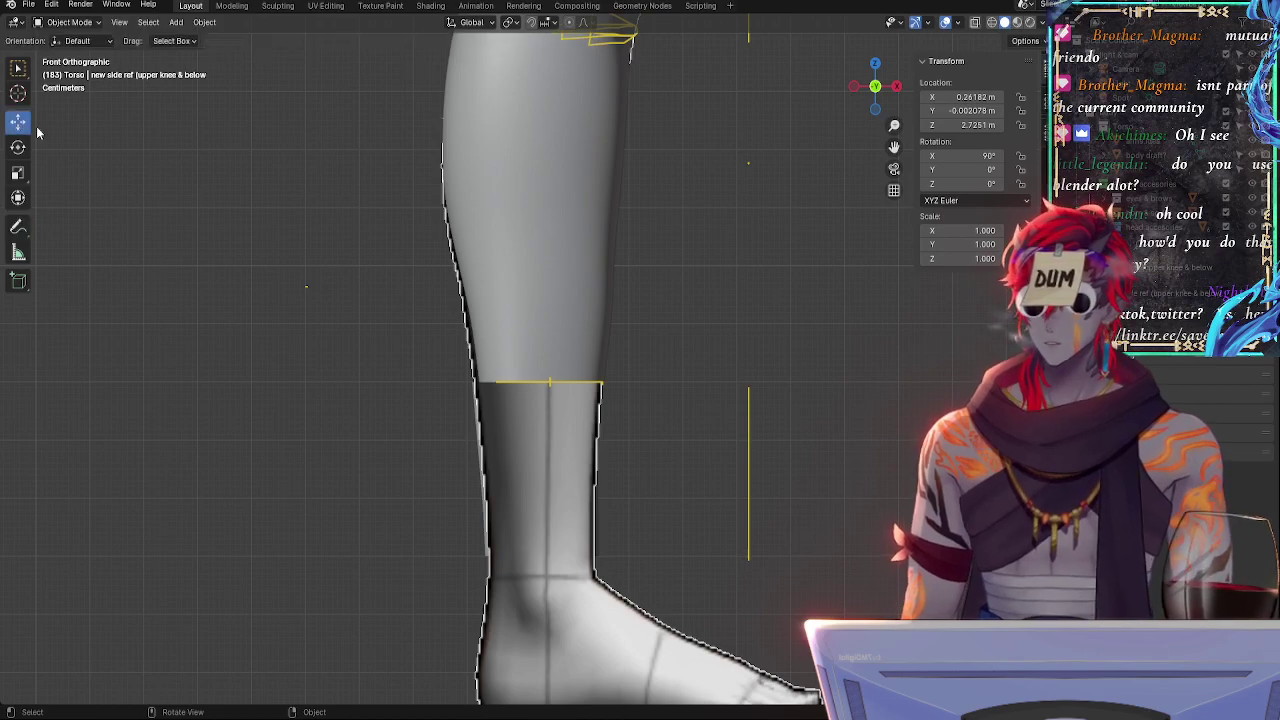
pyautogui.click(1158, 158)
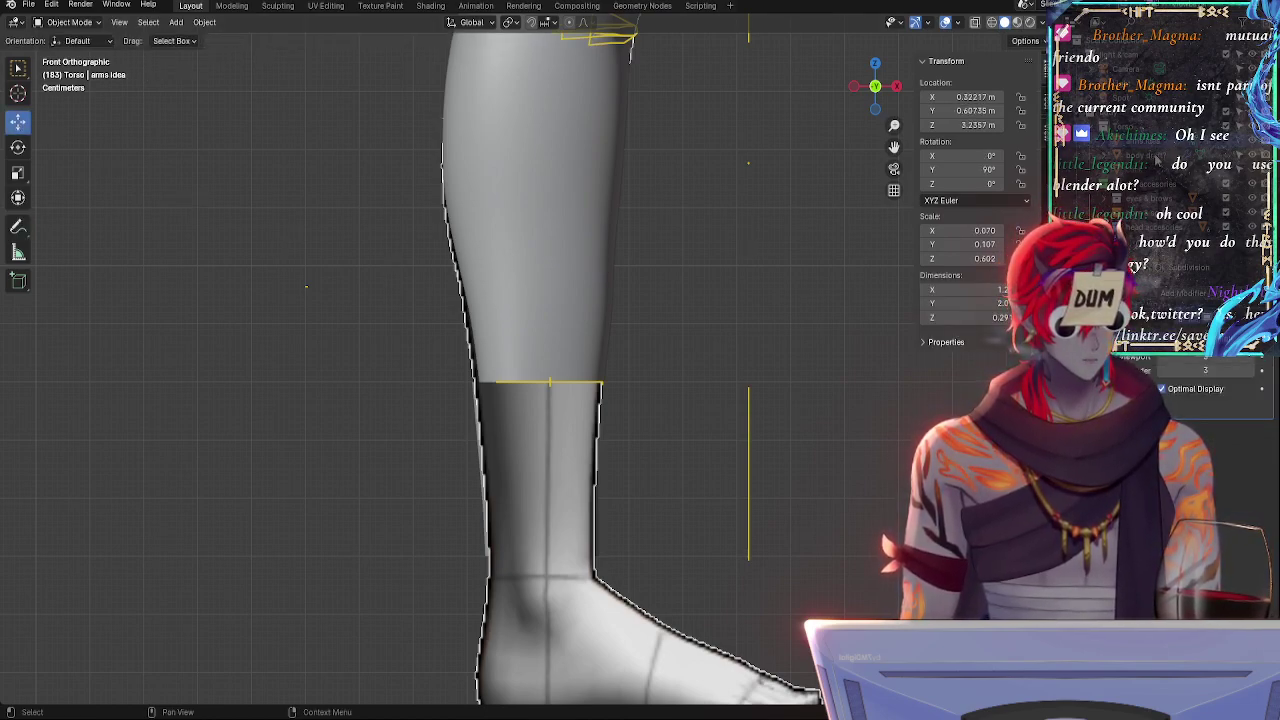
pyautogui.click(1138, 157)
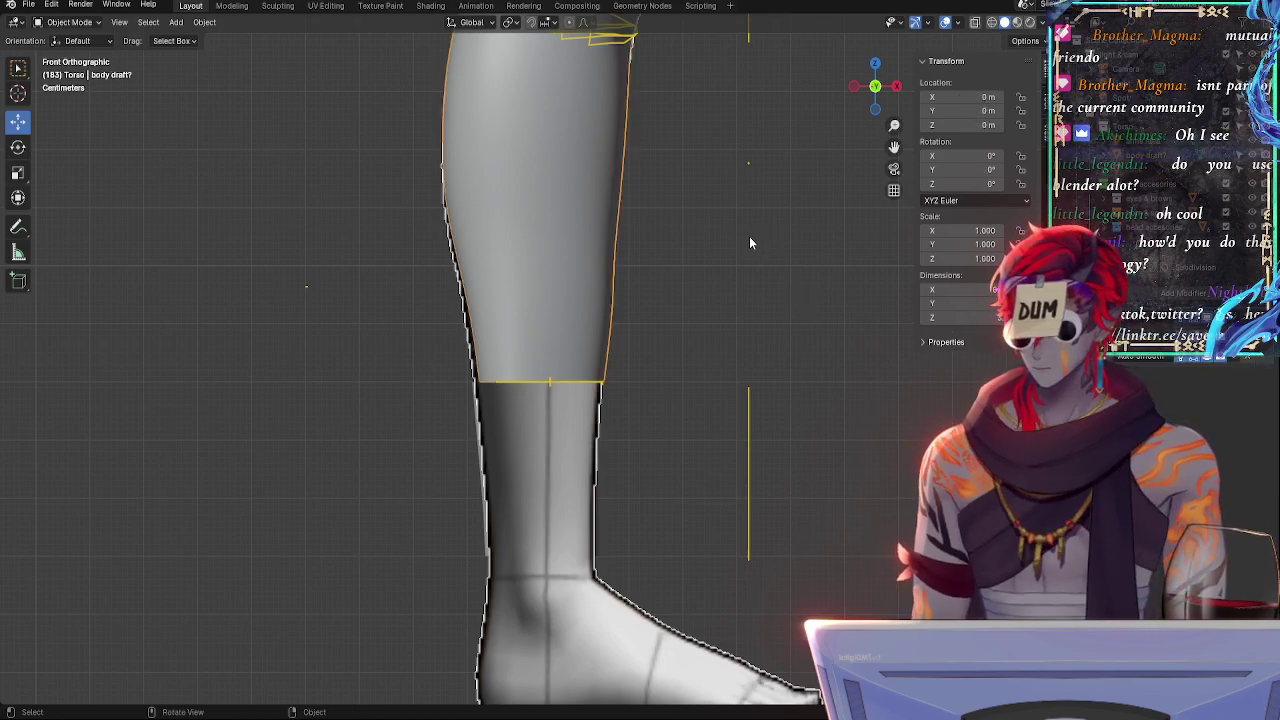
pyautogui.press('Tab')
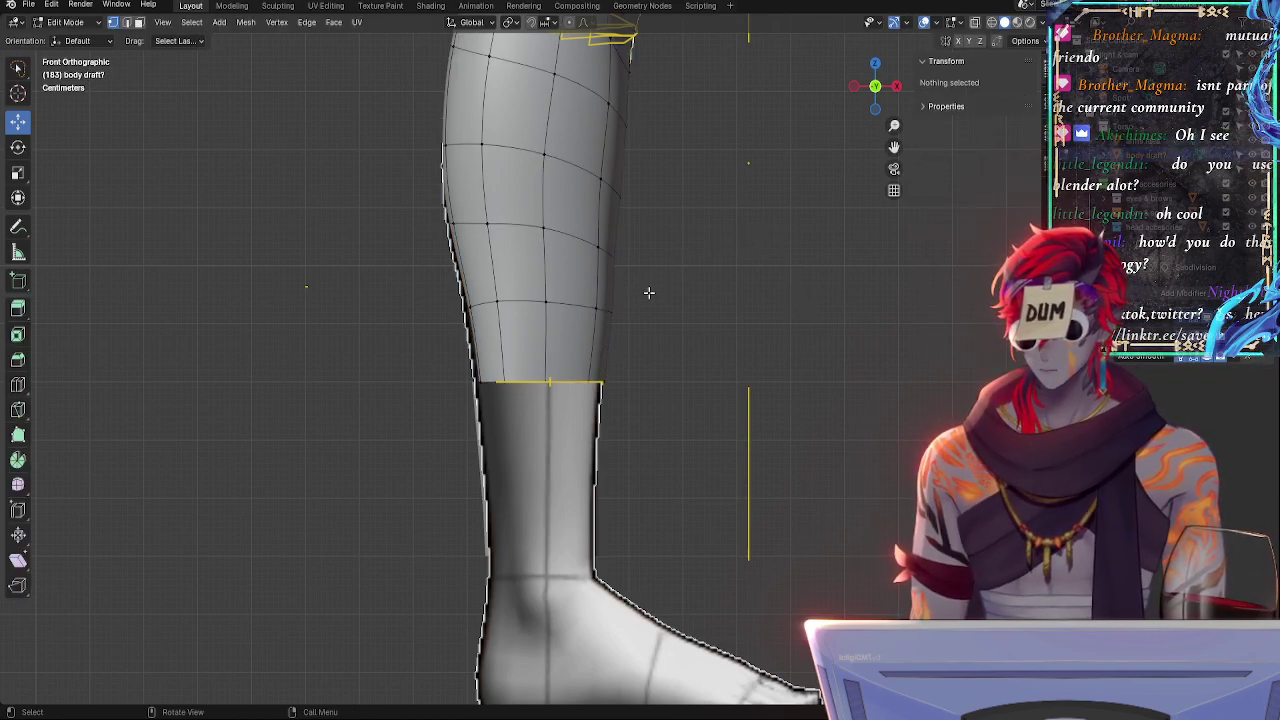
pyautogui.press('a')
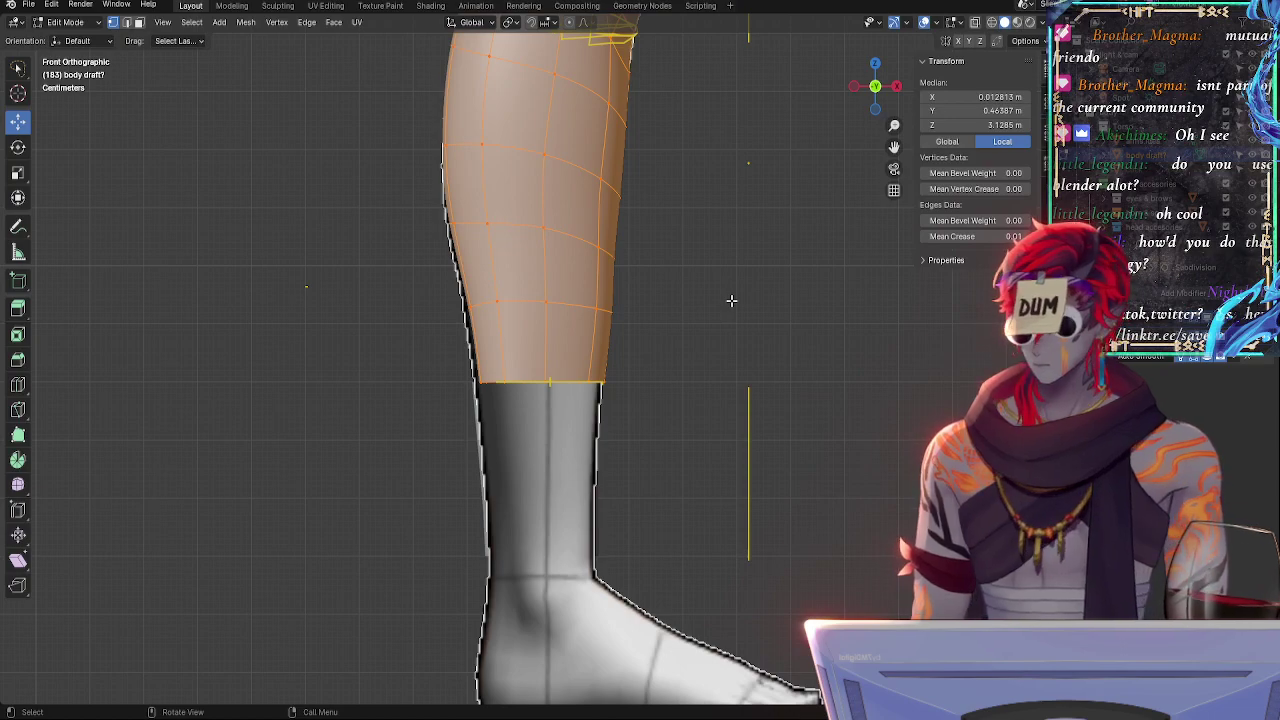
pyautogui.keyDown('shift'); pyautogui.moveTo(743, 254); pyautogui.dragTo(775, 371, button='middle'); pyautogui.keyUp('shift')
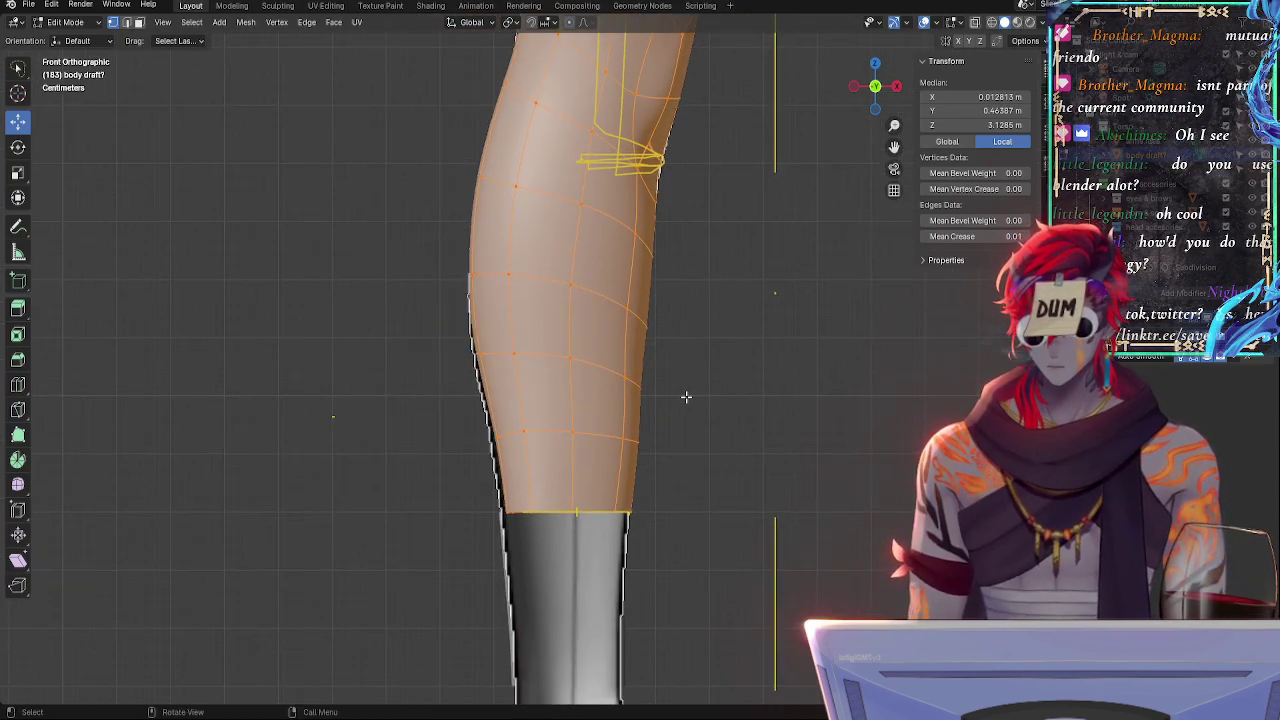
pyautogui.hotkey('alt', 'a')
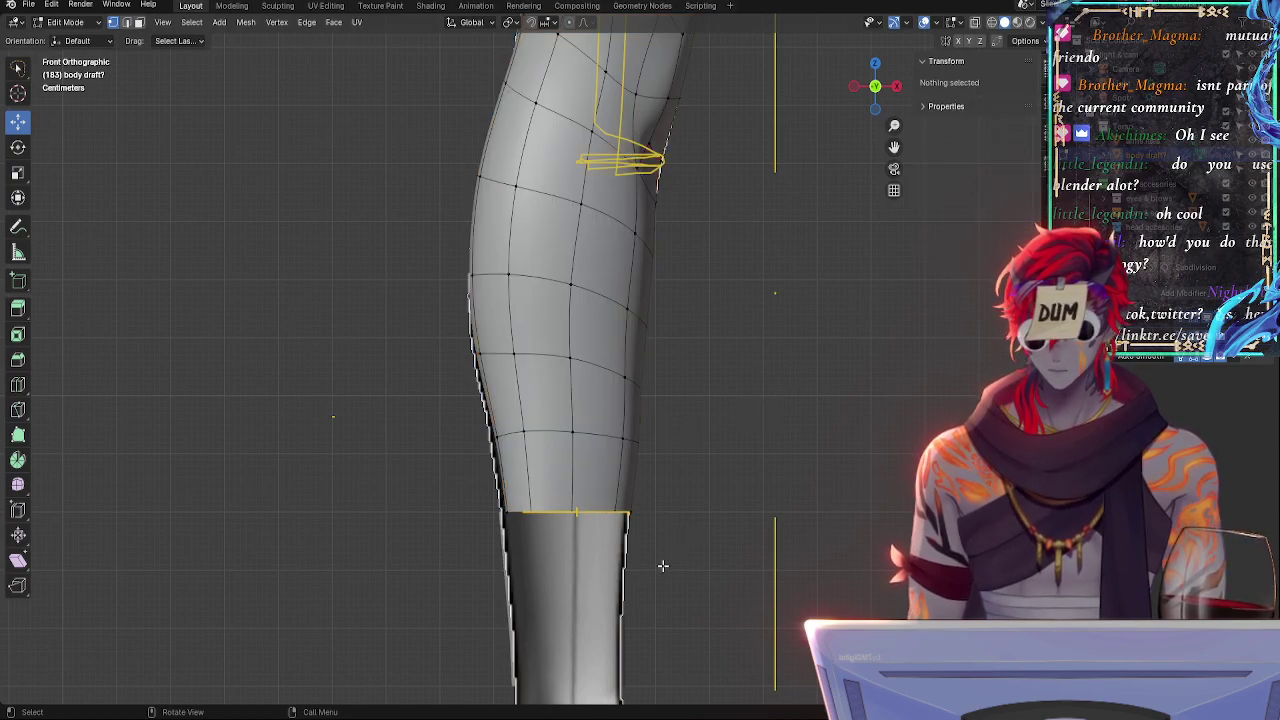
pyautogui.scroll(-2, 655, 550)
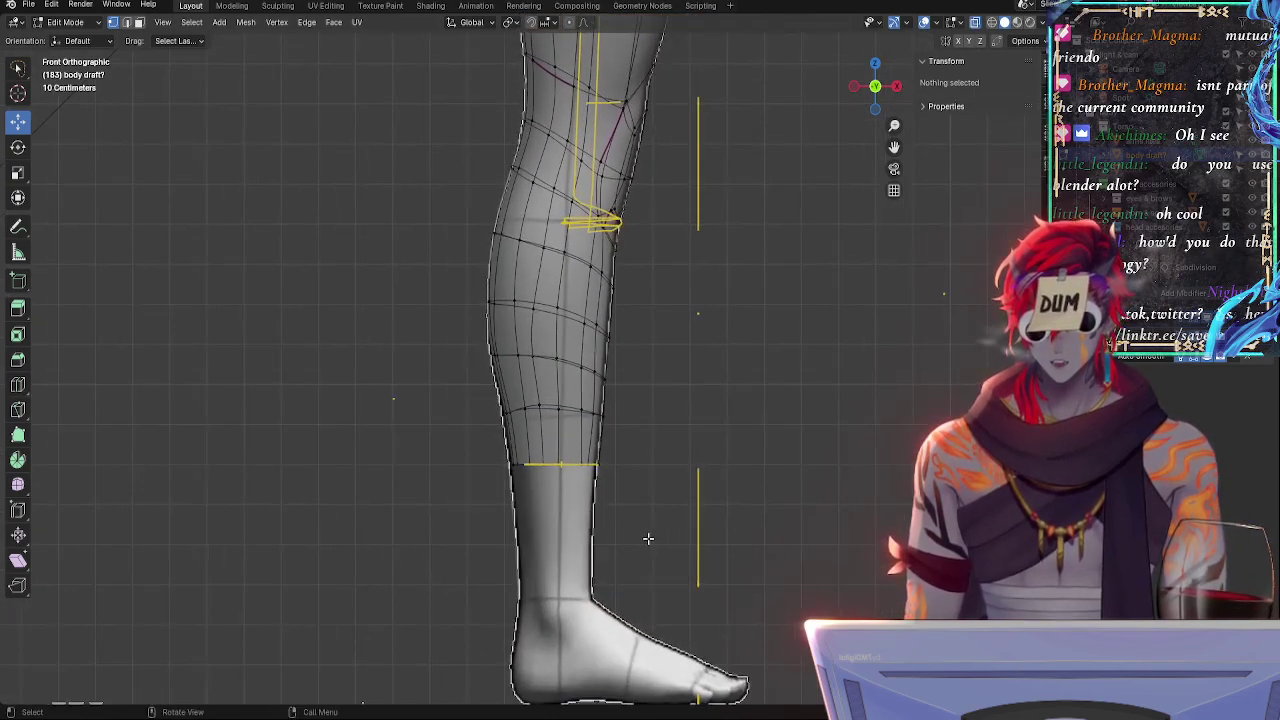
# - Select the body draft's calf and knee vertices up past the knee
pyautogui.moveTo(648, 539)
pyautogui.mouseDown()
pyautogui.moveTo(394, 300)
pyautogui.moveTo(565, 210)
pyautogui.moveTo(693, 350)
pyautogui.mouseUp()
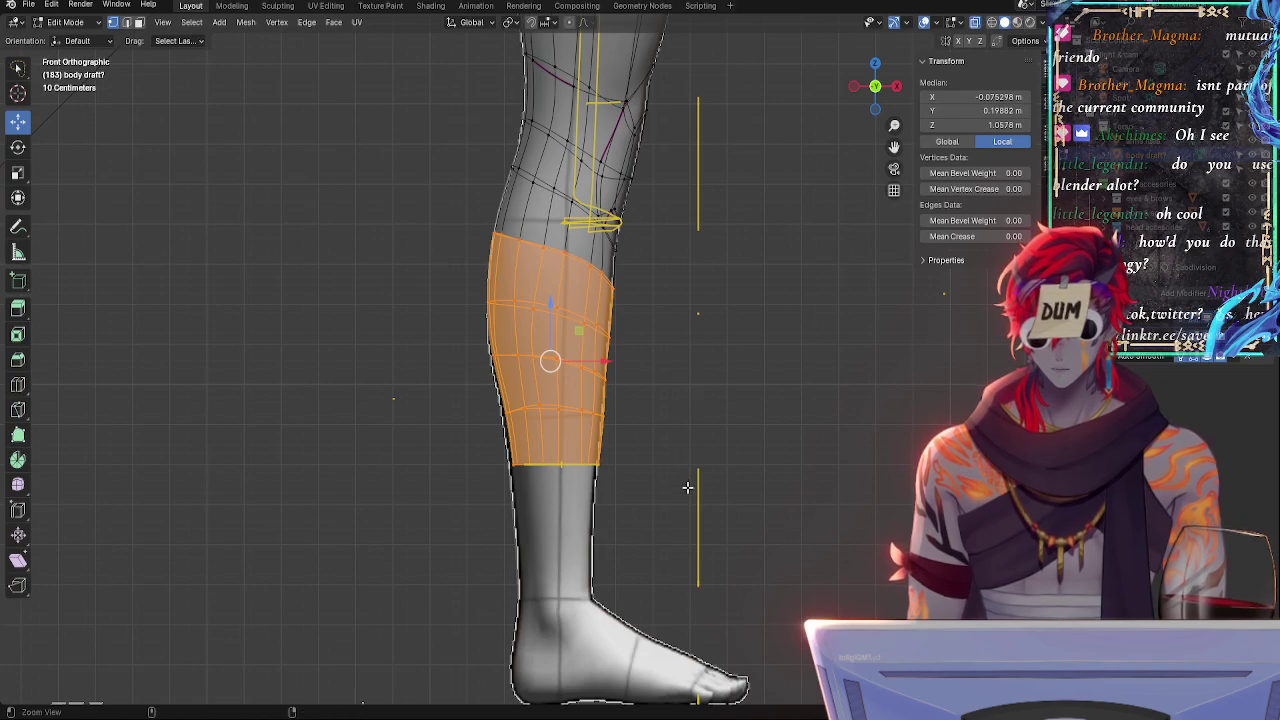
pyautogui.scroll(3, 675, 397)
pyautogui.scroll(-3, 743, 467)
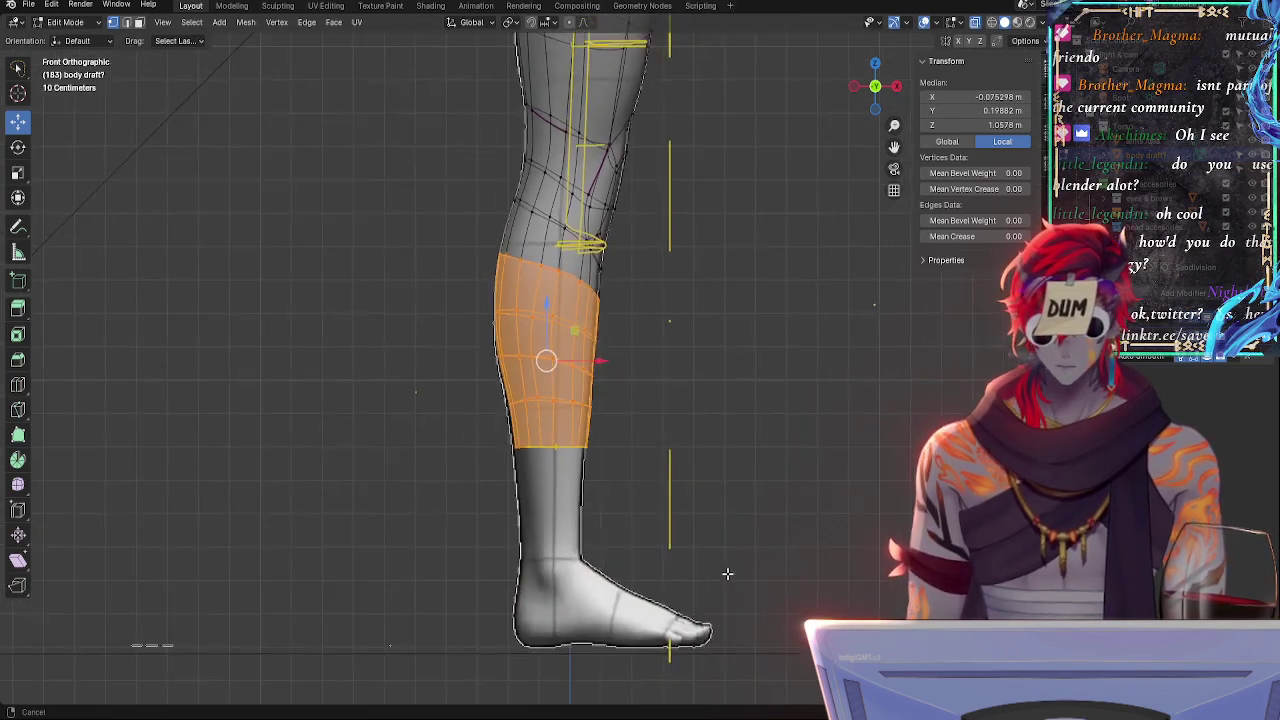
pyautogui.moveTo(580, 515)
pyautogui.mouseDown()
pyautogui.moveTo(420, 214)
pyautogui.moveTo(522, 78)
pyautogui.moveTo(769, 403)
pyautogui.mouseUp()
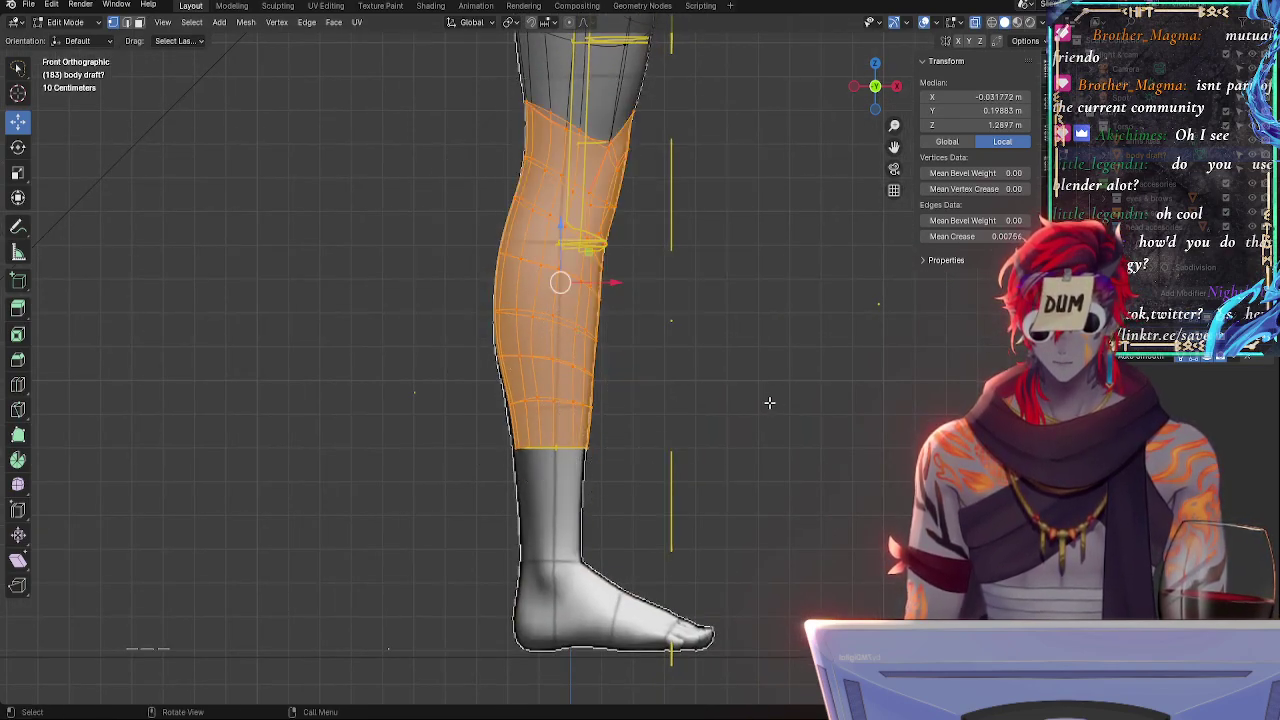
pyautogui.moveTo(731, 160)
pyautogui.keyDown('shift'); pyautogui.mouseDown(button='middle')
pyautogui.moveTo(691, 443)
pyautogui.moveTo(719, 320)
pyautogui.mouseUp(button='middle'); pyautogui.keyUp('shift')
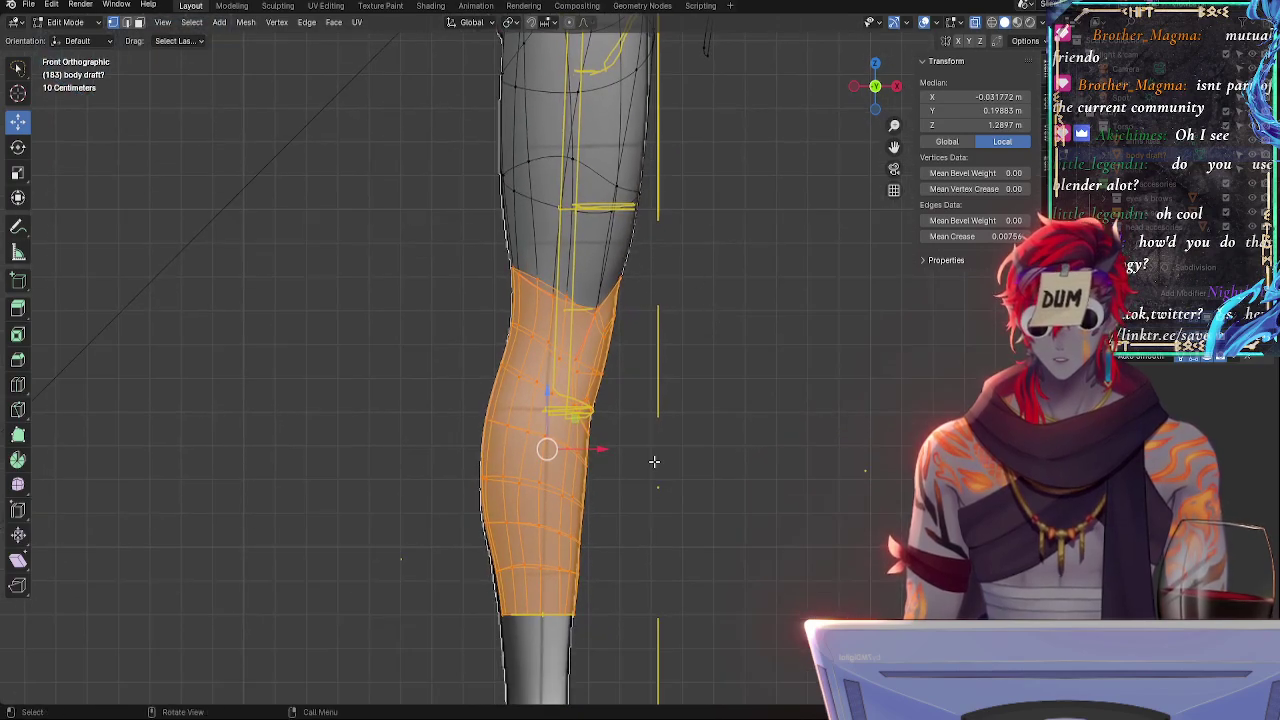
pyautogui.moveTo(620, 648)
pyautogui.mouseDown()
pyautogui.moveTo(500, 662)
pyautogui.moveTo(380, 177)
pyautogui.moveTo(738, 162)
pyautogui.moveTo(737, 349)
pyautogui.mouseUp()
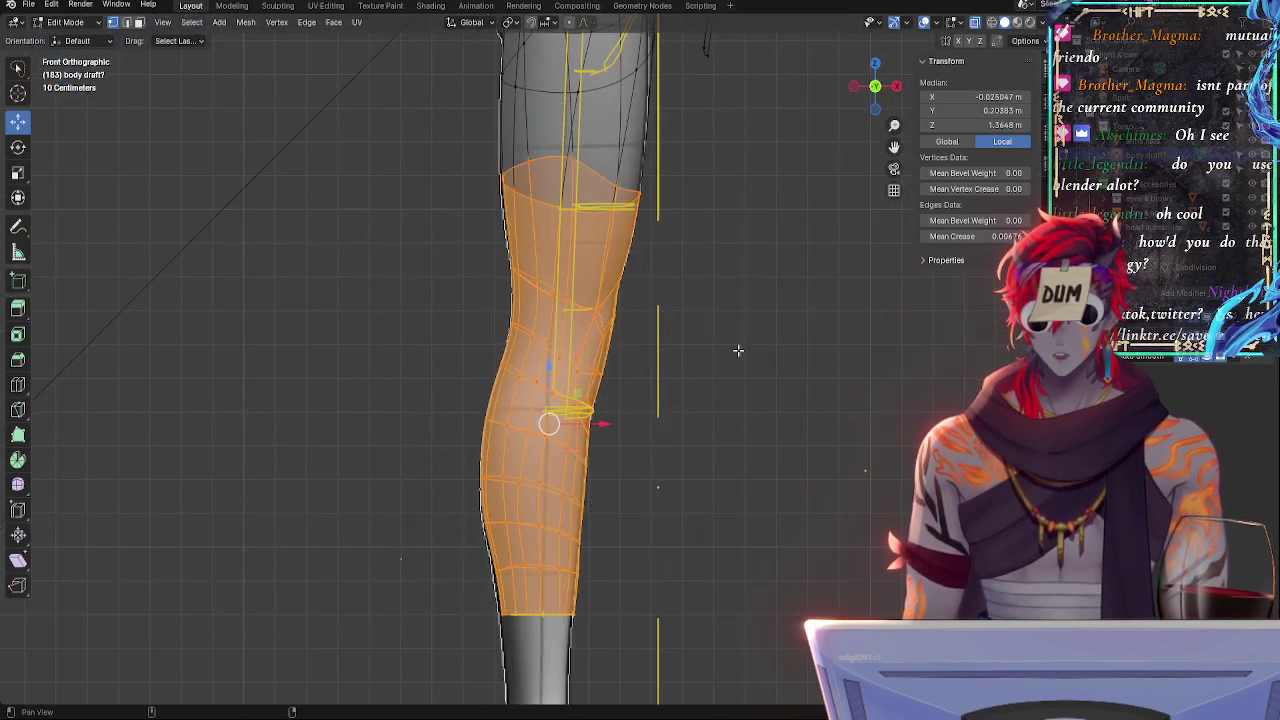
pyautogui.moveTo(737, 349)
pyautogui.keyDown('shift'); pyautogui.mouseDown(button='middle')
pyautogui.moveTo(737, 223)
pyautogui.moveTo(711, 229)
pyautogui.moveTo(721, 258)
pyautogui.mouseUp(button='middle'); pyautogui.keyUp('shift')
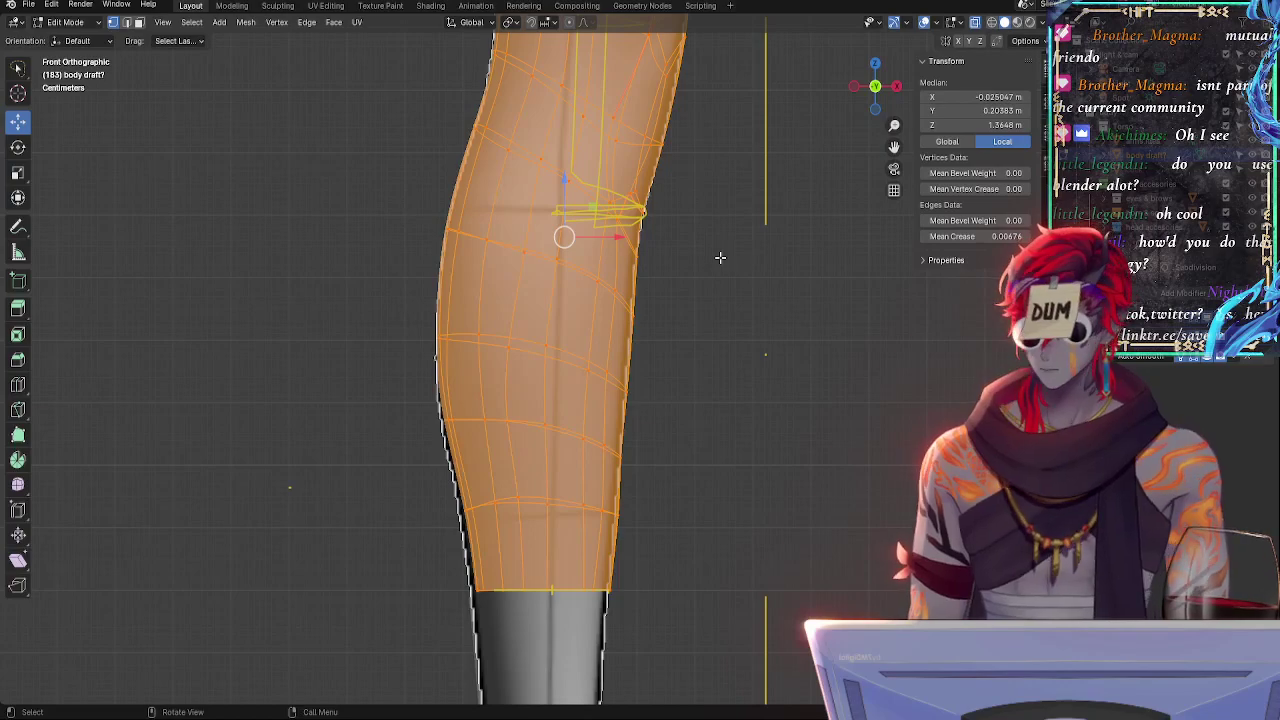
# - Shift the selected vertices along X twice, the last move 0.004713 m with Mirror Editing on
pyautogui.press('g')
pyautogui.press('x')
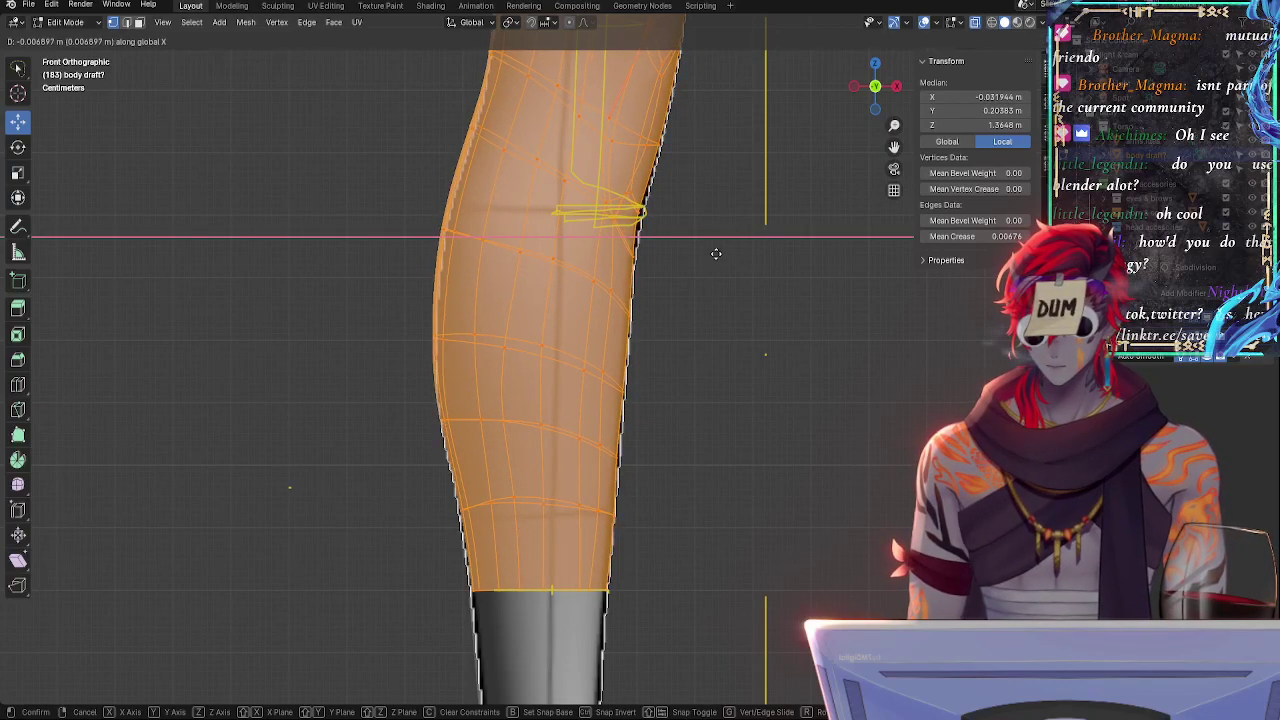
pyautogui.click(716, 253)
pyautogui.keyDown('shift'); pyautogui.moveTo(743, 231); pyautogui.dragTo(701, 389, button='middle'); pyautogui.keyUp('shift')
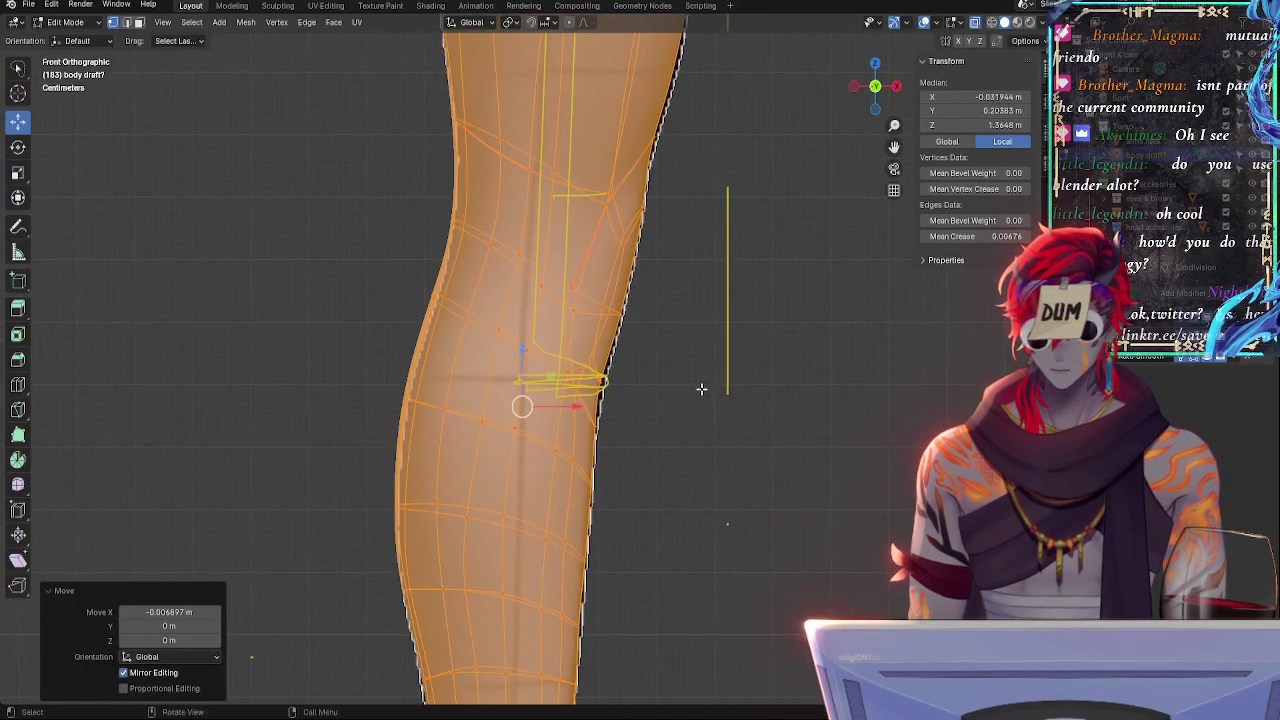
pyautogui.press('g')
pyautogui.press('x')
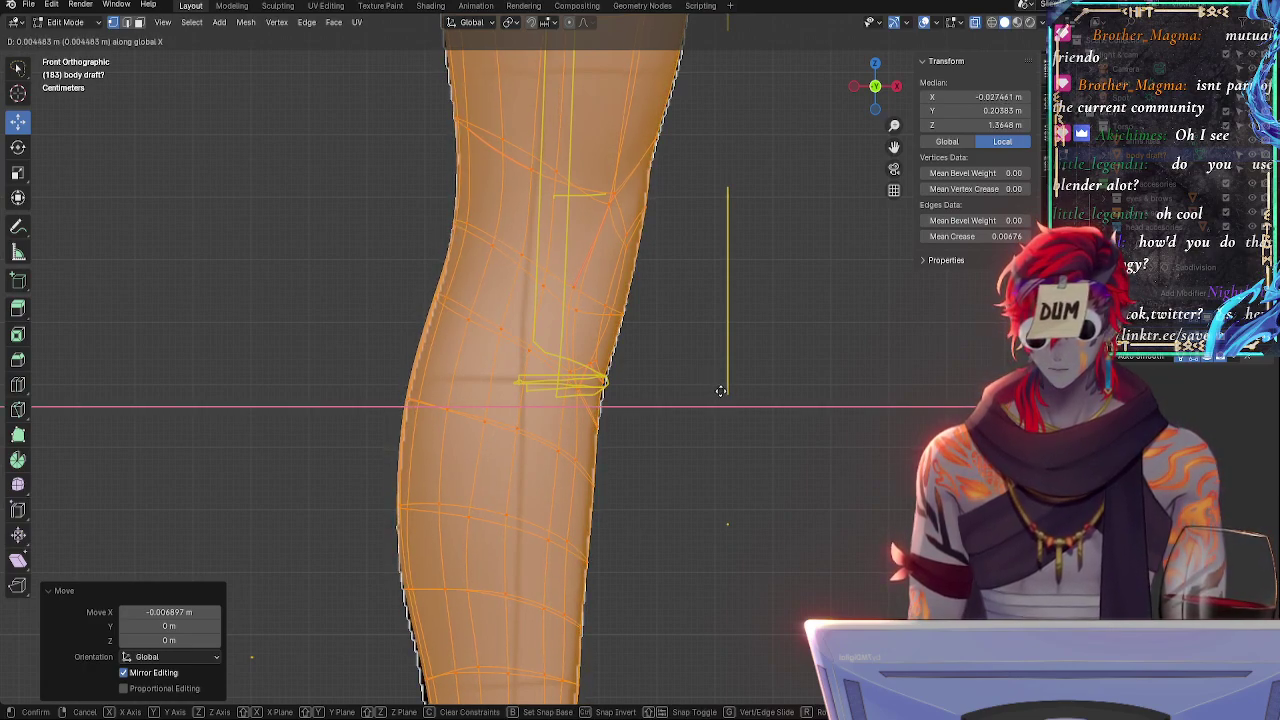
pyautogui.click(720, 391)
pyautogui.keyDown('shift'); pyautogui.moveTo(720, 391); pyautogui.dragTo(713, 543, button='middle'); pyautogui.keyUp('shift')
pyautogui.keyDown('shift'); pyautogui.moveTo(728, 217); pyautogui.dragTo(701, 484, button='middle'); pyautogui.keyUp('shift')
pyautogui.keyDown('shift'); pyautogui.moveTo(722, 240); pyautogui.dragTo(729, 346, button='middle'); pyautogui.keyUp('shift')
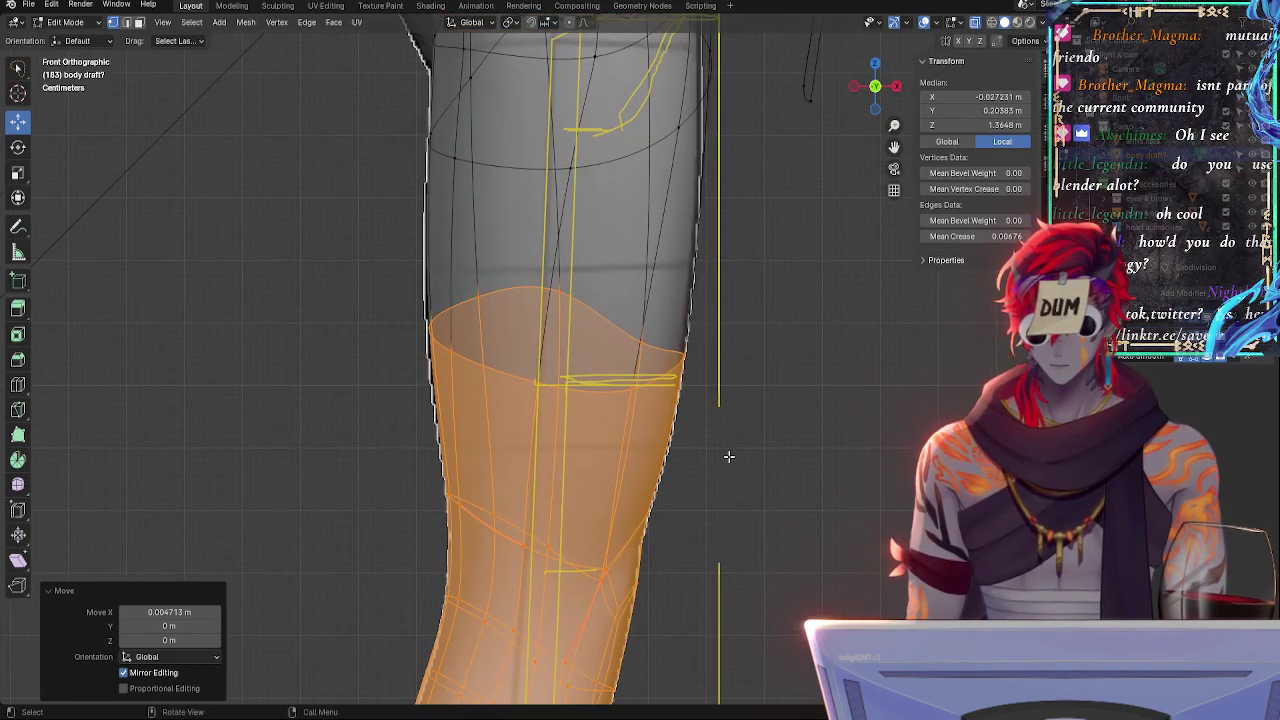
# - Lasso-select bands of thigh faces above the knee, cancelling a trial move
pyautogui.hotkey('alt', 'a')
pyautogui.moveTo(710, 546)
pyautogui.mouseDown()
pyautogui.moveTo(420, 541)
pyautogui.moveTo(357, 251)
pyautogui.moveTo(714, 245)
pyautogui.mouseUp()
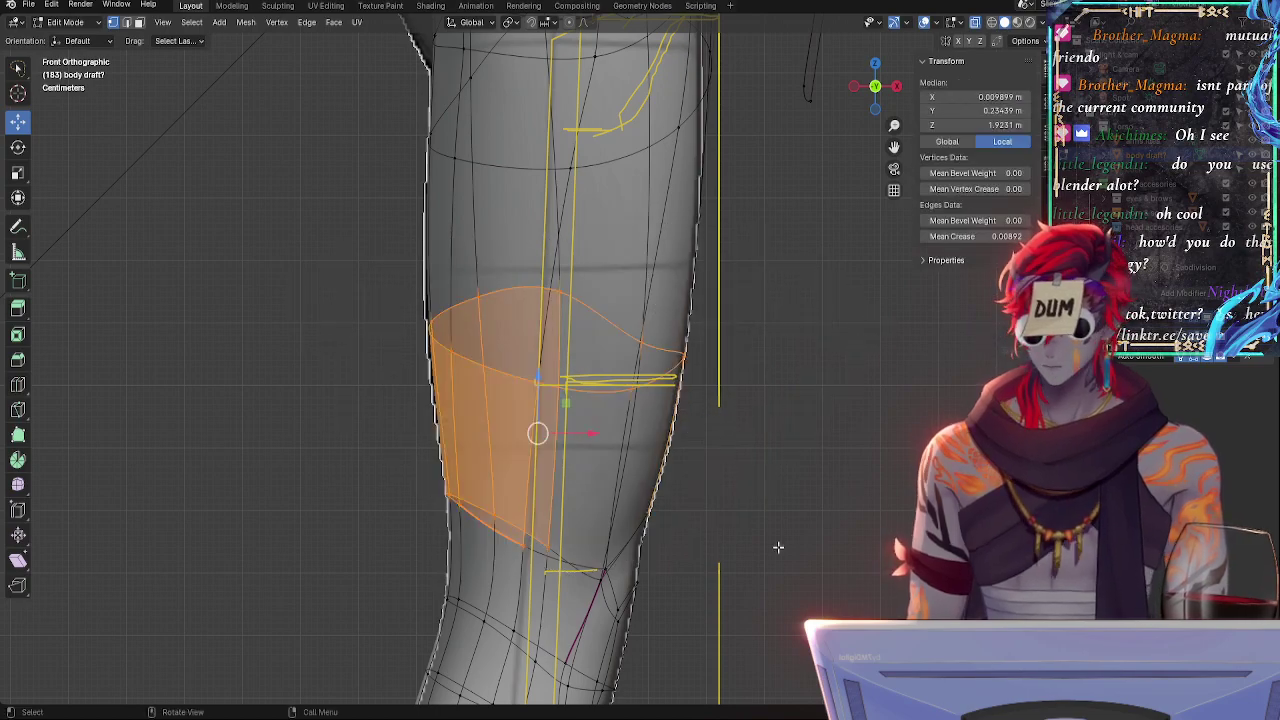
pyautogui.moveTo(778, 547)
pyautogui.mouseDown()
pyautogui.moveTo(560, 612)
pyautogui.moveTo(740, 280)
pyautogui.moveTo(760, 300)
pyautogui.mouseUp()
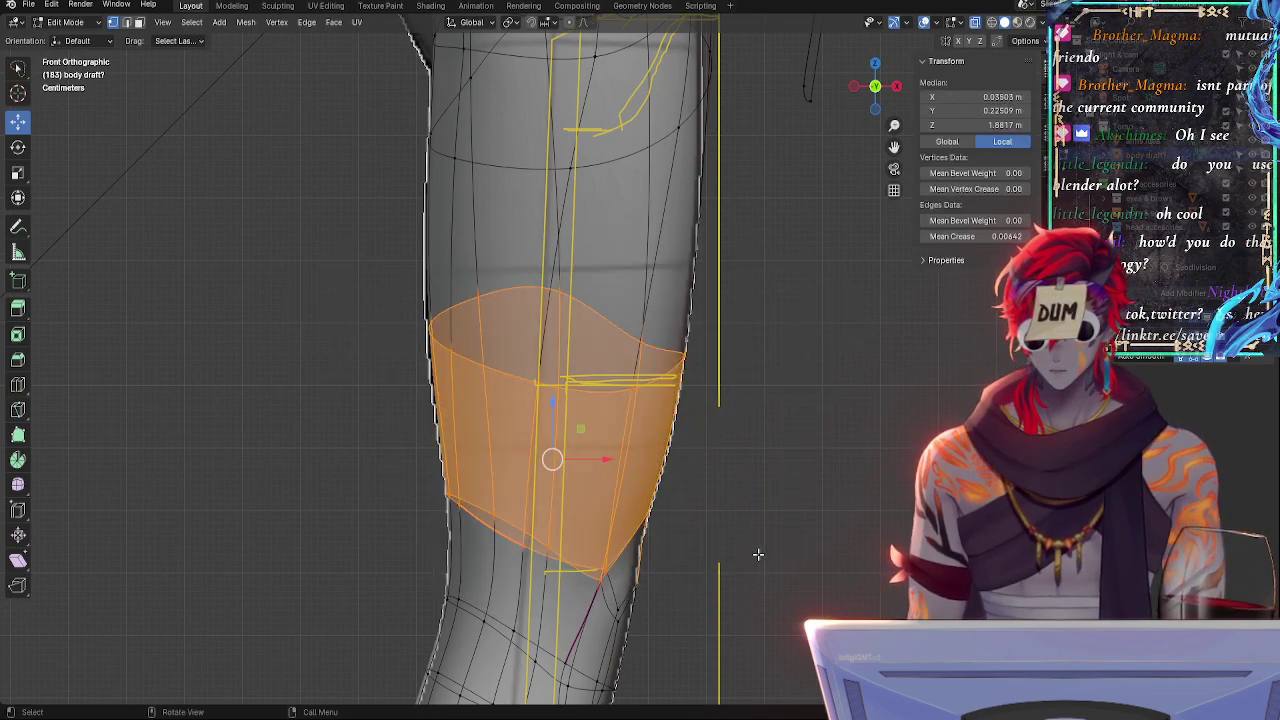
pyautogui.moveTo(758, 554)
pyautogui.mouseDown()
pyautogui.moveTo(410, 600)
pyautogui.moveTo(730, 150)
pyautogui.moveTo(738, 366)
pyautogui.mouseUp()
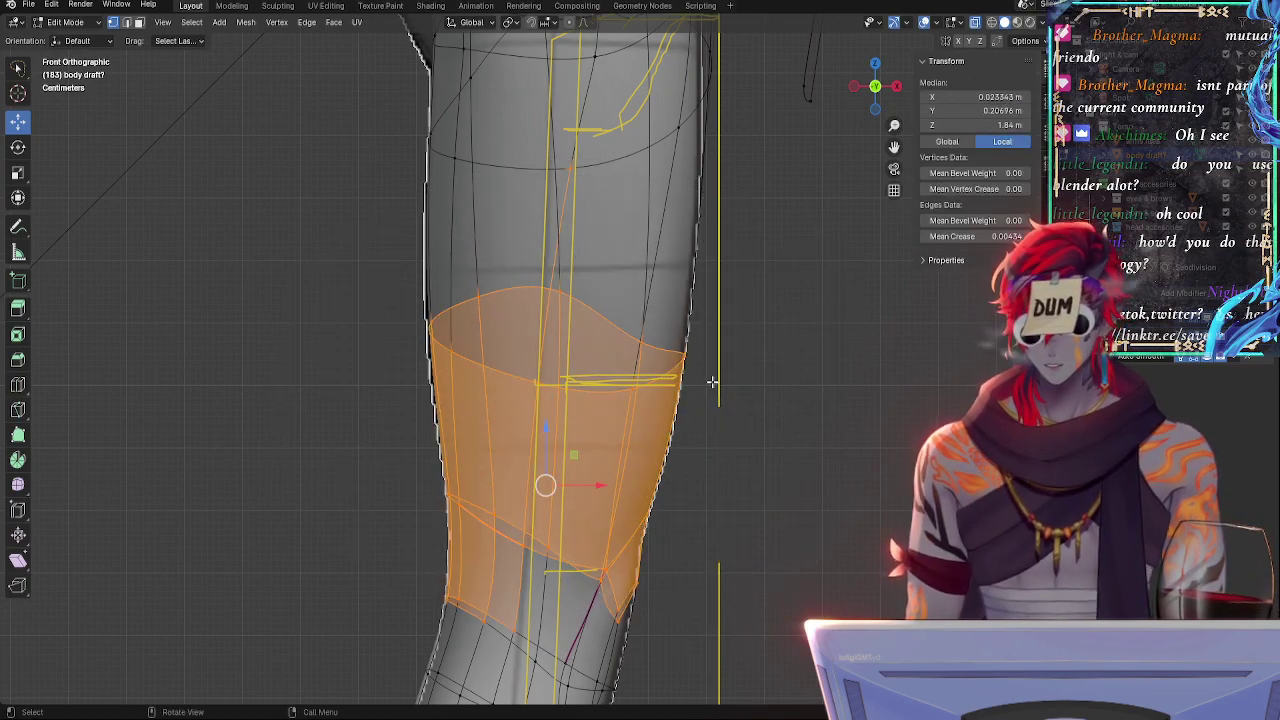
pyautogui.press('g')
pyautogui.rightClick(705, 382)
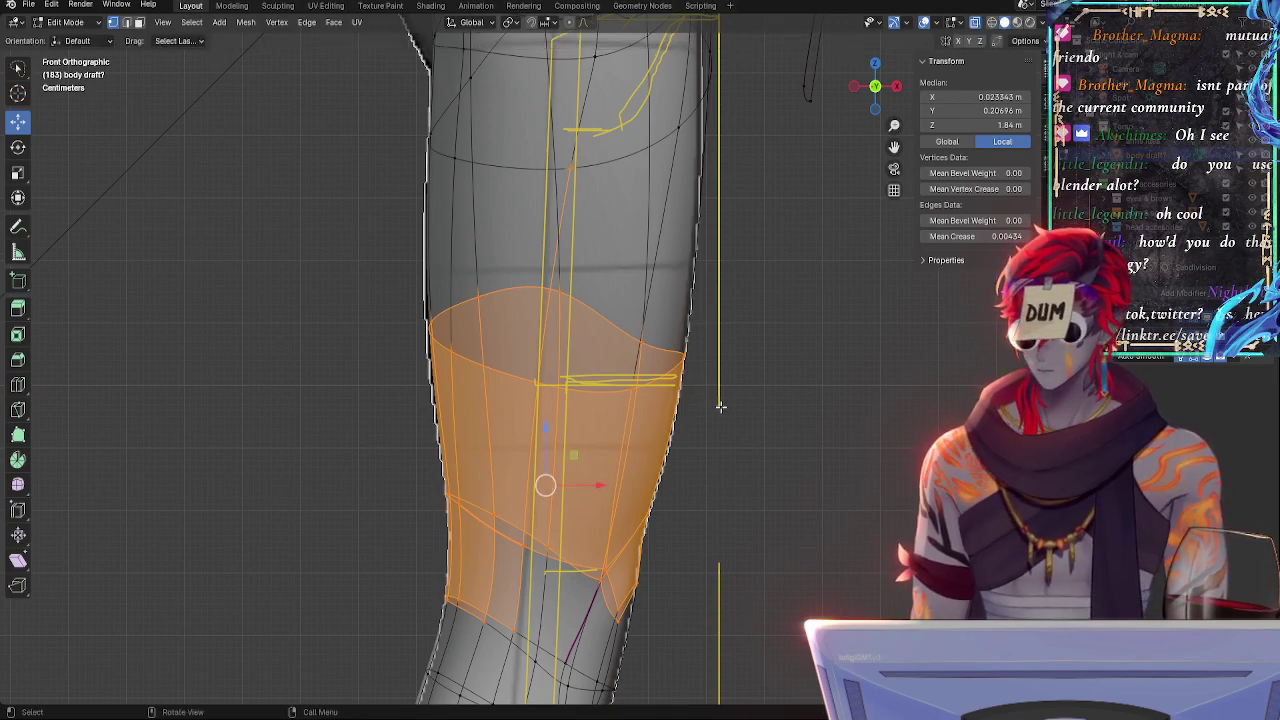
# - Select faces from the knee up the thigh and shift them sideways along X
pyautogui.click(760, 571)
pyautogui.keyDown('ctrl'); pyautogui.moveTo(758, 565); pyautogui.dragTo(673, 590, button='middle'); pyautogui.keyUp('ctrl')
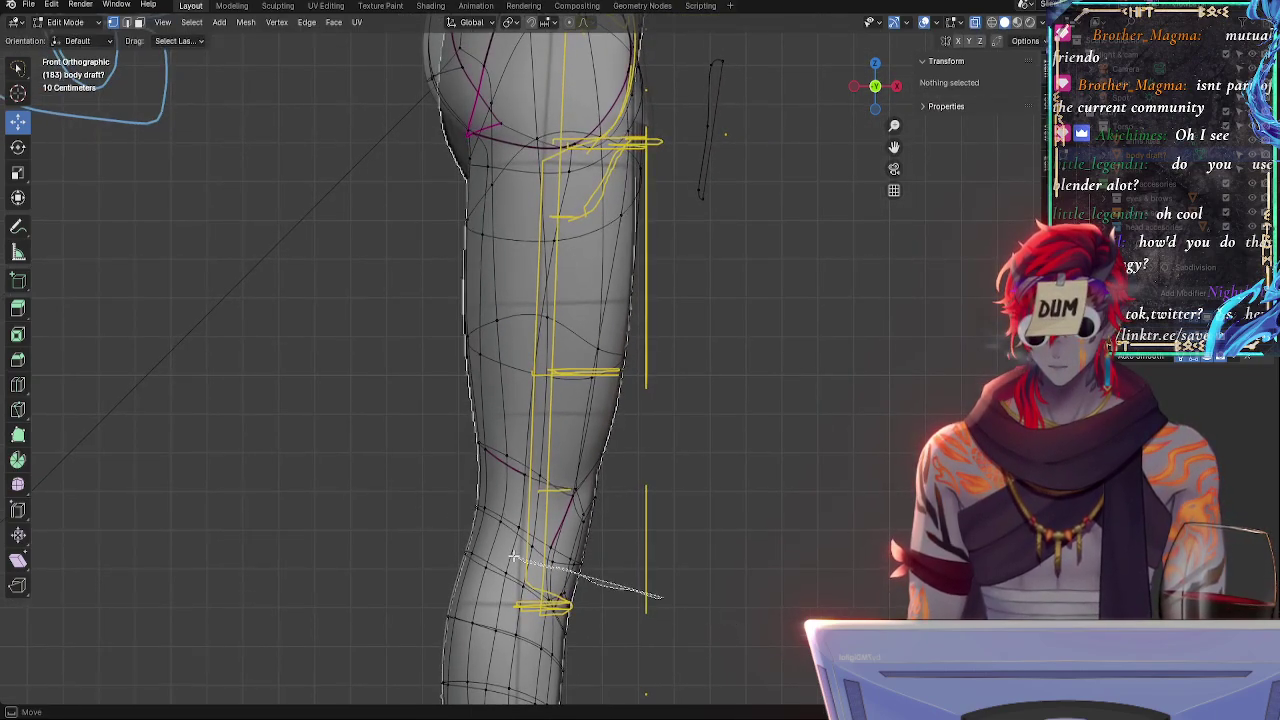
pyautogui.moveTo(513, 556)
pyautogui.mouseDown()
pyautogui.moveTo(424, 322)
pyautogui.moveTo(600, 215)
pyautogui.moveTo(798, 391)
pyautogui.mouseUp()
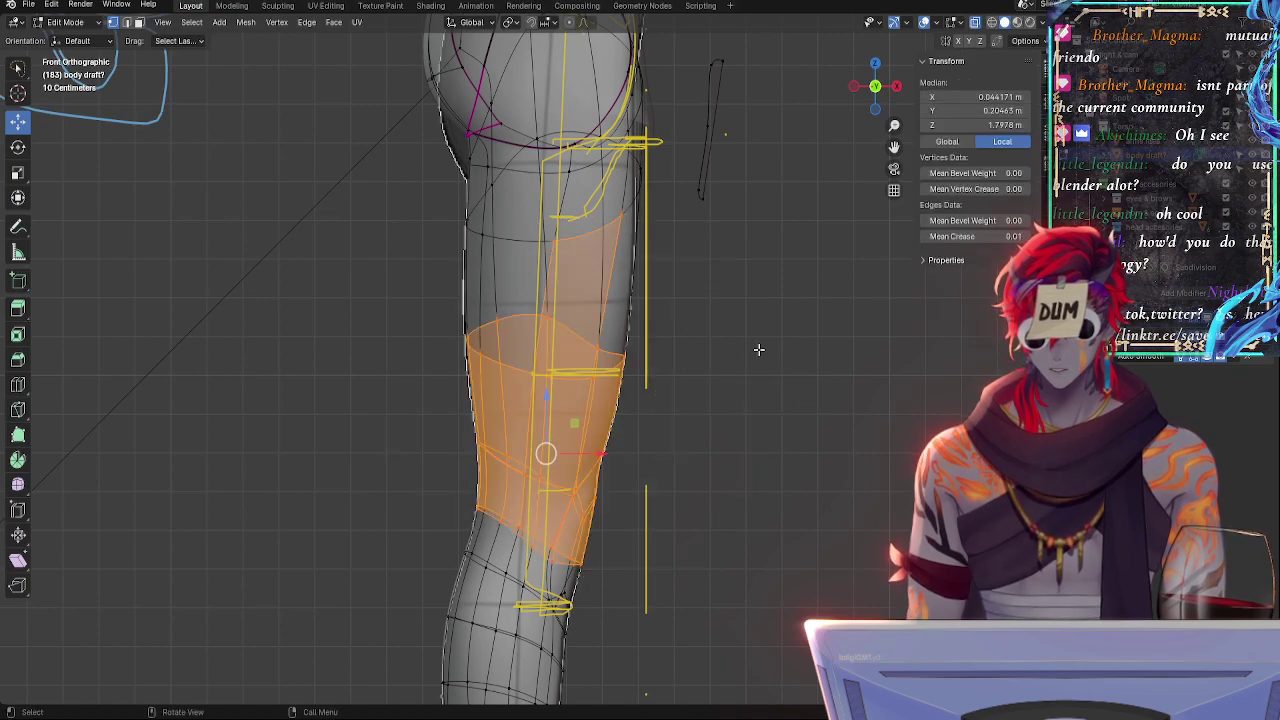
pyautogui.hotkey('alt', 'a')
pyautogui.moveTo(585, 592)
pyautogui.mouseDown()
pyautogui.moveTo(414, 443)
pyautogui.moveTo(414, 243)
pyautogui.moveTo(438, 268)
pyautogui.moveTo(720, 310)
pyautogui.moveTo(650, 456)
pyautogui.mouseUp()
pyautogui.press('g')
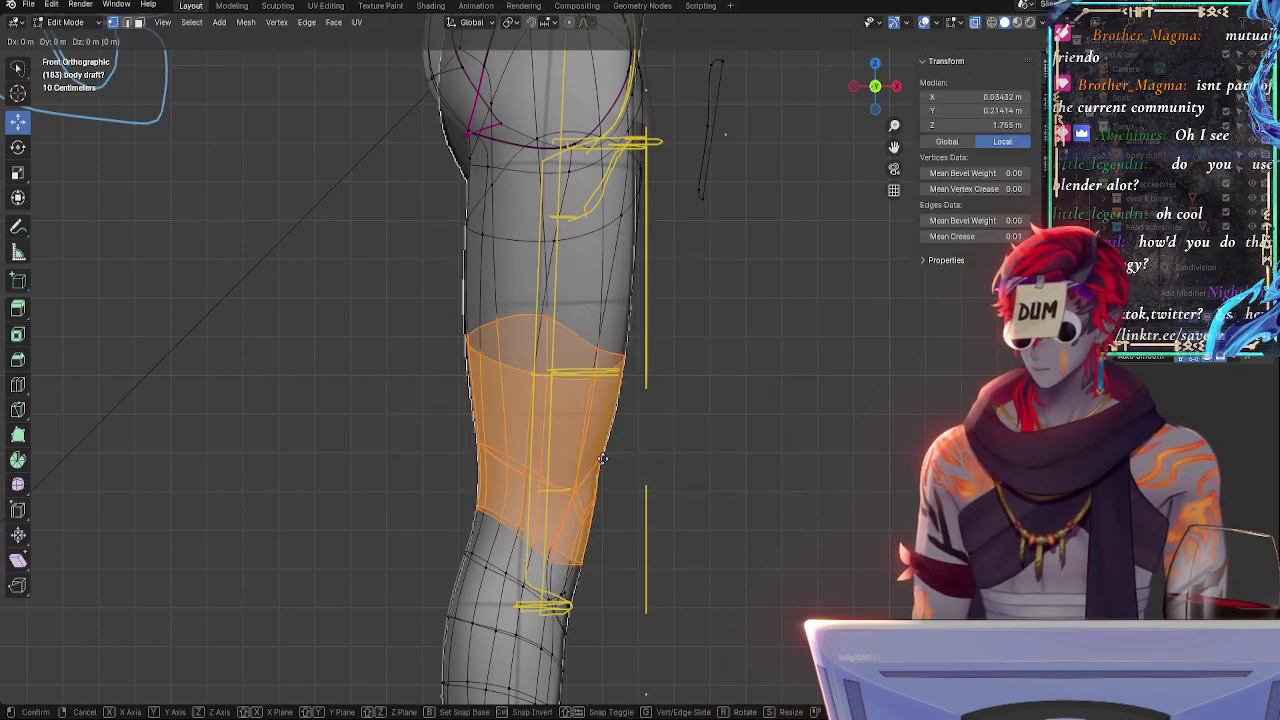
pyautogui.press('x')
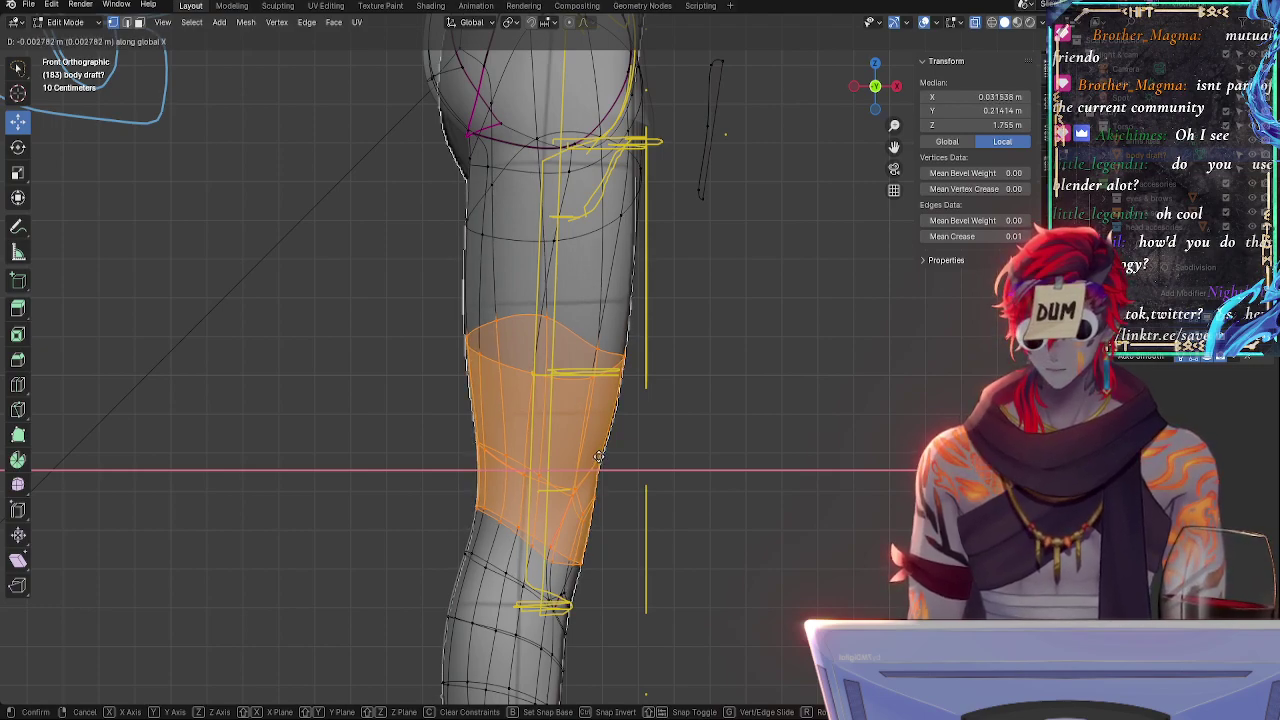
pyautogui.click(600, 456)
pyautogui.scroll(5, 757, 409)
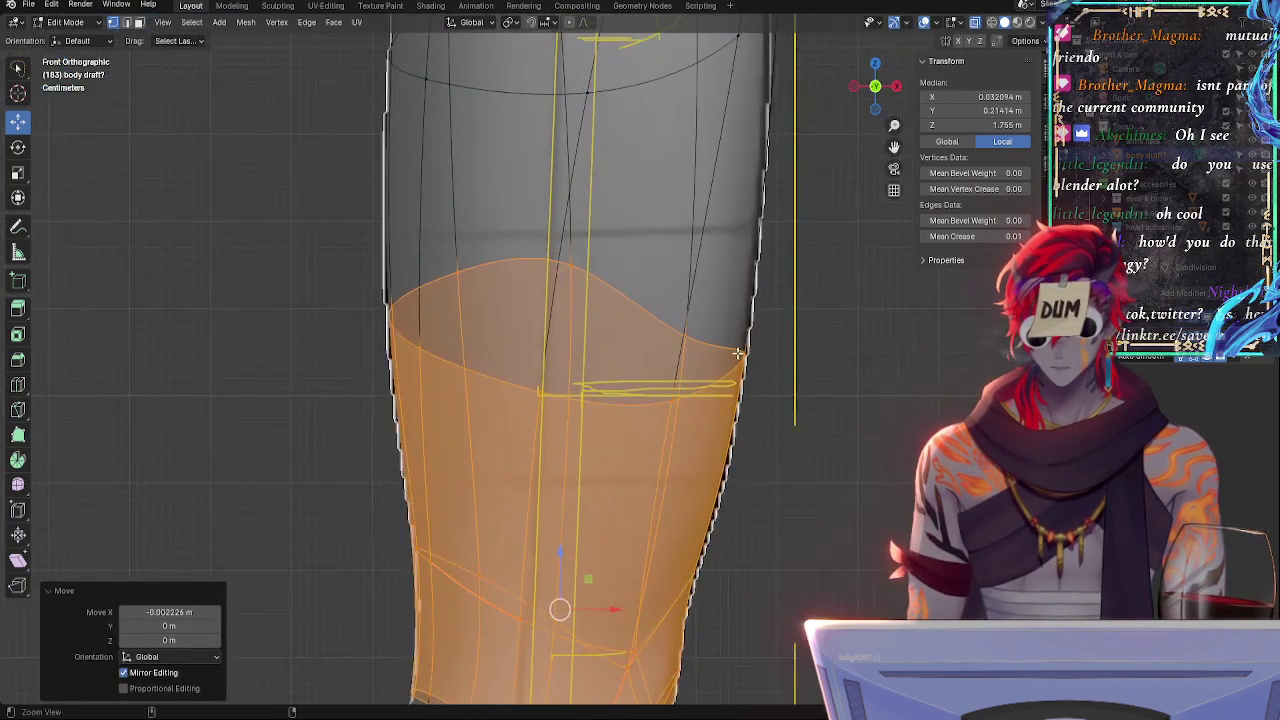
# - Select the two faces just above the knee in front orthographic view
pyautogui.hotkey('alt', 'a')
pyautogui.keyDown('ctrl'); pyautogui.moveTo(817, 414); pyautogui.dragTo(786, 509, button='middle'); pyautogui.keyUp('ctrl')
pyautogui.keyDown('shift'); pyautogui.moveTo(755, 518); pyautogui.dragTo(598, 298, button='middle'); pyautogui.keyUp('shift')
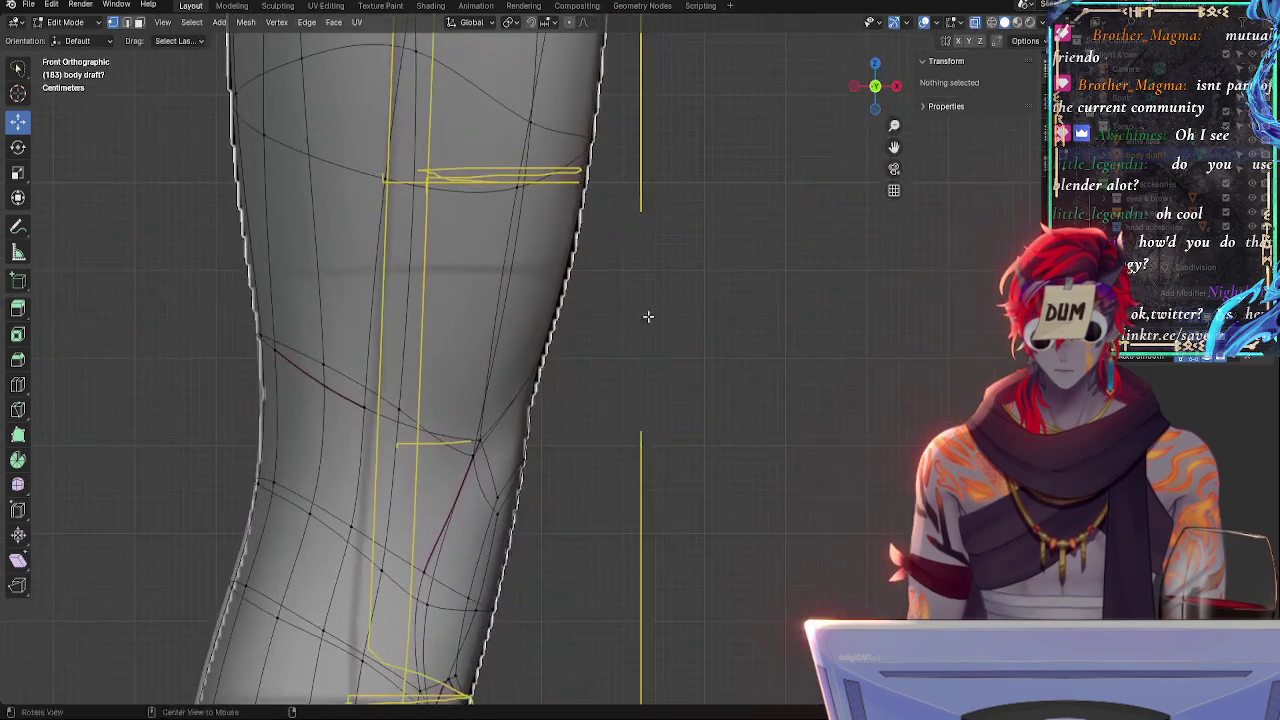
pyautogui.moveTo(737, 431); pyautogui.dragTo(574, 446, button='middle')
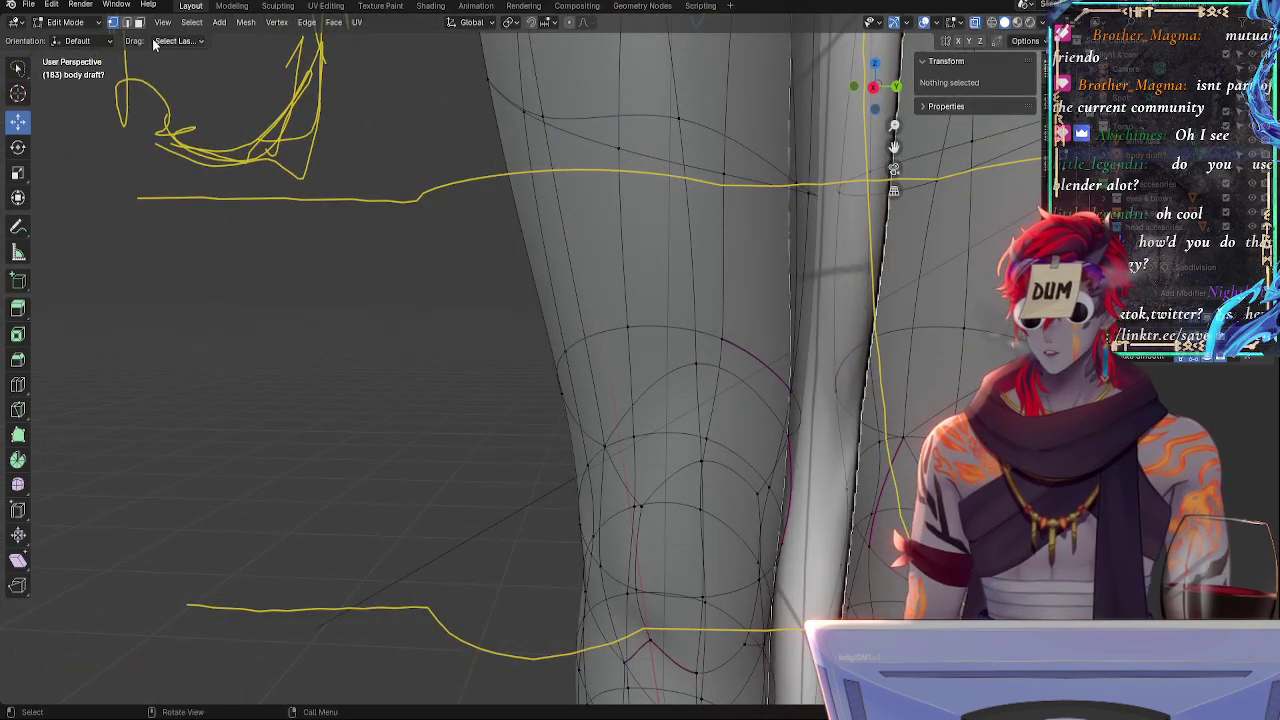
pyautogui.click(856, 88)
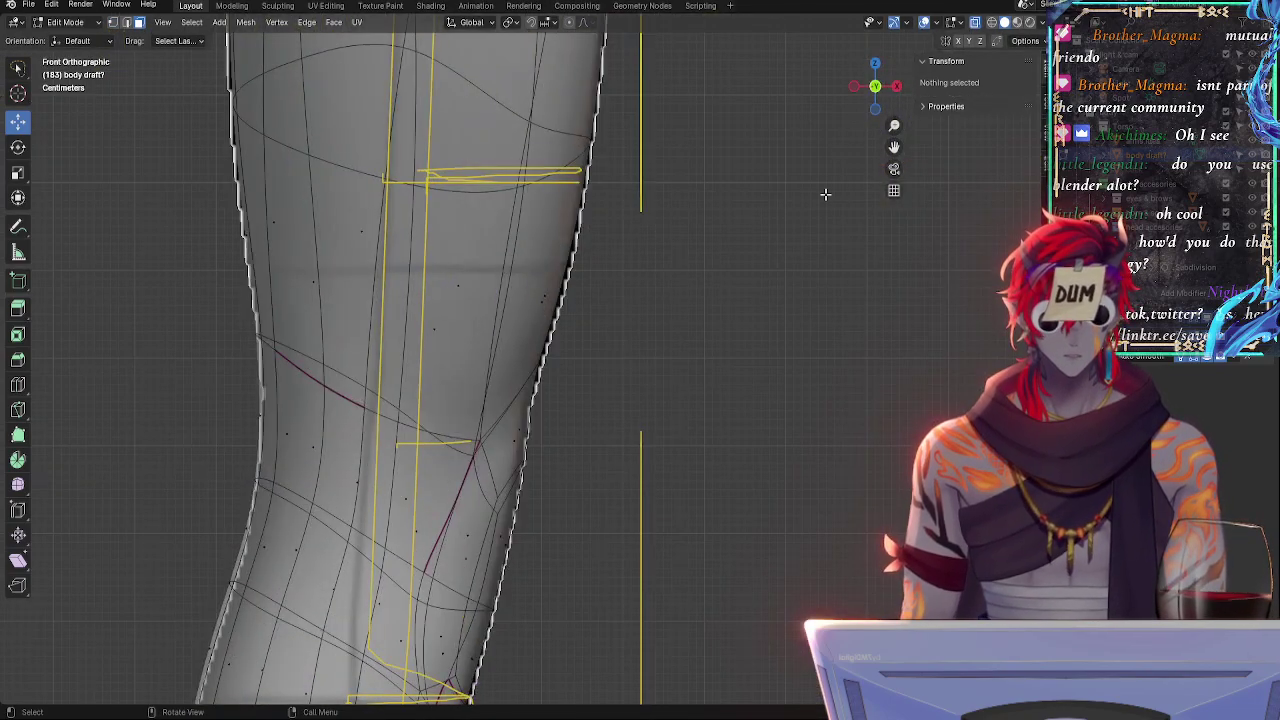
pyautogui.keyDown('shift'); pyautogui.moveTo(809, 323); pyautogui.dragTo(717, 365, button='middle'); pyautogui.keyUp('shift')
pyautogui.keyDown('alt'); pyautogui.moveTo(717, 365); pyautogui.dragTo(602, 362); pyautogui.keyUp('alt')
pyautogui.click(680, 322)
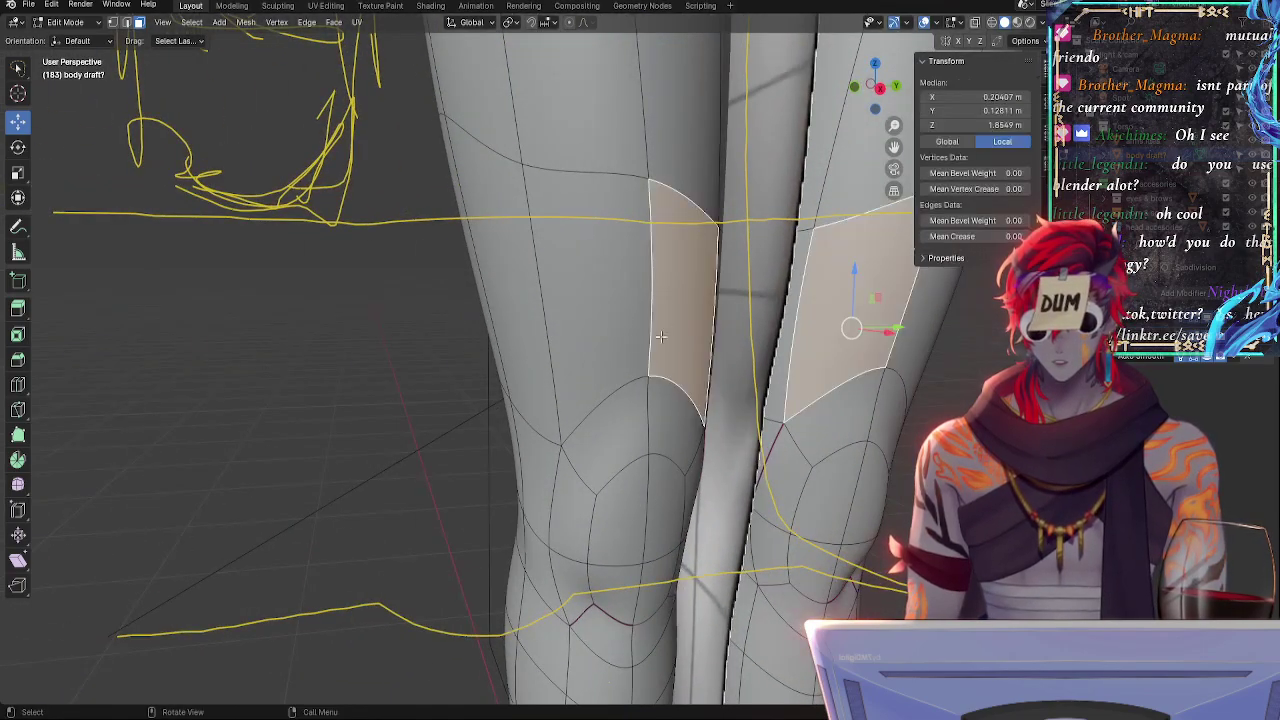
pyautogui.keyDown('shift'); pyautogui.click(606, 305); pyautogui.keyUp('shift')
pyautogui.click(853, 88)
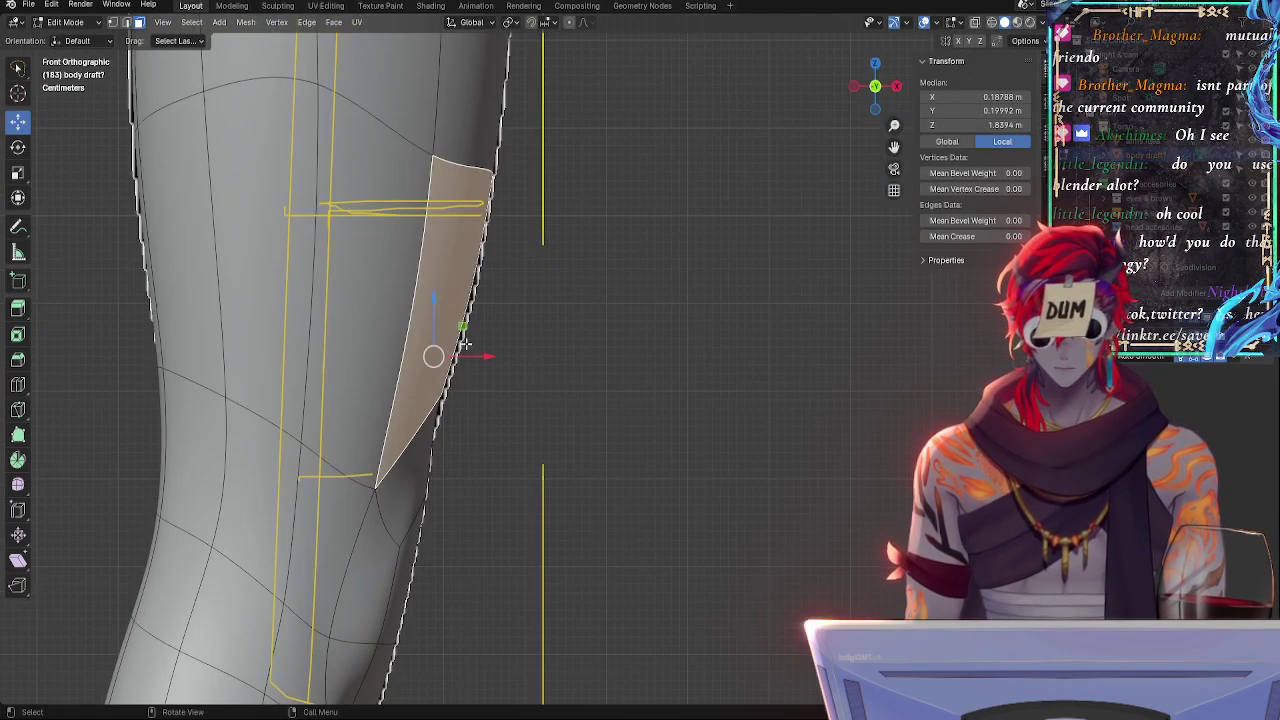
# - Try nudging and rotating the two knee faces, then undo the shift
pyautogui.moveTo(474, 355); pyautogui.dragTo(477, 355)
pyautogui.press('r')
pyautogui.click(602, 358)
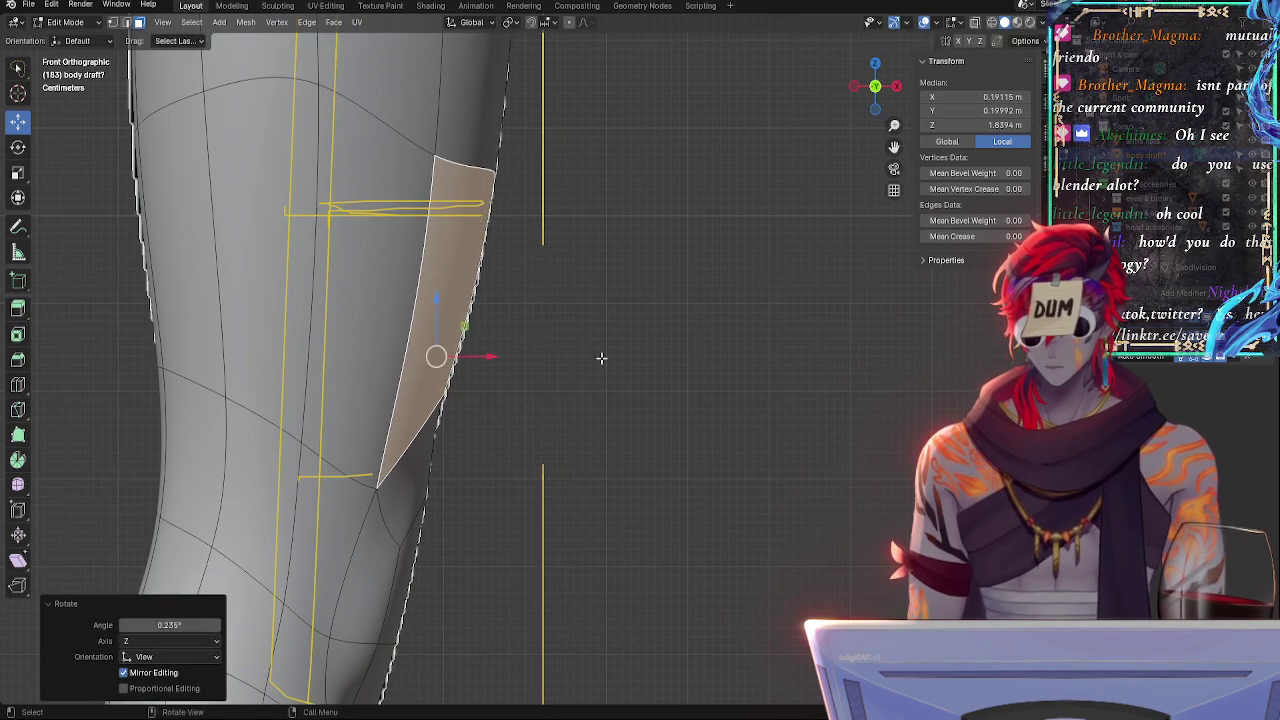
pyautogui.click(644, 295)
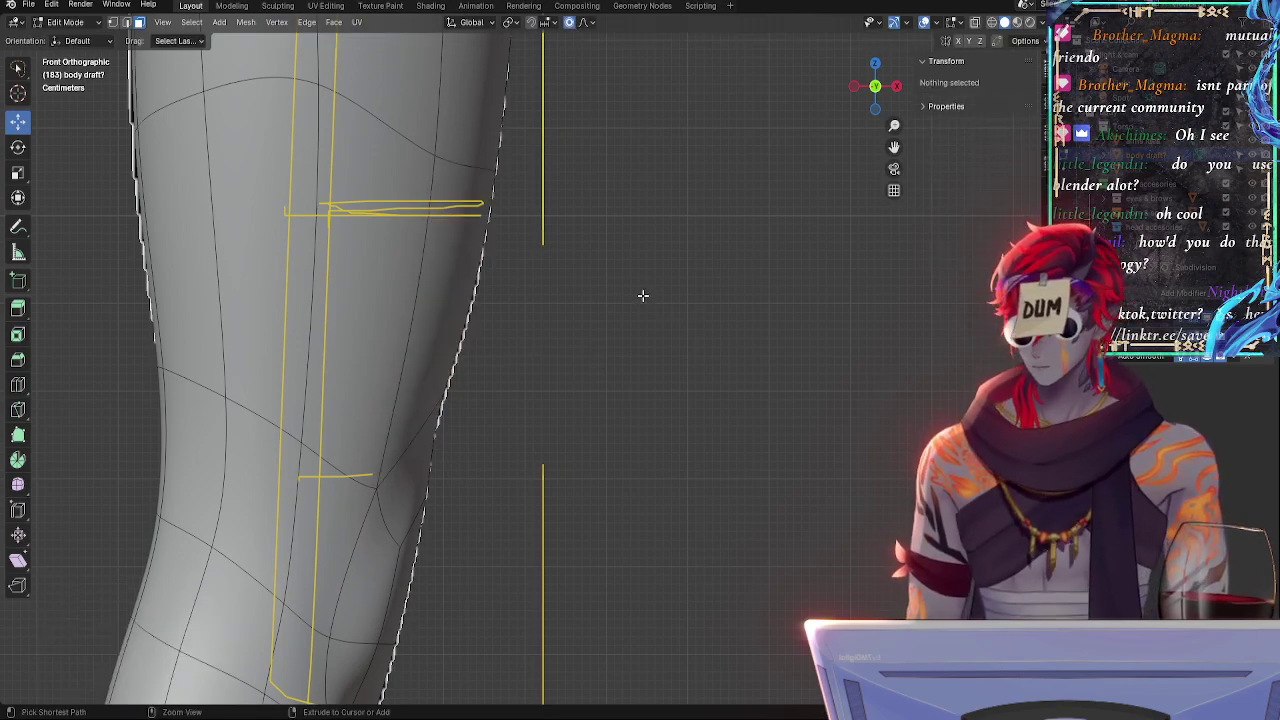
pyautogui.hotkey('ctrl', 'z')
pyautogui.moveTo(642, 299); pyautogui.dragTo(664, 332, button='middle')
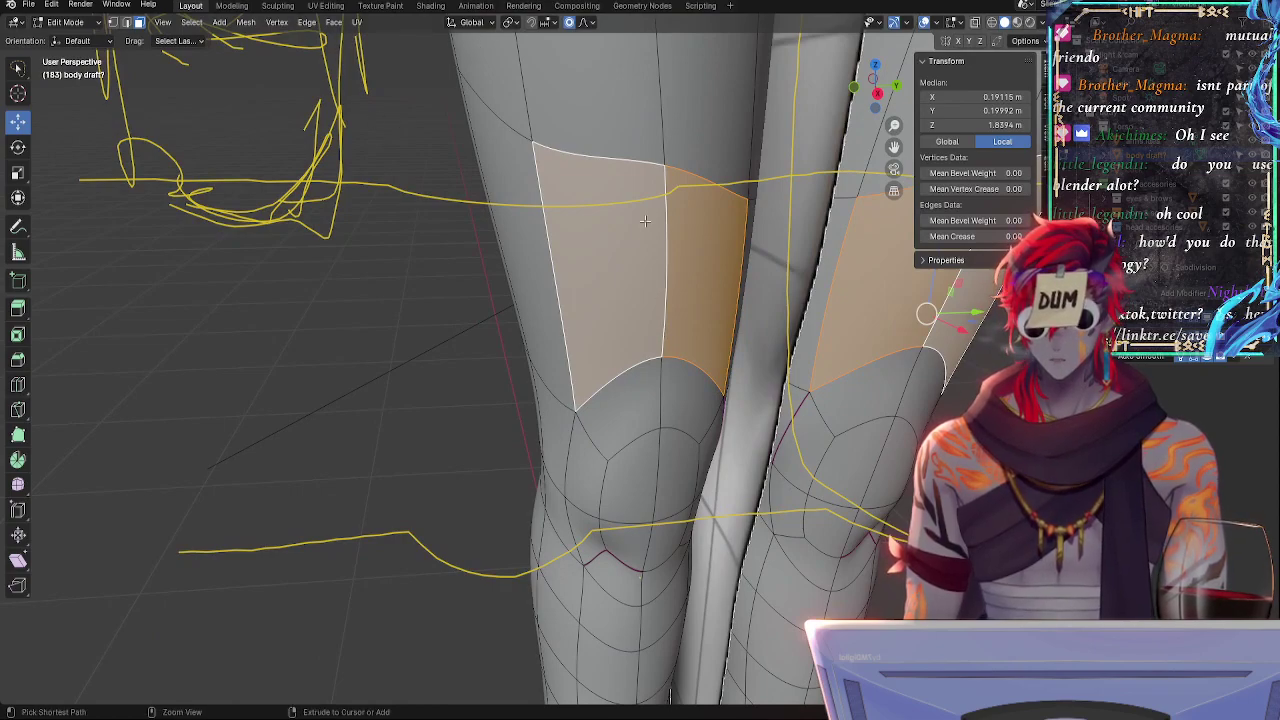
pyautogui.hotkey('ctrl', 'z')
pyautogui.click(855, 88)
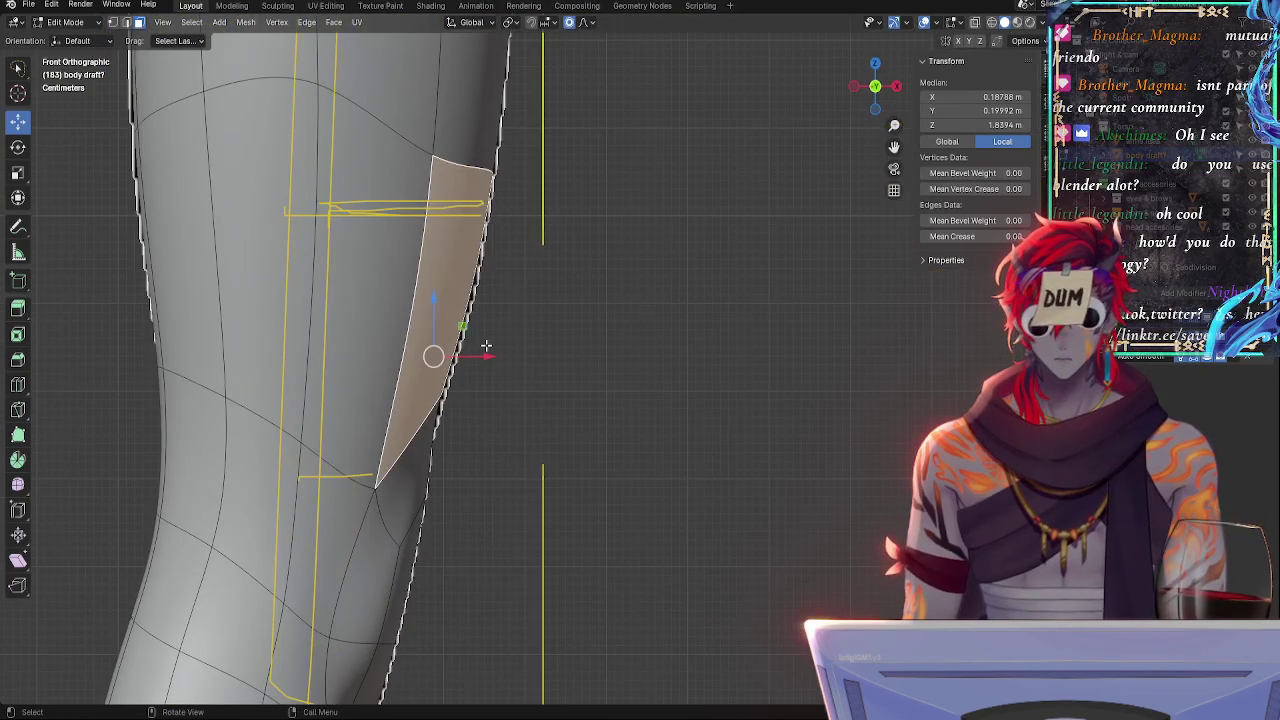
# - Rotate the outer knee faces −1.02° and move them 0.004096 m X, −0.003277 m Z with proportional editing
pyautogui.press('r')
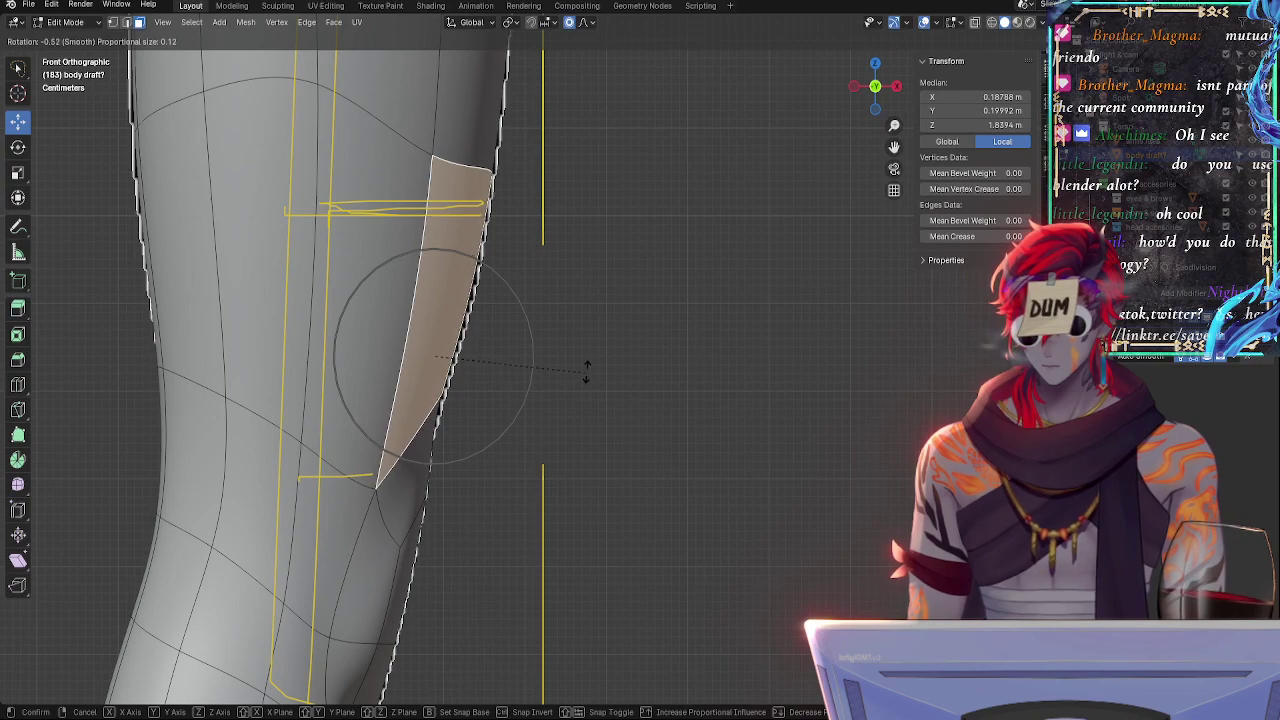
pyautogui.click(499, 357)
pyautogui.moveTo(433, 355); pyautogui.dragTo(437, 358)
pyautogui.moveTo(600, 351); pyautogui.dragTo(510, 362, button='middle')
pyautogui.keyDown('alt'); pyautogui.keyDown('shift'); pyautogui.moveTo(511, 362); pyautogui.dragTo(651, 326); pyautogui.keyUp('shift'); pyautogui.keyUp('alt')
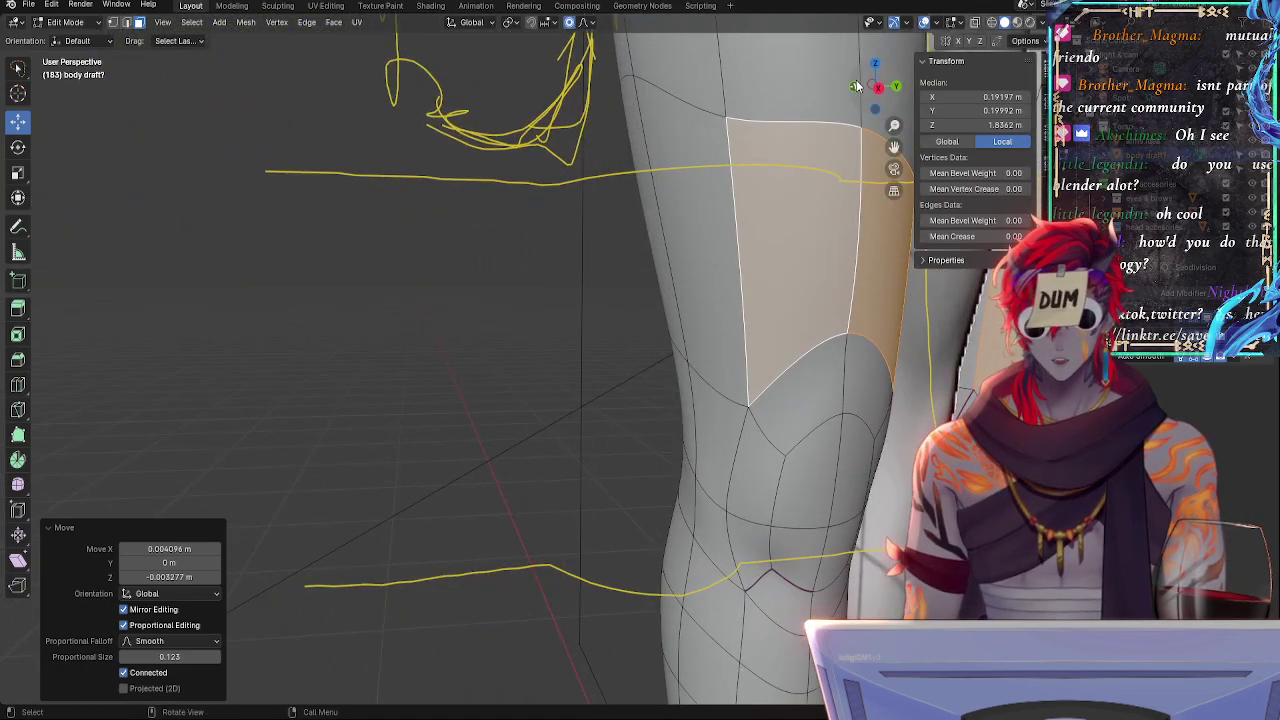
pyautogui.click(855, 85)
pyautogui.keyDown('alt'); pyautogui.keyDown('shift'); pyautogui.moveTo(586, 355); pyautogui.dragTo(714, 275); pyautogui.keyUp('shift'); pyautogui.keyUp('alt')
pyautogui.keyDown('shift'); pyautogui.moveTo(714, 275); pyautogui.dragTo(796, 227, button='middle'); pyautogui.keyUp('shift')
pyautogui.keyDown('shift'); pyautogui.moveTo(340, 40); pyautogui.dragTo(457, 354, button='middle'); pyautogui.keyUp('shift')
pyautogui.moveTo(400, 271); pyautogui.dragTo(636, 228, button='middle')
# - Select the thigh faces above the knee in a see-through front orthographic view
pyautogui.click(616, 241)
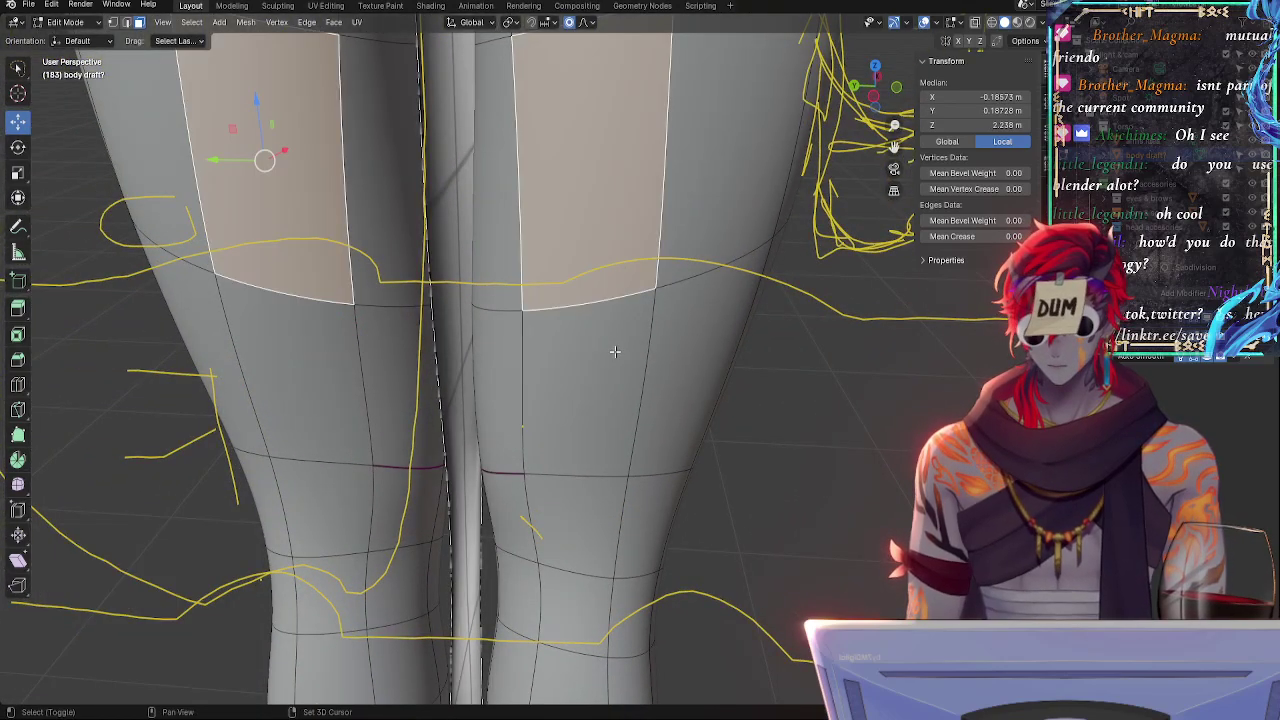
pyautogui.keyDown('shift'); pyautogui.click(616, 352); pyautogui.keyUp('shift')
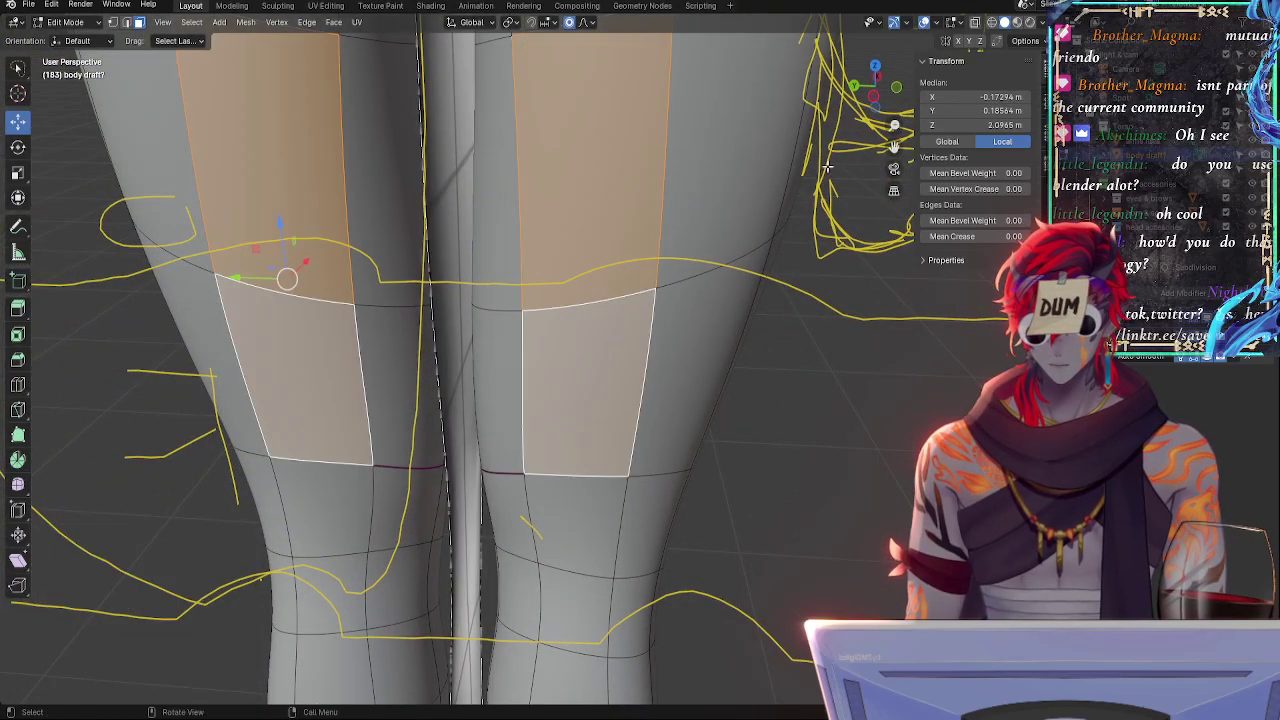
pyautogui.click(897, 88)
pyautogui.hotkey('alt', 'z')
pyautogui.hotkey('alt', 'z')
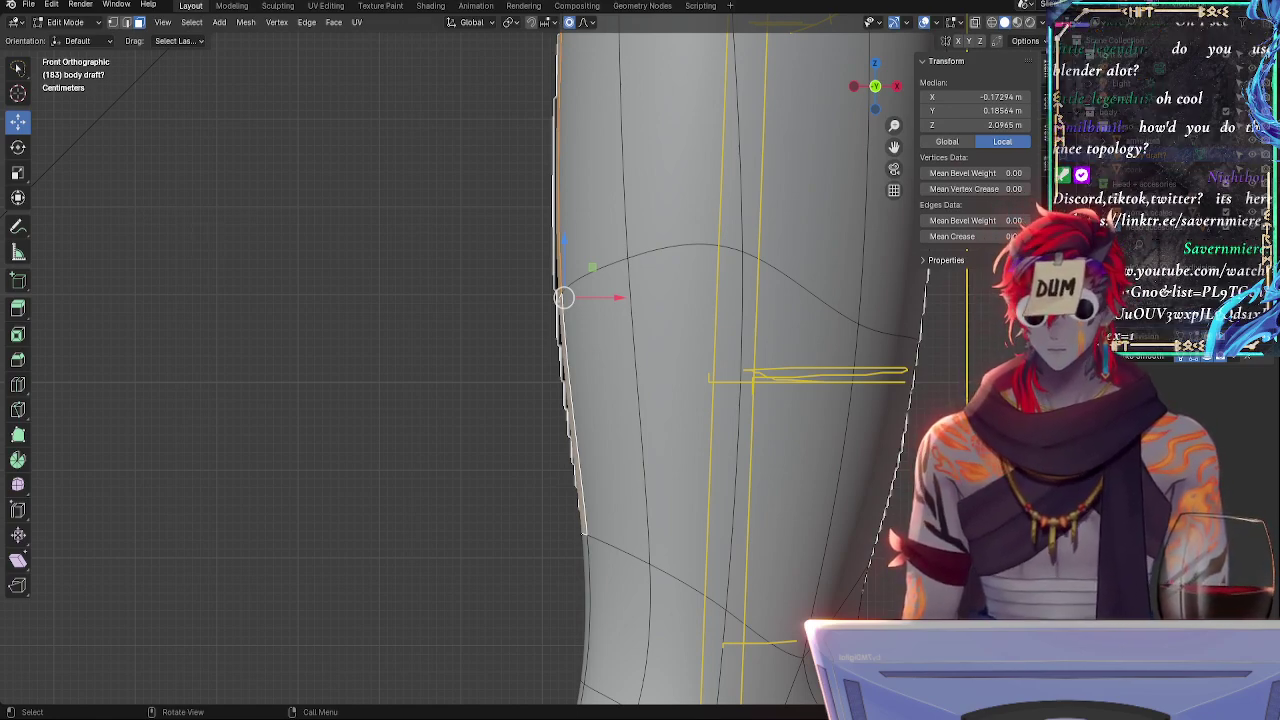
pyautogui.moveTo(397, 400); pyautogui.dragTo(457, 437, button='middle')
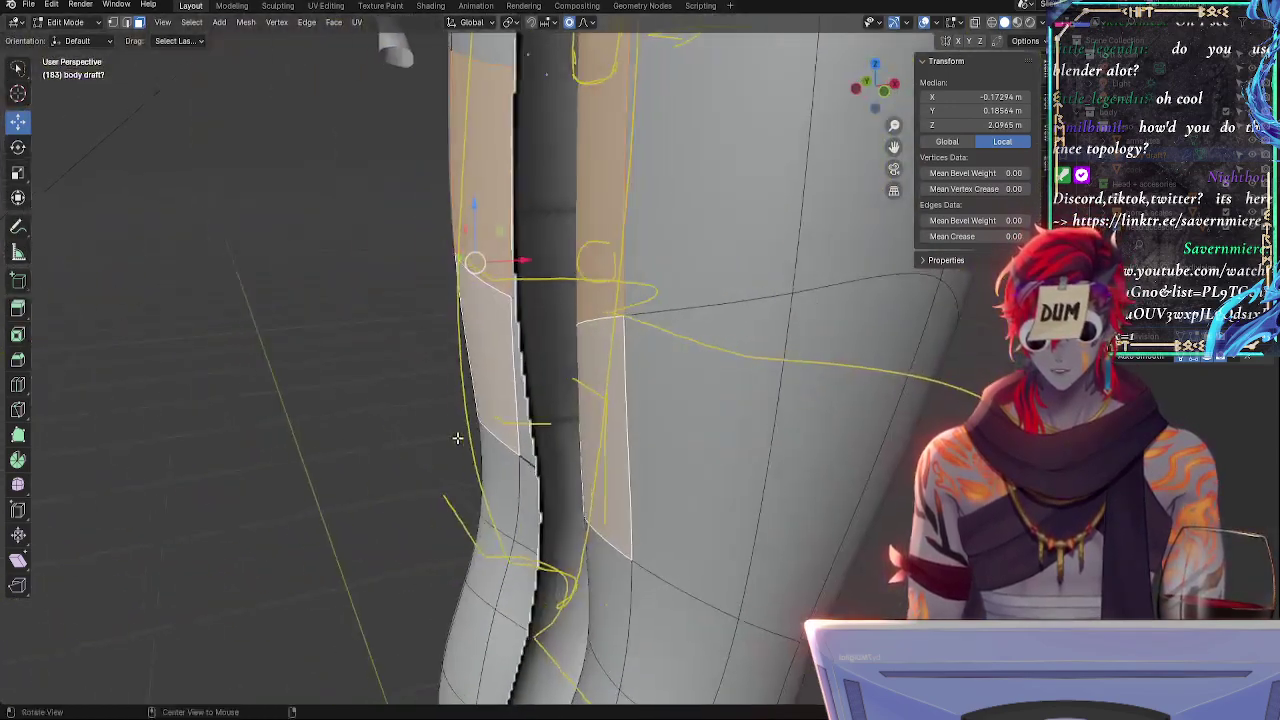
pyautogui.click(883, 92)
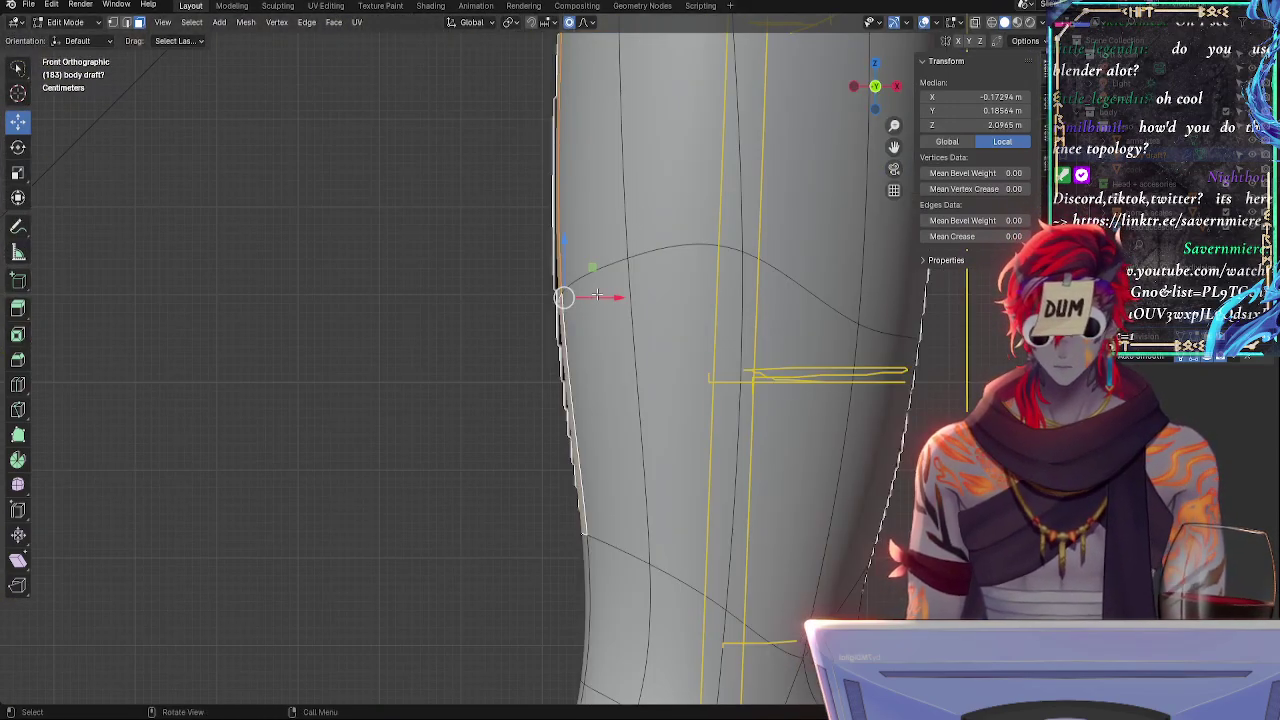
pyautogui.moveTo(578, 299); pyautogui.dragTo(678, 299, button='middle')
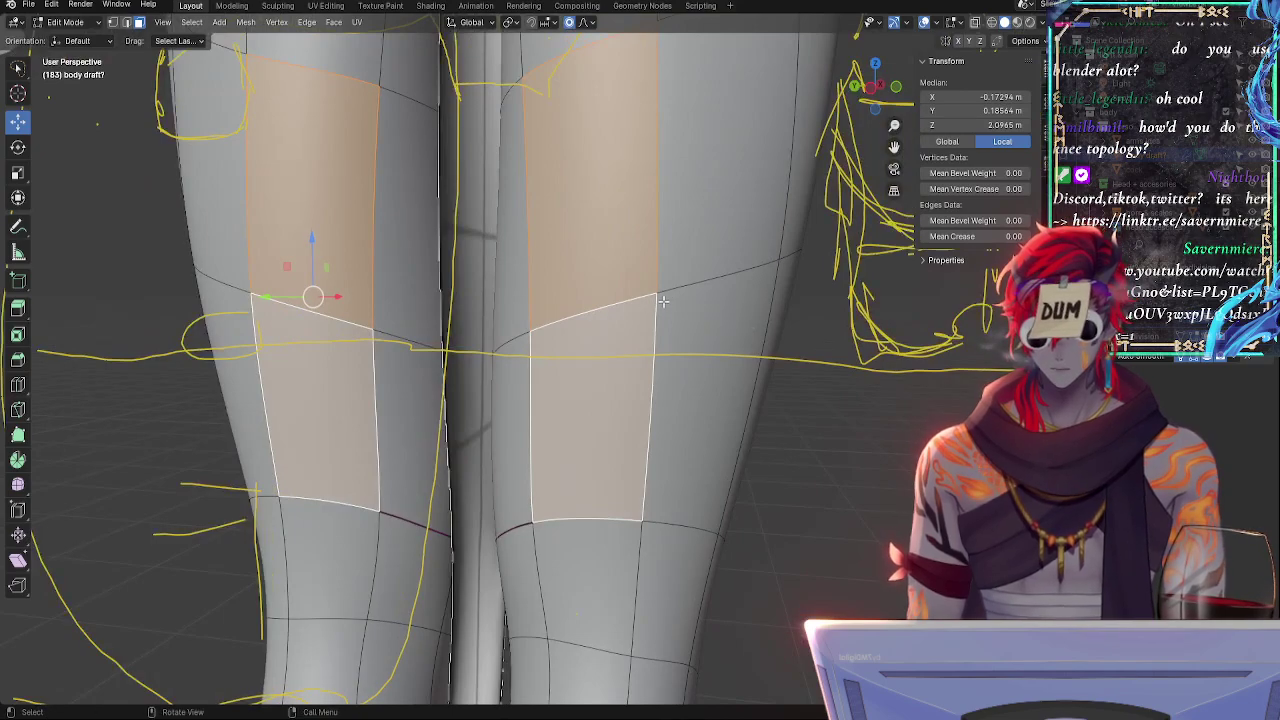
pyautogui.keyDown('shift'); pyautogui.click(680, 305); pyautogui.keyUp('shift')
pyautogui.keyDown('shift'); pyautogui.click(695, 272); pyautogui.keyUp('shift')
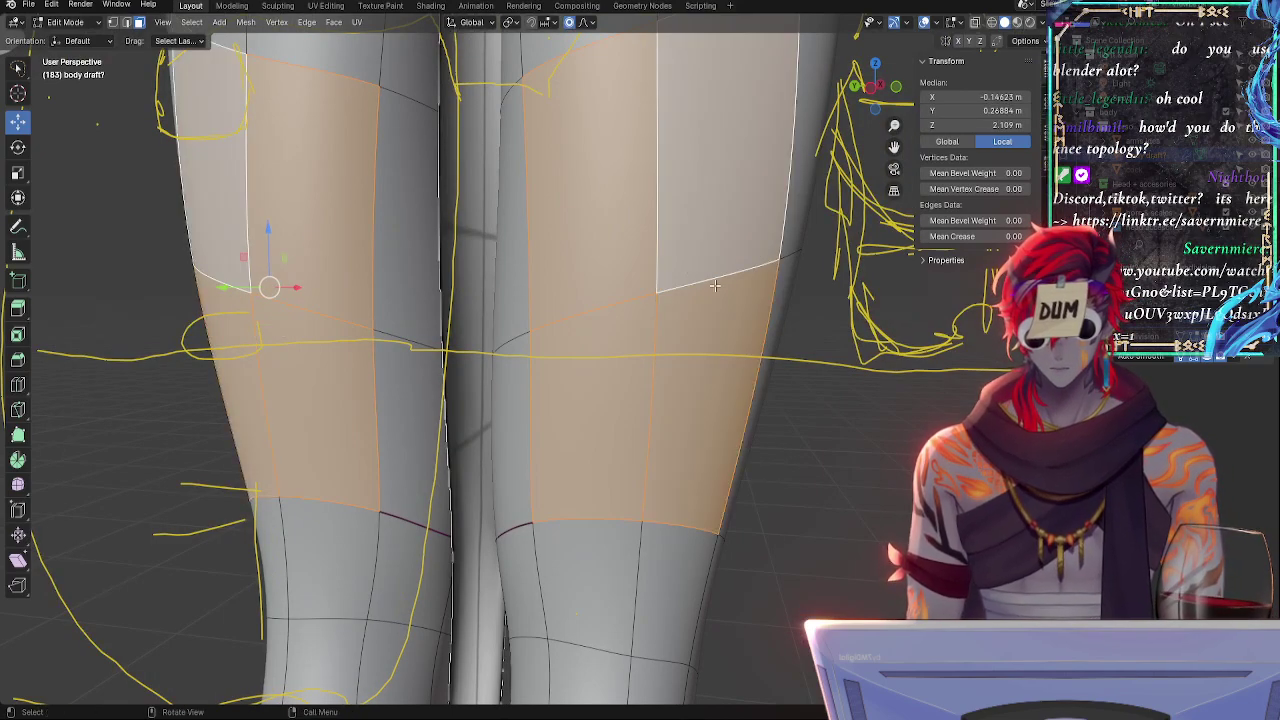
# - Reselect inner and outer thigh faces above the knee and shift them −0.005735 m in X
pyautogui.click(661, 299)
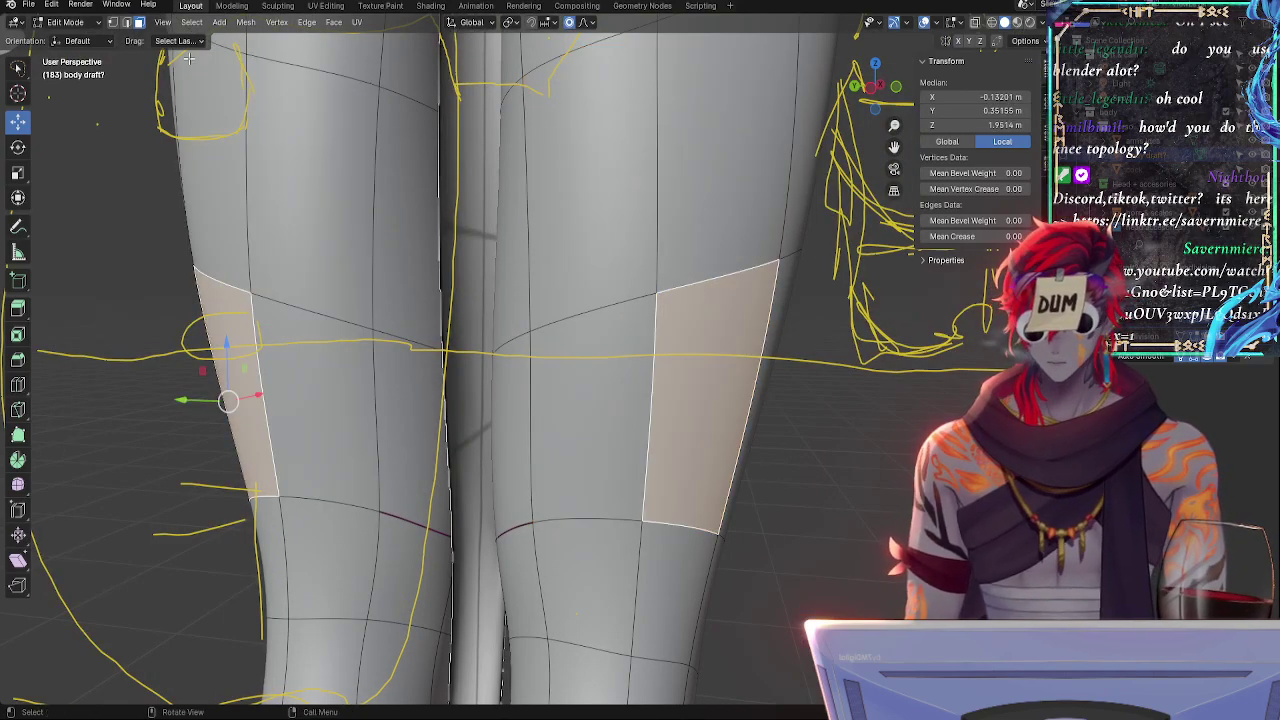
pyautogui.keyDown('shift'); pyautogui.click(615, 372); pyautogui.keyUp('shift')
pyautogui.keyDown('shift'); pyautogui.click(620, 262); pyautogui.keyUp('shift')
pyautogui.keyDown('shift'); pyautogui.click(745, 243); pyautogui.keyUp('shift')
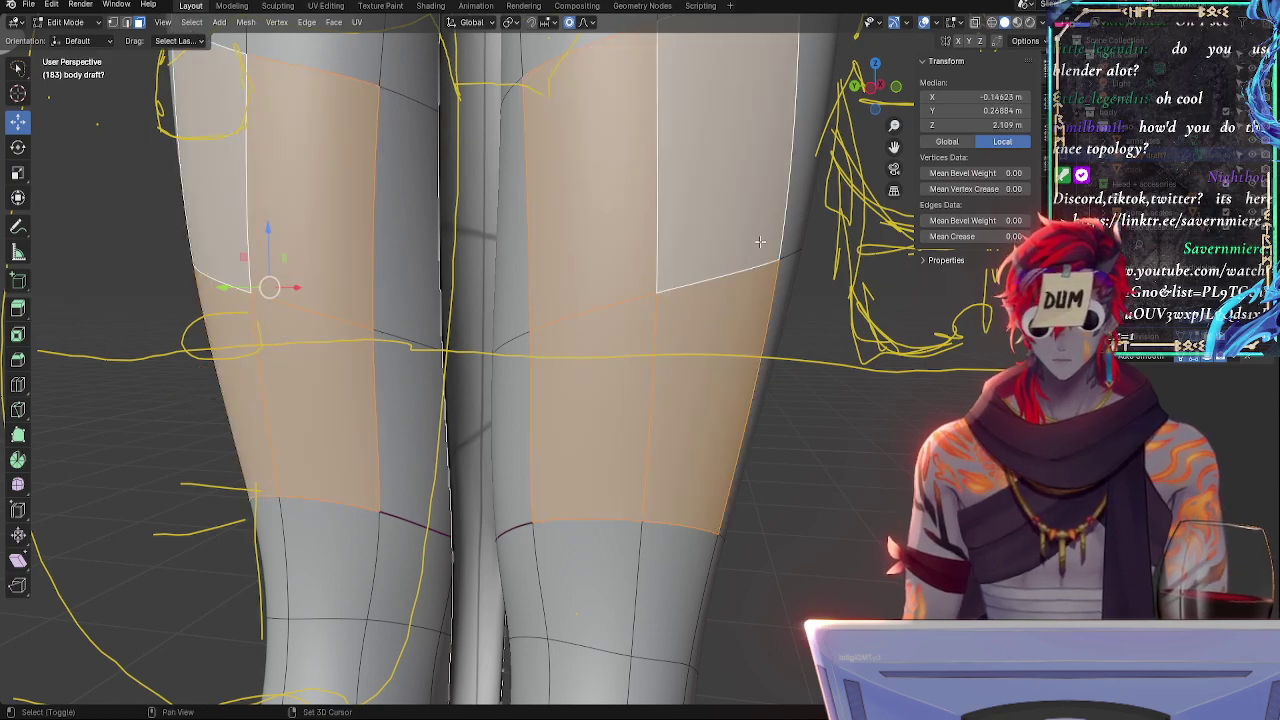
pyautogui.keyDown('shift'); pyautogui.click(520, 391); pyautogui.keyUp('shift')
pyautogui.keyDown('shift'); pyautogui.click(515, 210); pyautogui.keyUp('shift')
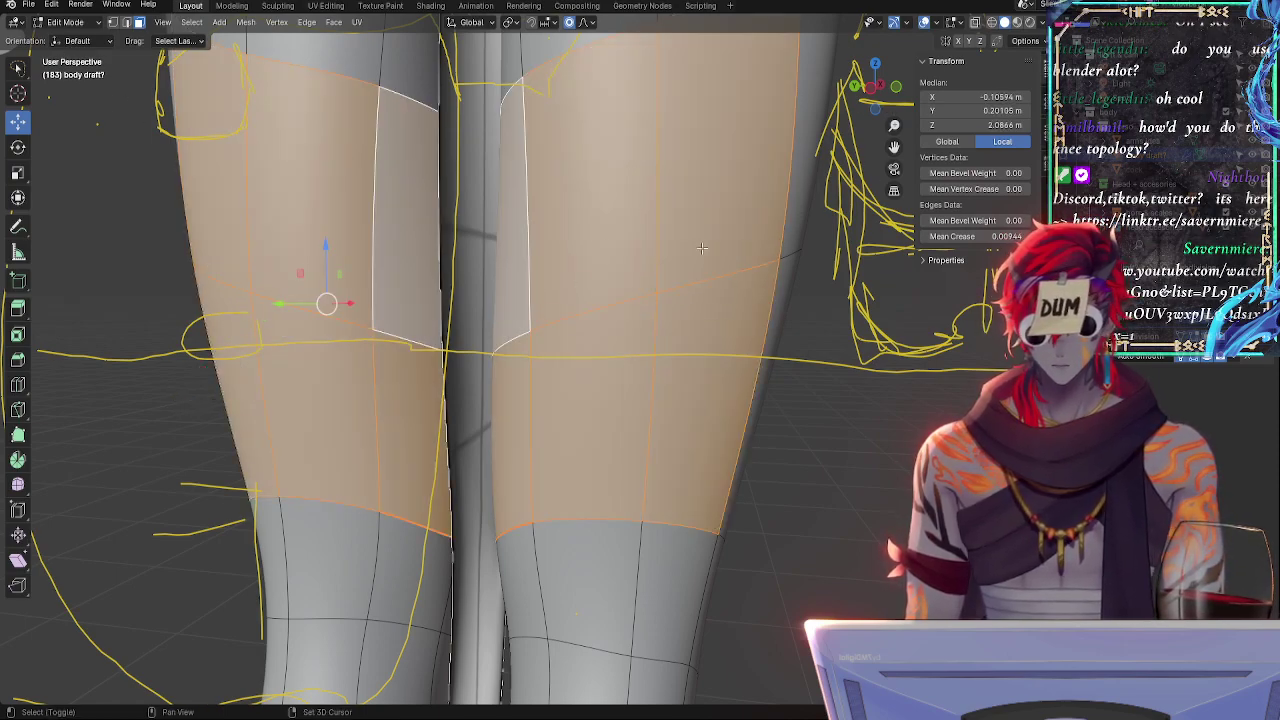
pyautogui.click(897, 89)
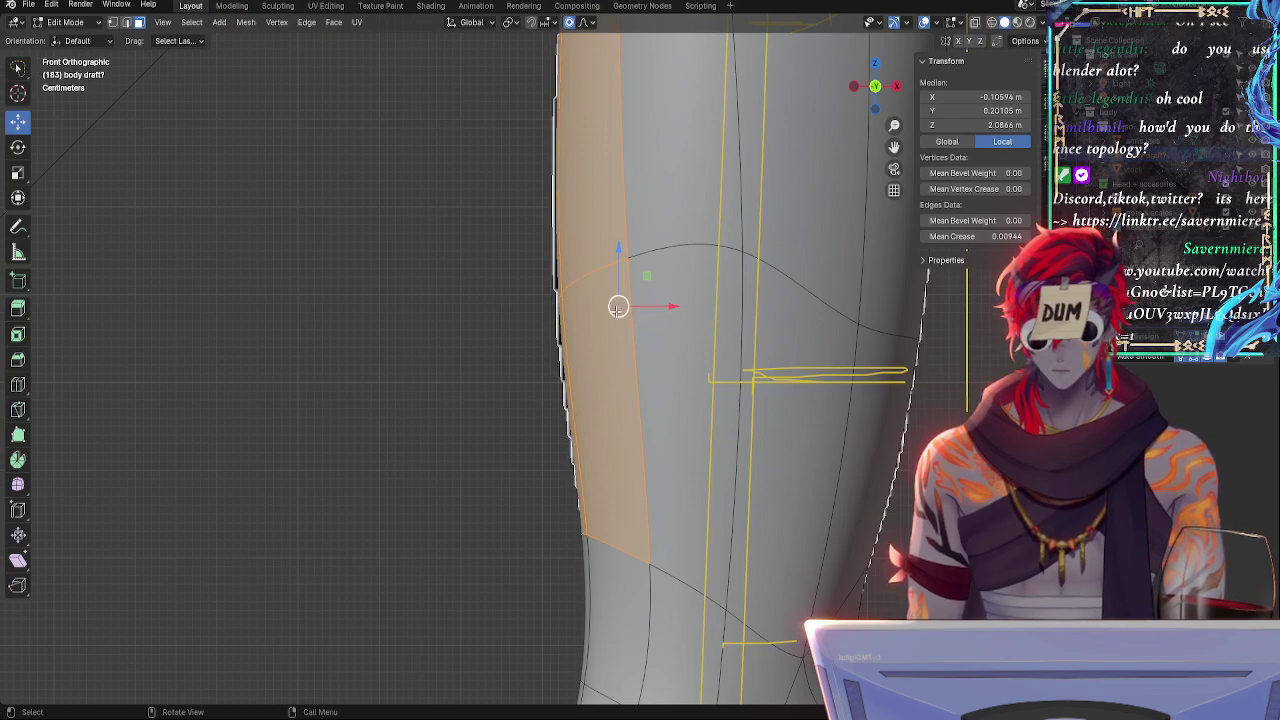
pyautogui.moveTo(617, 311); pyautogui.dragTo(612, 311)
pyautogui.keyDown('shift'); pyautogui.moveTo(539, 476); pyautogui.dragTo(482, 220, button='middle'); pyautogui.keyUp('shift')
# - Rotate and slightly nudge the narrow strip of faces on the knee's edge
pyautogui.hotkey('alt', 'z')
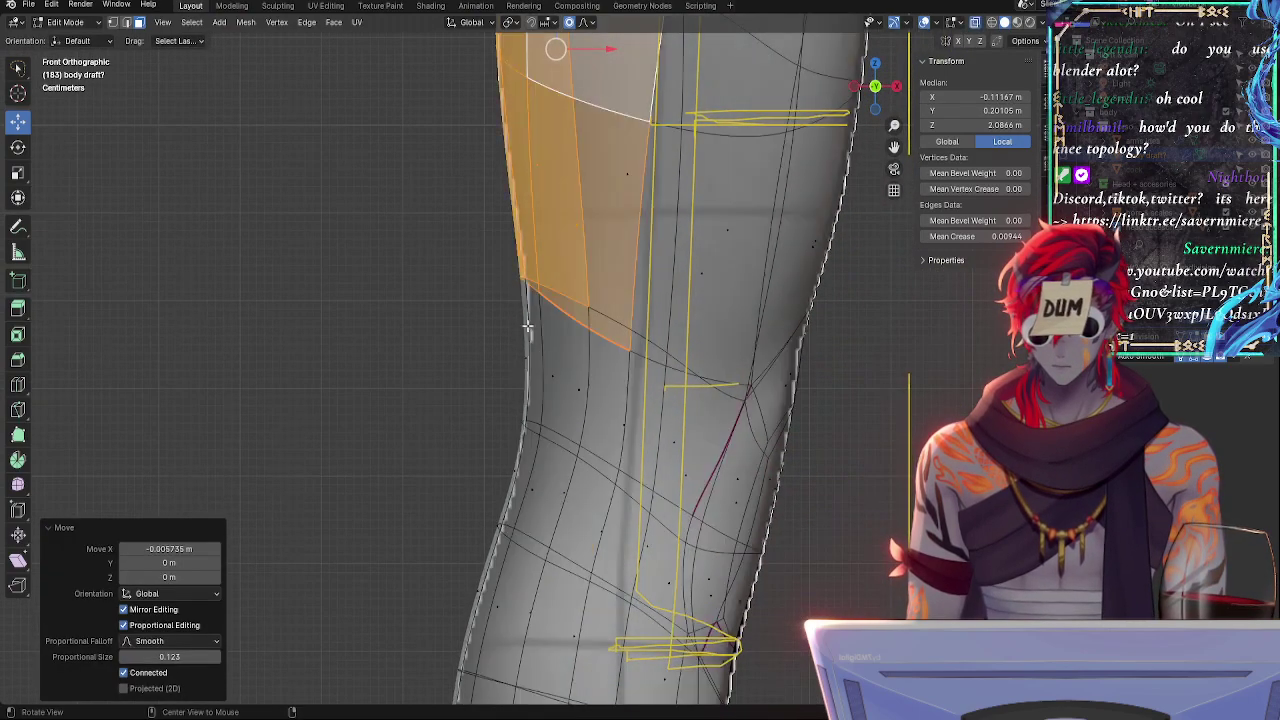
pyautogui.click(527, 328)
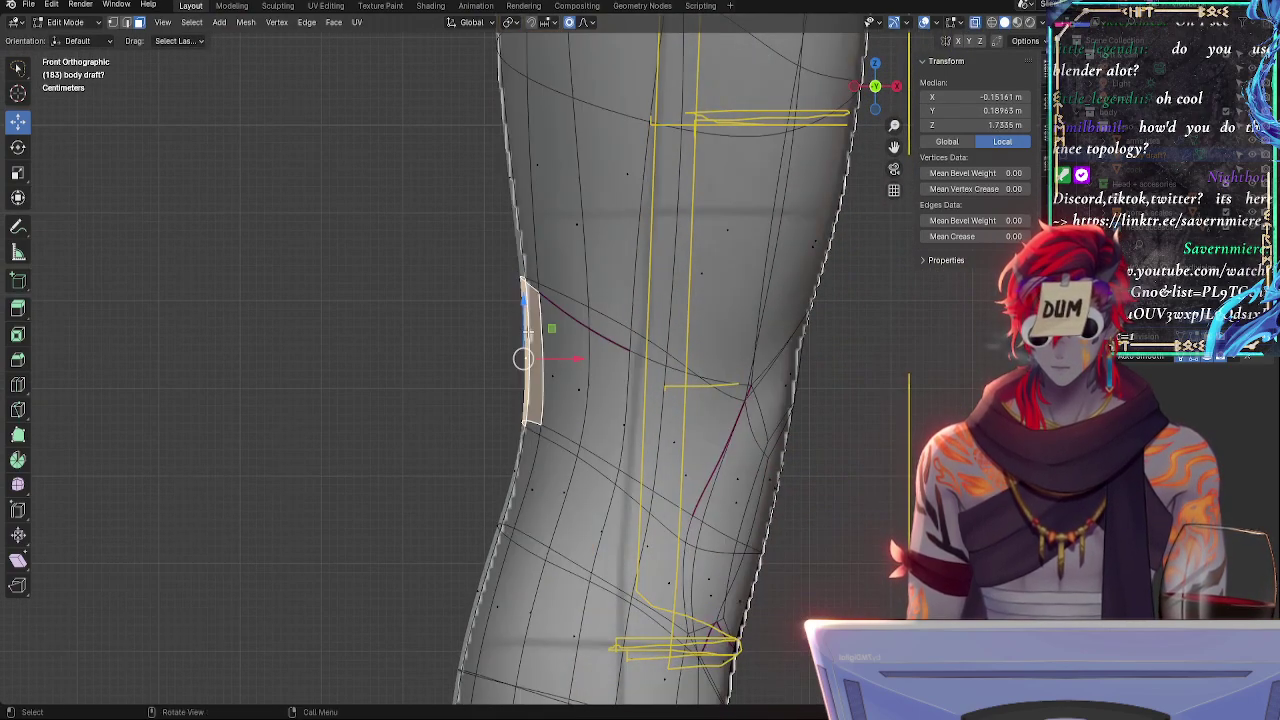
pyautogui.keyDown('shift'); pyautogui.click(515, 446); pyautogui.keyUp('shift')
pyautogui.press('r')
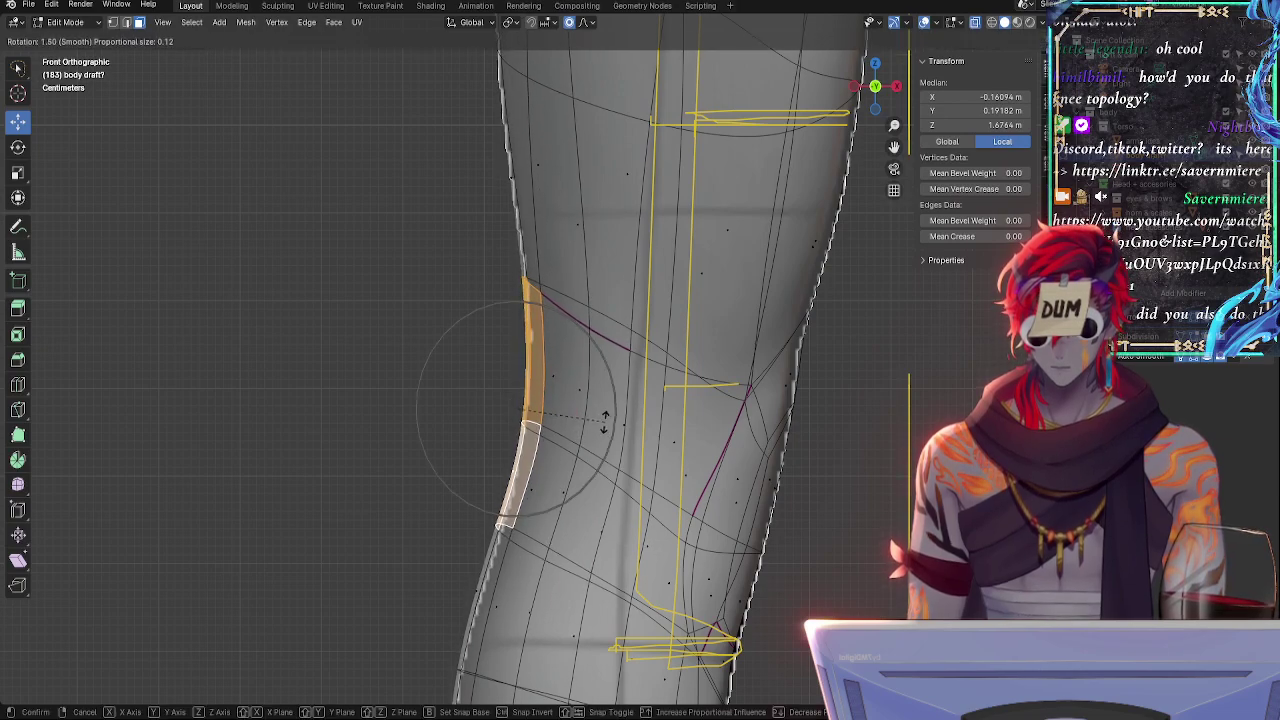
pyautogui.click(604, 430)
pyautogui.moveTo(526, 413); pyautogui.dragTo(530, 414)
# - Scale the larger knee side face to 0.925 with smooth falloff
pyautogui.click(547, 425)
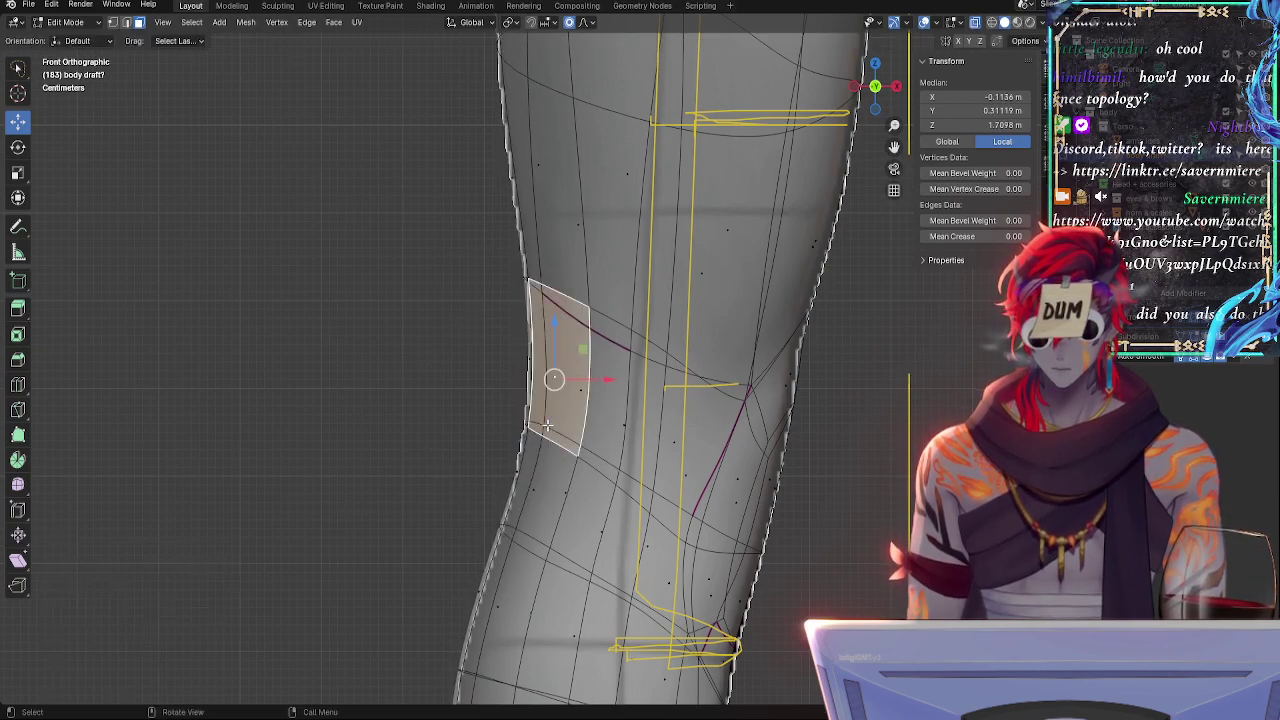
pyautogui.press('s')
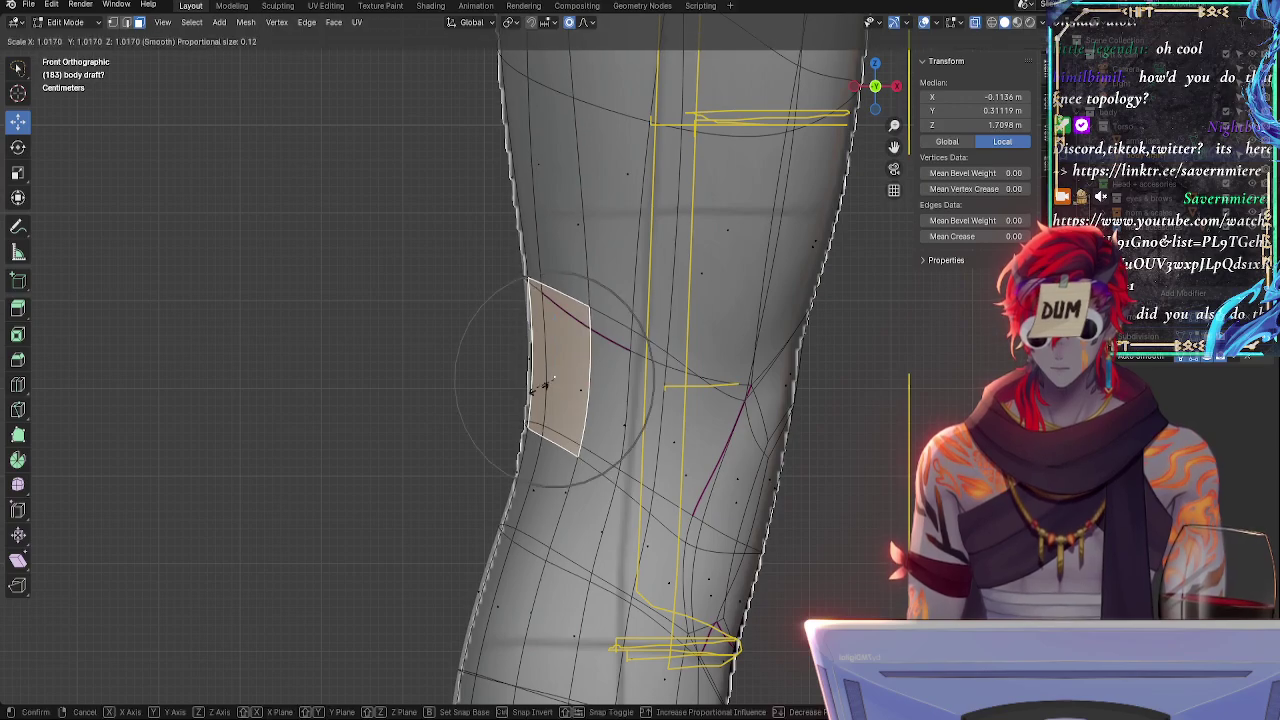
pyautogui.click(544, 388)
pyautogui.keyDown('shift'); pyautogui.moveTo(890, 350); pyautogui.dragTo(826, 294, button='middle'); pyautogui.keyUp('shift')
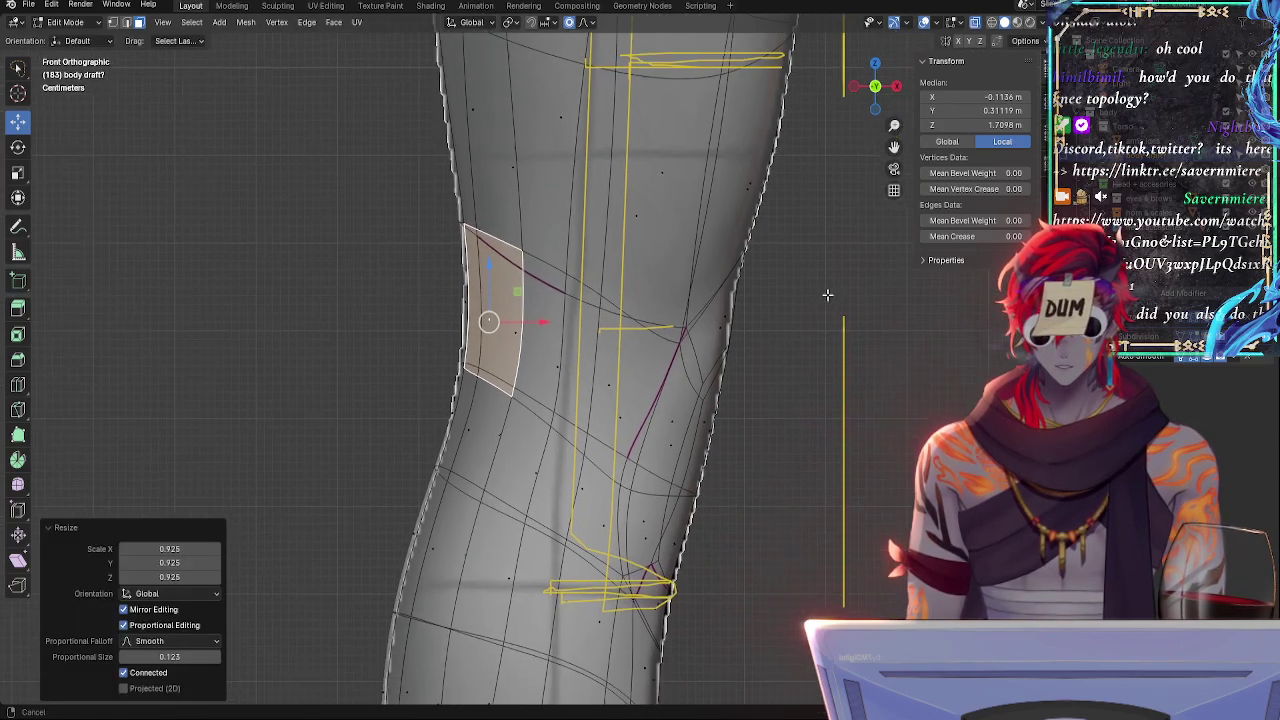
pyautogui.keyDown('shift'); pyautogui.moveTo(786, 376); pyautogui.dragTo(786, 234, button='middle'); pyautogui.keyUp('shift')
pyautogui.keyDown('shift'); pyautogui.moveTo(771, 337); pyautogui.dragTo(800, 283, button='middle'); pyautogui.keyUp('shift')
pyautogui.keyDown('shift'); pyautogui.moveTo(808, 350); pyautogui.dragTo(585, 370, button='middle'); pyautogui.keyUp('shift')
# - Select the front knee faces on both legs in front view
pyautogui.click(476, 280)
pyautogui.keyDown('shift'); pyautogui.click(528, 299); pyautogui.keyUp('shift')
pyautogui.keyDown('shift'); pyautogui.click(537, 366); pyautogui.keyUp('shift')
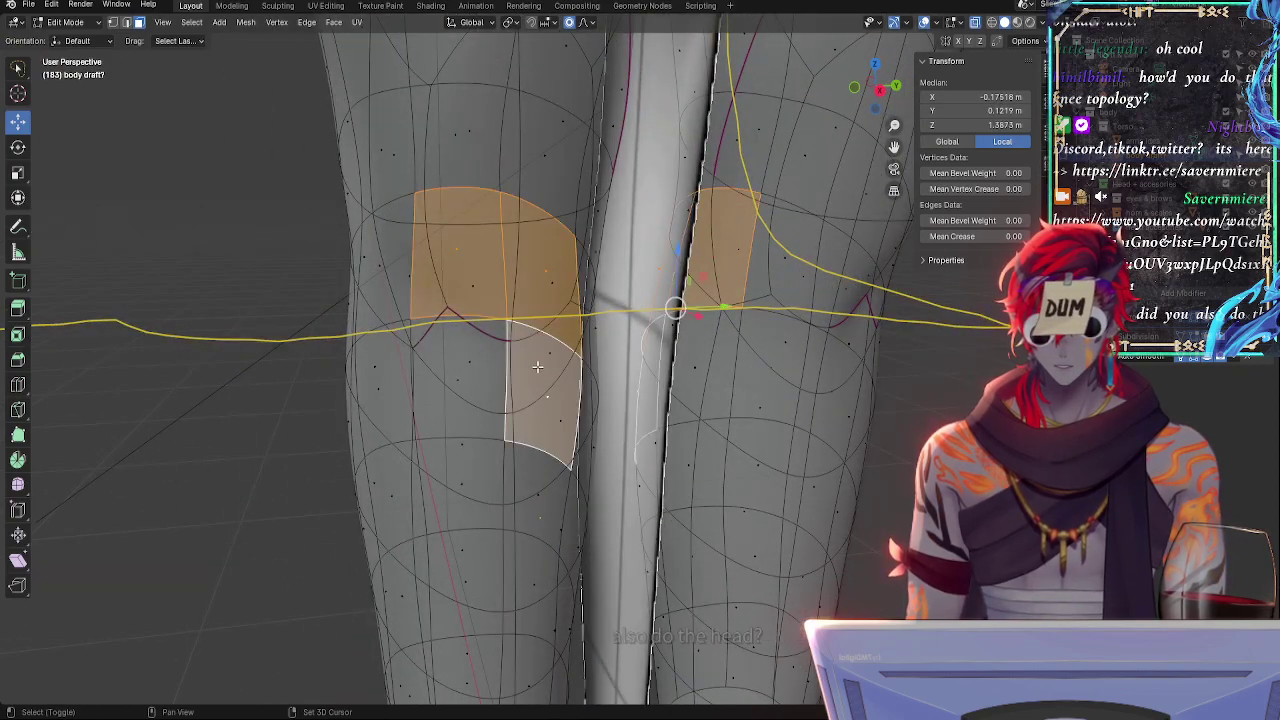
pyautogui.hotkey('alt', 'z')
pyautogui.click(492, 290)
pyautogui.keyDown('shift'); pyautogui.click(536, 296); pyautogui.keyUp('shift')
pyautogui.keyDown('shift'); pyautogui.click(538, 360); pyautogui.keyUp('shift')
pyautogui.keyDown('shift'); pyautogui.click(451, 361); pyautogui.keyUp('shift')
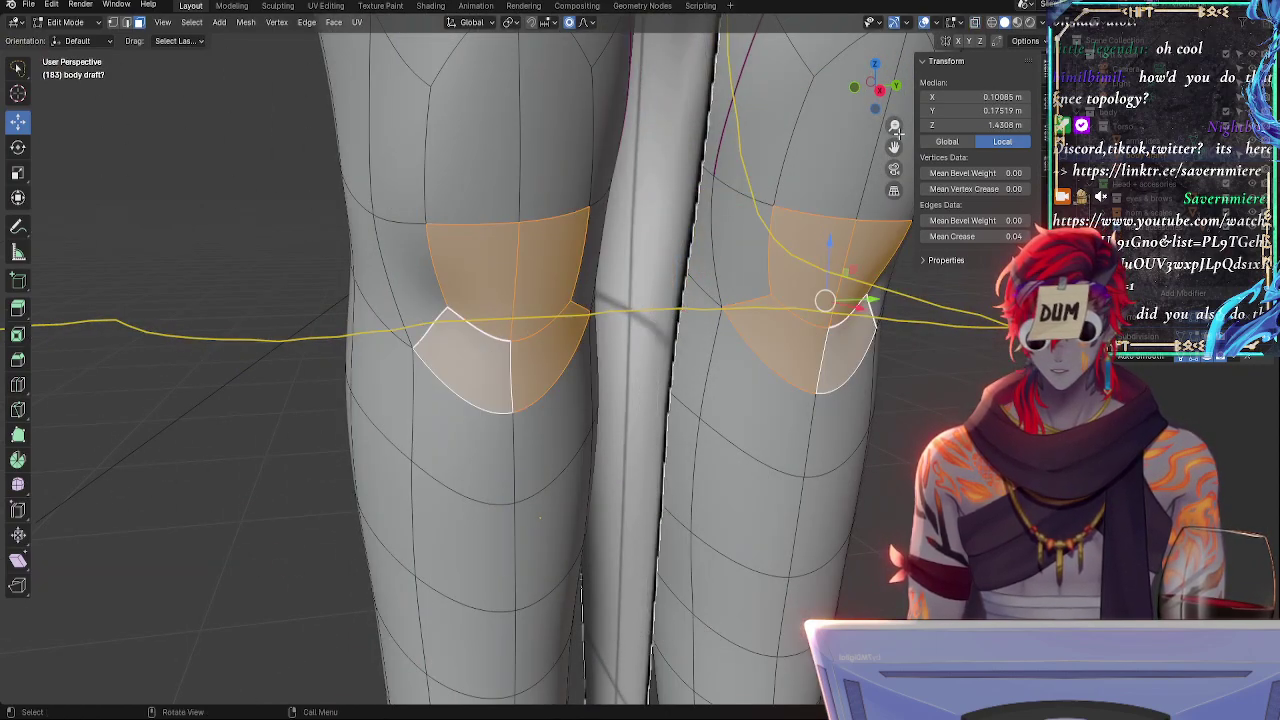
pyautogui.click(854, 89)
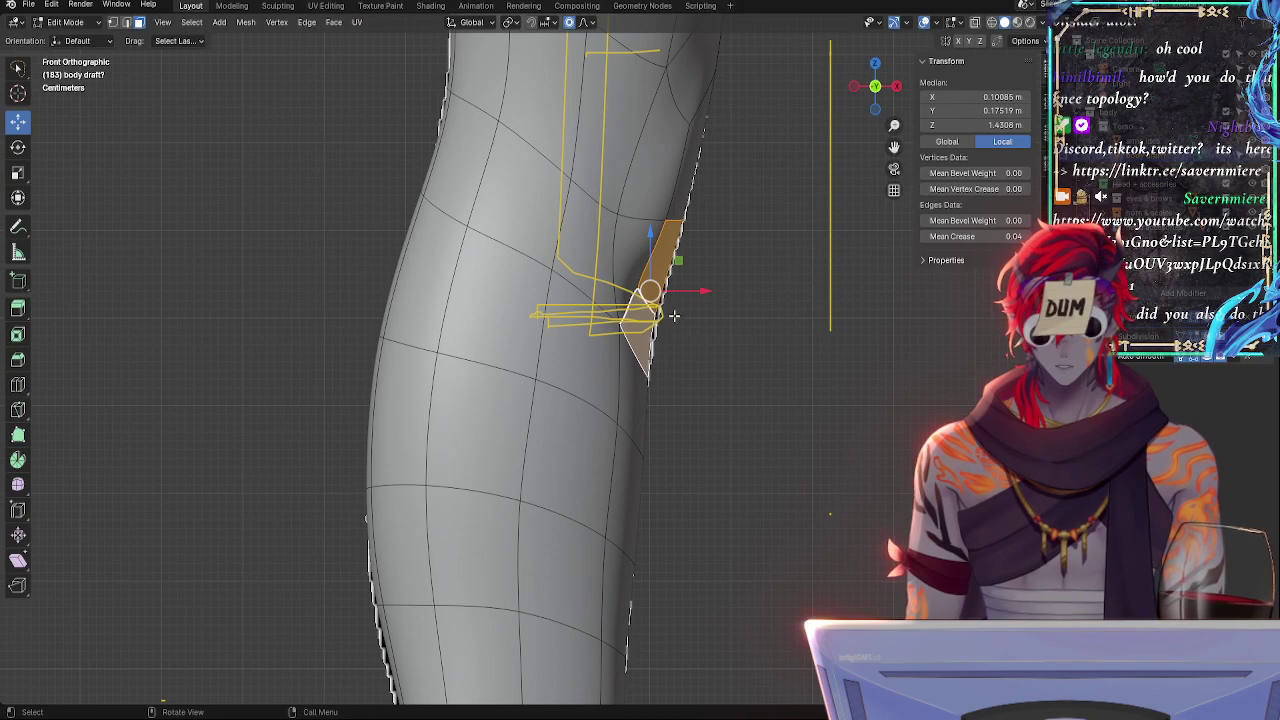
# - Shrink/fatten the knee faces along their normals and shift them slightly in X
pyautogui.hotkey('alt', 's')
pyautogui.click(689, 335)
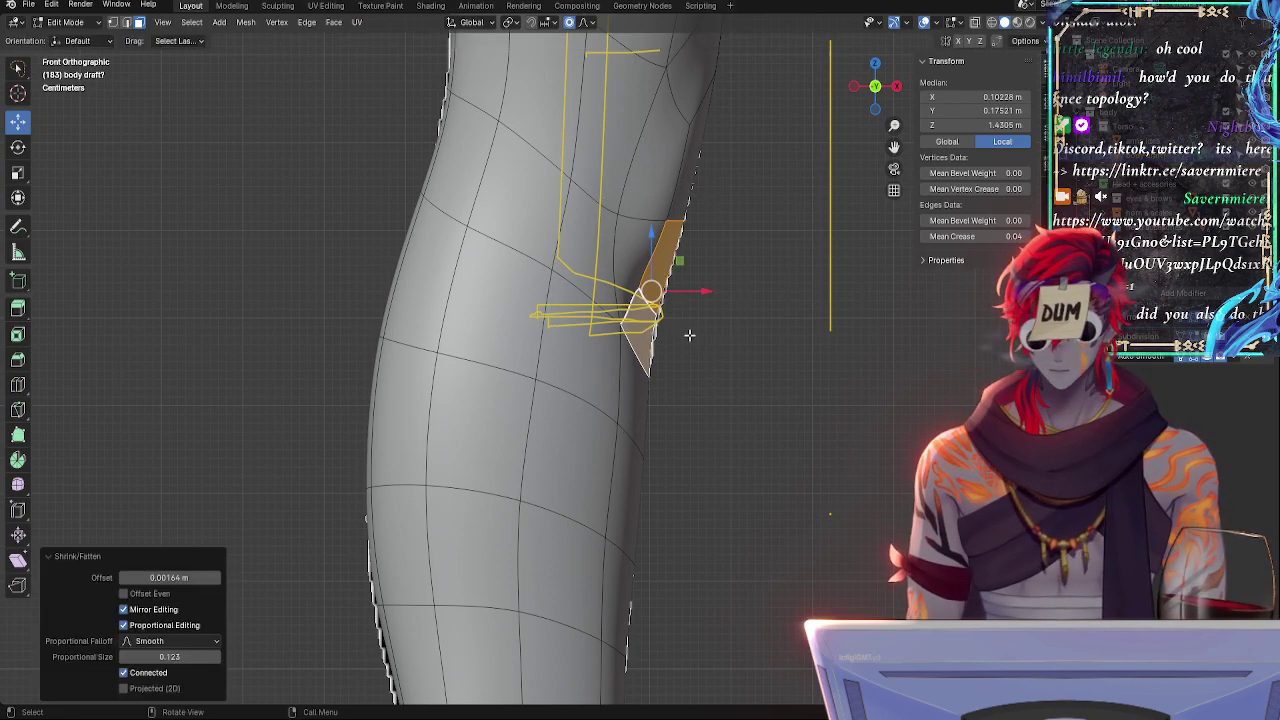
pyautogui.moveTo(655, 294); pyautogui.dragTo(697, 295)
pyautogui.click(715, 294)
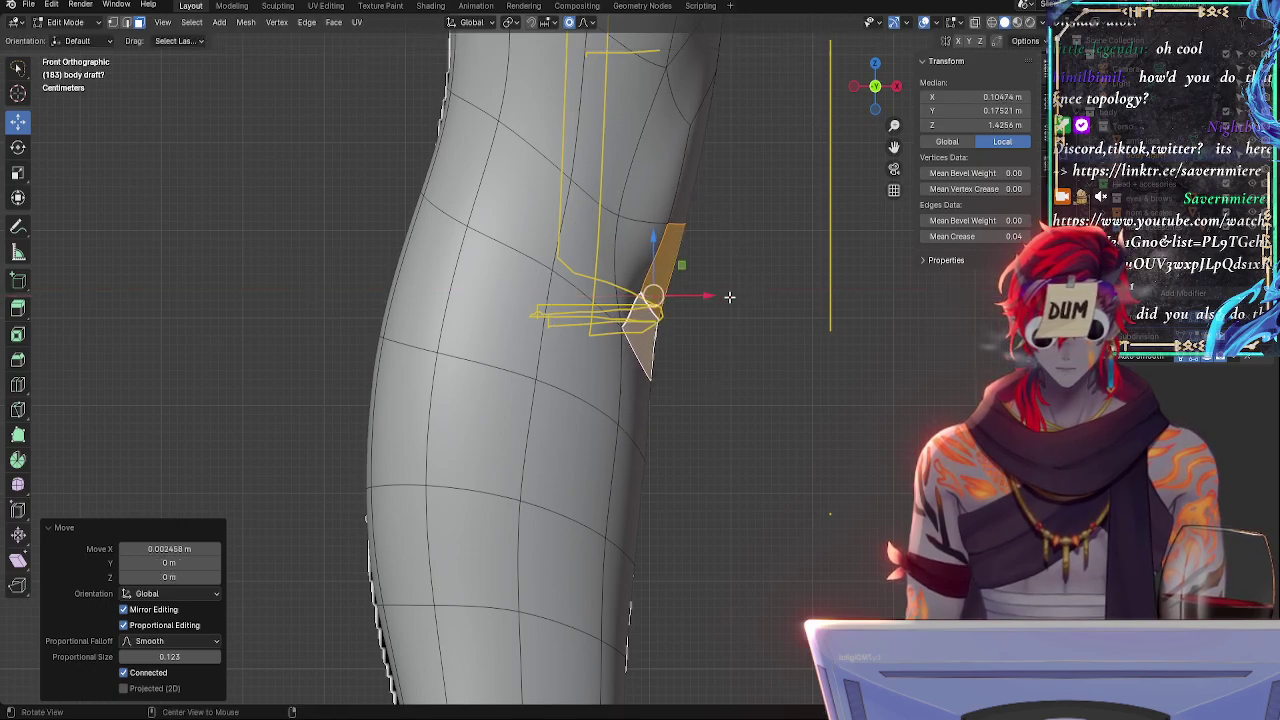
# - Select the upper knee face and grow the selection outward
pyautogui.hotkey('alt', 'z')
pyautogui.click(722, 267)
pyautogui.keyDown('alt'); pyautogui.moveTo(737, 242); pyautogui.dragTo(482, 259); pyautogui.keyUp('alt')
pyautogui.press('ctrl+KP_Add')
pyautogui.press('ctrl+KP_Add')
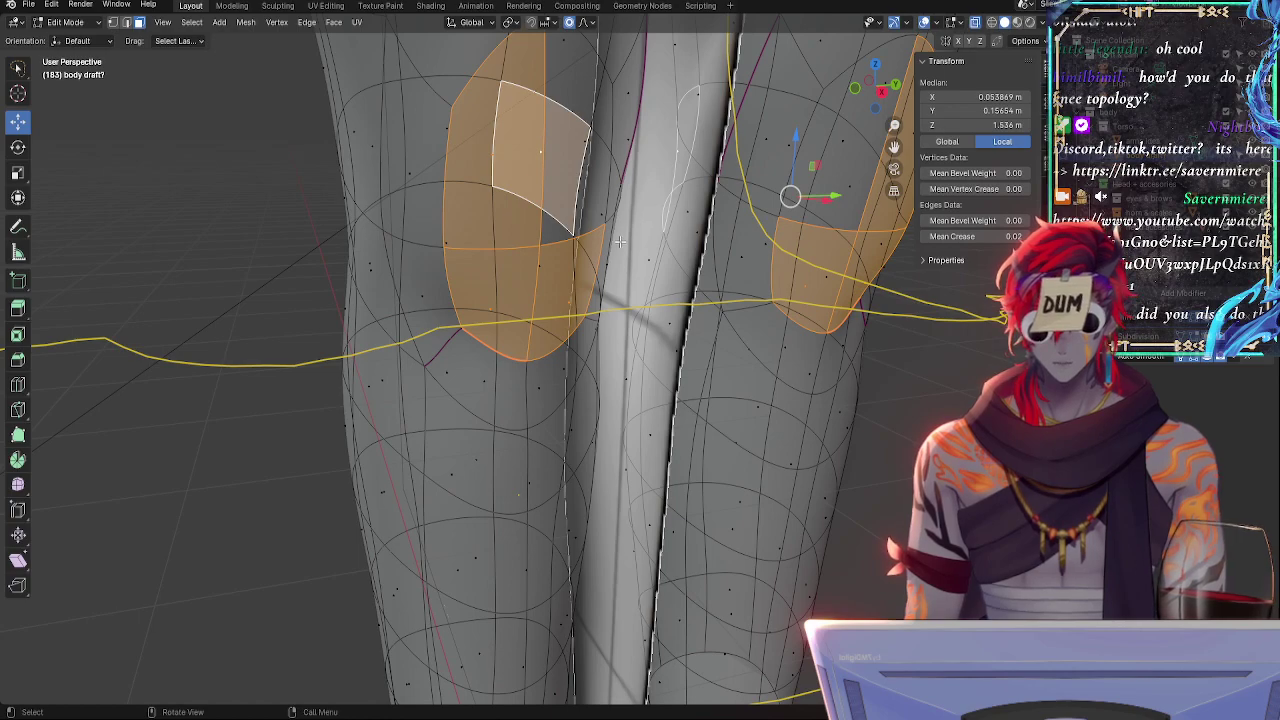
pyautogui.hotkey('alt', 'z')
pyautogui.keyDown('shift'); pyautogui.click(567, 226); pyautogui.keyUp('shift')
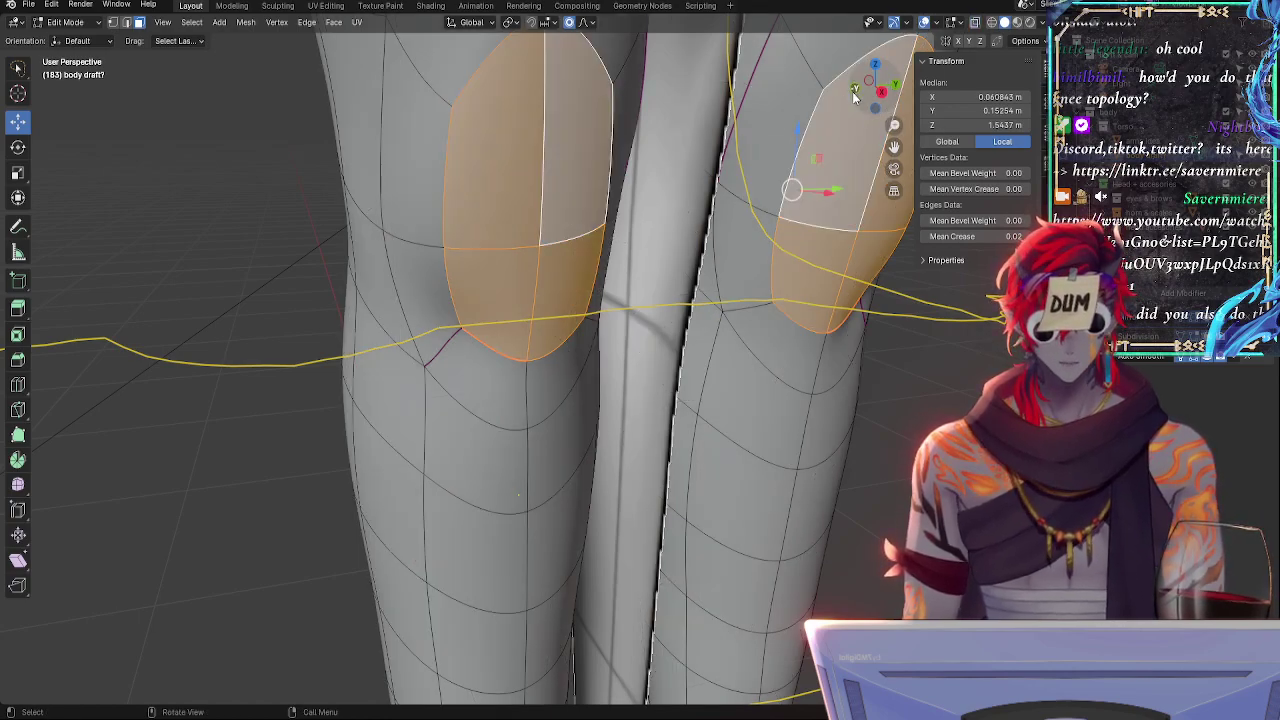
pyautogui.click(856, 90)
pyautogui.hotkey('alt', 'z')
# - Rotate the knee faces very slightly and move them along X
pyautogui.press('r')
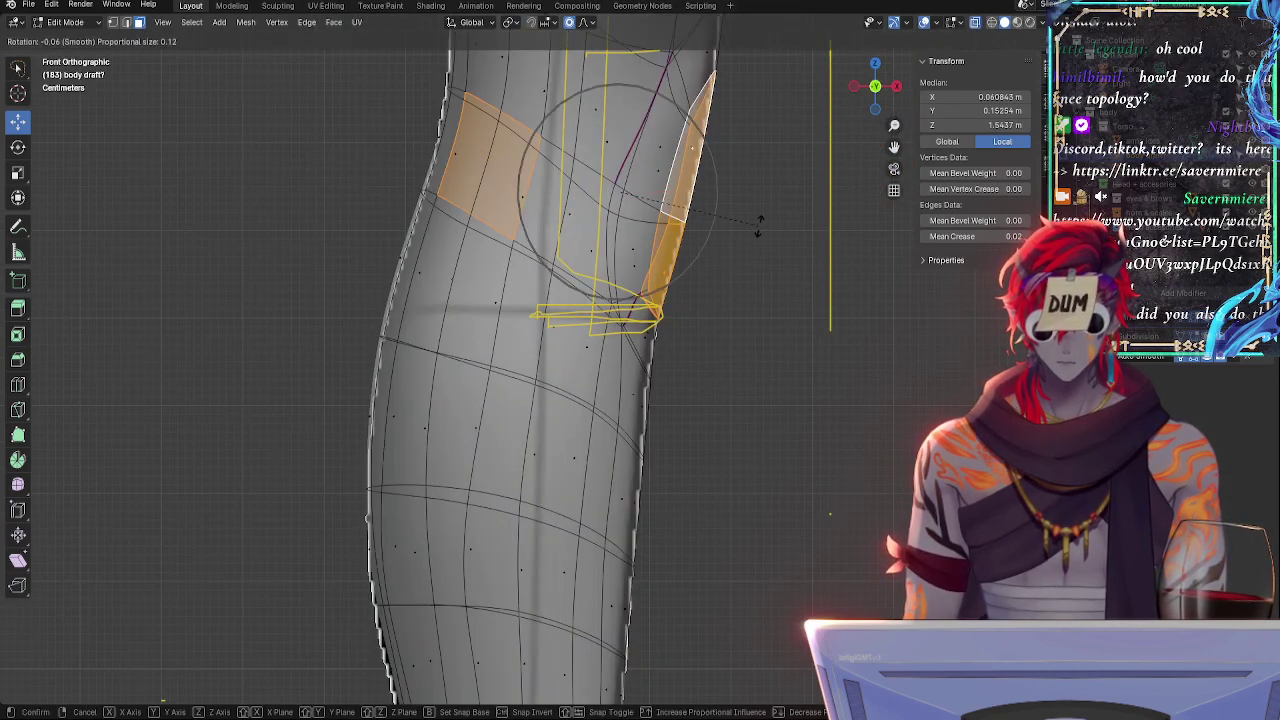
pyautogui.click(759, 226)
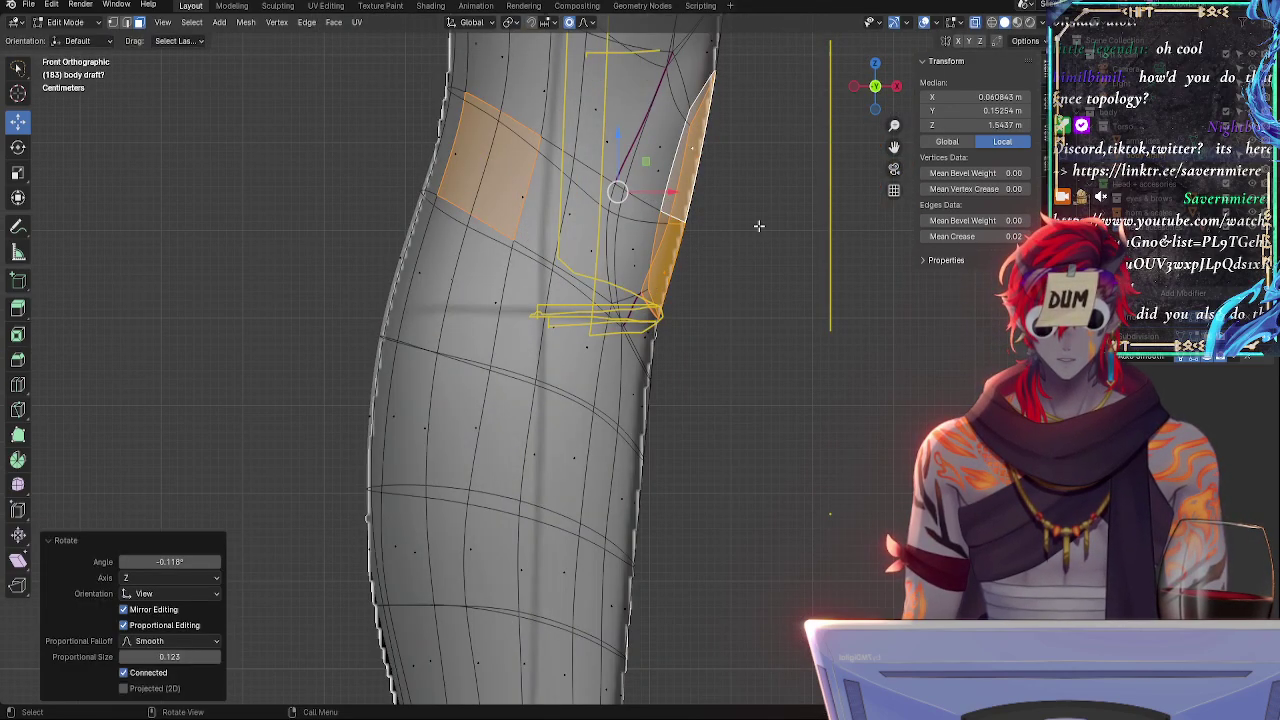
pyautogui.press('g')
pyautogui.press('x')
pyautogui.click(646, 189)
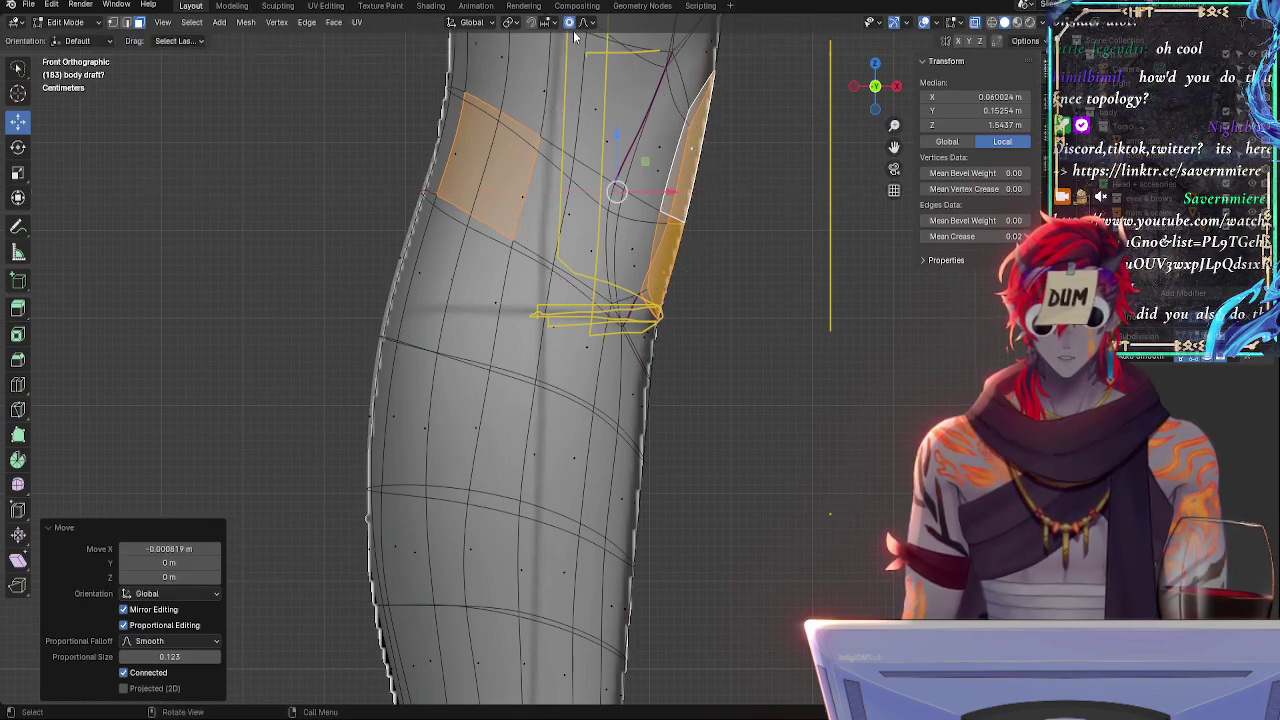
# - Select a different set of knee faces and check them from side and front
pyautogui.click(687, 141)
pyautogui.click(715, 155)
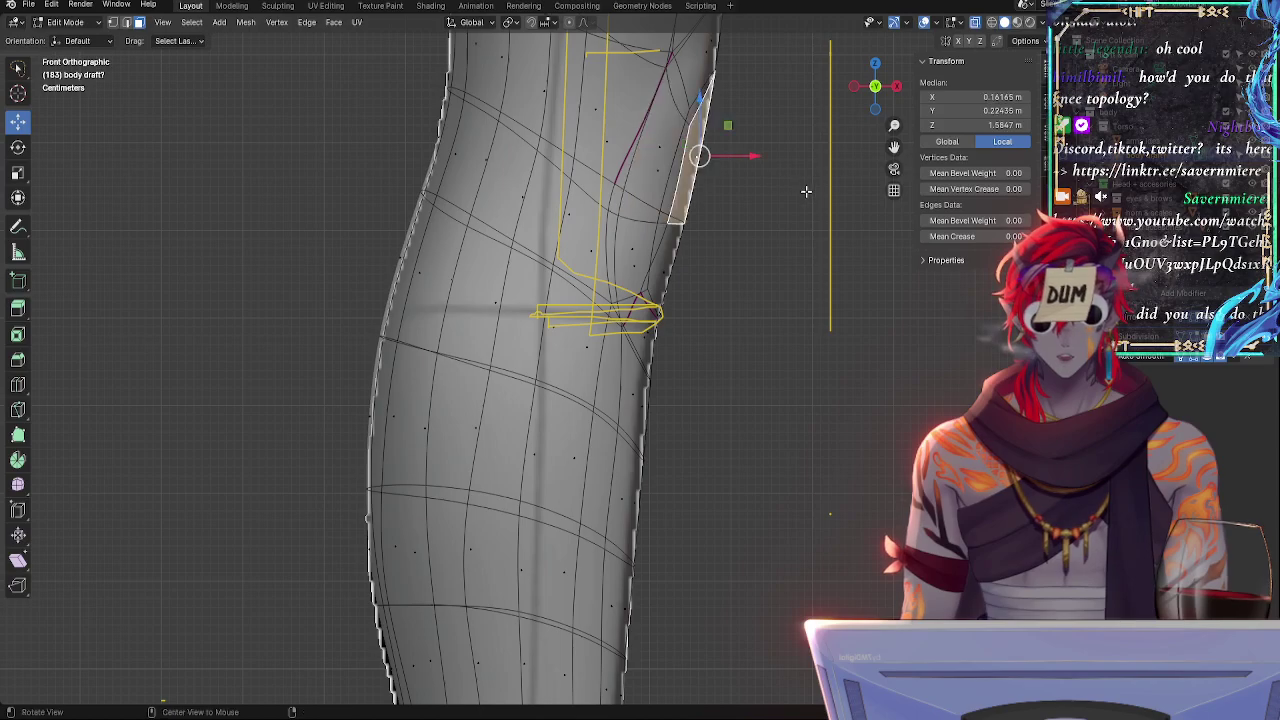
pyautogui.moveTo(806, 191); pyautogui.dragTo(590, 184, button='middle')
pyautogui.keyDown('shift'); pyautogui.click(590, 184); pyautogui.keyUp('shift')
pyautogui.hotkey('alt', 'z')
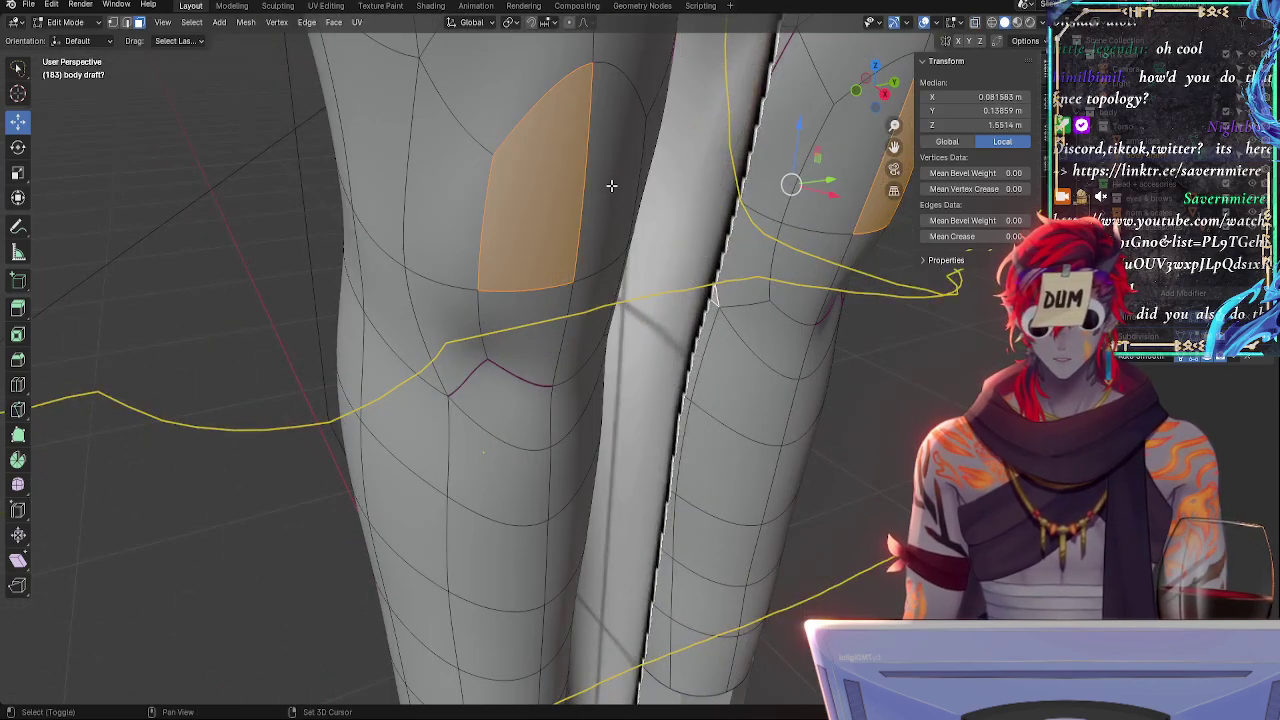
pyautogui.click(864, 81)
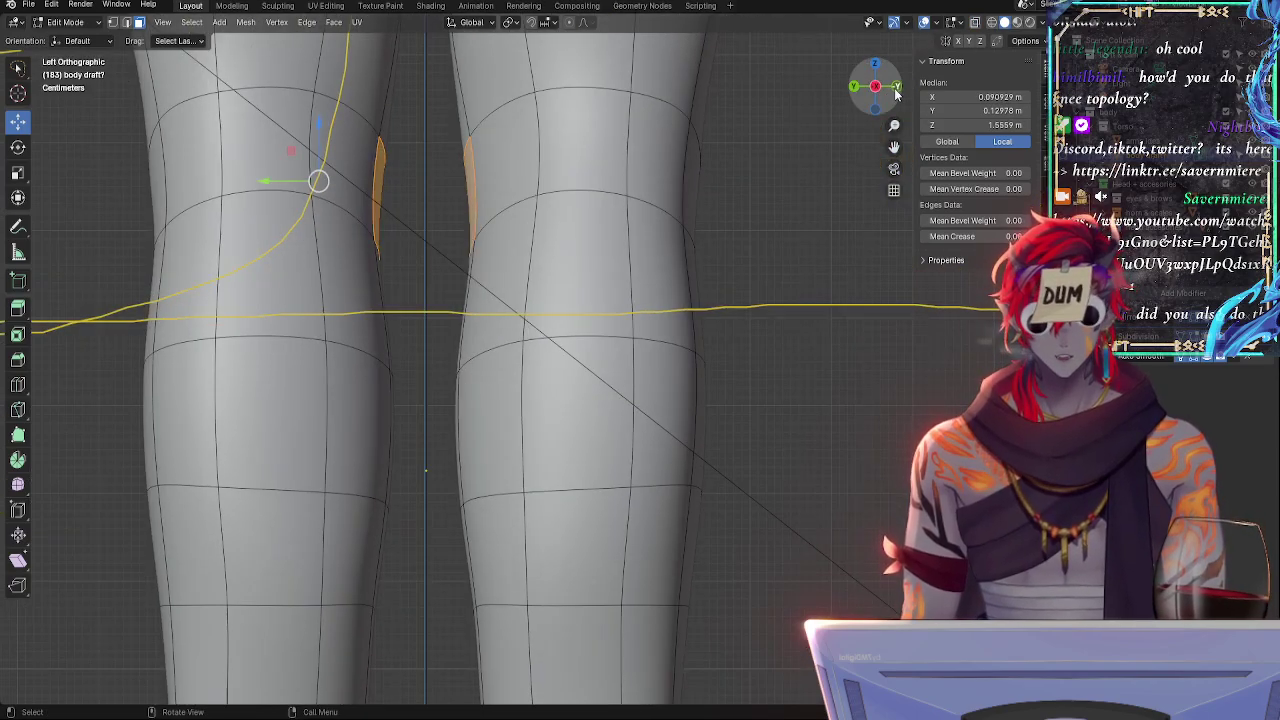
pyautogui.click(897, 87)
pyautogui.hotkey('alt', 'z')
# - Move the outer knee faces 0.002458 m in X and 0.013106 m in Z, then rotate 3.25°
pyautogui.press('r')
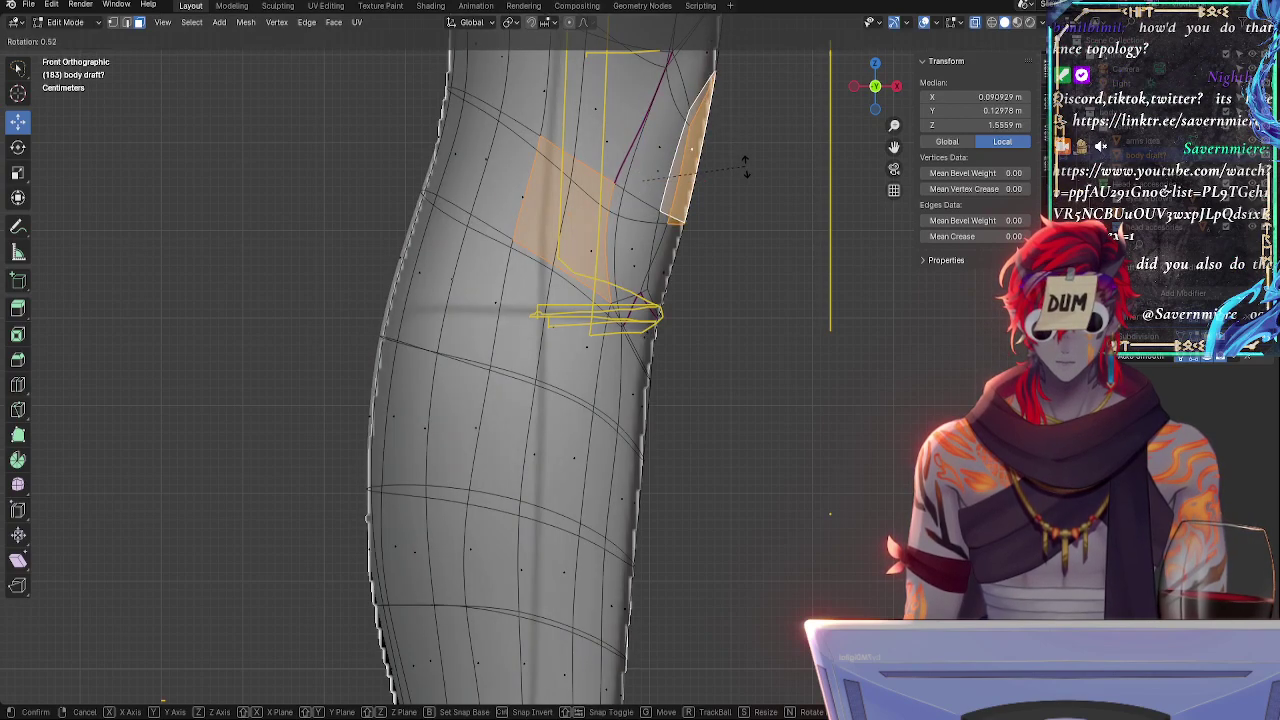
pyautogui.click(743, 163)
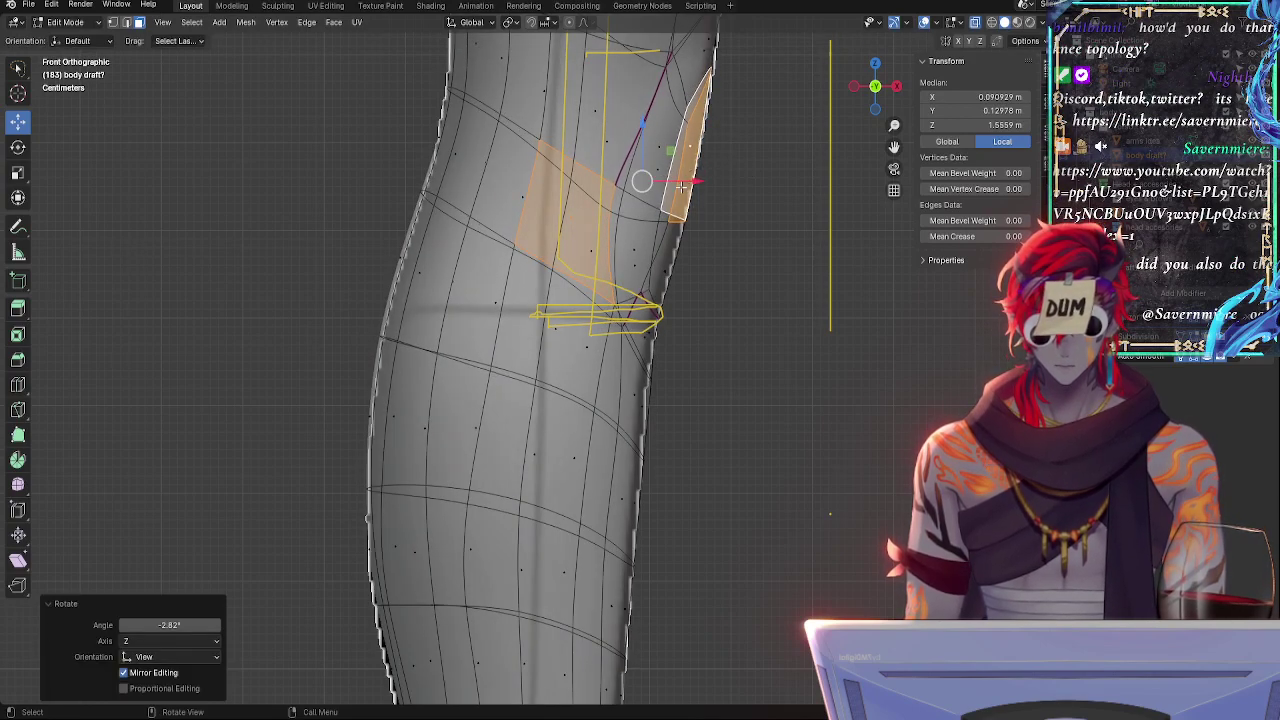
pyautogui.press('g')
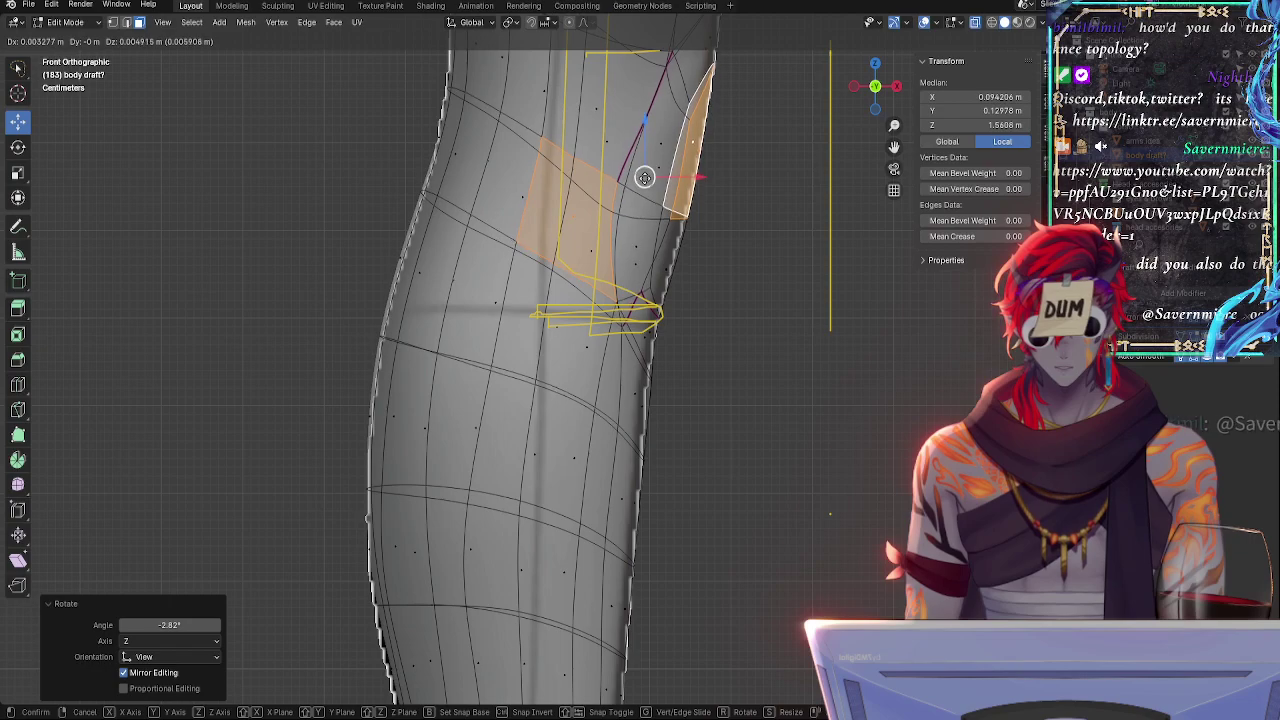
pyautogui.click(759, 174)
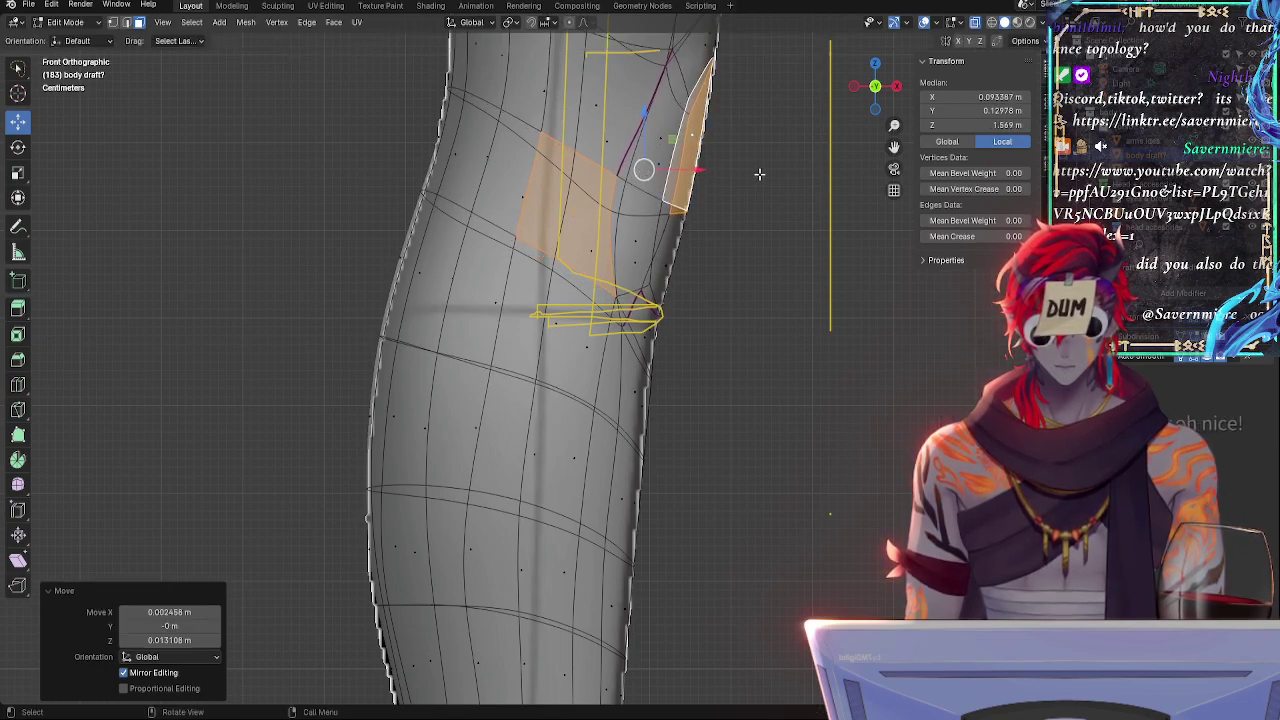
pyautogui.press('r')
pyautogui.click(767, 181)
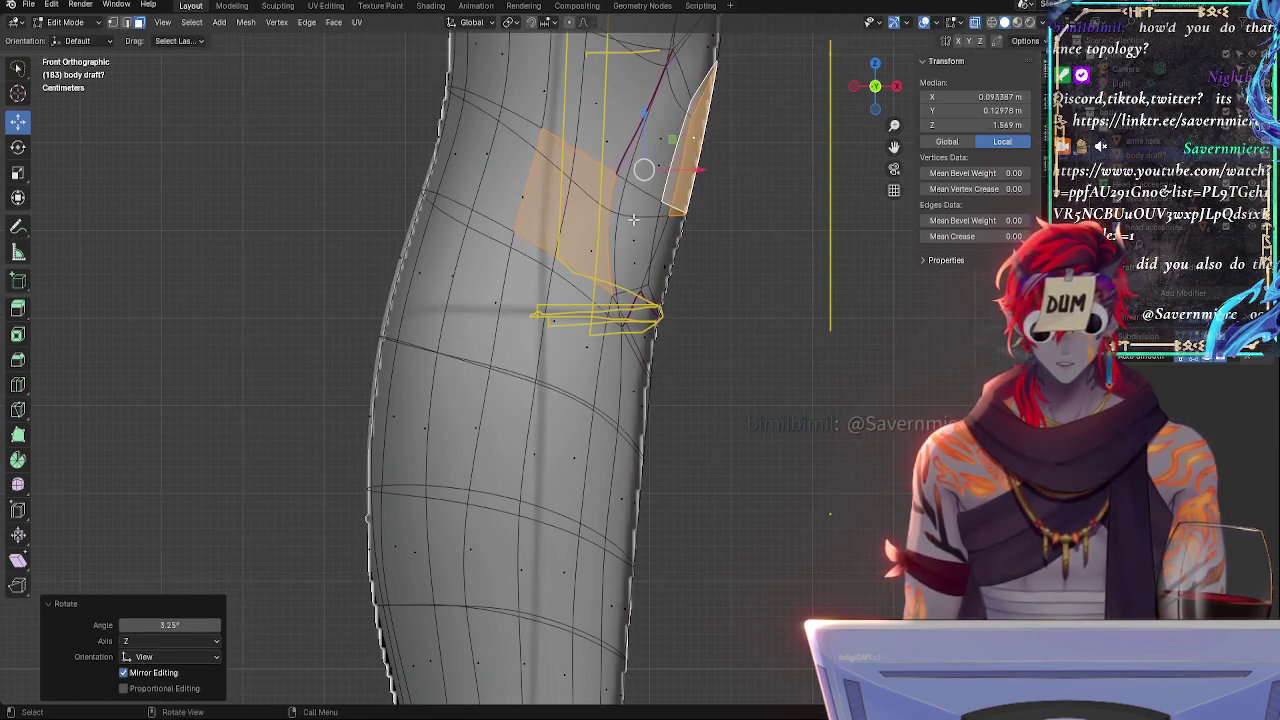
# - Clear the selection and pick a face on the outer knee in front view
pyautogui.click(797, 243)
pyautogui.moveTo(820, 257); pyautogui.dragTo(817, 222, button='middle')
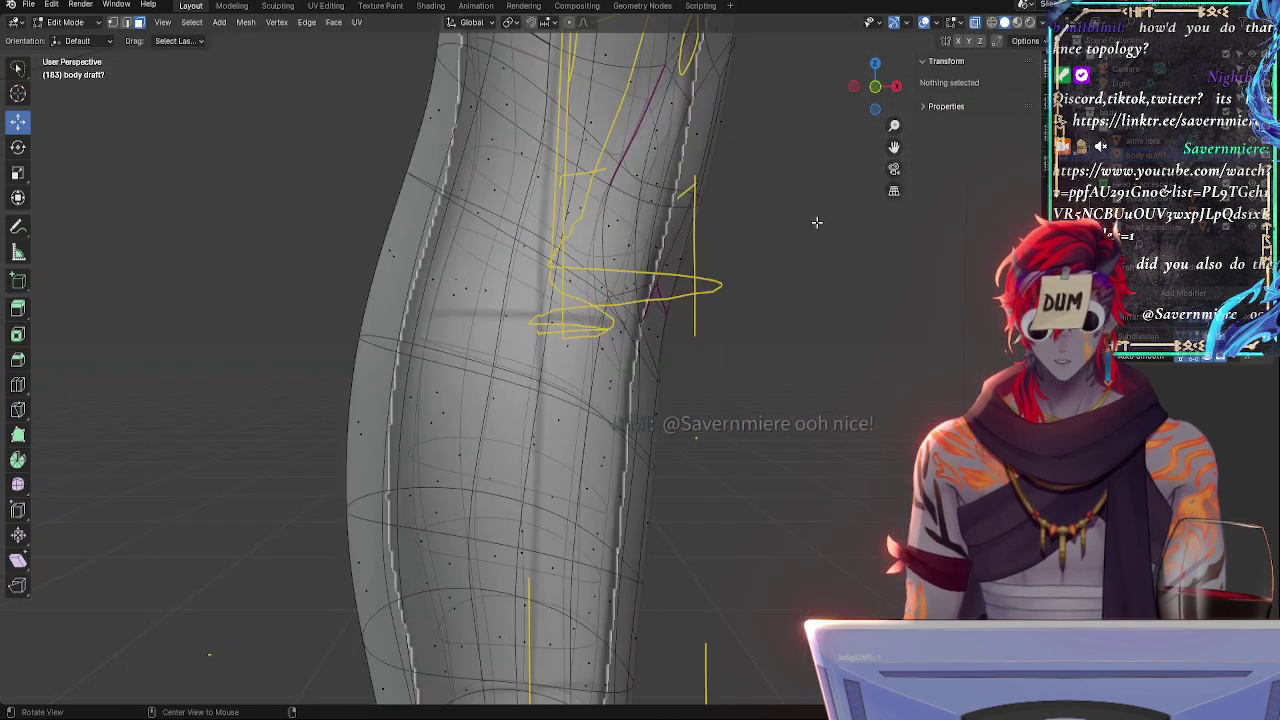
pyautogui.click(875, 87)
pyautogui.keyDown('shift'); pyautogui.moveTo(751, 174); pyautogui.dragTo(698, 375, button='middle'); pyautogui.keyUp('shift')
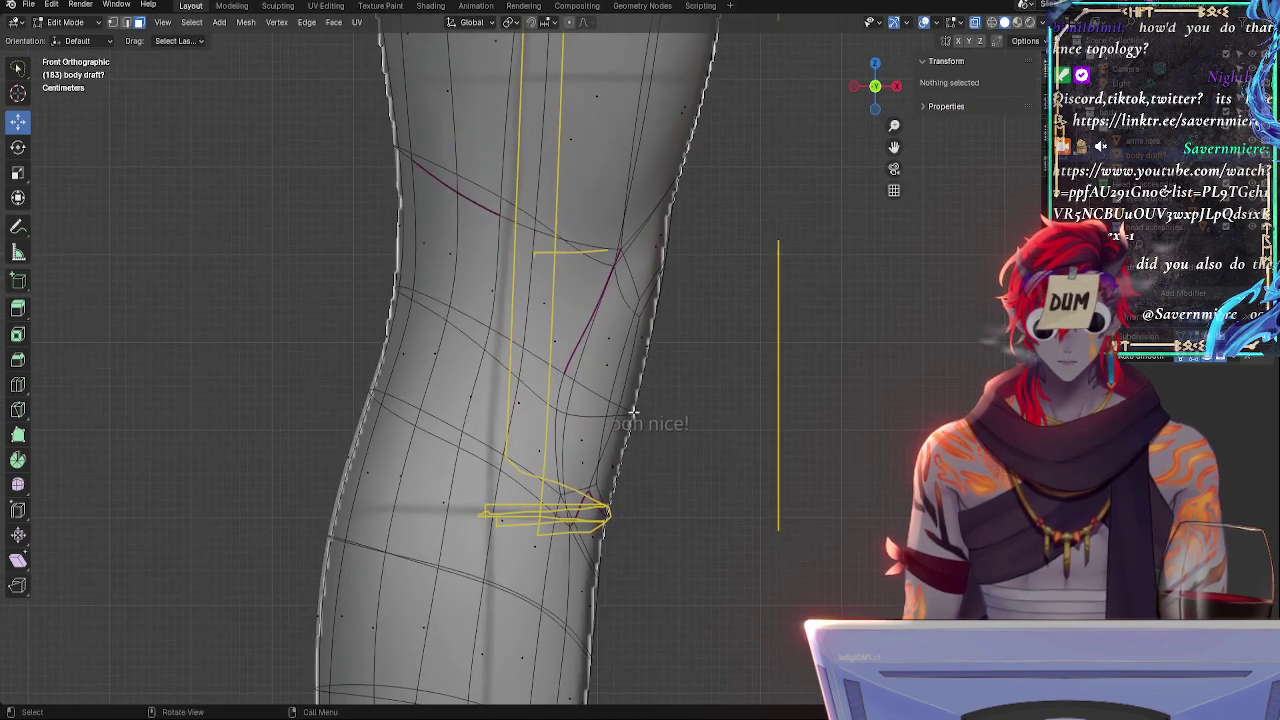
pyautogui.click(652, 245)
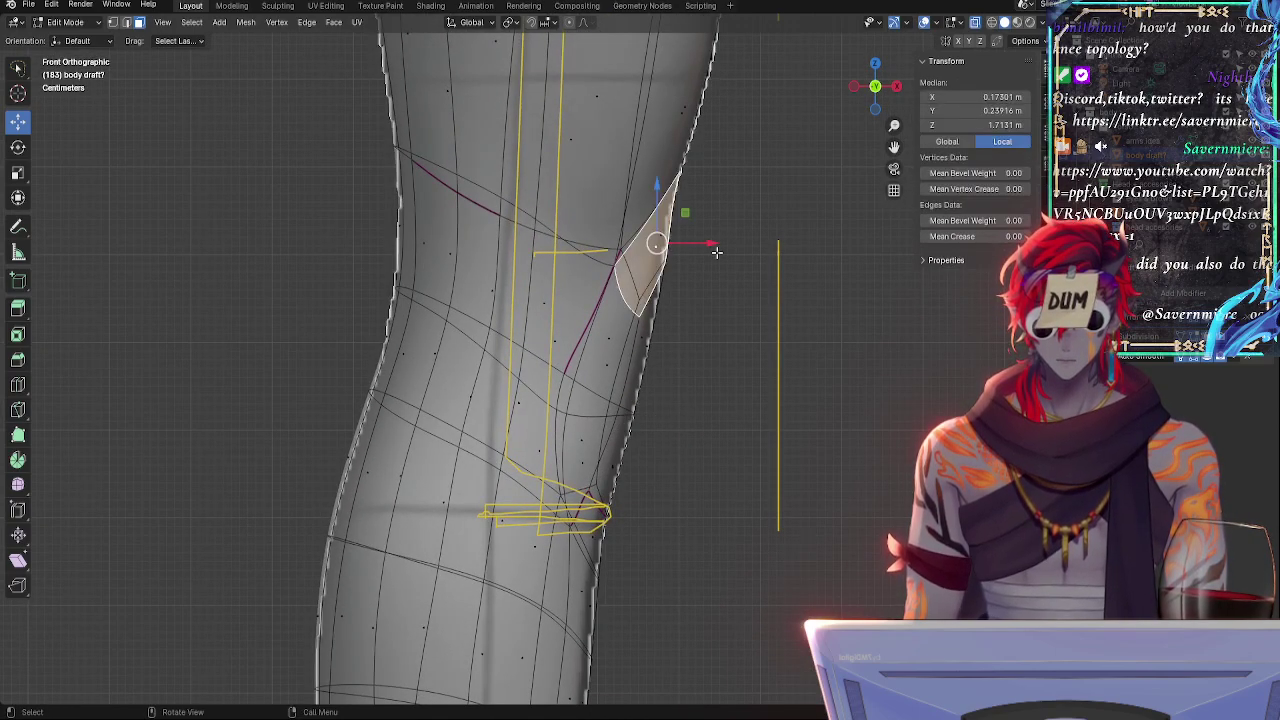
pyautogui.keyDown('alt'); pyautogui.moveTo(780, 280); pyautogui.dragTo(496, 261); pyautogui.keyUp('alt')
# - Select the inner and outer knee faces in a see-through front view
pyautogui.keyDown('shift'); pyautogui.click(530, 225); pyautogui.keyUp('shift')
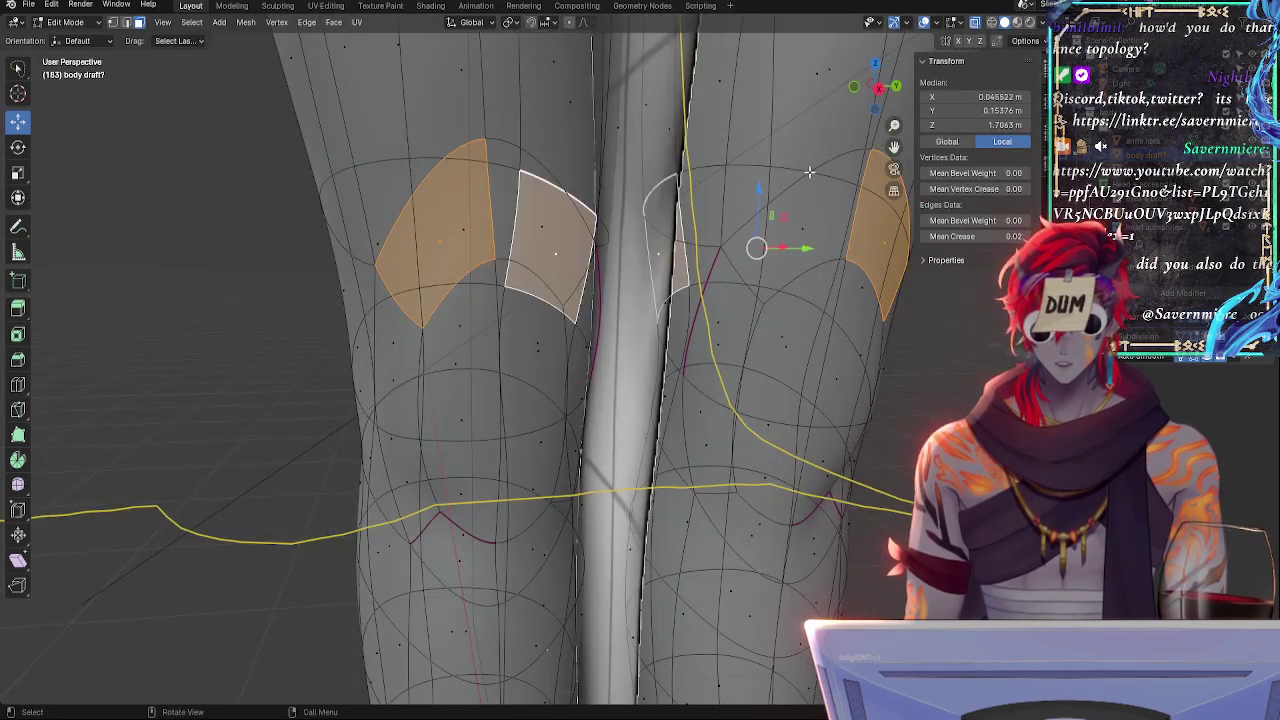
pyautogui.click(516, 211)
pyautogui.hotkey('alt', 'z')
pyautogui.keyDown('shift'); pyautogui.click(490, 219); pyautogui.keyUp('shift')
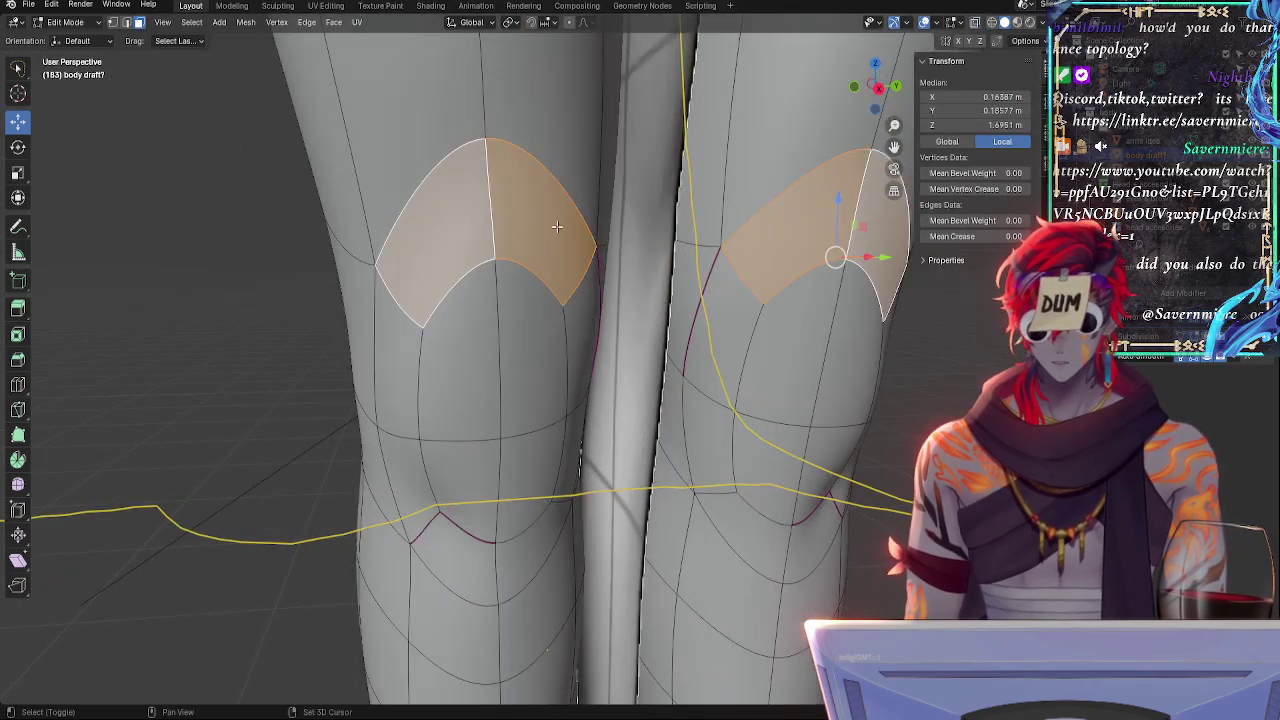
pyautogui.click(853, 88)
pyautogui.hotkey('alt', 'z')
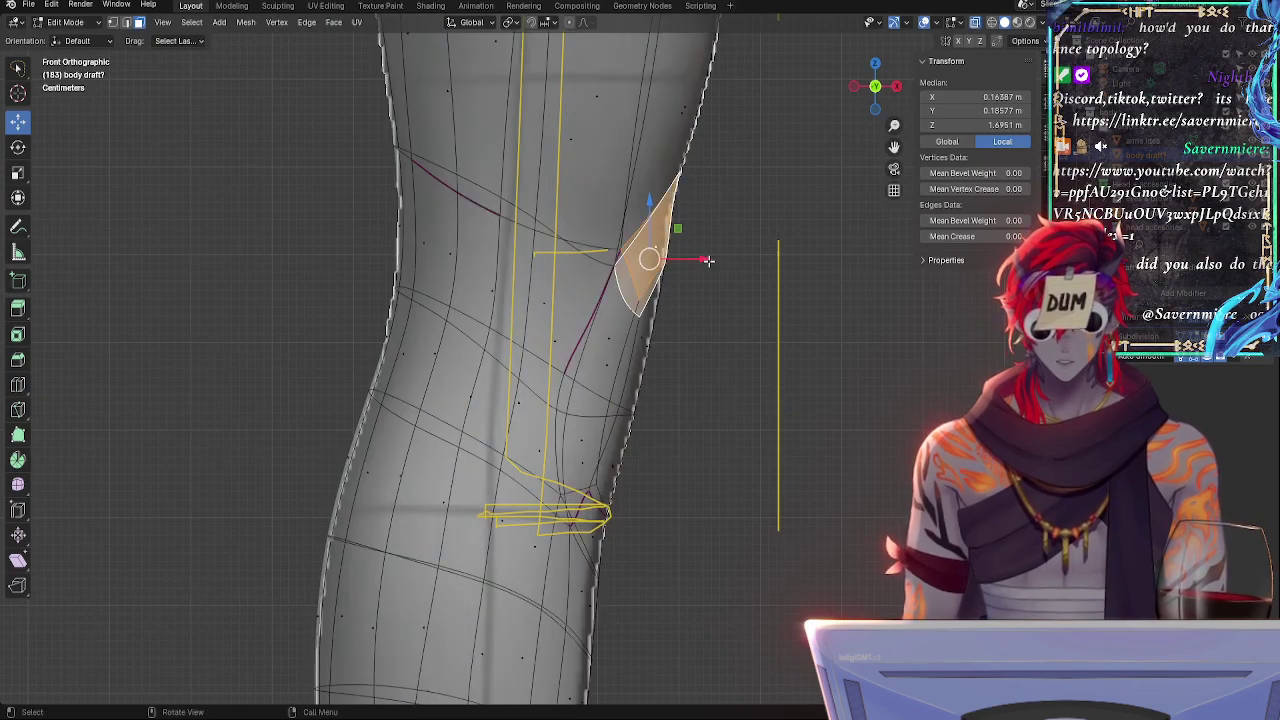
# - Shrink the knee faces inward, tilt them 2.98°, and shift them to −0.007373 m X, −0.004915 m Z
pyautogui.hotkey('alt', 's')
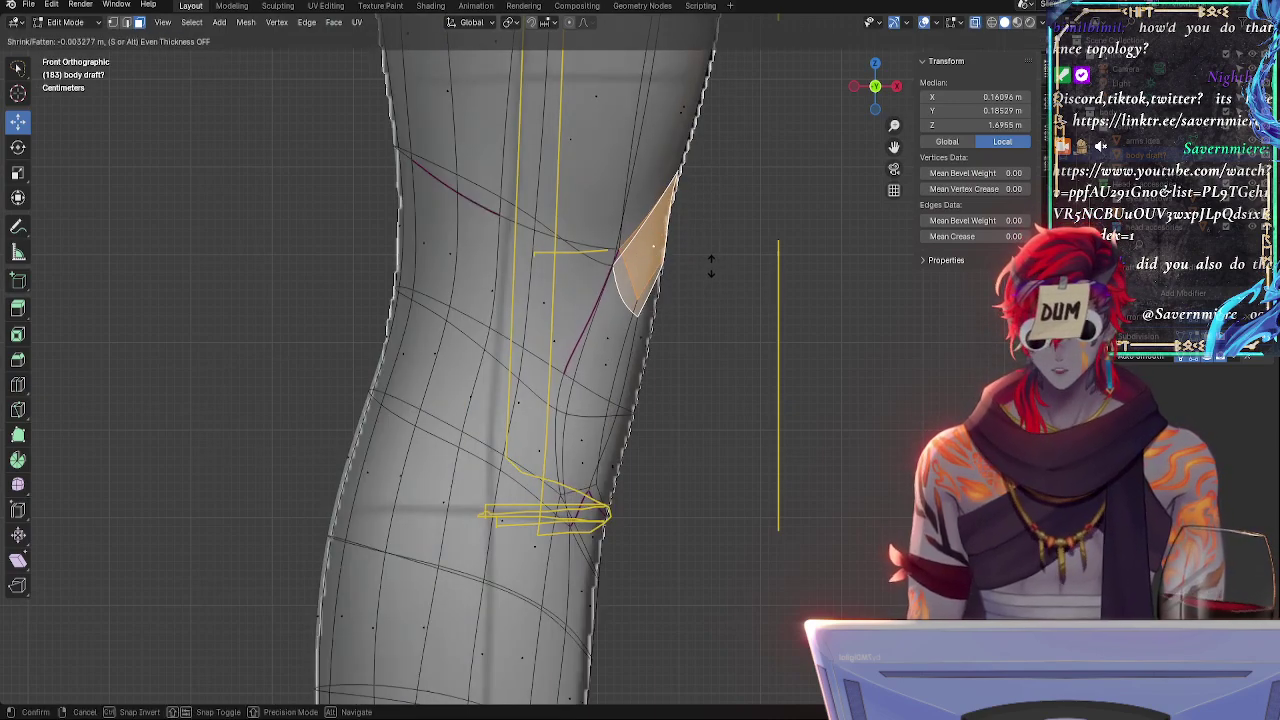
pyautogui.click(711, 266)
pyautogui.press('r')
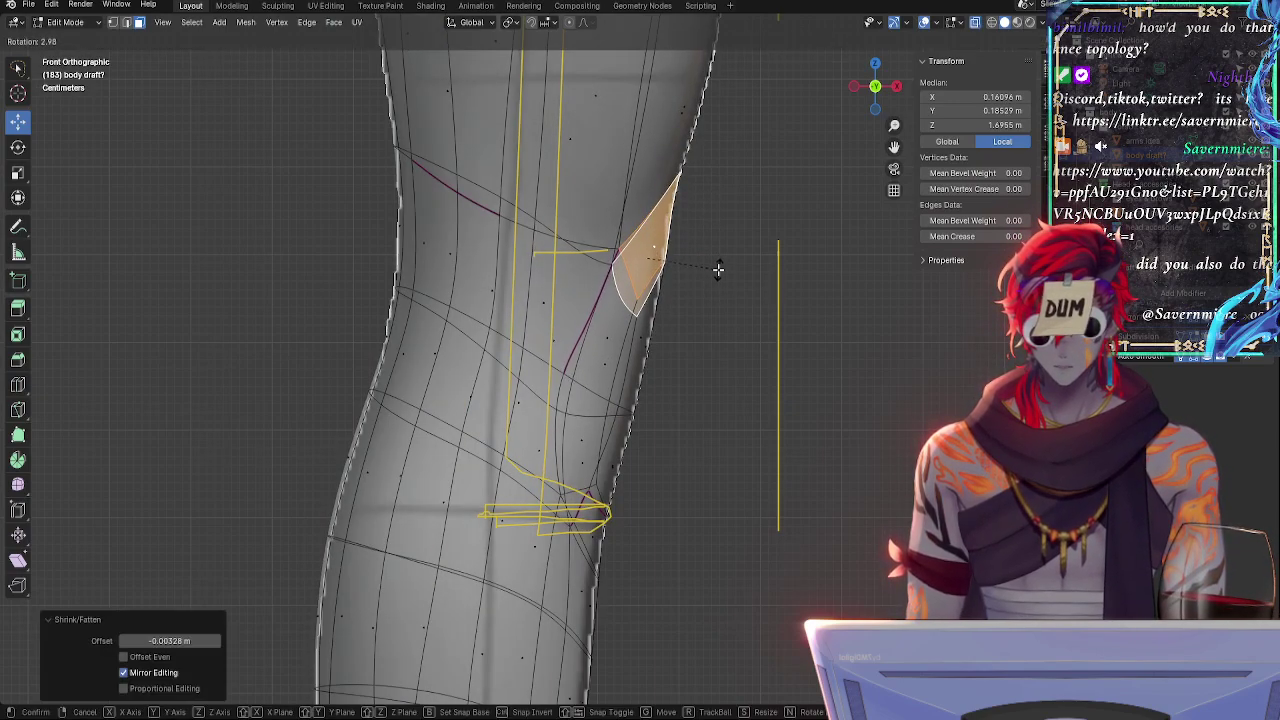
pyautogui.click(718, 269)
pyautogui.press('g')
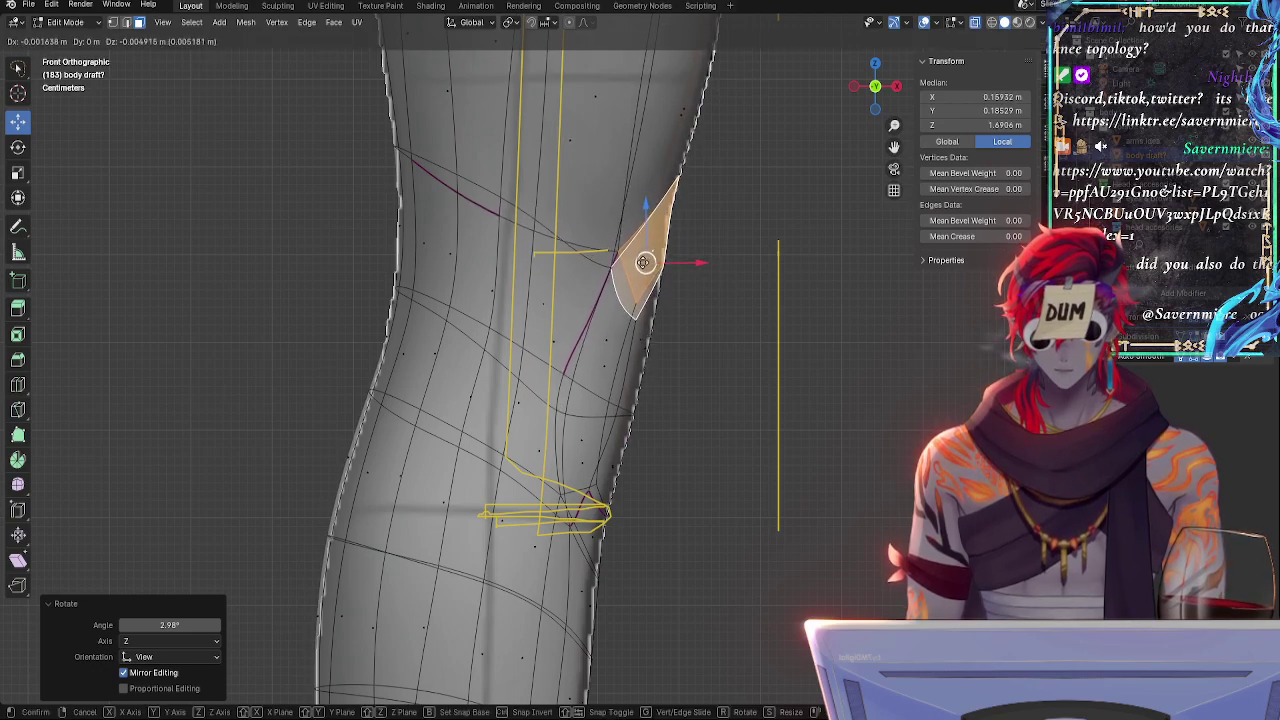
pyautogui.click(645, 263)
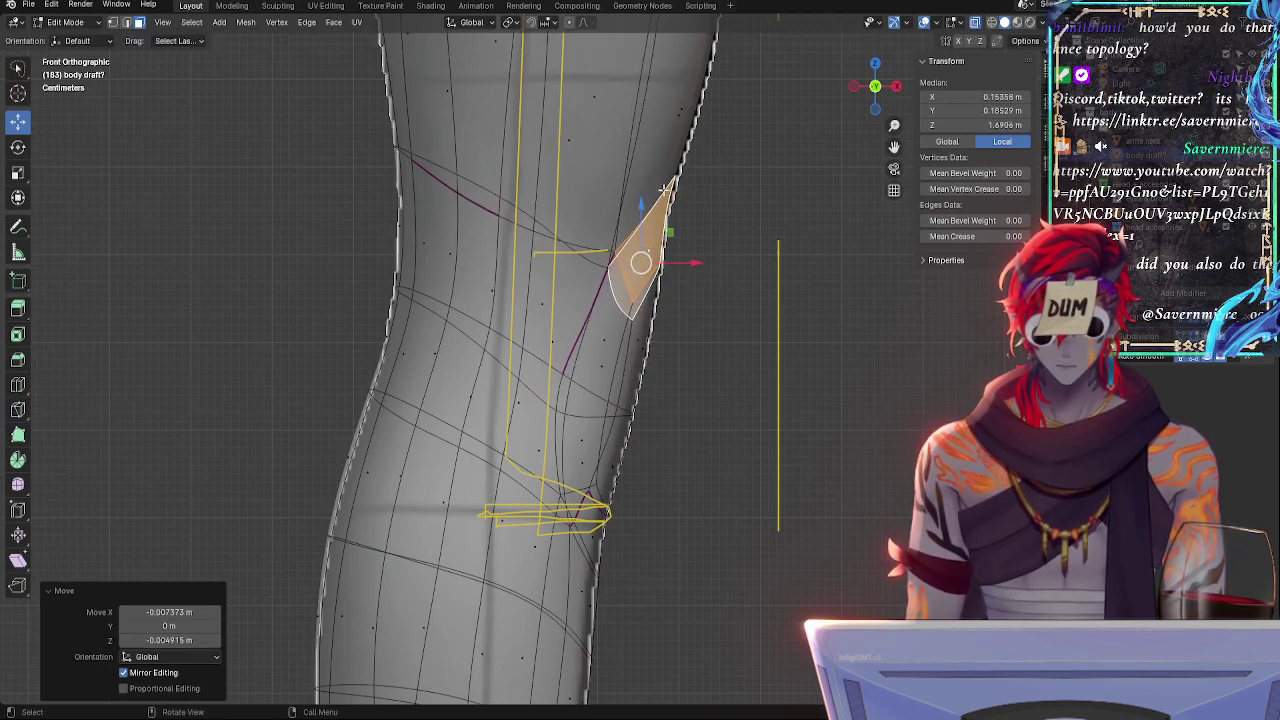
pyautogui.moveTo(782, 217); pyautogui.dragTo(630, 232, button='middle')
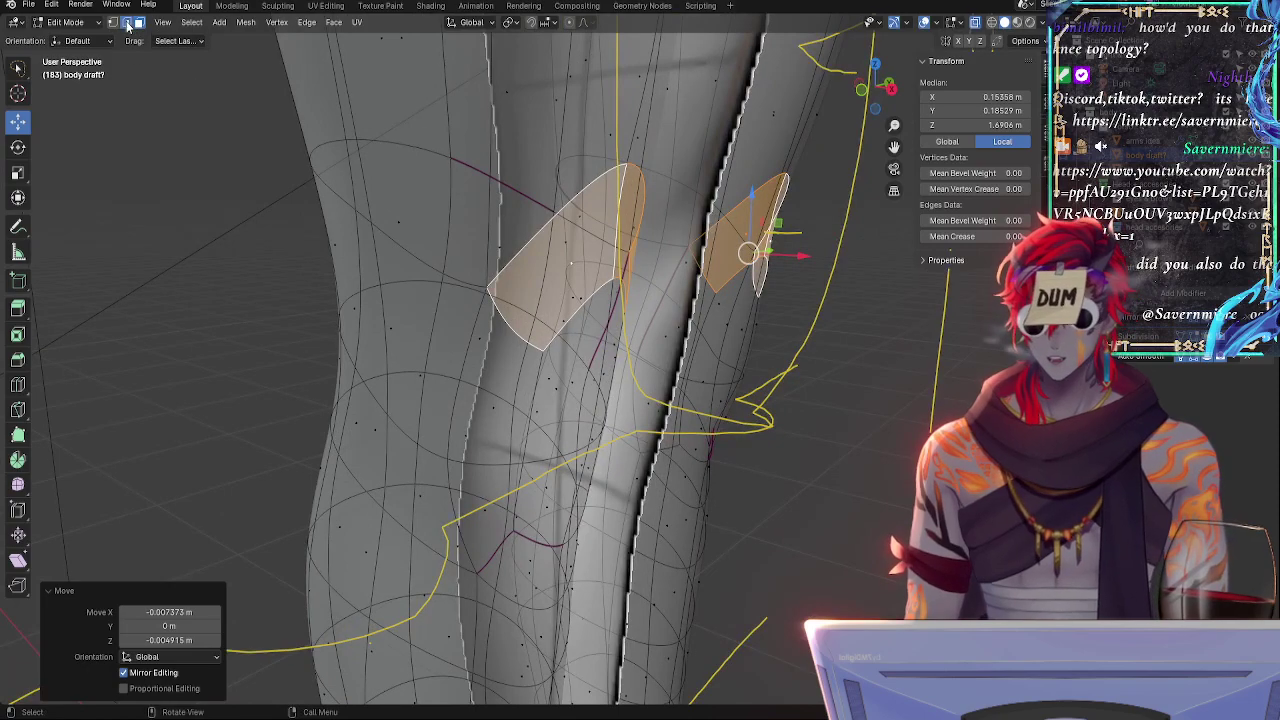
# - Rotate the top knee edge 5.28° in edge select mode and scale it along Y
pyautogui.click(127, 23)
pyautogui.click(594, 183)
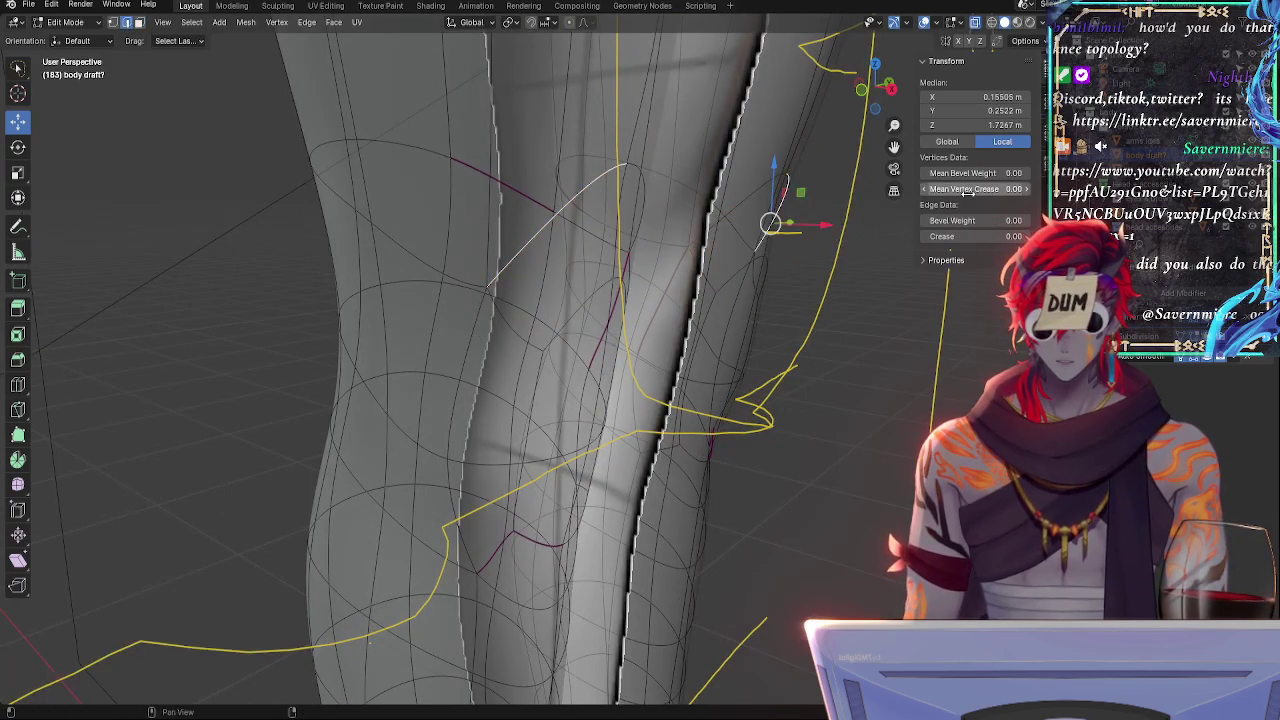
pyautogui.click(864, 91)
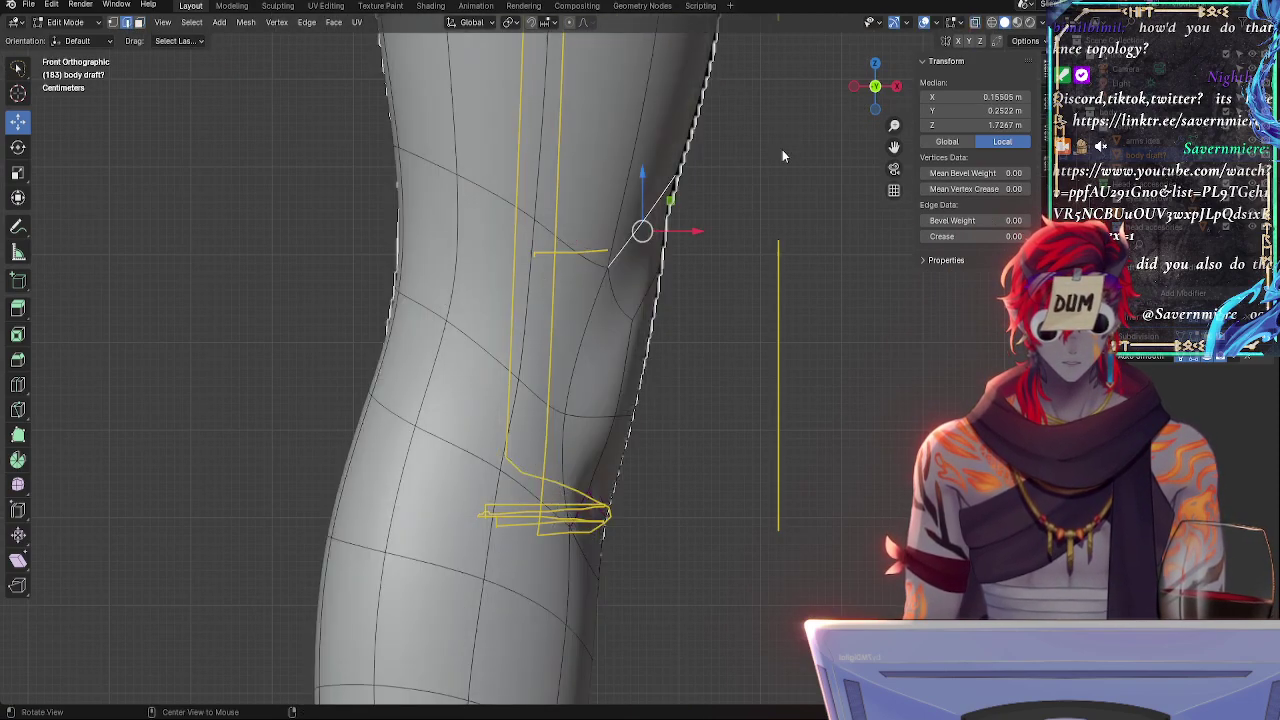
pyautogui.press('r')
pyautogui.click(757, 203)
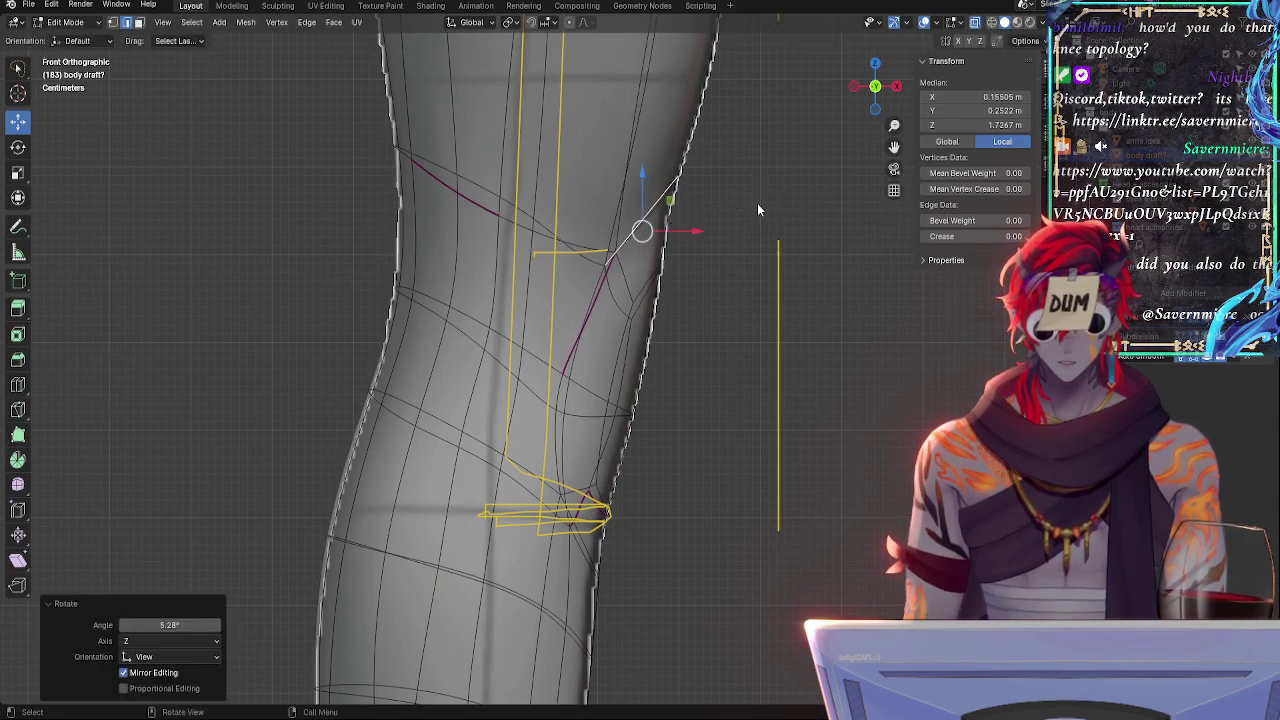
pyautogui.press('s')
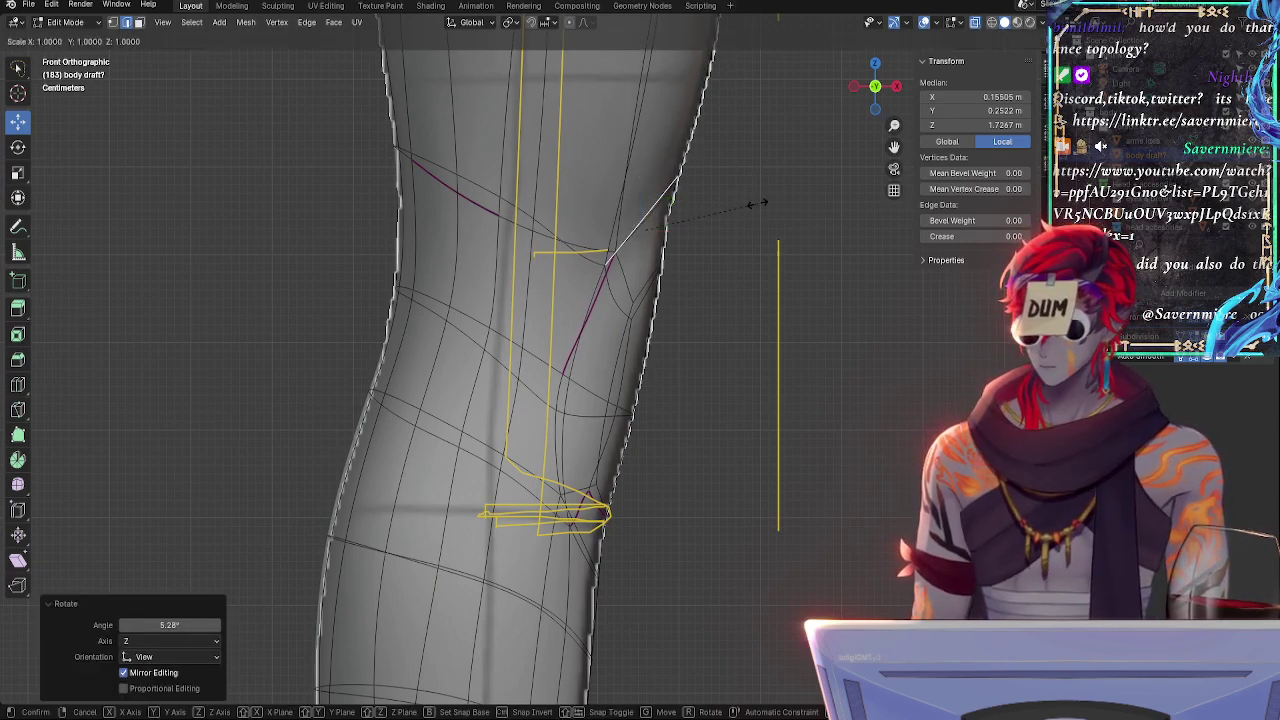
pyautogui.press('y')
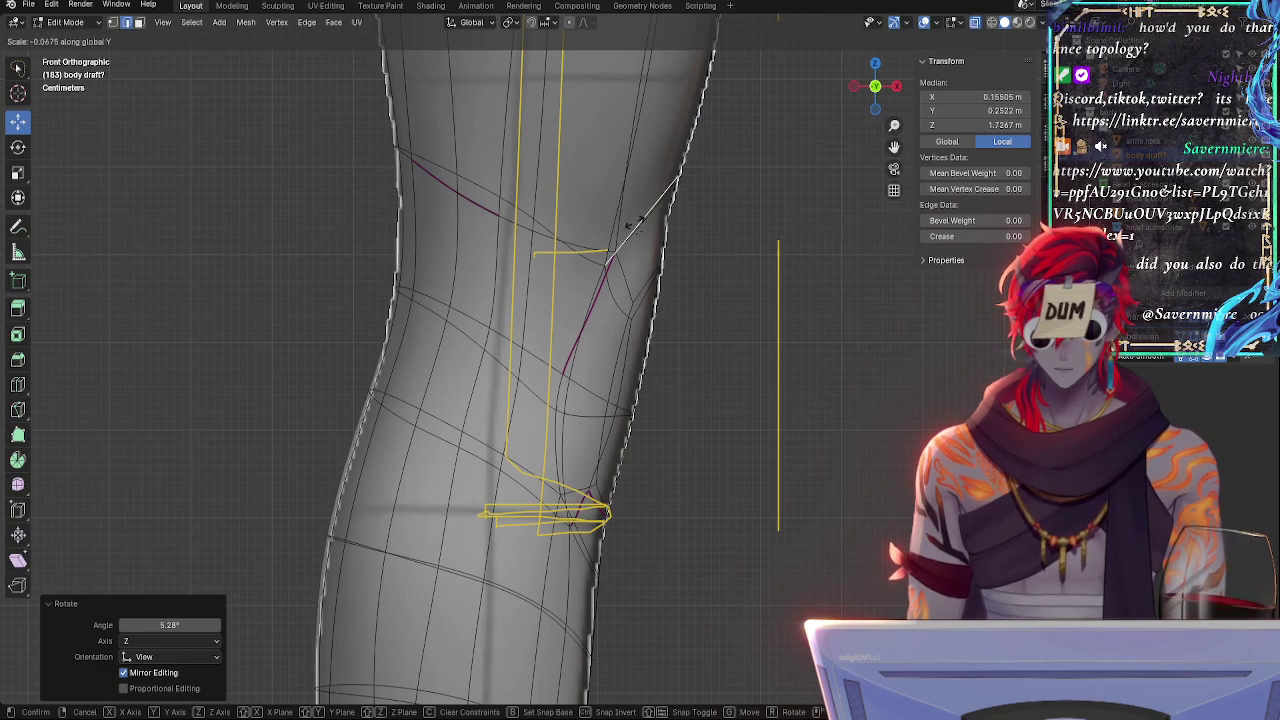
# - Cancel the Y scaling and rotate the selected knee edge by -5.22°
pyautogui.rightClick(671, 228)
pyautogui.moveTo(790, 262); pyautogui.dragTo(641, 292, button='middle')
pyautogui.press('r')
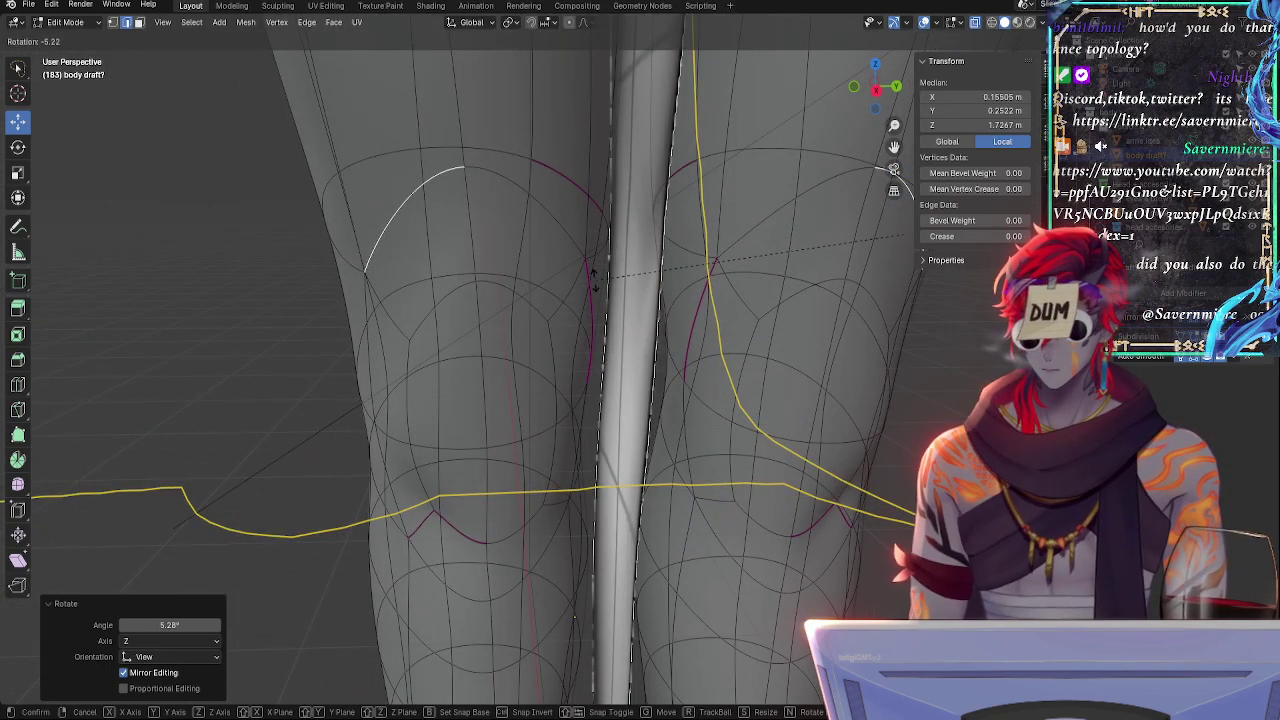
pyautogui.click(558, 258)
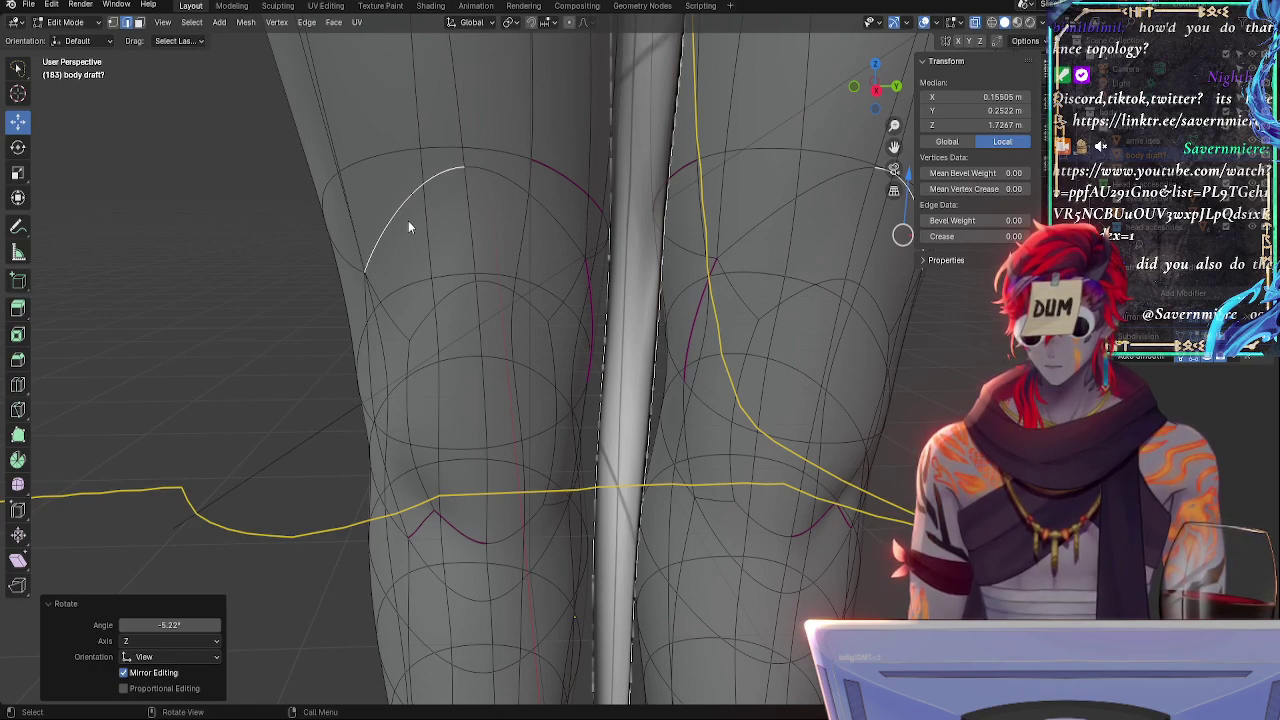
# - Squash a vertical knee edge along Z to 0.476
pyautogui.click(466, 175)
pyautogui.press('s')
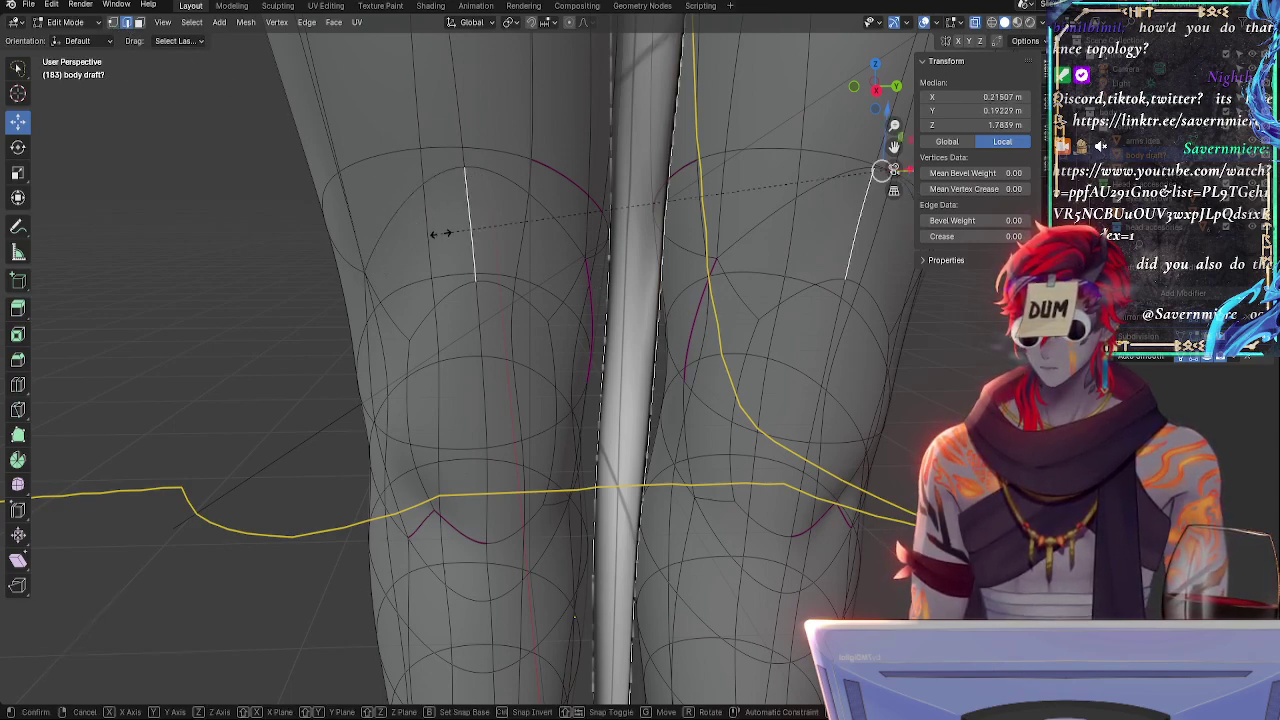
pyautogui.press('z')
pyautogui.click(583, 203)
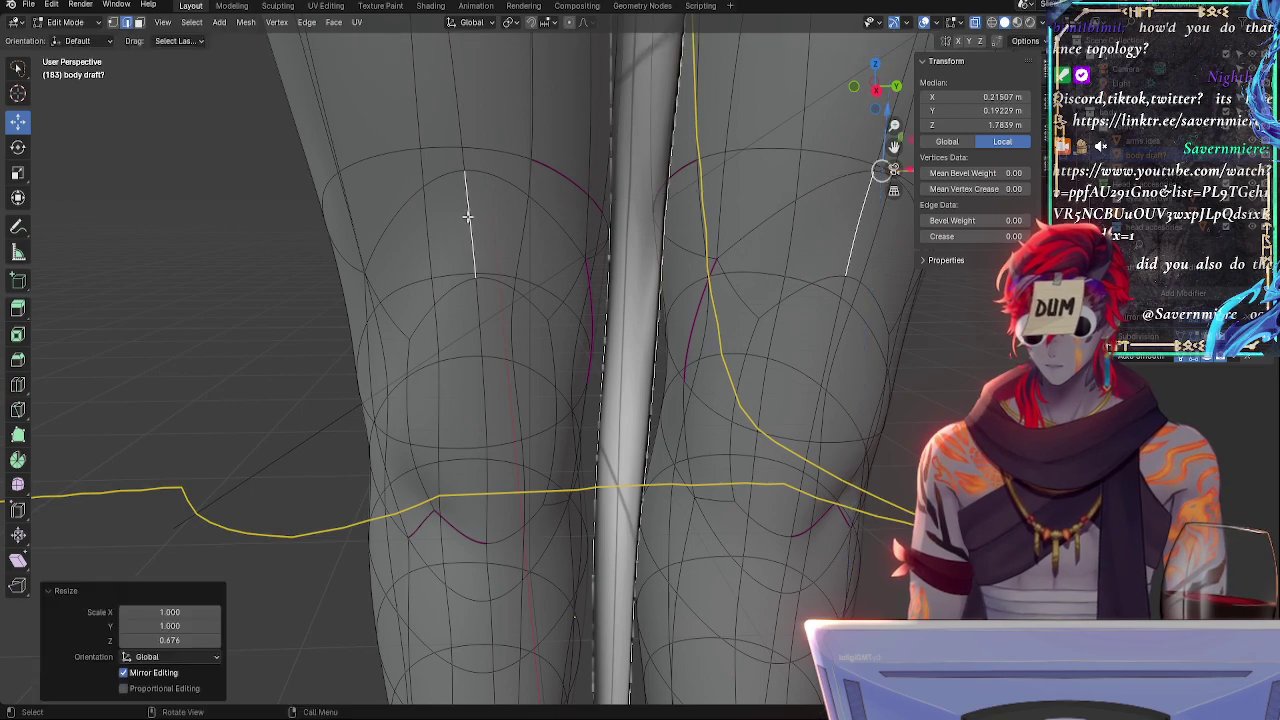
# - Tilt the two arcs above the kneecap 3.83° in front view and reposition them
pyautogui.click(423, 184)
pyautogui.click(486, 180)
pyautogui.keyDown('shift'); pyautogui.click(431, 183); pyautogui.keyUp('shift')
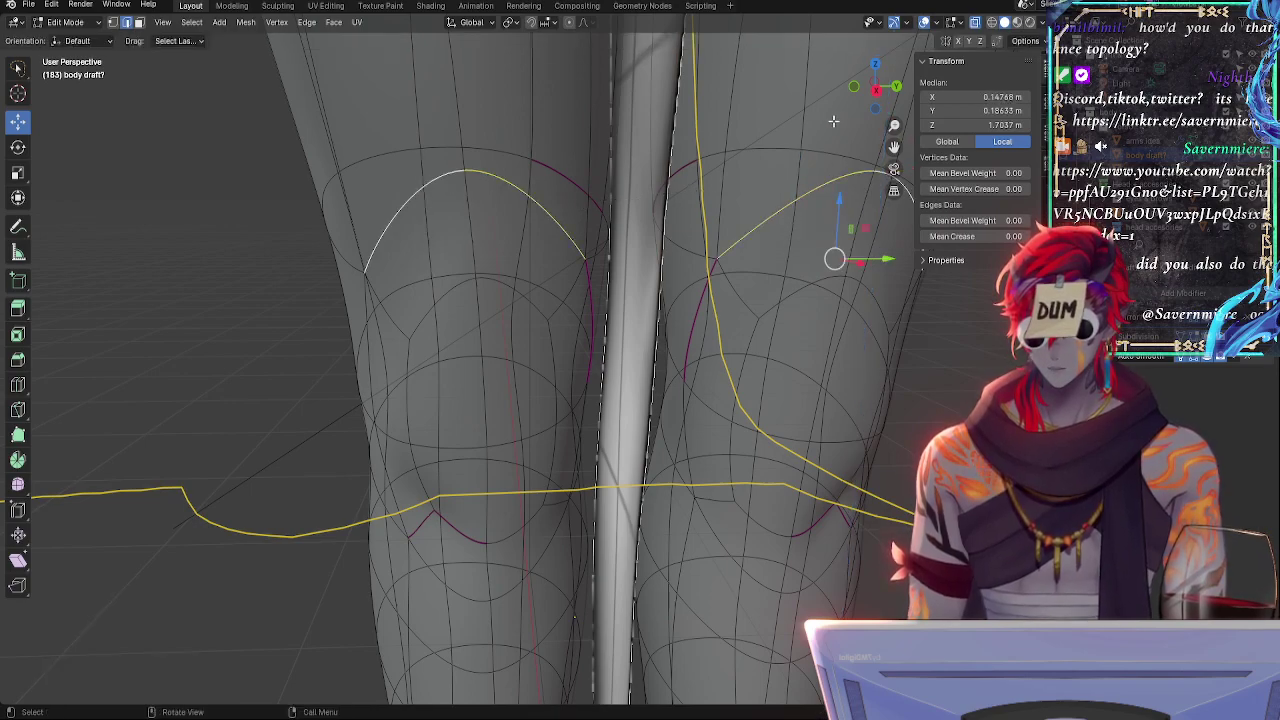
pyautogui.click(854, 86)
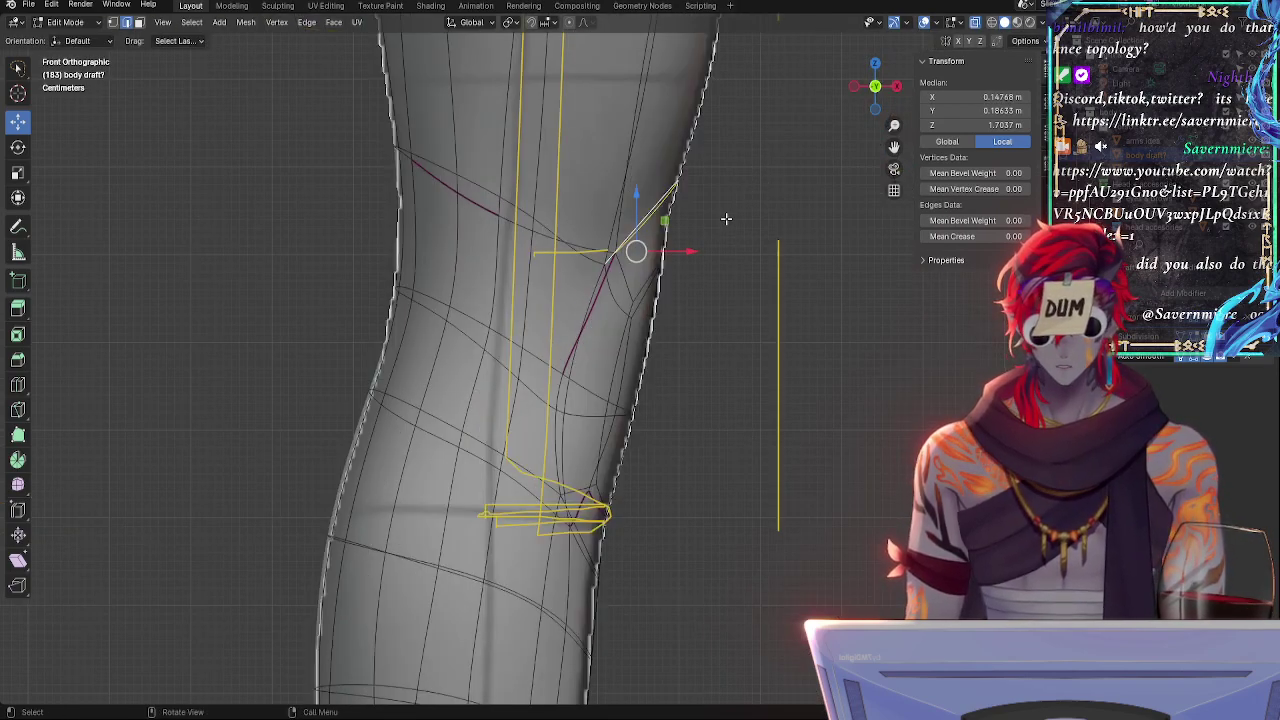
pyautogui.press('r')
pyautogui.click(687, 231)
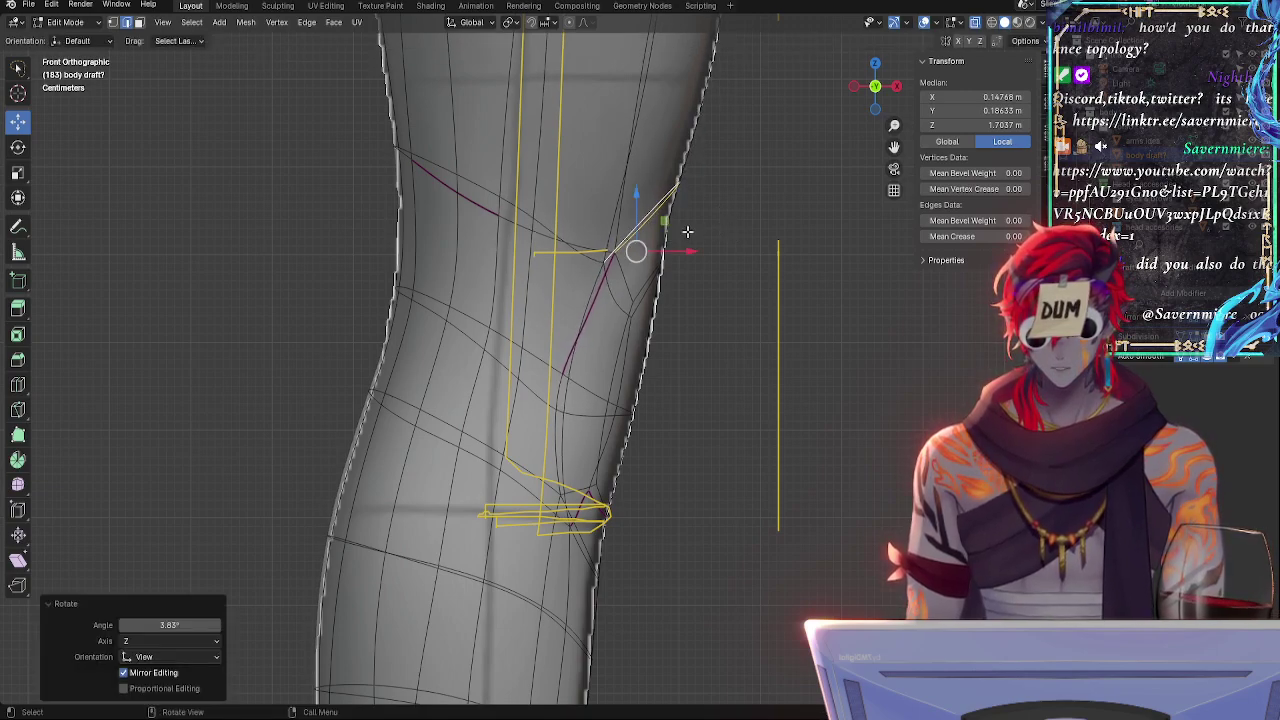
pyautogui.press('g')
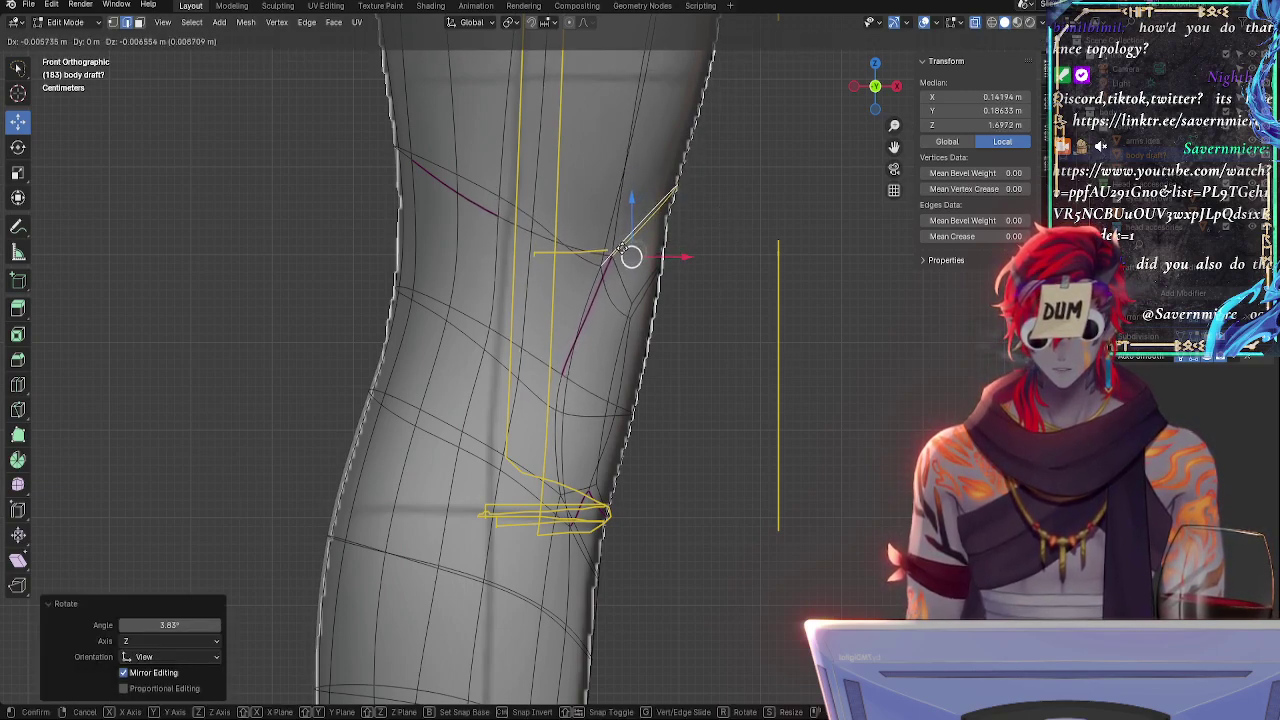
pyautogui.click(631, 252)
# - Select a curved knee edge together with its adjoining vertical edge
pyautogui.moveTo(631, 252); pyautogui.dragTo(564, 294, button='middle')
pyautogui.click(532, 287)
pyautogui.keyDown('shift'); pyautogui.click(567, 295); pyautogui.keyUp('shift')
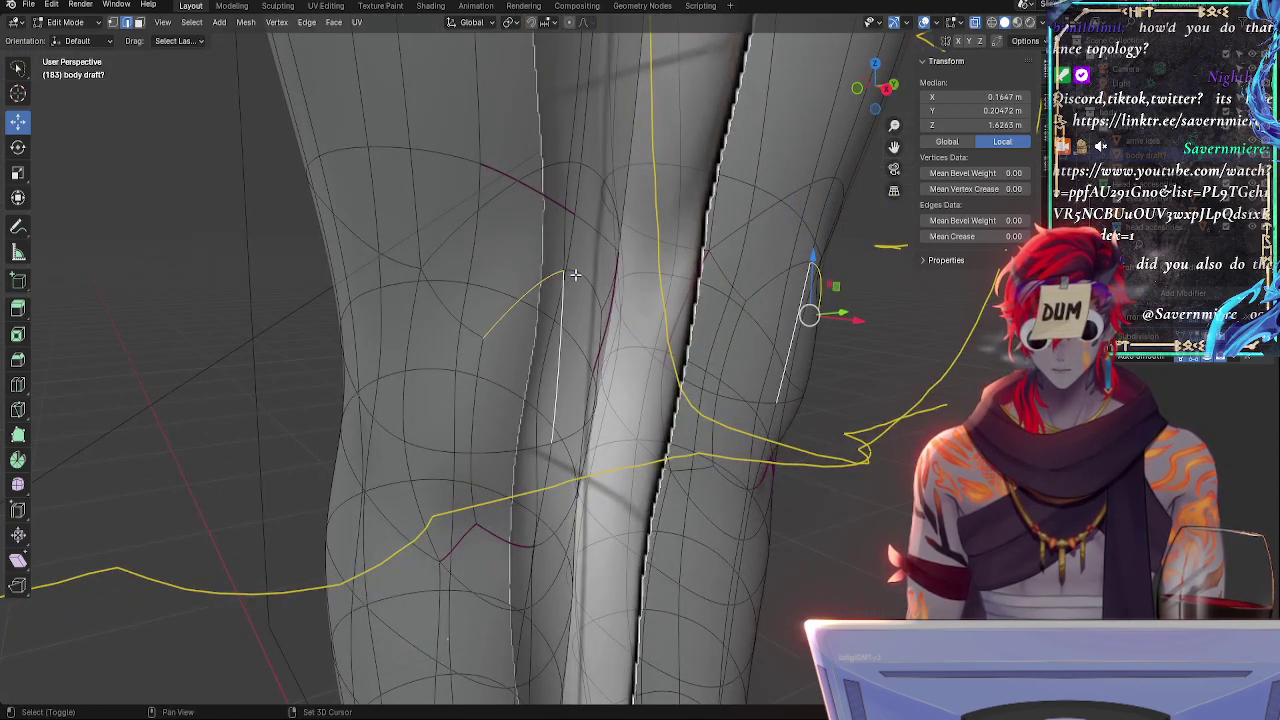
# - Add another knee edge, tilt the selection 2.11° in front view and nudge it slightly
pyautogui.keyDown('shift'); pyautogui.click(576, 275); pyautogui.keyUp('shift')
pyautogui.click(858, 89)
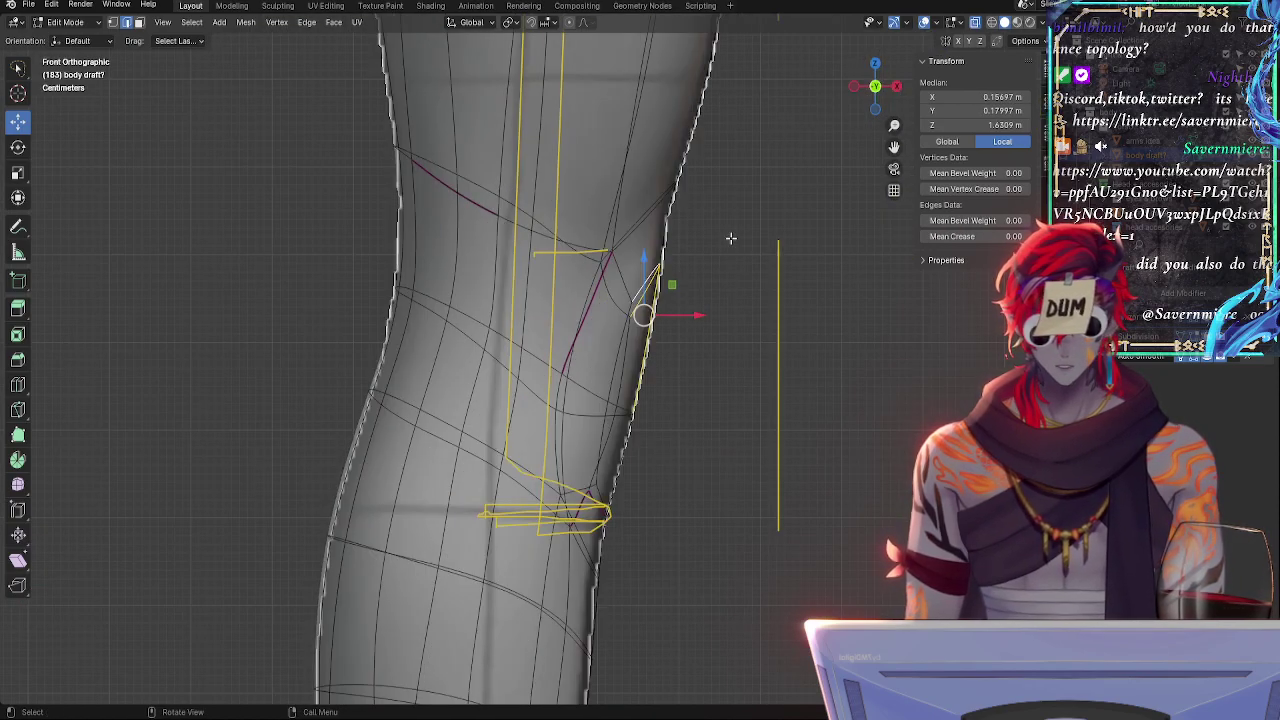
pyautogui.press('r')
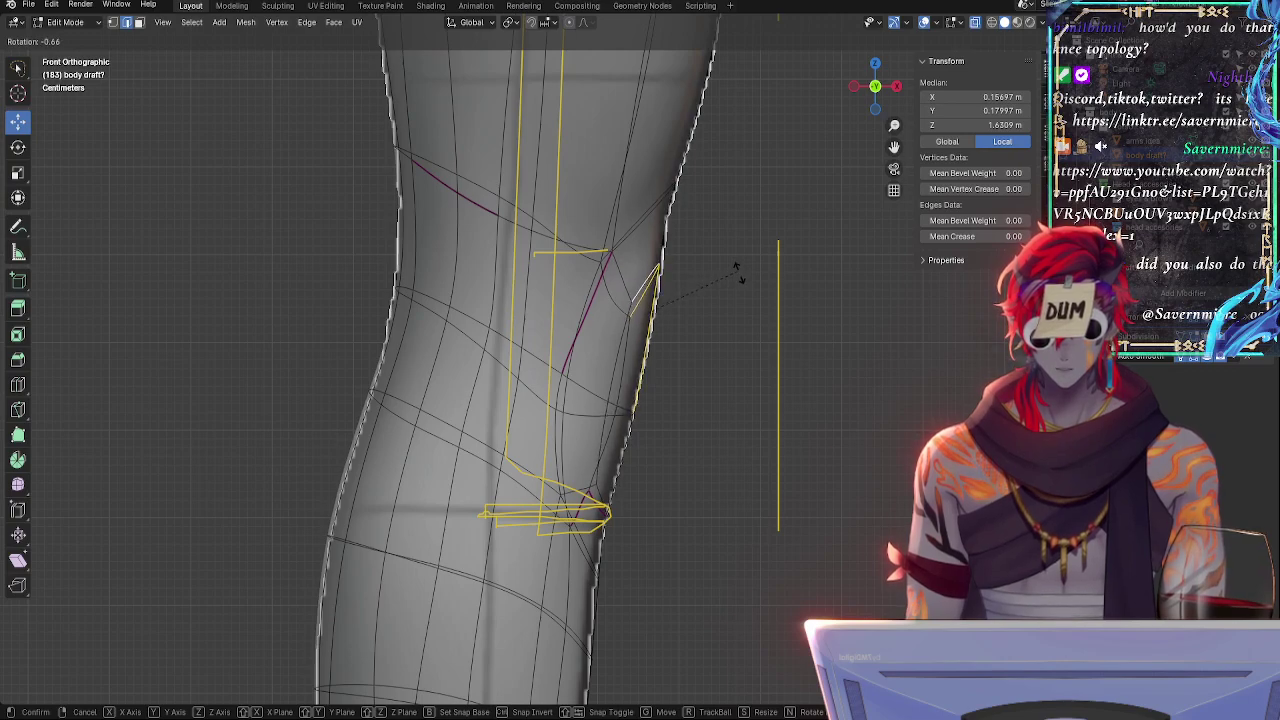
pyautogui.click(740, 275)
pyautogui.press('g')
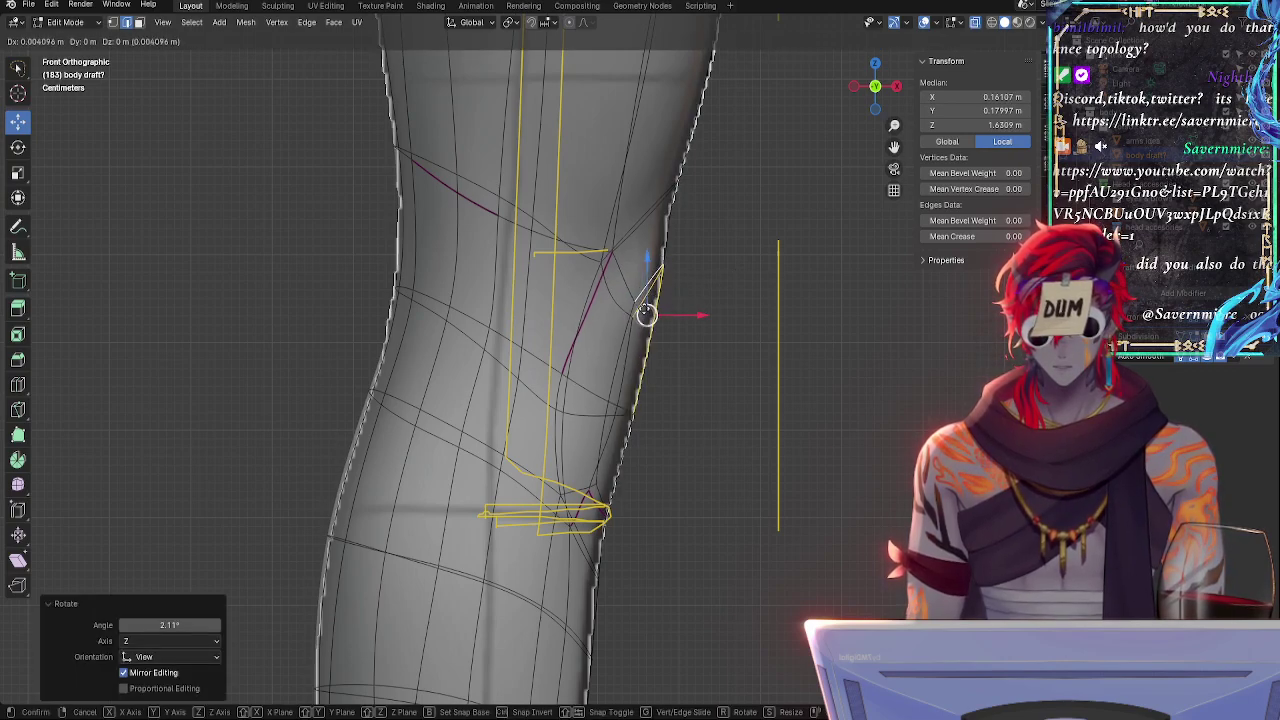
pyautogui.click(645, 310)
# - Give a single knee outline edge a crease of -0.469, then view the thigh from the front
pyautogui.click(673, 214)
pyautogui.moveTo(811, 269); pyautogui.dragTo(705, 297, button='middle')
pyautogui.hotkey('shift', 'e')
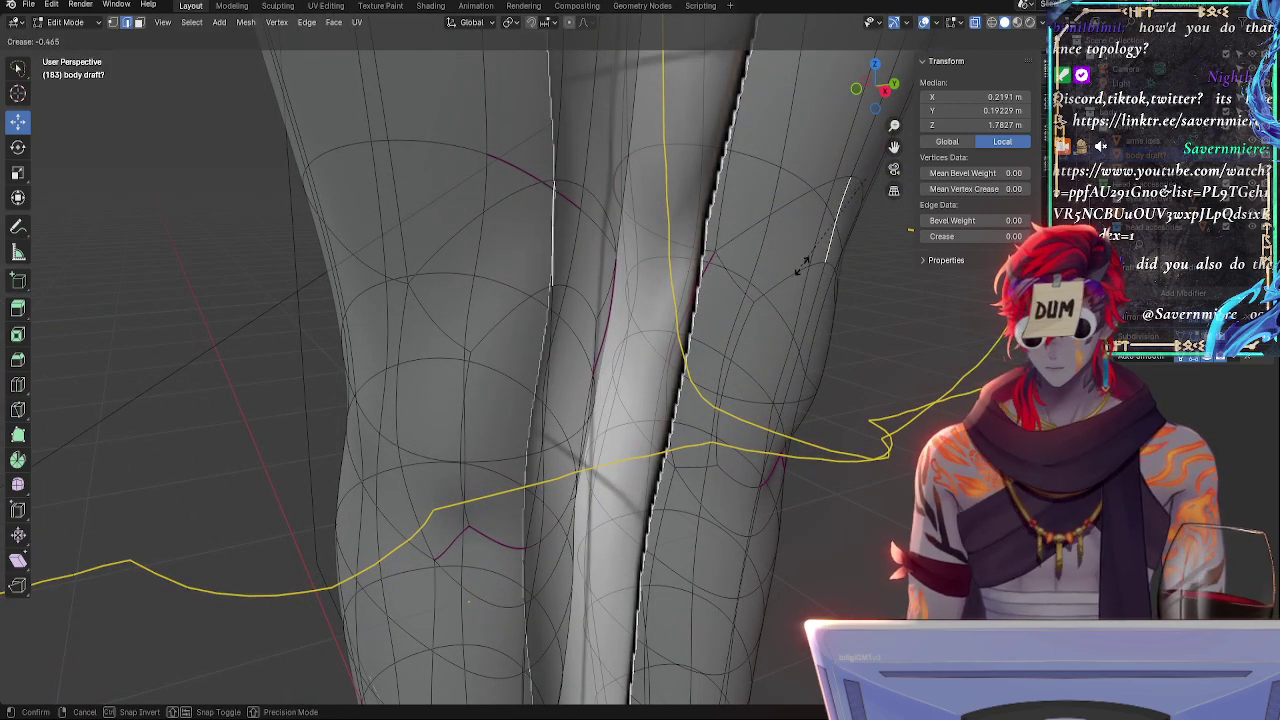
pyautogui.click(801, 265)
pyautogui.click(856, 88)
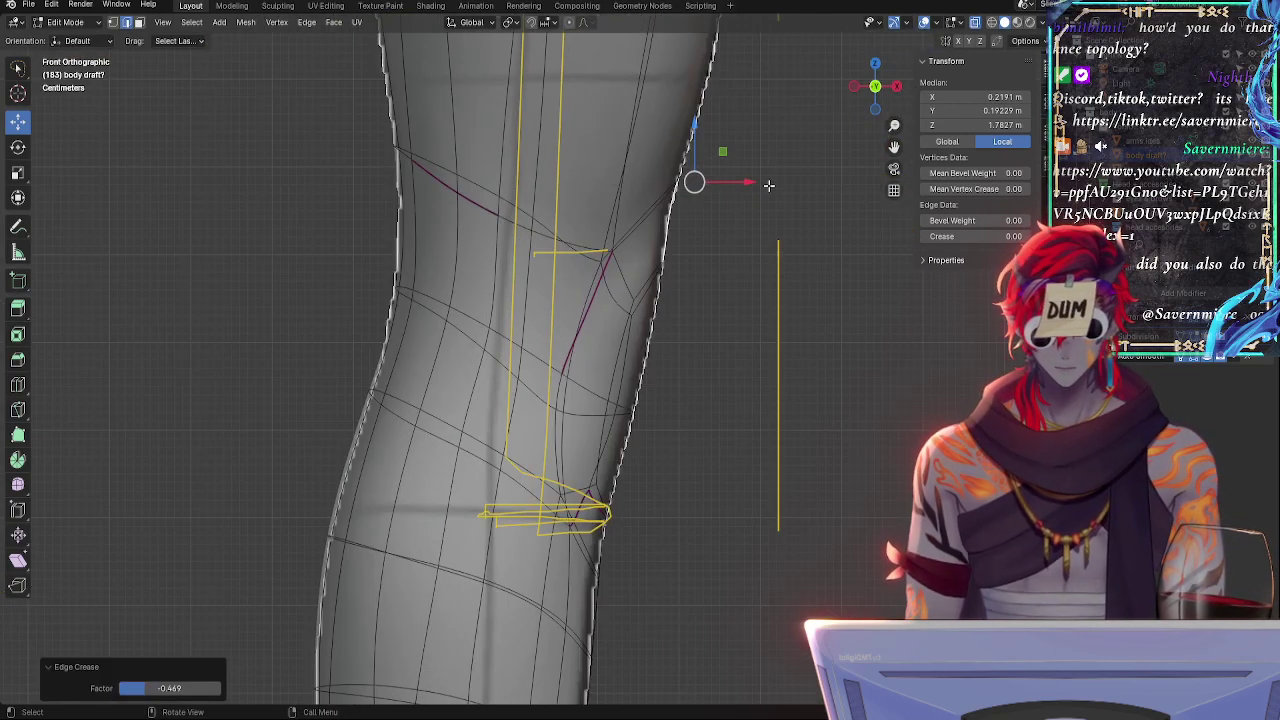
pyautogui.keyDown('shift'); pyautogui.moveTo(777, 176); pyautogui.dragTo(749, 529, button='middle'); pyautogui.keyUp('shift')
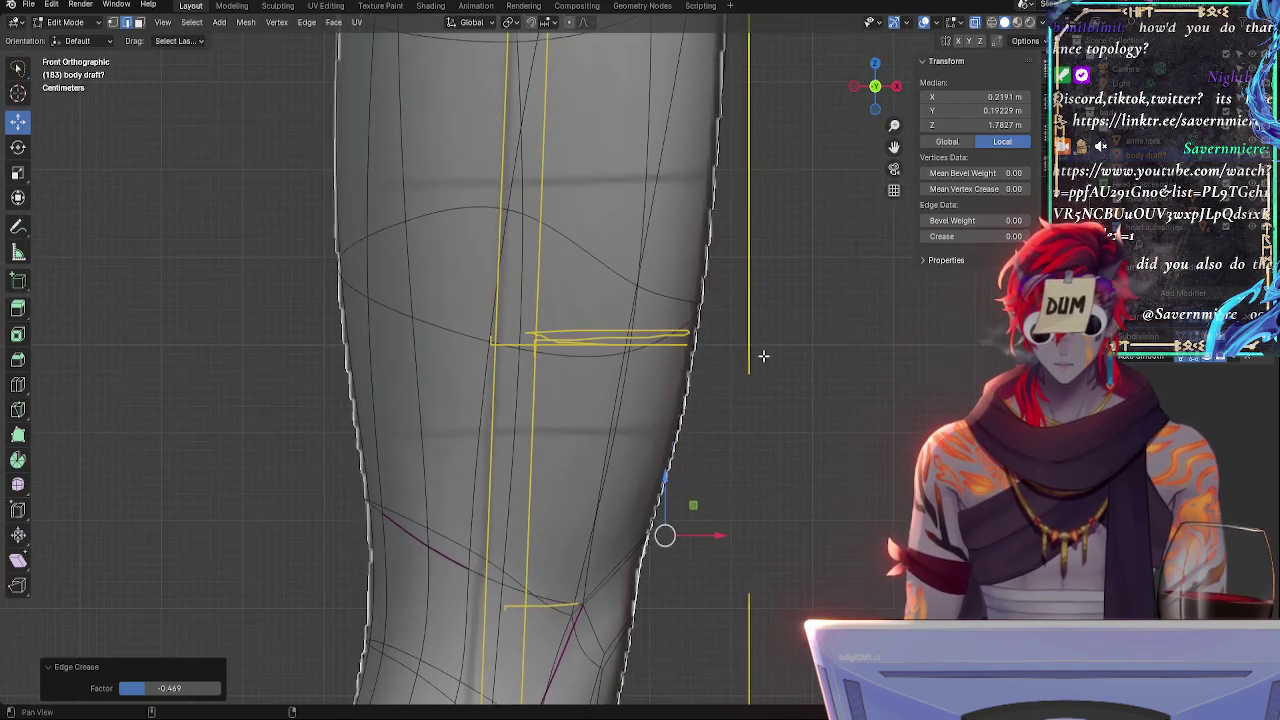
# - Rotate an outer thigh edge by -5.27° to follow the yellow reference outline
pyautogui.keyDown('shift'); pyautogui.moveTo(753, 265); pyautogui.dragTo(777, 418, button='middle'); pyautogui.keyUp('shift')
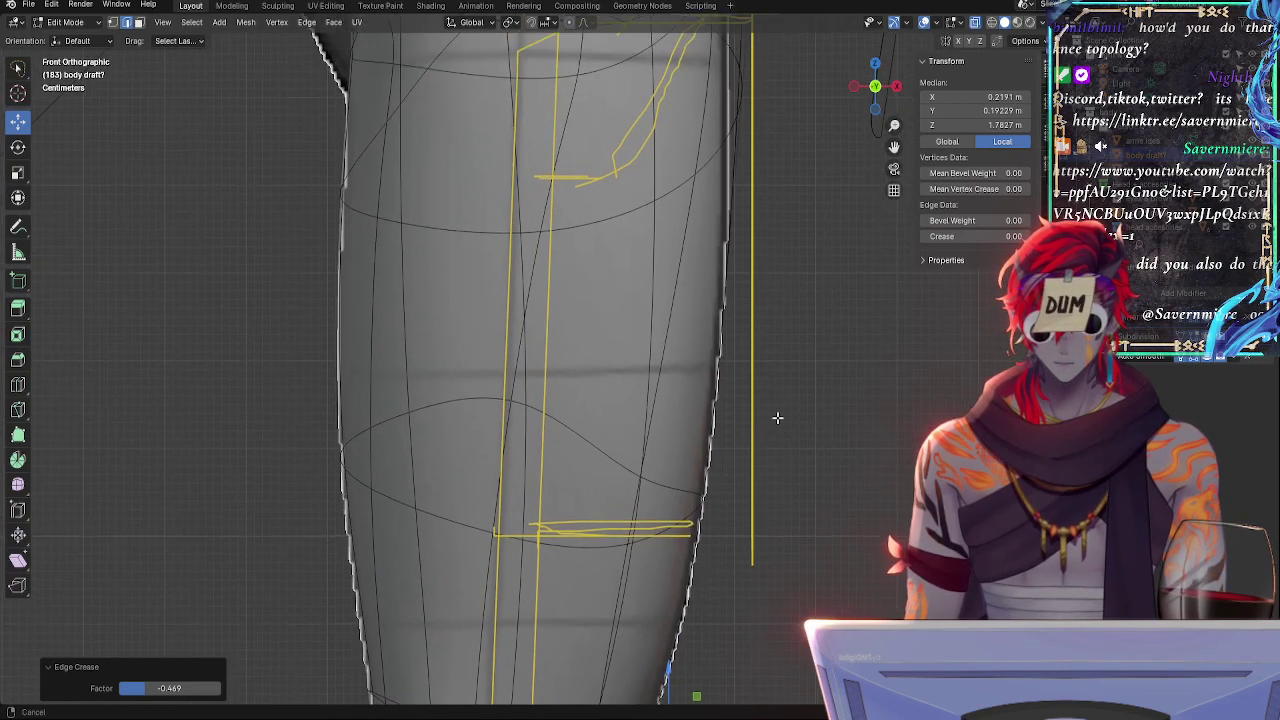
pyautogui.click(722, 250)
pyautogui.press('r')
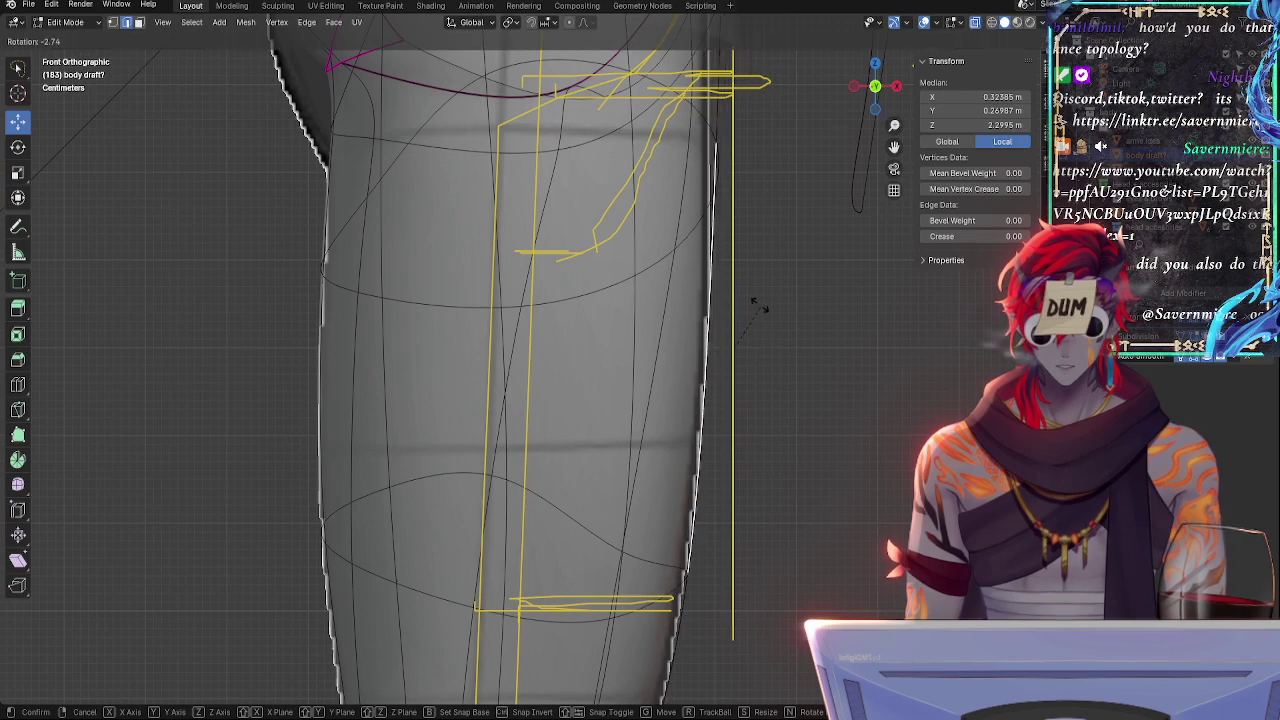
pyautogui.click(759, 305)
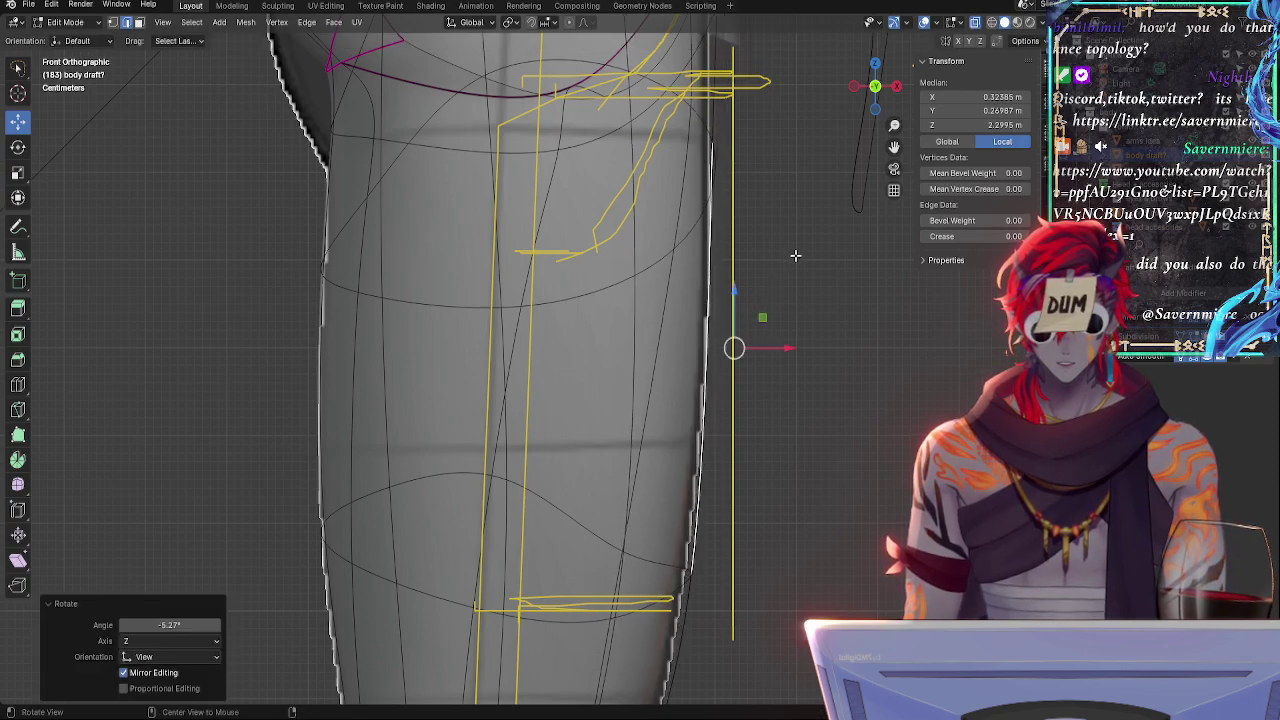
# - Select a higher outer-thigh edge and review the knee and lower calf
pyautogui.keyDown('shift'); pyautogui.moveTo(794, 251); pyautogui.dragTo(796, 406, button='middle'); pyautogui.keyUp('shift')
pyautogui.click(712, 241)
pyautogui.keyDown('ctrl'); pyautogui.moveTo(774, 276); pyautogui.dragTo(774, 314, button='middle'); pyautogui.keyUp('ctrl')
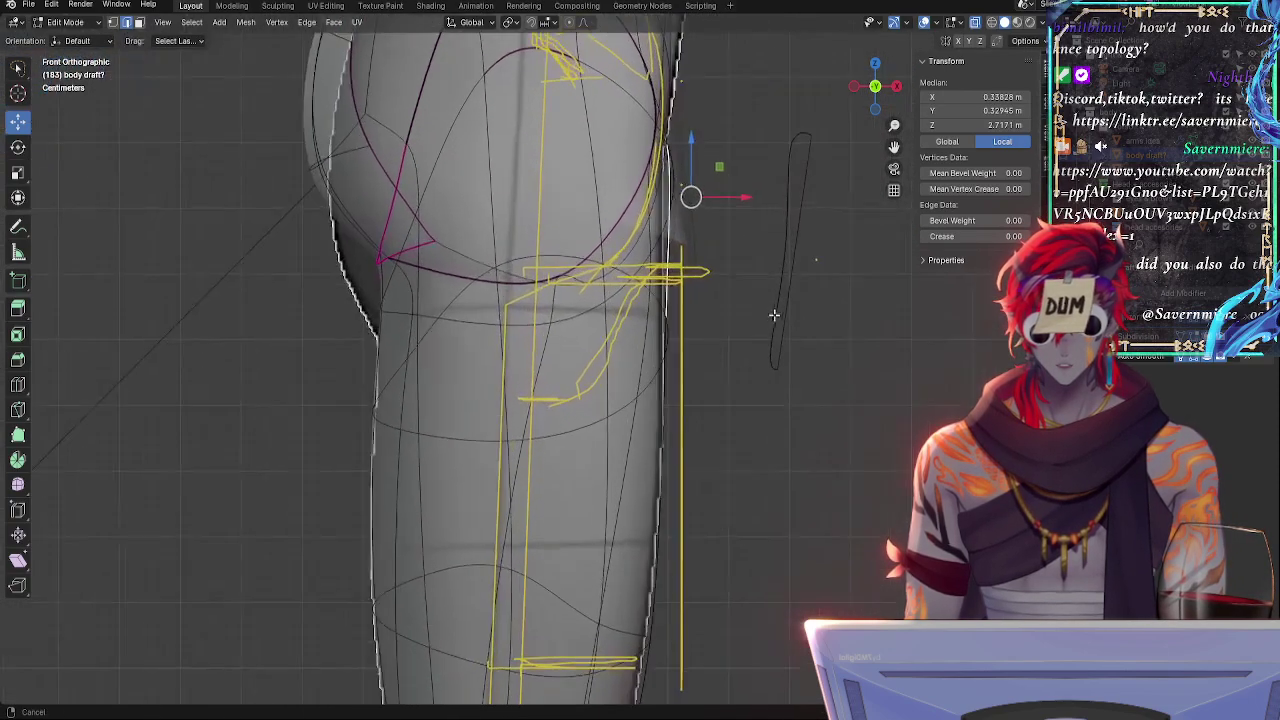
pyautogui.keyDown('shift'); pyautogui.moveTo(680, 675); pyautogui.dragTo(744, 340, button='middle'); pyautogui.keyUp('shift')
pyautogui.keyDown('shift'); pyautogui.scroll(-4, 744, 340); pyautogui.keyUp('shift')
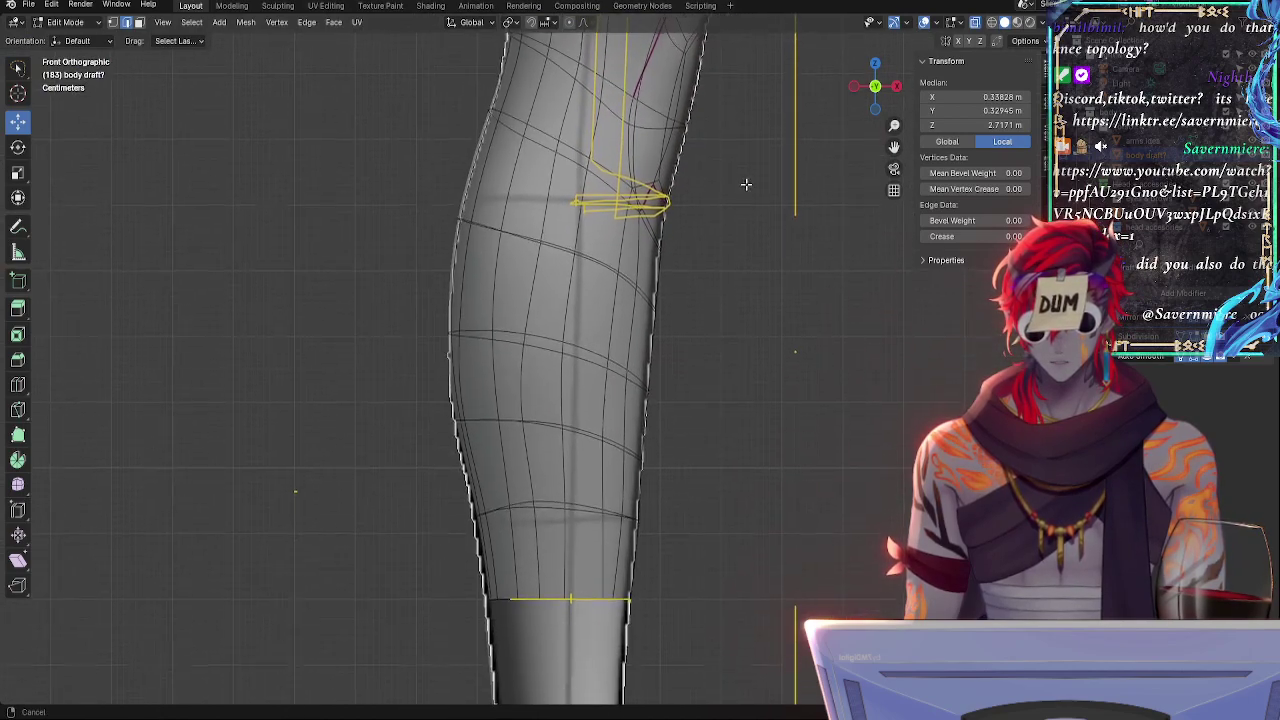
pyautogui.keyDown('shift'); pyautogui.moveTo(733, 414); pyautogui.dragTo(754, 314, button='middle'); pyautogui.keyUp('shift')
pyautogui.keyDown('ctrl'); pyautogui.moveTo(701, 398); pyautogui.dragTo(693, 344, button='middle'); pyautogui.keyUp('ctrl')
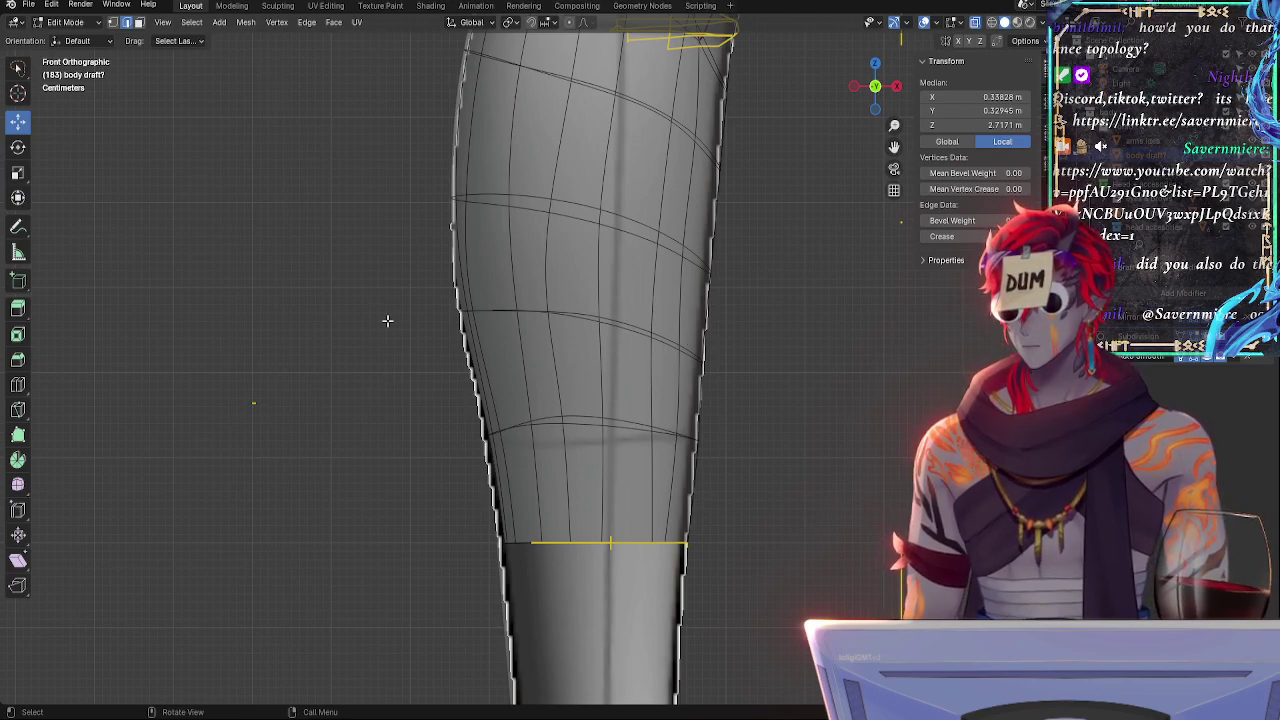
pyautogui.scroll(-5, 777, 309)
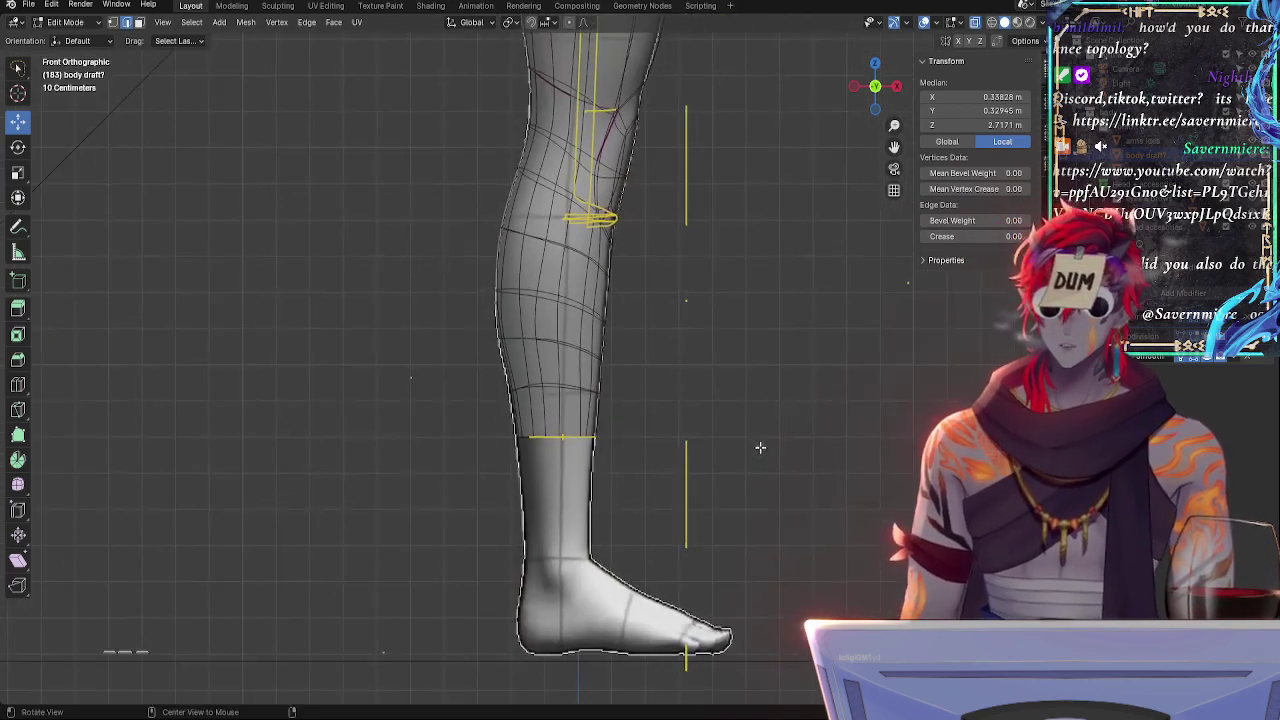
pyautogui.scroll(-4, 745, 203)
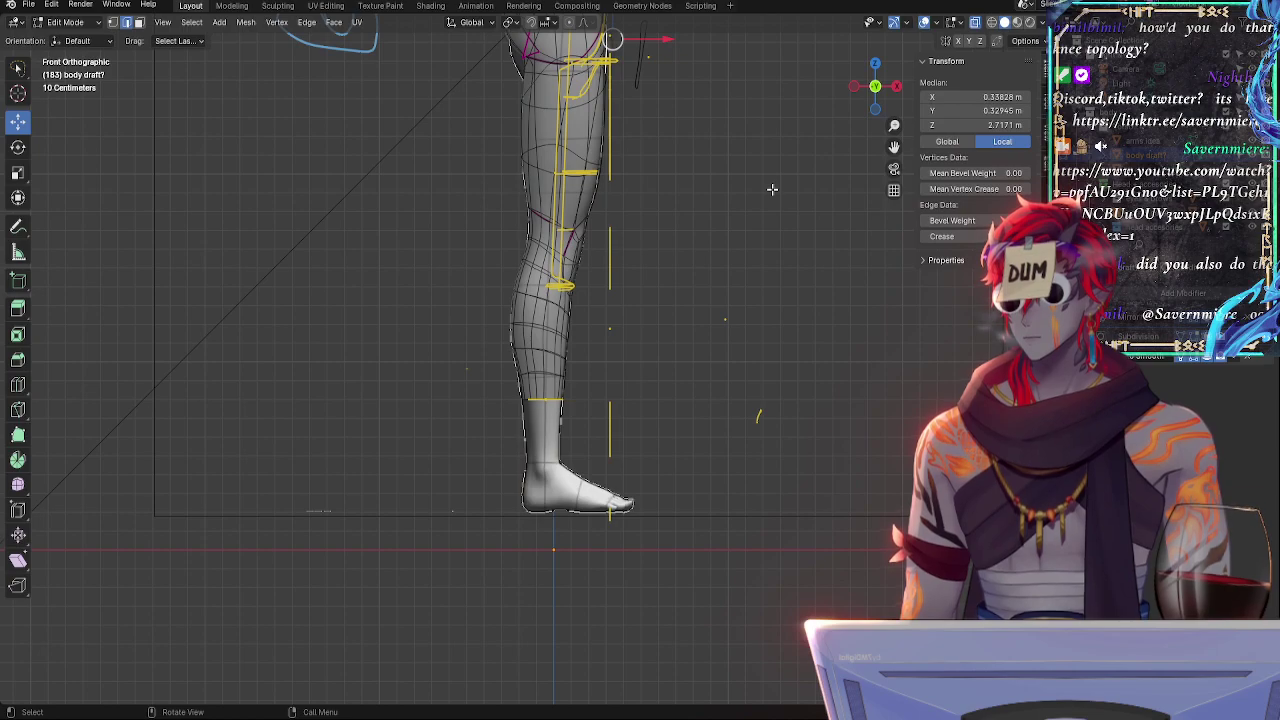
pyautogui.moveTo(706, 184)
pyautogui.mouseDown(button='middle')
pyautogui.moveTo(766, 166)
pyautogui.moveTo(700, 185)
pyautogui.moveTo(778, 203)
pyautogui.moveTo(725, 223)
pyautogui.moveTo(677, 204)
pyautogui.mouseUp(button='middle')
# - Return to Object Mode and hide the yellow Note.002 annotation strokes
pyautogui.press('Tab')
pyautogui.keyDown('ctrl'); pyautogui.moveTo(697, 156); pyautogui.dragTo(738, 325, button='middle'); pyautogui.keyUp('ctrl')
pyautogui.scroll(3, 738, 330)
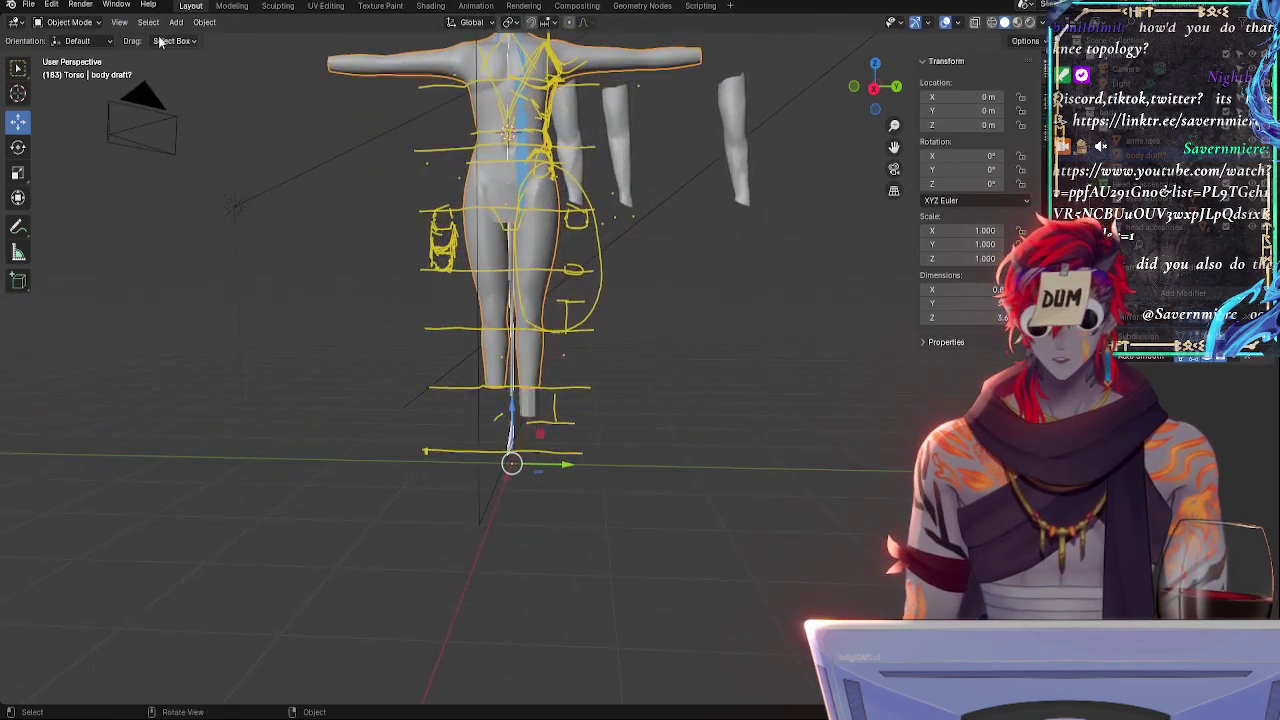
pyautogui.click(18, 226)
pyautogui.click(114, 41)
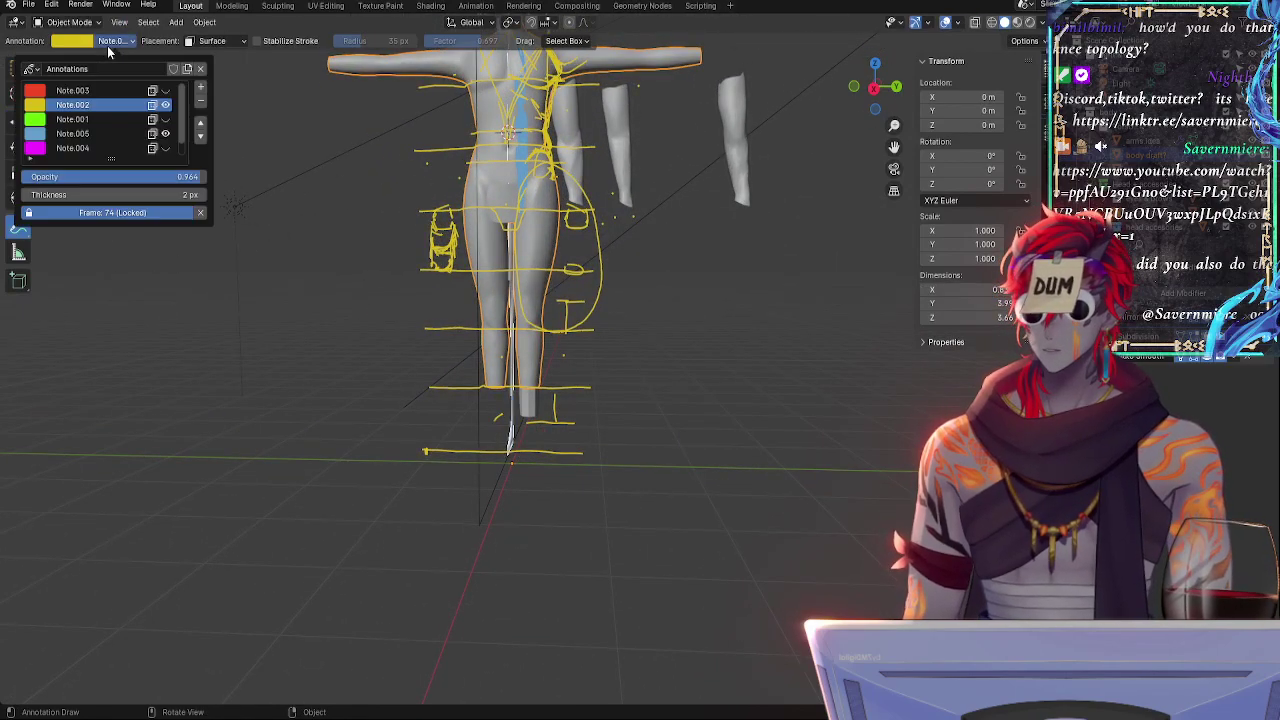
pyautogui.click(165, 105)
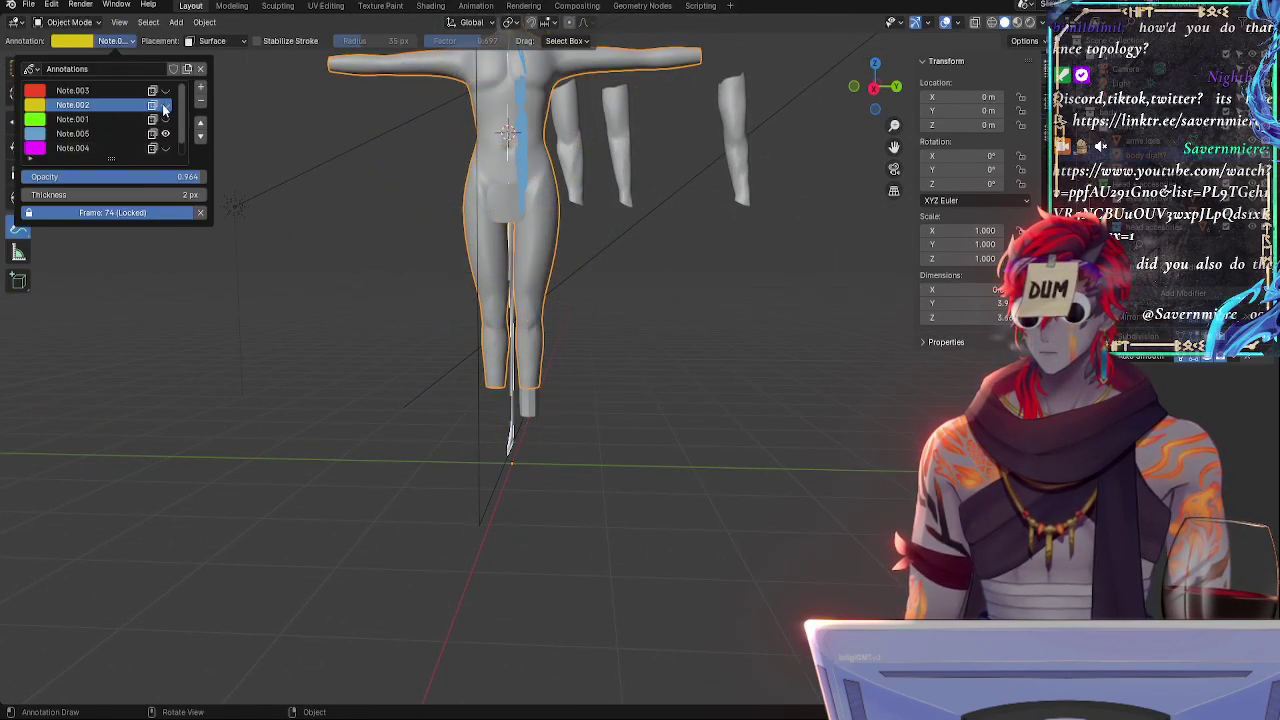
# - Inspect the bare figure from the right view, then orbit around the body and chest
pyautogui.click(874, 88)
pyautogui.scroll(8, 748, 71)
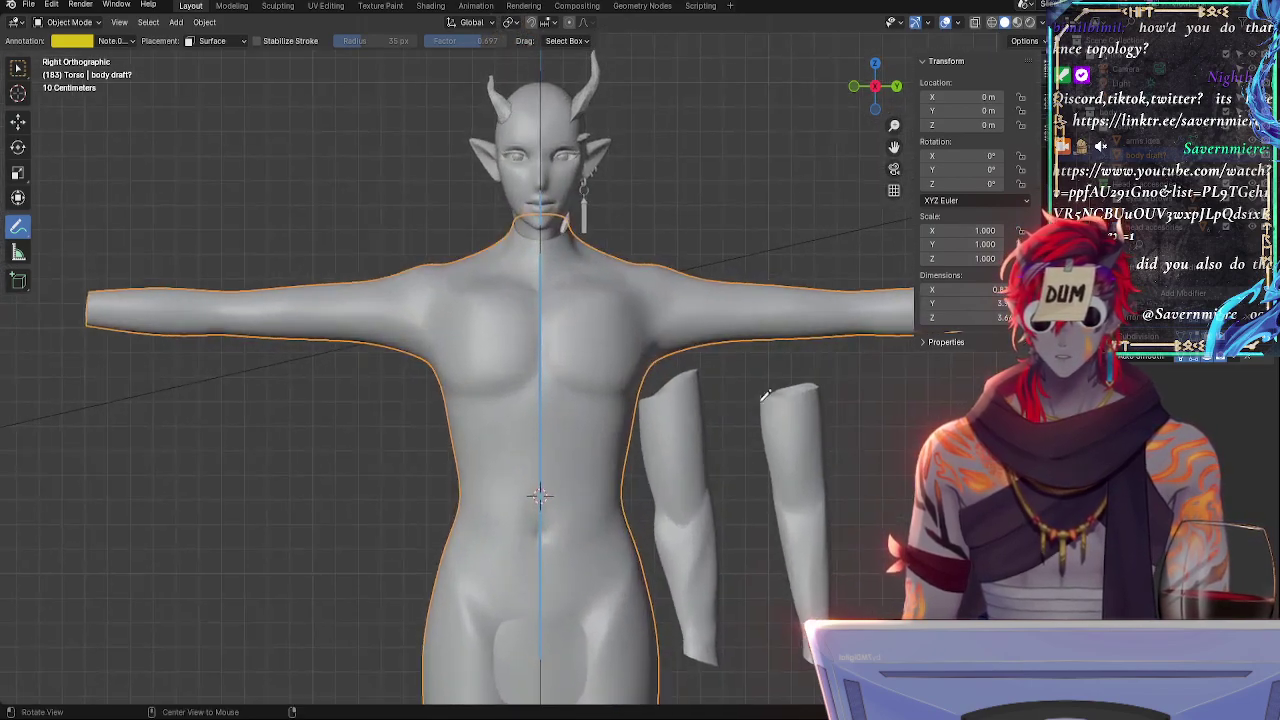
pyautogui.keyDown('shift'); pyautogui.moveTo(724, 136); pyautogui.dragTo(688, 365, button='middle'); pyautogui.keyUp('shift')
pyautogui.keyDown('ctrl'); pyautogui.moveTo(572, 333); pyautogui.dragTo(572, 333, button='middle'); pyautogui.keyUp('ctrl')
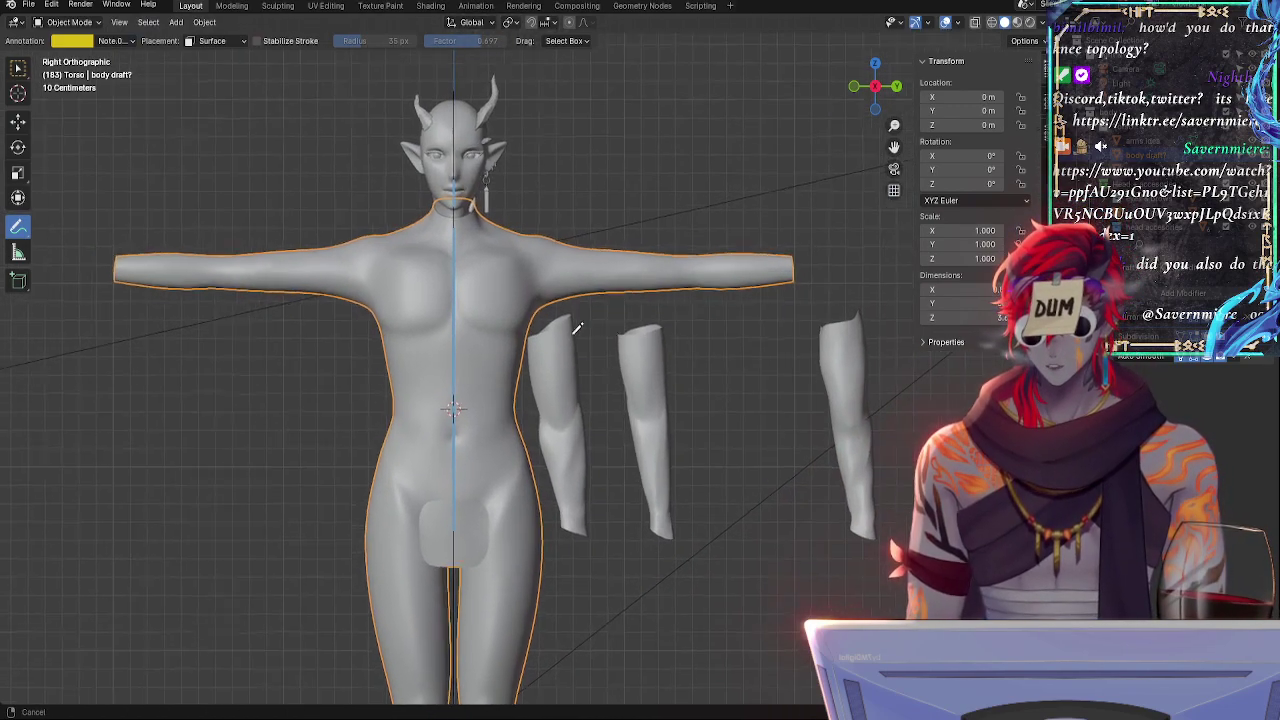
pyautogui.moveTo(691, 297)
pyautogui.mouseDown(button='middle')
pyautogui.moveTo(410, 166)
pyautogui.moveTo(686, 277)
pyautogui.moveTo(739, 264)
pyautogui.moveTo(617, 266)
pyautogui.mouseUp(button='middle')
pyautogui.keyDown('shift'); pyautogui.moveTo(703, 380); pyautogui.dragTo(688, 258, button='middle'); pyautogui.keyUp('shift')
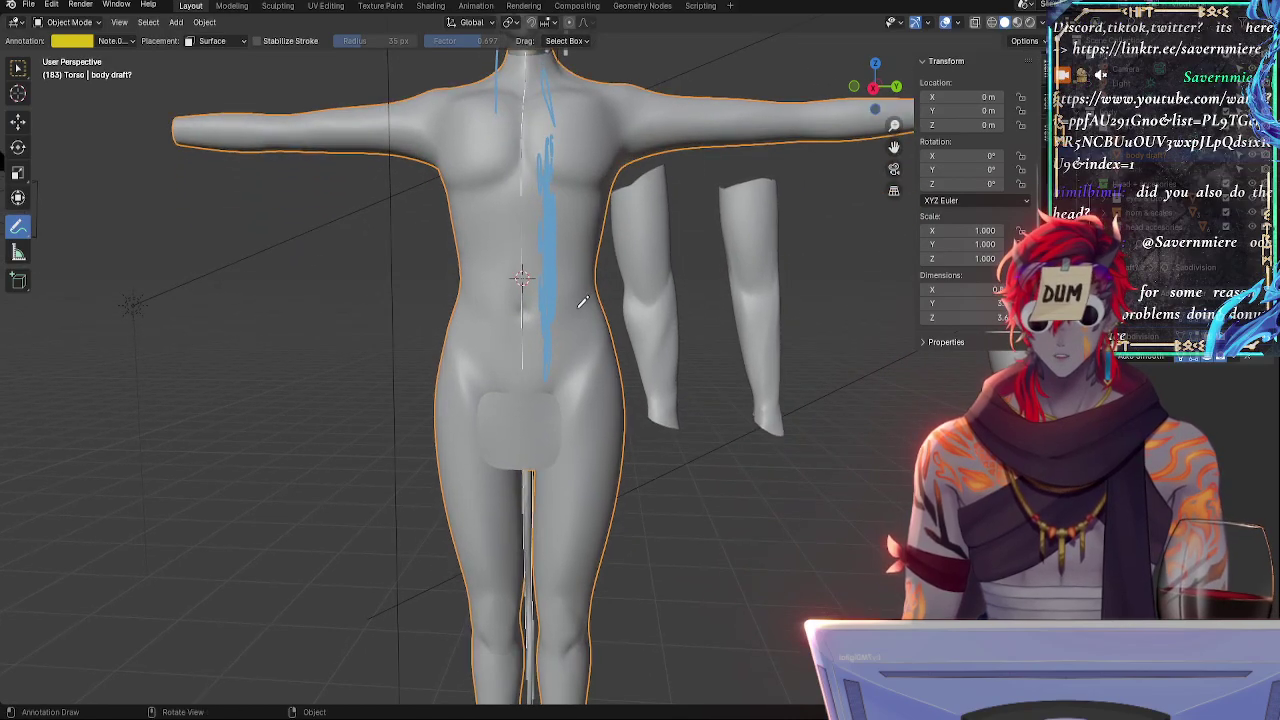
pyautogui.scroll(3, 583, 302)
pyautogui.moveTo(583, 302); pyautogui.dragTo(436, 300, button='middle')
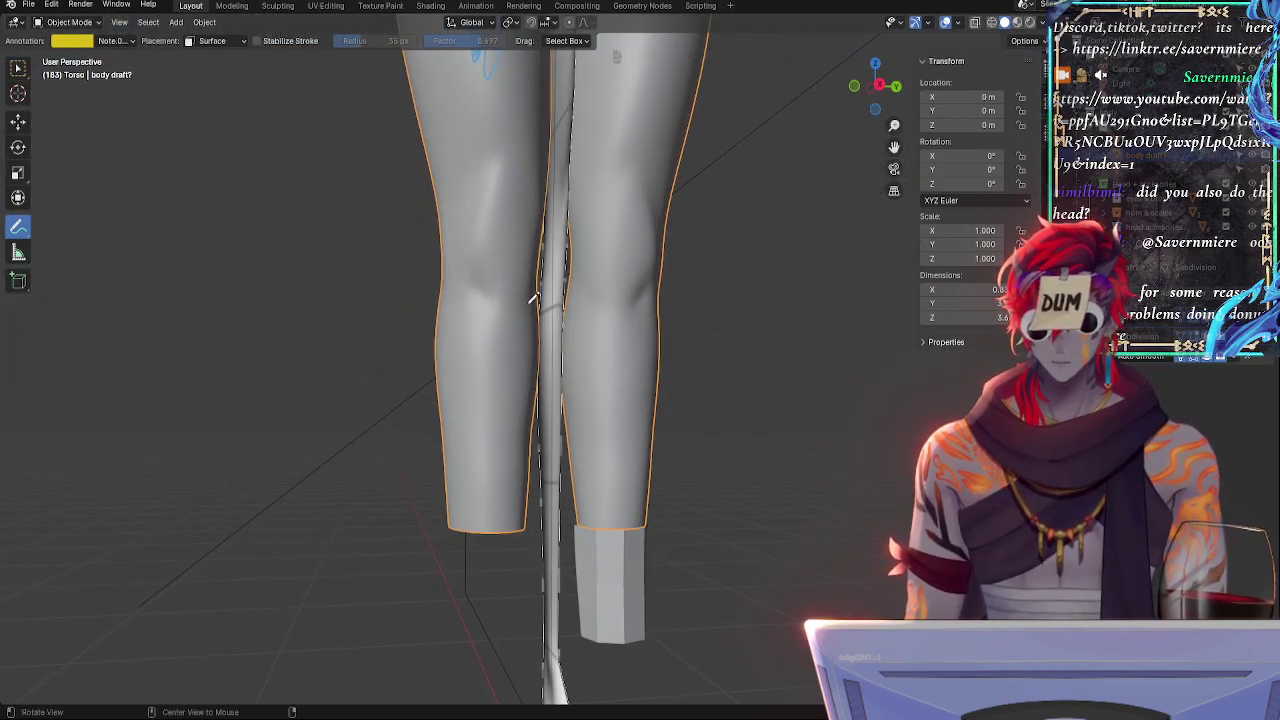
# - Orbit around the legs and foot, then zoom the front view onto the calf
pyautogui.moveTo(660, 235); pyautogui.dragTo(776, 359, button='middle')
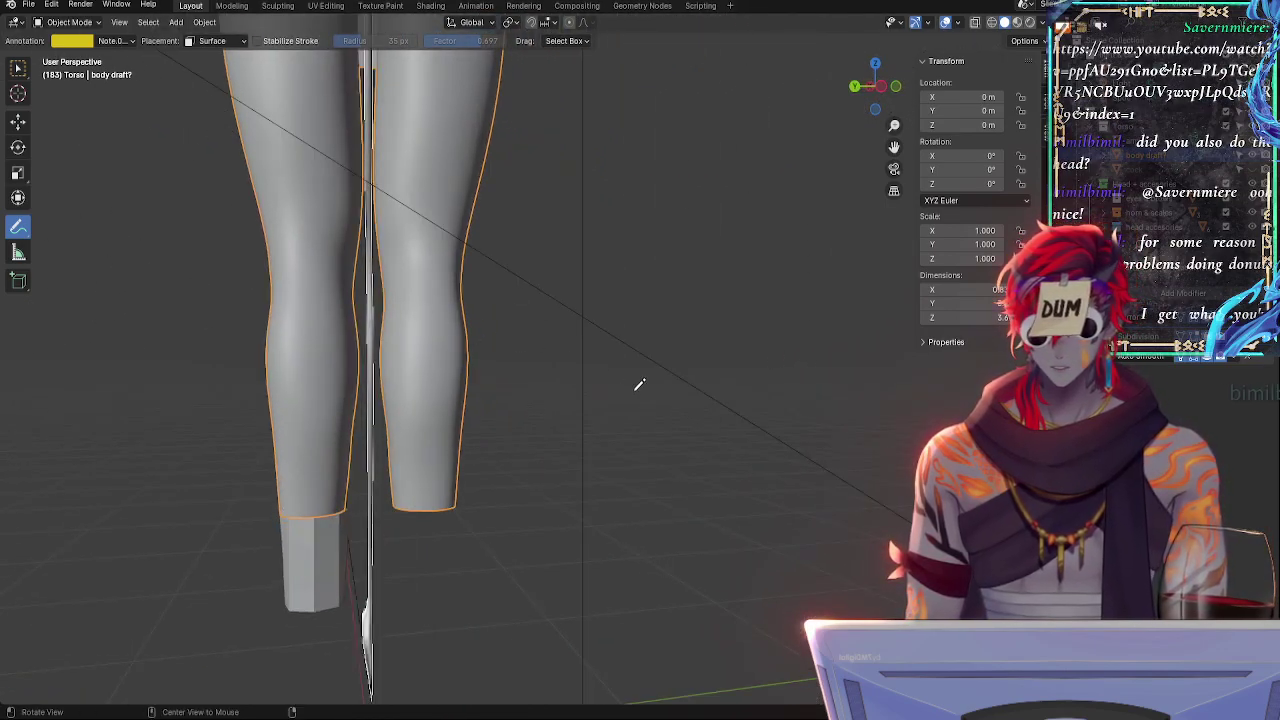
pyautogui.keyDown('alt'); pyautogui.moveTo(640, 385); pyautogui.dragTo(550, 397); pyautogui.keyUp('alt')
pyautogui.keyDown('alt'); pyautogui.keyDown('shift'); pyautogui.moveTo(726, 444); pyautogui.dragTo(666, 254); pyautogui.keyUp('shift'); pyautogui.keyUp('alt')
pyautogui.keyDown('alt'); pyautogui.moveTo(890, 330); pyautogui.dragTo(760, 338); pyautogui.keyUp('alt')
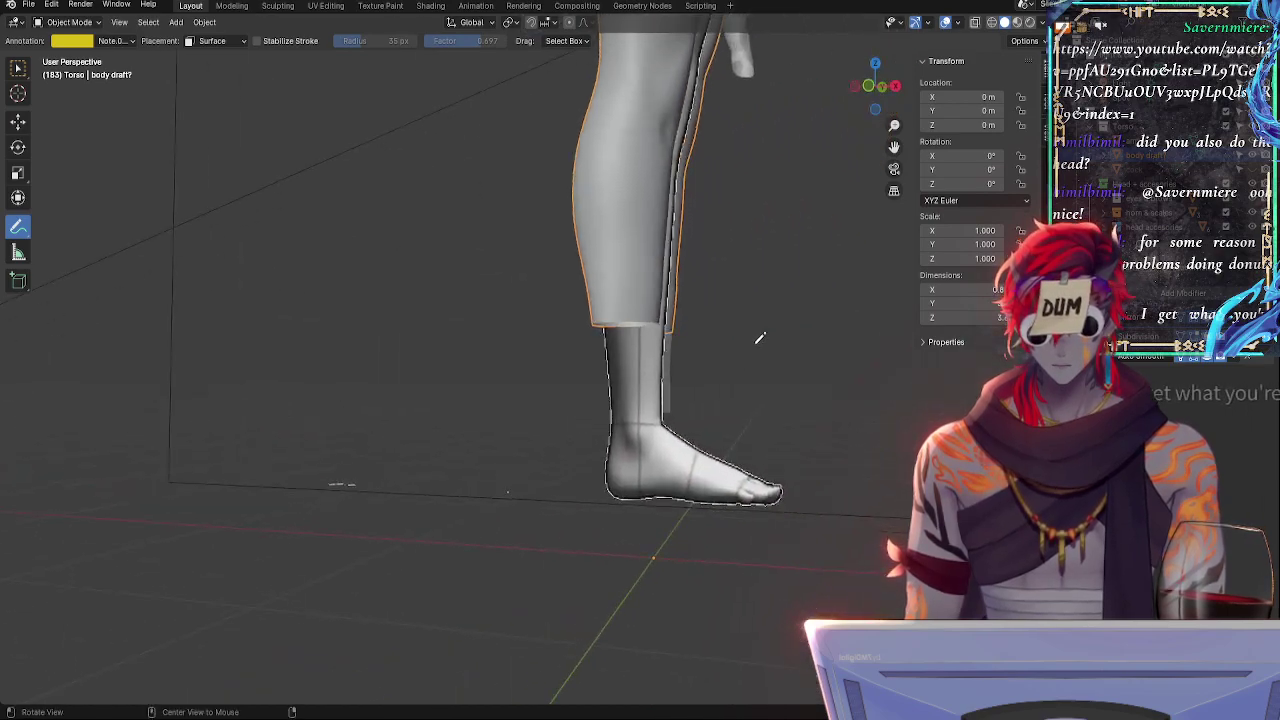
pyautogui.click(869, 86)
pyautogui.keyDown('alt'); pyautogui.keyDown('shift'); pyautogui.moveTo(727, 192); pyautogui.dragTo(574, 357); pyautogui.keyUp('shift'); pyautogui.keyUp('alt')
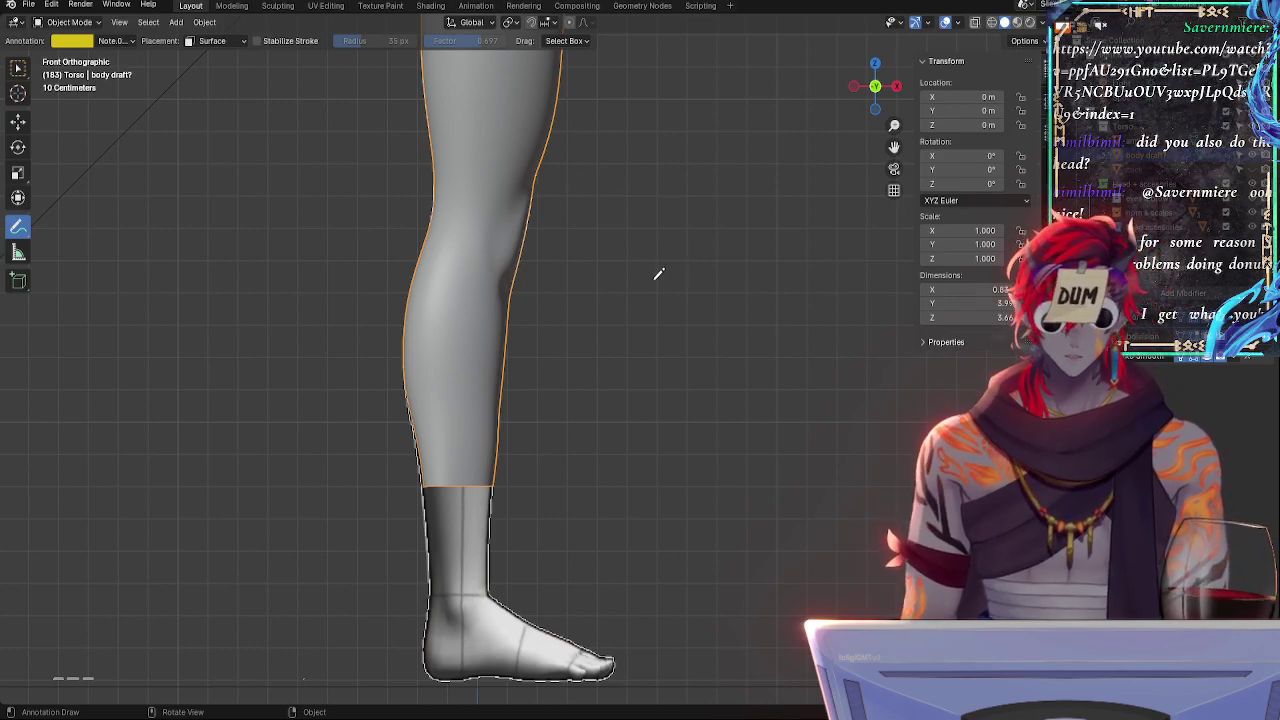
pyautogui.keyDown('ctrl'); pyautogui.keyDown('alt'); pyautogui.moveTo(723, 491); pyautogui.dragTo(645, 390); pyautogui.keyUp('alt'); pyautogui.keyUp('ctrl')
pyautogui.keyDown('alt'); pyautogui.keyDown('shift'); pyautogui.moveTo(620, 470); pyautogui.dragTo(760, 372); pyautogui.keyUp('shift'); pyautogui.keyUp('alt')
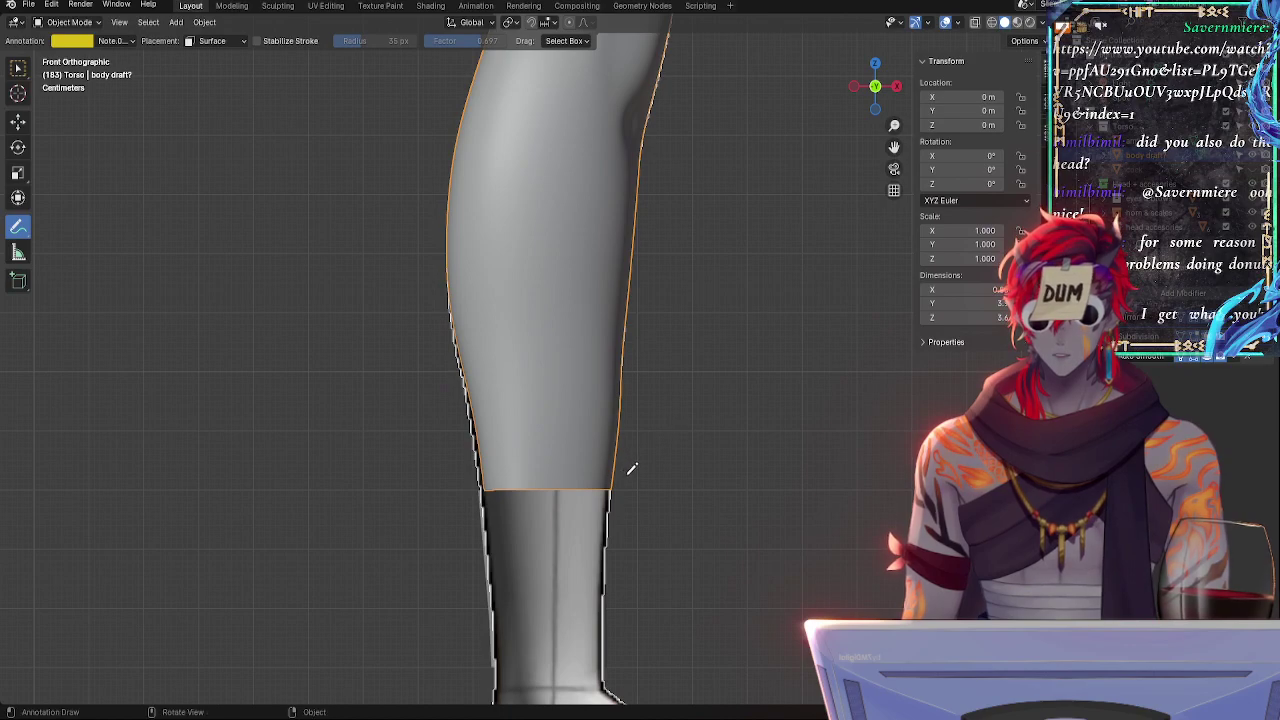
# - Re-enter Edit Mode and pick an edge low on the calf in front view
pyautogui.press('Tab')
pyautogui.moveTo(529, 506); pyautogui.dragTo(414, 461, button='middle')
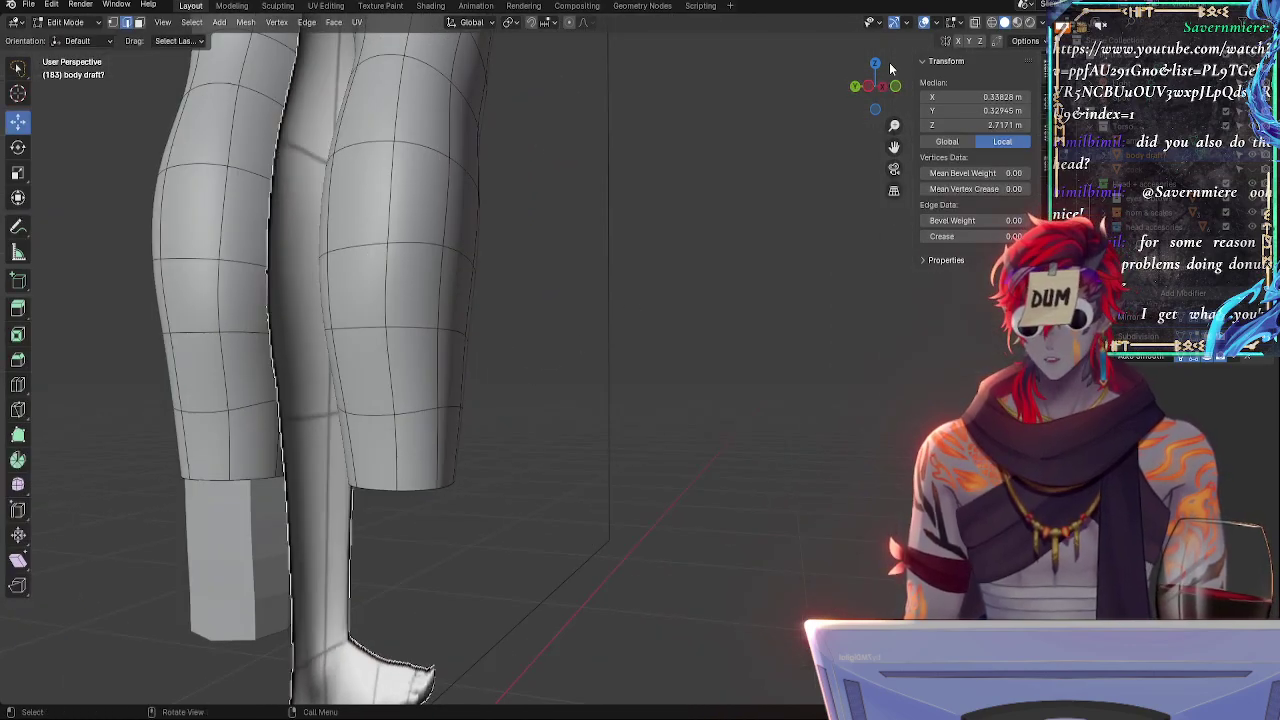
pyautogui.click(896, 88)
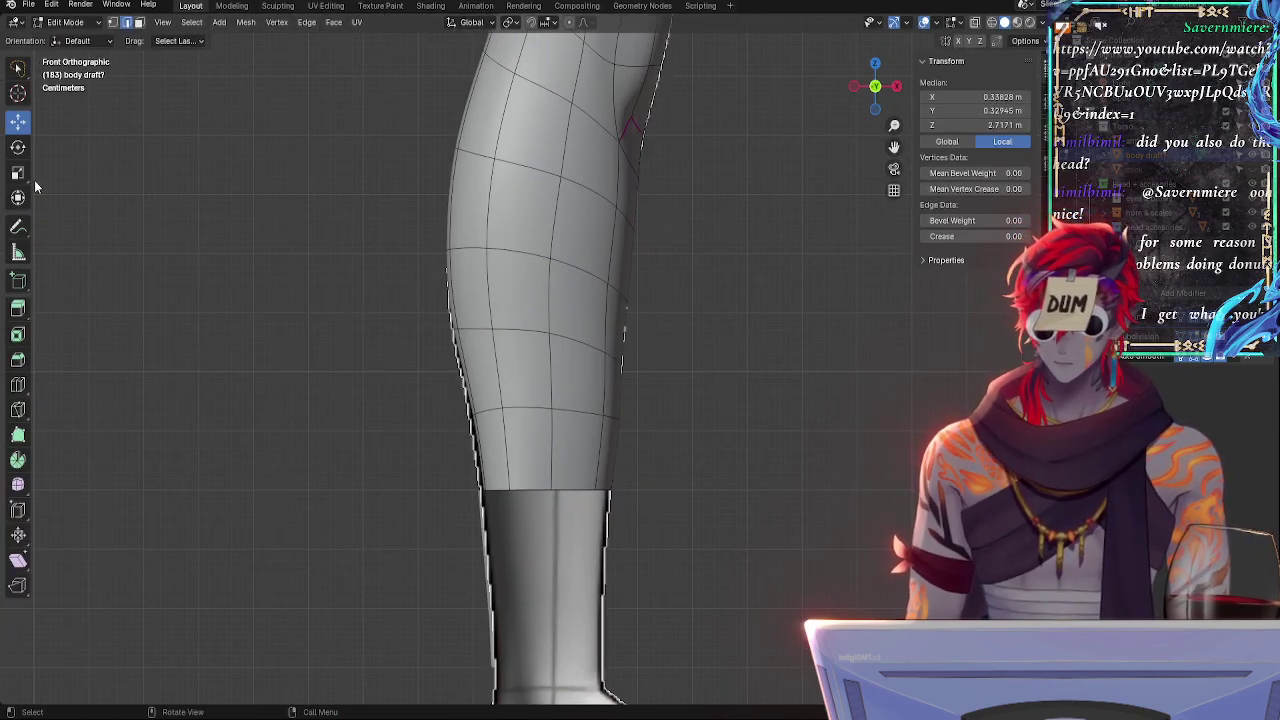
pyautogui.moveTo(349, 466); pyautogui.dragTo(388, 455, button='middle')
pyautogui.click(394, 452)
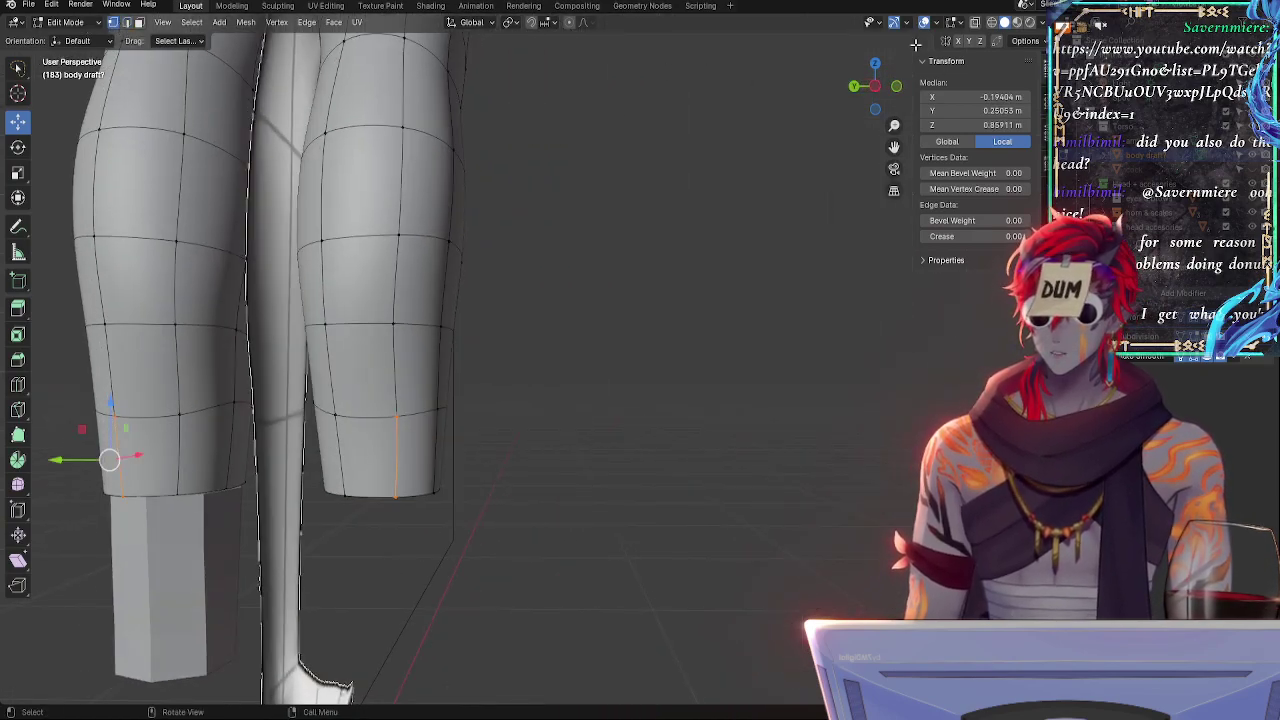
pyautogui.click(897, 88)
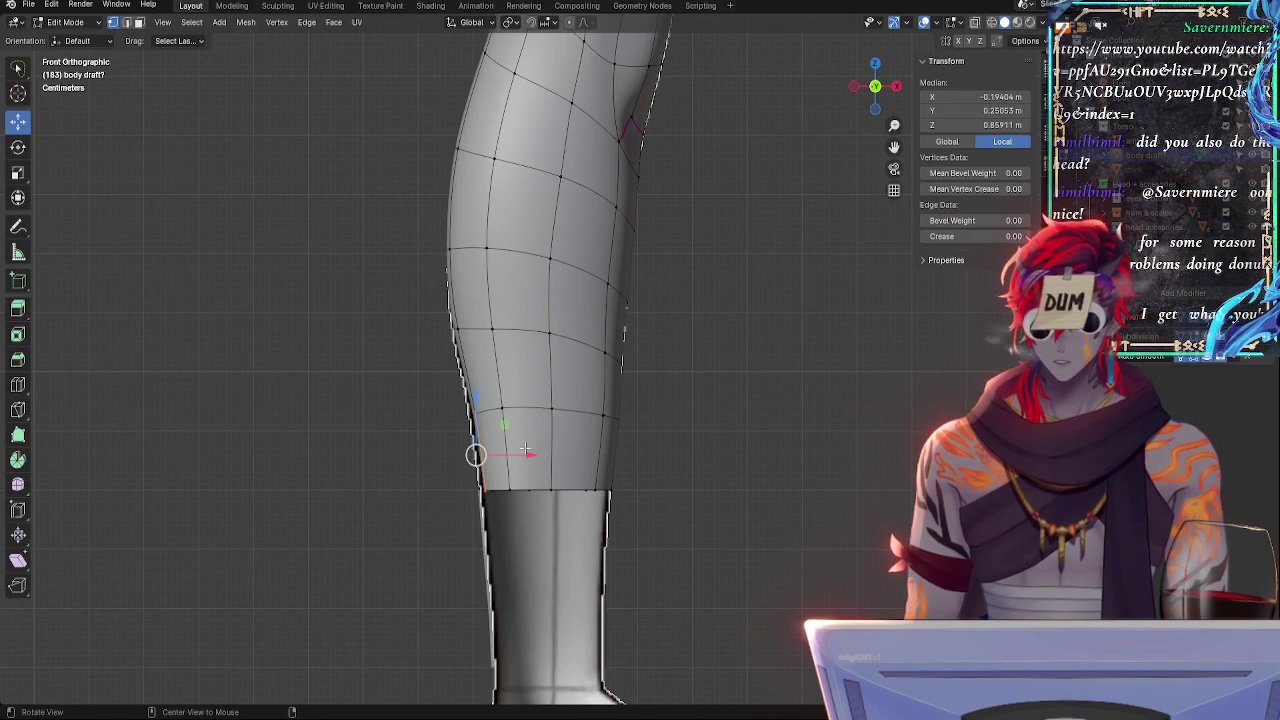
pyautogui.scroll(3, 447, 461)
pyautogui.moveTo(447, 496); pyautogui.dragTo(458, 543, button='middle')
# - Select vertices and faces around the lower calf, then clear the selection
pyautogui.click(320, 537)
pyautogui.keyDown('shift'); pyautogui.click(396, 550); pyautogui.keyUp('shift')
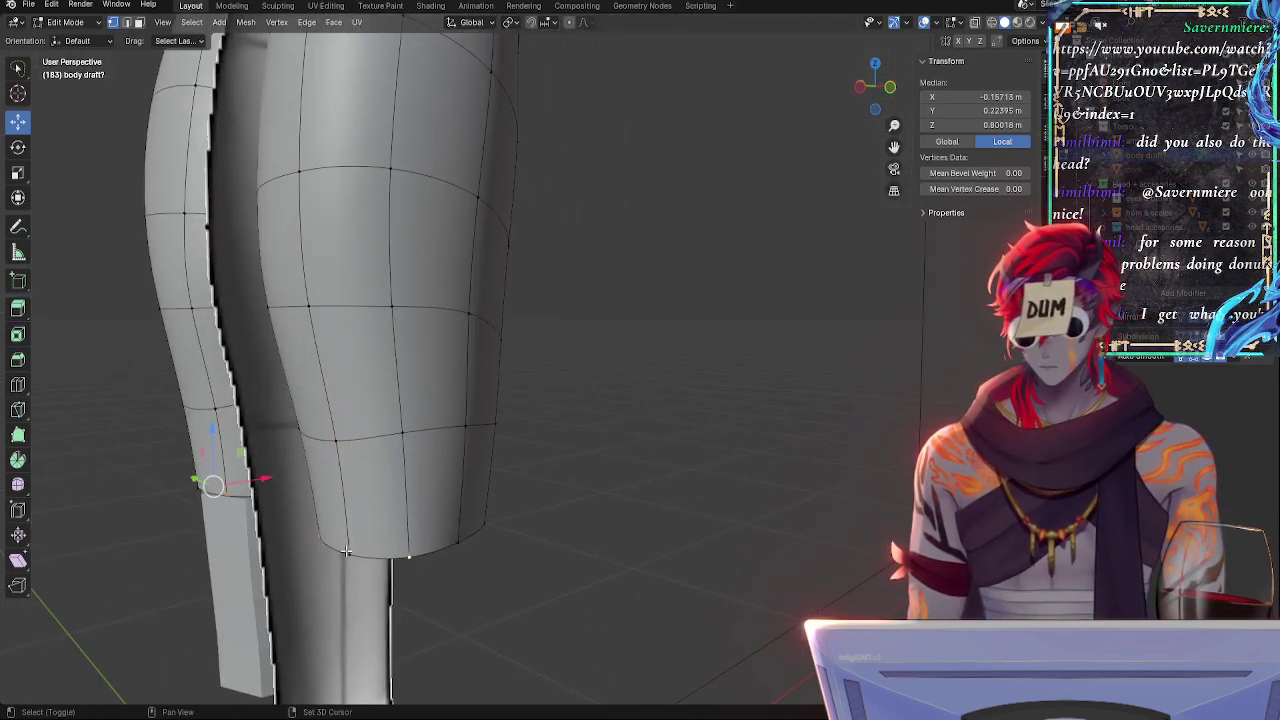
pyautogui.keyDown('shift'); pyautogui.click(348, 553); pyautogui.keyUp('shift')
pyautogui.keyDown('shift'); pyautogui.click(402, 433); pyautogui.keyUp('shift')
pyautogui.keyDown('shift'); pyautogui.click(336, 440); pyautogui.keyUp('shift')
pyautogui.keyDown('shift'); pyautogui.click(303, 434); pyautogui.keyUp('shift')
pyautogui.moveTo(336, 436); pyautogui.dragTo(426, 441, button='middle')
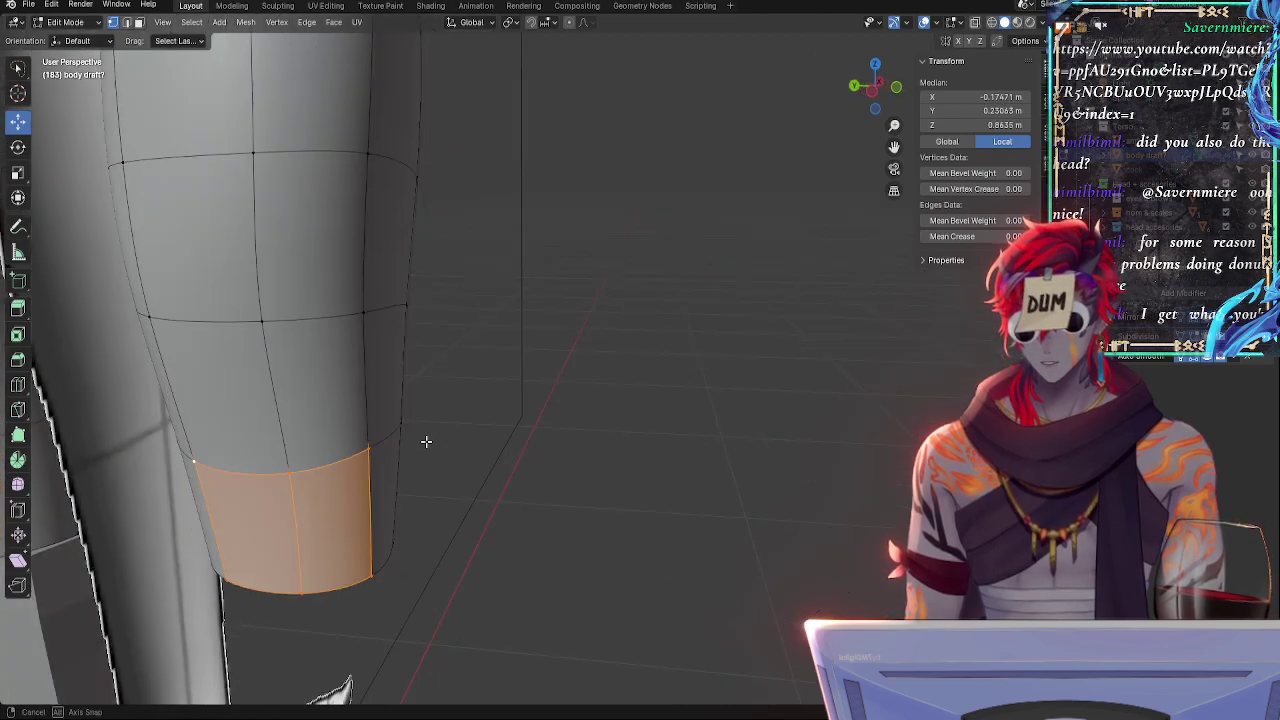
pyautogui.keyDown('shift'); pyautogui.click(345, 345); pyautogui.keyUp('shift')
pyautogui.scroll(3, 276, 331)
pyautogui.keyDown('shift'); pyautogui.click(276, 333); pyautogui.keyUp('shift')
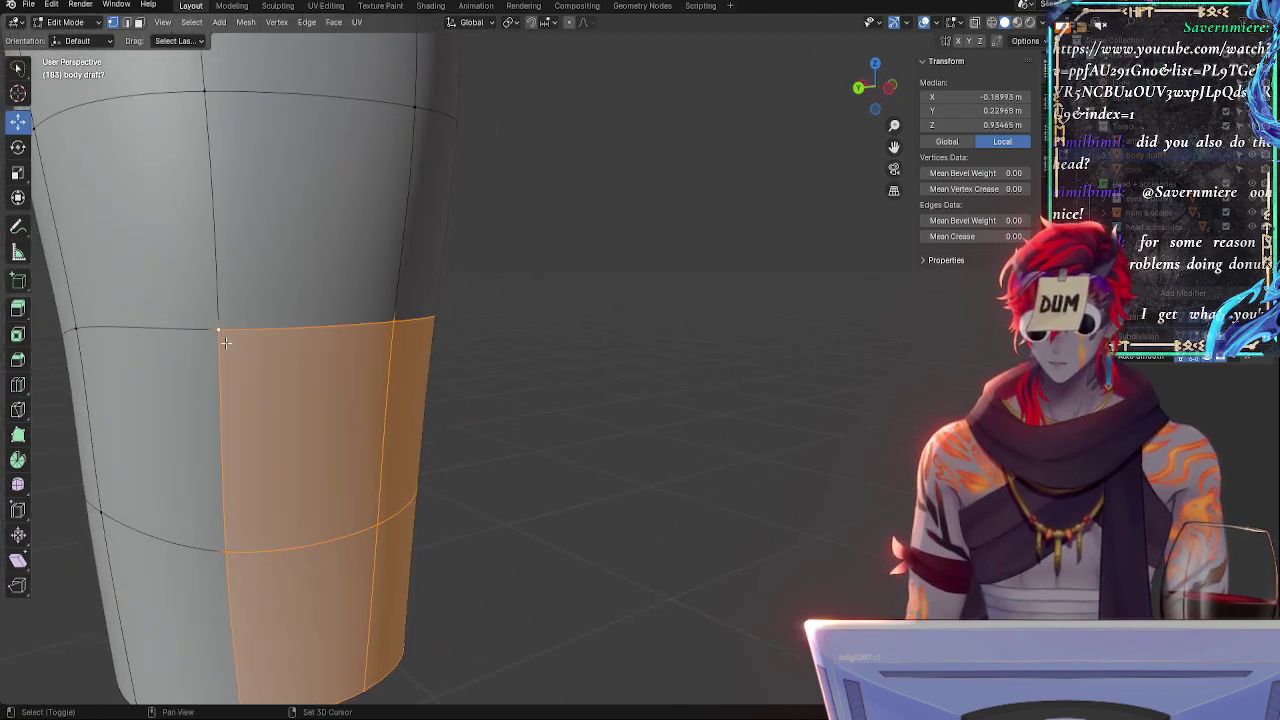
pyautogui.click(540, 401)
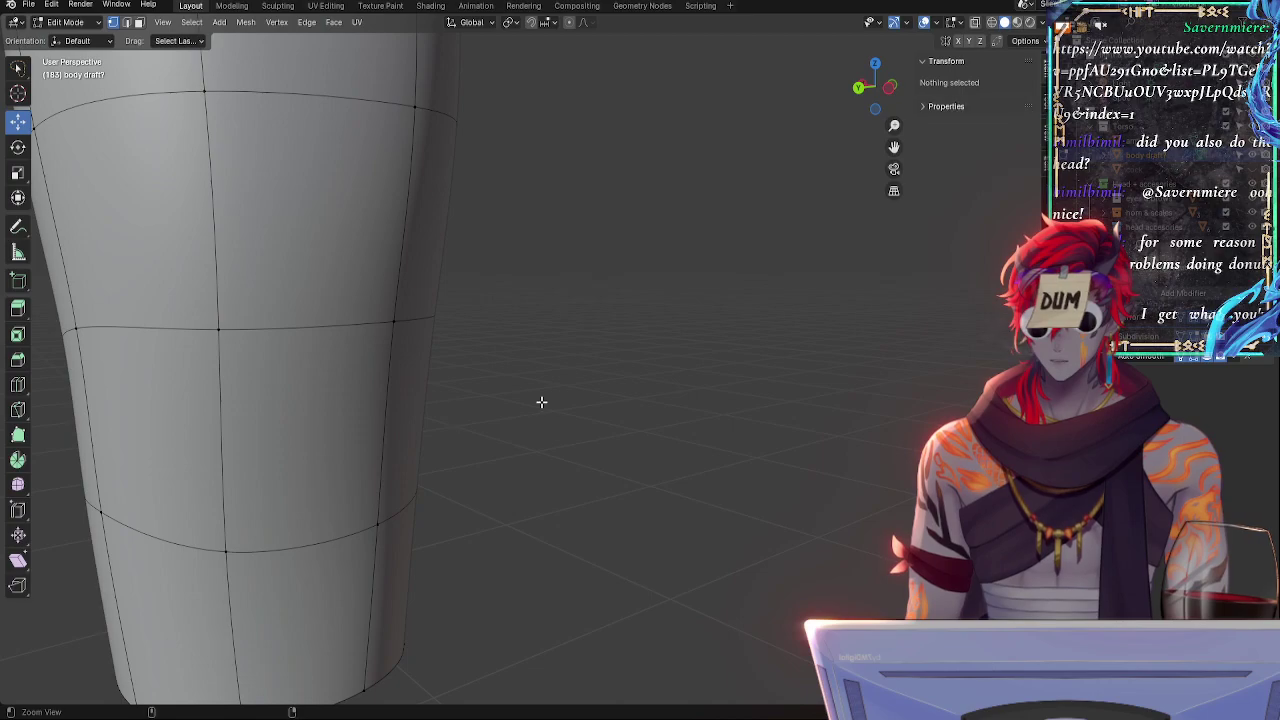
# - Select vertices from the calf bottom upward to build a block of calf faces
pyautogui.scroll(-3, 540, 401)
pyautogui.keyDown('shift'); pyautogui.click(297, 564); pyautogui.keyUp('shift')
pyautogui.keyDown('shift'); pyautogui.click(362, 571); pyautogui.keyUp('shift')
pyautogui.keyDown('shift'); pyautogui.click(430, 557); pyautogui.keyUp('shift')
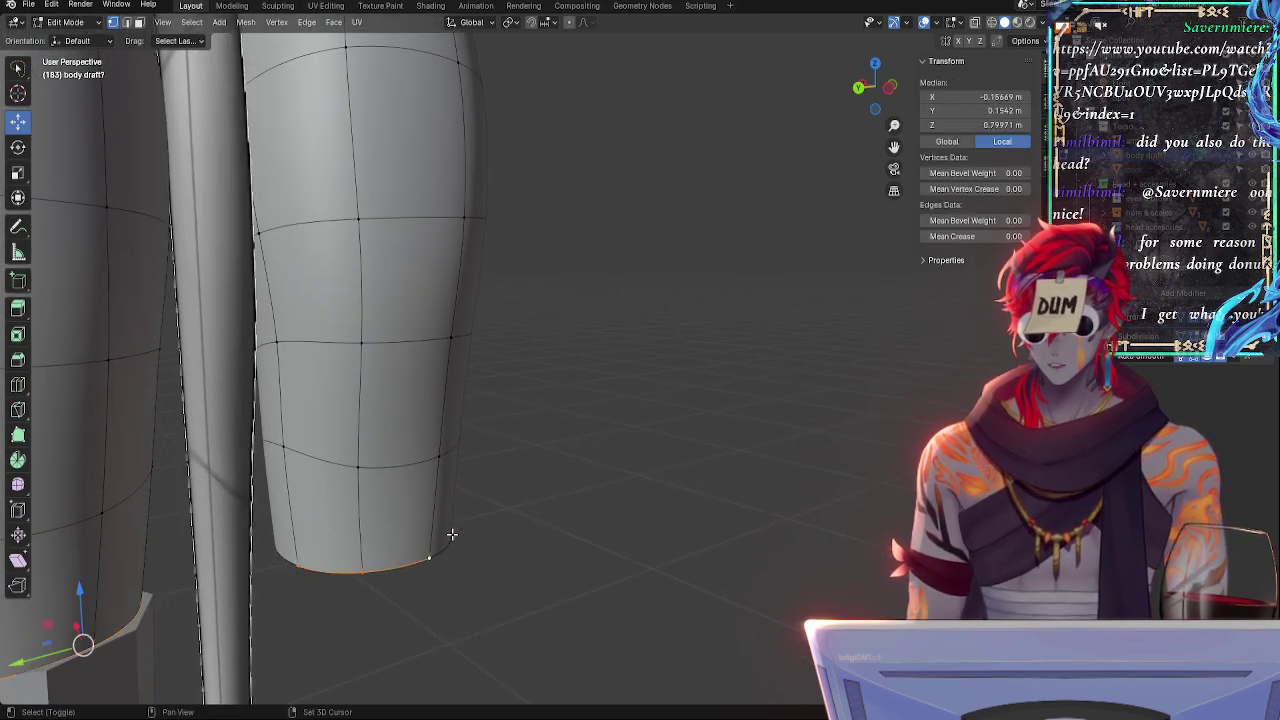
pyautogui.keyDown('shift'); pyautogui.click(449, 543); pyautogui.keyUp('shift')
pyautogui.keyDown('shift'); pyautogui.click(284, 446); pyautogui.keyUp('shift')
pyautogui.keyDown('shift'); pyautogui.click(277, 342); pyautogui.keyUp('shift')
pyautogui.keyDown('shift'); pyautogui.click(361, 342); pyautogui.keyUp('shift')
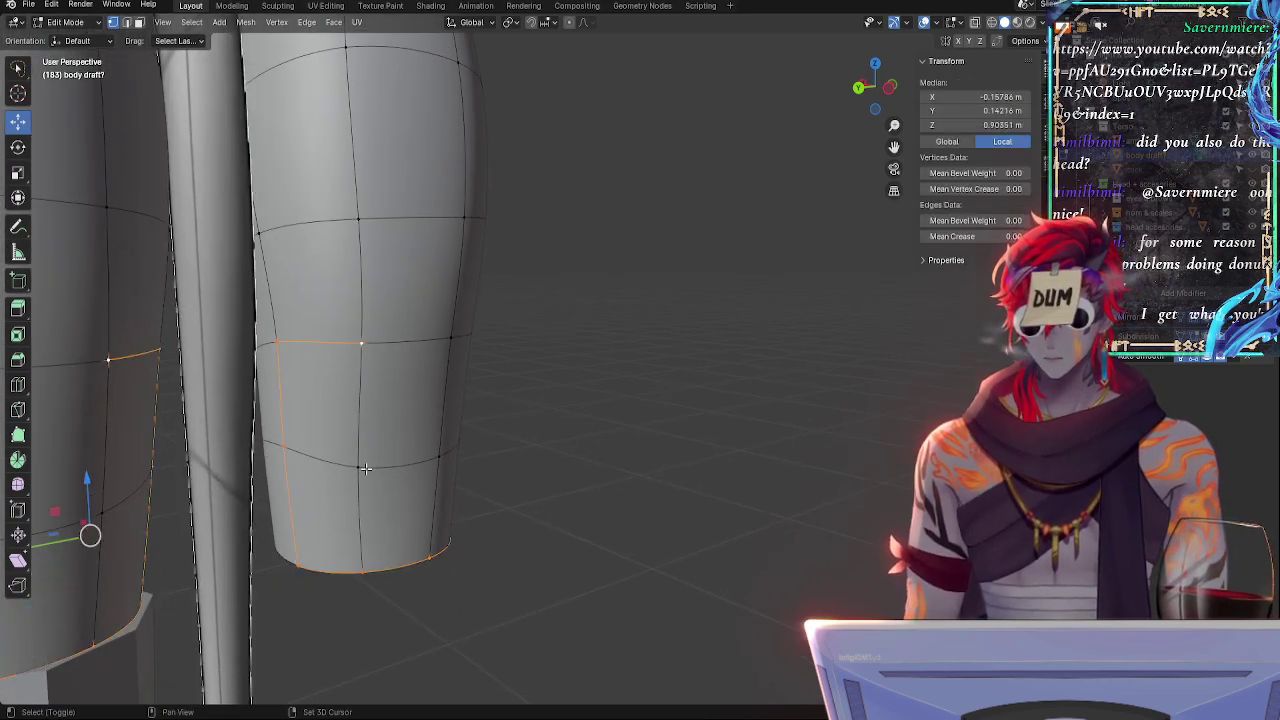
pyautogui.keyDown('shift'); pyautogui.click(358, 467); pyautogui.keyUp('shift')
pyautogui.keyDown('shift'); pyautogui.click(439, 456); pyautogui.keyUp('shift')
pyautogui.keyDown('shift'); pyautogui.click(451, 337); pyautogui.keyUp('shift')
# - Move the selected calf faces -0.010357 m along X in front view
pyautogui.moveTo(706, 354); pyautogui.dragTo(609, 434, button='middle')
pyautogui.click(888, 93)
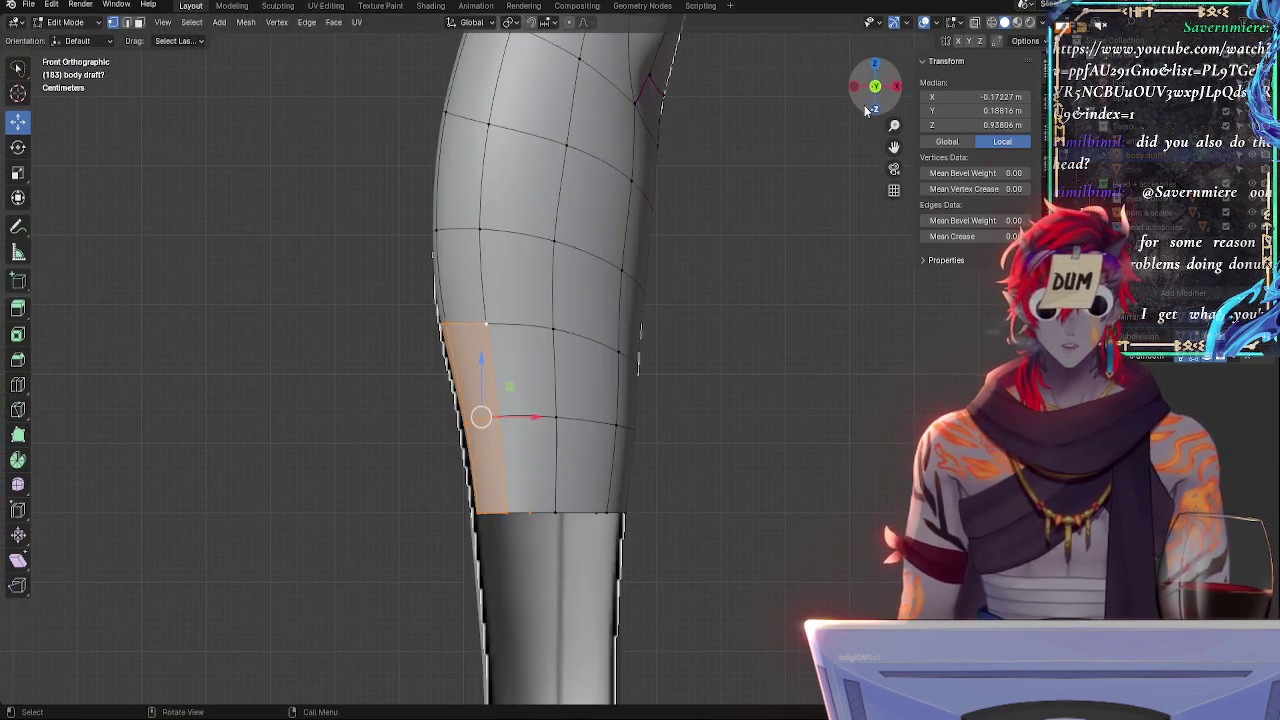
pyautogui.moveTo(524, 418); pyautogui.dragTo(510, 419)
pyautogui.moveTo(510, 419); pyautogui.dragTo(591, 351, button='middle')
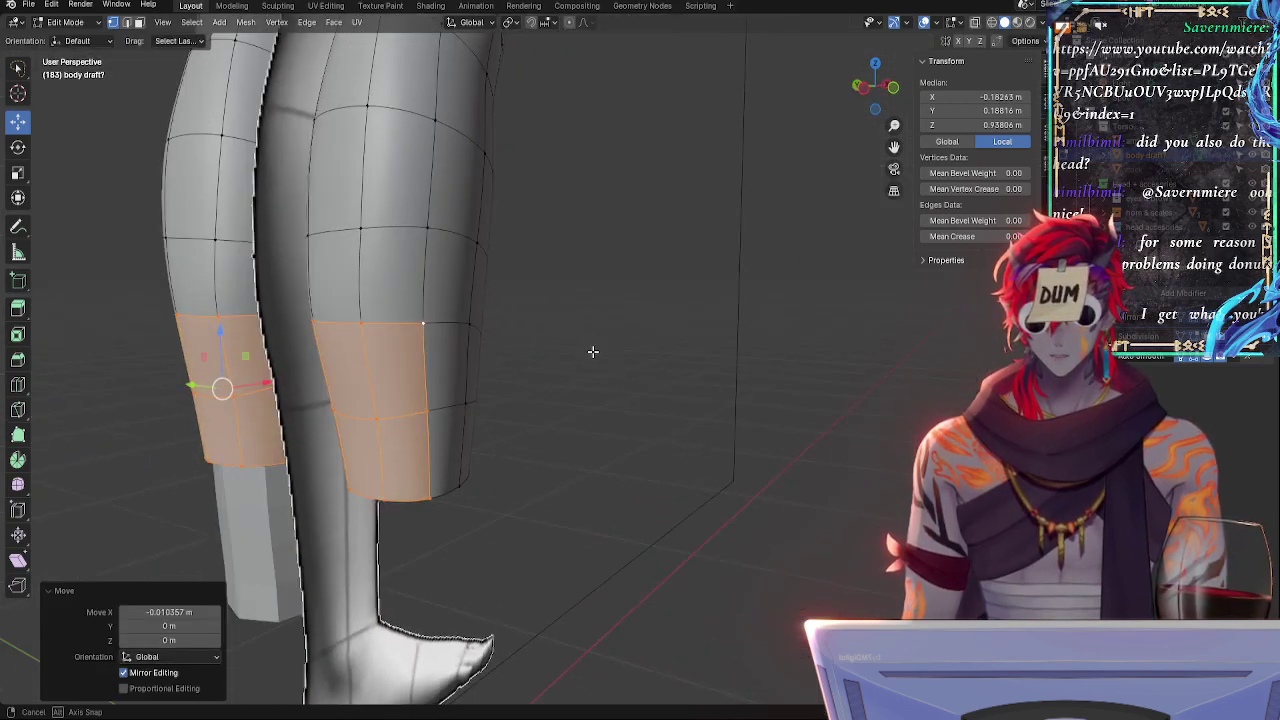
pyautogui.click(354, 320)
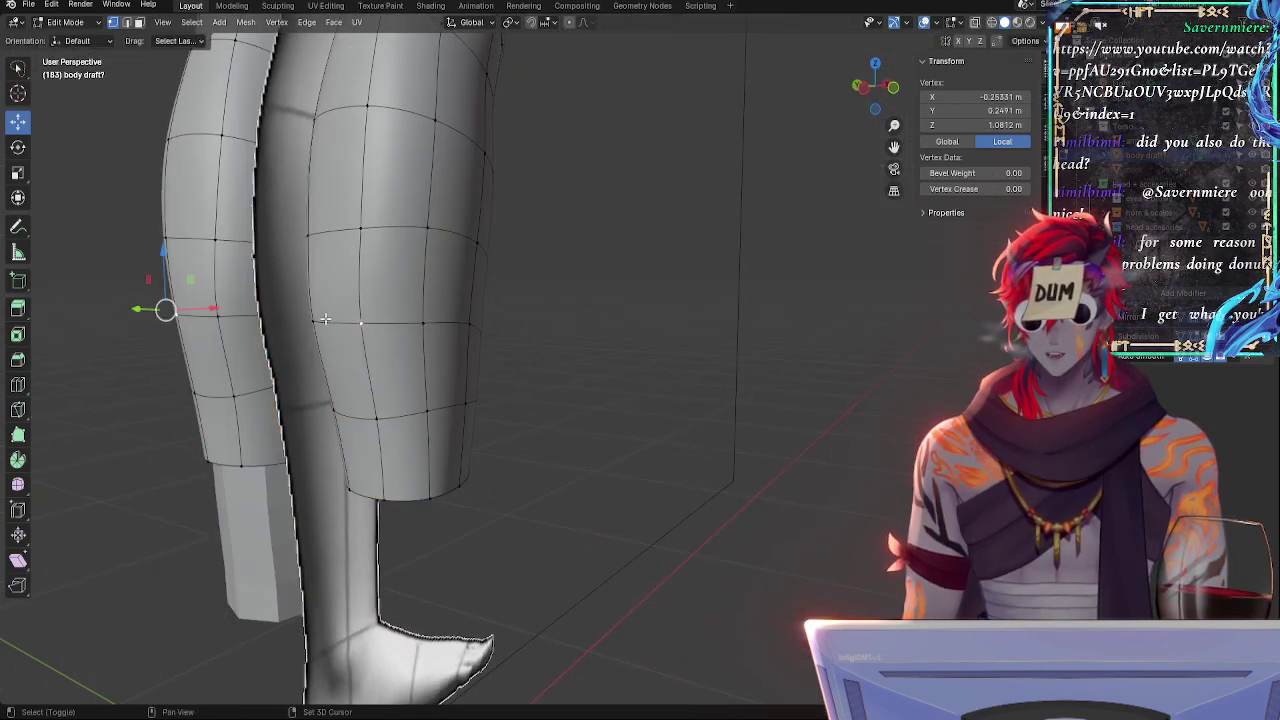
# - In front X-ray view, select calf vertices and nudge them slightly outward along X
pyautogui.click(891, 88)
pyautogui.hotkey('alt', 'z')
pyautogui.moveTo(479, 325); pyautogui.dragTo(722, 378)
pyautogui.keyDown('shift'); pyautogui.click(483, 323); pyautogui.keyUp('shift')
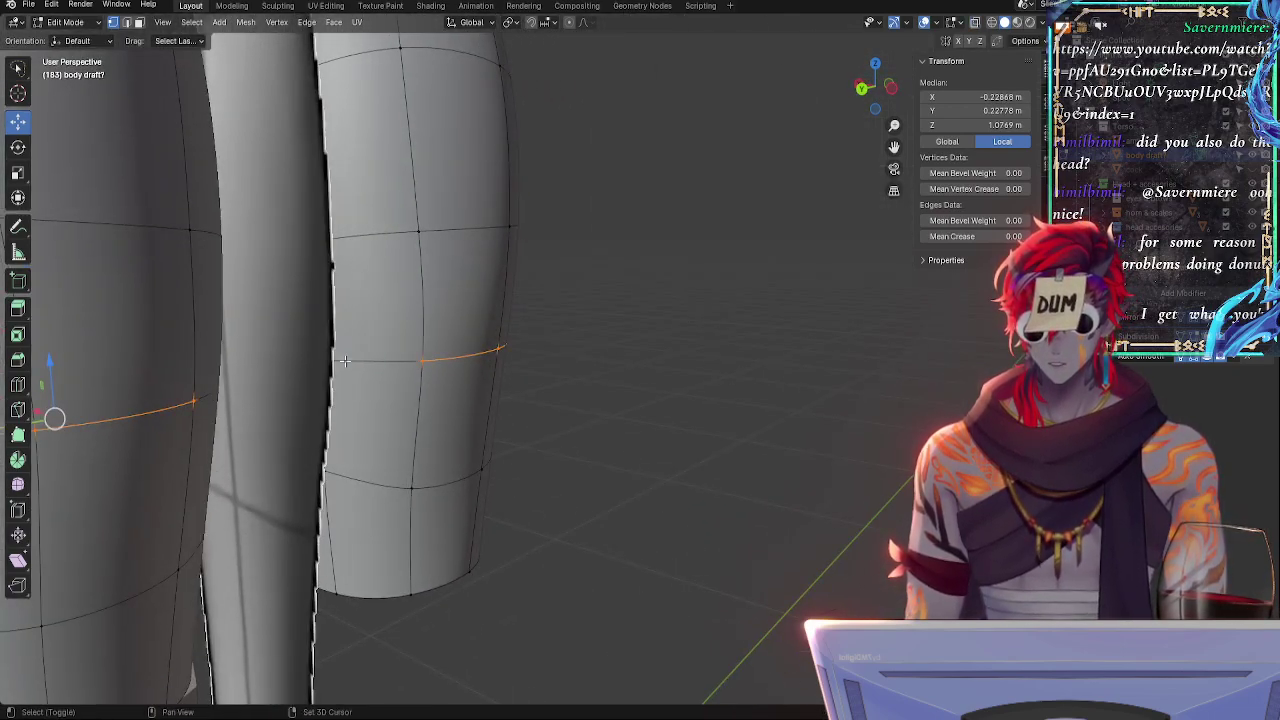
pyautogui.keyDown('shift'); pyautogui.click(346, 360); pyautogui.keyUp('shift')
pyautogui.moveTo(600, 371); pyautogui.dragTo(440, 371, button='middle')
pyautogui.click(893, 92)
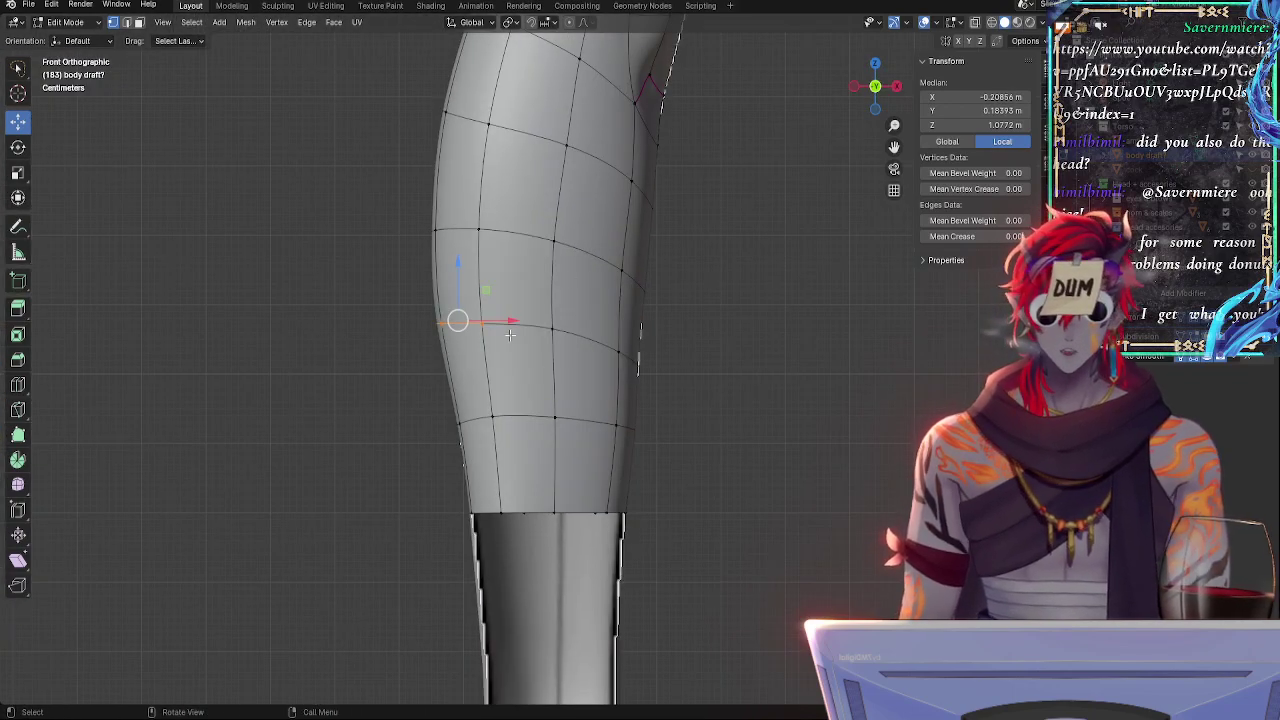
pyautogui.hotkey('alt', 'z')
pyautogui.moveTo(514, 321); pyautogui.dragTo(515, 320)
# - Select outer-edge calf vertices and shift them sideways along X onto the front outline
pyautogui.click(562, 334)
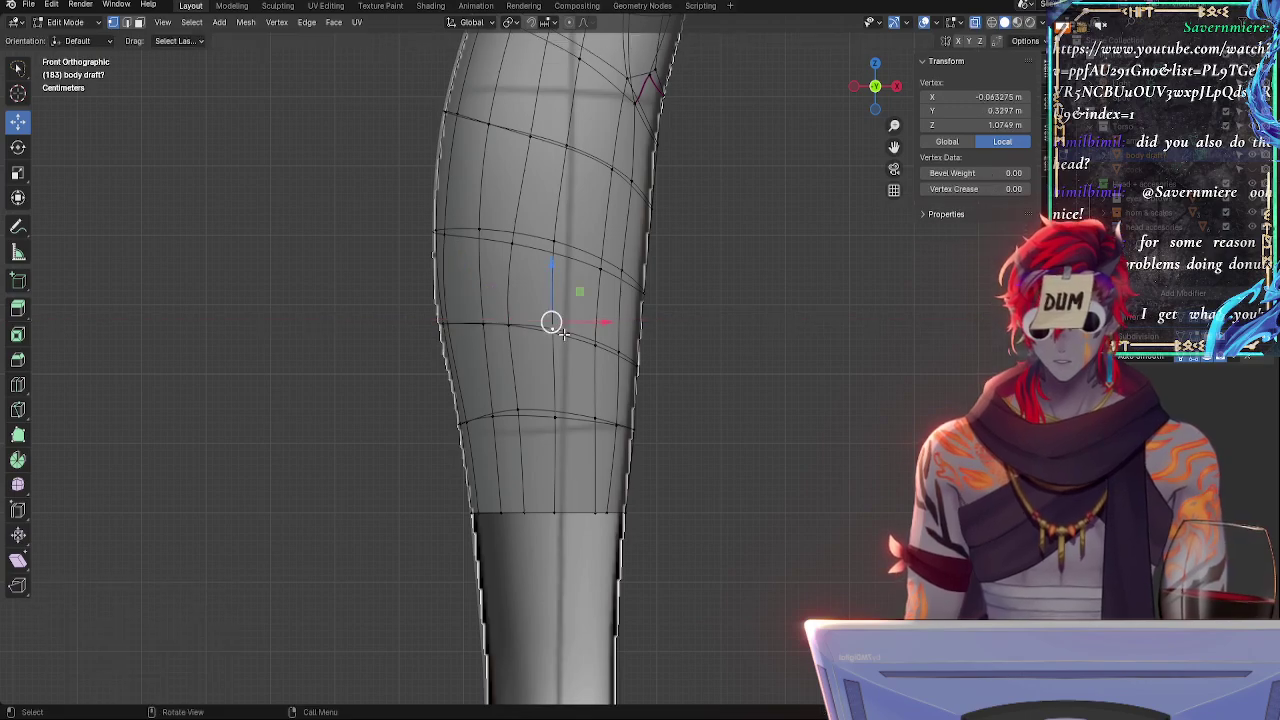
pyautogui.click(441, 229)
pyautogui.moveTo(423, 237); pyautogui.dragTo(620, 240, button='middle')
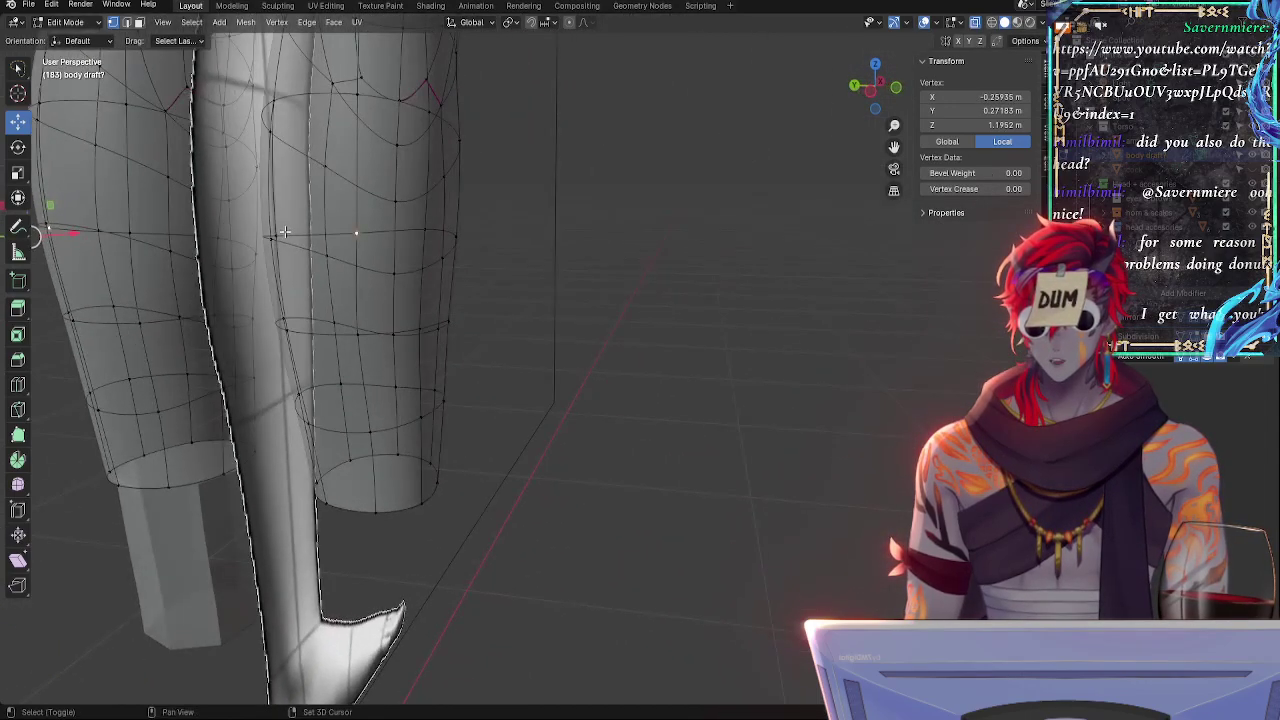
pyautogui.click(899, 90)
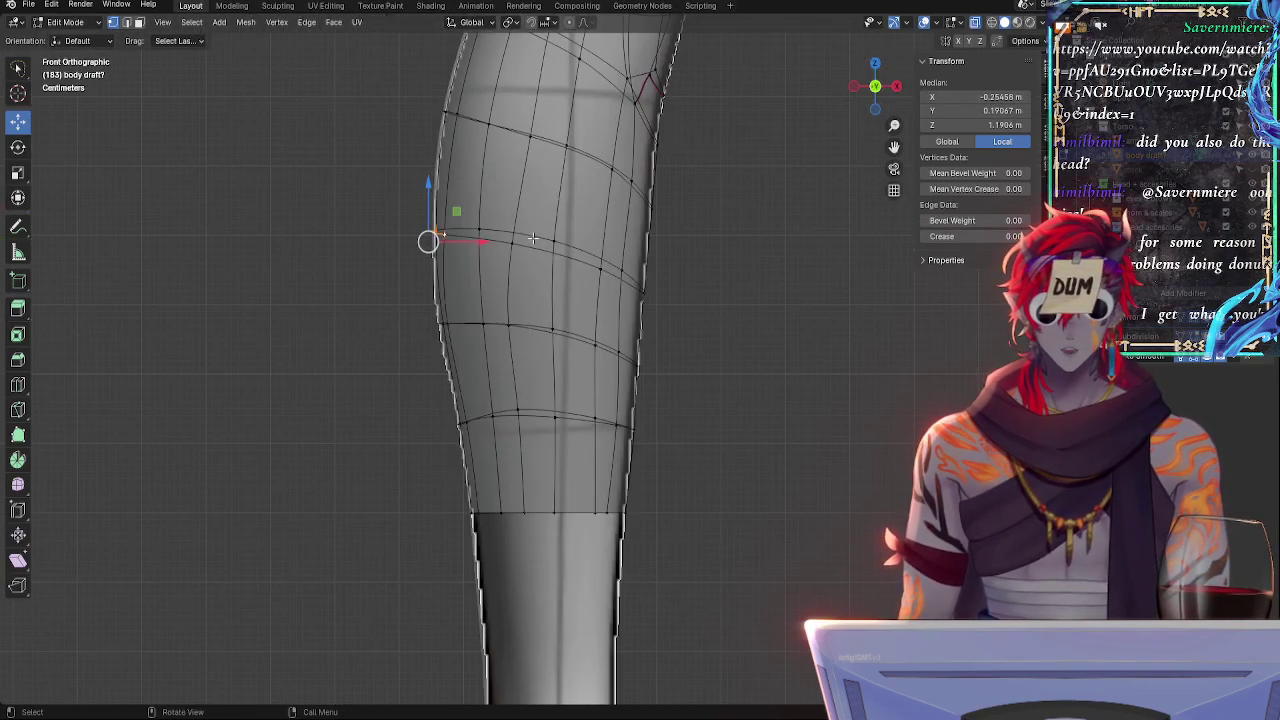
pyautogui.moveTo(479, 246); pyautogui.dragTo(478, 245)
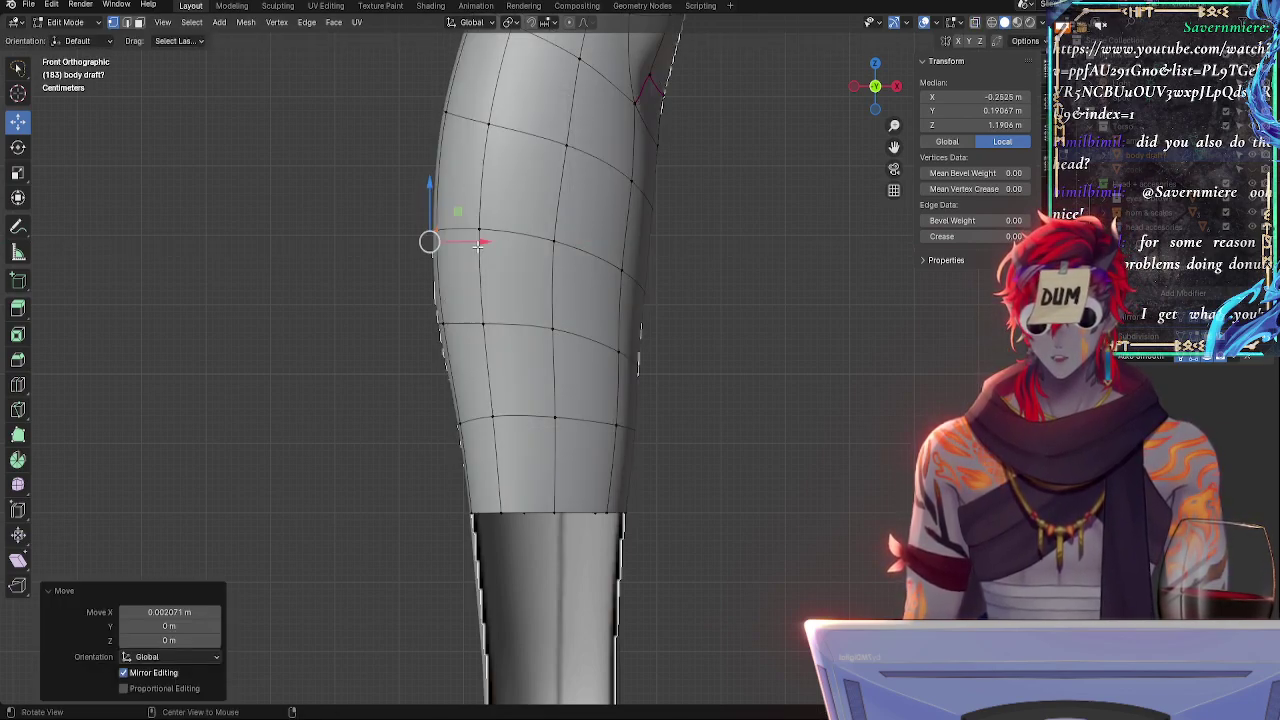
pyautogui.hotkey('alt', 'z')
pyautogui.moveTo(410, 155); pyautogui.dragTo(592, 200, button='middle')
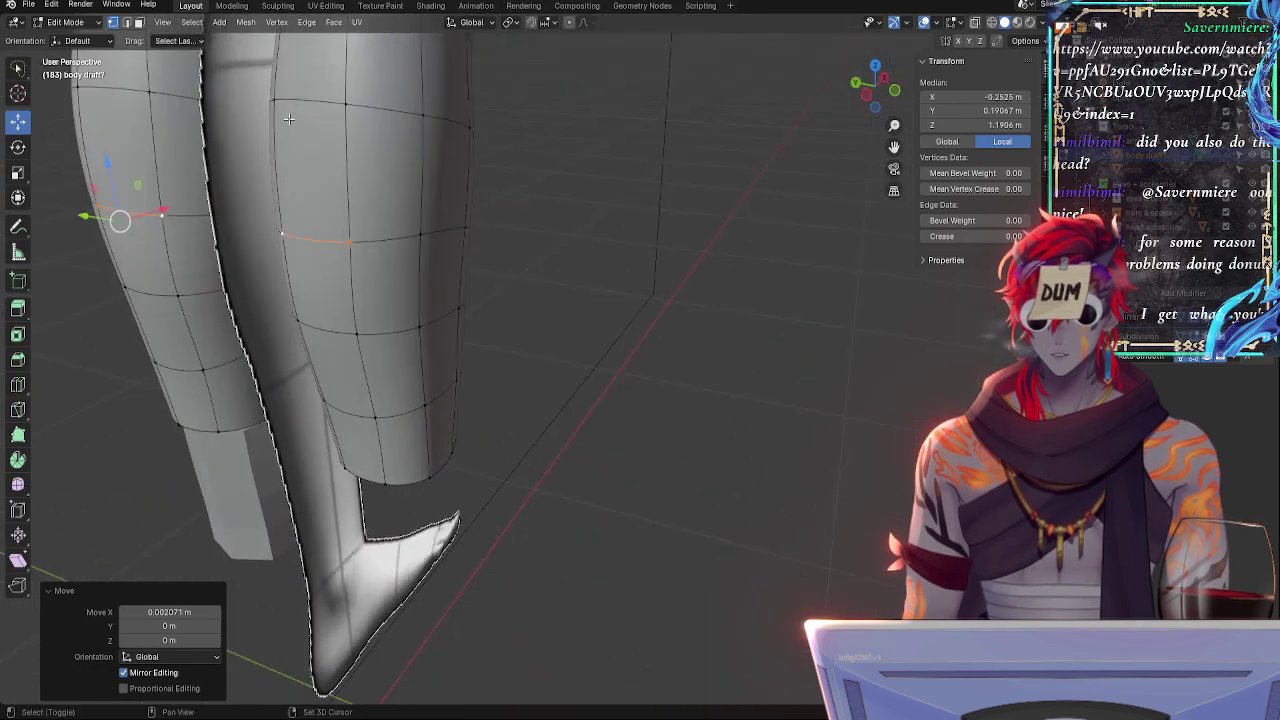
pyautogui.keyDown('shift'); pyautogui.click(276, 99); pyautogui.keyUp('shift')
pyautogui.keyDown('shift'); pyautogui.click(345, 103); pyautogui.keyUp('shift')
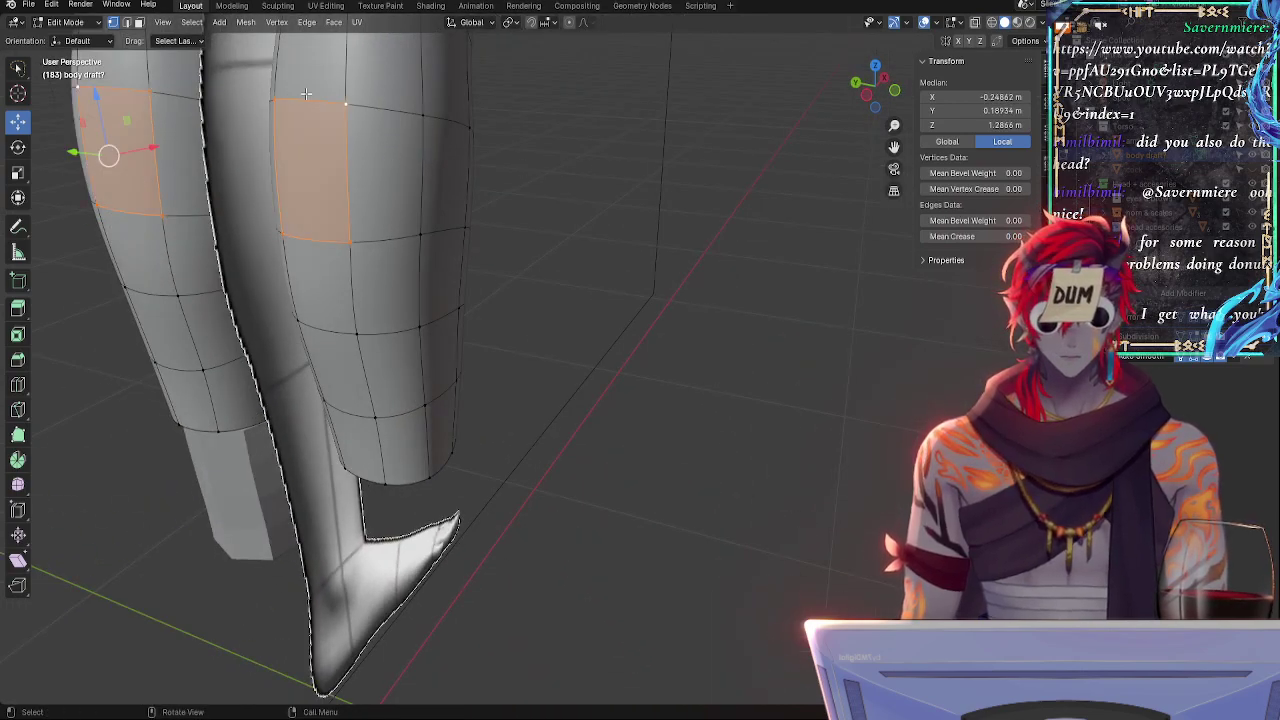
pyautogui.click(274, 99)
pyautogui.keyDown('shift'); pyautogui.click(345, 103); pyautogui.keyUp('shift')
pyautogui.click(896, 91)
pyautogui.hotkey('alt', 'z')
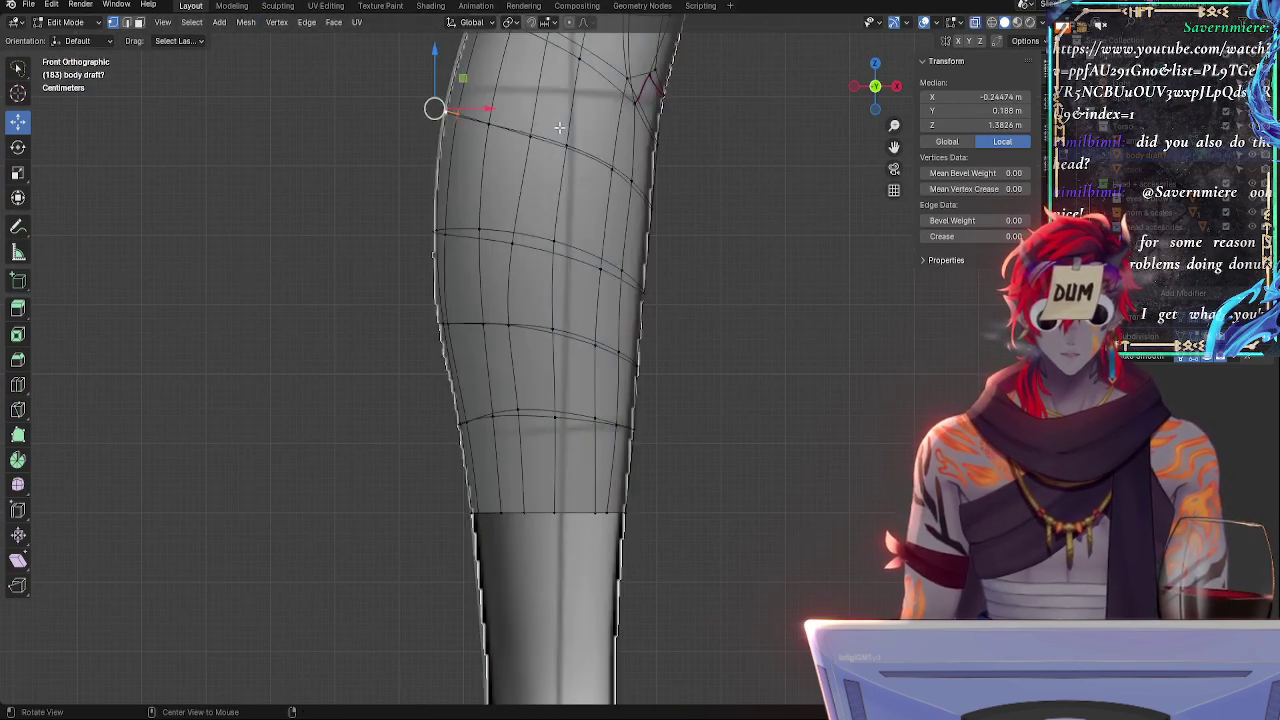
pyautogui.moveTo(478, 107); pyautogui.dragTo(480, 108)
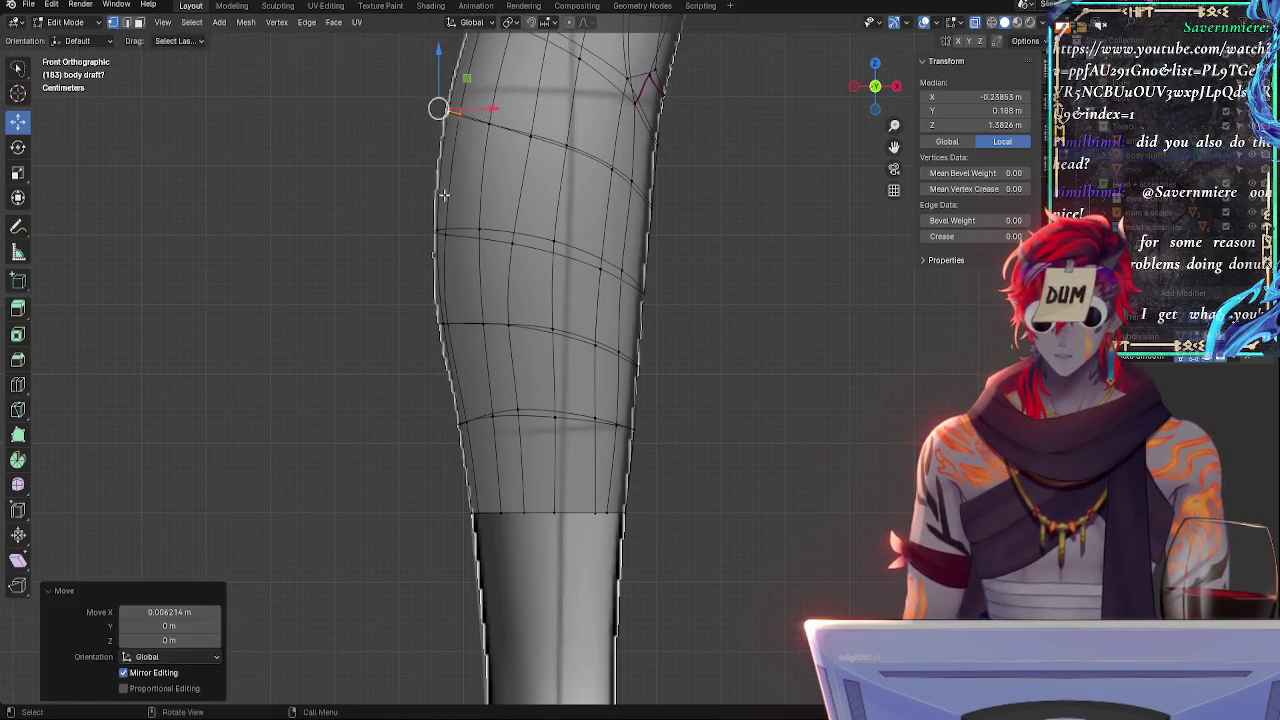
# - Try sliding a lower calf vertex along its edge, undo it, and return to front view
pyautogui.click(432, 234)
pyautogui.moveTo(432, 234); pyautogui.dragTo(680, 271, button='middle')
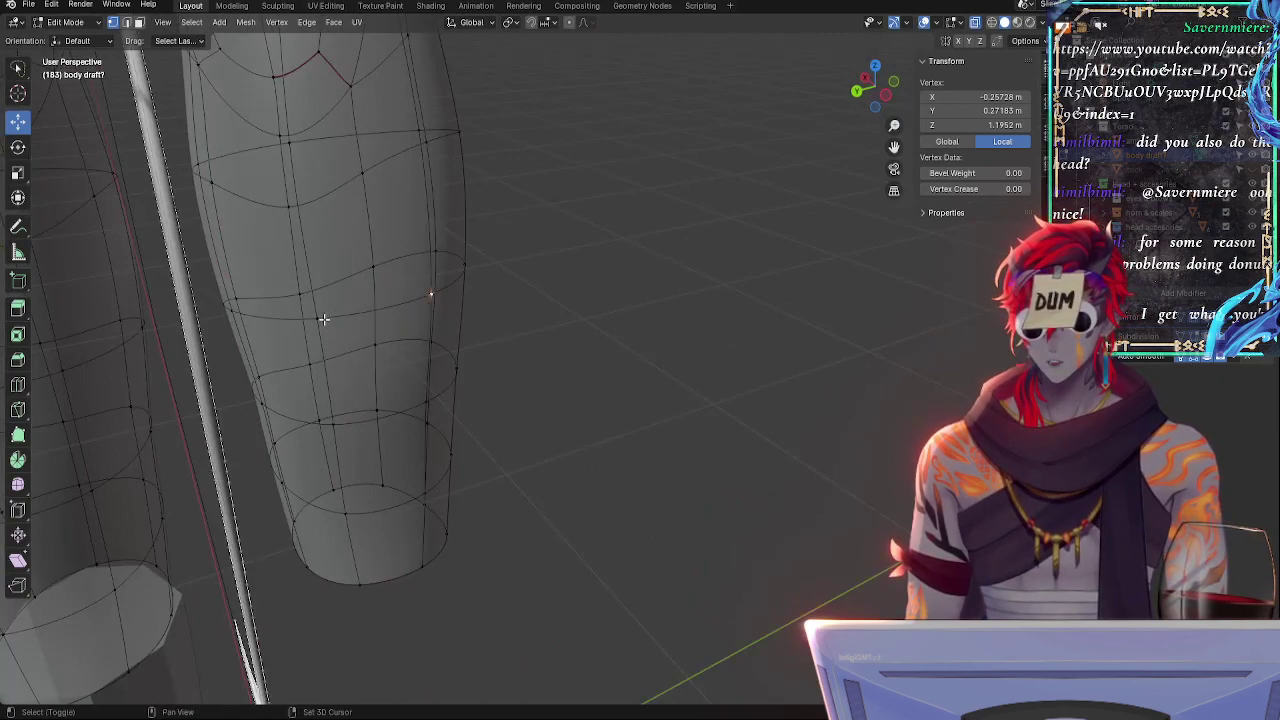
pyautogui.press('g')
pyautogui.press('g')
pyautogui.click(495, 295)
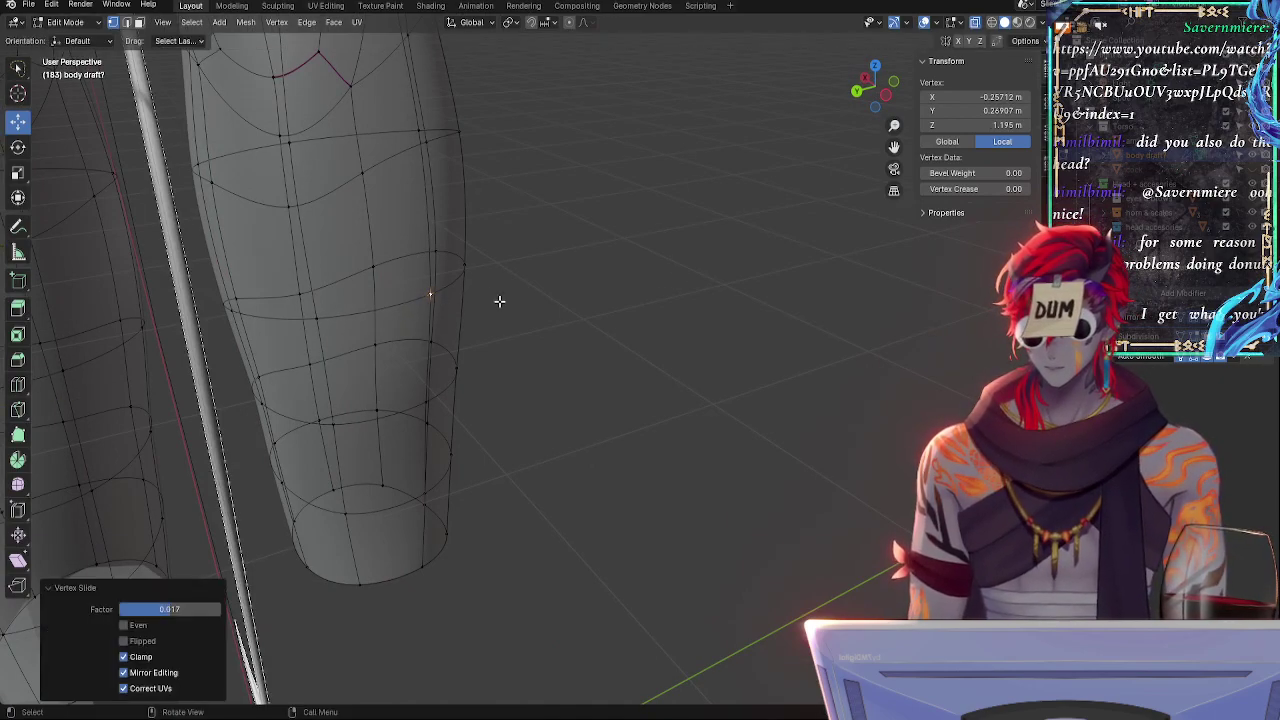
pyautogui.moveTo(500, 297); pyautogui.dragTo(449, 241, button='middle')
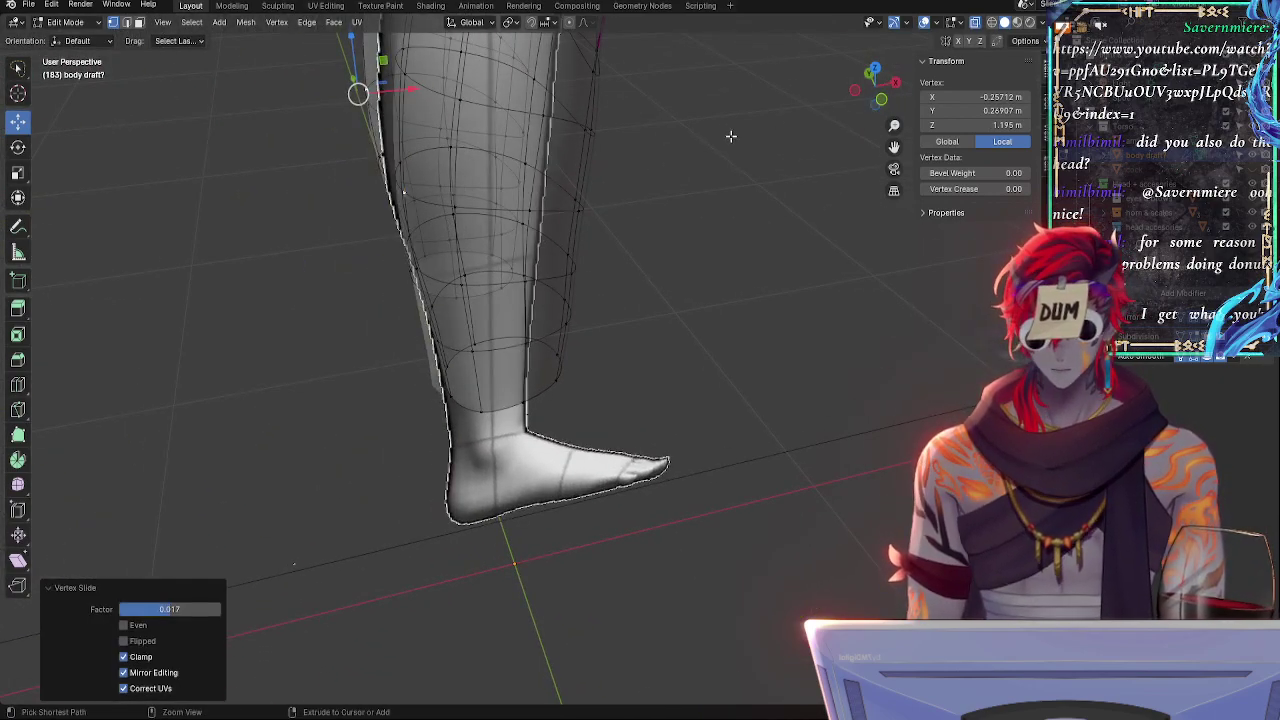
pyautogui.hotkey('ctrl', 'z')
pyautogui.click(881, 102)
pyautogui.click(881, 104)
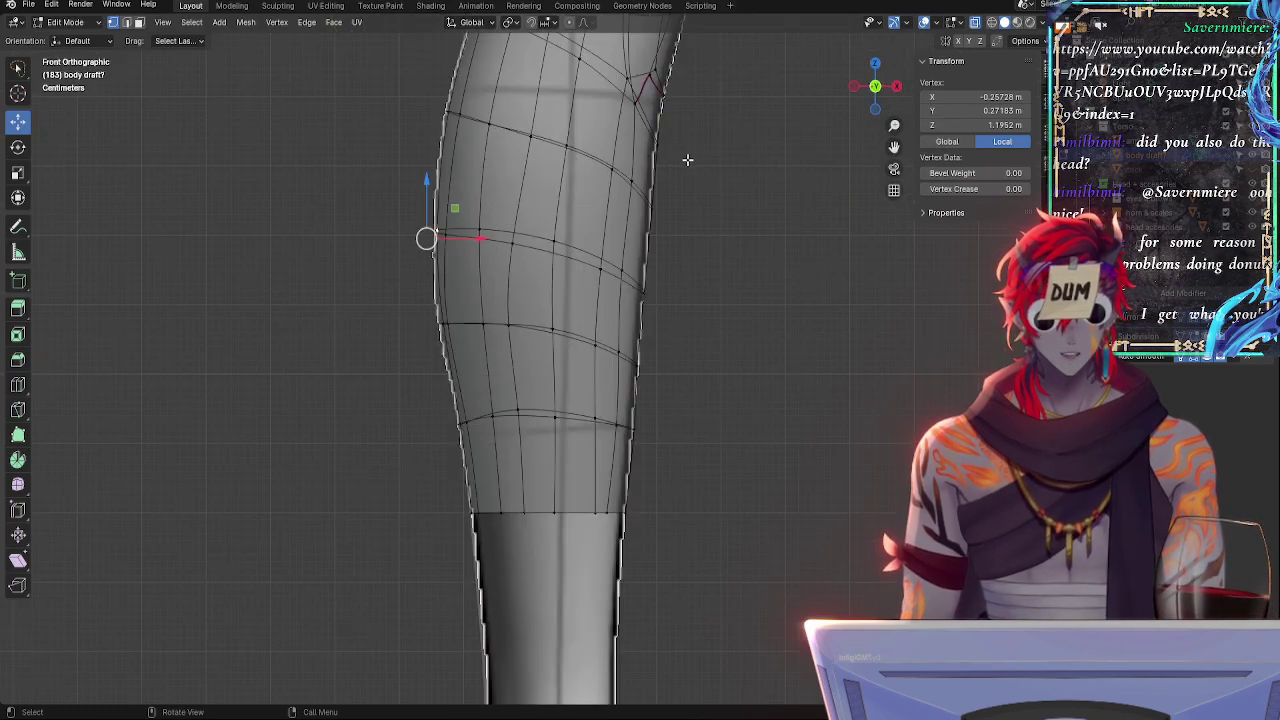
pyautogui.moveTo(480, 240); pyautogui.dragTo(480, 240)
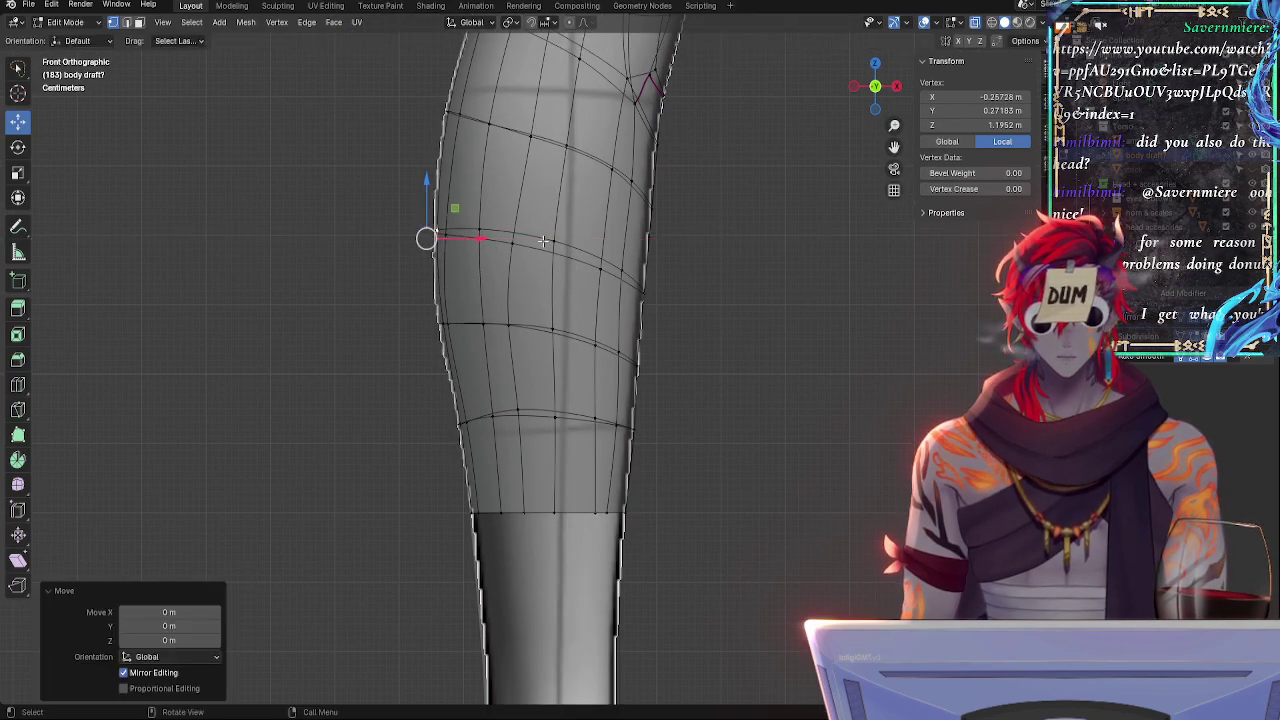
pyautogui.hotkey('alt', 'z')
pyautogui.moveTo(715, 223); pyautogui.dragTo(867, 117, button='middle')
pyautogui.click(872, 96)
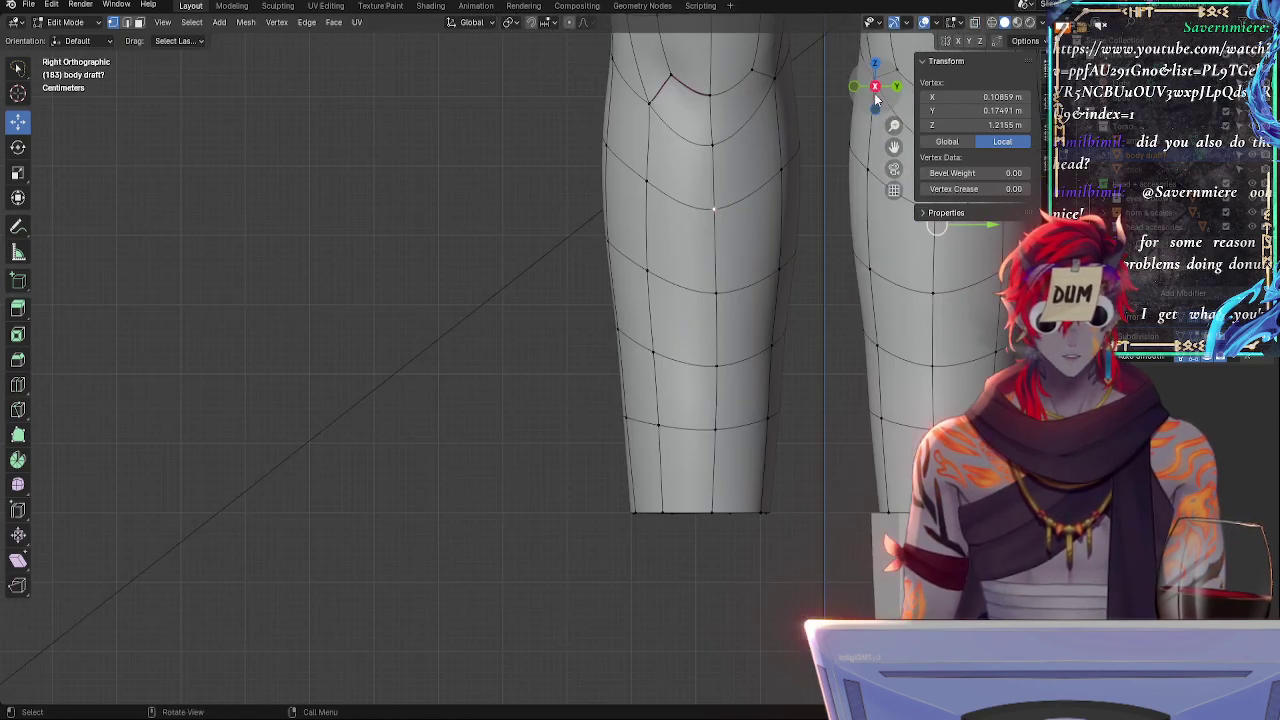
pyautogui.click(853, 88)
# - Move successive outer calf vertices along X, one by −0.0145 m, to slim the lower leg
pyautogui.press('g')
pyautogui.press('x')
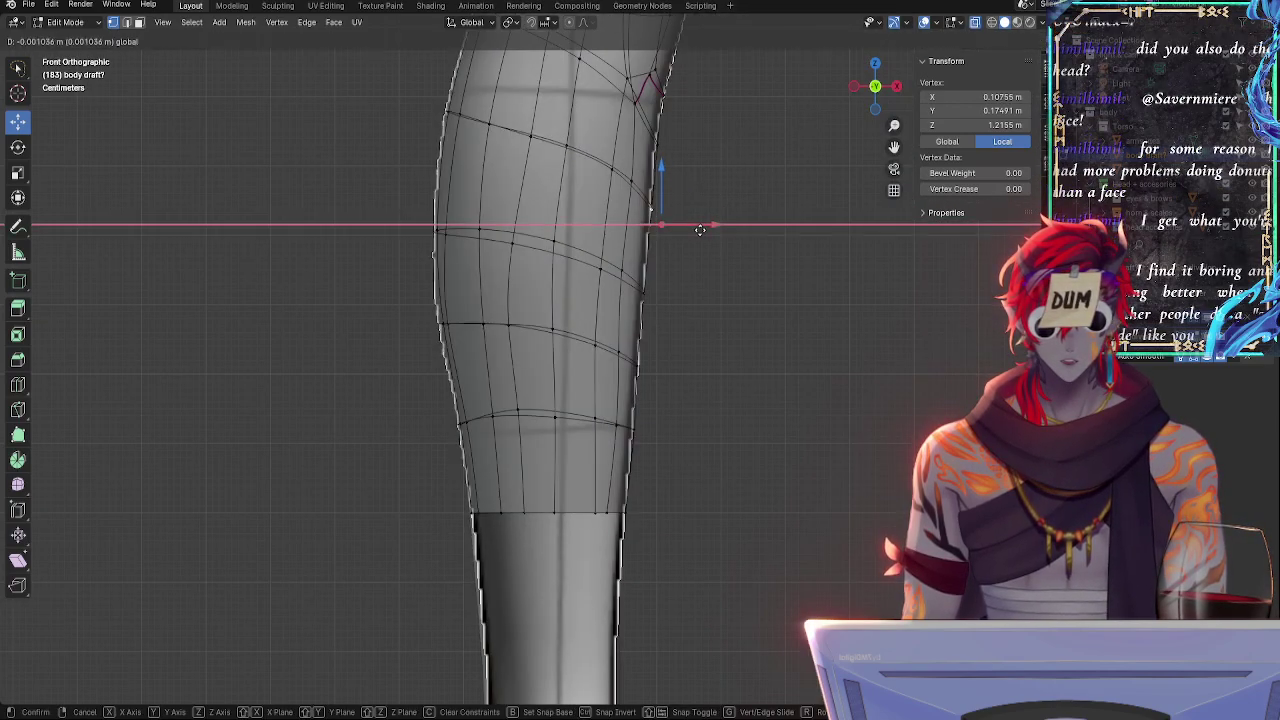
pyautogui.click(702, 230)
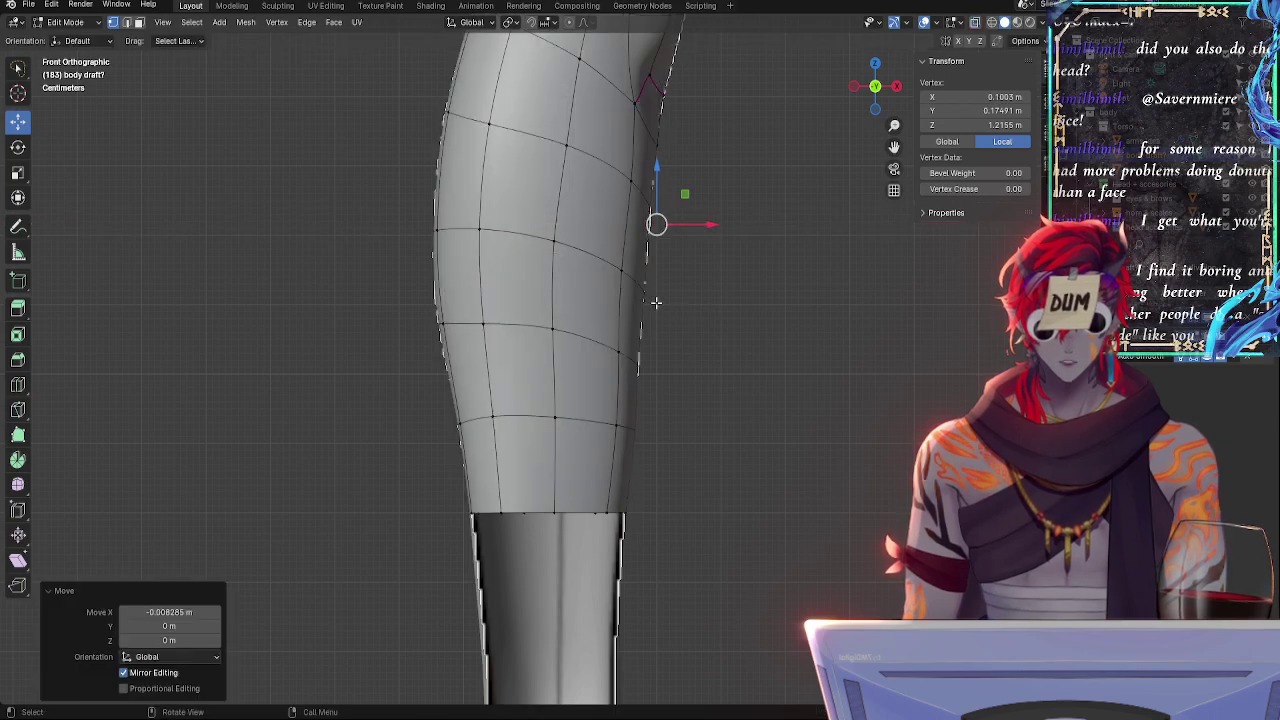
pyautogui.click(690, 297)
pyautogui.press('g')
pyautogui.press('x')
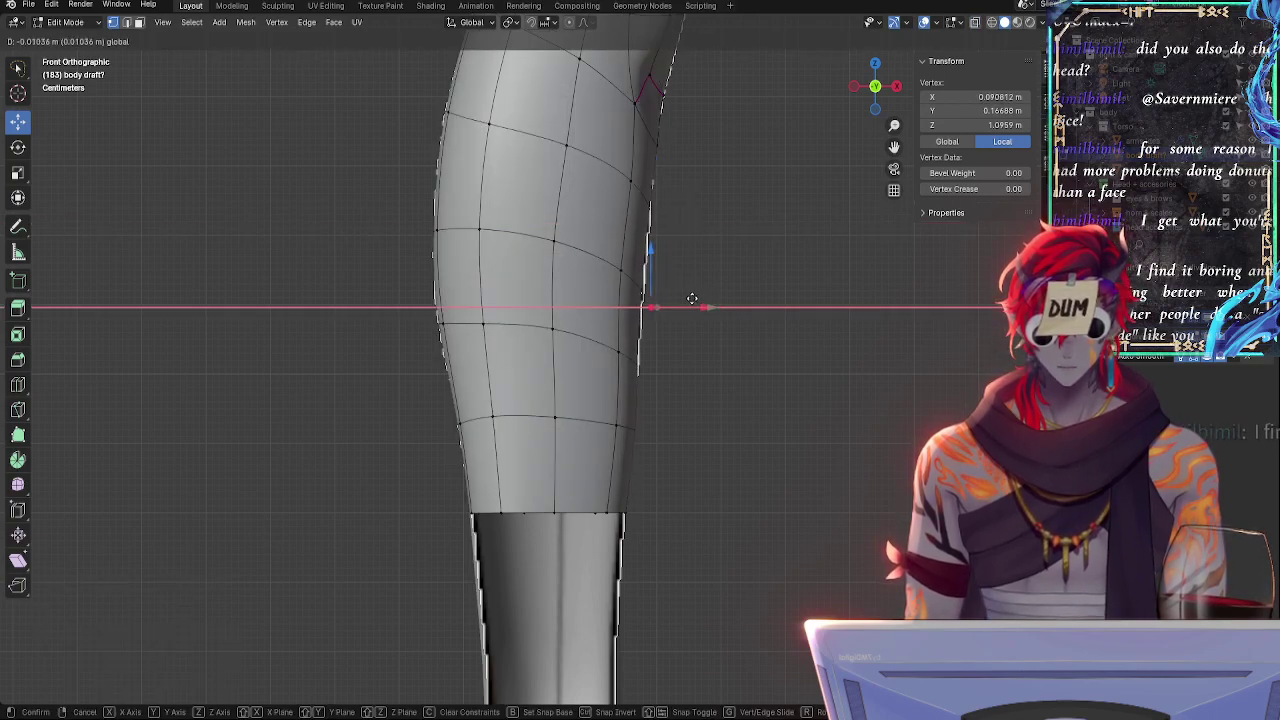
pyautogui.click(692, 300)
pyautogui.click(640, 368)
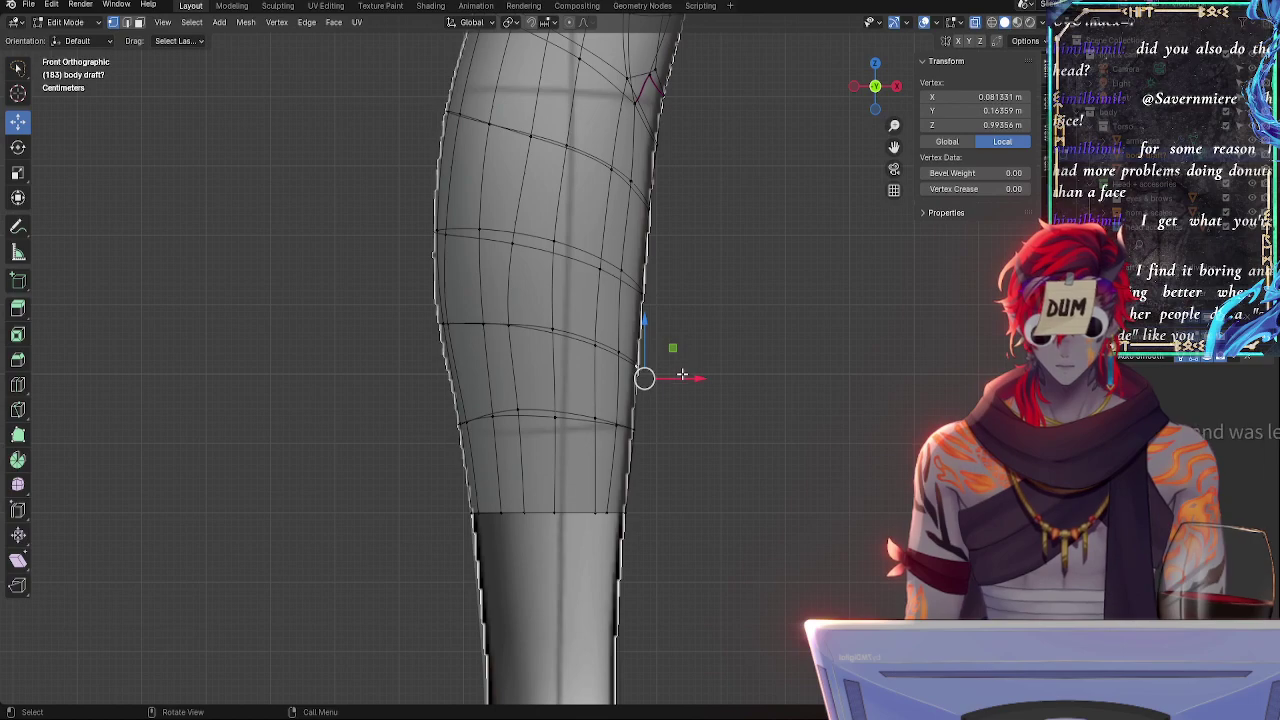
pyautogui.press('g')
pyautogui.press('x')
pyautogui.click(680, 374)
pyautogui.click(684, 427)
pyautogui.press('g')
pyautogui.press('x')
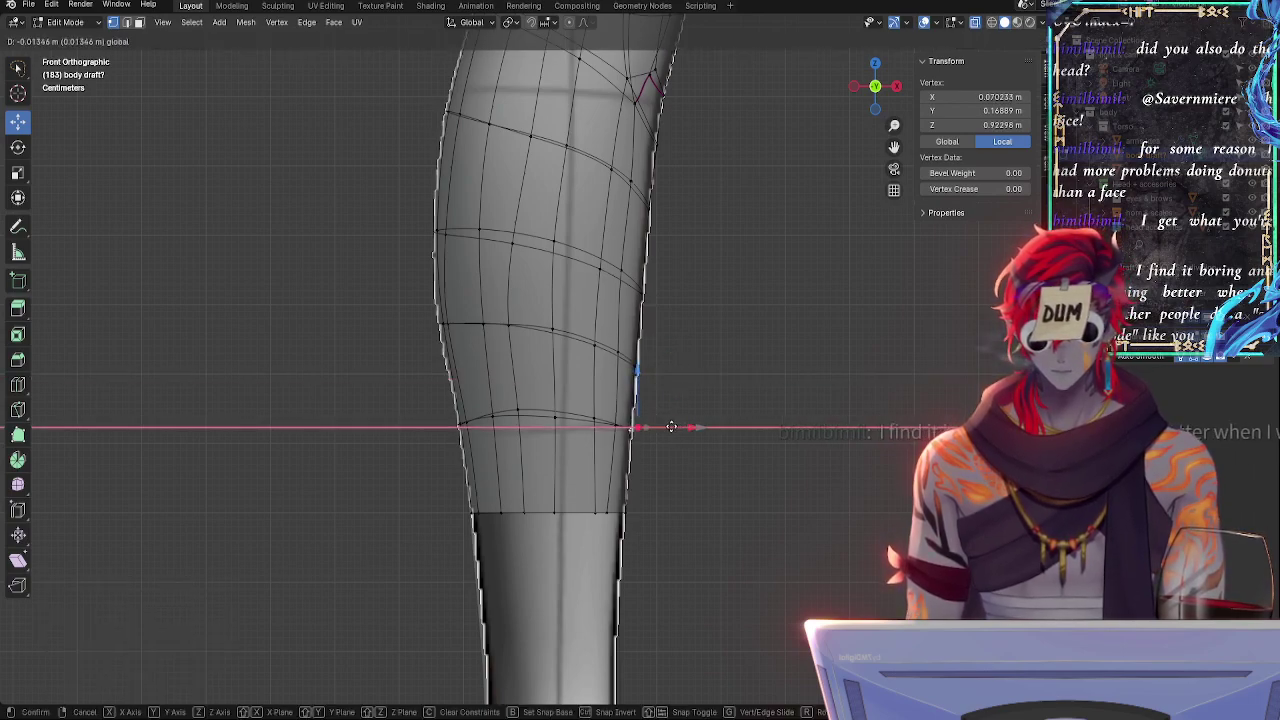
pyautogui.click(679, 426)
# - Shift the remaining calf and shin vertices along X onto the reference outline
pyautogui.press('g')
pyautogui.press('x')
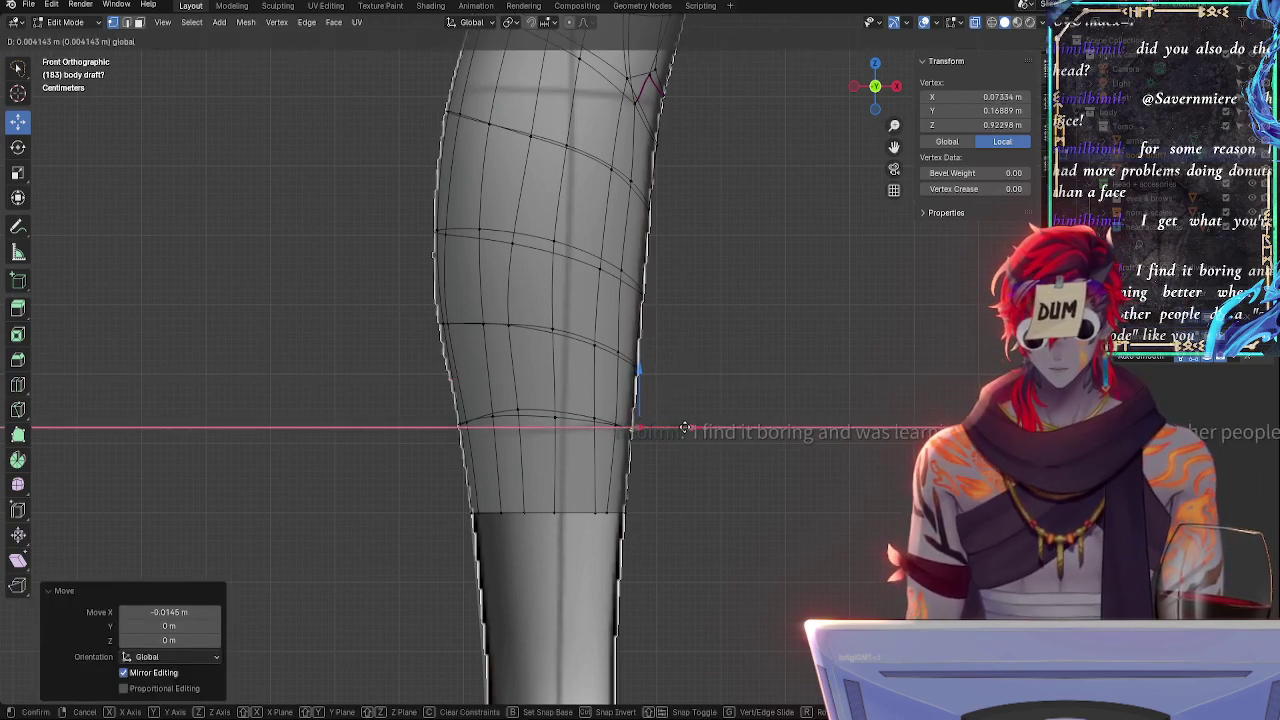
pyautogui.click(638, 426)
pyautogui.click(641, 376)
pyautogui.press('g')
pyautogui.press('x')
pyautogui.click(646, 376)
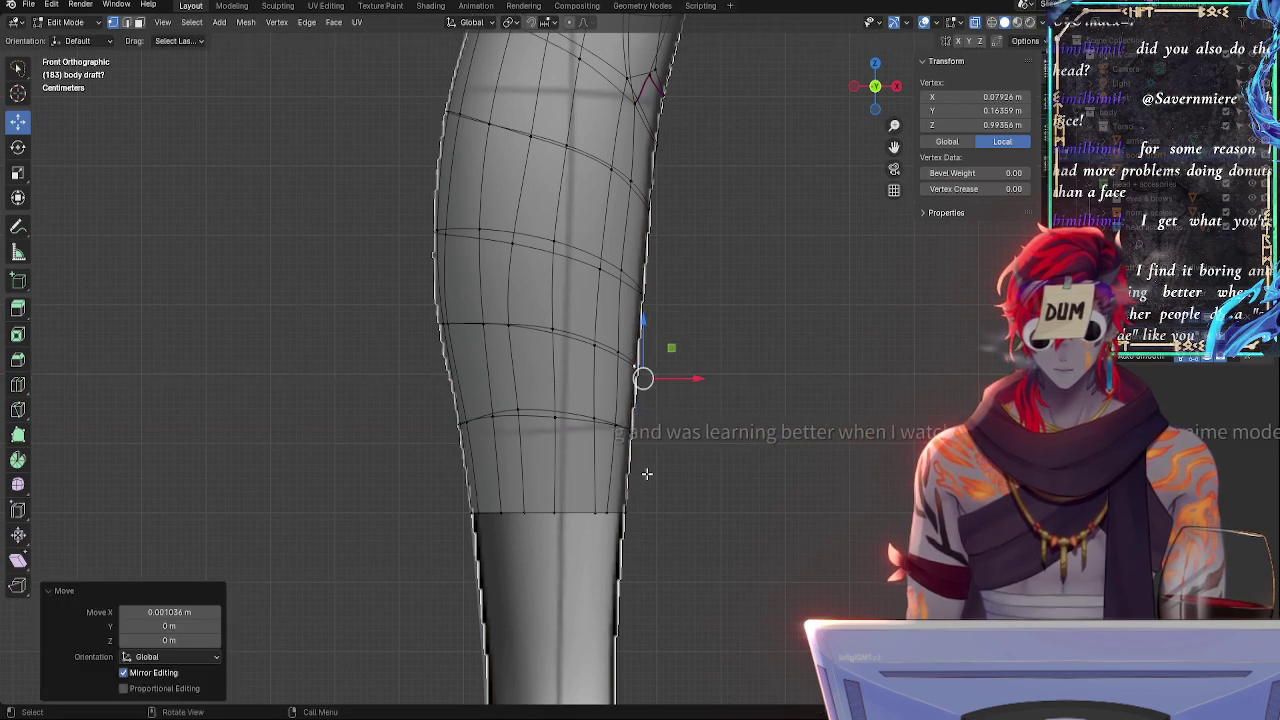
pyautogui.click(634, 511)
pyautogui.press('g')
pyautogui.press('x')
pyautogui.click(665, 515)
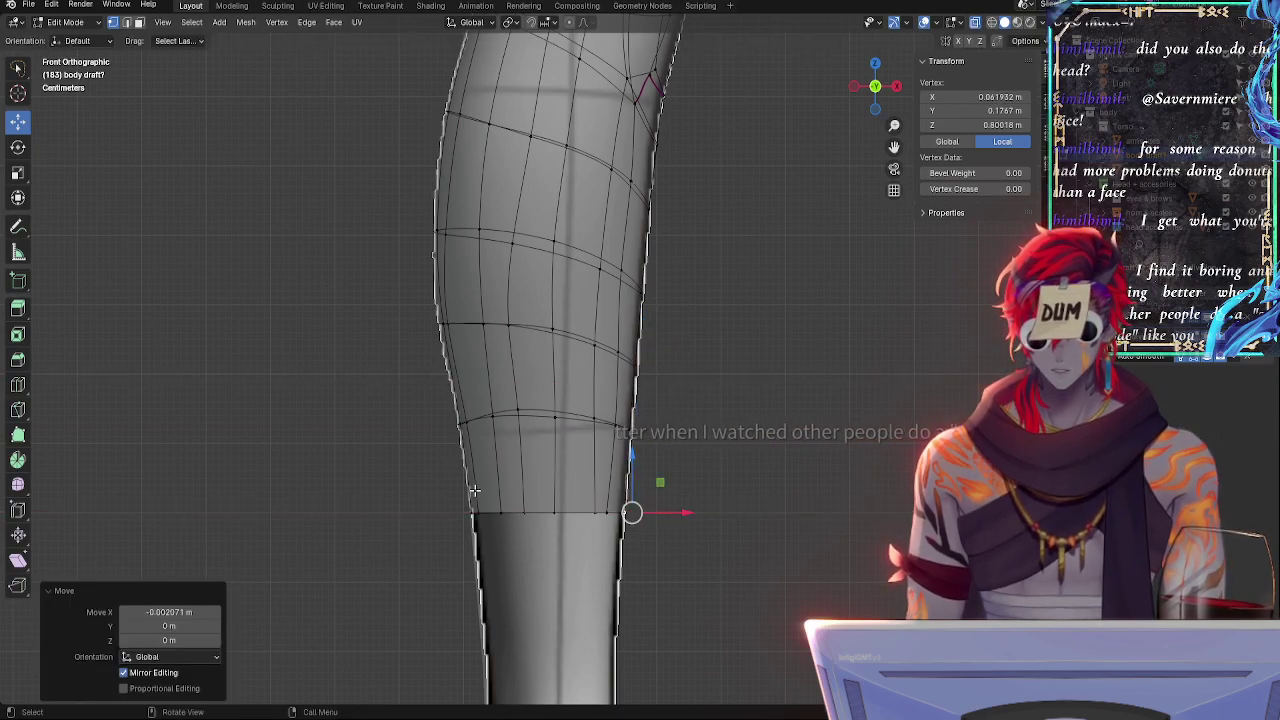
pyautogui.click(466, 514)
pyautogui.click(517, 515)
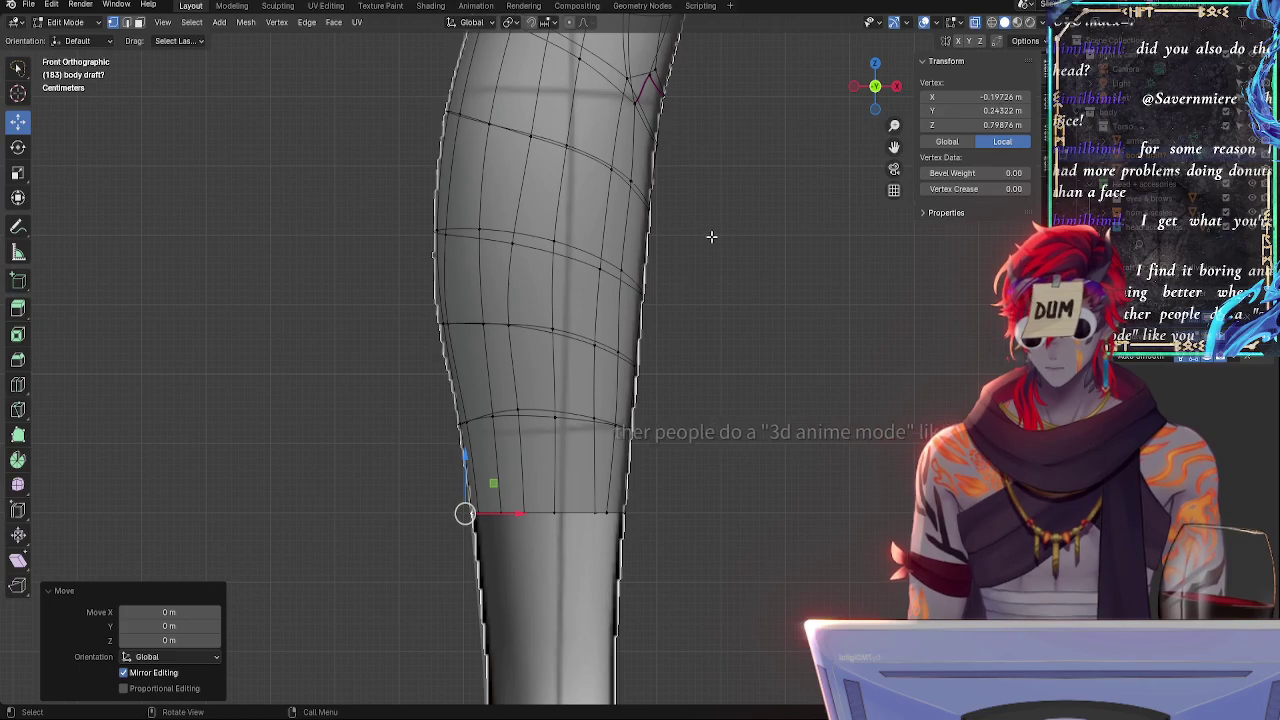
# - Select an outer knee vertex and move it sideways along X in front X-ray view
pyautogui.keyDown('shift'); pyautogui.moveTo(711, 234); pyautogui.dragTo(681, 436, button='middle'); pyautogui.keyUp('shift')
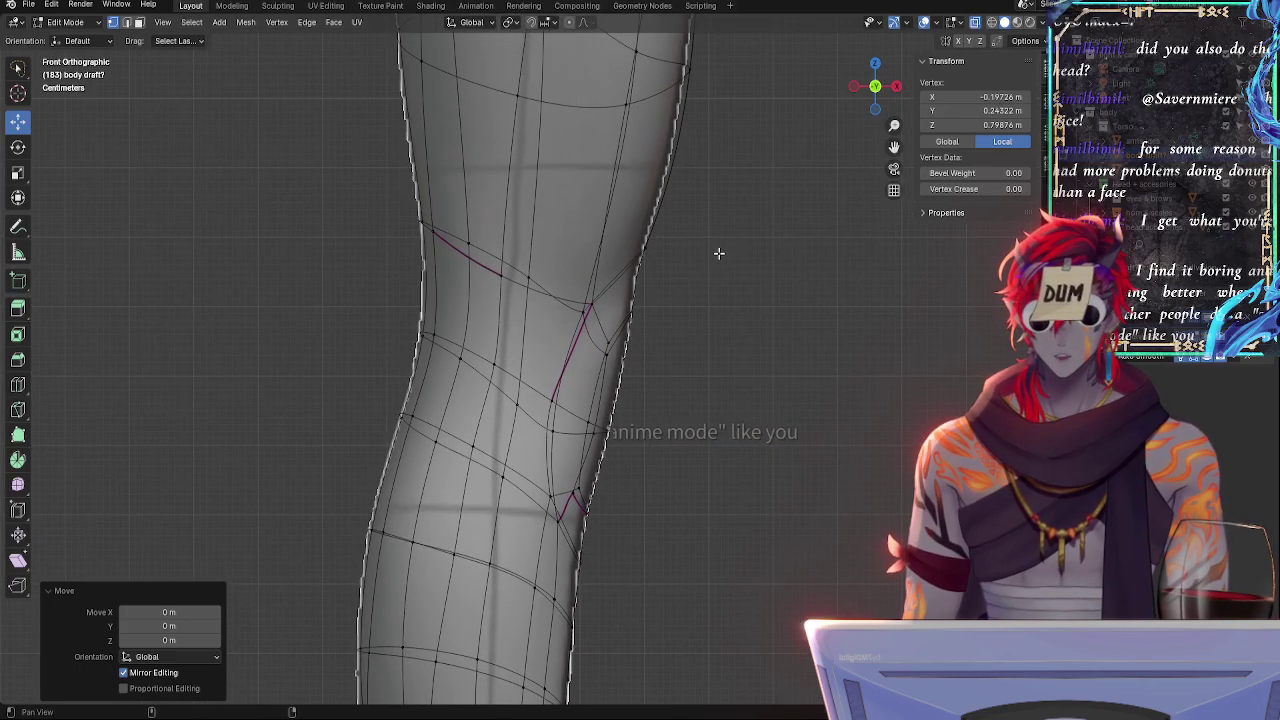
pyautogui.click(643, 264)
pyautogui.moveTo(643, 264); pyautogui.dragTo(686, 354, button='middle')
pyautogui.click(738, 311)
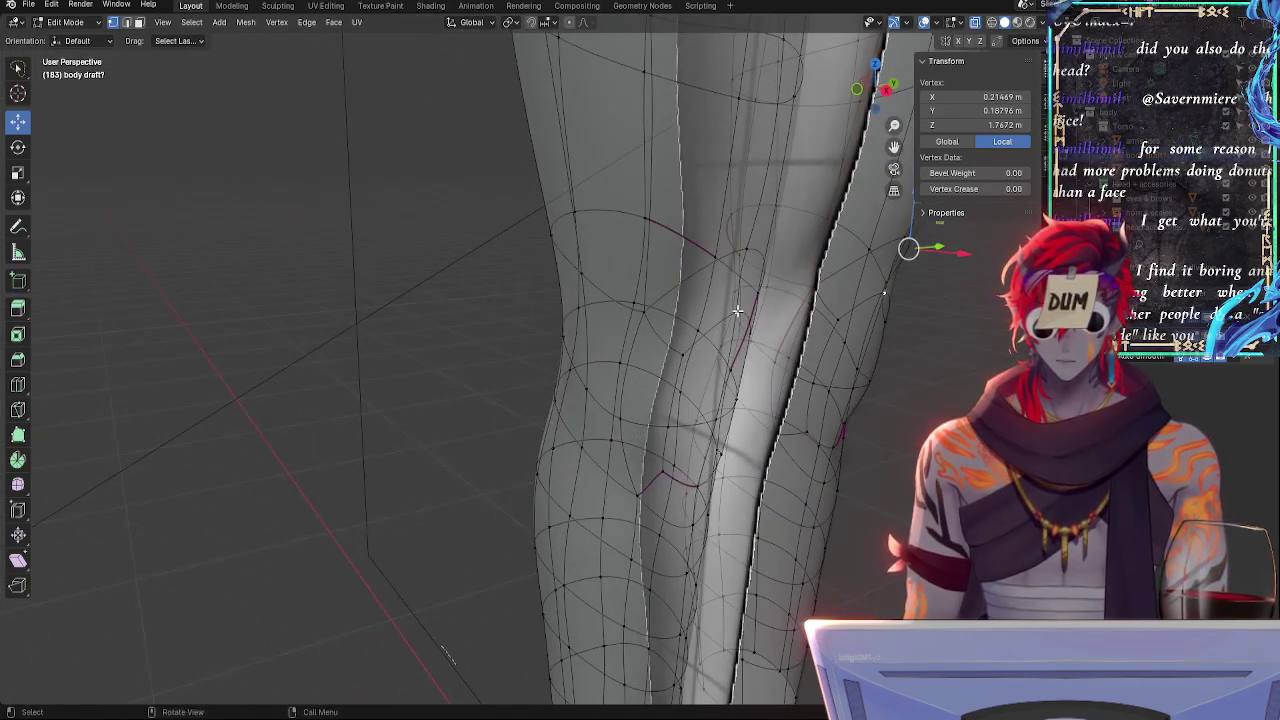
pyautogui.moveTo(738, 311); pyautogui.dragTo(815, 364, button='middle')
pyautogui.click(875, 87)
pyautogui.hotkey('alt', 'z')
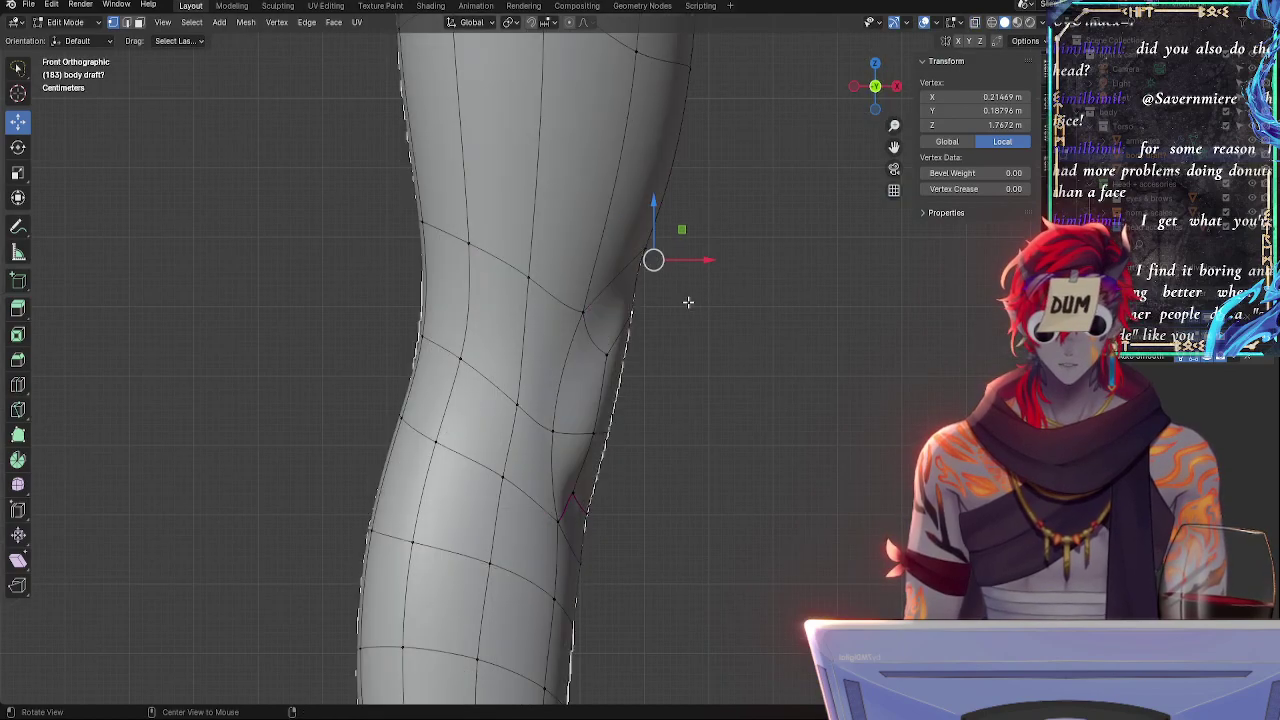
pyautogui.moveTo(729, 307)
pyautogui.mouseDown(button='middle')
pyautogui.moveTo(760, 331)
pyautogui.moveTo(718, 321)
pyautogui.mouseUp(button='middle')
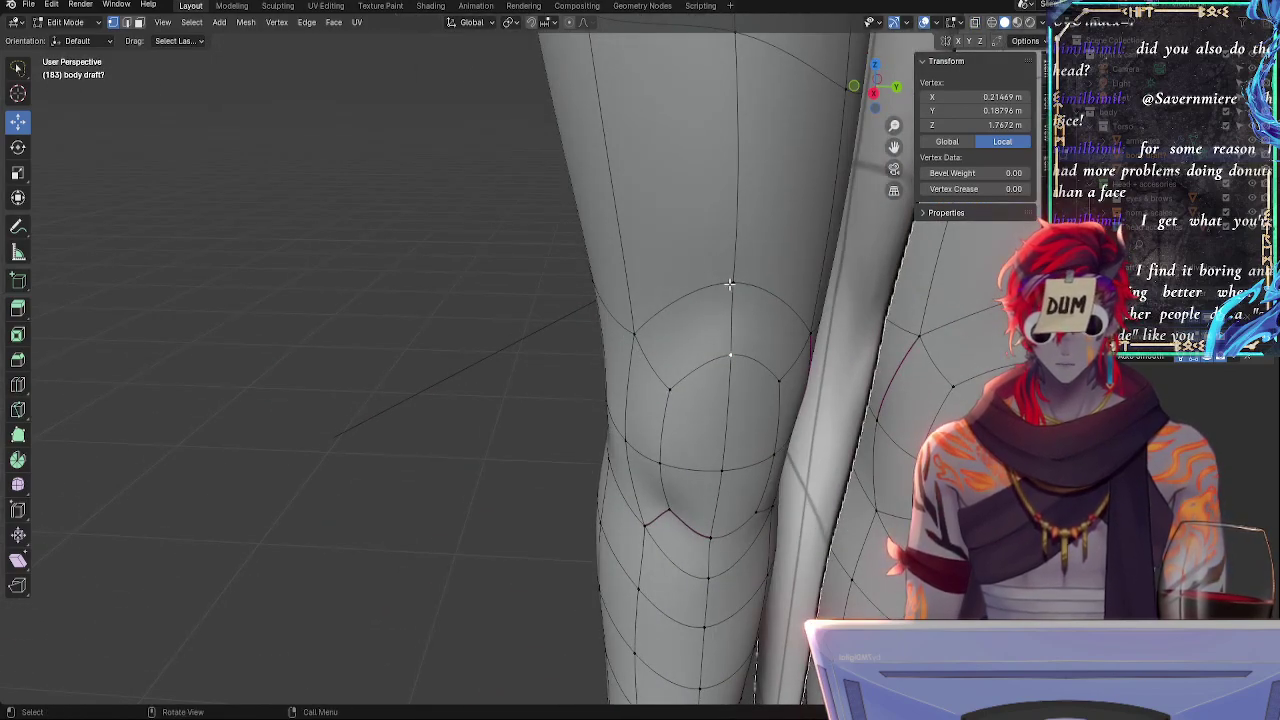
pyautogui.click(855, 85)
pyautogui.hotkey('alt', 'z')
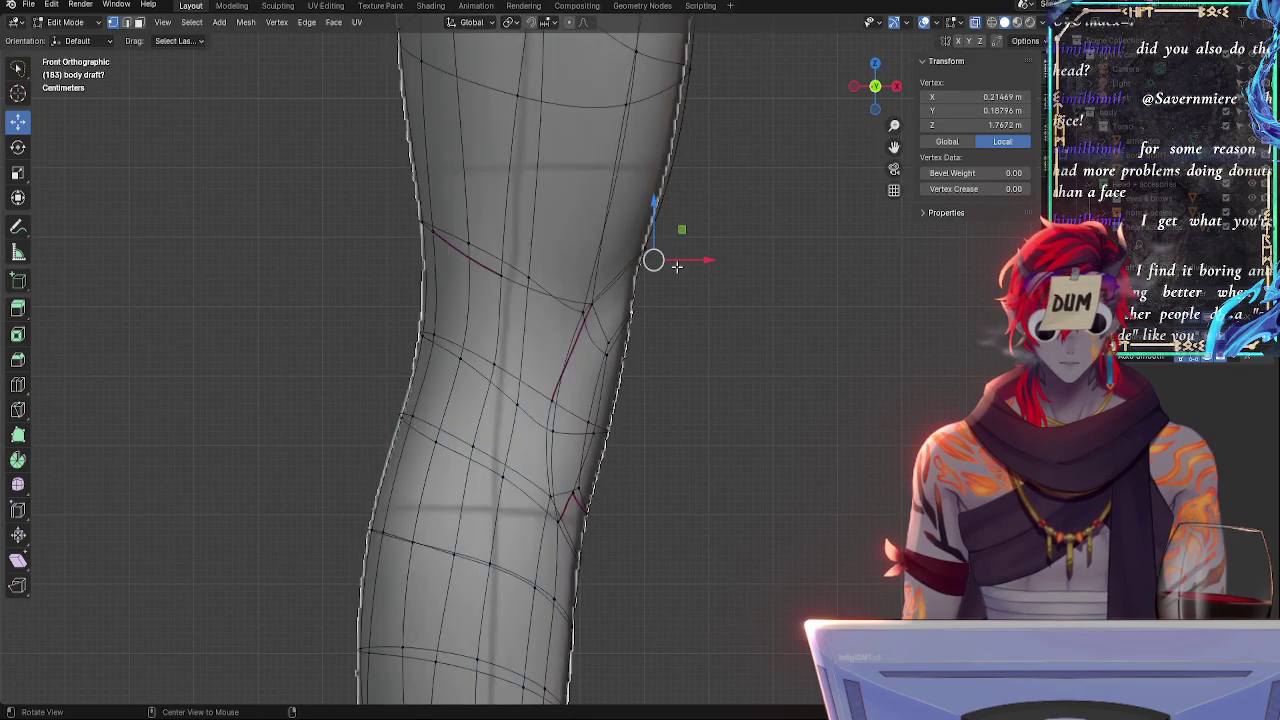
pyautogui.moveTo(691, 259); pyautogui.dragTo(686, 260)
# - Shift more knee-edge vertices along X, one by 0.005178 m, checking from angled views
pyautogui.moveTo(820, 272); pyautogui.dragTo(655, 320, button='middle')
pyautogui.click(964, 240)
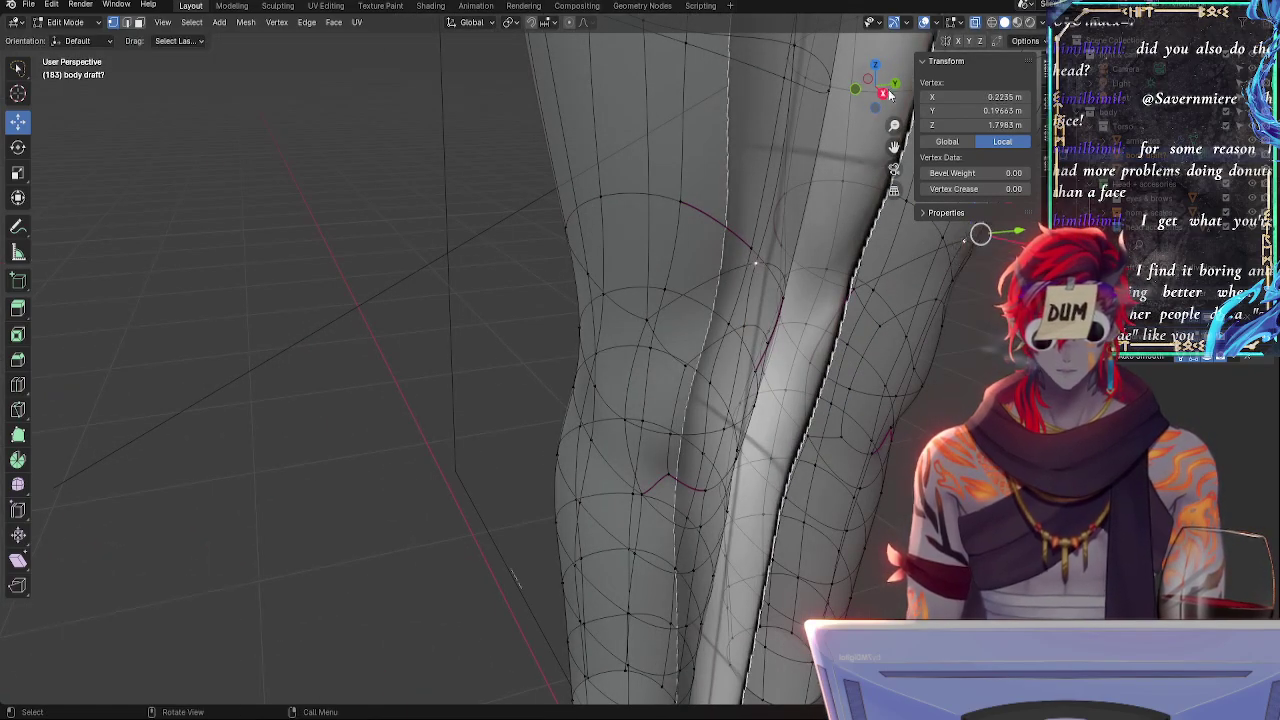
pyautogui.click(854, 90)
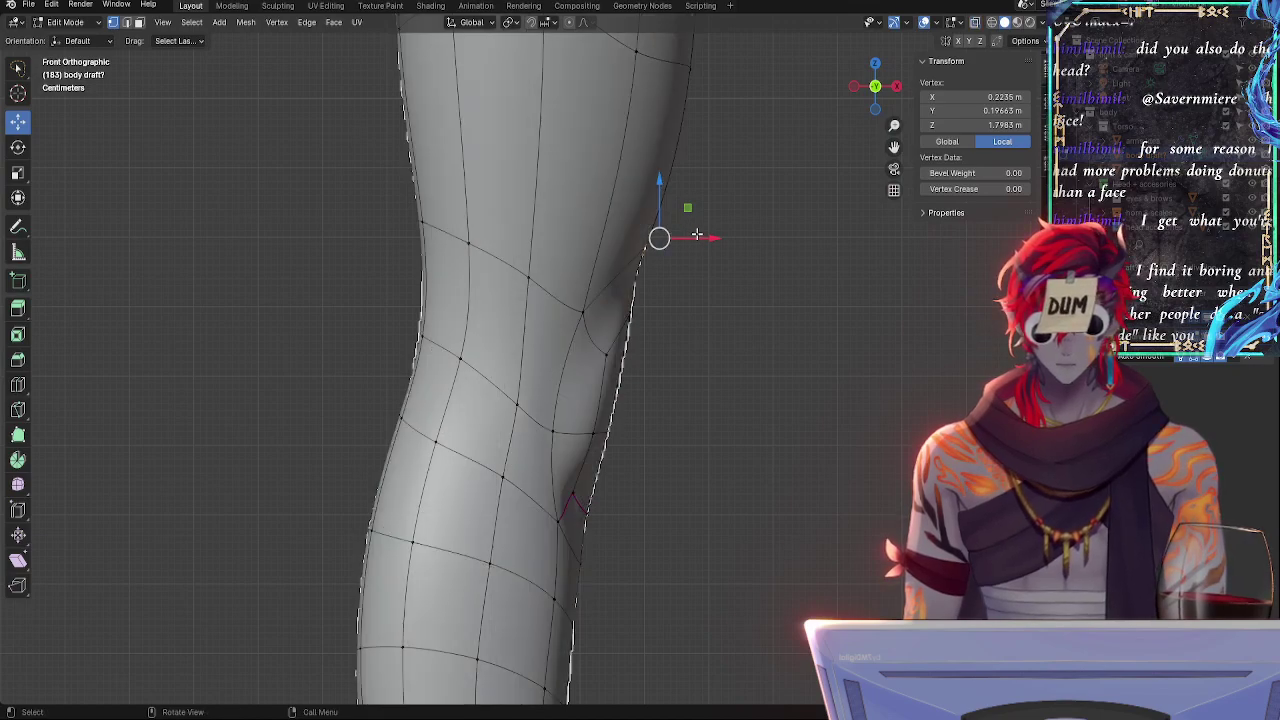
pyautogui.moveTo(696, 242); pyautogui.dragTo(700, 238)
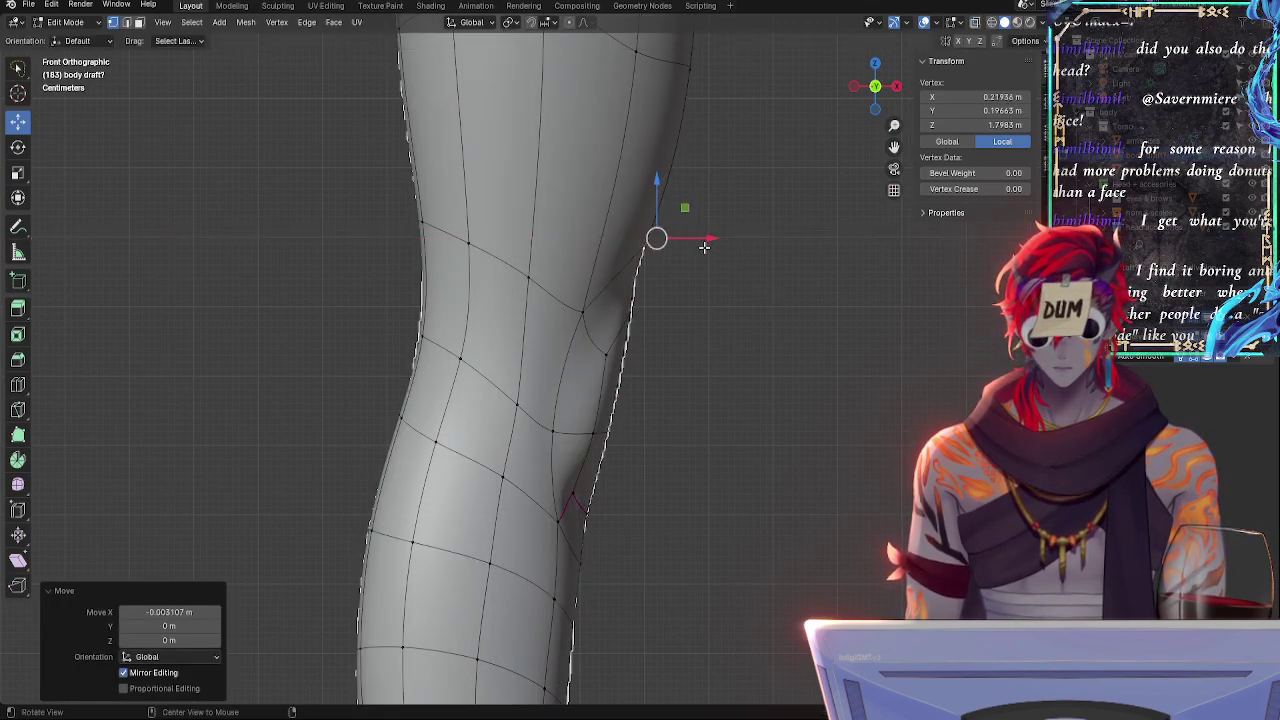
pyautogui.moveTo(706, 243); pyautogui.dragTo(681, 338, button='middle')
pyautogui.click(717, 304)
pyautogui.moveTo(893, 240); pyautogui.dragTo(889, 237)
pyautogui.moveTo(896, 298); pyautogui.dragTo(832, 303, button='middle')
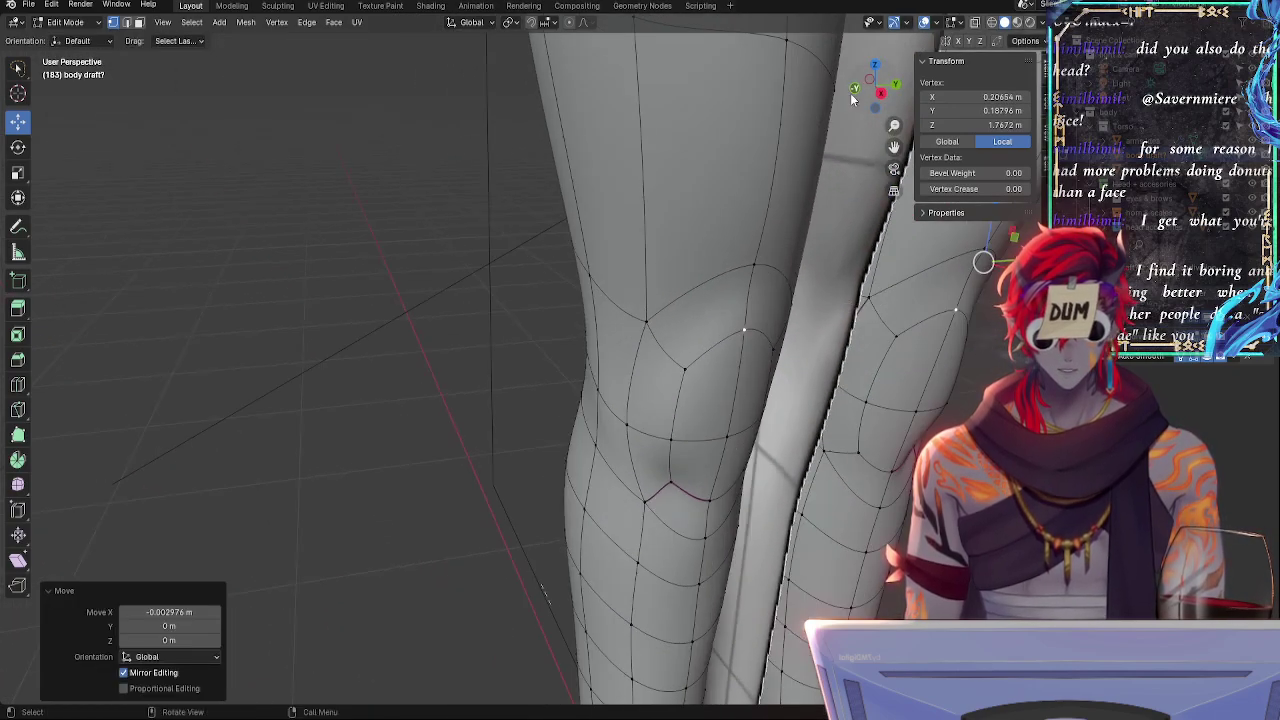
pyautogui.click(853, 91)
pyautogui.hotkey('alt', 'z')
pyautogui.hotkey('alt', 'z')
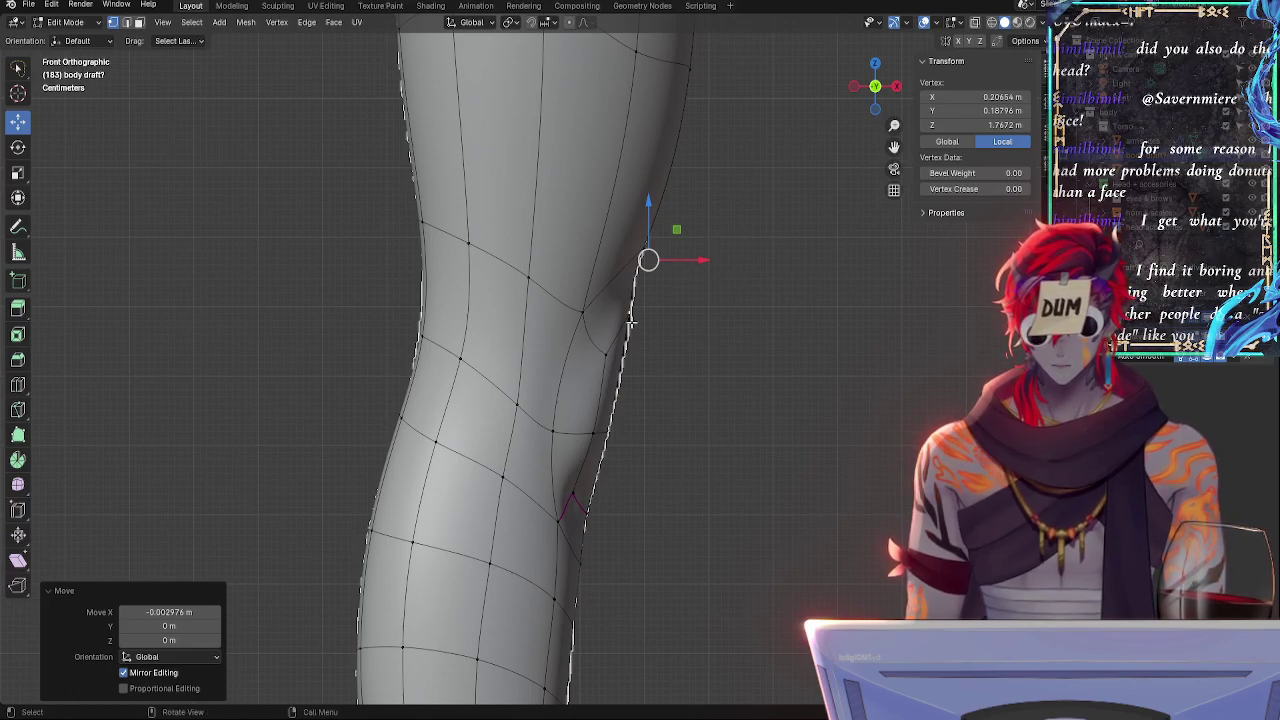
pyautogui.moveTo(703, 260); pyautogui.dragTo(705, 258)
pyautogui.keyDown('shift'); pyautogui.moveTo(750, 399); pyautogui.dragTo(763, 343, button='middle'); pyautogui.keyUp('shift')
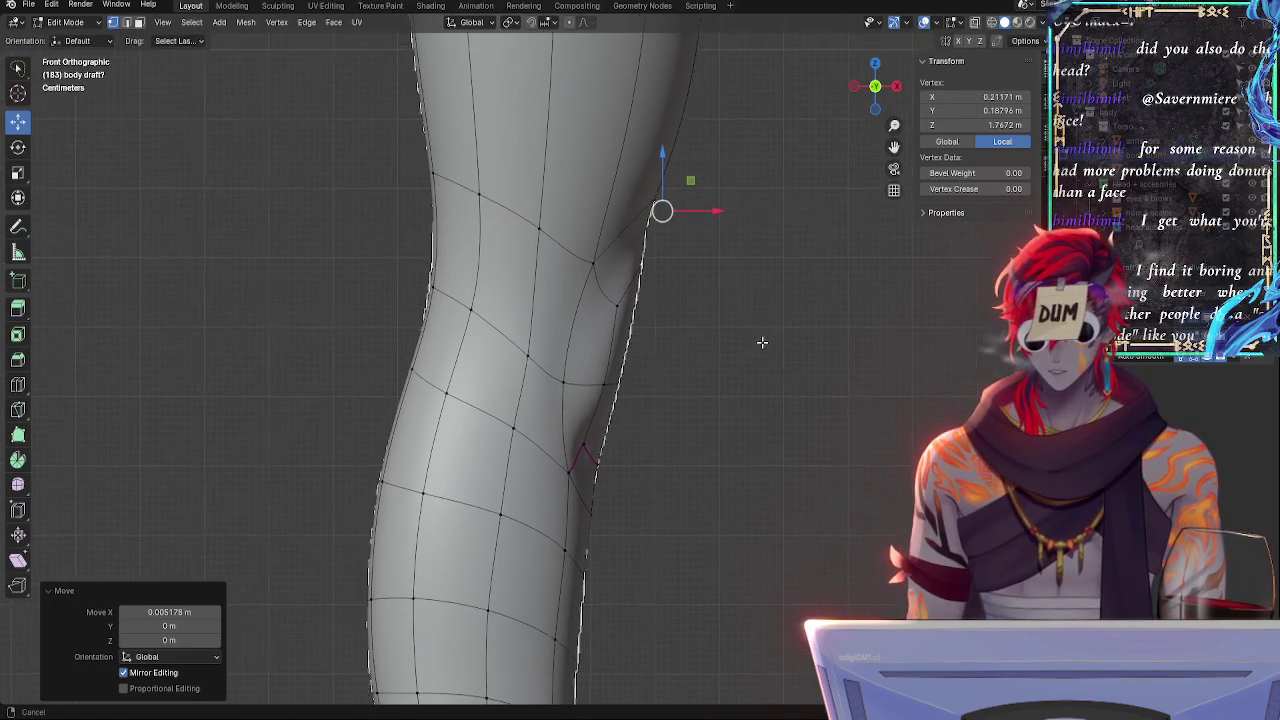
pyautogui.hotkey('alt', 'z')
# - Pull an outer thigh vertex and a lower leg vertex inward along X
pyautogui.scroll(-3, 723, 314)
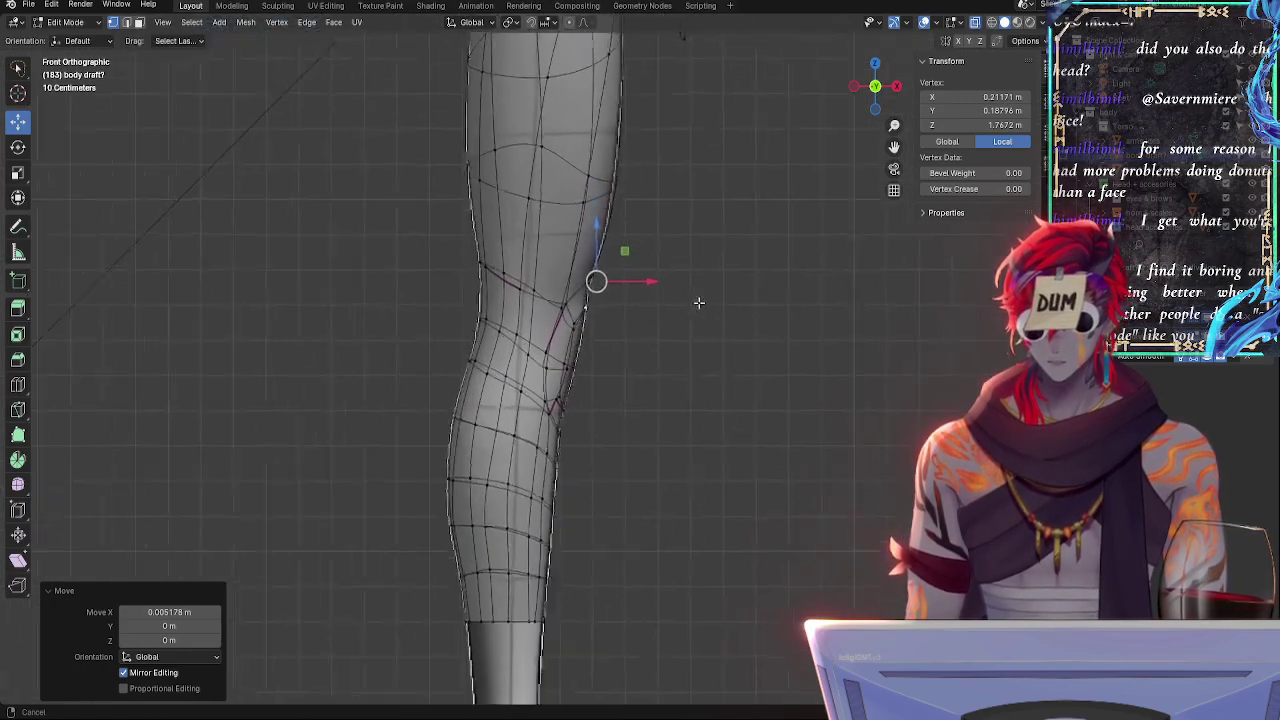
pyautogui.scroll(2, 697, 294)
pyautogui.keyDown('shift'); pyautogui.moveTo(711, 137); pyautogui.dragTo(628, 353, button='middle'); pyautogui.keyUp('shift')
pyautogui.click(619, 331)
pyautogui.moveTo(679, 362); pyautogui.dragTo(665, 362)
pyautogui.click(664, 362)
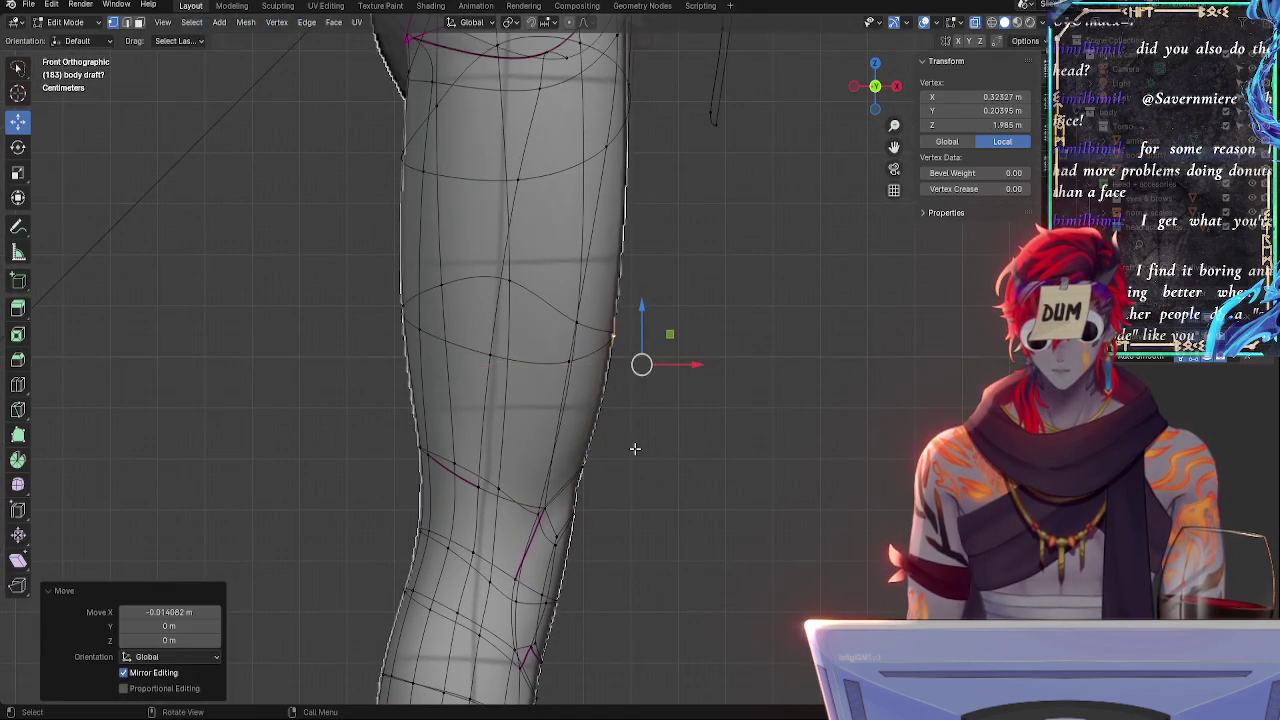
pyautogui.click(591, 461)
pyautogui.press('g')
pyautogui.press('x')
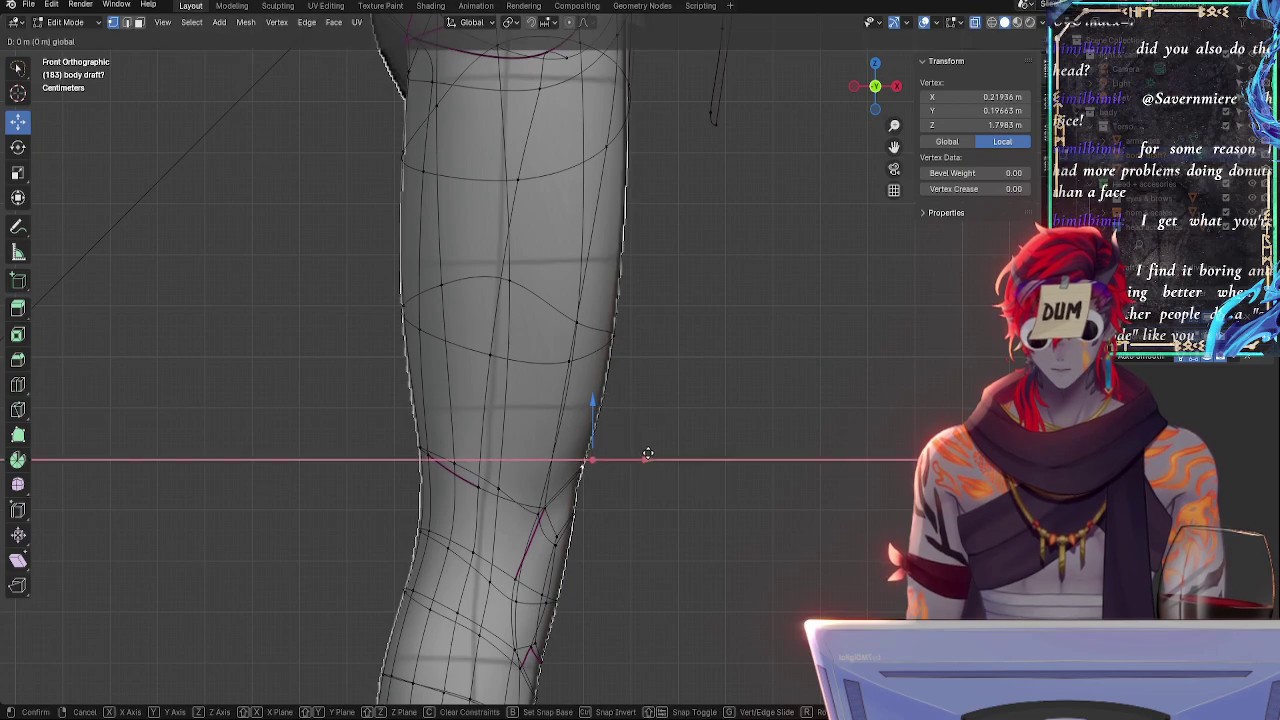
pyautogui.click(646, 452)
# - Shift a higher thigh vertex −0.007041 m along X, then pick an upper-thigh vertex
pyautogui.click(643, 362)
pyautogui.press('g')
pyautogui.press('x')
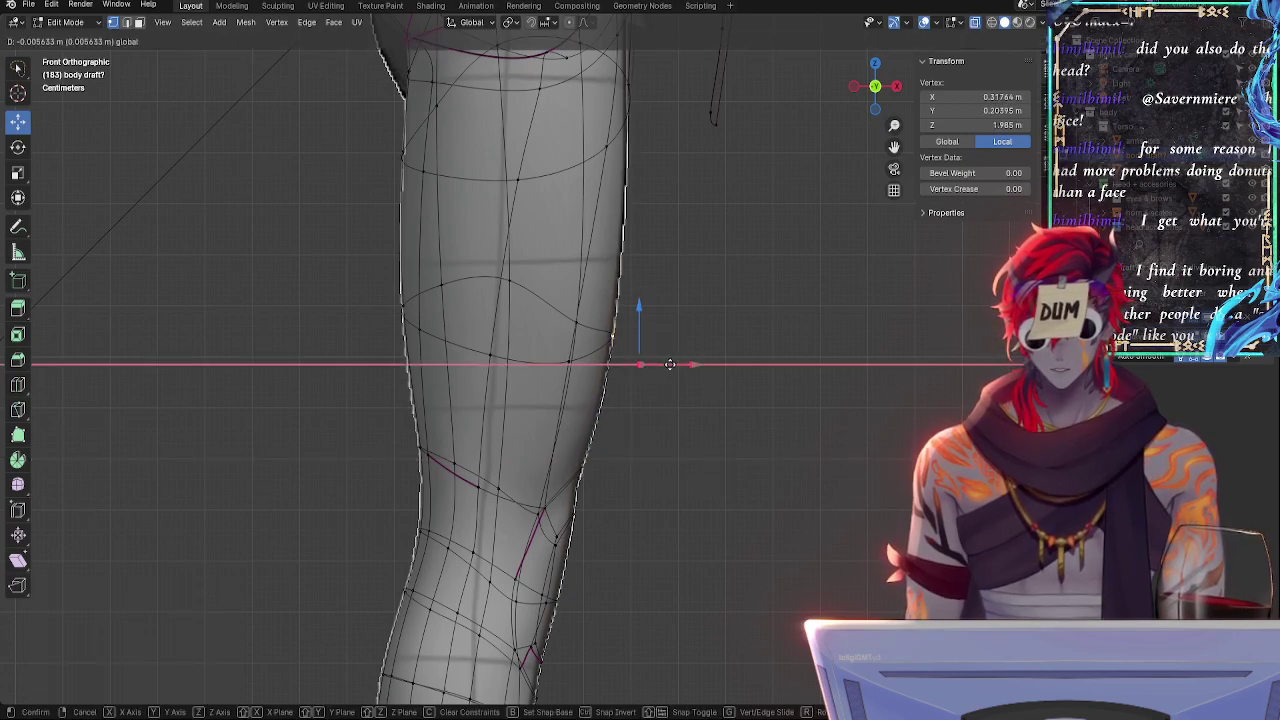
pyautogui.click(668, 364)
pyautogui.hotkey('alt', 'z')
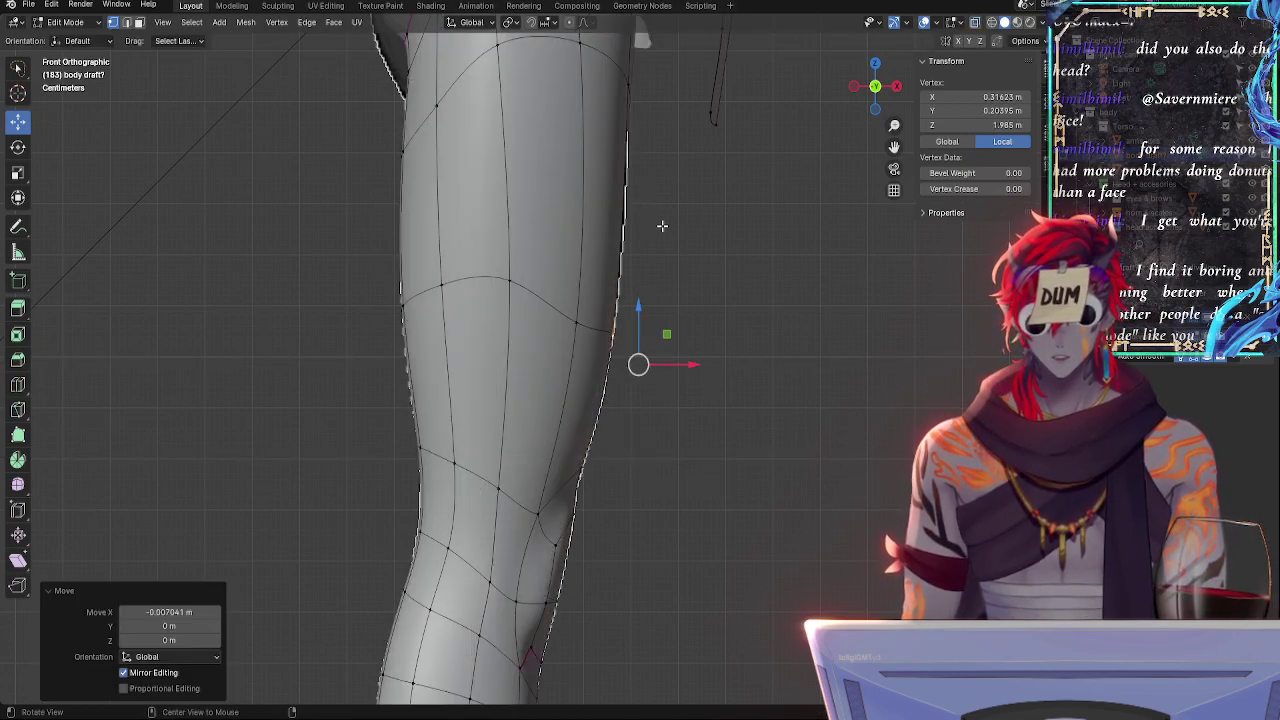
pyautogui.keyDown('shift'); pyautogui.moveTo(690, 203); pyautogui.dragTo(664, 367, button='middle'); pyautogui.keyUp('shift')
pyautogui.hotkey('alt', 'z')
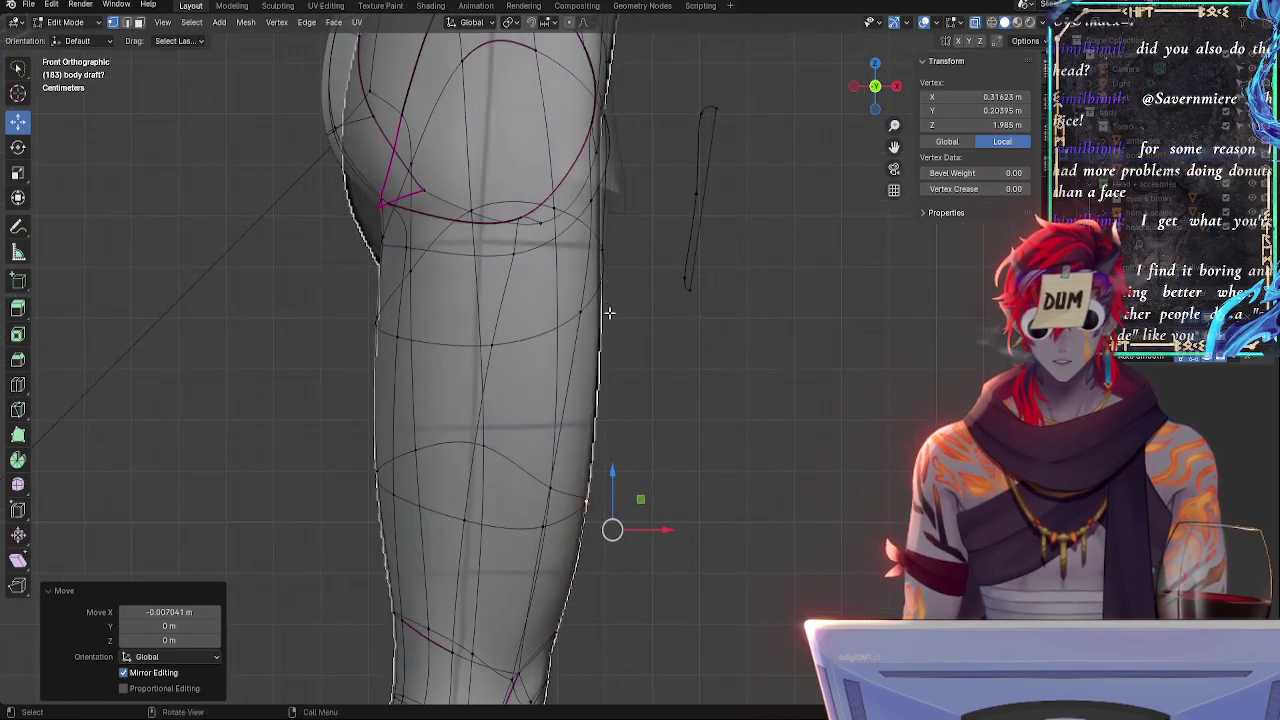
pyautogui.moveTo(609, 313); pyautogui.dragTo(631, 310, button='middle')
pyautogui.click(628, 278)
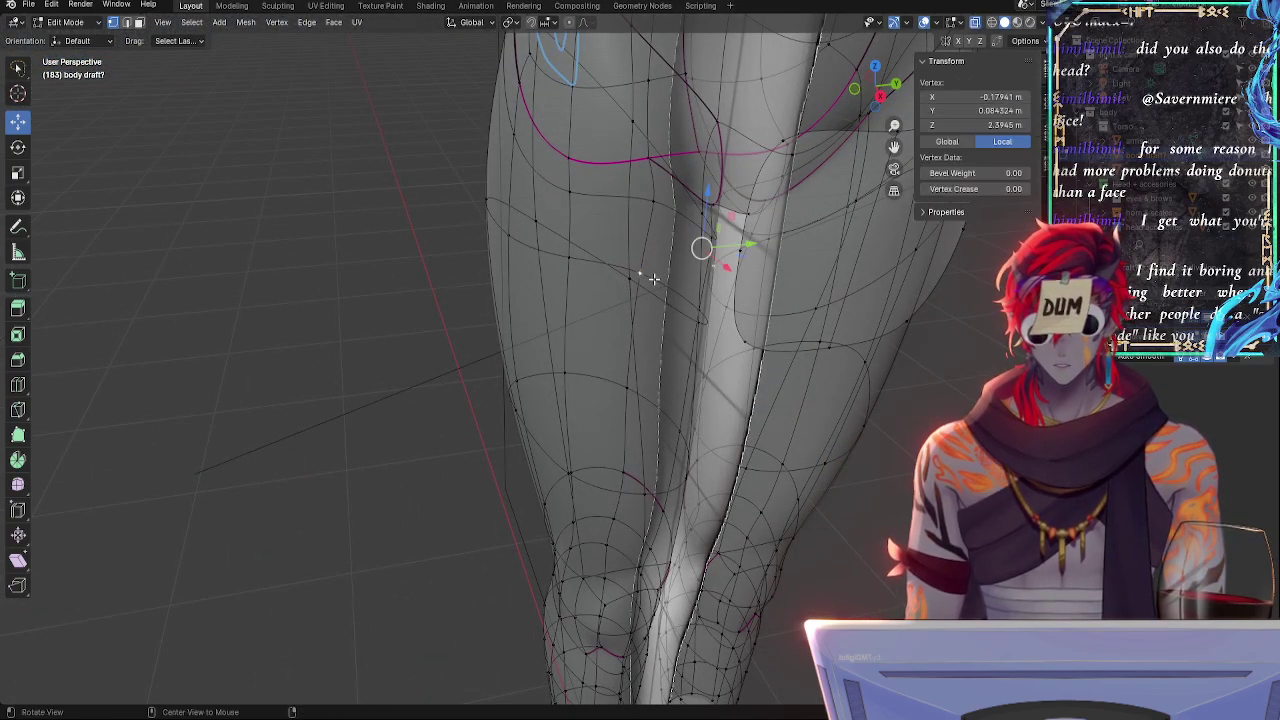
# - Edge-slide an upper thigh vertex twice, leaving it slightly lower along its edge
pyautogui.hotkey('alt', 'z')
pyautogui.click(654, 287)
pyautogui.hotkey('shift', 'v')
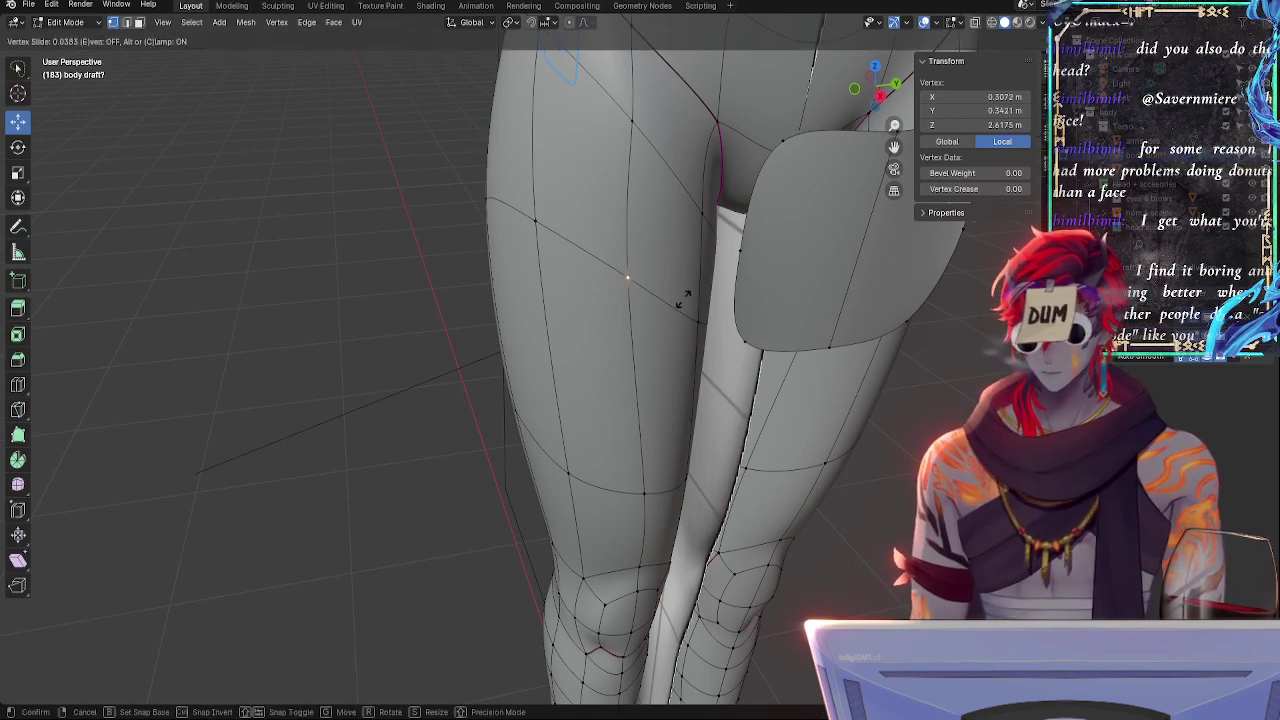
pyautogui.click(699, 277)
pyautogui.click(855, 103)
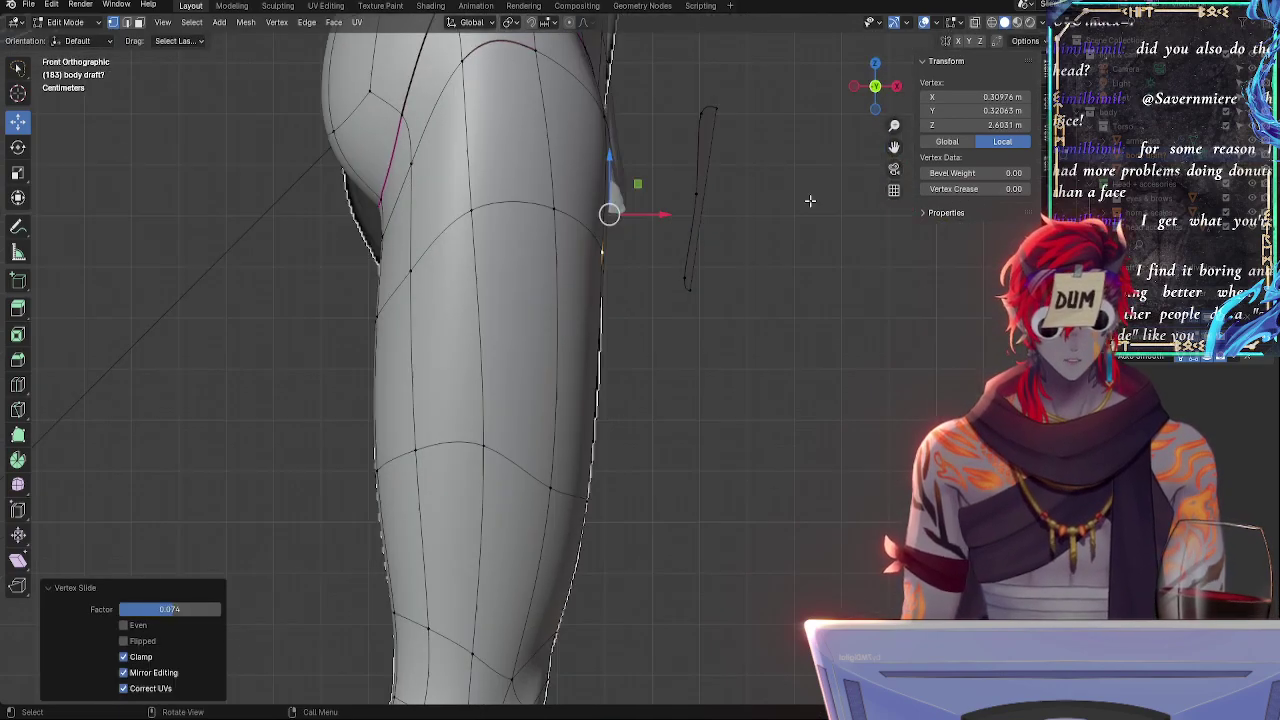
pyautogui.hotkey('shift', 'v')
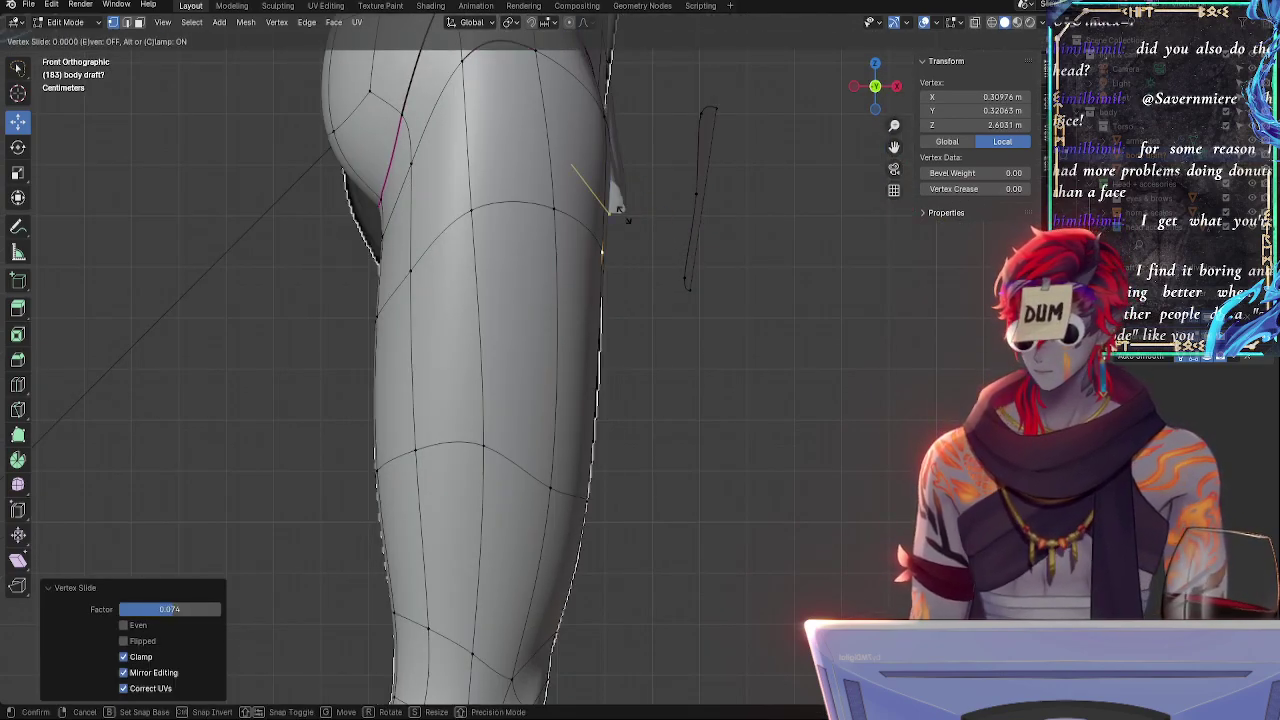
pyautogui.click(628, 222)
# - Slide a knee-level vertex by factor 0.05, then shift it 0.007041 m along X
pyautogui.click(580, 504)
pyautogui.moveTo(738, 488); pyautogui.dragTo(603, 509, button='middle')
pyautogui.press('g')
pyautogui.press('g')
pyautogui.click(622, 491)
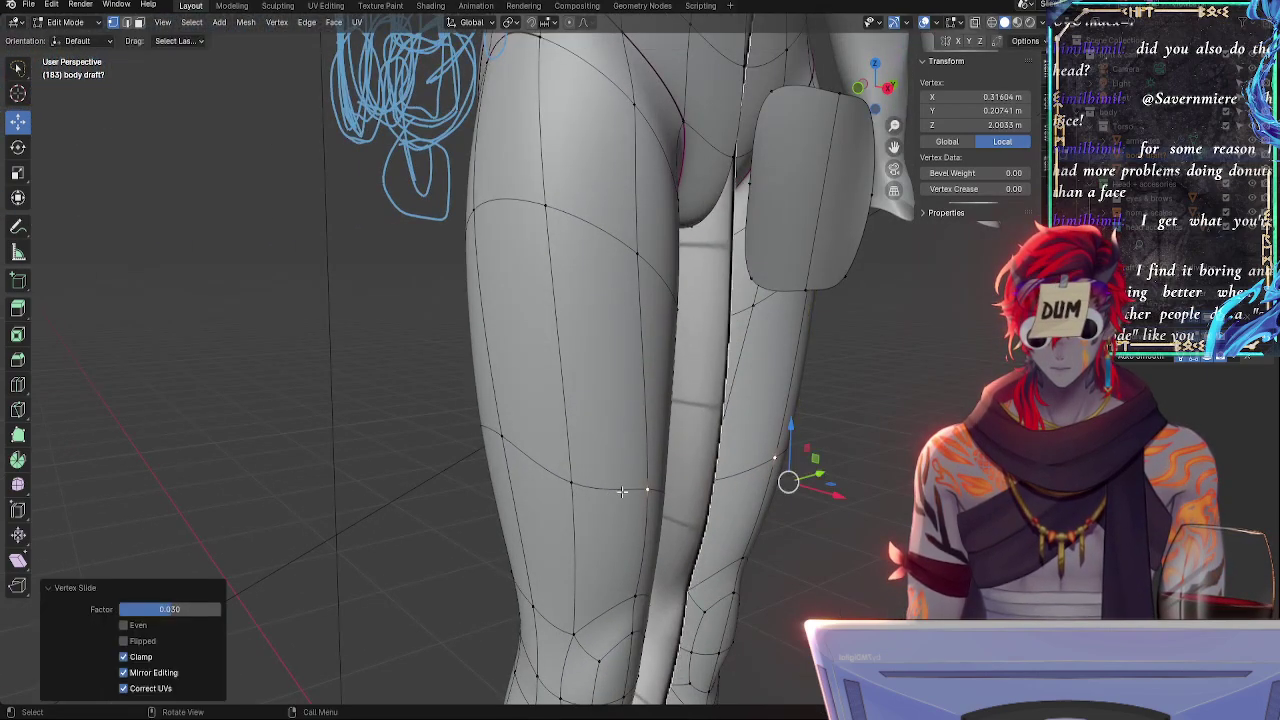
pyautogui.click(862, 90)
pyautogui.click(897, 86)
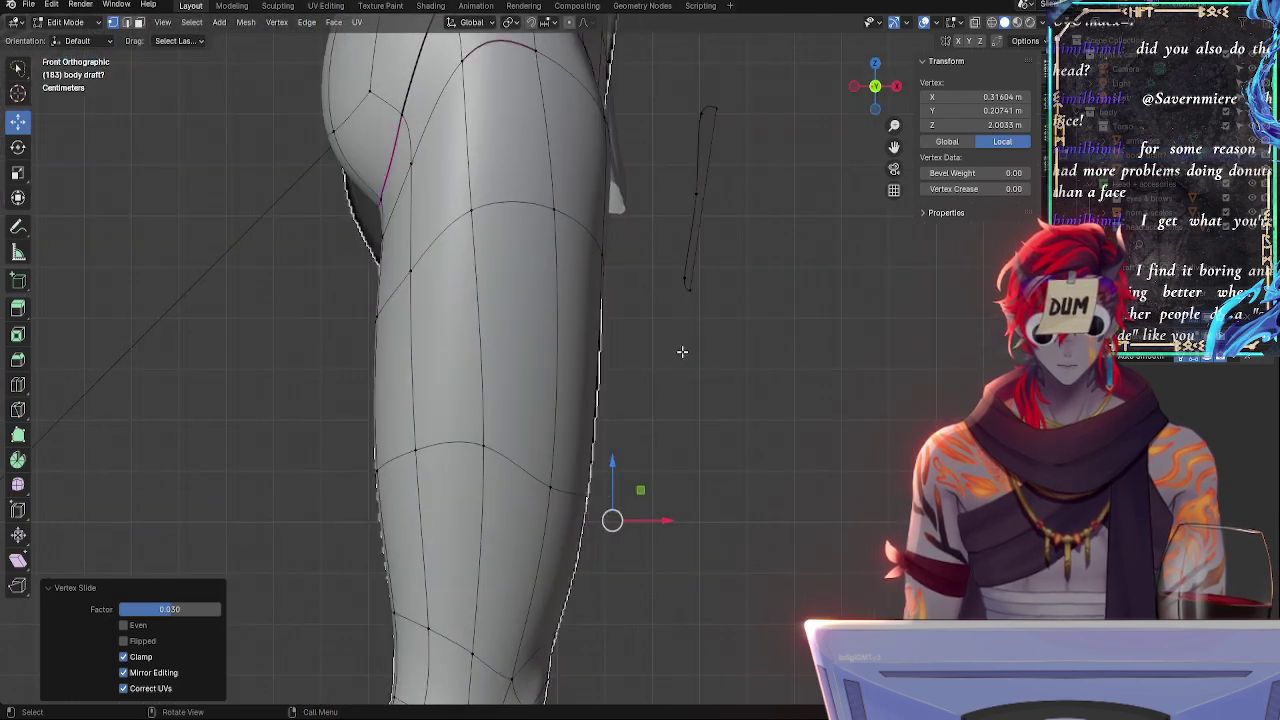
pyautogui.moveTo(654, 520); pyautogui.dragTo(663, 534)
# - Deselect all vertices and bring the calf and boot back into front view
pyautogui.moveTo(769, 501); pyautogui.dragTo(767, 261, button='middle')
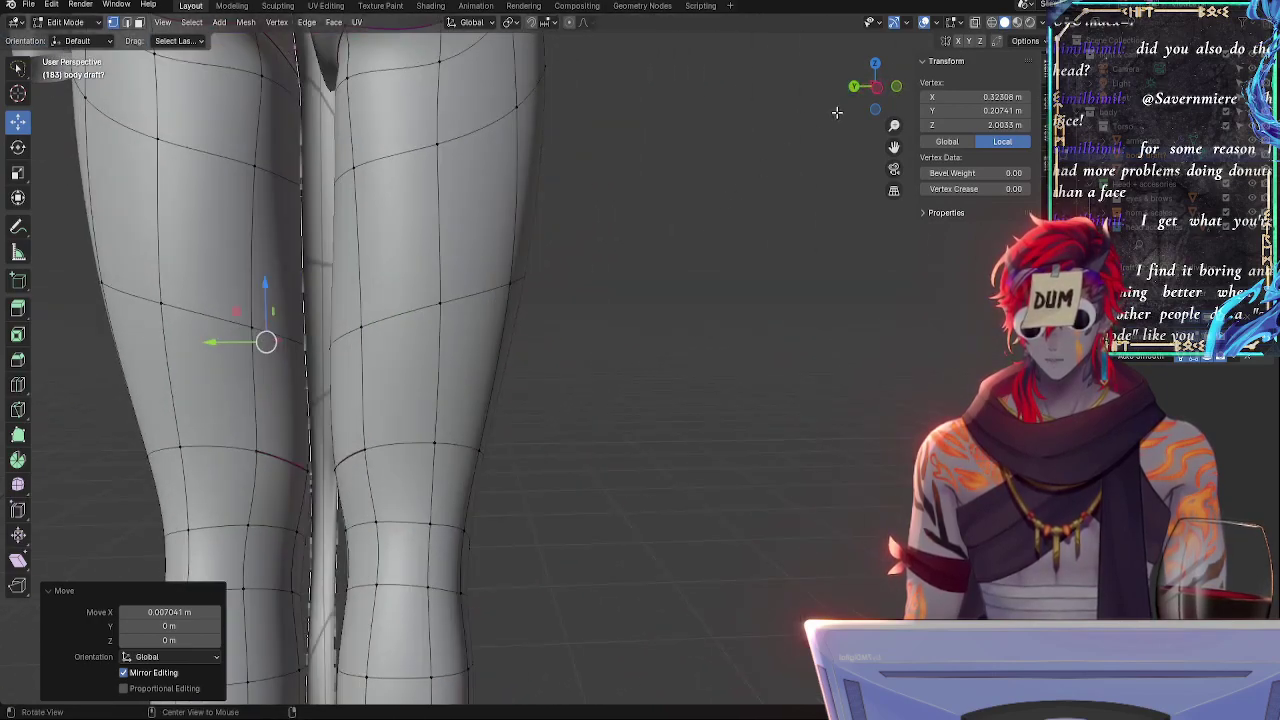
pyautogui.click(907, 88)
pyautogui.click(897, 86)
pyautogui.moveTo(852, 322)
pyautogui.keyDown('shift'); pyautogui.mouseDown(button='middle')
pyautogui.moveTo(734, 100)
pyautogui.moveTo(722, 22)
pyautogui.mouseUp(button='middle'); pyautogui.keyUp('shift')
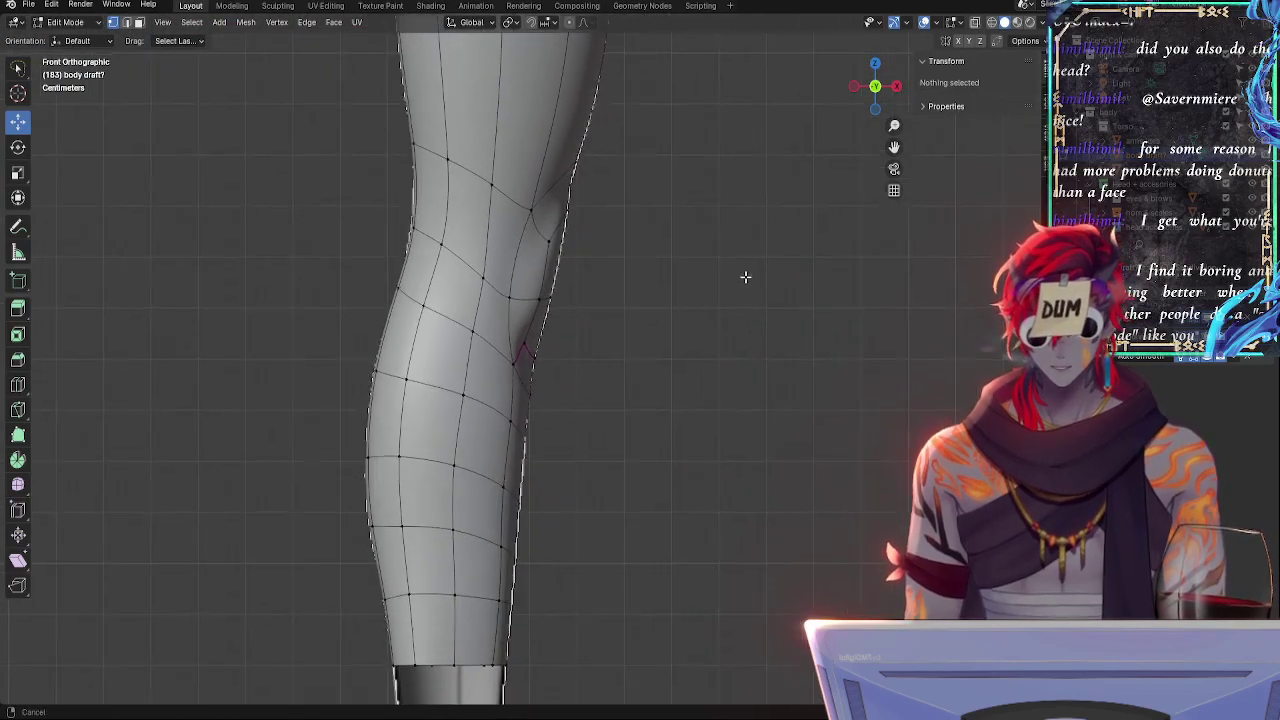
pyautogui.keyDown('shift'); pyautogui.moveTo(743, 316); pyautogui.dragTo(754, 149, button='middle'); pyautogui.keyUp('shift')
pyautogui.moveTo(620, 187)
pyautogui.keyDown('shift'); pyautogui.mouseDown(button='middle')
pyautogui.moveTo(678, 209)
pyautogui.moveTo(640, 269)
pyautogui.mouseUp(button='middle'); pyautogui.keyUp('shift')
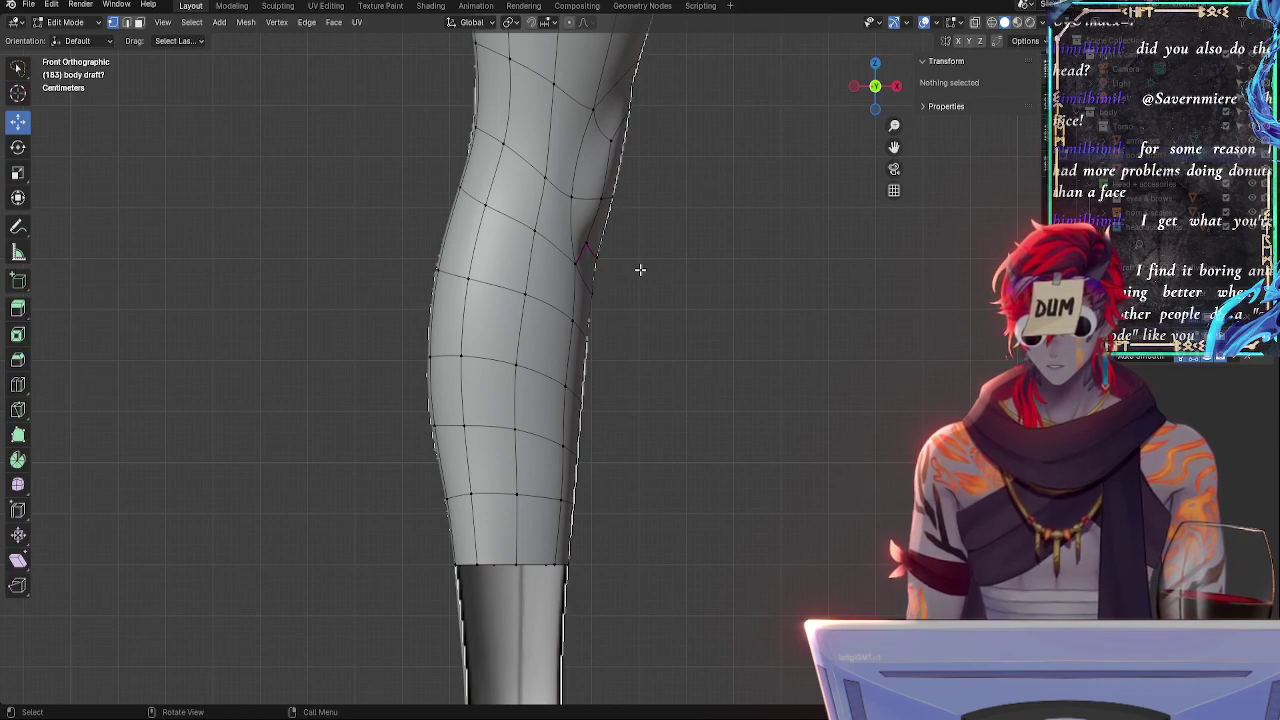
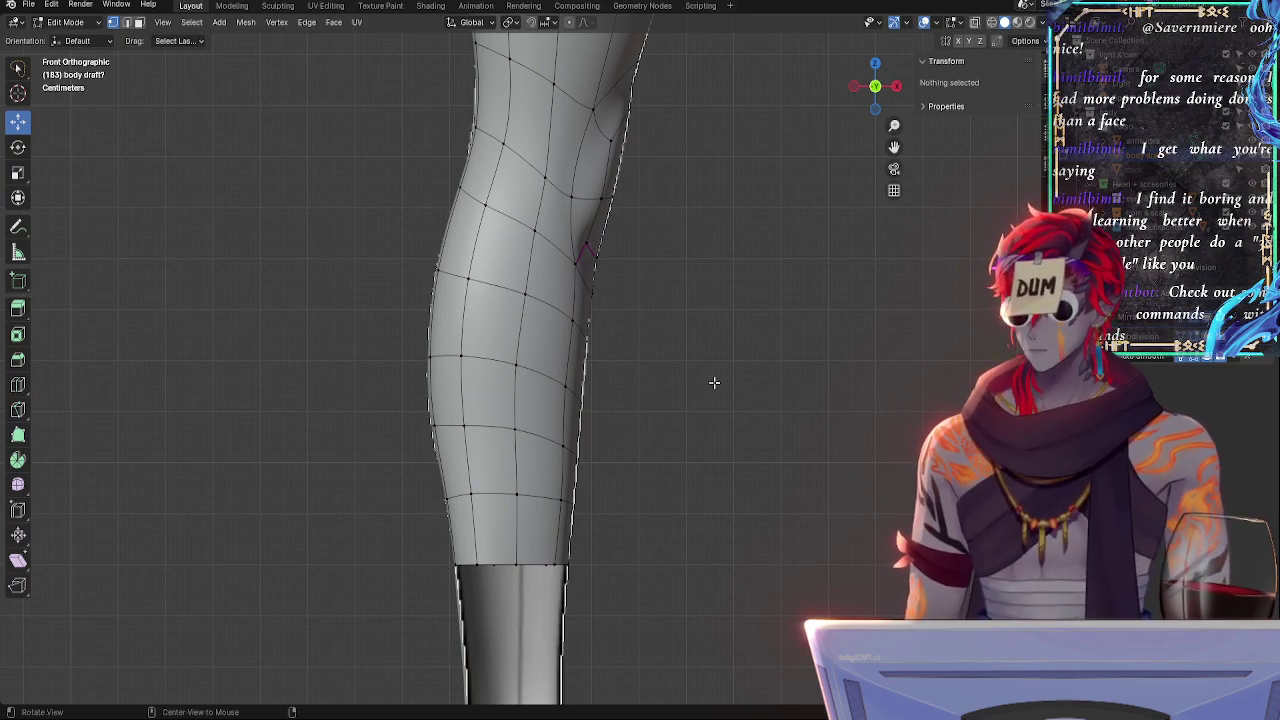
# - In X-ray front view, nudge the calf ring's right and left bottom vertices along X
pyautogui.moveTo(714, 383); pyautogui.dragTo(555, 416, button='middle')
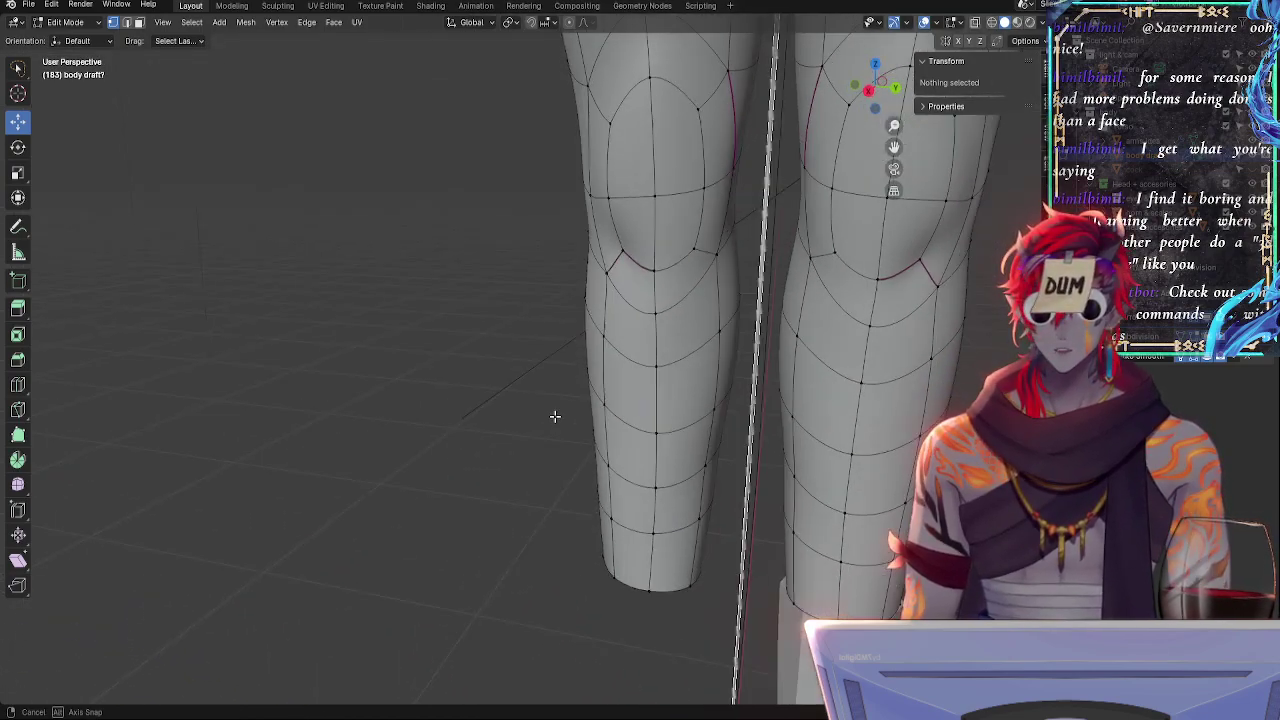
pyautogui.click(855, 88)
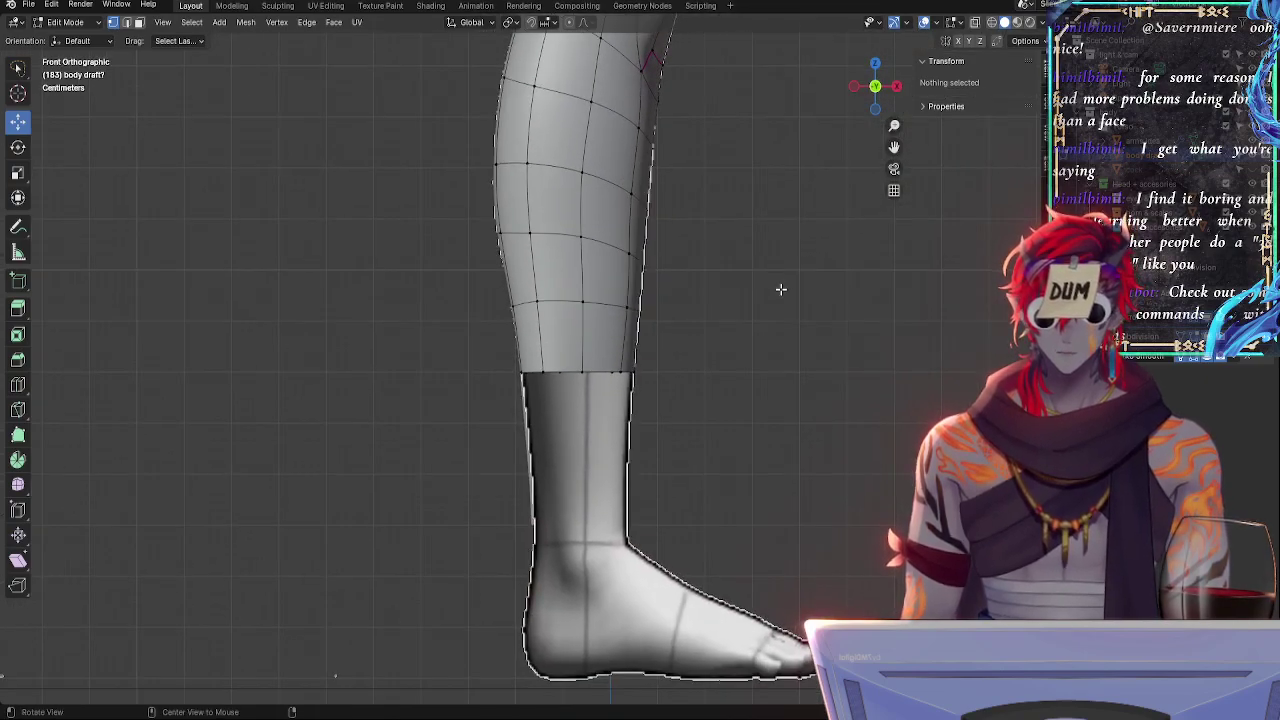
pyautogui.hotkey('alt', 'z')
pyautogui.keyDown('shift'); pyautogui.moveTo(805, 454); pyautogui.dragTo(780, 377, button='middle'); pyautogui.keyUp('shift')
pyautogui.click(743, 450)
pyautogui.moveTo(801, 456); pyautogui.dragTo(800, 455)
pyautogui.click(522, 451)
pyautogui.press('g')
pyautogui.press('x')
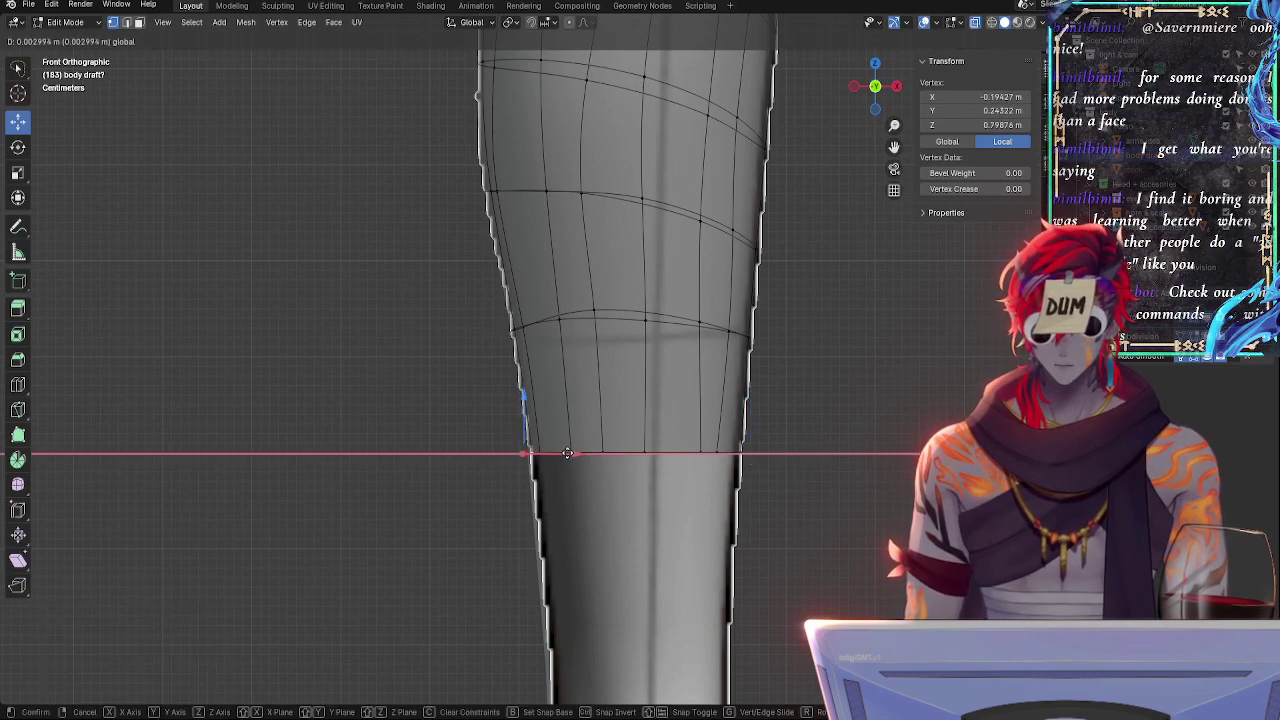
pyautogui.click(565, 453)
# - Select two knee outer-edge vertices and shift them about 0.0043 m along X
pyautogui.keyDown('ctrl'); pyautogui.keyDown('alt'); pyautogui.moveTo(816, 348); pyautogui.dragTo(811, 420); pyautogui.keyUp('alt'); pyautogui.keyUp('ctrl')
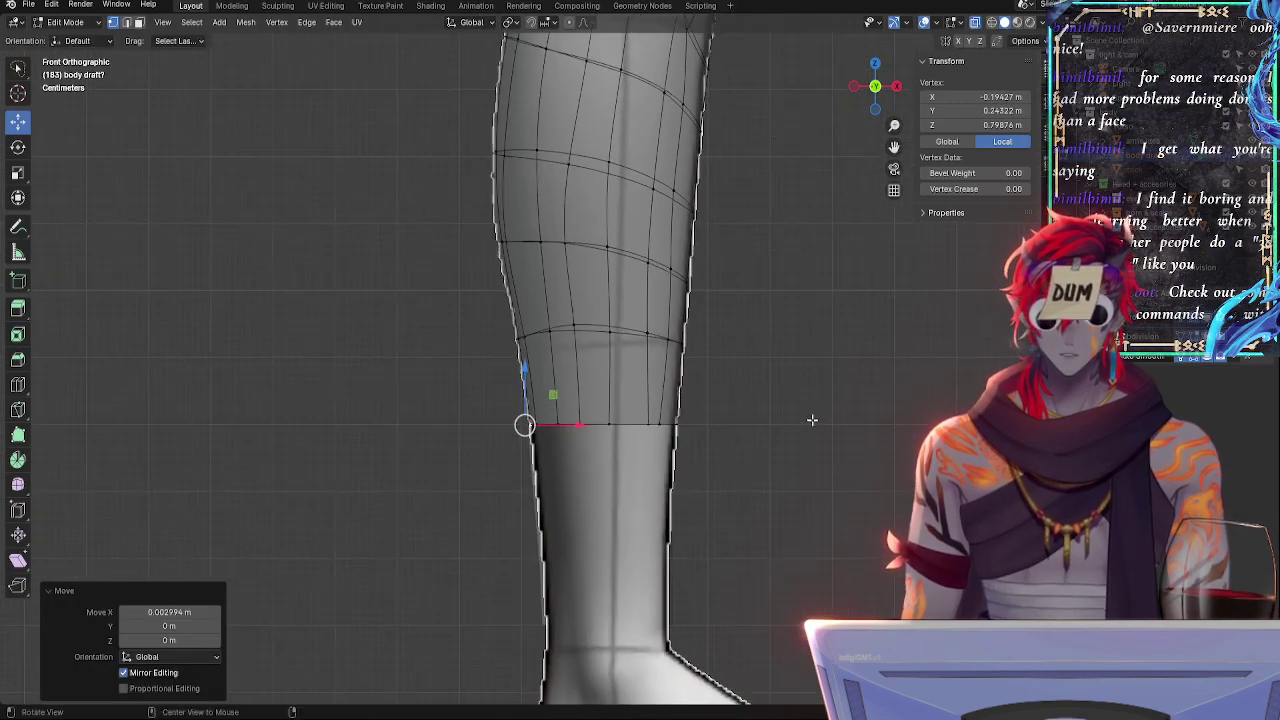
pyautogui.hotkey('alt', 'z')
pyautogui.keyDown('alt'); pyautogui.keyDown('shift'); pyautogui.moveTo(789, 107); pyautogui.dragTo(764, 378); pyautogui.keyUp('shift'); pyautogui.keyUp('alt')
pyautogui.keyDown('shift'); pyautogui.scroll(6, 764, 378); pyautogui.keyUp('shift')
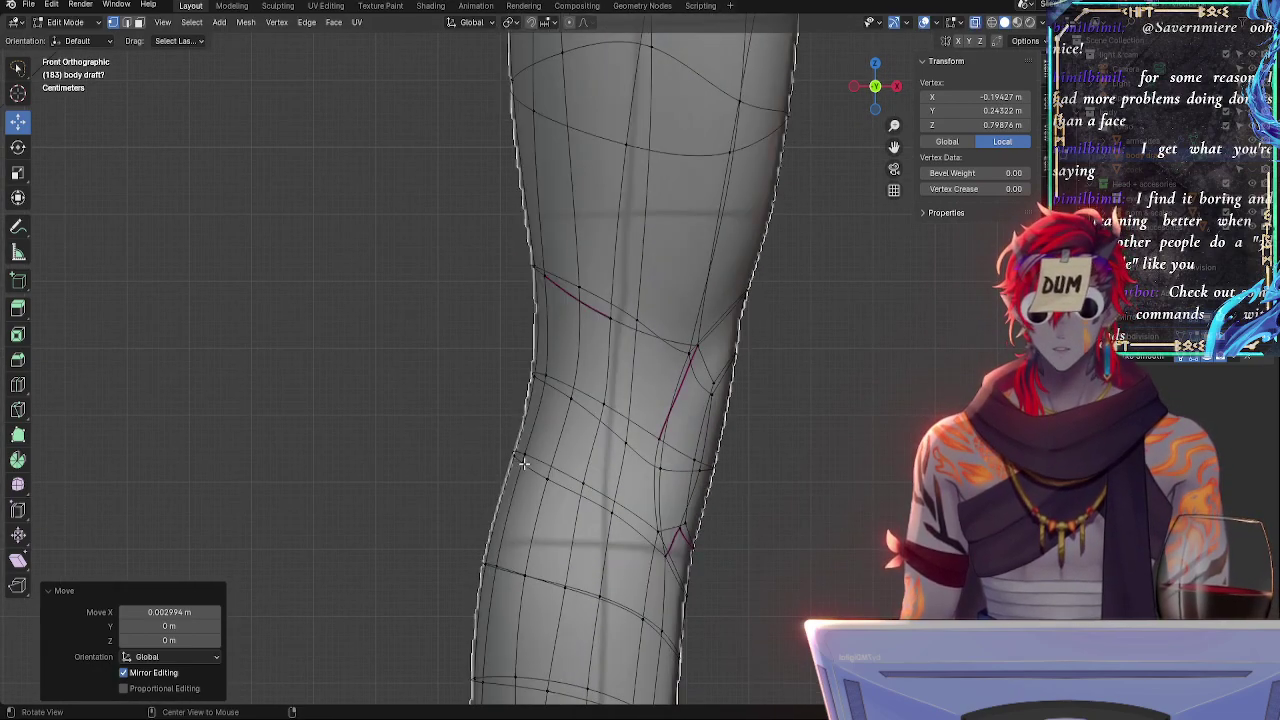
pyautogui.click(512, 445)
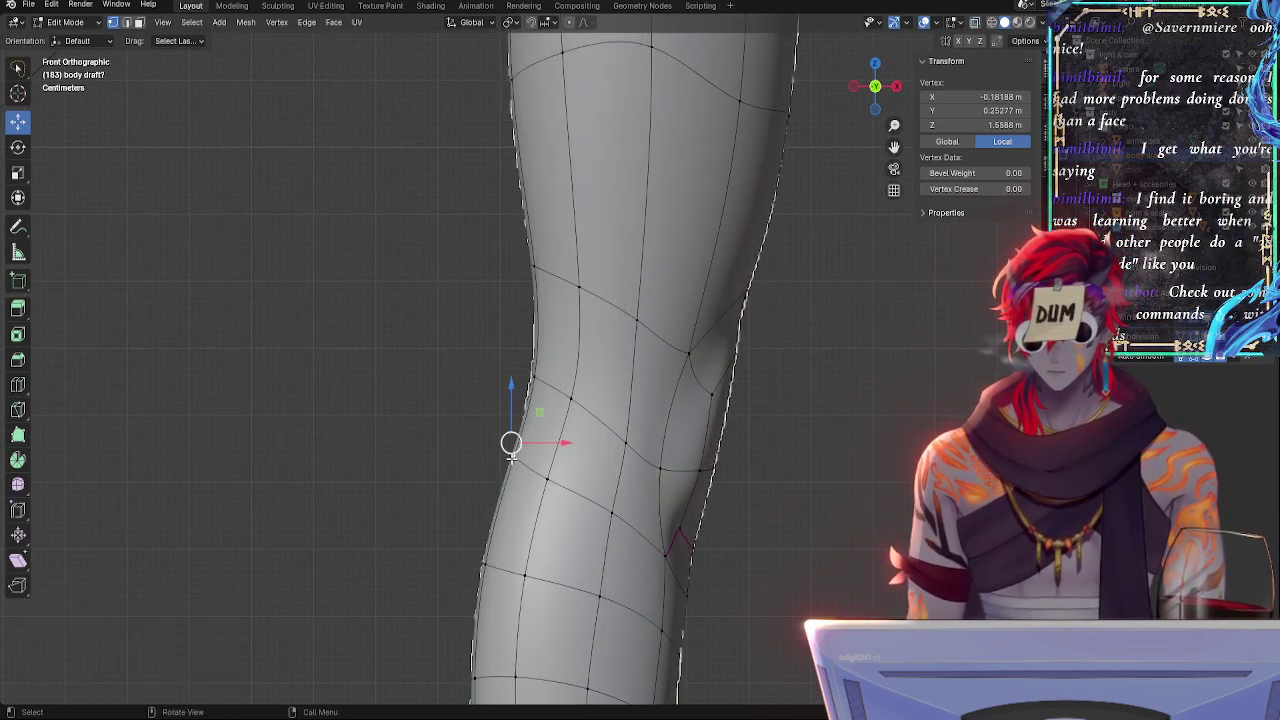
pyautogui.moveTo(511, 458); pyautogui.dragTo(572, 482, button='middle')
pyautogui.keyDown('shift'); pyautogui.click(421, 414); pyautogui.keyUp('shift')
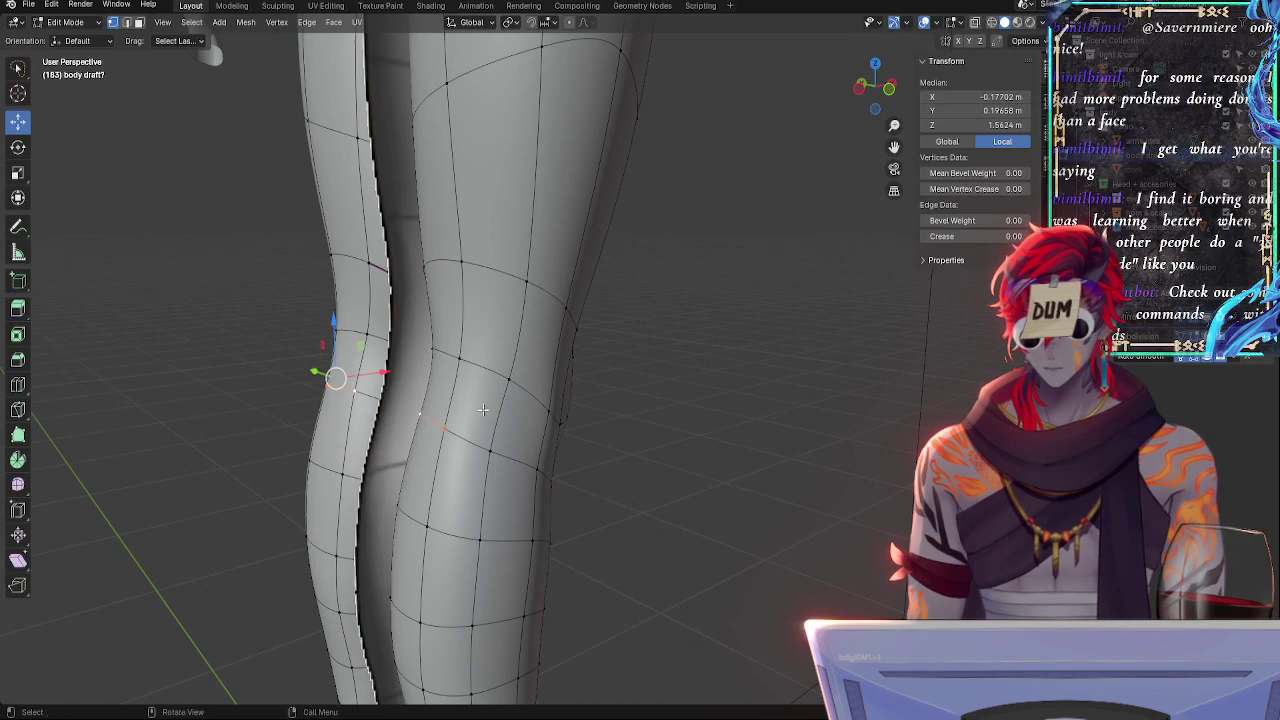
pyautogui.click(886, 93)
pyautogui.moveTo(568, 438); pyautogui.dragTo(567, 436)
pyautogui.keyDown('ctrl'); pyautogui.moveTo(776, 218); pyautogui.dragTo(678, 600, button='middle'); pyautogui.keyUp('ctrl')
pyautogui.keyDown('ctrl'); pyautogui.moveTo(678, 508); pyautogui.dragTo(677, 371, button='middle'); pyautogui.keyUp('ctrl')
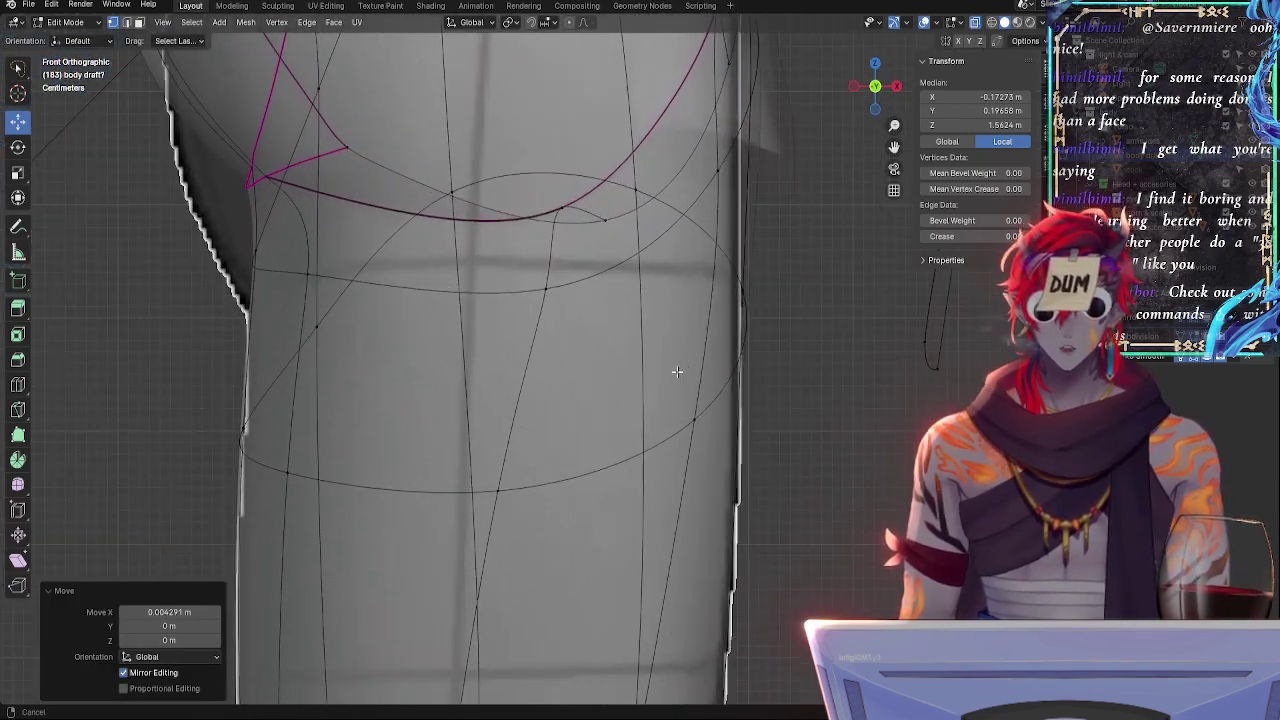
# - Select the outer thigh vertices and pull them inward along X to match the reference
pyautogui.click(750, 276)
pyautogui.keyDown('shift'); pyautogui.moveTo(788, 305); pyautogui.dragTo(754, 559, button='middle'); pyautogui.keyUp('shift')
pyautogui.hotkey('alt', 'z')
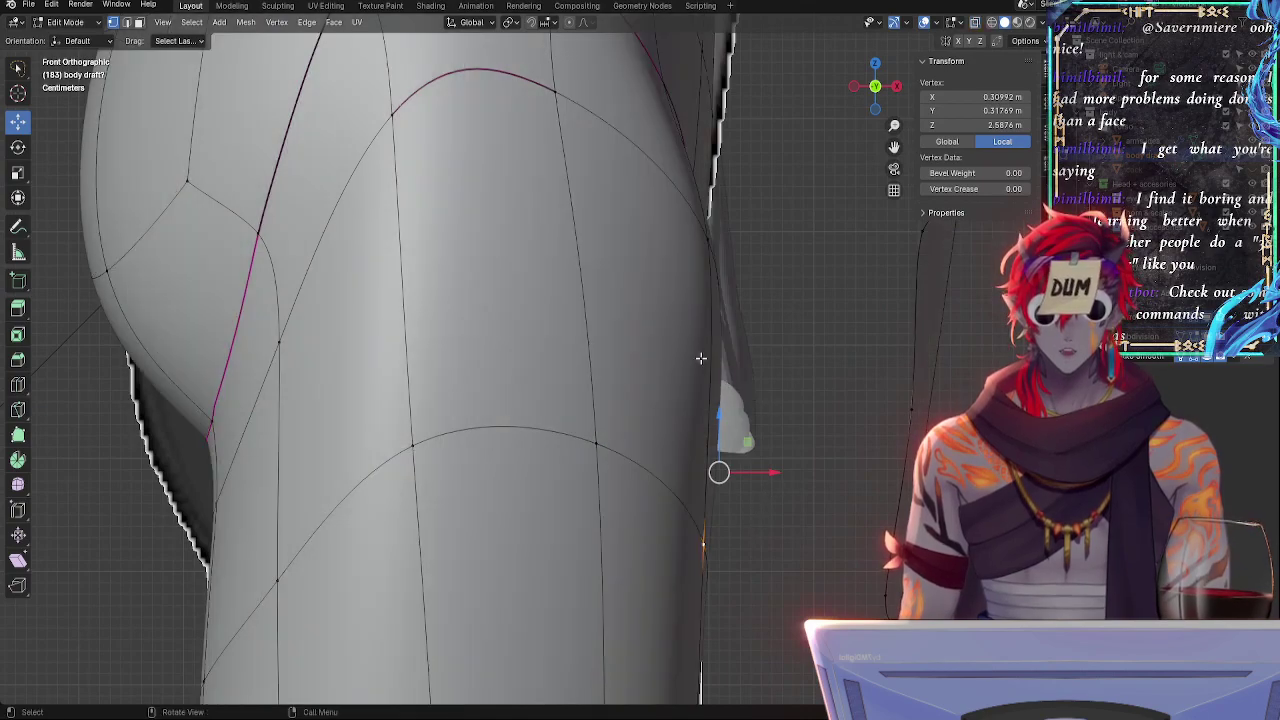
pyautogui.click(709, 250)
pyautogui.hotkey('alt', 'z')
pyautogui.hotkey('alt', 'z')
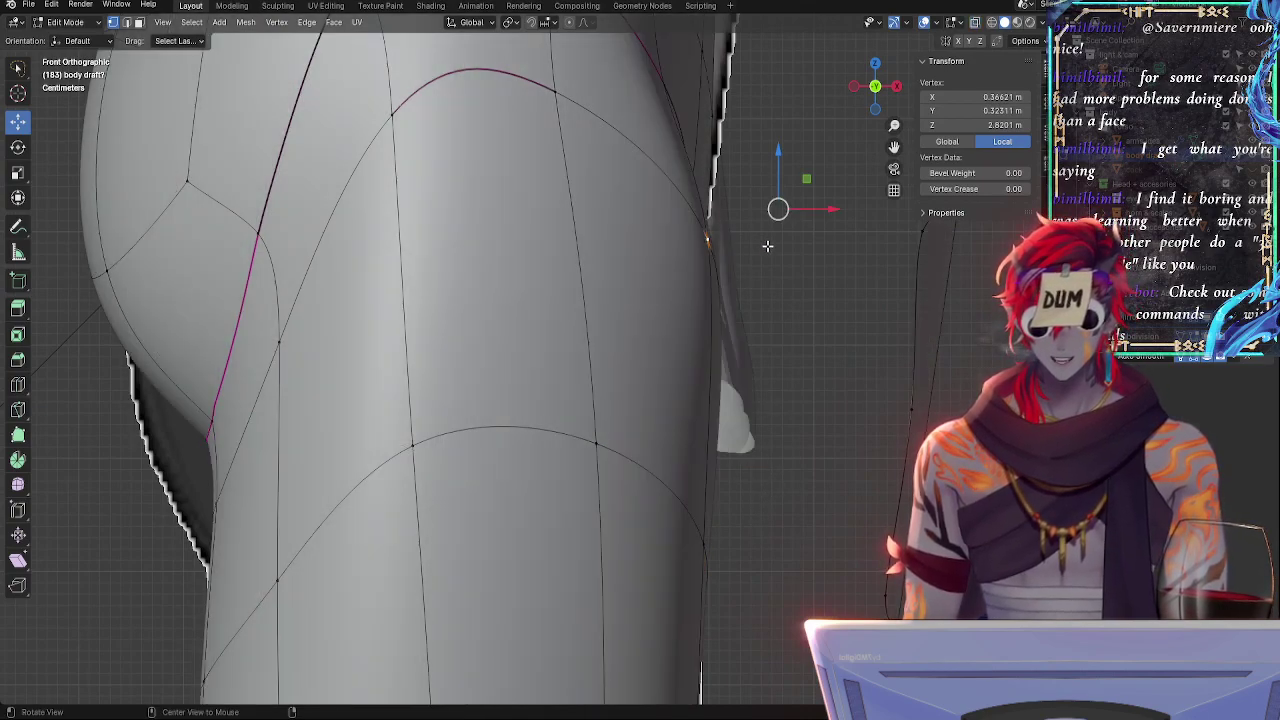
pyautogui.keyDown('ctrl'); pyautogui.moveTo(768, 246); pyautogui.dragTo(763, 449, button='middle'); pyautogui.keyUp('ctrl')
pyautogui.hotkey('alt', 'z')
pyautogui.hotkey('alt', 'z')
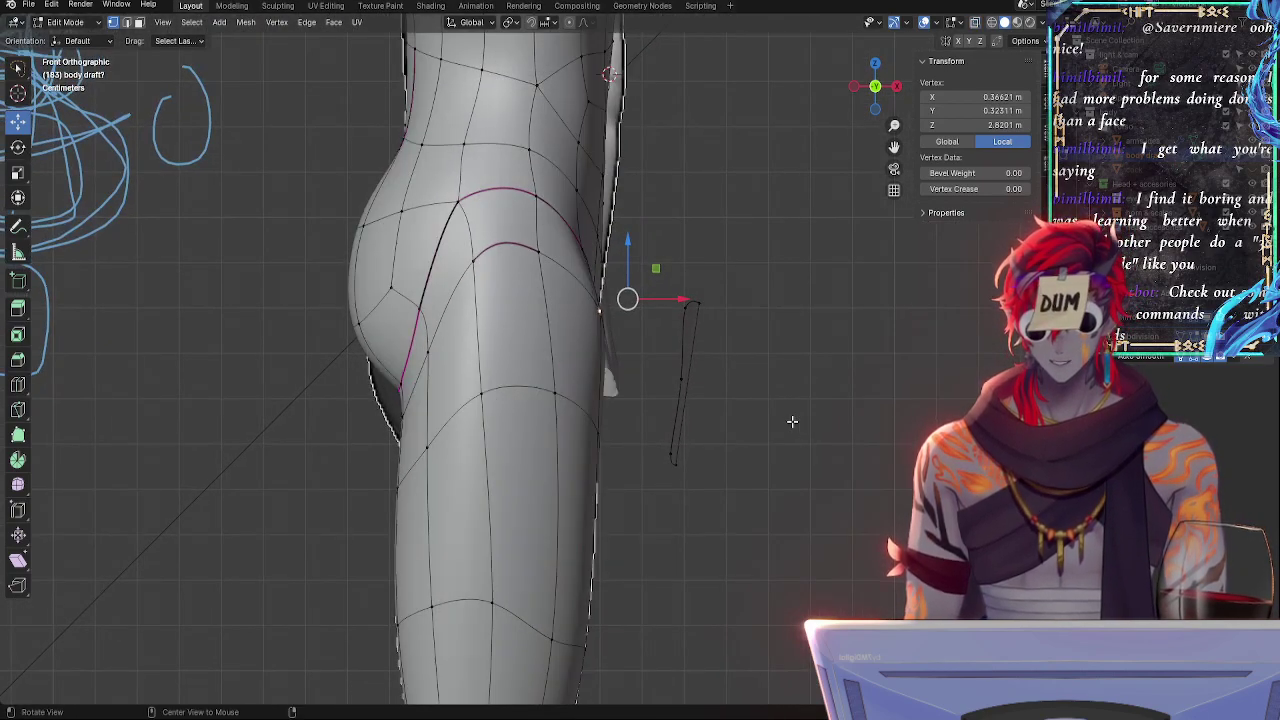
pyautogui.hotkey('alt', 'z')
pyautogui.hotkey('alt', 'z')
pyautogui.moveTo(668, 300)
pyautogui.mouseDown(button='middle')
pyautogui.moveTo(800, 300)
pyautogui.moveTo(745, 348)
pyautogui.mouseUp(button='middle')
pyautogui.moveTo(668, 291); pyautogui.dragTo(665, 292)
pyautogui.hotkey('alt', 'z')
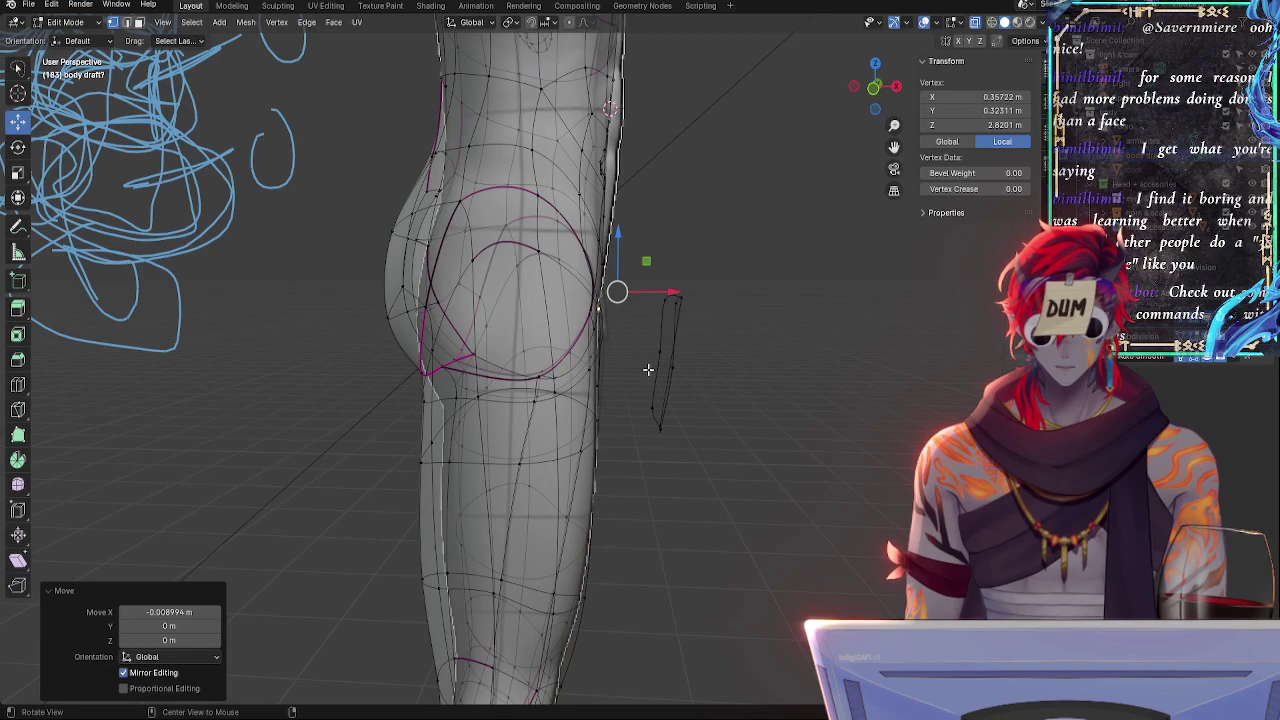
# - Back in front X-ray view, slide the upper-leg vertex along its edge
pyautogui.hotkey('alt', 'z')
pyautogui.click(875, 89)
pyautogui.hotkey('alt', 'z')
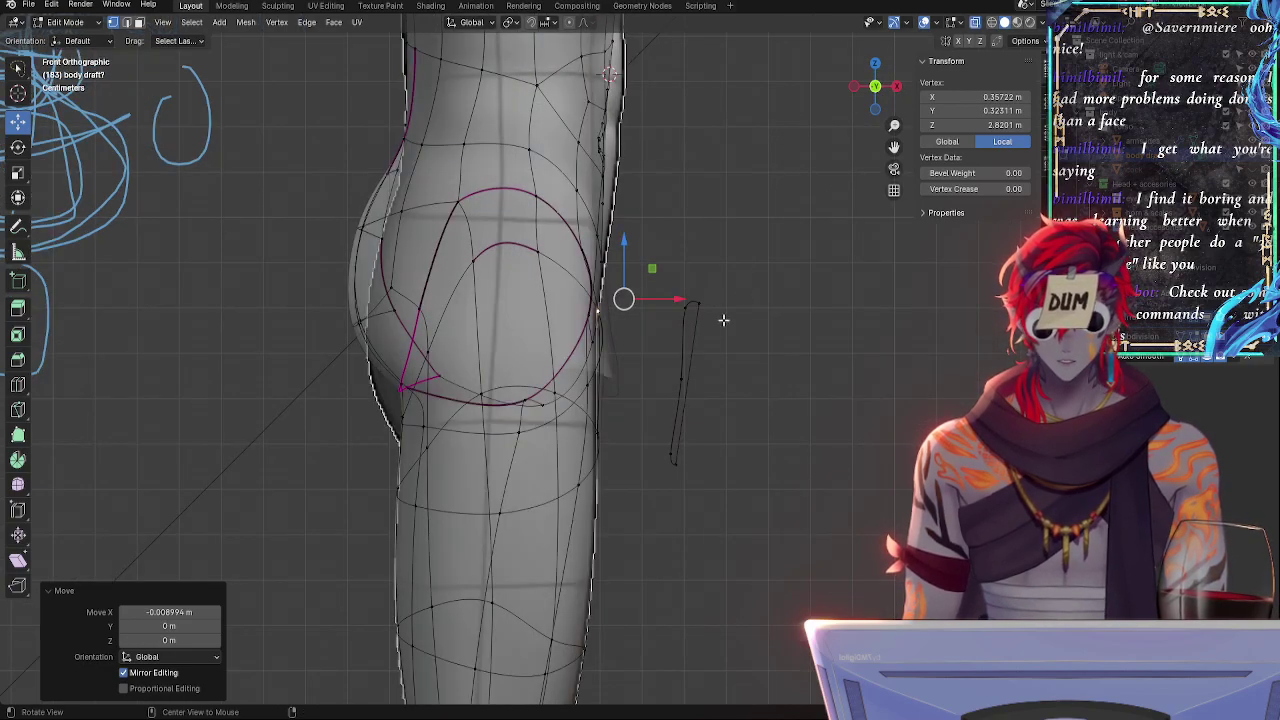
pyautogui.hotkey('alt', 'z')
pyautogui.hotkey('alt', 'z')
pyautogui.moveTo(747, 411); pyautogui.dragTo(796, 470, button='middle')
pyautogui.hotkey('shift', 'v')
pyautogui.click(651, 515)
# - Move a hip vertex outward along X by 0.009537 m
pyautogui.click(609, 463)
pyautogui.moveTo(805, 255); pyautogui.dragTo(857, 320)
pyautogui.moveTo(857, 320); pyautogui.dragTo(895, 410, button='middle')
pyautogui.moveTo(869, 417); pyautogui.dragTo(871, 423)
pyautogui.click(855, 92)
pyautogui.moveTo(765, 408); pyautogui.dragTo(728, 538, button='middle')
# - Edge-slide the selected hip vertex, then slide an inner-thigh vertex by factor 0.02
pyautogui.press('g')
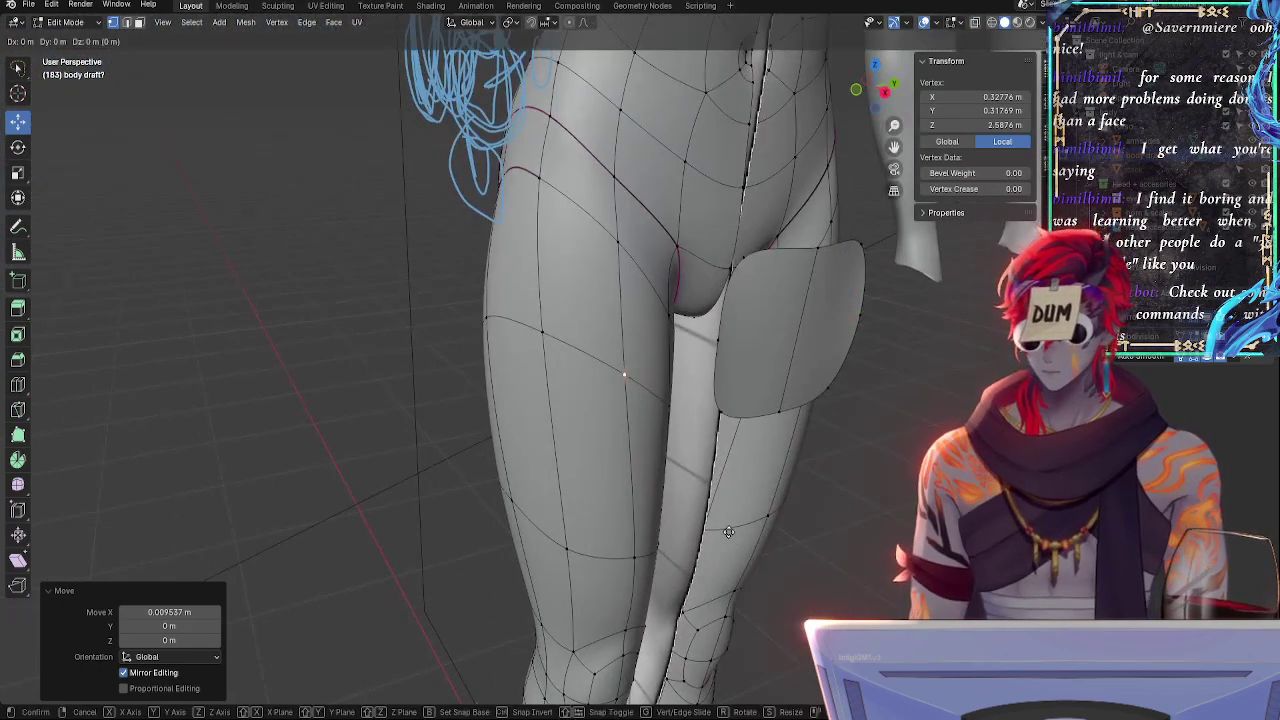
pyautogui.press('g')
pyautogui.click(878, 518)
pyautogui.moveTo(880, 518); pyautogui.dragTo(792, 512, button='middle')
pyautogui.click(618, 626)
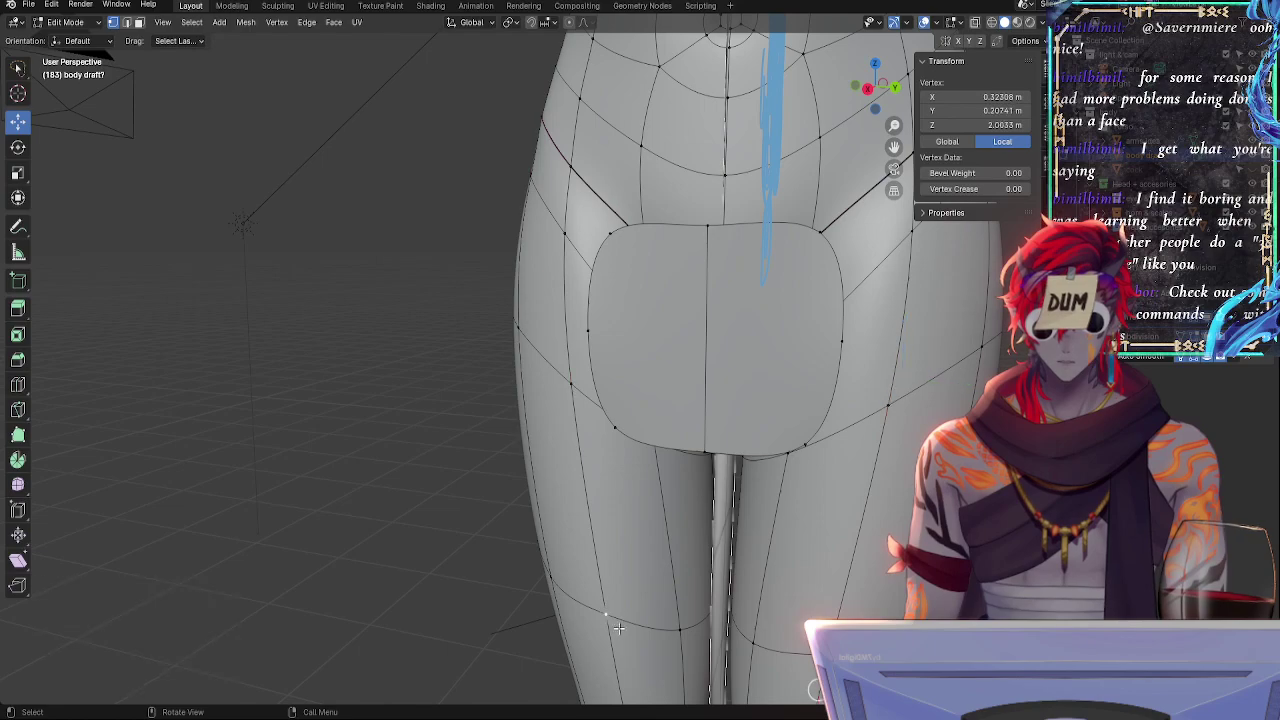
pyautogui.press('g')
pyautogui.press('g')
pyautogui.click(605, 621)
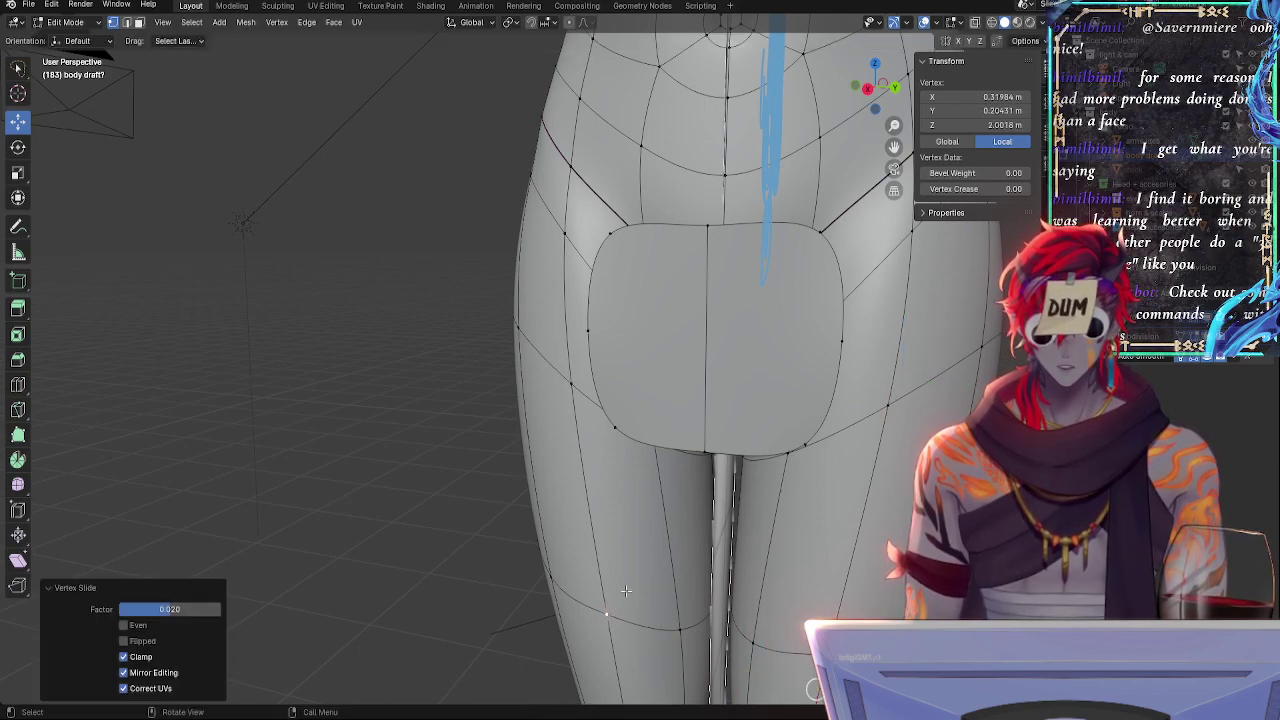
# - Compare the draft mesh with the sculpted body by hiding and unhiding the draft
pyautogui.click(852, 88)
pyautogui.scroll(-2, 757, 223)
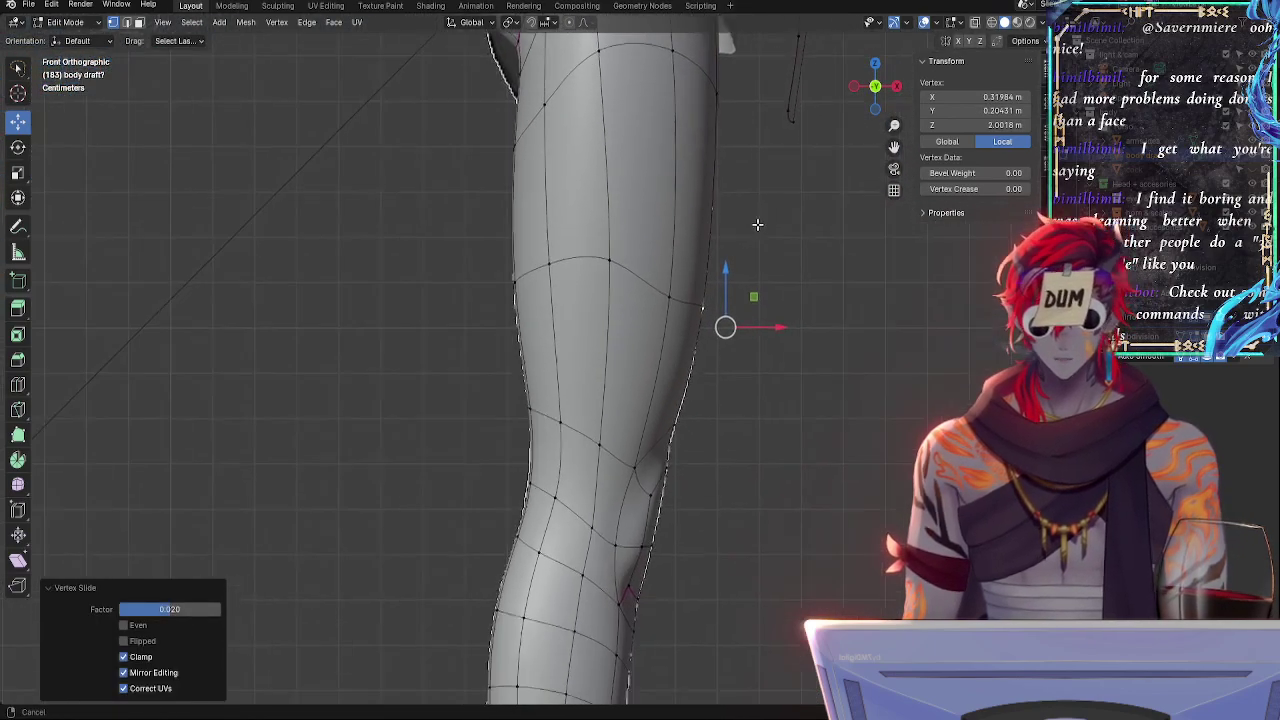
pyautogui.scroll(2, 772, 331)
pyautogui.scroll(-4, 772, 331)
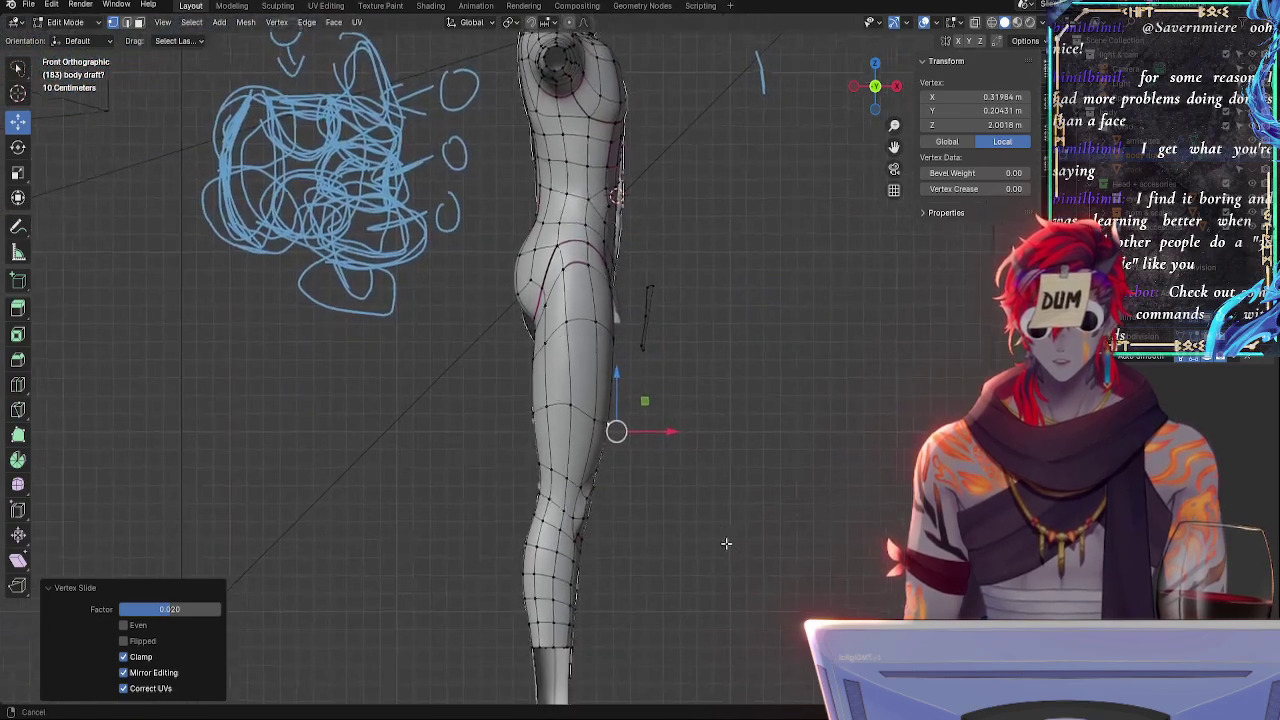
pyautogui.scroll(4, 723, 457)
pyautogui.hotkey('alt', 'z')
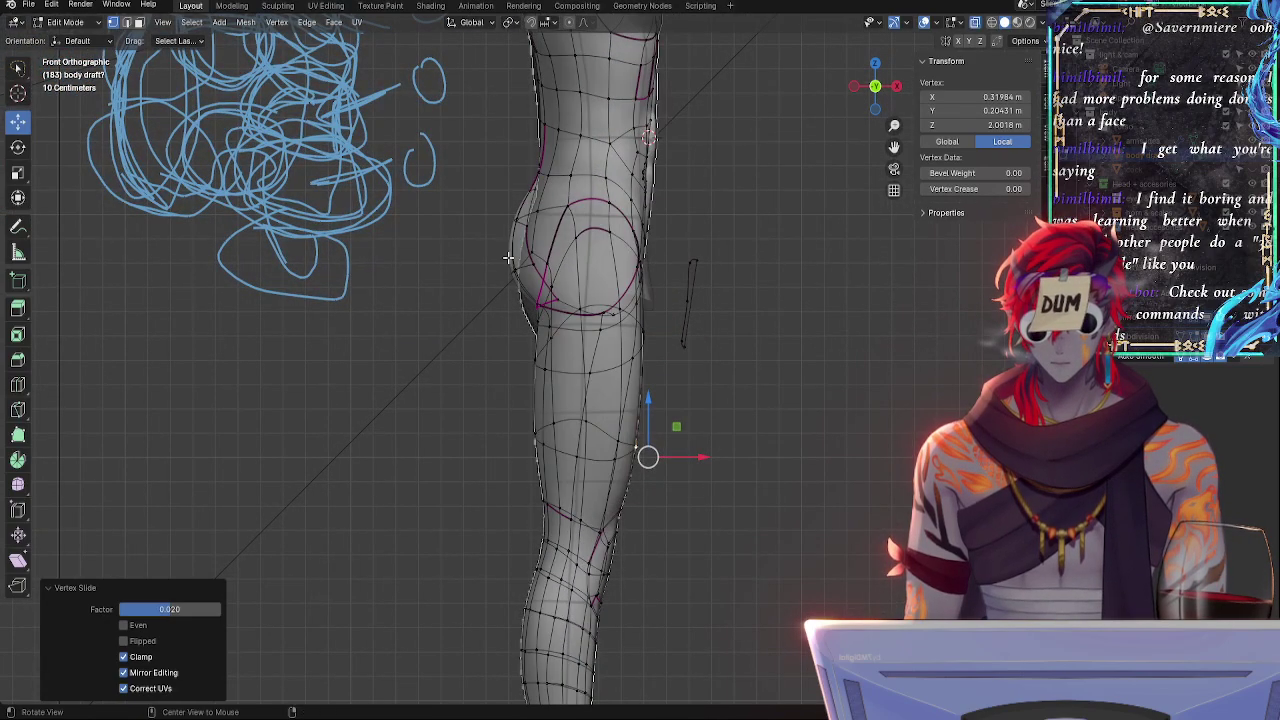
pyautogui.hotkey('alt', 'z')
pyautogui.keyDown('shift'); pyautogui.moveTo(389, 363); pyautogui.dragTo(499, 455, button='middle'); pyautogui.keyUp('shift')
pyautogui.keyDown('shift'); pyautogui.moveTo(880, 267); pyautogui.dragTo(481, 420, button='middle'); pyautogui.keyUp('shift')
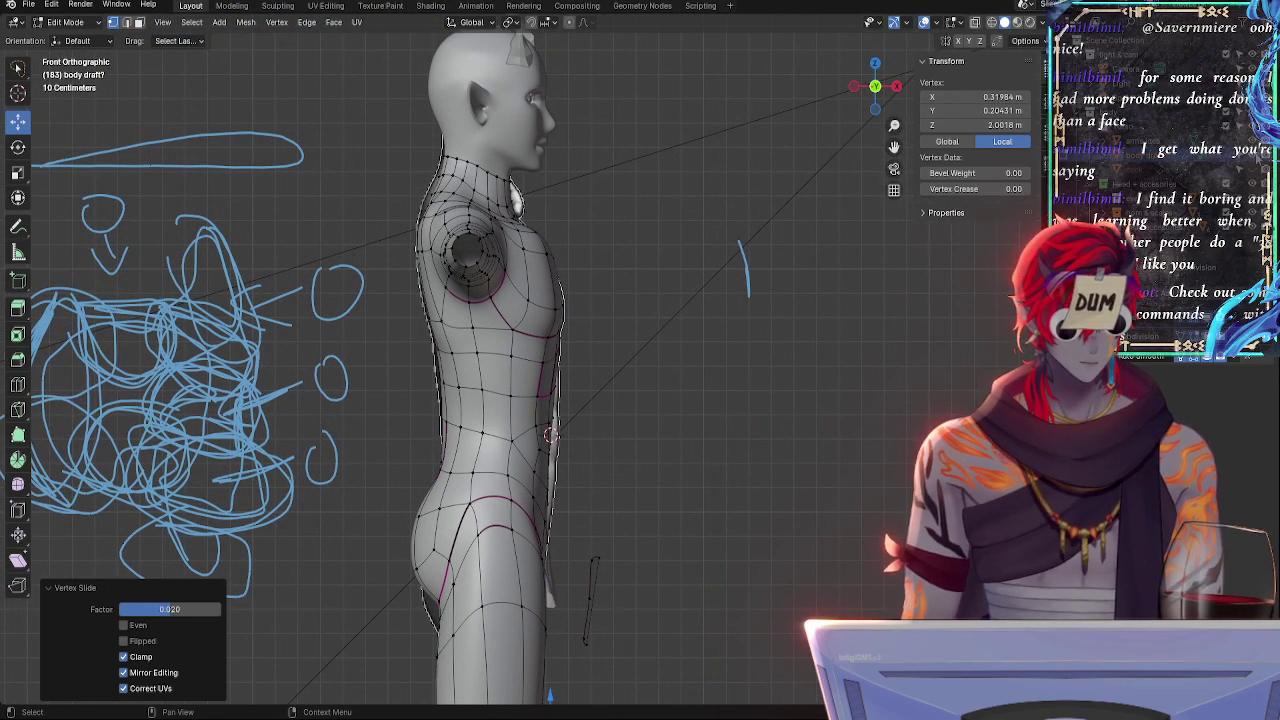
pyautogui.click(1253, 155)
pyautogui.hotkey('alt', 'h')
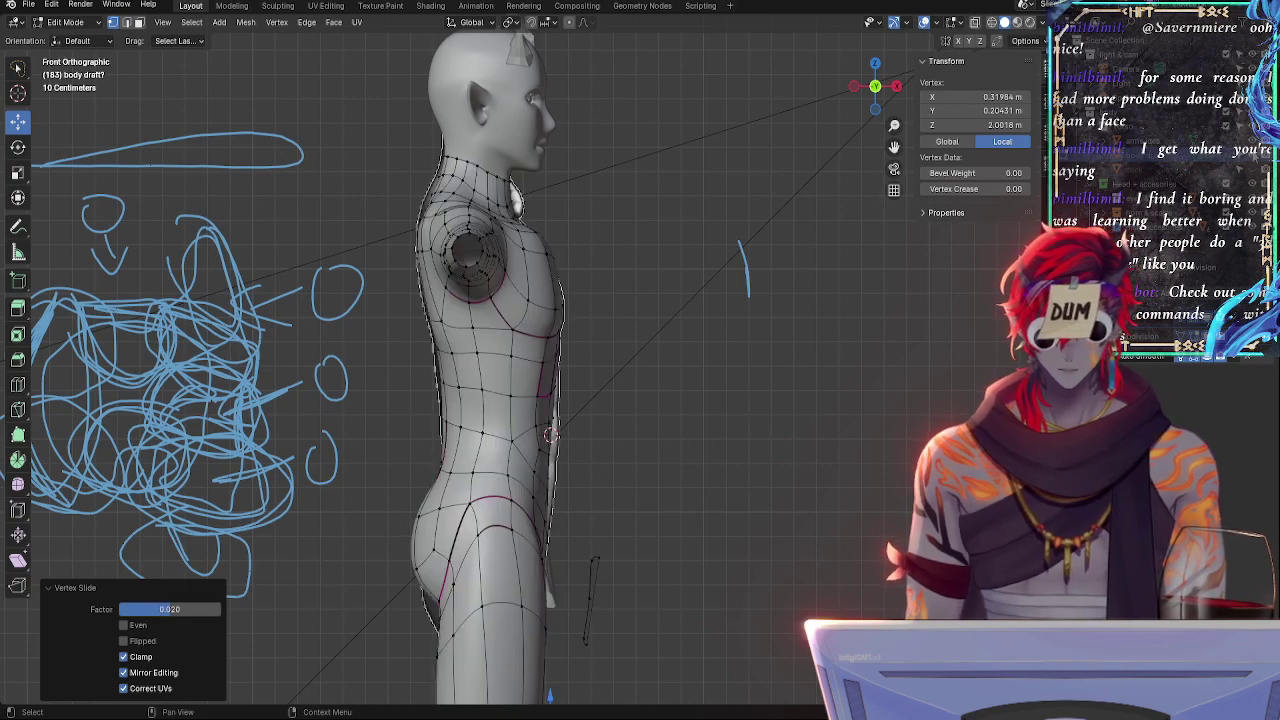
pyautogui.press('h')
pyautogui.hotkey('alt', 'h')
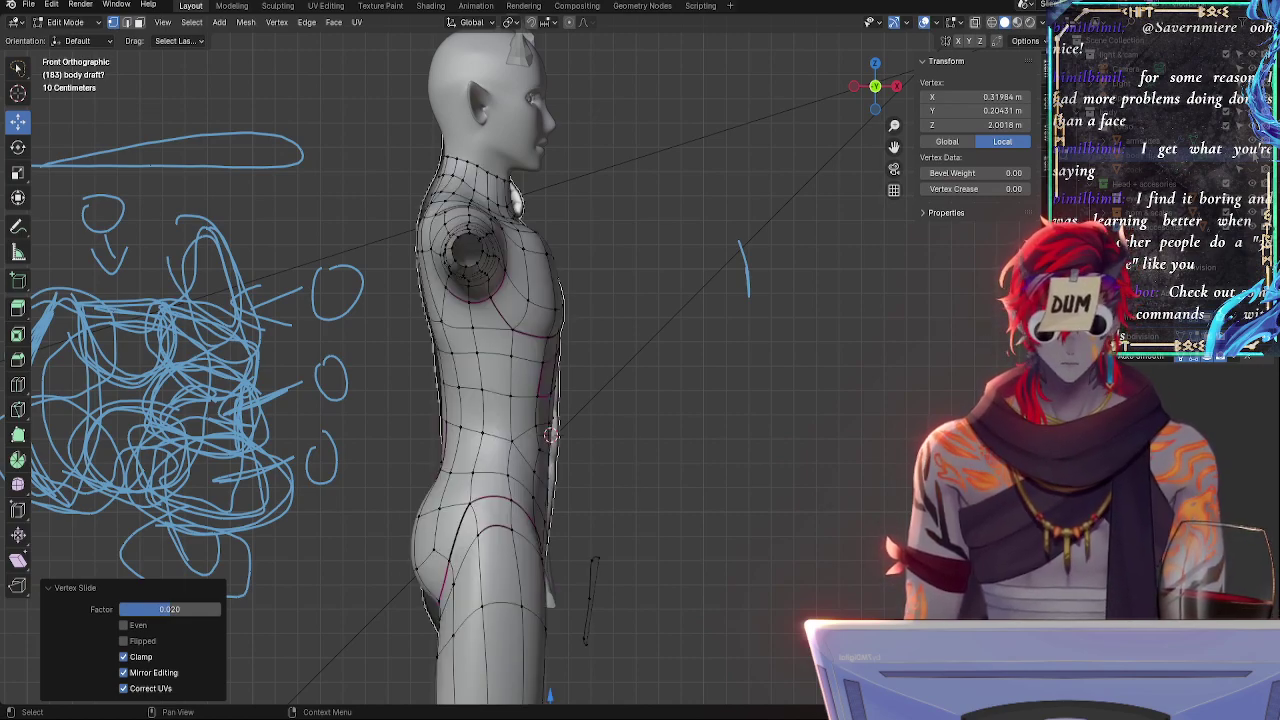
# - Orbit around the hips and legs to inspect the leg from the side
pyautogui.keyDown('shift'); pyautogui.moveTo(379, 672); pyautogui.dragTo(411, 372, button='middle'); pyautogui.keyUp('shift')
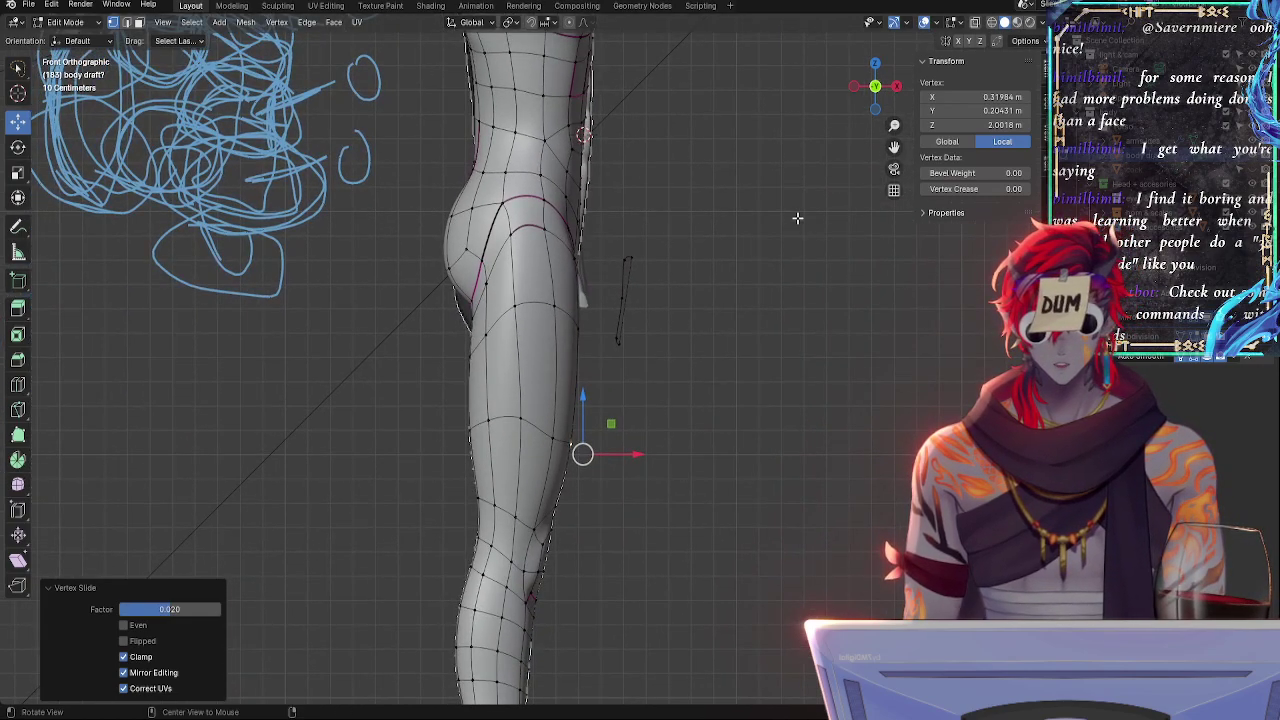
pyautogui.moveTo(797, 218); pyautogui.dragTo(665, 204, button='middle')
pyautogui.keyDown('alt'); pyautogui.keyDown('shift'); pyautogui.moveTo(636, 143); pyautogui.dragTo(481, 455); pyautogui.keyUp('shift'); pyautogui.keyUp('alt')
pyautogui.moveTo(480, 455); pyautogui.dragTo(818, 111, button='middle')
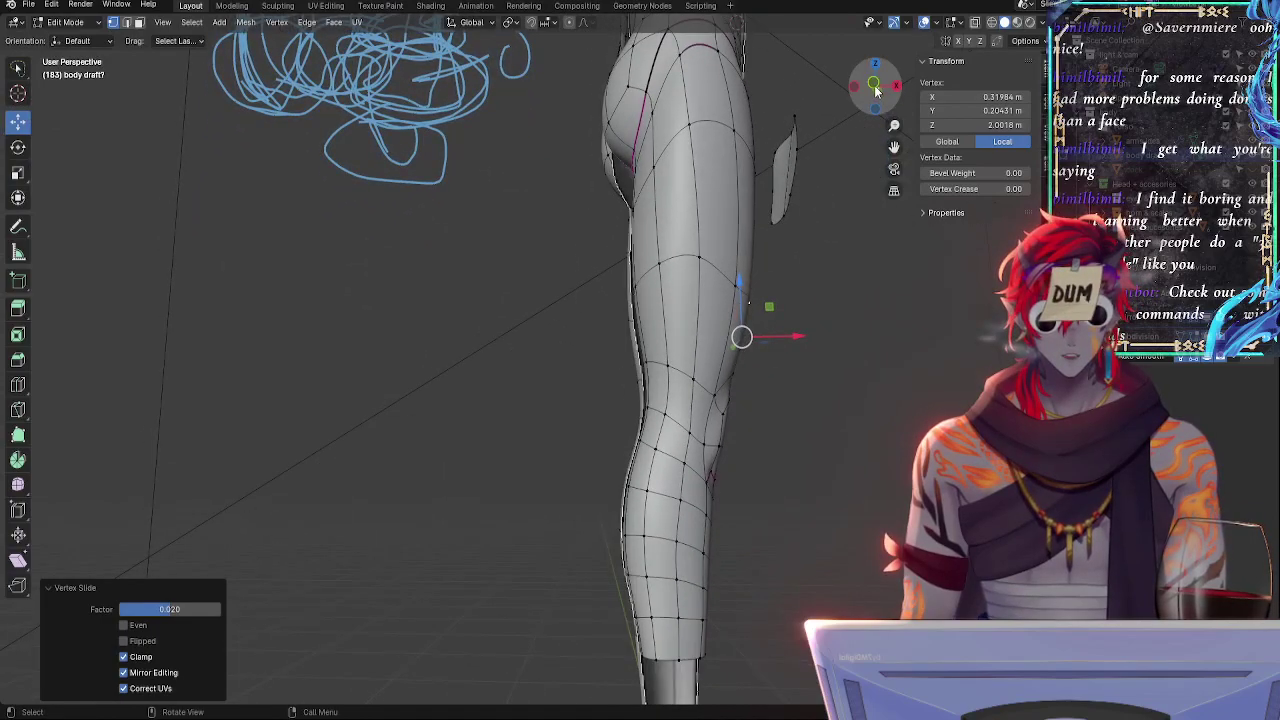
pyautogui.click(875, 87)
pyautogui.keyDown('shift'); pyautogui.moveTo(808, 390); pyautogui.dragTo(784, 146, button='middle'); pyautogui.keyUp('shift')
pyautogui.keyDown('shift'); pyautogui.moveTo(745, 248); pyautogui.dragTo(669, 537, button='middle'); pyautogui.keyUp('shift')
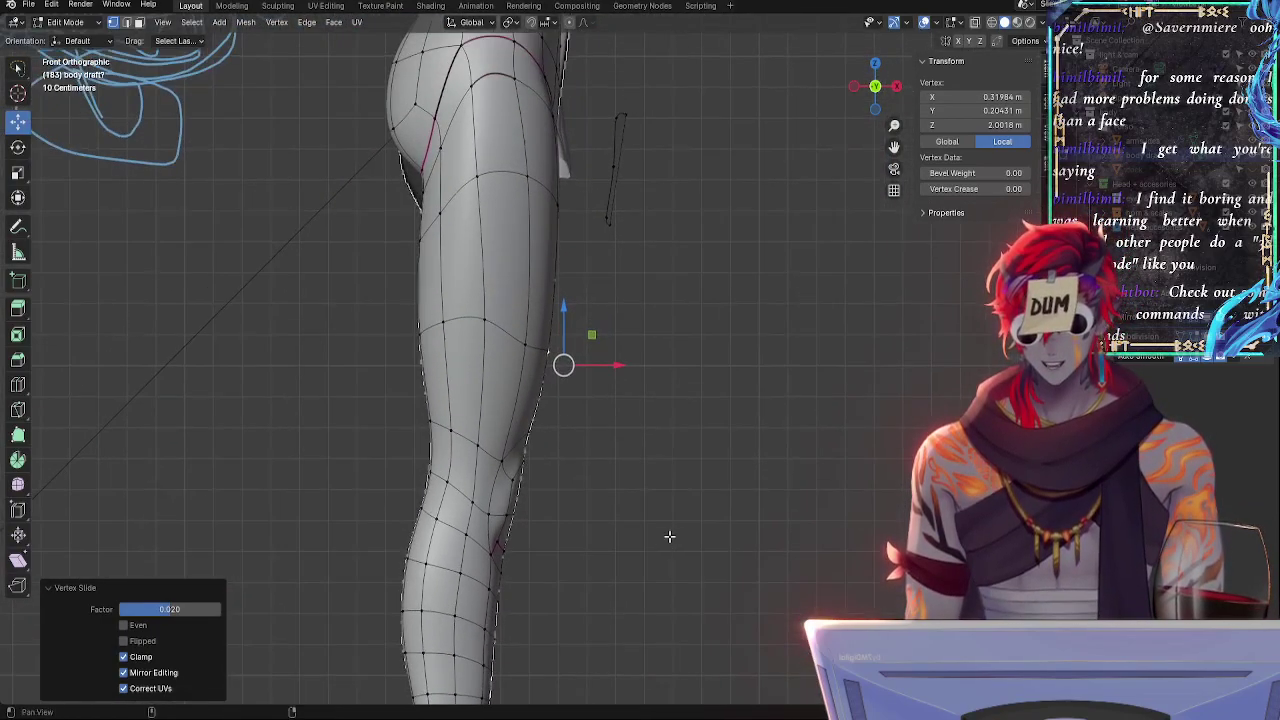
# - Select a hip vertex in X-ray and check both knees in Right Orthographic view
pyautogui.hotkey('alt', 'z')
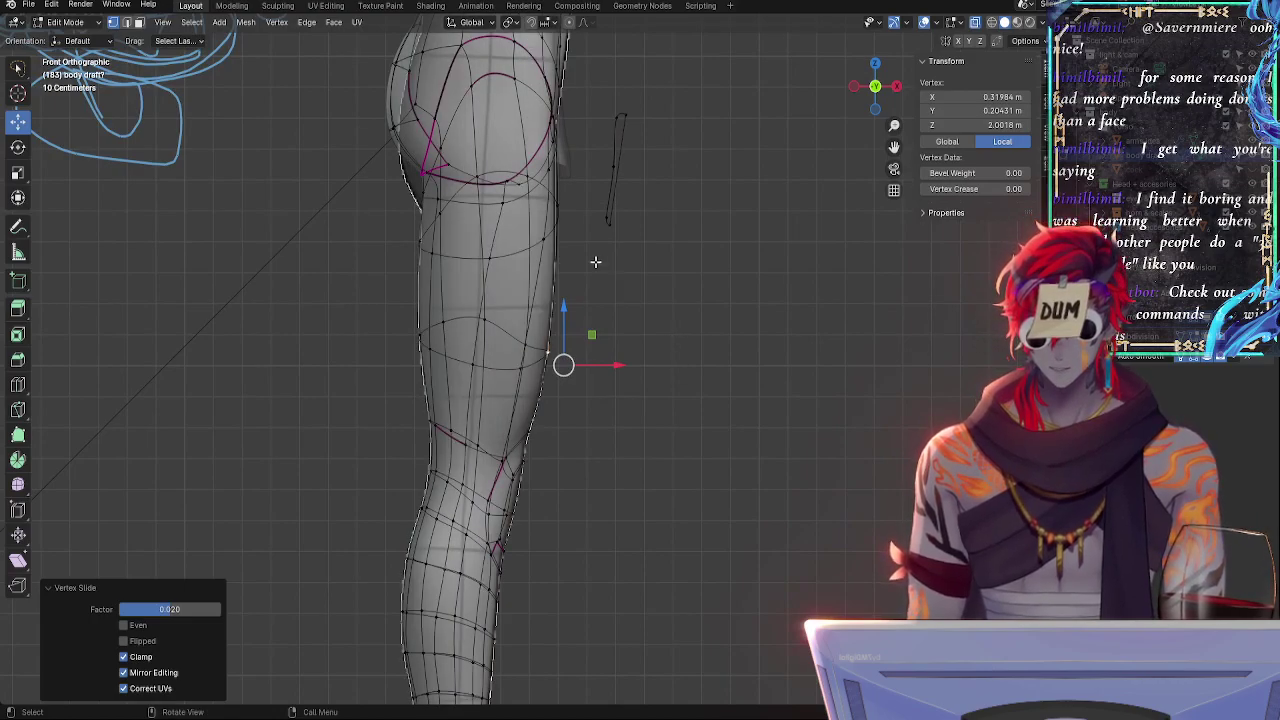
pyautogui.click(564, 227)
pyautogui.moveTo(764, 306); pyautogui.dragTo(834, 334, button='middle')
pyautogui.click(889, 94)
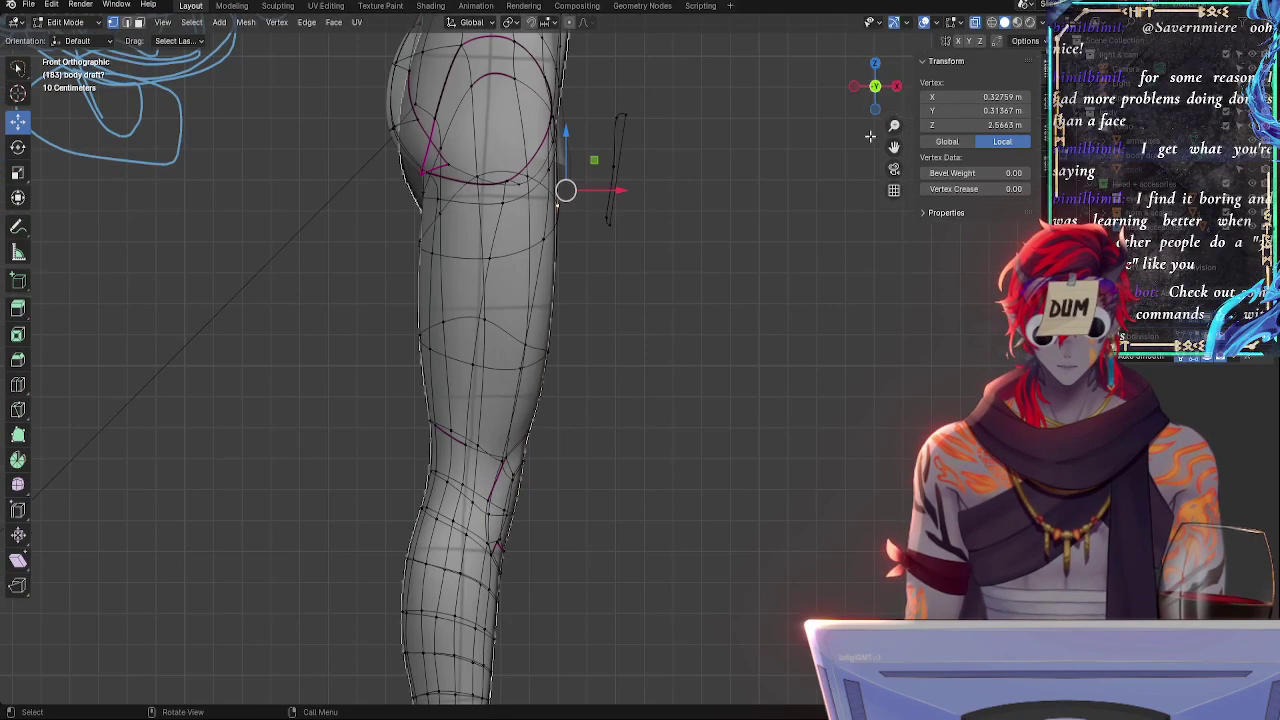
pyautogui.keyDown('shift'); pyautogui.moveTo(742, 390); pyautogui.dragTo(811, 184, button='middle'); pyautogui.keyUp('shift')
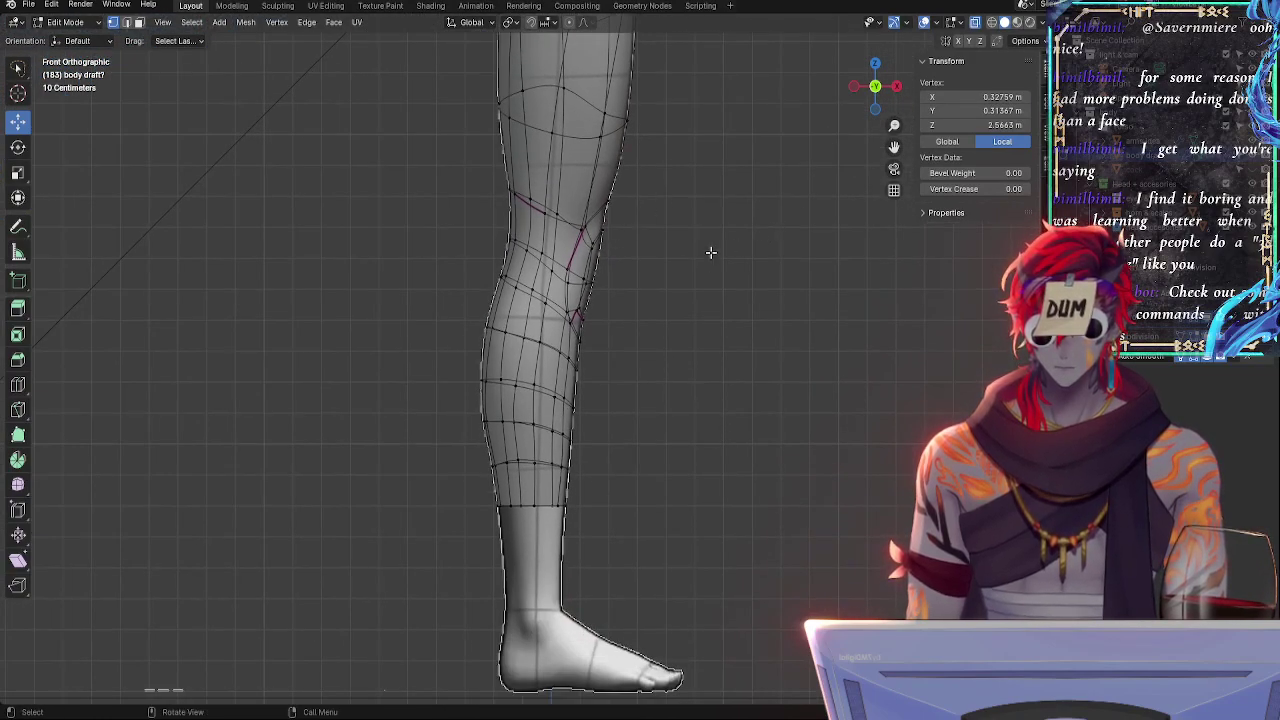
pyautogui.moveTo(697, 270); pyautogui.dragTo(790, 181, button='middle')
pyautogui.click(873, 88)
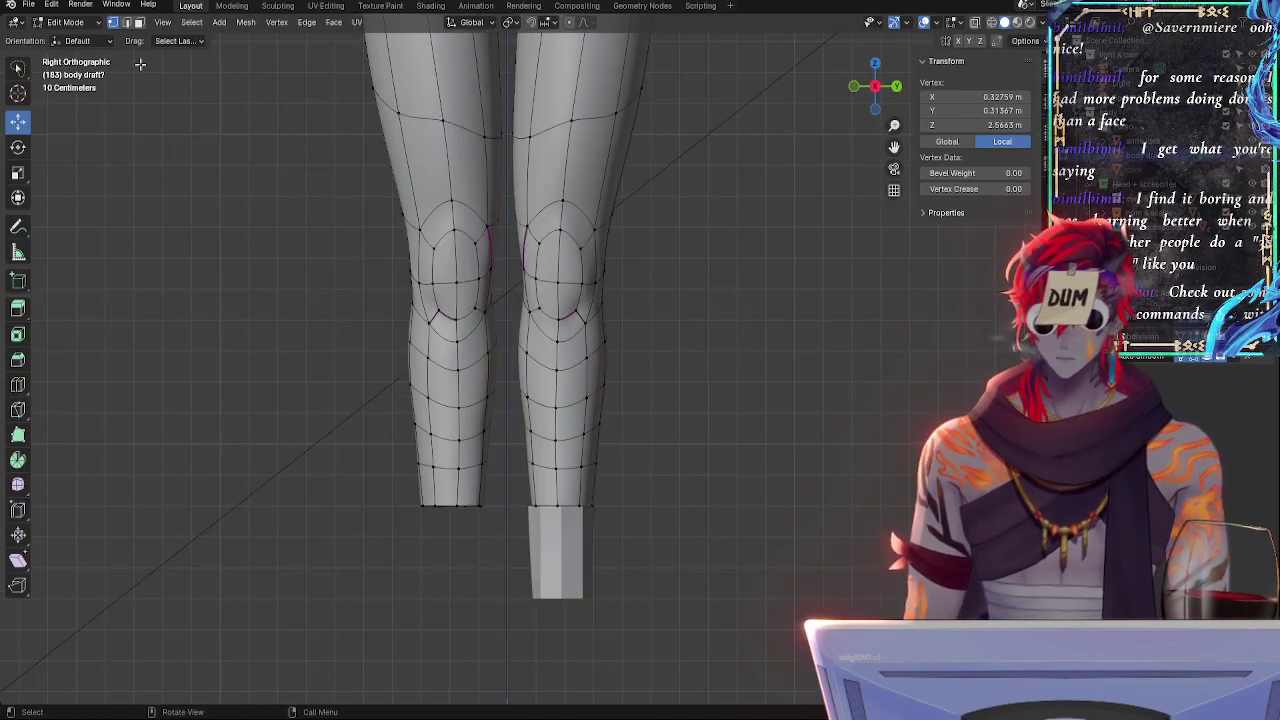
# - Save incrementally as tegadjust_Forfeet_preFRONTREFCHANGE_2.blend, then deselect all vertices
pyautogui.click(28, 5)
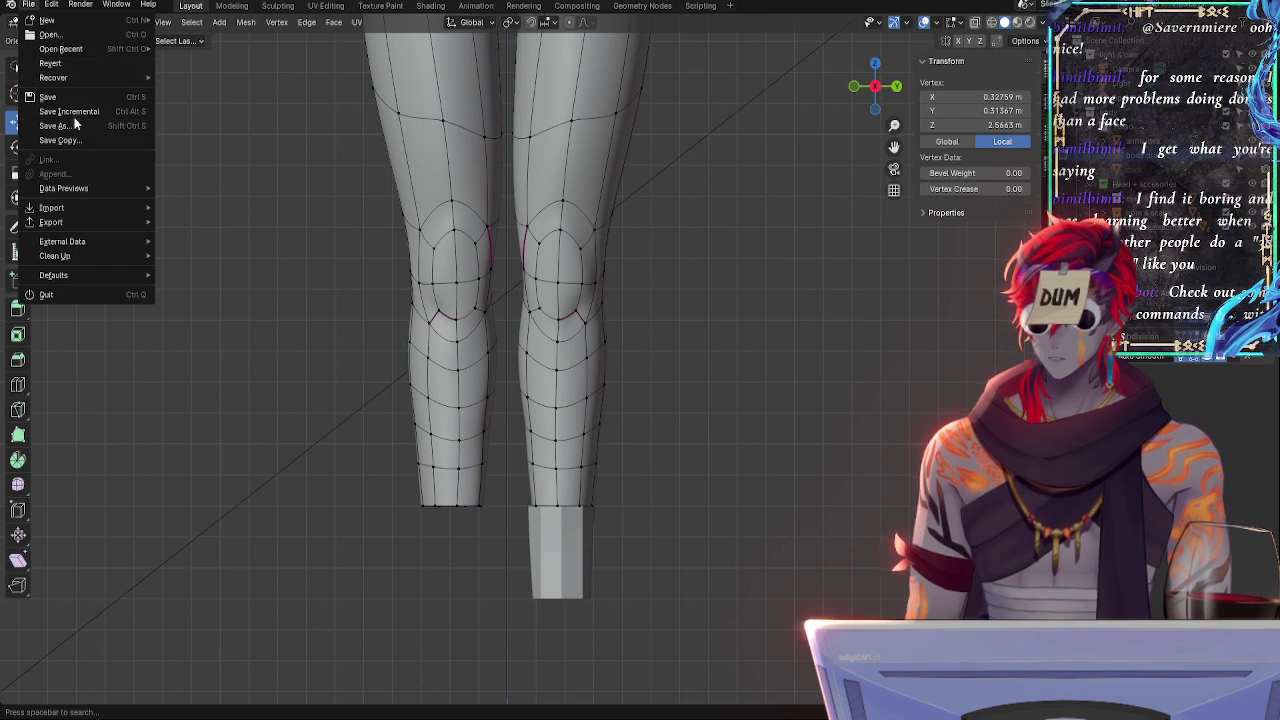
pyautogui.press('Escape')
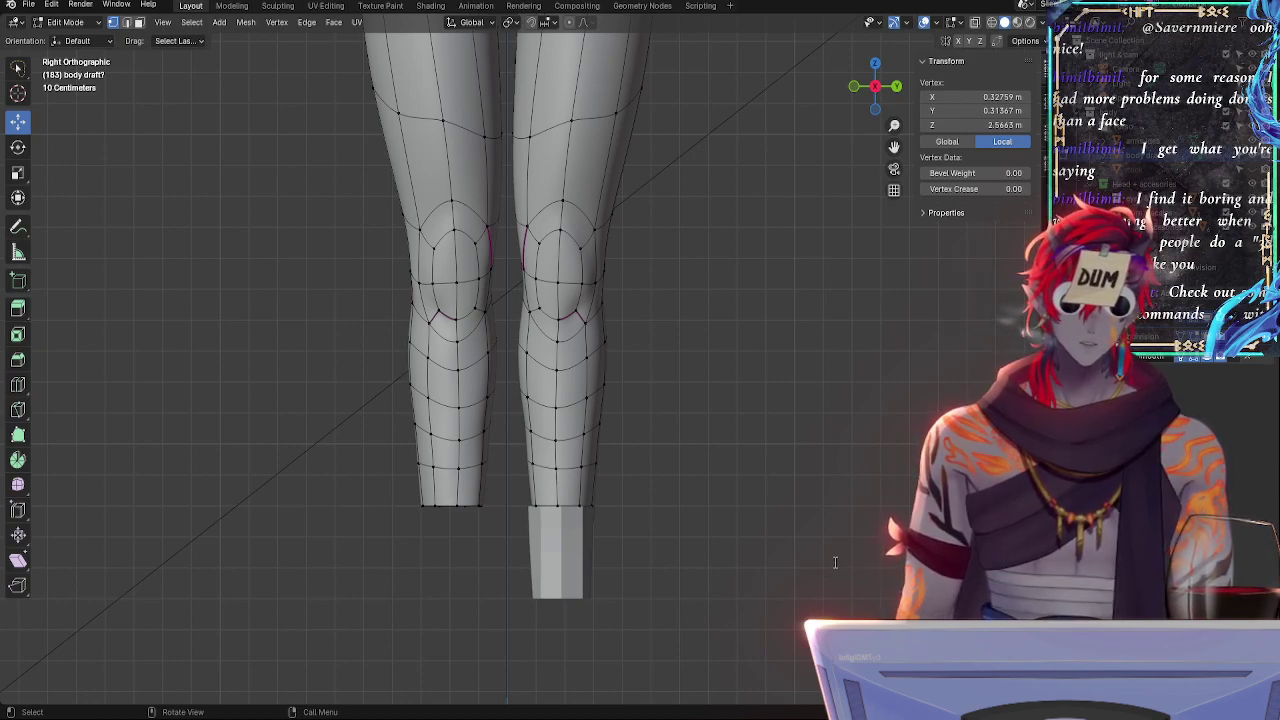
pyautogui.hotkey('ctrl', 's')
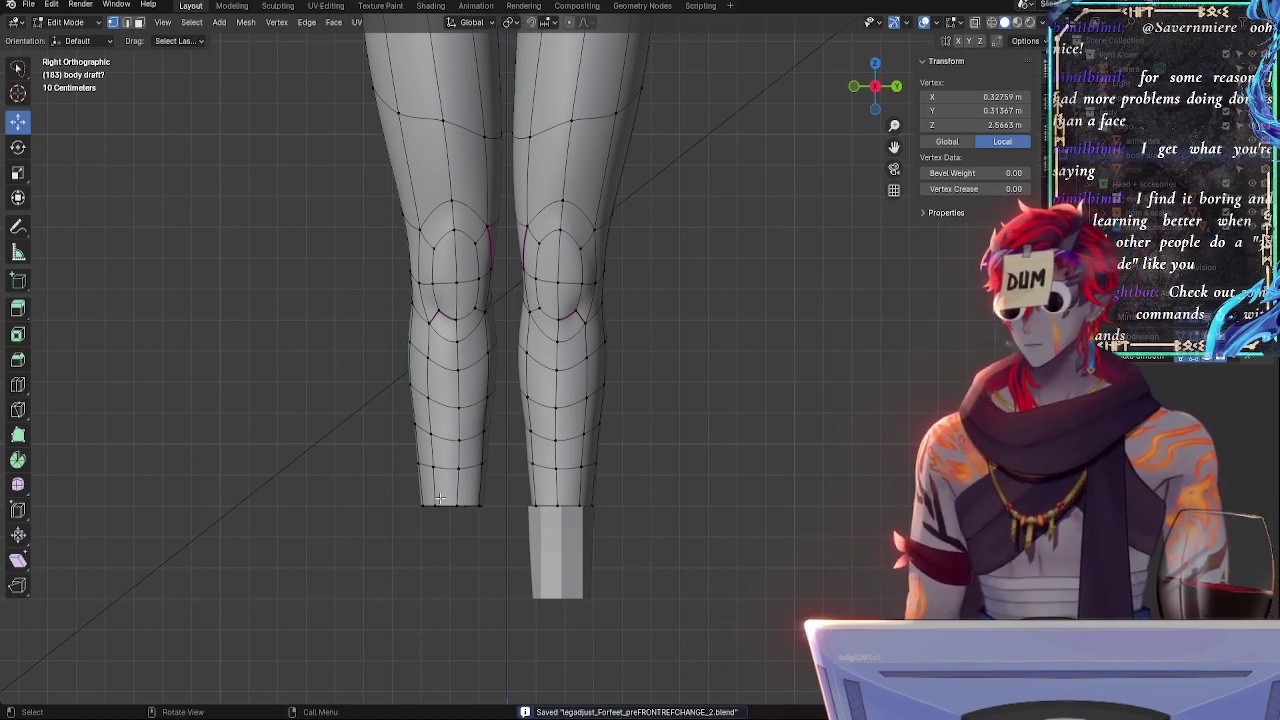
pyautogui.click(541, 535)
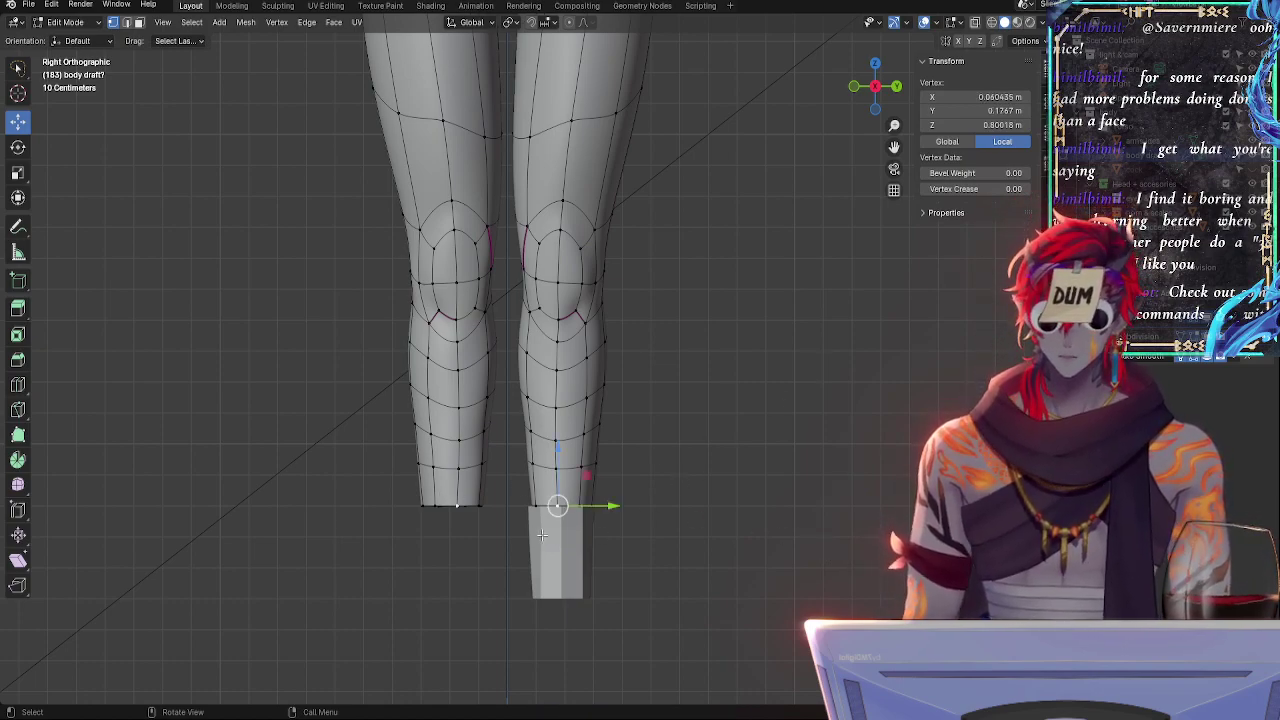
pyautogui.click(766, 495)
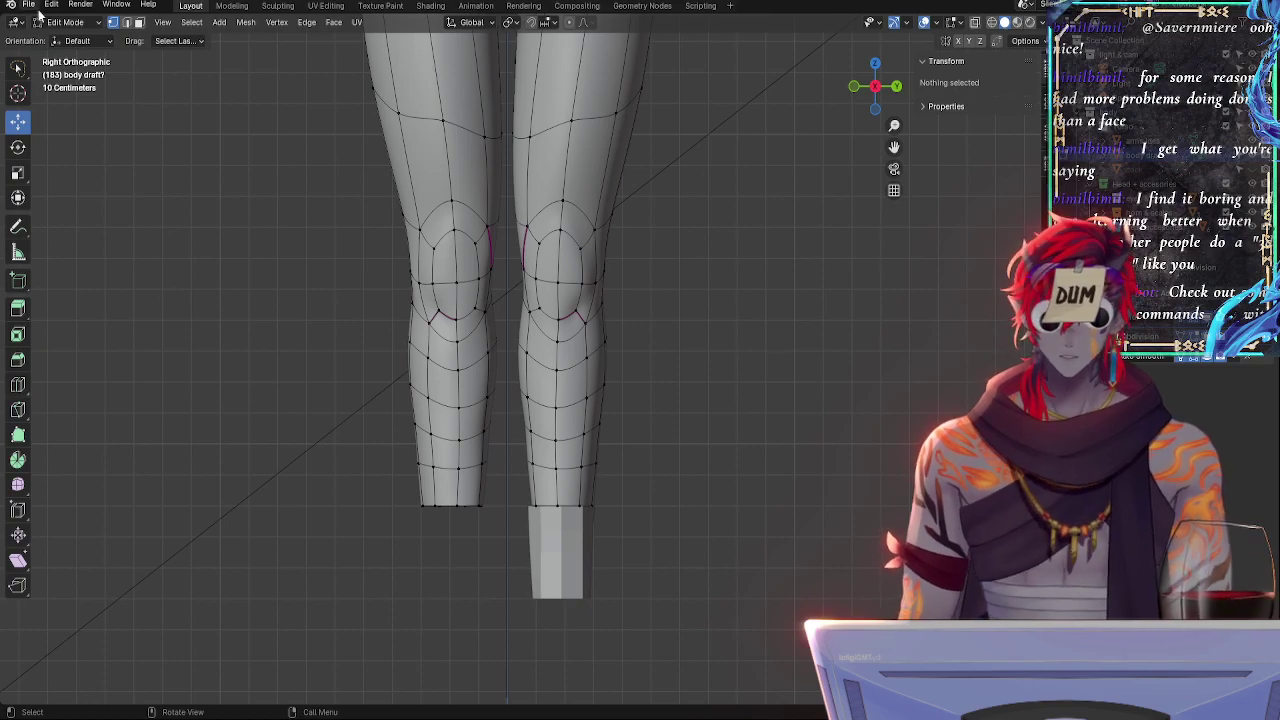
# - Switch to Object Mode and reveal the hidden front knee reference image
pyautogui.press('Tab')
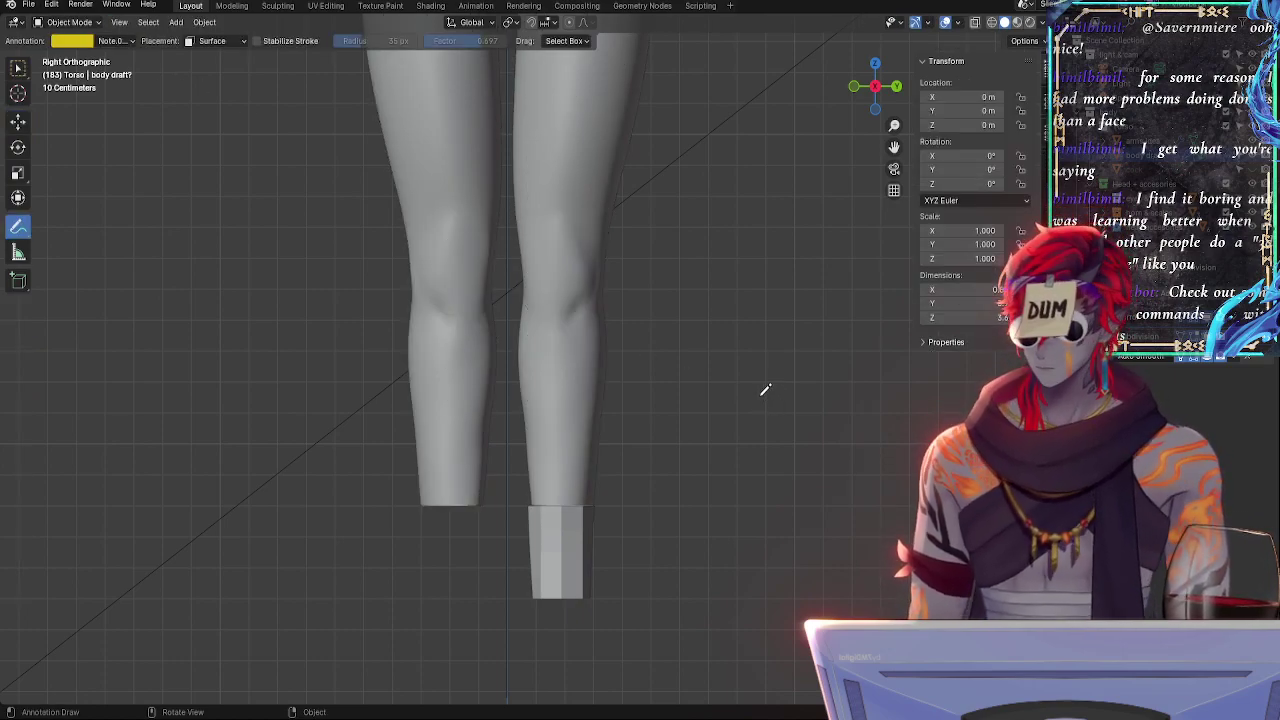
pyautogui.hotkey('shift', 'a')
pyautogui.moveTo(718, 420)
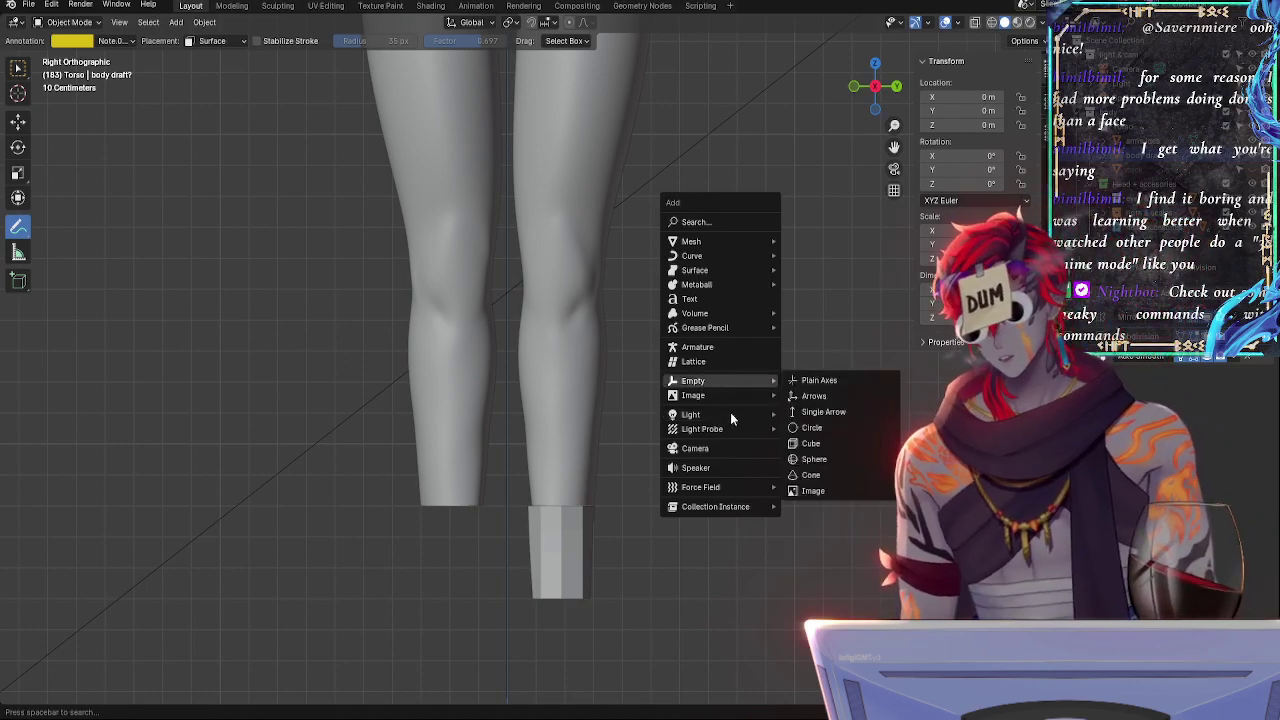
pyautogui.moveTo(728, 395)
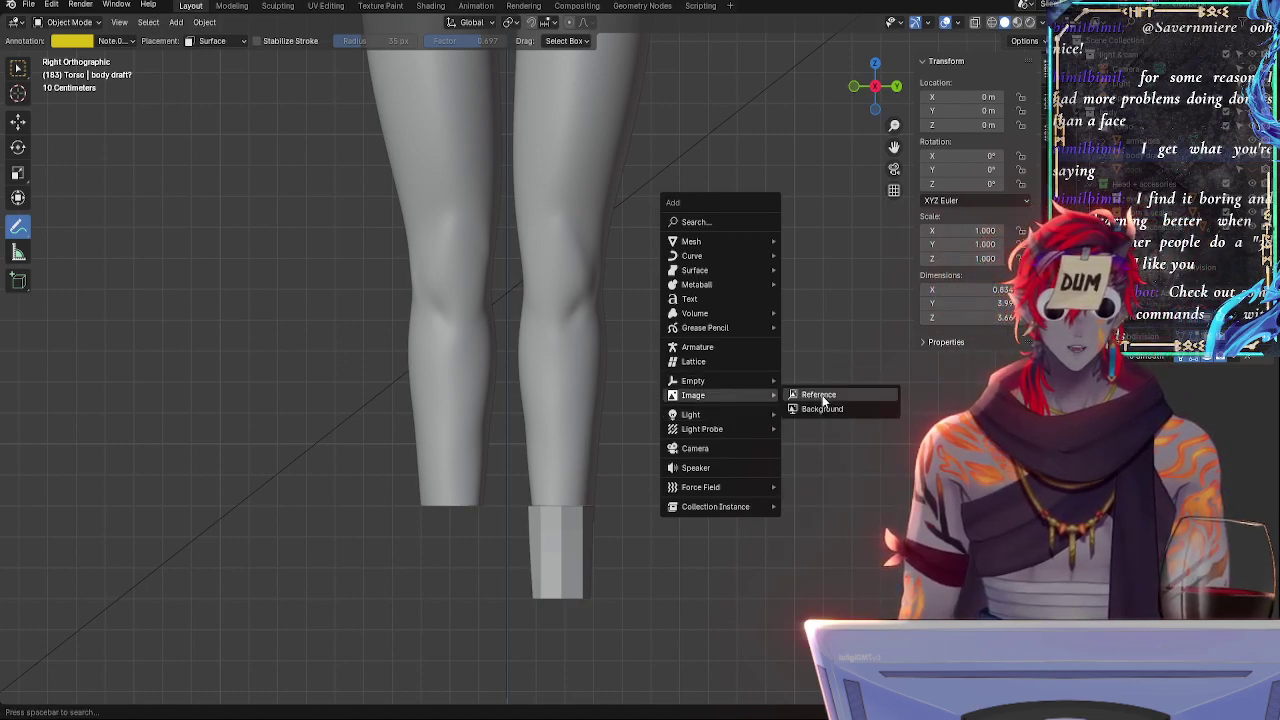
pyautogui.press('Escape')
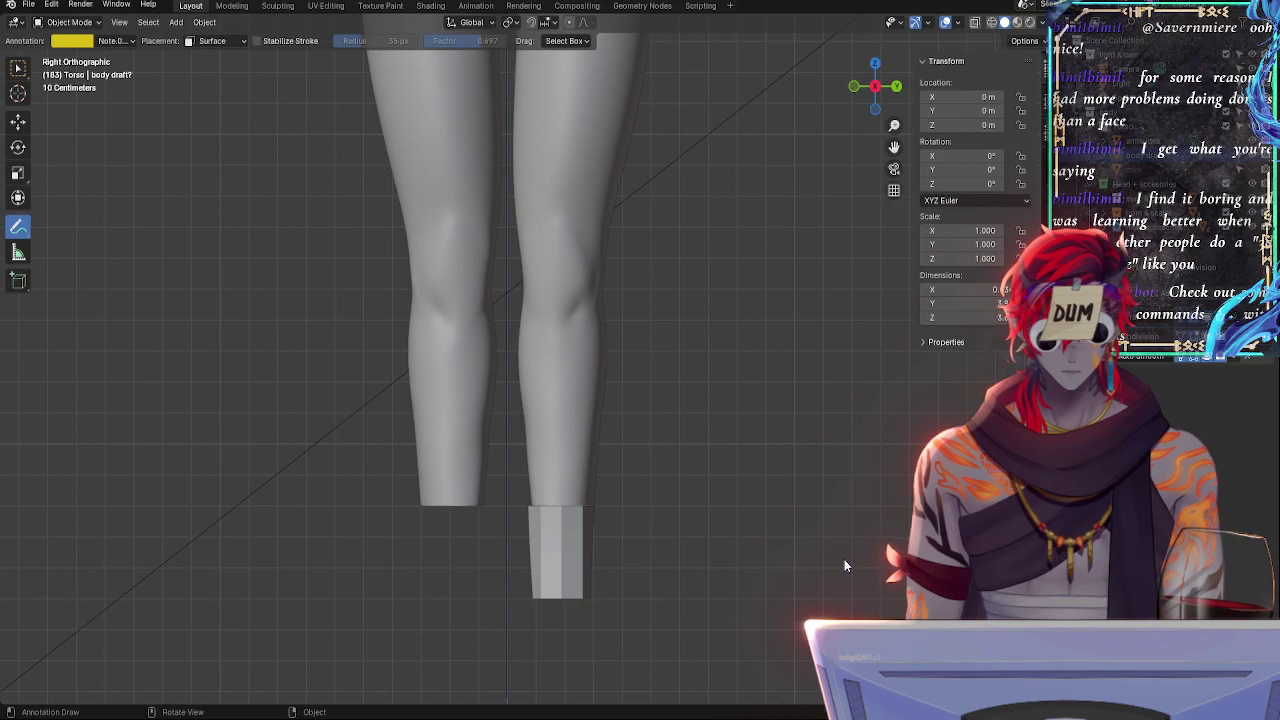
pyautogui.hotkey('ctrl', 'z')
pyautogui.scroll(-1, 290, 400)
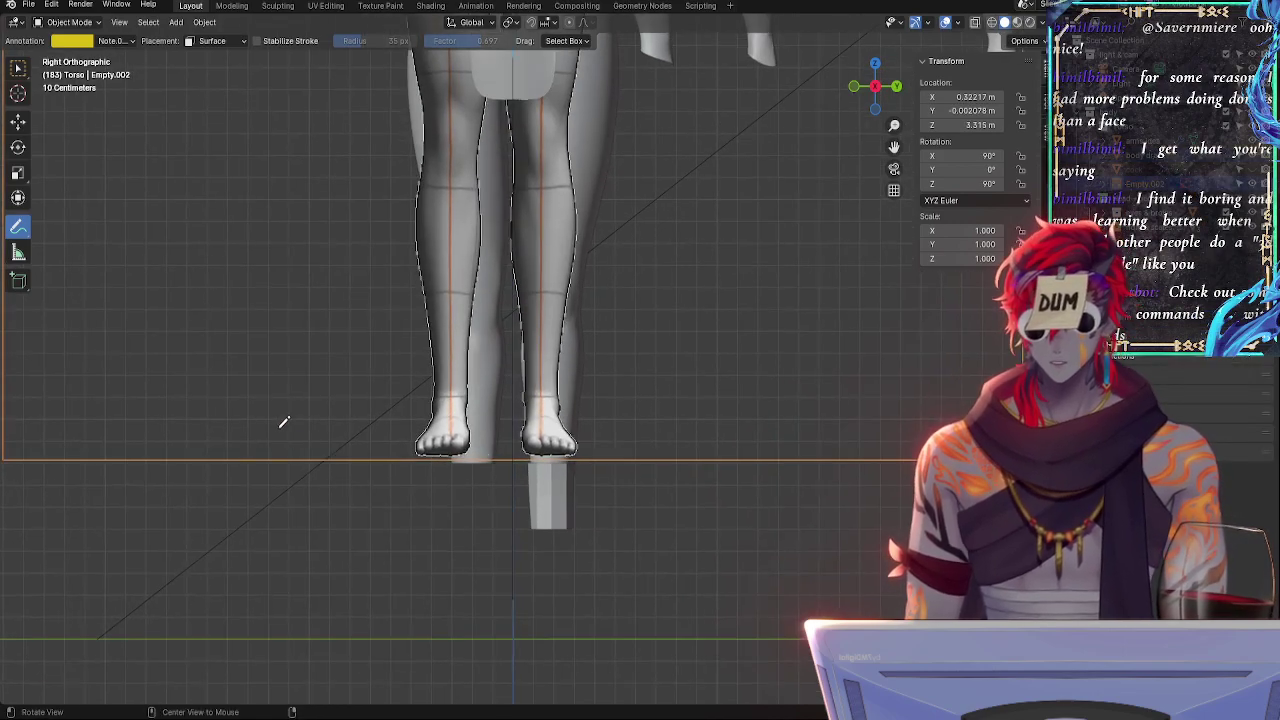
pyautogui.moveTo(283, 423); pyautogui.dragTo(450, 420, button='middle')
pyautogui.click(873, 100)
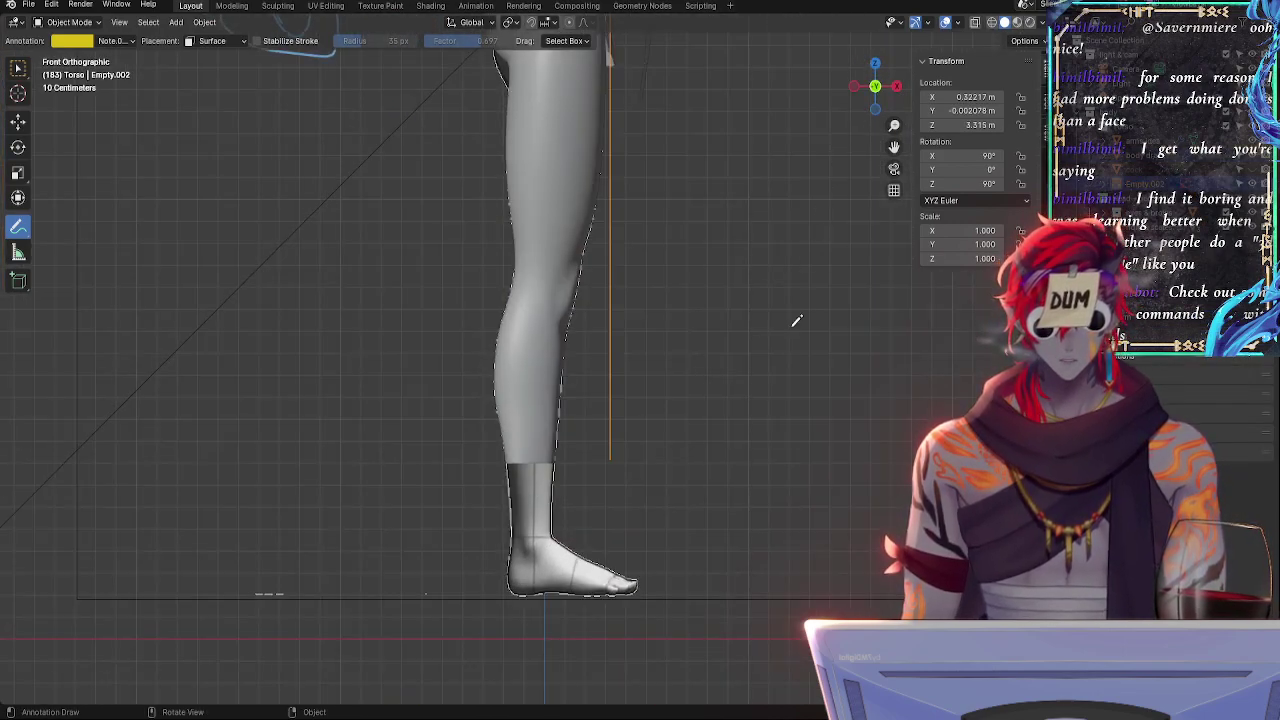
pyautogui.moveTo(808, 434)
pyautogui.mouseDown(button='middle')
pyautogui.moveTo(694, 457)
pyautogui.moveTo(712, 434)
pyautogui.moveTo(851, 423)
pyautogui.moveTo(763, 509)
pyautogui.mouseUp(button='middle')
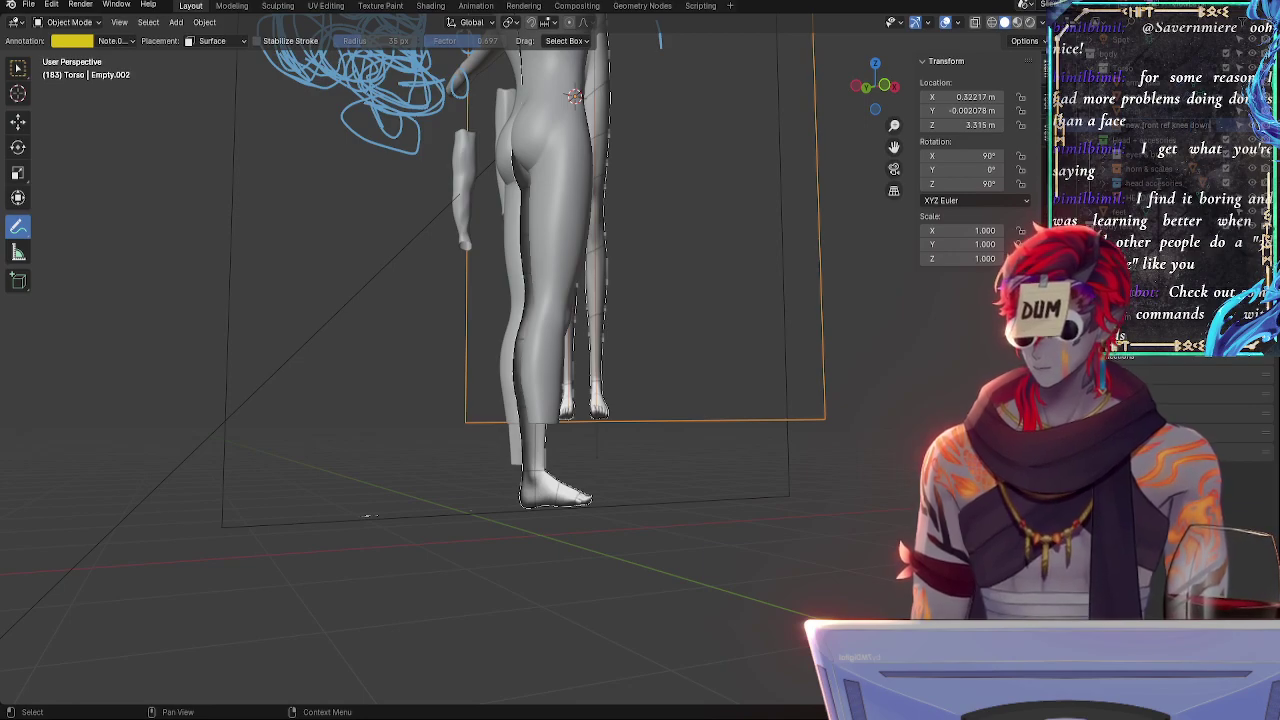
# - Rename the reference 'new front ref knee down' and move it into a collection
pyautogui.press('Return')
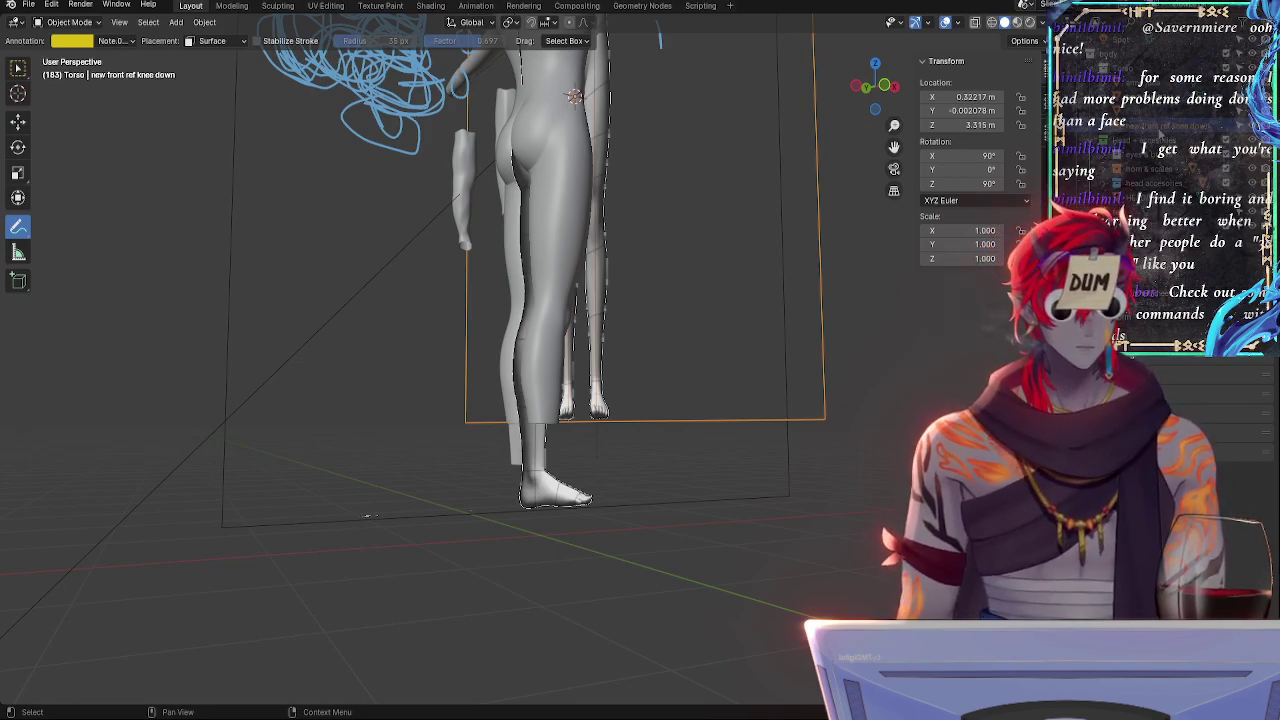
pyautogui.scroll(-3, 1162, 164)
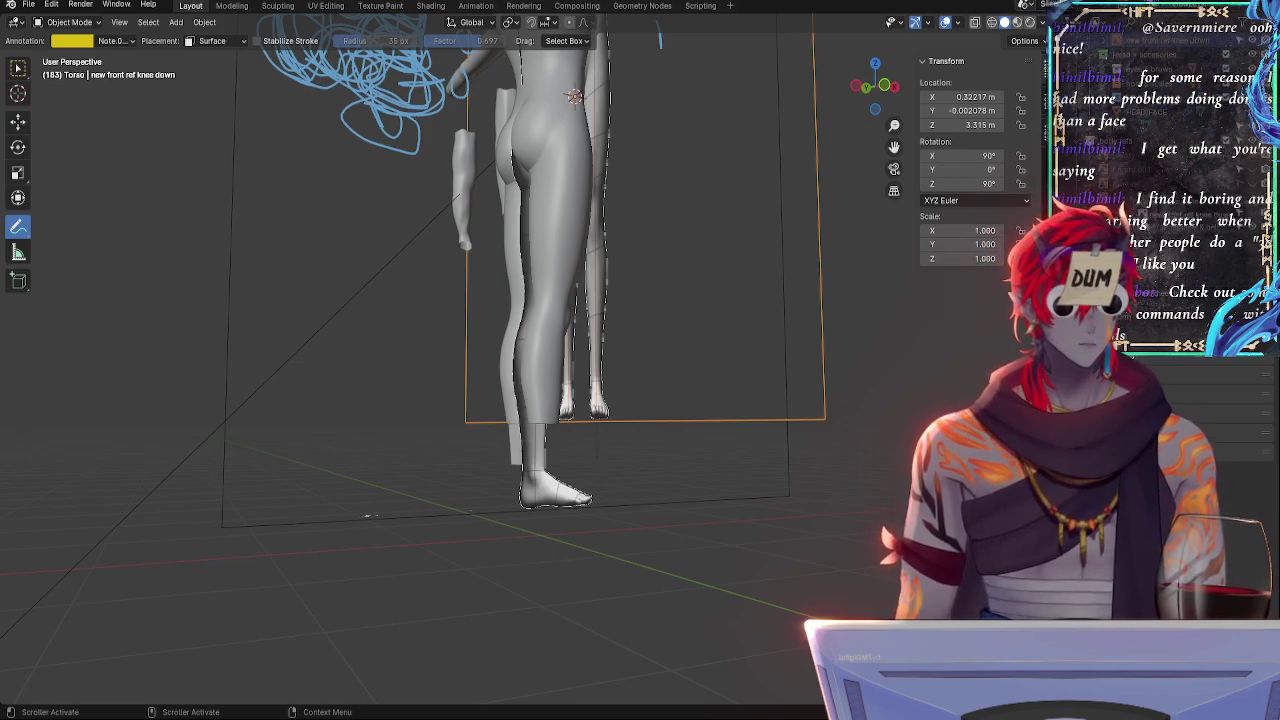
pyautogui.scroll(-1, 1157, 229)
pyautogui.moveTo(1157, 229); pyautogui.dragTo(1133, 118)
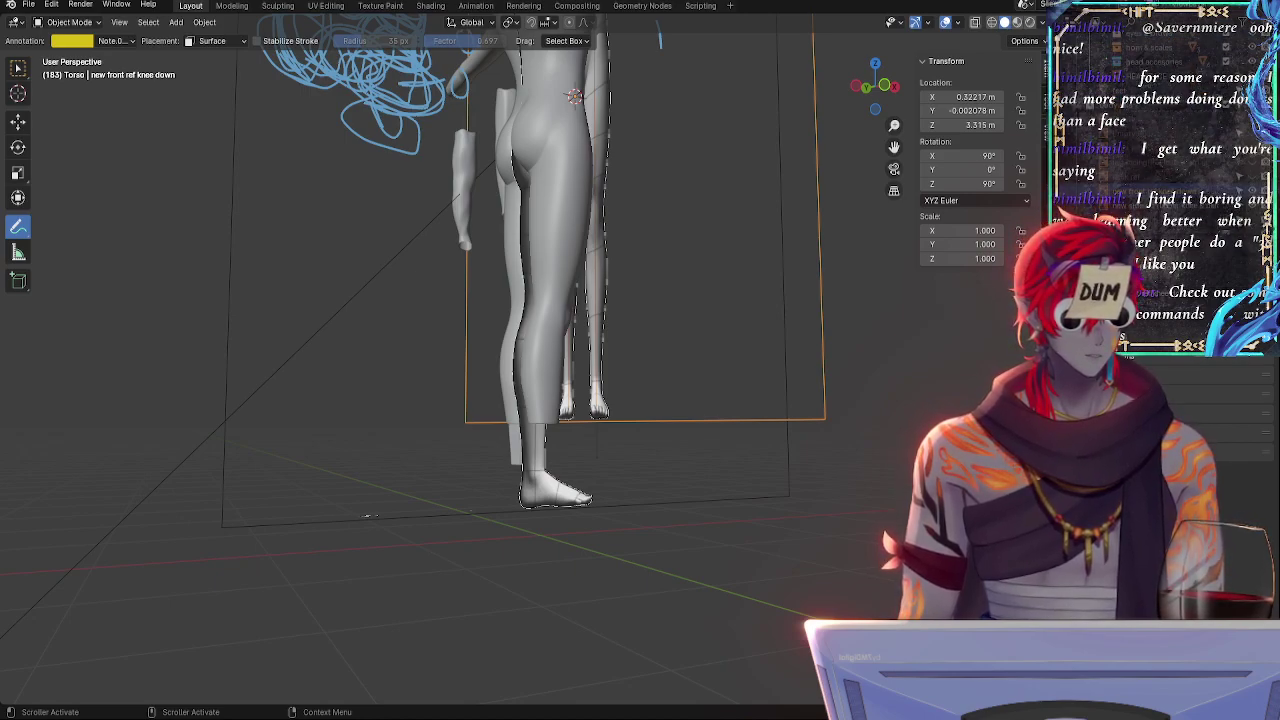
# - Lower the front knee-down reference plane 0.43063 m along Z
pyautogui.moveTo(918, 342); pyautogui.dragTo(863, 346, button='middle')
pyautogui.press('g')
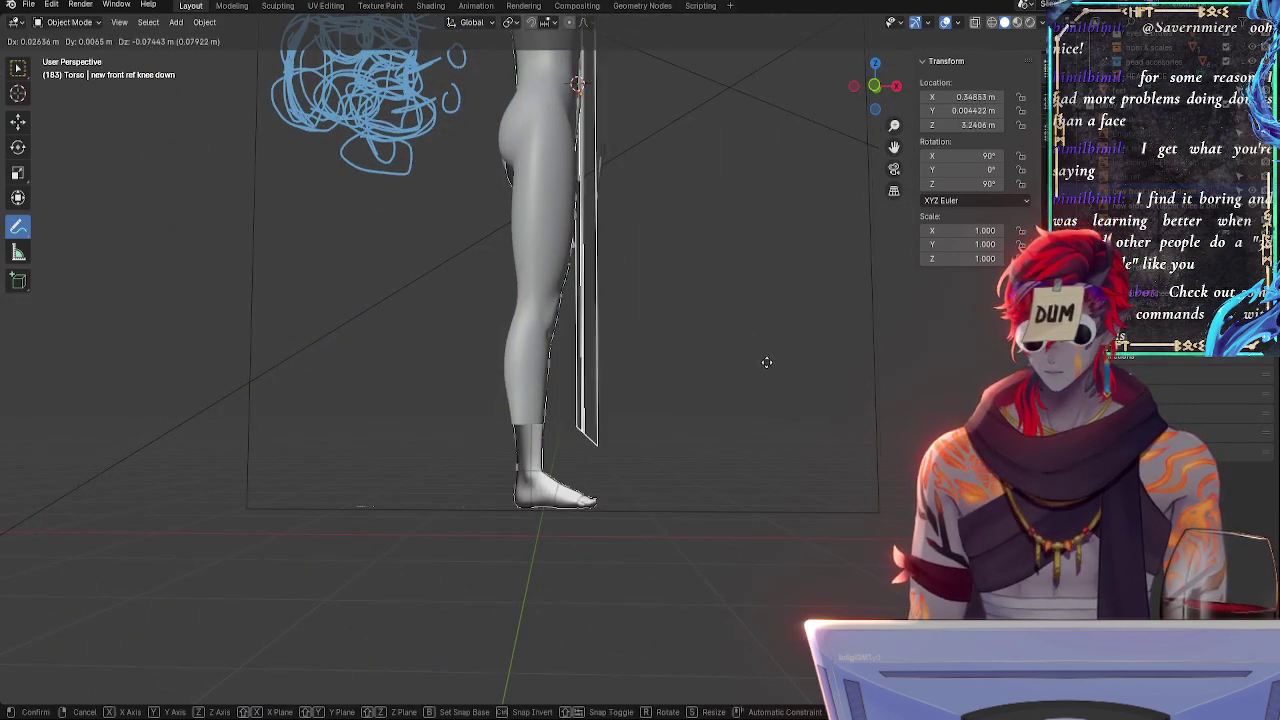
pyautogui.press('ctrl')
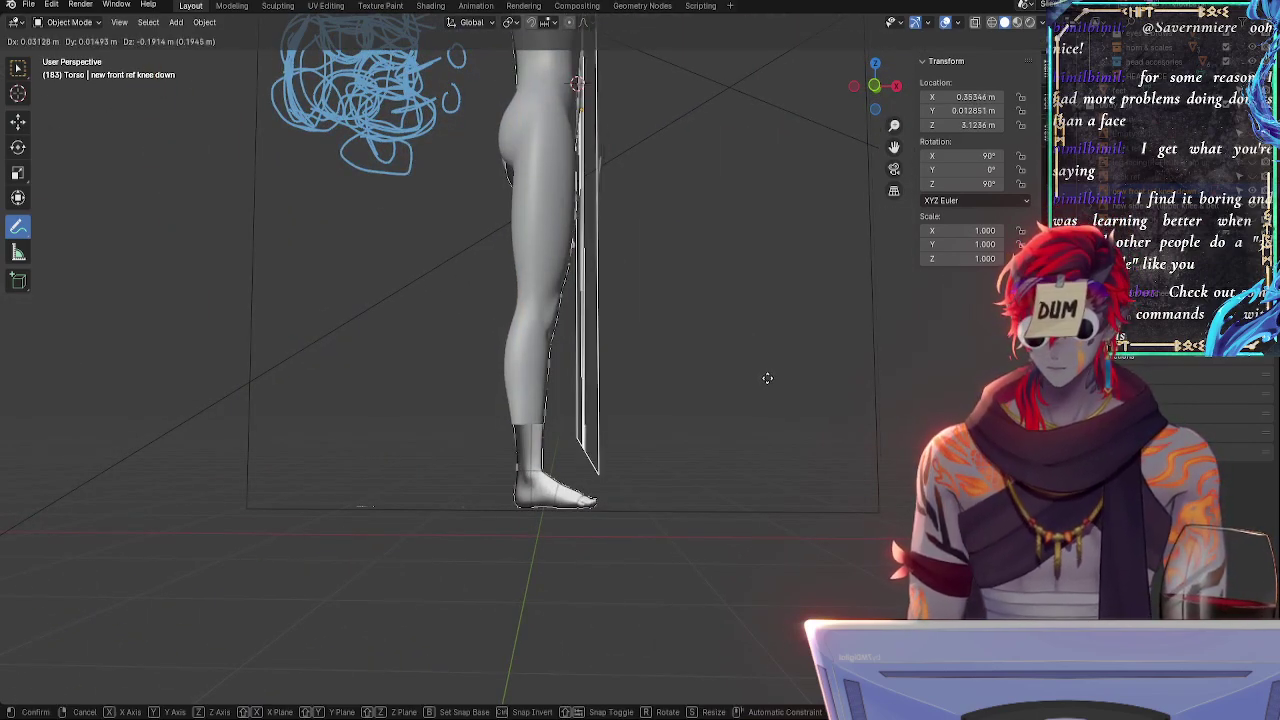
pyautogui.press('z')
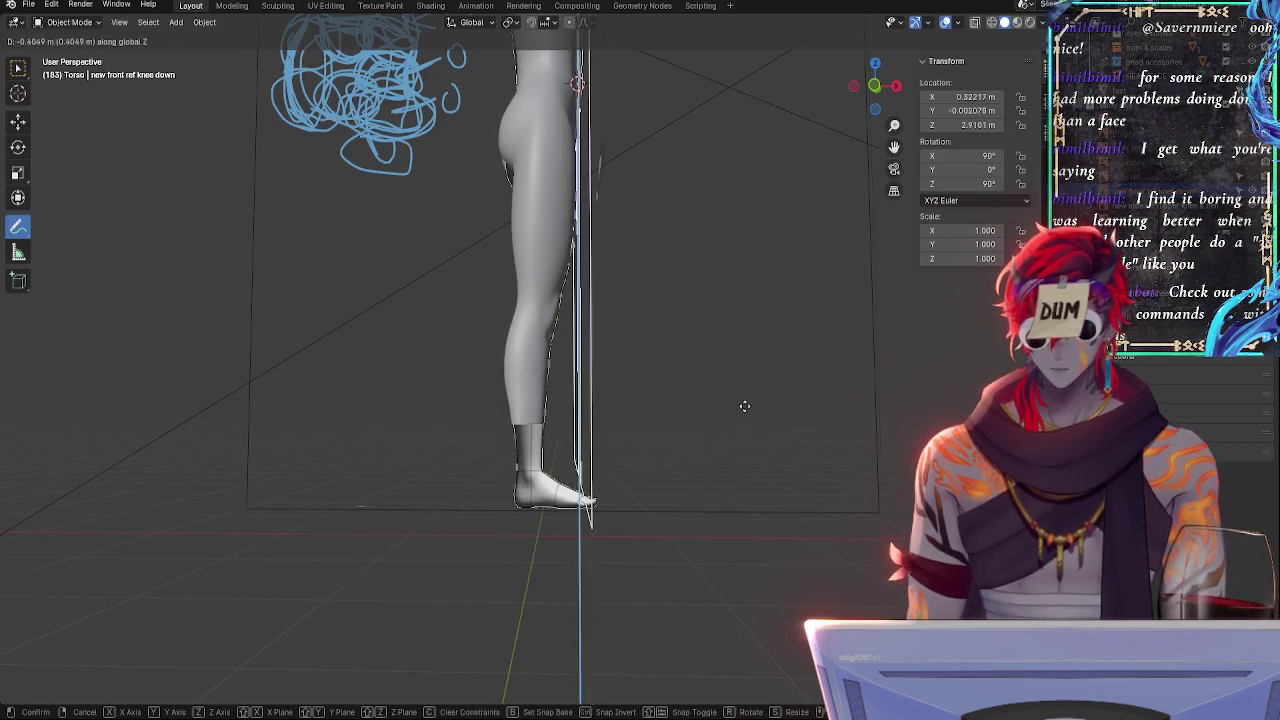
pyautogui.click(743, 434)
pyautogui.moveTo(743, 434); pyautogui.dragTo(628, 490, button='middle')
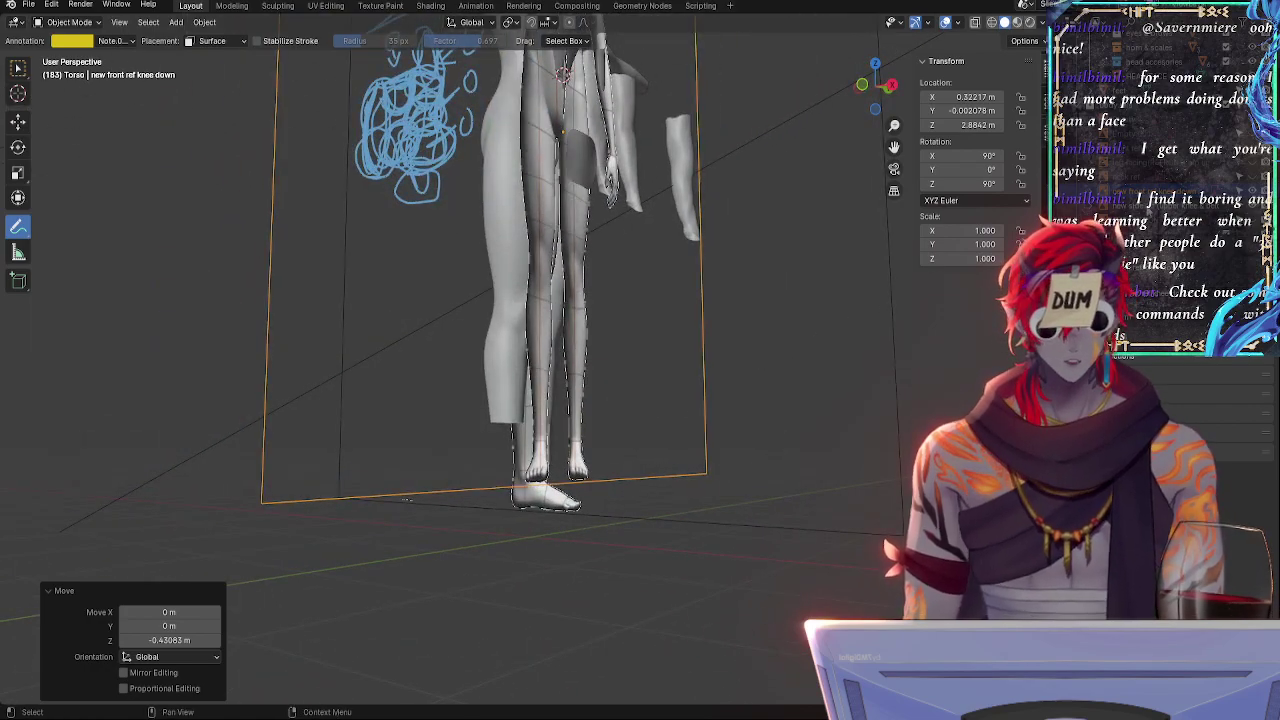
pyautogui.click(1140, 205)
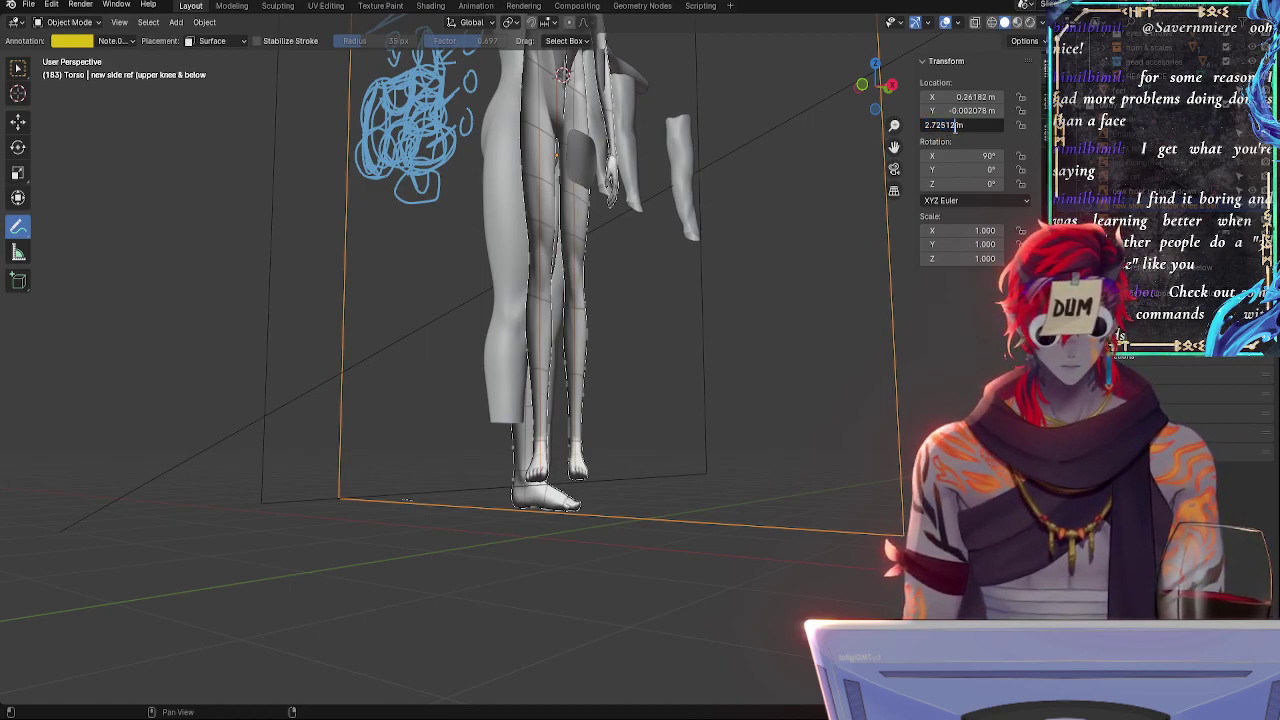
# - Set the front knee-down plane's Z location to 2.7251 m and confirm the side plane's X position
pyautogui.click(1126, 189)
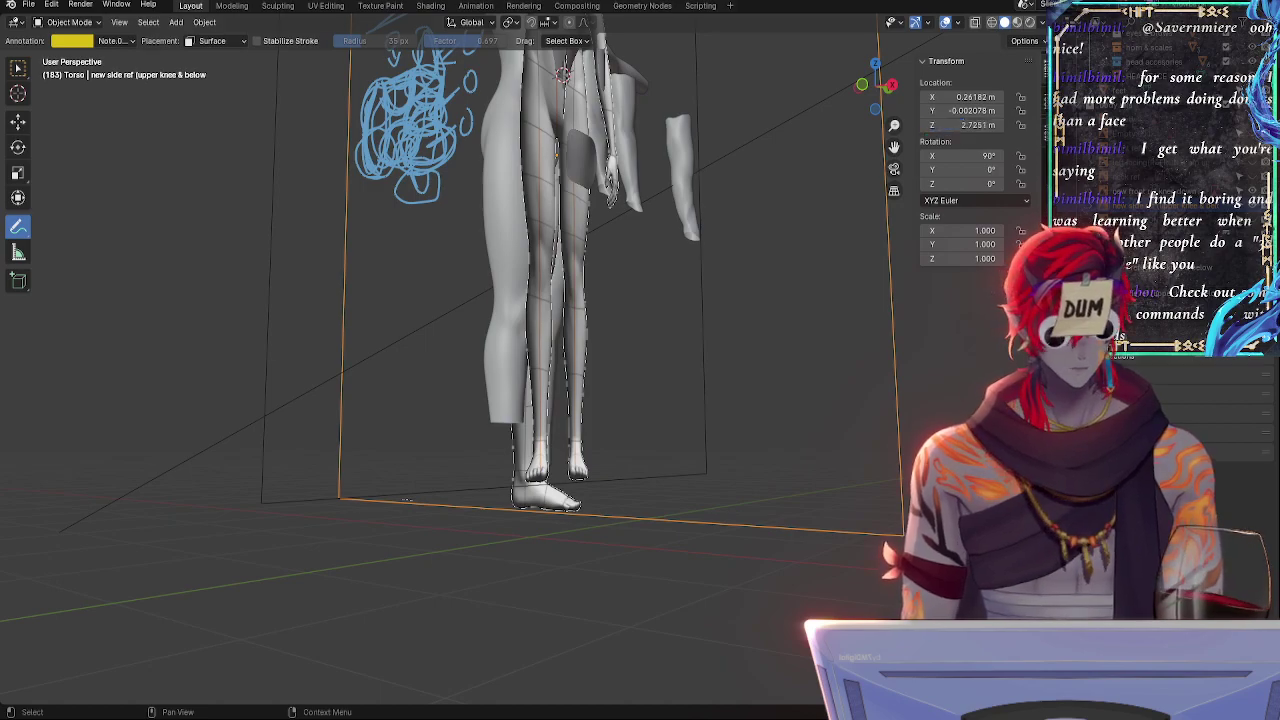
pyautogui.click(1126, 189)
pyautogui.click(966, 125)
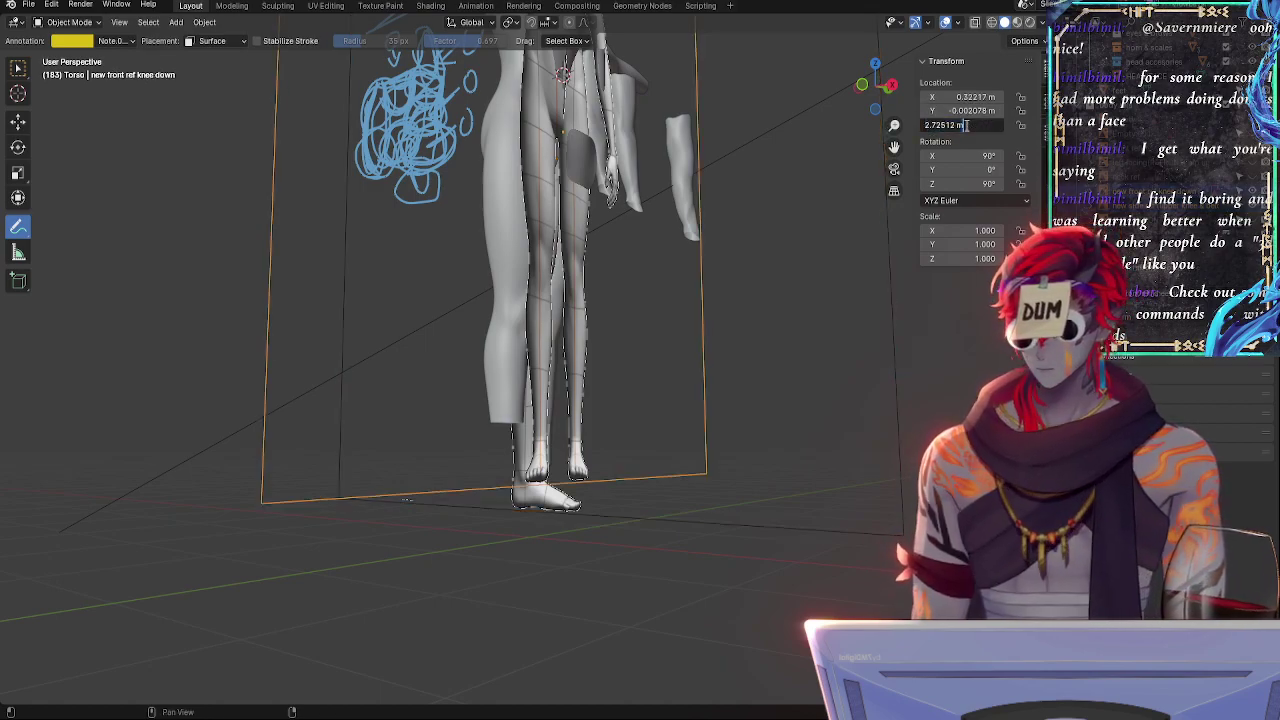
pyautogui.press('Return')
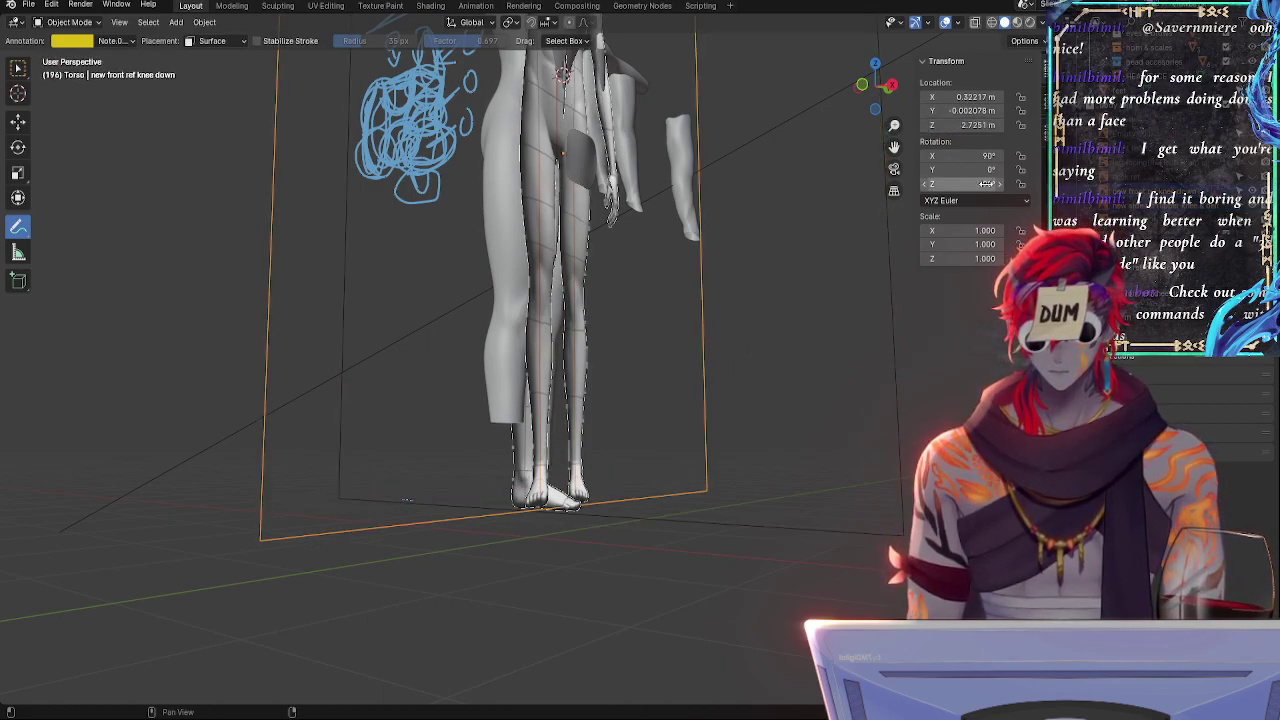
pyautogui.click(1136, 205)
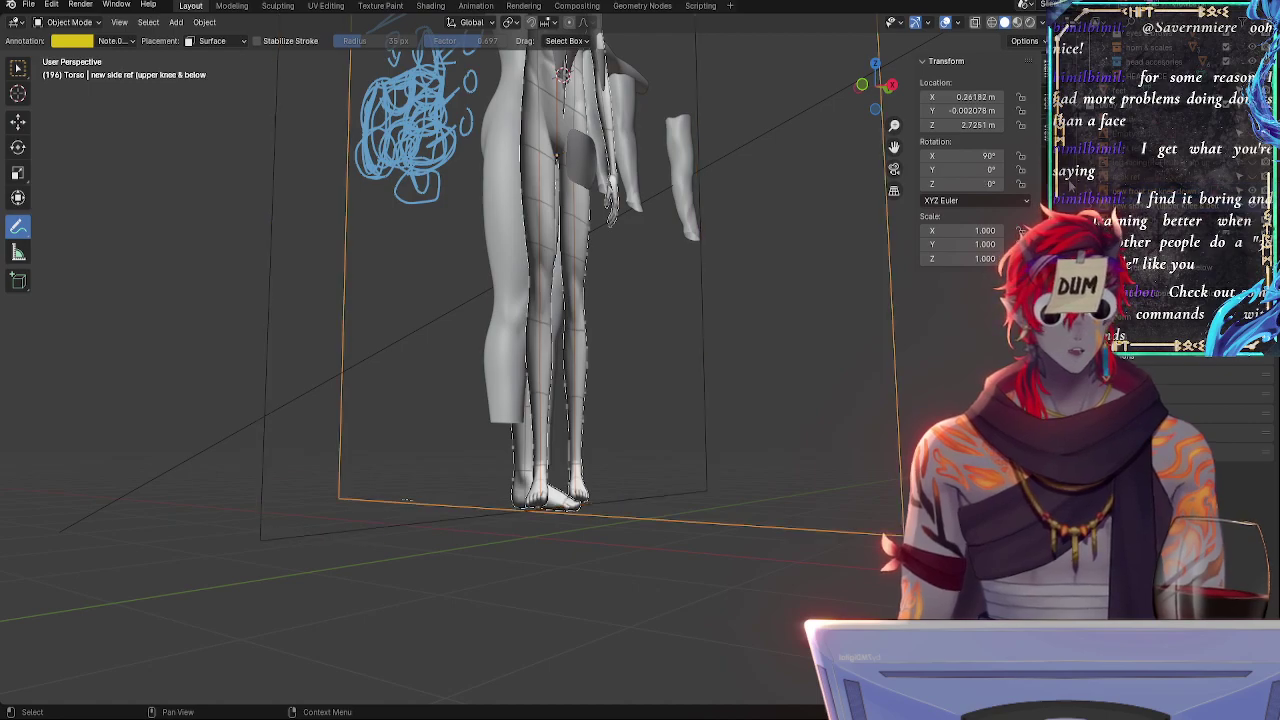
pyautogui.click(966, 97)
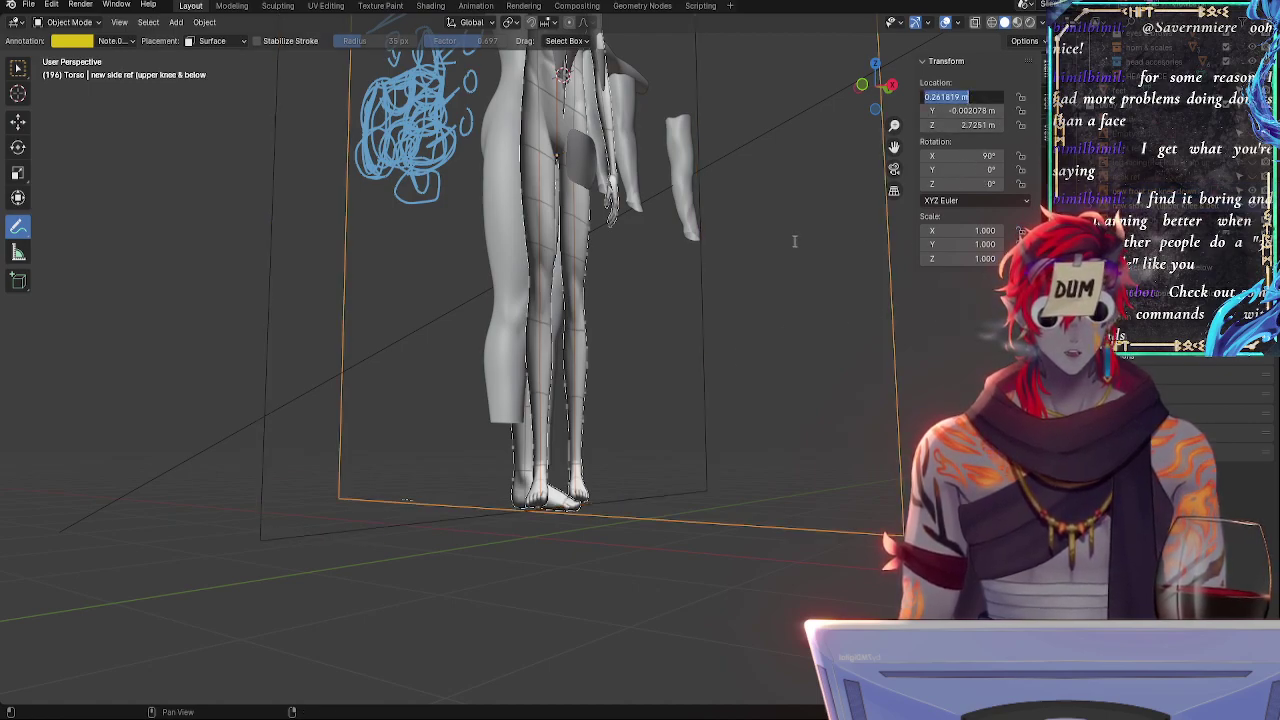
pyautogui.press('Return')
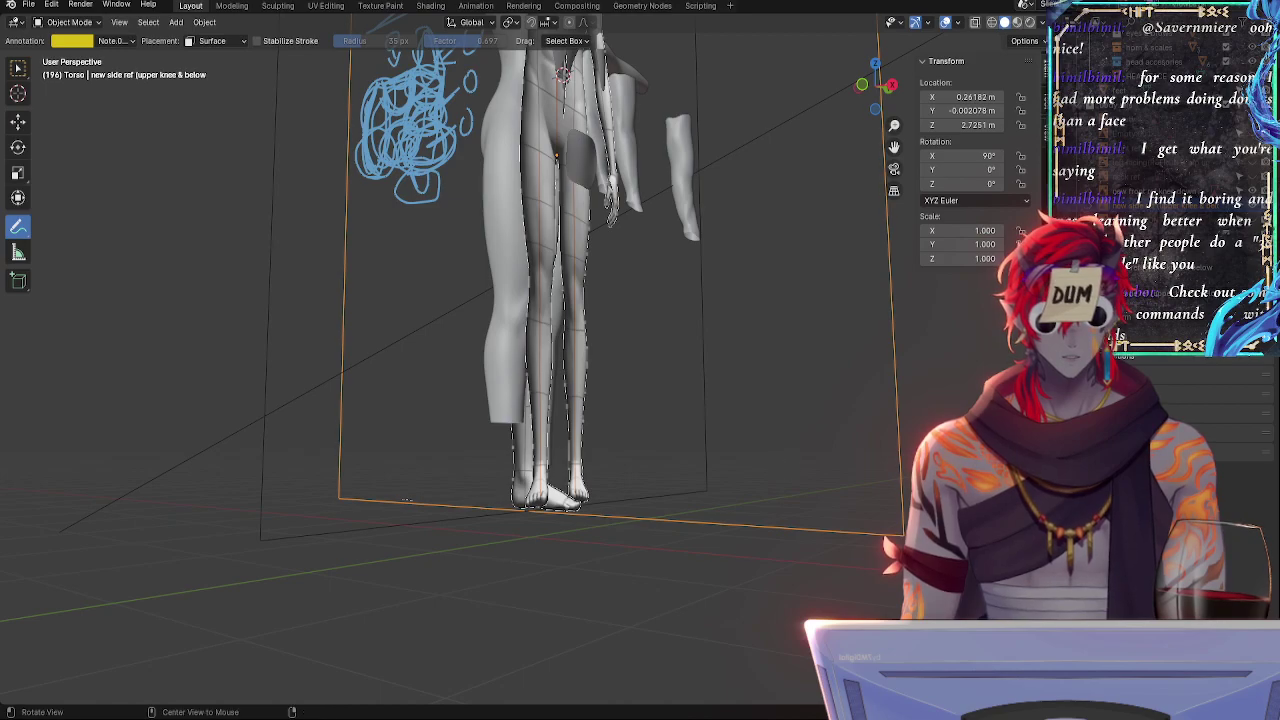
# - Zoom to the legs and cycle through overlapping planes to select the front knee-down reference
pyautogui.moveTo(405, 500); pyautogui.dragTo(846, 340, button='middle')
pyautogui.moveTo(646, 300); pyautogui.dragTo(661, 345, button='middle')
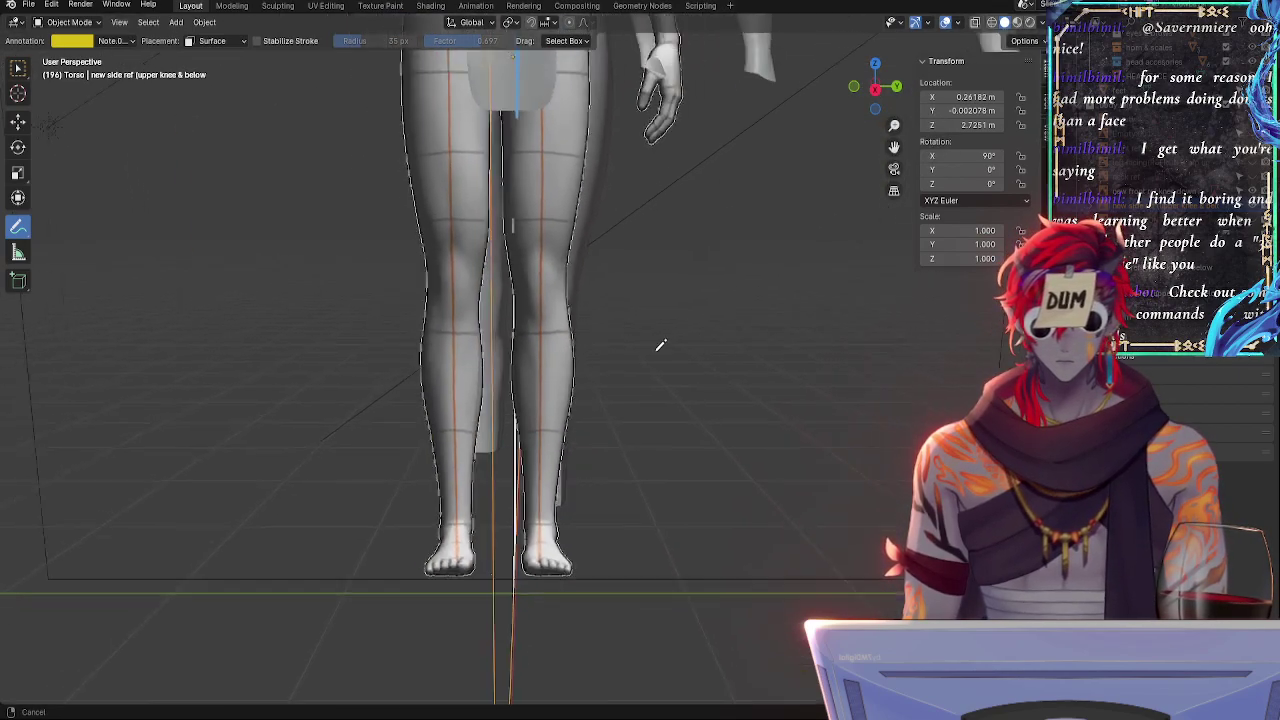
pyautogui.scroll(-3, 660, 345)
pyautogui.moveTo(629, 437)
pyautogui.mouseDown(button='middle')
pyautogui.moveTo(797, 437)
pyautogui.moveTo(769, 425)
pyautogui.mouseUp(button='middle')
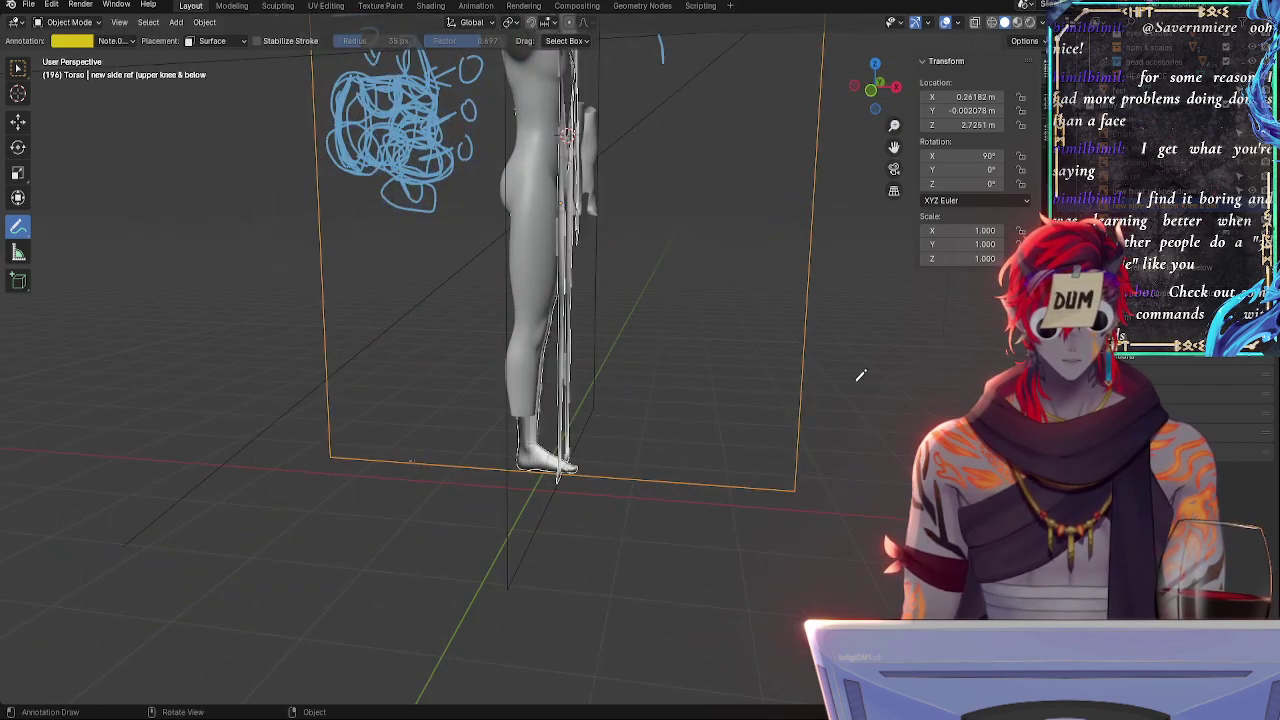
pyautogui.click(558, 478)
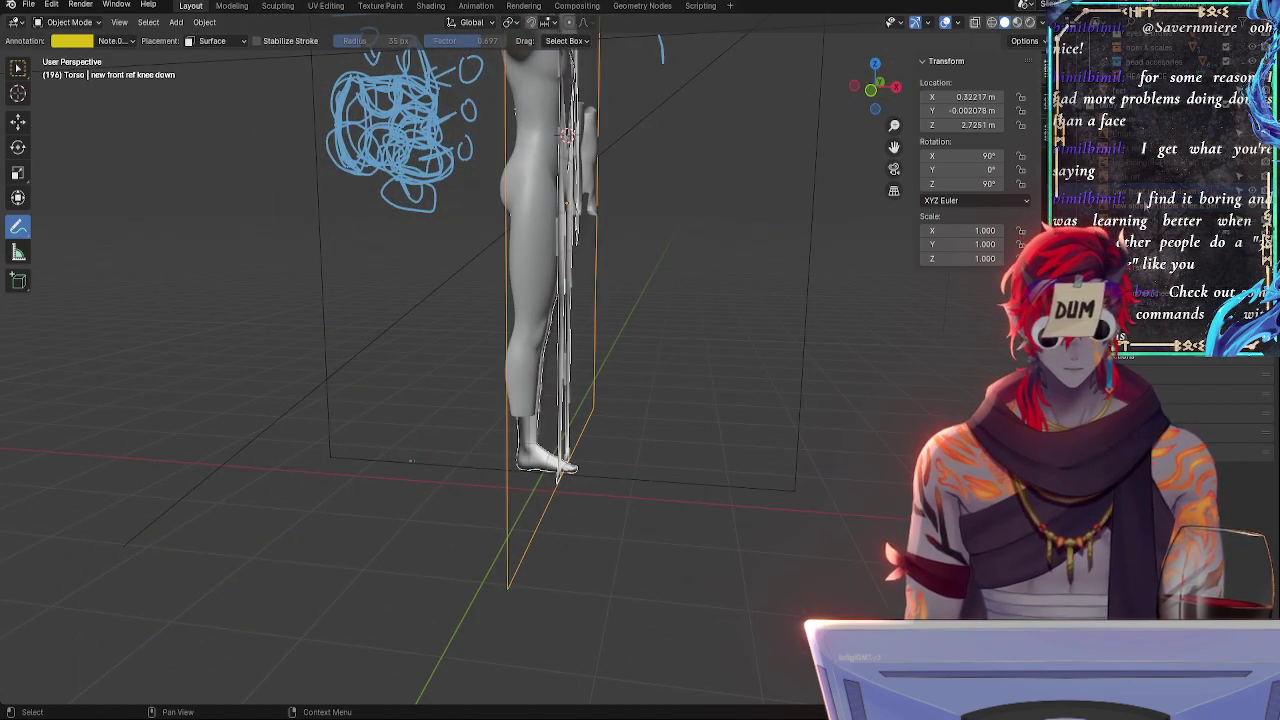
pyautogui.click(558, 478)
pyautogui.click(558, 478)
pyautogui.click(558, 478)
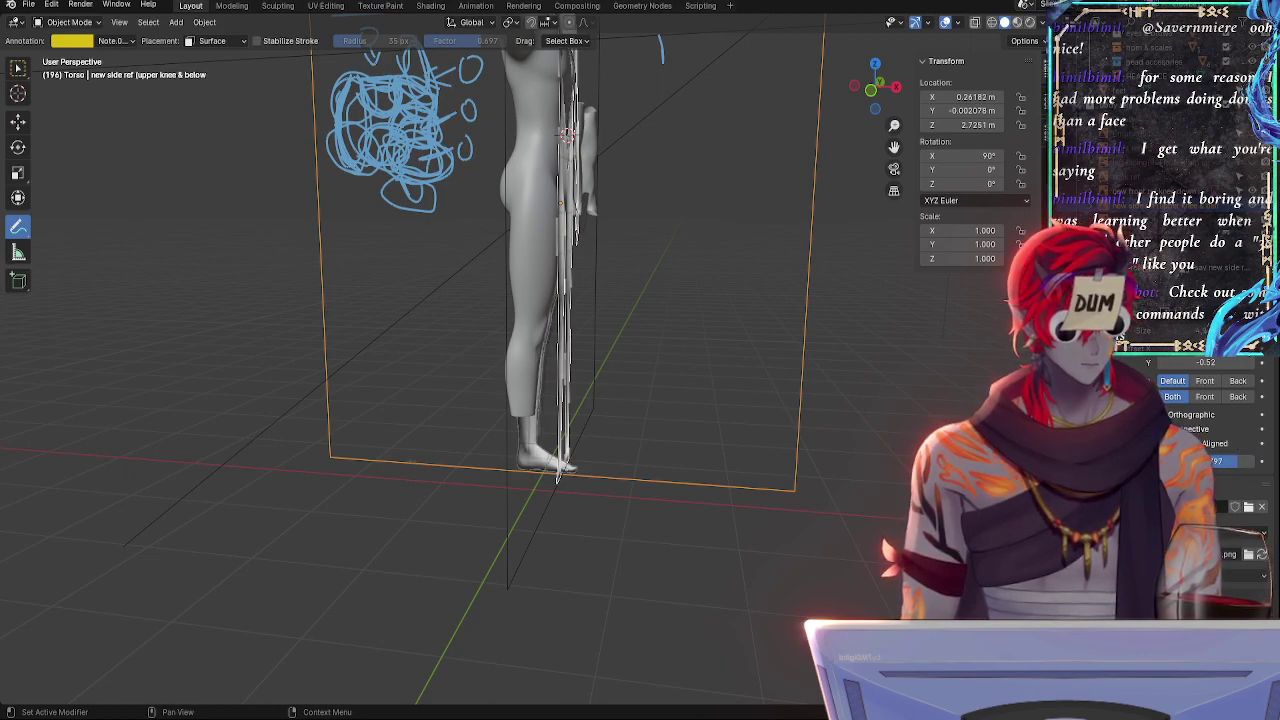
pyautogui.click(557, 478)
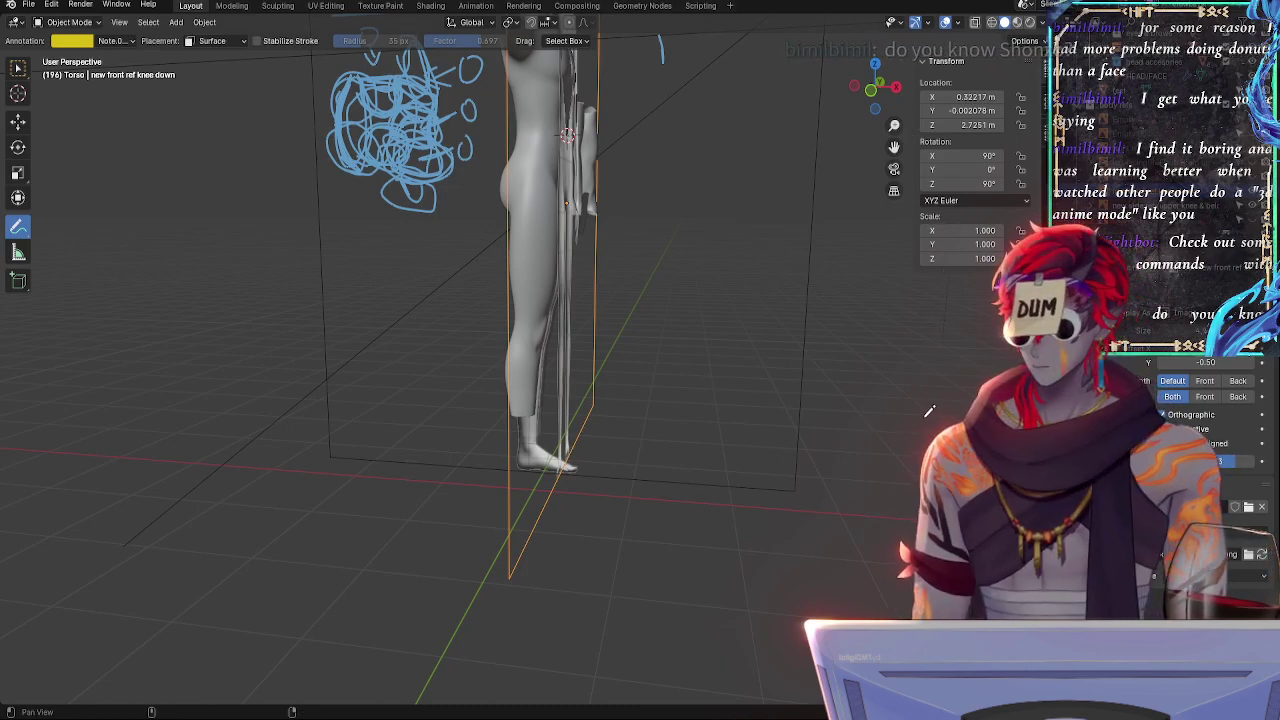
# - Frame the legs in a straight-on Right Orthographic view for alignment
pyautogui.moveTo(929, 411)
pyautogui.mouseDown(button='middle')
pyautogui.moveTo(806, 400)
pyautogui.moveTo(666, 343)
pyautogui.moveTo(857, 400)
pyautogui.mouseUp(button='middle')
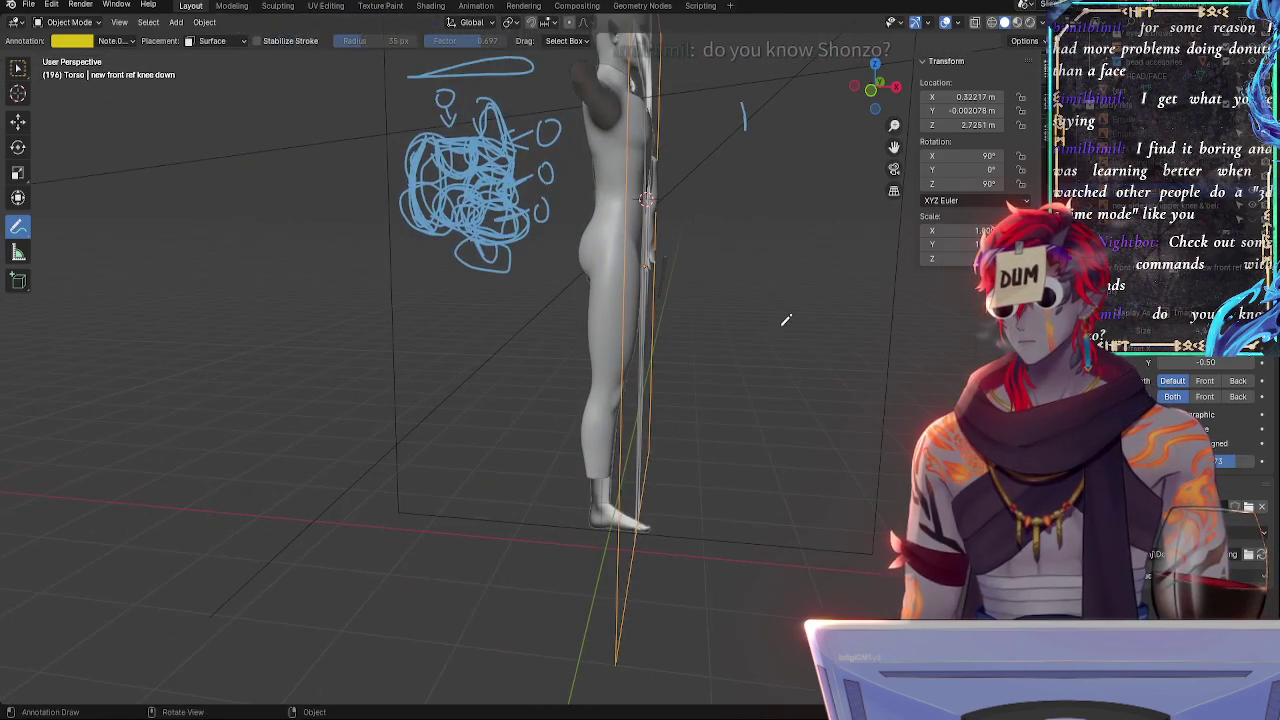
pyautogui.click(897, 89)
pyautogui.keyDown('ctrl'); pyautogui.keyDown('alt'); pyautogui.moveTo(720, 410); pyautogui.dragTo(748, 394); pyautogui.keyUp('alt'); pyautogui.keyUp('ctrl')
pyautogui.keyDown('alt'); pyautogui.keyDown('shift'); pyautogui.moveTo(748, 394); pyautogui.dragTo(688, 348); pyautogui.keyUp('shift'); pyautogui.keyUp('alt')
pyautogui.moveTo(688, 348); pyautogui.dragTo(704, 342, button='middle')
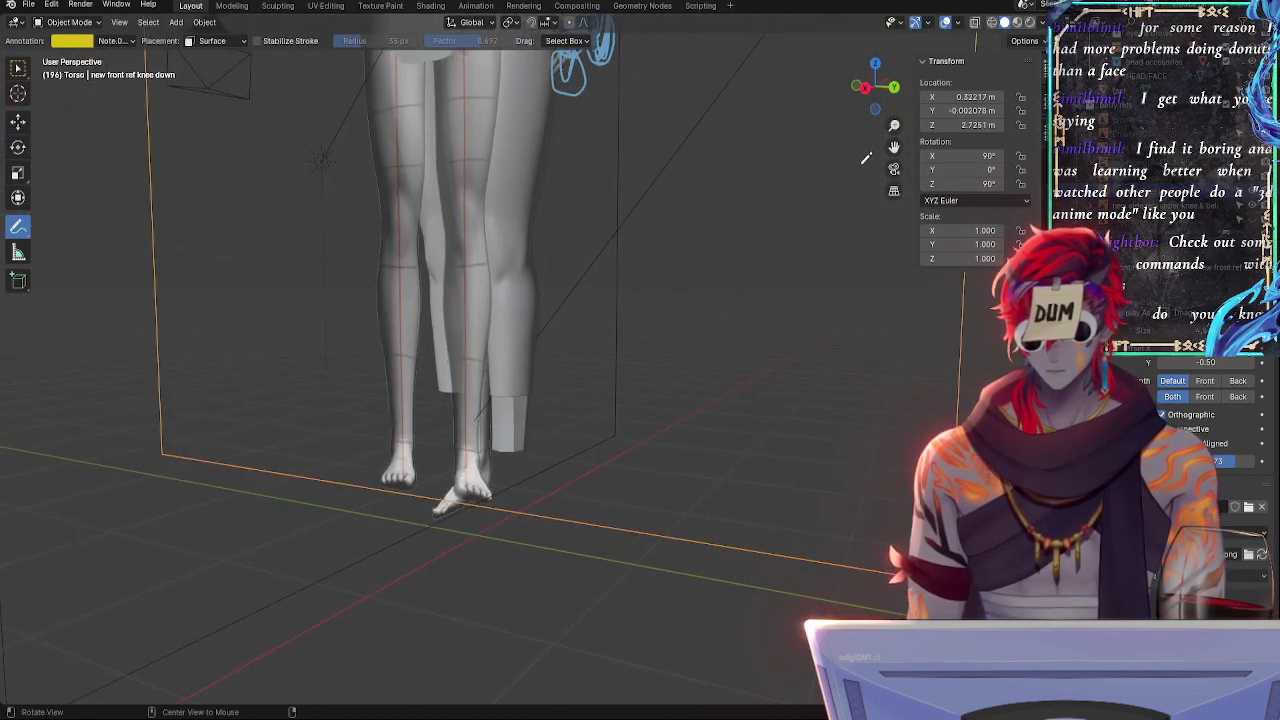
pyautogui.click(862, 92)
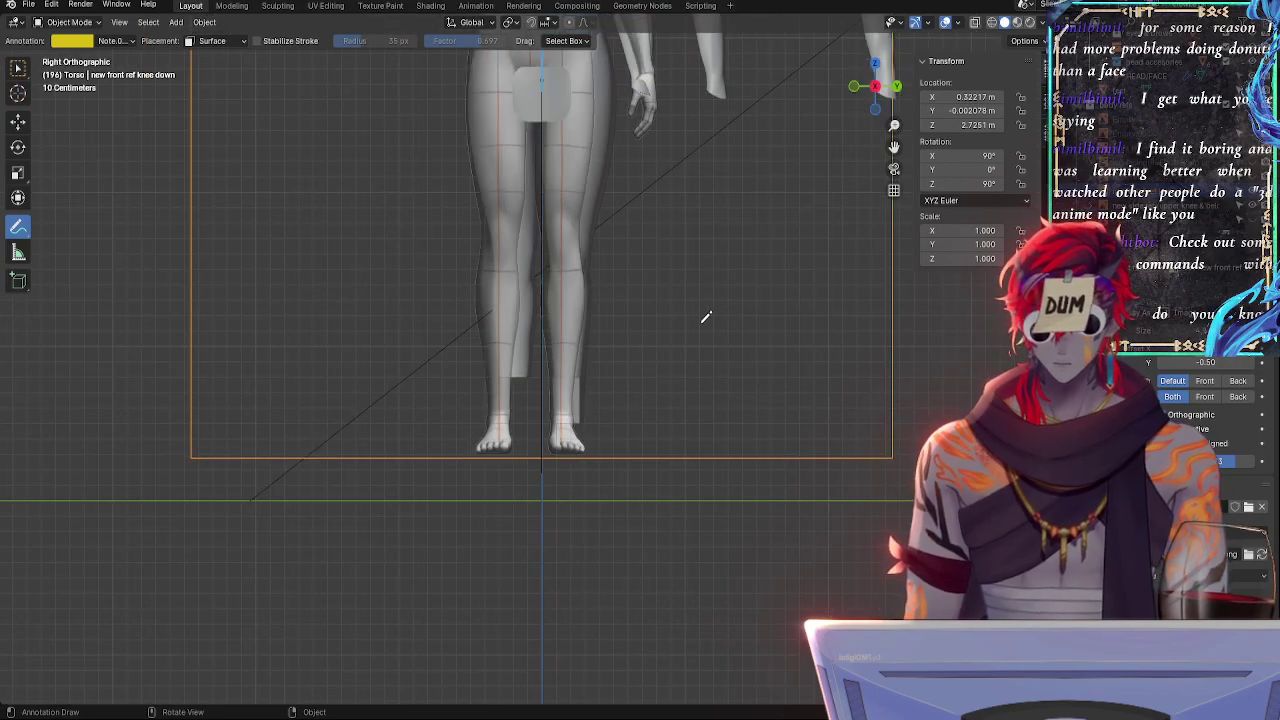
# - Lower the front knee-down reference image along Z toward the model's feet
pyautogui.press('g')
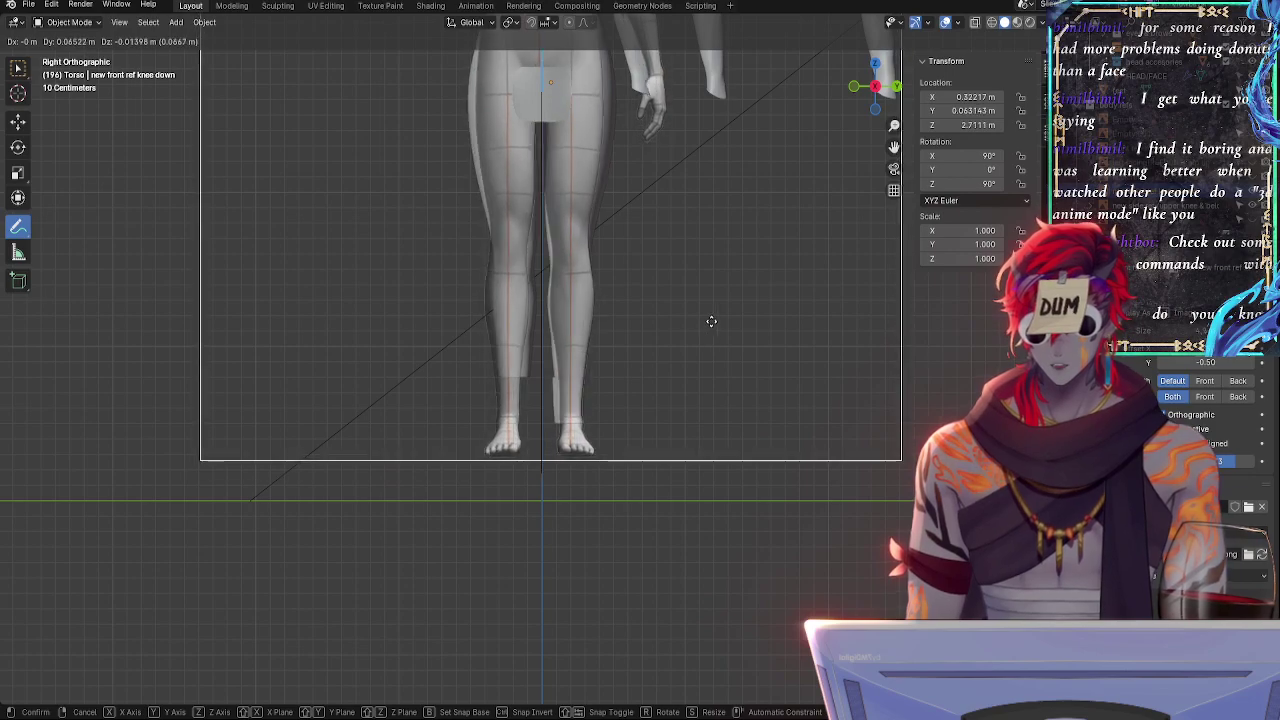
pyautogui.click(706, 320)
pyautogui.scroll(6, 740, 350)
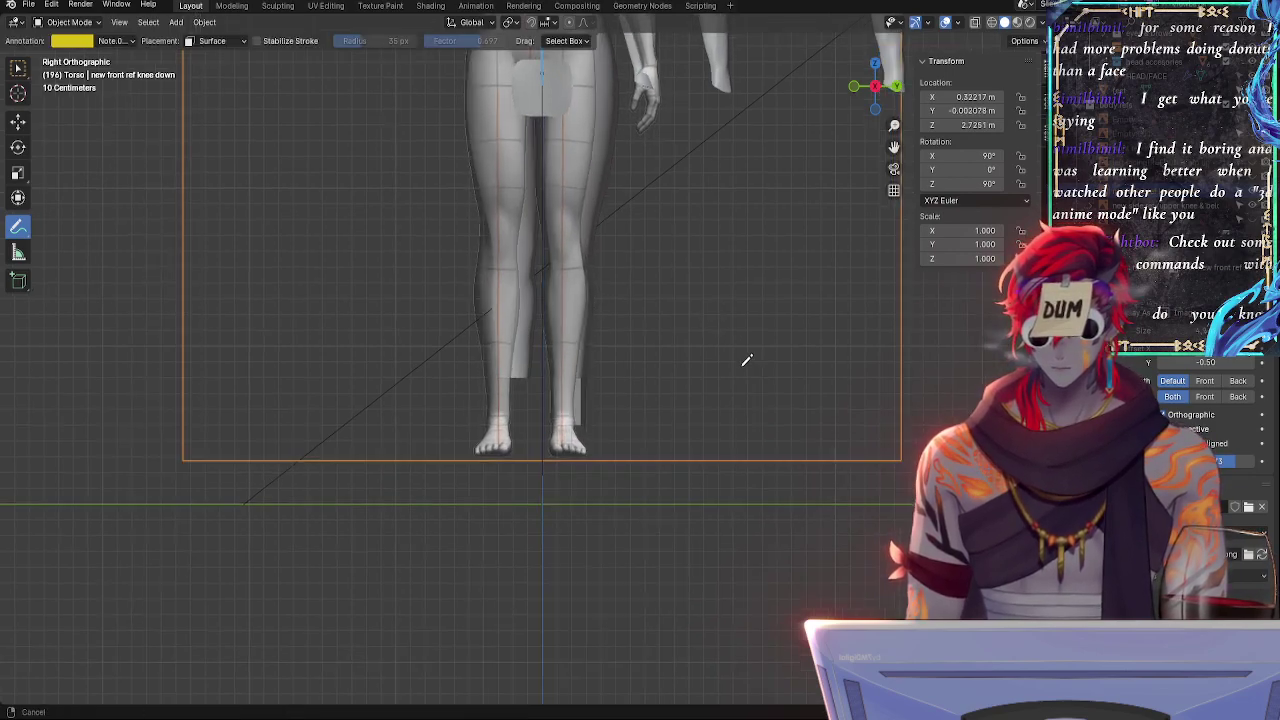
pyautogui.keyDown('shift'); pyautogui.moveTo(769, 180); pyautogui.dragTo(757, 114, button='middle'); pyautogui.keyUp('shift')
pyautogui.press('g')
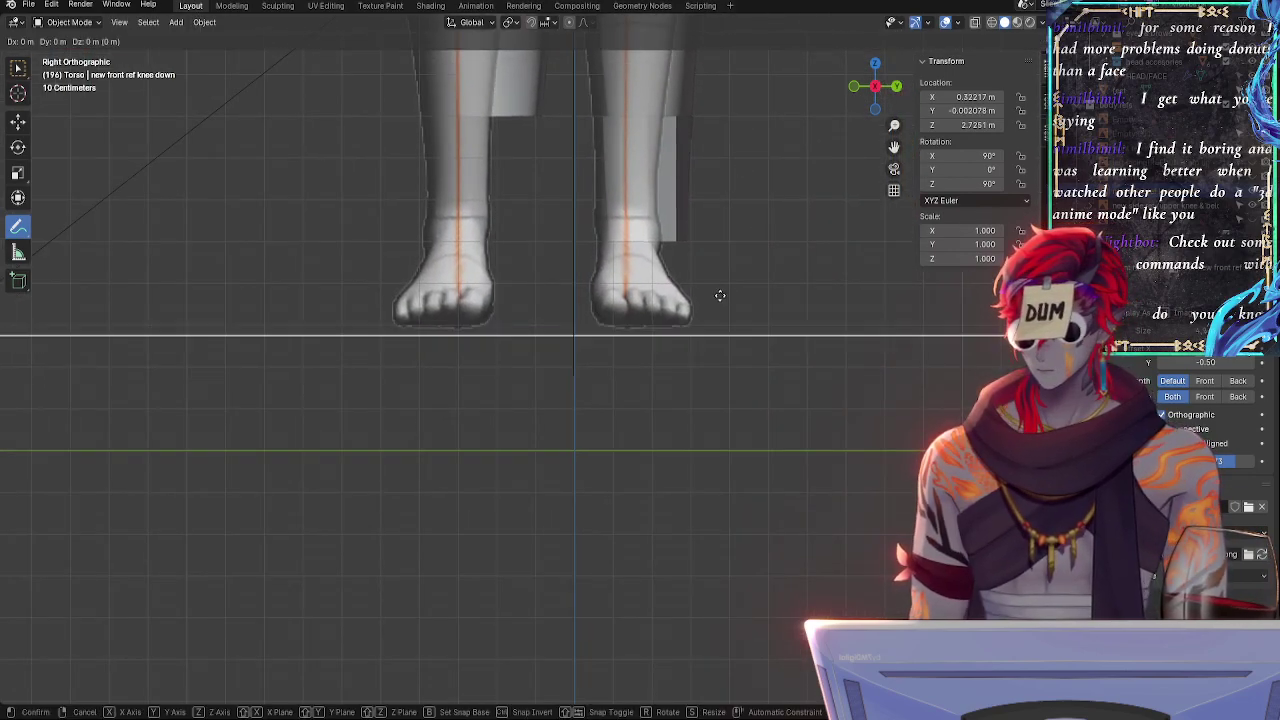
pyautogui.press('z')
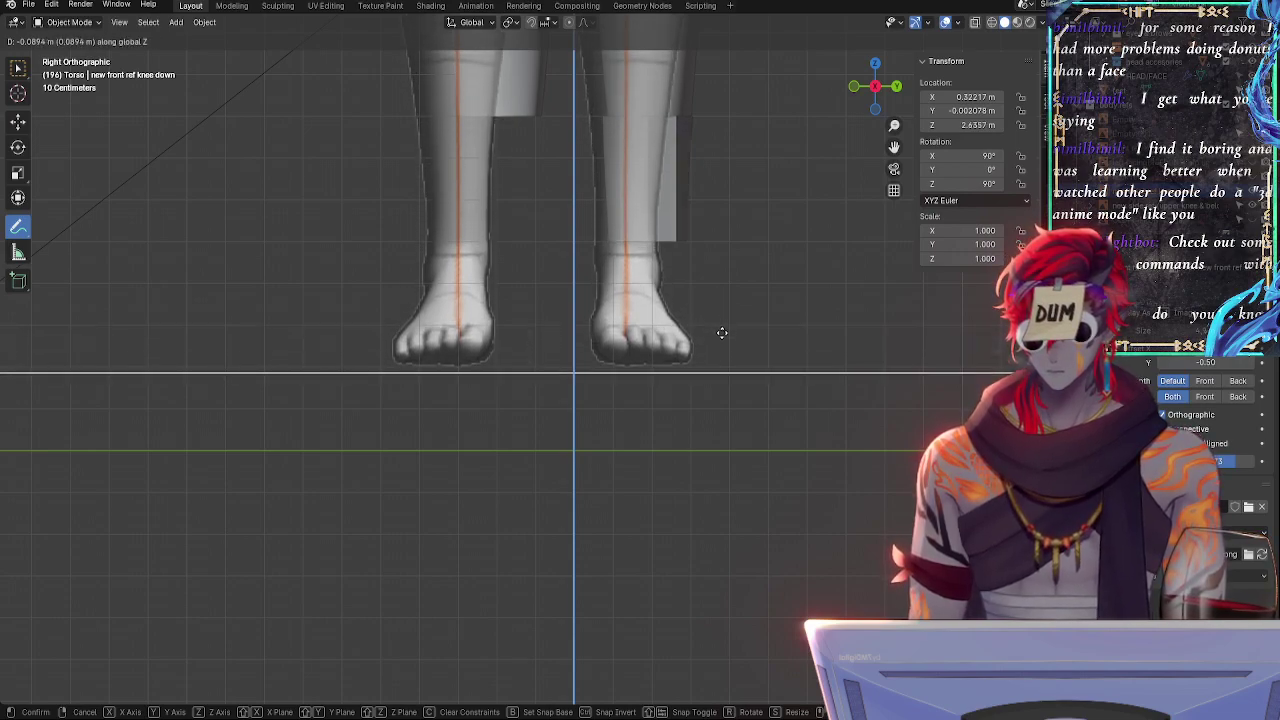
pyautogui.click(728, 328)
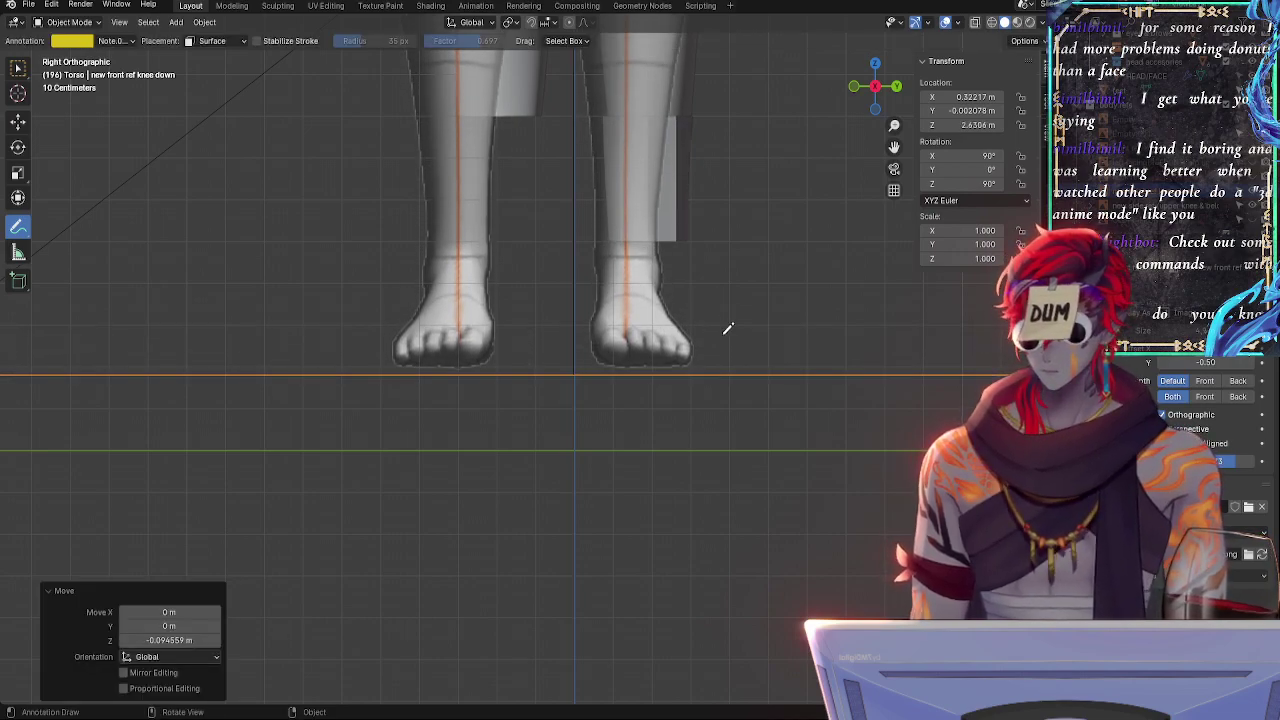
# - Shift the reference sideways along Y by about 0.0586 m and reframe the whole body
pyautogui.press('g')
pyautogui.press('y')
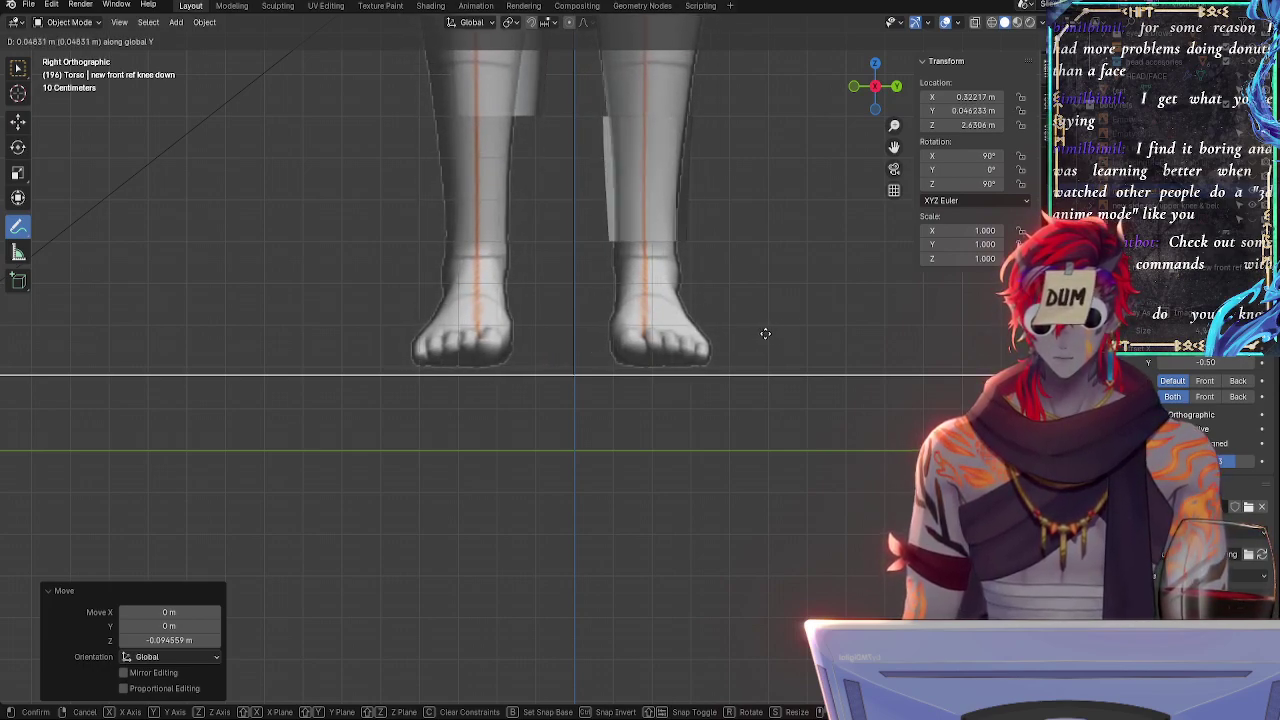
pyautogui.click(769, 334)
pyautogui.keyDown('ctrl'); pyautogui.moveTo(760, 250); pyautogui.dragTo(725, 505, button='middle'); pyautogui.keyUp('ctrl')
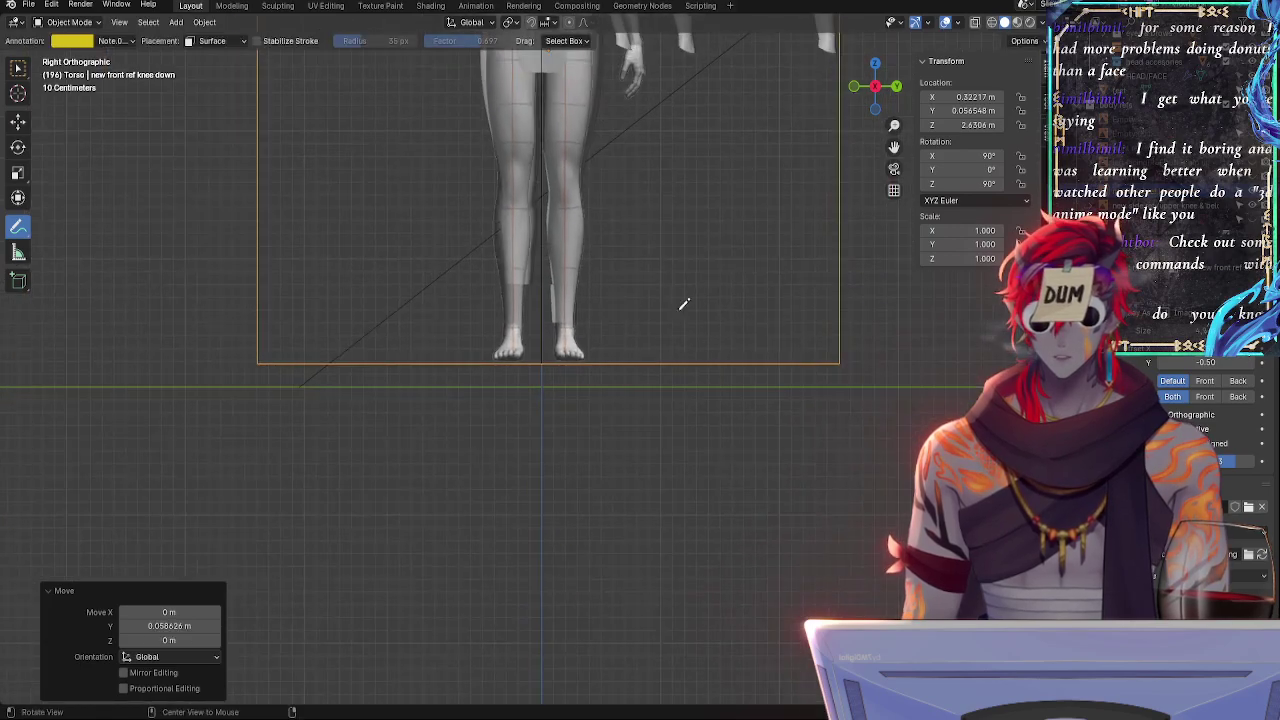
pyautogui.keyDown('shift'); pyautogui.moveTo(668, 214); pyautogui.dragTo(675, 500, button='middle'); pyautogui.keyUp('shift')
pyautogui.scroll(-1, 674, 423)
pyautogui.scroll(3, 652, 308)
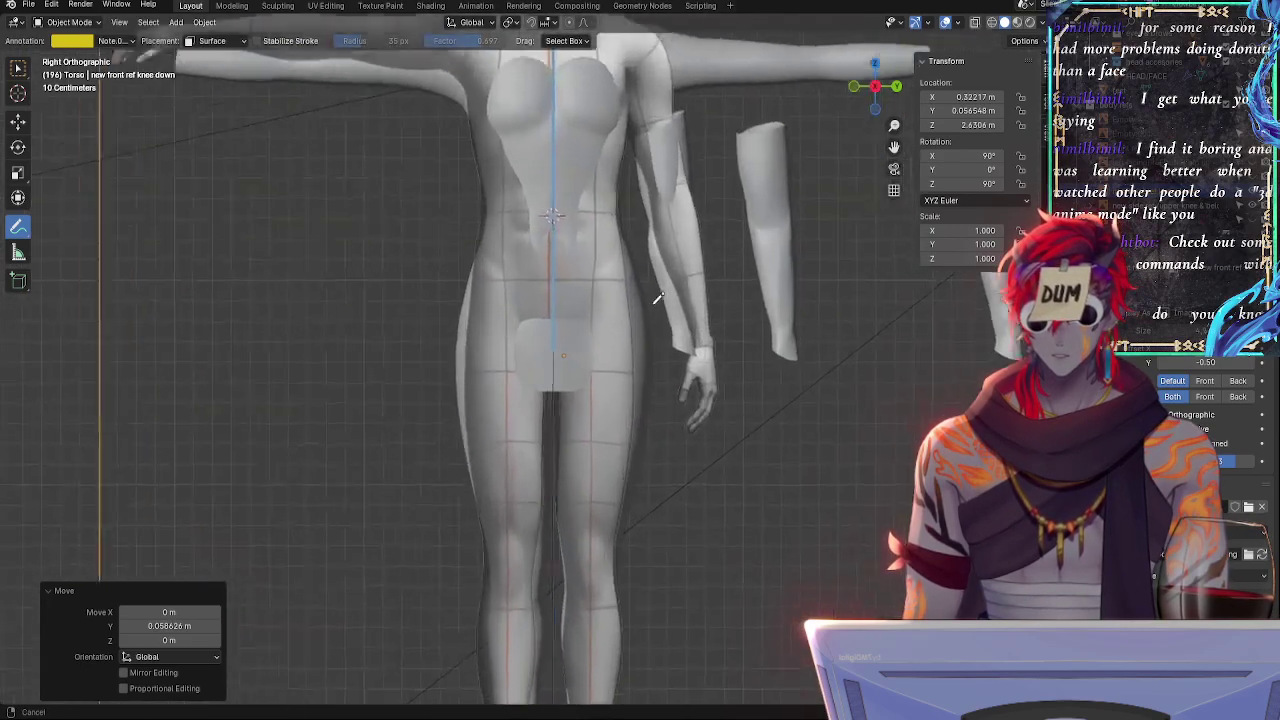
# - Inspect the head and upper torso, then view the figure from above in orthographic side view
pyautogui.keyDown('ctrl'); pyautogui.moveTo(657, 313); pyautogui.dragTo(659, 372, button='middle'); pyautogui.keyUp('ctrl')
pyautogui.moveTo(662, 218)
pyautogui.keyDown('shift'); pyautogui.mouseDown(button='middle')
pyautogui.moveTo(659, 314)
pyautogui.moveTo(702, 432)
pyautogui.moveTo(686, 270)
pyautogui.moveTo(509, 400)
pyautogui.moveTo(683, 369)
pyautogui.moveTo(610, 398)
pyautogui.moveTo(729, 204)
pyautogui.mouseUp(button='middle'); pyautogui.keyUp('shift')
pyautogui.scroll(3, 690, 326)
pyautogui.scroll(-3, 691, 320)
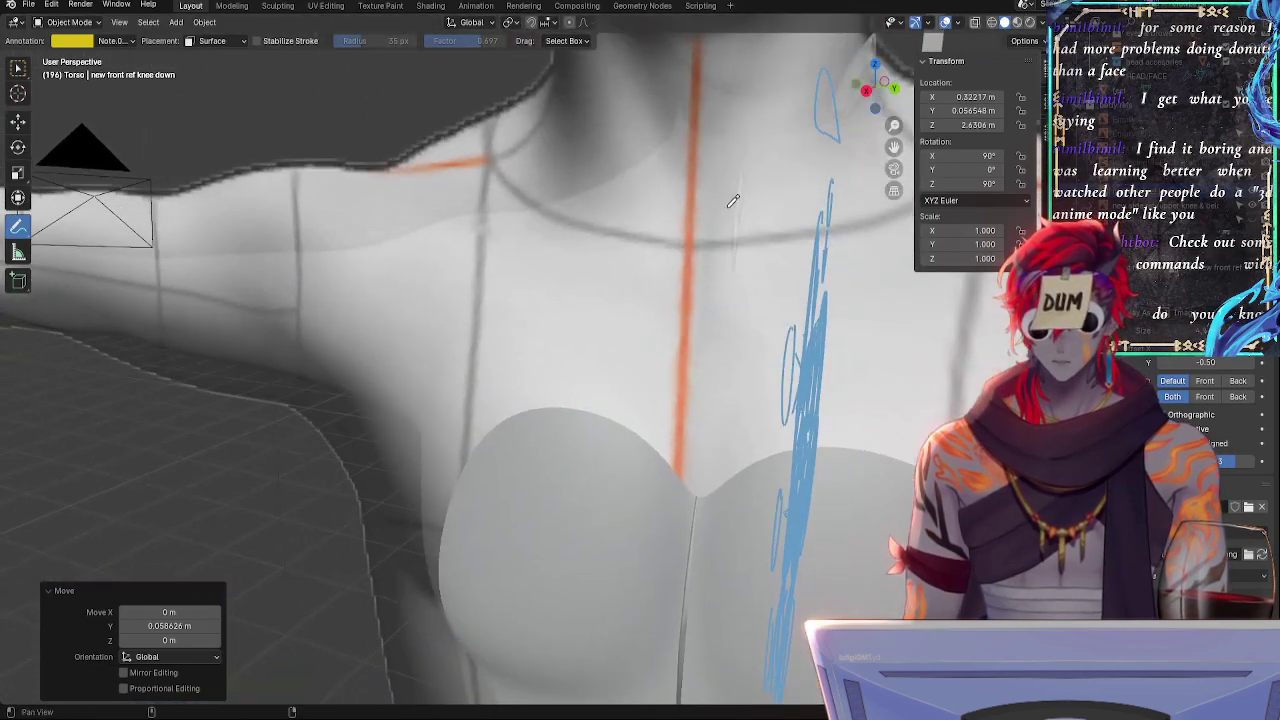
pyautogui.click(868, 93)
pyautogui.scroll(3, 678, 403)
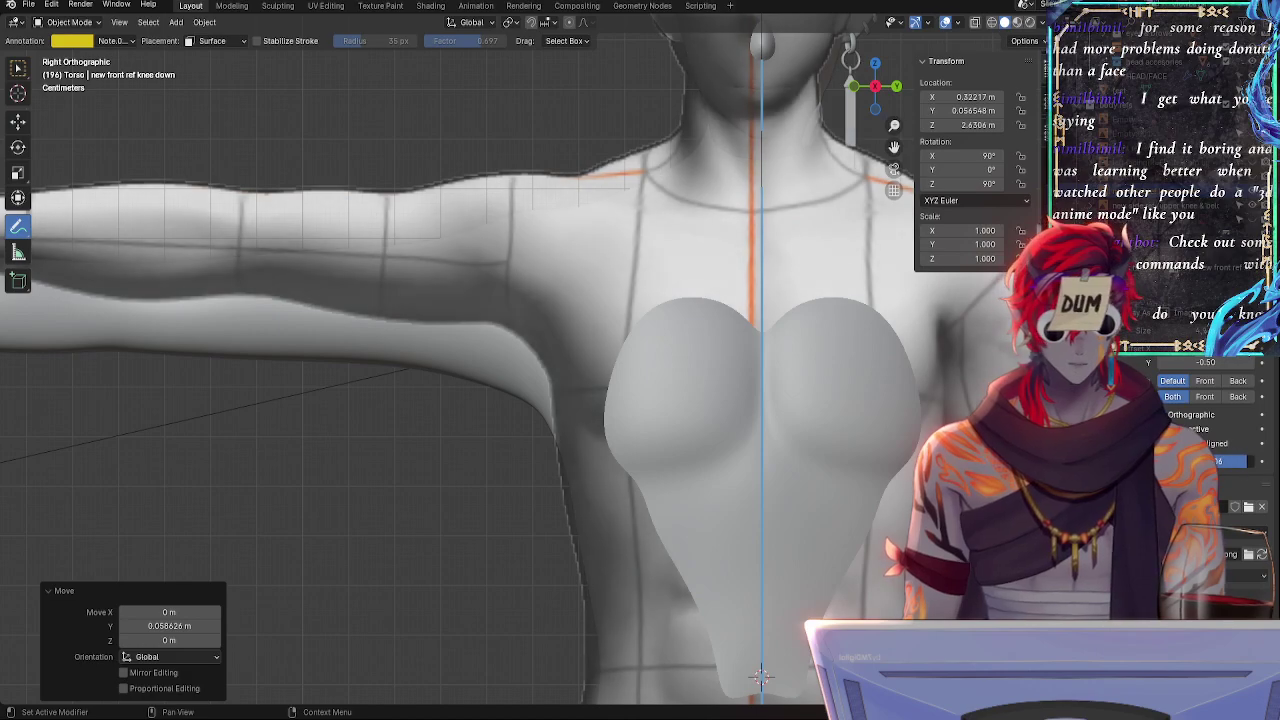
pyautogui.keyDown('ctrl'); pyautogui.keyDown('alt'); pyautogui.moveTo(678, 404); pyautogui.dragTo(752, 438); pyautogui.keyUp('alt'); pyautogui.keyUp('ctrl')
# - Move the front knee reference along global X, then reset its X position to 0
pyautogui.press('g')
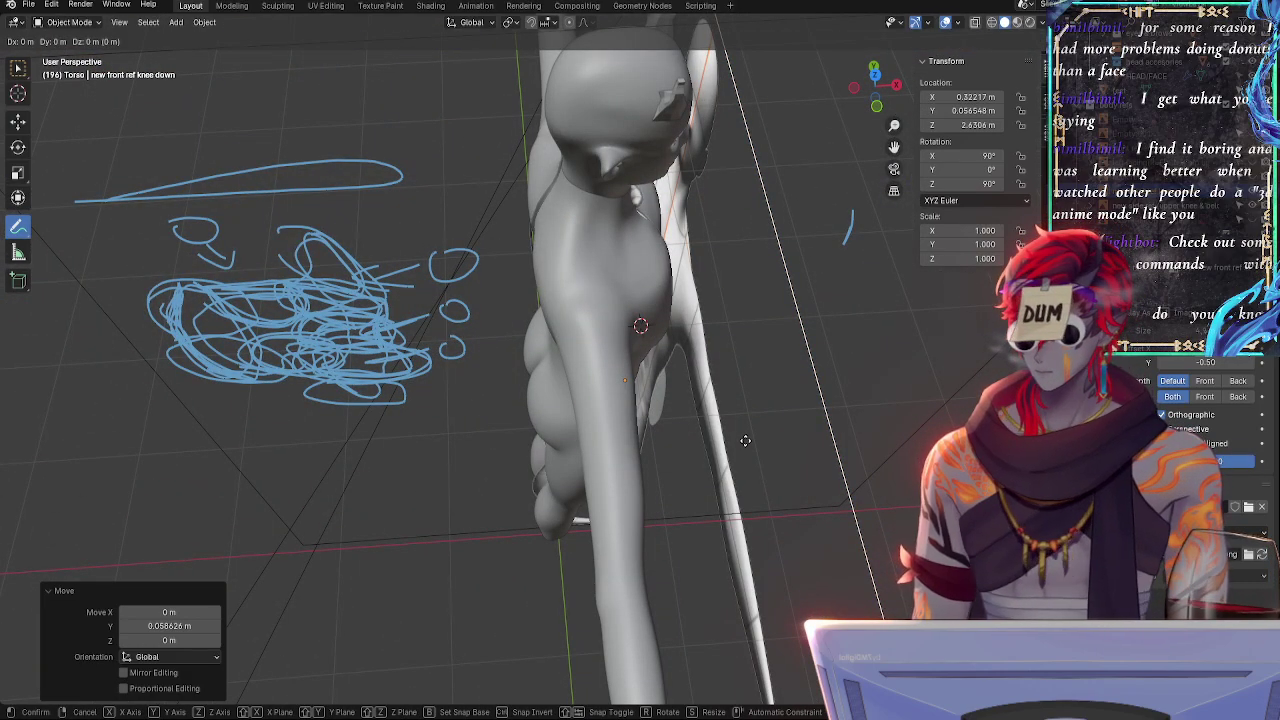
pyautogui.press('x')
pyautogui.press('0')
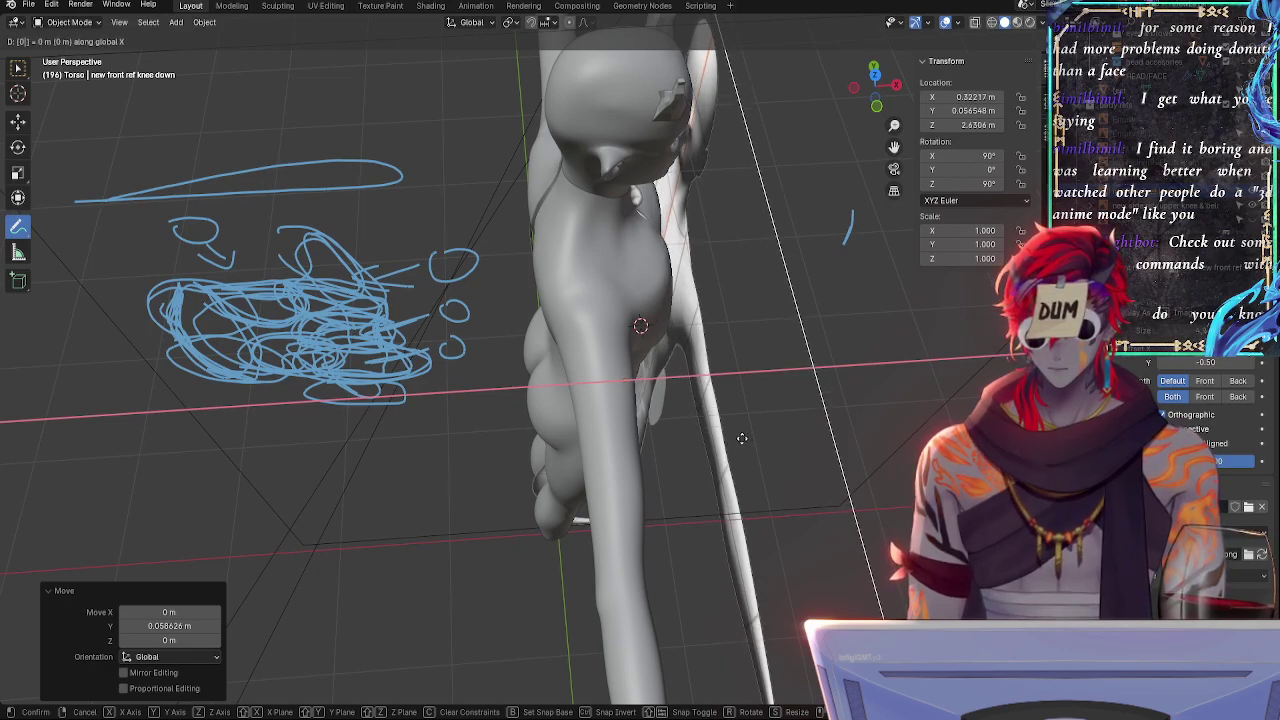
pyautogui.press('x')
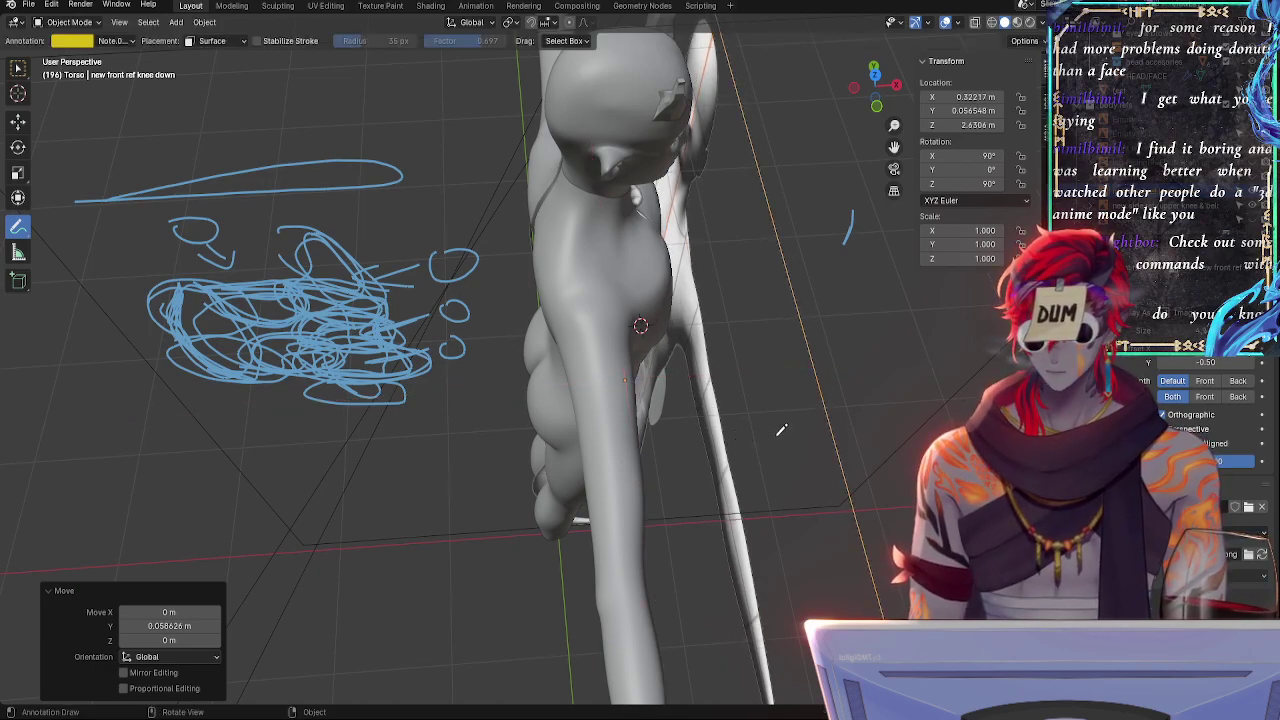
pyautogui.press('x')
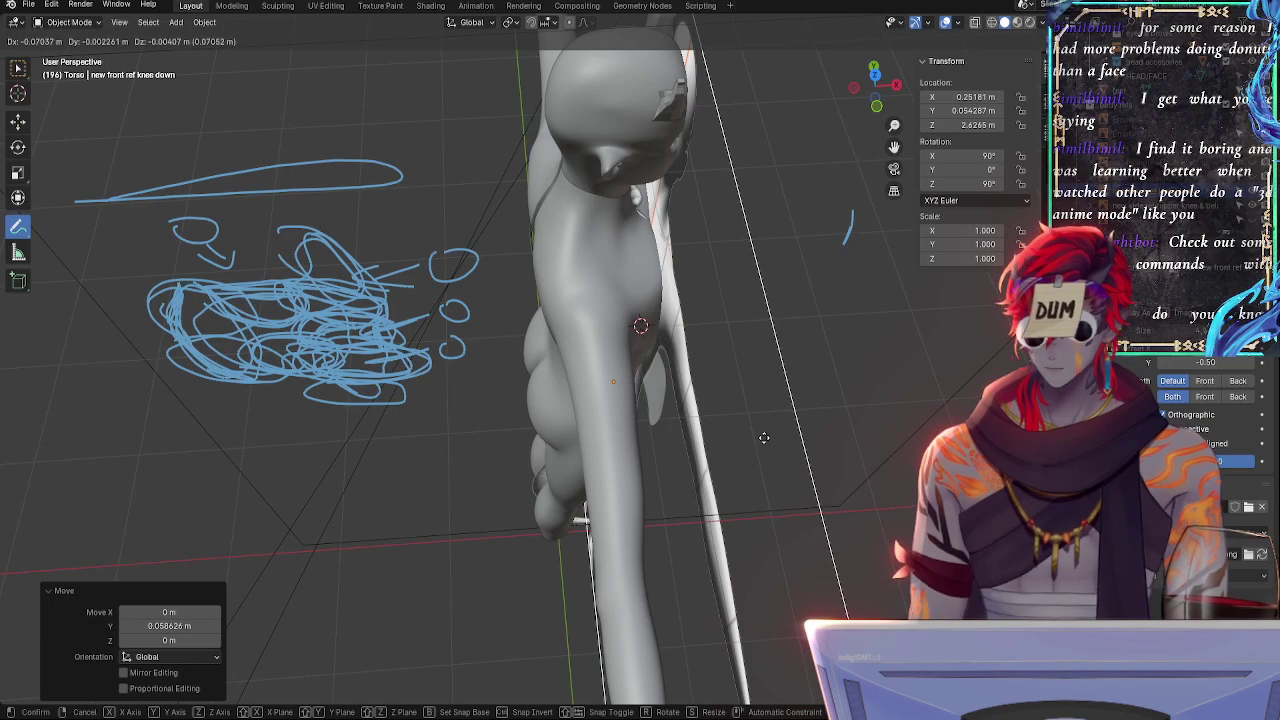
pyautogui.press('x')
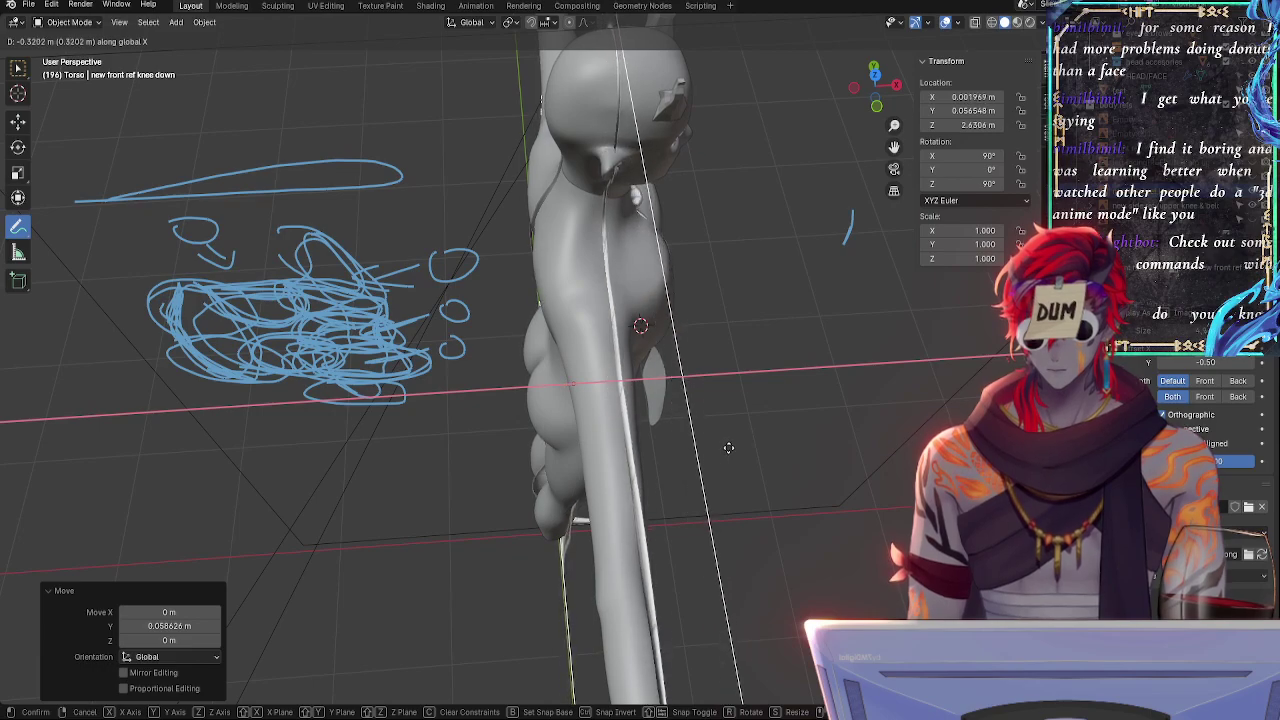
pyautogui.click(722, 444)
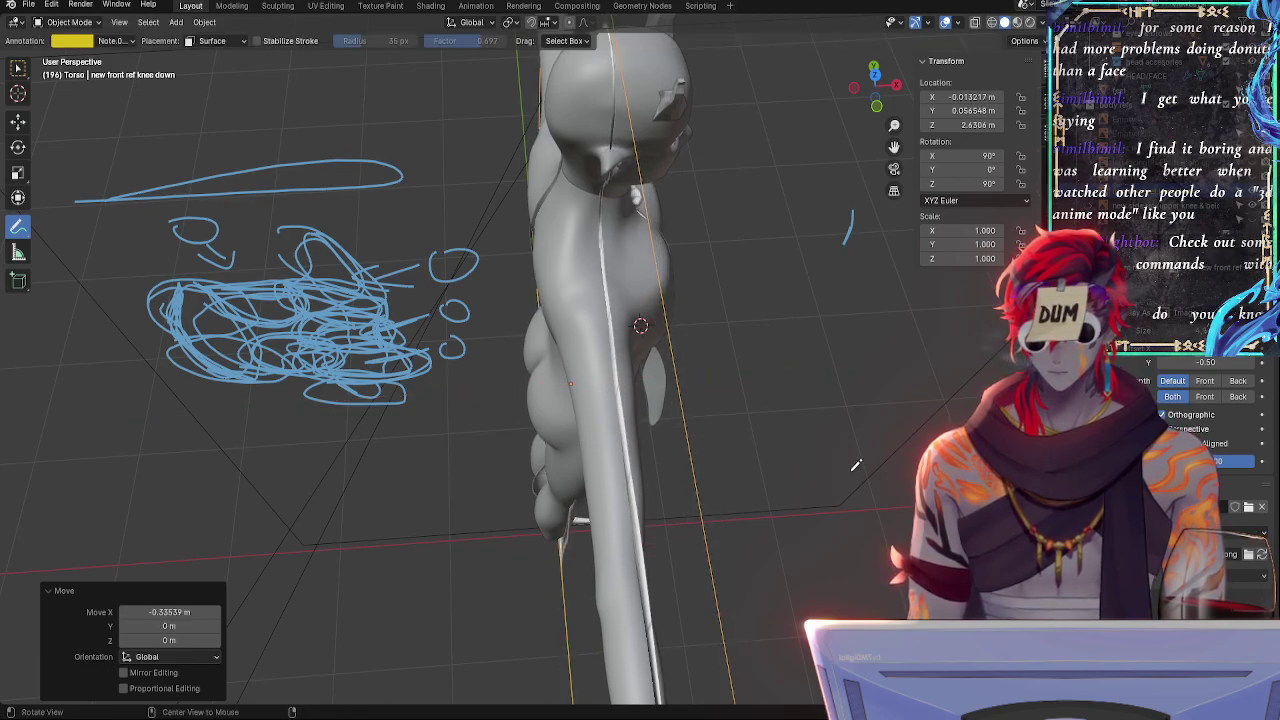
pyautogui.moveTo(722, 444); pyautogui.dragTo(775, 186, button='middle')
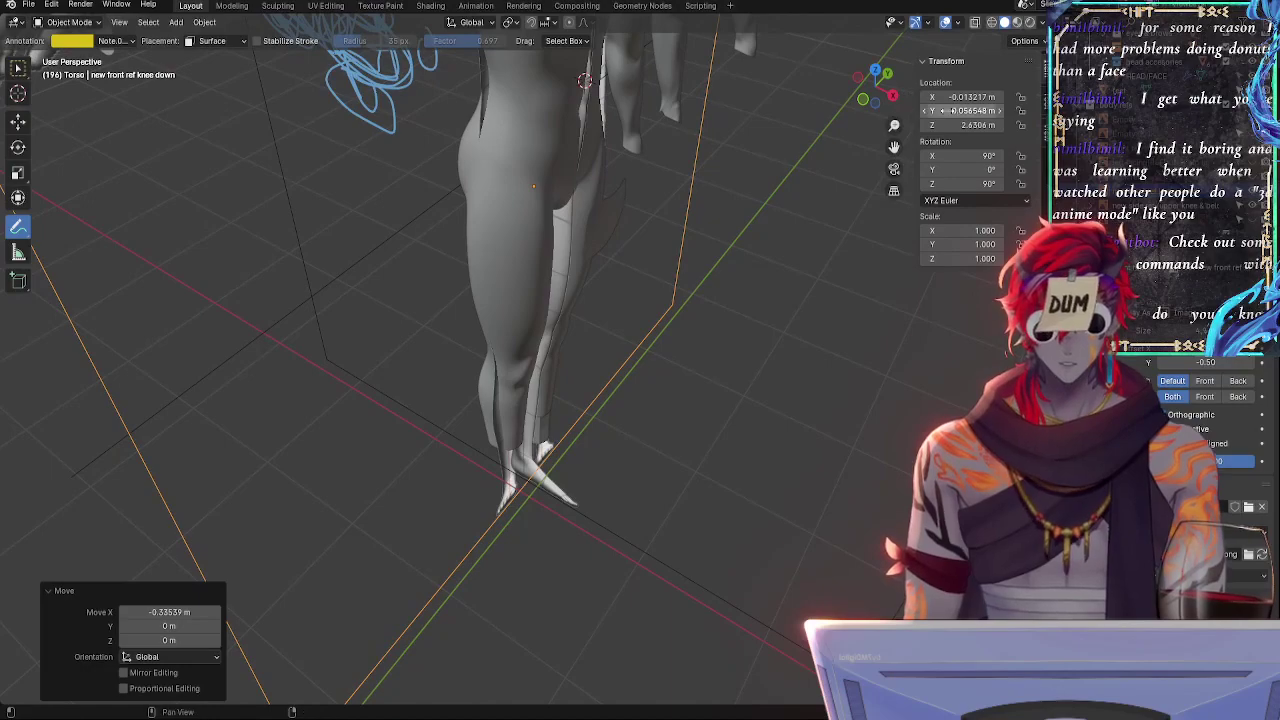
pyautogui.press('Return')
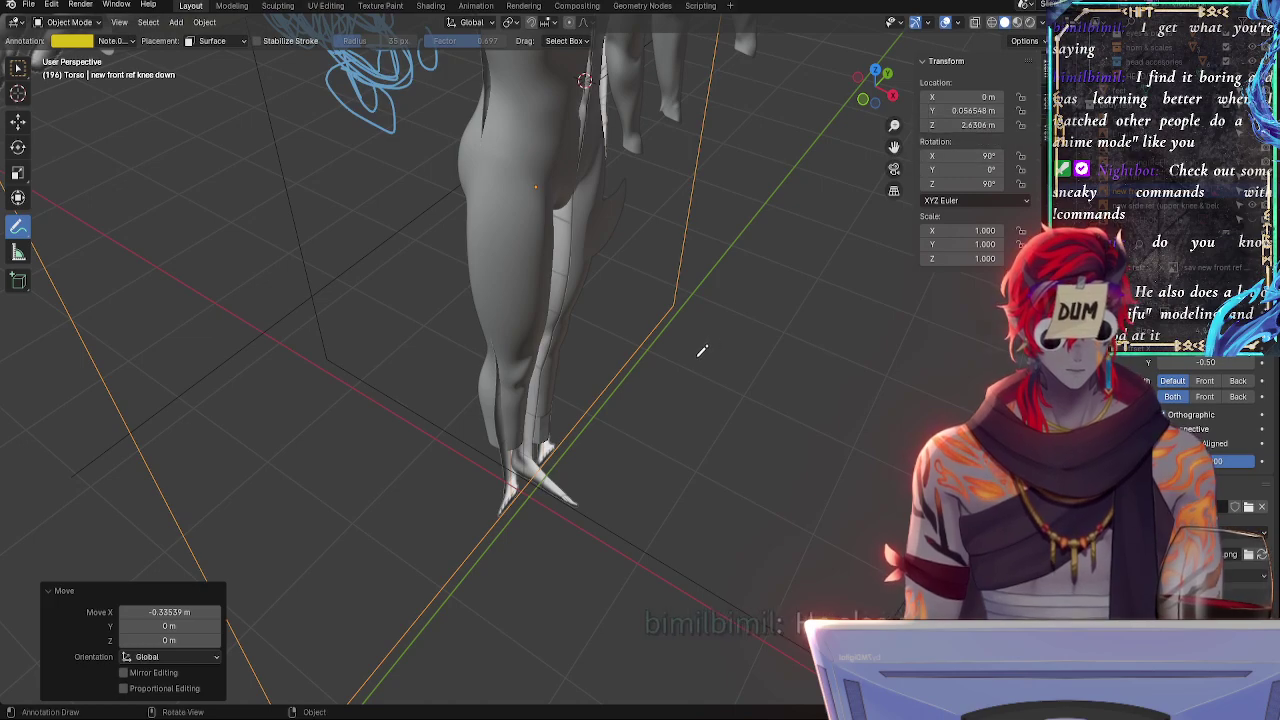
# - Shift the reference plane along X again and set its Y location to 0 m
pyautogui.press('g')
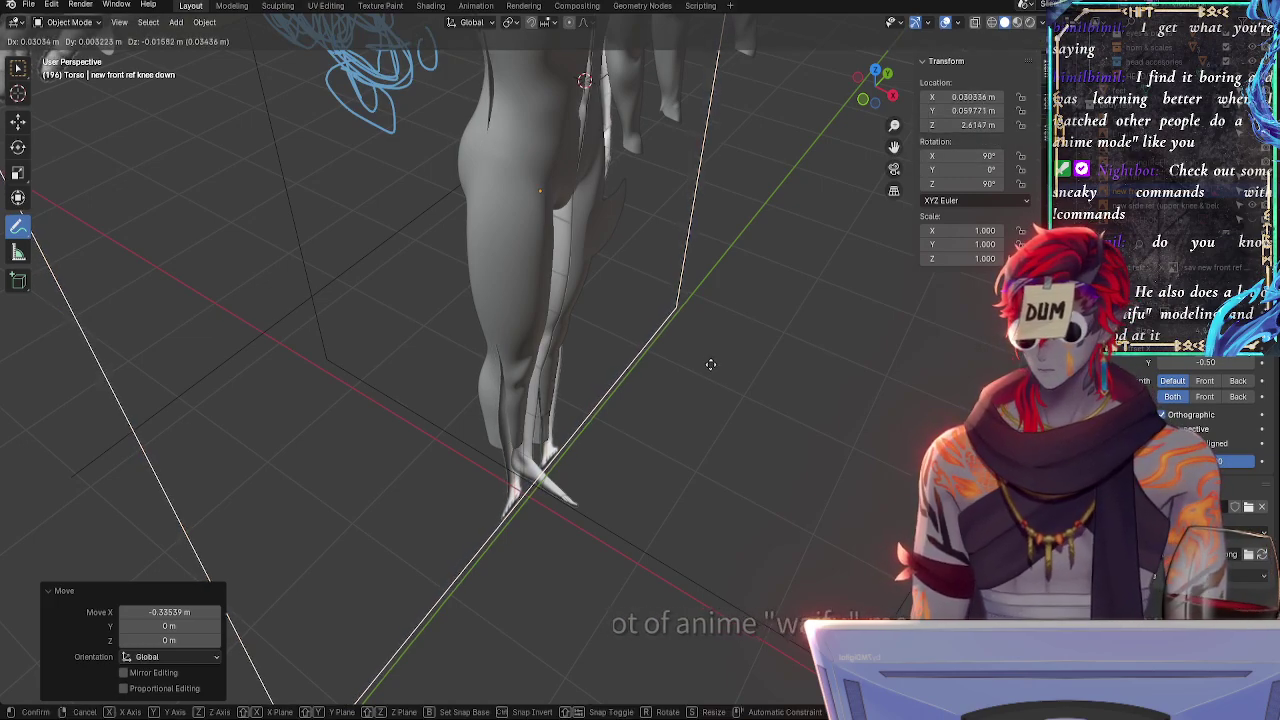
pyautogui.press('x')
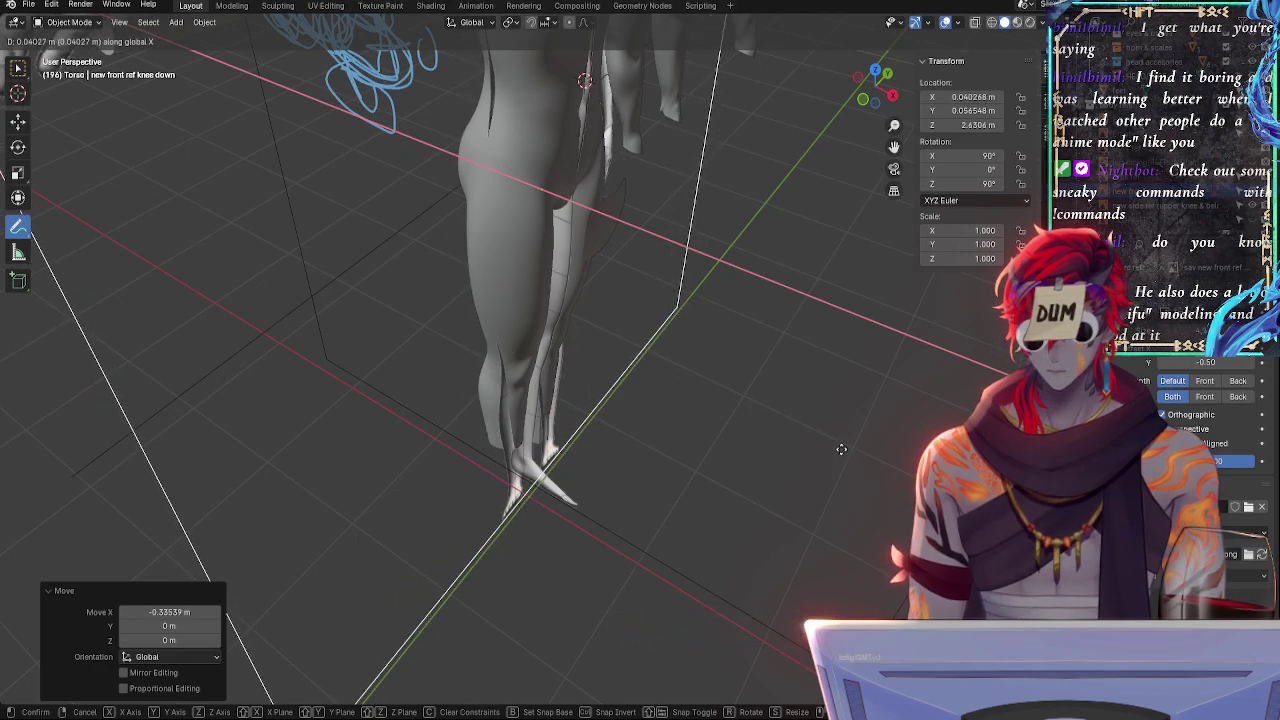
pyautogui.click(902, 463)
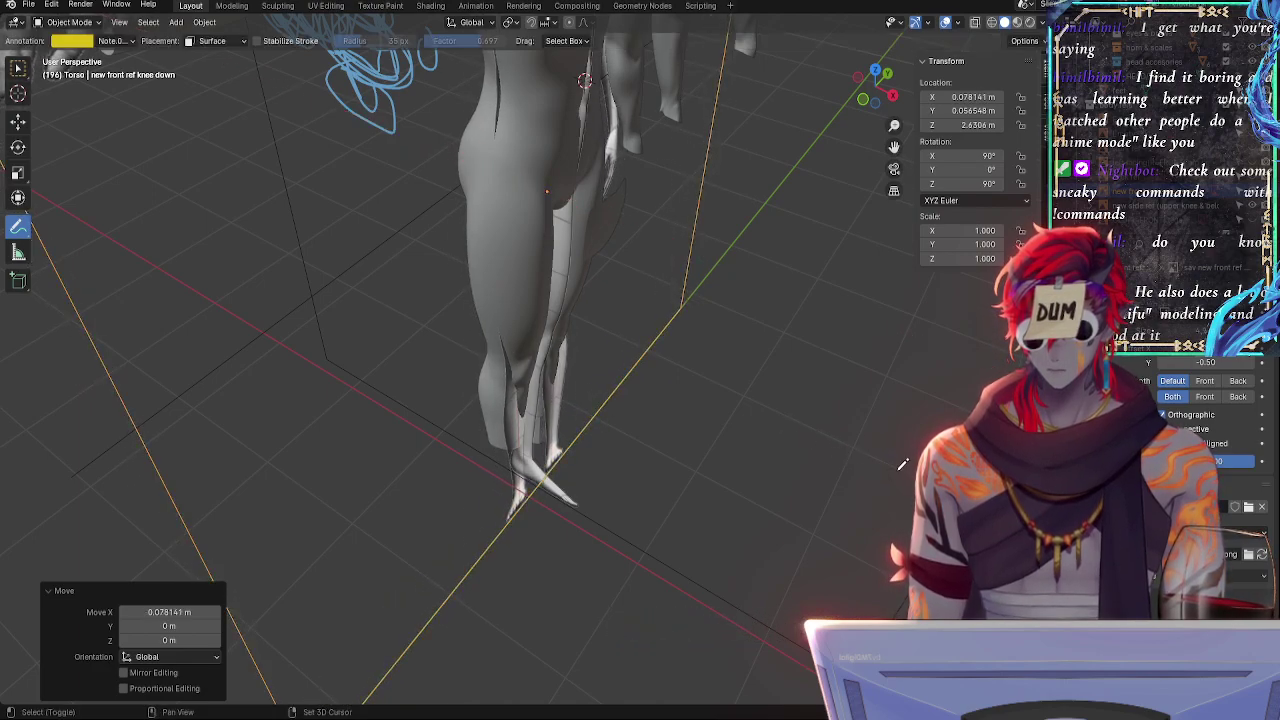
pyautogui.moveTo(715, 516); pyautogui.dragTo(597, 386, button='middle')
pyautogui.keyDown('alt'); pyautogui.moveTo(593, 390); pyautogui.dragTo(598, 350); pyautogui.keyUp('alt')
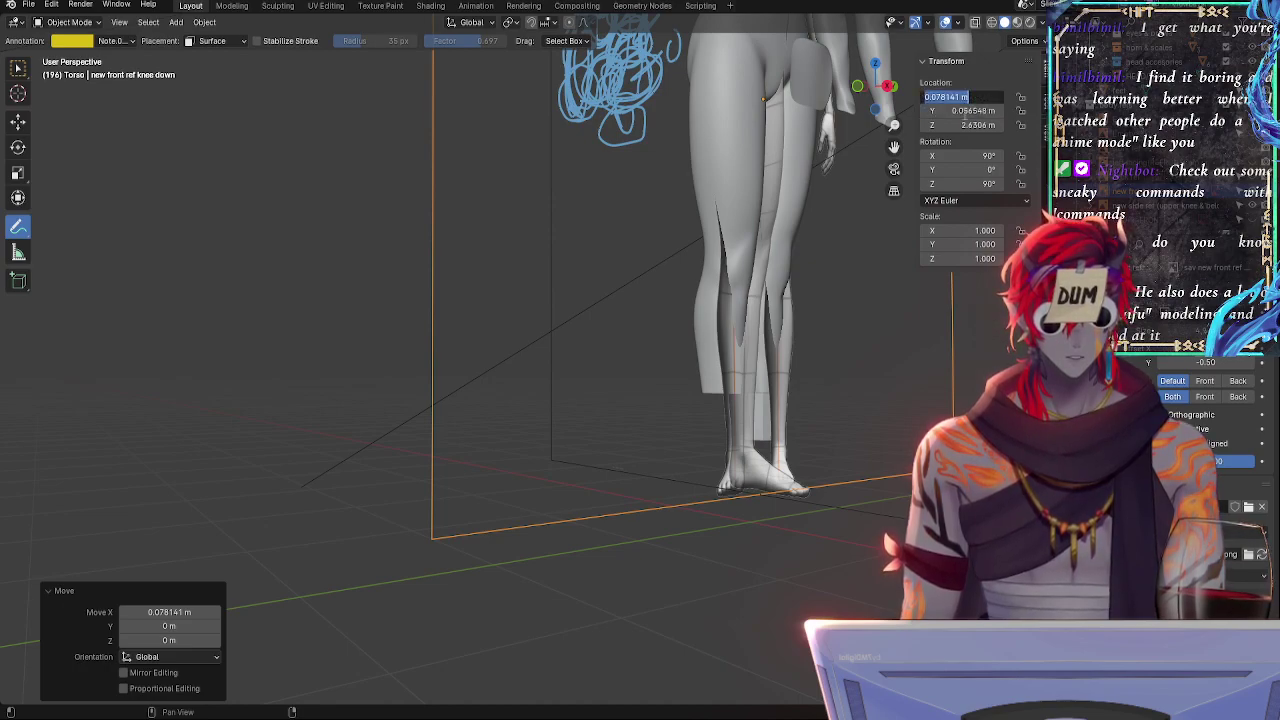
pyautogui.press('Return')
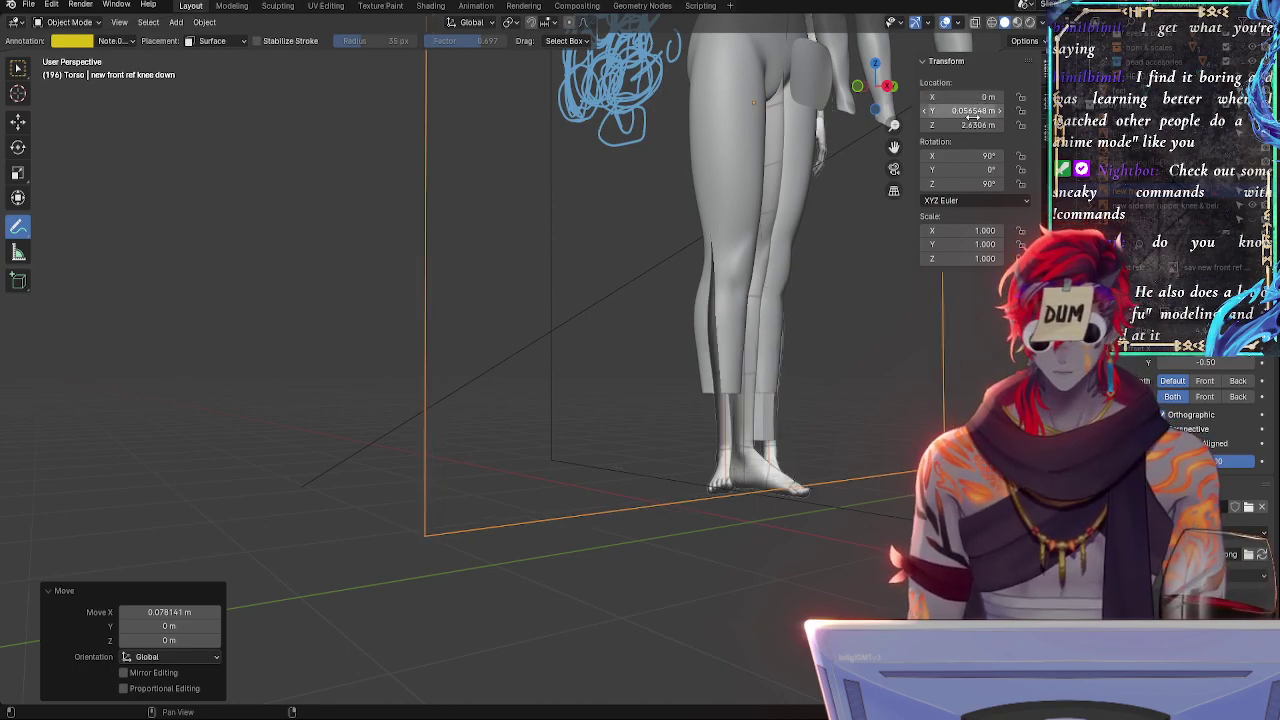
pyautogui.write('0')
pyautogui.press('Return')
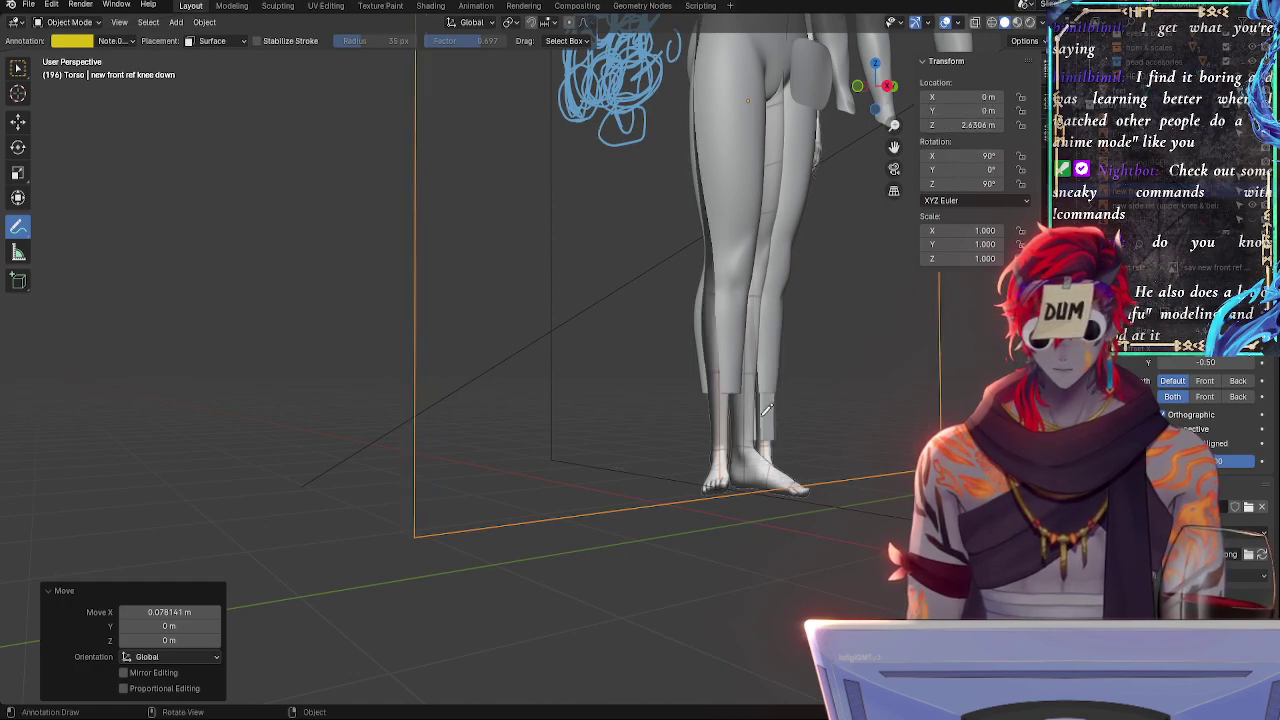
# - Orbit around the legs and knees, then snap to a straight-on orthographic view
pyautogui.moveTo(766, 410); pyautogui.dragTo(765, 519, button='middle')
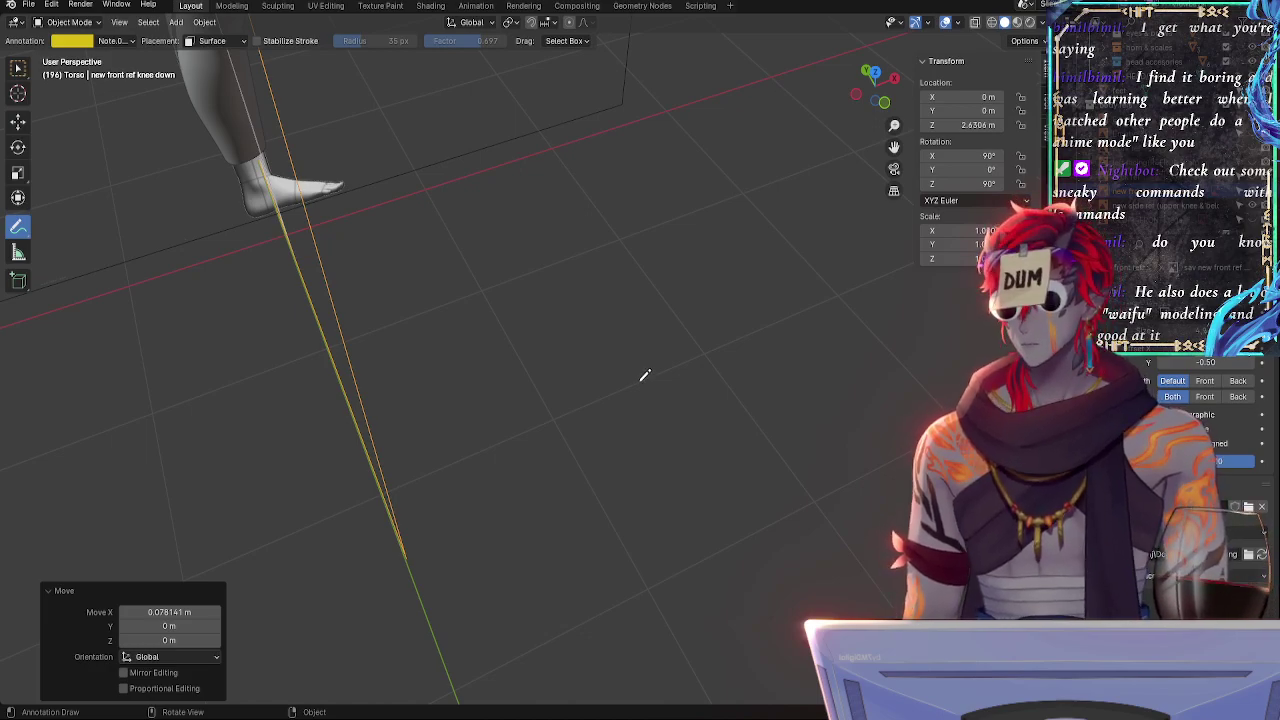
pyautogui.keyDown('shift'); pyautogui.moveTo(607, 321); pyautogui.dragTo(864, 432, button='middle'); pyautogui.keyUp('shift')
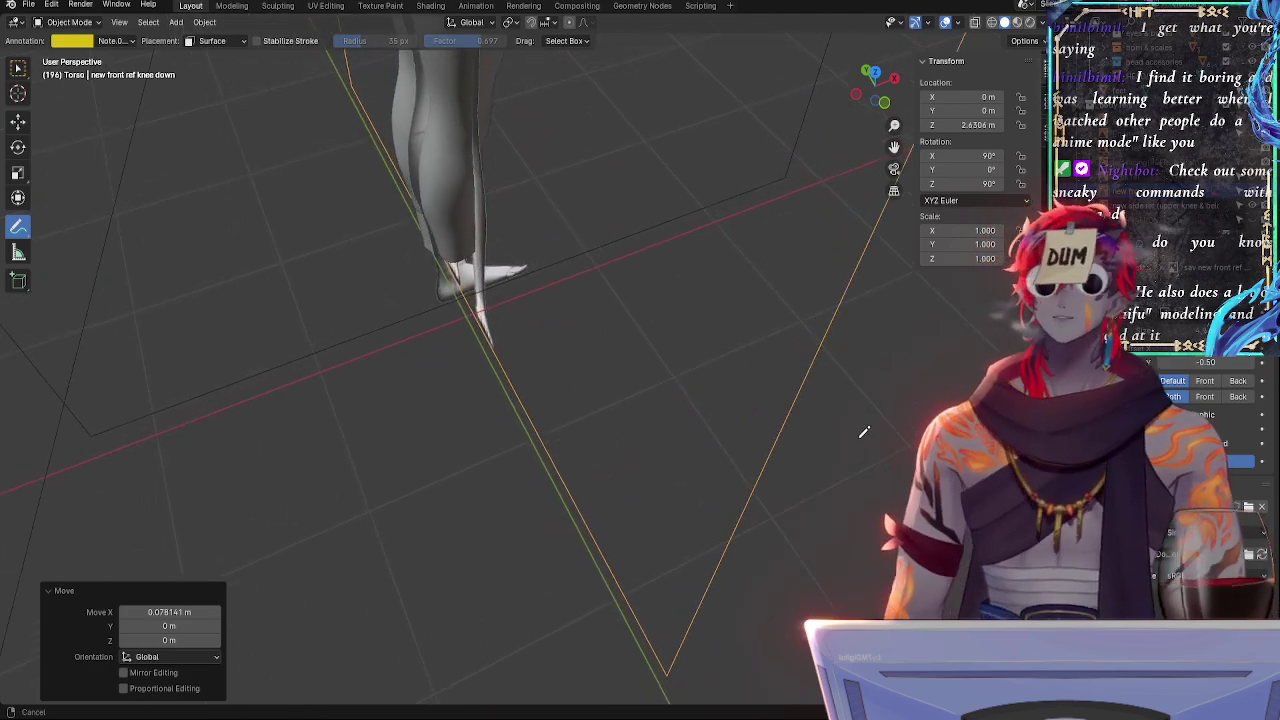
pyautogui.keyDown('shift'); pyautogui.moveTo(812, 387); pyautogui.dragTo(733, 362, button='middle'); pyautogui.keyUp('shift')
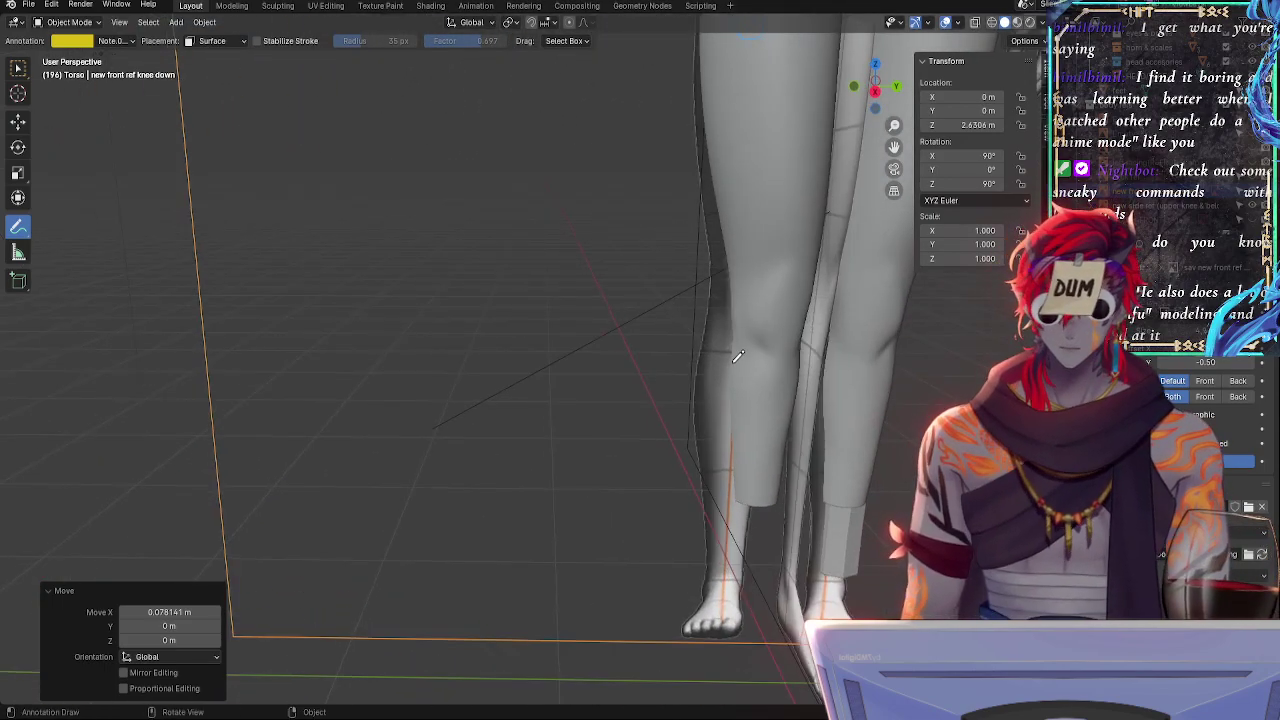
pyautogui.click(875, 91)
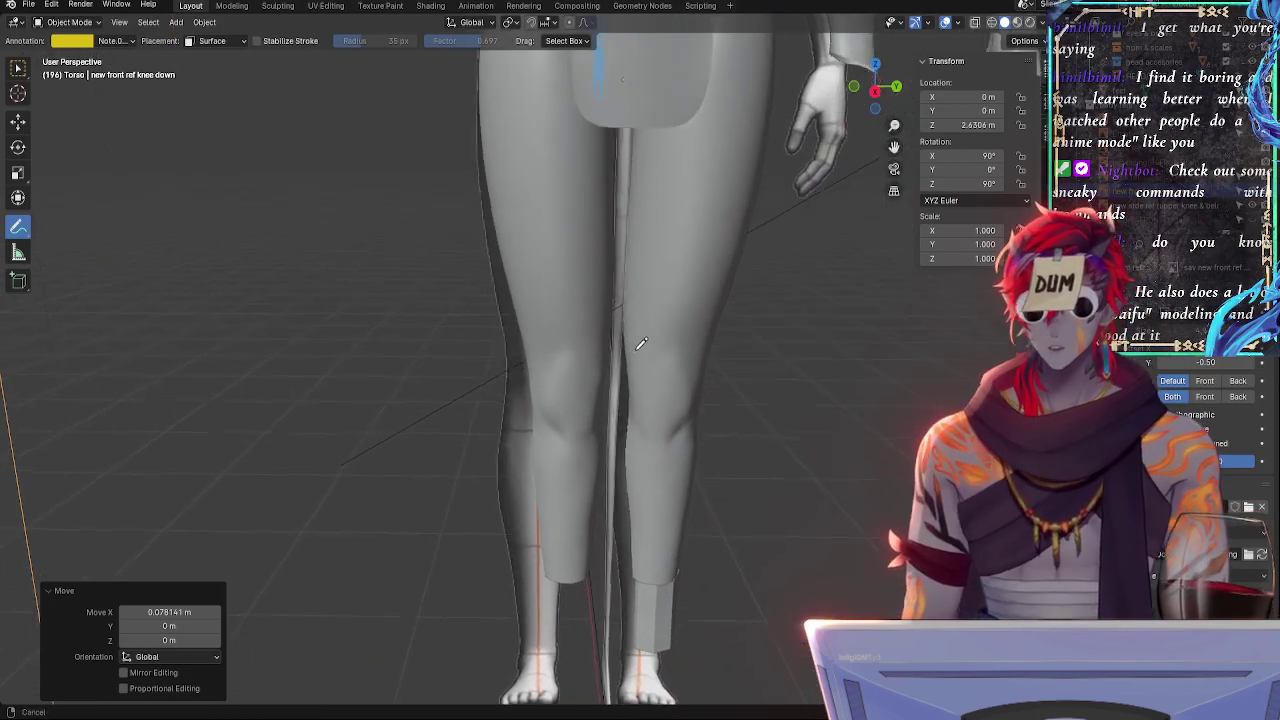
# - Frame the lower legs and feet, then move the front knee reference to Y 0.077437 m
pyautogui.scroll(-3, 553, 222)
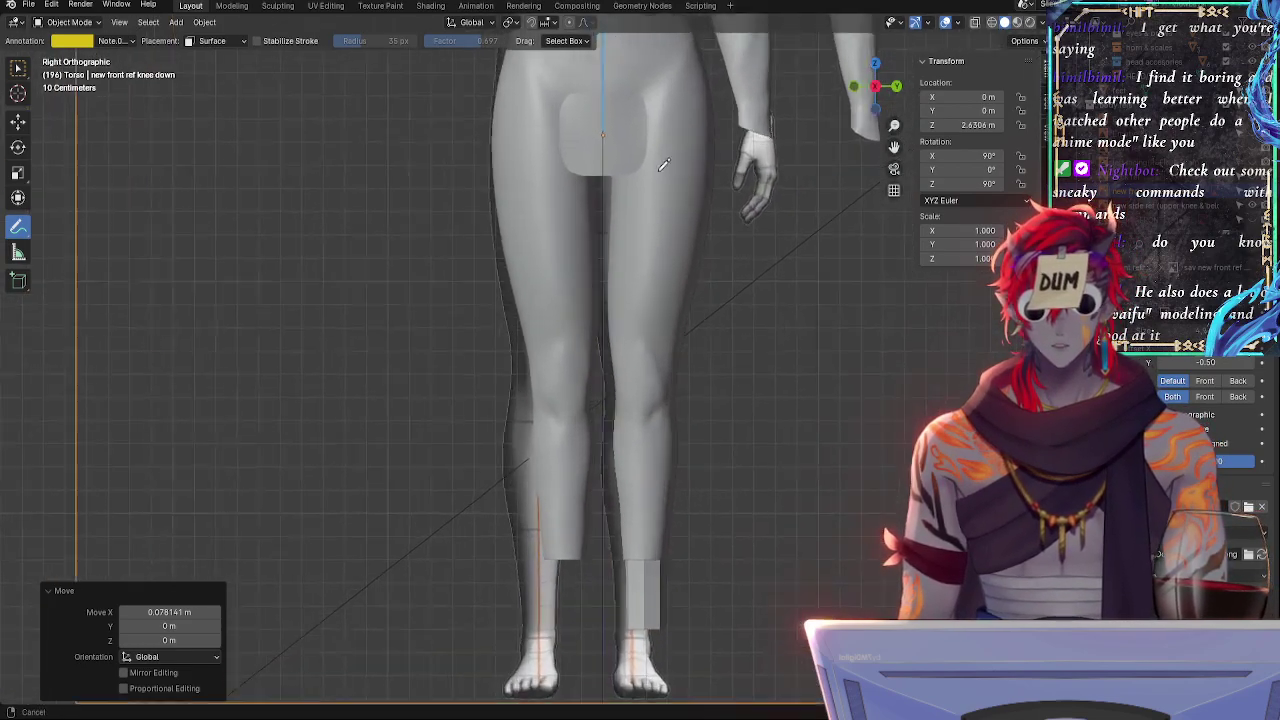
pyautogui.keyDown('shift'); pyautogui.moveTo(553, 222); pyautogui.dragTo(479, 452, button='middle'); pyautogui.keyUp('shift')
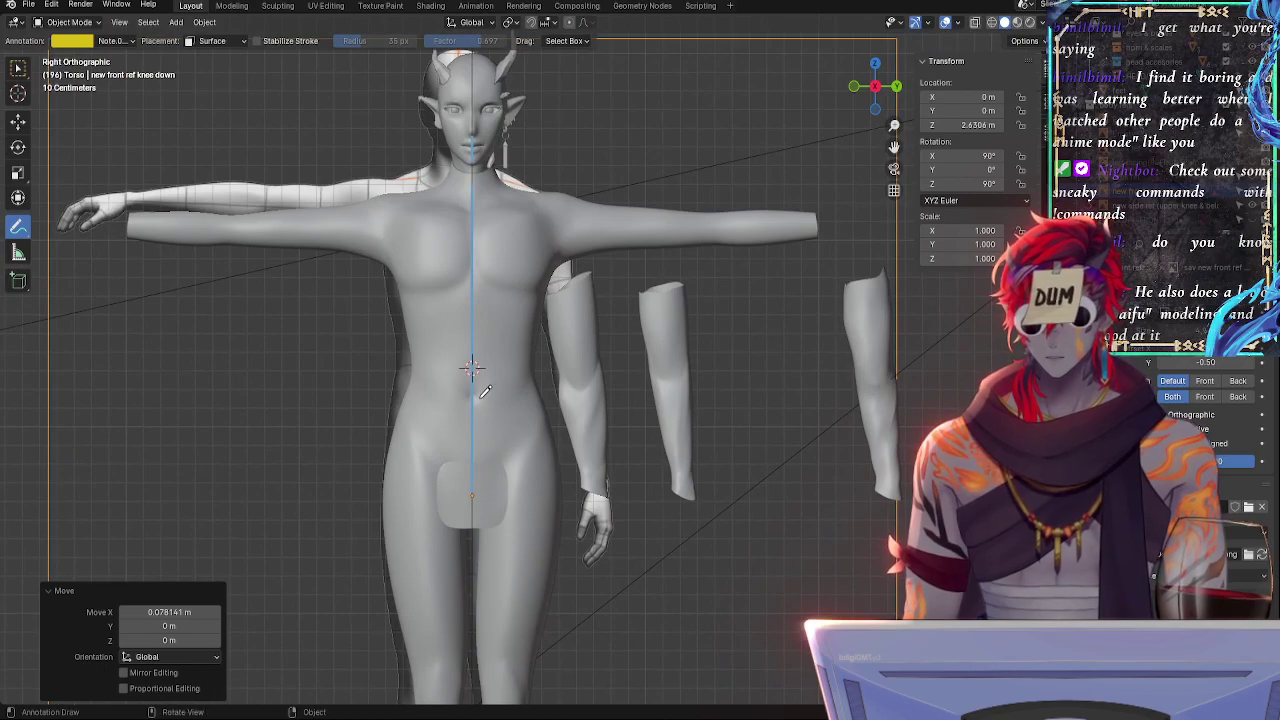
pyautogui.keyDown('ctrl'); pyautogui.keyDown('alt'); pyautogui.moveTo(593, 403); pyautogui.dragTo(589, 298); pyautogui.keyUp('alt'); pyautogui.keyUp('ctrl')
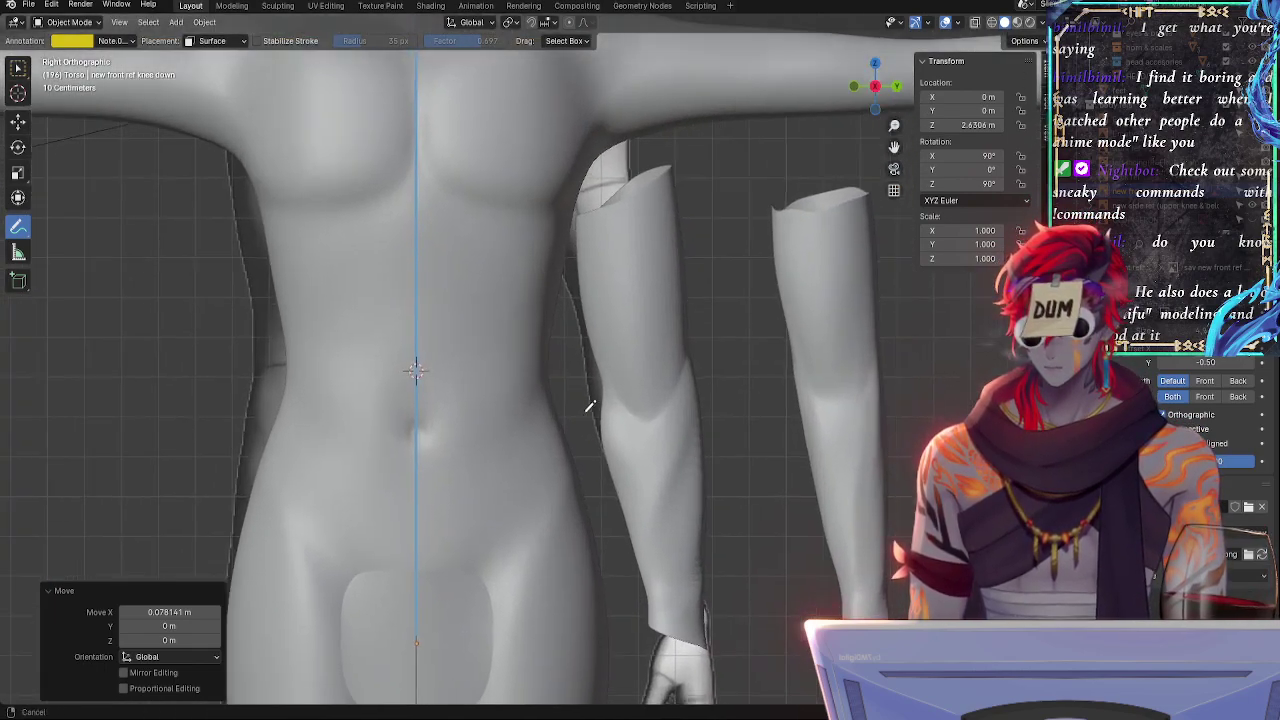
pyautogui.keyDown('alt'); pyautogui.keyDown('shift'); pyautogui.moveTo(585, 520); pyautogui.dragTo(718, 88); pyautogui.keyUp('shift'); pyautogui.keyUp('alt')
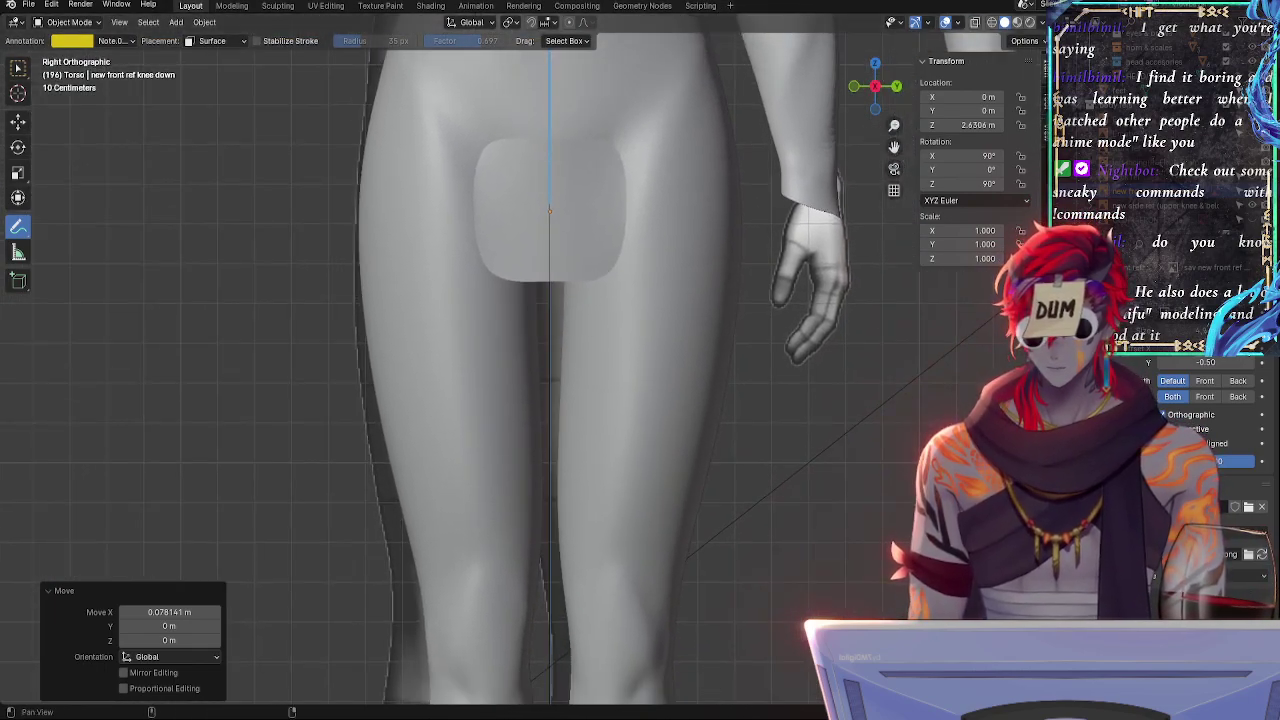
pyautogui.keyDown('alt'); pyautogui.keyDown('shift'); pyautogui.moveTo(795, 565); pyautogui.dragTo(833, 200); pyautogui.keyUp('shift'); pyautogui.keyUp('alt')
pyautogui.keyDown('alt'); pyautogui.keyDown('shift'); pyautogui.moveTo(786, 454); pyautogui.dragTo(825, 248); pyautogui.keyUp('shift'); pyautogui.keyUp('alt')
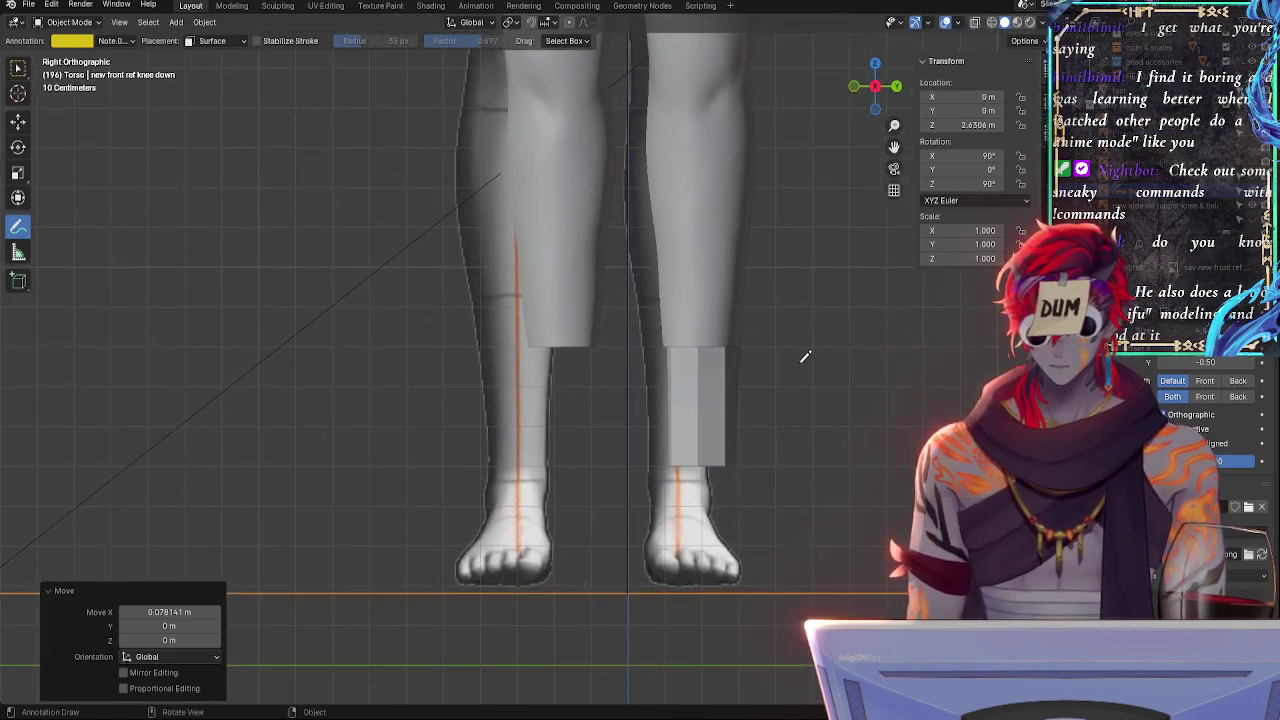
pyautogui.press('g')
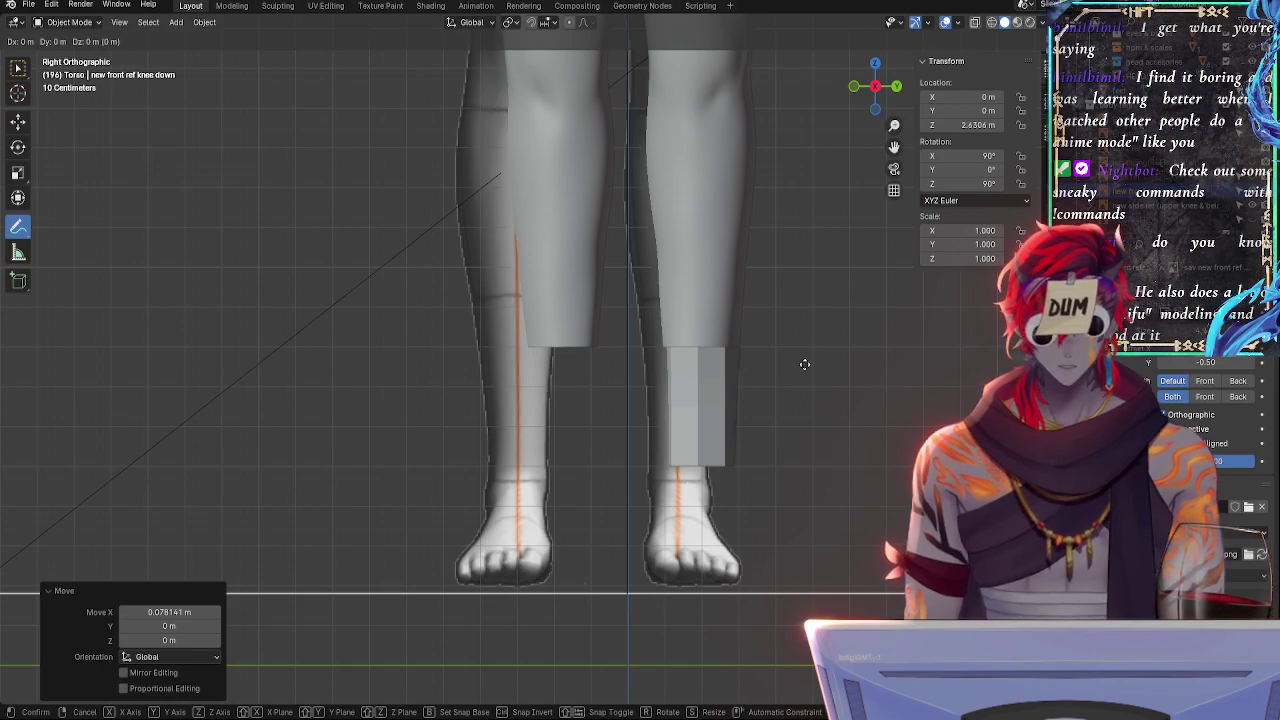
pyautogui.press('y')
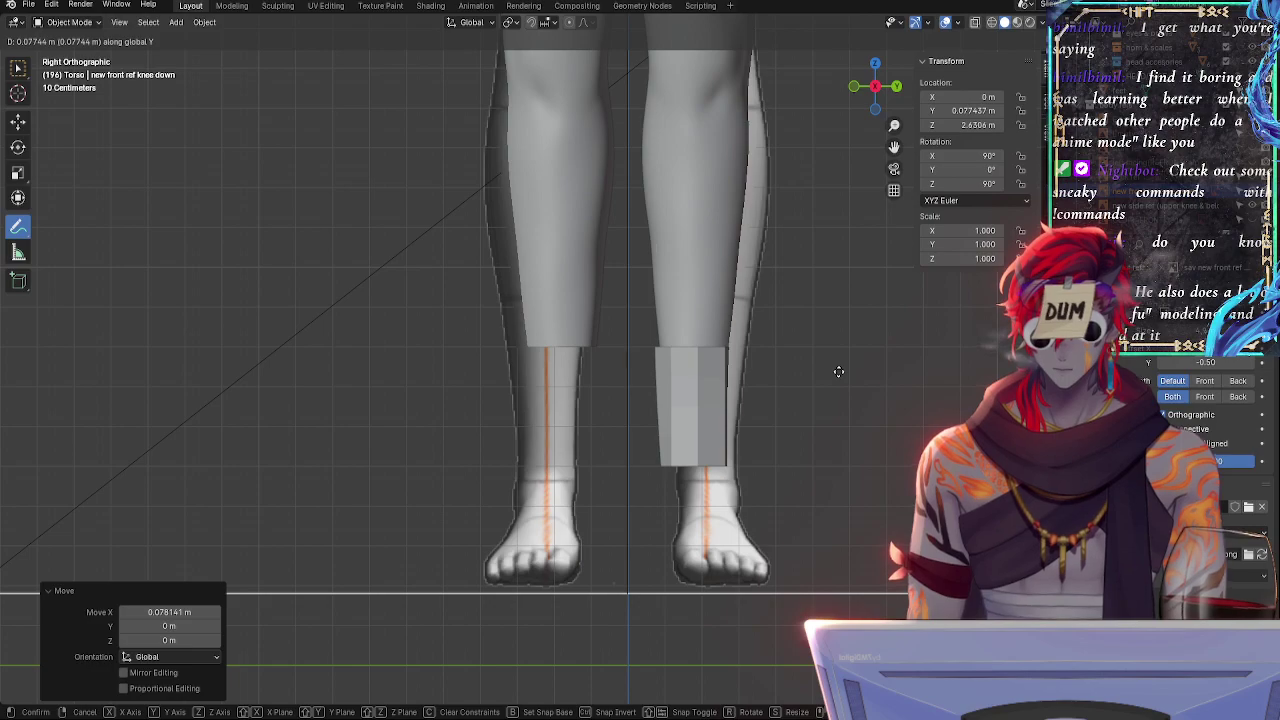
pyautogui.click(838, 371)
pyautogui.scroll(-3, 794, 374)
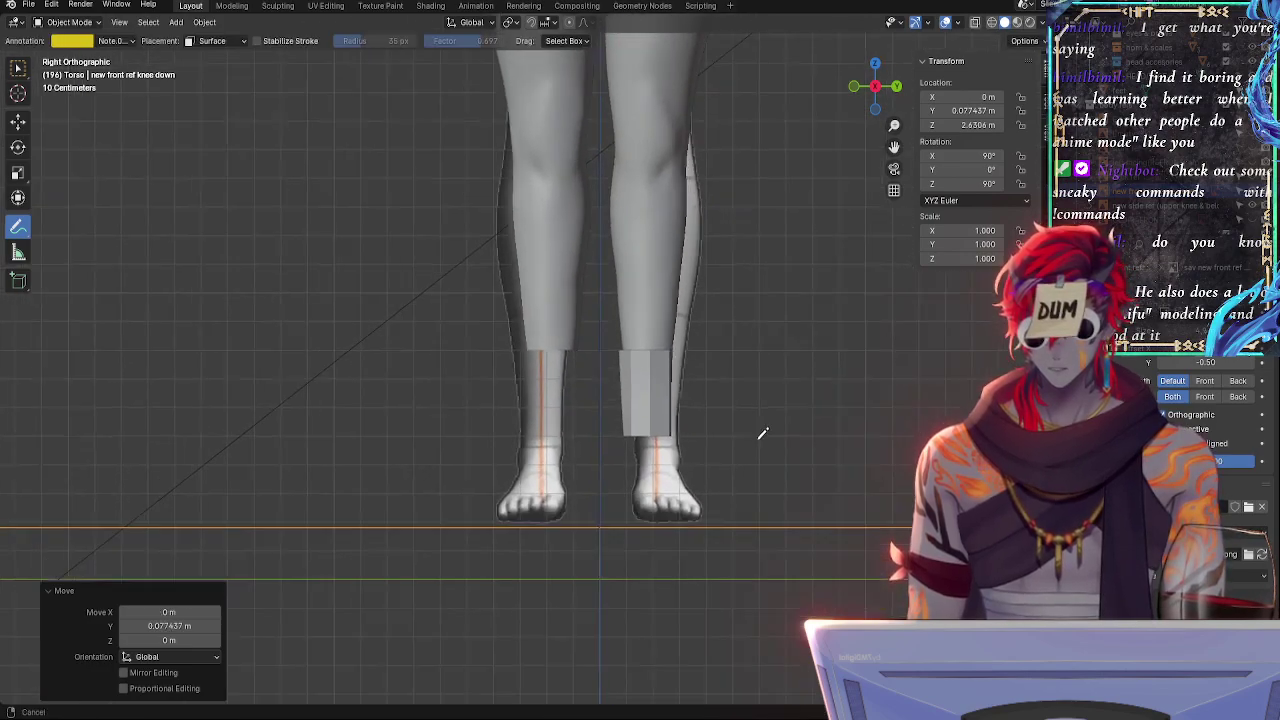
pyautogui.scroll(5, 520, 449)
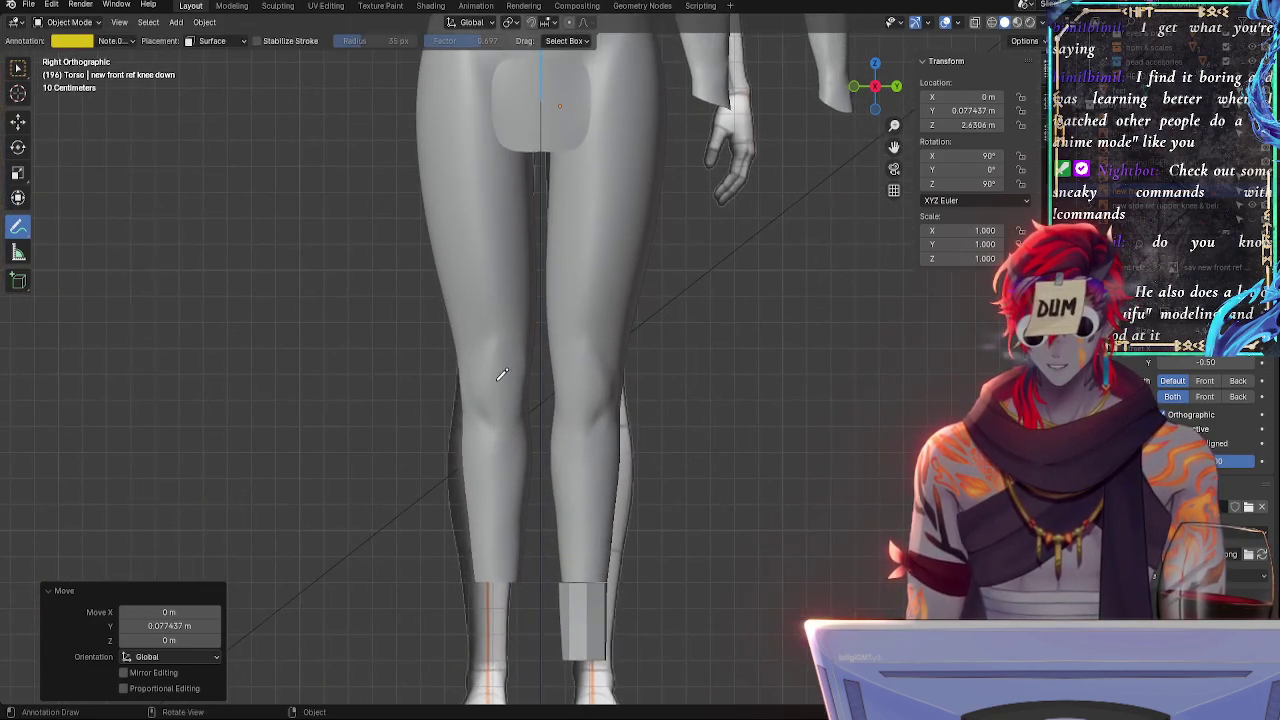
pyautogui.keyDown('shift'); pyautogui.moveTo(652, 354); pyautogui.dragTo(670, 536, button='middle'); pyautogui.keyUp('shift')
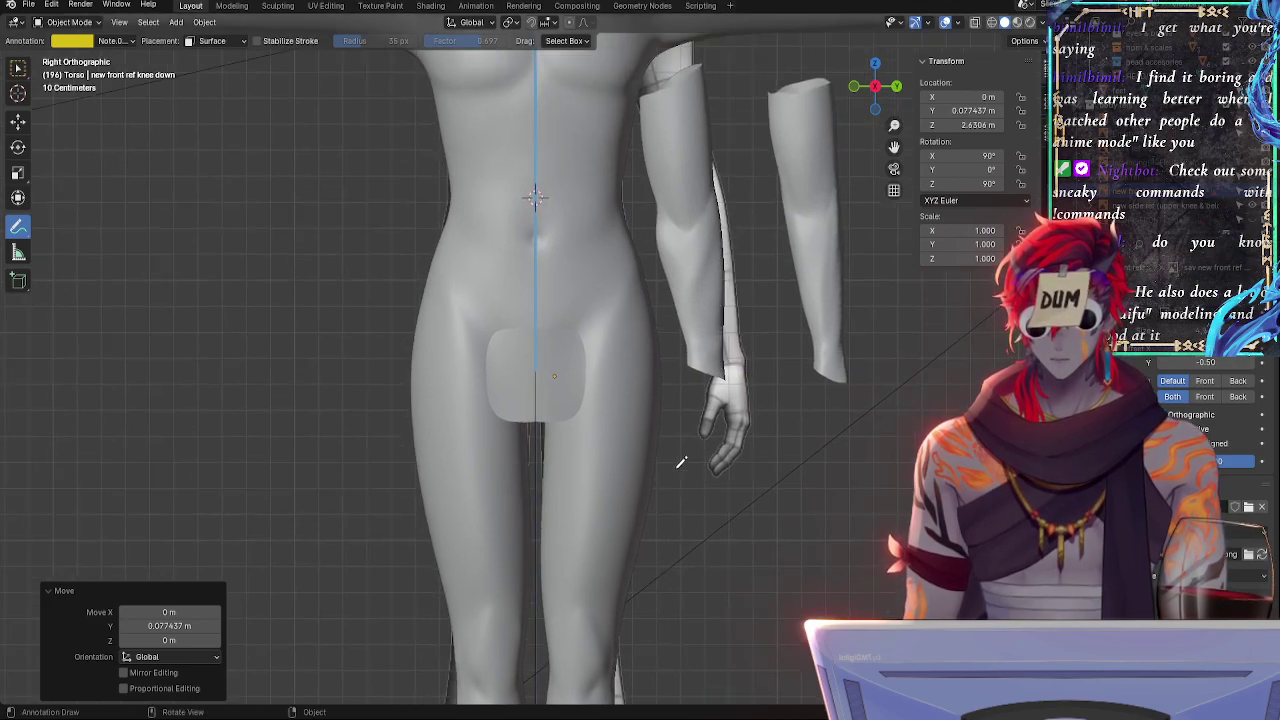
pyautogui.keyDown('shift'); pyautogui.moveTo(711, 316); pyautogui.dragTo(717, 529, button='middle'); pyautogui.keyUp('shift')
pyautogui.hotkey('alt', 'z')
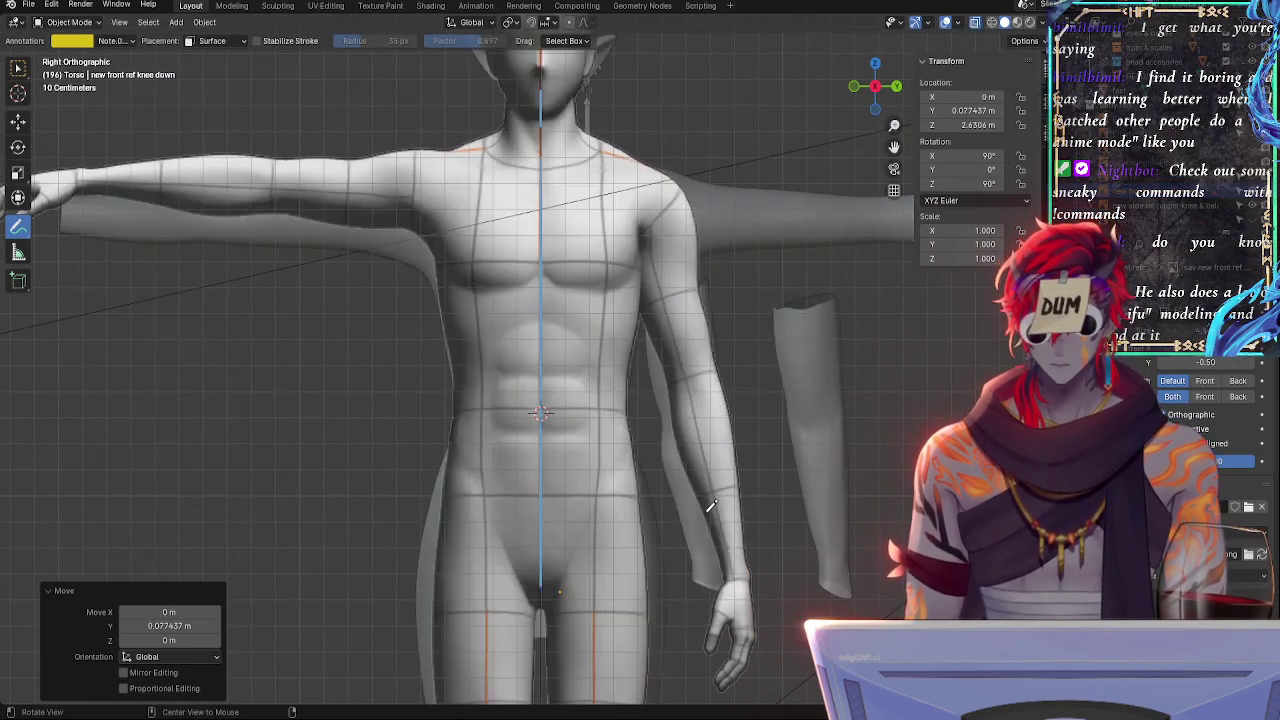
pyautogui.hotkey('alt', 'z')
pyautogui.hotkey('alt', 'z')
pyautogui.hotkey('alt', 'z')
pyautogui.hotkey('alt', 'z')
pyautogui.hotkey('alt', 'z')
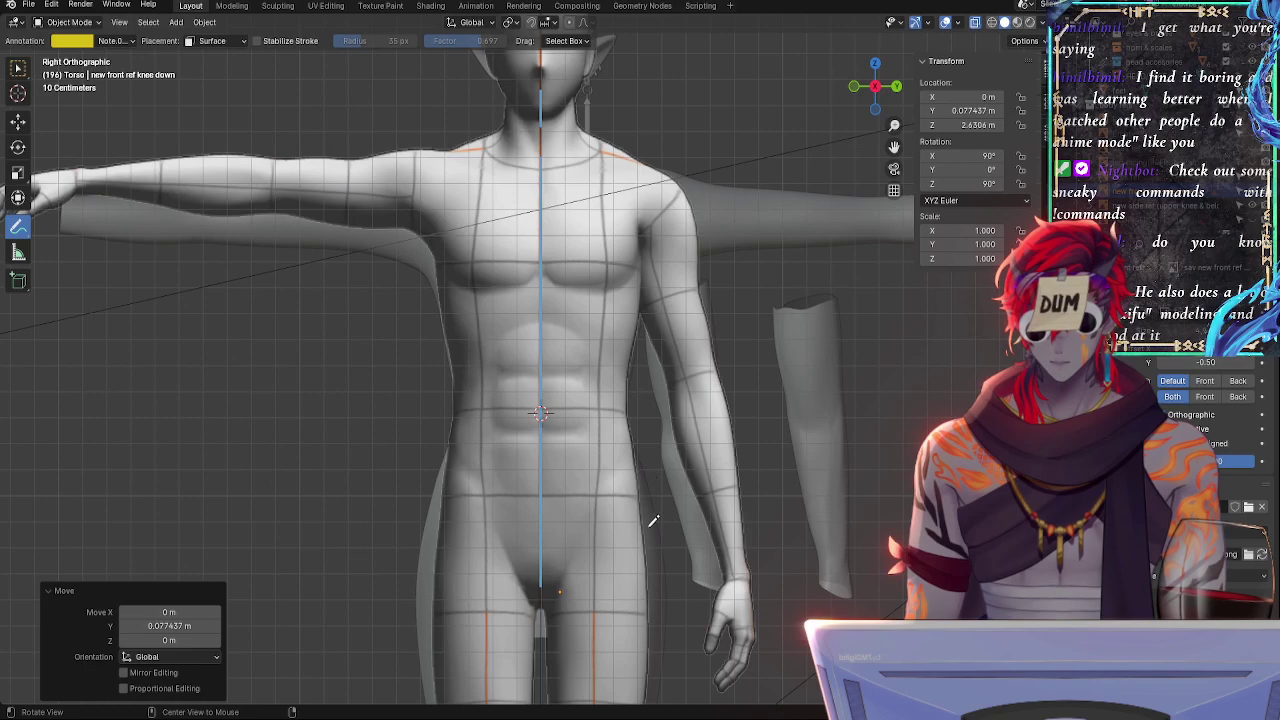
pyautogui.keyDown('shift'); pyautogui.moveTo(729, 563); pyautogui.dragTo(745, 518, button='middle'); pyautogui.keyUp('shift')
pyautogui.press('h')
pyautogui.hotkey('alt', 'h')
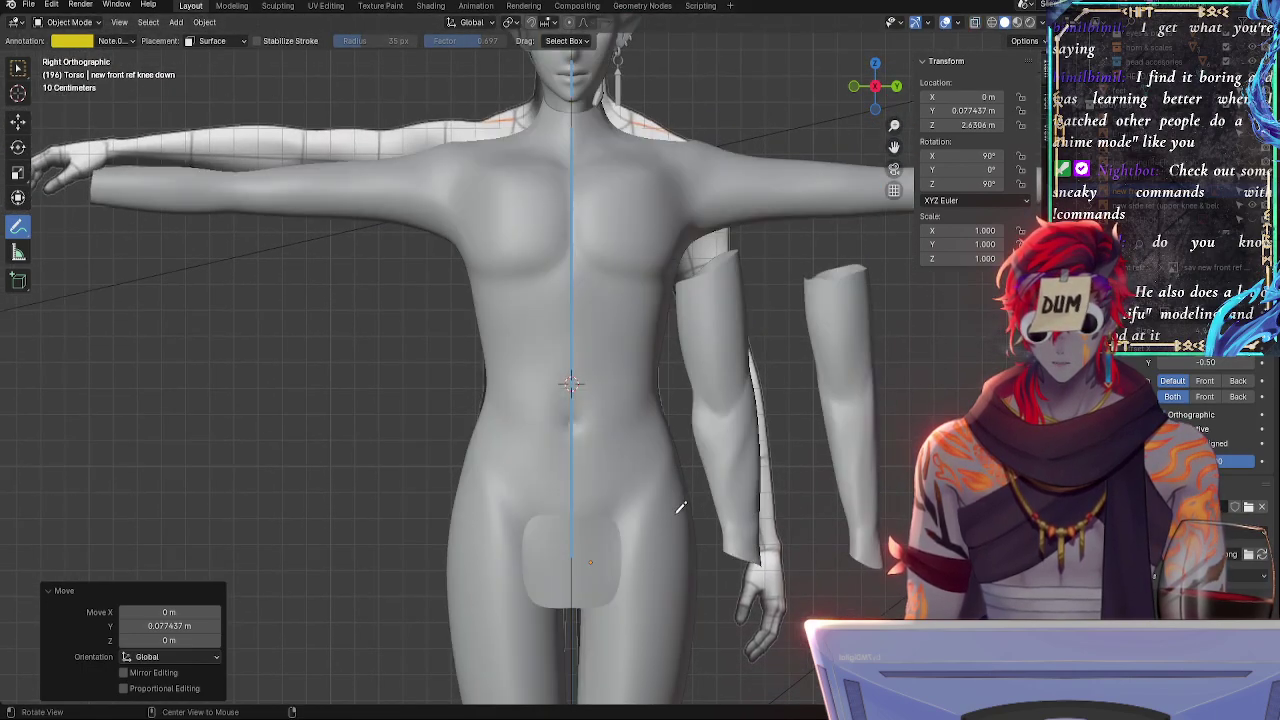
pyautogui.press('h')
pyautogui.hotkey('alt', 'h')
pyautogui.press('h')
pyautogui.hotkey('alt', 'h')
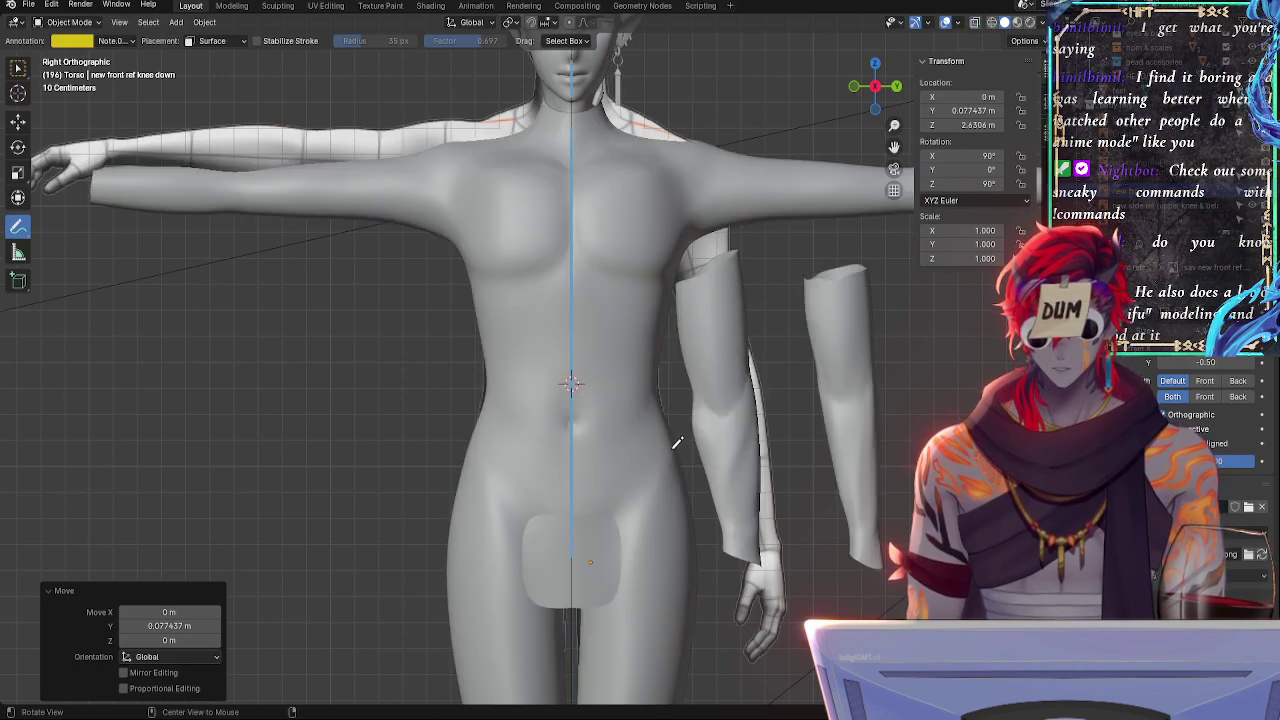
pyautogui.press('h')
pyautogui.hotkey('alt', 'h')
pyautogui.press('h')
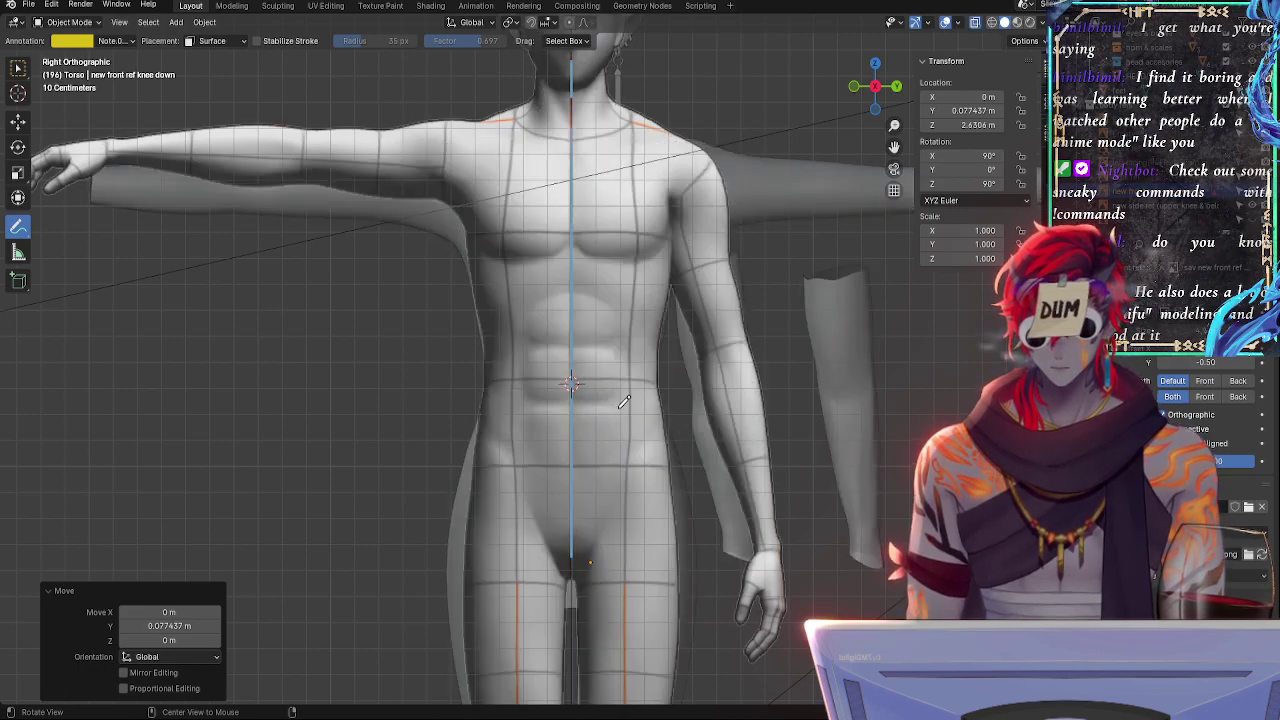
pyautogui.hotkey('alt', 'h')
pyautogui.press('h')
pyautogui.hotkey('alt', 'h')
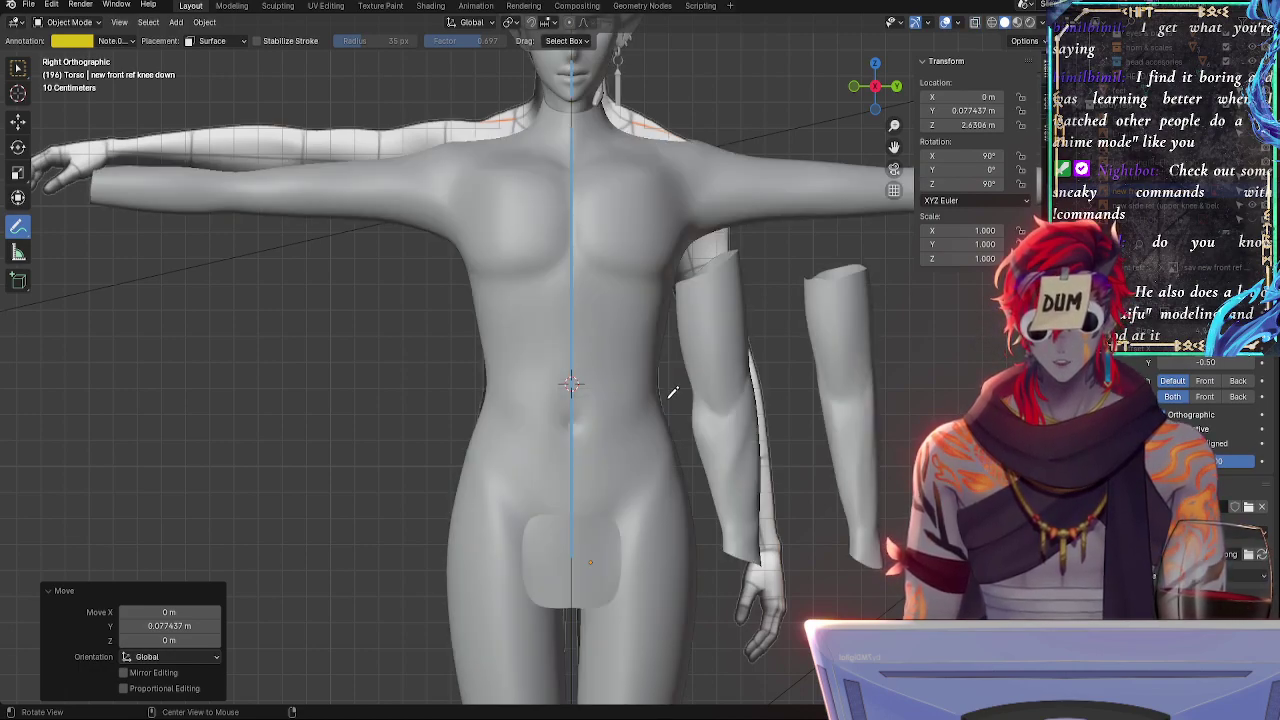
pyautogui.press('h')
pyautogui.hotkey('alt', 'h')
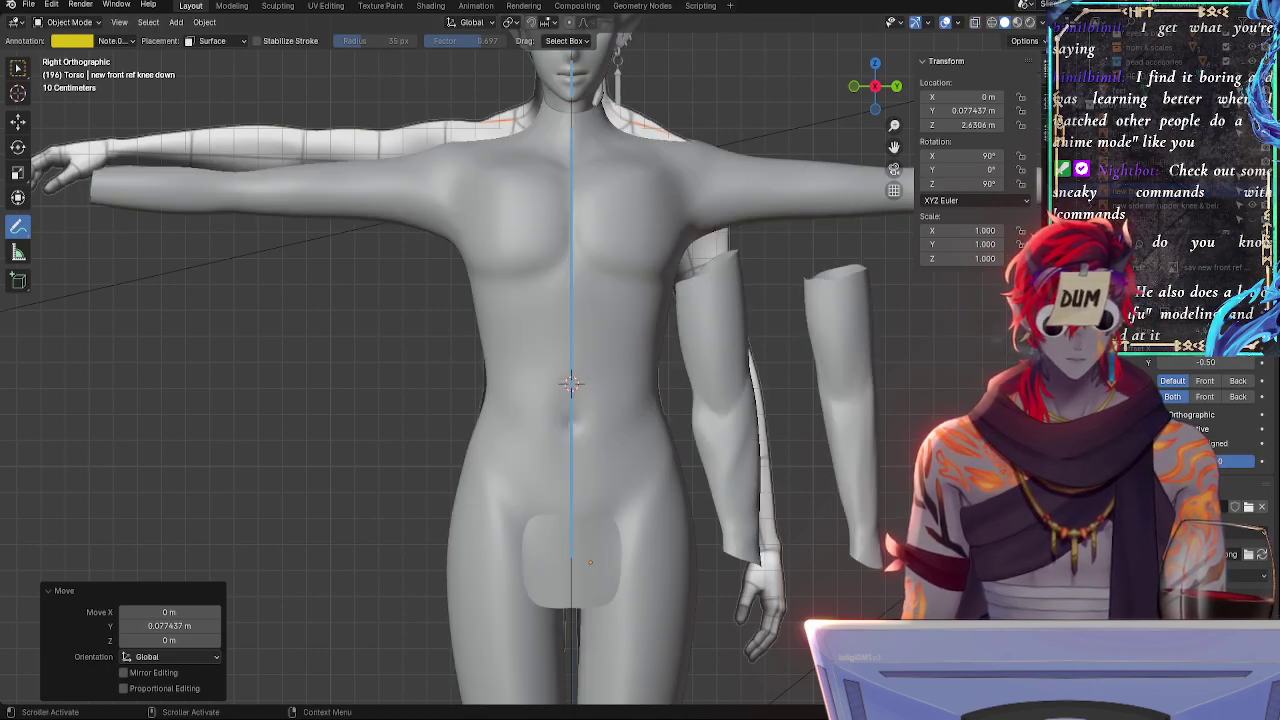
pyautogui.click(1200, 205)
pyautogui.keyDown('shift'); pyautogui.moveTo(936, 433); pyautogui.dragTo(946, 169, button='middle'); pyautogui.keyUp('shift')
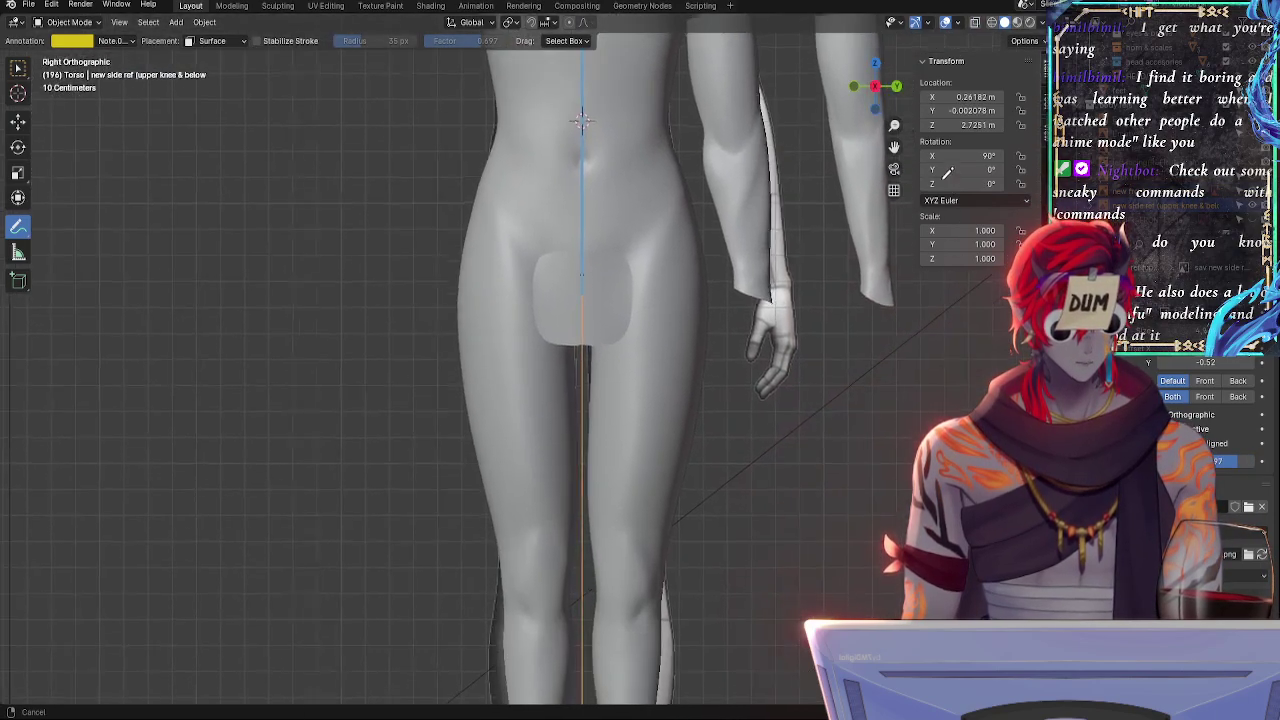
pyautogui.click(1252, 152)
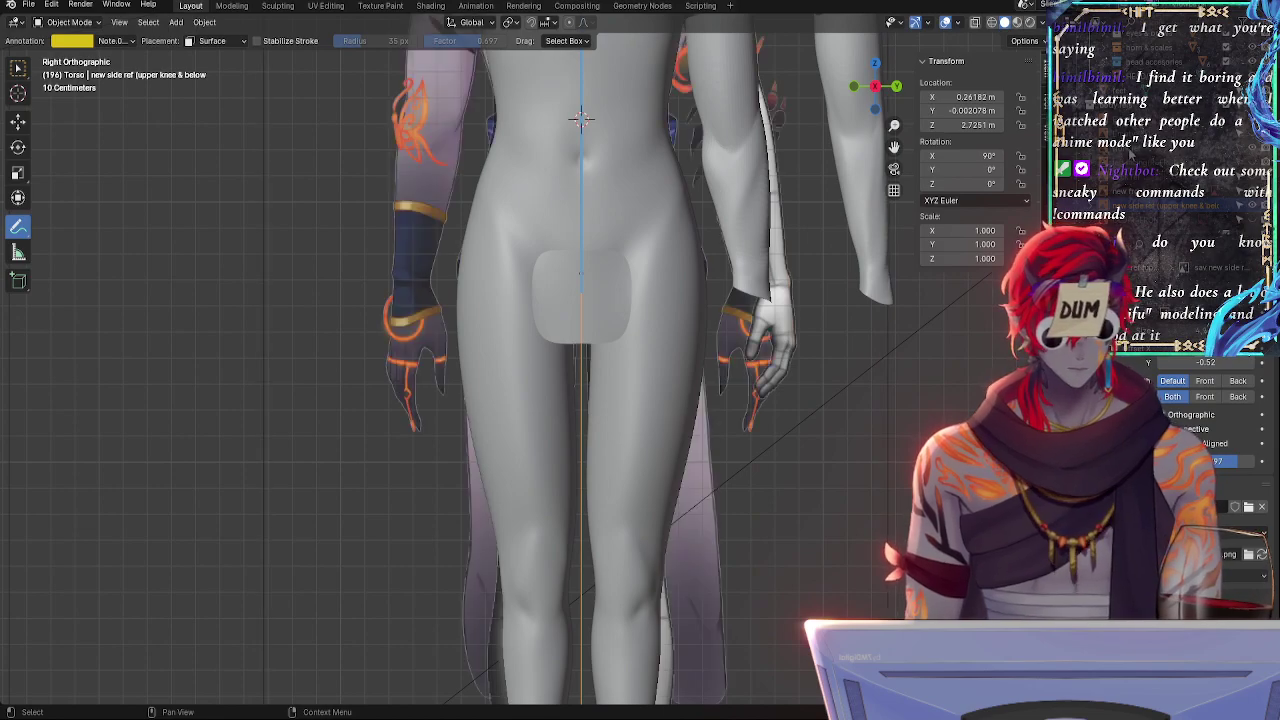
pyautogui.click(1131, 150)
pyautogui.keyDown('shift'); pyautogui.moveTo(806, 503); pyautogui.dragTo(797, 242, button='middle'); pyautogui.keyUp('shift')
pyautogui.keyDown('ctrl'); pyautogui.keyDown('alt'); pyautogui.moveTo(841, 268); pyautogui.dragTo(767, 192); pyautogui.keyUp('alt'); pyautogui.keyUp('ctrl')
pyautogui.keyDown('shift'); pyautogui.moveTo(788, 377); pyautogui.dragTo(811, 122, button='middle'); pyautogui.keyUp('shift')
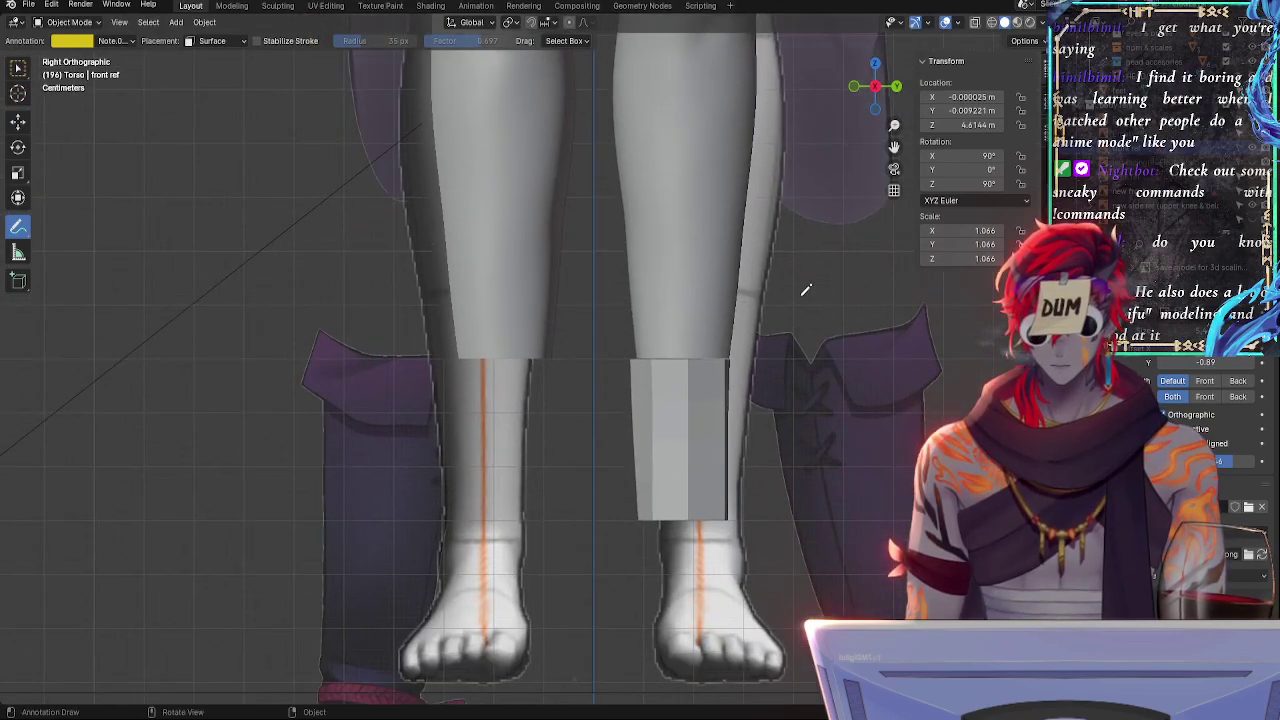
pyautogui.keyDown('ctrl'); pyautogui.moveTo(806, 290); pyautogui.dragTo(808, 379, button='middle'); pyautogui.keyUp('ctrl')
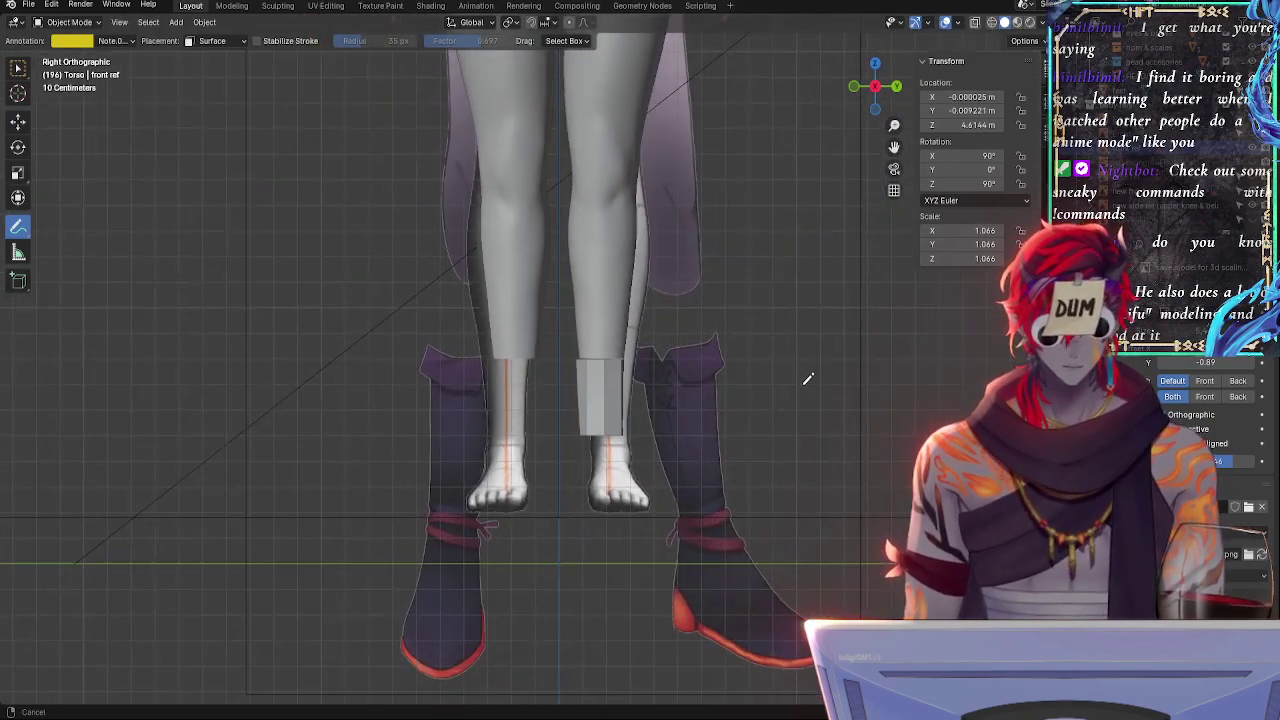
pyautogui.keyDown('shift'); pyautogui.moveTo(791, 213); pyautogui.dragTo(740, 420, button='middle'); pyautogui.keyUp('shift')
pyautogui.hotkey('alt', 'z')
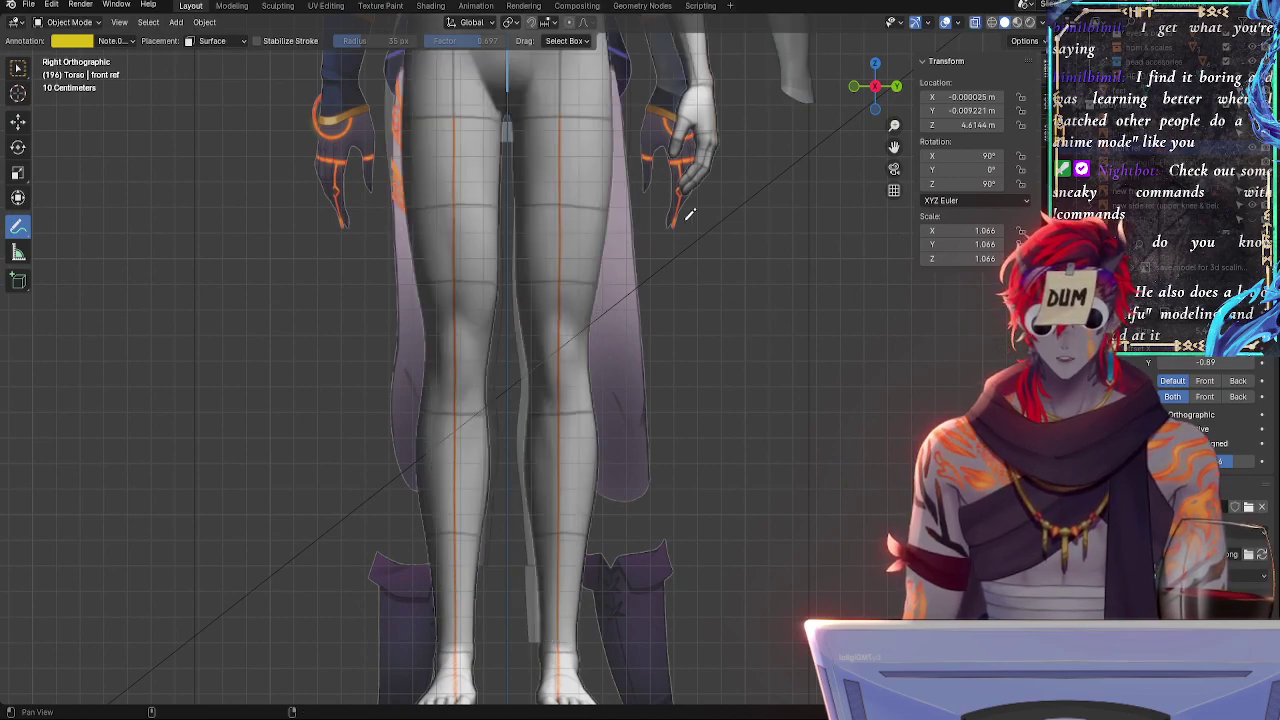
pyautogui.keyDown('shift'); pyautogui.moveTo(689, 213); pyautogui.dragTo(812, 299, button='middle'); pyautogui.keyUp('shift')
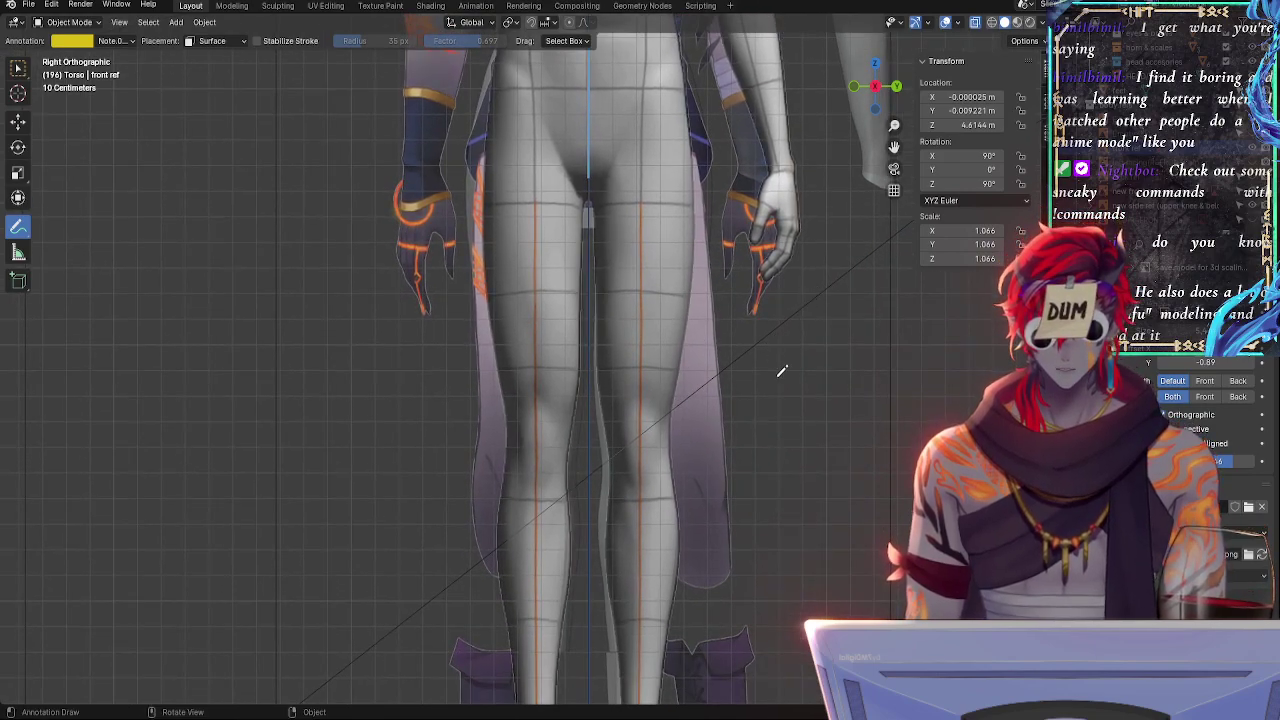
pyautogui.keyDown('shift'); pyautogui.moveTo(782, 371); pyautogui.dragTo(729, 382, button='middle'); pyautogui.keyUp('shift')
pyautogui.keyDown('ctrl'); pyautogui.moveTo(760, 398); pyautogui.dragTo(770, 371, button='middle'); pyautogui.keyUp('ctrl')
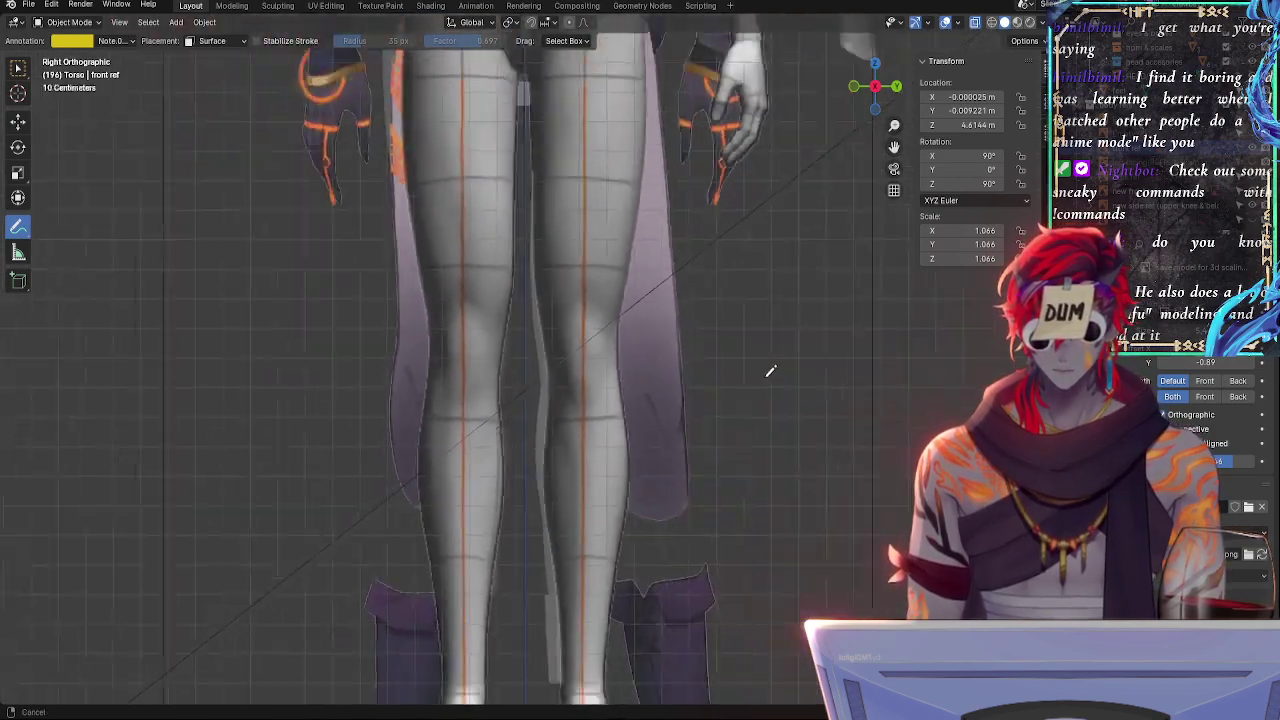
pyautogui.scroll(-3, 770, 371)
pyautogui.scroll(2, 771, 423)
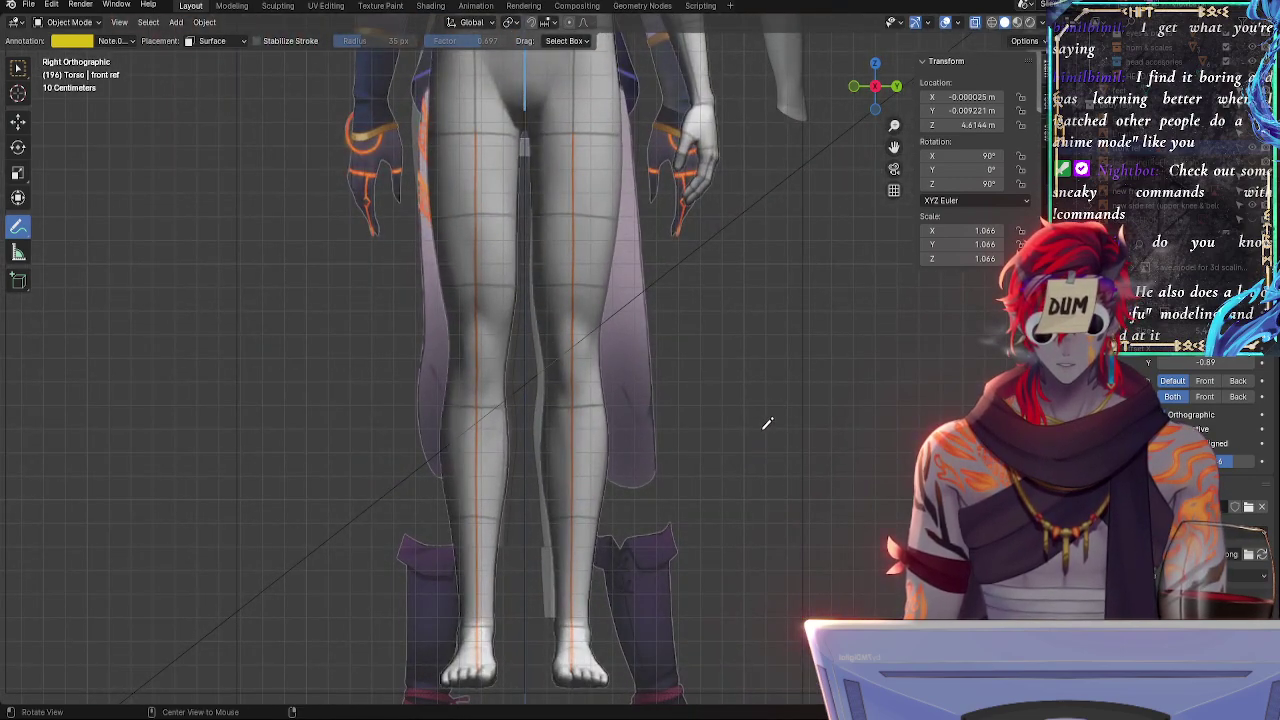
pyautogui.keyDown('ctrl'); pyautogui.moveTo(768, 424); pyautogui.dragTo(760, 530, button='middle'); pyautogui.keyUp('ctrl')
pyautogui.keyDown('shift'); pyautogui.moveTo(714, 205); pyautogui.dragTo(714, 619, button='middle'); pyautogui.keyUp('shift')
pyautogui.keyDown('shift'); pyautogui.moveTo(723, 456); pyautogui.dragTo(759, 195, button='middle'); pyautogui.keyUp('shift')
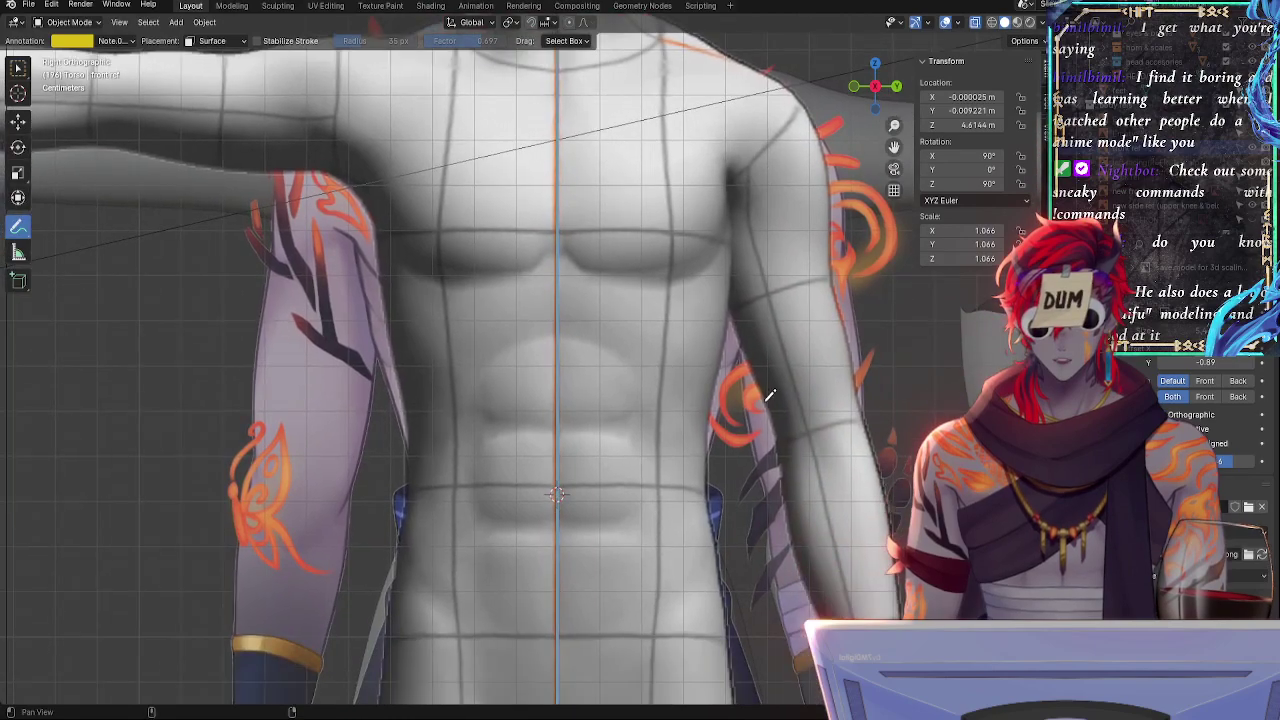
pyautogui.keyDown('alt'); pyautogui.keyDown('shift'); pyautogui.moveTo(729, 341); pyautogui.dragTo(721, 473); pyautogui.keyUp('shift'); pyautogui.keyUp('alt')
pyautogui.keyDown('alt'); pyautogui.keyDown('shift'); pyautogui.moveTo(569, 243); pyautogui.dragTo(520, 335); pyautogui.keyUp('shift'); pyautogui.keyUp('alt')
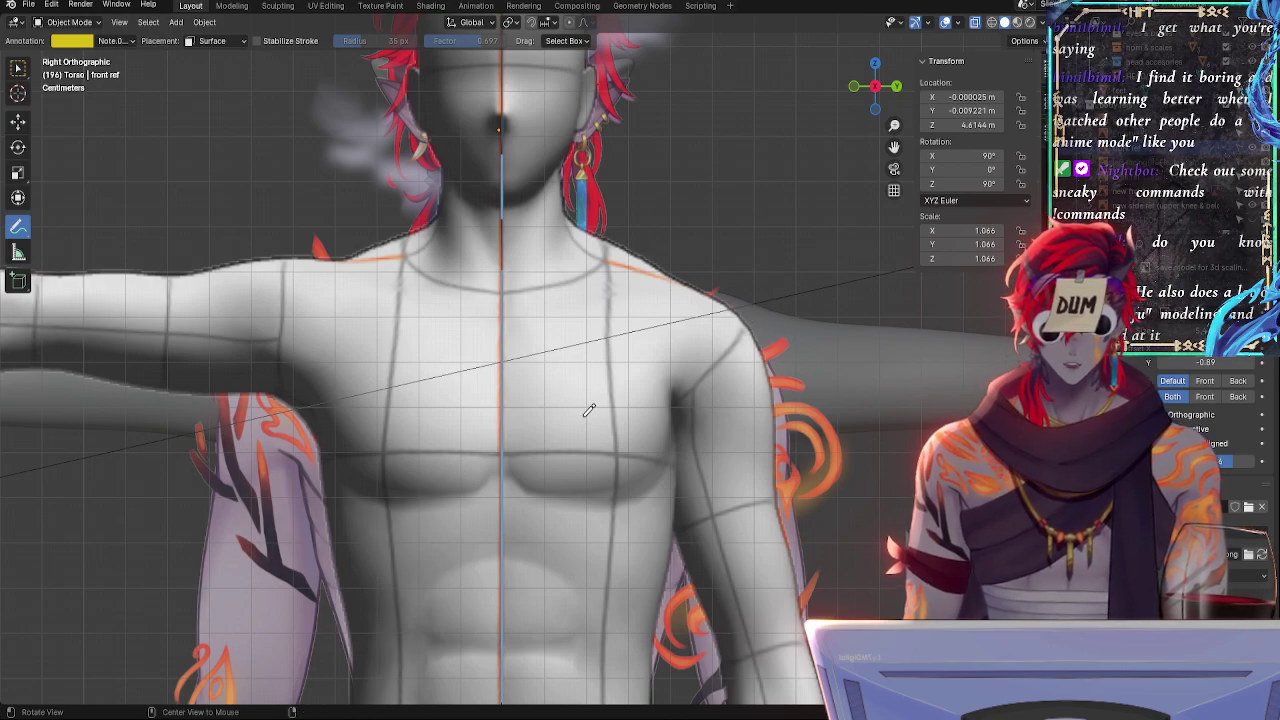
pyautogui.keyDown('shift'); pyautogui.moveTo(589, 410); pyautogui.dragTo(522, 418, button='middle'); pyautogui.keyUp('shift')
pyautogui.hotkey('alt', 'z')
pyautogui.hotkey('alt', 'z')
pyautogui.hotkey('alt', 'z')
pyautogui.hotkey('alt', 'z')
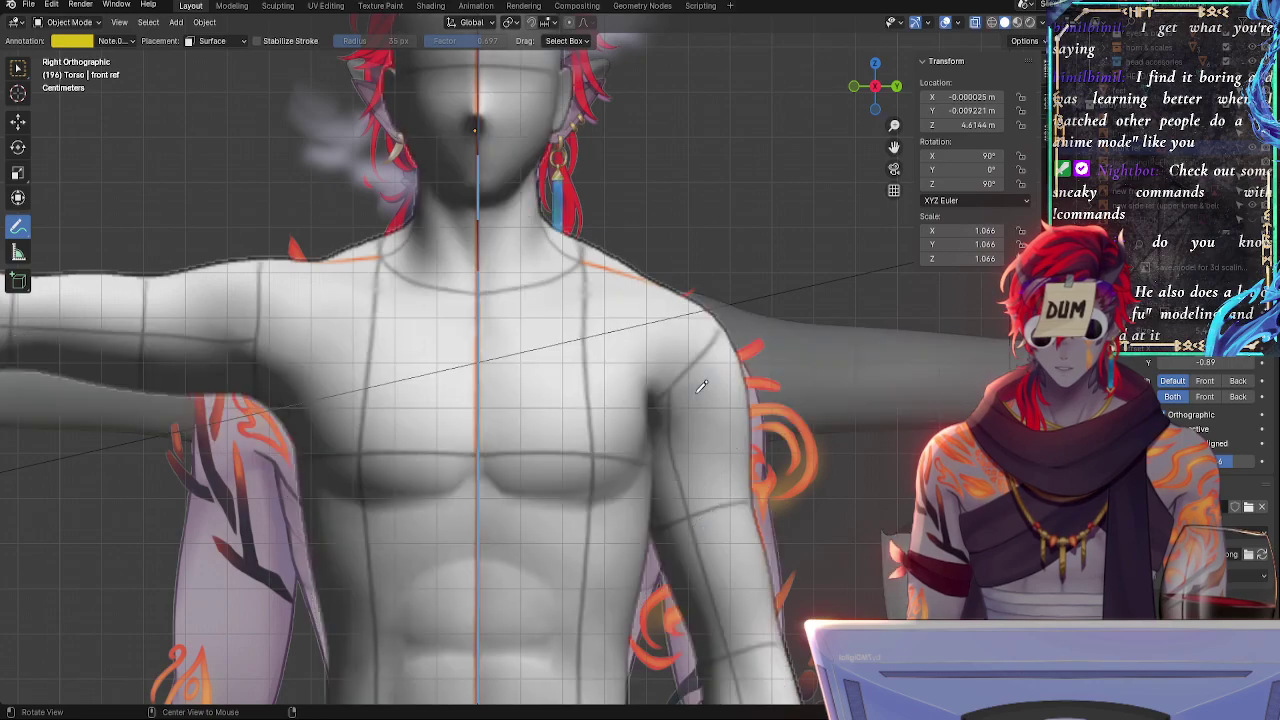
pyautogui.keyDown('alt'); pyautogui.keyDown('shift'); pyautogui.moveTo(696, 430); pyautogui.dragTo(662, 311); pyautogui.keyUp('shift'); pyautogui.keyUp('alt')
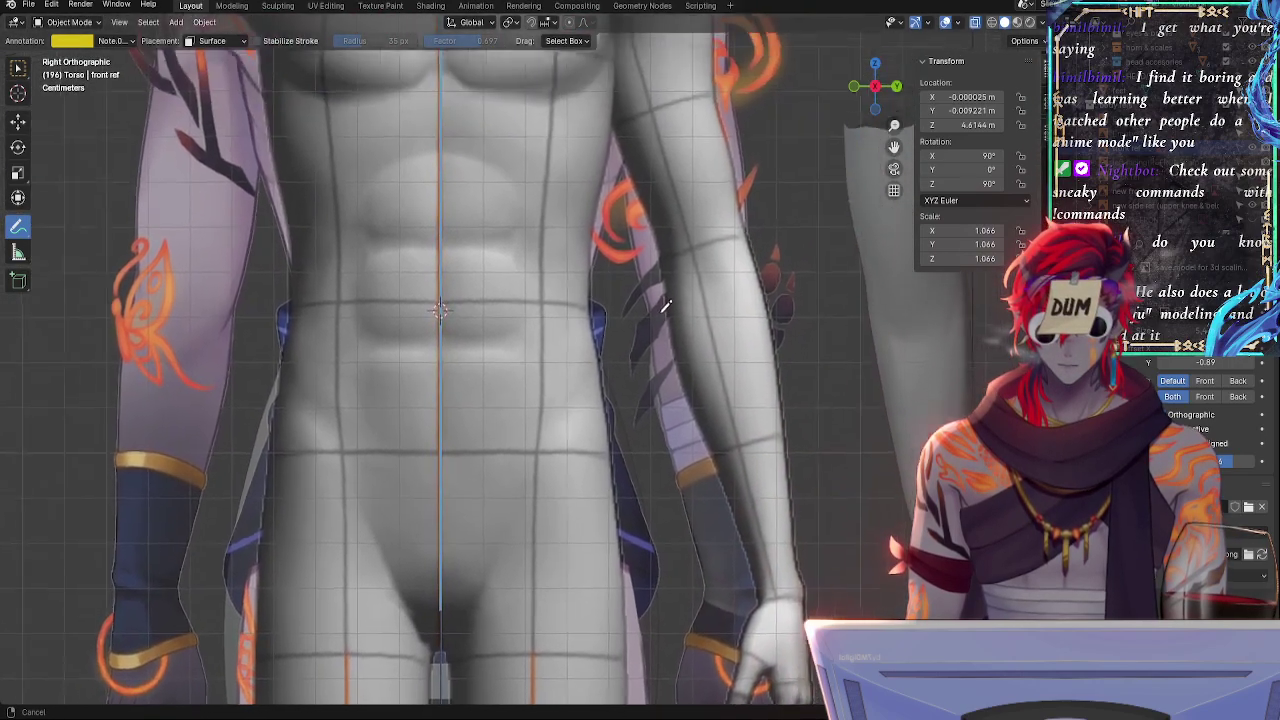
pyautogui.keyDown('shift'); pyautogui.moveTo(666, 305); pyautogui.dragTo(608, 221, button='middle'); pyautogui.keyUp('shift')
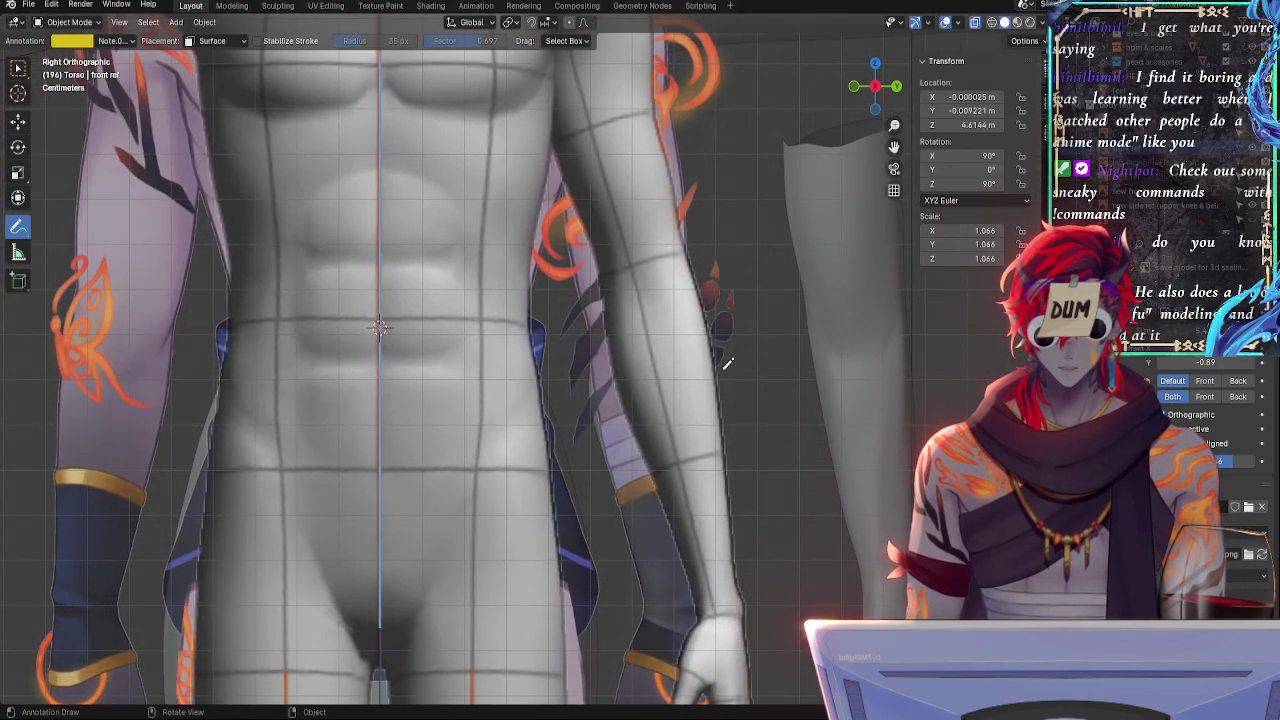
pyautogui.keyDown('shift'); pyautogui.moveTo(649, 339); pyautogui.dragTo(744, 378, button='middle'); pyautogui.keyUp('shift')
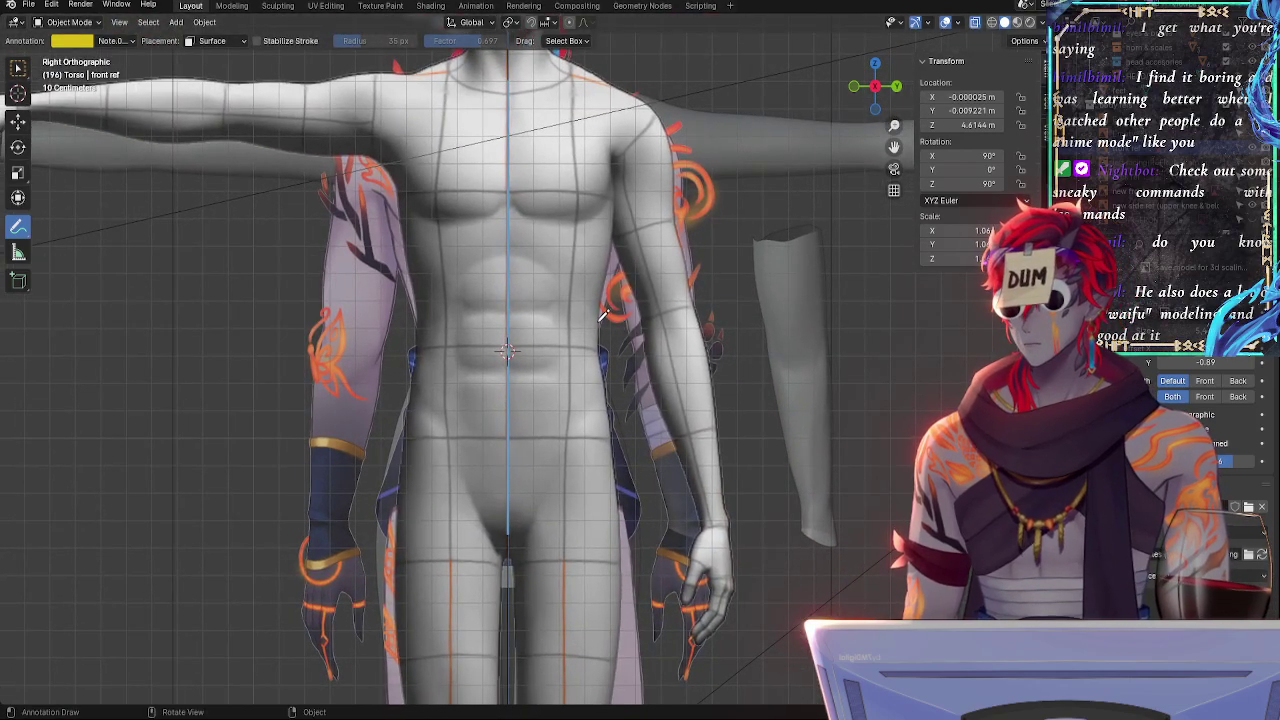
pyautogui.moveTo(694, 332)
pyautogui.keyDown('shift'); pyautogui.mouseDown(button='middle')
pyautogui.moveTo(639, 517)
pyautogui.moveTo(604, 397)
pyautogui.mouseUp(button='middle'); pyautogui.keyUp('shift')
pyautogui.hotkey('alt', 'z')
pyautogui.hotkey('alt', 'h')
pyautogui.press('h')
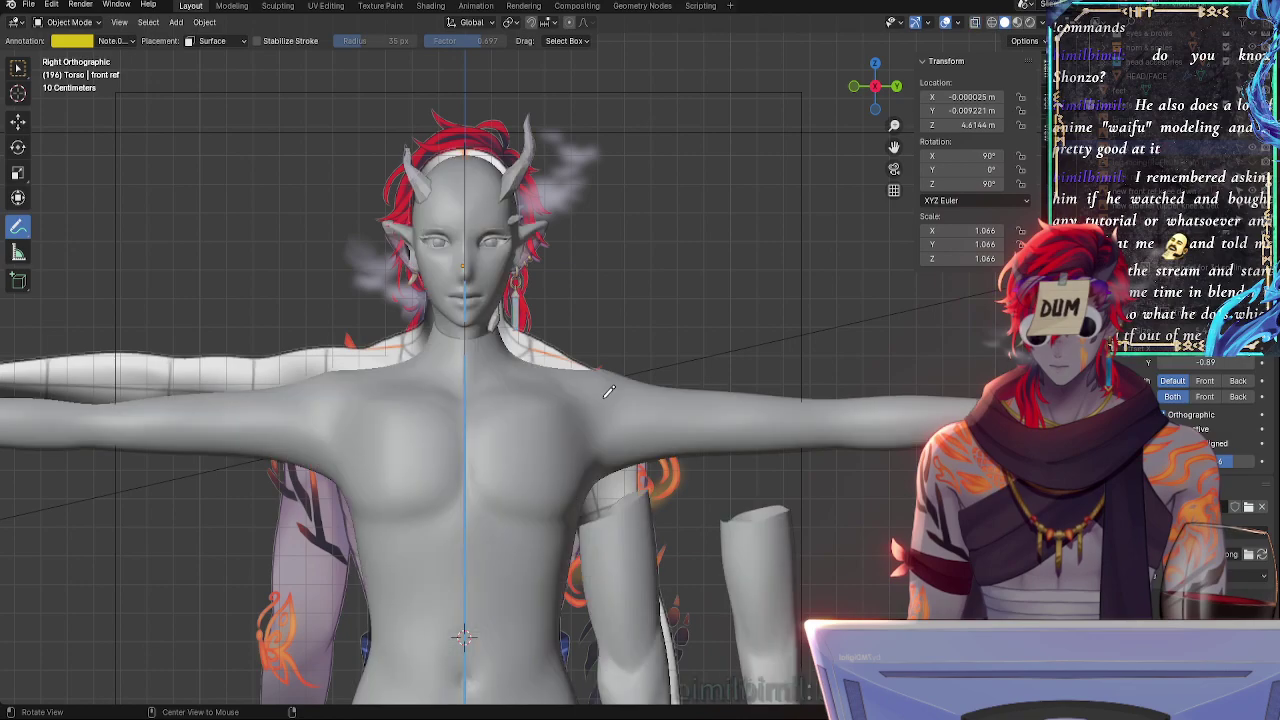
pyautogui.hotkey('alt', 'h')
pyautogui.press('h')
pyautogui.hotkey('alt', 'h')
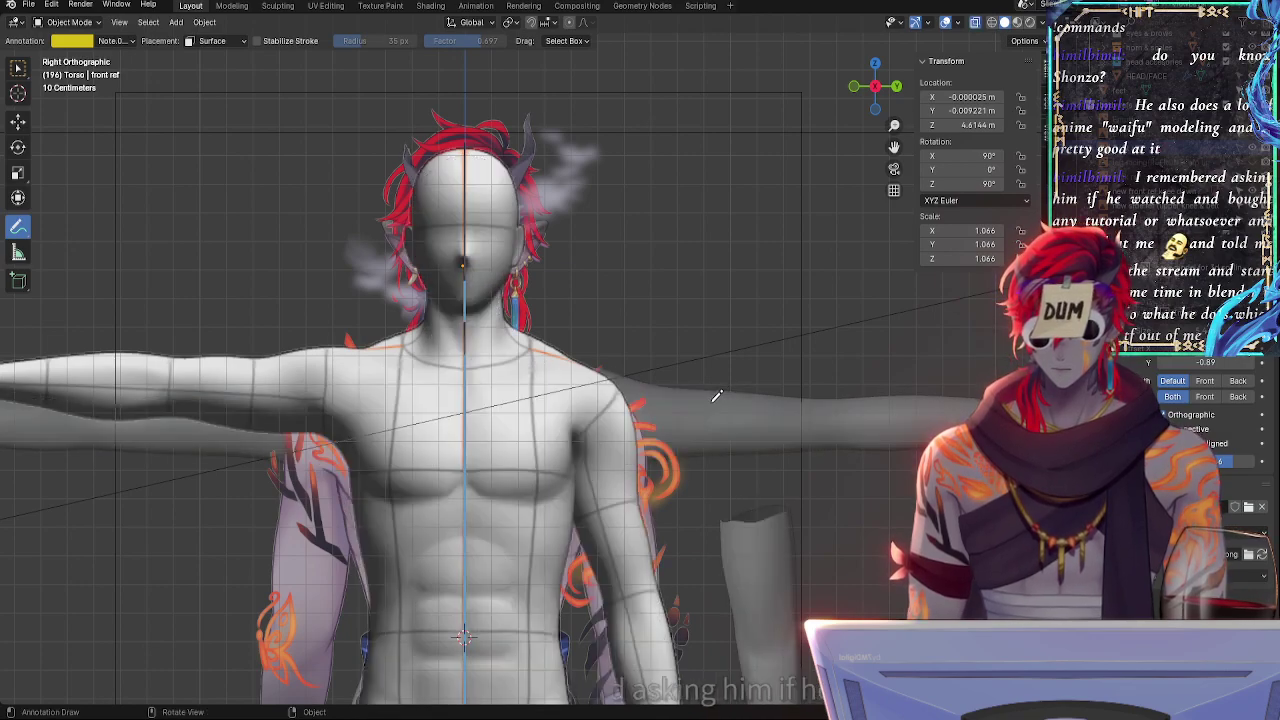
pyautogui.press('z')
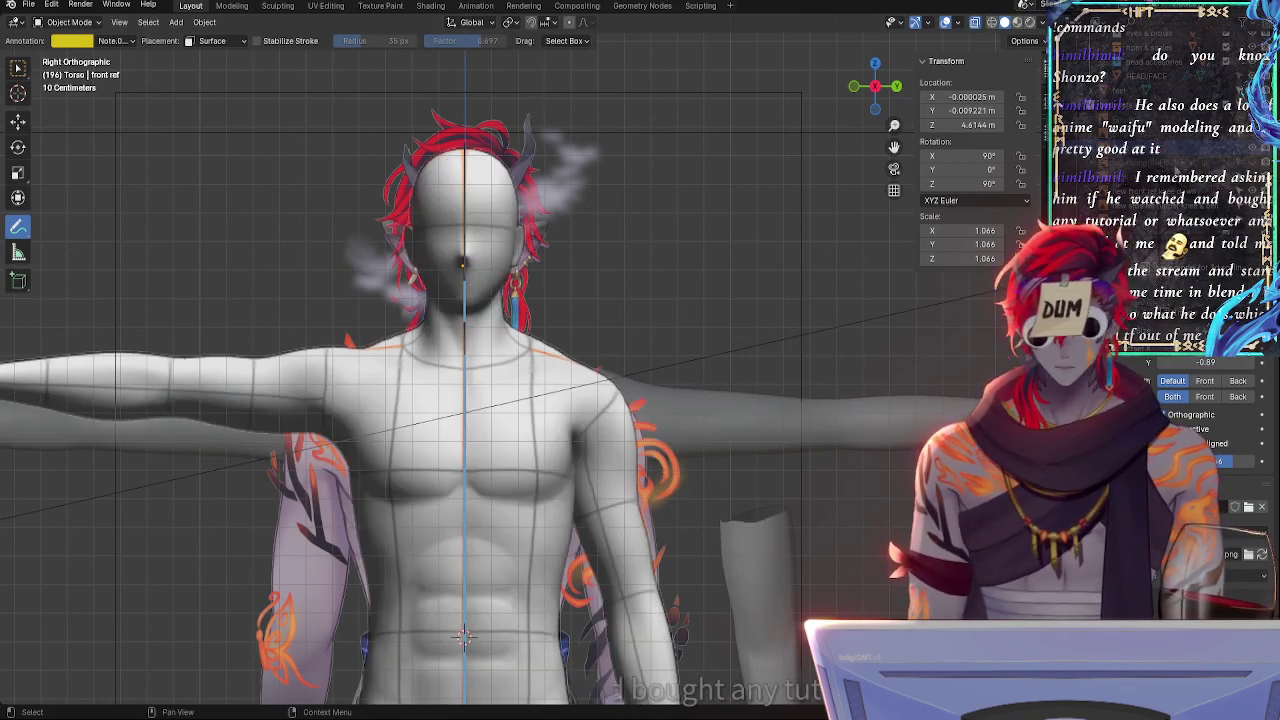
# - Select the 'new front ref knee down' image and move it vertically twice along Z
pyautogui.click(1144, 190)
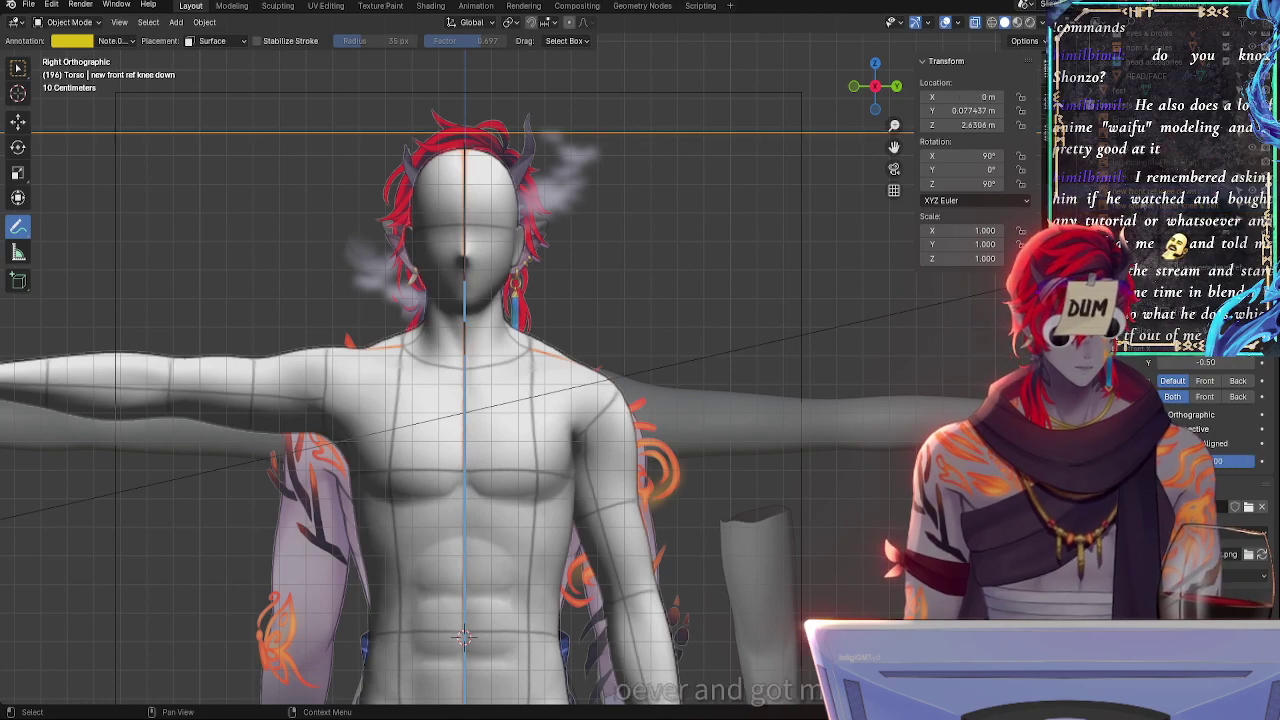
pyautogui.press('g')
pyautogui.press('z')
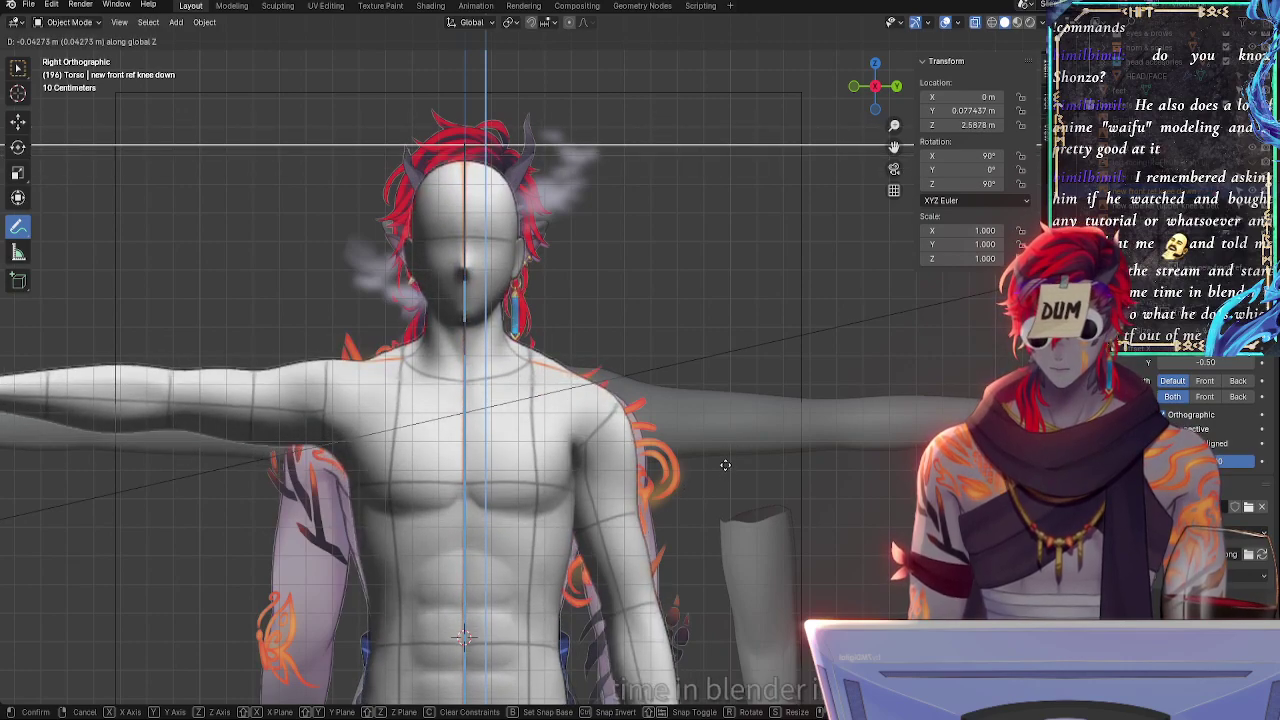
pyautogui.click(725, 465)
pyautogui.keyDown('shift'); pyautogui.moveTo(771, 497); pyautogui.dragTo(804, 247, button='middle'); pyautogui.keyUp('shift')
pyautogui.press('g')
pyautogui.press('z')
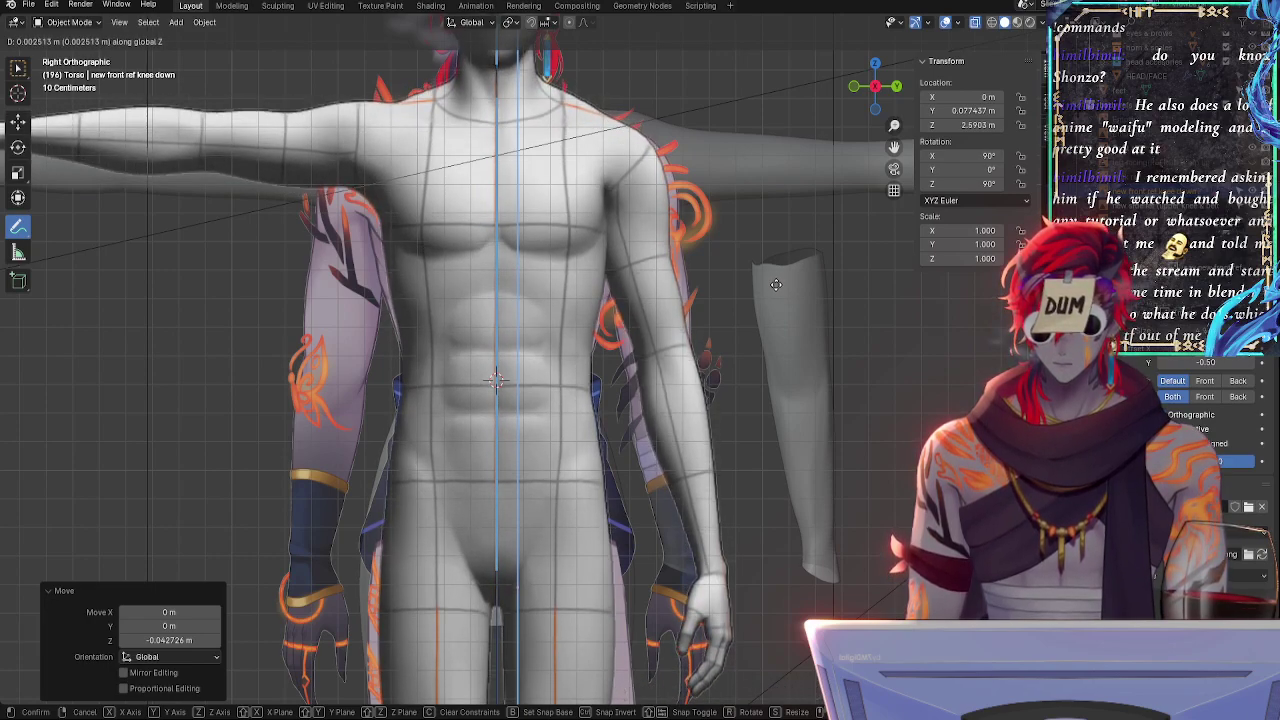
pyautogui.click(783, 273)
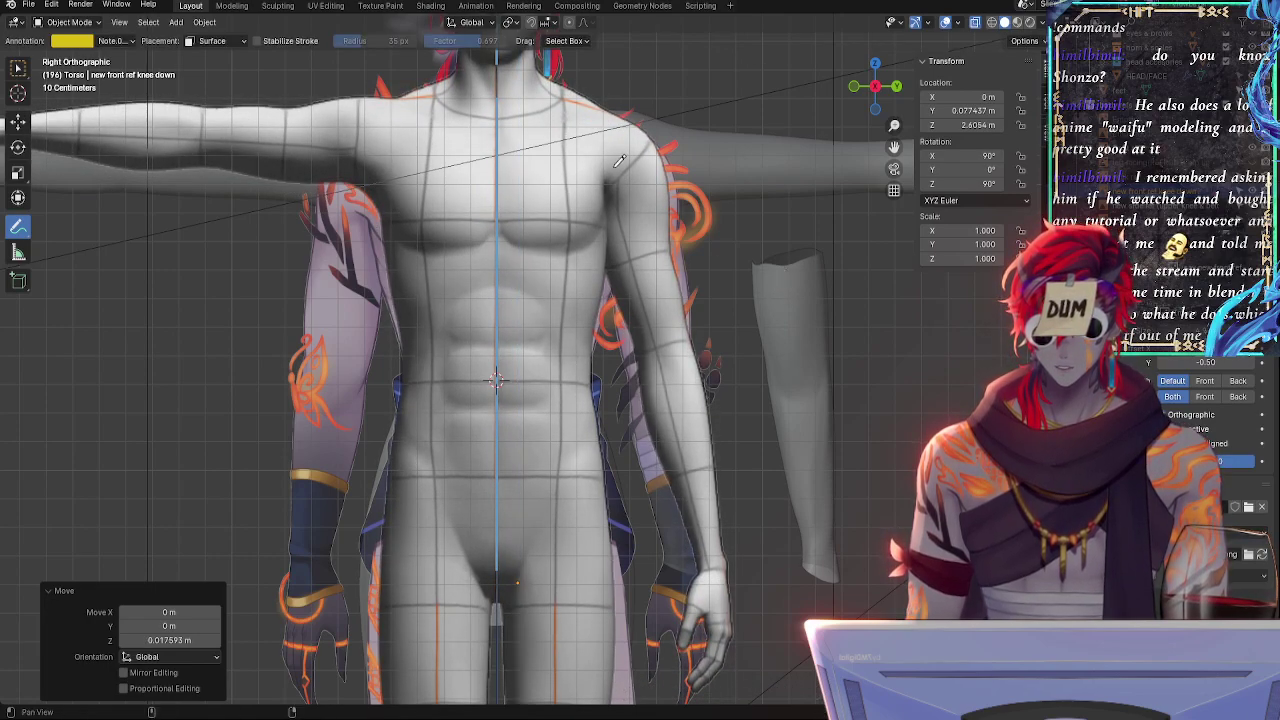
pyautogui.keyDown('shift'); pyautogui.moveTo(664, 256); pyautogui.dragTo(842, 338, button='middle'); pyautogui.keyUp('shift')
# - Lower it once more to Z 2.5602 m and toggle X-ray to check alignment at the hips
pyautogui.press('g')
pyautogui.press('z')
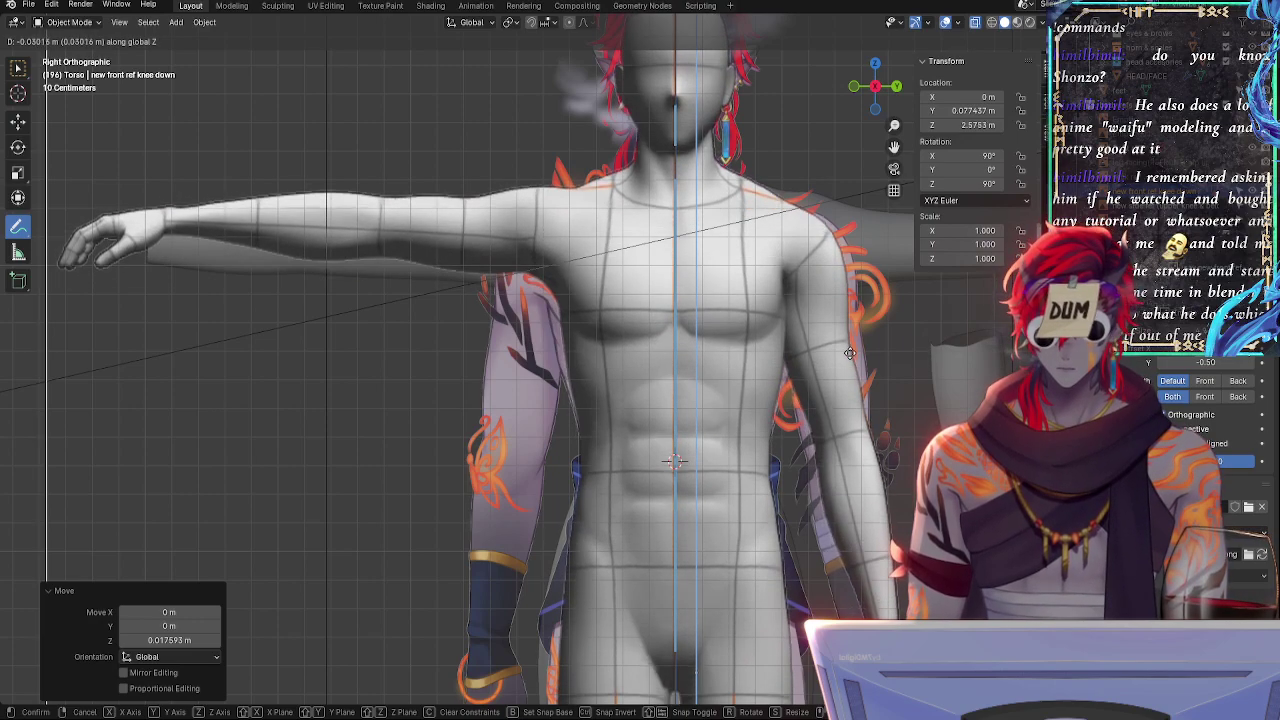
pyautogui.click(851, 358)
pyautogui.keyDown('shift'); pyautogui.moveTo(875, 388); pyautogui.dragTo(824, 243, button='middle'); pyautogui.keyUp('shift')
pyautogui.hotkey('alt', 'z')
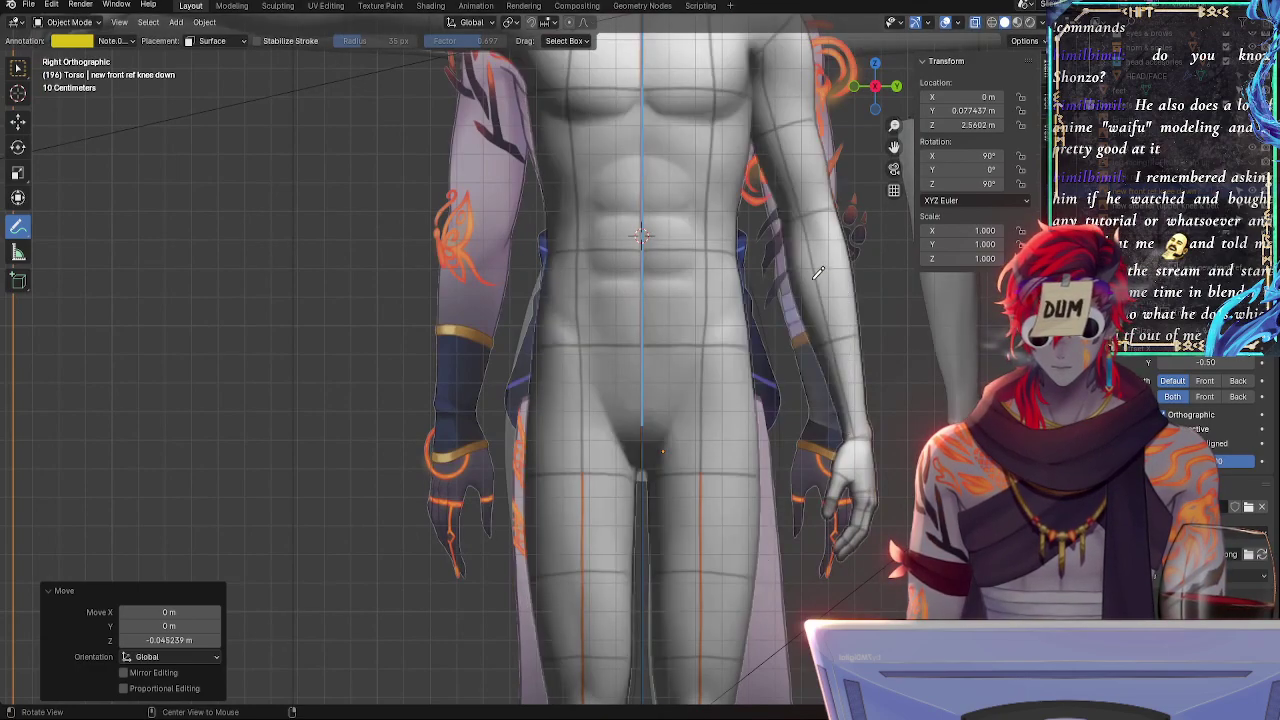
pyautogui.hotkey('alt', 'z')
pyautogui.hotkey('alt', 'z')
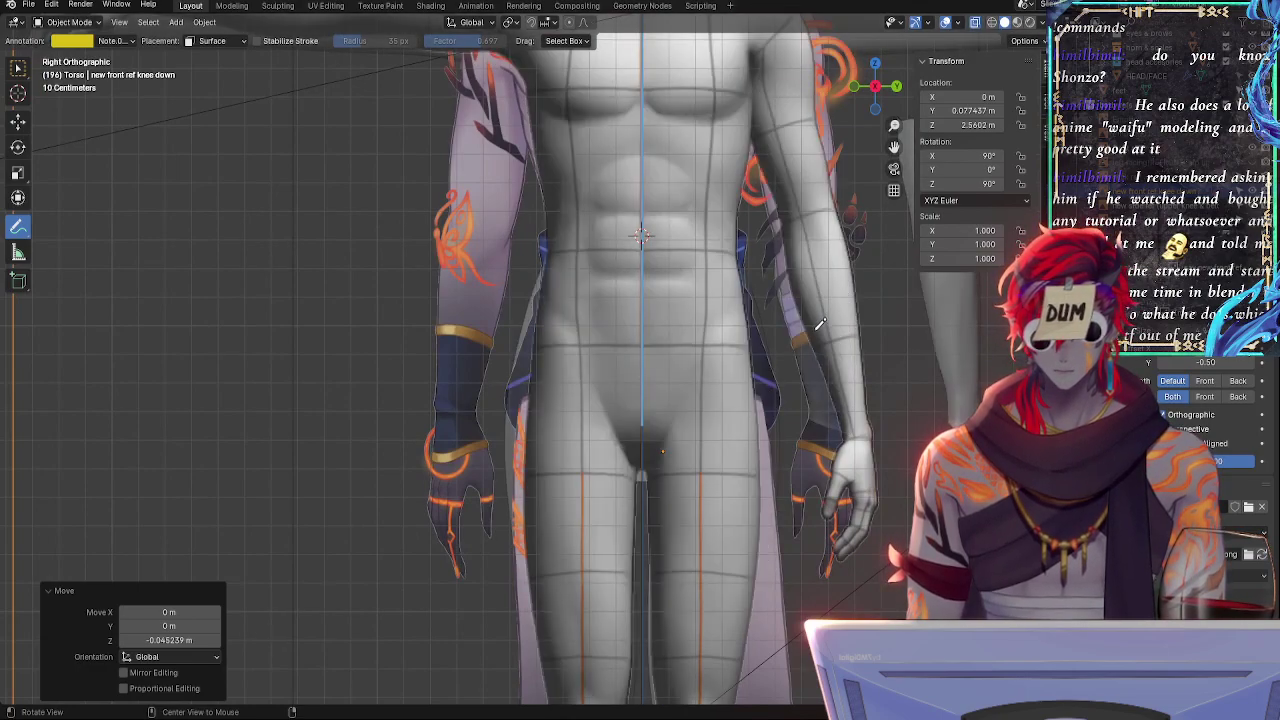
pyautogui.keyDown('shift'); pyautogui.moveTo(864, 356); pyautogui.dragTo(742, 348, button='middle'); pyautogui.keyUp('shift')
pyautogui.keyDown('ctrl'); pyautogui.moveTo(800, 500); pyautogui.dragTo(818, 374, button='middle'); pyautogui.keyUp('ctrl')
pyautogui.keyDown('shift'); pyautogui.moveTo(818, 374); pyautogui.dragTo(700, 271, button='middle'); pyautogui.keyUp('shift')
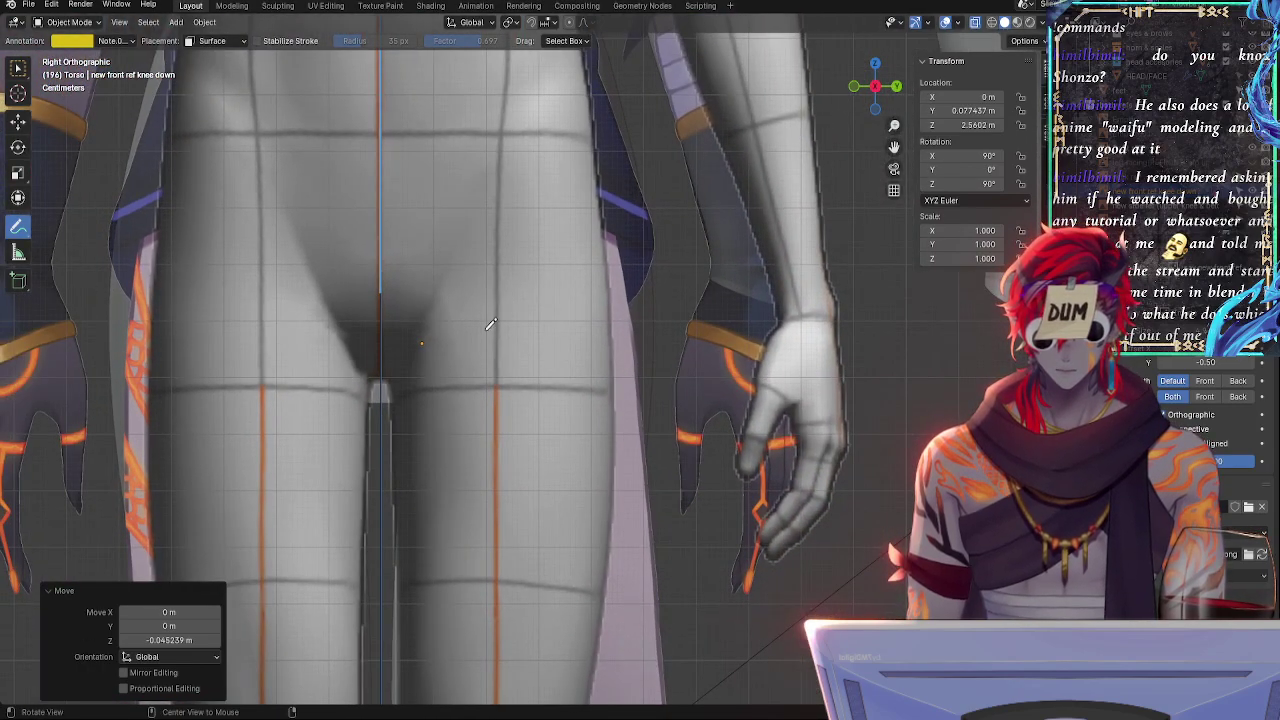
pyautogui.scroll(-3, 540, 295)
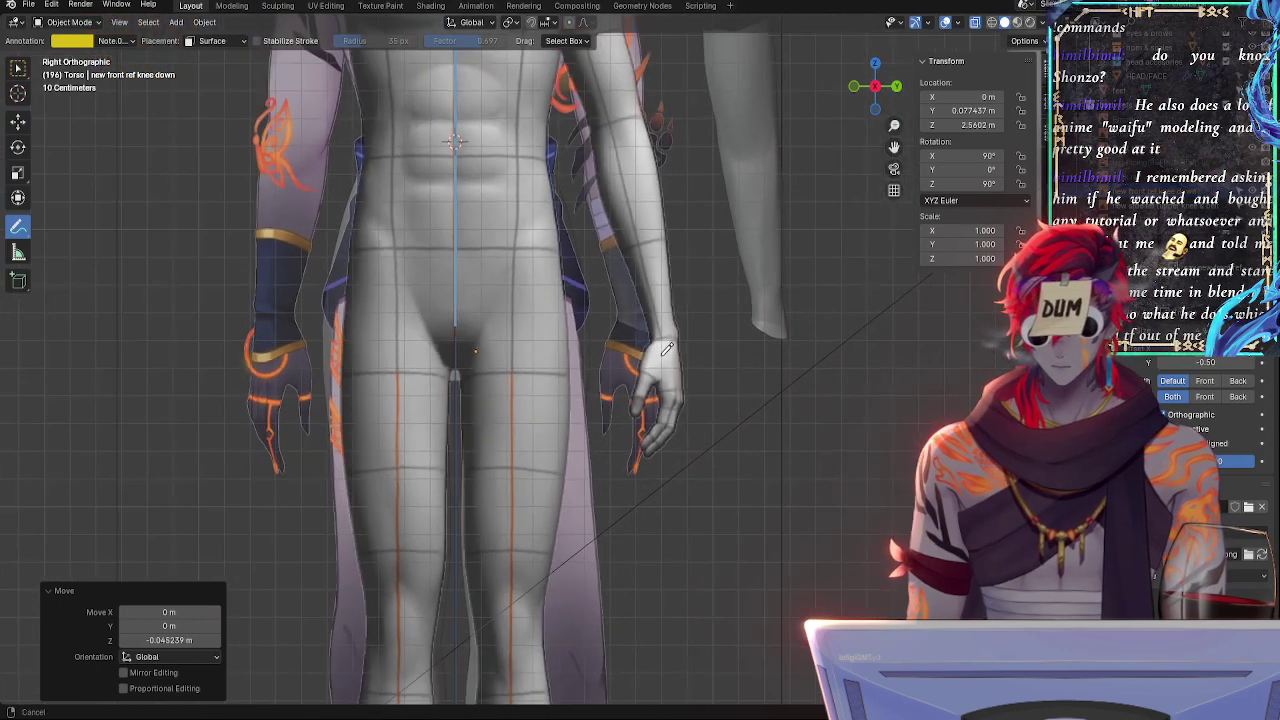
pyautogui.moveTo(676, 255)
pyautogui.keyDown('shift'); pyautogui.mouseDown(button='middle')
pyautogui.moveTo(672, 274)
pyautogui.moveTo(709, 294)
pyautogui.moveTo(721, 391)
pyautogui.moveTo(646, 473)
pyautogui.moveTo(711, 189)
pyautogui.moveTo(711, 414)
pyautogui.mouseUp(button='middle'); pyautogui.keyUp('shift')
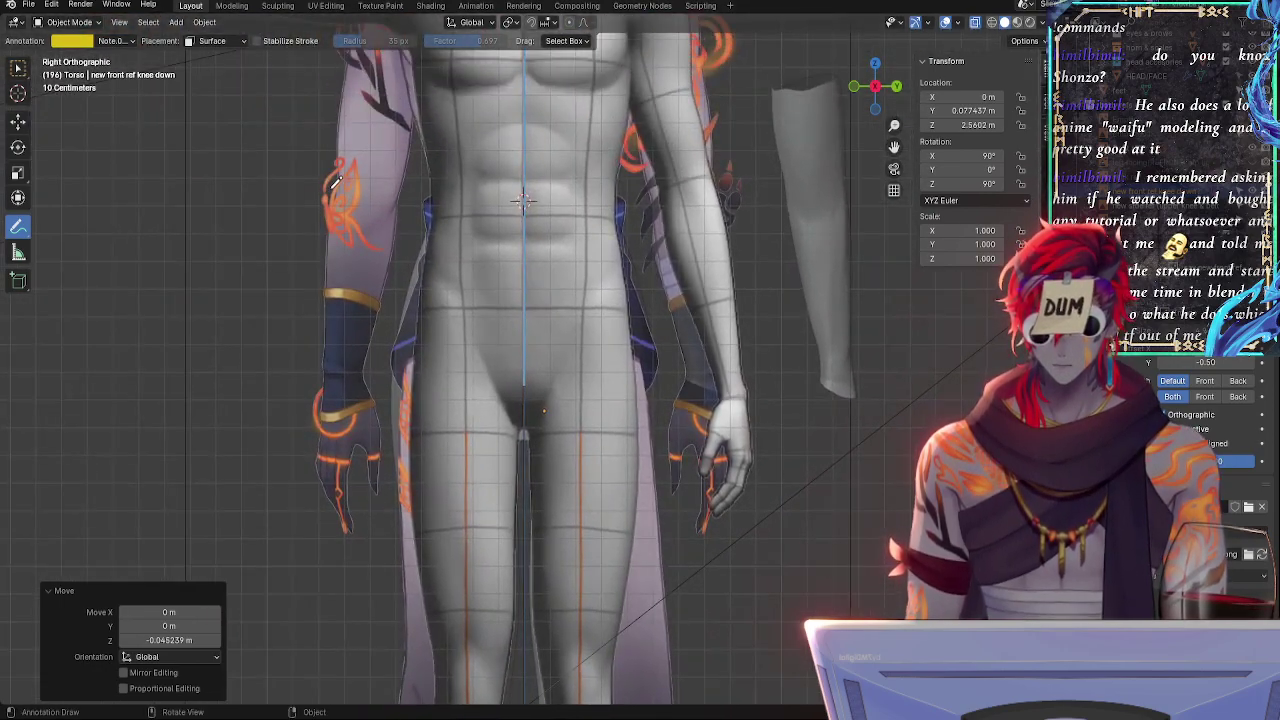
# - Show the Note.002 yellow guide annotations and zoom in on the hips
pyautogui.click(113, 40)
pyautogui.click(166, 105)
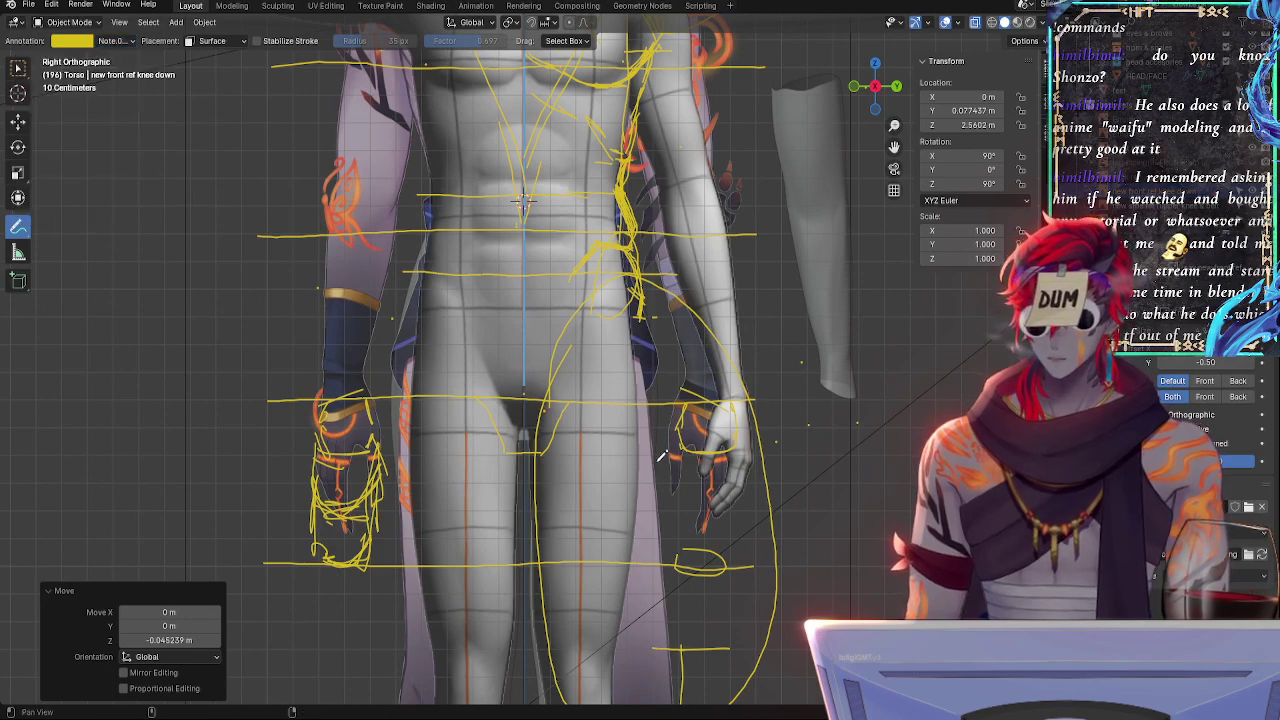
pyautogui.moveTo(666, 465)
pyautogui.keyDown('shift'); pyautogui.mouseDown(button='middle')
pyautogui.moveTo(608, 374)
pyautogui.moveTo(546, 323)
pyautogui.mouseUp(button='middle'); pyautogui.keyUp('shift')
pyautogui.scroll(1, 494, 353)
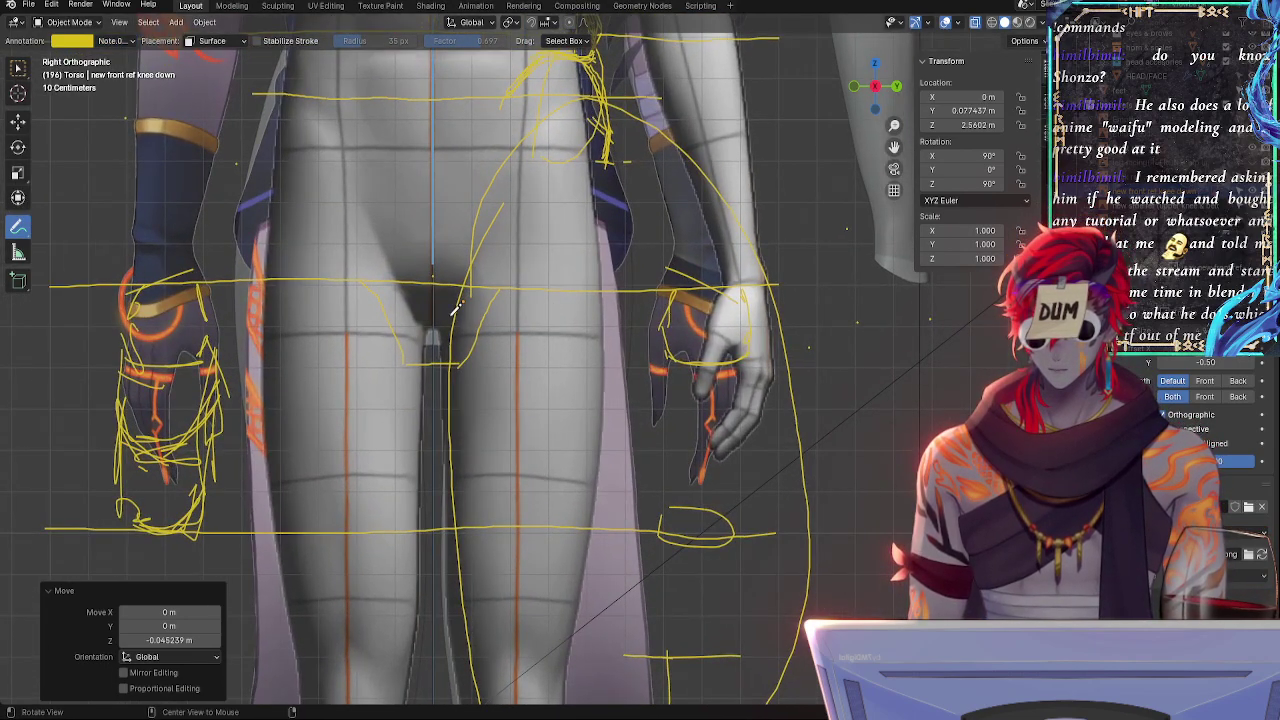
pyautogui.keyDown('alt'); pyautogui.keyDown('shift'); pyautogui.moveTo(541, 324); pyautogui.dragTo(594, 387); pyautogui.keyUp('shift'); pyautogui.keyUp('alt')
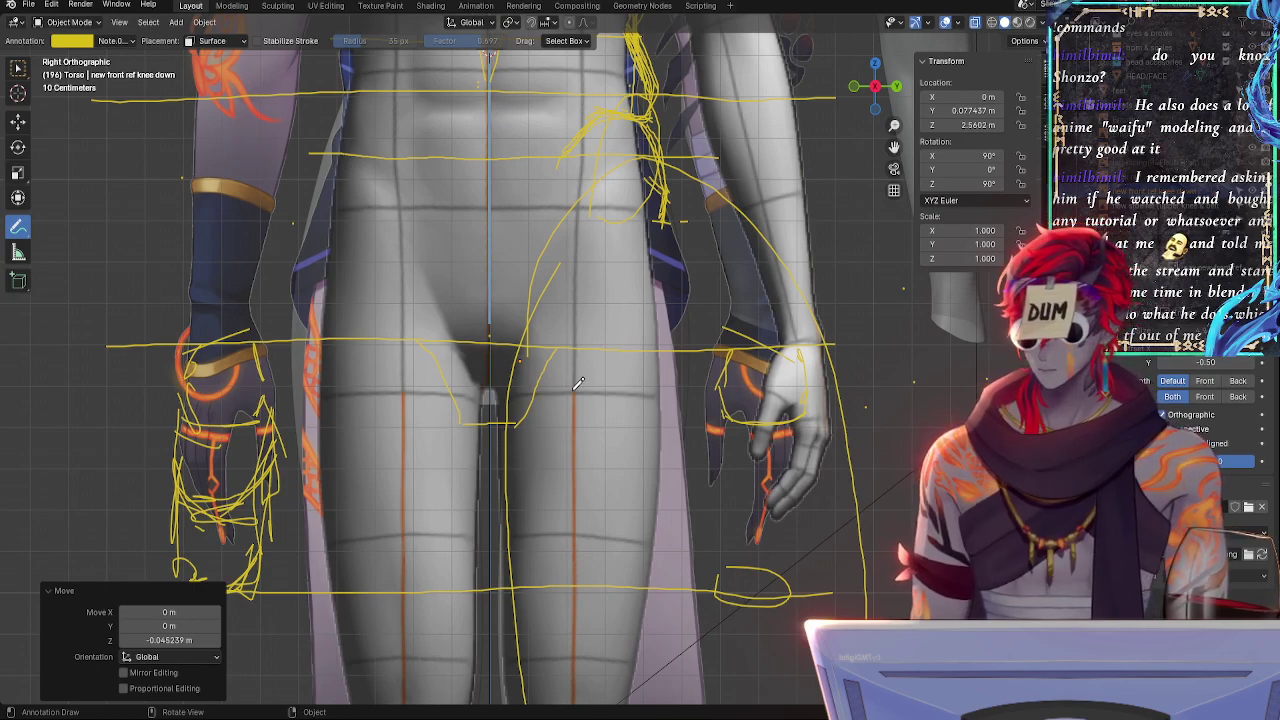
# - Move the front reference vertically along Z twice, aligning it at the hips and knees
pyautogui.press('g')
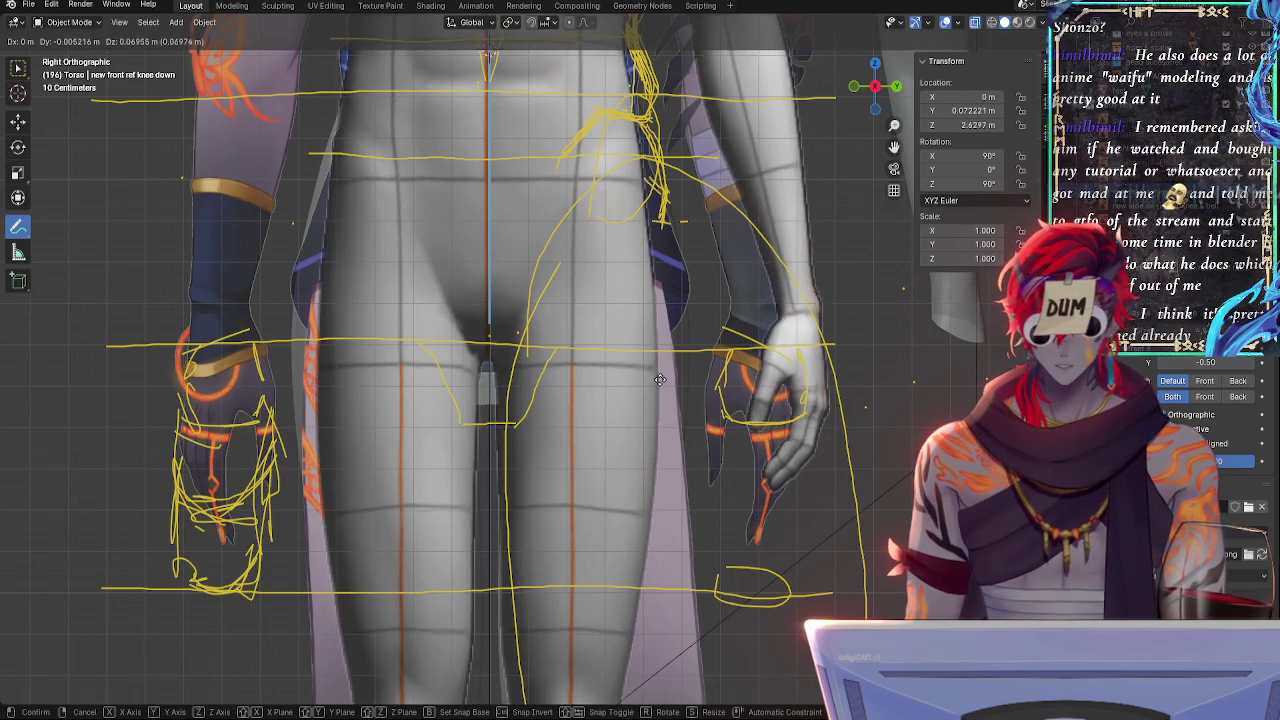
pyautogui.press('z')
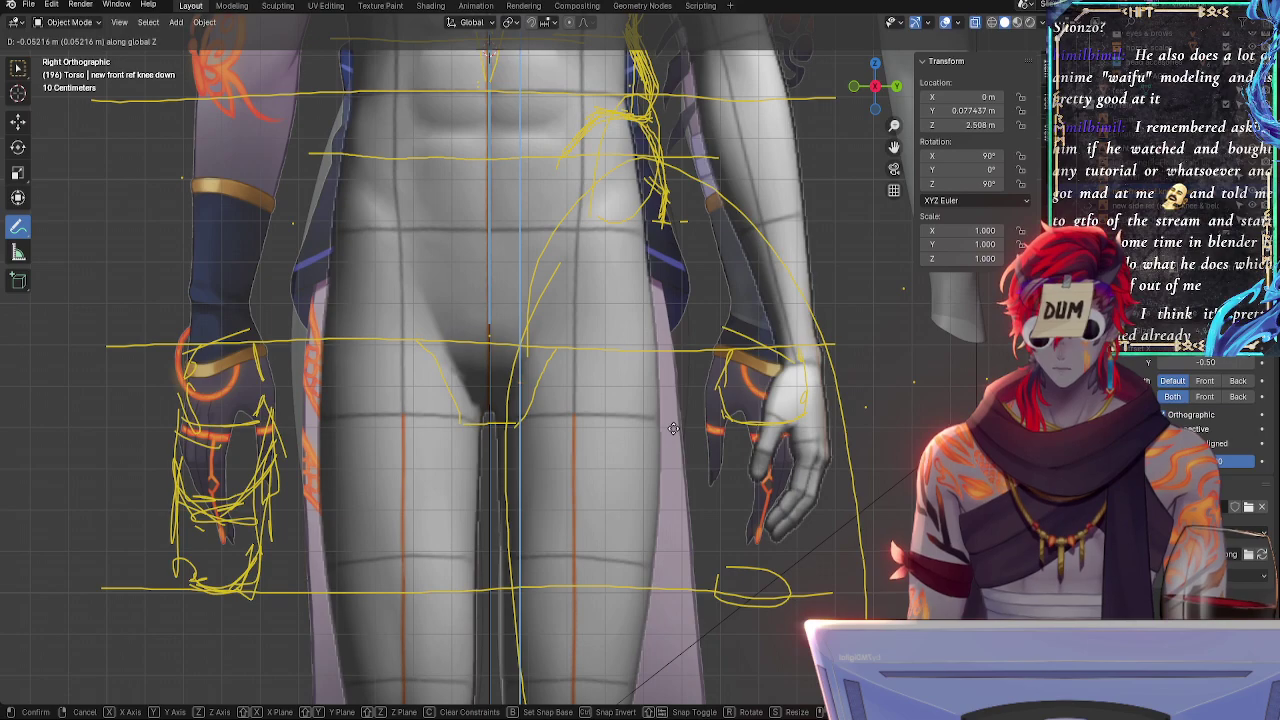
pyautogui.click(674, 431)
pyautogui.keyDown('shift'); pyautogui.moveTo(753, 487); pyautogui.dragTo(775, 90, button='middle'); pyautogui.keyUp('shift')
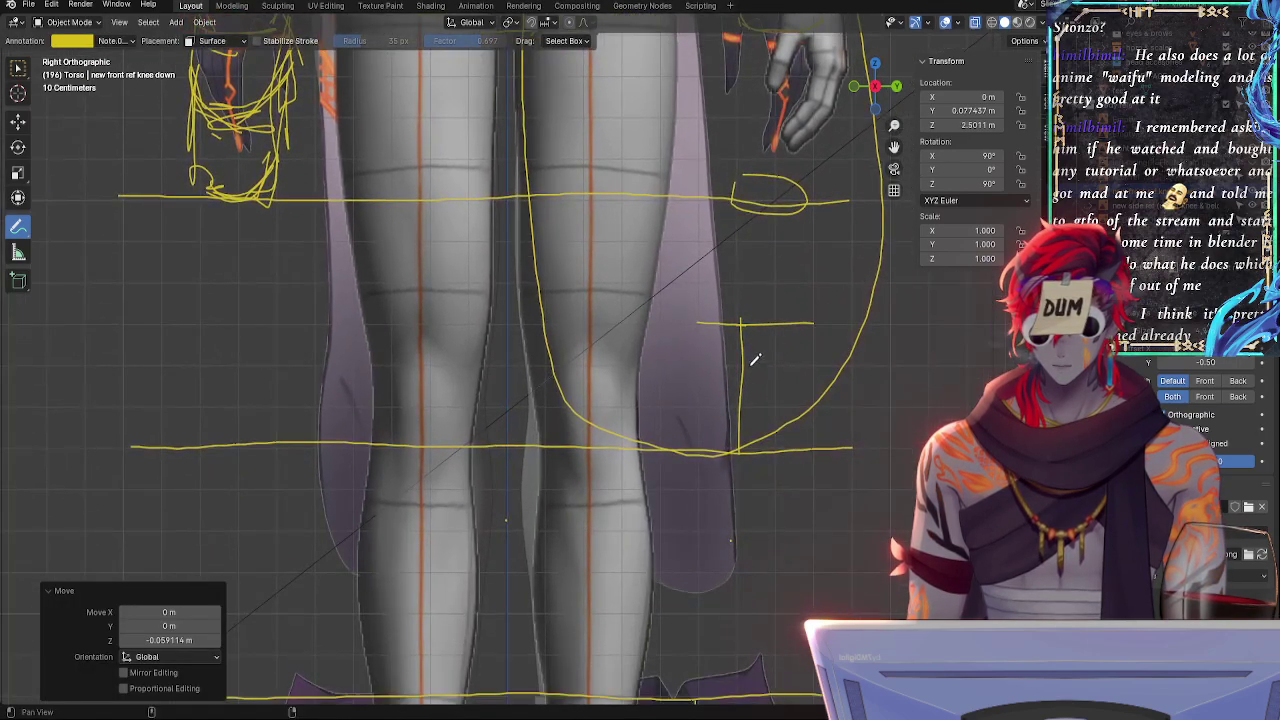
pyautogui.keyDown('shift'); pyautogui.moveTo(754, 362); pyautogui.dragTo(749, 314, button='middle'); pyautogui.keyUp('shift')
pyautogui.press('g')
pyautogui.press('z')
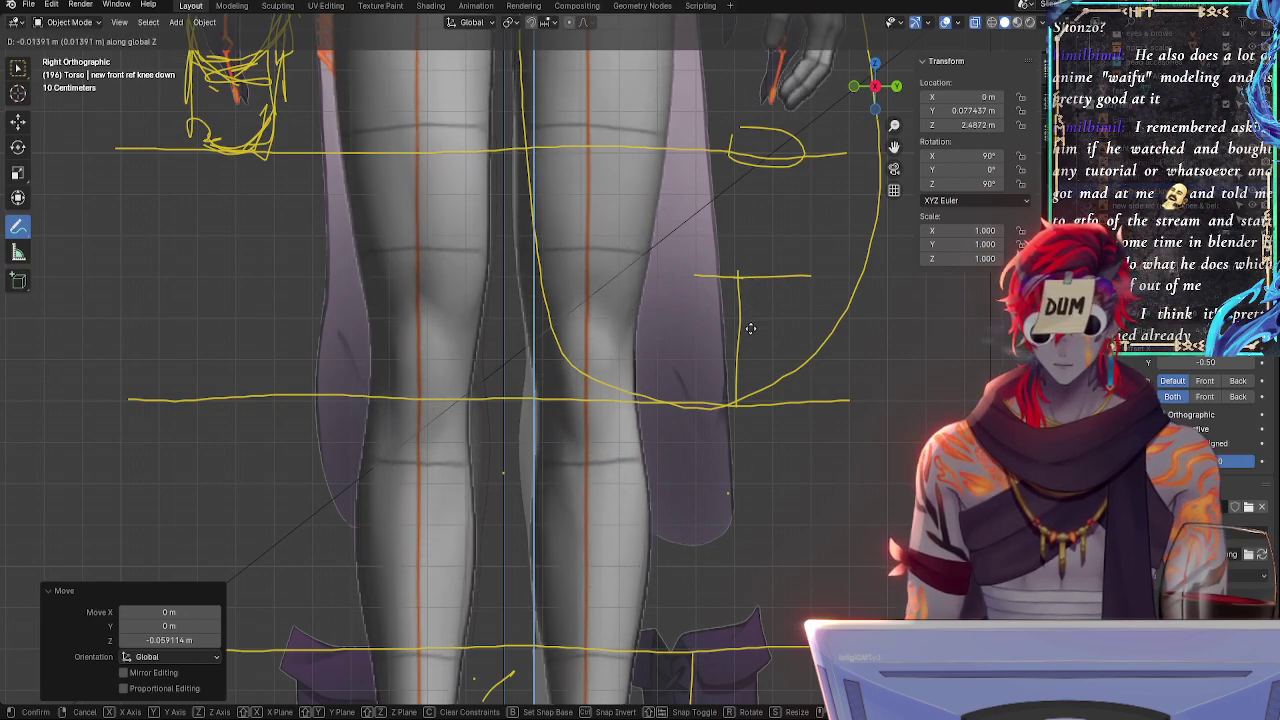
pyautogui.click(751, 328)
# - Raise the reference a final time to Z 2.621 m, matching the feet
pyautogui.keyDown('shift'); pyautogui.moveTo(746, 427); pyautogui.dragTo(734, 64, button='middle'); pyautogui.keyUp('shift')
pyautogui.keyDown('shift'); pyautogui.moveTo(716, 305); pyautogui.dragTo(716, 268, button='middle'); pyautogui.keyUp('shift')
pyautogui.keyDown('shift'); pyautogui.scroll(-5, 719, 262); pyautogui.keyUp('shift')
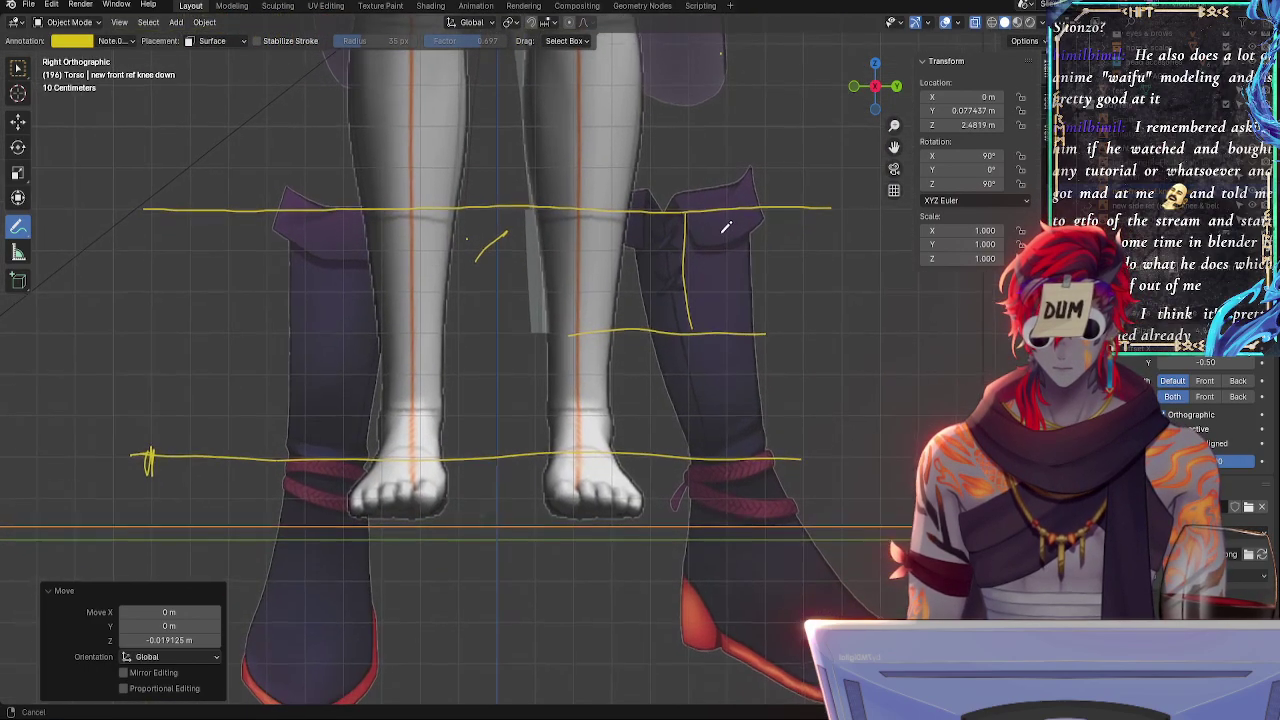
pyautogui.press('g')
pyautogui.press('z')
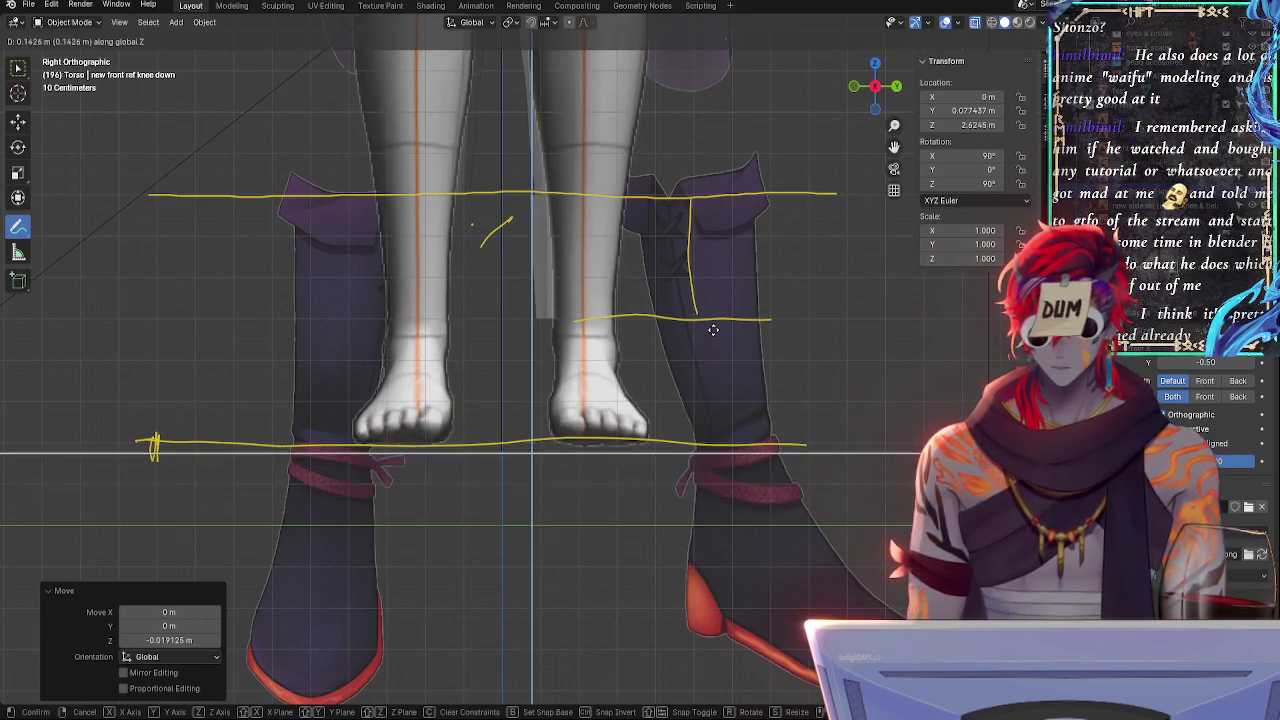
pyautogui.click(711, 330)
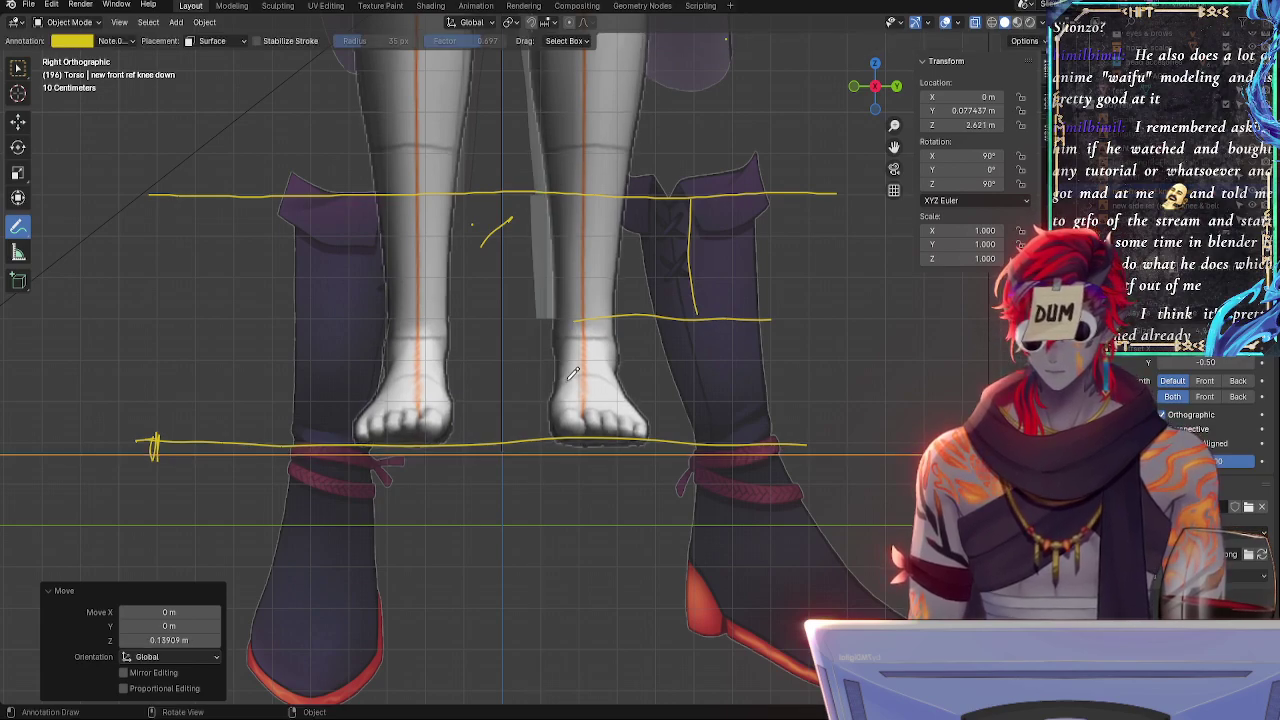
pyautogui.moveTo(638, 352)
pyautogui.keyDown('ctrl'); pyautogui.mouseDown(button='middle')
pyautogui.moveTo(646, 362)
pyautogui.moveTo(637, 243)
pyautogui.moveTo(722, 285)
pyautogui.moveTo(820, 283)
pyautogui.moveTo(661, 288)
pyautogui.moveTo(657, 434)
pyautogui.moveTo(634, 429)
pyautogui.moveTo(651, 371)
pyautogui.moveTo(521, 401)
pyautogui.moveTo(640, 395)
pyautogui.mouseUp(button='middle'); pyautogui.keyUp('ctrl')
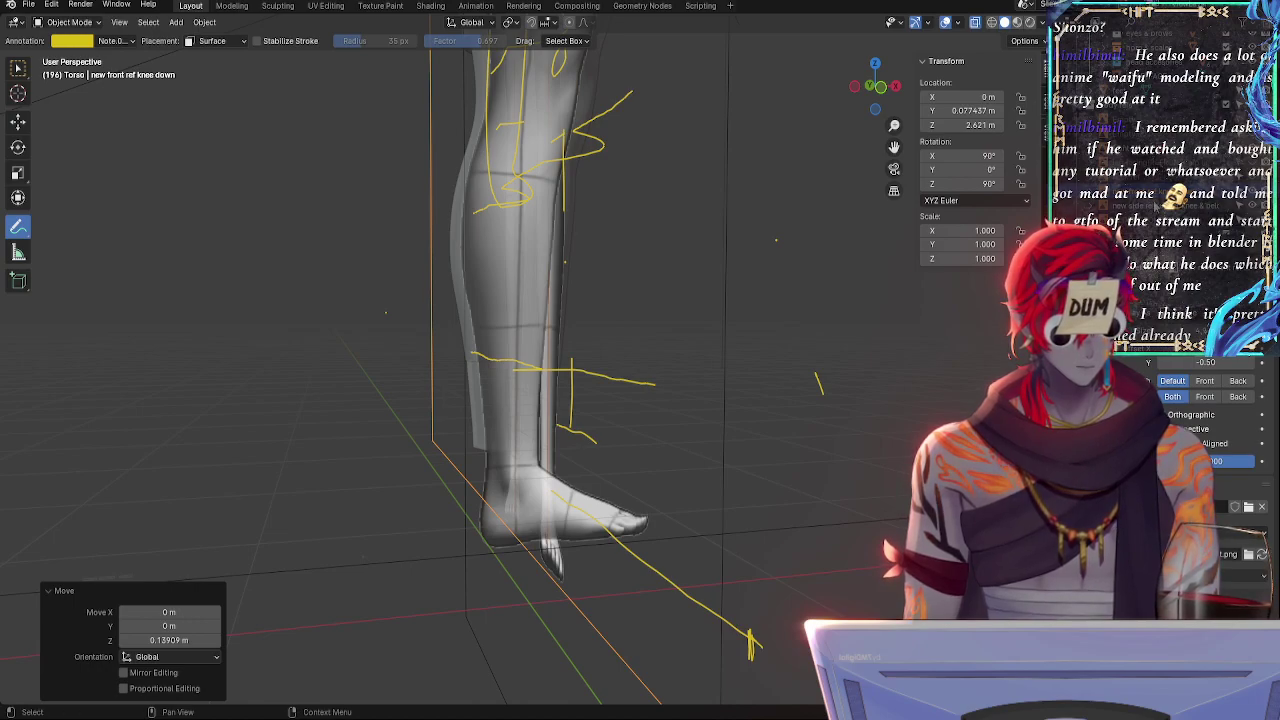
# - Select the side knee reference, set its Opacity to 1.0 and toggle its Perspective display
pyautogui.click(1160, 205)
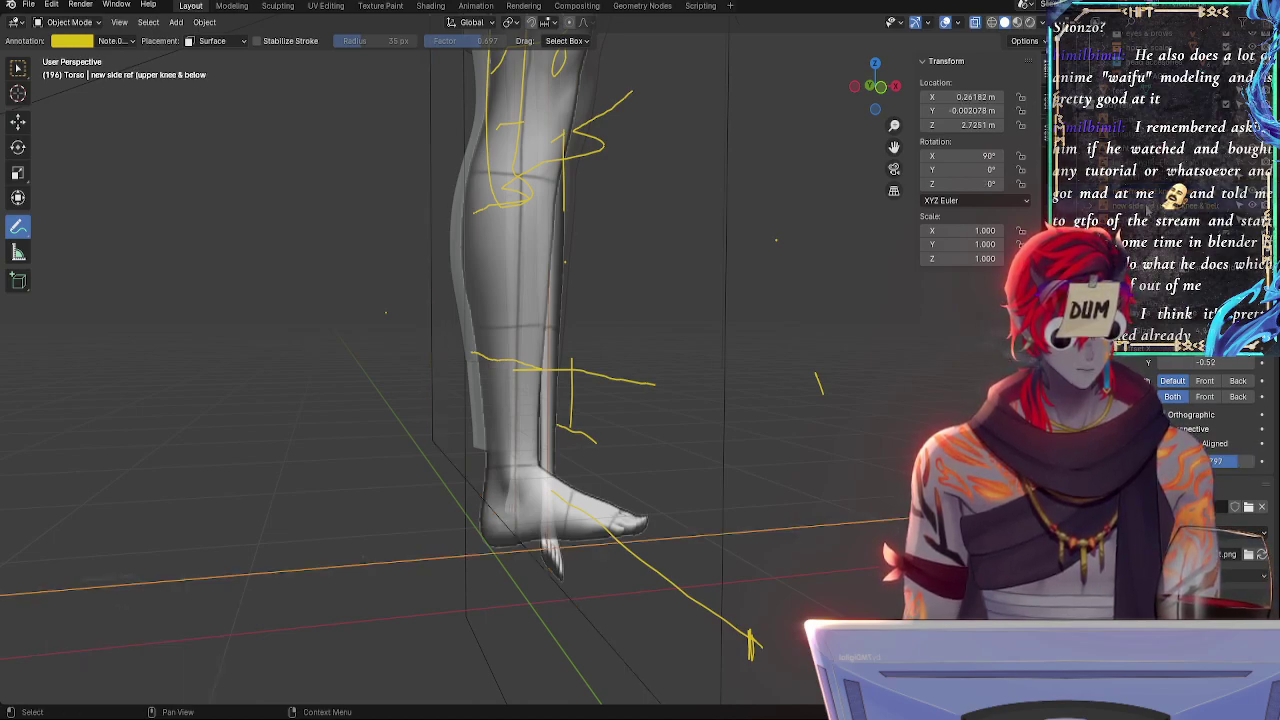
pyautogui.moveTo(1228, 458); pyautogui.dragTo(1252, 460)
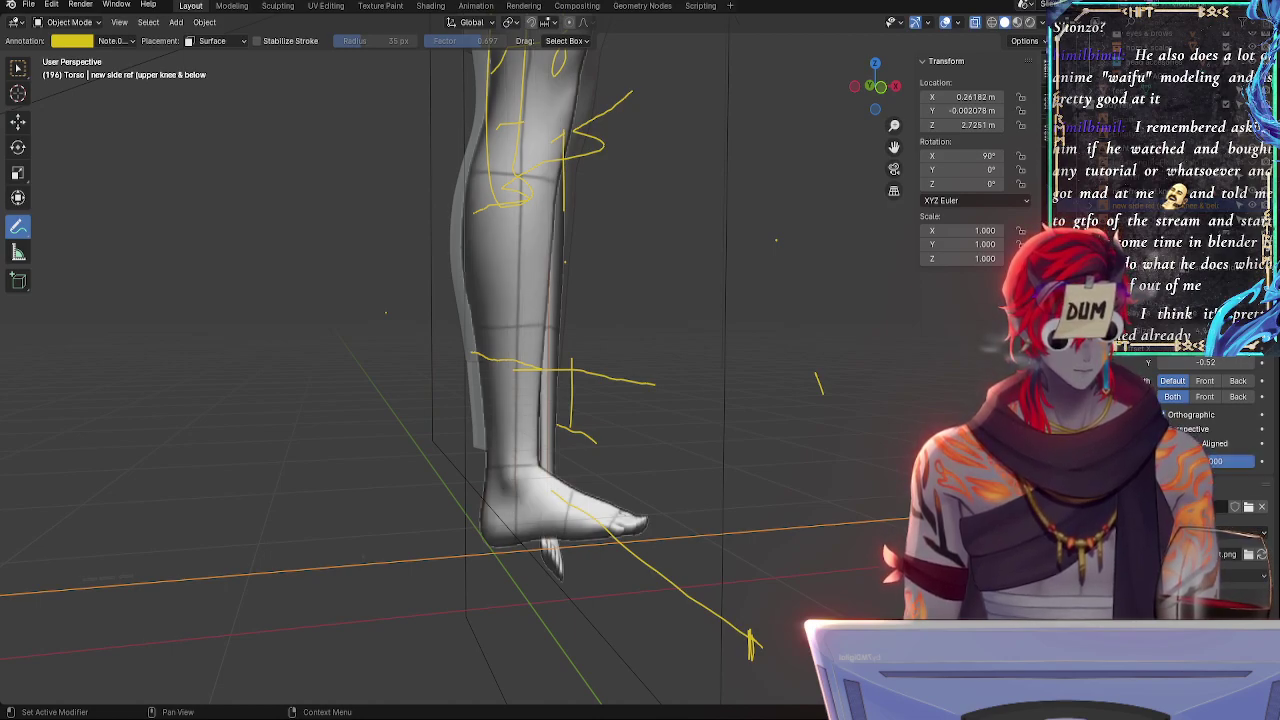
pyautogui.click(1198, 432)
pyautogui.click(1198, 432)
pyautogui.click(1198, 432)
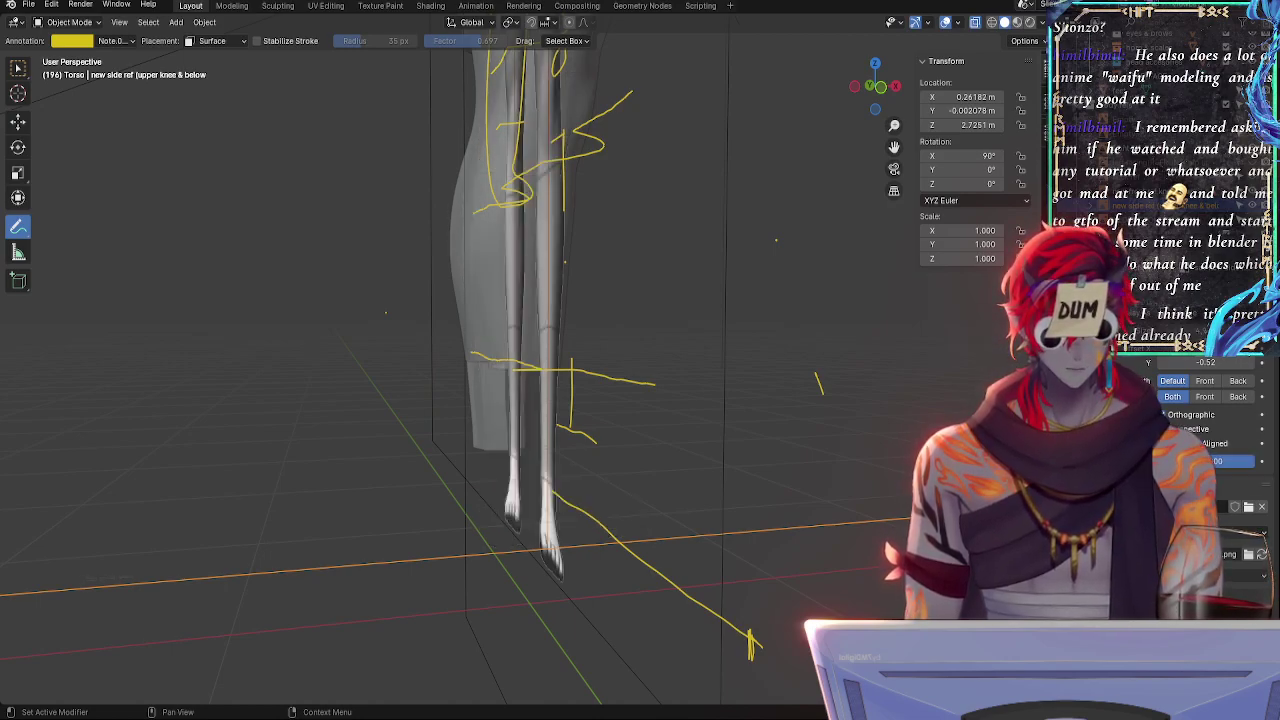
pyautogui.click(1198, 432)
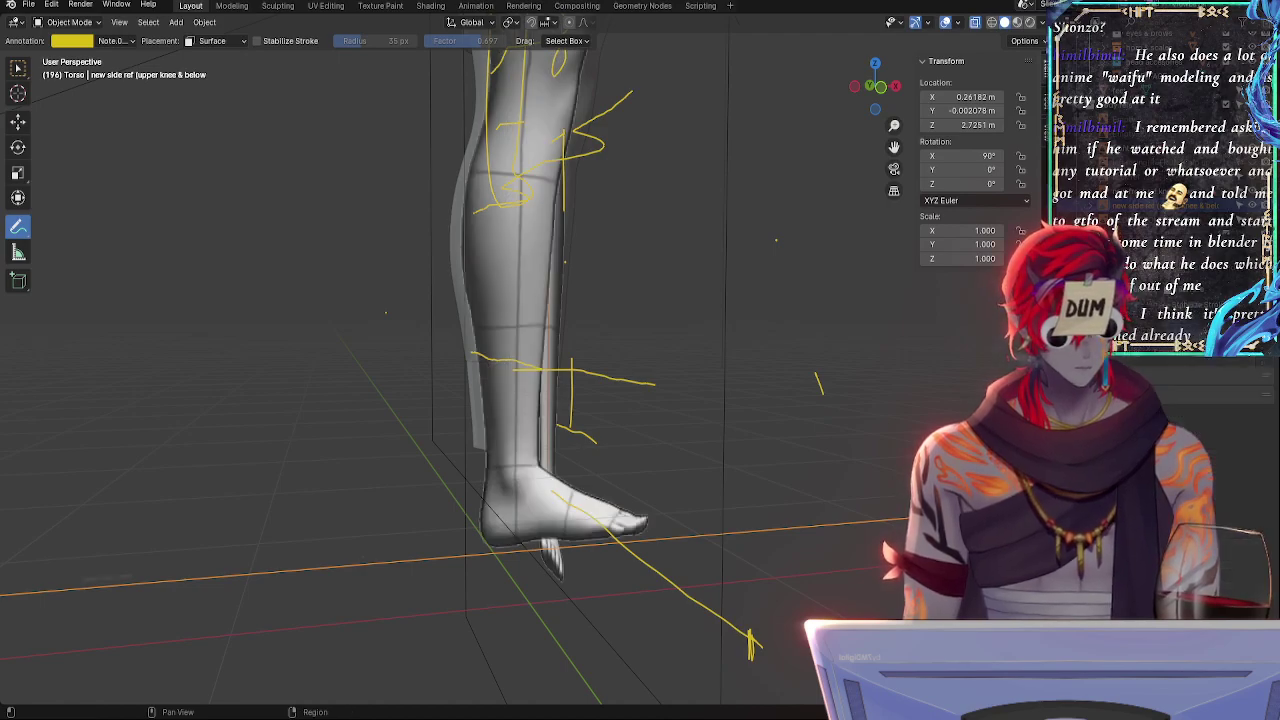
pyautogui.scroll(-3, 1210, 460)
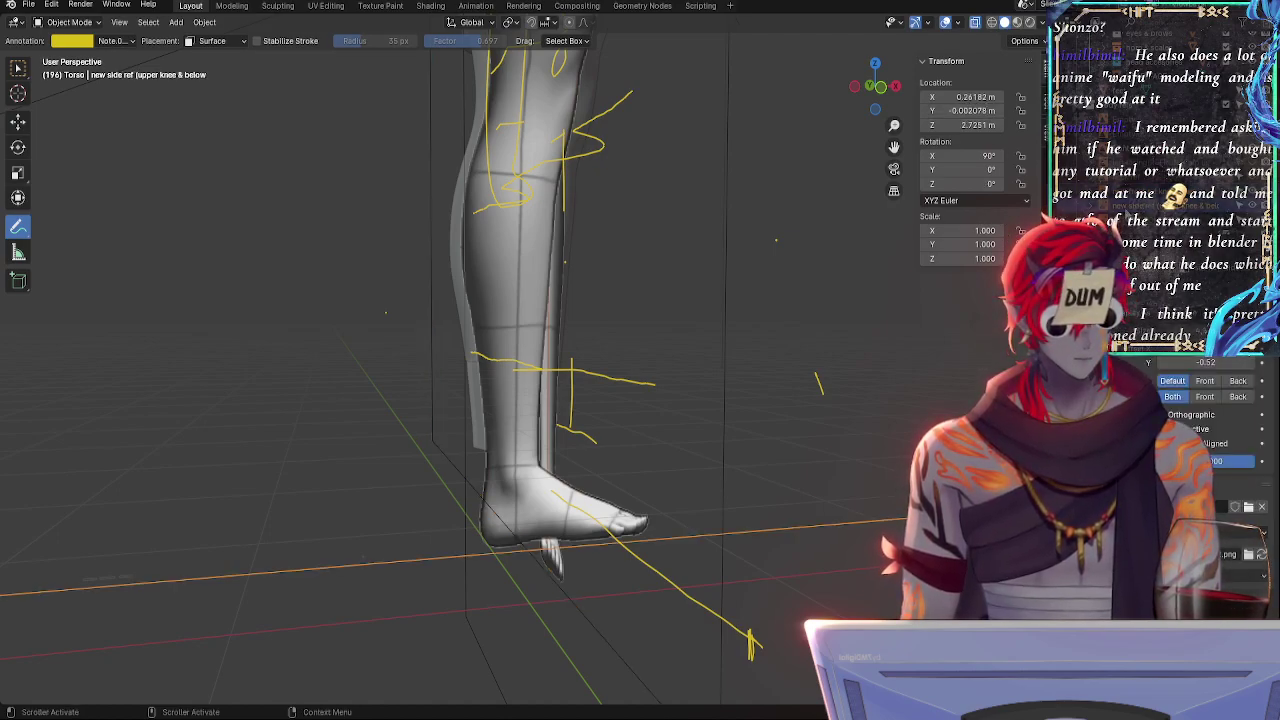
# - Select the front knee-down reference and compare both references to the legs in orthographic views
pyautogui.click(1129, 200)
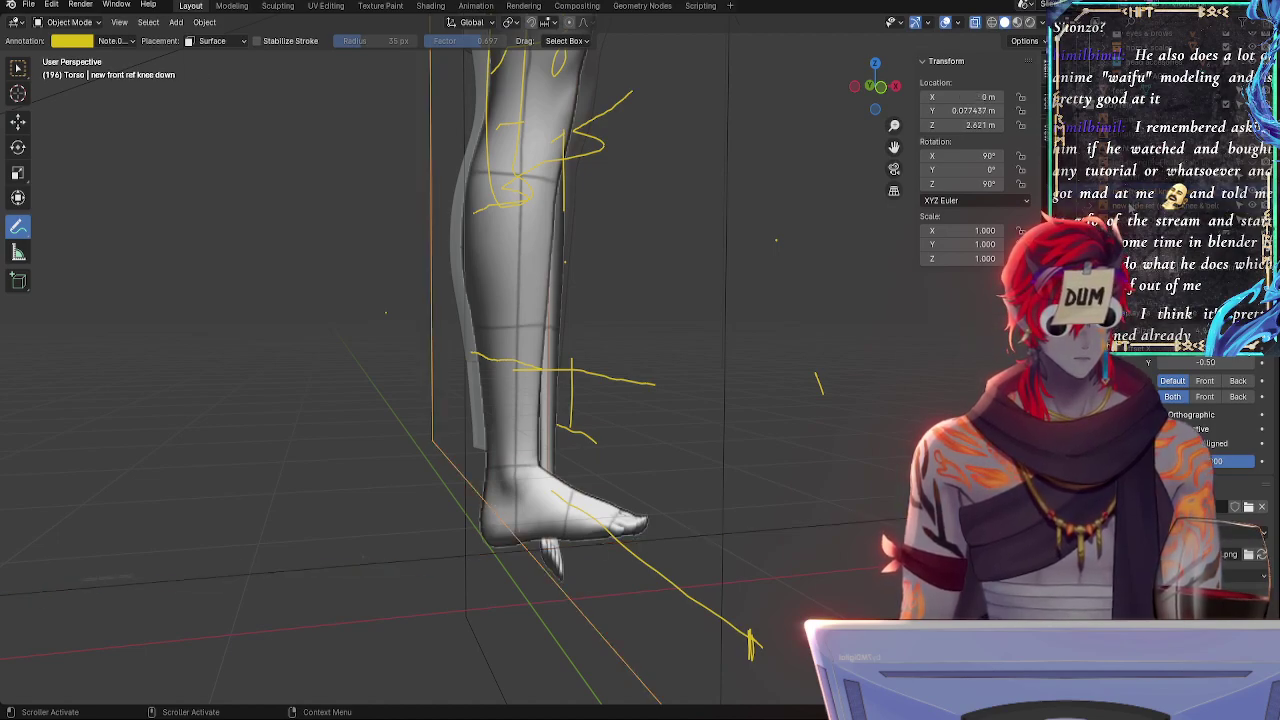
pyautogui.moveTo(776, 240)
pyautogui.mouseDown(button='middle')
pyautogui.moveTo(830, 400)
pyautogui.moveTo(771, 371)
pyautogui.moveTo(800, 390)
pyautogui.moveTo(794, 400)
pyautogui.moveTo(723, 408)
pyautogui.moveTo(723, 350)
pyautogui.mouseUp(button='middle')
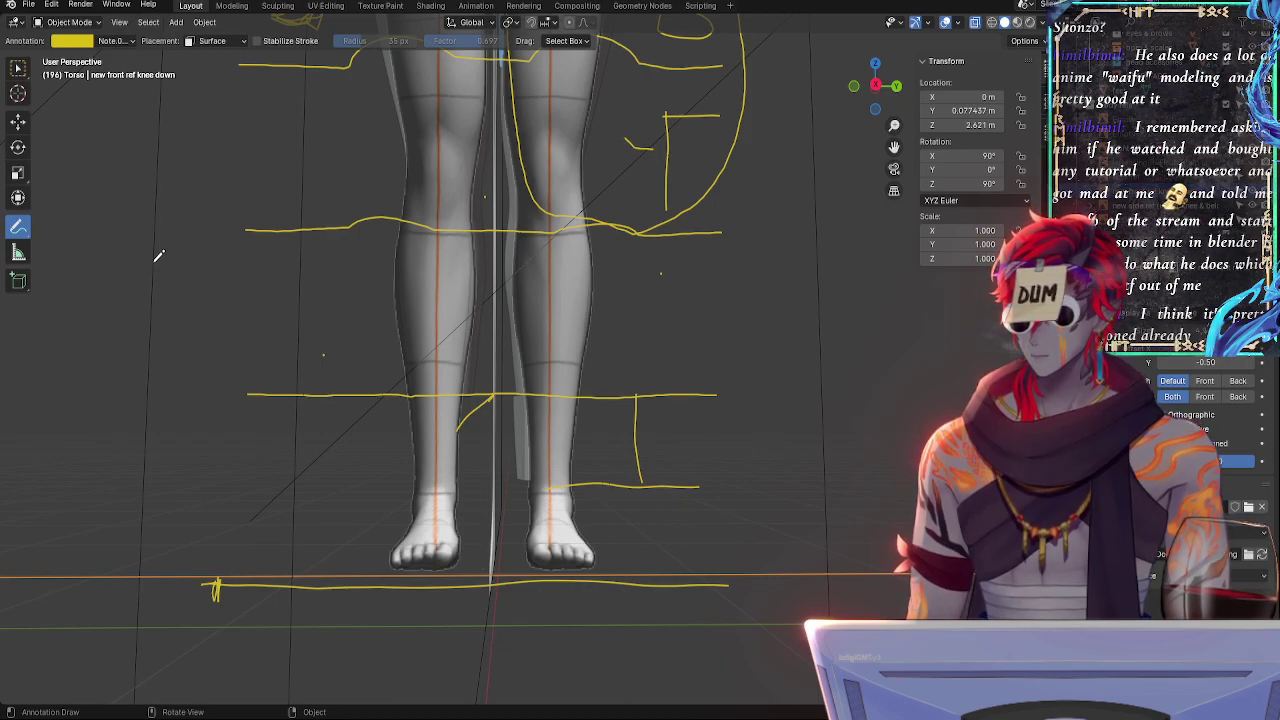
pyautogui.moveTo(583, 335); pyautogui.dragTo(603, 392, button='middle')
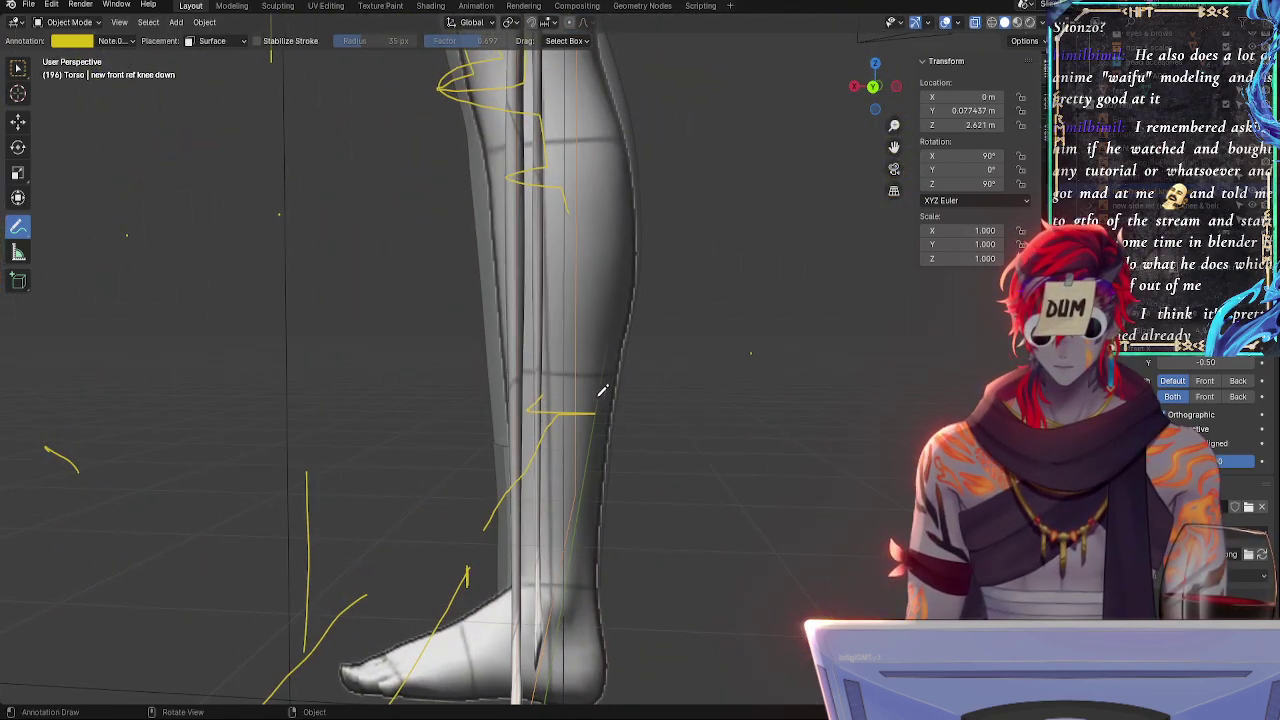
pyautogui.click(872, 89)
pyautogui.moveTo(694, 250); pyautogui.dragTo(868, 95, button='middle')
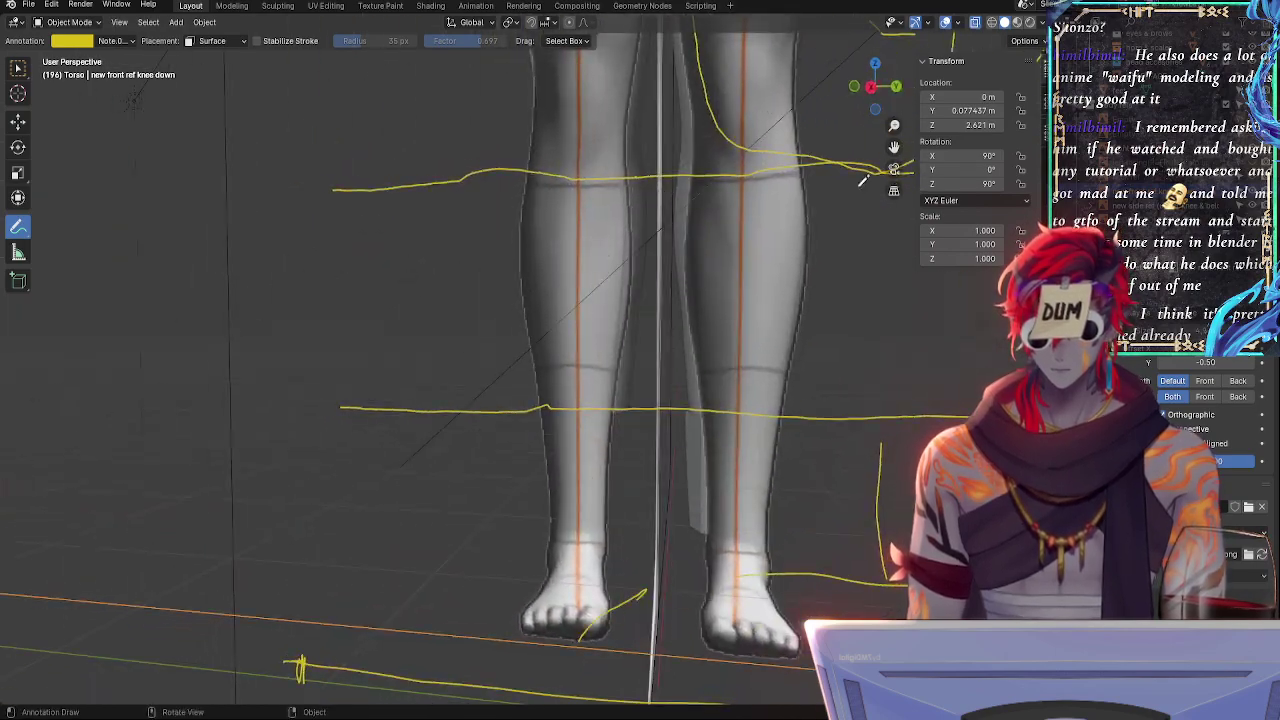
pyautogui.click(872, 88)
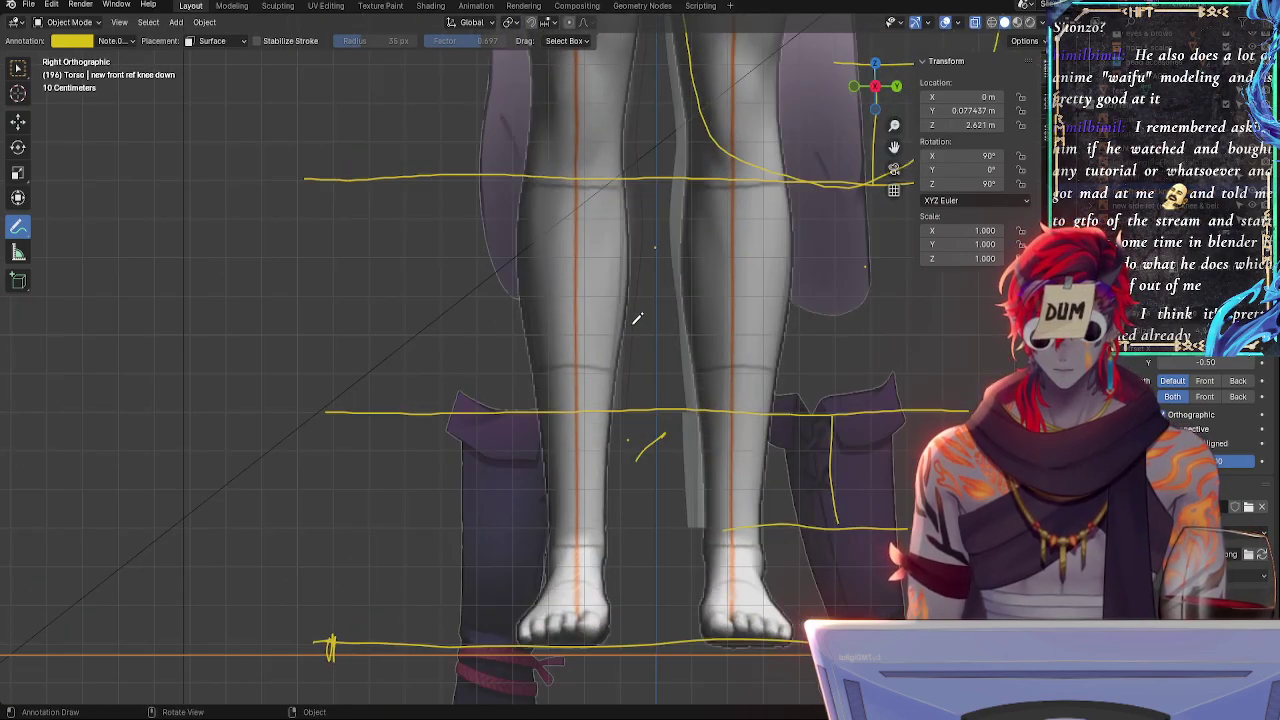
# - Nudge the front reference image slightly upward, checking it from side and front views
pyautogui.click(855, 88)
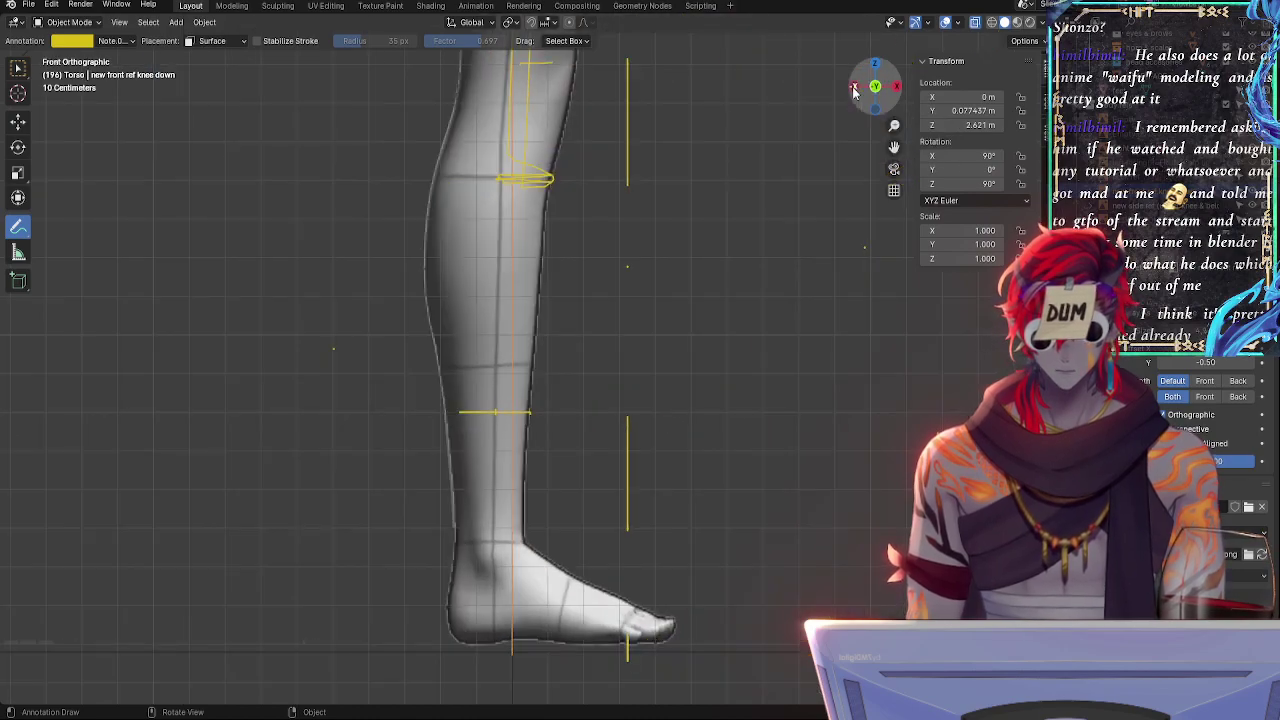
pyautogui.click(855, 88)
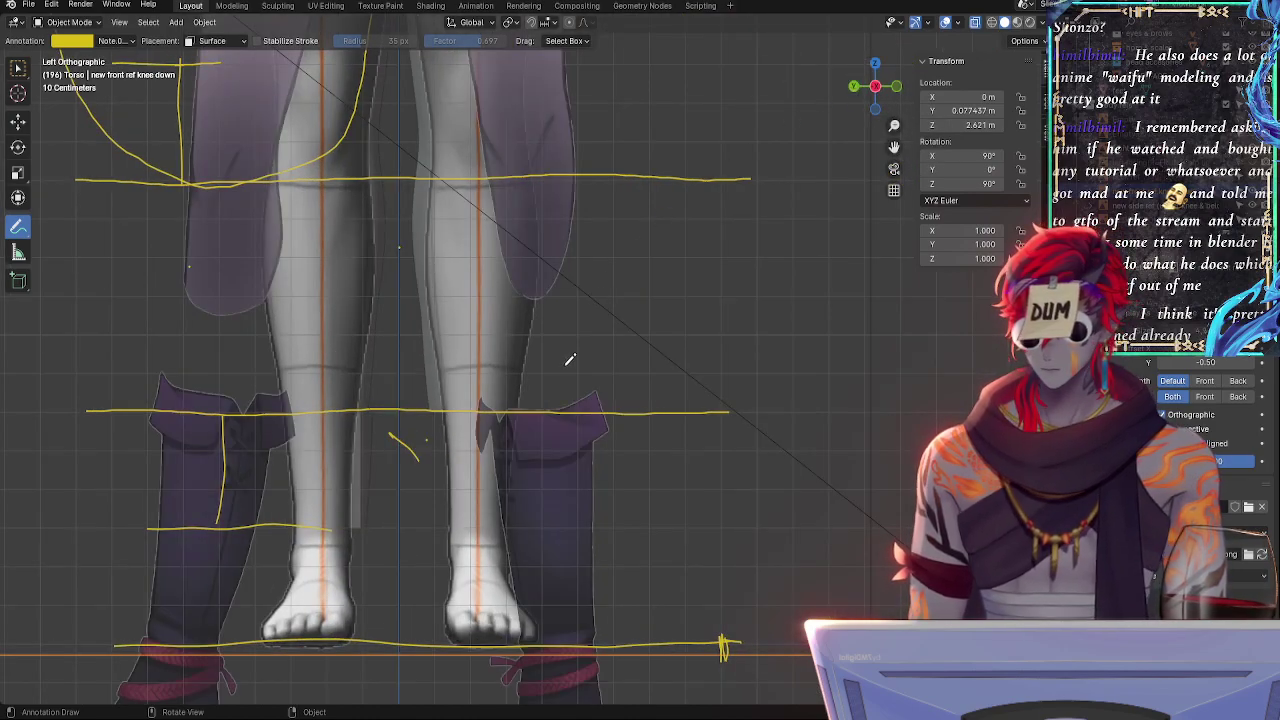
pyautogui.press('g')
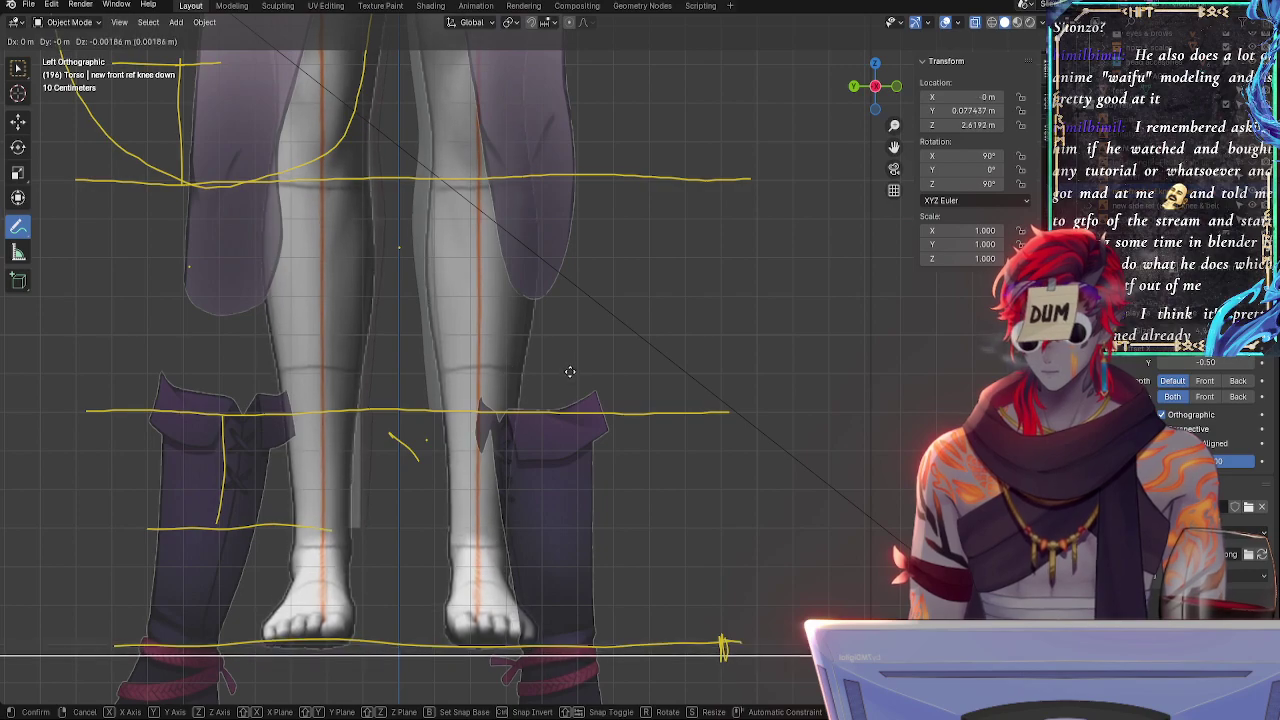
pyautogui.click(572, 362)
pyautogui.click(856, 88)
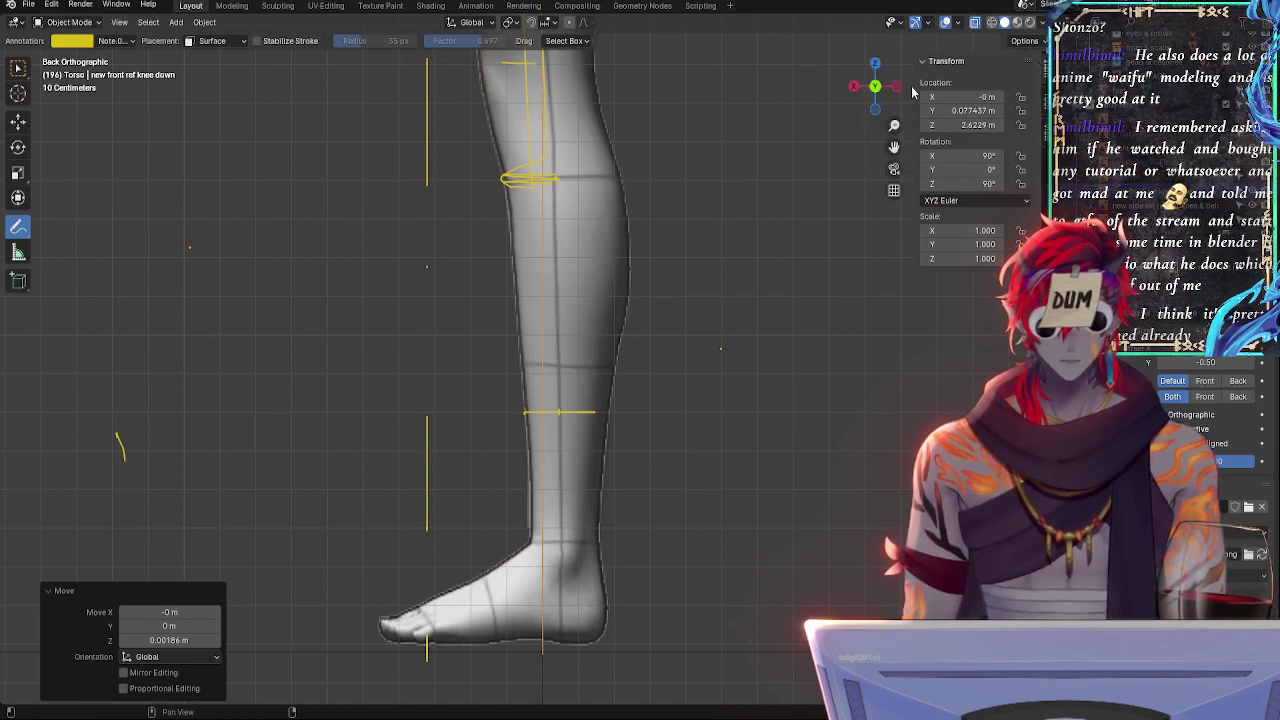
pyautogui.click(853, 89)
pyautogui.click(853, 89)
pyautogui.click(853, 93)
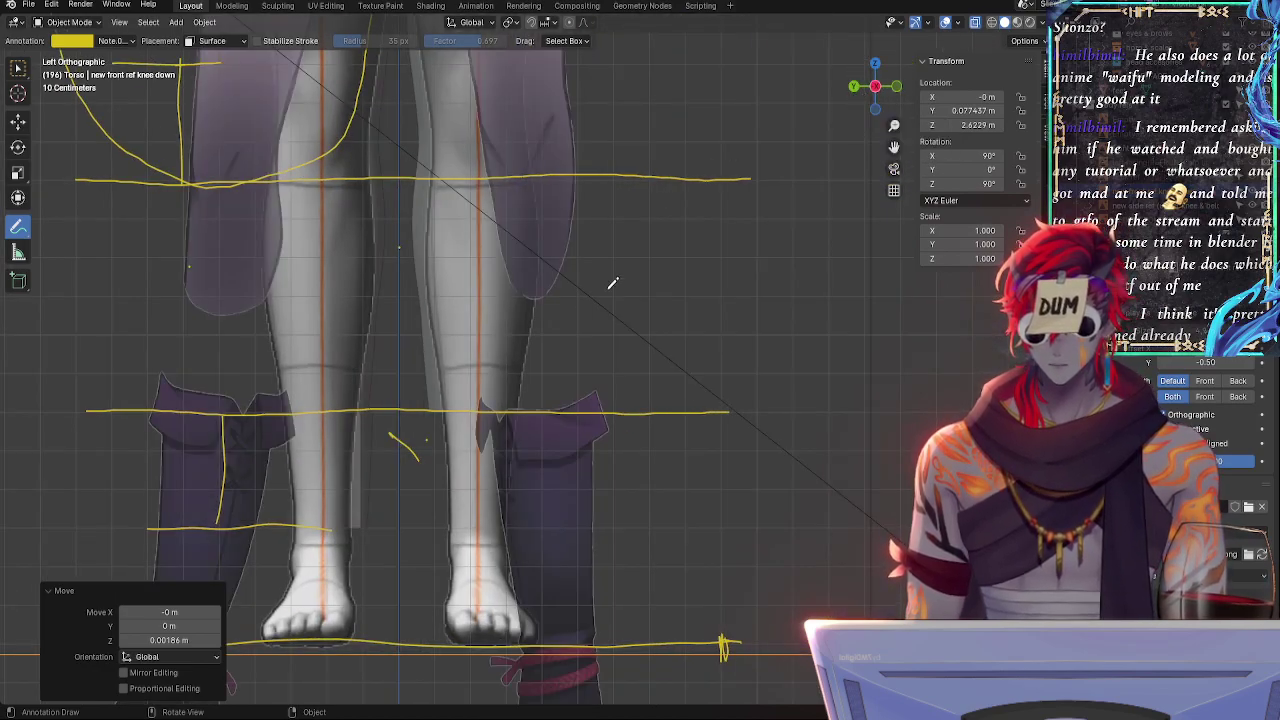
# - Move the front reference along Z only, lowering it slightly against the legs
pyautogui.press('g')
pyautogui.press('z')
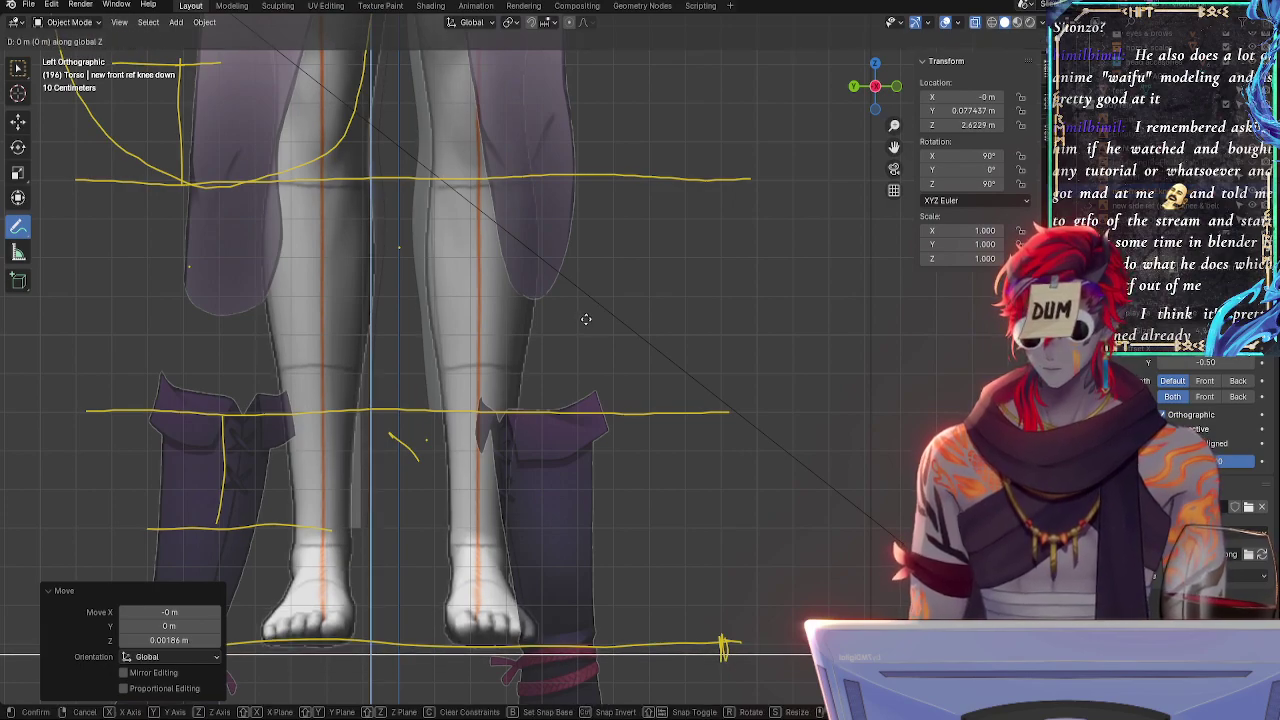
pyautogui.click(588, 318)
pyautogui.keyDown('shift'); pyautogui.moveTo(591, 313); pyautogui.dragTo(760, 360, button='middle'); pyautogui.keyUp('shift')
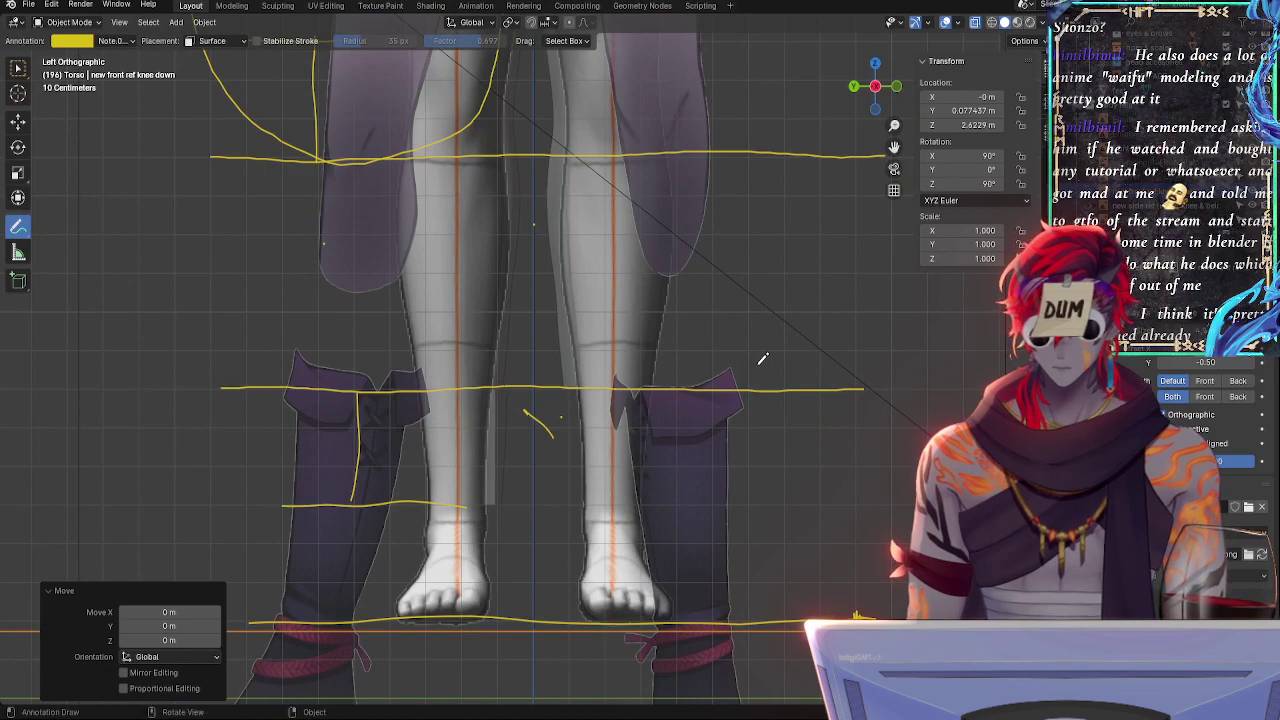
pyautogui.press('g')
pyautogui.press('z')
pyautogui.click(756, 371)
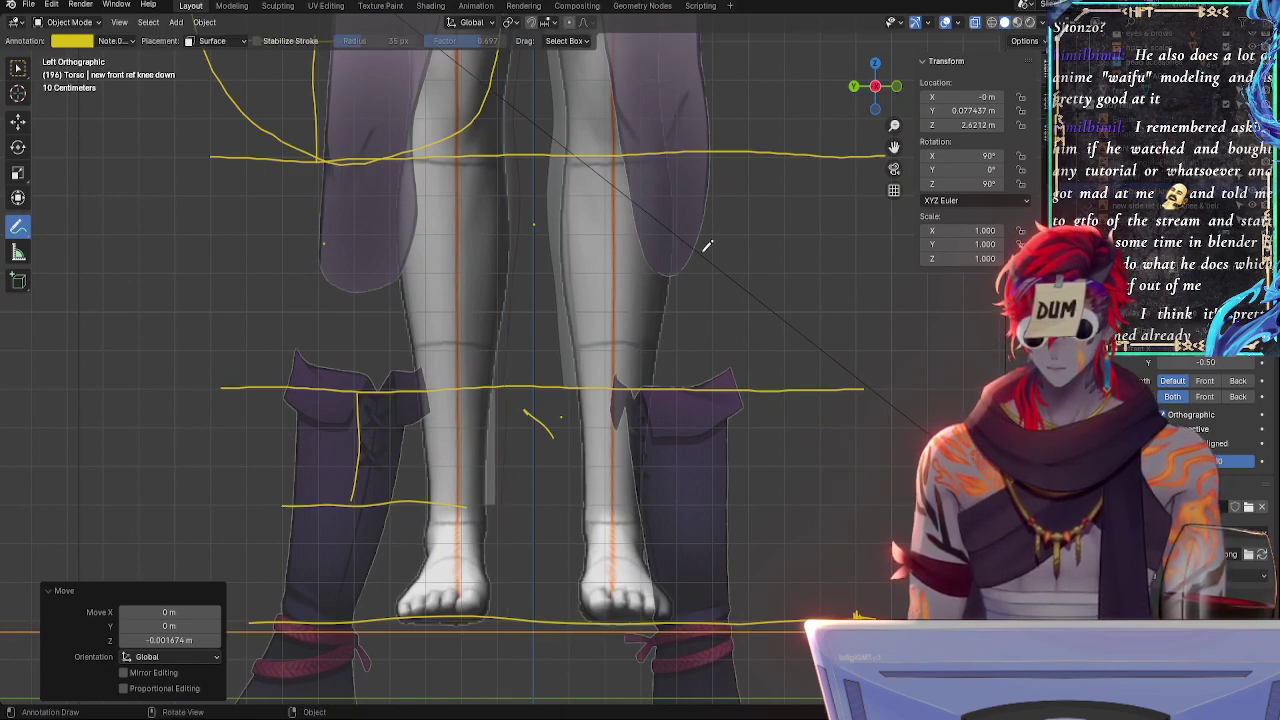
# - Inspect the thighs, knees and boots, then nudge the reference a tiny bit along Z
pyautogui.moveTo(740, 251)
pyautogui.keyDown('shift'); pyautogui.mouseDown(button='middle')
pyautogui.moveTo(686, 509)
pyautogui.moveTo(694, 491)
pyautogui.moveTo(617, 407)
pyautogui.mouseUp(button='middle'); pyautogui.keyUp('shift')
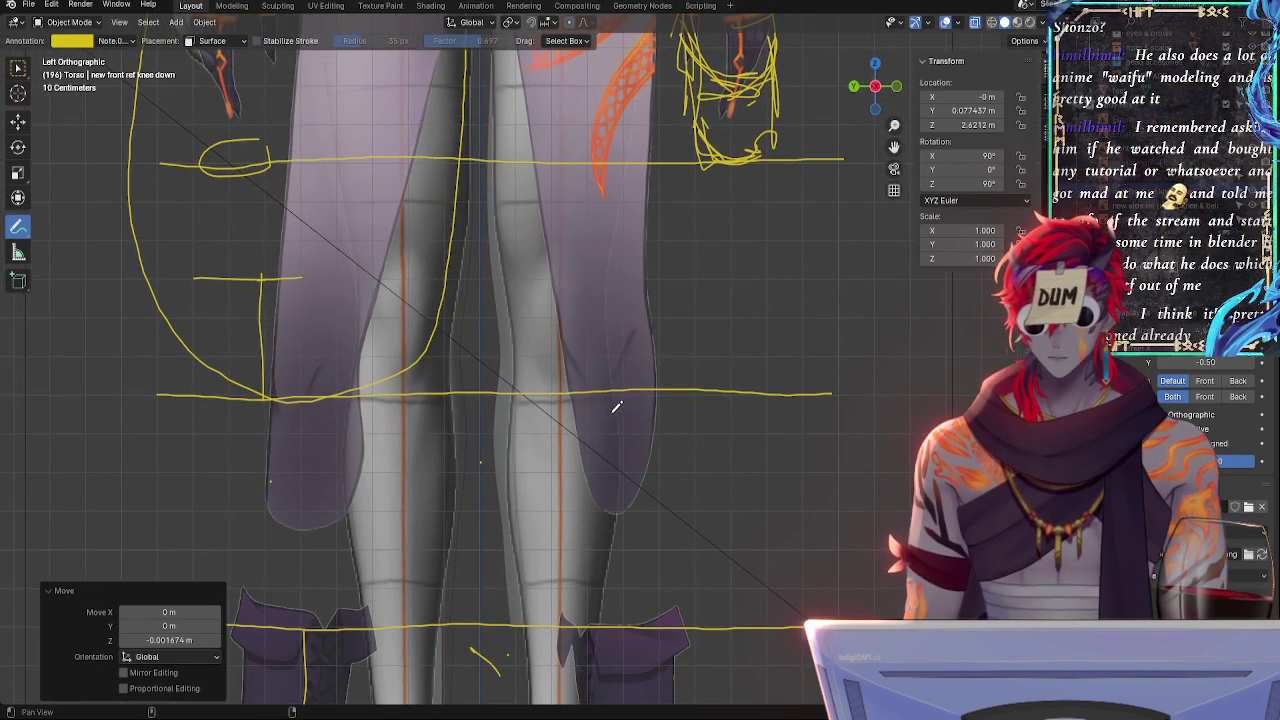
pyautogui.keyDown('shift'); pyautogui.moveTo(567, 450); pyautogui.dragTo(668, 240, button='middle'); pyautogui.keyUp('shift')
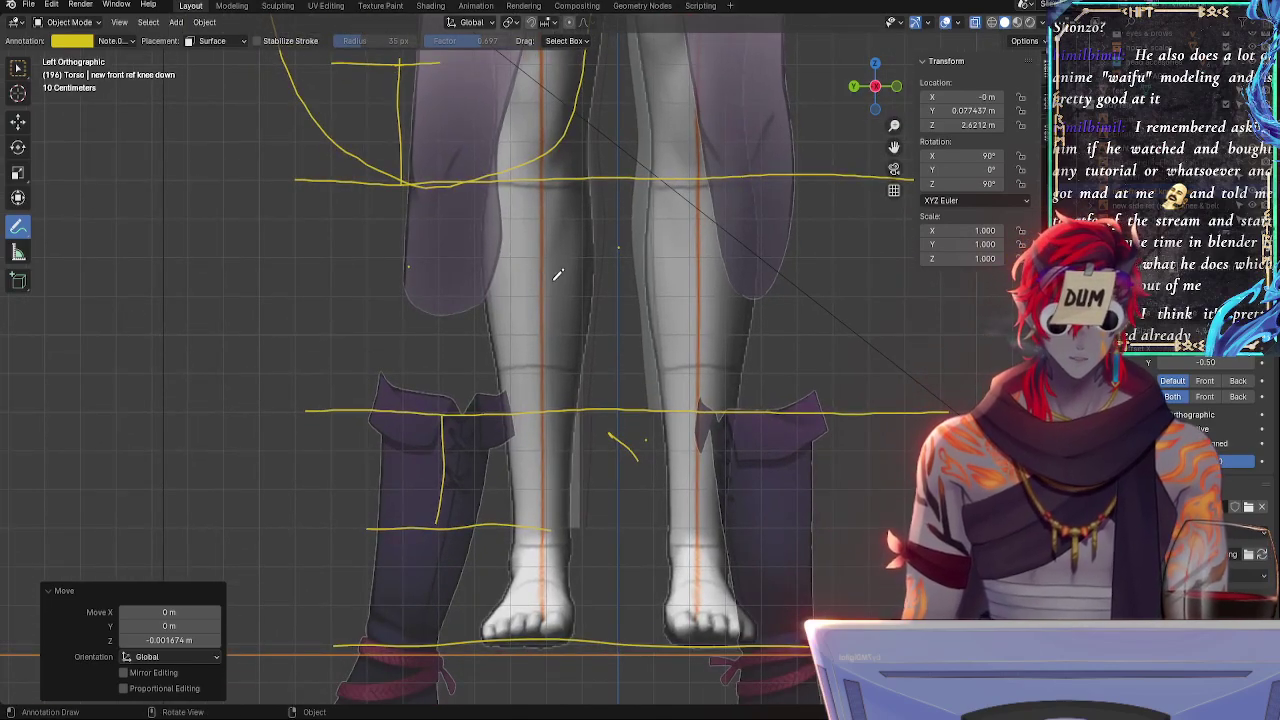
pyautogui.keyDown('shift'); pyautogui.moveTo(803, 420); pyautogui.dragTo(700, 278, button='middle'); pyautogui.keyUp('shift')
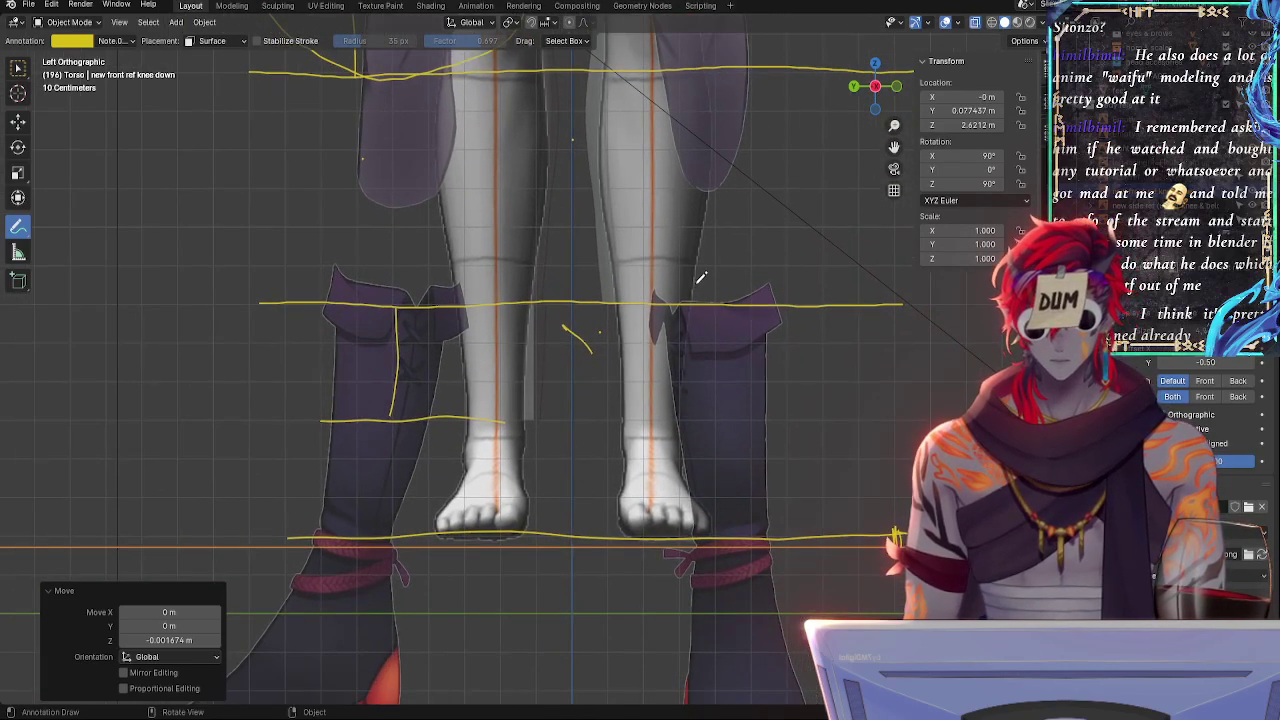
pyautogui.keyDown('shift'); pyautogui.moveTo(660, 620); pyautogui.dragTo(628, 400, button='middle'); pyautogui.keyUp('shift')
pyautogui.click(856, 88)
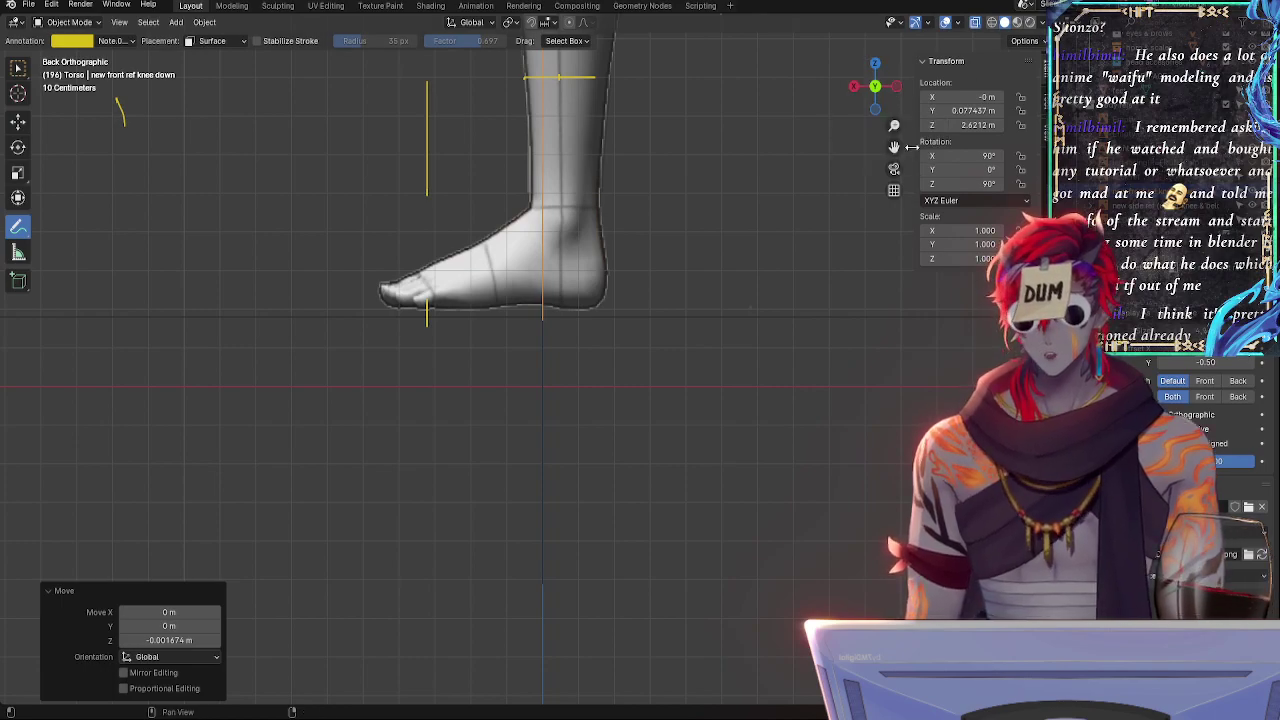
pyautogui.click(853, 88)
pyautogui.keyDown('shift'); pyautogui.moveTo(749, 203); pyautogui.dragTo(776, 278, button='middle'); pyautogui.keyUp('shift')
pyautogui.keyDown('ctrl'); pyautogui.moveTo(697, 396); pyautogui.dragTo(686, 368, button='middle'); pyautogui.keyUp('ctrl')
pyautogui.scroll(4, 690, 365)
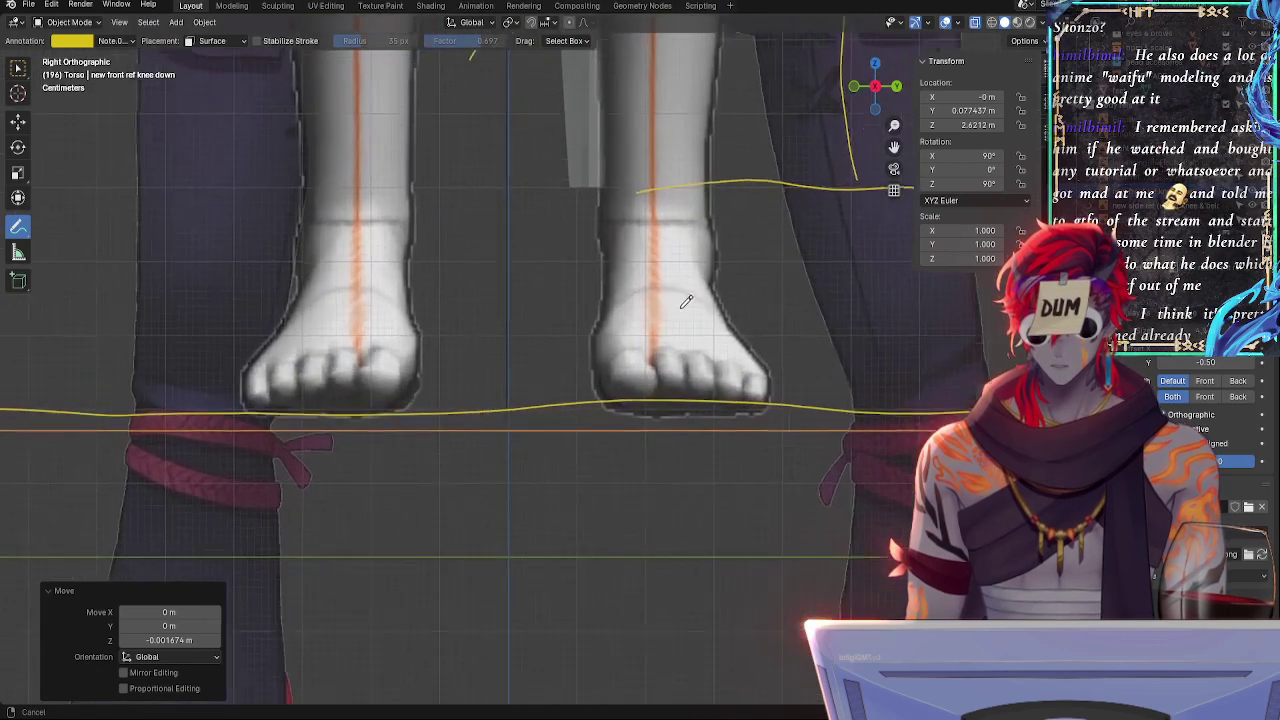
pyautogui.press('g')
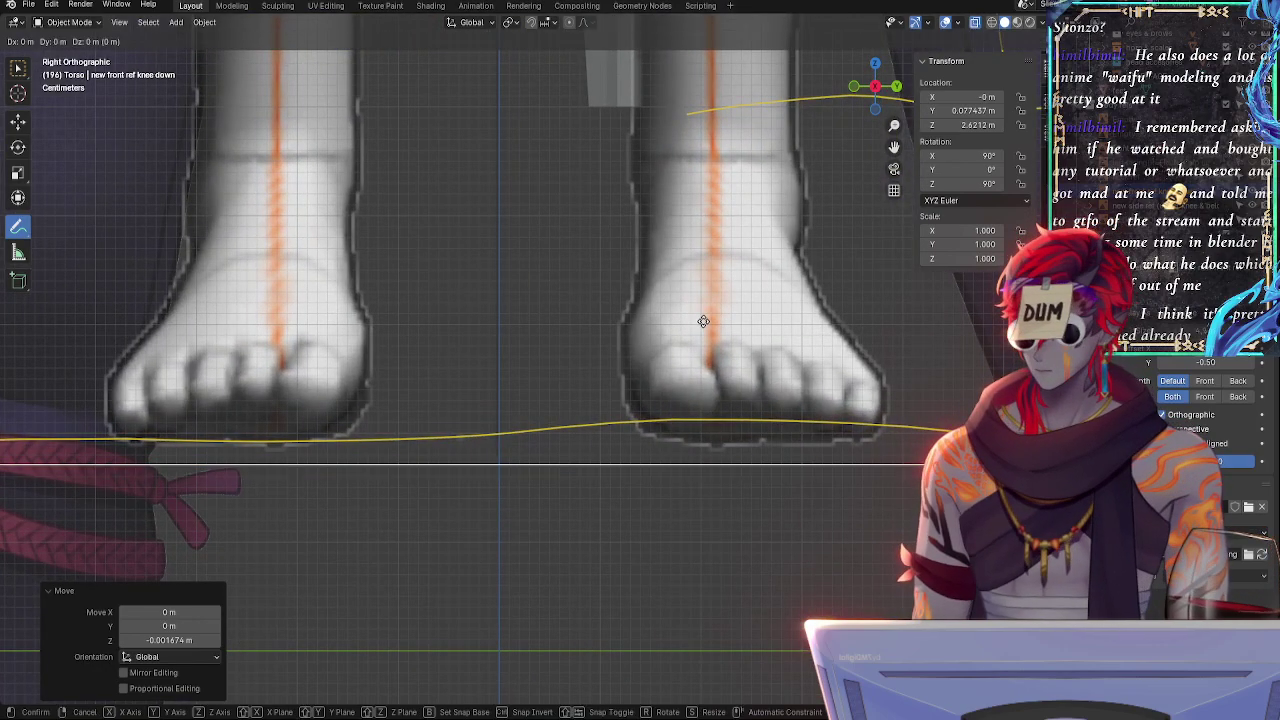
pyautogui.press('z')
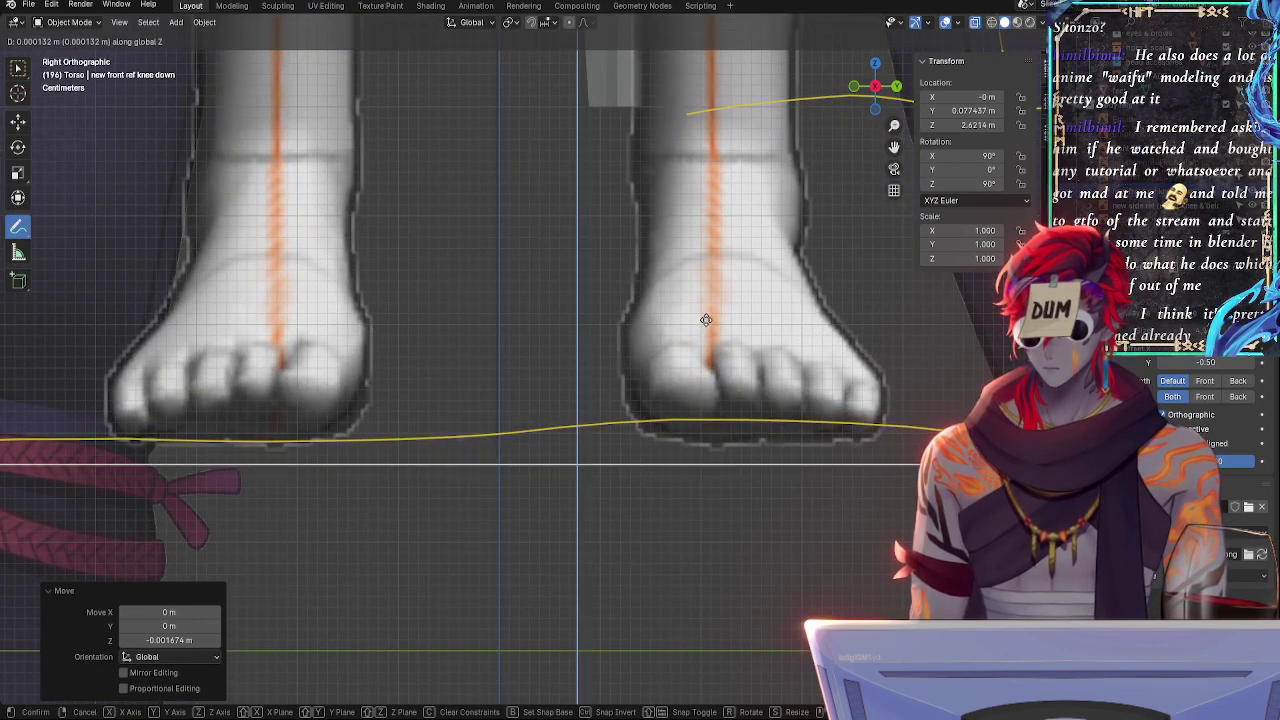
pyautogui.click(707, 313)
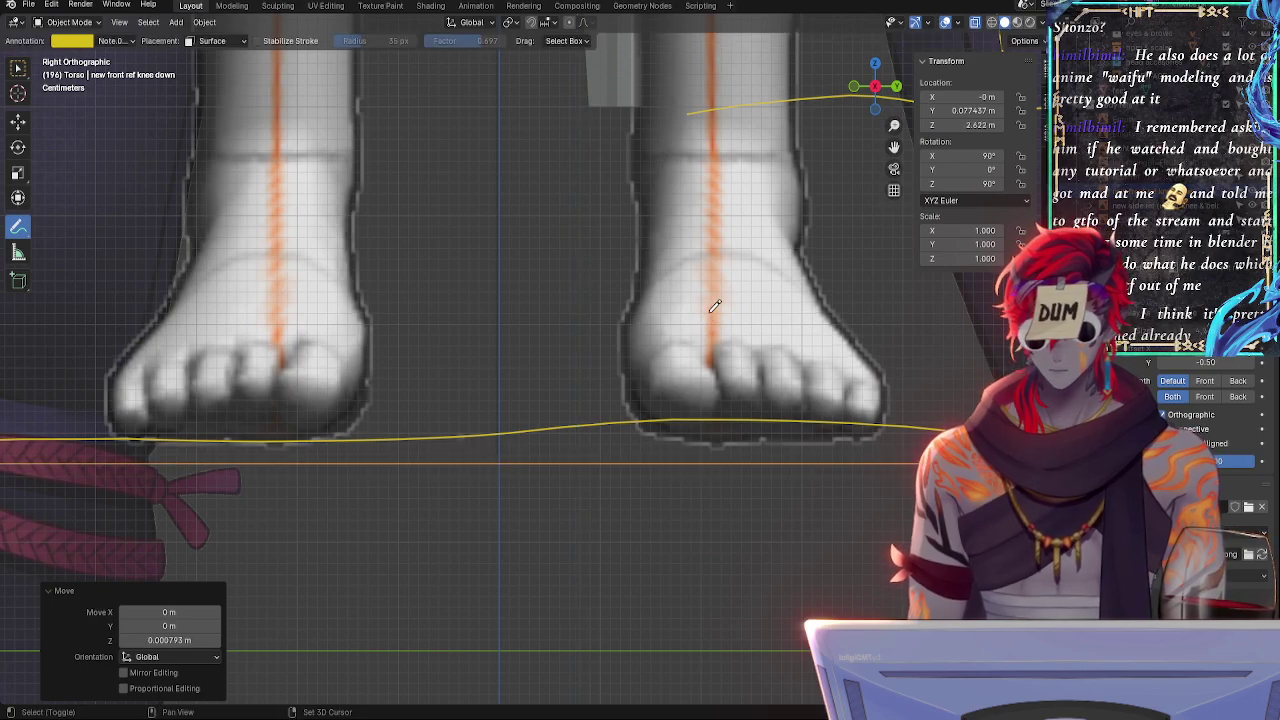
# - Lower the opacity of the 'new front ref knee down' image
pyautogui.click(855, 88)
pyautogui.click(855, 88)
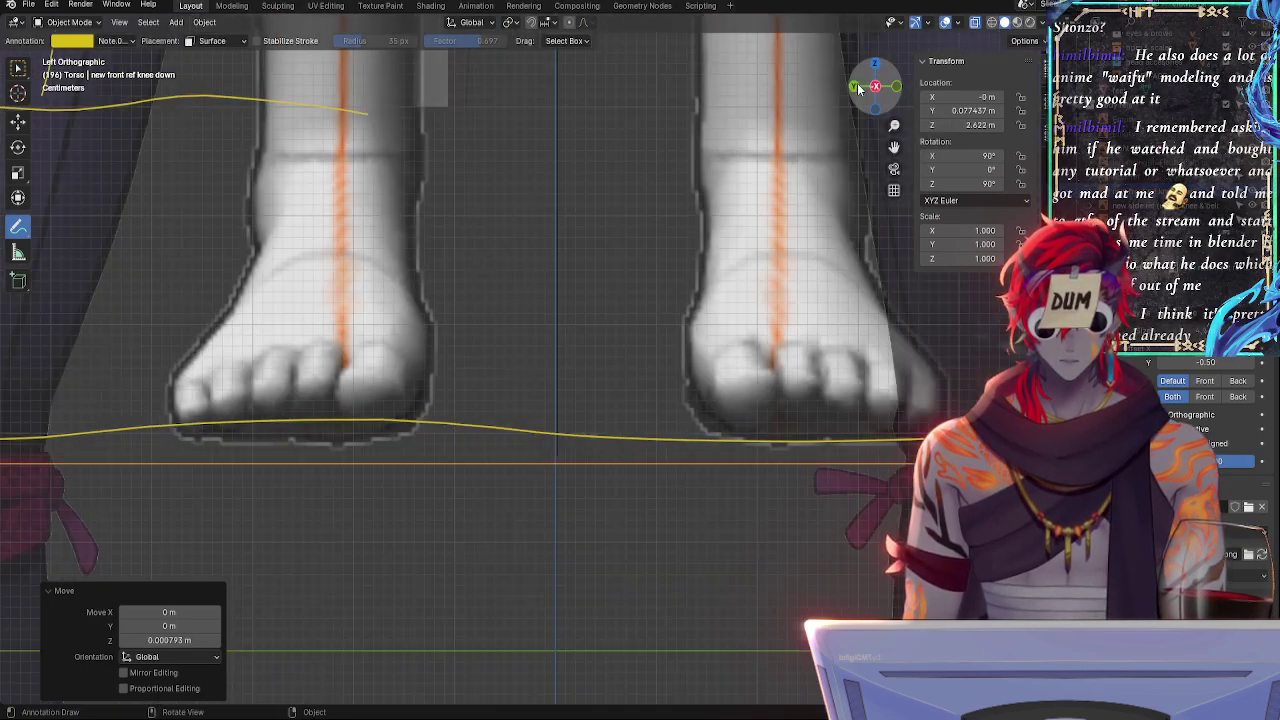
pyautogui.scroll(-5, 720, 320)
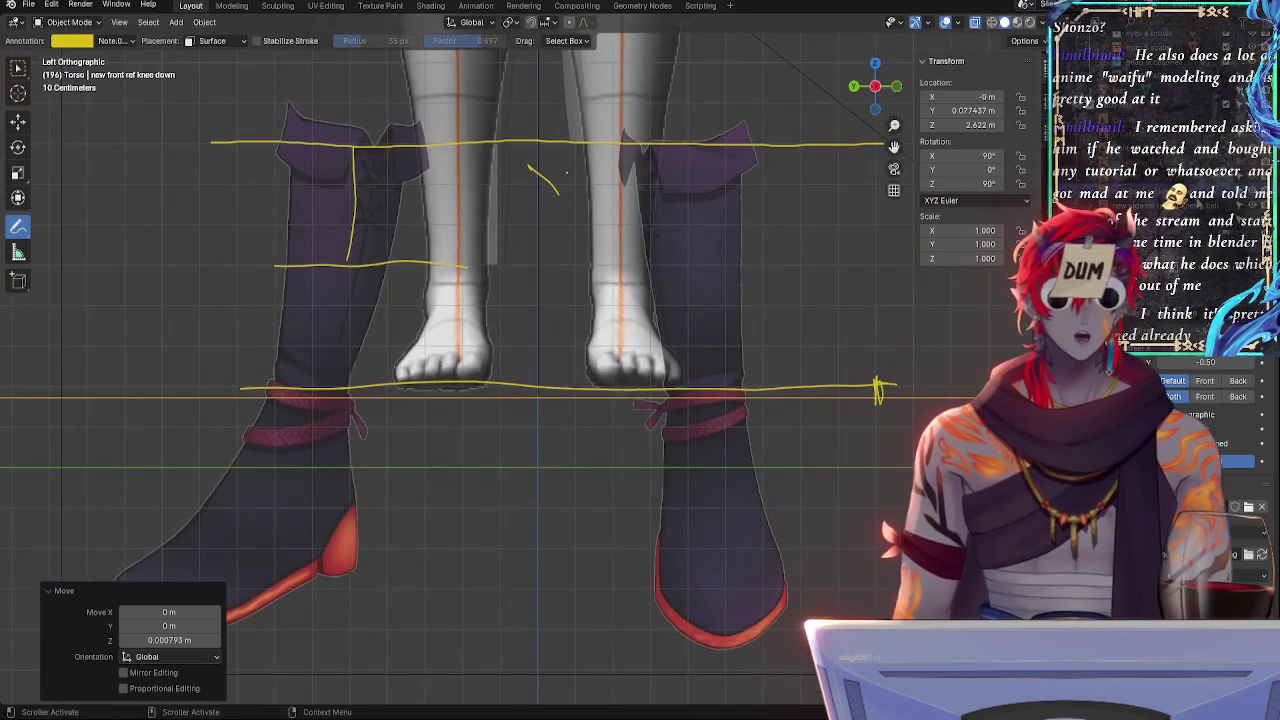
pyautogui.click(1160, 205)
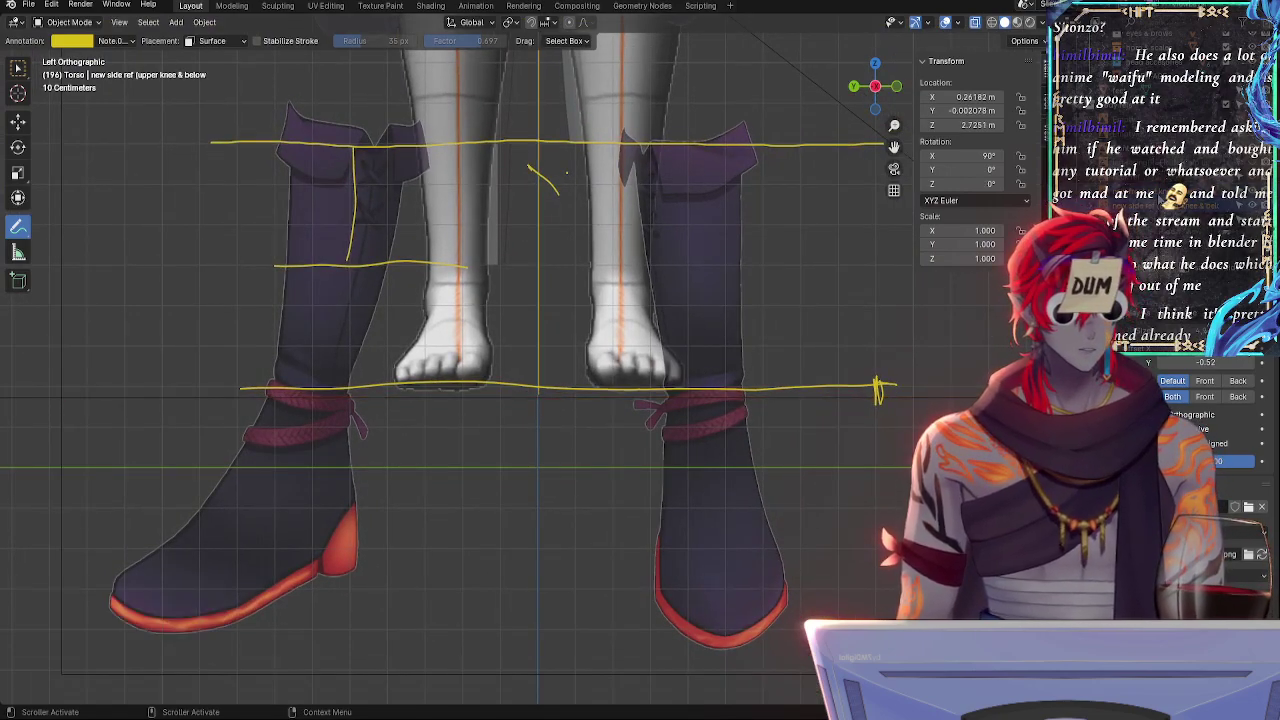
pyautogui.click(1160, 191)
pyautogui.keyDown('shift'); pyautogui.moveTo(654, 231); pyautogui.dragTo(695, 392, button='middle'); pyautogui.keyUp('shift')
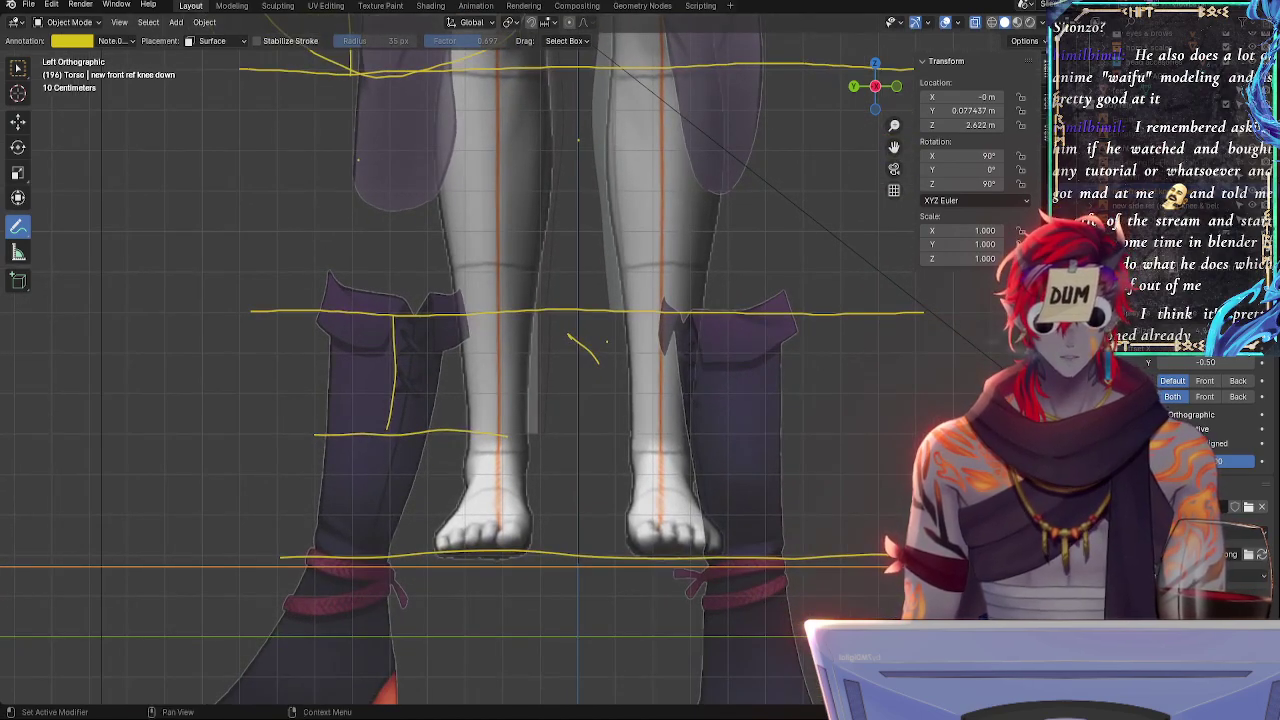
pyautogui.click(1146, 155)
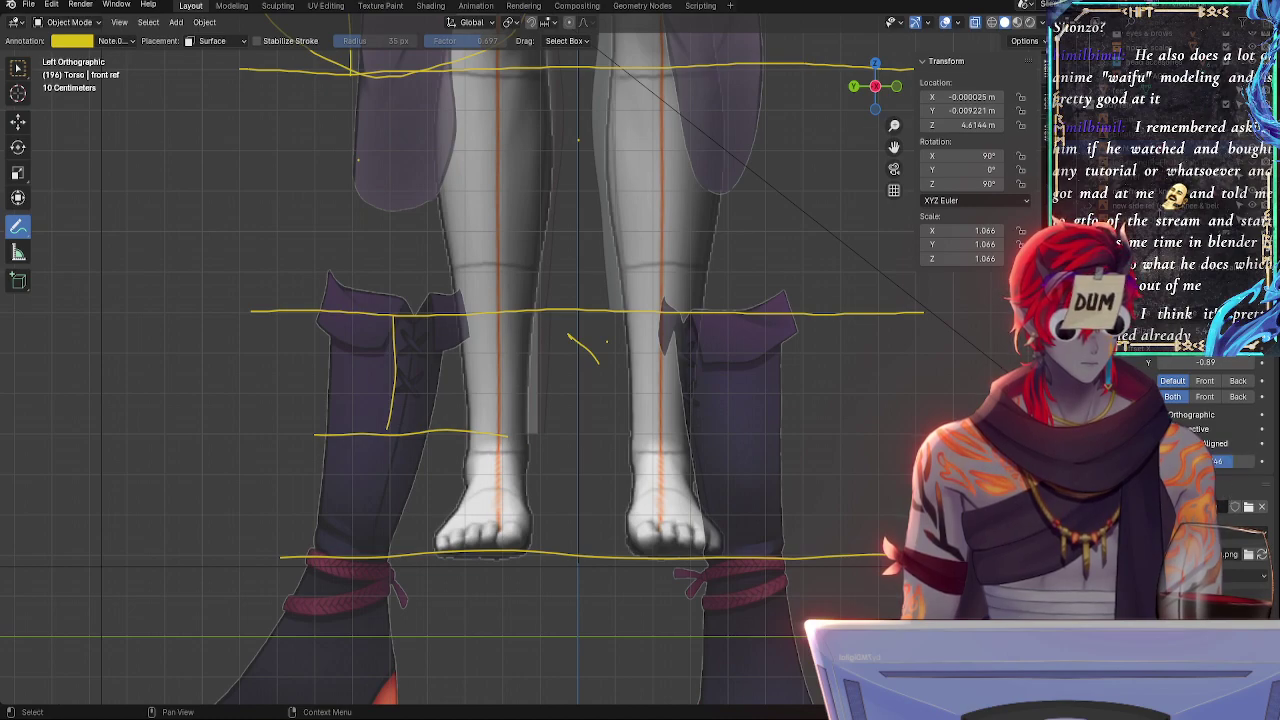
pyautogui.click(1160, 191)
pyautogui.moveTo(1240, 461); pyautogui.dragTo(1211, 461)
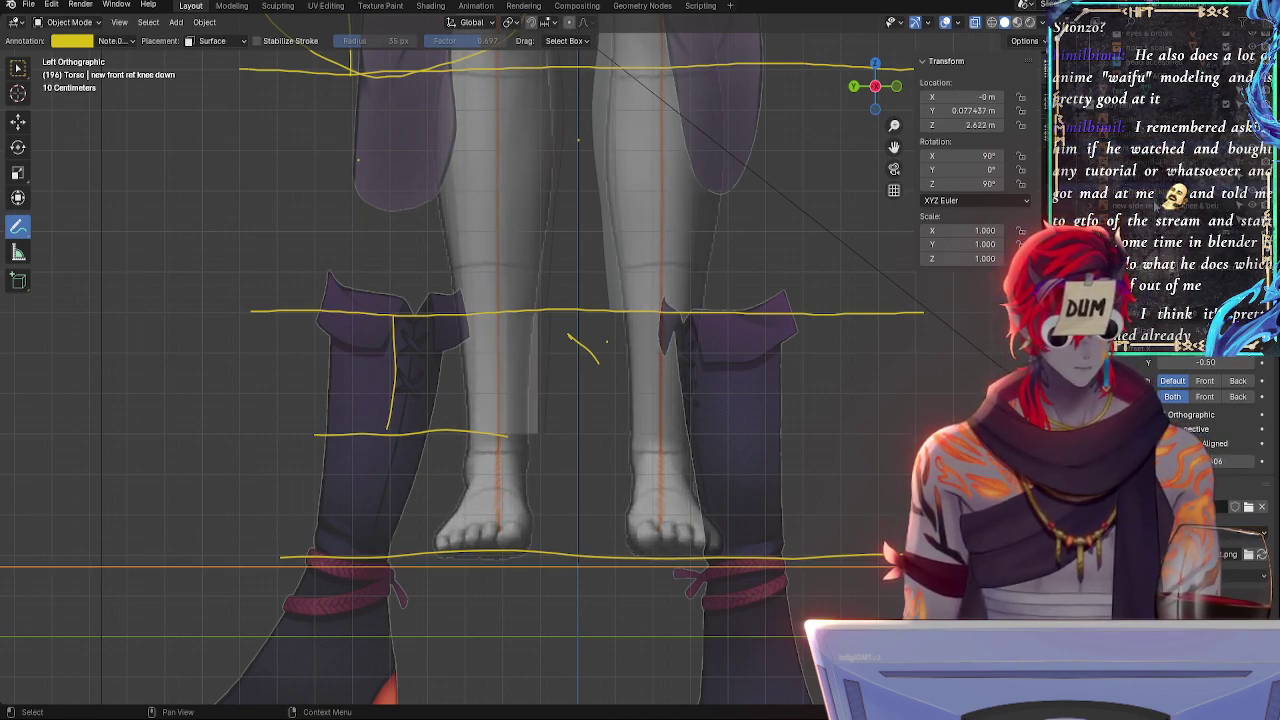
# - Turn off X-ray and view the lower legs from the right side
pyautogui.click(1156, 205)
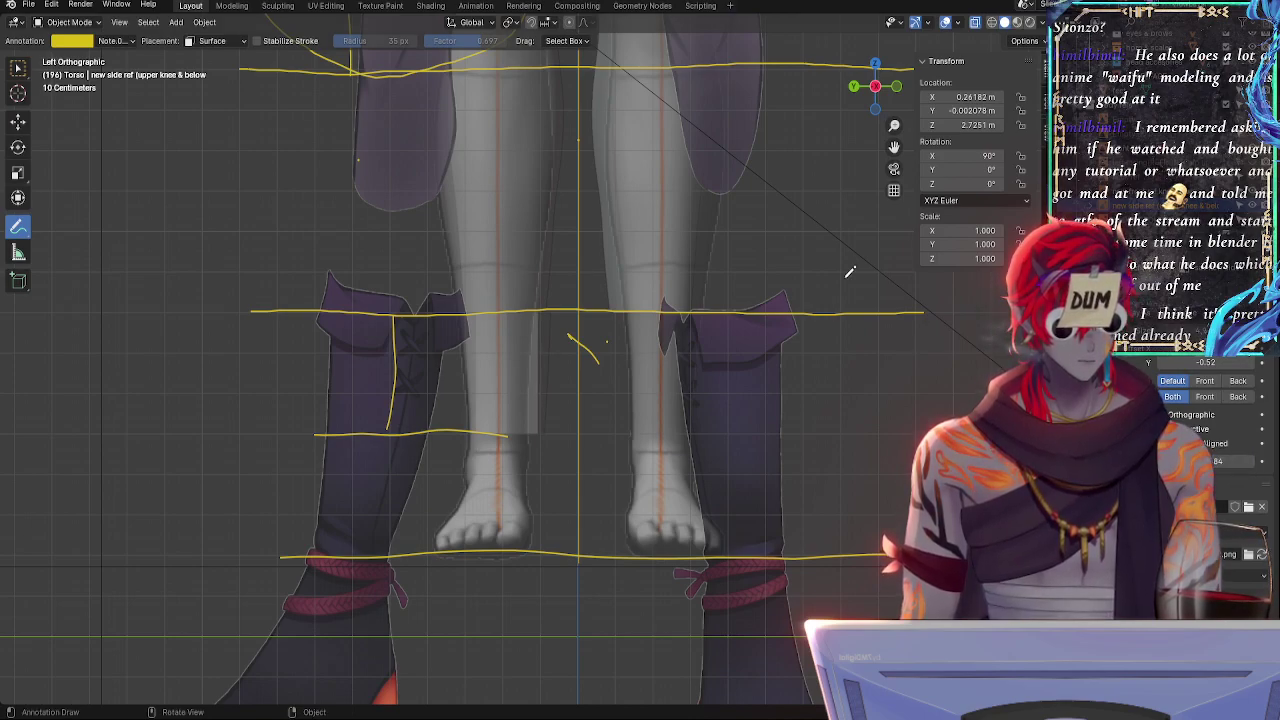
pyautogui.hotkey('alt', 'z')
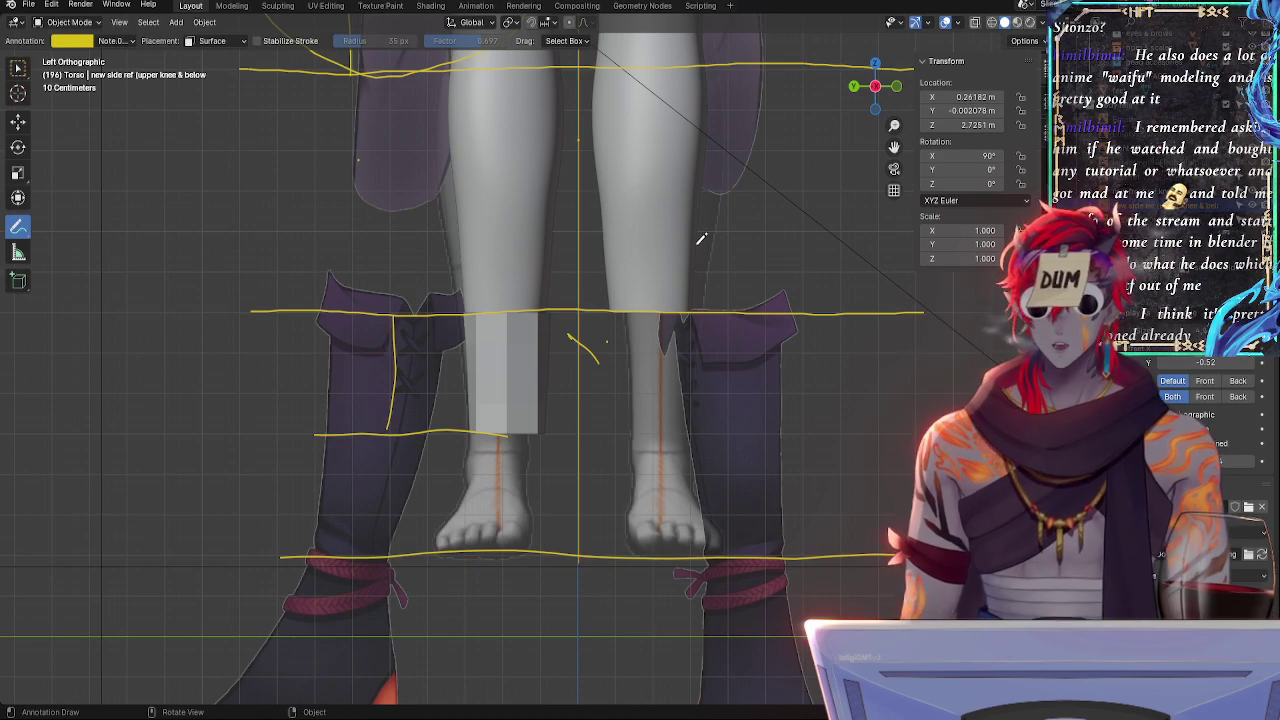
pyautogui.keyDown('shift'); pyautogui.moveTo(632, 218); pyautogui.dragTo(646, 449, button='middle'); pyautogui.keyUp('shift')
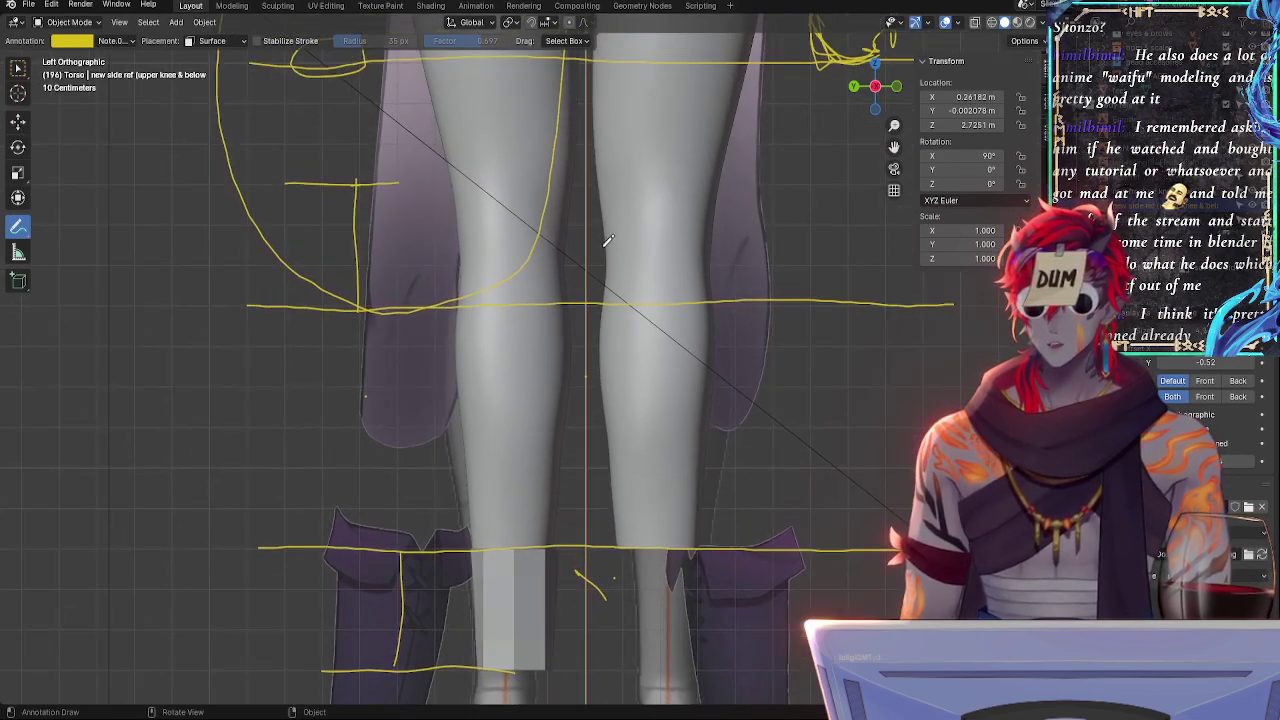
pyautogui.click(875, 86)
pyautogui.keyDown('ctrl'); pyautogui.moveTo(615, 211); pyautogui.dragTo(656, 190, button='middle'); pyautogui.keyUp('ctrl')
pyautogui.keyDown('shift'); pyautogui.moveTo(654, 305); pyautogui.dragTo(722, 219, button='middle'); pyautogui.keyUp('shift')
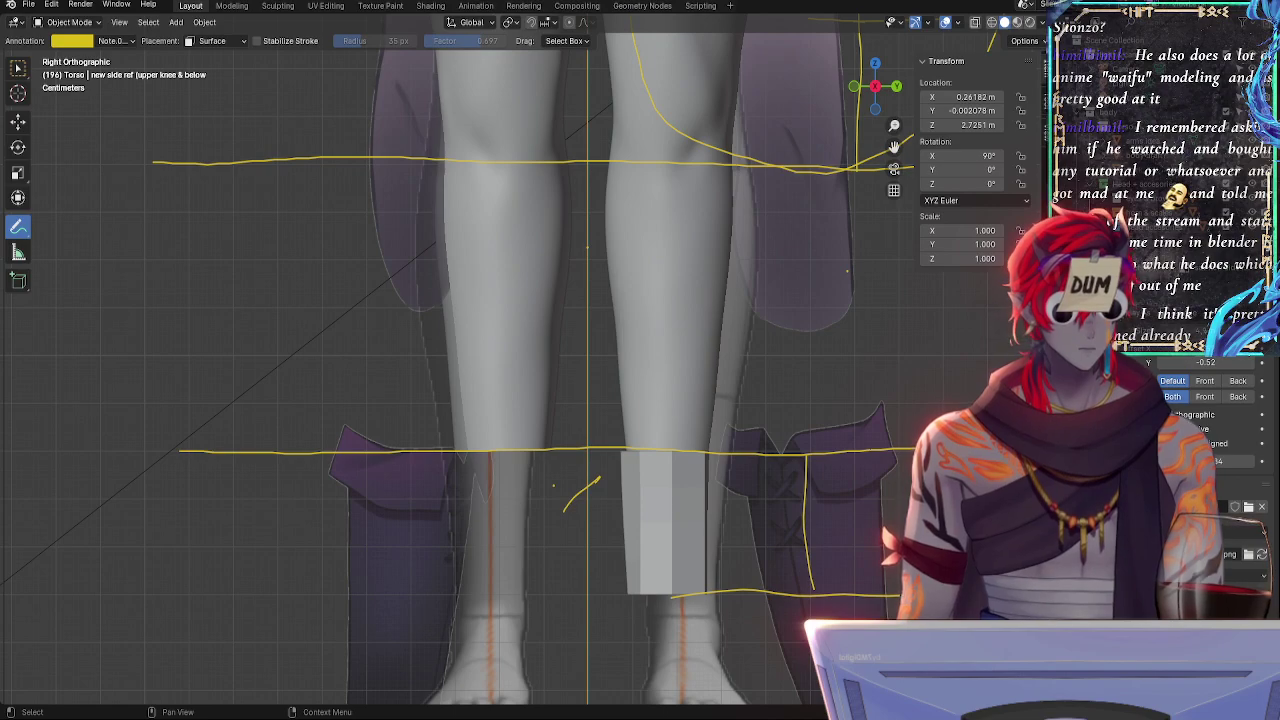
# - Select the 'body draft?' mesh and enter Edit Mode
pyautogui.click(1120, 156)
pyautogui.press('Tab')
pyautogui.press('Tab')
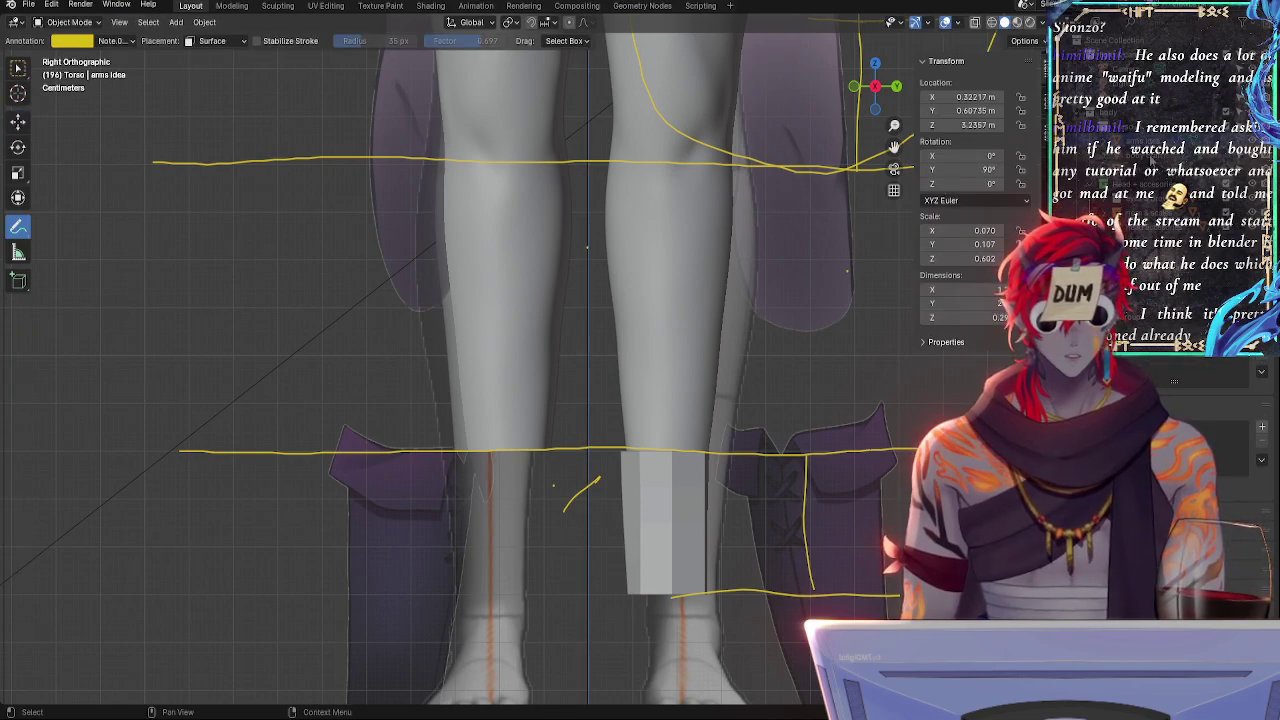
pyautogui.click(714, 273)
pyautogui.press('Tab')
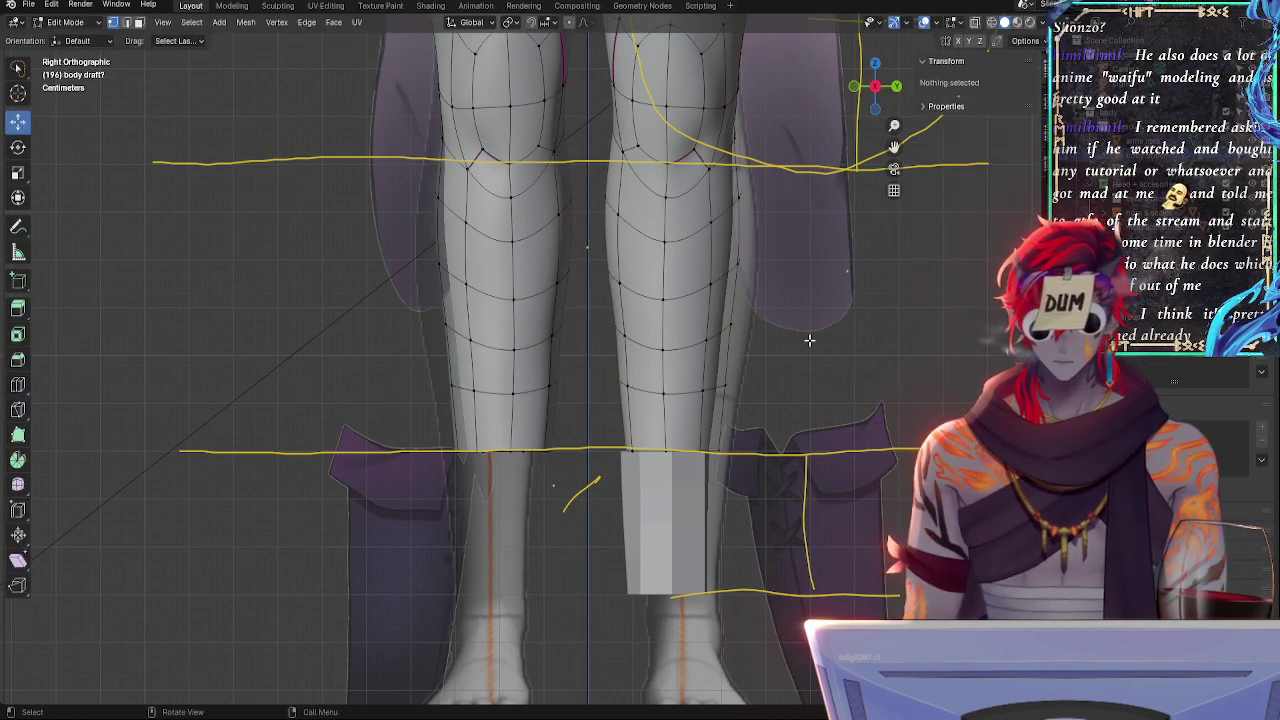
# - With X-ray on, lasso-select the vertices of both shins
pyautogui.keyDown('alt'); pyautogui.keyDown('shift'); pyautogui.moveTo(840, 490); pyautogui.dragTo(811, 409); pyautogui.keyUp('shift'); pyautogui.keyUp('alt')
pyautogui.keyDown('alt'); pyautogui.keyDown('shift'); pyautogui.moveTo(846, 240); pyautogui.dragTo(734, 351); pyautogui.keyUp('shift'); pyautogui.keyUp('alt')
pyautogui.hotkey('alt', 'z')
pyautogui.scroll(2, 723, 345)
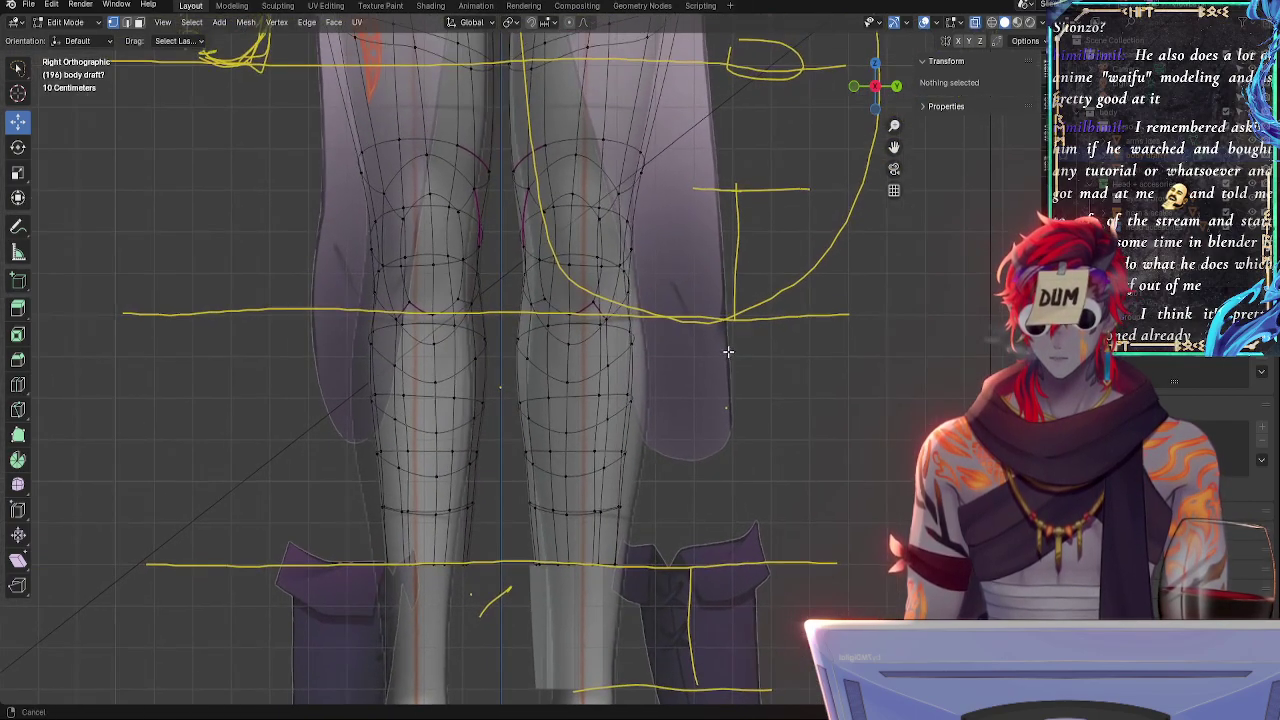
pyautogui.hotkey('alt', 'z')
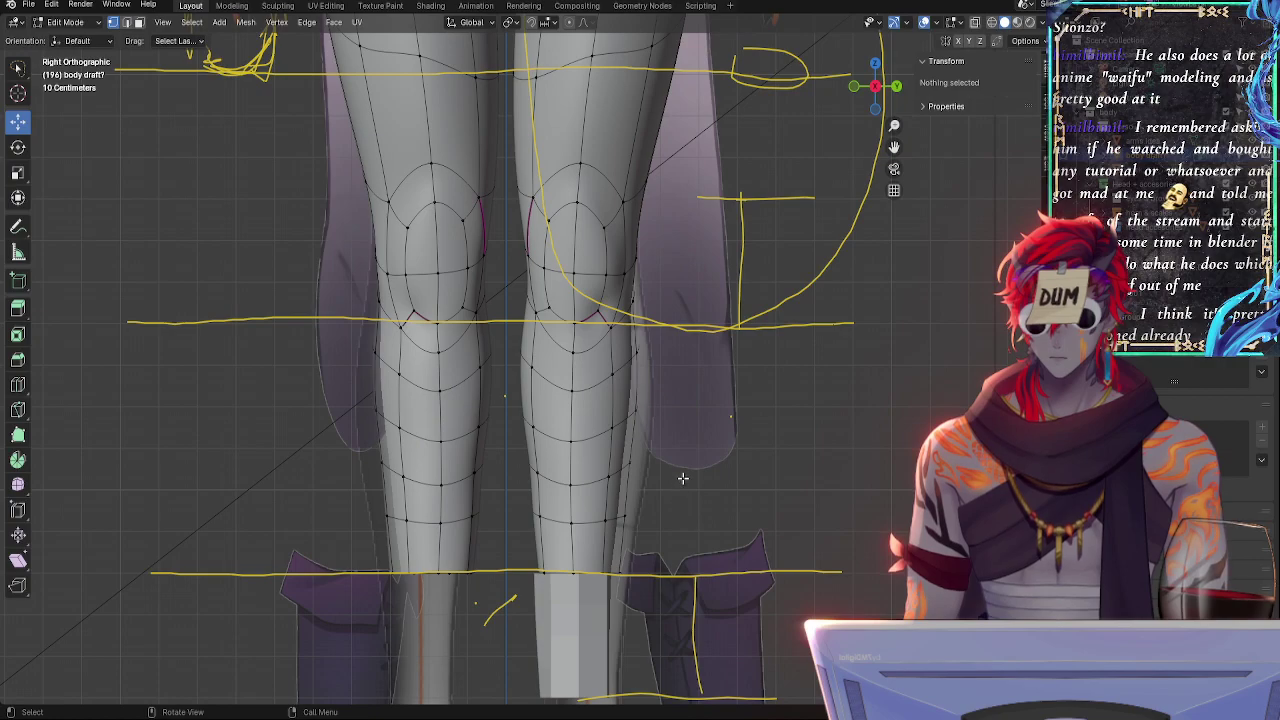
pyautogui.hotkey('alt', 'z')
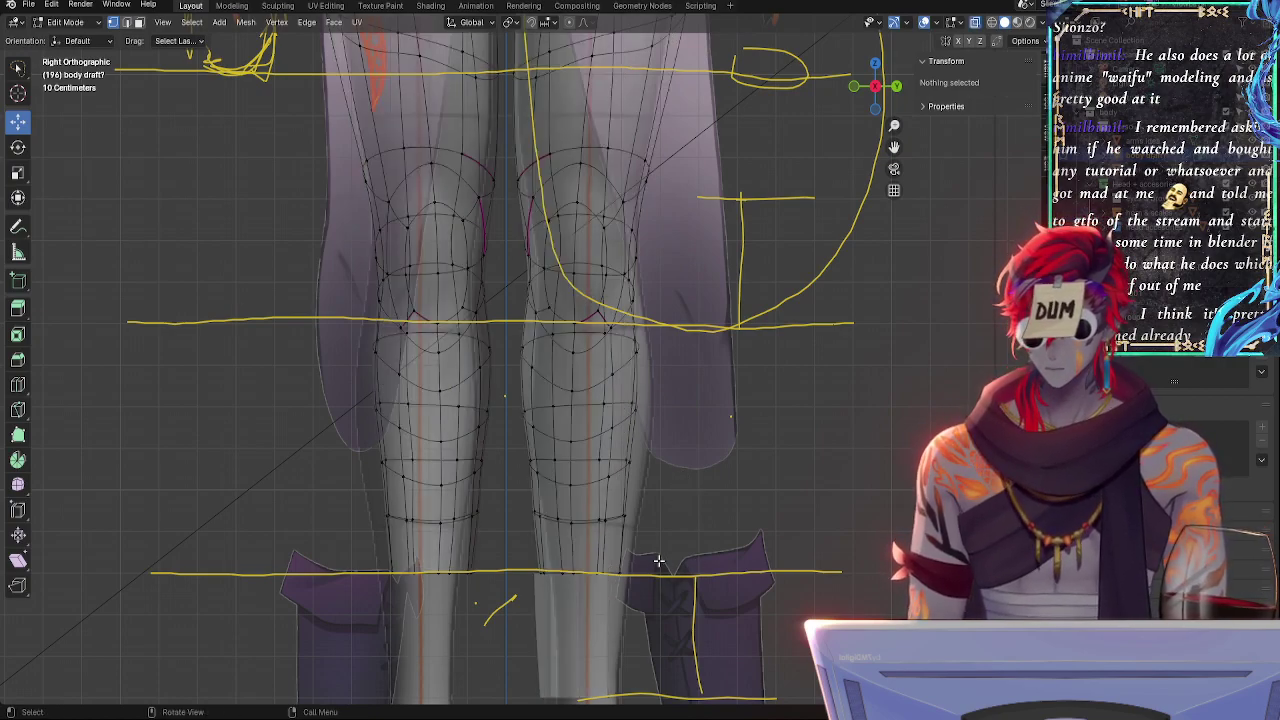
pyautogui.moveTo(658, 572)
pyautogui.mouseDown()
pyautogui.moveTo(506, 592)
pyautogui.moveTo(471, 371)
pyautogui.moveTo(482, 356)
pyautogui.mouseUp()
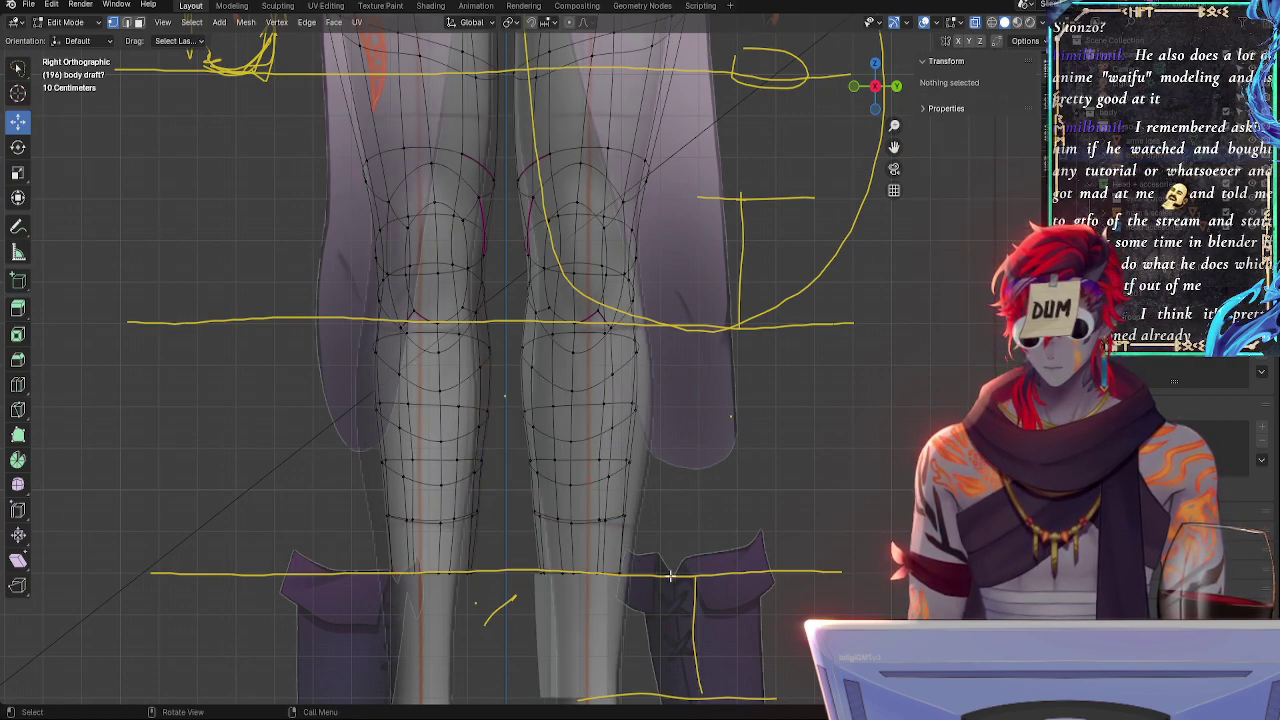
pyautogui.moveTo(652, 600)
pyautogui.mouseDown()
pyautogui.moveTo(525, 575)
pyautogui.moveTo(508, 272)
pyautogui.moveTo(558, 260)
pyautogui.moveTo(703, 291)
pyautogui.mouseUp()
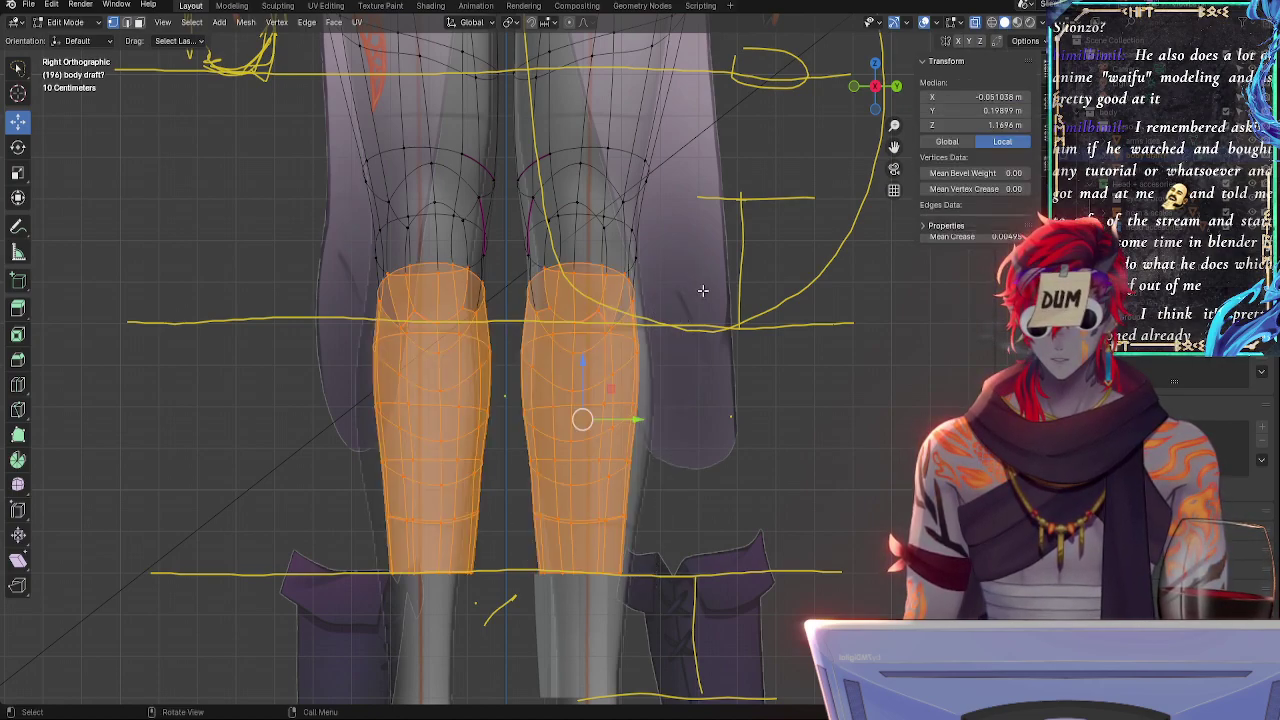
pyautogui.keyDown('ctrl'); pyautogui.moveTo(704, 294); pyautogui.dragTo(714, 427, button='middle'); pyautogui.keyUp('ctrl')
# - Add both knees to the shin selection and check the legs in solid display
pyautogui.scroll(4, 714, 427)
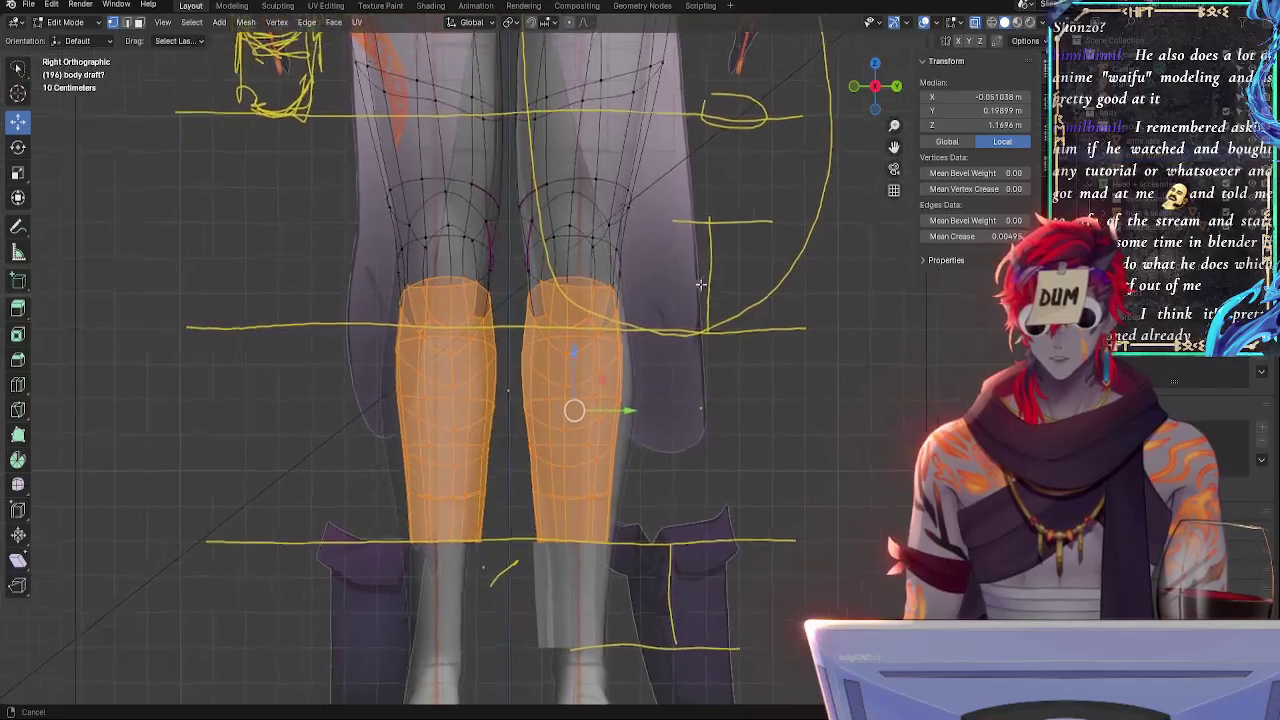
pyautogui.scroll(-2, 703, 380)
pyautogui.keyDown('ctrl'); pyautogui.keyDown('alt'); pyautogui.moveTo(702, 380); pyautogui.dragTo(689, 334); pyautogui.keyUp('alt'); pyautogui.keyUp('ctrl')
pyautogui.keyDown('alt'); pyautogui.keyDown('shift'); pyautogui.moveTo(700, 240); pyautogui.dragTo(741, 425); pyautogui.keyUp('shift'); pyautogui.keyUp('alt')
pyautogui.scroll(2, 741, 425)
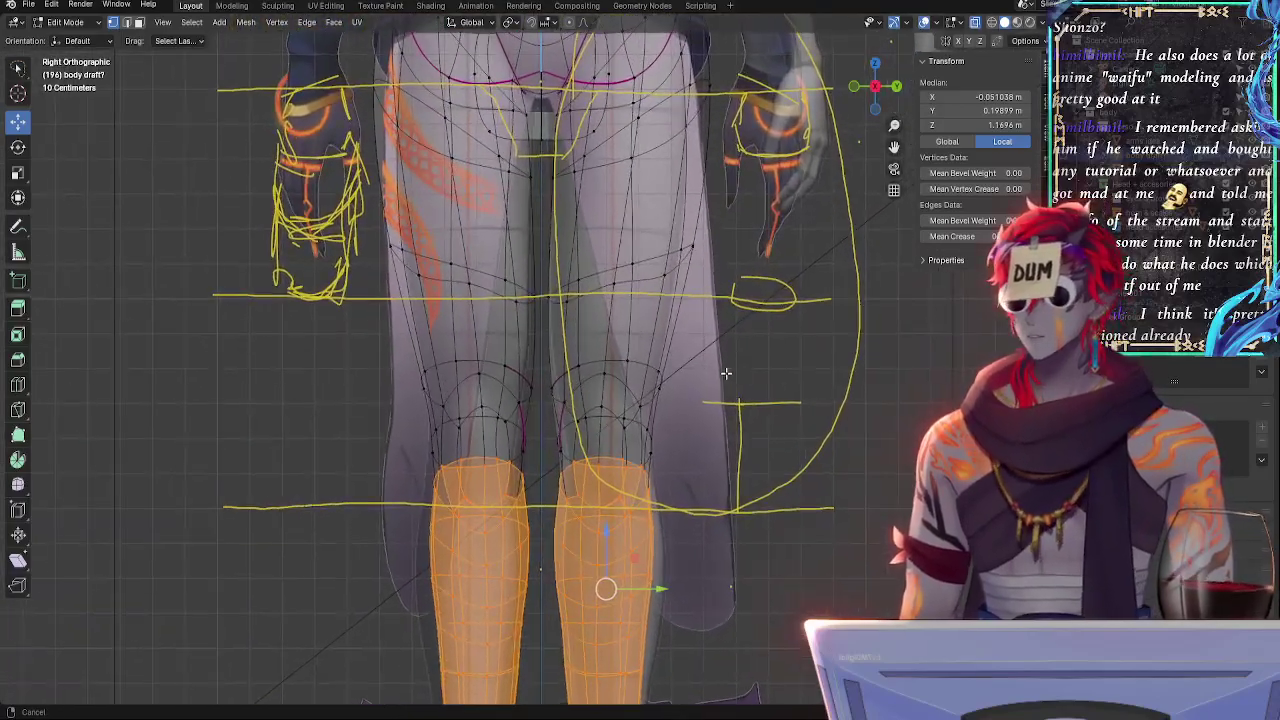
pyautogui.keyDown('shift'); pyautogui.scroll(-3, 745, 300); pyautogui.keyUp('shift')
pyautogui.hotkey('alt', 'z')
pyautogui.moveTo(774, 467)
pyautogui.keyDown('alt'); pyautogui.keyDown('shift'); pyautogui.mouseDown()
pyautogui.moveTo(771, 426)
pyautogui.moveTo(770, 463)
pyautogui.mouseUp(); pyautogui.keyUp('shift'); pyautogui.keyUp('alt')
pyautogui.hotkey('alt', 'z')
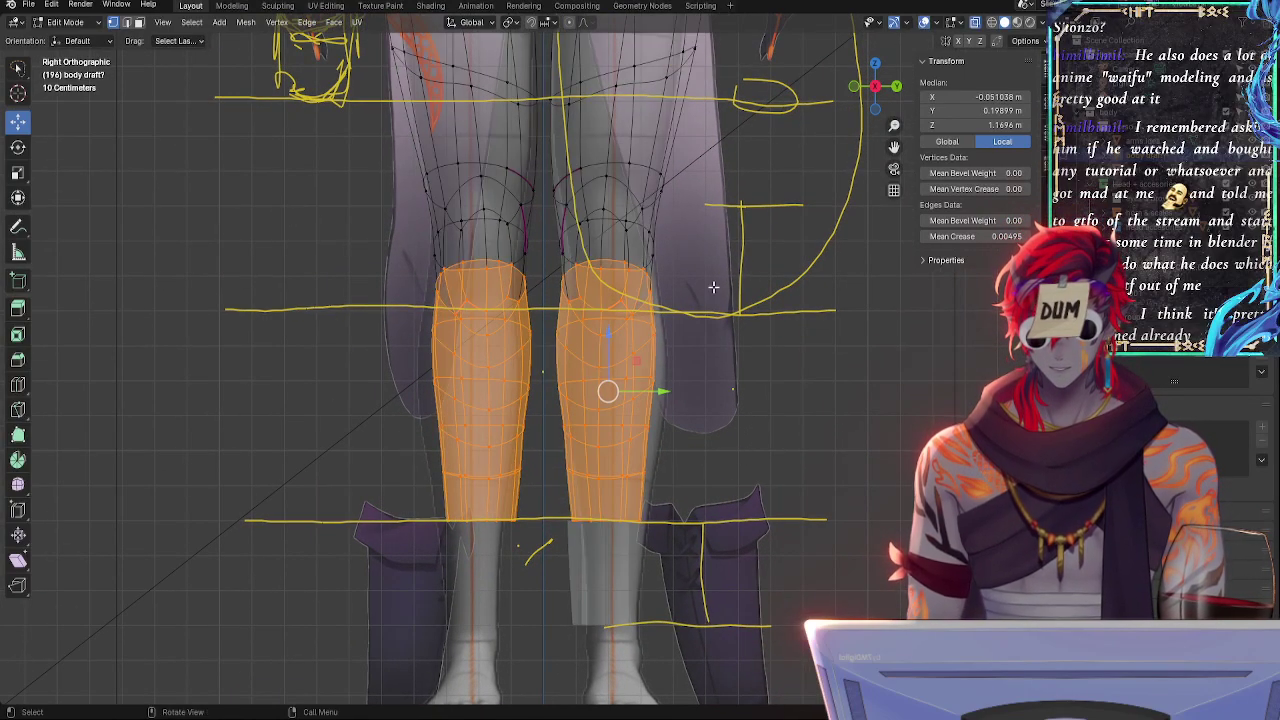
pyautogui.moveTo(685, 297)
pyautogui.mouseDown()
pyautogui.moveTo(548, 242)
pyautogui.moveTo(628, 156)
pyautogui.moveTo(700, 230)
pyautogui.mouseUp()
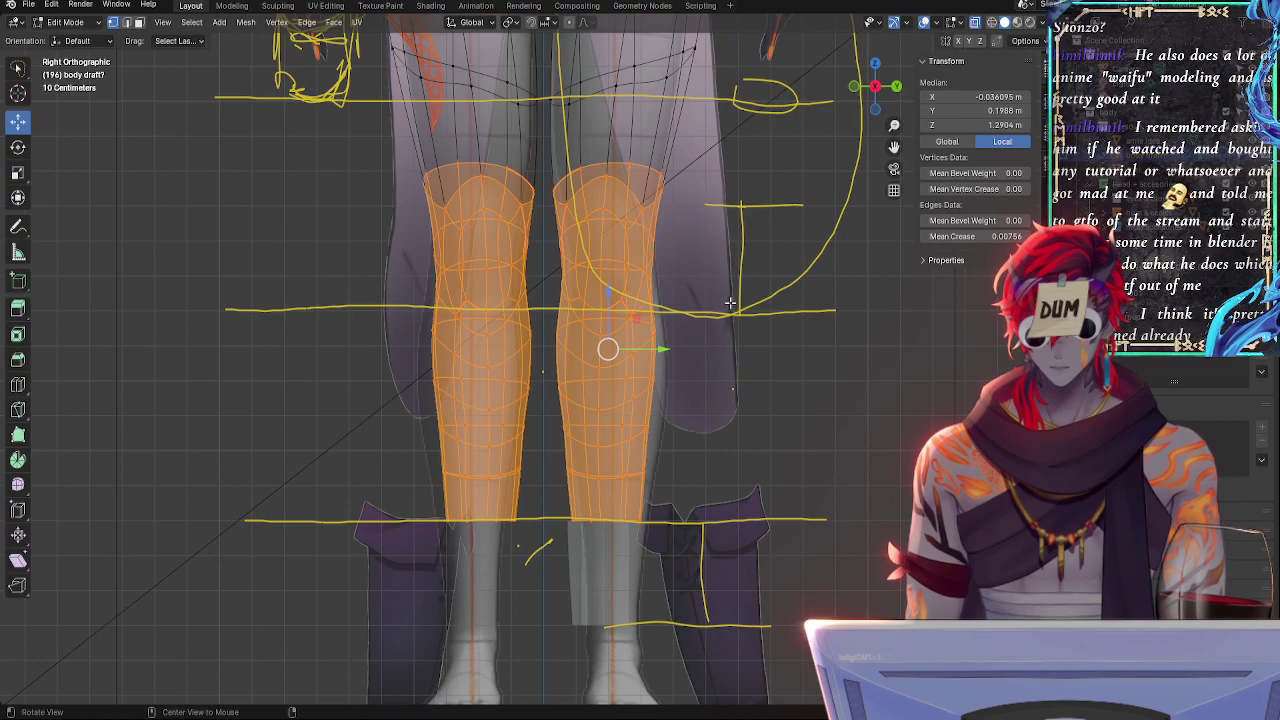
pyautogui.hotkey('alt', 'z')
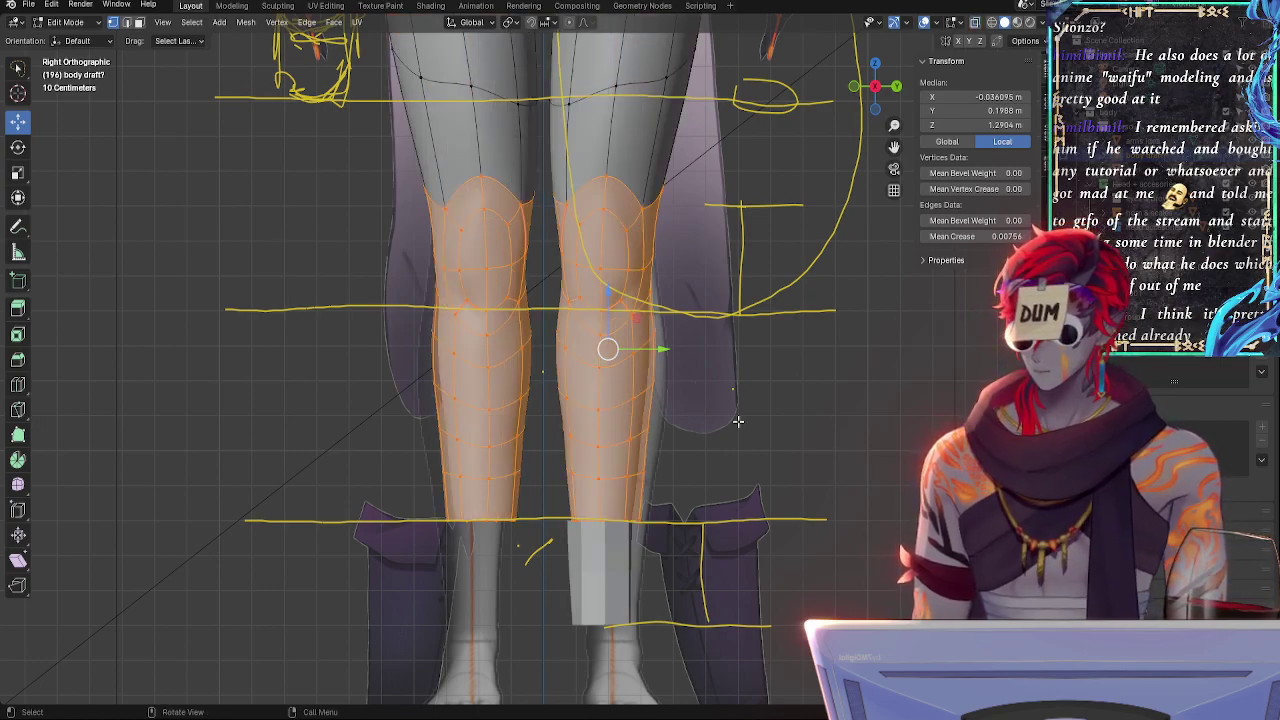
# - Rotate the selected lower legs 3.19° around Z, then deselect and return to front view
pyautogui.press('r')
pyautogui.press('z')
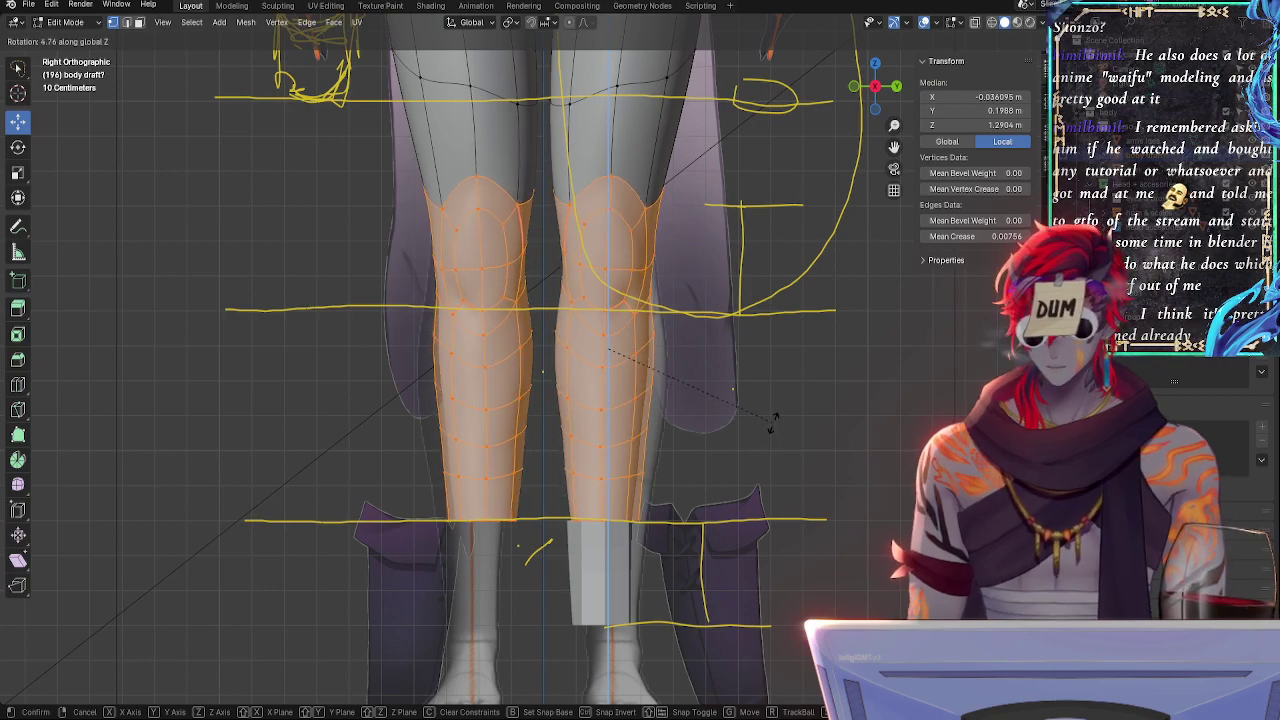
pyautogui.click(759, 422)
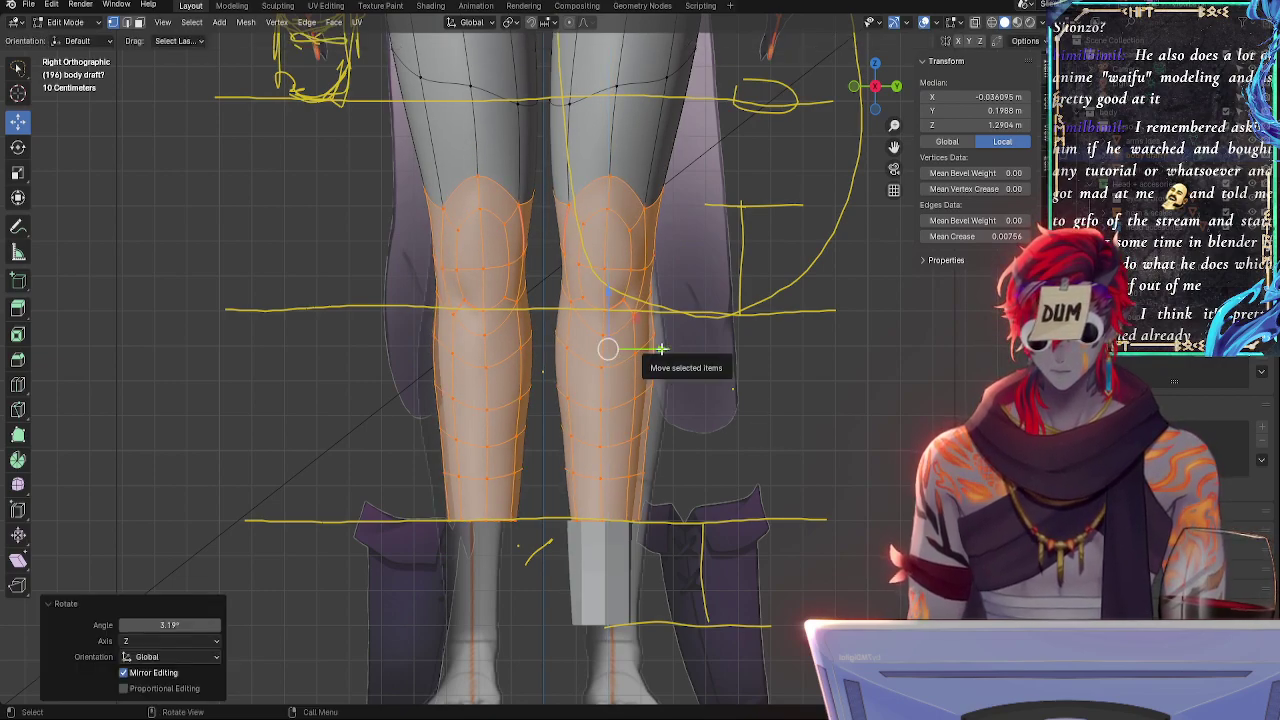
pyautogui.press('g')
pyautogui.press('y')
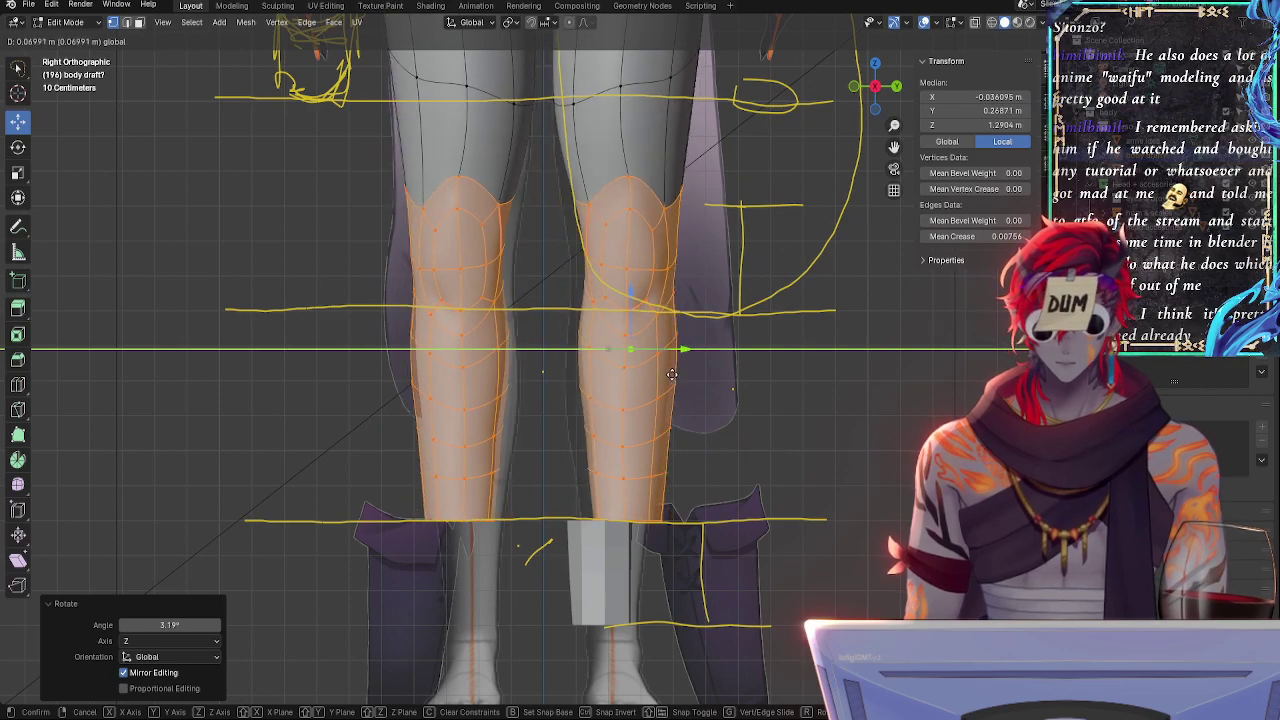
pyautogui.click(679, 377)
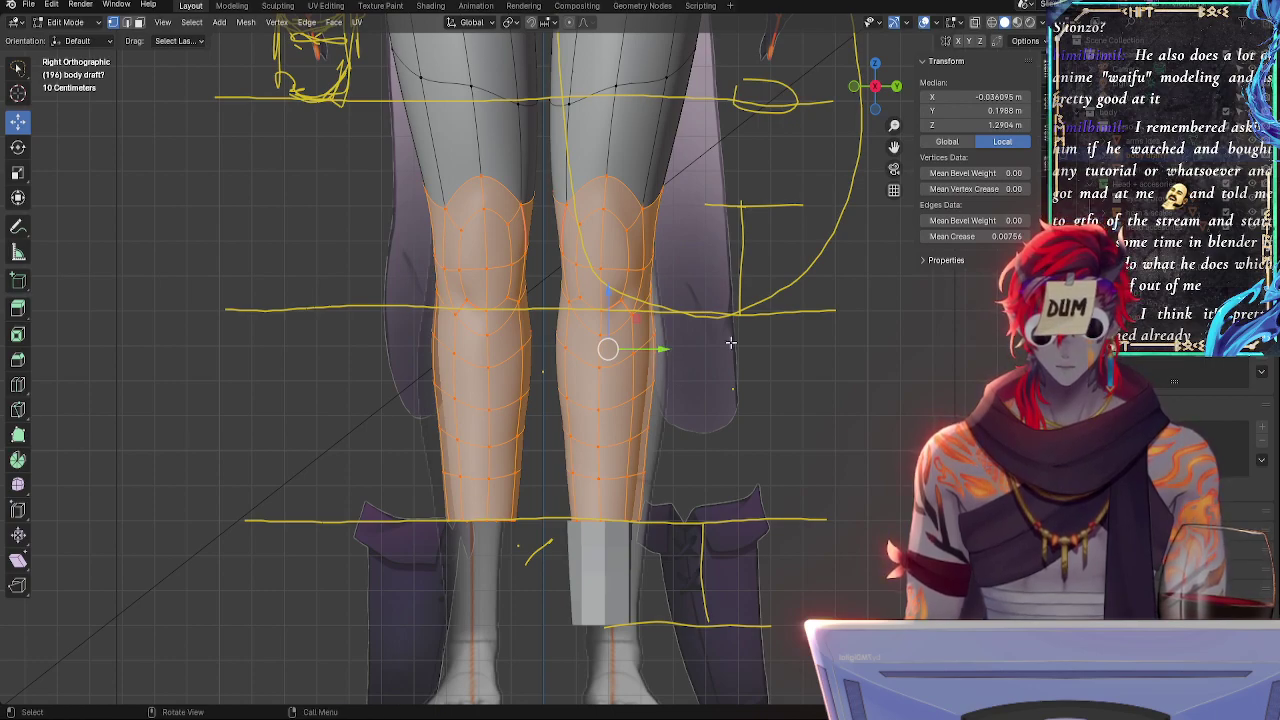
pyautogui.hotkey('alt', 'a')
pyautogui.click(852, 88)
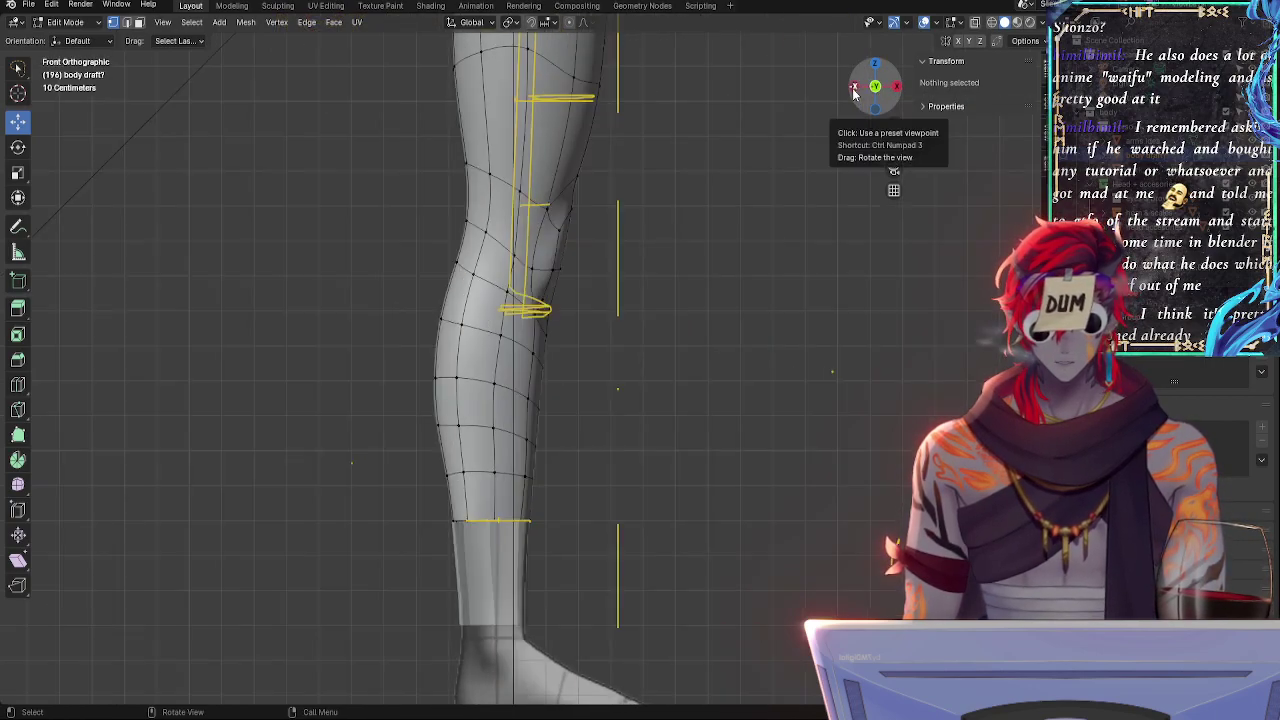
# - In right side view, select vertices and edge loops along the shin, then clear them
pyautogui.click(898, 88)
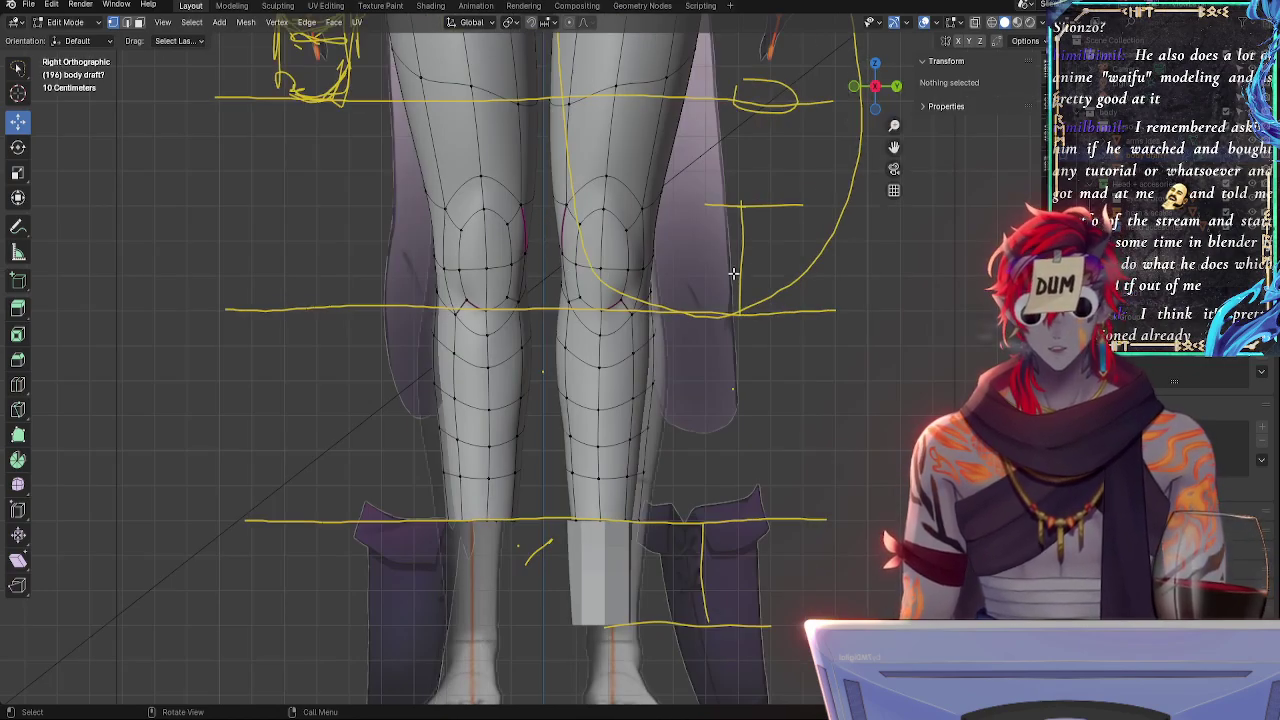
pyautogui.moveTo(860, 97); pyautogui.dragTo(852, 92)
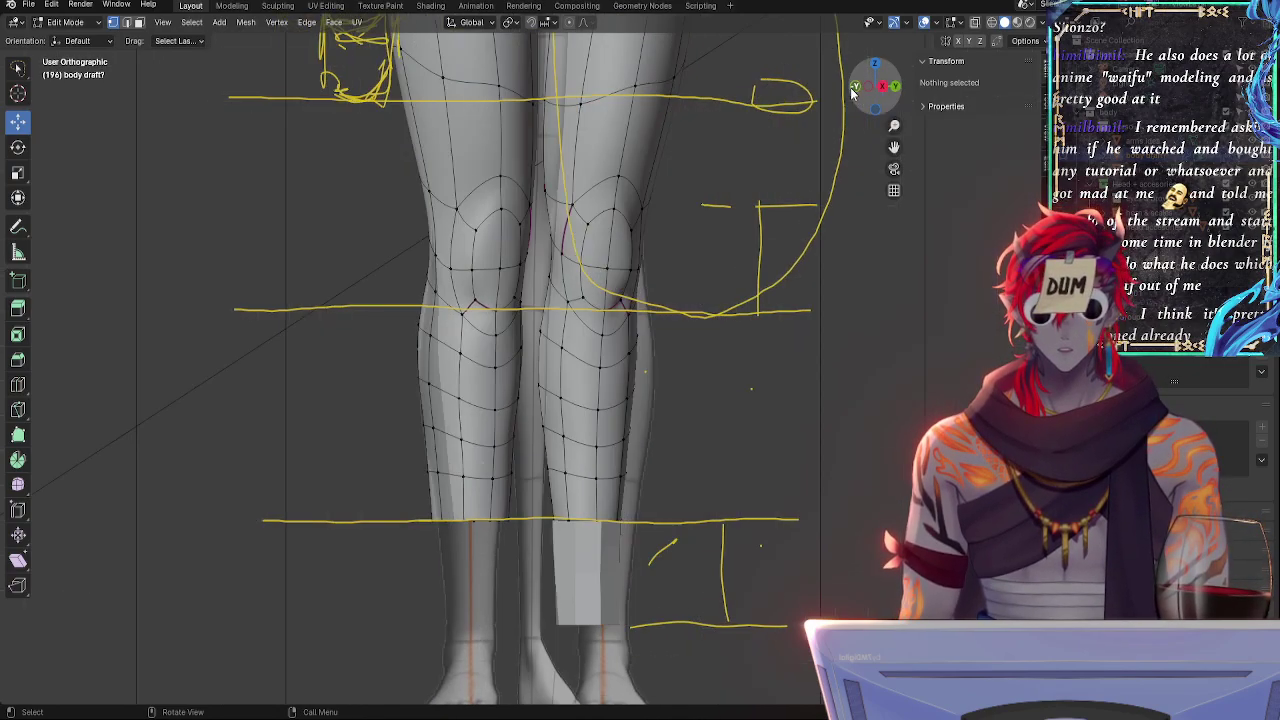
pyautogui.click(854, 89)
pyautogui.click(897, 88)
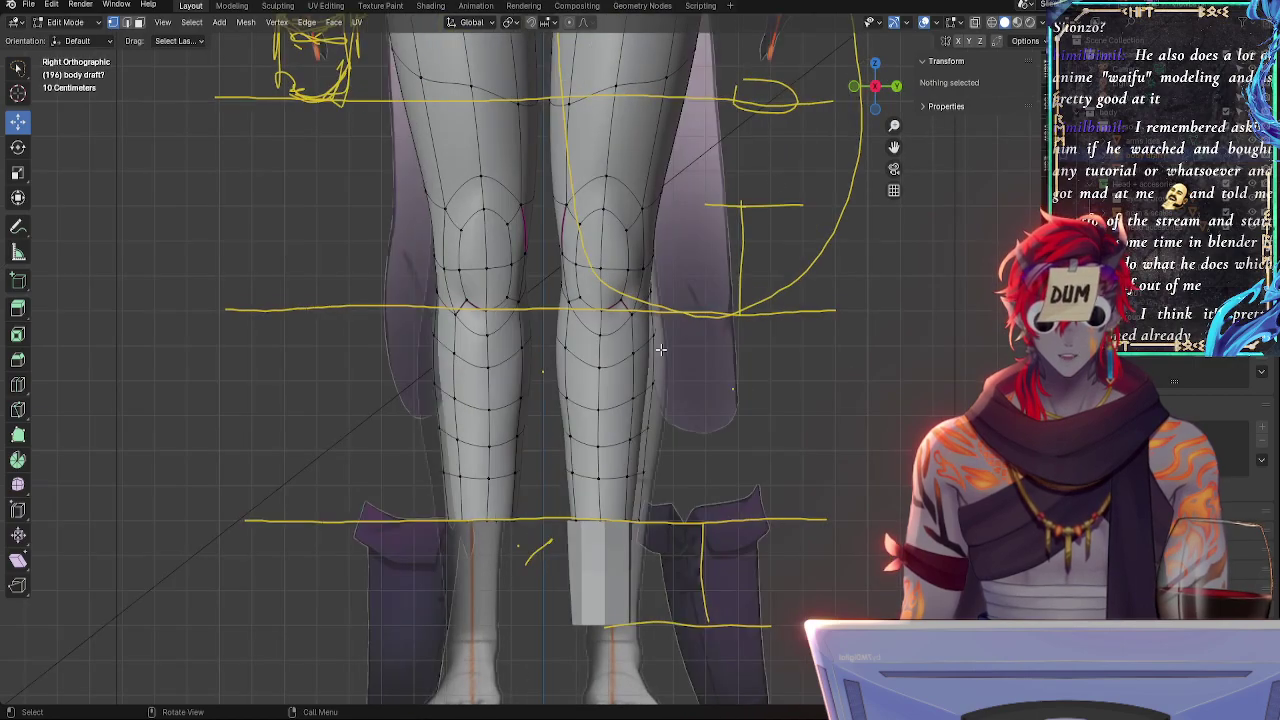
pyautogui.click(598, 372)
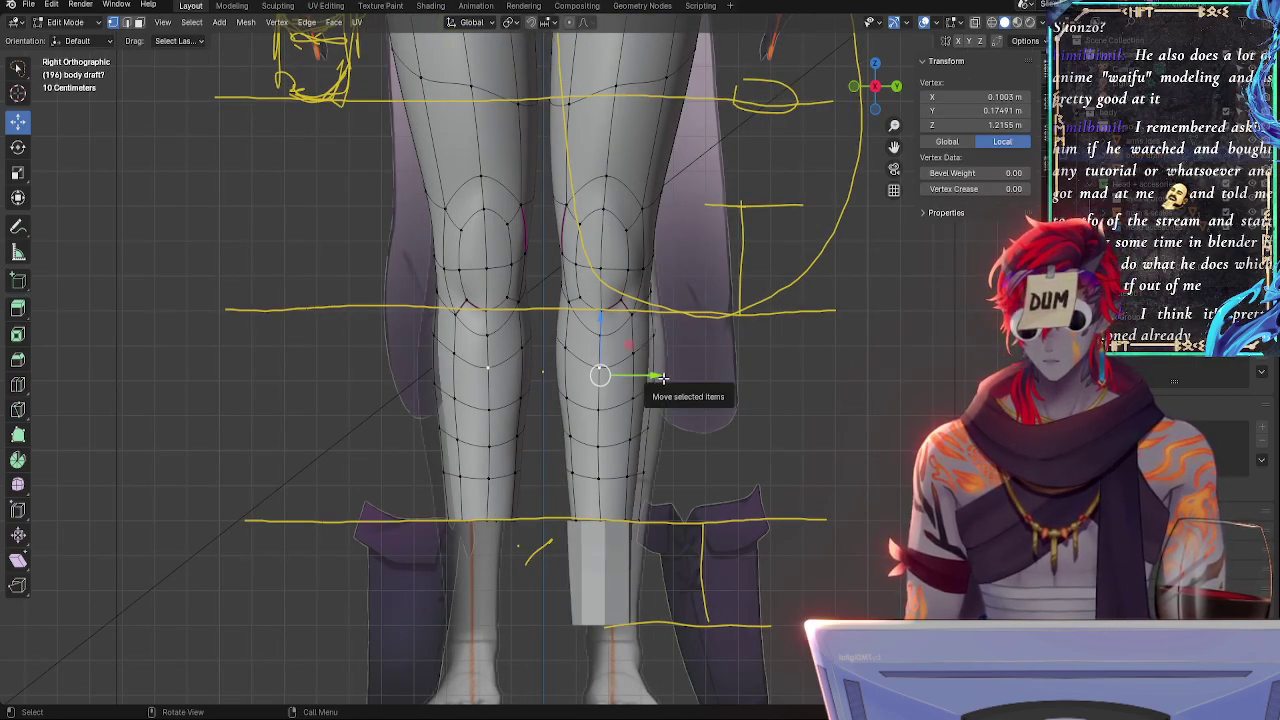
pyautogui.click(643, 513)
pyautogui.keyDown('alt'); pyautogui.click(628, 515); pyautogui.keyUp('alt')
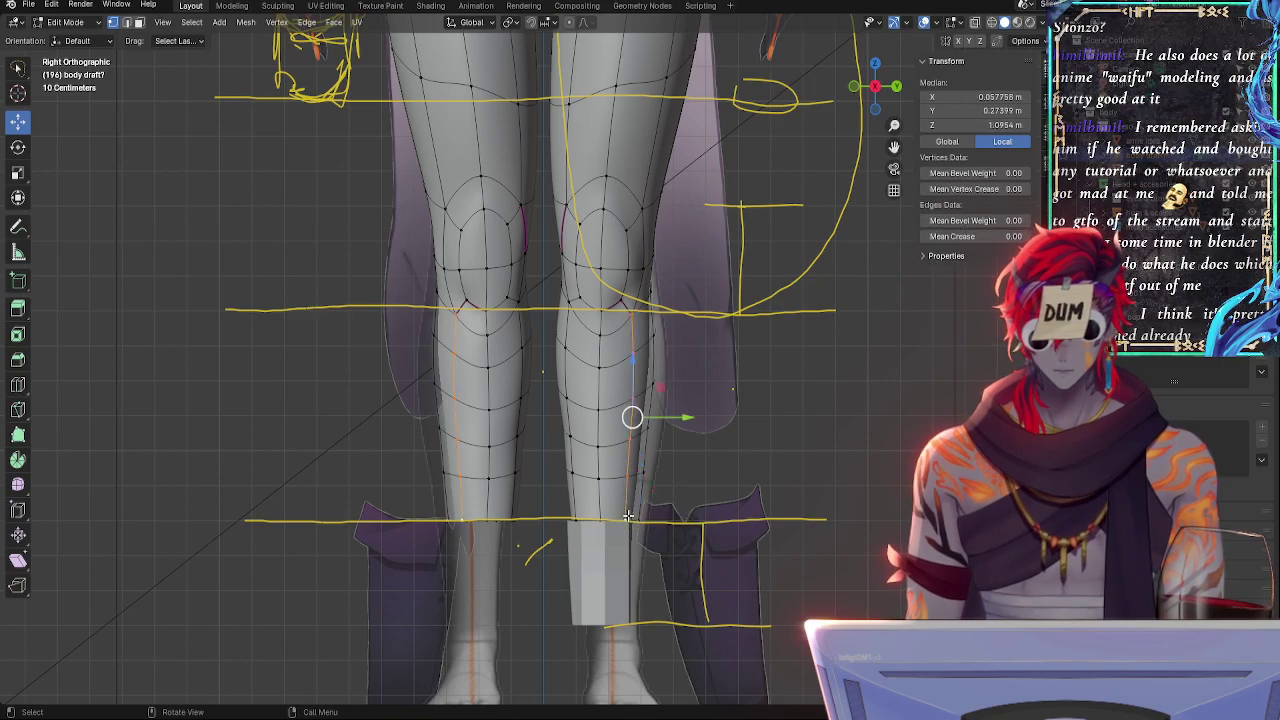
pyautogui.keyDown('alt'); pyautogui.click(603, 520); pyautogui.keyUp('alt')
pyautogui.moveTo(695, 545)
pyautogui.mouseDown()
pyautogui.moveTo(576, 556)
pyautogui.moveTo(650, 436)
pyautogui.moveTo(666, 446)
pyautogui.mouseUp()
# - Hide the purple clothing and boot reference, then frame the hips and thighs
pyautogui.hotkey('alt', 'z')
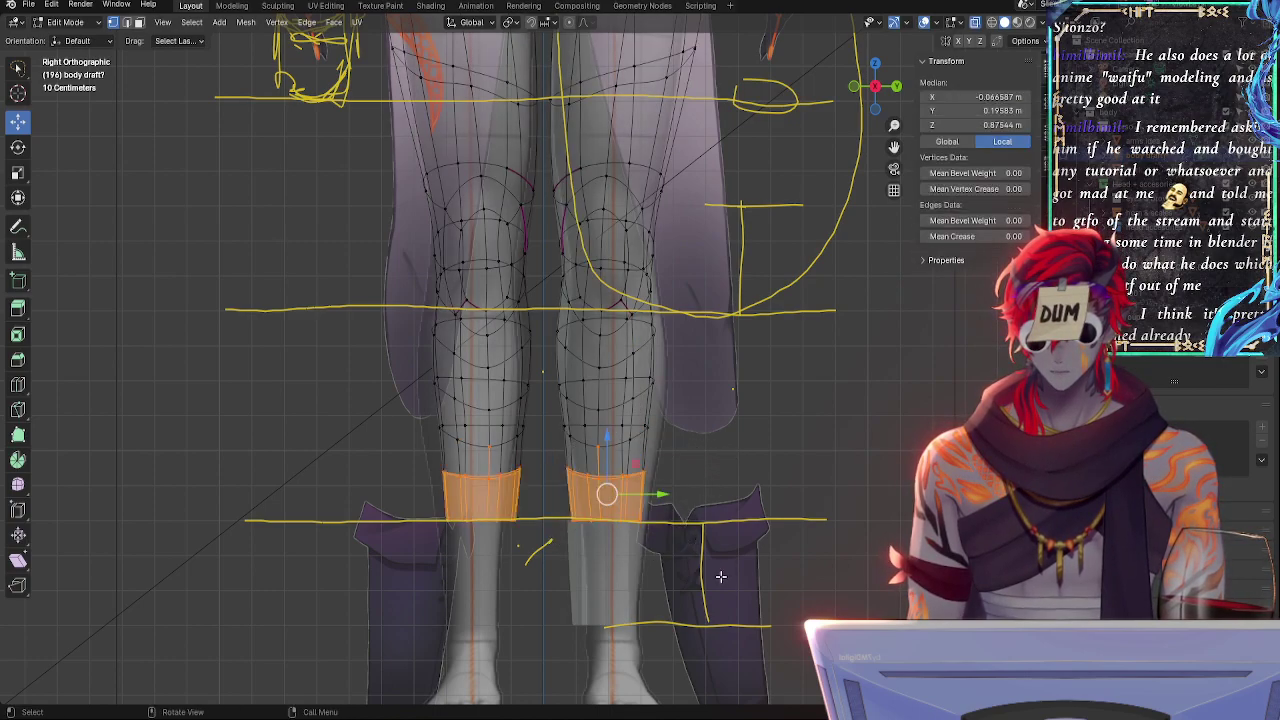
pyautogui.moveTo(650, 575)
pyautogui.mouseDown()
pyautogui.moveTo(552, 471)
pyautogui.moveTo(550, 386)
pyautogui.mouseUp()
pyautogui.click(729, 322)
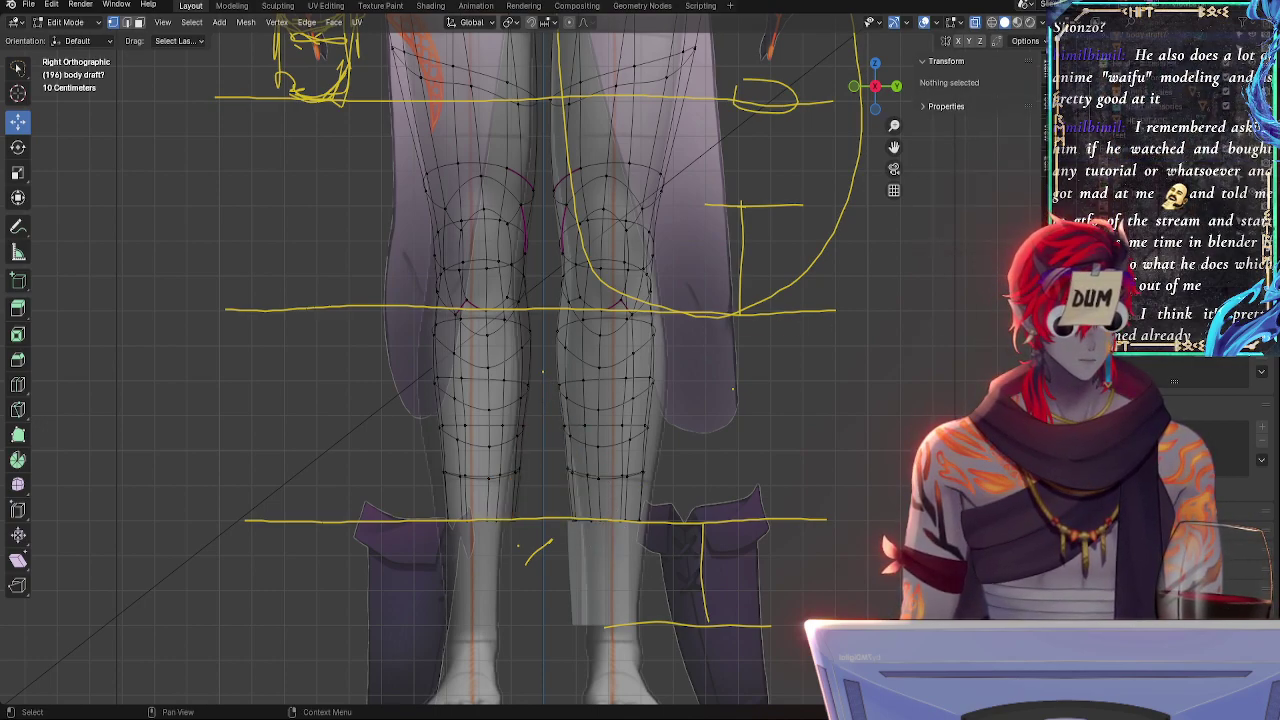
pyautogui.click(1250, 134)
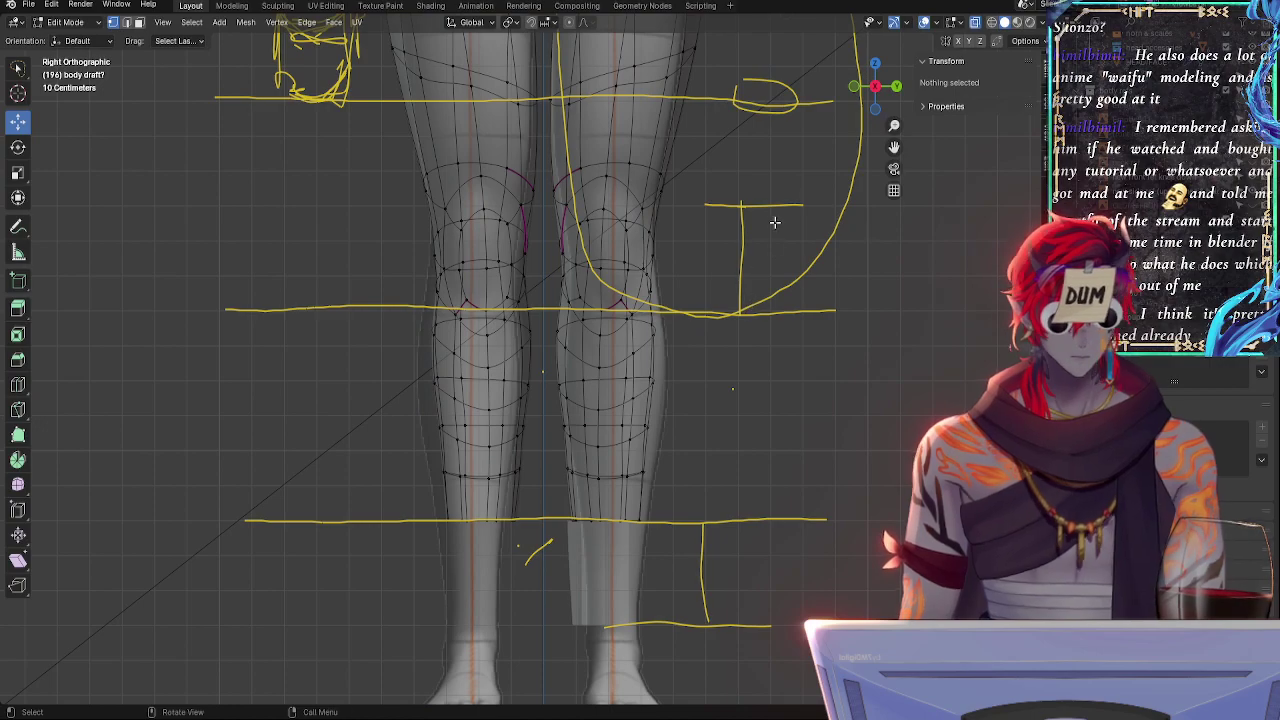
pyautogui.keyDown('shift'); pyautogui.moveTo(819, 198); pyautogui.dragTo(804, 412, button='middle'); pyautogui.keyUp('shift')
pyautogui.scroll(-1, 816, 447)
pyautogui.keyDown('shift'); pyautogui.moveTo(804, 315); pyautogui.dragTo(790, 534, button='middle'); pyautogui.keyUp('shift')
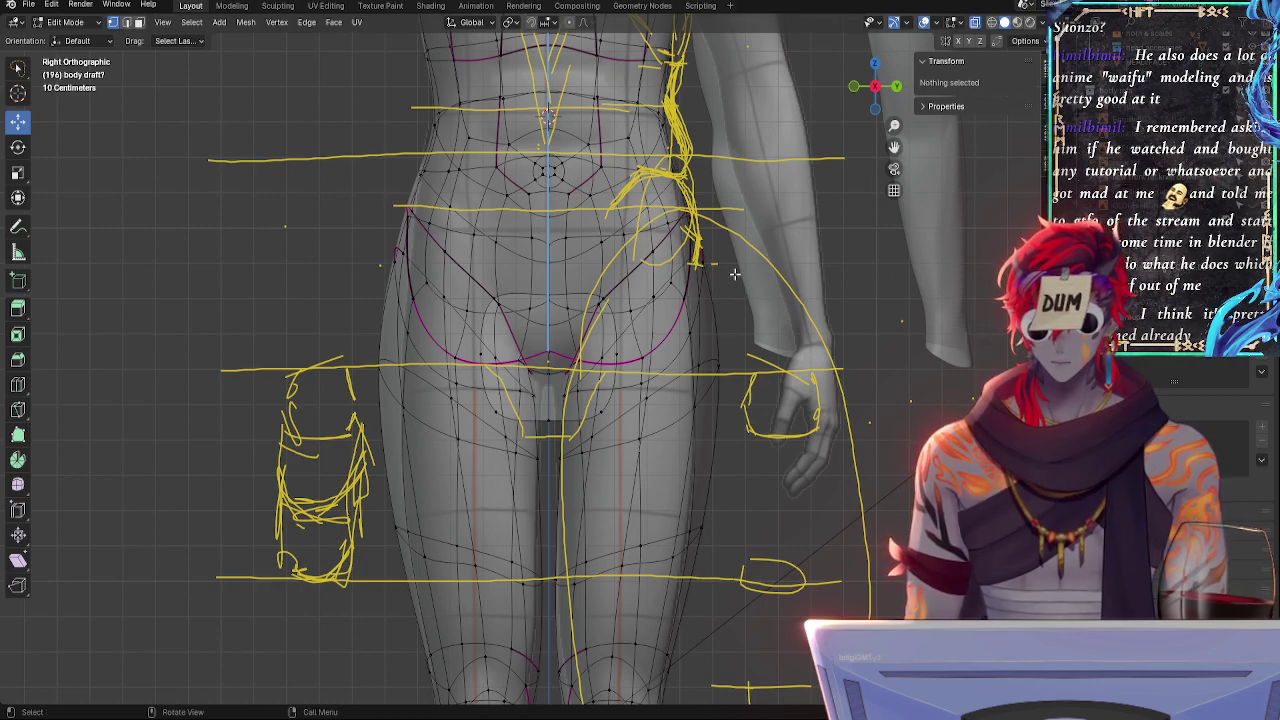
# - Select the upper-thigh edge loop in X-ray and try Shrink/Fatten with no change
pyautogui.keyDown('shift'); pyautogui.moveTo(713, 296); pyautogui.dragTo(704, 178, button='middle'); pyautogui.keyUp('shift')
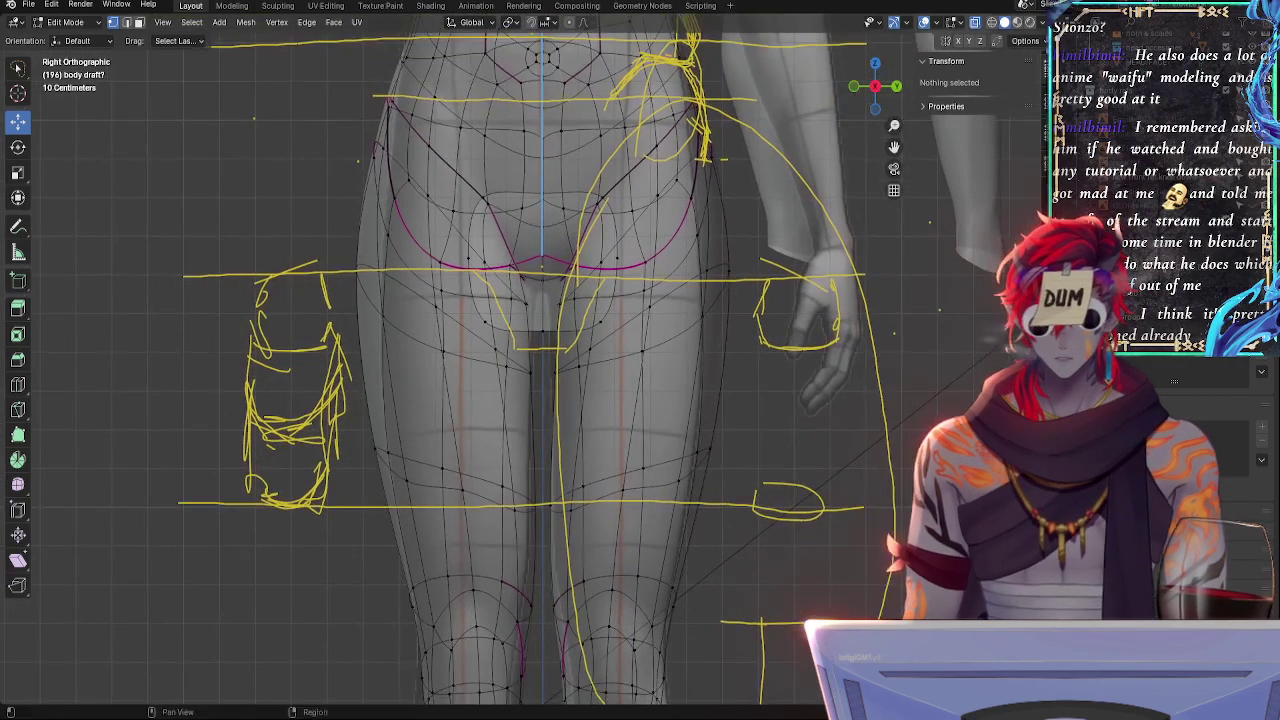
pyautogui.hotkey('alt', 'z')
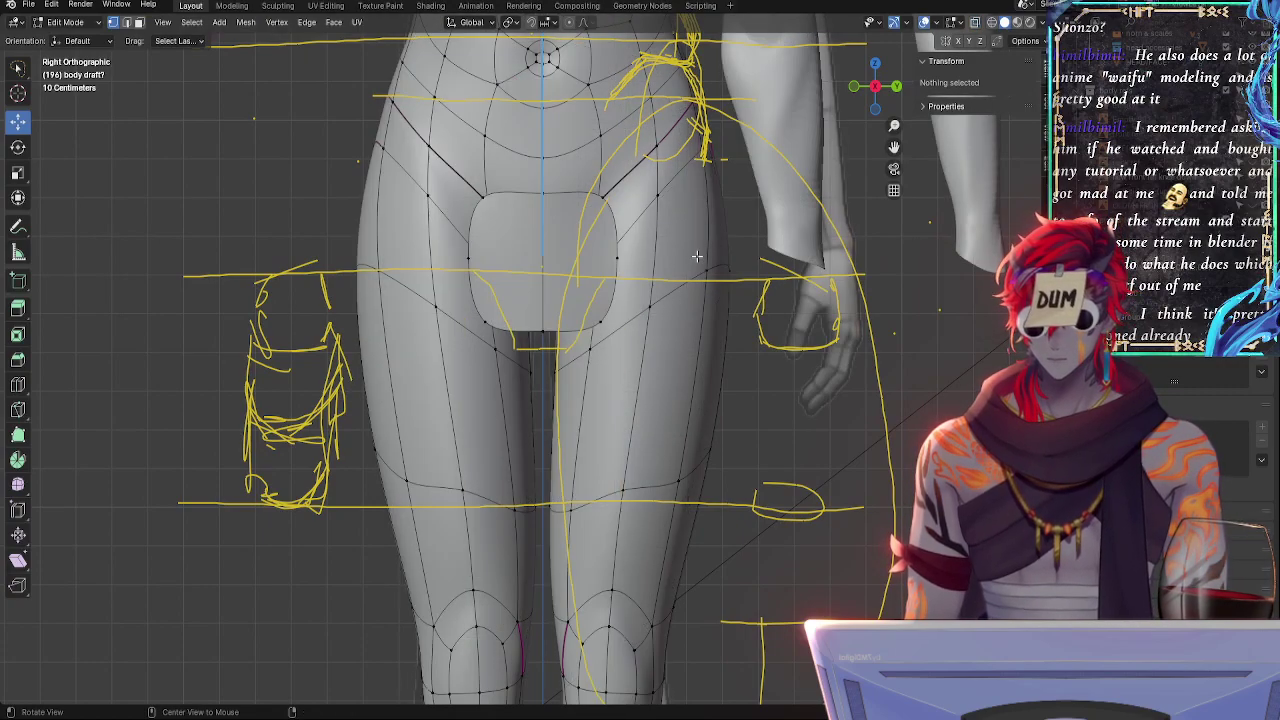
pyautogui.hotkey('alt', 'z')
pyautogui.hotkey('alt', 'z')
pyautogui.keyDown('shift'); pyautogui.moveTo(755, 510); pyautogui.dragTo(735, 326, button='middle'); pyautogui.keyUp('shift')
pyautogui.hotkey('alt', 'z')
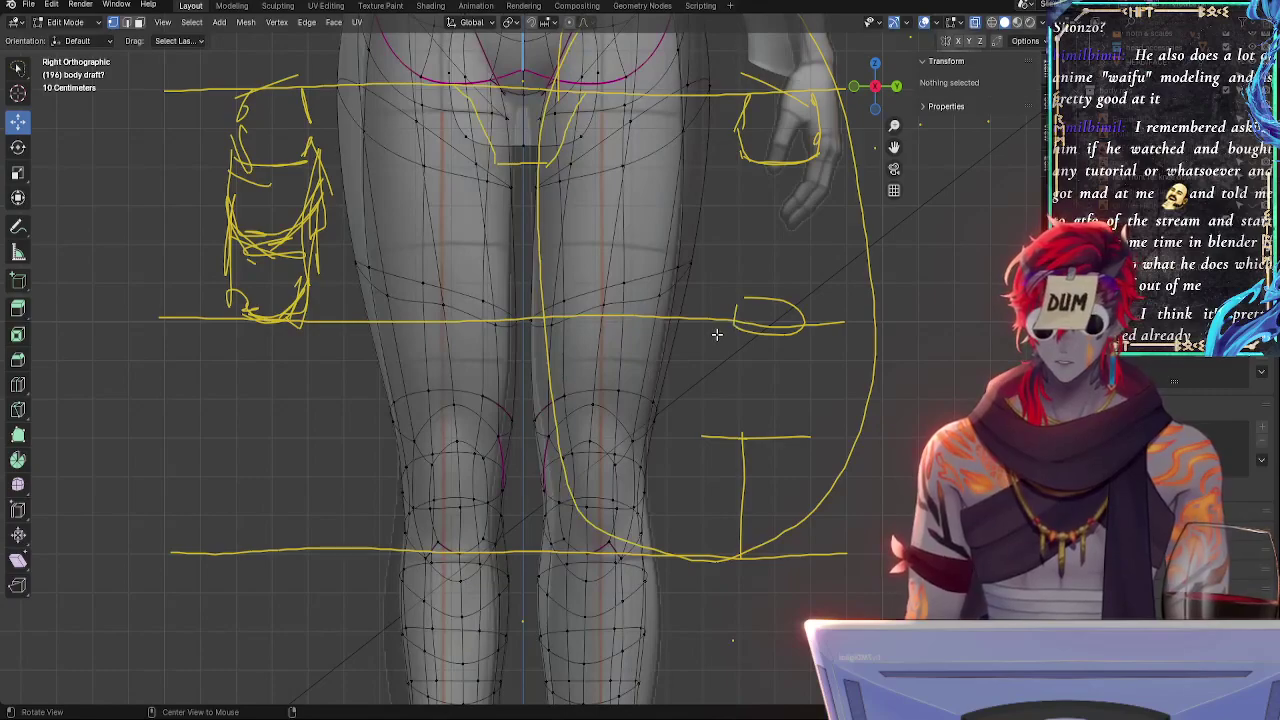
pyautogui.keyDown('alt'); pyautogui.click(668, 273); pyautogui.keyUp('alt')
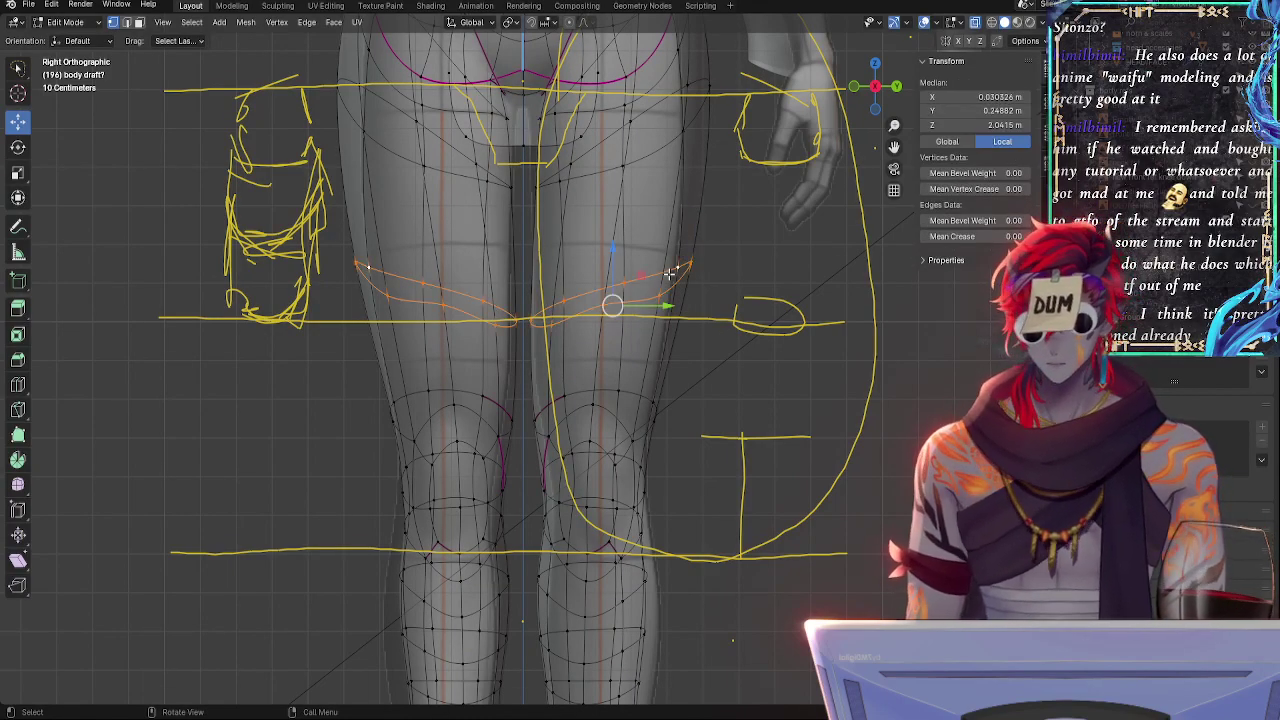
pyautogui.hotkey('alt', 's')
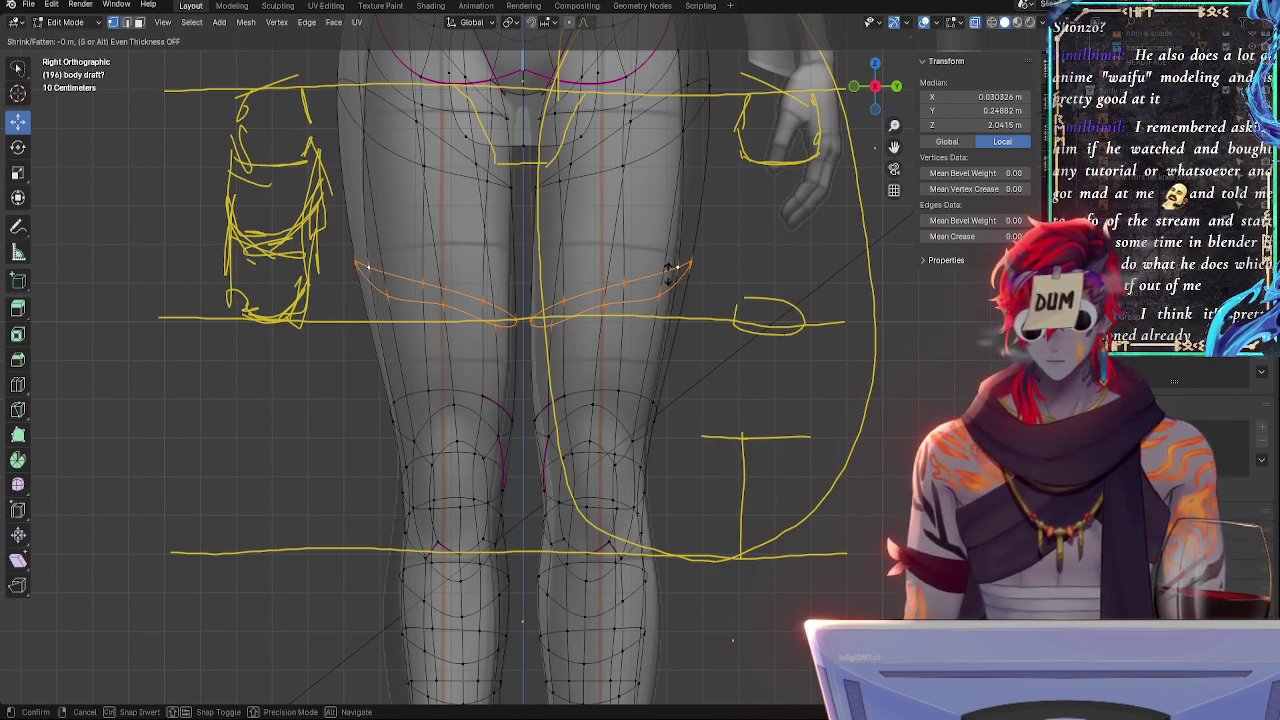
pyautogui.click(669, 270)
pyautogui.click(718, 305)
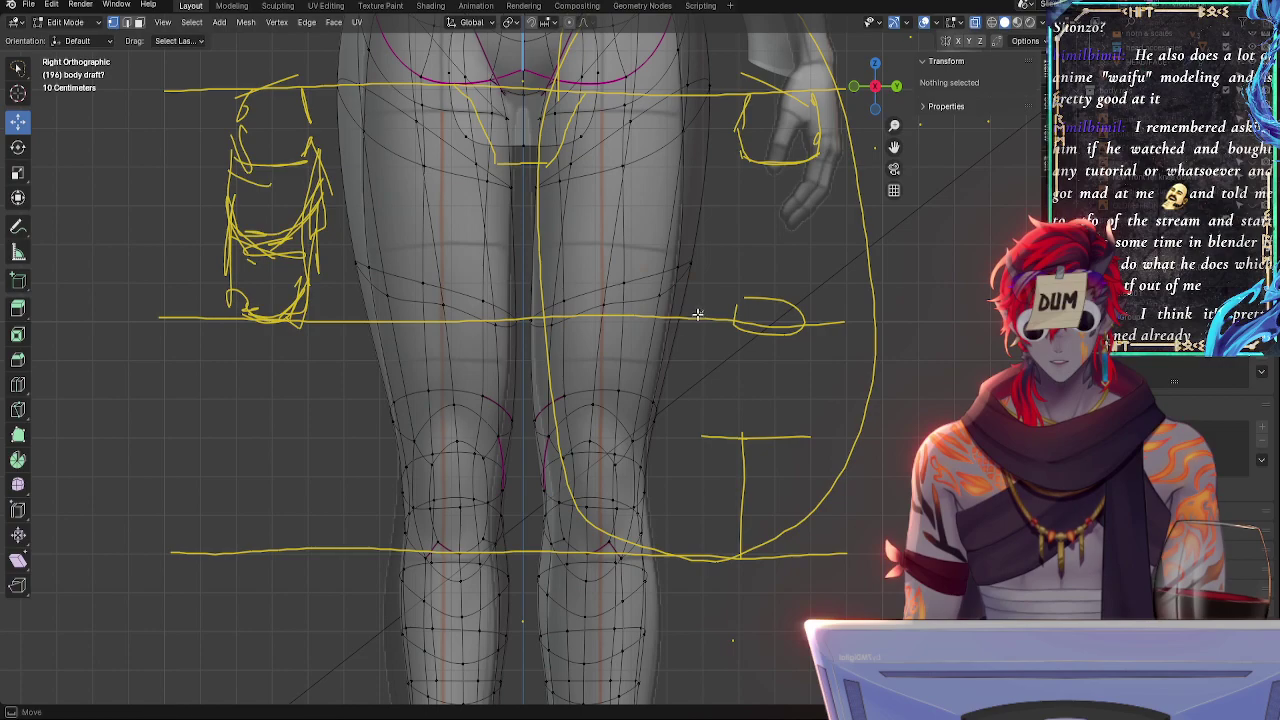
# - Move the outer thigh vertices -0.014518 m along Y, undoing an overshoot
pyautogui.click(685, 283)
pyautogui.moveTo(736, 283); pyautogui.dragTo(734, 283)
pyautogui.press('g')
pyautogui.press('g')
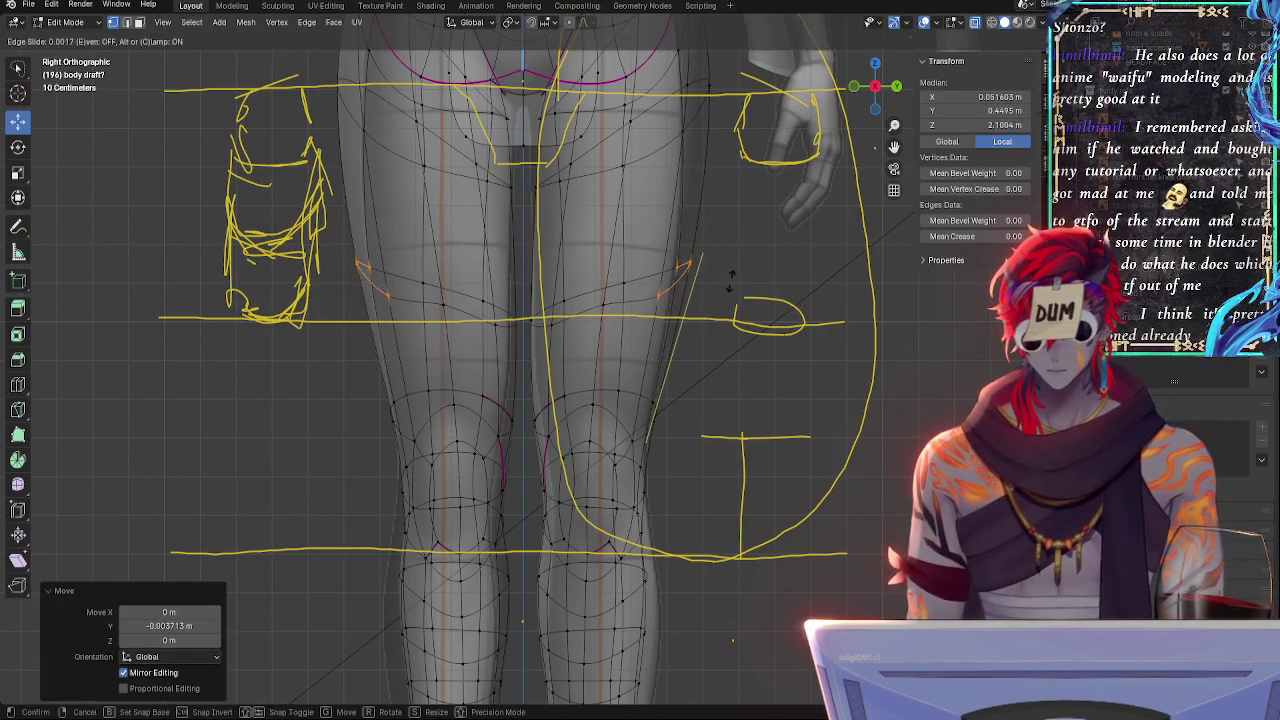
pyautogui.rightClick(731, 283)
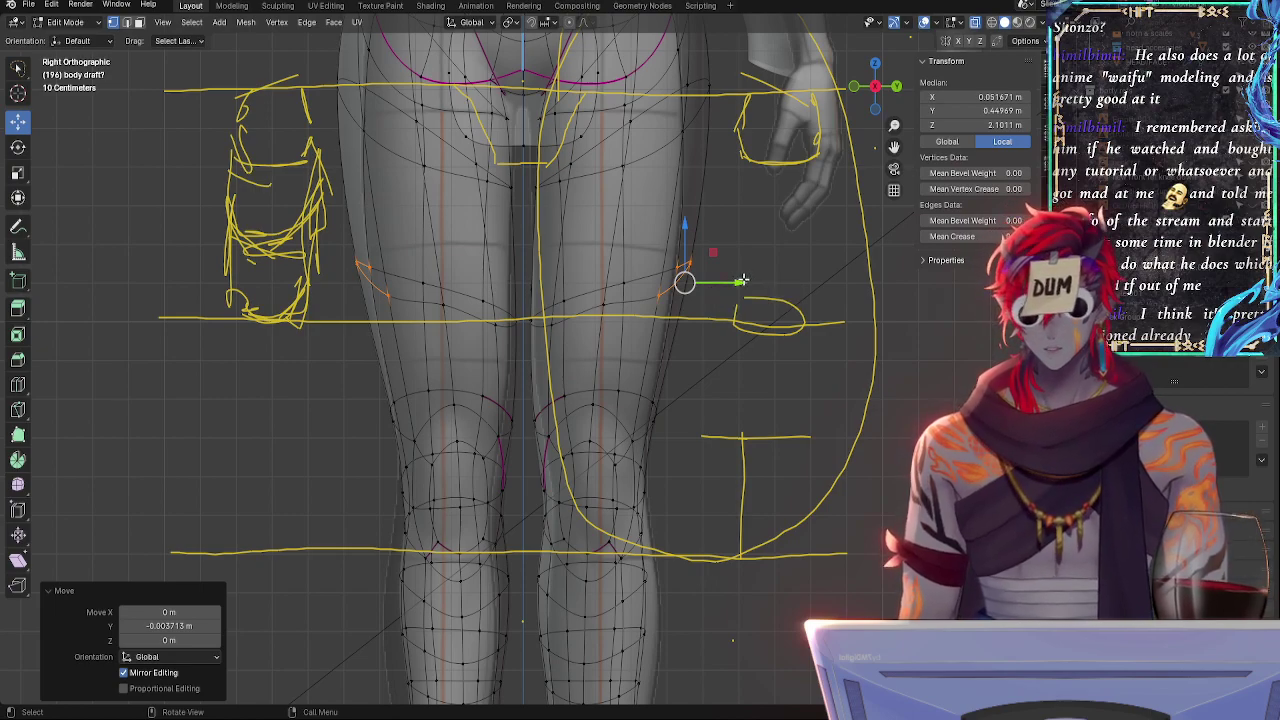
pyautogui.moveTo(742, 282)
pyautogui.mouseDown()
pyautogui.moveTo(696, 306)
pyautogui.moveTo(626, 258)
pyautogui.mouseUp()
pyautogui.hotkey('ctrl', 'z')
pyautogui.moveTo(704, 291); pyautogui.dragTo(700, 291)
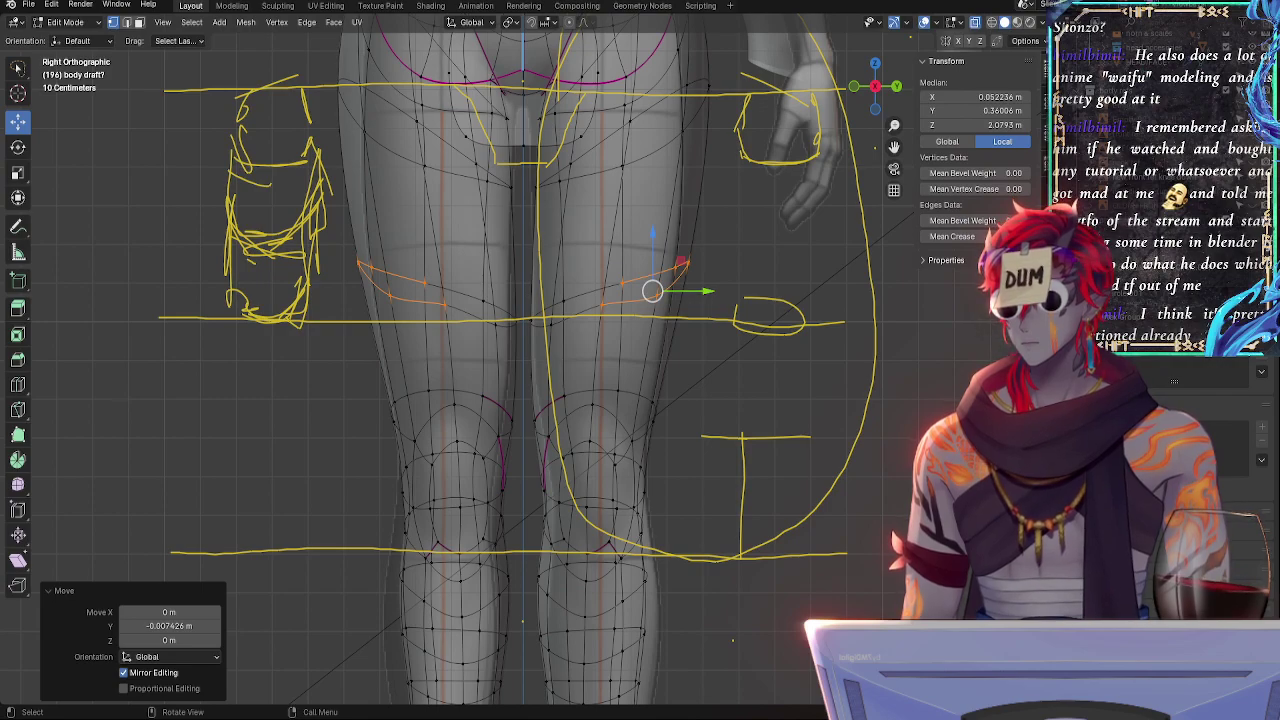
pyautogui.click(729, 277)
# - Lasso only the outer section of the thigh edge loop
pyautogui.keyDown('ctrl'); pyautogui.moveTo(734, 243); pyautogui.dragTo(740, 200, button='middle'); pyautogui.keyUp('ctrl')
pyautogui.keyDown('shift'); pyautogui.moveTo(740, 222); pyautogui.dragTo(697, 302, button='middle'); pyautogui.keyUp('shift')
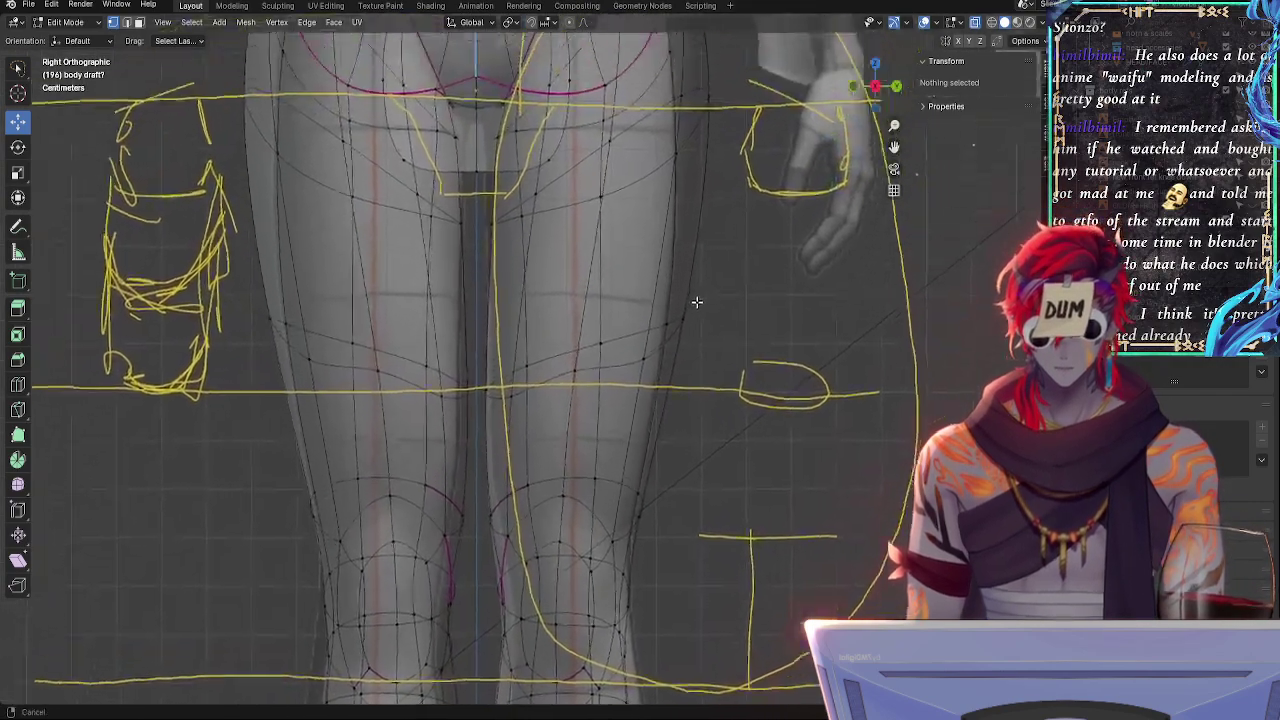
pyautogui.scroll(-1, 697, 302)
pyautogui.keyDown('ctrl'); pyautogui.moveTo(496, 484); pyautogui.dragTo(720, 474, button='right'); pyautogui.keyUp('ctrl')
pyautogui.click(632, 432)
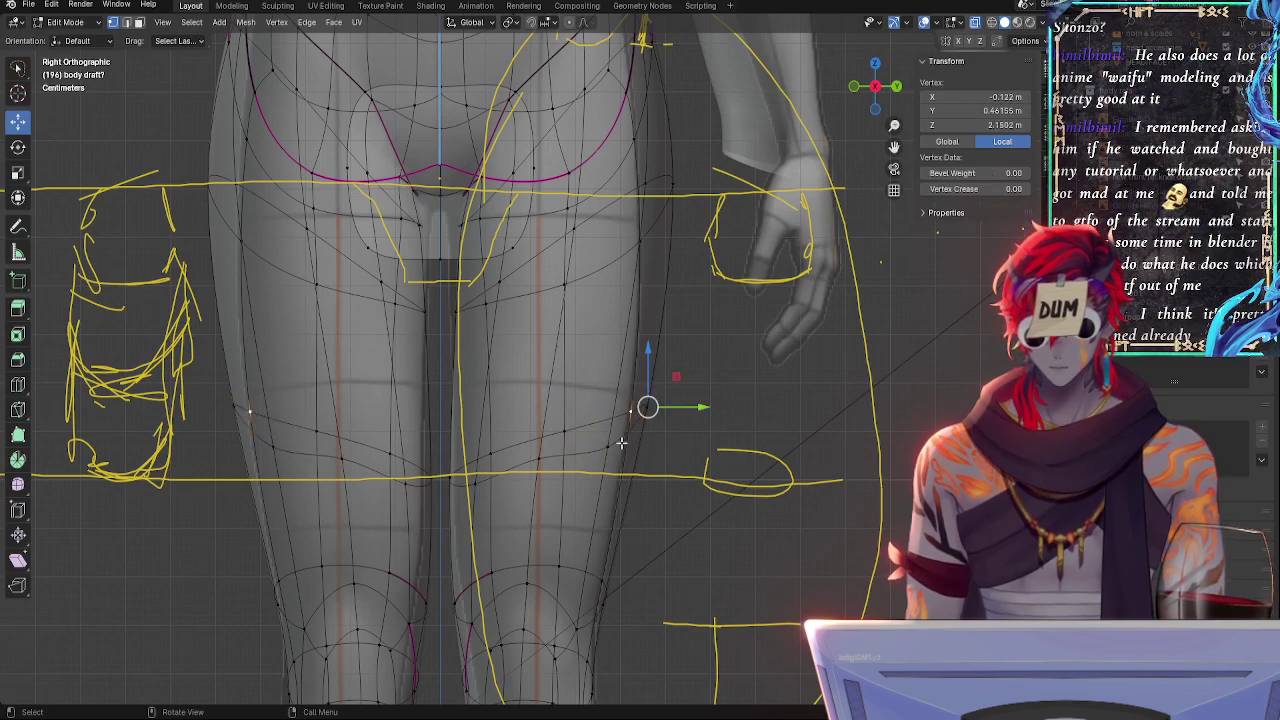
pyautogui.click(612, 478)
pyautogui.keyDown('alt'); pyautogui.click(604, 450); pyautogui.keyUp('alt')
pyautogui.hotkey('alt', 'a')
pyautogui.moveTo(663, 456)
pyautogui.mouseDown()
pyautogui.moveTo(590, 474)
pyautogui.moveTo(678, 389)
pyautogui.moveTo(684, 406)
pyautogui.moveTo(632, 439)
pyautogui.moveTo(645, 439)
pyautogui.mouseUp()
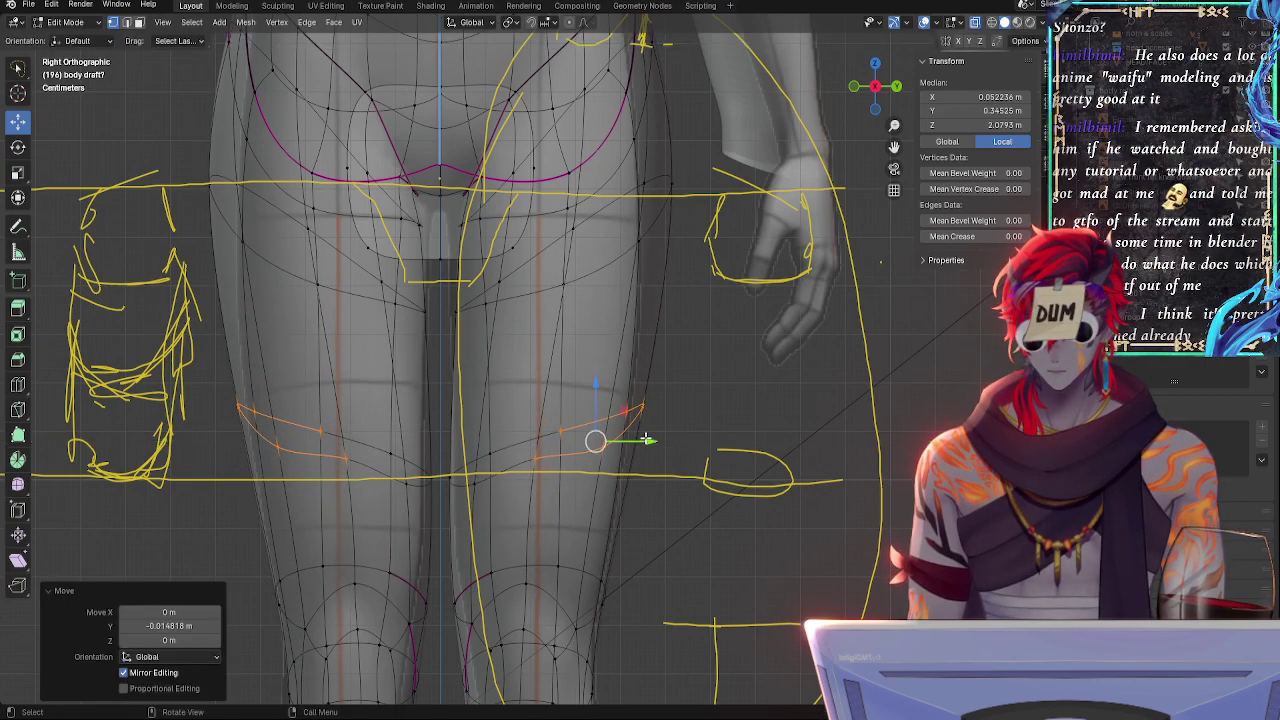
# - Try pushing the outer thigh vertices in depth, undo it, and clear the loop selection
pyautogui.keyDown('shift'); pyautogui.moveTo(683, 523); pyautogui.dragTo(723, 251, button='middle'); pyautogui.keyUp('shift')
pyautogui.hotkey('ctrl', 'z')
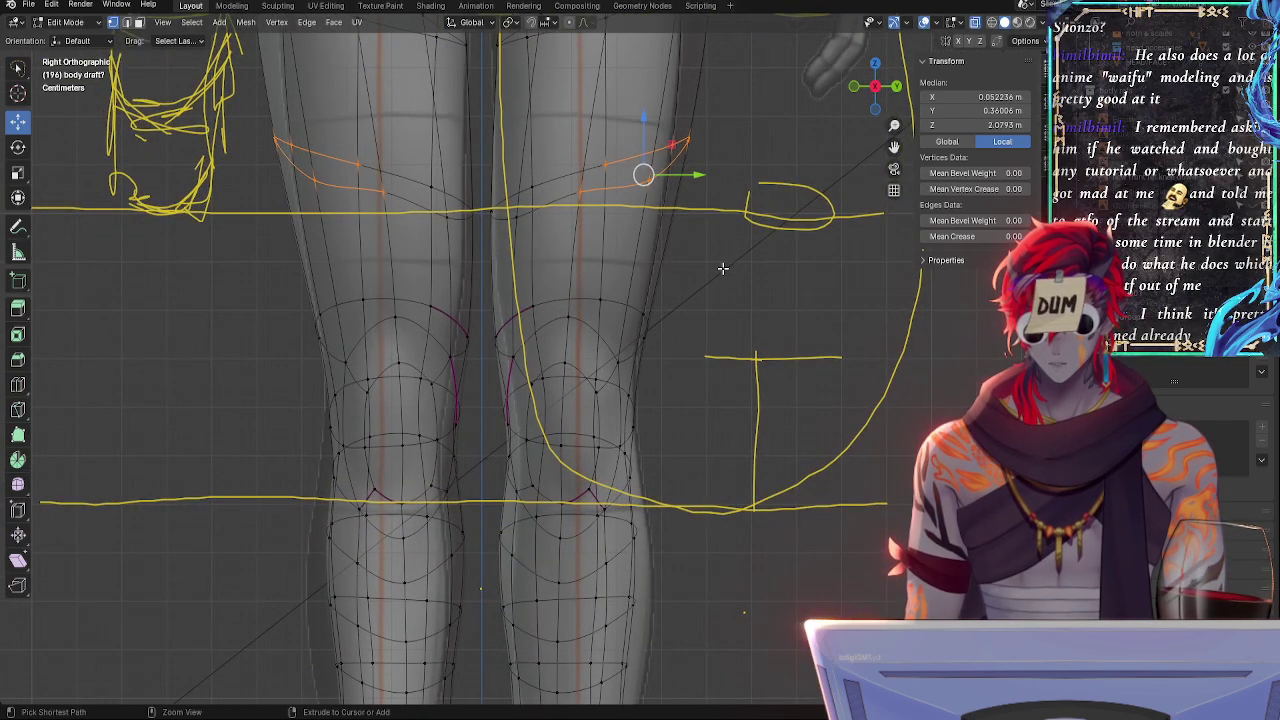
pyautogui.keyDown('shift'); pyautogui.moveTo(706, 379); pyautogui.dragTo(706, 485, button='middle'); pyautogui.keyUp('shift')
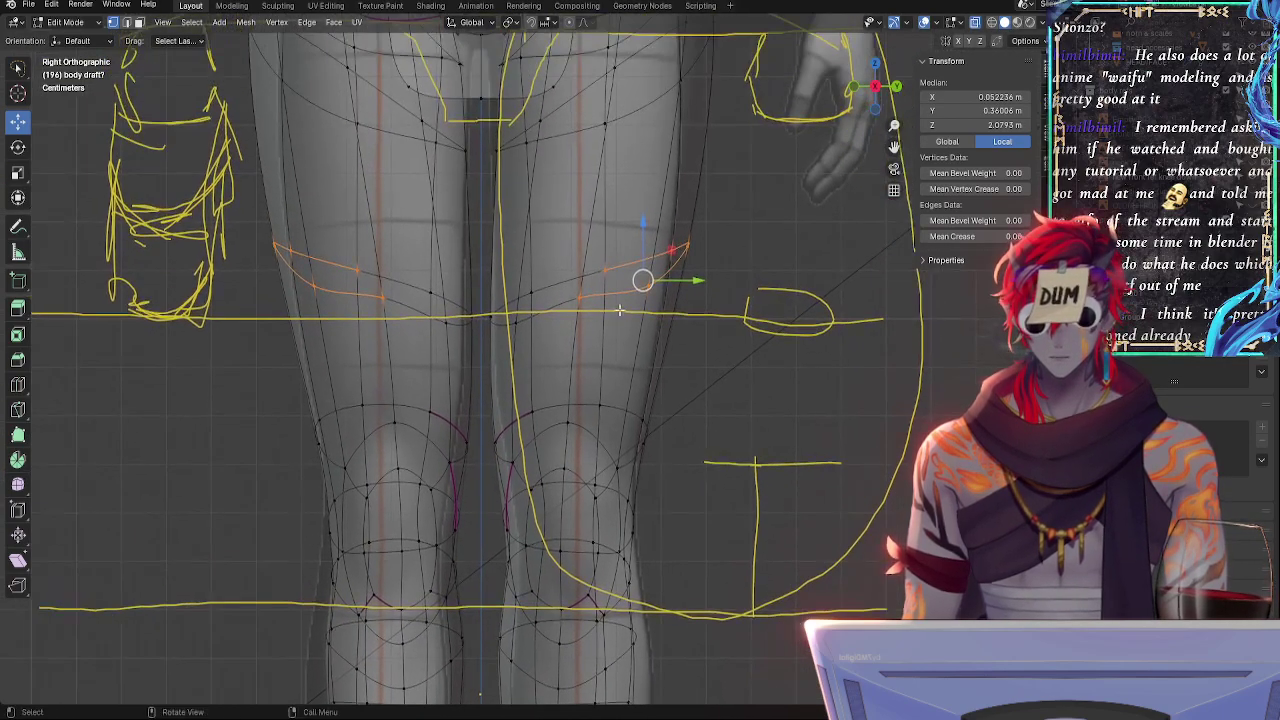
pyautogui.keyDown('alt'); pyautogui.click(593, 282); pyautogui.keyUp('alt')
pyautogui.click(754, 414)
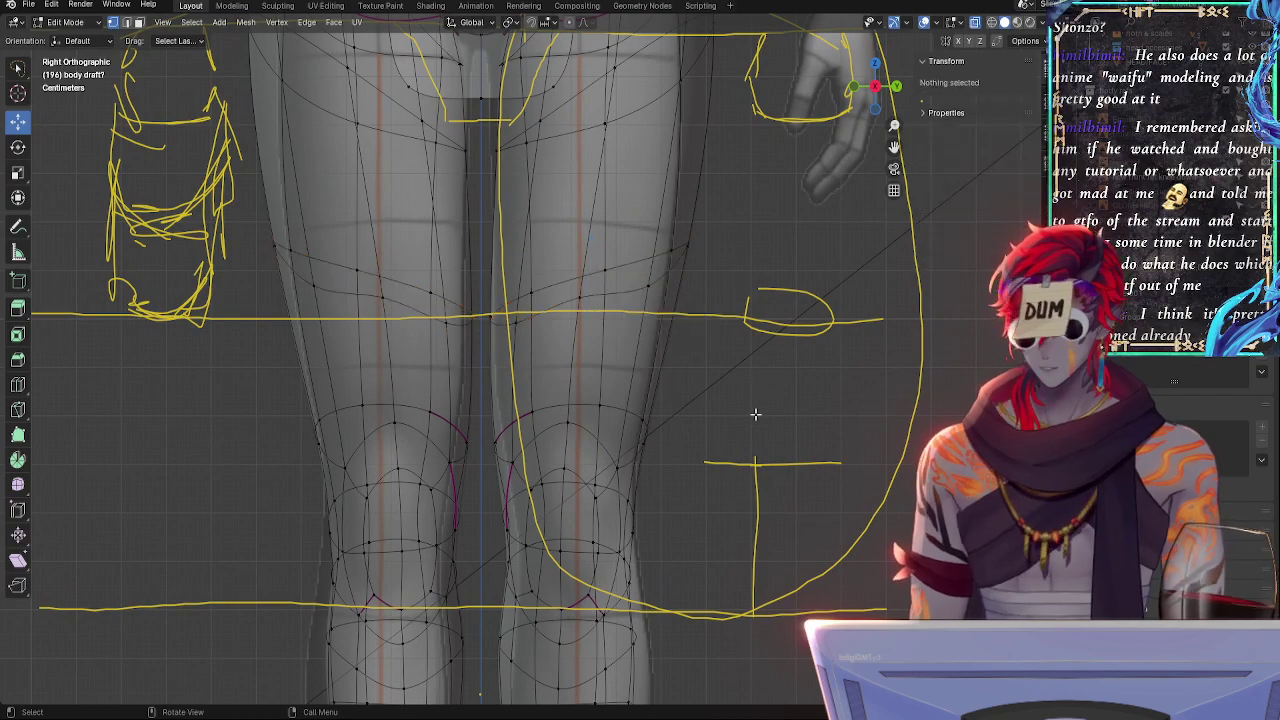
pyautogui.keyDown('shift'); pyautogui.scroll(-10, 745, 230); pyautogui.keyUp('shift')
# - Trial-nudge a knee vertex in depth, undo it, and test-select calf and ankle vertices
pyautogui.click(657, 207)
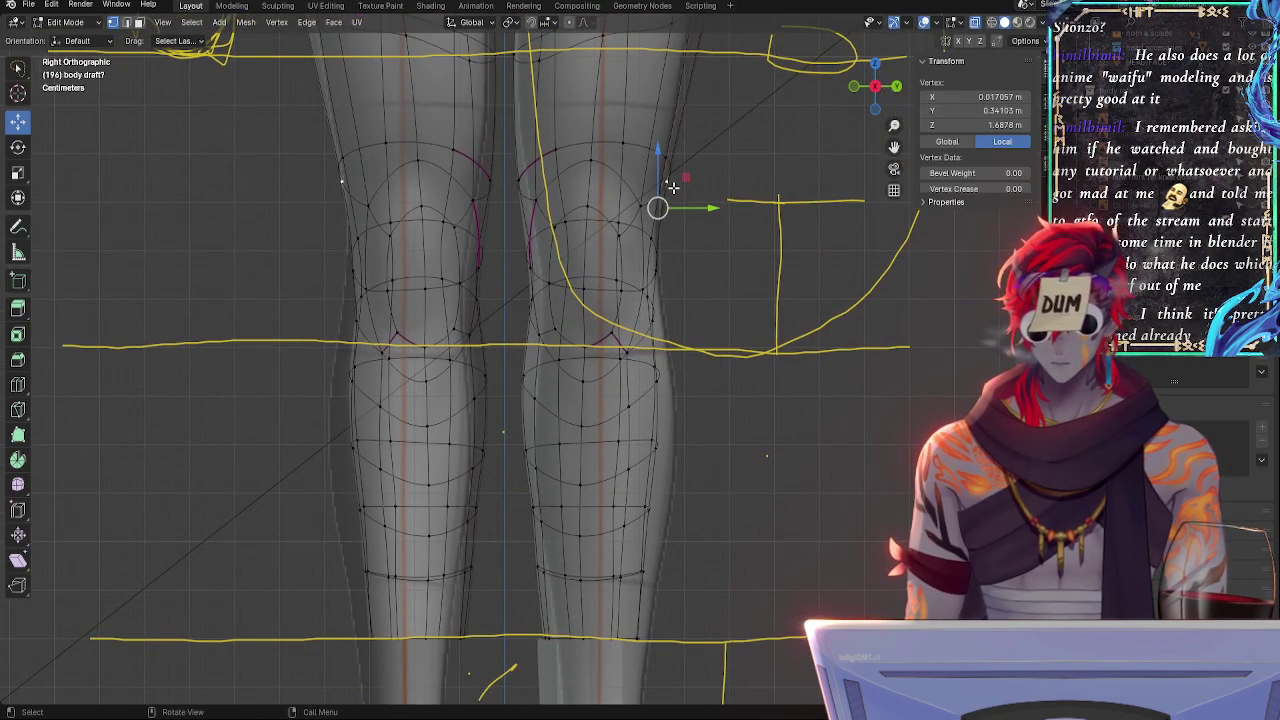
pyautogui.moveTo(692, 209); pyautogui.dragTo(690, 209)
pyautogui.hotkey('ctrl', 'z')
pyautogui.keyDown('shift'); pyautogui.moveTo(733, 313); pyautogui.dragTo(738, 229, button='middle'); pyautogui.keyUp('shift')
pyautogui.click(676, 226)
pyautogui.click(764, 263)
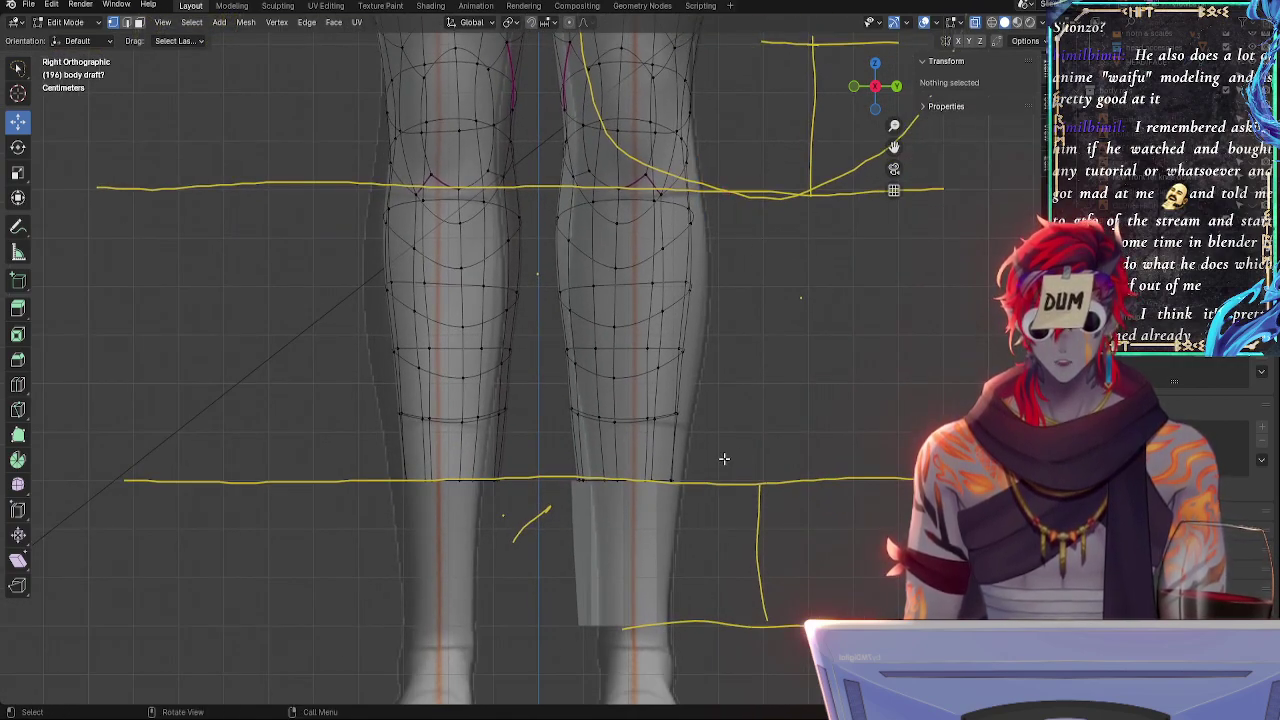
pyautogui.click(668, 476)
pyautogui.keyDown('alt'); pyautogui.click(672, 479); pyautogui.keyUp('alt')
pyautogui.click(740, 508)
# - Lasso-select the knee and lower-leg vertices and shift them 0.007409 m along Y
pyautogui.moveTo(700, 530)
pyautogui.mouseDown()
pyautogui.moveTo(566, 466)
pyautogui.moveTo(543, 254)
pyautogui.moveTo(548, 120)
pyautogui.mouseUp()
pyautogui.moveTo(787, 89); pyautogui.dragTo(770, 100)
pyautogui.keyDown('shift'); pyautogui.moveTo(742, 141); pyautogui.dragTo(752, 433, button='middle'); pyautogui.keyUp('shift')
pyautogui.moveTo(723, 406)
pyautogui.keyDown('shift'); pyautogui.mouseDown()
pyautogui.moveTo(554, 320)
pyautogui.moveTo(716, 262)
pyautogui.mouseUp(); pyautogui.keyUp('shift')
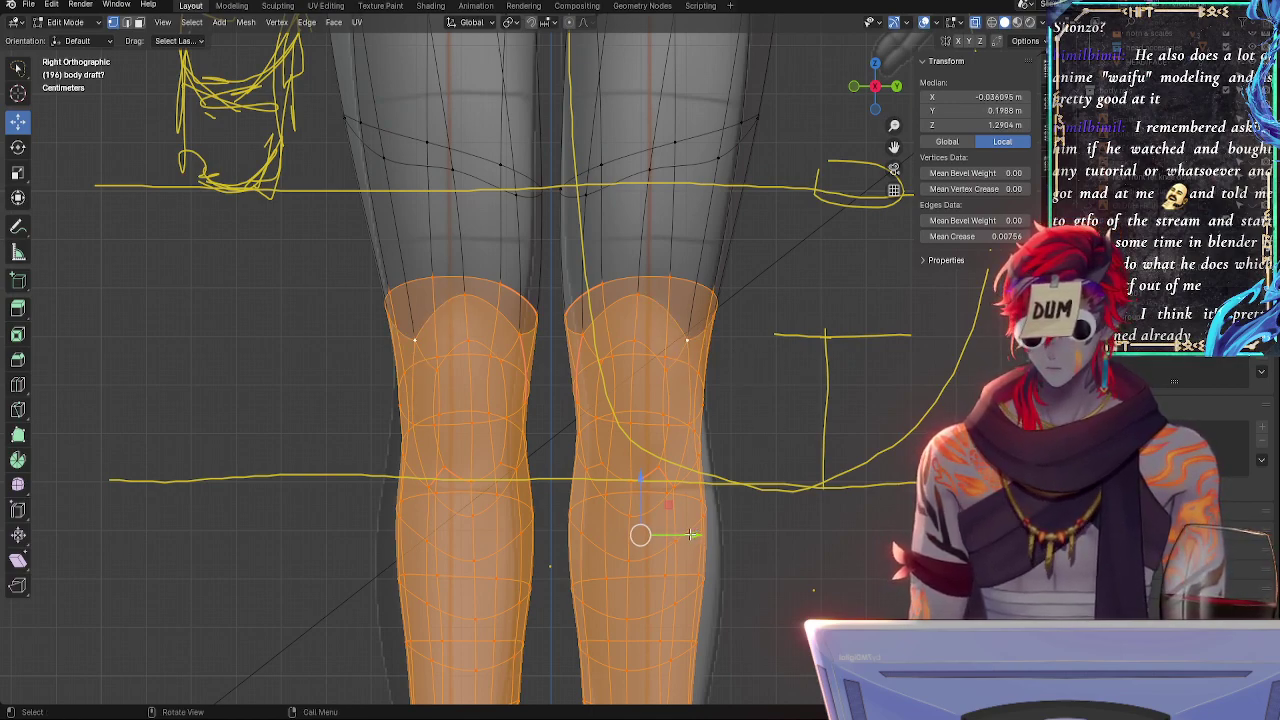
pyautogui.moveTo(690, 535); pyautogui.dragTo(694, 535)
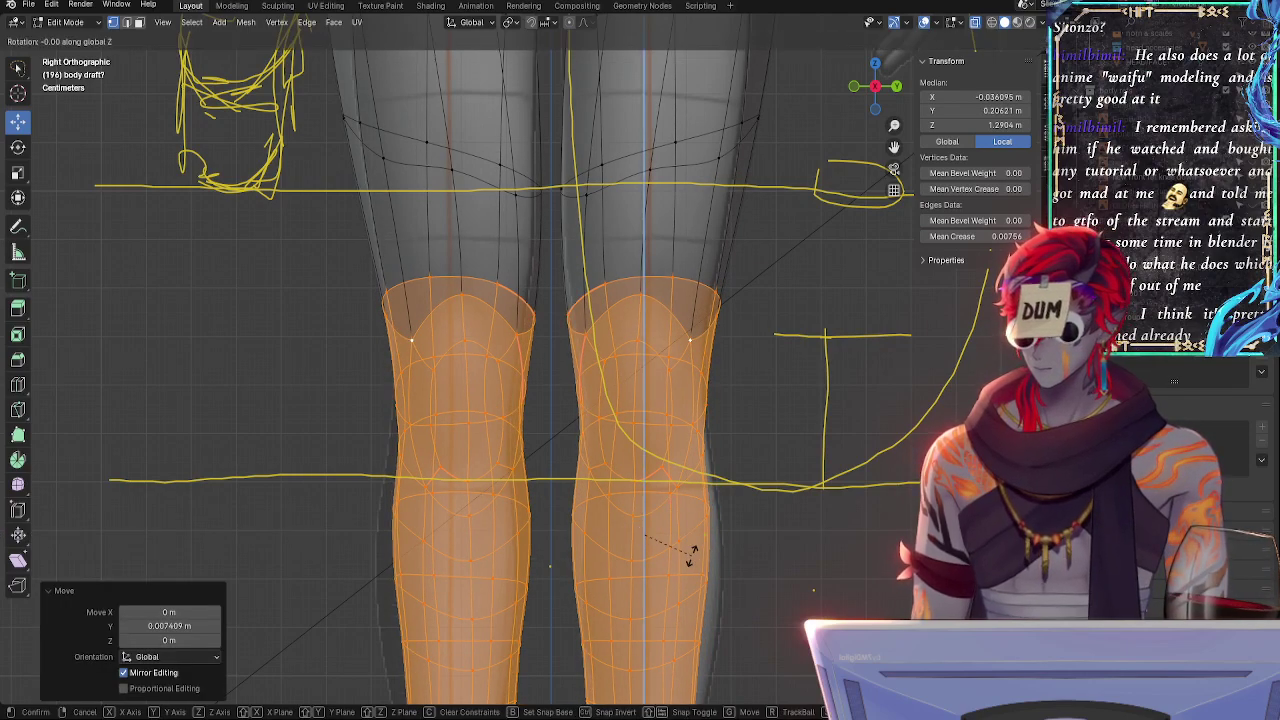
# - Rotate the knee selection -0.582° about Z, check it with X-ray, and lasso the right knee
pyautogui.press('r')
pyautogui.press('z')
pyautogui.click(697, 556)
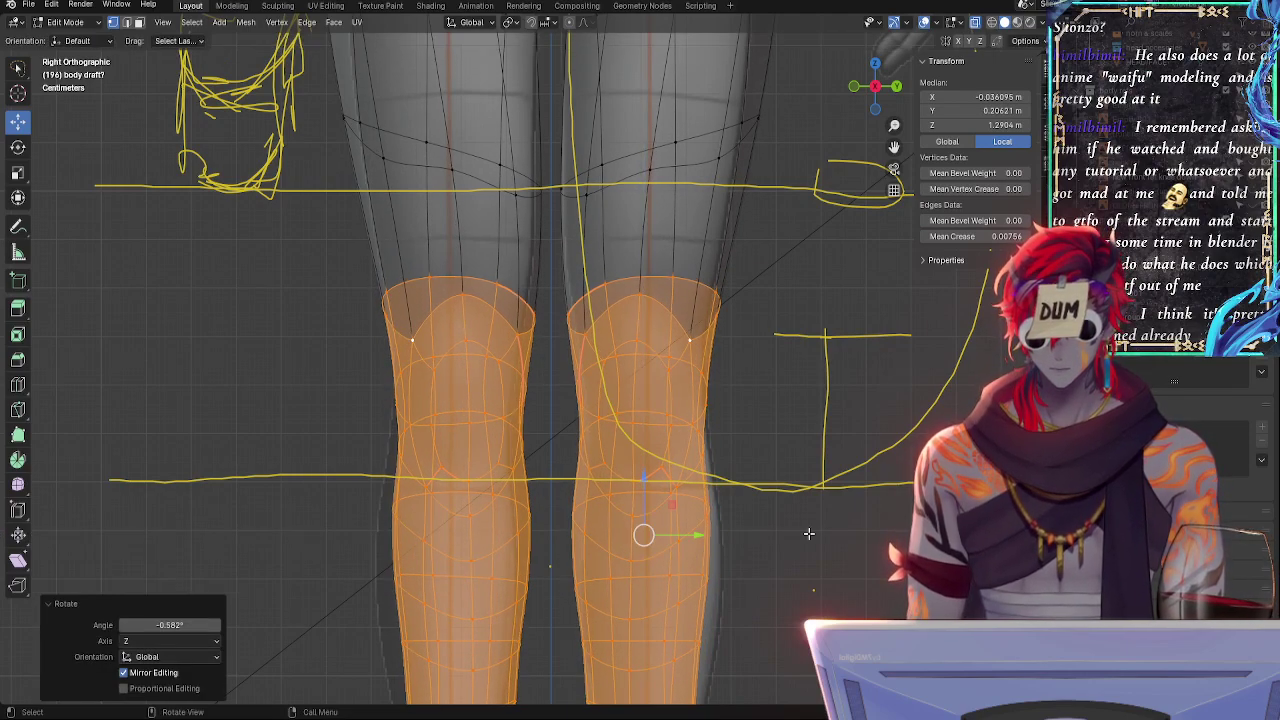
pyautogui.click(809, 533)
pyautogui.click(706, 429)
pyautogui.click(797, 514)
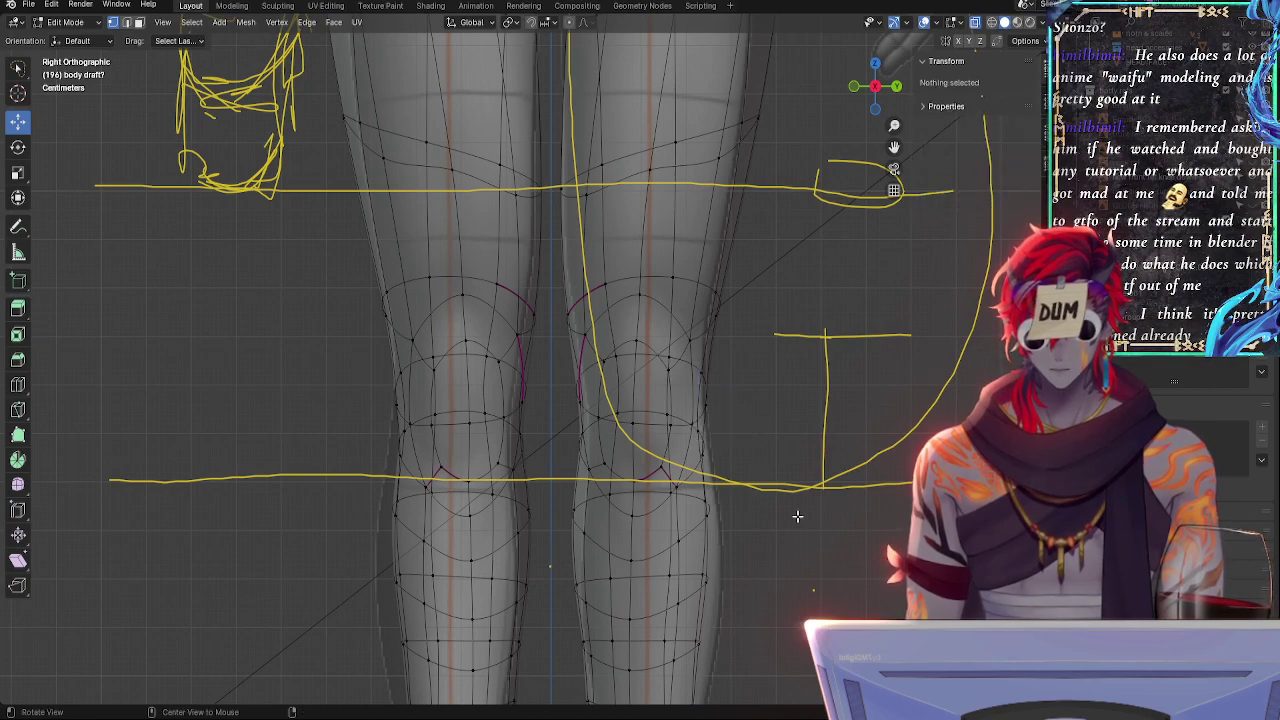
pyautogui.hotkey('alt', 'z')
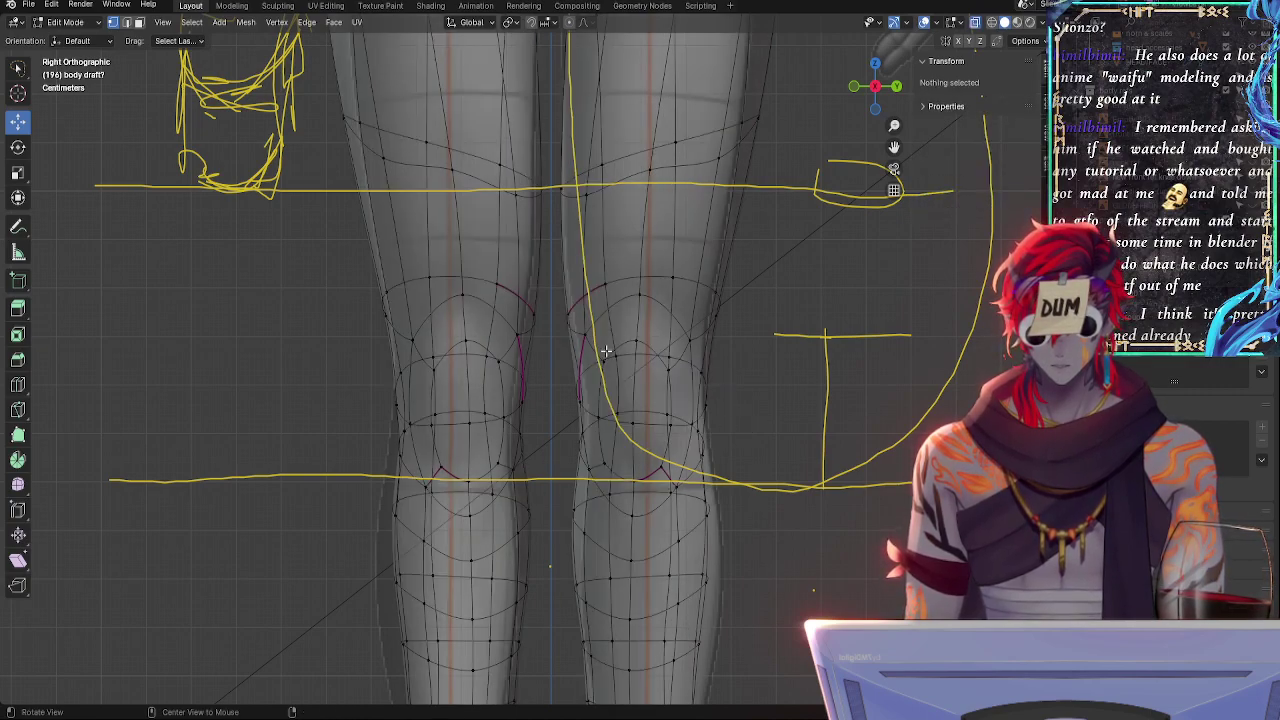
pyautogui.hotkey('alt', 'z')
pyautogui.moveTo(750, 366)
pyautogui.mouseDown()
pyautogui.moveTo(605, 368)
pyautogui.moveTo(746, 250)
pyautogui.mouseUp()
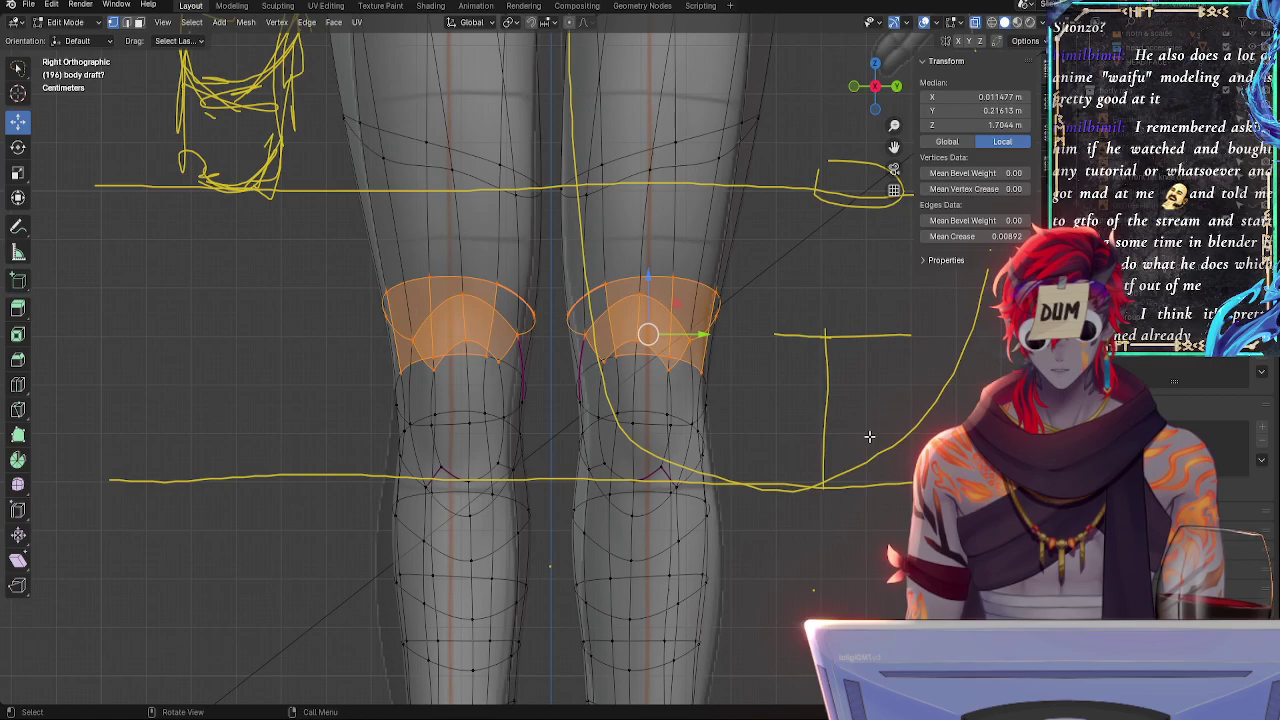
# - Select only the kneecap faces on both legs and view them in Right Orthographic
pyautogui.moveTo(869, 437)
pyautogui.mouseDown(button='middle')
pyautogui.moveTo(740, 454)
pyautogui.moveTo(514, 434)
pyautogui.mouseUp(button='middle')
pyautogui.keyDown('shift'); pyautogui.click(513, 435); pyautogui.keyUp('shift')
pyautogui.moveTo(640, 440); pyautogui.dragTo(425, 399, button='middle')
pyautogui.keyDown('shift'); pyautogui.click(420, 377); pyautogui.keyUp('shift')
pyautogui.keyDown('shift'); pyautogui.click(423, 359); pyautogui.keyUp('shift')
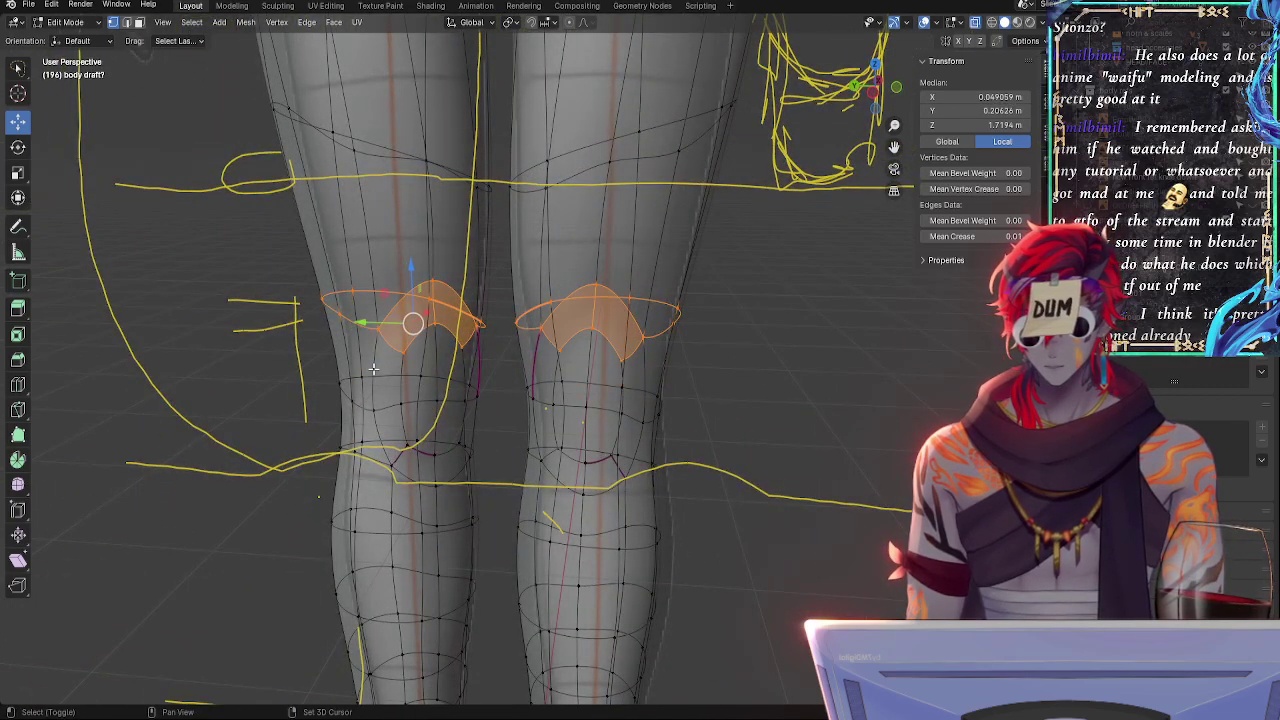
pyautogui.click(862, 92)
pyautogui.moveTo(617, 327); pyautogui.dragTo(771, 332, button='middle')
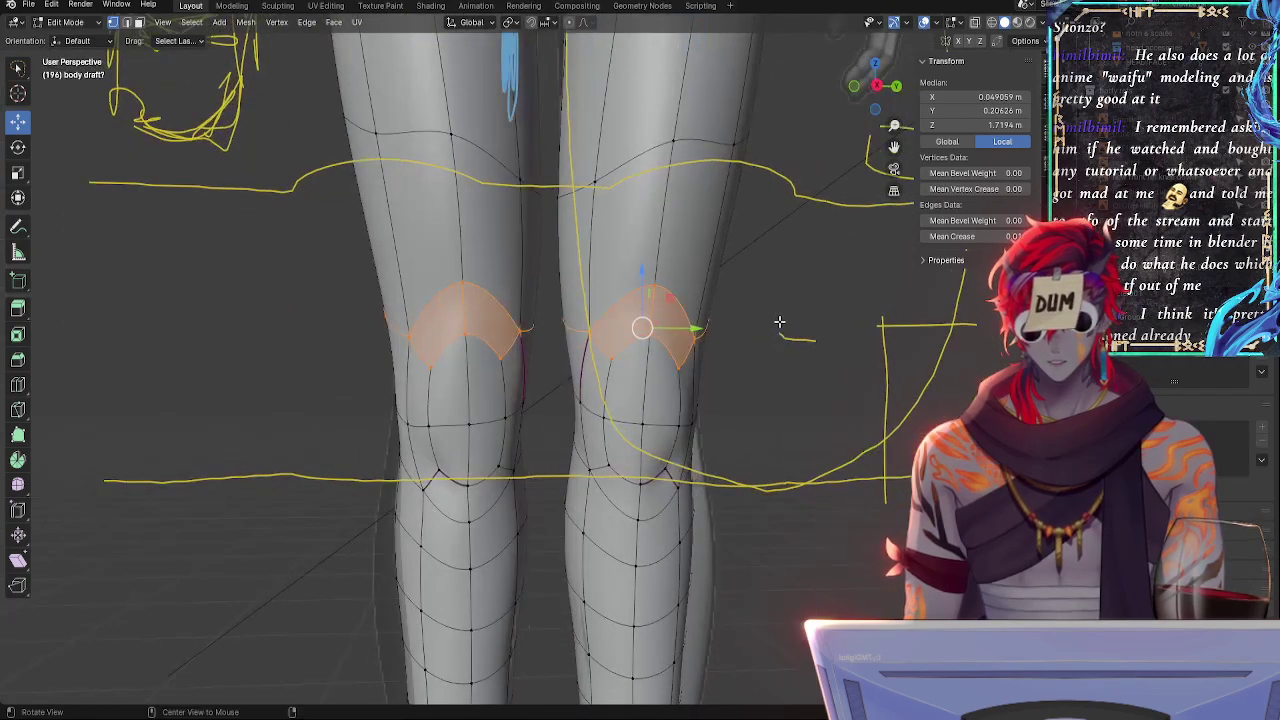
pyautogui.hotkey('alt', 'z')
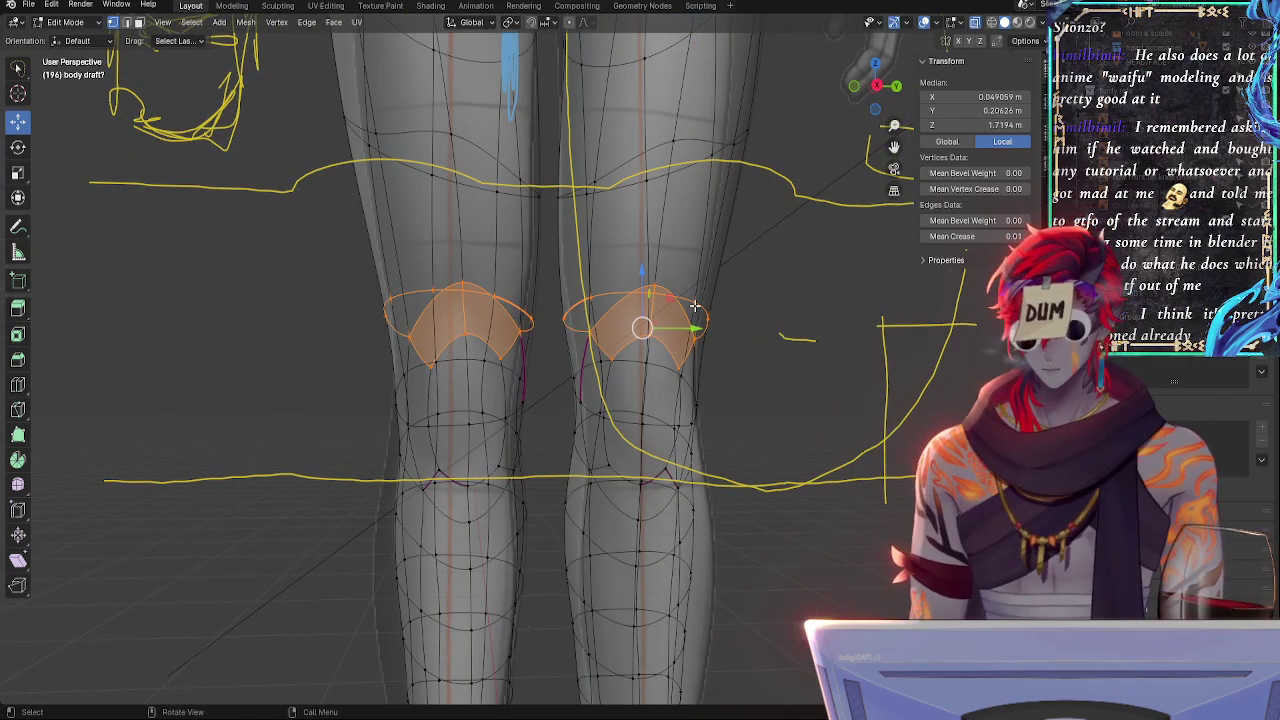
pyautogui.click(877, 86)
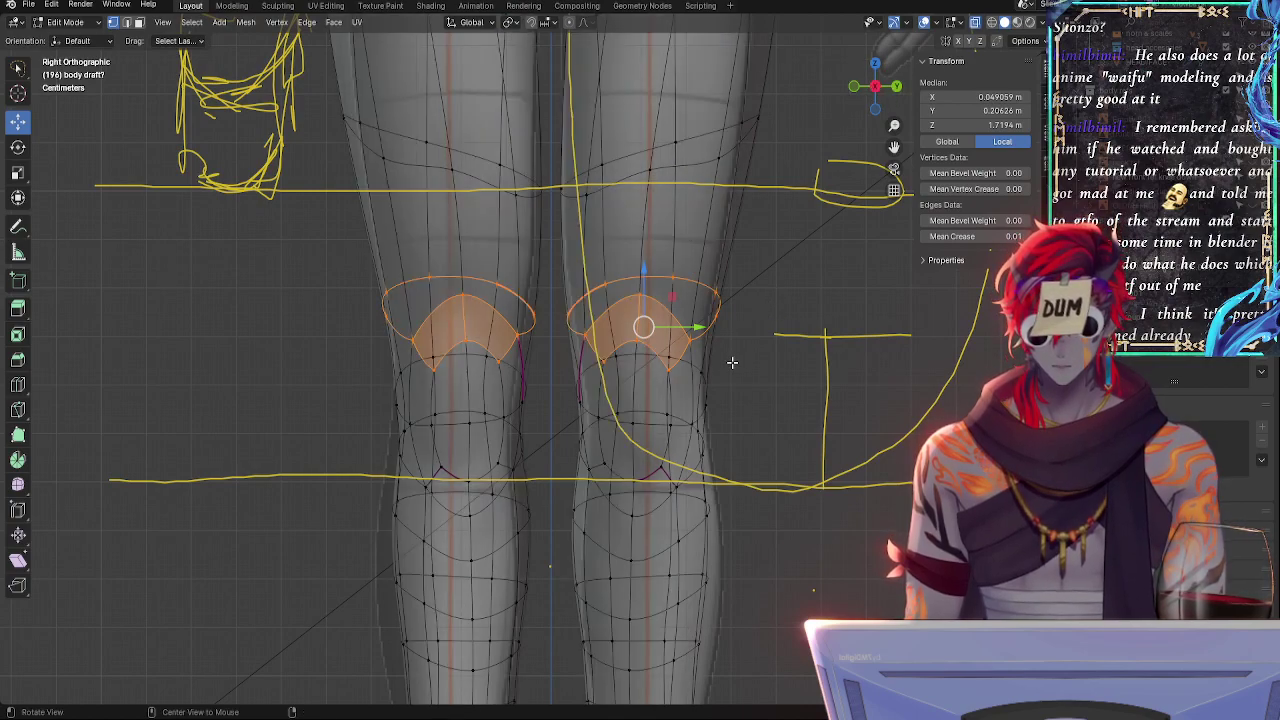
pyautogui.hotkey('alt', 'z')
pyautogui.hotkey('alt', 'z')
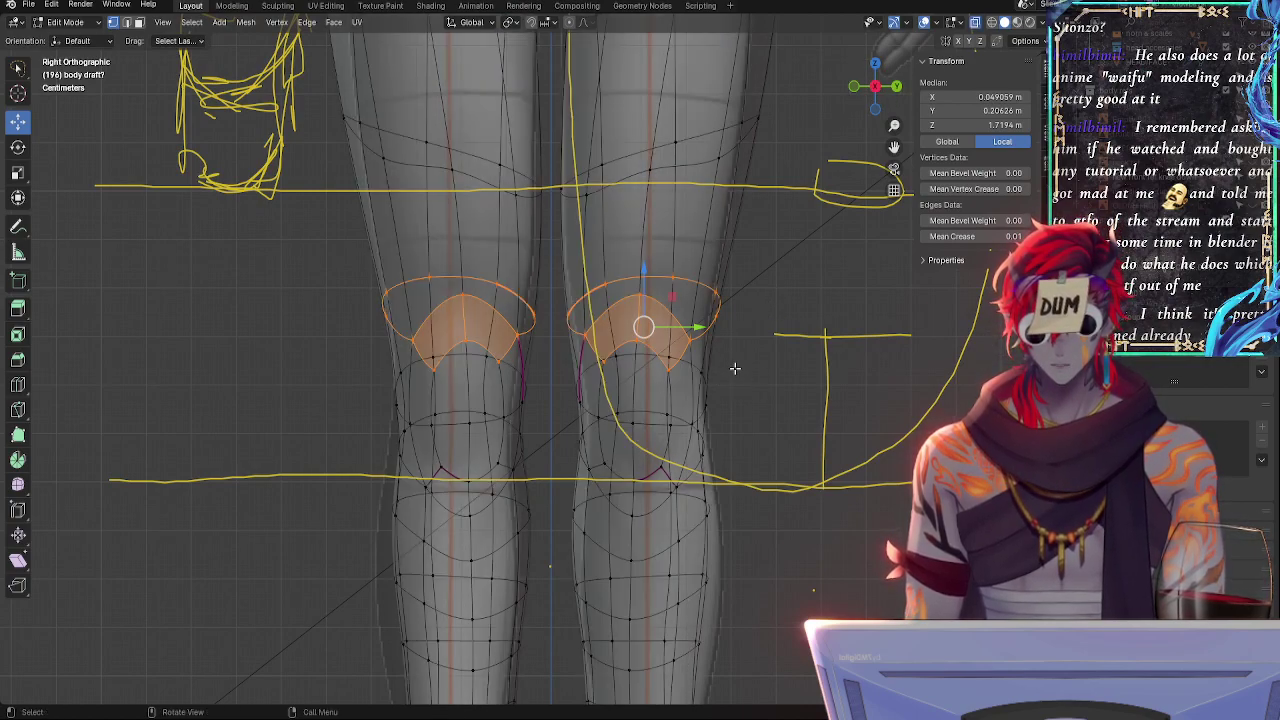
# - Tilt the kneecap faces with small rotations about Z, X and Y (-1.6° on Y)
pyautogui.press('r')
pyautogui.click(744, 362)
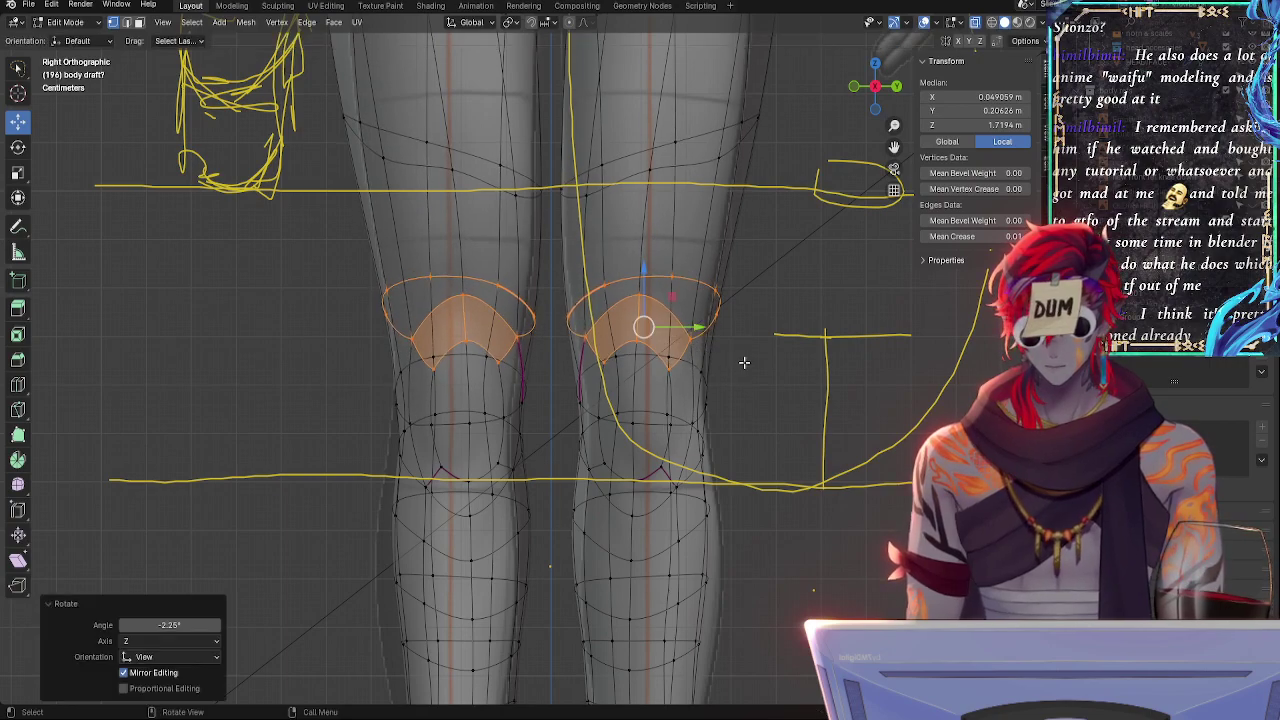
pyautogui.moveTo(675, 341); pyautogui.dragTo(800, 480, button='middle')
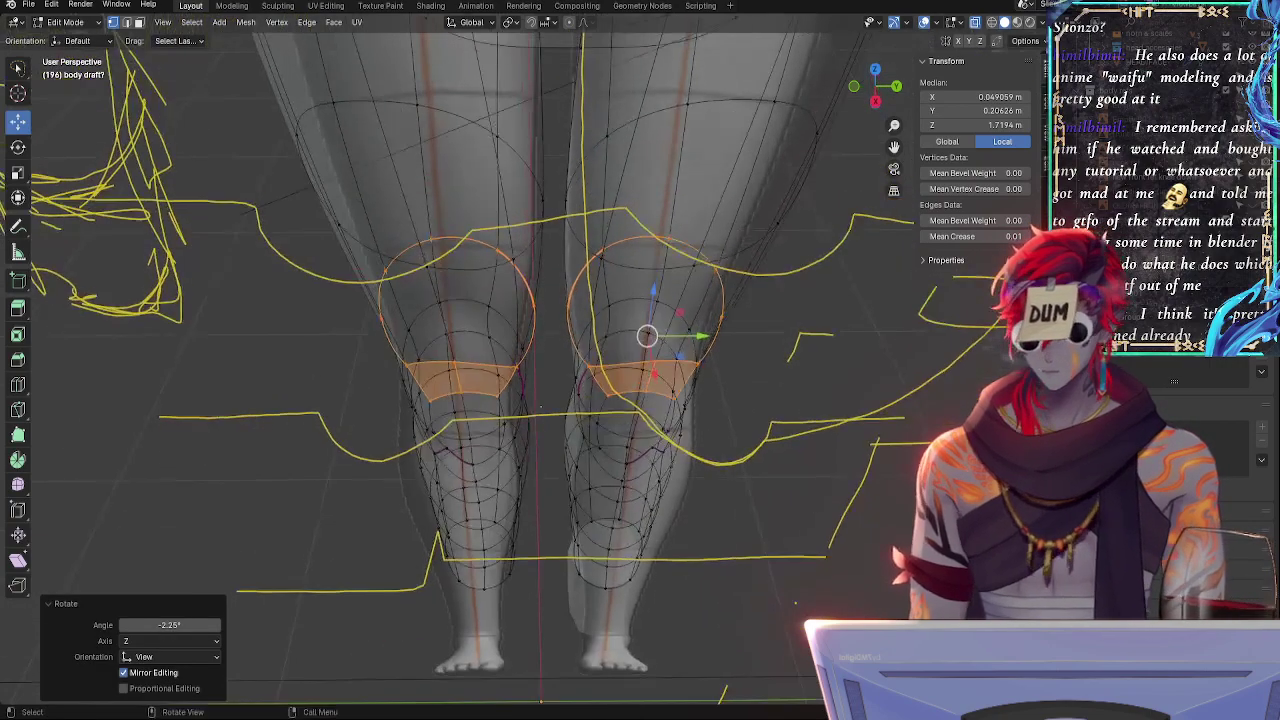
pyautogui.press('r')
pyautogui.press('z')
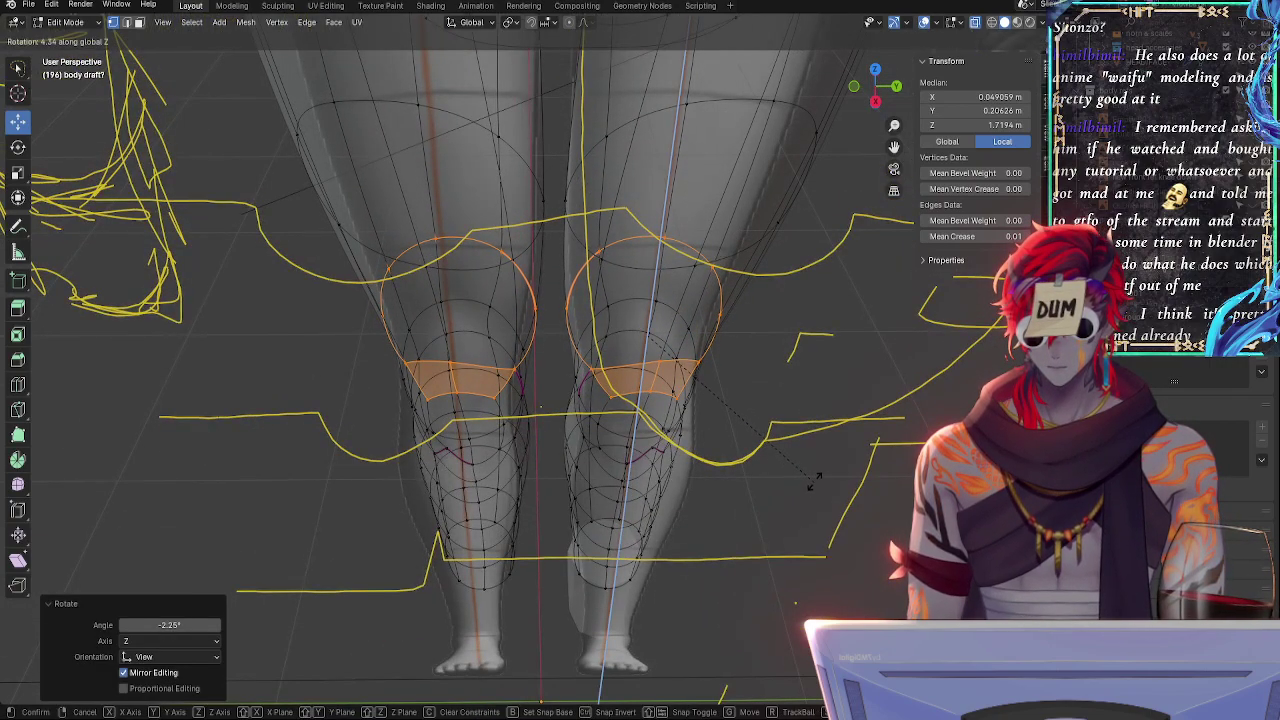
pyautogui.click(815, 480)
pyautogui.press('r')
pyautogui.press('x')
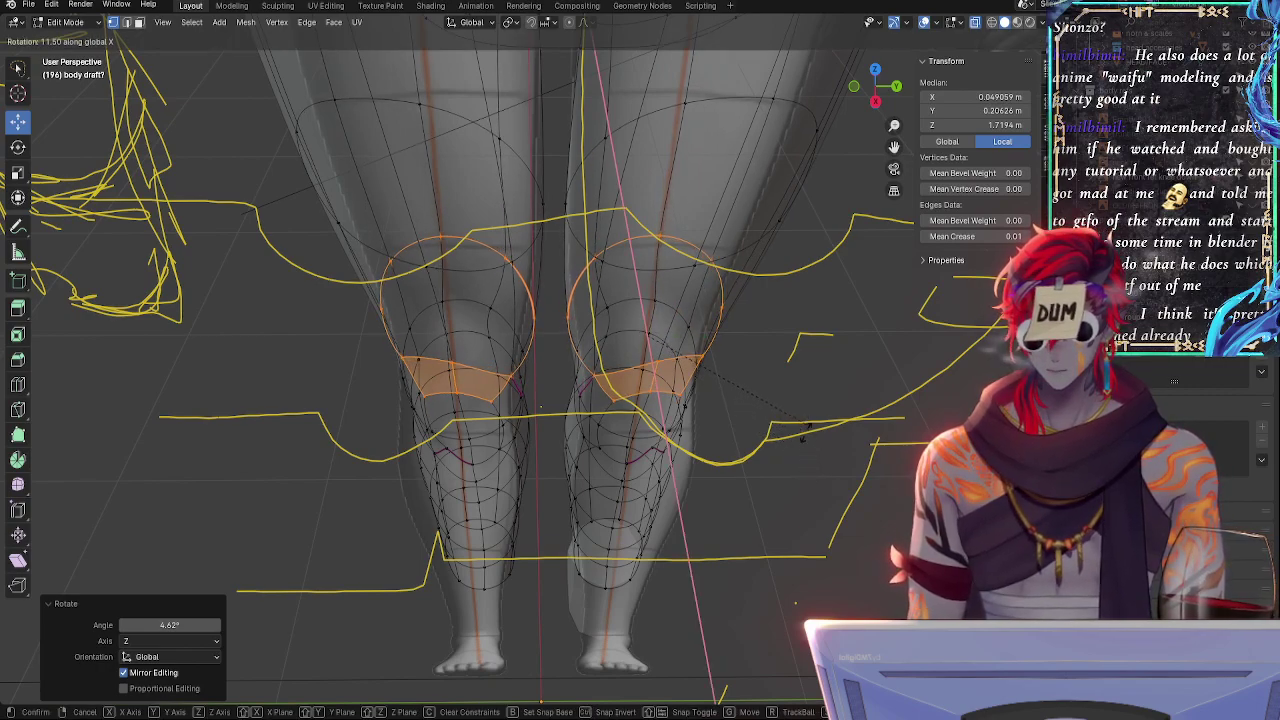
pyautogui.click(813, 455)
pyautogui.press('r')
pyautogui.press('y')
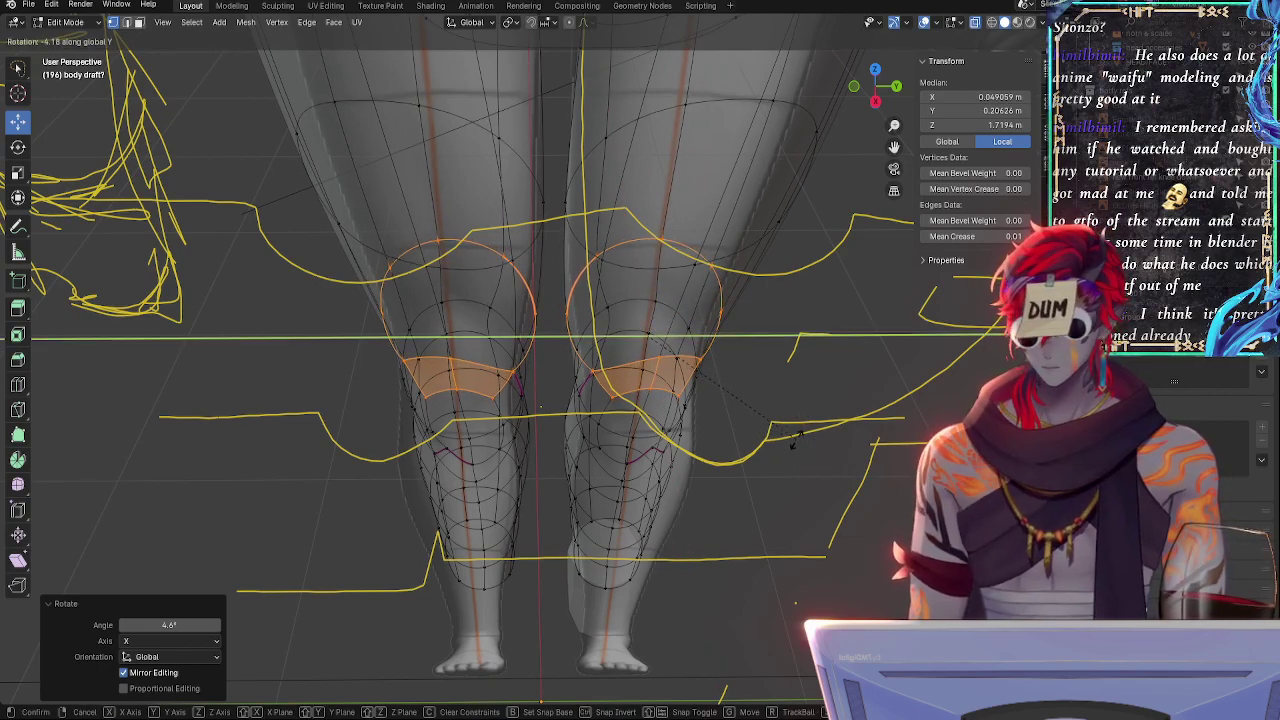
pyautogui.click(795, 449)
# - Raise the kneecap faces in Right Orthographic view to a median Z of 1.7609 m
pyautogui.click(874, 101)
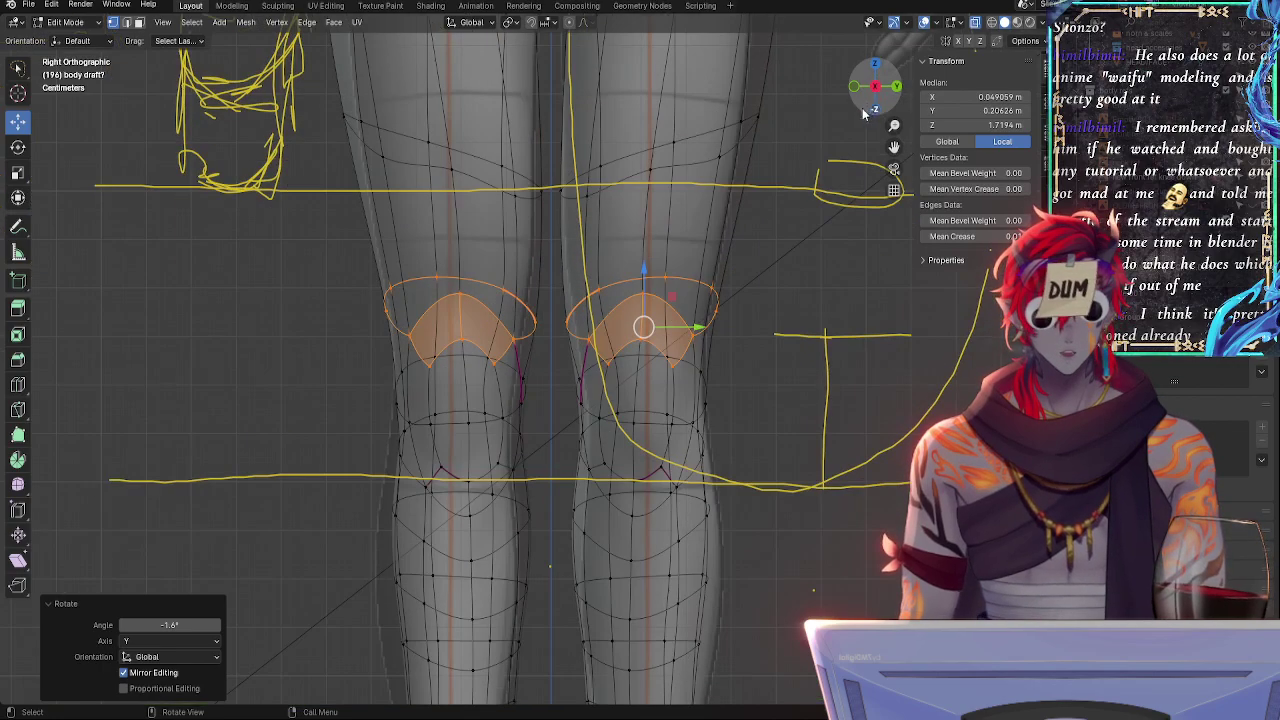
pyautogui.press('g')
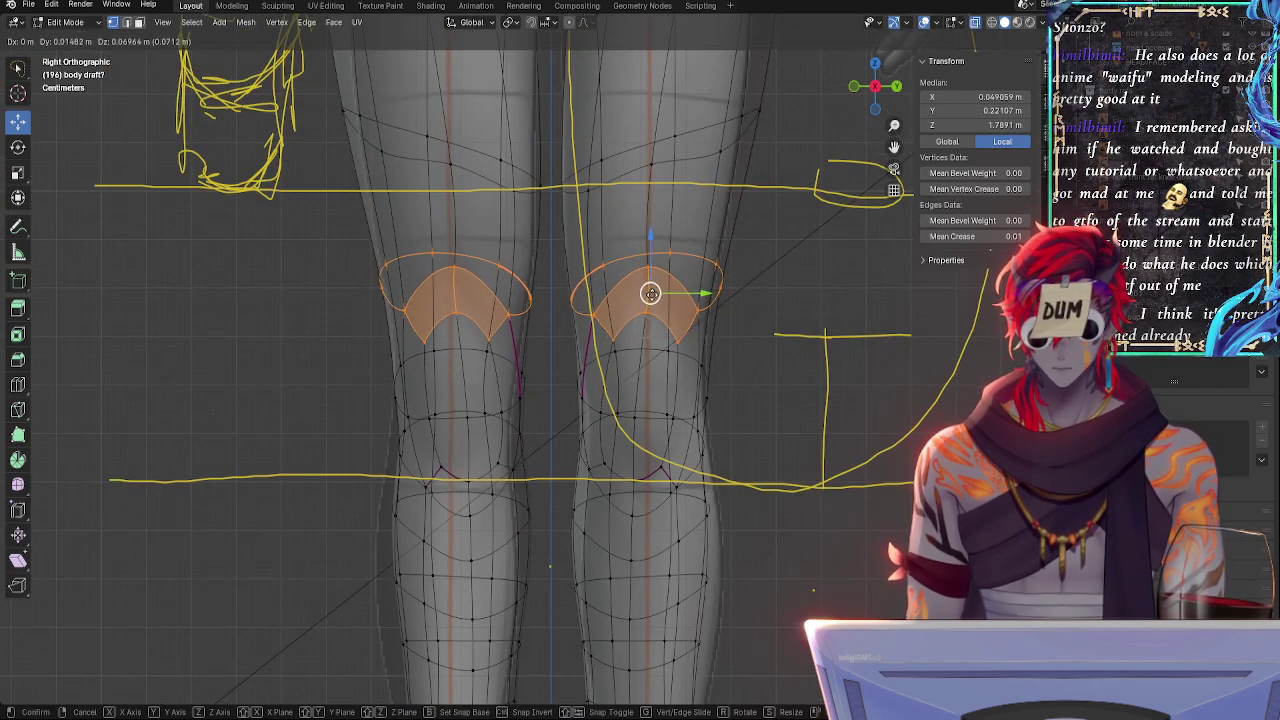
pyautogui.click(678, 278)
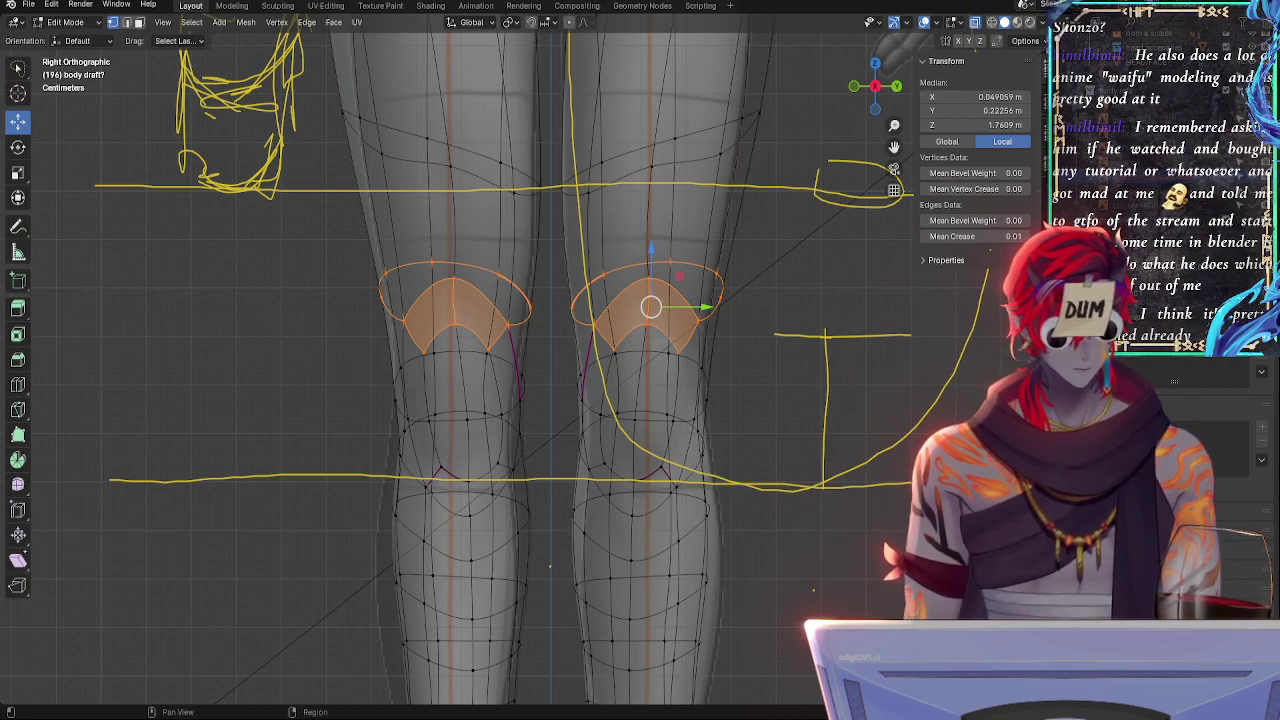
pyautogui.keyDown('ctrl'); pyautogui.scroll(8, 1200, 420); pyautogui.keyUp('ctrl')
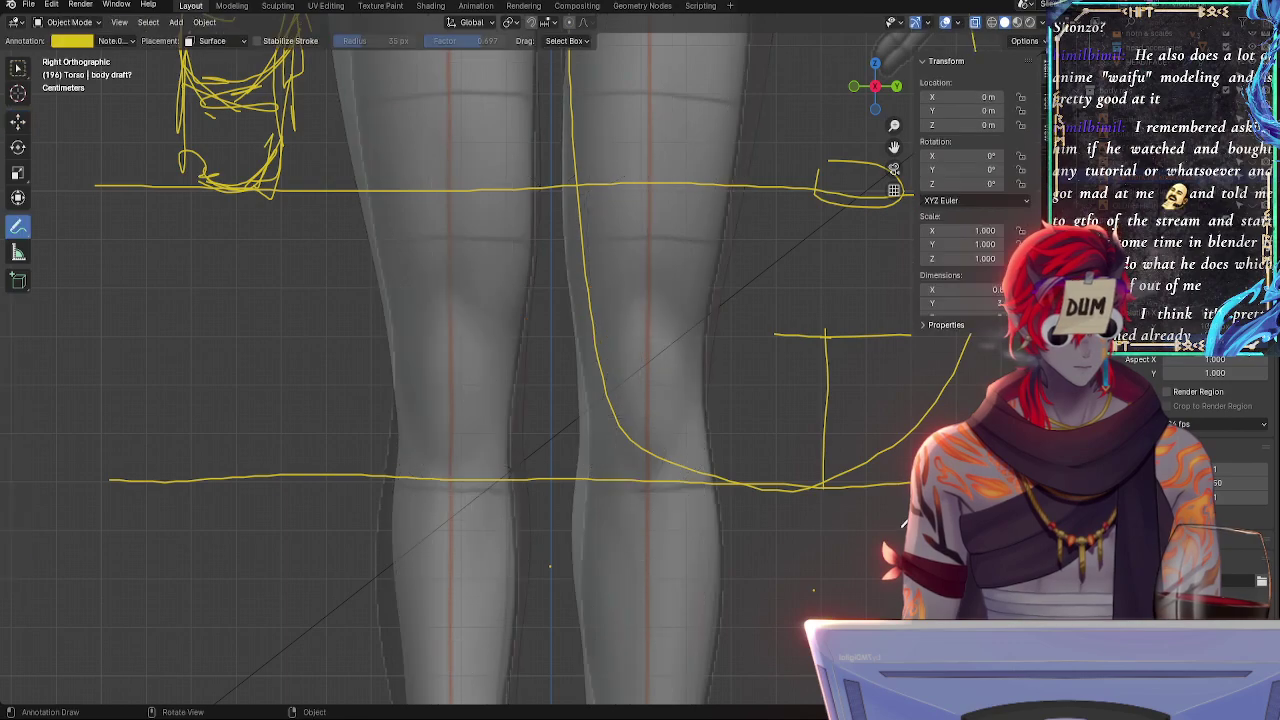
# - Switch to Object Mode and browse the render, output and view layer properties
pyautogui.press('Tab')
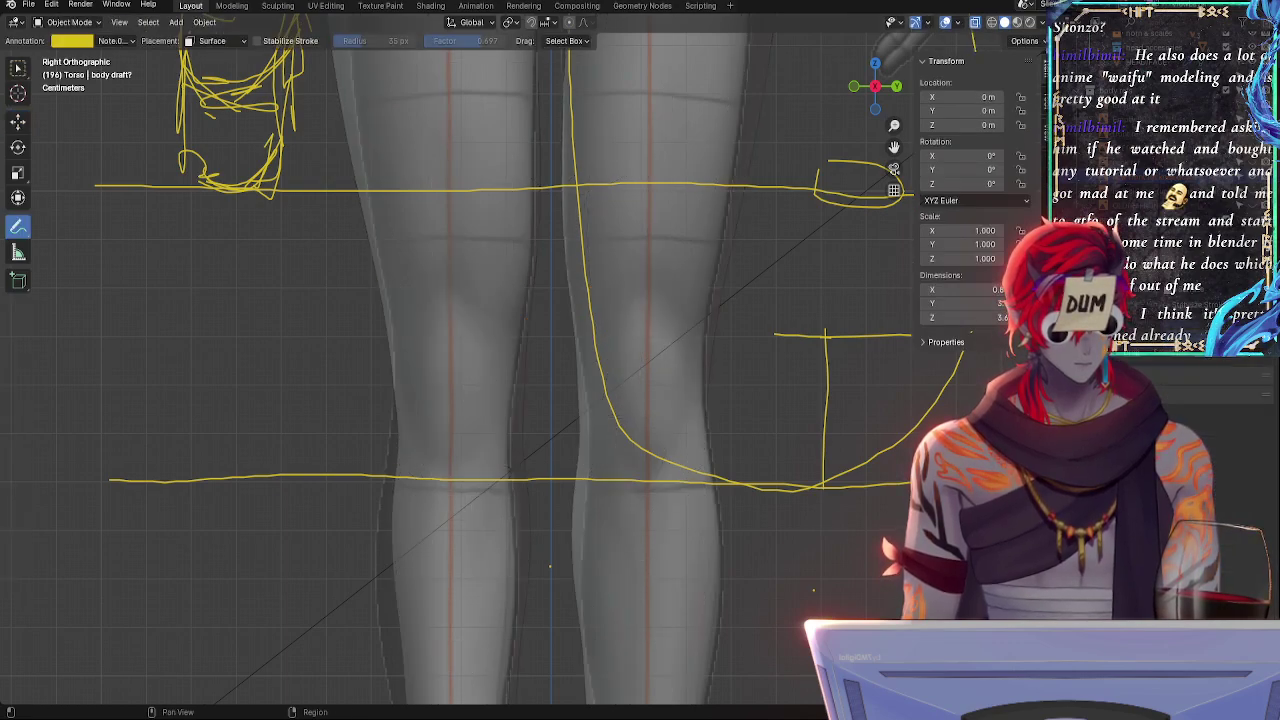
pyautogui.click(1062, 300)
pyautogui.click(1062, 318)
pyautogui.click(1062, 336)
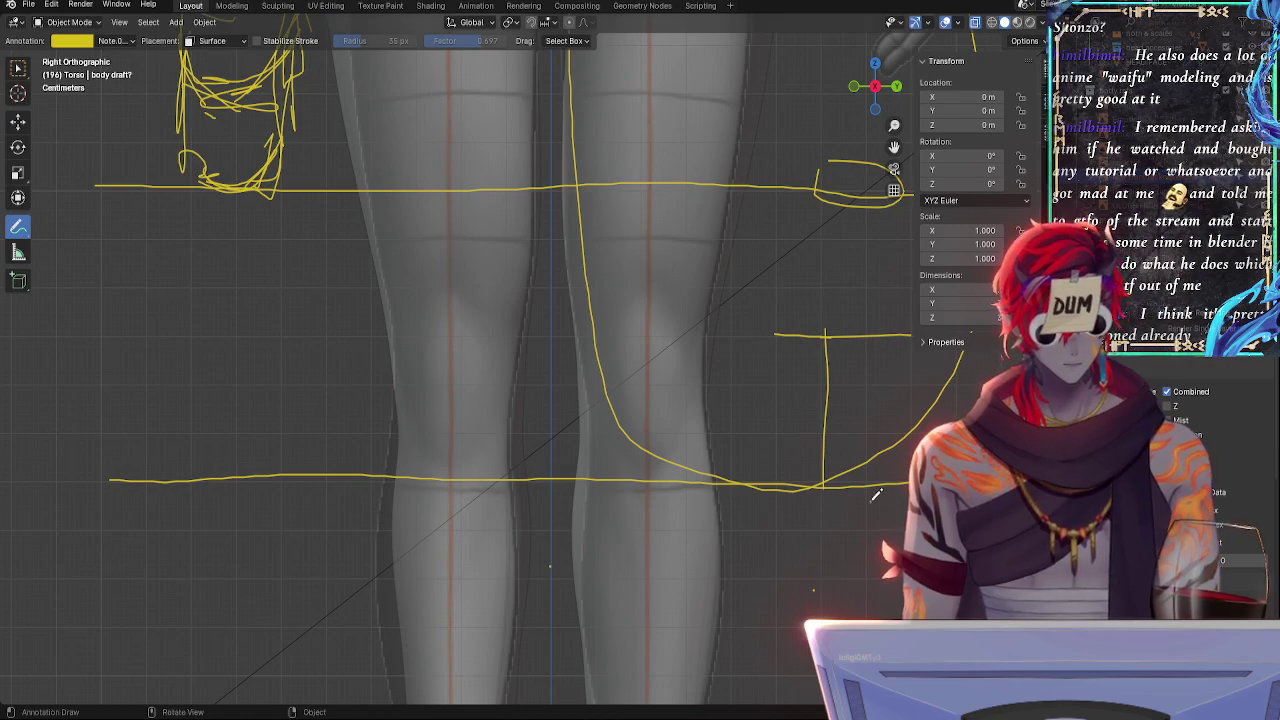
pyautogui.press('Tab')
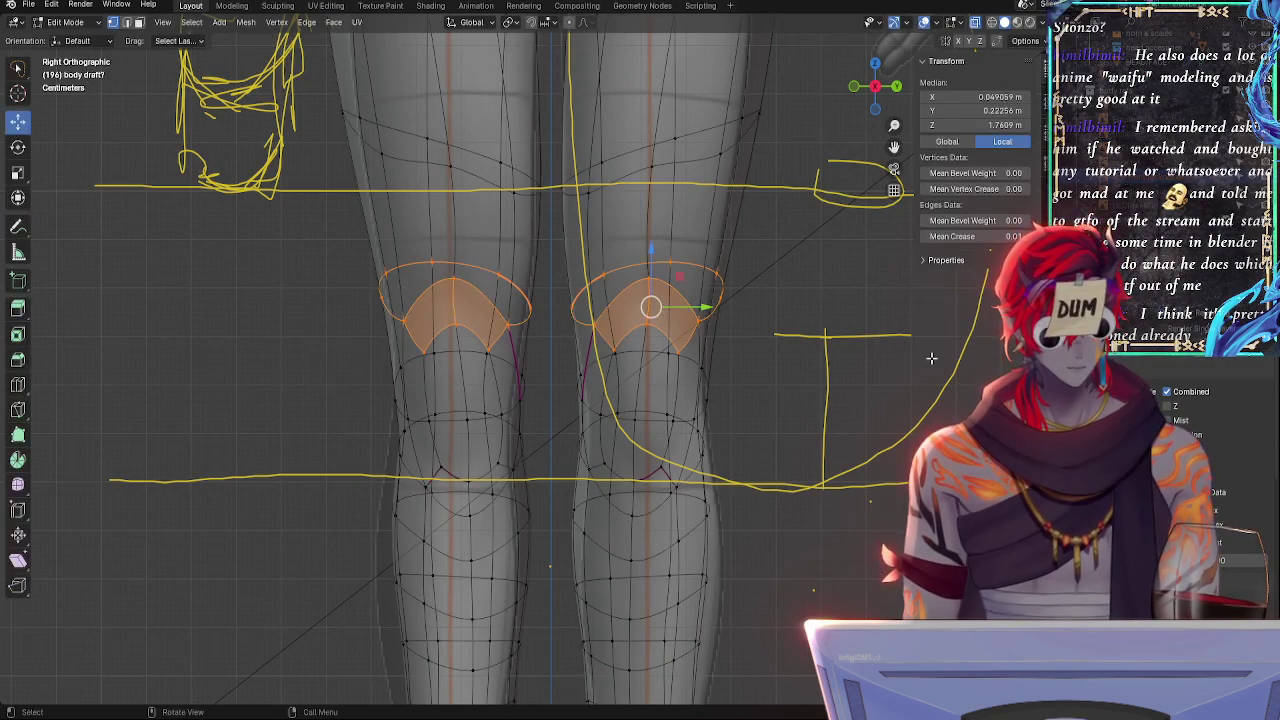
# - Raise the front knee reference image's opacity to 0.820
pyautogui.press('Tab')
pyautogui.click(1062, 470)
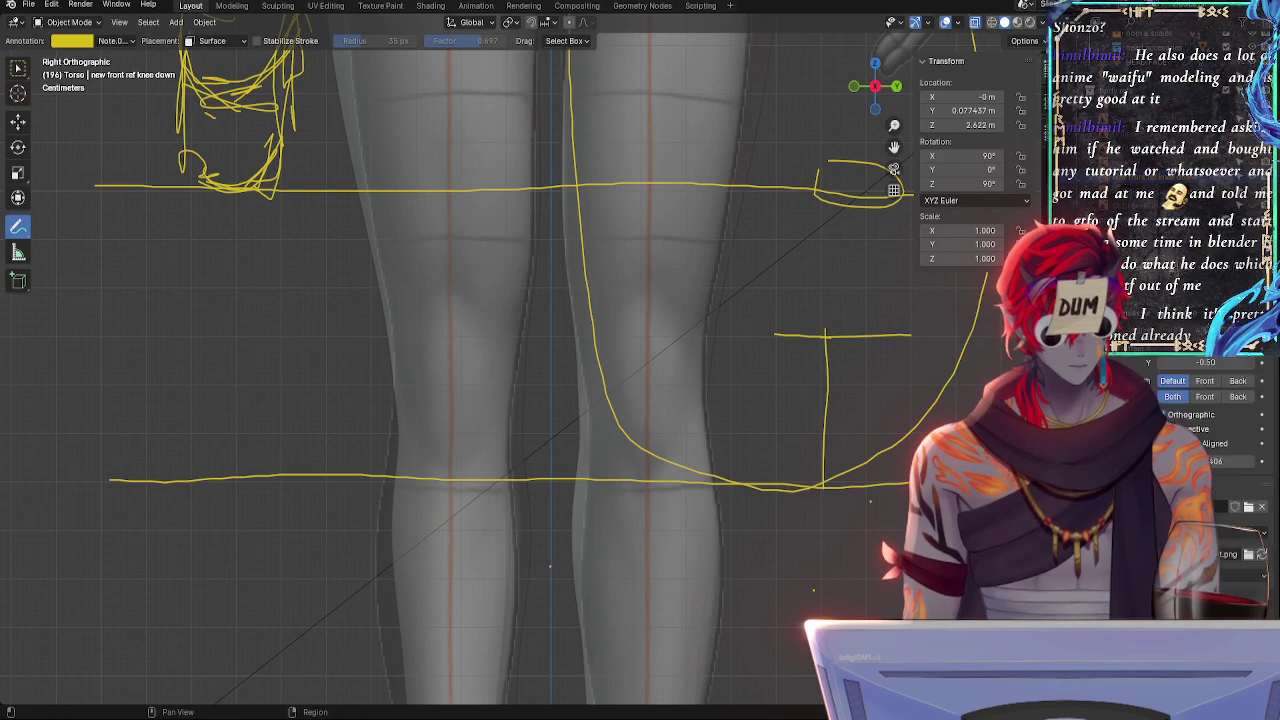
pyautogui.moveTo(1200, 461); pyautogui.dragTo(1239, 461)
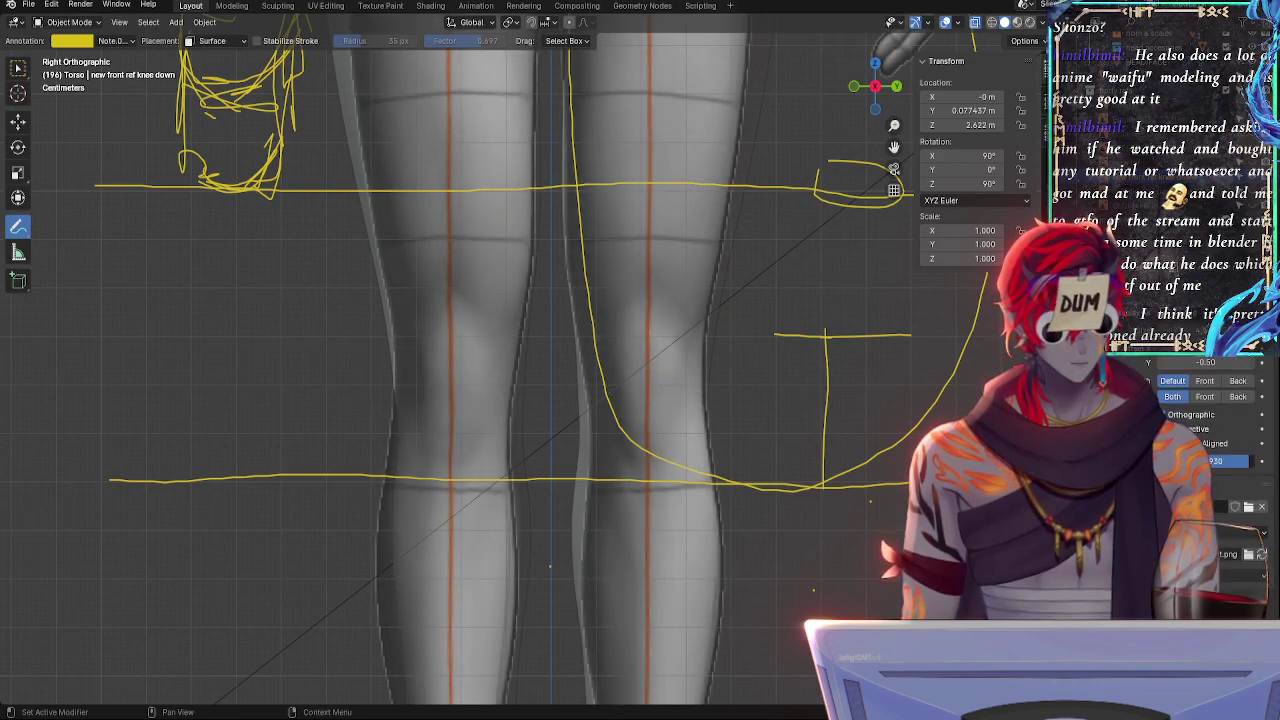
pyautogui.click(1114, 47)
pyautogui.click(1114, 33)
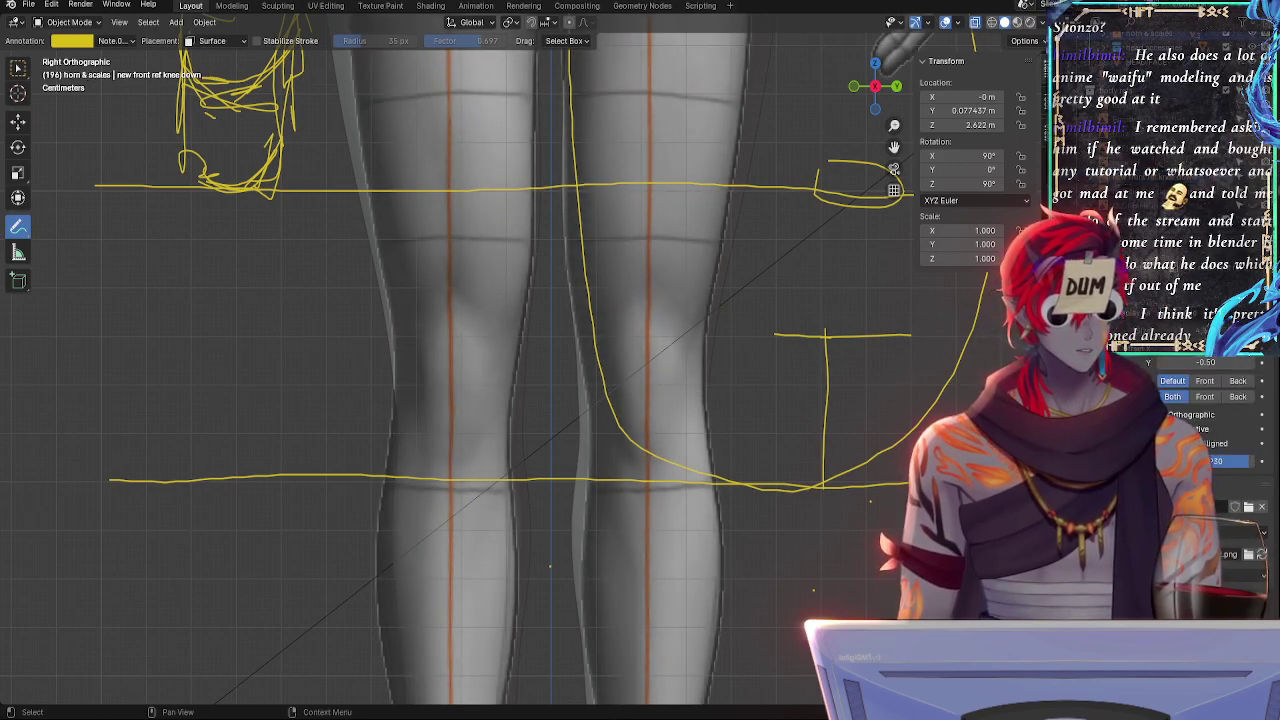
# - Select the body draft mesh in Edit Mode, toggling X-ray to compare against the reference
pyautogui.click(1140, 158)
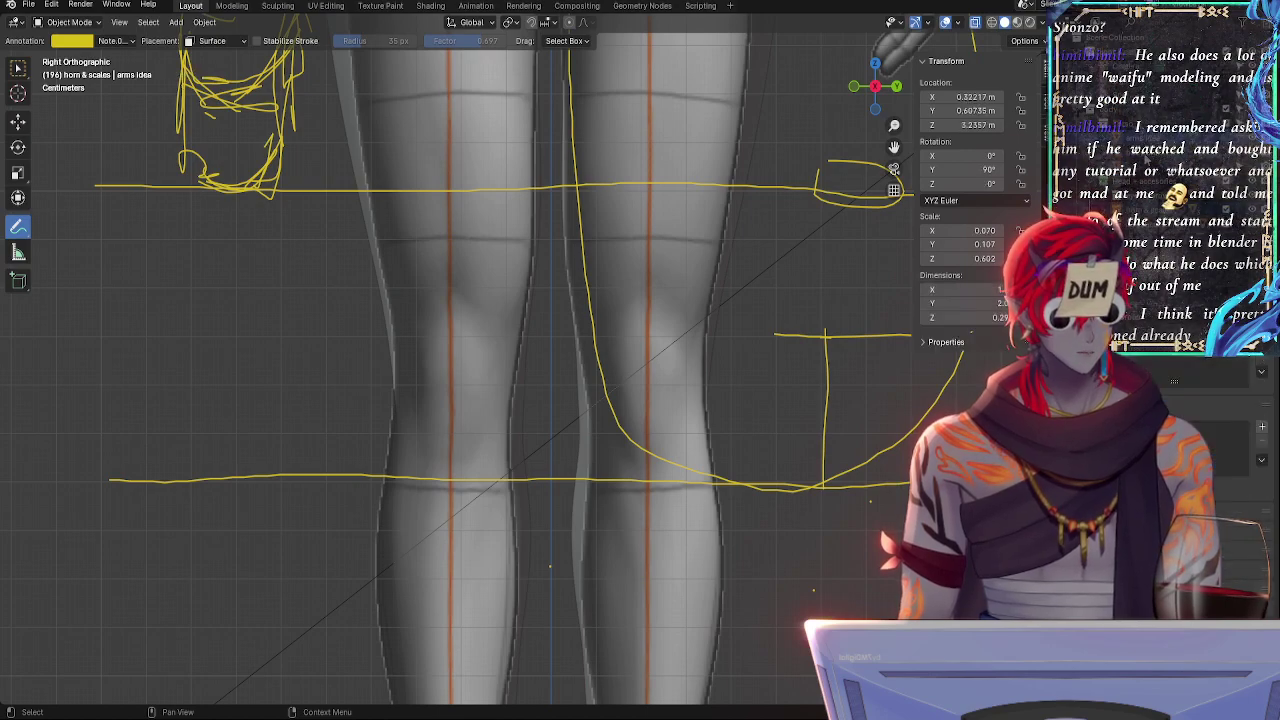
pyautogui.press('Tab')
pyautogui.hotkey('alt', 'z')
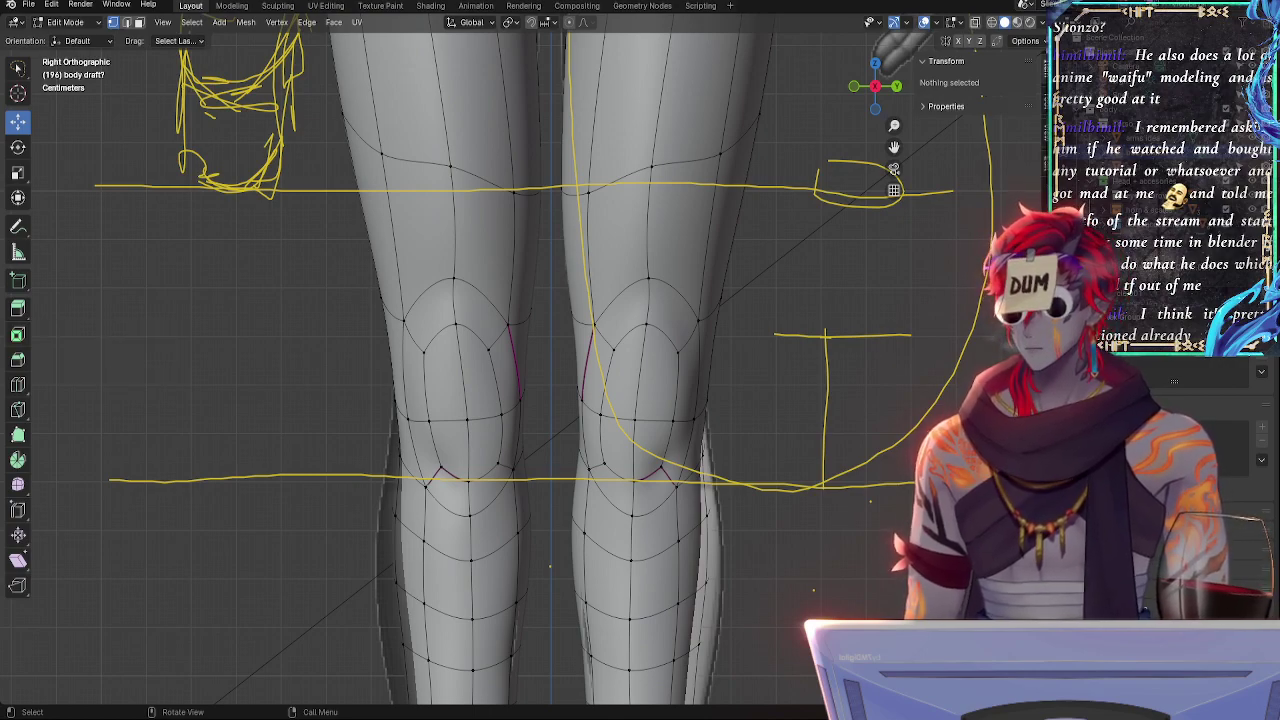
pyautogui.hotkey('alt', 'z')
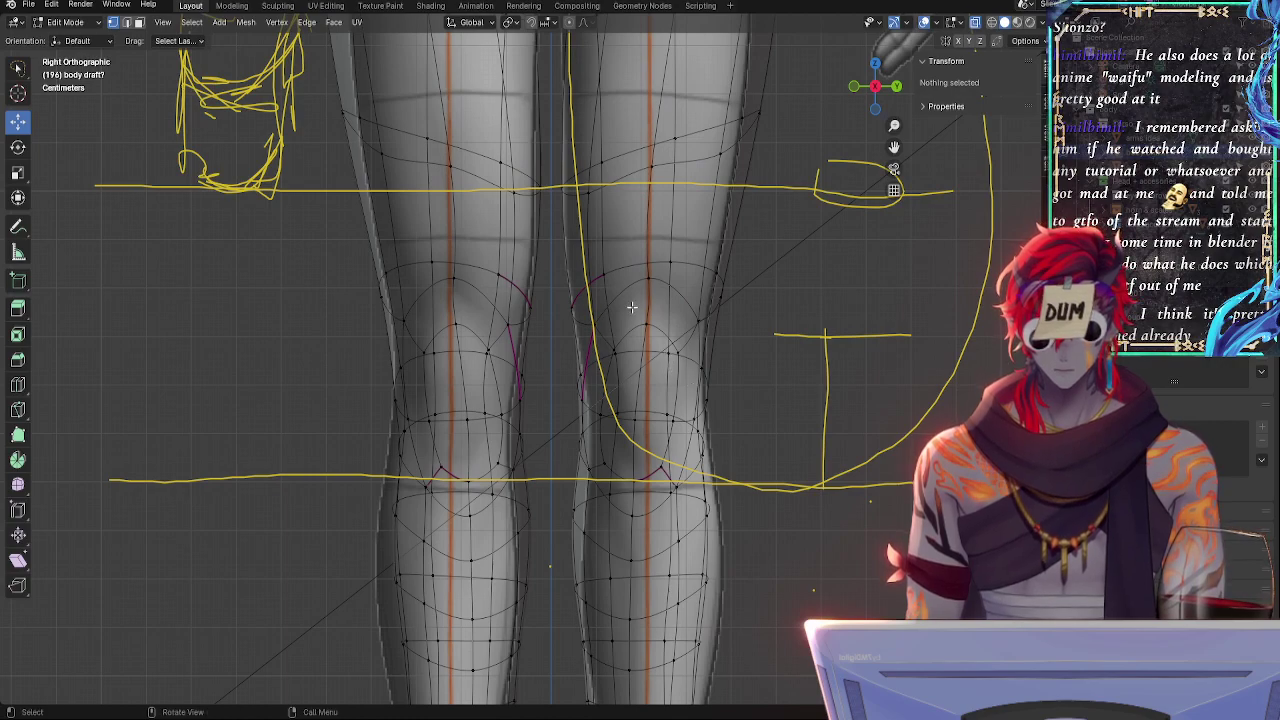
pyautogui.hotkey('alt', 'z')
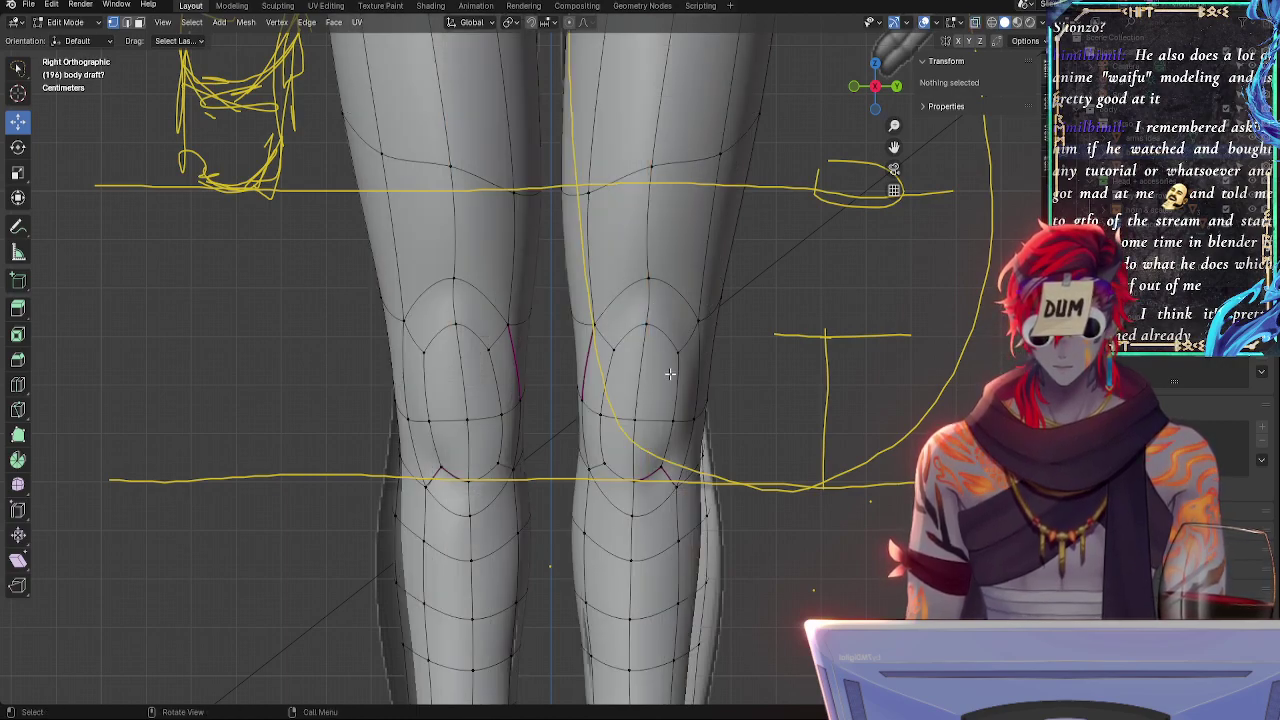
pyautogui.hotkey('alt', 'z')
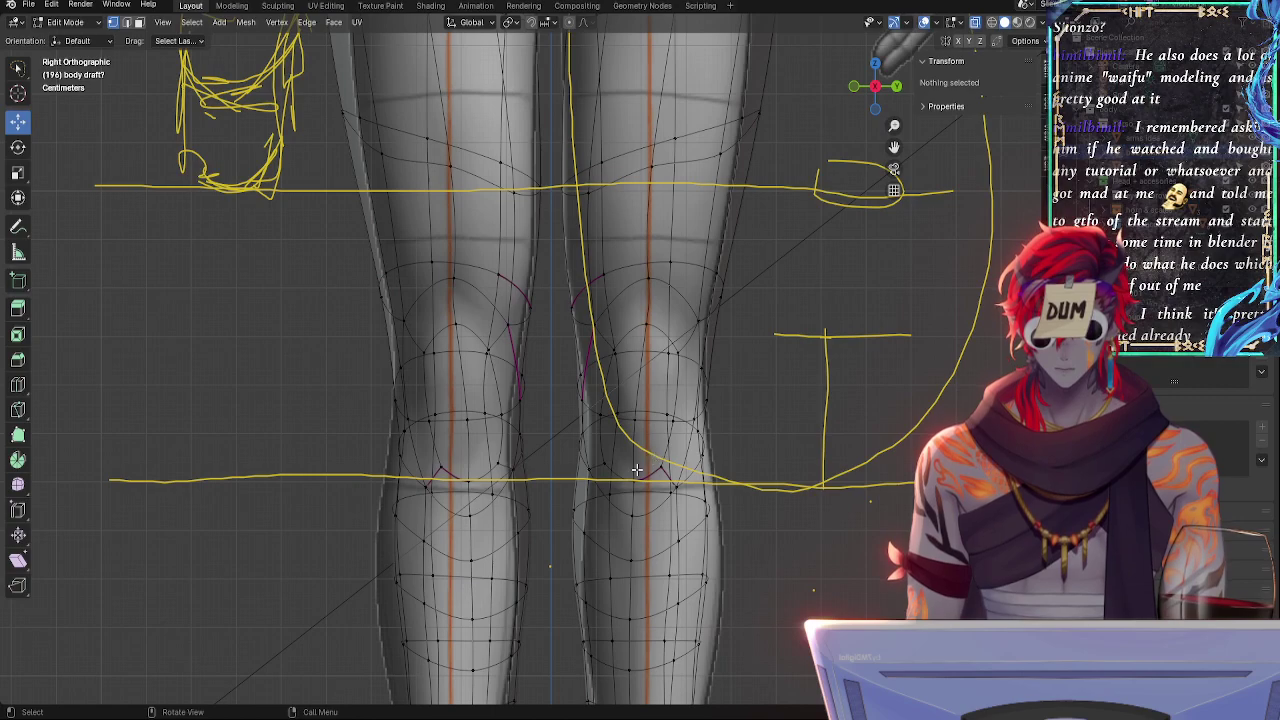
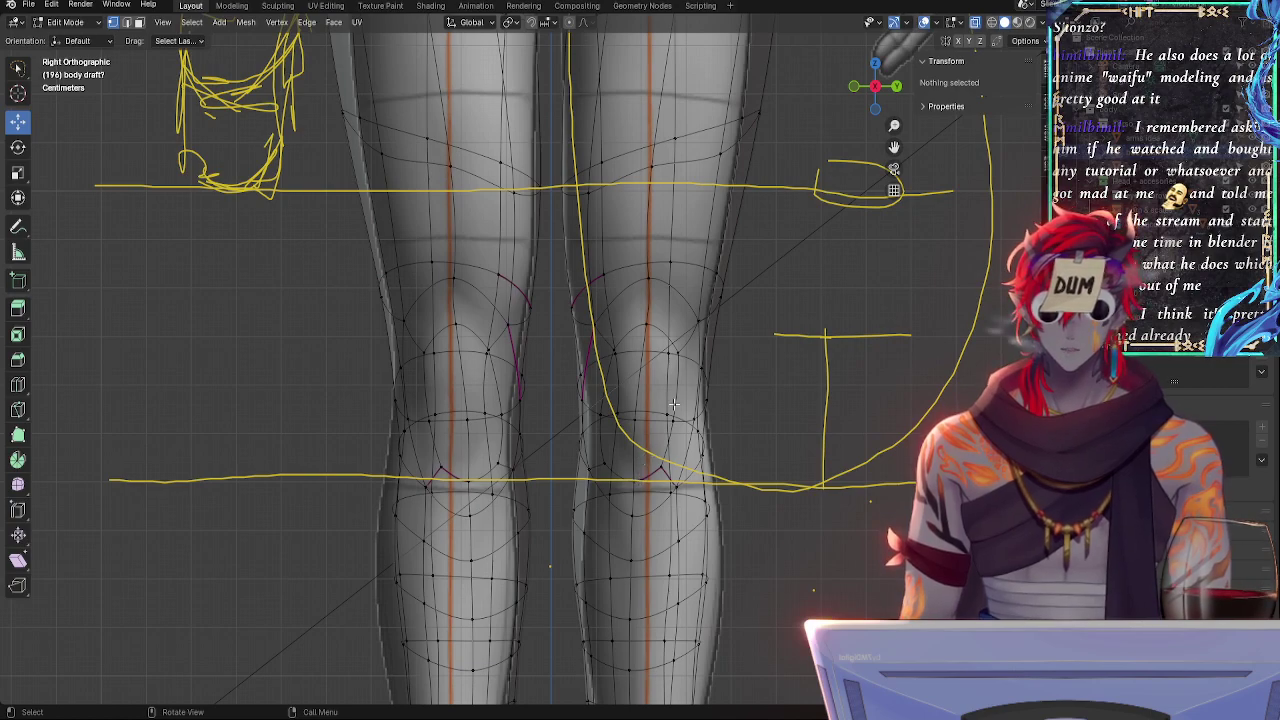
# - With X-ray off, select the eight vertices of the kneecap loop
pyautogui.hotkey('alt', 'z')
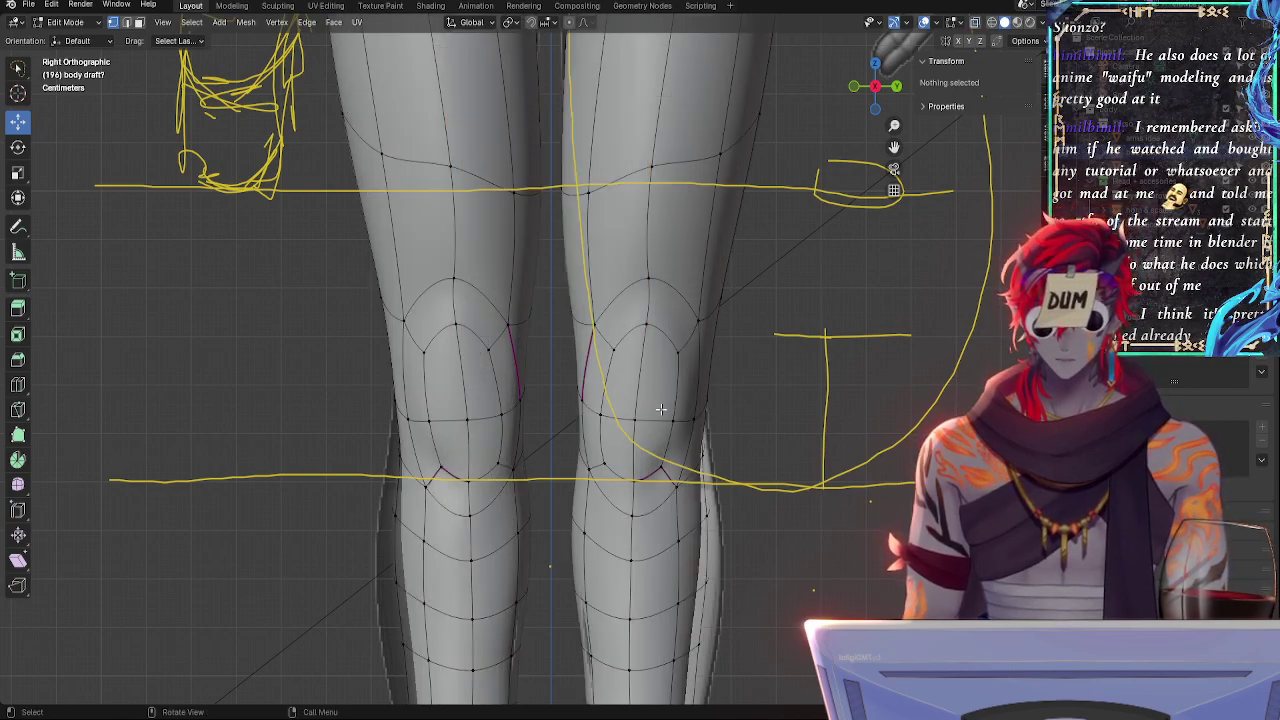
pyautogui.keyDown('alt'); pyautogui.click(675, 410); pyautogui.keyUp('alt')
pyautogui.keyDown('shift'); pyautogui.click(676, 354); pyautogui.keyUp('shift')
pyautogui.keyDown('shift'); pyautogui.click(653, 329); pyautogui.keyUp('shift')
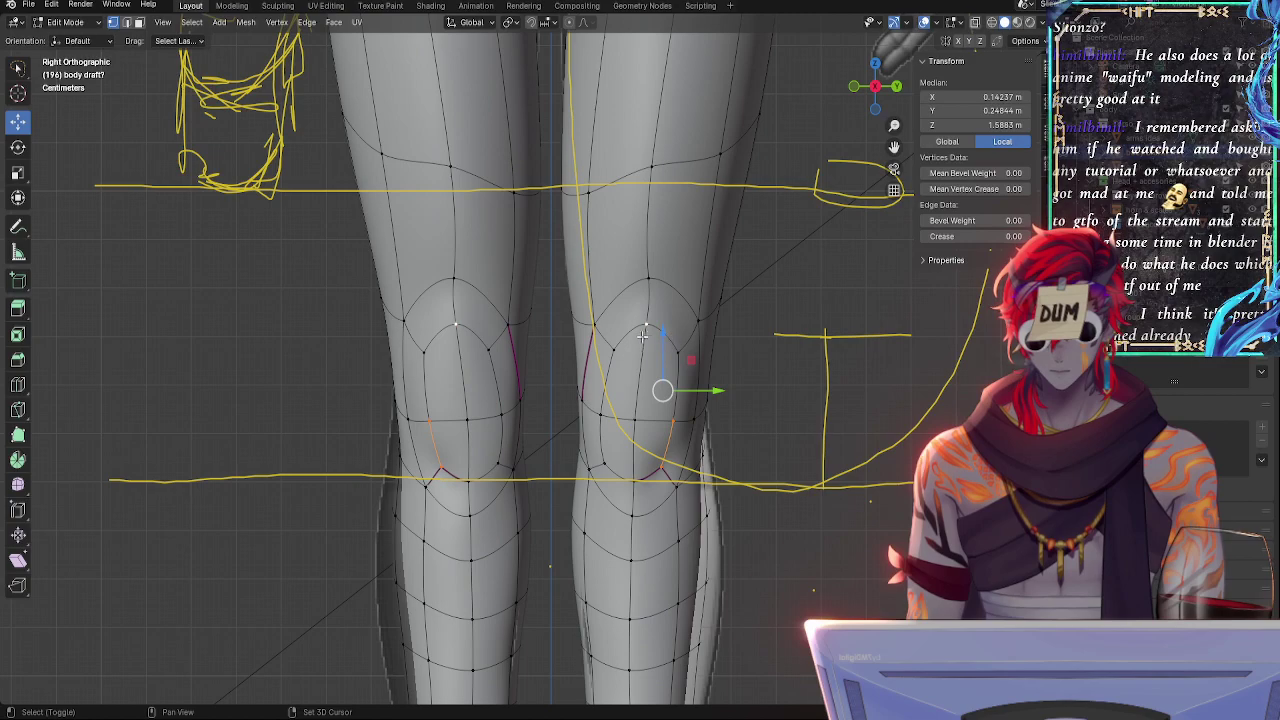
pyautogui.keyDown('shift'); pyautogui.click(681, 345); pyautogui.keyUp('shift')
pyautogui.keyDown('shift'); pyautogui.click(607, 354); pyautogui.keyUp('shift')
pyautogui.keyDown('shift'); pyautogui.click(608, 402); pyautogui.keyUp('shift')
pyautogui.keyDown('shift'); pyautogui.click(607, 456); pyautogui.keyUp('shift')
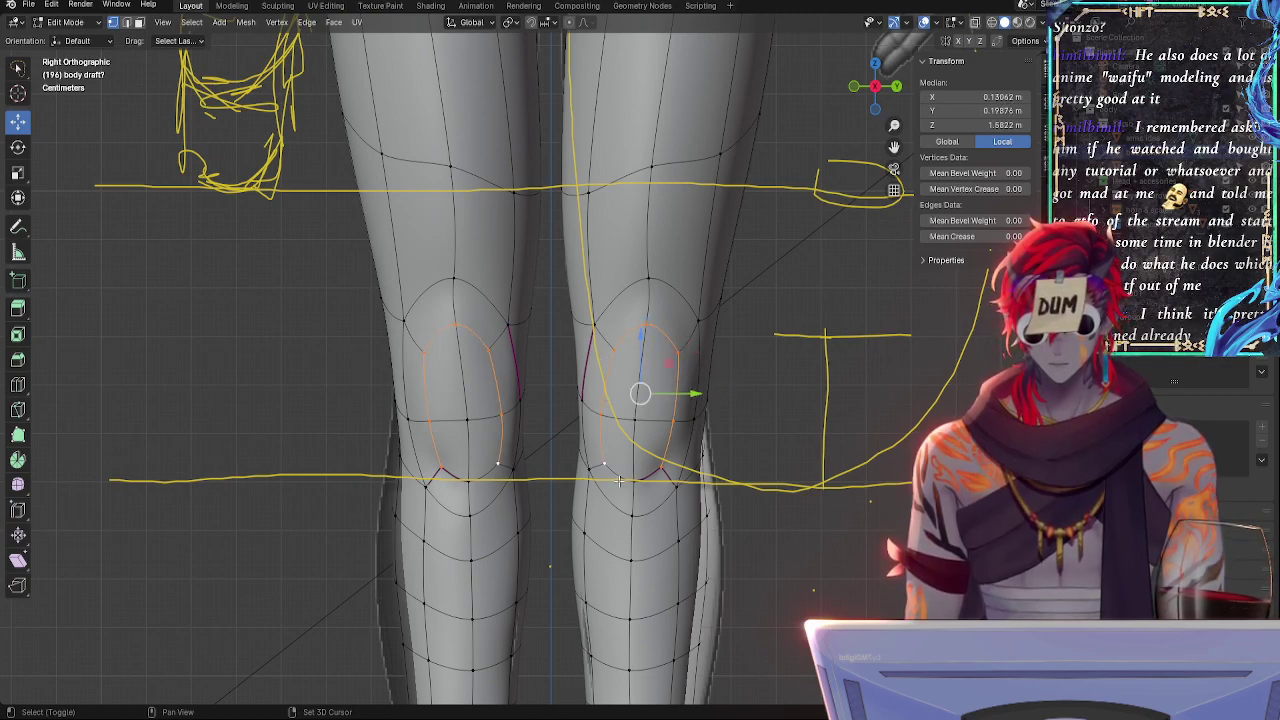
pyautogui.keyDown('shift'); pyautogui.click(619, 481); pyautogui.keyUp('shift')
# - Rotate the kneecap loop -1.75° around the Z axis
pyautogui.press('r')
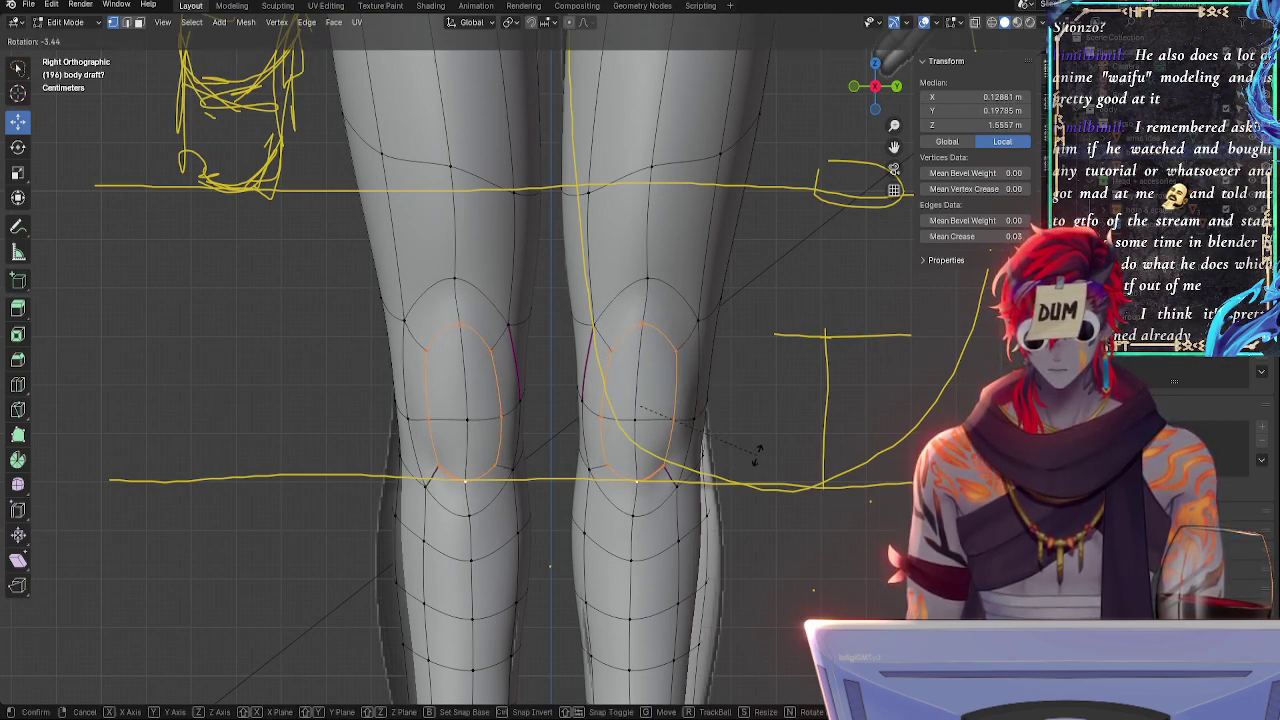
pyautogui.click(757, 455)
pyautogui.moveTo(732, 478); pyautogui.dragTo(766, 523, button='middle')
pyautogui.press('r')
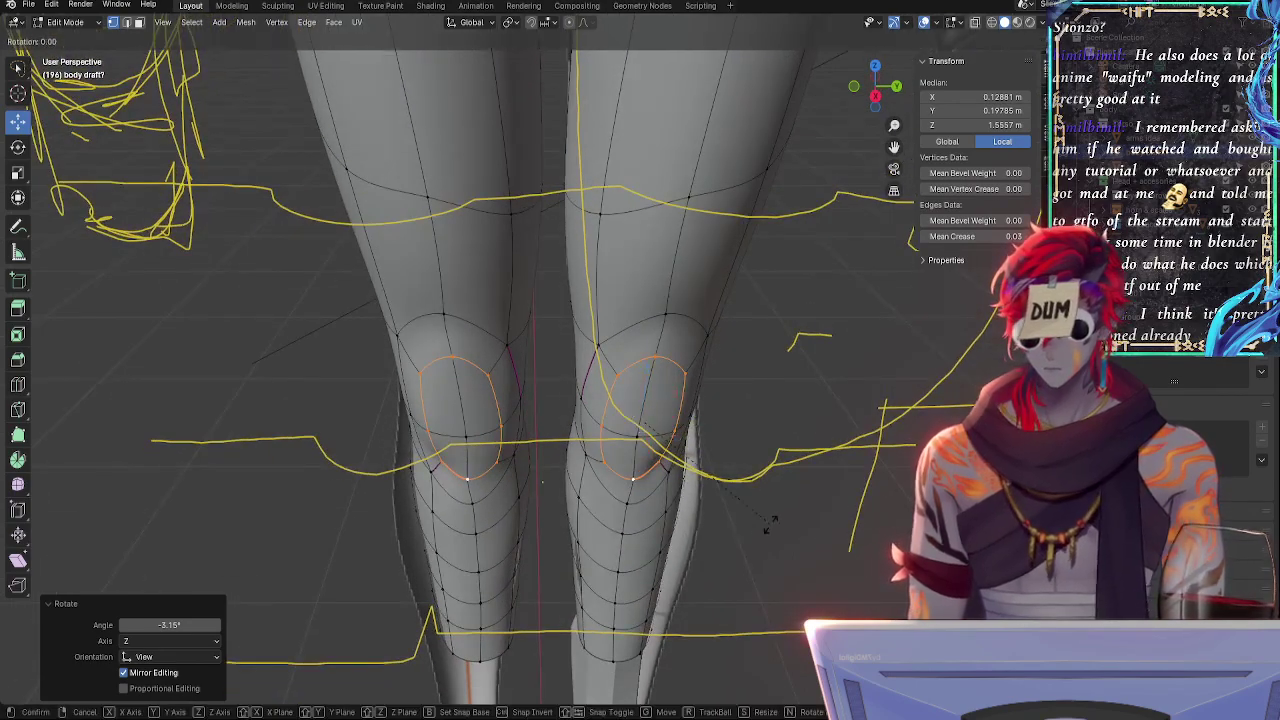
pyautogui.rightClick(769, 522)
pyautogui.press('r')
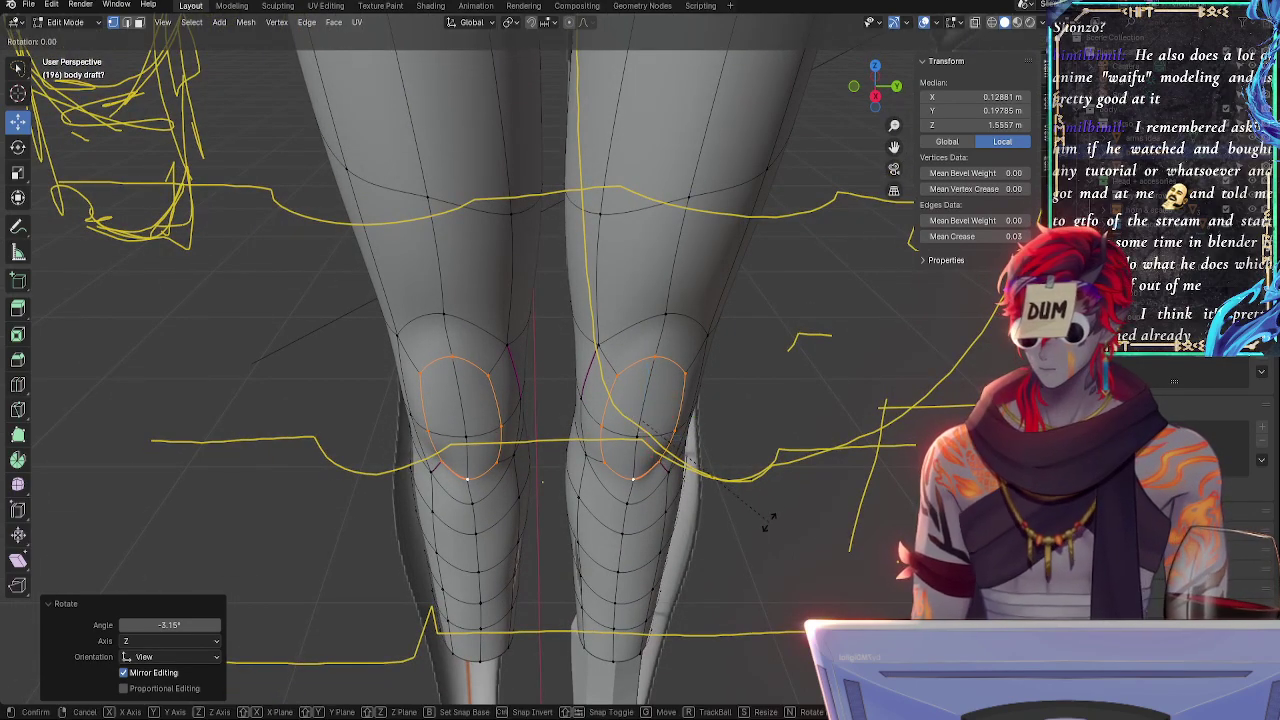
pyautogui.rightClick(768, 516)
pyautogui.press('r')
pyautogui.press('z')
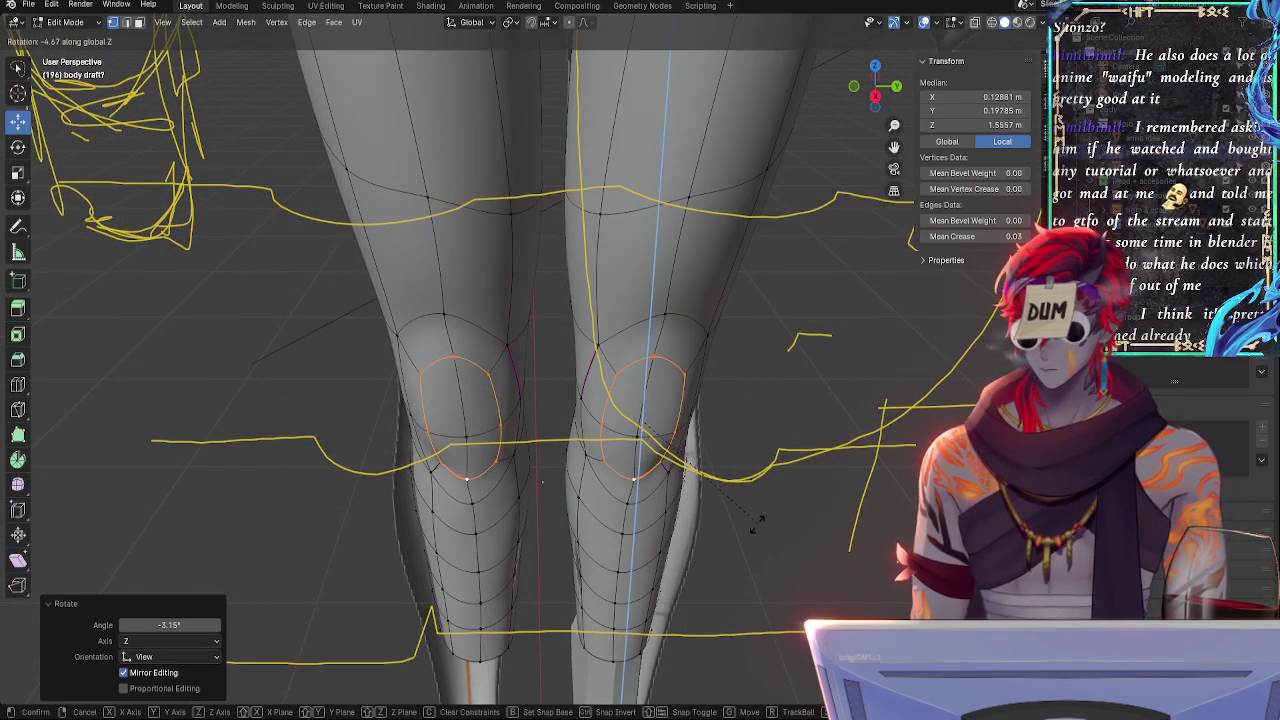
pyautogui.click(764, 517)
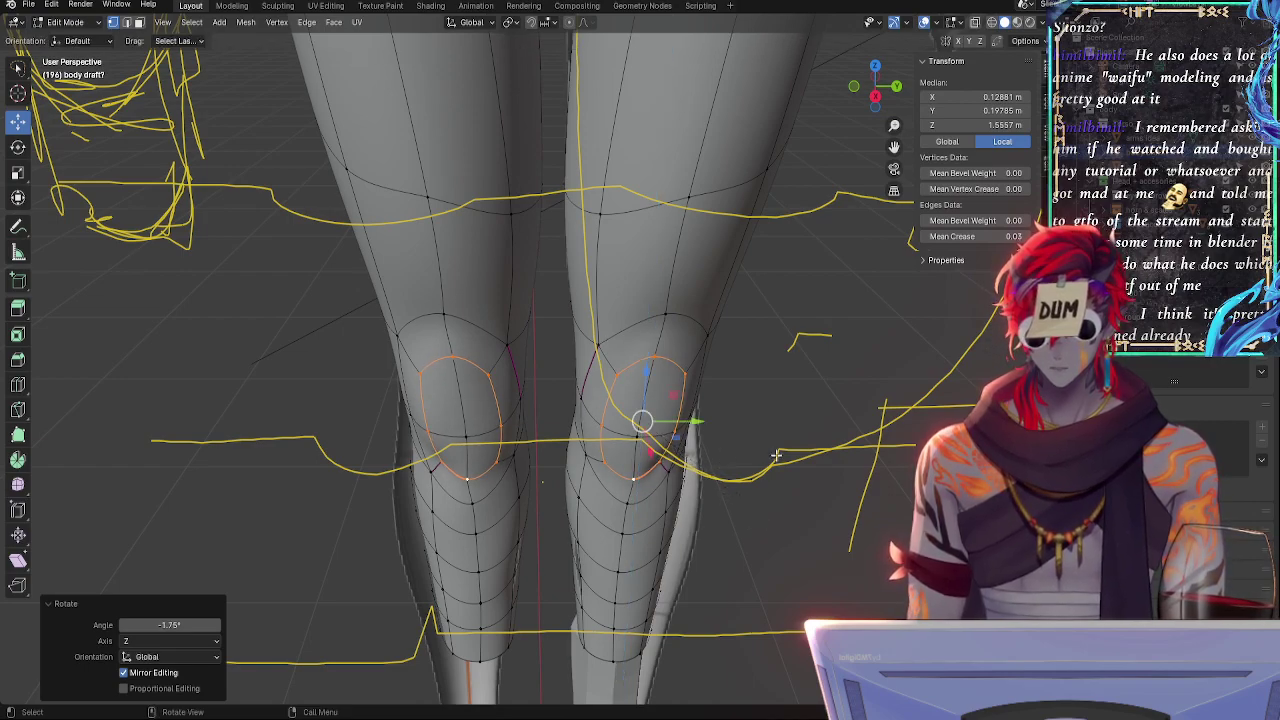
# - In right orthographic view, vertex-slide the kneecap loop slightly and nudge it up
pyautogui.moveTo(784, 477); pyautogui.dragTo(875, 280, button='middle')
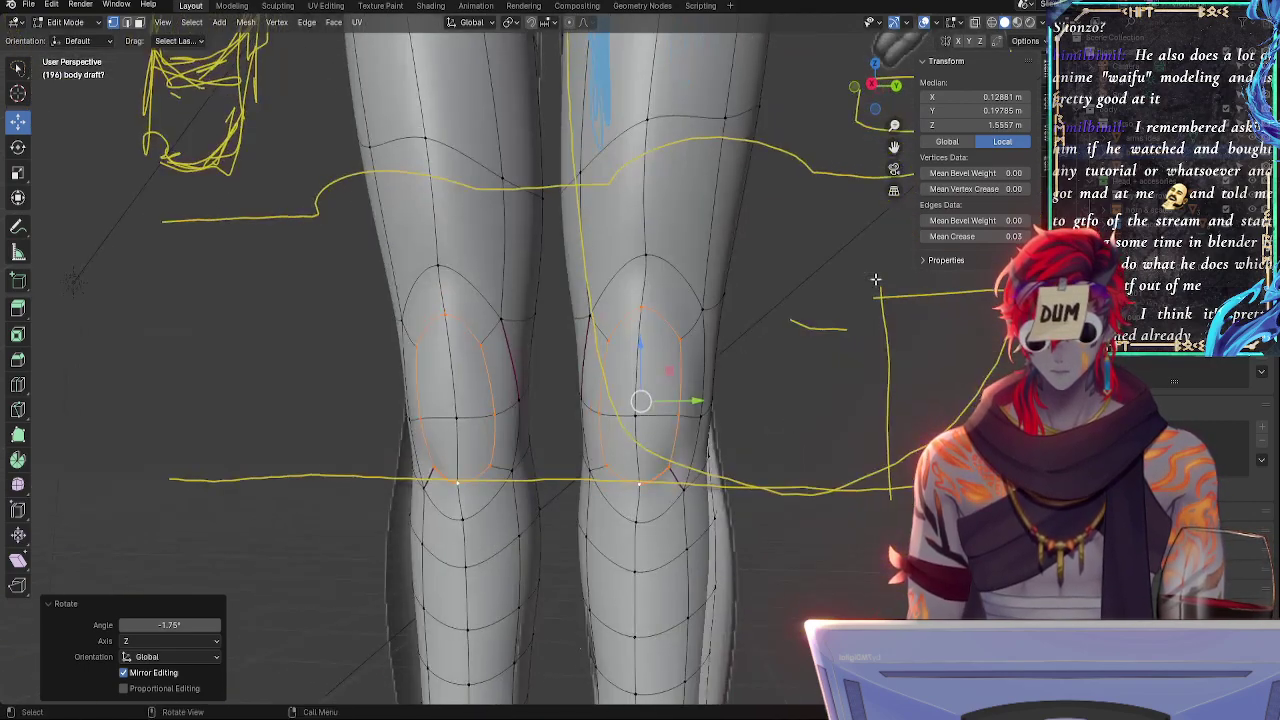
pyautogui.click(873, 87)
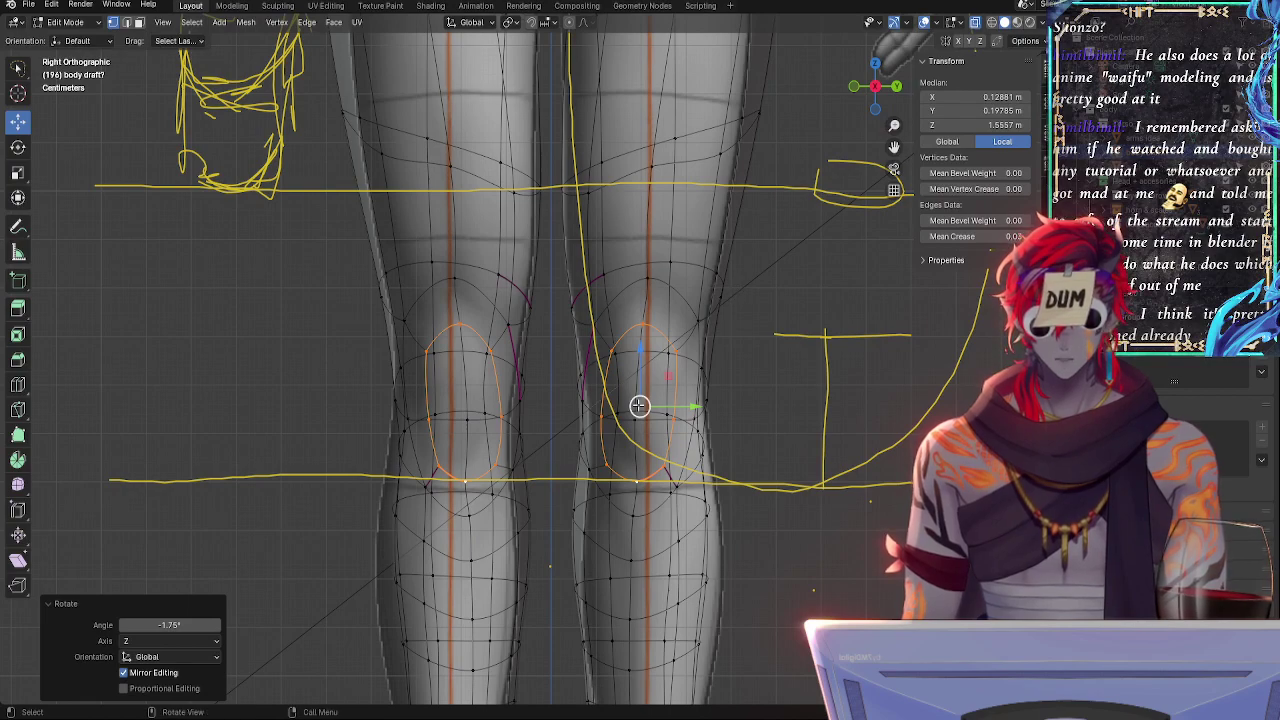
pyautogui.hotkey('alt', 'z')
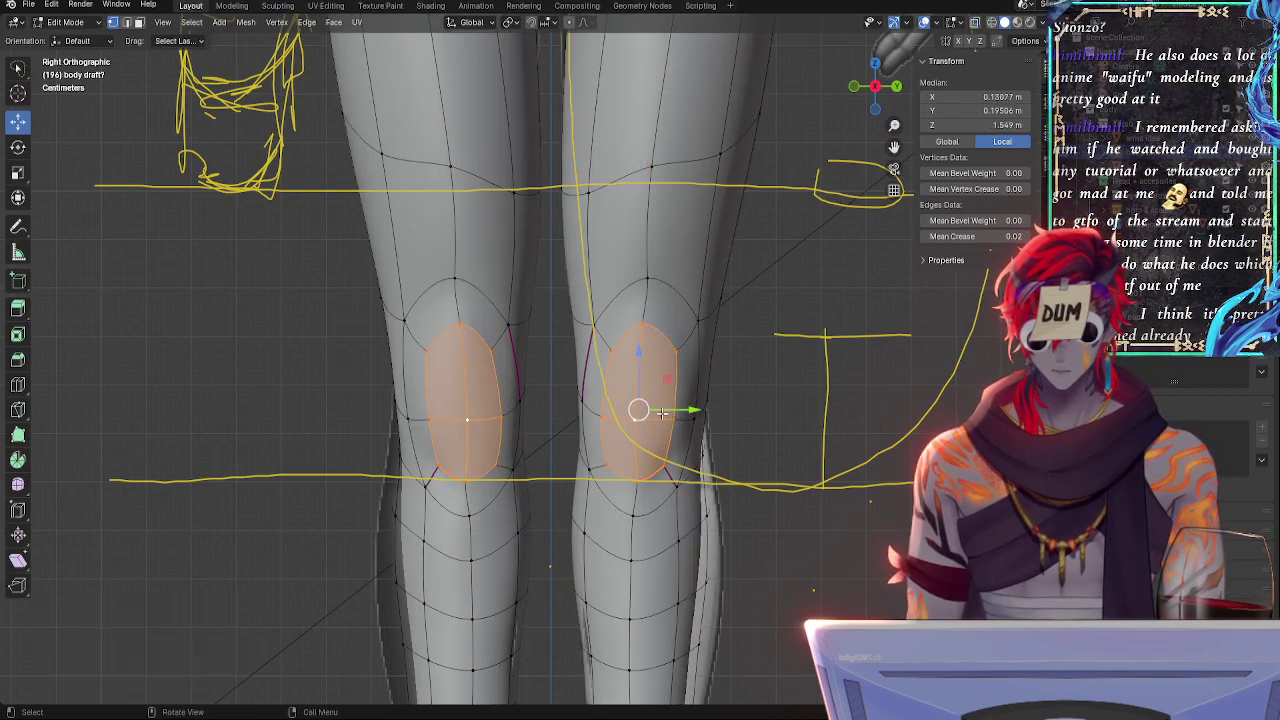
pyautogui.hotkey('shift', 'v')
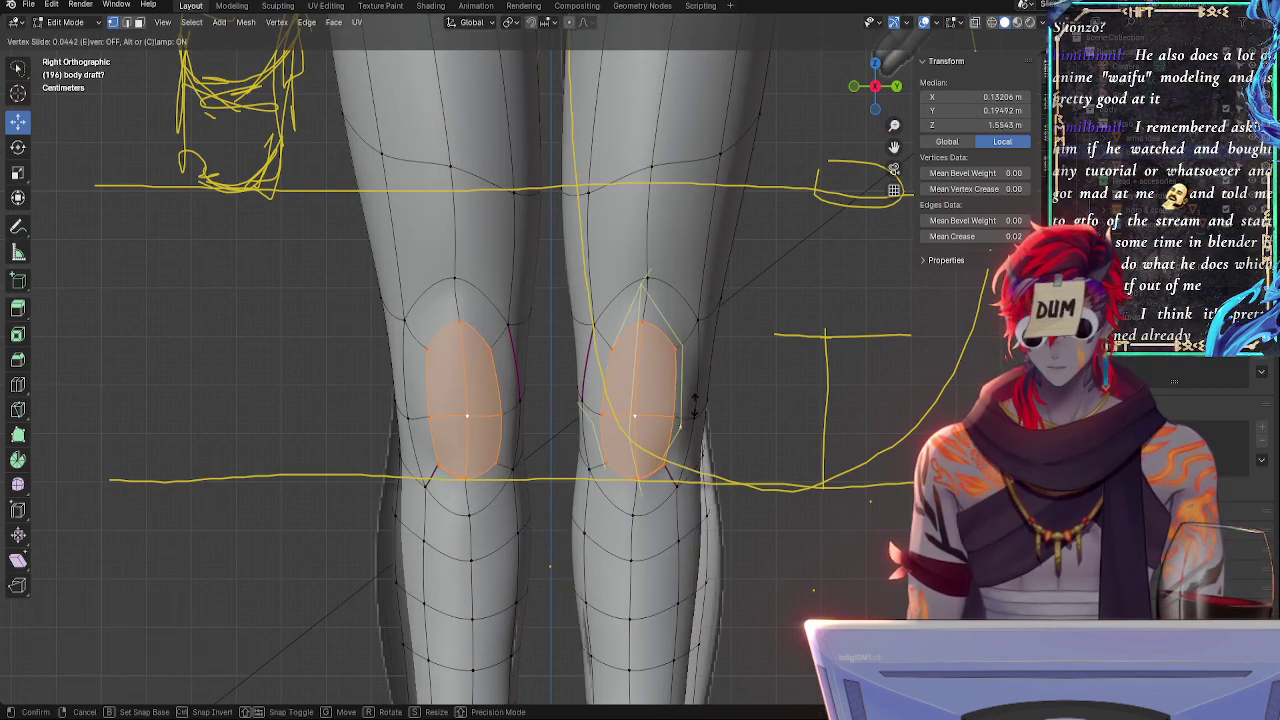
pyautogui.click(694, 406)
pyautogui.hotkey('alt', 'z')
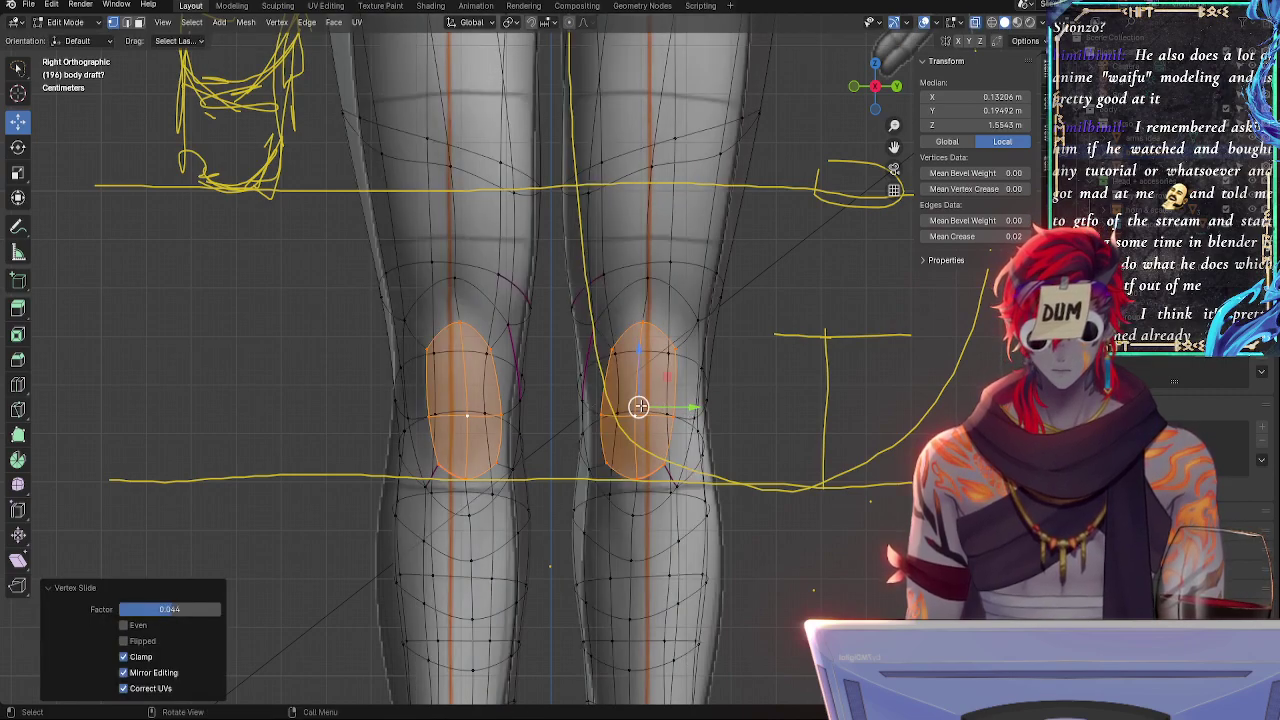
pyautogui.moveTo(638, 406); pyautogui.dragTo(646, 403)
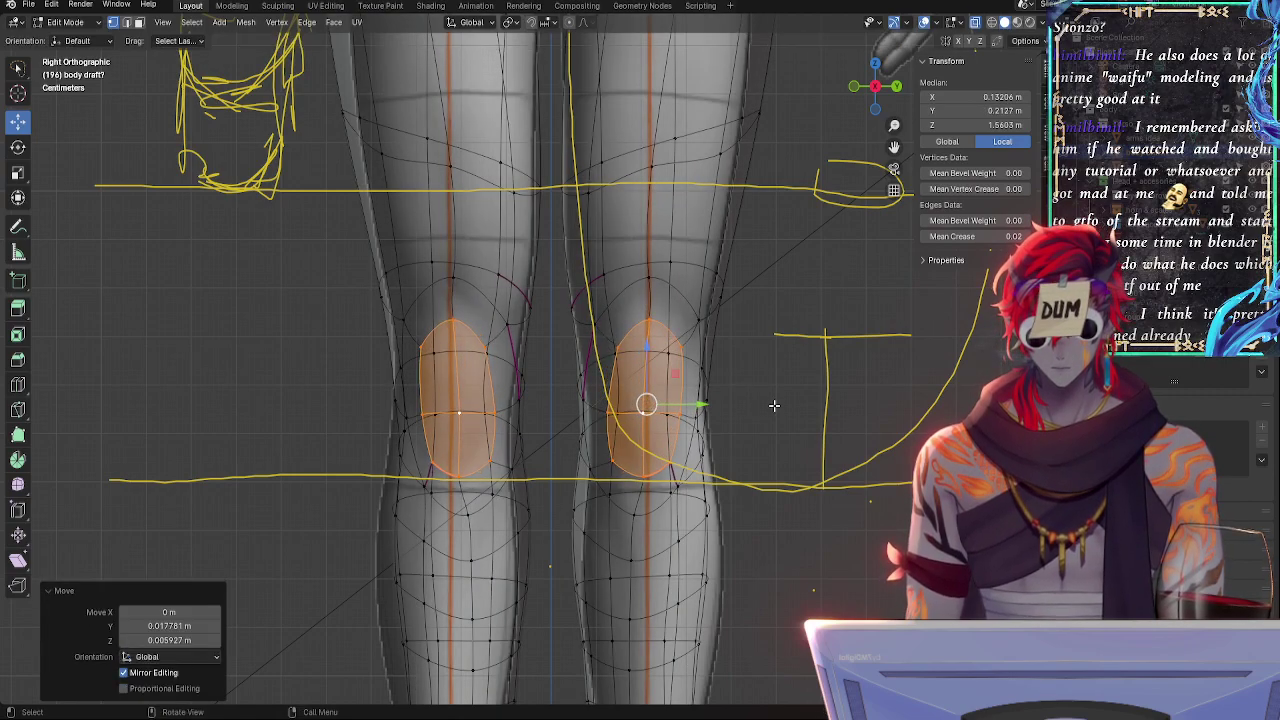
pyautogui.click(648, 322)
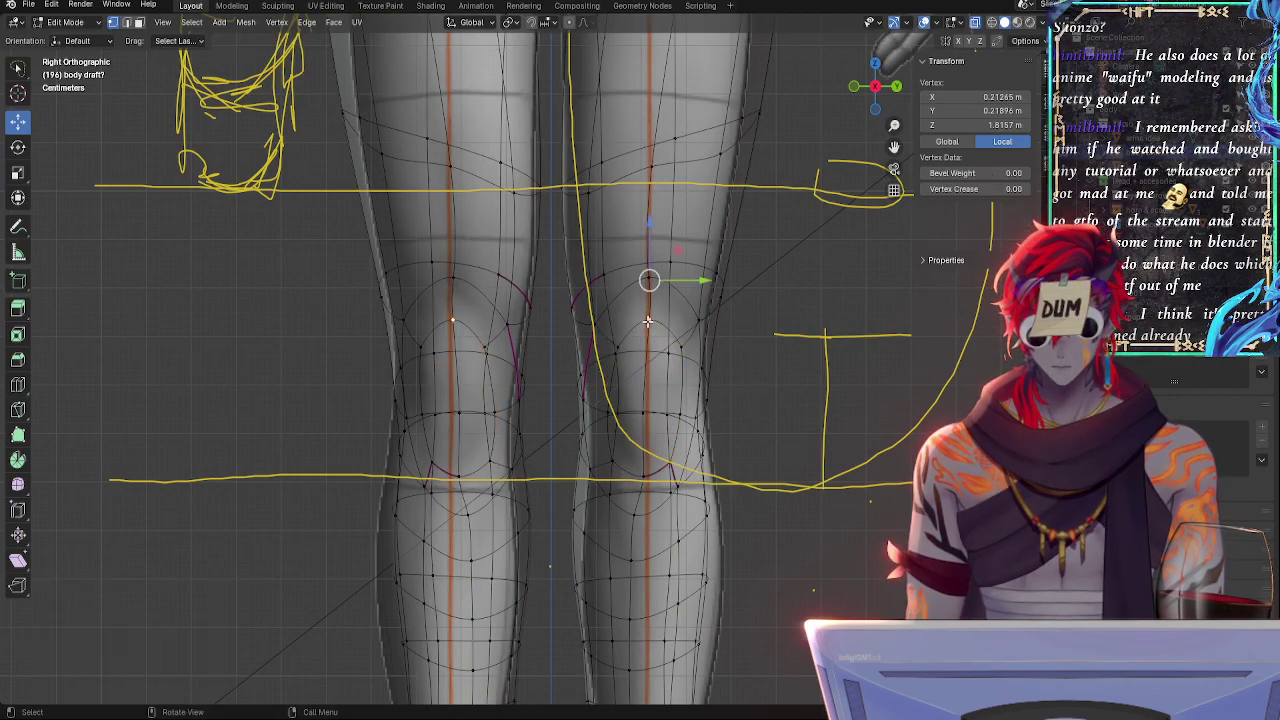
# - Rotate, slide and slightly shift the knee centre-line vertices
pyautogui.keyDown('shift'); pyautogui.click(645, 411); pyautogui.keyUp('shift')
pyautogui.keyDown('shift'); pyautogui.click(645, 471); pyautogui.keyUp('shift')
pyautogui.hotkey('alt', 'z')
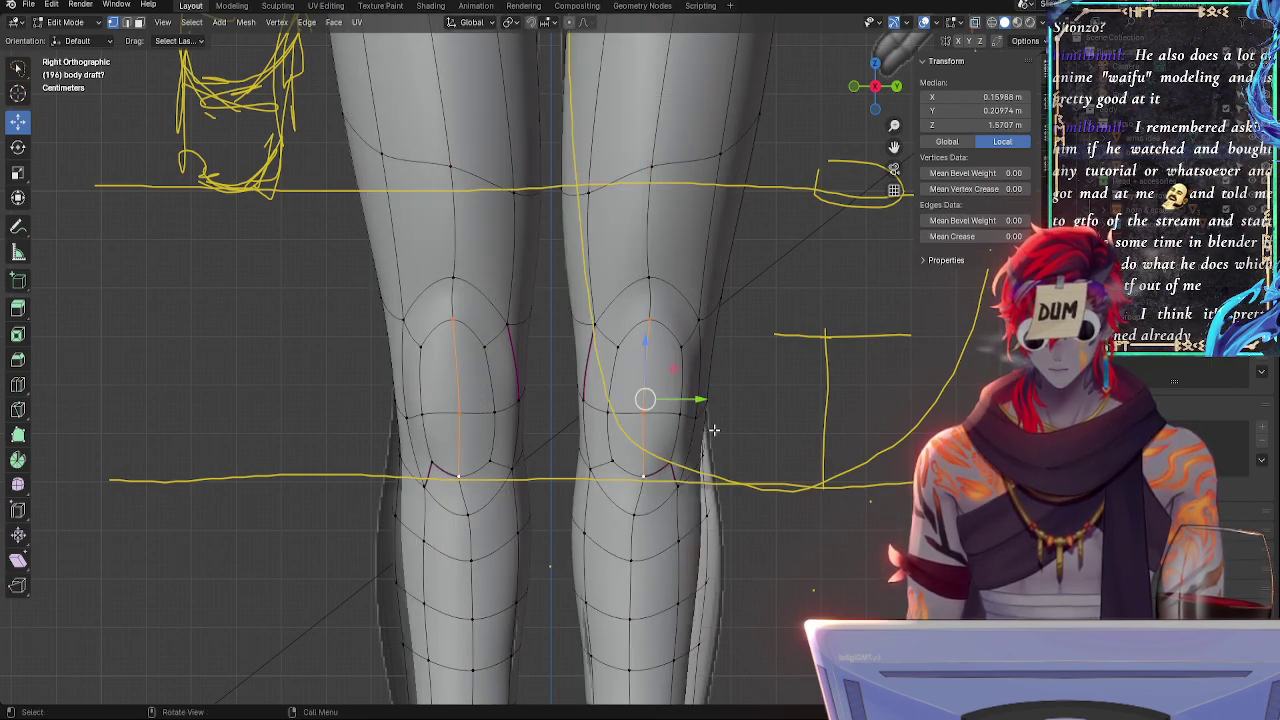
pyautogui.press('r')
pyautogui.click(723, 399)
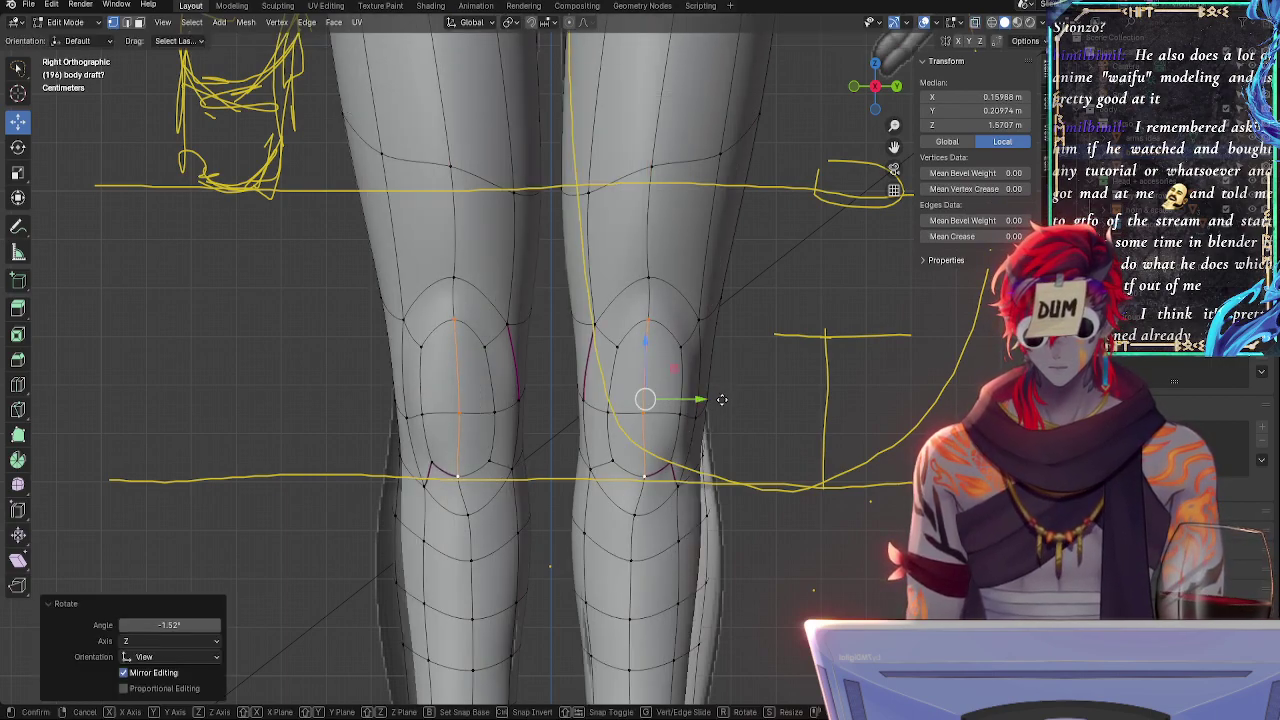
pyautogui.press('g')
pyautogui.press('g')
pyautogui.click(721, 397)
pyautogui.hotkey('alt', 'z')
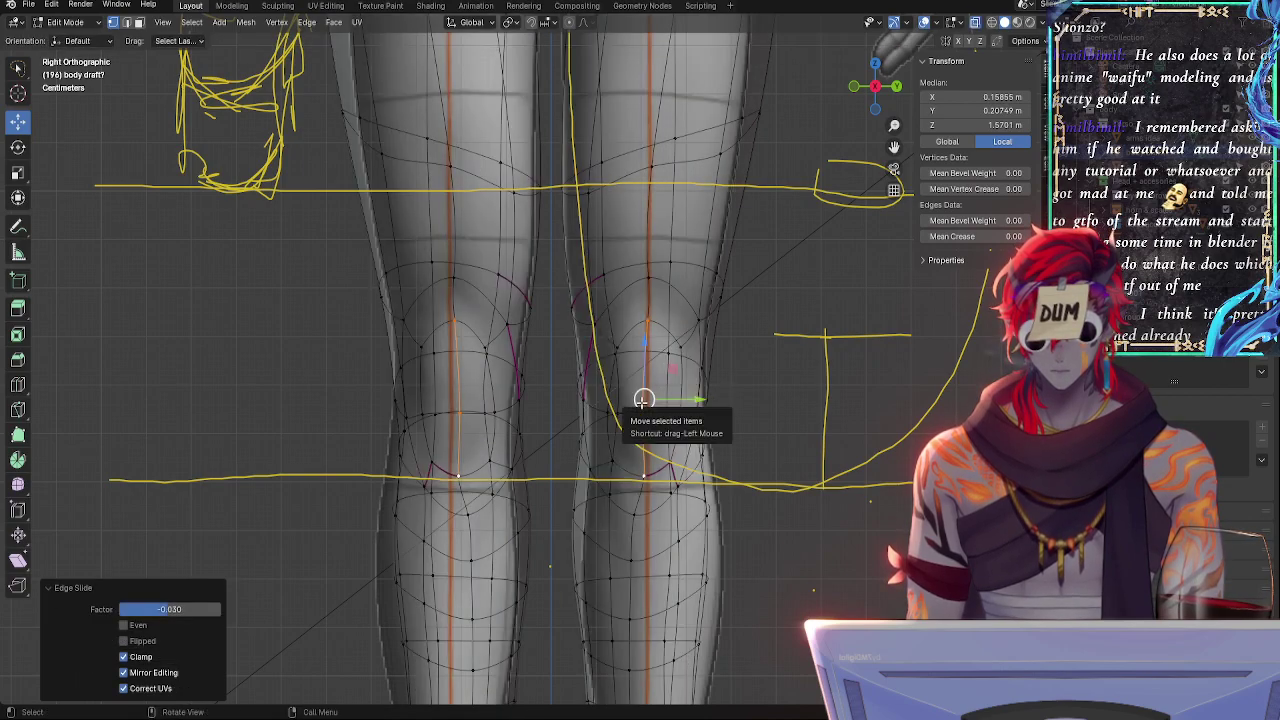
pyautogui.moveTo(644, 402); pyautogui.dragTo(646, 400)
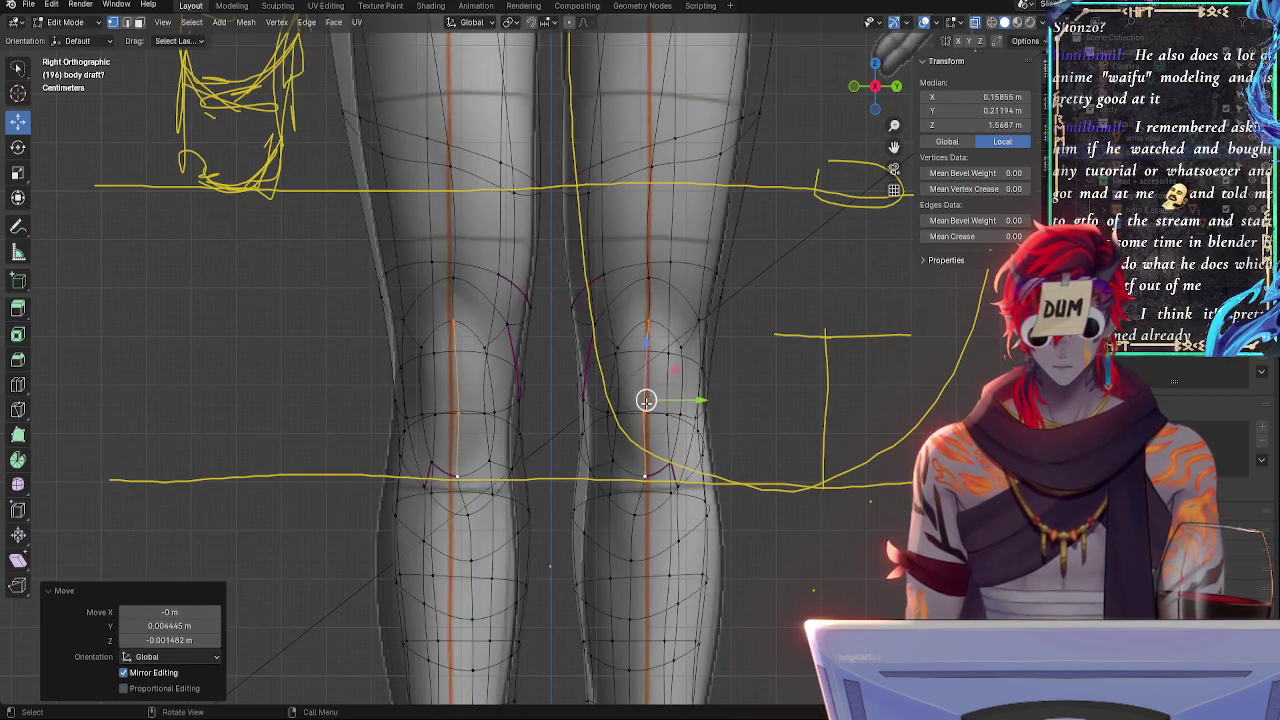
# - Slide the outer and inner knee vertices slightly along their edges
pyautogui.click(689, 420)
pyautogui.hotkey('alt', 'z')
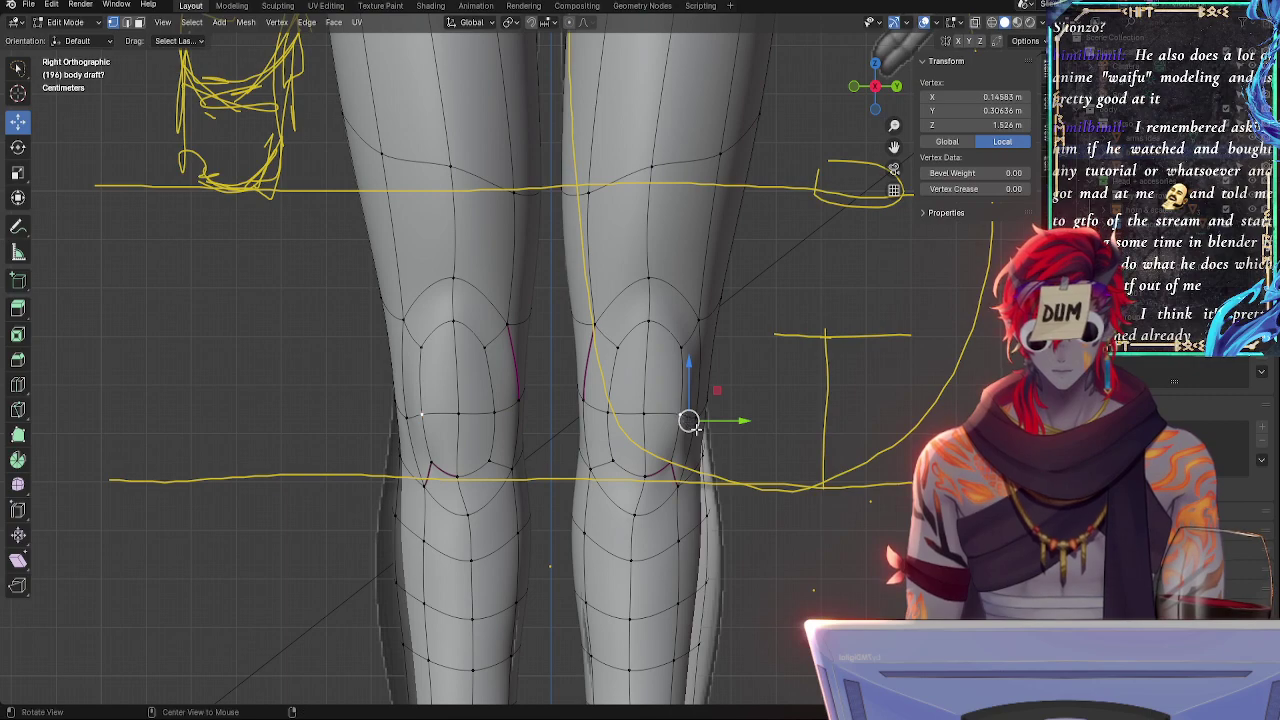
pyautogui.hotkey('alt', 'z')
pyautogui.hotkey('alt', 'z')
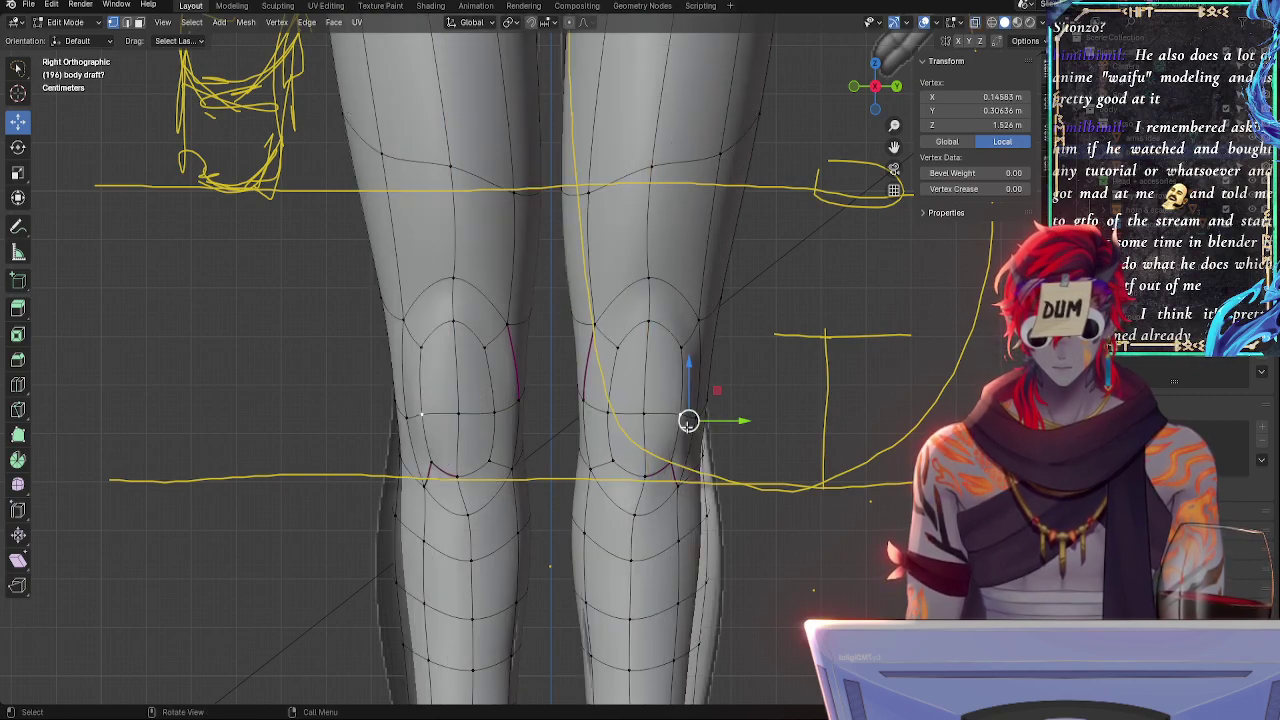
pyautogui.press('g')
pyautogui.press('g')
pyautogui.click(680, 423)
pyautogui.click(621, 421)
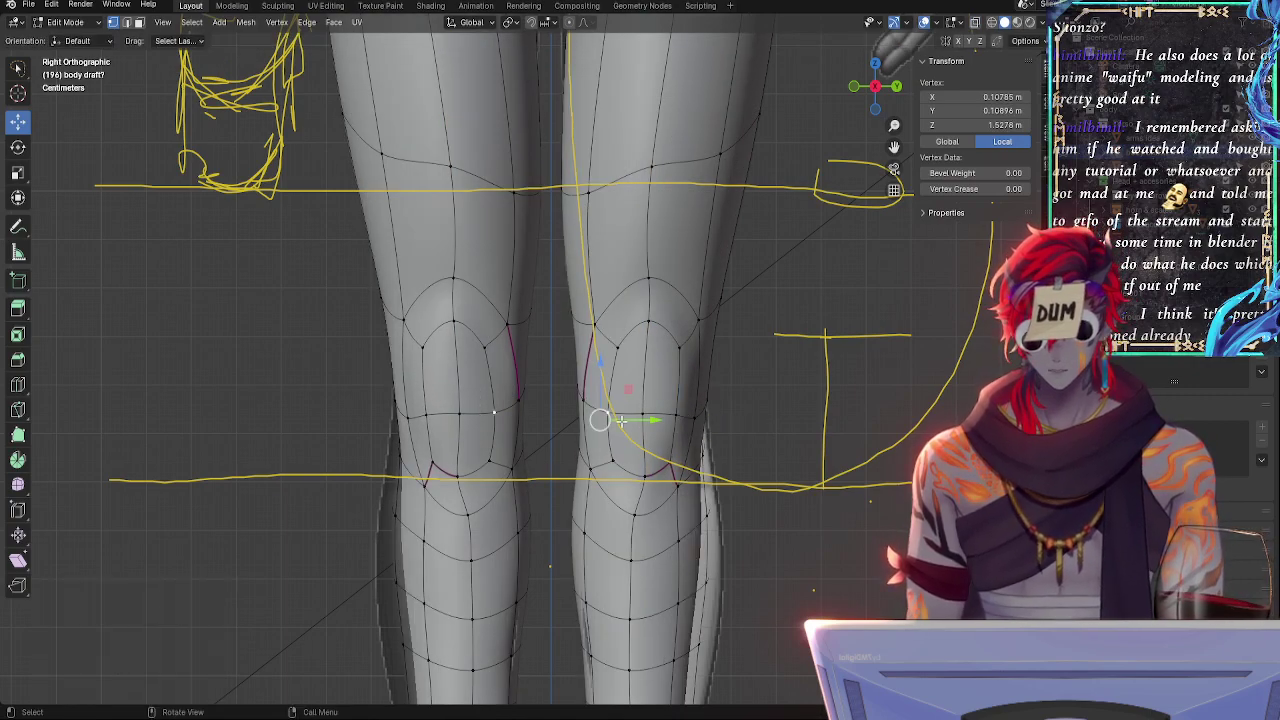
pyautogui.press('g')
pyautogui.press('g')
pyautogui.click(621, 421)
pyautogui.moveTo(621, 421); pyautogui.dragTo(714, 448, button='middle')
# - In right orthographic view, move the centre knee vertex slightly along Y
pyautogui.click(551, 484)
pyautogui.click(650, 408)
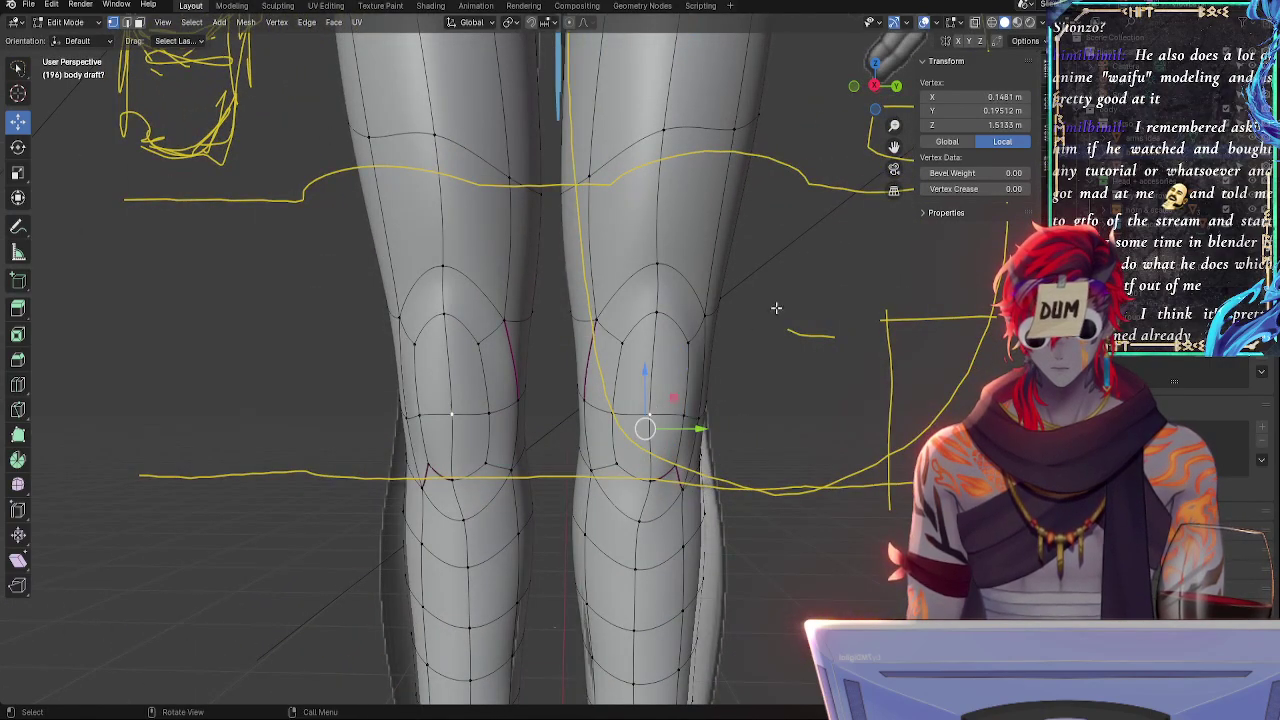
pyautogui.click(877, 87)
pyautogui.hotkey('alt', 'z')
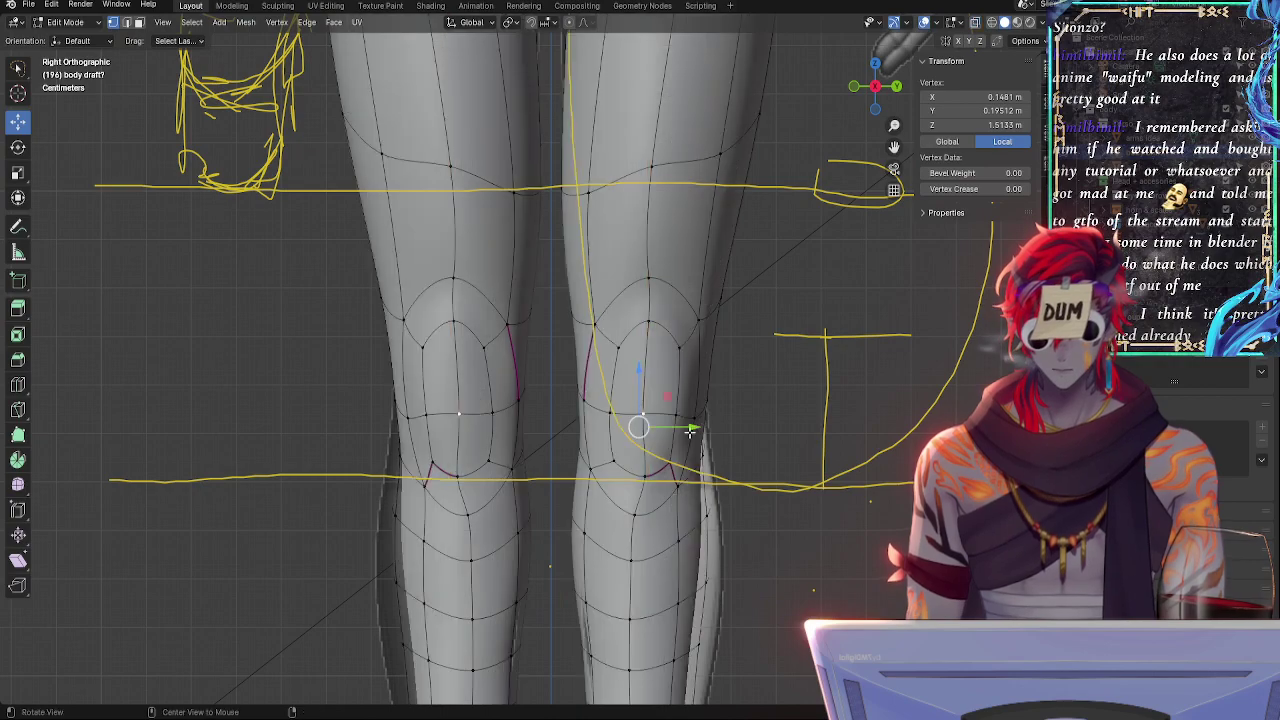
pyautogui.moveTo(701, 427); pyautogui.dragTo(704, 427)
pyautogui.hotkey('alt', 'z')
# - Move the lower knee vertex slightly down and lower the upper knee vertex
pyautogui.click(651, 488)
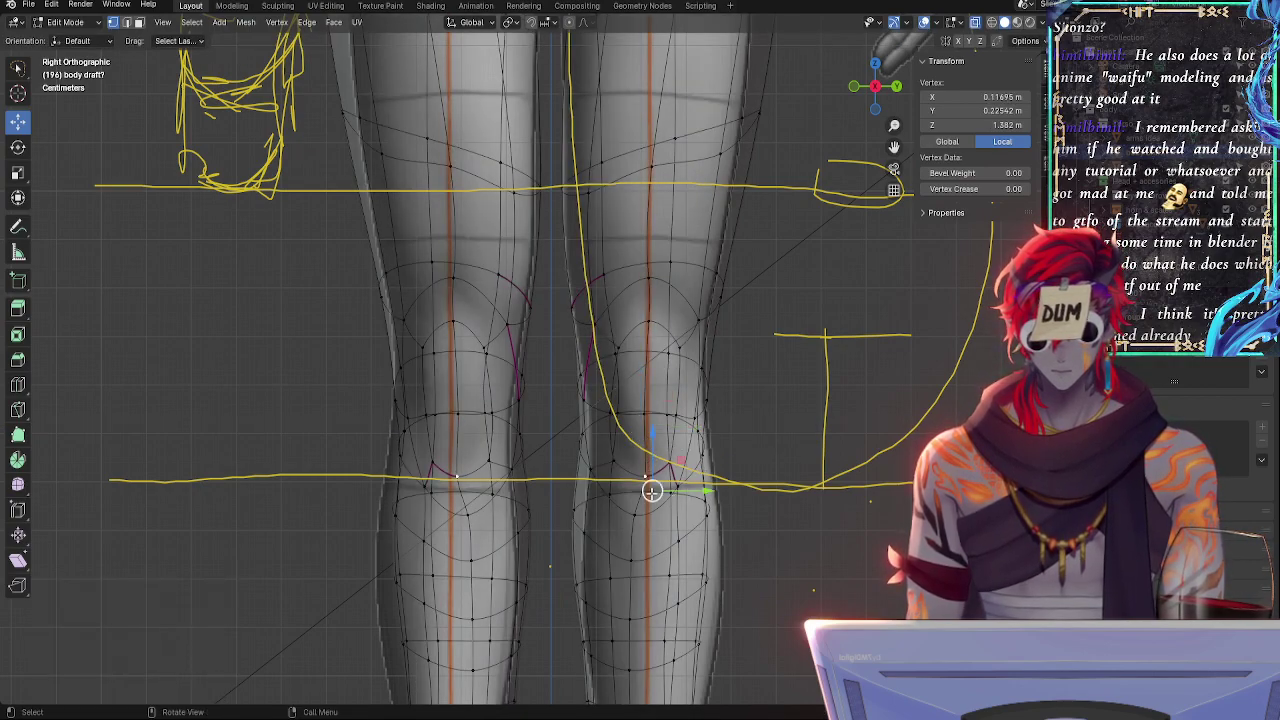
pyautogui.press('g')
pyautogui.press('g')
pyautogui.click(653, 488)
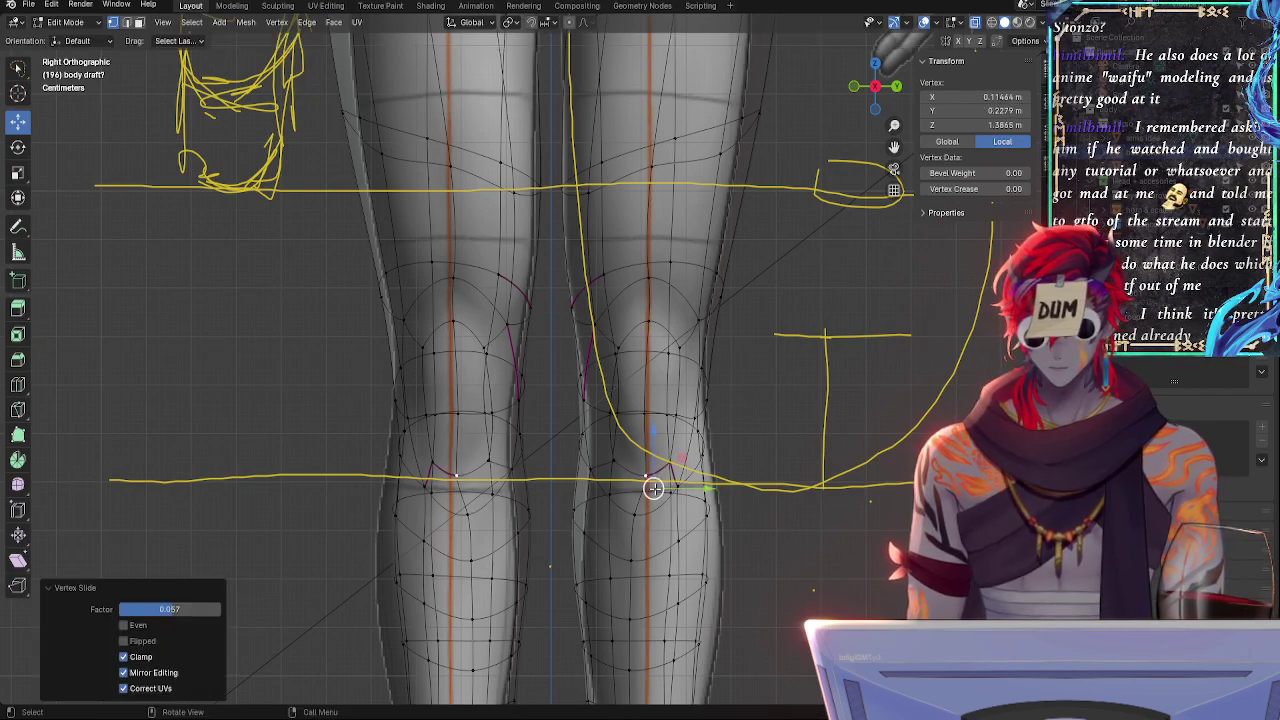
pyautogui.moveTo(653, 488); pyautogui.dragTo(655, 494)
pyautogui.click(645, 412)
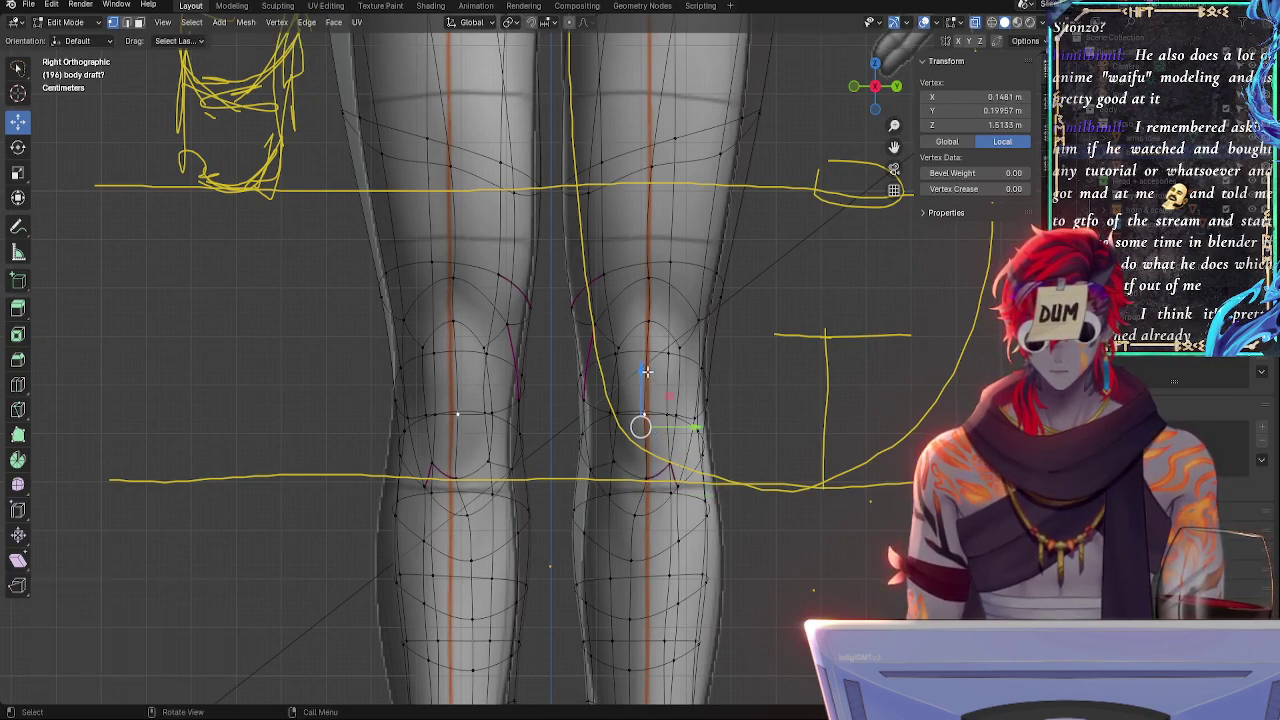
pyautogui.moveTo(646, 372); pyautogui.dragTo(646, 379)
# - Shift the vertex just below the knee along the Y axis
pyautogui.hotkey('alt', 'z')
pyautogui.click(630, 515)
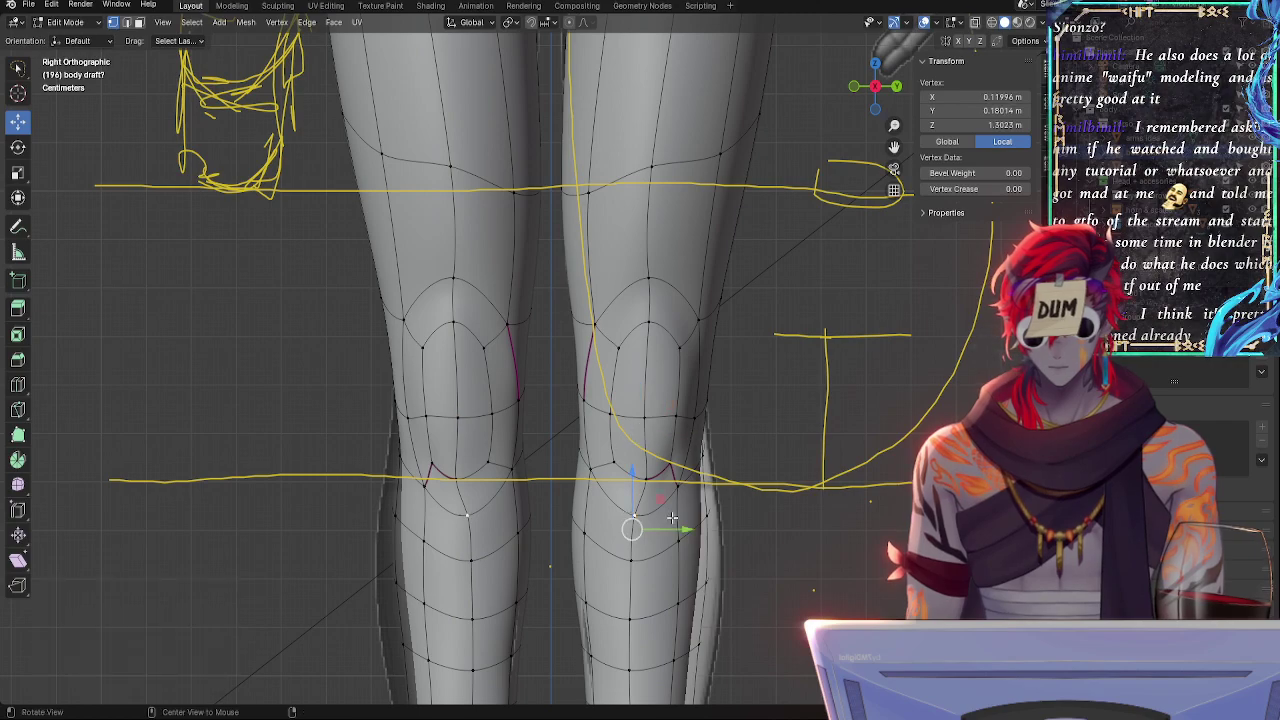
pyautogui.hotkey('alt', 'z')
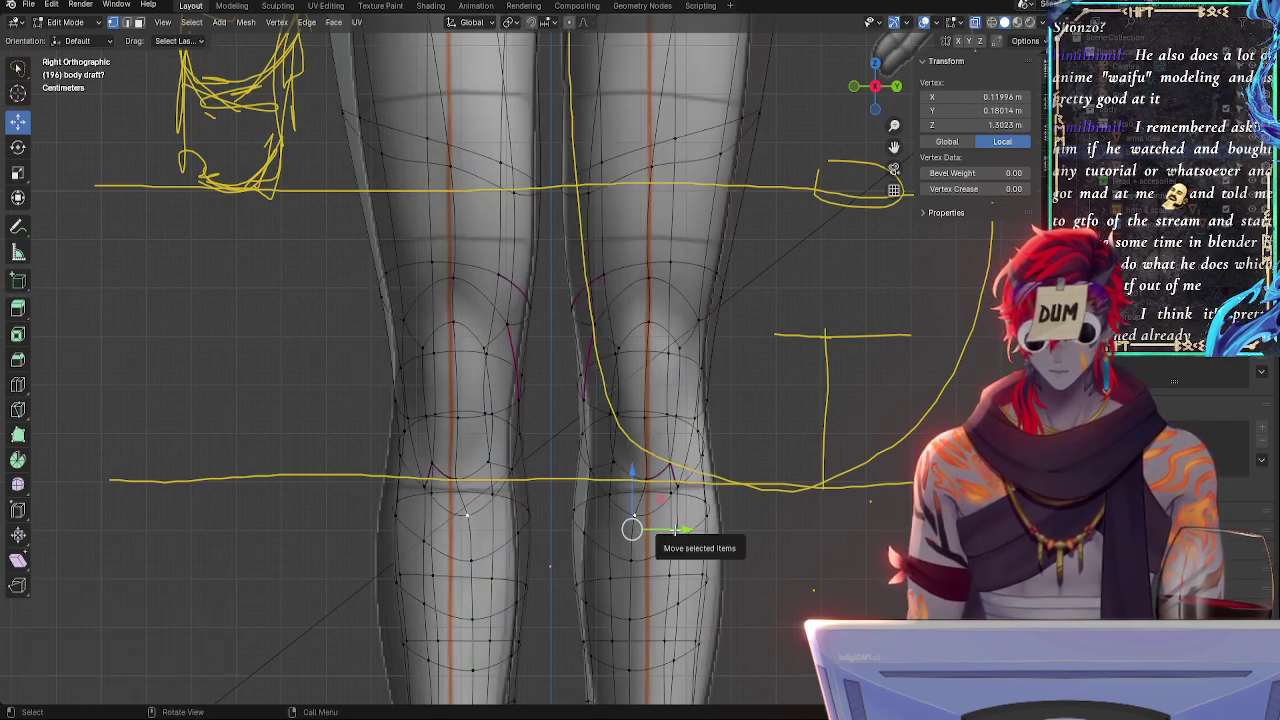
pyautogui.press('g')
pyautogui.press('y')
pyautogui.click(629, 558)
# - Reselect nearby knee vertices, undo twice, and orbit to inspect the knee
pyautogui.click(631, 567)
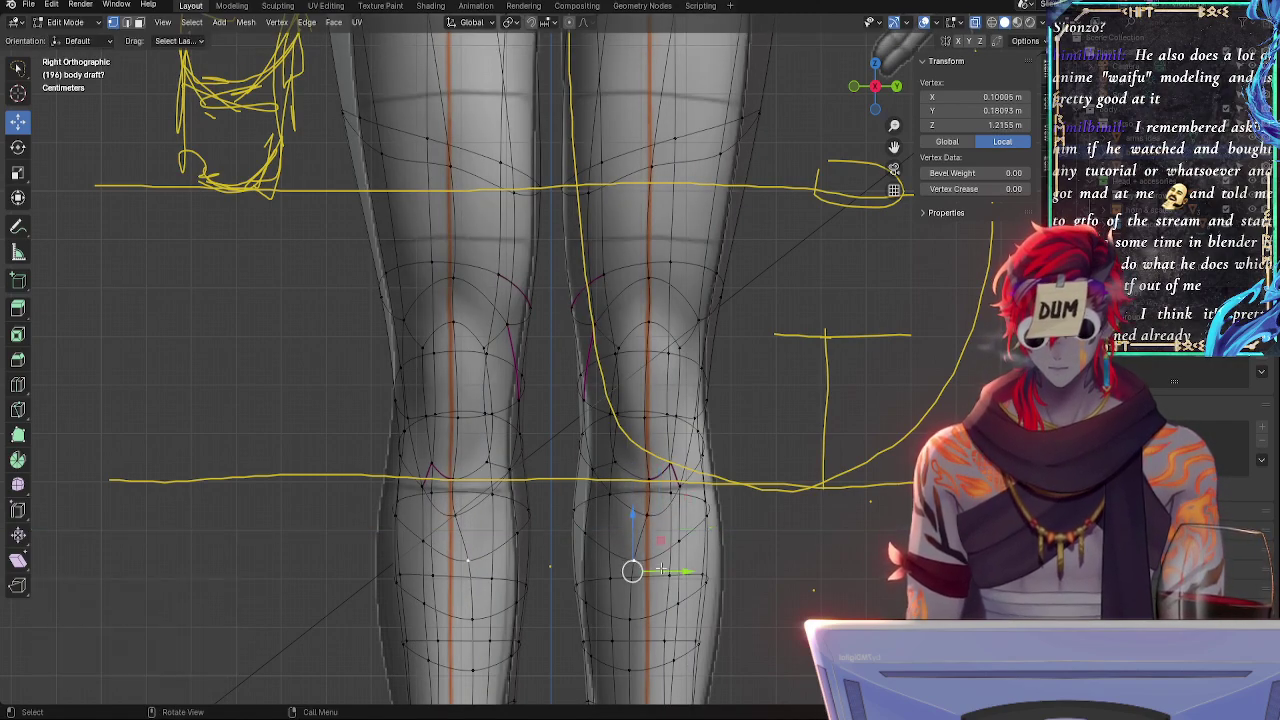
pyautogui.hotkey('alt', 'z')
pyautogui.click(652, 512)
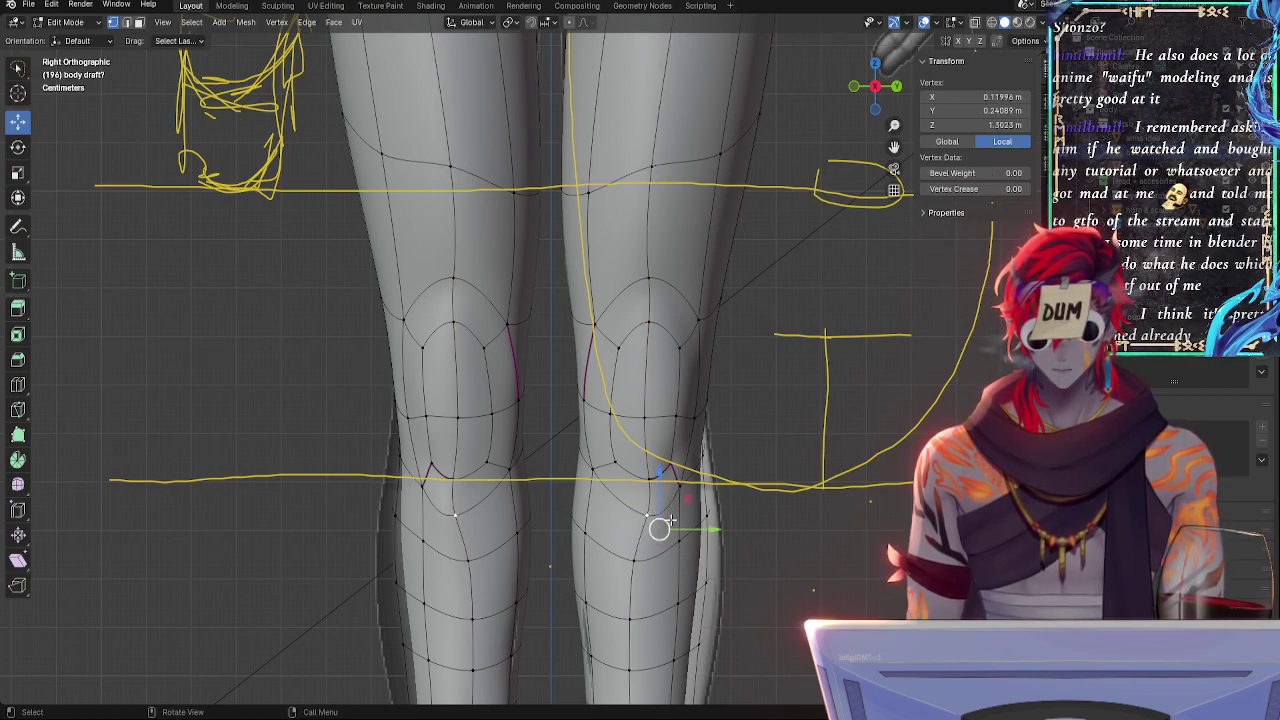
pyautogui.hotkey('ctrl', 'z')
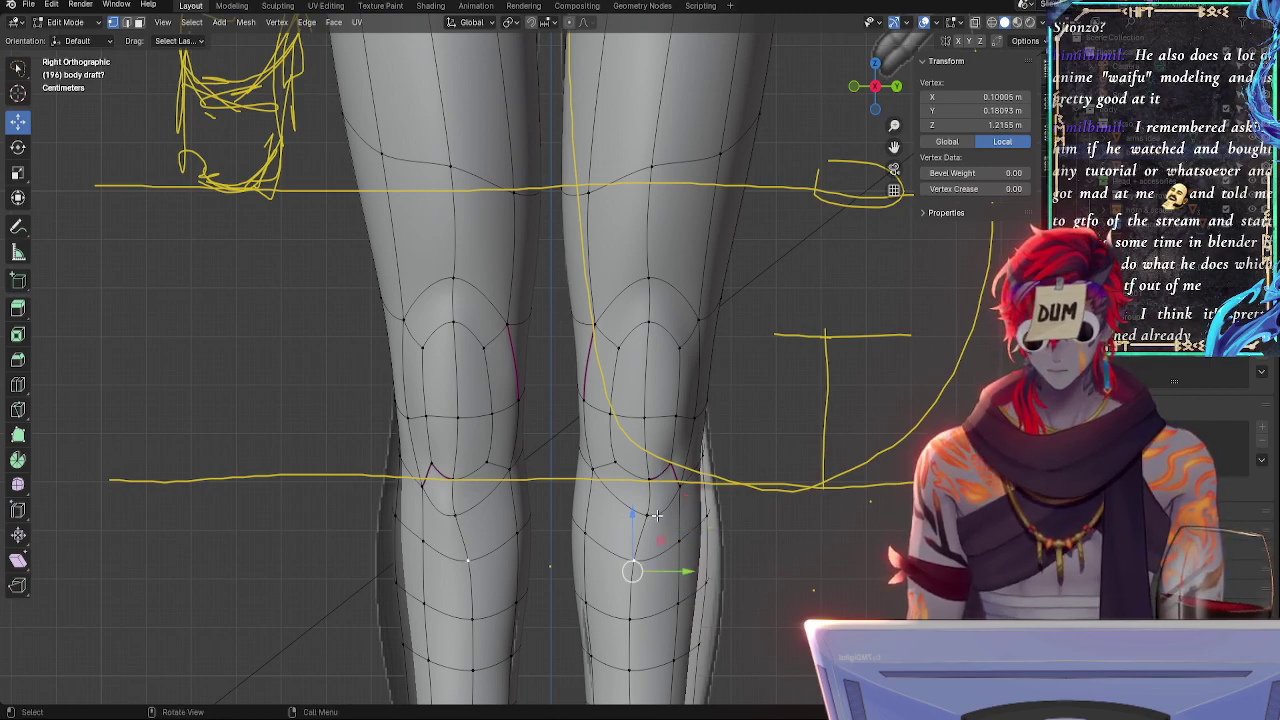
pyautogui.hotkey('ctrl', 'z')
pyautogui.moveTo(783, 517); pyautogui.dragTo(829, 366, button='middle')
# - In right view, shift knee vertices along Y, then nudge two more slightly
pyautogui.click(873, 85)
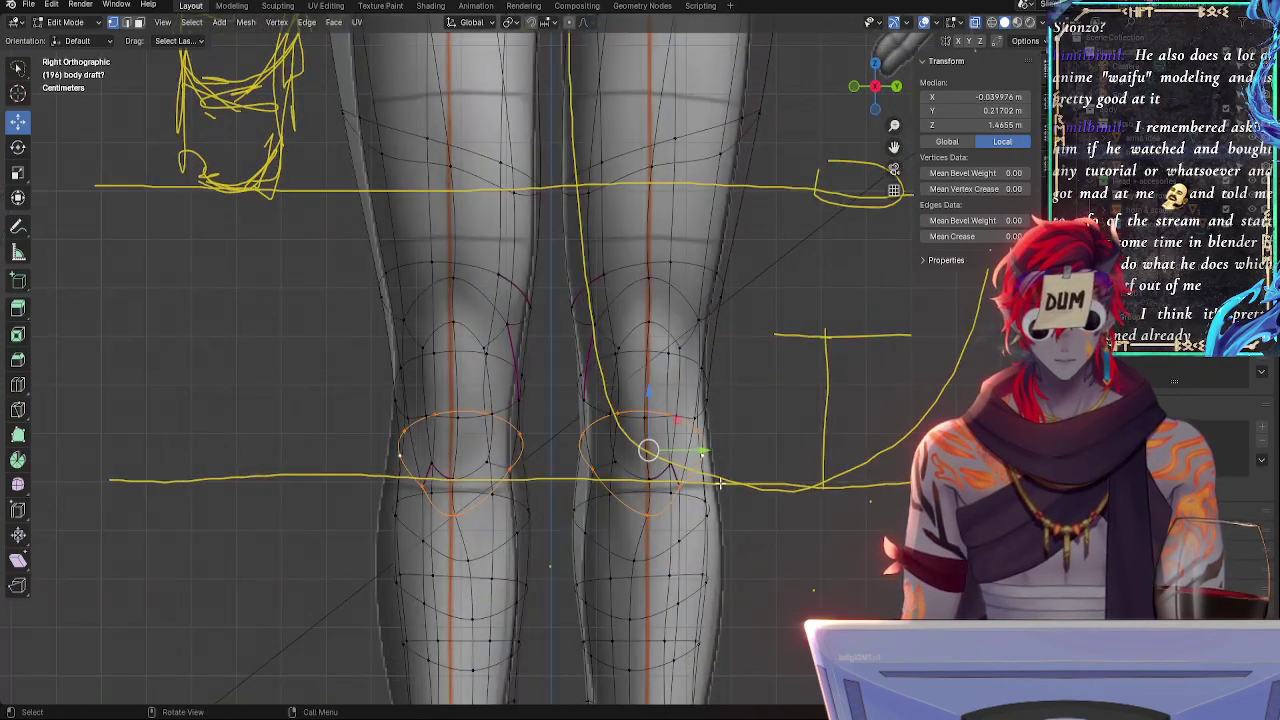
pyautogui.moveTo(703, 452); pyautogui.dragTo(740, 438)
pyautogui.click(711, 430)
pyautogui.keyDown('shift'); pyautogui.click(713, 455); pyautogui.keyUp('shift')
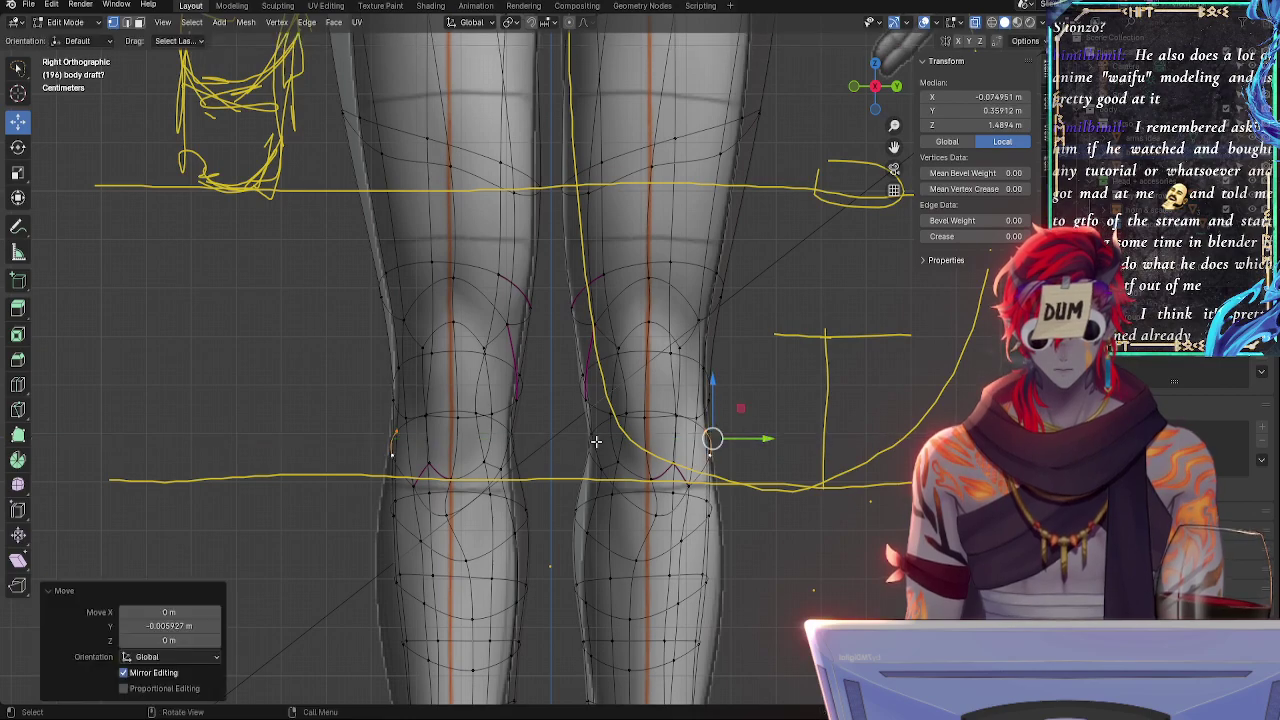
pyautogui.click(596, 441)
pyautogui.keyDown('shift'); pyautogui.click(610, 468); pyautogui.keyUp('shift')
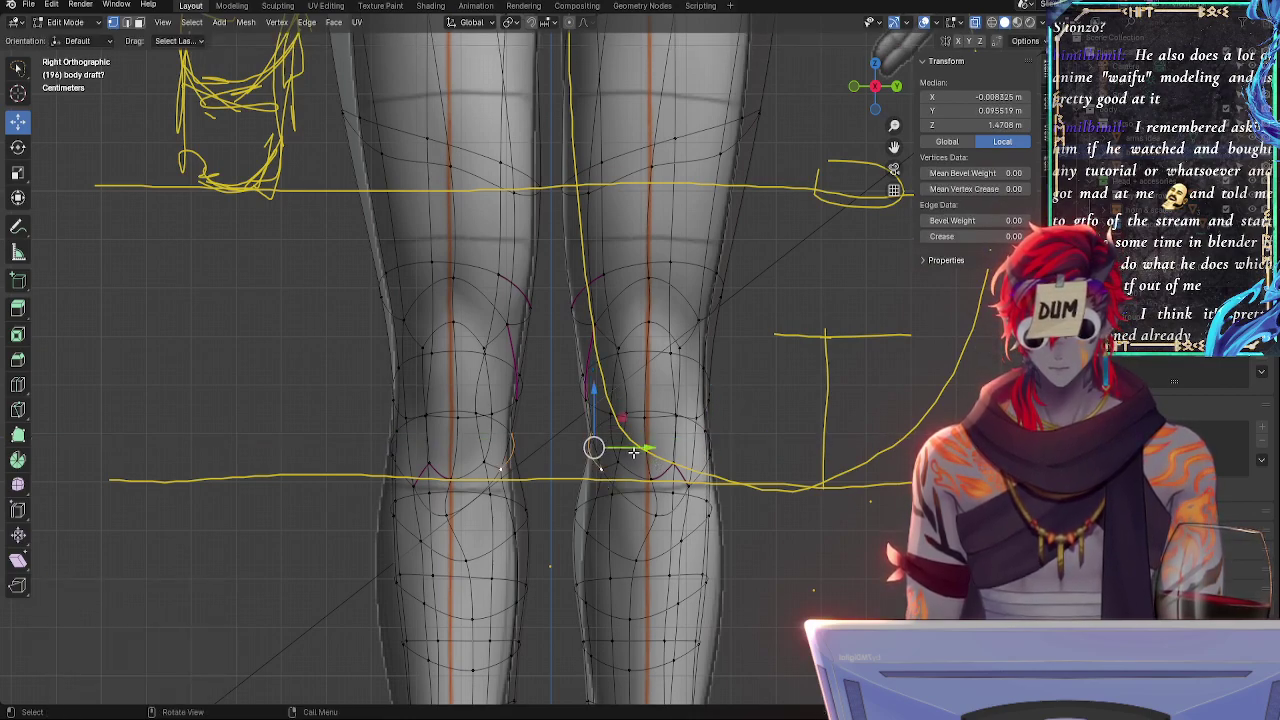
pyautogui.moveTo(644, 449); pyautogui.dragTo(649, 449)
# - Rotate the pair of knee vertices and lower a single knee vertex slightly
pyautogui.press('r')
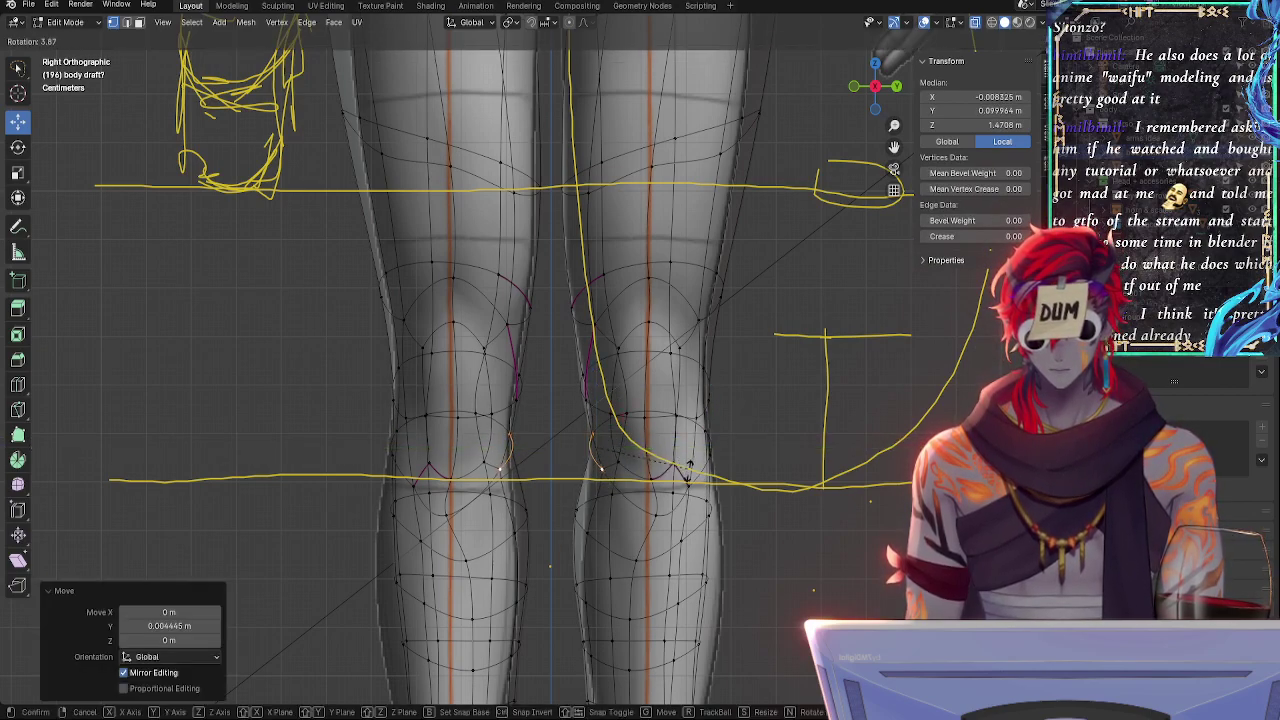
pyautogui.click(690, 484)
pyautogui.click(596, 430)
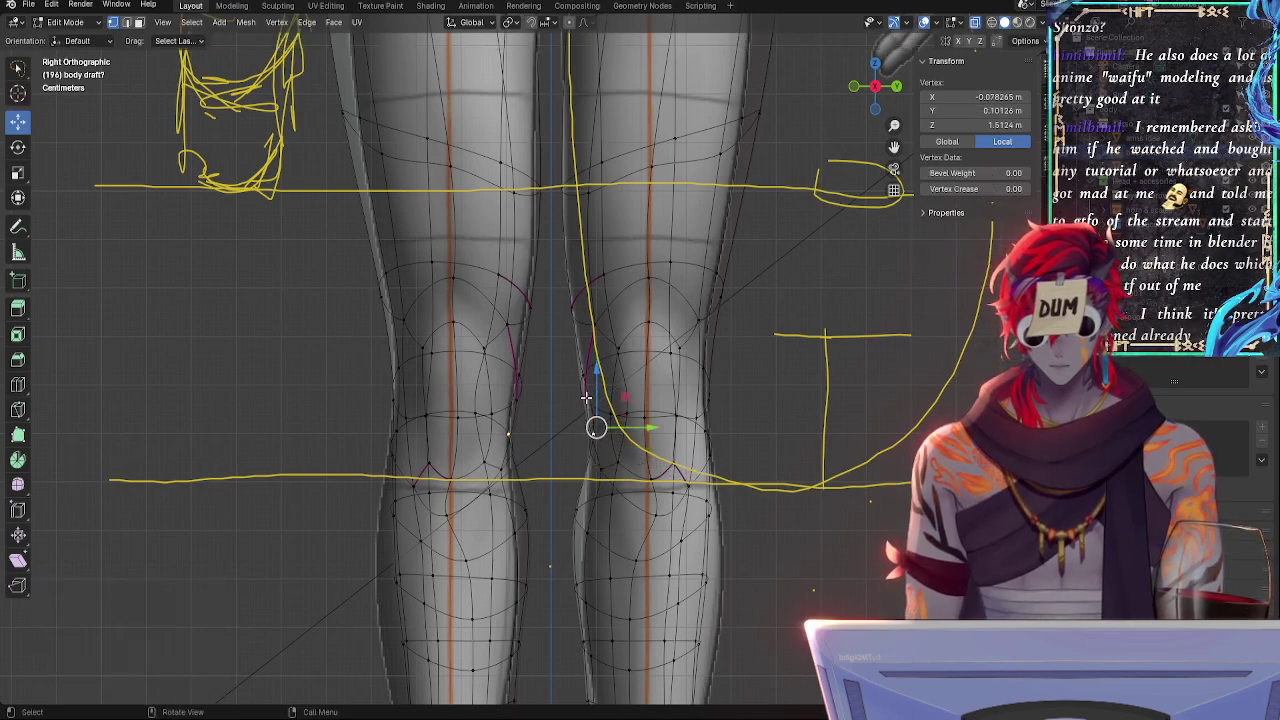
pyautogui.moveTo(598, 380); pyautogui.dragTo(601, 404)
pyautogui.click(602, 472)
# - Slide another knee vertex along its edge, checking with X-ray toggles
pyautogui.hotkey('alt', 'z')
pyautogui.keyDown('shift'); pyautogui.moveTo(823, 528); pyautogui.dragTo(837, 448, button='middle'); pyautogui.keyUp('shift')
pyautogui.hotkey('alt', 'z')
pyautogui.click(689, 448)
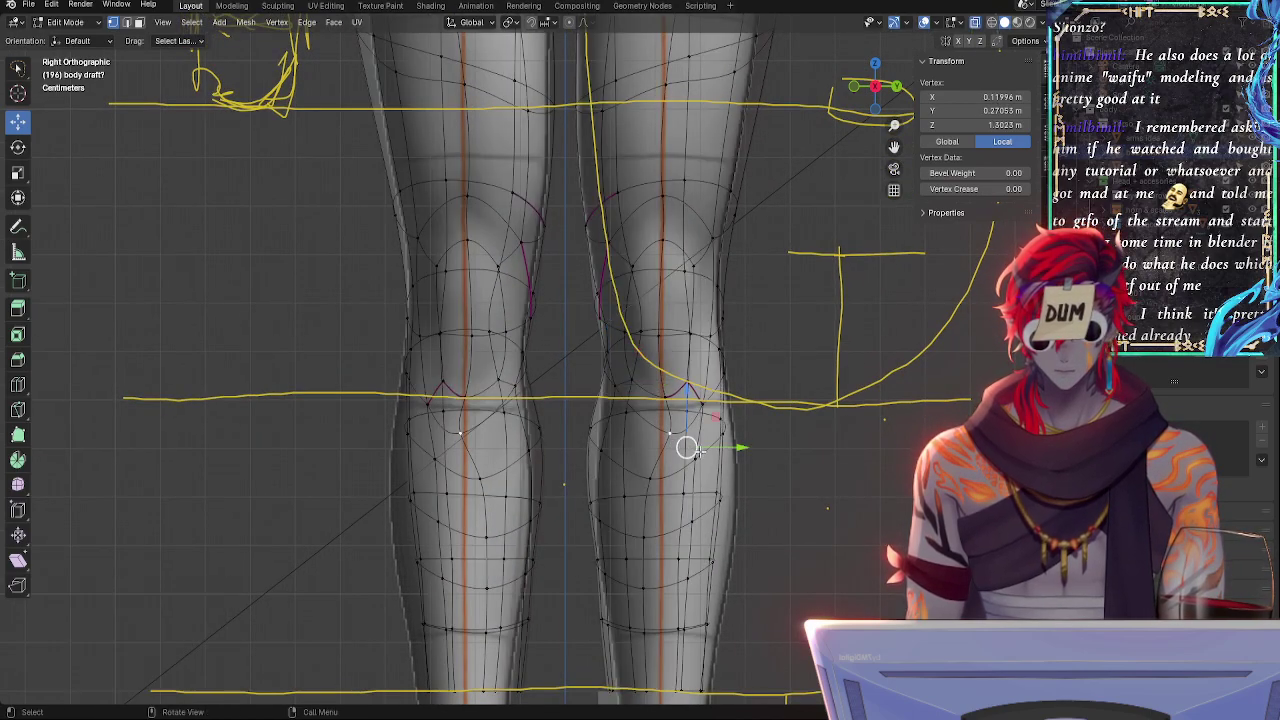
pyautogui.press('g')
pyautogui.press('g')
pyautogui.click(673, 437)
pyautogui.hotkey('alt', 'z')
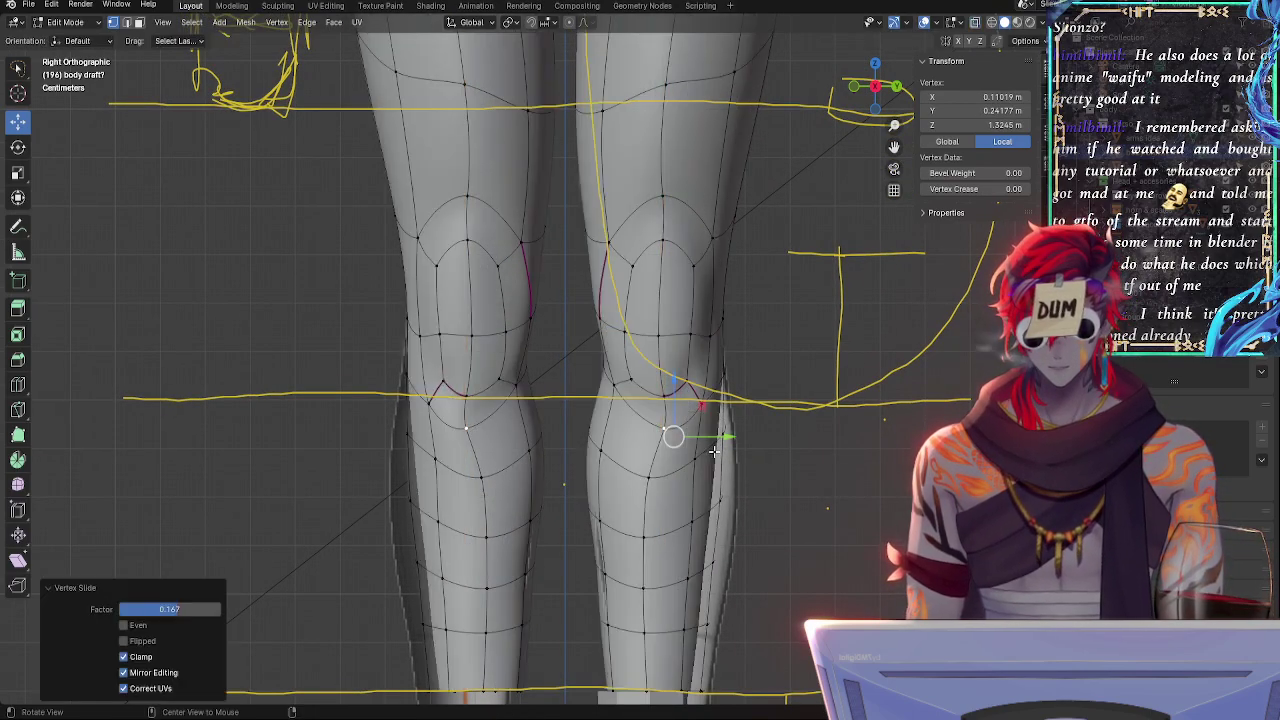
pyautogui.hotkey('alt', 'z')
pyautogui.hotkey('alt', 'z')
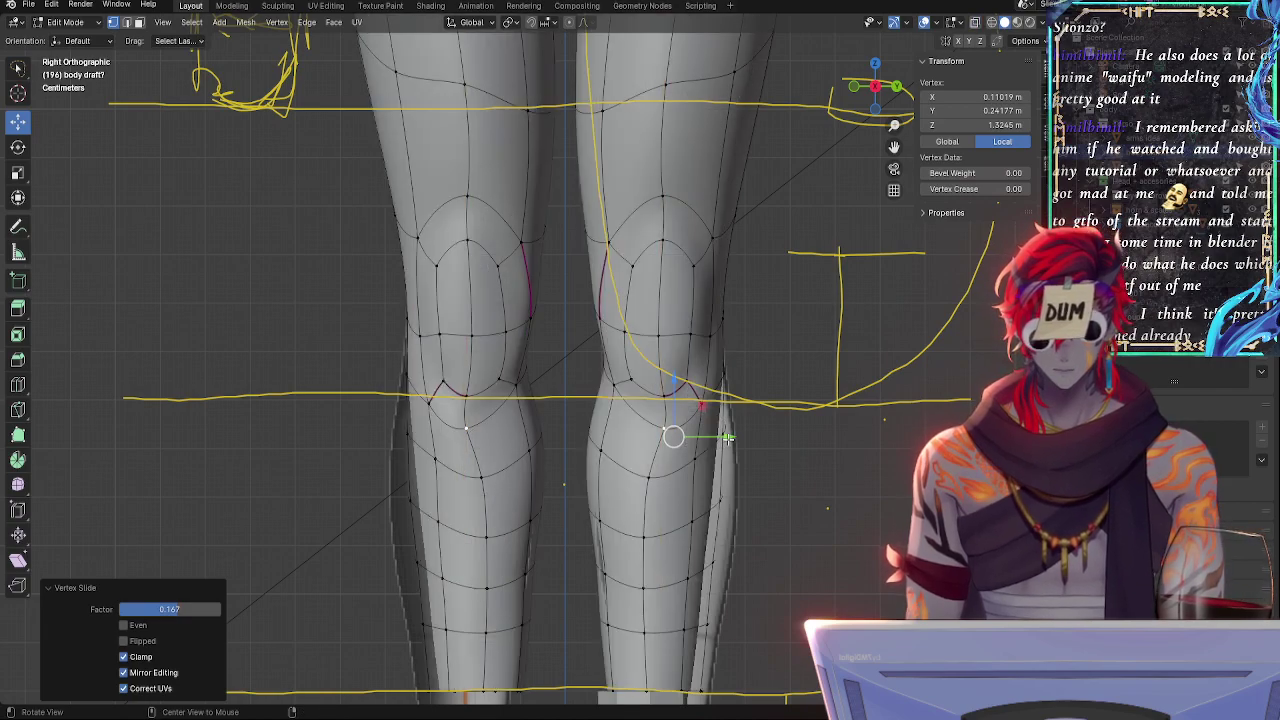
pyautogui.hotkey('alt', 'z')
# - Select the knee loop and three calf loops and shift the shins along Y
pyautogui.hotkey('alt', 'z')
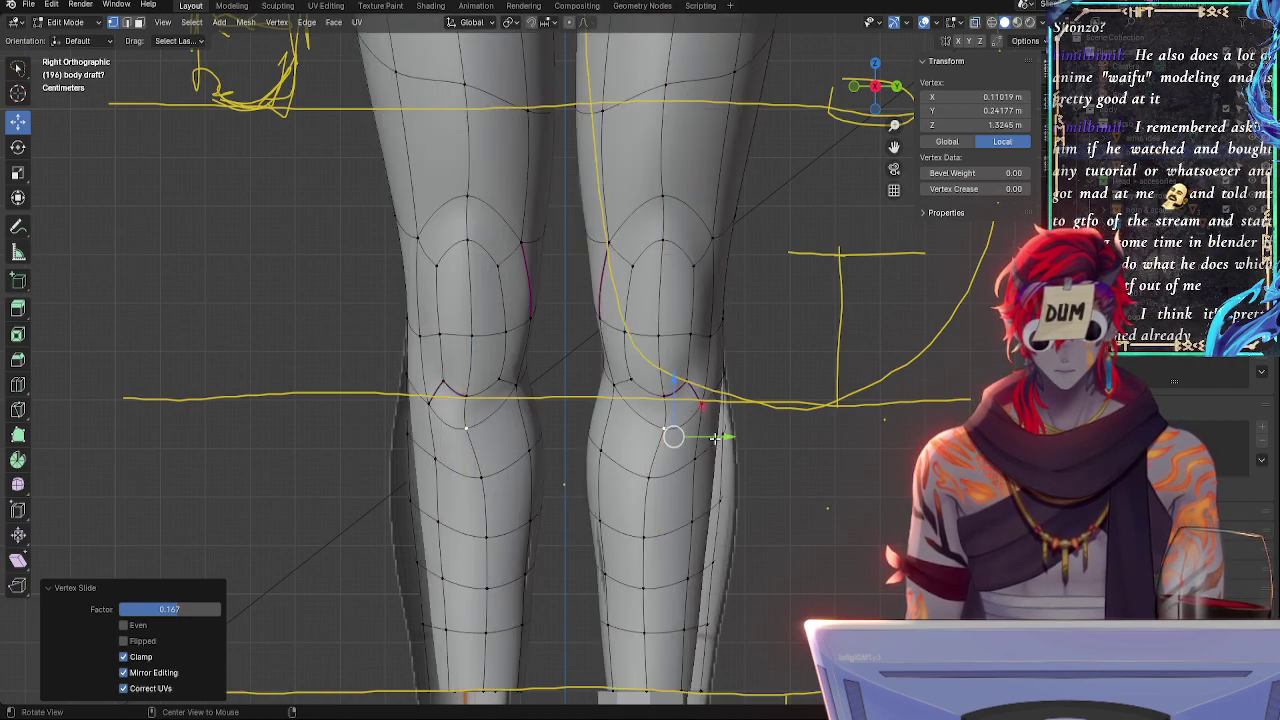
pyautogui.keyDown('alt'); pyautogui.click(649, 478); pyautogui.keyUp('alt')
pyautogui.hotkey('alt', 'z')
pyautogui.keyDown('alt'); pyautogui.keyDown('shift'); pyautogui.click(652, 537); pyautogui.keyUp('shift'); pyautogui.keyUp('alt')
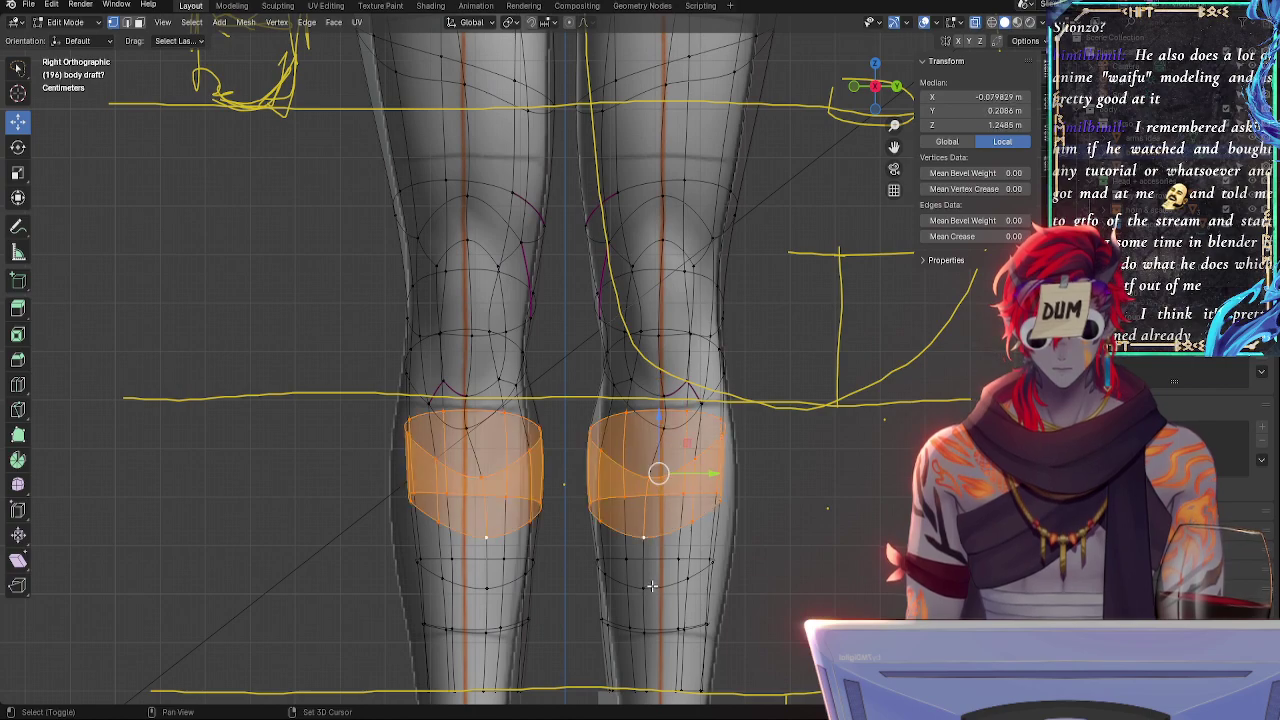
pyautogui.keyDown('alt'); pyautogui.keyDown('shift'); pyautogui.click(652, 587); pyautogui.keyUp('shift'); pyautogui.keyUp('alt')
pyautogui.keyDown('alt'); pyautogui.keyDown('shift'); pyautogui.click(656, 628); pyautogui.keyUp('shift'); pyautogui.keyUp('alt')
pyautogui.press('g')
pyautogui.press('y')
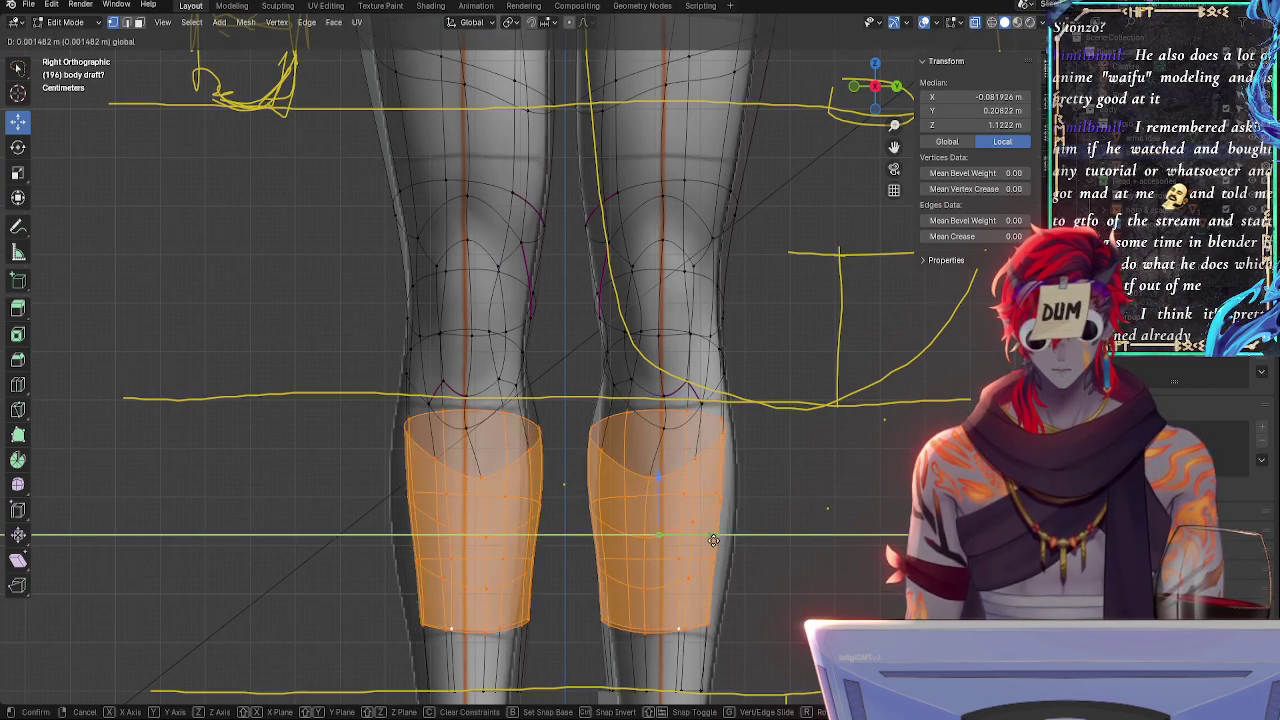
pyautogui.click(718, 542)
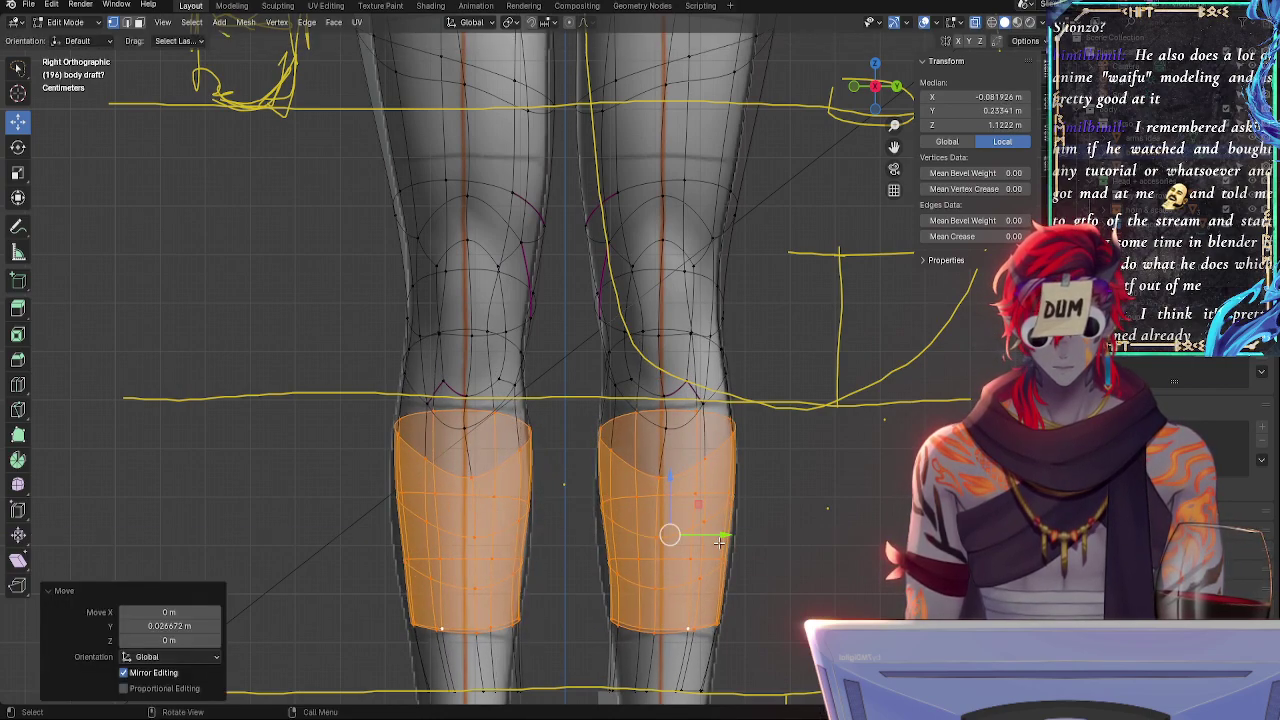
# - Stretch the loop below each knee along Y and tilt the knee loops about 3° around Z
pyautogui.keyDown('alt'); pyautogui.click(640, 469); pyautogui.keyUp('alt')
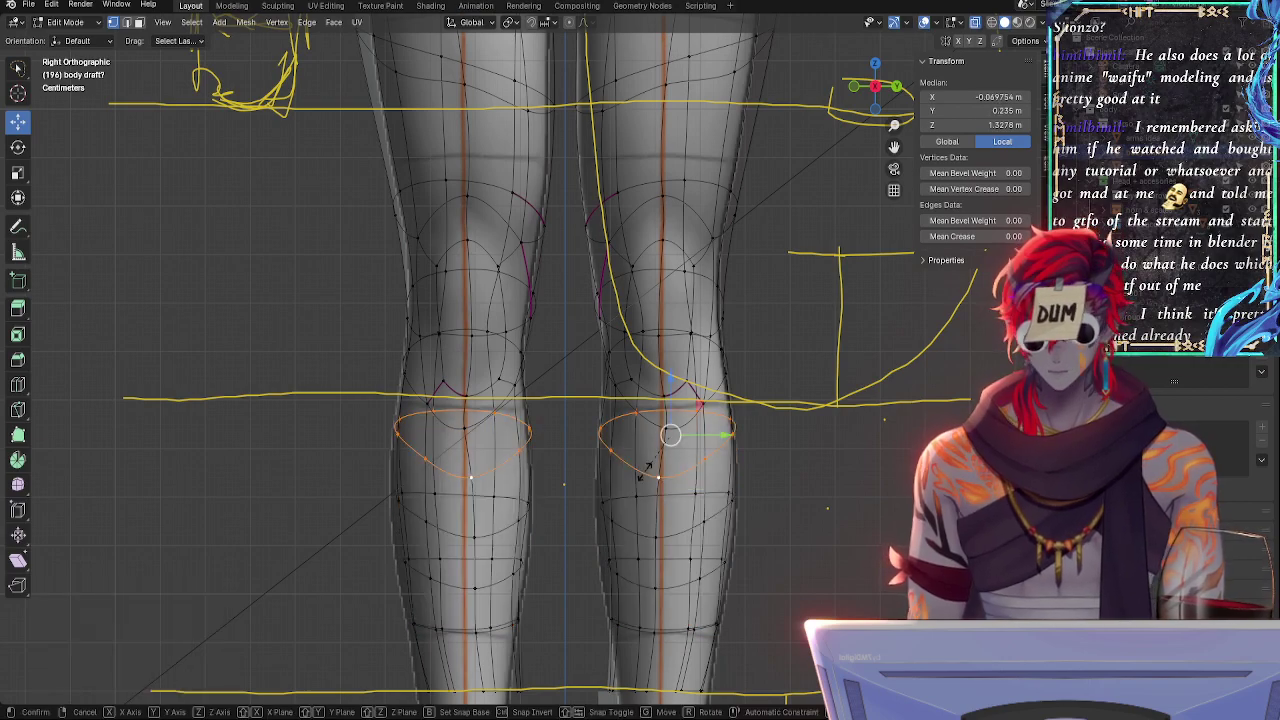
pyautogui.press('s')
pyautogui.press('y')
pyautogui.click(646, 469)
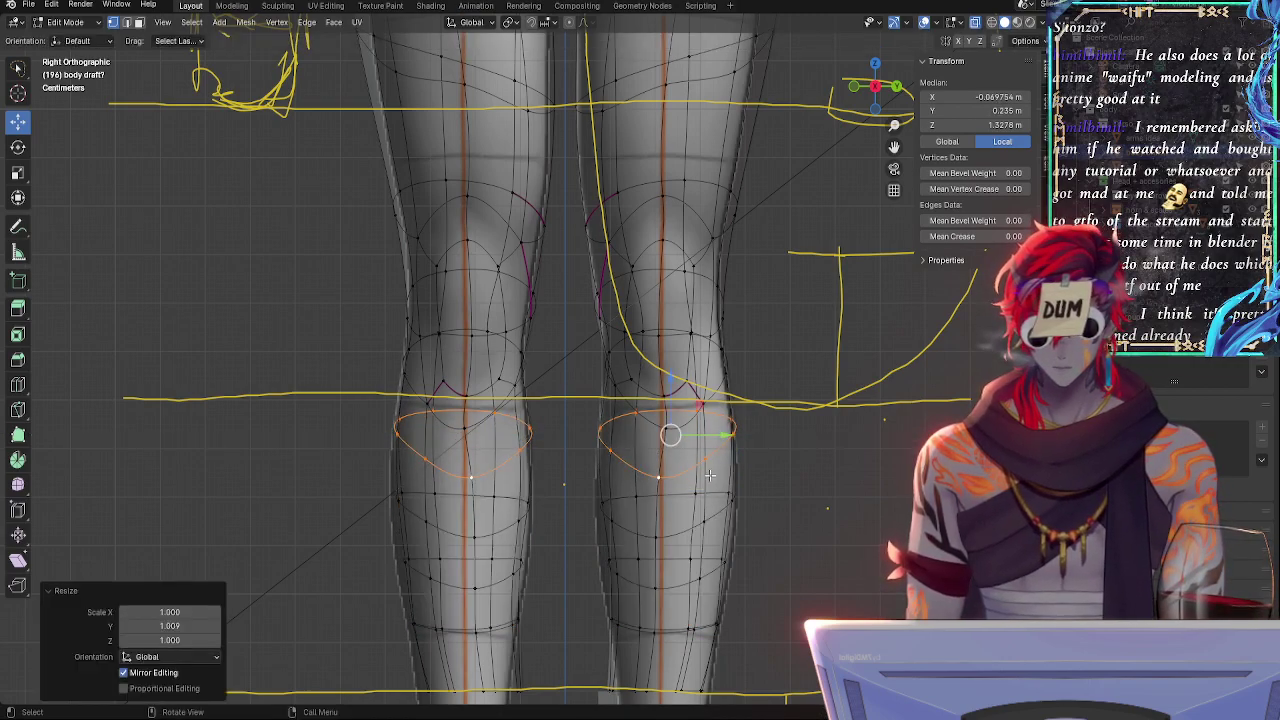
pyautogui.click(657, 488)
pyautogui.hotkey('ctrl', 'z')
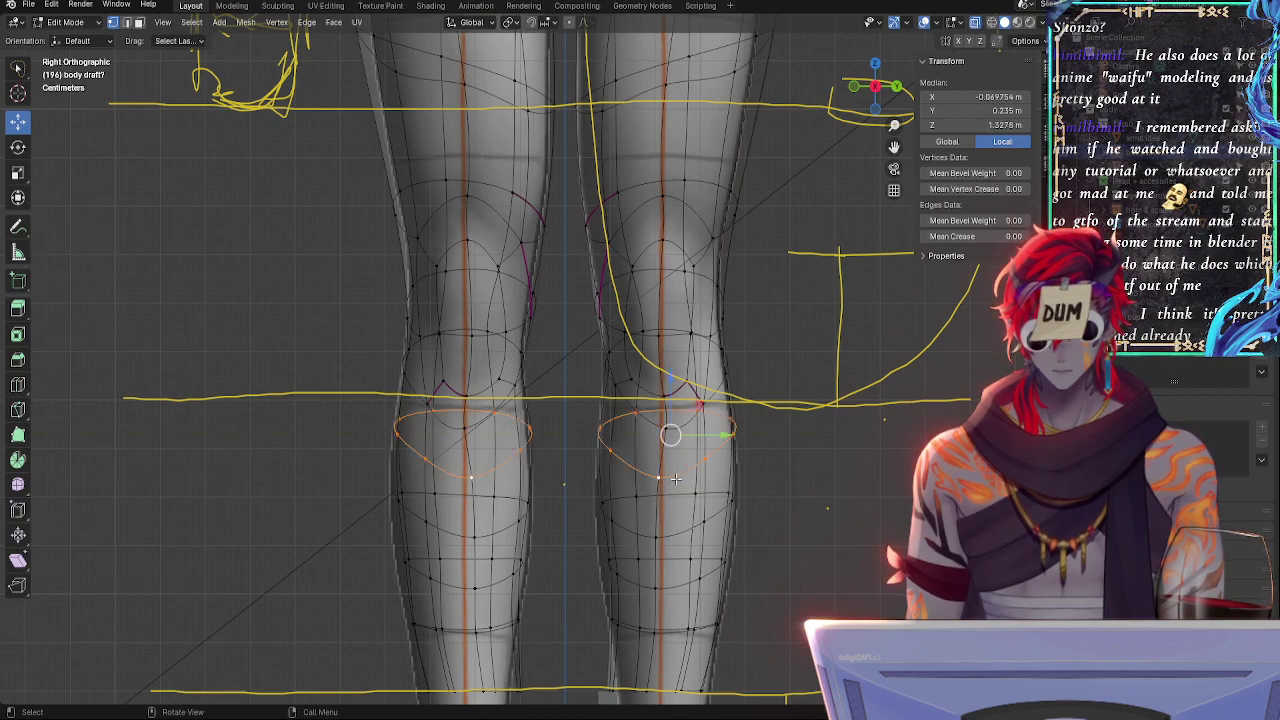
pyautogui.press('r')
pyautogui.press('z')
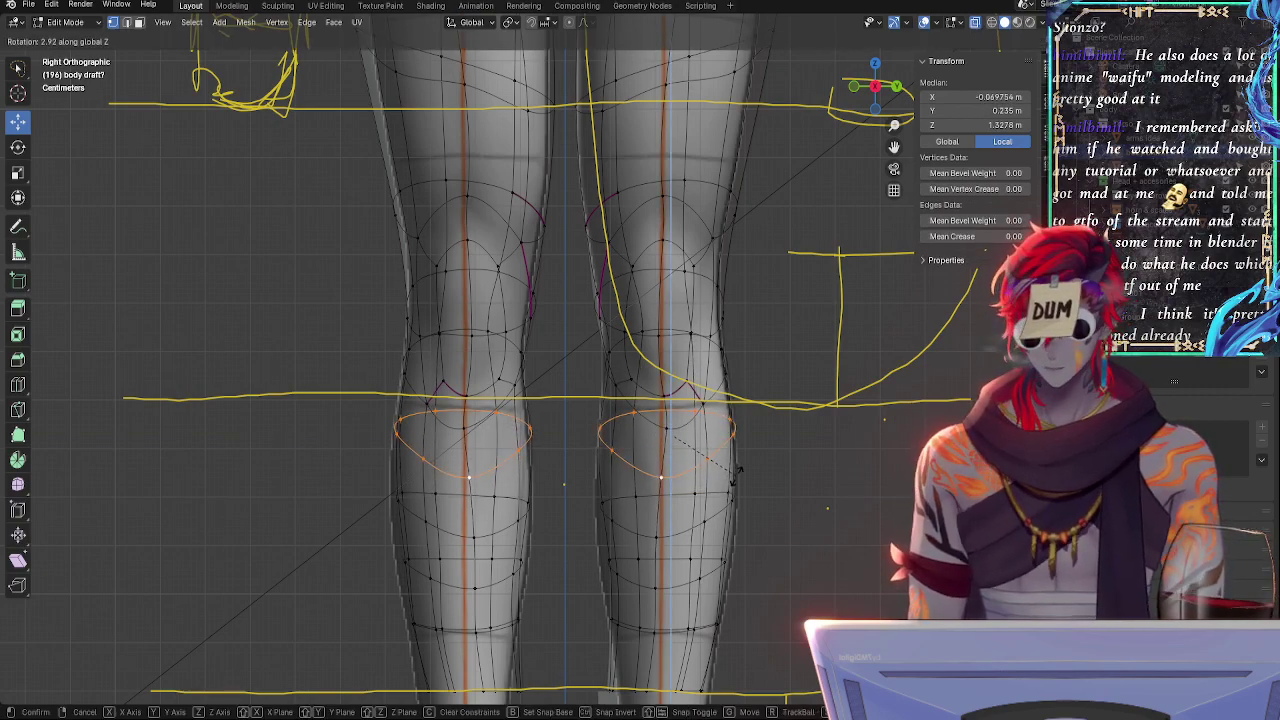
pyautogui.click(656, 430)
# - Slide a knee vertex along its edge in two small passes
pyautogui.click(664, 431)
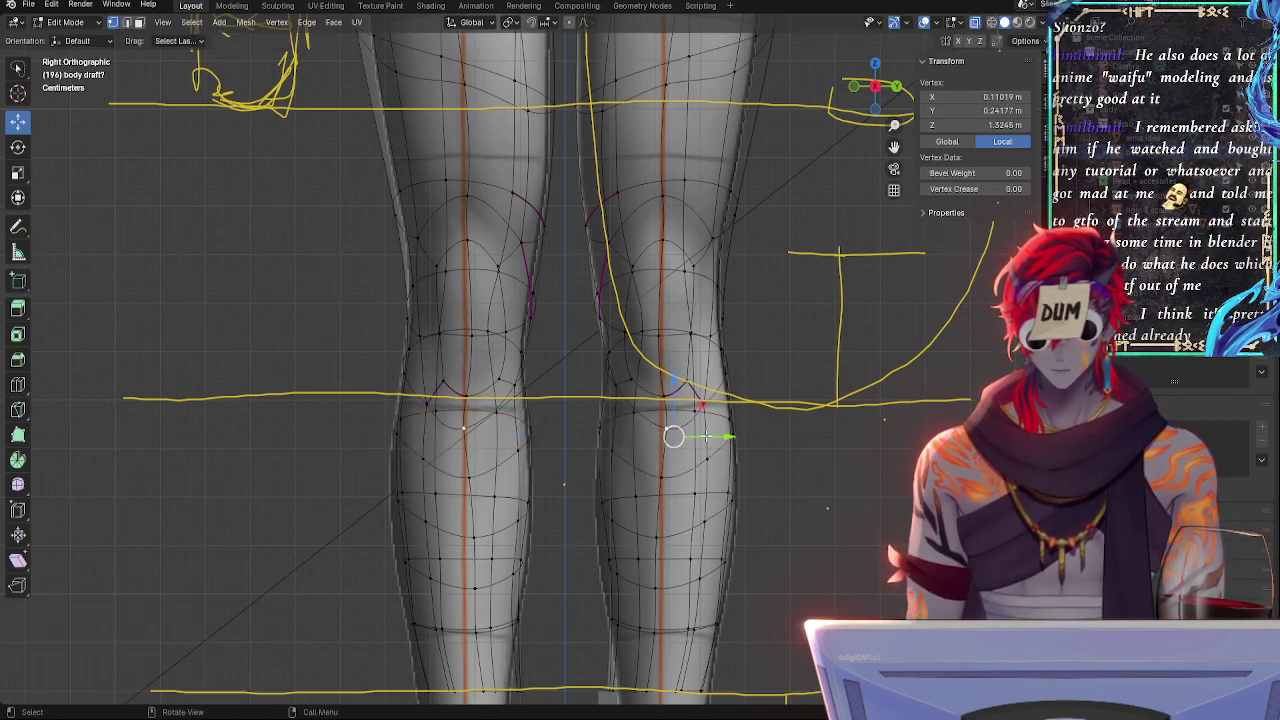
pyautogui.press('g')
pyautogui.press('g')
pyautogui.click(692, 438)
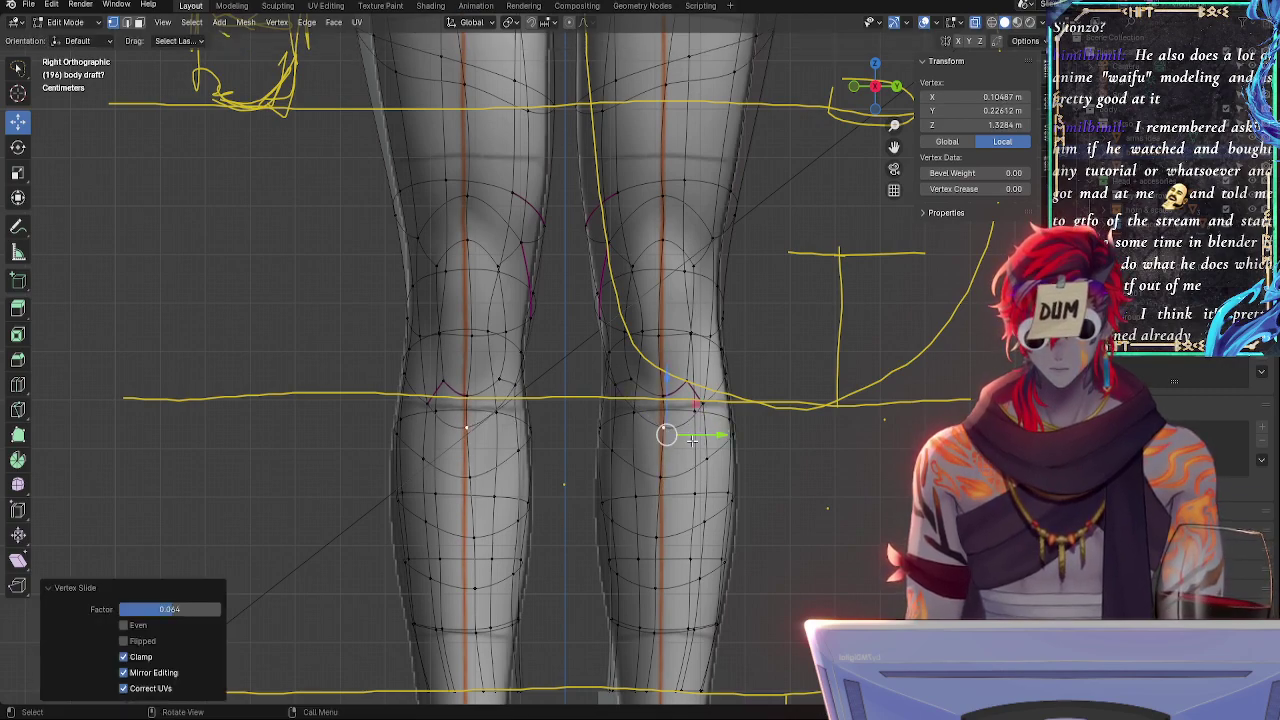
pyautogui.press('g')
pyautogui.press('g')
pyautogui.click(684, 437)
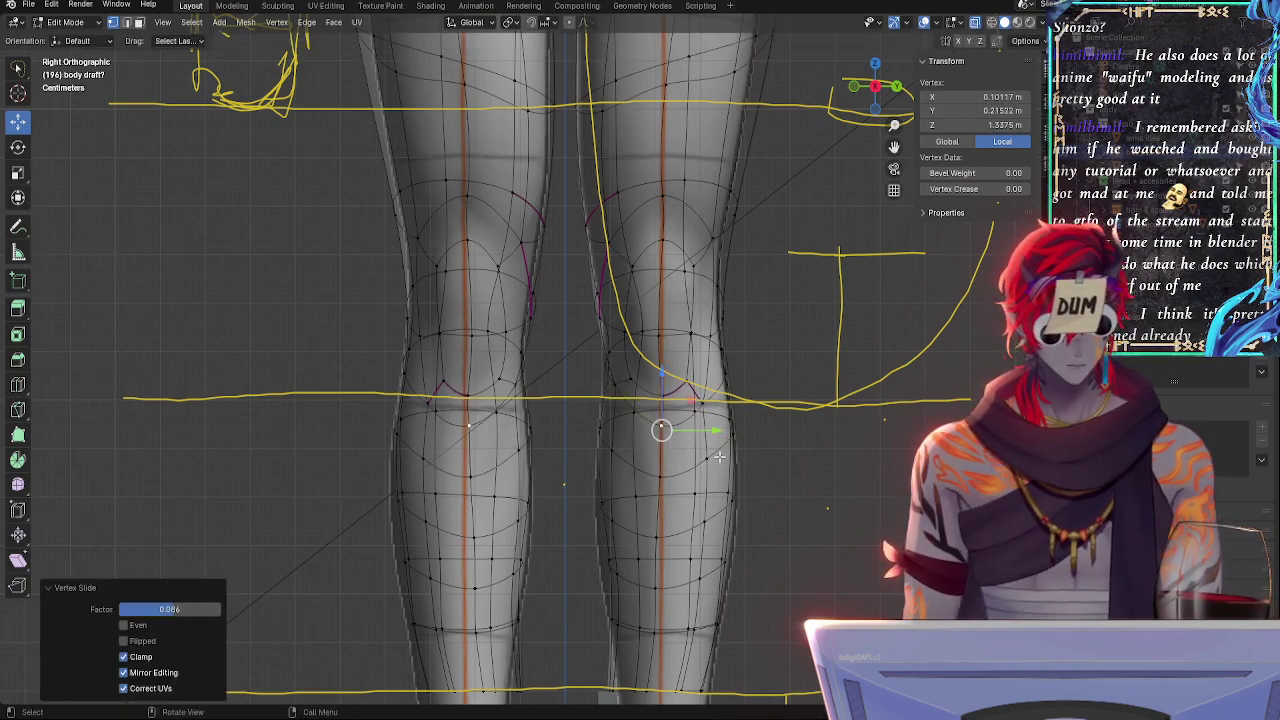
pyautogui.click(730, 432)
pyautogui.keyDown('shift'); pyautogui.moveTo(737, 431); pyautogui.dragTo(808, 393, button='middle'); pyautogui.keyUp('shift')
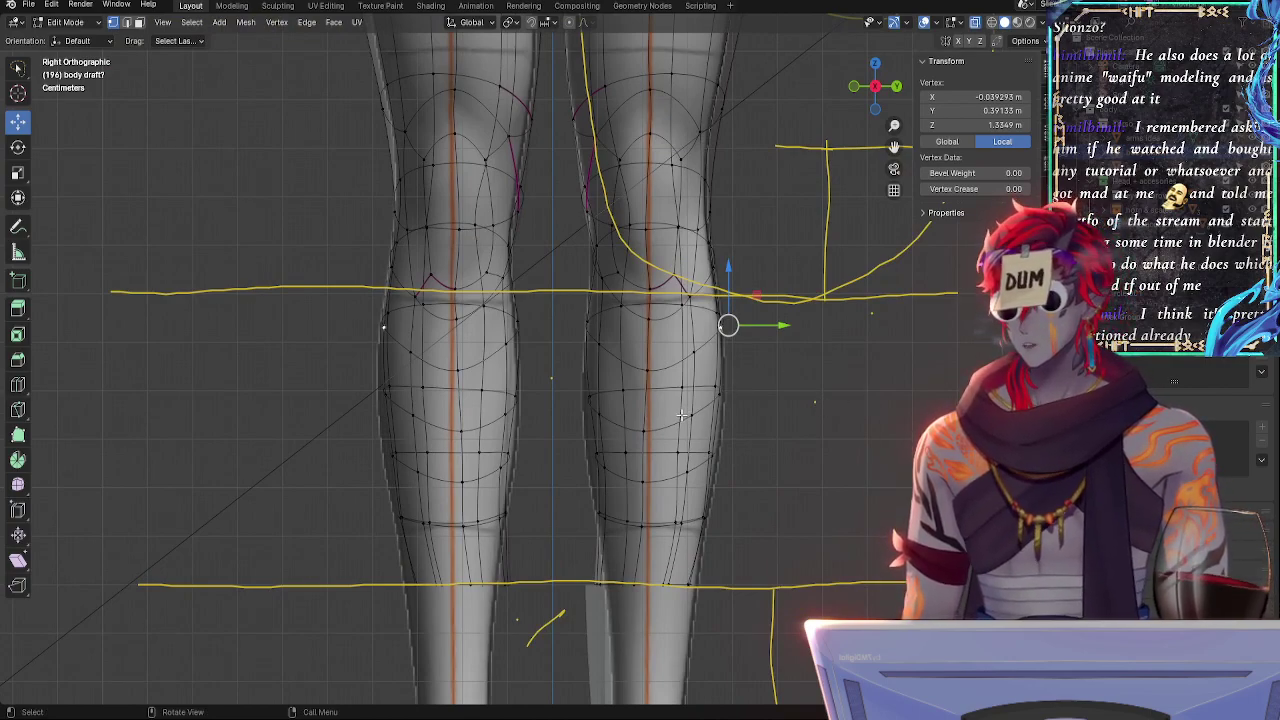
# - Tilt the knee edge loop about 5° and the lower loops 5.9° around Z
pyautogui.keyDown('alt'); pyautogui.click(645, 433); pyautogui.keyUp('alt')
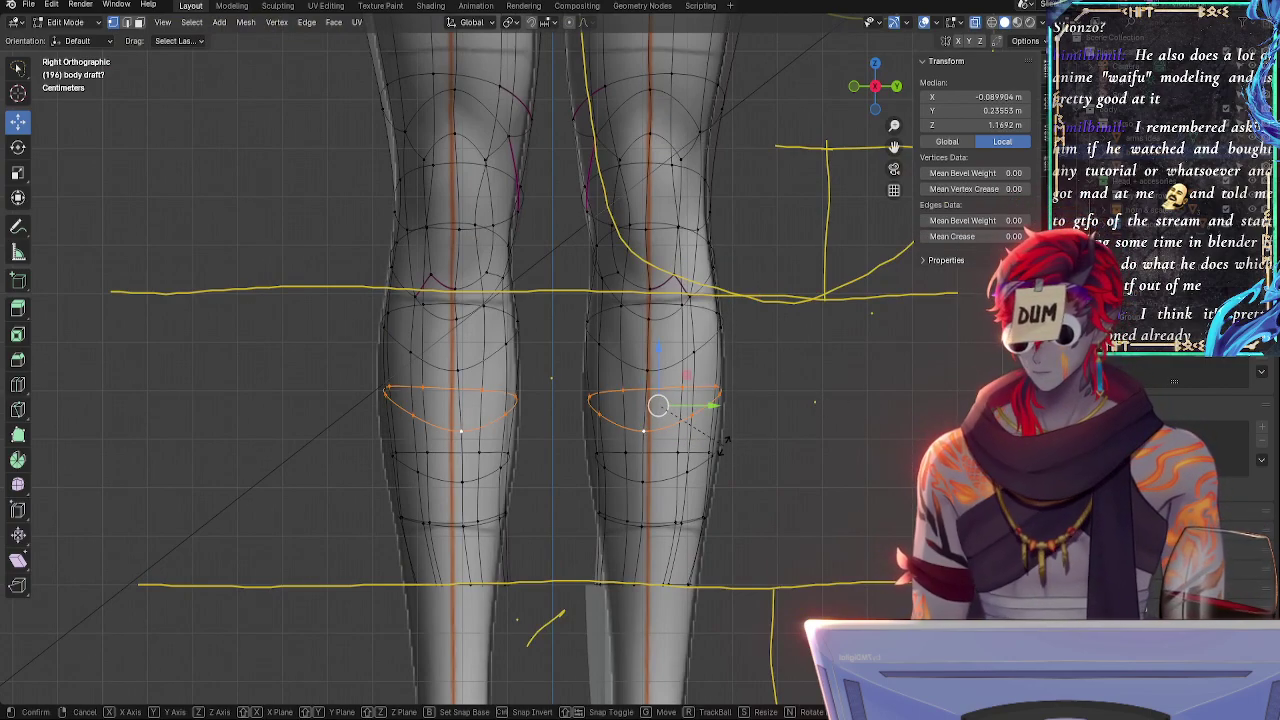
pyautogui.press('r')
pyautogui.press('z')
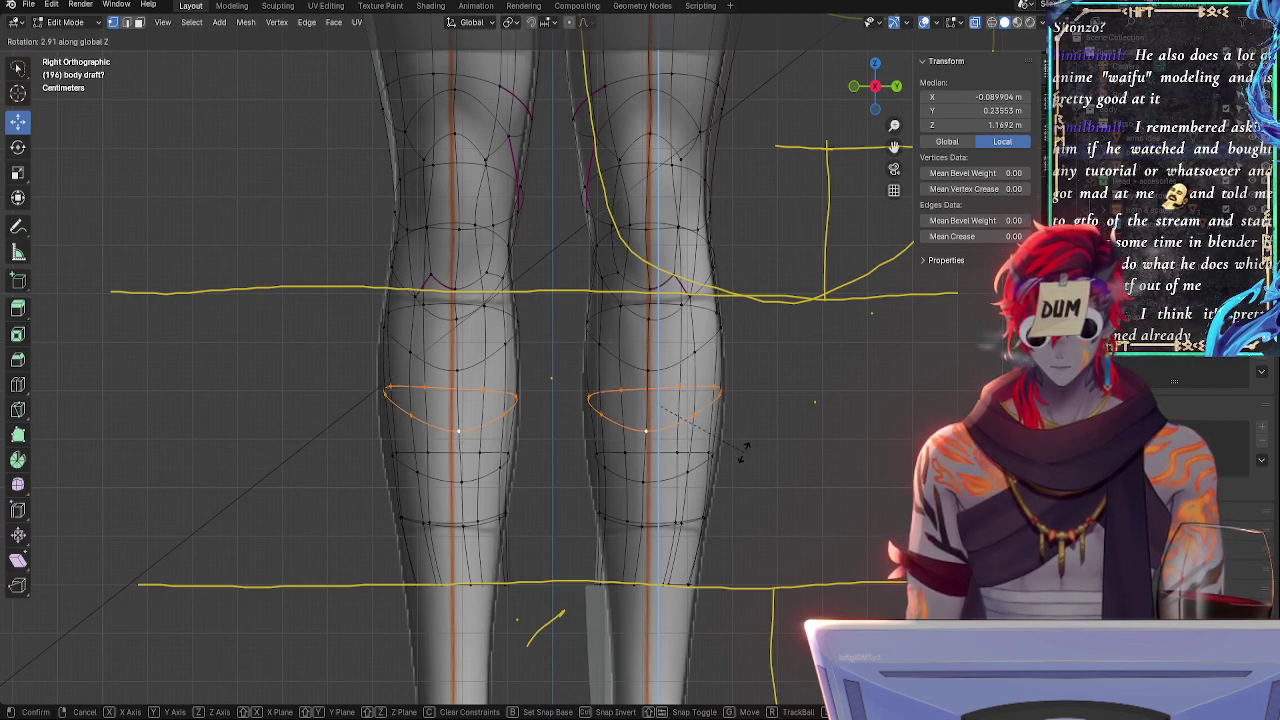
pyautogui.click(750, 452)
pyautogui.keyDown('alt'); pyautogui.click(634, 479); pyautogui.keyUp('alt')
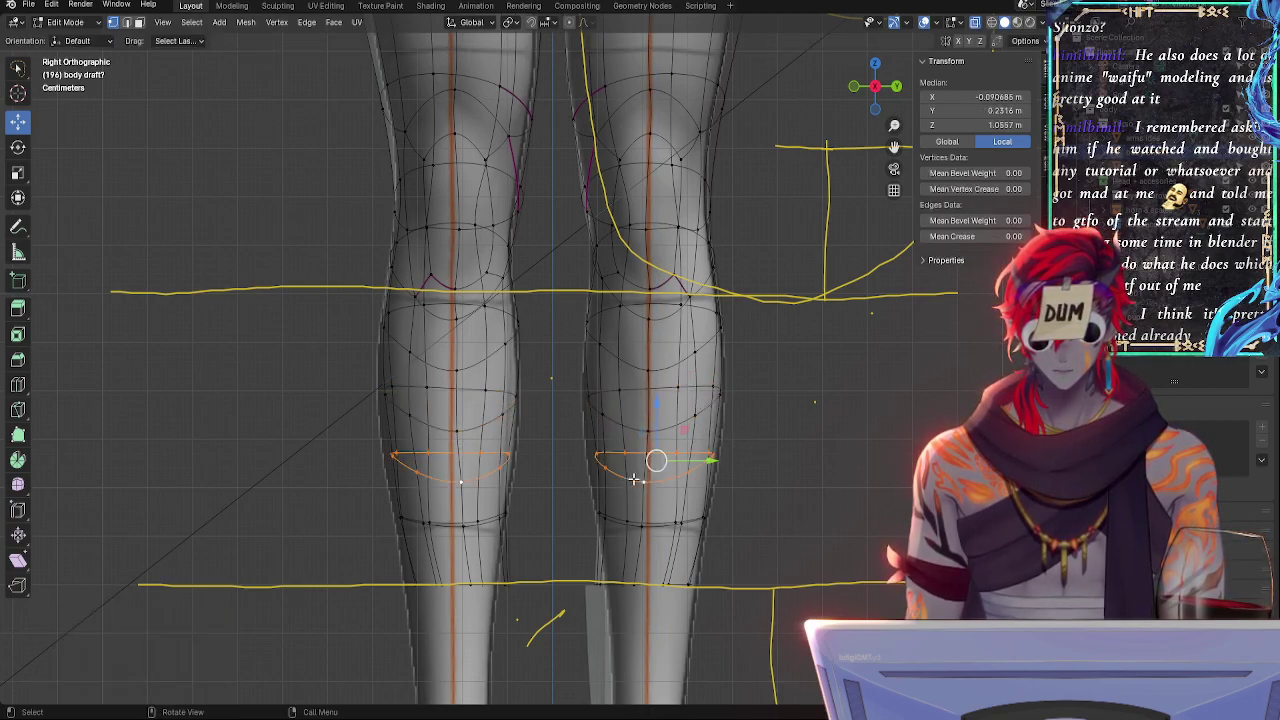
pyautogui.press('r')
pyautogui.press('z')
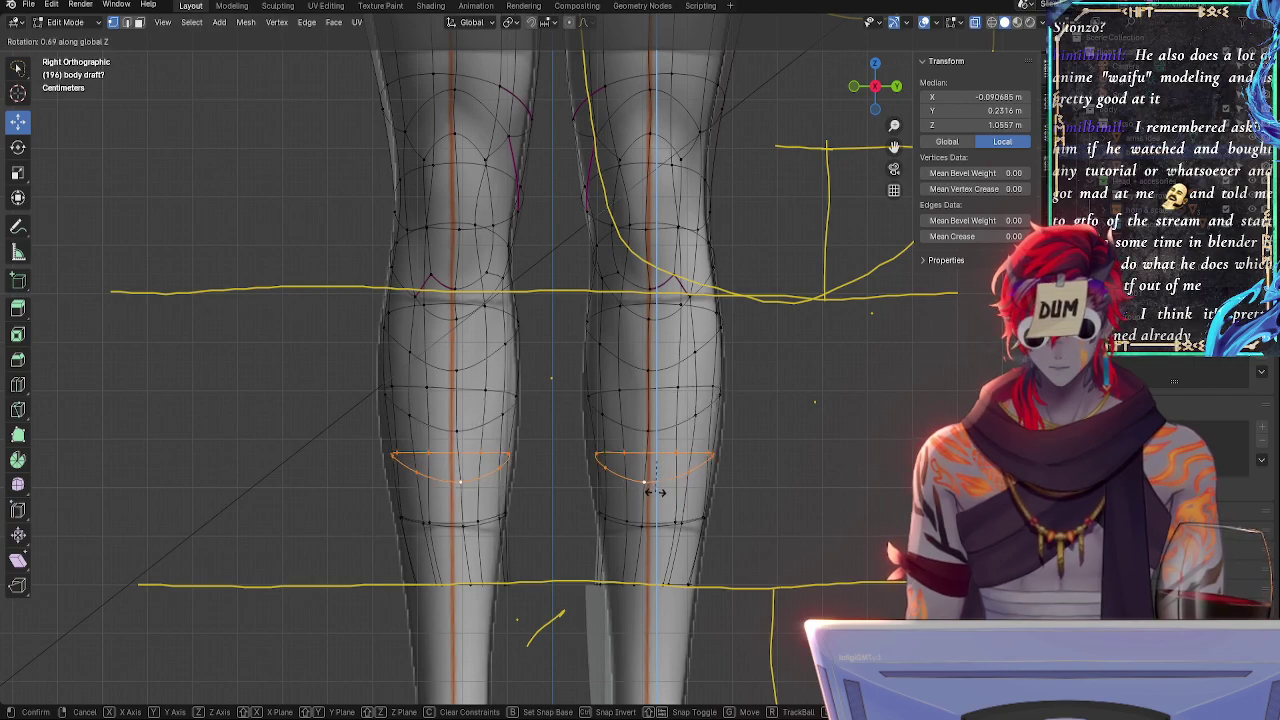
pyautogui.click(657, 491)
# - Select the horizontal knee edge loop and stretch it front-to-back along Y
pyautogui.click(649, 432)
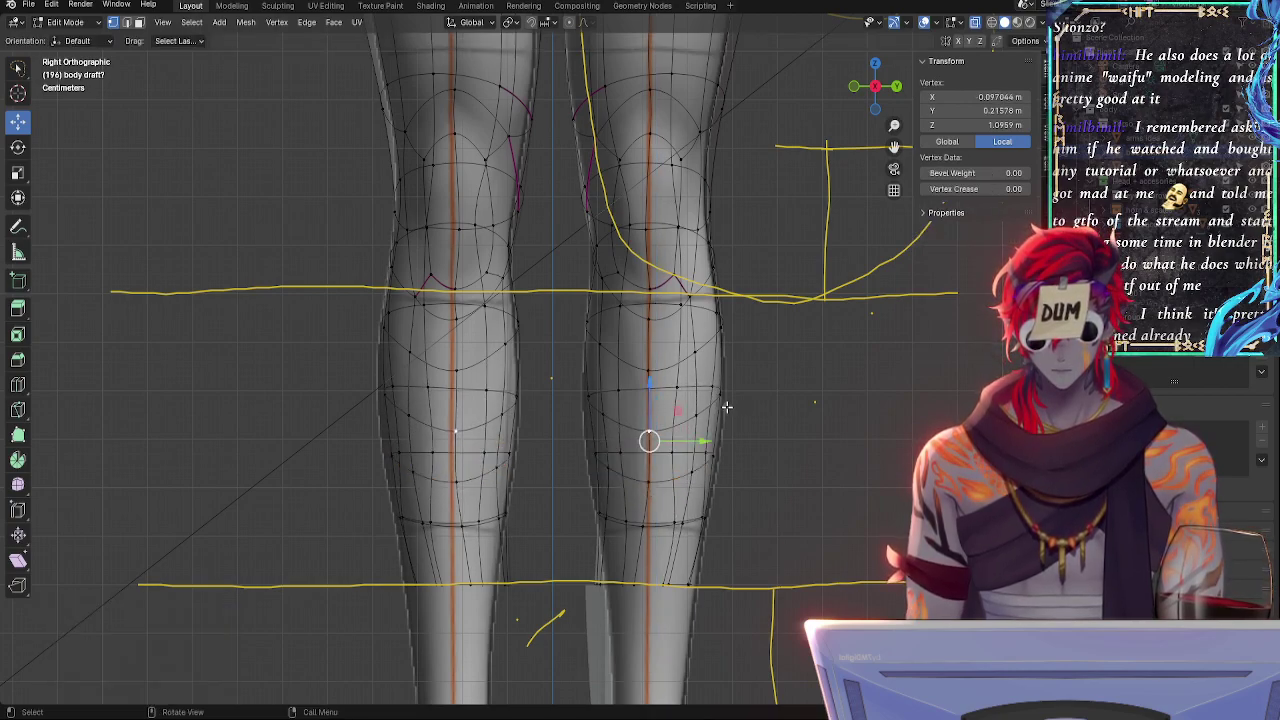
pyautogui.keyDown('alt'); pyautogui.click(649, 448); pyautogui.keyUp('alt')
pyautogui.hotkey('ctrl', 'z')
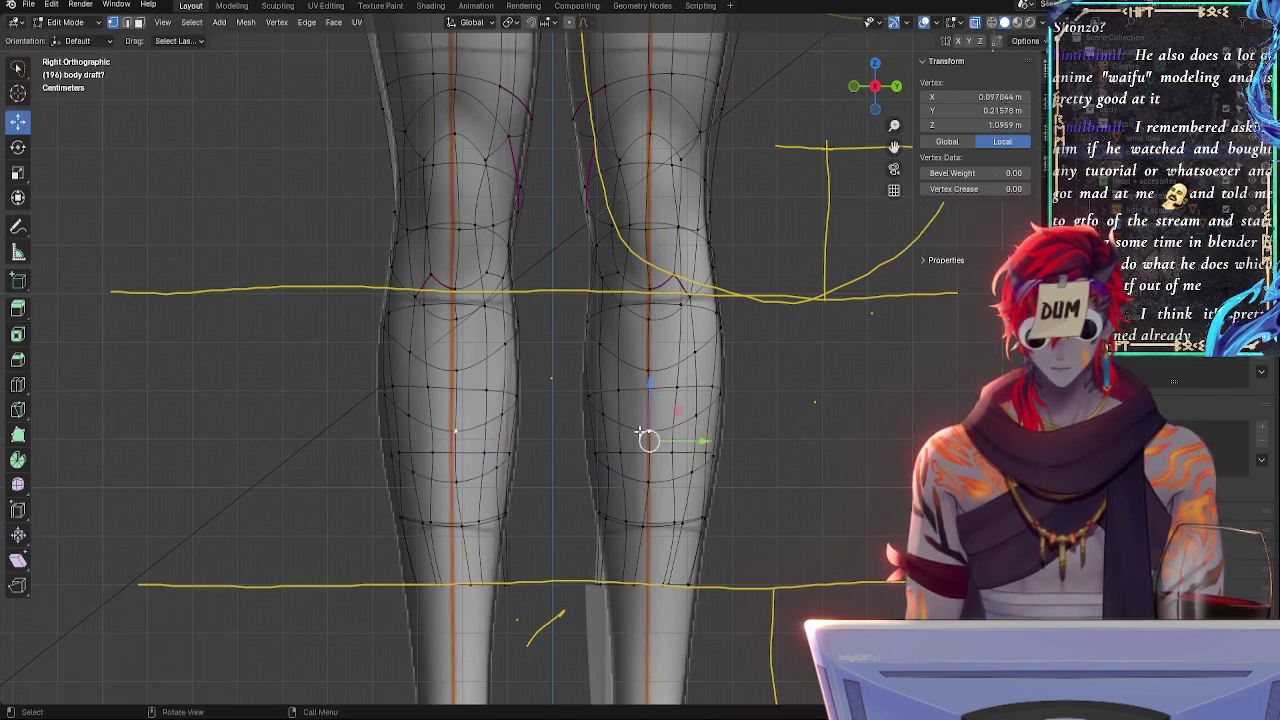
pyautogui.keyDown('alt'); pyautogui.click(640, 431); pyautogui.keyUp('alt')
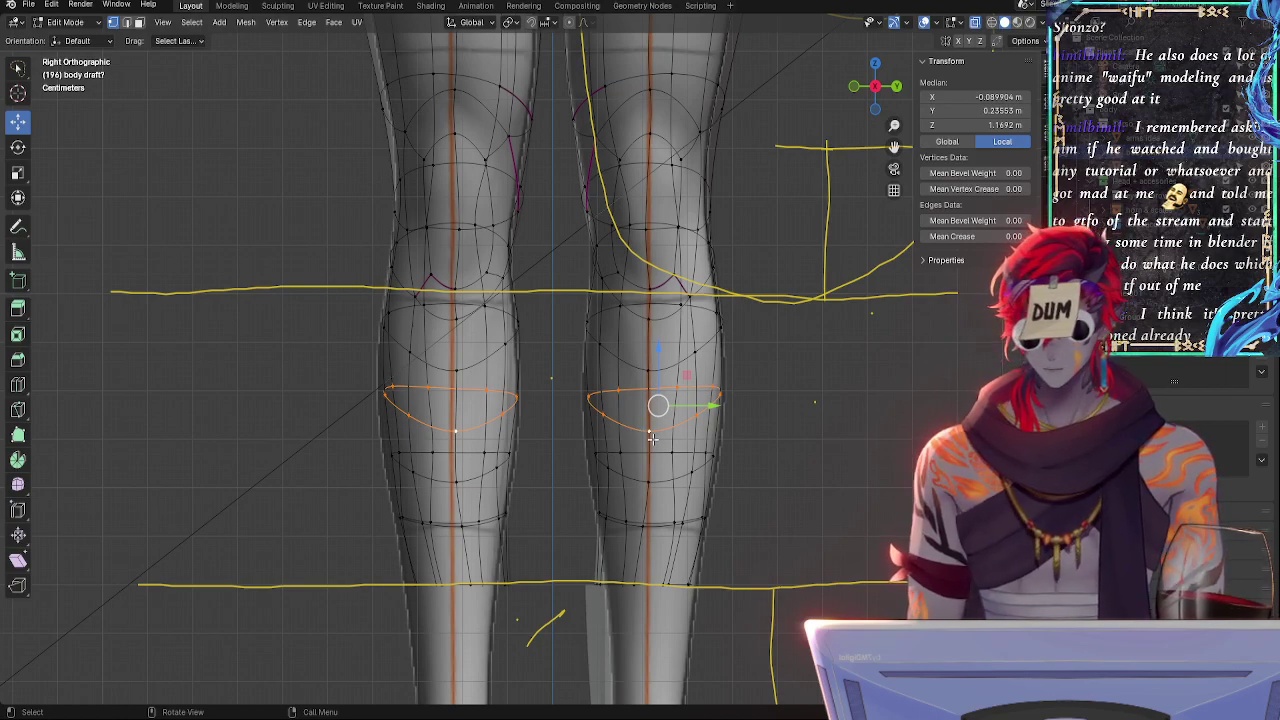
pyautogui.press('s')
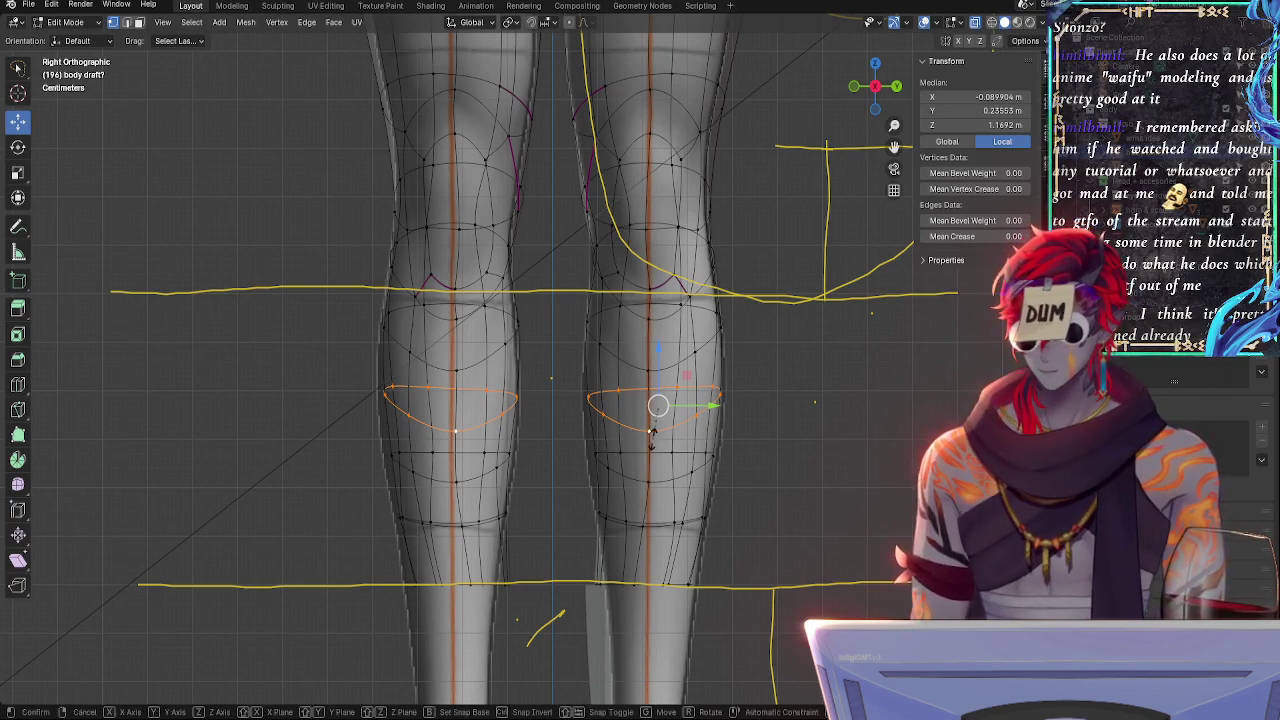
pyautogui.press('y')
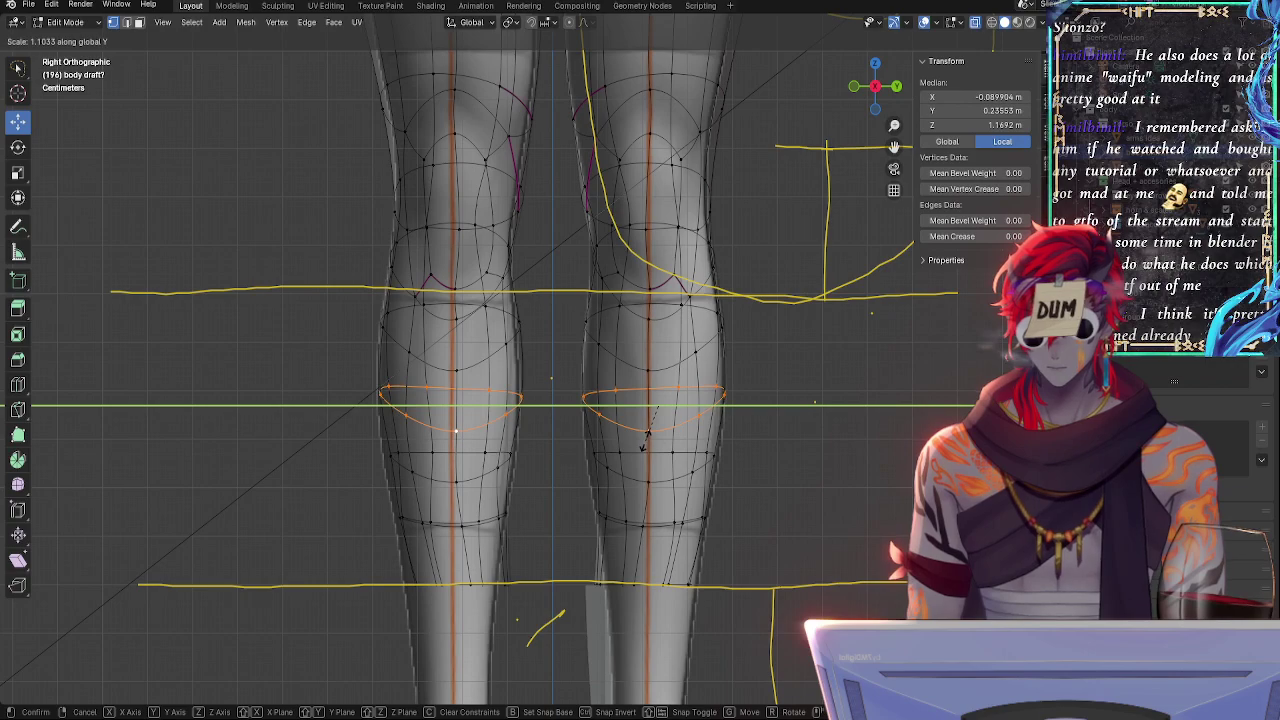
pyautogui.click(643, 446)
# - Nudge a knee outline vertex and two lower leg-outline vertices along Y
pyautogui.click(580, 331)
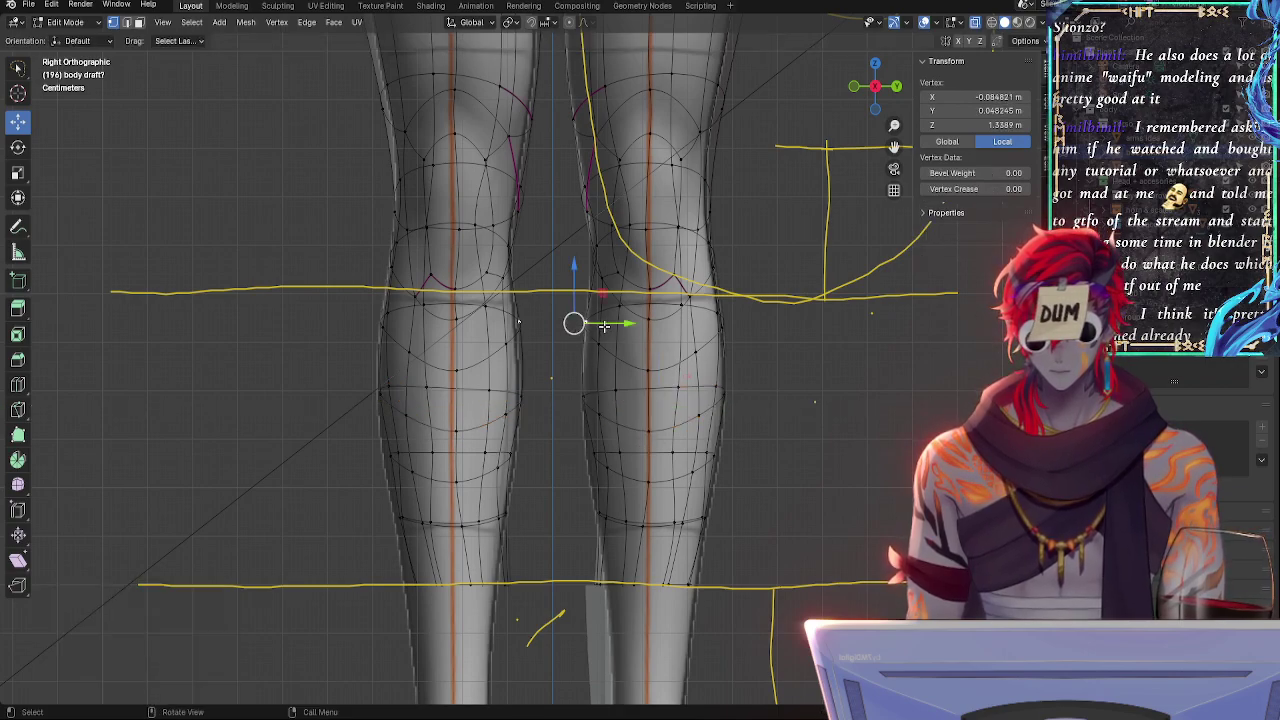
pyautogui.moveTo(604, 326); pyautogui.dragTo(605, 326)
pyautogui.click(587, 404)
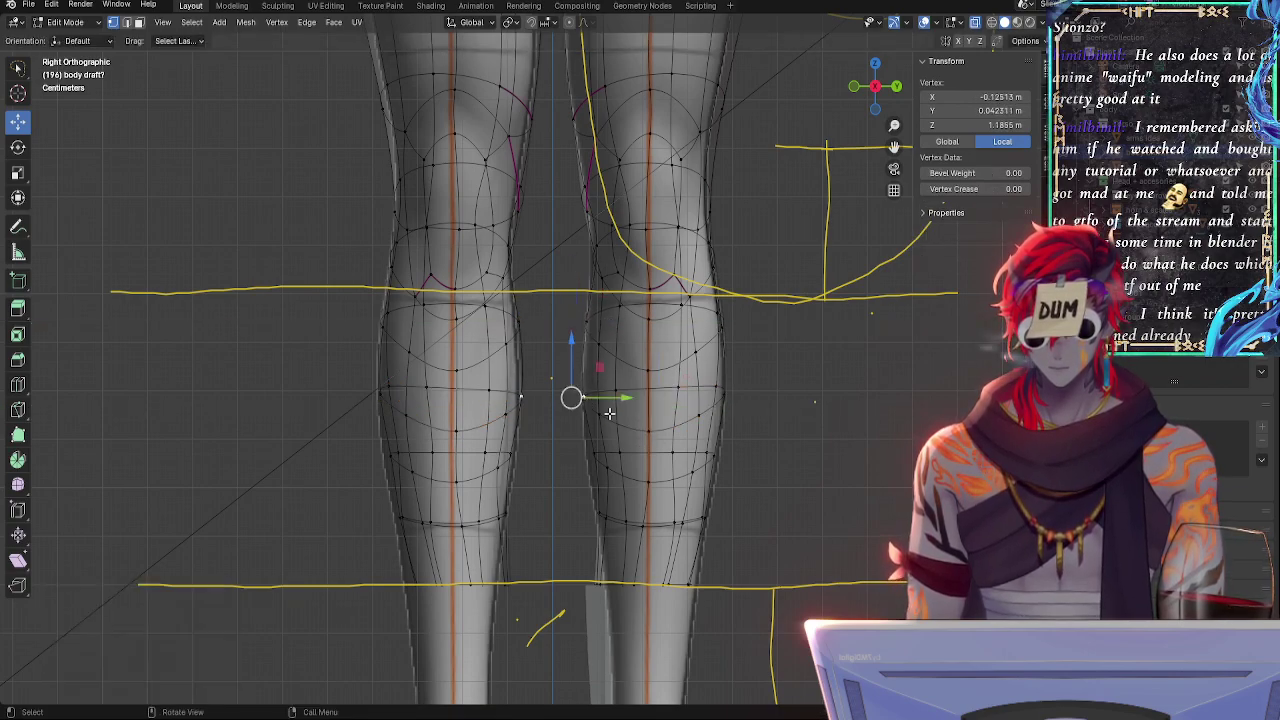
pyautogui.keyDown('shift'); pyautogui.click(598, 411); pyautogui.keyUp('shift')
pyautogui.press('g')
pyautogui.press('y')
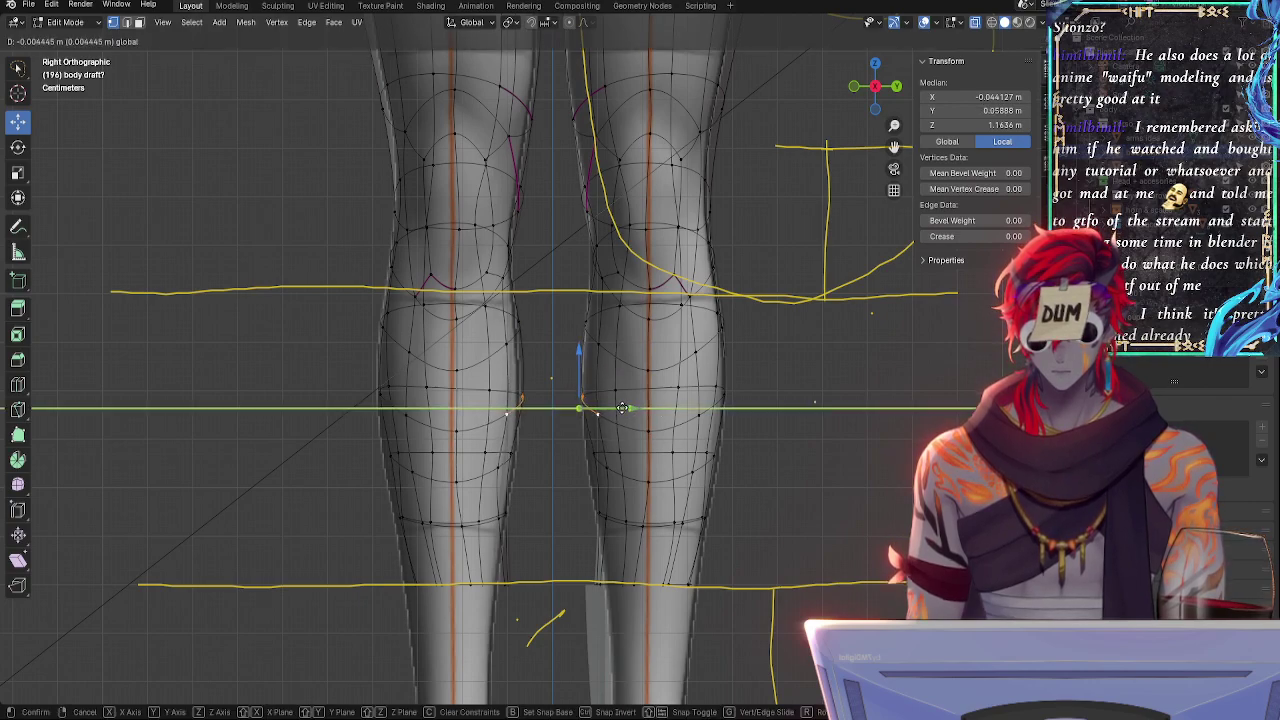
pyautogui.moveTo(624, 408); pyautogui.dragTo(621, 408)
# - Slide right-calf vertices along their edges to smooth the calf outline
pyautogui.click(726, 397)
pyautogui.click(695, 416)
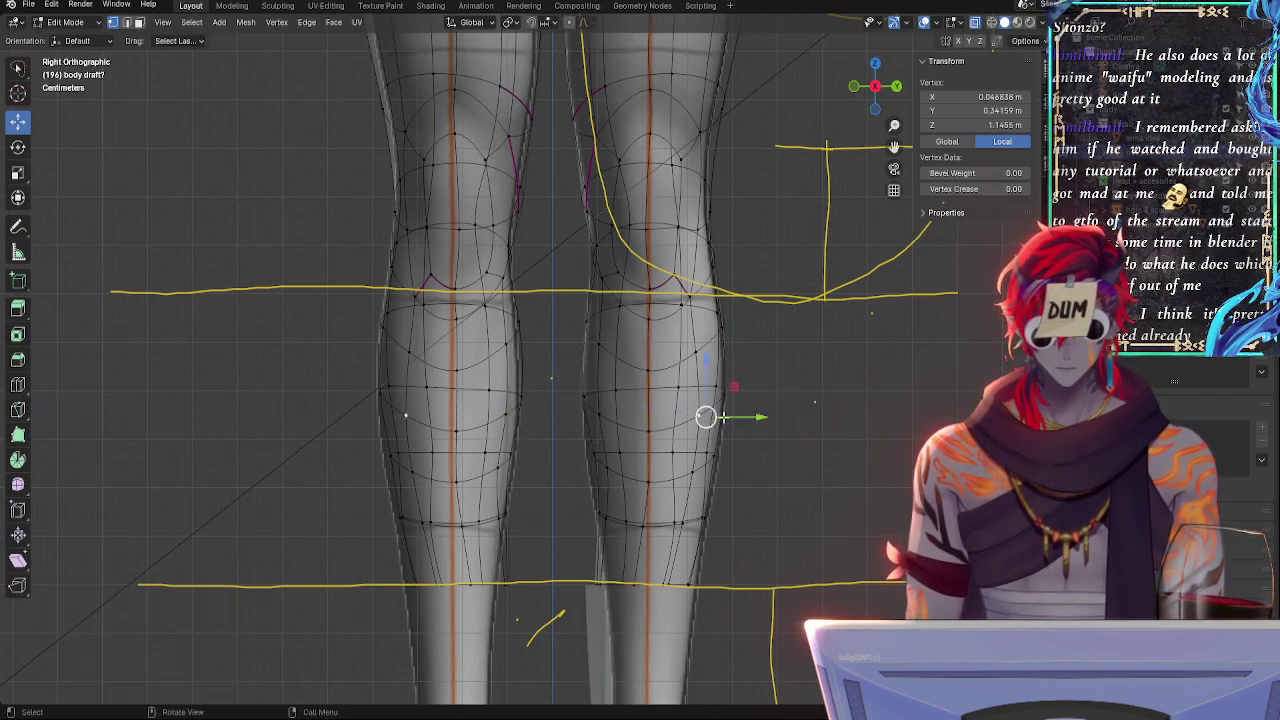
pyautogui.click(733, 424)
pyautogui.press('g')
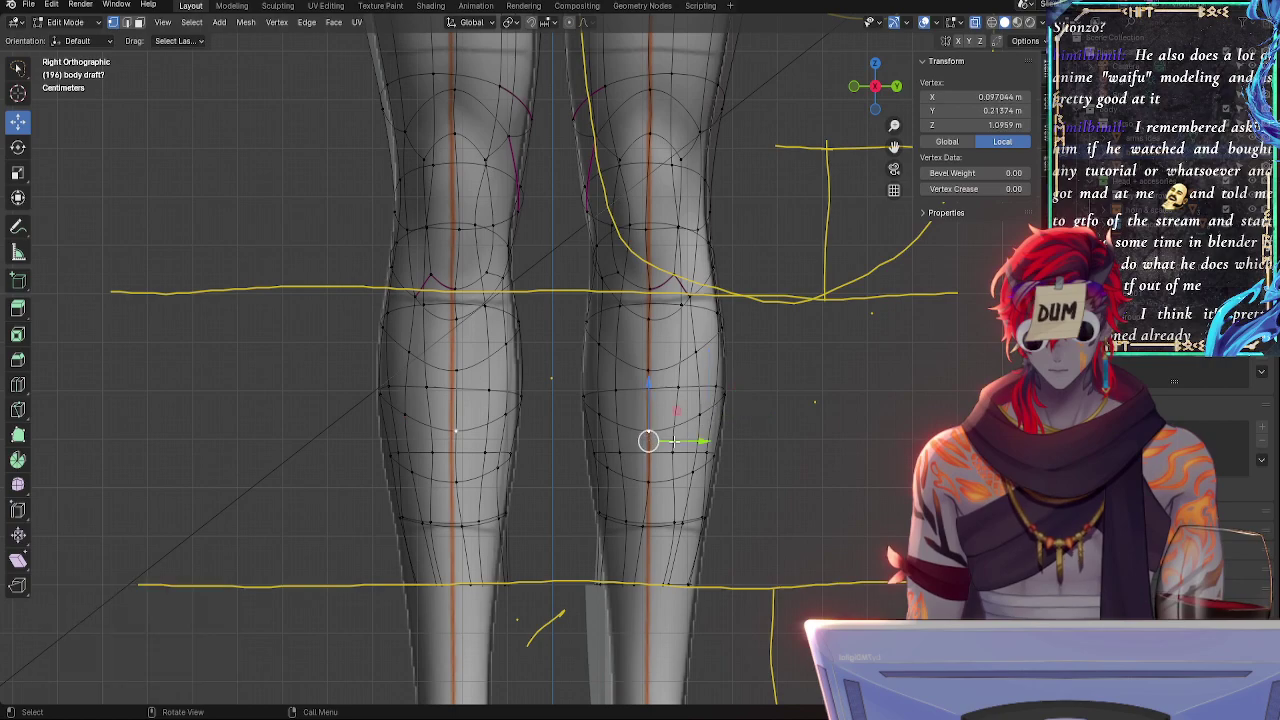
pyautogui.click(697, 420)
pyautogui.press('g')
pyautogui.press('g')
pyautogui.click(697, 420)
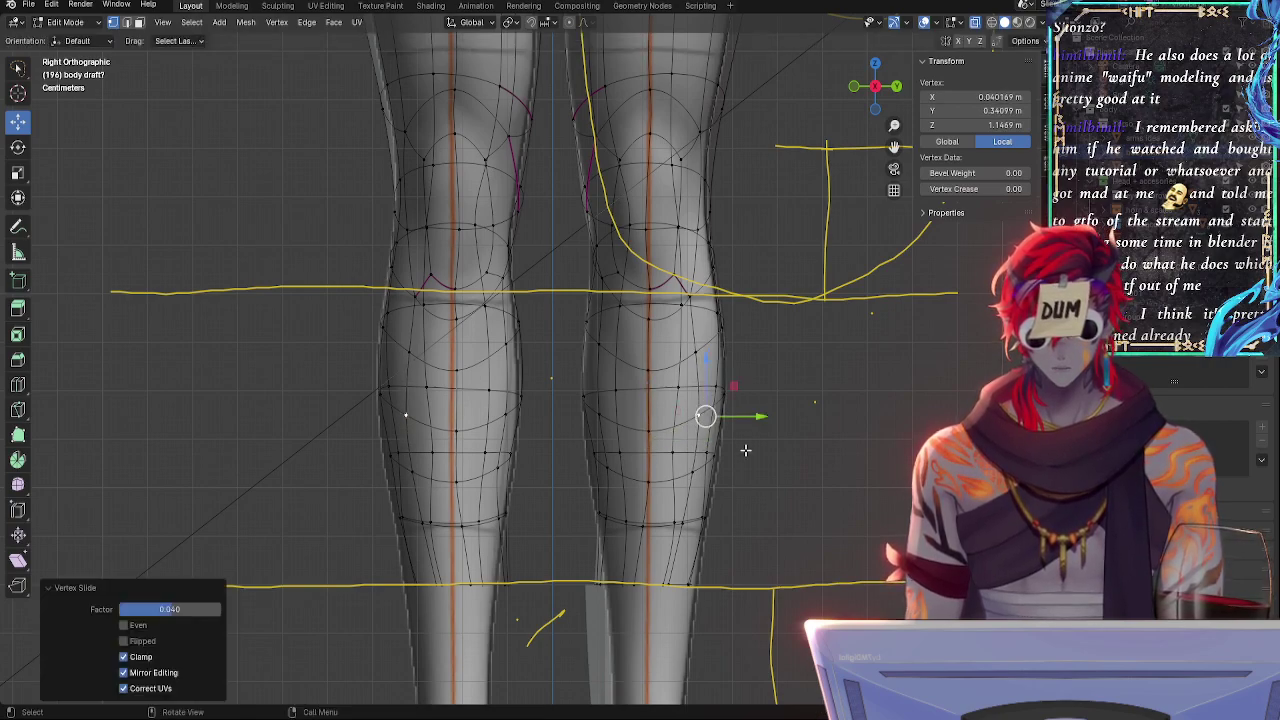
# - Stretch the knee-height calf loop to 1.137 along Y instead of pushing it outward
pyautogui.hotkey('alt', 'a')
pyautogui.keyDown('alt'); pyautogui.click(716, 456); pyautogui.keyUp('alt')
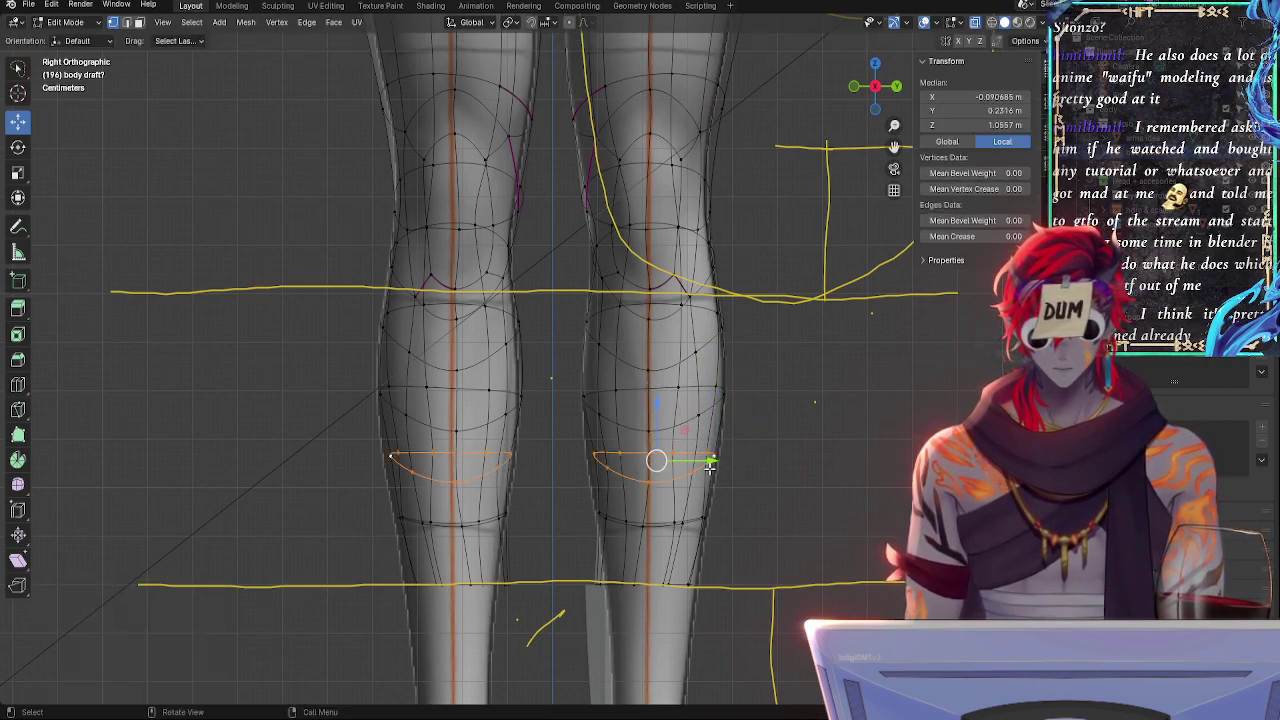
pyautogui.hotkey('alt', 's')
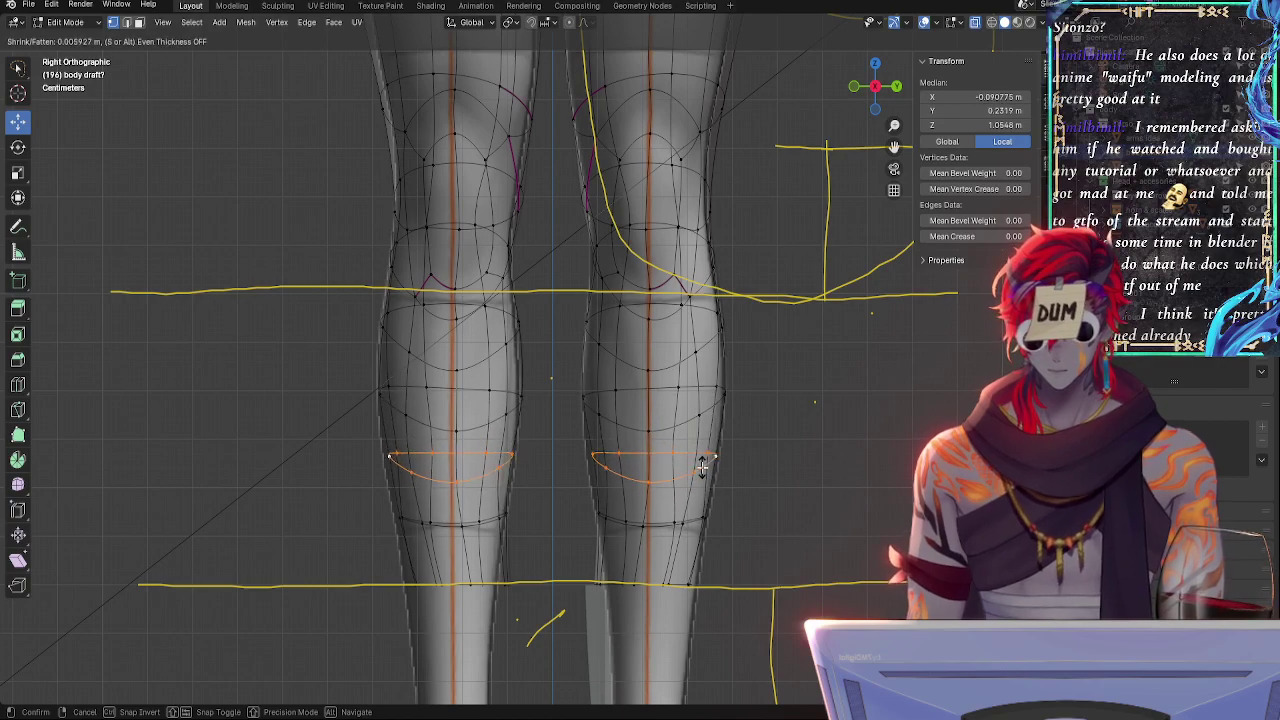
pyautogui.rightClick(702, 467)
pyautogui.press('s')
pyautogui.press('y')
pyautogui.click(709, 470)
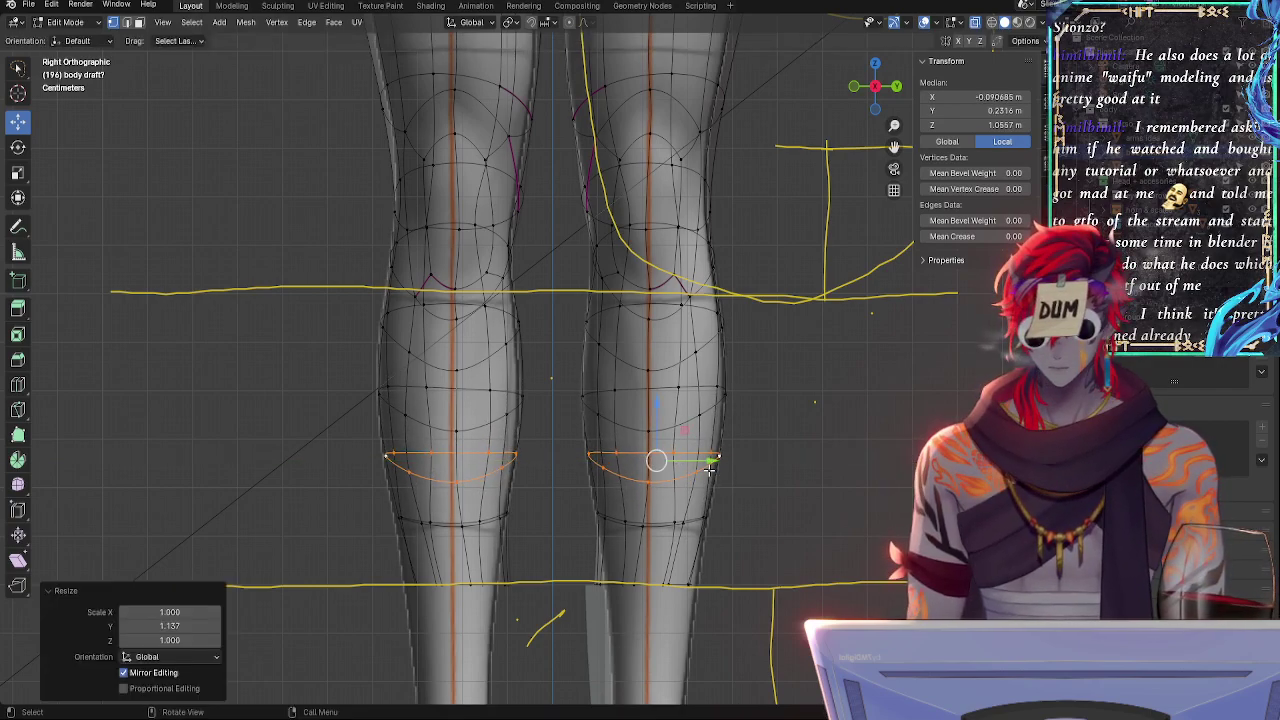
# - Nudge the left and right calf vertices along Y toward the guides
pyautogui.click(577, 400)
pyautogui.keyDown('shift'); pyautogui.click(728, 398); pyautogui.keyUp('shift')
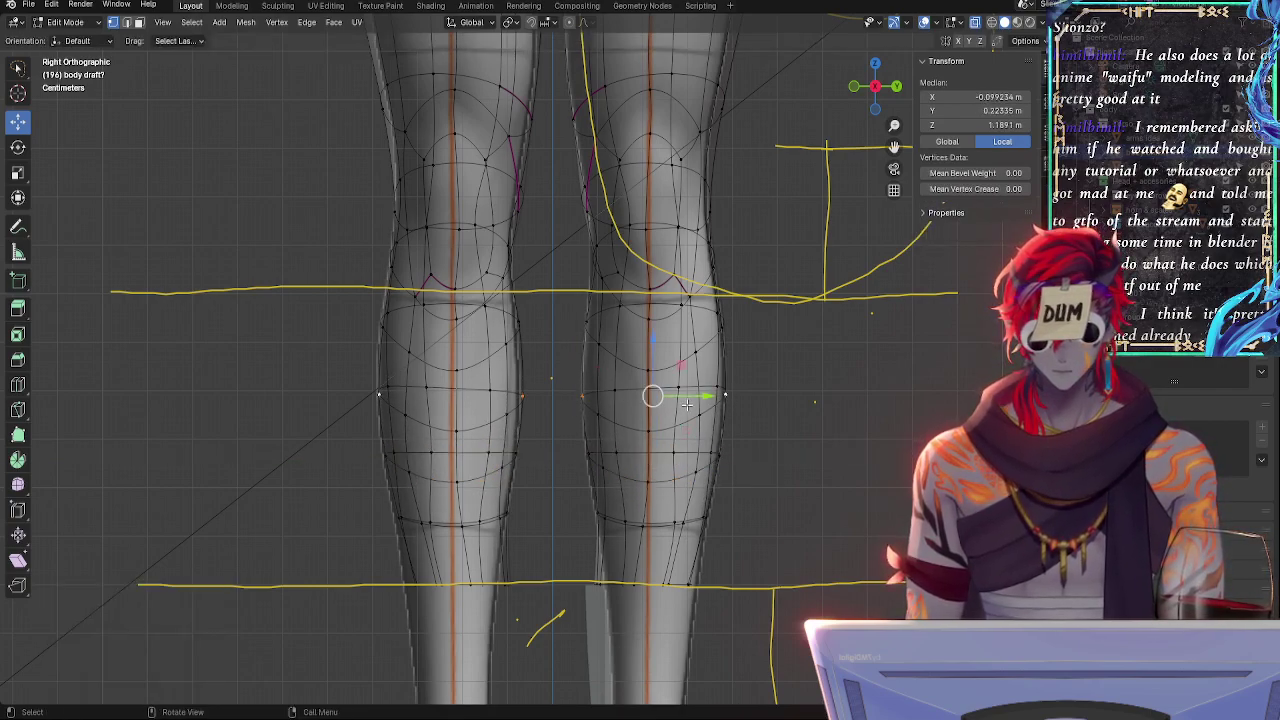
pyautogui.moveTo(689, 398); pyautogui.dragTo(620, 398)
pyautogui.click(746, 404)
pyautogui.hotkey('ctrl', 'z')
pyautogui.click(586, 405)
pyautogui.click(589, 456)
pyautogui.moveTo(621, 450); pyautogui.dragTo(664, 452)
# - Move the outer calf vertices along Y: 0.004445 m out, 0.001482 m in
pyautogui.click(609, 456)
pyautogui.click(733, 398)
pyautogui.moveTo(760, 398); pyautogui.dragTo(757, 399)
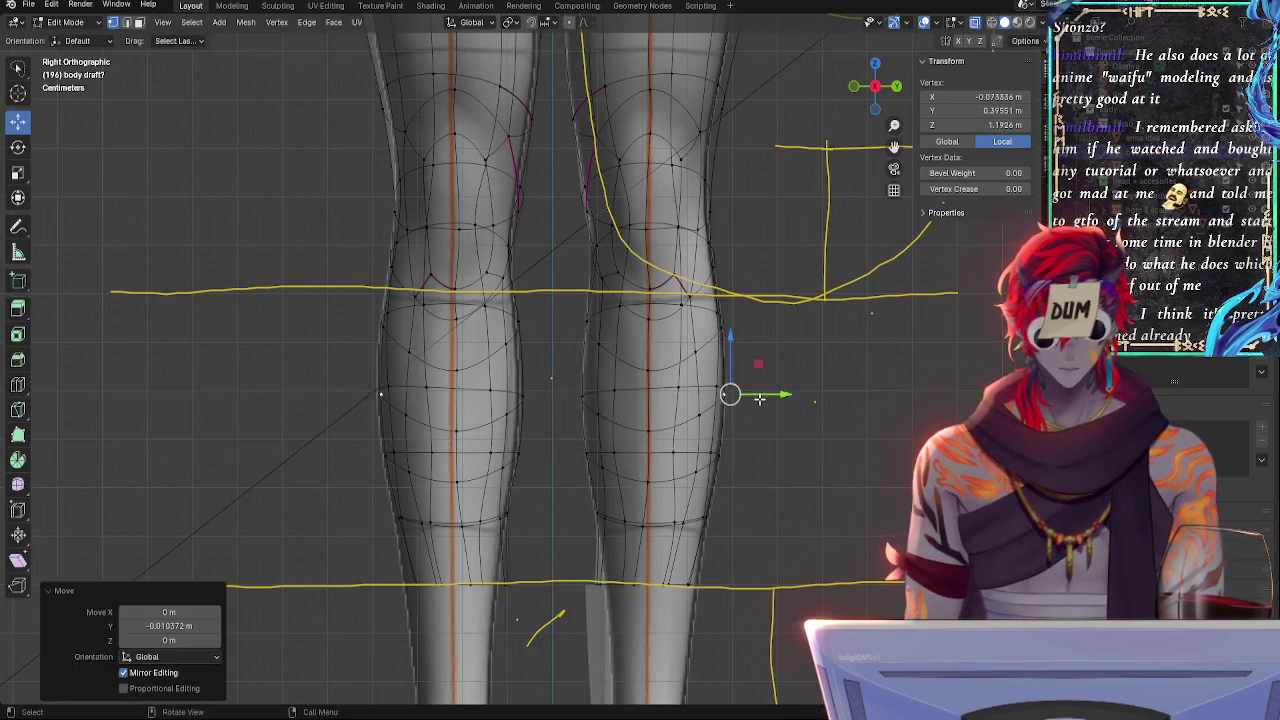
pyautogui.click(711, 464)
pyautogui.moveTo(749, 462); pyautogui.dragTo(762, 456)
pyautogui.click(727, 456)
pyautogui.keyDown('shift'); pyautogui.moveTo(787, 524); pyautogui.dragTo(797, 418, button='middle'); pyautogui.keyUp('shift')
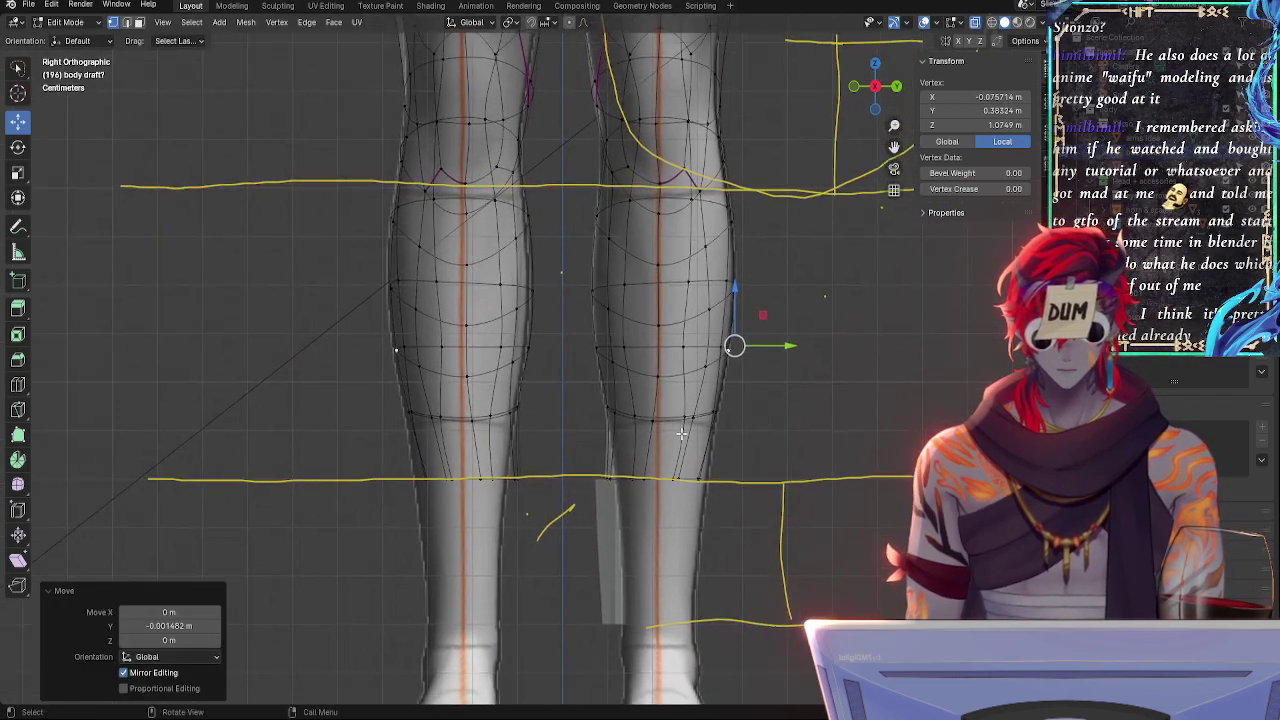
# - Tilt the lower-calf edge loop 7.28° around the Z axis
pyautogui.keyDown('alt'); pyautogui.click(667, 424); pyautogui.keyUp('alt')
pyautogui.press('r')
pyautogui.press('z')
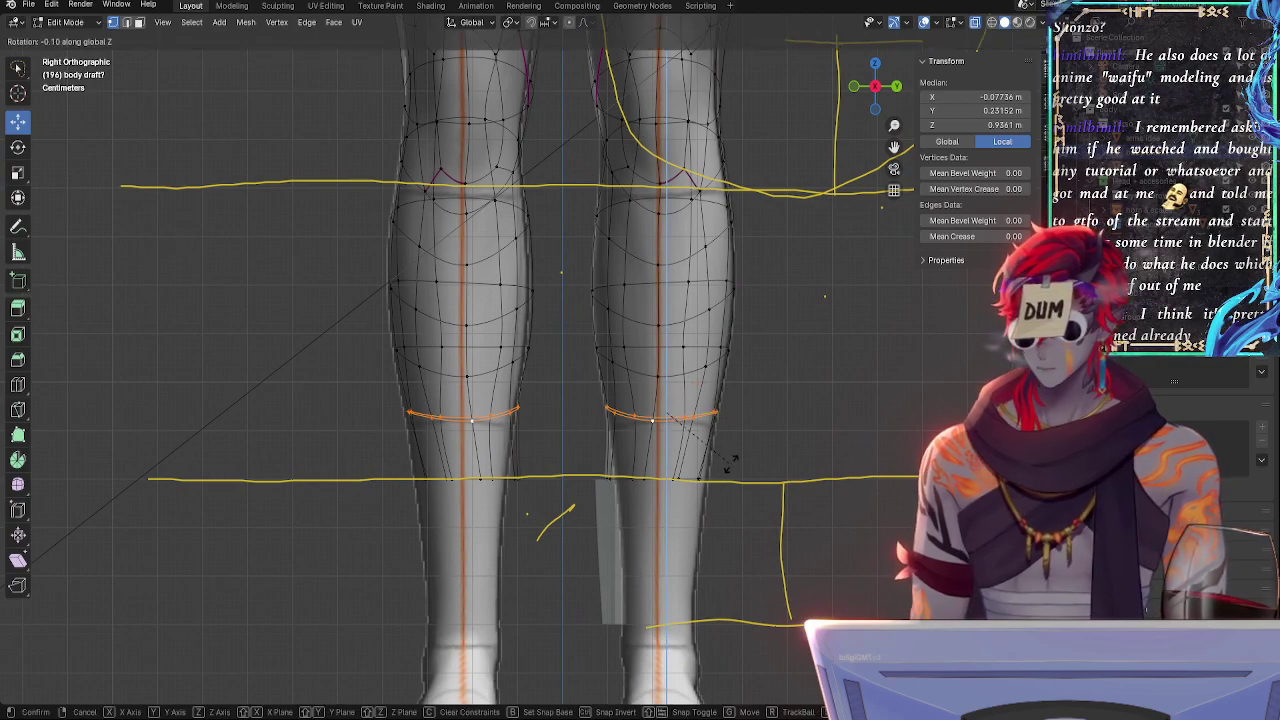
pyautogui.click(759, 469)
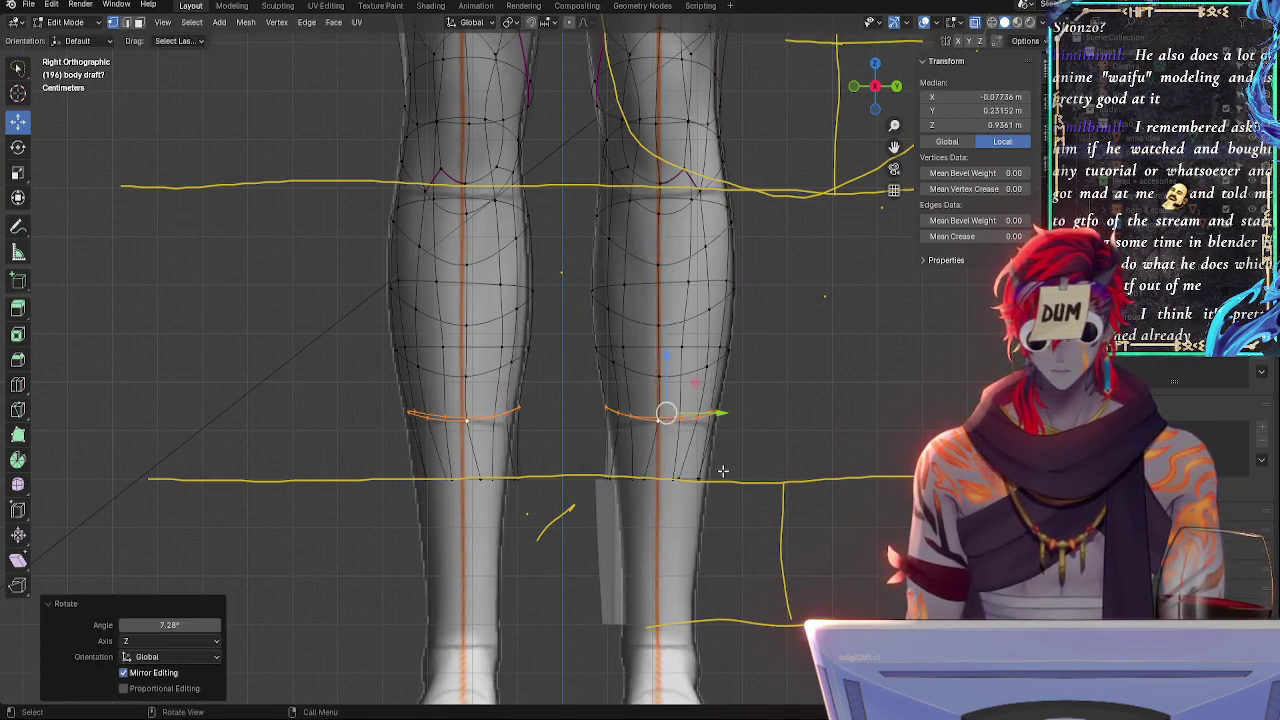
# - Stretch the calf loop slightly along Y and shift it along Y
pyautogui.click(722, 418)
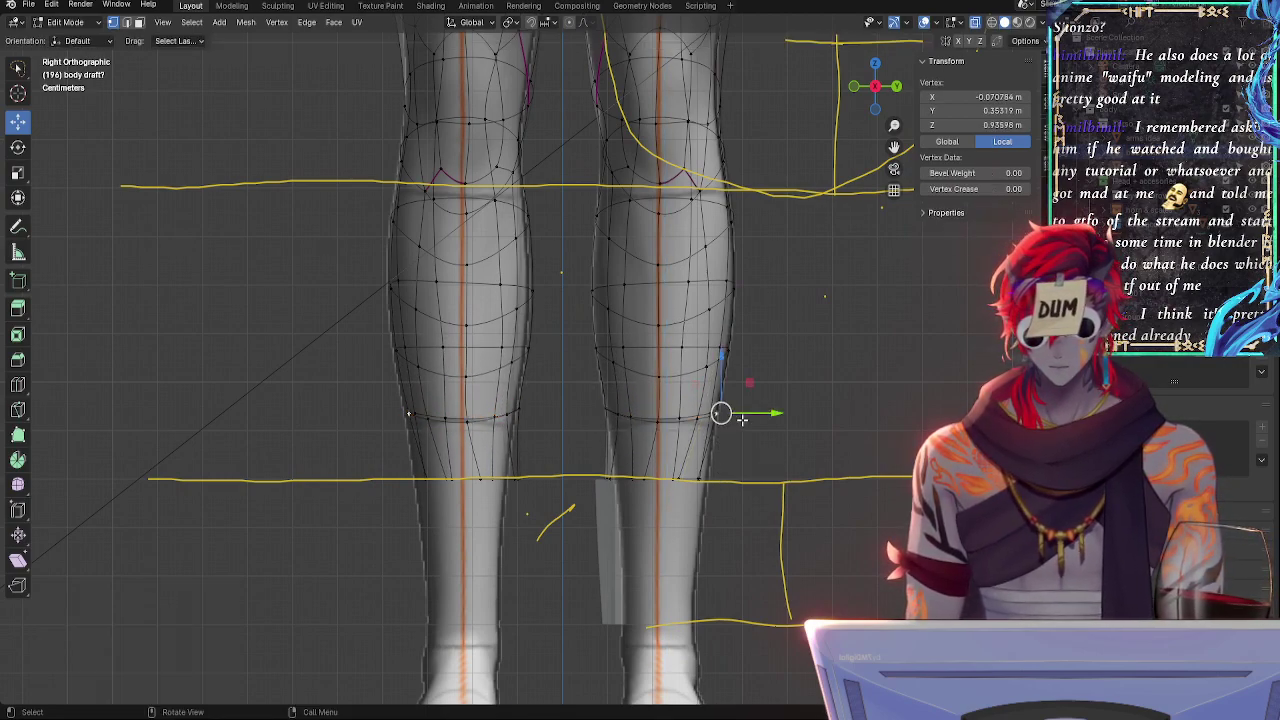
pyautogui.keyDown('alt'); pyautogui.click(661, 421); pyautogui.keyUp('alt')
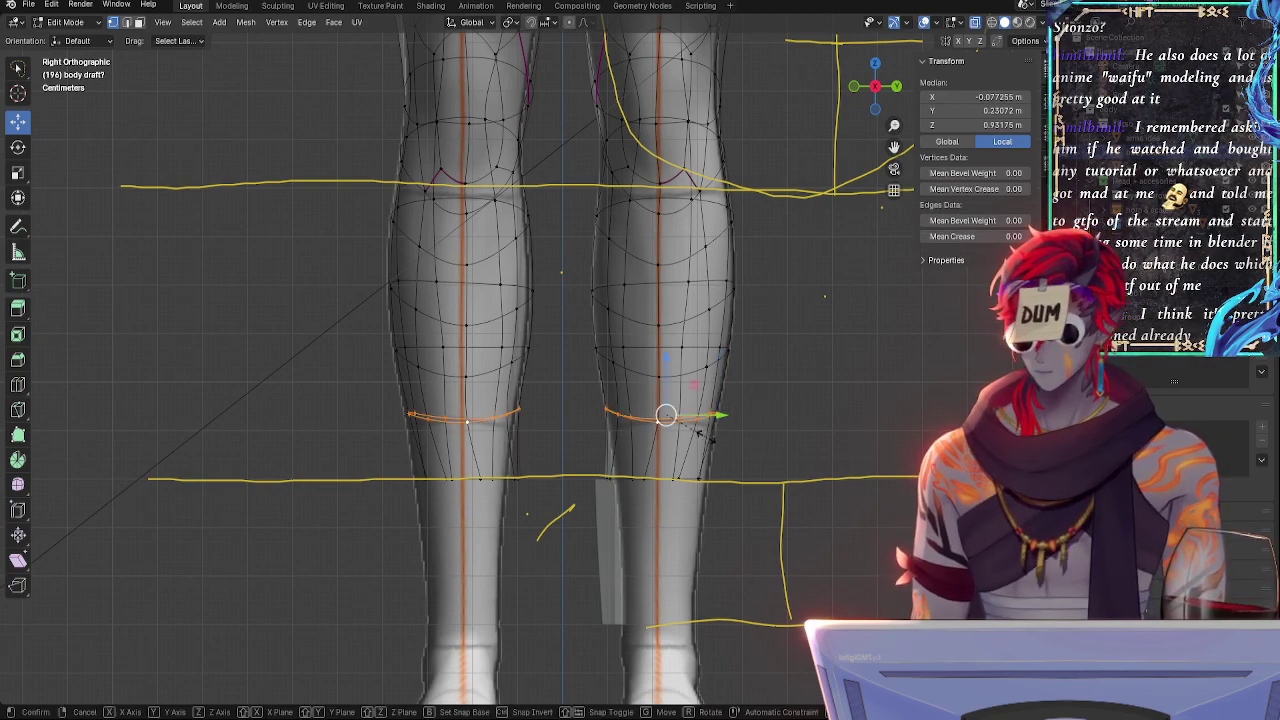
pyautogui.press('s')
pyautogui.press('y')
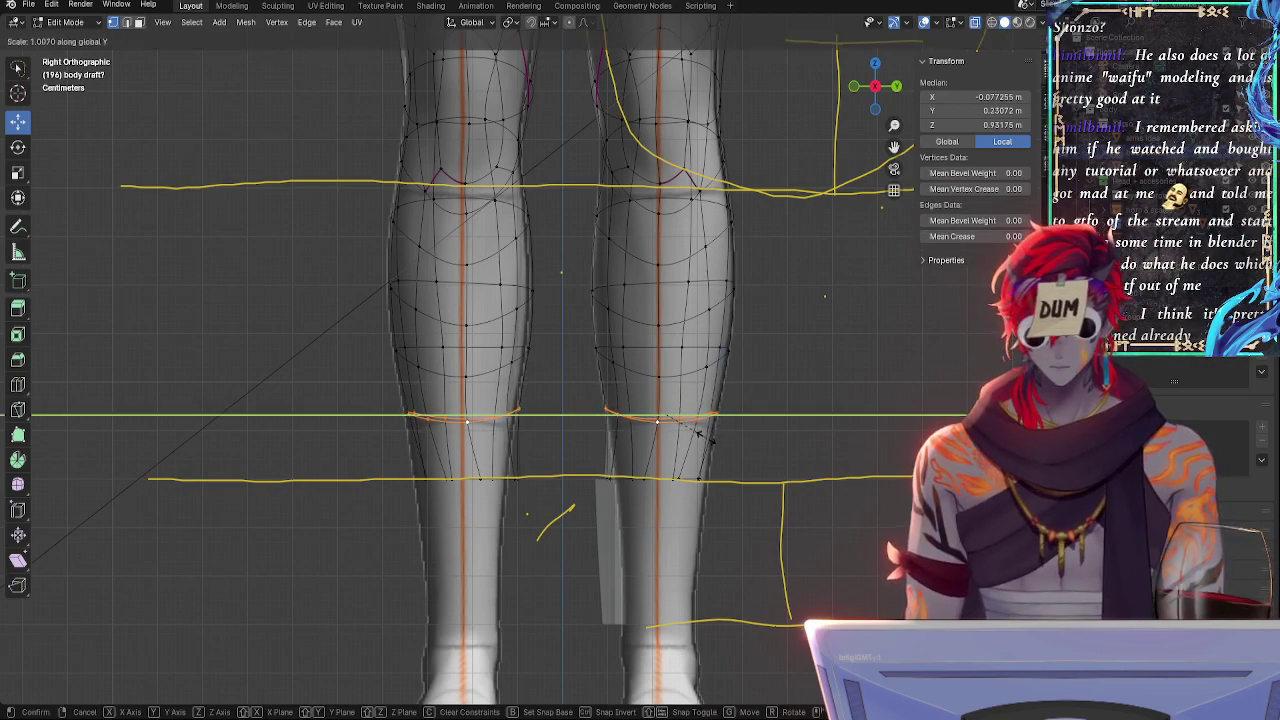
pyautogui.click(714, 430)
pyautogui.press('g')
pyautogui.press('y')
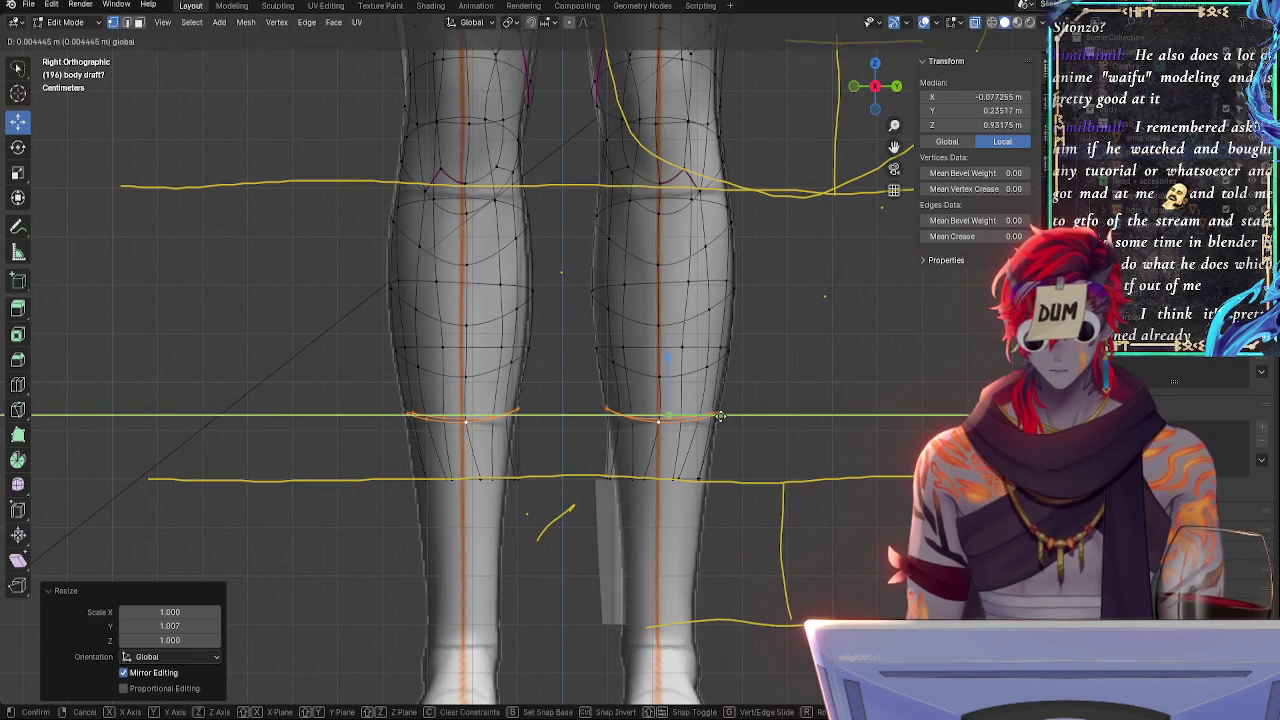
pyautogui.click(720, 416)
# - Rotate the calf loop -1.24°, even it out with LoopTools Circle, then re-rotate slightly
pyautogui.press('r')
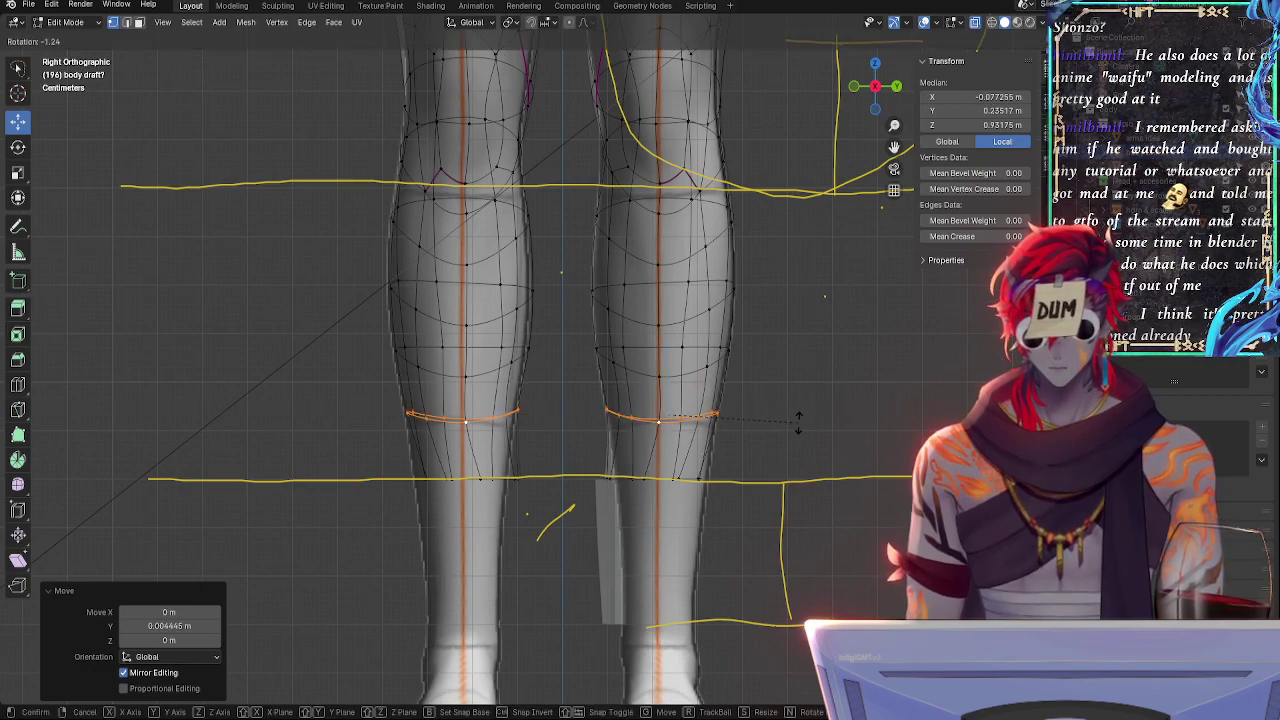
pyautogui.click(798, 422)
pyautogui.rightClick(650, 381)
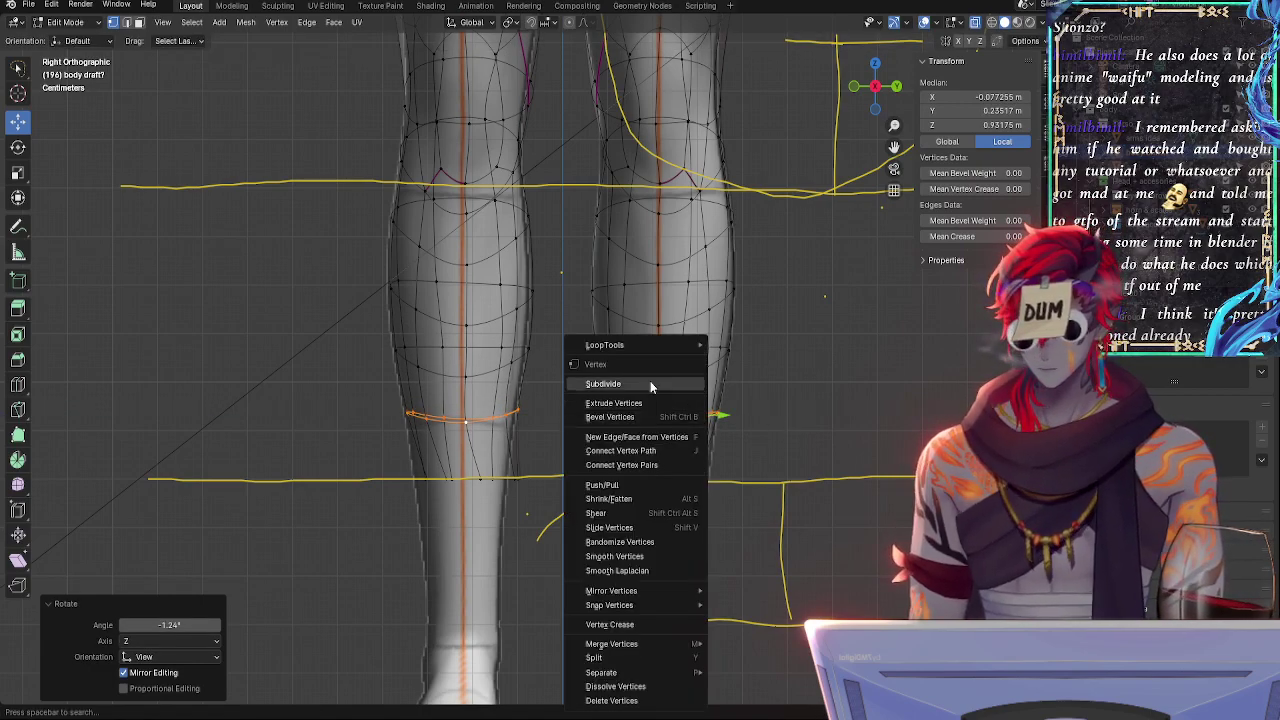
pyautogui.moveTo(623, 334)
pyautogui.click(749, 361)
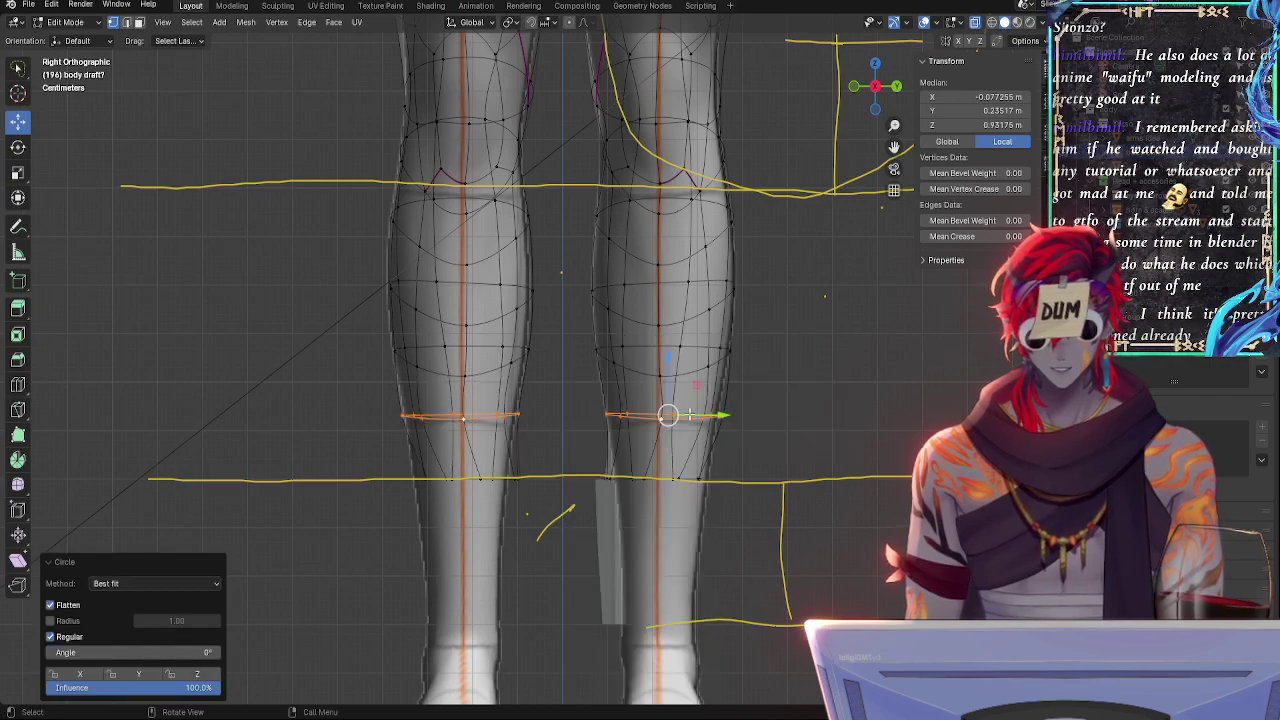
pyautogui.press('r')
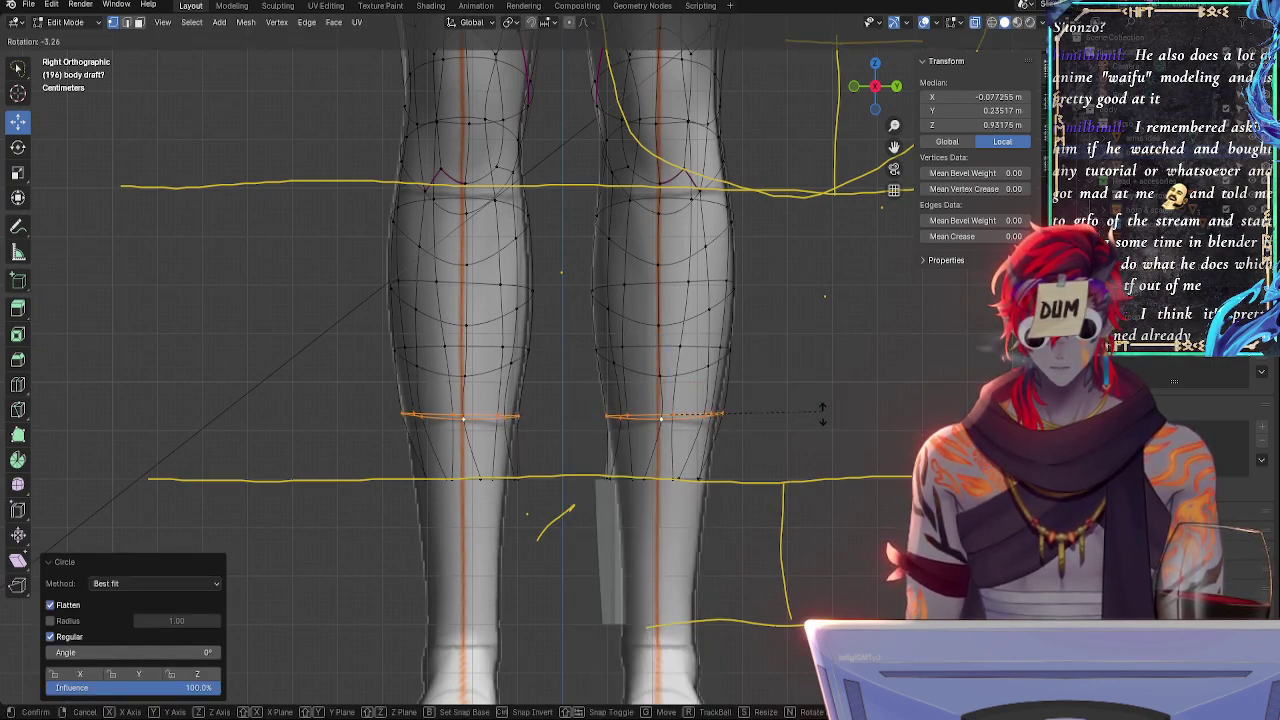
pyautogui.click(822, 419)
# - Shrink the edge loop across the calves to 0.917 in Y and shift it along Y
pyautogui.click(731, 418)
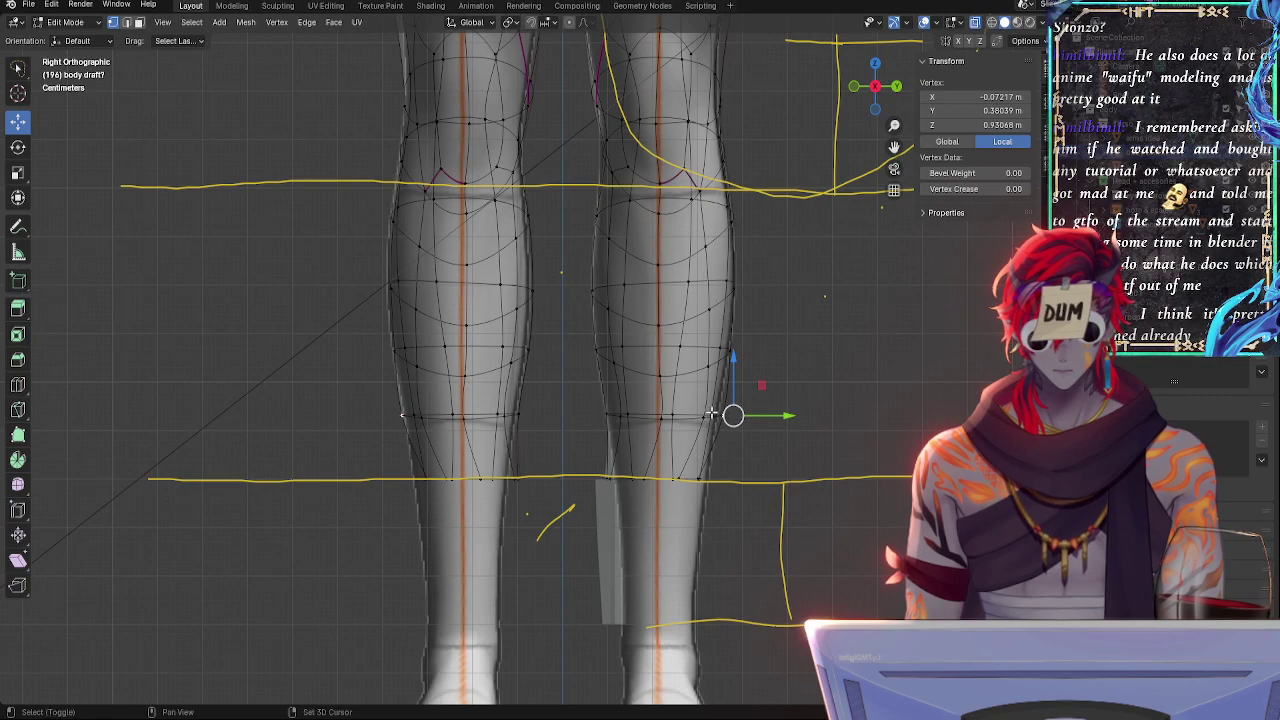
pyautogui.keyDown('shift'); pyautogui.click(714, 416); pyautogui.keyUp('shift')
pyautogui.keyDown('shift'); pyautogui.click(705, 418); pyautogui.keyUp('shift')
pyautogui.keyDown('alt'); pyautogui.click(668, 421); pyautogui.keyUp('alt')
pyautogui.press('s')
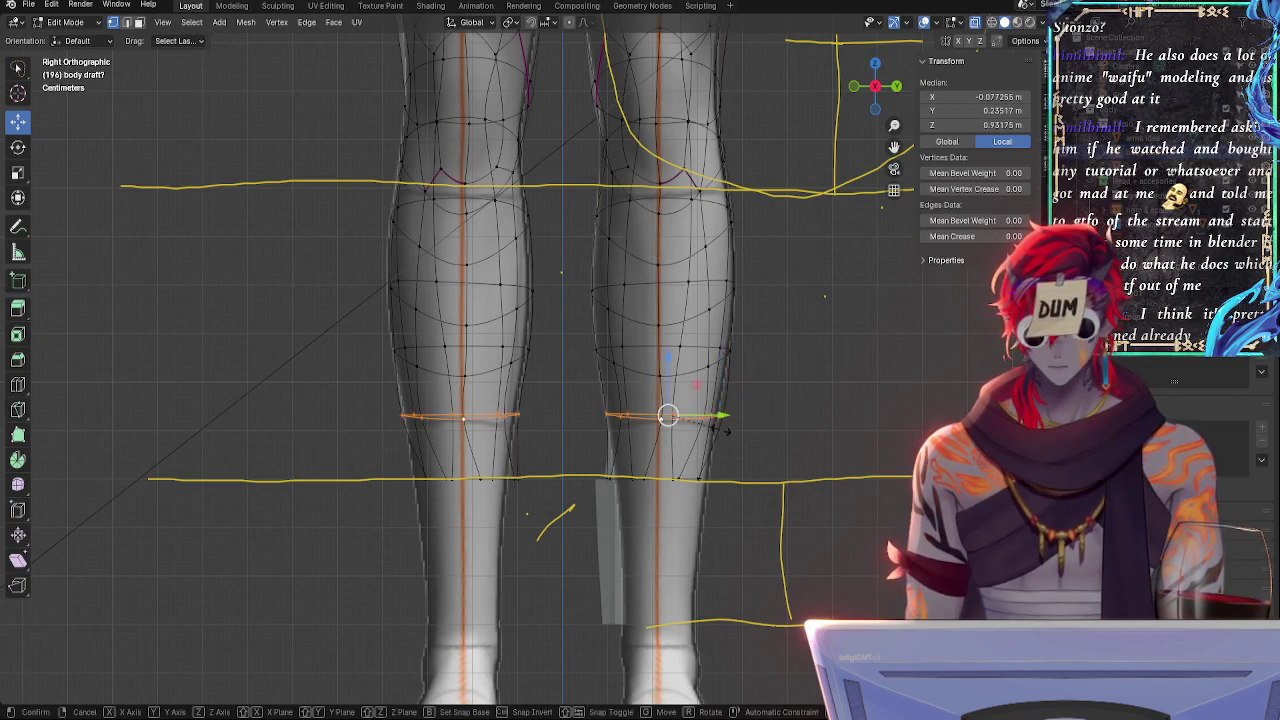
pyautogui.press('y')
pyautogui.click(719, 427)
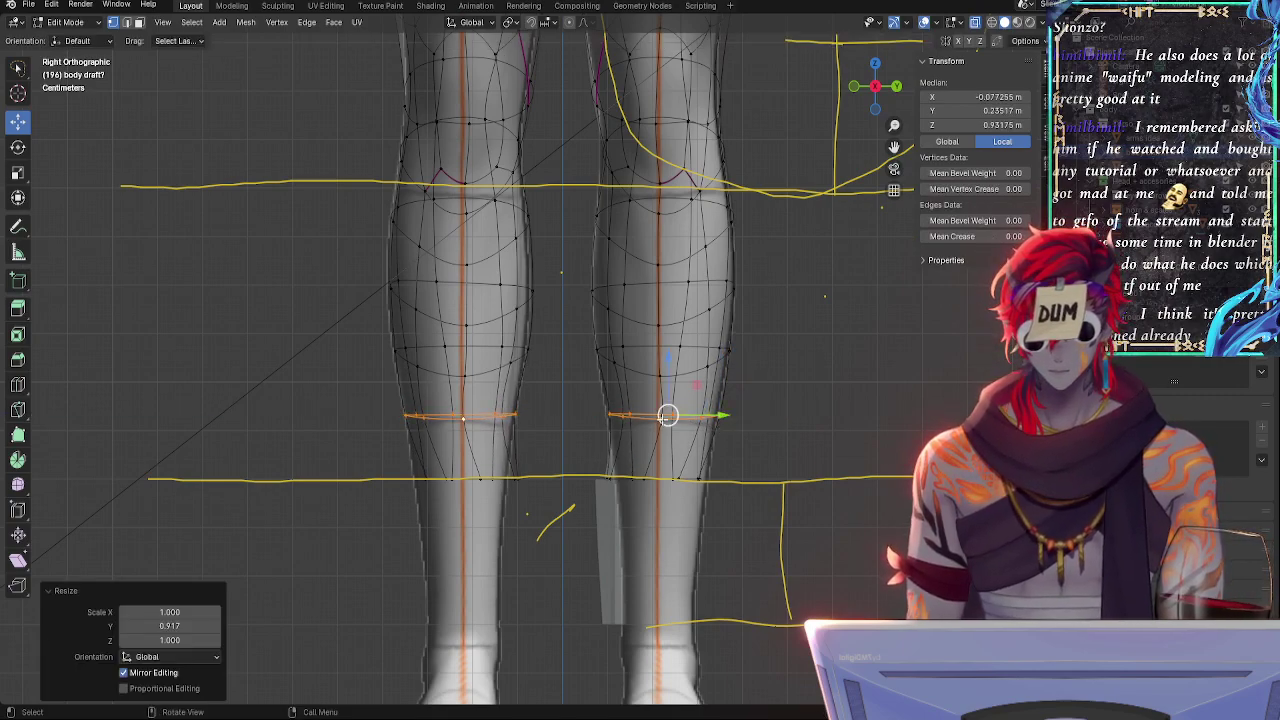
pyautogui.press('g')
pyautogui.press('y')
pyautogui.click(663, 413)
# - Orbit around the legs to check the shape, then return to the side orthographic view
pyautogui.hotkey('alt', 'z')
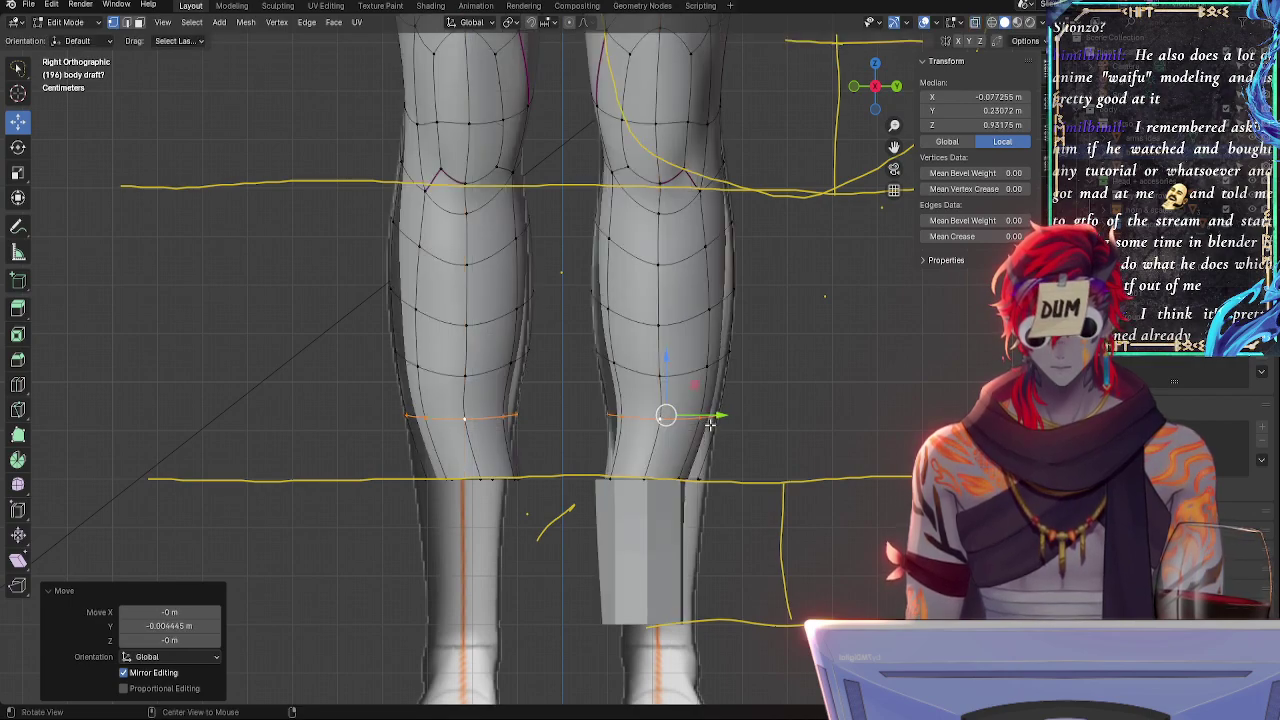
pyautogui.hotkey('alt', 'z')
pyautogui.hotkey('alt', 'z')
pyautogui.moveTo(818, 427)
pyautogui.mouseDown(button='middle')
pyautogui.moveTo(820, 471)
pyautogui.moveTo(723, 466)
pyautogui.moveTo(886, 443)
pyautogui.moveTo(823, 449)
pyautogui.mouseUp(button='middle')
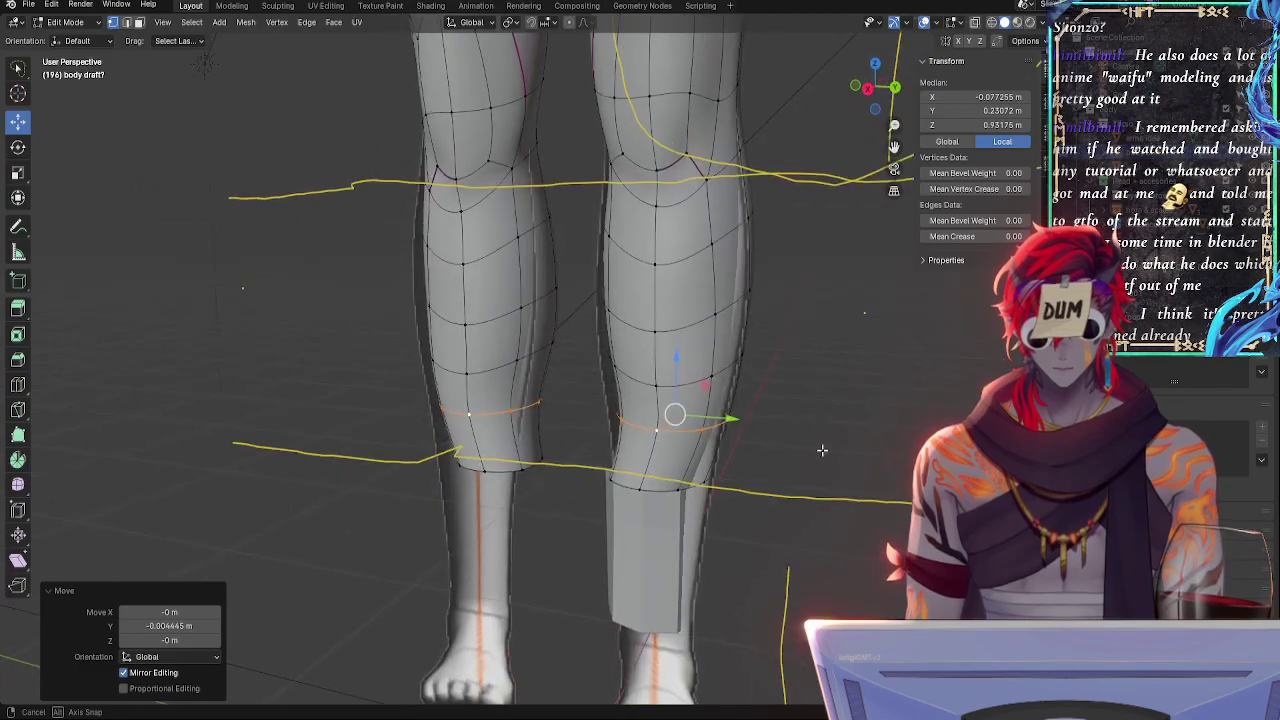
pyautogui.click(871, 89)
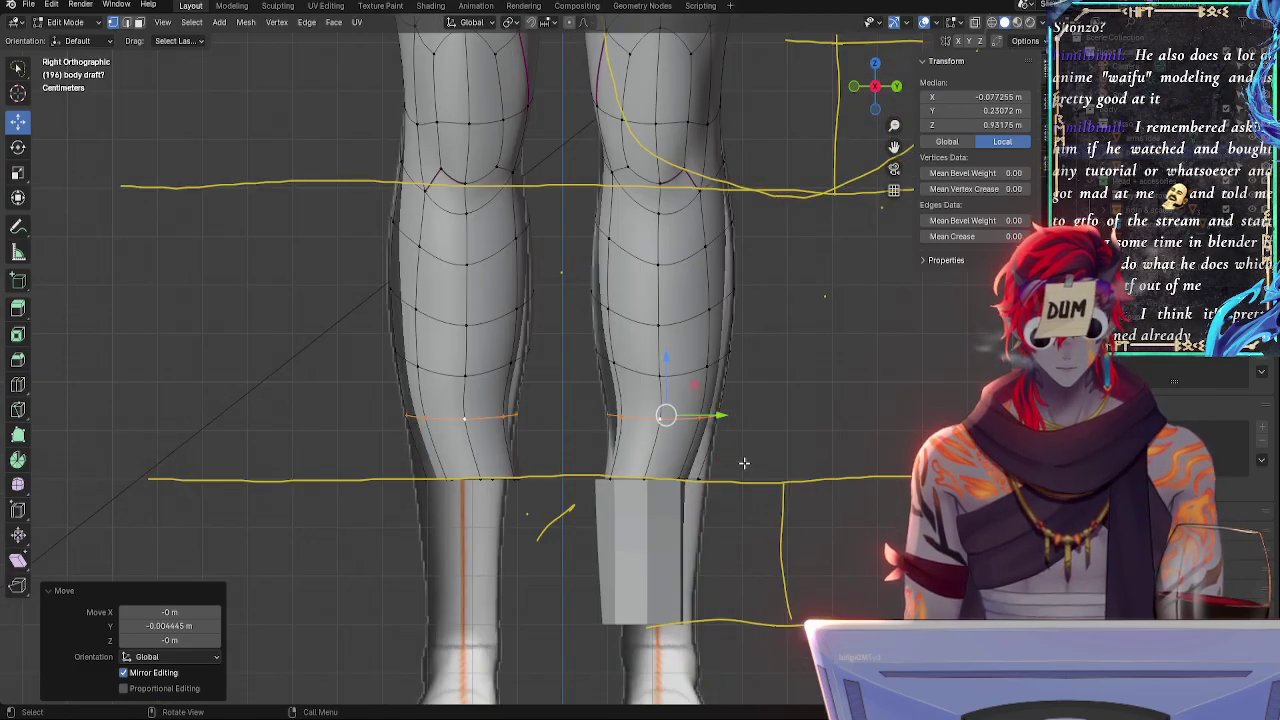
pyautogui.hotkey('alt', 'z')
pyautogui.hotkey('alt', 'z')
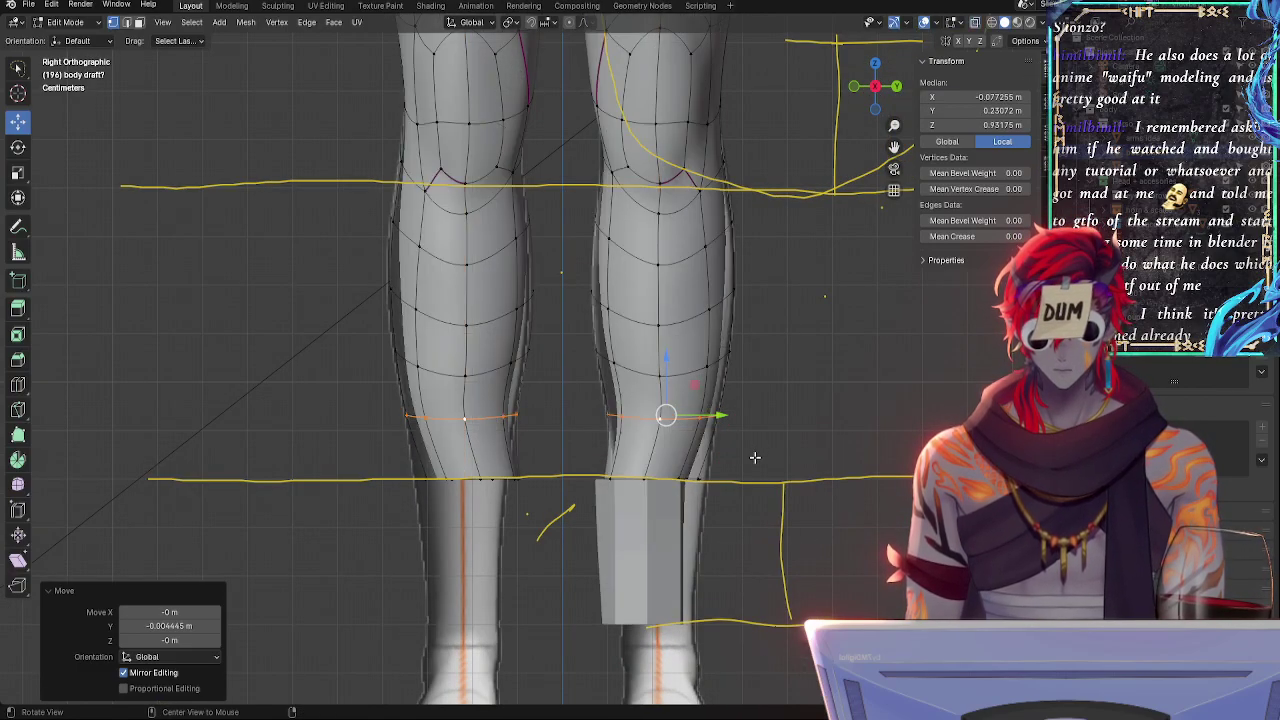
pyautogui.hotkey('alt', 'z')
pyautogui.hotkey('alt', 'z')
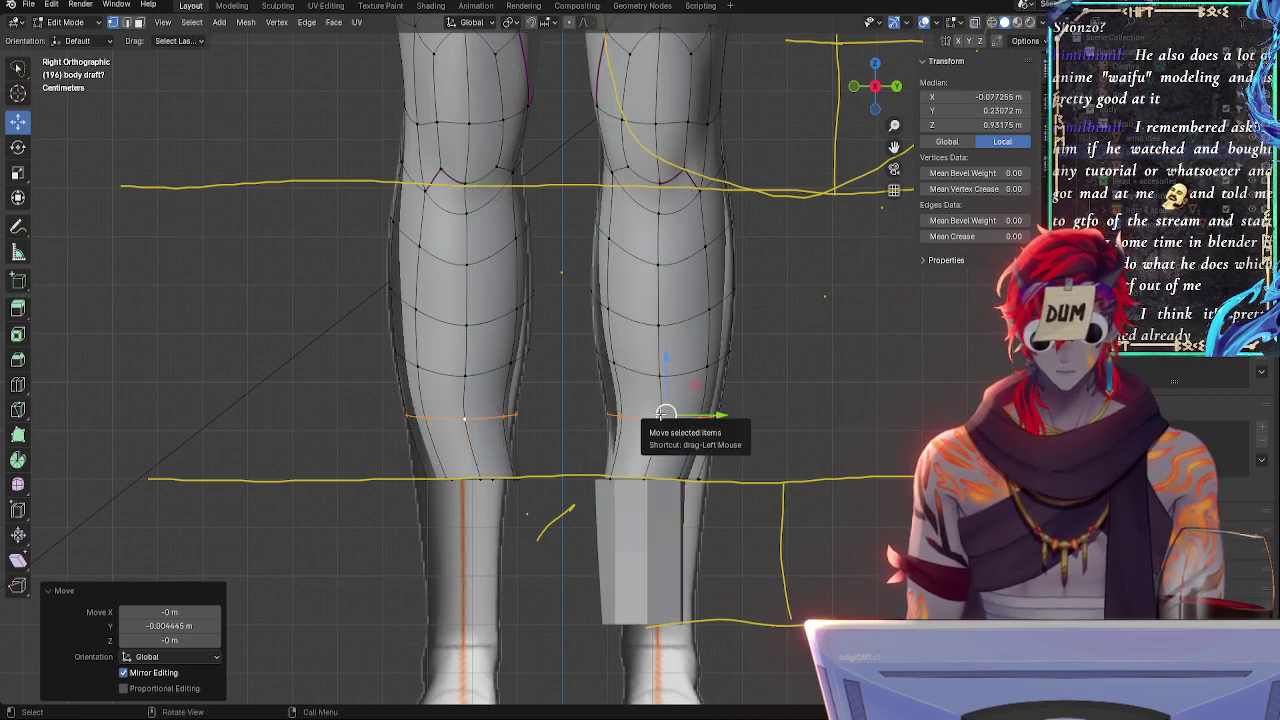
# - Nudge the calf loop and a single calf vertex slightly into place
pyautogui.moveTo(665, 415); pyautogui.dragTo(660, 415)
pyautogui.click(725, 415)
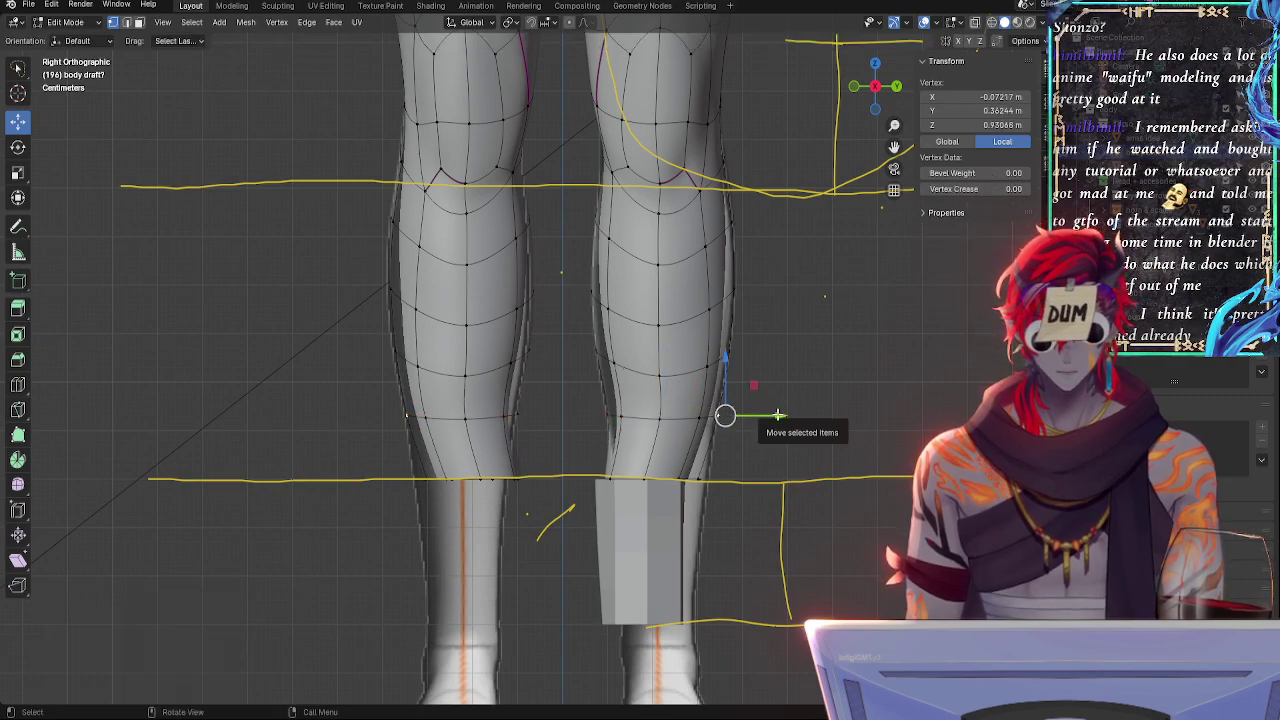
pyautogui.moveTo(778, 413); pyautogui.dragTo(774, 414)
pyautogui.keyDown('alt'); pyautogui.click(723, 418); pyautogui.keyUp('alt')
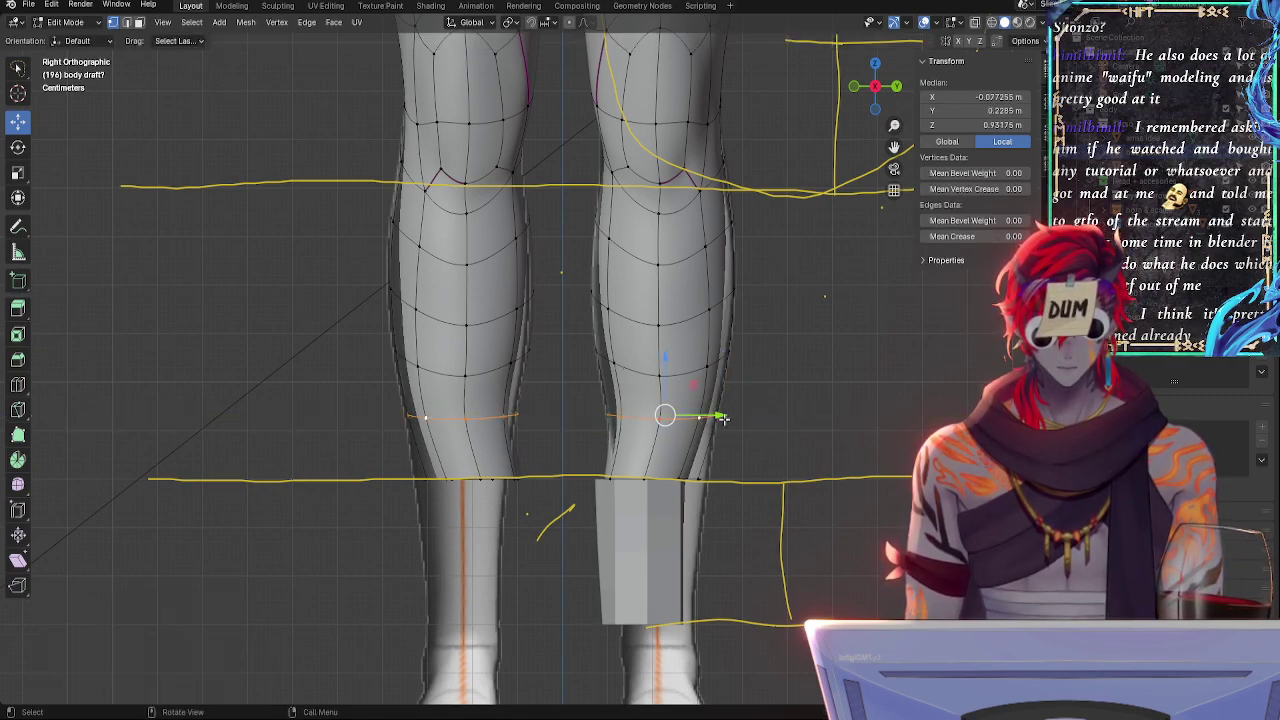
pyautogui.moveTo(665, 414); pyautogui.dragTo(666, 415)
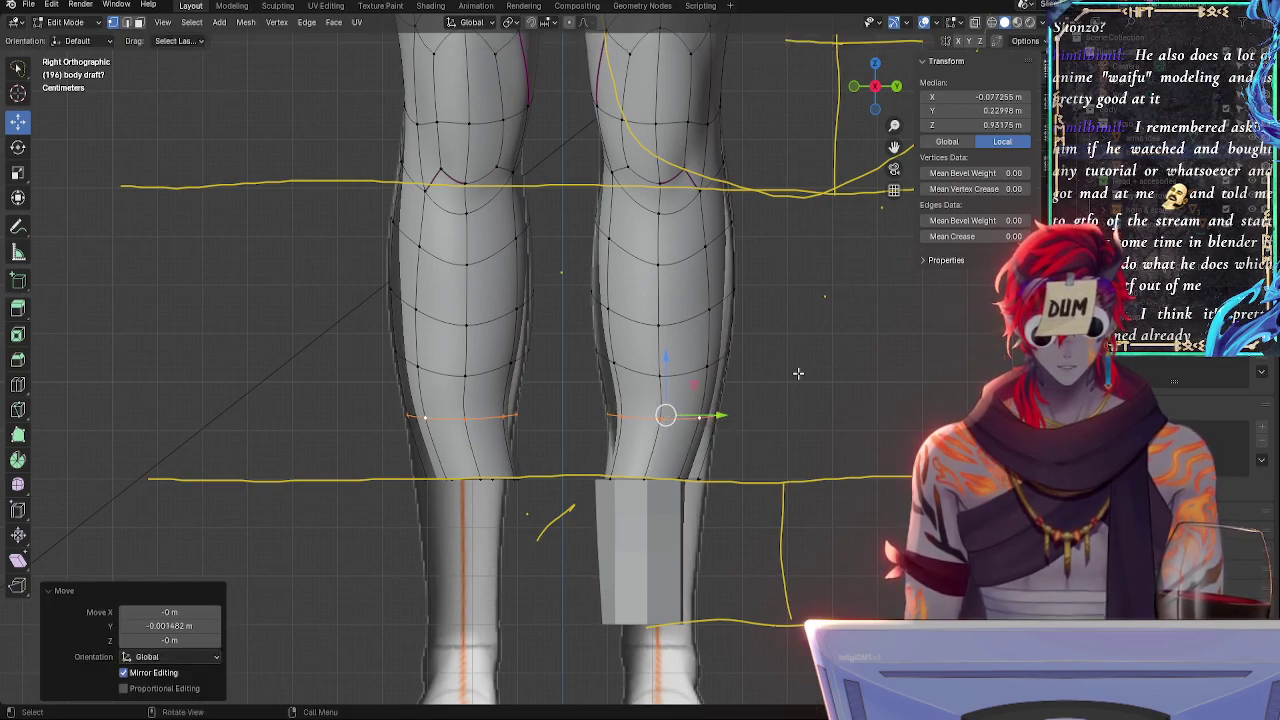
# - Select the ankle edge loop and shift it front-to-back toward the guides
pyautogui.hotkey('alt', 'a')
pyautogui.keyDown('alt'); pyautogui.click(653, 479); pyautogui.keyUp('alt')
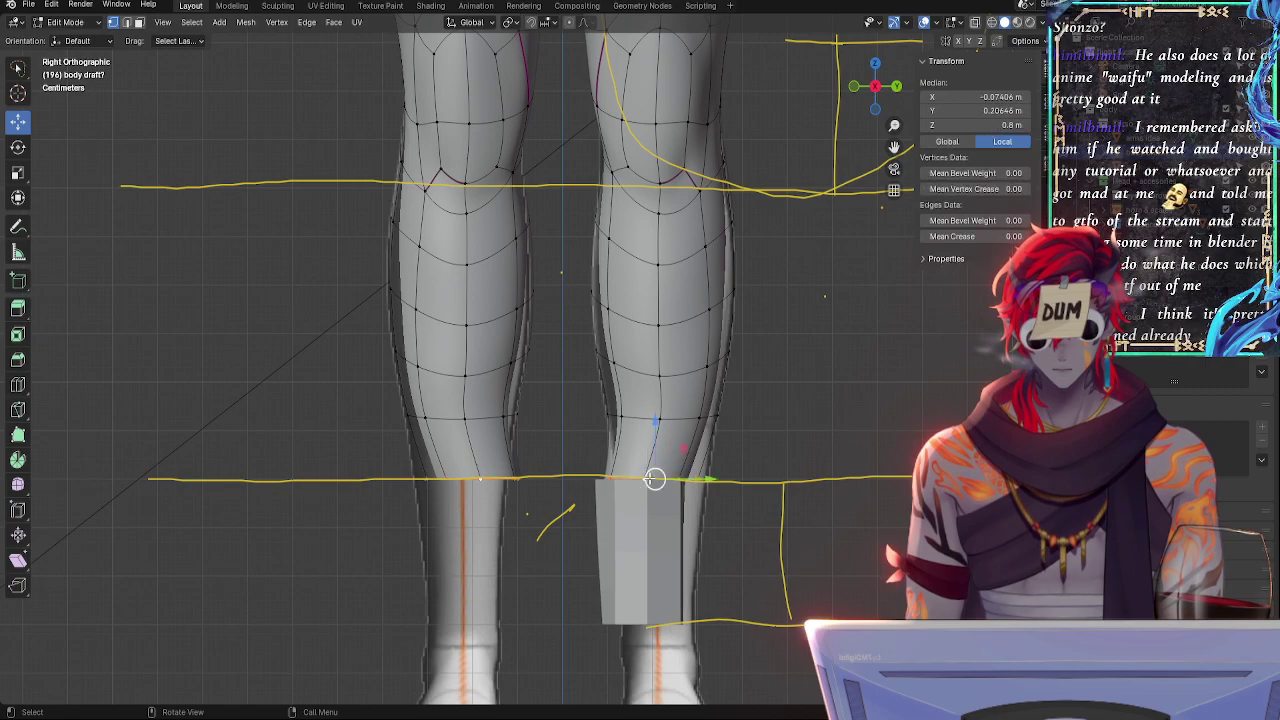
pyautogui.moveTo(708, 477); pyautogui.dragTo(712, 479)
pyautogui.keyDown('ctrl'); pyautogui.moveTo(115, 266); pyautogui.dragTo(115, 208, button='middle'); pyautogui.keyUp('ctrl')
# - Set the Note annotation layer opacity to 0.564 and return to the Move tool
pyautogui.click(20, 229)
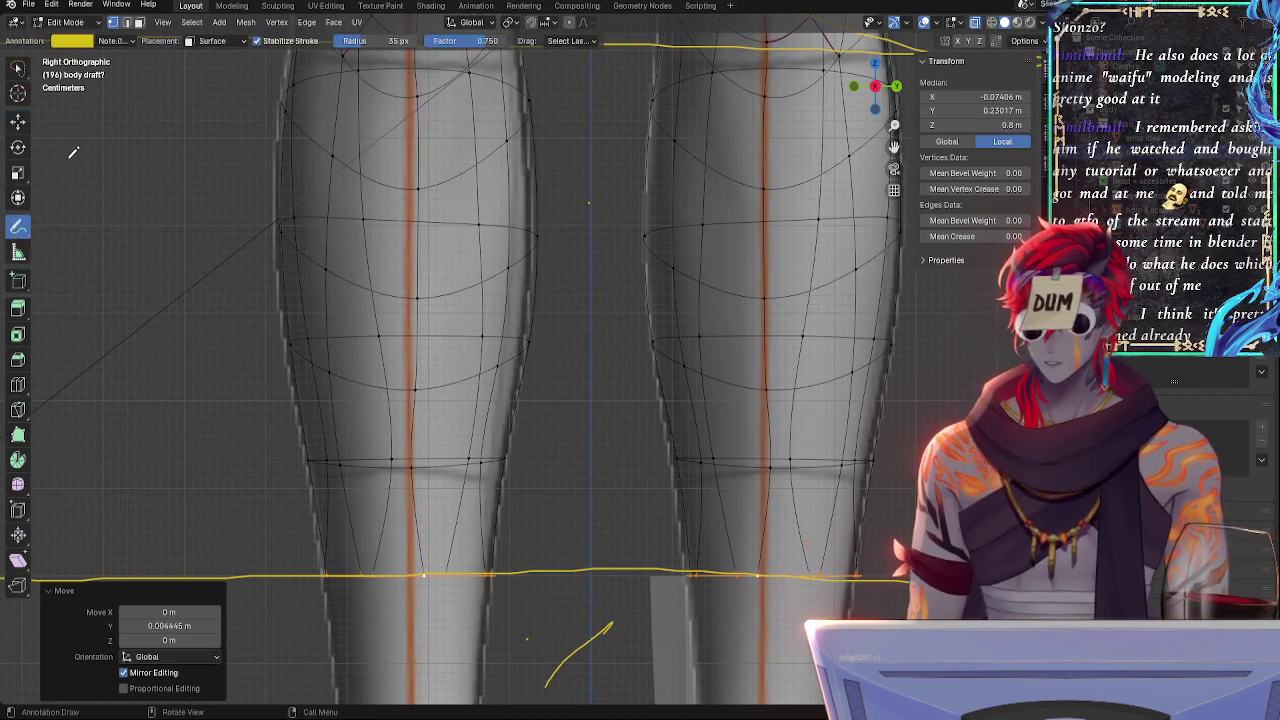
pyautogui.click(131, 45)
pyautogui.moveTo(200, 176)
pyautogui.mouseDown()
pyautogui.moveTo(110, 176)
pyautogui.moveTo(125, 176)
pyautogui.mouseUp()
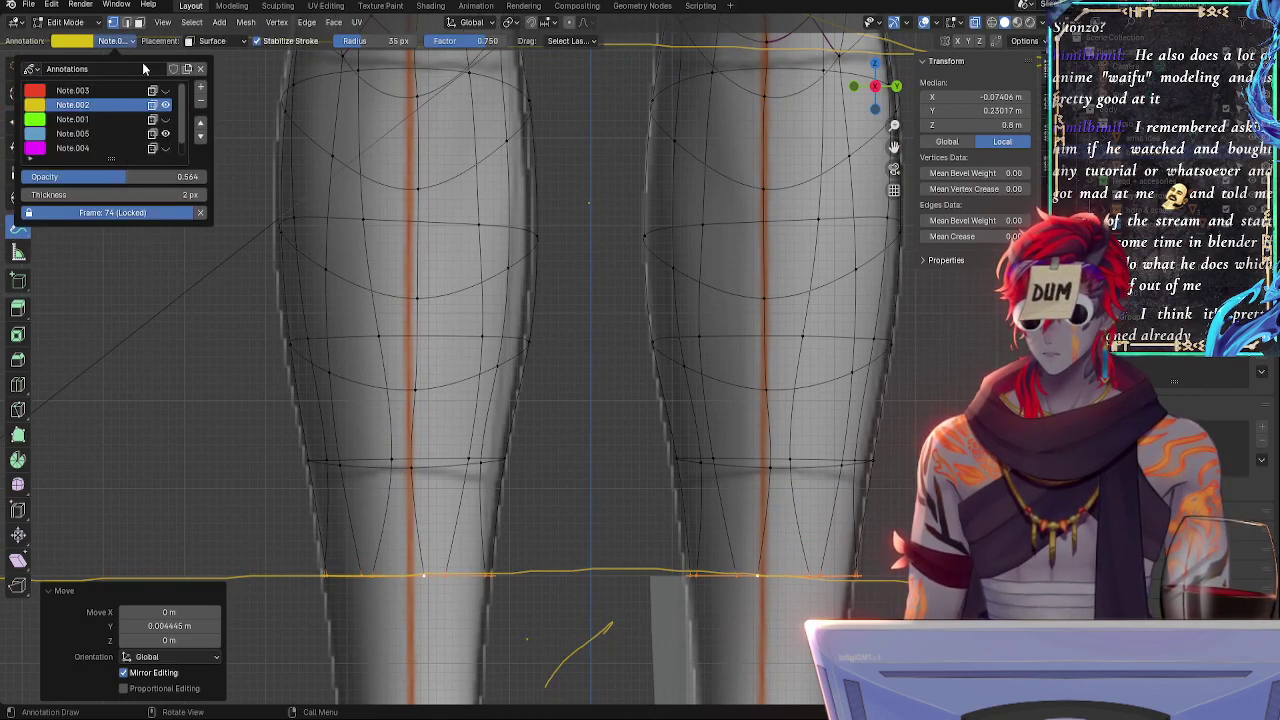
pyautogui.click(18, 122)
pyautogui.keyDown('shift'); pyautogui.moveTo(620, 505); pyautogui.dragTo(440, 314, button='middle'); pyautogui.keyUp('shift')
pyautogui.moveTo(565, 339); pyautogui.dragTo(563, 338)
pyautogui.hotkey('ctrl', 'z')
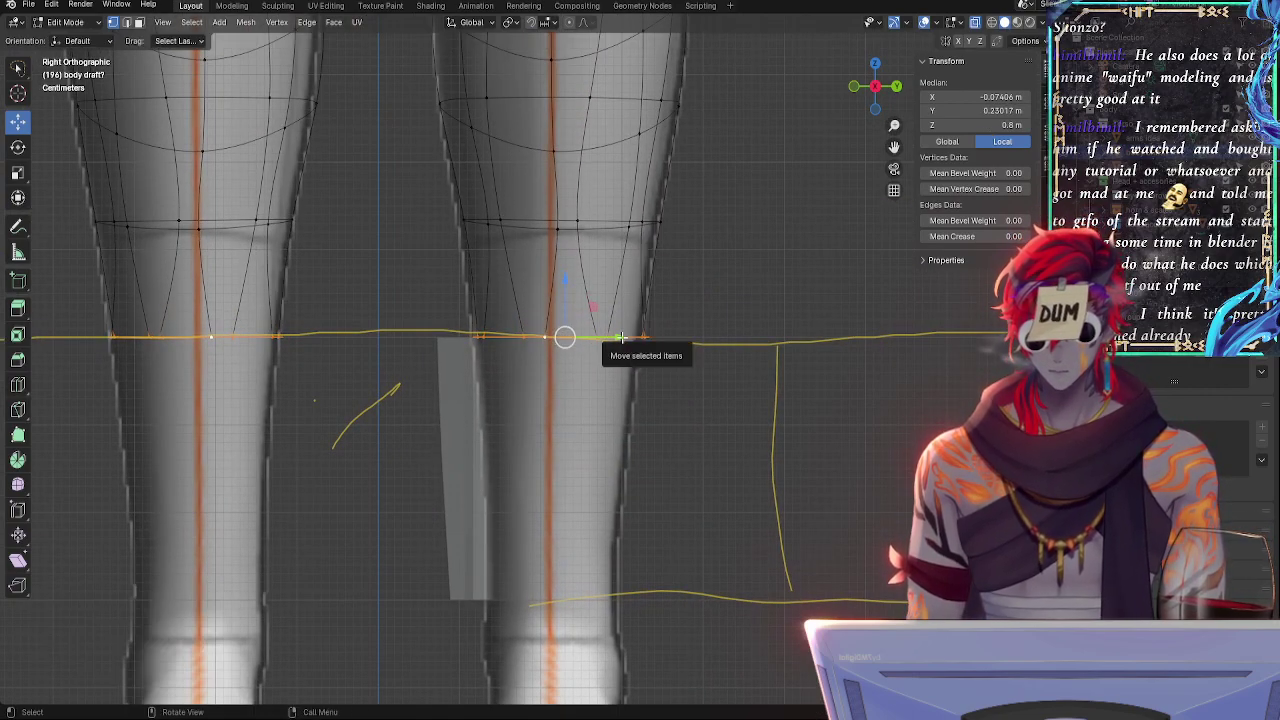
# - Narrow the ankle loop to 0.941 along Y
pyautogui.press('s')
pyautogui.press('y')
pyautogui.click(619, 336)
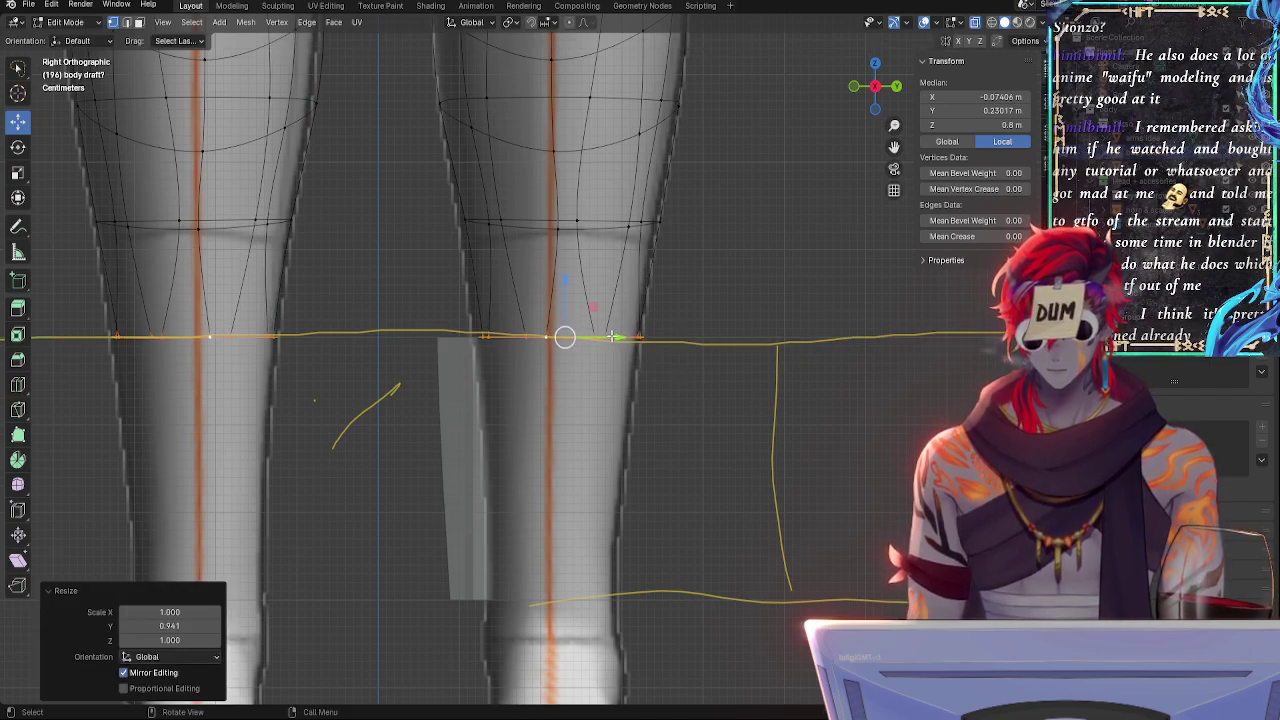
pyautogui.moveTo(612, 336); pyautogui.dragTo(606, 338)
pyautogui.hotkey('ctrl', 'z')
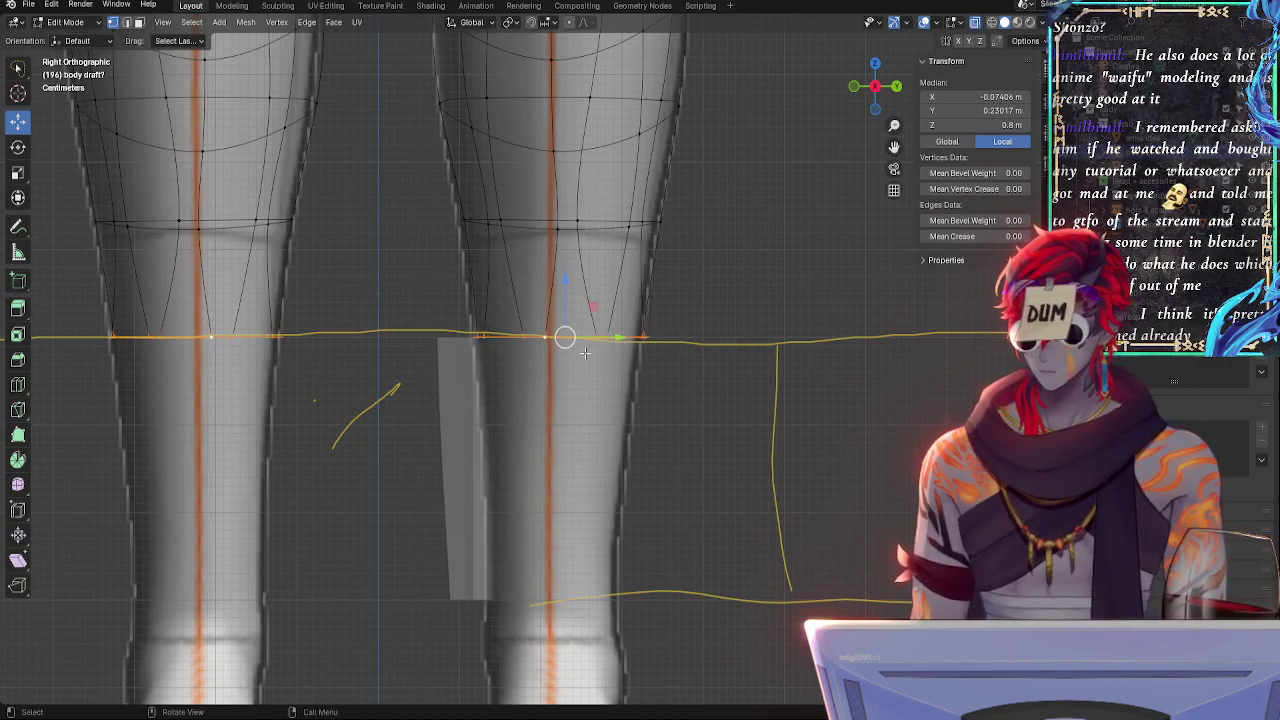
pyautogui.moveTo(564, 336); pyautogui.dragTo(565, 337)
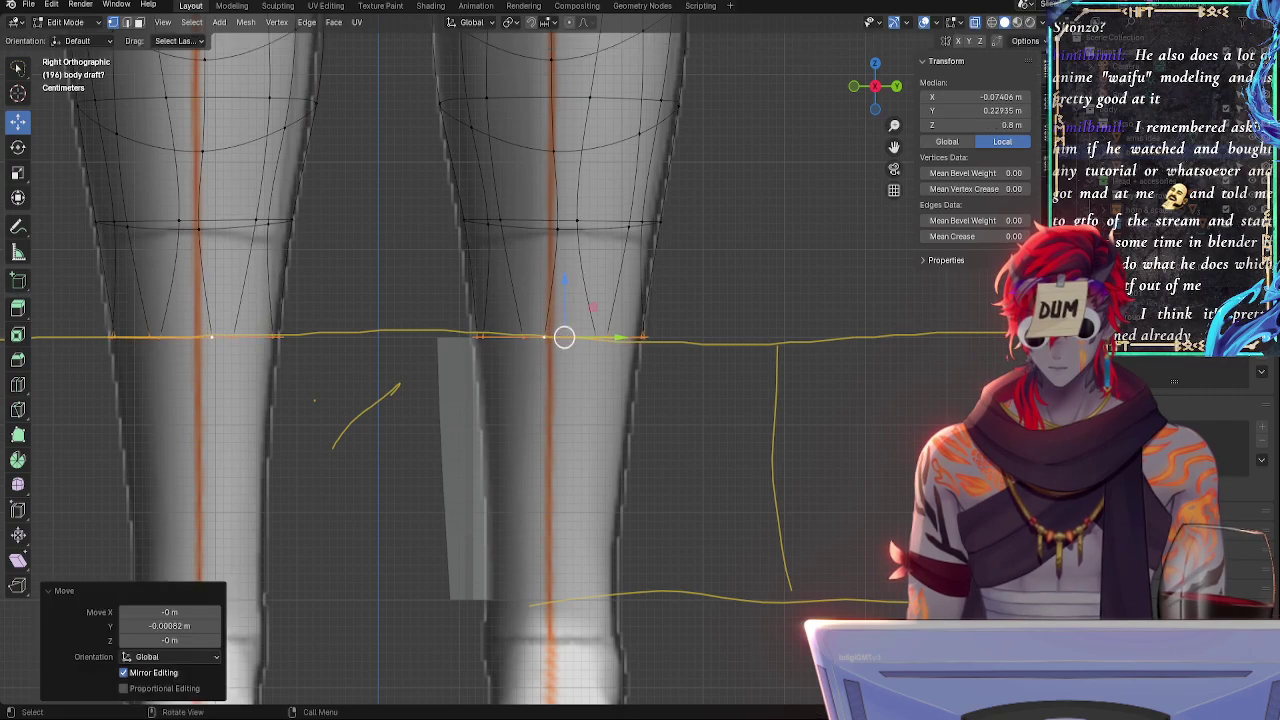
# - Tilt the ankle loop 6.58° about Z to follow the lower guide
pyautogui.press('r')
pyautogui.click(568, 339)
pyautogui.hotkey('ctrl', 'z')
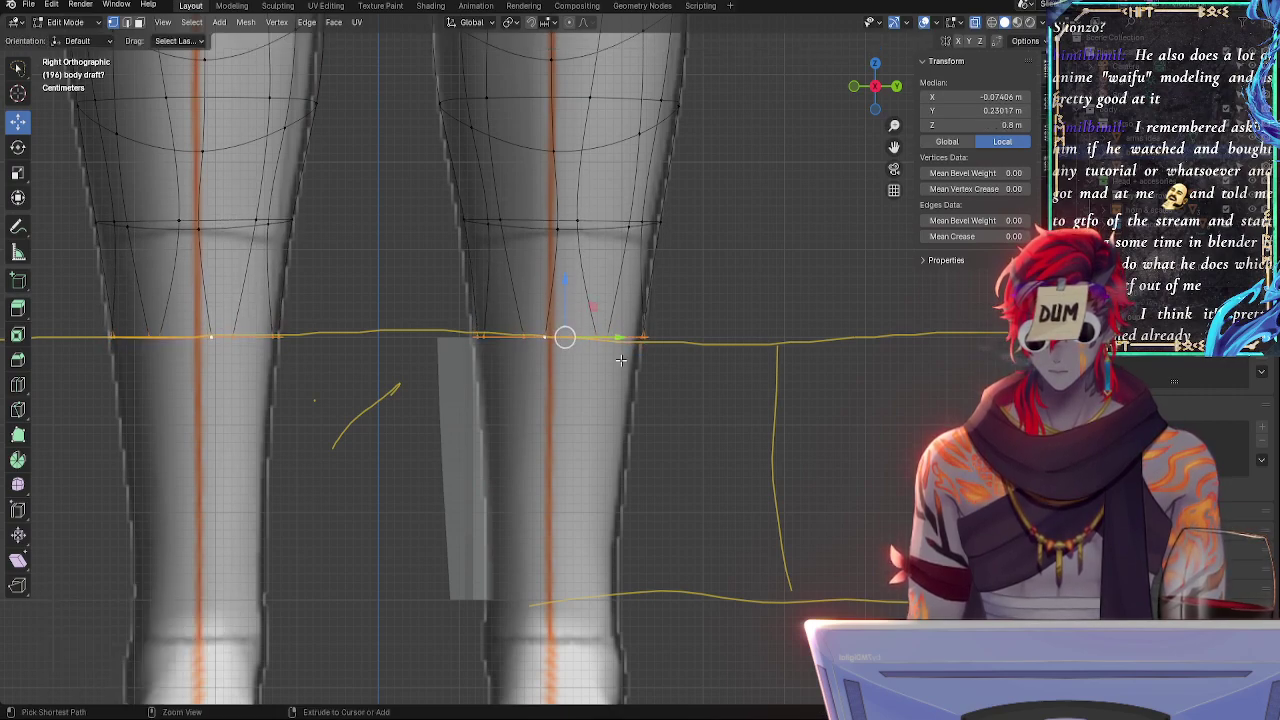
pyautogui.hotkey('ctrl', 'z')
pyautogui.press('r')
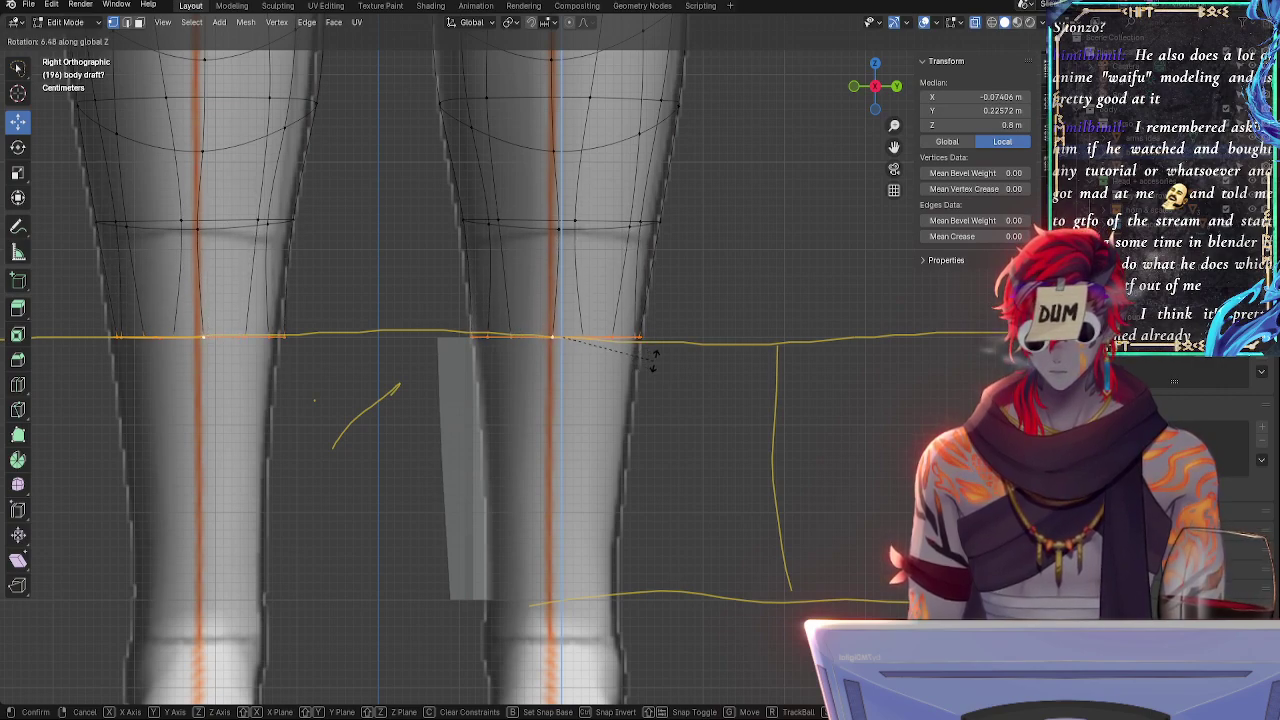
pyautogui.click(652, 358)
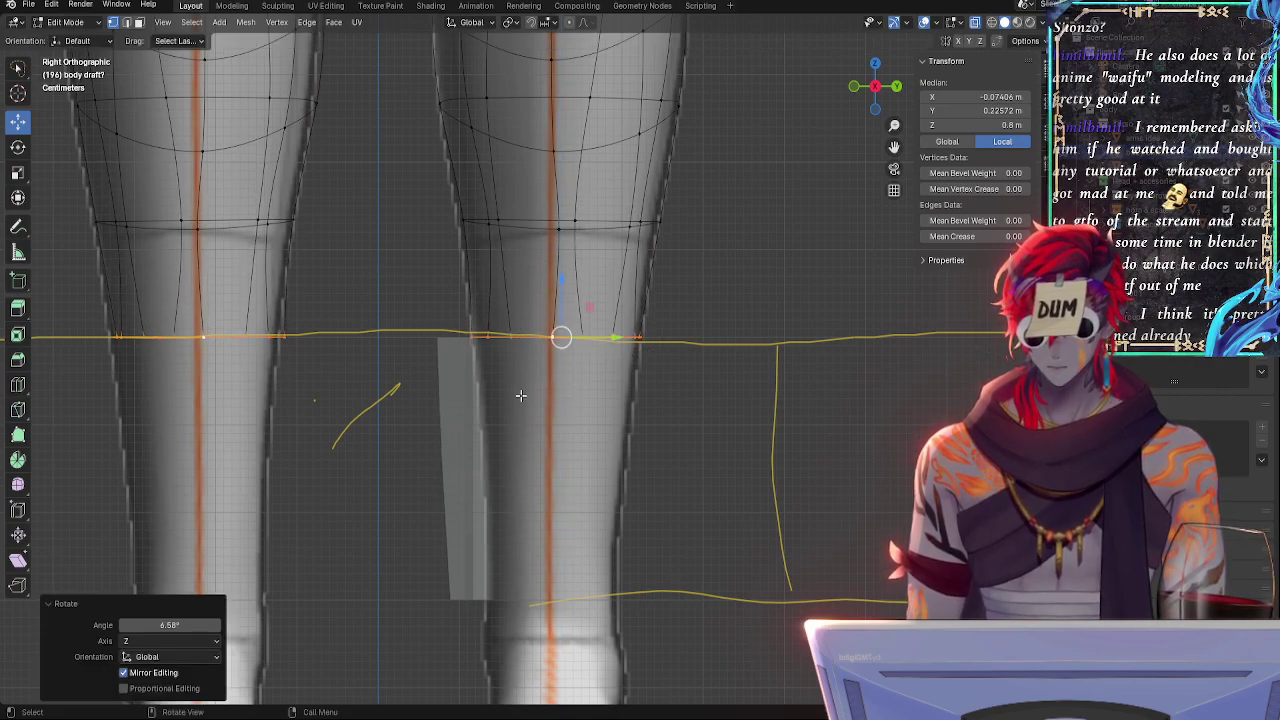
# - Slide the ankle loop's back vertex along Y onto the guide line, then view both lower legs
pyautogui.keyDown('ctrl'); pyautogui.moveTo(517, 394); pyautogui.dragTo(476, 316, button='middle'); pyautogui.keyUp('ctrl')
pyautogui.click(404, 317)
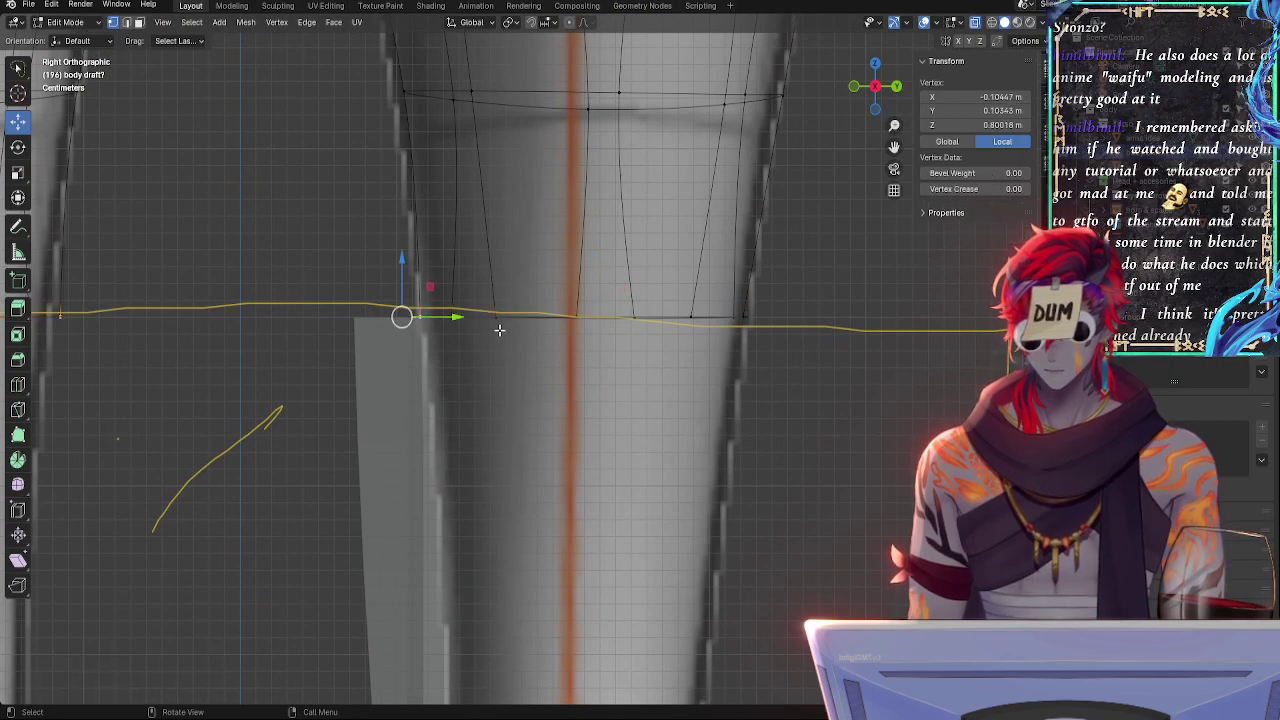
pyautogui.press('g')
pyautogui.press('y')
pyautogui.moveTo(448, 318); pyautogui.dragTo(450, 318)
pyautogui.click(746, 316)
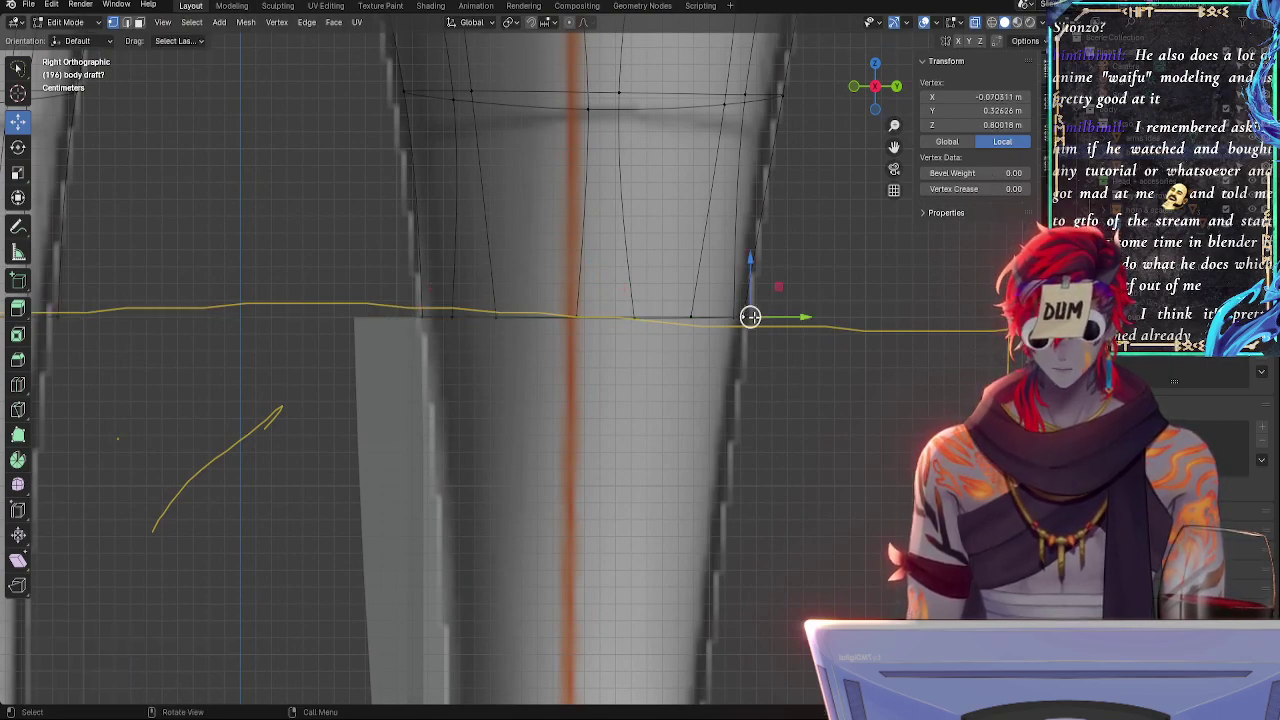
pyautogui.click(805, 380)
pyautogui.hotkey('alt', 'z')
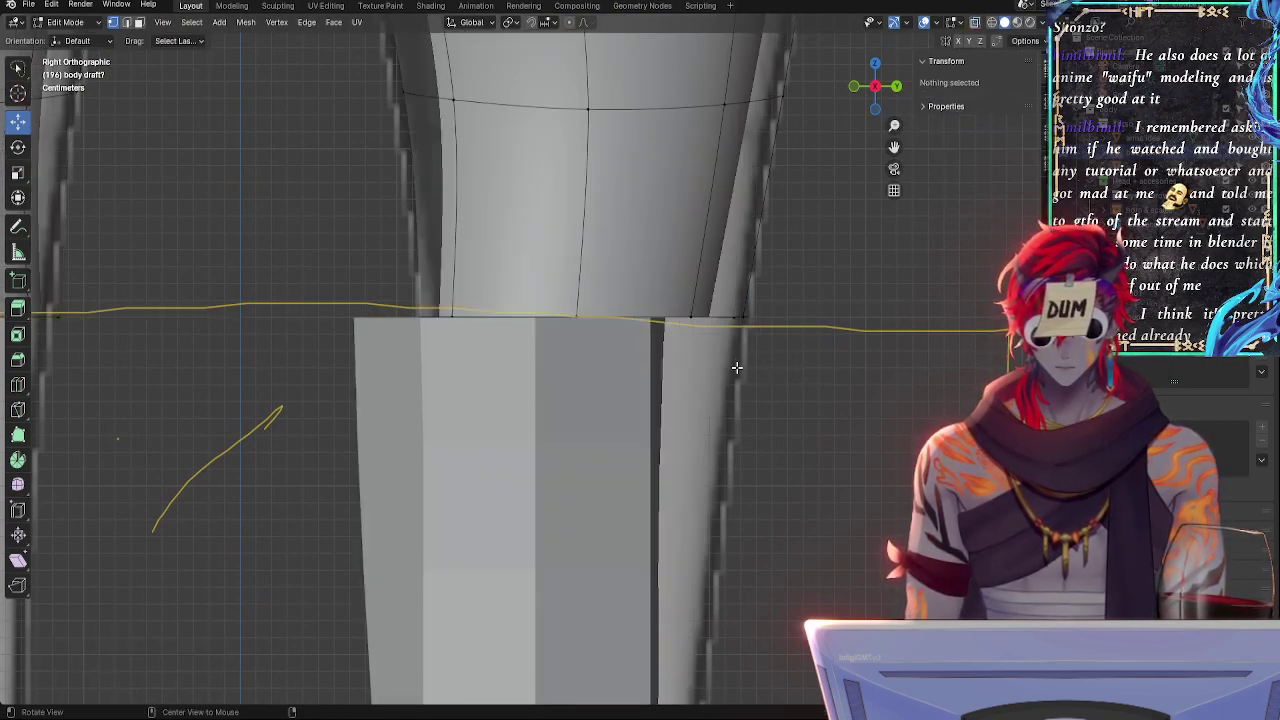
pyautogui.keyDown('ctrl'); pyautogui.moveTo(728, 268); pyautogui.dragTo(709, 488, button='middle'); pyautogui.keyUp('ctrl')
pyautogui.moveTo(694, 295)
pyautogui.keyDown('shift'); pyautogui.mouseDown(button='middle')
pyautogui.moveTo(715, 393)
pyautogui.moveTo(763, 377)
pyautogui.mouseUp(button='middle'); pyautogui.keyUp('shift')
pyautogui.hotkey('alt', 'z')
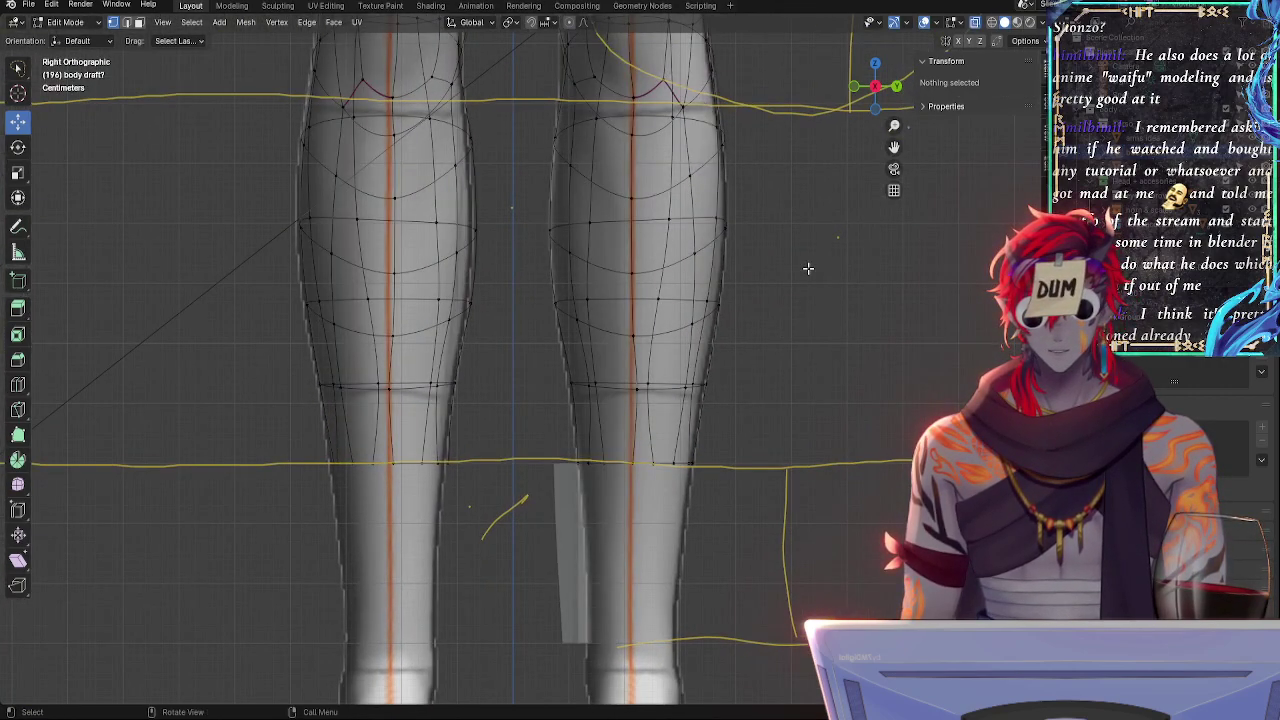
pyautogui.hotkey('alt', 'z')
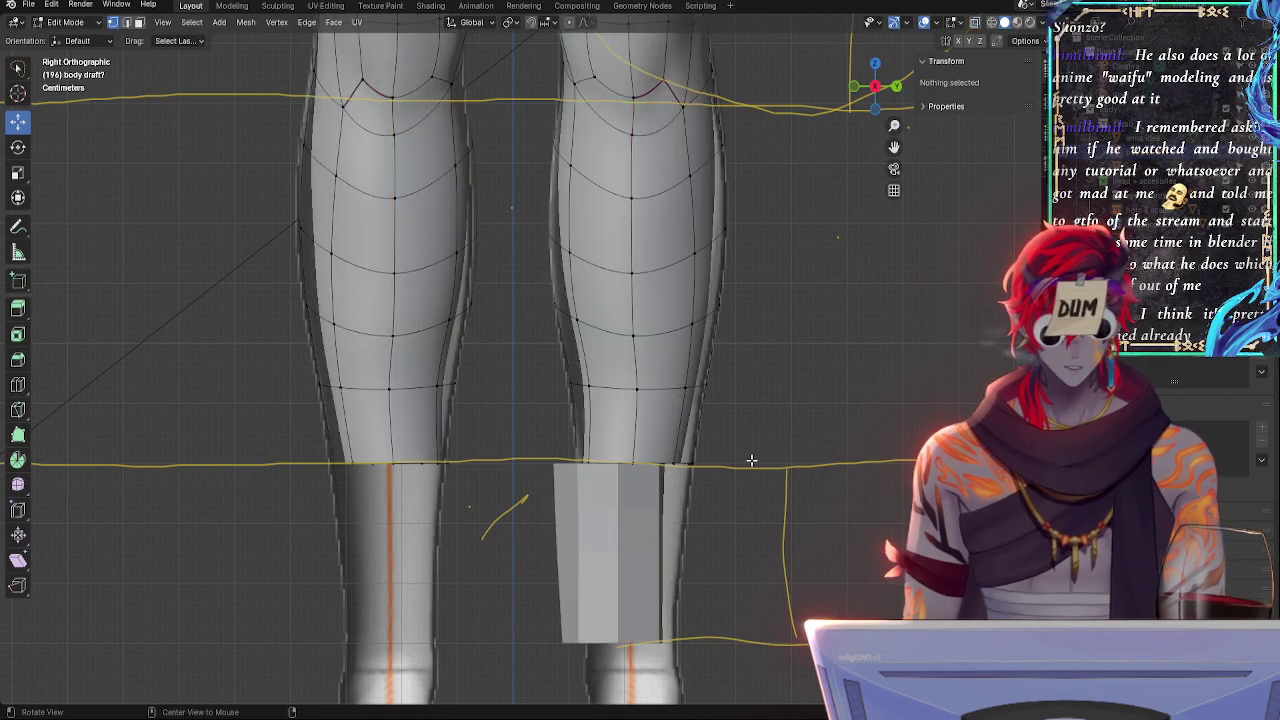
pyautogui.keyDown('shift'); pyautogui.moveTo(765, 263); pyautogui.dragTo(729, 546, button='middle'); pyautogui.keyUp('shift')
pyautogui.hotkey('shift', 'alt', 'z')
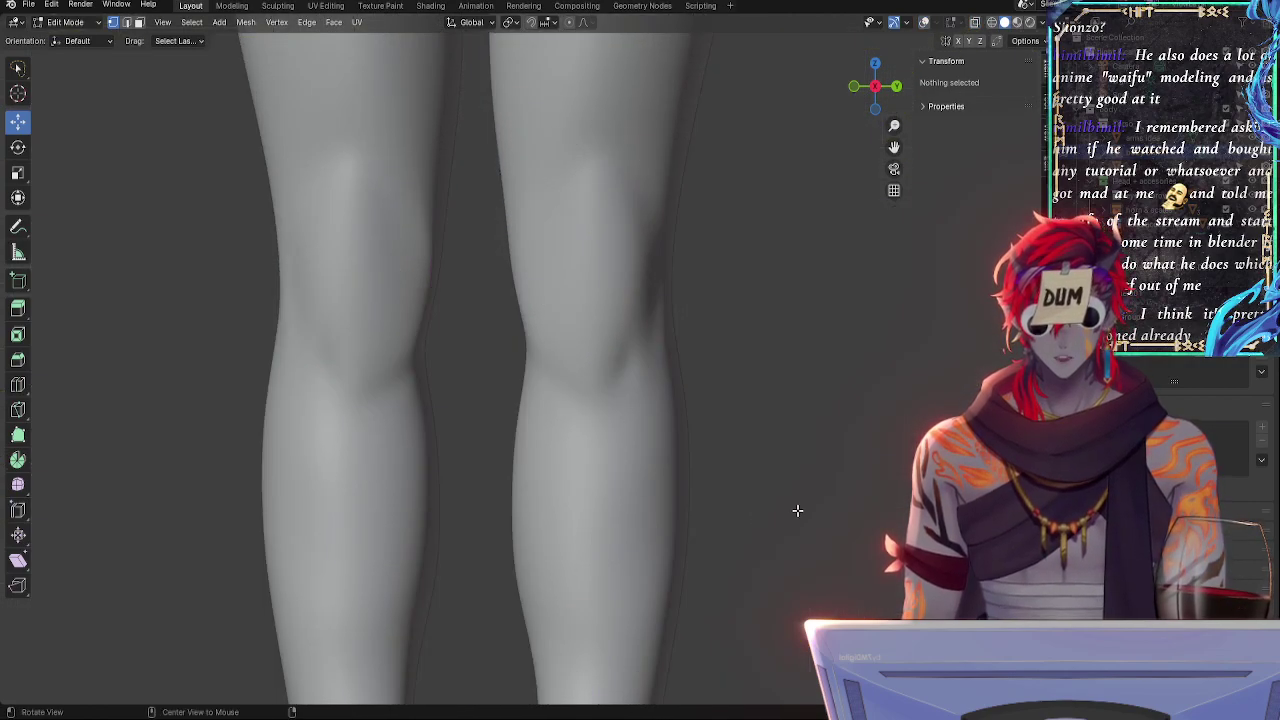
pyautogui.keyDown('ctrl'); pyautogui.moveTo(776, 252); pyautogui.dragTo(751, 408, button='middle'); pyautogui.keyUp('ctrl')
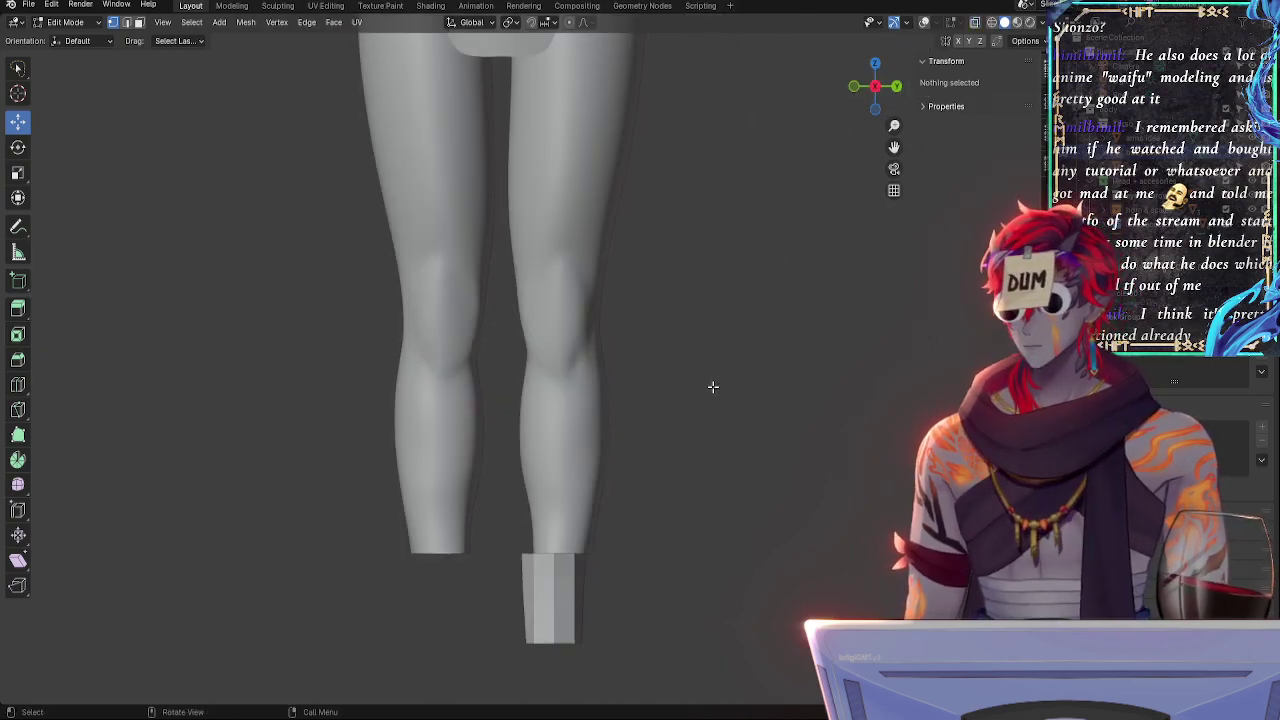
pyautogui.keyDown('ctrl'); pyautogui.moveTo(725, 445); pyautogui.dragTo(837, 120, button='middle'); pyautogui.keyUp('ctrl')
pyautogui.click(896, 86)
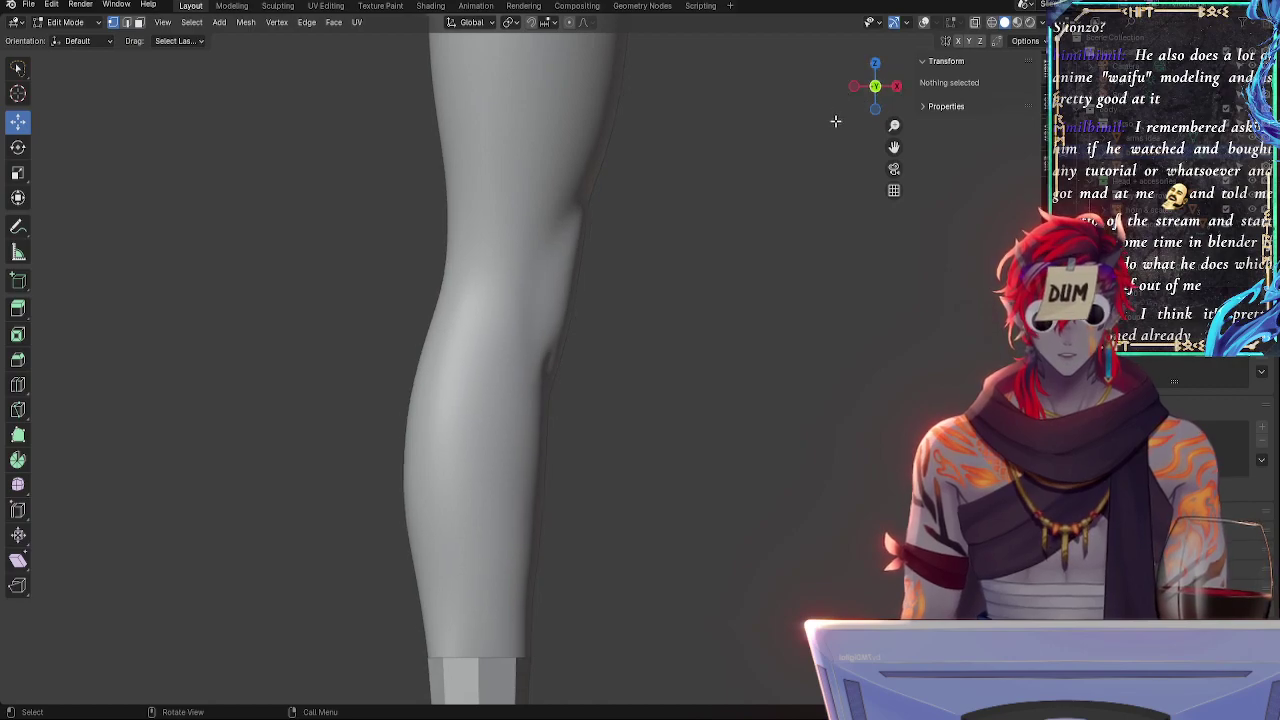
pyautogui.click(897, 88)
pyautogui.keyDown('ctrl'); pyautogui.moveTo(777, 469); pyautogui.dragTo(727, 411, button='middle'); pyautogui.keyUp('ctrl')
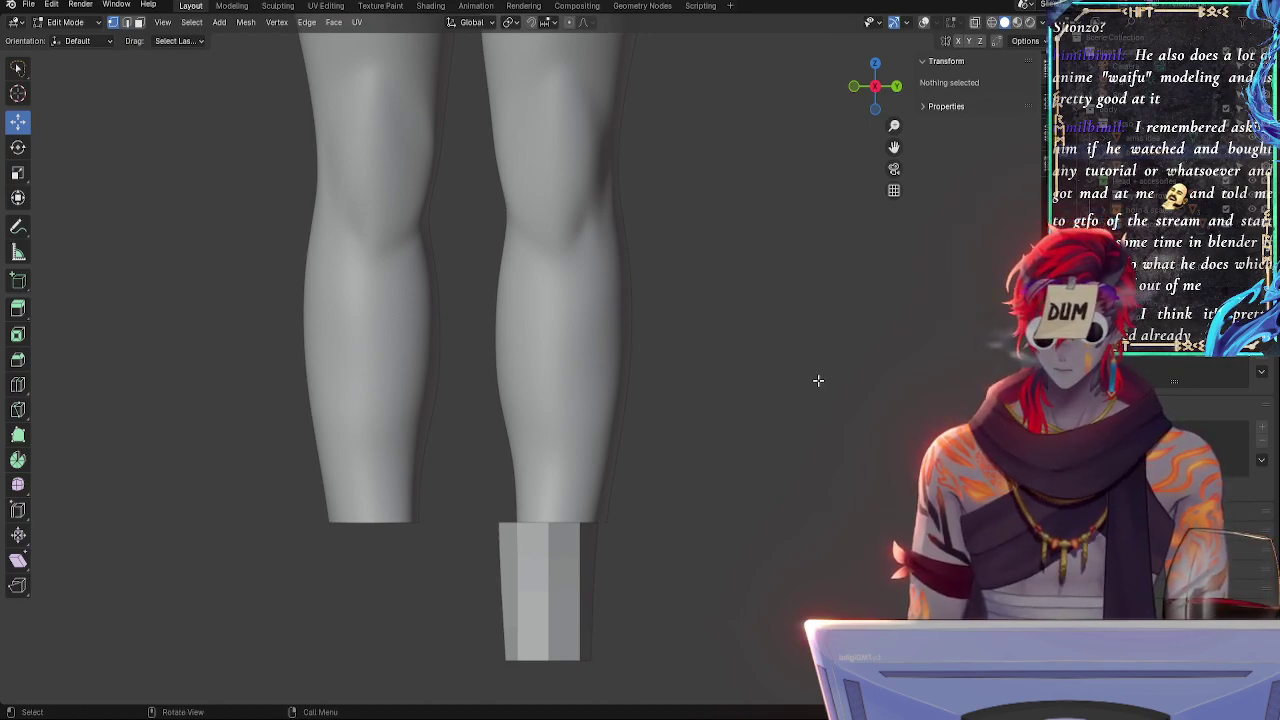
pyautogui.press('Tab')
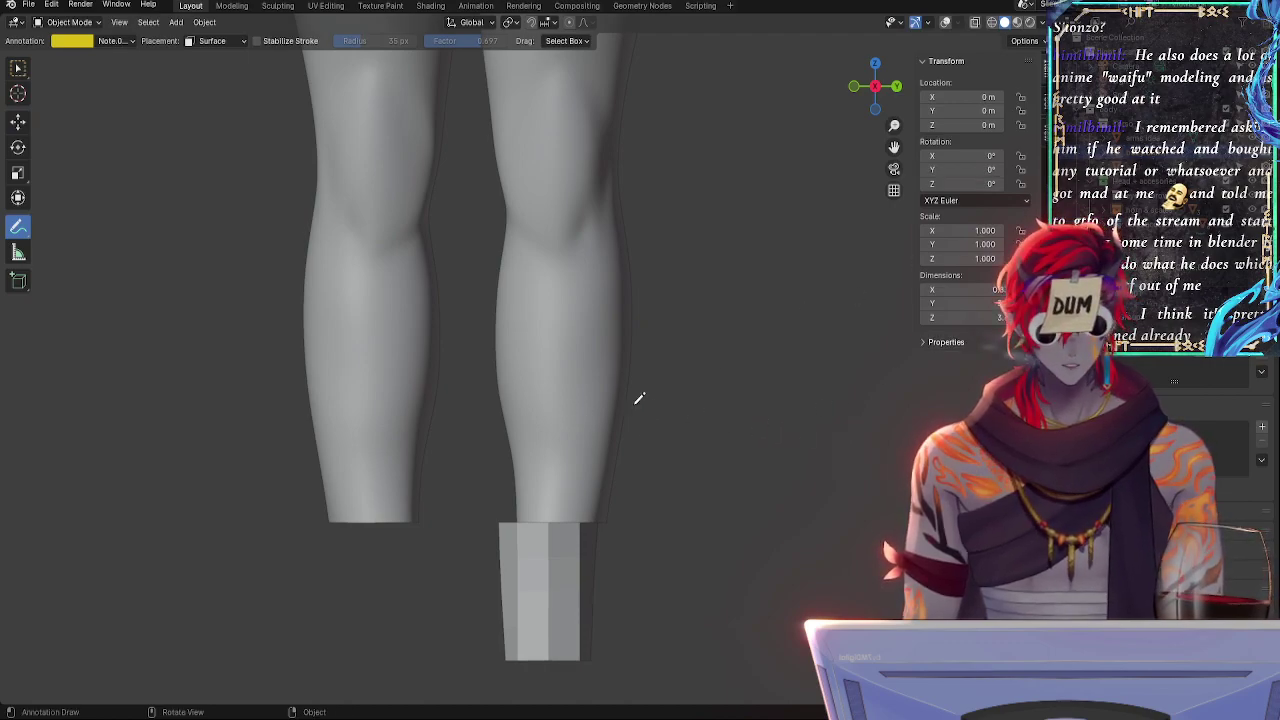
pyautogui.press('z')
pyautogui.click(676, 372)
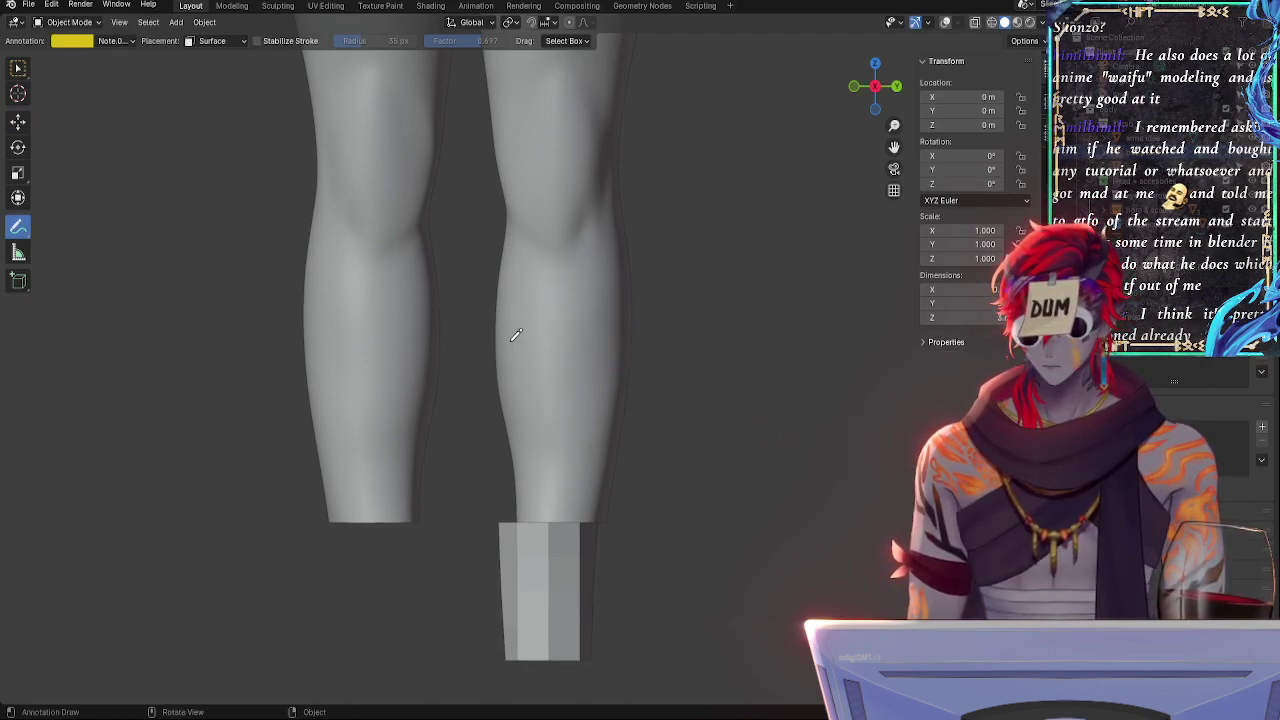
pyautogui.press('Tab')
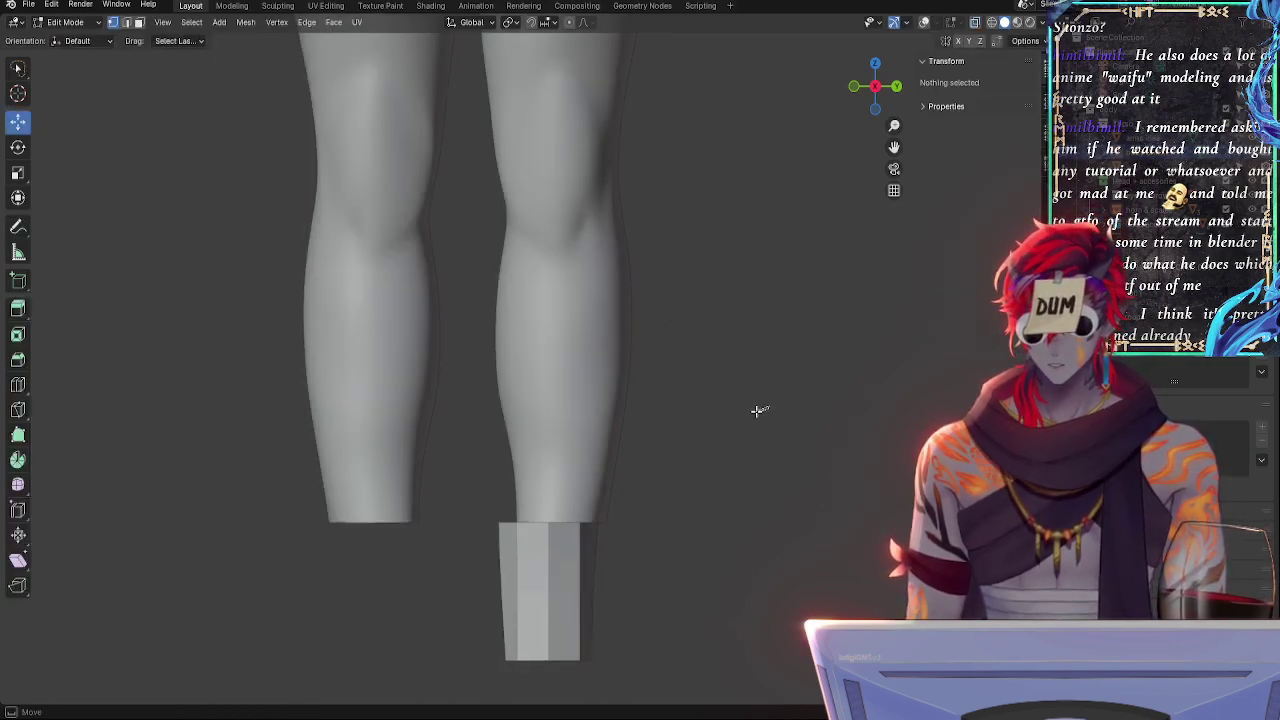
pyautogui.moveTo(757, 409); pyautogui.dragTo(477, 282)
pyautogui.click(788, 325)
pyautogui.moveTo(788, 325); pyautogui.dragTo(891, 412, button='middle')
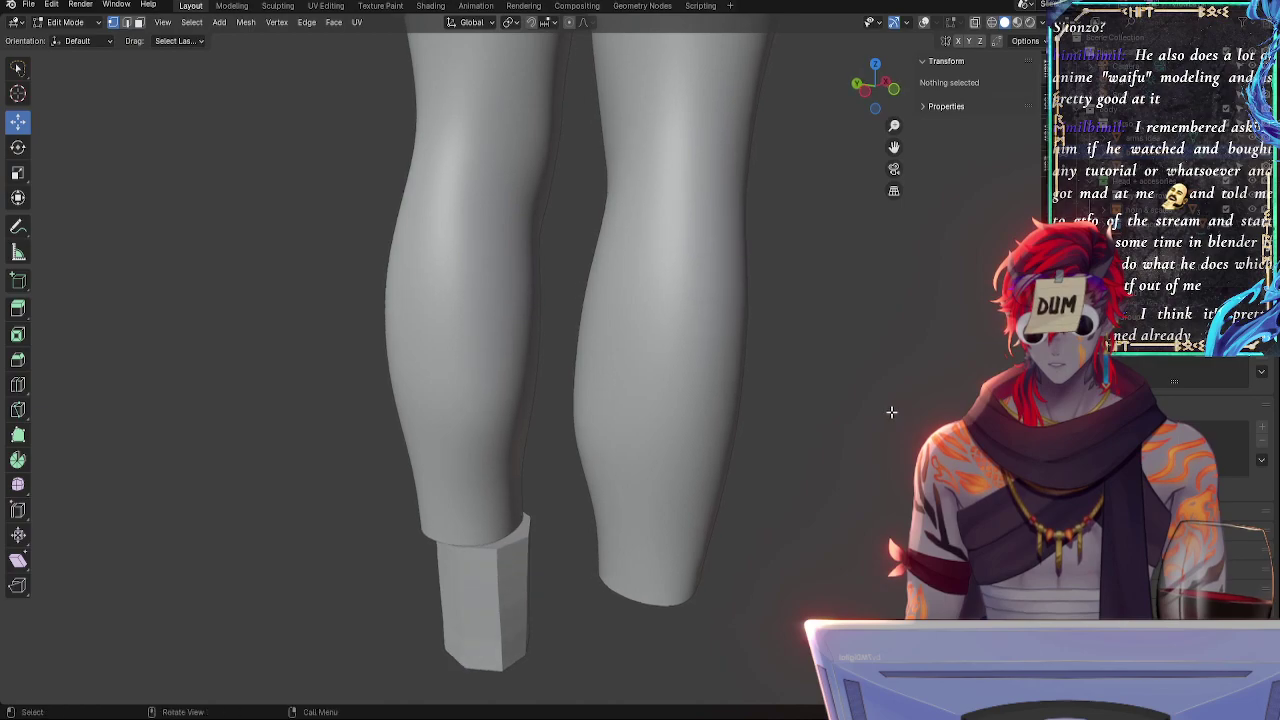
pyautogui.moveTo(783, 378); pyautogui.dragTo(592, 384, button='middle')
# - Show the guide lines in side view and turn off Subdivision edit-mode display to reveal the faceted leg cage
pyautogui.click(924, 22)
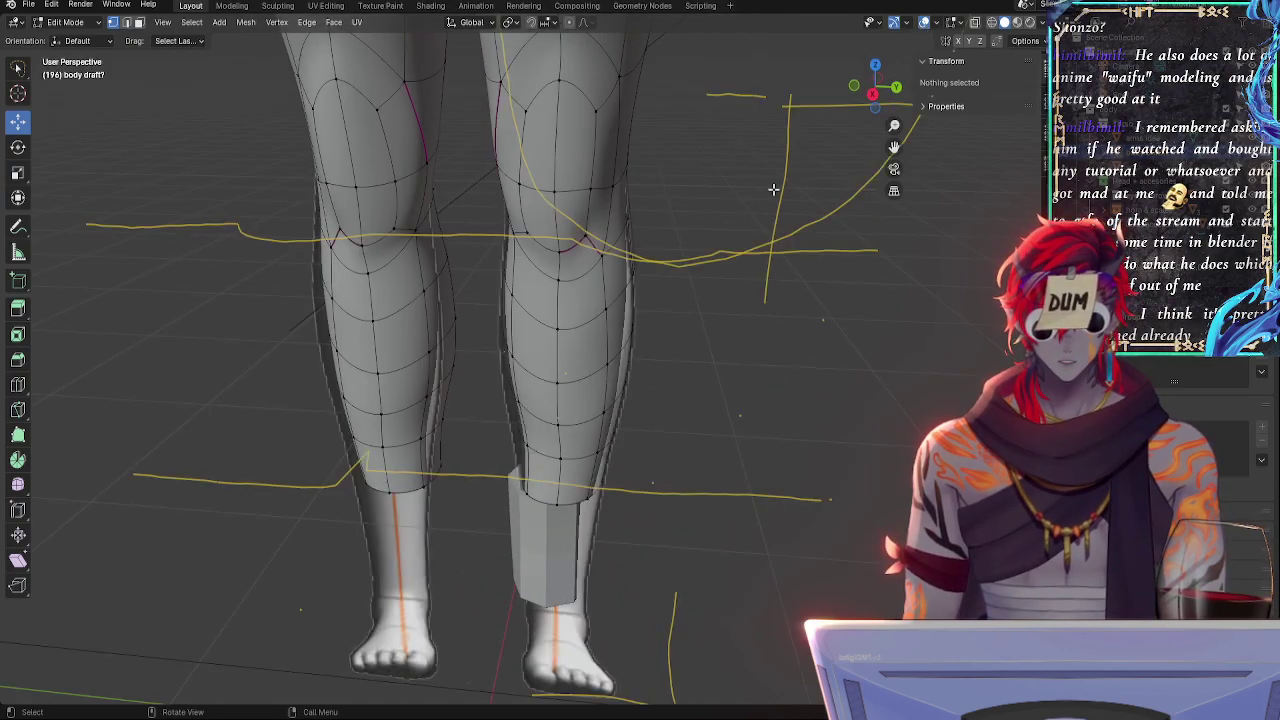
pyautogui.scroll(2, 790, 244)
pyautogui.click(889, 83)
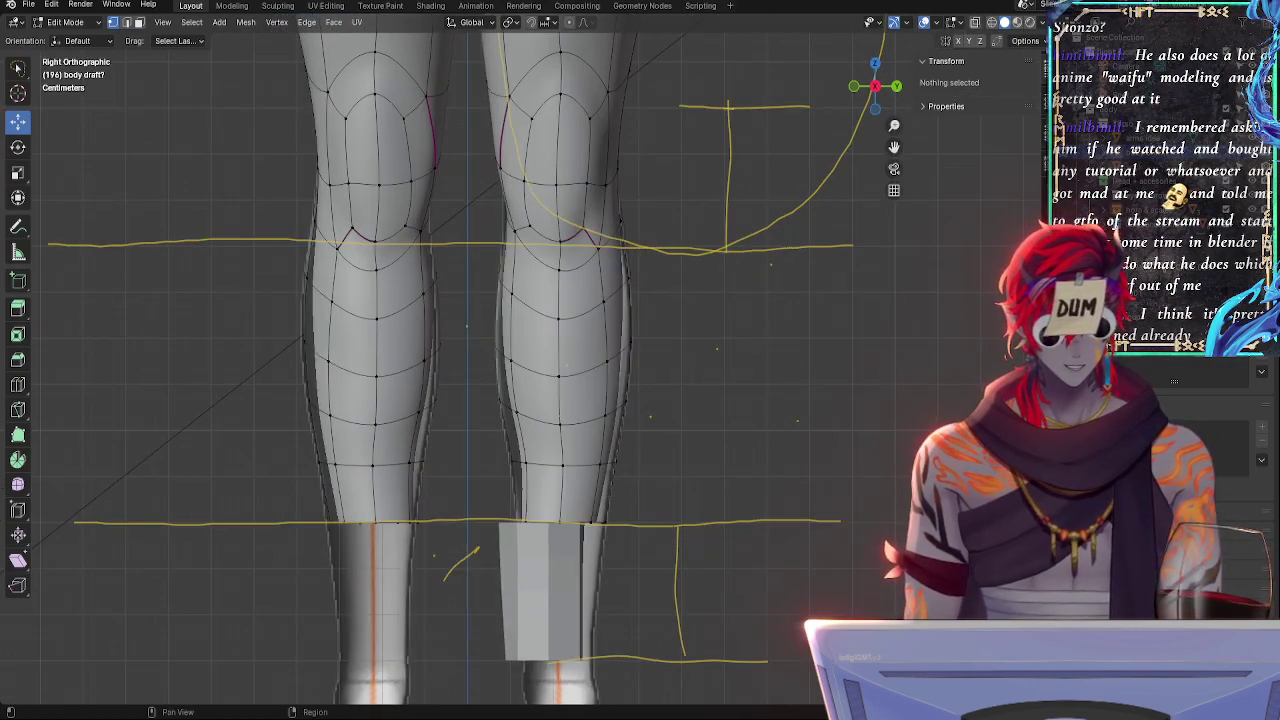
pyautogui.click(1182, 338)
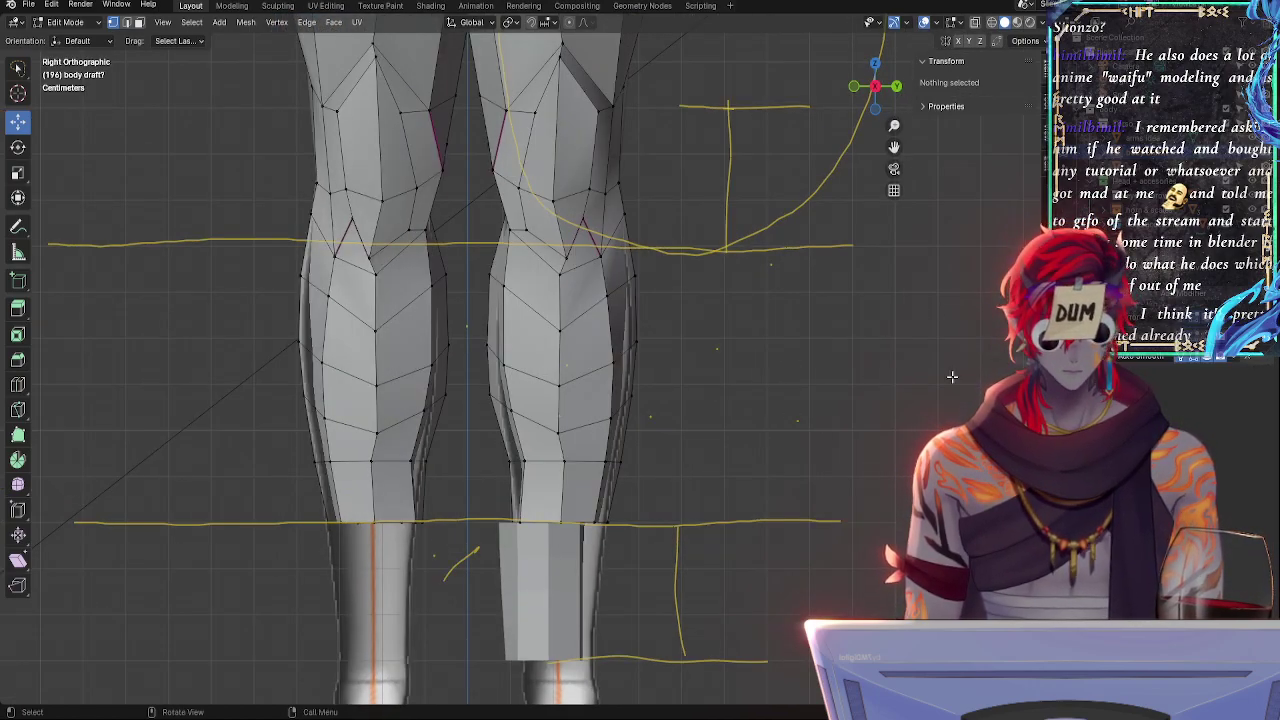
pyautogui.scroll(1, 745, 415)
pyautogui.press('Tab')
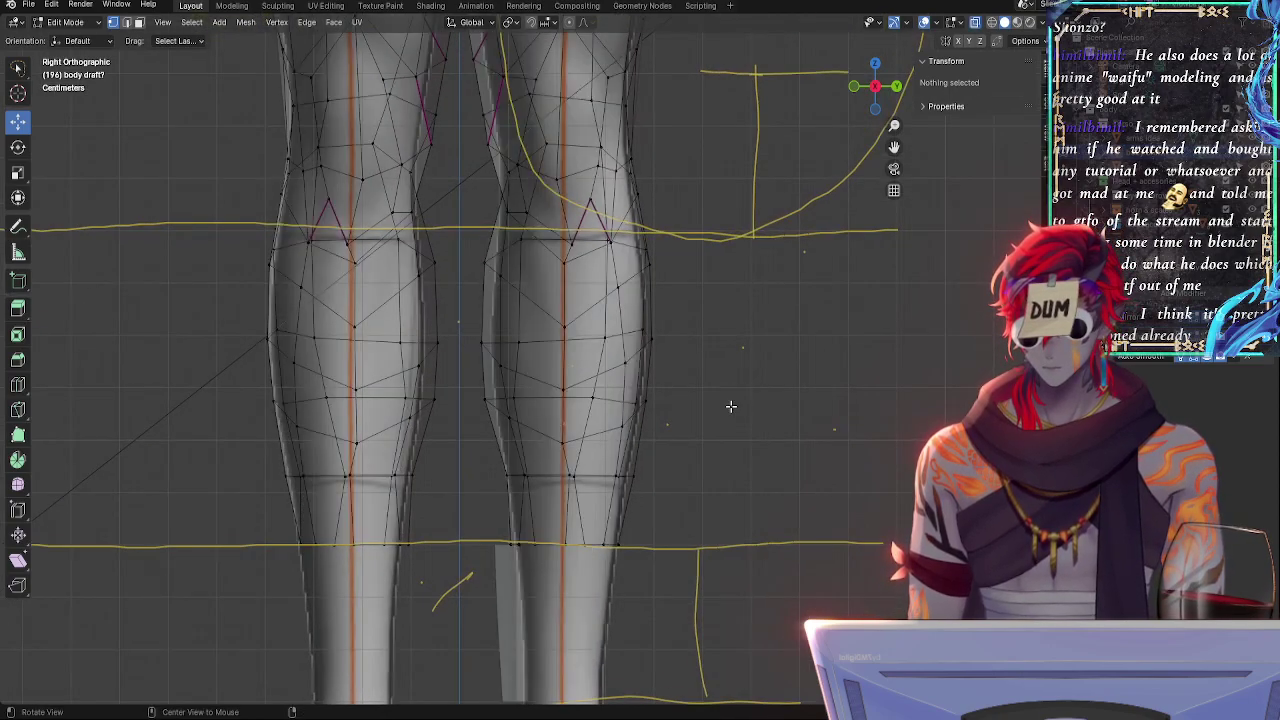
pyautogui.press('Tab')
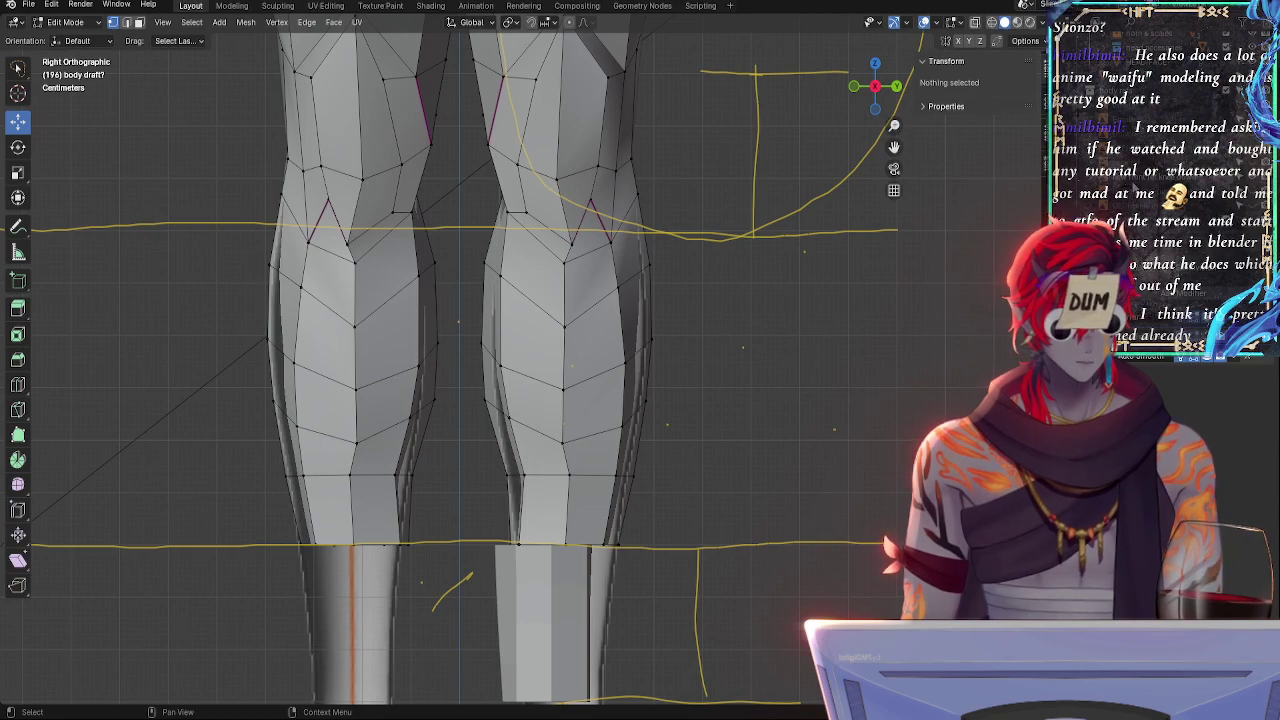
pyautogui.scroll(-3, 777, 460)
# - Frame the calves side-on and vertex-slide the front calf-loop vertex inward along its edge
pyautogui.moveTo(777, 460); pyautogui.dragTo(737, 440, button='middle')
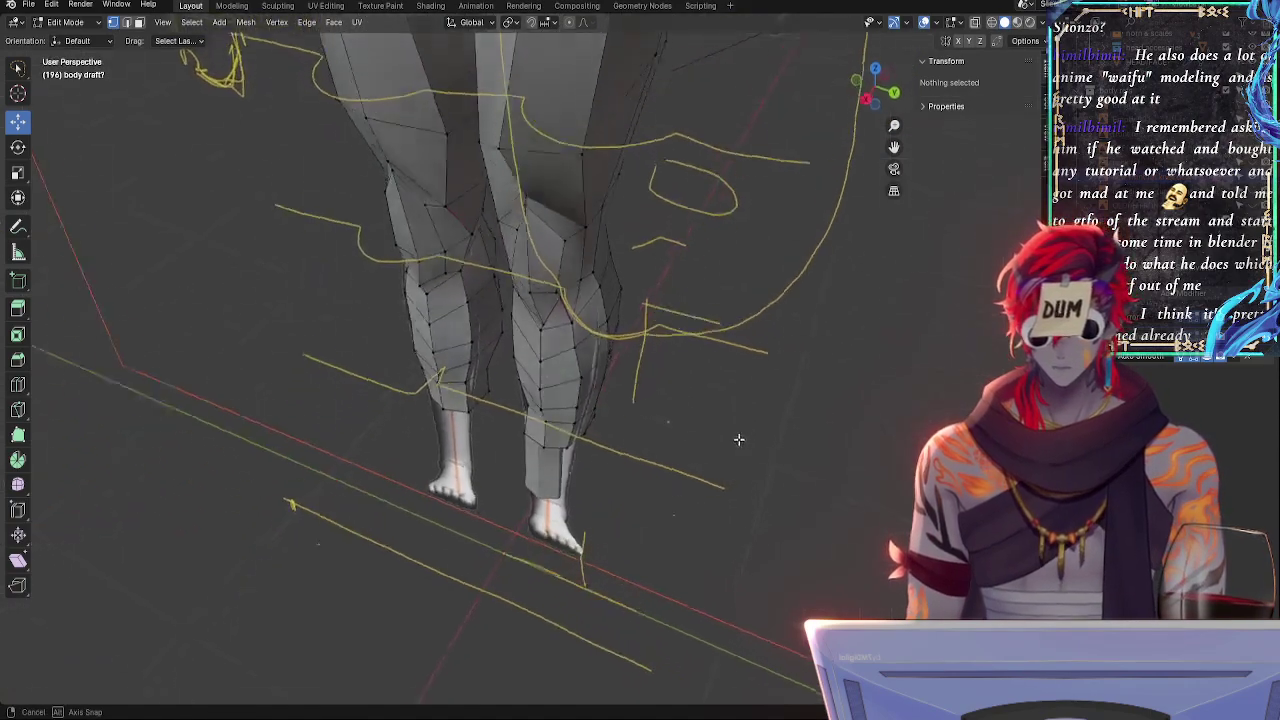
pyautogui.scroll(2, 736, 444)
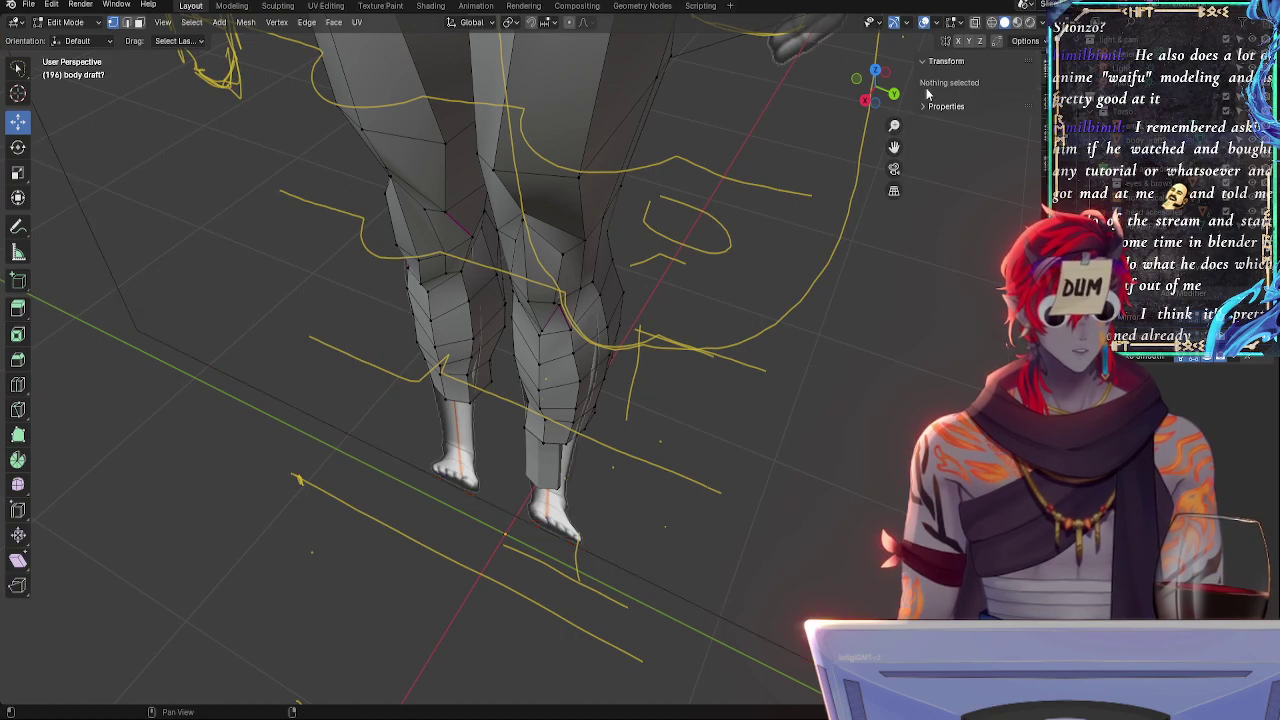
pyautogui.click(865, 104)
pyautogui.keyDown('alt'); pyautogui.moveTo(754, 300); pyautogui.dragTo(786, 407); pyautogui.keyUp('alt')
pyautogui.keyDown('shift'); pyautogui.moveTo(786, 407); pyautogui.dragTo(796, 232, button='middle'); pyautogui.keyUp('shift')
pyautogui.click(552, 413)
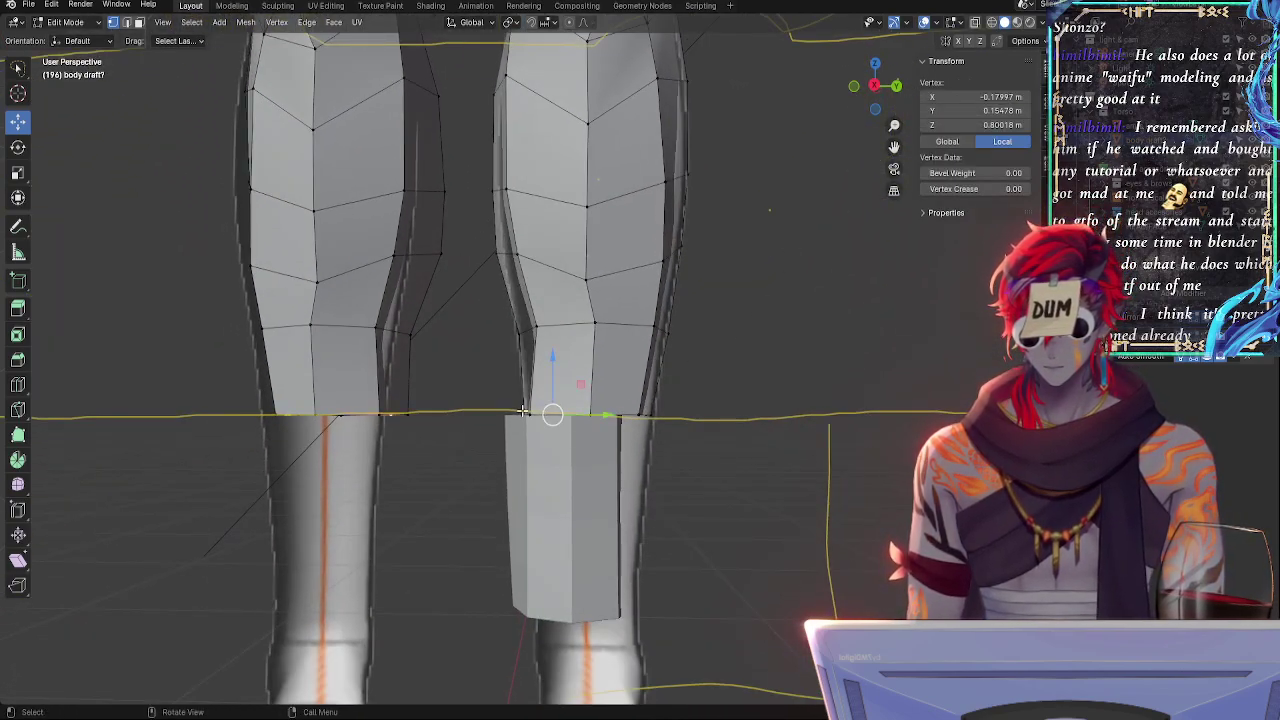
pyautogui.keyDown('alt'); pyautogui.moveTo(548, 418); pyautogui.dragTo(620, 485); pyautogui.keyUp('alt')
pyautogui.click(540, 411)
pyautogui.keyDown('alt'); pyautogui.moveTo(712, 472); pyautogui.dragTo(649, 409); pyautogui.keyUp('alt')
pyautogui.press('g')
pyautogui.press('g')
pyautogui.click(654, 414)
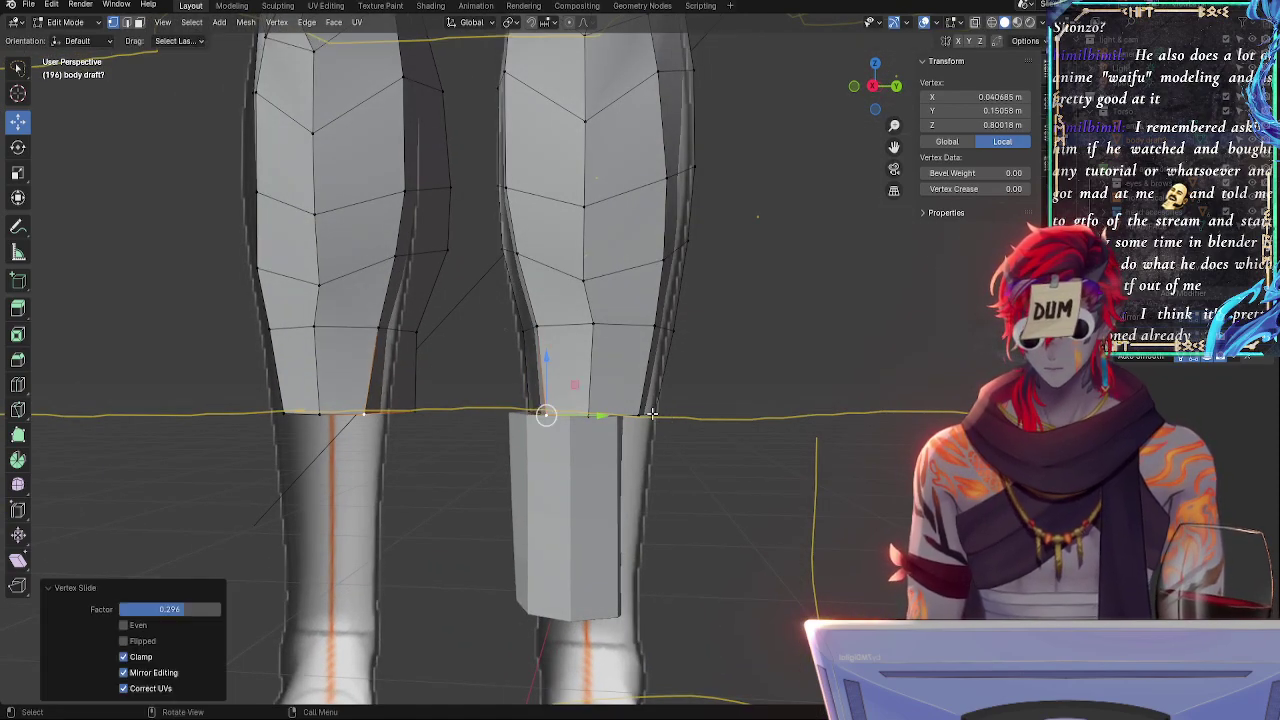
# - Vertex-slide the next two calf-loop vertices along their edges onto the guide line
pyautogui.click(642, 414)
pyautogui.press('g')
pyautogui.press('g')
pyautogui.click(664, 424)
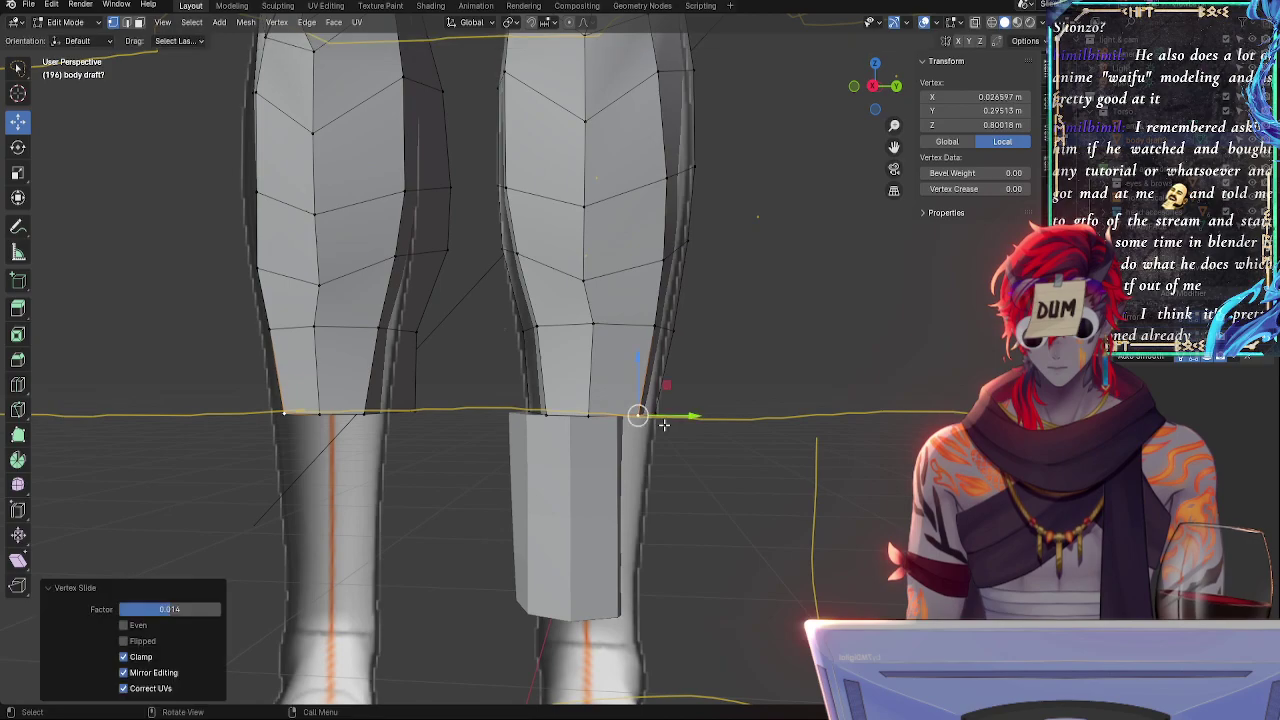
pyautogui.click(550, 416)
pyautogui.press('g')
pyautogui.press('g')
pyautogui.click(561, 416)
pyautogui.moveTo(561, 420); pyautogui.dragTo(506, 431, button='middle')
# - Vertex-slide the outer, inner and central knee vertices along their edges to follow the guides
pyautogui.click(672, 330)
pyautogui.press('g')
pyautogui.press('g')
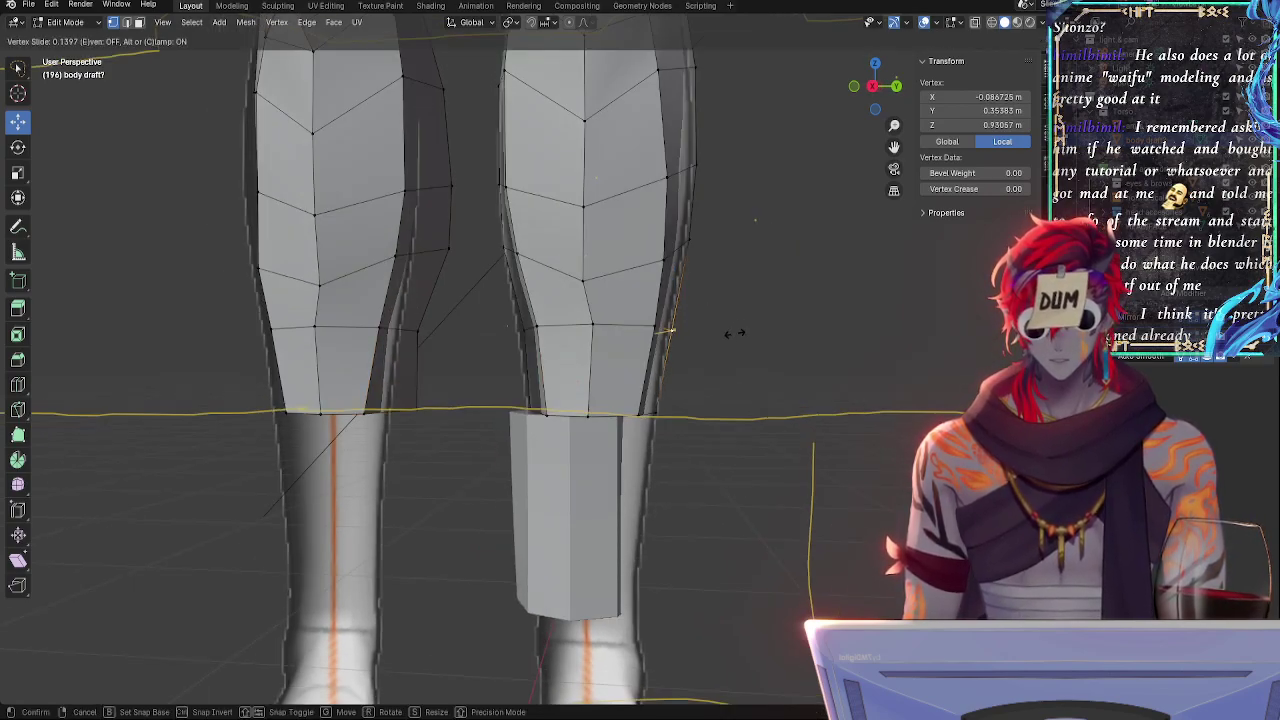
pyautogui.click(734, 334)
pyautogui.click(540, 332)
pyautogui.press('g')
pyautogui.press('g')
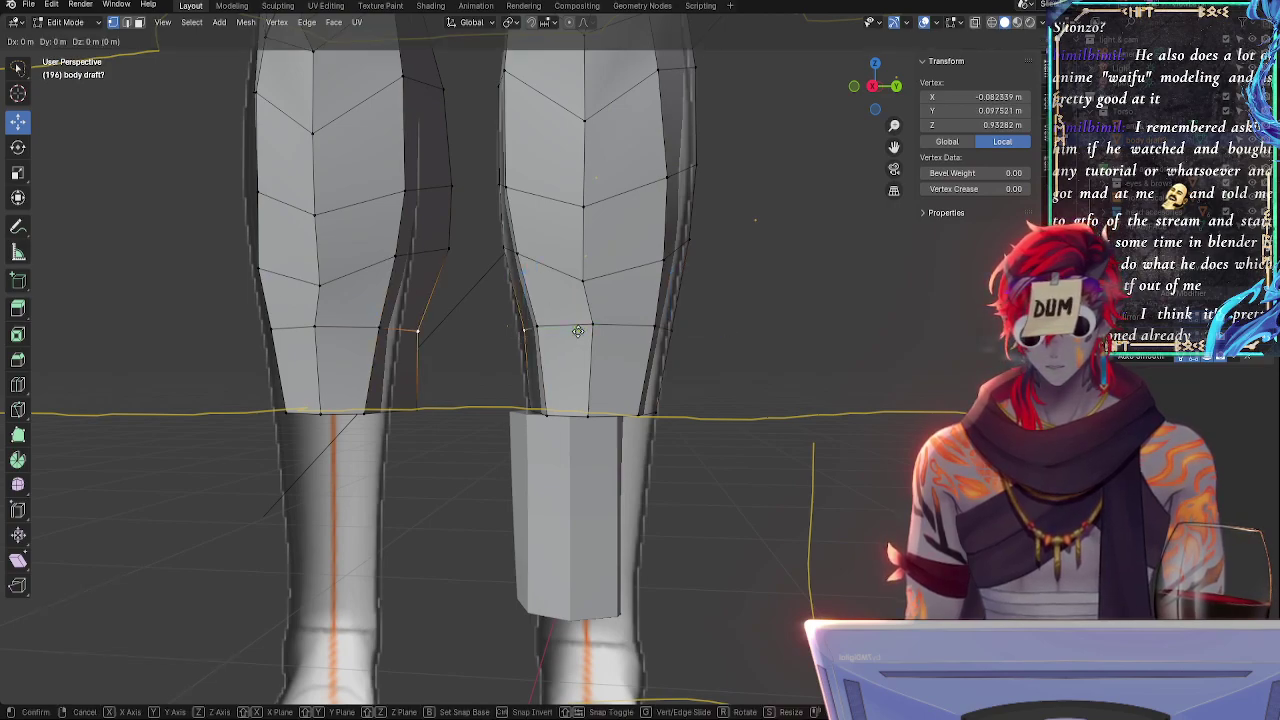
pyautogui.click(575, 333)
pyautogui.click(599, 277)
pyautogui.press('g')
pyautogui.press('g')
pyautogui.click(601, 268)
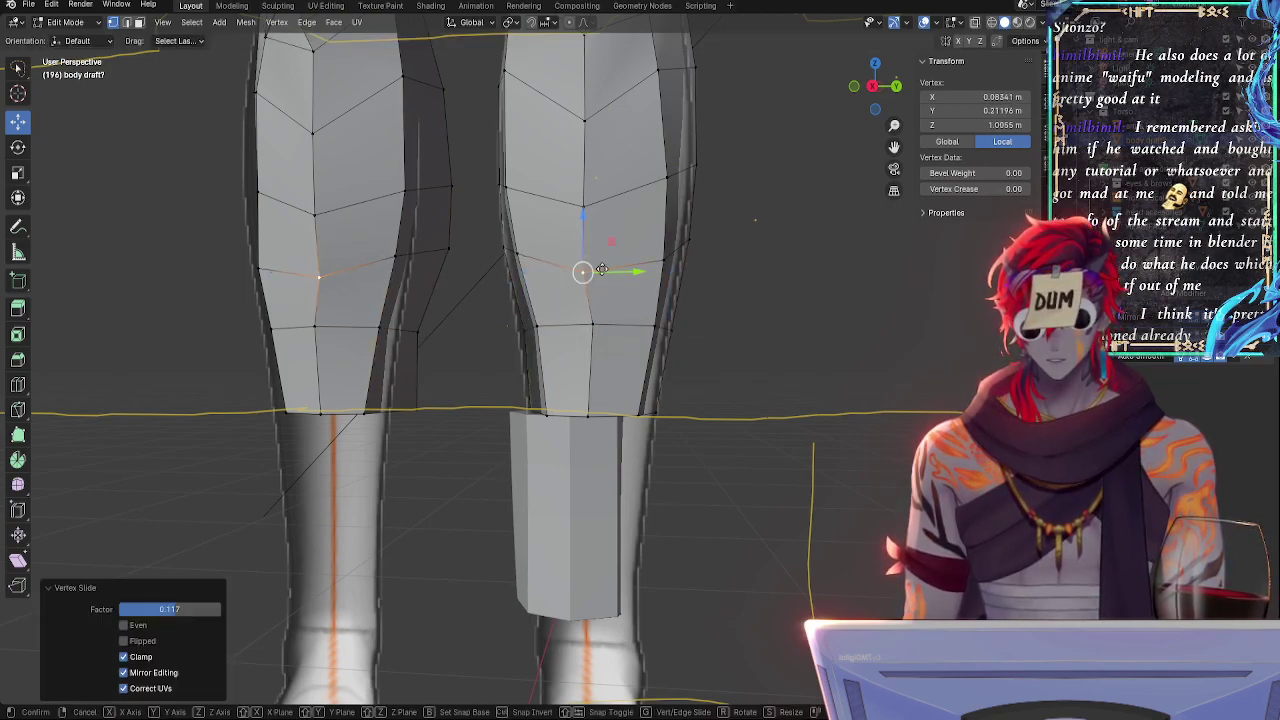
pyautogui.click(591, 320)
pyautogui.press('g')
pyautogui.press('g')
pyautogui.click(591, 322)
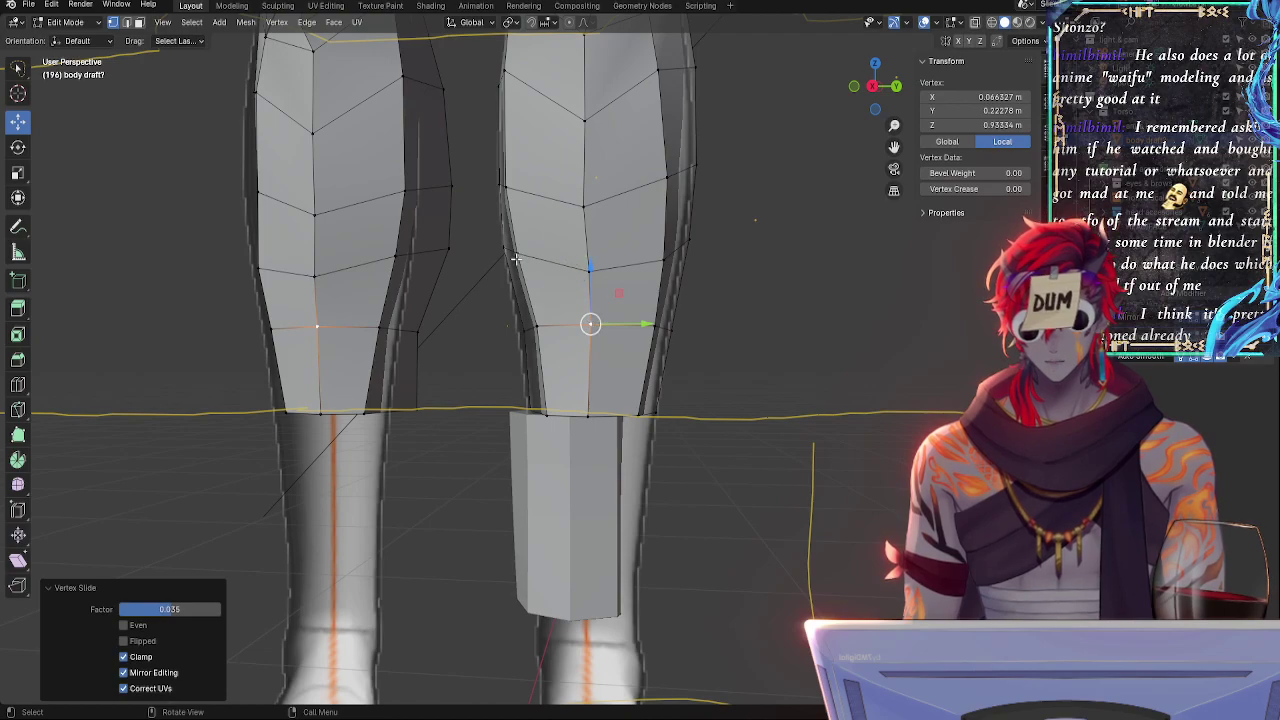
# - Vertex-slide the upper knee-loop vertex and the one on the loop above onto the guides
pyautogui.click(588, 266)
pyautogui.press('g')
pyautogui.press('g')
pyautogui.click(588, 264)
pyautogui.click(585, 205)
pyautogui.press('g')
pyautogui.press('g')
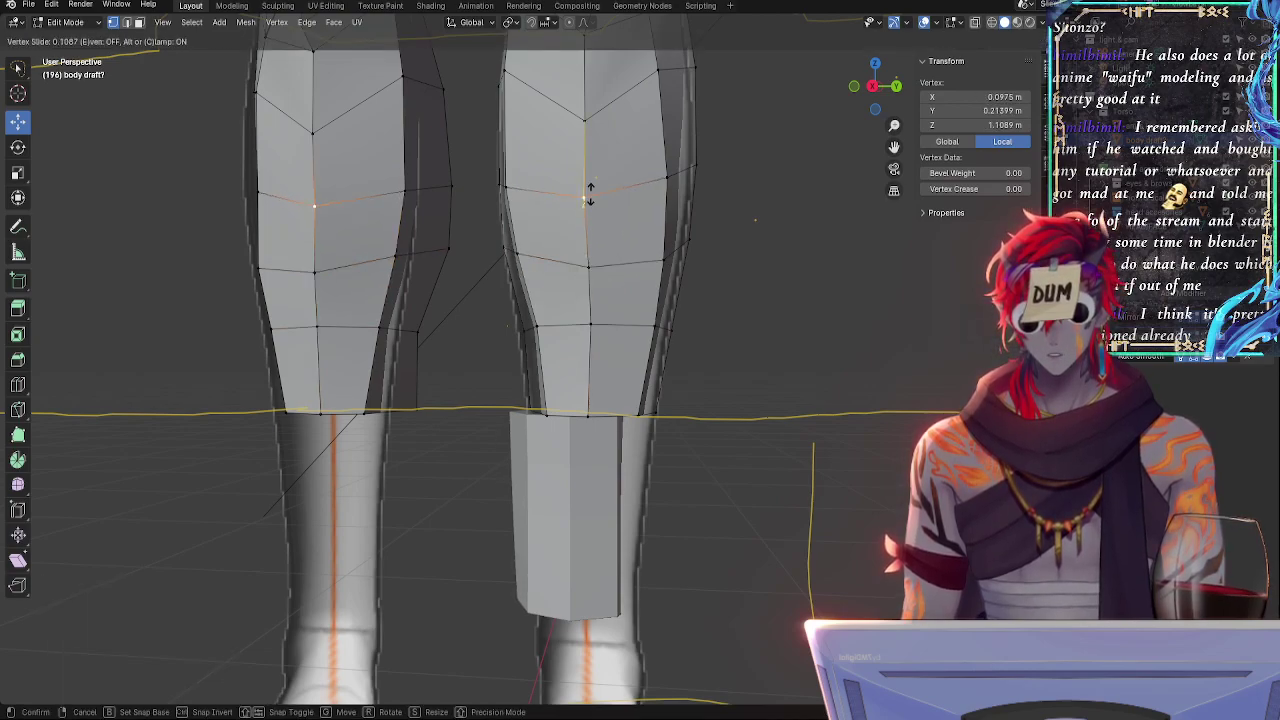
pyautogui.click(590, 195)
pyautogui.scroll(-4, 694, 171)
pyautogui.scroll(6, 667, 204)
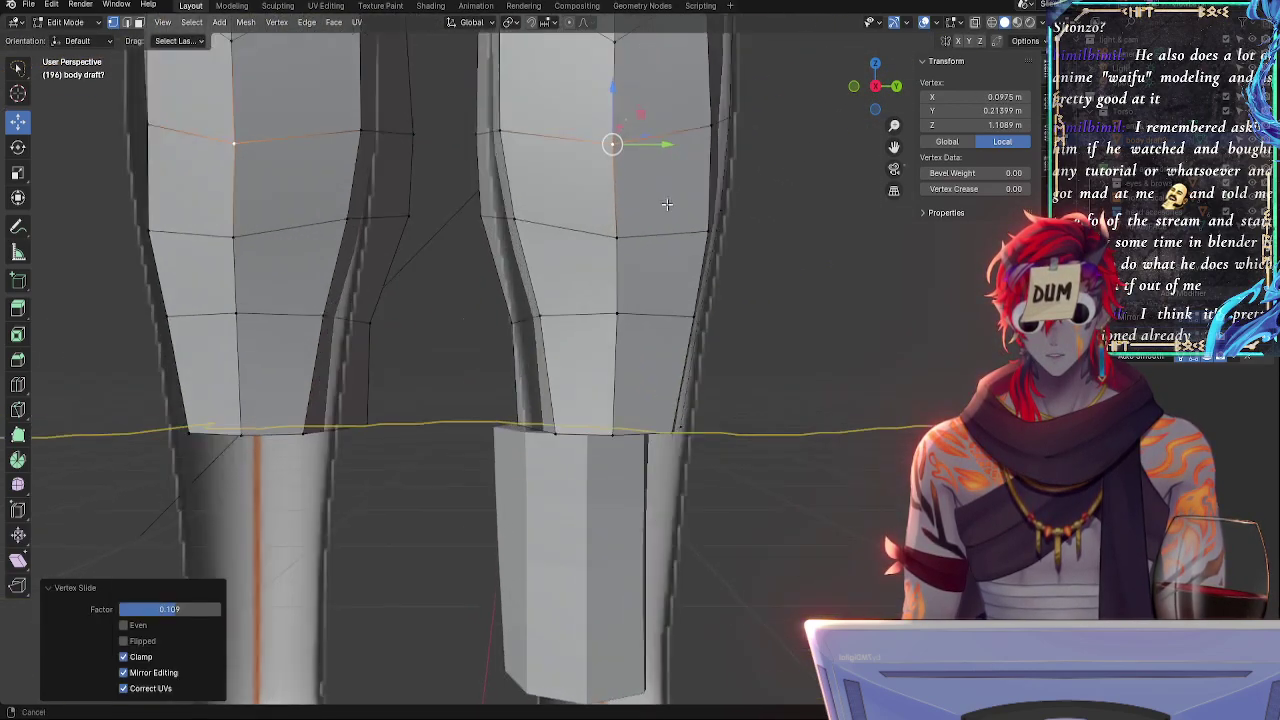
pyautogui.scroll(-4, 667, 204)
pyautogui.scroll(5, 580, 400)
# - Vertex-slide the single upper knee vertex downward onto the guide line
pyautogui.click(564, 416)
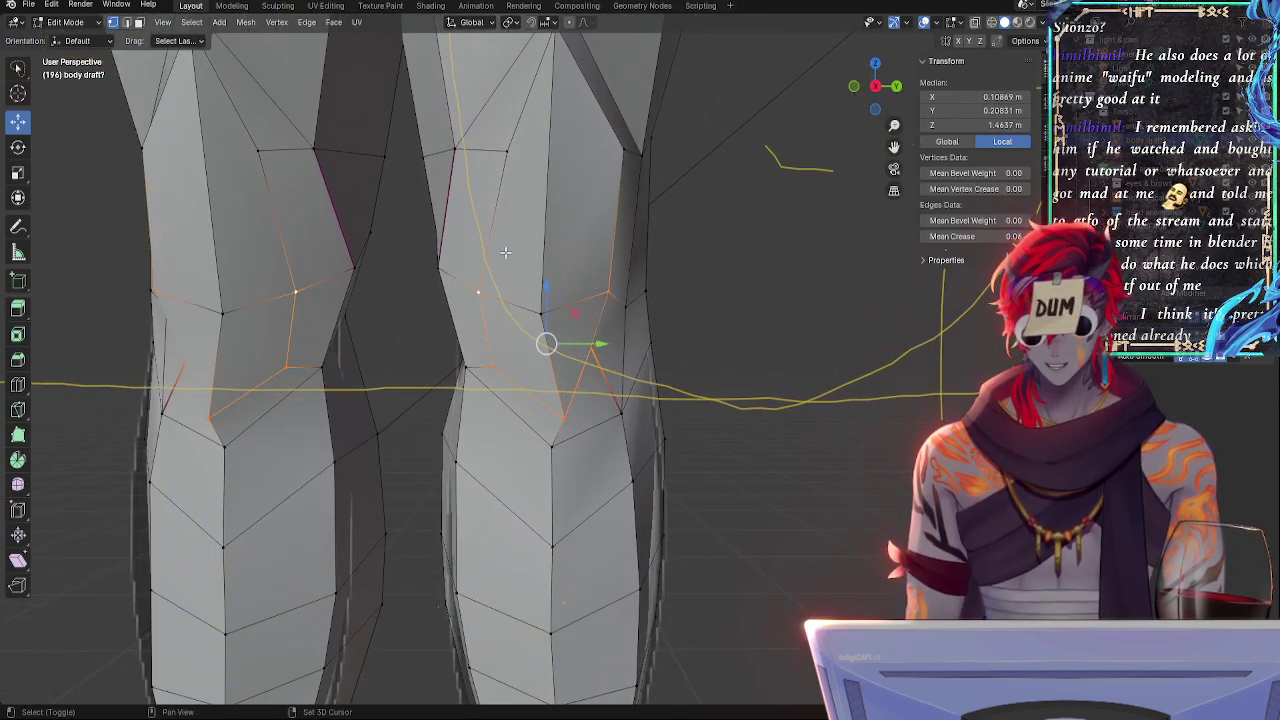
pyautogui.scroll(-2, 676, 154)
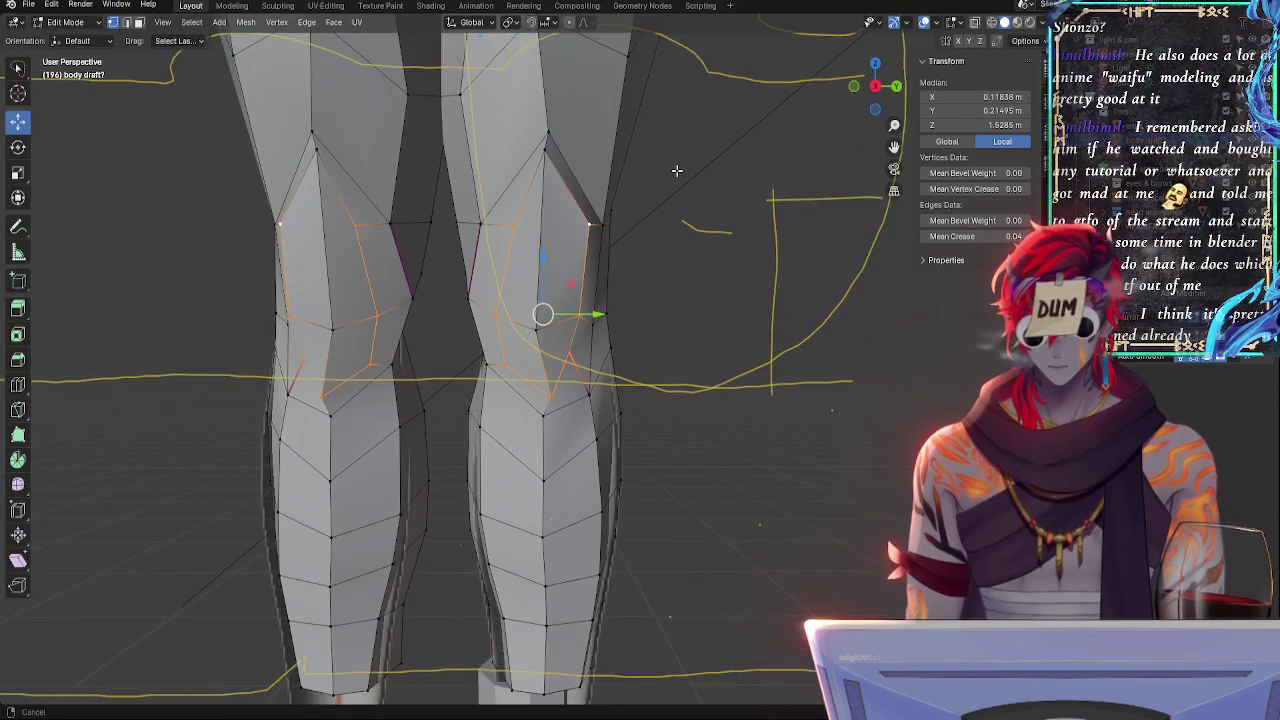
pyautogui.click(556, 151)
pyautogui.hotkey('shift', 'v')
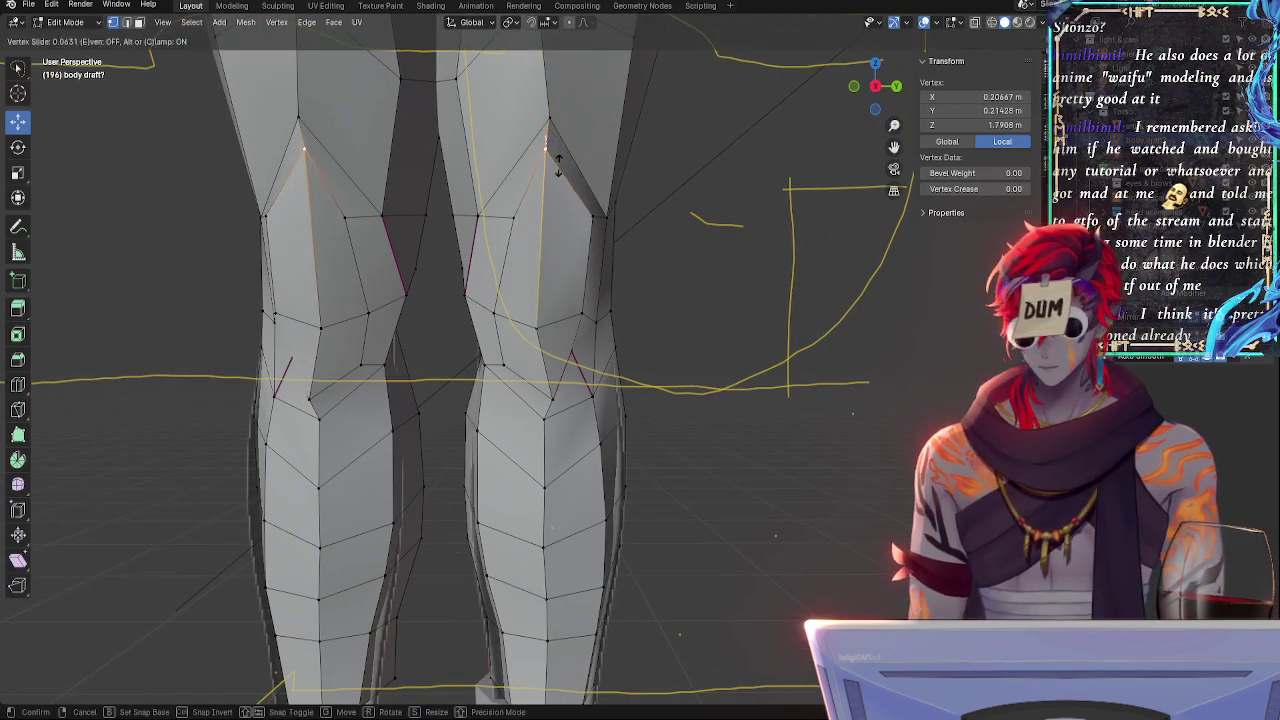
pyautogui.click(559, 174)
# - Slide the lower knee vertex, then slide the knee edge loop twice along the leg
pyautogui.click(545, 298)
pyautogui.hotkey('shift', 'v')
pyautogui.click(534, 323)
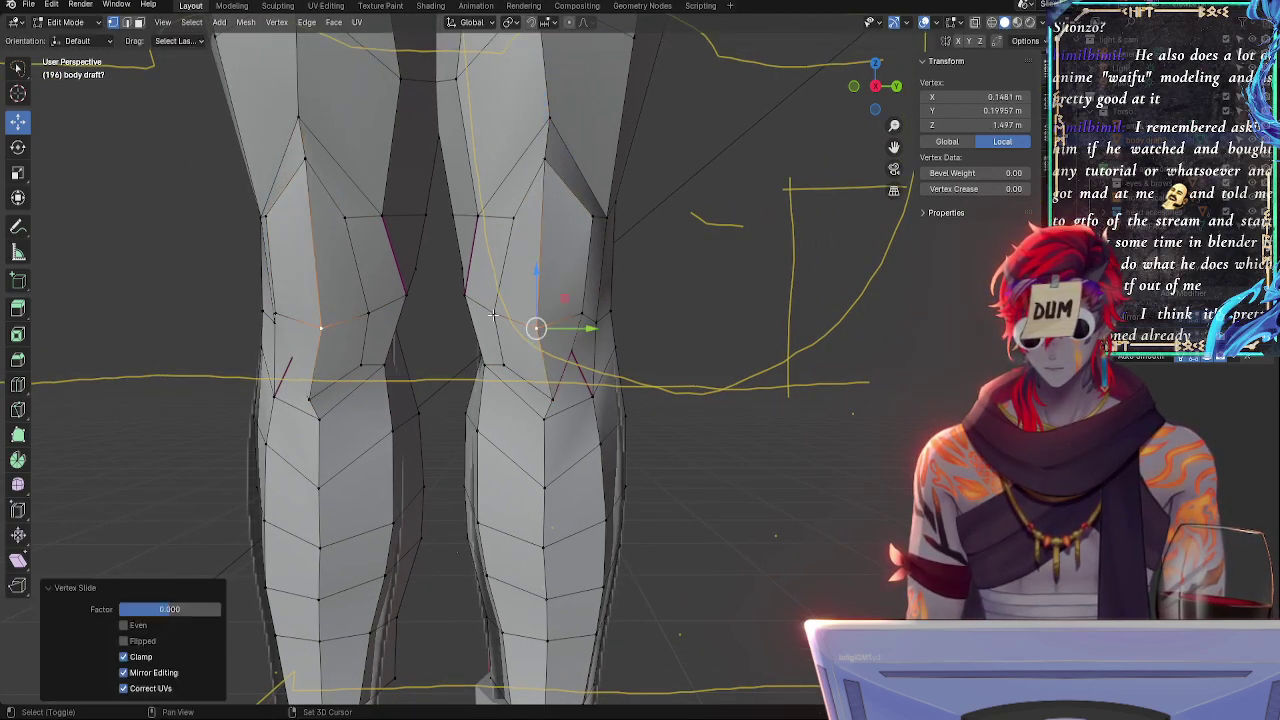
pyautogui.keyDown('alt'); pyautogui.click(517, 318); pyautogui.keyUp('alt')
pyautogui.press('g')
pyautogui.press('g')
pyautogui.click(575, 308)
pyautogui.press('g')
pyautogui.press('g')
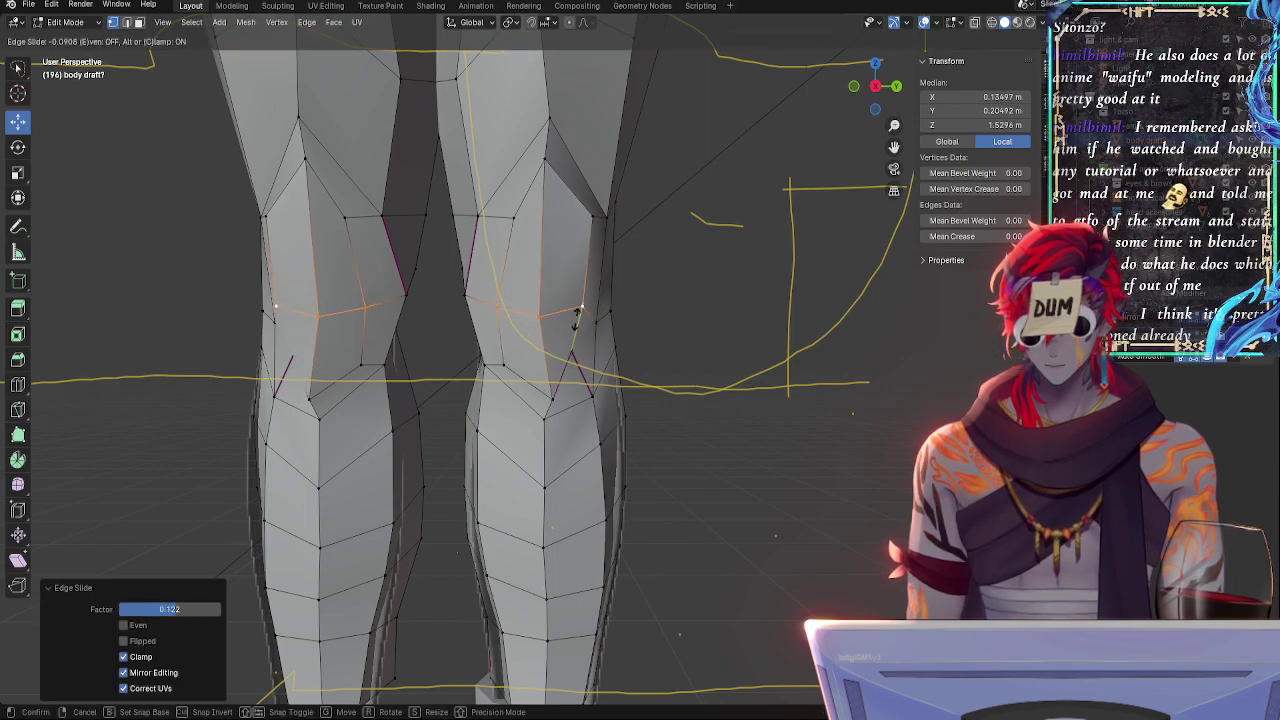
pyautogui.click(580, 309)
# - From a side angle, vertex-slide a knee vertex and the lower knee vertex along their edges
pyautogui.moveTo(720, 329); pyautogui.dragTo(679, 340, button='middle')
pyautogui.click(477, 316)
pyautogui.hotkey('shift', 'v')
pyautogui.click(684, 339)
pyautogui.moveTo(600, 337); pyautogui.dragTo(758, 337, button='middle')
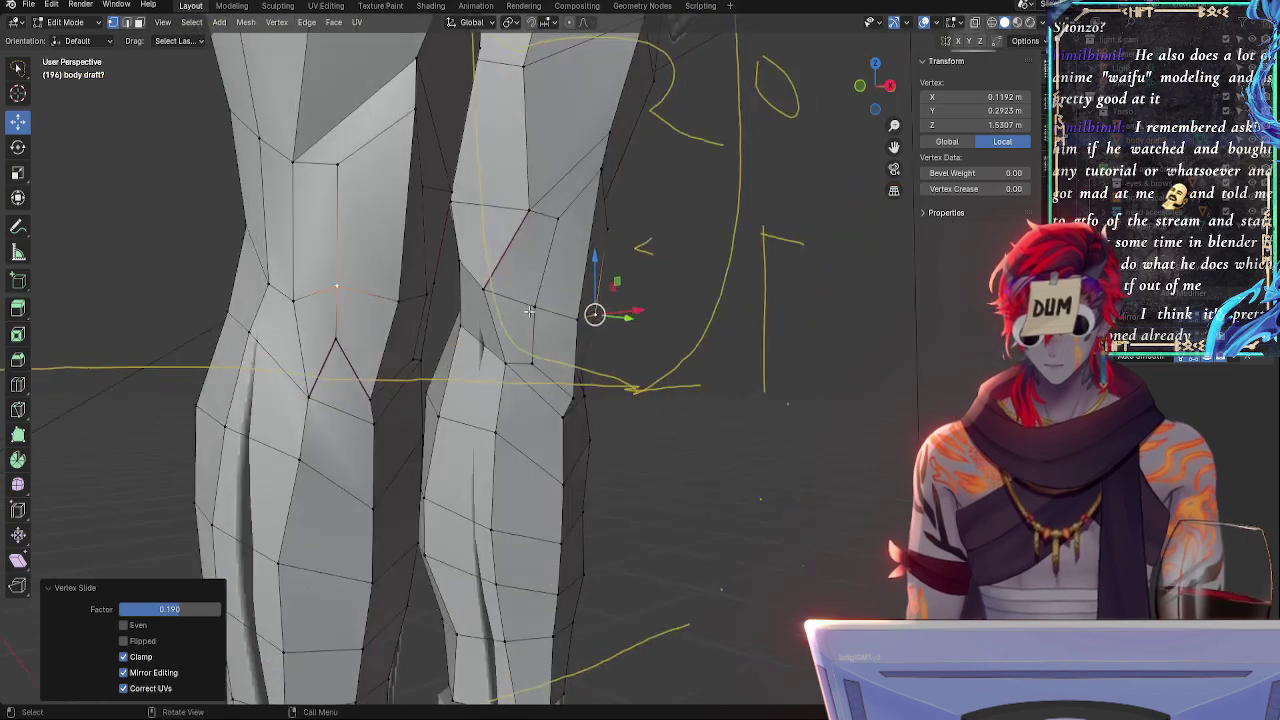
pyautogui.click(534, 308)
pyautogui.hotkey('shift', 'v')
pyautogui.click(539, 310)
# - Slide the edge loop running through the knee, then slide another knee vertex into line
pyautogui.click(562, 223)
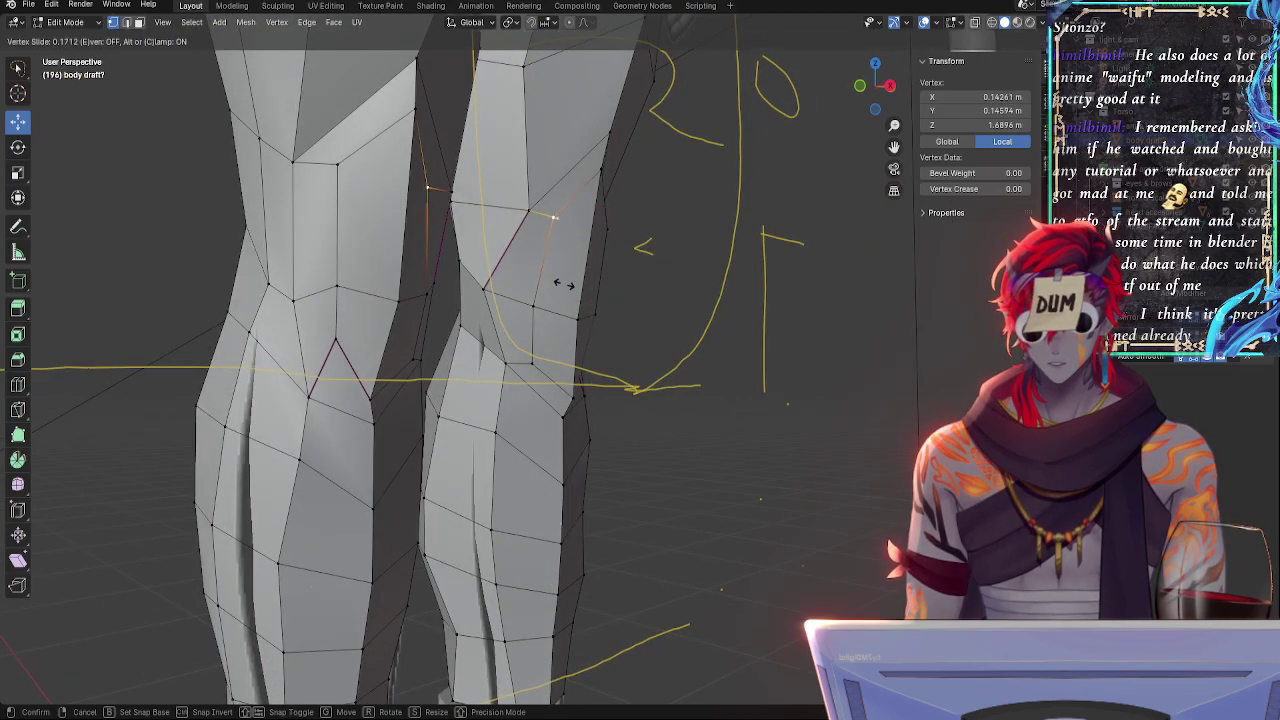
pyautogui.keyDown('alt'); pyautogui.click(557, 215); pyautogui.keyUp('alt')
pyautogui.press('g')
pyautogui.press('g')
pyautogui.click(604, 208)
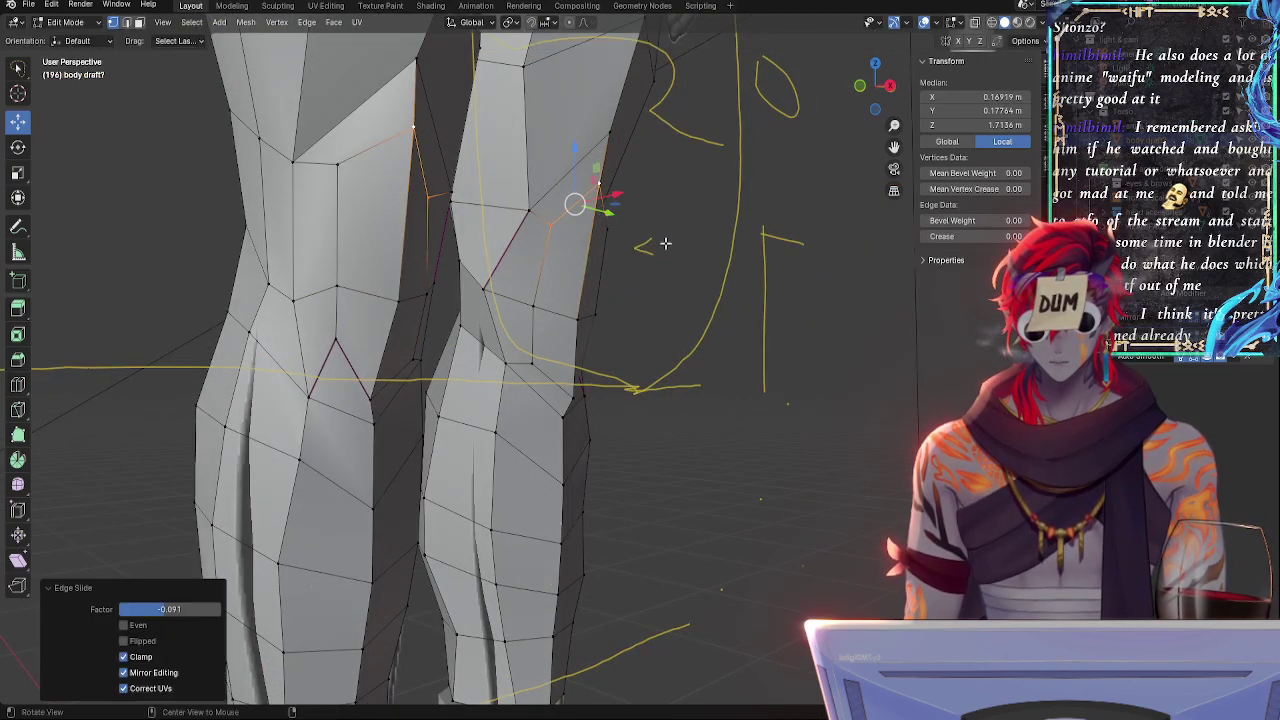
pyautogui.moveTo(661, 243); pyautogui.dragTo(543, 291, button='middle')
pyautogui.click(537, 304)
pyautogui.press('g')
pyautogui.press('g')
pyautogui.click(536, 294)
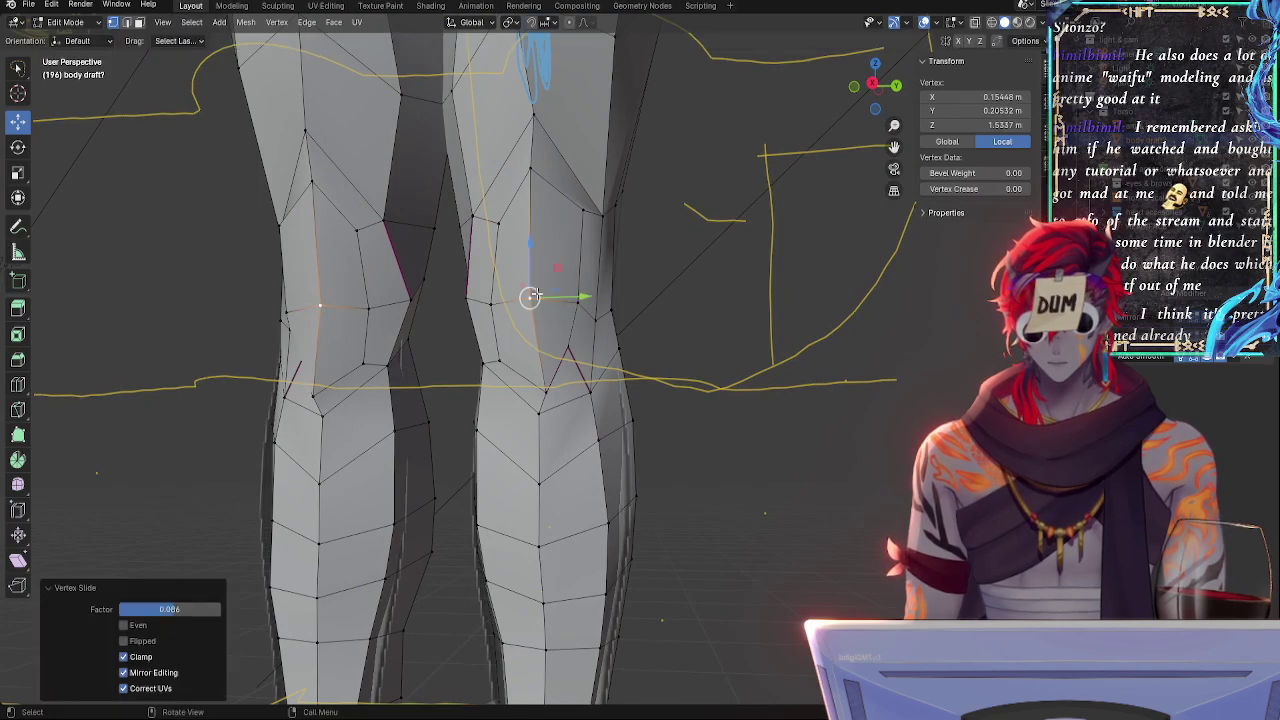
# - Slide another knee vertex, the upper knee vertex, and a vertex below the knee slightly up
pyautogui.click(594, 306)
pyautogui.press('g')
pyautogui.press('g')
pyautogui.click(576, 295)
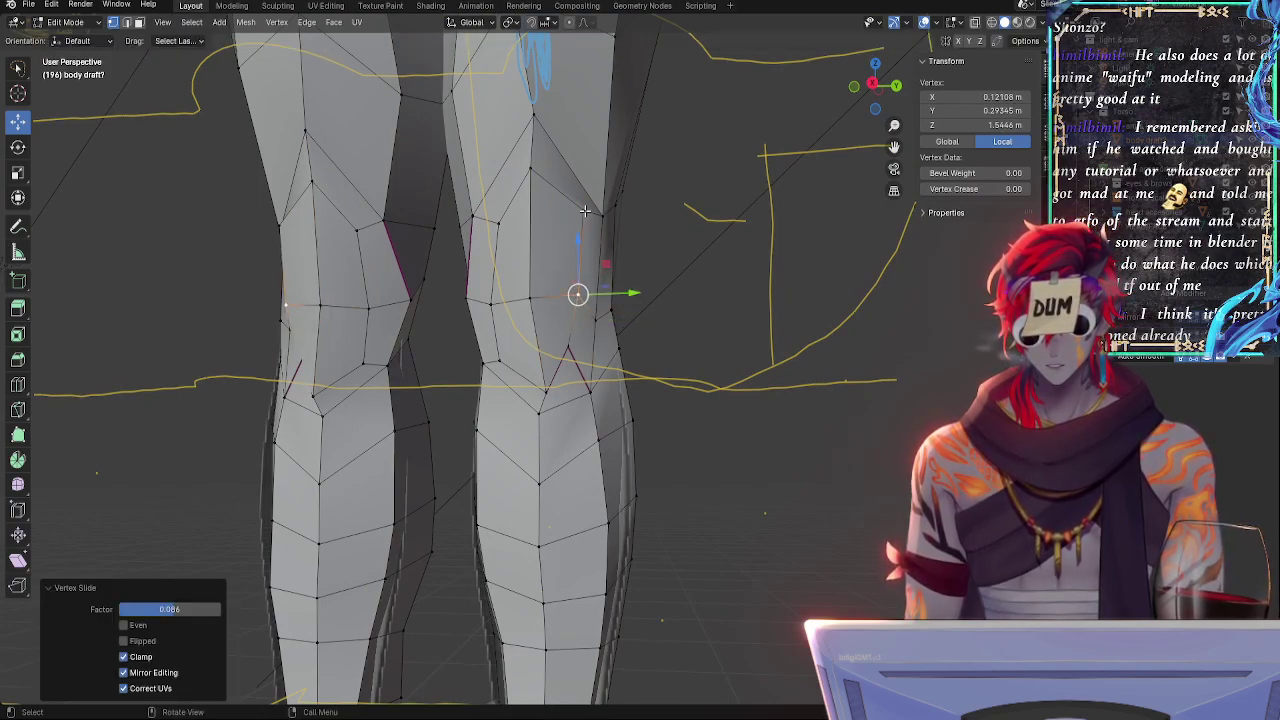
pyautogui.click(584, 214)
pyautogui.press('g')
pyautogui.press('g')
pyautogui.click(582, 222)
pyautogui.click(492, 303)
pyautogui.press('g')
pyautogui.press('g')
pyautogui.click(492, 295)
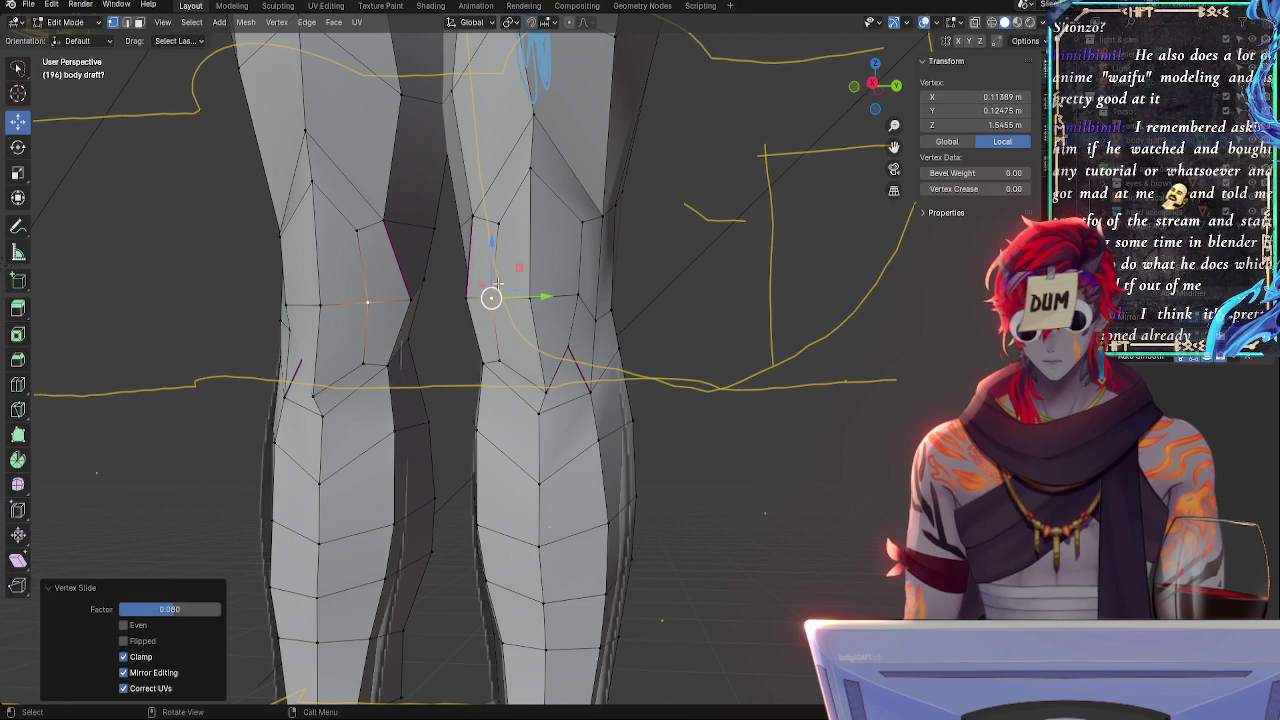
# - Nudge the knee vertex sideways and lower it by about 0.02 m, then deselect all
pyautogui.click(536, 116)
pyautogui.moveTo(692, 220); pyautogui.dragTo(499, 251, button='middle')
pyautogui.moveTo(593, 206); pyautogui.dragTo(600, 213)
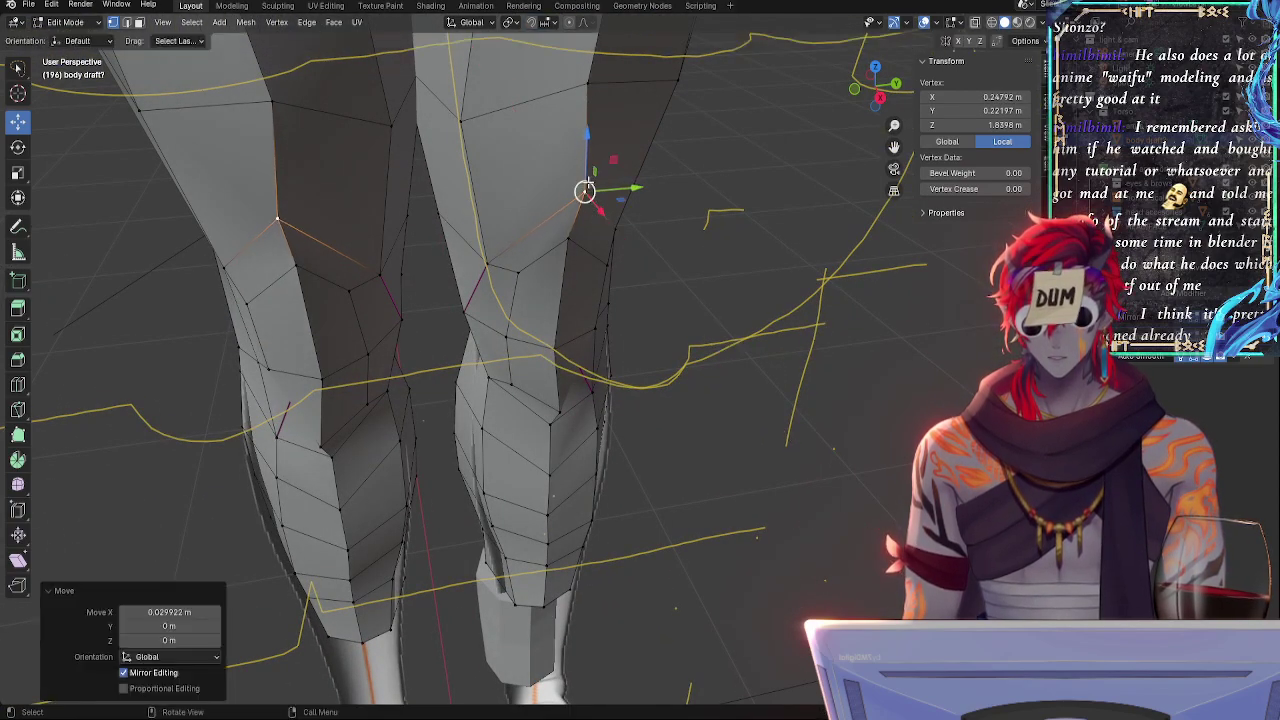
pyautogui.moveTo(585, 144); pyautogui.dragTo(585, 160)
pyautogui.moveTo(680, 275); pyautogui.dragTo(648, 223, button='middle')
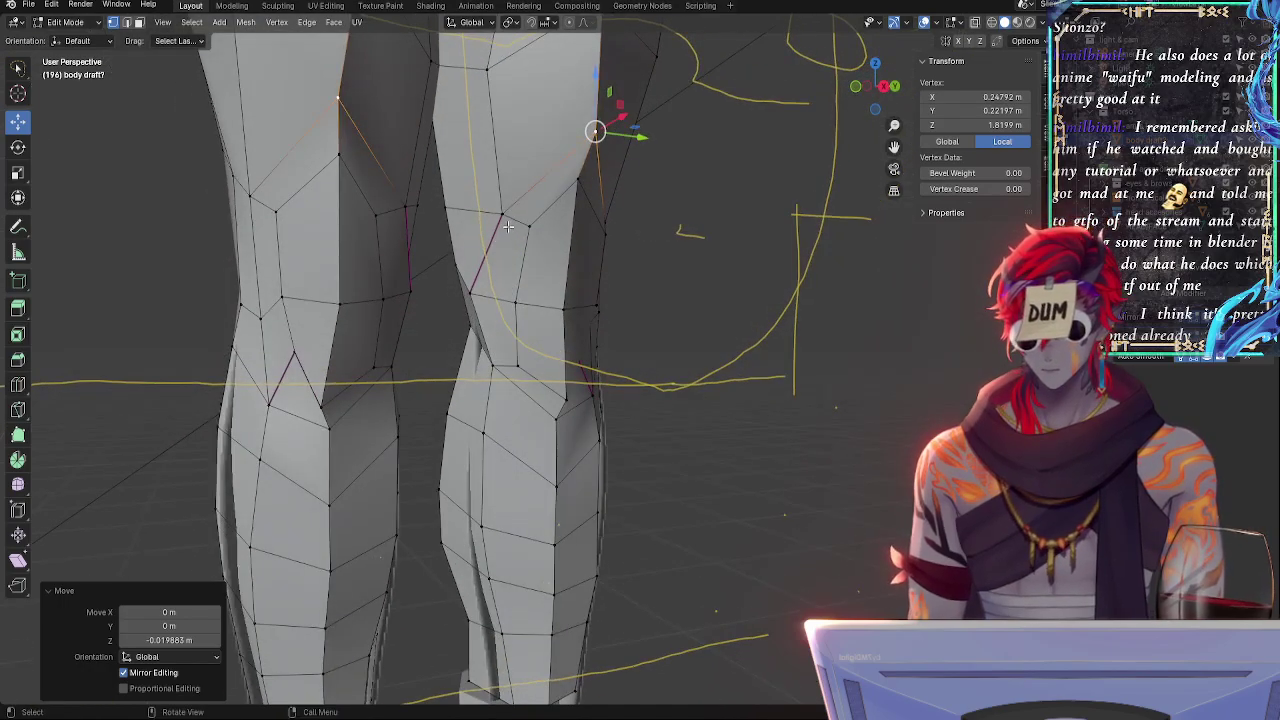
pyautogui.click(477, 222)
pyautogui.moveTo(477, 222); pyautogui.dragTo(477, 294, button='middle')
pyautogui.hotkey('alt', 'a')
# - Slide a knee vertex along its edge and move it along the X axis
pyautogui.click(459, 298)
pyautogui.press('g')
pyautogui.press('g')
pyautogui.click(563, 350)
pyautogui.moveTo(563, 350); pyautogui.dragTo(545, 318, button='middle')
pyautogui.press('g')
pyautogui.press('x')
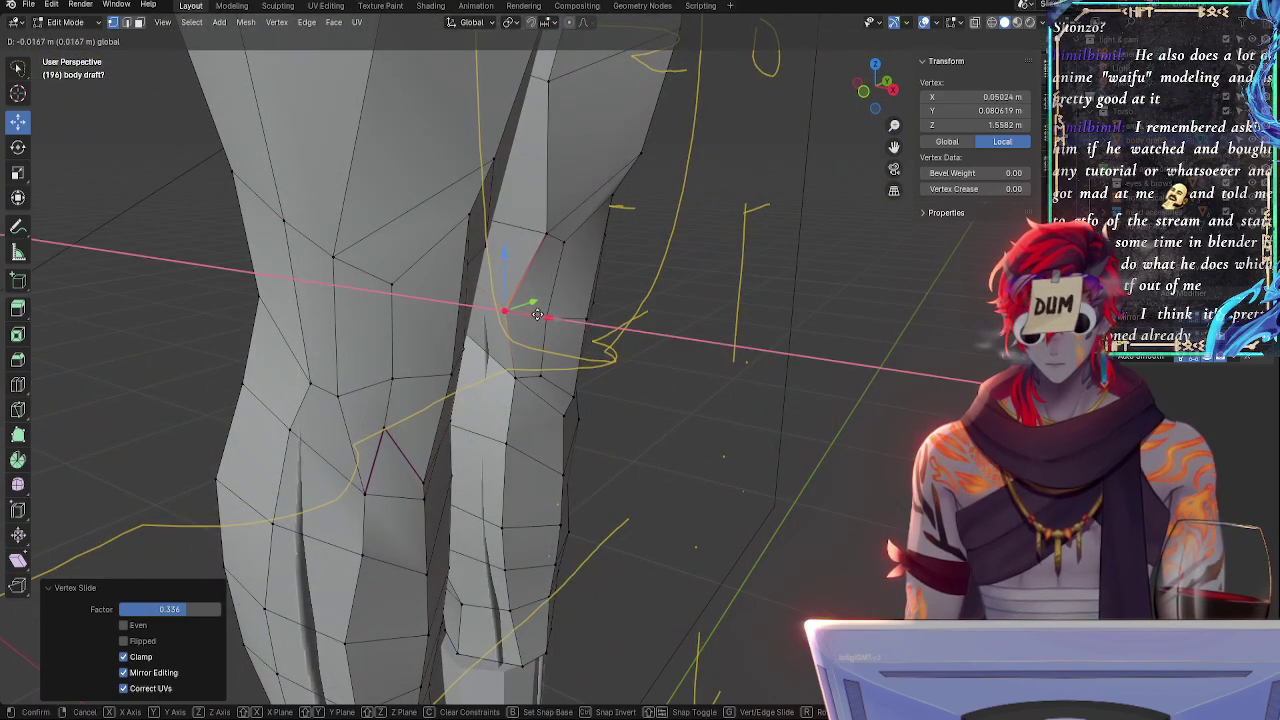
pyautogui.moveTo(537, 316); pyautogui.dragTo(536, 316)
# - Slide the upper knee vertex upward and shift it sideways along X
pyautogui.click(546, 234)
pyautogui.press('g')
pyautogui.press('g')
pyautogui.click(547, 220)
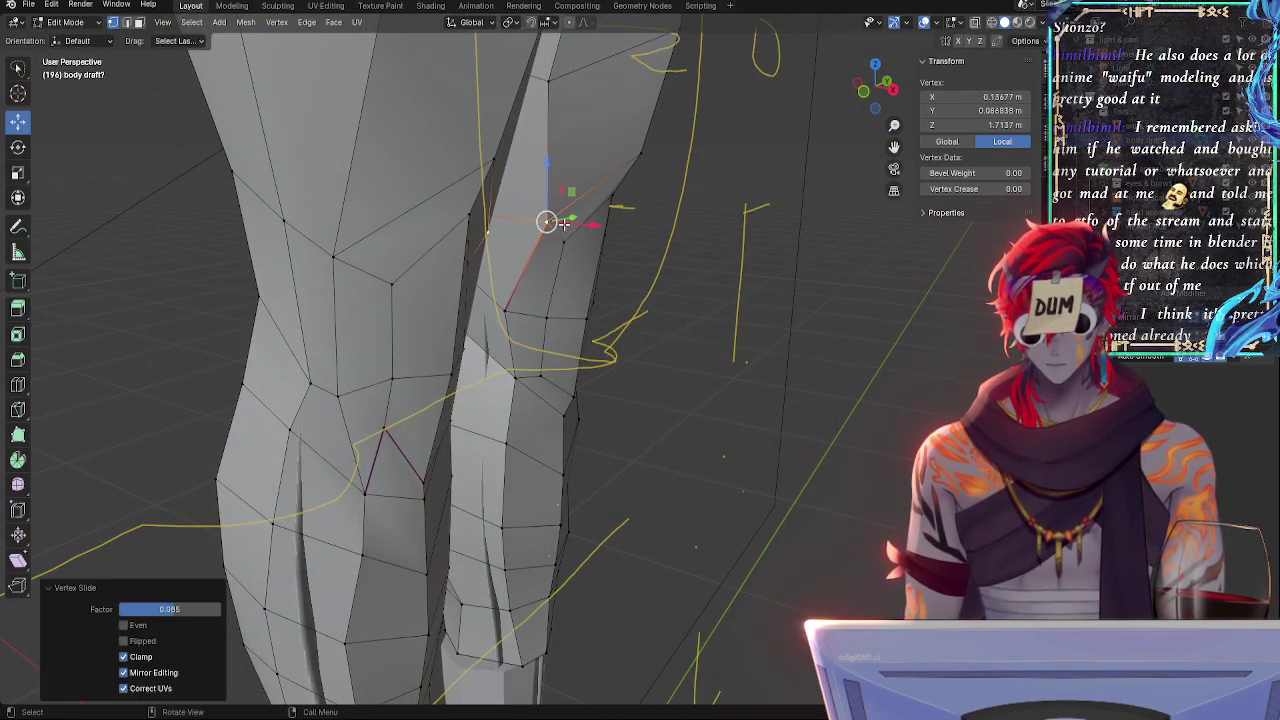
pyautogui.moveTo(594, 228); pyautogui.dragTo(590, 227)
pyautogui.moveTo(645, 247); pyautogui.dragTo(590, 269, button='middle')
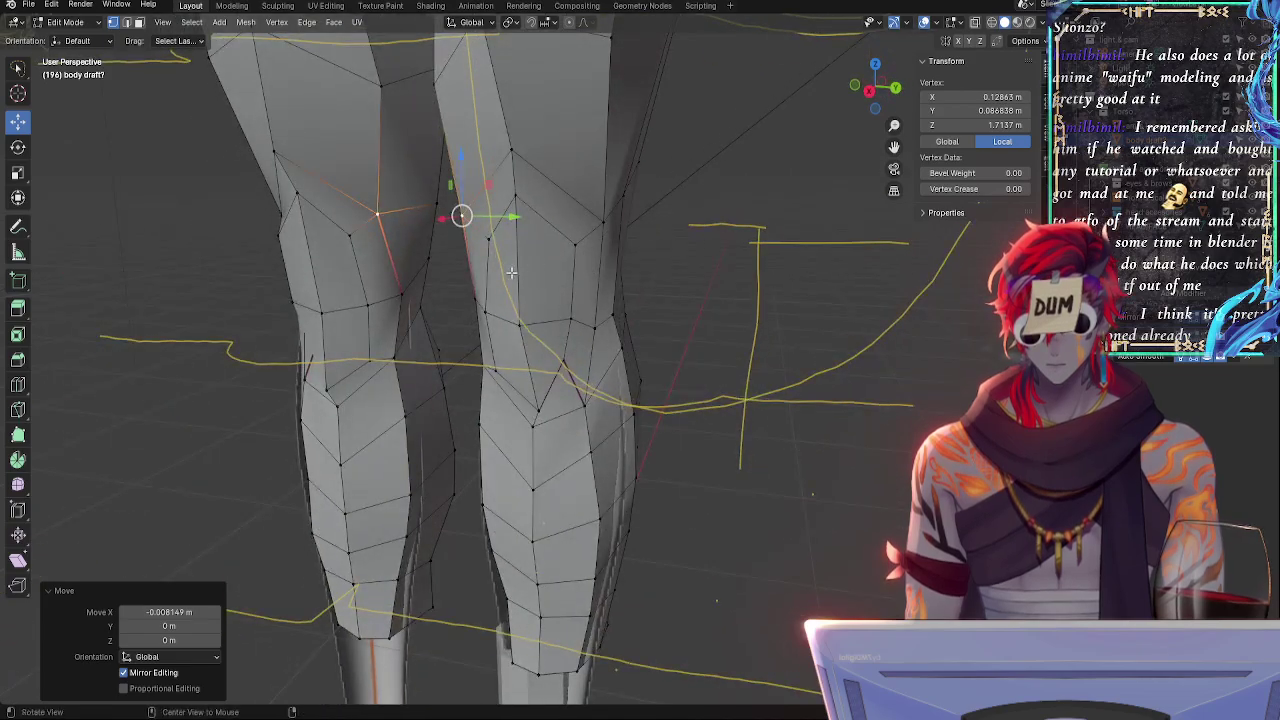
pyautogui.moveTo(511, 271); pyautogui.dragTo(564, 261, button='middle')
pyautogui.press('g')
pyautogui.press('x')
pyautogui.click(674, 277)
# - Slide the seam vertex at the knee along its edge
pyautogui.moveTo(674, 277); pyautogui.dragTo(631, 245, button='middle')
pyautogui.click(677, 283)
pyautogui.keyDown('alt'); pyautogui.moveTo(677, 283); pyautogui.dragTo(586, 297); pyautogui.keyUp('alt')
pyautogui.click(505, 309)
pyautogui.keyDown('alt'); pyautogui.moveTo(647, 343); pyautogui.dragTo(703, 330); pyautogui.keyUp('alt')
pyautogui.press('g')
pyautogui.press('g')
pyautogui.click(556, 322)
# - Slide the knee vertex further along its edge onto the guide line
pyautogui.moveTo(703, 330); pyautogui.dragTo(551, 379, button='middle')
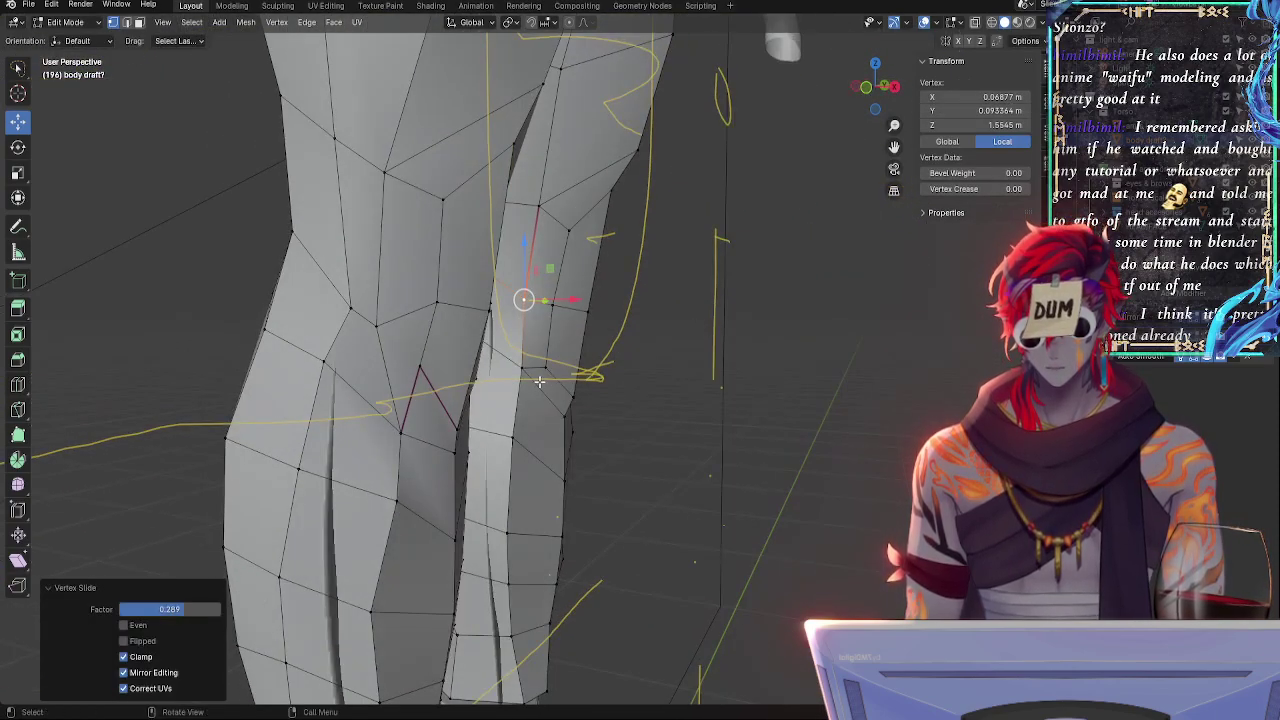
pyautogui.press('g')
pyautogui.press('g')
pyautogui.click(532, 386)
pyautogui.press('g')
pyautogui.press('g')
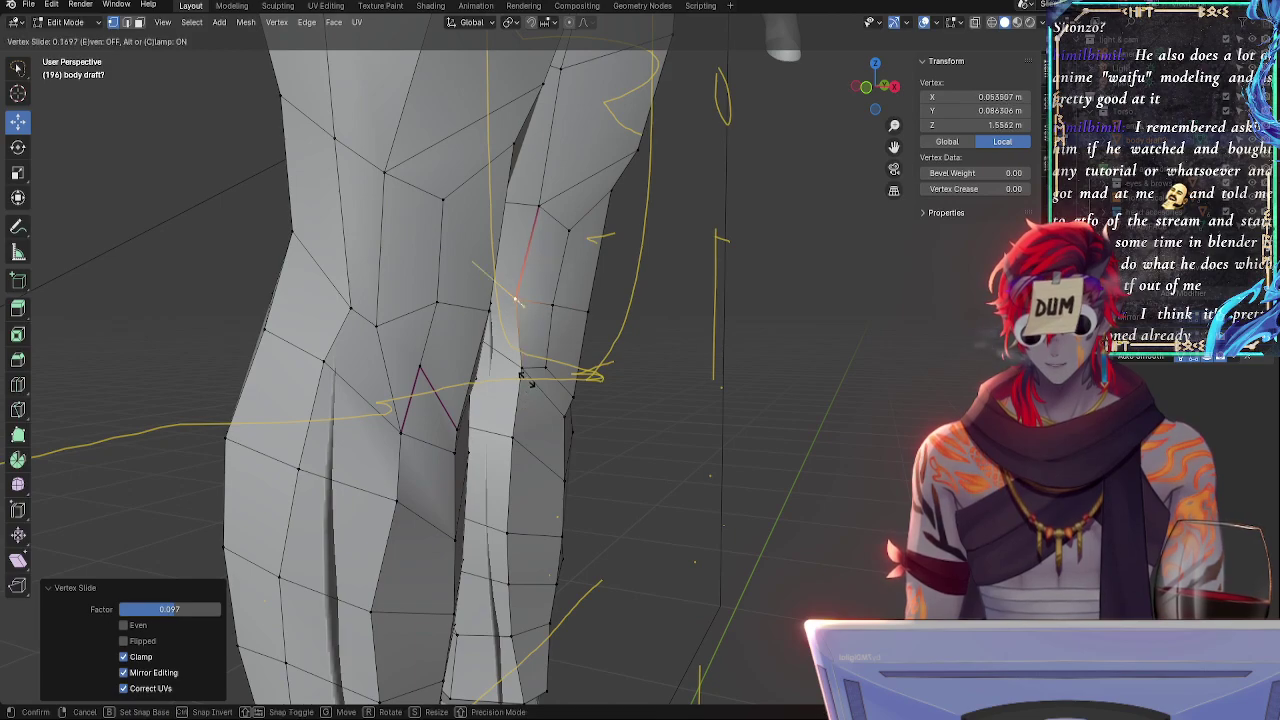
pyautogui.click(527, 380)
pyautogui.keyDown('alt'); pyautogui.moveTo(604, 372); pyautogui.dragTo(506, 340); pyautogui.keyUp('alt')
# - Slide the left knee vertex and a higher knee vertex onto the guide line
pyautogui.click(453, 263)
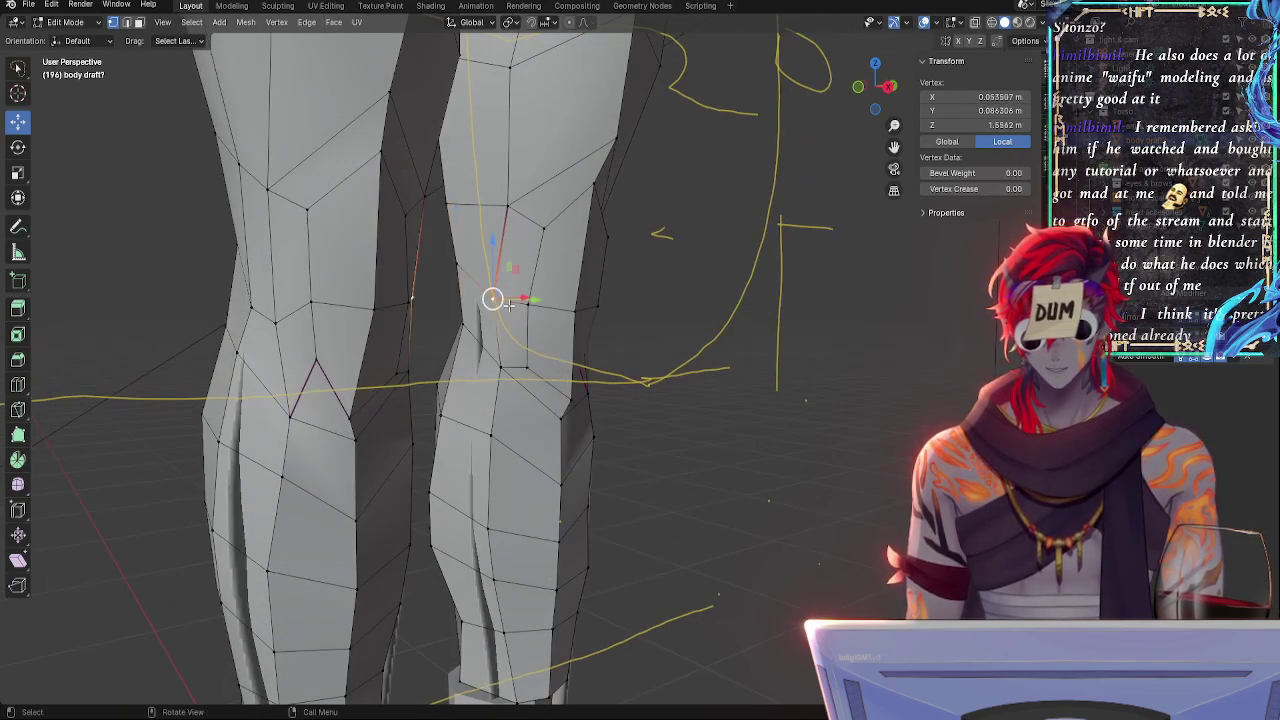
pyautogui.press('g')
pyautogui.press('g')
pyautogui.click(488, 290)
pyautogui.click(506, 208)
pyautogui.press('g')
pyautogui.press('g')
pyautogui.click(497, 204)
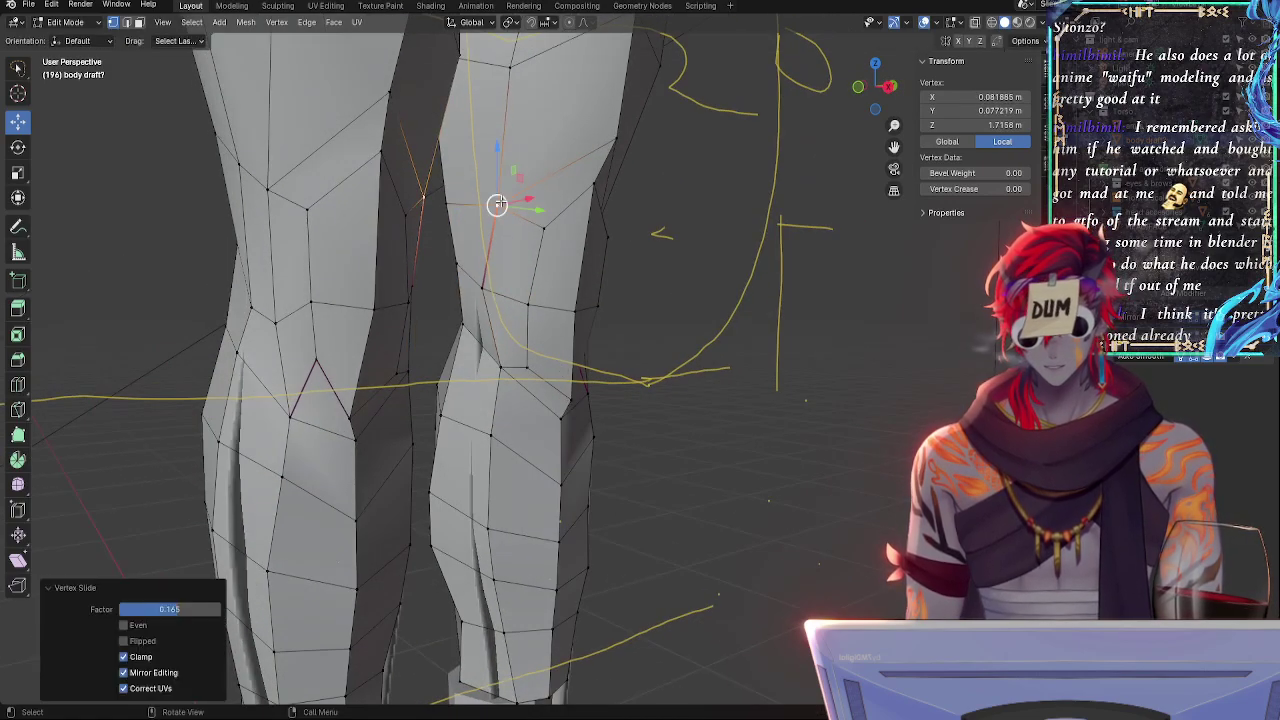
# - Slide the lower knee vertex and adjust the crease of the edge above it
pyautogui.click(484, 293)
pyautogui.press('g')
pyautogui.press('g')
pyautogui.click(510, 307)
pyautogui.keyDown('shift'); pyautogui.click(499, 208); pyautogui.keyUp('shift')
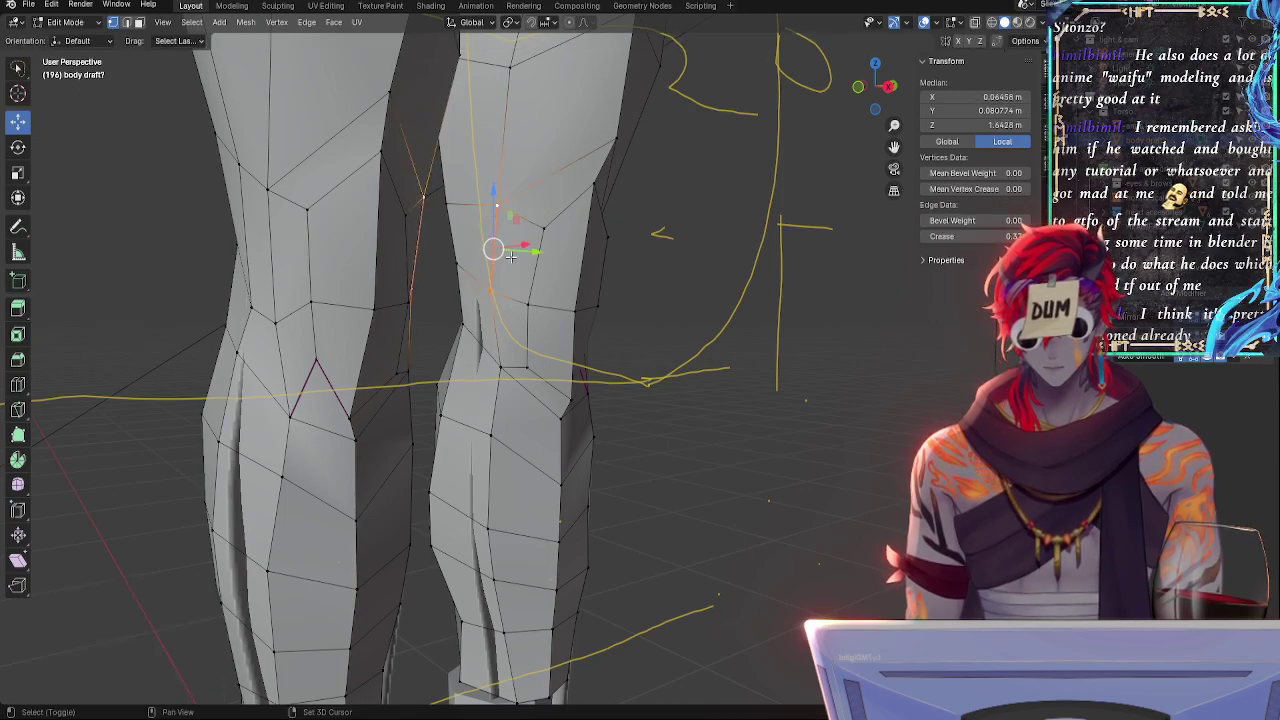
pyautogui.hotkey('shift', 'e')
pyautogui.click(505, 262)
# - Vertex-slide two neighbouring vertices on the left knee along their edges
pyautogui.click(456, 268)
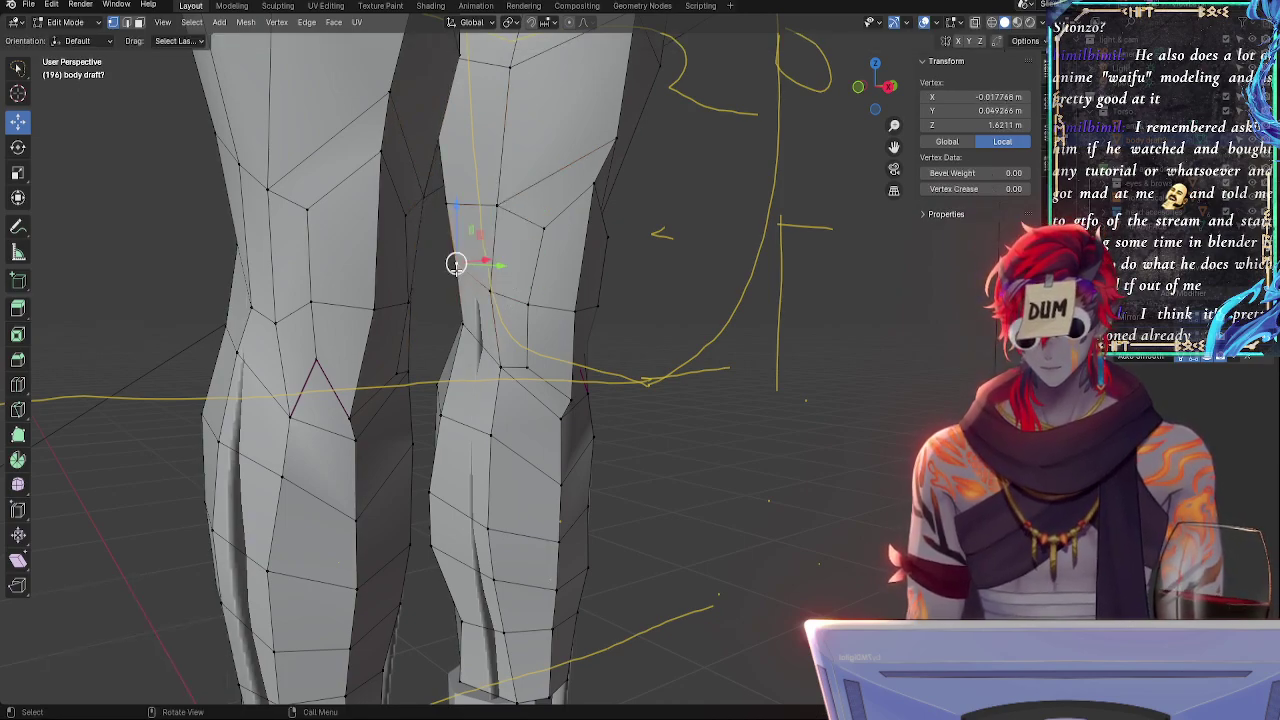
pyautogui.moveTo(456, 270); pyautogui.dragTo(708, 323, button='middle')
pyautogui.press('g')
pyautogui.press('g')
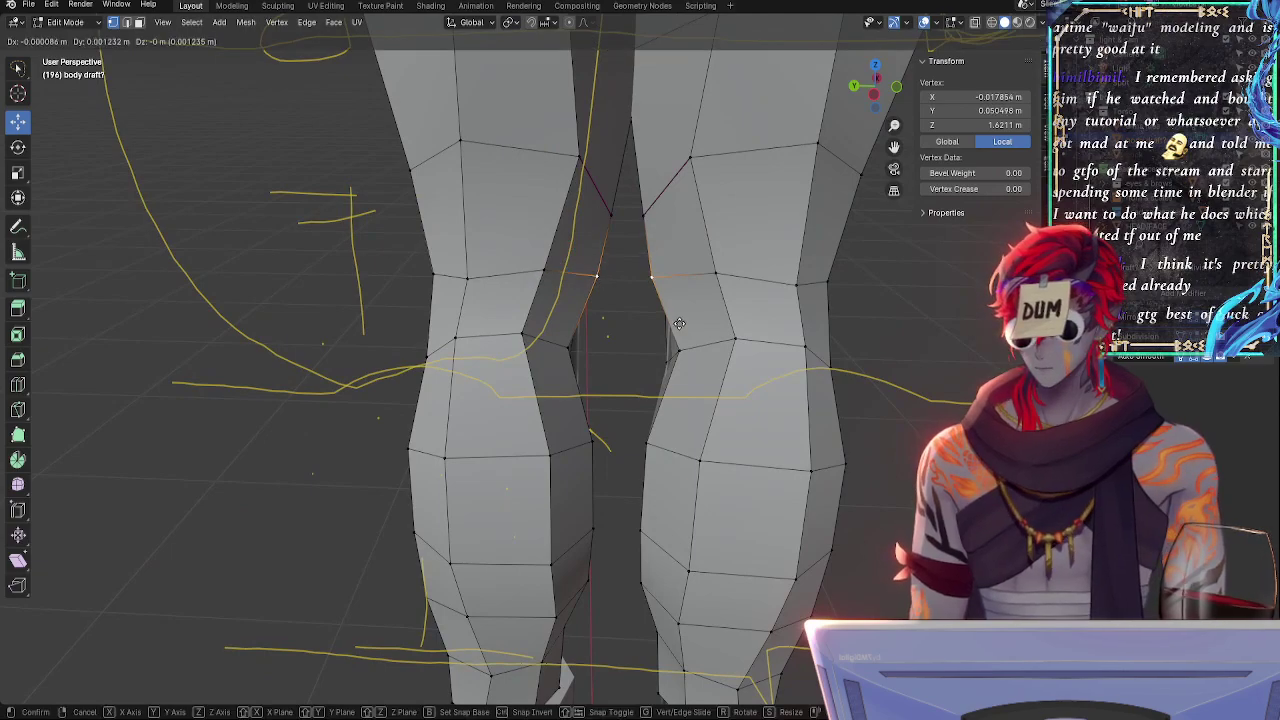
pyautogui.click(665, 321)
pyautogui.click(549, 269)
pyautogui.press('g')
pyautogui.press('g')
pyautogui.click(549, 271)
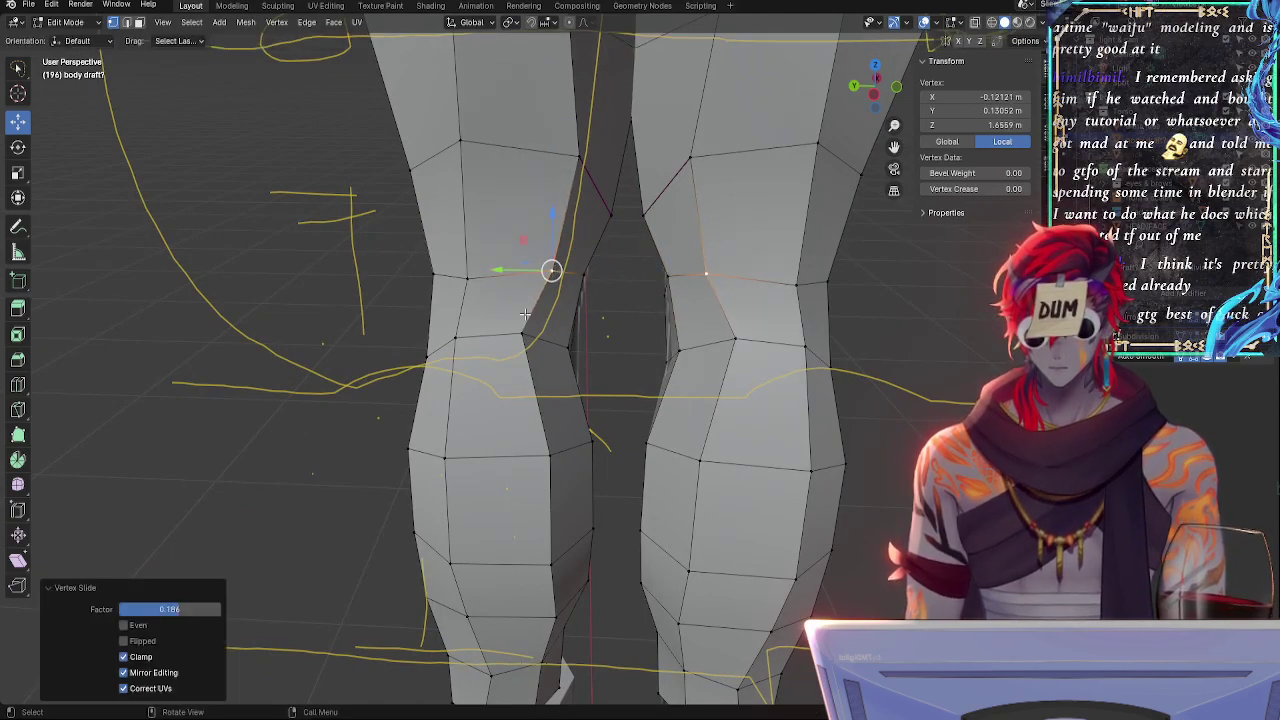
# - Slide the lower left-knee vertex onto the guide line
pyautogui.click(523, 331)
pyautogui.press('g')
pyautogui.press('g')
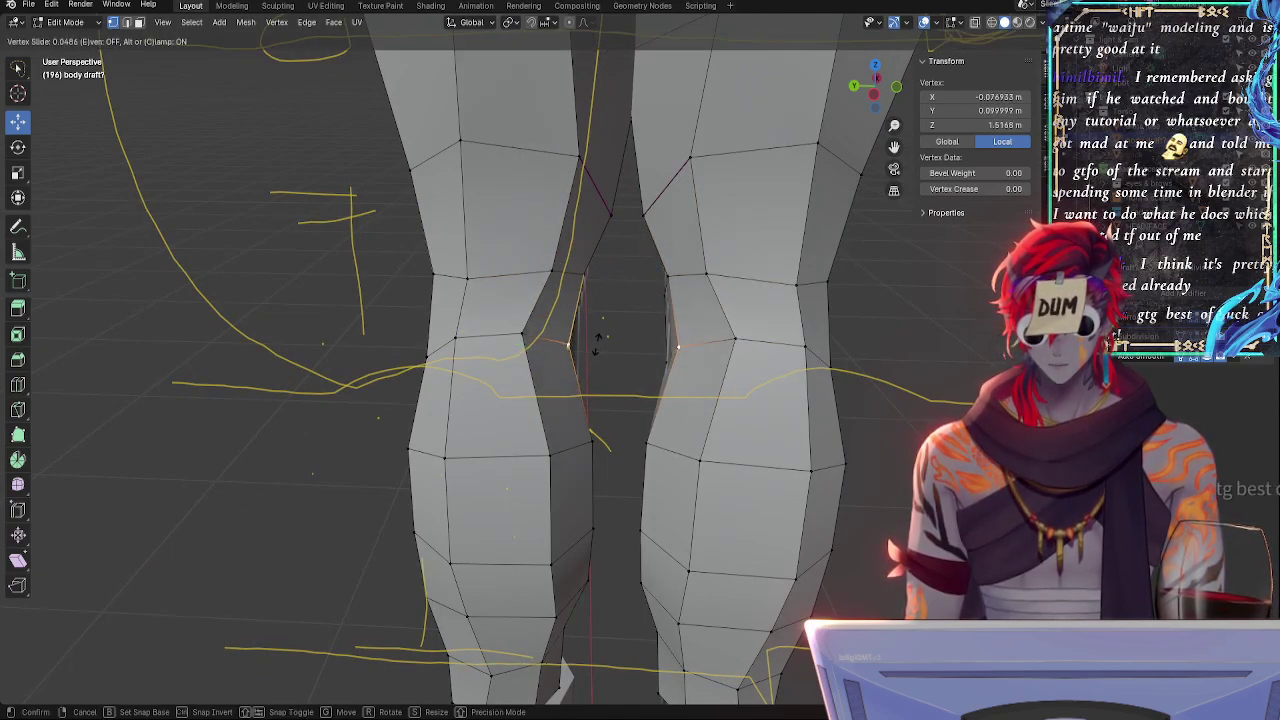
pyautogui.click(598, 340)
pyautogui.click(875, 96)
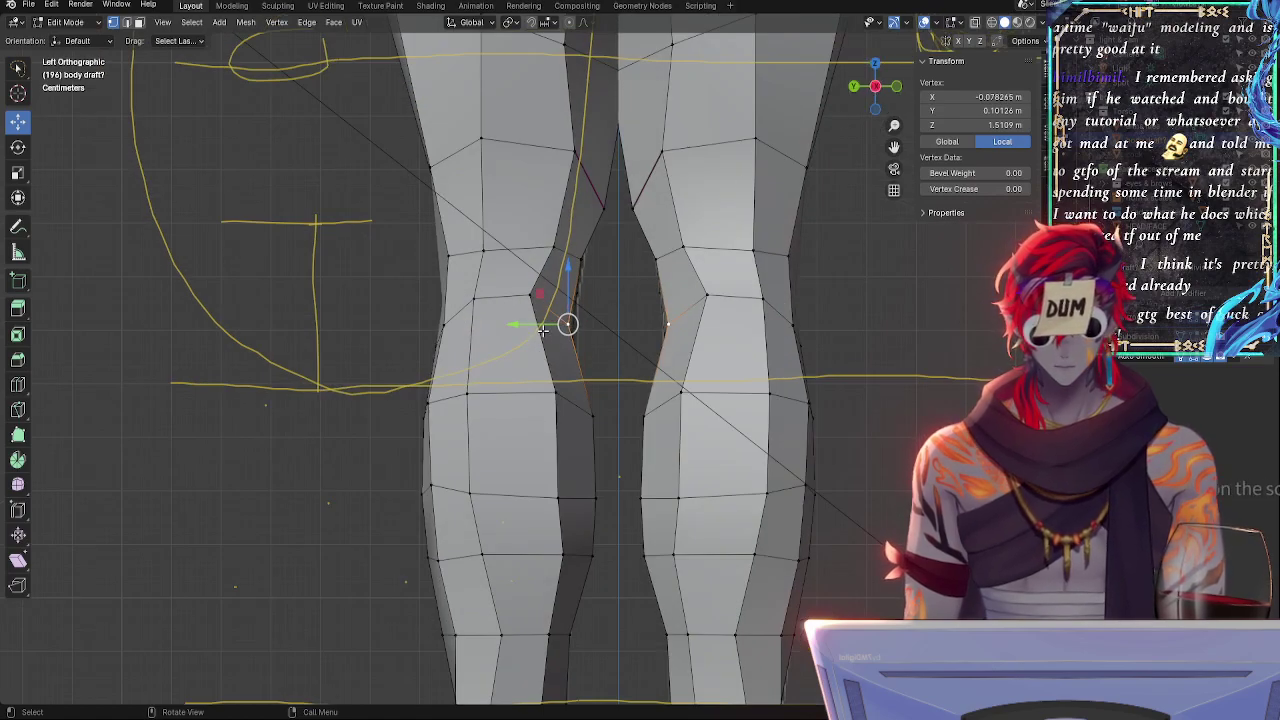
# - In side view, adjust the knee vertex and slide the inner knee vertex down its edge
pyautogui.press('g')
pyautogui.click(596, 330)
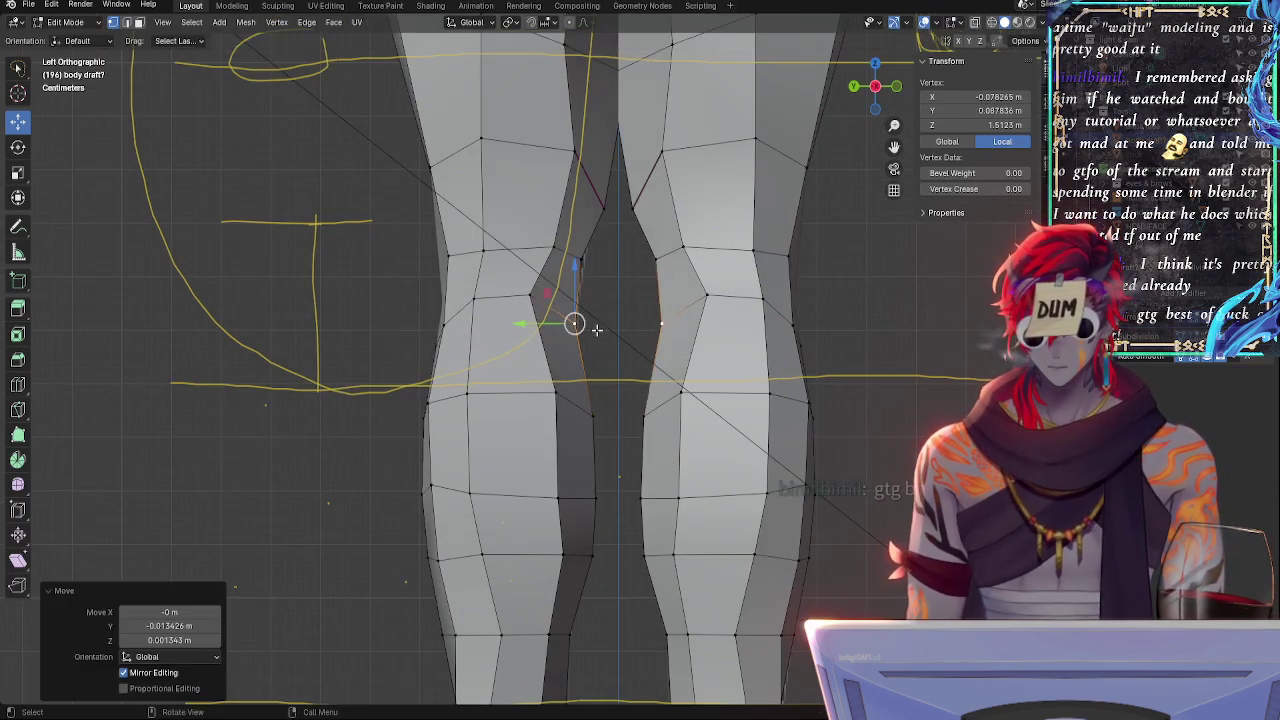
pyautogui.click(583, 258)
pyautogui.press('g')
pyautogui.press('g')
pyautogui.click(592, 274)
pyautogui.press('g')
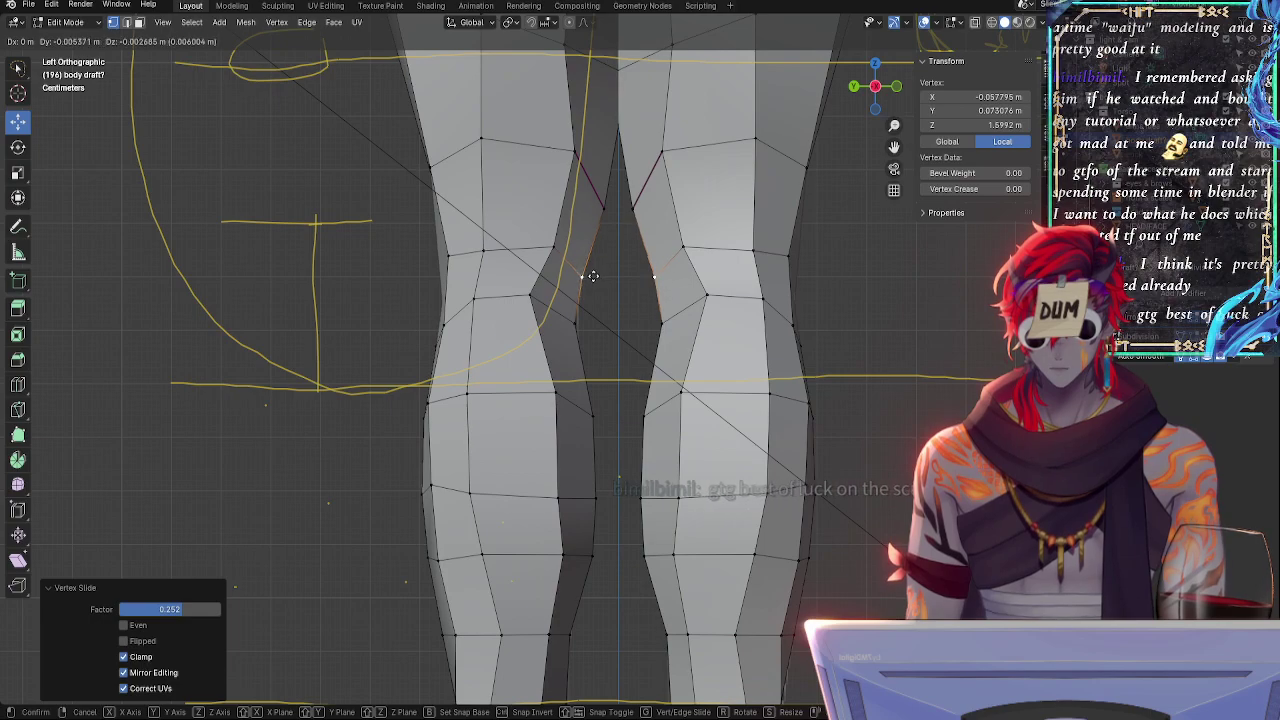
pyautogui.click(589, 273)
pyautogui.click(605, 206)
pyautogui.keyDown('alt'); pyautogui.click(606, 206); pyautogui.keyUp('alt')
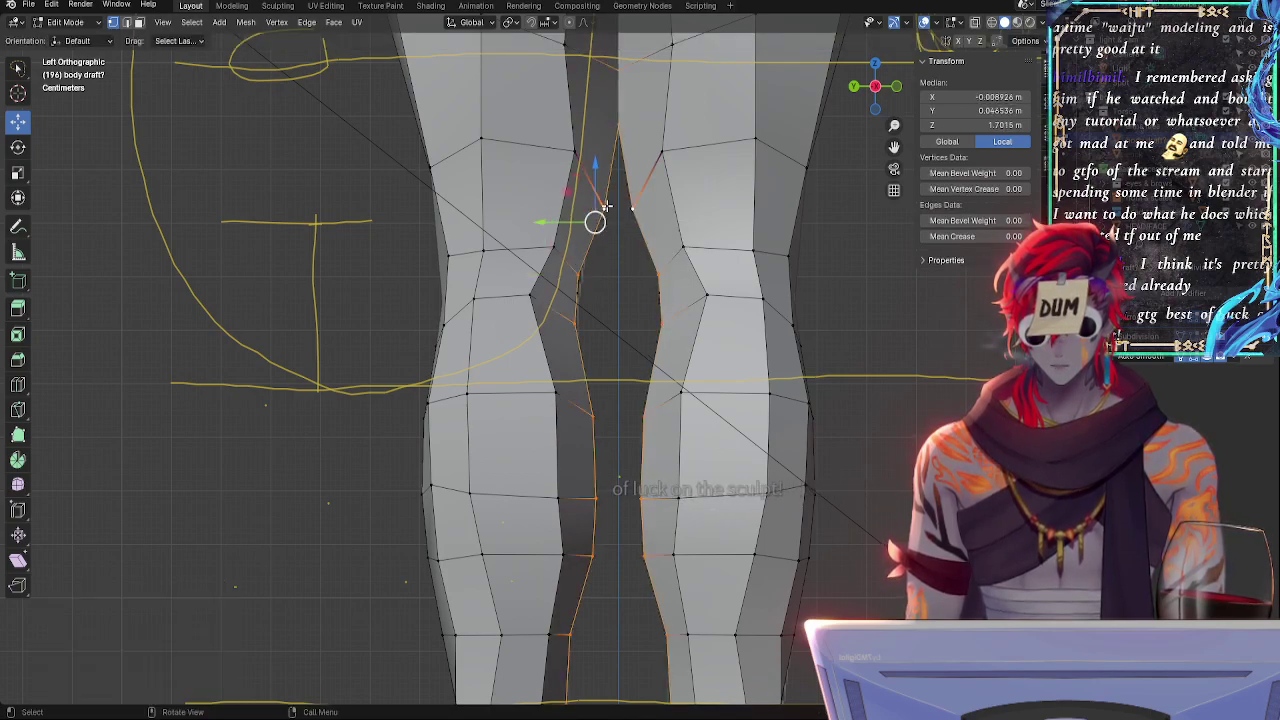
pyautogui.click(603, 206)
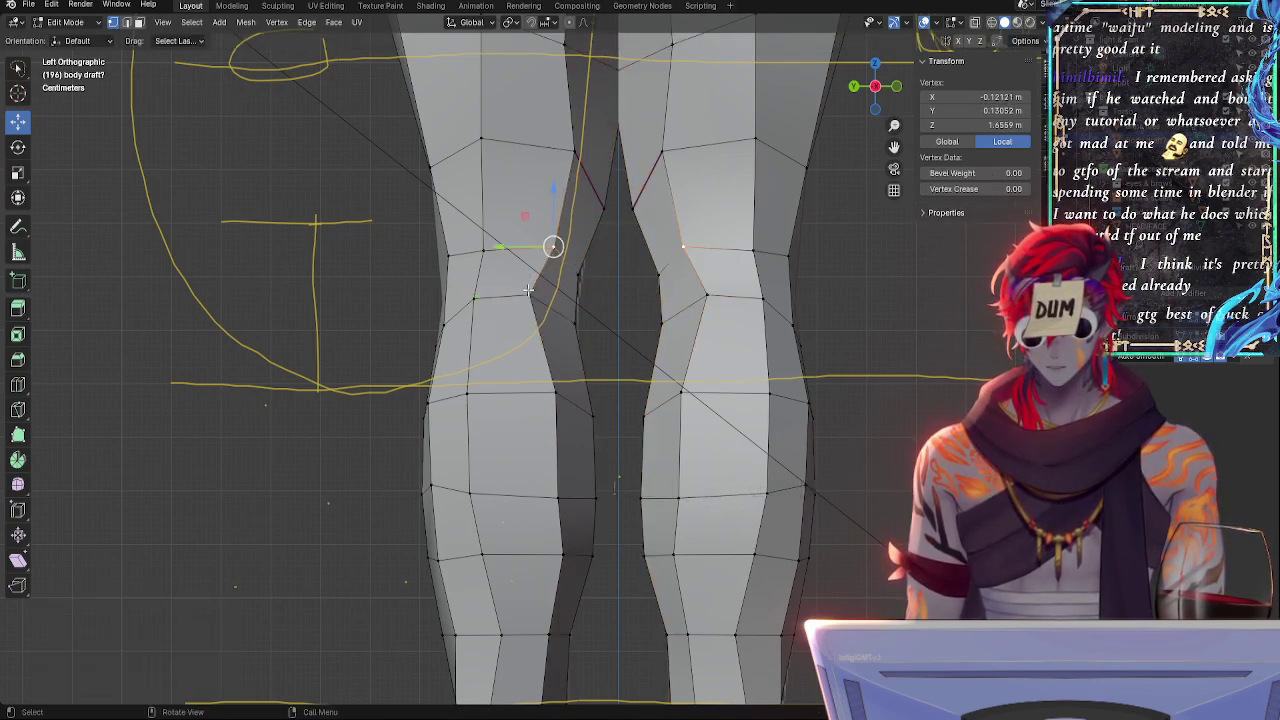
# - Nudge the lower knee vertices slightly right, sliding each along its edge
pyautogui.moveTo(447, 323); pyautogui.dragTo(463, 325)
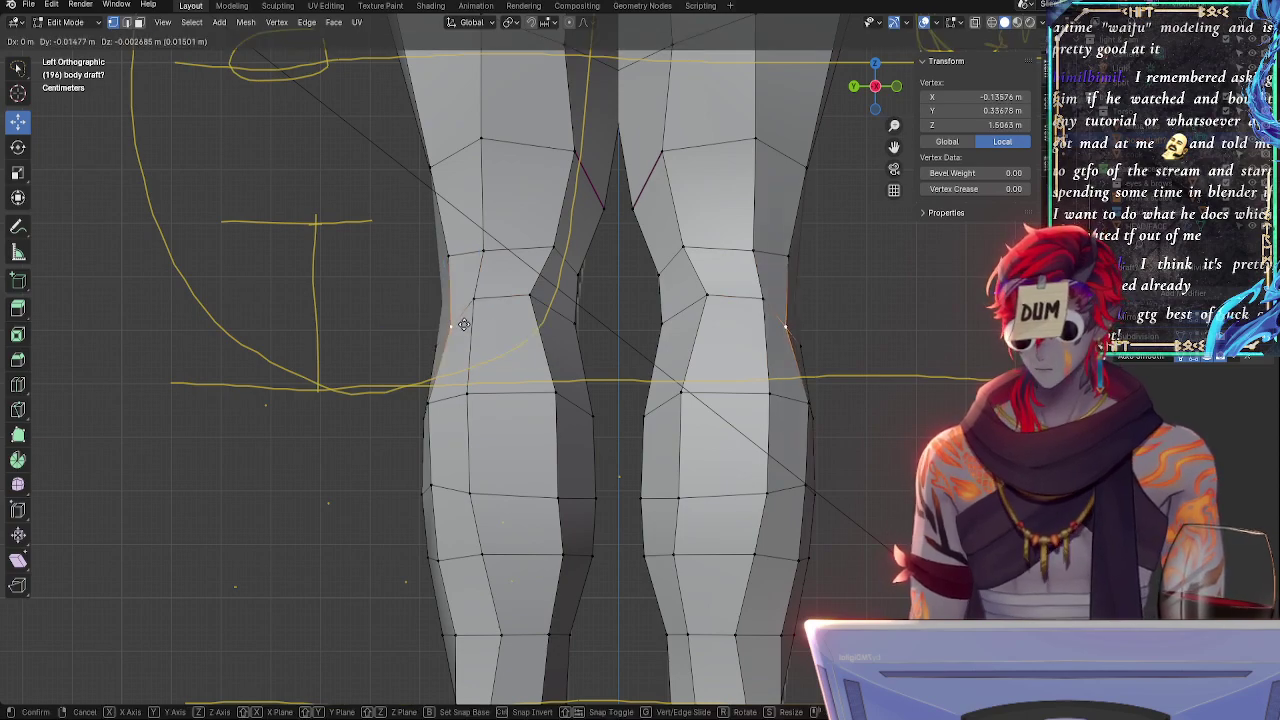
pyautogui.click(460, 323)
pyautogui.click(472, 298)
pyautogui.press('g')
pyautogui.press('g')
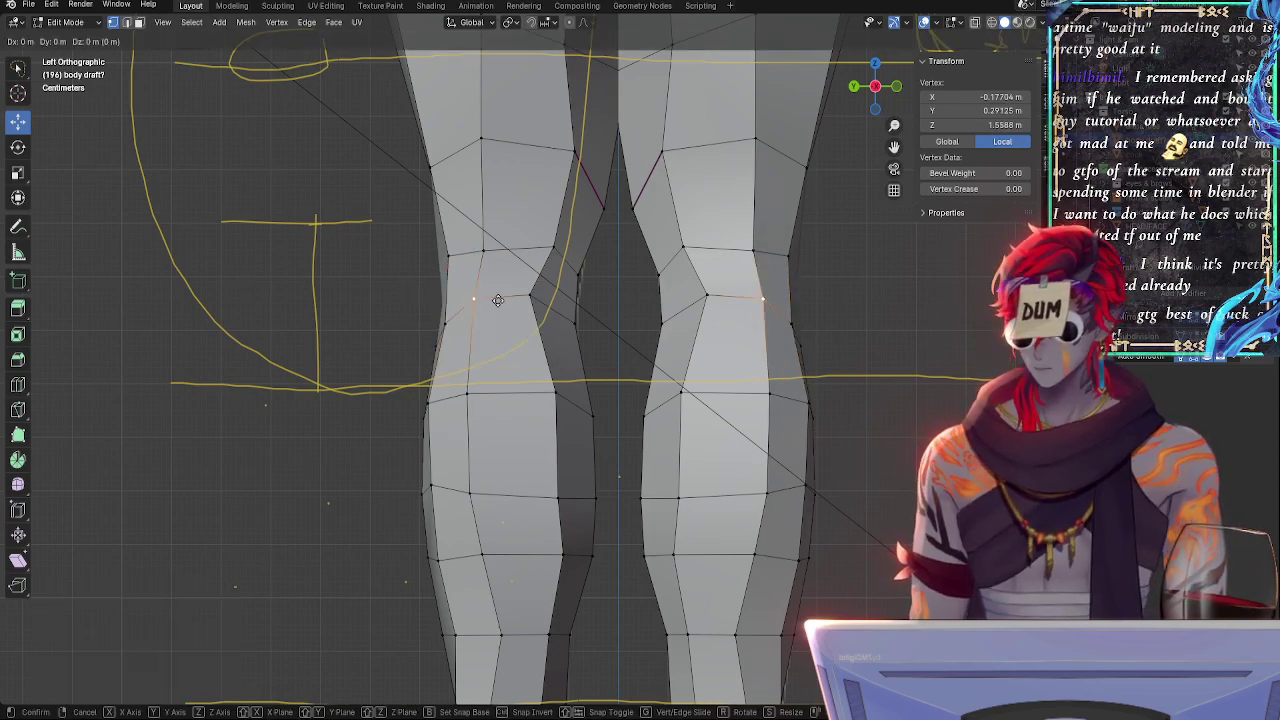
pyautogui.click(509, 302)
pyautogui.click(457, 322)
pyautogui.press('g')
pyautogui.press('g')
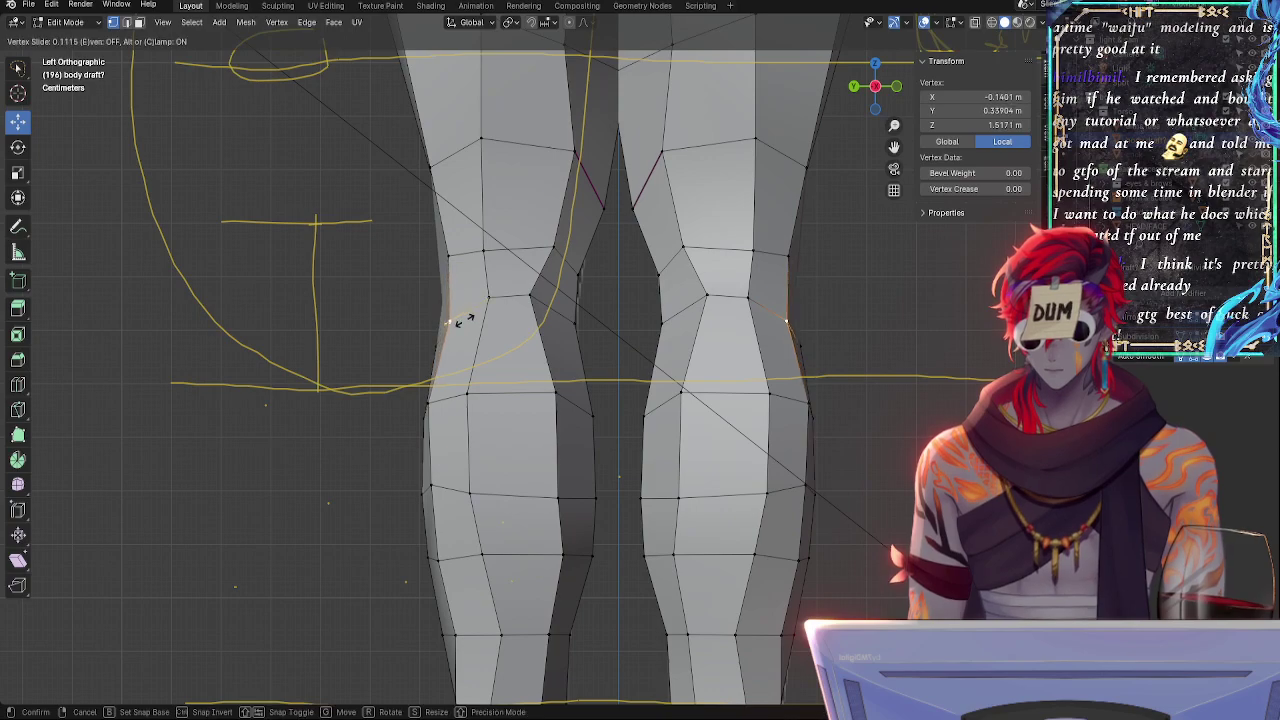
pyautogui.click(465, 323)
# - In perspective view, slide another knee vertex and a back-of-knee vertex along their edges
pyautogui.keyDown('alt'); pyautogui.moveTo(635, 354); pyautogui.dragTo(532, 363); pyautogui.keyUp('alt')
pyautogui.click(510, 318)
pyautogui.press('g')
pyautogui.press('g')
pyautogui.click(523, 314)
pyautogui.moveTo(532, 363); pyautogui.dragTo(596, 372, button='middle')
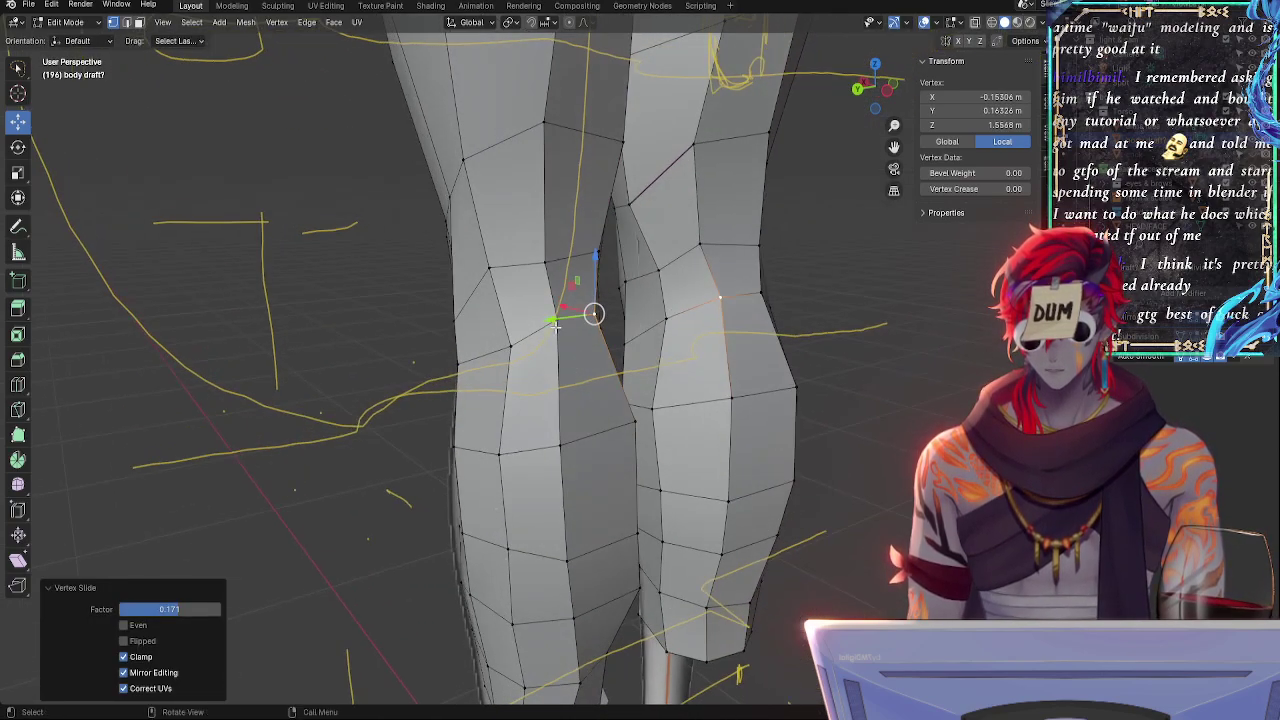
pyautogui.click(560, 323)
pyautogui.moveTo(591, 430); pyautogui.dragTo(549, 382, button='middle')
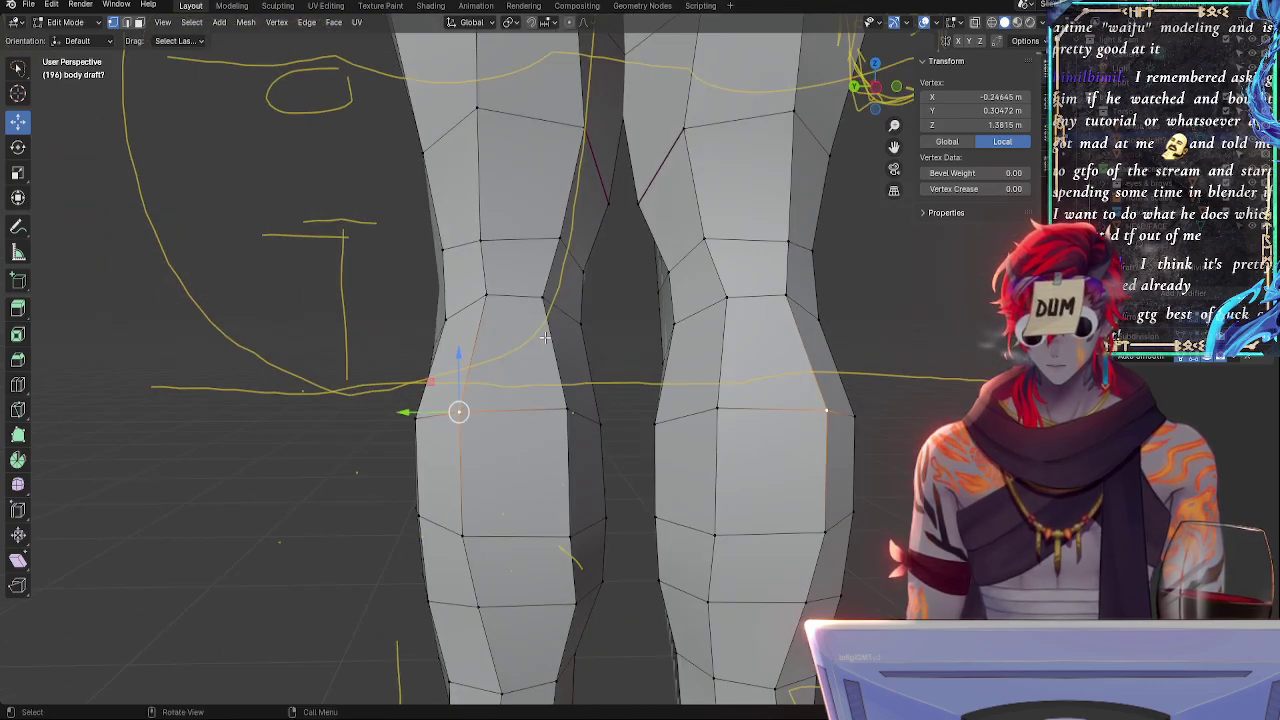
pyautogui.moveTo(545, 338); pyautogui.dragTo(500, 346, button='middle')
pyautogui.click(500, 346)
pyautogui.press('g')
pyautogui.press('g')
pyautogui.click(500, 356)
# - Slide a calf vertex right, then slide the left knee vertex and the vertex above it
pyautogui.click(471, 463)
pyautogui.press('g')
pyautogui.press('g')
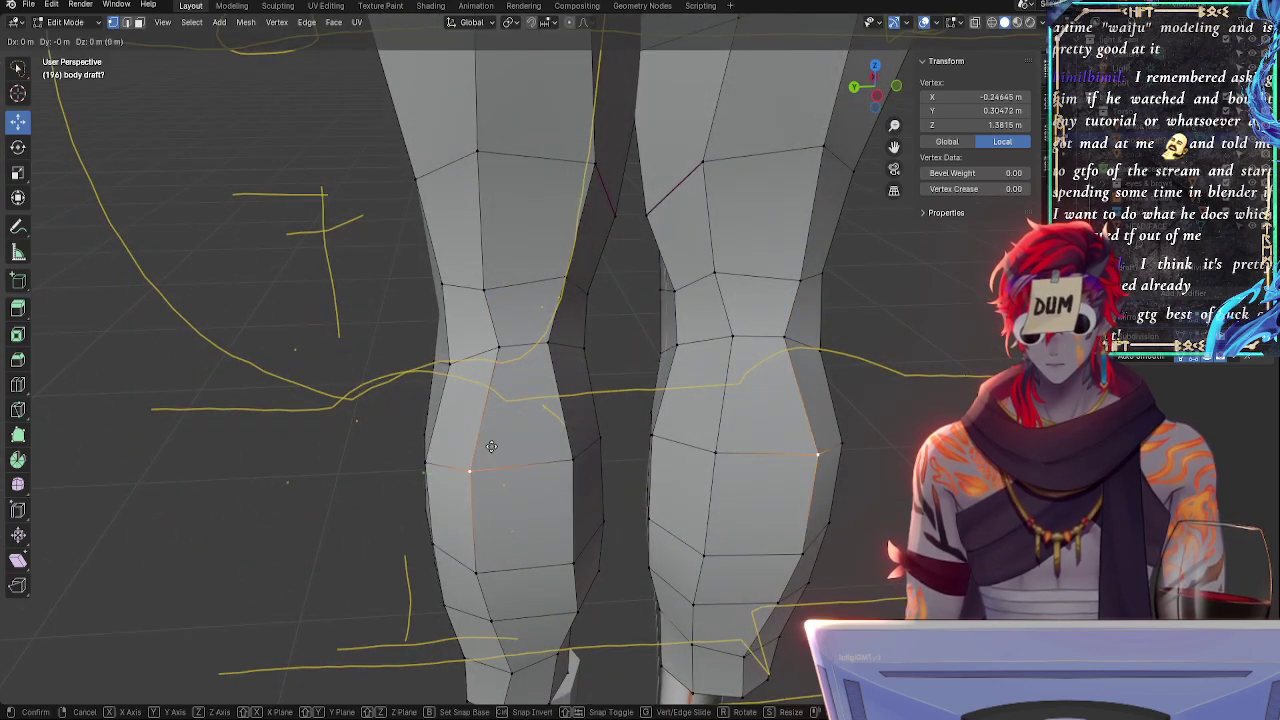
pyautogui.click(500, 449)
pyautogui.click(453, 368)
pyautogui.press('g')
pyautogui.press('g')
pyautogui.click(457, 370)
pyautogui.click(443, 283)
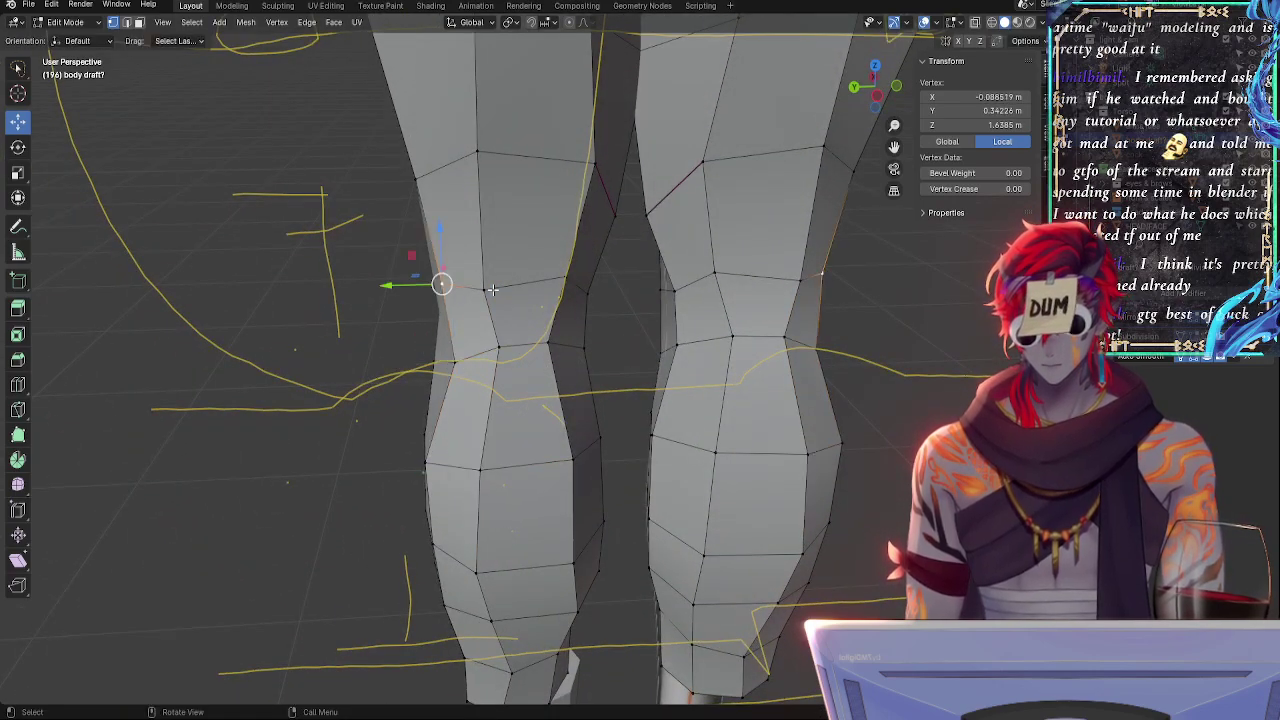
pyautogui.hotkey('shift', 'v')
pyautogui.click(486, 286)
pyautogui.hotkey('shift', 'v')
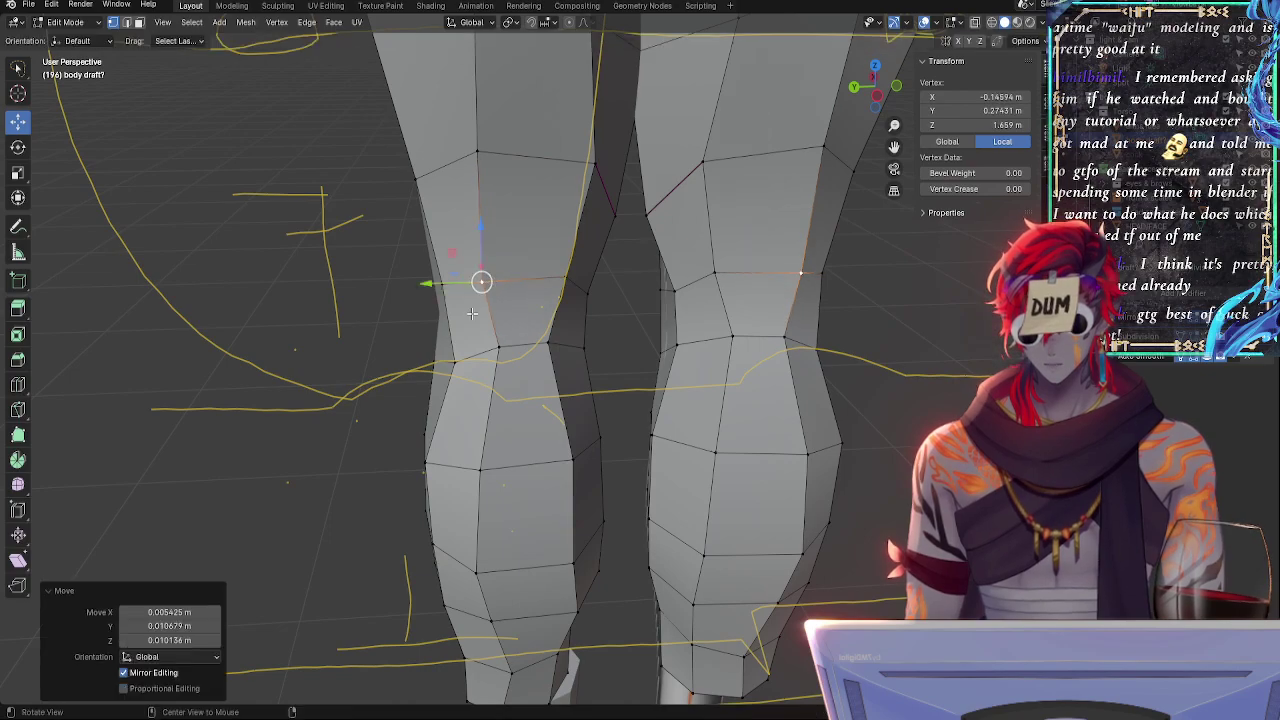
# - From a lower angle, reposition a knee vertex, then slide a calf vertex in rear view
pyautogui.moveTo(480, 280); pyautogui.dragTo(531, 456, button='middle')
pyautogui.press('g')
pyautogui.click(523, 455)
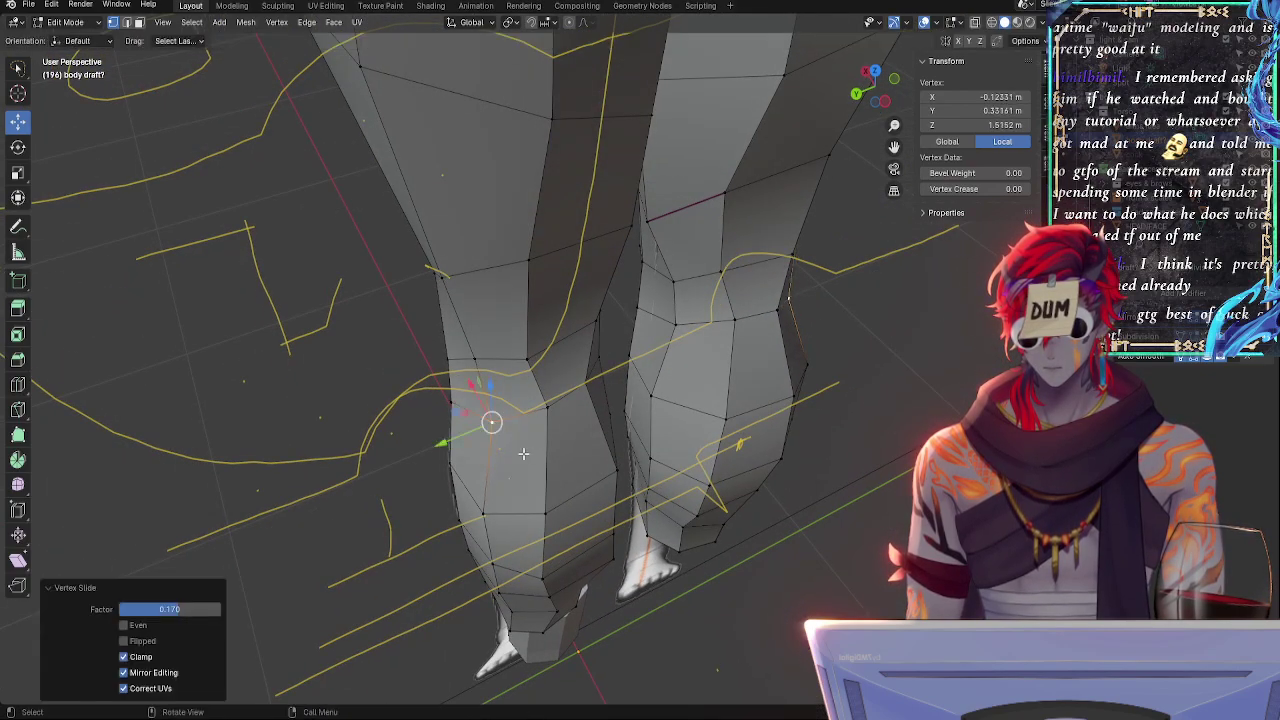
pyautogui.press('g')
pyautogui.click(538, 446)
pyautogui.keyDown('alt'); pyautogui.moveTo(497, 494); pyautogui.dragTo(450, 358); pyautogui.keyUp('alt')
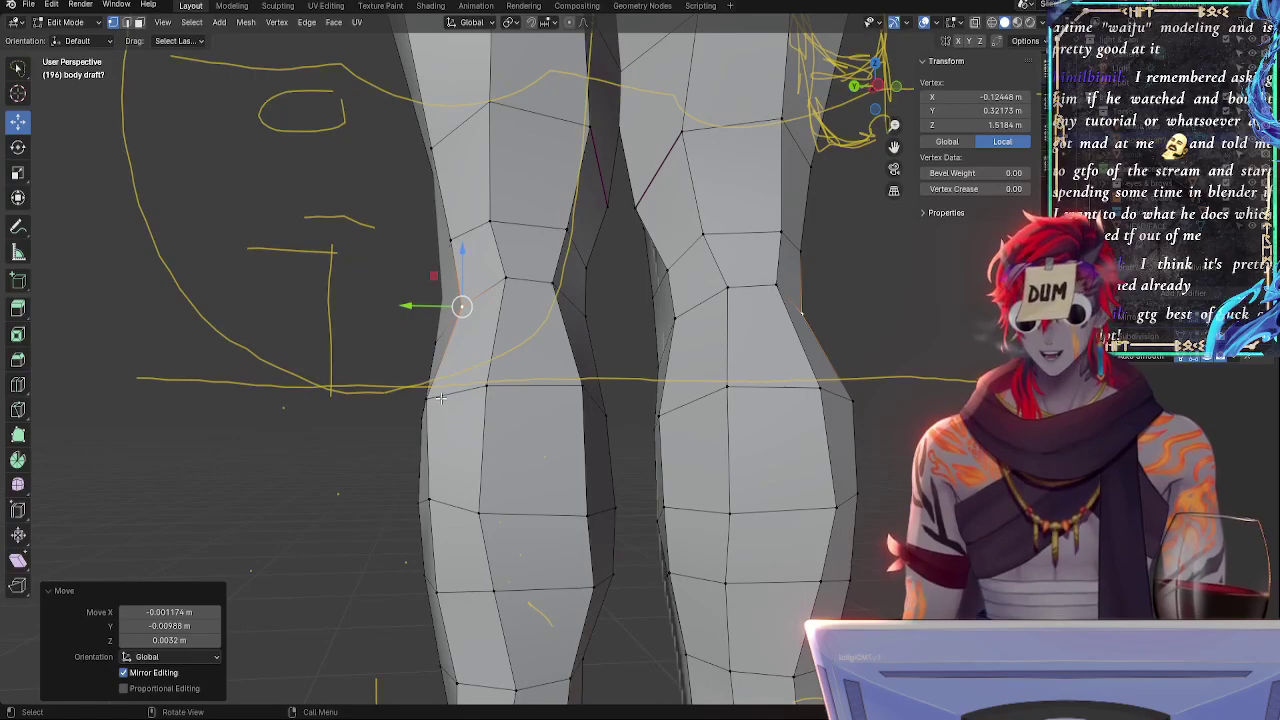
pyautogui.click(441, 398)
pyautogui.hotkey('shift', 'v')
pyautogui.click(450, 400)
pyautogui.moveTo(450, 400); pyautogui.dragTo(594, 438, button='middle')
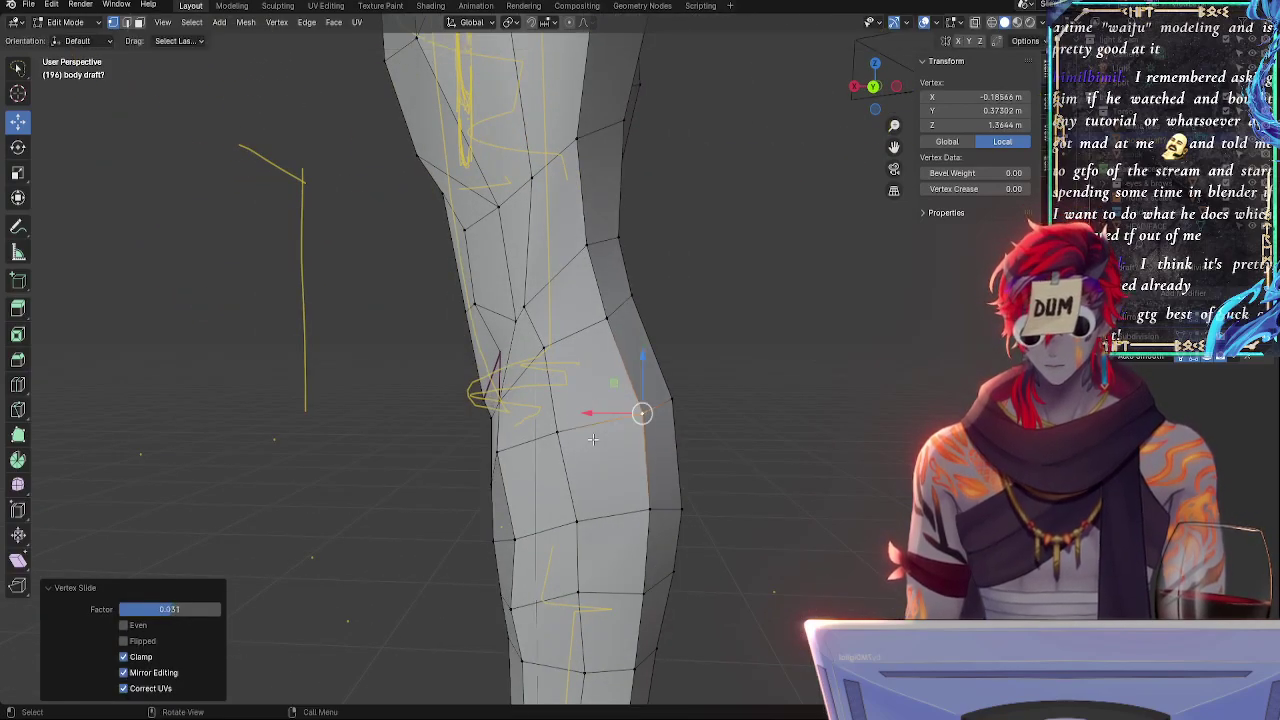
# - In side view, slide three leg vertices from knee to upper leg along their edges
pyautogui.click(605, 322)
pyautogui.press('g')
pyautogui.press('g')
pyautogui.click(588, 334)
pyautogui.click(585, 251)
pyautogui.press('g')
pyautogui.press('g')
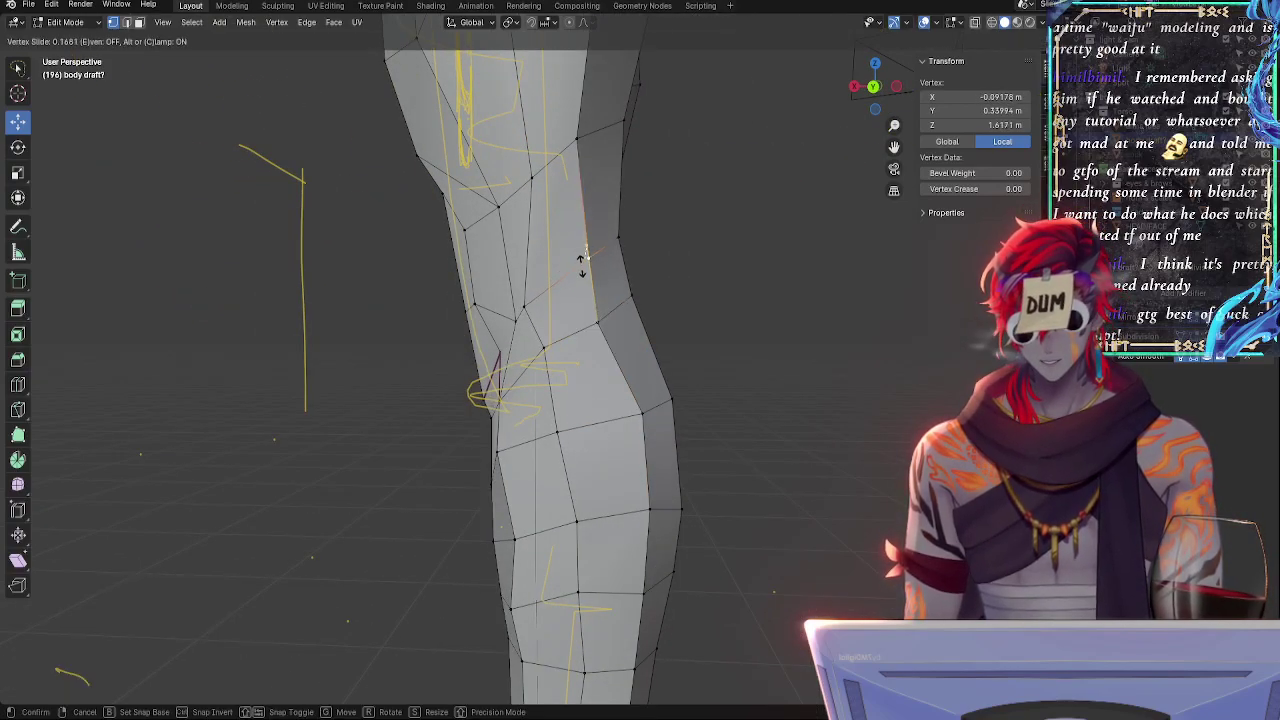
pyautogui.click(580, 266)
pyautogui.press('g')
pyautogui.press('g')
pyautogui.click(580, 265)
pyautogui.click(579, 138)
pyautogui.press('g')
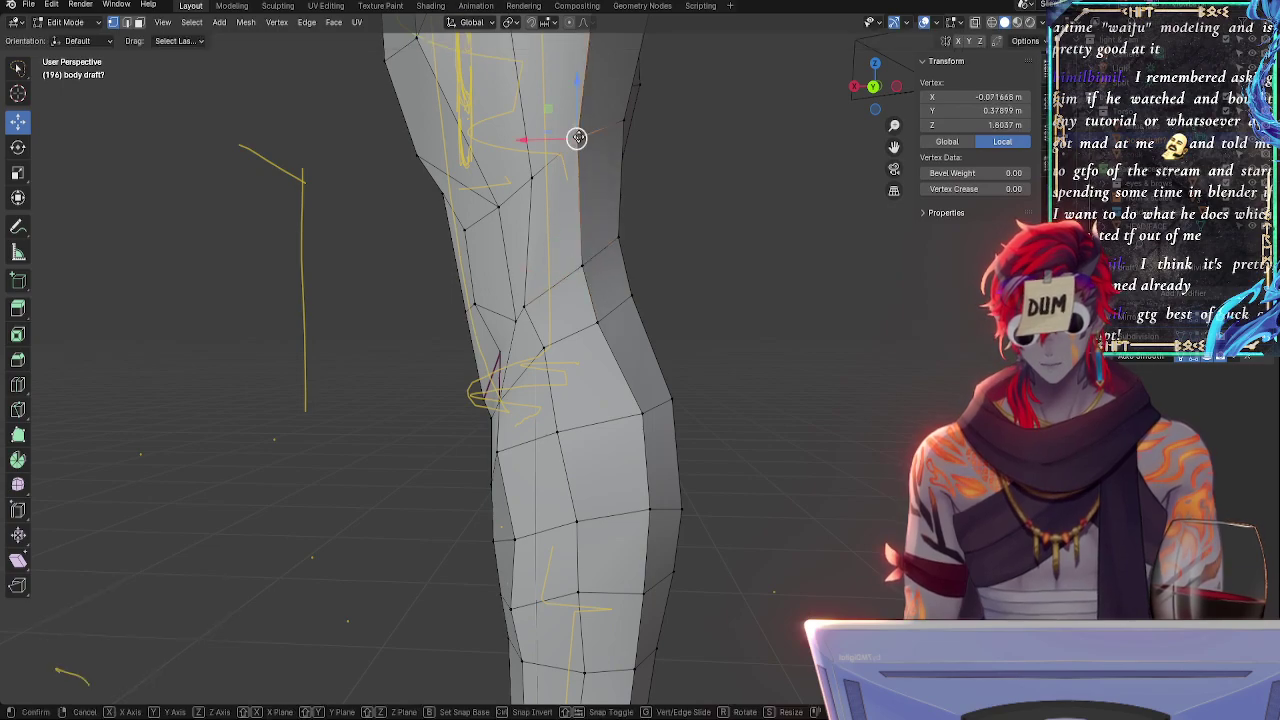
# - In front view, slide the upper-left and inner knee vertices down onto the guide lines
pyautogui.press('g')
pyautogui.click(585, 155)
pyautogui.moveTo(622, 125); pyautogui.dragTo(578, 168, button='middle')
pyautogui.click(574, 162)
pyautogui.click(458, 150)
pyautogui.press('g')
pyautogui.press('g')
pyautogui.click(460, 180)
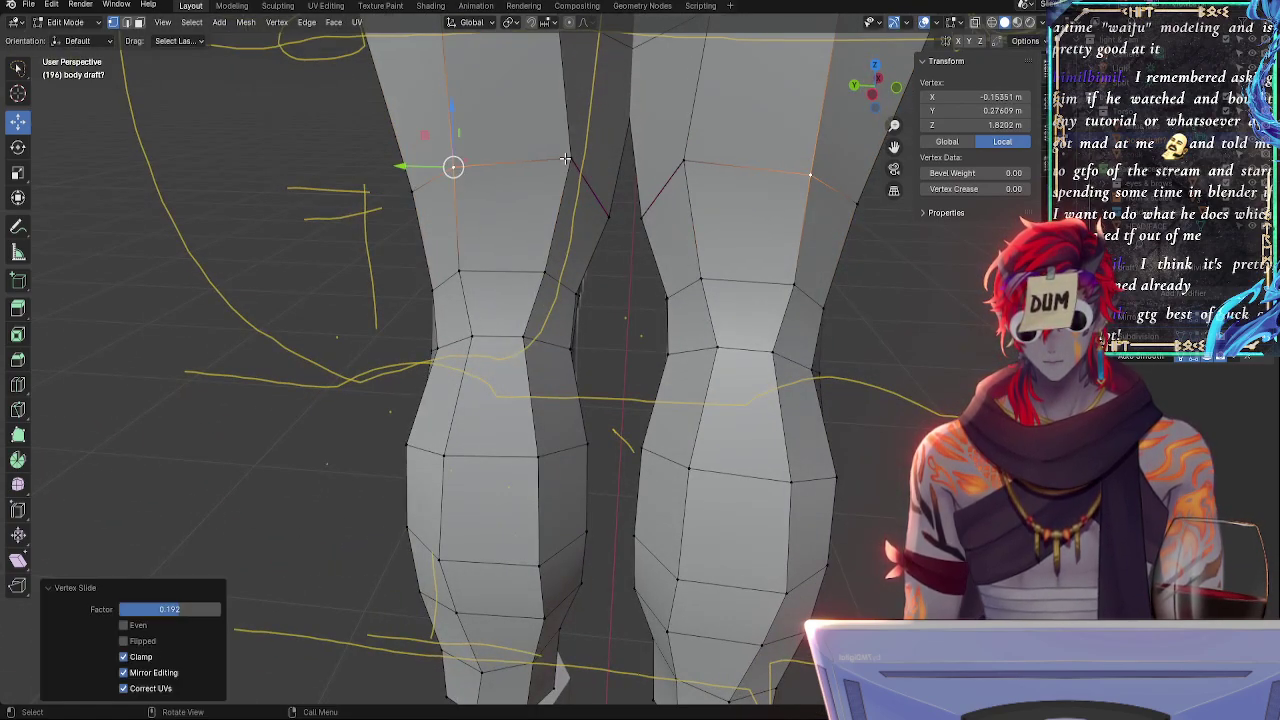
pyautogui.click(566, 158)
pyautogui.press('g')
# - Slide the upper inner-thigh vertices along their edges toward the guide lines
pyautogui.press('g')
pyautogui.click(567, 165)
pyautogui.scroll(-5, 566, 150)
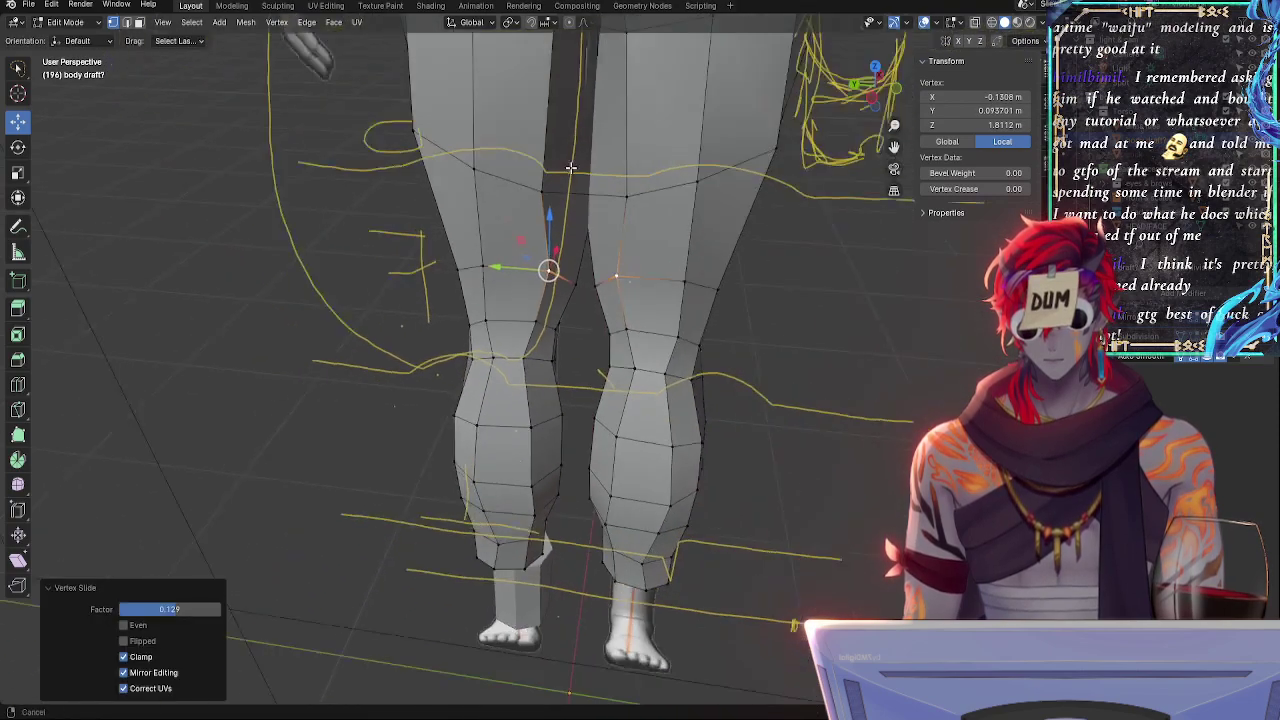
pyautogui.click(538, 247)
pyautogui.press('g')
pyautogui.press('g')
pyautogui.click(537, 244)
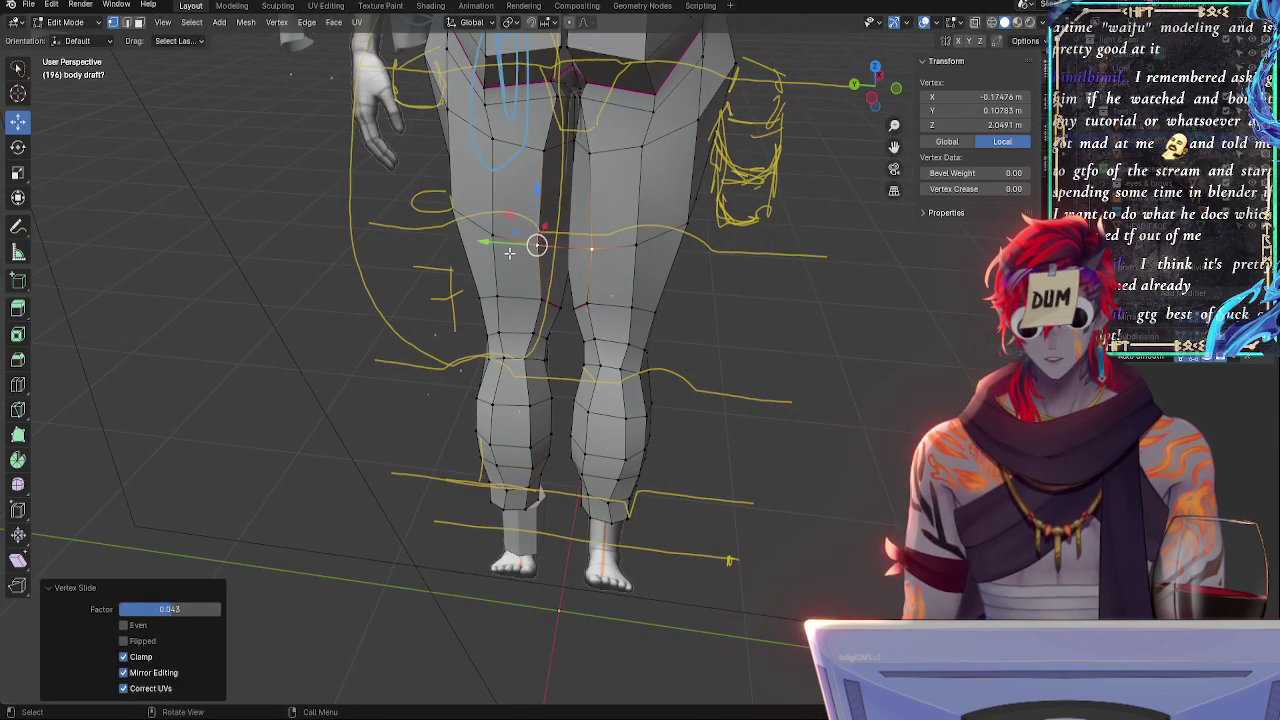
pyautogui.moveTo(492, 243); pyautogui.dragTo(501, 249)
pyautogui.press('g')
pyautogui.click(493, 243)
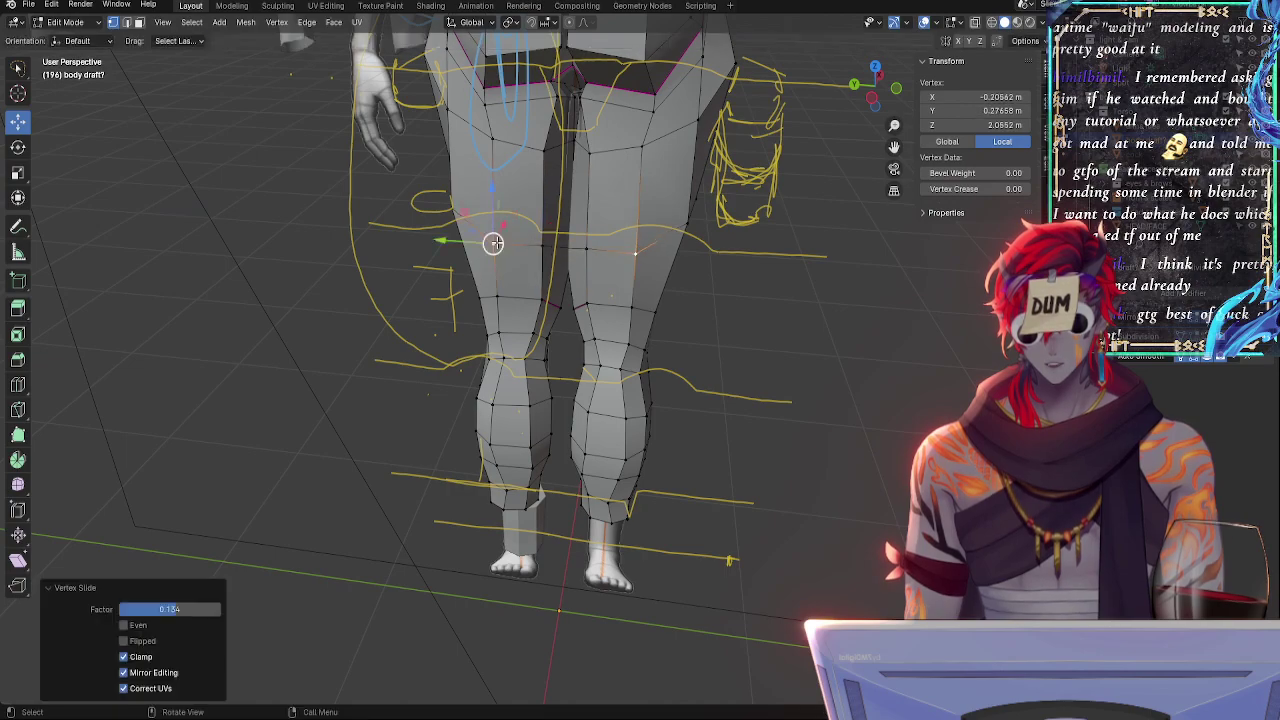
pyautogui.keyDown('shift'); pyautogui.click(543, 246); pyautogui.keyUp('shift')
# - Edge-slide the edge loop across both thighs upward, then deselect everything
pyautogui.press('g')
pyautogui.press('g')
pyautogui.click(540, 241)
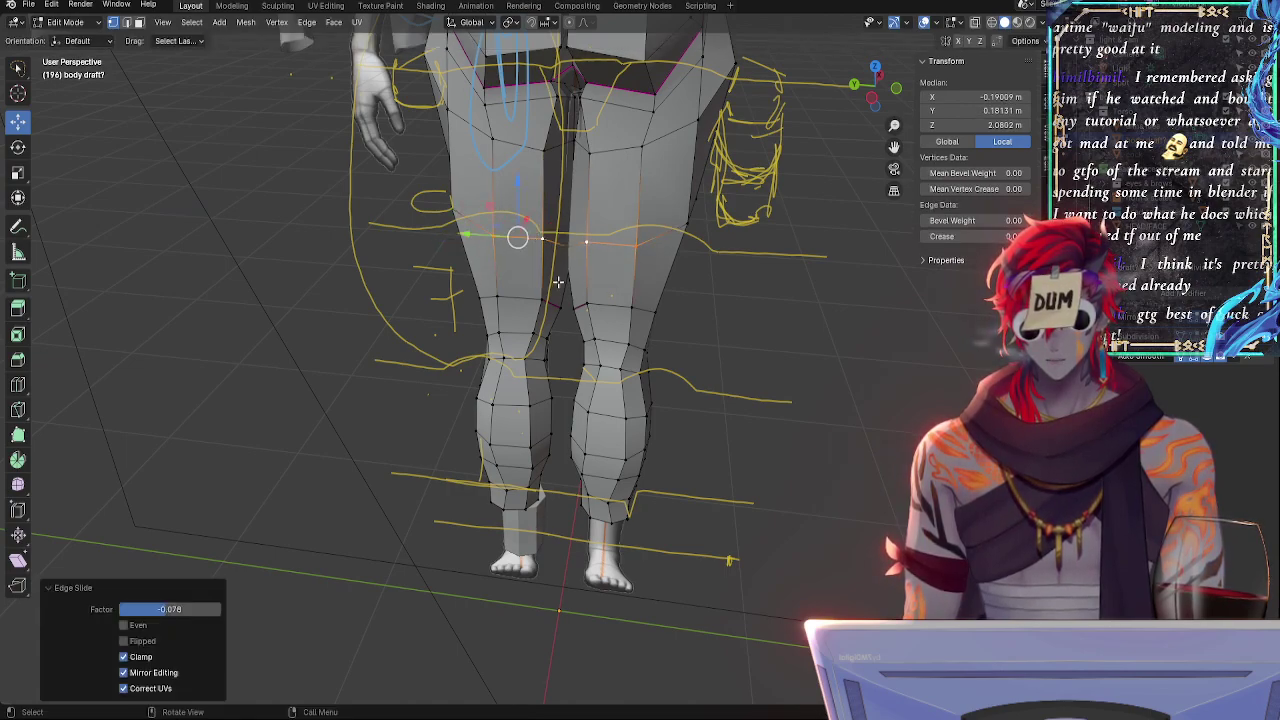
pyautogui.click(588, 302)
pyautogui.keyDown('alt'); pyautogui.click(627, 307); pyautogui.keyUp('alt')
pyautogui.press('g')
pyautogui.press('g')
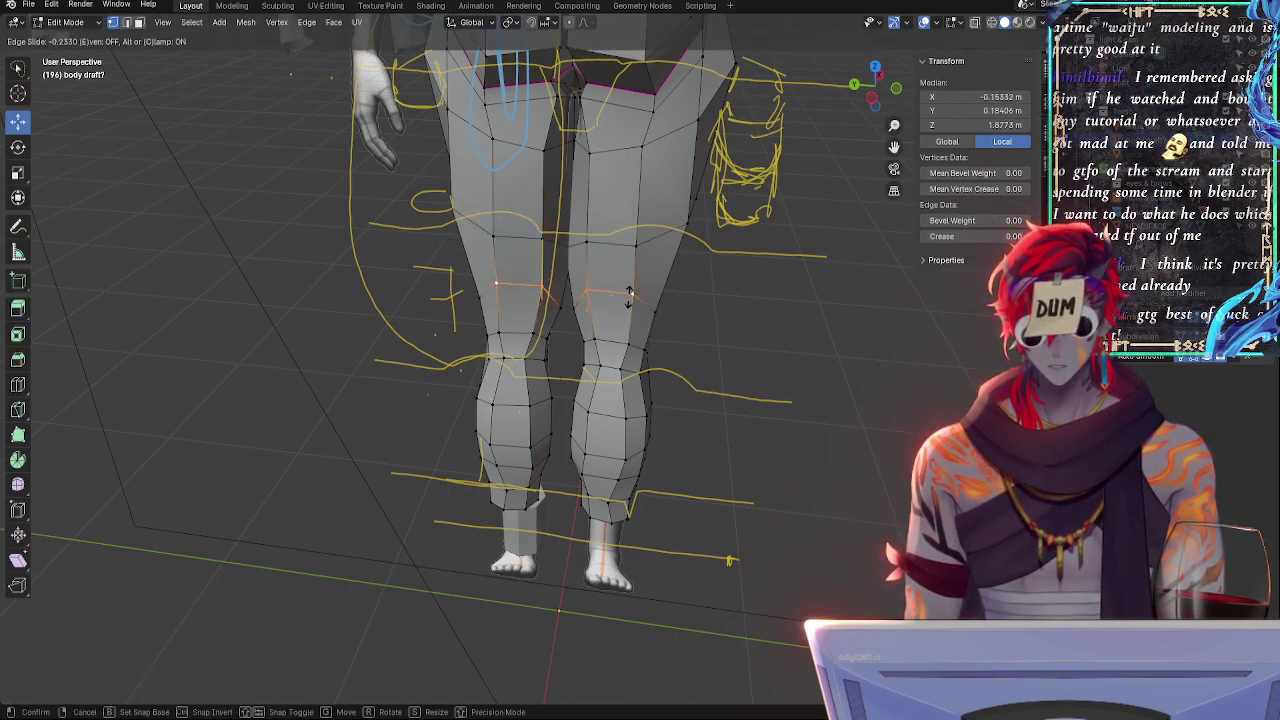
pyautogui.click(630, 297)
pyautogui.press('g')
pyautogui.press('g')
pyautogui.click(629, 298)
pyautogui.click(748, 368)
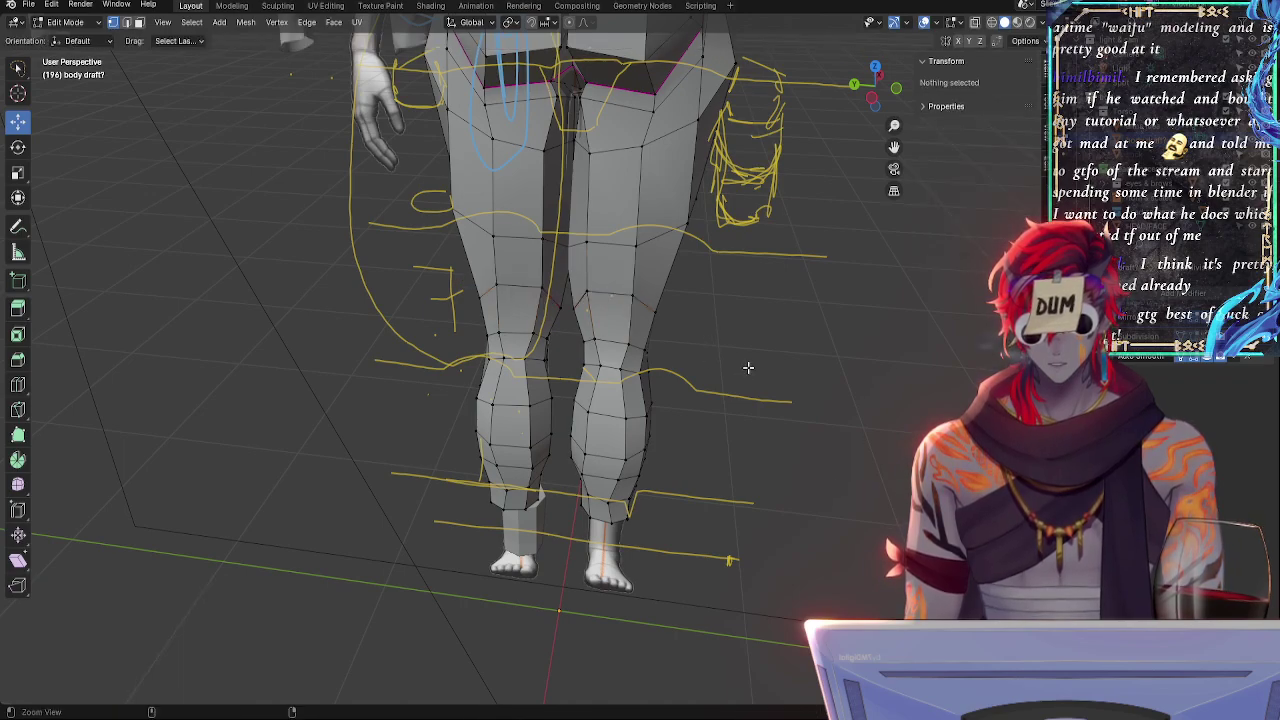
pyautogui.scroll(6, 748, 368)
# - Move a single inner-knee vertex onto its guide line
pyautogui.moveTo(734, 347); pyautogui.dragTo(631, 308, button='middle')
pyautogui.click(531, 221)
pyautogui.keyDown('shift'); pyautogui.click(526, 274); pyautogui.keyUp('shift')
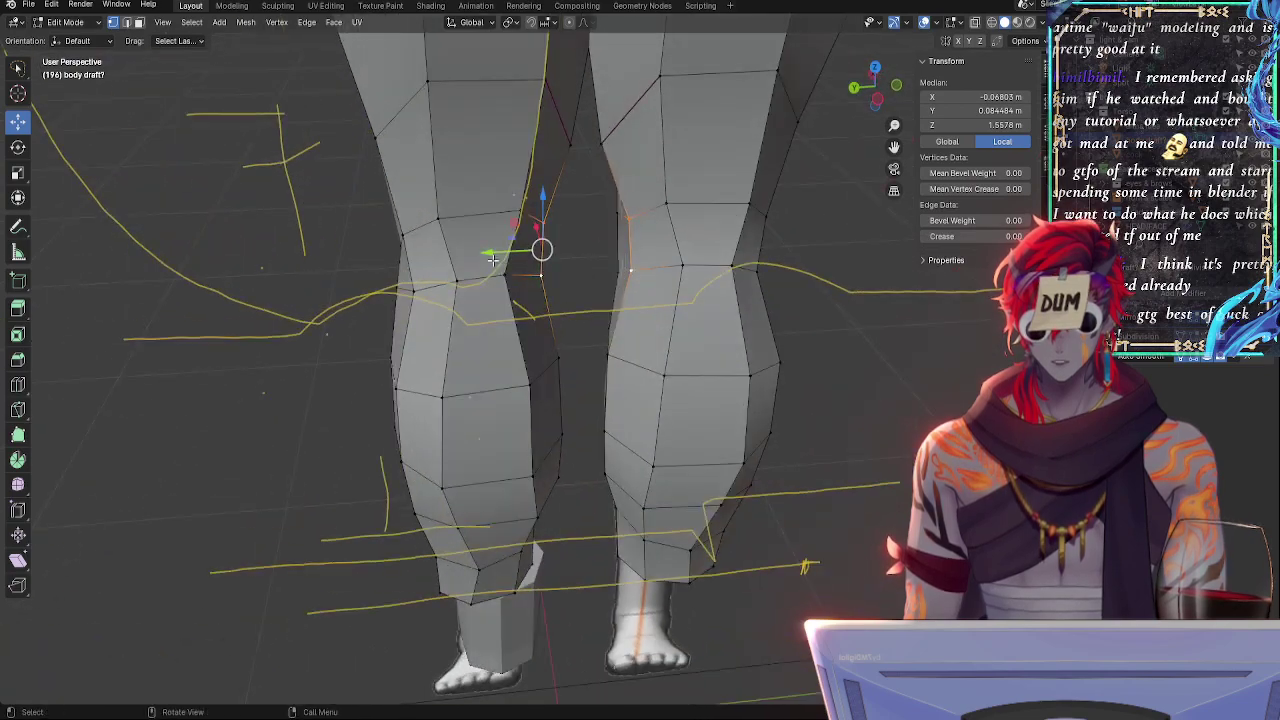
pyautogui.click(581, 251)
pyautogui.moveTo(581, 251); pyautogui.dragTo(529, 220, button='middle')
pyautogui.click(534, 218)
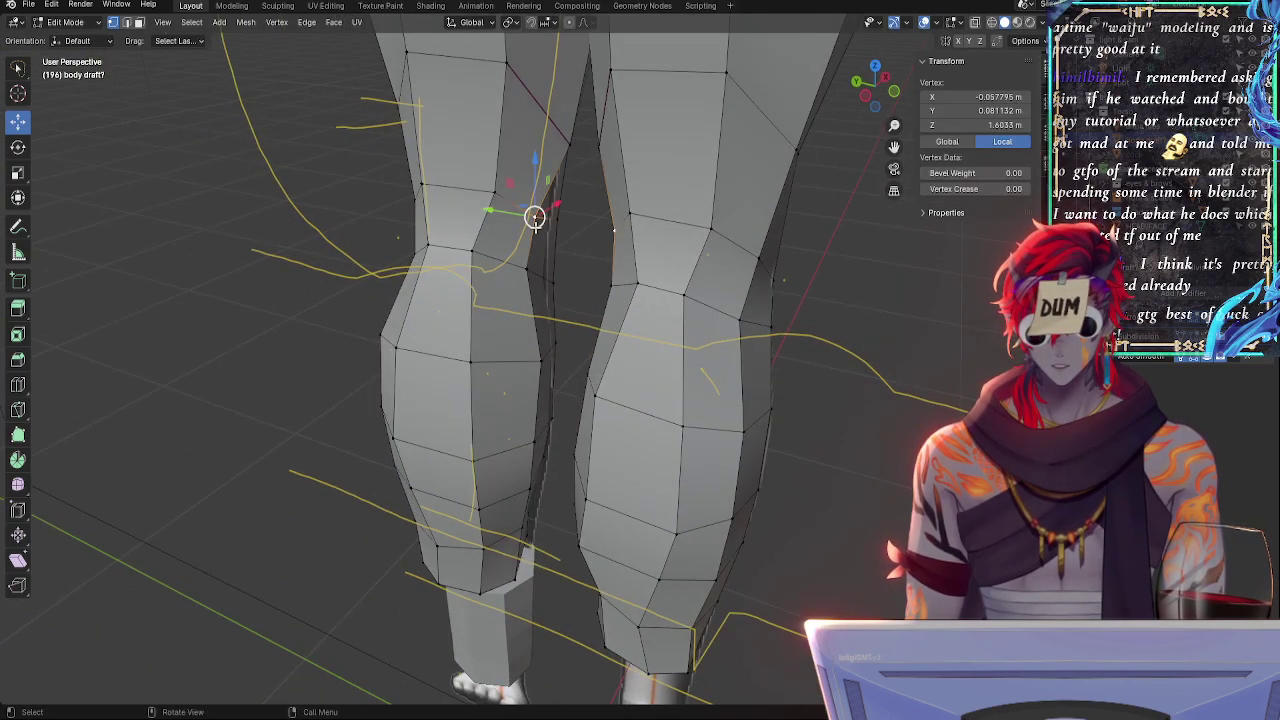
pyautogui.press('g')
pyautogui.click(543, 216)
# - Slide a higher inner-thigh vertex down its edge onto the guide line
pyautogui.click(571, 143)
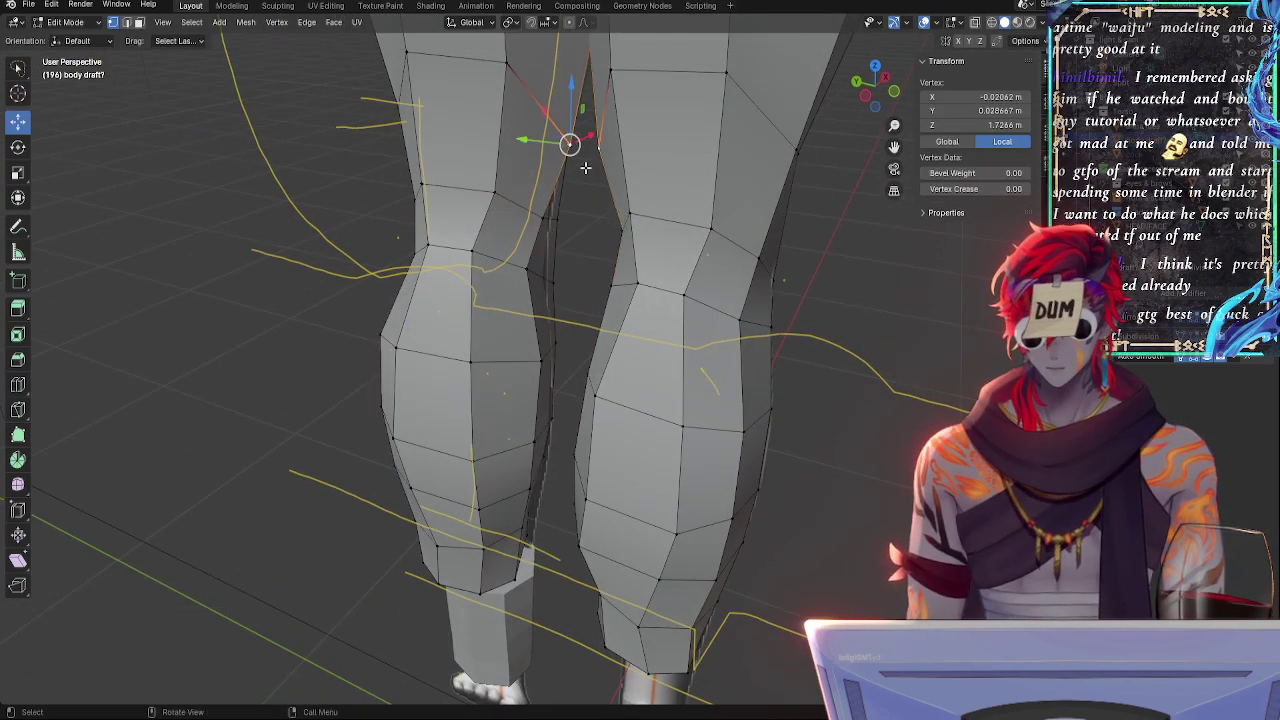
pyautogui.press('g')
pyautogui.press('g')
pyautogui.click(579, 168)
pyautogui.moveTo(565, 100); pyautogui.dragTo(561, 145)
pyautogui.moveTo(590, 207); pyautogui.dragTo(557, 189, button='middle')
pyautogui.press('g')
pyautogui.press('g')
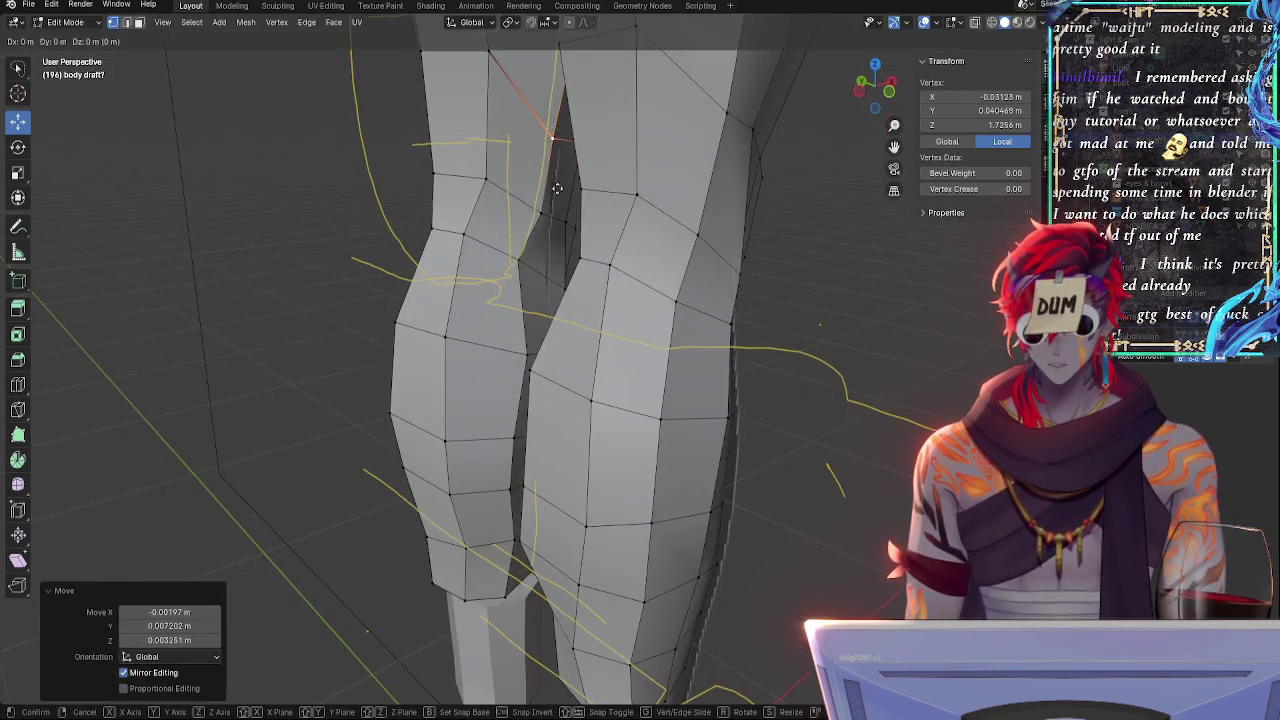
pyautogui.click(557, 183)
# - In a three-quarter view, slide the knee vertex and upper knee vertex, then fine-tune its position
pyautogui.moveTo(528, 240); pyautogui.dragTo(621, 215, button='middle')
pyautogui.click(526, 268)
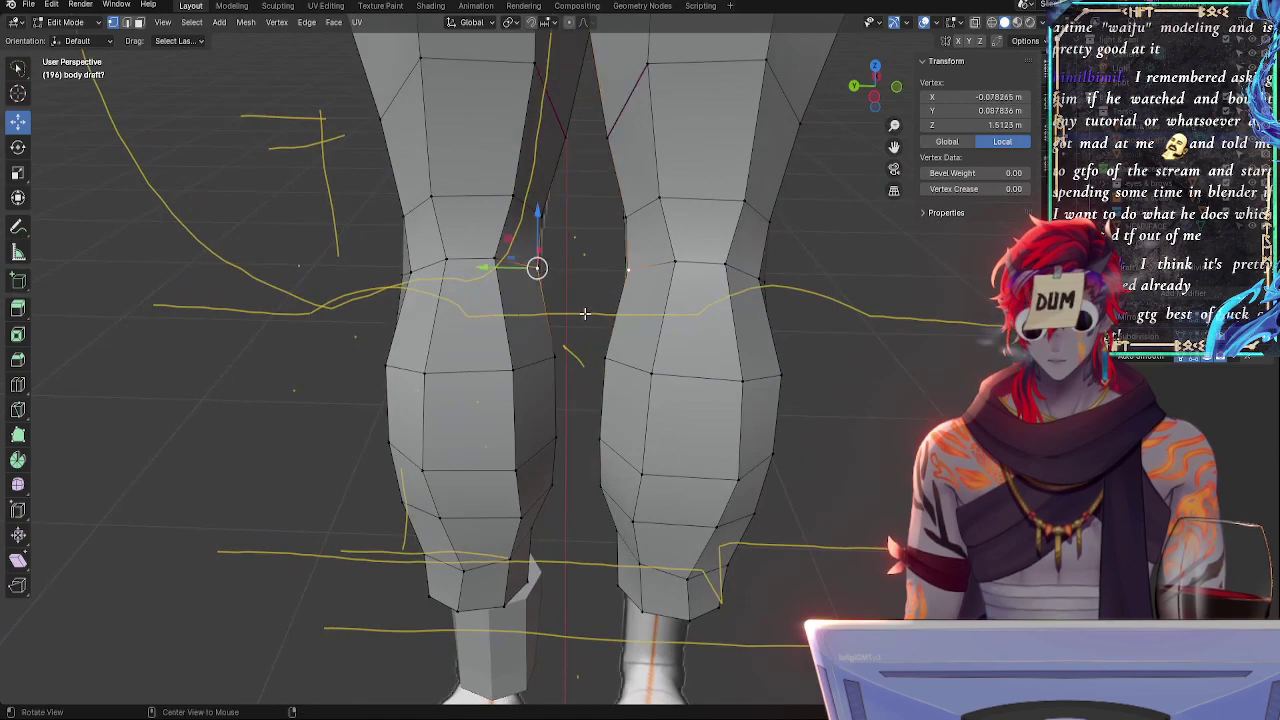
pyautogui.moveTo(526, 268); pyautogui.dragTo(650, 288, button='middle')
pyautogui.press('g')
pyautogui.press('g')
pyautogui.click(541, 243)
pyautogui.click(543, 222)
pyautogui.press('g')
pyautogui.press('g')
pyautogui.click(555, 252)
pyautogui.press('g')
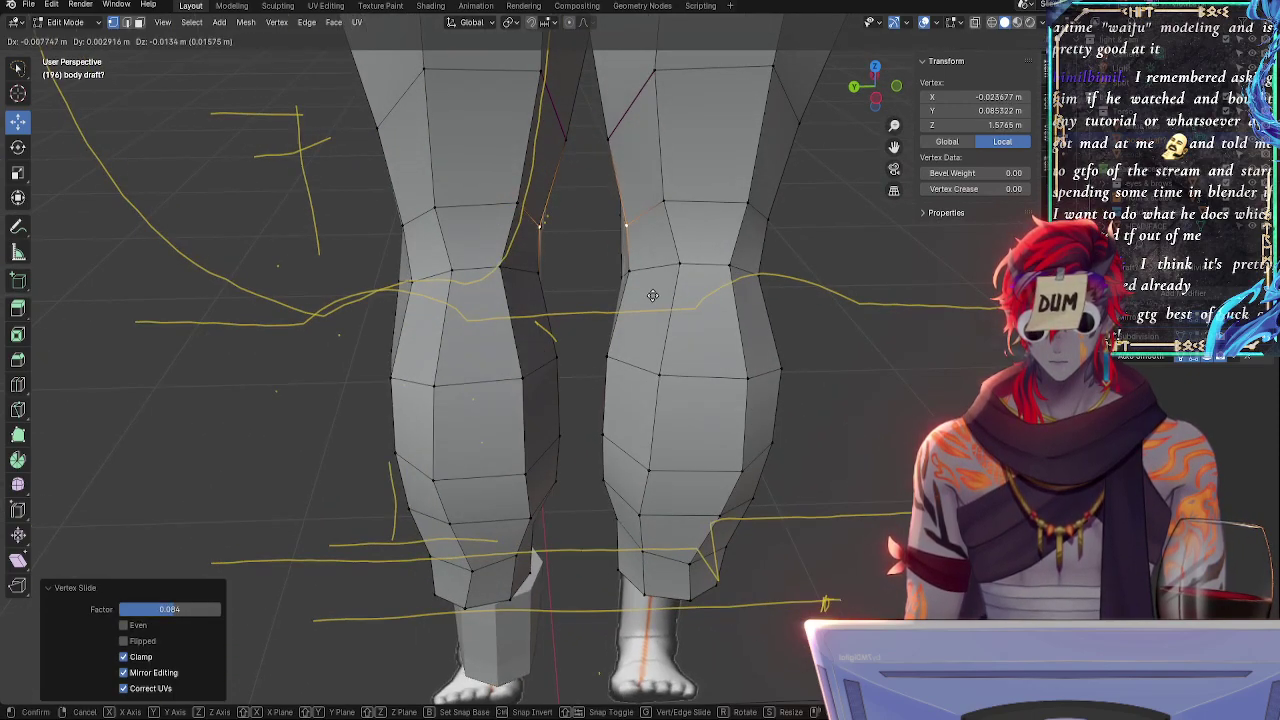
pyautogui.click(652, 295)
pyautogui.press('g')
pyautogui.click(654, 297)
# - Move the left knee's outer vertex slightly down-right, then slide a side knee vertex along its edge
pyautogui.click(402, 238)
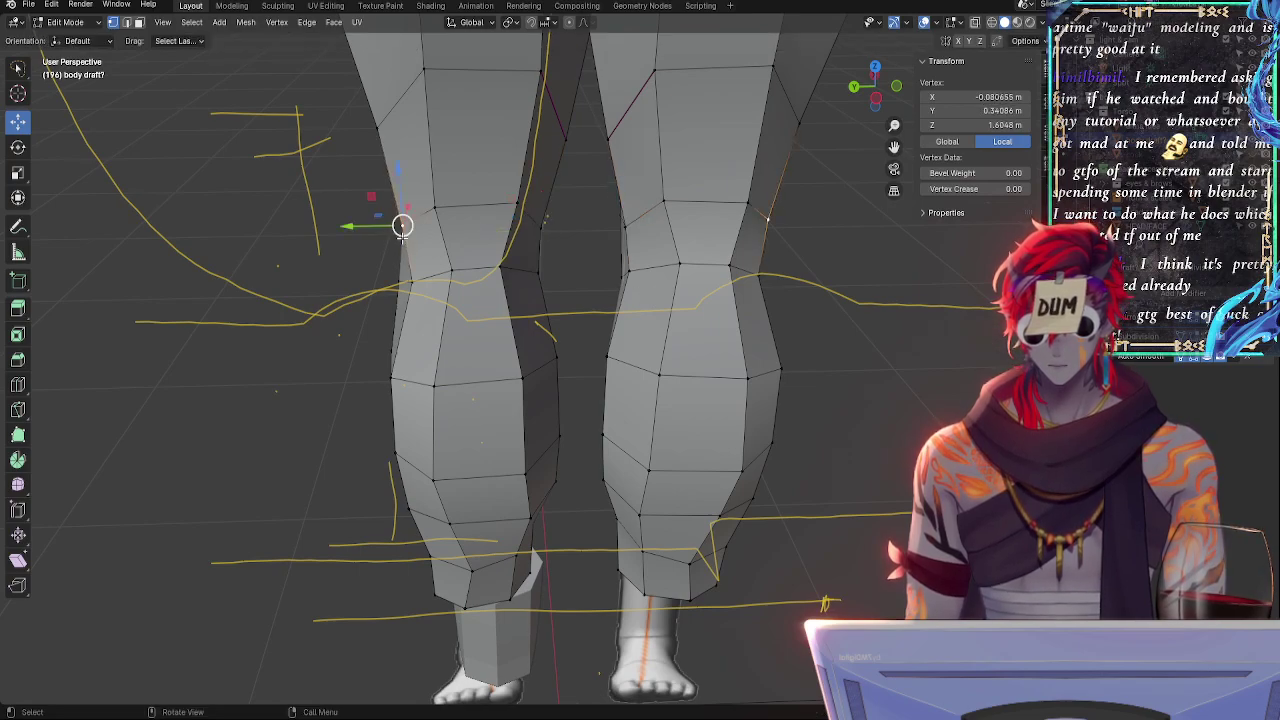
pyautogui.press('g')
pyautogui.click(409, 231)
pyautogui.keyDown('alt'); pyautogui.moveTo(389, 290); pyautogui.dragTo(645, 272); pyautogui.keyUp('alt')
pyautogui.click(623, 275)
pyautogui.press('g')
pyautogui.press('g')
pyautogui.click(629, 267)
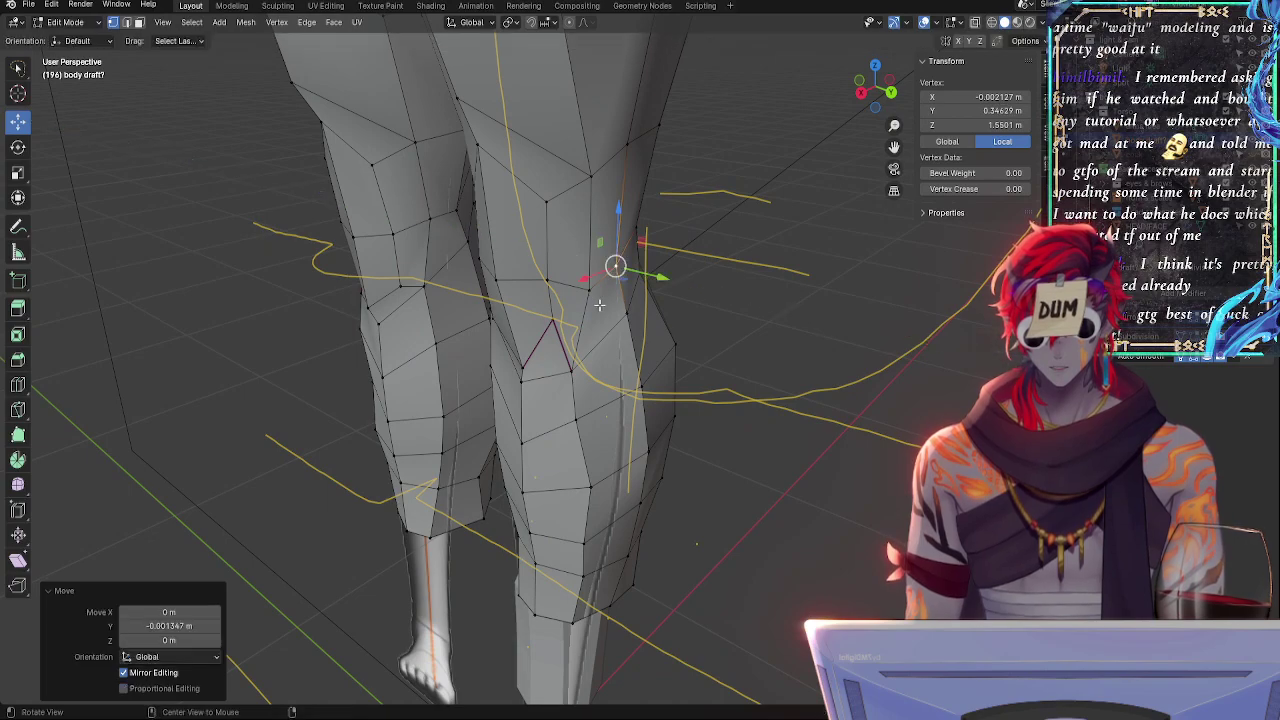
# - Vertex-slide the front knee vertices along their edges to begin reshaping the knee
pyautogui.click(586, 291)
pyautogui.press('g')
pyautogui.press('g')
pyautogui.click(578, 298)
pyautogui.moveTo(580, 298); pyautogui.dragTo(704, 291, button='middle')
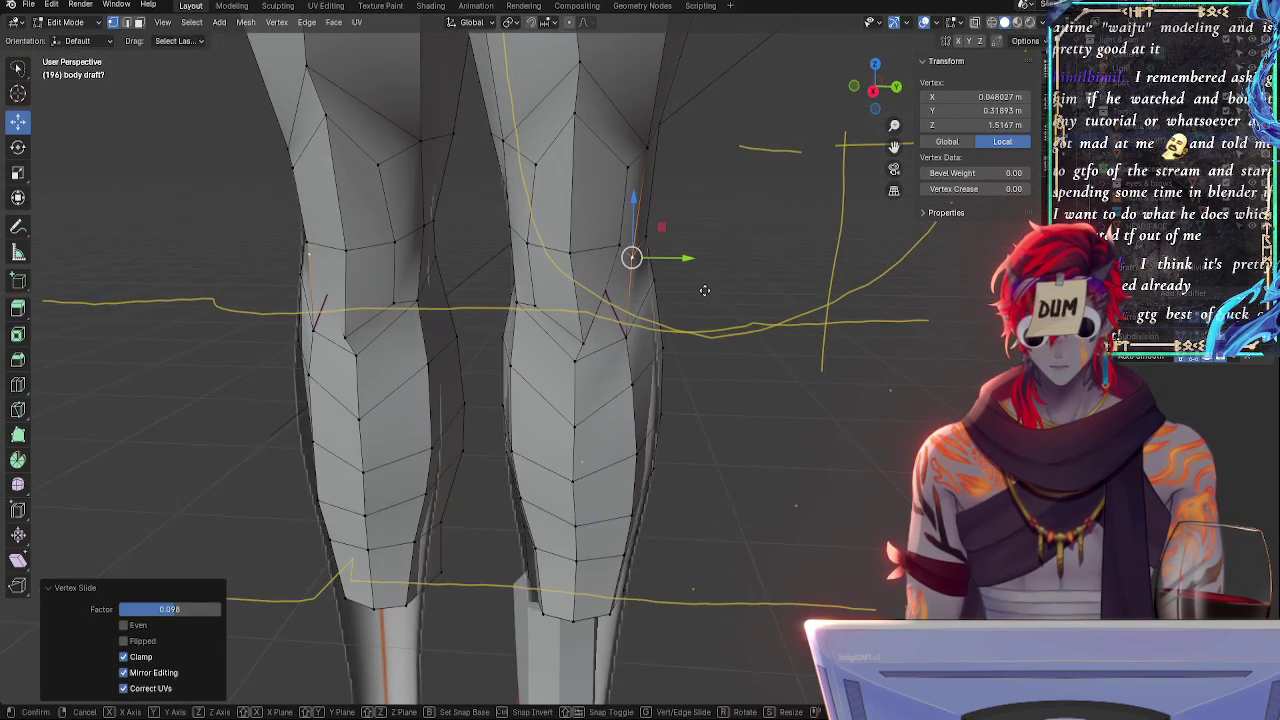
pyautogui.press('g')
pyautogui.press('g')
pyautogui.keyDown('alt'); pyautogui.moveTo(727, 289); pyautogui.dragTo(675, 312); pyautogui.keyUp('alt')
pyautogui.press('g')
pyautogui.press('g')
pyautogui.click(634, 311)
pyautogui.click(630, 243)
pyautogui.moveTo(630, 243); pyautogui.dragTo(566, 300, button='middle')
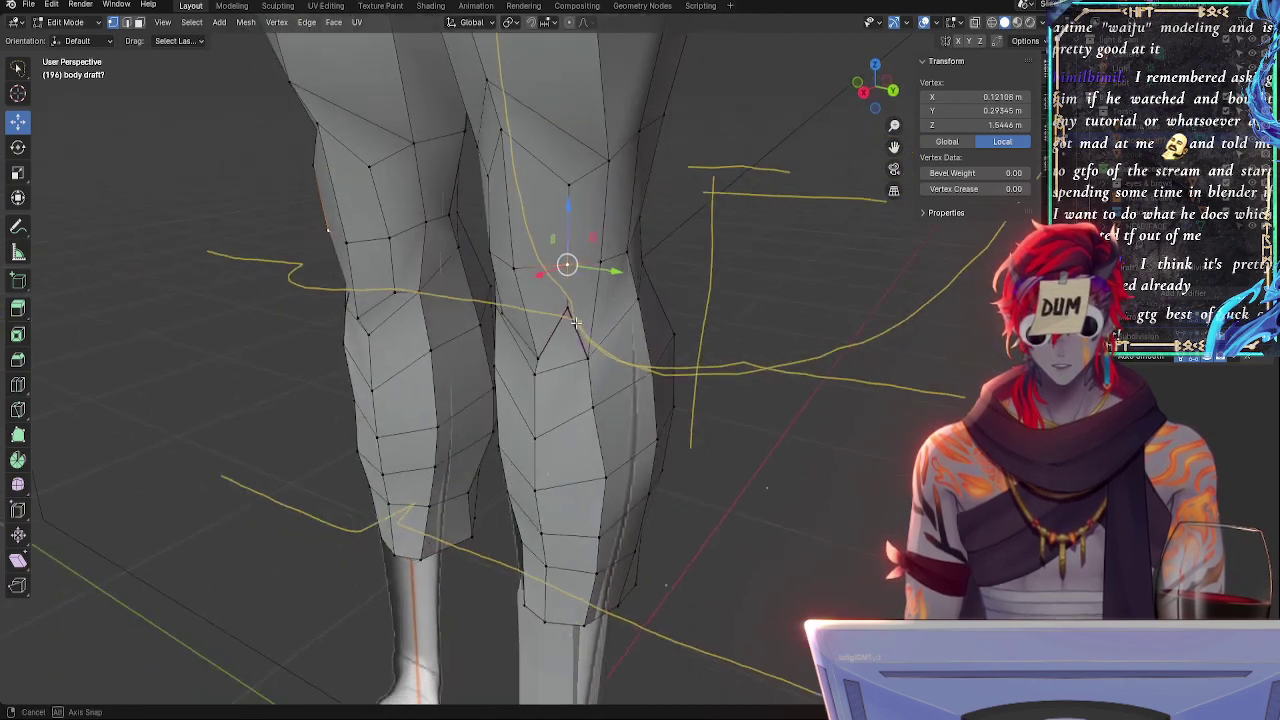
pyautogui.press('g')
pyautogui.press('g')
pyautogui.click(571, 321)
# - Slide the upper knee vertex and a back-of-knee vertex along their edges
pyautogui.click(566, 187)
pyautogui.press('g')
pyautogui.press('g')
pyautogui.click(566, 196)
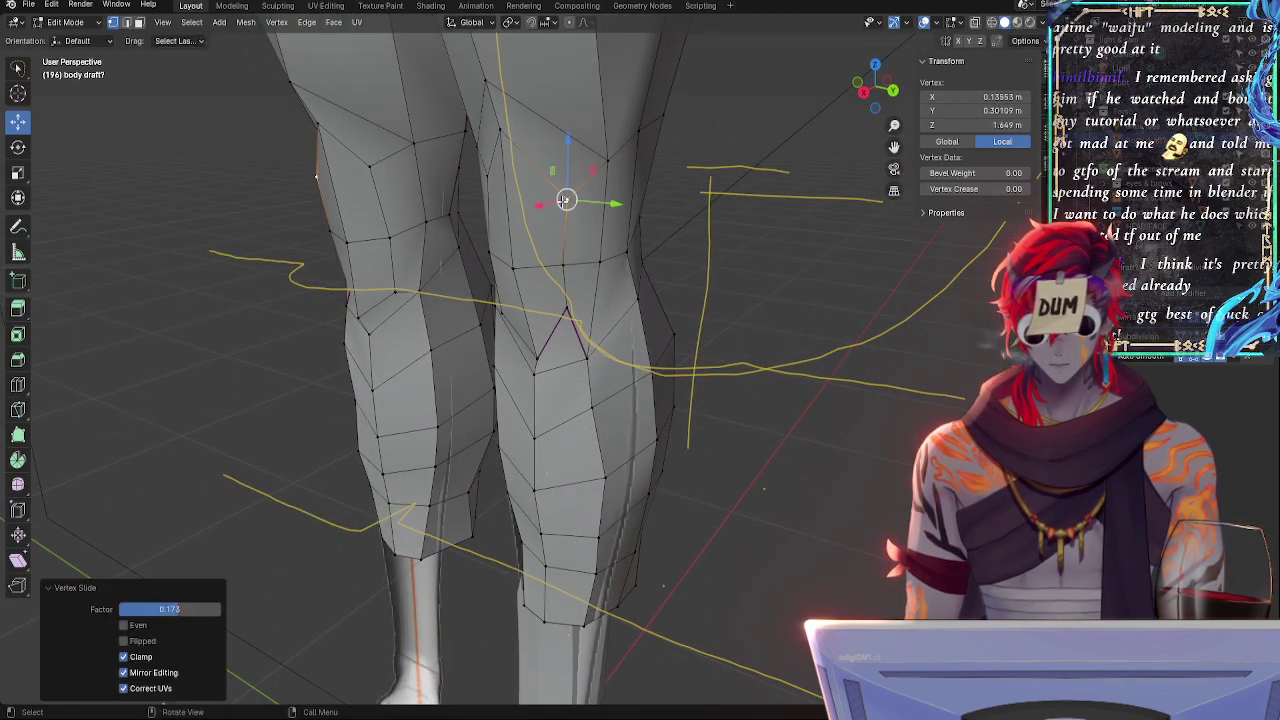
pyautogui.moveTo(566, 196); pyautogui.dragTo(622, 213, button='middle')
pyautogui.click(614, 288)
pyautogui.press('g')
pyautogui.press('g')
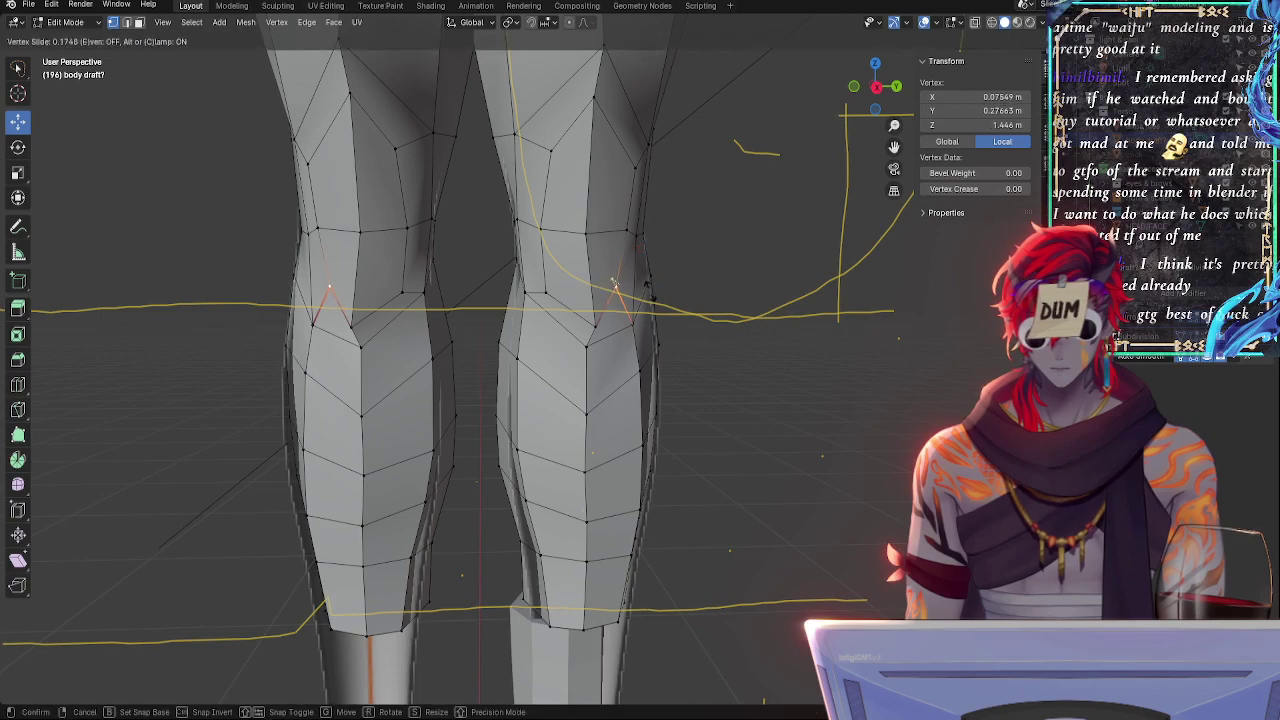
pyautogui.click(614, 284)
# - Slide the lower knee vertices down into a V along the back-of-knee guide line
pyautogui.click(594, 323)
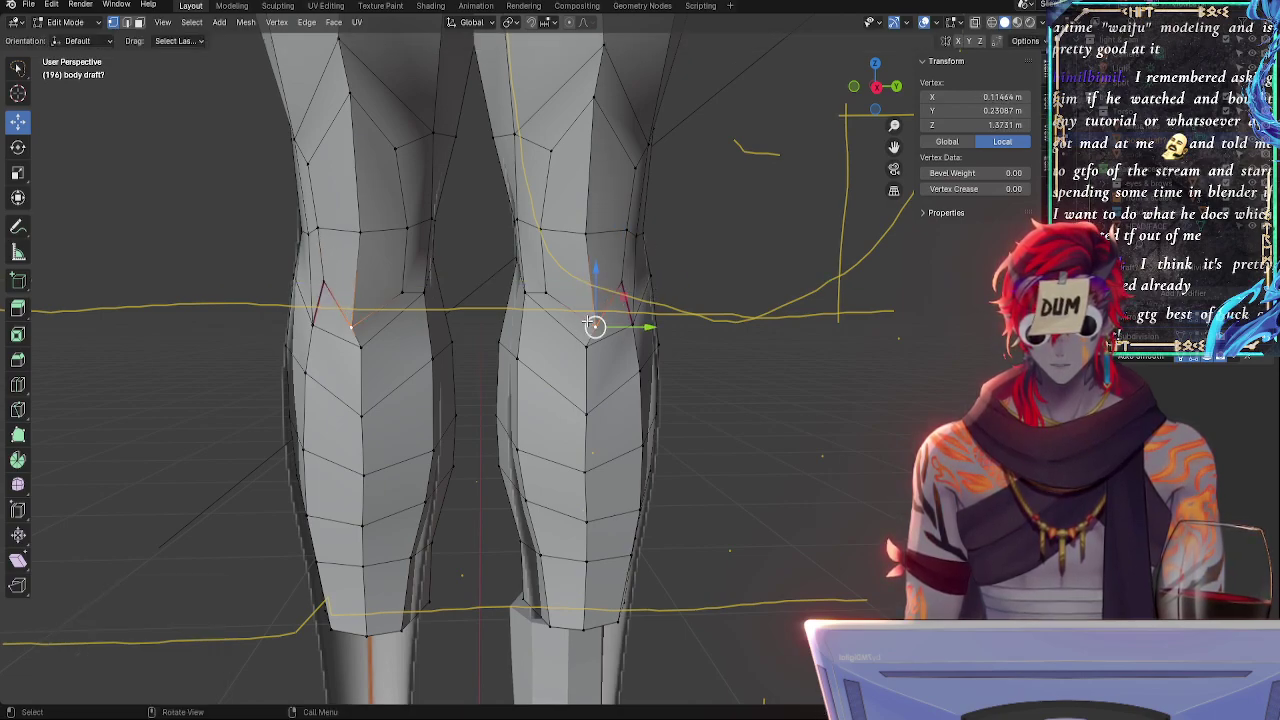
pyautogui.press('g')
pyautogui.press('g')
pyautogui.click(590, 328)
pyautogui.click(592, 358)
pyautogui.press('g')
pyautogui.press('g')
pyautogui.click(592, 359)
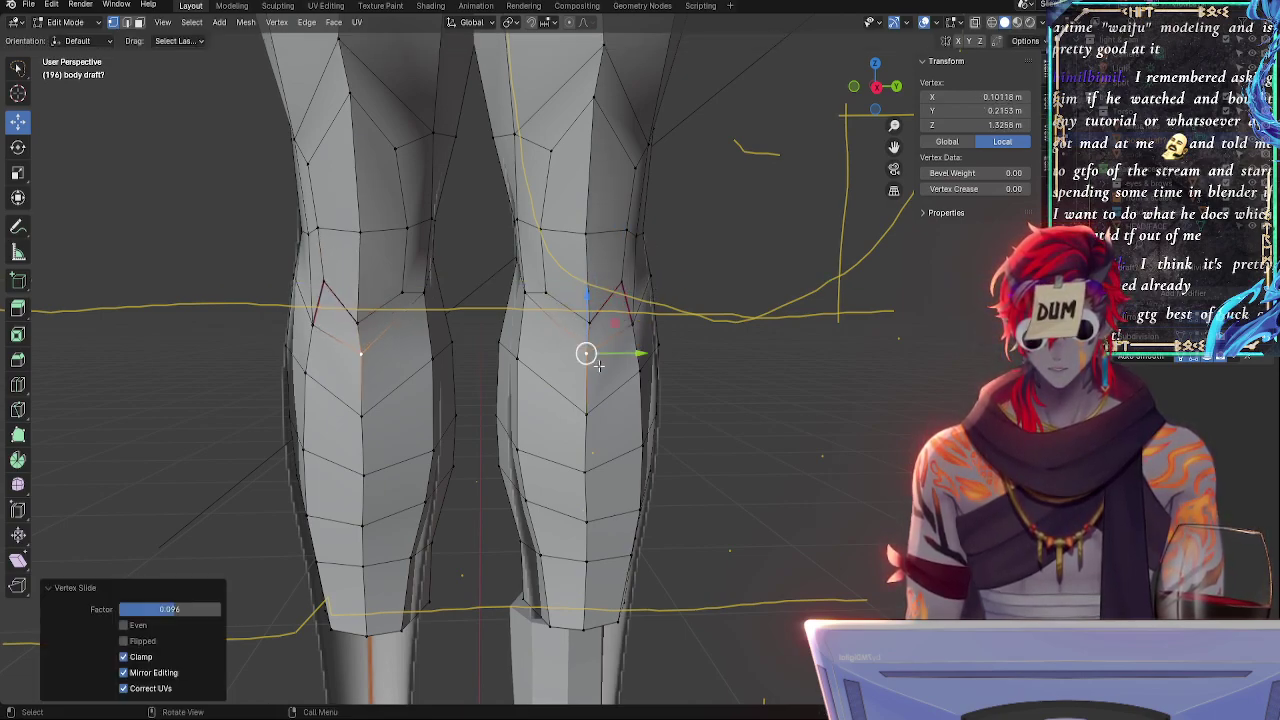
pyautogui.press('g')
pyautogui.click(601, 368)
pyautogui.click(524, 298)
pyautogui.press('g')
pyautogui.press('g')
pyautogui.click(525, 318)
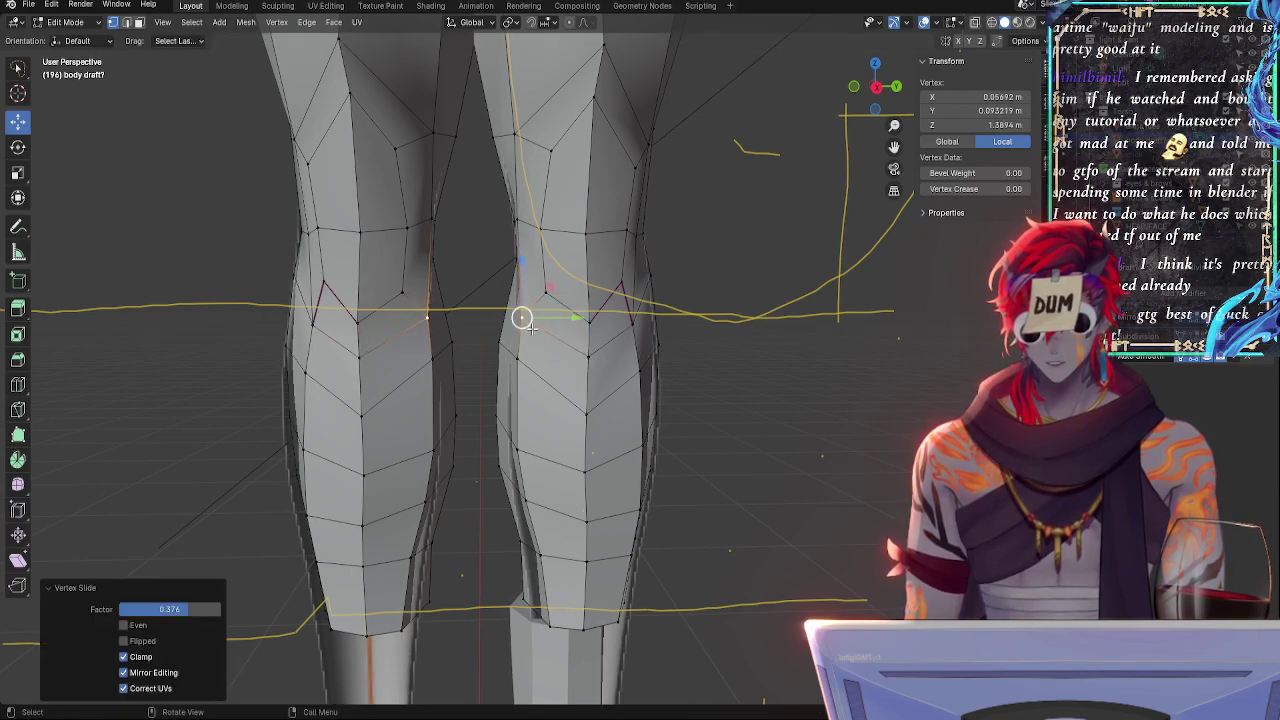
# - Slide a knee vertex on the other leg, then move it front-to-back along Y
pyautogui.moveTo(668, 335); pyautogui.dragTo(542, 324, button='middle')
pyautogui.press('g')
pyautogui.press('g')
pyautogui.click(683, 326)
pyautogui.press('g')
pyautogui.press('g')
pyautogui.click(686, 326)
pyautogui.press('g')
pyautogui.press('y')
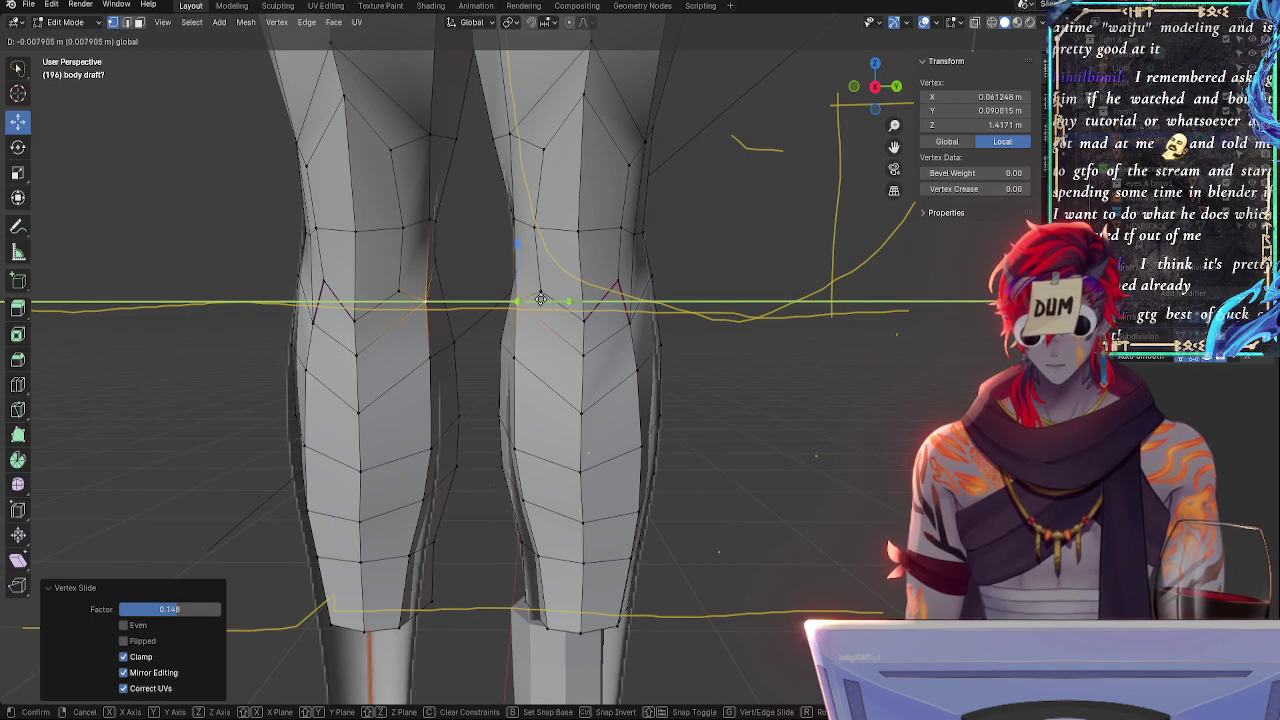
pyautogui.click(542, 299)
# - Slide the outer knee vertex along its edge and nudge it front-to-back along Y
pyautogui.click(618, 287)
pyautogui.click(630, 321)
pyautogui.press('g')
pyautogui.press('g')
pyautogui.click(666, 320)
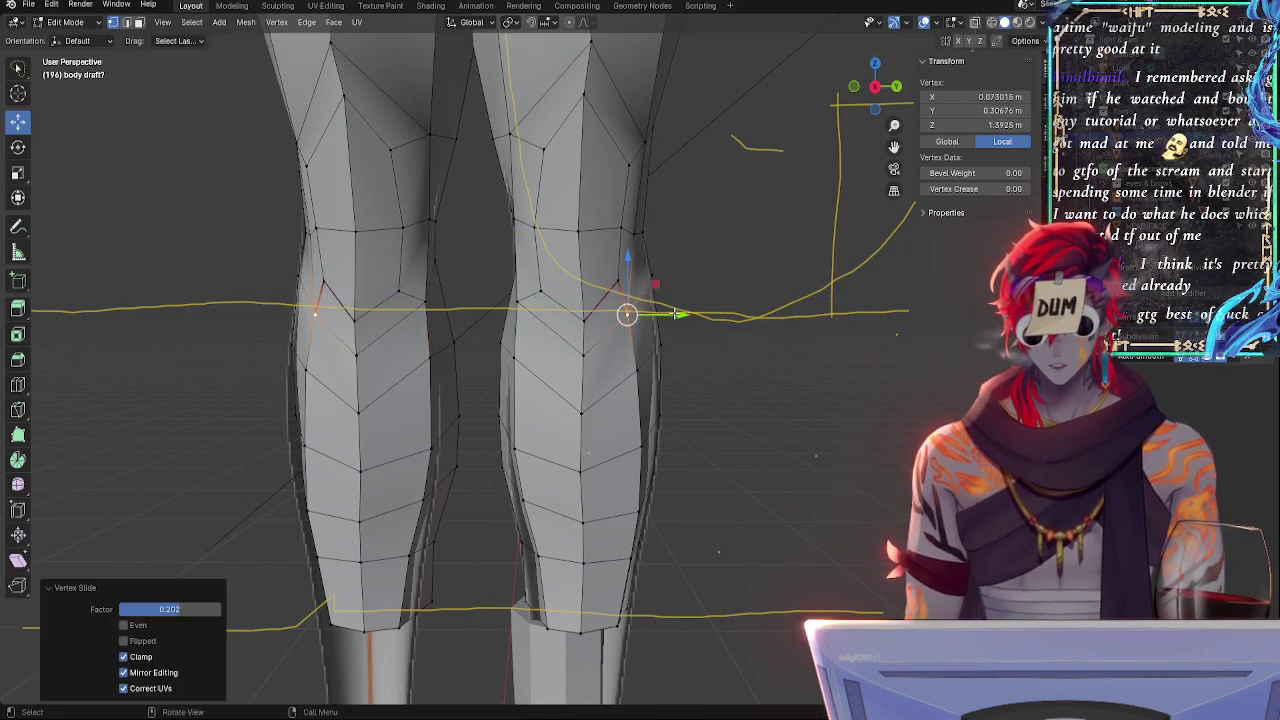
pyautogui.press('g')
pyautogui.press('y')
pyautogui.click(678, 313)
# - Slide a lower knee vertex and a calf vertex slightly inward along their edges
pyautogui.click(637, 371)
pyautogui.moveTo(720, 400); pyautogui.dragTo(626, 406, button='middle')
pyautogui.press('g')
pyautogui.press('g')
pyautogui.click(634, 406)
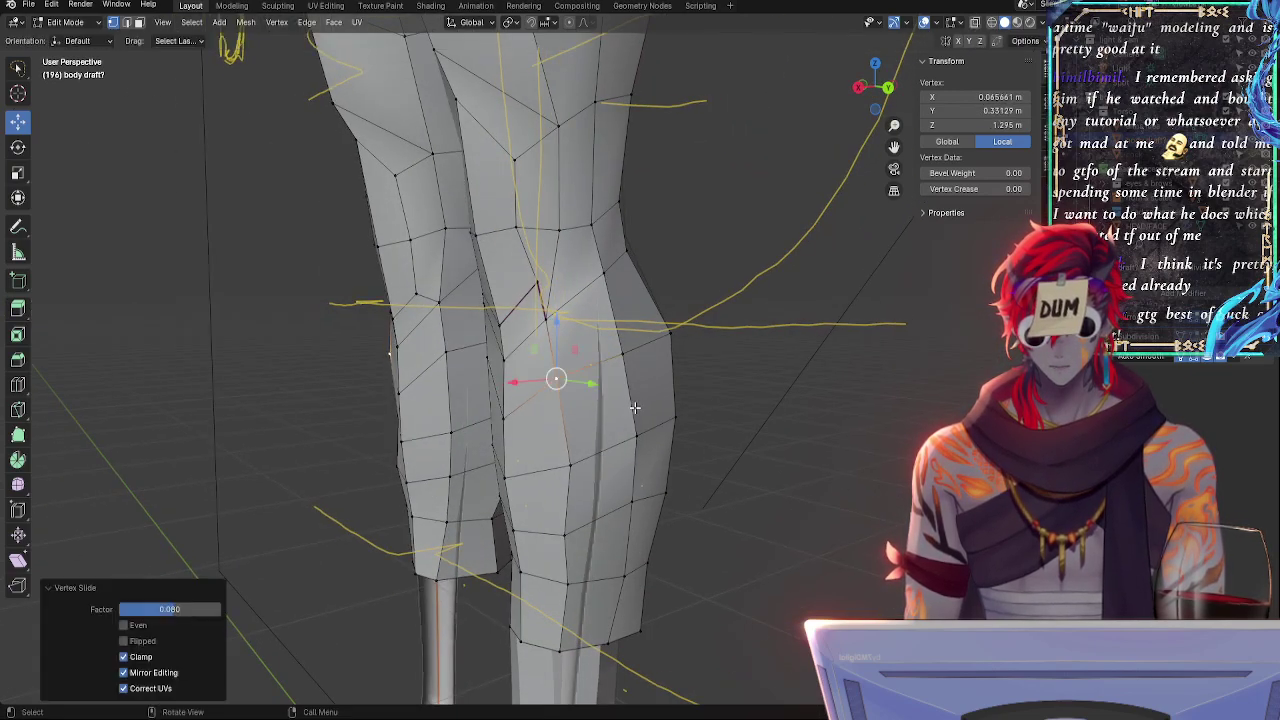
pyautogui.click(575, 463)
pyautogui.press('g')
pyautogui.press('g')
pyautogui.click(575, 463)
# - Vertex-slide a knee-side vertex to smooth the side contour of the knee
pyautogui.click(605, 275)
pyautogui.keyDown('shift'); pyautogui.click(624, 355); pyautogui.keyUp('shift')
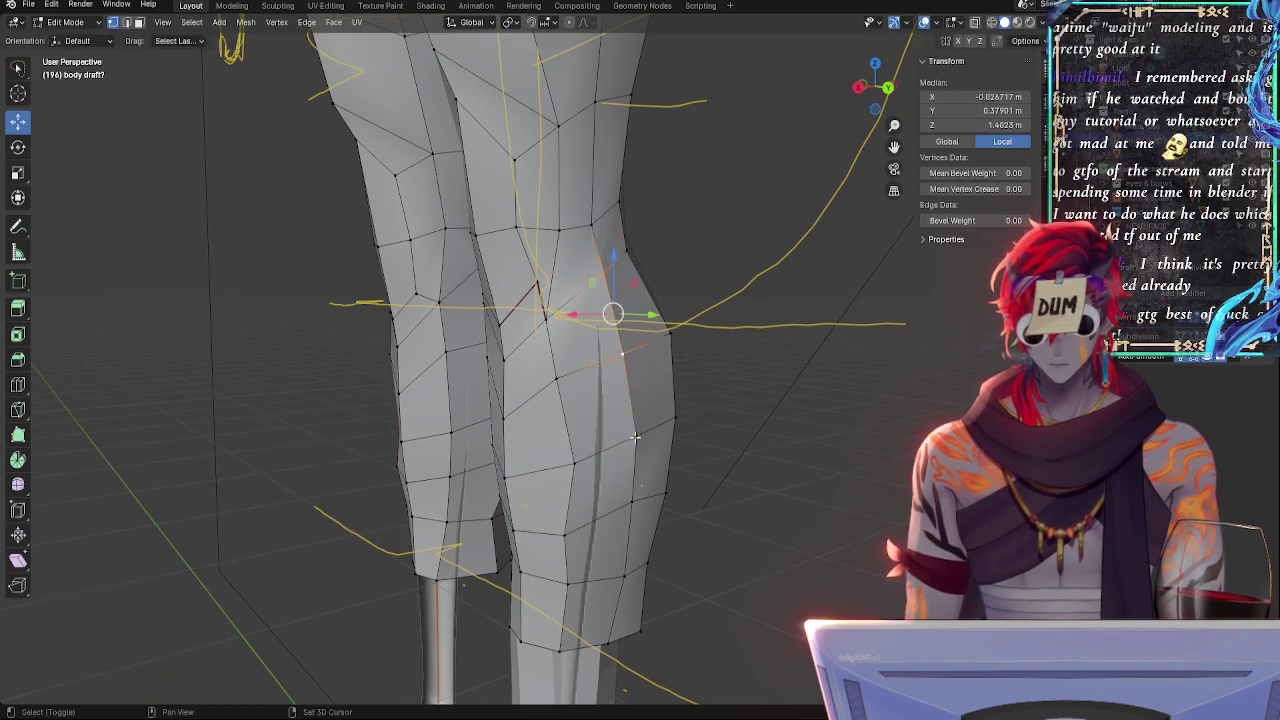
pyautogui.keyDown('shift'); pyautogui.click(637, 436); pyautogui.keyUp('shift')
pyautogui.moveTo(648, 440)
pyautogui.mouseDown(button='middle')
pyautogui.moveTo(772, 431)
pyautogui.moveTo(722, 394)
pyautogui.moveTo(645, 437)
pyautogui.mouseUp(button='middle')
pyautogui.click(659, 343)
pyautogui.press('g')
pyautogui.press('g')
pyautogui.click(645, 445)
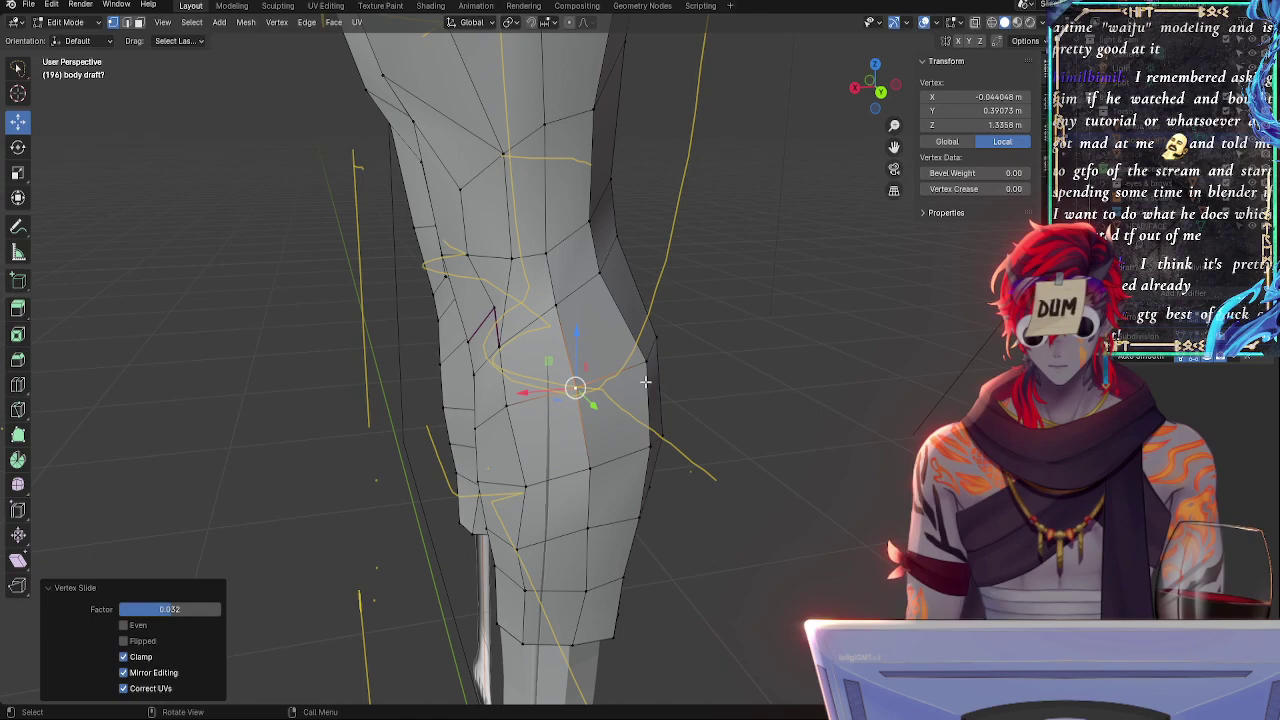
# - Try moving two knee-side vertices together, then undo the move
pyautogui.click(644, 343)
pyautogui.click(598, 278)
pyautogui.keyDown('shift'); pyautogui.click(647, 372); pyautogui.keyUp('shift')
pyautogui.press('g')
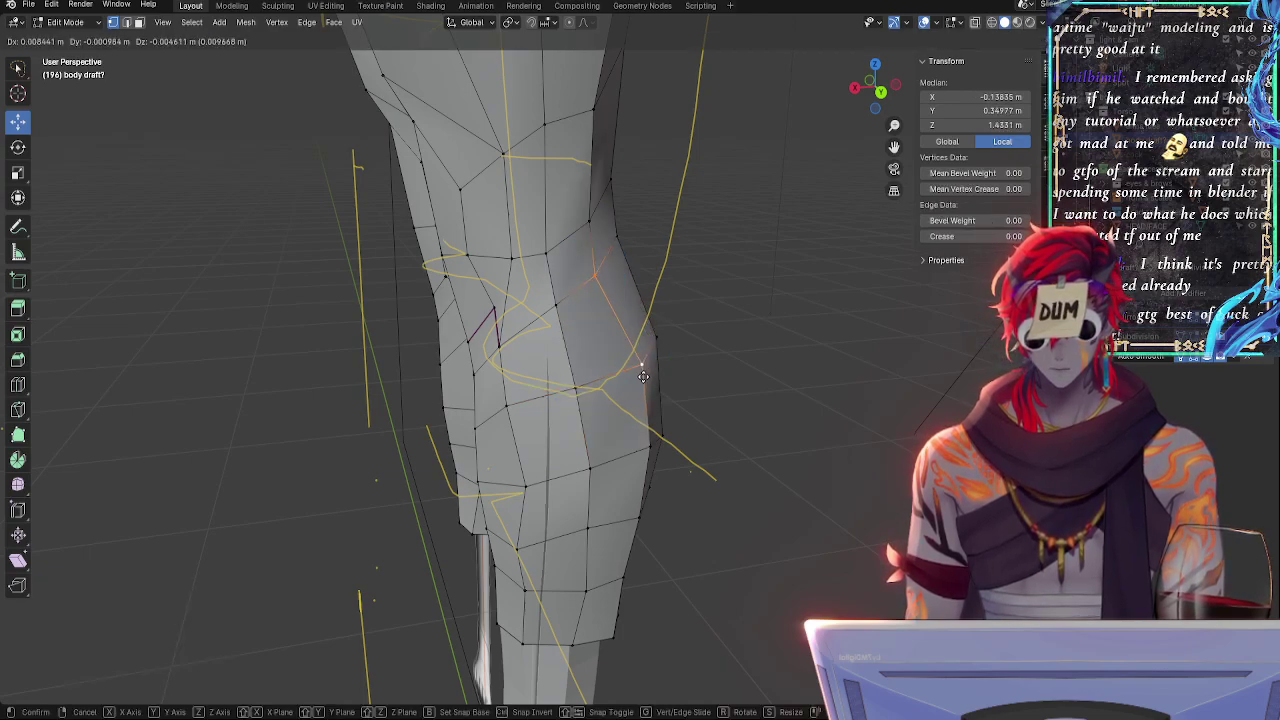
pyautogui.click(644, 368)
pyautogui.hotkey('ctrl', 'z')
# - Select the lower calf-side vertex on the leg
pyautogui.keyDown('alt'); pyautogui.moveTo(680, 431); pyautogui.dragTo(785, 431); pyautogui.keyUp('alt')
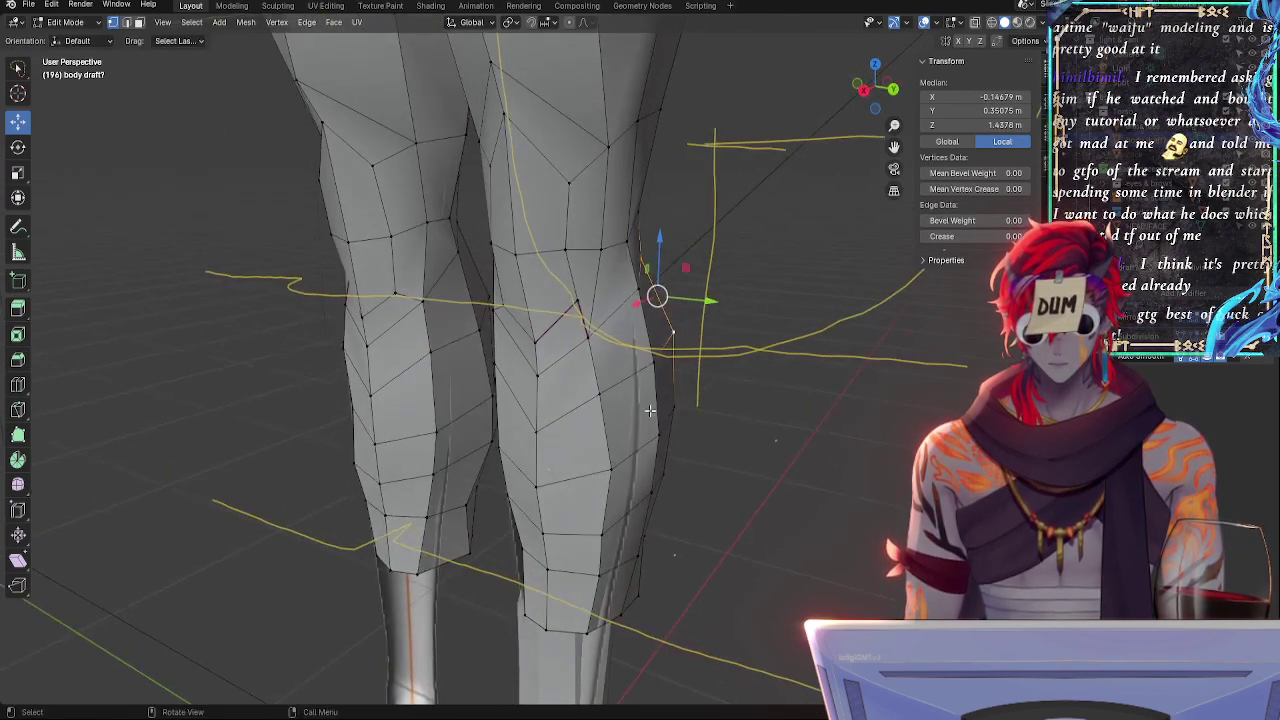
pyautogui.click(659, 436)
pyautogui.click(654, 371)
pyautogui.click(663, 433)
pyautogui.keyDown('alt'); pyautogui.moveTo(665, 432); pyautogui.dragTo(742, 439); pyautogui.keyUp('alt')
# - In Right Orthographic view, move two lower calf vertices front-to-back along Y into line
pyautogui.click(872, 88)
pyautogui.press('g')
pyautogui.press('y')
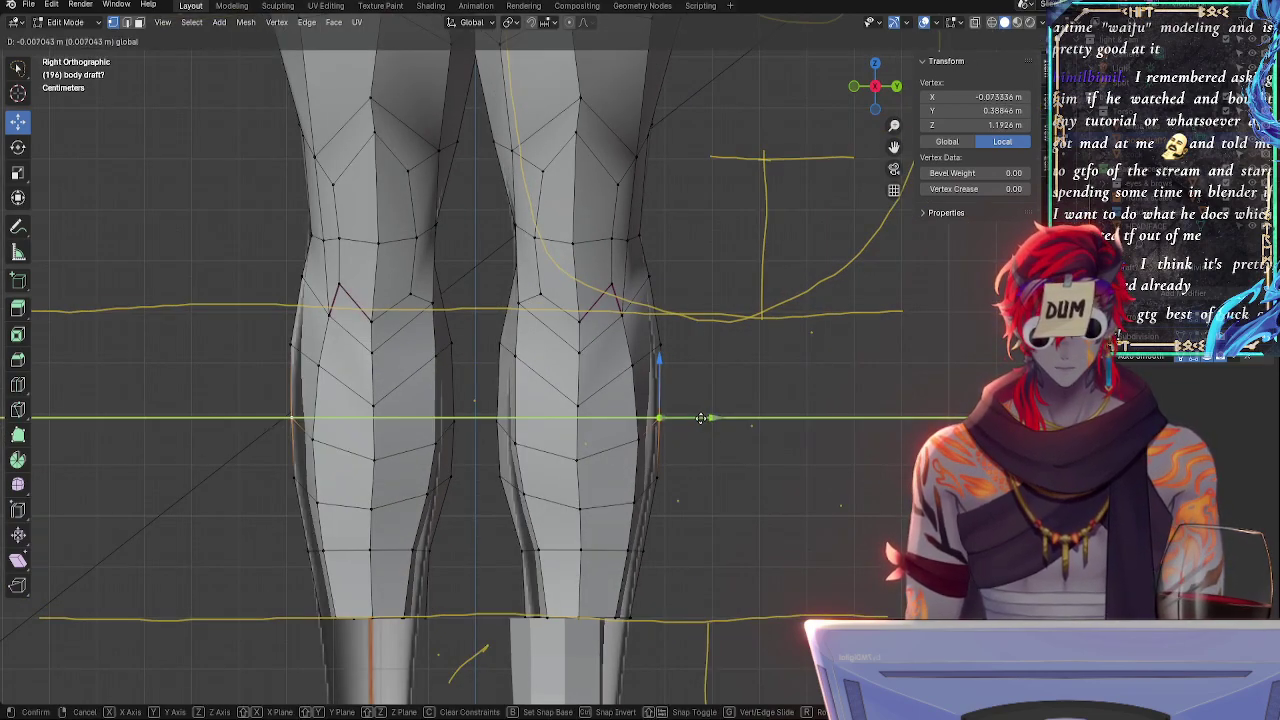
pyautogui.click(706, 420)
pyautogui.click(656, 477)
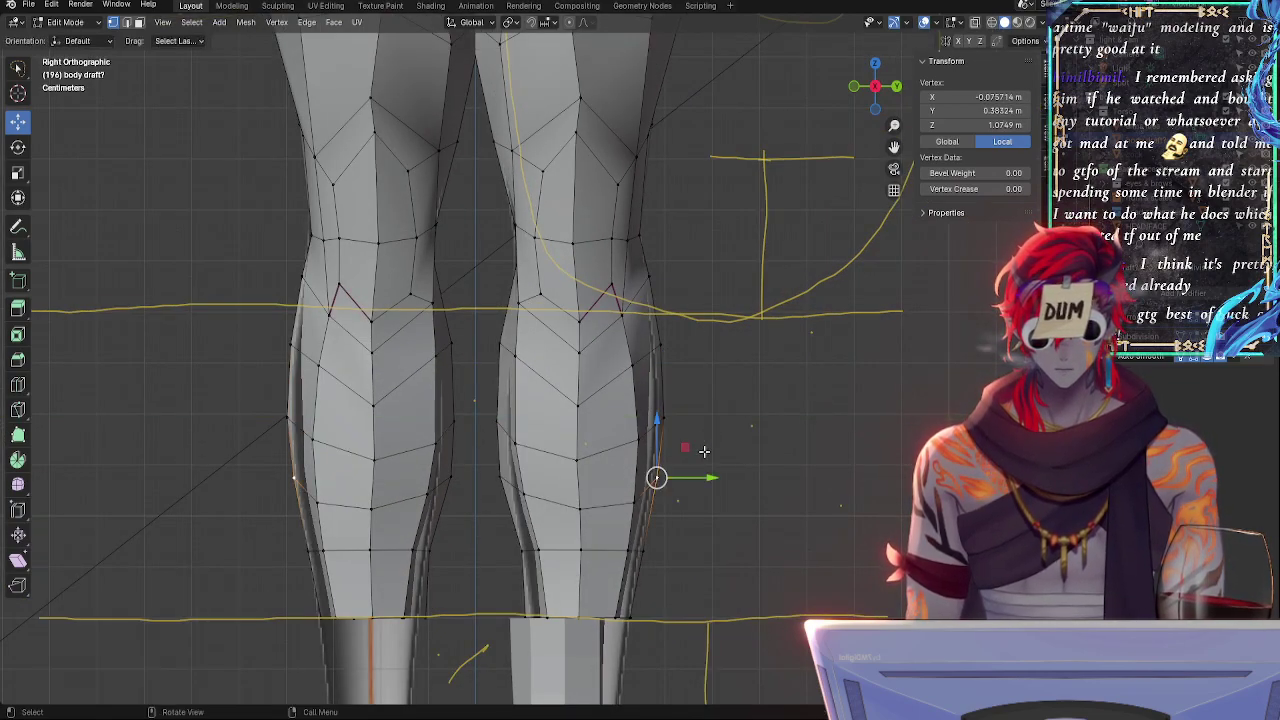
pyautogui.press('g')
pyautogui.press('y')
pyautogui.click(694, 485)
# - Deselect all and enable the Subdivision modifier's on-cage display to see the smoothed legs
pyautogui.hotkey('alt', 'a')
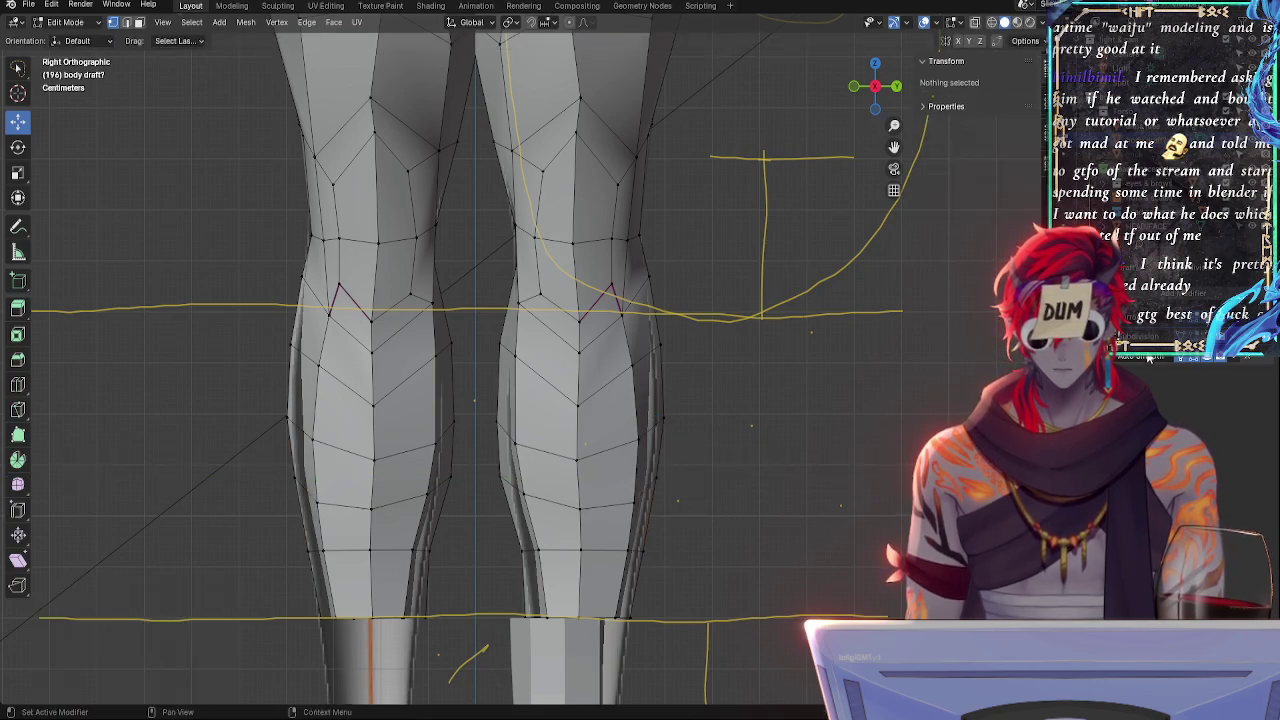
pyautogui.click(656, 446)
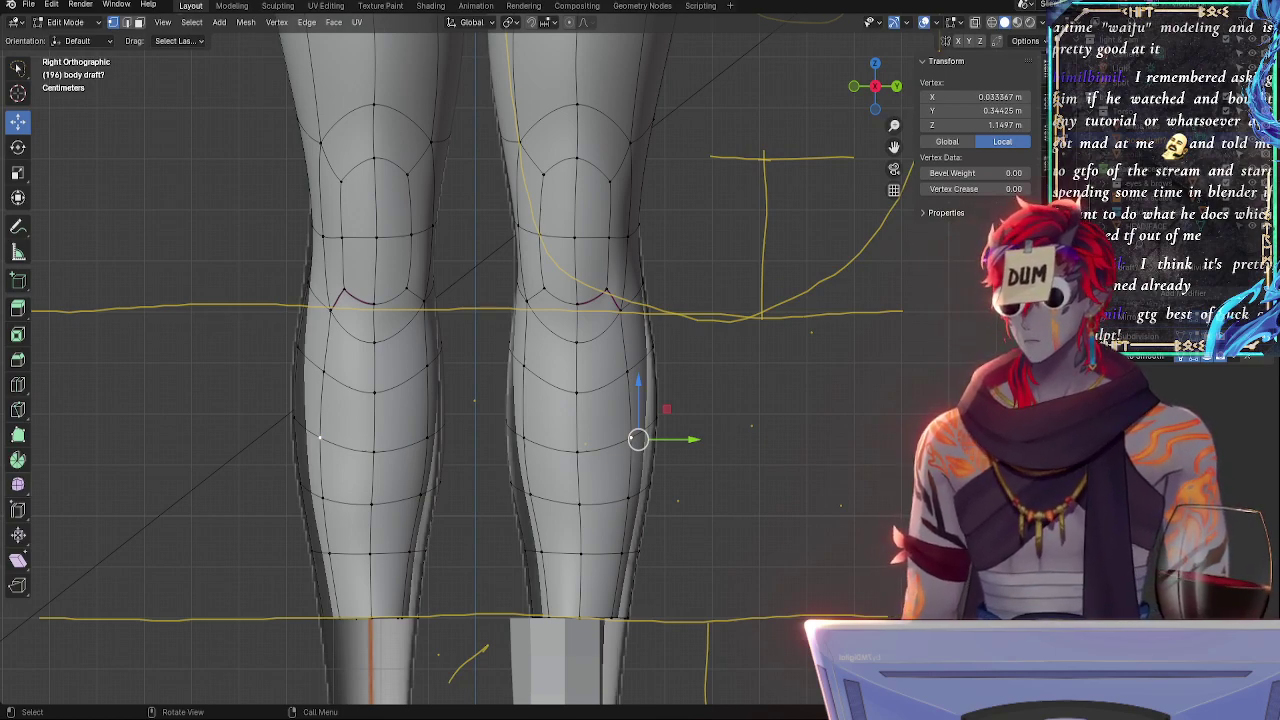
pyautogui.hotkey('alt', 'a')
pyautogui.scroll(2, 791, 437)
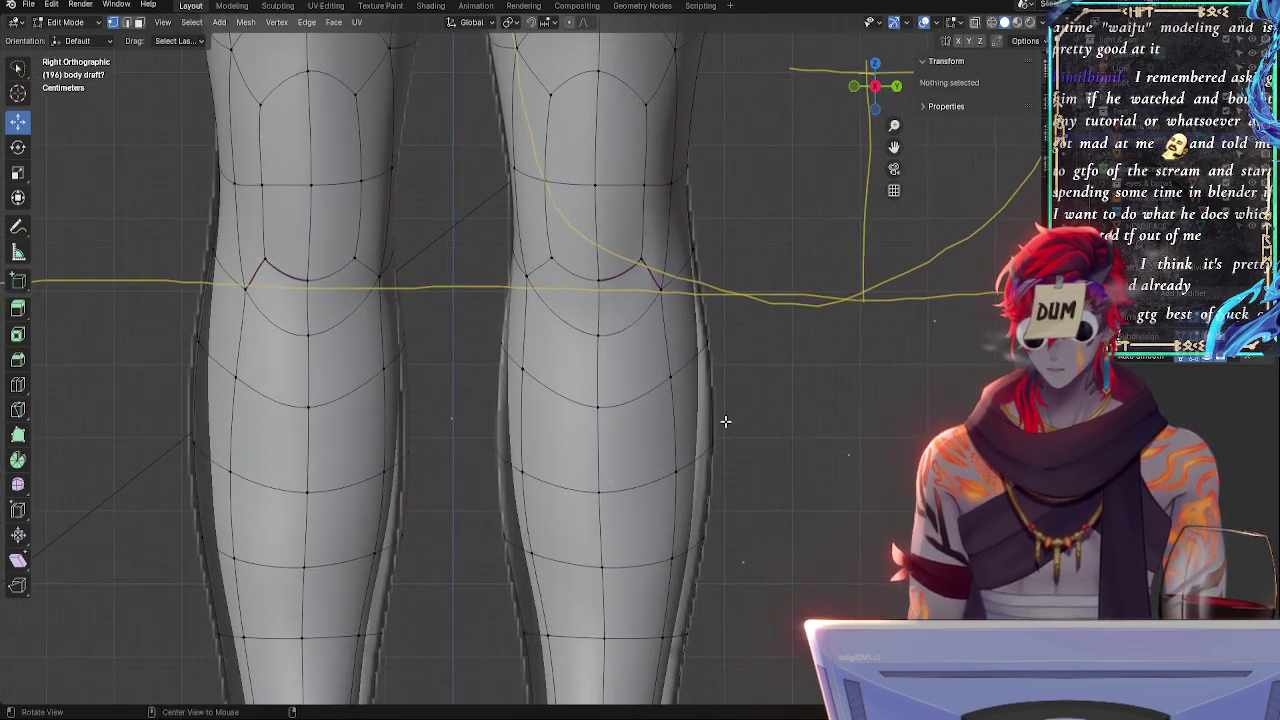
# - In Object Mode, shift the front ref knee down reference -0.62456 m along X
pyautogui.press('Tab')
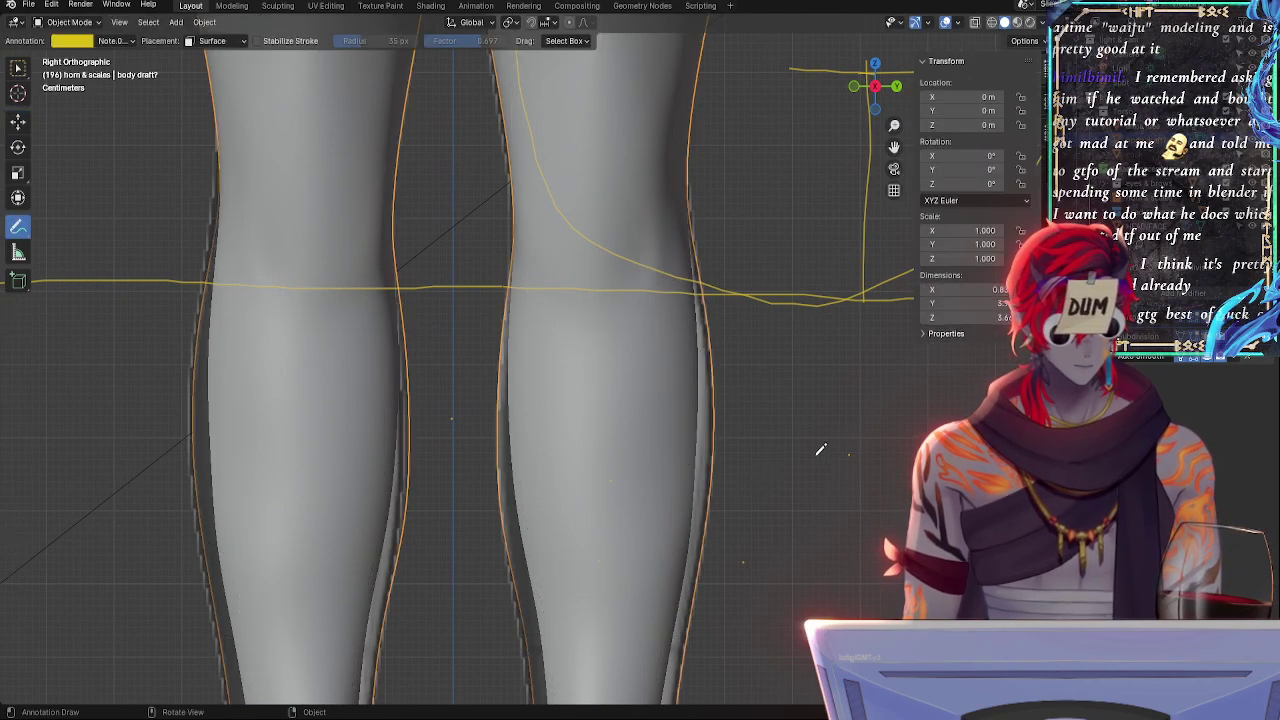
pyautogui.scroll(-3, 1160, 130)
pyautogui.click(1127, 177)
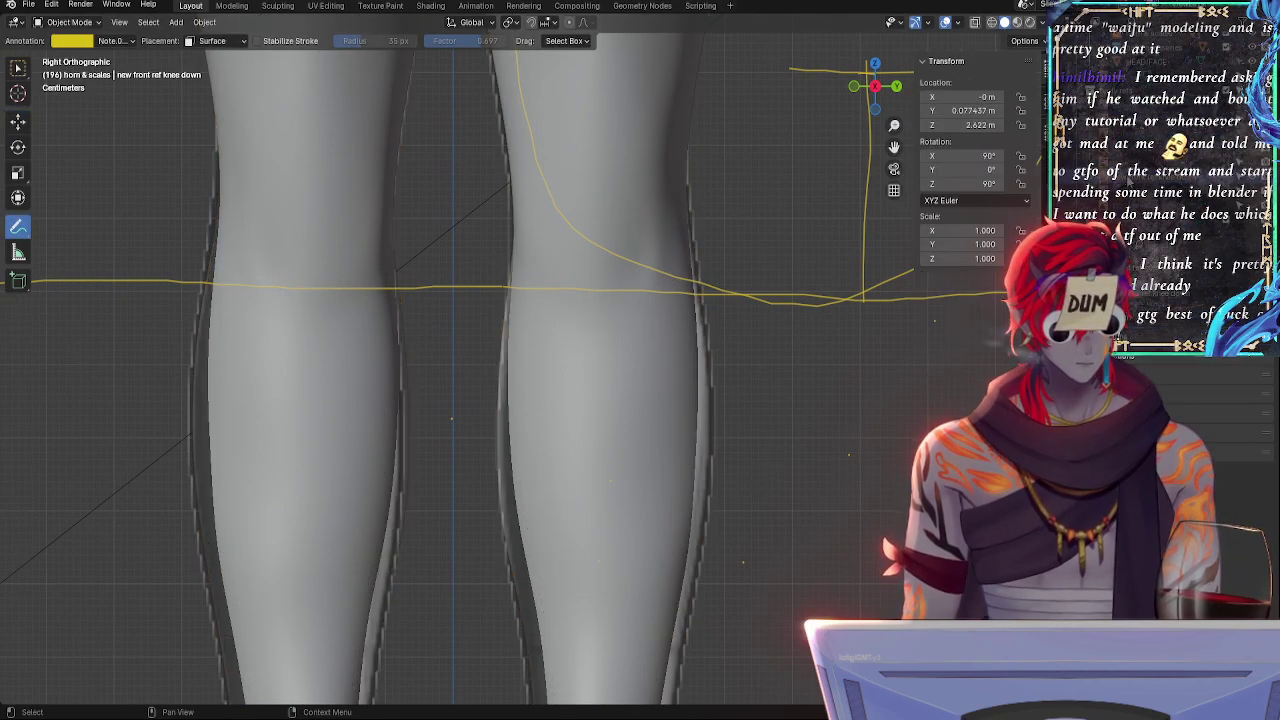
pyautogui.press('g')
pyautogui.press('x')
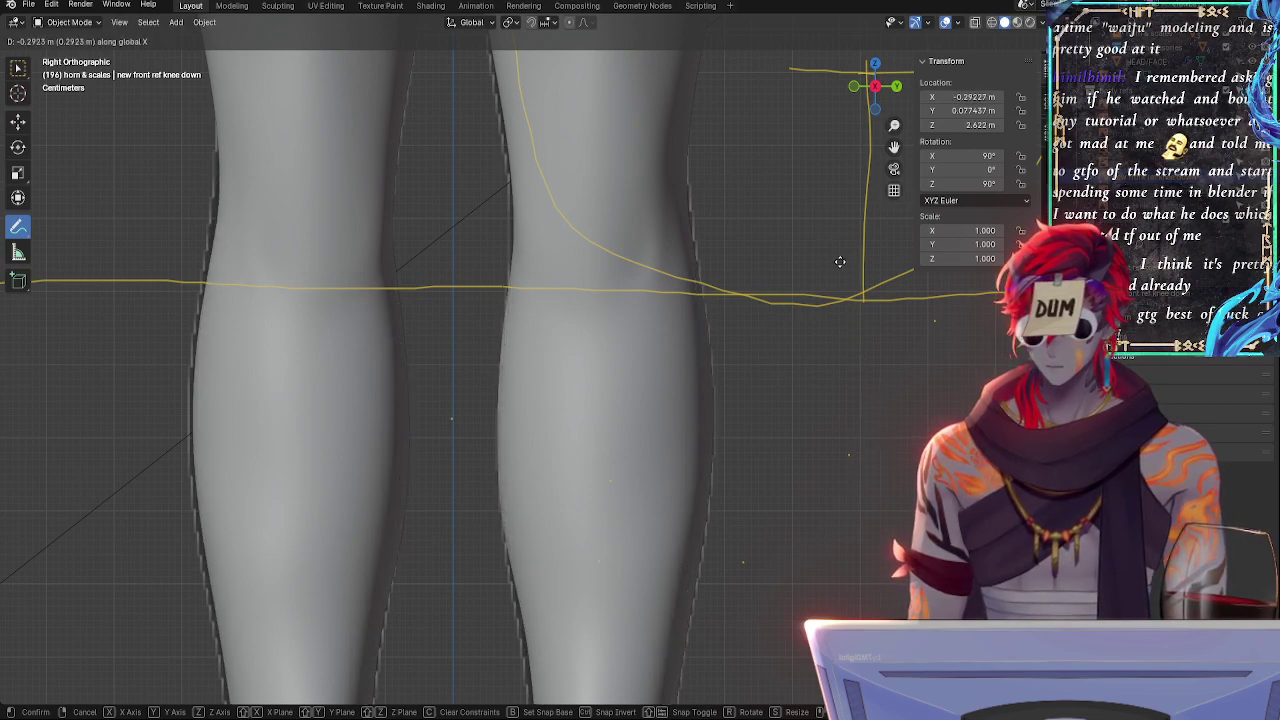
pyautogui.click(812, 177)
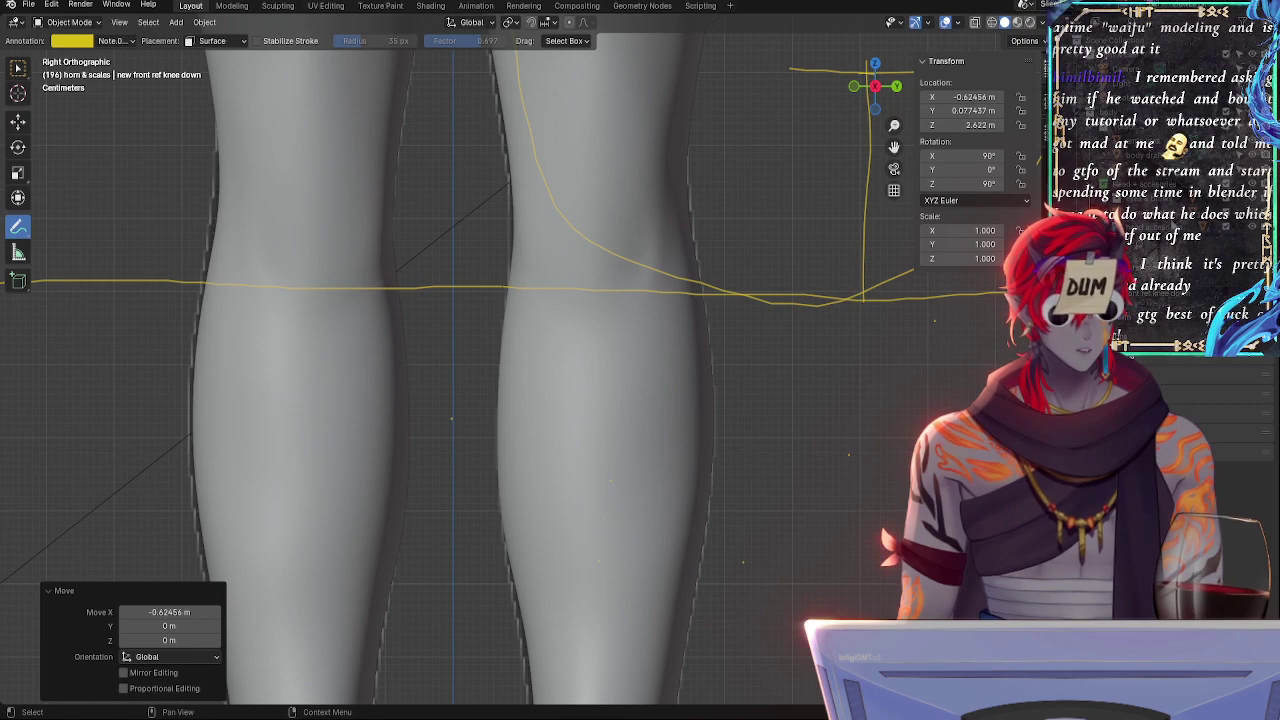
# - Save the file and select the body mesh again
pyautogui.hotkey('ctrl', 's')
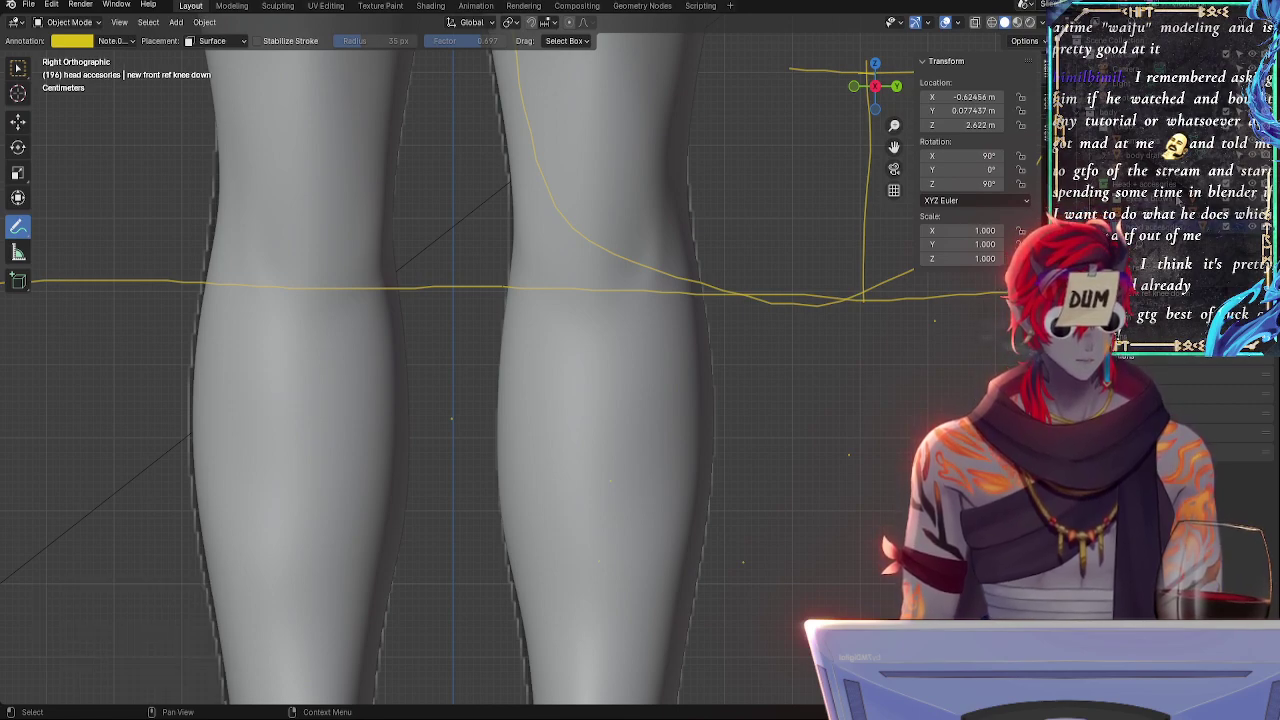
pyautogui.click(1143, 149)
pyautogui.click(1143, 155)
# - Slim the lower calf by pulling a calf vertex and a bottom-edge vertex inward
pyautogui.press('Tab')
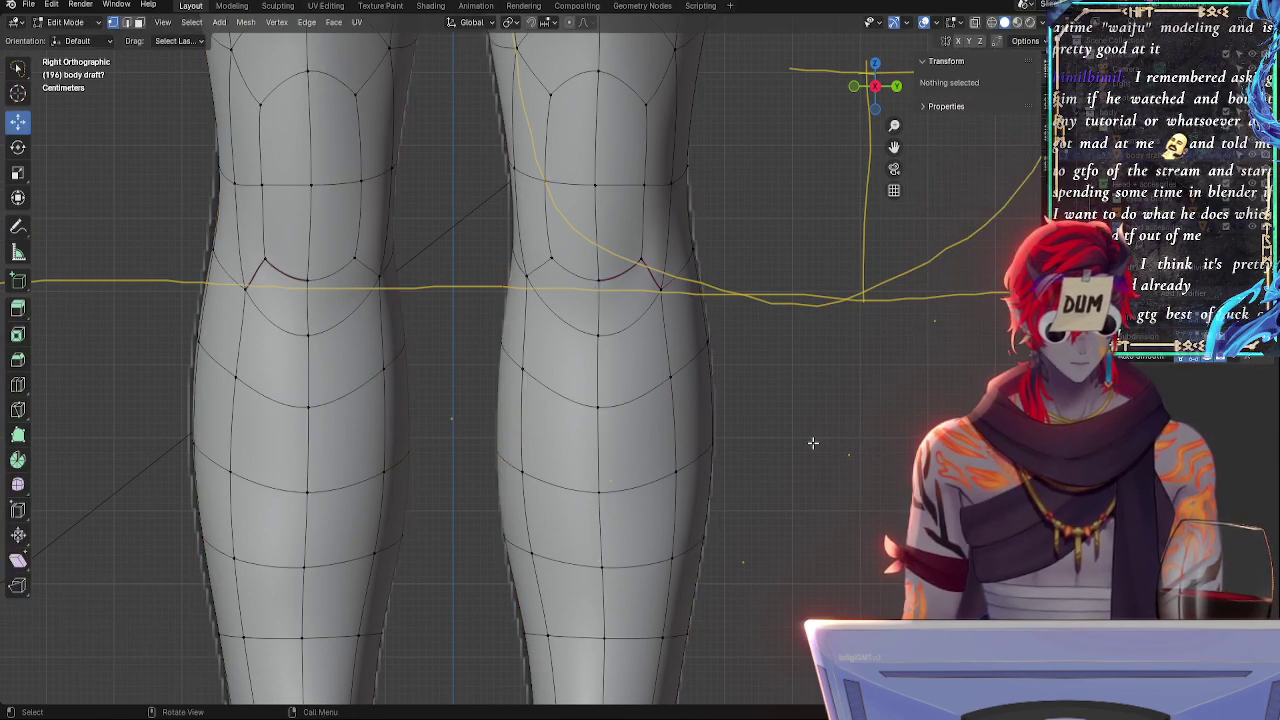
pyautogui.moveTo(823, 483)
pyautogui.keyDown('ctrl'); pyautogui.mouseDown(button='middle')
pyautogui.moveTo(829, 423)
pyautogui.moveTo(837, 498)
pyautogui.mouseUp(button='middle'); pyautogui.keyUp('ctrl')
pyautogui.keyDown('shift'); pyautogui.moveTo(837, 498); pyautogui.dragTo(882, 229, button='middle'); pyautogui.keyUp('shift')
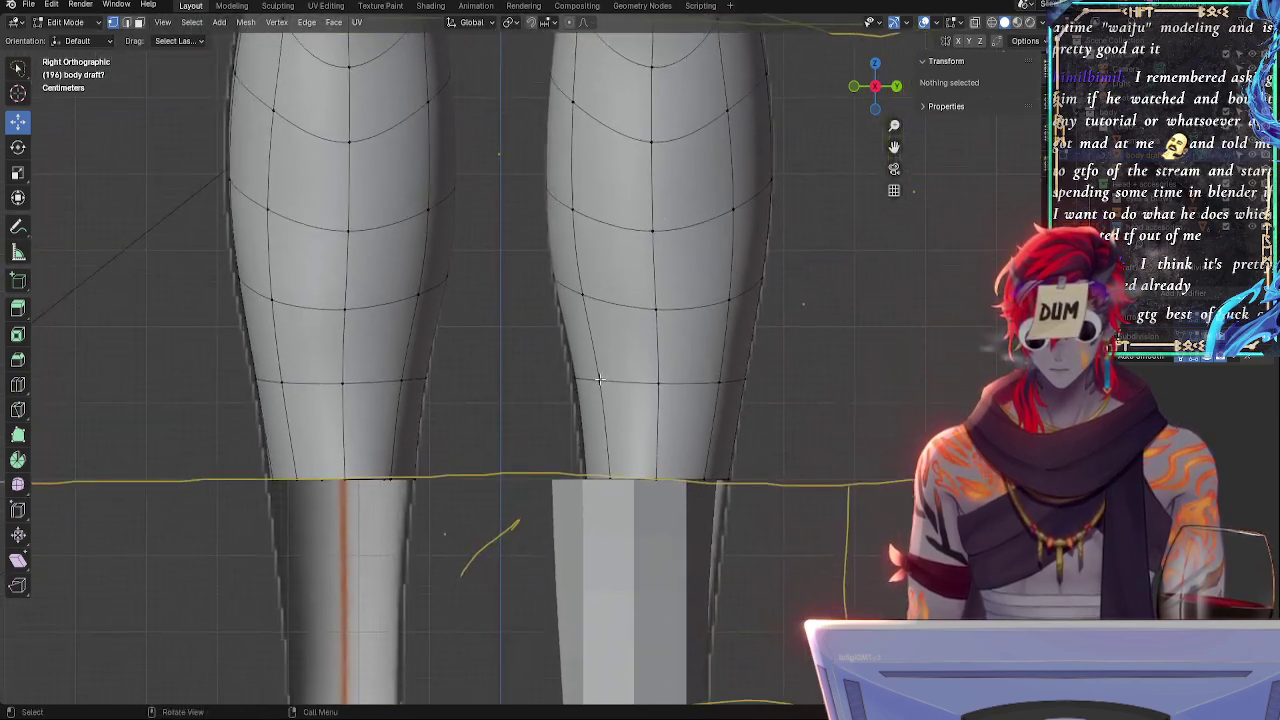
pyautogui.click(595, 379)
pyautogui.keyDown('shift'); pyautogui.click(575, 294); pyautogui.keyUp('shift')
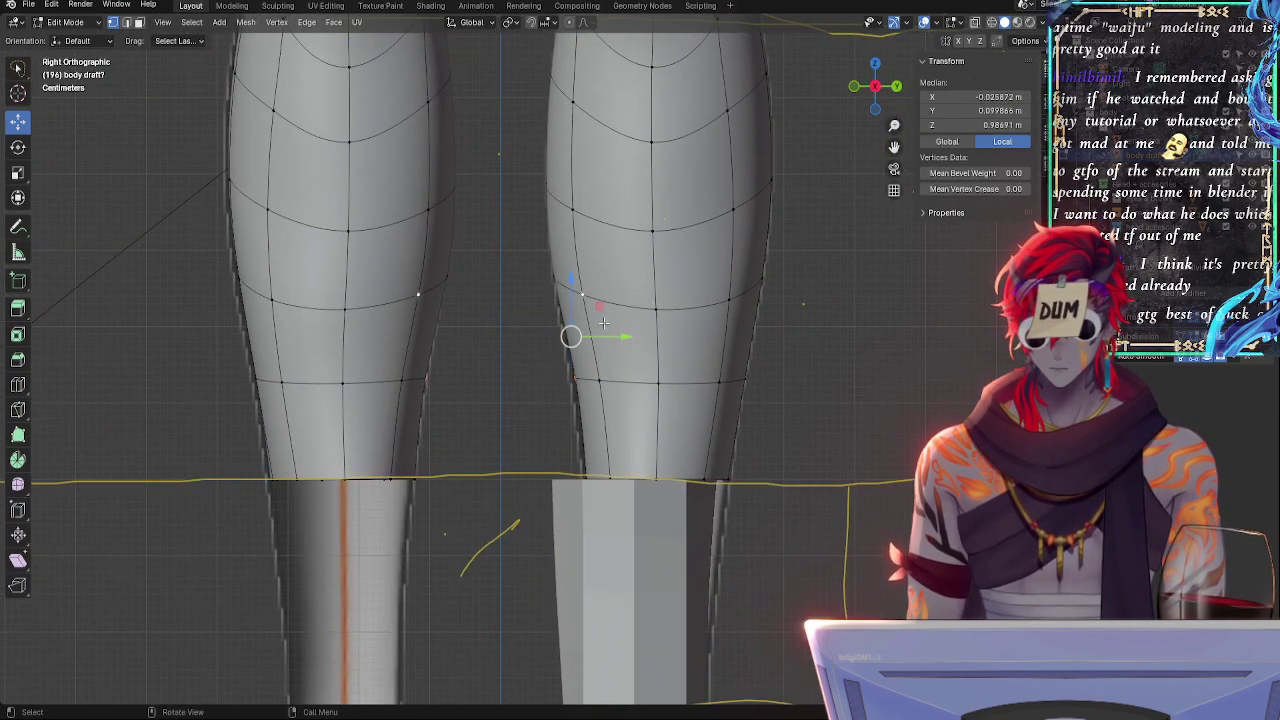
pyautogui.click(581, 374)
pyautogui.moveTo(636, 376); pyautogui.dragTo(616, 376)
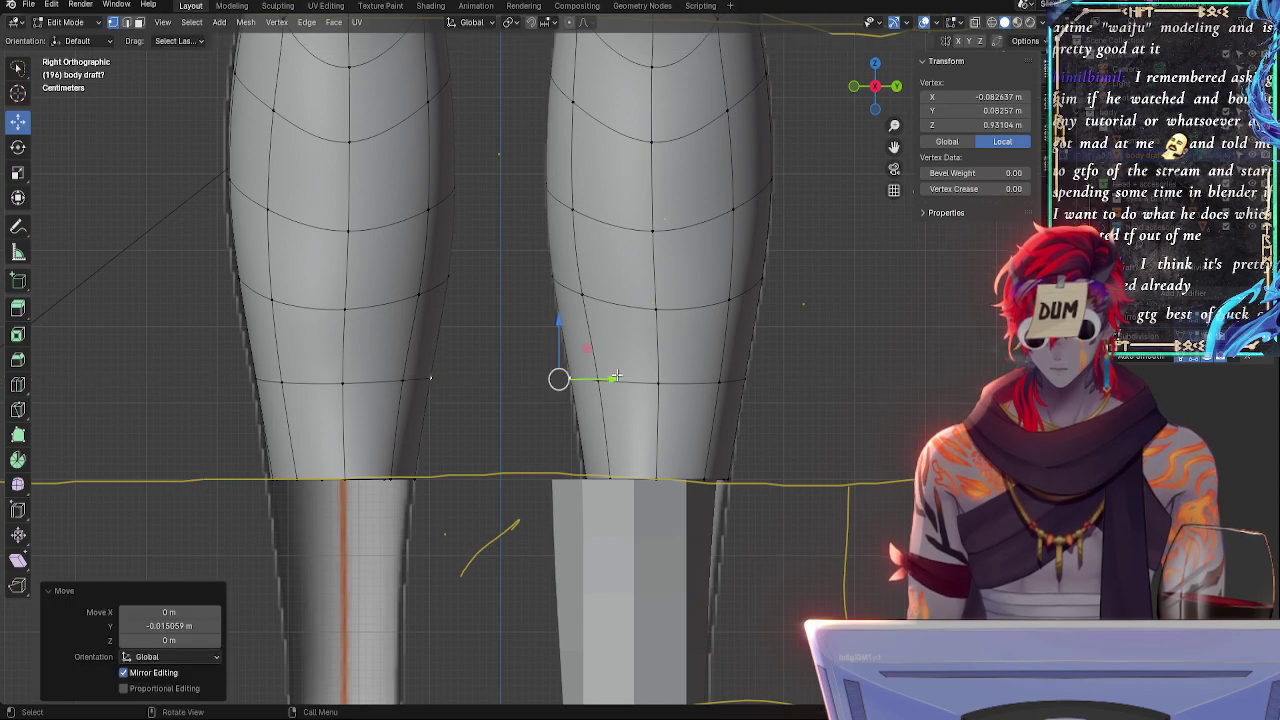
pyautogui.click(599, 452)
pyautogui.moveTo(625, 481); pyautogui.dragTo(612, 481)
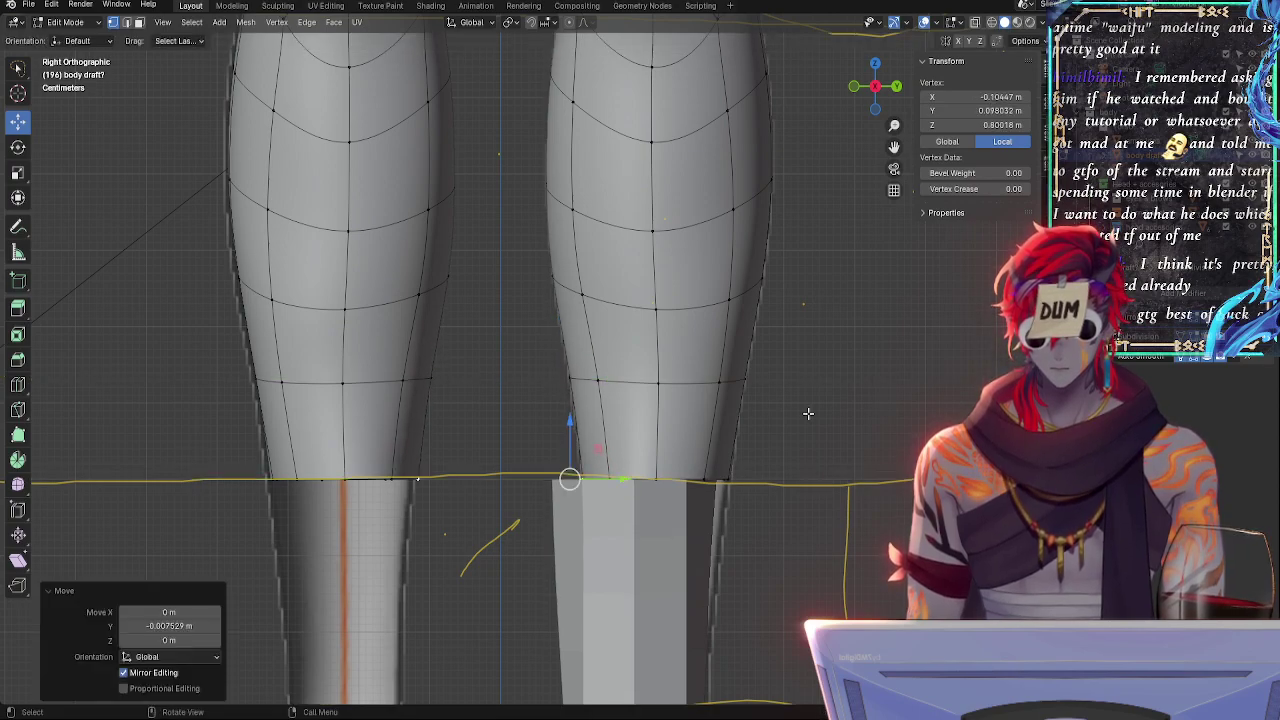
# - Select four knee vertices forming a face and shift them slightly sideways
pyautogui.scroll(-2, 809, 413)
pyautogui.keyDown('shift'); pyautogui.moveTo(762, 348); pyautogui.dragTo(751, 518, button='middle'); pyautogui.keyUp('shift')
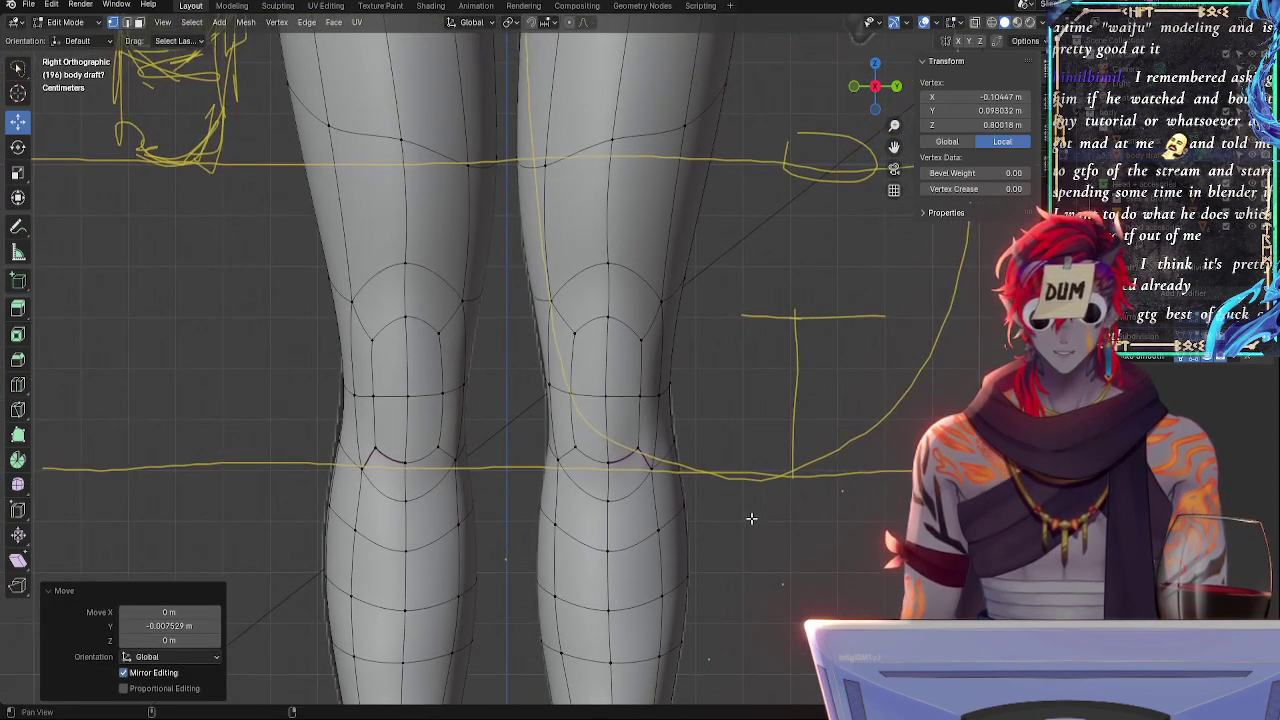
pyautogui.moveTo(546, 373)
pyautogui.mouseDown(button='middle')
pyautogui.moveTo(563, 414)
pyautogui.moveTo(558, 394)
pyautogui.mouseUp(button='middle')
pyautogui.click(549, 376)
pyautogui.keyDown('shift'); pyautogui.click(556, 389); pyautogui.keyUp('shift')
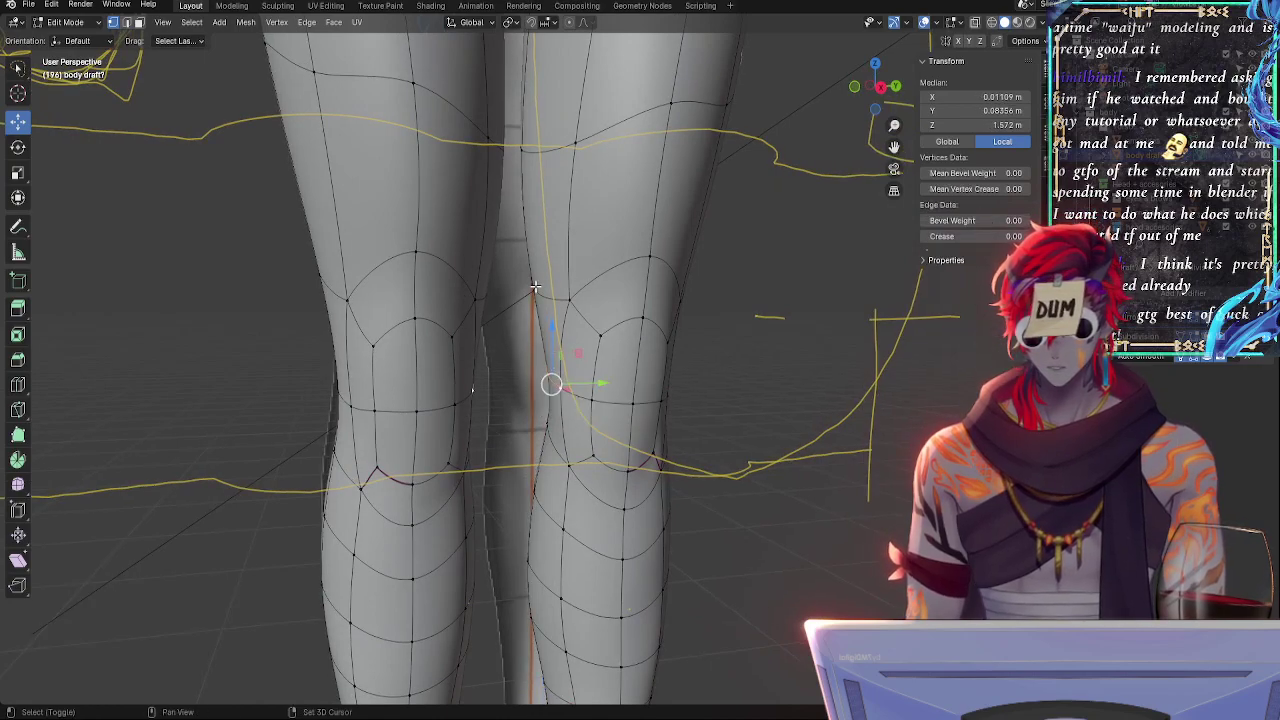
pyautogui.keyDown('shift'); pyautogui.click(535, 288); pyautogui.keyUp('shift')
pyautogui.keyDown('shift'); pyautogui.click(570, 300); pyautogui.keyUp('shift')
pyautogui.click(896, 87)
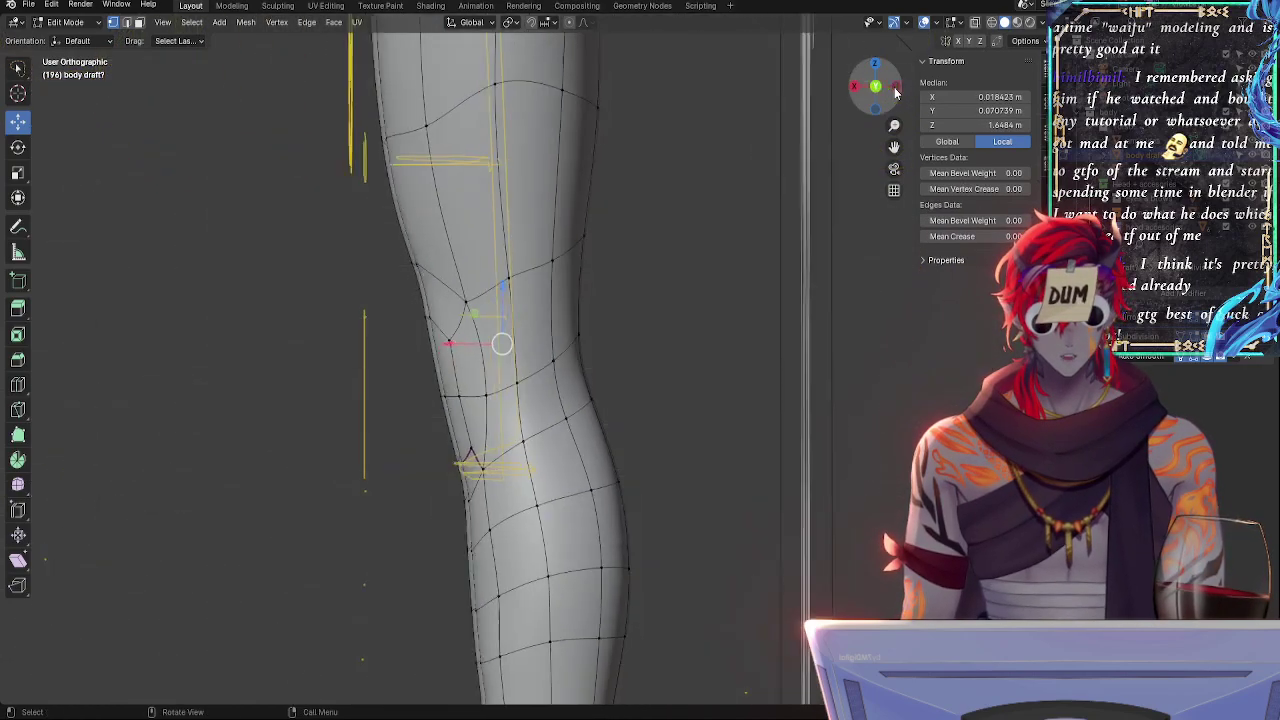
pyautogui.click(859, 92)
pyautogui.moveTo(578, 343); pyautogui.dragTo(576, 344)
# - Rotate the upper, middle and lower knee vertices with X-ray see-through on
pyautogui.click(565, 395)
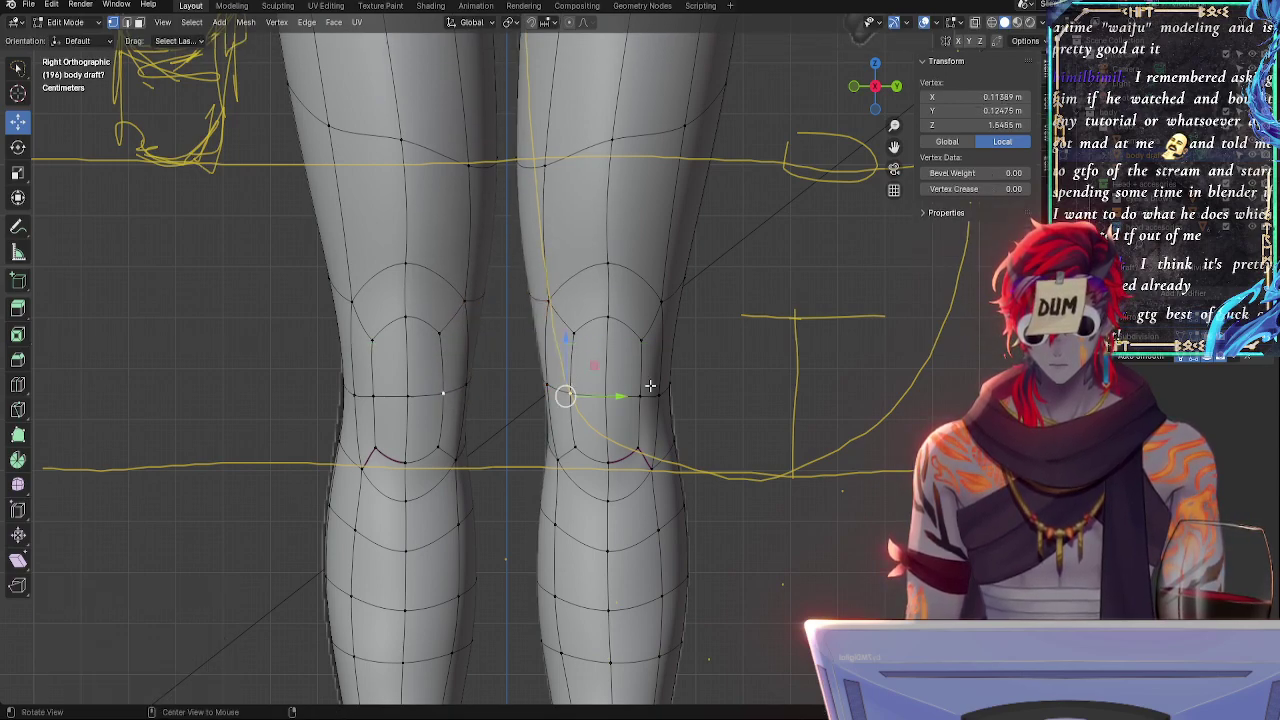
pyautogui.hotkey('alt', 'z')
pyautogui.hotkey('alt', 'z')
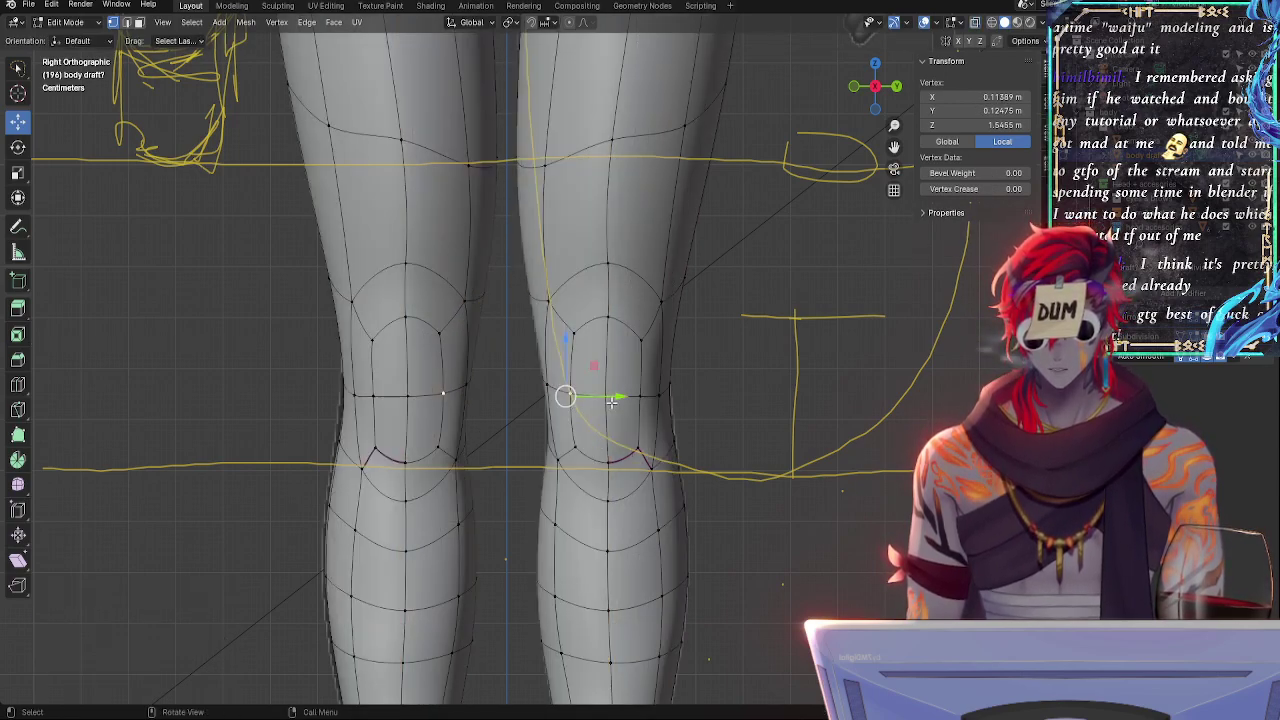
pyautogui.keyDown('shift'); pyautogui.click(575, 334); pyautogui.keyUp('shift')
pyautogui.keyDown('shift'); pyautogui.click(575, 446); pyautogui.keyUp('shift')
pyautogui.press('r')
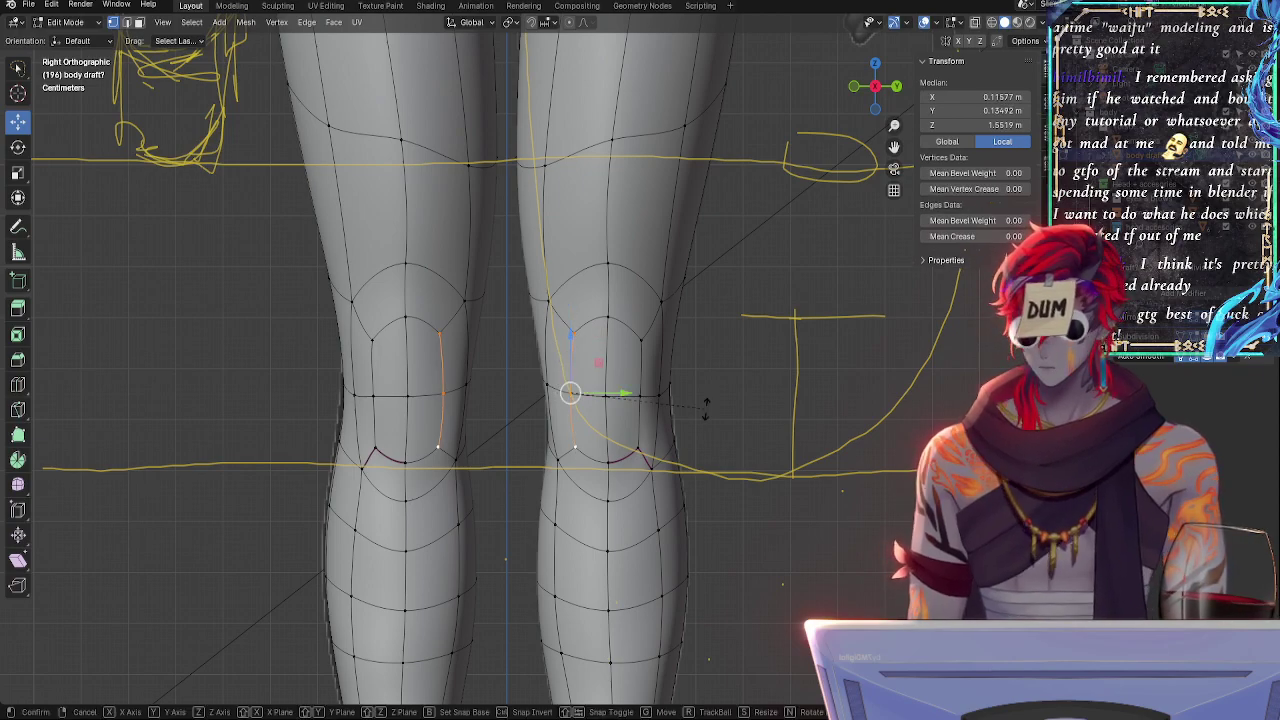
pyautogui.click(708, 400)
# - Move the middle knee vertex along Y and X, and its neighbour onto the guide line
pyautogui.click(533, 393)
pyautogui.click(570, 393)
pyautogui.moveTo(603, 397); pyautogui.dragTo(607, 397)
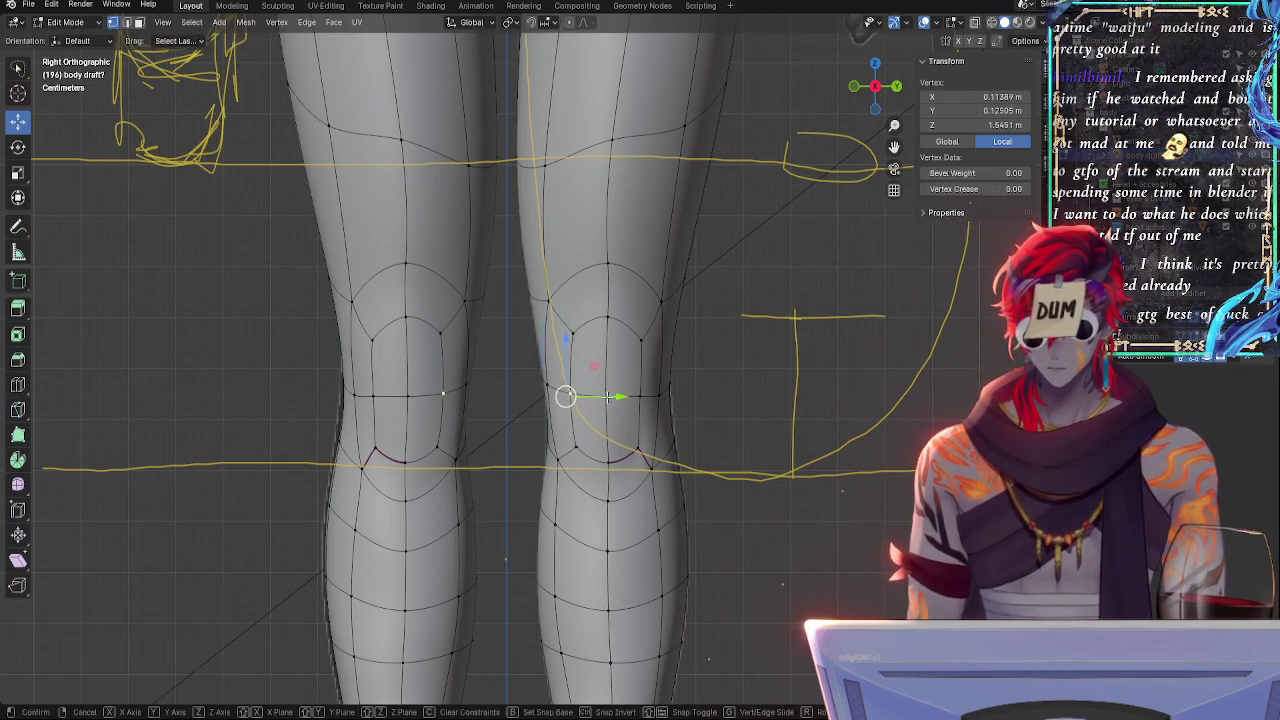
pyautogui.click(608, 397)
pyautogui.moveTo(608, 397); pyautogui.dragTo(694, 419, button='middle')
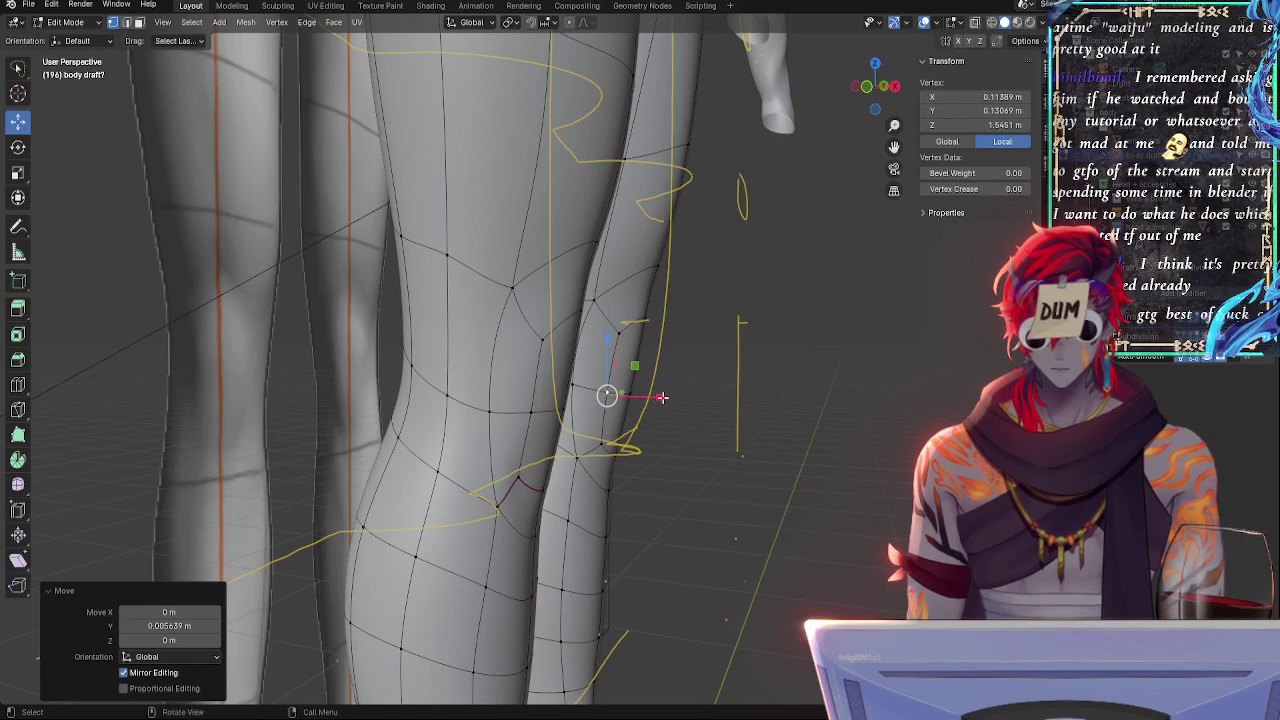
pyautogui.moveTo(662, 397); pyautogui.dragTo(646, 396)
pyautogui.moveTo(640, 400); pyautogui.dragTo(610, 400, button='middle')
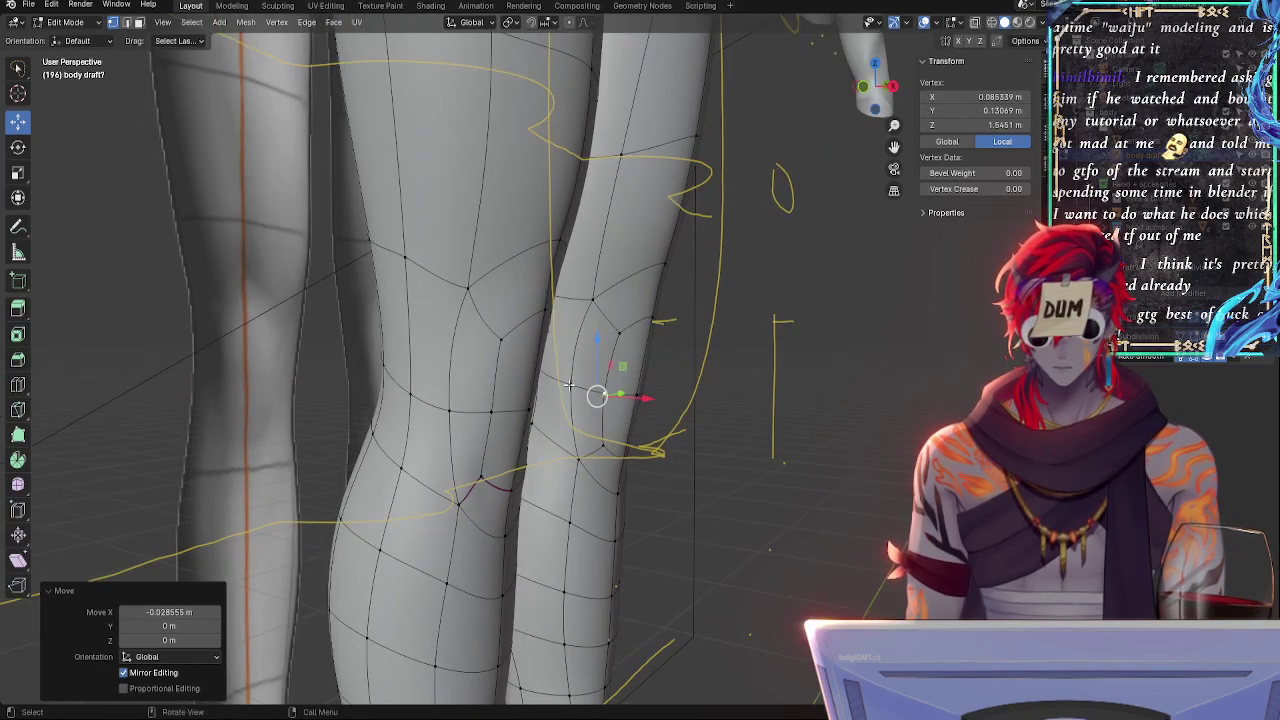
pyautogui.click(572, 384)
pyautogui.moveTo(612, 386); pyautogui.dragTo(621, 385)
# - In orthographic view, rotate the three-vertex vertical knee edge toward the guide line
pyautogui.moveTo(621, 385); pyautogui.dragTo(465, 376, button='middle')
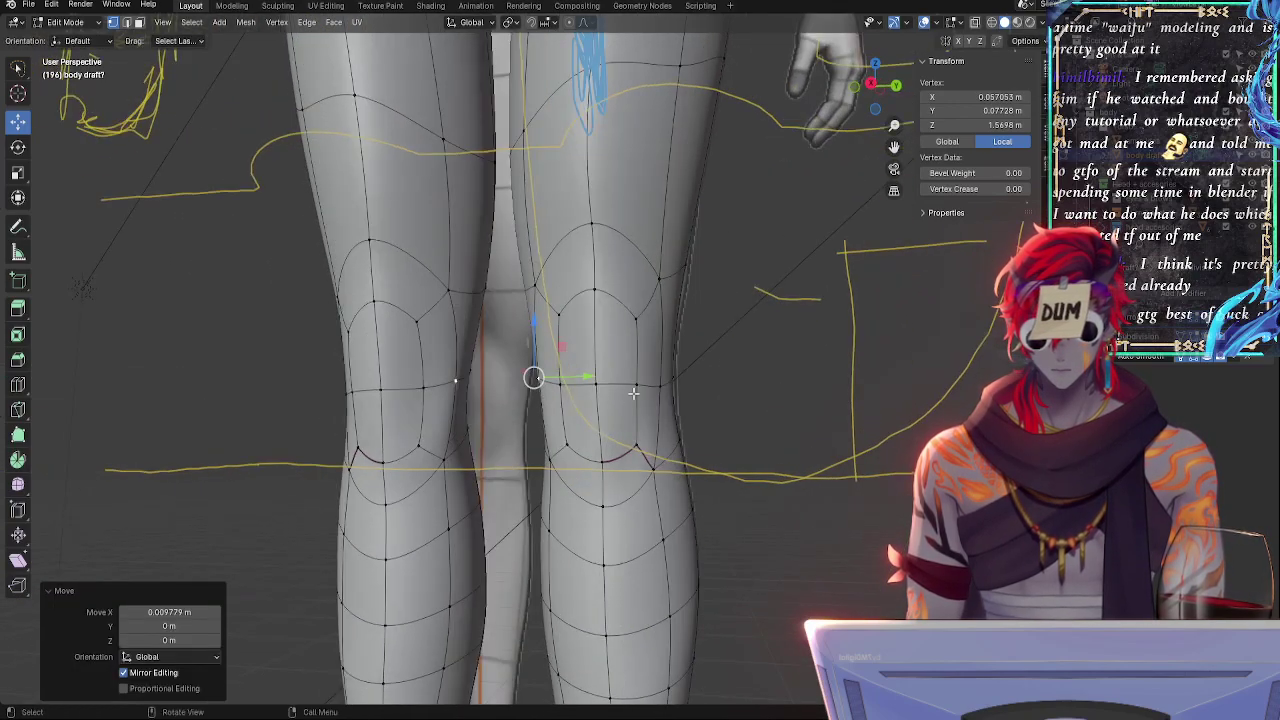
pyautogui.hotkey('alt', 'z')
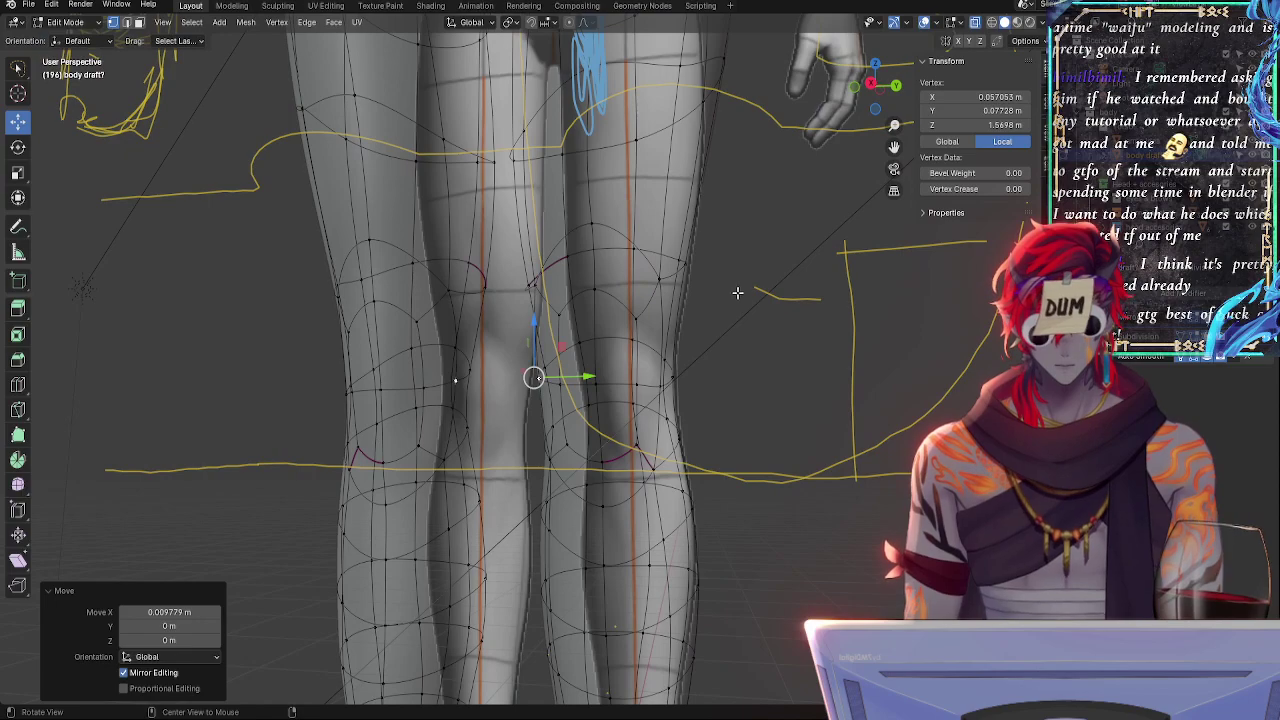
pyautogui.click(872, 88)
pyautogui.hotkey('alt', 'z')
pyautogui.hotkey('alt', 'z')
pyautogui.hotkey('alt', 'z')
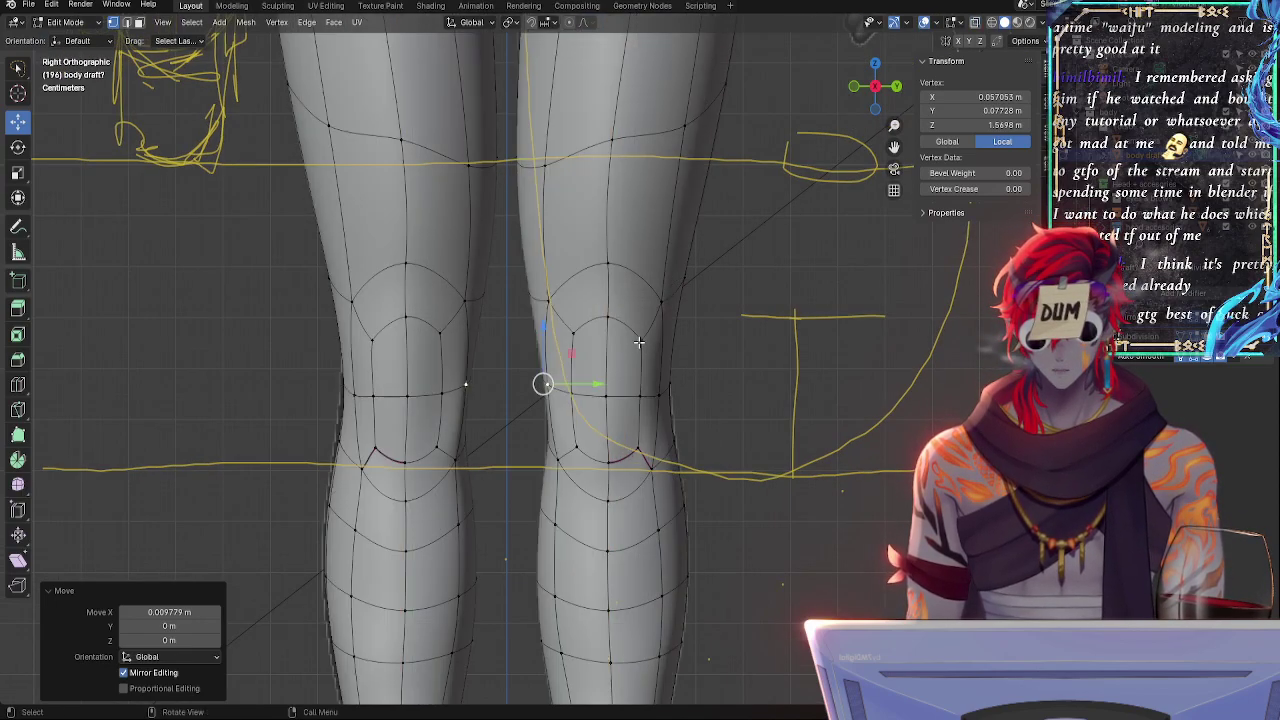
pyautogui.click(639, 343)
pyautogui.click(638, 452)
pyautogui.keyDown('shift'); pyautogui.click(639, 397); pyautogui.keyUp('shift')
pyautogui.keyDown('shift'); pyautogui.click(640, 342); pyautogui.keyUp('shift')
pyautogui.press('r')
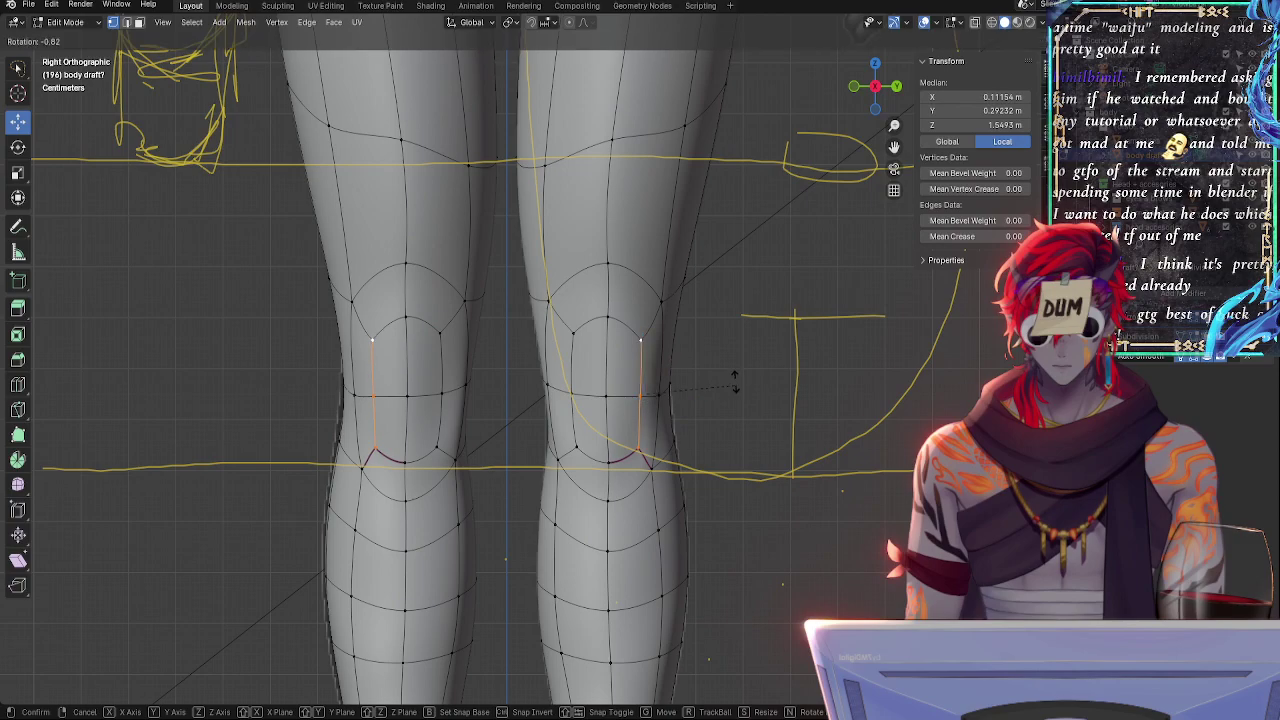
pyautogui.click(736, 385)
# - Move a knee vertex inward along X, then select two knee-top vertices
pyautogui.hotkey('alt', 'z')
pyautogui.hotkey('alt', 'z')
pyautogui.hotkey('alt', 'z')
pyautogui.hotkey('alt', 'z')
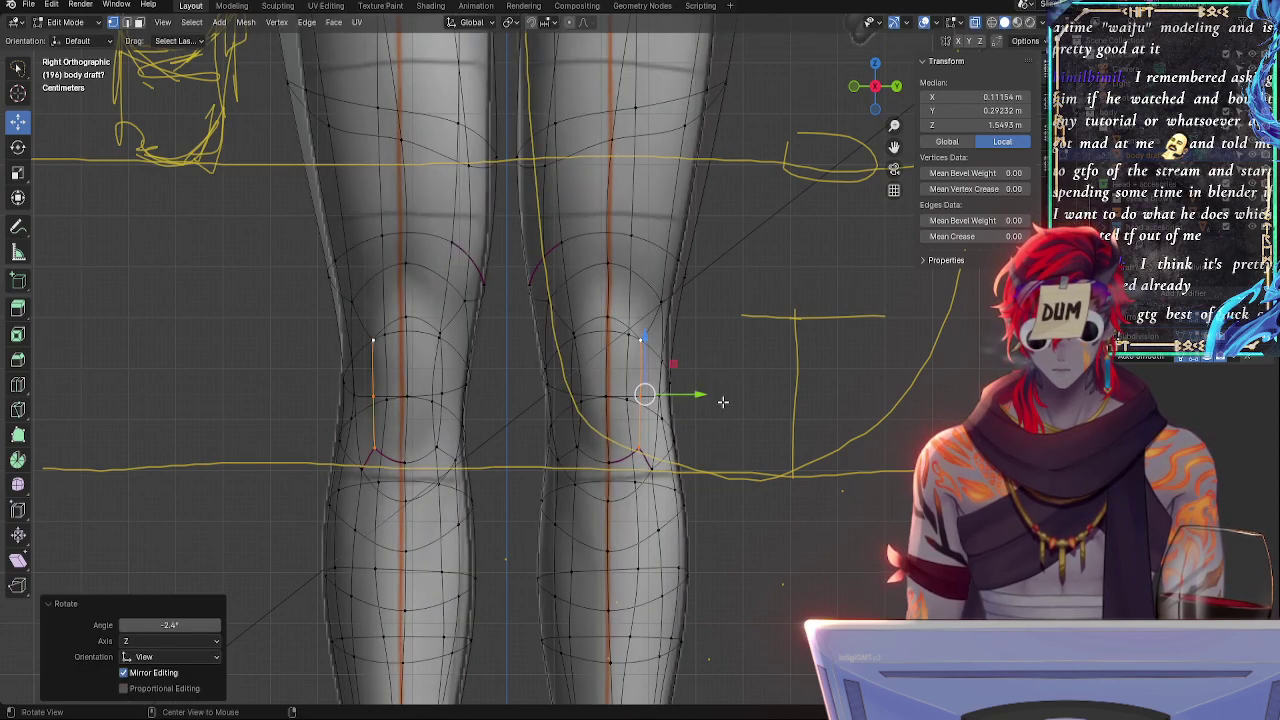
pyautogui.moveTo(729, 400); pyautogui.dragTo(538, 436, button='middle')
pyautogui.click(542, 449)
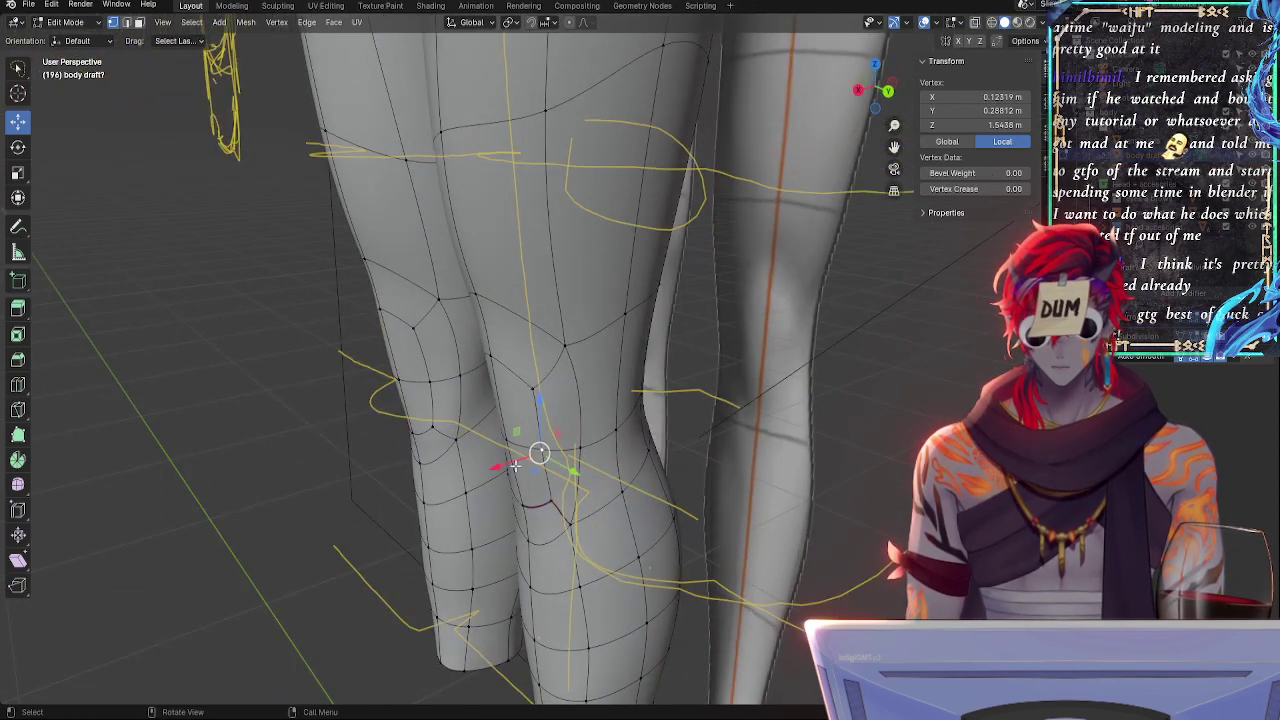
pyautogui.moveTo(500, 469); pyautogui.dragTo(598, 453)
pyautogui.hotkey('alt', 'z')
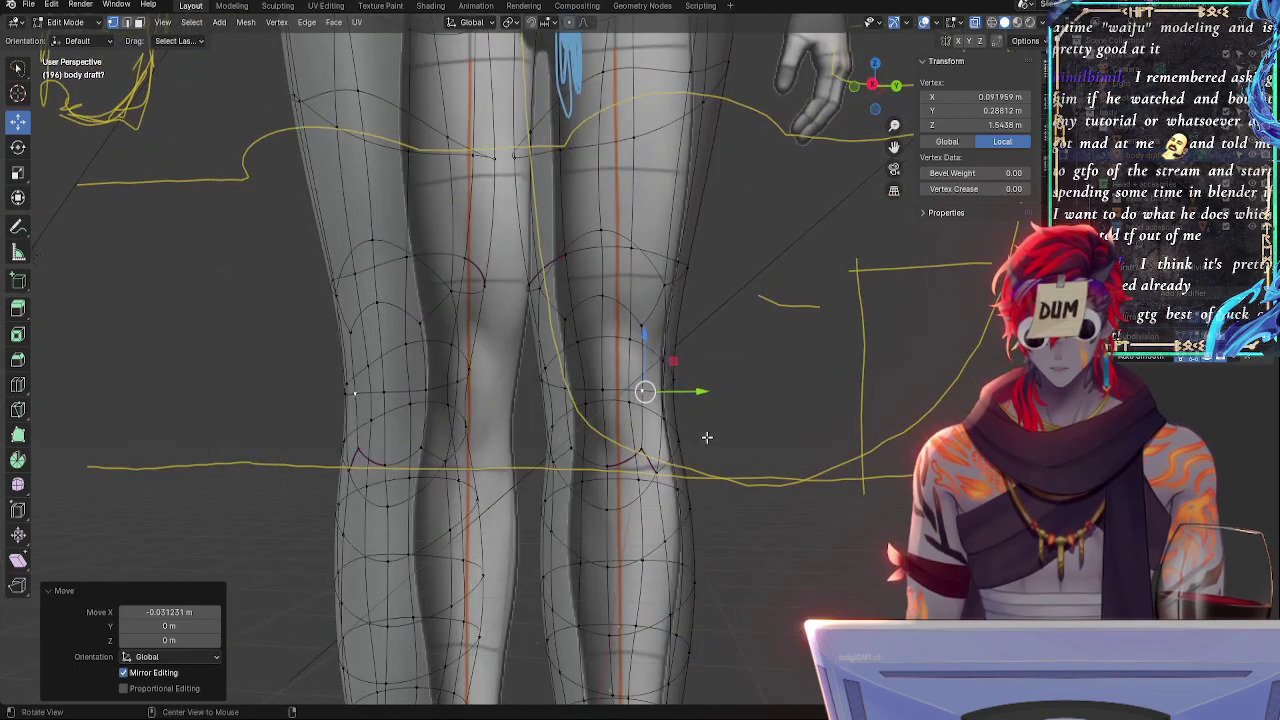
pyautogui.click(872, 85)
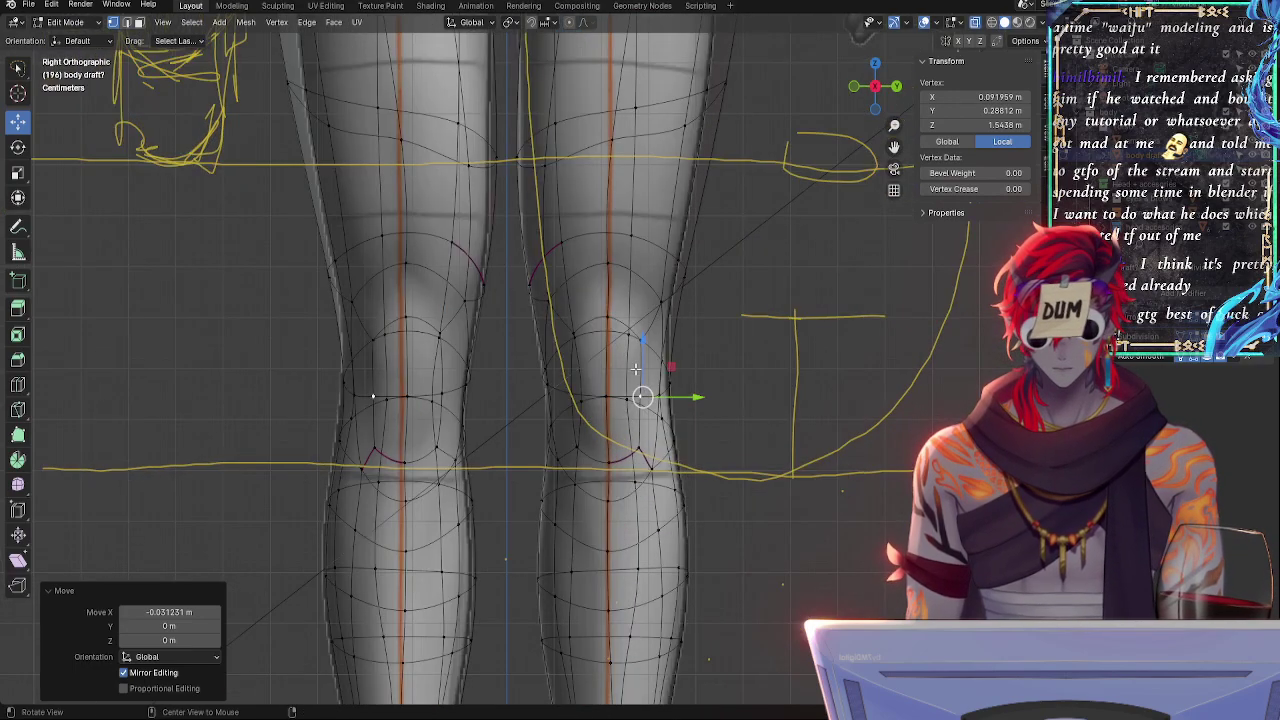
pyautogui.hotkey('alt', 'z')
pyautogui.click(634, 337)
pyautogui.keyDown('shift'); pyautogui.click(604, 320); pyautogui.keyUp('shift')
# - Select the knee edge loop and vertex-slide a knee vertex slightly upward
pyautogui.keyDown('shift'); pyautogui.click(571, 336); pyautogui.keyUp('shift')
pyautogui.click(600, 466)
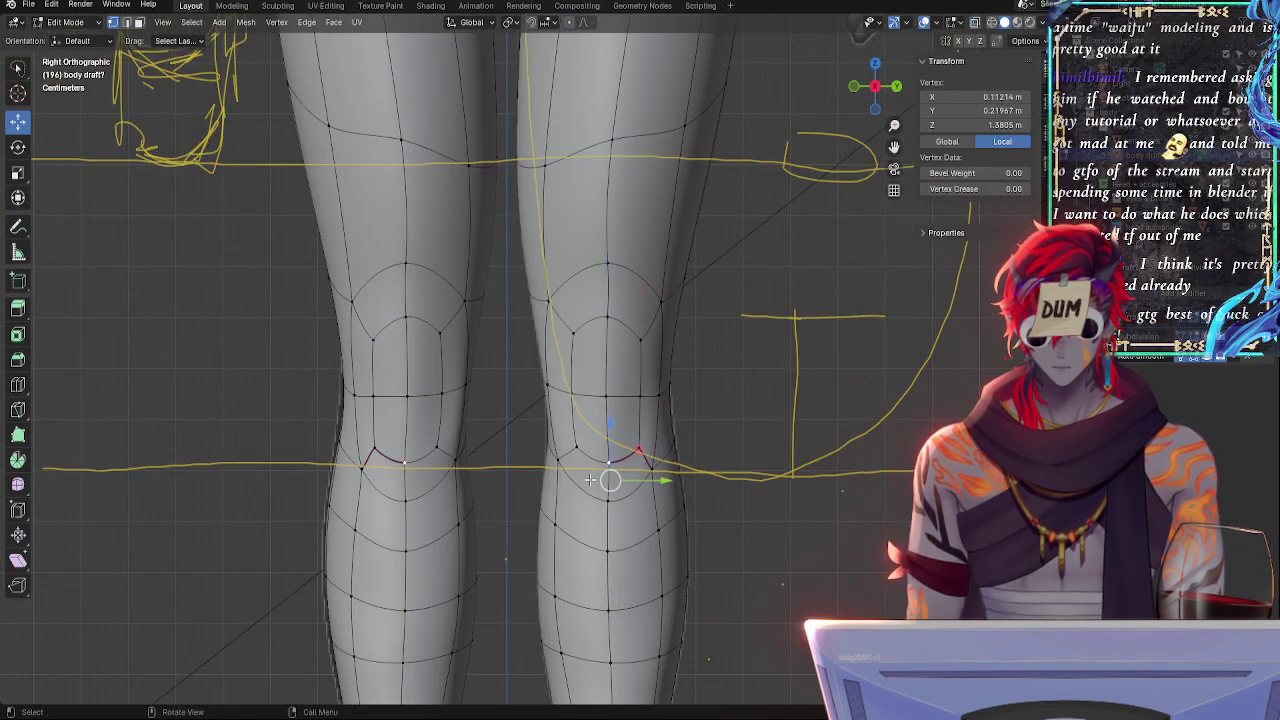
pyautogui.keyDown('alt'); pyautogui.click(580, 453); pyautogui.keyUp('alt')
pyautogui.press('g')
pyautogui.press('g')
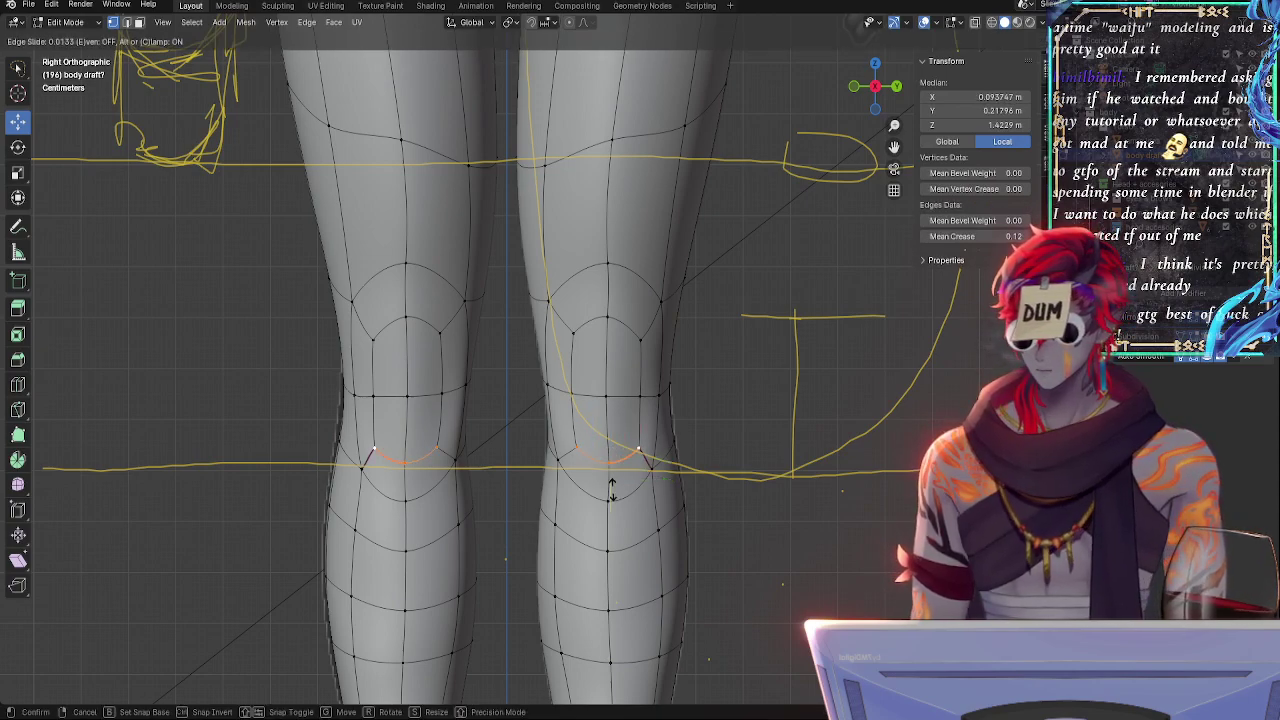
pyautogui.click(622, 480)
pyautogui.click(638, 452)
pyautogui.press('g')
pyautogui.press('g')
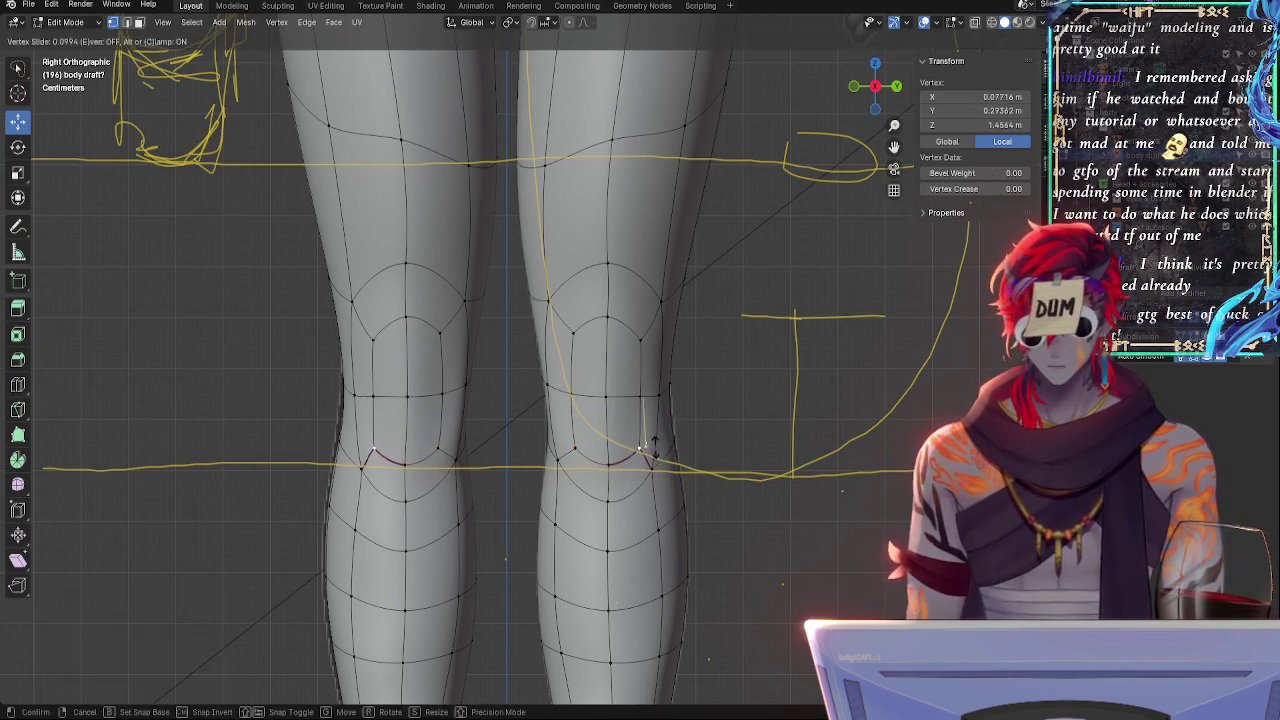
pyautogui.click(648, 440)
# - Vertex-slide the inner, bottom and outer knee vertices along their edges
pyautogui.click(576, 454)
pyautogui.press('g')
pyautogui.press('g')
pyautogui.click(575, 452)
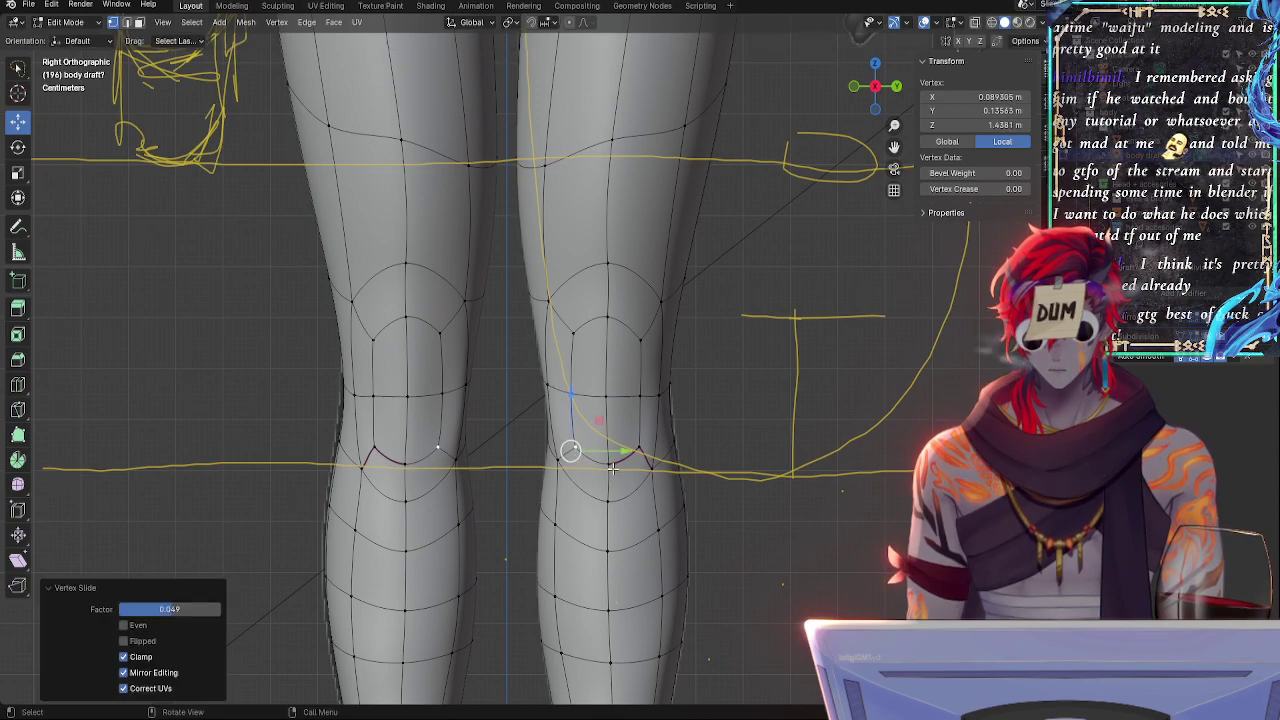
pyautogui.click(613, 468)
pyautogui.press('g')
pyautogui.press('g')
pyautogui.click(611, 485)
pyautogui.click(712, 452)
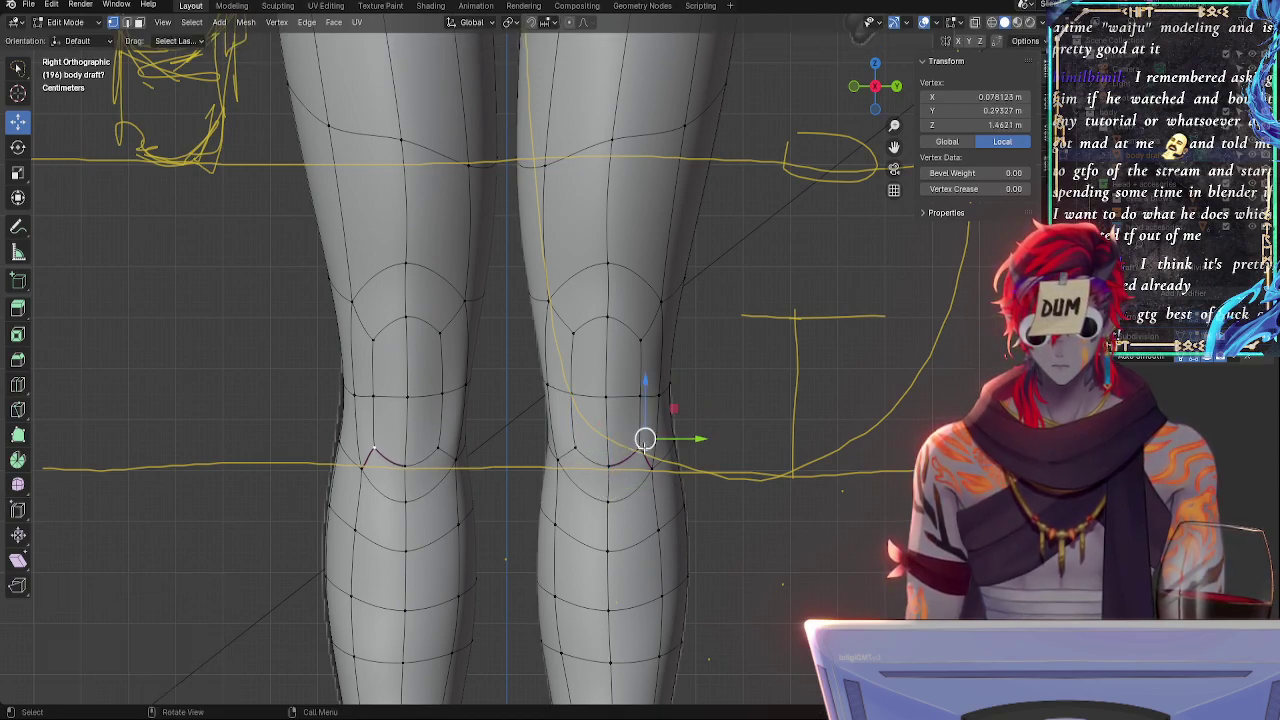
pyautogui.press('g')
pyautogui.press('g')
pyautogui.click(644, 431)
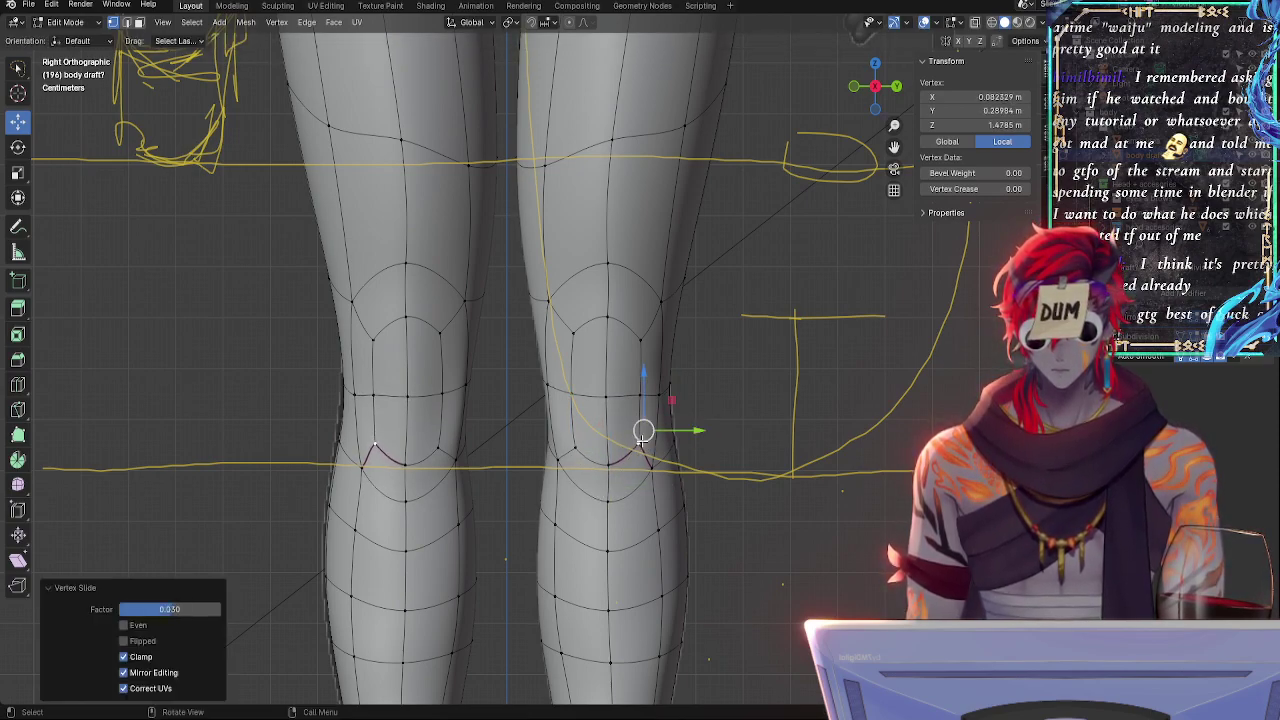
pyautogui.press('g')
pyautogui.press('g')
pyautogui.click(570, 443)
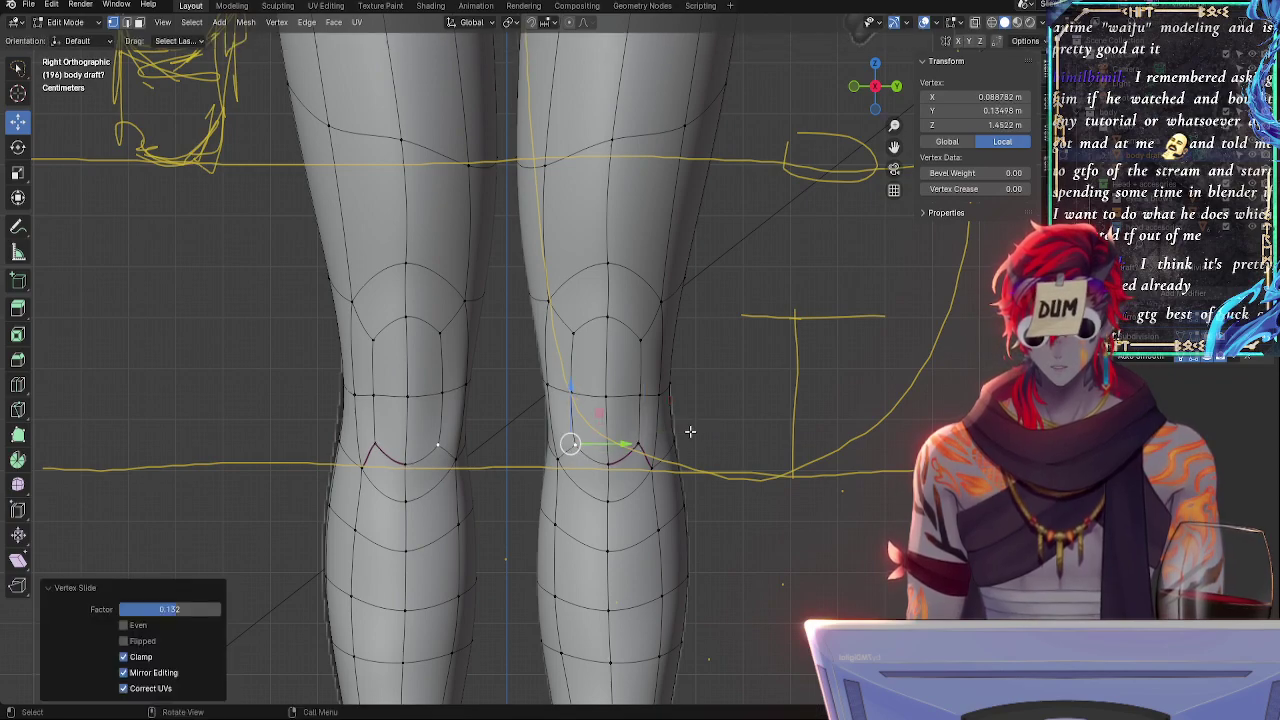
# - Check the knee in Object Mode, then nudge a lower knee vertex toward the guide line
pyautogui.press('Tab')
pyautogui.moveTo(749, 423)
pyautogui.mouseDown(button='middle')
pyautogui.moveTo(731, 537)
pyautogui.moveTo(660, 515)
pyautogui.moveTo(757, 494)
pyautogui.moveTo(797, 503)
pyautogui.moveTo(548, 444)
pyautogui.mouseUp(button='middle')
pyautogui.press('Tab')
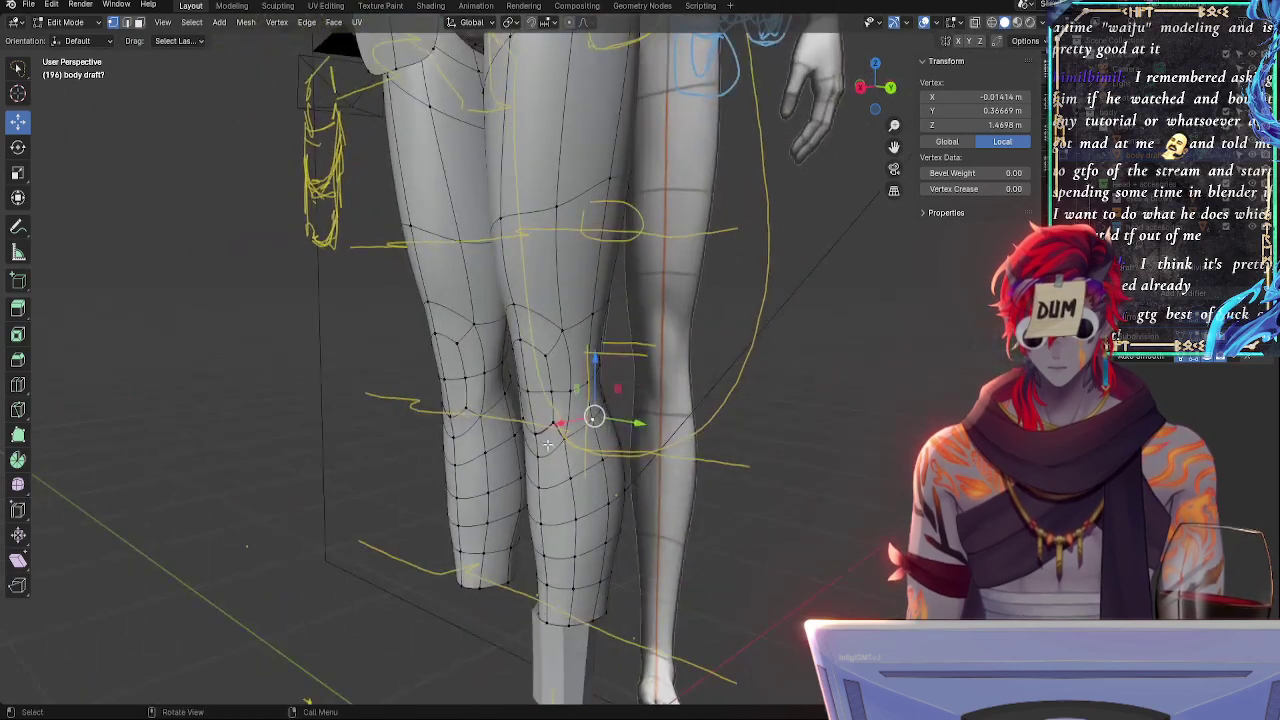
pyautogui.click(537, 448)
pyautogui.moveTo(494, 403); pyautogui.dragTo(487, 403)
pyautogui.click(536, 447)
pyautogui.moveTo(536, 447); pyautogui.dragTo(640, 442, button='middle')
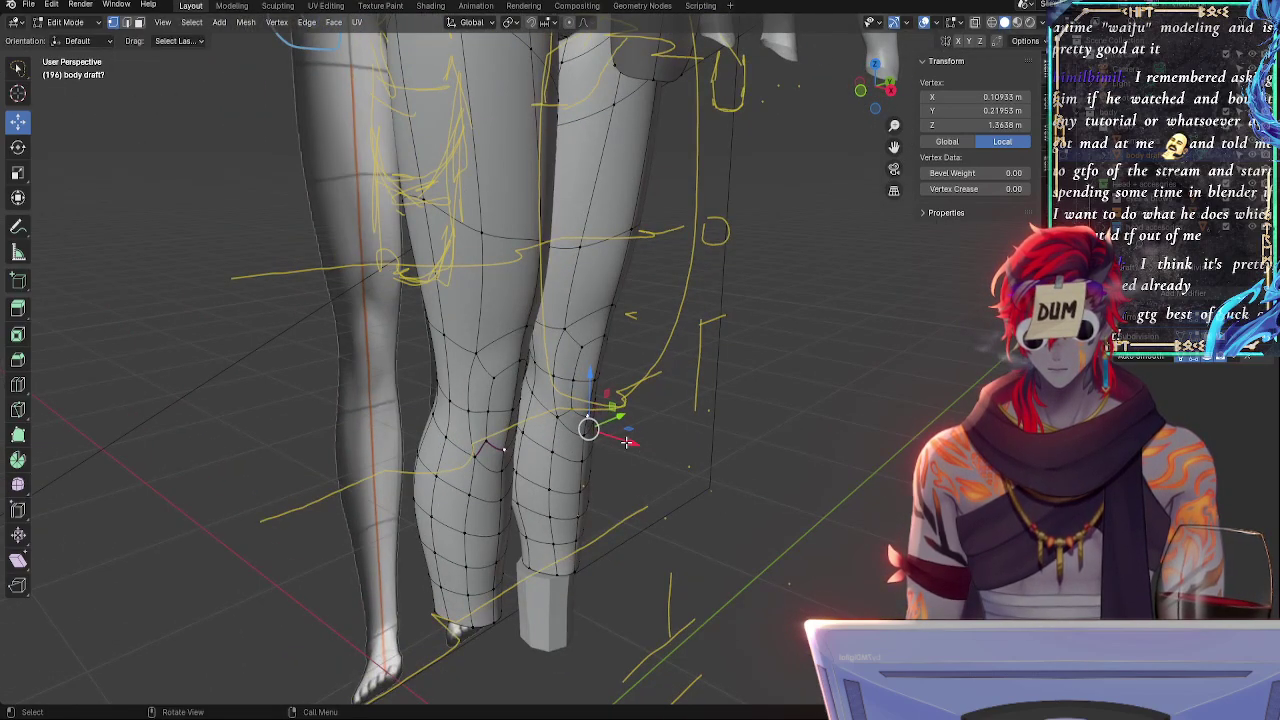
# - Compare the smooth knee shape and move a lower knee vertex sideways to match the guide
pyautogui.press('Tab')
pyautogui.moveTo(745, 460)
pyautogui.keyDown('alt'); pyautogui.mouseDown()
pyautogui.moveTo(682, 471)
pyautogui.moveTo(563, 451)
pyautogui.moveTo(640, 463)
pyautogui.moveTo(602, 355)
pyautogui.mouseUp(); pyautogui.keyUp('alt')
pyautogui.press('Tab')
pyautogui.moveTo(607, 350); pyautogui.dragTo(749, 545, button='middle')
pyautogui.press('Tab')
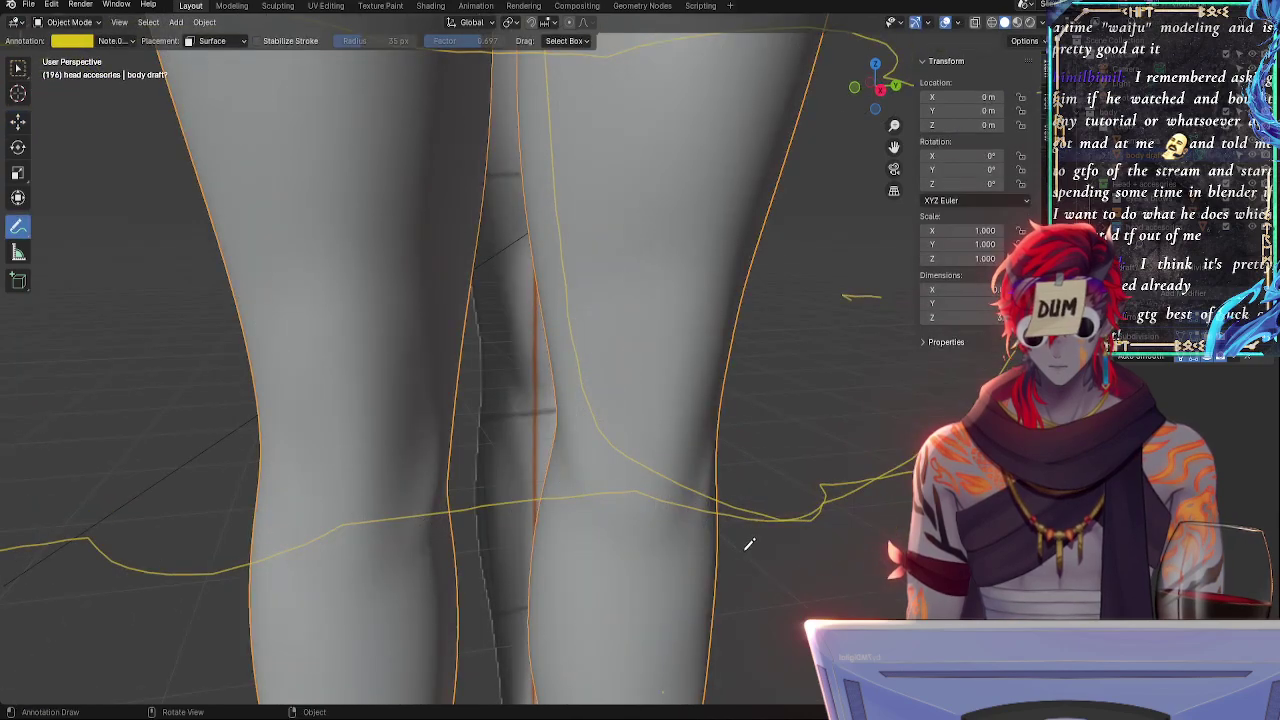
pyautogui.press('Tab')
pyautogui.press('Tab')
pyautogui.press('Tab')
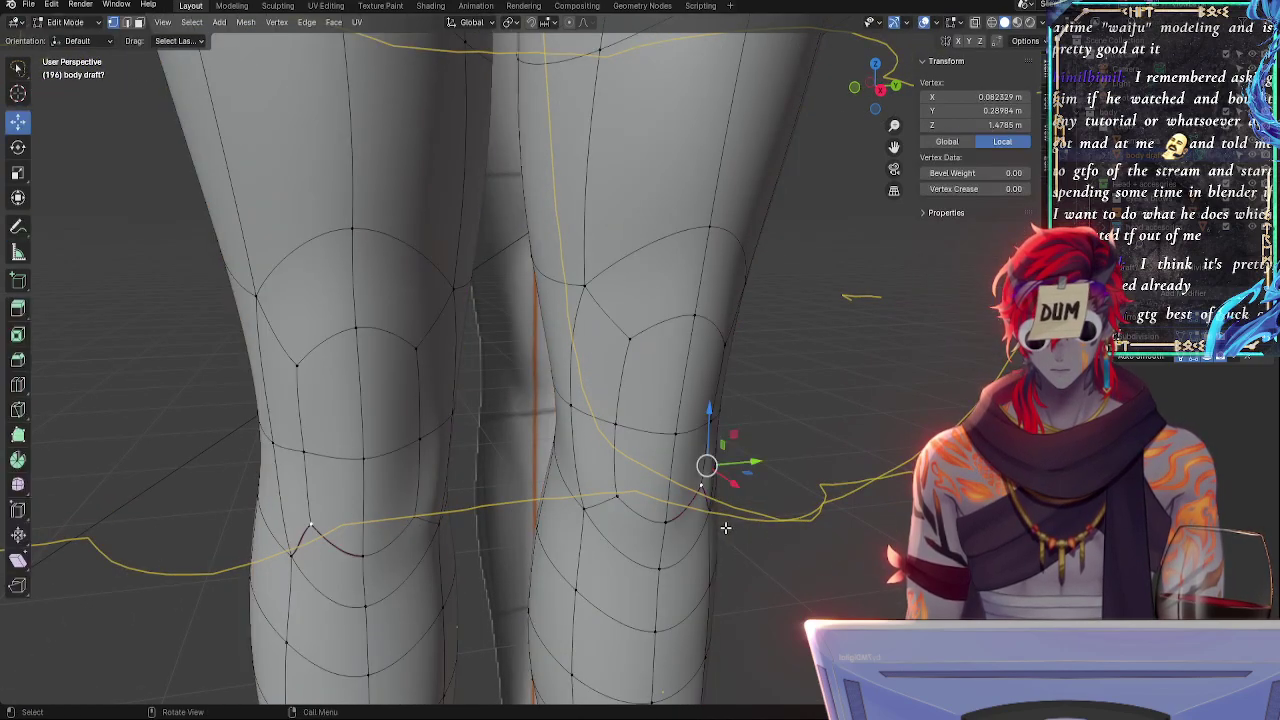
pyautogui.click(714, 520)
pyautogui.moveTo(714, 520); pyautogui.dragTo(562, 530, button='middle')
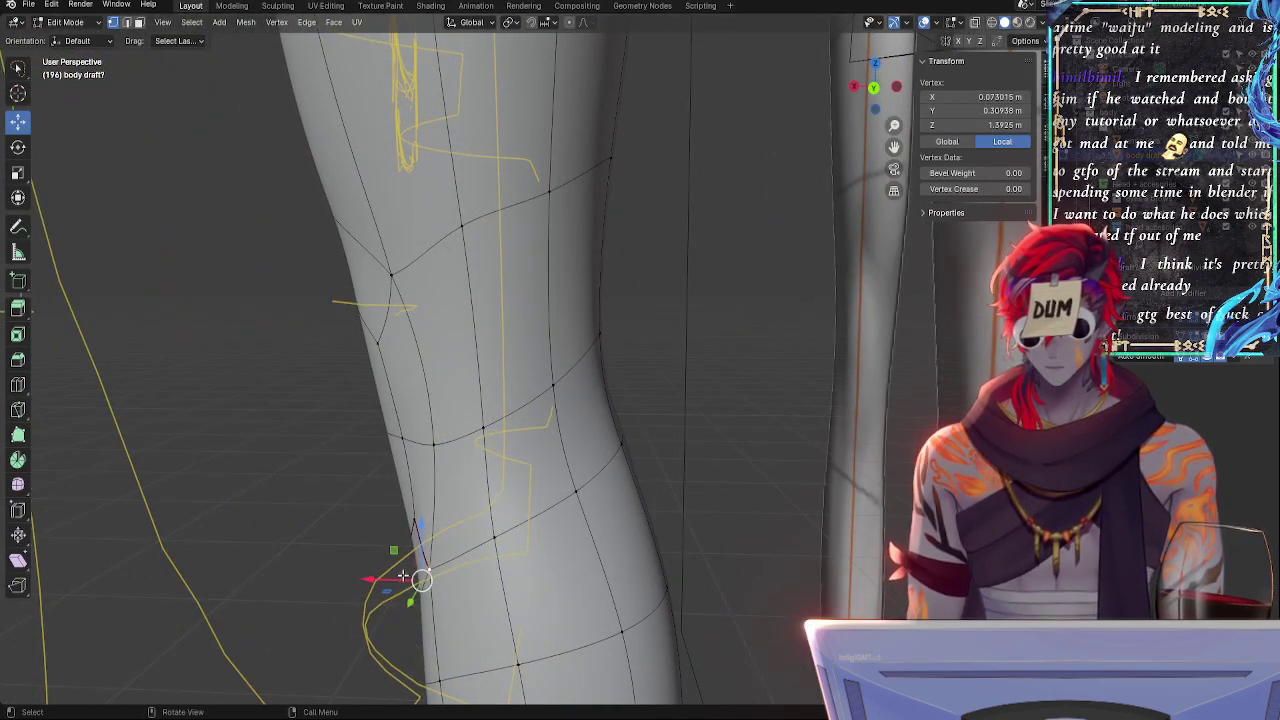
pyautogui.moveTo(362, 496); pyautogui.dragTo(598, 498)
# - Move knee vertices about 6 mm along X, 1 cm along Y, and inward to the guide
pyautogui.click(376, 353)
pyautogui.moveTo(678, 479); pyautogui.dragTo(654, 503)
pyautogui.click(591, 496)
pyautogui.moveTo(654, 508); pyautogui.dragTo(490, 525, button='middle')
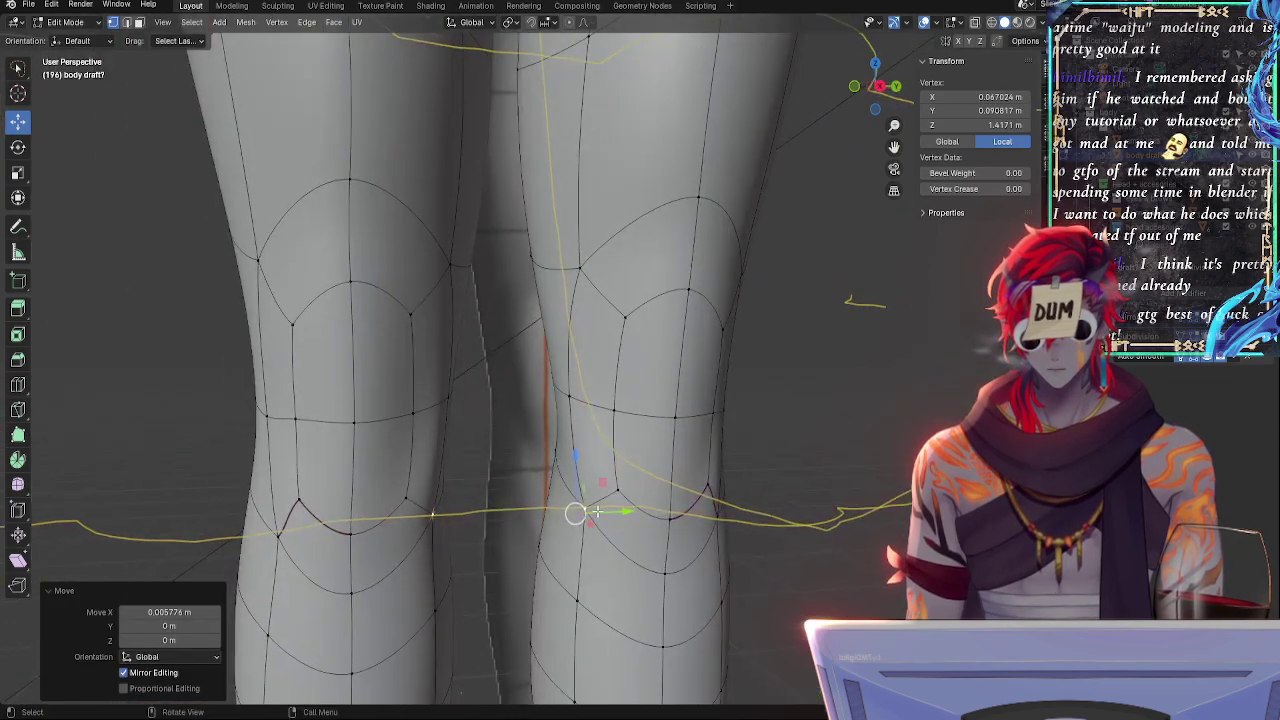
pyautogui.moveTo(623, 511); pyautogui.dragTo(612, 511)
pyautogui.moveTo(697, 518); pyautogui.dragTo(480, 517, button='middle')
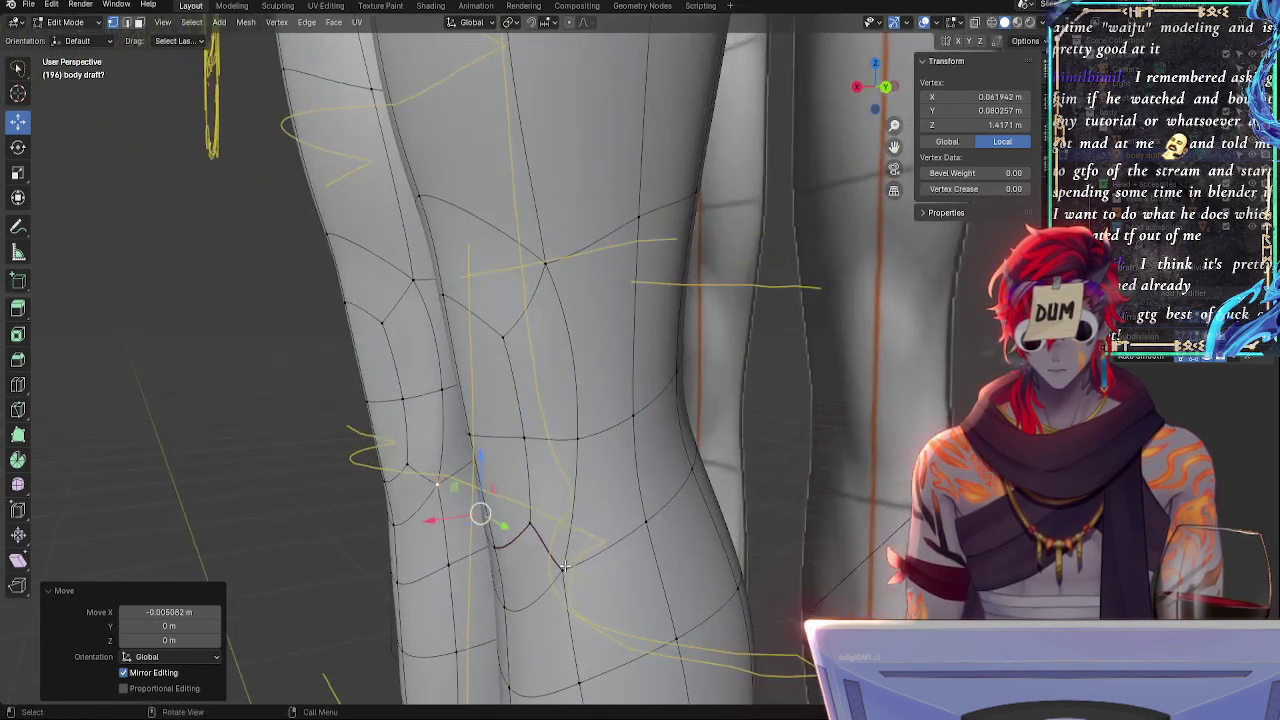
pyautogui.click(557, 583)
pyautogui.moveTo(505, 590); pyautogui.dragTo(611, 584)
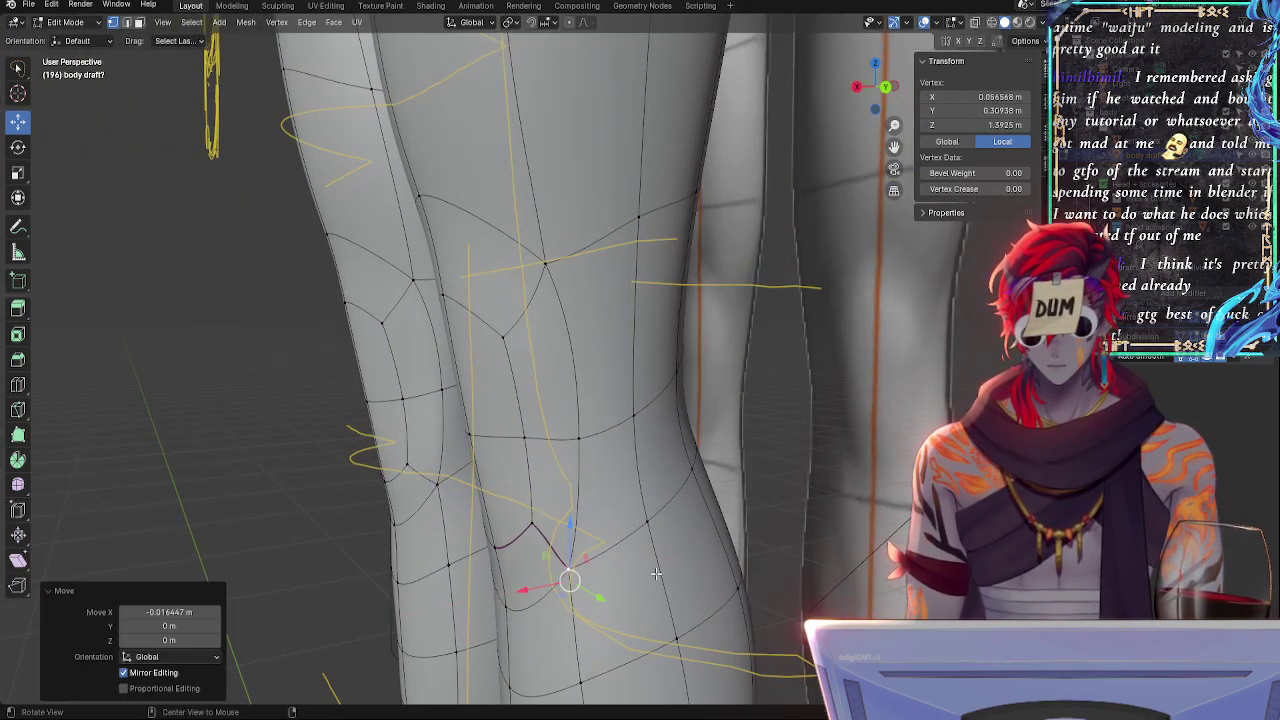
# - After comparing with the guides, move a knee vertex about 1.8 cm inward along X
pyautogui.moveTo(656, 573); pyautogui.dragTo(857, 329, button='middle')
pyautogui.press('Tab')
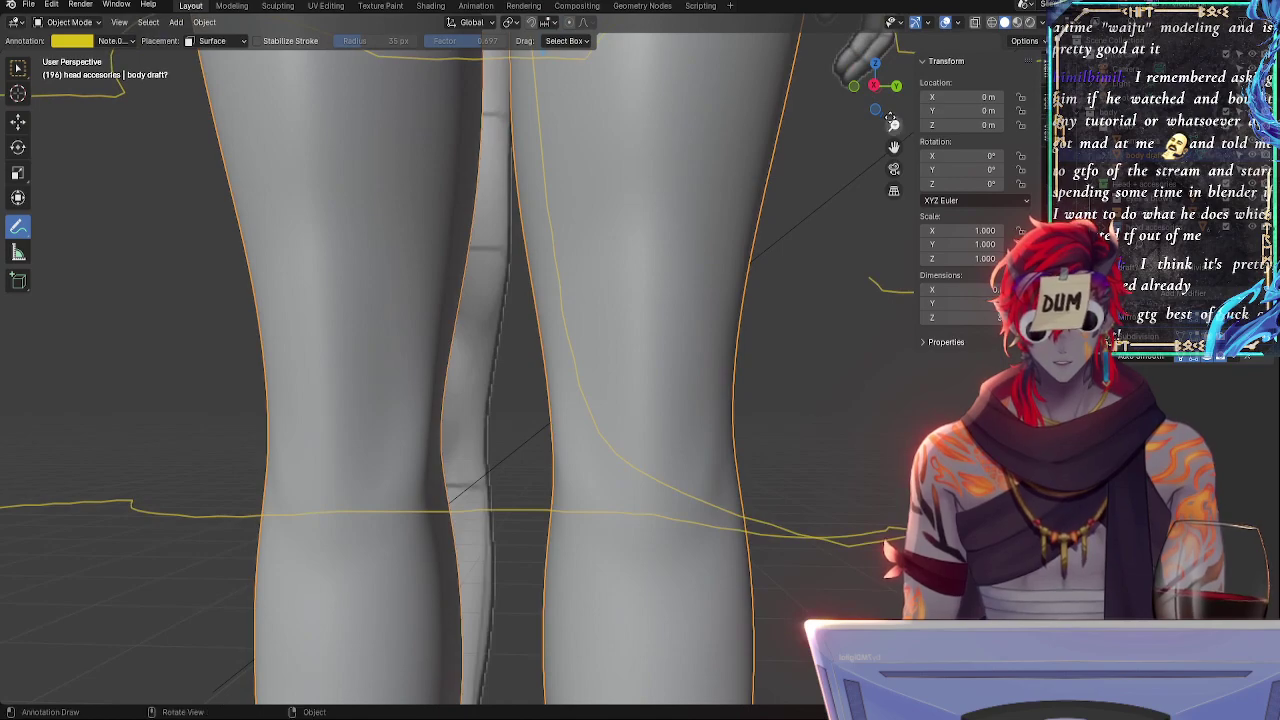
pyautogui.click(875, 88)
pyautogui.moveTo(803, 247); pyautogui.dragTo(698, 606, button='middle')
pyautogui.press('Tab')
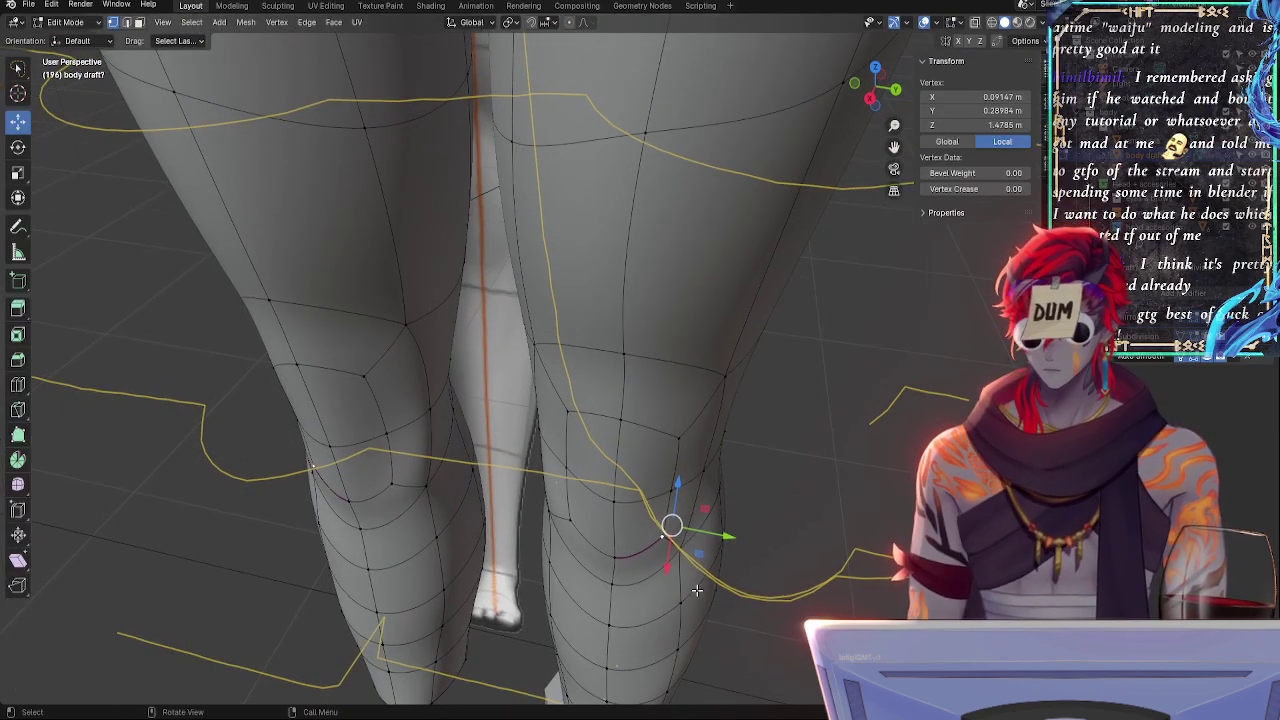
pyautogui.press('g')
pyautogui.press('x')
pyautogui.click(698, 580)
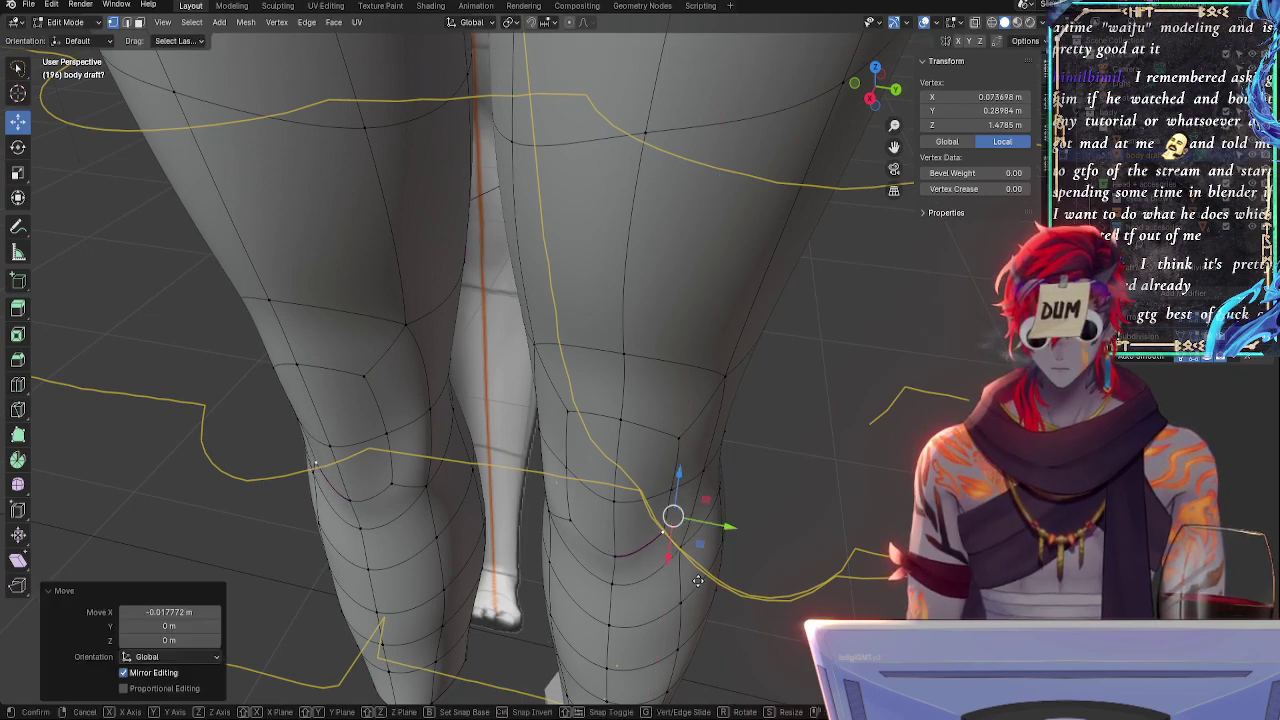
# - Move another knee vertex -0.029 m along the X axis
pyautogui.moveTo(698, 580); pyautogui.dragTo(640, 505, button='middle')
pyautogui.click(613, 497)
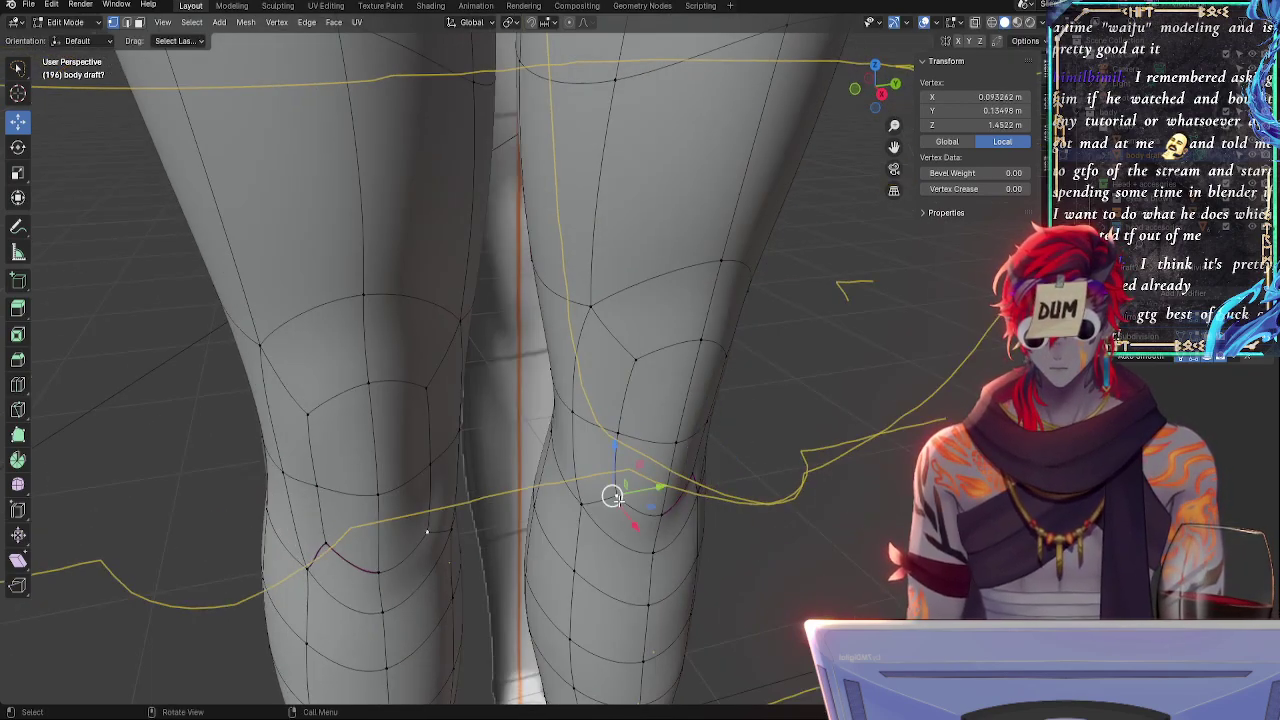
pyautogui.press('g')
pyautogui.press('x')
pyautogui.click(655, 547)
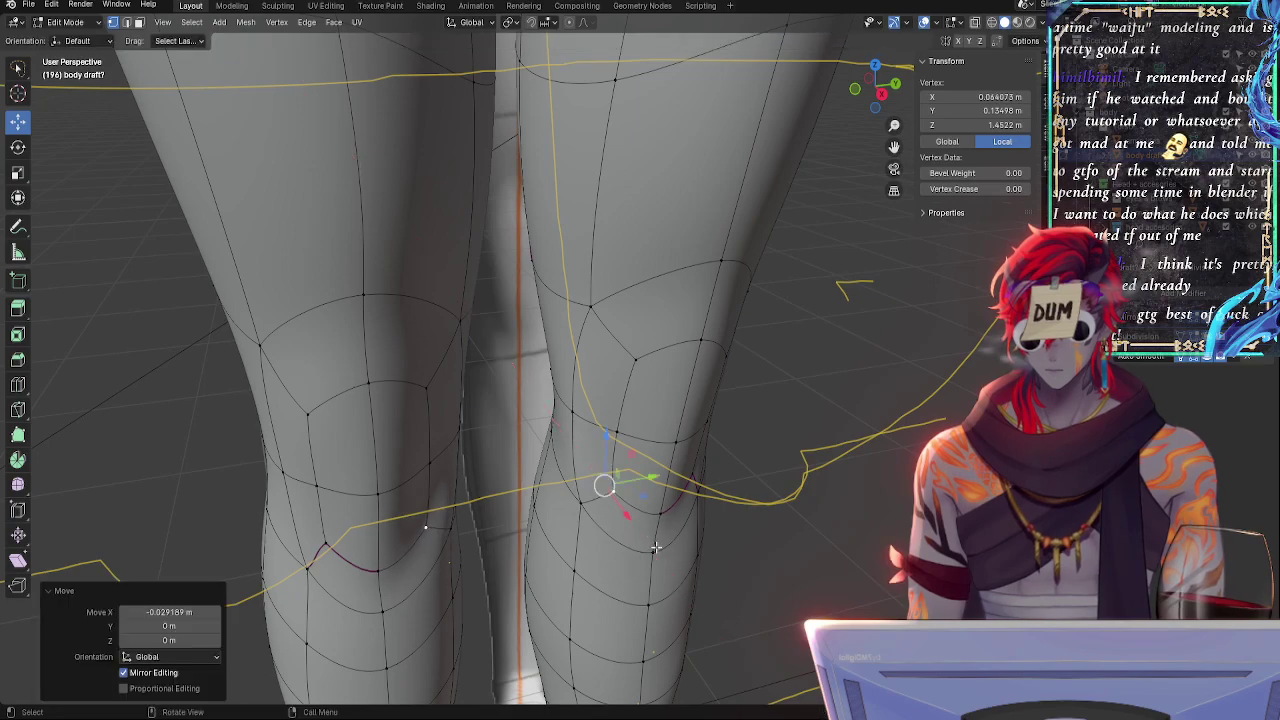
# - Vertex-slide the top kneecap vertices upward, checking the shape from the side in Object Mode
pyautogui.click(881, 94)
pyautogui.press('Tab')
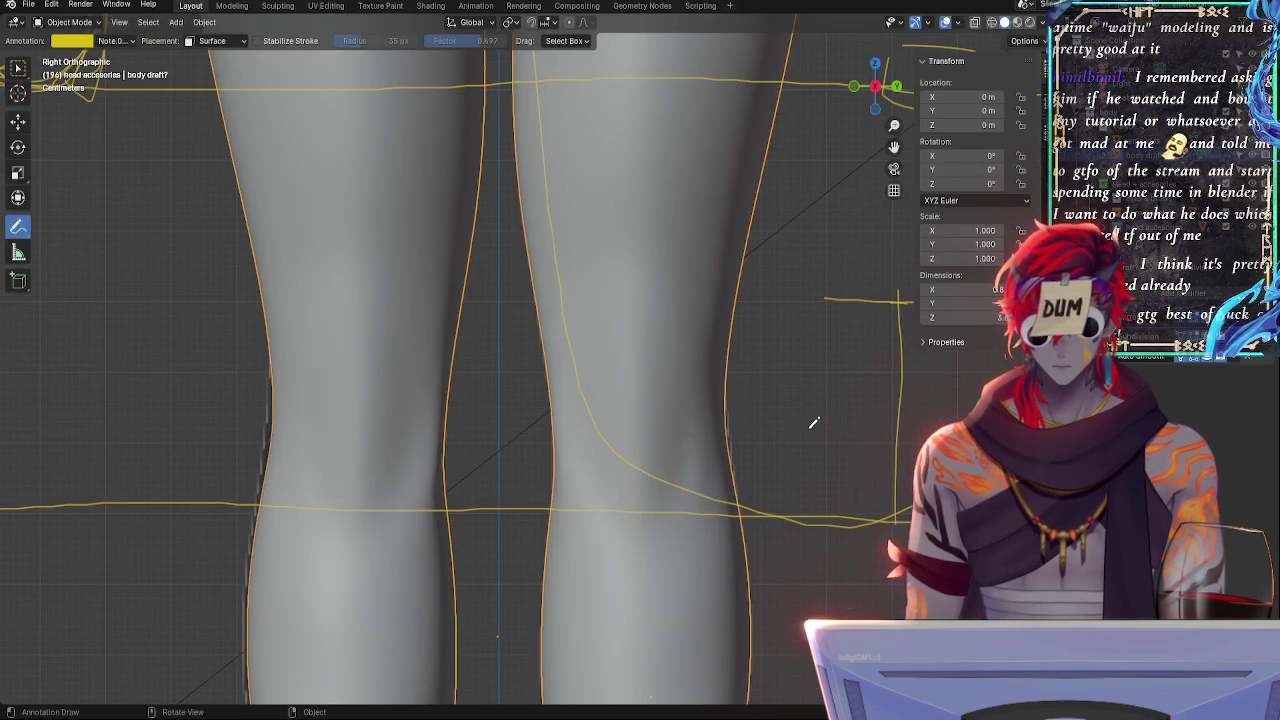
pyautogui.moveTo(811, 426)
pyautogui.mouseDown(button='middle')
pyautogui.moveTo(799, 478)
pyautogui.moveTo(741, 531)
pyautogui.moveTo(737, 517)
pyautogui.moveTo(766, 509)
pyautogui.mouseUp(button='middle')
pyautogui.scroll(-6, 802, 474)
pyautogui.press('Tab')
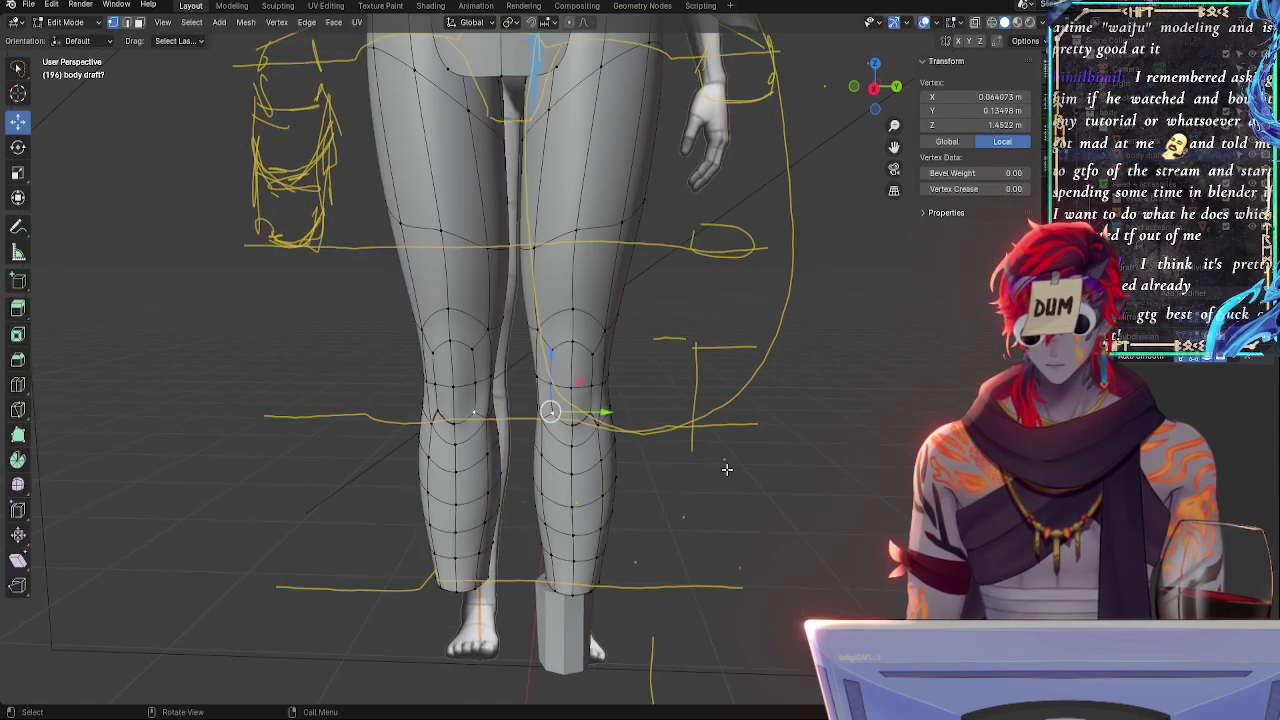
pyautogui.click(874, 88)
pyautogui.scroll(5, 657, 277)
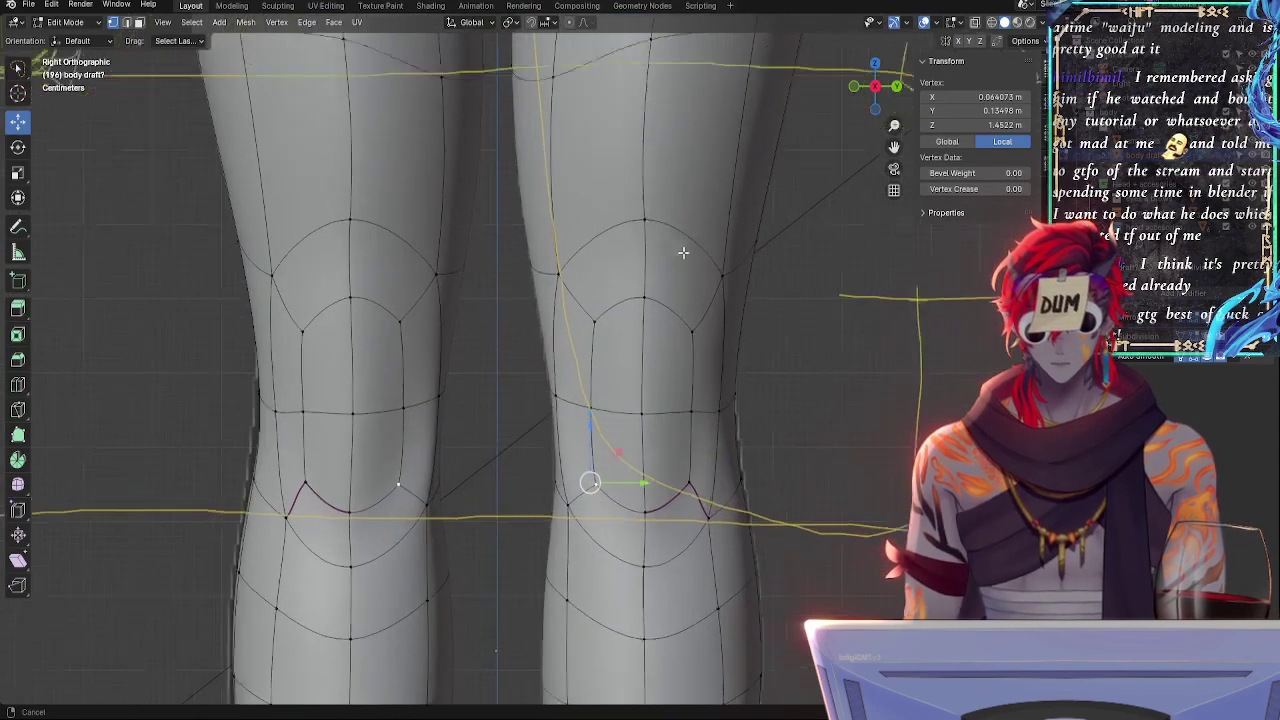
pyautogui.press('g')
pyautogui.press('g')
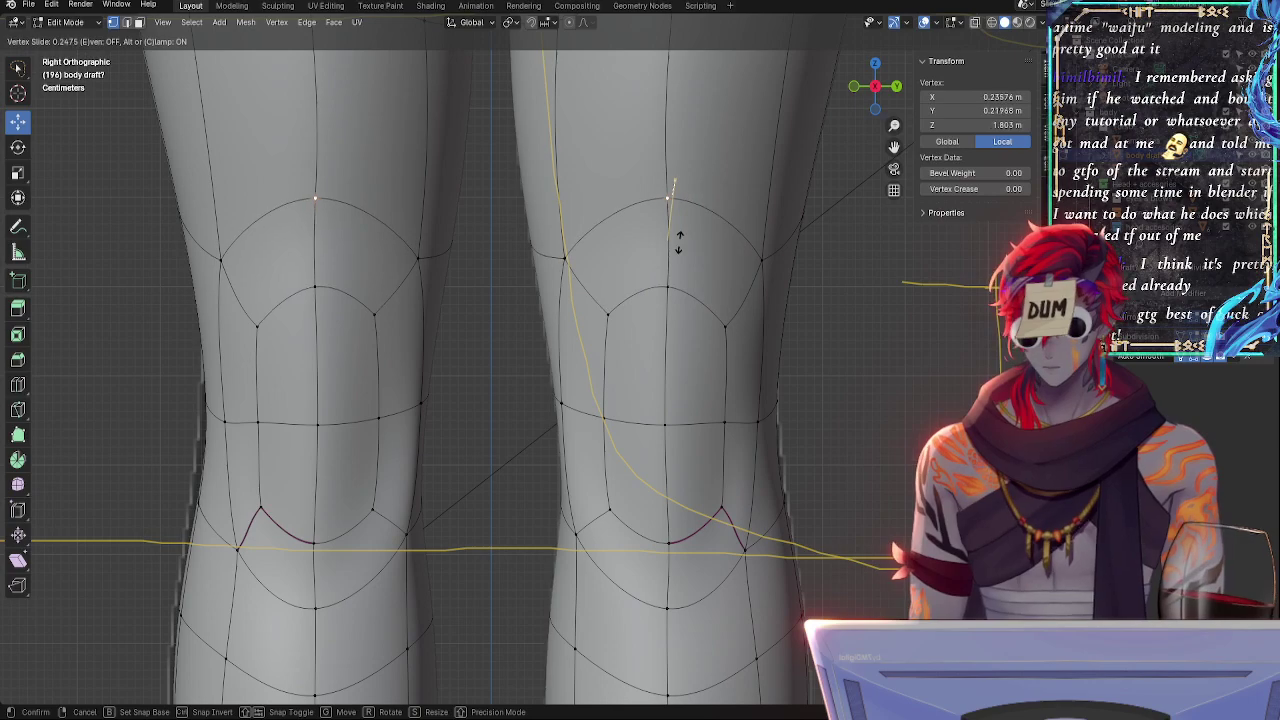
pyautogui.click(681, 243)
pyautogui.press('Tab')
pyautogui.moveTo(814, 411)
pyautogui.keyDown('shift'); pyautogui.mouseDown(button='middle')
pyautogui.moveTo(825, 333)
pyautogui.moveTo(810, 296)
pyautogui.mouseUp(button='middle'); pyautogui.keyUp('shift')
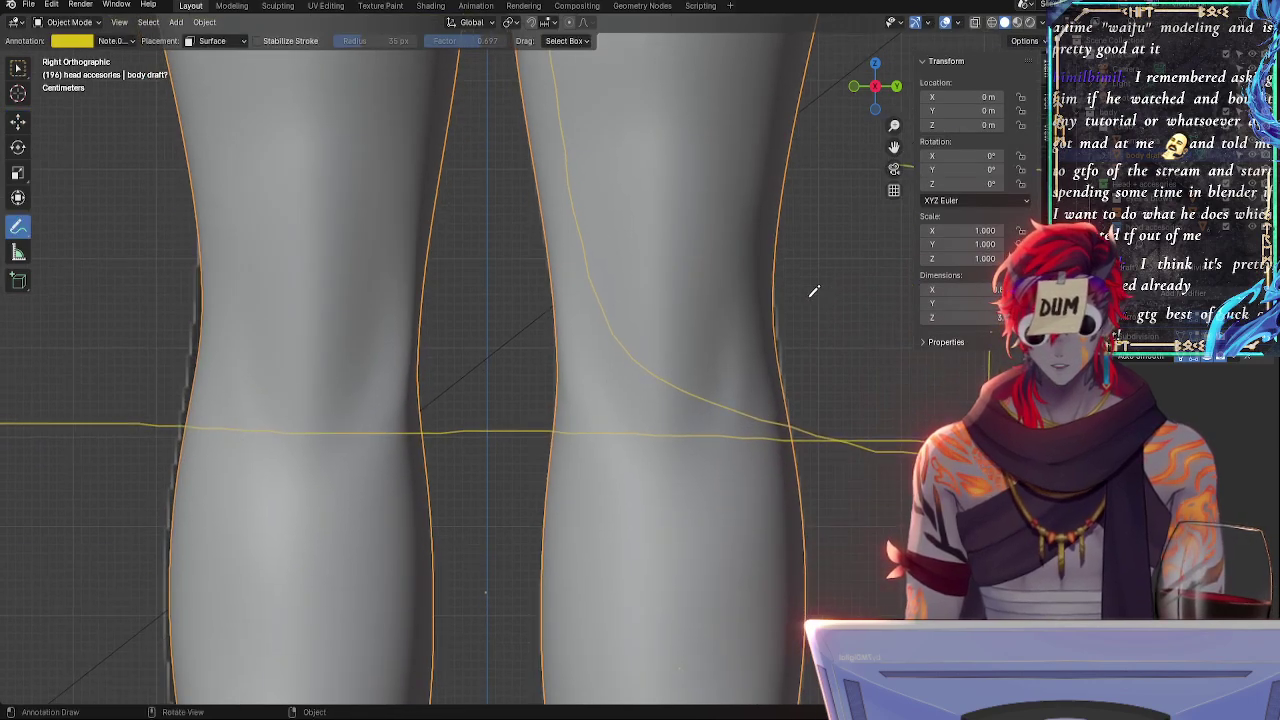
pyautogui.press('Tab')
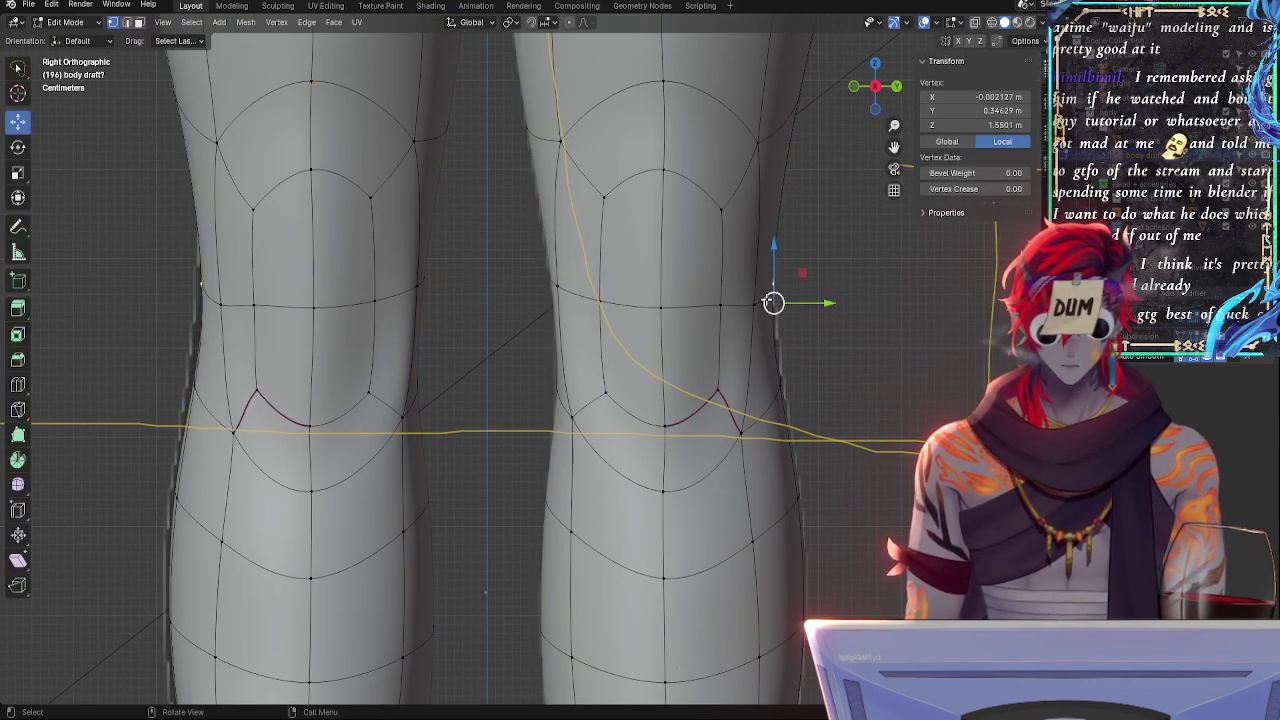
# - Nudge the knee vertex, check the shape outside Edit Mode, then vertex-slide it along its edge
pyautogui.moveTo(773, 302); pyautogui.dragTo(751, 309)
pyautogui.press('Tab')
pyautogui.moveTo(829, 380); pyautogui.dragTo(766, 463, button='middle')
pyautogui.press('Tab')
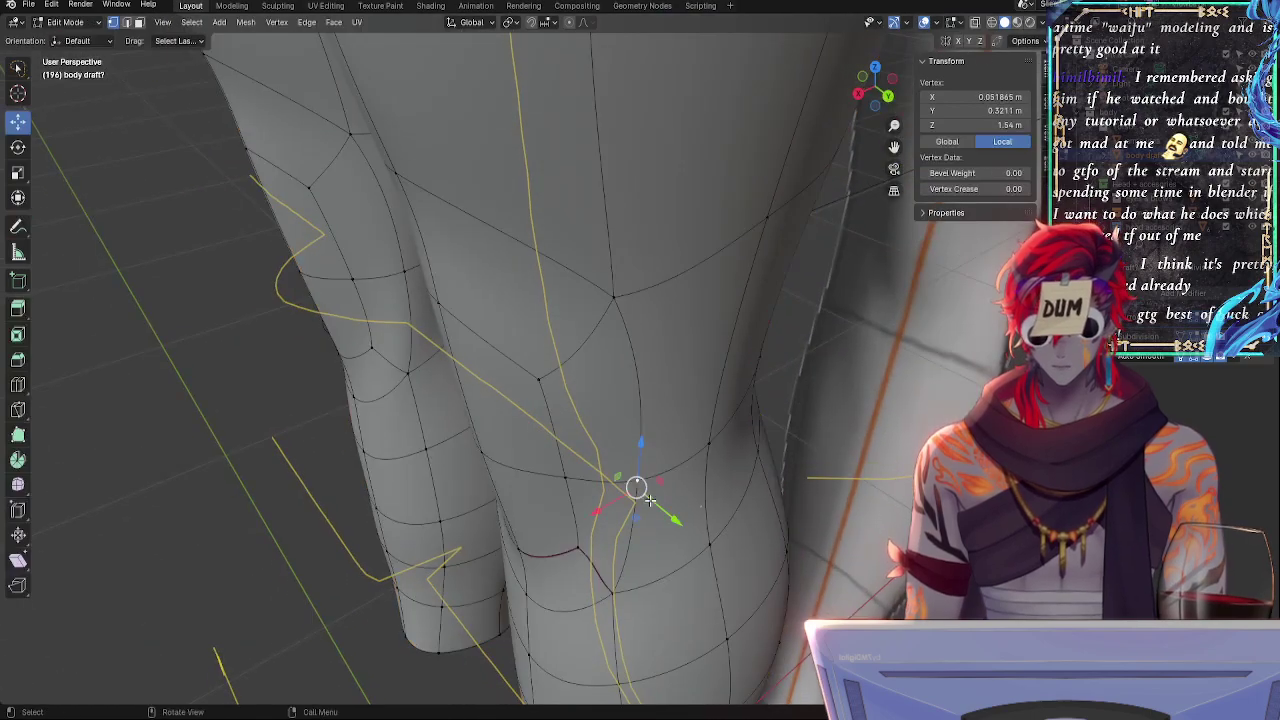
pyautogui.moveTo(636, 487)
pyautogui.mouseDown()
pyautogui.moveTo(677, 517)
pyautogui.moveTo(646, 480)
pyautogui.mouseUp()
pyautogui.press('g')
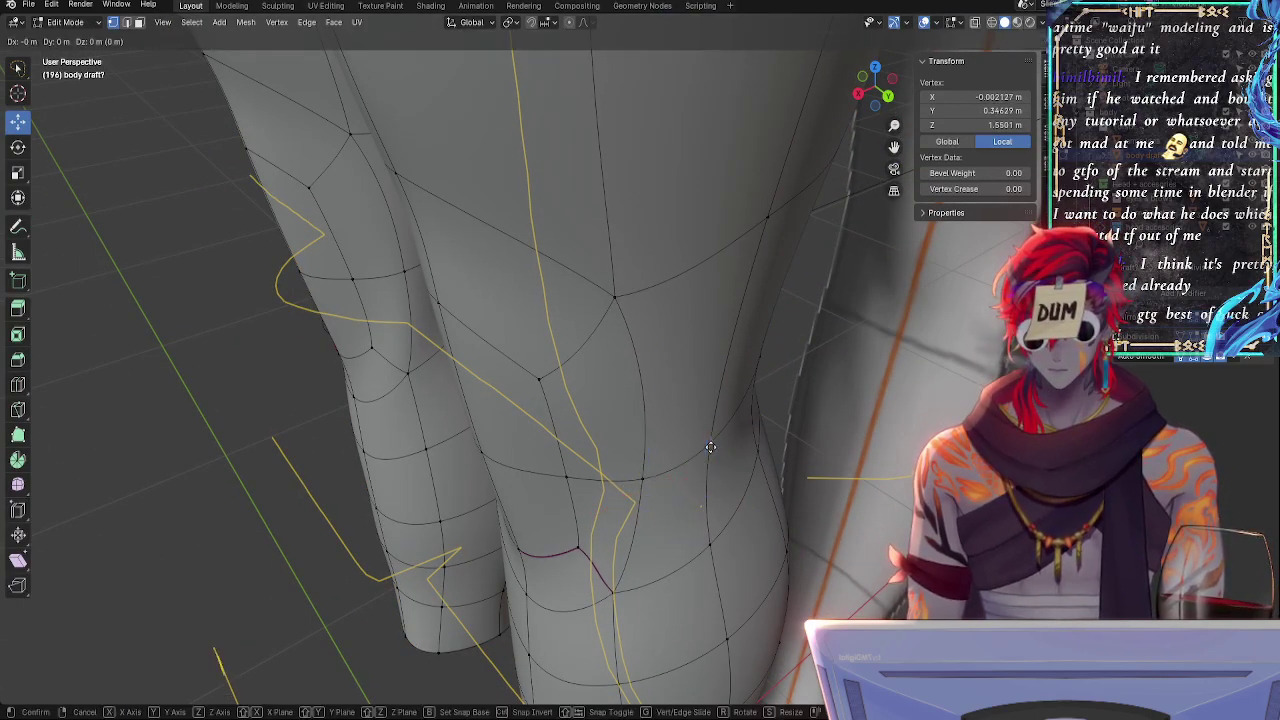
pyautogui.press('g')
pyautogui.click(720, 440)
# - Slide the lower and higher outer-knee vertices along their edges and nudge them along Y
pyautogui.click(707, 536)
pyautogui.press('g')
pyautogui.press('g')
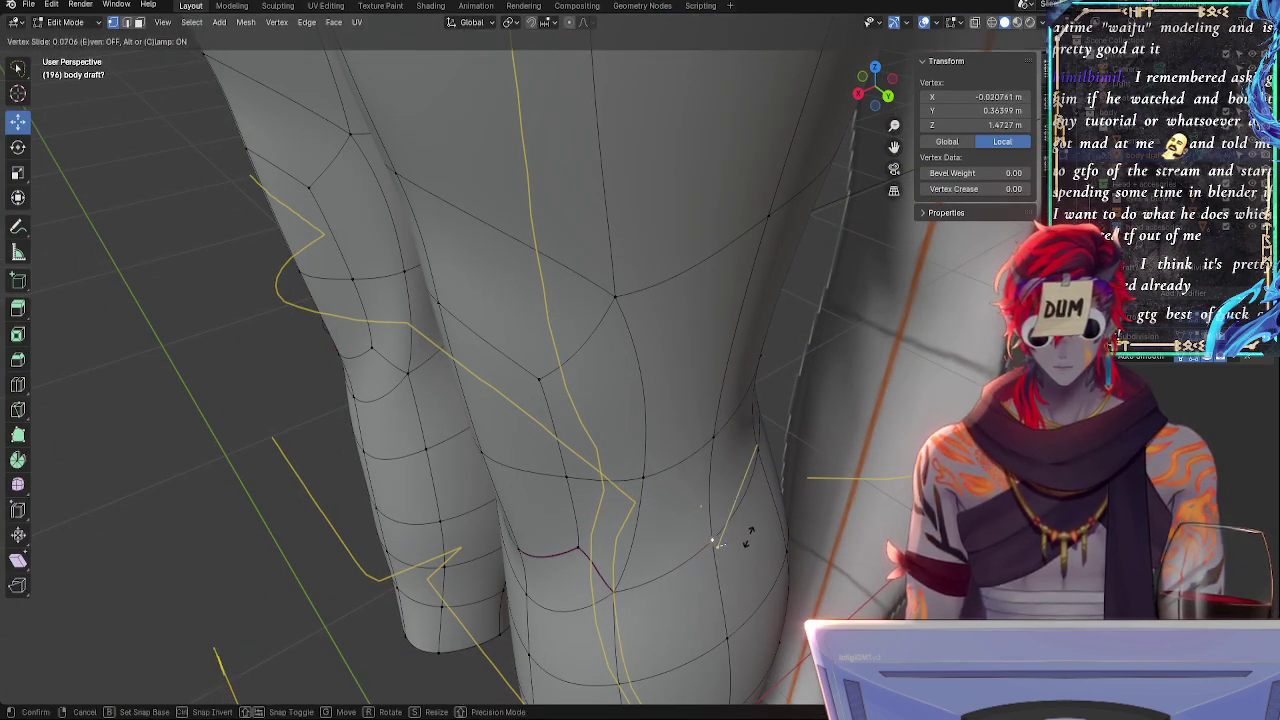
pyautogui.click(750, 545)
pyautogui.click(751, 562)
pyautogui.moveTo(748, 559); pyautogui.dragTo(753, 562)
pyautogui.click(758, 450)
pyautogui.press('g')
pyautogui.press('g')
pyautogui.click(782, 491)
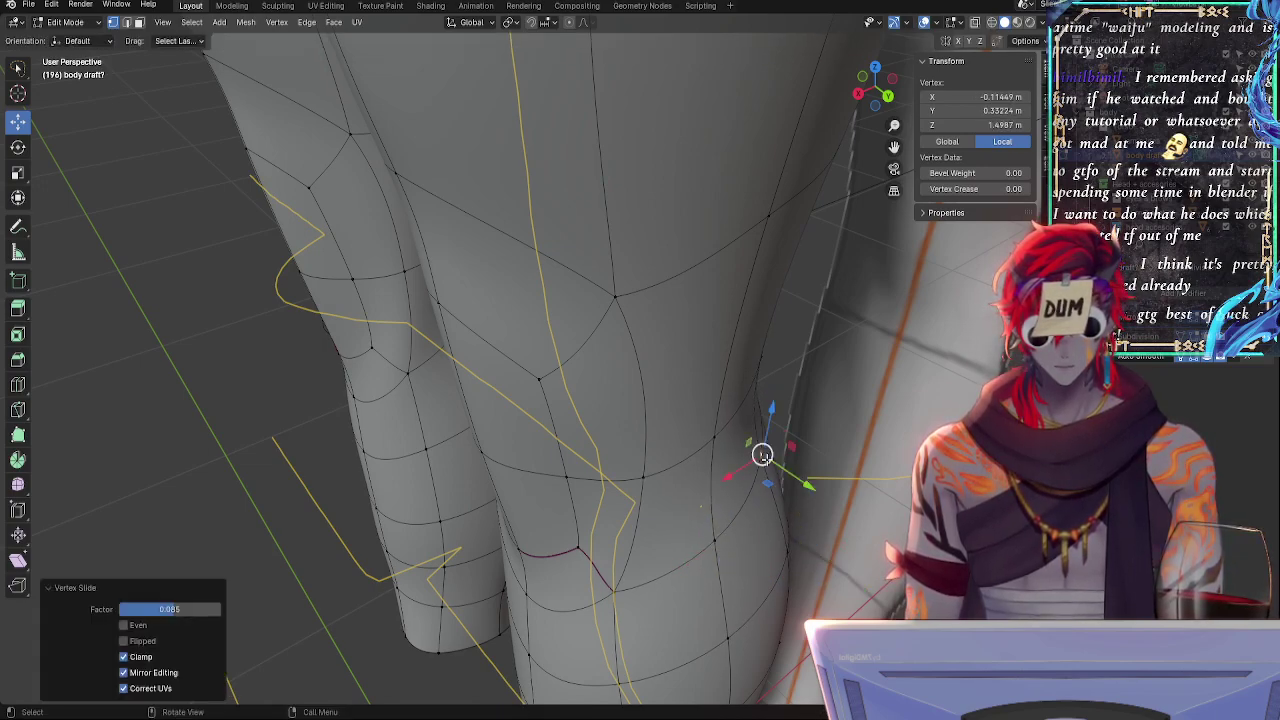
pyautogui.moveTo(810, 485); pyautogui.dragTo(817, 494)
# - Move a higher outer-edge knee vertex about 0.009 m along Y, checking it from the side
pyautogui.click(766, 361)
pyautogui.moveTo(833, 390); pyautogui.dragTo(740, 440, button='middle')
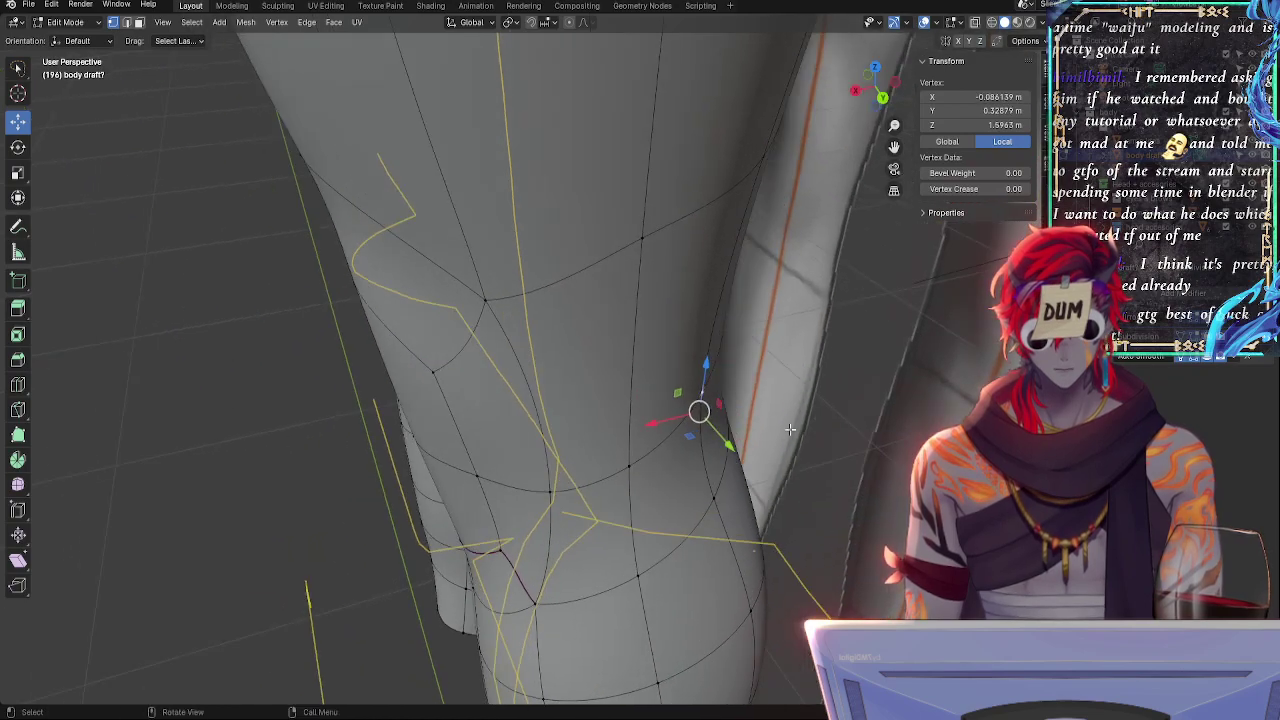
pyautogui.moveTo(730, 444); pyautogui.dragTo(735, 450)
pyautogui.click(856, 92)
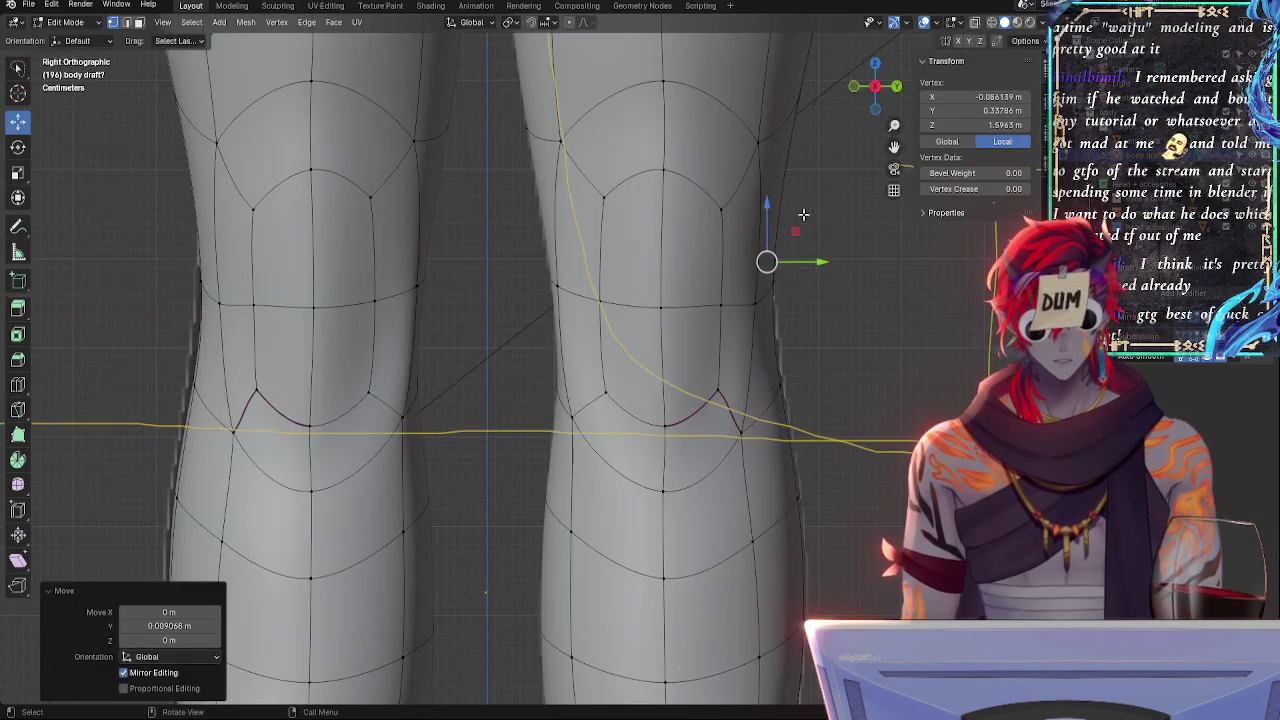
pyautogui.click(779, 382)
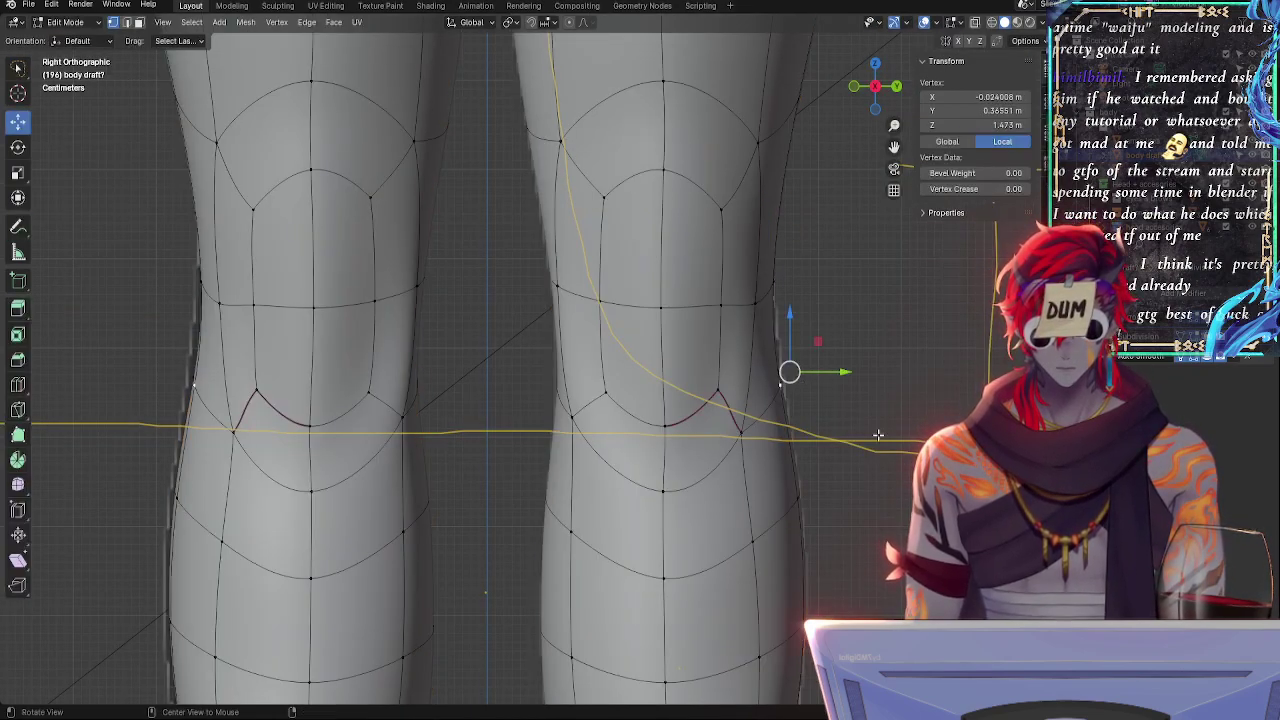
pyautogui.moveTo(779, 382); pyautogui.dragTo(766, 440, button='middle')
# - Select the outer knee face, stretch it 1.216 along Z and tilt it -4.64° about Y
pyautogui.click(715, 620)
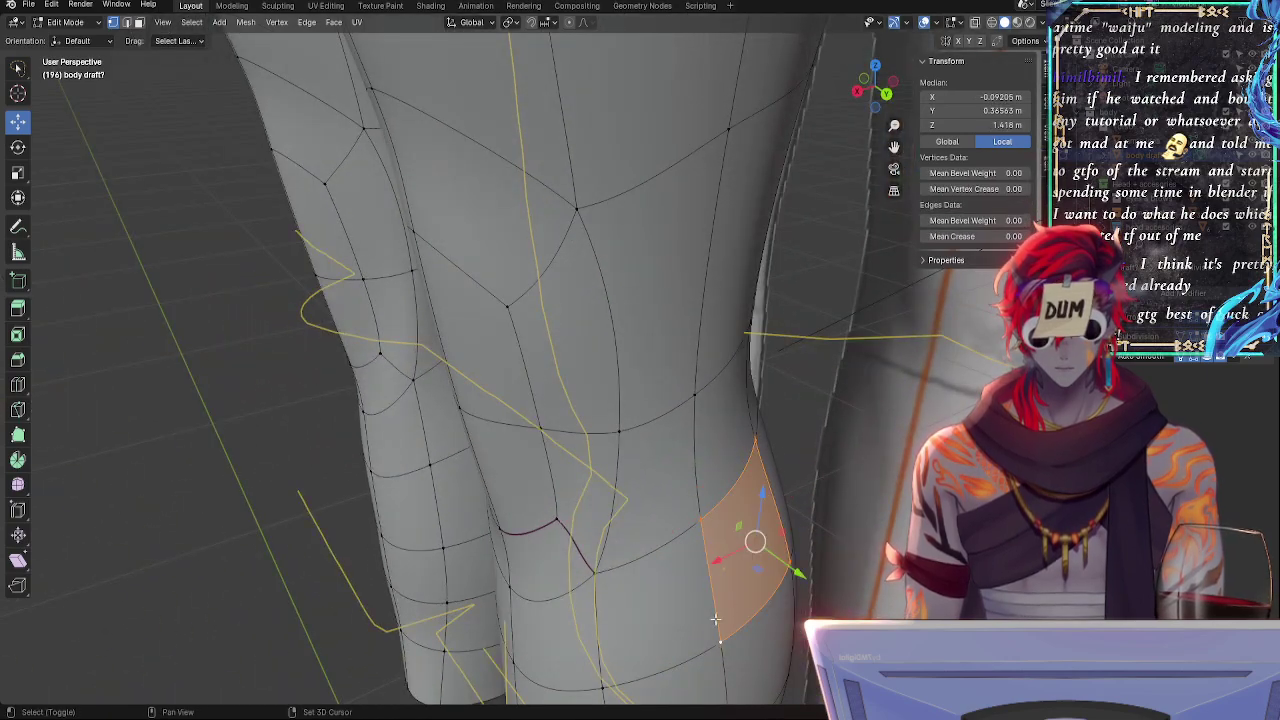
pyautogui.press('s')
pyautogui.press('z')
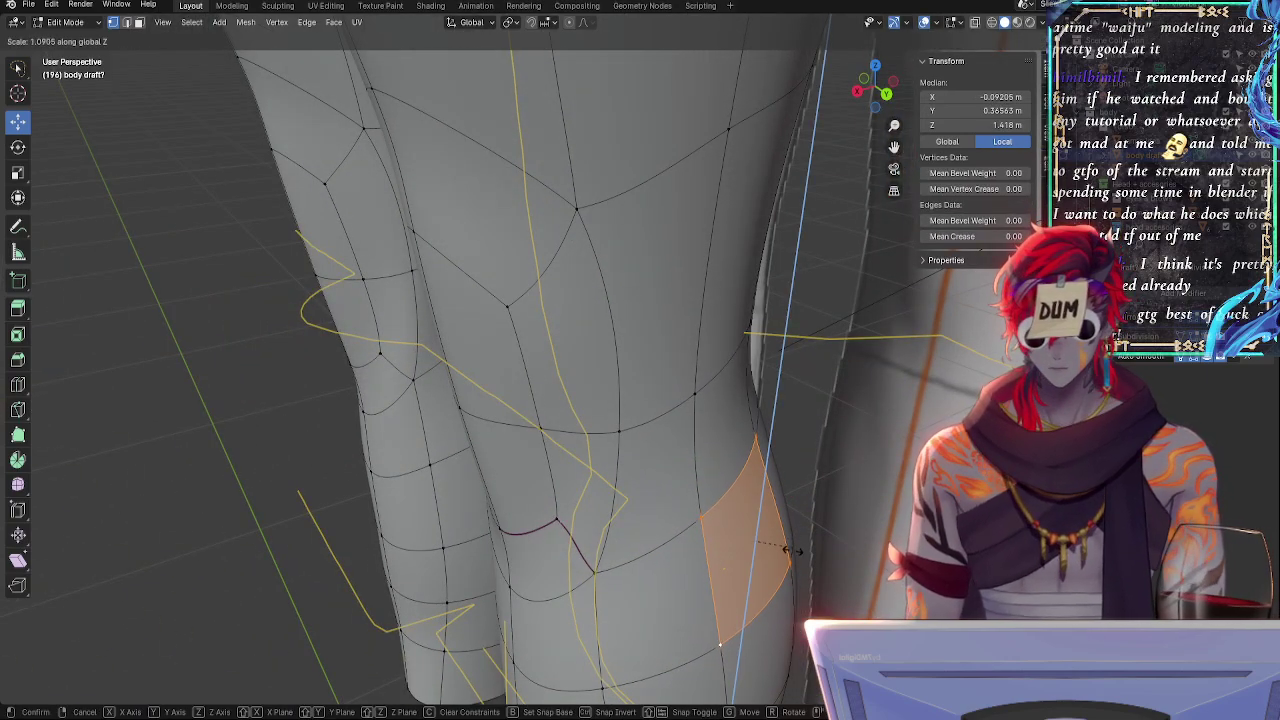
pyautogui.click(790, 558)
pyautogui.press('r')
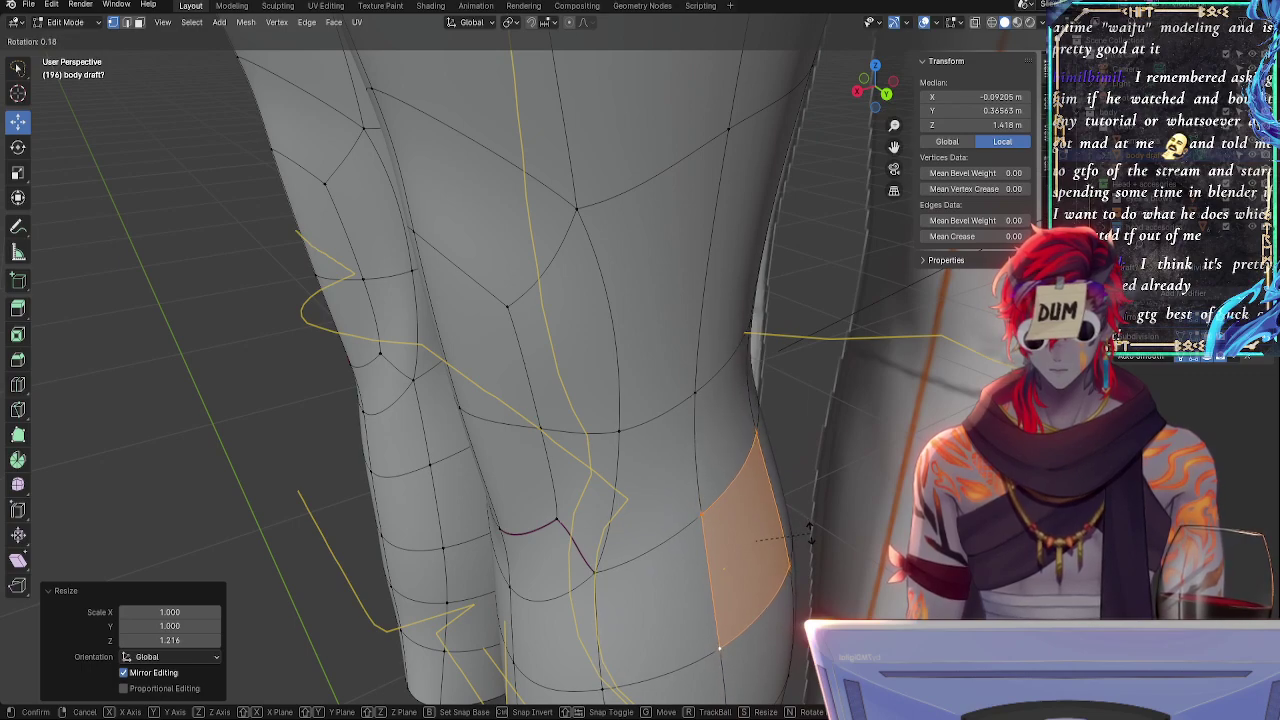
pyautogui.press('y')
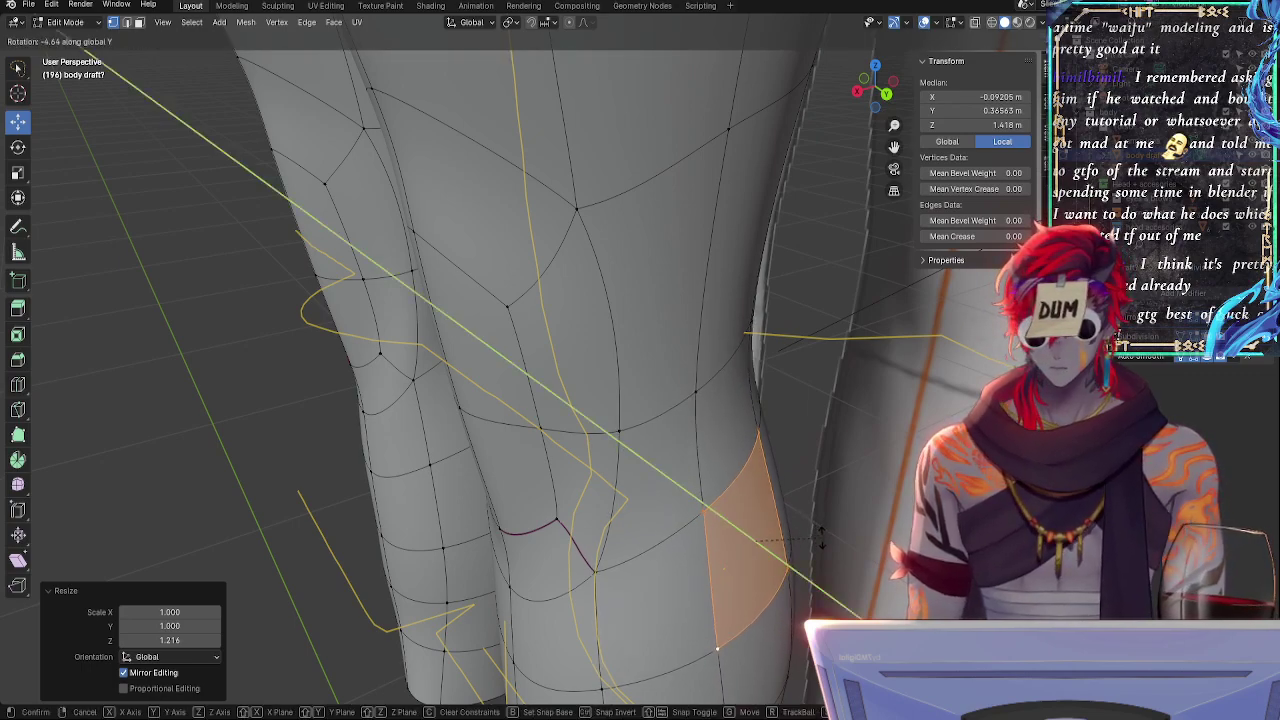
pyautogui.click(776, 511)
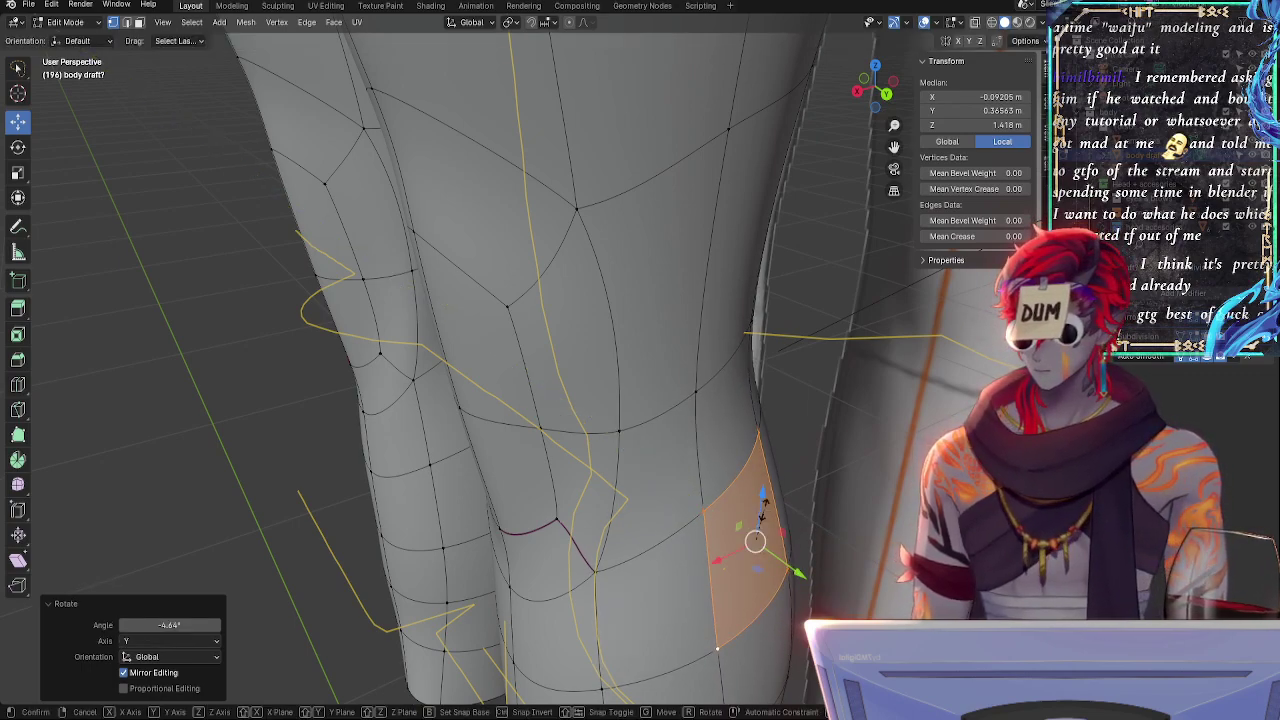
# - Stretch the outer knee face a bit more along Z, rotate it slightly, and raise it
pyautogui.press('s')
pyautogui.press('z')
pyautogui.click(765, 506)
pyautogui.press('r')
pyautogui.click(808, 486)
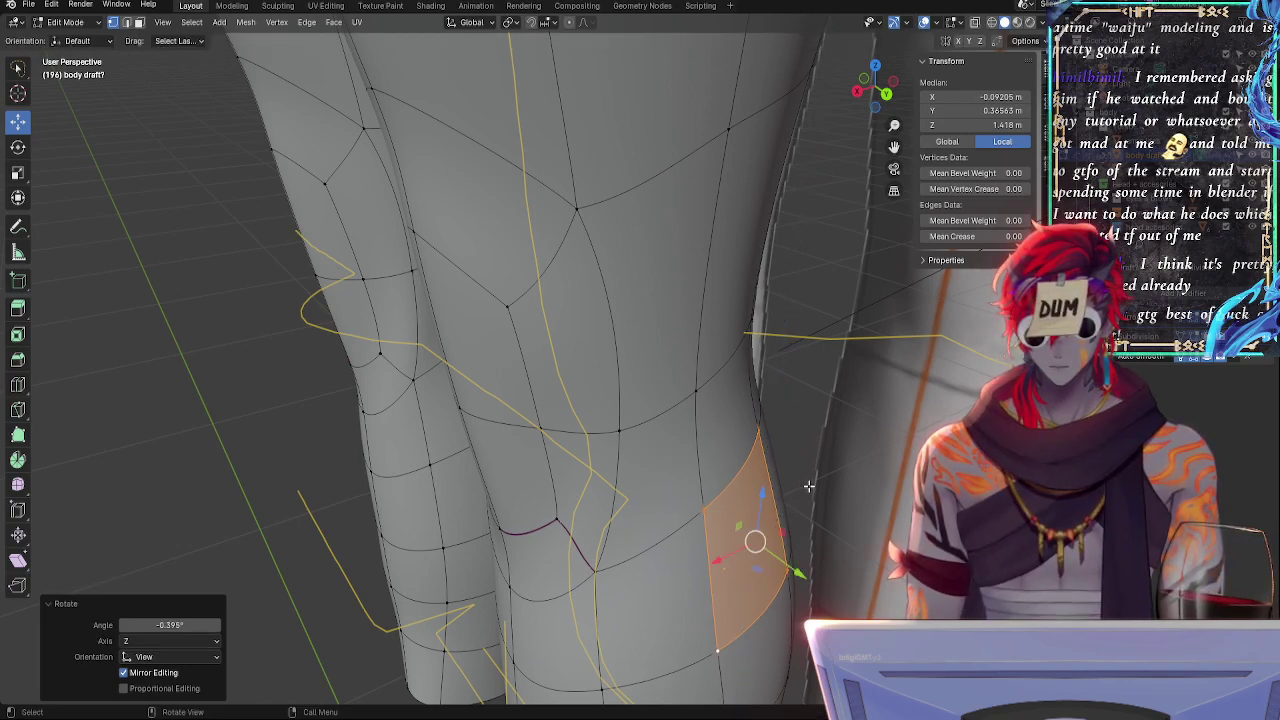
pyautogui.moveTo(760, 500); pyautogui.dragTo(760, 496)
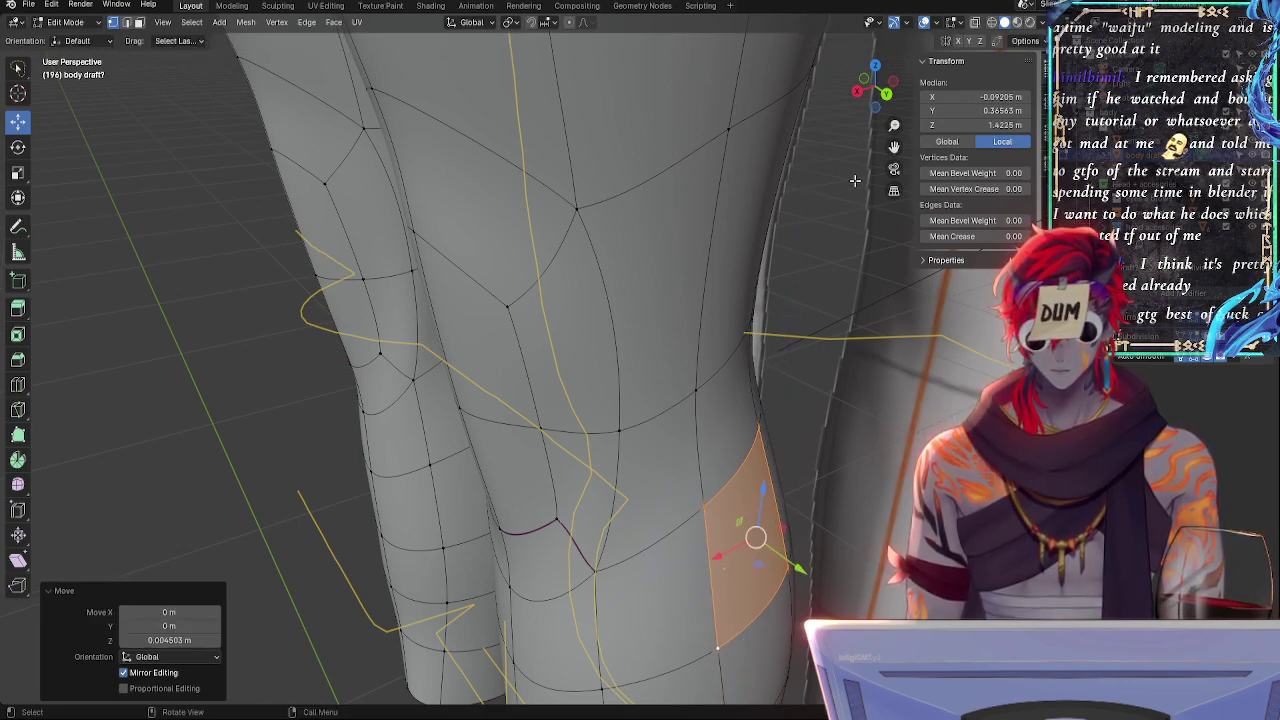
# - Edge-slide the knee face slightly, nudge it in Right view, and select the outer knee outline vertex
pyautogui.press('g')
pyautogui.press('g')
pyautogui.click(810, 382)
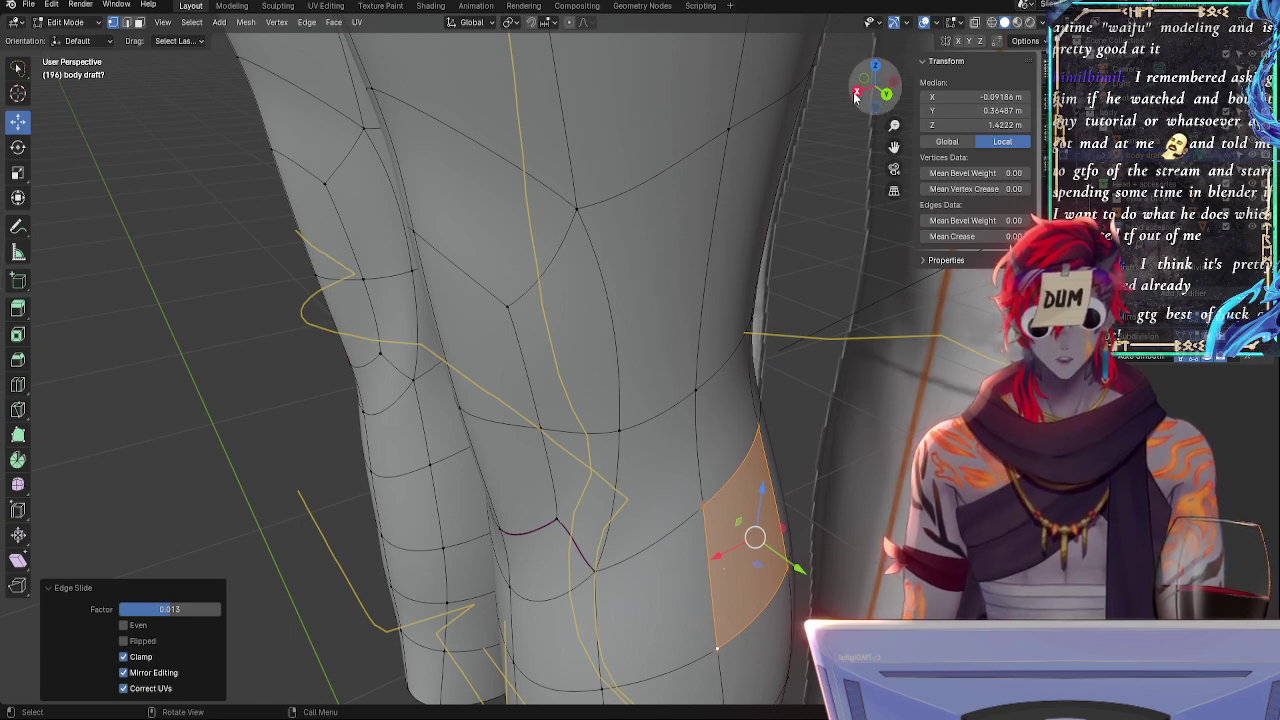
pyautogui.click(857, 91)
pyautogui.press('g')
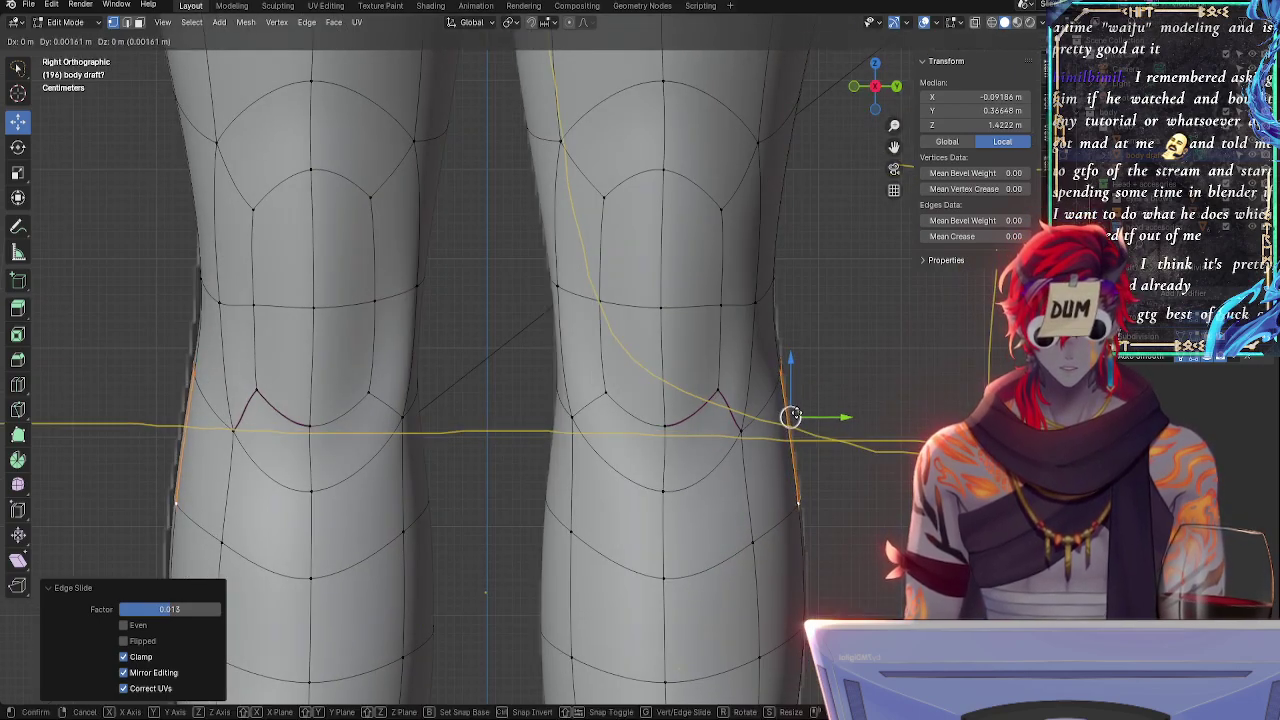
pyautogui.moveTo(796, 412); pyautogui.dragTo(799, 412)
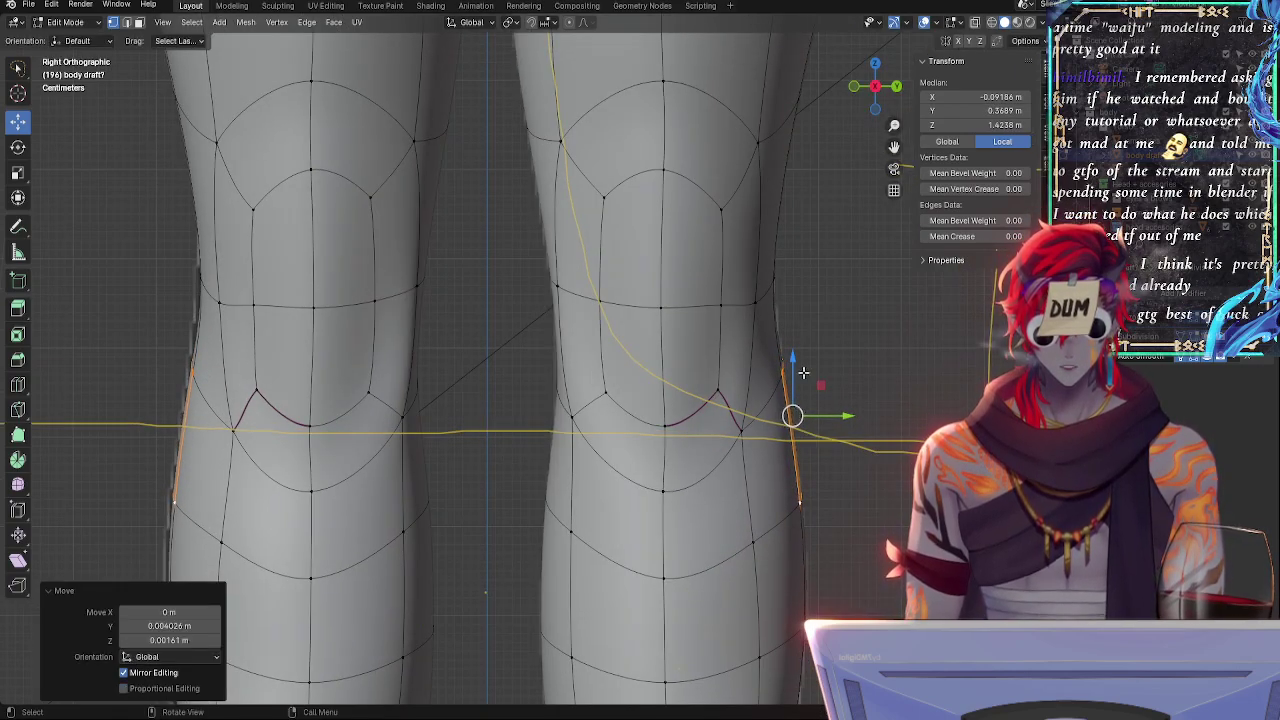
pyautogui.click(803, 372)
pyautogui.click(779, 374)
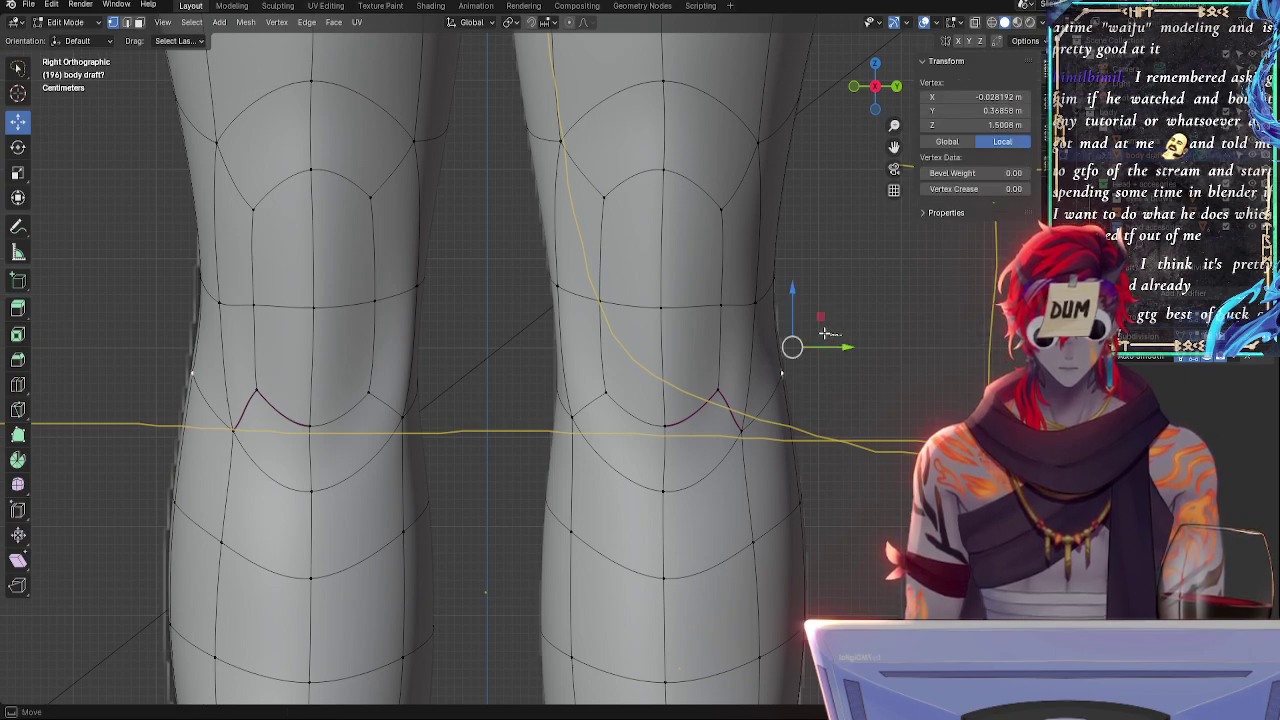
# - Shift the outline vertex 0.004 m along Y and vertex-slide it along its edge
pyautogui.moveTo(838, 348); pyautogui.dragTo(838, 350)
pyautogui.moveTo(843, 371); pyautogui.dragTo(757, 360, button='middle')
pyautogui.press('g')
pyautogui.press('g')
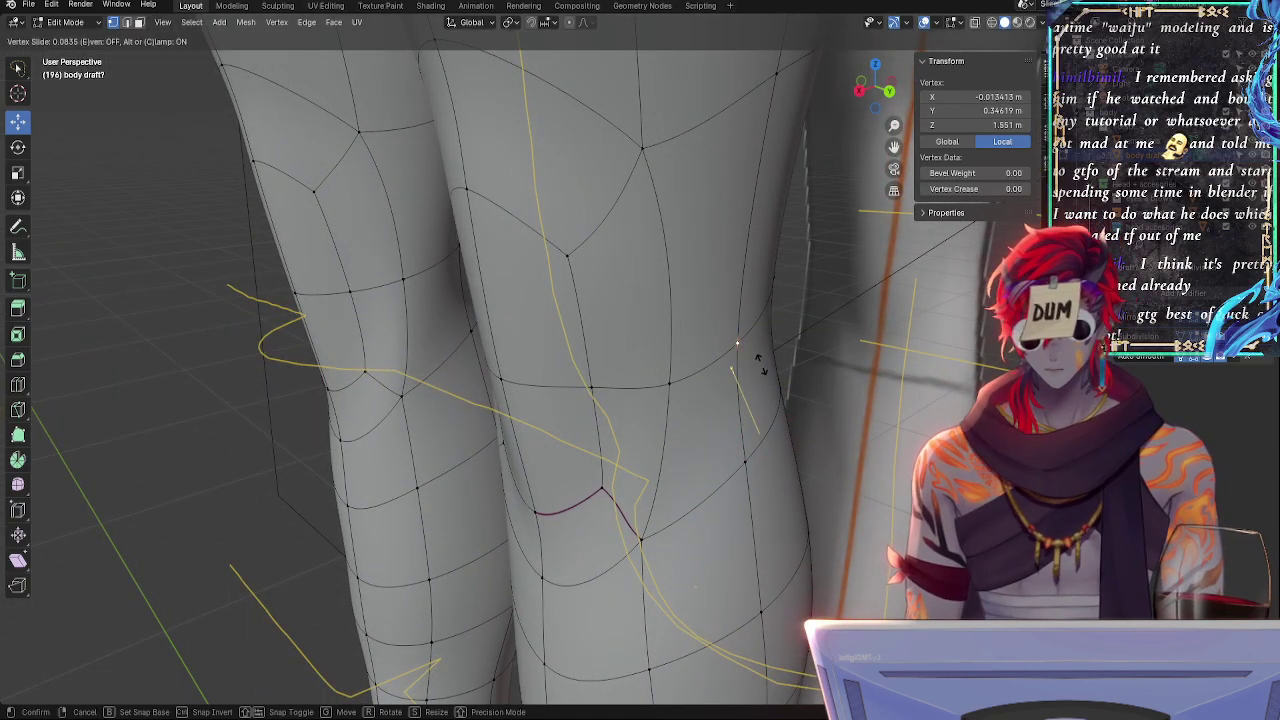
pyautogui.click(757, 358)
pyautogui.click(859, 92)
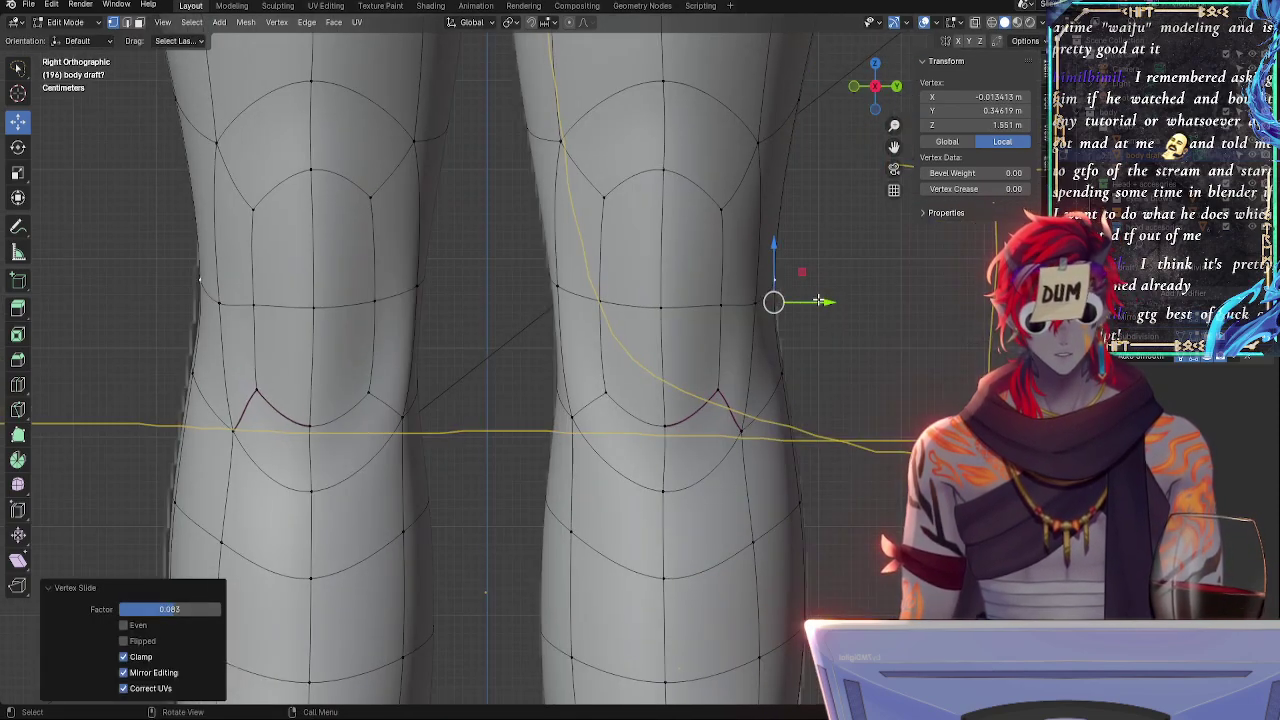
pyautogui.press('g')
pyautogui.press('g')
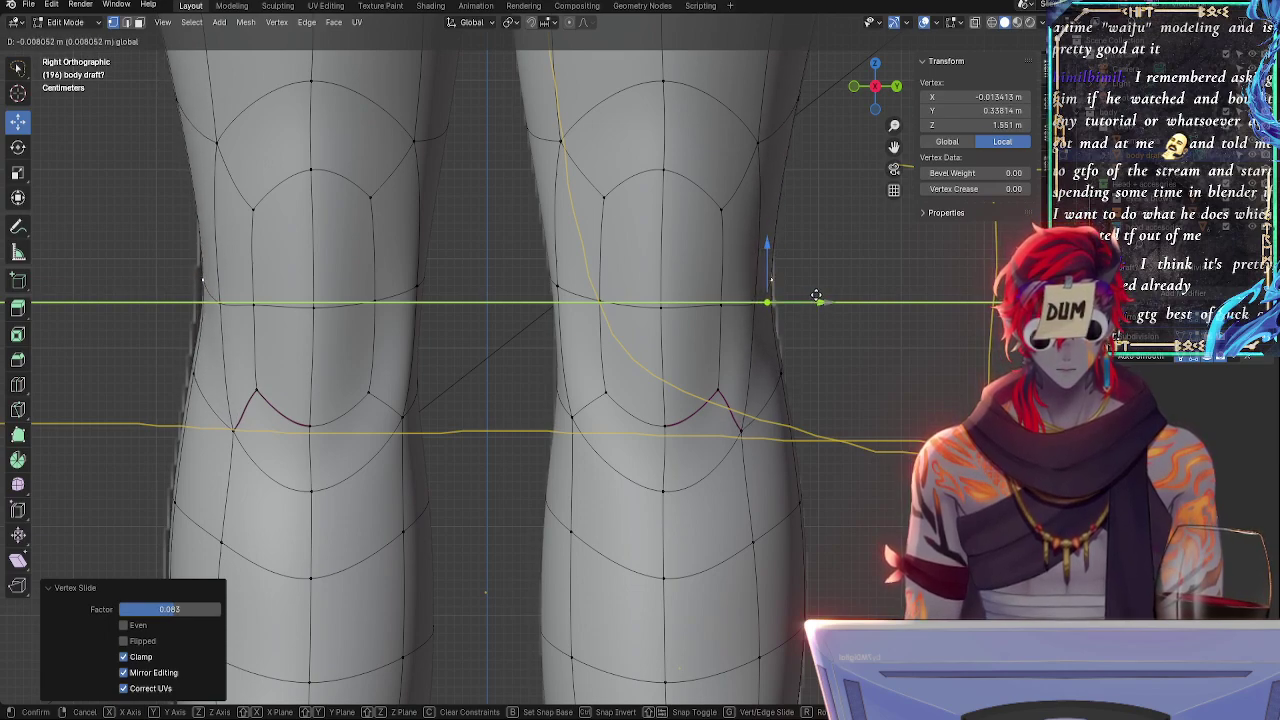
pyautogui.click(817, 295)
# - Vertex-slide the remaining outer knee outline vertices, including the upper one, to follow the guide
pyautogui.press('g')
pyautogui.press('g')
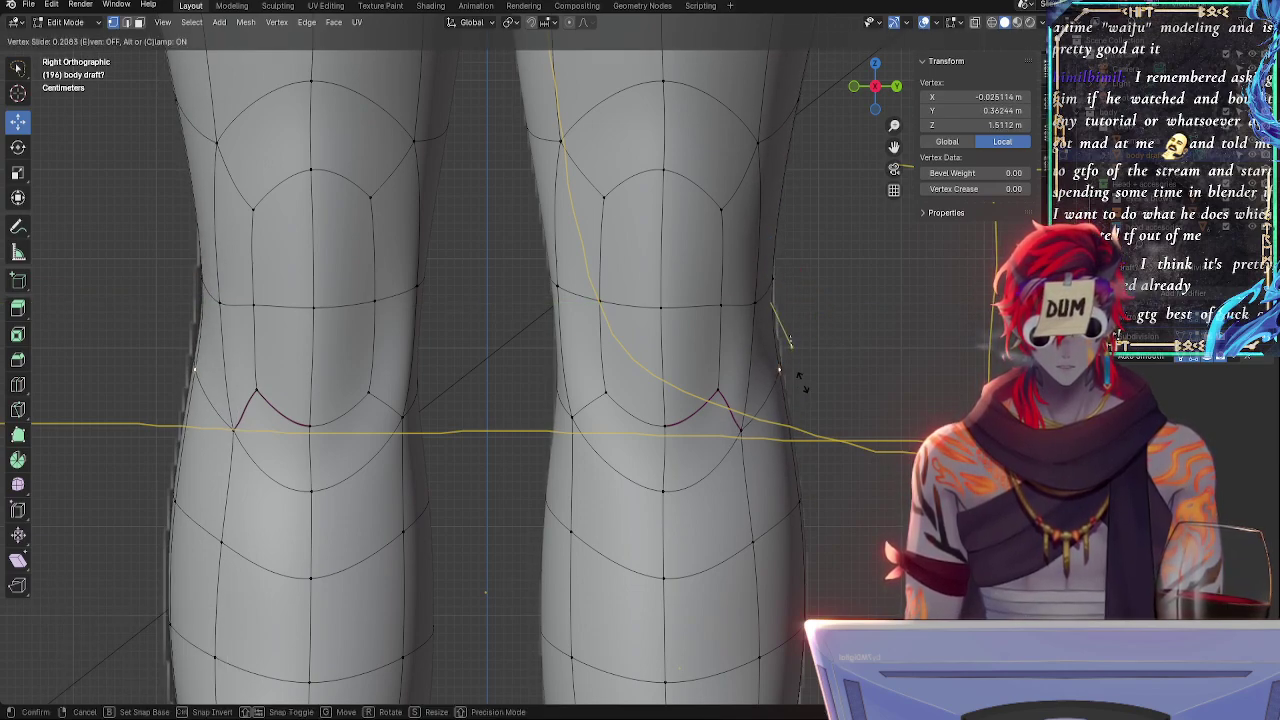
pyautogui.click(802, 383)
pyautogui.moveTo(822, 341); pyautogui.dragTo(826, 342)
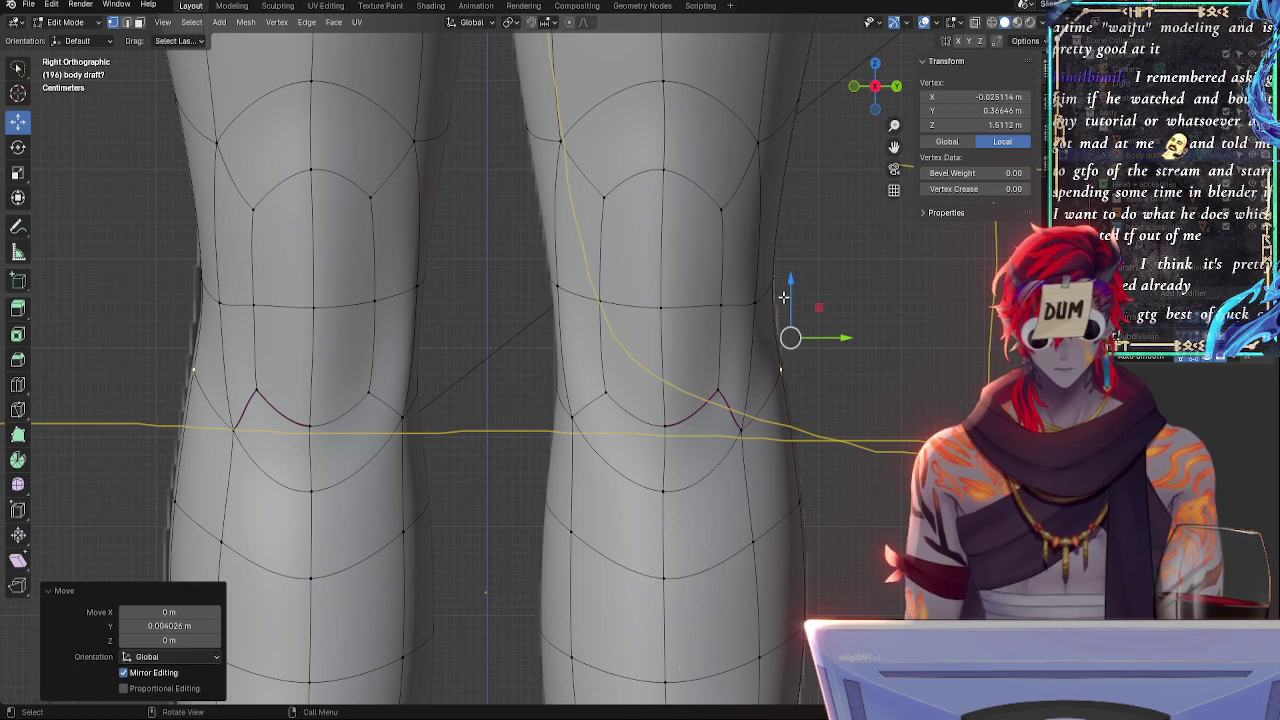
pyautogui.press('g')
pyautogui.press('g')
pyautogui.click(836, 266)
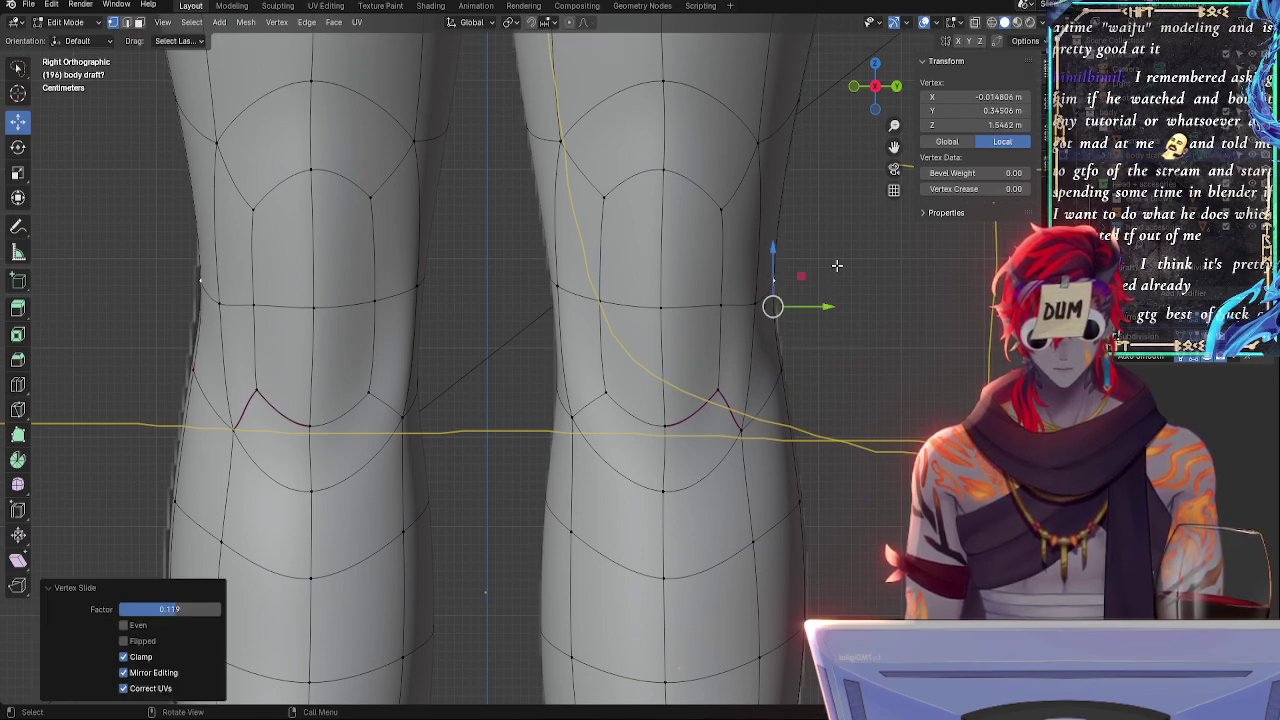
pyautogui.click(801, 105)
pyautogui.press('g')
pyautogui.press('g')
pyautogui.click(846, 162)
# - Shift the inner knee vertex -0.0058 m along X, then frame the shins and deselect all
pyautogui.keyDown('shift'); pyautogui.moveTo(836, 341); pyautogui.dragTo(912, 419, button='middle'); pyautogui.keyUp('shift')
pyautogui.click(624, 196)
pyautogui.moveTo(624, 196); pyautogui.dragTo(697, 210, button='middle')
pyautogui.click(594, 194)
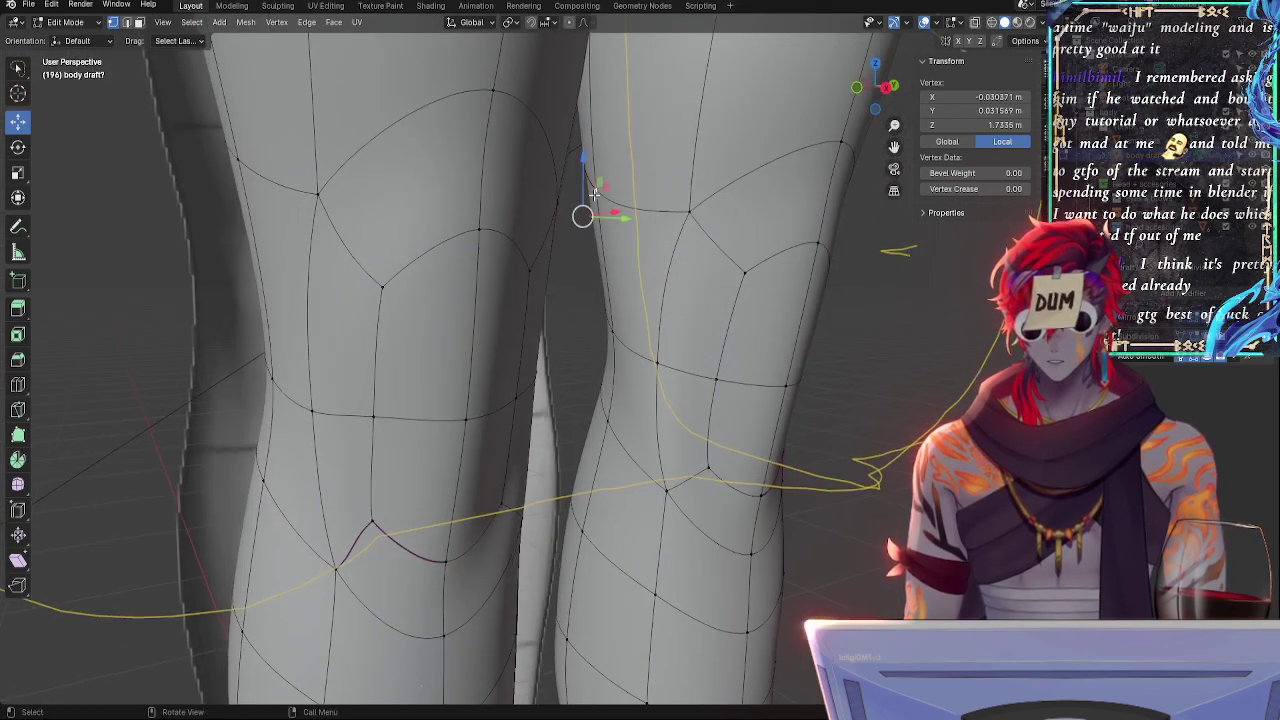
pyautogui.moveTo(620, 213); pyautogui.dragTo(611, 215)
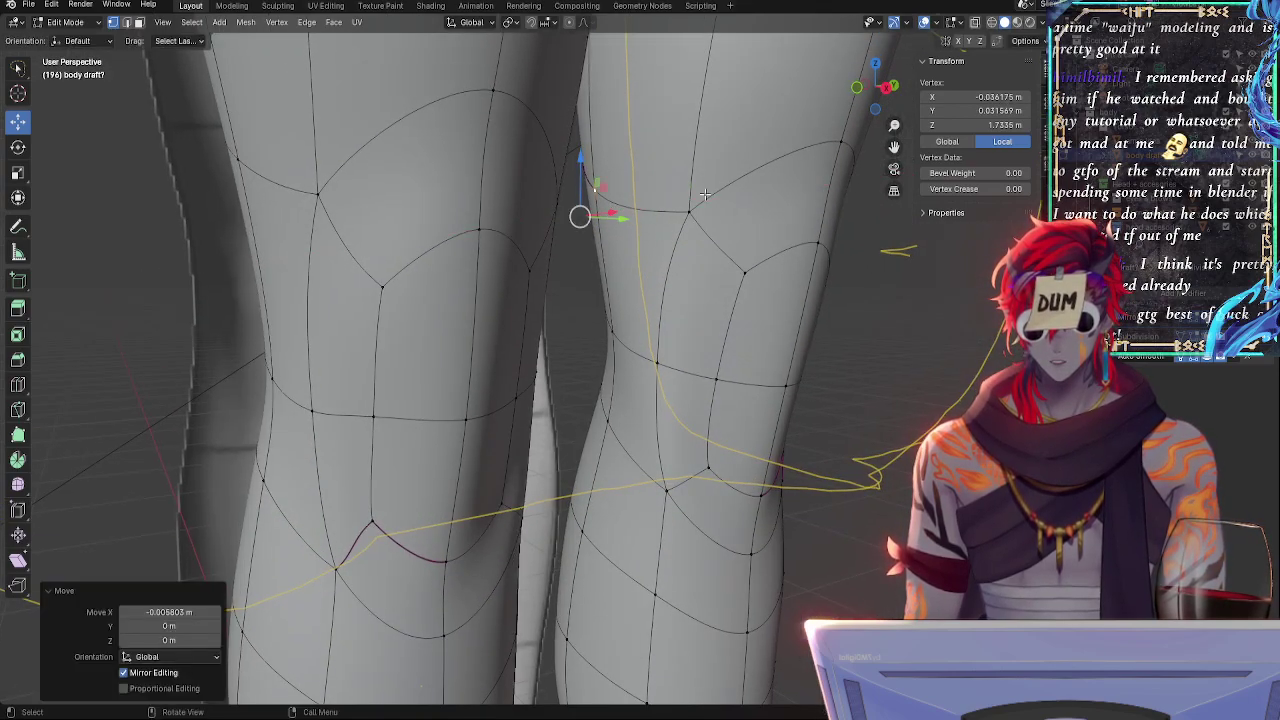
pyautogui.click(886, 88)
pyautogui.keyDown('shift'); pyautogui.moveTo(874, 301); pyautogui.dragTo(751, 172, button='middle'); pyautogui.keyUp('shift')
pyautogui.hotkey('alt', 'a')
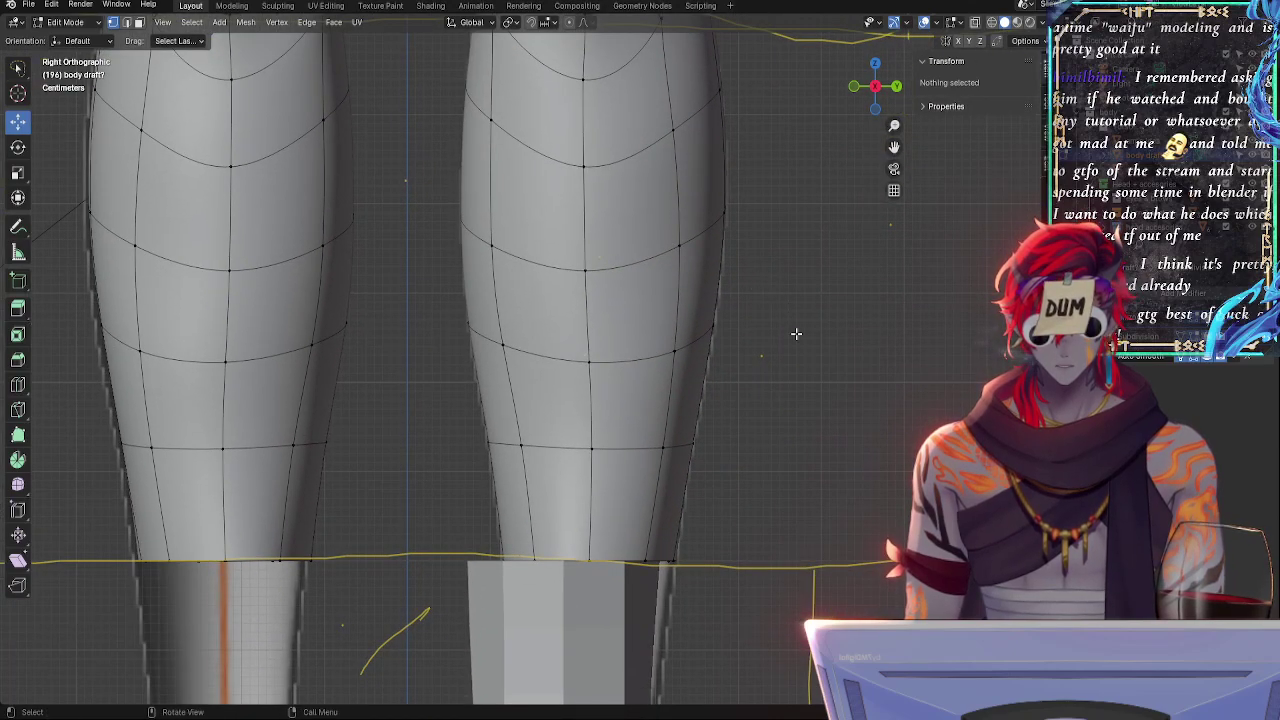
pyautogui.hotkey('alt', 'z')
pyautogui.moveTo(744, 526)
pyautogui.mouseDown()
pyautogui.moveTo(690, 482)
pyautogui.moveTo(700, 160)
pyautogui.moveTo(812, 316)
pyautogui.mouseUp()
pyautogui.hotkey('alt', 'a')
pyautogui.moveTo(772, 367)
pyautogui.mouseDown()
pyautogui.moveTo(729, 367)
pyautogui.moveTo(777, 200)
pyautogui.moveTo(766, 274)
pyautogui.mouseUp()
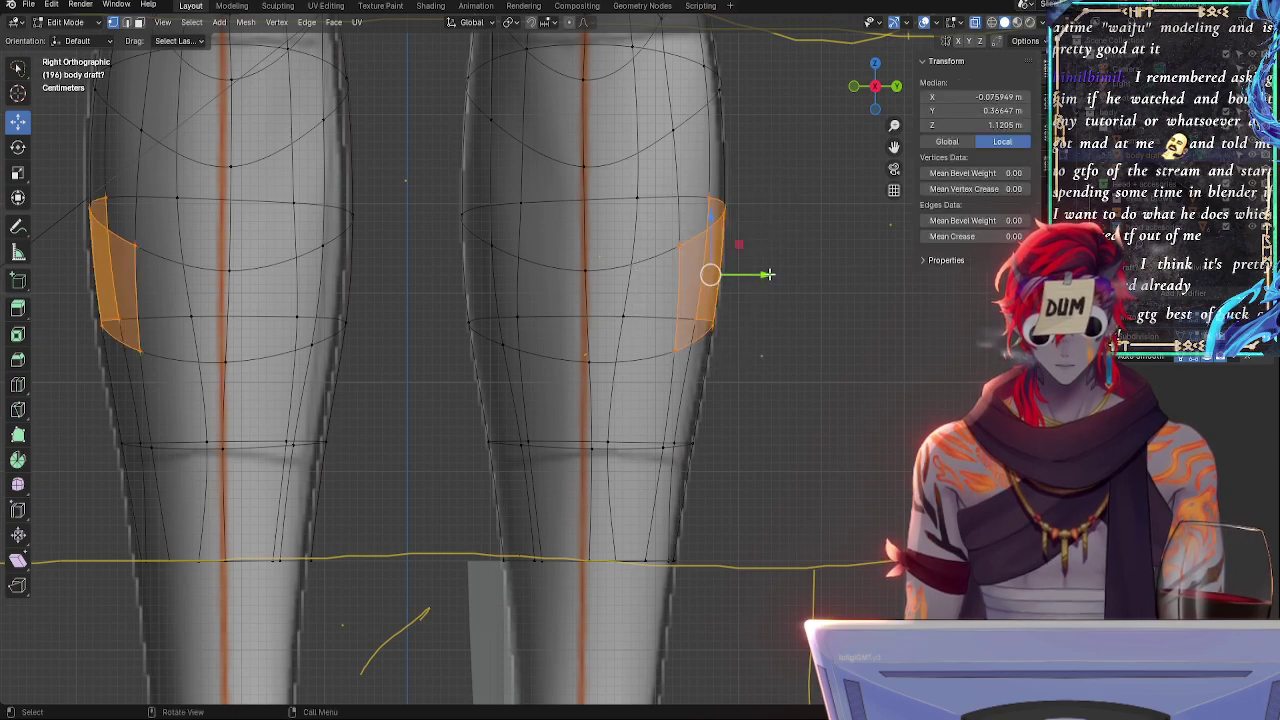
pyautogui.press('Tab')
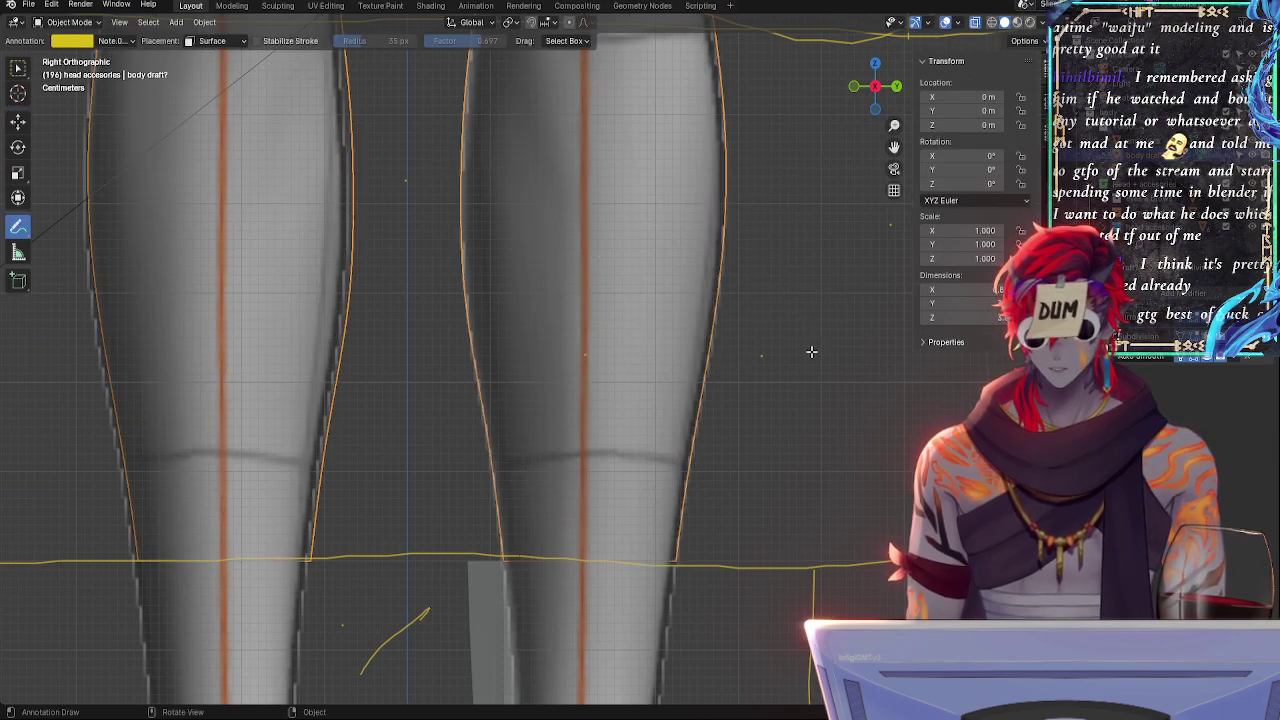
pyautogui.press('Tab')
pyautogui.hotkey('alt', 'z')
pyautogui.scroll(-3, 786, 374)
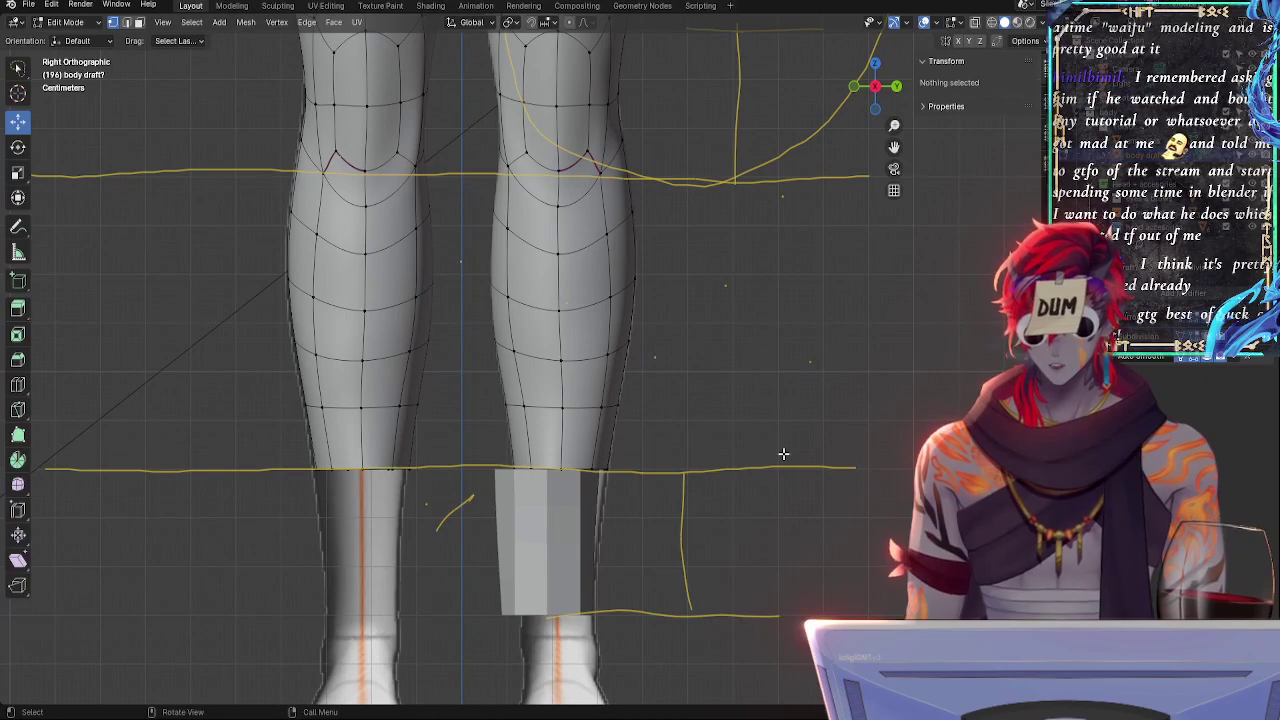
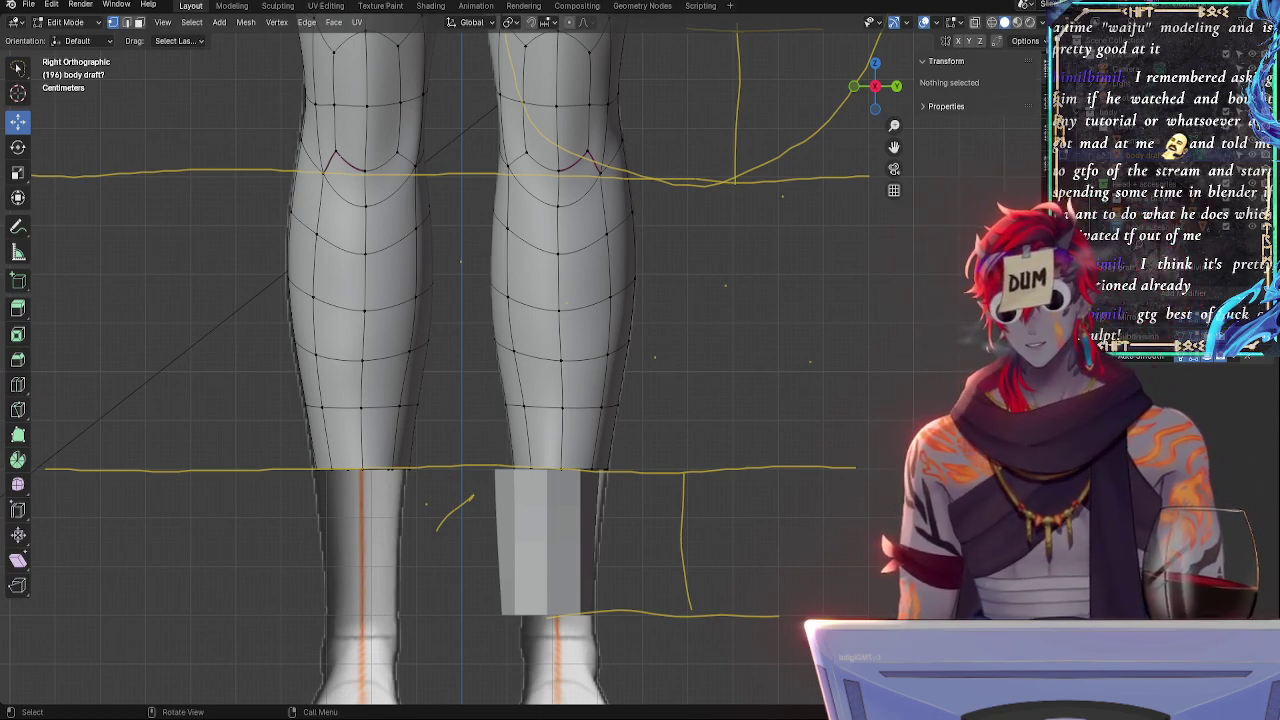
# - Move a right-knee vertex along the X axis
pyautogui.keyDown('shift'); pyautogui.moveTo(690, 245); pyautogui.dragTo(830, 428, button='middle'); pyautogui.keyUp('shift')
pyautogui.click(592, 314)
pyautogui.moveTo(660, 392); pyautogui.dragTo(612, 412, button='middle')
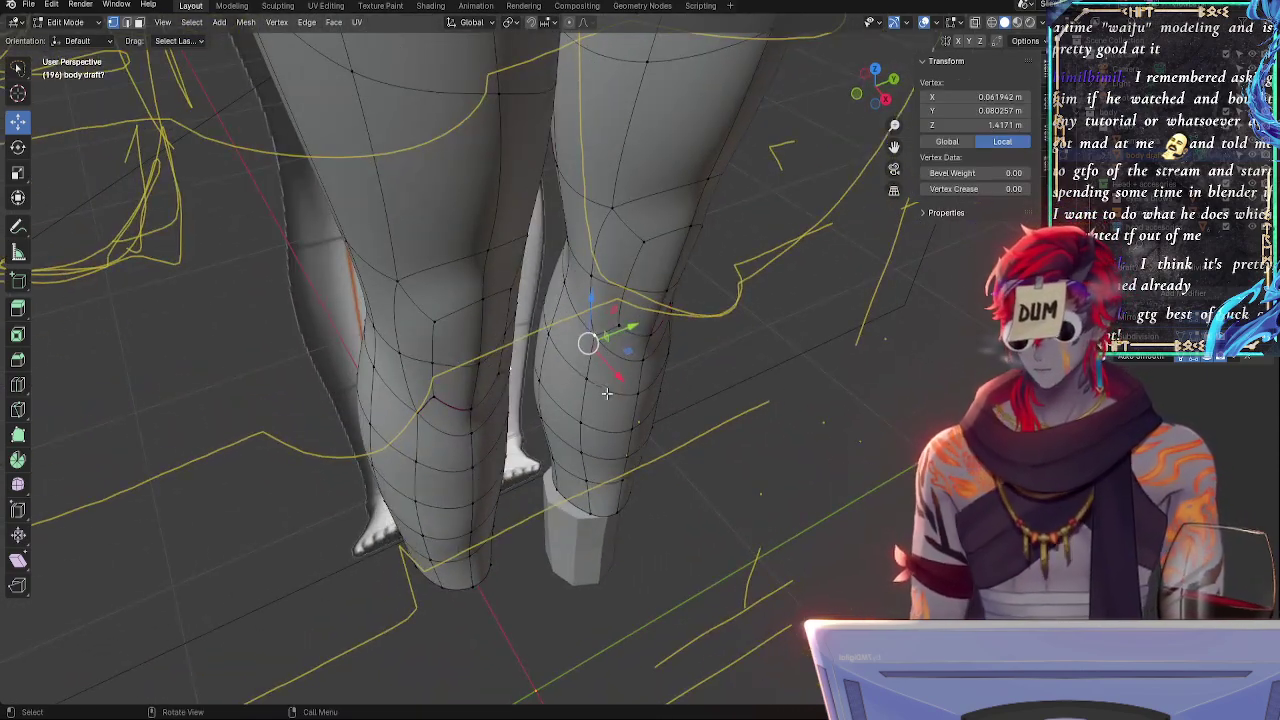
pyautogui.press('g')
pyautogui.press('x')
pyautogui.click(600, 358)
# - Vertex-slide the knee vertex along its edge twice, the second slide shorter
pyautogui.moveTo(600, 358); pyautogui.dragTo(577, 334, button='middle')
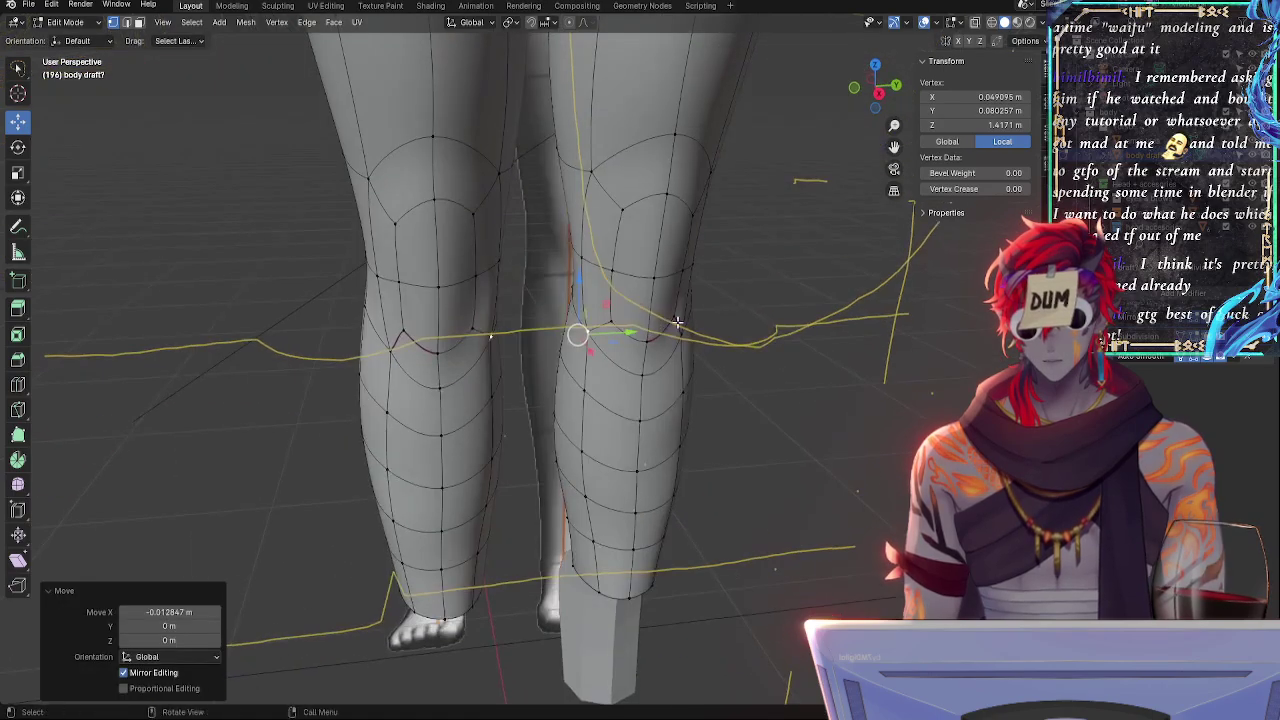
pyautogui.press('g')
pyautogui.press('g')
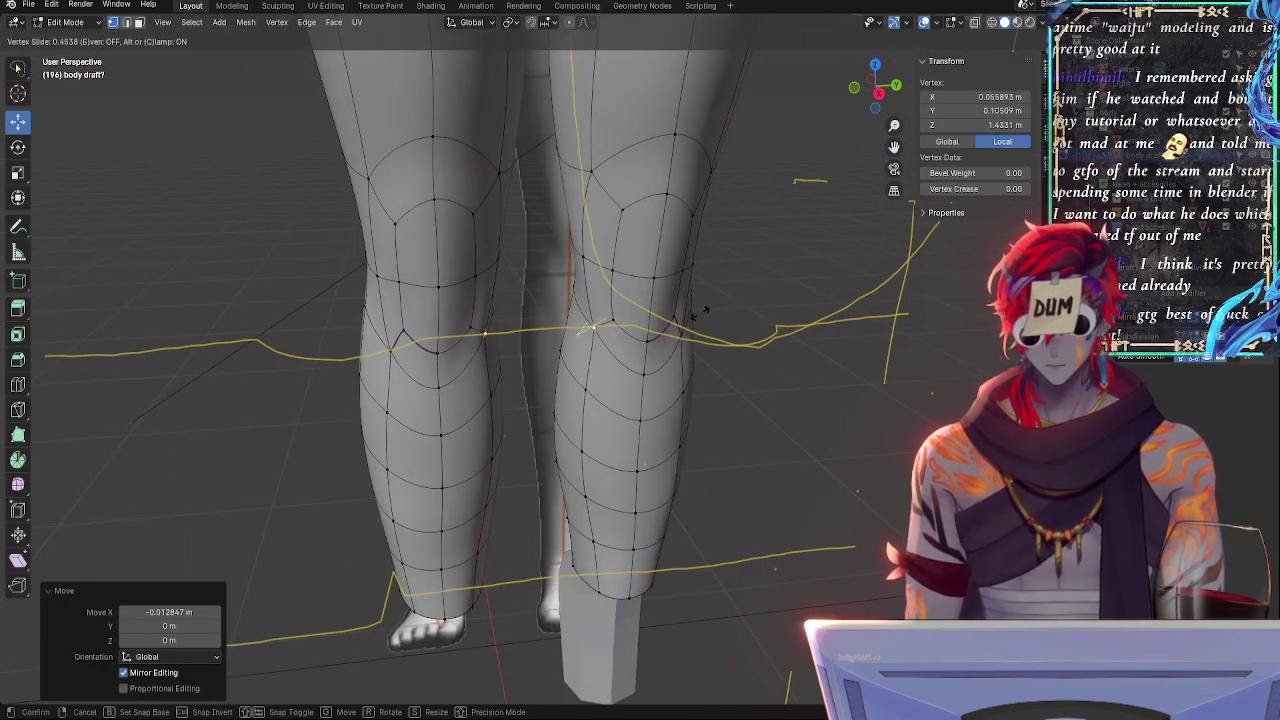
pyautogui.click(690, 318)
pyautogui.moveTo(690, 318); pyautogui.dragTo(595, 306, button='middle')
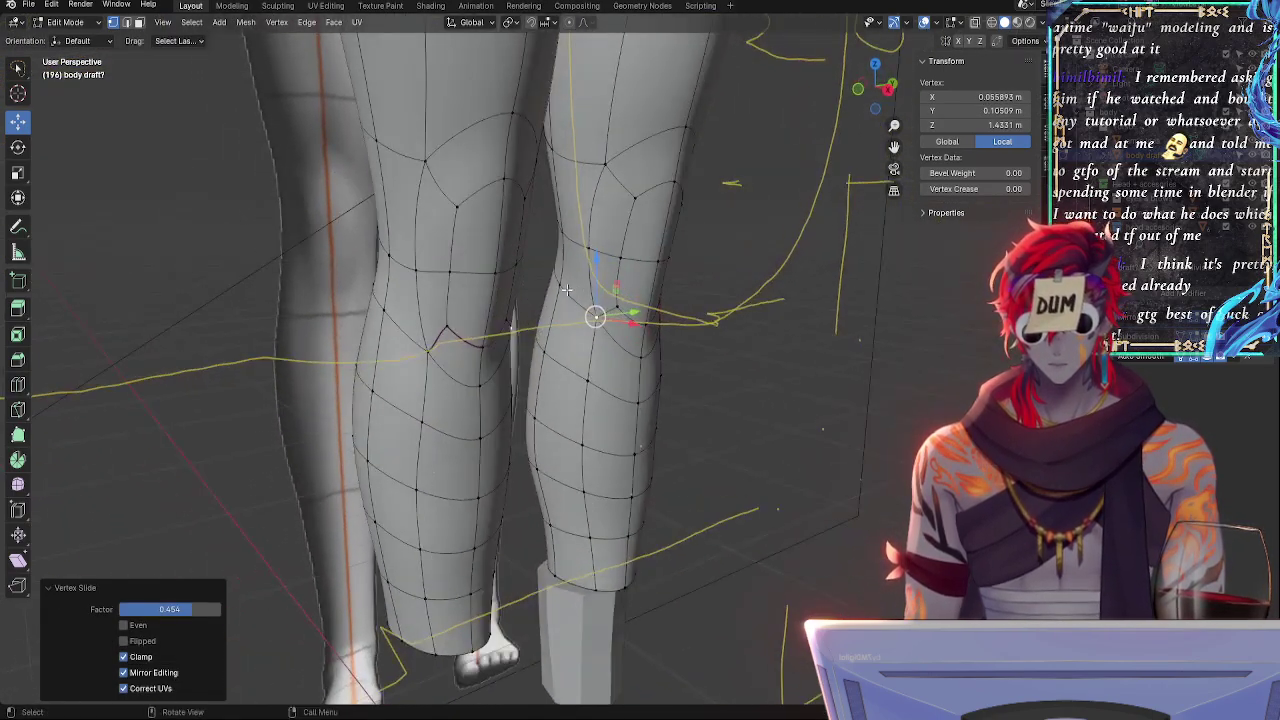
pyautogui.press('g')
pyautogui.press('g')
pyautogui.click(568, 297)
# - Offset the knee vertex along Y, nudge it along X, and view from the front orthographically
pyautogui.press('g')
pyautogui.press('y')
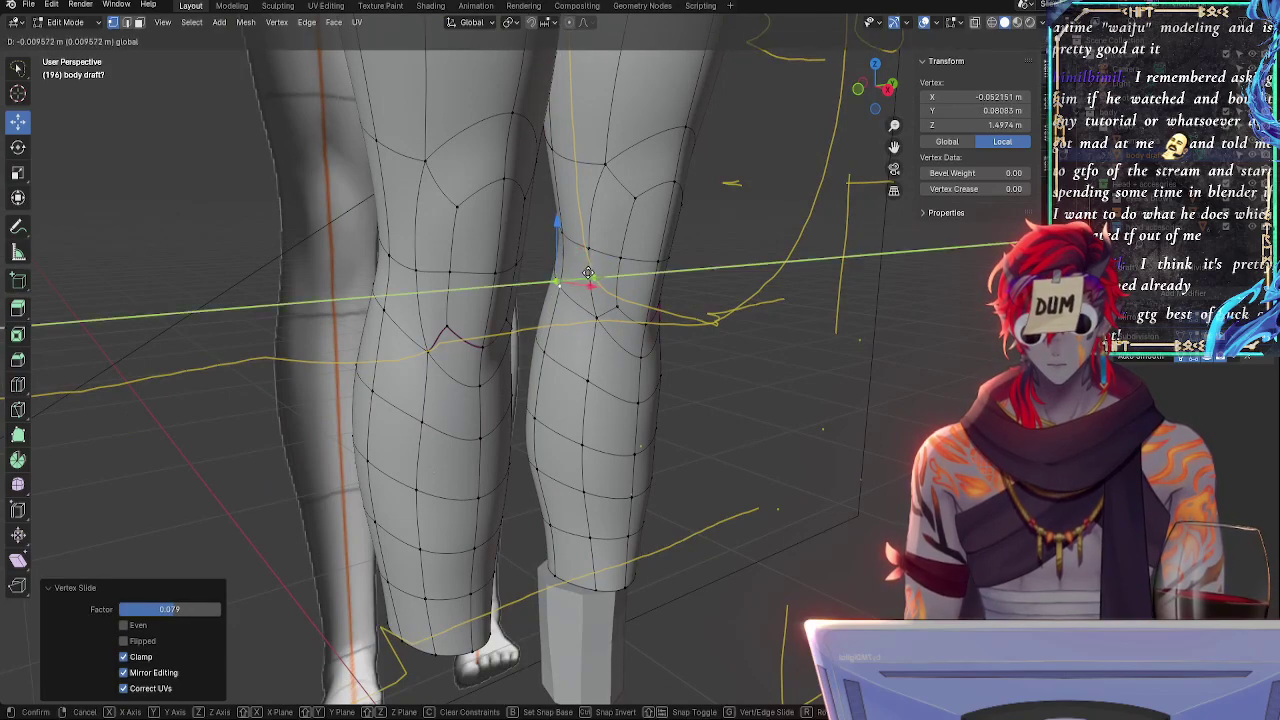
pyautogui.click(580, 282)
pyautogui.moveTo(580, 282); pyautogui.dragTo(690, 325, button='middle')
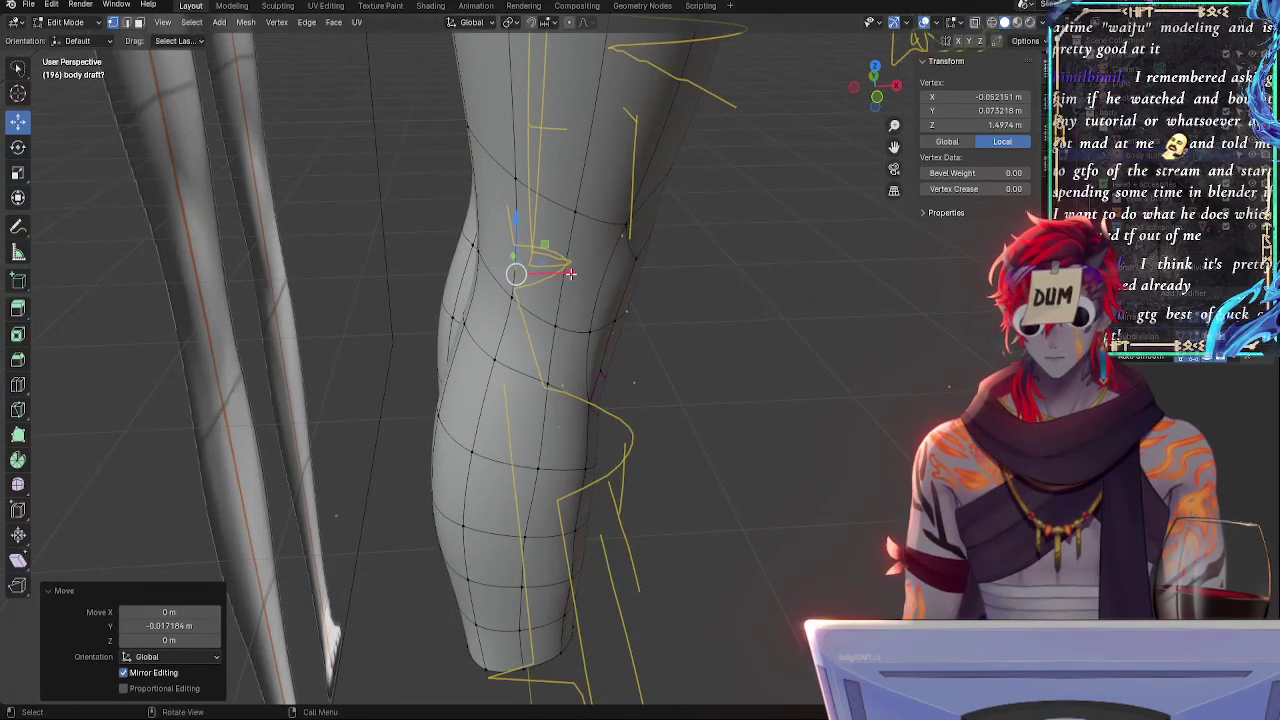
pyautogui.moveTo(571, 273); pyautogui.dragTo(578, 276)
pyautogui.click(876, 98)
# - Enable X-ray and vertex-slide the bottom outer vertex of the lower leg
pyautogui.keyDown('shift'); pyautogui.moveTo(779, 447); pyautogui.dragTo(786, 309, button='middle'); pyautogui.keyUp('shift')
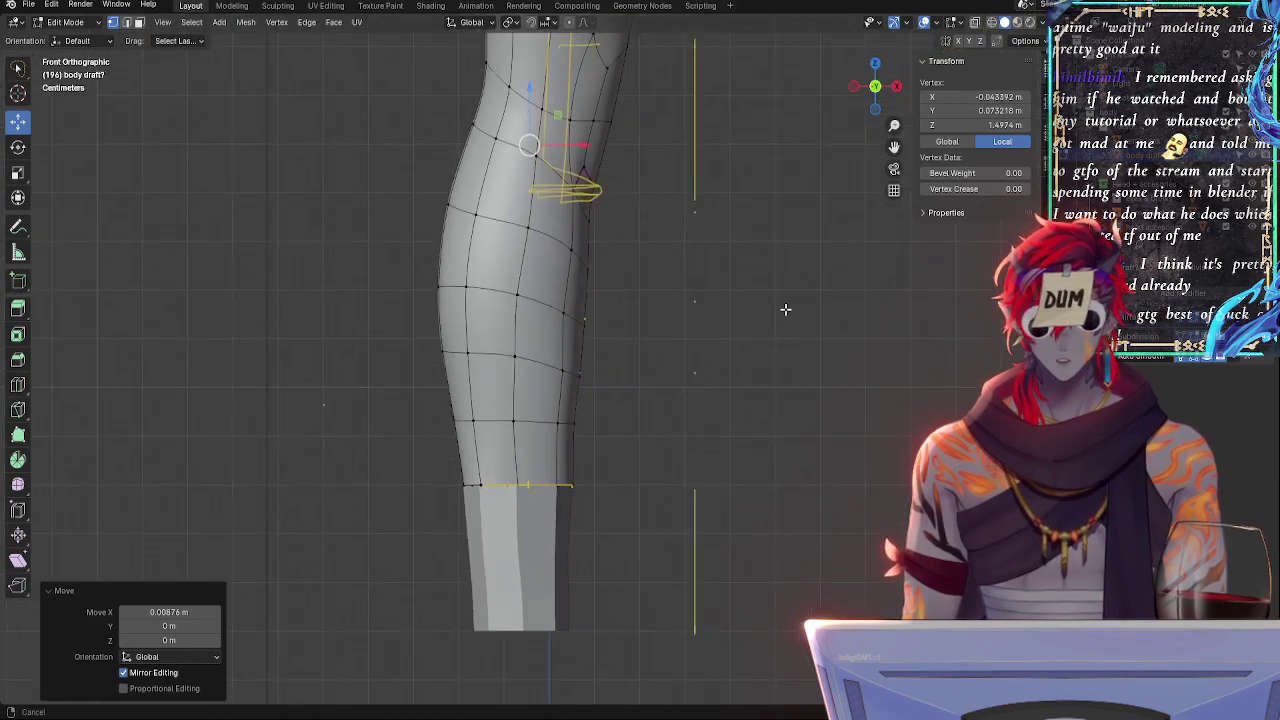
pyautogui.hotkey('alt', 'z')
pyautogui.keyDown('shift'); pyautogui.moveTo(677, 486); pyautogui.dragTo(707, 465, button='middle'); pyautogui.keyUp('shift')
pyautogui.hotkey('alt', 'z')
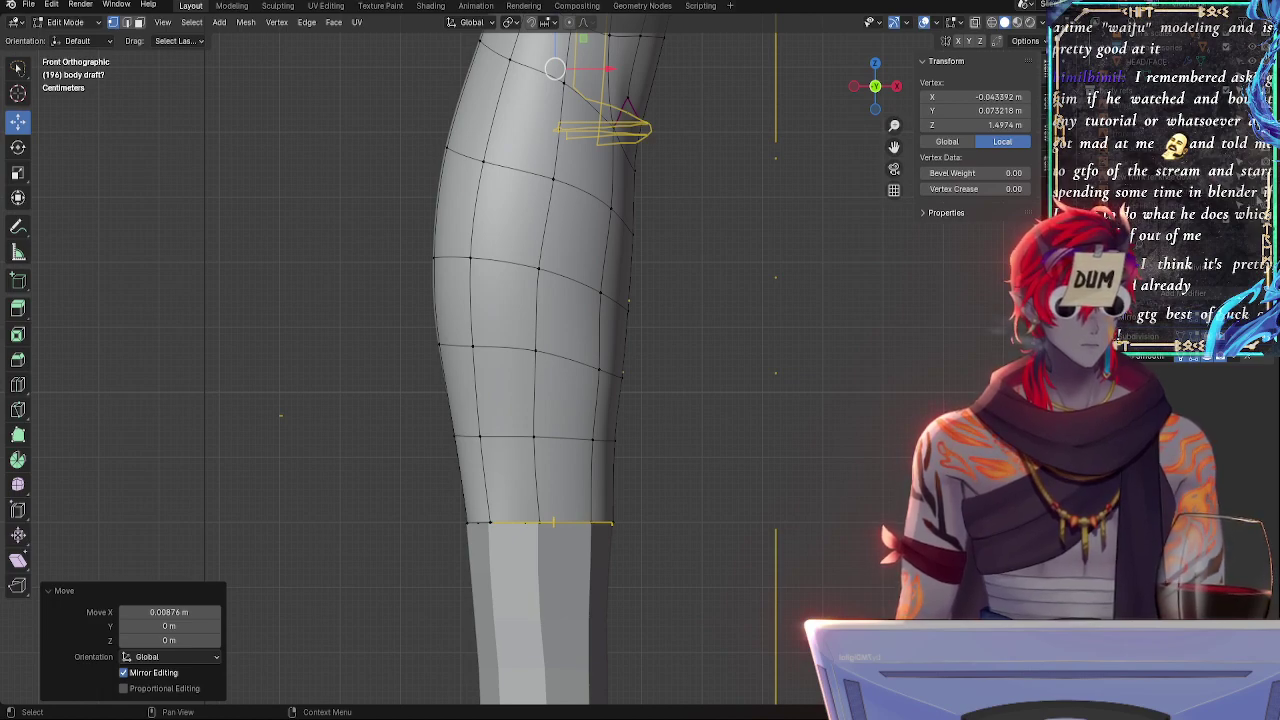
pyautogui.click(655, 475)
pyautogui.hotkey('alt', 'z')
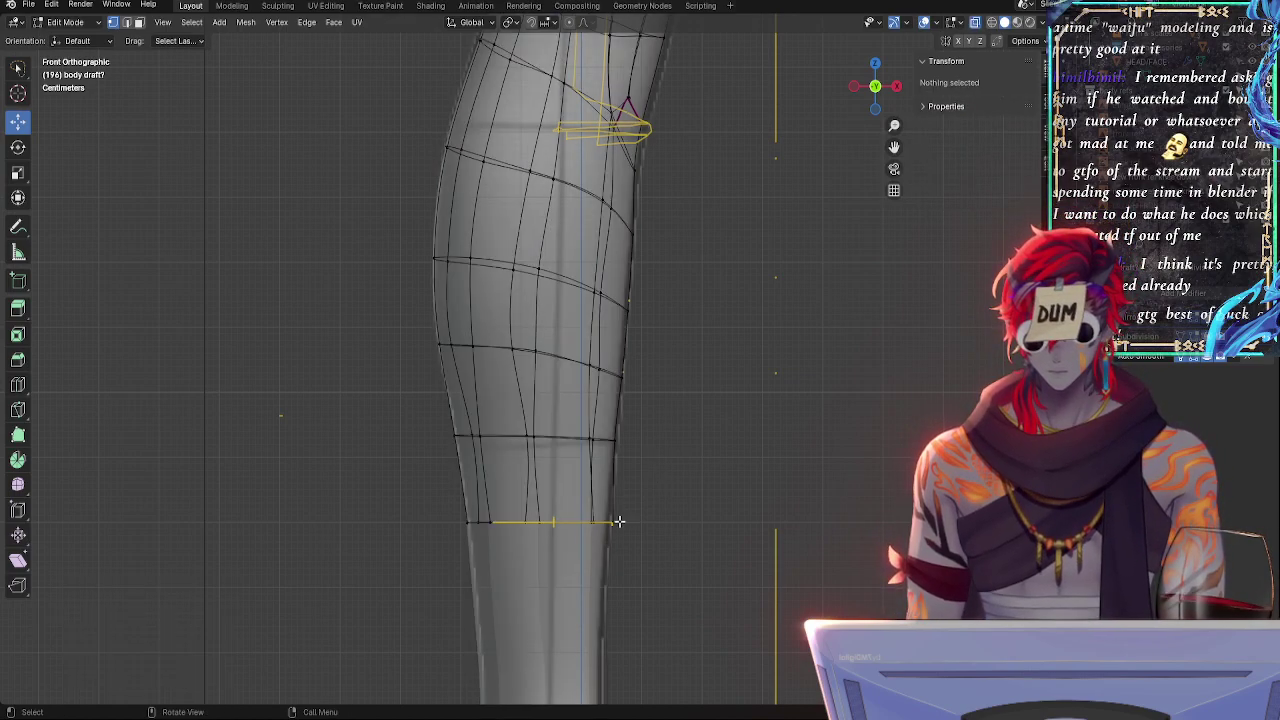
pyautogui.click(625, 518)
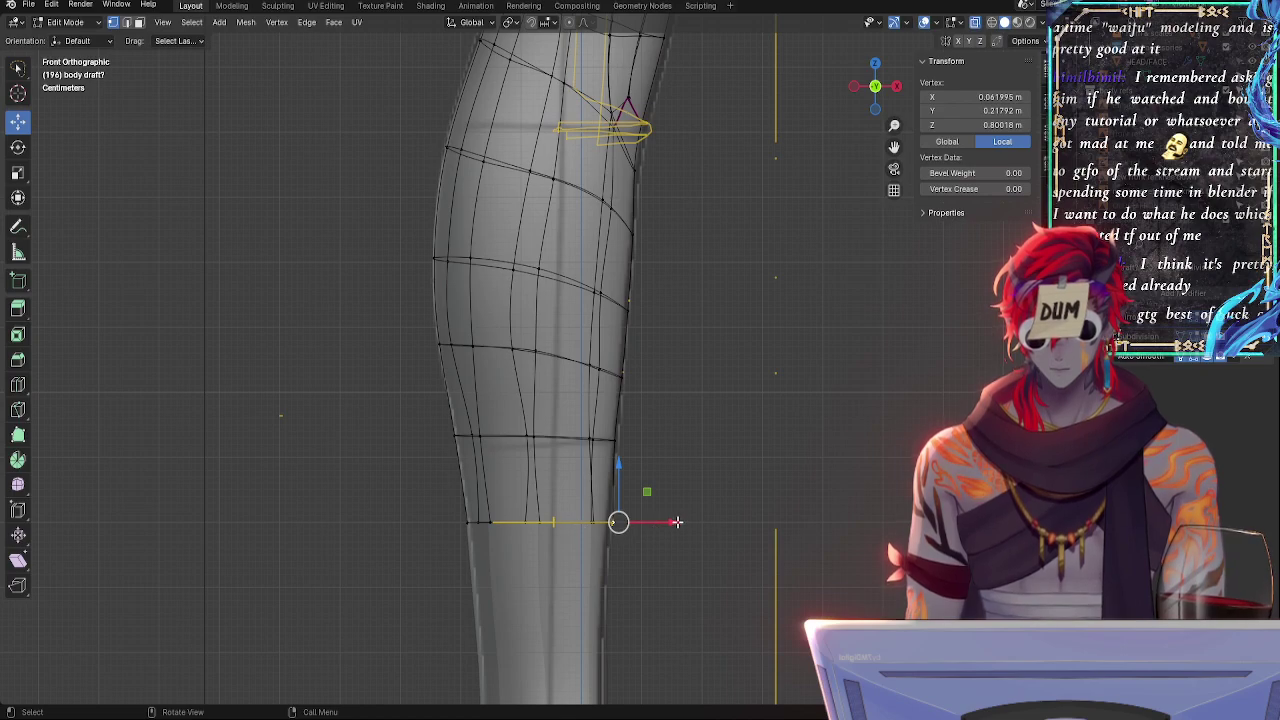
pyautogui.hotkey('shift', 'v')
pyautogui.click(668, 523)
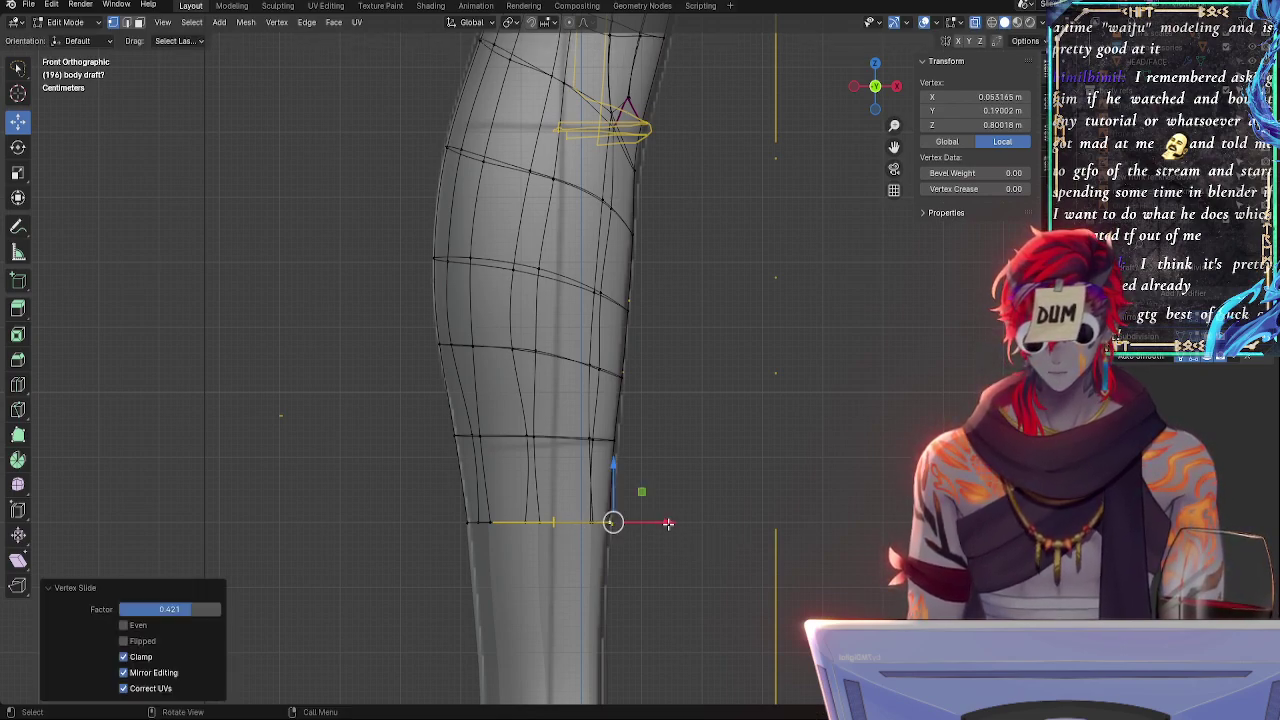
# - Slide and nudge the next outer contour vertices outward along X
pyautogui.click(620, 445)
pyautogui.hotkey('shift', 'v')
pyautogui.click(665, 450)
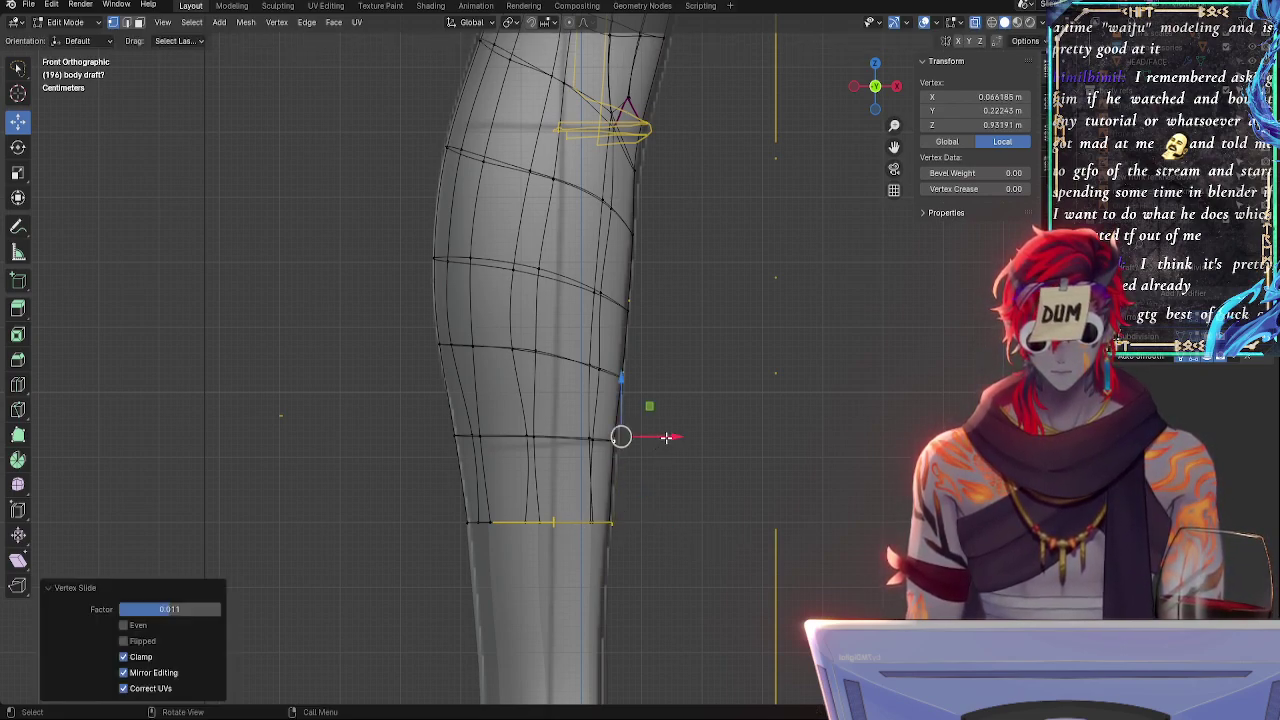
pyautogui.moveTo(666, 437); pyautogui.dragTo(671, 437)
pyautogui.click(628, 384)
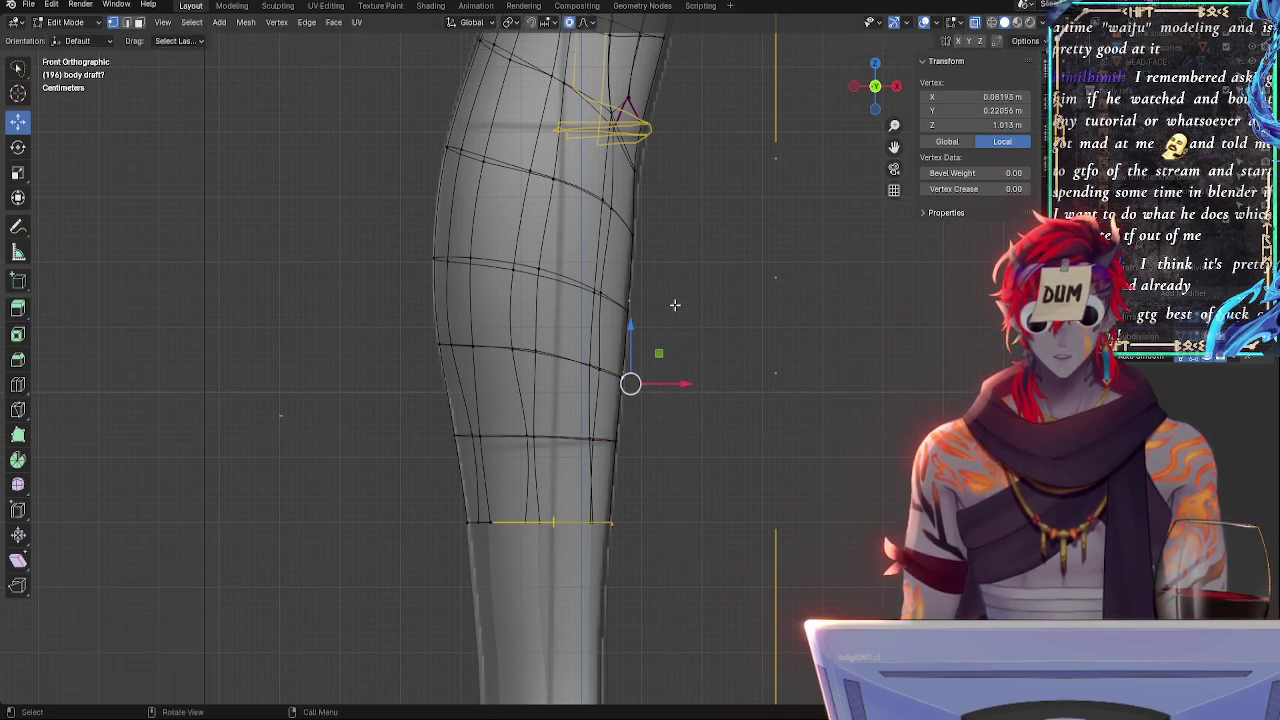
pyautogui.press('g')
pyautogui.press('x')
pyautogui.click(681, 383)
# - Shift a higher contour vertex and the bottom vertex along X with proportional editing
pyautogui.click(665, 313)
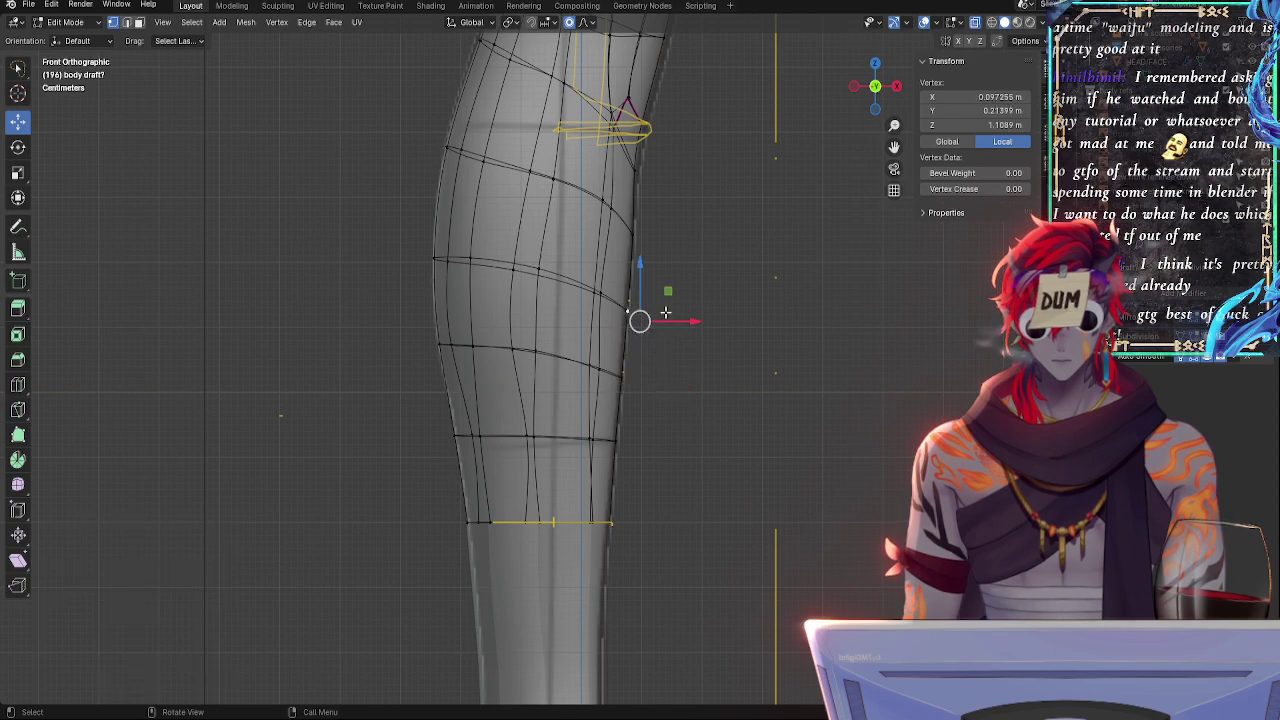
pyautogui.press('g')
pyautogui.press('x')
pyautogui.click(663, 311)
pyautogui.click(628, 500)
pyautogui.press('g')
pyautogui.press('x')
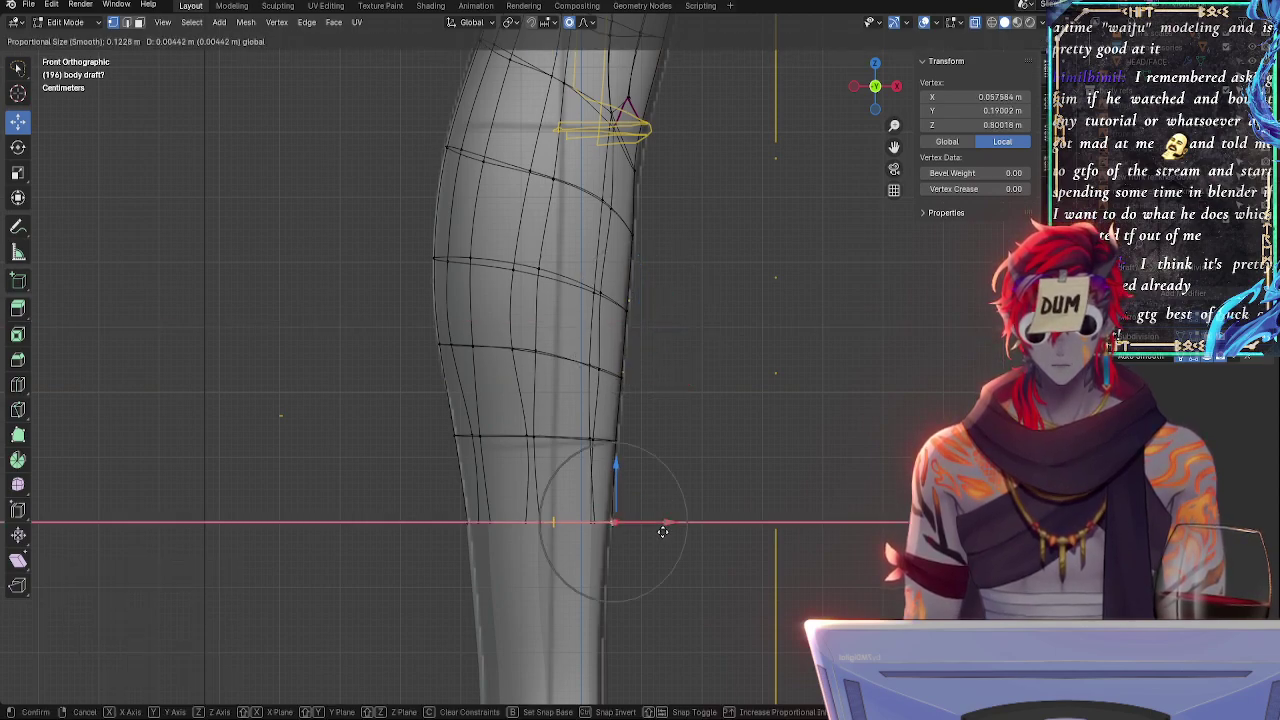
pyautogui.click(660, 525)
pyautogui.click(636, 238)
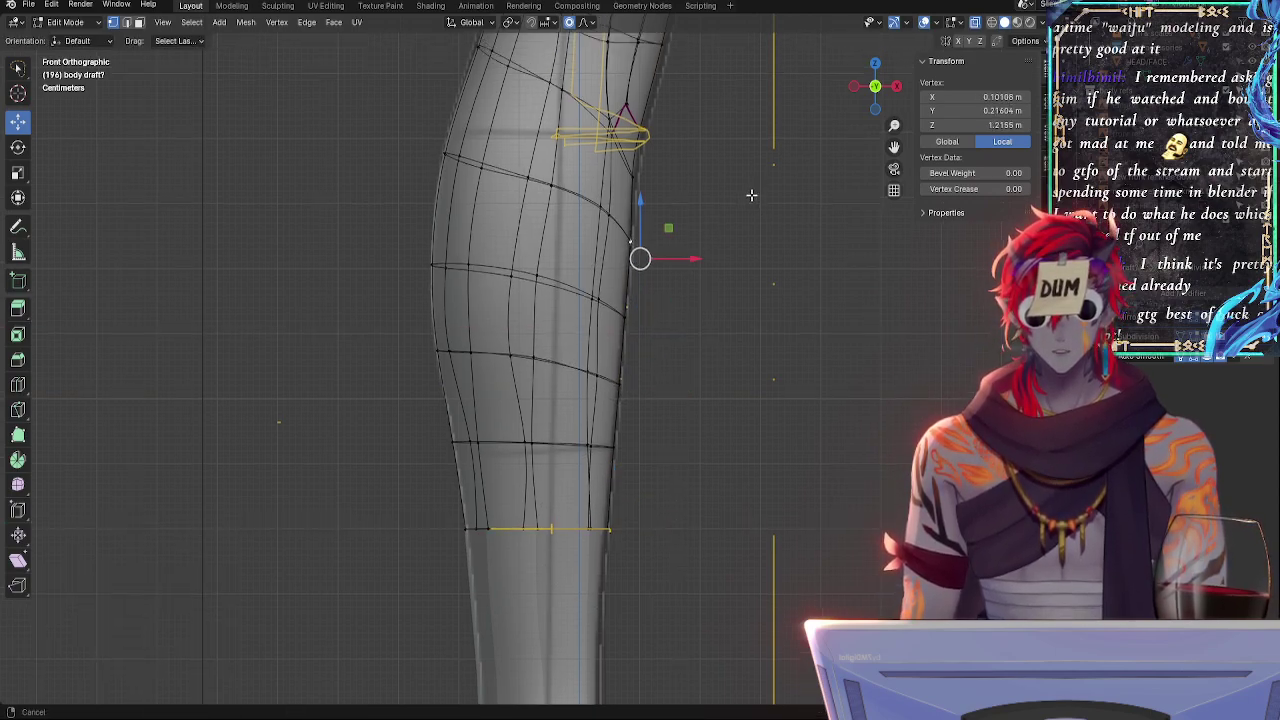
pyautogui.keyDown('shift'); pyautogui.moveTo(751, 195); pyautogui.dragTo(577, 409, button='middle'); pyautogui.keyUp('shift')
pyautogui.click(592, 291)
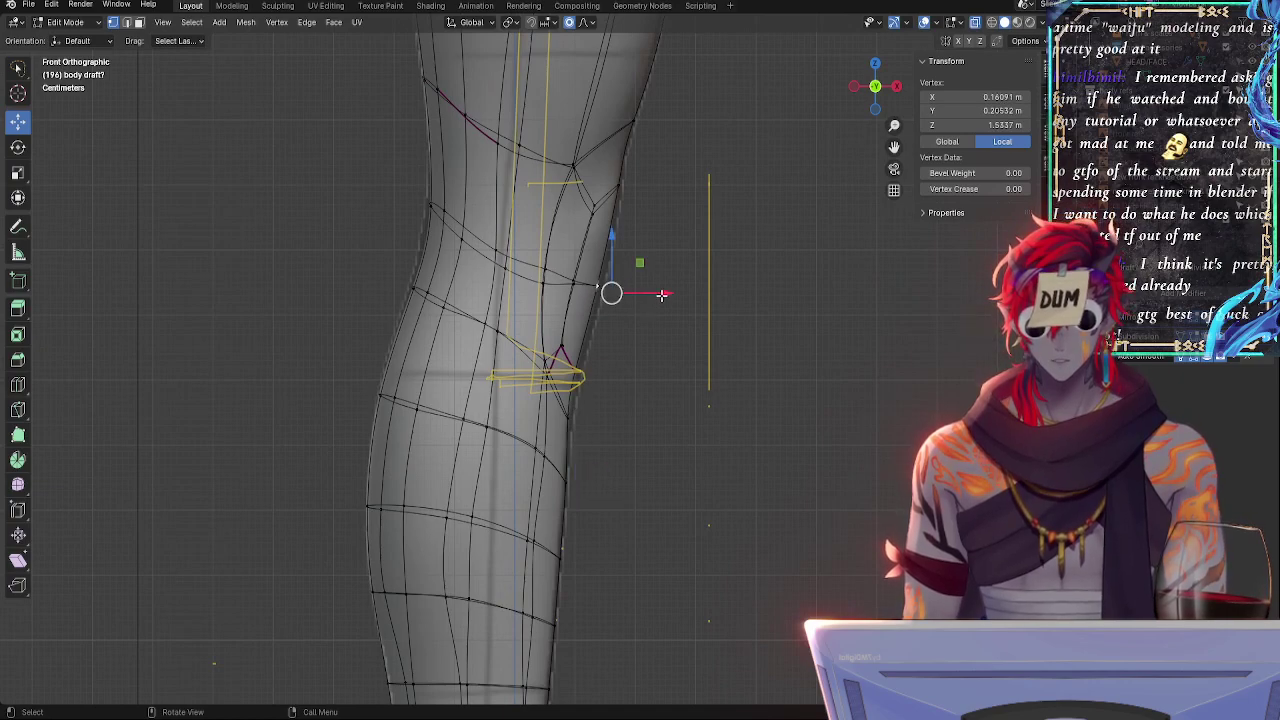
# - Push the knee vertex and neighbouring contour vertices along X with proportional falloff
pyautogui.moveTo(661, 295); pyautogui.dragTo(679, 299)
pyautogui.click(620, 181)
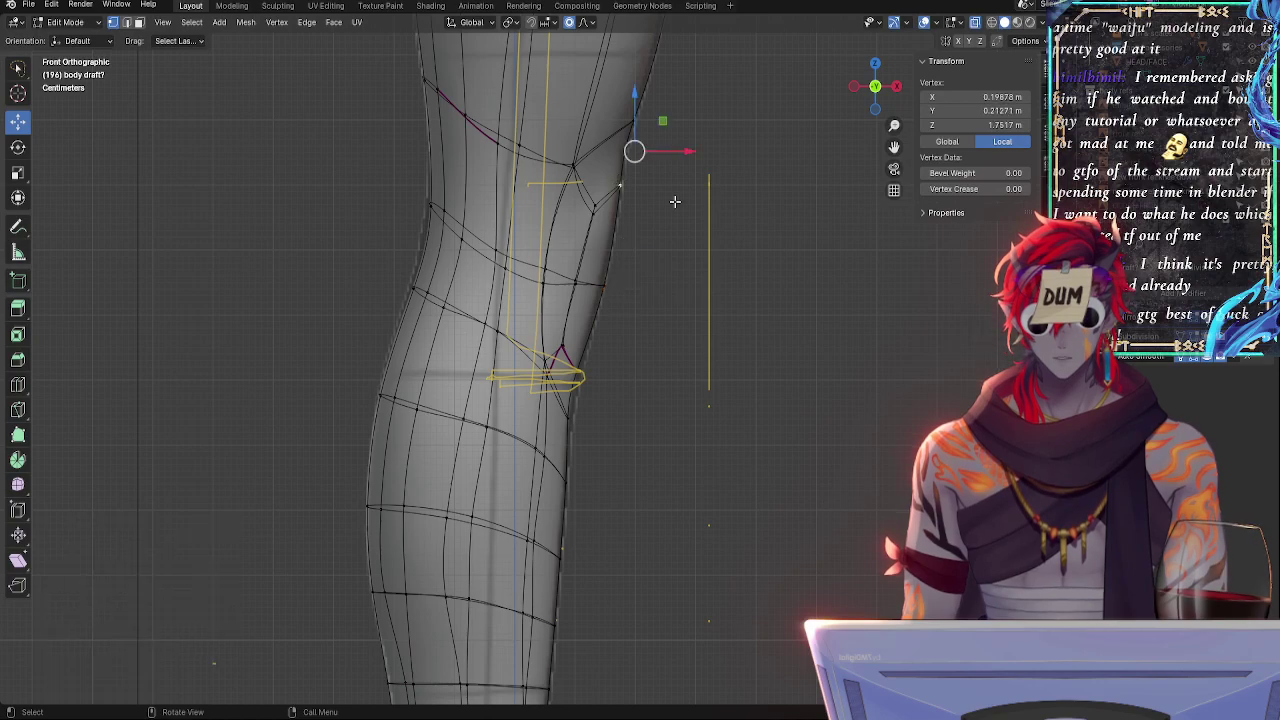
pyautogui.moveTo(684, 149); pyautogui.dragTo(704, 118)
pyautogui.click(637, 121)
pyautogui.click(574, 432)
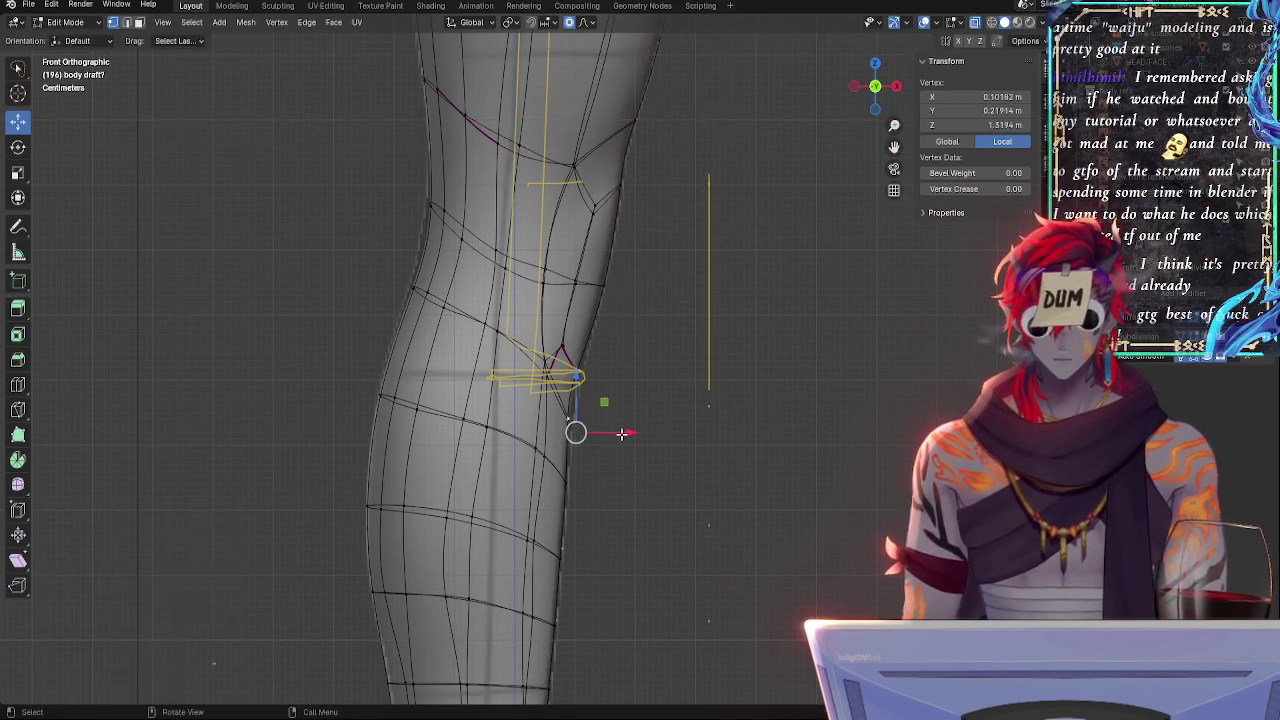
pyautogui.moveTo(623, 434); pyautogui.dragTo(583, 404)
pyautogui.click(628, 438)
# - Lower a vertex below the knee slightly and shift it along X
pyautogui.click(584, 403)
pyautogui.click(580, 429)
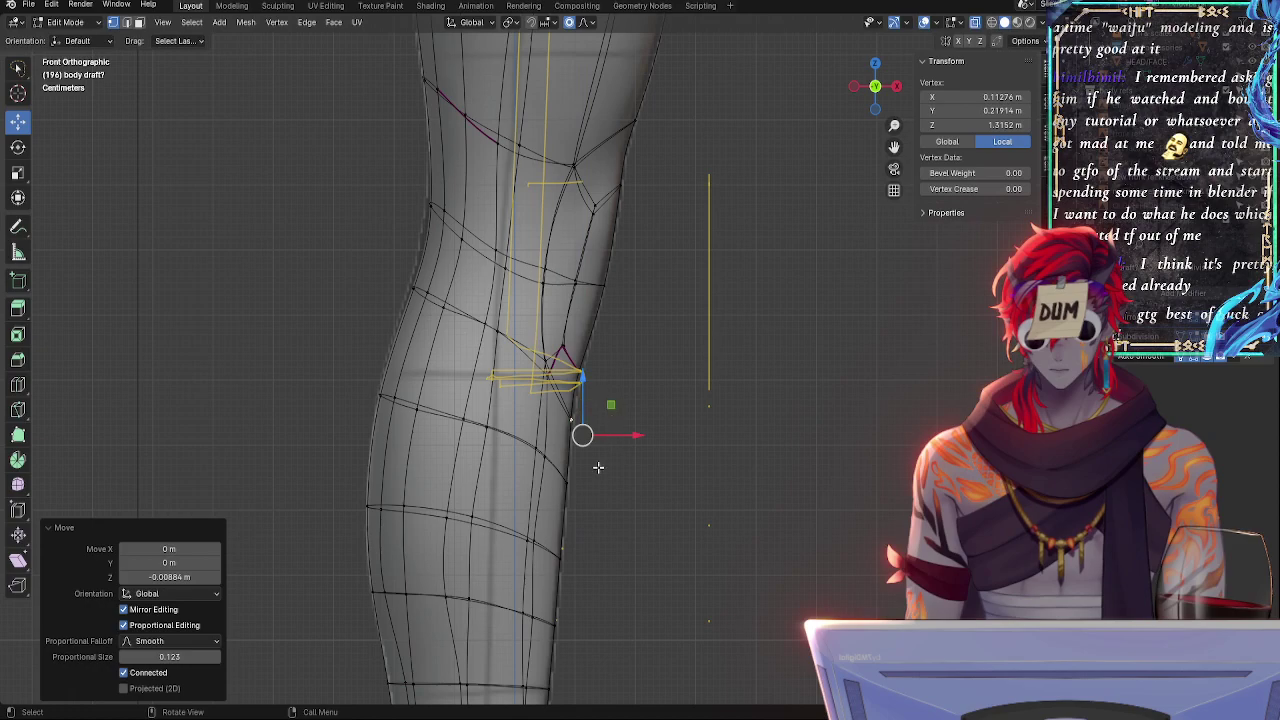
pyautogui.click(577, 495)
pyautogui.moveTo(572, 447); pyautogui.dragTo(575, 459)
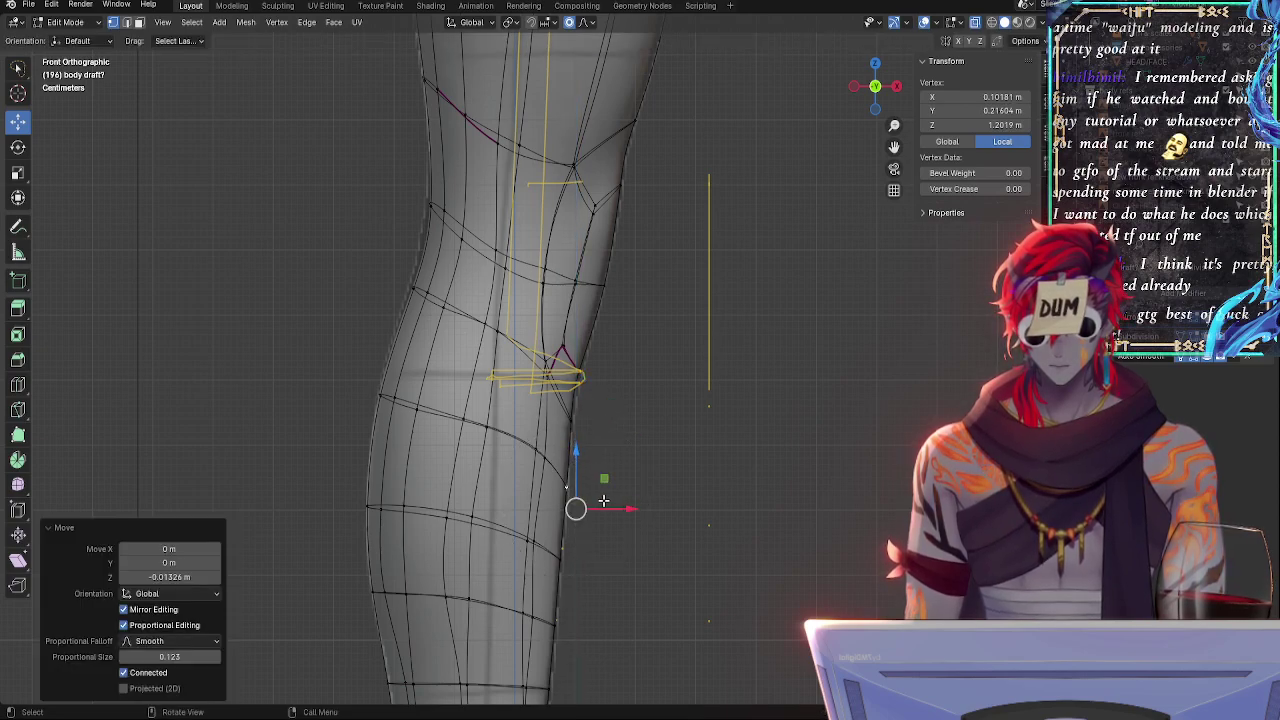
pyautogui.press('g')
pyautogui.press('x')
pyautogui.click(605, 501)
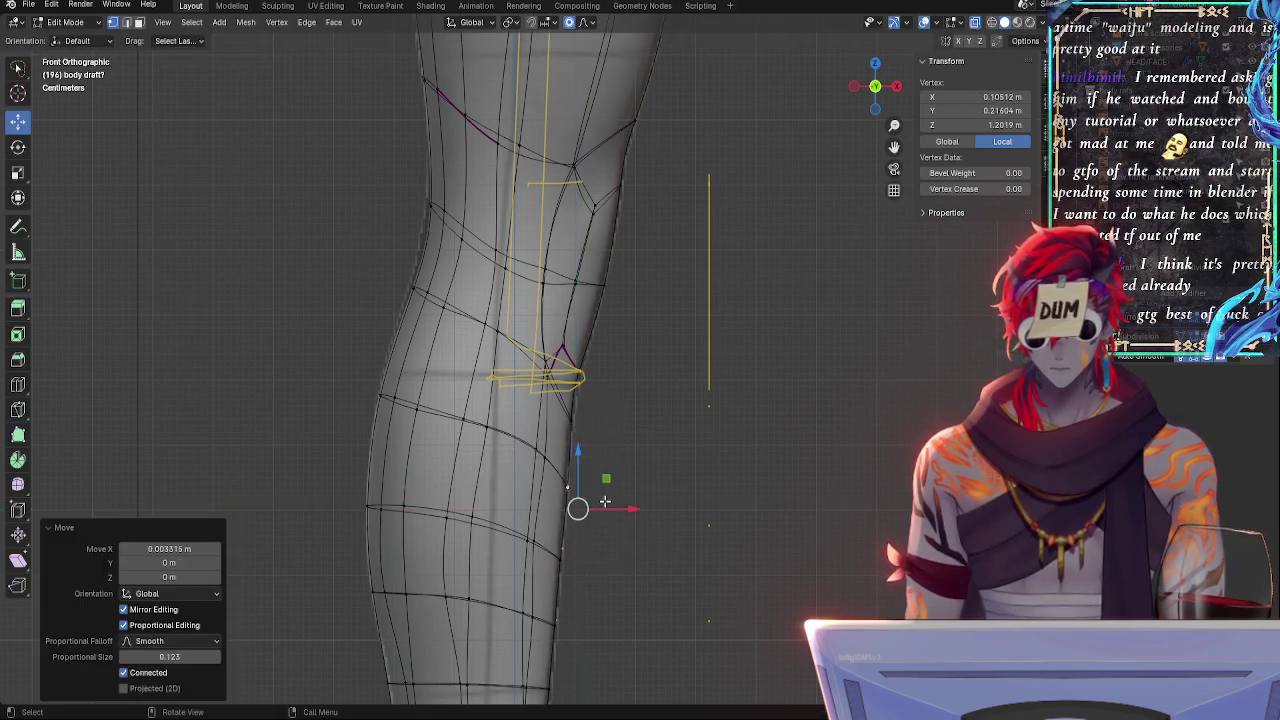
# - Nudge a knee vertex along X, then move a pair of knee vertices sideways
pyautogui.click(597, 437)
pyautogui.moveTo(621, 431); pyautogui.dragTo(625, 430)
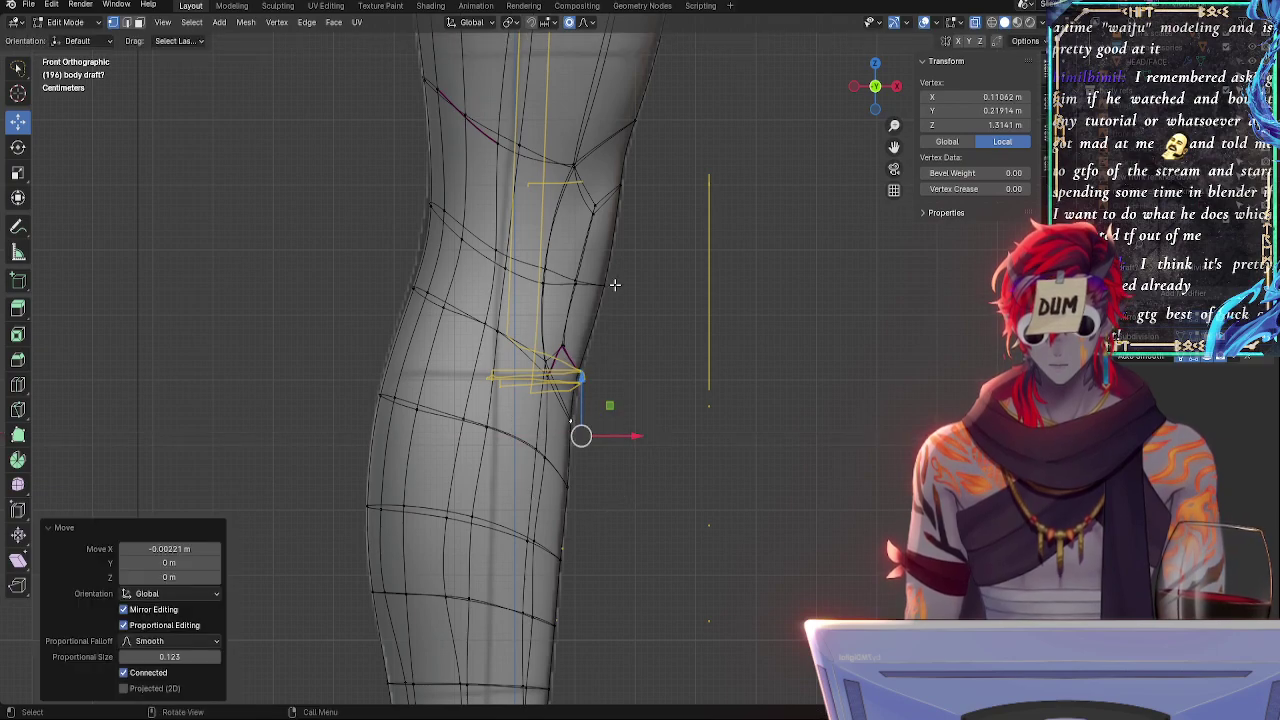
pyautogui.click(617, 287)
pyautogui.click(572, 285)
pyautogui.click(549, 251)
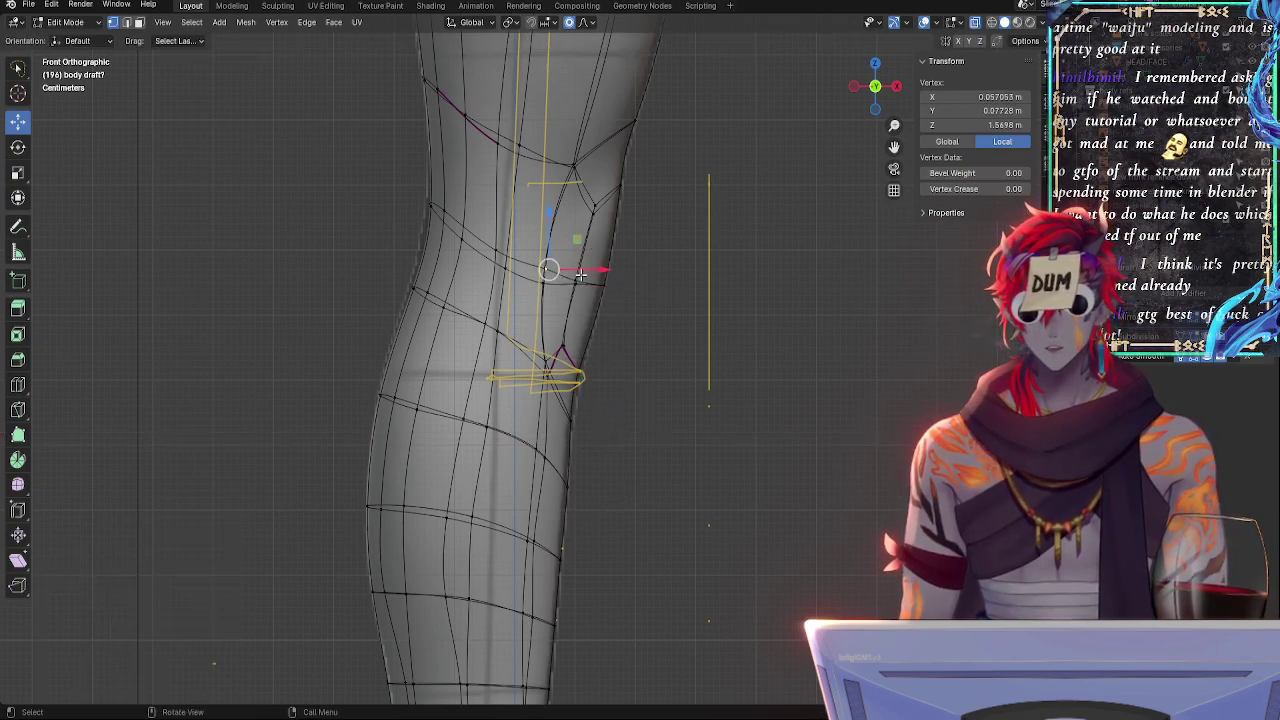
pyautogui.click(583, 277)
pyautogui.keyDown('shift'); pyautogui.click(580, 286); pyautogui.keyUp('shift')
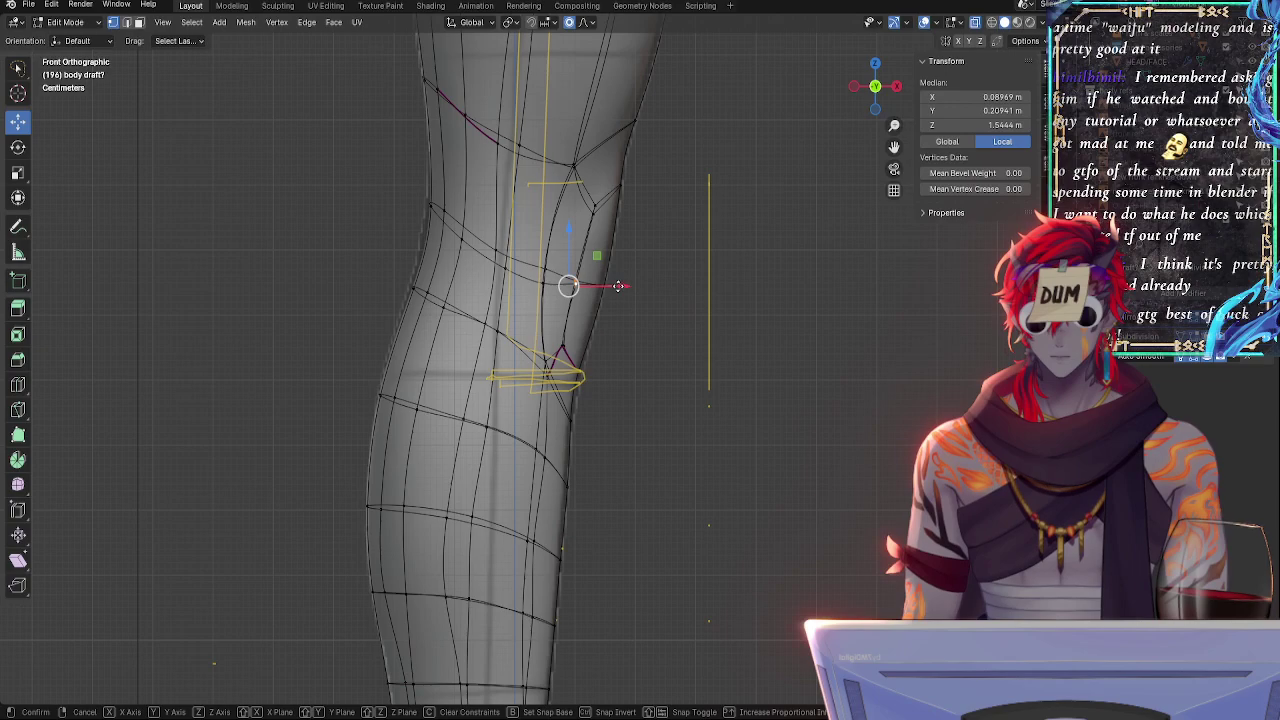
pyautogui.press('g')
pyautogui.press('x')
pyautogui.click(614, 287)
# - Shift two upper-knee vertices along X and raise one slightly along Z
pyautogui.click(597, 202)
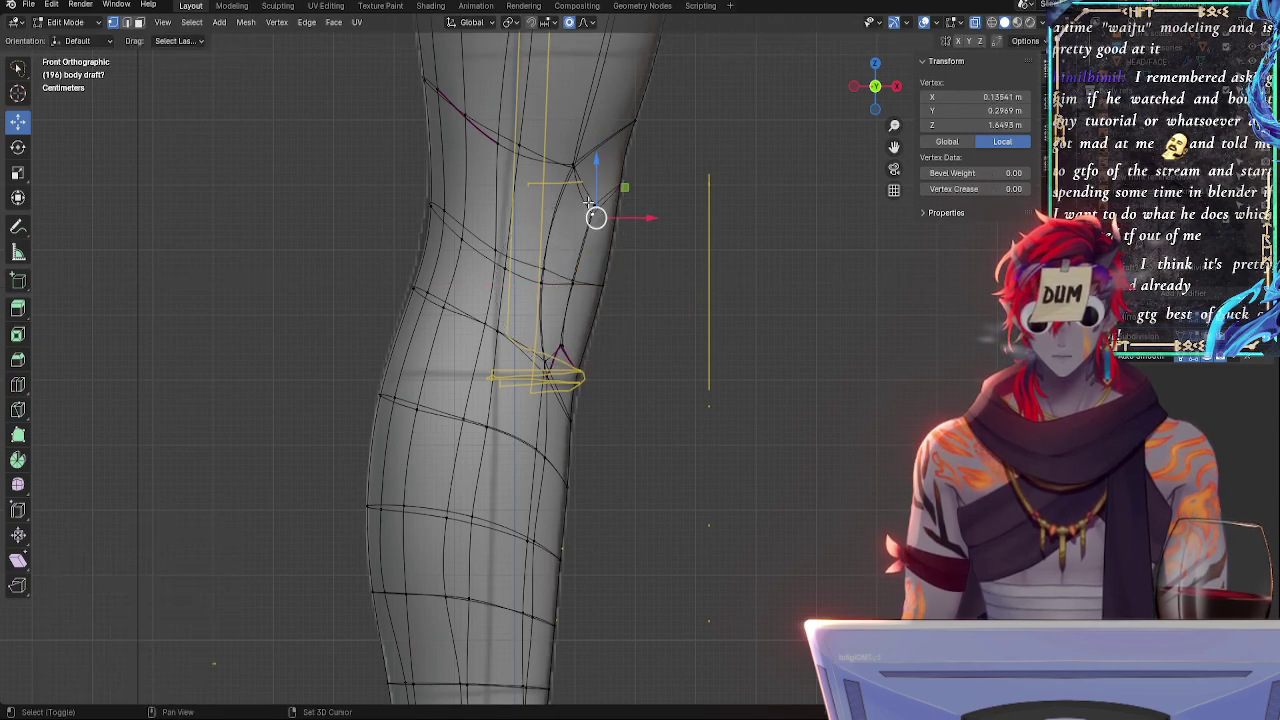
pyautogui.keyDown('shift'); pyautogui.click(595, 212); pyautogui.keyUp('shift')
pyautogui.press('g')
pyautogui.press('x')
pyautogui.click(624, 205)
pyautogui.hotkey('alt', 'z')
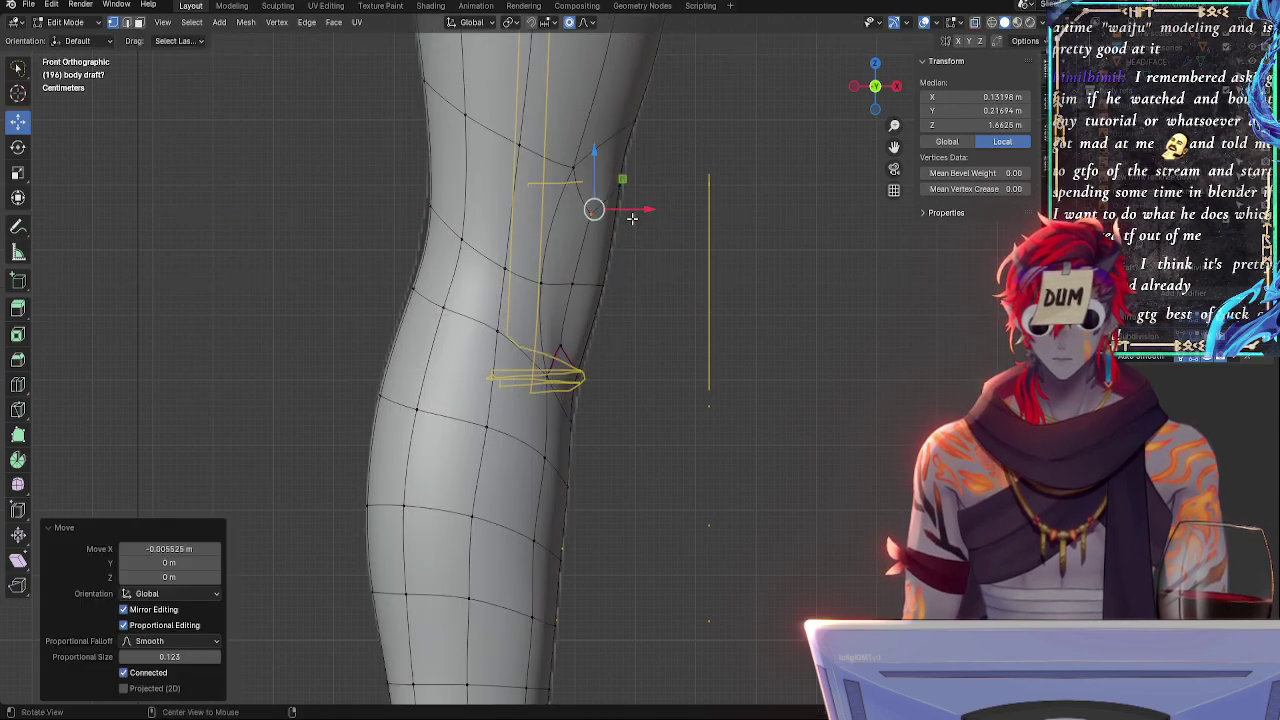
pyautogui.hotkey('alt', 'z')
pyautogui.press('g')
pyautogui.press('z')
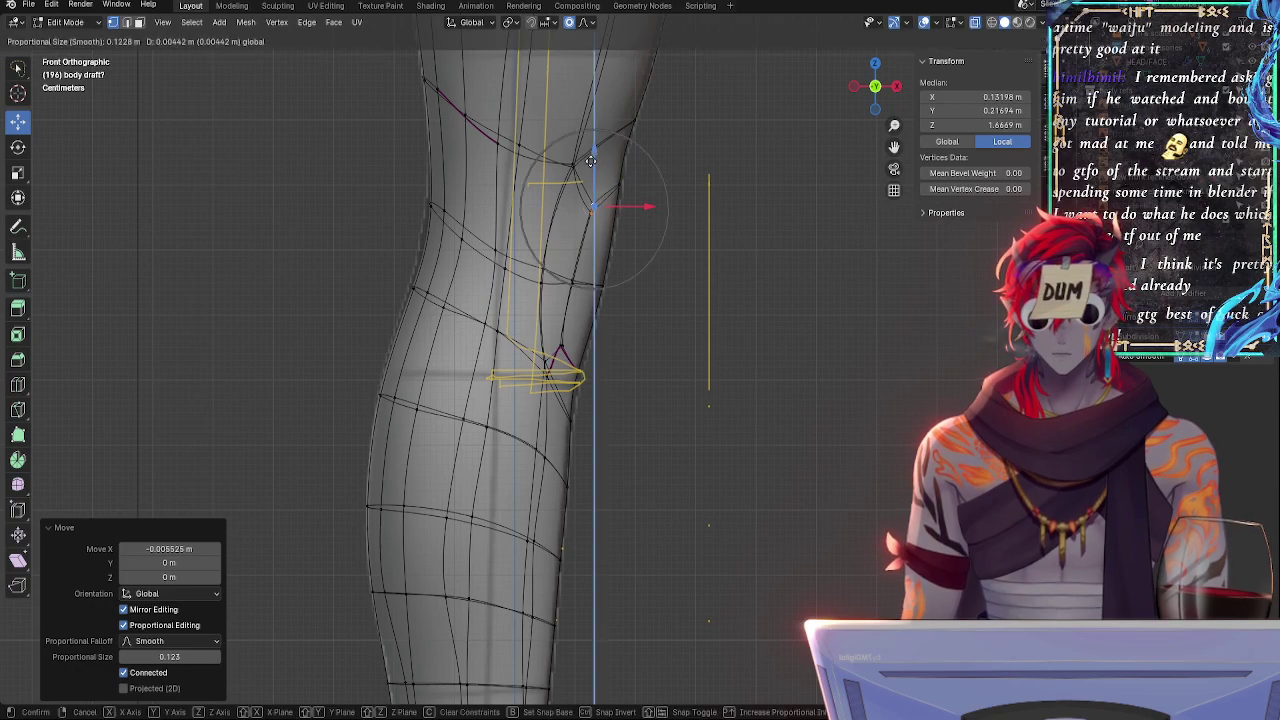
pyautogui.click(592, 173)
# - Move two more upper-knee vertices along the Z axis
pyautogui.click(556, 181)
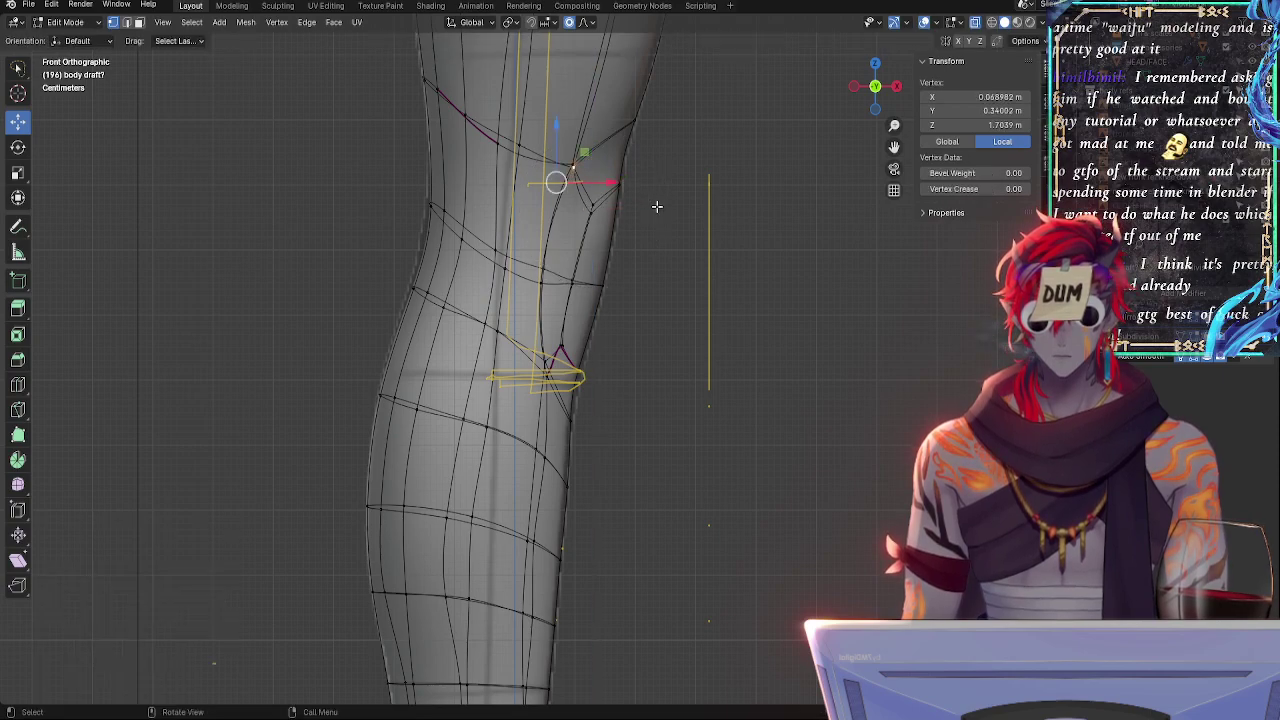
pyautogui.keyDown('shift'); pyautogui.click(498, 144); pyautogui.keyUp('shift')
pyautogui.press('g')
pyautogui.press('z')
pyautogui.click(501, 136)
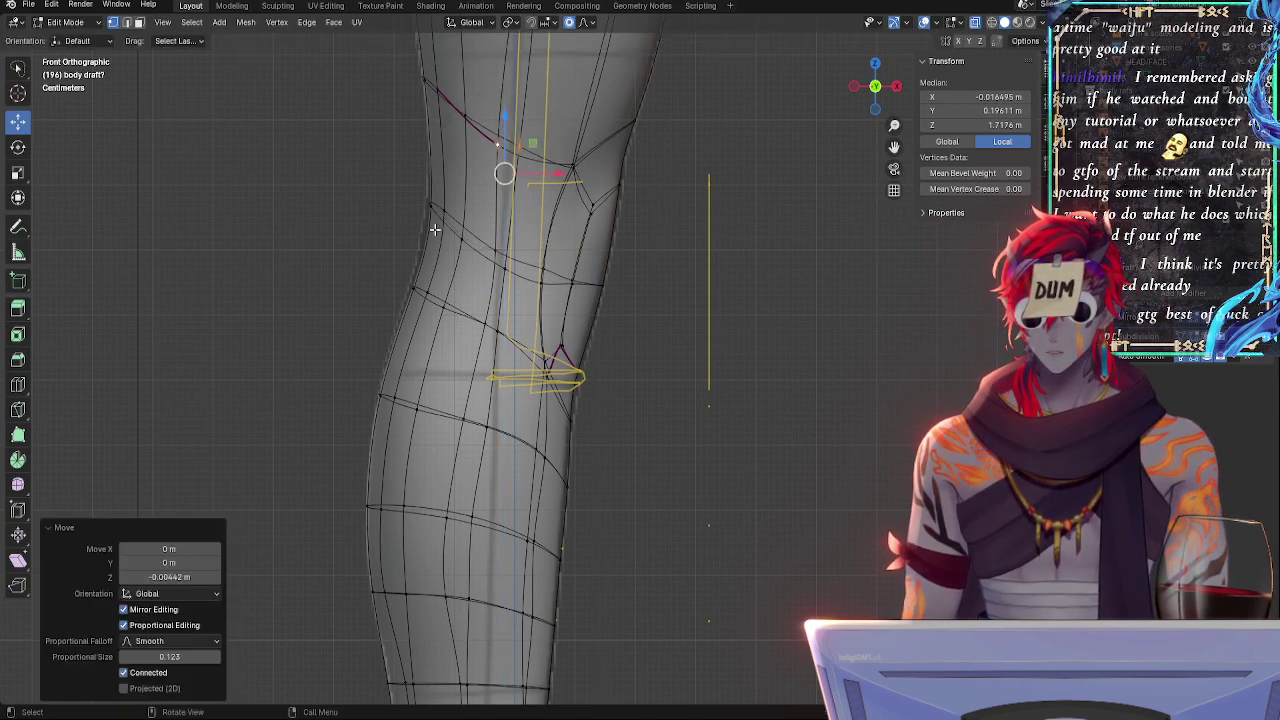
# - Shift a group of knee-loop vertices along X and tilt them slightly
pyautogui.click(432, 209)
pyautogui.keyDown('shift'); pyautogui.click(462, 241); pyautogui.keyUp('shift')
pyautogui.keyDown('shift'); pyautogui.click(445, 212); pyautogui.keyUp('shift')
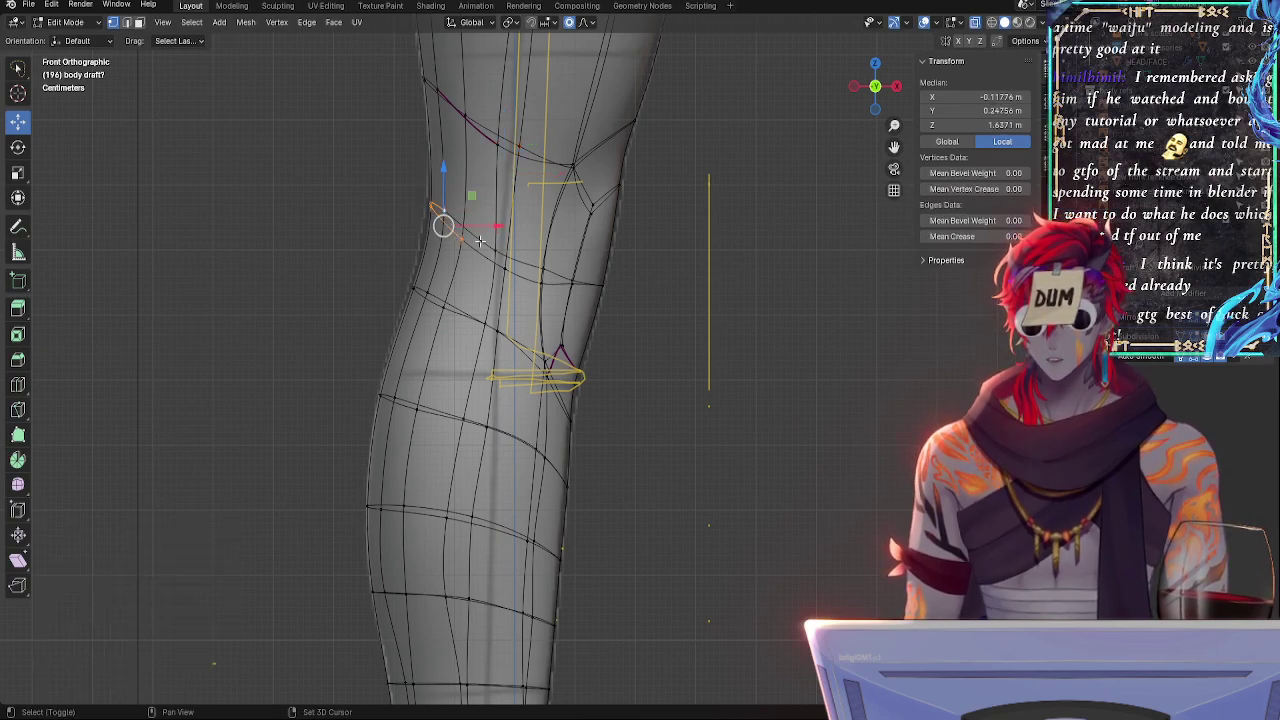
pyautogui.keyDown('shift'); pyautogui.click(462, 240); pyautogui.keyUp('shift')
pyautogui.keyDown('shift'); pyautogui.click(496, 250); pyautogui.keyUp('shift')
pyautogui.keyDown('shift'); pyautogui.click(460, 239); pyautogui.keyUp('shift')
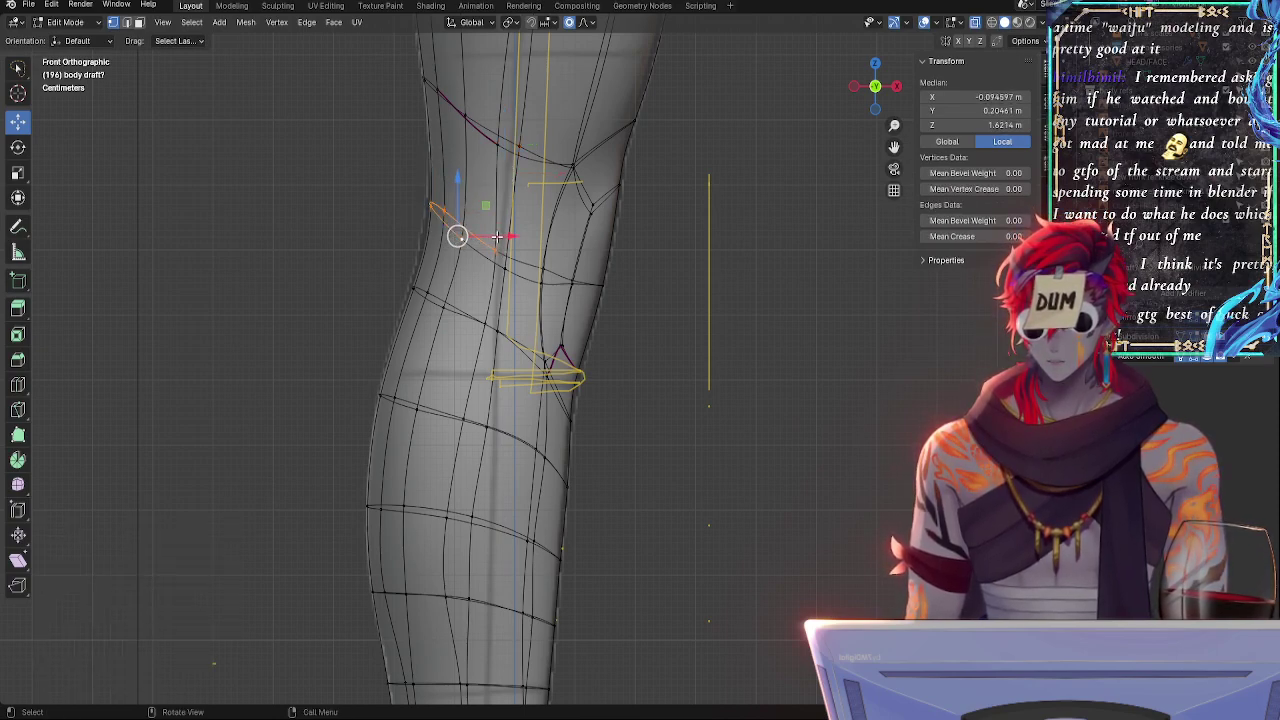
pyautogui.moveTo(494, 236); pyautogui.dragTo(462, 237)
pyautogui.press('r')
pyautogui.click(529, 227)
# - Rotate a knee edge and nudge it sideways
pyautogui.click(449, 229)
pyautogui.click(414, 277)
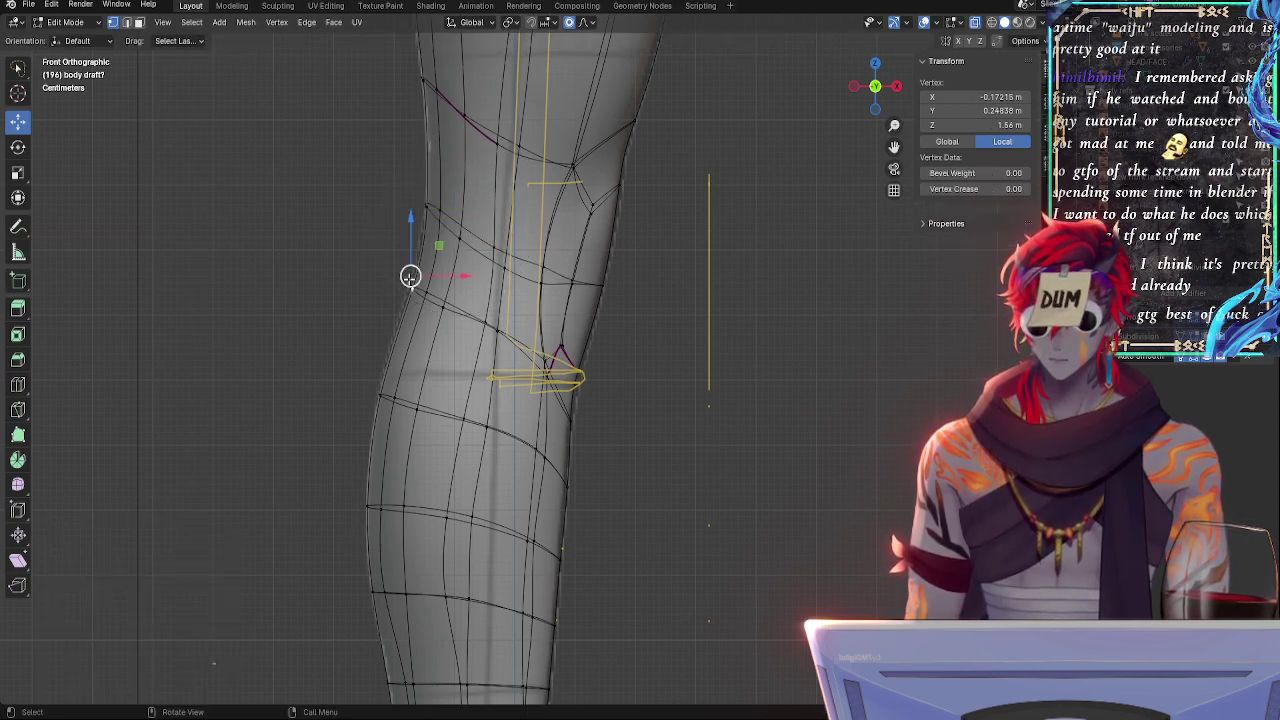
pyautogui.keyDown('shift'); pyautogui.click(433, 297); pyautogui.keyUp('shift')
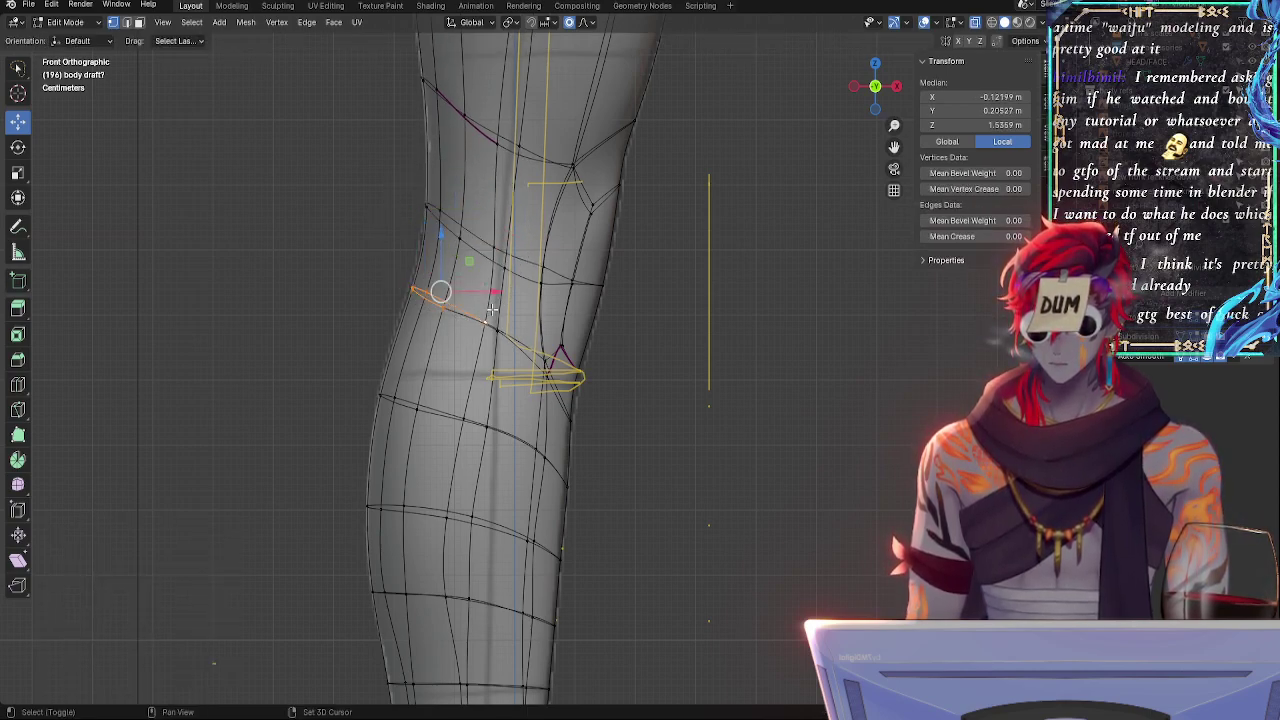
pyautogui.press('r')
pyautogui.click(471, 289)
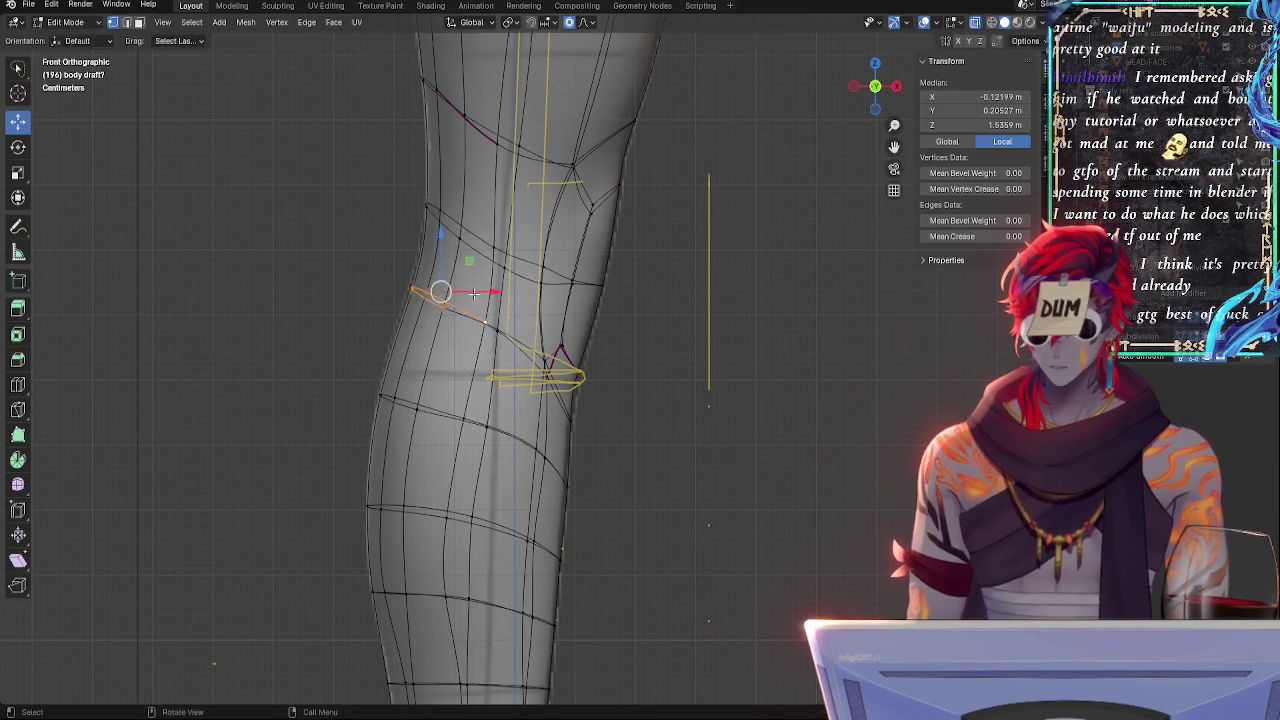
pyautogui.moveTo(479, 287); pyautogui.dragTo(476, 286)
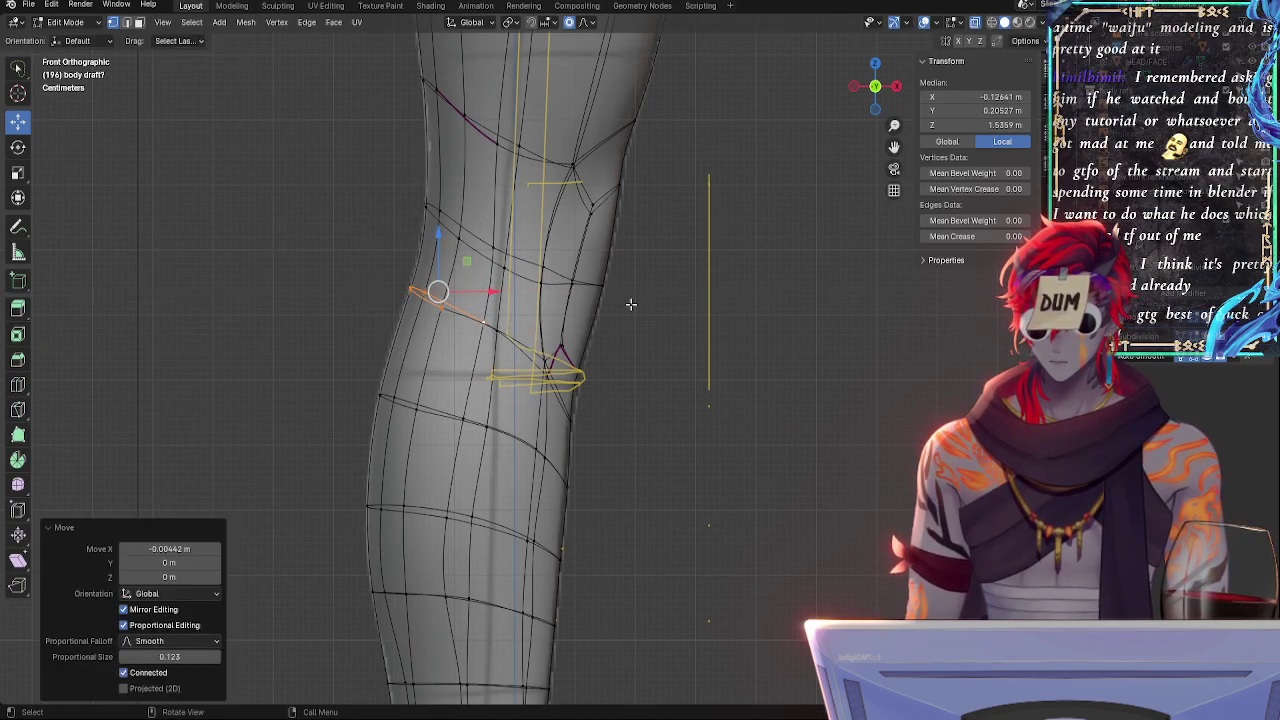
# - Move an edge near the knee sideways along X
pyautogui.click(629, 303)
pyautogui.click(425, 209)
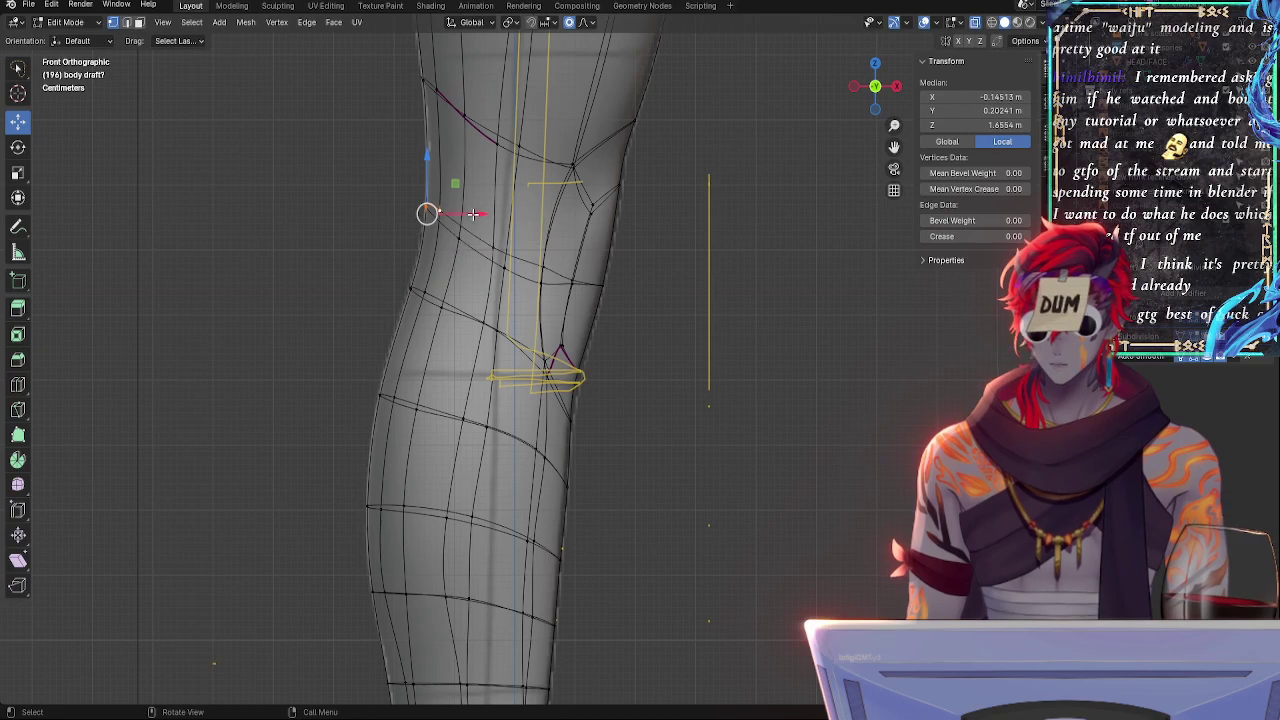
pyautogui.press('g')
pyautogui.press('x')
pyautogui.click(428, 205)
# - Shift two top-of-thigh vertices along X with proportional falloff and rotate them
pyautogui.click(423, 91)
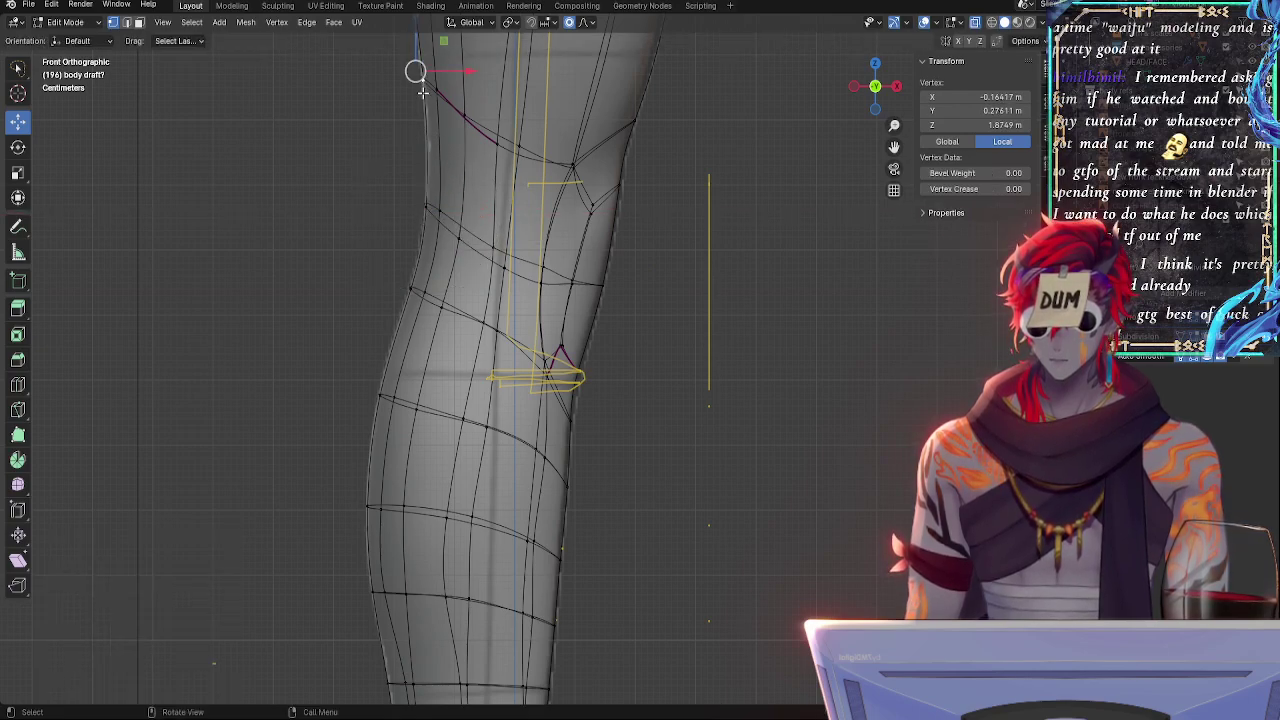
pyautogui.keyDown('shift'); pyautogui.click(437, 88); pyautogui.keyUp('shift')
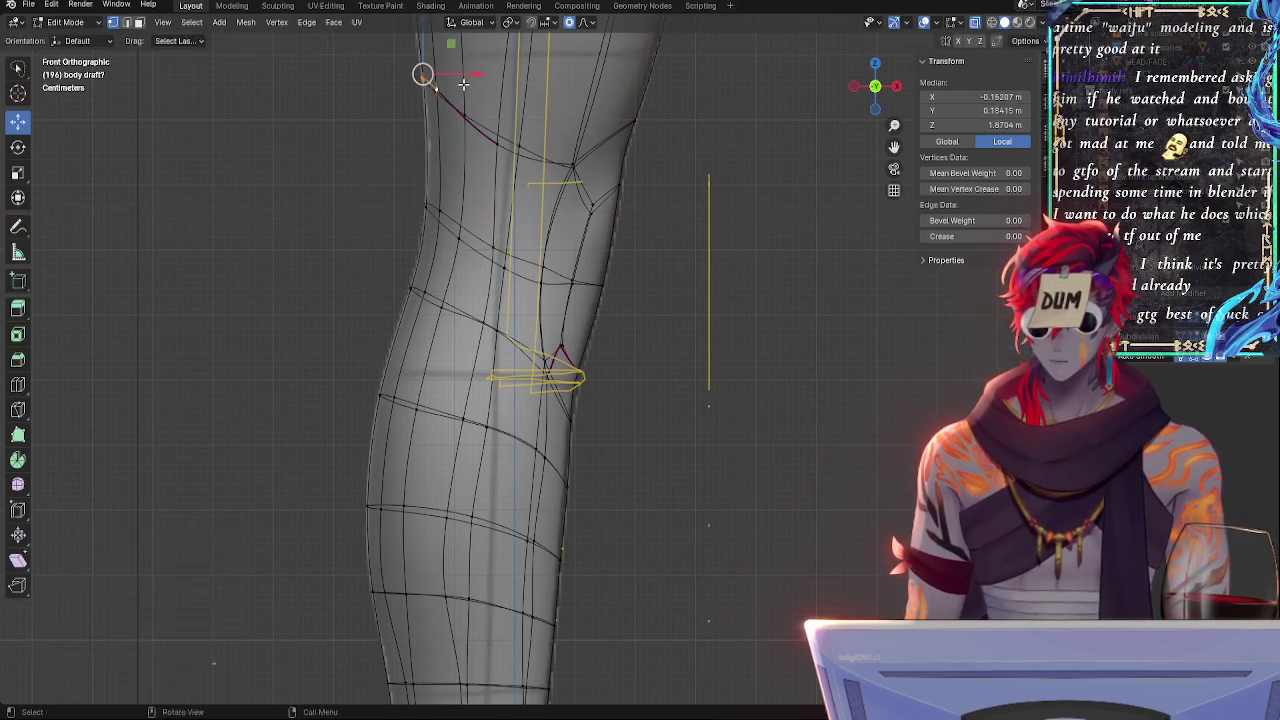
pyautogui.press('g')
pyautogui.press('x')
pyautogui.click(470, 73)
pyautogui.press('r')
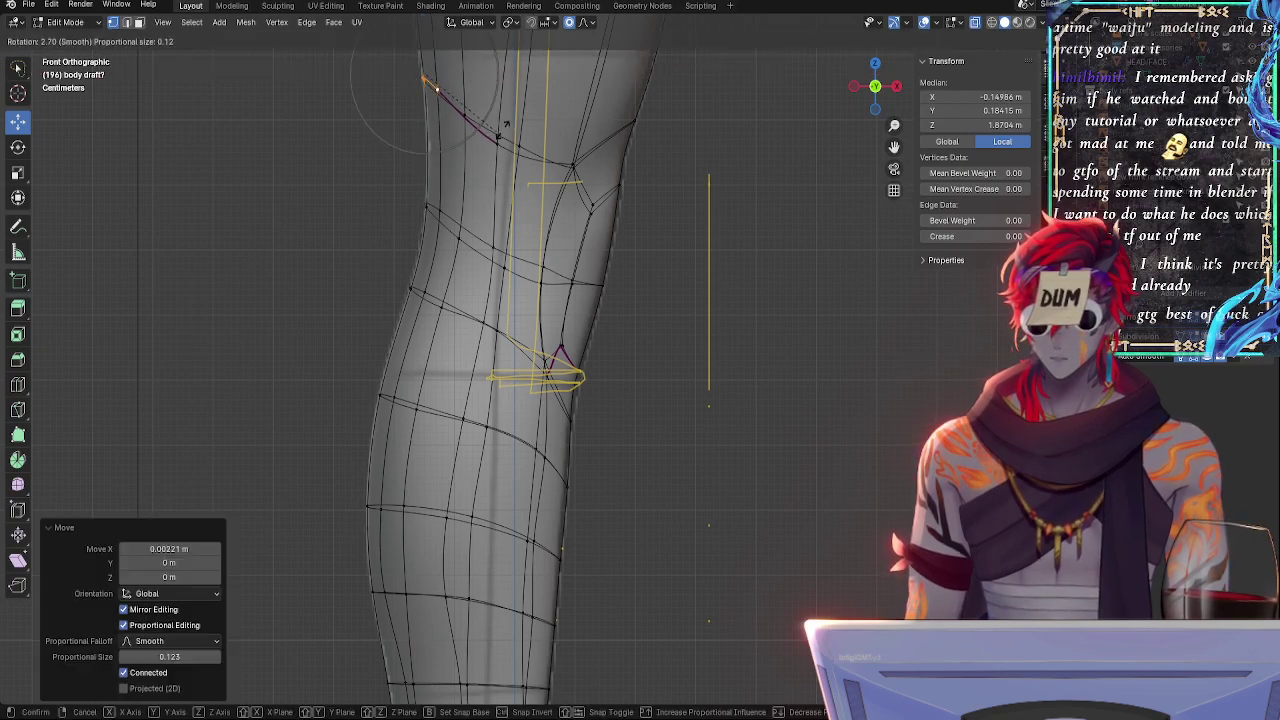
pyautogui.click(506, 116)
# - Shift an outer thigh vertex slightly inward along X
pyautogui.click(686, 194)
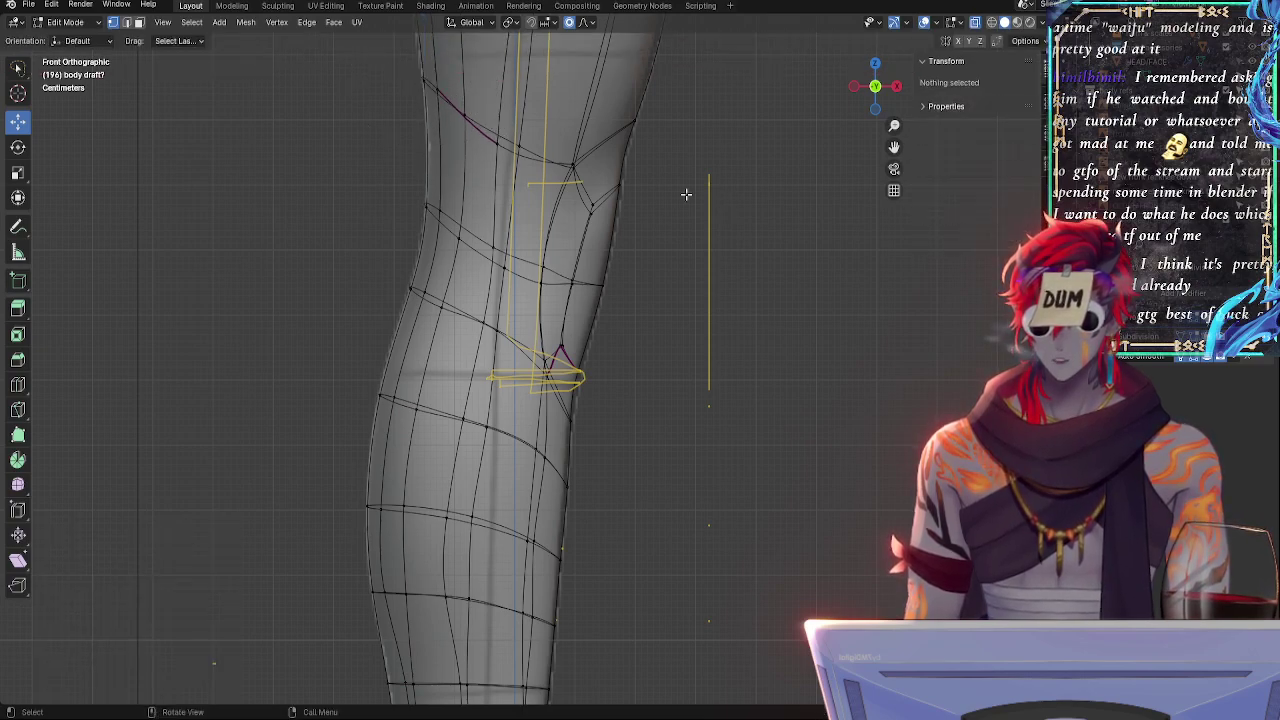
pyautogui.keyDown('shift'); pyautogui.moveTo(701, 348); pyautogui.dragTo(695, 200, button='middle'); pyautogui.keyUp('shift')
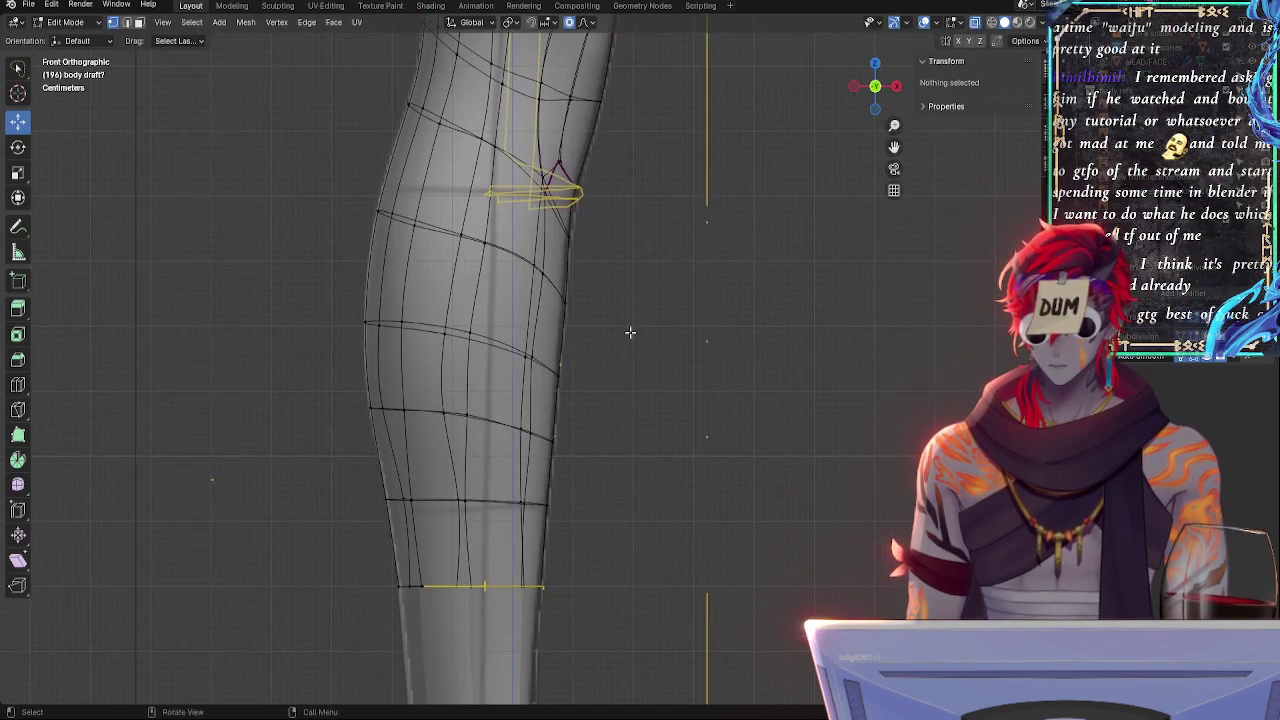
pyautogui.keyDown('shift'); pyautogui.moveTo(665, 143); pyautogui.dragTo(597, 531, button='middle'); pyautogui.keyUp('shift')
pyautogui.keyDown('shift'); pyautogui.moveTo(608, 246); pyautogui.dragTo(580, 283, button='middle'); pyautogui.keyUp('shift')
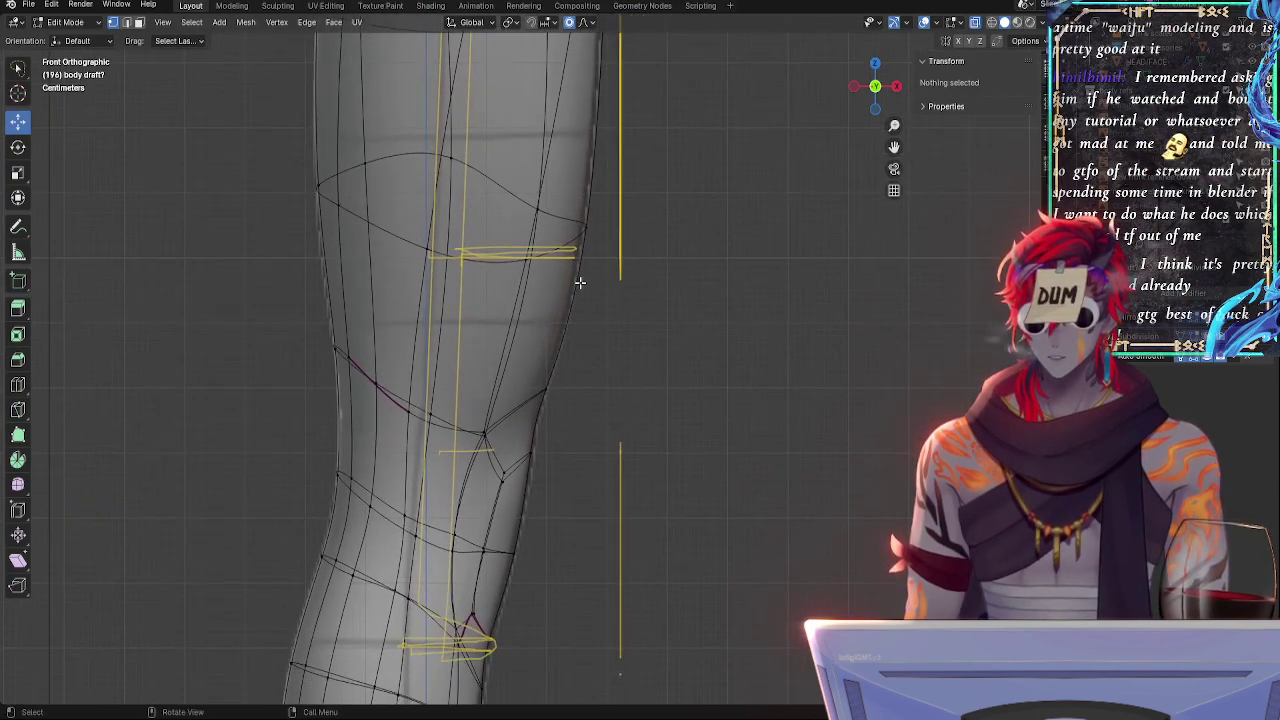
pyautogui.click(586, 226)
pyautogui.press('g')
pyautogui.press('x')
pyautogui.click(534, 236)
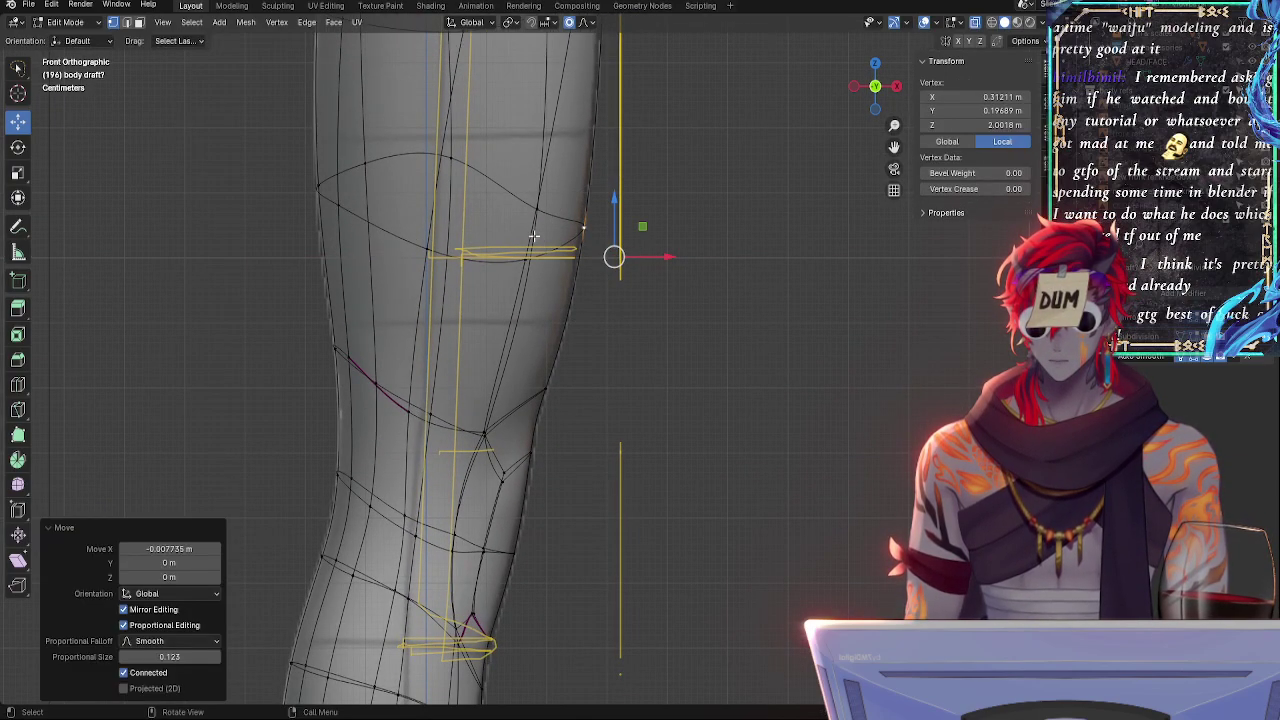
# - Switch to right-side orthographic view and select two vertices on the knee outline
pyautogui.keyDown('alt'); pyautogui.moveTo(726, 319); pyautogui.dragTo(630, 300); pyautogui.keyUp('alt')
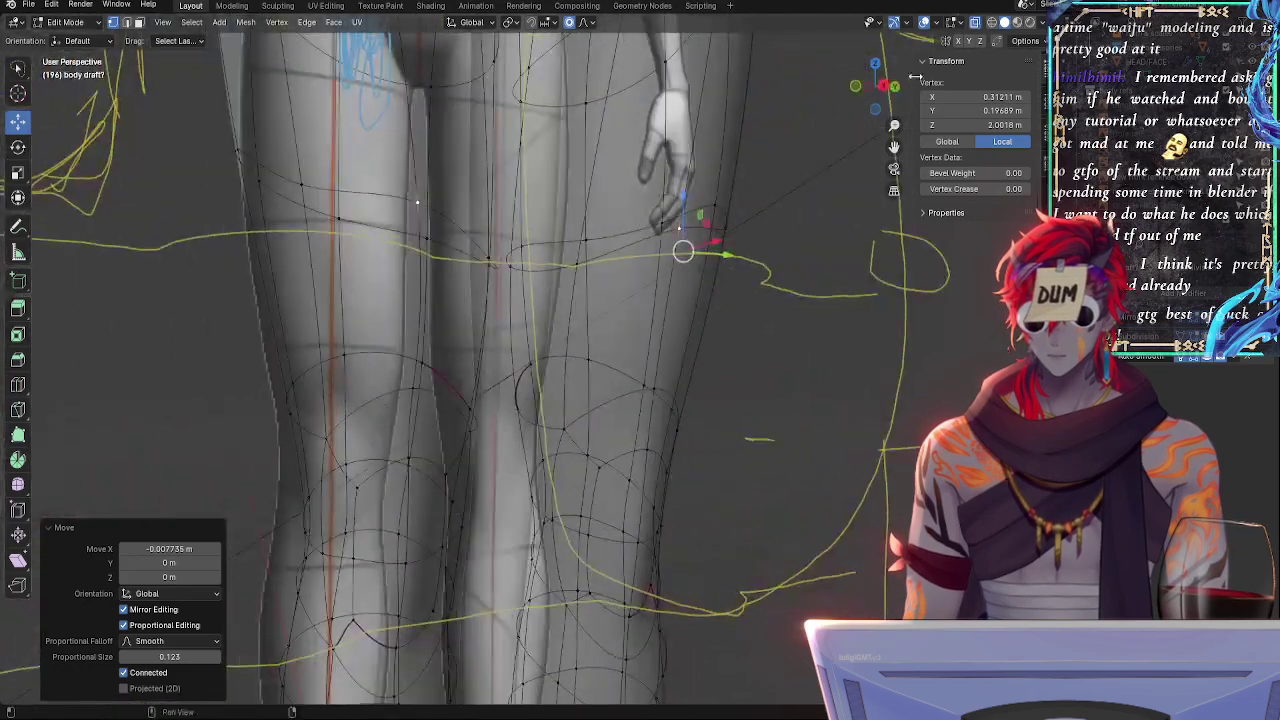
pyautogui.click(874, 97)
pyautogui.click(776, 407)
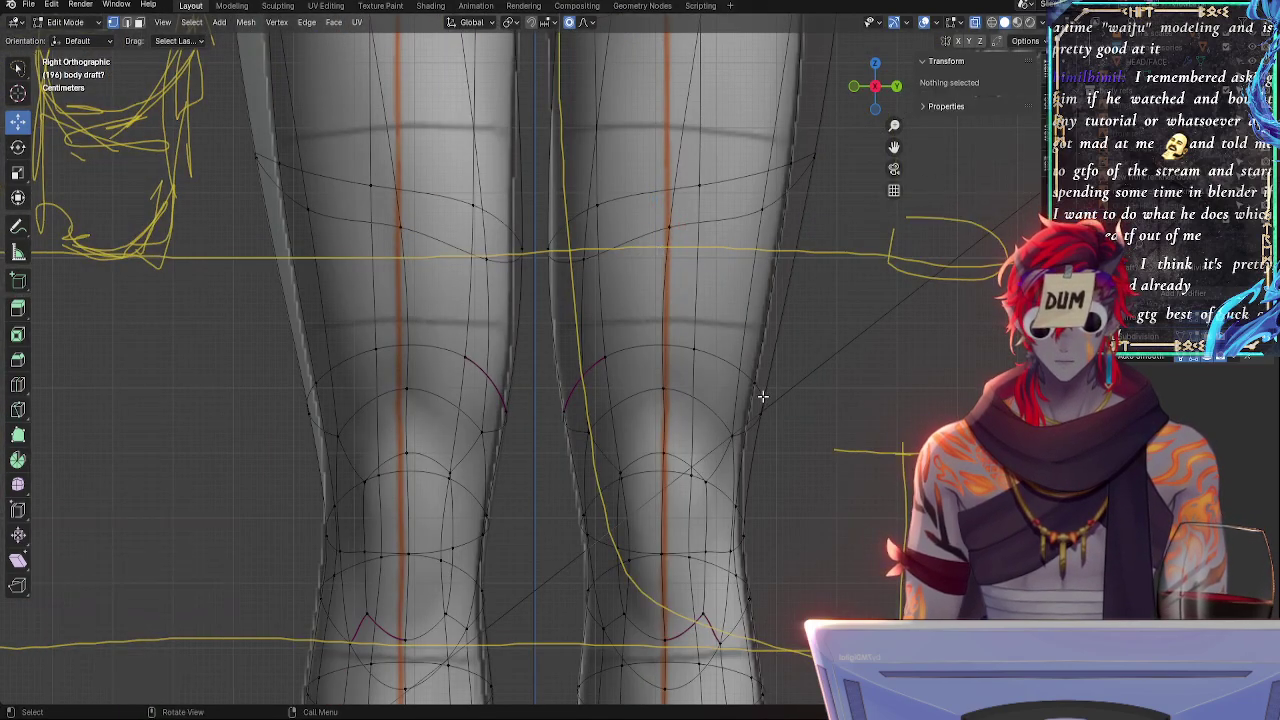
pyautogui.keyDown('shift'); pyautogui.click(757, 408); pyautogui.keyUp('shift')
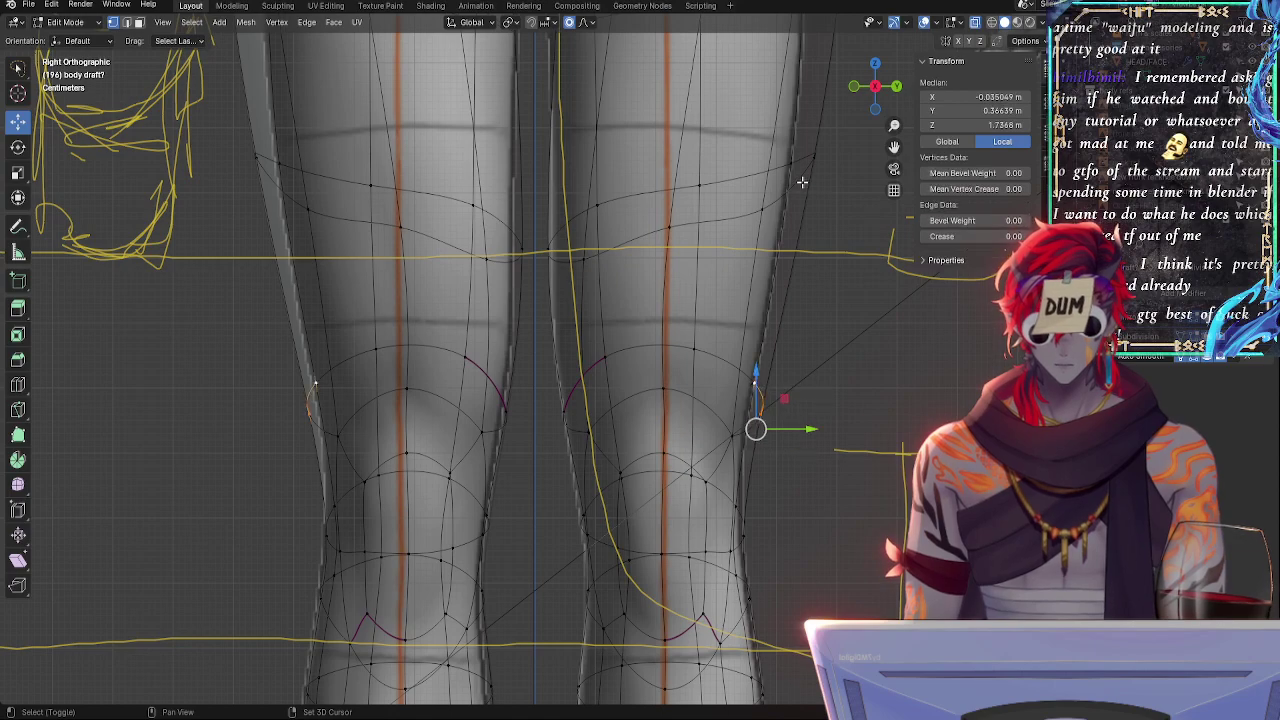
# - Hide the subdivision cage, reset the selection and slide a first thigh vertex along its edge
pyautogui.keyDown('ctrl'); pyautogui.click(813, 157); pyautogui.keyUp('ctrl')
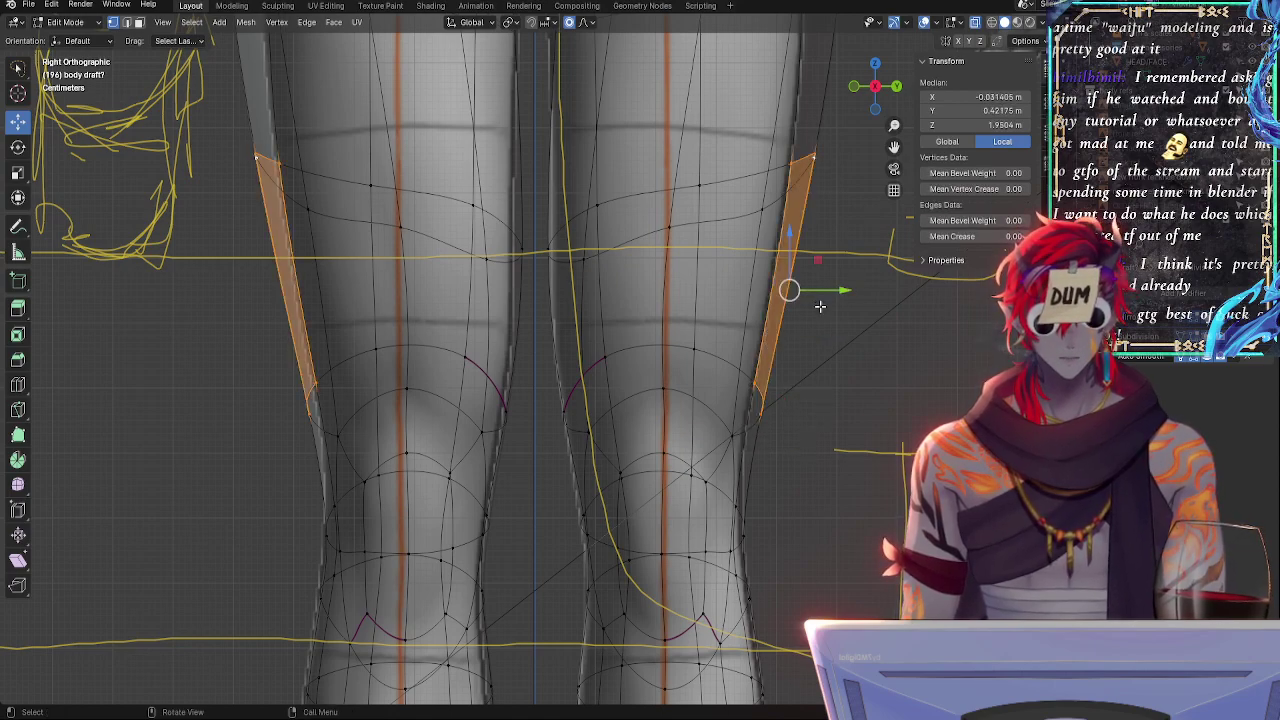
pyautogui.click(1183, 337)
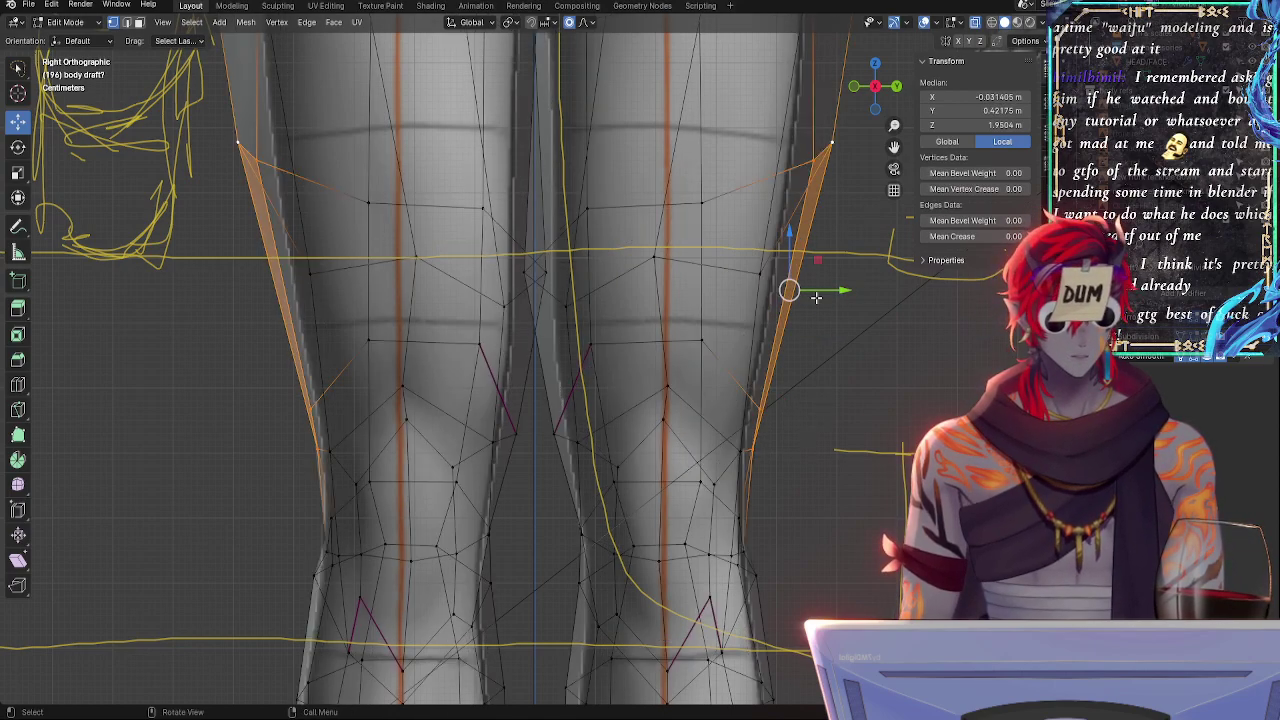
pyautogui.click(860, 327)
pyautogui.keyDown('ctrl'); pyautogui.moveTo(862, 354); pyautogui.dragTo(597, 259, button='middle'); pyautogui.keyUp('ctrl')
pyautogui.hotkey('alt', 'z')
pyautogui.click(597, 259)
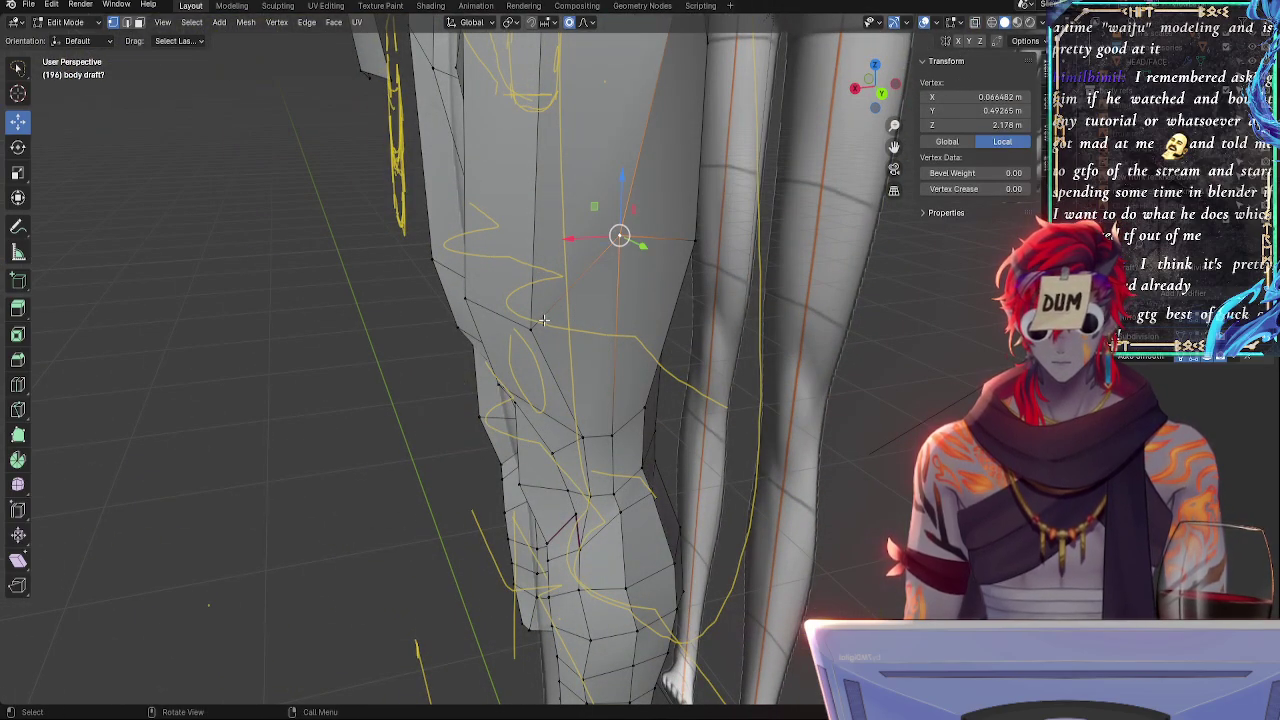
pyautogui.moveTo(543, 320); pyautogui.dragTo(711, 325, button='middle')
pyautogui.press('g')
pyautogui.press('g')
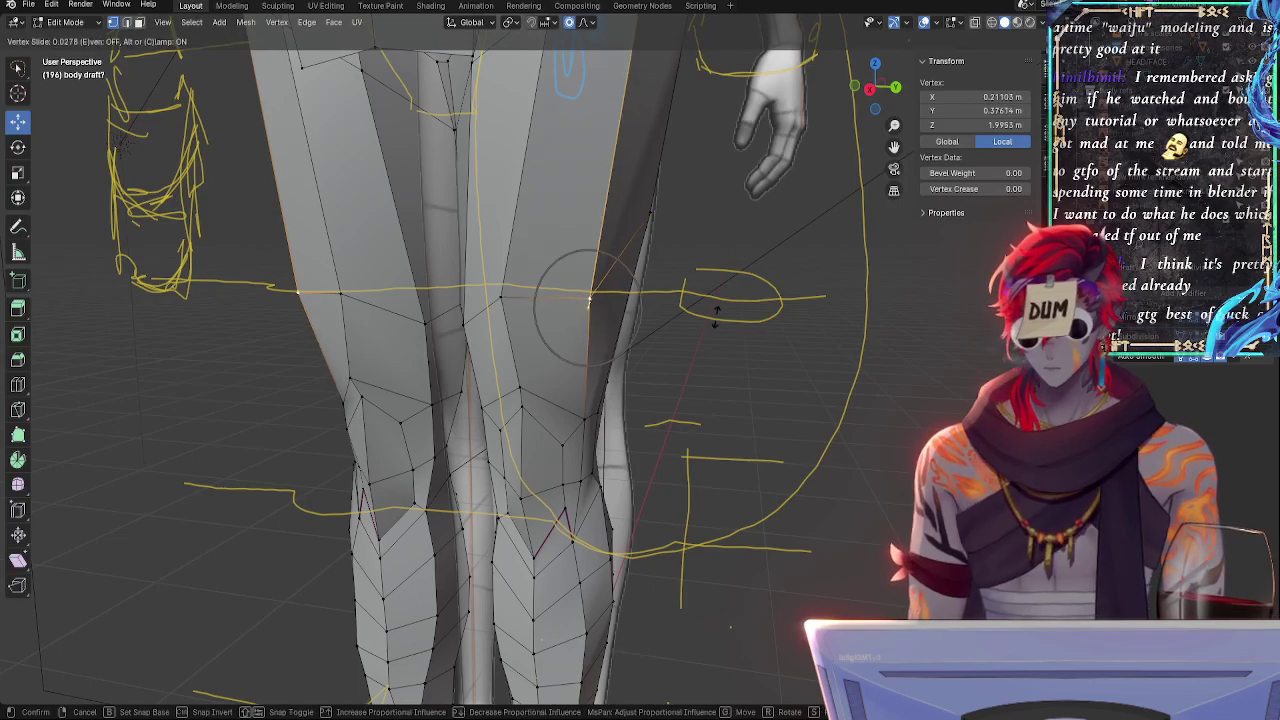
pyautogui.click(716, 311)
# - In Right view, move a thigh vertex and a two-vertex edge back along Y toward the guides
pyautogui.click(645, 226)
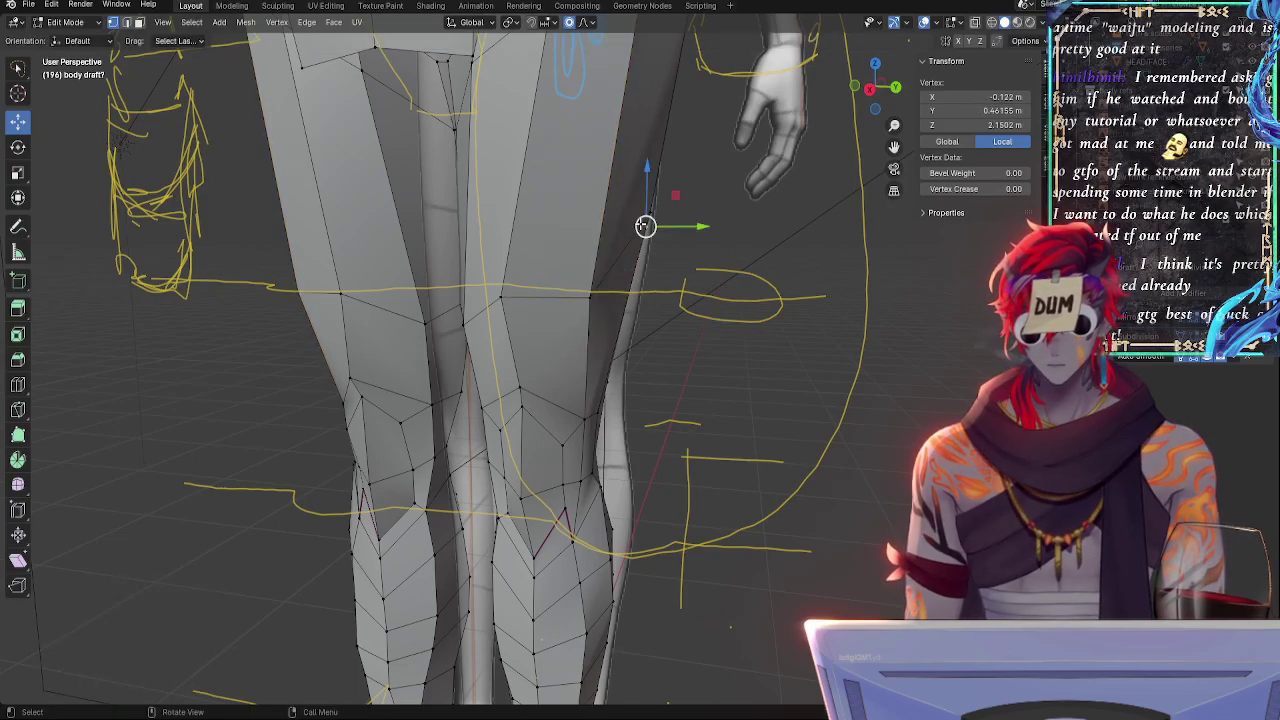
pyautogui.click(869, 88)
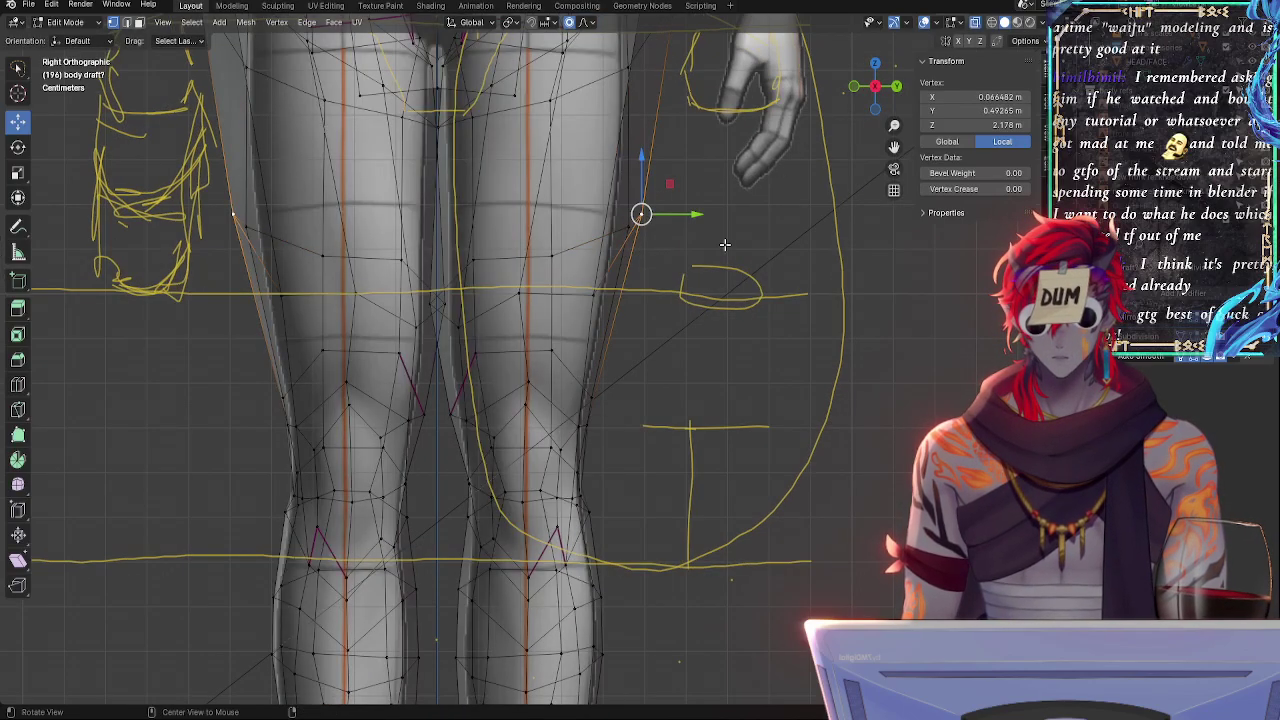
pyautogui.moveTo(638, 214); pyautogui.dragTo(610, 262, button='middle')
pyautogui.press('g')
pyautogui.press('g')
pyautogui.click(632, 303)
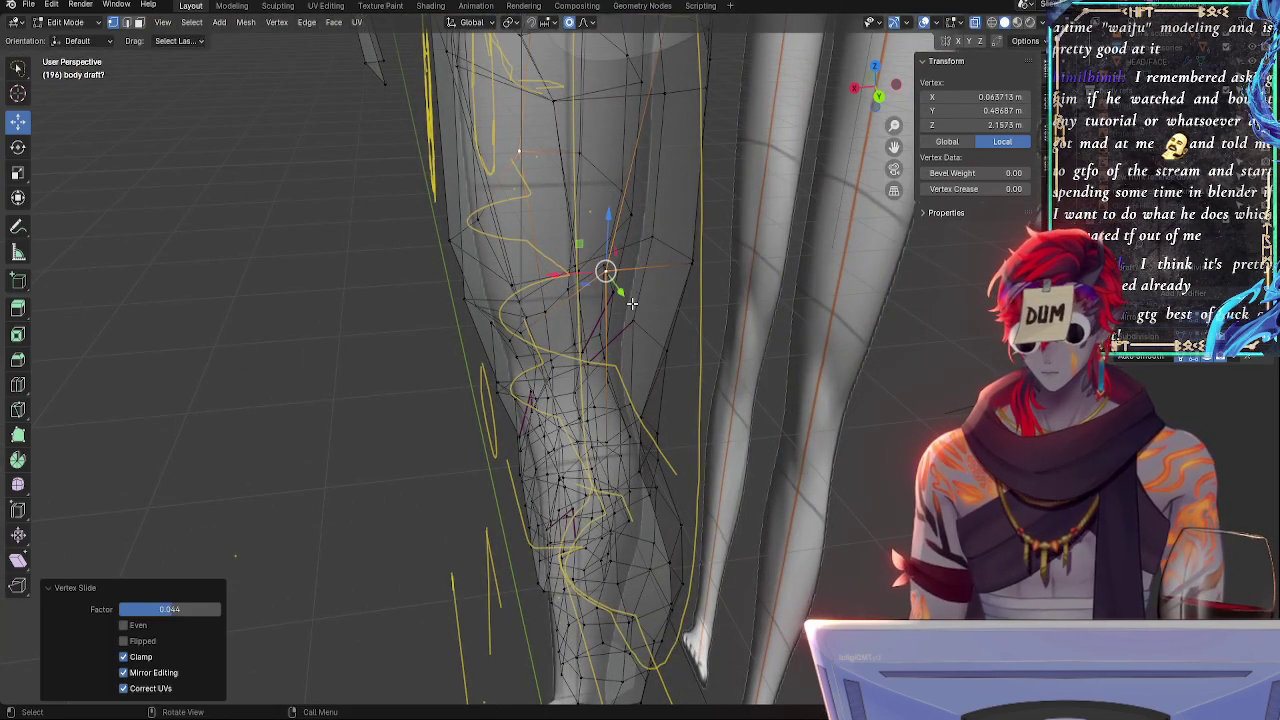
pyautogui.keyDown('shift'); pyautogui.click(689, 271); pyautogui.keyUp('shift')
pyautogui.click(856, 89)
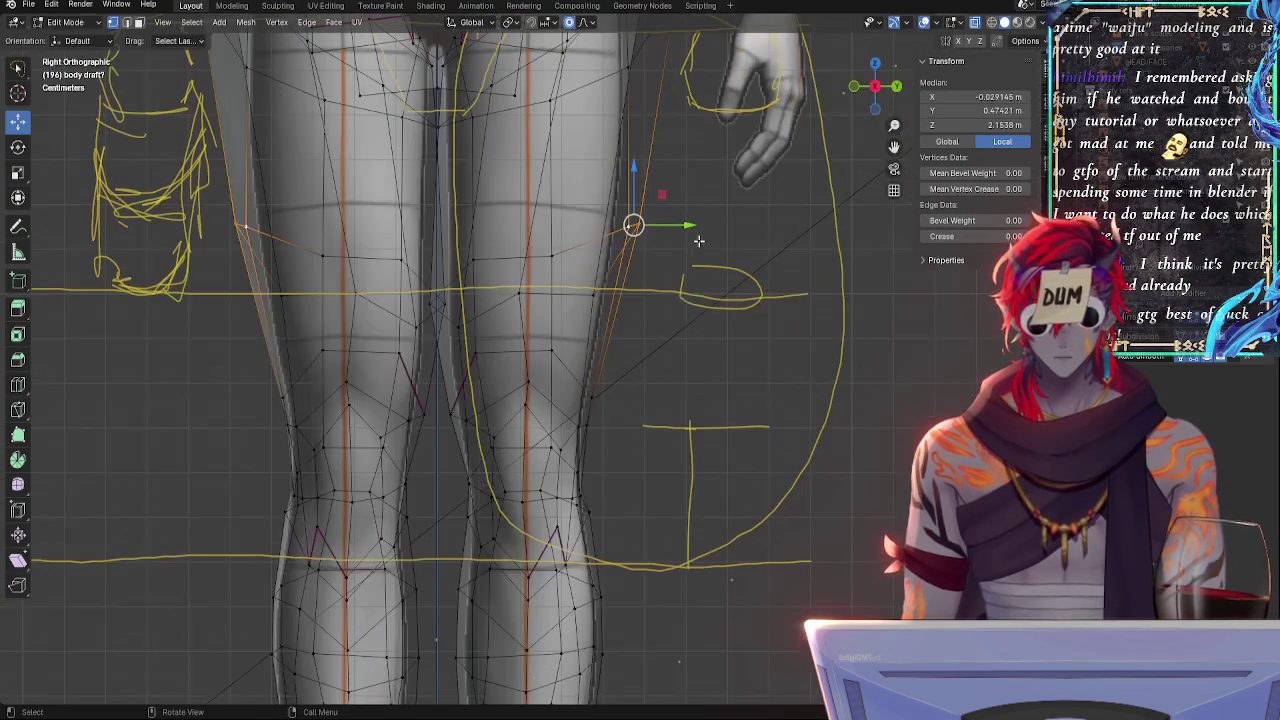
pyautogui.hotkey('alt', 'z')
pyautogui.moveTo(665, 225); pyautogui.dragTo(657, 225)
pyautogui.click(645, 230)
pyautogui.hotkey('alt', 'z')
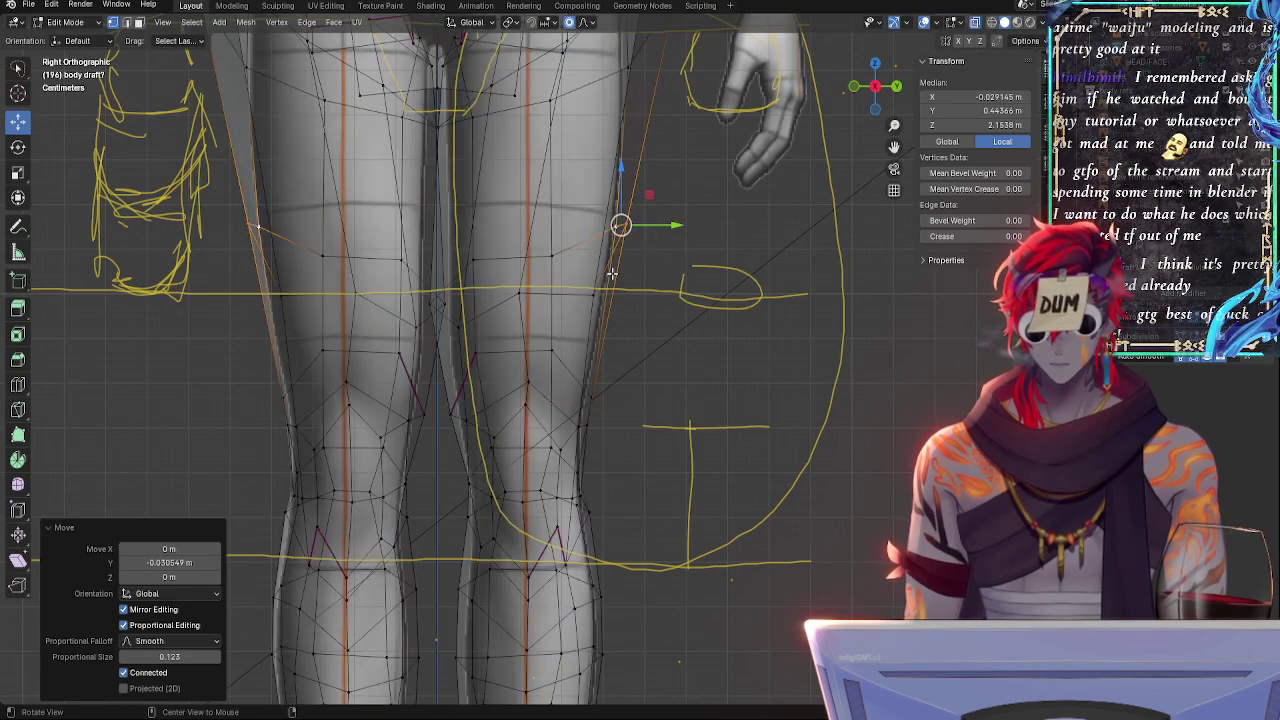
# - Slide the vertices along the thigh outline, including the outer thigh vertex, to follow the guides
pyautogui.click(590, 297)
pyautogui.press('g')
pyautogui.press('g')
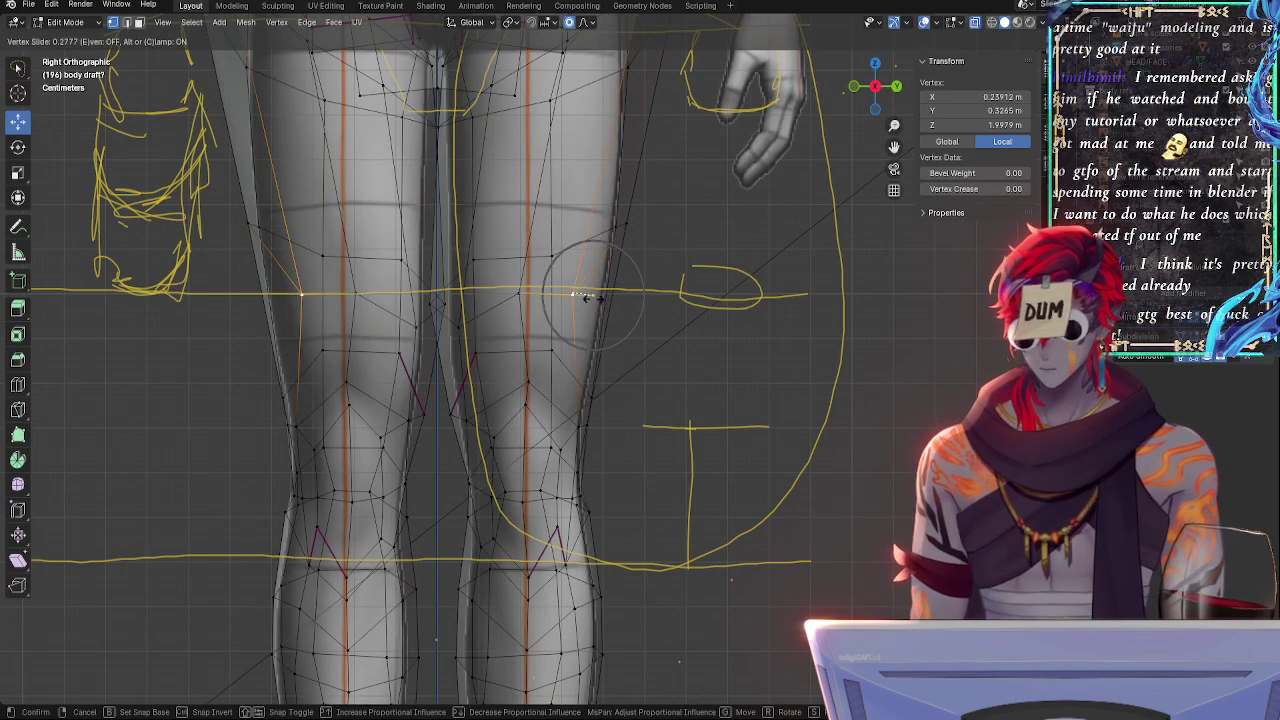
pyautogui.click(588, 298)
pyautogui.click(563, 255)
pyautogui.press('g')
pyautogui.click(630, 226)
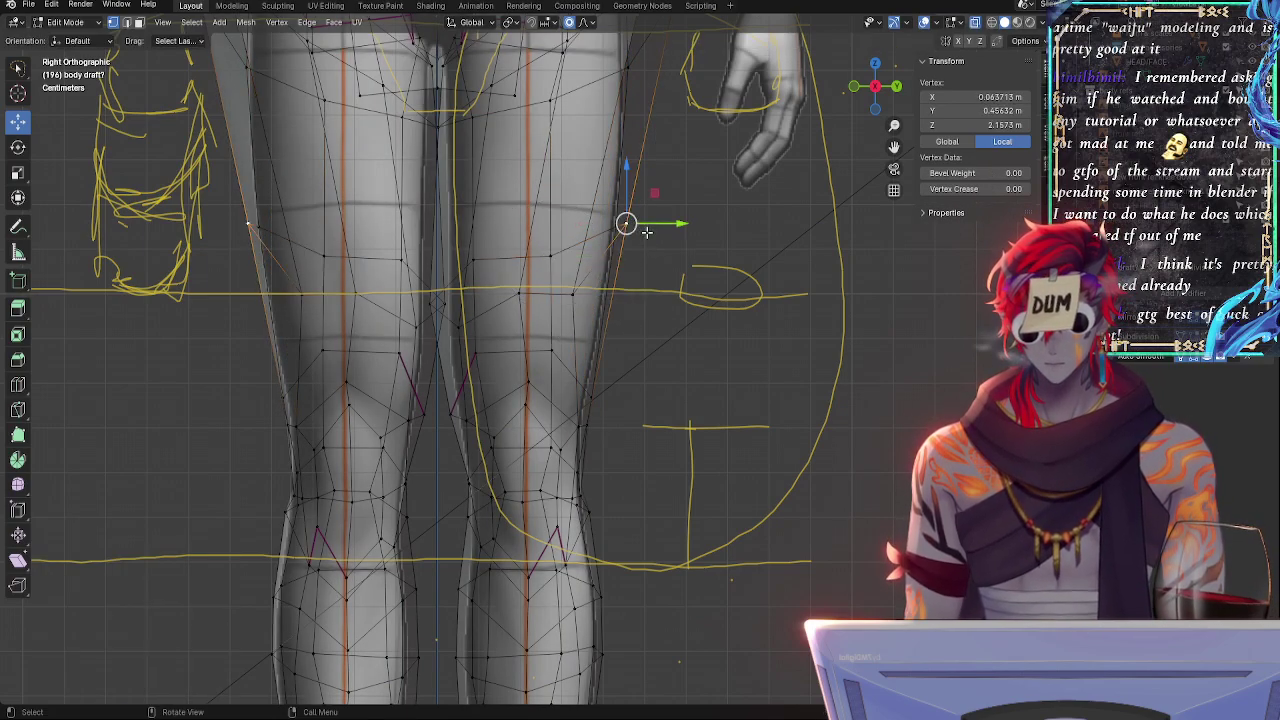
pyautogui.press('g')
pyautogui.click(646, 234)
pyautogui.click(618, 226)
pyautogui.press('g')
pyautogui.press('g')
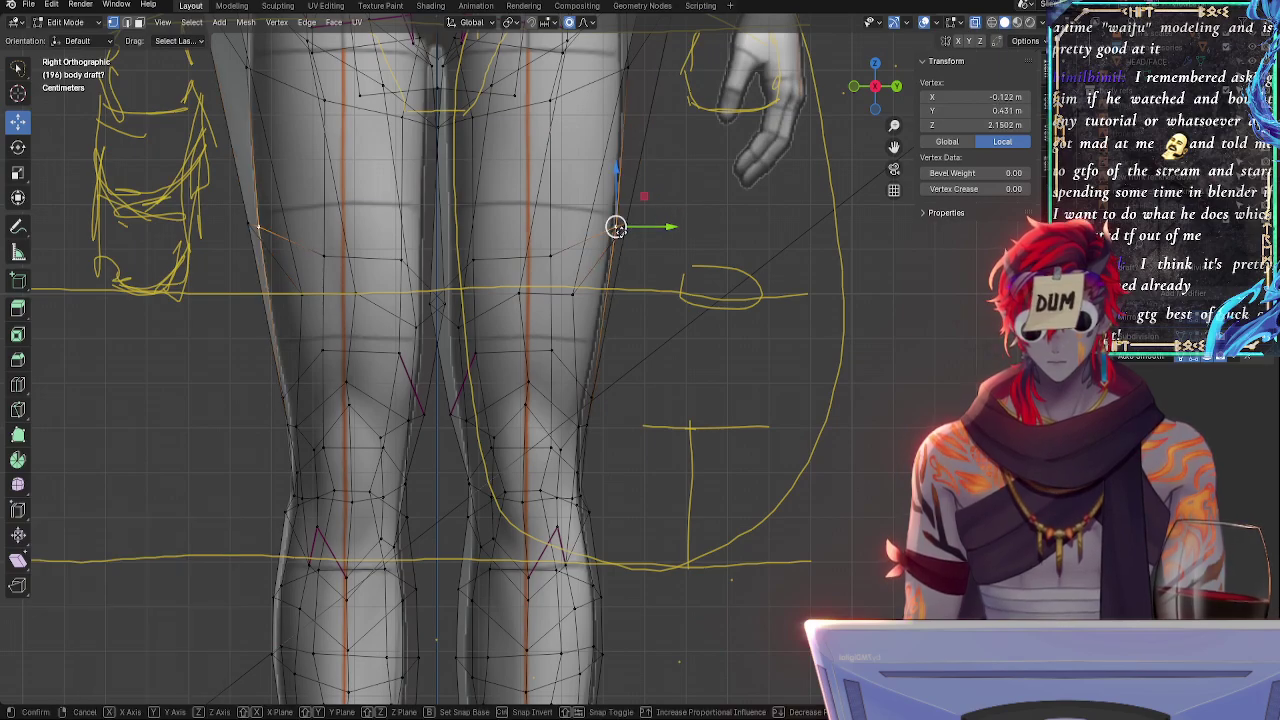
pyautogui.click(606, 236)
# - In perspective, slide an outer cage vertex repeatedly along its edges to smooth the thigh curve
pyautogui.click(627, 224)
pyautogui.moveTo(708, 312); pyautogui.dragTo(660, 292, button='middle')
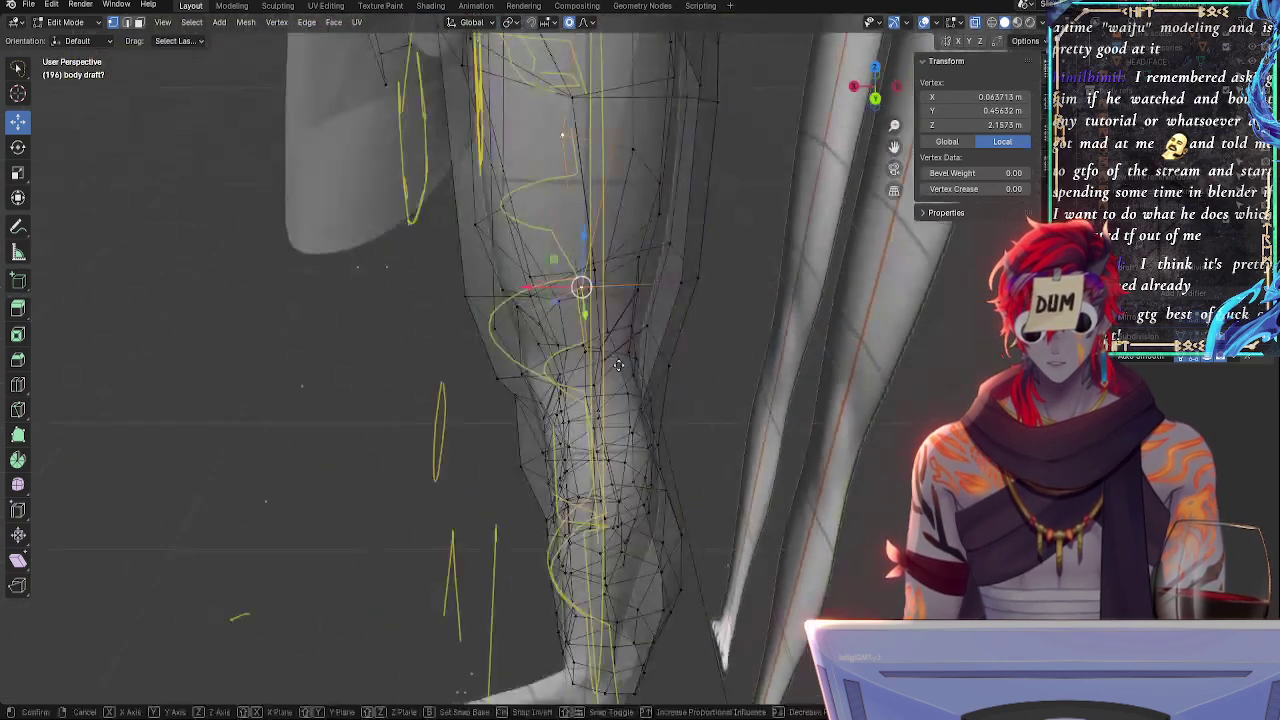
pyautogui.press('g')
pyautogui.press('g')
pyautogui.click(675, 292)
pyautogui.press('g')
pyautogui.press('g')
pyautogui.click(655, 288)
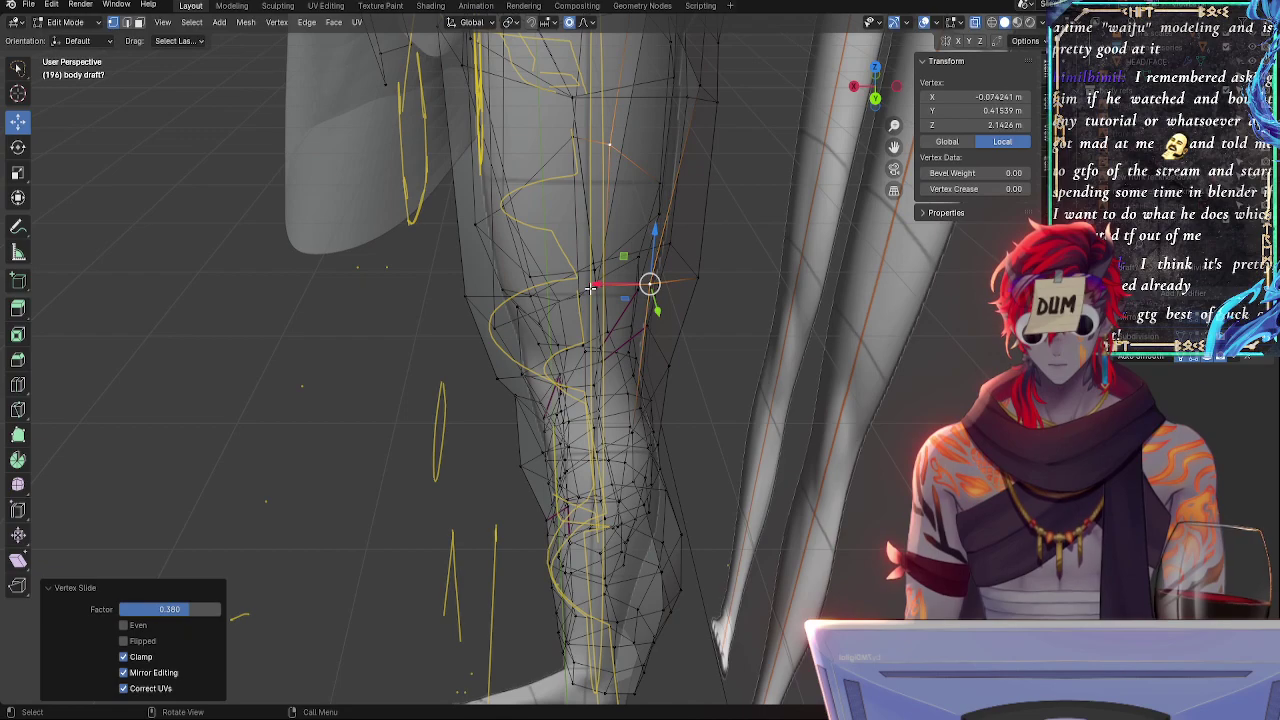
pyautogui.press('g')
pyautogui.press('g')
pyautogui.click(619, 261)
pyautogui.press('g')
pyautogui.press('g')
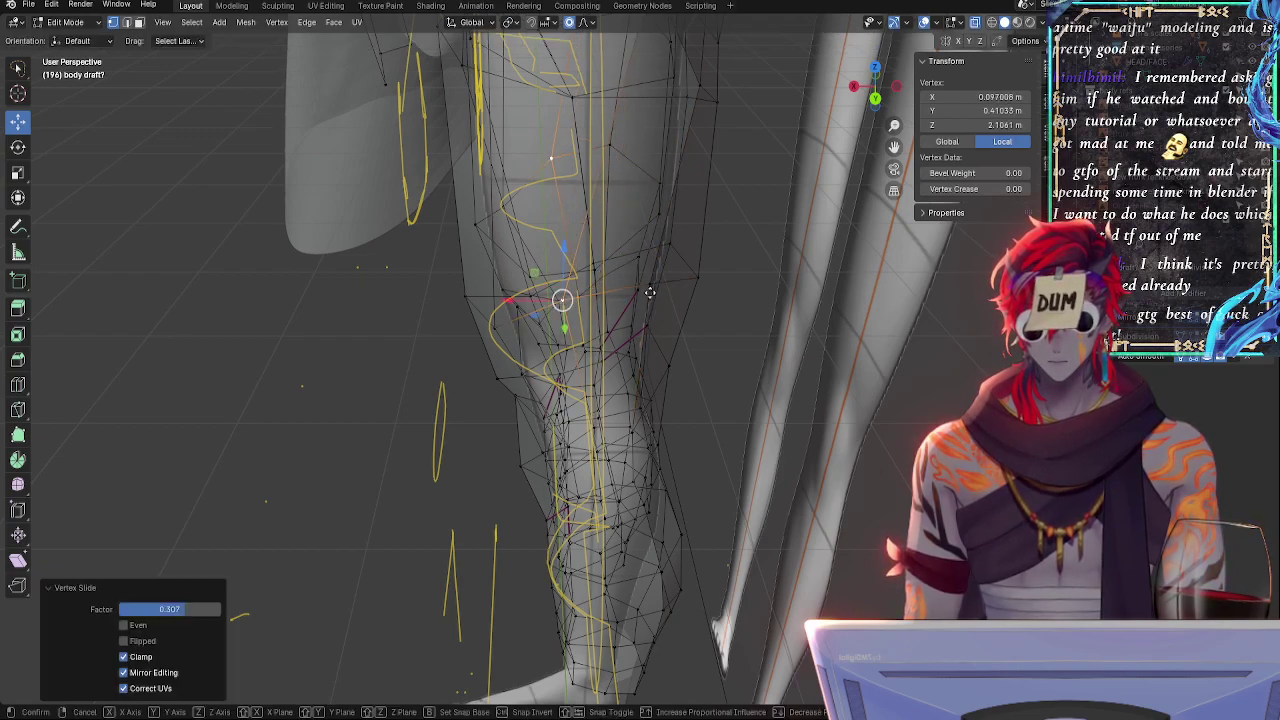
pyautogui.click(661, 283)
pyautogui.moveTo(661, 283); pyautogui.dragTo(548, 310, button='middle')
pyautogui.press('g')
pyautogui.press('g')
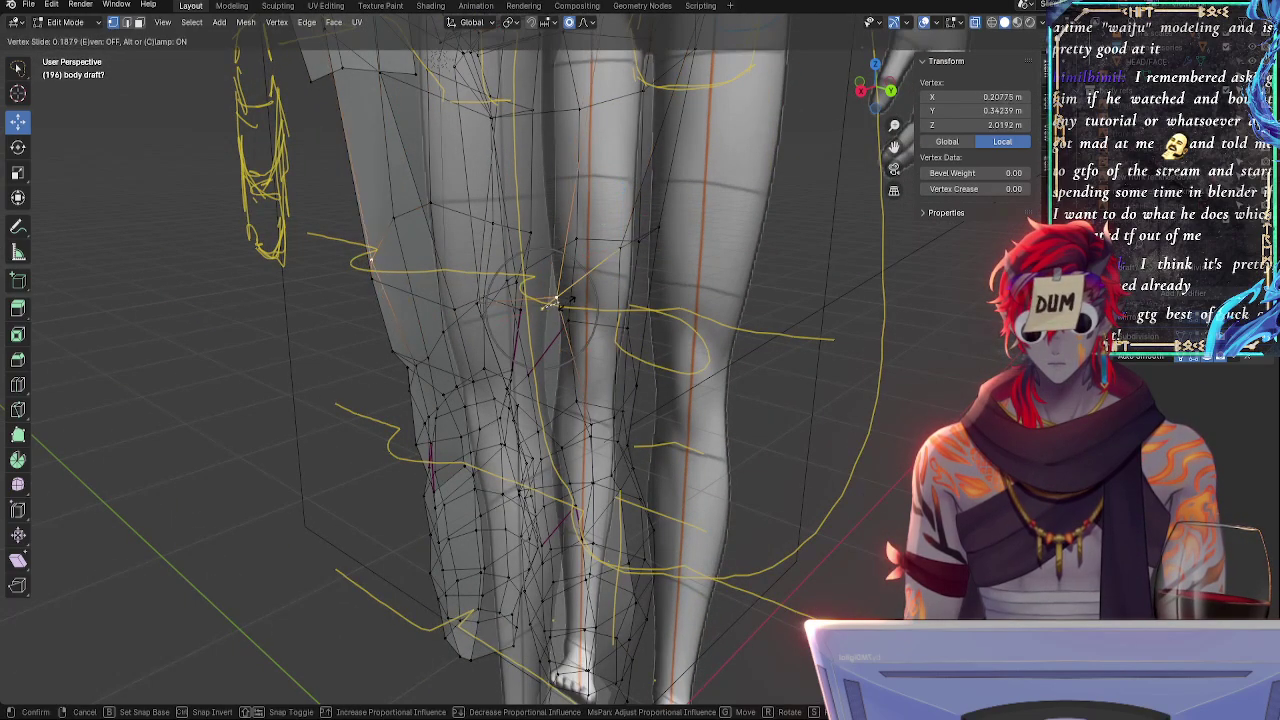
pyautogui.click(707, 249)
# - In solid side view, move a thigh vertex and an outer-edge vertex with proportional falloff
pyautogui.hotkey('alt', 'z')
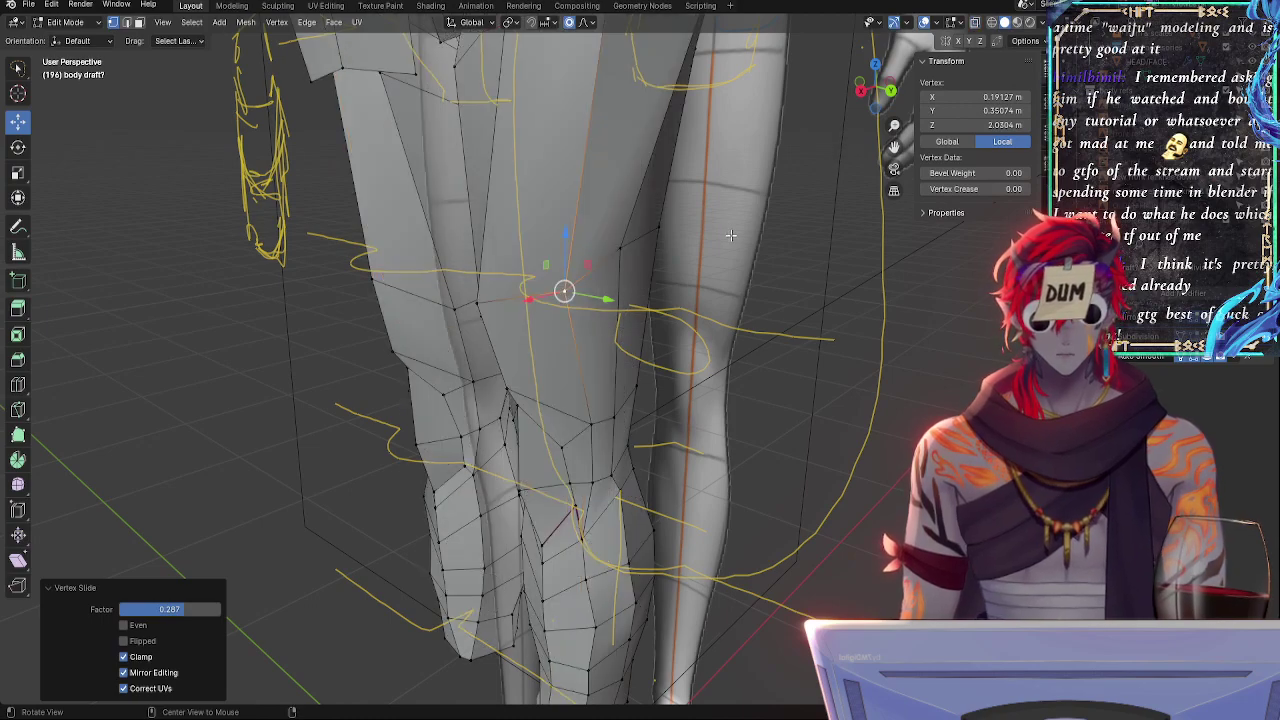
pyautogui.click(858, 93)
pyautogui.click(521, 291)
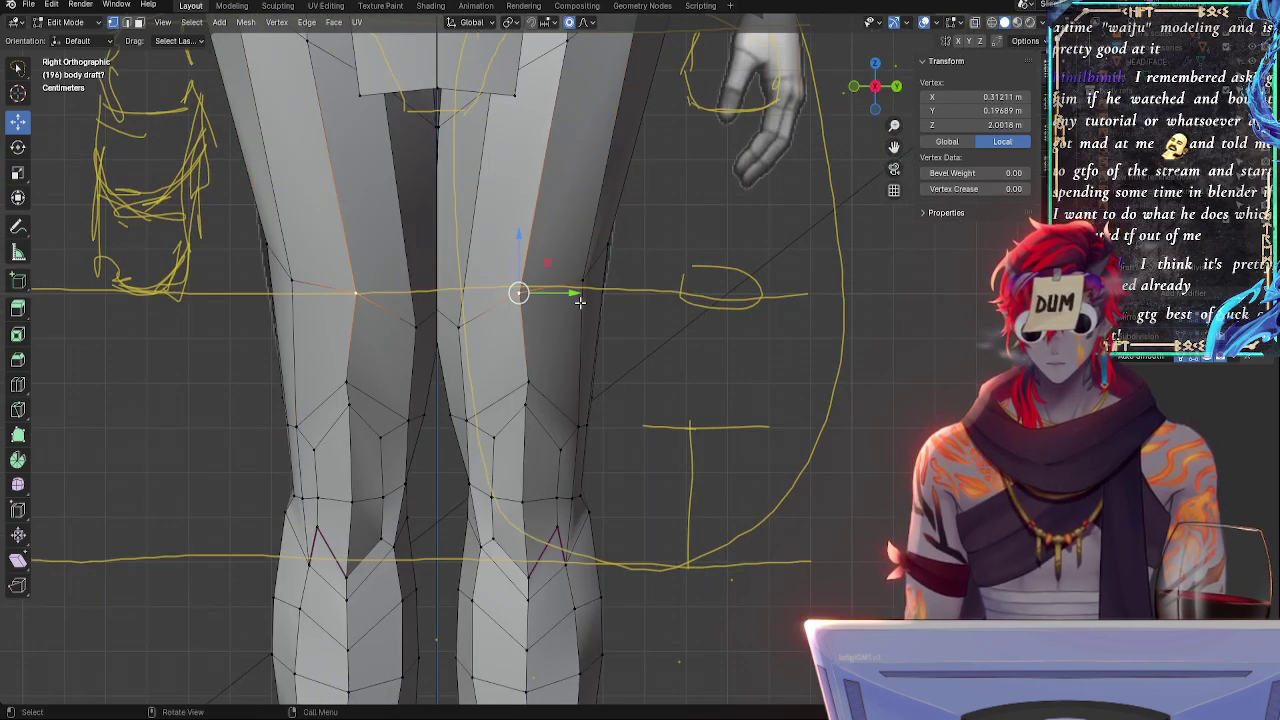
pyautogui.press('g')
pyautogui.click(527, 291)
pyautogui.hotkey('alt', 'z')
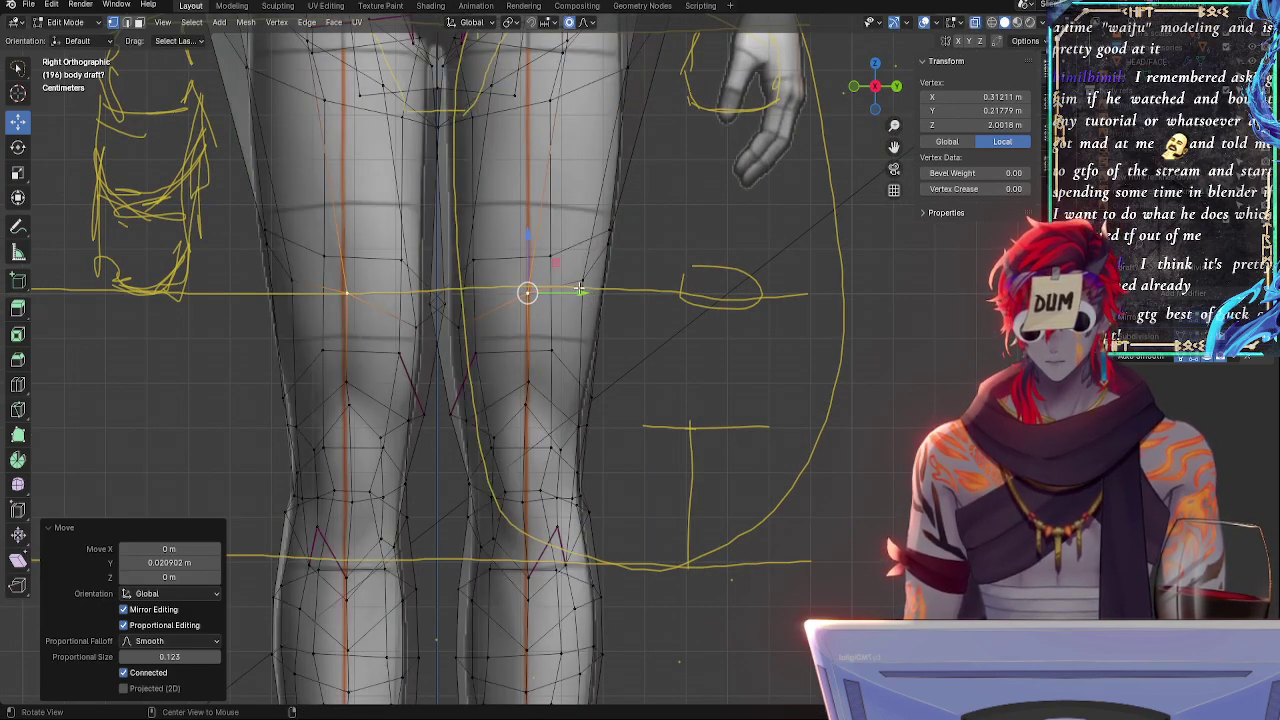
pyautogui.click(580, 289)
pyautogui.press('g')
pyautogui.click(591, 287)
# - Shift a vertex on the thigh's side inward along the X axis twice
pyautogui.moveTo(591, 287); pyautogui.dragTo(575, 330, button='middle')
pyautogui.hotkey('alt', 'z')
pyautogui.click(616, 258)
pyautogui.press('g')
pyautogui.press('x')
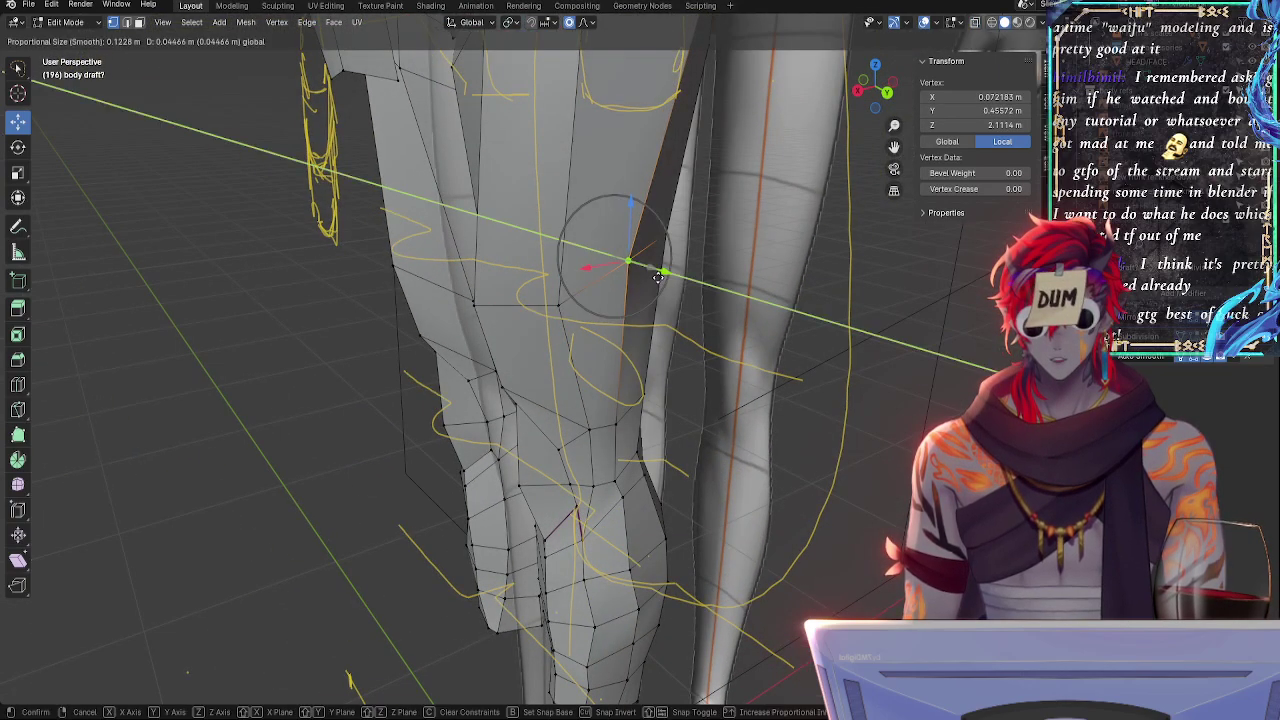
pyautogui.click(611, 275)
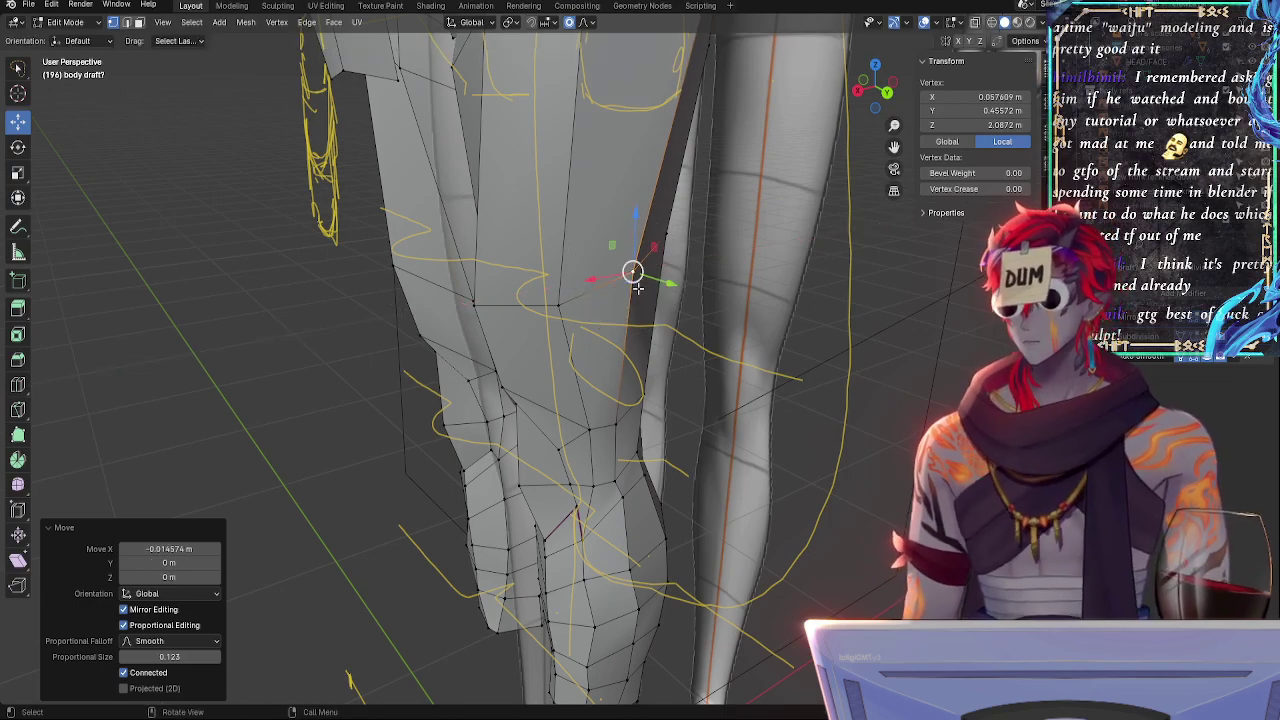
pyautogui.moveTo(636, 287); pyautogui.dragTo(563, 294, button='middle')
pyautogui.press('g')
pyautogui.press('x')
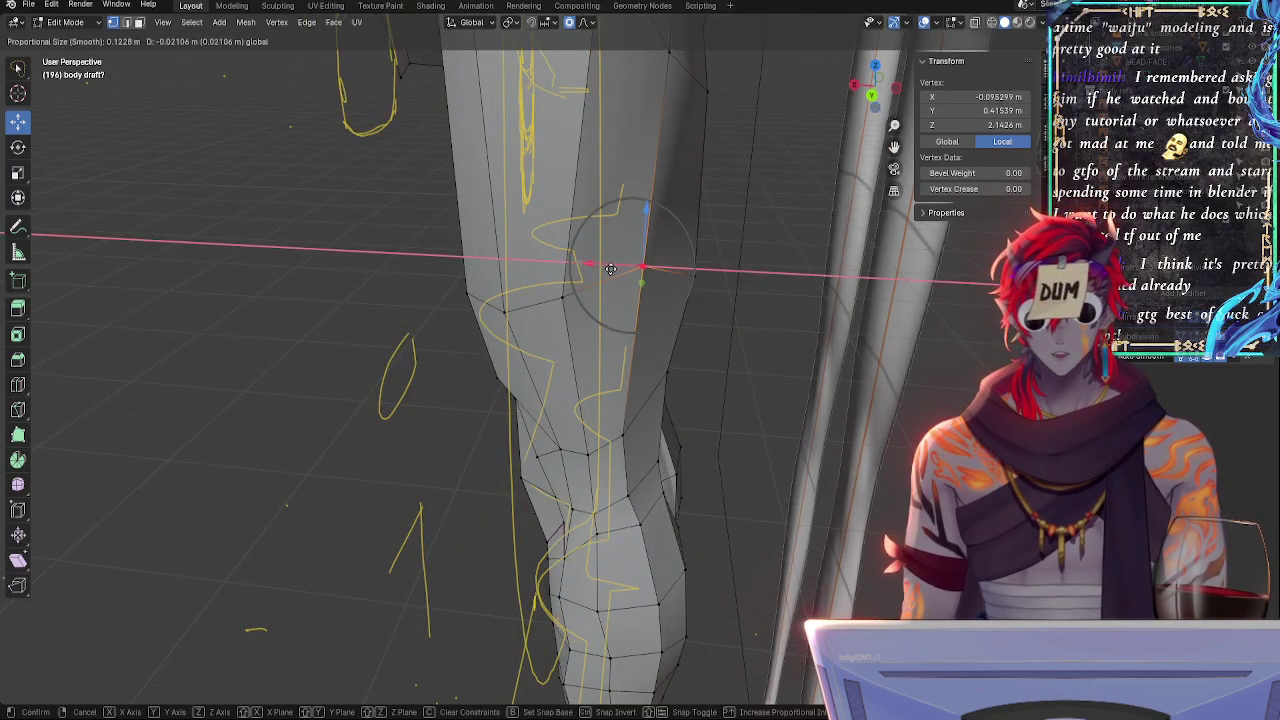
pyautogui.click(610, 268)
# - Return to Right view in X-ray and select two outer thigh vertices
pyautogui.press('KP_3')
pyautogui.hotkey('alt', 'z')
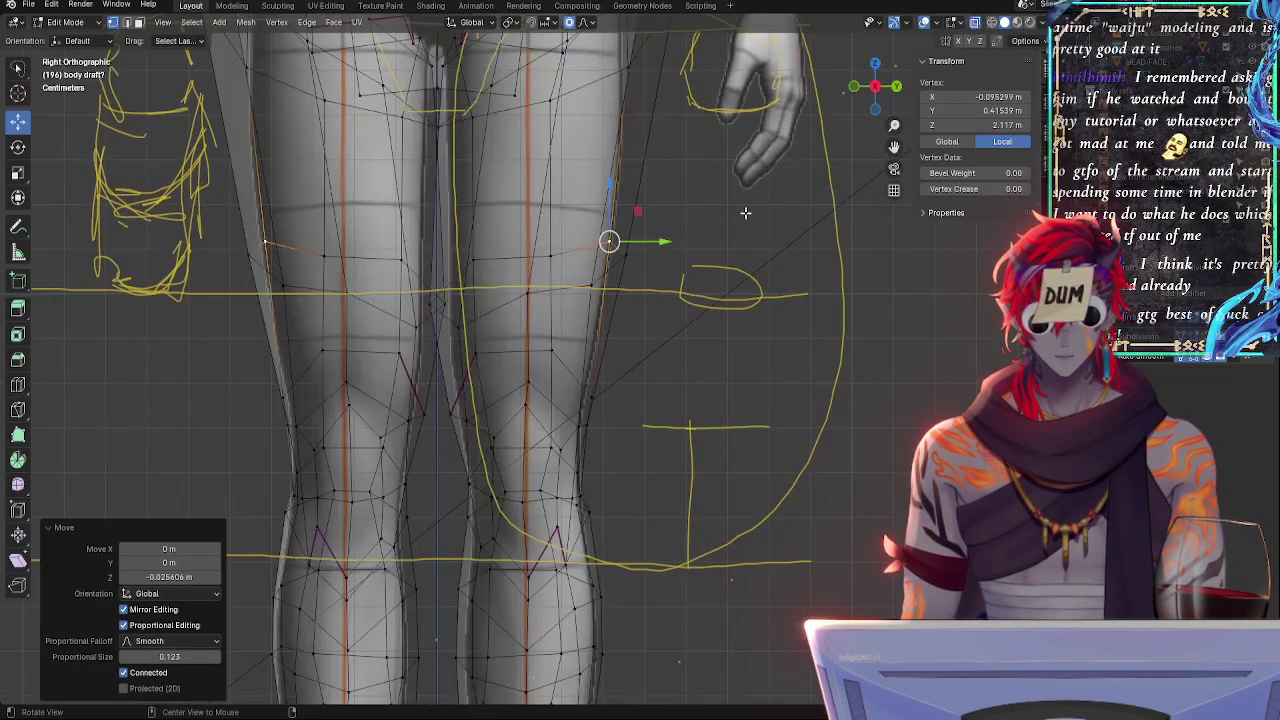
pyautogui.keyDown('shift'); pyautogui.click(625, 255); pyautogui.keyUp('shift')
pyautogui.keyDown('shift'); pyautogui.click(591, 285); pyautogui.keyUp('shift')
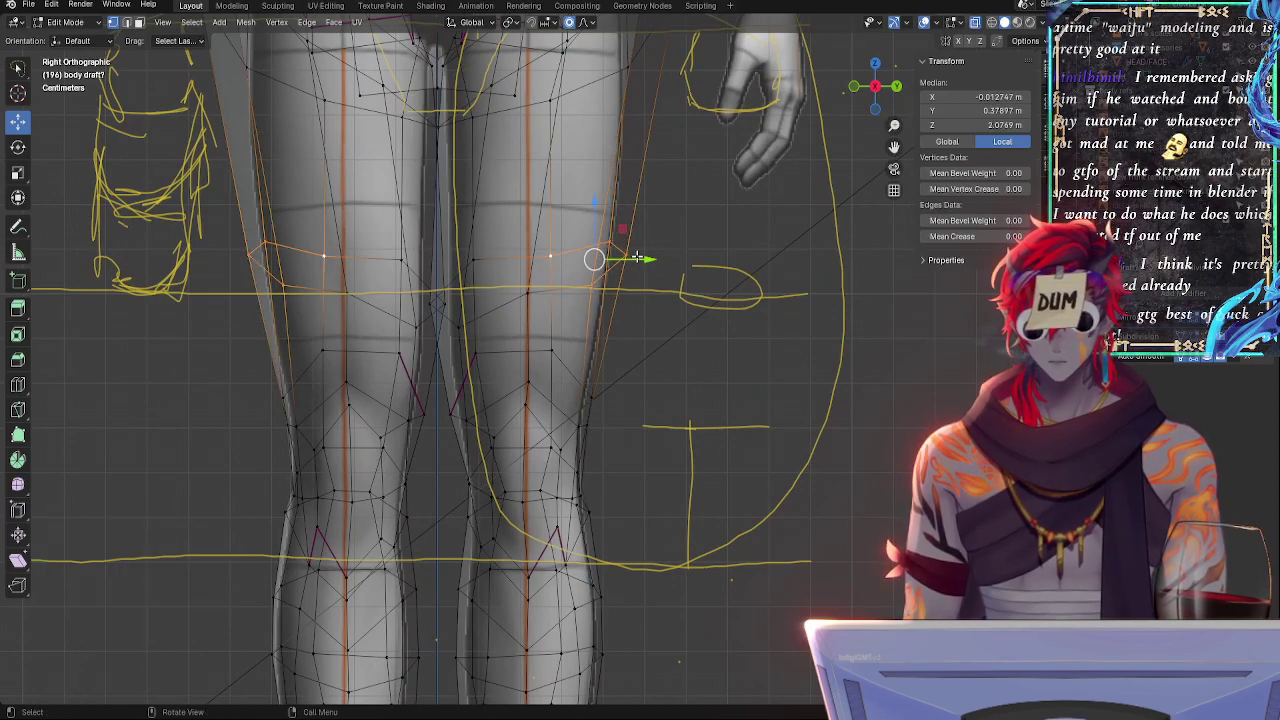
# - Scale the thigh ring to 0.94, move it along Y and rotate it slightly
pyautogui.press('s')
pyautogui.click(641, 216)
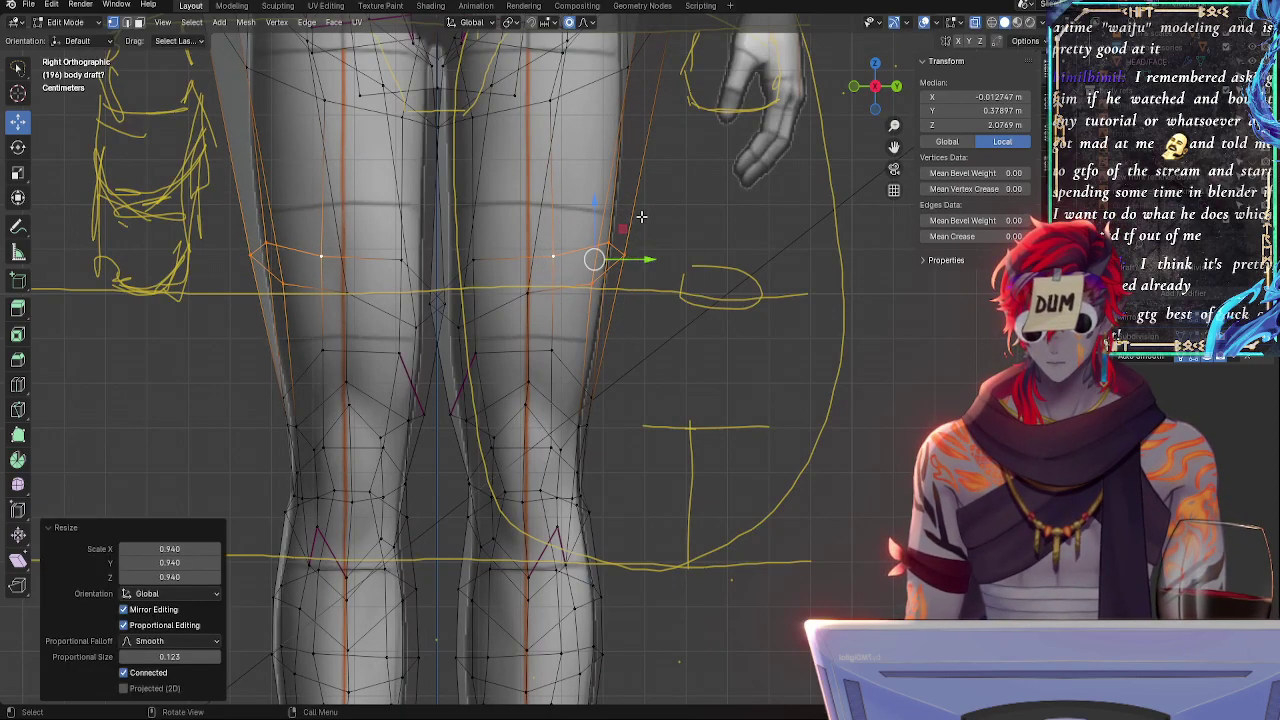
pyautogui.press('g')
pyautogui.press('y')
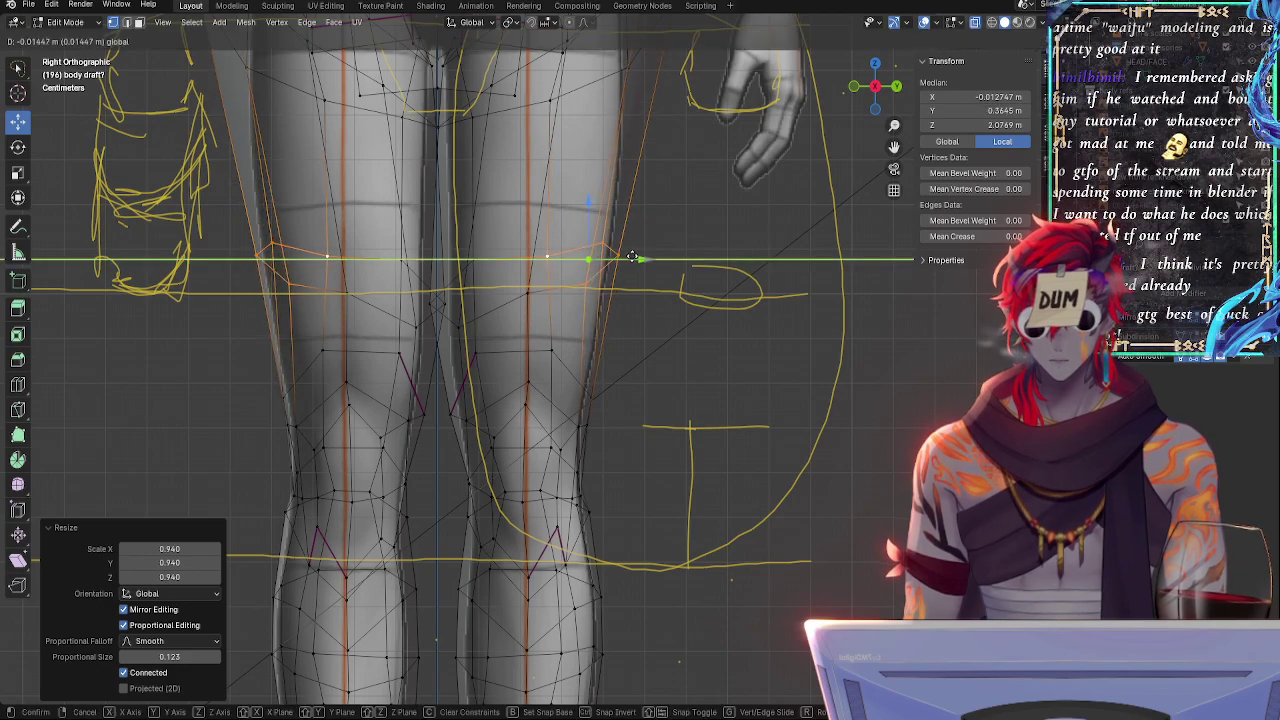
pyautogui.click(626, 254)
pyautogui.press('r')
pyautogui.click(652, 260)
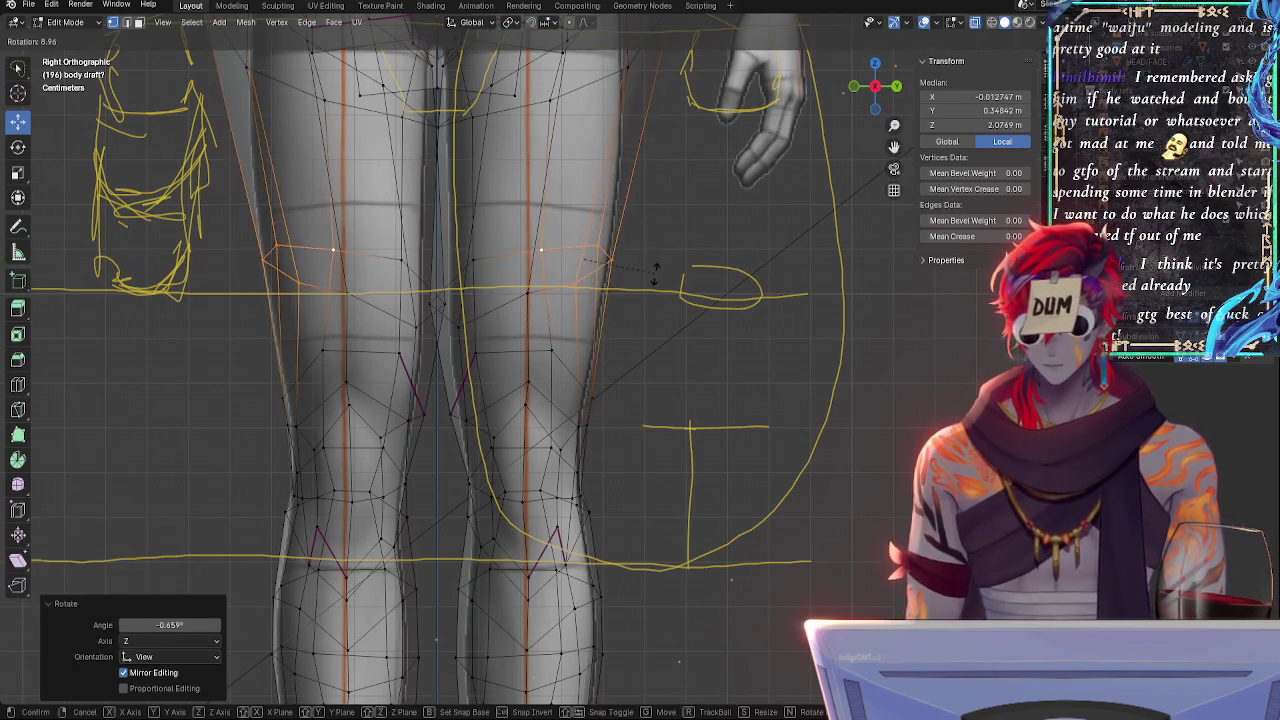
# - Slide a thigh vertex and the outer thigh vertex repeatedly along their edges
pyautogui.click(576, 283)
pyautogui.press('g')
pyautogui.press('g')
pyautogui.click(624, 284)
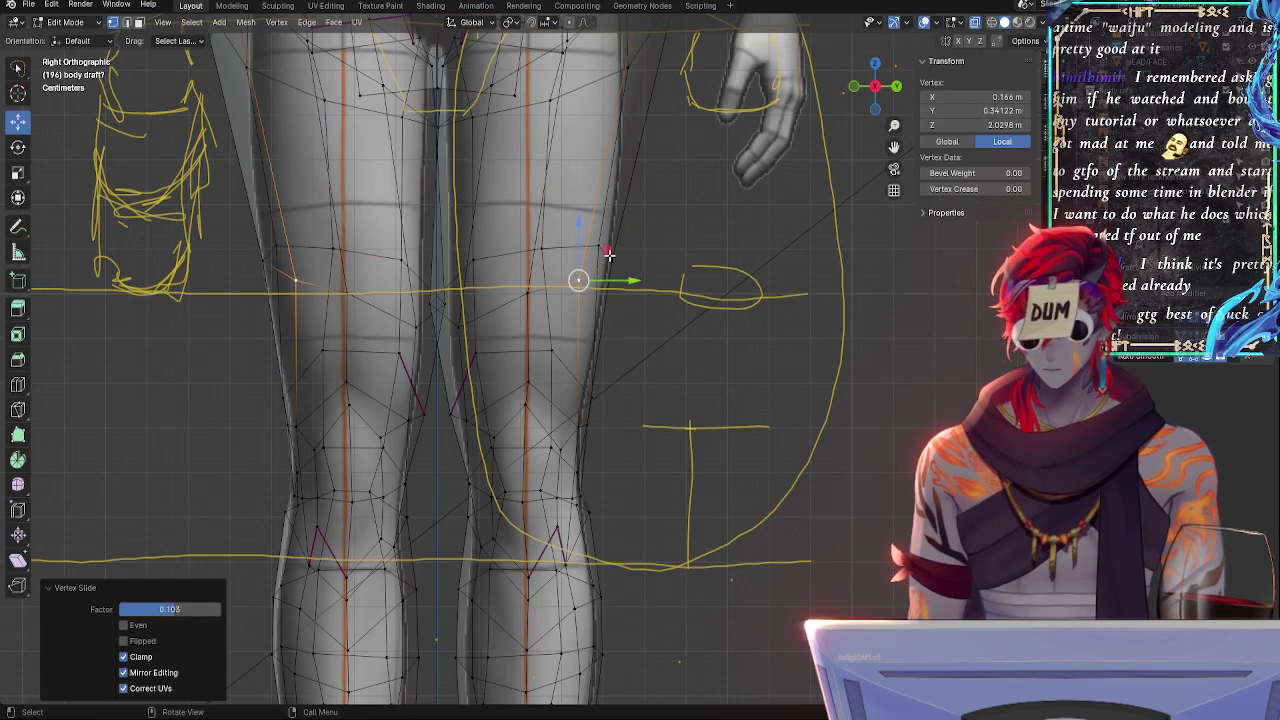
pyautogui.click(610, 258)
pyautogui.press('g')
pyautogui.press('g')
pyautogui.click(618, 265)
pyautogui.press('g')
pyautogui.press('g')
pyautogui.click(605, 266)
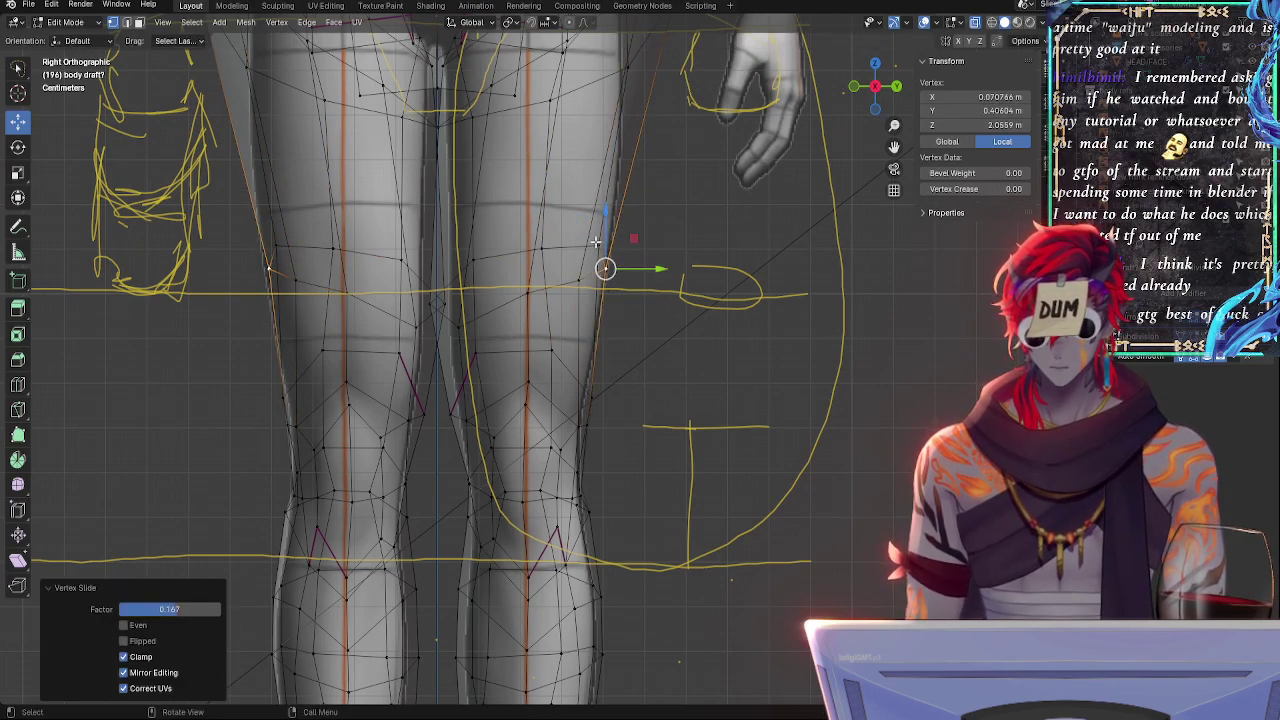
pyautogui.press('g')
pyautogui.press('g')
pyautogui.click(597, 237)
pyautogui.press('g')
pyautogui.press('g')
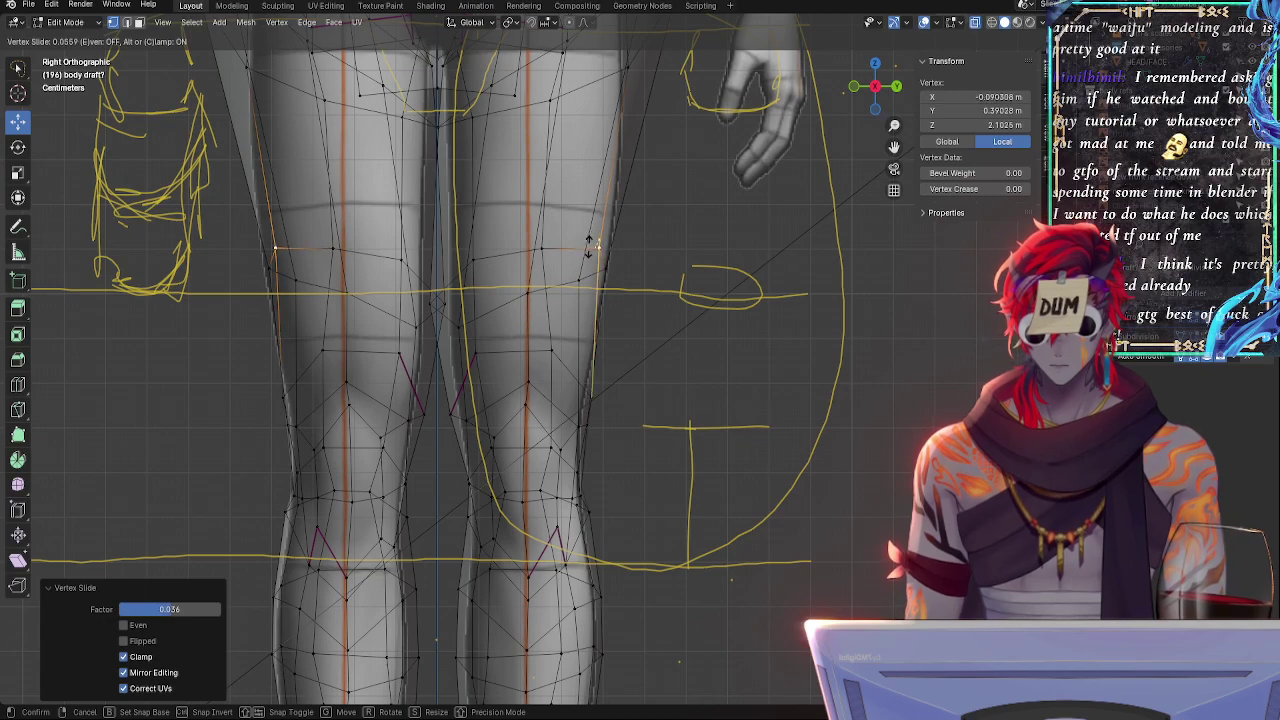
pyautogui.click(589, 246)
pyautogui.press('g')
pyautogui.press('g')
pyautogui.click(592, 249)
# - Slide the inner thigh vertex and a lower vertex near the knee along their edges
pyautogui.click(543, 250)
pyautogui.press('g')
pyautogui.press('g')
pyautogui.click(543, 256)
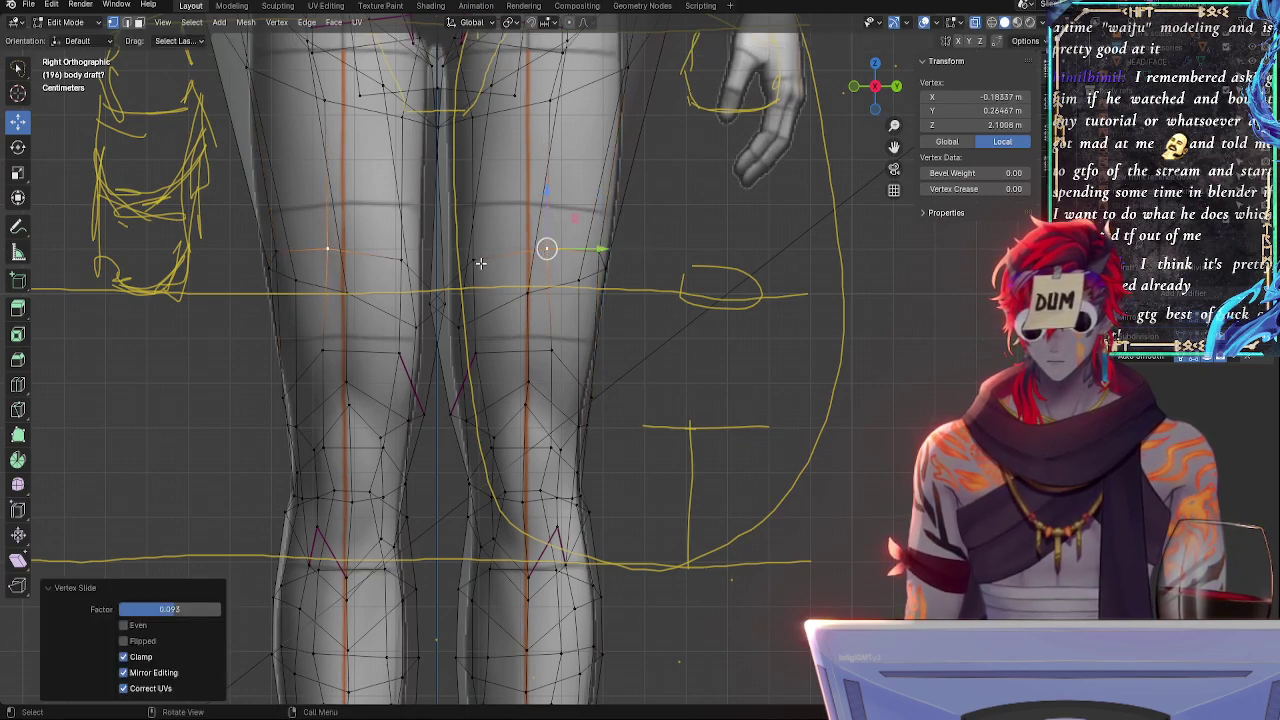
pyautogui.press('g')
pyautogui.press('g')
pyautogui.click(480, 257)
pyautogui.click(481, 355)
pyautogui.press('g')
pyautogui.press('g')
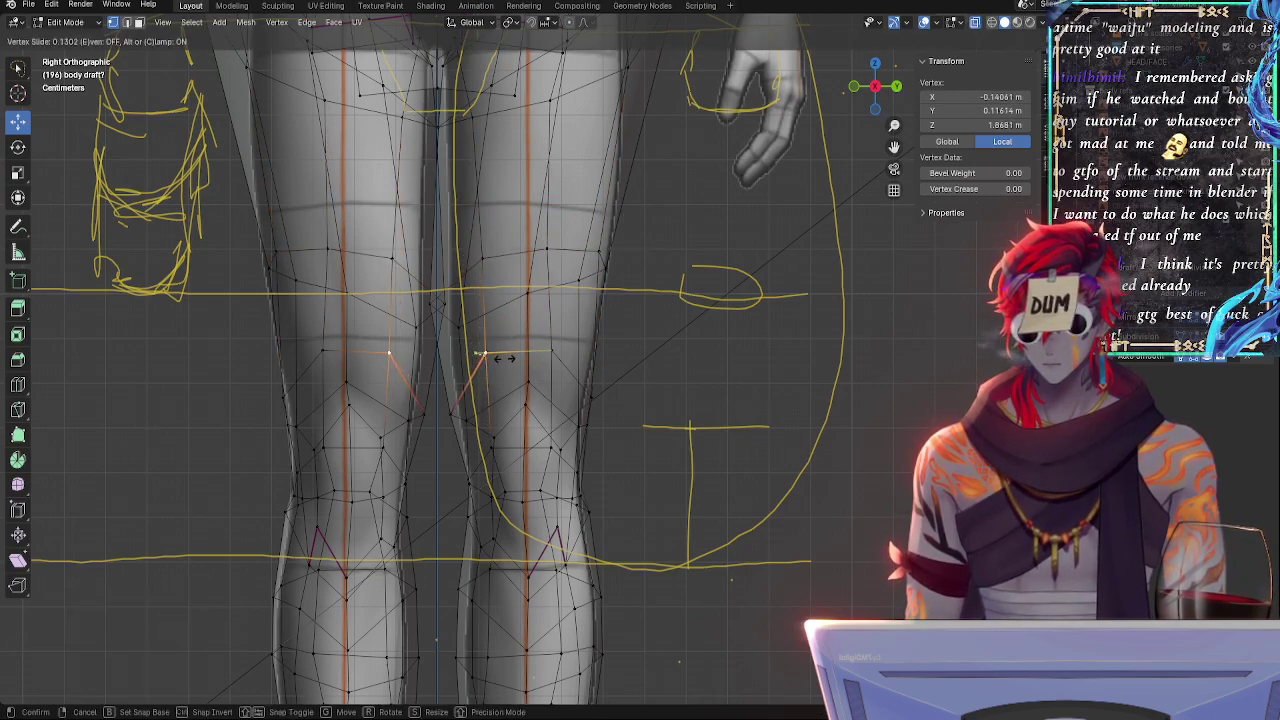
pyautogui.click(486, 352)
# - Move one knee vertex and slide a lower knee vertex upward along its edge
pyautogui.click(590, 398)
pyautogui.press('g')
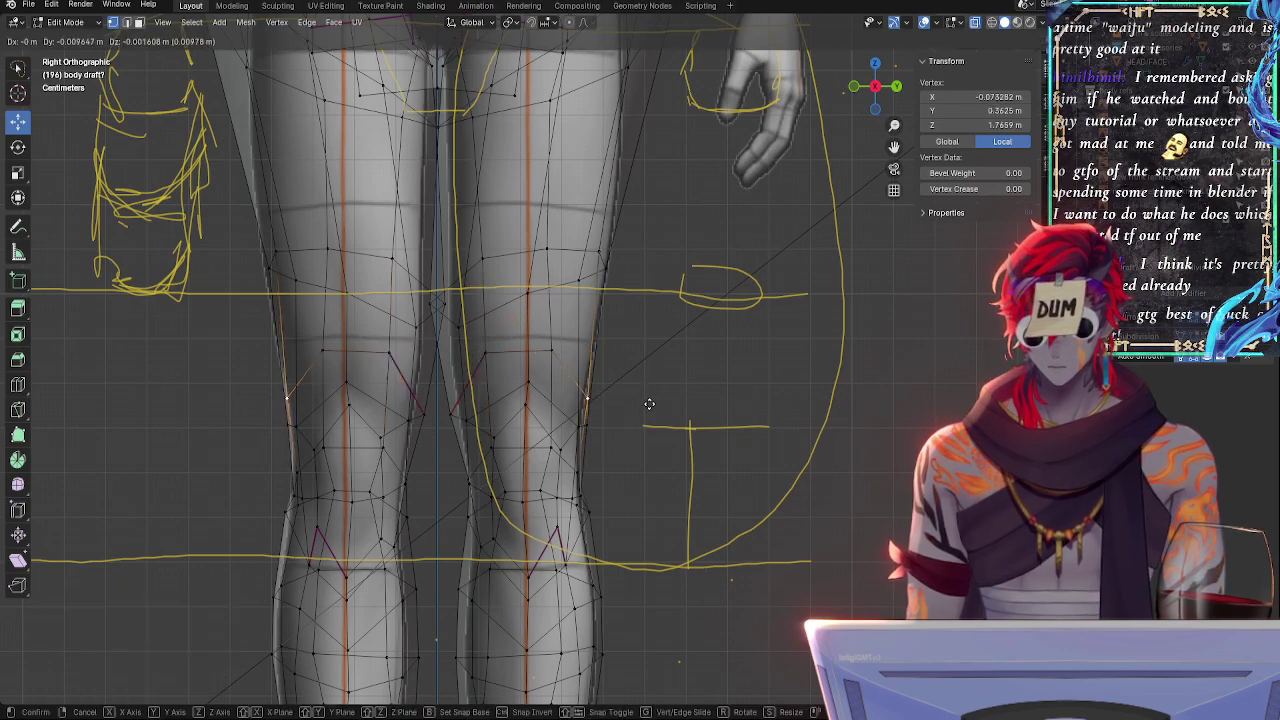
pyautogui.click(645, 405)
pyautogui.click(585, 424)
pyautogui.press('g')
pyautogui.press('g')
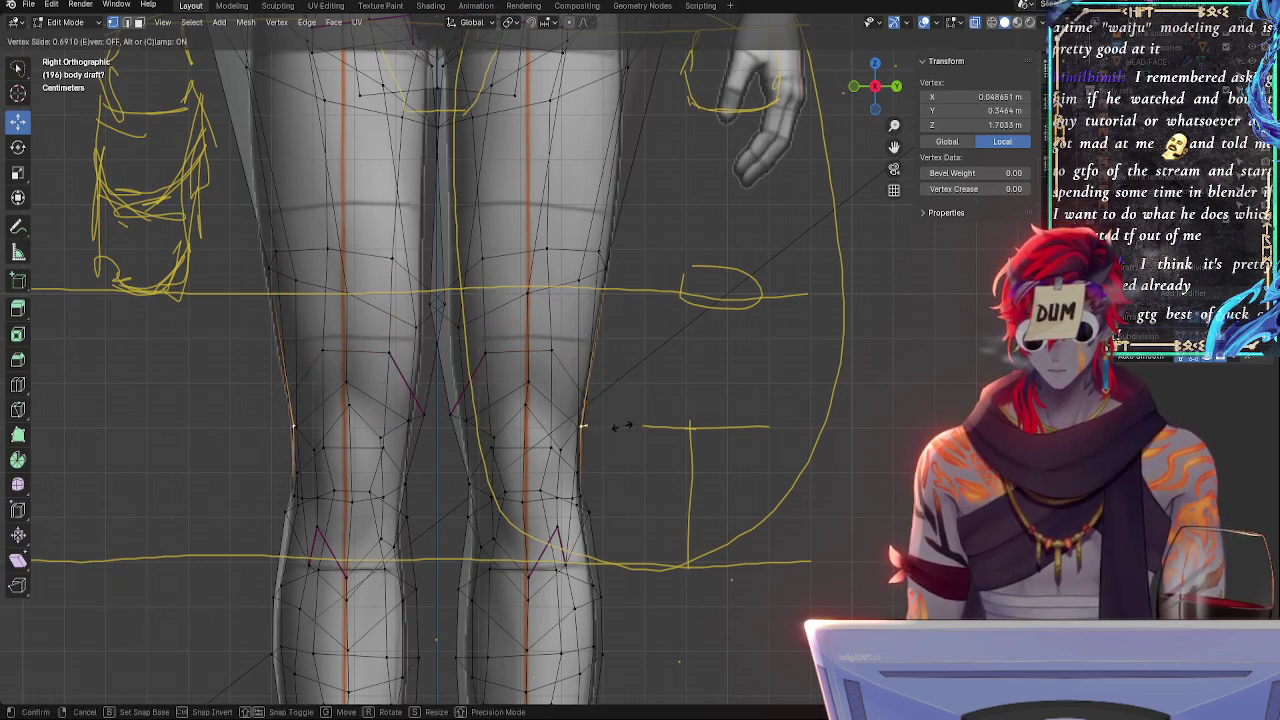
pyautogui.click(596, 413)
pyautogui.press('g')
pyautogui.press('g')
pyautogui.click(632, 386)
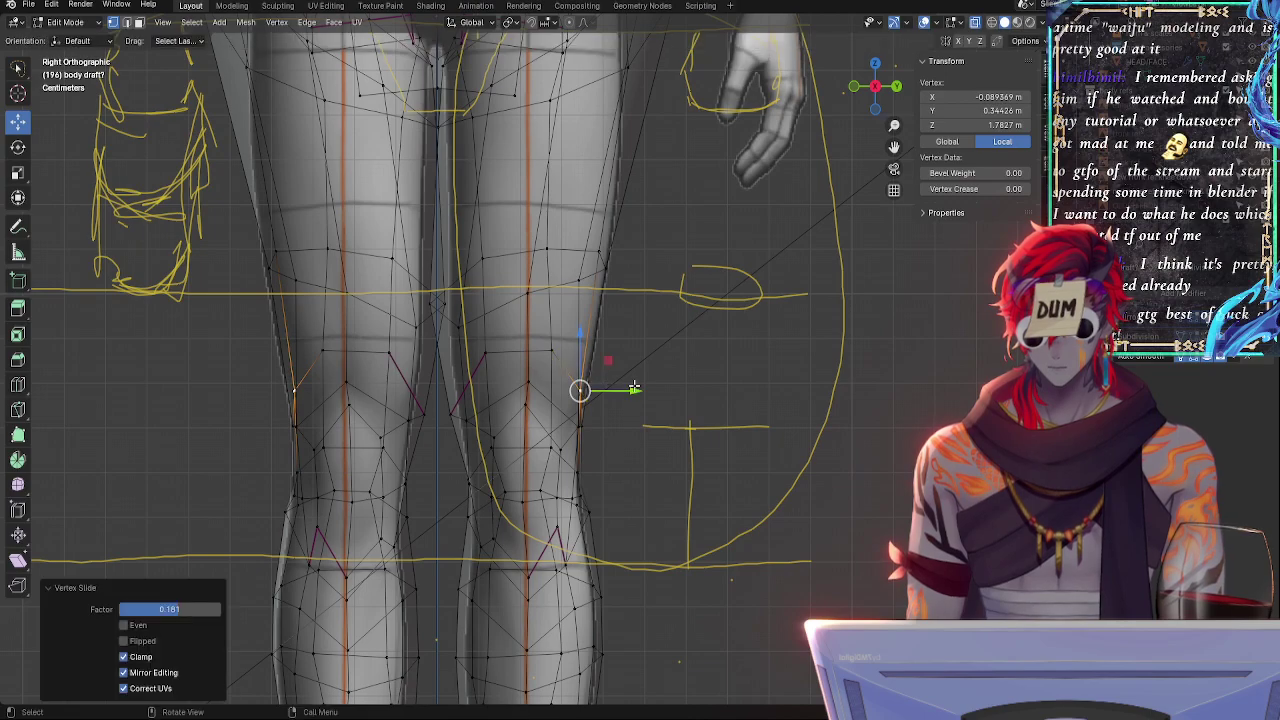
# - From the side, slide one knee vertex upward and another slightly down its edge
pyautogui.moveTo(756, 414); pyautogui.dragTo(647, 428, button='middle')
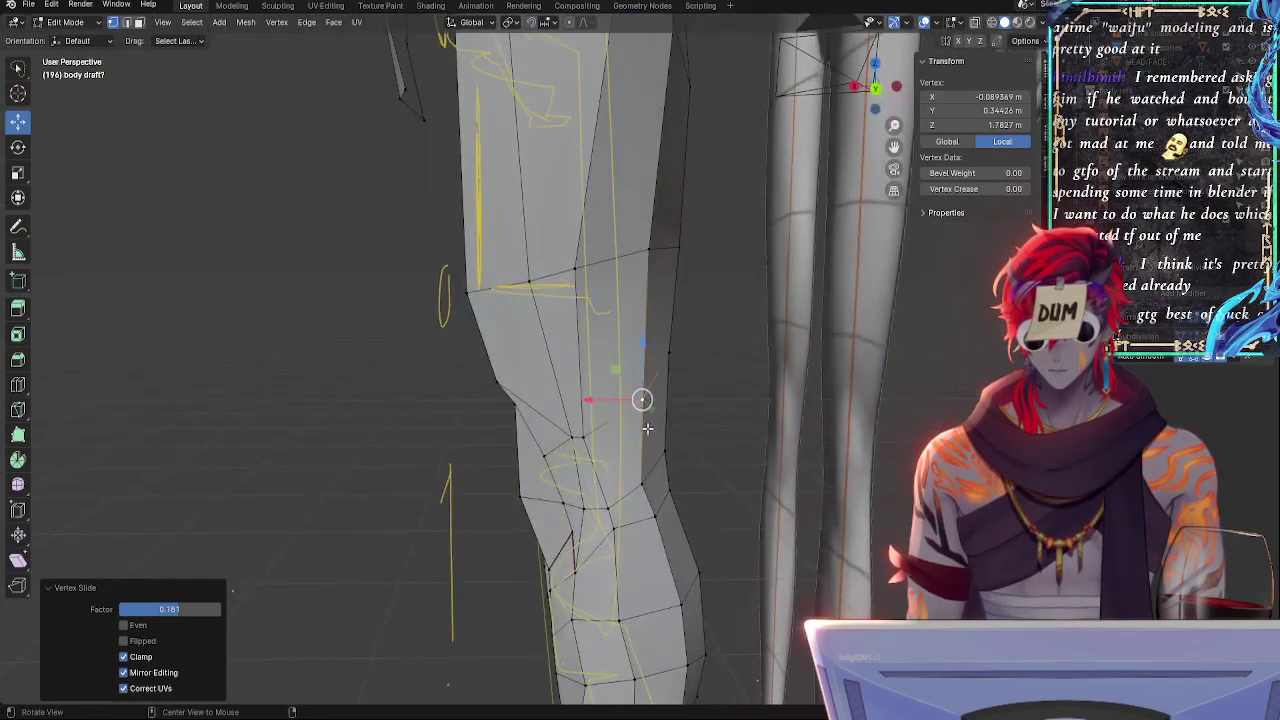
pyautogui.click(580, 446)
pyautogui.press('g')
pyautogui.press('g')
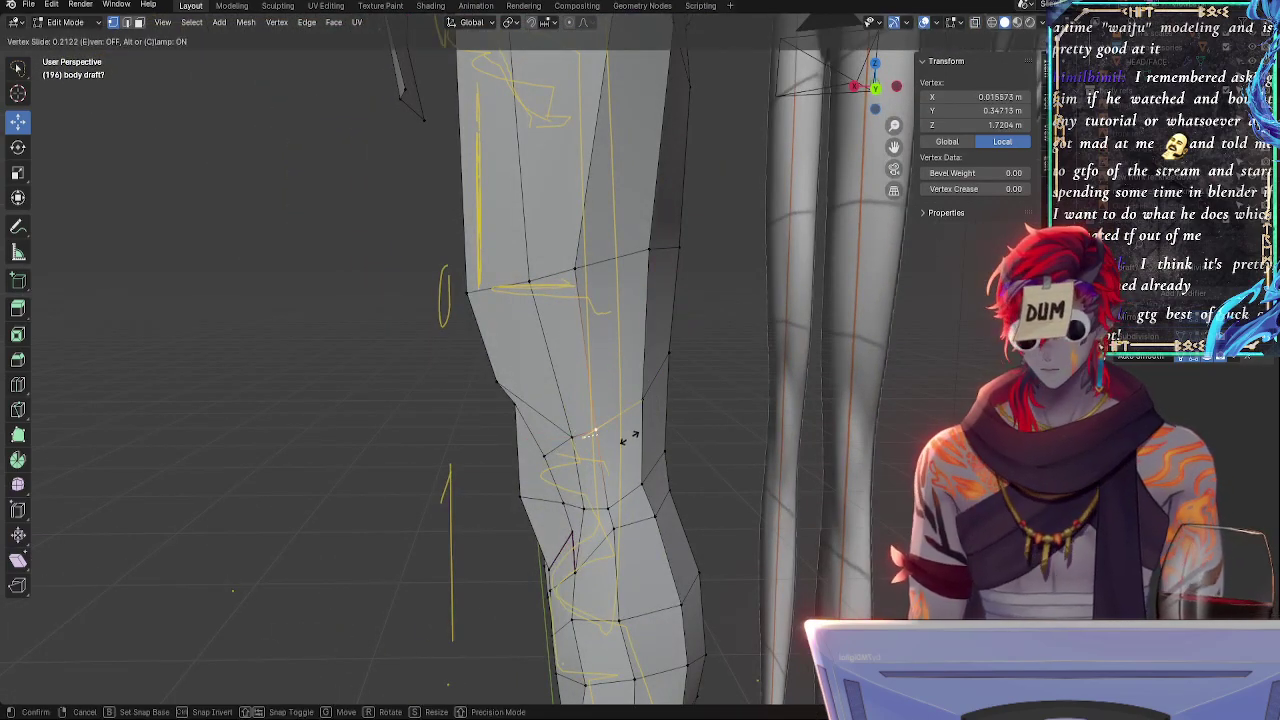
pyautogui.click(636, 409)
pyautogui.click(641, 402)
pyautogui.press('g')
pyautogui.press('g')
pyautogui.click(641, 415)
# - Slide two more knee vertices along their edges while checking the knee shape
pyautogui.click(600, 428)
pyautogui.press('g')
pyautogui.press('g')
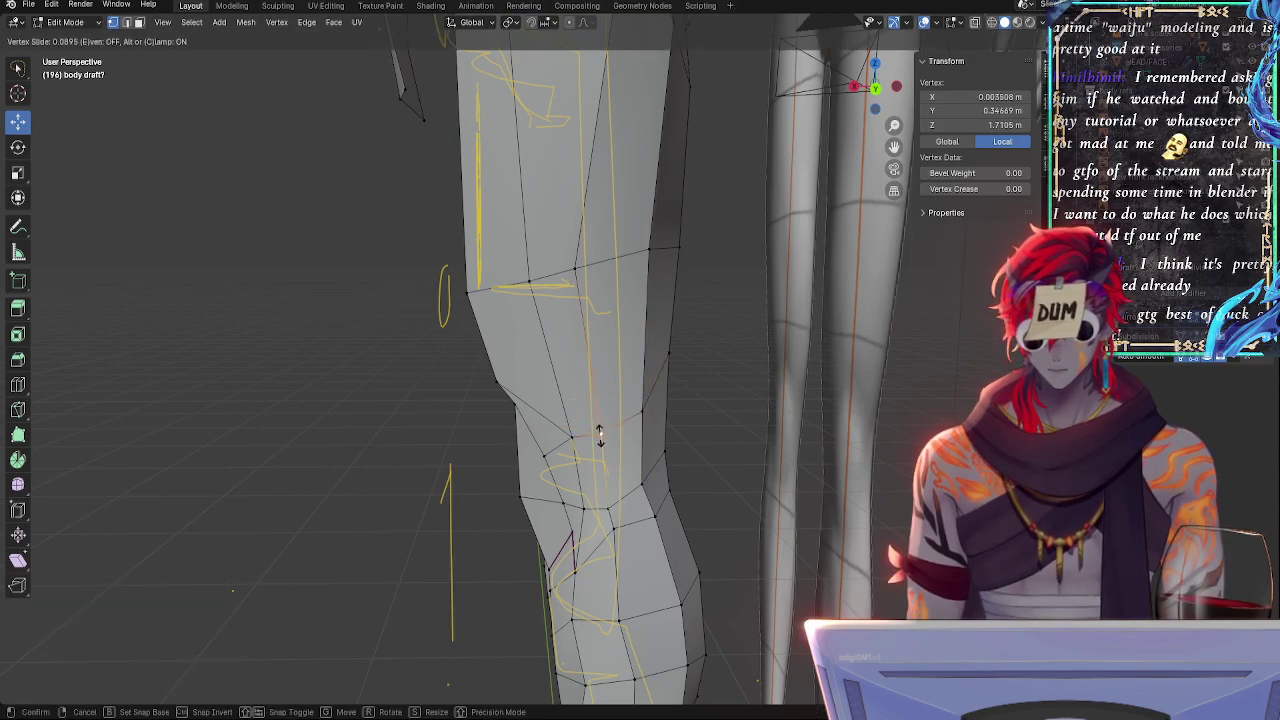
pyautogui.click(600, 435)
pyautogui.click(572, 438)
pyautogui.moveTo(571, 437); pyautogui.dragTo(494, 393, button='middle')
pyautogui.press('g')
pyautogui.press('g')
pyautogui.click(498, 401)
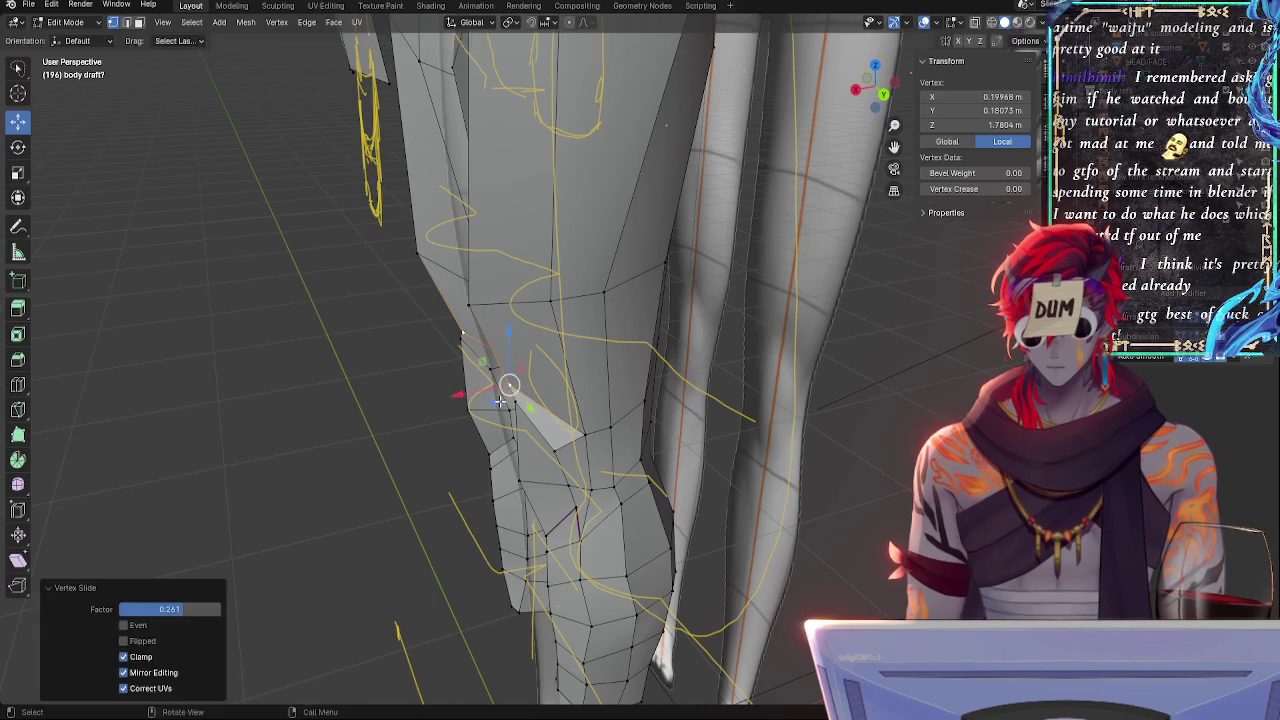
# - Undo the last knee slide and nudge the vertex up about 0.003 m in side view
pyautogui.hotkey('alt', 'z')
pyautogui.hotkey('alt', 'z')
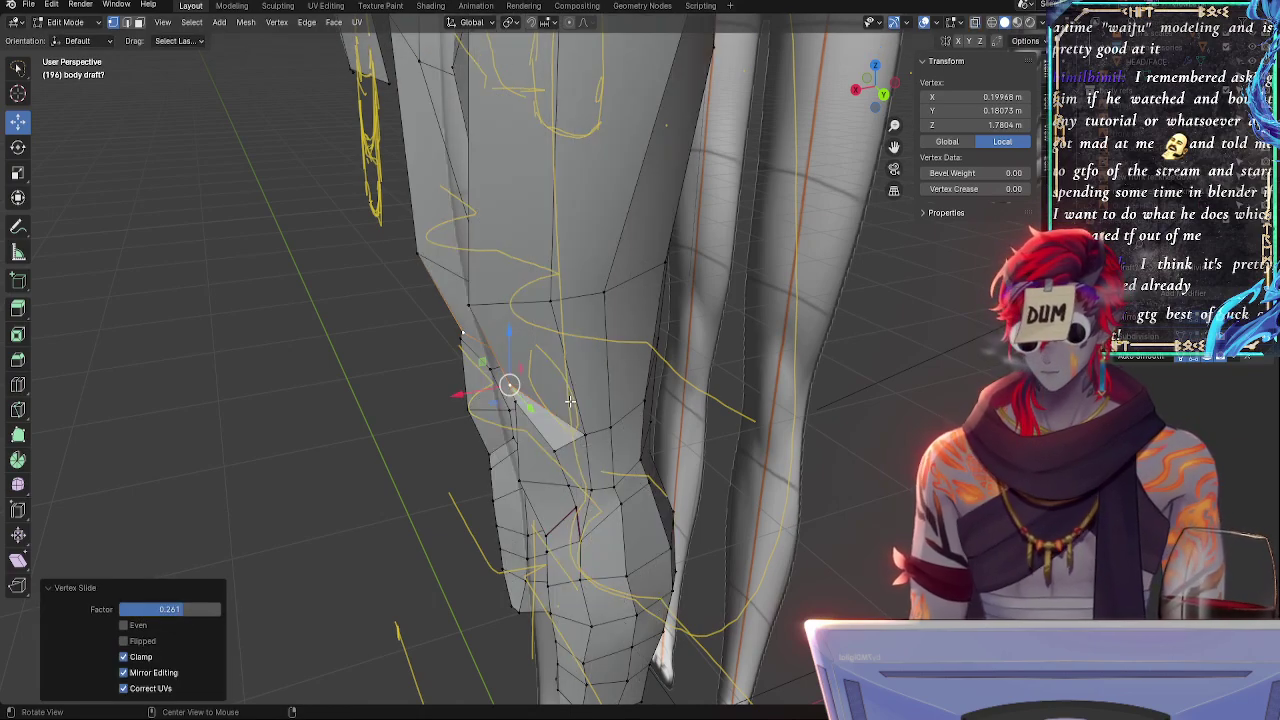
pyautogui.hotkey('ctrl', 'z')
pyautogui.click(855, 90)
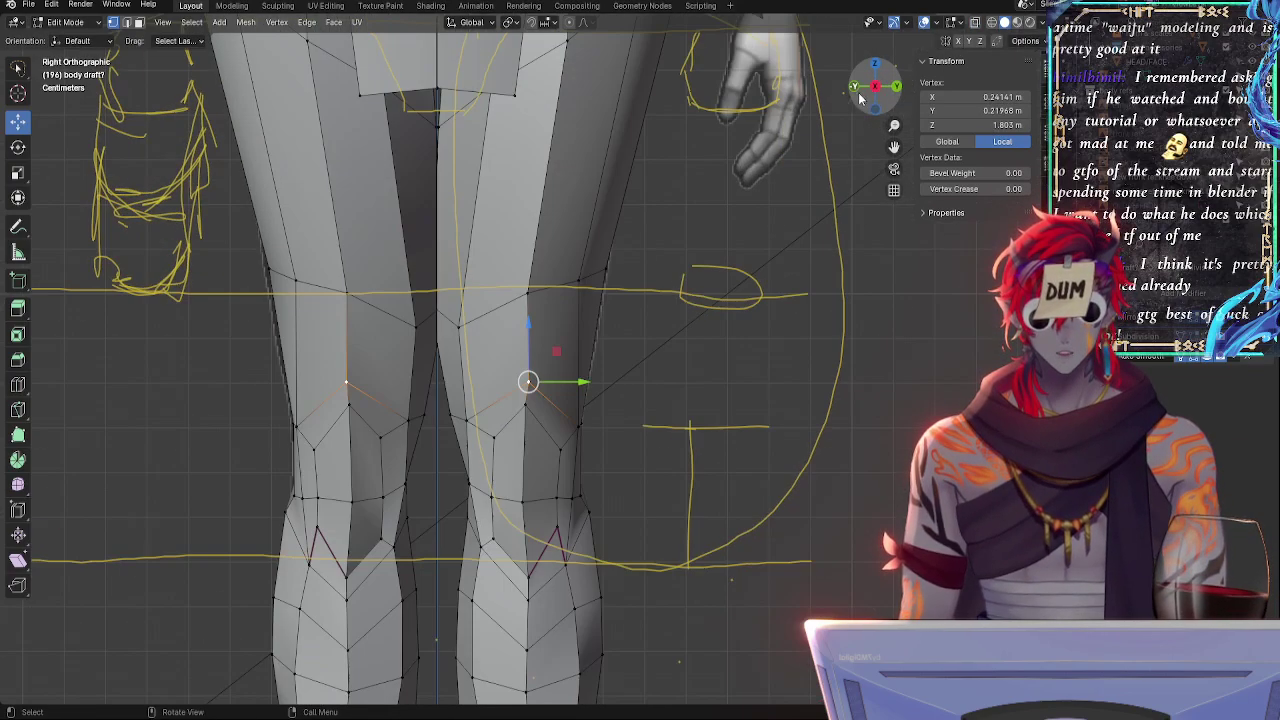
pyautogui.hotkey('alt', 'z')
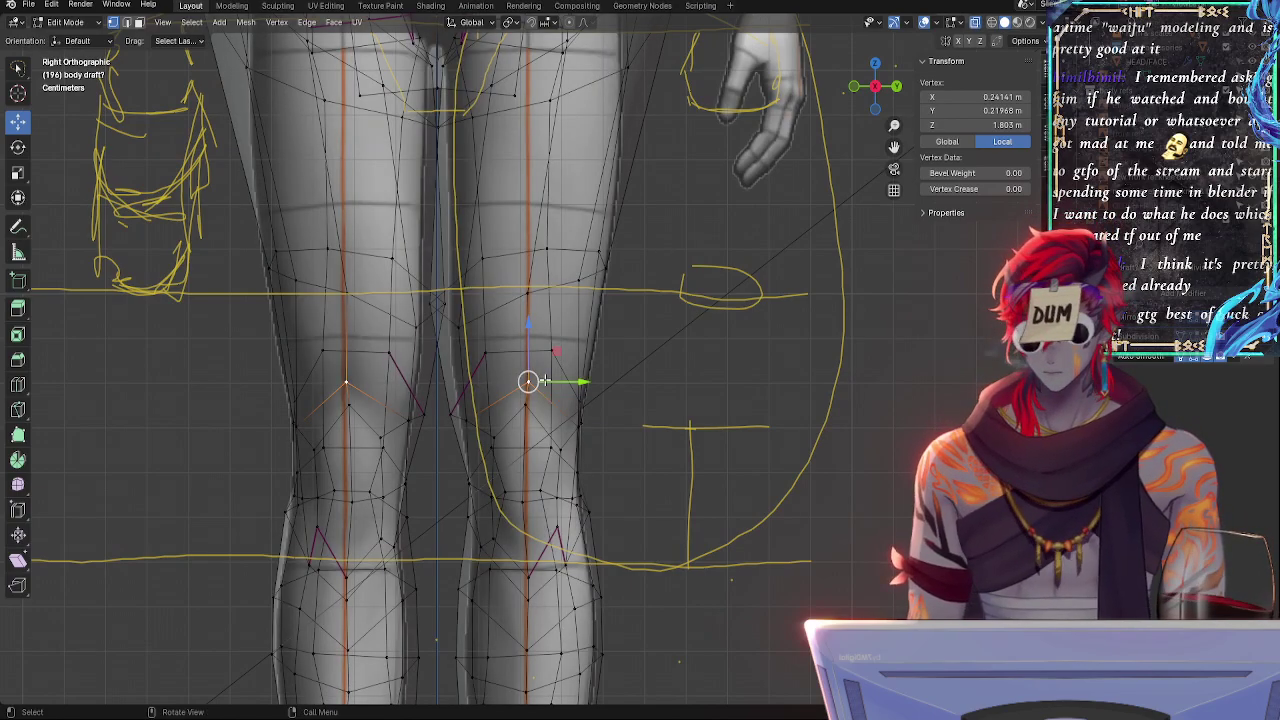
pyautogui.moveTo(526, 333); pyautogui.dragTo(526, 331)
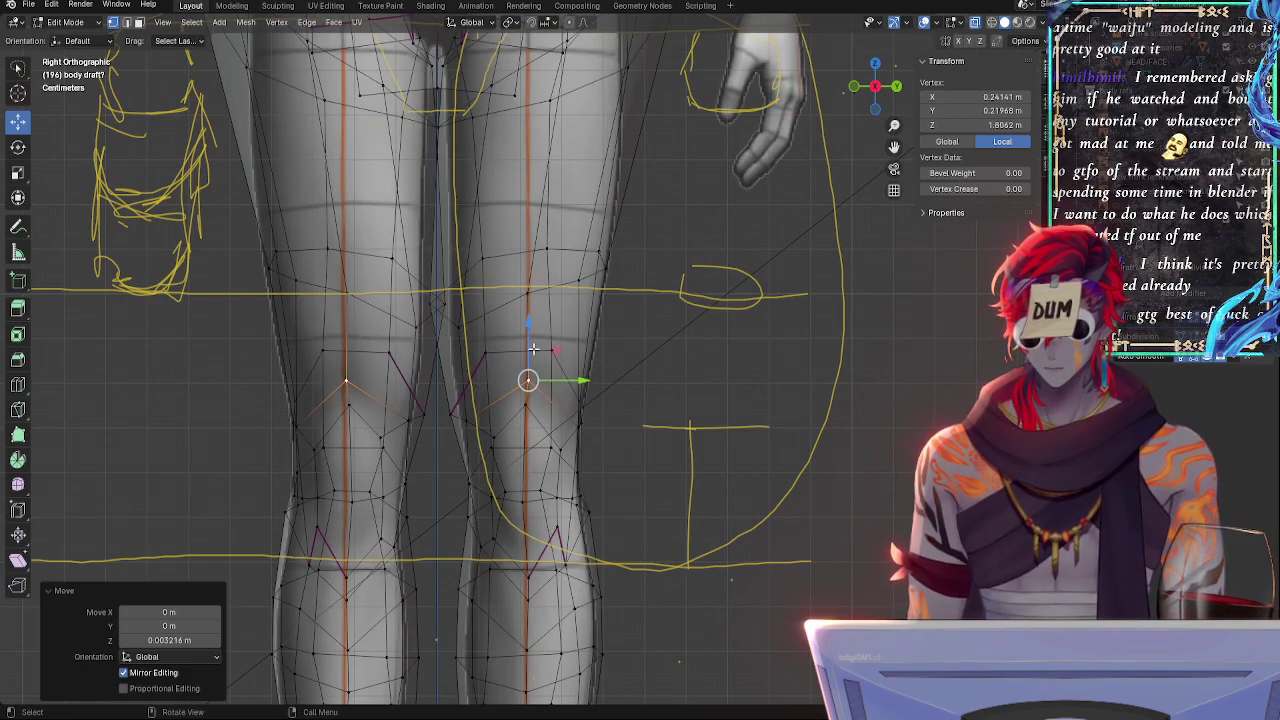
pyautogui.moveTo(576, 381); pyautogui.dragTo(573, 381)
# - Slide the outer knee vertex 0.034 along its edge, then select a vertex near the hip
pyautogui.click(578, 424)
pyautogui.moveTo(650, 446); pyautogui.dragTo(584, 435, button='middle')
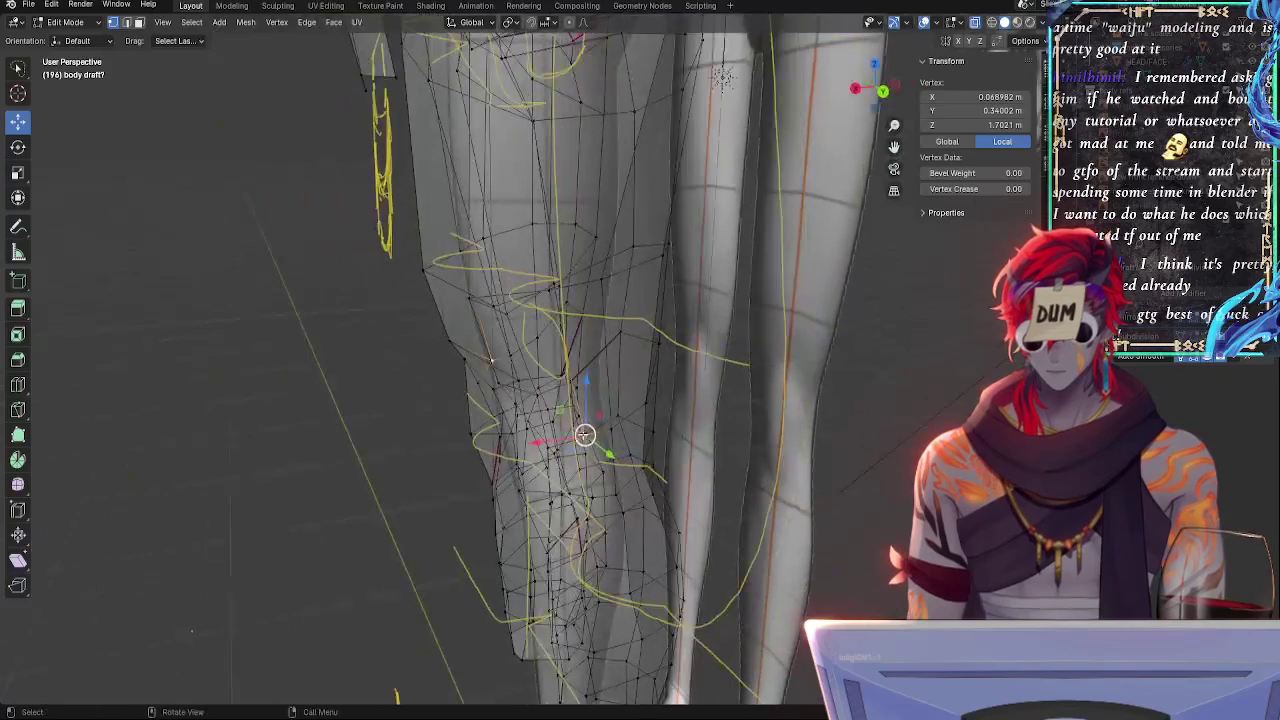
pyautogui.hotkey('shift', 'v')
pyautogui.click(584, 430)
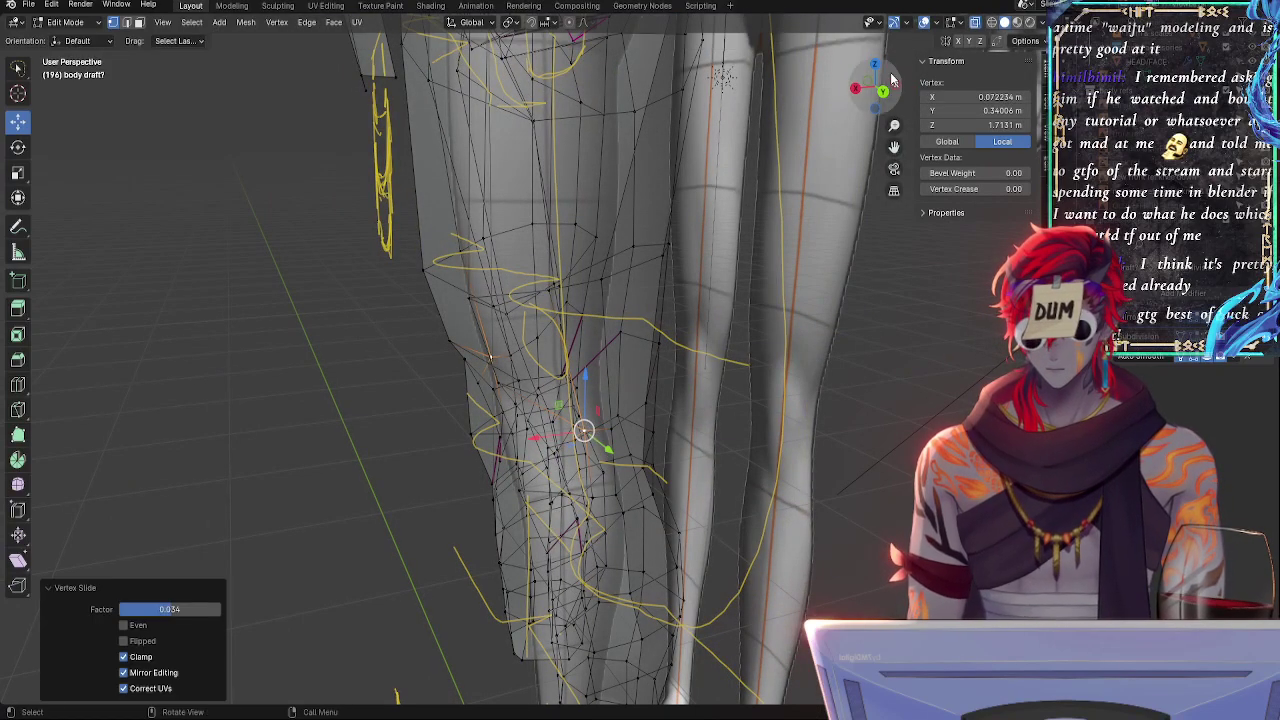
pyautogui.click(857, 89)
pyautogui.keyDown('shift'); pyautogui.moveTo(671, 251); pyautogui.dragTo(680, 399, button='middle'); pyautogui.keyUp('shift')
pyautogui.click(639, 228)
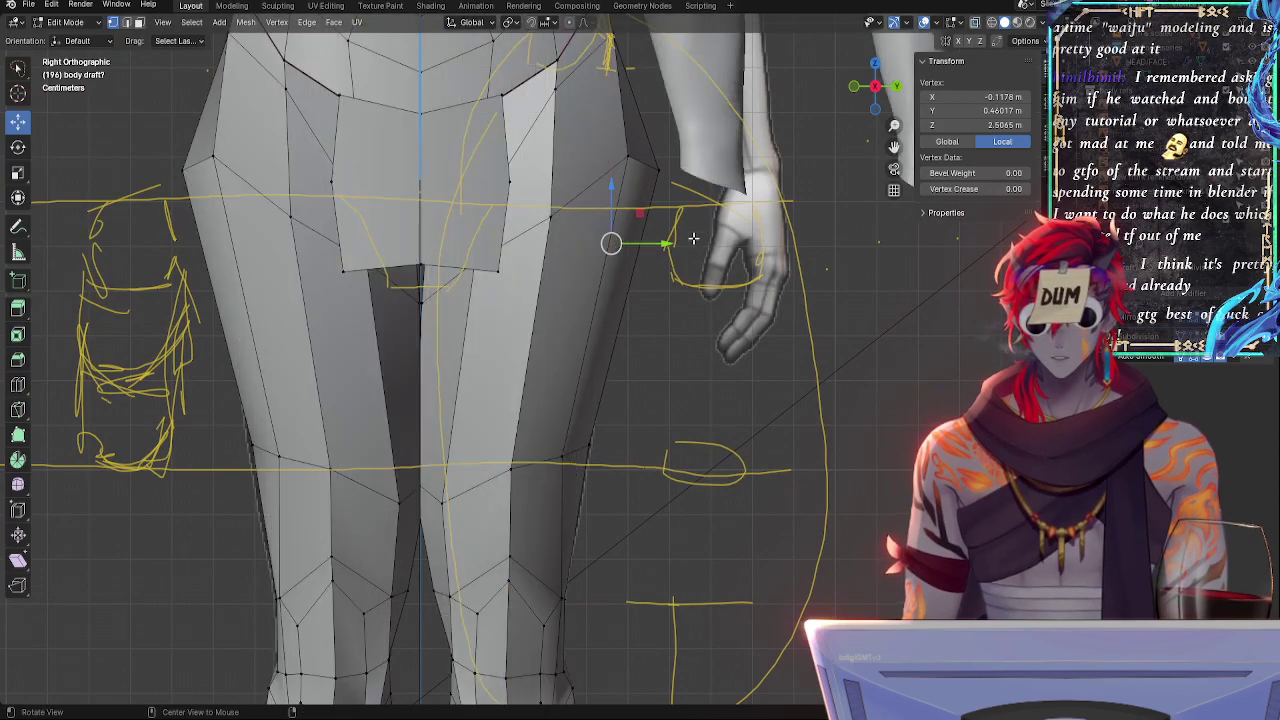
# - Zoom in on the thighs and knees, then slide the inner and lower knee vertices along their edges
pyautogui.scroll(-4, 686, 292)
pyautogui.scroll(3, 670, 320)
pyautogui.keyDown('alt'); pyautogui.keyDown('shift'); pyautogui.moveTo(661, 398); pyautogui.dragTo(700, 315); pyautogui.keyUp('shift'); pyautogui.keyUp('alt')
pyautogui.click(568, 564)
pyautogui.click(562, 558)
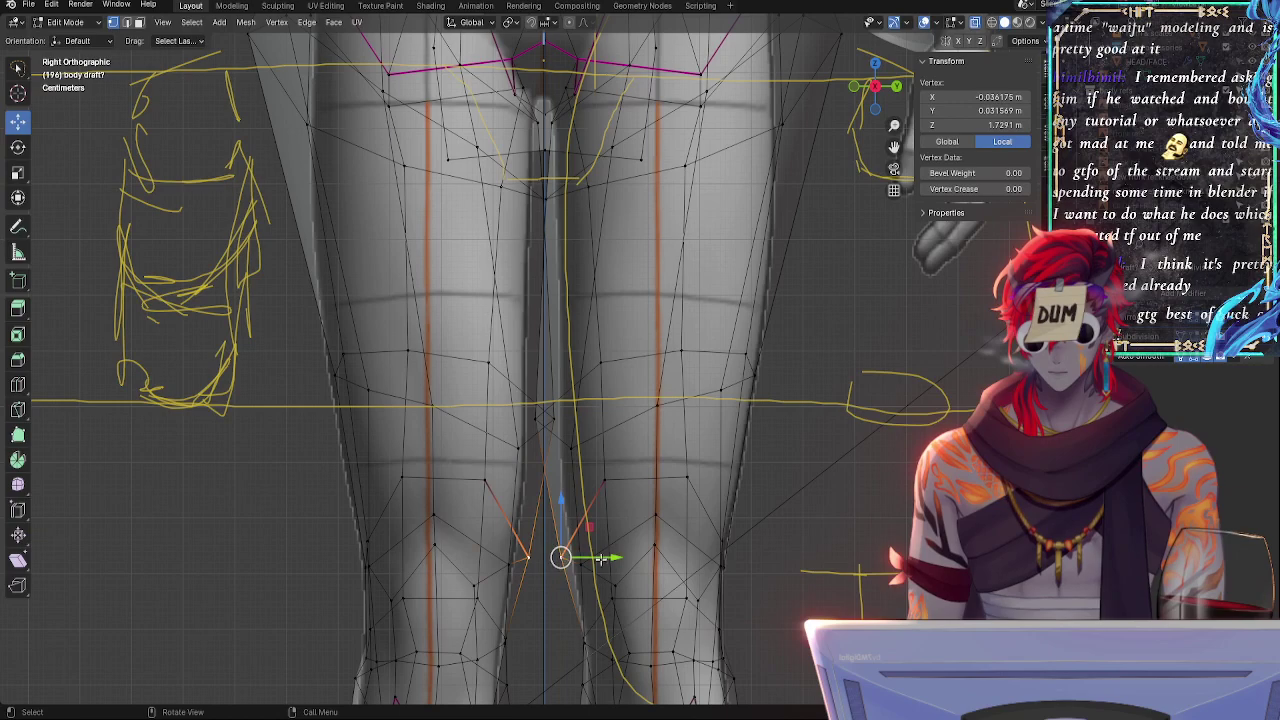
pyautogui.moveTo(611, 556); pyautogui.dragTo(616, 556)
pyautogui.hotkey('shift', 'v')
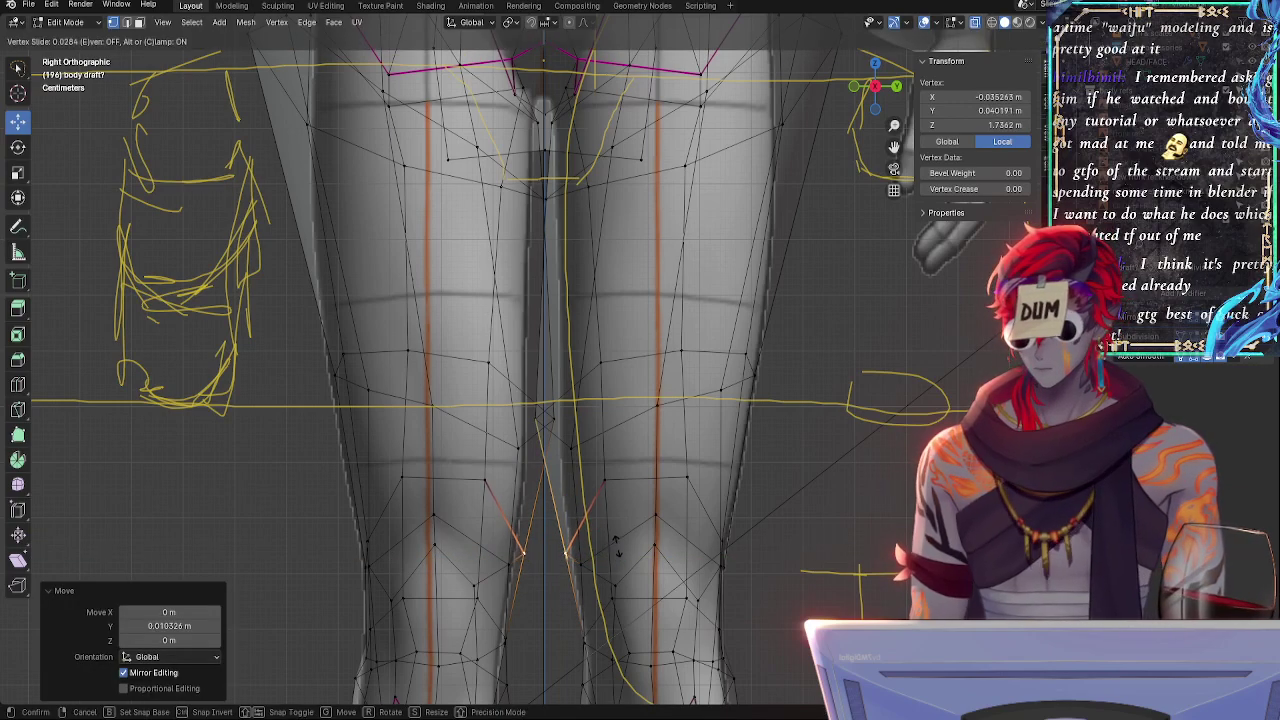
pyautogui.click(618, 541)
pyautogui.press('g')
pyautogui.press('g')
pyautogui.click(618, 533)
pyautogui.click(583, 563)
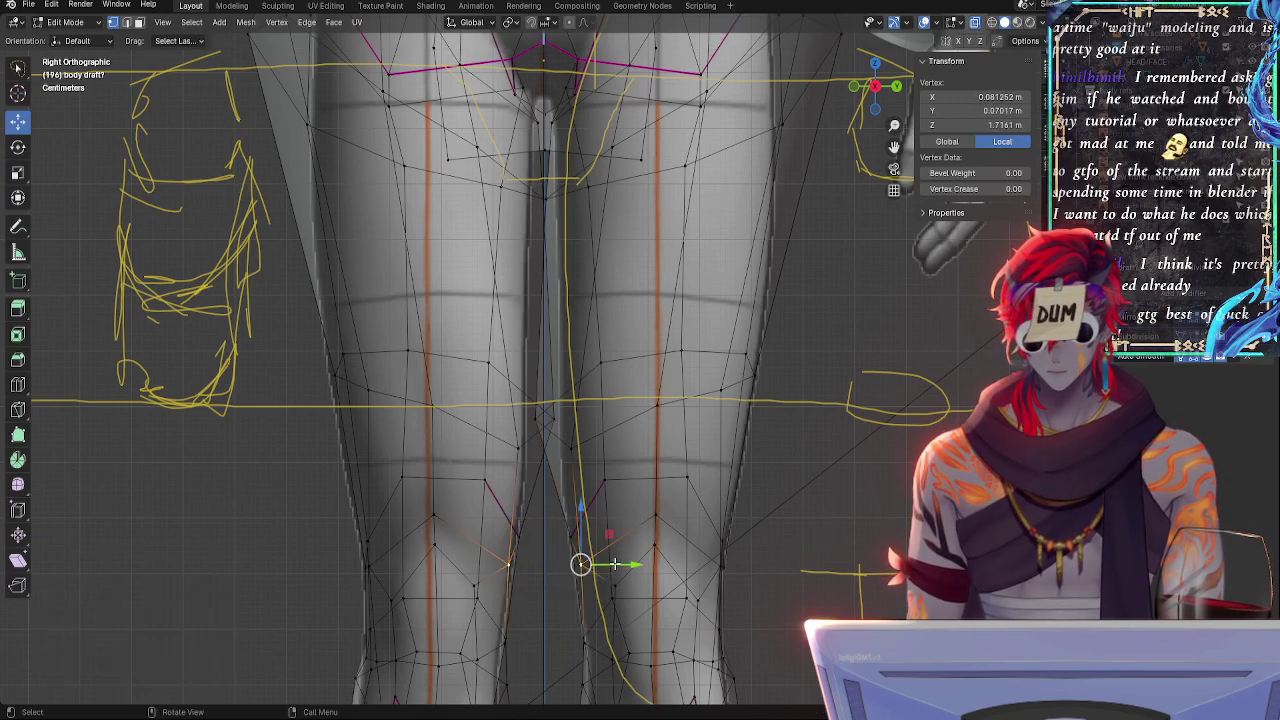
pyautogui.press('g')
pyautogui.press('g')
pyautogui.click(612, 566)
# - Nudge a knee vertex slightly along Y and Z, then slide the upper and outer knee vertices
pyautogui.click(570, 537)
pyautogui.moveTo(611, 541); pyautogui.dragTo(606, 545)
pyautogui.moveTo(569, 483); pyautogui.dragTo(569, 488)
pyautogui.click(611, 478)
pyautogui.press('g')
pyautogui.press('g')
pyautogui.click(608, 477)
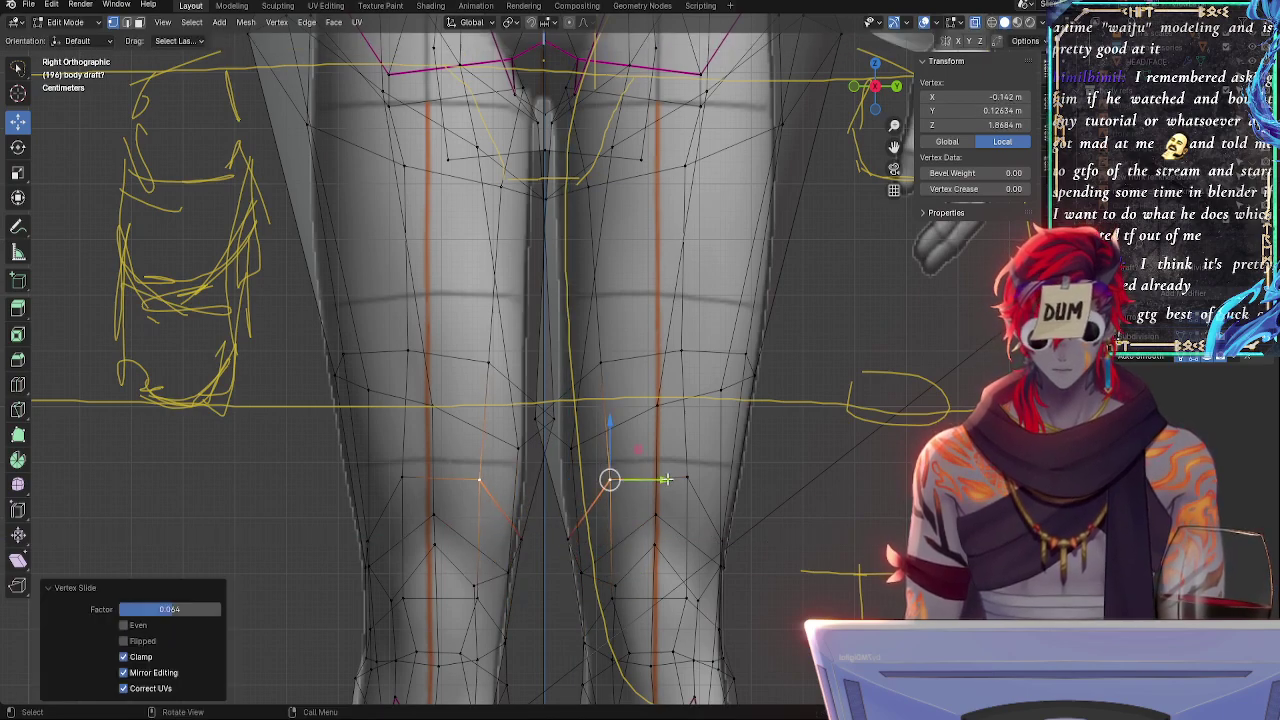
pyautogui.click(686, 477)
pyautogui.press('g')
pyautogui.press('g')
pyautogui.click(686, 477)
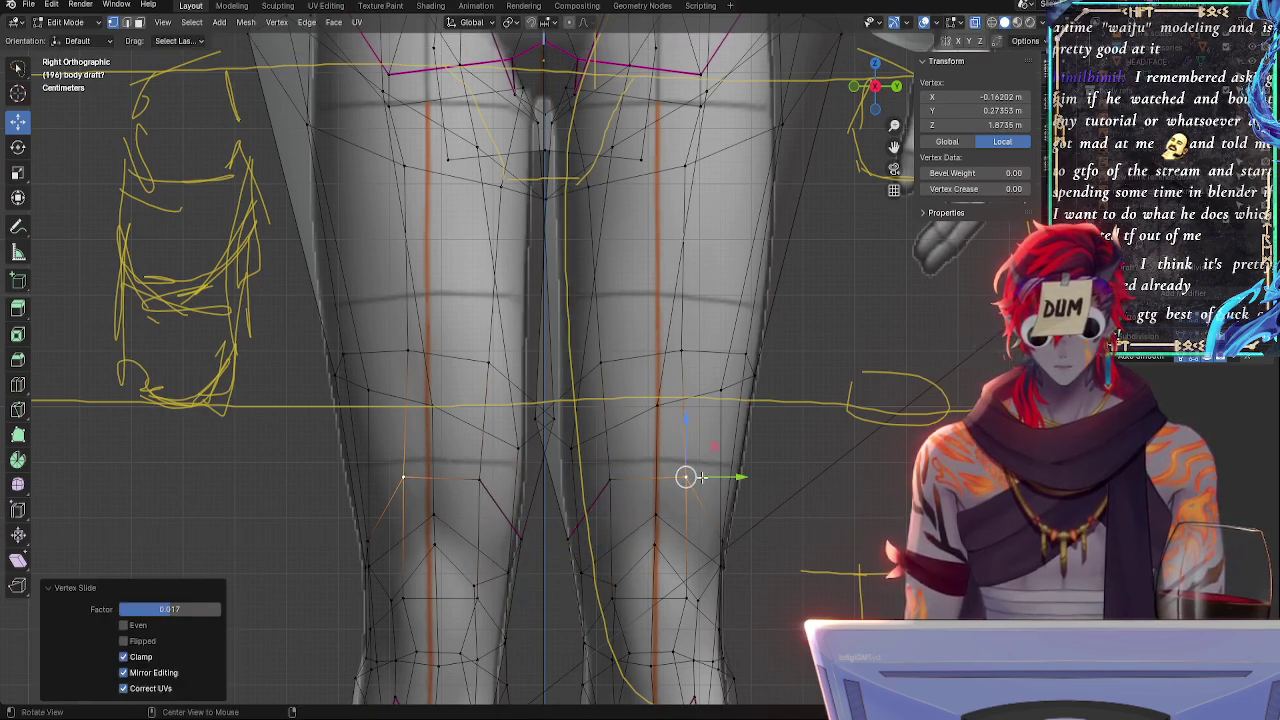
# - With X-ray on, slide the inner-thigh vertex and nearby knee vertices, one by factor 0.070
pyautogui.hotkey('alt', 'z')
pyautogui.hotkey('alt', 'z')
pyautogui.click(721, 389)
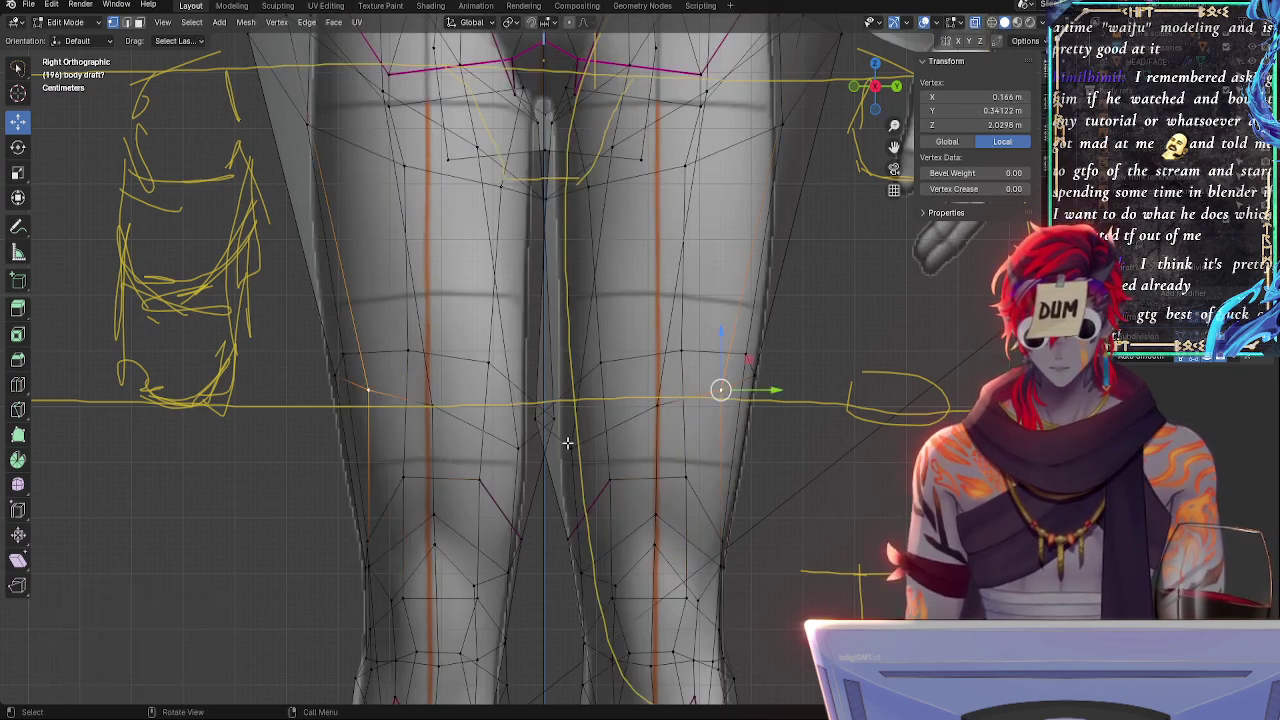
pyautogui.click(576, 450)
pyautogui.press('g')
pyautogui.press('g')
pyautogui.click(662, 426)
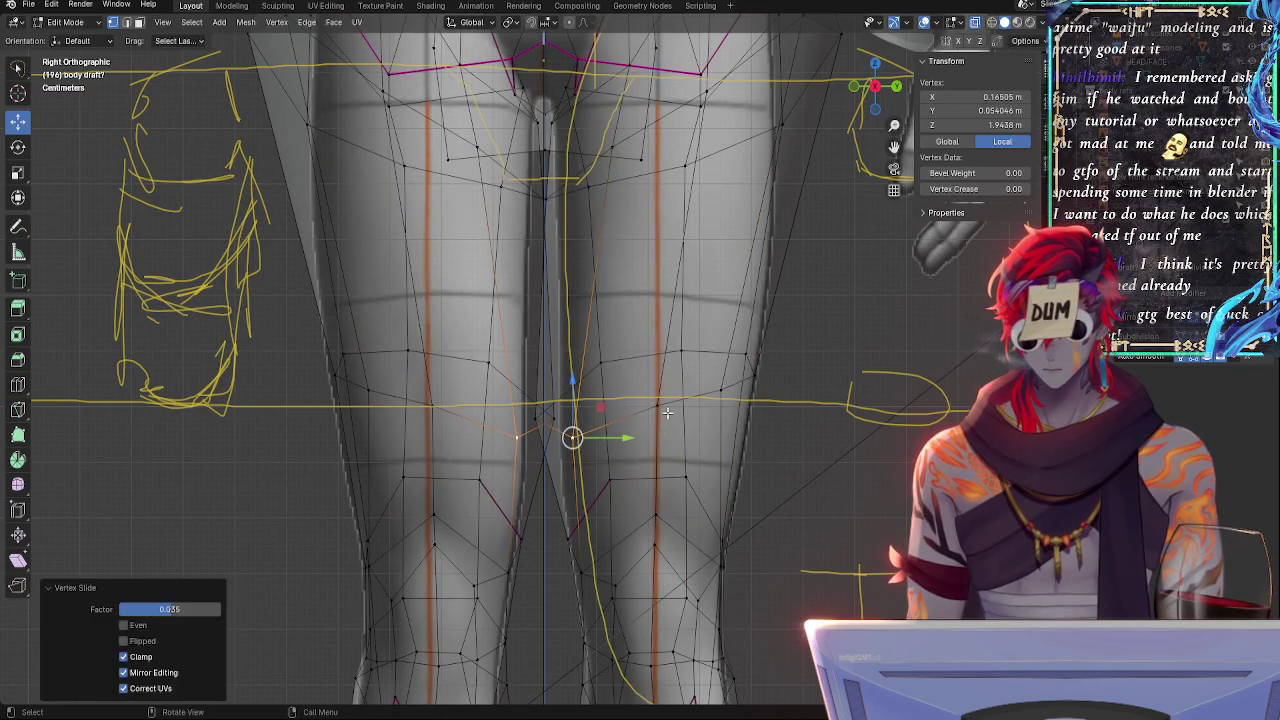
pyautogui.click(657, 408)
pyautogui.press('g')
pyautogui.press('g')
pyautogui.click(659, 429)
pyautogui.click(571, 437)
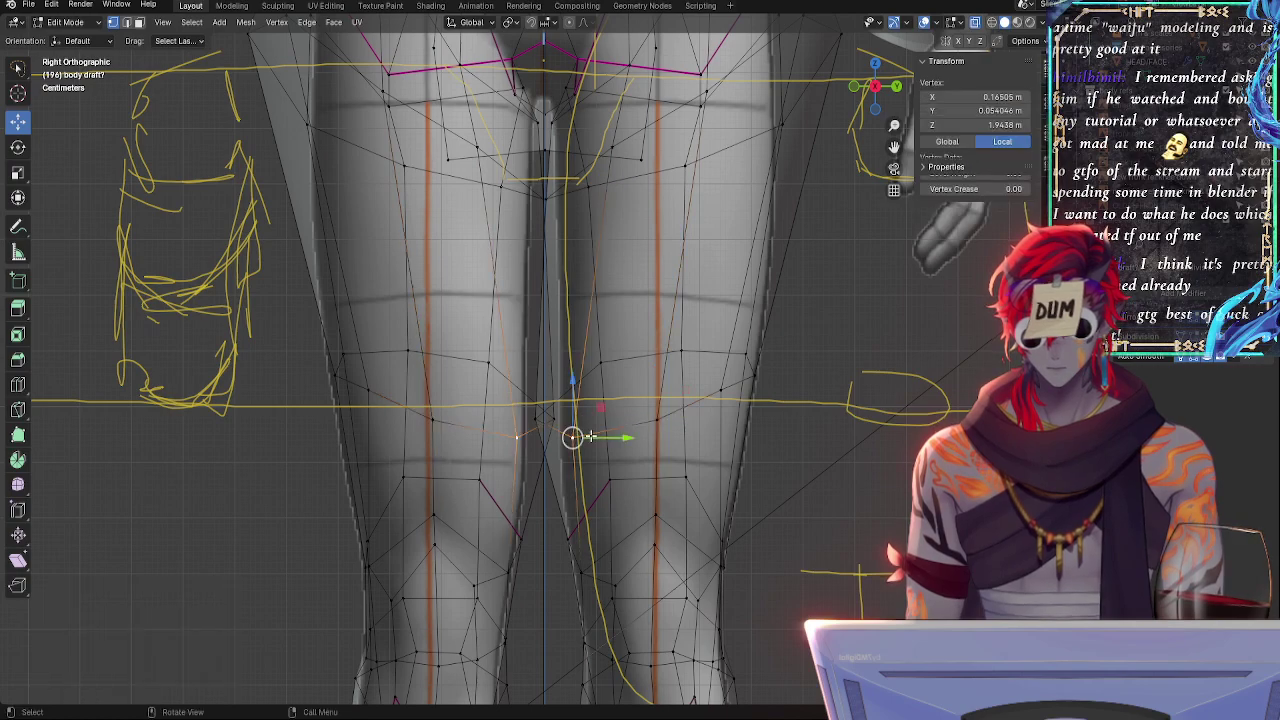
pyautogui.press('g')
pyautogui.press('g')
pyautogui.click(524, 425)
# - Move the inner knee vertex along Y onto the yellow guide line
pyautogui.click(531, 420)
pyautogui.press('g')
pyautogui.press('y')
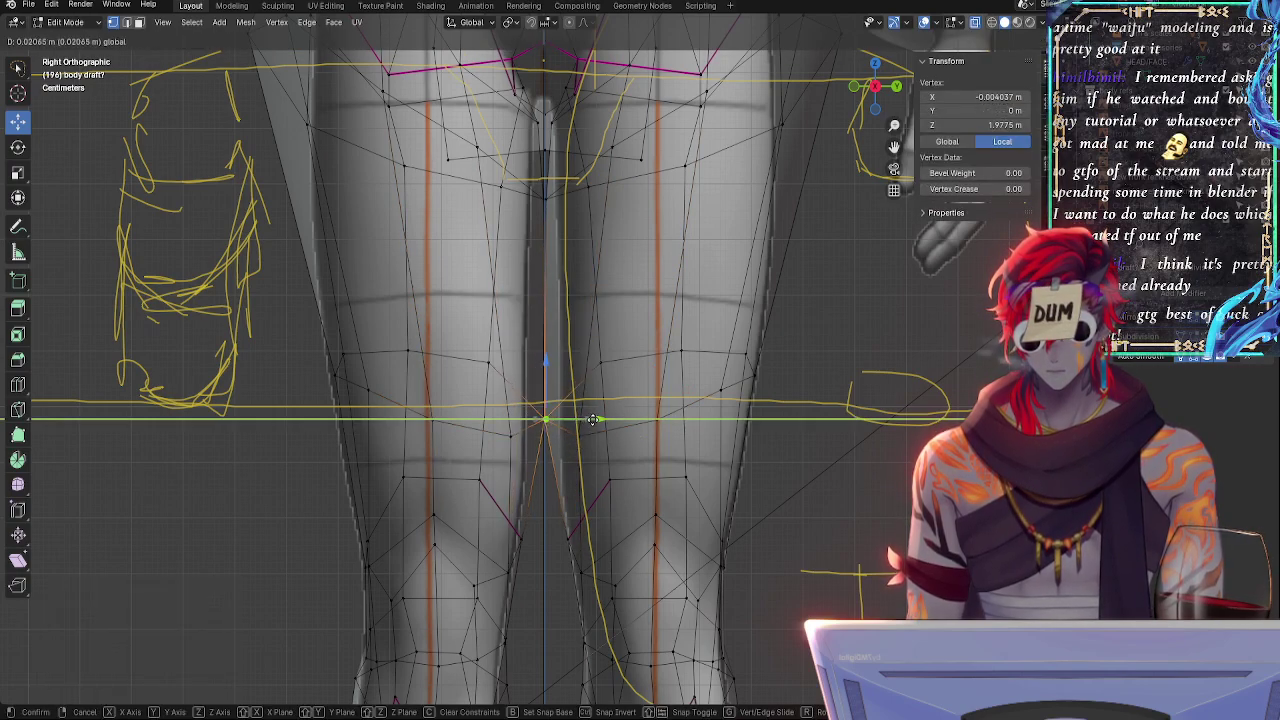
pyautogui.moveTo(605, 422)
pyautogui.mouseDown()
pyautogui.moveTo(566, 420)
pyautogui.moveTo(607, 420)
pyautogui.mouseUp()
# - Hide the mirrored half of the leg and slide the lower and front knee vertices
pyautogui.click(1207, 316)
pyautogui.click(581, 436)
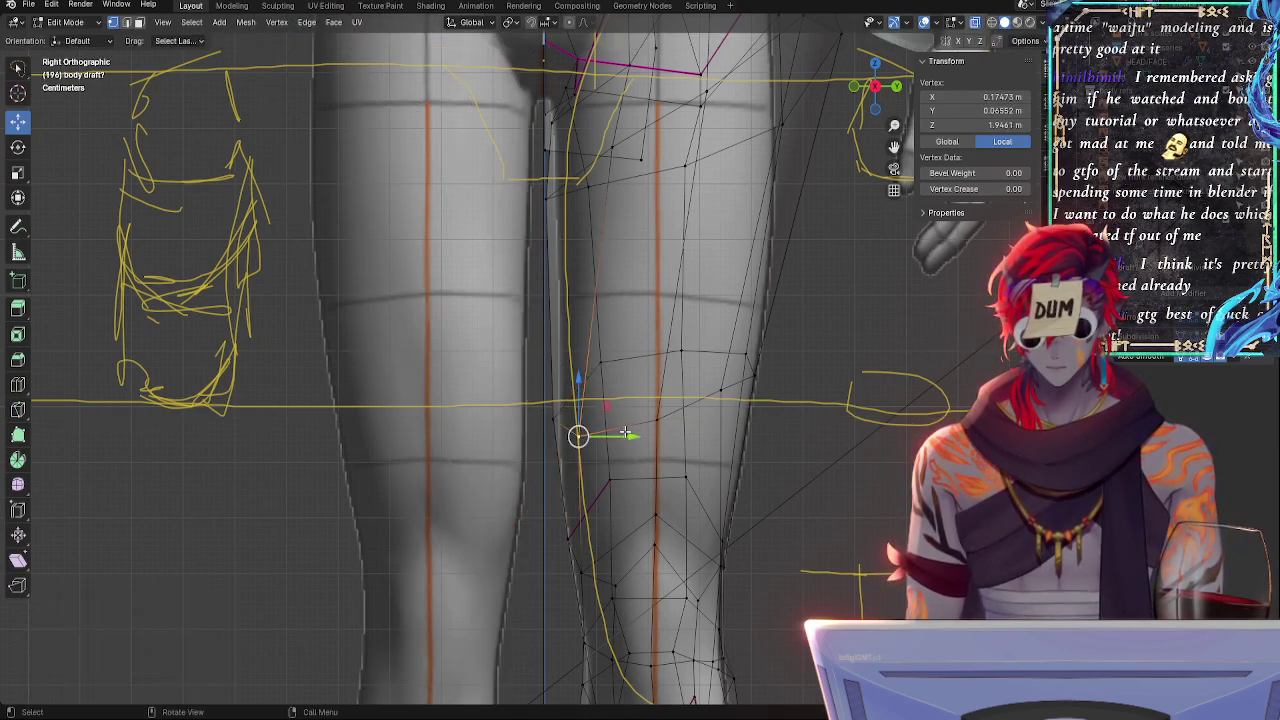
pyautogui.press('g')
pyautogui.press('g')
pyautogui.click(630, 424)
pyautogui.press('g')
pyautogui.press('g')
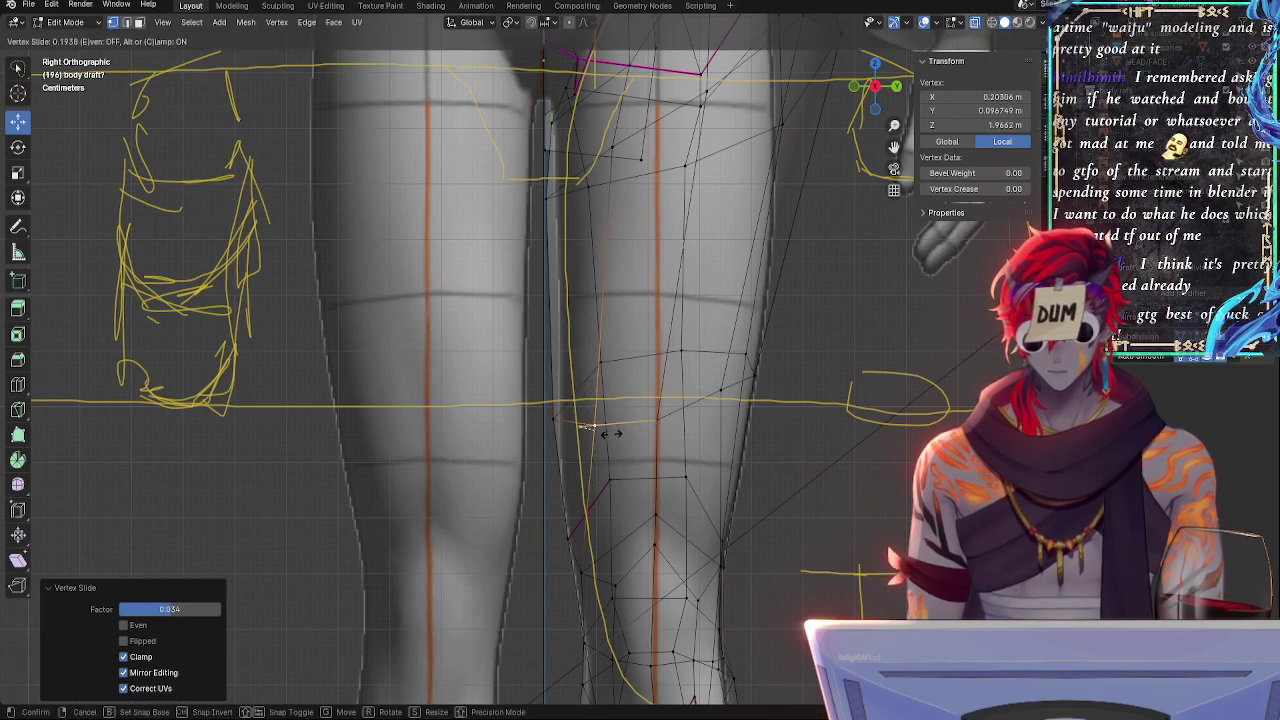
pyautogui.click(607, 436)
pyautogui.click(657, 425)
pyautogui.press('g')
pyautogui.press('g')
pyautogui.click(660, 426)
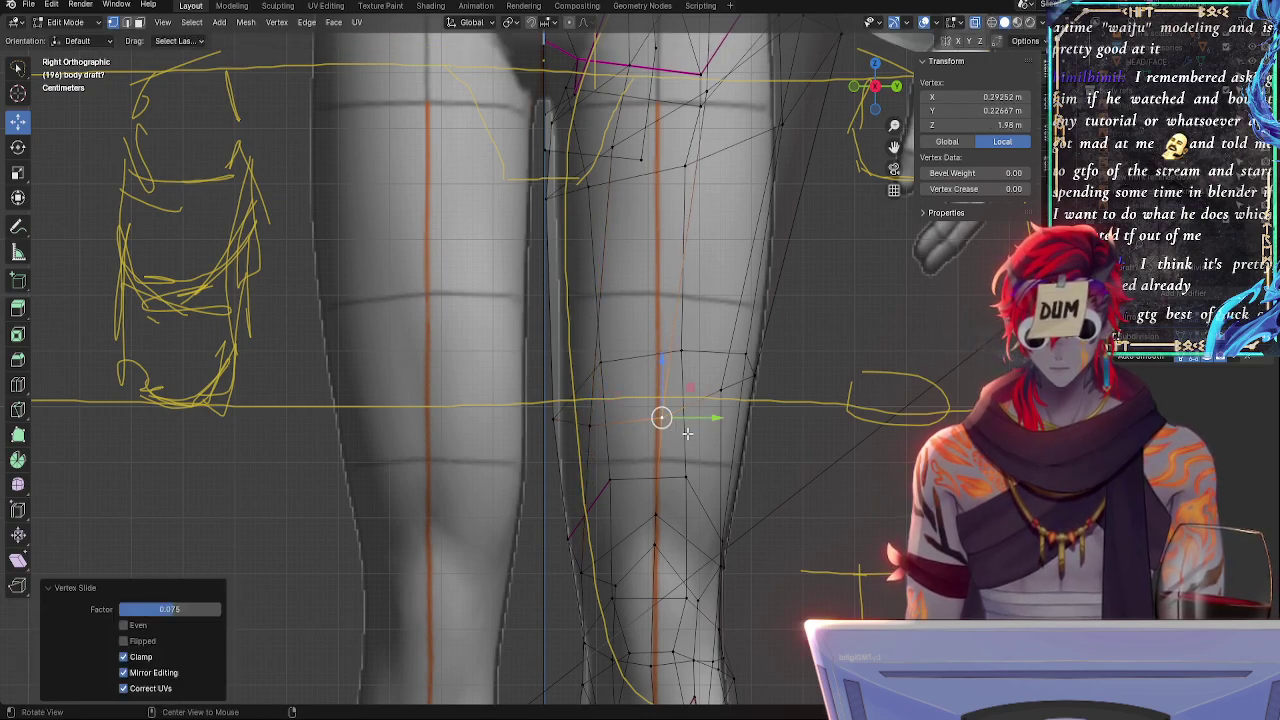
# - In solid view, move a knee vertex down toward the guide and slide a back-of-knee vertex down
pyautogui.hotkey('alt', 'z')
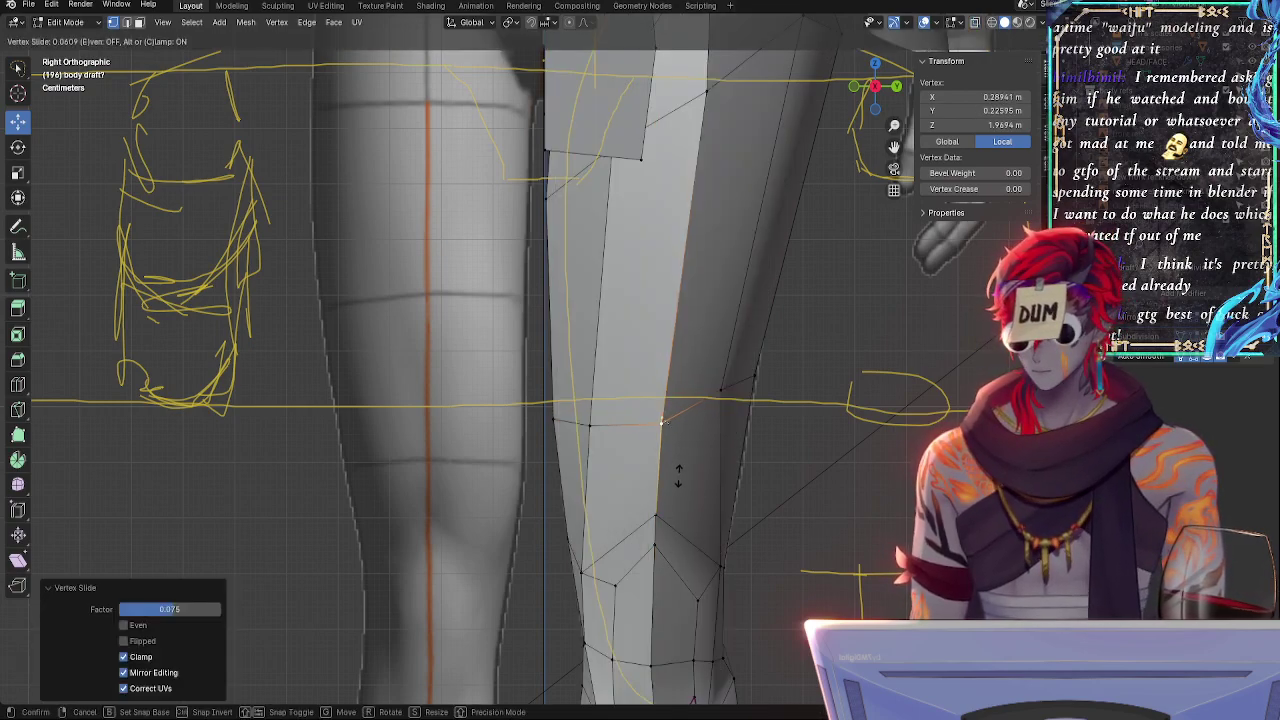
pyautogui.press('g')
pyautogui.click(689, 500)
pyautogui.click(558, 443)
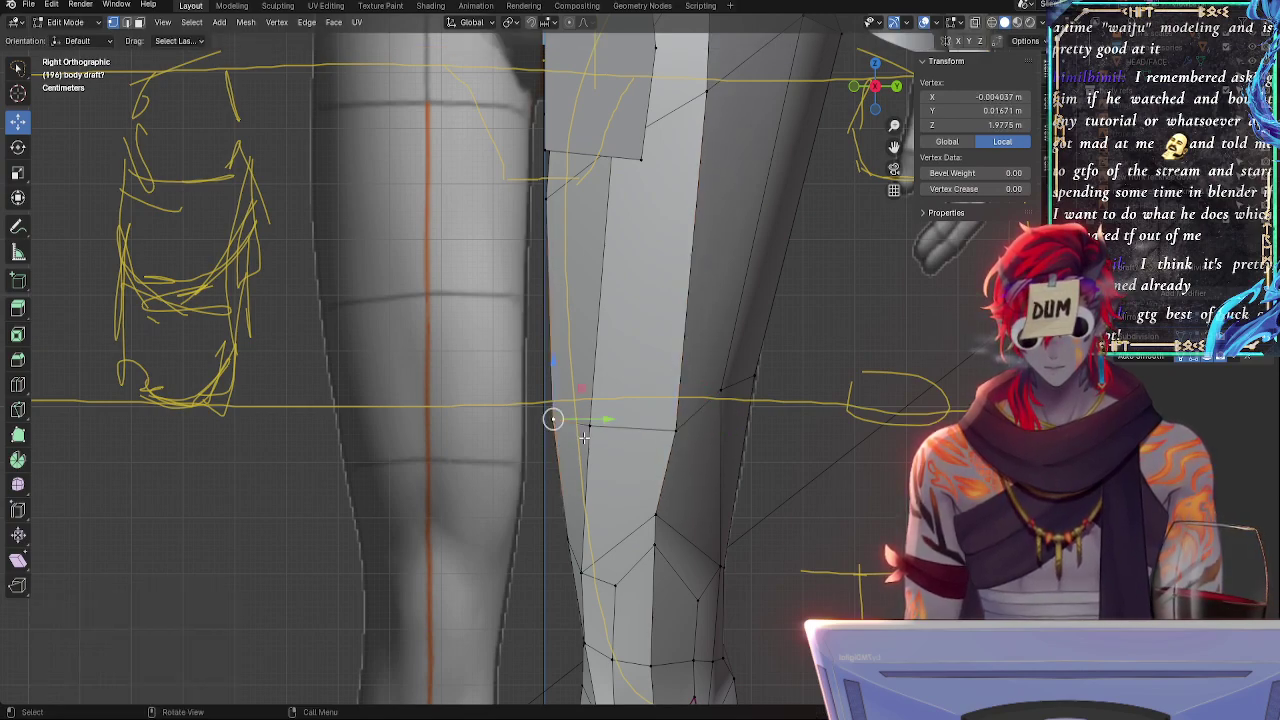
pyautogui.click(594, 430)
pyautogui.press('g')
pyautogui.press('g')
pyautogui.click(611, 447)
# - Shift a nearby knee vertex slightly back along Y and check the knee in perspective
pyautogui.click(678, 426)
pyautogui.click(738, 389)
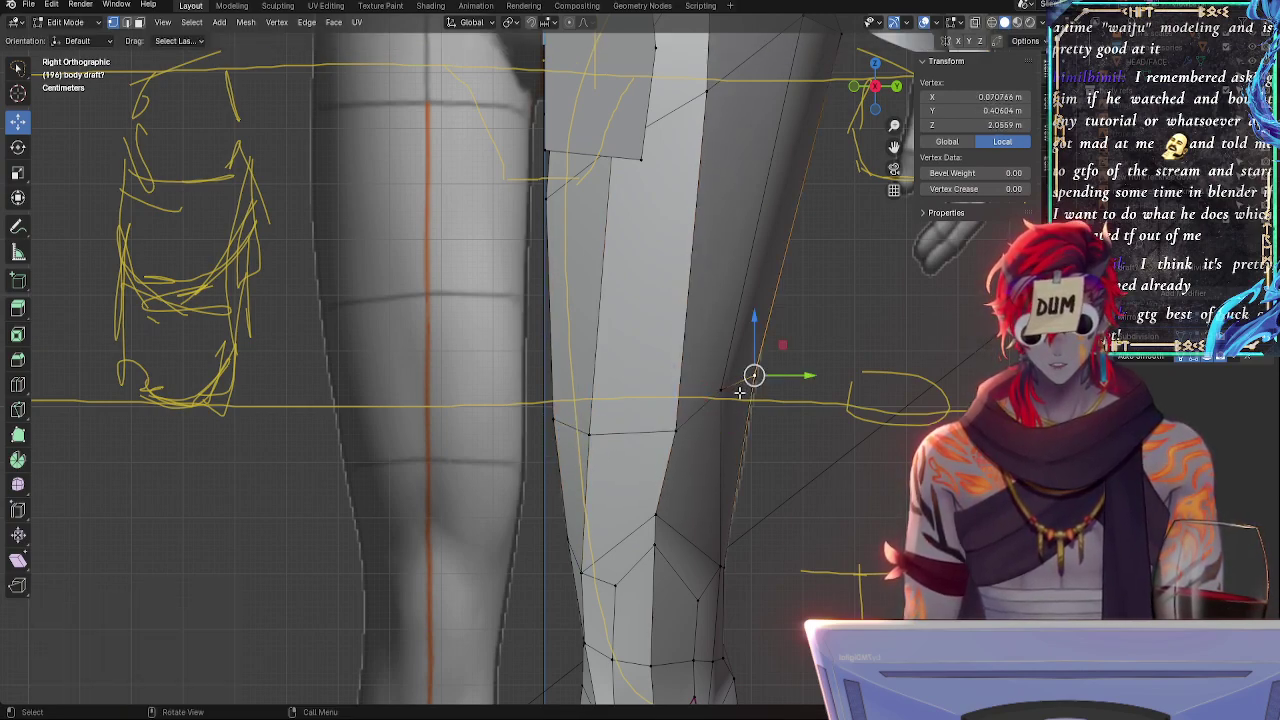
pyautogui.press('g')
pyautogui.click(724, 393)
pyautogui.click(745, 400)
pyautogui.moveTo(745, 400); pyautogui.dragTo(657, 437, button='middle')
pyautogui.click(750, 478)
# - Slide the front knee vertex along its edge twice to tighten the outline
pyautogui.click(682, 441)
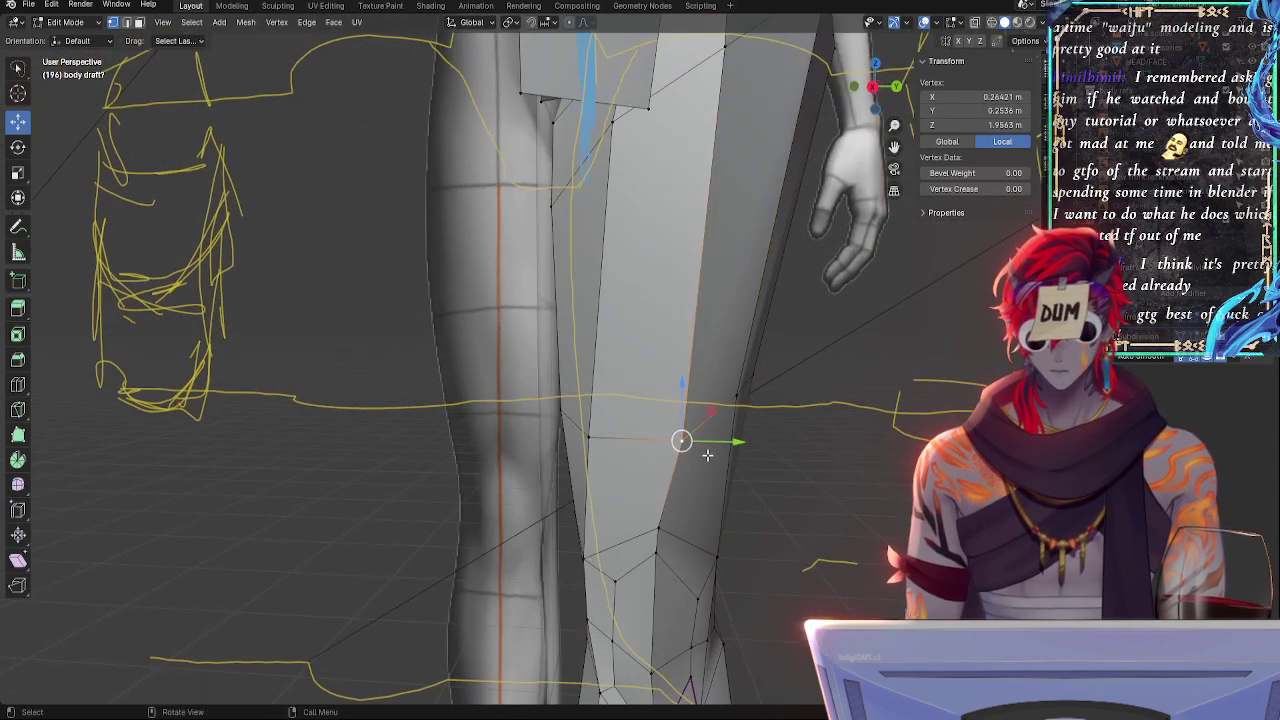
pyautogui.press('g')
pyautogui.press('g')
pyautogui.click(711, 448)
pyautogui.press('g')
pyautogui.press('g')
pyautogui.click(702, 450)
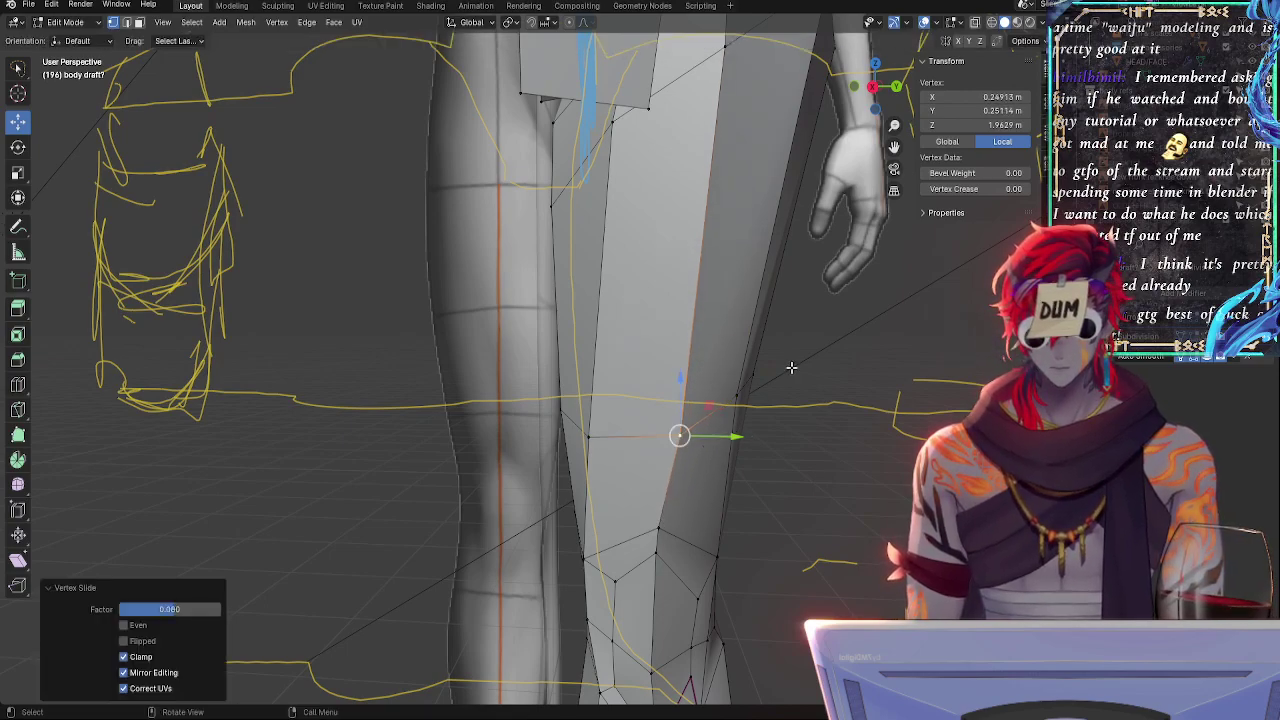
# - Back in side orthographic view with X-ray, slide the inner-leg vertex and another knee vertex up
pyautogui.click(872, 93)
pyautogui.hotkey('alt', 'z')
pyautogui.click(552, 420)
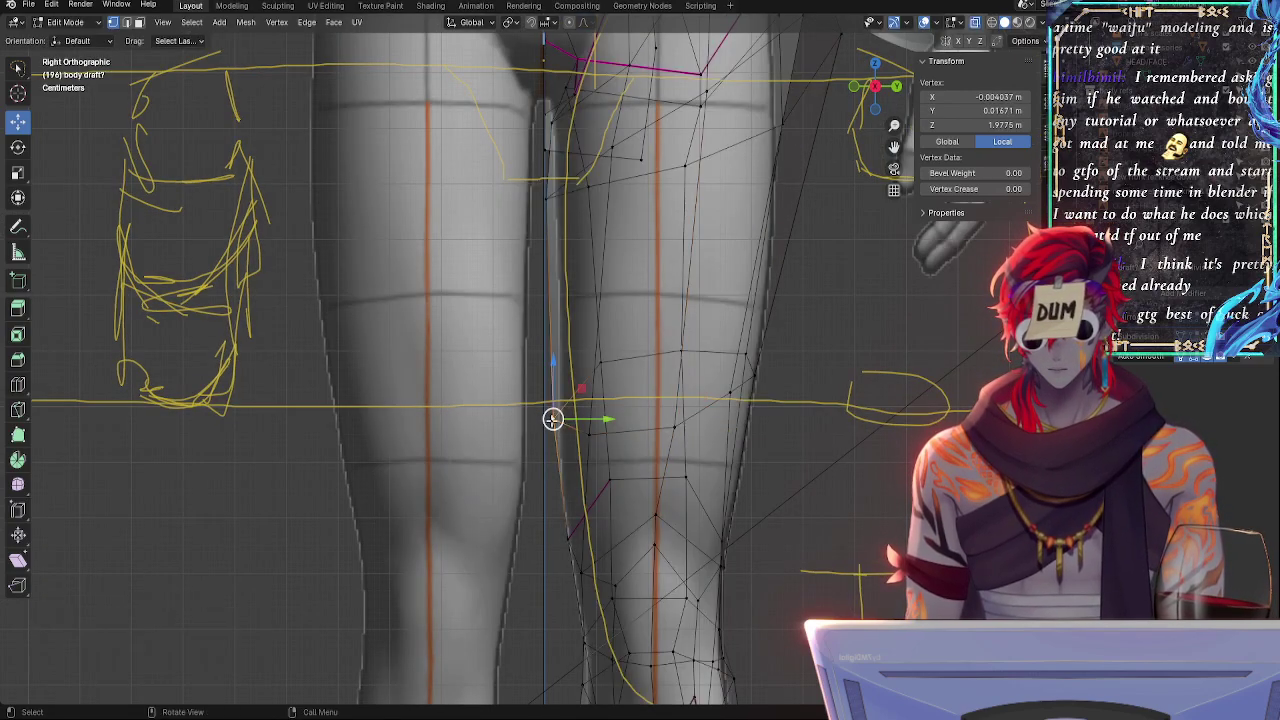
pyautogui.press('g')
pyautogui.press('g')
pyautogui.click(589, 368)
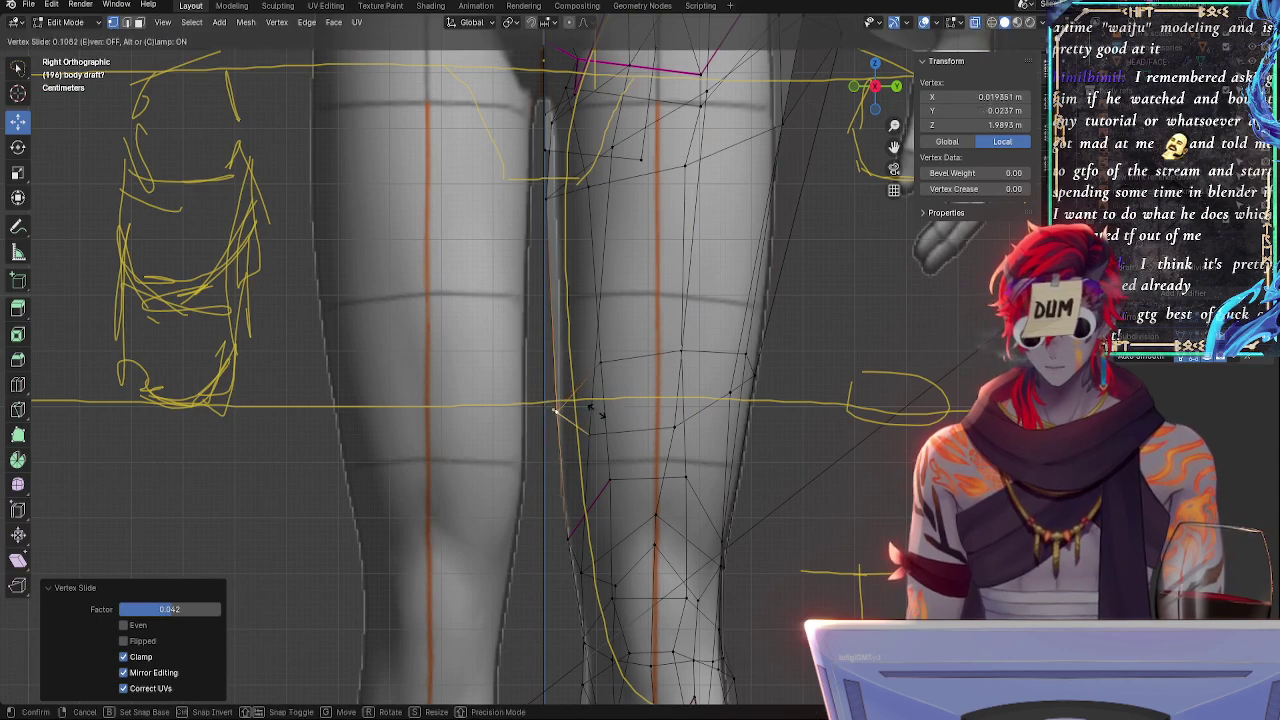
pyautogui.click(598, 363)
pyautogui.press('g')
pyautogui.press('g')
pyautogui.click(596, 368)
# - Slide the next knee vertex further along its edge, then inspect the knee in solid perspective
pyautogui.click(670, 356)
pyautogui.press('g')
pyautogui.press('g')
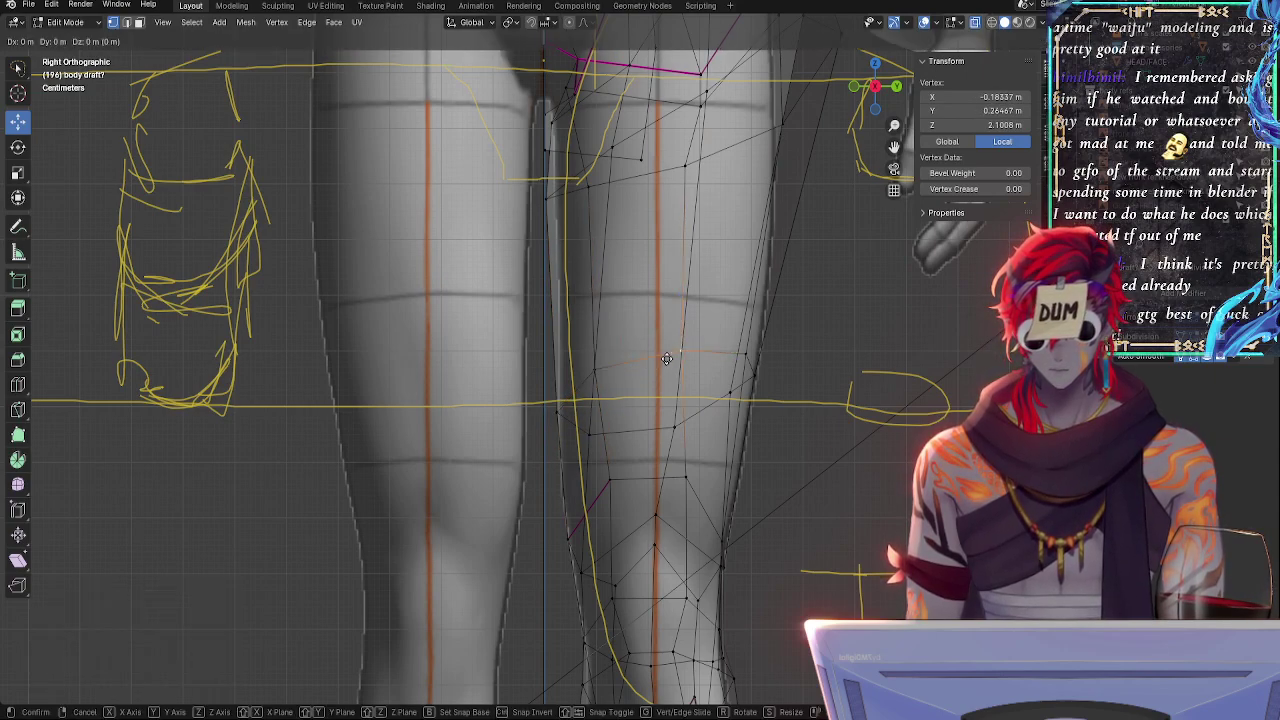
pyautogui.click(667, 360)
pyautogui.press('g')
pyautogui.press('g')
pyautogui.click(748, 352)
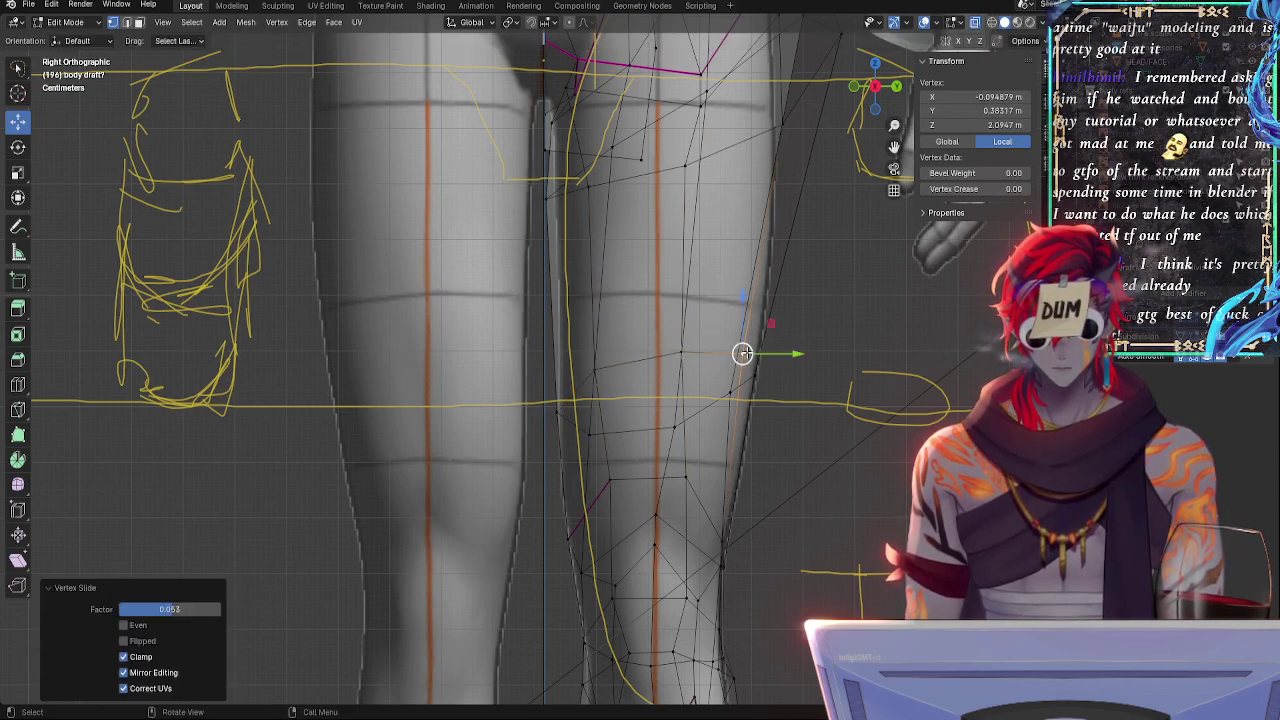
pyautogui.click(756, 376)
pyautogui.click(730, 393)
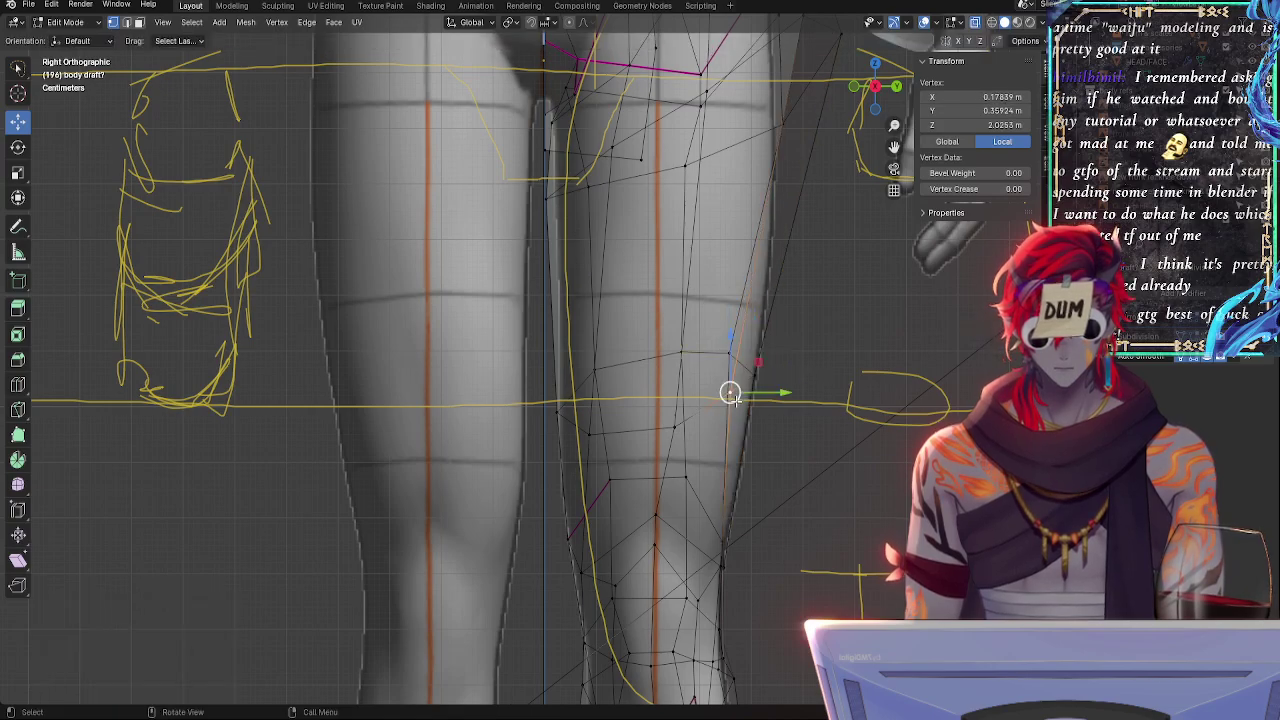
pyautogui.keyDown('alt'); pyautogui.moveTo(763, 435); pyautogui.dragTo(787, 487); pyautogui.keyUp('alt')
pyautogui.hotkey('alt', 'z')
pyautogui.hotkey('alt', 'z')
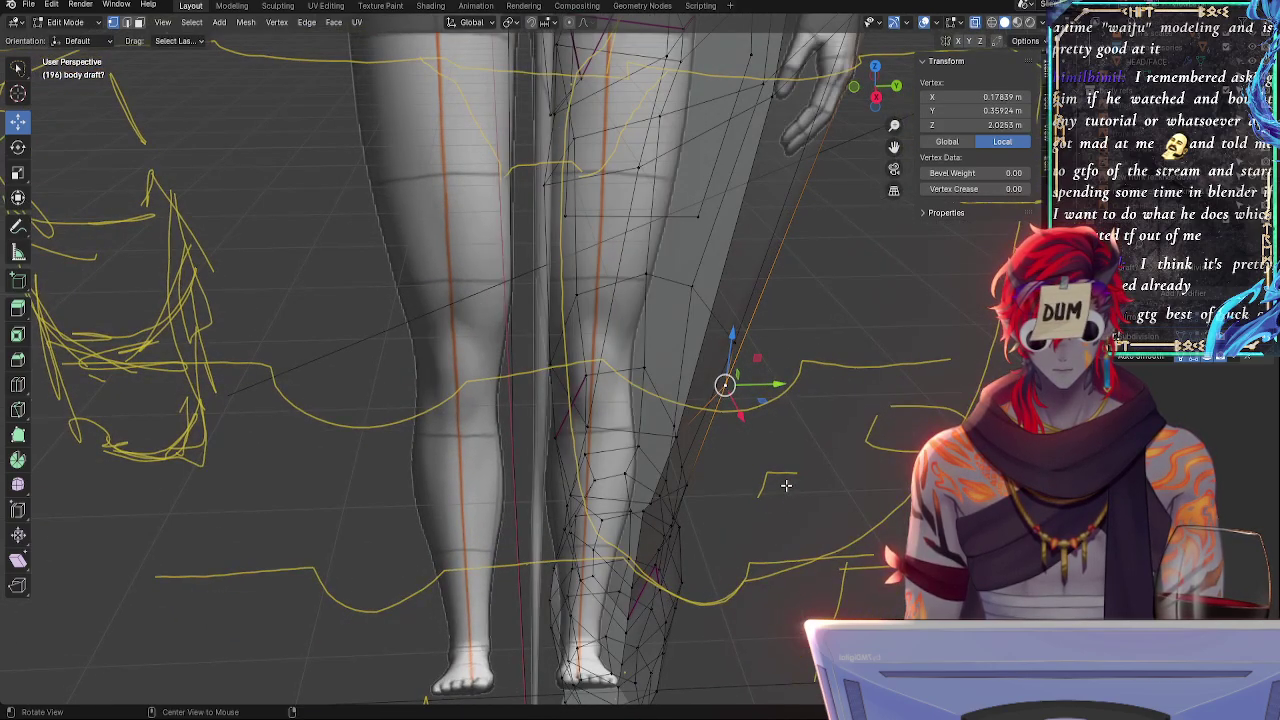
pyautogui.moveTo(675, 438); pyautogui.dragTo(680, 434, button='middle')
# - Select the knee edge loop and rotate it slightly on Z, then tilt it on Y in side view
pyautogui.keyDown('alt'); pyautogui.click(683, 436); pyautogui.keyUp('alt')
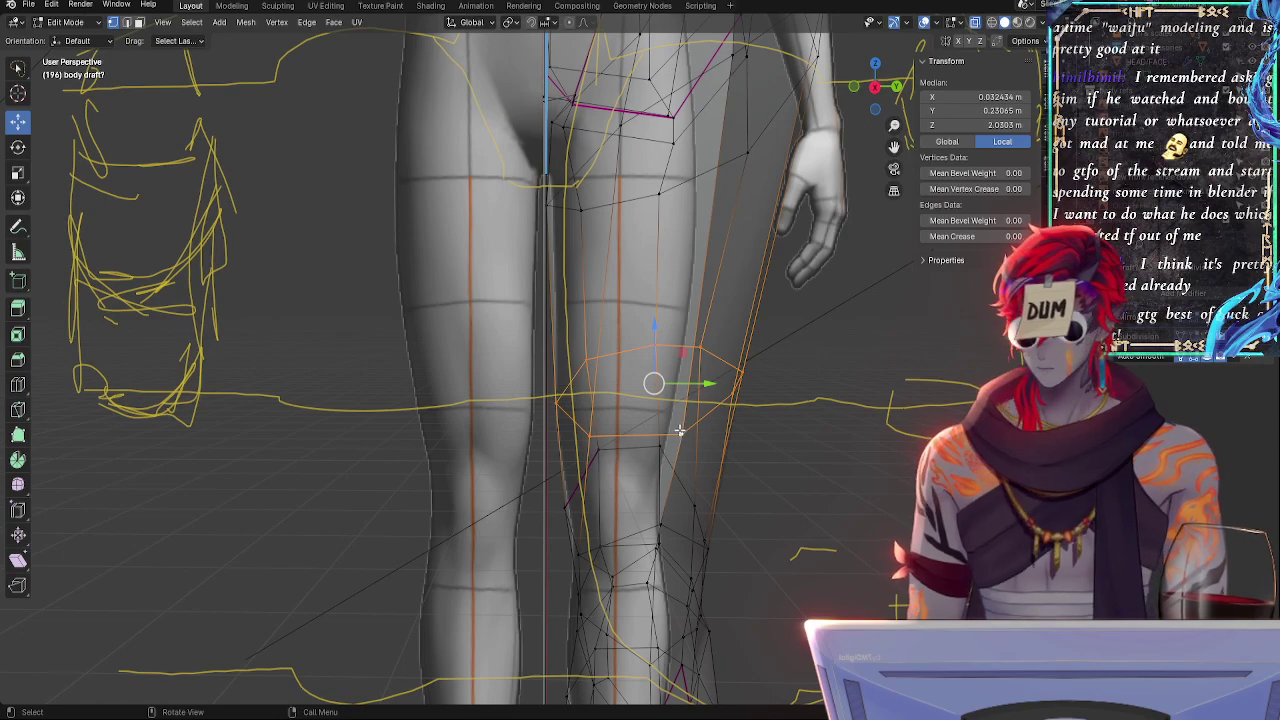
pyautogui.press('r')
pyautogui.press('z')
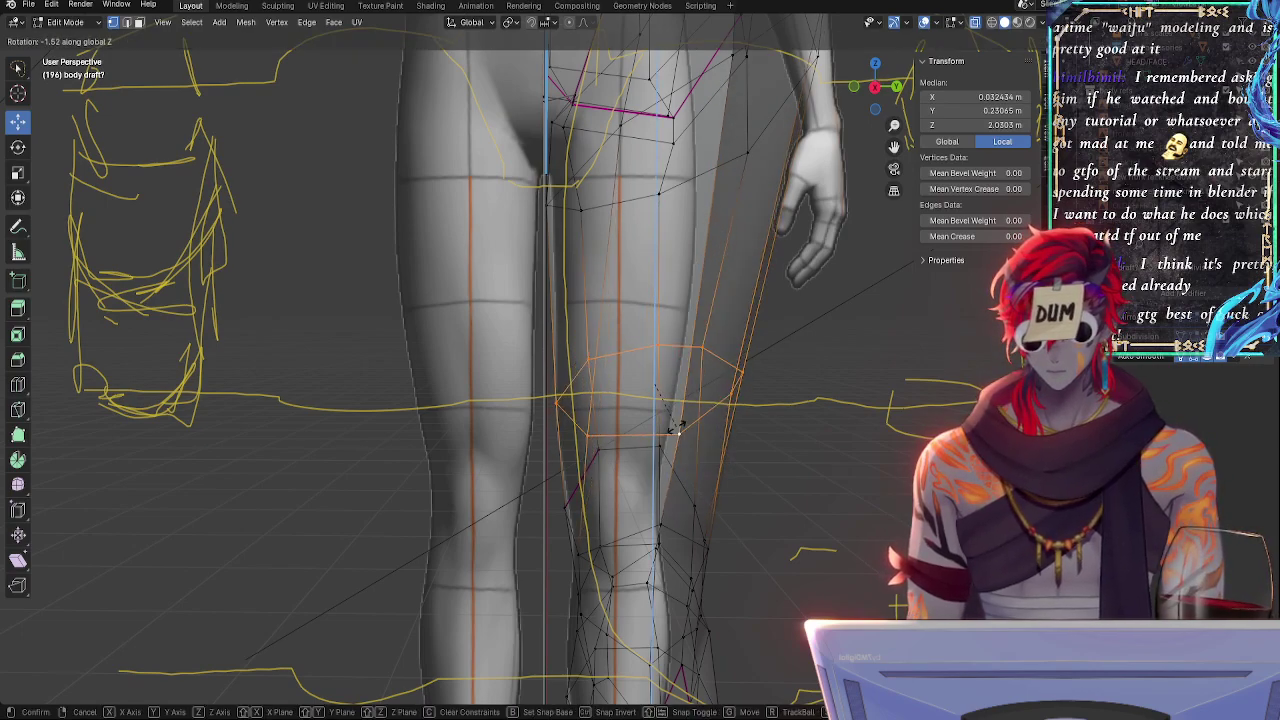
pyautogui.click(678, 428)
pyautogui.click(877, 88)
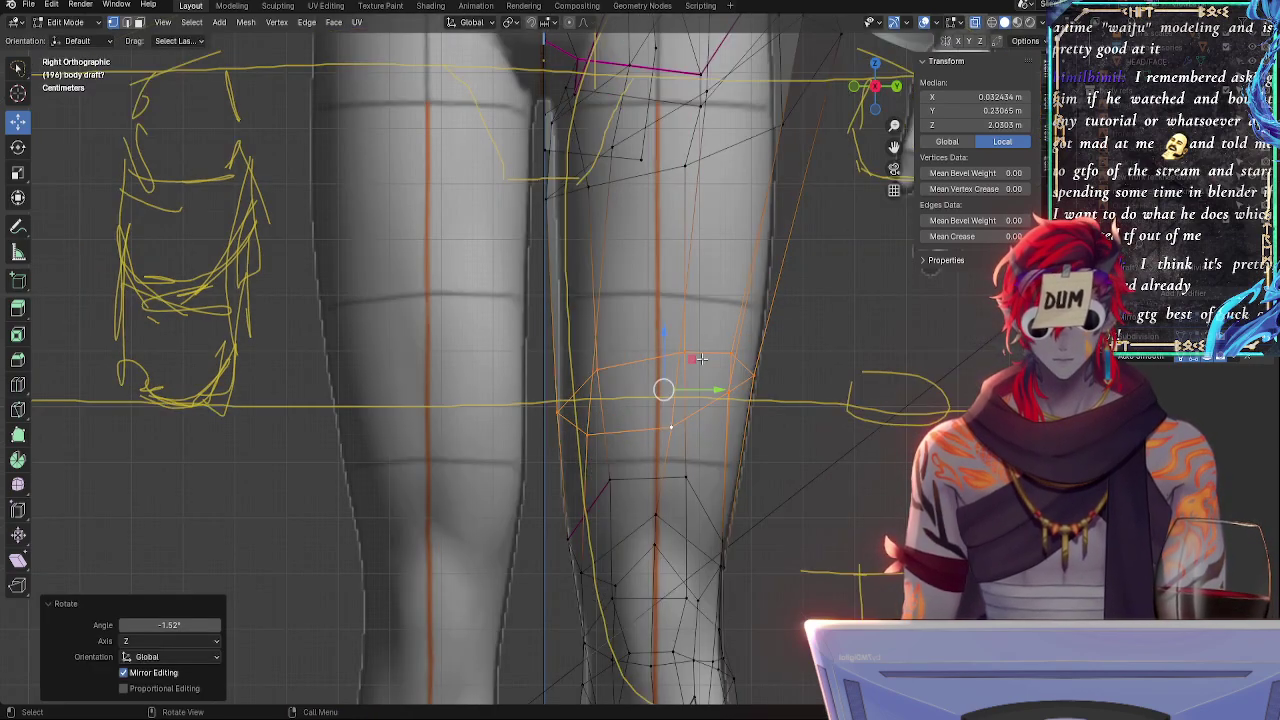
pyautogui.press('r')
pyautogui.press('y')
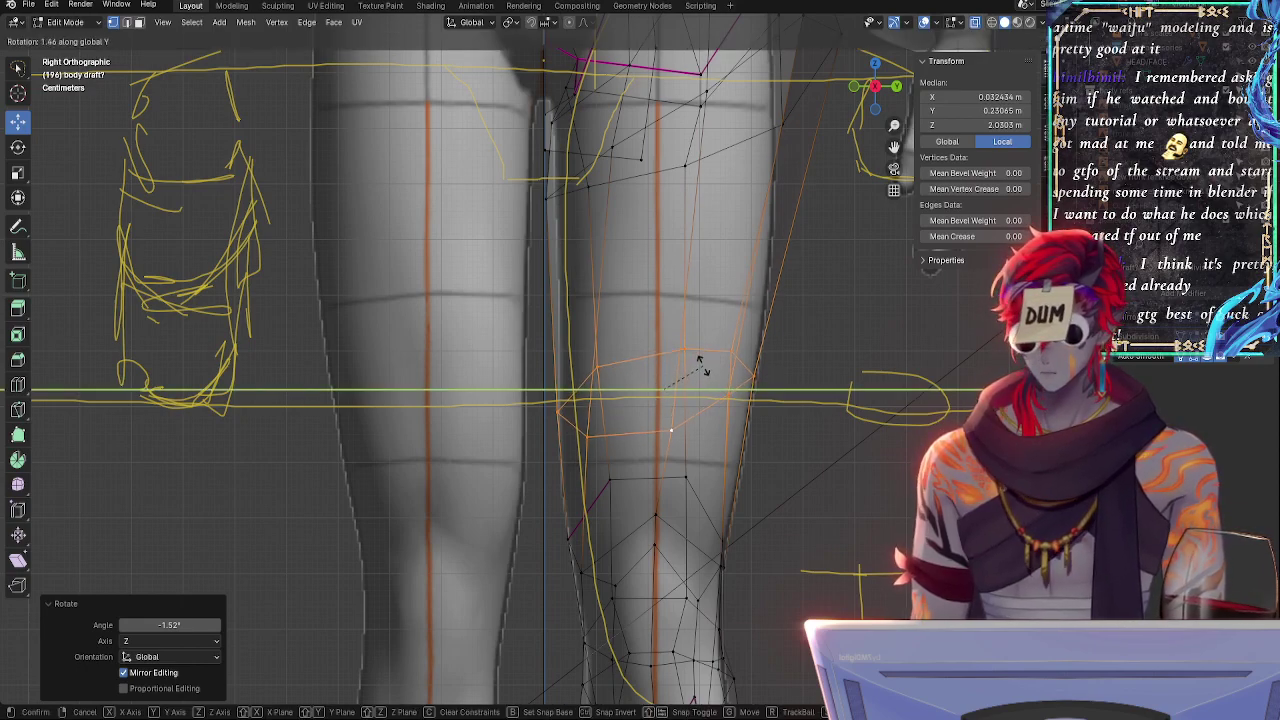
pyautogui.click(706, 378)
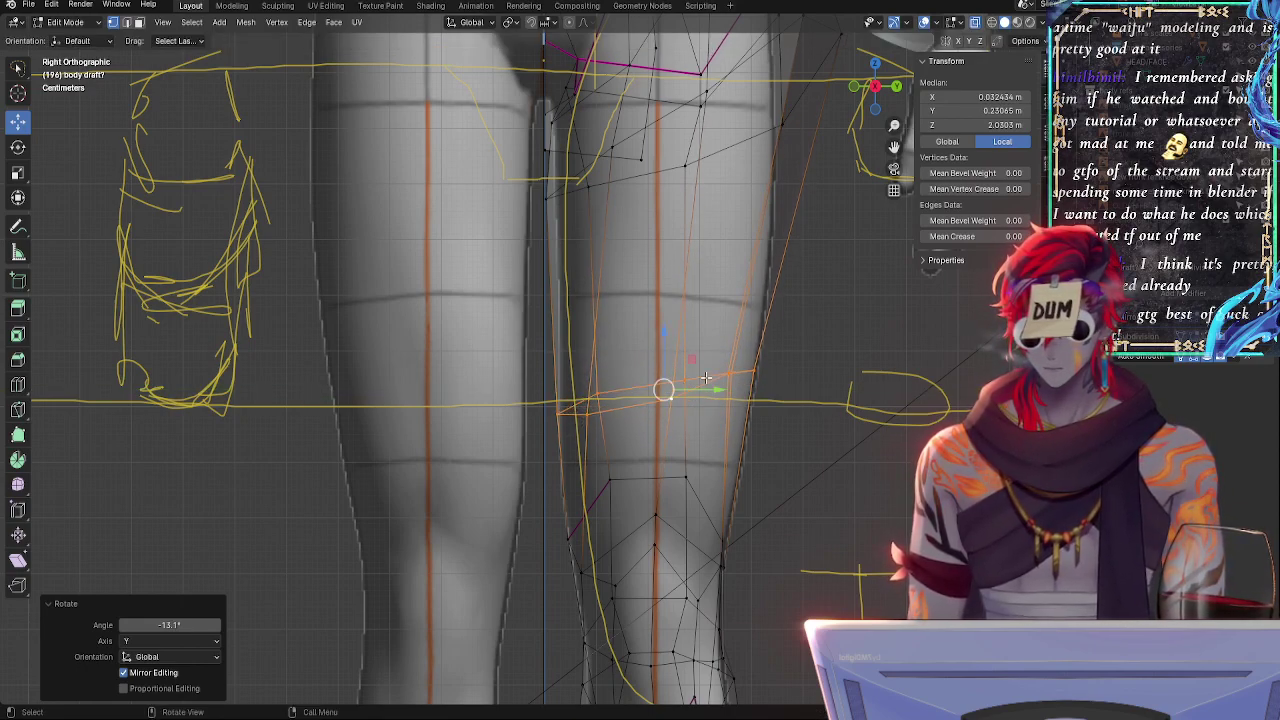
# - Refine the knee loop's orientation with small X and Z rotations and shift it slightly along Y
pyautogui.press('r')
pyautogui.press('x')
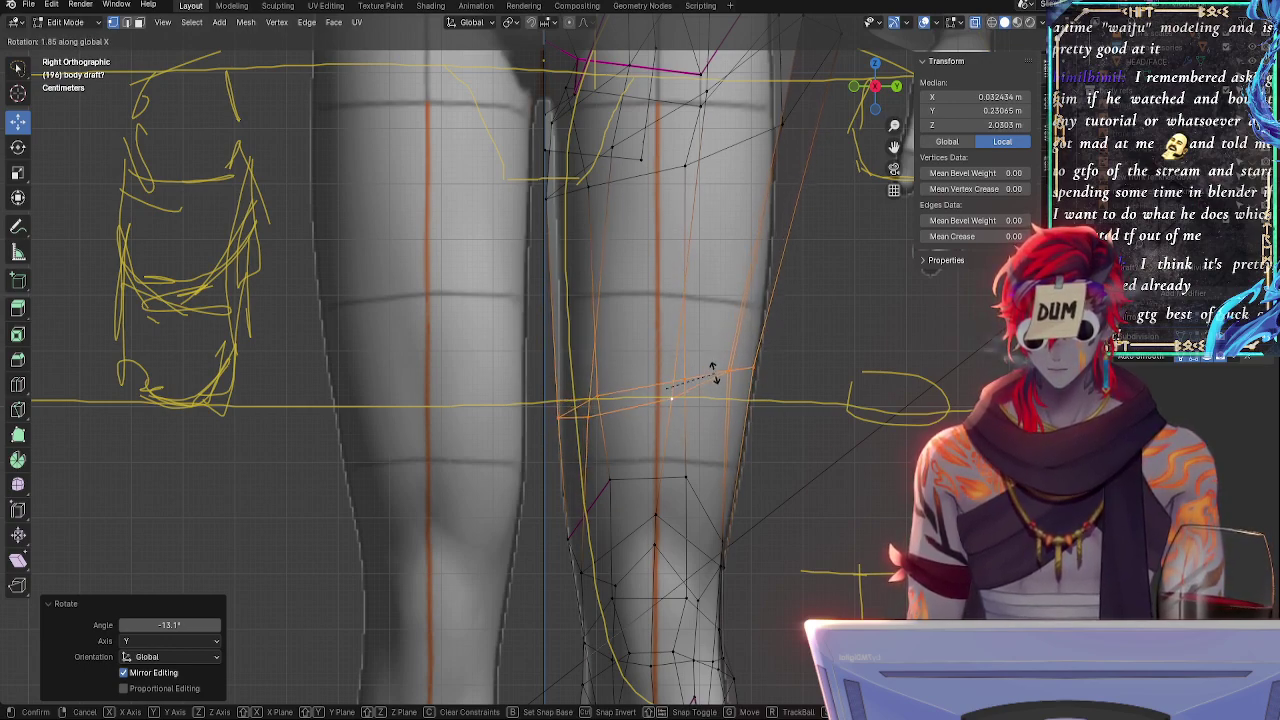
pyautogui.click(713, 376)
pyautogui.press('r')
pyautogui.press('z')
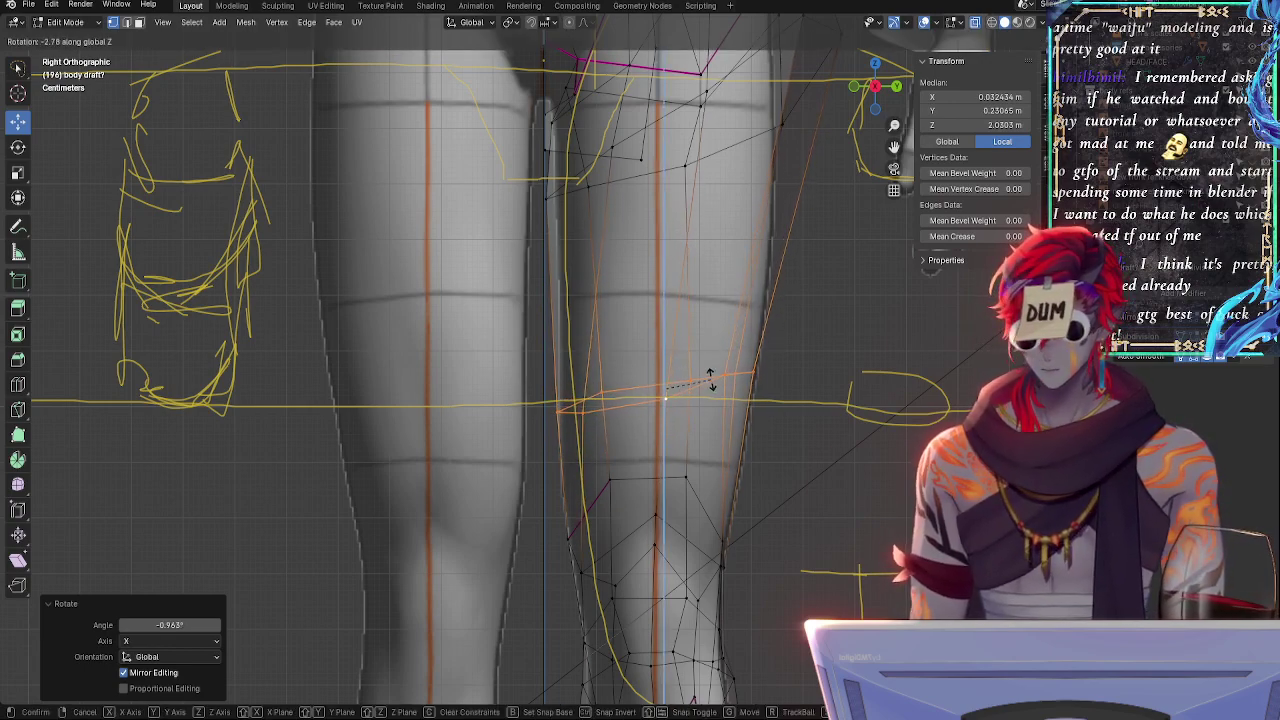
pyautogui.click(717, 378)
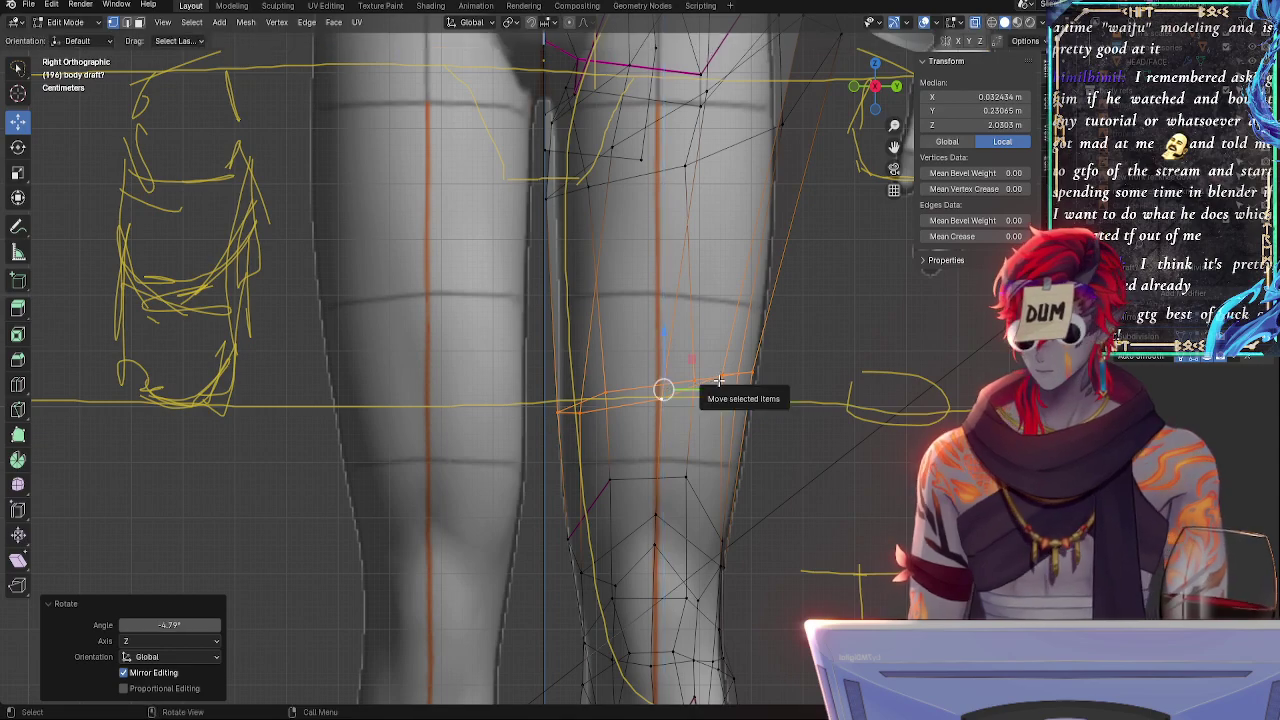
pyautogui.moveTo(717, 380); pyautogui.dragTo(790, 373)
# - In solid display, vertex-slide two knee vertices along their edges
pyautogui.click(762, 375)
pyautogui.click(725, 375)
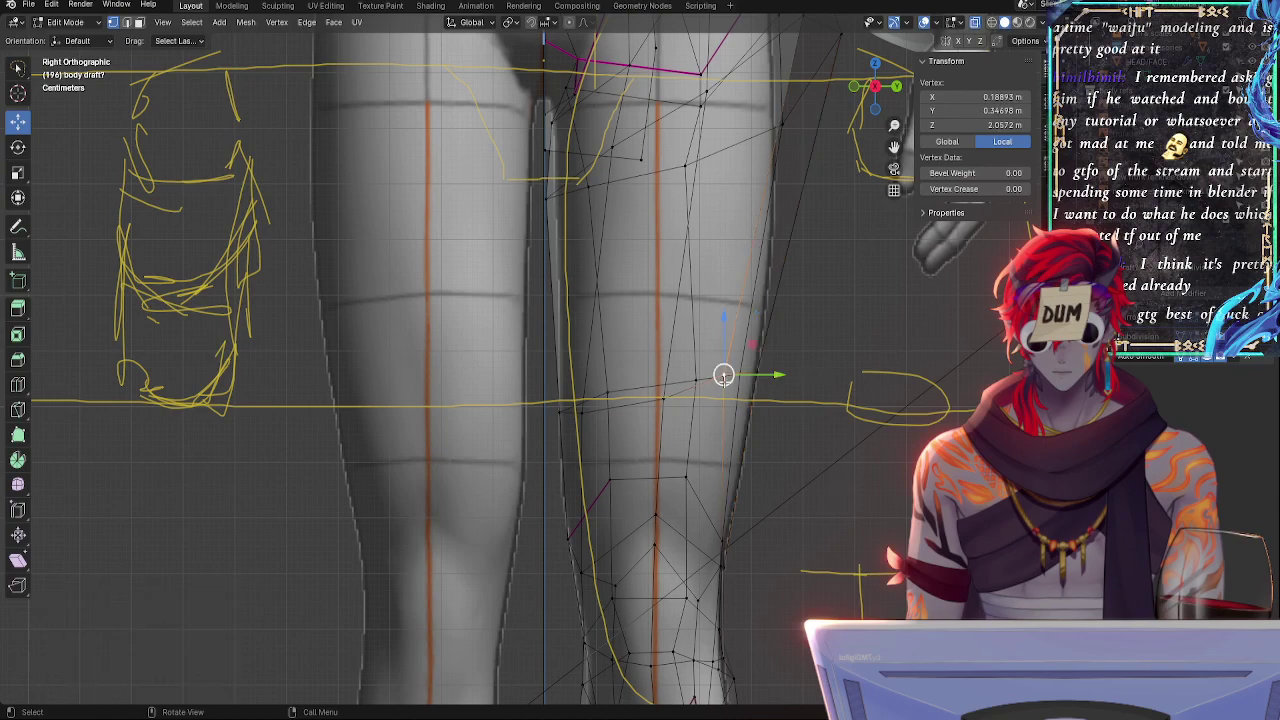
pyautogui.hotkey('alt', 'z')
pyautogui.moveTo(754, 415); pyautogui.dragTo(758, 472, button='middle')
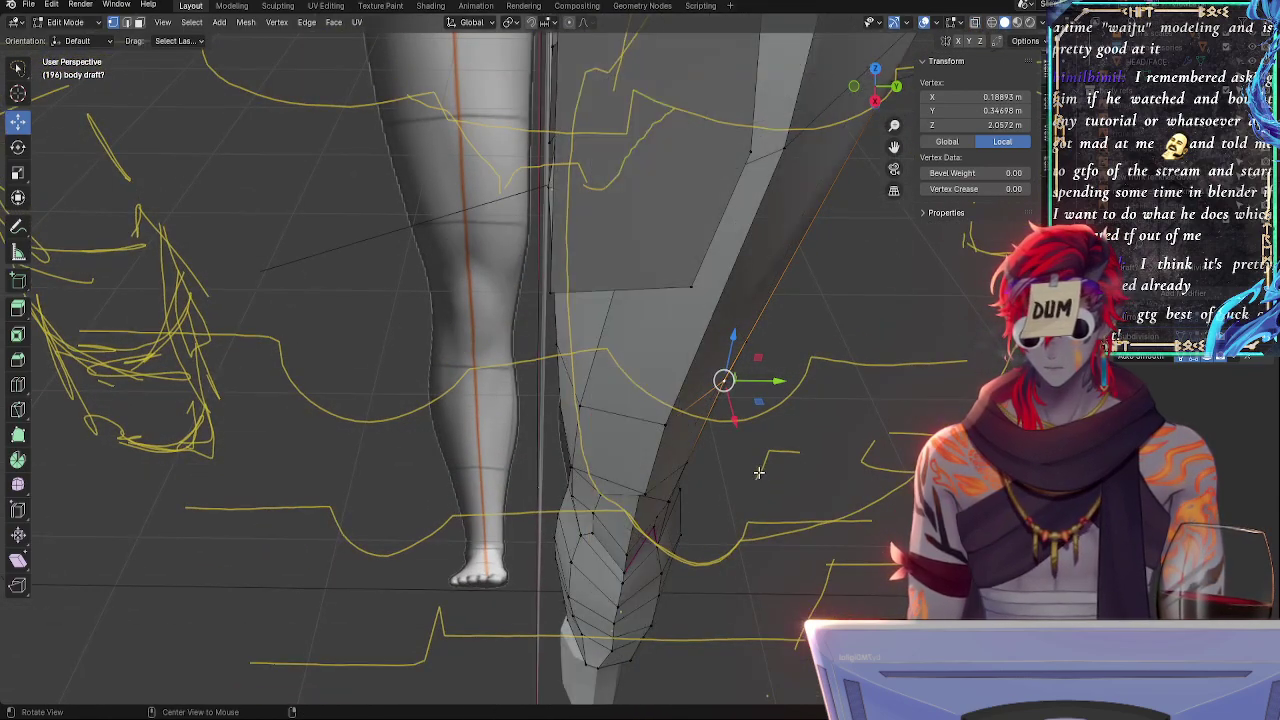
pyautogui.hotkey('shift', 'v')
pyautogui.click(737, 398)
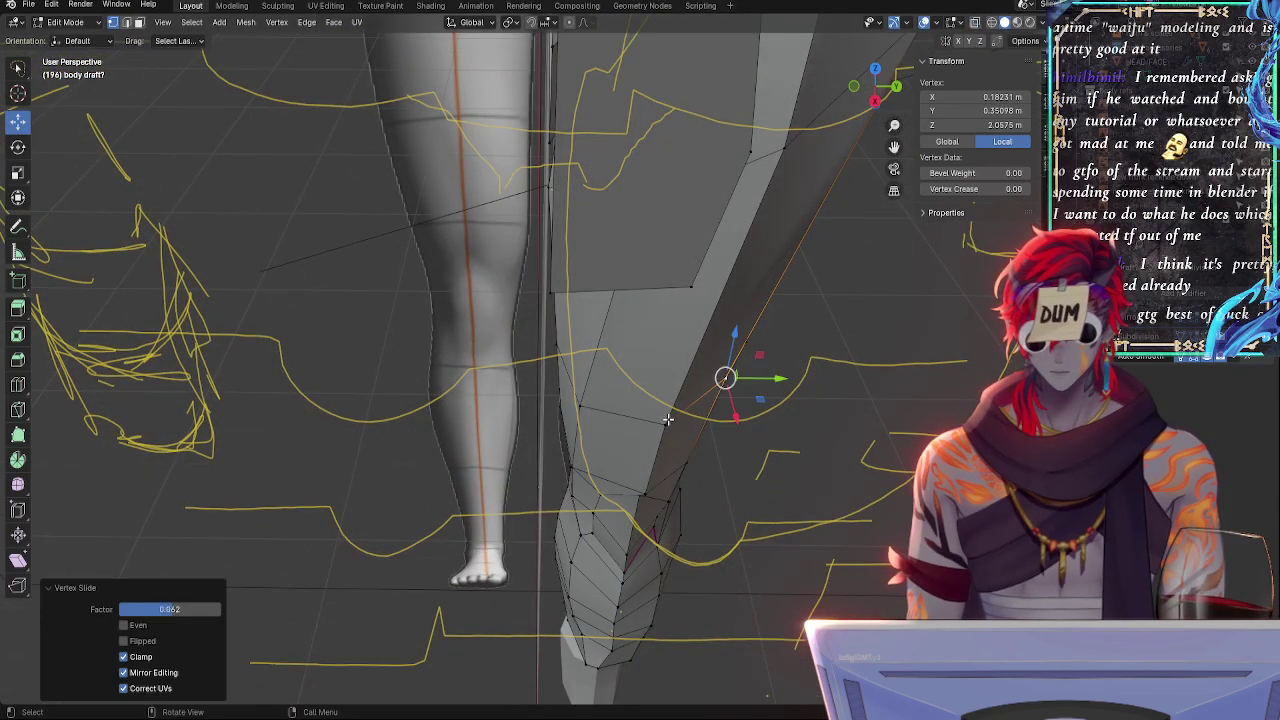
pyautogui.click(667, 423)
pyautogui.hotkey('shift', 'v')
pyautogui.click(672, 424)
# - Nudge a vertex on the back of the leg down toward the guide line and slide it along its edge
pyautogui.moveTo(798, 422); pyautogui.dragTo(723, 409, button='middle')
pyautogui.click(701, 461)
pyautogui.click(703, 466)
pyautogui.moveTo(739, 338); pyautogui.dragTo(746, 348)
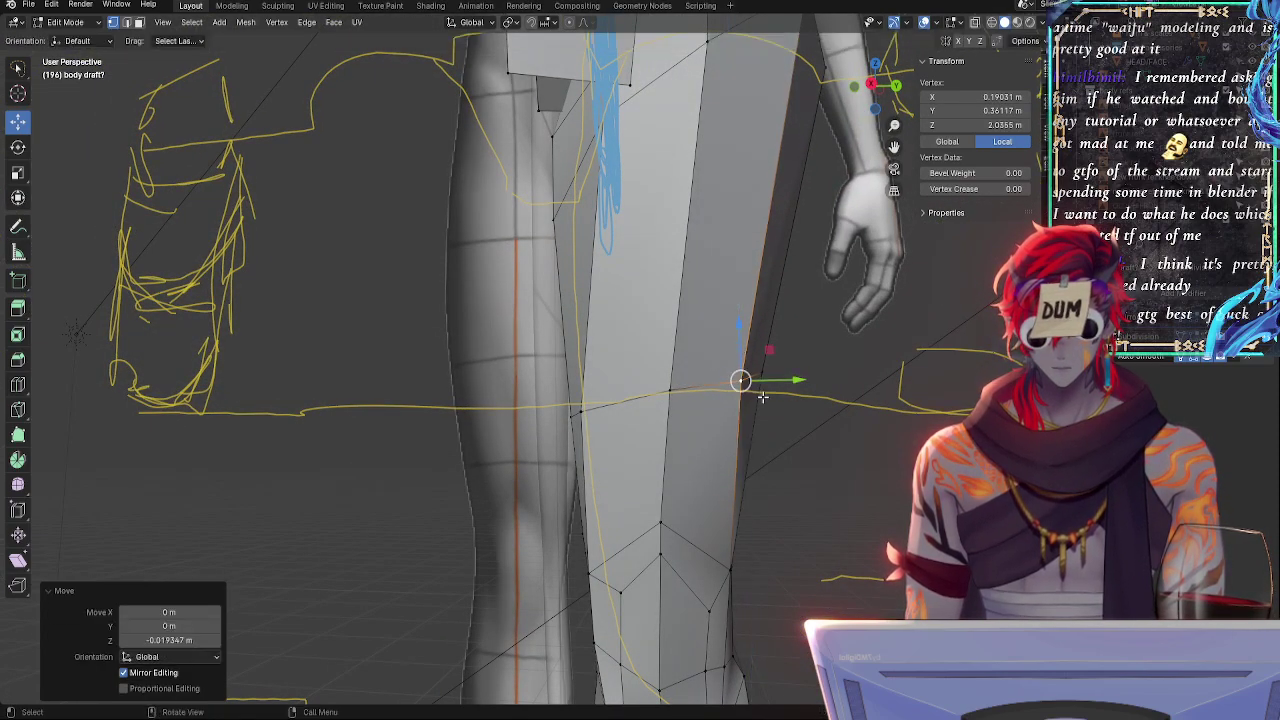
pyautogui.hotkey('shift', 'v')
pyautogui.click(757, 397)
# - Vertex-slide a knee vertex and its neighbour along their edges
pyautogui.moveTo(859, 441); pyautogui.dragTo(780, 494, button='middle')
pyautogui.hotkey('shift', 'v')
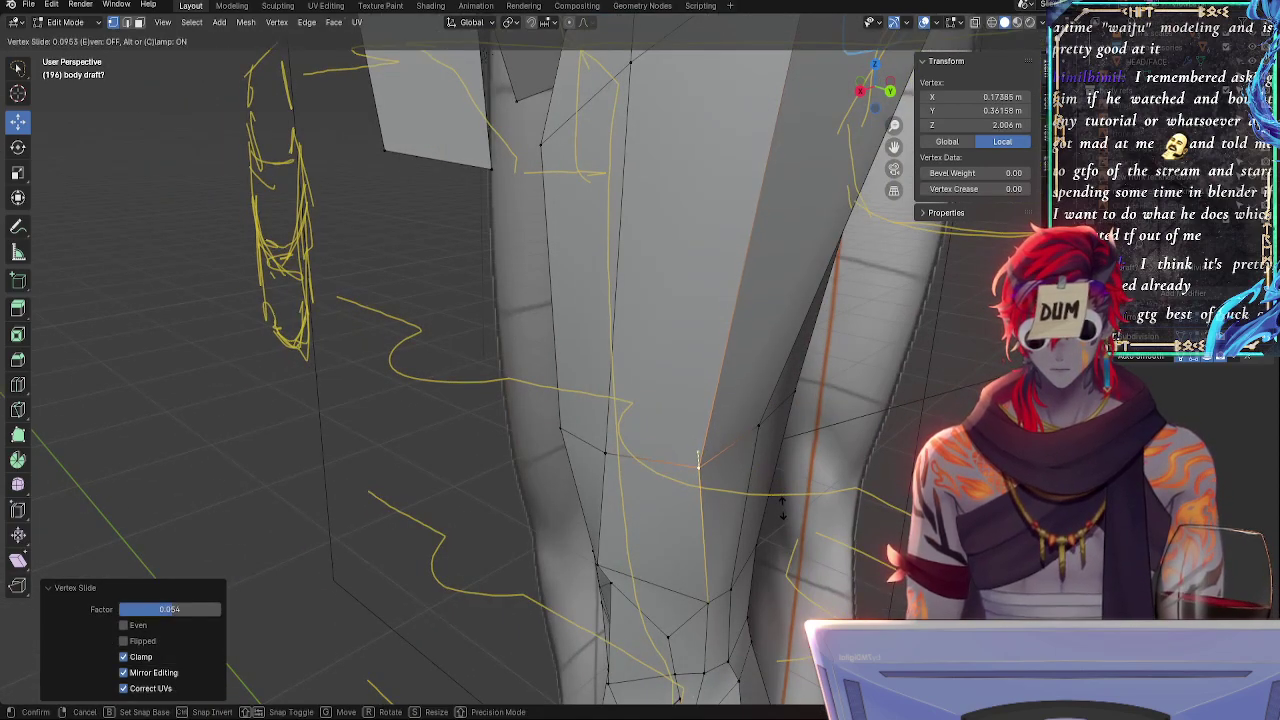
pyautogui.click(698, 466)
pyautogui.click(759, 429)
pyautogui.hotkey('shift', 'v')
pyautogui.click(759, 436)
# - From another angle, slide two more neighbouring knee vertices along their edges
pyautogui.moveTo(815, 436); pyautogui.dragTo(609, 485, button='middle')
pyautogui.hotkey('shift', 'v')
pyautogui.click(778, 465)
pyautogui.click(604, 458)
pyautogui.hotkey('shift', 'v')
pyautogui.click(593, 470)
# - In the right side view, select the thigh vertex on the guide line and check the shape in solid display
pyautogui.moveTo(880, 480); pyautogui.dragTo(651, 477, button='middle')
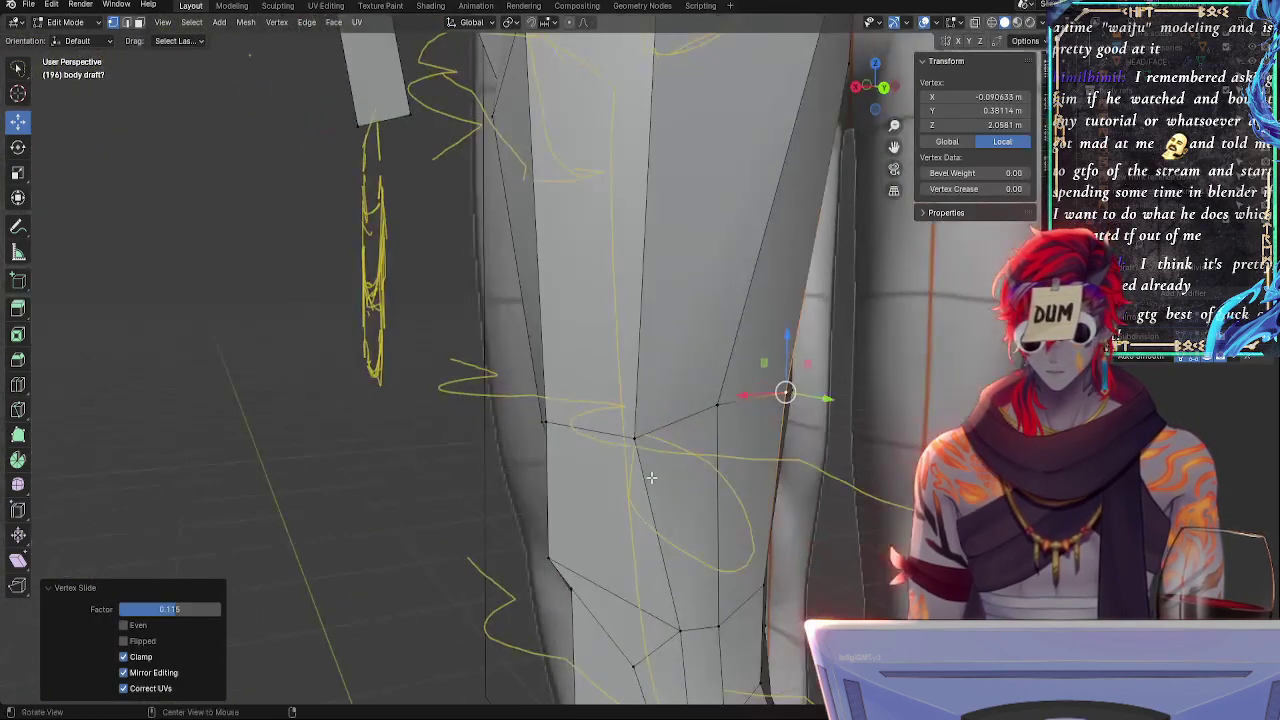
pyautogui.moveTo(940, 385); pyautogui.dragTo(851, 363, button='middle')
pyautogui.click(869, 88)
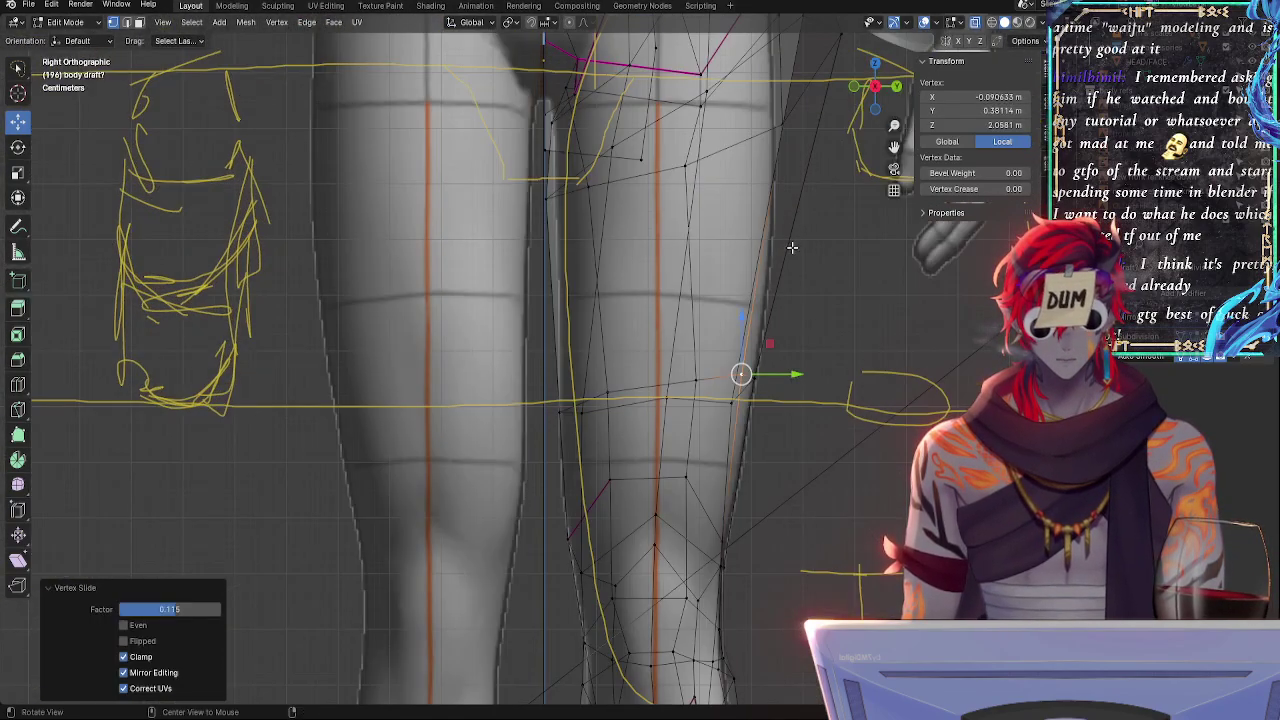
pyautogui.click(550, 416)
pyautogui.hotkey('alt', 'z')
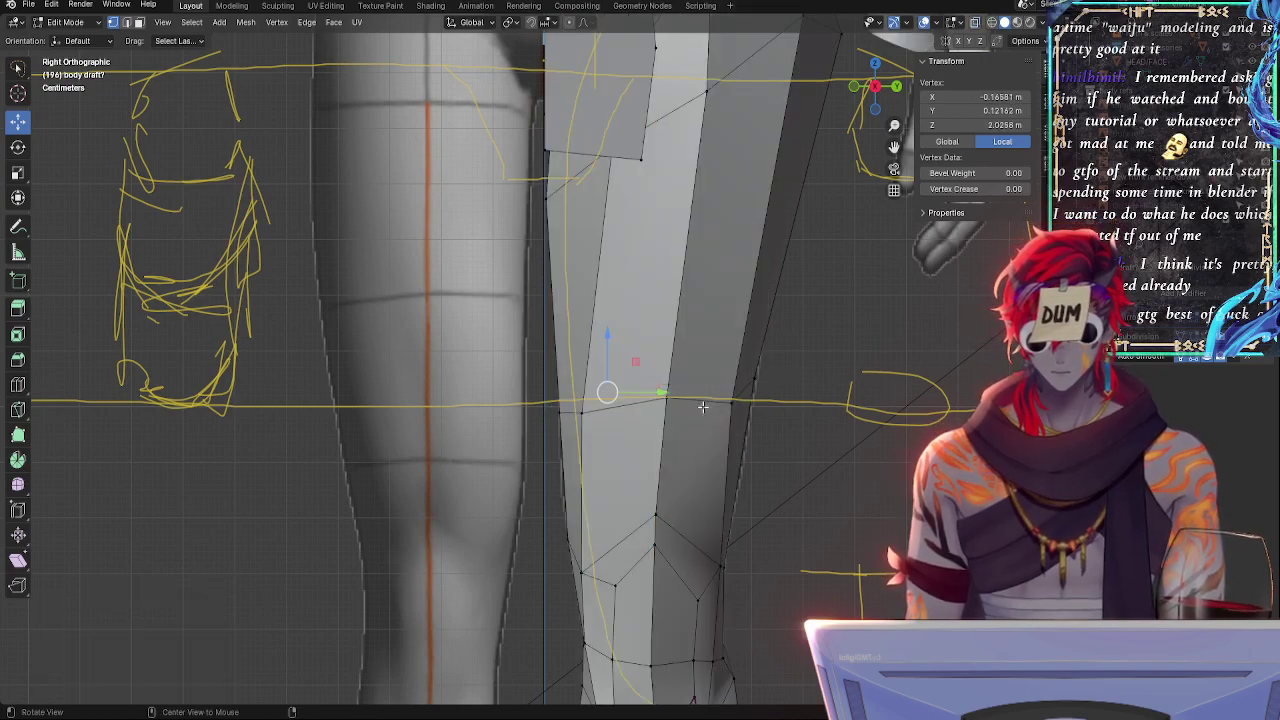
pyautogui.keyDown('shift'); pyautogui.moveTo(767, 480); pyautogui.dragTo(761, 438, button='middle'); pyautogui.keyUp('shift')
pyautogui.hotkey('alt', 'z')
# - Slide the thigh vertex and a knee vertex along their edges onto the guide line
pyautogui.hotkey('alt', 'z')
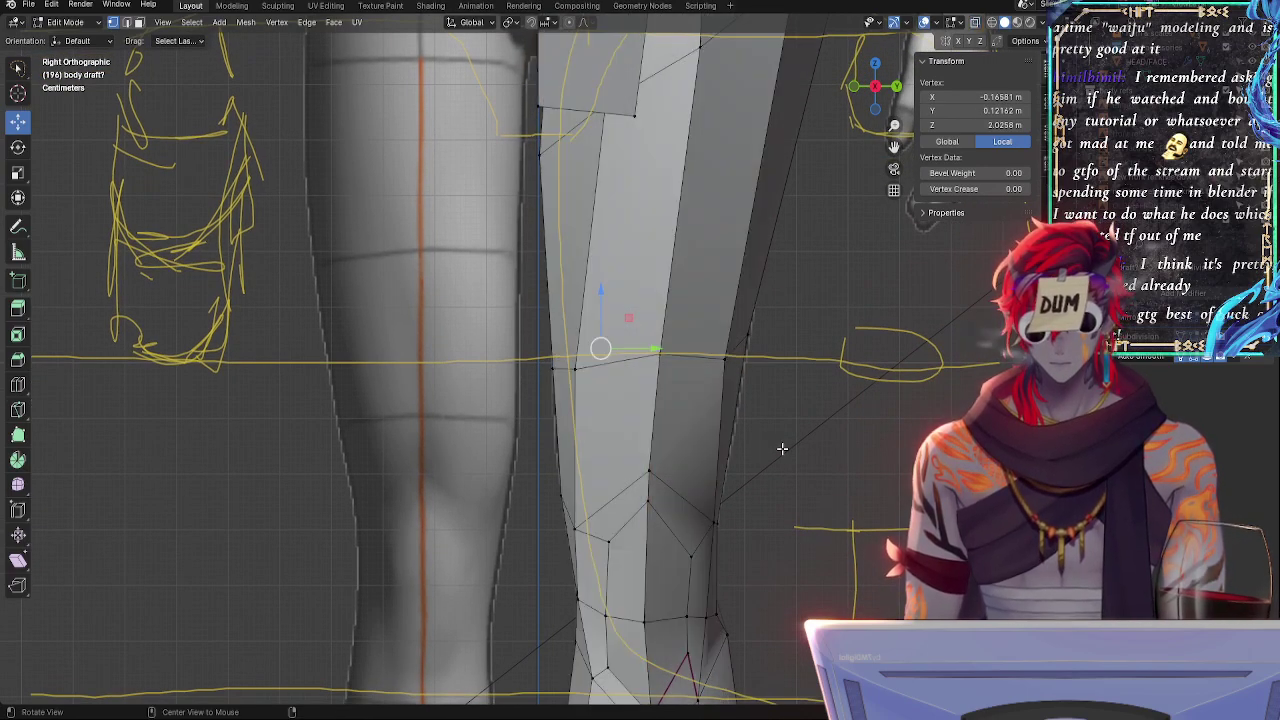
pyautogui.scroll(-1, 801, 453)
pyautogui.hotkey('alt', 'z')
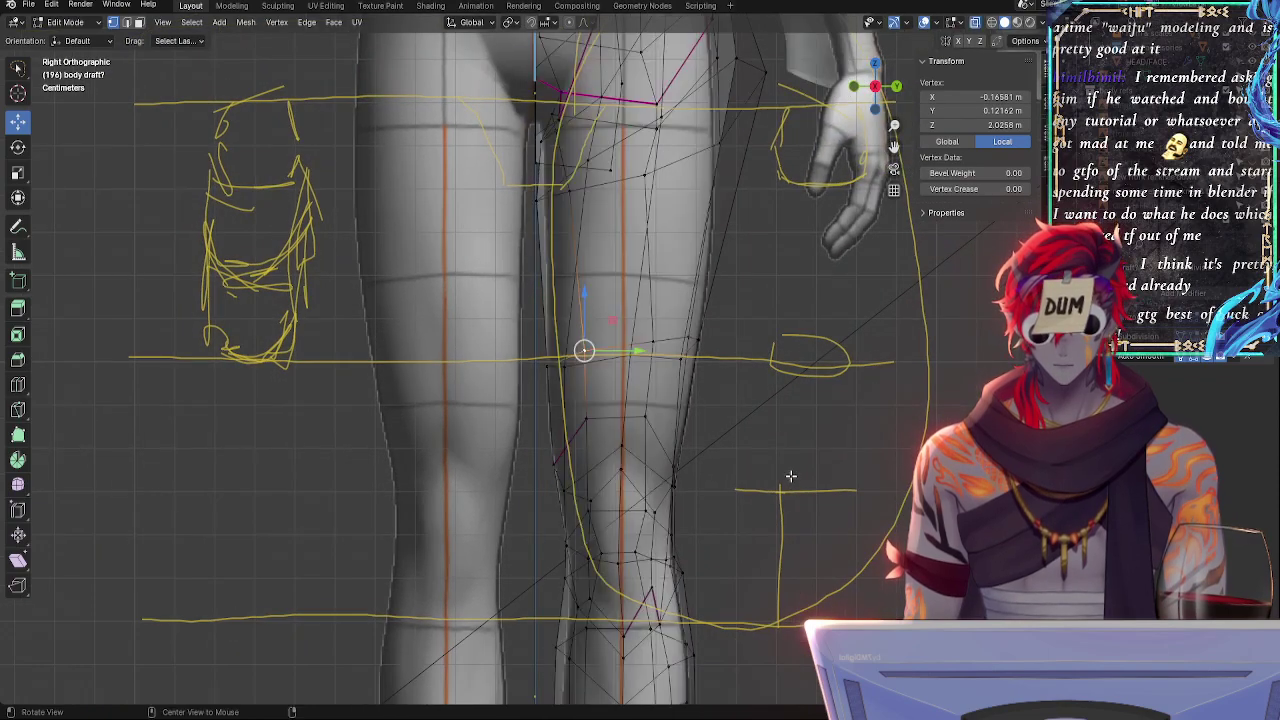
pyautogui.hotkey('alt', 'z')
pyautogui.moveTo(714, 477); pyautogui.dragTo(675, 498, button='middle')
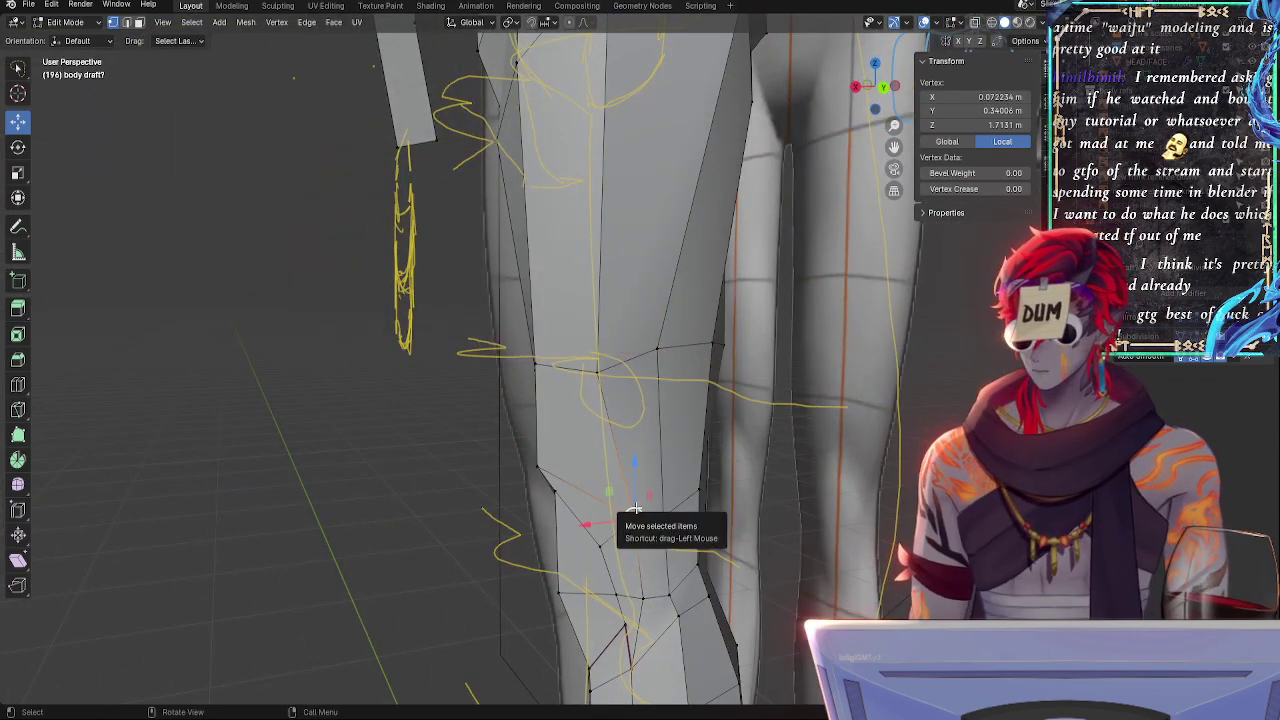
pyautogui.press('g')
pyautogui.press('g')
pyautogui.click(625, 502)
pyautogui.click(548, 466)
pyautogui.press('g')
pyautogui.press('g')
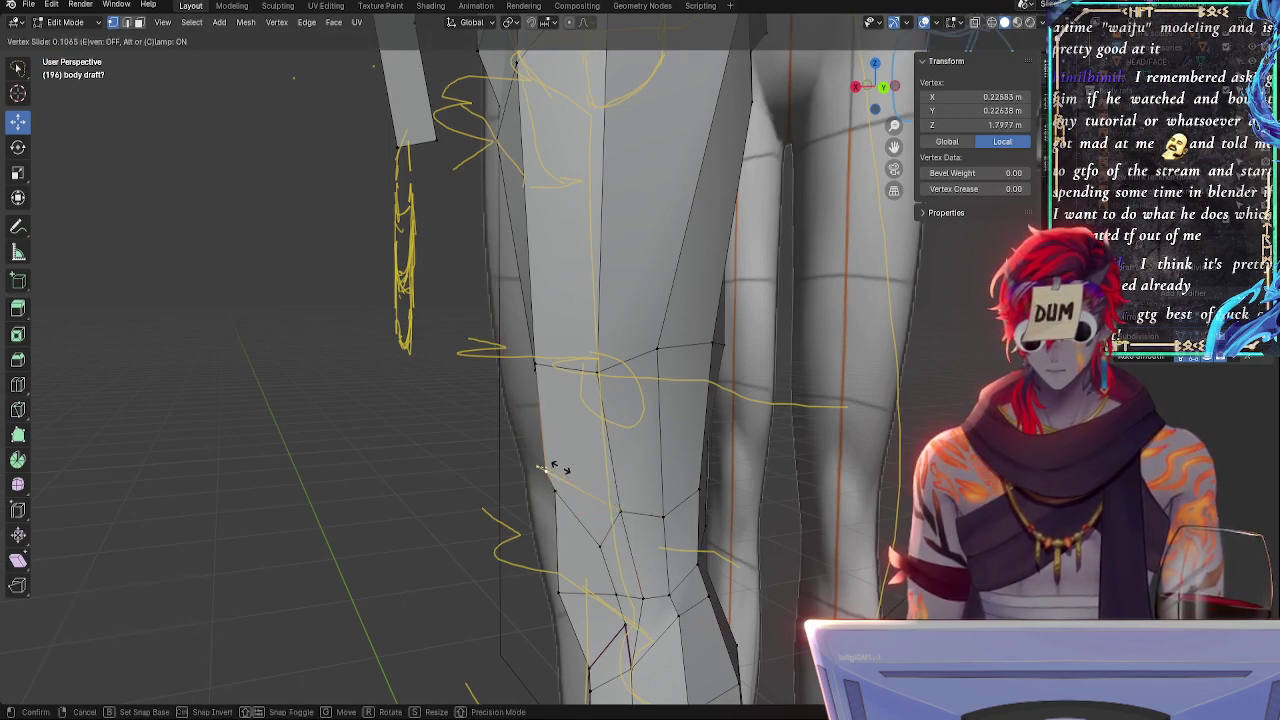
pyautogui.click(559, 470)
# - Slide two more knee vertices along their edges using double G
pyautogui.click(560, 493)
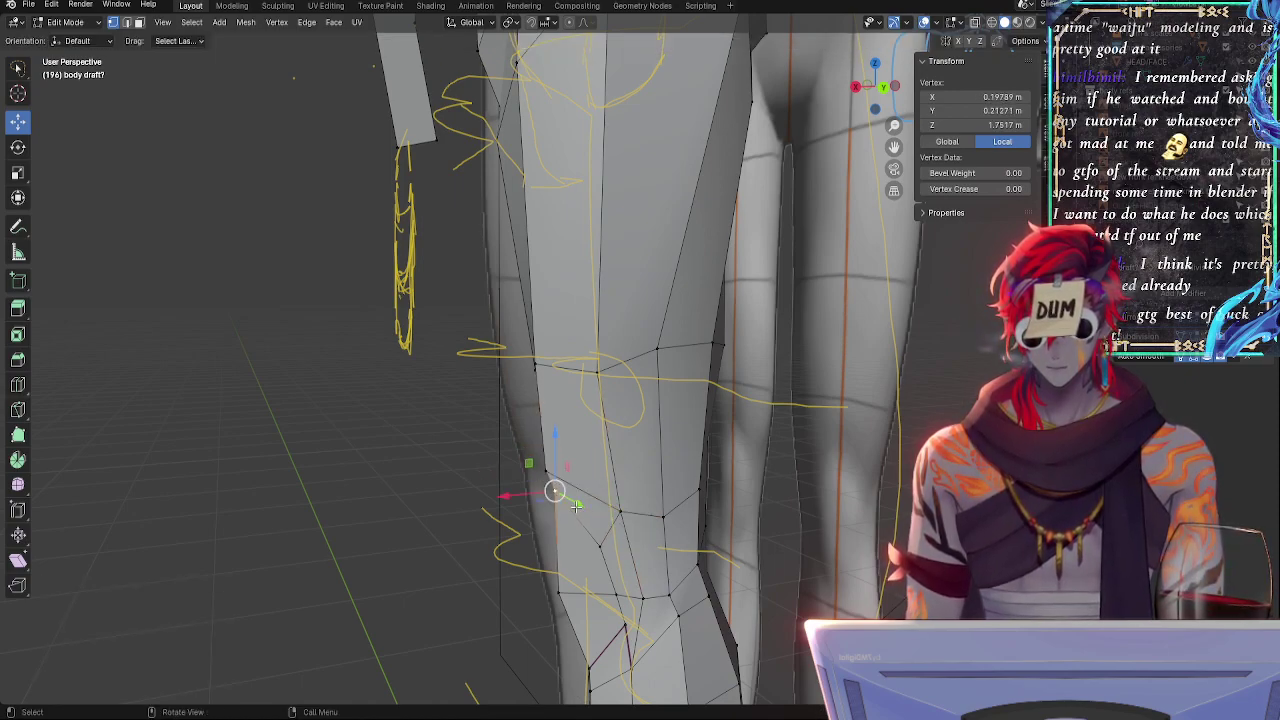
pyautogui.click(603, 376)
pyautogui.press('g')
pyautogui.press('g')
pyautogui.click(609, 388)
pyautogui.click(656, 348)
pyautogui.press('g')
pyautogui.press('g')
pyautogui.click(657, 356)
# - From a front view, slide the vertex along its edge onto the guide line
pyautogui.moveTo(595, 394); pyautogui.dragTo(655, 350, button='middle')
pyautogui.hotkey('shift', 'v')
pyautogui.click(585, 346)
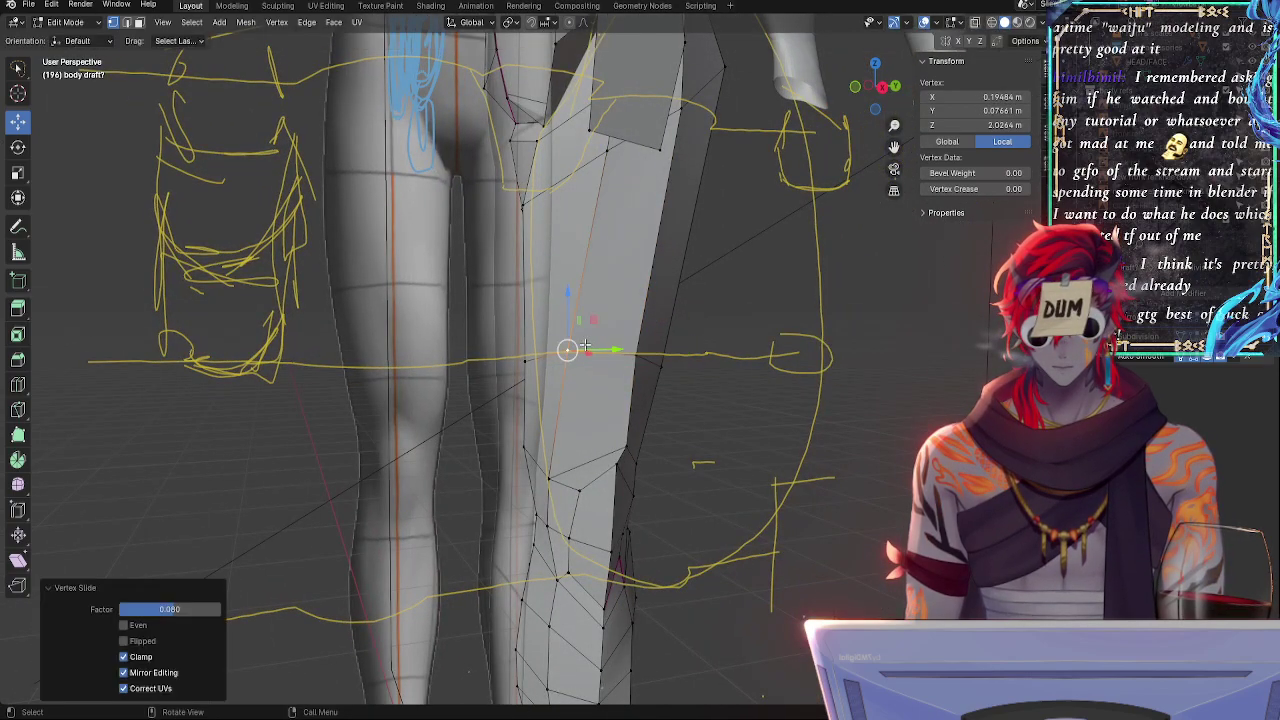
pyautogui.hotkey('shift', 'v')
pyautogui.click(525, 345)
# - In the right side view, slide three thigh vertices along their edges toward the guide line
pyautogui.click(884, 88)
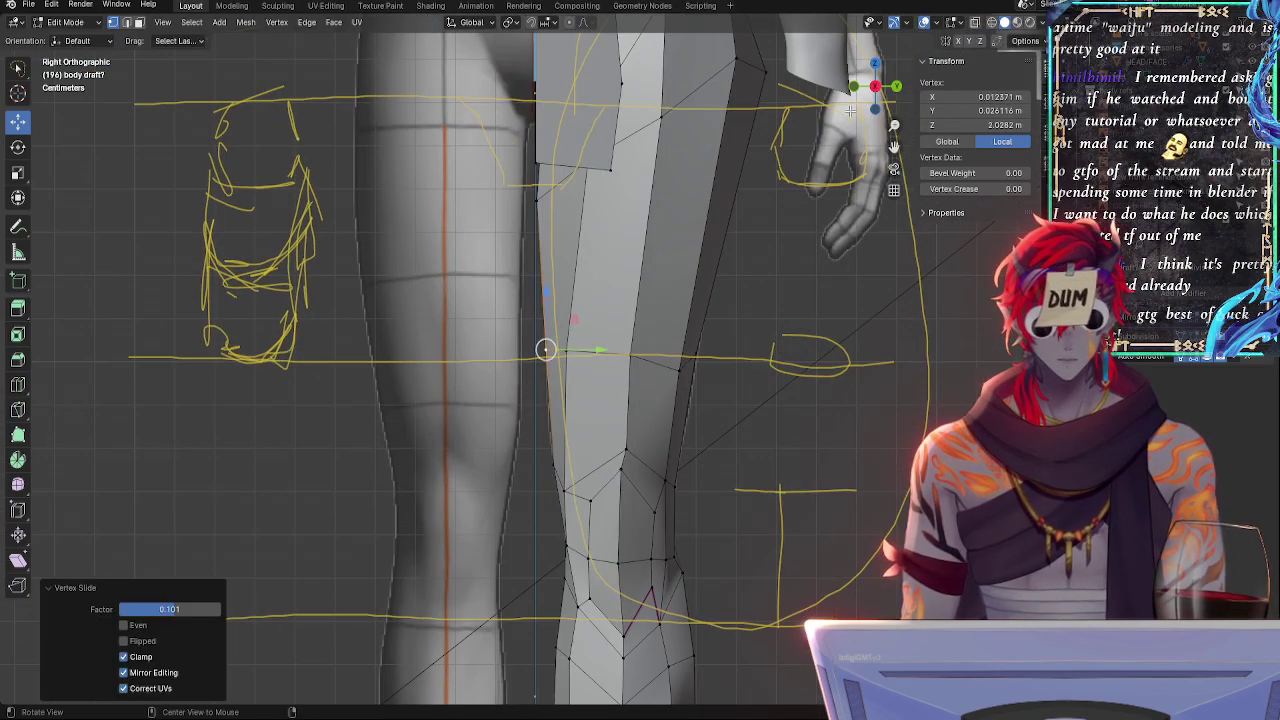
pyautogui.click(684, 350)
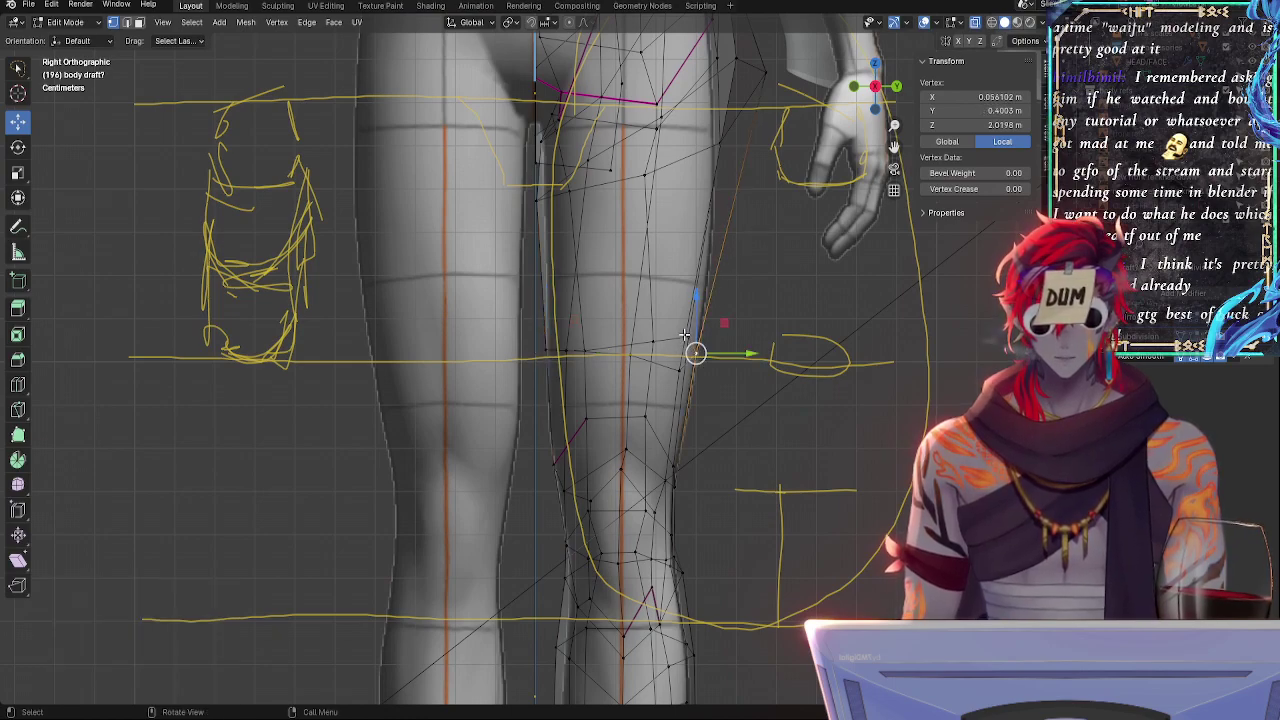
pyautogui.press('g')
pyautogui.press('g')
pyautogui.click(686, 353)
pyautogui.click(655, 347)
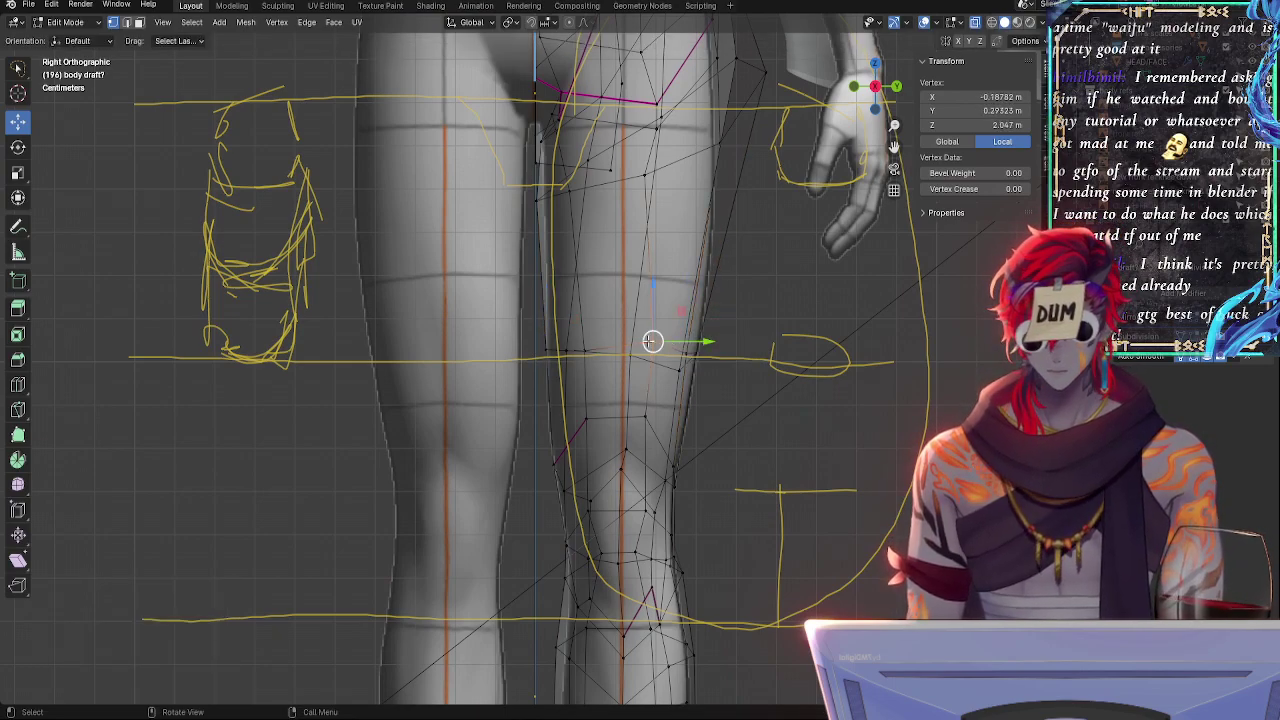
pyautogui.press('g')
pyautogui.press('g')
pyautogui.click(652, 350)
pyautogui.click(584, 350)
pyautogui.press('g')
pyautogui.press('g')
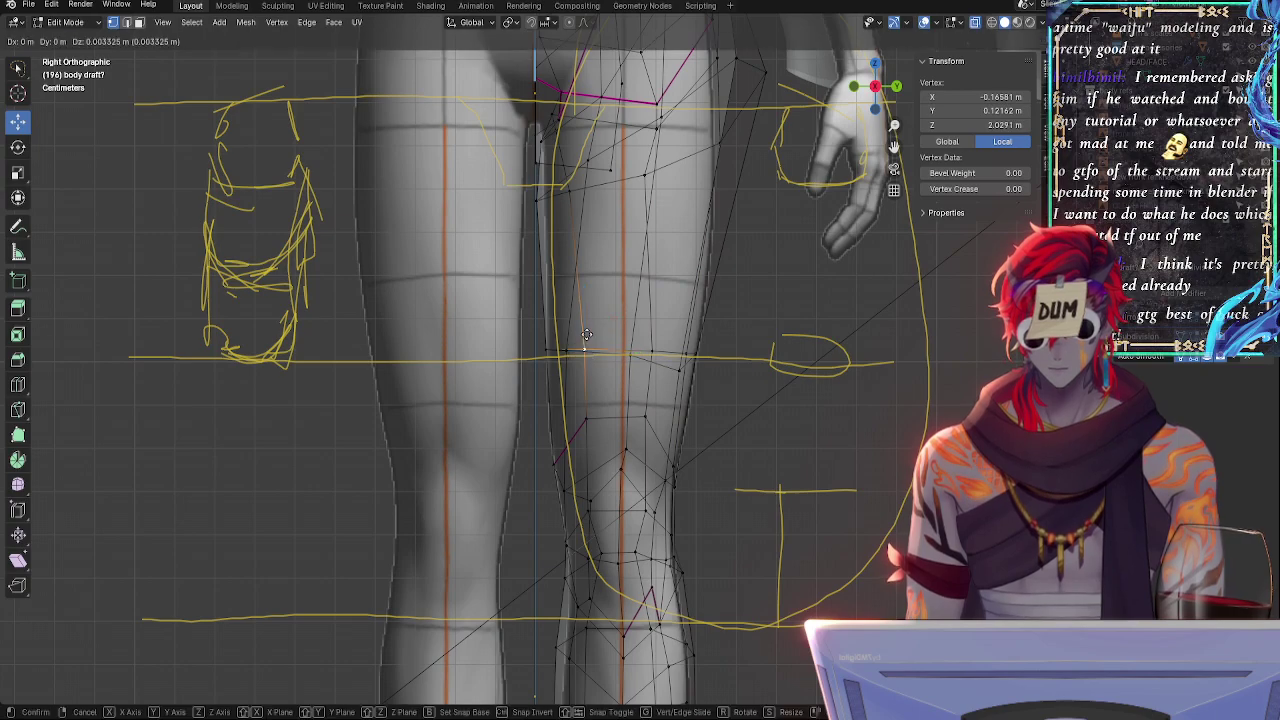
pyautogui.click(585, 328)
# - Slide three more thigh-ring vertices along their edges onto the guide line
pyautogui.click(567, 347)
pyautogui.press('g')
pyautogui.press('g')
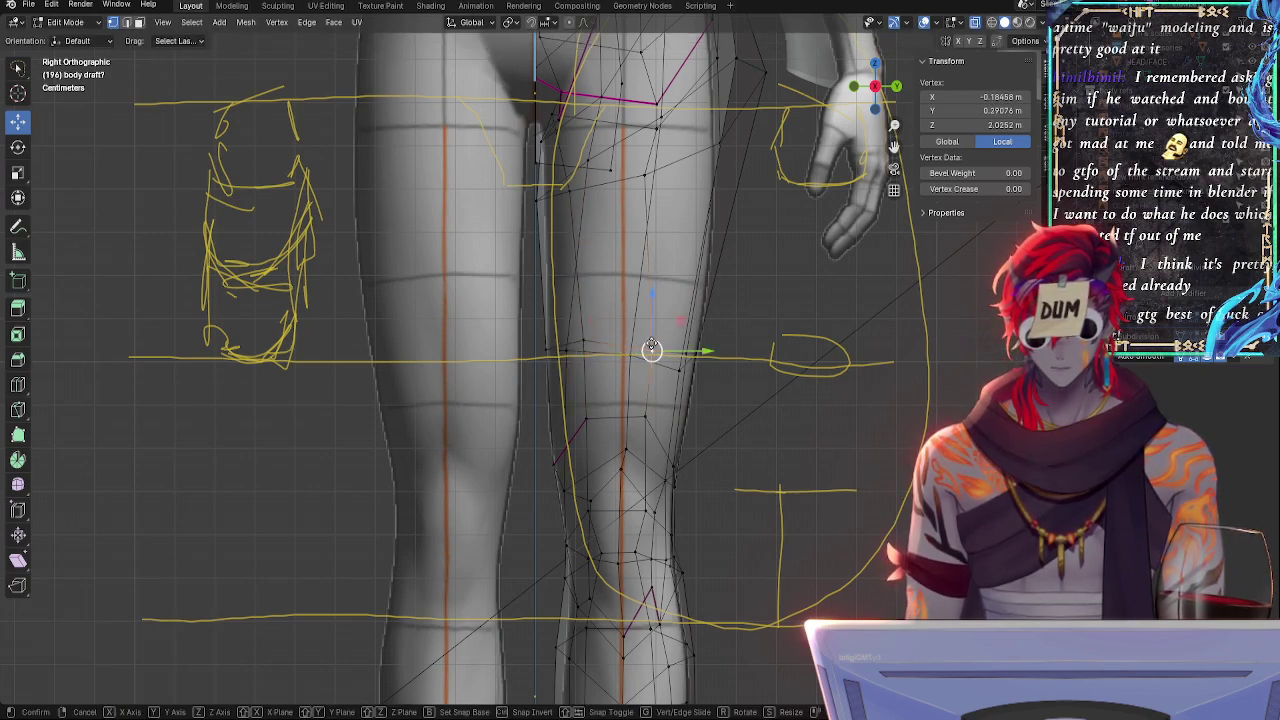
pyautogui.click(651, 350)
pyautogui.click(686, 352)
pyautogui.press('g')
pyautogui.press('g')
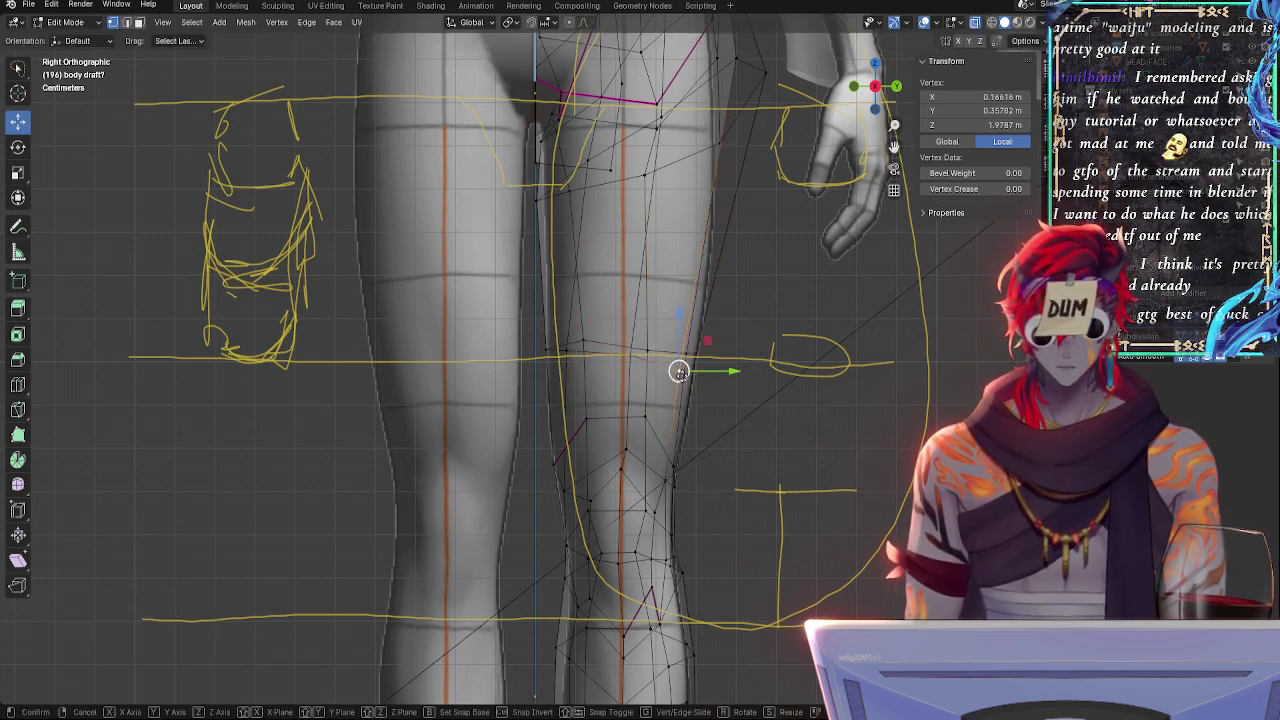
pyautogui.click(710, 363)
pyautogui.click(699, 359)
pyautogui.press('g')
pyautogui.press('g')
pyautogui.click(701, 358)
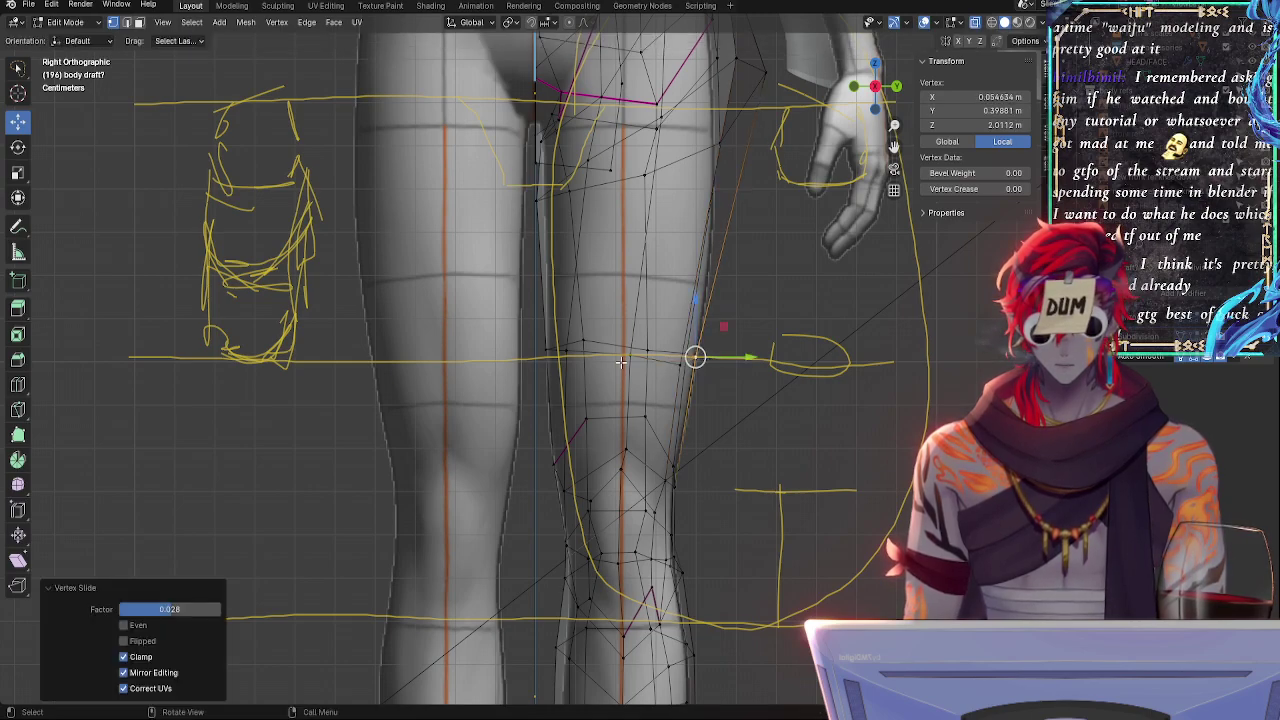
# - Fine-tune the next thigh vertex with repeated slides along its edge
pyautogui.click(624, 362)
pyautogui.press('g')
pyautogui.press('g')
pyautogui.click(661, 369)
pyautogui.press('g')
pyautogui.press('g')
pyautogui.click(680, 360)
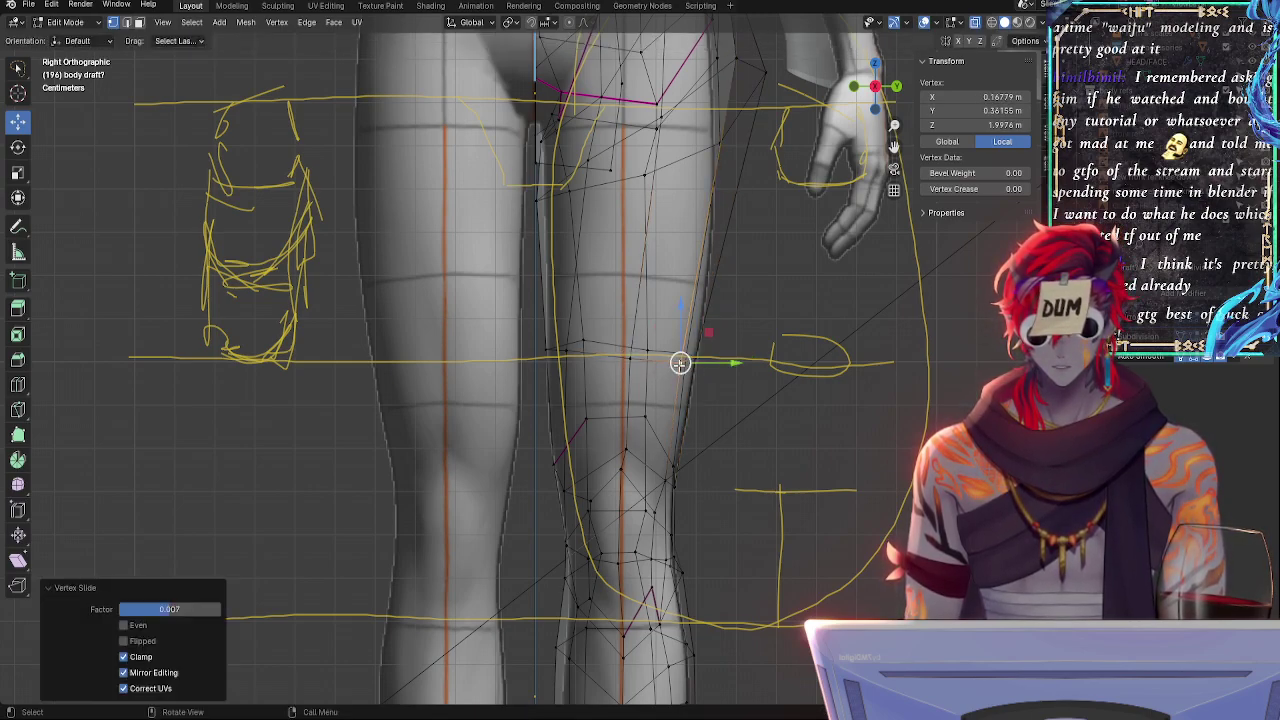
pyautogui.press('g')
pyautogui.press('g')
pyautogui.click(584, 343)
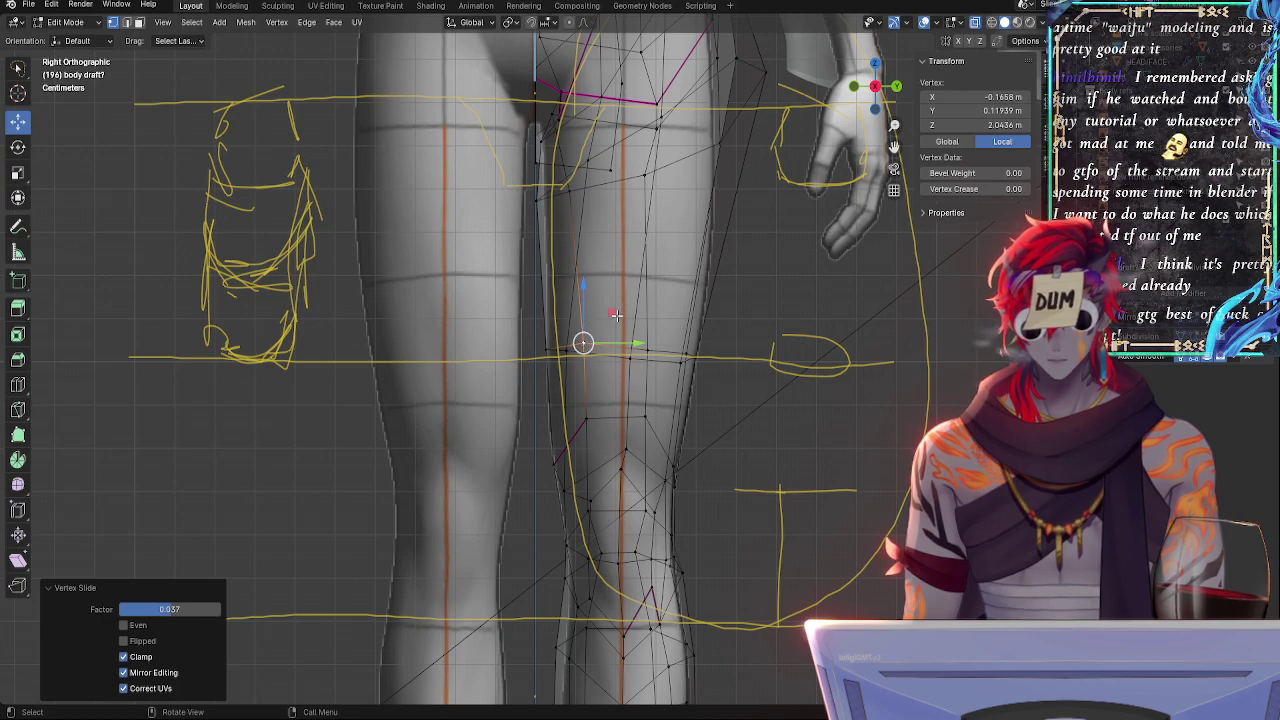
# - Clear the selection and select the whole edge loop around the thigh
pyautogui.click(731, 262)
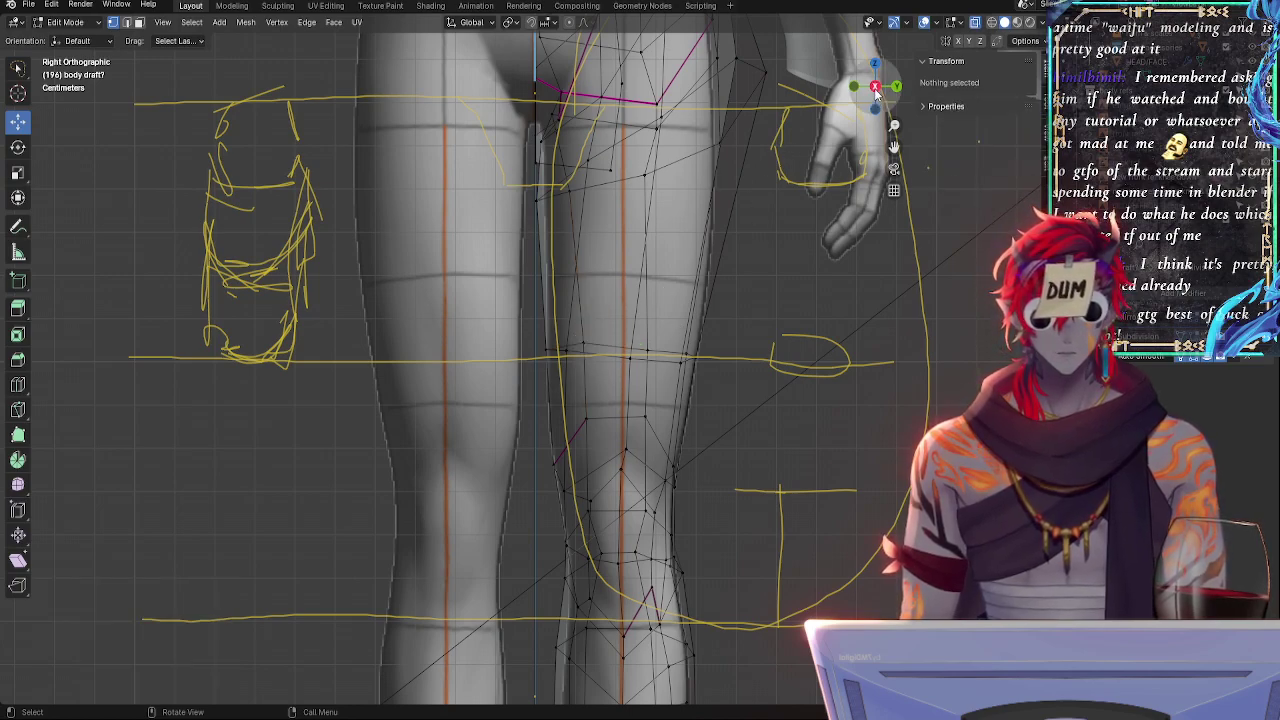
pyautogui.doubleClick(634, 362)
pyautogui.click(634, 353)
pyautogui.click(606, 349)
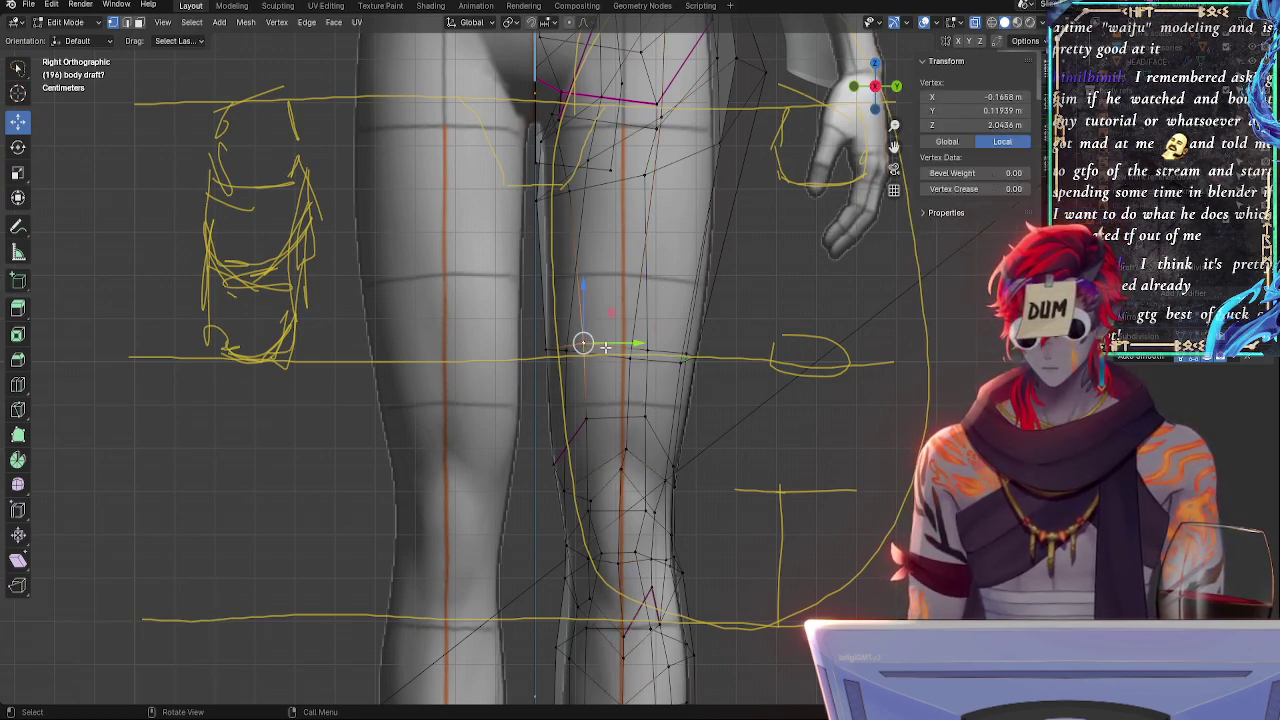
pyautogui.keyDown('alt'); pyautogui.click(600, 356); pyautogui.keyUp('alt')
# - Slide and rotate the thigh edge loop, make it a regular circle, then rotate it slightly
pyautogui.press('g')
pyautogui.press('g')
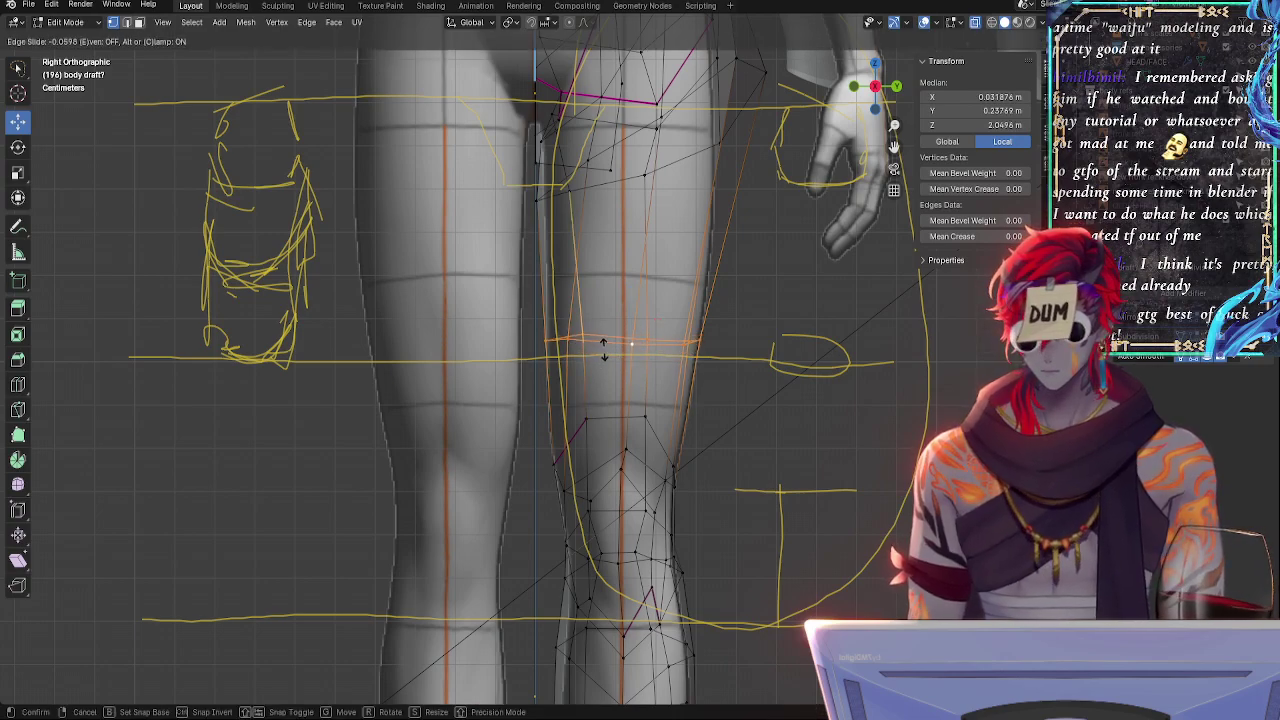
pyautogui.click(606, 351)
pyautogui.press('r')
pyautogui.click(728, 358)
pyautogui.rightClick(565, 334)
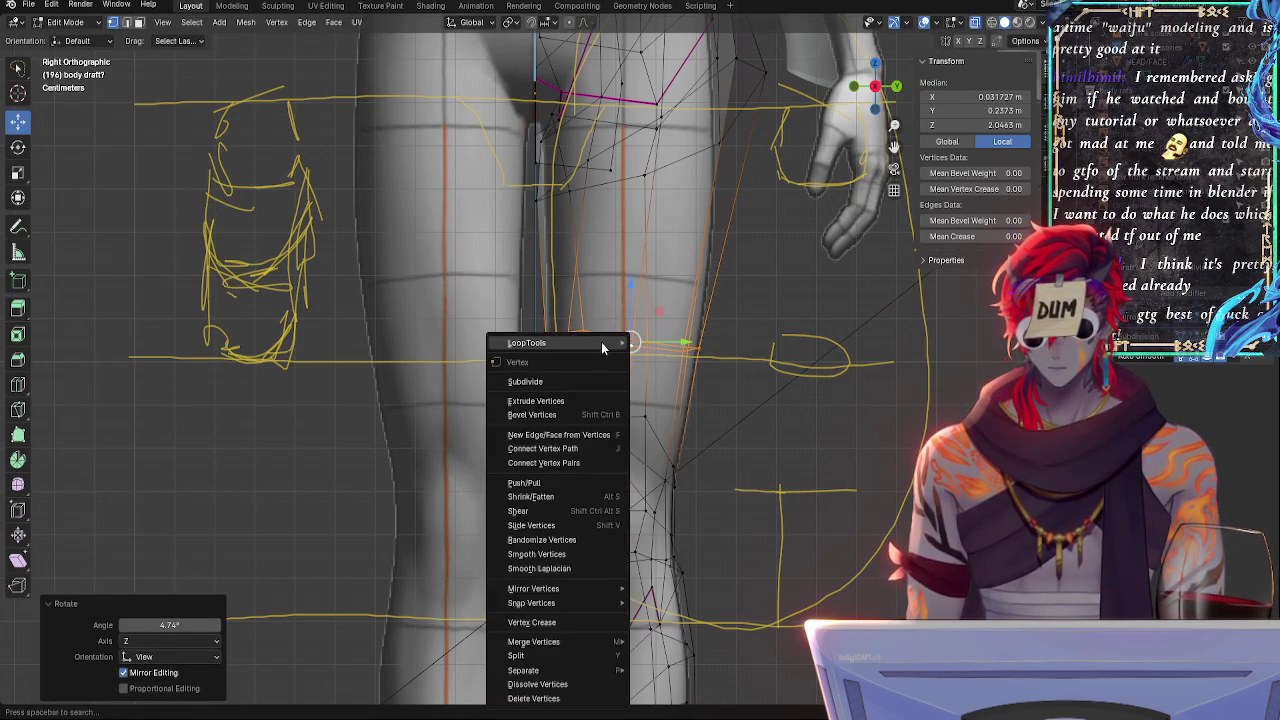
pyautogui.moveTo(591, 340)
pyautogui.click(645, 345)
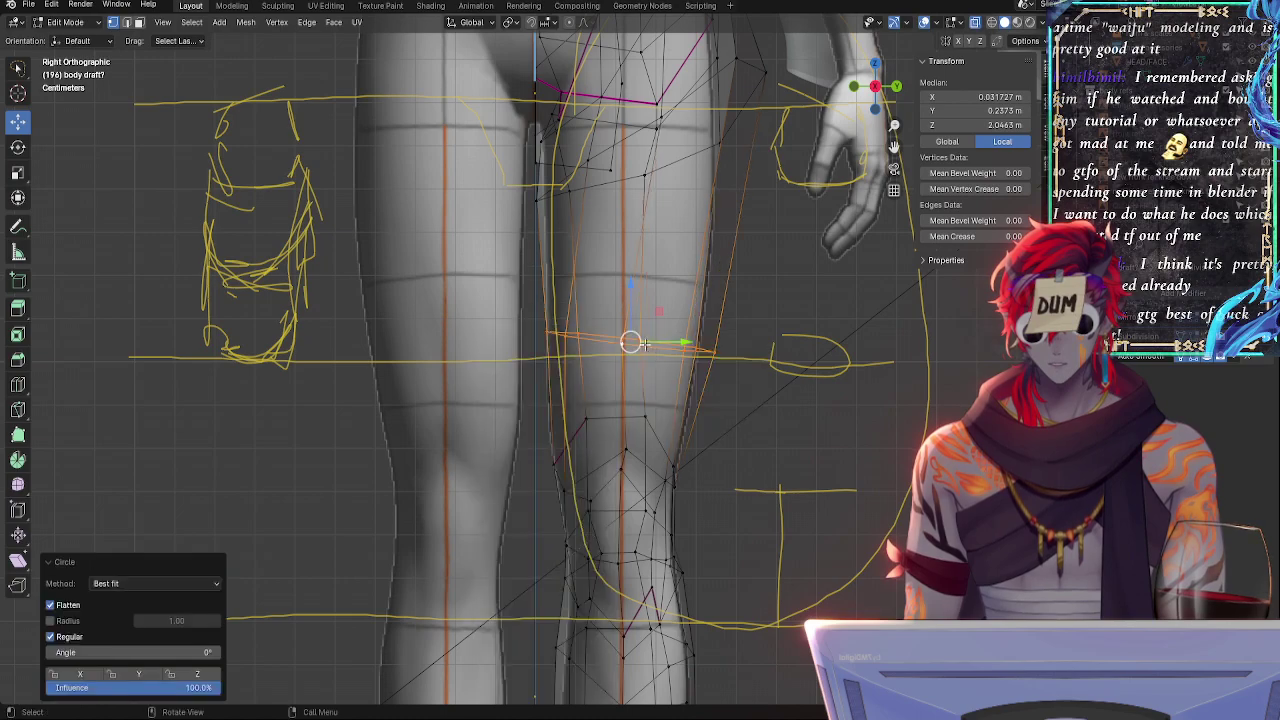
pyautogui.press('r')
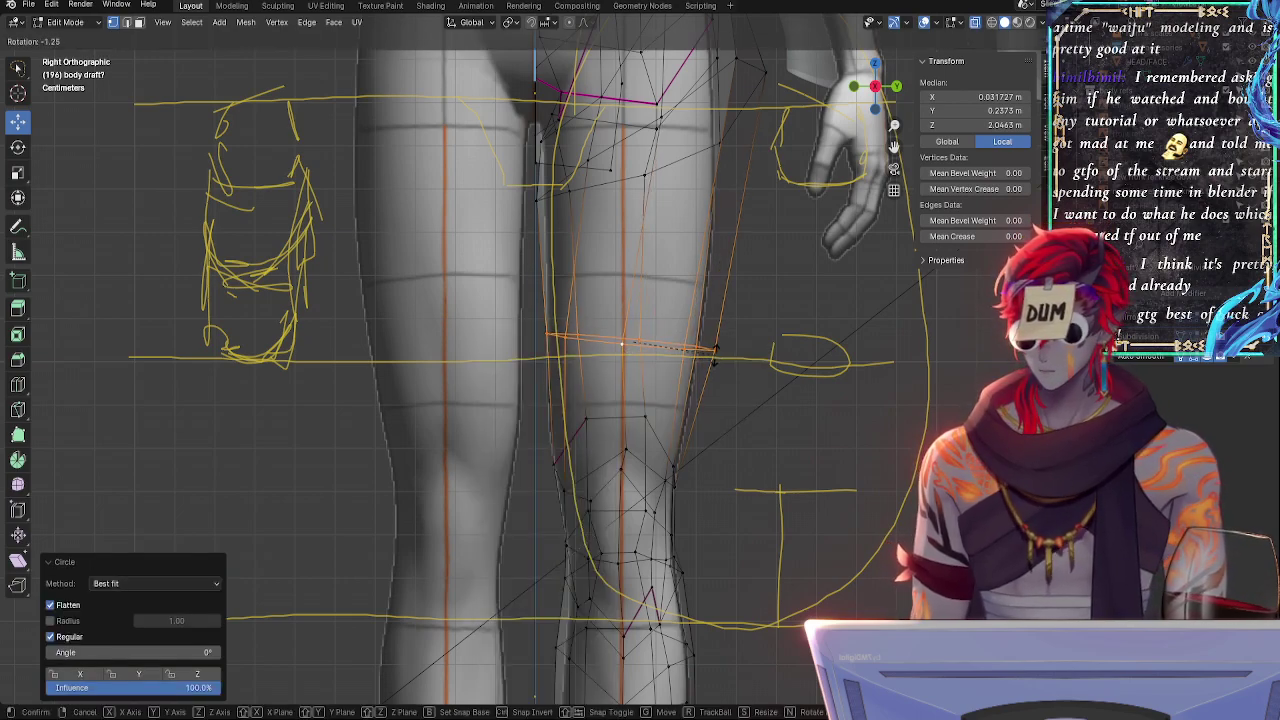
pyautogui.click(724, 355)
# - From a straight right-side view, tilt the thigh loop slightly to match the guides
pyautogui.hotkey('alt', 'z')
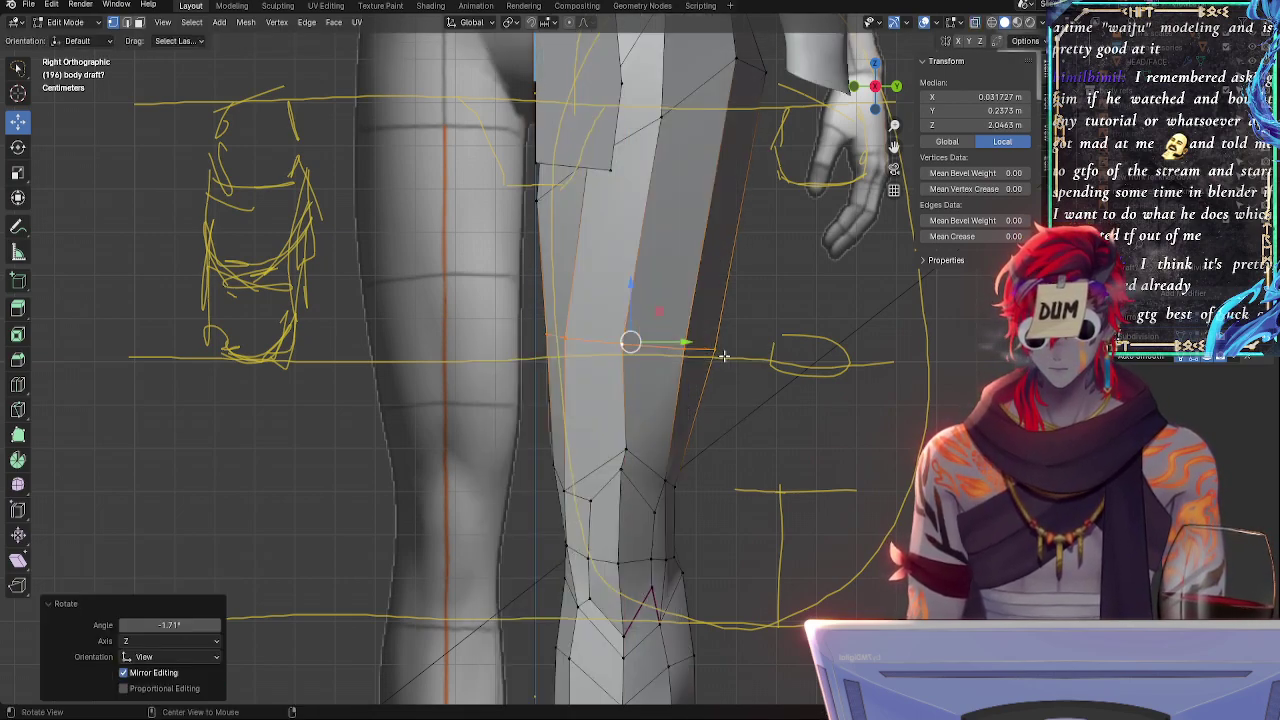
pyautogui.hotkey('alt', 'z')
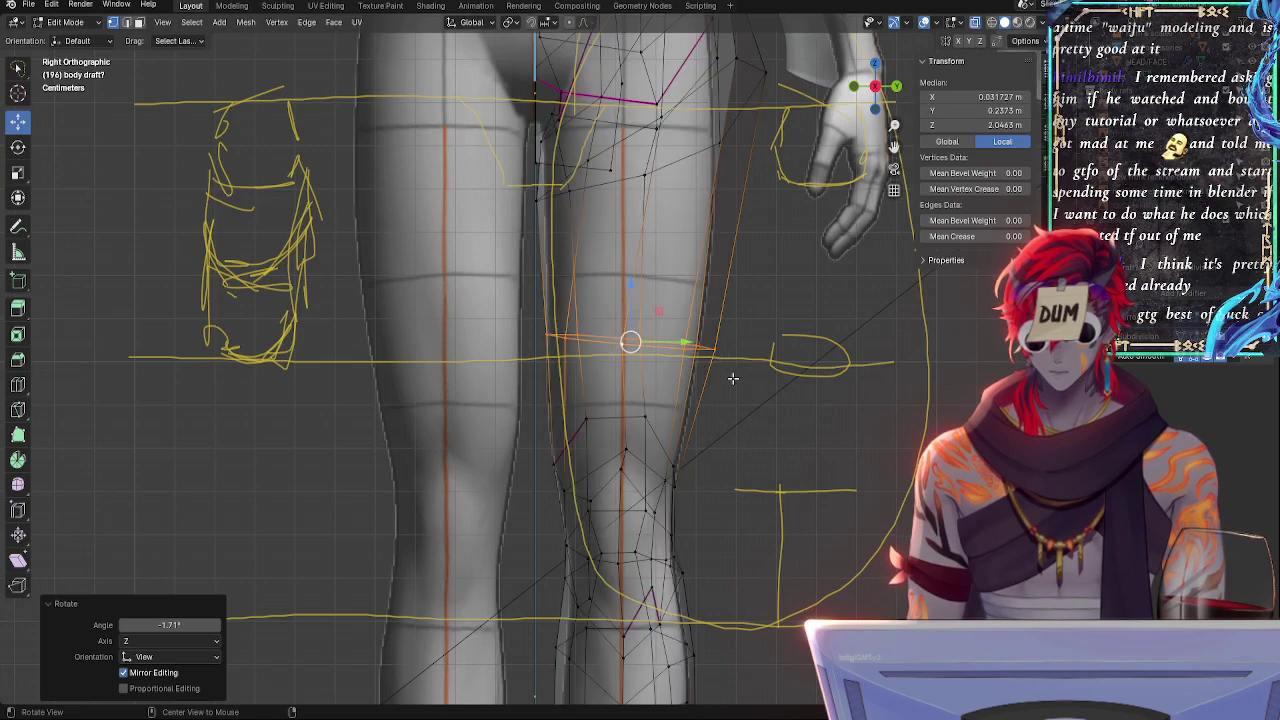
pyautogui.hotkey('alt', 'z')
pyautogui.moveTo(760, 374)
pyautogui.mouseDown(button='middle')
pyautogui.moveTo(740, 391)
pyautogui.moveTo(743, 363)
pyautogui.mouseUp(button='middle')
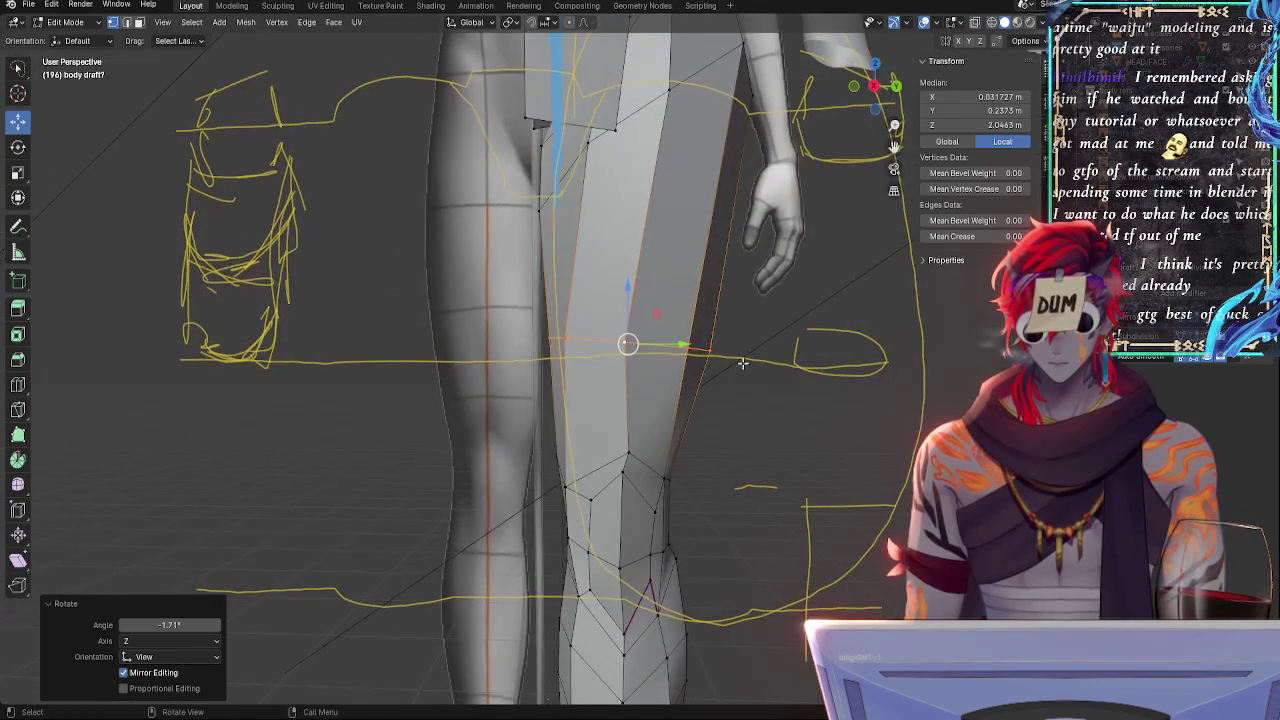
pyautogui.click(875, 88)
pyautogui.click(870, 93)
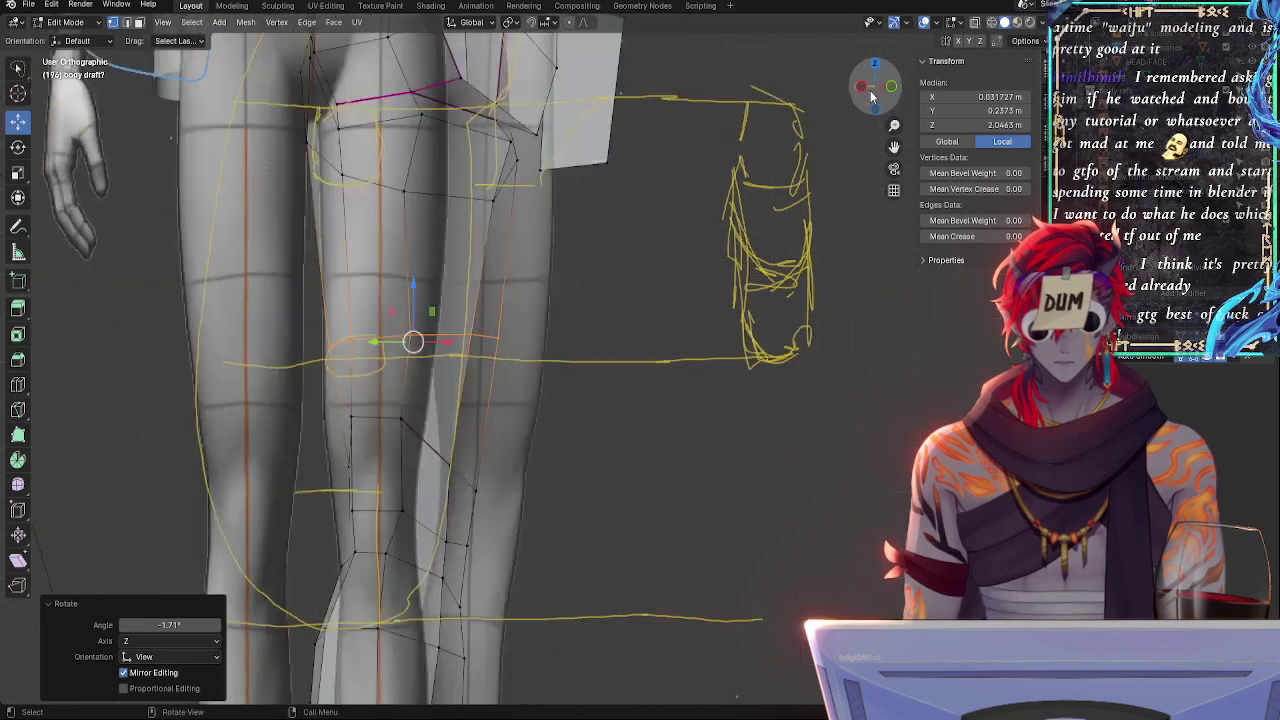
pyautogui.click(870, 90)
pyautogui.press('r')
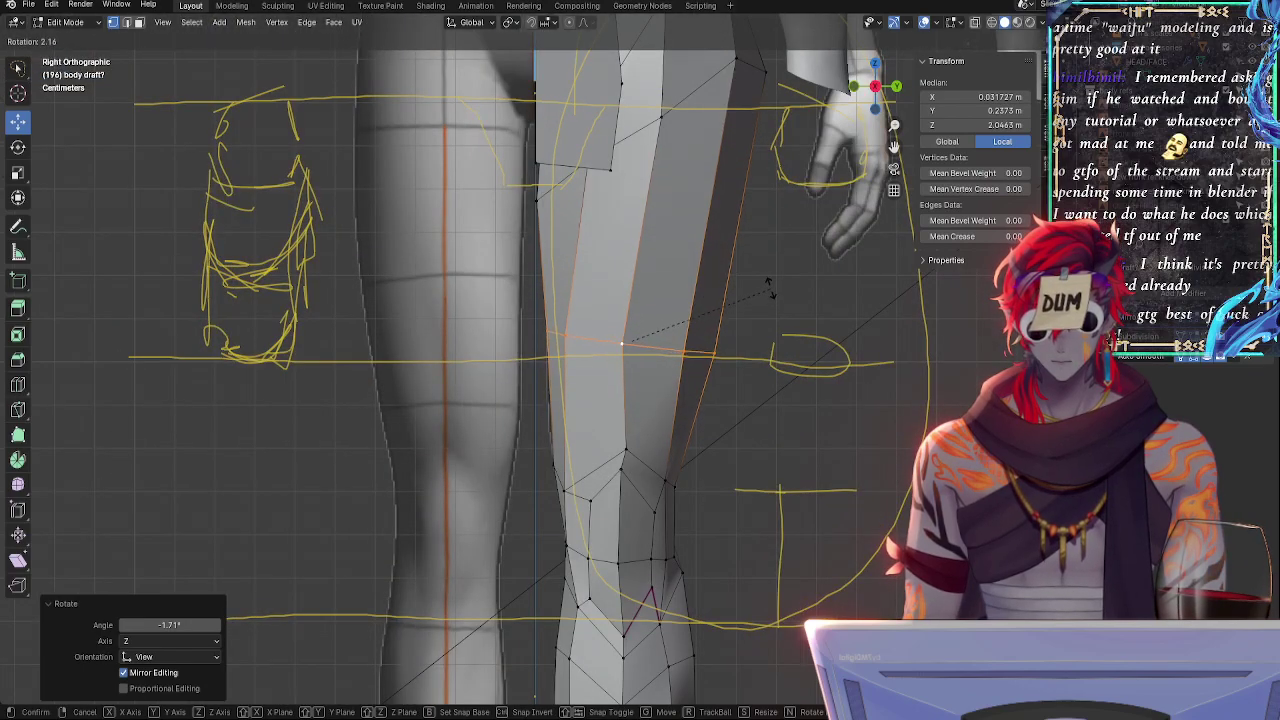
pyautogui.hotkey('alt', 'z')
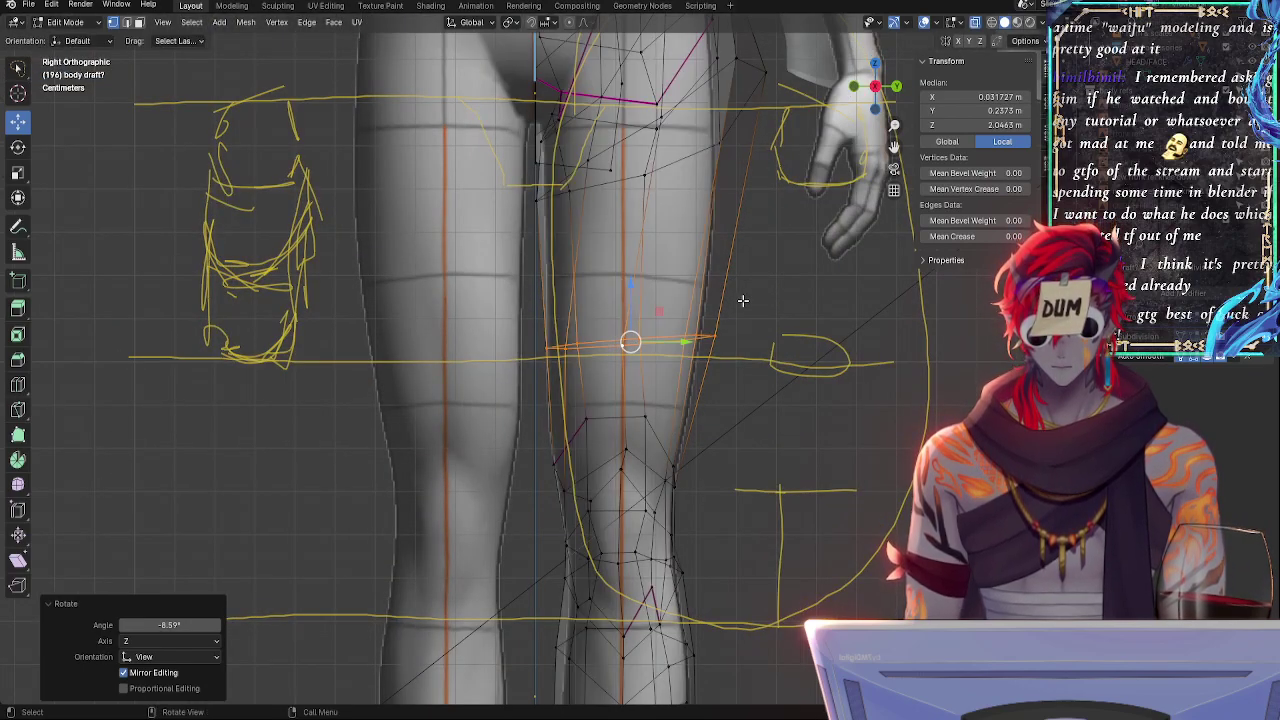
pyautogui.click(740, 298)
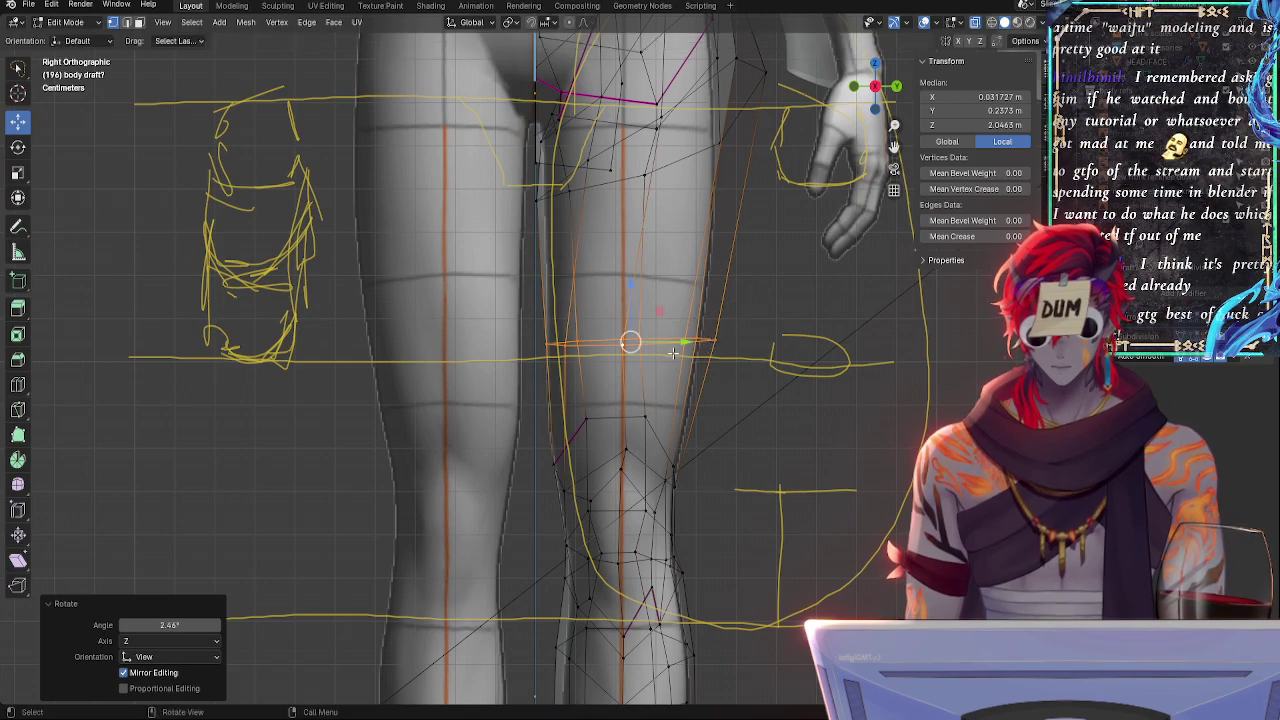
# - Lasso the right-side thigh loop vertices and shrink them slightly inward
pyautogui.click(638, 346)
pyautogui.moveTo(654, 391)
pyautogui.mouseDown()
pyautogui.moveTo(760, 314)
pyautogui.moveTo(754, 363)
pyautogui.mouseUp()
pyautogui.hotkey('alt', 'z')
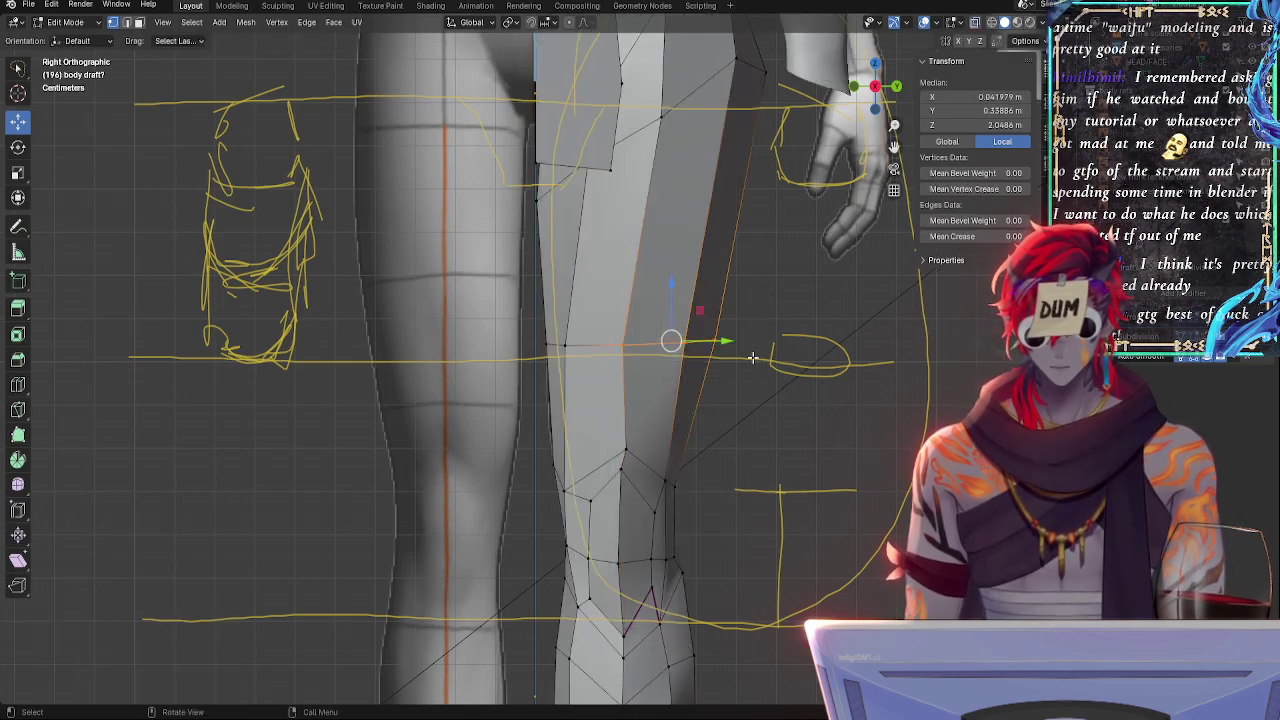
pyautogui.hotkey('alt', 's')
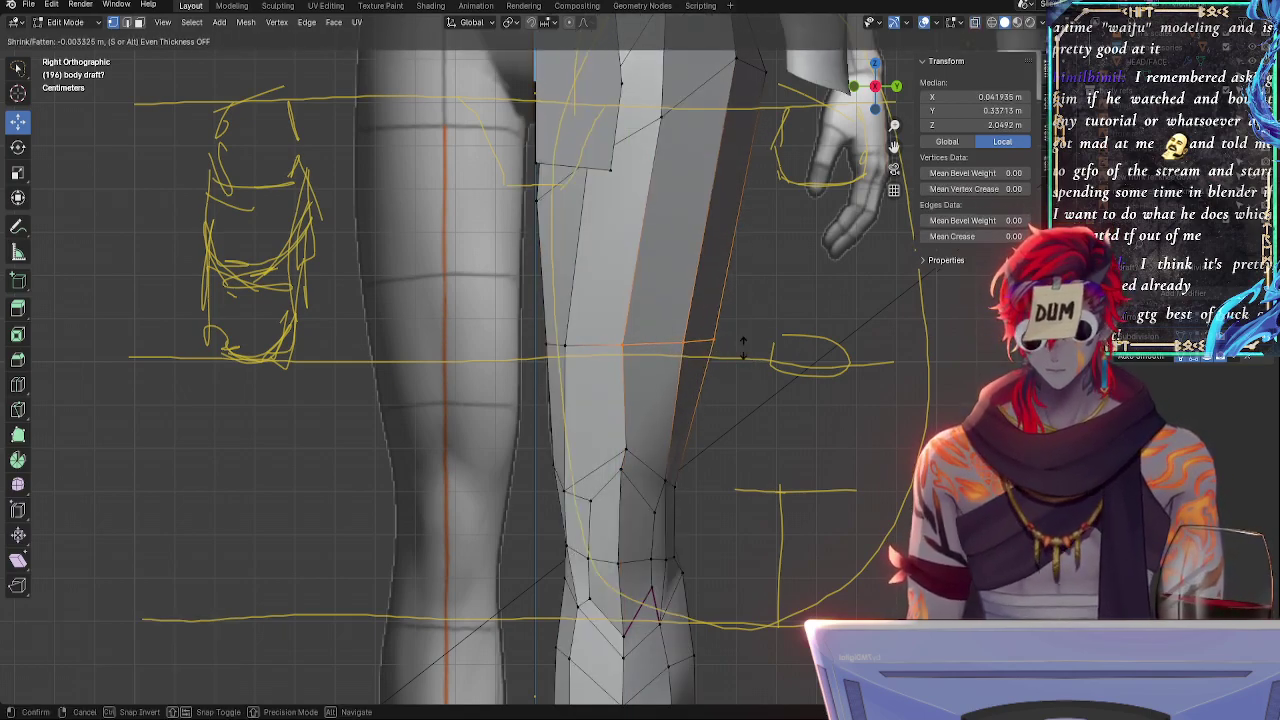
pyautogui.click(617, 60)
# - Select the rear thigh vertices in see-through mode and slide them along their edges
pyautogui.click(740, 351)
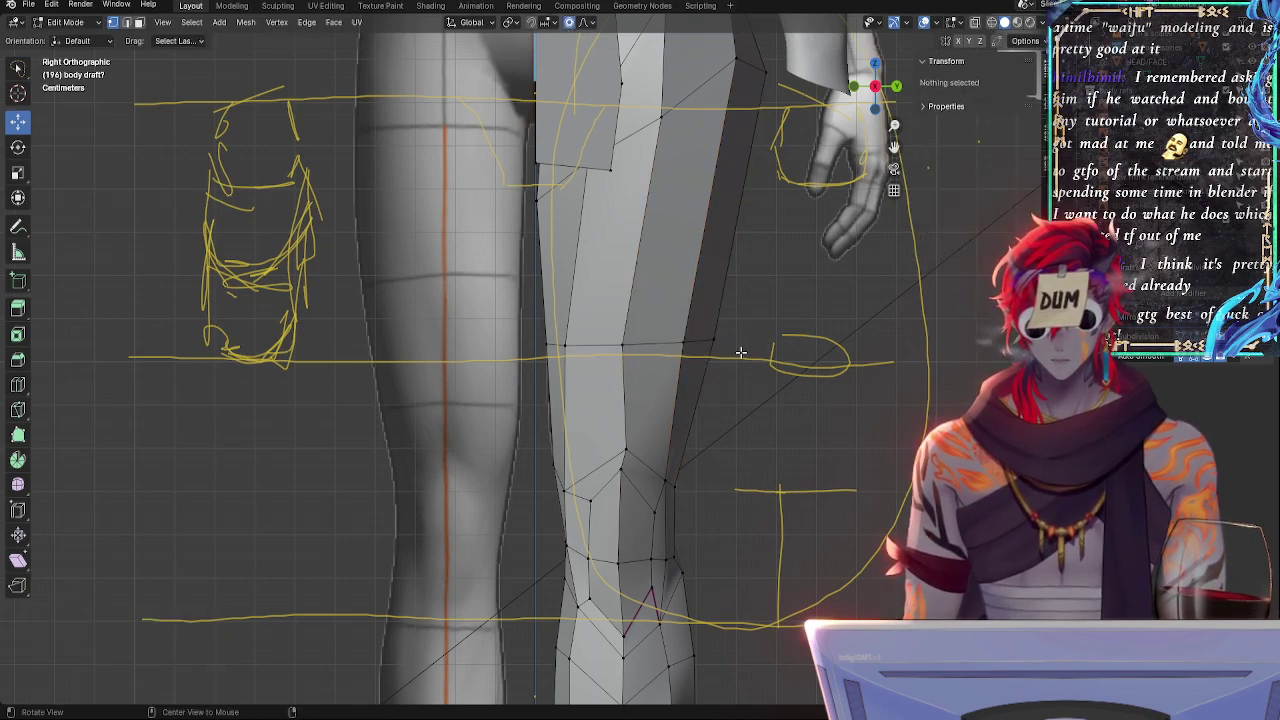
pyautogui.hotkey('alt', 'z')
pyautogui.moveTo(743, 376)
pyautogui.mouseDown()
pyautogui.moveTo(676, 361)
pyautogui.moveTo(730, 325)
pyautogui.moveTo(737, 341)
pyautogui.mouseUp()
pyautogui.press('r')
pyautogui.press('r')
pyautogui.click(746, 336)
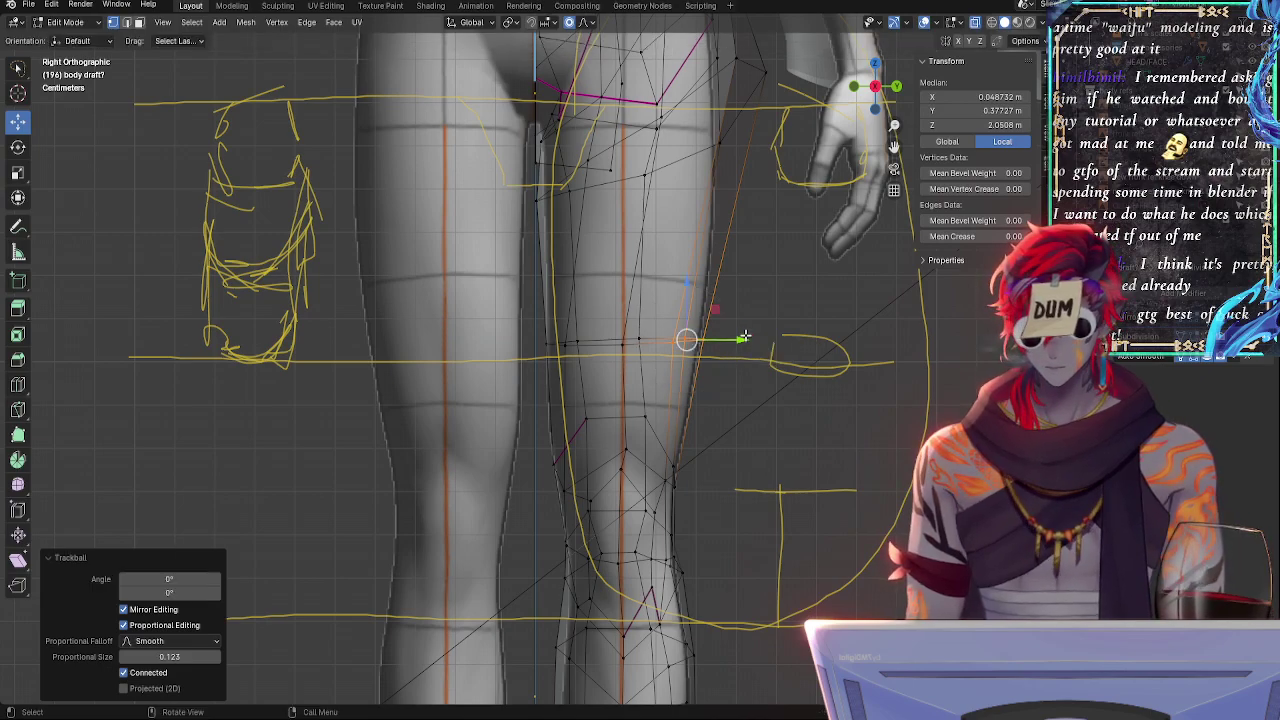
pyautogui.press('g')
pyautogui.press('g')
pyautogui.press('g')
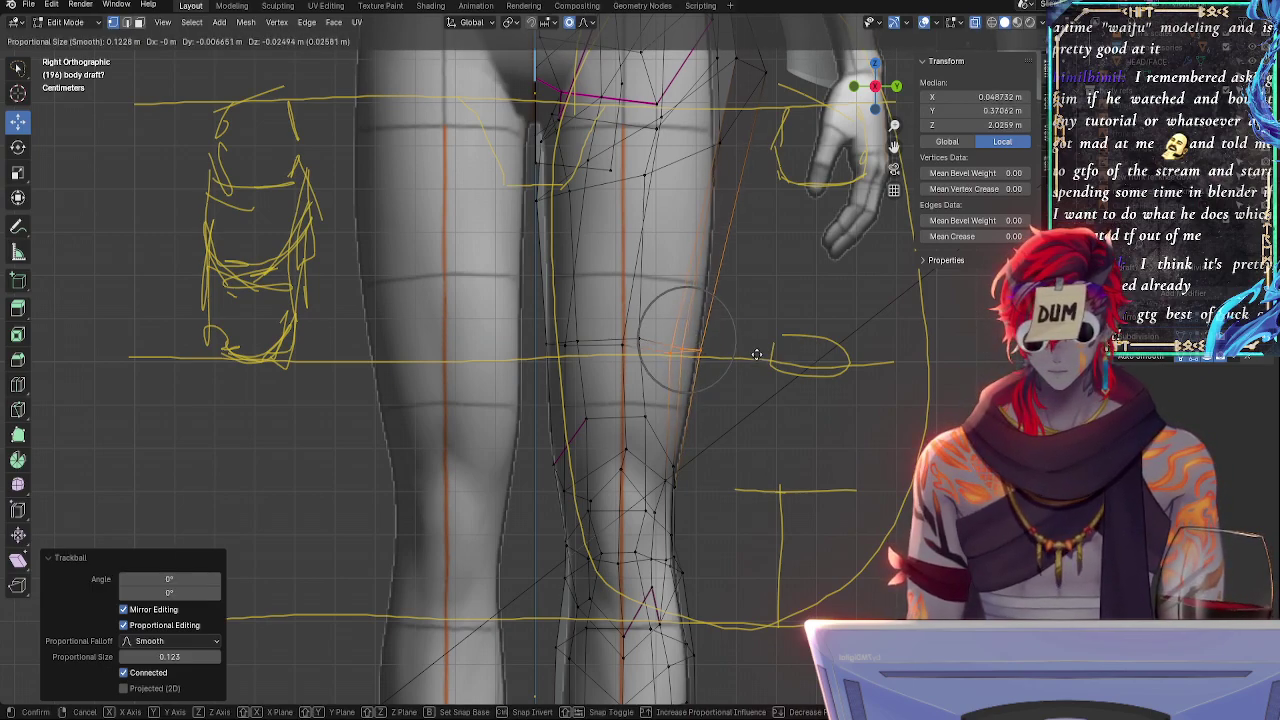
# - Slide several individual thigh vertices along their edges, then deselect everything
pyautogui.press('g')
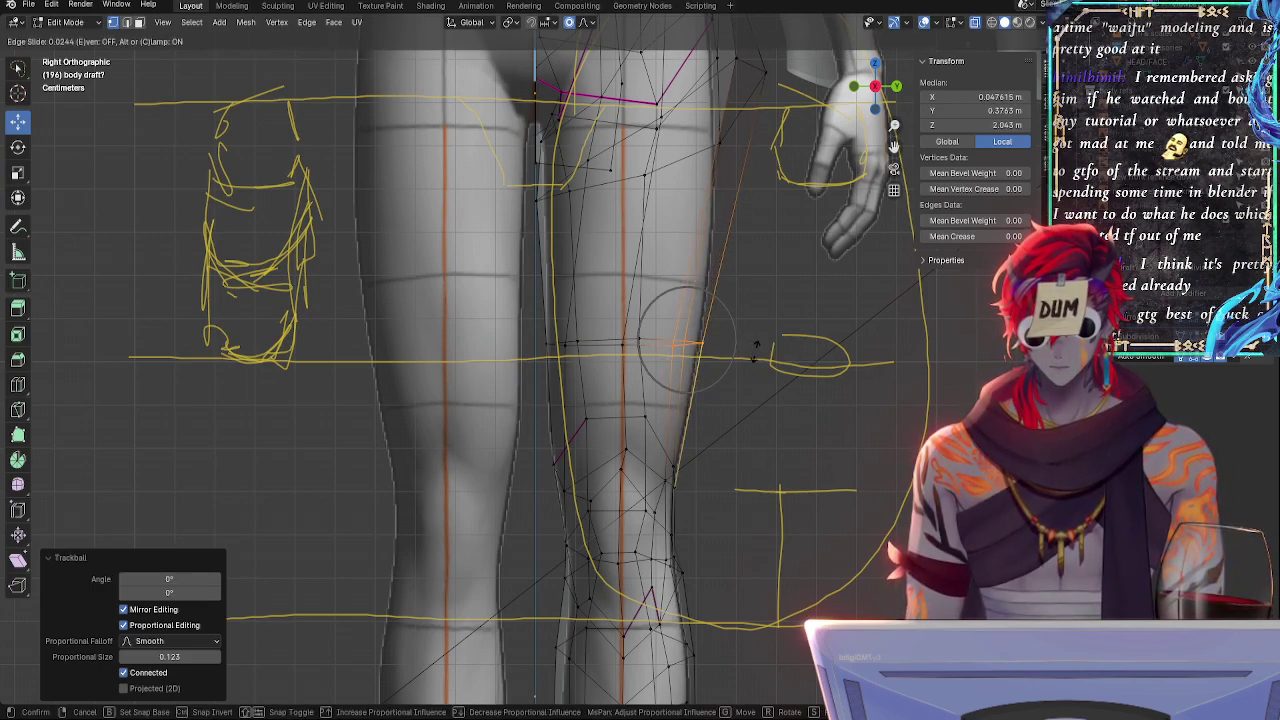
pyautogui.click(754, 356)
pyautogui.click(672, 348)
pyautogui.press('g')
pyautogui.press('g')
pyautogui.click(675, 344)
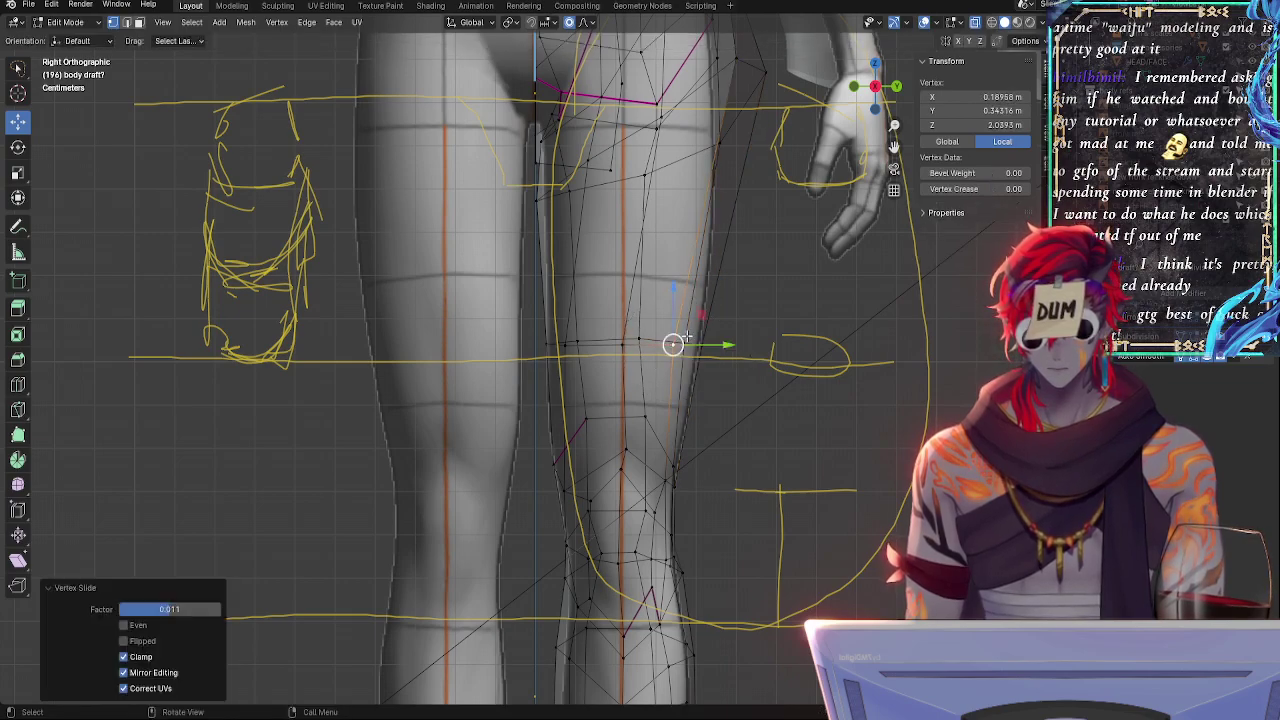
pyautogui.click(686, 344)
pyautogui.click(621, 347)
pyautogui.press('g')
pyautogui.press('g')
pyautogui.click(625, 345)
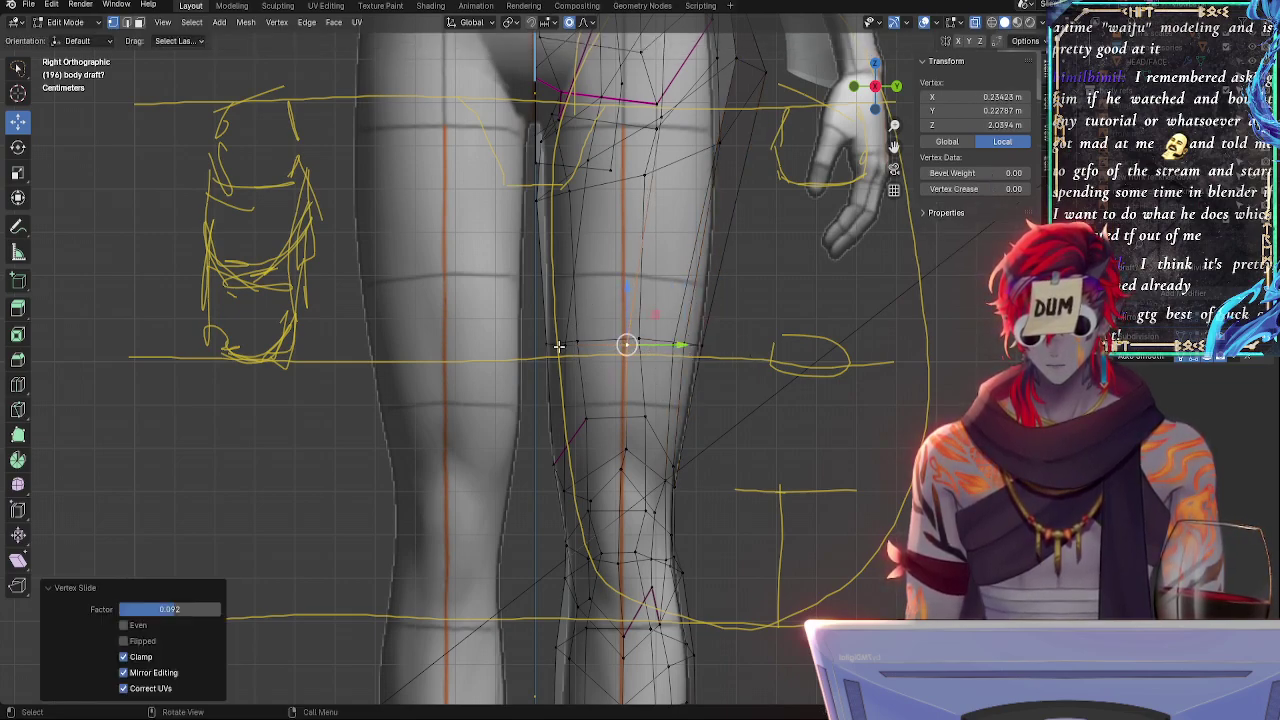
pyautogui.click(612, 349)
pyautogui.click(750, 250)
# - Show the mirrored other leg and the smoothed subdivision preview in edit mode
pyautogui.scroll(-6, 740, 300)
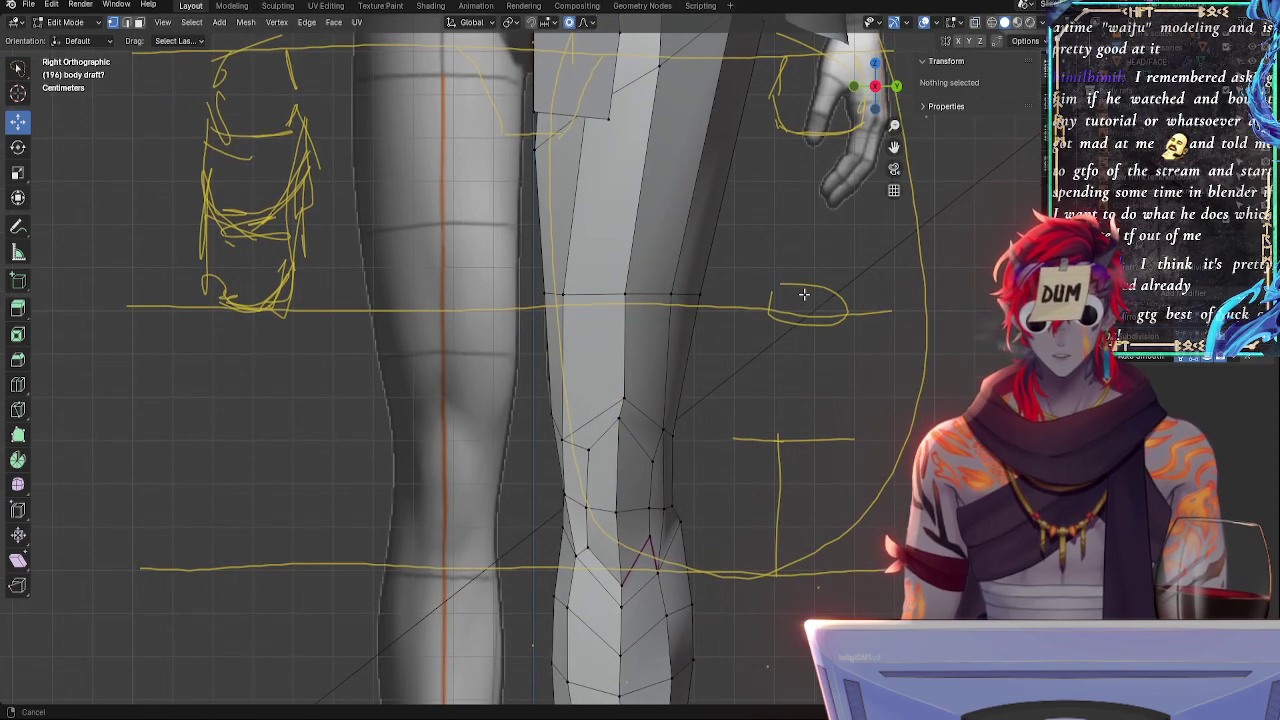
pyautogui.scroll(3, 735, 365)
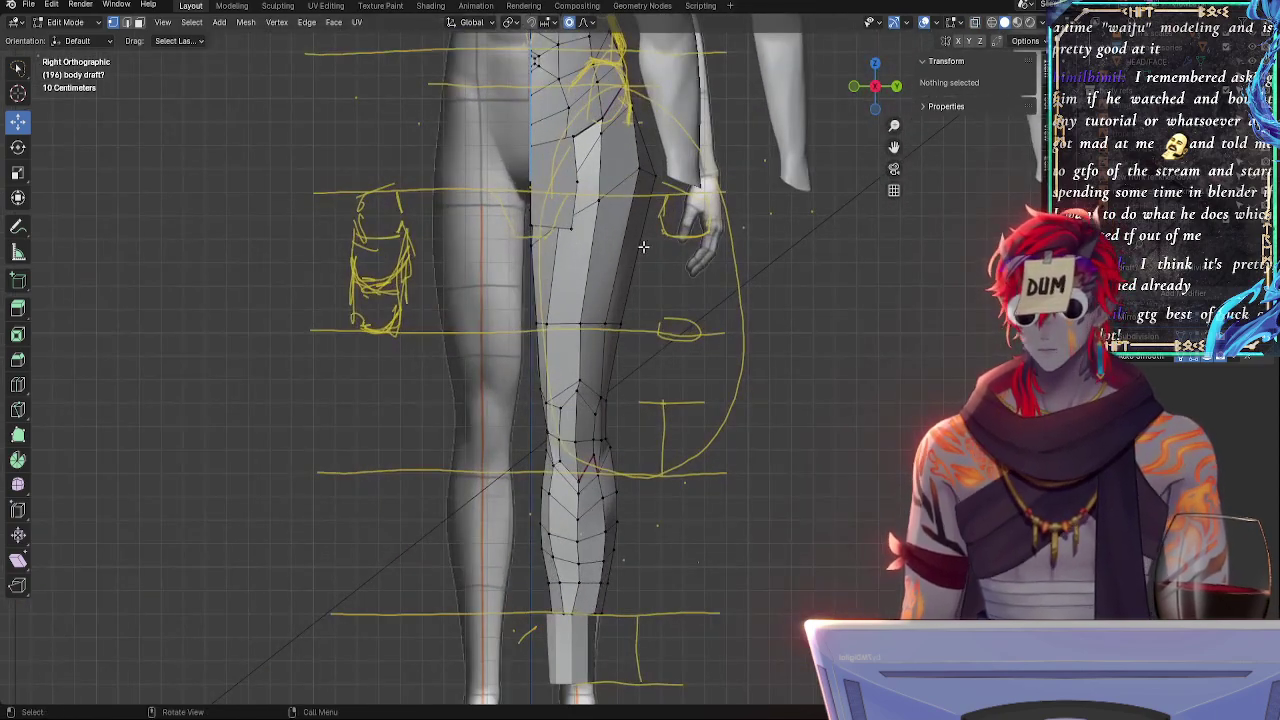
pyautogui.scroll(2, 676, 303)
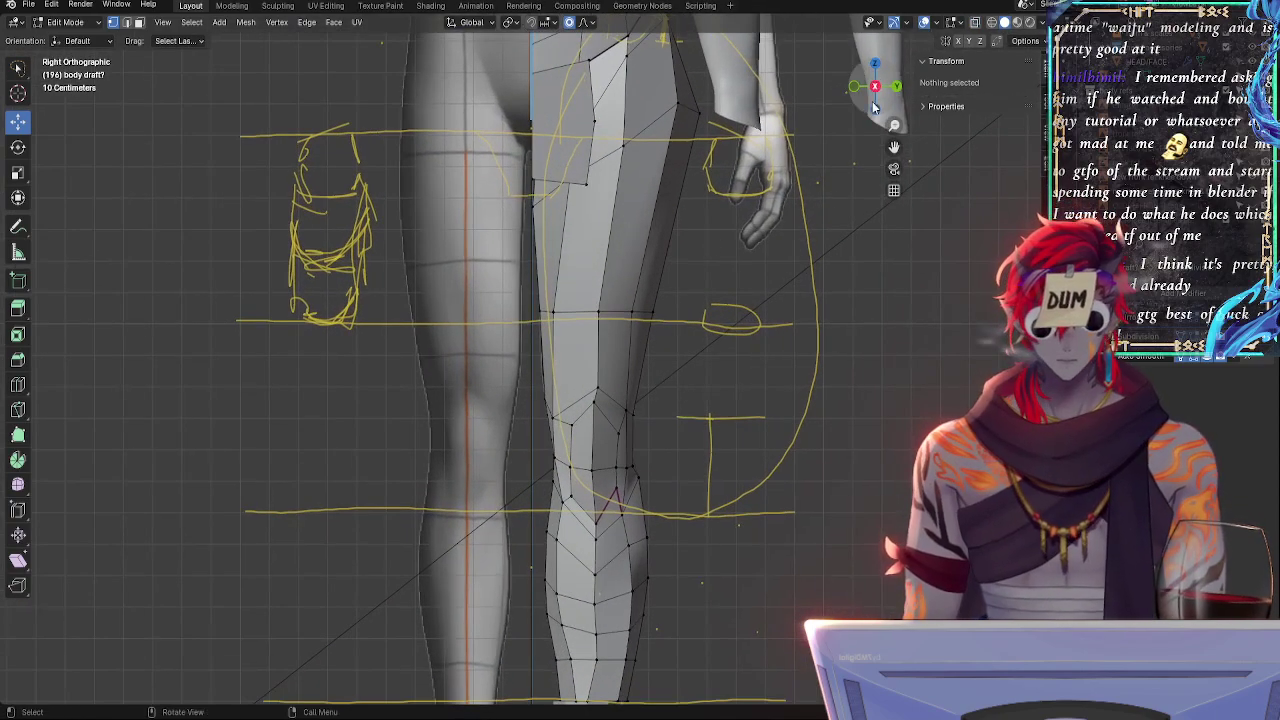
pyautogui.moveTo(836, 397)
pyautogui.keyDown('shift'); pyautogui.mouseDown(button='middle')
pyautogui.moveTo(820, 337)
pyautogui.moveTo(852, 320)
pyautogui.mouseUp(button='middle'); pyautogui.keyUp('shift')
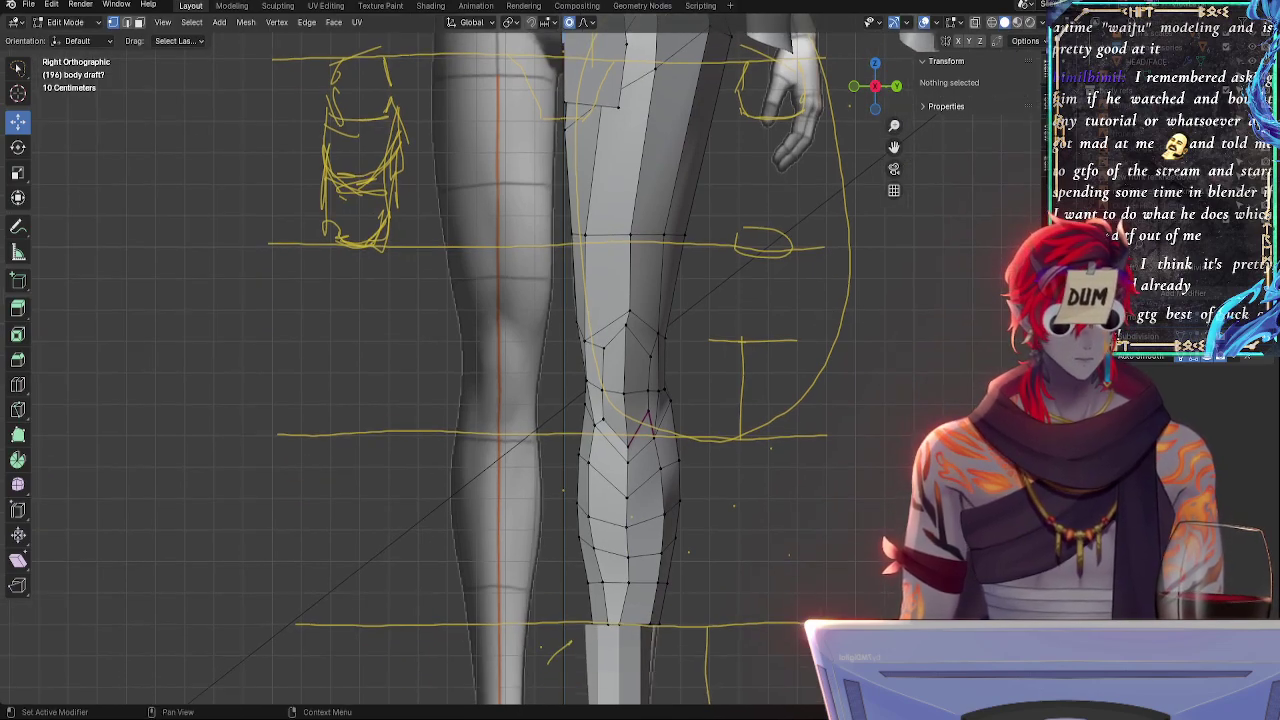
pyautogui.click(1207, 317)
pyautogui.click(1208, 337)
pyautogui.hotkey('alt', 'z')
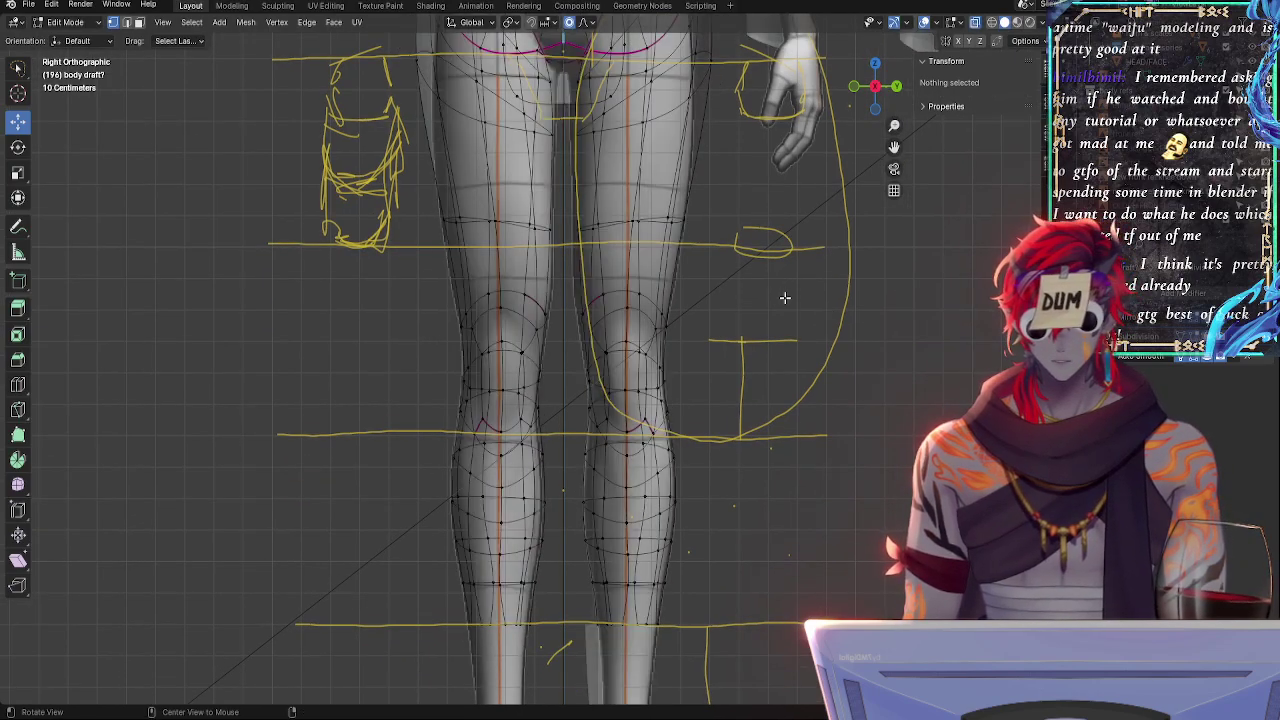
pyautogui.hotkey('alt', 'z')
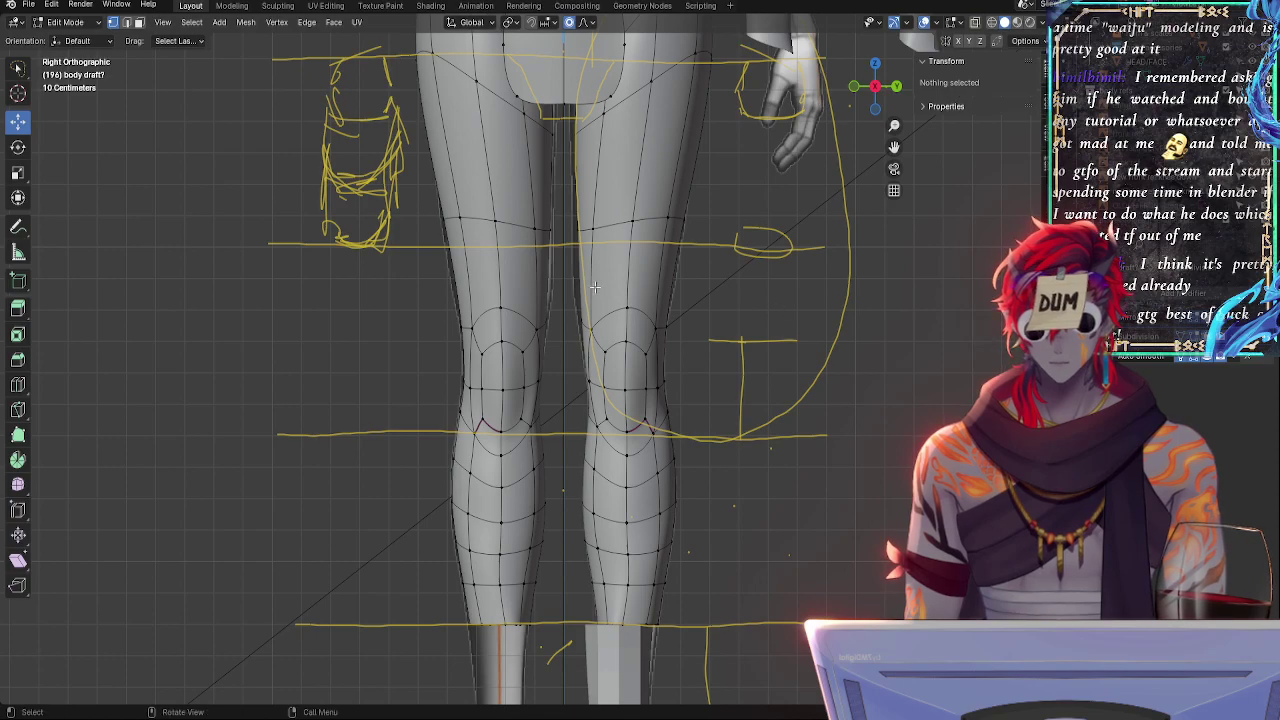
# - Shrink the thigh edge loop slightly inward and rotate it
pyautogui.keyDown('alt'); pyautogui.click(590, 230); pyautogui.keyUp('alt')
pyautogui.hotkey('alt', 's')
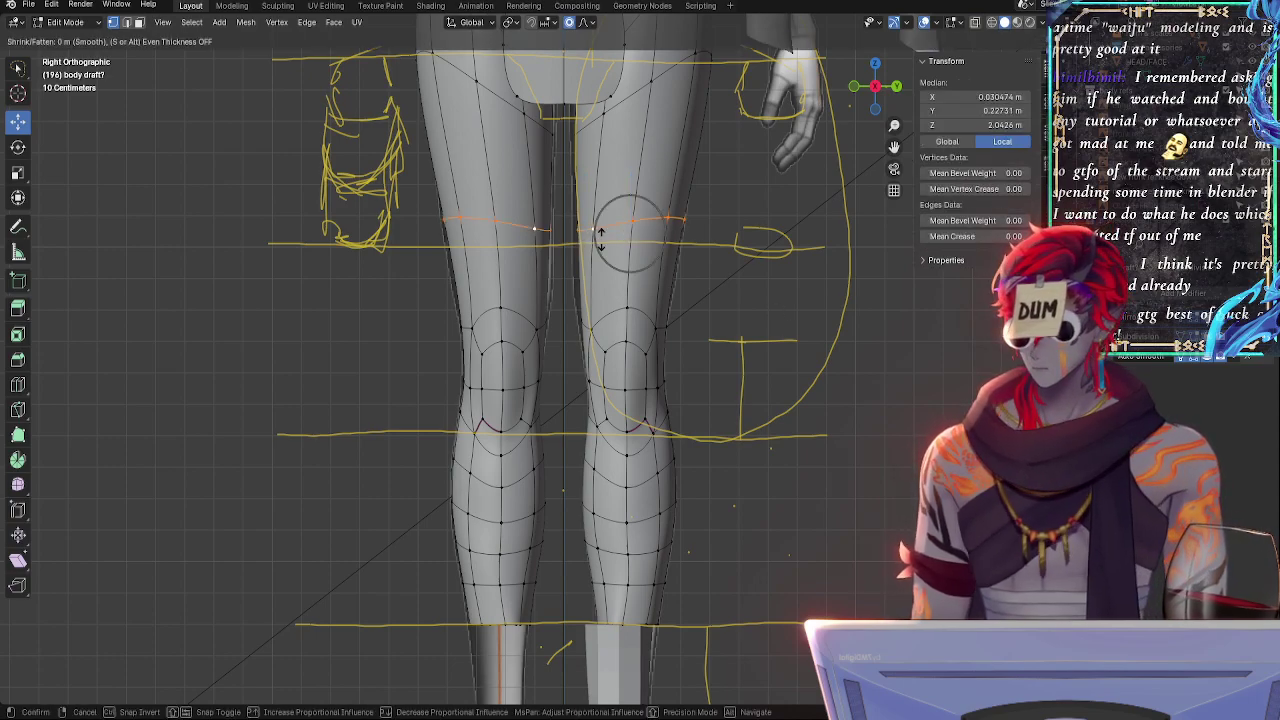
pyautogui.click(600, 237)
pyautogui.press('r')
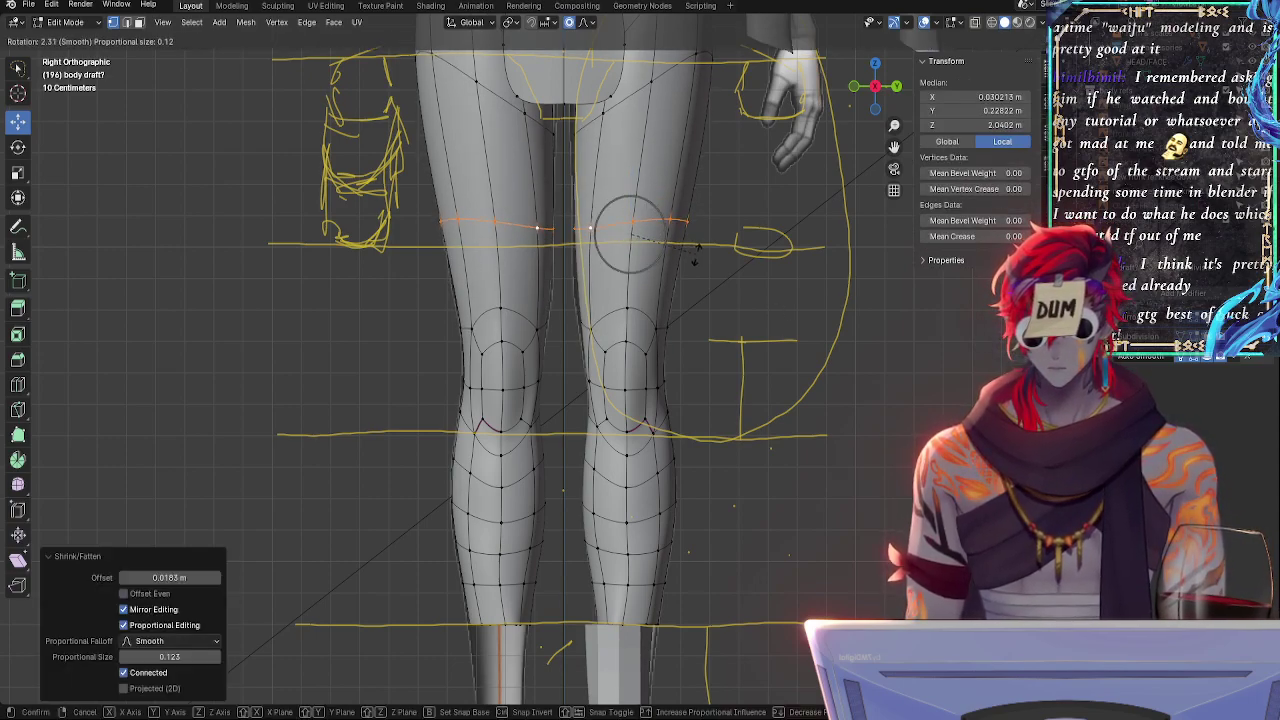
pyautogui.click(692, 255)
pyautogui.hotkey('alt', 's')
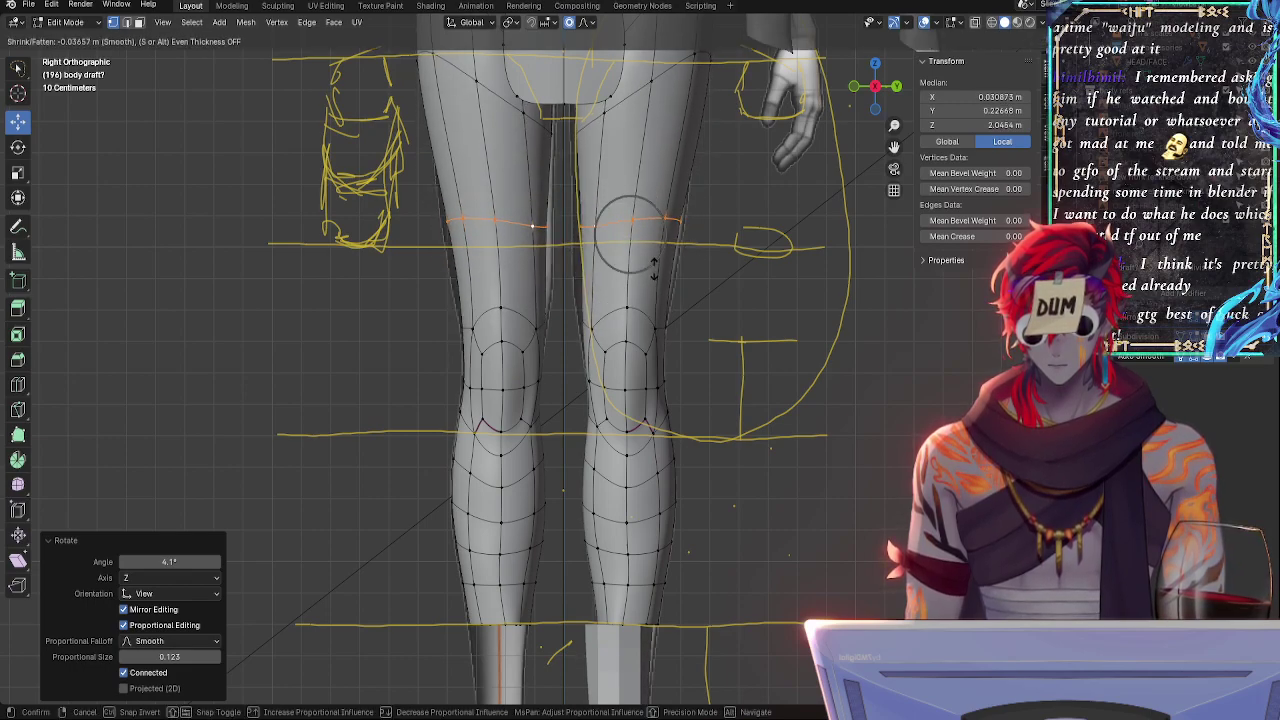
pyautogui.click(592, 234)
# - Slide a thigh-loop vertex along its edge, then move it slightly down and sideways
pyautogui.click(584, 232)
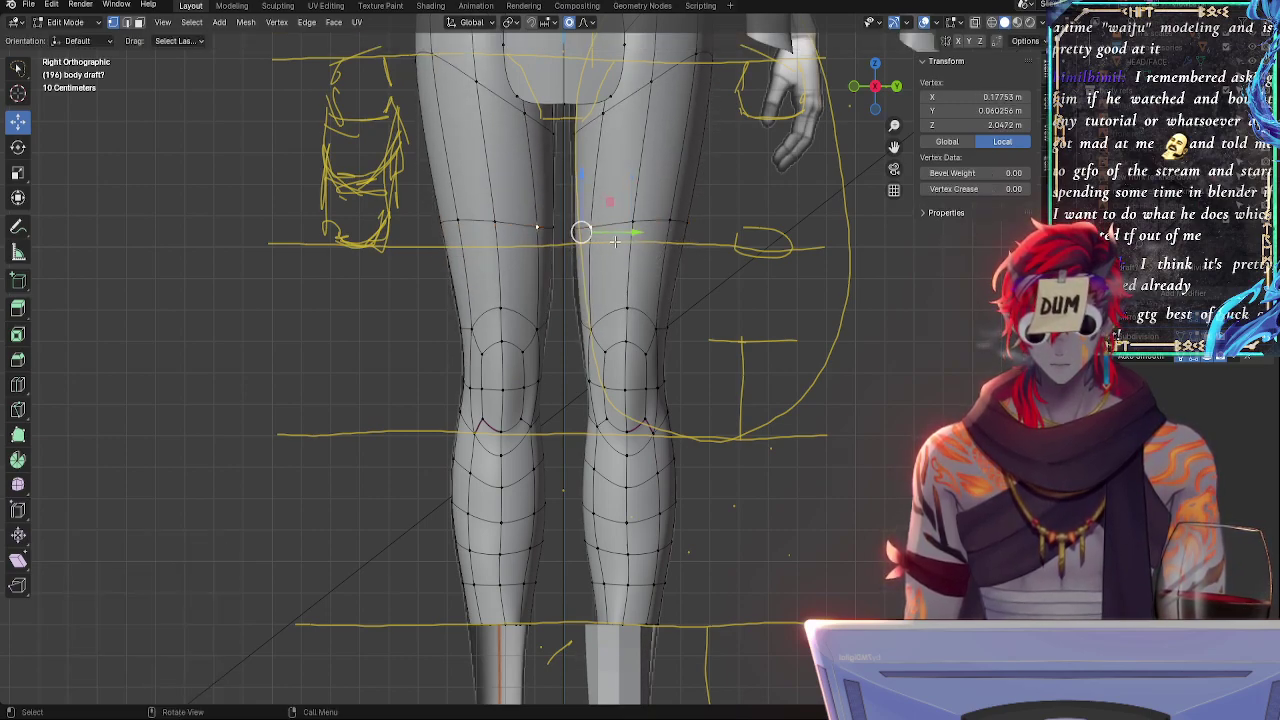
pyautogui.hotkey('shift', 'v')
pyautogui.click(608, 242)
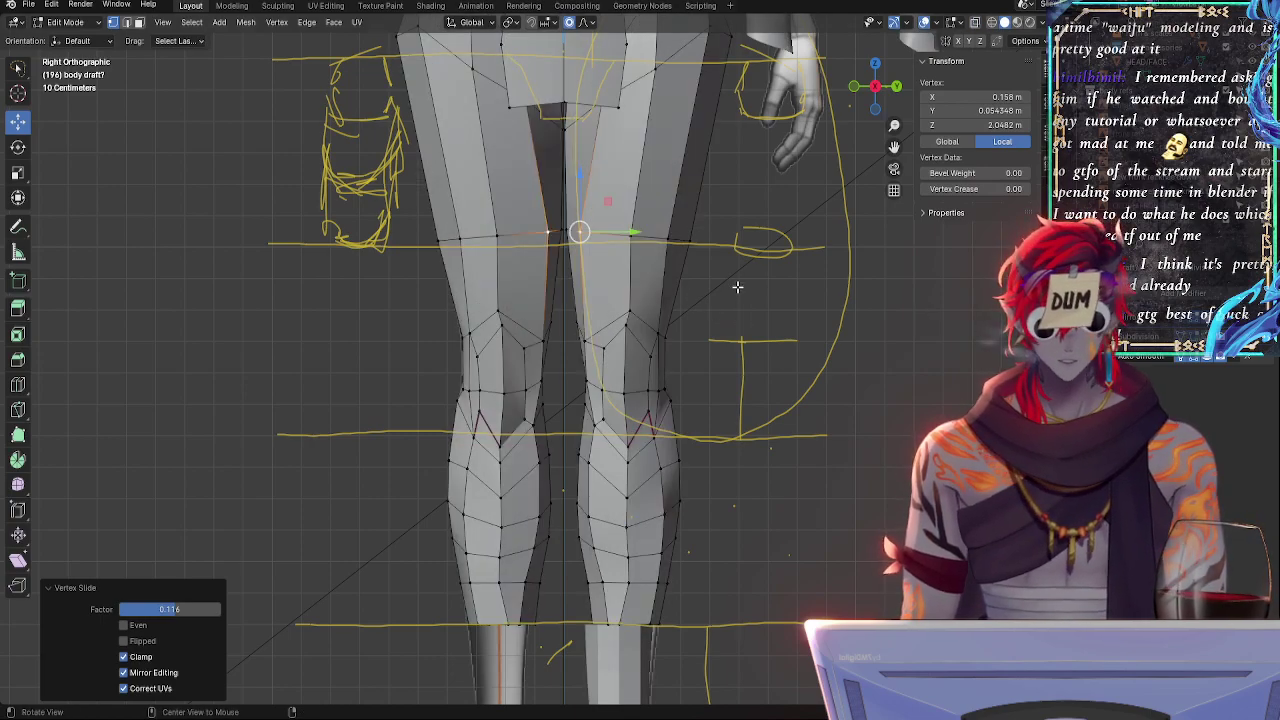
pyautogui.moveTo(737, 286); pyautogui.dragTo(586, 217, button='middle')
pyautogui.moveTo(586, 200); pyautogui.dragTo(586, 218)
pyautogui.moveTo(636, 258); pyautogui.dragTo(644, 260)
# - Slide the neighbouring thigh vertices and move the outer one along X
pyautogui.click(646, 262)
pyautogui.press('g')
pyautogui.press('g')
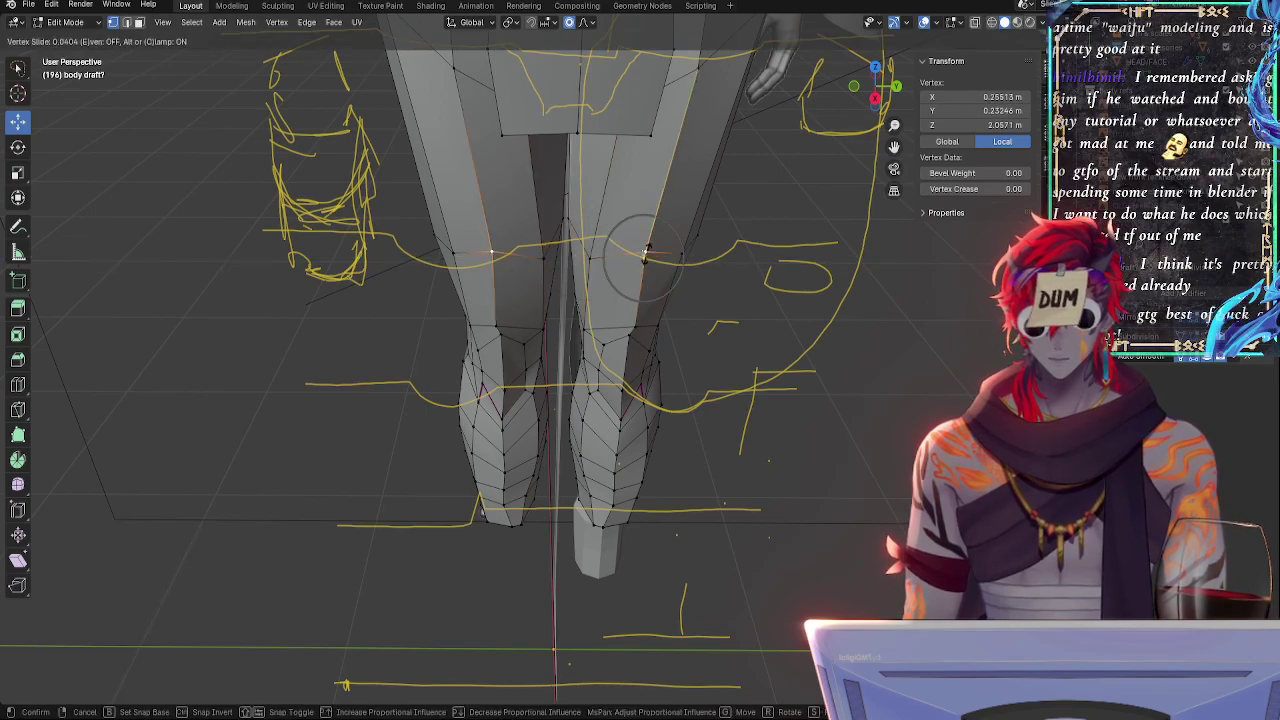
pyautogui.click(649, 256)
pyautogui.click(682, 257)
pyautogui.press('g')
pyautogui.press('g')
pyautogui.click(687, 240)
pyautogui.press('g')
pyautogui.press('x')
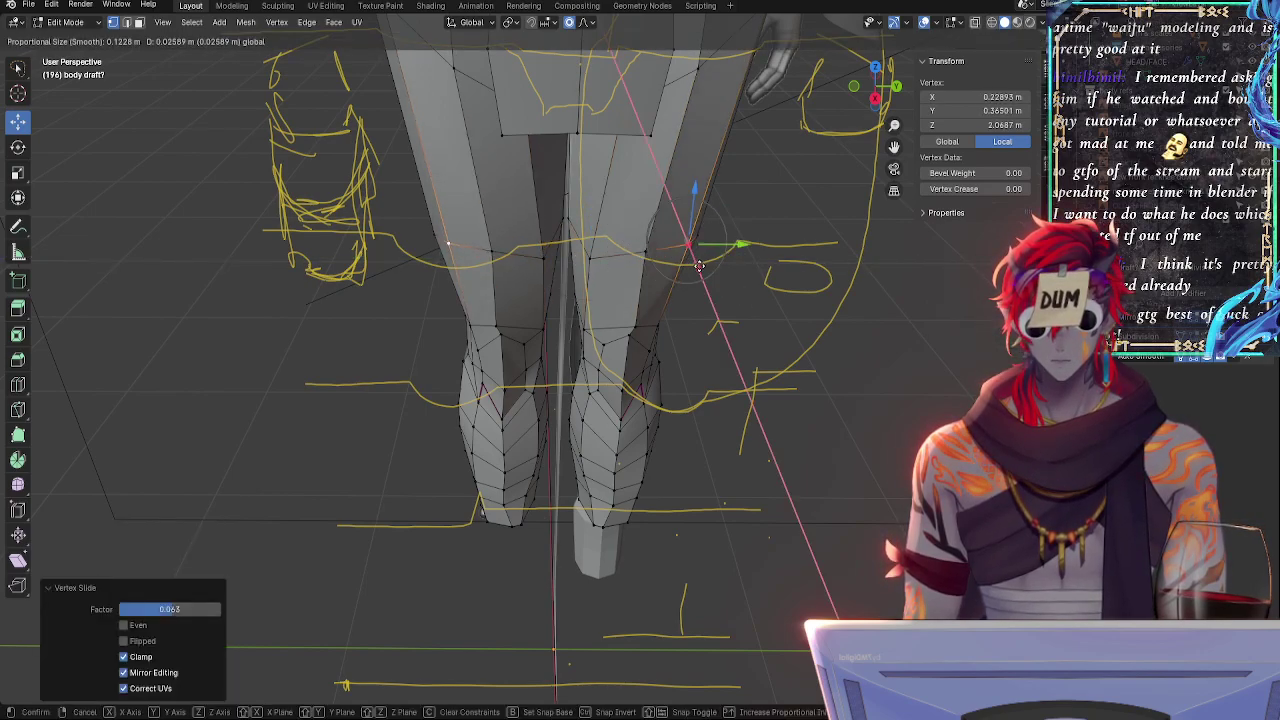
pyautogui.click(762, 305)
pyautogui.keyDown('alt'); pyautogui.moveTo(762, 305); pyautogui.dragTo(757, 212); pyautogui.keyUp('alt')
# - Move and slide the next neighbouring thigh vertex into place
pyautogui.click(649, 233)
pyautogui.press('g')
pyautogui.press('g')
pyautogui.click(642, 237)
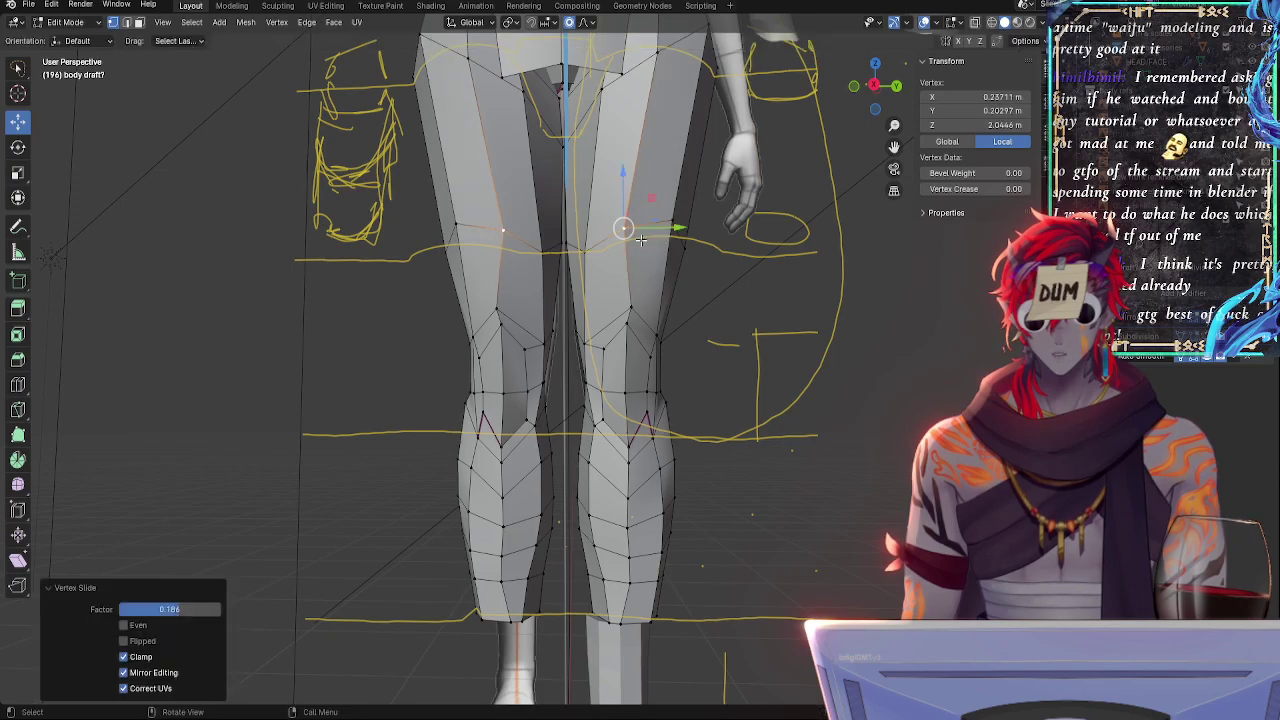
pyautogui.press('g')
pyautogui.press('g')
pyautogui.click(646, 237)
# - Adjust the inner-thigh vertex, lowering it about 0.0115 m on Z with smooth falloff
pyautogui.click(586, 249)
pyautogui.moveTo(585, 218); pyautogui.dragTo(585, 210)
pyautogui.moveTo(640, 278); pyautogui.dragTo(732, 306, button='middle')
pyautogui.moveTo(597, 243); pyautogui.dragTo(601, 247)
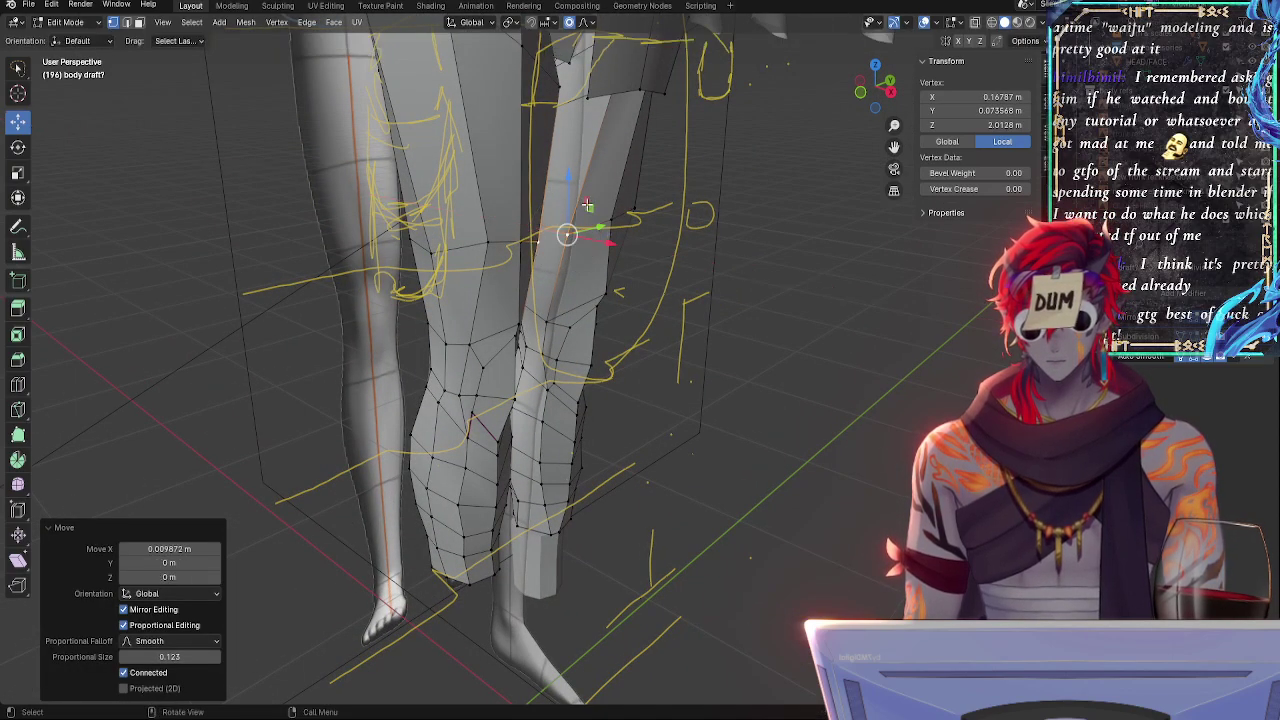
pyautogui.moveTo(569, 197); pyautogui.dragTo(571, 202)
pyautogui.click(1213, 341)
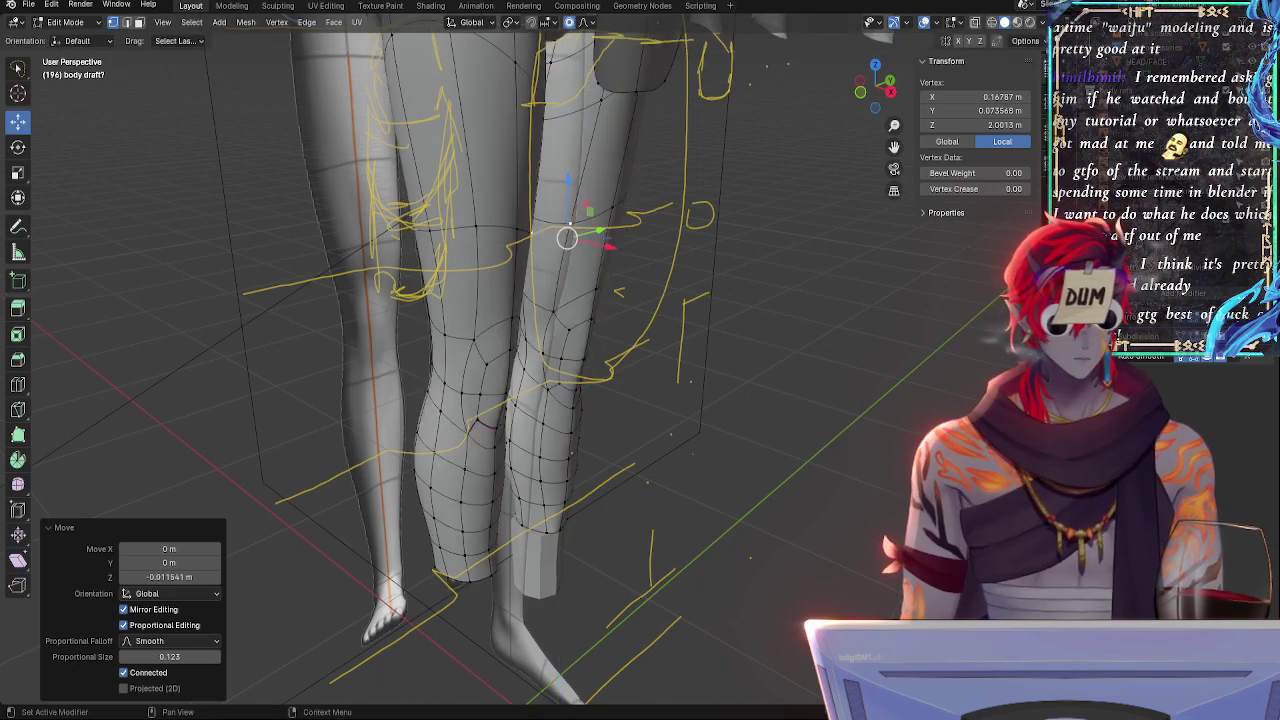
pyautogui.click(891, 92)
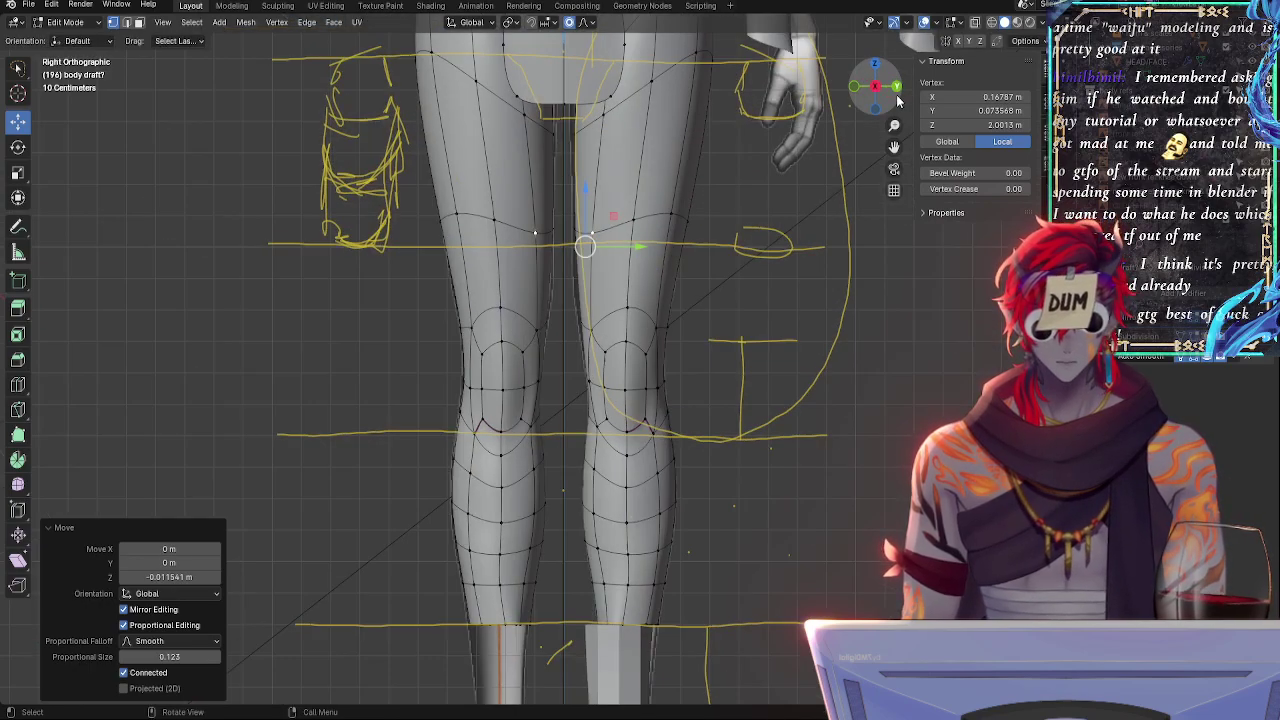
# - Turn off the Subdivision edit-mode display and nudge an inner leg vertex slightly
pyautogui.click(810, 253)
pyautogui.hotkey('alt', 'z')
pyautogui.hotkey('alt', 'z')
pyautogui.hotkey('alt', 'z')
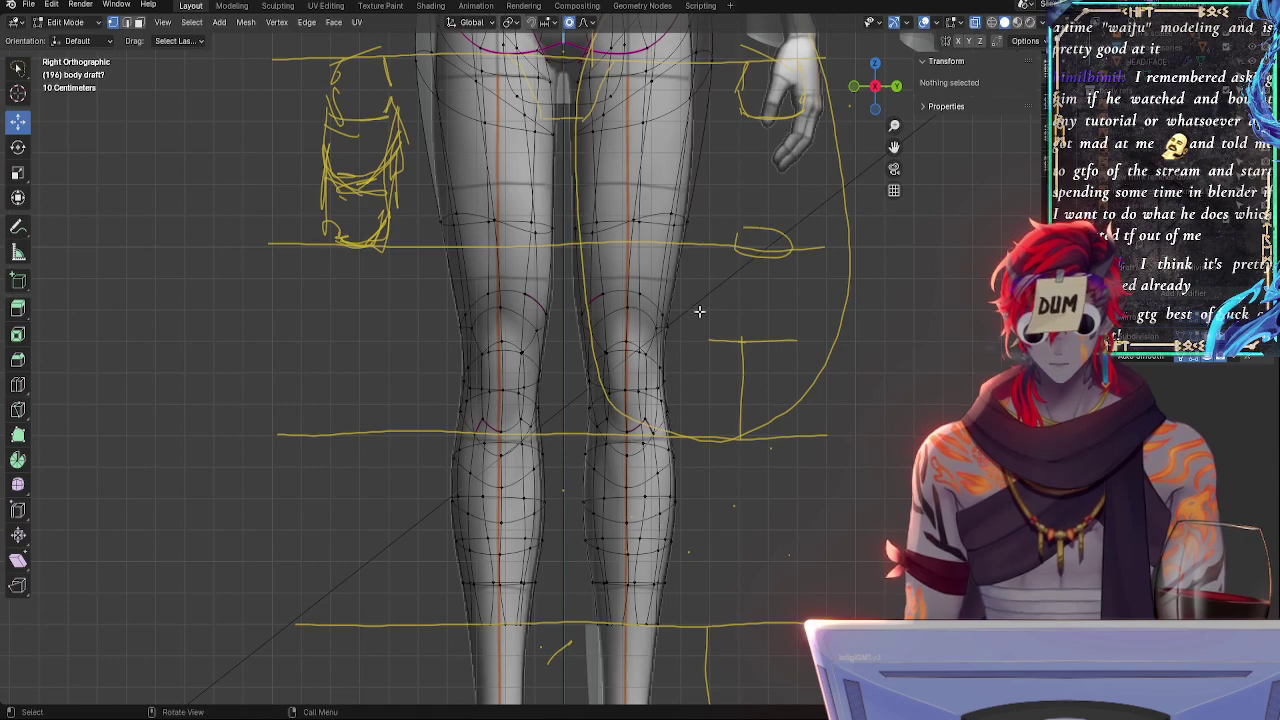
pyautogui.click(1211, 343)
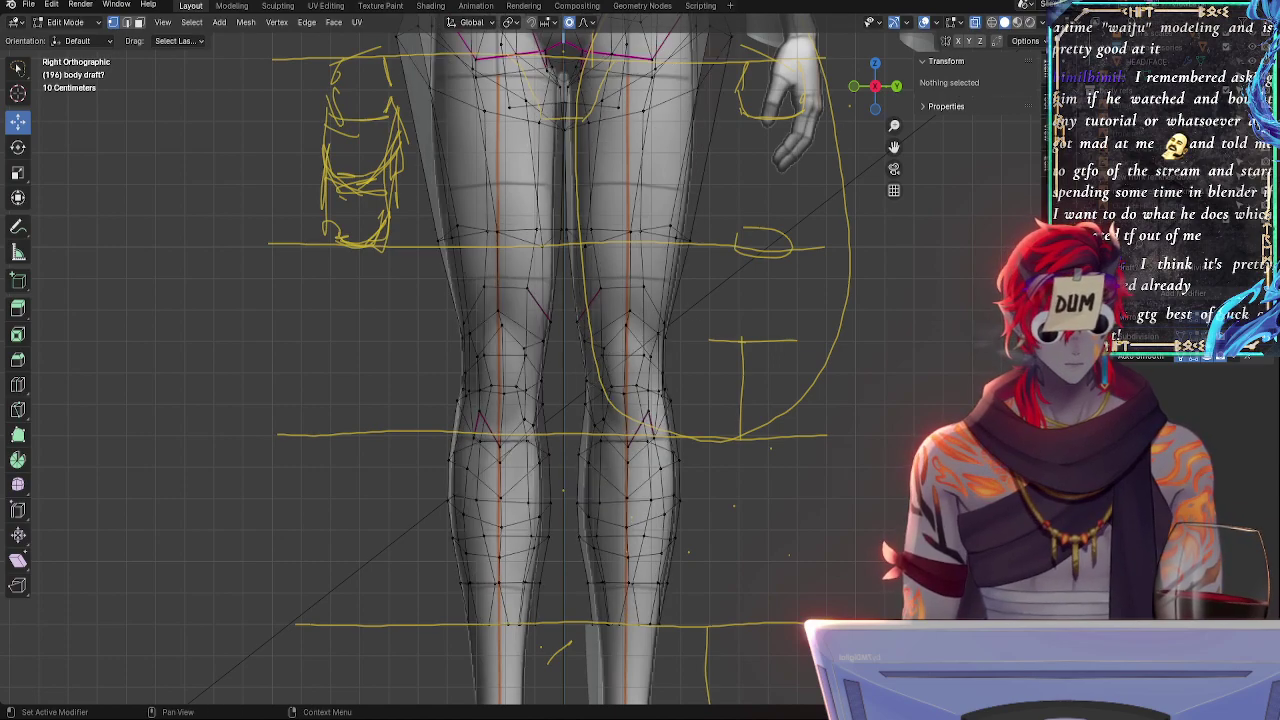
pyautogui.click(579, 320)
pyautogui.press('g')
pyautogui.click(574, 320)
# - Move the inner-thigh vertex along Z, then re-enable the subdivision edit-mode display
pyautogui.press('g')
pyautogui.press('z')
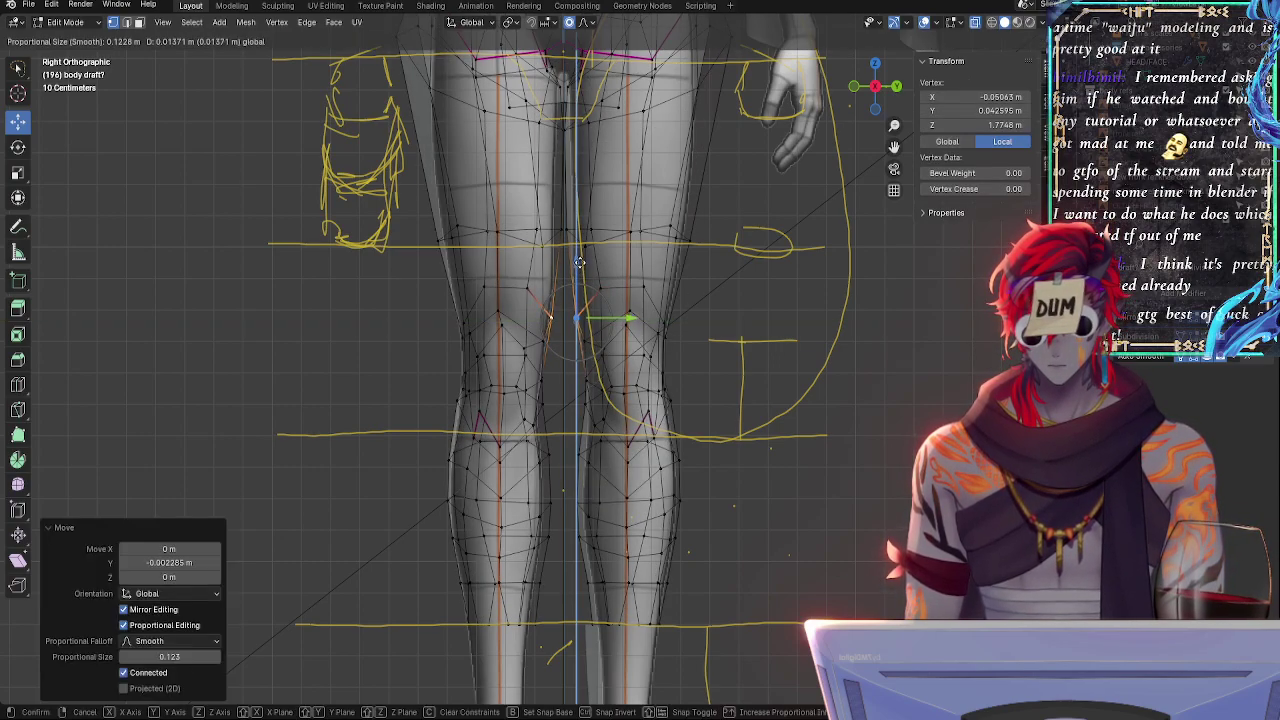
pyautogui.click(579, 258)
pyautogui.click(570, 248)
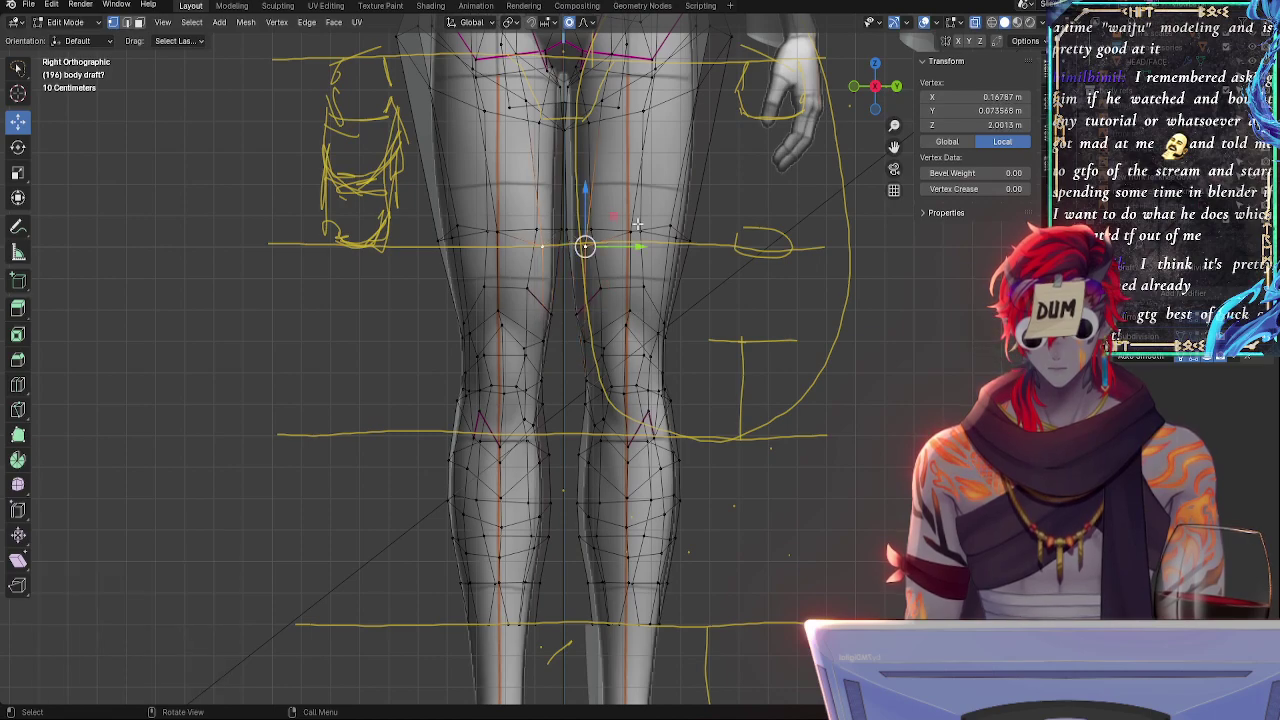
pyautogui.click(783, 286)
pyautogui.hotkey('alt', 'z')
pyautogui.click(1214, 344)
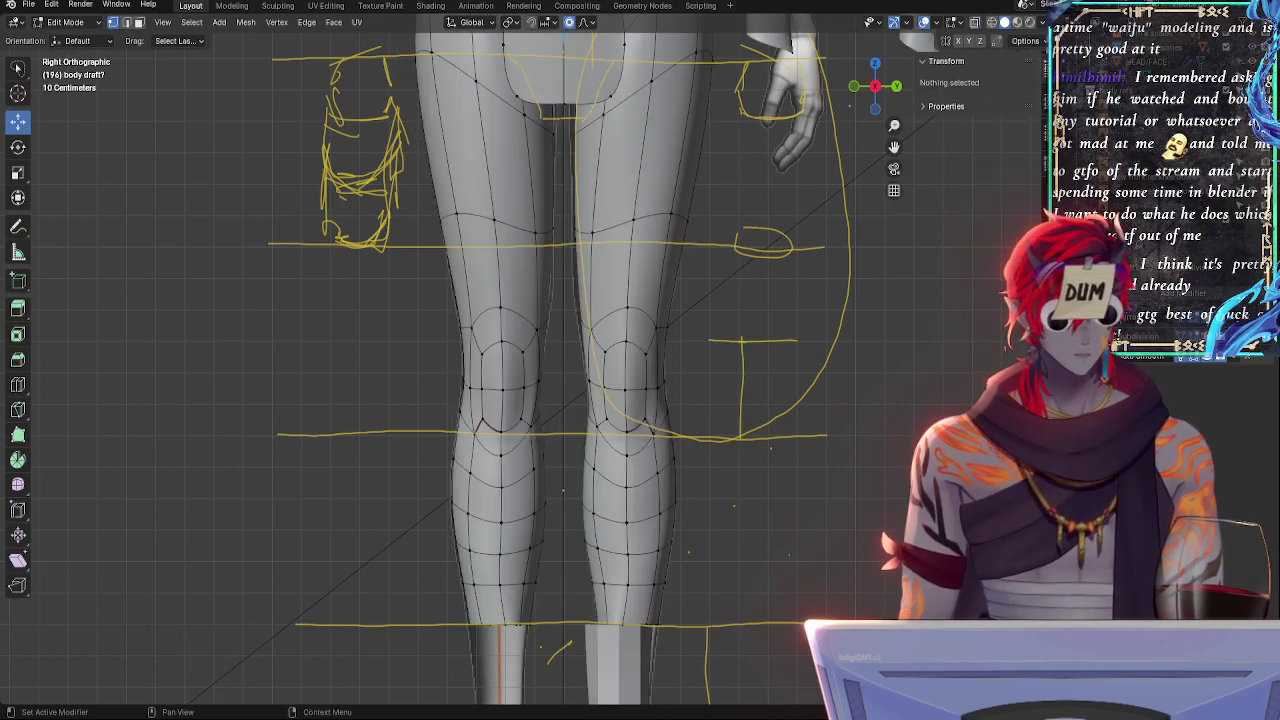
pyautogui.scroll(7, 710, 320)
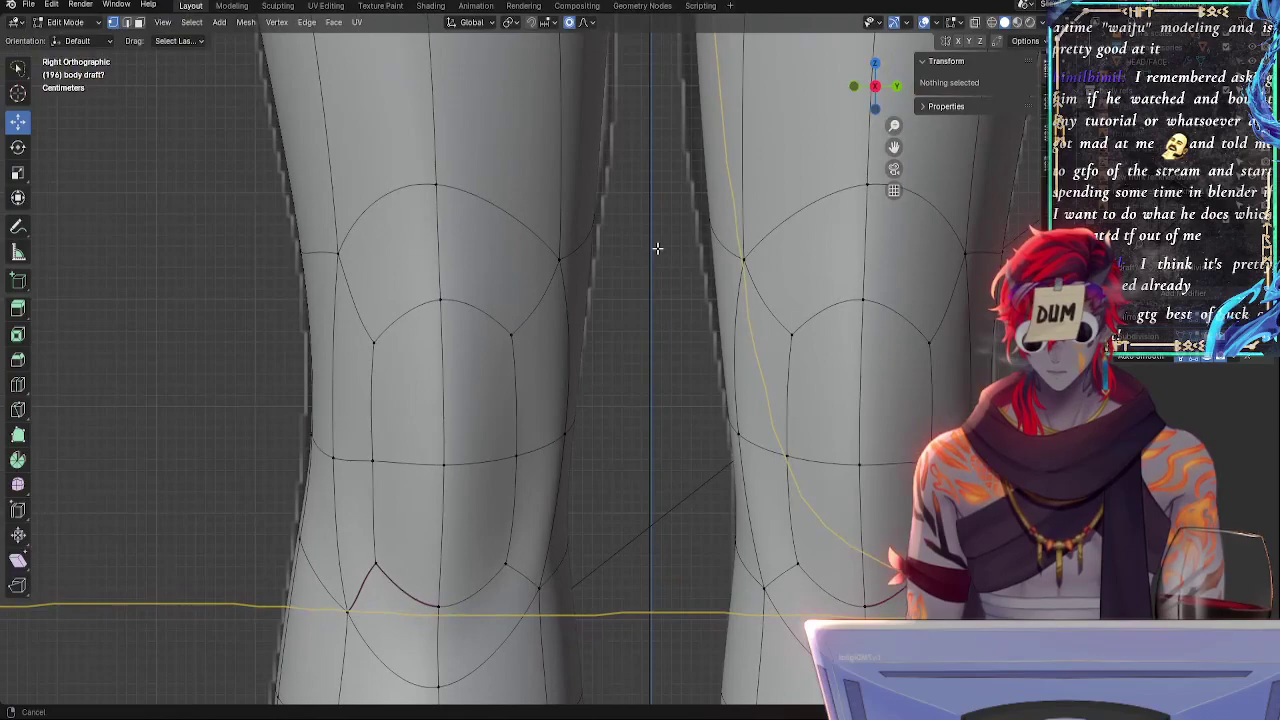
# - Rotate the selected knee vertices with smooth falloff and nudge them slightly inward
pyautogui.scroll(-2, 657, 249)
pyautogui.click(632, 319)
pyautogui.hotkey('alt', 'z')
pyautogui.moveTo(611, 311); pyautogui.dragTo(611, 323, button='middle')
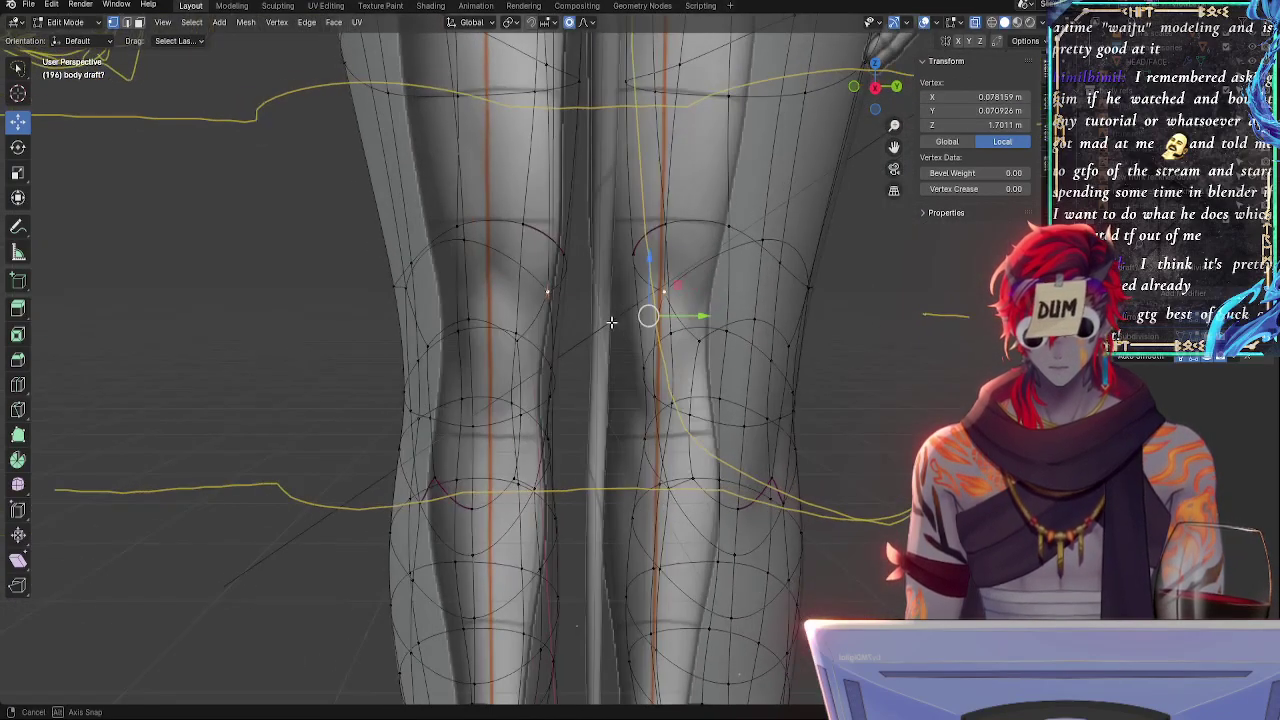
pyautogui.keyDown('shift'); pyautogui.click(634, 252); pyautogui.keyUp('shift')
pyautogui.keyDown('shift'); pyautogui.click(663, 227); pyautogui.keyUp('shift')
pyautogui.press('r')
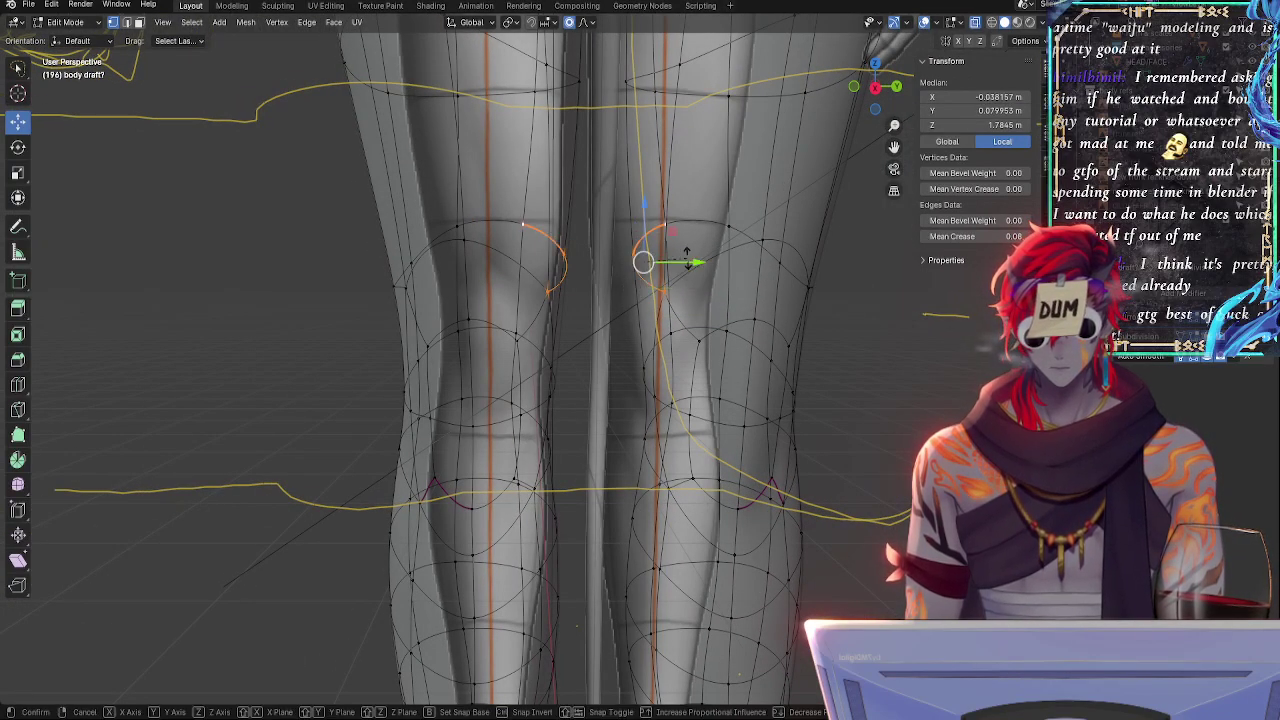
pyautogui.click(685, 258)
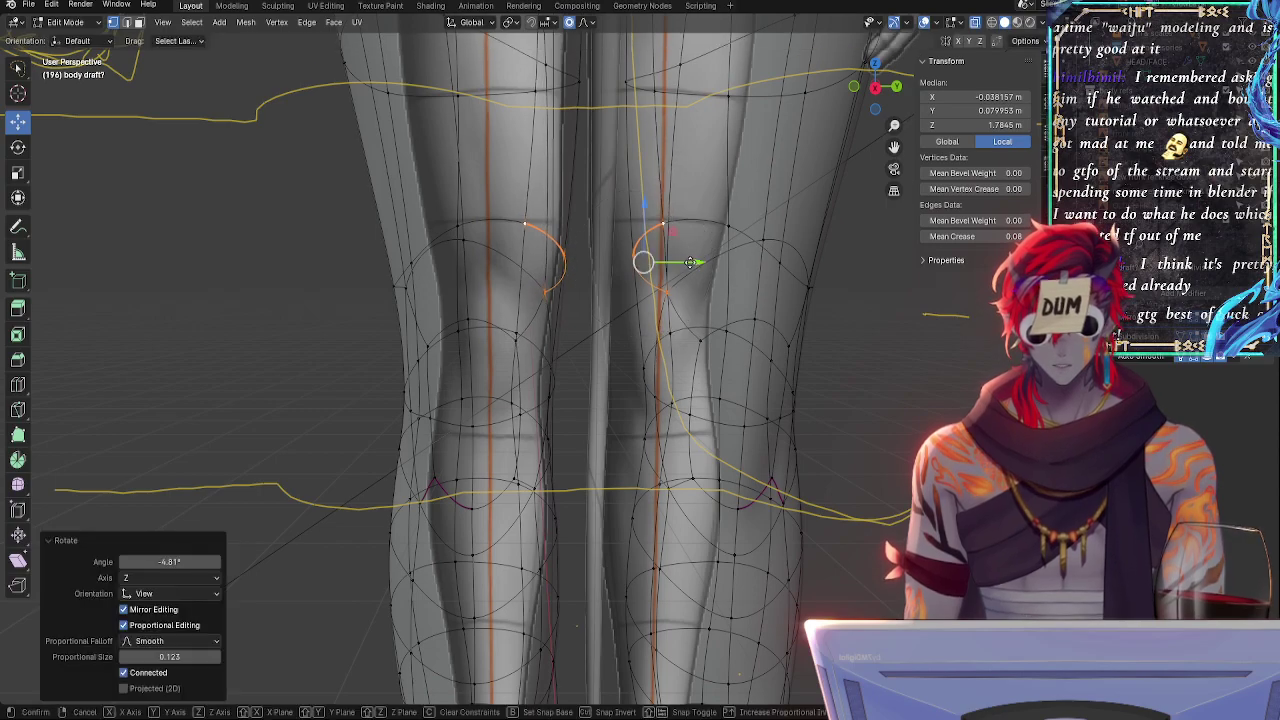
pyautogui.moveTo(694, 262); pyautogui.dragTo(708, 258)
# - In a straight-on orthographic view, select the inner-thigh vertices just above the knee
pyautogui.click(876, 89)
pyautogui.hotkey('alt', 'z')
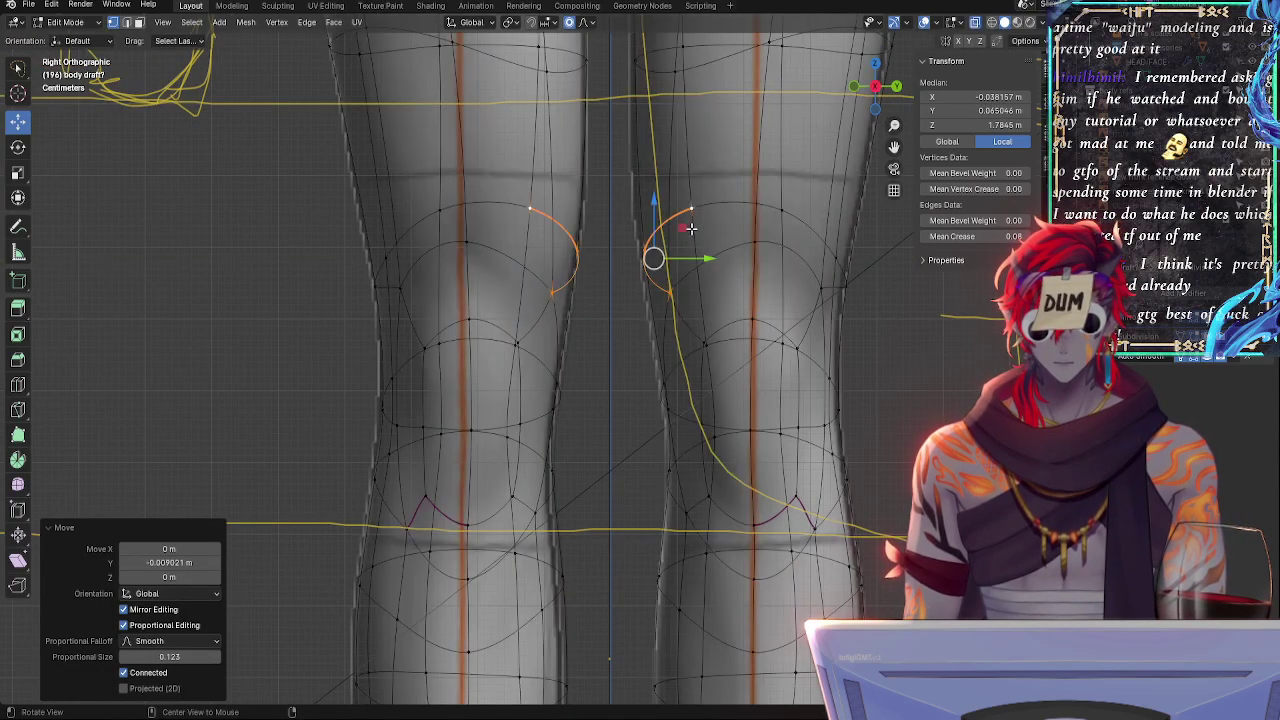
pyautogui.keyDown('shift'); pyautogui.moveTo(681, 159); pyautogui.dragTo(679, 265, button='middle'); pyautogui.keyUp('shift')
pyautogui.click(674, 178)
pyautogui.keyDown('shift'); pyautogui.click(677, 154); pyautogui.keyUp('shift')
pyautogui.keyDown('shift'); pyautogui.click(631, 164); pyautogui.keyUp('shift')
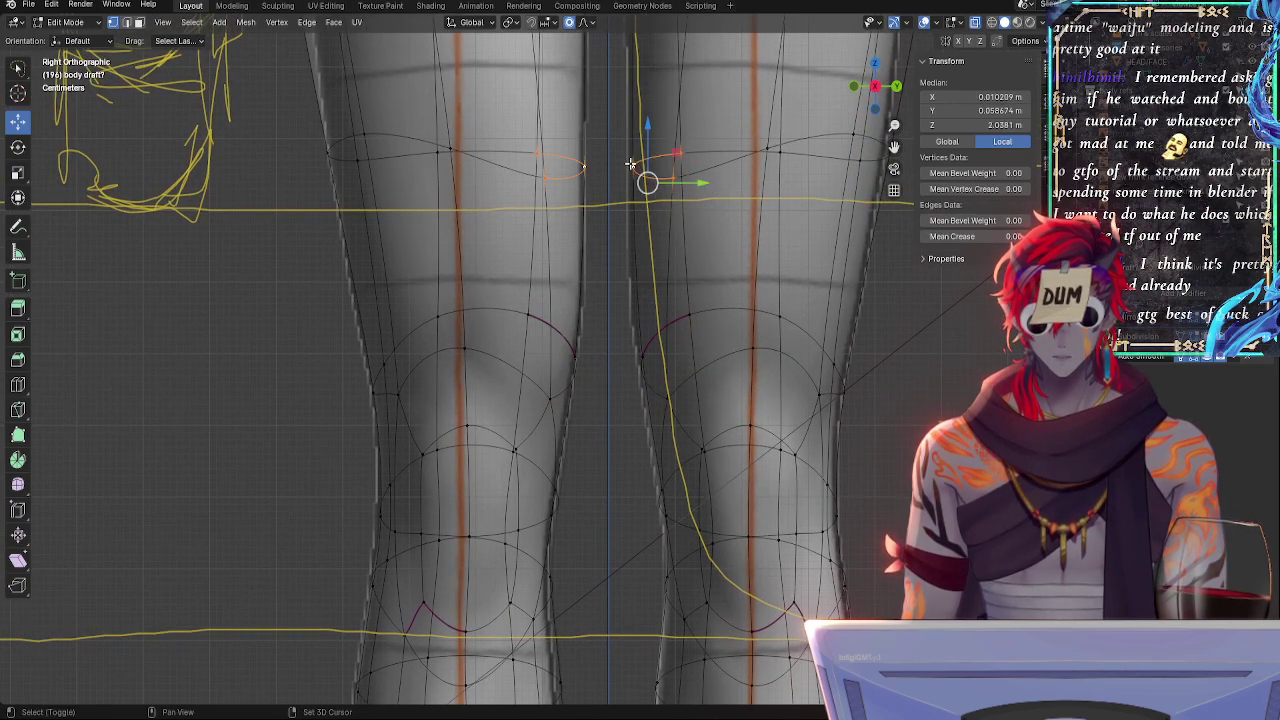
pyautogui.keyDown('shift'); pyautogui.click(687, 314); pyautogui.keyUp('shift')
pyautogui.keyDown('shift'); pyautogui.click(643, 355); pyautogui.keyUp('shift')
# - Rotate the faces above the knee 1.29° and shift them about -0.007 m in Y
pyautogui.hotkey('shift', 'r')
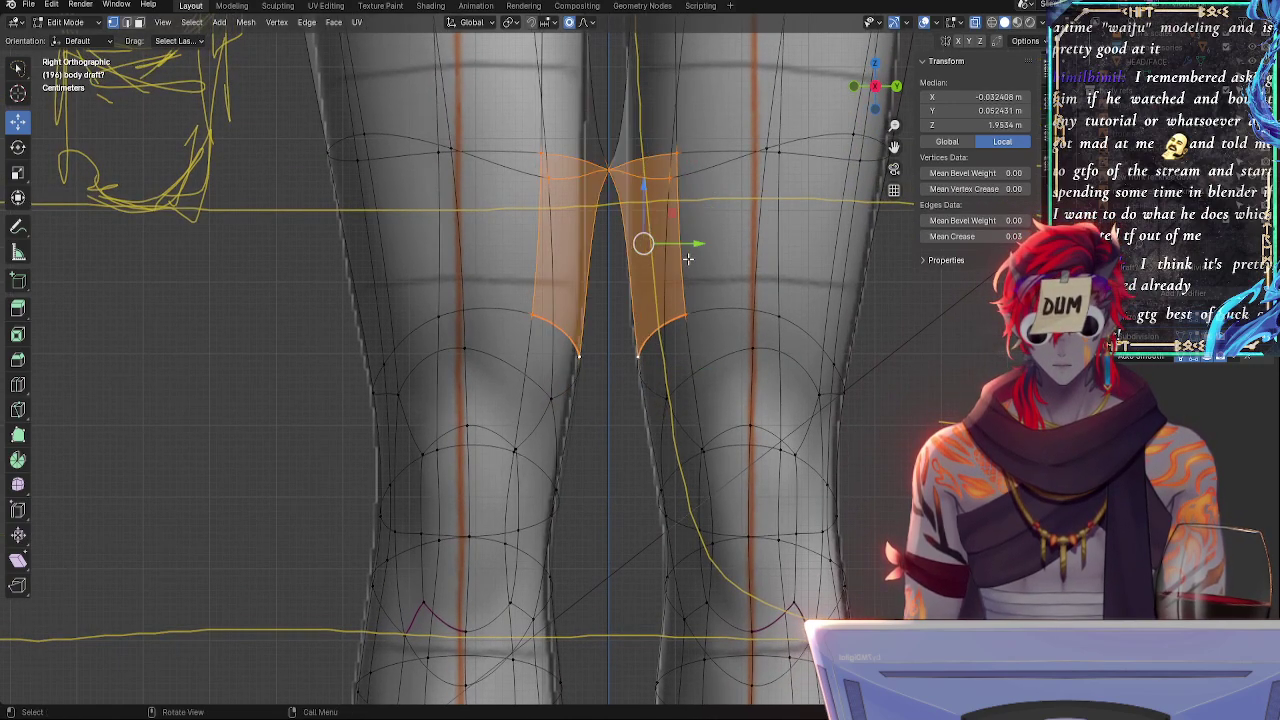
pyautogui.hotkey('ctrl', 'z')
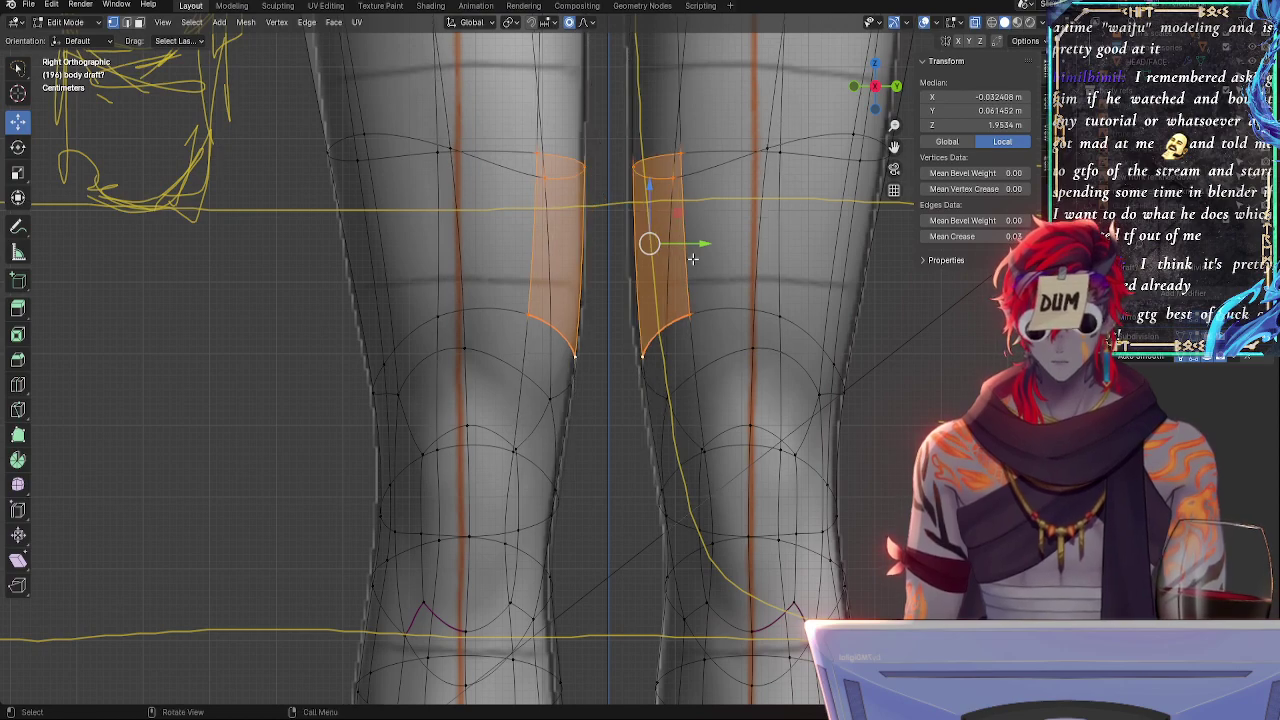
pyautogui.press('r')
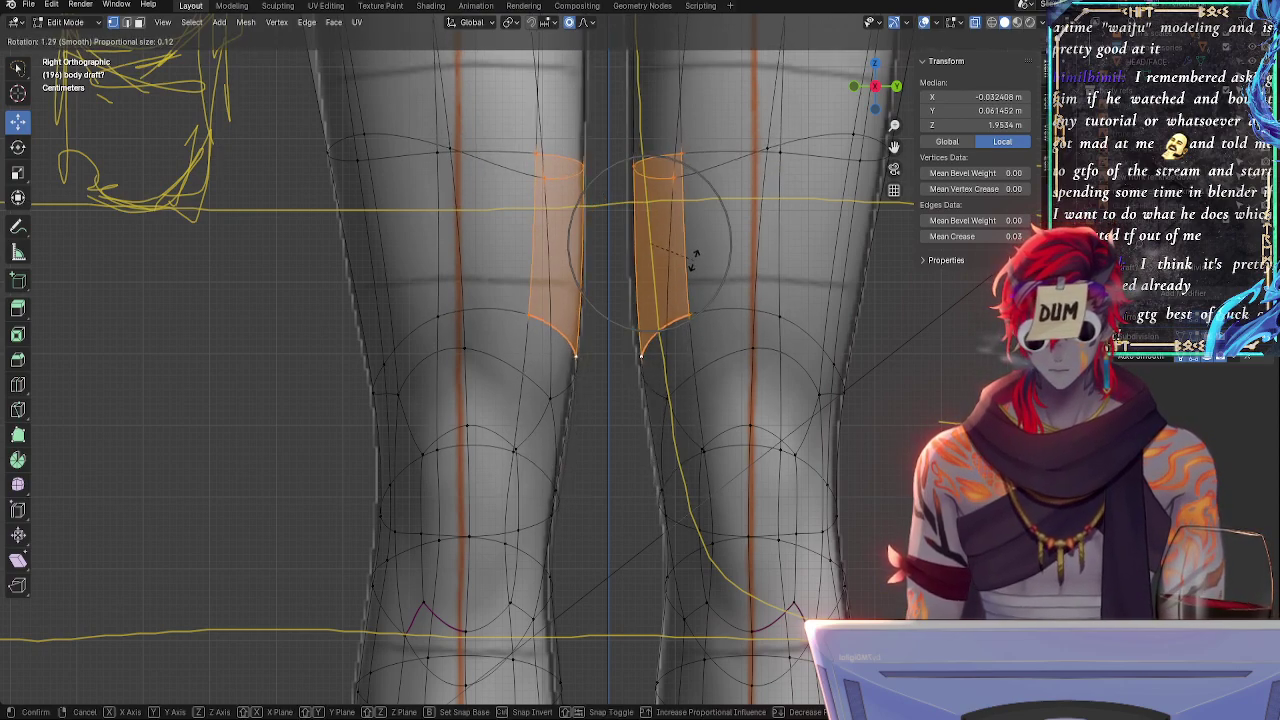
pyautogui.click(694, 258)
pyautogui.moveTo(694, 242); pyautogui.dragTo(688, 243)
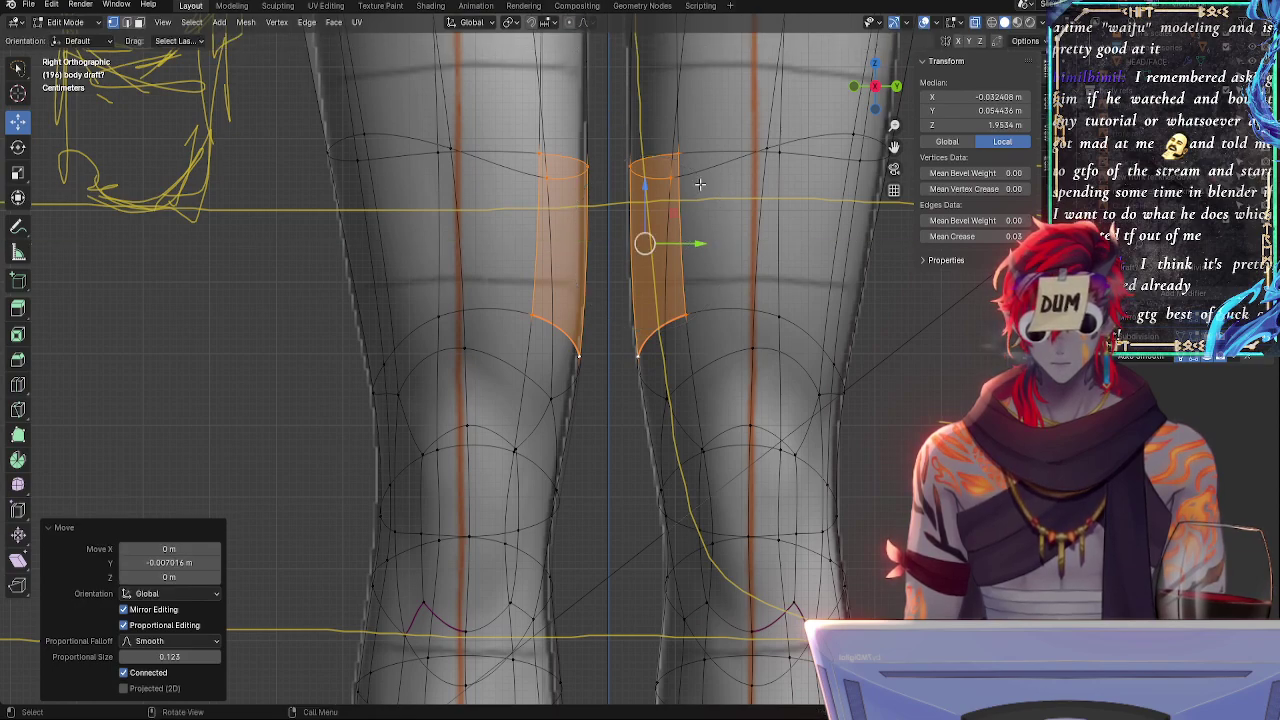
# - Slide a vertex above the knee along its edge and return to solid display
pyautogui.click(632, 366)
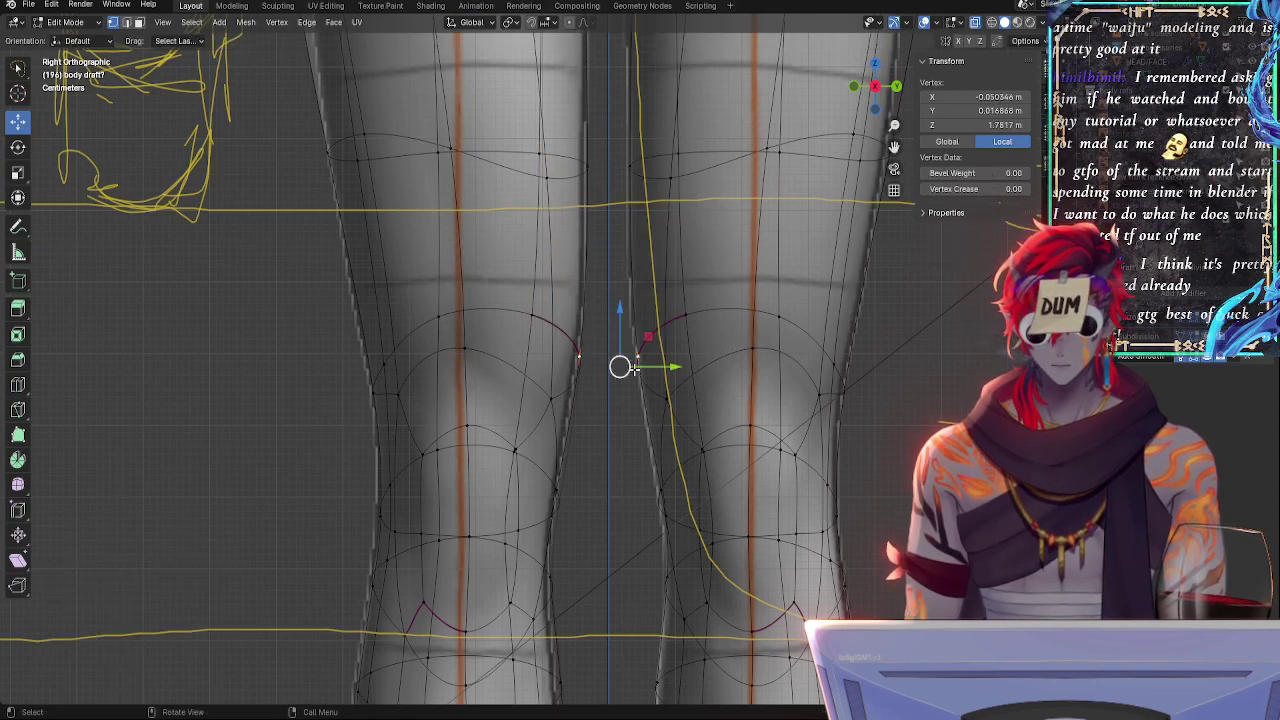
pyautogui.press('g')
pyautogui.press('g')
pyautogui.click(712, 377)
pyautogui.click(675, 322)
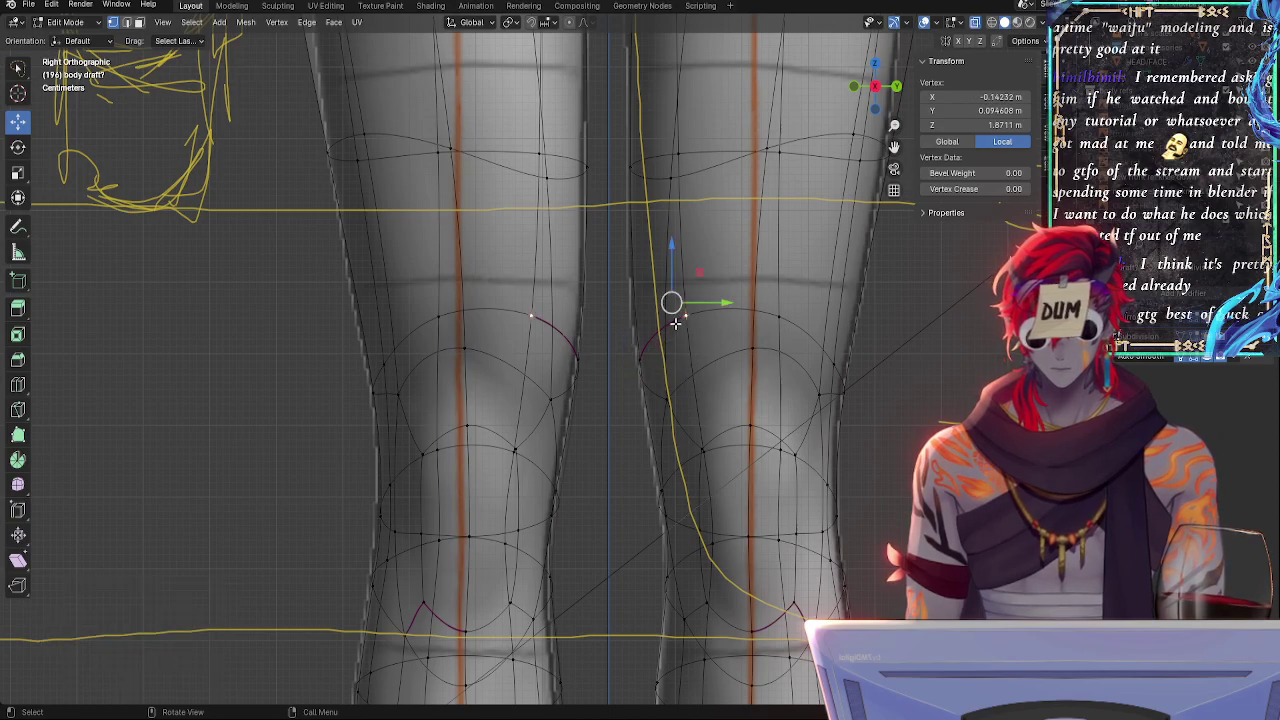
pyautogui.click(667, 398)
pyautogui.hotkey('alt', 'z')
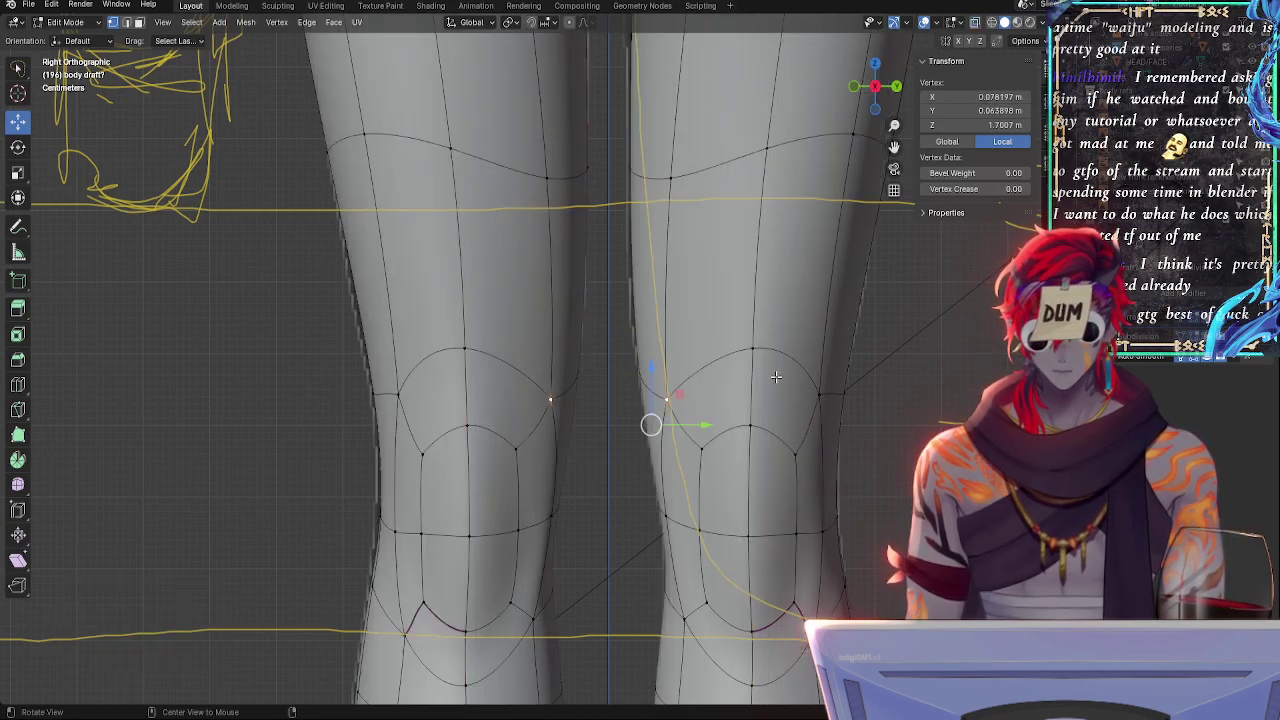
pyautogui.scroll(-5, 850, 330)
# - Check the whole figure in Object Mode, then return to Edit Mode and view the feet
pyautogui.scroll(-2, 837, 374)
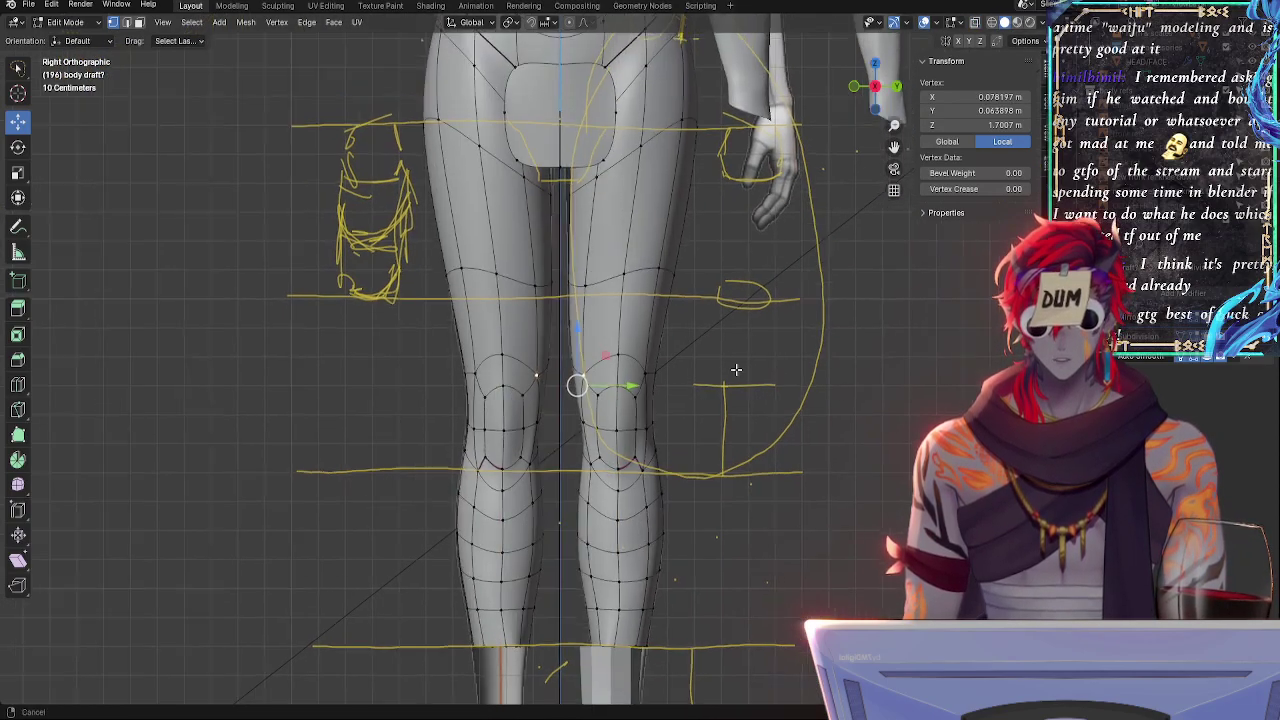
pyautogui.moveTo(701, 380)
pyautogui.keyDown('ctrl'); pyautogui.mouseDown(button='middle')
pyautogui.moveTo(706, 360)
pyautogui.moveTo(768, 381)
pyautogui.moveTo(742, 382)
pyautogui.mouseUp(button='middle'); pyautogui.keyUp('ctrl')
pyautogui.press('Tab')
pyautogui.scroll(3, 745, 377)
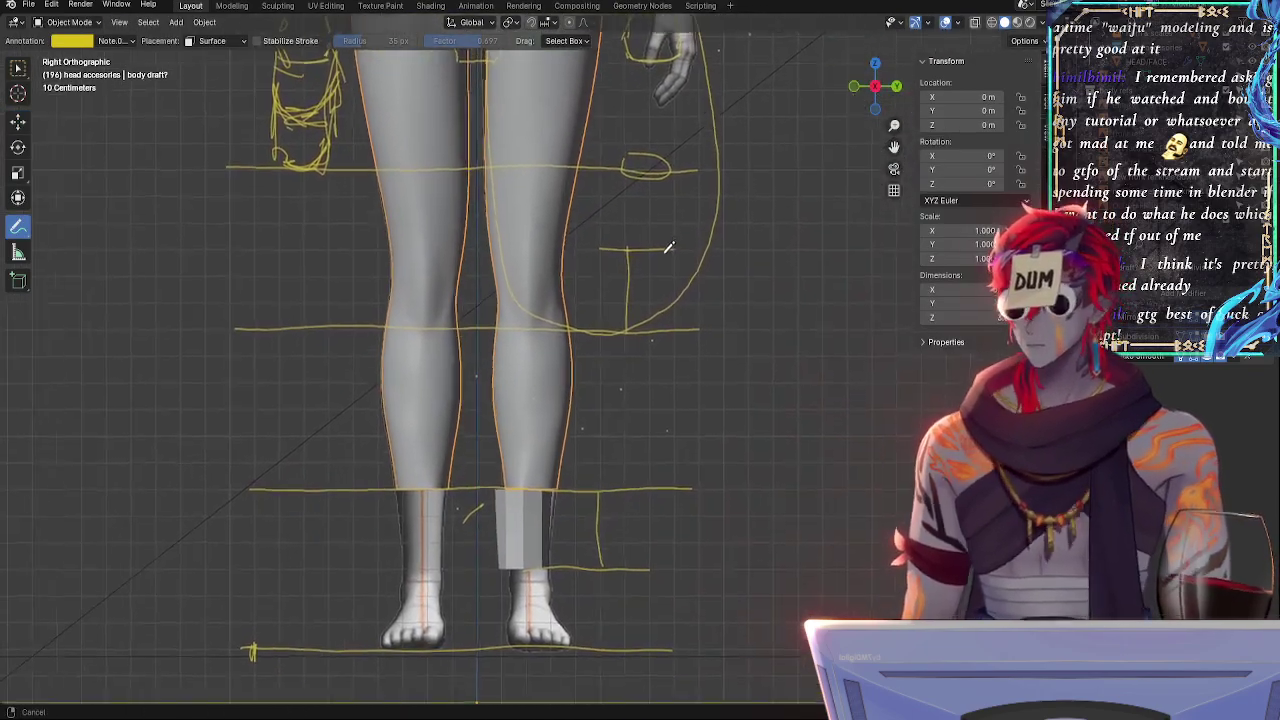
pyautogui.press('Tab')
pyautogui.scroll(2, 757, 346)
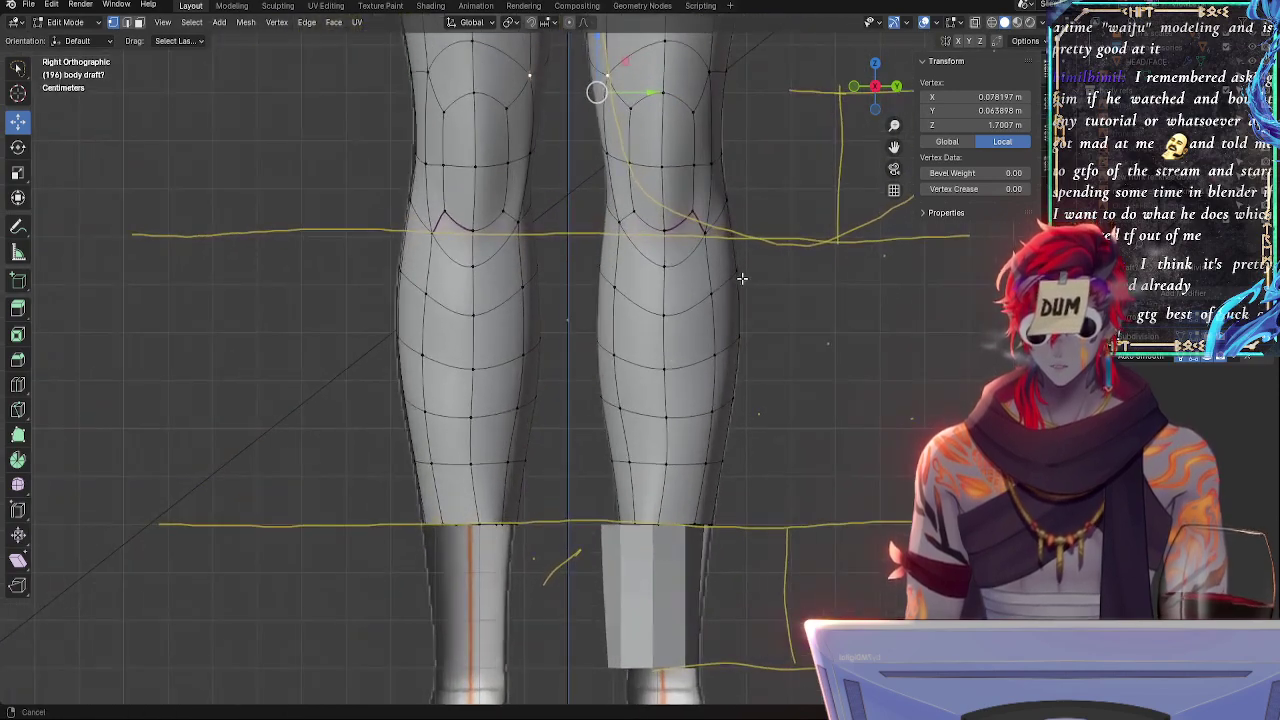
pyautogui.keyDown('shift'); pyautogui.moveTo(776, 501); pyautogui.dragTo(983, 210, button='middle'); pyautogui.keyUp('shift')
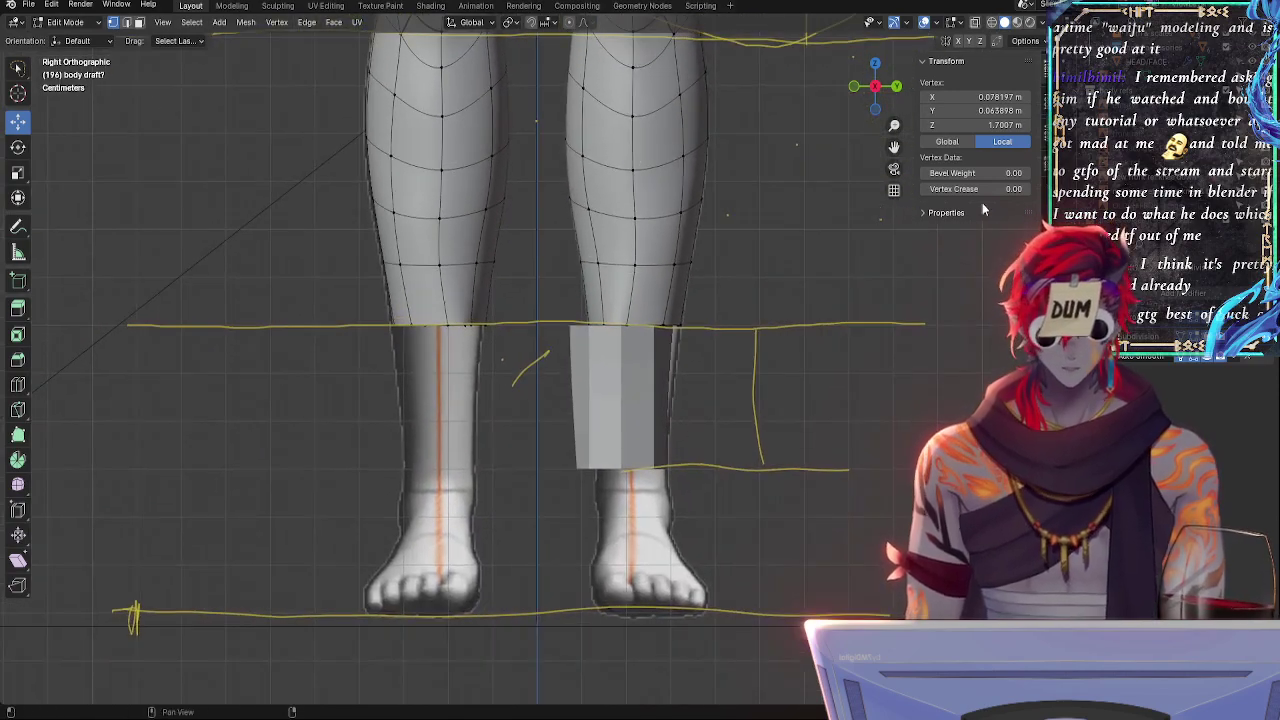
# - Save the project as legadjust_Forfeet_new_overhaul.blend
pyautogui.click(30, 5)
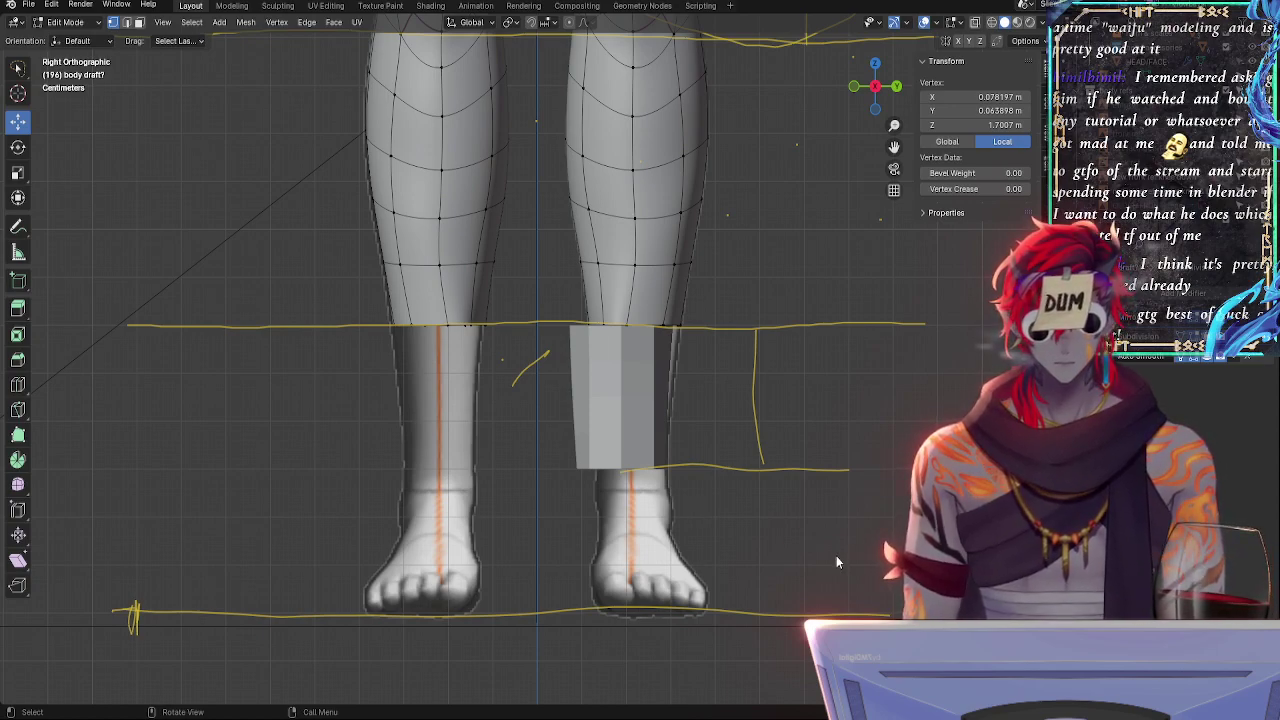
pyautogui.hotkey('ctrl', 's')
pyautogui.press('shift')
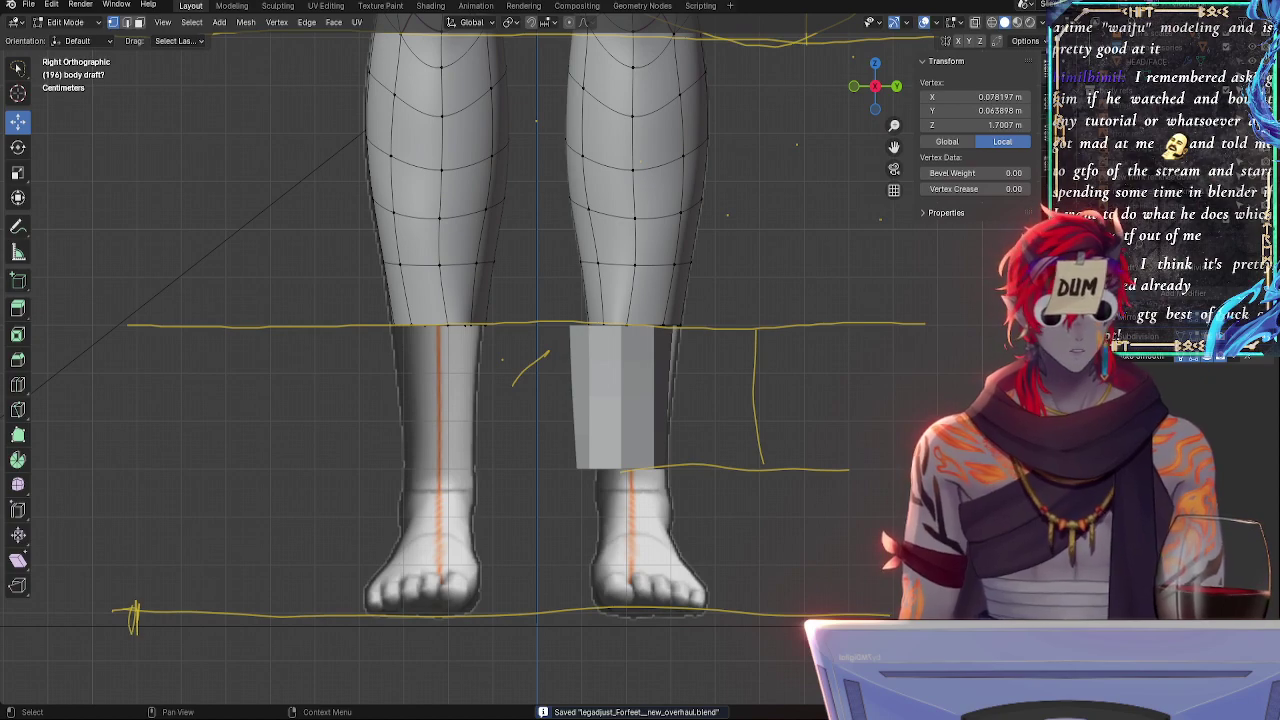
# - Return to Object Mode, select the lower-leg box and switch to a side orthographic view
pyautogui.press('Tab')
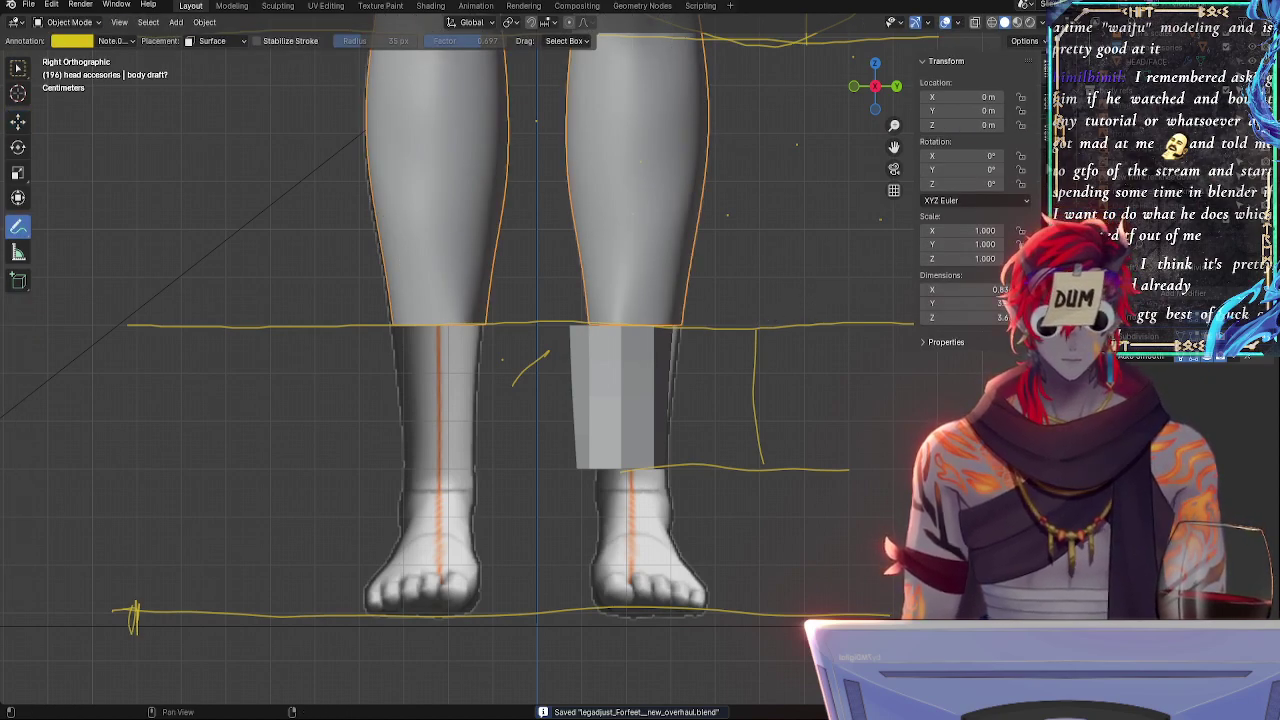
pyautogui.click(1117, 77)
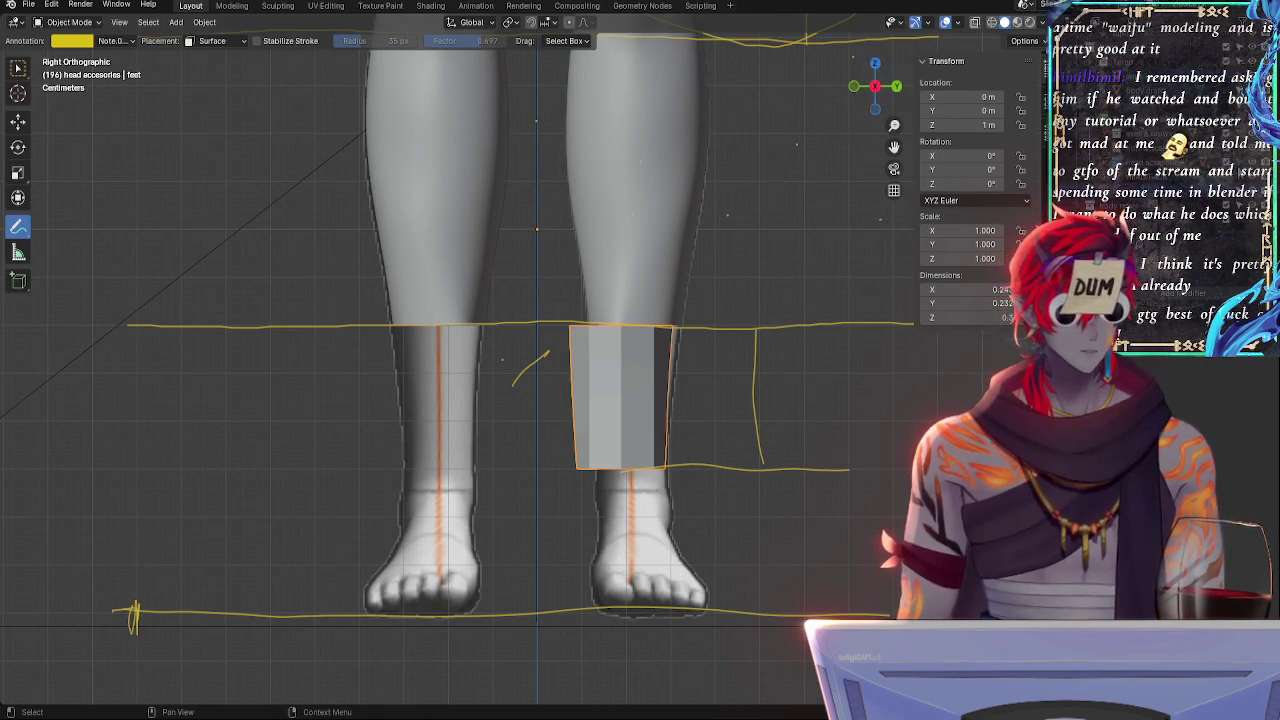
pyautogui.click(853, 87)
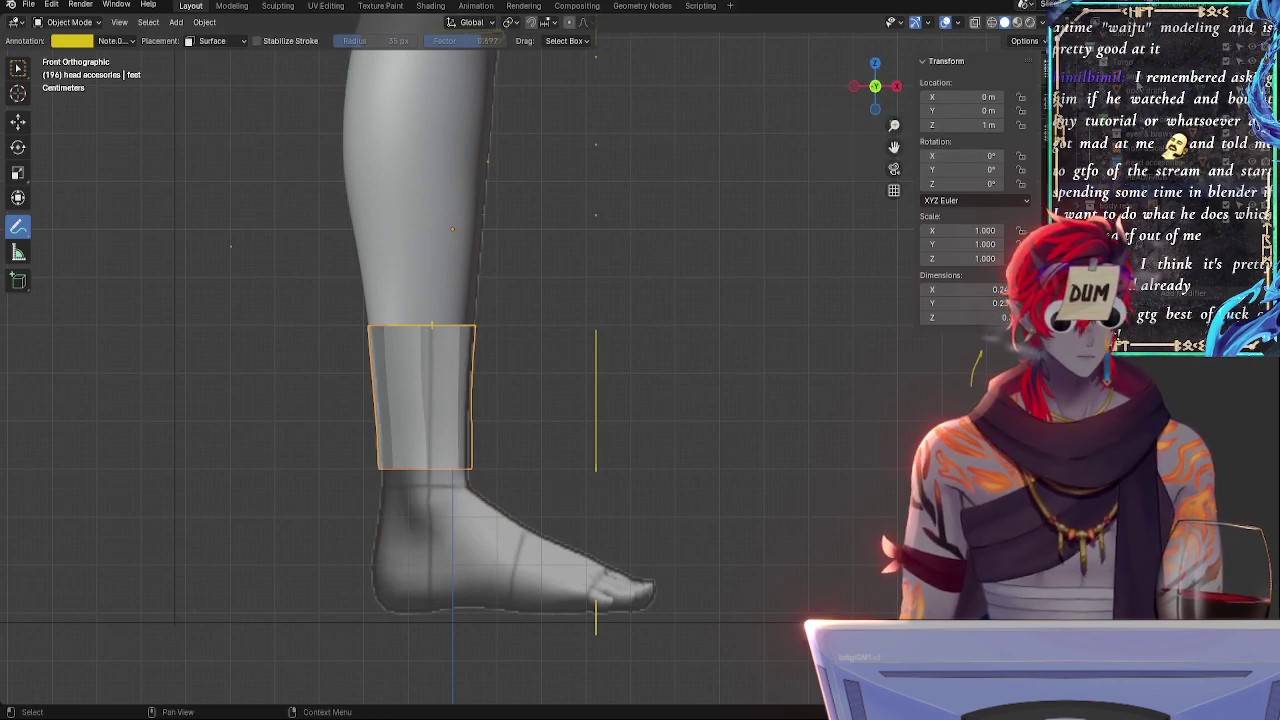
# - Edit the body draft mesh in X-ray, framing the thigh and picking an outer-edge vertex
pyautogui.click(1150, 176)
pyautogui.click(1138, 90)
pyautogui.press('Tab')
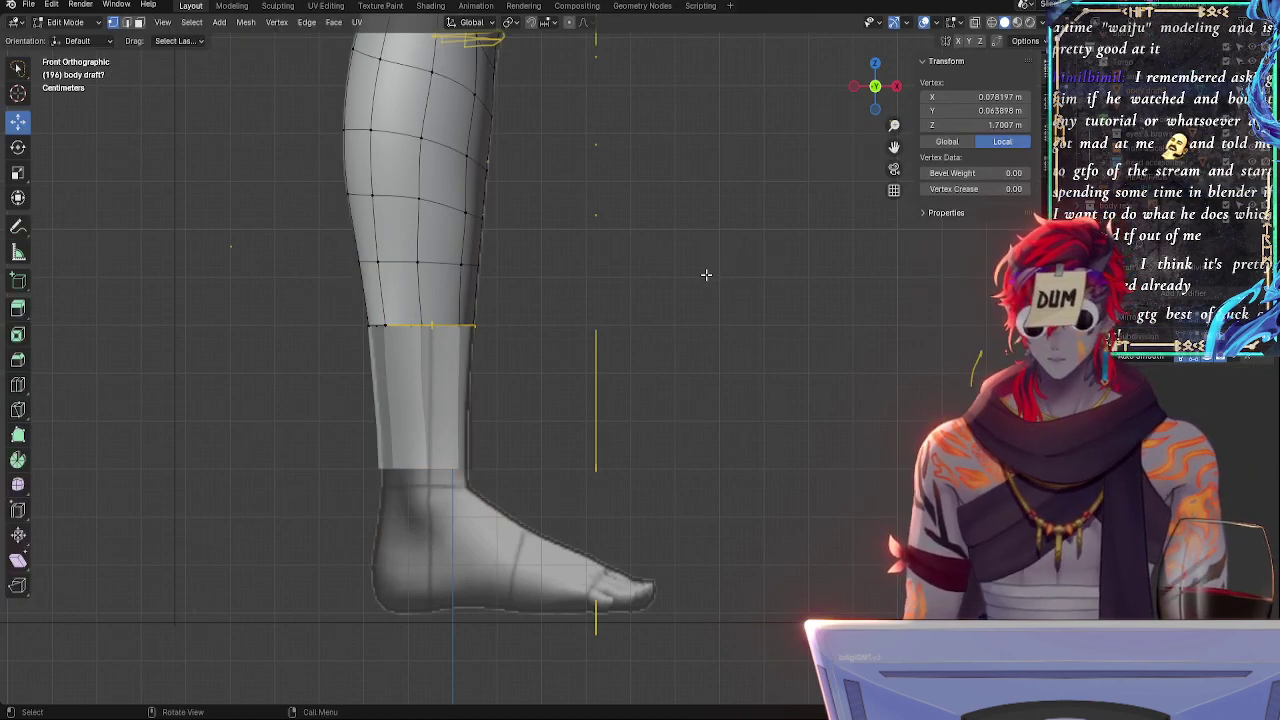
pyautogui.hotkey('alt', 'z')
pyautogui.keyDown('shift'); pyautogui.moveTo(612, 177); pyautogui.dragTo(669, 591, button='middle'); pyautogui.keyUp('shift')
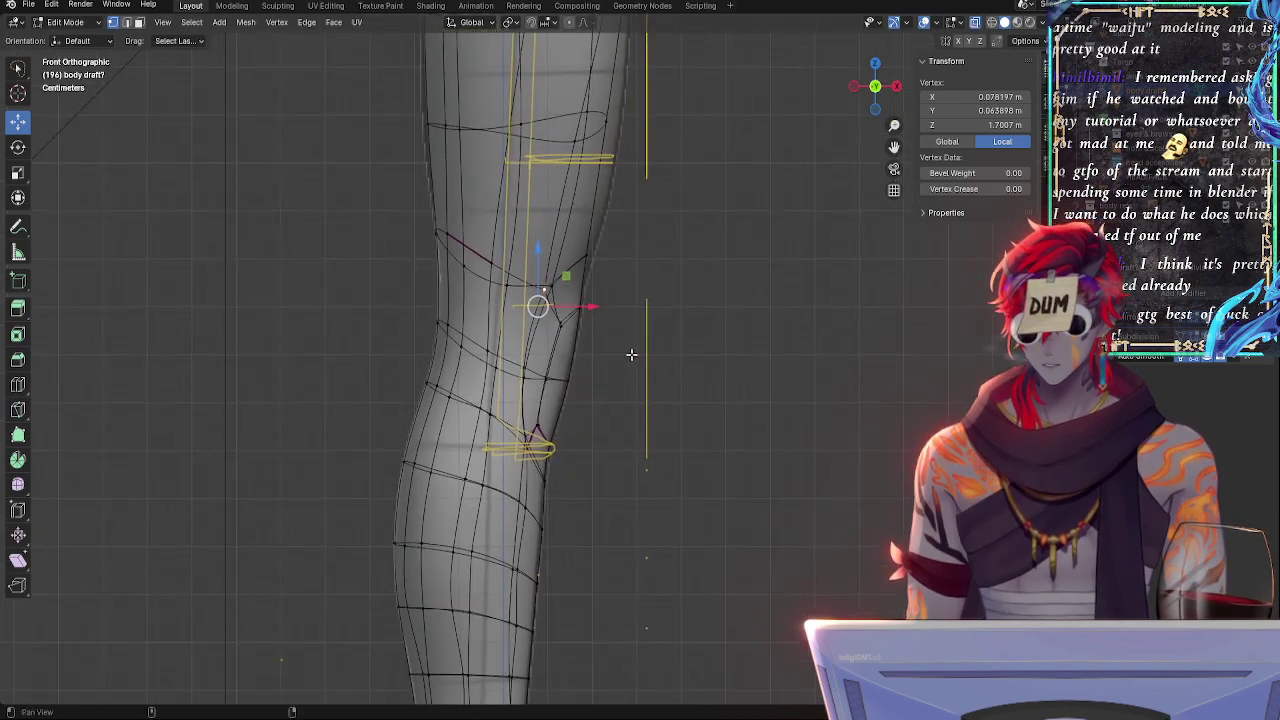
pyautogui.keyDown('shift'); pyautogui.moveTo(551, 200); pyautogui.dragTo(531, 437, button='middle'); pyautogui.keyUp('shift')
pyautogui.click(400, 357)
# - Shift the thigh edge and thigh edge loop along X toward the guide lines
pyautogui.keyDown('shift'); pyautogui.click(434, 366); pyautogui.keyUp('shift')
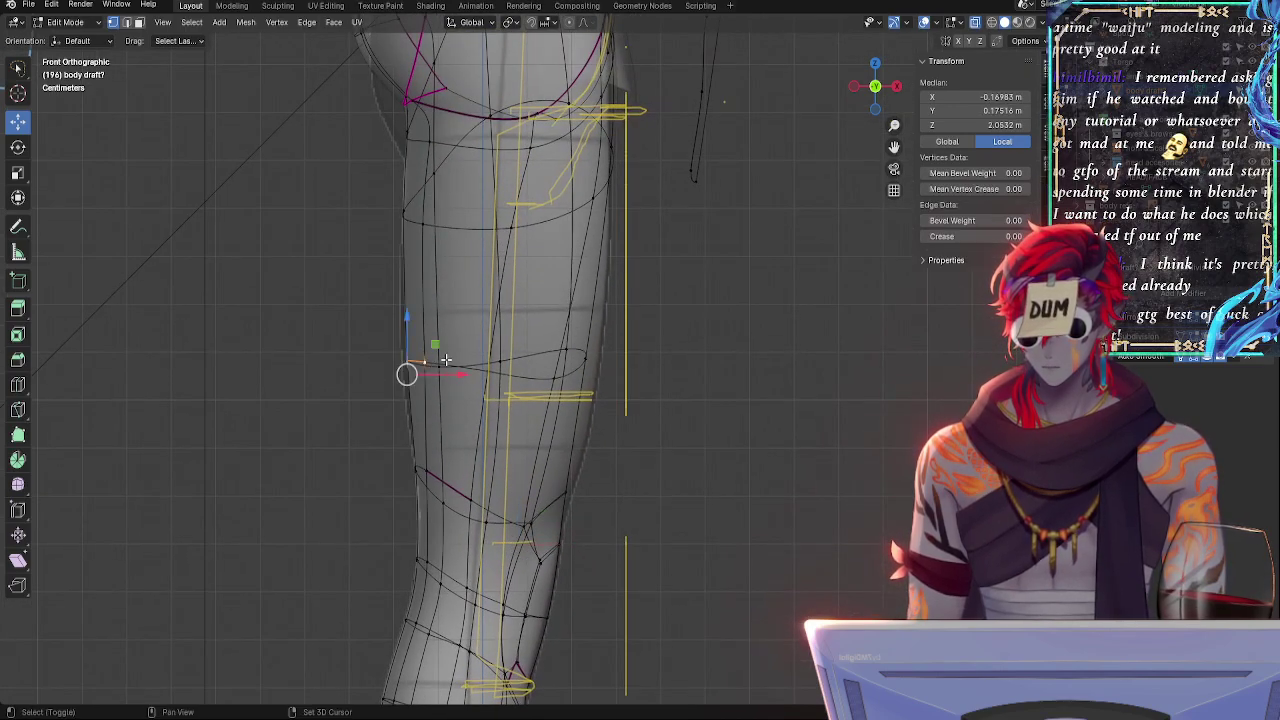
pyautogui.press('g')
pyautogui.press('x')
pyautogui.click(447, 380)
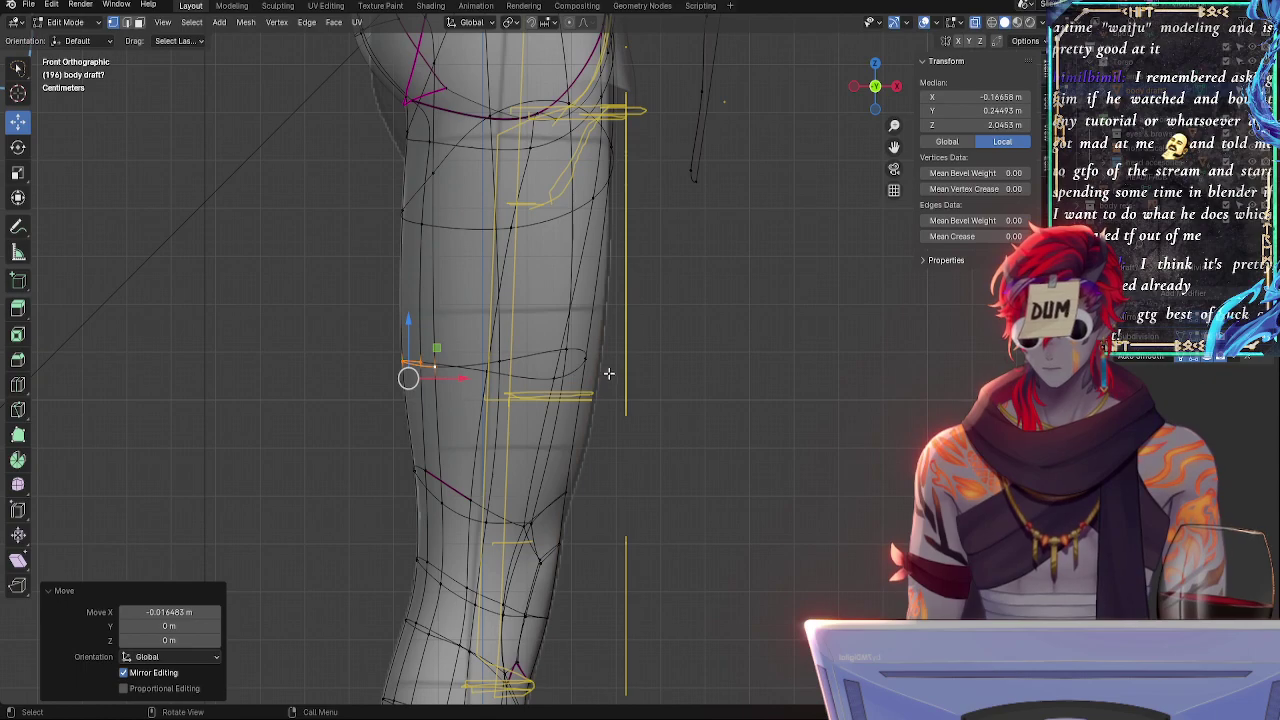
pyautogui.click(588, 372)
pyautogui.hotkey('alt', 'z')
pyautogui.hotkey('alt', 'z')
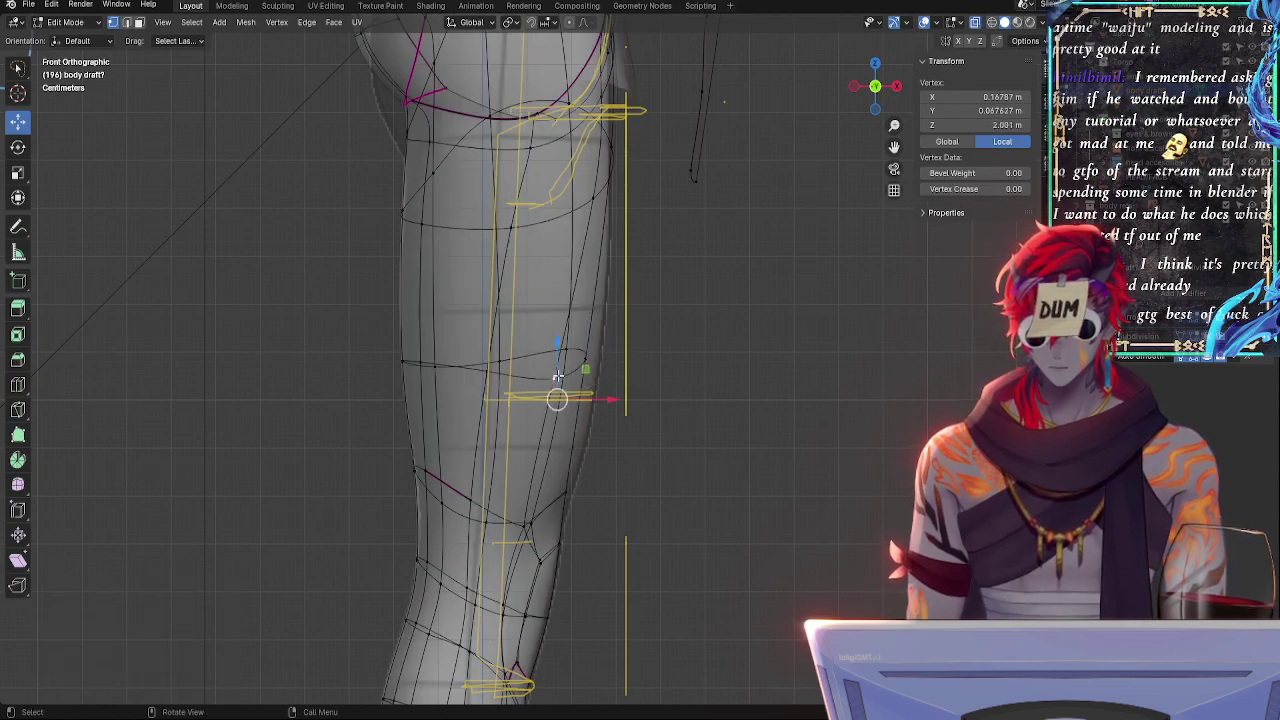
pyautogui.keyDown('shift'); pyautogui.click(562, 388); pyautogui.keyUp('shift')
pyautogui.hotkey('alt', 'z')
pyautogui.hotkey('alt', 'z')
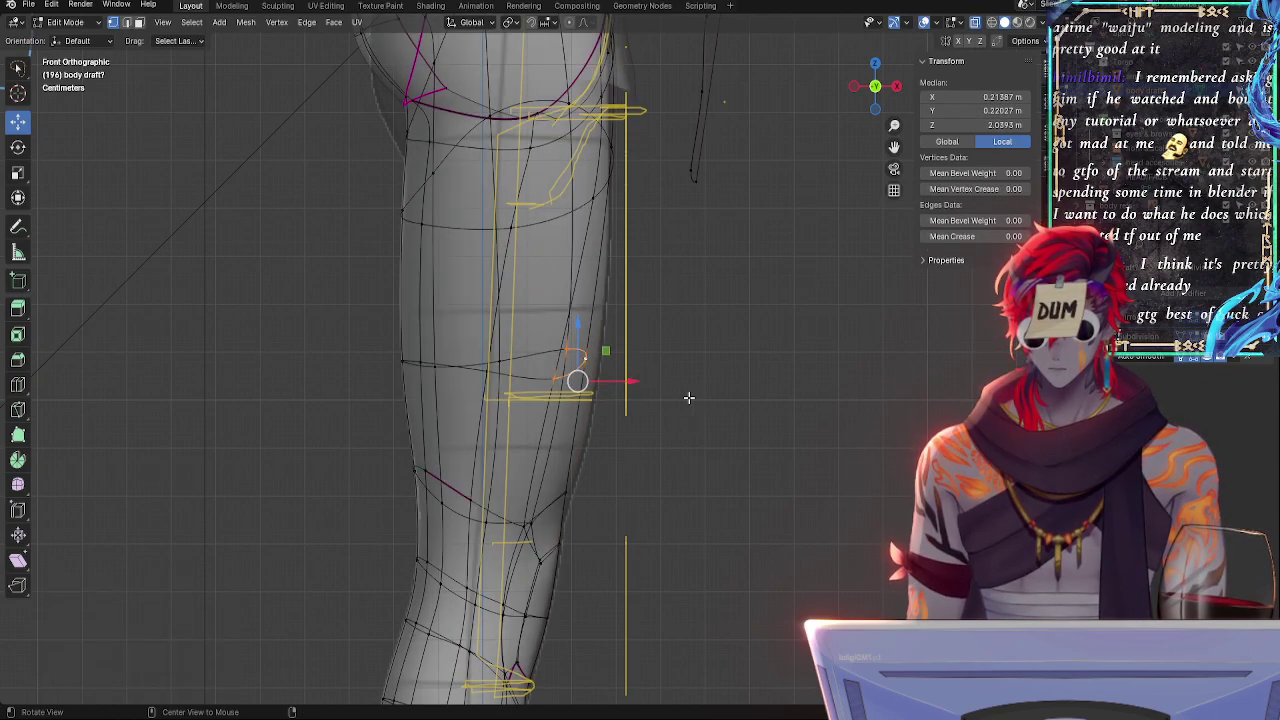
pyautogui.keyDown('alt'); pyautogui.click(491, 374); pyautogui.keyUp('alt')
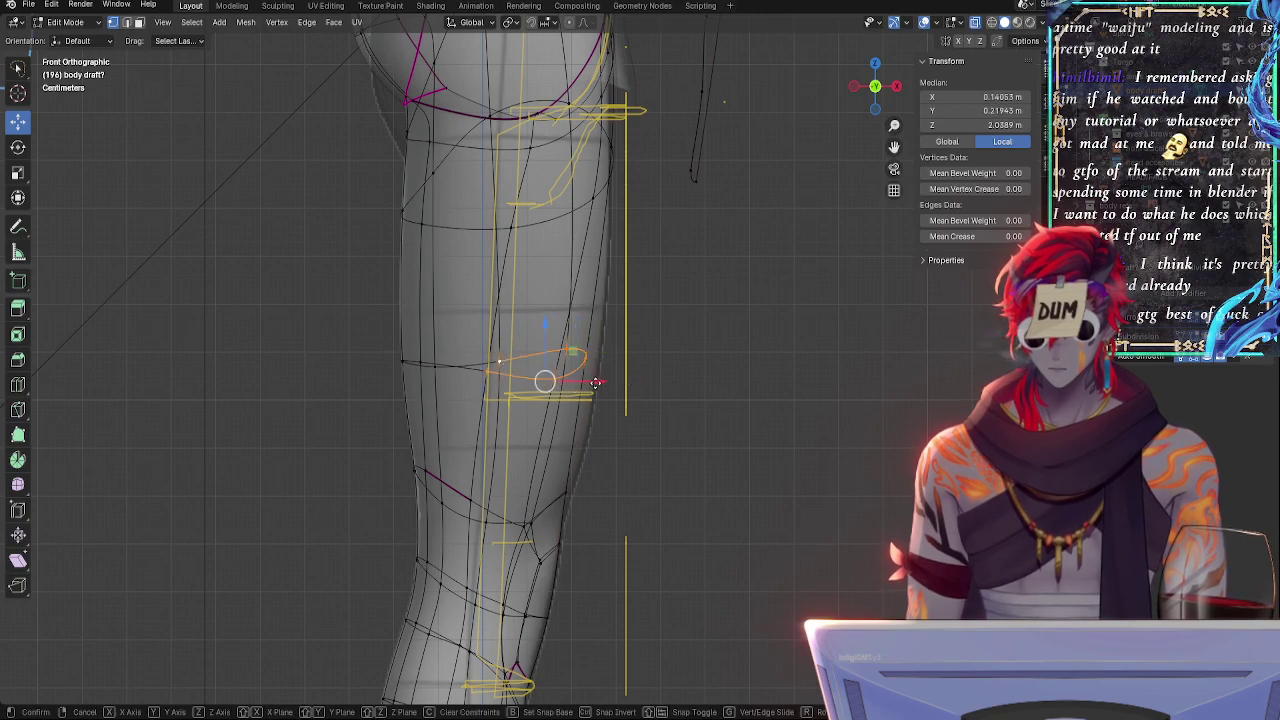
pyautogui.press('g')
pyautogui.press('x')
pyautogui.click(629, 379)
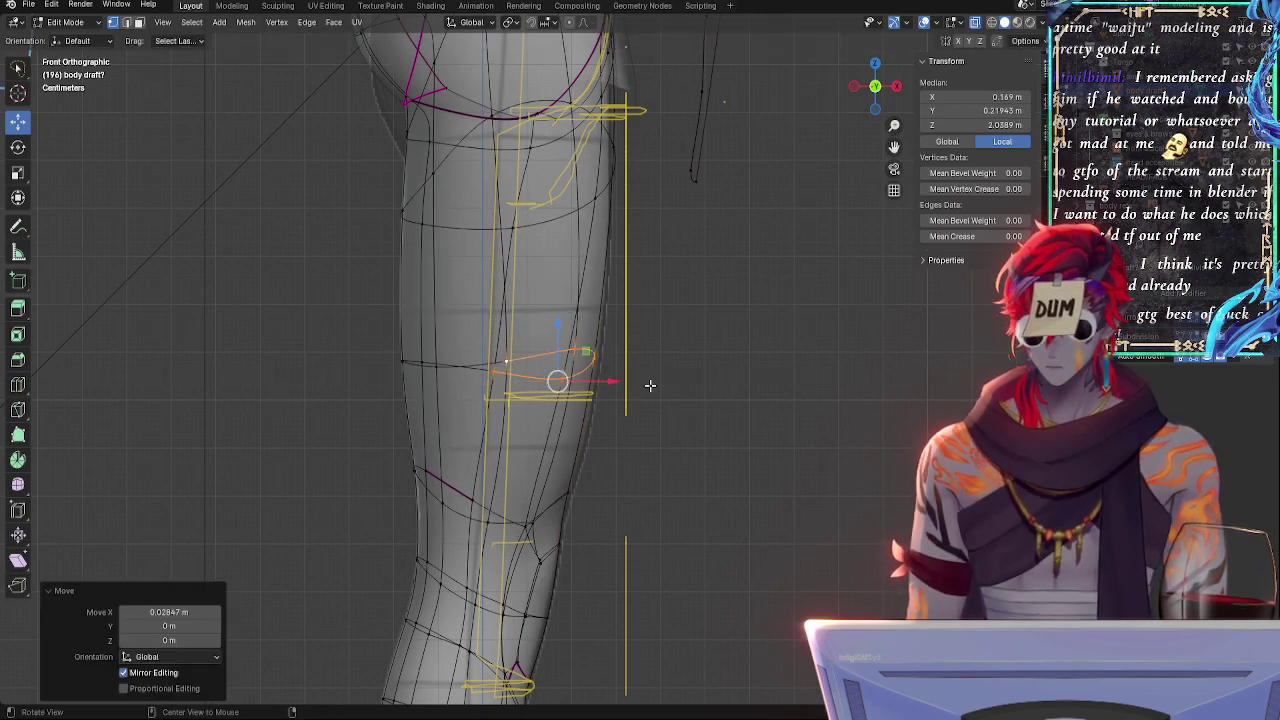
# - Select the knee-side vertices and move the knee faces sideways in front view
pyautogui.hotkey('alt', 'a')
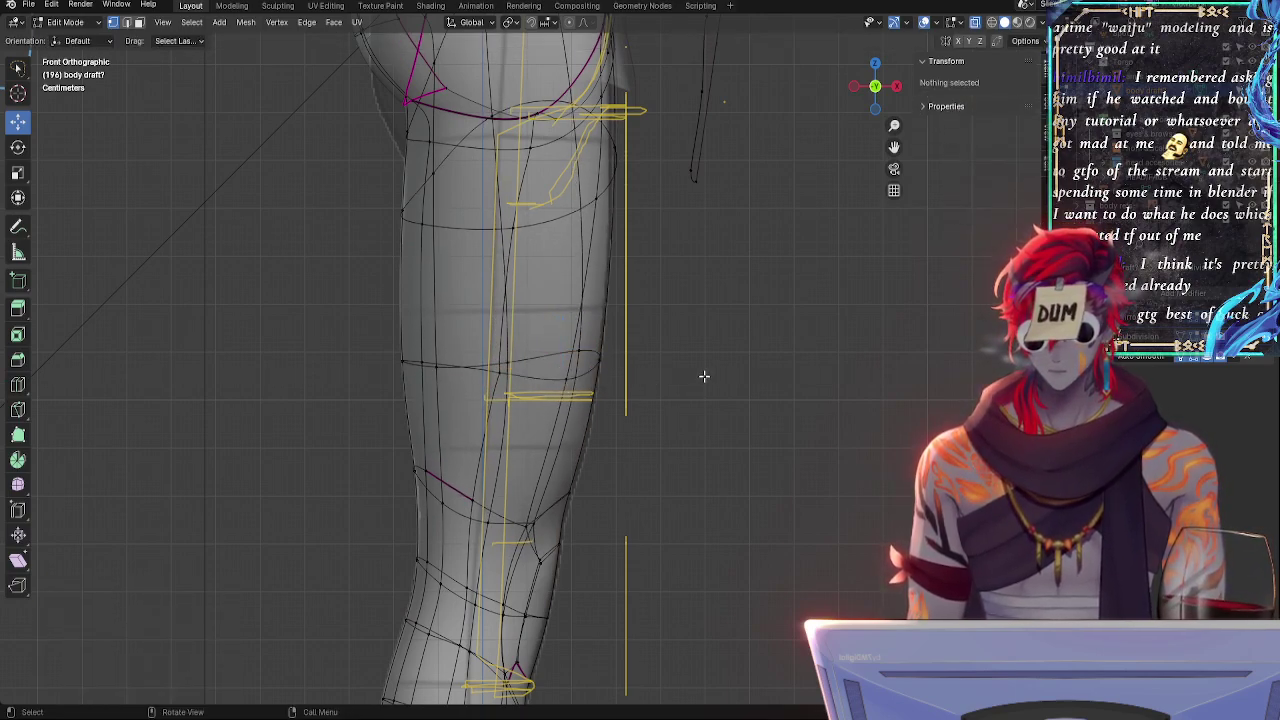
pyautogui.keyDown('shift'); pyautogui.click(566, 496); pyautogui.keyUp('shift')
pyautogui.keyDown('shift'); pyautogui.click(601, 362); pyautogui.keyUp('shift')
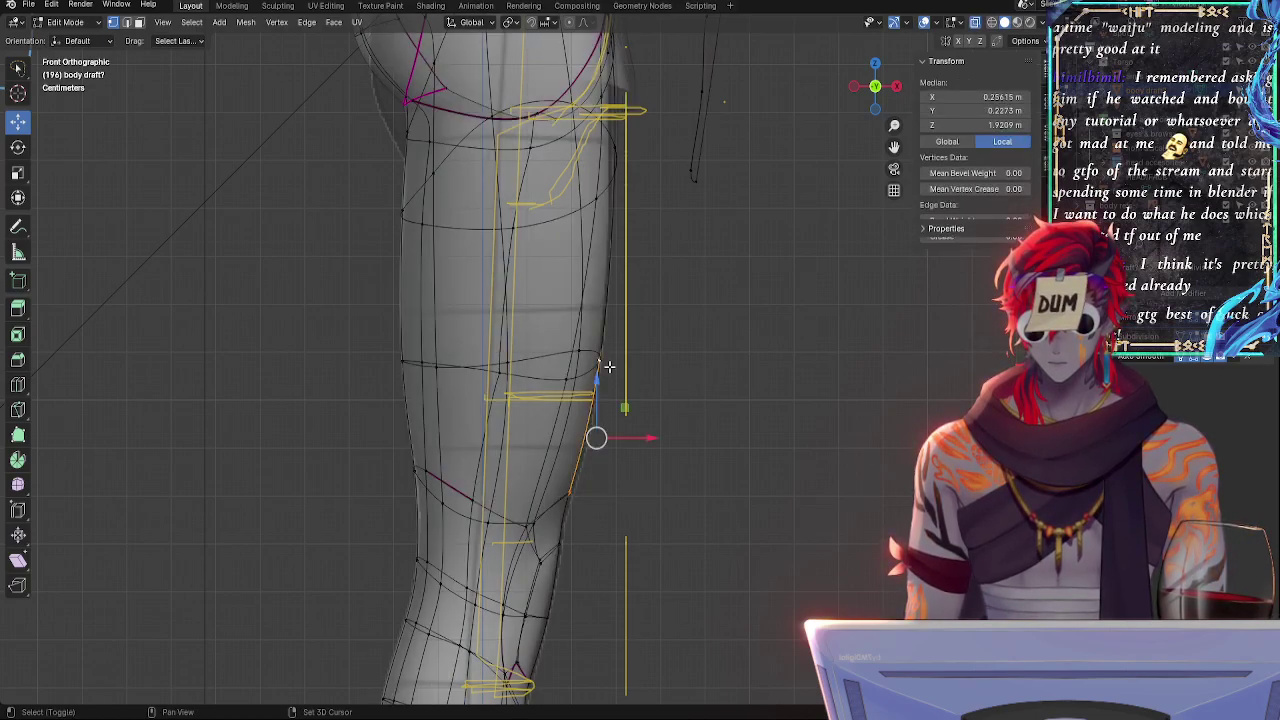
pyautogui.keyDown('shift'); pyautogui.click(567, 378); pyautogui.keyUp('shift')
pyautogui.keyDown('shift'); pyautogui.click(583, 351); pyautogui.keyUp('shift')
pyautogui.moveTo(668, 408); pyautogui.dragTo(683, 416, button='middle')
pyautogui.moveTo(569, 420); pyautogui.dragTo(540, 450, button='middle')
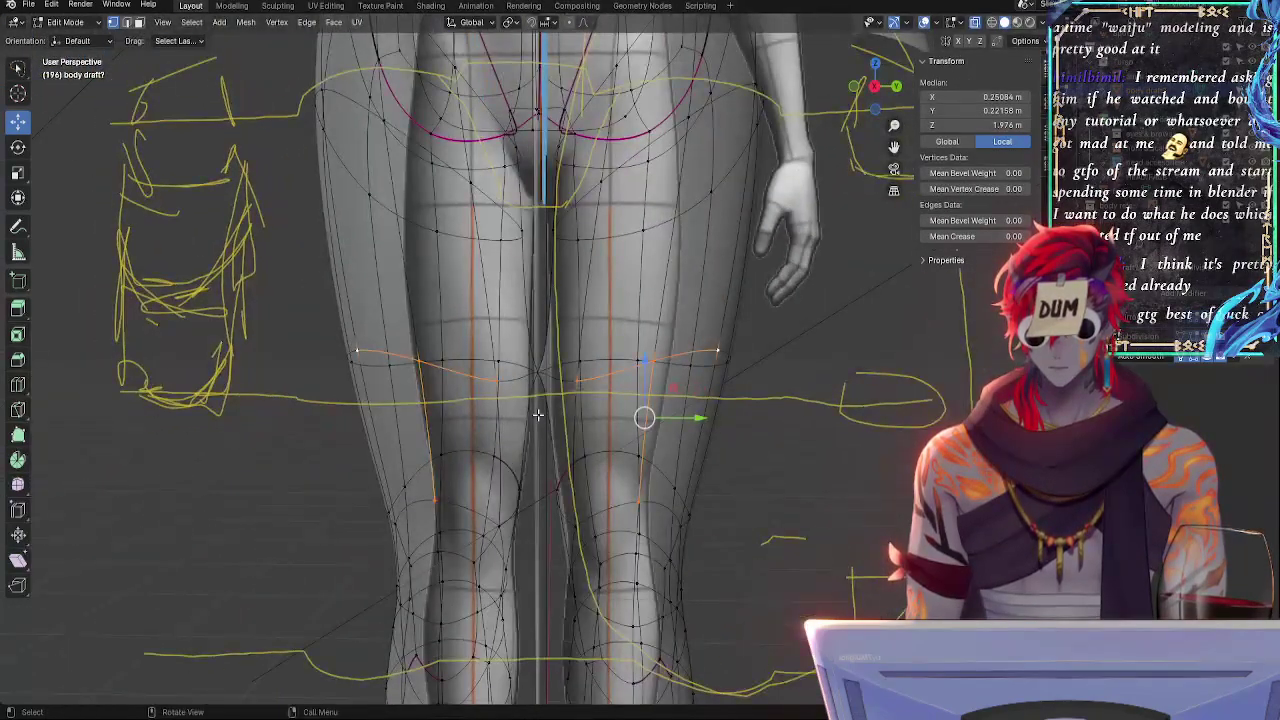
pyautogui.keyDown('shift'); pyautogui.click(496, 525); pyautogui.keyUp('shift')
pyautogui.keyDown('shift'); pyautogui.click(396, 508); pyautogui.keyUp('shift')
pyautogui.hotkey('ctrl', 'z')
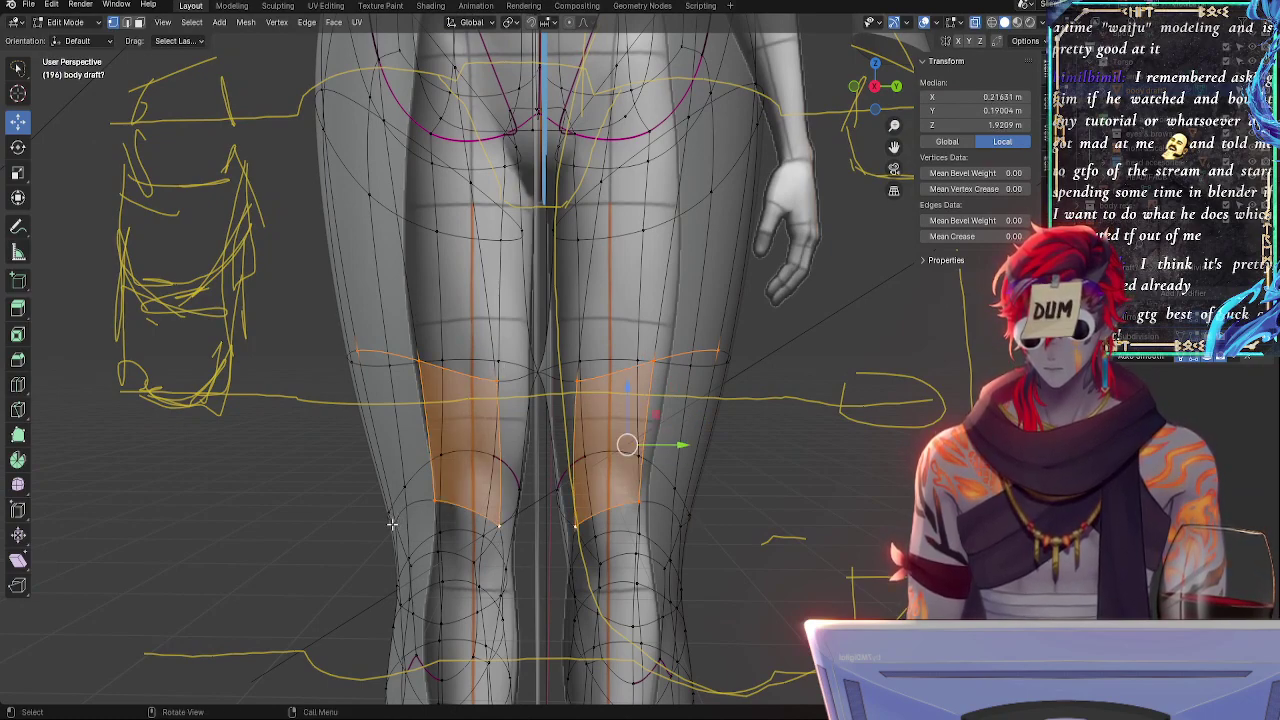
pyautogui.keyDown('shift'); pyautogui.click(394, 525); pyautogui.keyUp('shift')
pyautogui.click(853, 86)
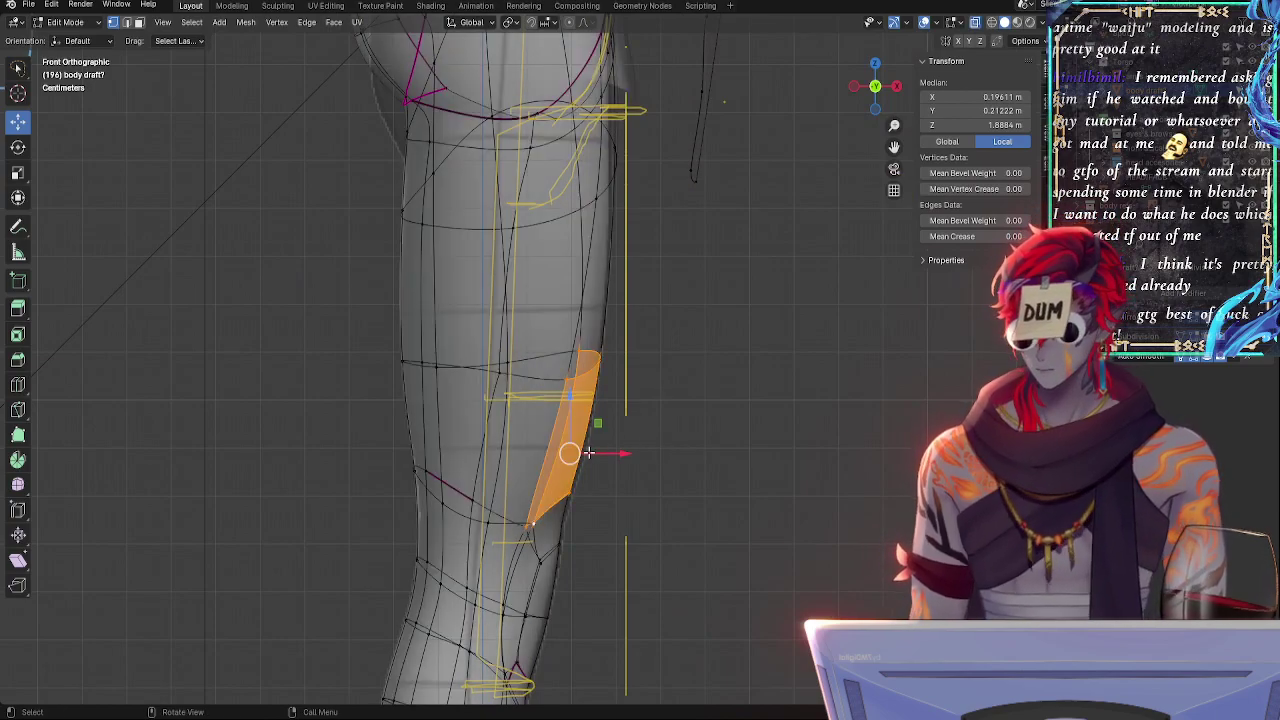
pyautogui.press('g')
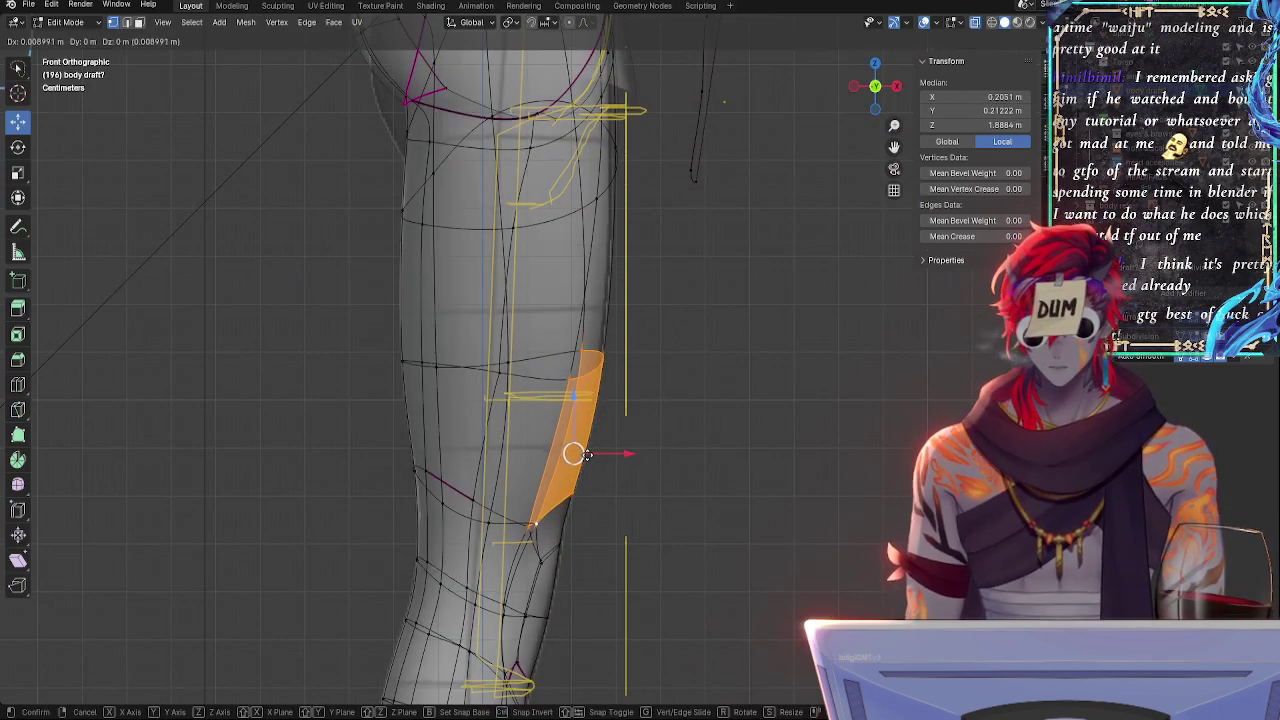
pyautogui.click(587, 455)
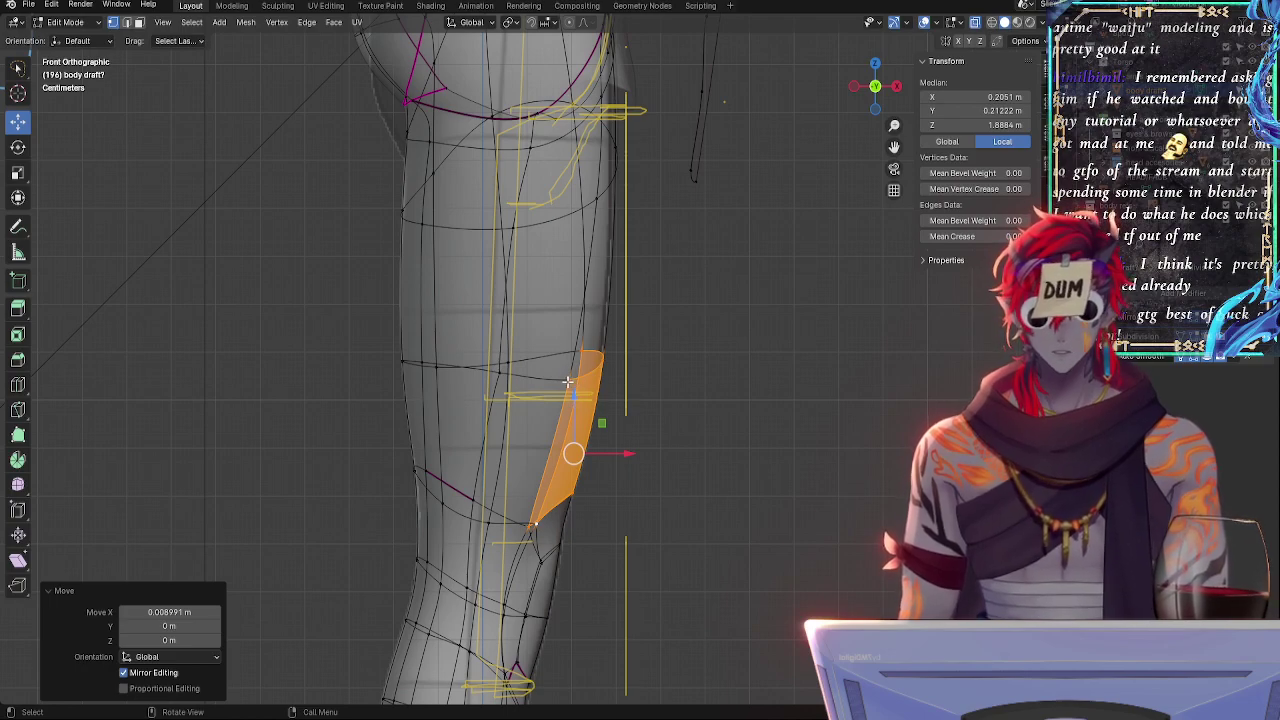
# - Slide individual knee-edge vertices slightly left onto the outer knee contour
pyautogui.click(569, 382)
pyautogui.click(603, 362)
pyautogui.moveTo(630, 371); pyautogui.dragTo(624, 371)
pyautogui.click(565, 373)
pyautogui.click(494, 370)
pyautogui.click(514, 364)
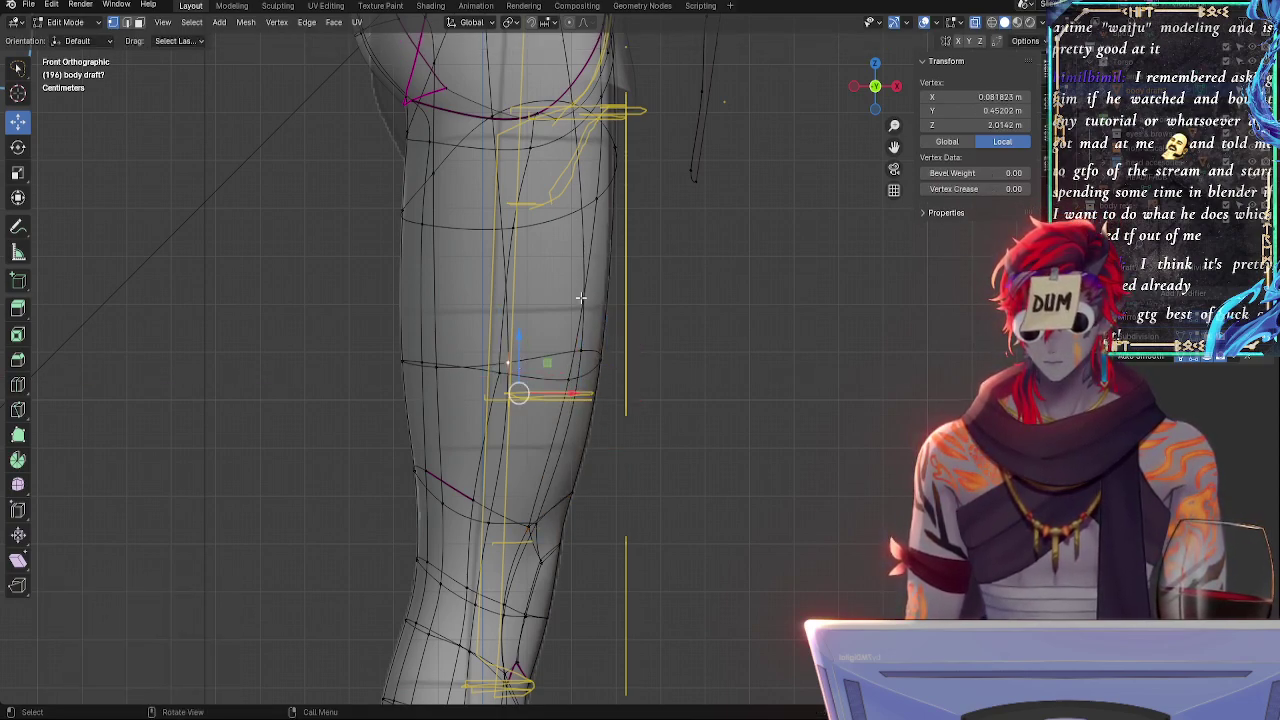
# - Nudge the hip and lower-thigh vertices sideways onto the yellow guide lines
pyautogui.keyDown('shift'); pyautogui.moveTo(676, 268); pyautogui.dragTo(689, 329, button='middle'); pyautogui.keyUp('shift')
pyautogui.click(638, 252)
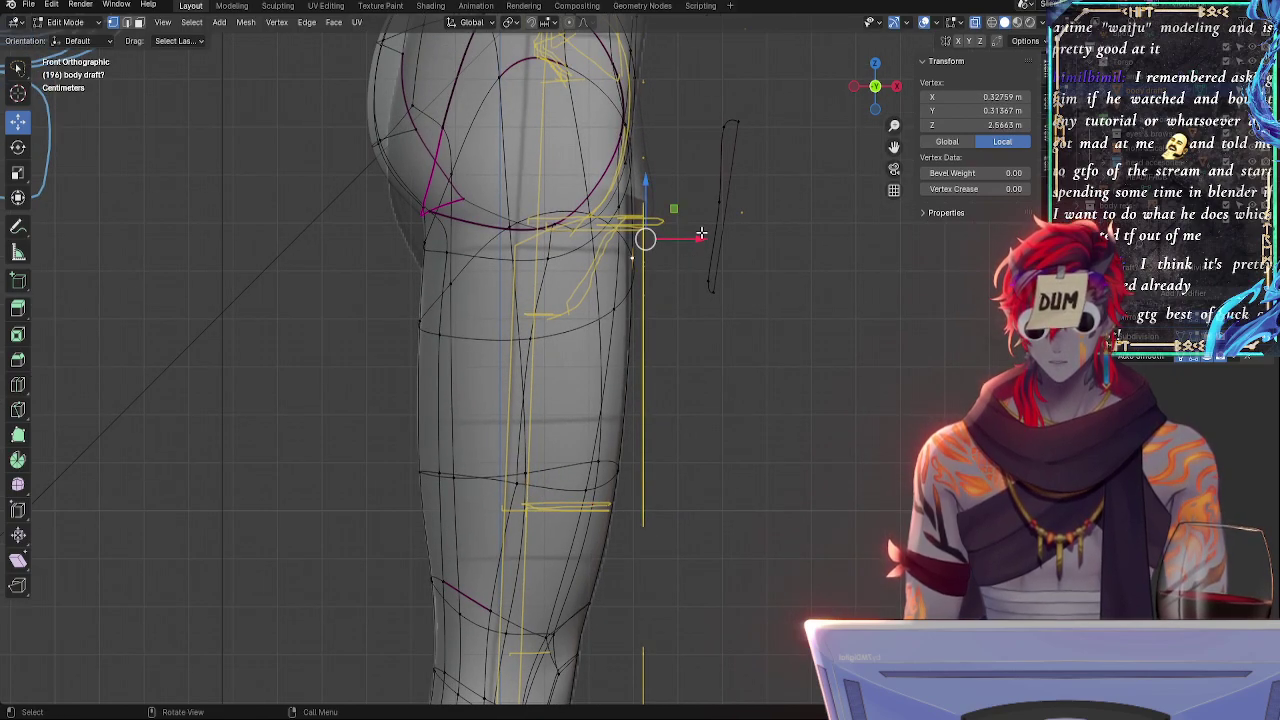
pyautogui.moveTo(702, 234); pyautogui.dragTo(696, 234)
pyautogui.click(620, 322)
pyautogui.moveTo(682, 280); pyautogui.dragTo(679, 280)
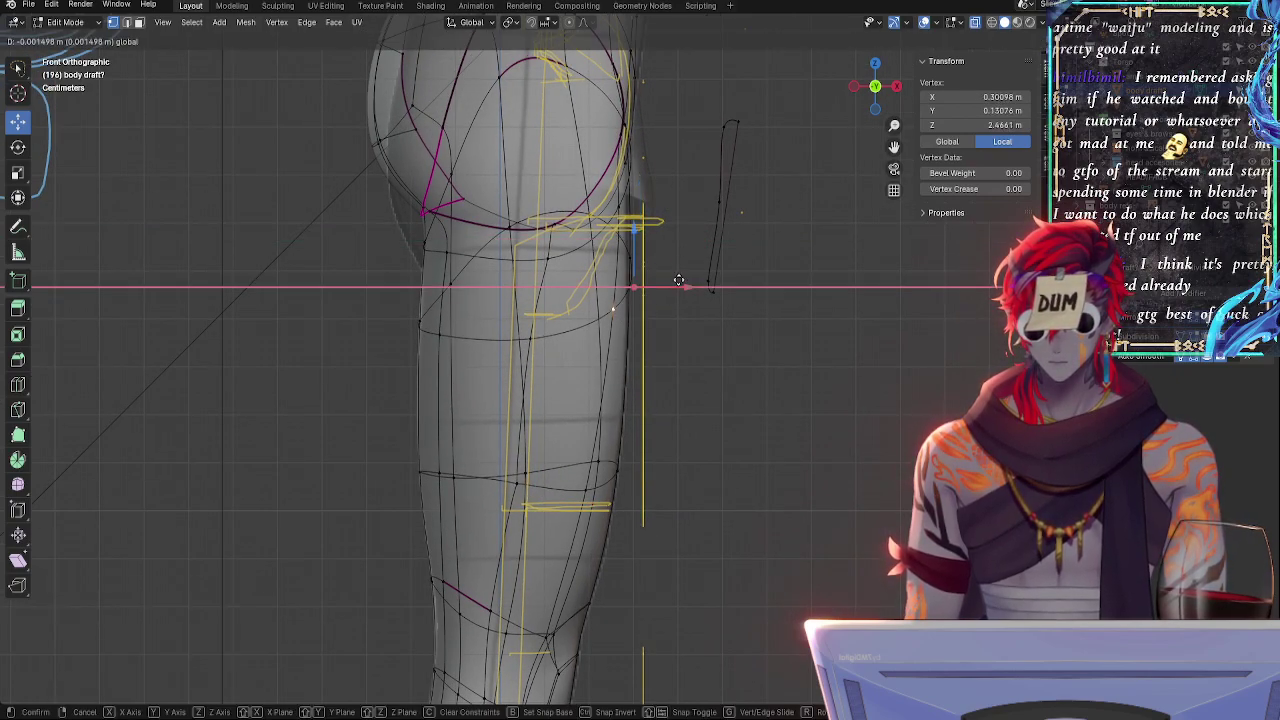
pyautogui.click(672, 282)
pyautogui.click(396, 270)
pyautogui.click(420, 251)
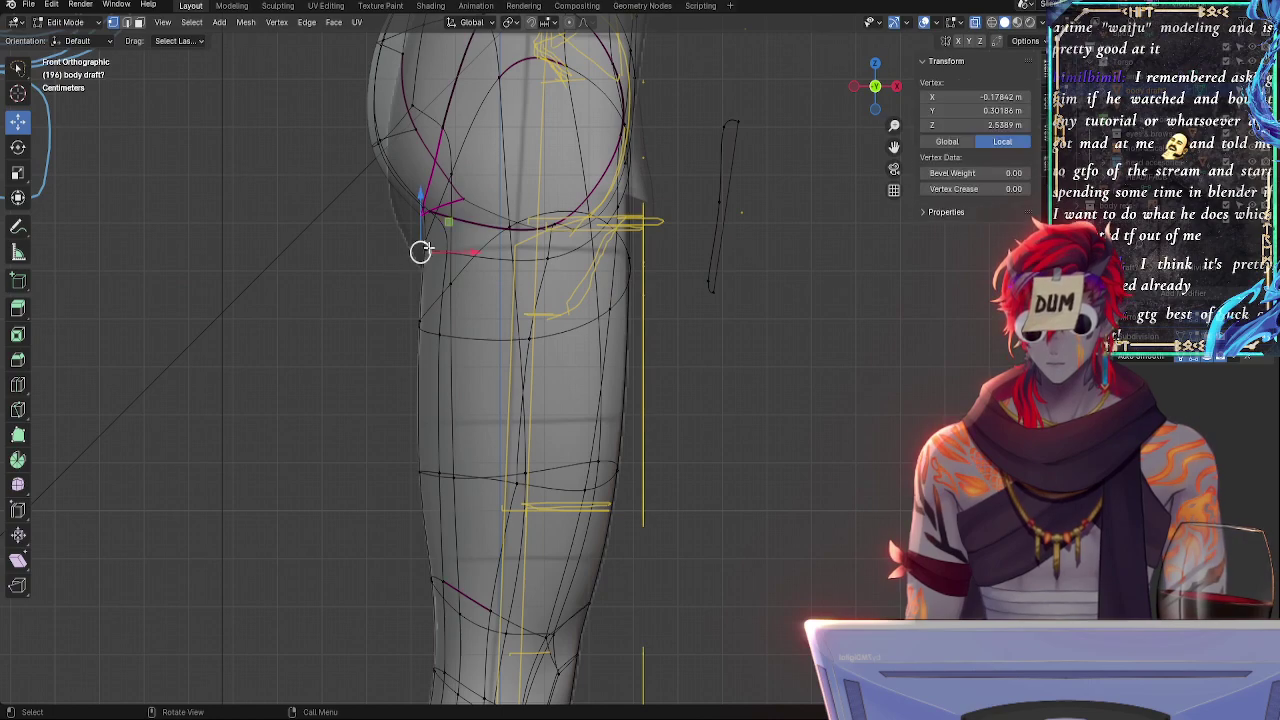
pyautogui.keyDown('shift'); pyautogui.moveTo(719, 358); pyautogui.dragTo(698, 170, button='middle'); pyautogui.keyUp('shift')
pyautogui.keyDown('shift'); pyautogui.moveTo(643, 402); pyautogui.dragTo(691, 169, button='middle'); pyautogui.keyUp('shift')
pyautogui.keyDown('shift'); pyautogui.scroll(-3, 682, 198); pyautogui.keyUp('shift')
# - Turn off X-ray, switch to Right view and save legadjust_Forfeet_new_overhaul.blend
pyautogui.hotkey('alt', 'z')
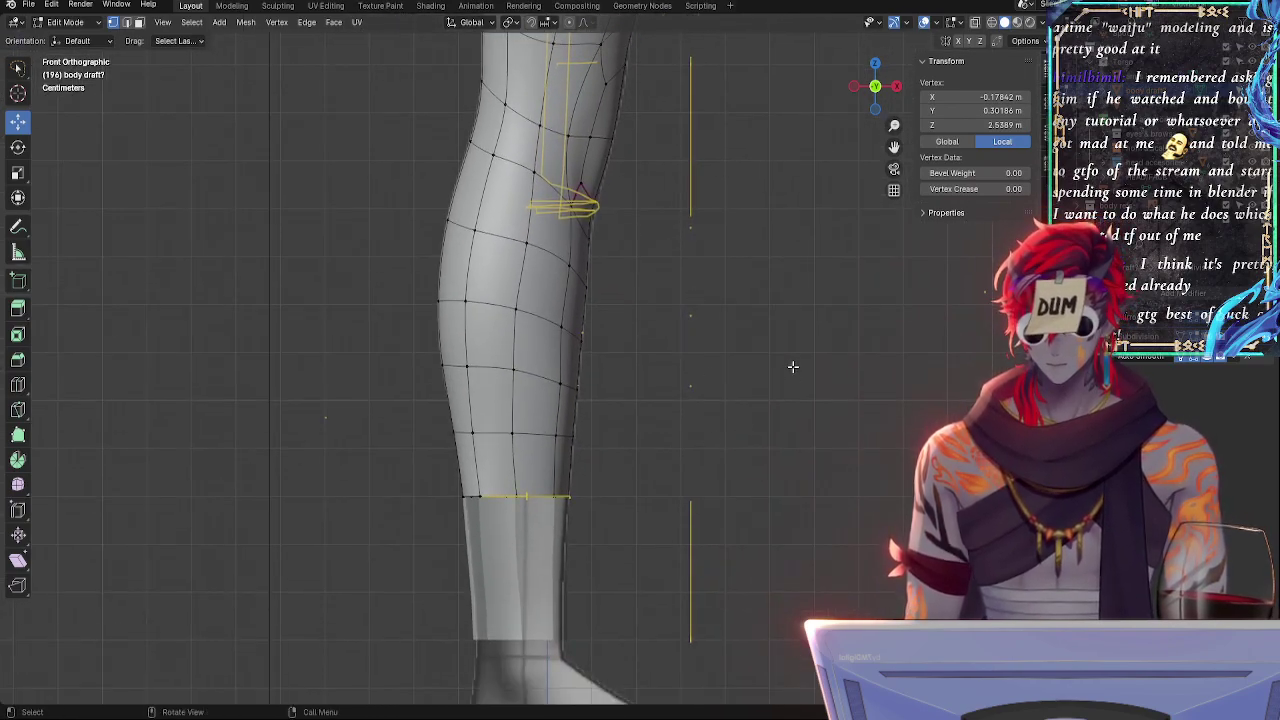
pyautogui.hotkey('alt', 'a')
pyautogui.click(899, 85)
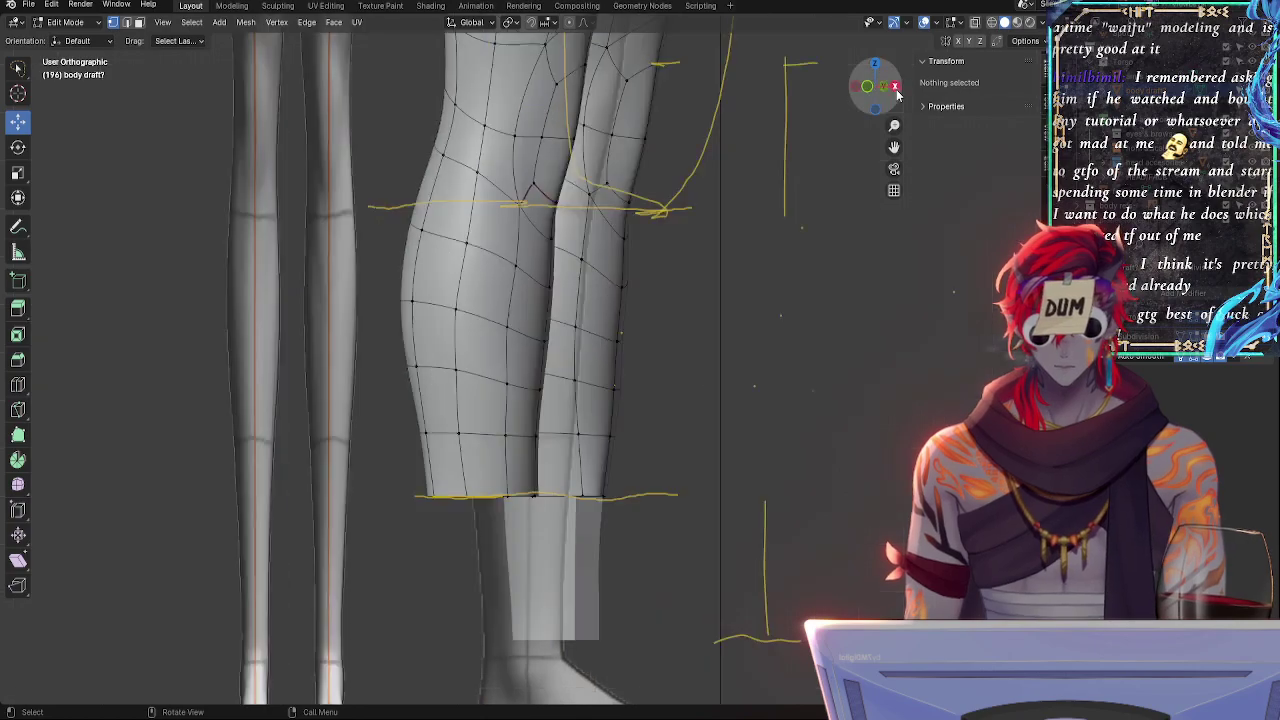
pyautogui.hotkey('ctrl', 's')
pyautogui.keyDown('shift'); pyautogui.moveTo(709, 334); pyautogui.dragTo(669, 150, button='middle'); pyautogui.keyUp('shift')
# - Return to Object Mode and select the lower-leg box object
pyautogui.press('Tab')
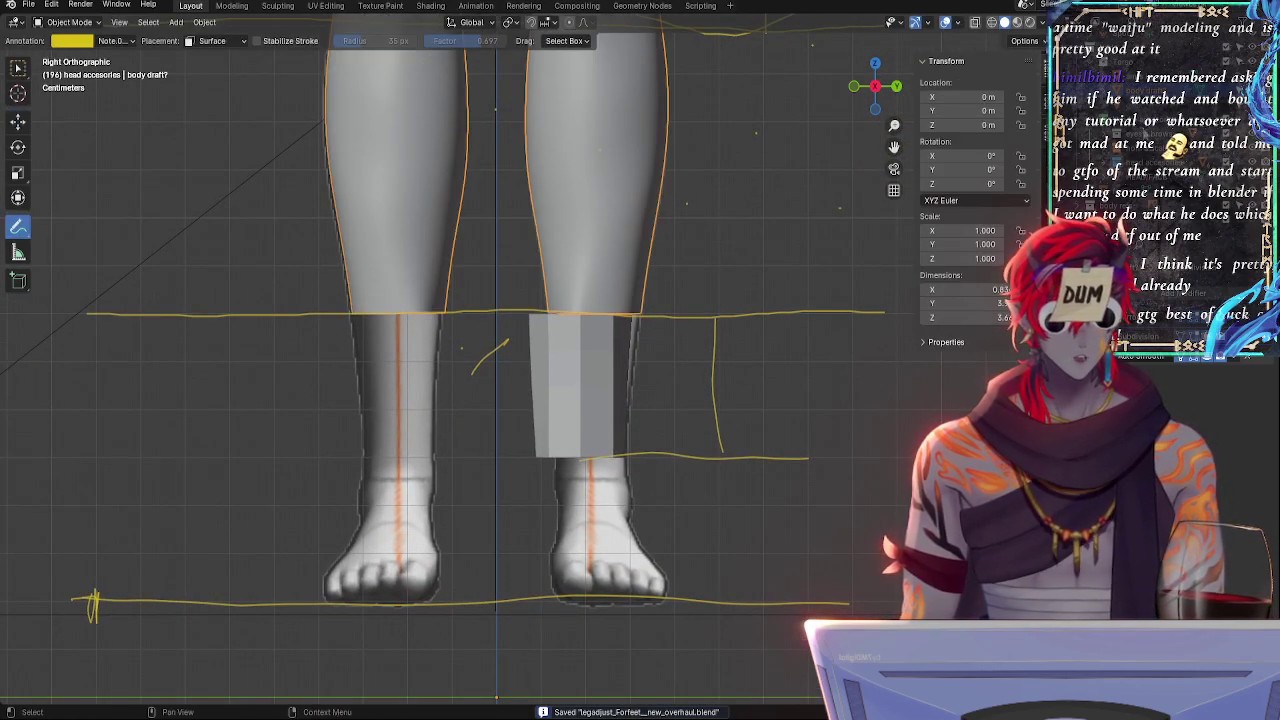
pyautogui.click(1180, 190)
pyautogui.click(1160, 219)
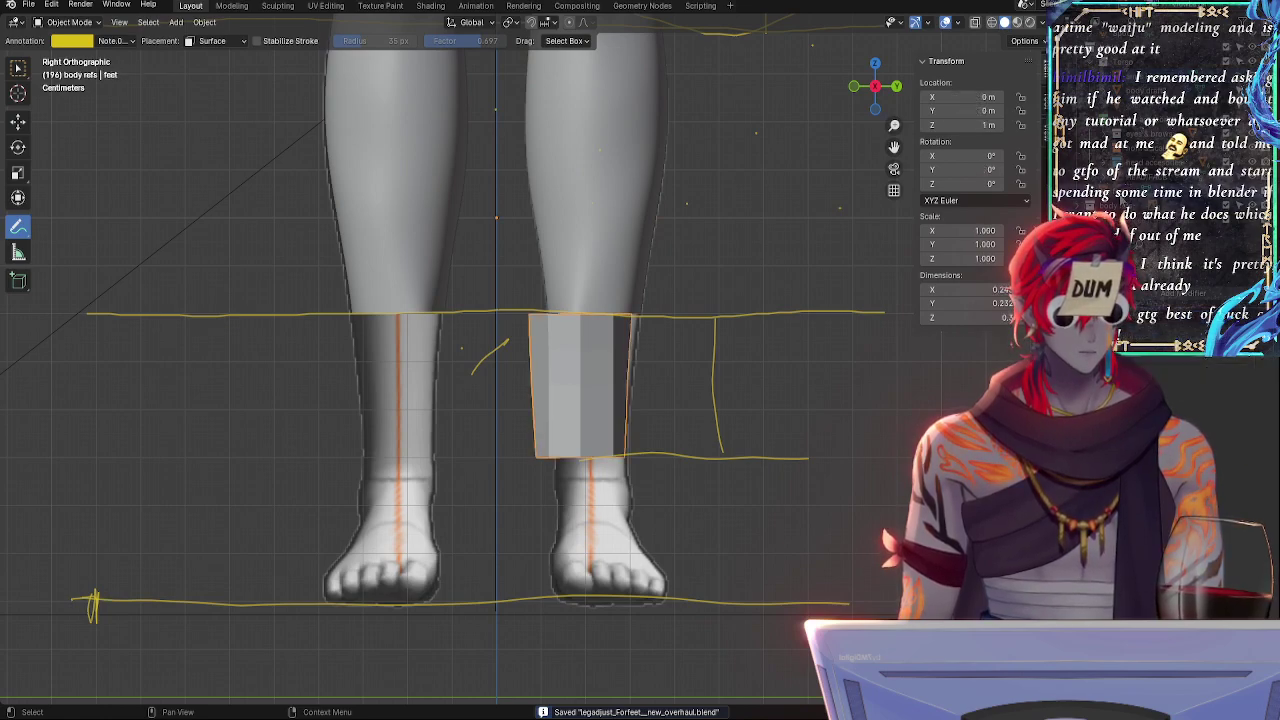
pyautogui.scroll(1, 1160, 190)
pyautogui.click(1150, 205)
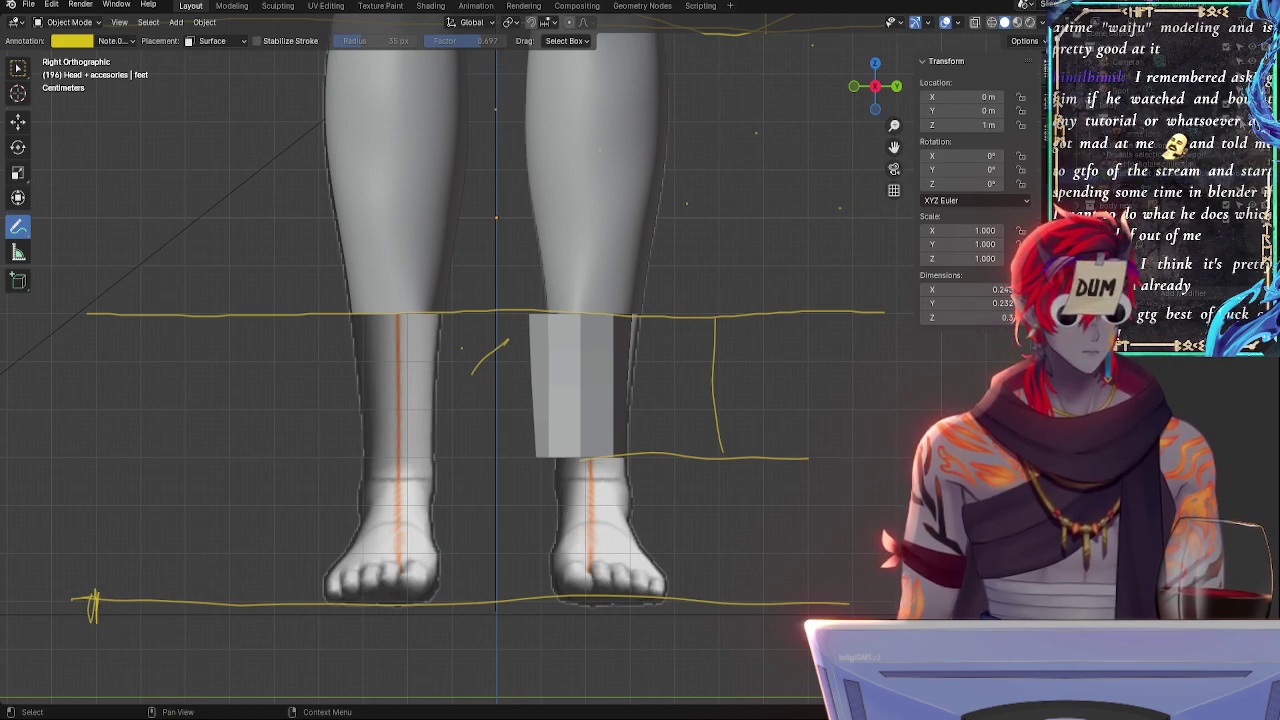
pyautogui.click(1160, 177)
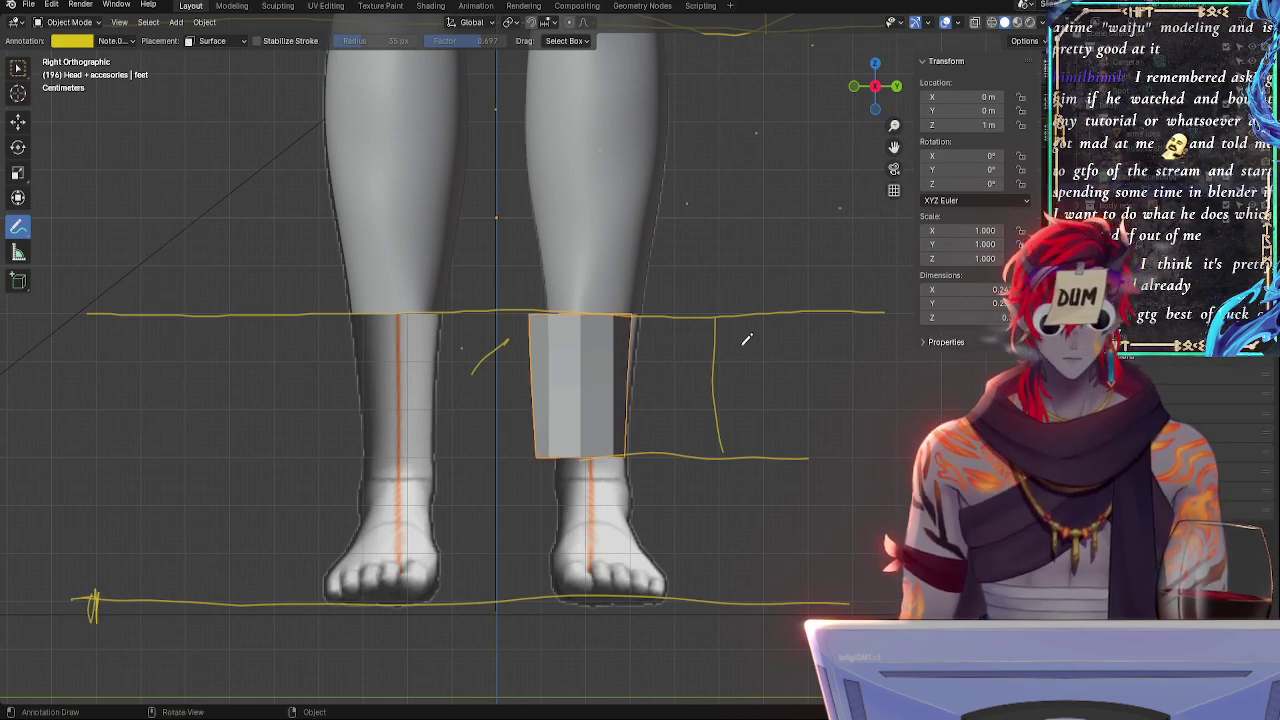
# - Edit the box and shift all its vertices along Y toward the guide line
pyautogui.press('Tab')
pyautogui.press('a')
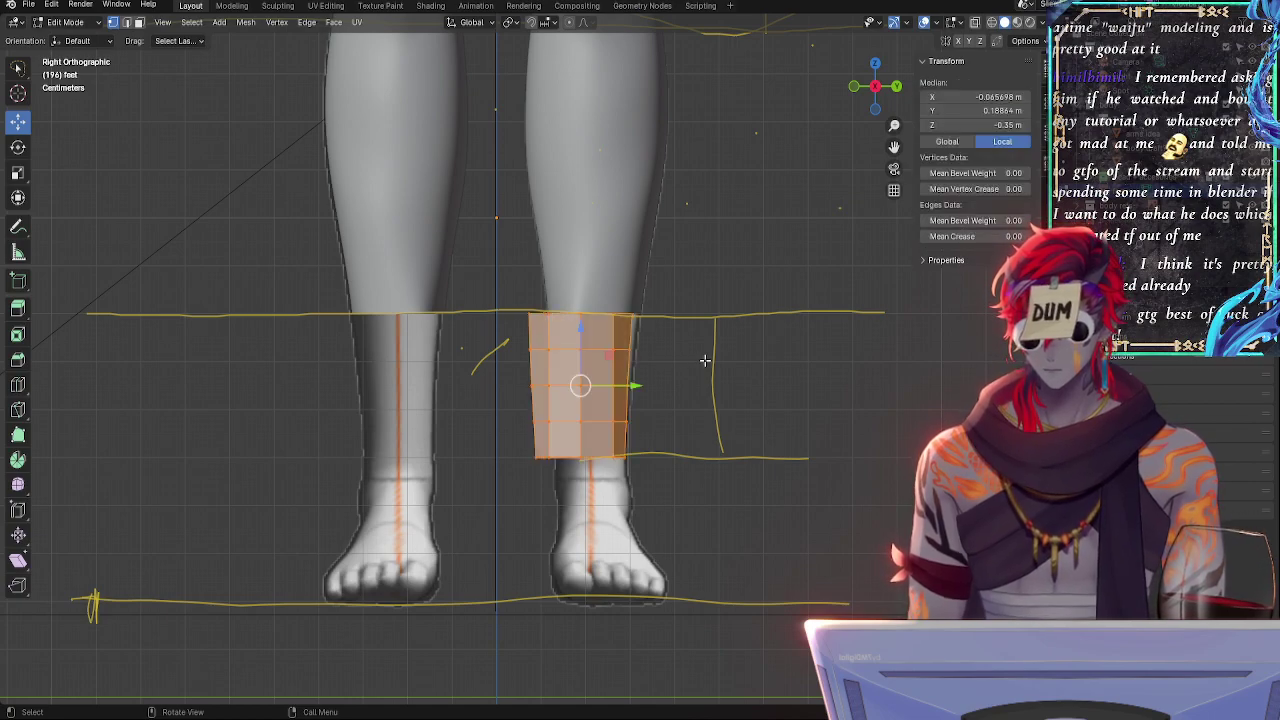
pyautogui.press('g')
pyautogui.press('y')
pyautogui.click(725, 368)
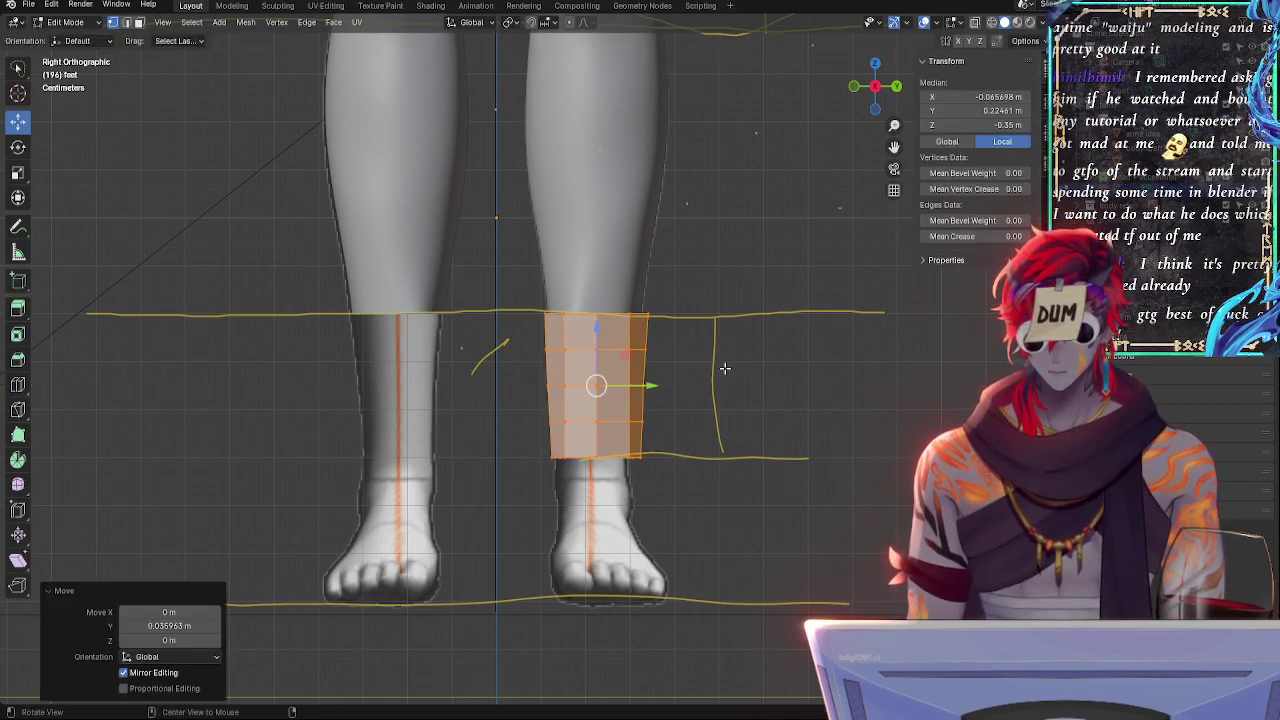
pyautogui.scroll(4, 780, 366)
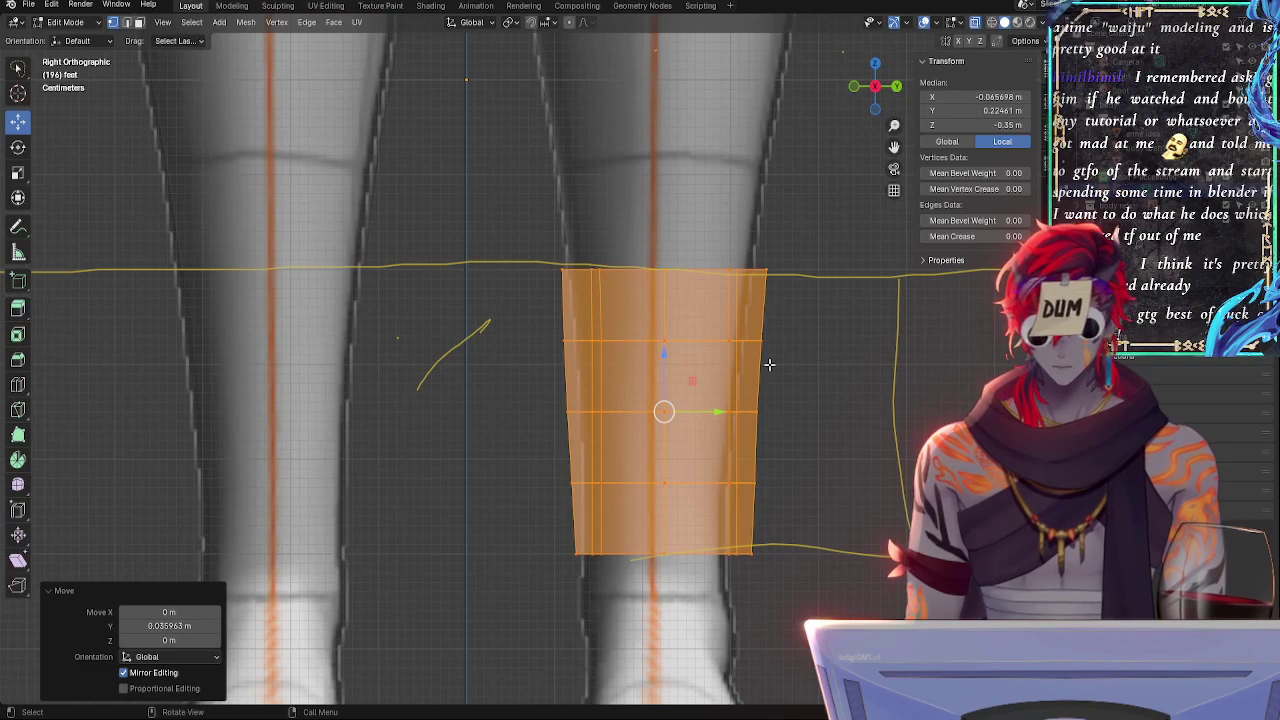
# - Select the box's top edge loop and scale it narrower along Y
pyautogui.click(760, 336)
pyautogui.click(767, 272)
pyautogui.keyDown('alt'); pyautogui.click(766, 271); pyautogui.keyUp('alt')
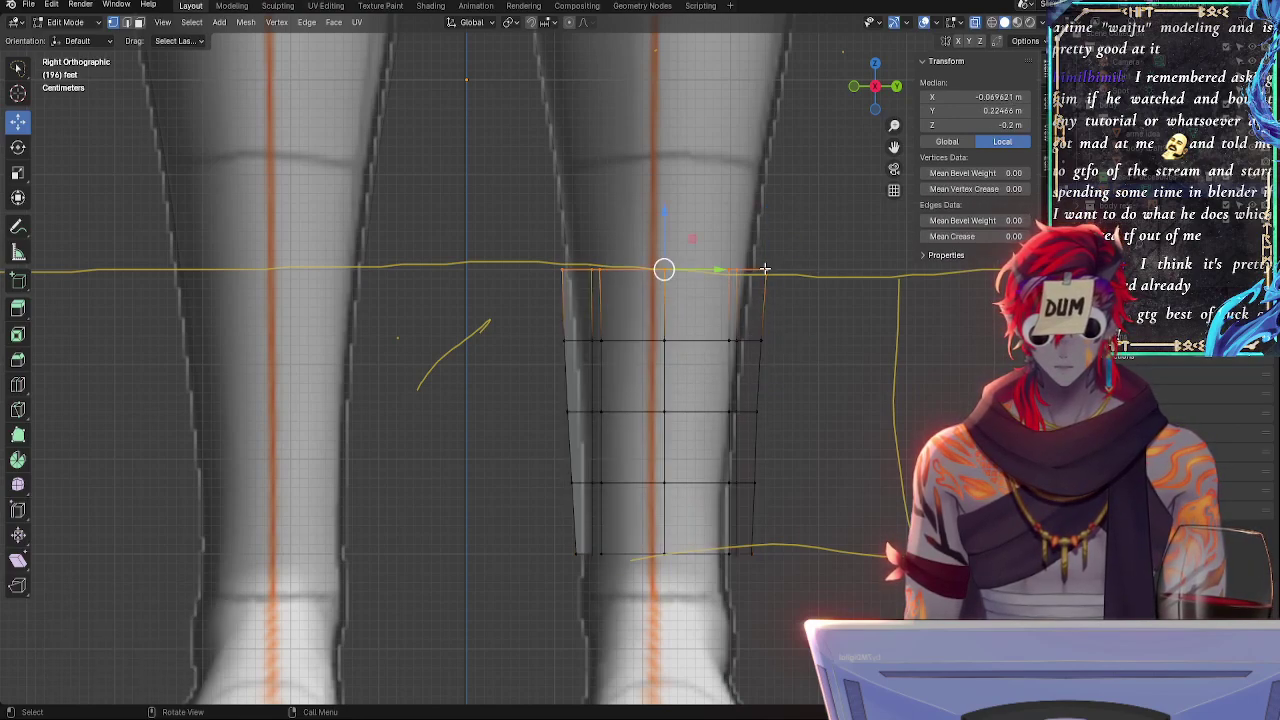
pyautogui.click(834, 424)
pyautogui.keyDown('alt'); pyautogui.click(723, 269); pyautogui.keyUp('alt')
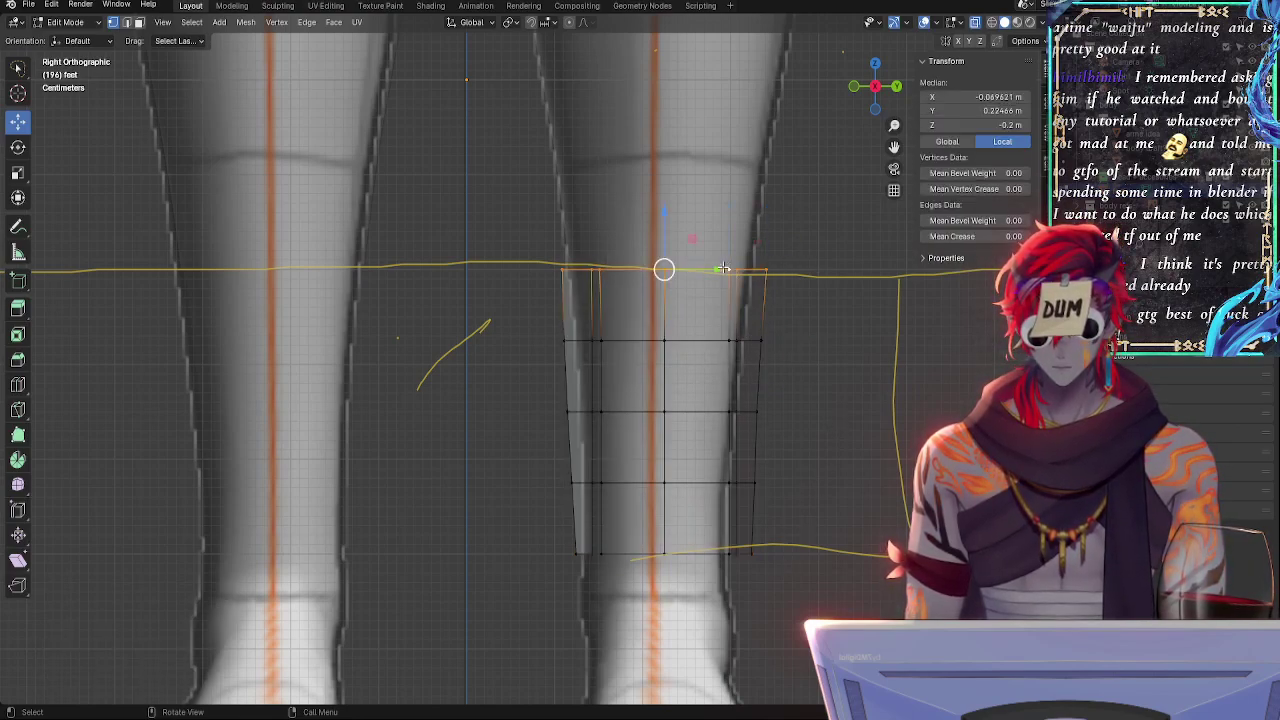
pyautogui.press('s')
pyautogui.press('y')
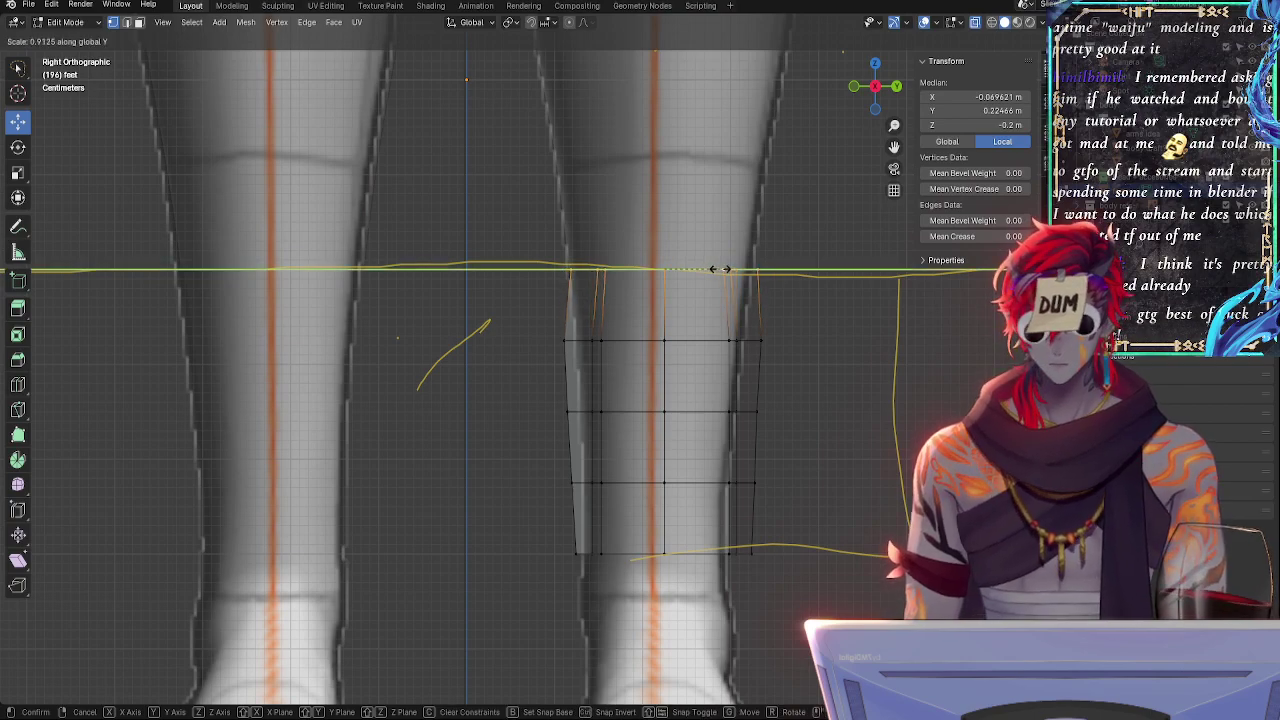
pyautogui.click(720, 269)
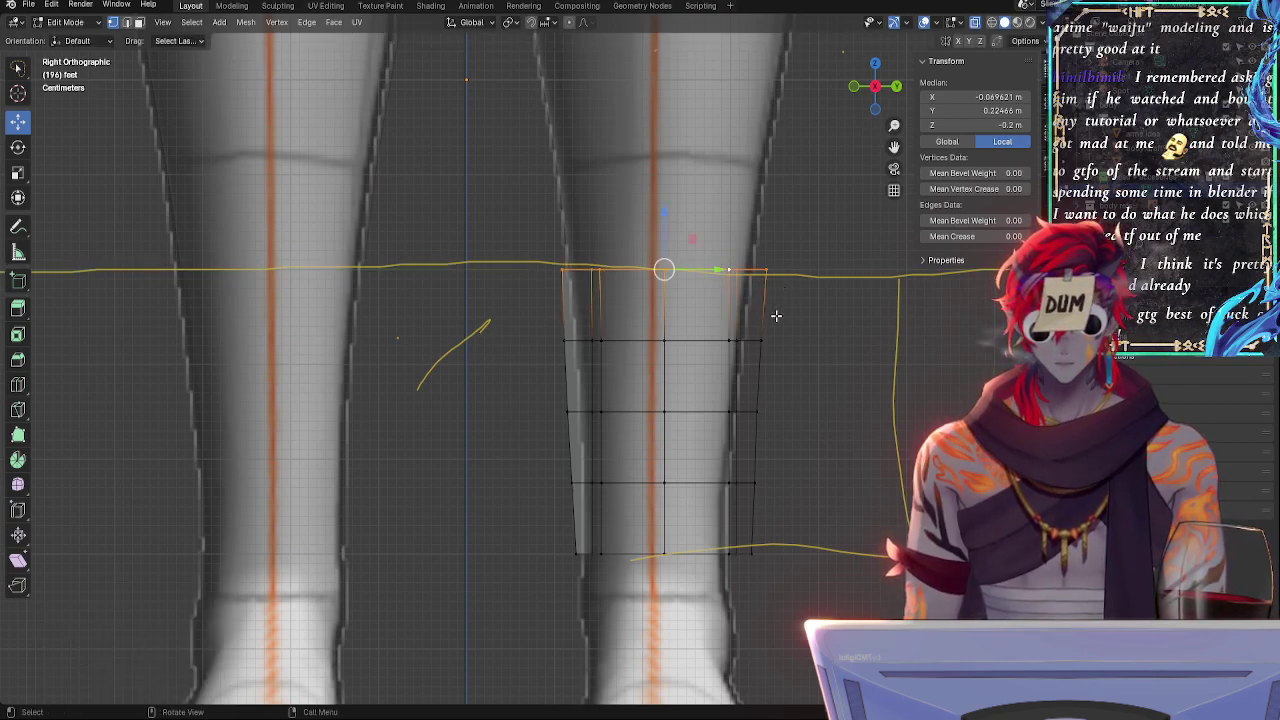
# - Move the whole box onto the guide and tilt it about -0.0926° around Z
pyautogui.press('a')
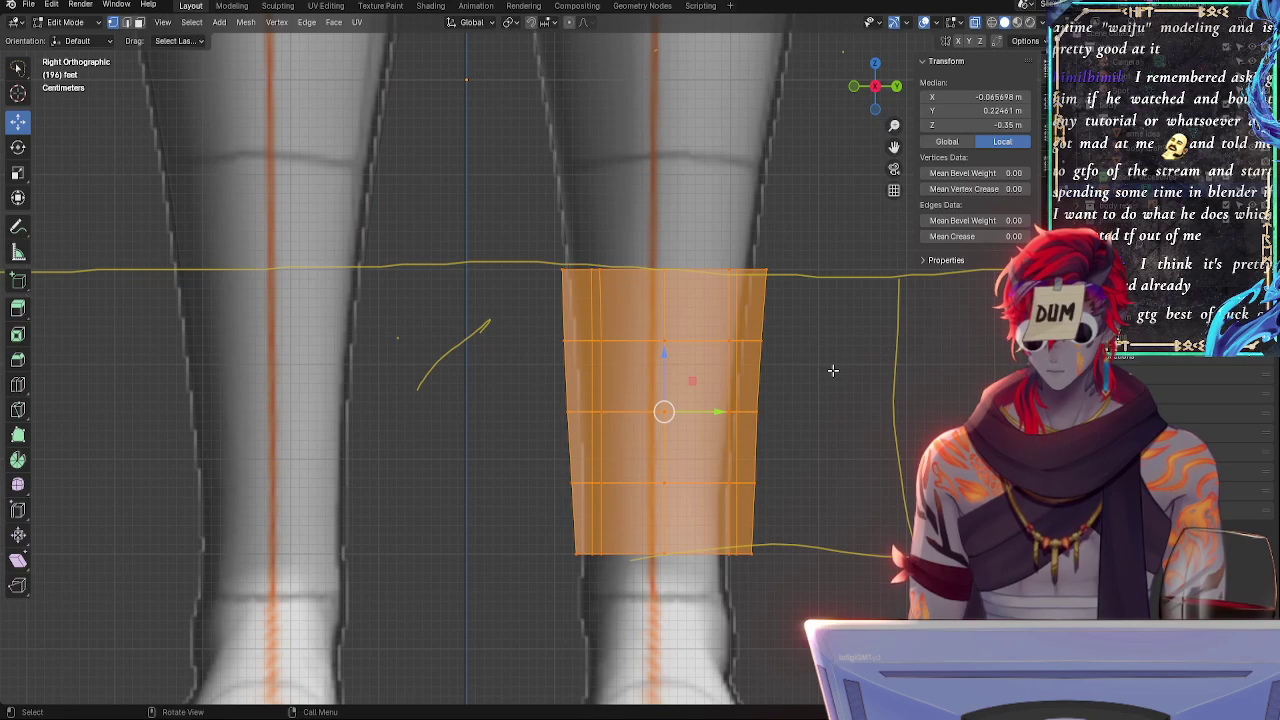
pyautogui.press('g')
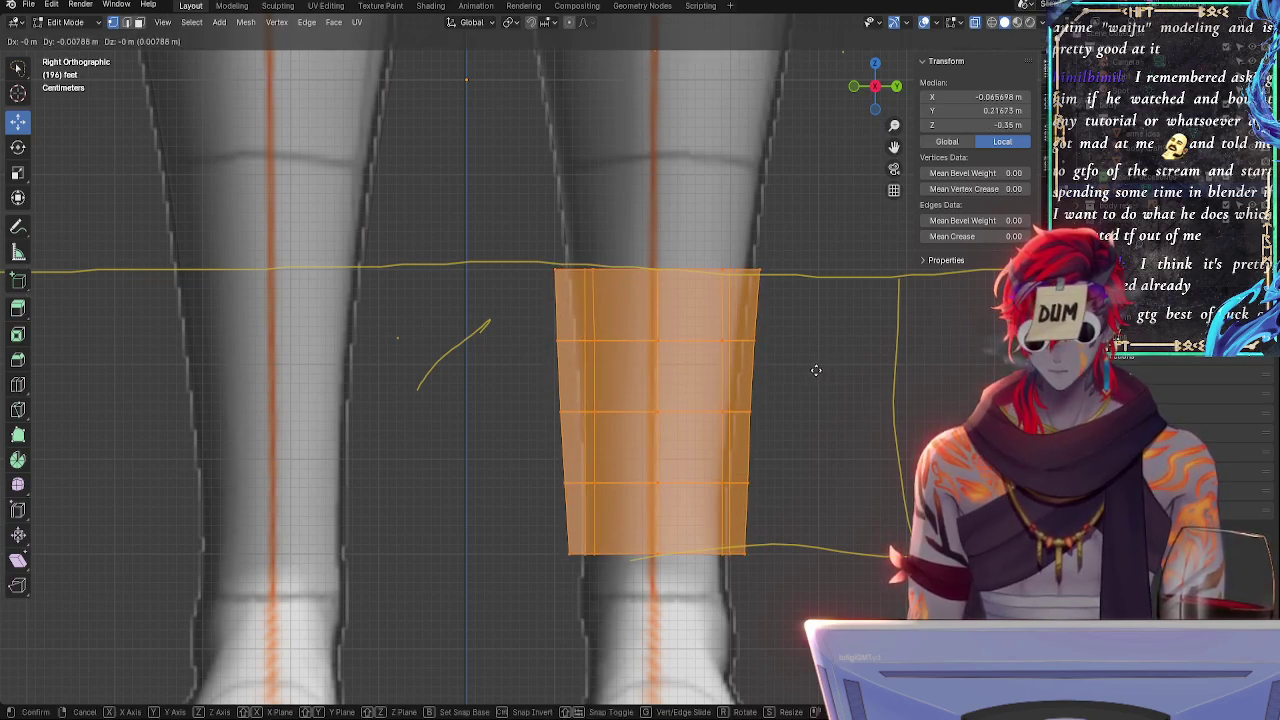
pyautogui.click(775, 369)
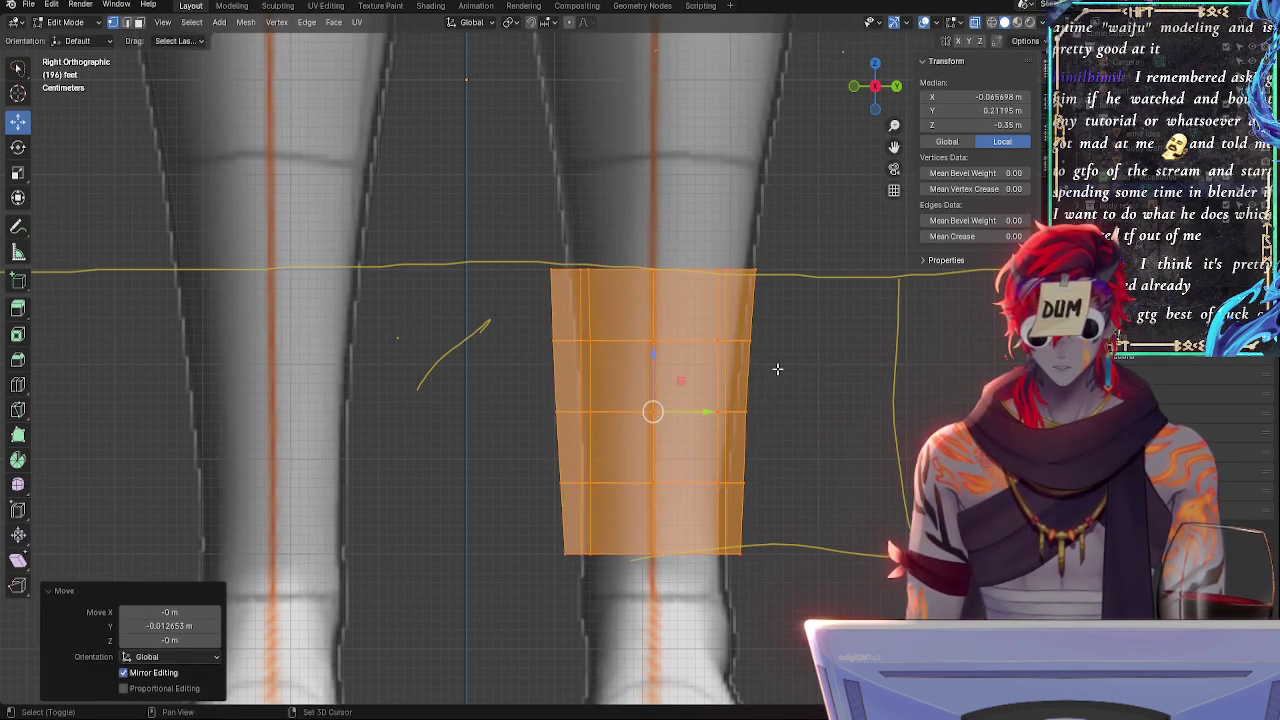
pyautogui.press('r')
pyautogui.click(834, 348)
pyautogui.hotkey('ctrl', 'z')
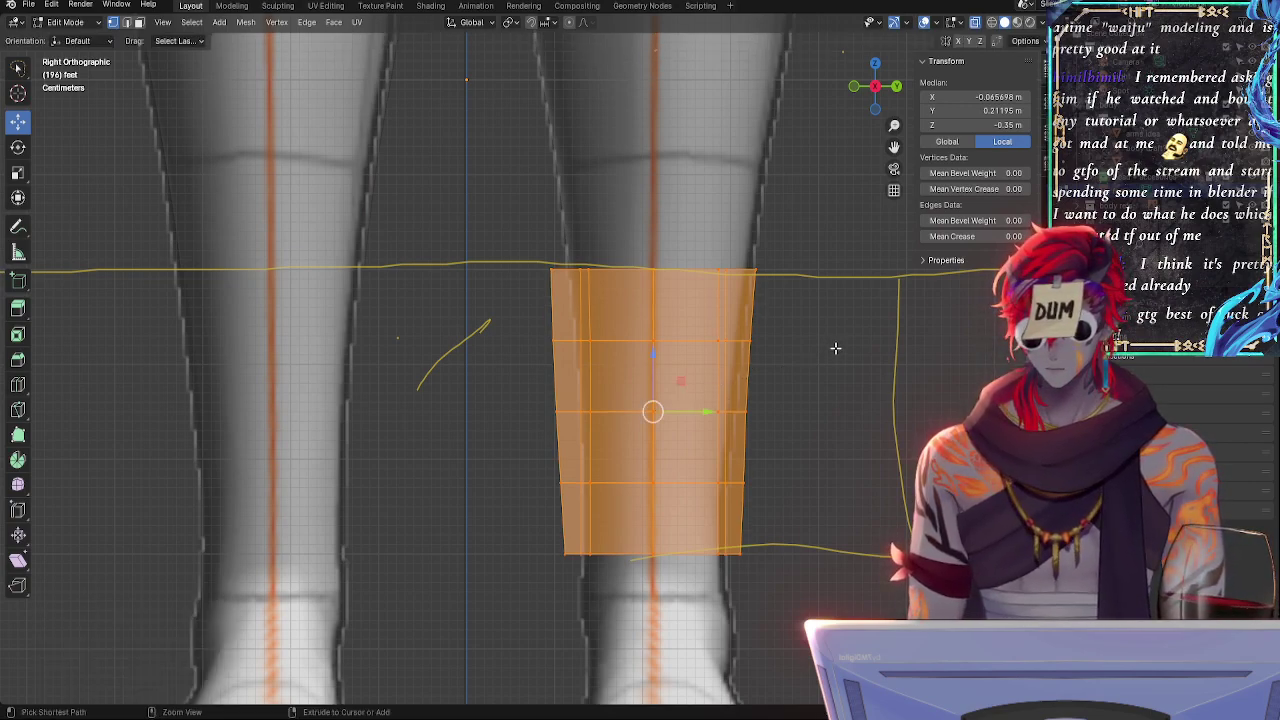
pyautogui.hotkey('ctrl', 'z')
pyautogui.press('g')
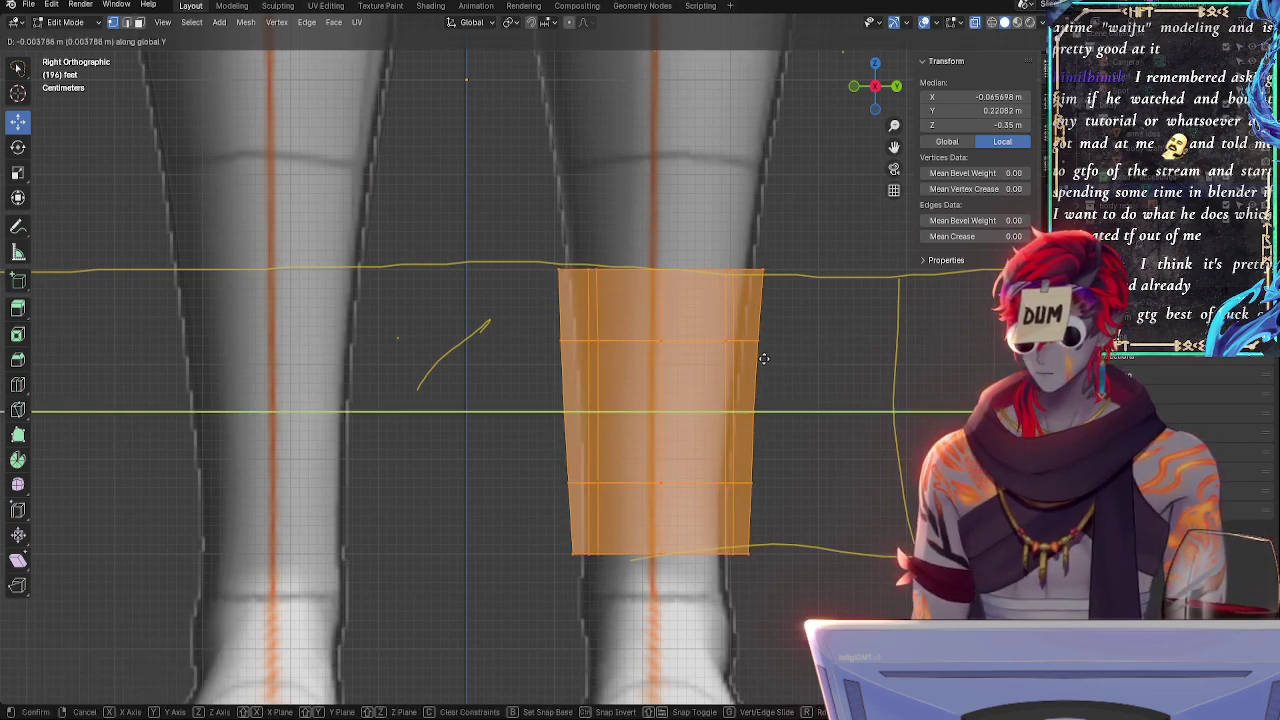
pyautogui.click(778, 359)
pyautogui.press('r')
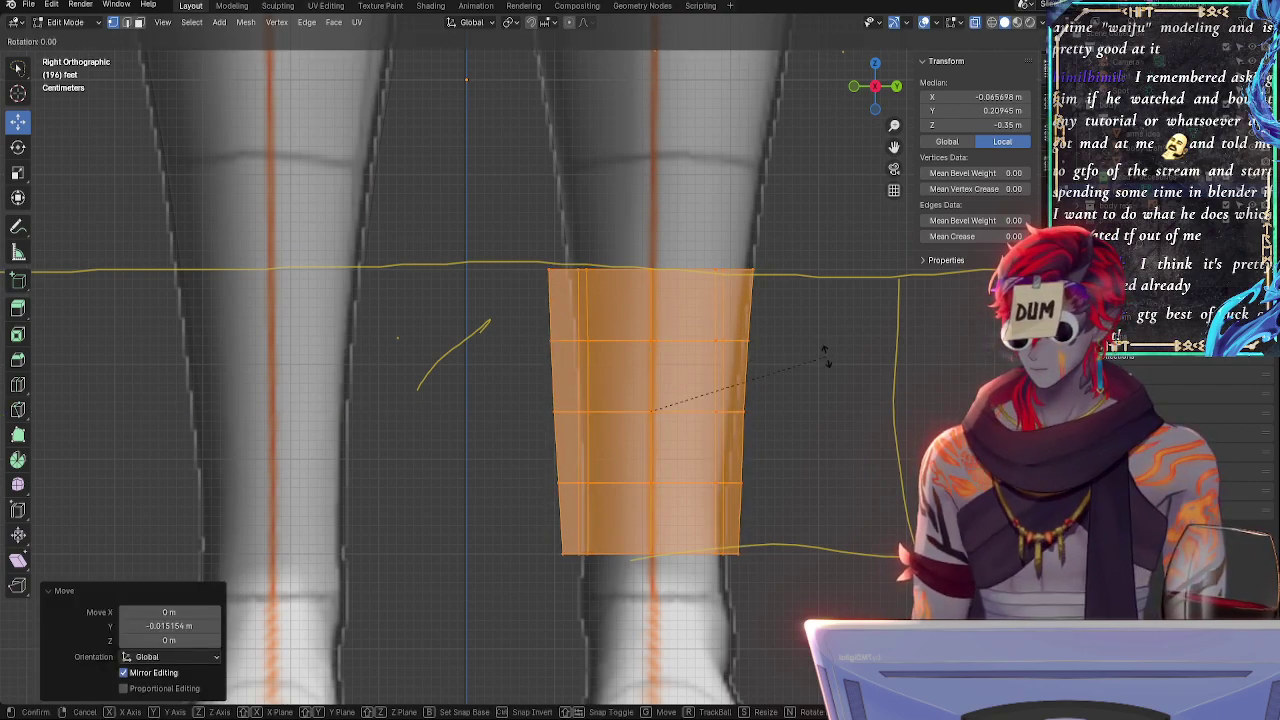
pyautogui.press('z')
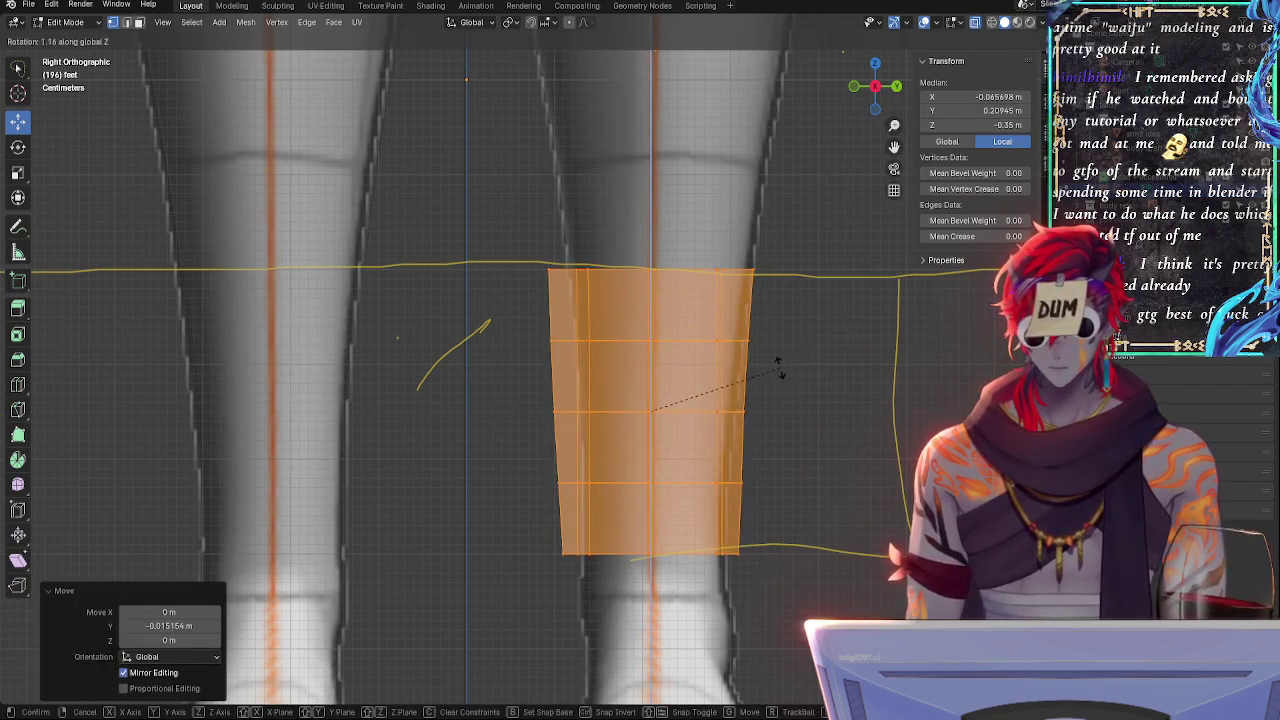
pyautogui.click(790, 368)
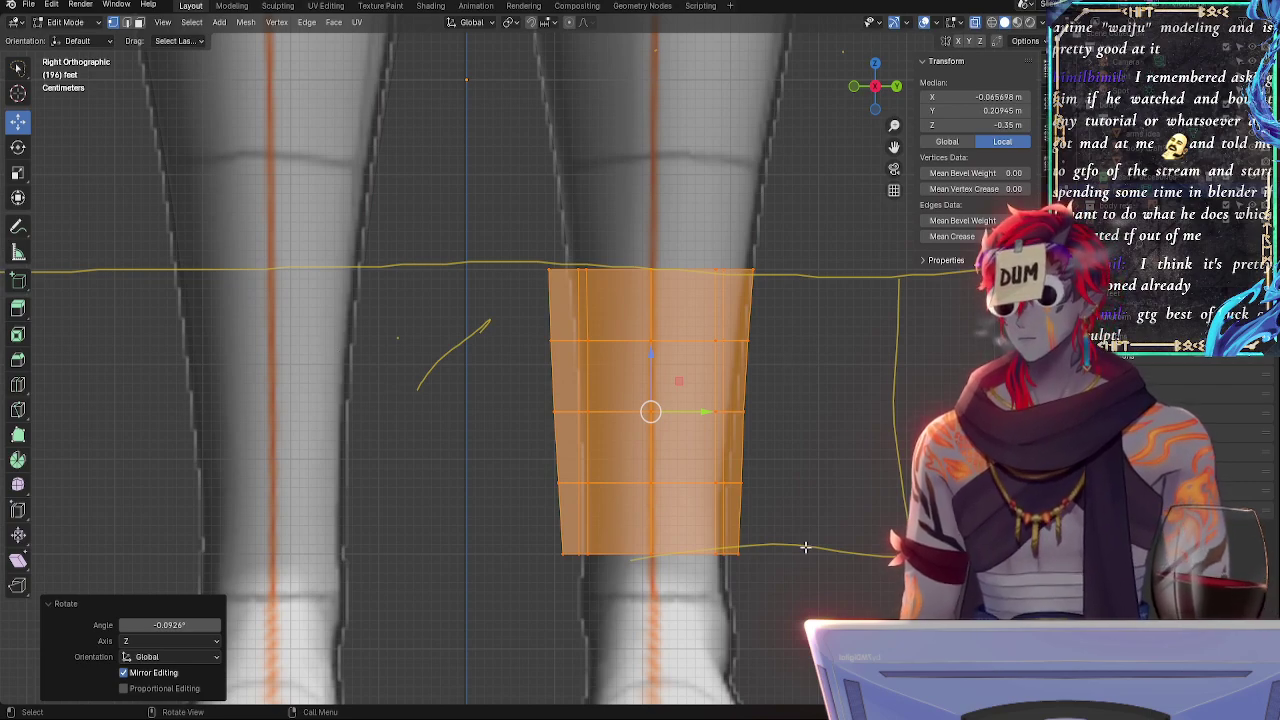
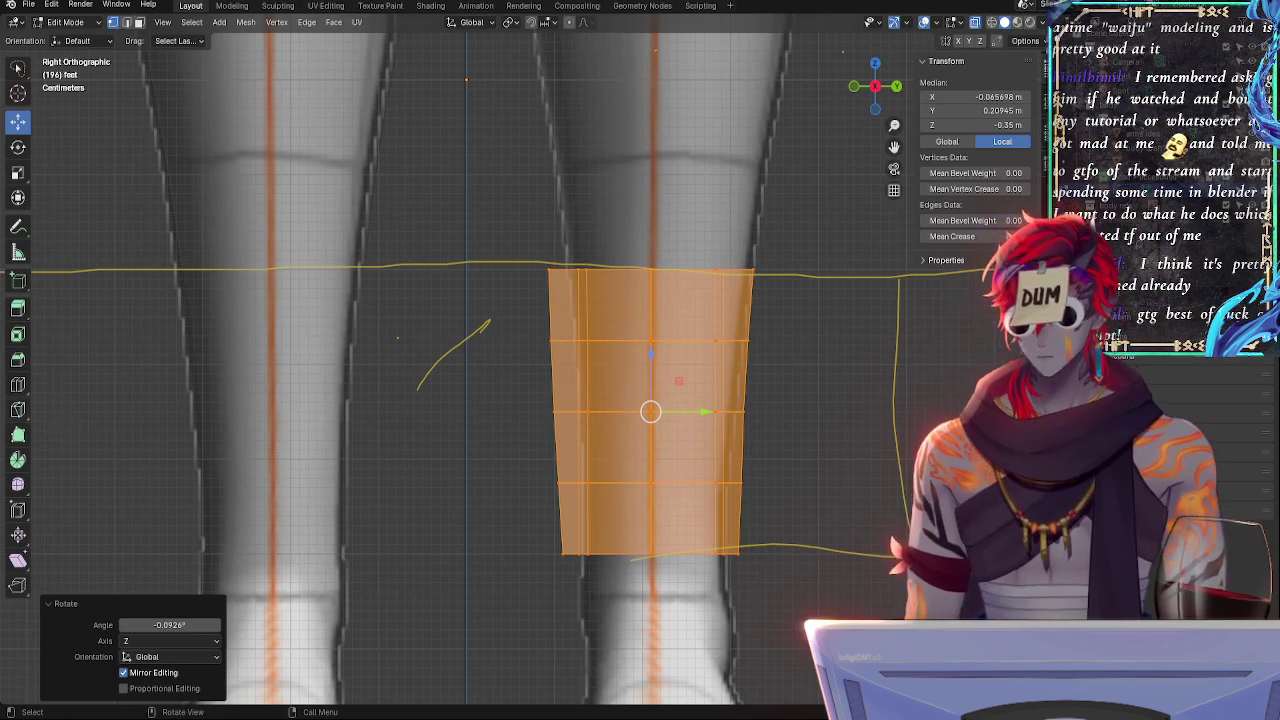
# - Return to the right side view and narrow the box's top edge loop along Y to 0.945
pyautogui.moveTo(820, 430); pyautogui.dragTo(783, 506, button='middle')
pyautogui.click(872, 97)
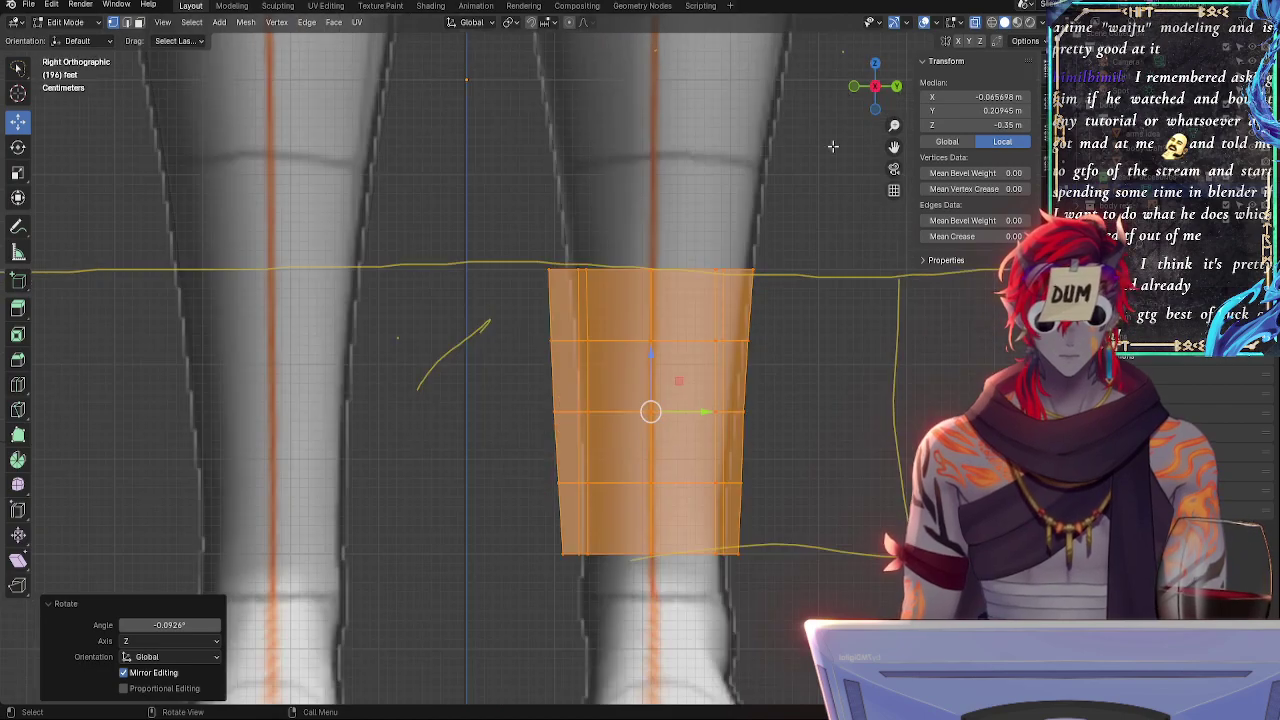
pyautogui.click(776, 331)
pyautogui.click(754, 280)
pyautogui.keyDown('alt'); pyautogui.click(750, 286); pyautogui.keyUp('alt')
pyautogui.keyDown('alt'); pyautogui.click(742, 265); pyautogui.keyUp('alt')
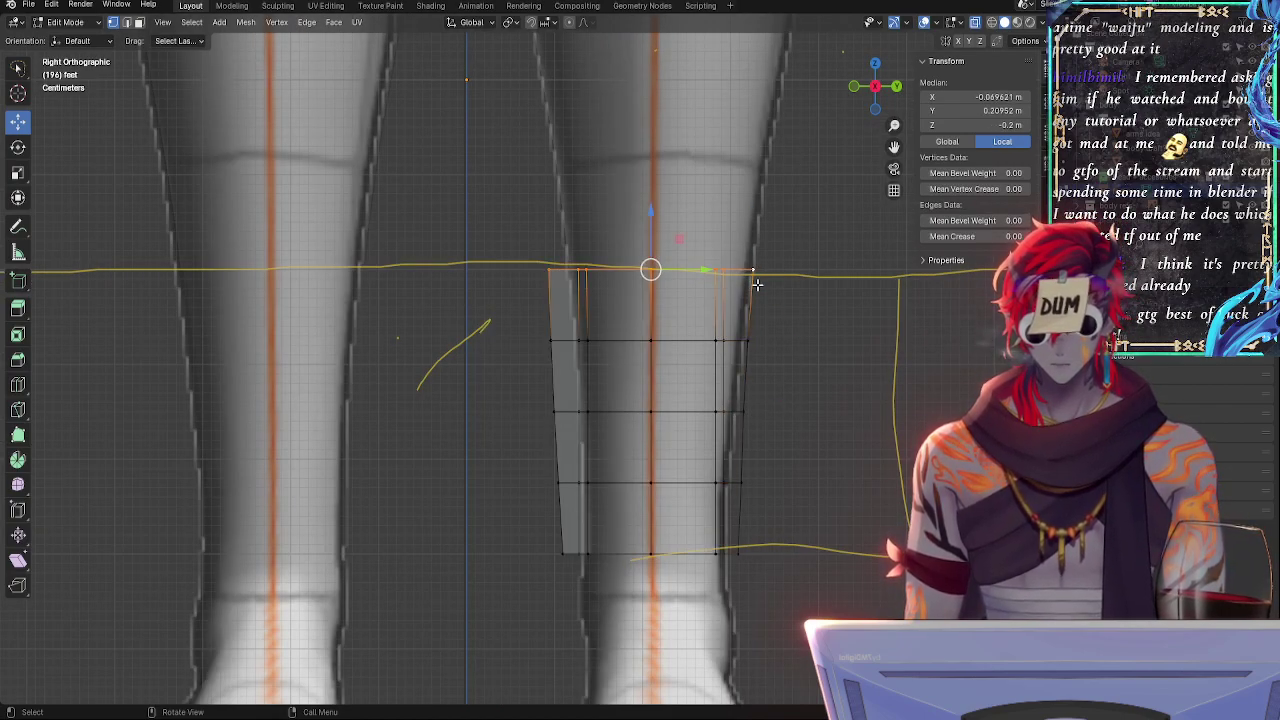
pyautogui.press('s')
pyautogui.press('y')
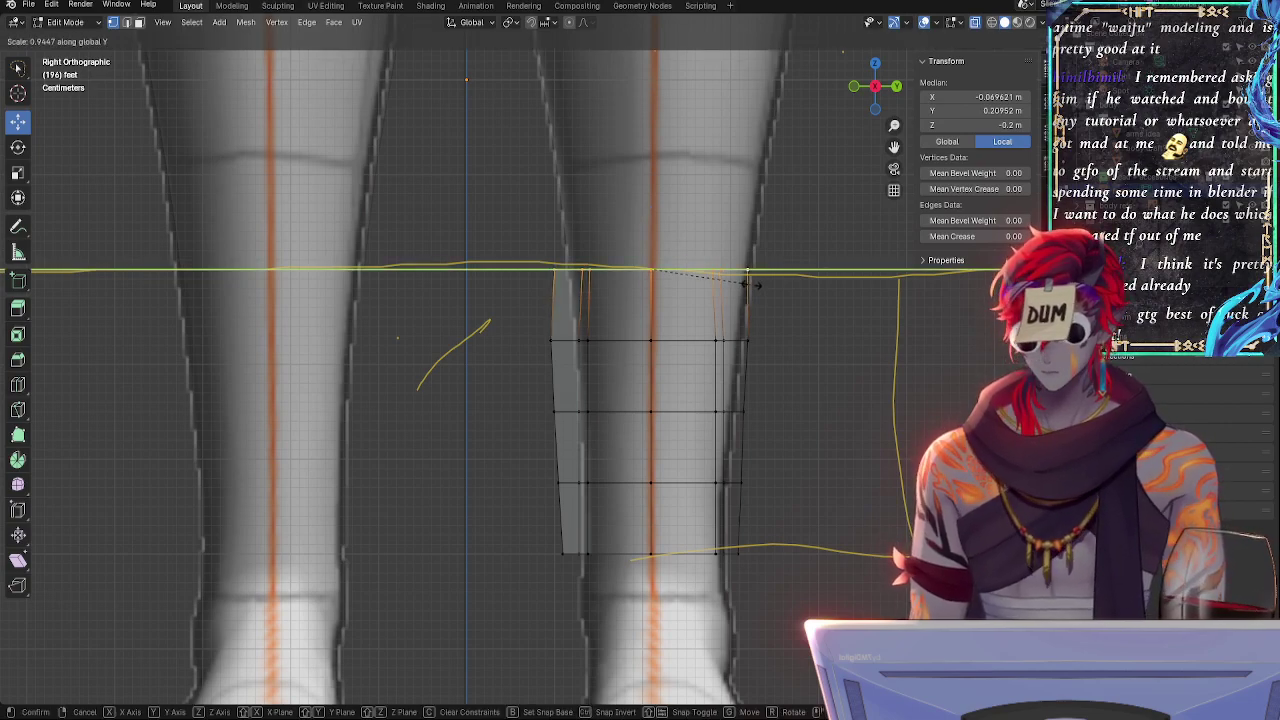
pyautogui.click(751, 285)
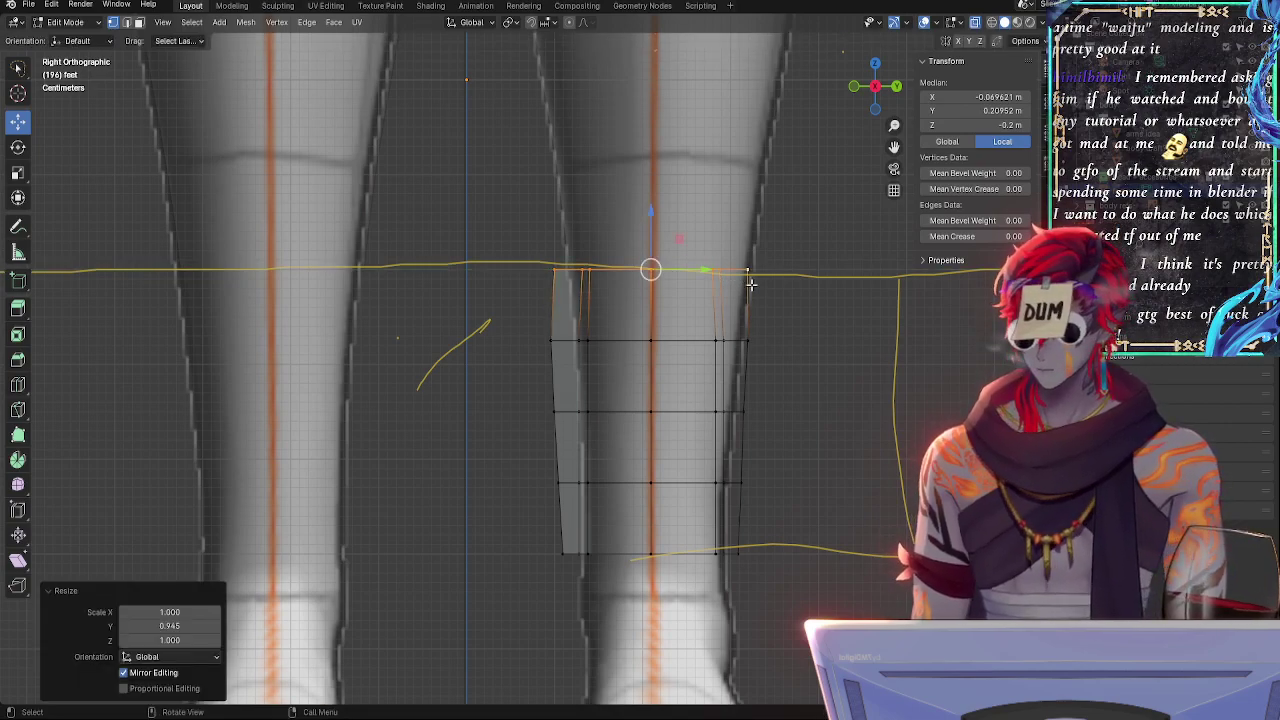
# - Rescale the top loop along Y to 0.926 and shift it slightly to fit the leg
pyautogui.press('s')
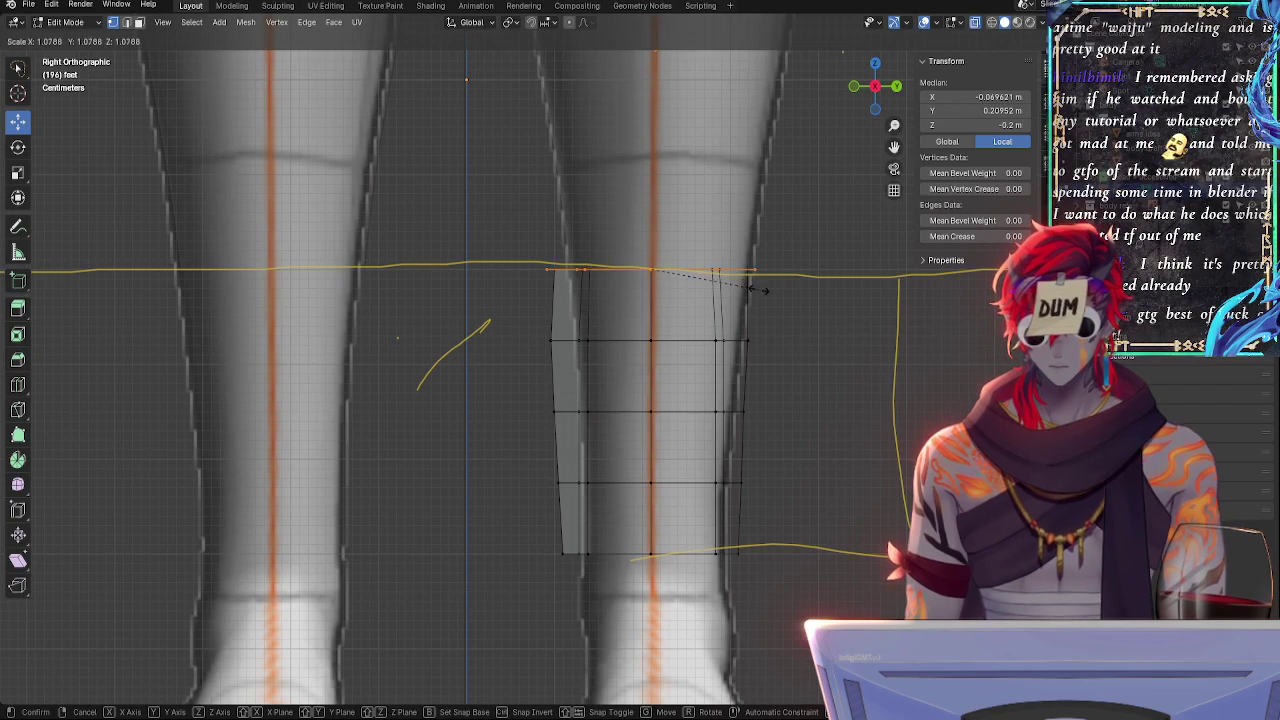
pyautogui.rightClick(814, 294)
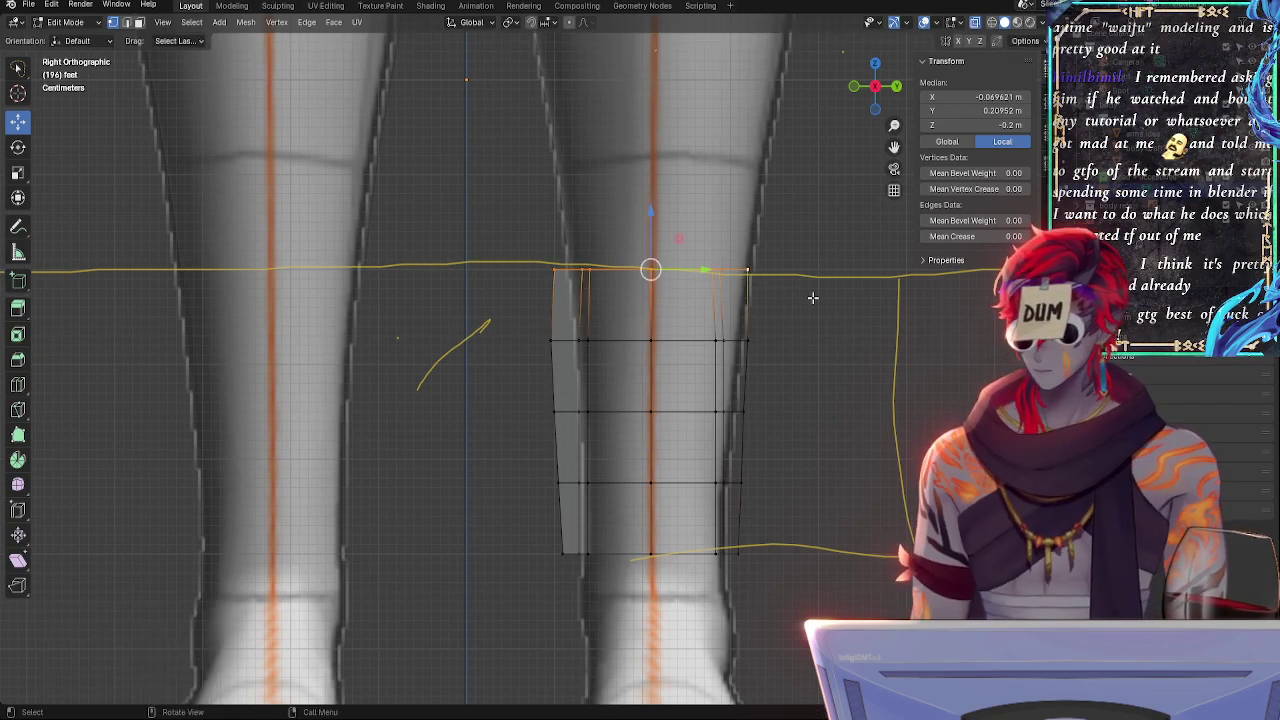
pyautogui.press('s')
pyautogui.press('y')
pyautogui.click(801, 296)
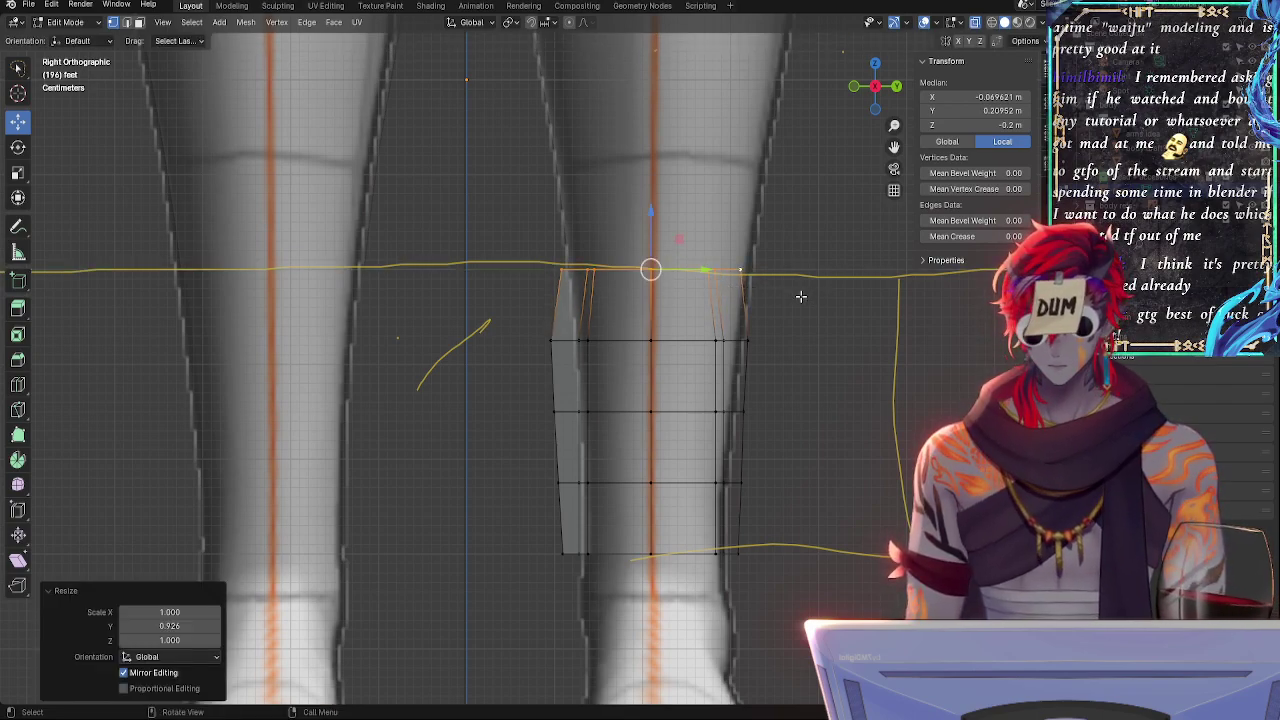
pyautogui.moveTo(690, 270); pyautogui.dragTo(695, 268)
pyautogui.hotkey('ctrl', 'z')
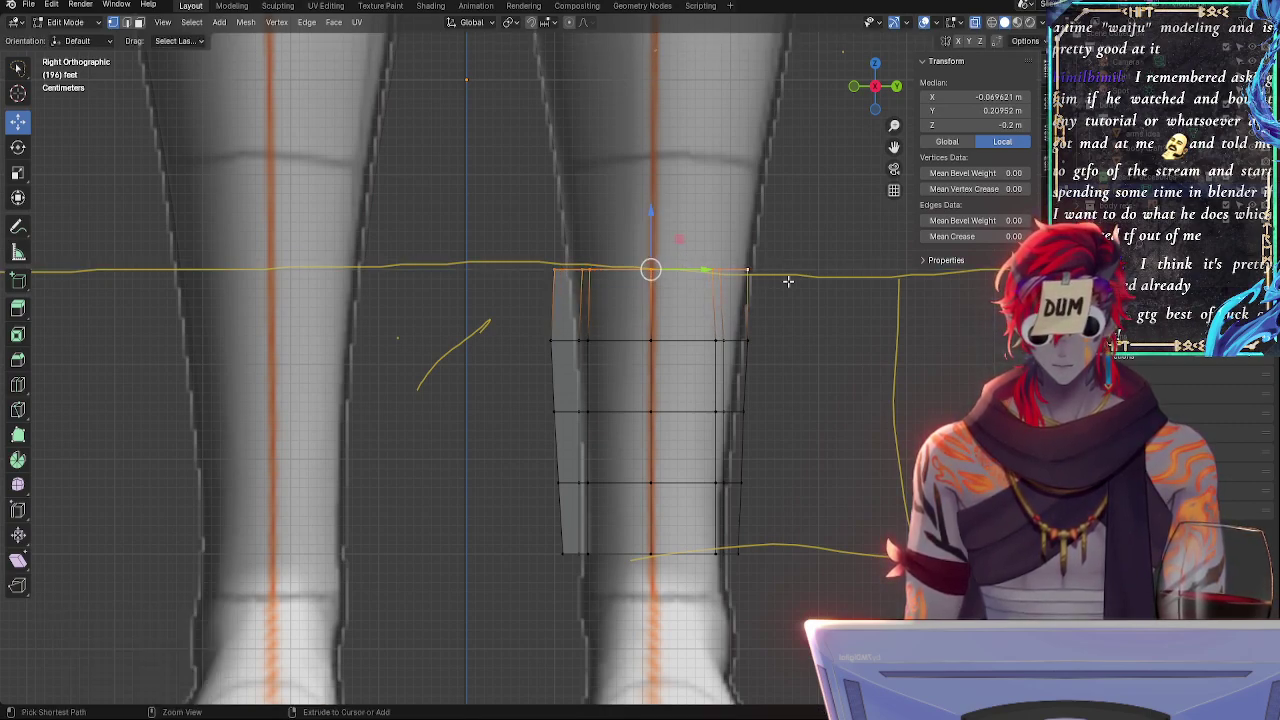
pyautogui.moveTo(651, 268); pyautogui.dragTo(615, 269)
pyautogui.click(580, 270)
# - Slide the top corner vertex onto the leg outline, then select the second edge loop
pyautogui.click(560, 268)
pyautogui.click(764, 271)
pyautogui.moveTo(791, 265); pyautogui.dragTo(790, 266)
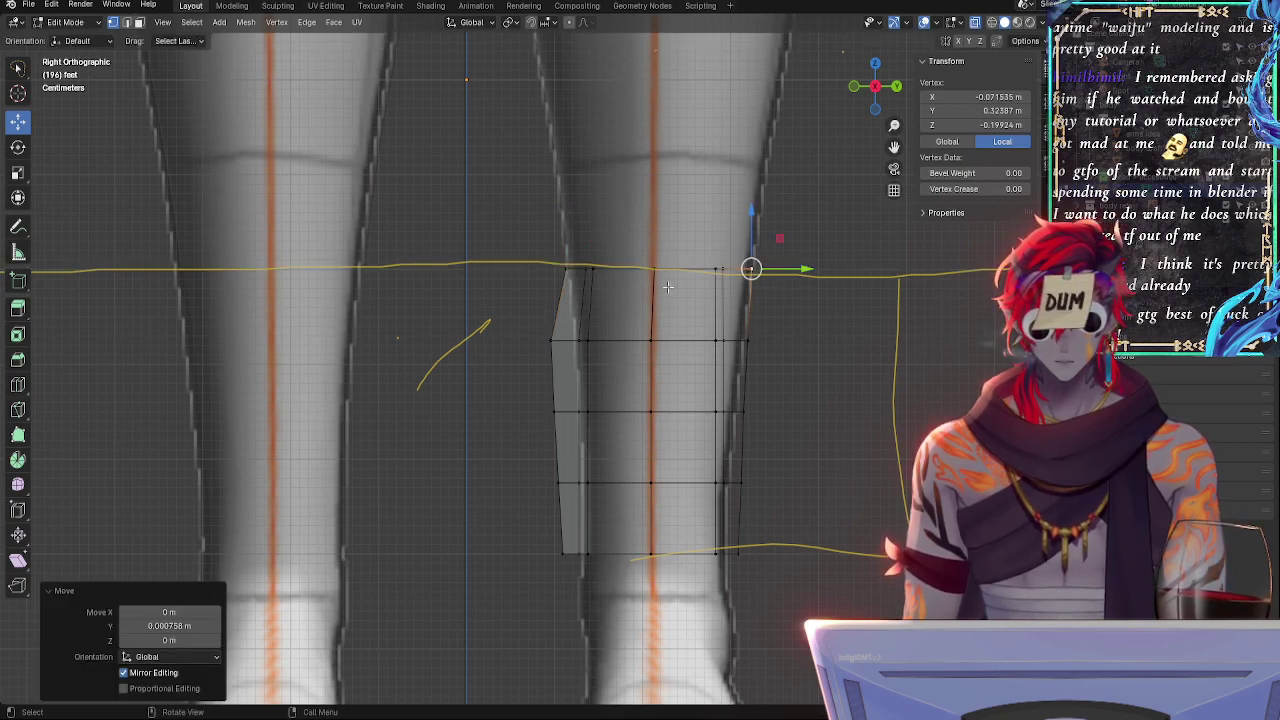
pyautogui.click(651, 341)
pyautogui.click(551, 341)
pyautogui.keyDown('alt'); pyautogui.click(642, 339); pyautogui.keyUp('alt')
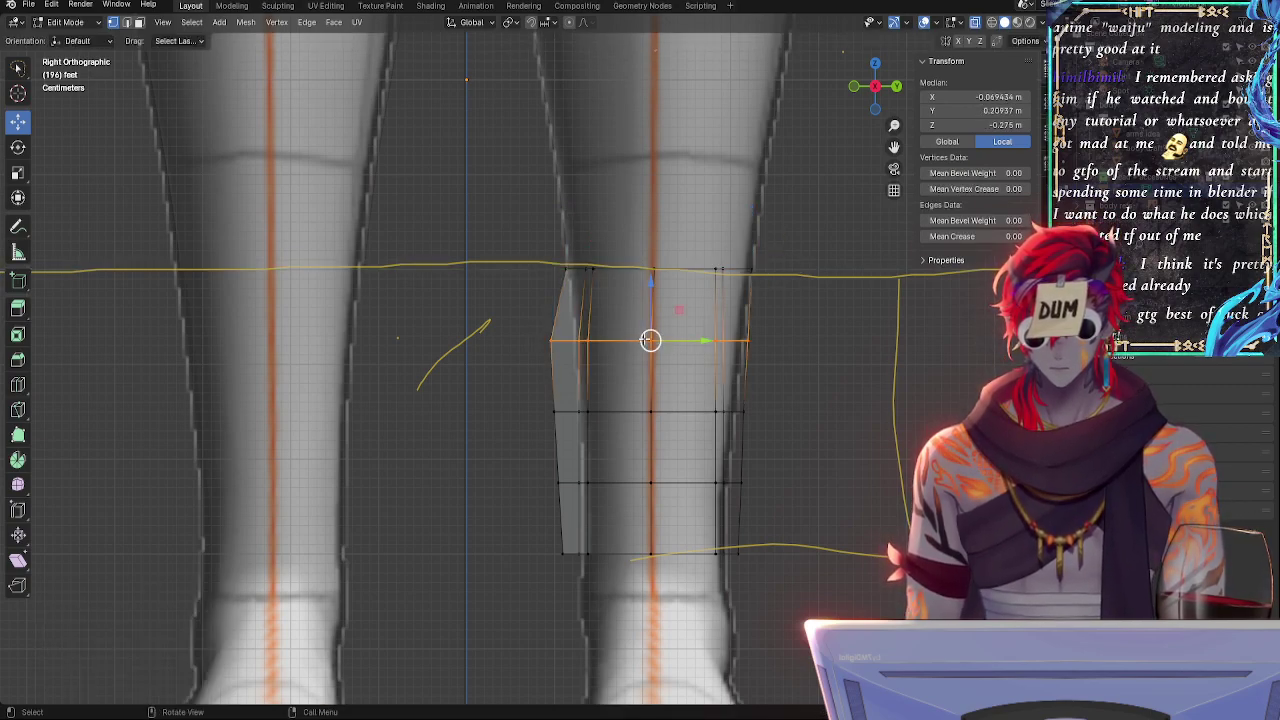
# - Narrow the second edge loop along Y (0.846, then 0.975) and shift it into place
pyautogui.press('s')
pyautogui.press('y')
pyautogui.click(697, 341)
pyautogui.moveTo(705, 341); pyautogui.dragTo(719, 342)
pyautogui.press('s')
pyautogui.press('y')
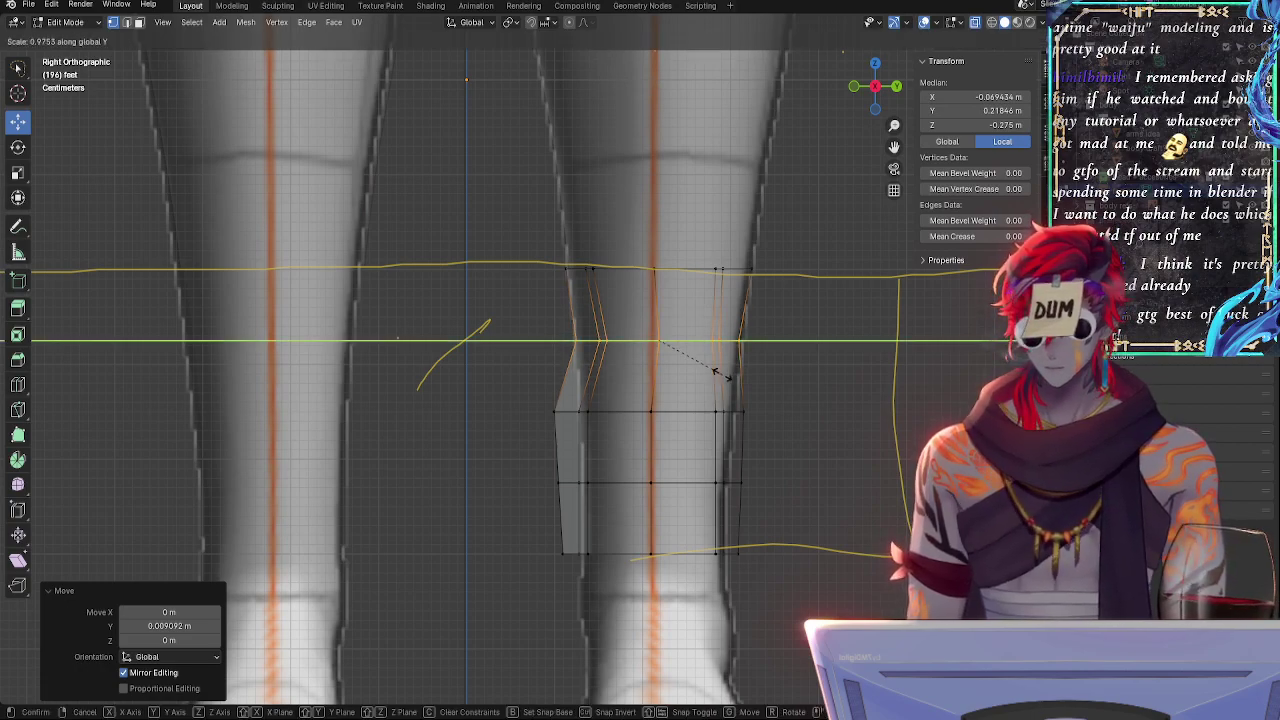
pyautogui.click(711, 364)
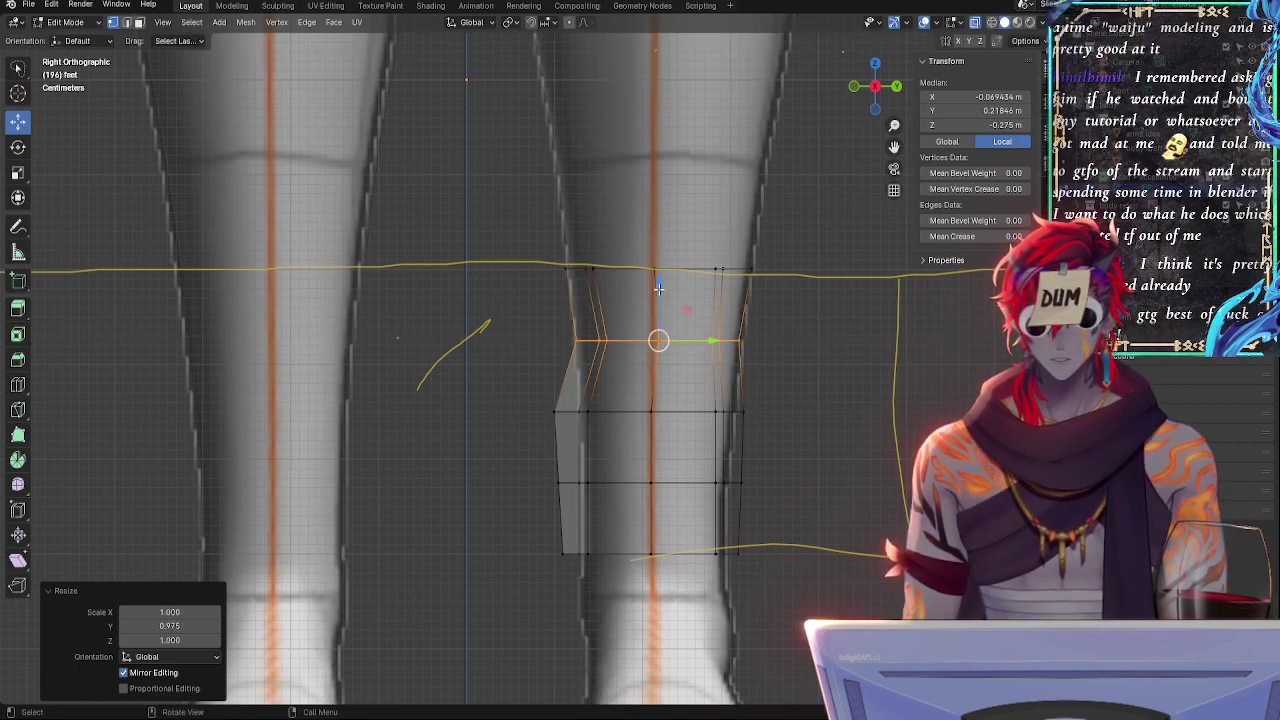
pyautogui.moveTo(658, 288); pyautogui.dragTo(659, 286)
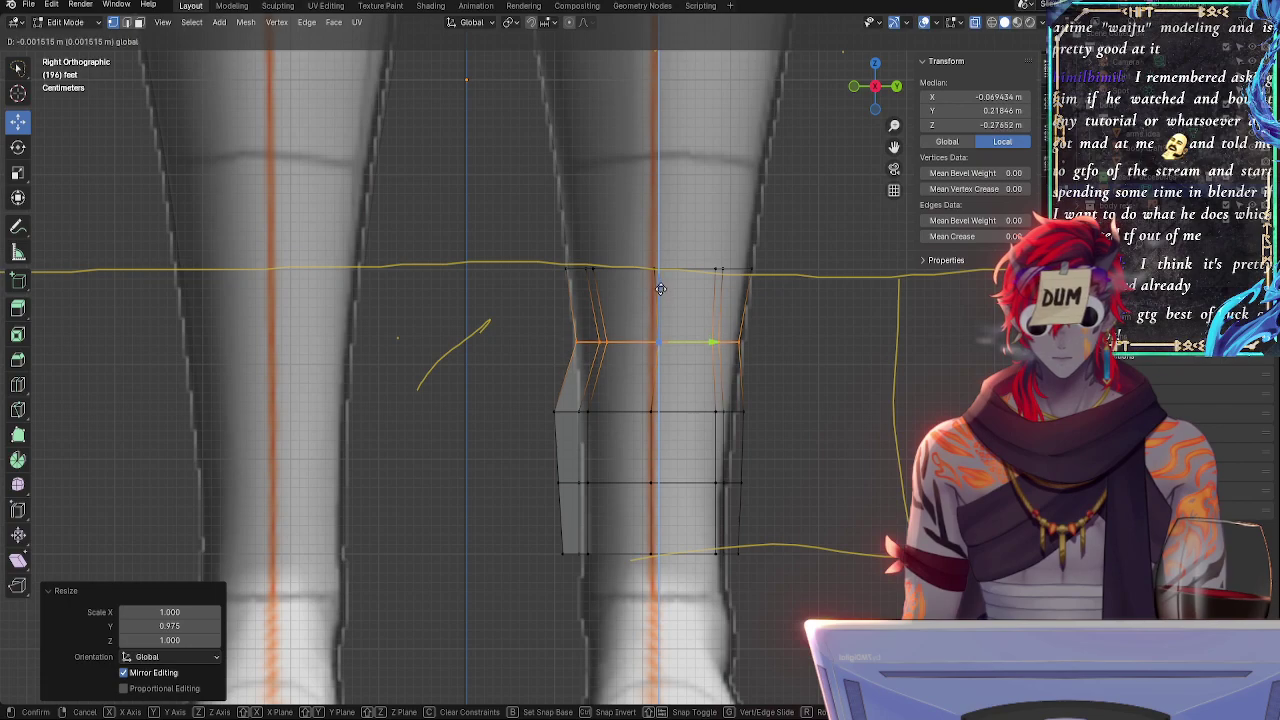
pyautogui.moveTo(688, 342); pyautogui.dragTo(687, 342)
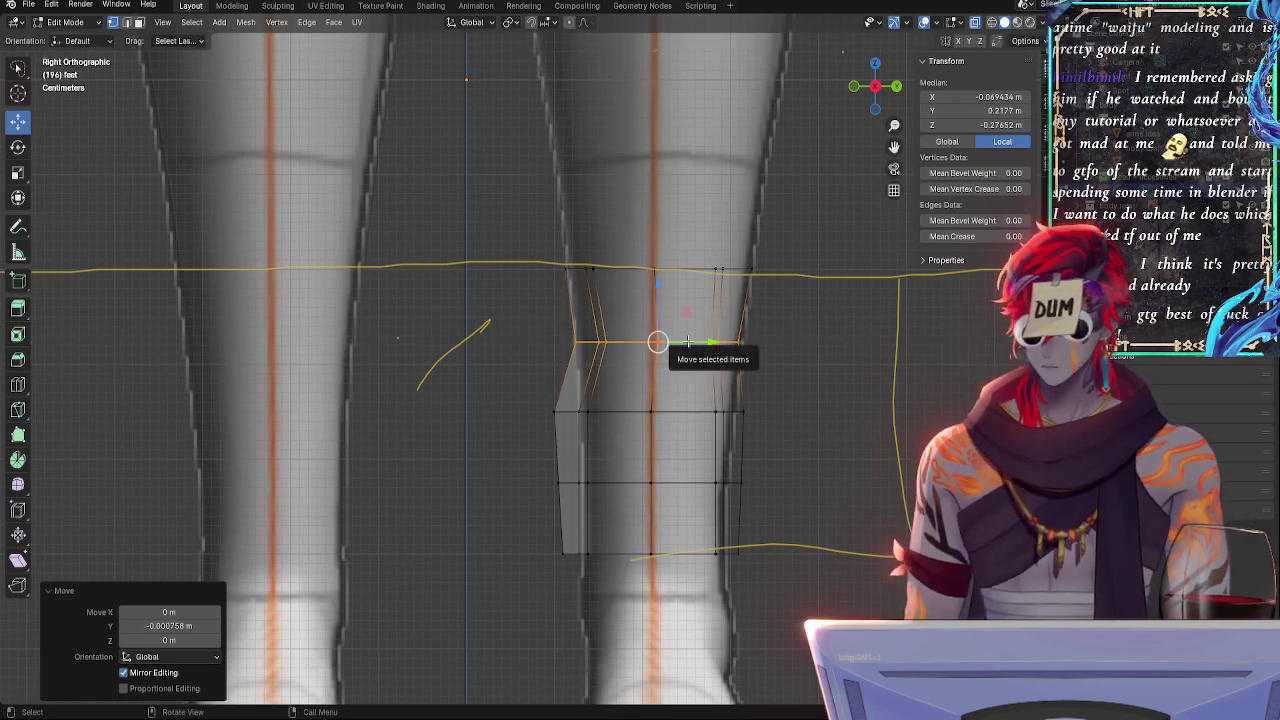
# - Tilt the second loop -3.67° around Z and move it along Y to match the reference
pyautogui.press('r')
pyautogui.press('z')
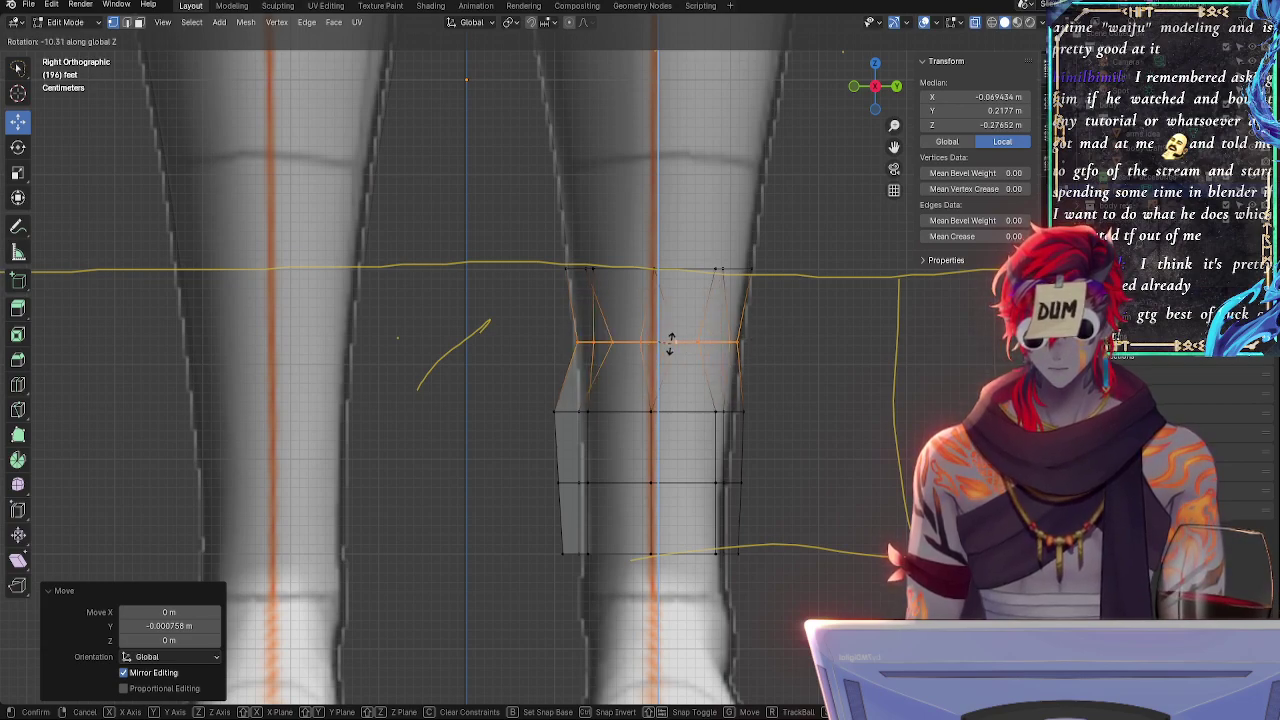
pyautogui.rightClick(700, 354)
pyautogui.hotkey('alt', 'z')
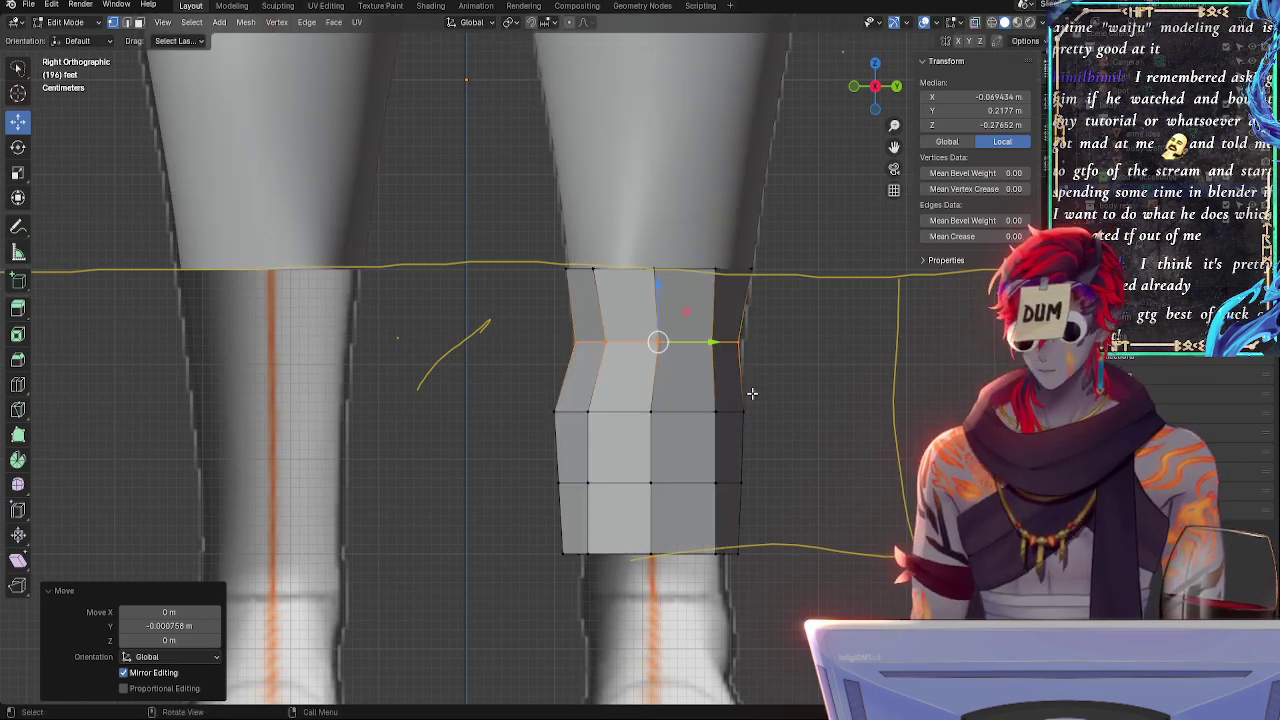
pyautogui.press('r')
pyautogui.press('z')
pyautogui.click(740, 405)
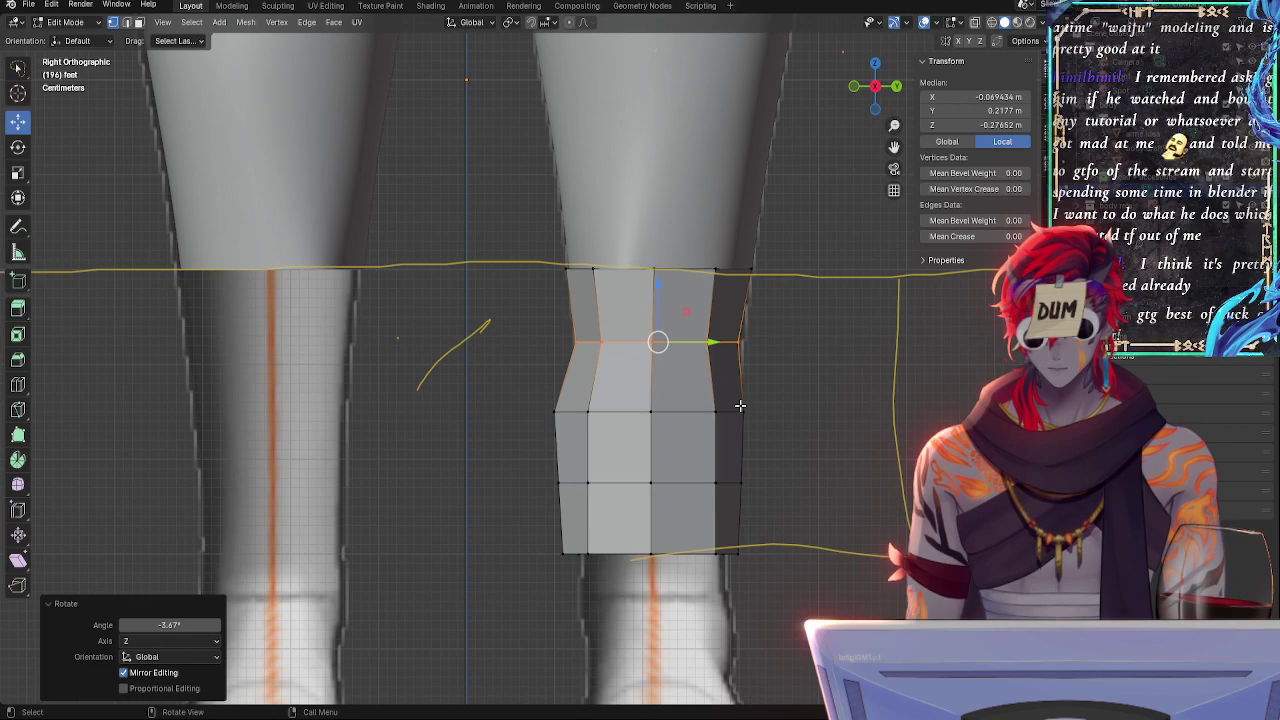
pyautogui.hotkey('alt', 'z')
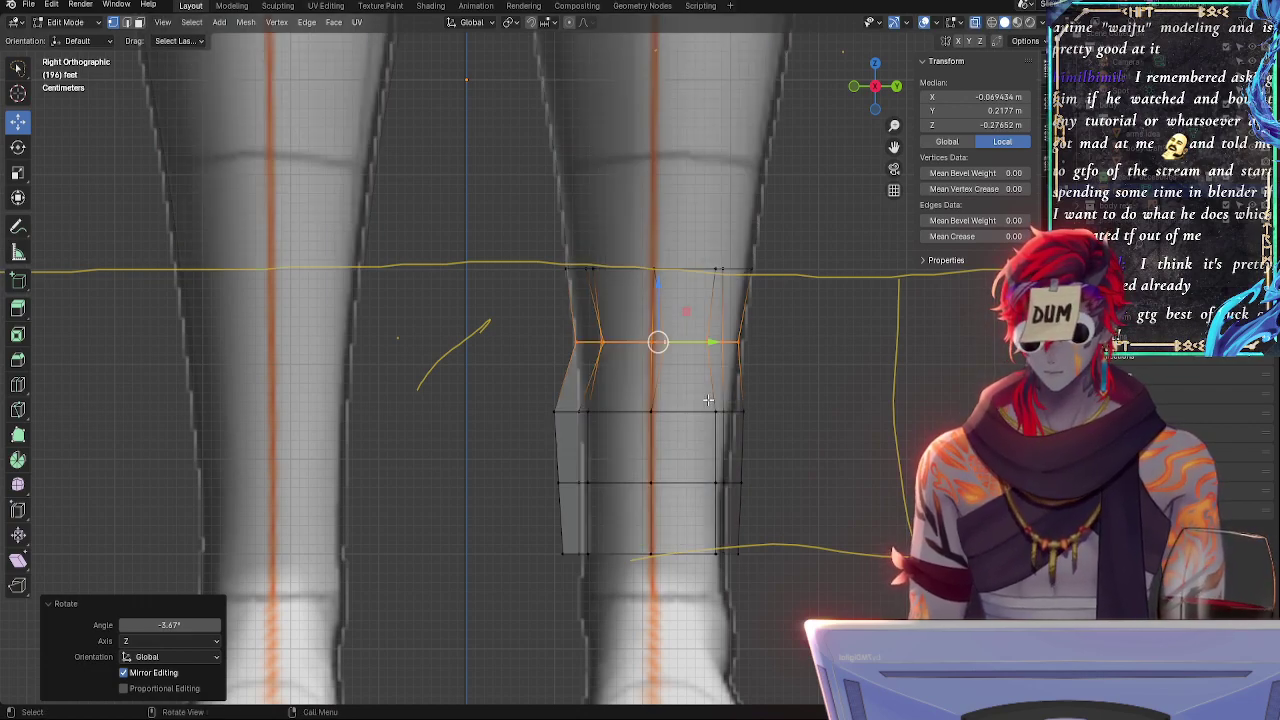
pyautogui.click(794, 351)
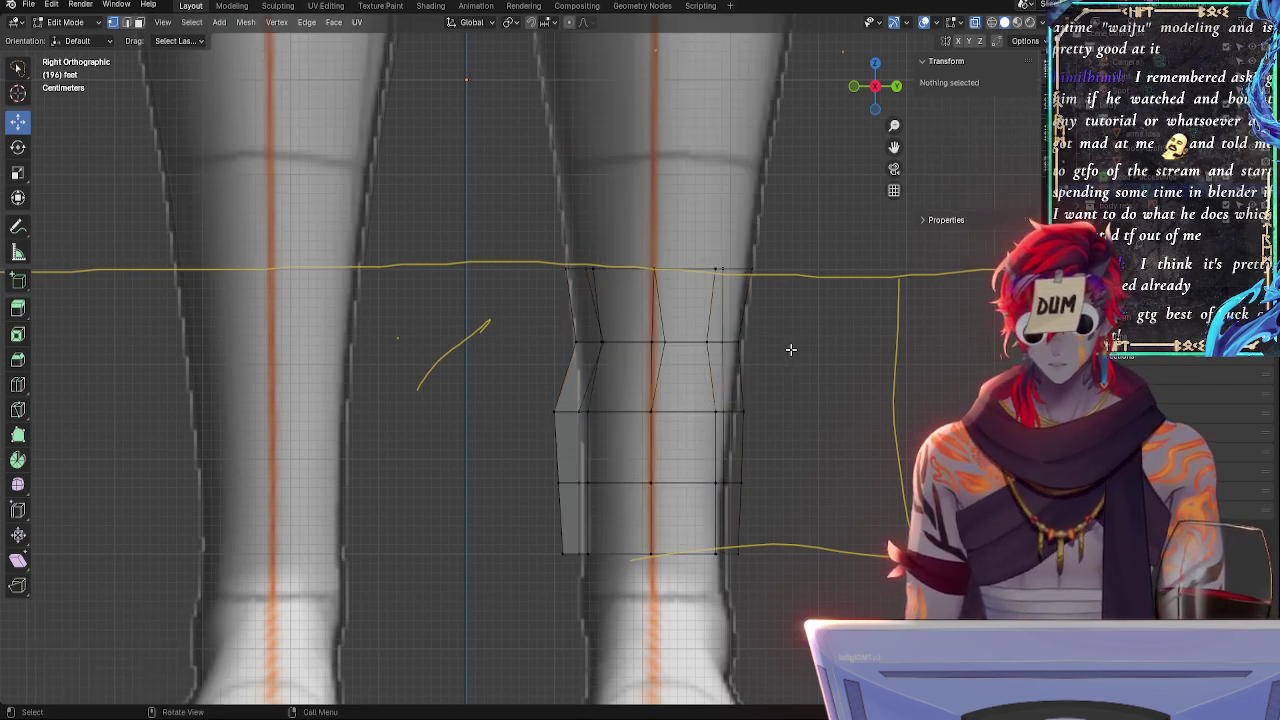
pyautogui.keyDown('alt'); pyautogui.click(698, 348); pyautogui.keyUp('alt')
pyautogui.press('g')
pyautogui.press('y')
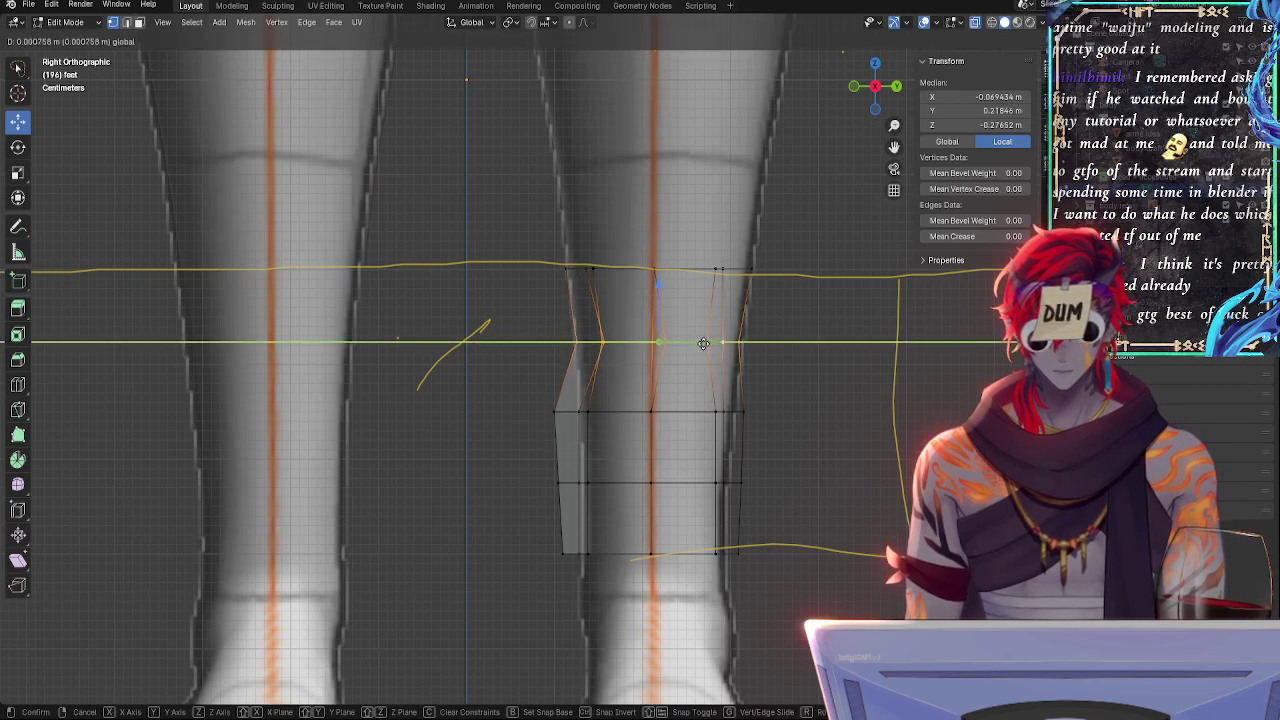
pyautogui.click(703, 343)
# - Rotate the top edge loop slightly around the vertical Z axis
pyautogui.click(791, 335)
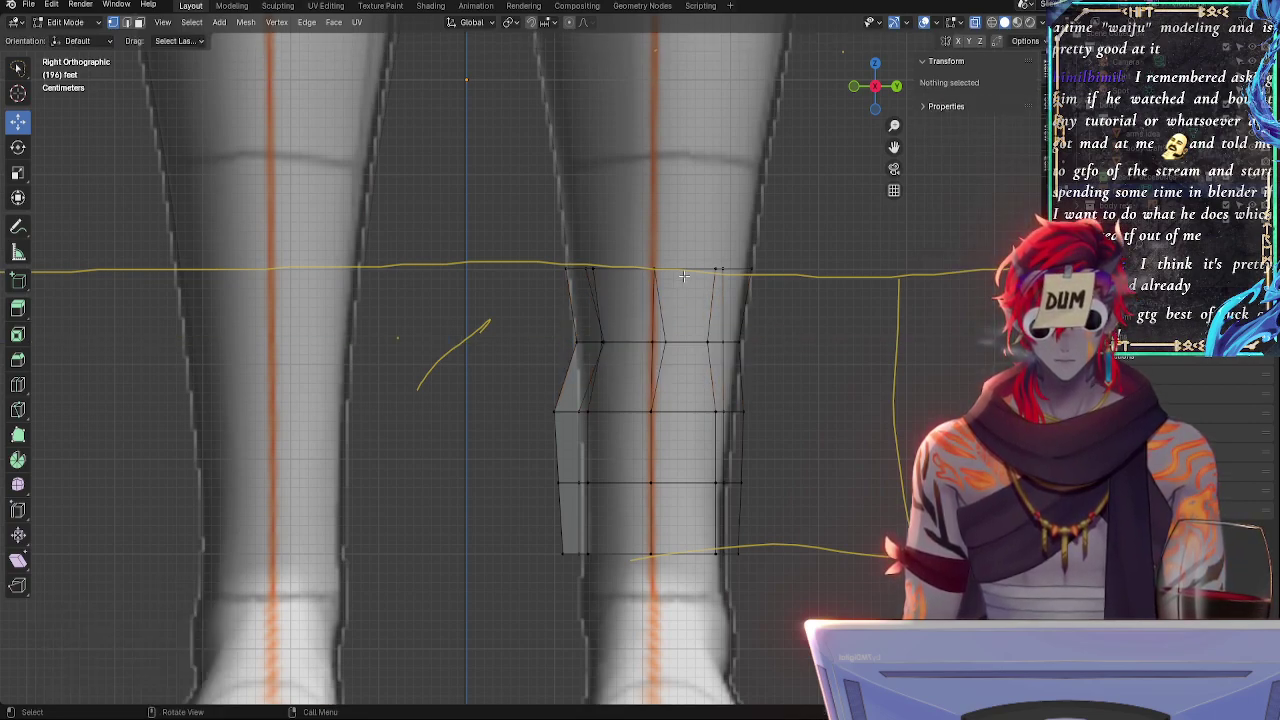
pyautogui.keyDown('alt'); pyautogui.click(683, 276); pyautogui.keyUp('alt')
pyautogui.hotkey('alt', 'z')
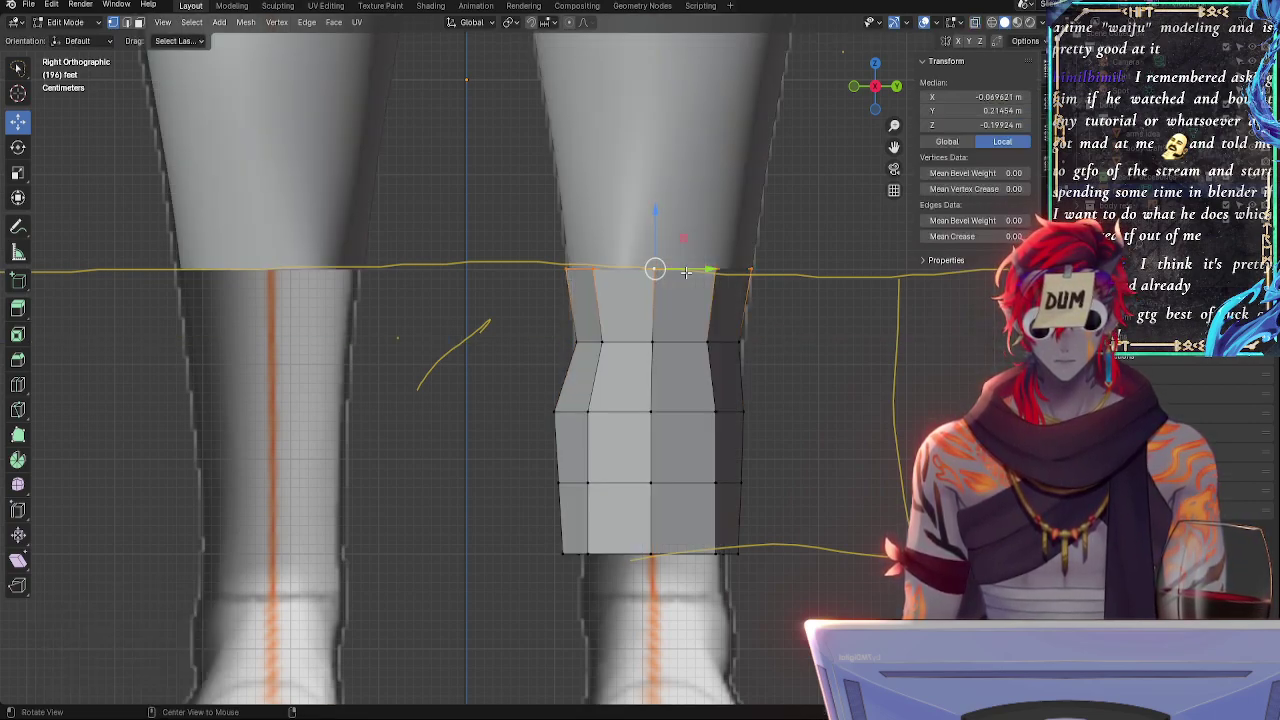
pyautogui.press('r')
pyautogui.press('z')
pyautogui.click(791, 310)
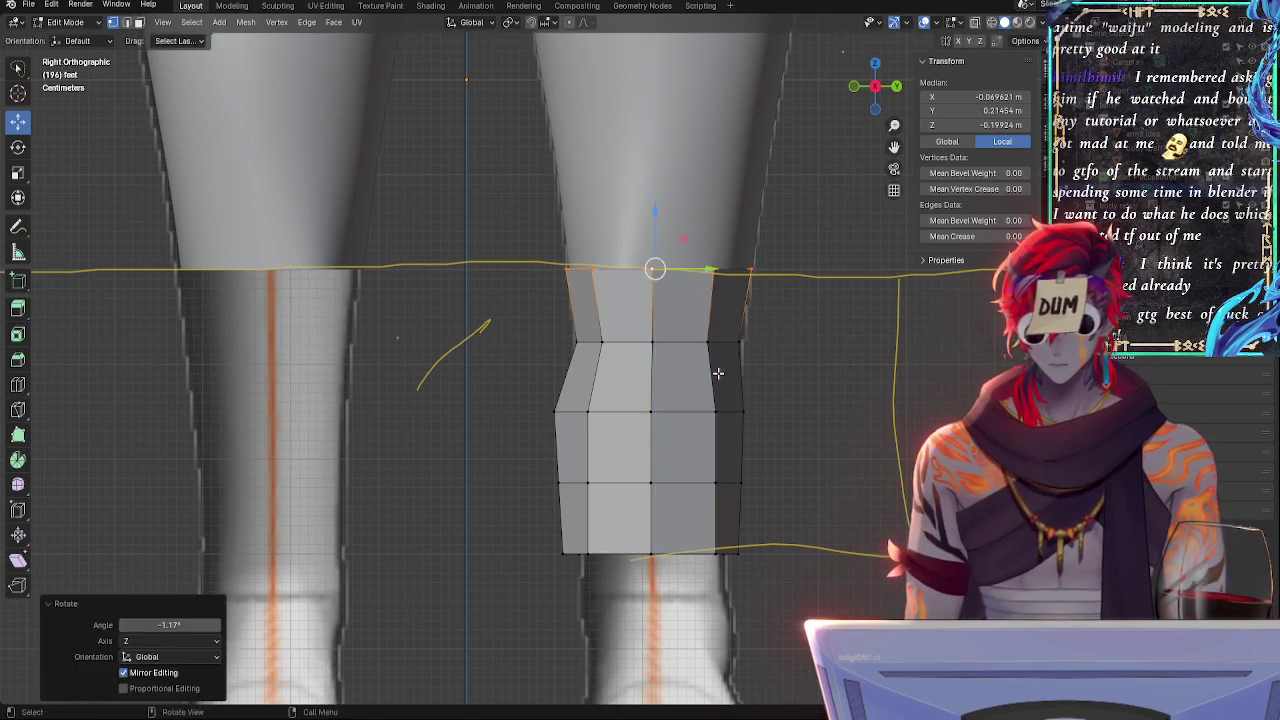
# - Narrow the middle edge loop to 0.829 along Y and tilt it -2.84° around Z
pyautogui.keyDown('alt'); pyautogui.click(738, 413); pyautogui.keyUp('alt')
pyautogui.press('s')
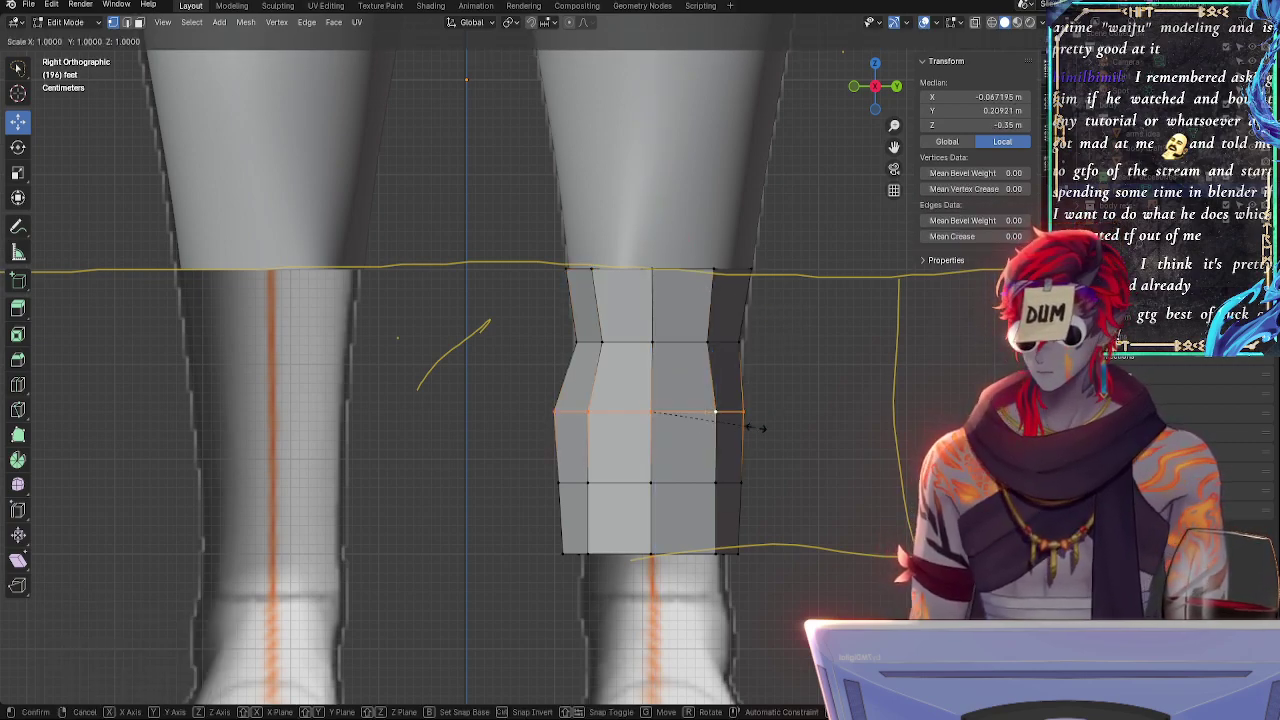
pyautogui.press('y')
pyautogui.click(737, 424)
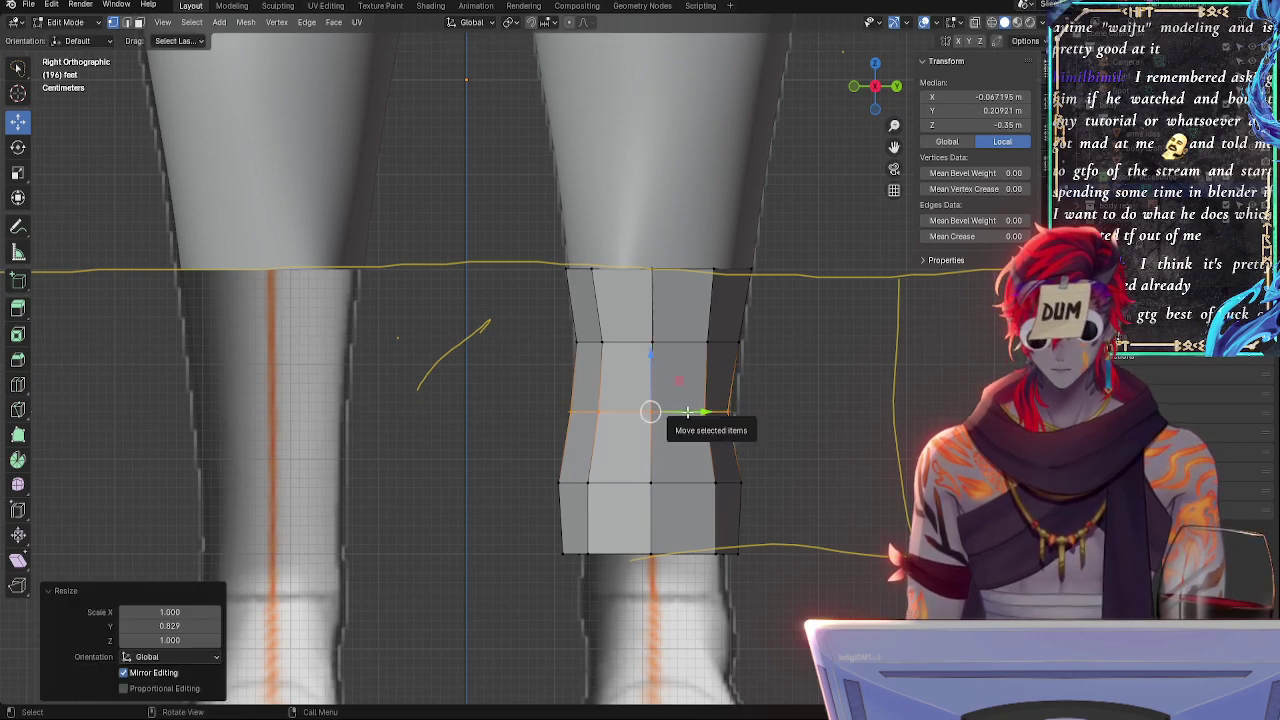
pyautogui.moveTo(701, 416); pyautogui.dragTo(693, 411)
pyautogui.press('r')
pyautogui.press('z')
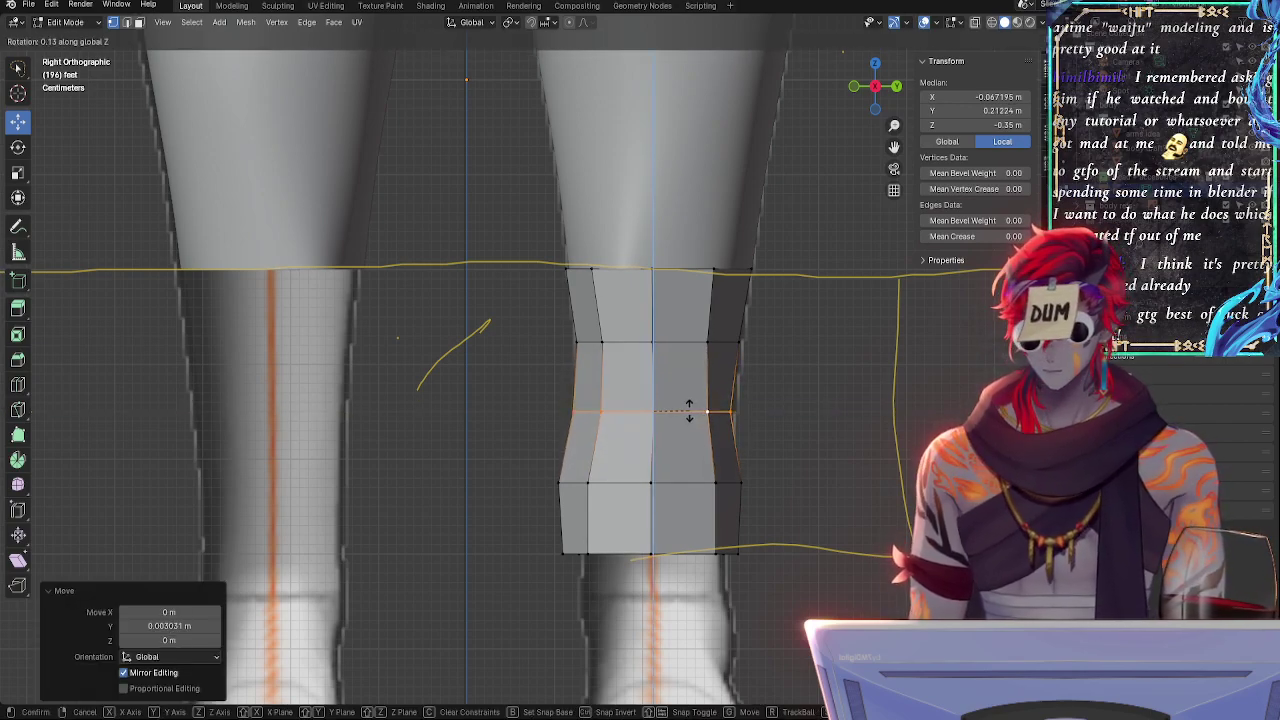
pyautogui.click(694, 412)
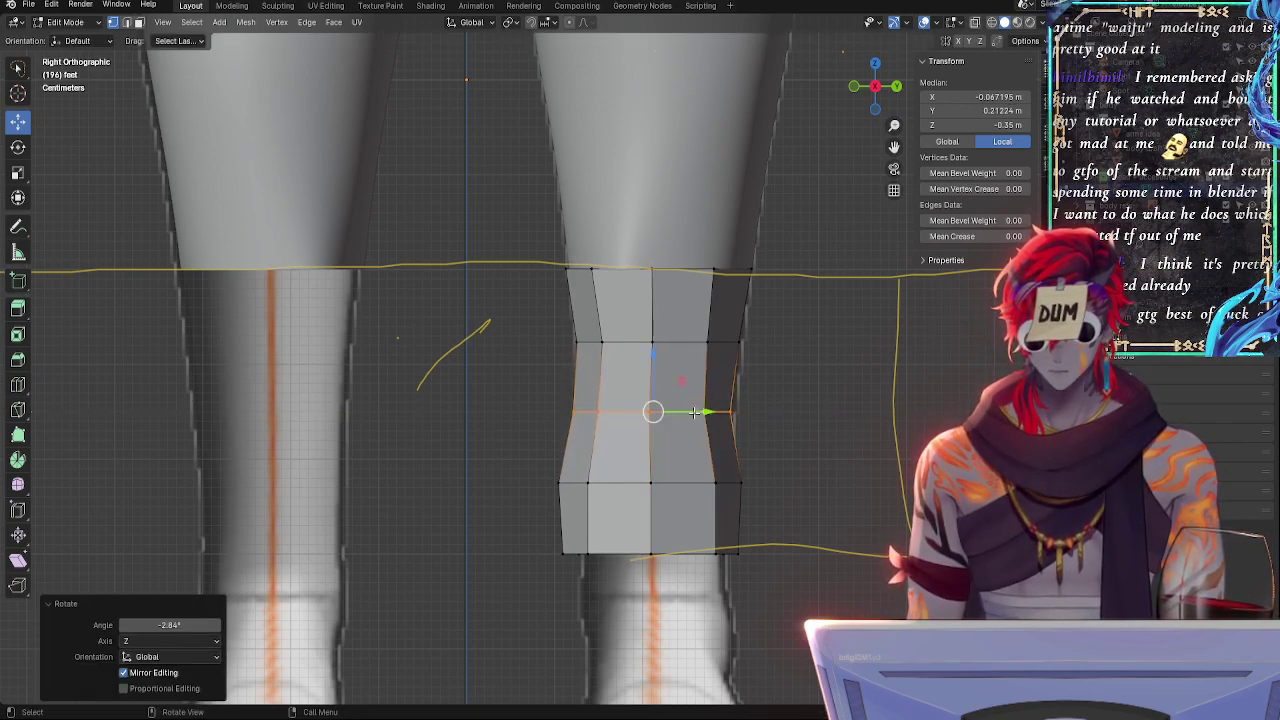
# - Refine the middle loop with shrink/fatten, a small Y shift and further Y narrowing
pyautogui.hotkey('alt', 's')
pyautogui.click(758, 428)
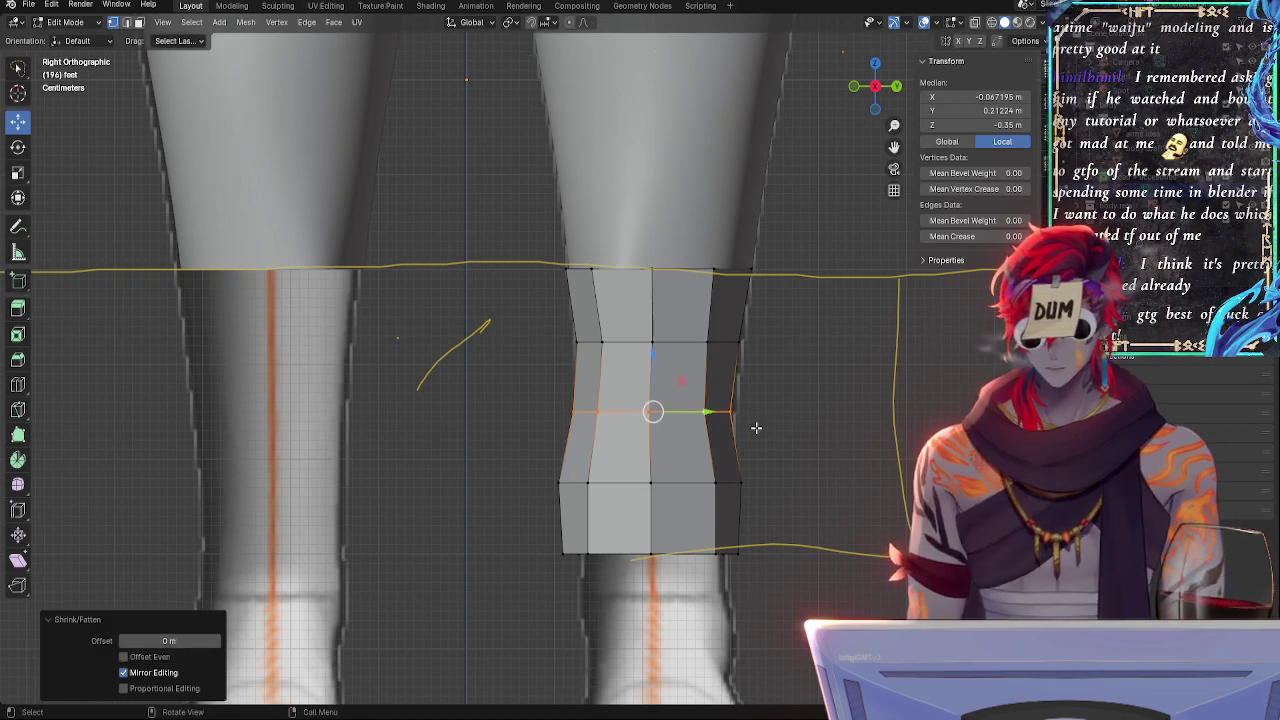
pyautogui.hotkey('alt', 'z')
pyautogui.moveTo(686, 411); pyautogui.dragTo(694, 411)
pyautogui.press('s')
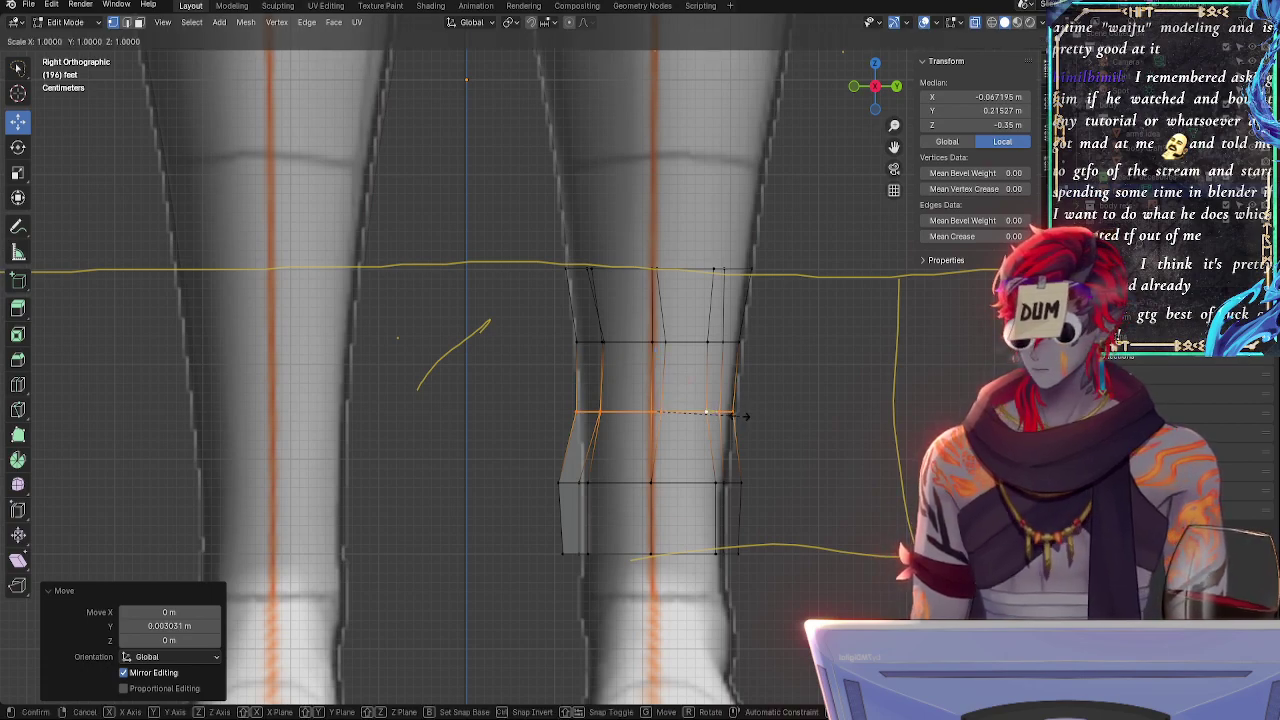
pyautogui.press('y')
pyautogui.click(738, 417)
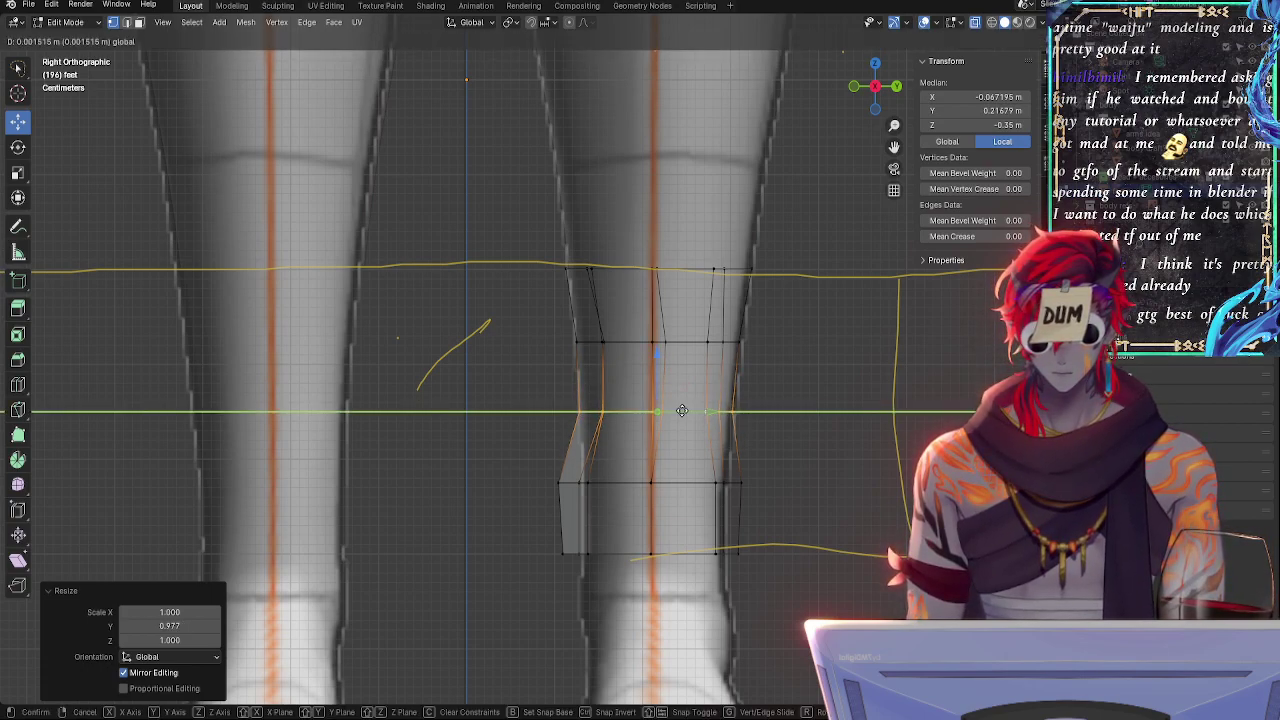
# - Nudge the middle loop's side vertices onto the reference leg outline
pyautogui.click(731, 411)
pyautogui.moveTo(778, 411); pyautogui.dragTo(783, 414)
pyautogui.click(583, 411)
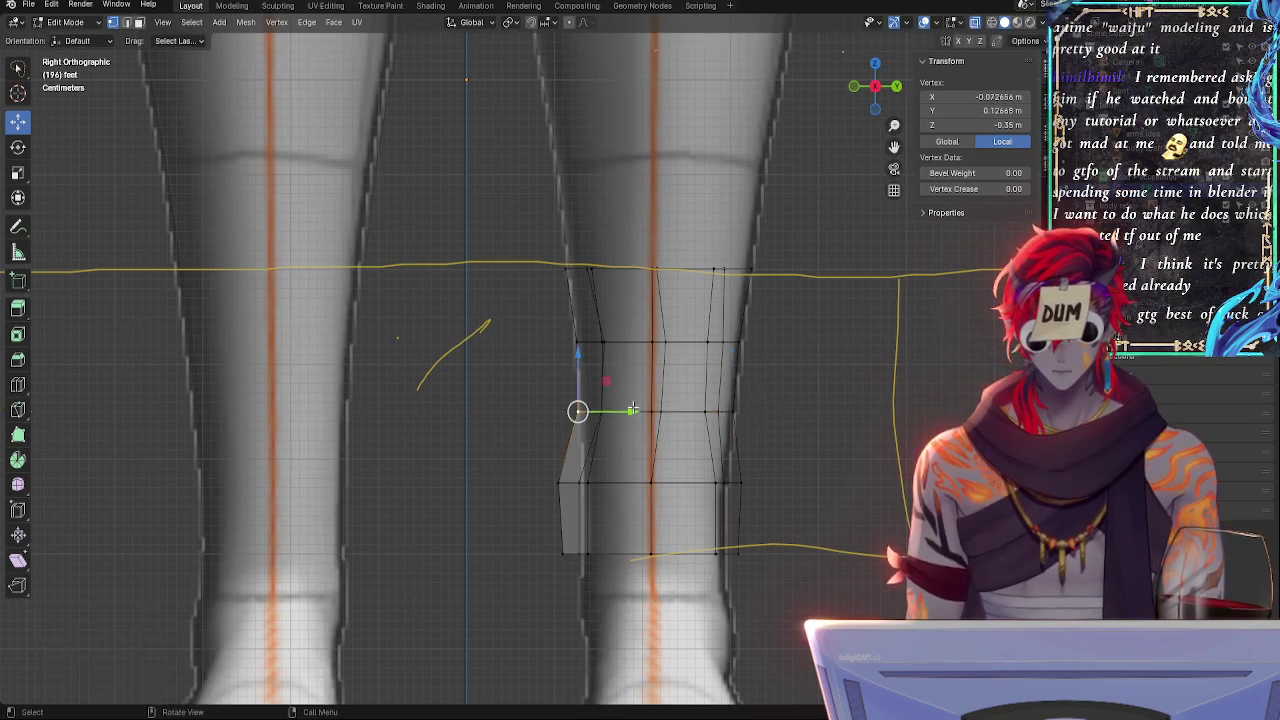
pyautogui.click(733, 411)
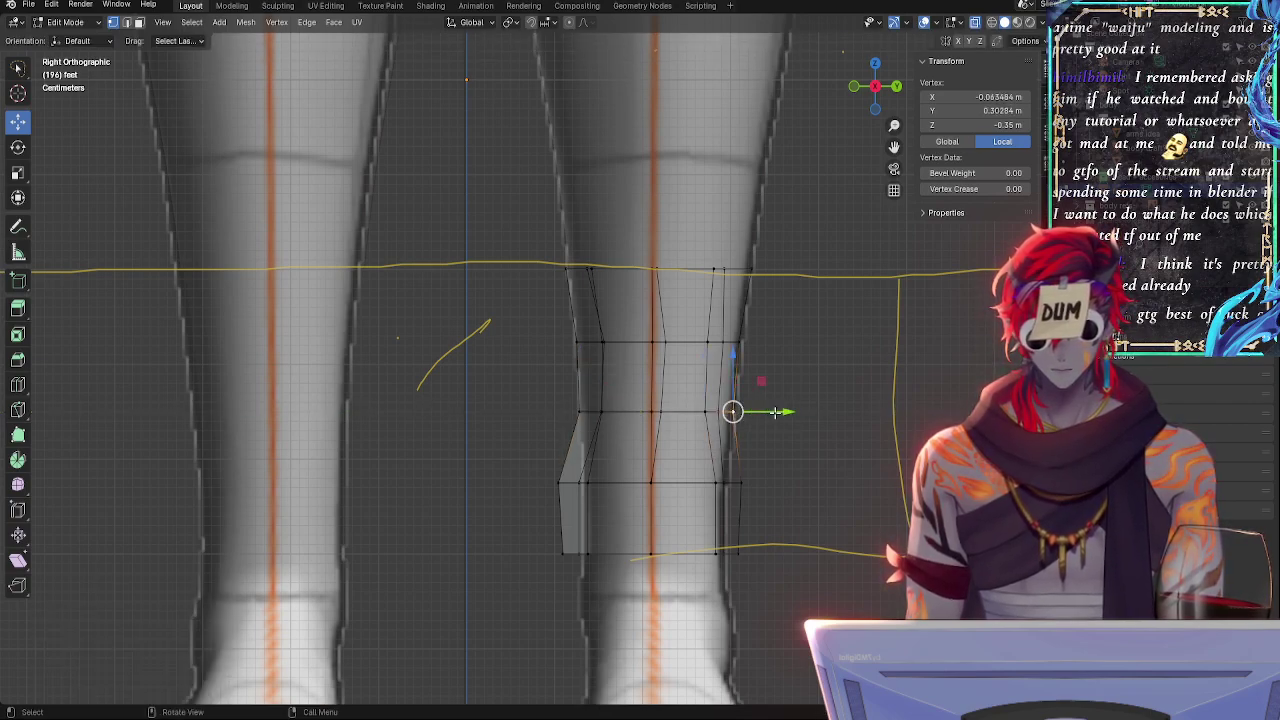
pyautogui.moveTo(775, 412); pyautogui.dragTo(769, 411)
pyautogui.hotkey('alt', 'a')
# - Adjust the lower edge loop's front-to-back depth and shift it slightly along Y
pyautogui.click(654, 484)
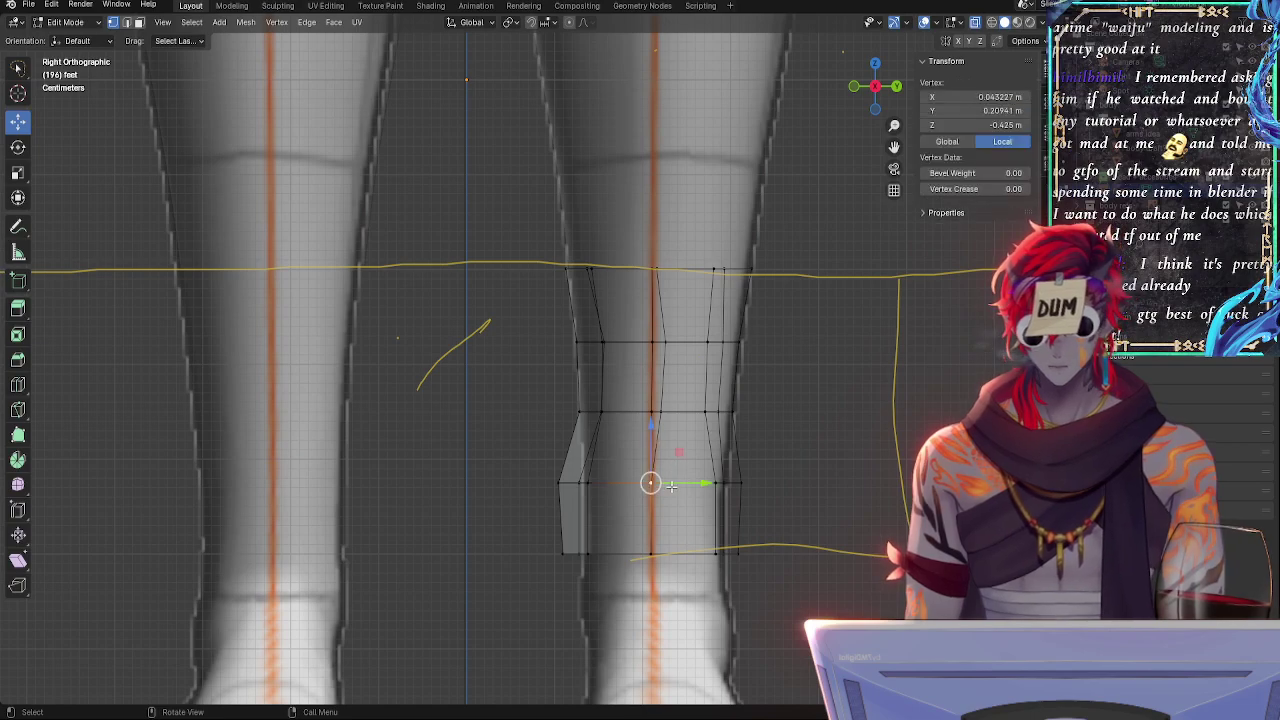
pyautogui.keyDown('alt'); pyautogui.click(671, 485); pyautogui.keyUp('alt')
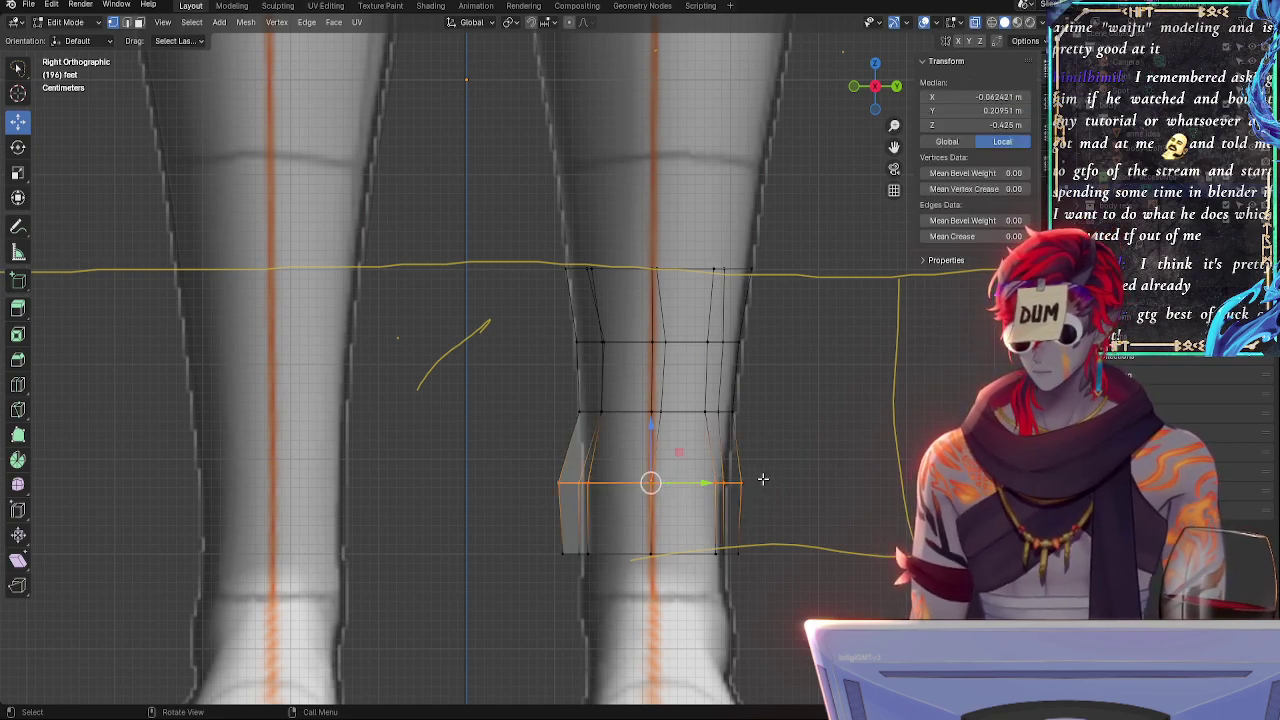
pyautogui.press('s')
pyautogui.press('y')
pyautogui.click(733, 479)
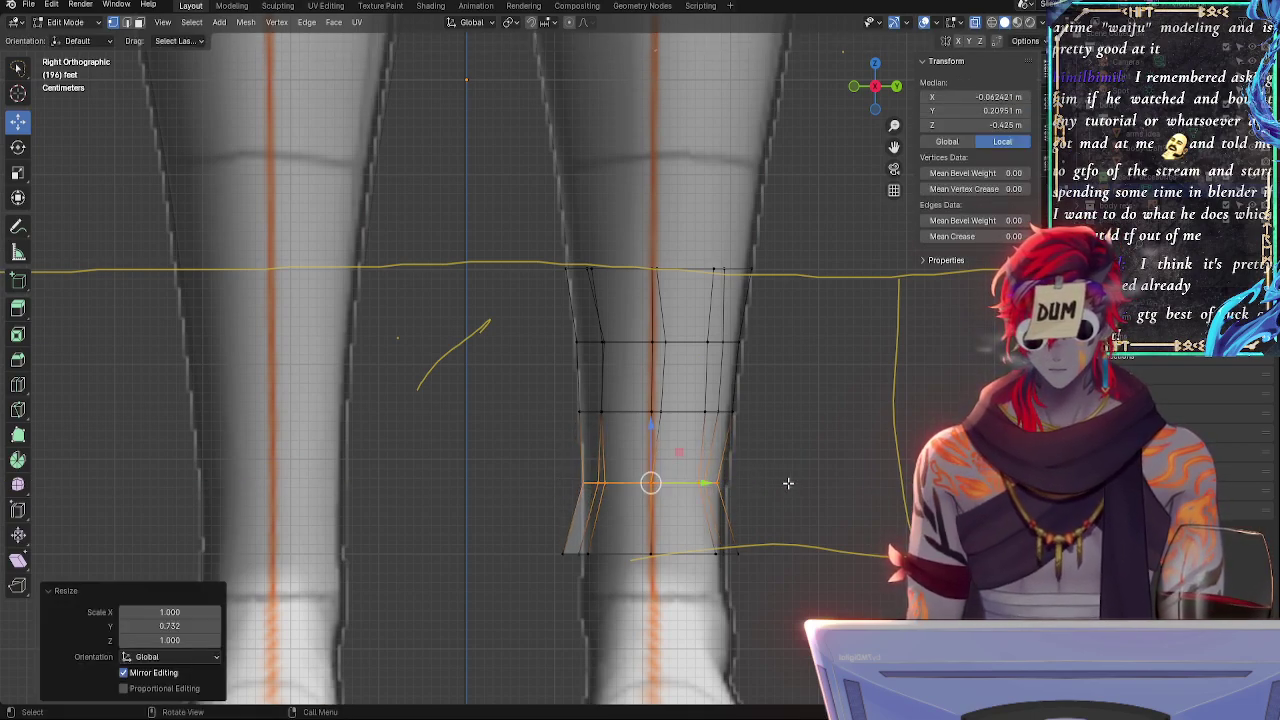
pyautogui.press('s')
pyautogui.press('y')
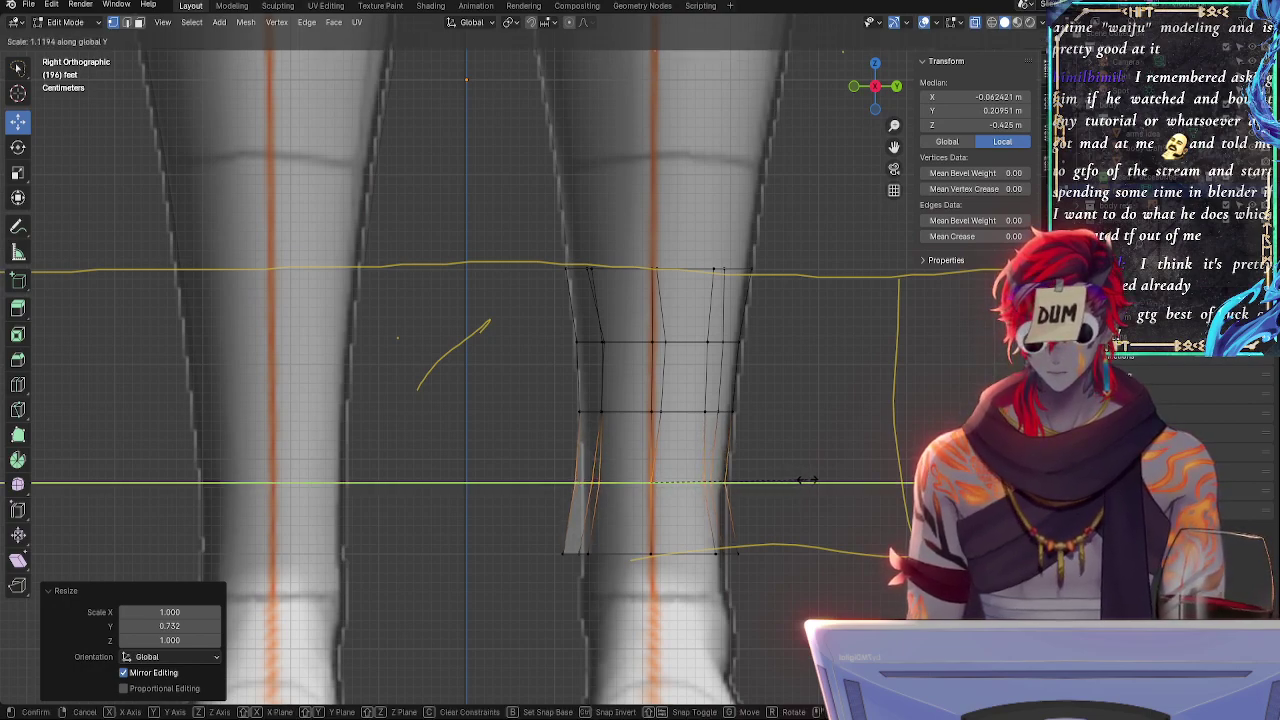
pyautogui.click(807, 481)
pyautogui.press('s')
pyautogui.press('y')
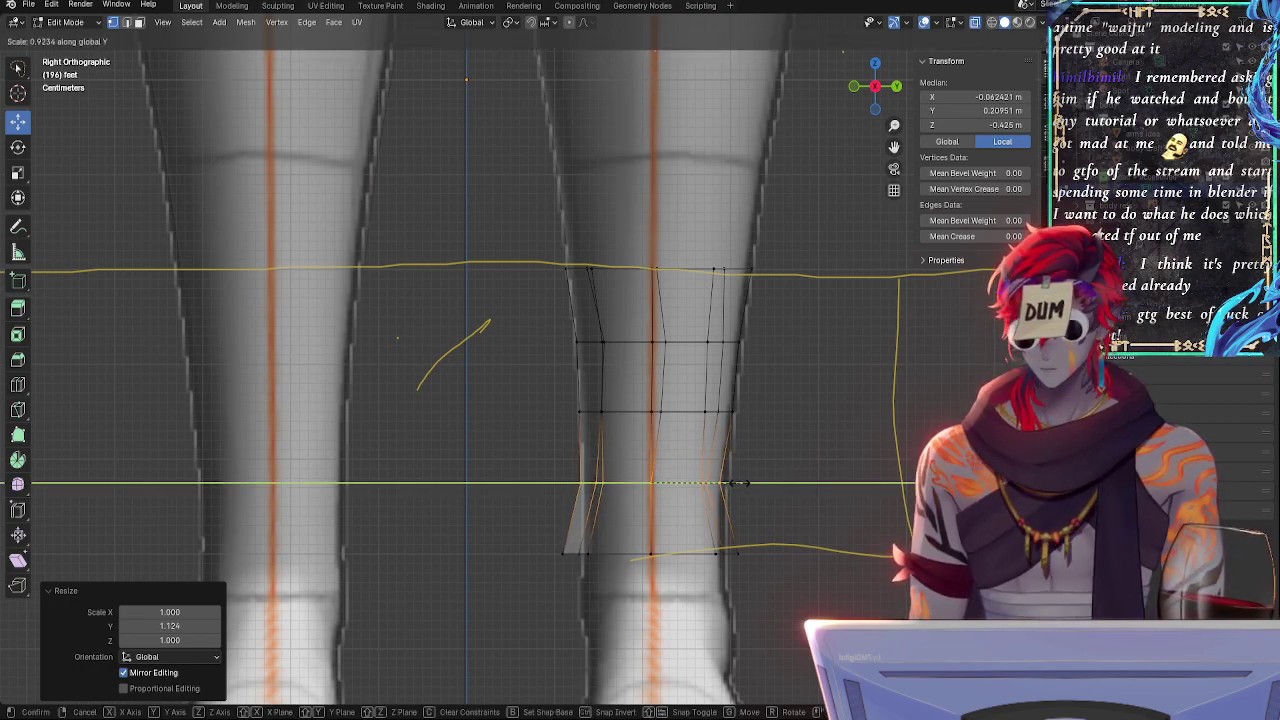
pyautogui.click(690, 482)
pyautogui.press('g')
pyautogui.press('y')
pyautogui.click(691, 480)
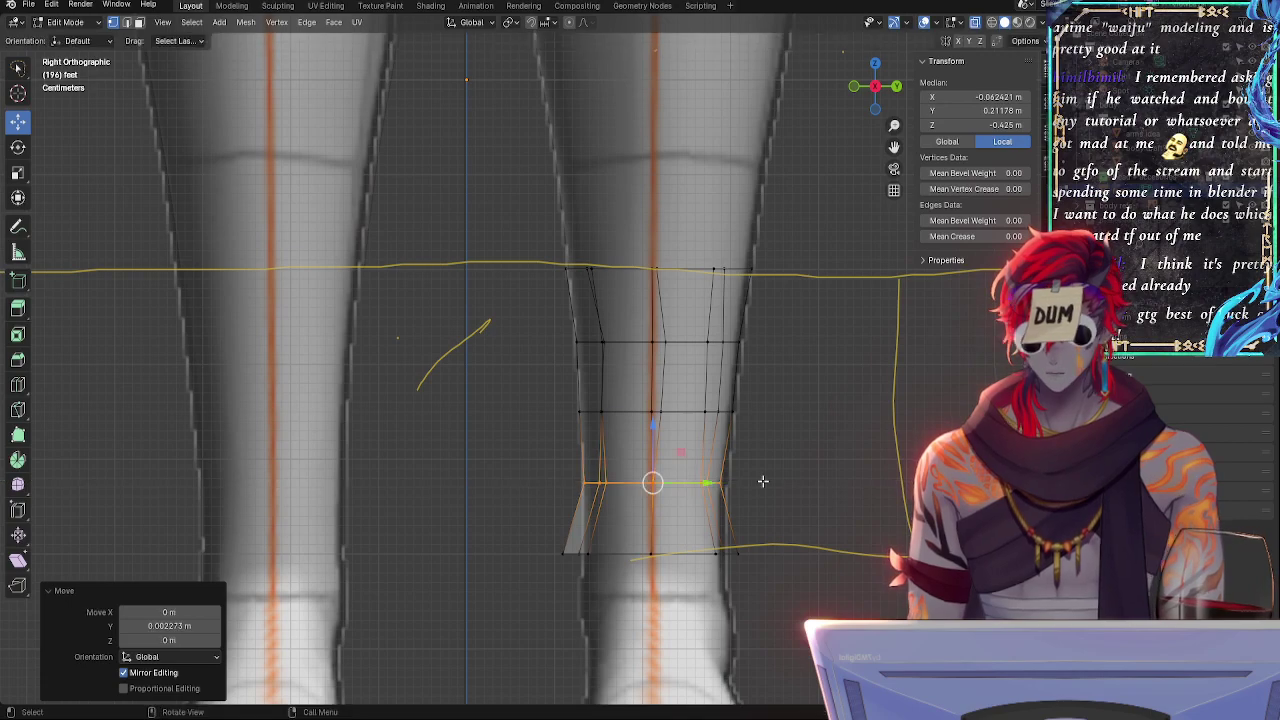
# - Tilt the lower loop around the vertical Z axis to follow the reference leg
pyautogui.press('t')
pyautogui.click(764, 481)
pyautogui.keyDown('alt'); pyautogui.click(770, 479); pyautogui.keyUp('alt')
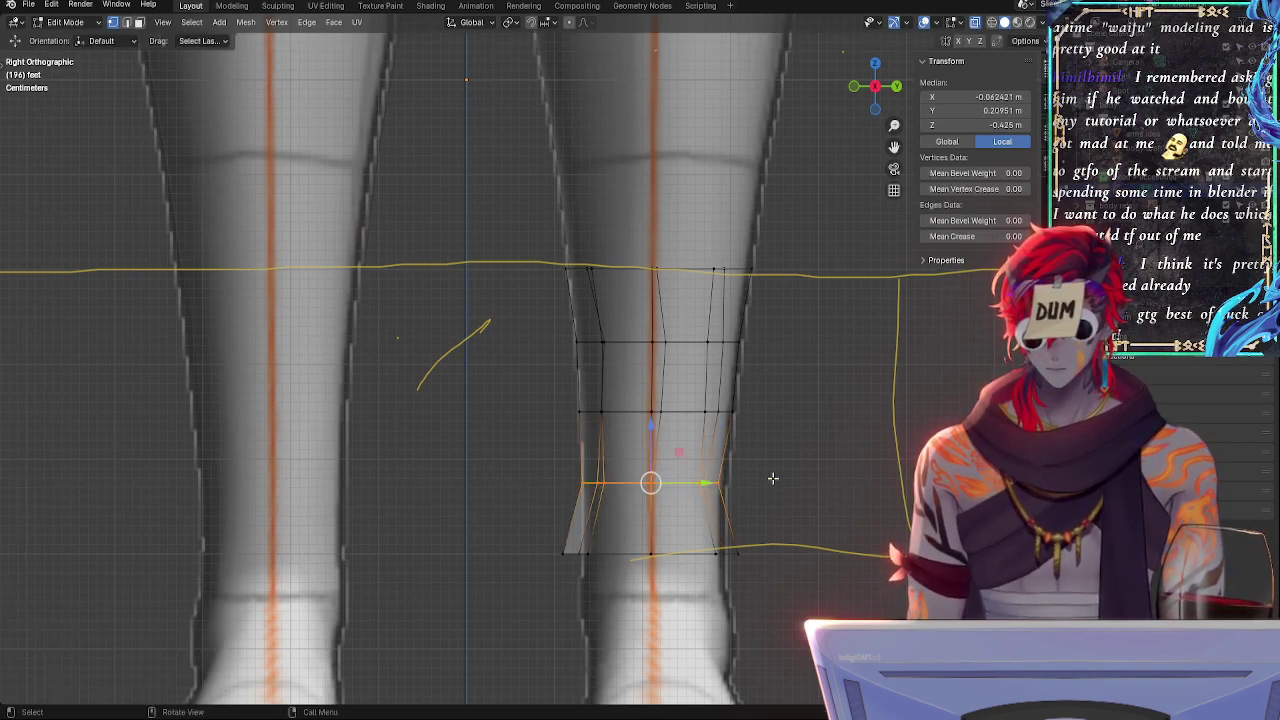
pyautogui.press('r')
pyautogui.press('z')
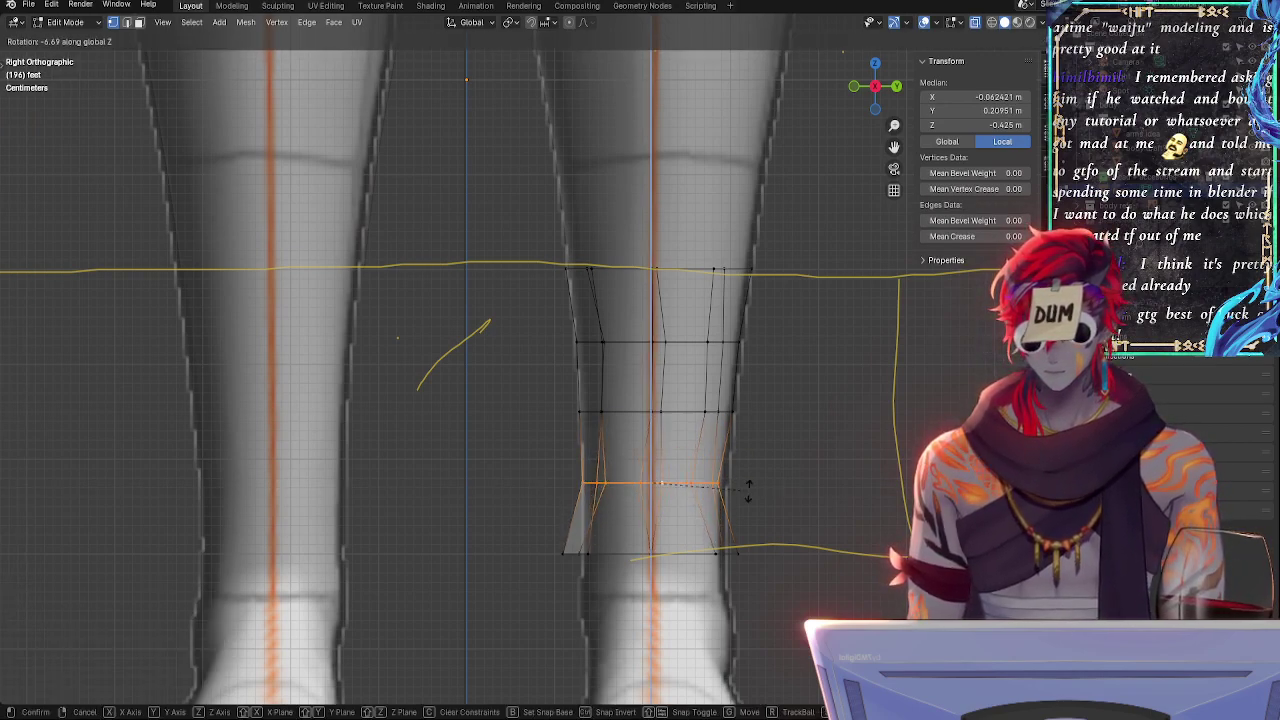
pyautogui.click(805, 474)
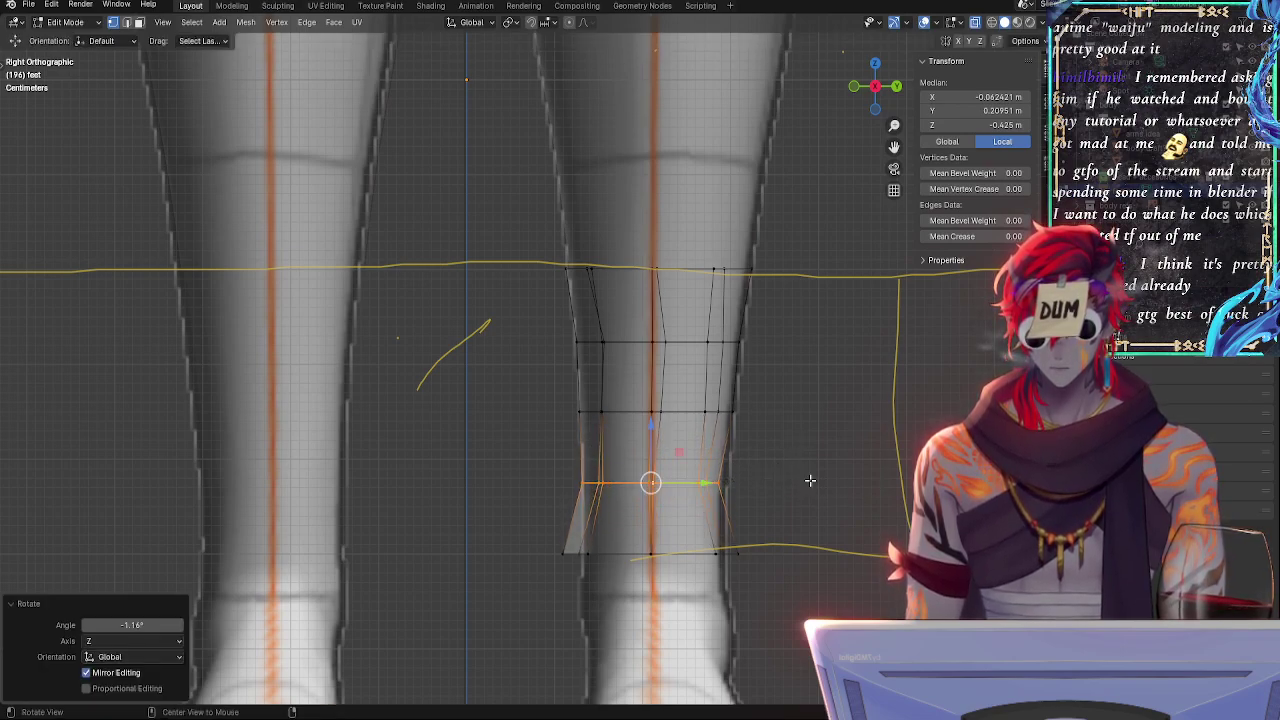
pyautogui.hotkey('alt', 'z')
pyautogui.press('r')
pyautogui.press('z')
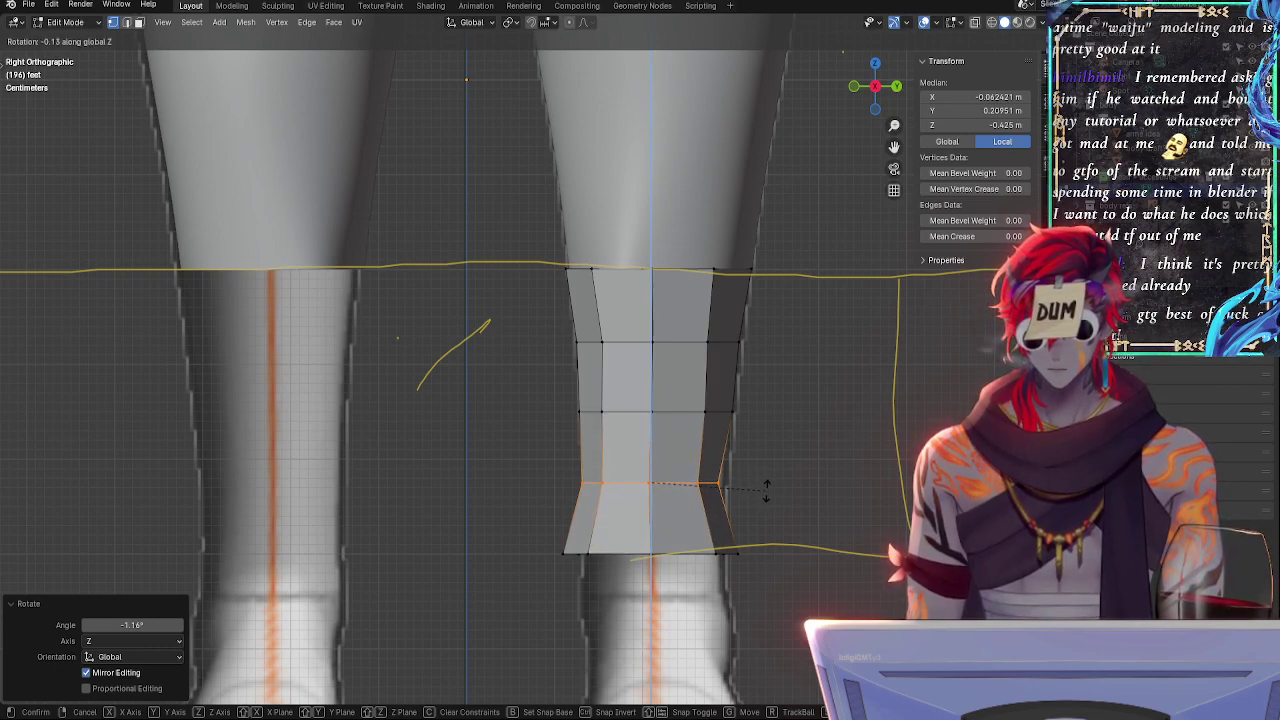
pyautogui.click(760, 490)
pyautogui.press('g')
pyautogui.press('g')
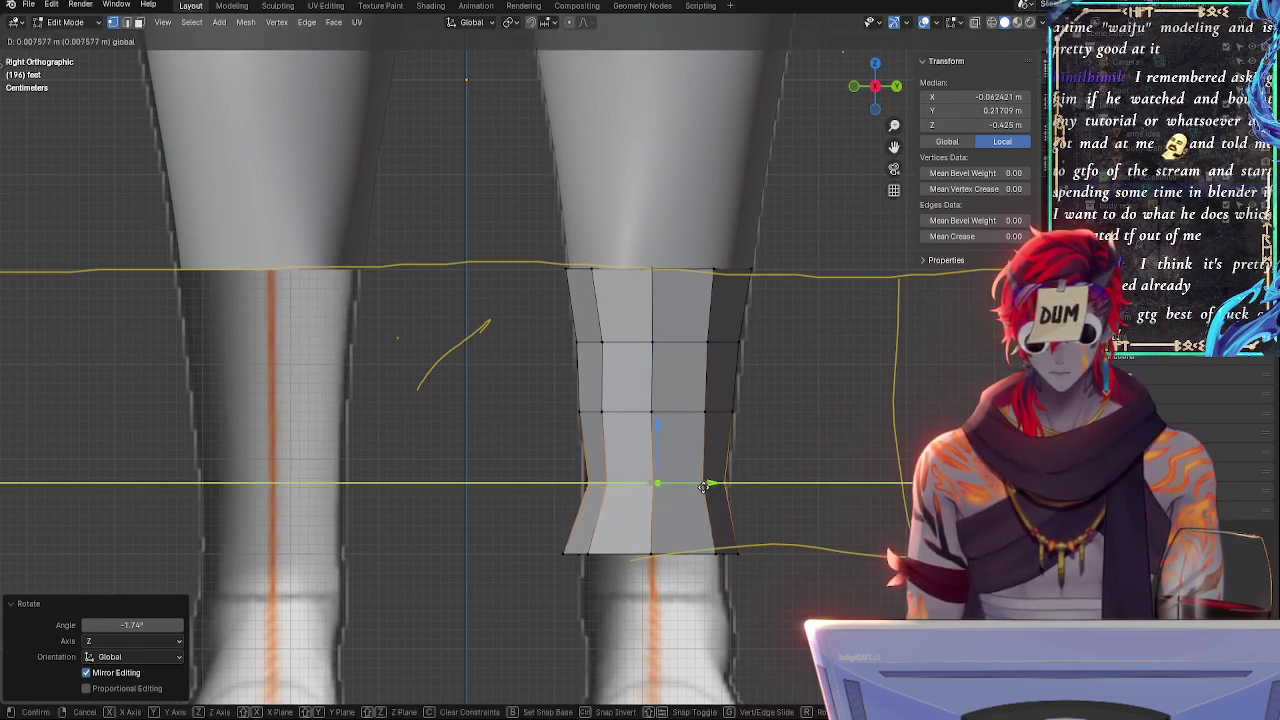
pyautogui.click(704, 486)
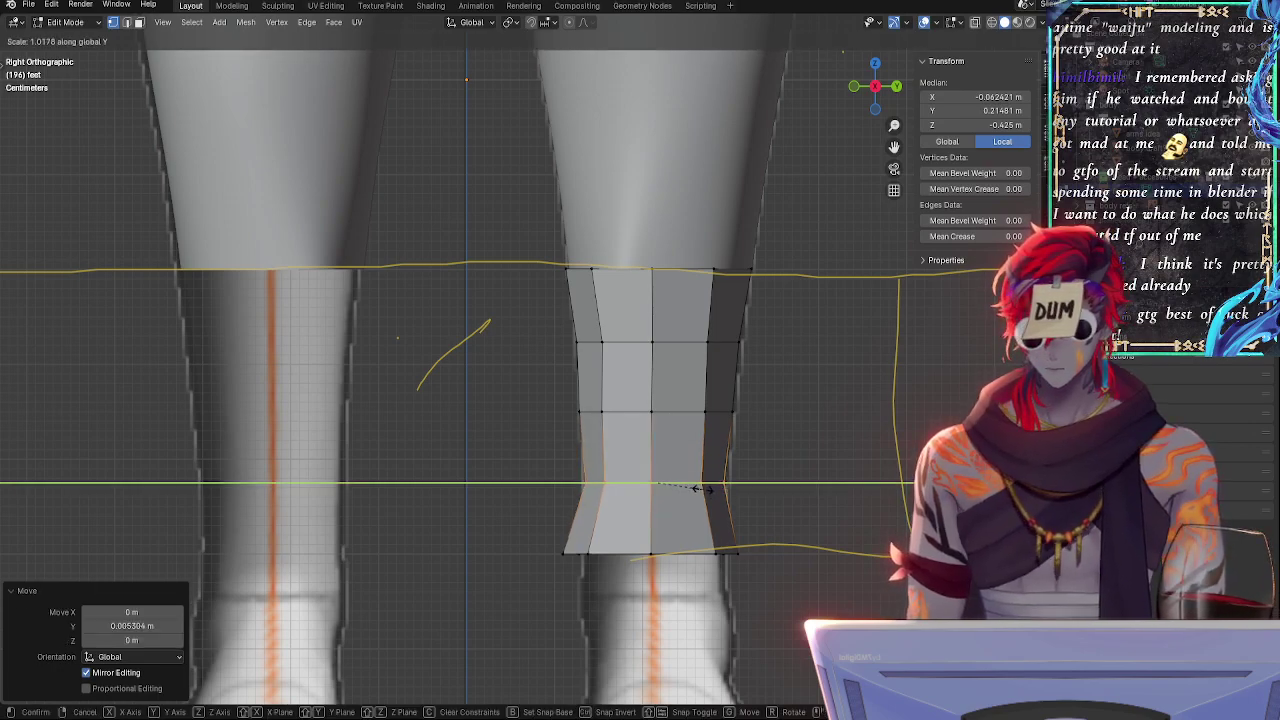
pyautogui.click(703, 489)
pyautogui.hotkey('ctrl', 'z')
# - Widen the lower loop slightly along Y after undoing a uniform scale
pyautogui.press('s')
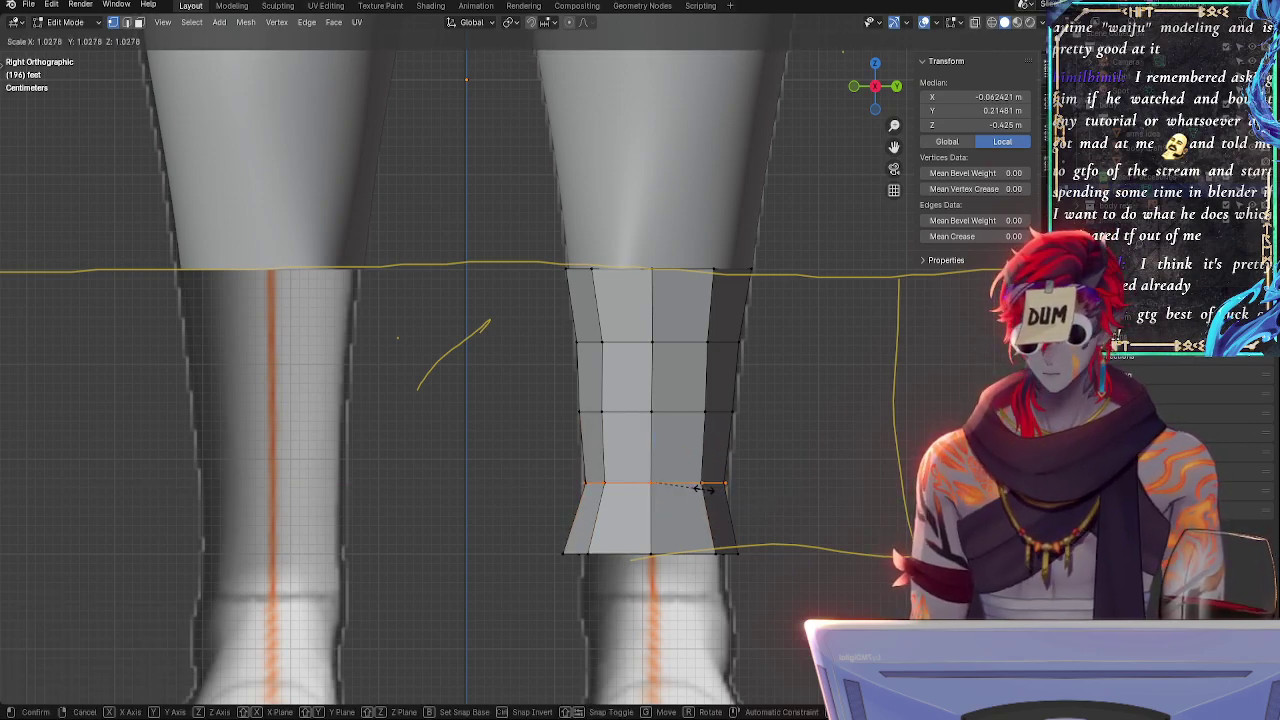
pyautogui.click(712, 491)
pyautogui.hotkey('ctrl', 'z')
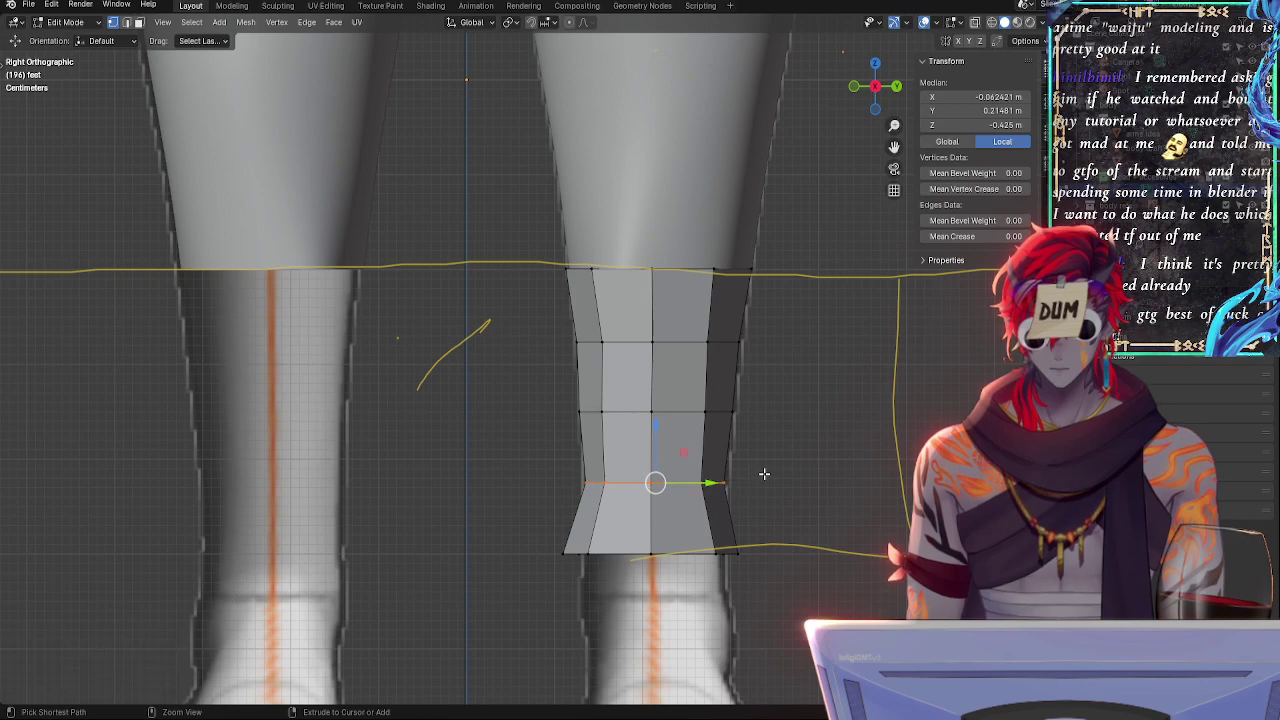
pyautogui.press('s')
pyautogui.press('y')
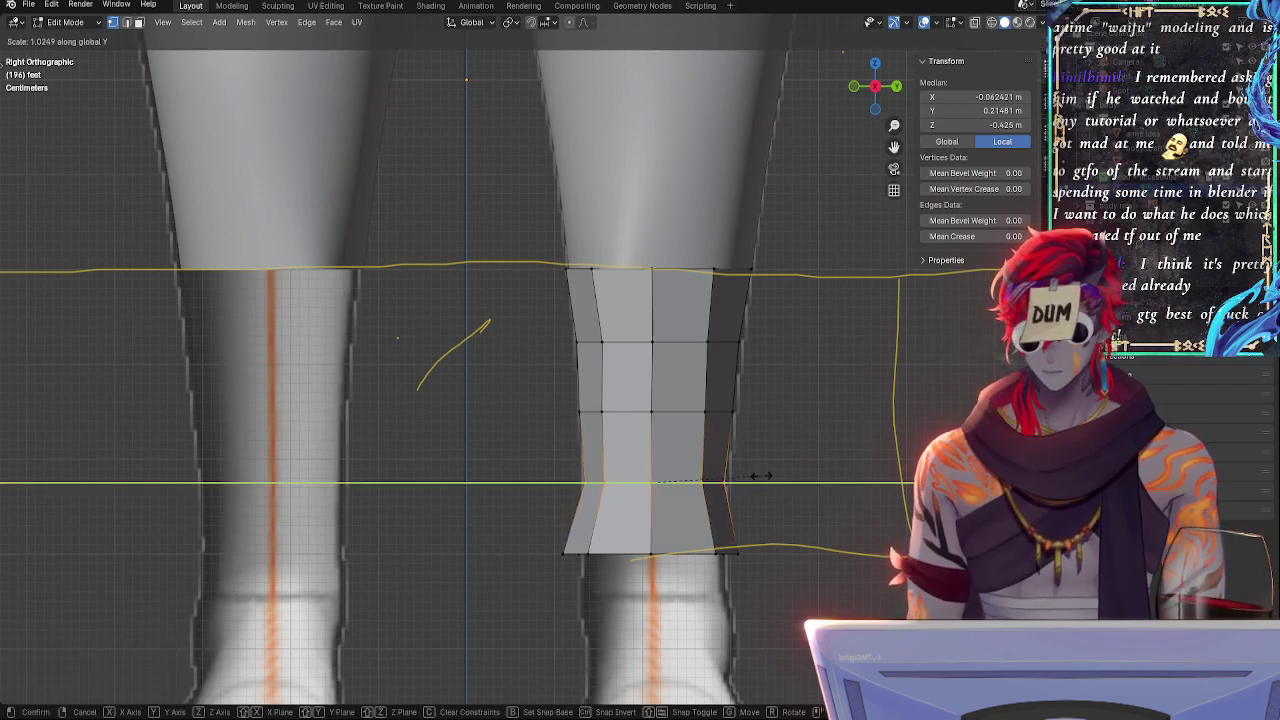
pyautogui.click(760, 476)
pyautogui.hotkey('alt', 's')
pyautogui.click(774, 477)
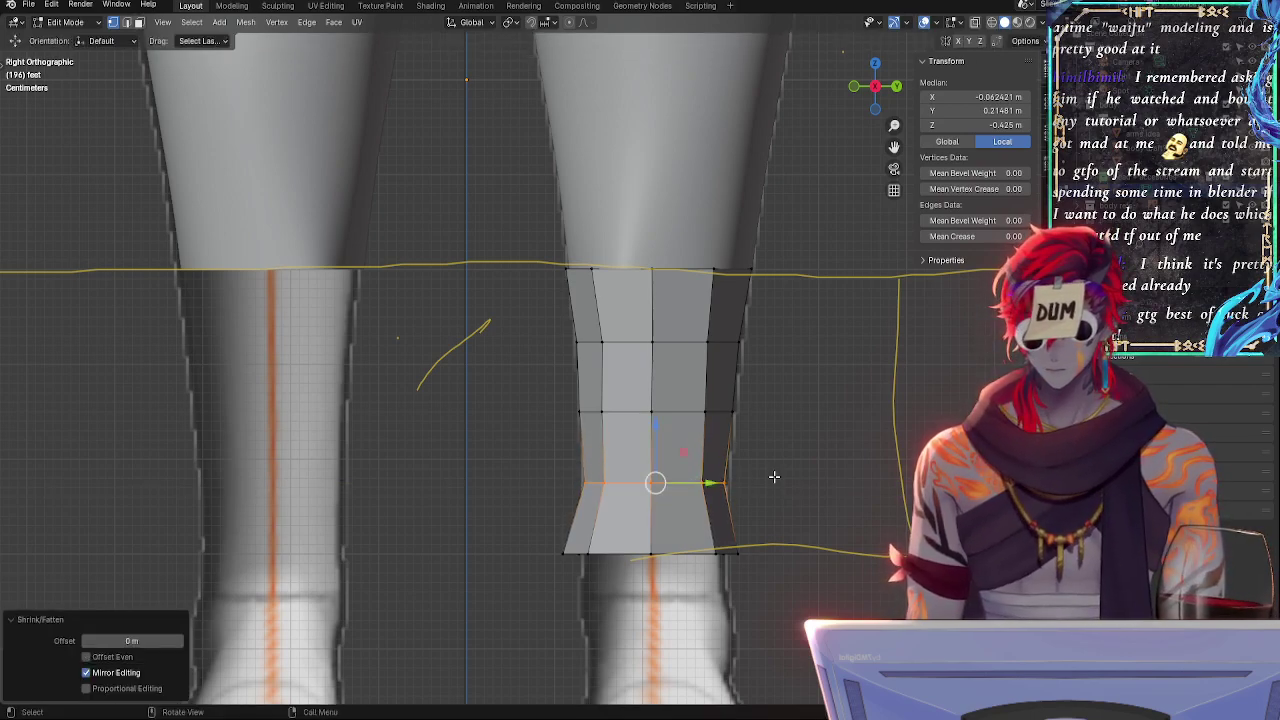
pyautogui.hotkey('alt', 'z')
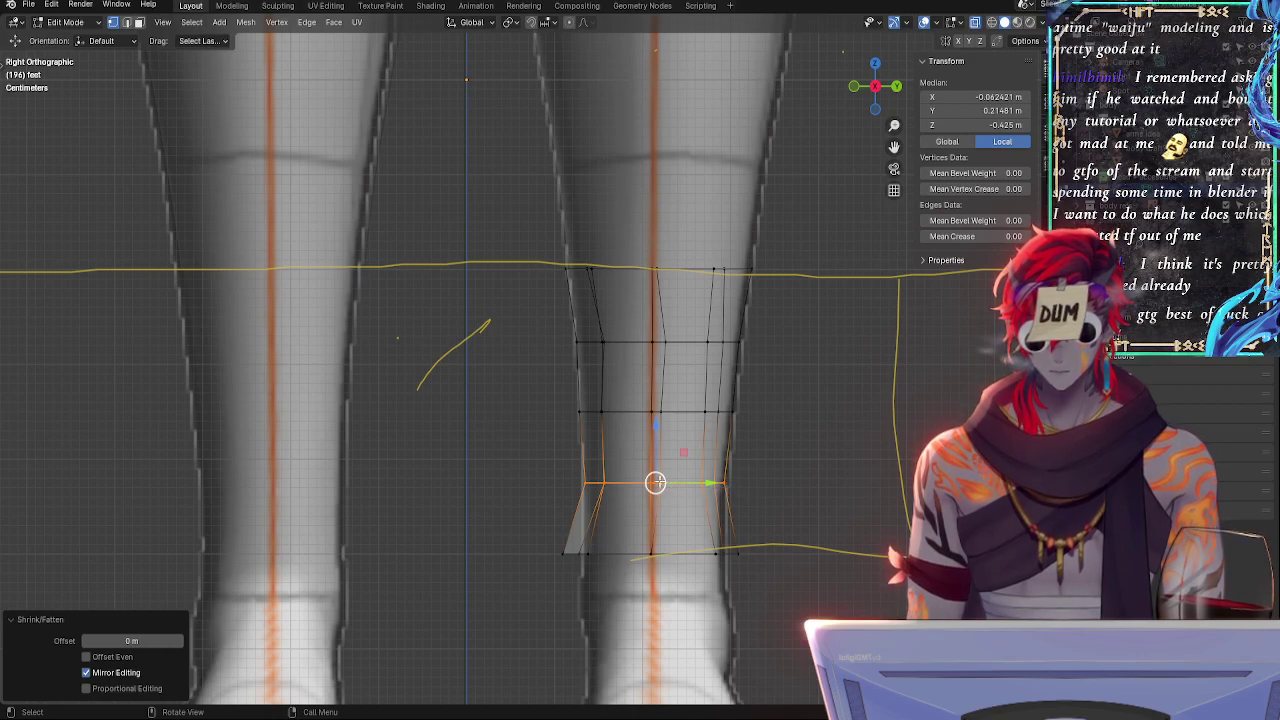
pyautogui.press('g')
pyautogui.click(775, 478)
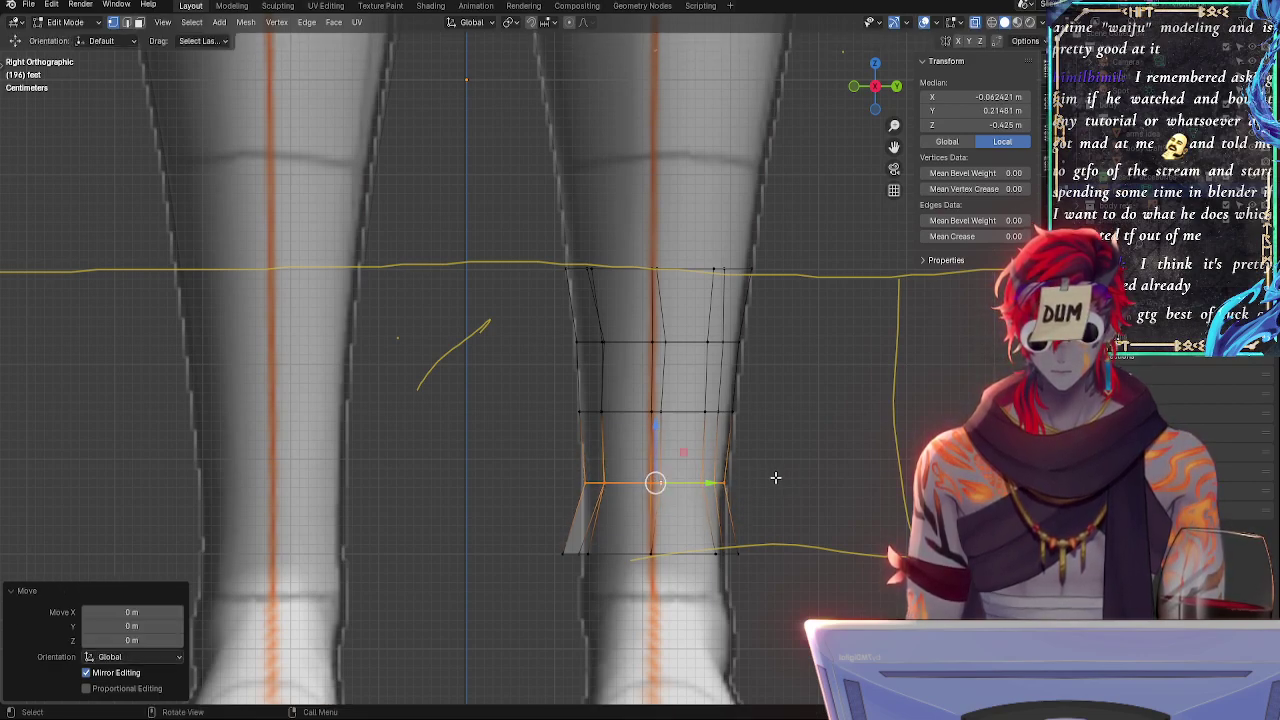
# - Rotate the lower loop 15.7° around Z, then back to -17°, comparing with the reference
pyautogui.press('r')
pyautogui.press('z')
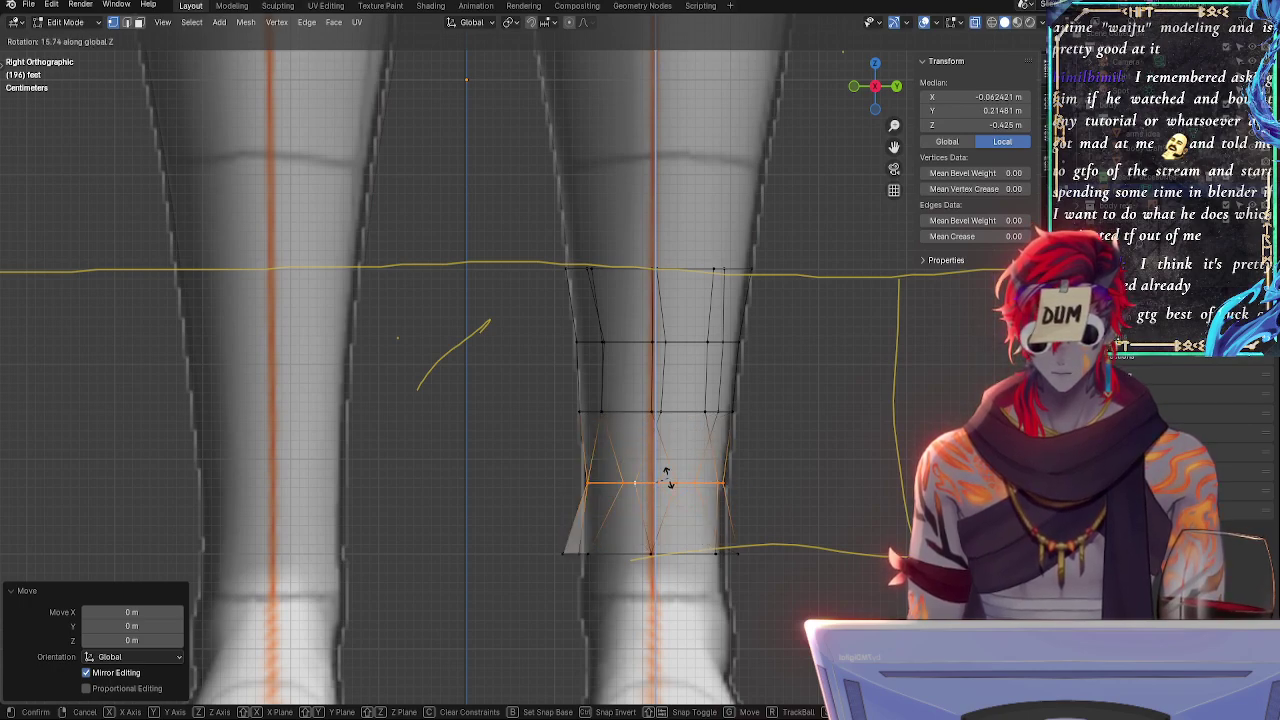
pyautogui.click(724, 488)
pyautogui.hotkey('alt', 'z')
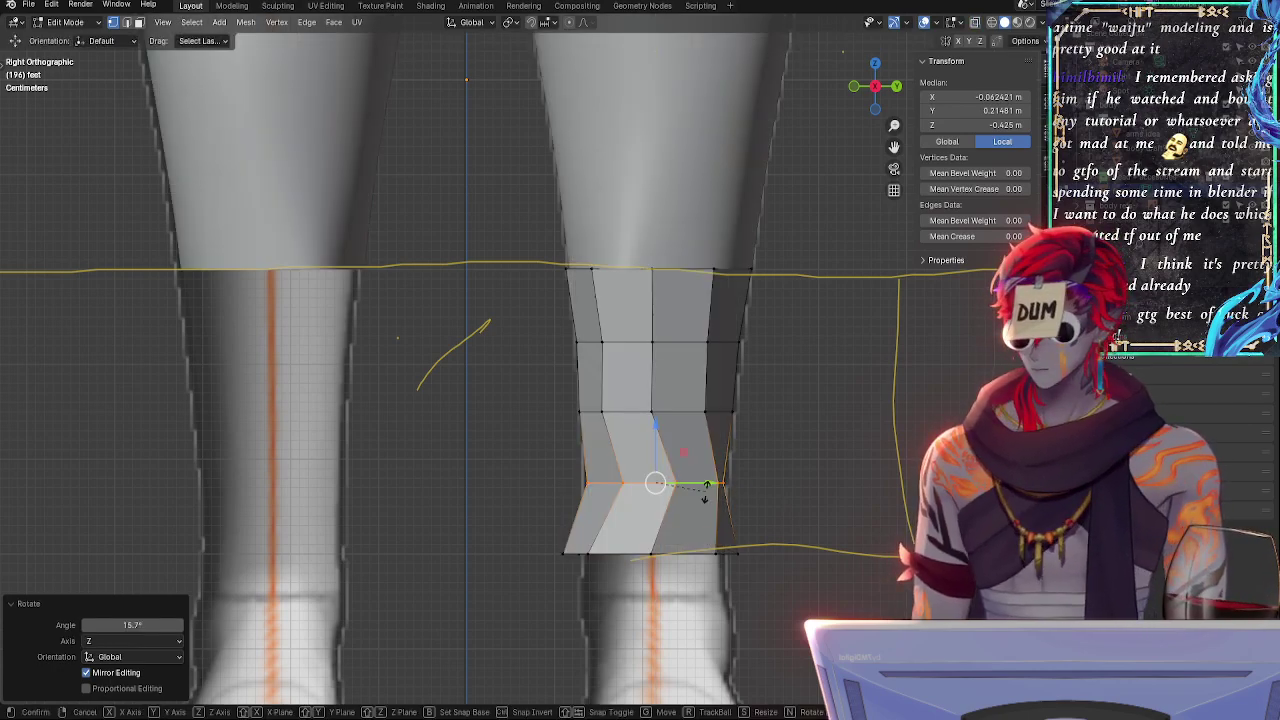
pyautogui.press('r')
pyautogui.press('z')
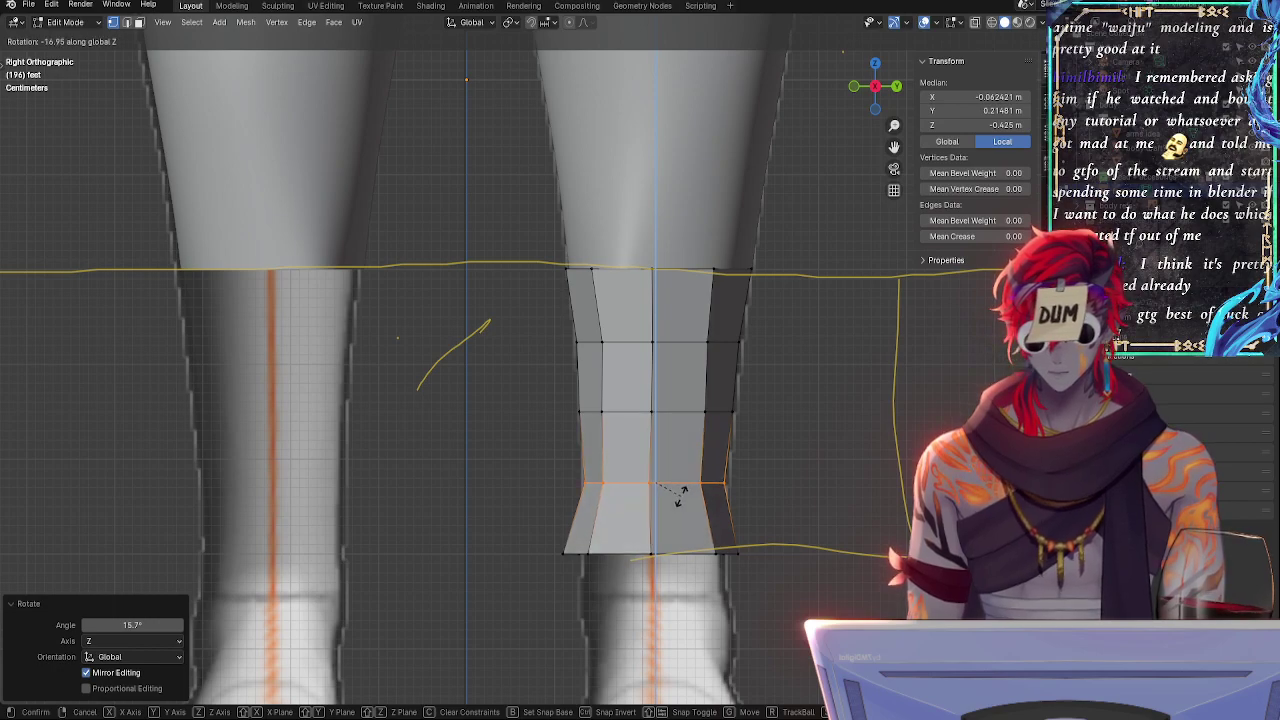
pyautogui.click(680, 497)
pyautogui.hotkey('alt', 'z')
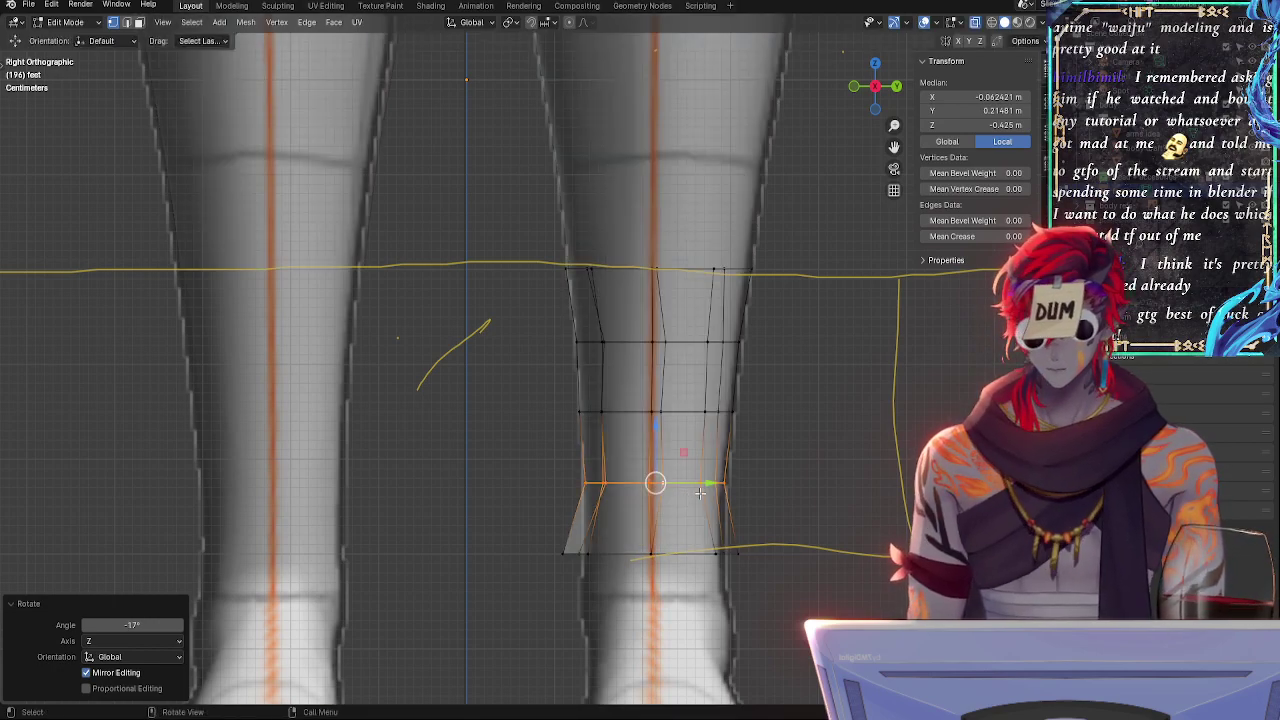
pyautogui.hotkey('alt', 'z')
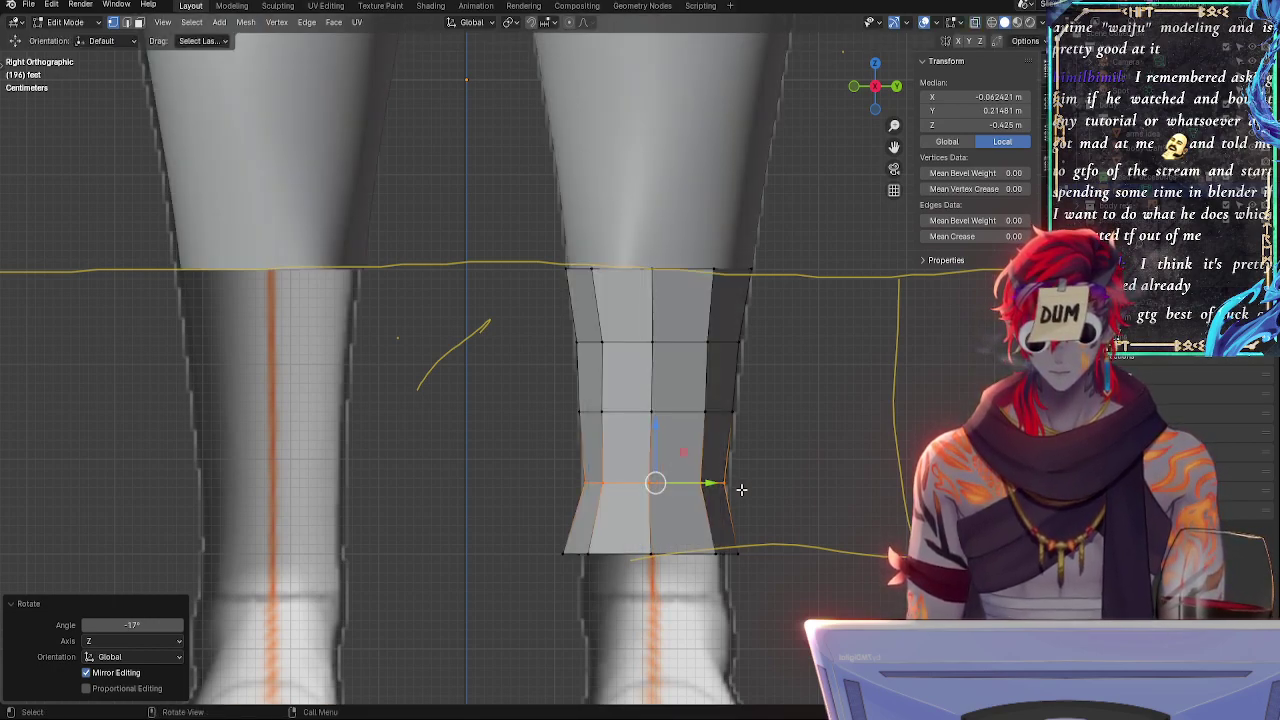
pyautogui.hotkey('alt', 'z')
pyautogui.hotkey('alt', 'z')
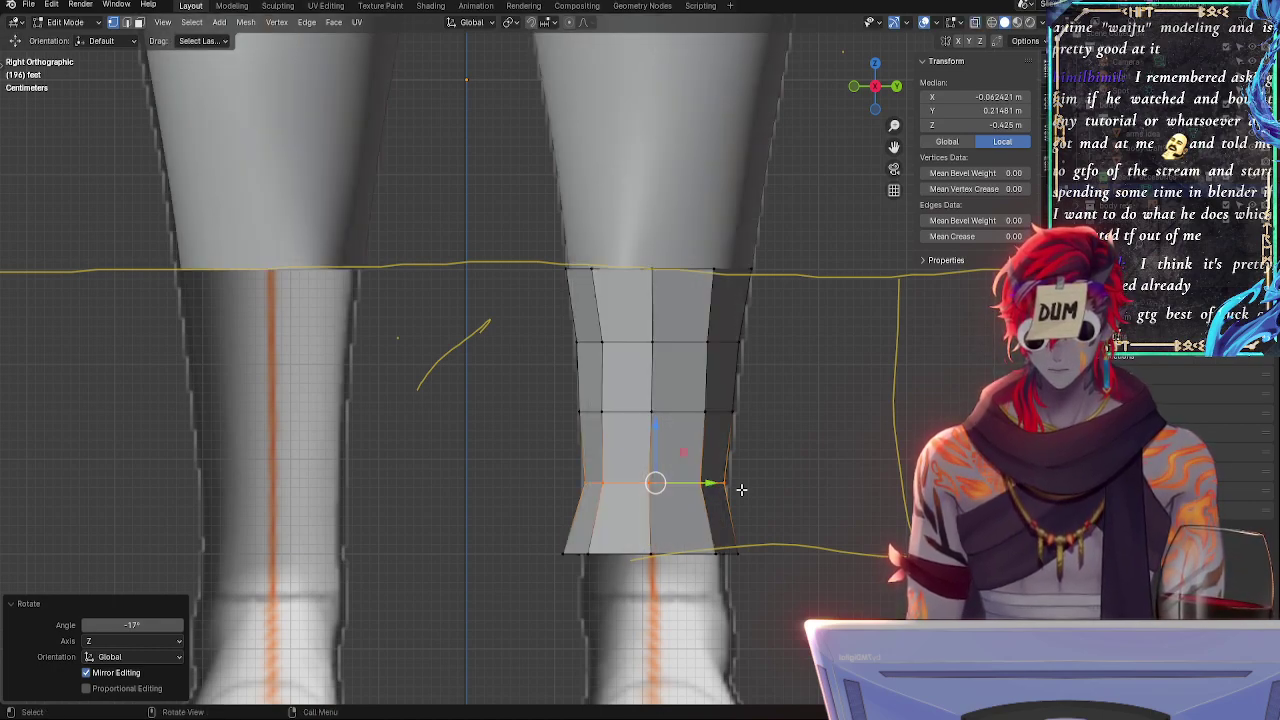
# - Edge-slide the lower loop slightly upward (factor 0.060) and select a right-side vertex
pyautogui.press('g')
pyautogui.press('g')
pyautogui.click(743, 487)
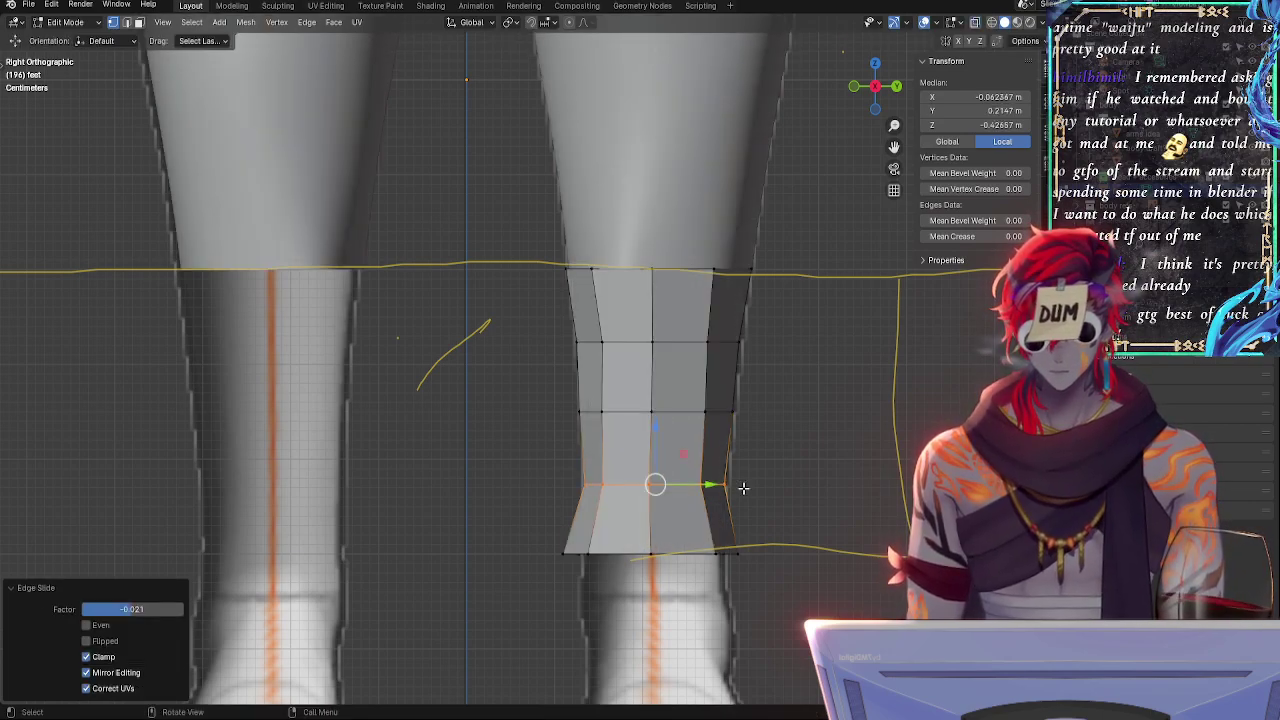
pyautogui.press('g')
pyautogui.press('g')
pyautogui.click(745, 483)
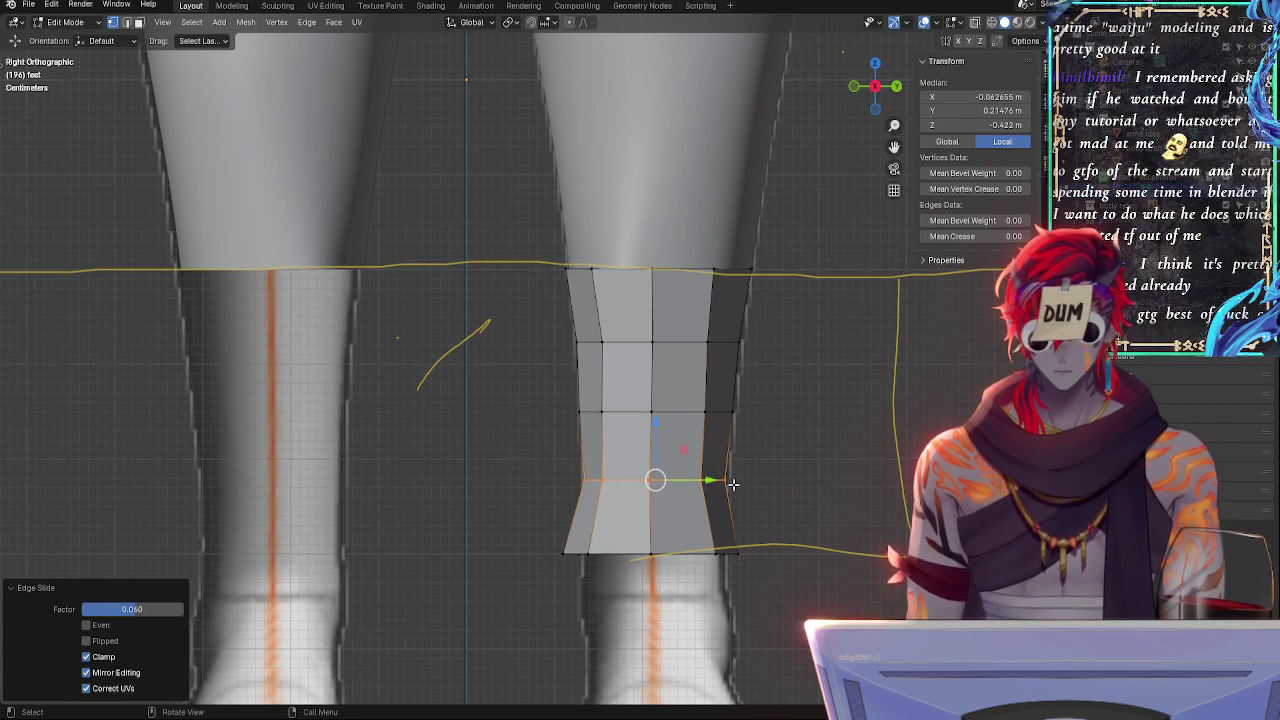
pyautogui.click(731, 484)
pyautogui.click(774, 481)
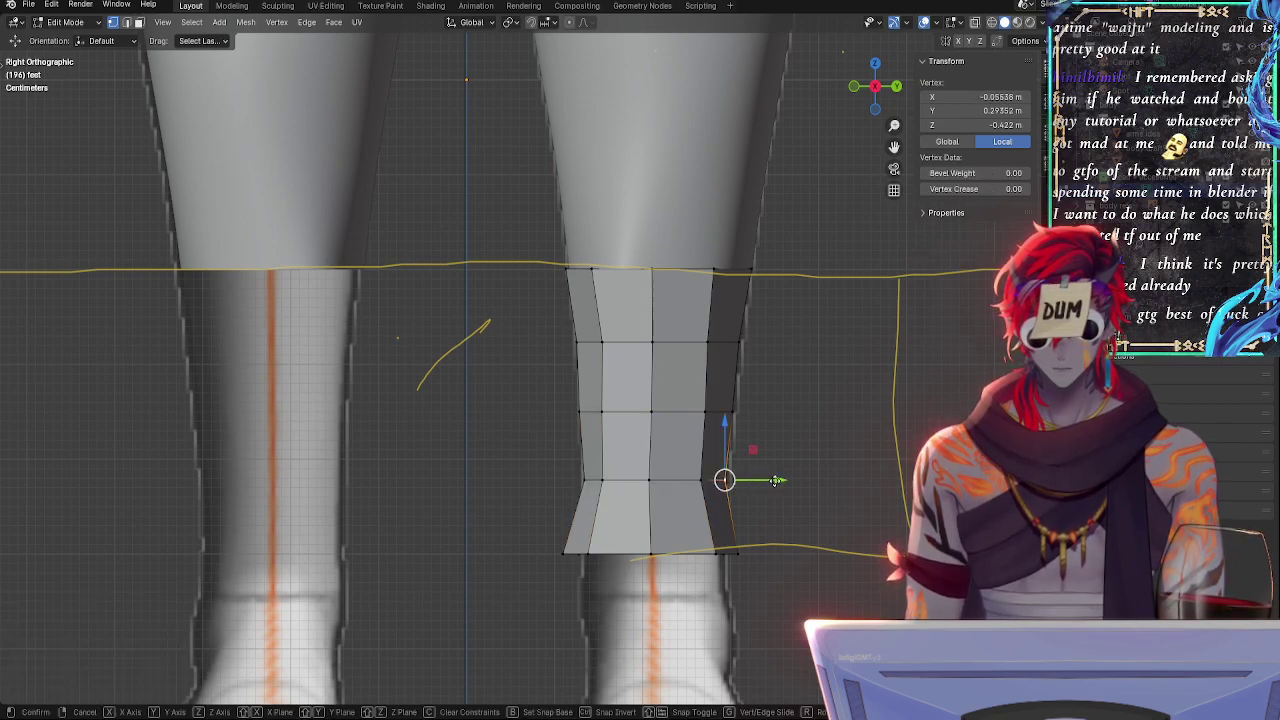
# - Move the lower ring's left vertex along Y to meet the reference calf outline
pyautogui.click(578, 478)
pyautogui.press('g')
pyautogui.press('y')
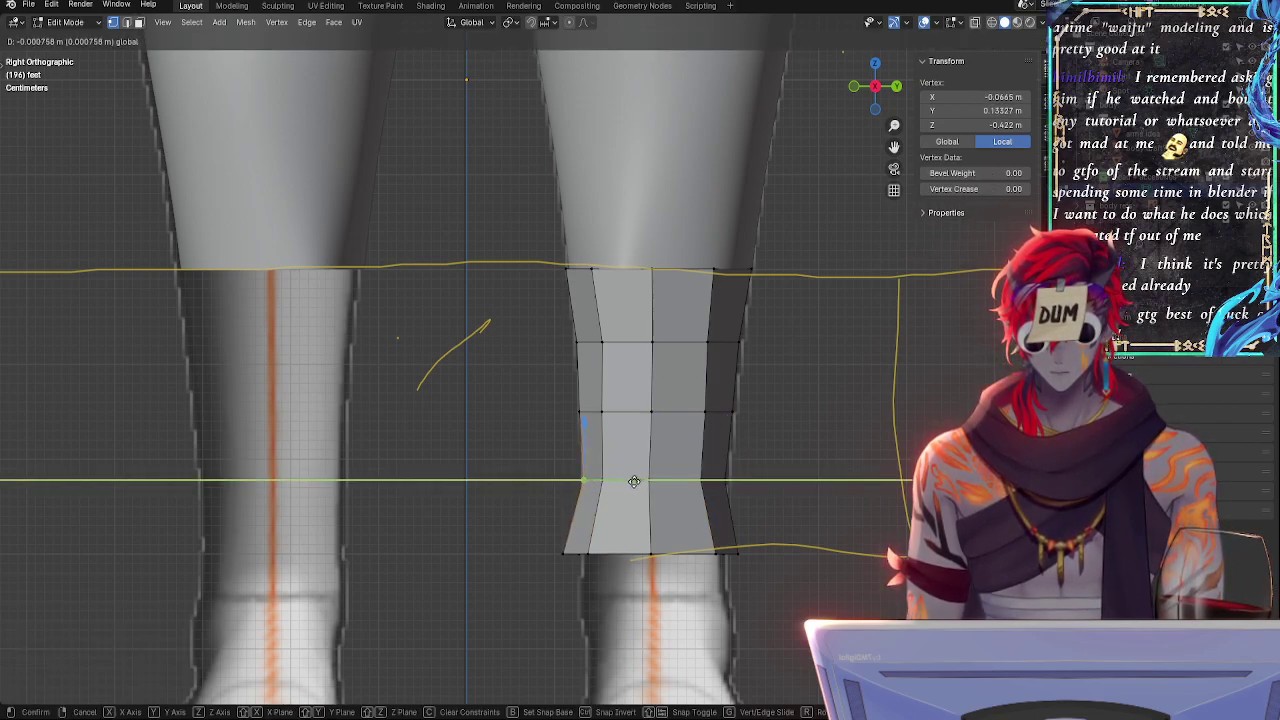
pyautogui.click(634, 481)
# - Edge-slide the lower-middle ring of the box slightly downward
pyautogui.click(777, 472)
pyautogui.keyDown('alt'); pyautogui.click(708, 412); pyautogui.keyUp('alt')
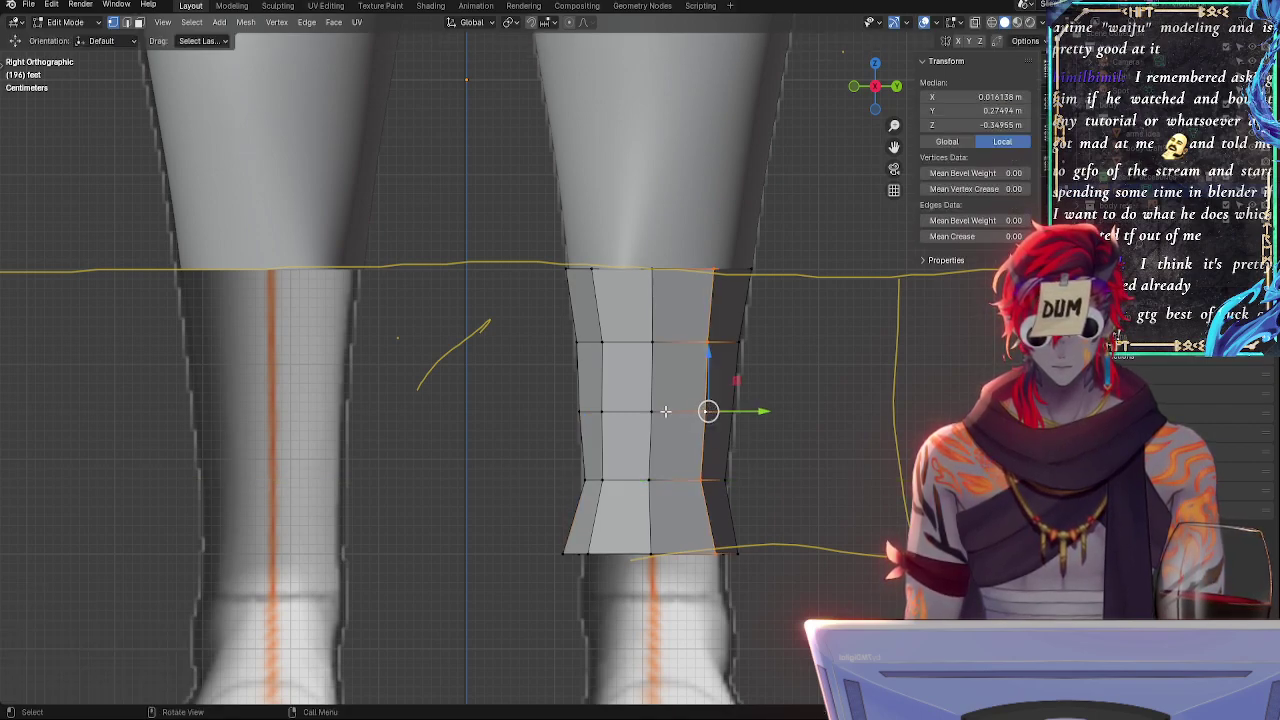
pyautogui.keyDown('alt'); pyautogui.click(665, 411); pyautogui.keyUp('alt')
pyautogui.press('g')
pyautogui.press('g')
pyautogui.click(679, 420)
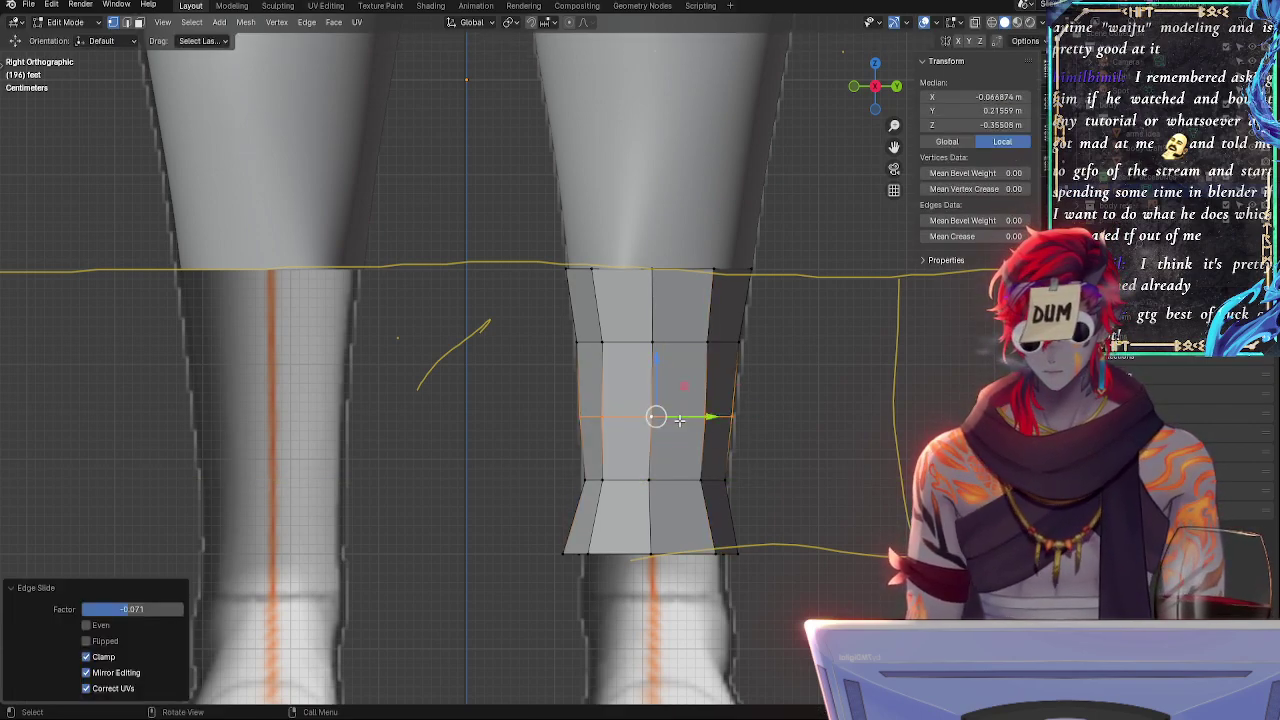
# - Shift the middle-left and lower-left vertices along Y to follow the calf silhouette
pyautogui.click(579, 416)
pyautogui.press('g')
pyautogui.press('y')
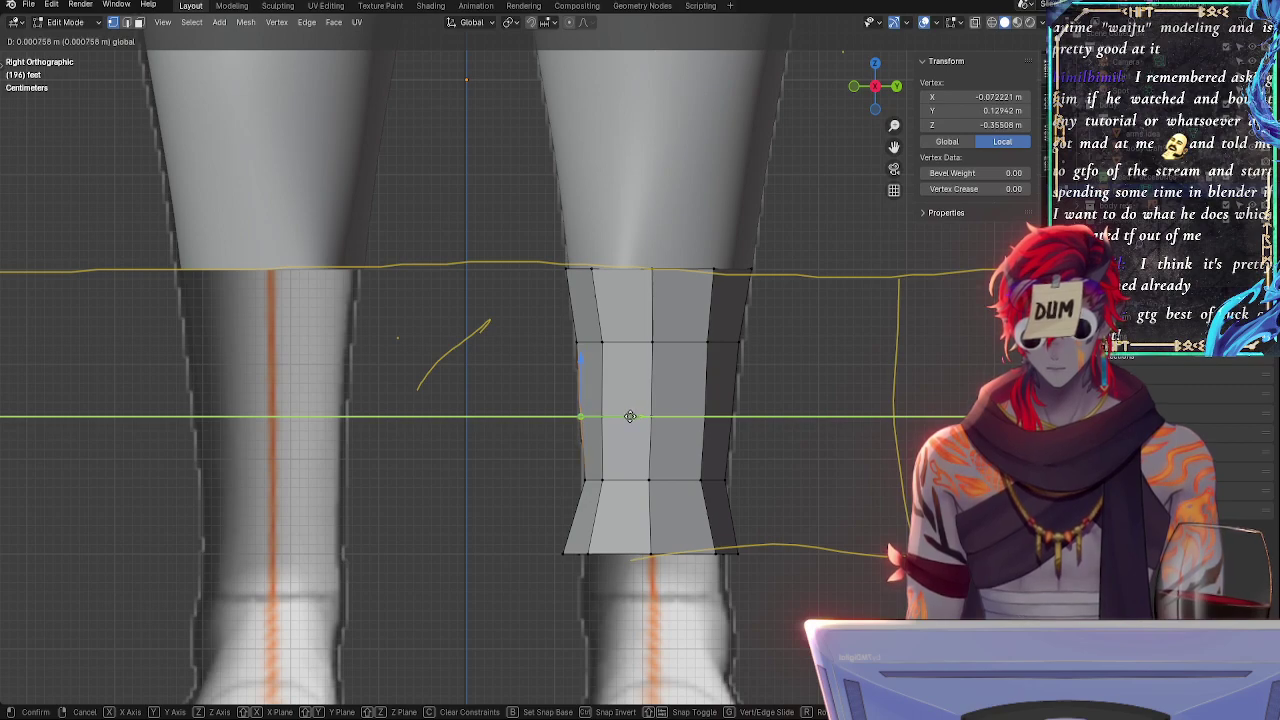
pyautogui.click(630, 416)
pyautogui.click(585, 479)
pyautogui.moveTo(629, 484); pyautogui.dragTo(625, 486)
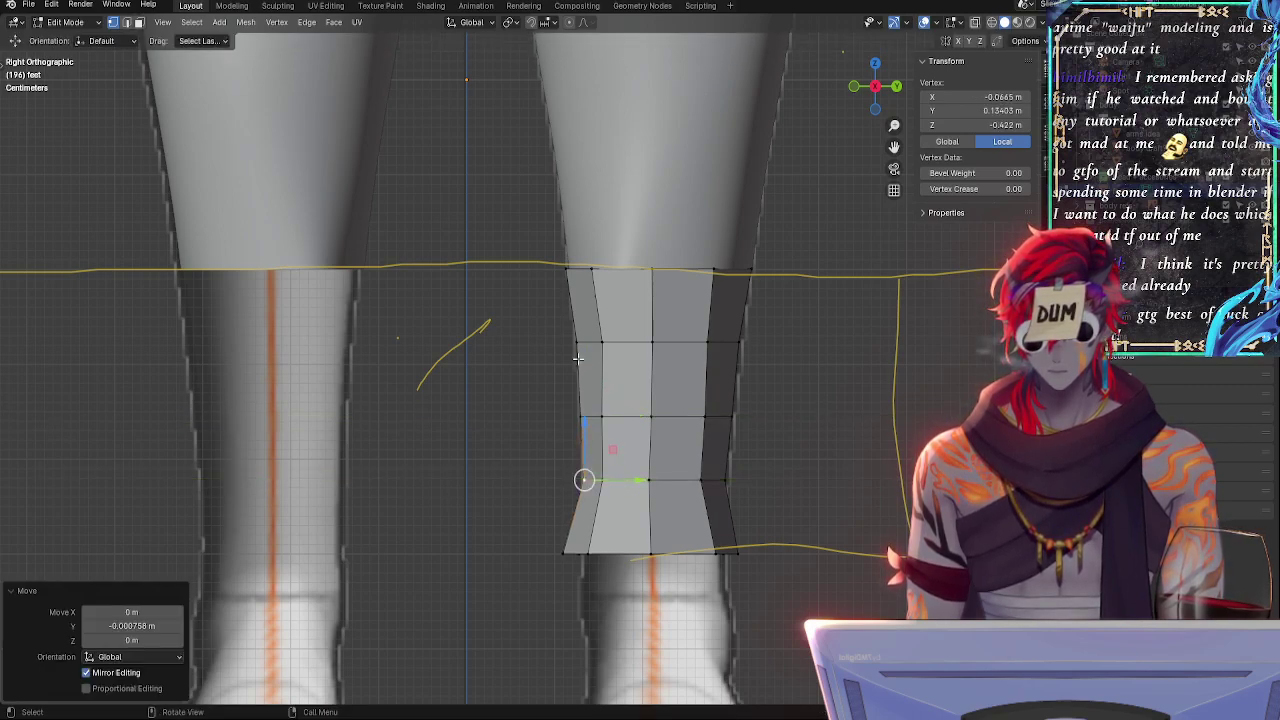
# - Edge-slide the upper-middle ring slightly along the mesh
pyautogui.click(577, 344)
pyautogui.keyDown('alt'); pyautogui.click(636, 352); pyautogui.keyUp('alt')
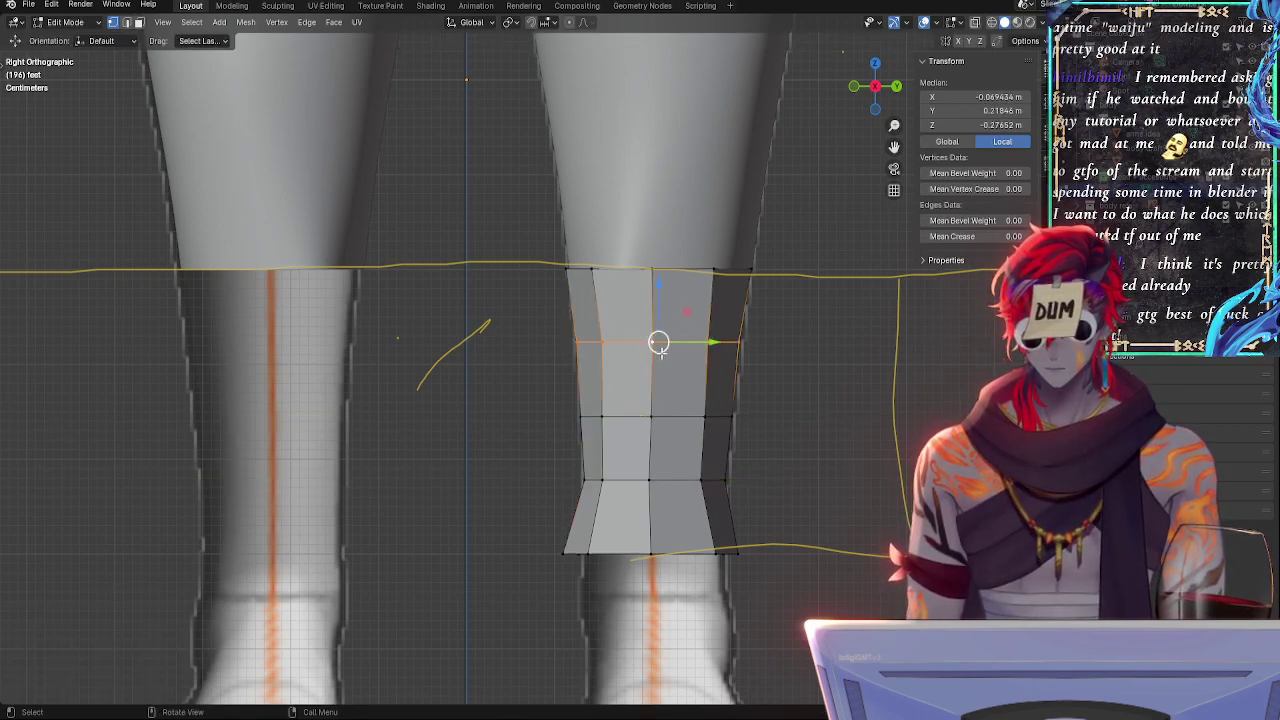
pyautogui.press('g')
pyautogui.press('g')
pyautogui.click(709, 345)
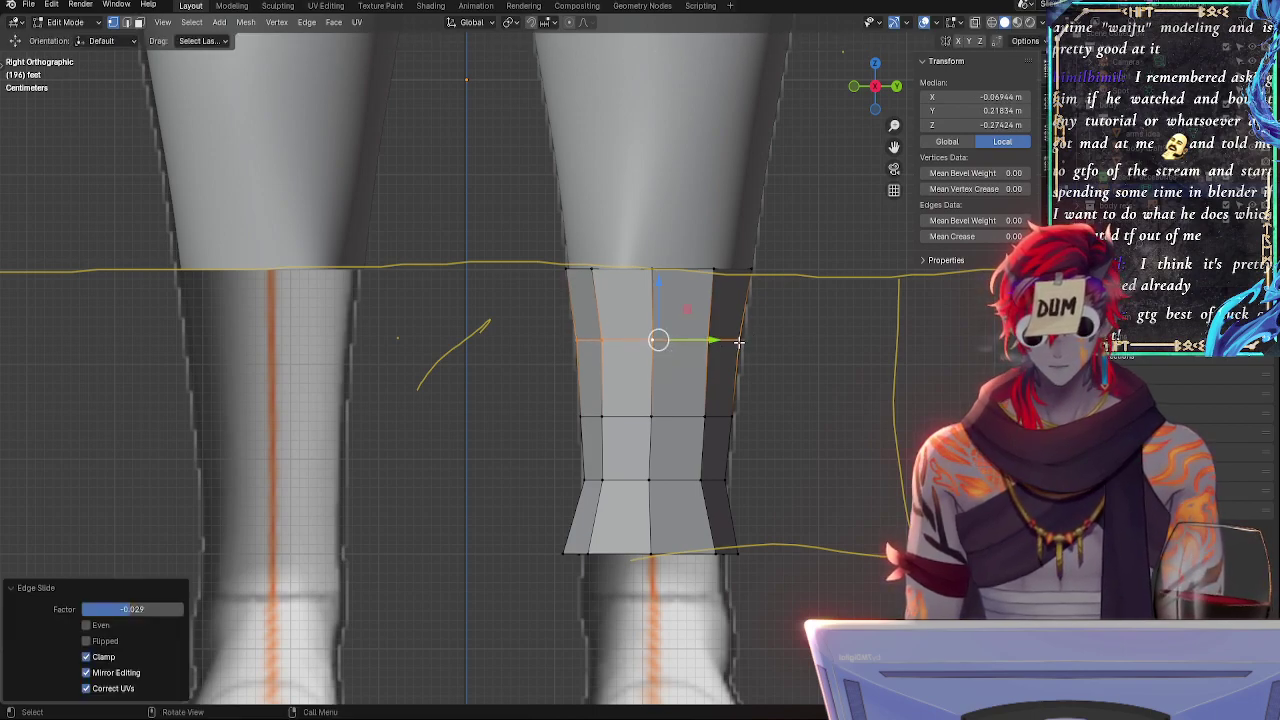
# - Slide the top ring, then scale it along Y to 0.959, cancelling the extra grab
pyautogui.click(738, 341)
pyautogui.keyDown('alt'); pyautogui.click(735, 271); pyautogui.keyUp('alt')
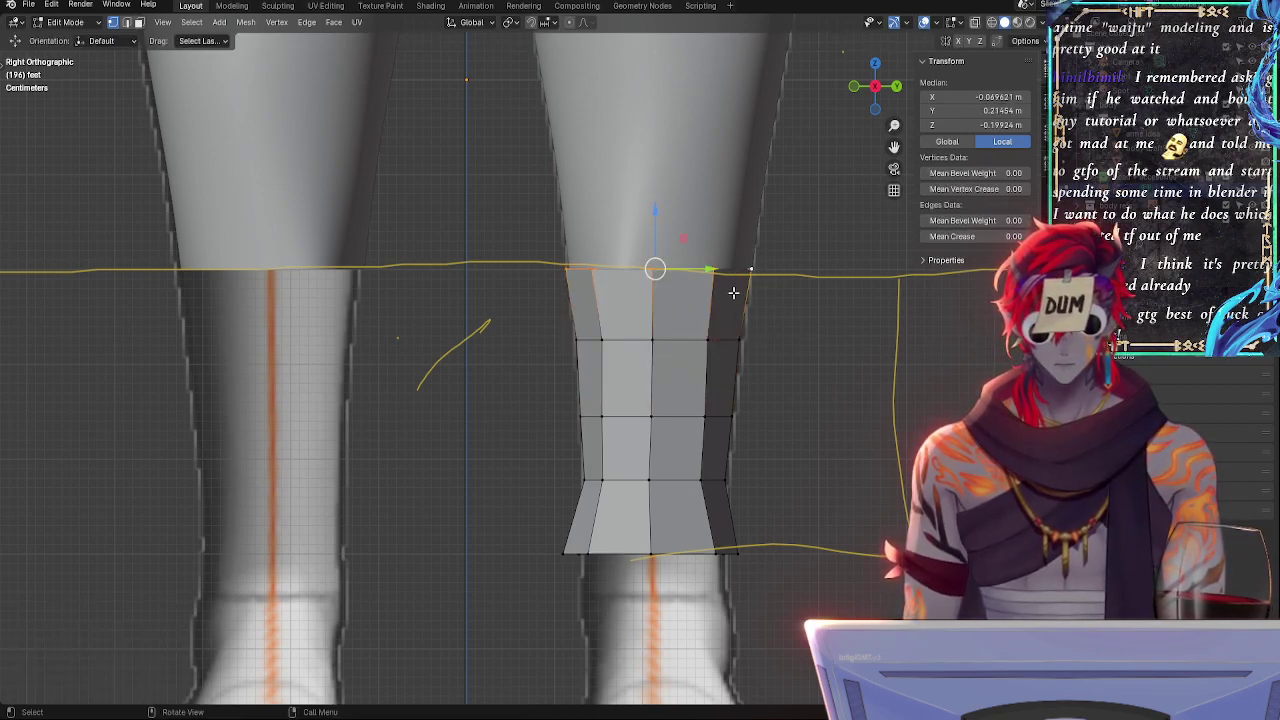
pyautogui.press('g')
pyautogui.press('g')
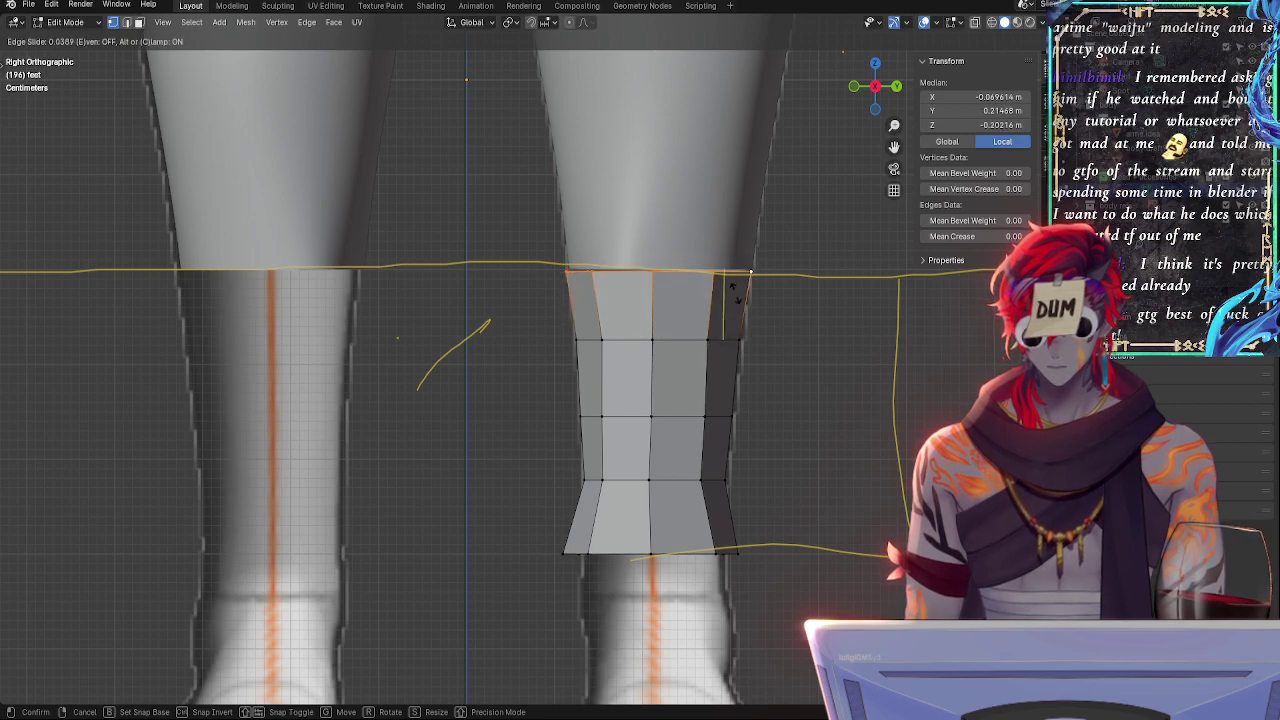
pyautogui.click(733, 285)
pyautogui.press('s')
pyautogui.press('y')
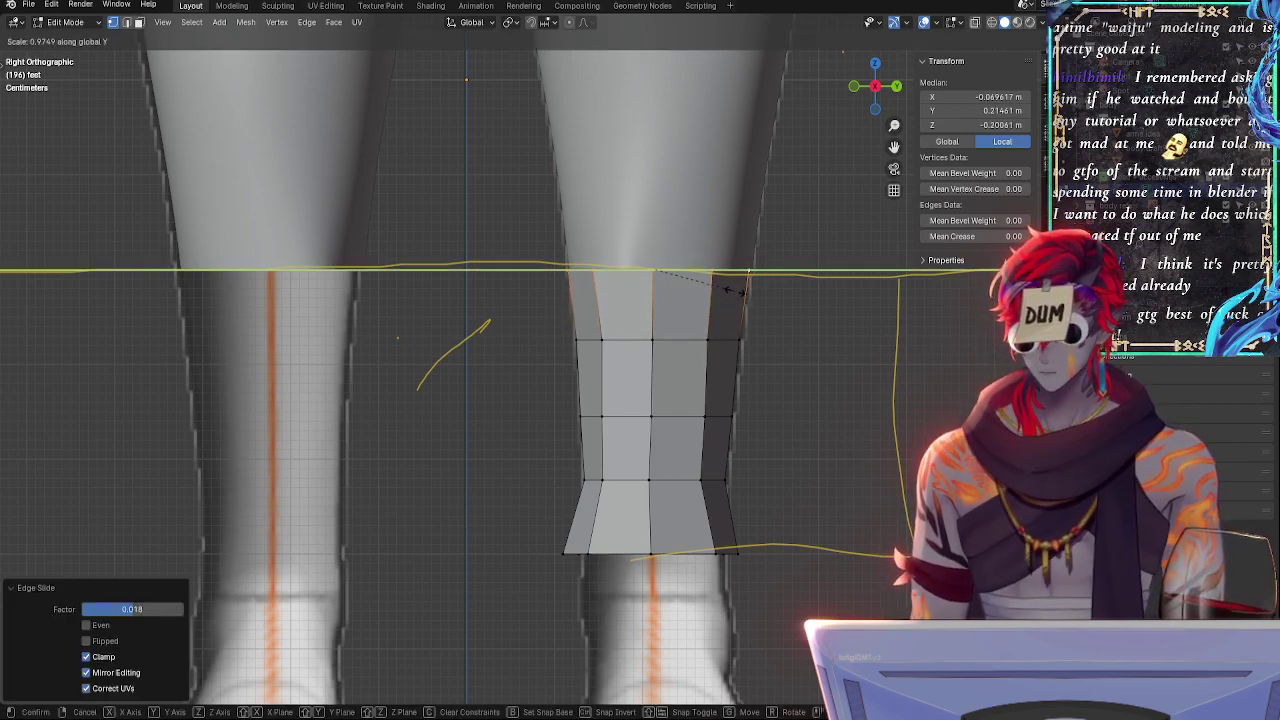
pyautogui.click(735, 290)
pyautogui.press('g')
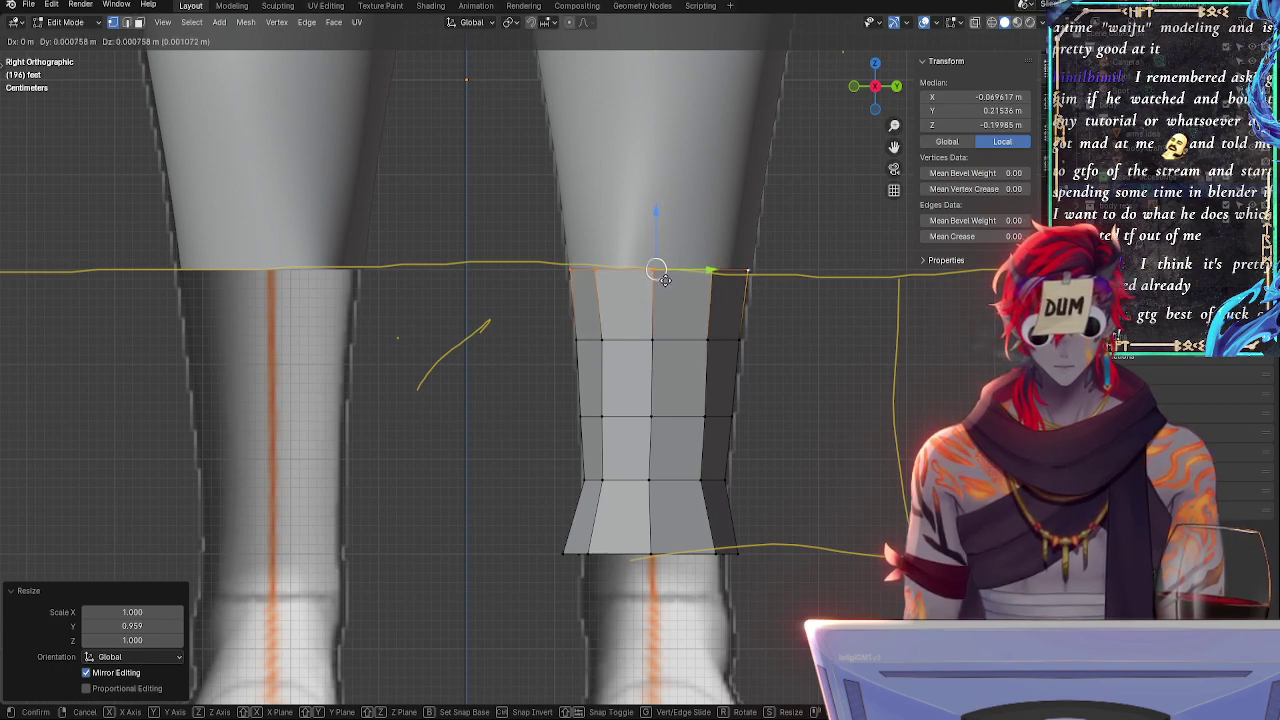
pyautogui.rightClick(657, 272)
# - Nudge the right-side column of vertices slightly along Y
pyautogui.click(805, 368)
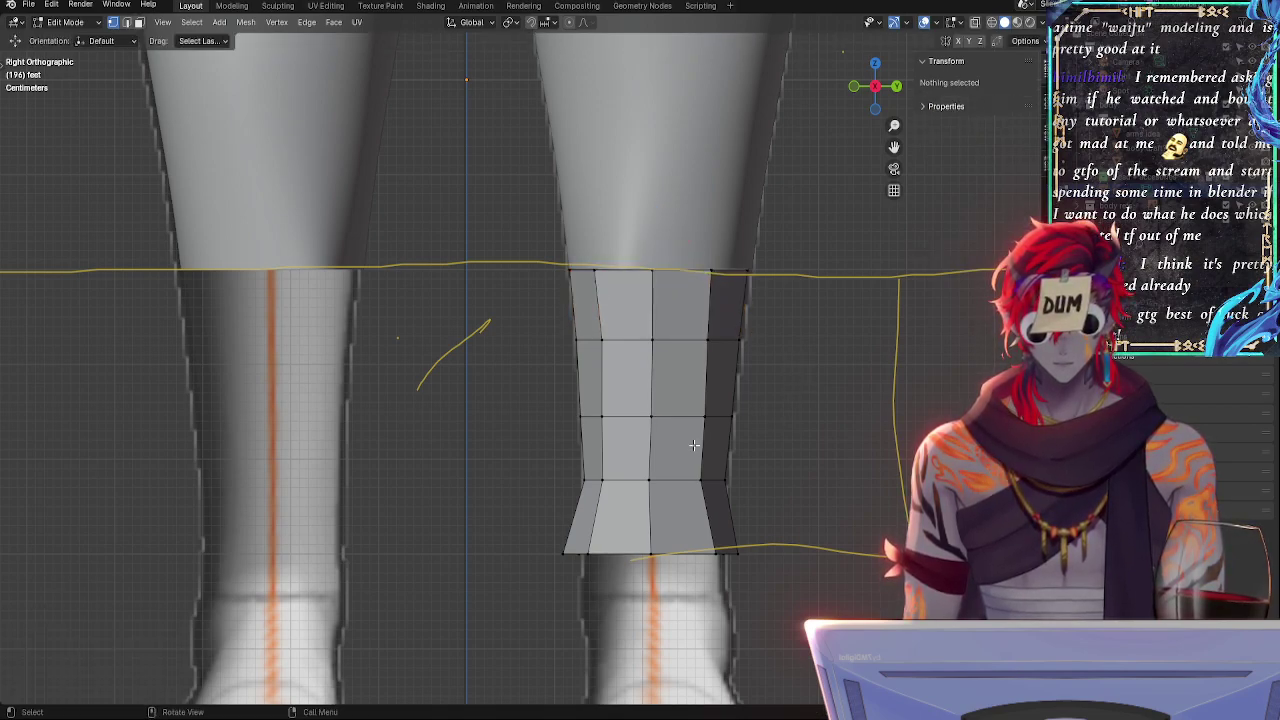
pyautogui.click(706, 420)
pyautogui.click(727, 481)
pyautogui.keyDown('shift'); pyautogui.click(732, 417); pyautogui.keyUp('shift')
pyautogui.keyDown('shift'); pyautogui.click(735, 355); pyautogui.keyUp('shift')
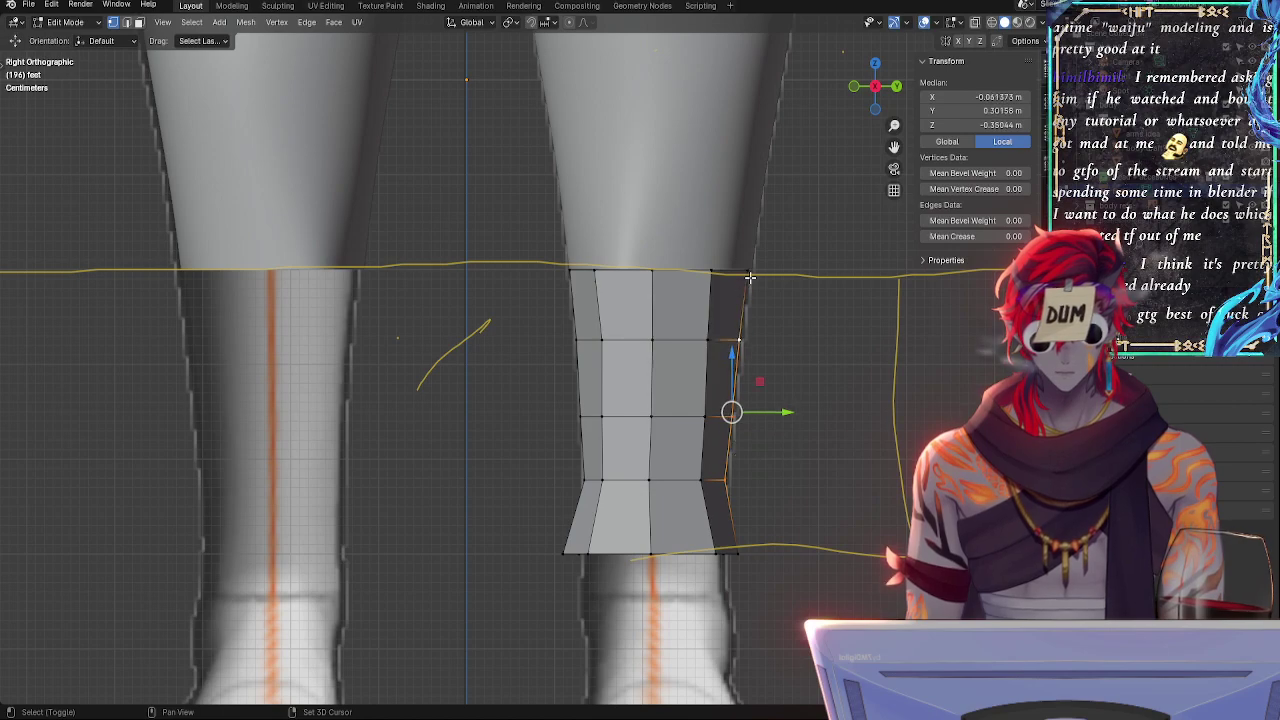
pyautogui.keyDown('shift'); pyautogui.click(743, 300); pyautogui.keyUp('shift')
pyautogui.moveTo(778, 375); pyautogui.dragTo(775, 375)
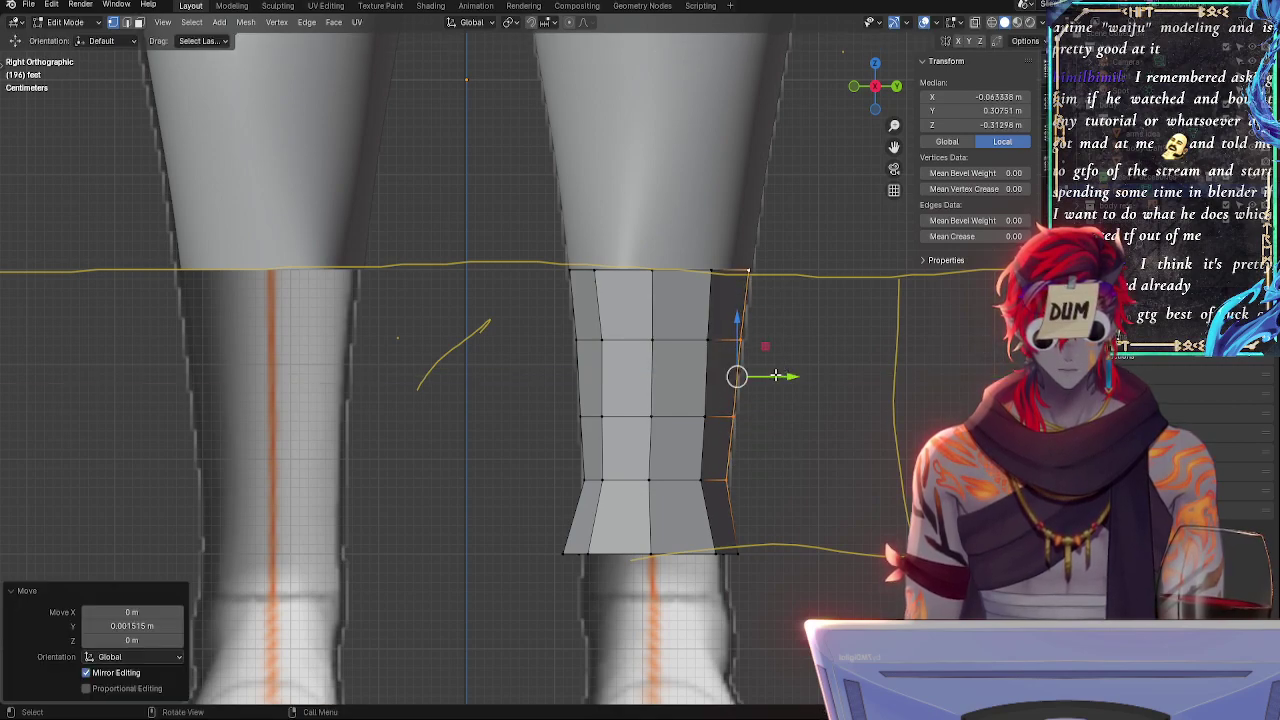
# - Shift the four left-side vertices along Y, then clear the selection
pyautogui.click(578, 482)
pyautogui.keyDown('shift'); pyautogui.click(578, 418); pyautogui.keyUp('shift')
pyautogui.keyDown('shift'); pyautogui.click(575, 341); pyautogui.keyUp('shift')
pyautogui.keyDown('shift'); pyautogui.click(571, 273); pyautogui.keyUp('shift')
pyautogui.moveTo(629, 376); pyautogui.dragTo(623, 376)
pyautogui.hotkey('alt', 'a')
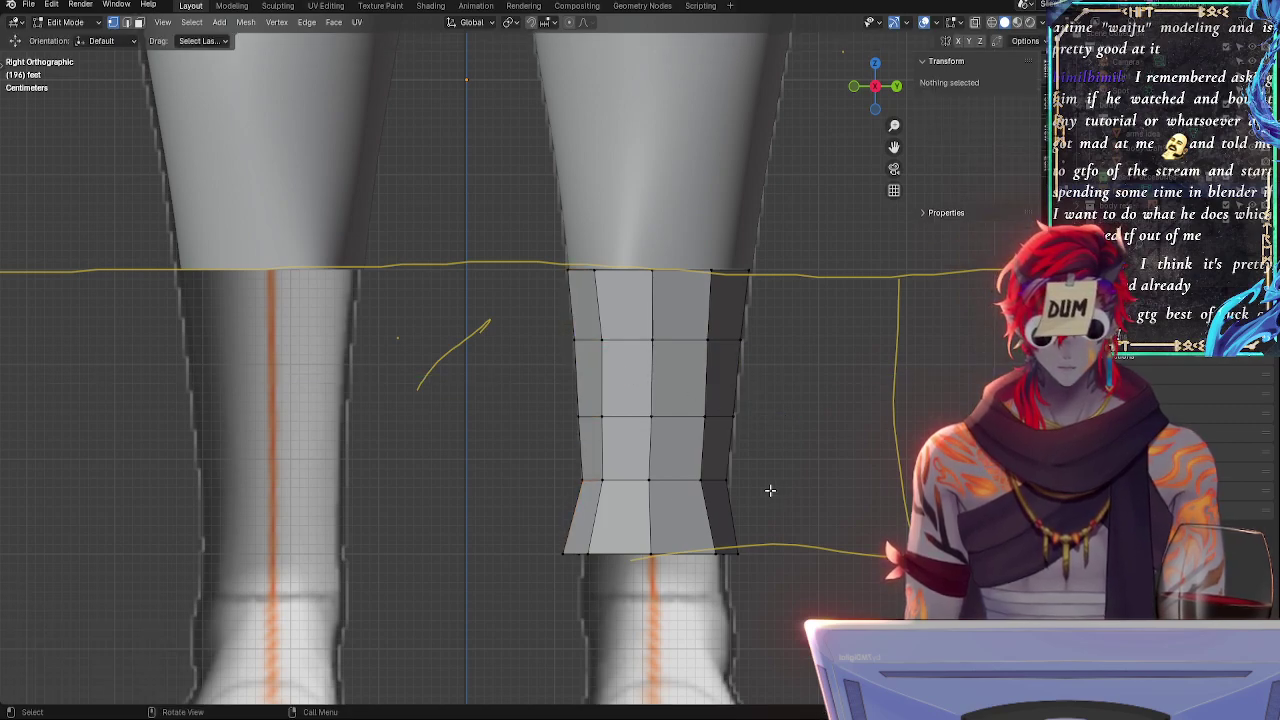
# - With X-ray on, scale the bottom ring to 0.852 in Y, rotate it -2.85° about Z, and shift it along Y
pyautogui.hotkey('alt', 'z')
pyautogui.hotkey('alt', 'z')
pyautogui.keyDown('alt'); pyautogui.click(718, 520); pyautogui.keyUp('alt')
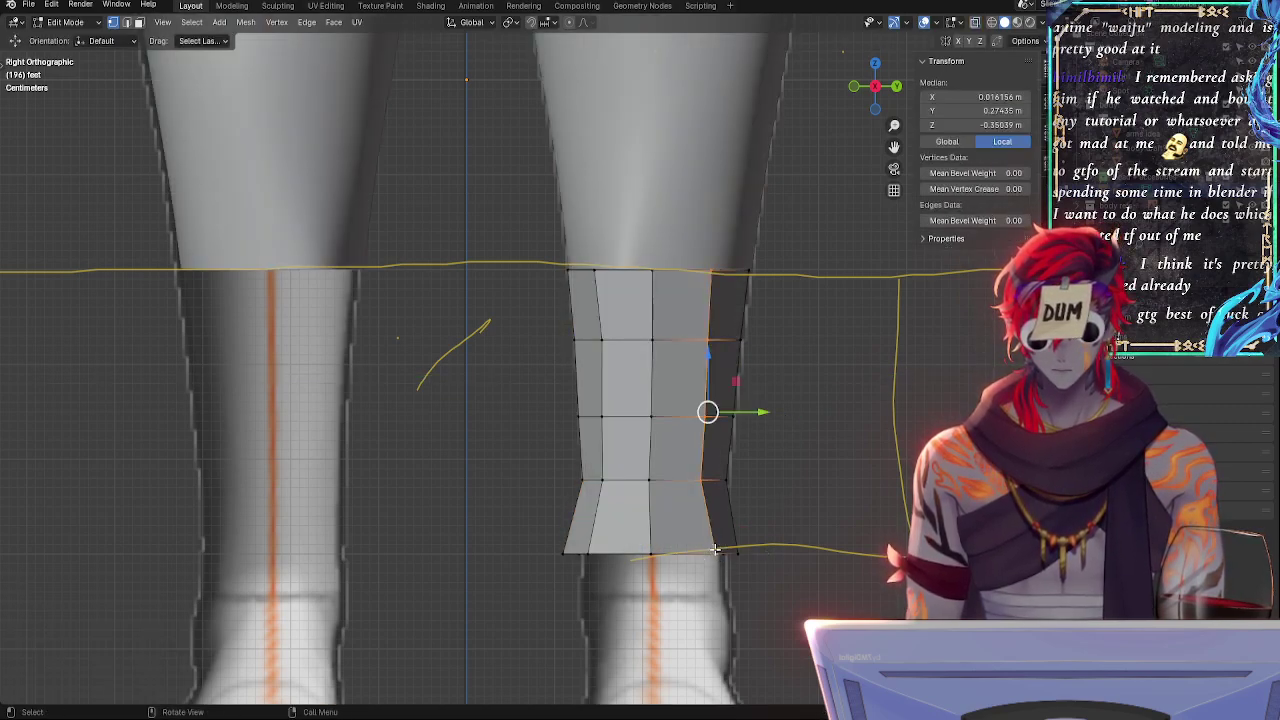
pyautogui.keyDown('alt'); pyautogui.click(720, 553); pyautogui.keyUp('alt')
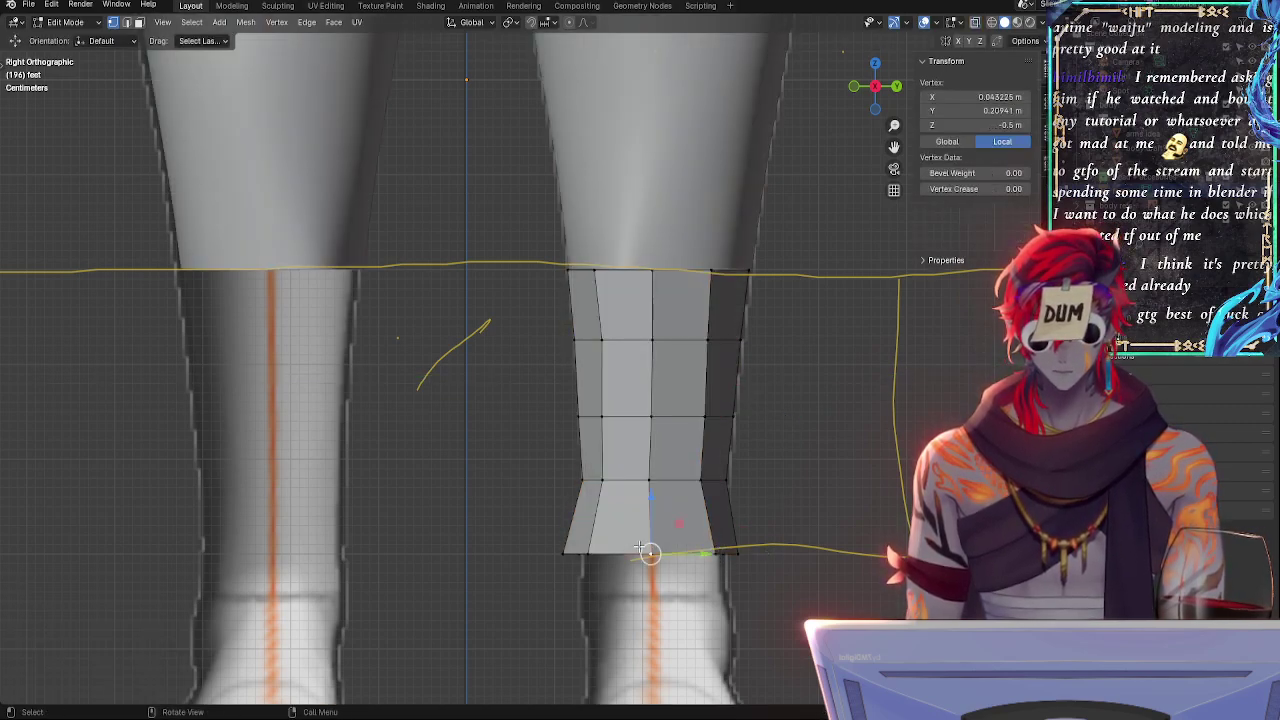
pyautogui.press('s')
pyautogui.press('y')
pyautogui.click(725, 540)
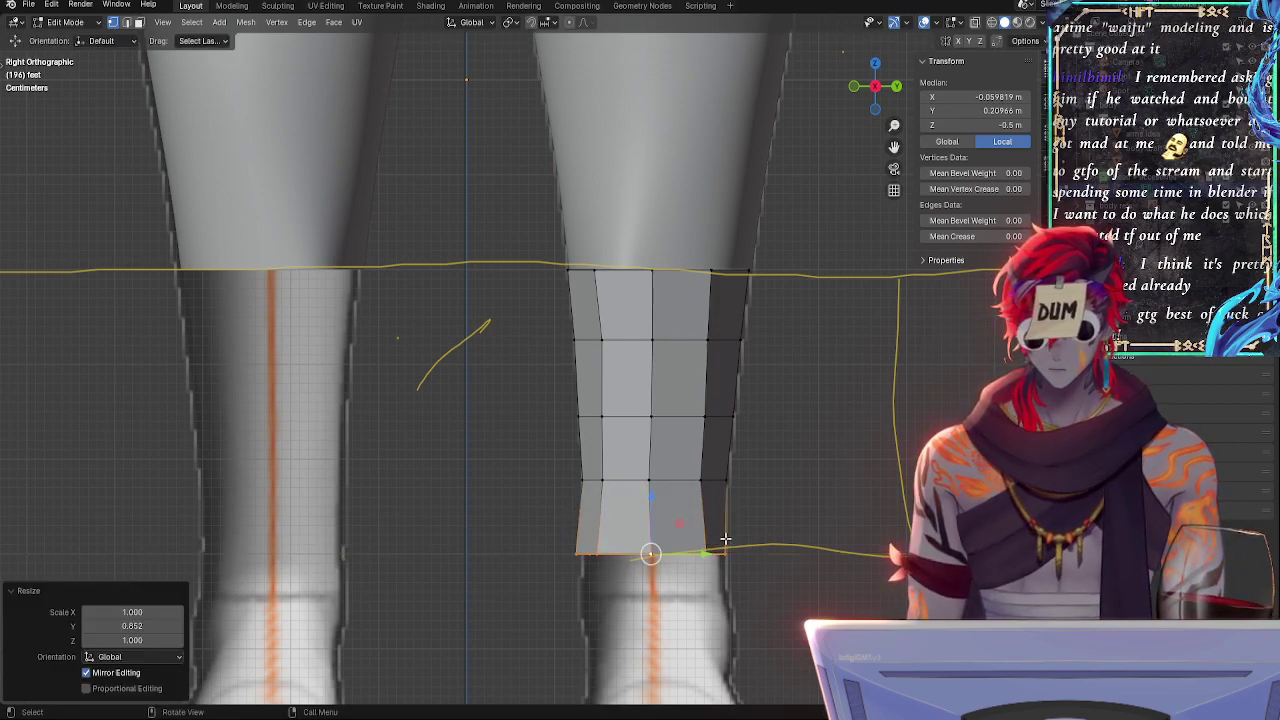
pyautogui.press('r')
pyautogui.press('z')
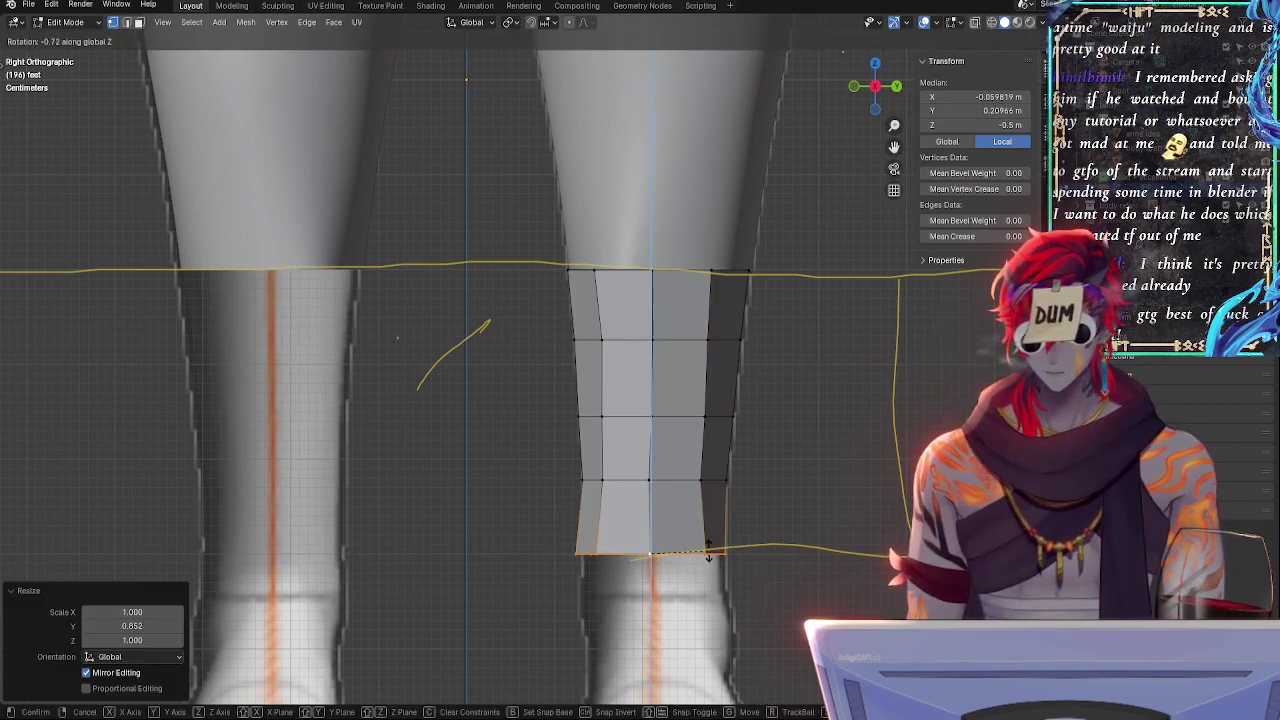
pyautogui.click(720, 557)
pyautogui.press('g')
pyautogui.press('y')
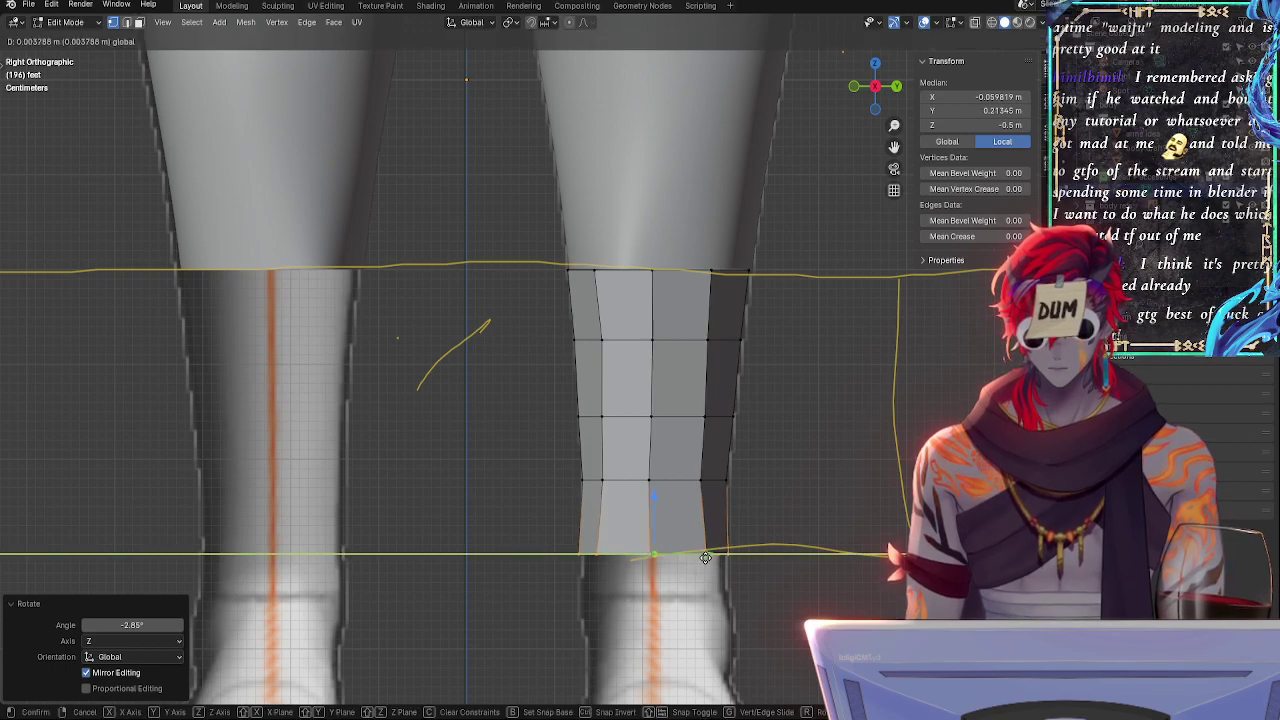
pyautogui.click(705, 557)
# - Move the ring above the bottom 0.003031 m along Y
pyautogui.hotkey('alt', 'z')
pyautogui.doubleClick(662, 482)
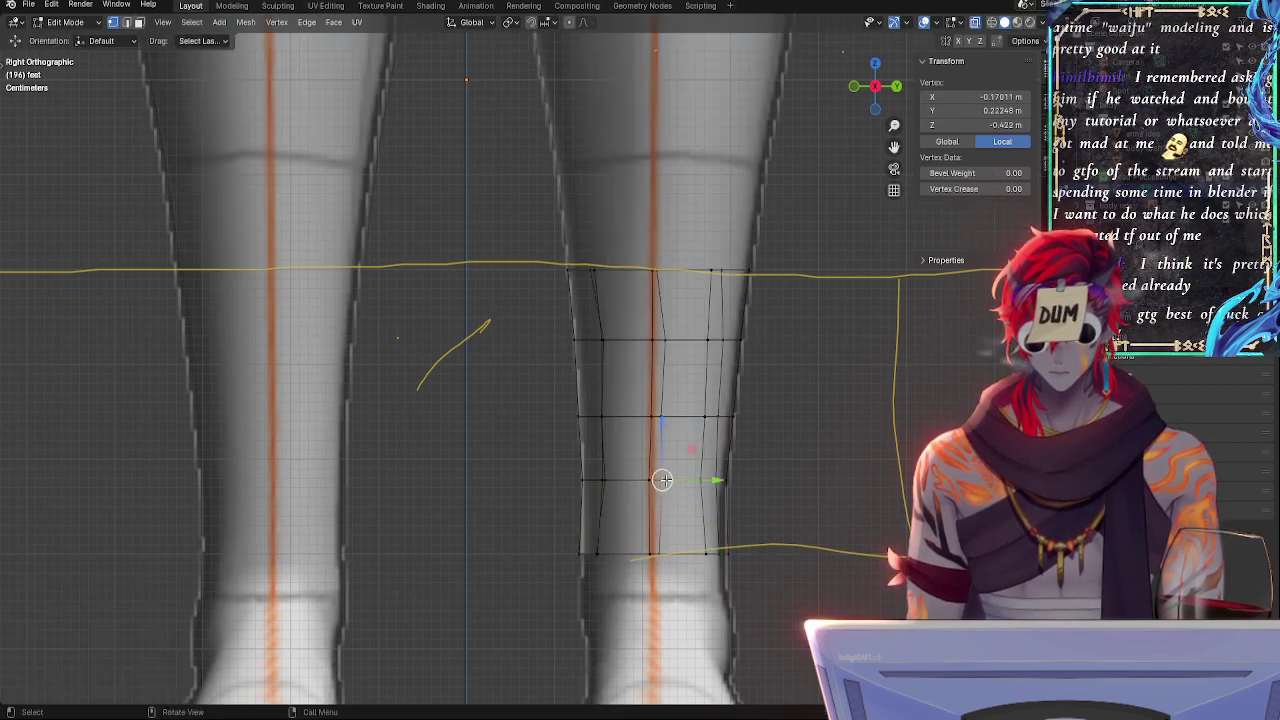
pyautogui.press('g')
pyautogui.press('y')
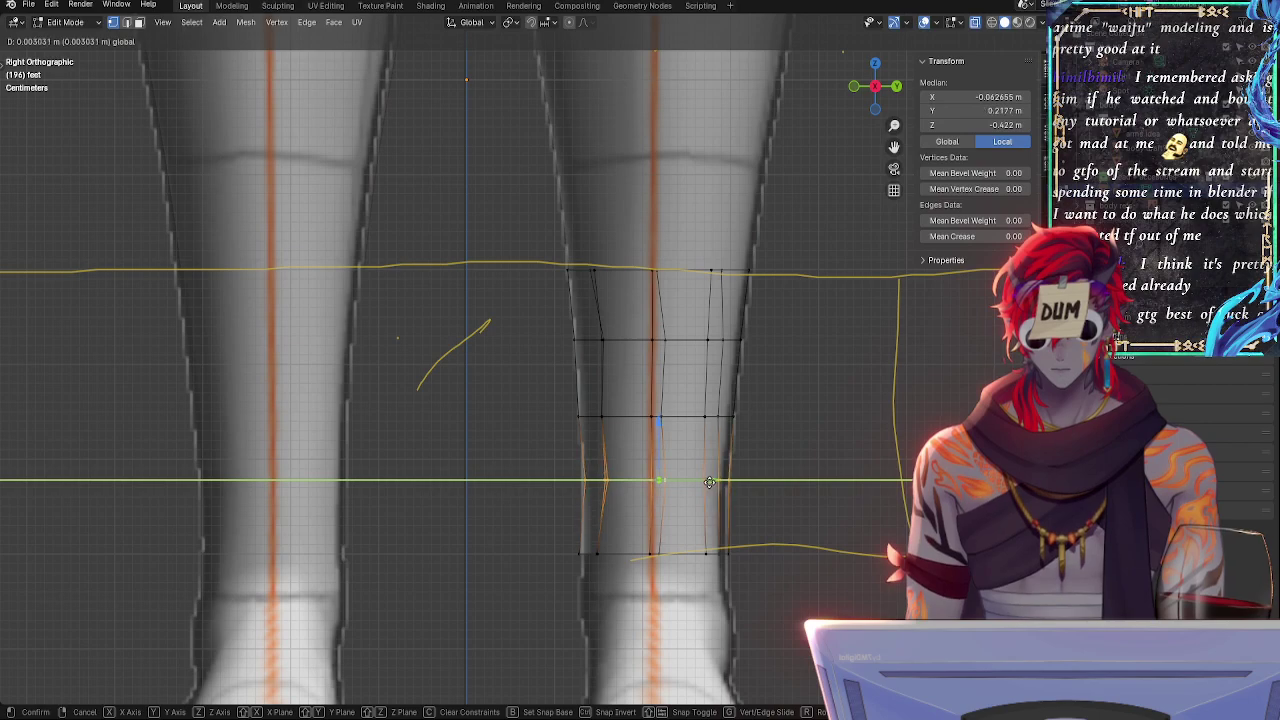
pyautogui.click(688, 522)
# - Shift the bottom ring 0.003788 m along Y and rescale its depth to 0.971
pyautogui.keyDown('alt'); pyautogui.click(707, 553); pyautogui.keyUp('alt')
pyautogui.hotkey('alt', 'z')
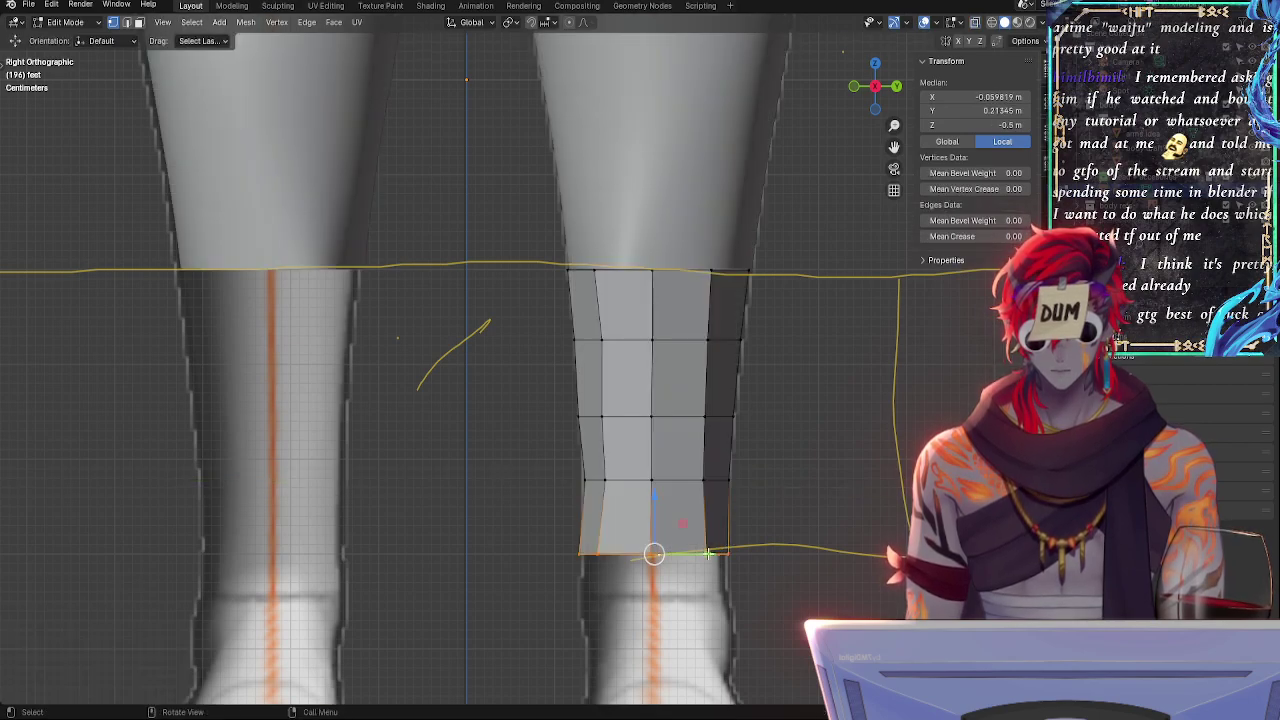
pyautogui.hotkey('alt', 'z')
pyautogui.press('g')
pyautogui.press('y')
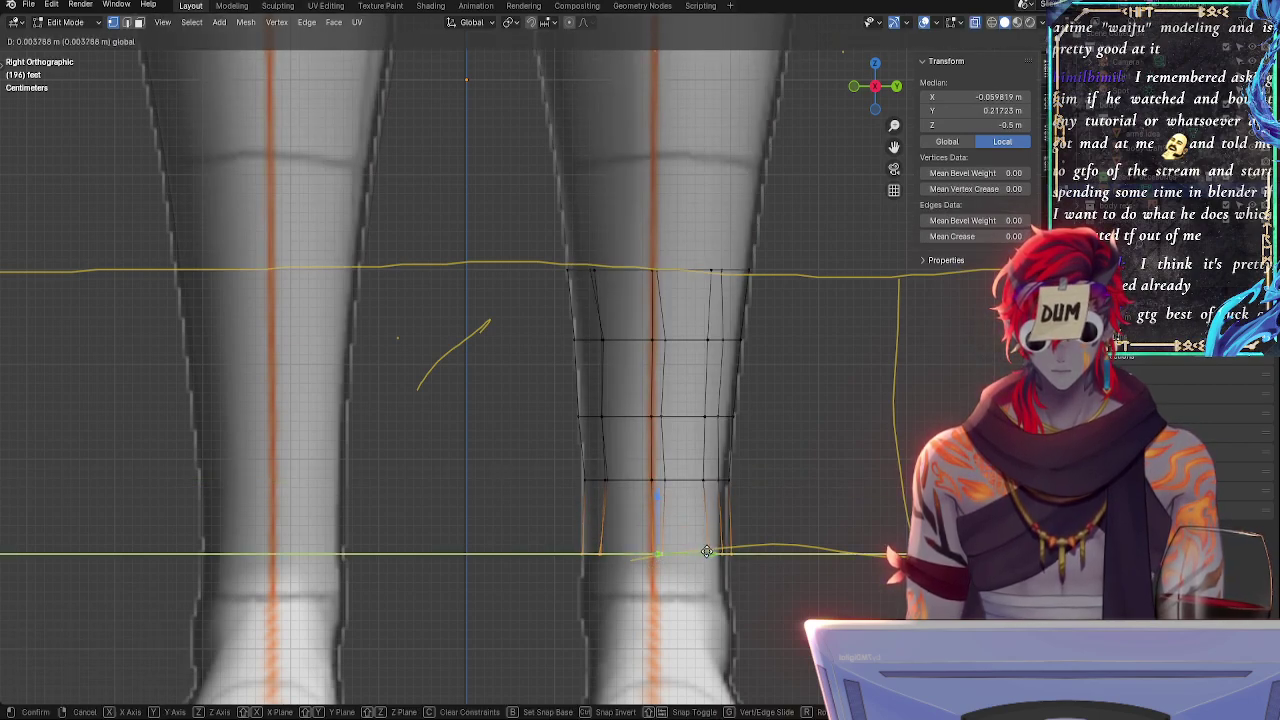
pyautogui.click(746, 548)
pyautogui.press('s')
pyautogui.press('y')
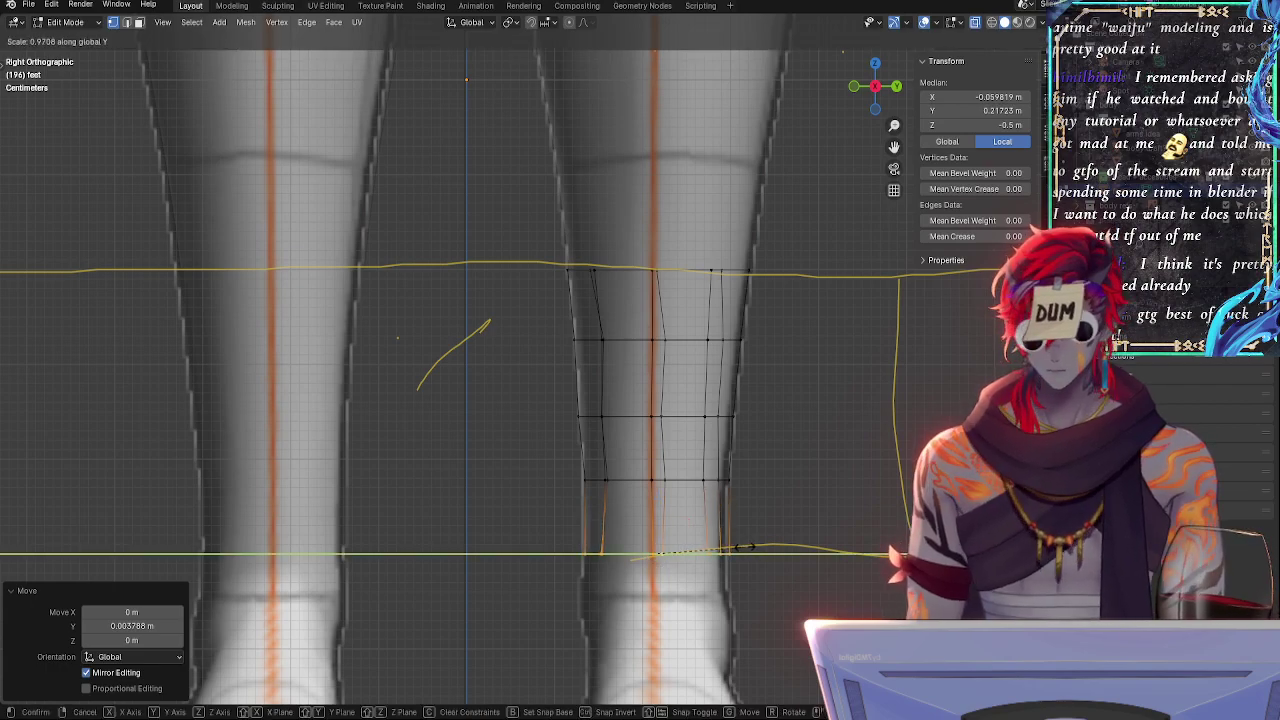
pyautogui.click(744, 547)
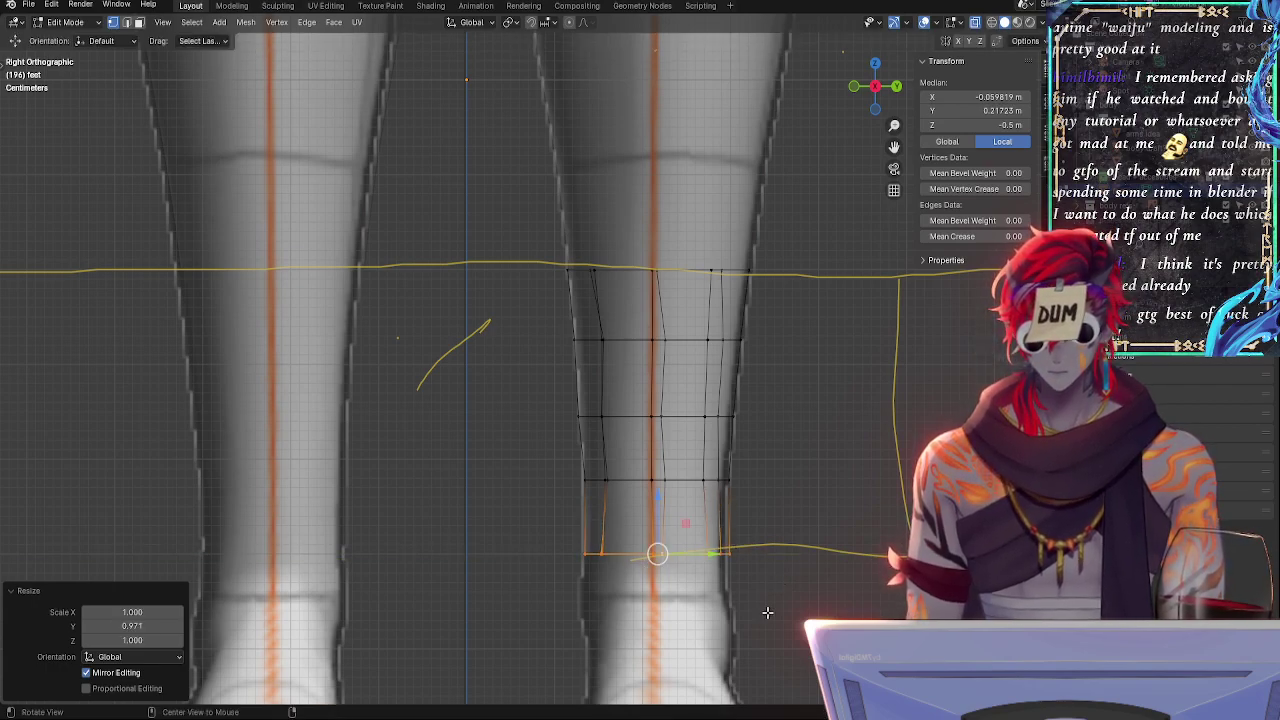
pyautogui.keyDown('ctrl'); pyautogui.moveTo(766, 612); pyautogui.dragTo(755, 573, button='middle'); pyautogui.keyUp('ctrl')
pyautogui.keyDown('shift'); pyautogui.moveTo(817, 600); pyautogui.dragTo(750, 427, button='middle'); pyautogui.keyUp('shift')
# - Check the box's middle-column vertices against the reference with X-ray toggled
pyautogui.hotkey('alt', 'a')
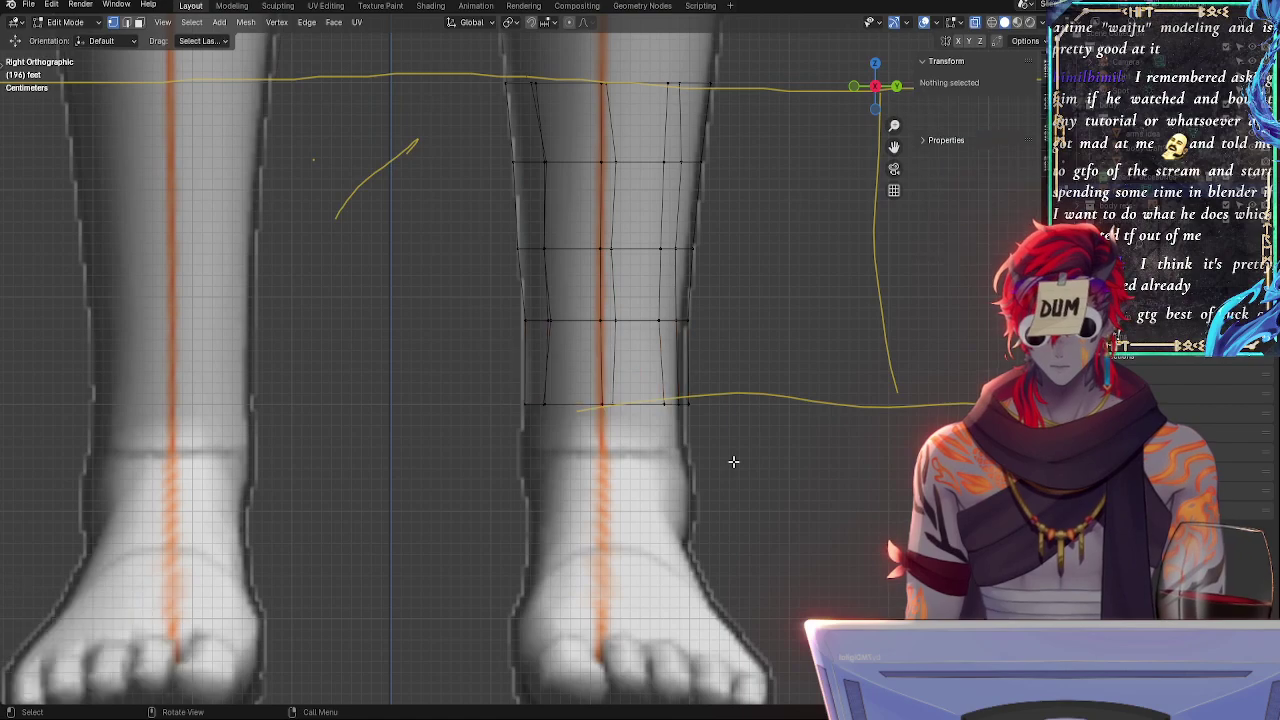
pyautogui.hotkey('alt', 'z')
pyautogui.click(602, 321)
pyautogui.hotkey('alt', 'z')
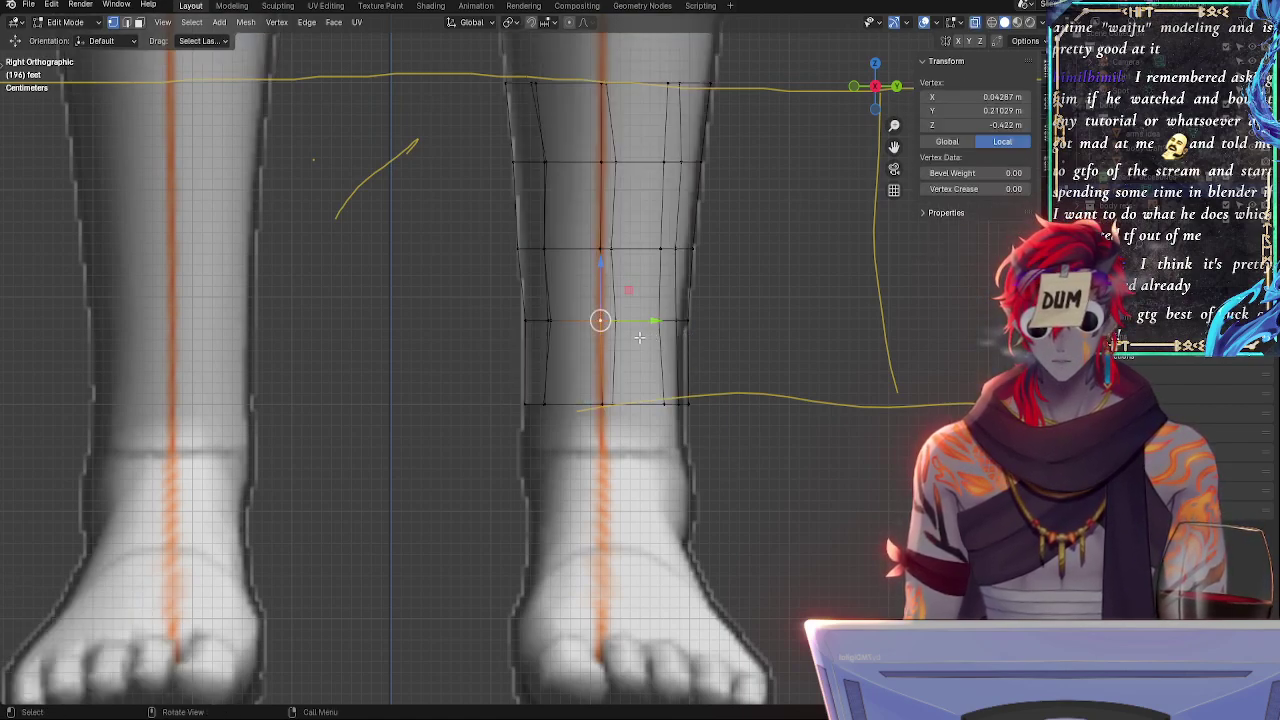
pyautogui.hotkey('alt', 'z')
pyautogui.click(599, 249)
pyautogui.hotkey('alt', 'z')
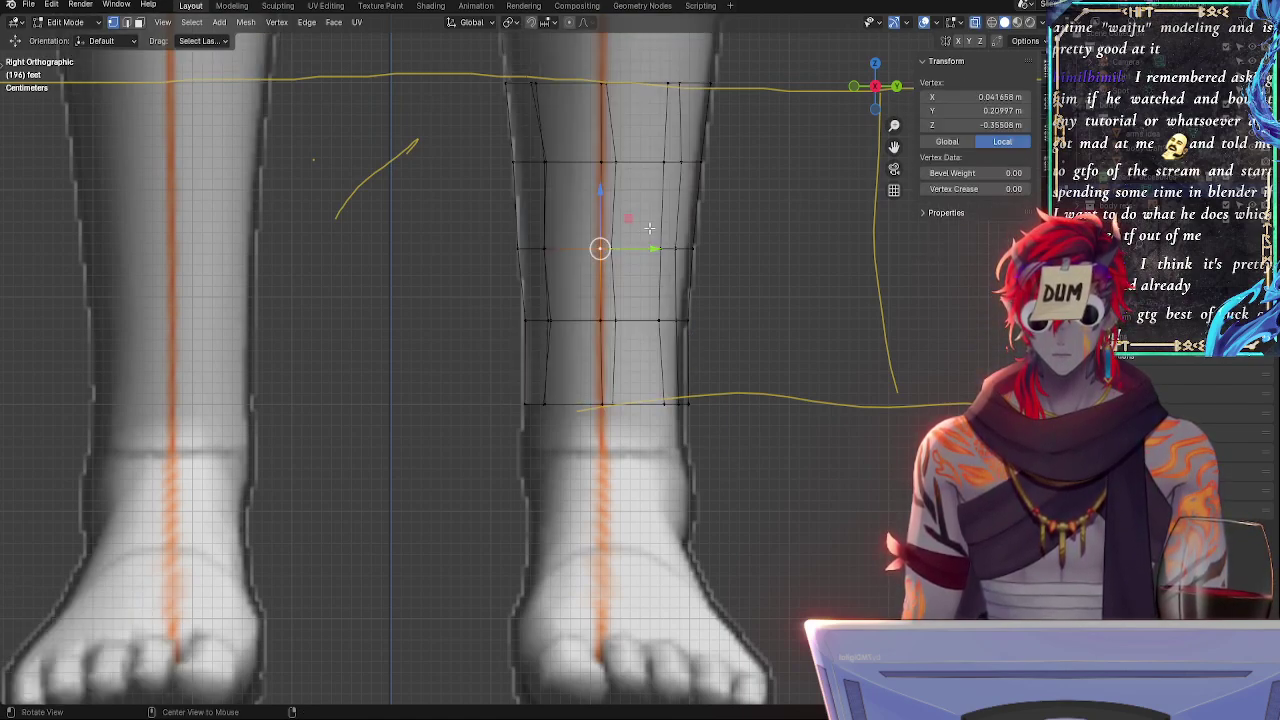
pyautogui.hotkey('alt', 'z')
pyautogui.click(601, 163)
pyautogui.hotkey('alt', 'z')
pyautogui.hotkey('alt', 'z')
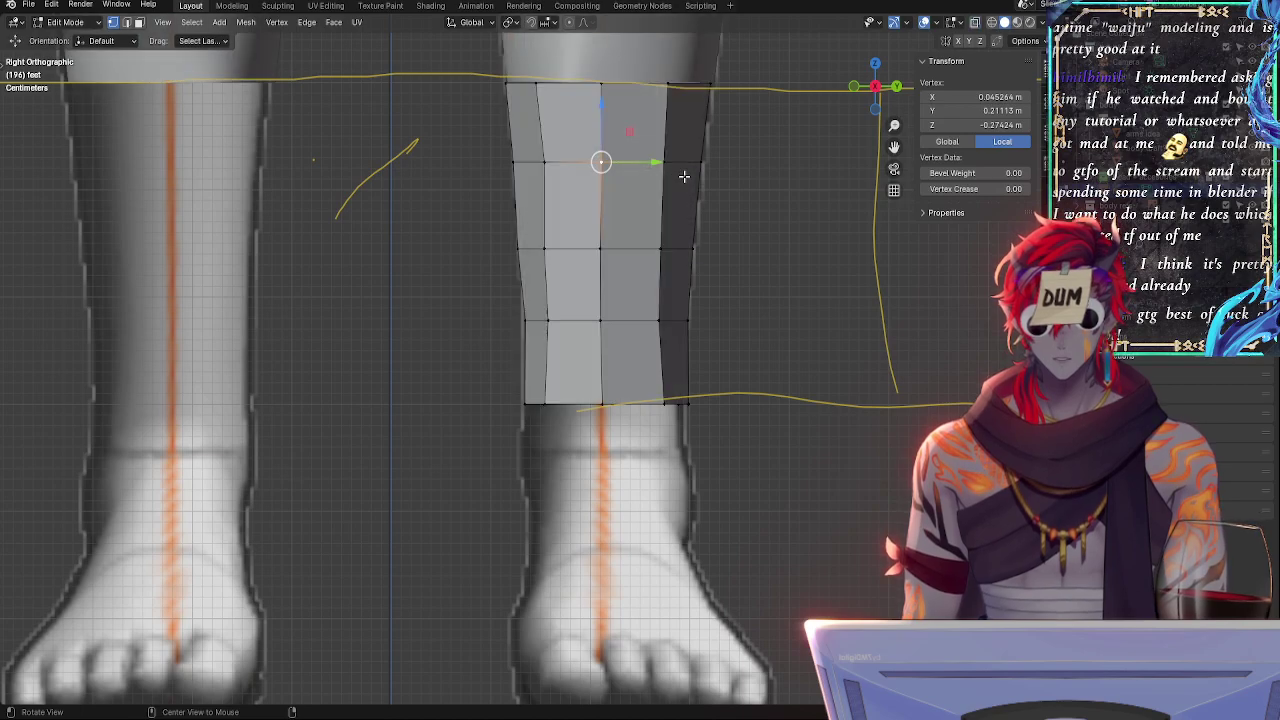
pyautogui.click(601, 84)
pyautogui.hotkey('alt', 'z')
pyautogui.hotkey('alt', 'z')
pyautogui.moveTo(705, 112)
pyautogui.keyDown('ctrl'); pyautogui.mouseDown(button='middle')
pyautogui.moveTo(803, 276)
pyautogui.moveTo(725, 124)
pyautogui.mouseUp(button='middle'); pyautogui.keyUp('ctrl')
# - Select the whole lower-leg box and try a shrink/fatten, then cancel it and deselect
pyautogui.moveTo(734, 420)
pyautogui.mouseDown()
pyautogui.moveTo(451, 371)
pyautogui.moveTo(800, 70)
pyautogui.moveTo(802, 272)
pyautogui.mouseUp()
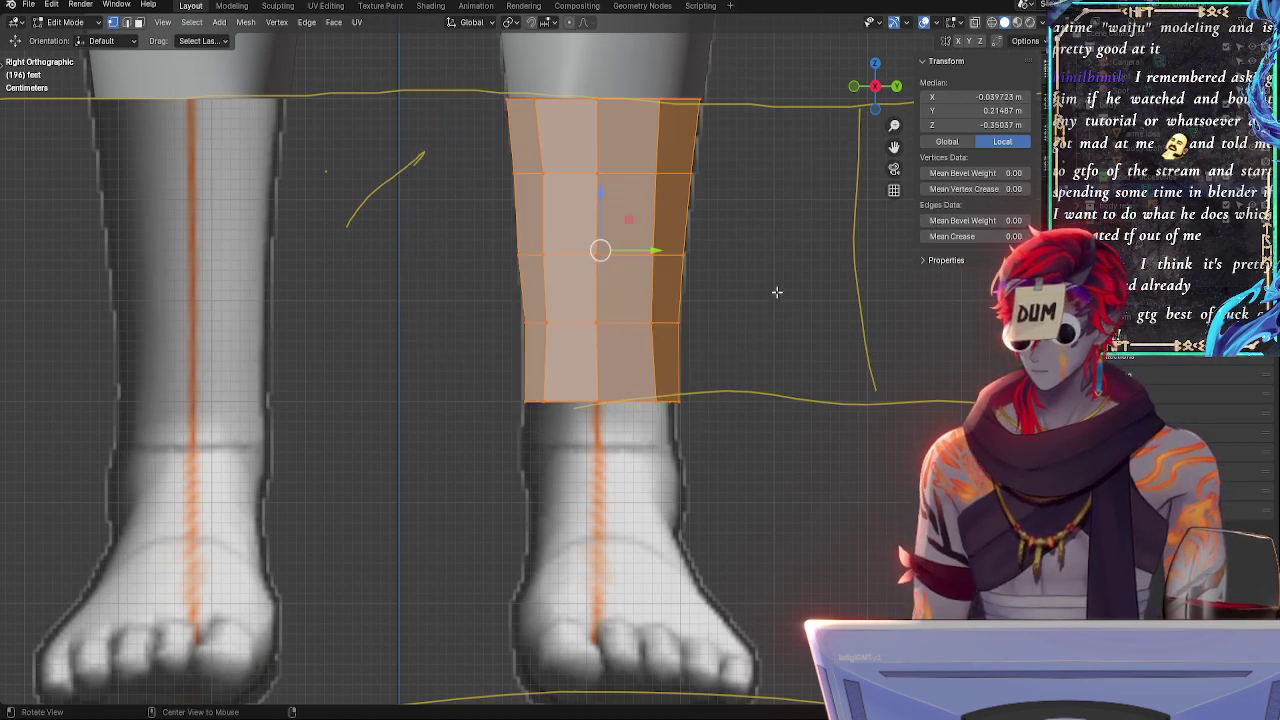
pyautogui.hotkey('alt', 's')
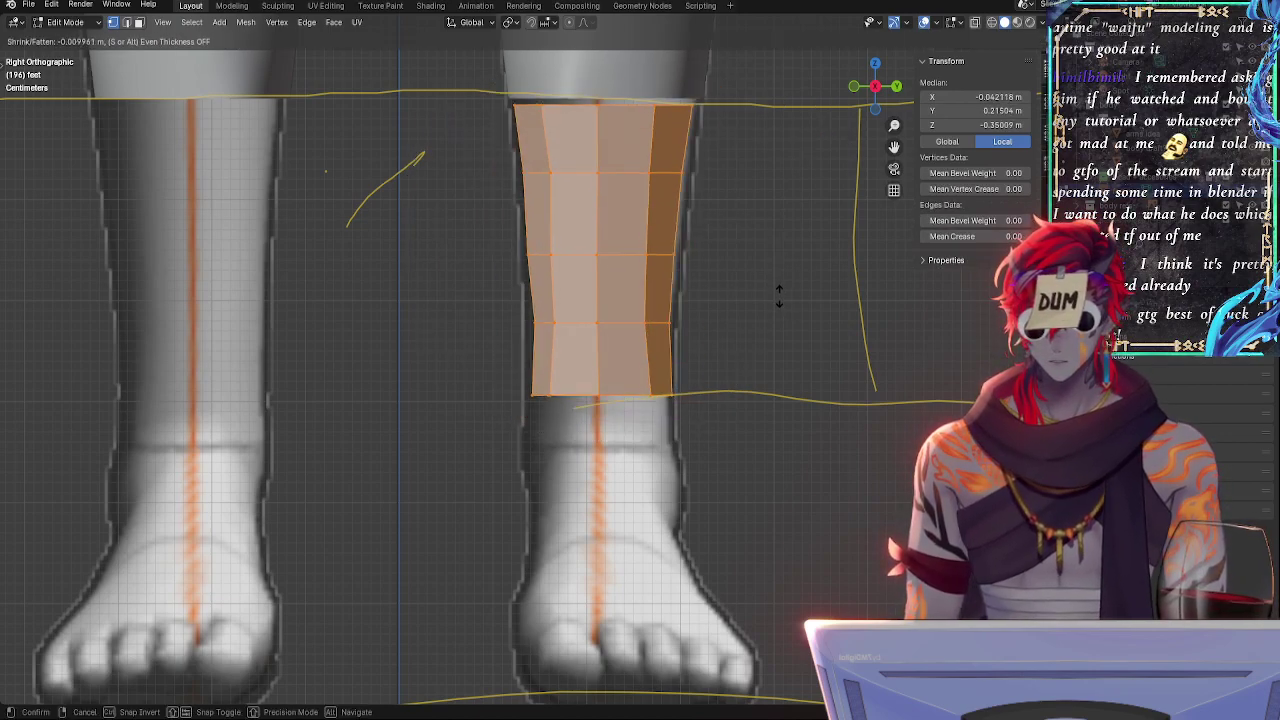
pyautogui.rightClick(779, 291)
pyautogui.hotkey('alt', 'a')
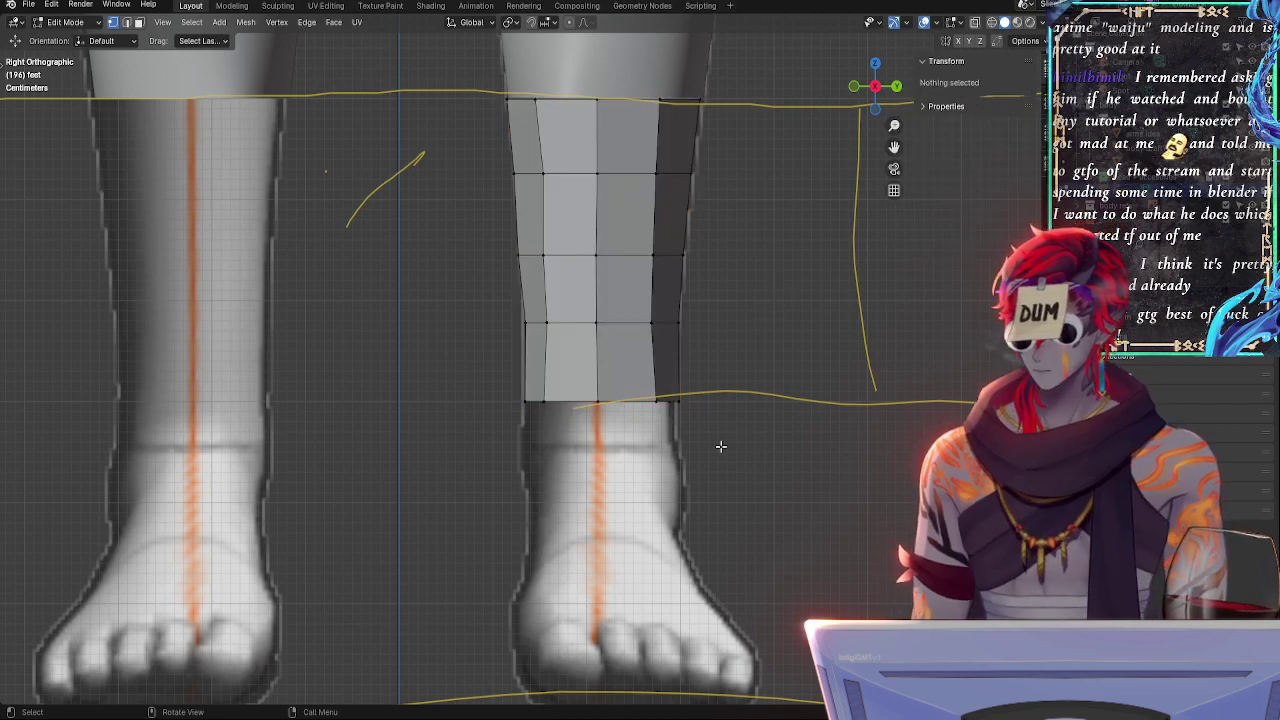
# - Scale the box's left and right edge vertices along Y to fit the reference calf depth
pyautogui.keyDown('shift'); pyautogui.click(679, 399); pyautogui.keyUp('shift')
pyautogui.keyDown('shift'); pyautogui.click(679, 323); pyautogui.keyUp('shift')
pyautogui.keyDown('shift'); pyautogui.click(683, 255); pyautogui.keyUp('shift')
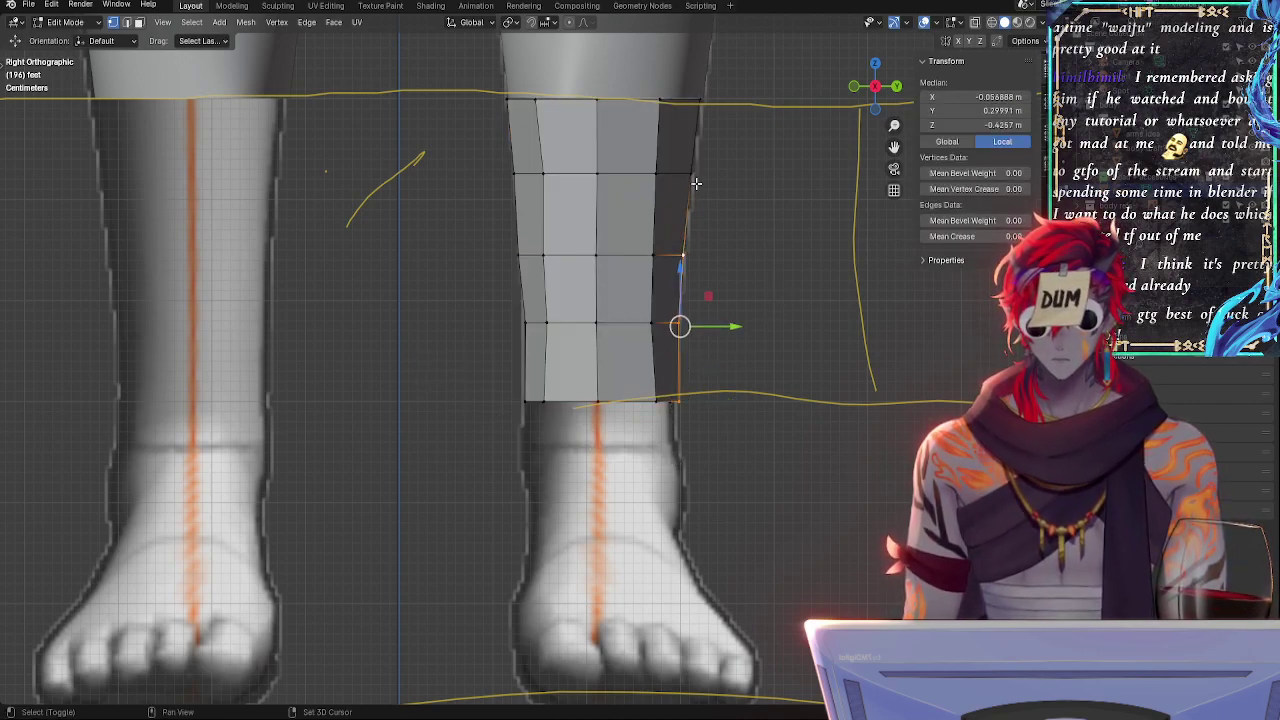
pyautogui.keyDown('shift'); pyautogui.click(693, 174); pyautogui.keyUp('shift')
pyautogui.keyDown('shift'); pyautogui.click(699, 100); pyautogui.keyUp('shift')
pyautogui.keyDown('shift'); pyautogui.click(508, 100); pyautogui.keyUp('shift')
pyautogui.keyDown('shift'); pyautogui.click(514, 173); pyautogui.keyUp('shift')
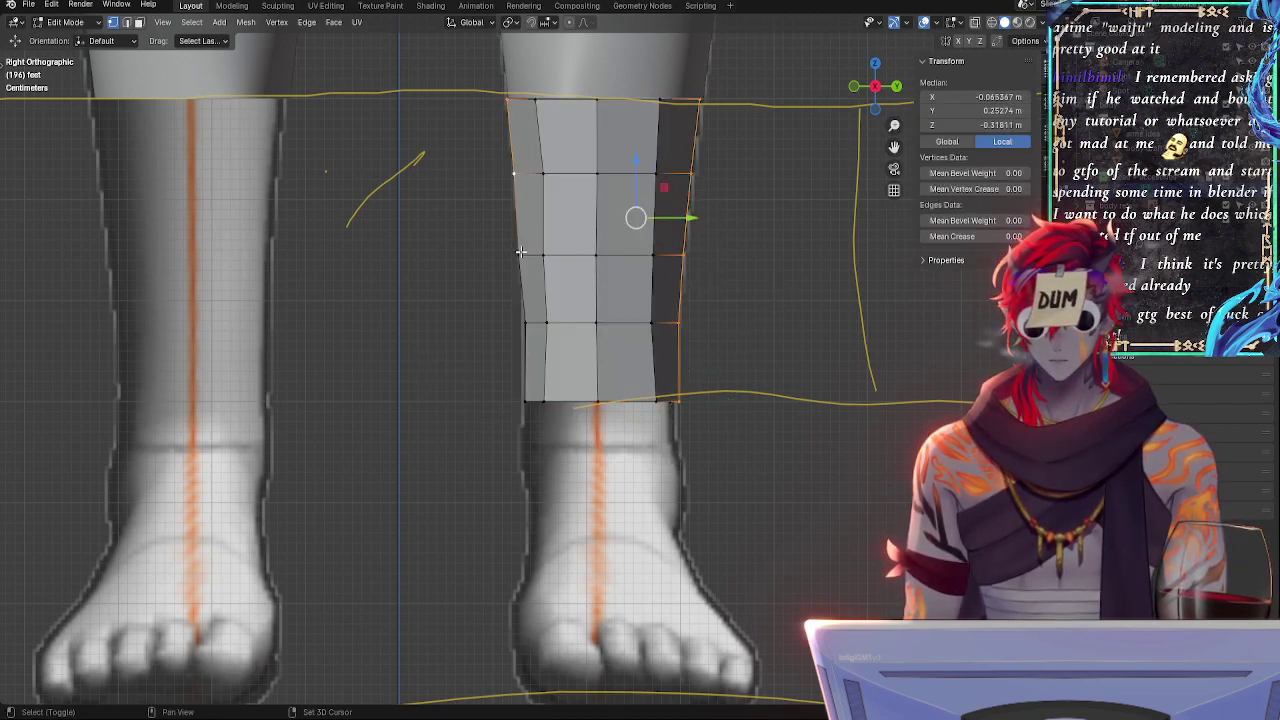
pyautogui.keyDown('shift'); pyautogui.click(520, 322); pyautogui.keyUp('shift')
pyautogui.keyDown('shift'); pyautogui.click(524, 365); pyautogui.keyUp('shift')
pyautogui.press('s')
pyautogui.press('y')
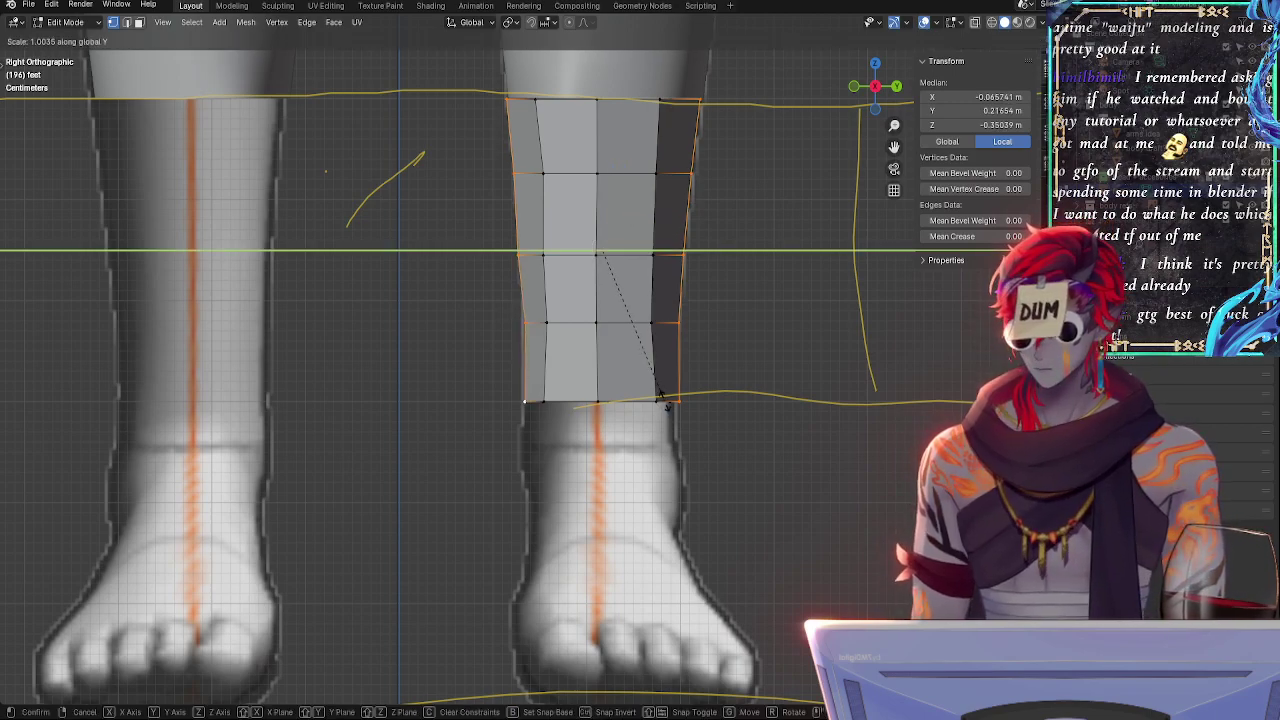
pyautogui.click(674, 406)
pyautogui.click(762, 334)
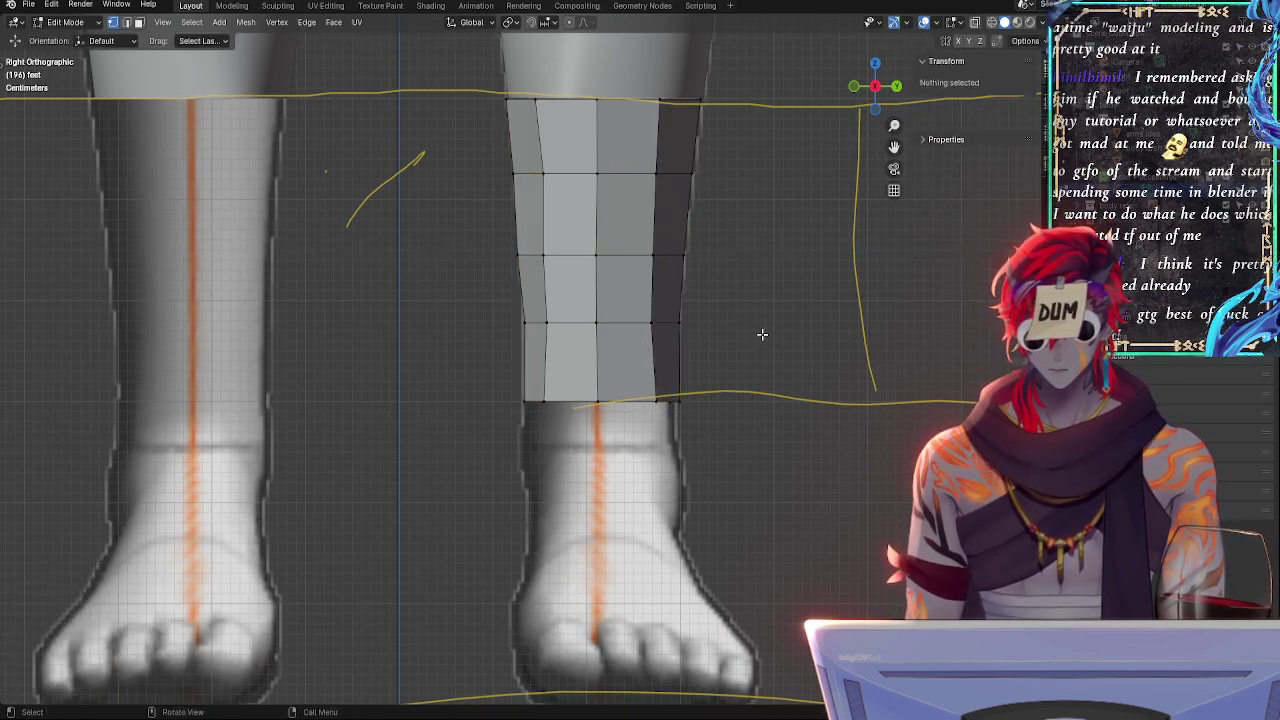
pyautogui.keyDown('alt'); pyautogui.moveTo(752, 322); pyautogui.dragTo(909, 346); pyautogui.keyUp('alt')
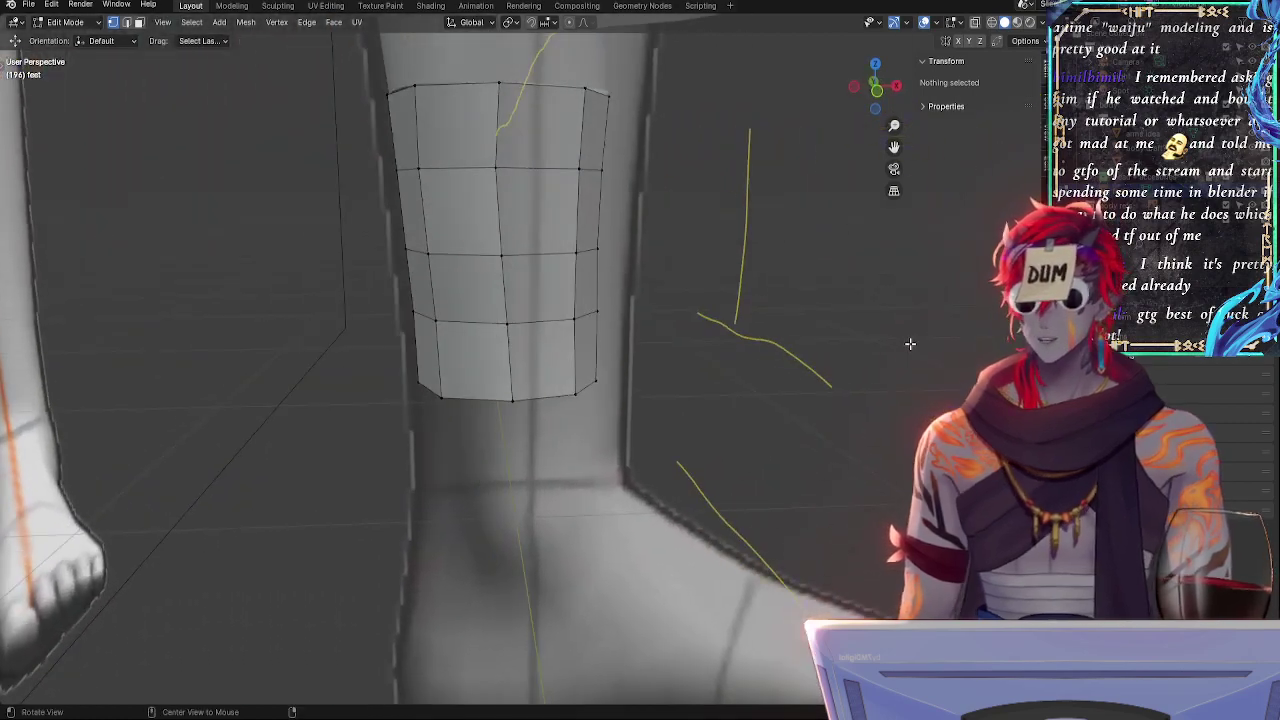
# - In front view, slide the top and second-row right-side vertices along their edges
pyautogui.click(876, 94)
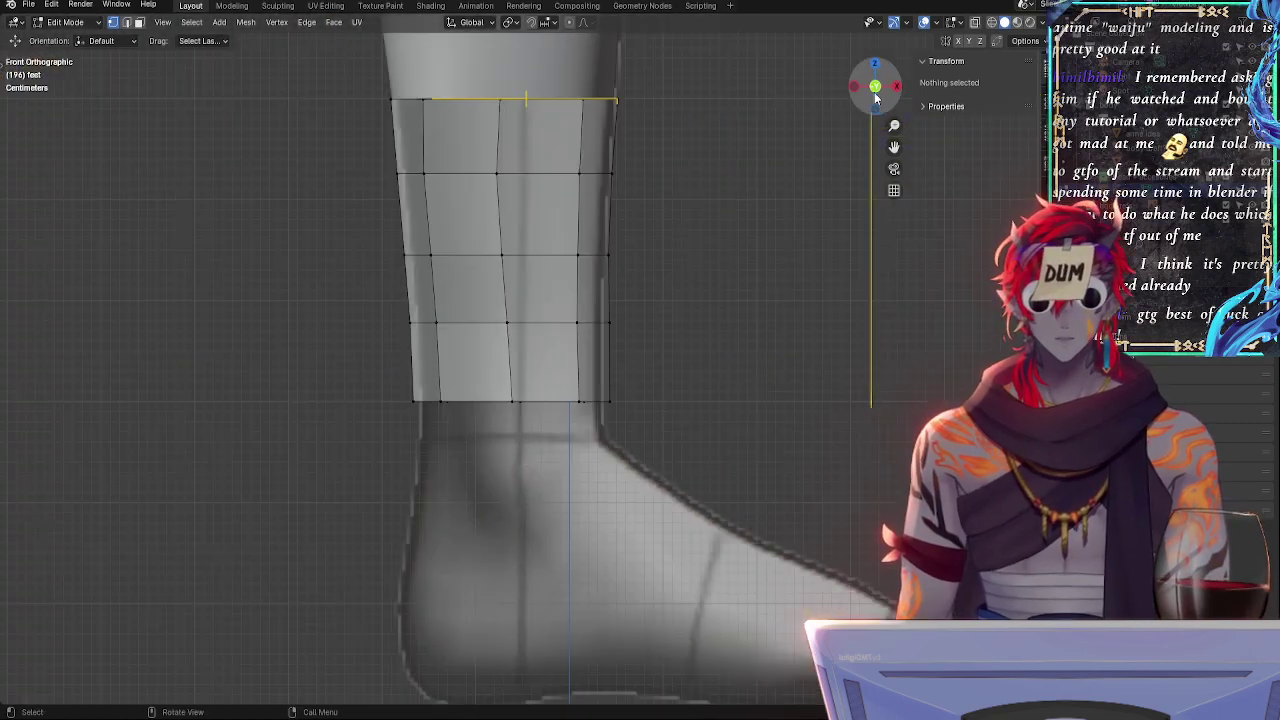
pyautogui.click(612, 398)
pyautogui.click(616, 100)
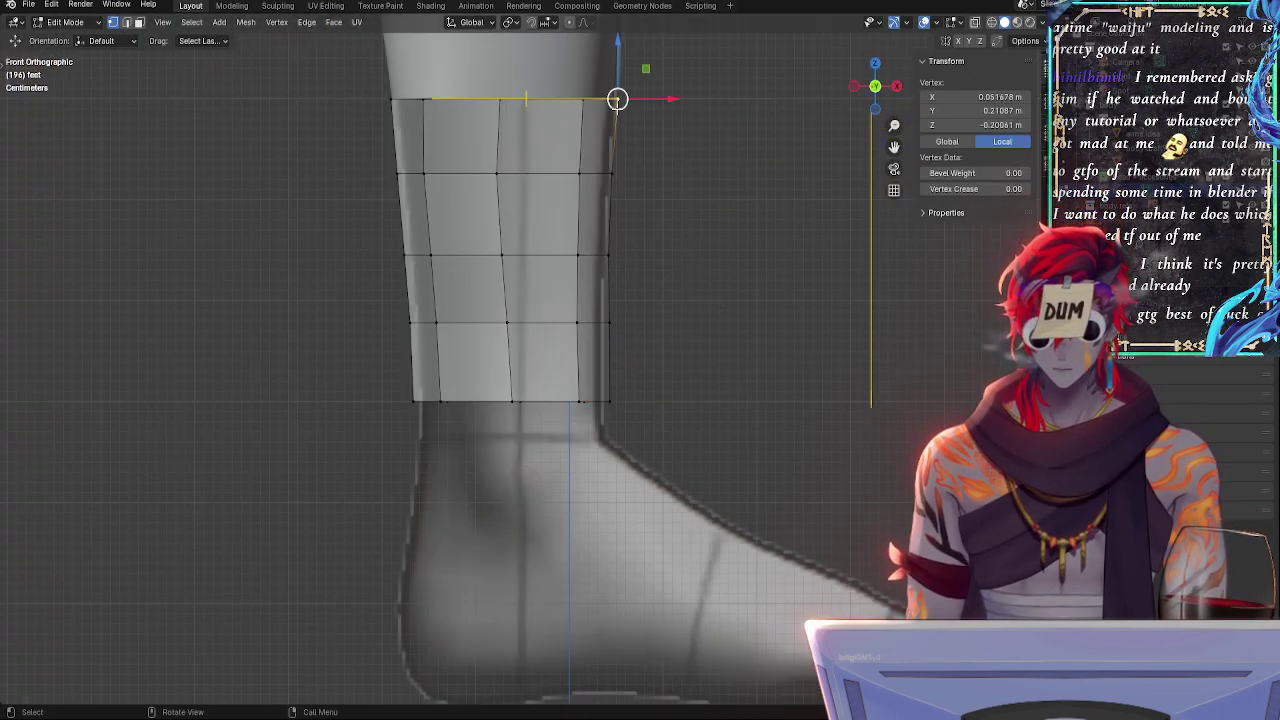
pyautogui.click(604, 173)
pyautogui.hotkey('shift', 'v')
pyautogui.click(658, 173)
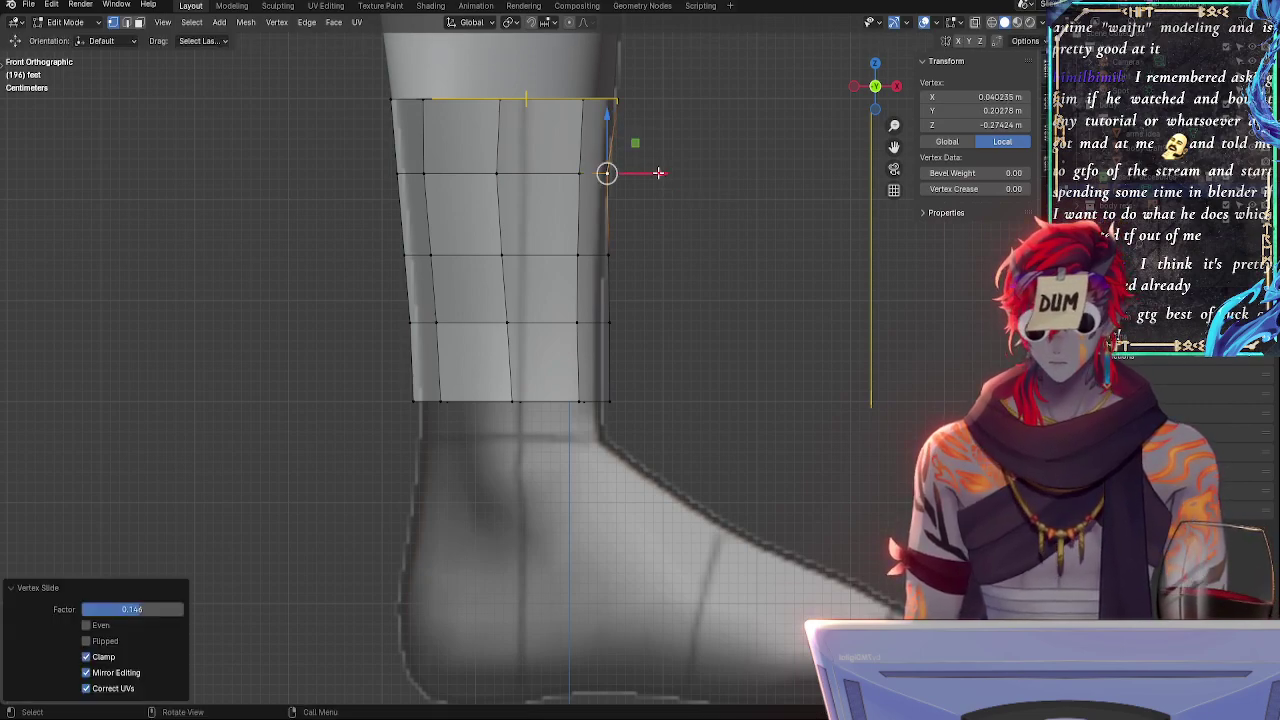
pyautogui.click(626, 113)
pyautogui.hotkey('shift', 'v')
pyautogui.click(614, 101)
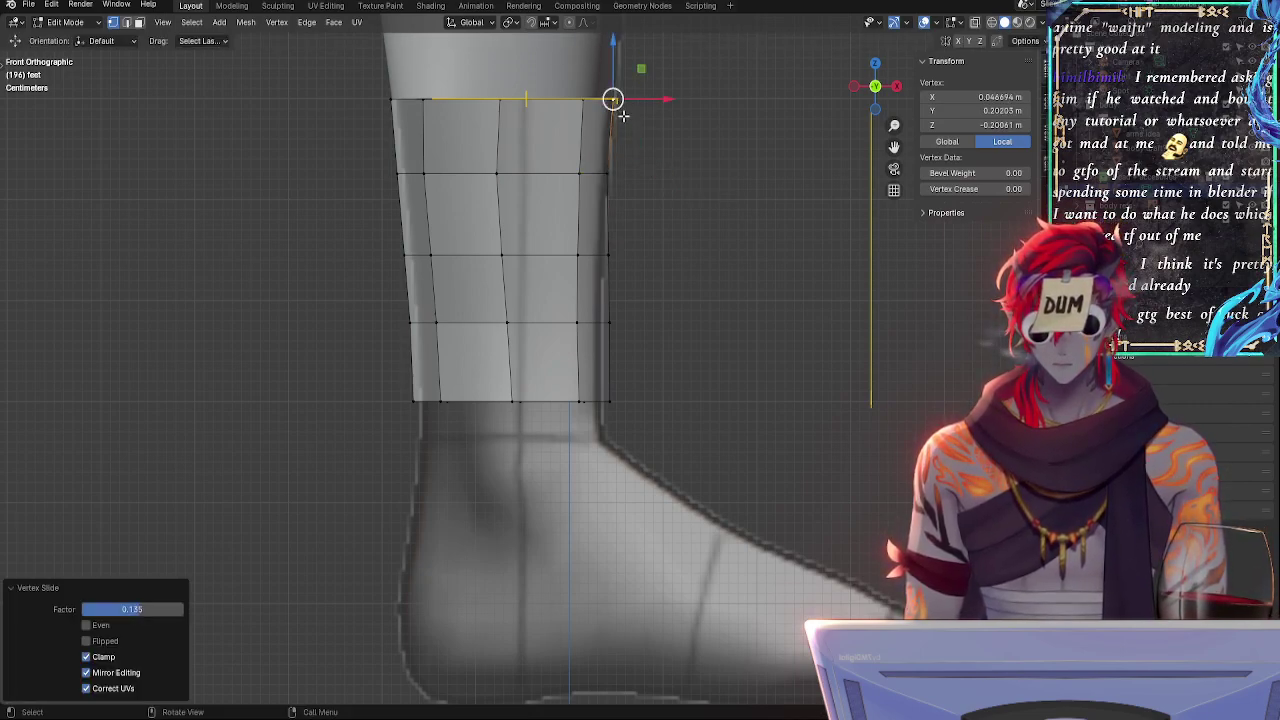
# - Slide the third-row and bottom-right vertices along their edges toward the ankle outline
pyautogui.click(606, 254)
pyautogui.hotkey('shift', 'v')
pyautogui.click(677, 284)
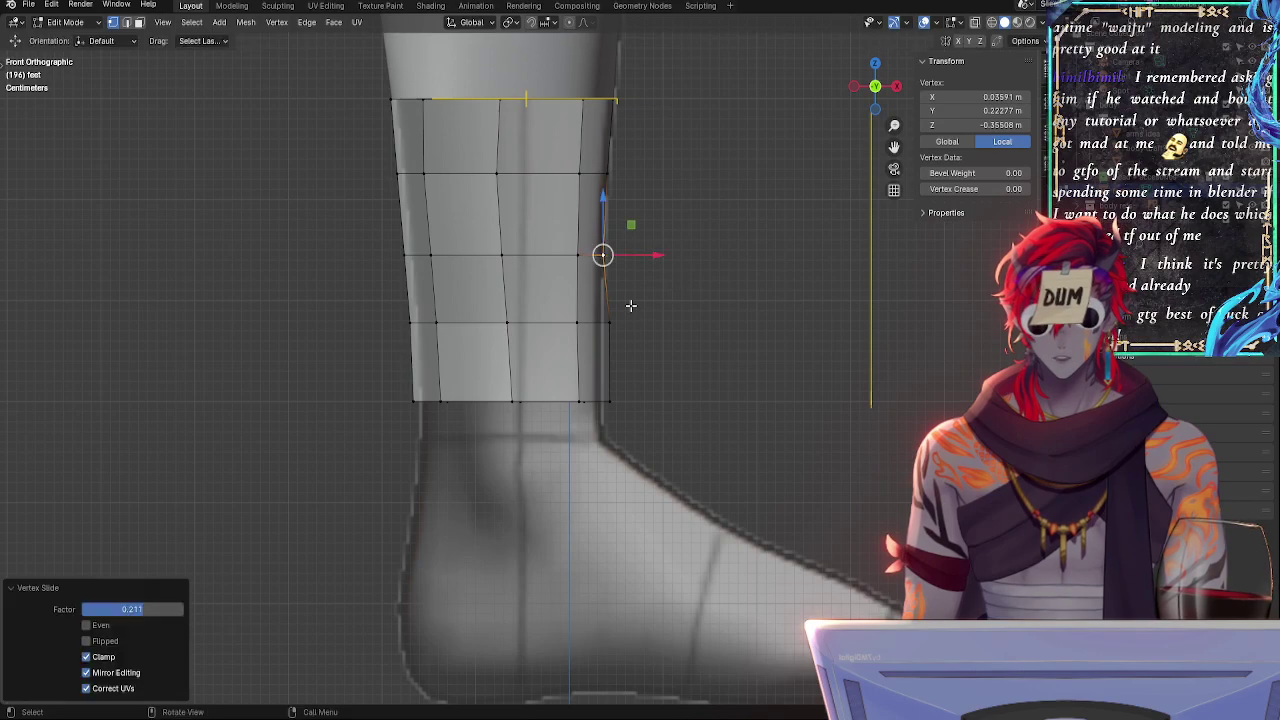
pyautogui.click(608, 322)
pyautogui.hotkey('shift', 'v')
pyautogui.click(645, 328)
pyautogui.click(608, 400)
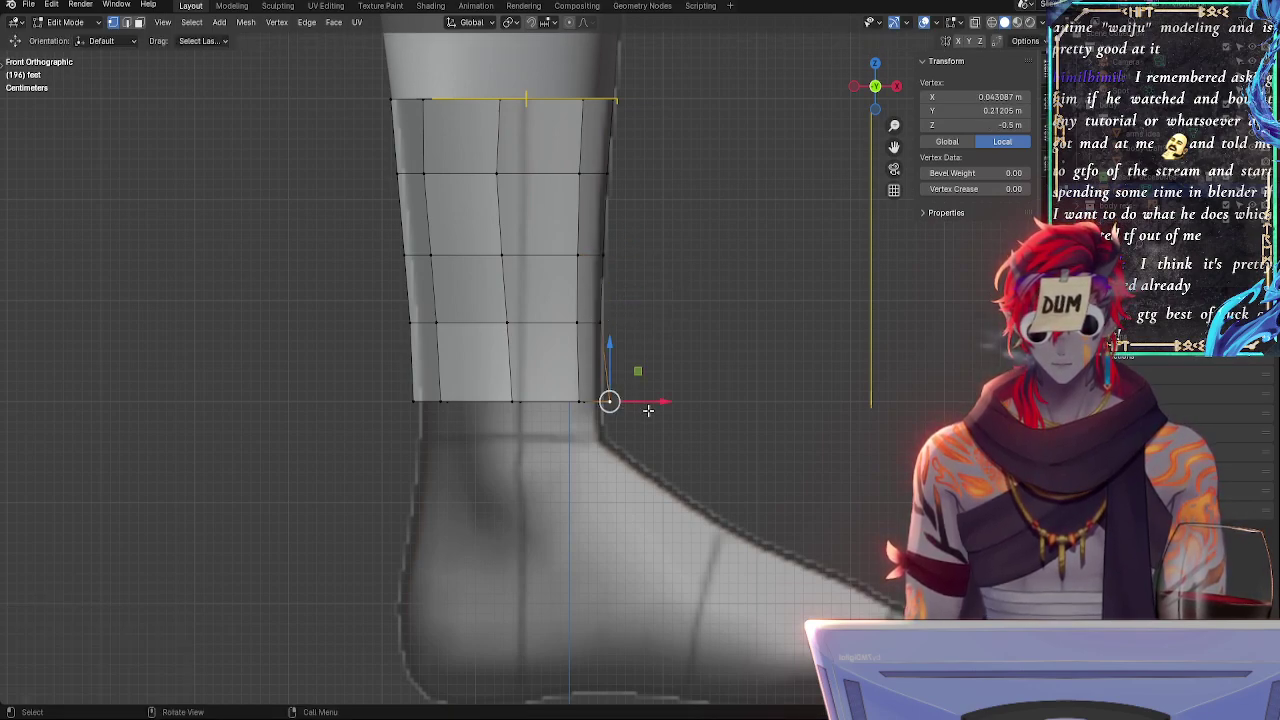
pyautogui.hotkey('shift', 'v')
pyautogui.click(597, 387)
# - Slide the bottom-left and lower-row left vertices along their edges
pyautogui.click(417, 322)
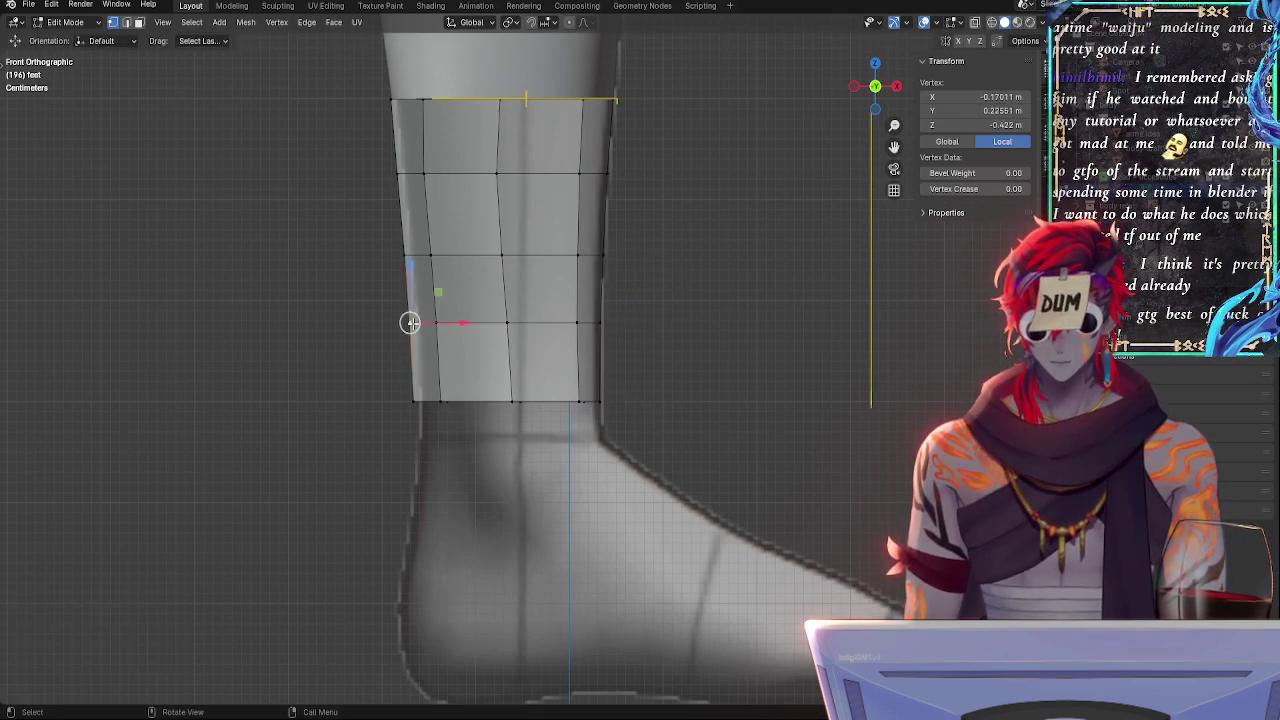
pyautogui.hotkey('shift', 'v')
pyautogui.click(414, 279)
pyautogui.click(411, 264)
pyautogui.press('g')
pyautogui.press('g')
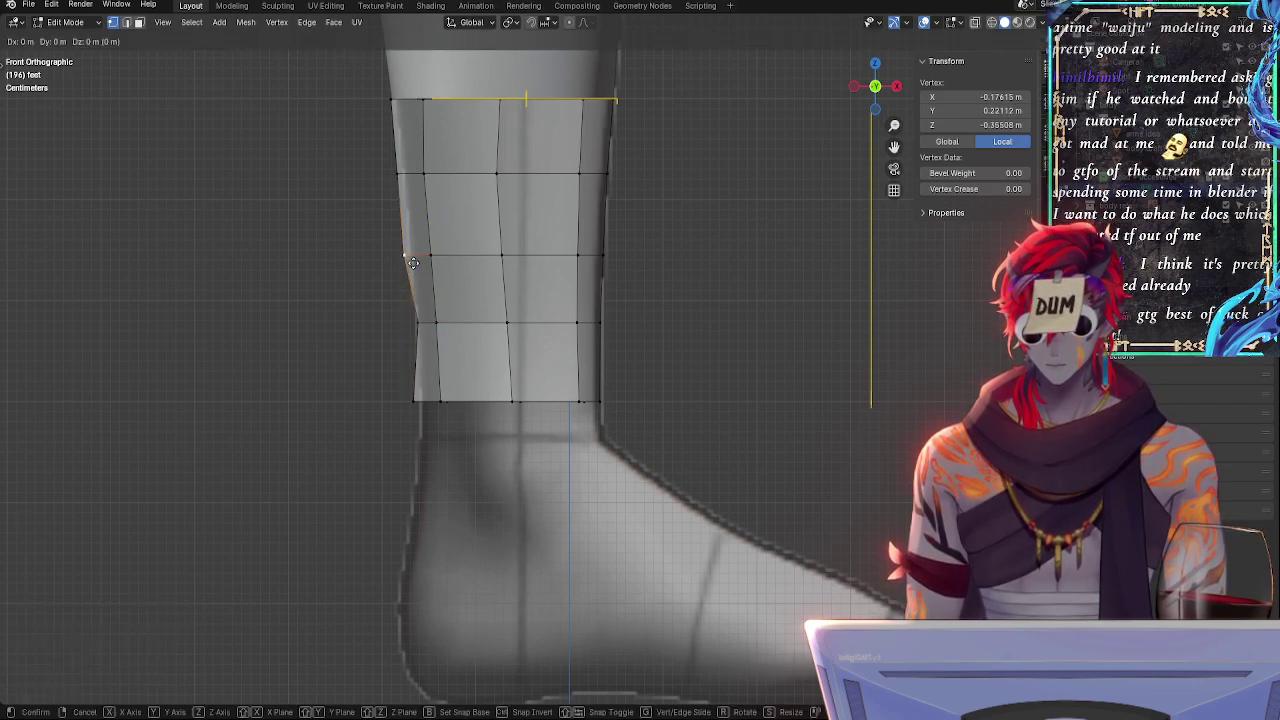
pyautogui.click(414, 257)
# - Slide the upper-left and top-left vertices along their edges
pyautogui.click(410, 184)
pyautogui.press('g')
pyautogui.press('g')
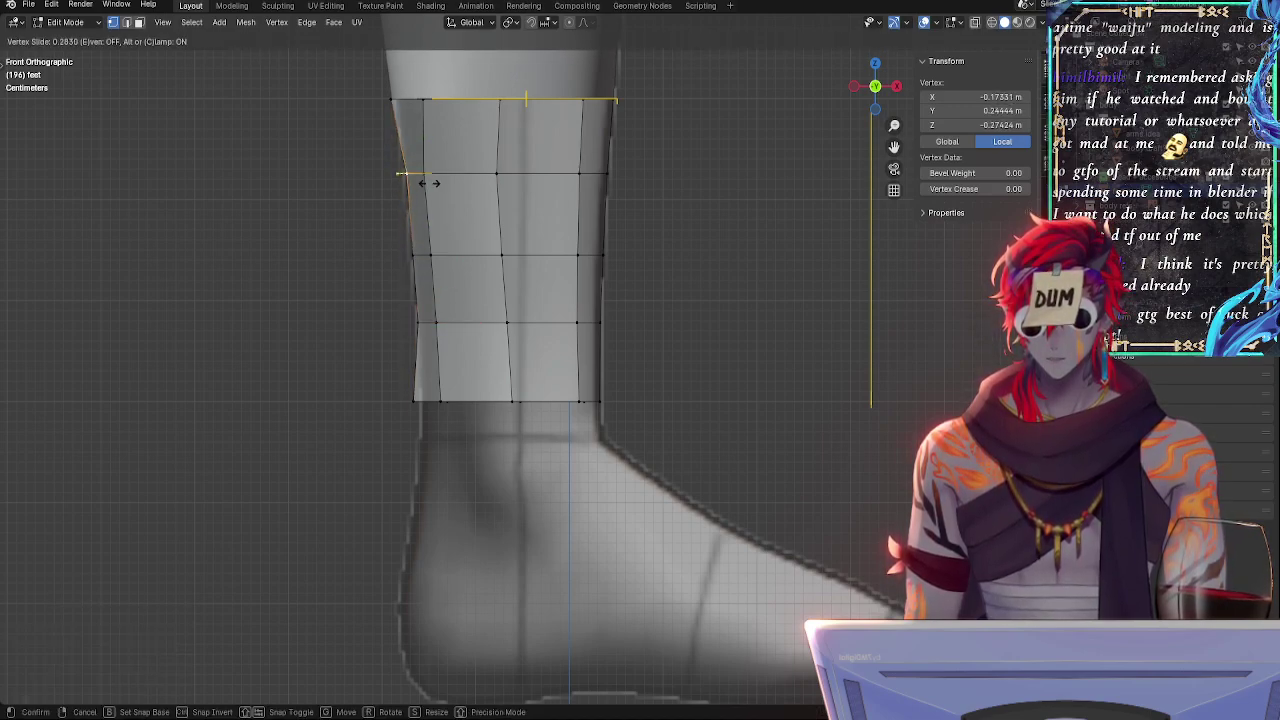
pyautogui.click(431, 184)
pyautogui.click(417, 103)
pyautogui.press('g')
pyautogui.click(423, 100)
pyautogui.hotkey('shift', 'v')
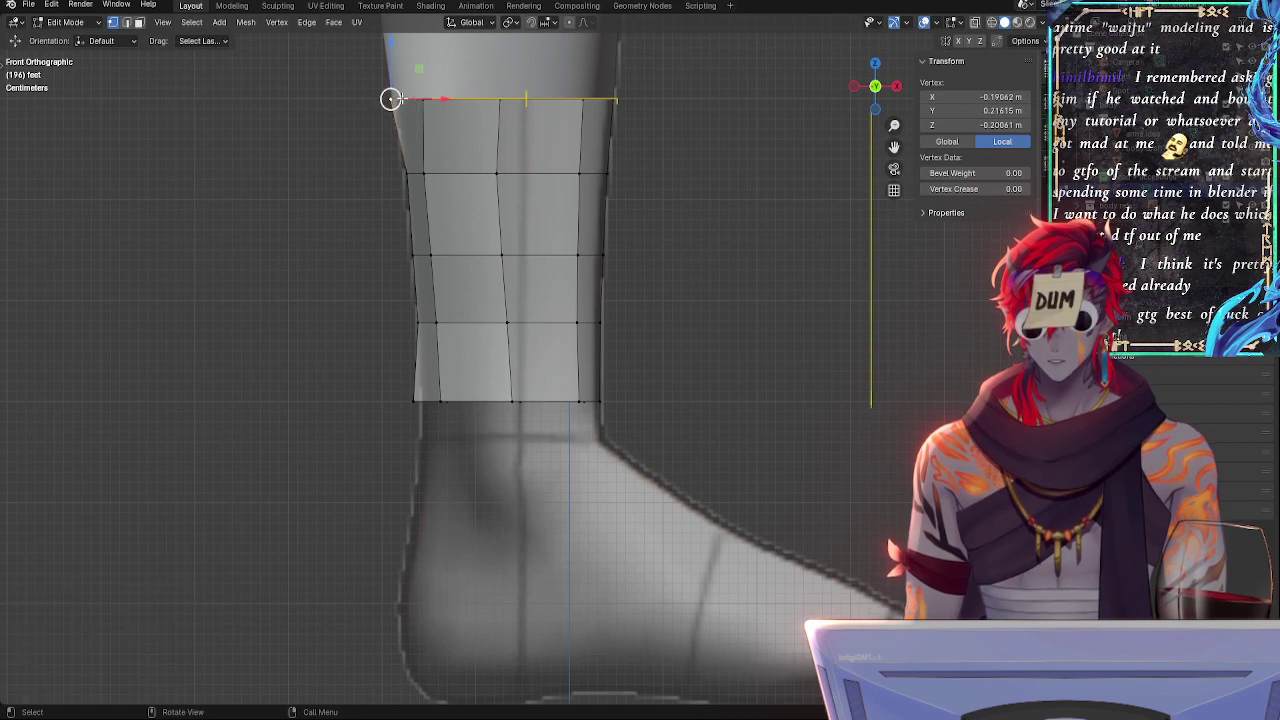
pyautogui.click(509, 220)
# - Push the second- and third-row left vertices out along X to the reference outline
pyautogui.click(410, 174)
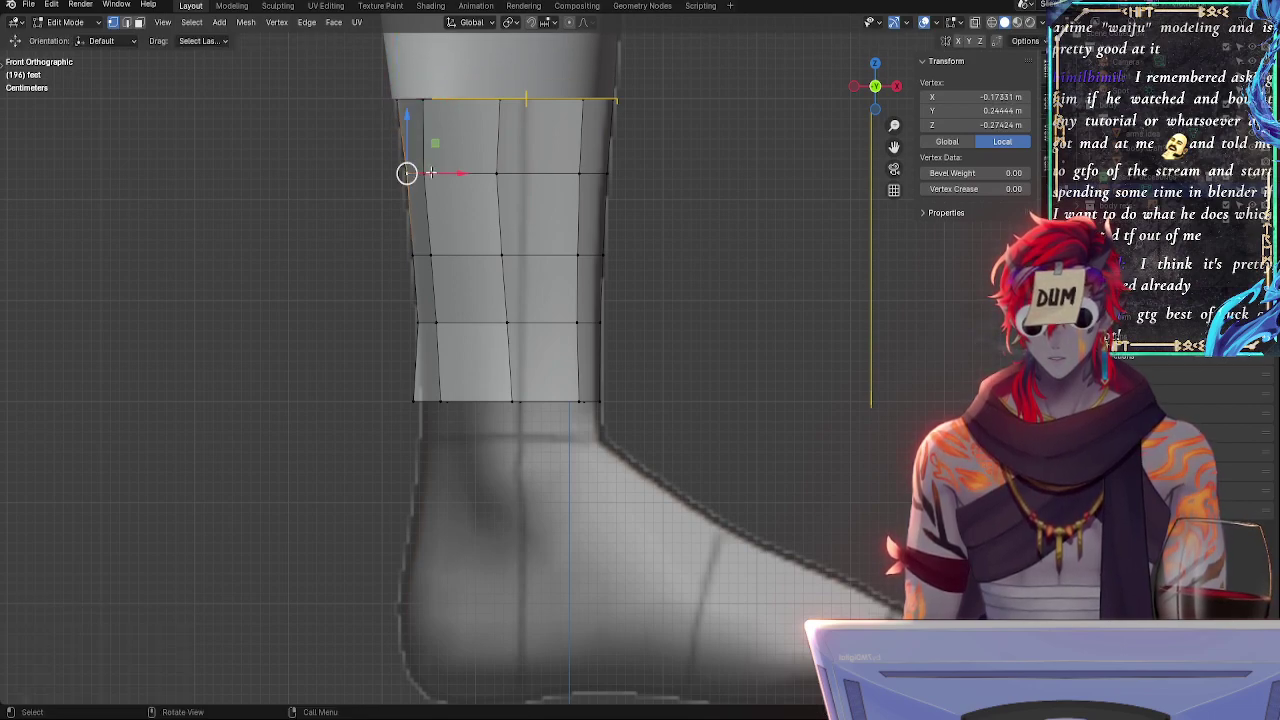
pyautogui.moveTo(456, 173); pyautogui.dragTo(450, 174)
pyautogui.click(426, 254)
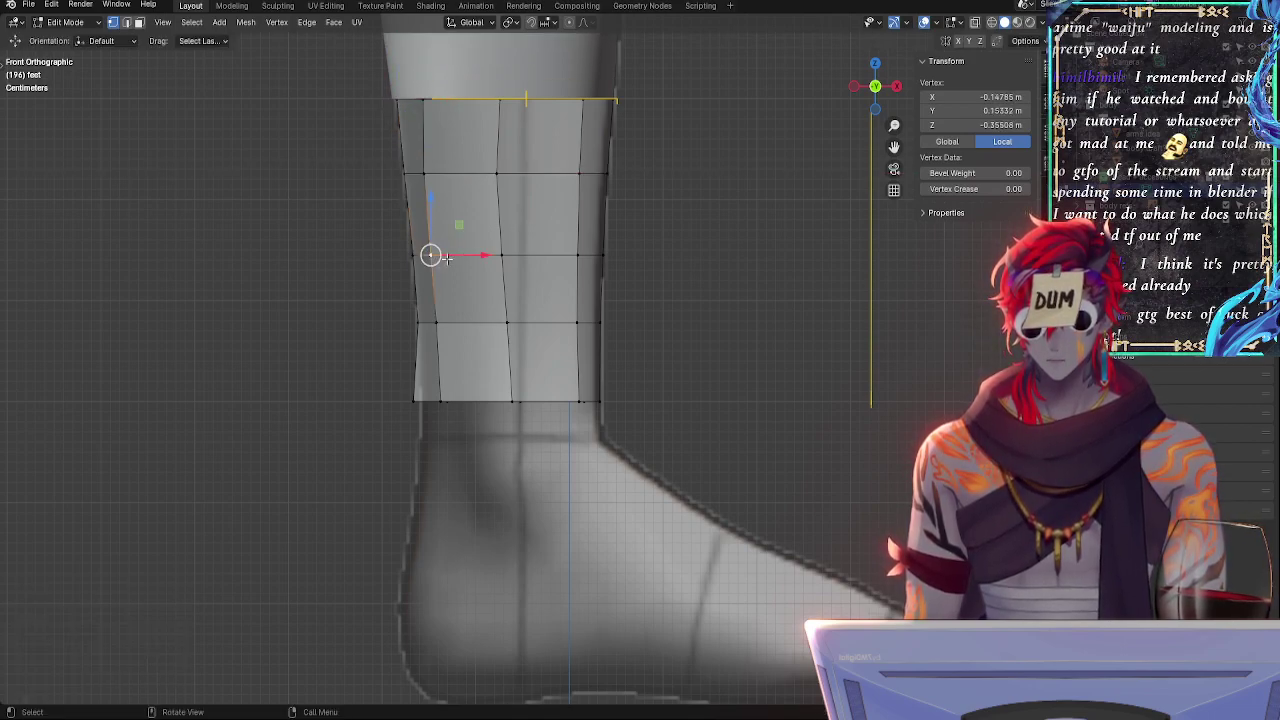
pyautogui.press('g')
pyautogui.press('x')
pyautogui.click(450, 259)
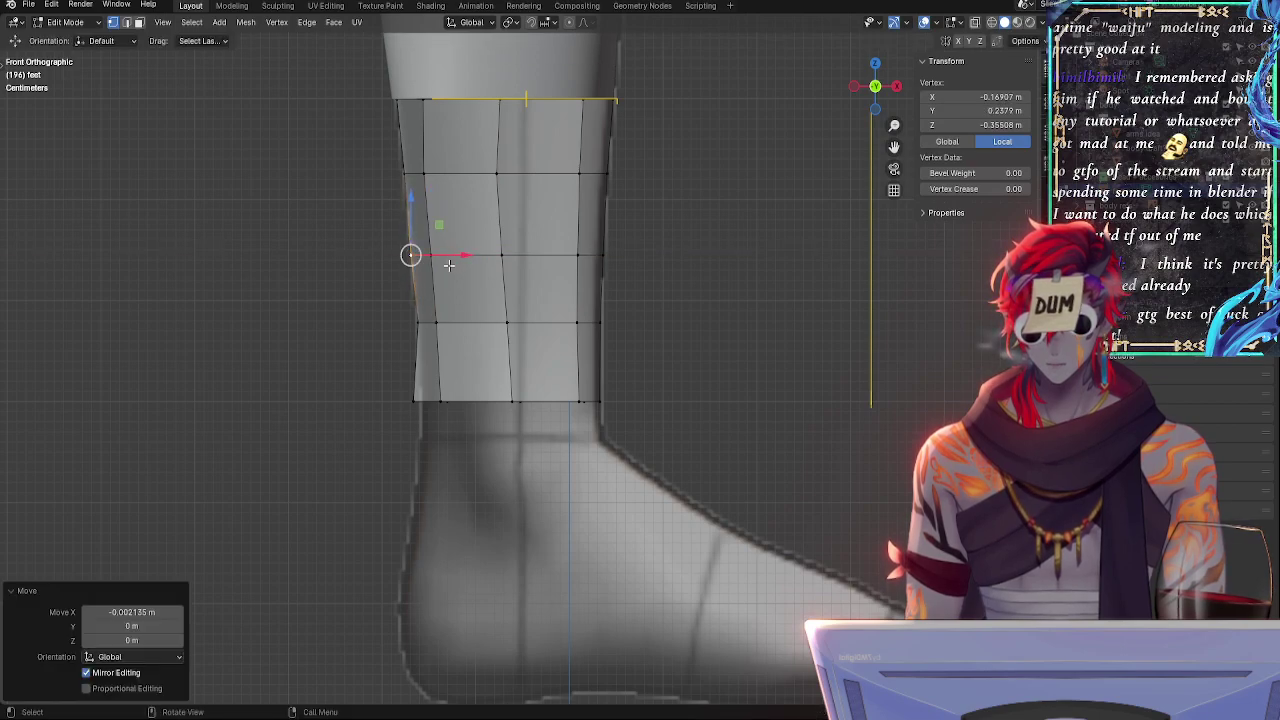
# - Move the bottom-left vertex sideways along X and slide the lowest left vertex
pyautogui.click(450, 322)
pyautogui.press('g')
pyautogui.press('x')
pyautogui.click(466, 322)
pyautogui.click(416, 400)
pyautogui.hotkey('shift', 'v')
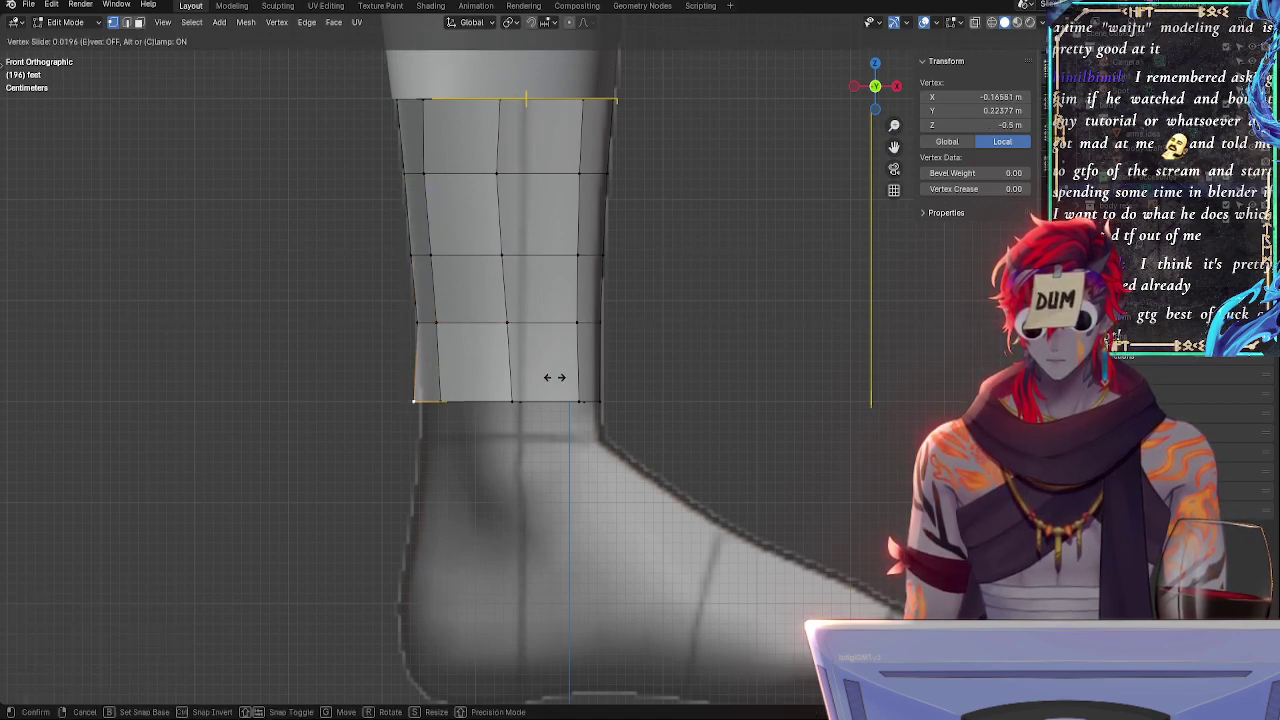
pyautogui.click(423, 397)
# - Nudge the bottom-right vertex sideways along X to fit the reference
pyautogui.click(580, 398)
pyautogui.click(600, 399)
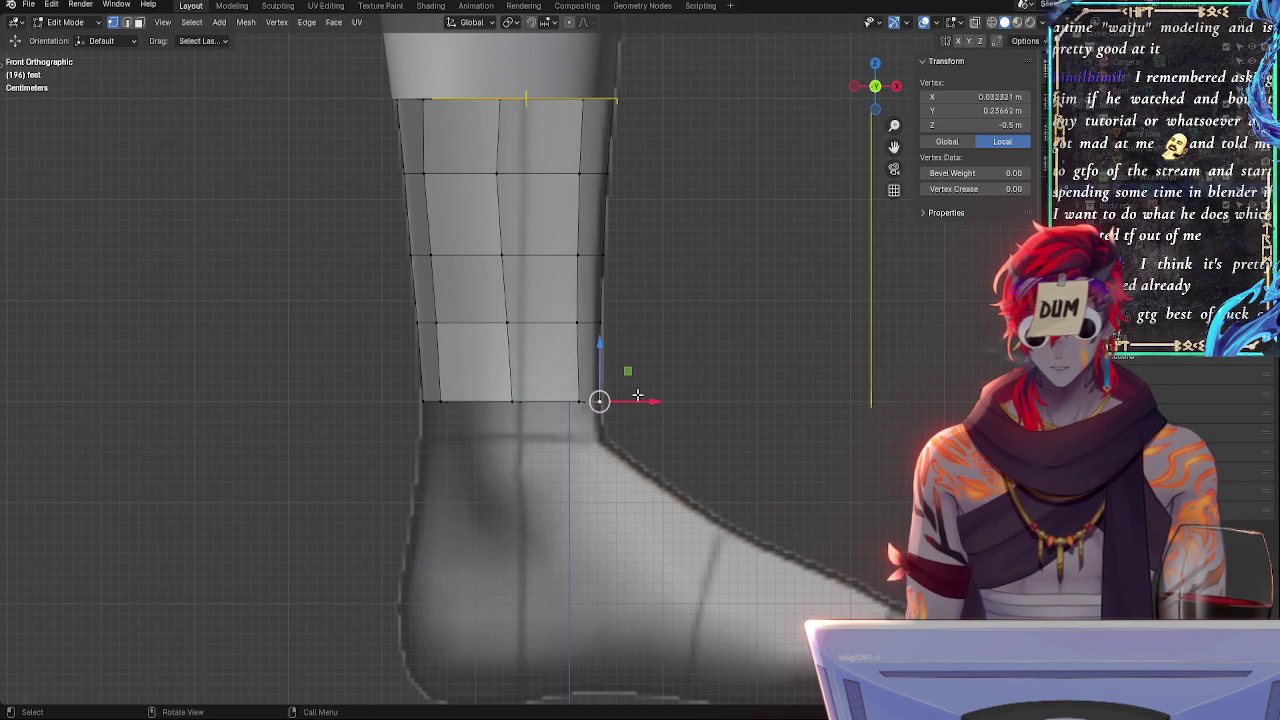
pyautogui.click(600, 322)
pyautogui.press('g')
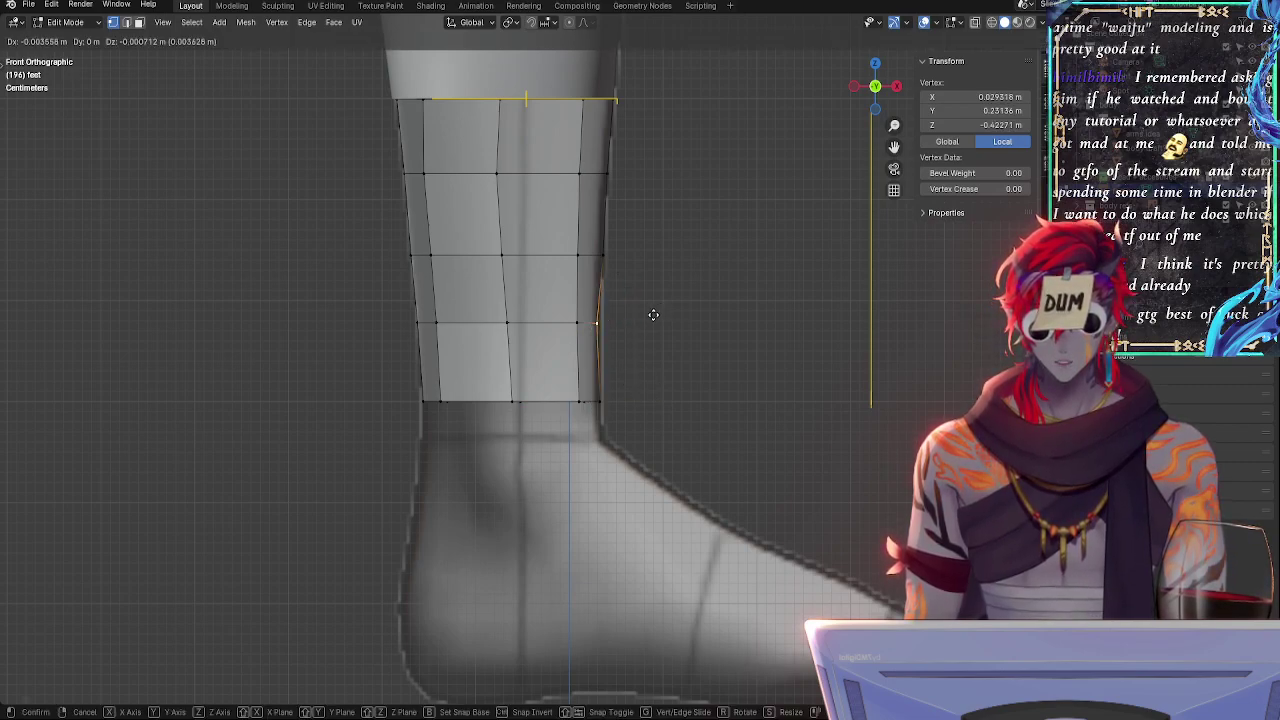
pyautogui.keyDown('ctrl'); pyautogui.click(657, 315); pyautogui.keyUp('ctrl')
pyautogui.hotkey('ctrl', 'z')
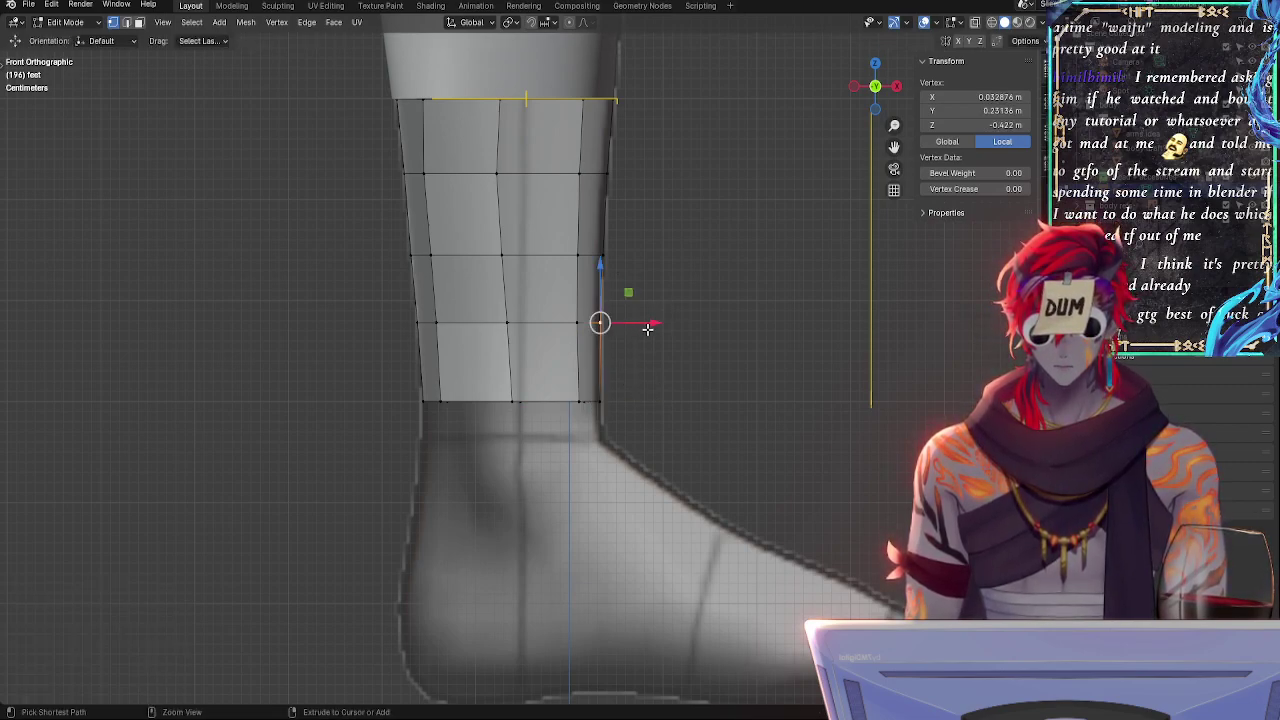
pyautogui.moveTo(649, 326); pyautogui.dragTo(646, 326)
# - Nudge the upper right-side vertices, including the top-right corner, out to the leg outline
pyautogui.click(605, 259)
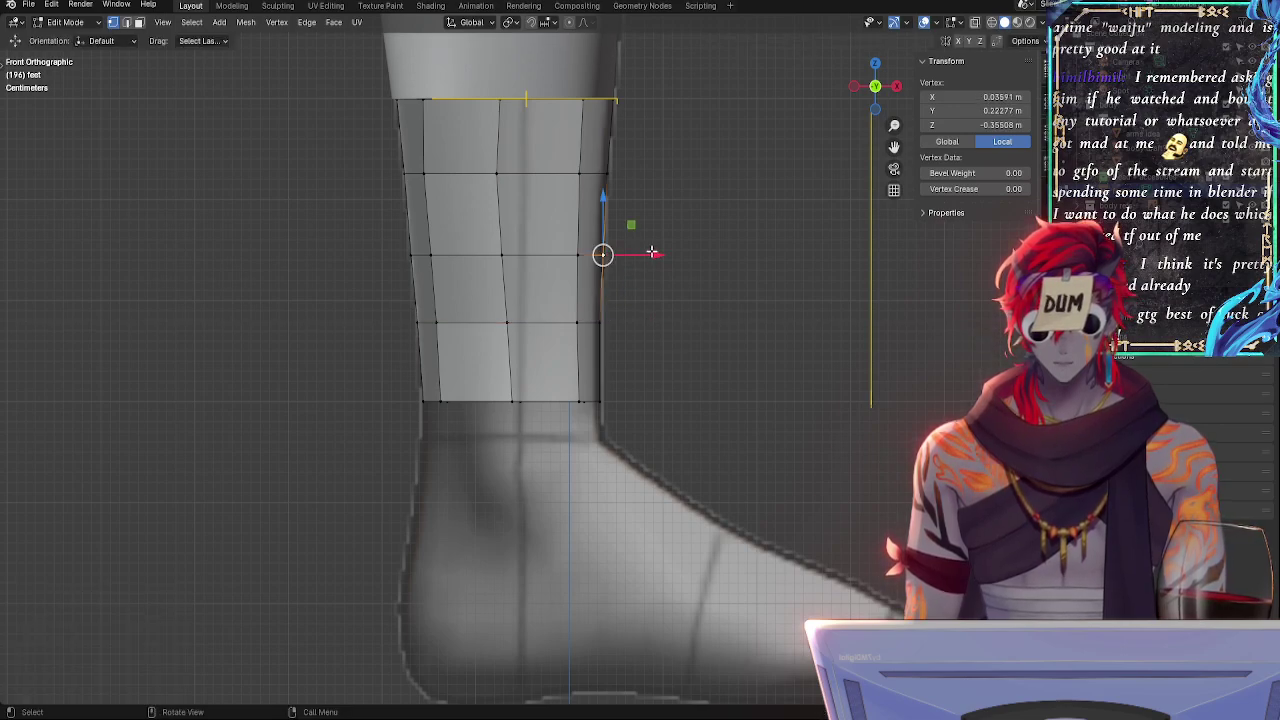
pyautogui.moveTo(652, 251); pyautogui.dragTo(648, 249)
pyautogui.click(609, 173)
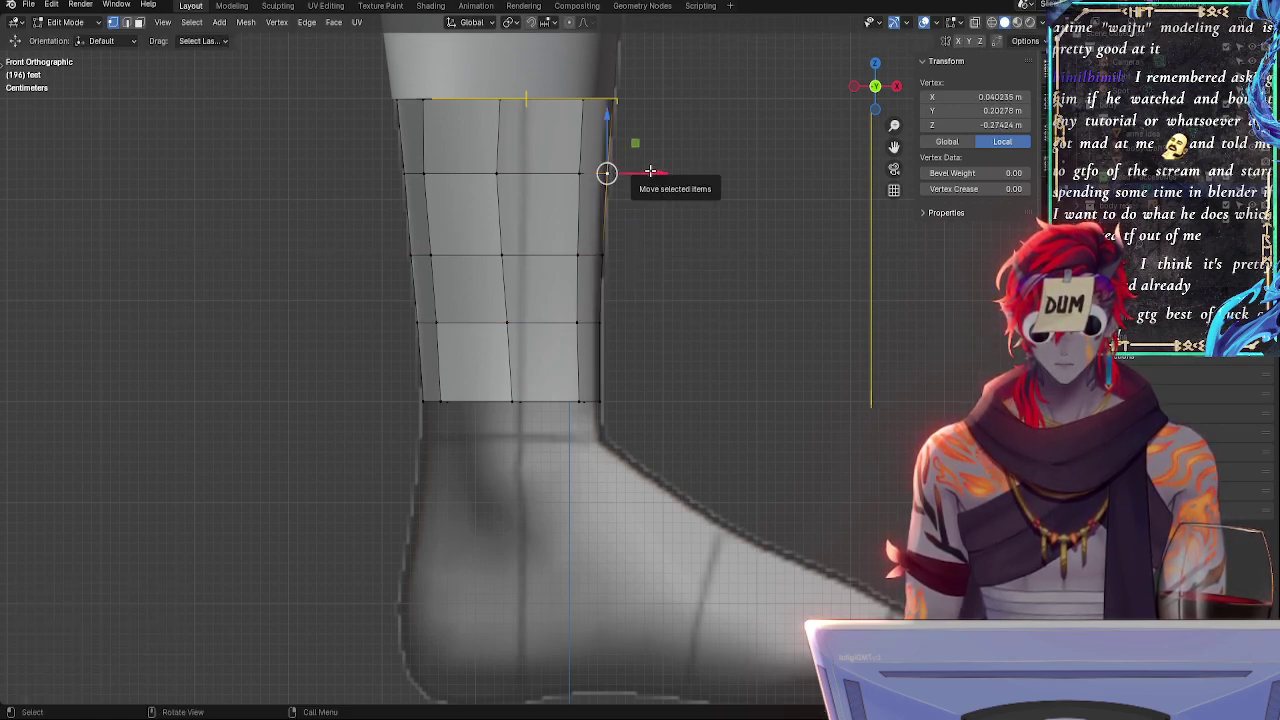
pyautogui.moveTo(651, 171); pyautogui.dragTo(649, 170)
pyautogui.click(616, 103)
pyautogui.moveTo(675, 98); pyautogui.dragTo(673, 98)
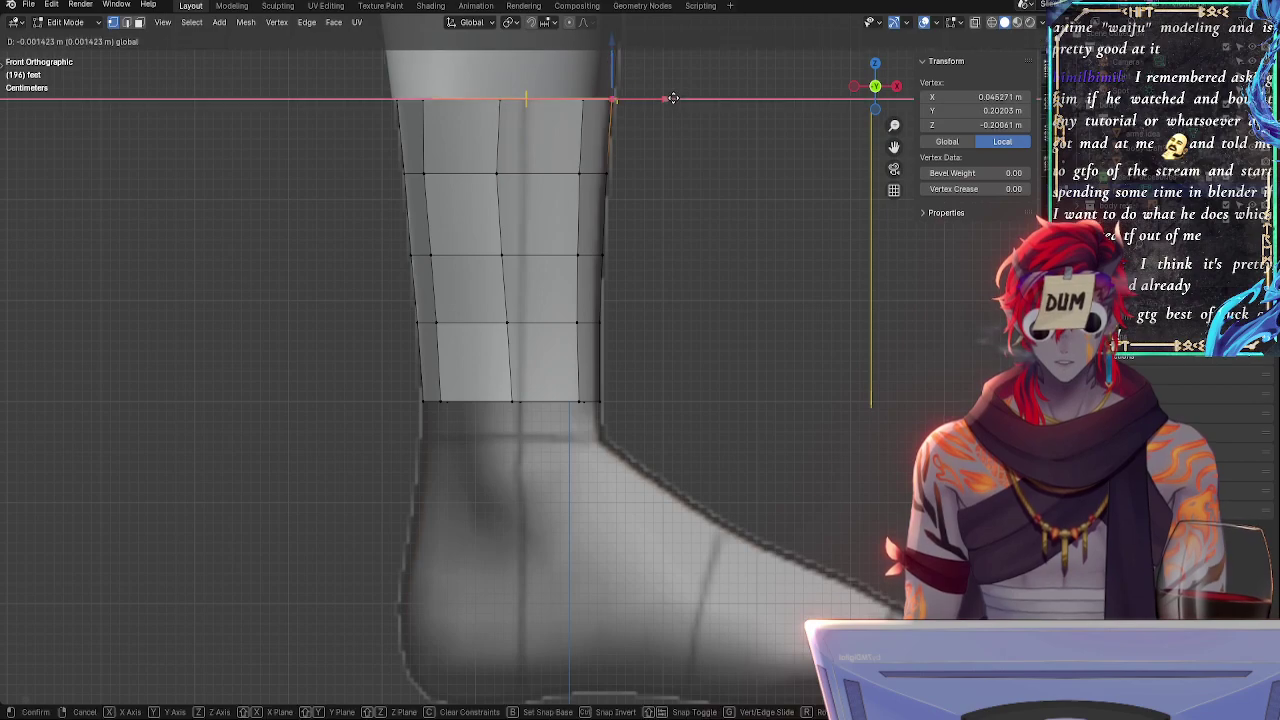
pyautogui.click(673, 98)
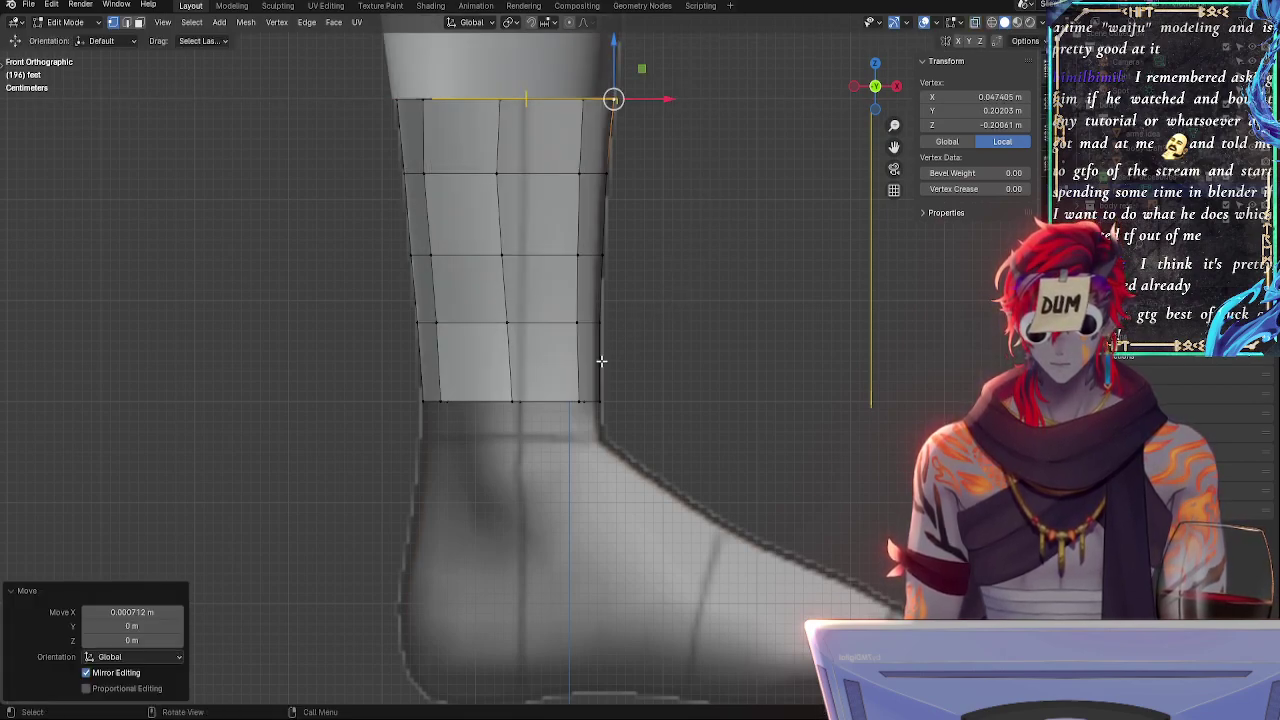
# - Enable X-ray and move the middle bottom-edge vertex sideways along X
pyautogui.click(511, 401)
pyautogui.hotkey('alt', 'z')
pyautogui.hotkey('alt', 'z')
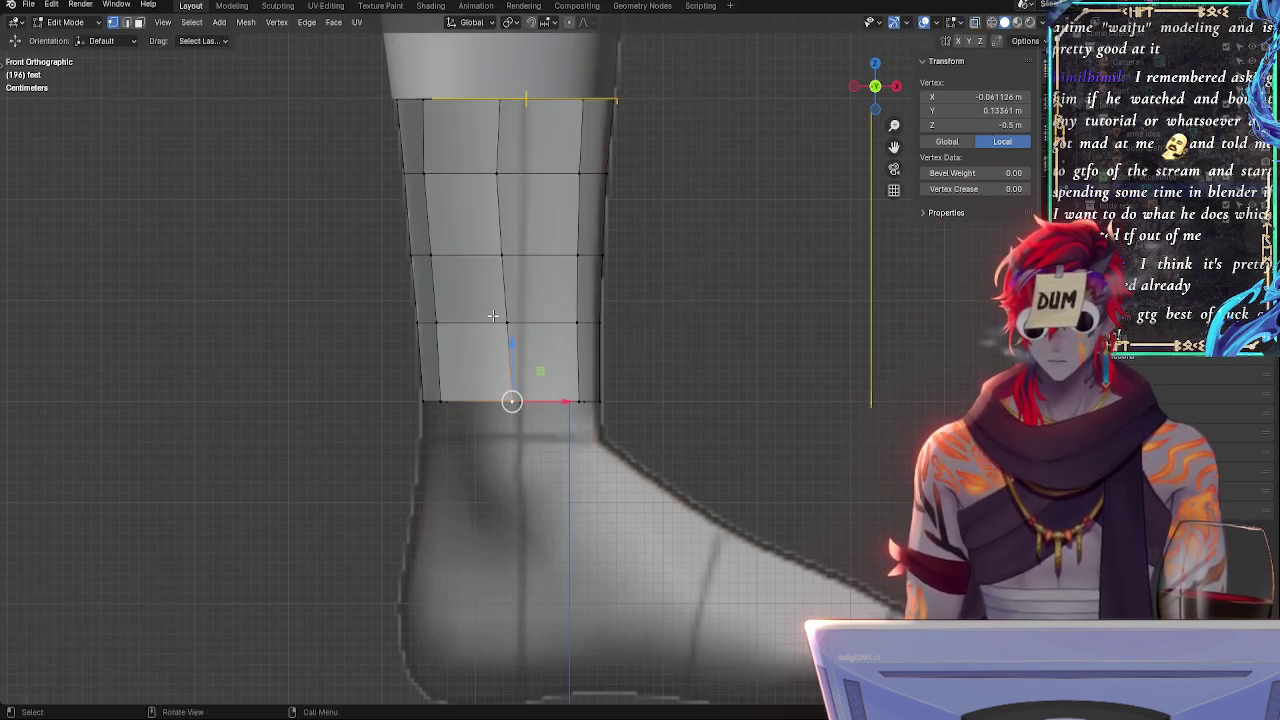
pyautogui.click(508, 322)
pyautogui.press('g')
pyautogui.press('x')
pyautogui.click(545, 322)
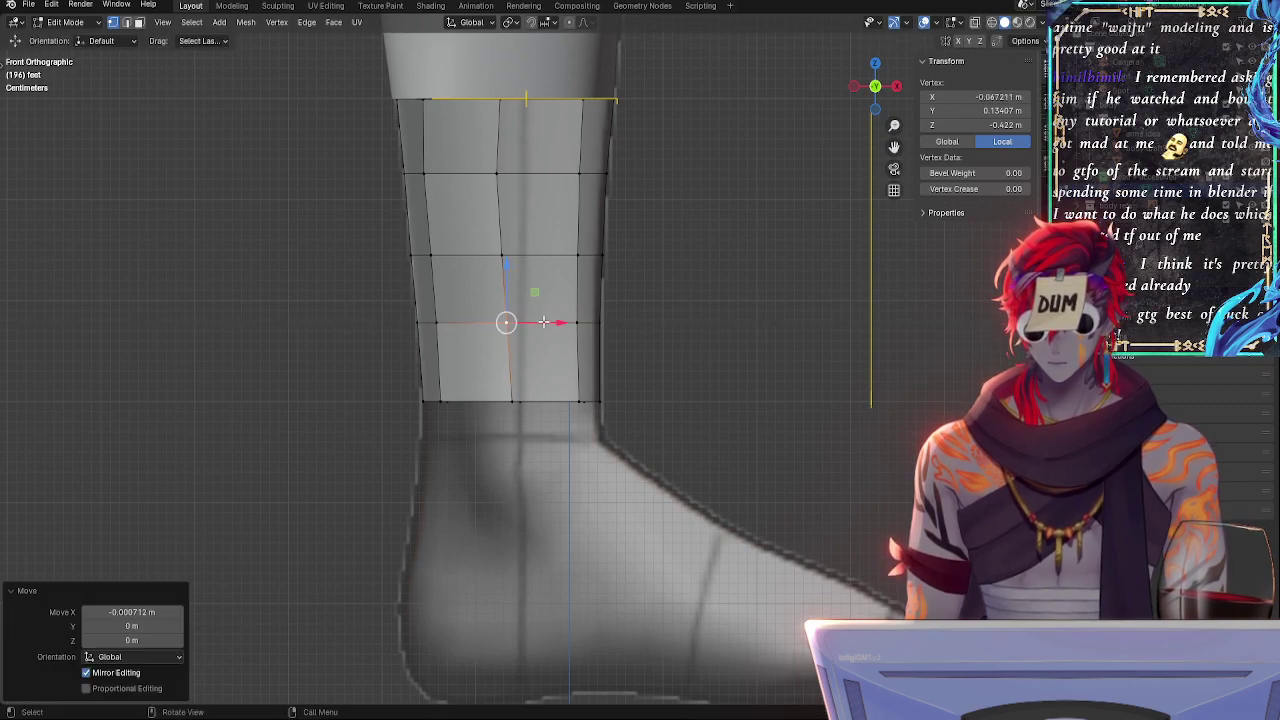
# - Slide the vertical centre edge loop and its lower vertex into place
pyautogui.keyDown('alt'); pyautogui.click(502, 247); pyautogui.keyUp('alt')
pyautogui.press('g')
pyautogui.press('g')
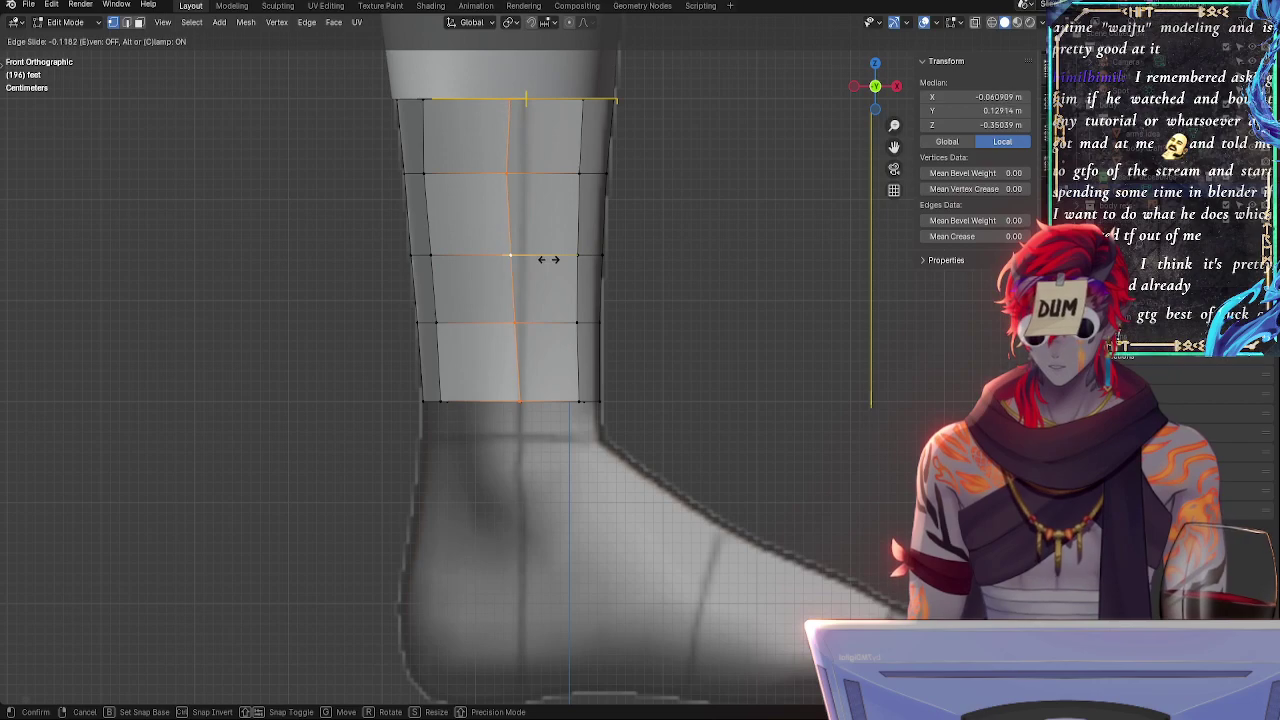
pyautogui.click(540, 258)
pyautogui.click(514, 320)
pyautogui.press('g')
pyautogui.press('g')
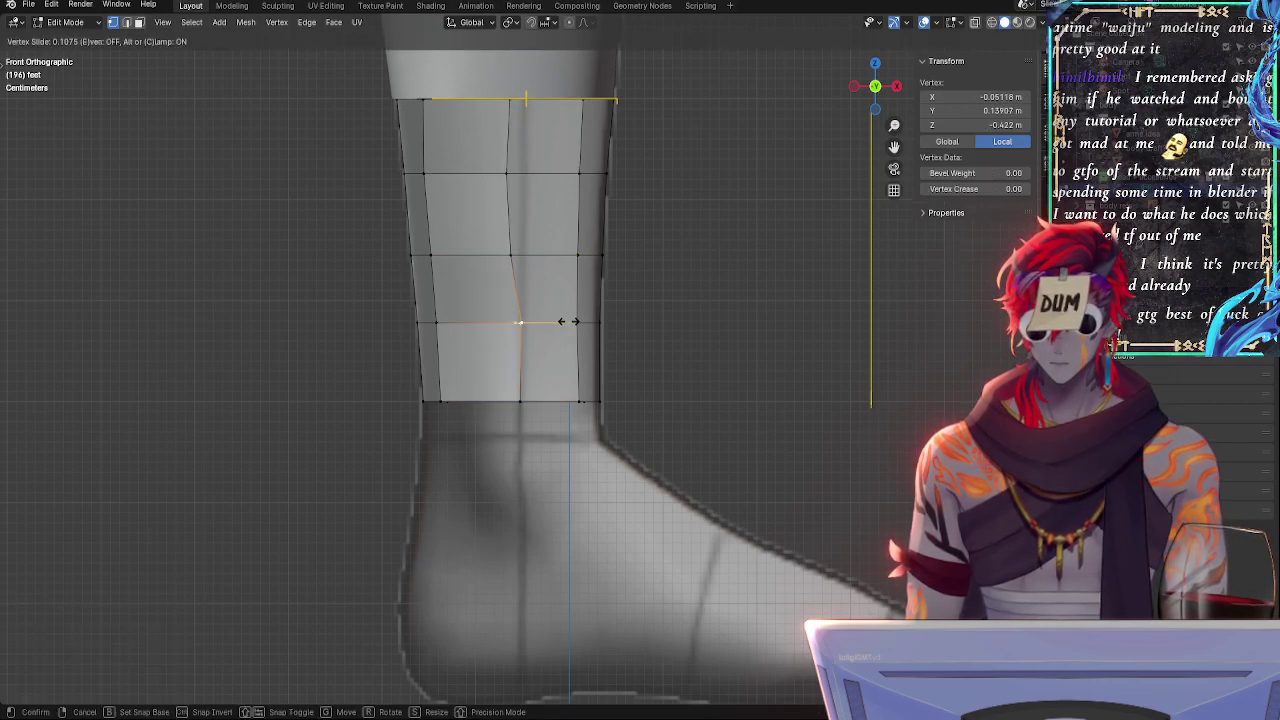
pyautogui.click(520, 320)
# - Slide the upper centre-loop vertices, at factors 0.227 and 0.200 near the top
pyautogui.click(509, 254)
pyautogui.press('g')
pyautogui.press('g')
pyautogui.click(518, 256)
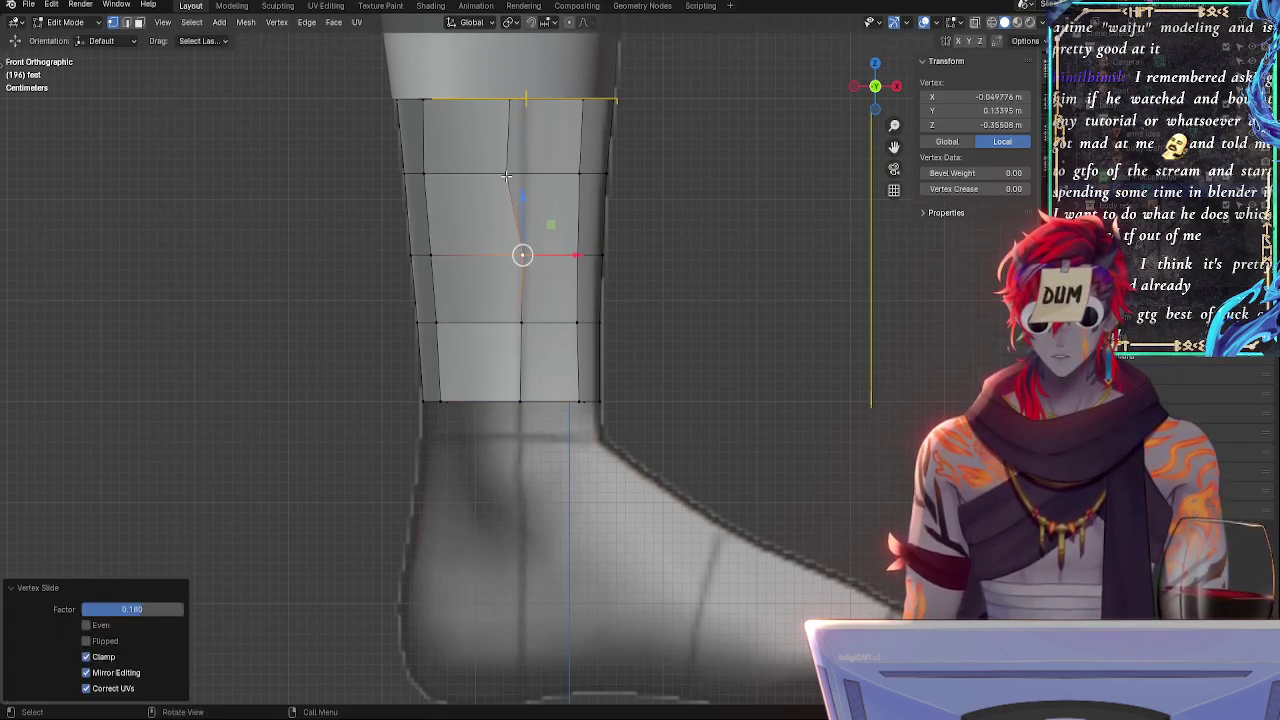
pyautogui.click(506, 172)
pyautogui.press('g')
pyautogui.press('g')
pyautogui.click(510, 107)
pyautogui.click(514, 100)
pyautogui.press('g')
pyautogui.press('g')
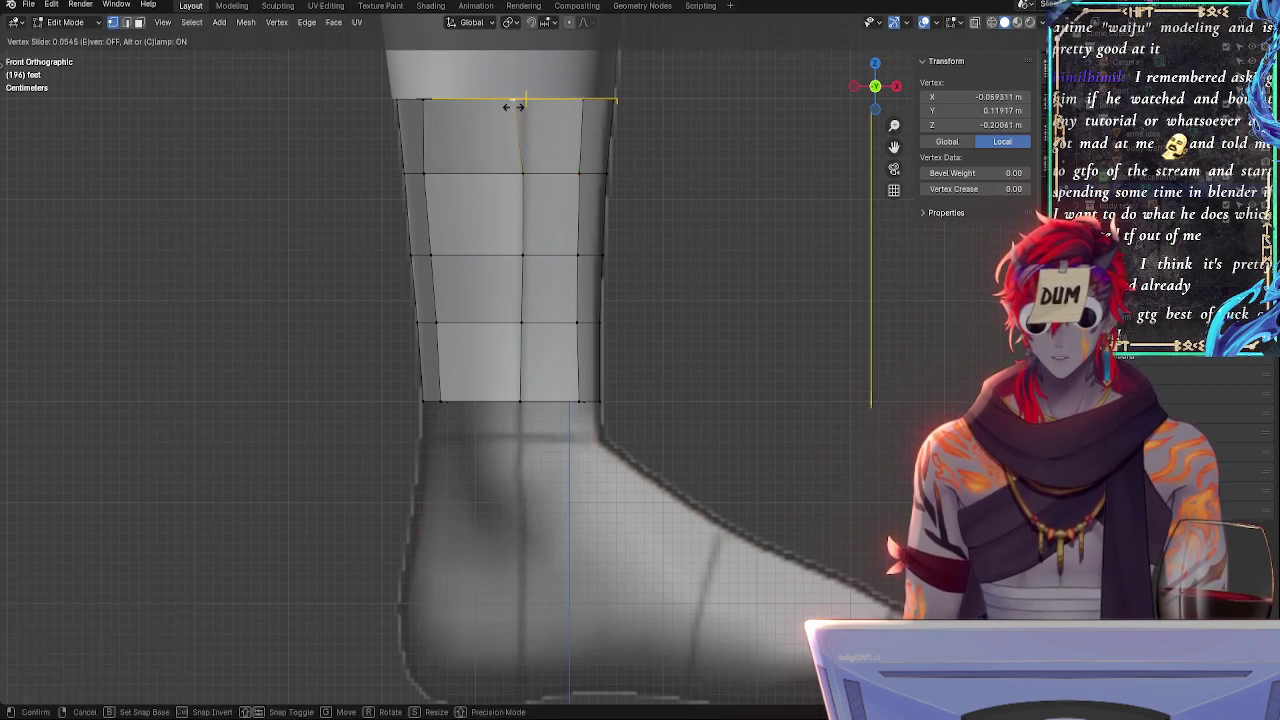
pyautogui.click(461, 133)
# - Try sliding the top-left corner vertex rightward, then undo it
pyautogui.click(429, 108)
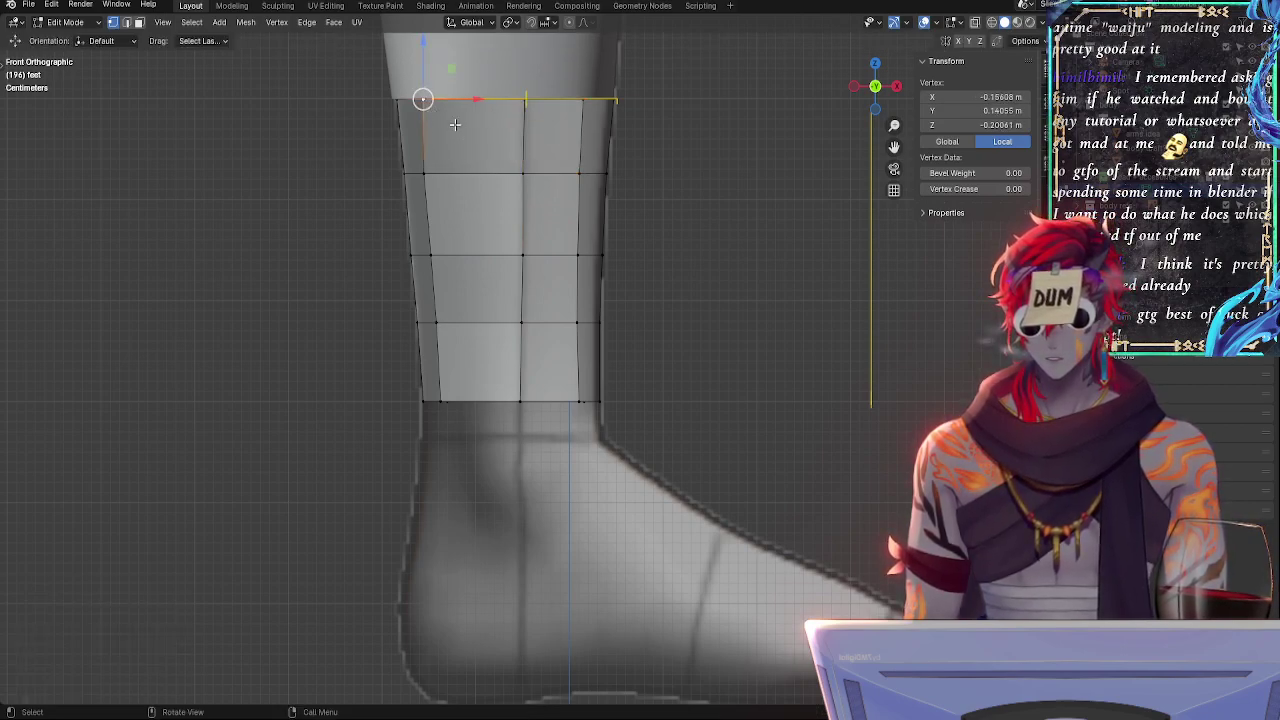
pyautogui.press('g')
pyautogui.press('g')
pyautogui.click(478, 127)
pyautogui.click(440, 170)
pyautogui.keyDown('alt'); pyautogui.click(441, 169); pyautogui.keyUp('alt')
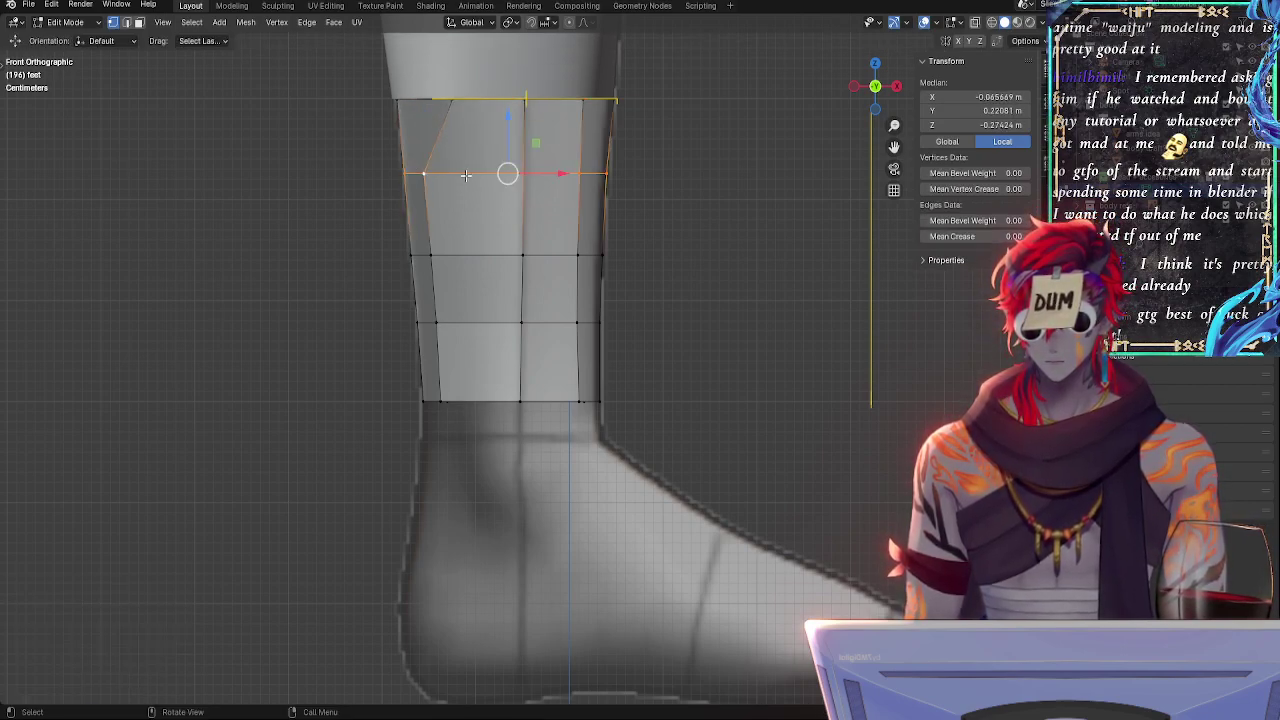
pyautogui.hotkey('ctrl', 'z')
pyautogui.hotkey('ctrl', 'z')
pyautogui.hotkey('ctrl', 'z')
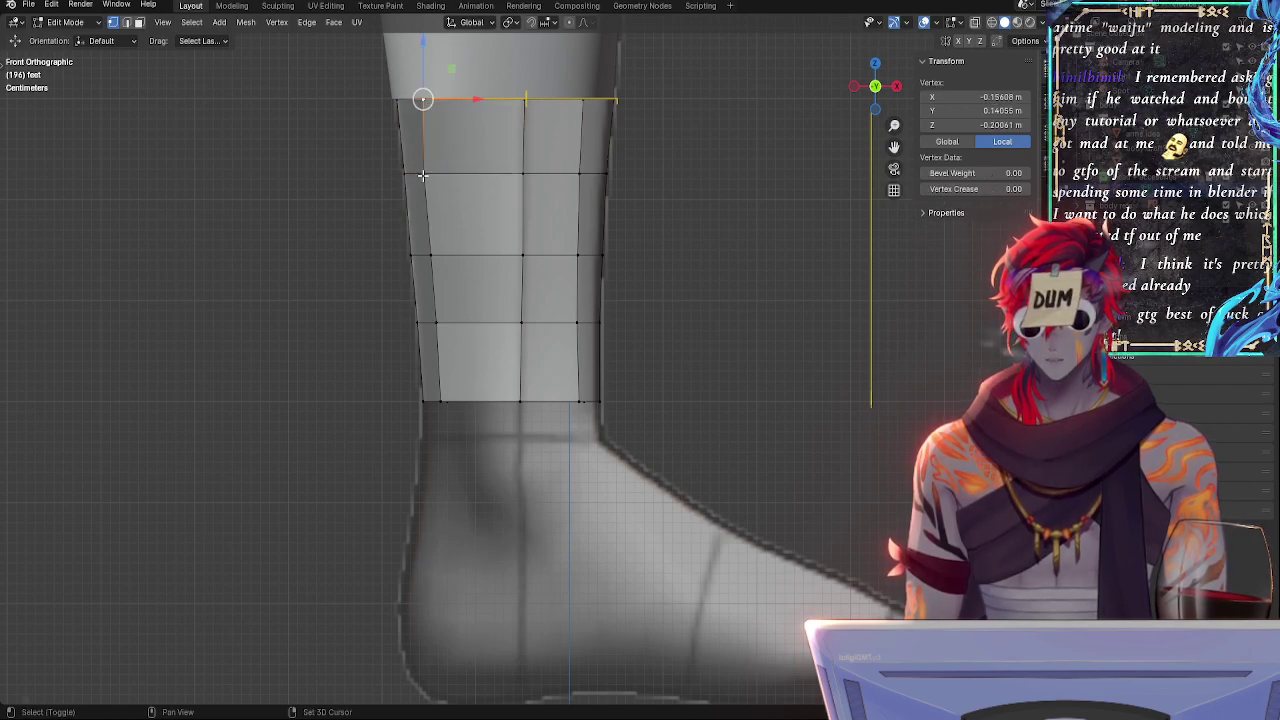
# - Slide the left and right vertical edge loops into place, then deselect everything
pyautogui.keyDown('alt'); pyautogui.keyDown('shift'); pyautogui.click(425, 153); pyautogui.keyUp('shift'); pyautogui.keyUp('alt')
pyautogui.press('g')
pyautogui.press('g')
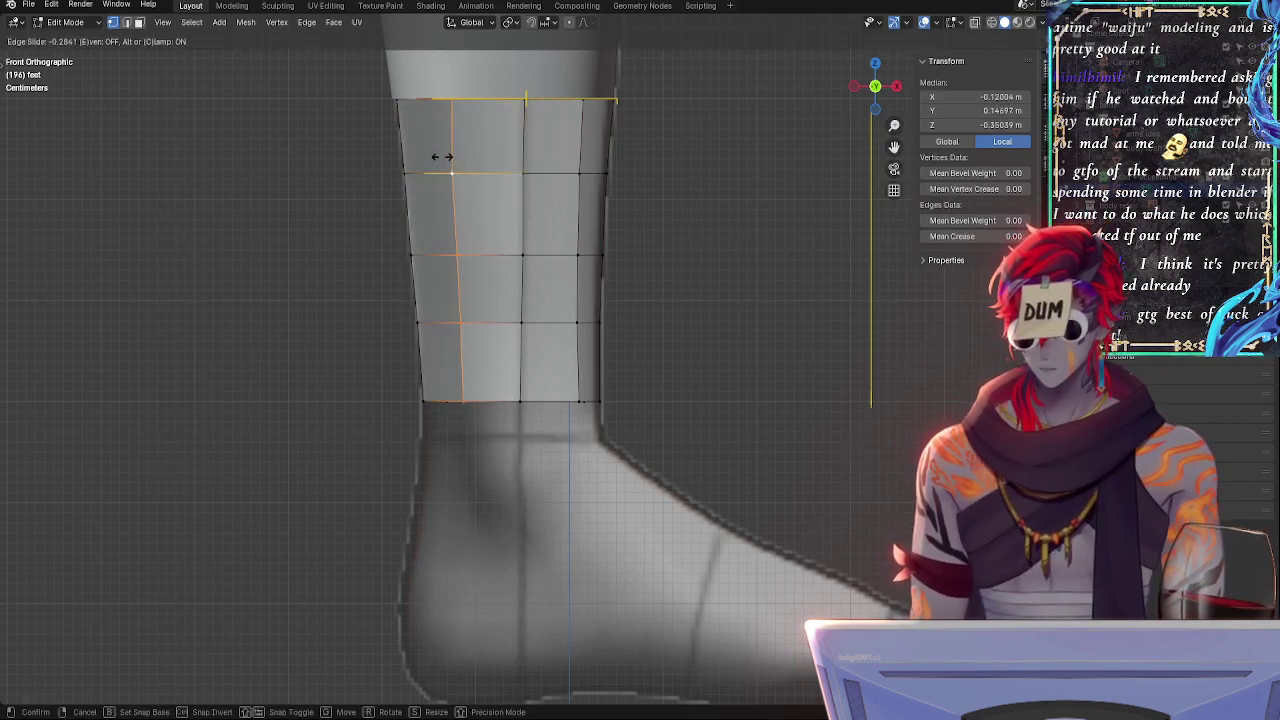
pyautogui.click(507, 203)
pyautogui.keyDown('alt'); pyautogui.click(577, 385); pyautogui.keyUp('alt')
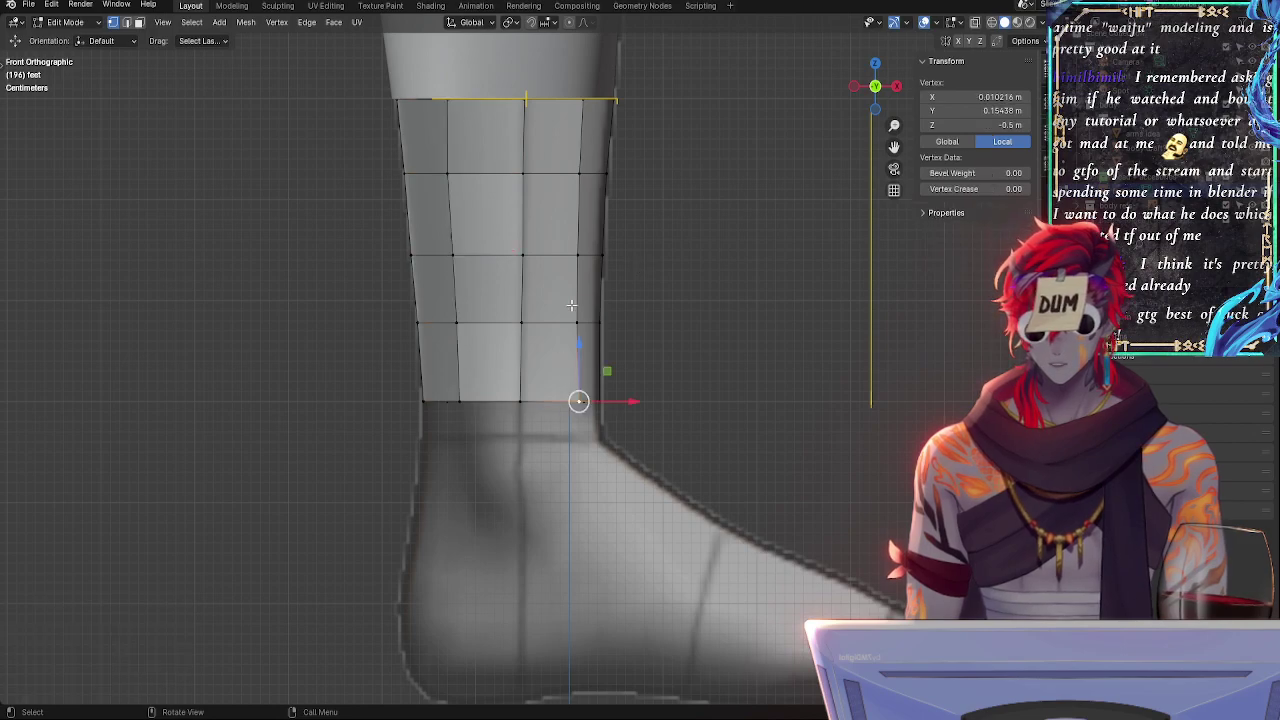
pyautogui.press('g')
pyautogui.press('g')
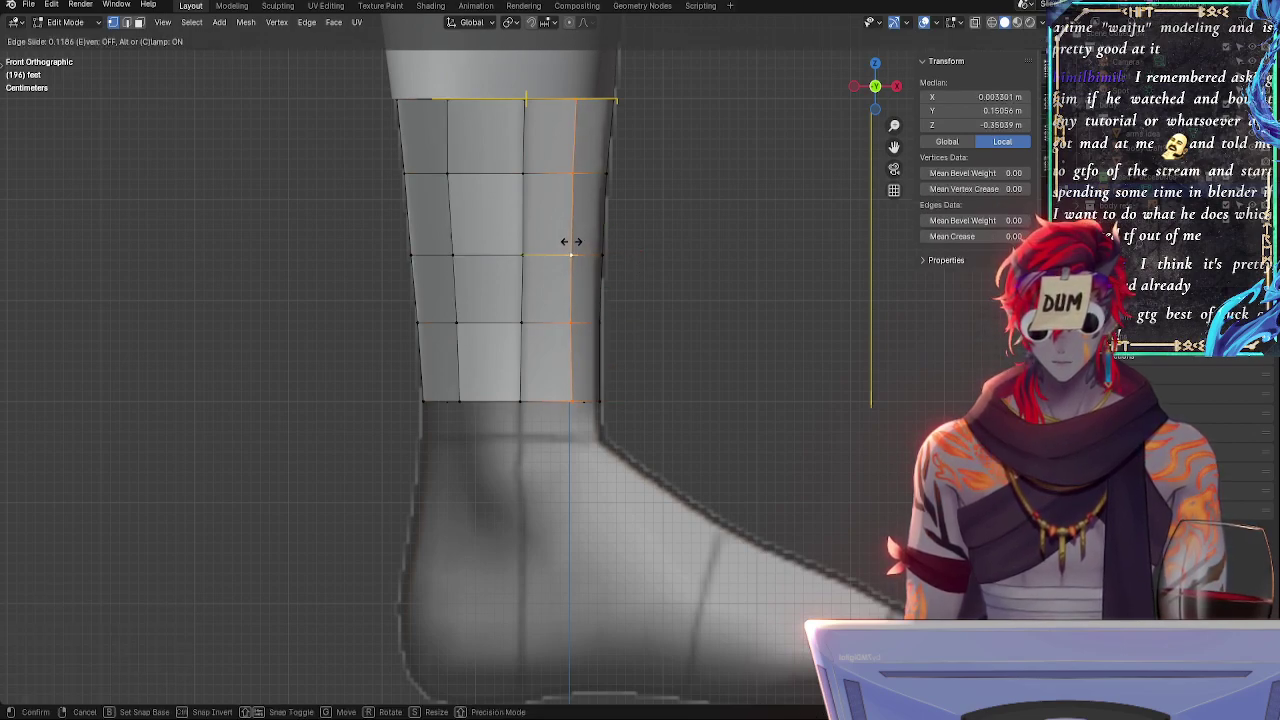
pyautogui.click(571, 250)
pyautogui.hotkey('alt', 'a')
pyautogui.moveTo(571, 250); pyautogui.dragTo(705, 375, button='middle')
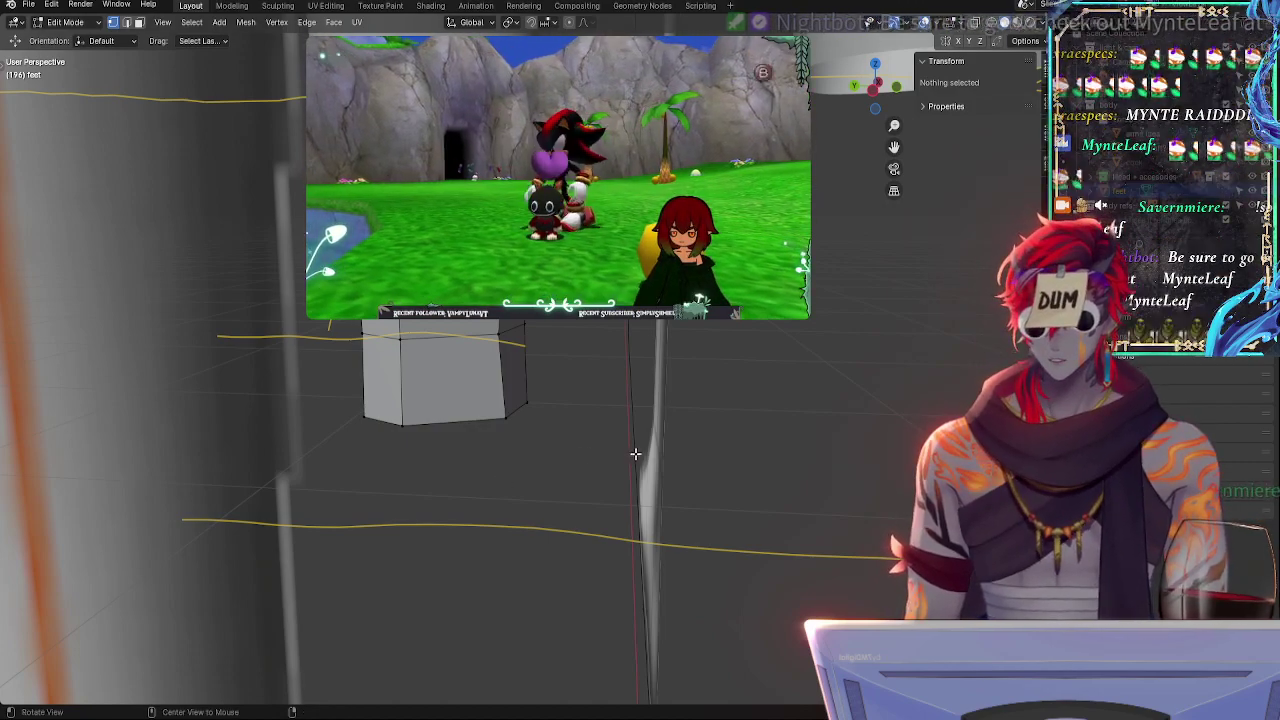
# - Snap to Right Orthographic and zoom and pan out to frame both legs and feet
pyautogui.moveTo(635, 454); pyautogui.dragTo(660, 543, button='middle')
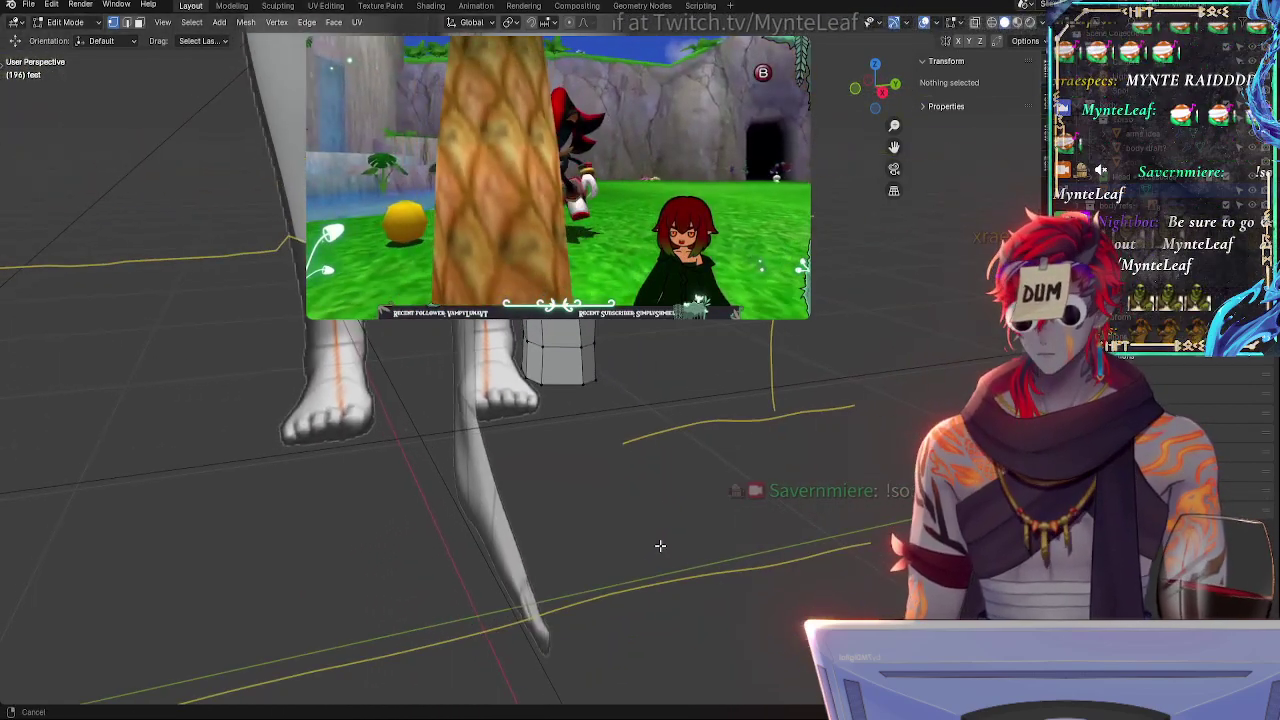
pyautogui.click(882, 92)
pyautogui.scroll(-4, 700, 150)
pyautogui.scroll(1, 680, 140)
pyautogui.keyDown('shift'); pyautogui.moveTo(676, 130); pyautogui.dragTo(663, 719, button='middle'); pyautogui.keyUp('shift')
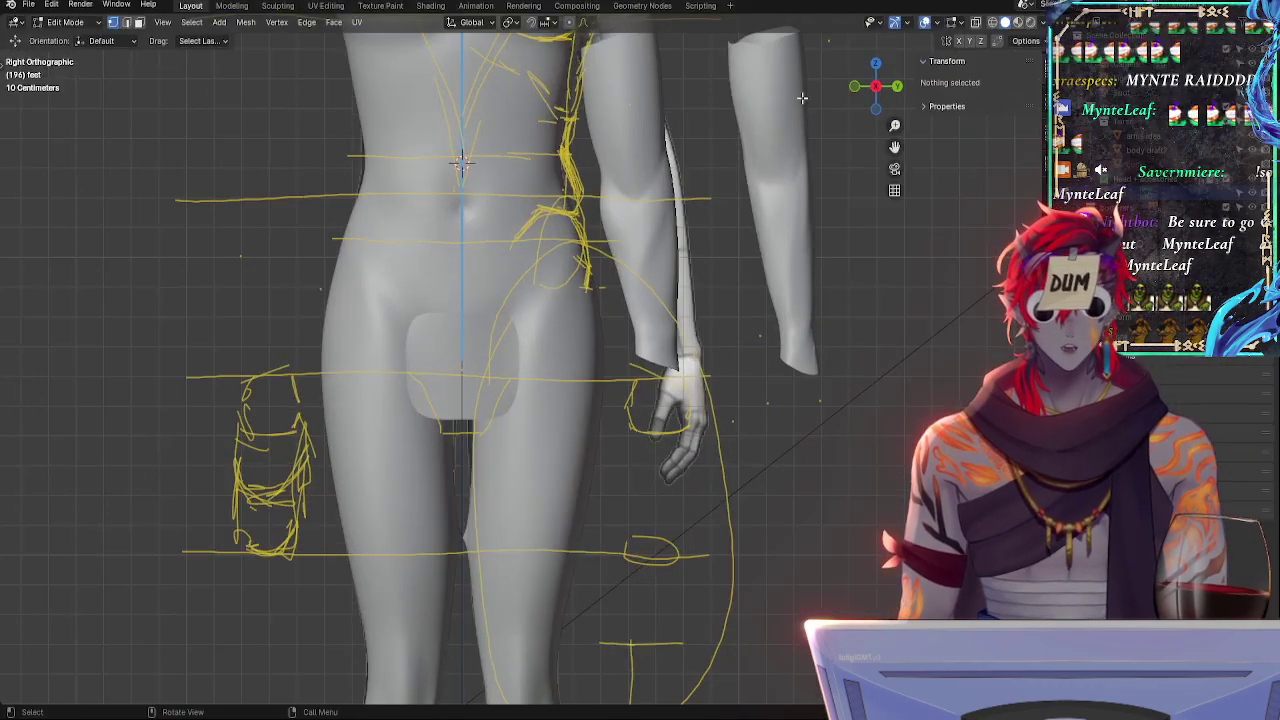
pyautogui.keyDown('shift'); pyautogui.moveTo(714, 179); pyautogui.dragTo(764, 529, button='middle'); pyautogui.keyUp('shift')
pyautogui.moveTo(749, 436); pyautogui.dragTo(729, 378, button='middle')
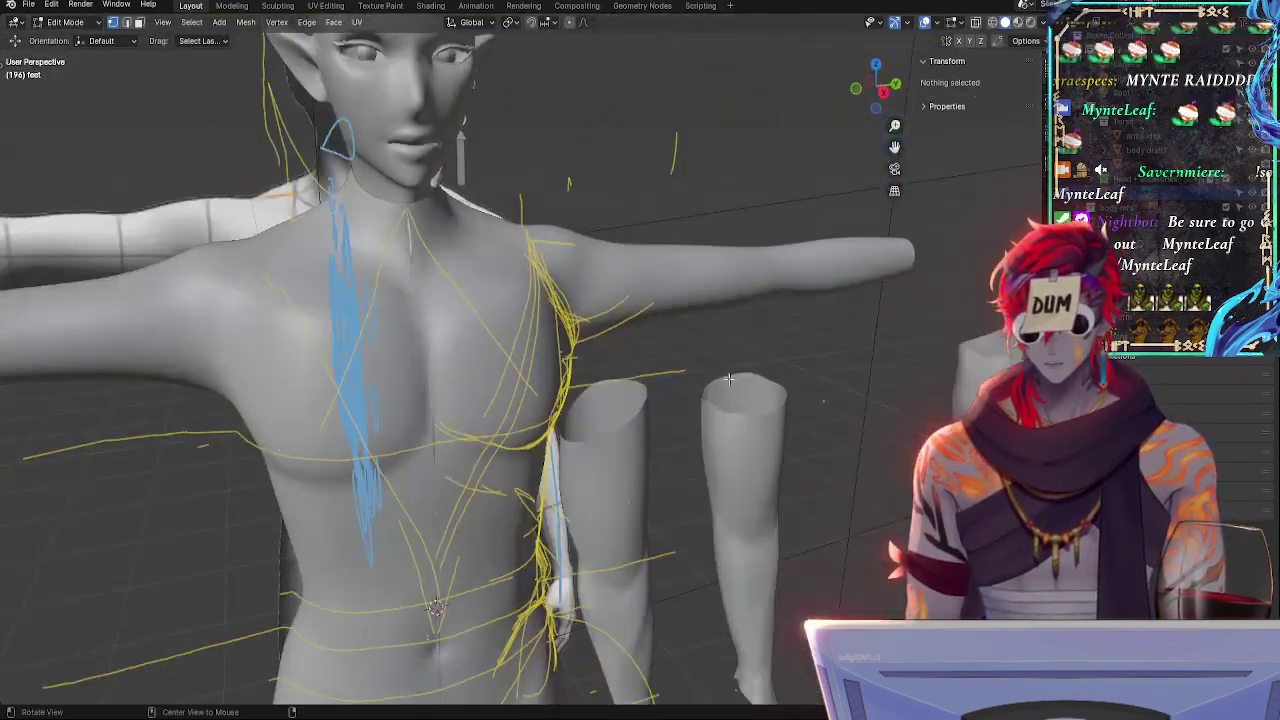
pyautogui.click(884, 93)
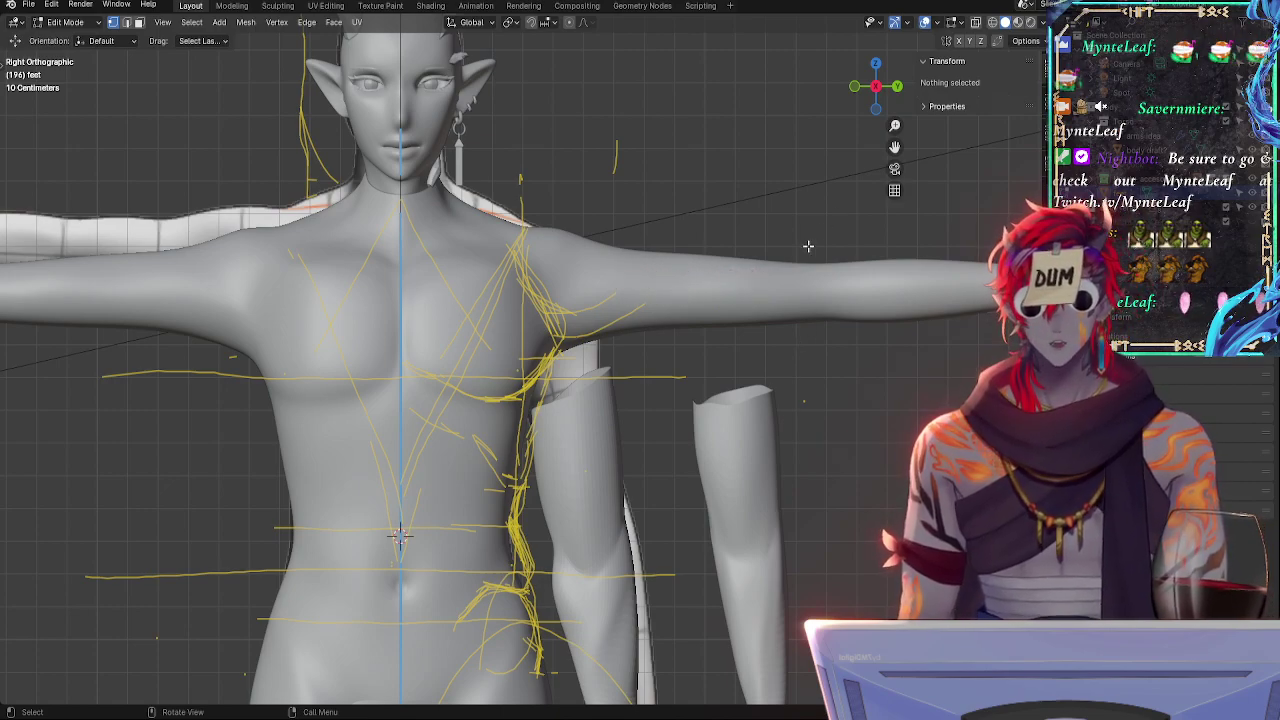
pyautogui.keyDown('shift'); pyautogui.moveTo(771, 514); pyautogui.dragTo(721, 410, button='middle'); pyautogui.keyUp('shift')
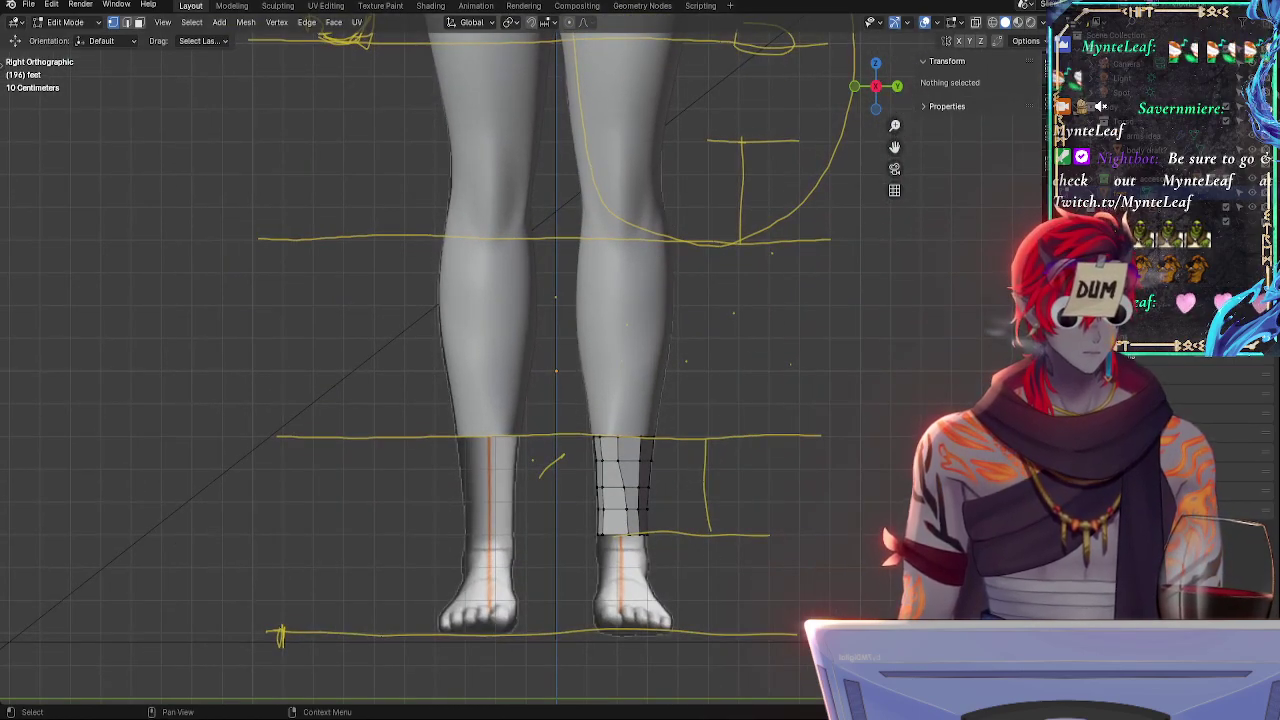
pyautogui.keyDown('shift'); pyautogui.moveTo(801, 429); pyautogui.dragTo(808, 302, button='middle'); pyautogui.keyUp('shift')
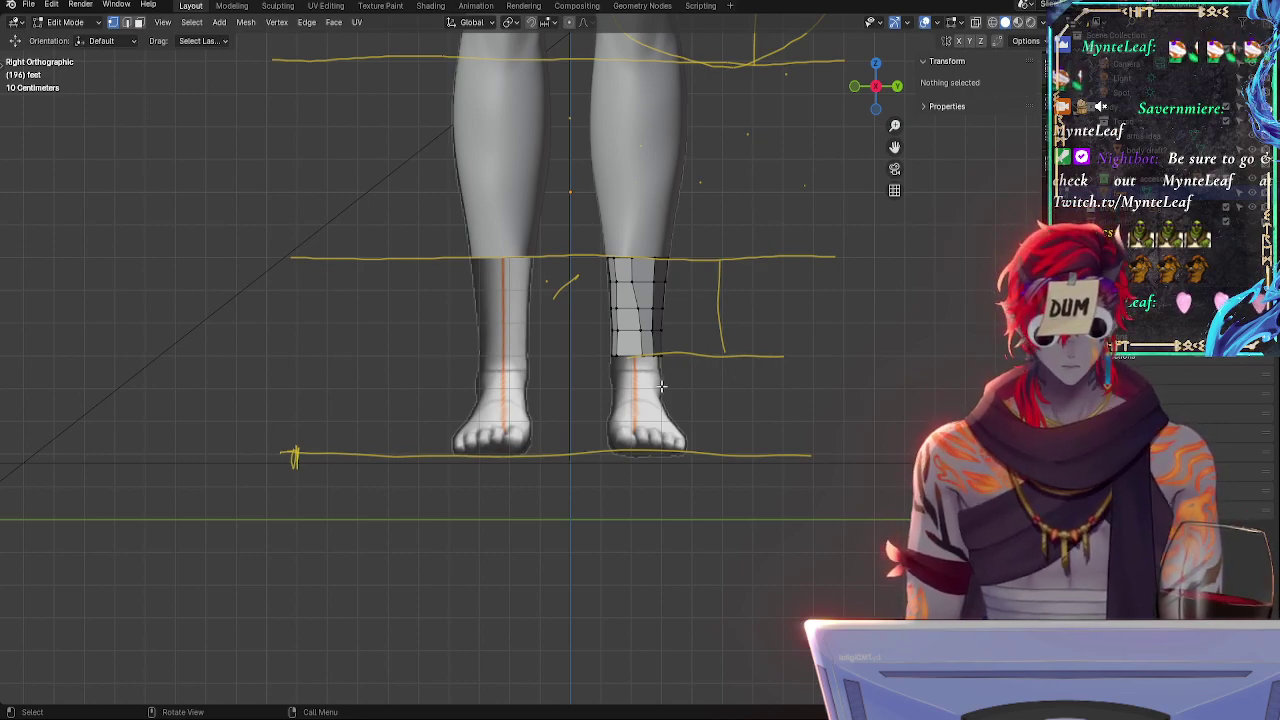
pyautogui.keyDown('ctrl'); pyautogui.moveTo(570, 498); pyautogui.dragTo(590, 412, button='middle'); pyautogui.keyUp('ctrl')
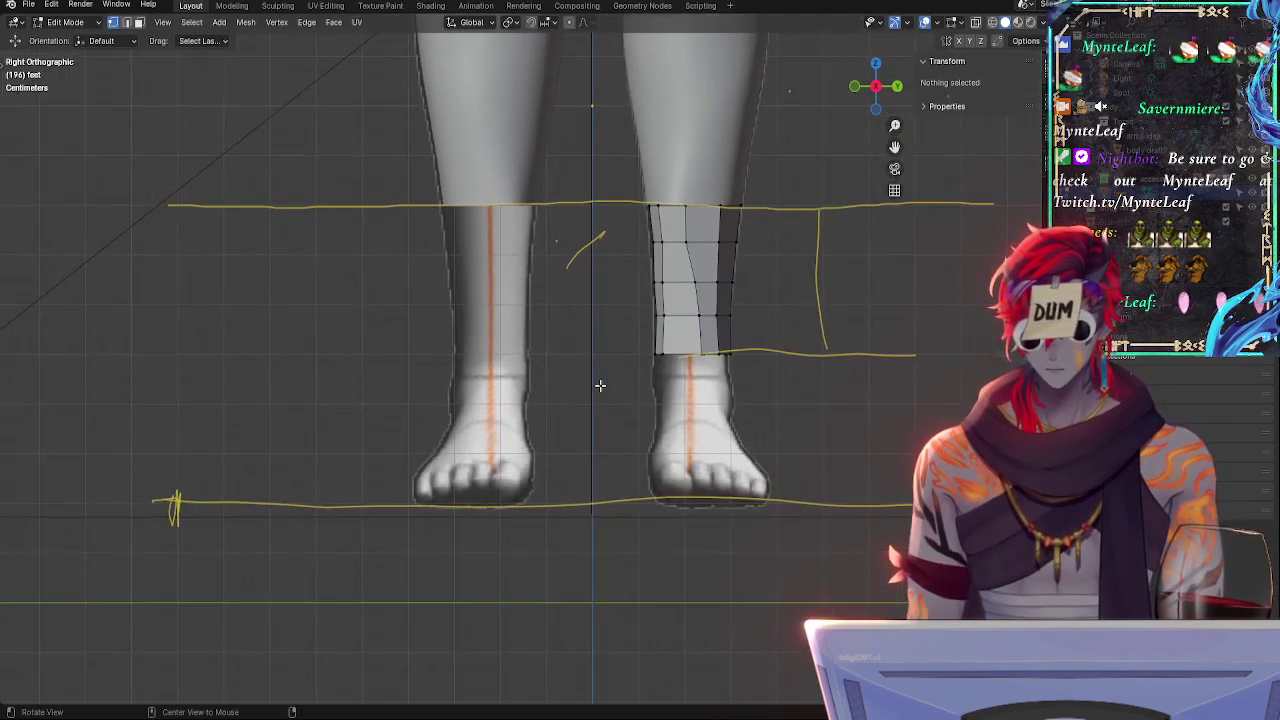
# - Bring the thighs and hips into view in straight-on orthographic view
pyautogui.keyDown('shift'); pyautogui.moveTo(717, 267); pyautogui.dragTo(661, 589, button='middle'); pyautogui.keyUp('shift')
pyautogui.keyDown('shift'); pyautogui.moveTo(775, 261); pyautogui.dragTo(775, 517, button='middle'); pyautogui.keyUp('shift')
pyautogui.keyDown('shift'); pyautogui.moveTo(806, 370); pyautogui.dragTo(804, 638, button='middle'); pyautogui.keyUp('shift')
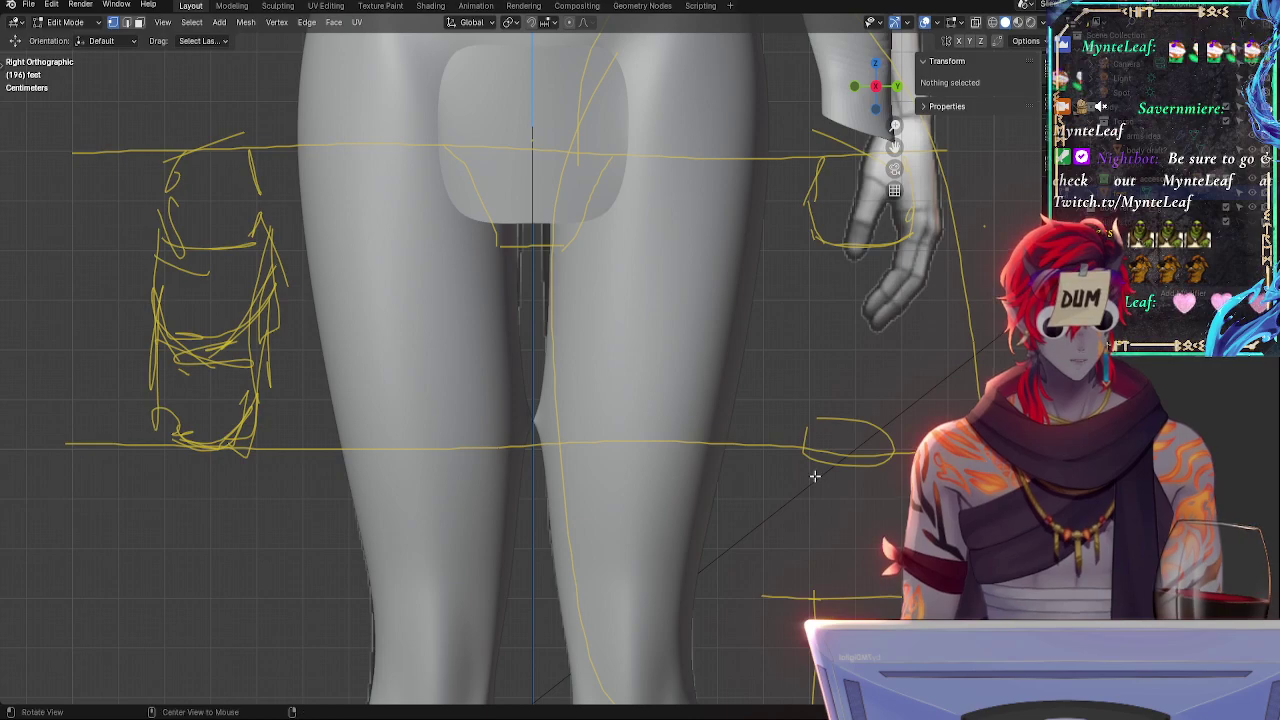
pyautogui.moveTo(815, 477); pyautogui.dragTo(886, 396, button='middle')
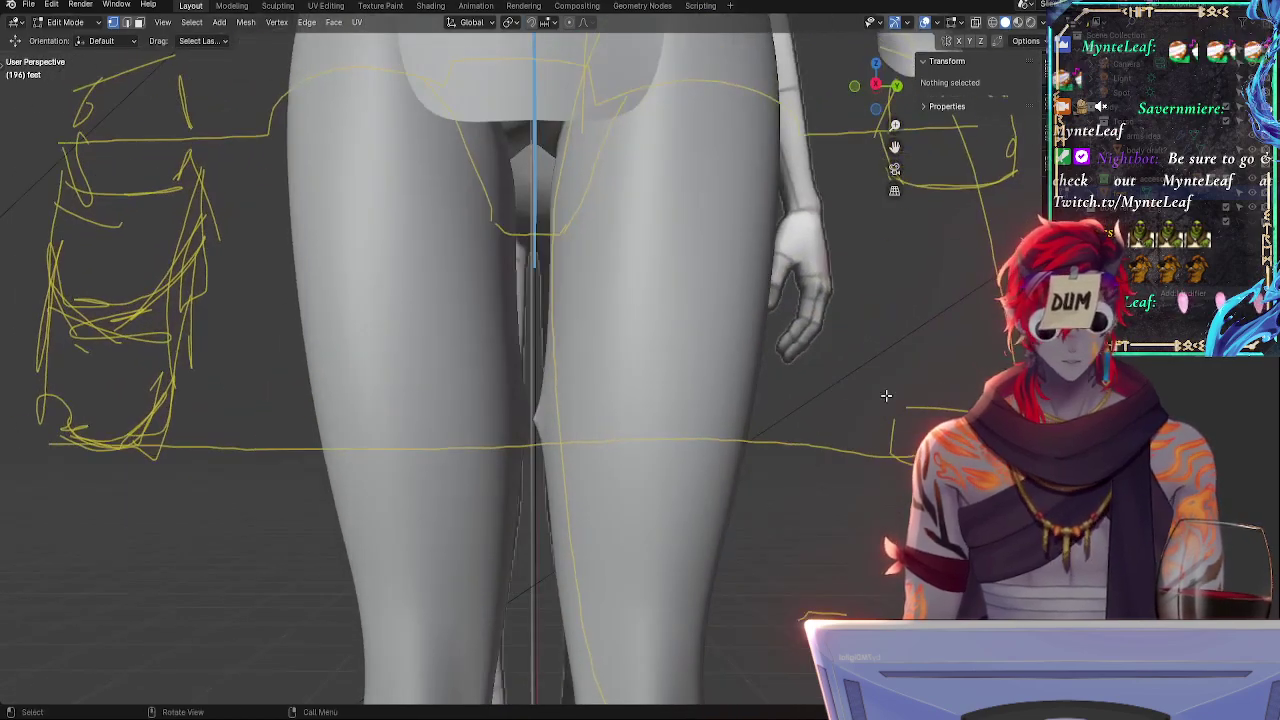
pyautogui.click(876, 86)
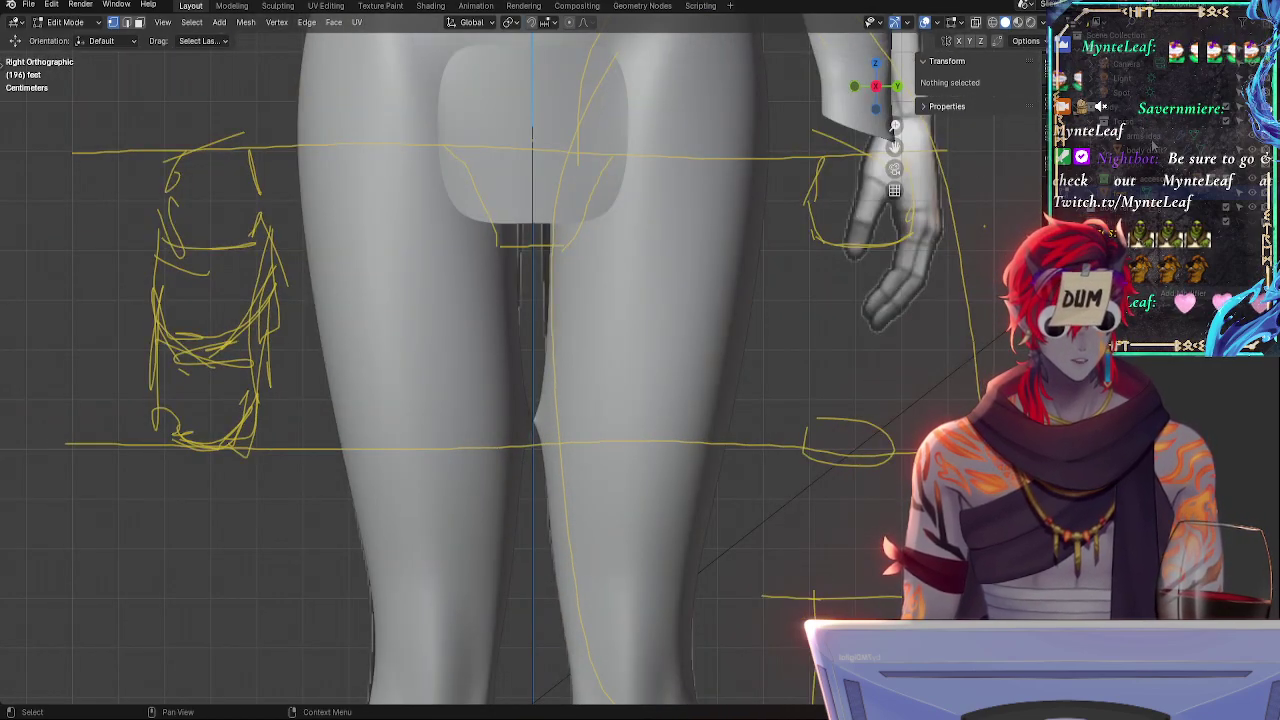
# - Edit the body mesh and nudge the thigh seam vertices along Y
pyautogui.click(1154, 155)
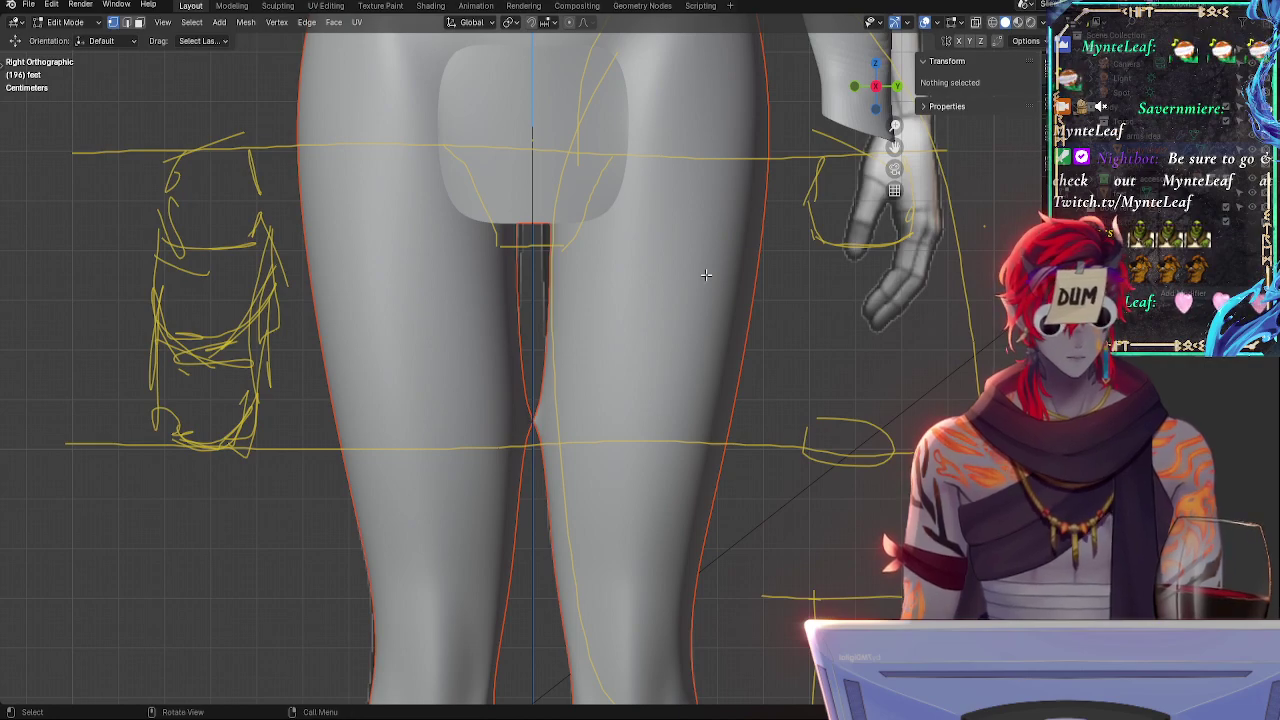
pyautogui.press('Tab')
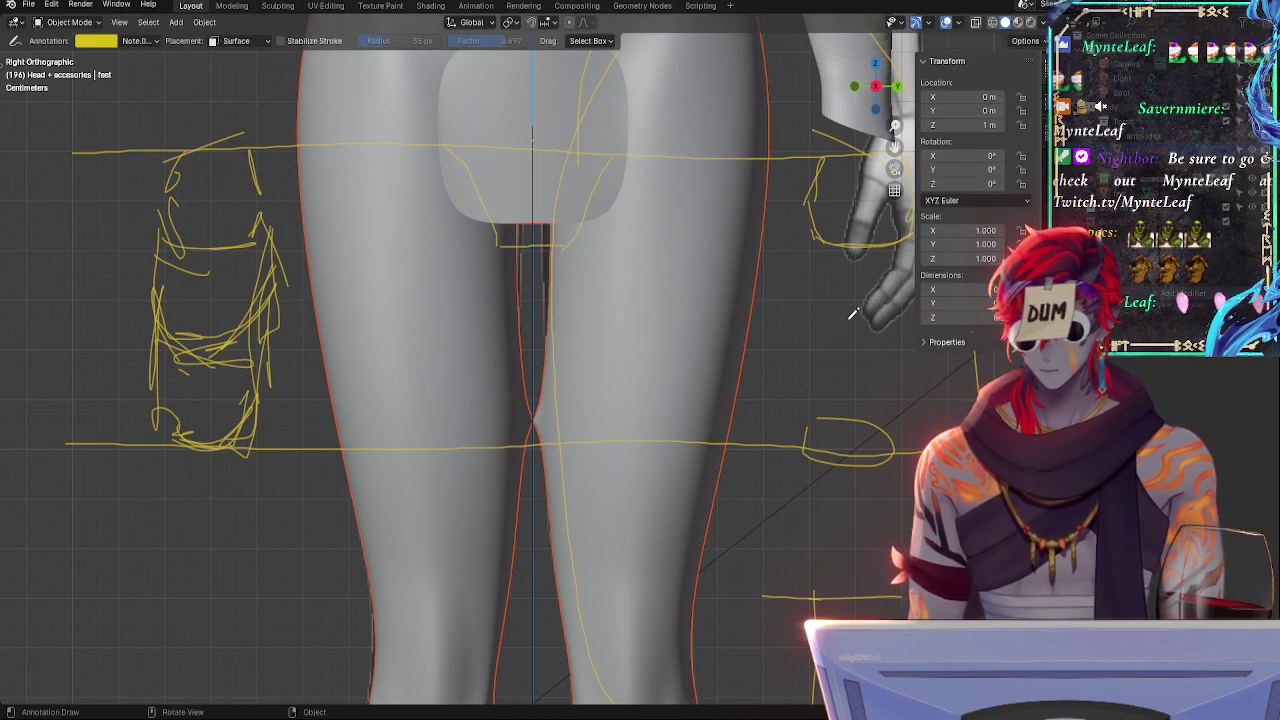
pyautogui.press('Tab')
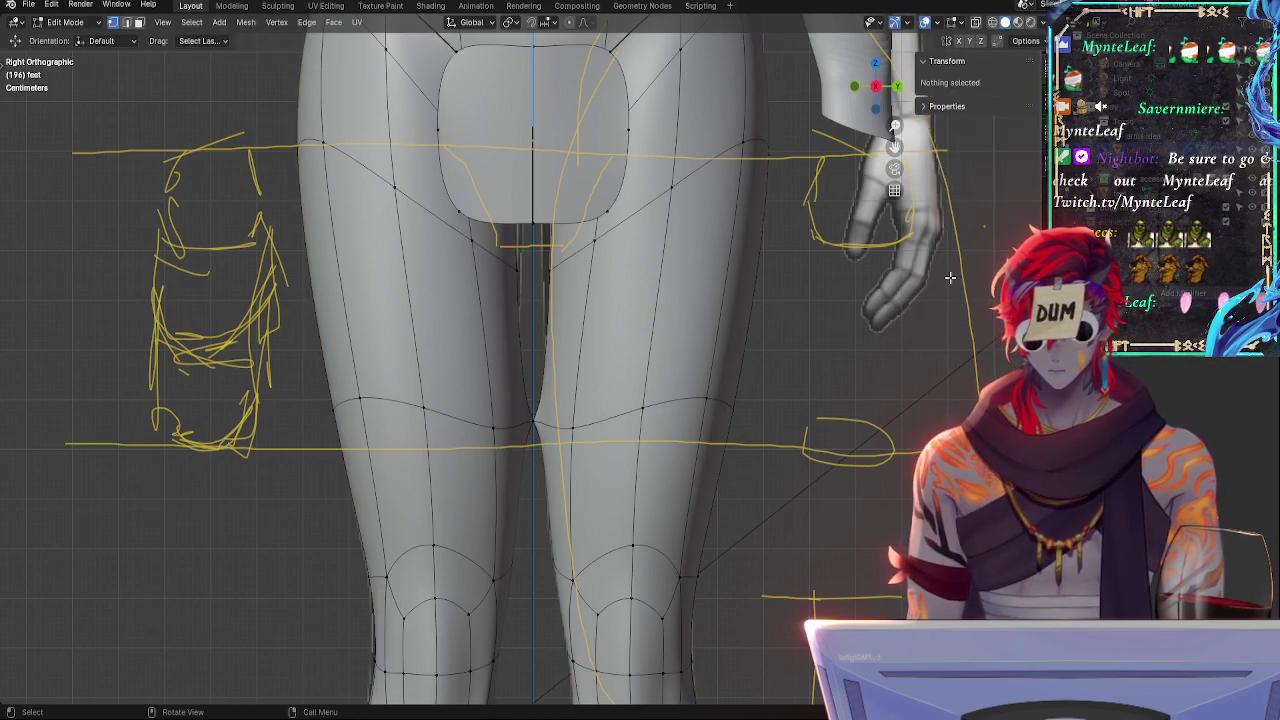
pyautogui.click(540, 430)
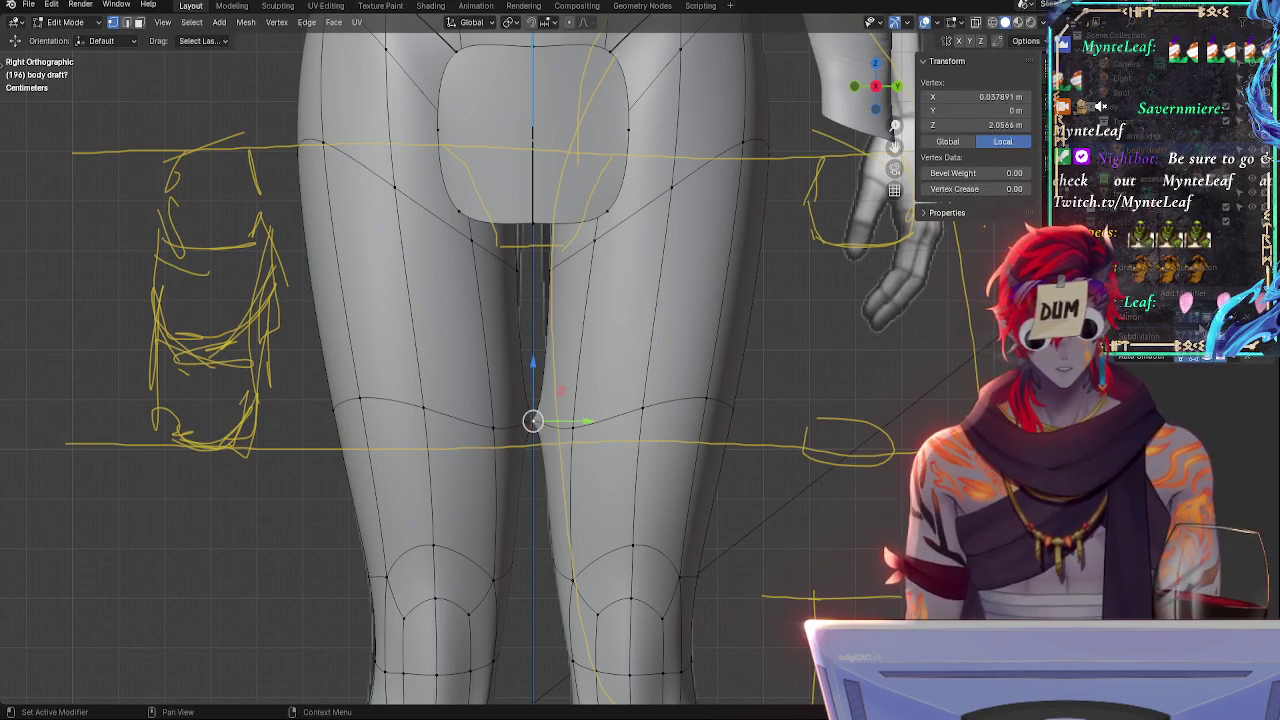
pyautogui.click(1197, 323)
pyautogui.moveTo(573, 424); pyautogui.dragTo(606, 454)
pyautogui.click(576, 430)
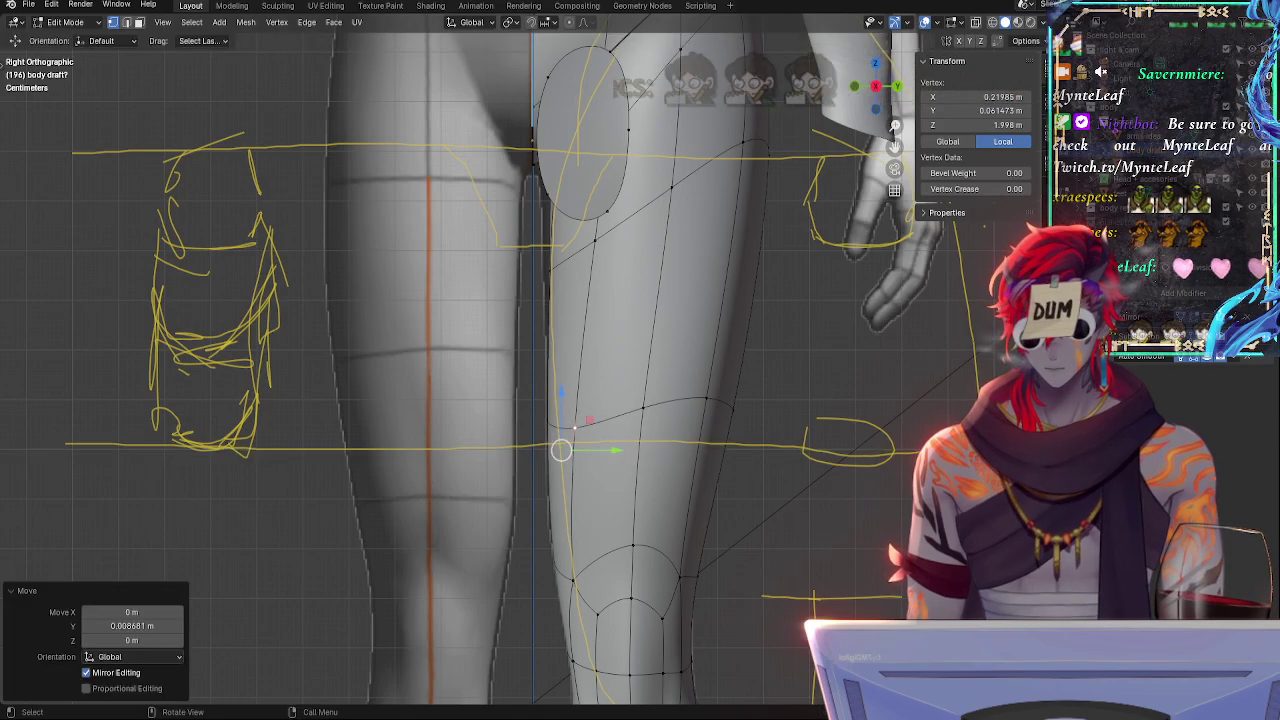
pyautogui.click(878, 91)
pyautogui.click(878, 91)
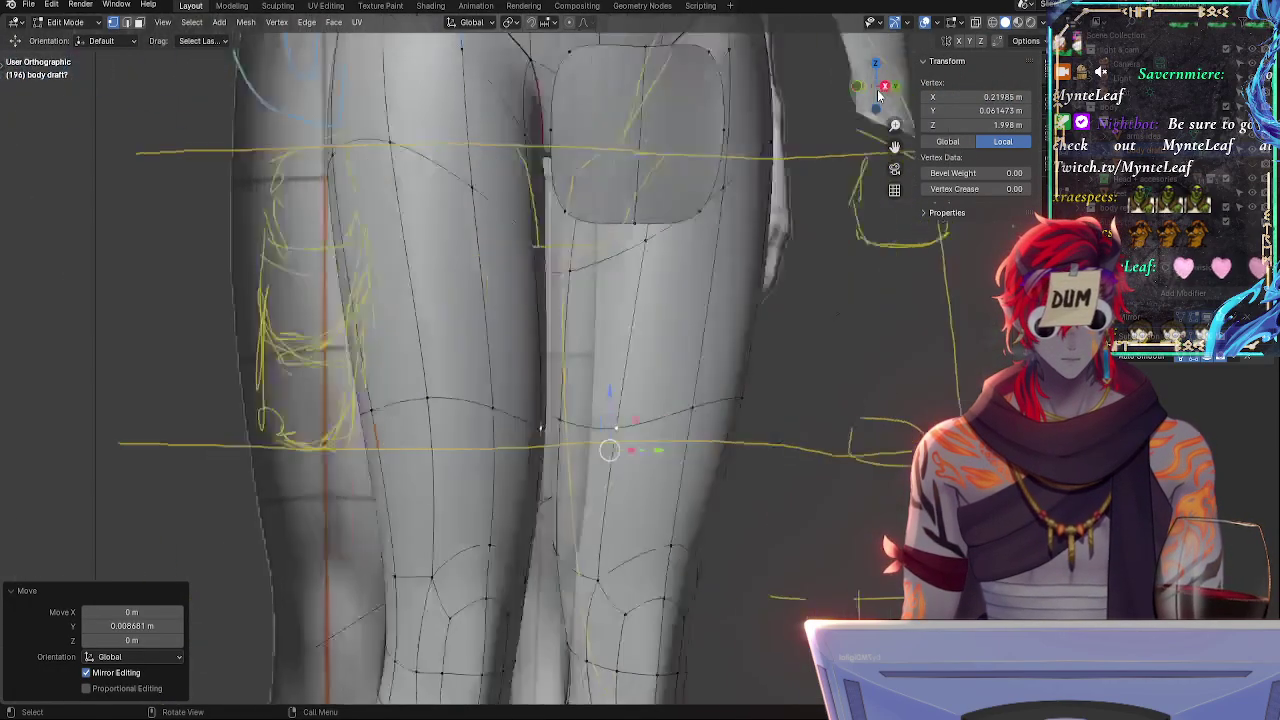
pyautogui.keyDown('shift'); pyautogui.scroll(-10, 867, 494); pyautogui.keyUp('shift')
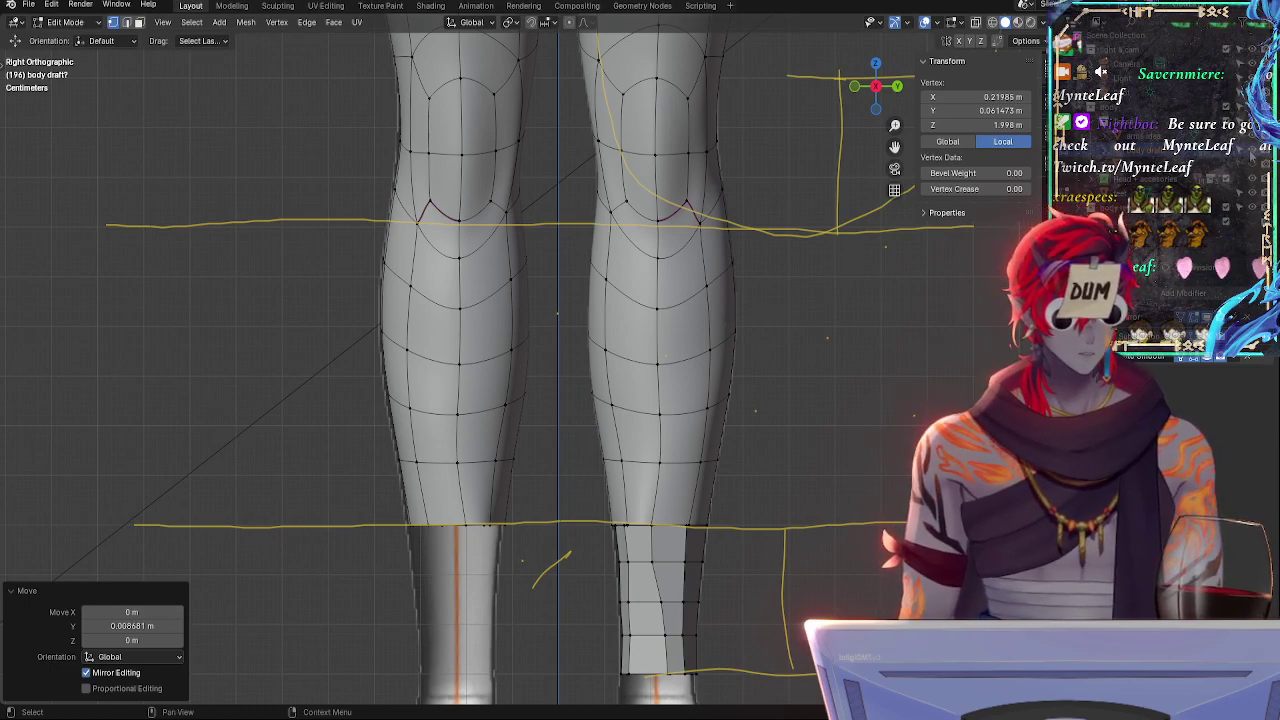
# - Switch to the feet mesh in Edit Mode and frame the lower legs
pyautogui.press('Tab')
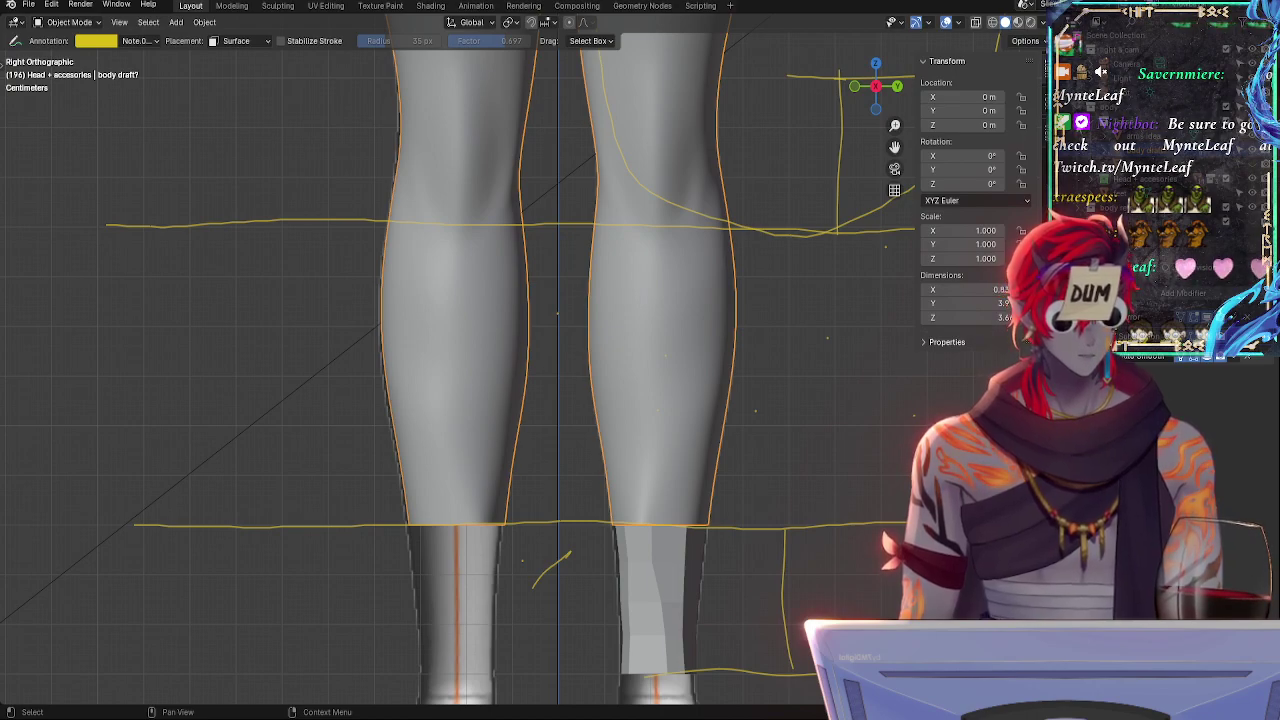
pyautogui.click(1135, 168)
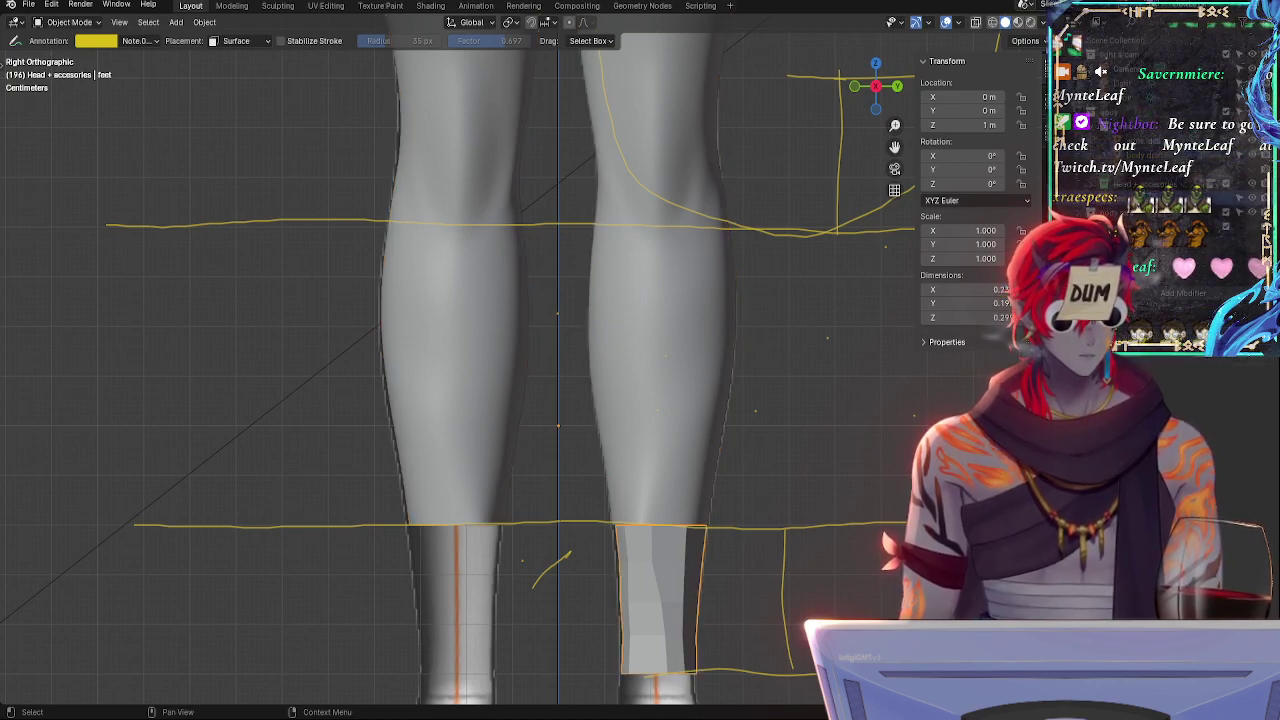
pyautogui.press('Tab')
pyautogui.keyDown('shift'); pyautogui.moveTo(814, 555); pyautogui.dragTo(811, 290, button='middle'); pyautogui.keyUp('shift')
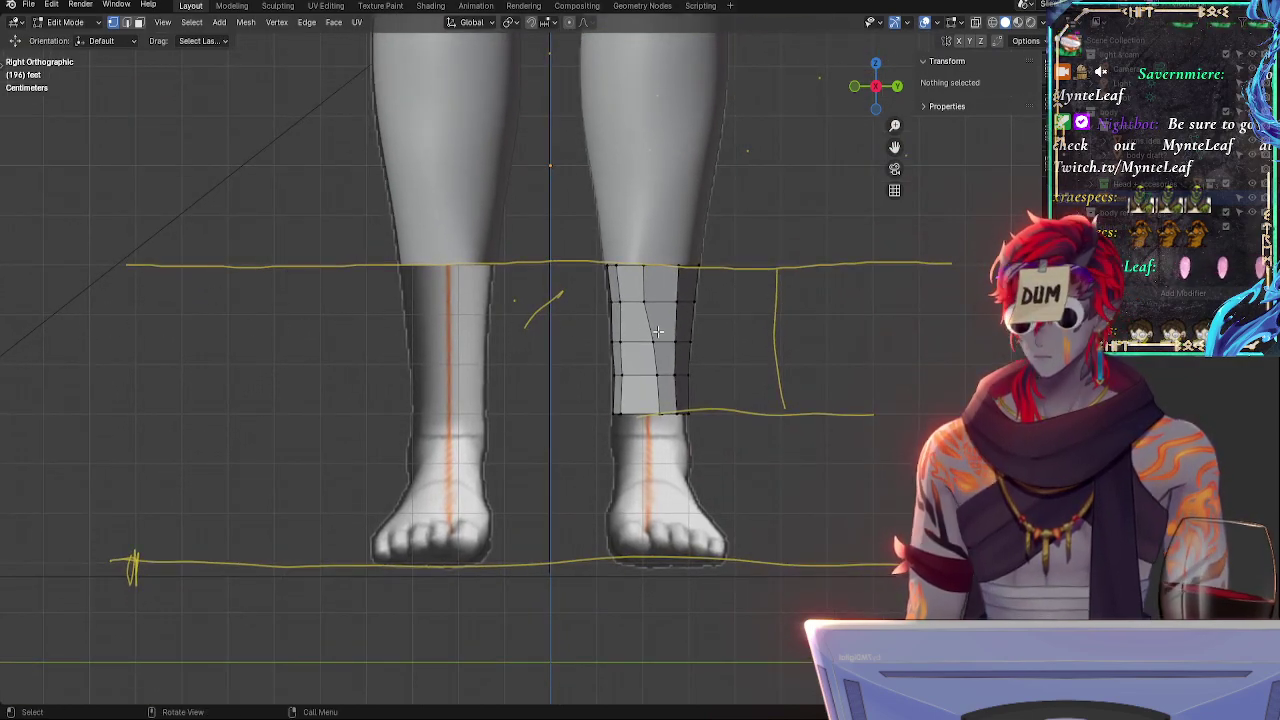
# - In X-ray, slide the top and upper-middle front vertices along Y onto the reference calf outline
pyautogui.scroll(3, 833, 373)
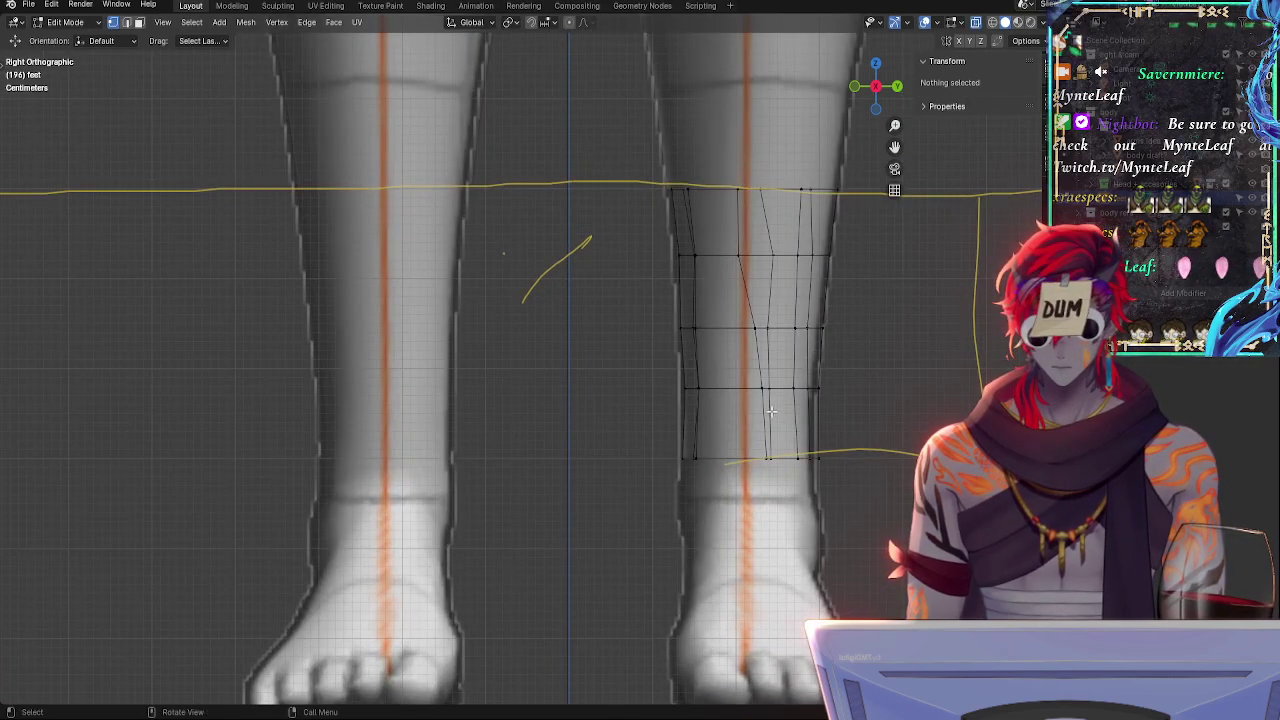
pyautogui.click(736, 256)
pyautogui.hotkey('alt', 'z')
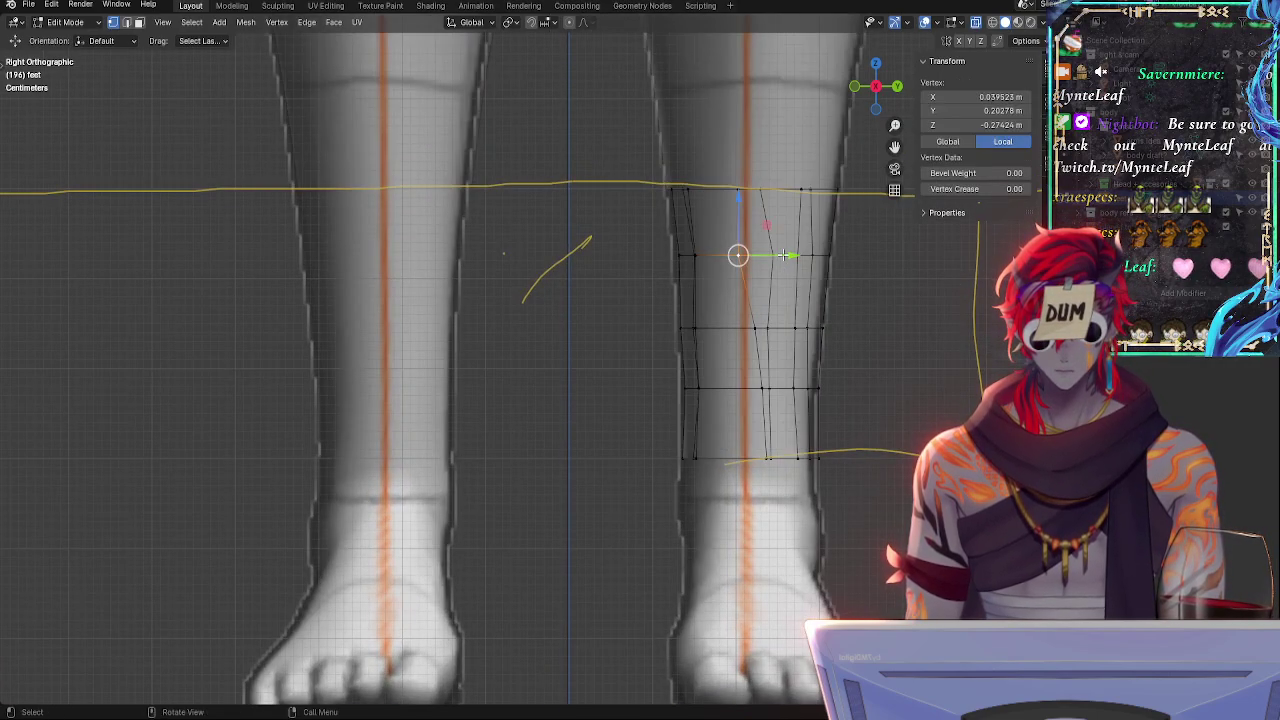
pyautogui.moveTo(783, 255); pyautogui.dragTo(791, 255)
pyautogui.hotkey('alt', 'z')
pyautogui.click(756, 331)
pyautogui.hotkey('alt', 'z')
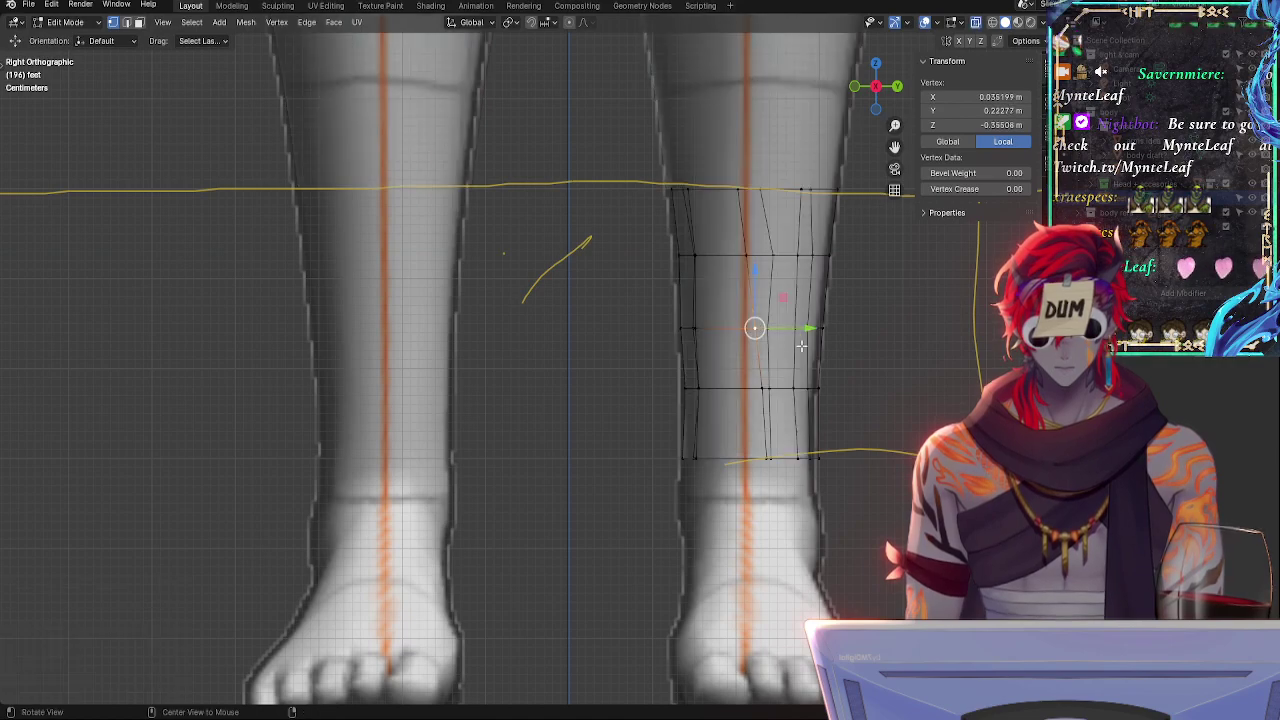
pyautogui.moveTo(809, 328); pyautogui.dragTo(800, 328)
pyautogui.hotkey('alt', 'z')
# - Move the lower and bottom-row front vertices along Y to follow the reference outline
pyautogui.click(762, 388)
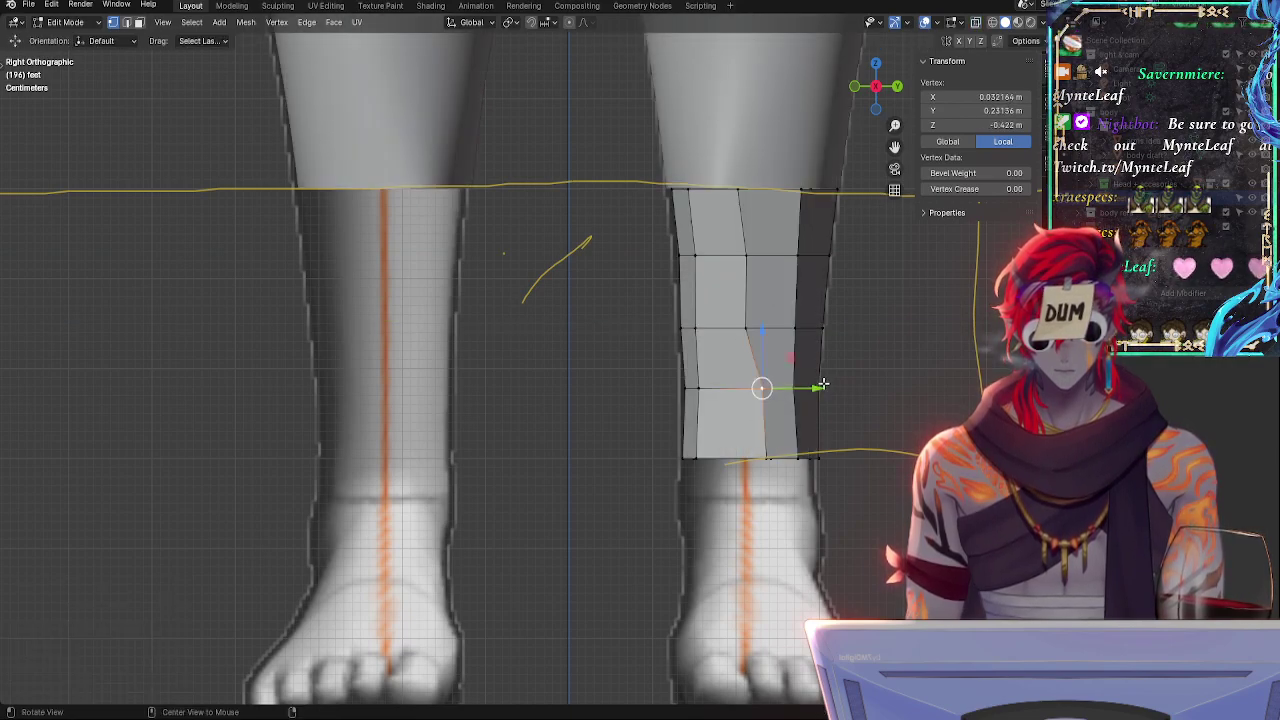
pyautogui.hotkey('alt', 'z')
pyautogui.hotkey('alt', 'z')
pyautogui.press('g')
pyautogui.click(792, 390)
pyautogui.hotkey('alt', 'z')
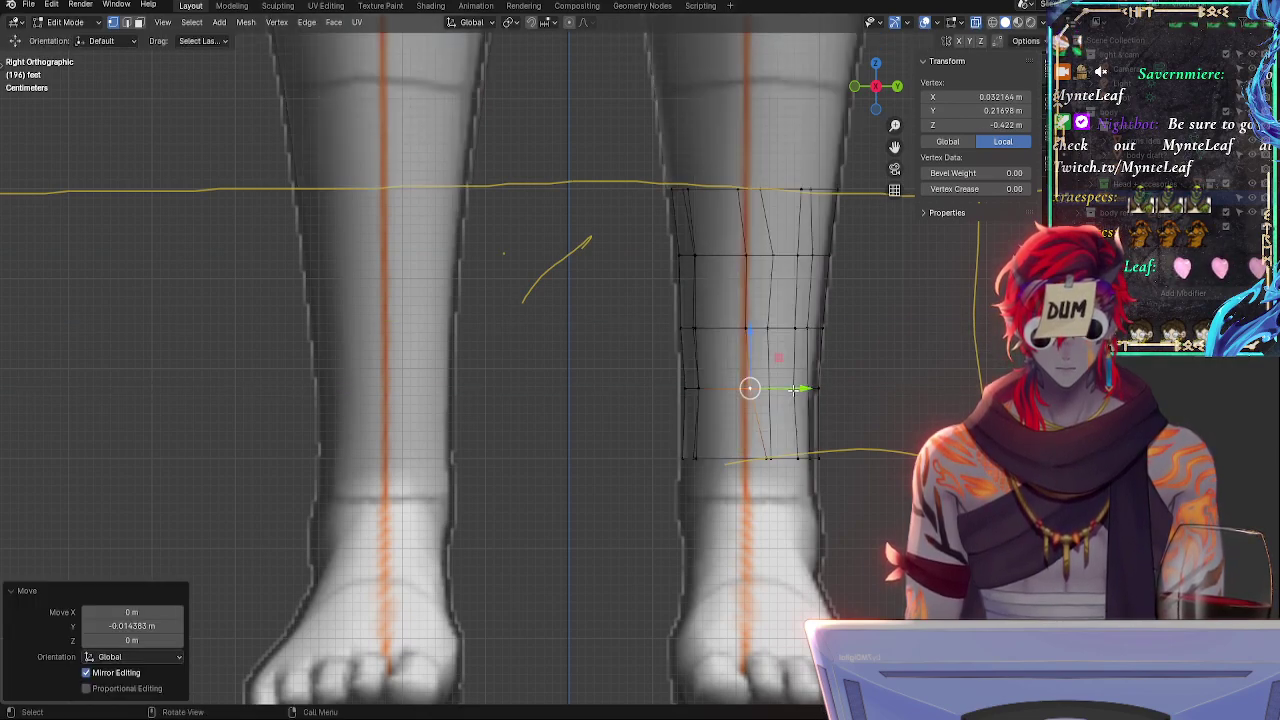
pyautogui.click(785, 460)
pyautogui.hotkey('alt', 'z')
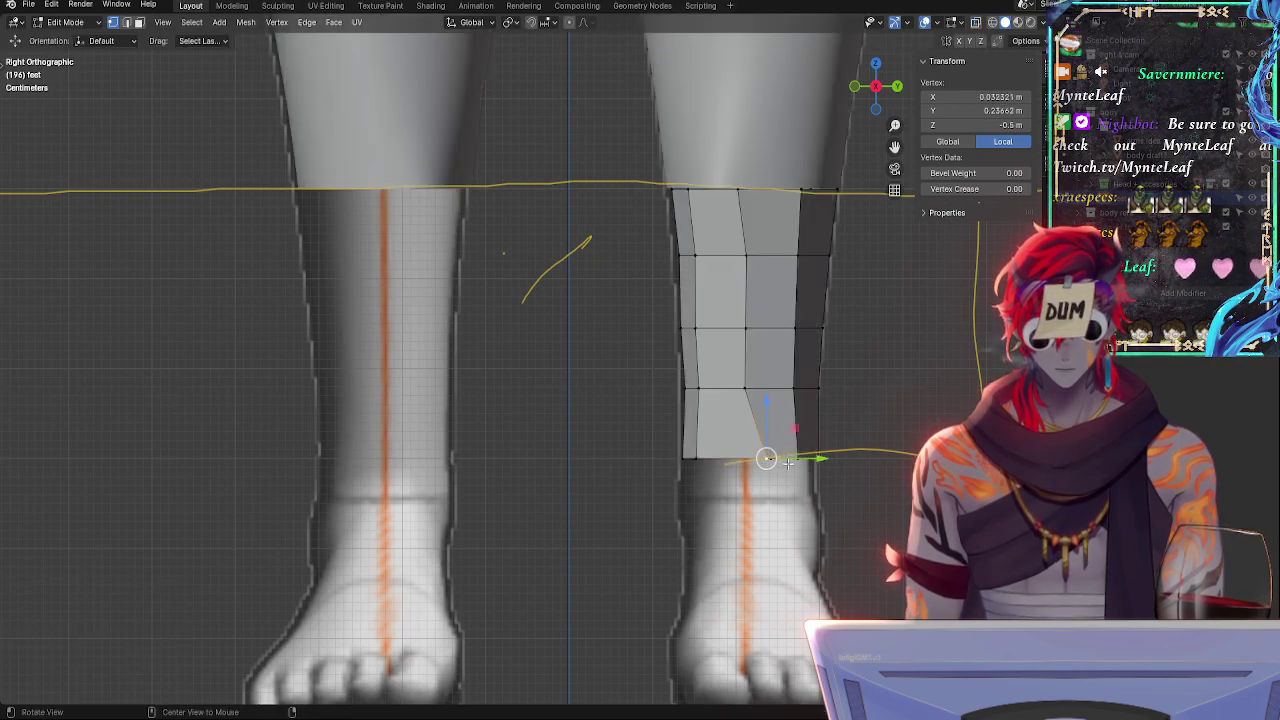
pyautogui.press('g')
pyautogui.press('y')
pyautogui.click(776, 458)
pyautogui.hotkey('alt', 'z')
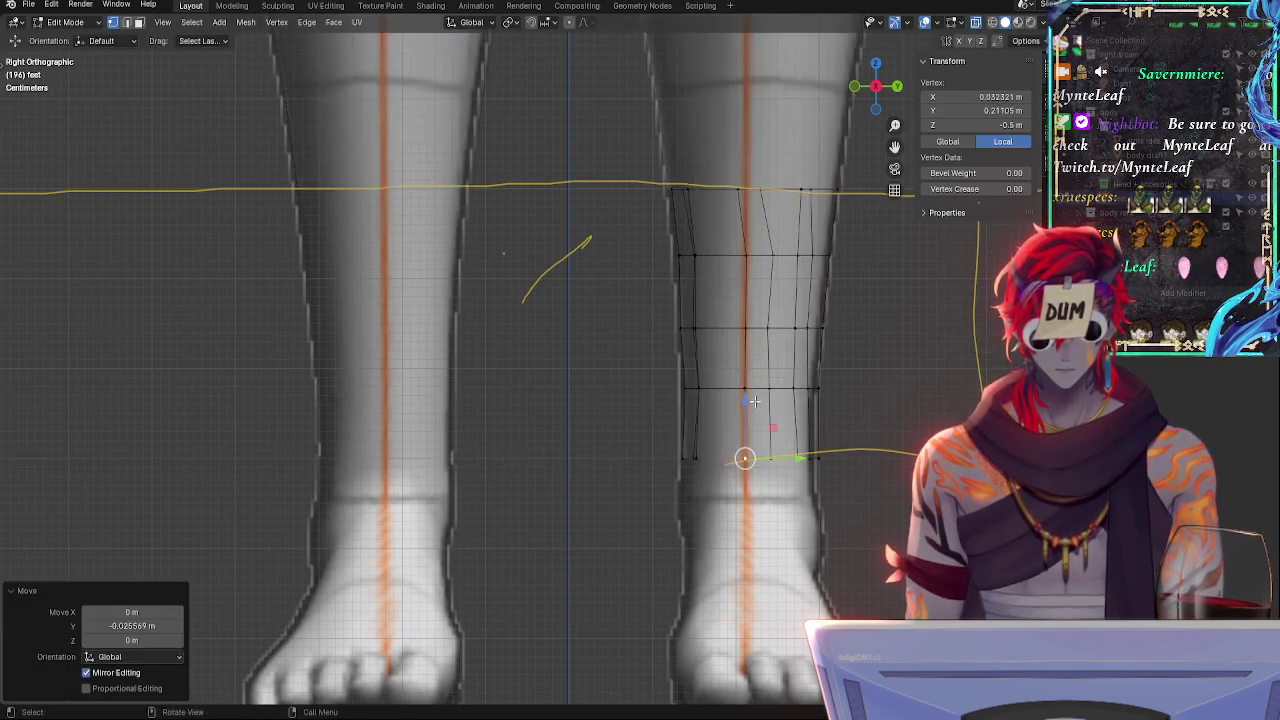
pyautogui.hotkey('alt', 'z')
# - Shift the top-row vertex along Y, then refine it with a small extra Y move
pyautogui.click(740, 189)
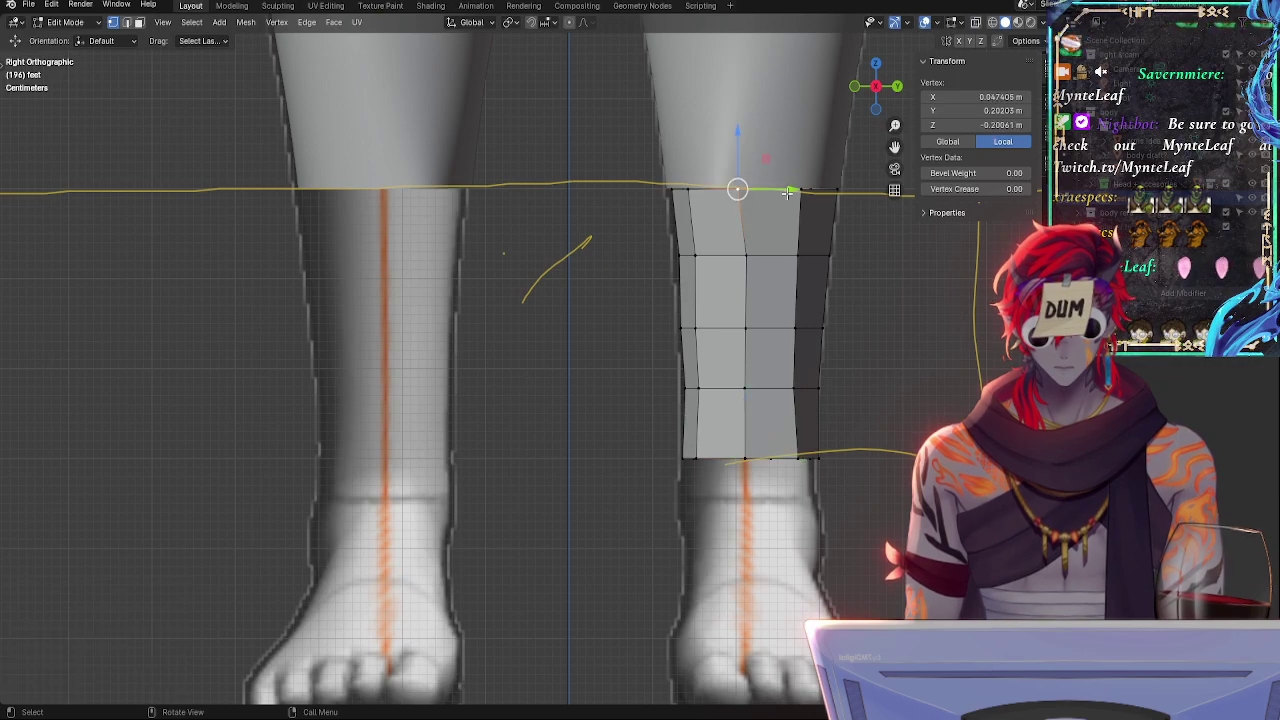
pyautogui.press('g')
pyautogui.press('y')
pyautogui.click(787, 189)
pyautogui.hotkey('alt', 'z')
pyautogui.press('g')
pyautogui.press('y')
pyautogui.click(790, 198)
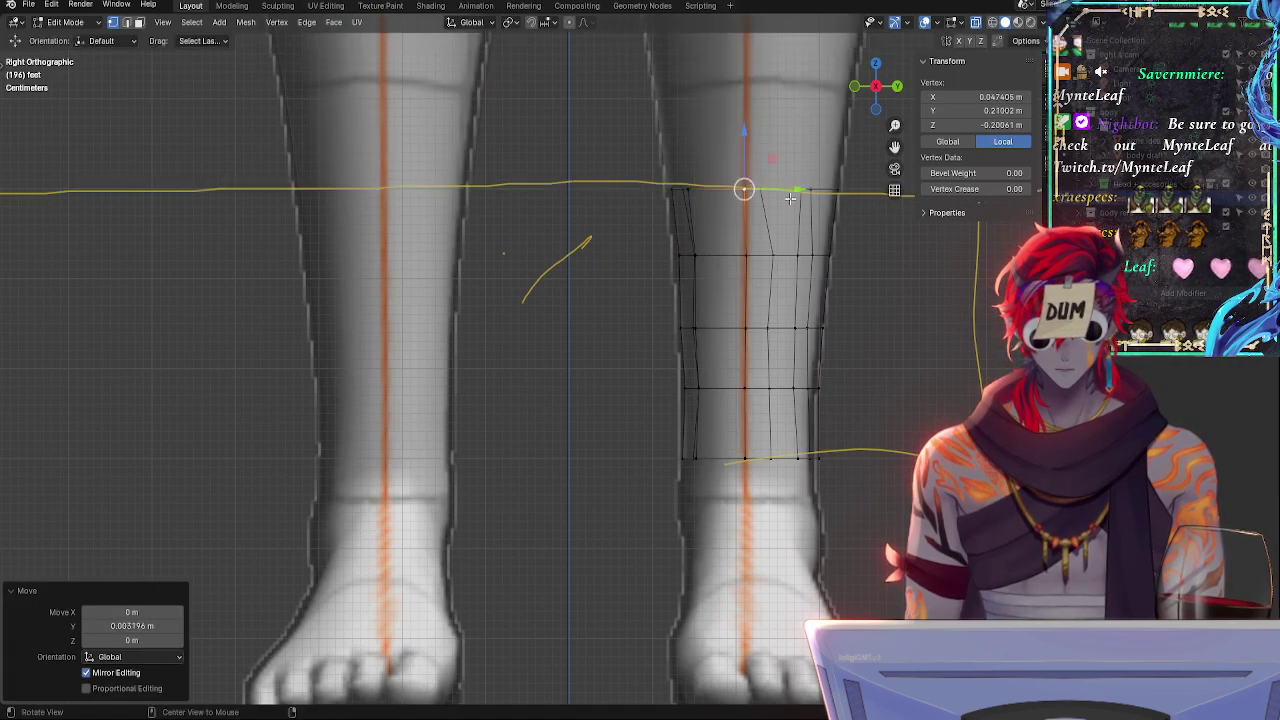
# - Nudge the box's left column of vertices along Y, then adjust the bottom-left vertex
pyautogui.keyDown('alt'); pyautogui.click(702, 255); pyautogui.keyUp('alt')
pyautogui.click(676, 258)
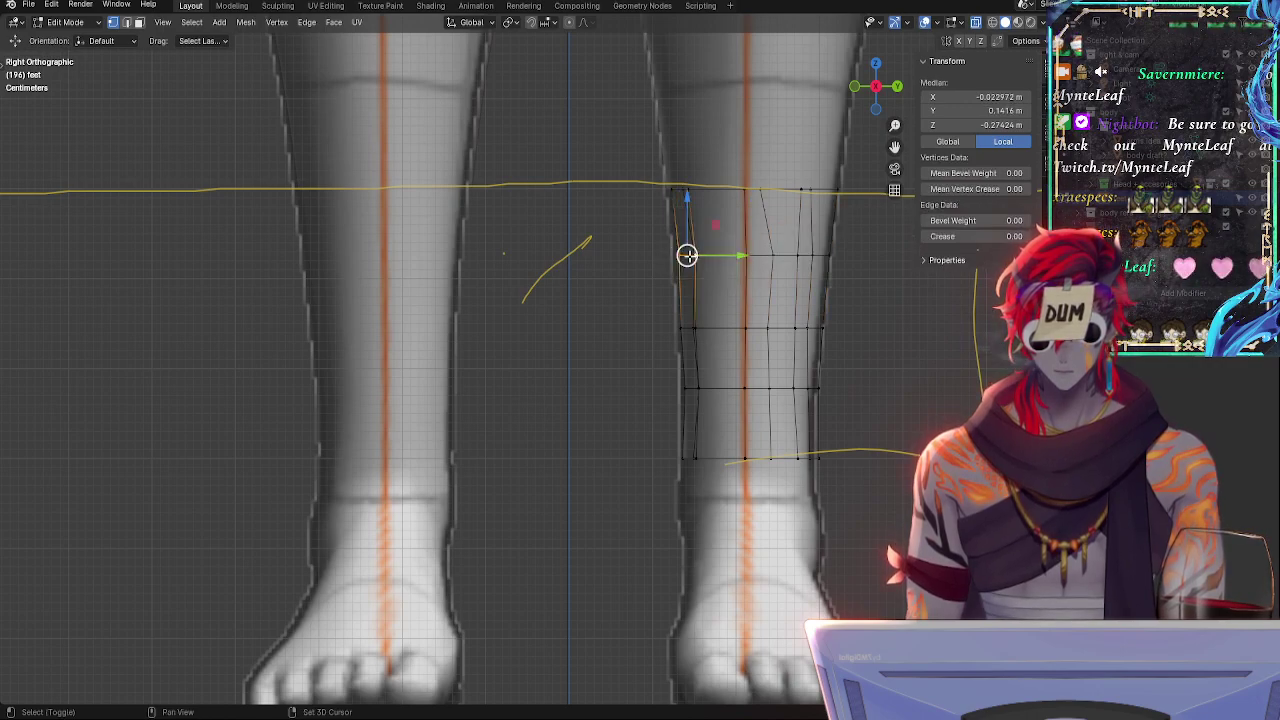
pyautogui.click(745, 328)
pyautogui.moveTo(657, 242)
pyautogui.mouseDown()
pyautogui.moveTo(676, 237)
pyautogui.moveTo(733, 422)
pyautogui.moveTo(631, 540)
pyautogui.mouseUp()
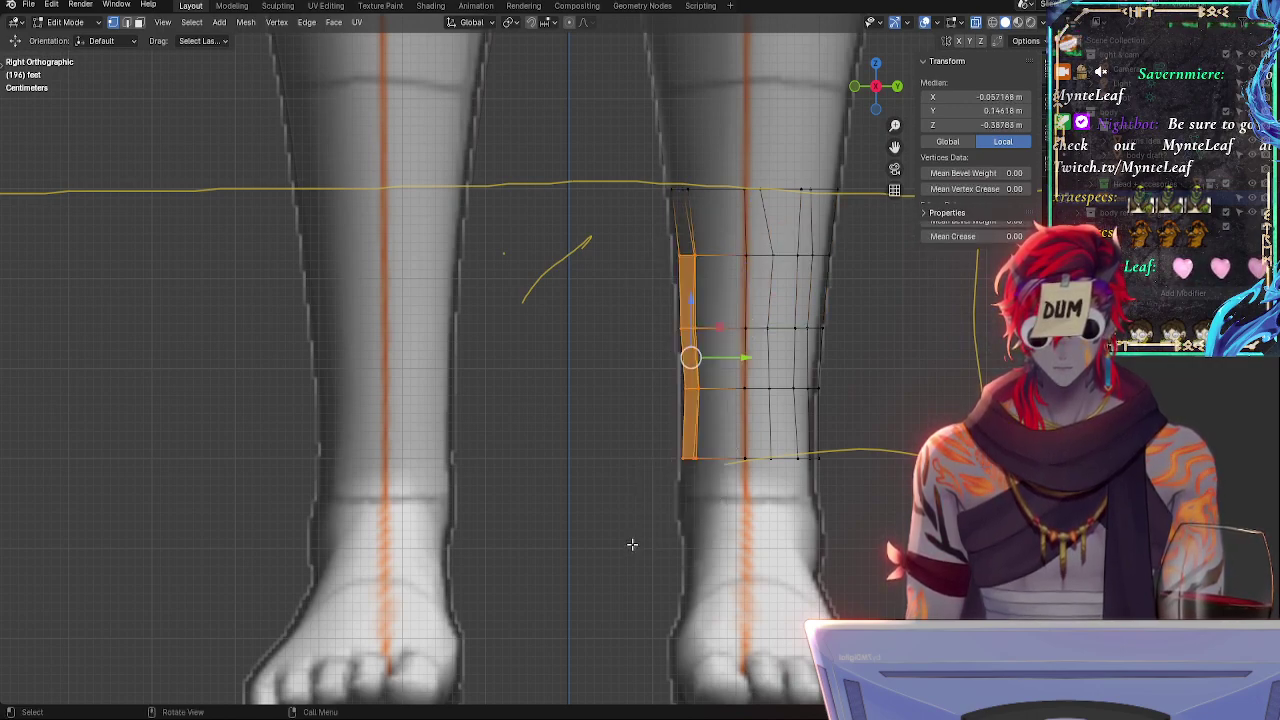
pyautogui.moveTo(730, 357); pyautogui.dragTo(727, 359)
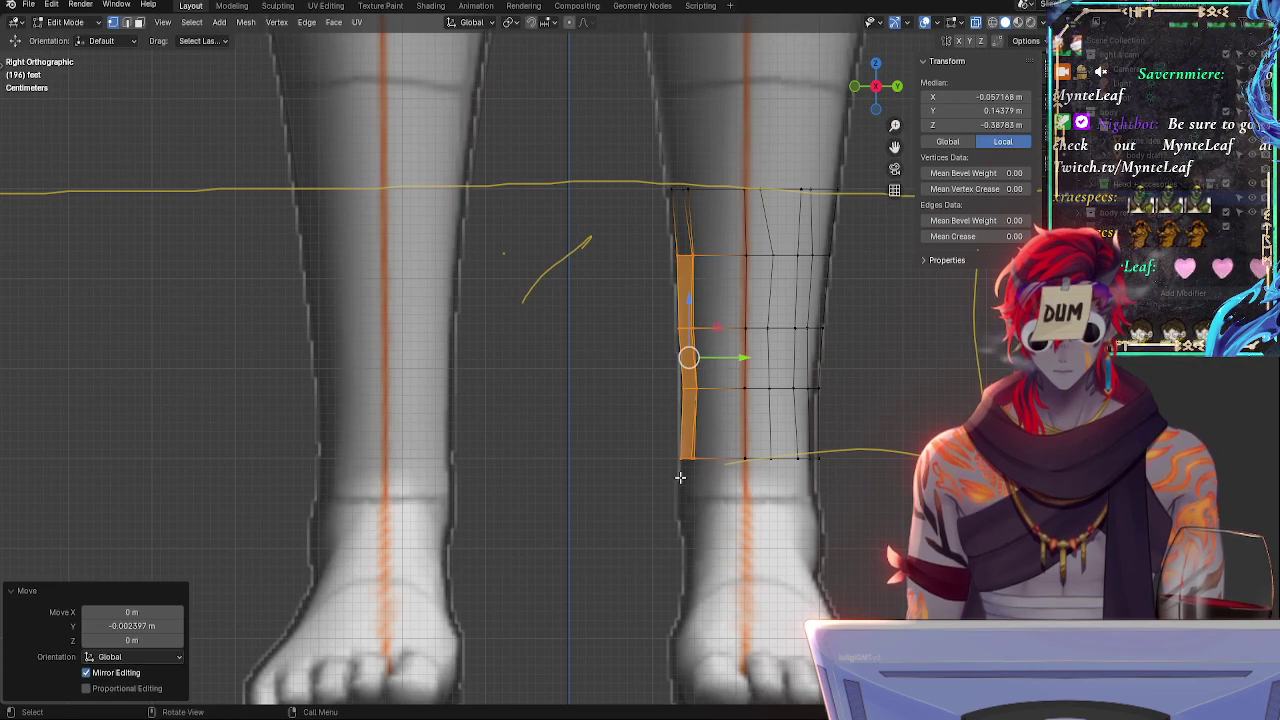
pyautogui.click(682, 468)
pyautogui.moveTo(729, 464); pyautogui.dragTo(733, 465)
pyautogui.click(732, 463)
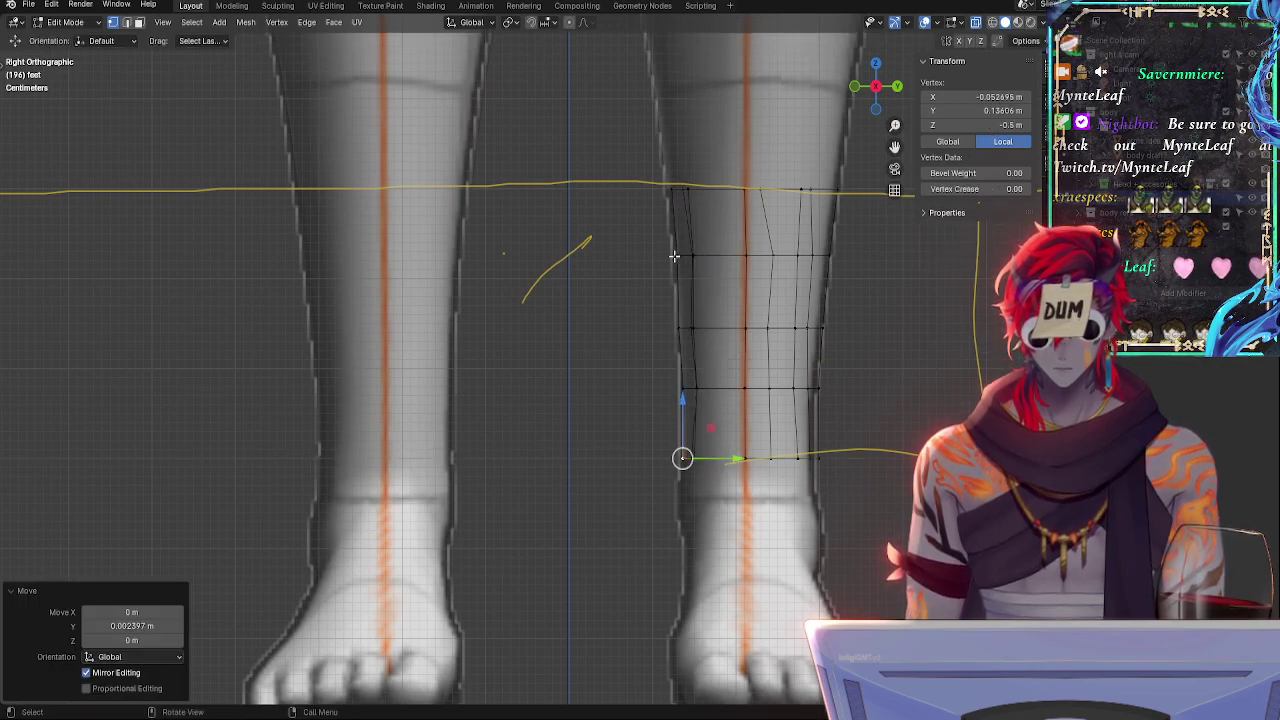
# - Slide a side middle vertex and the bottom-right vertex along Y onto the outline
pyautogui.click(675, 193)
pyautogui.click(681, 328)
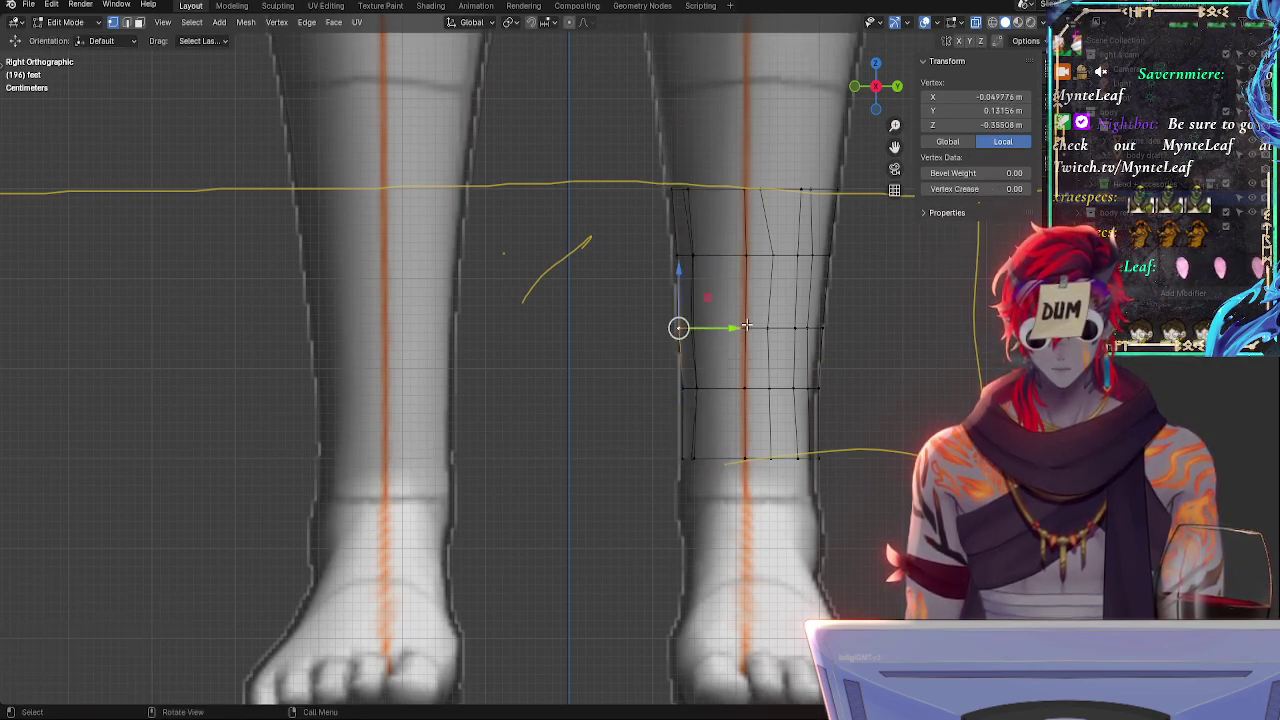
pyautogui.press('g')
pyautogui.press('y')
pyautogui.click(732, 332)
pyautogui.click(823, 328)
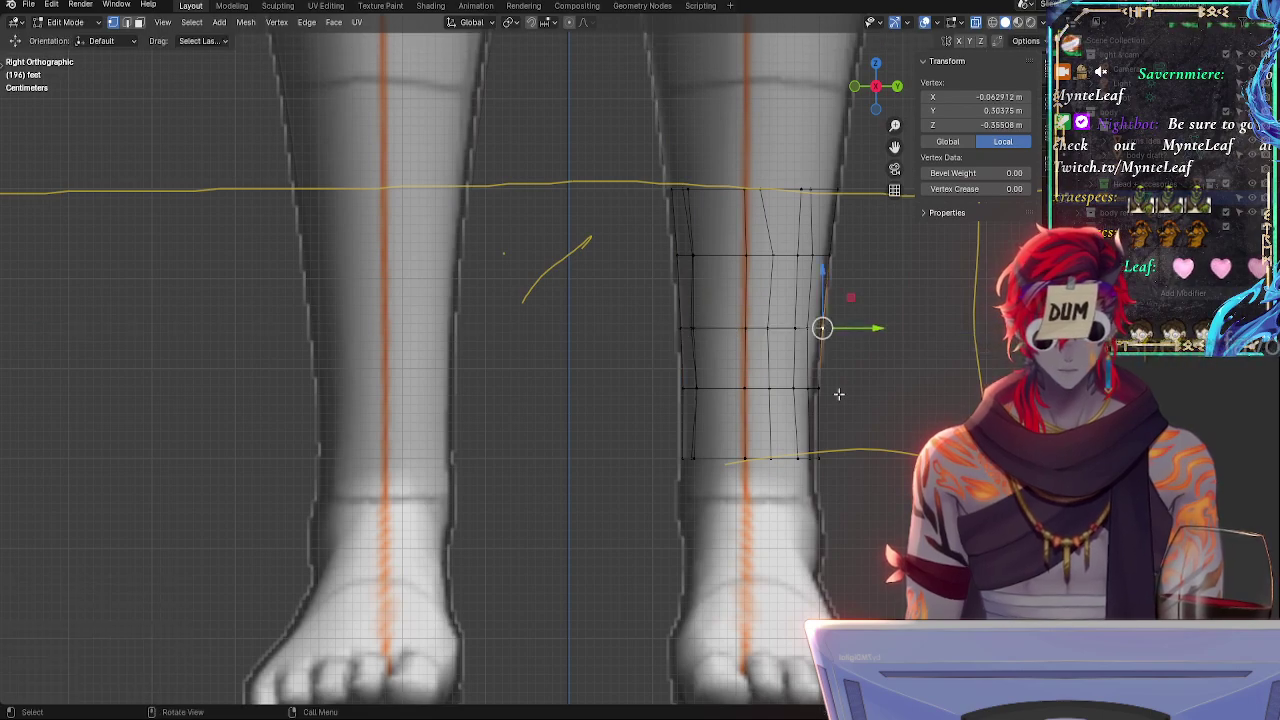
pyautogui.click(818, 457)
pyautogui.press('g')
pyautogui.press('y')
pyautogui.click(857, 460)
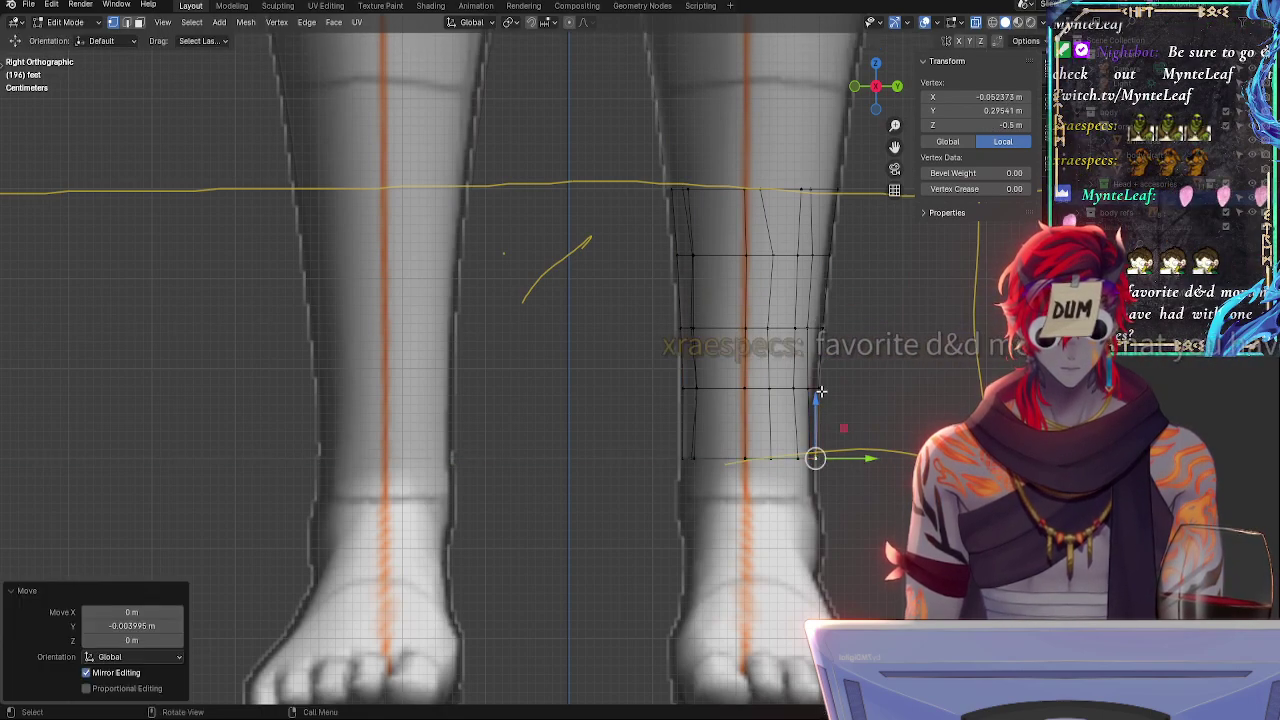
# - Move the remaining right-side vertices along Y so the back edge hugs the calf
pyautogui.click(817, 388)
pyautogui.press('g')
pyautogui.press('y')
pyautogui.click(860, 388)
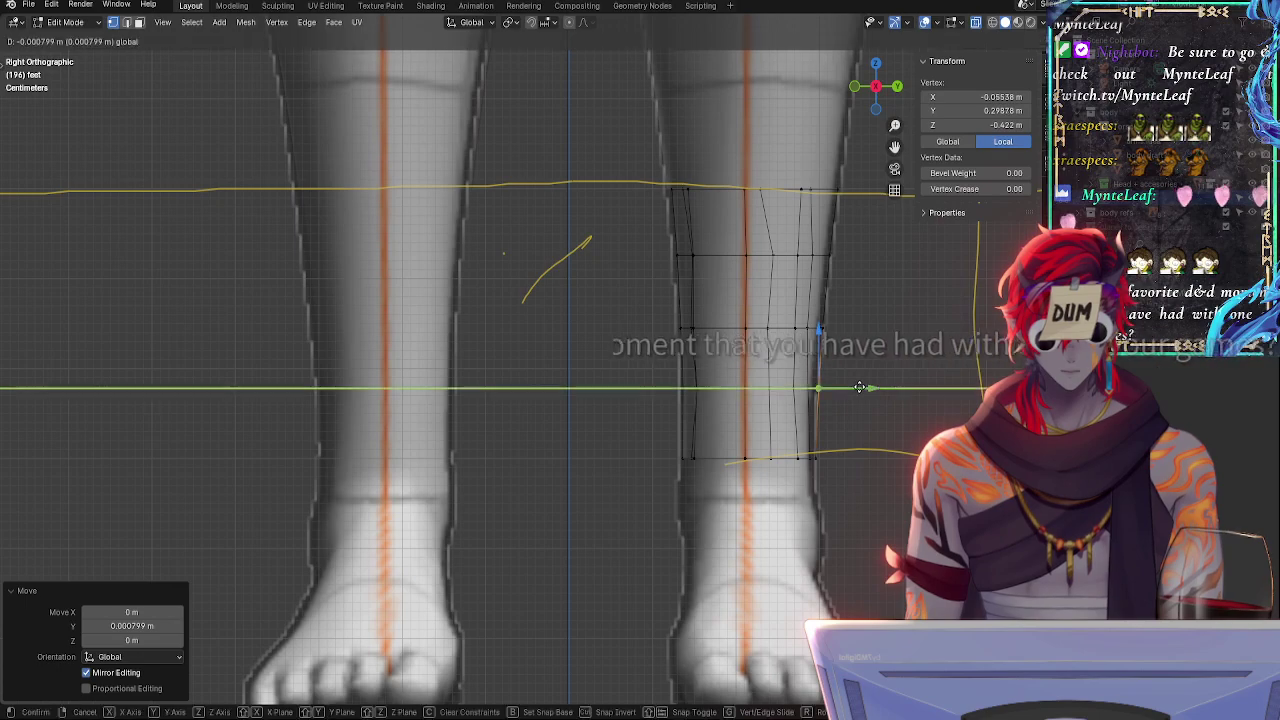
pyautogui.click(829, 255)
pyautogui.keyDown('shift'); pyautogui.click(823, 328); pyautogui.keyUp('shift')
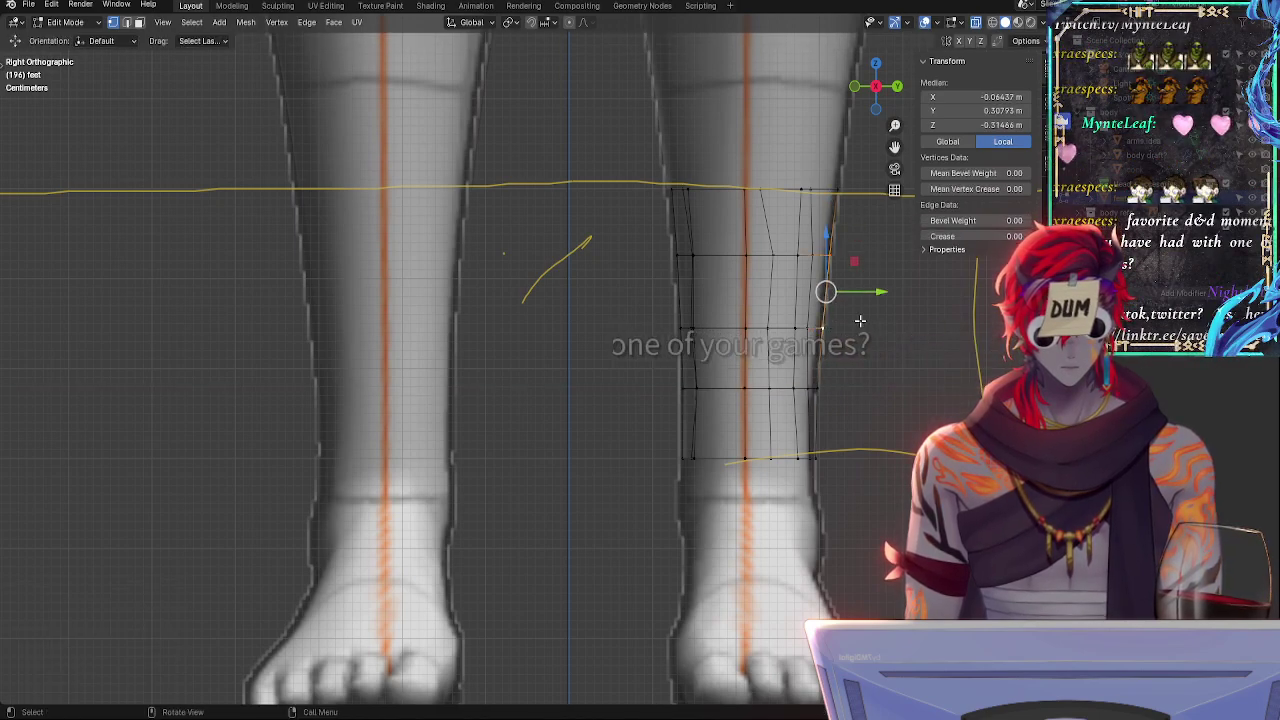
pyautogui.moveTo(867, 292); pyautogui.dragTo(871, 258)
pyautogui.click(825, 291)
pyautogui.click(828, 255)
pyautogui.press('g')
pyautogui.click(872, 280)
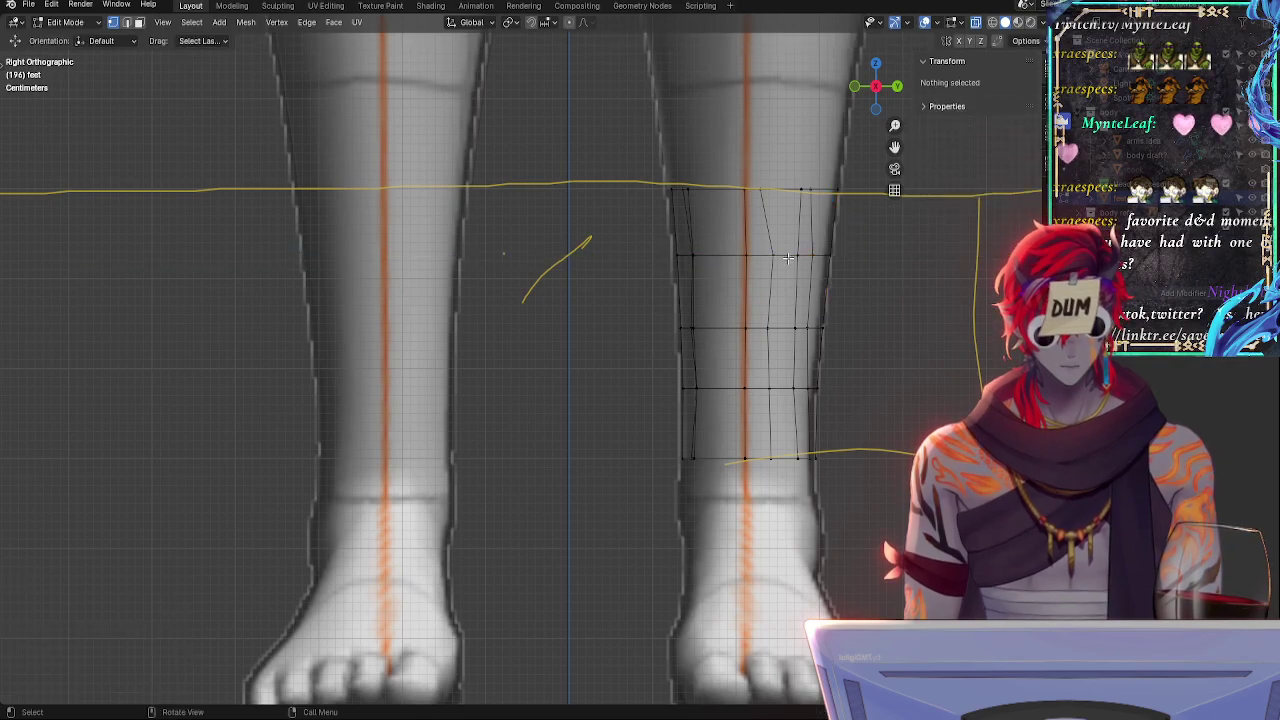
# - Turn X-ray off and view the lower leg from the front
pyautogui.click(798, 255)
pyautogui.hotkey('alt', 'z')
pyautogui.keyDown('alt'); pyautogui.moveTo(768, 353); pyautogui.dragTo(905, 383); pyautogui.keyUp('alt')
pyautogui.click(875, 92)
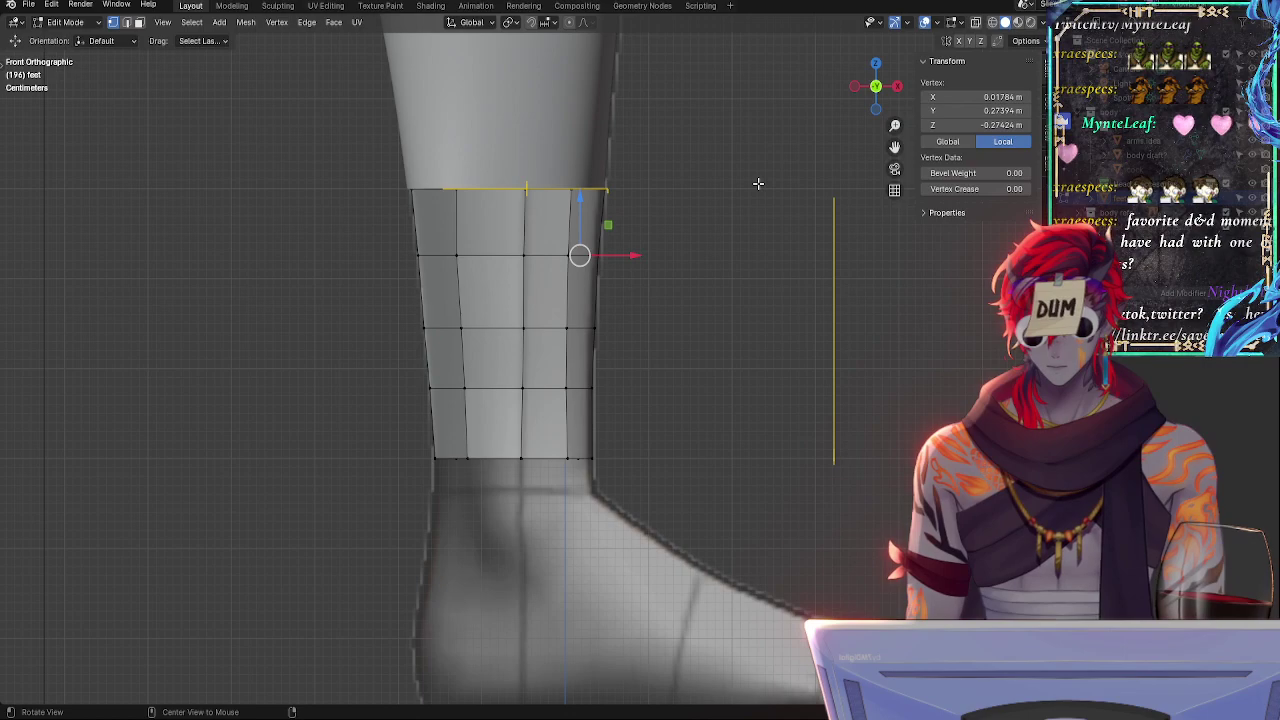
# - Back in Right view, nudge a lower vertex to fit the reference leg outline
pyautogui.hotkey('alt', 'z')
pyautogui.hotkey('alt', 'z')
pyautogui.click(895, 86)
pyautogui.hotkey('alt', 'z')
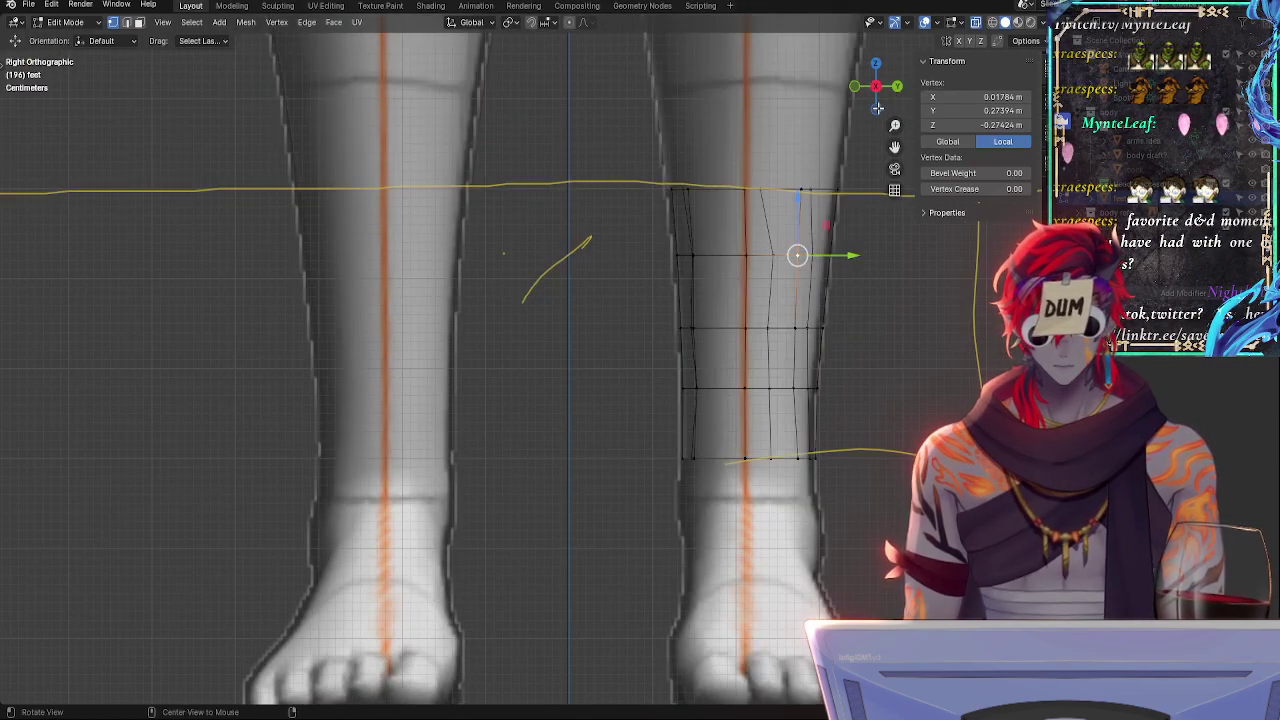
pyautogui.hotkey('alt', 'z')
pyautogui.hotkey('alt', 'z')
pyautogui.hotkey('alt', 'z')
pyautogui.hotkey('alt', 'z')
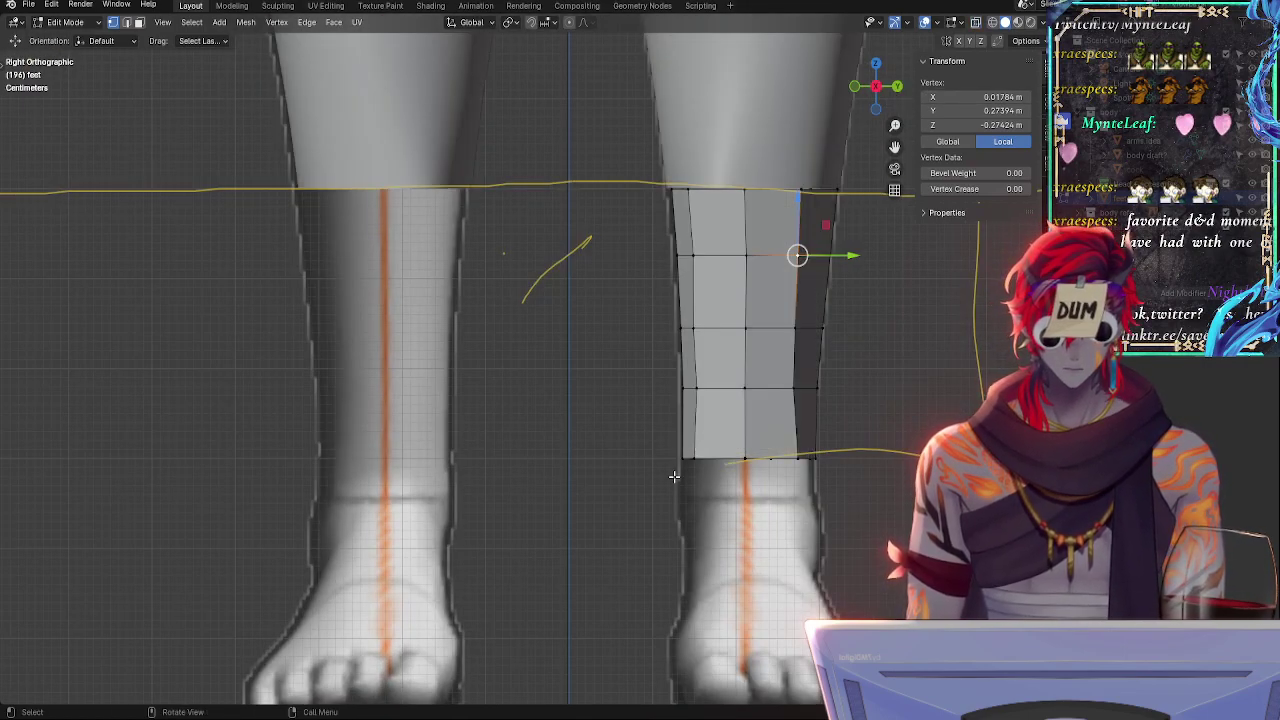
pyautogui.scroll(4, 704, 483)
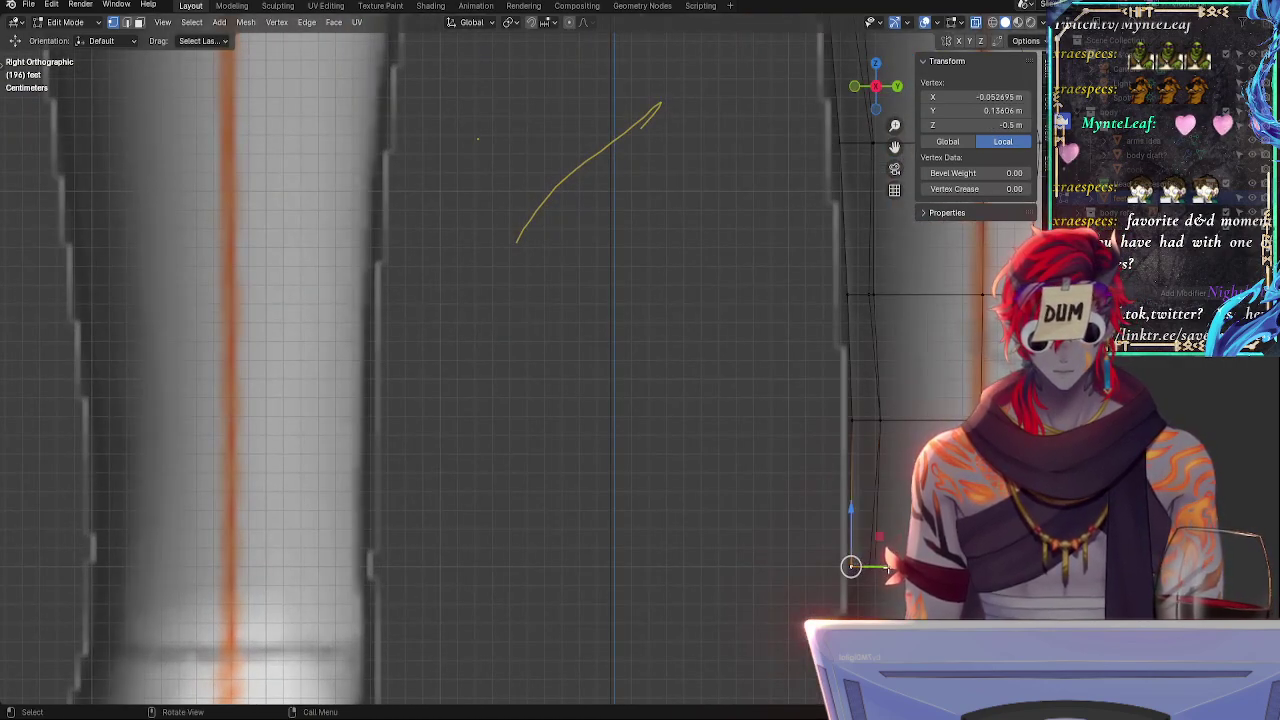
pyautogui.moveTo(887, 568); pyautogui.dragTo(891, 568)
pyautogui.moveTo(855, 510); pyautogui.dragTo(855, 504)
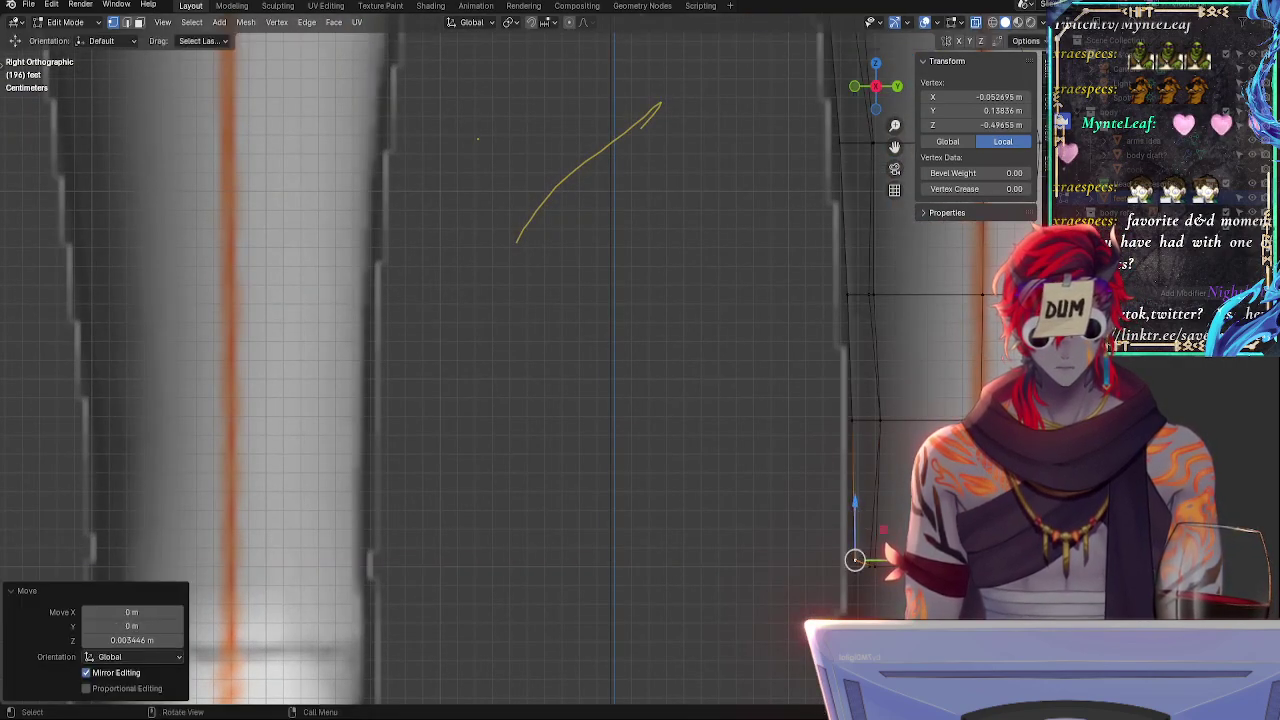
pyautogui.moveTo(890, 560); pyautogui.dragTo(888, 560)
# - Raise a pair of neighbouring lower-leg vertices slightly to match the outline
pyautogui.click(875, 566)
pyautogui.keyDown('shift'); pyautogui.click(869, 566); pyautogui.keyUp('shift')
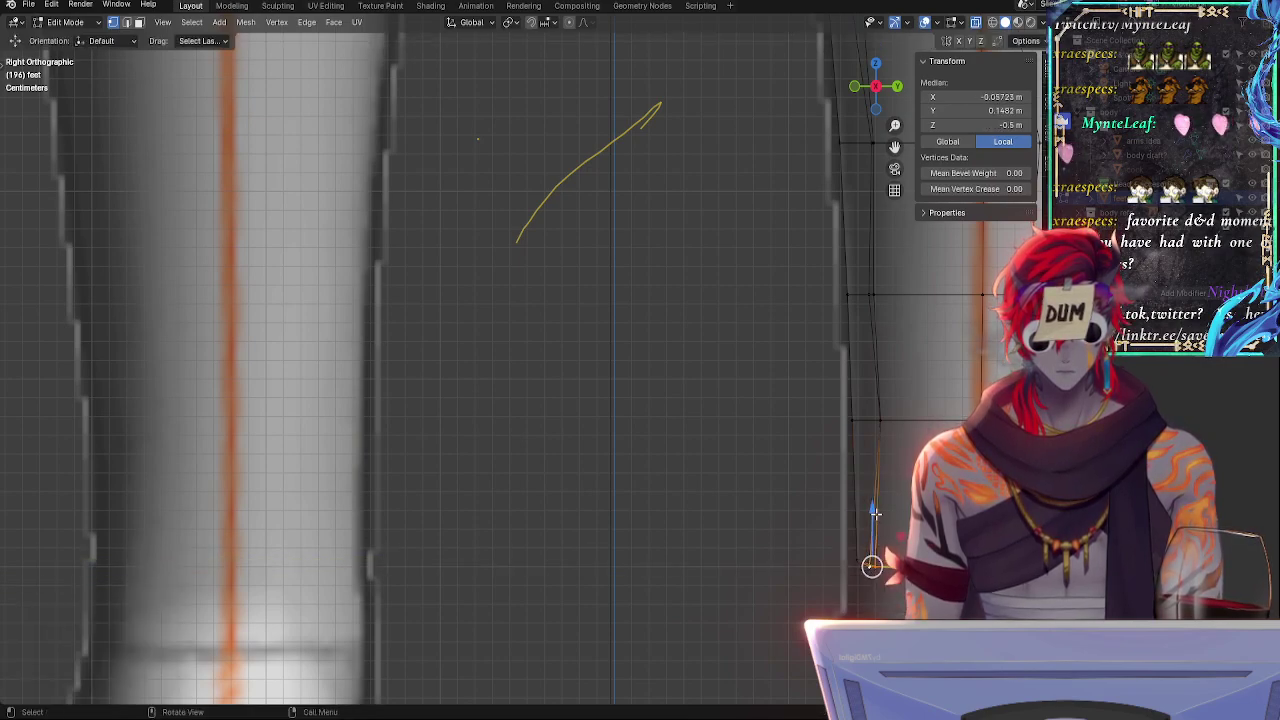
pyautogui.moveTo(876, 514); pyautogui.dragTo(876, 511)
pyautogui.click(875, 564)
pyautogui.click(869, 565)
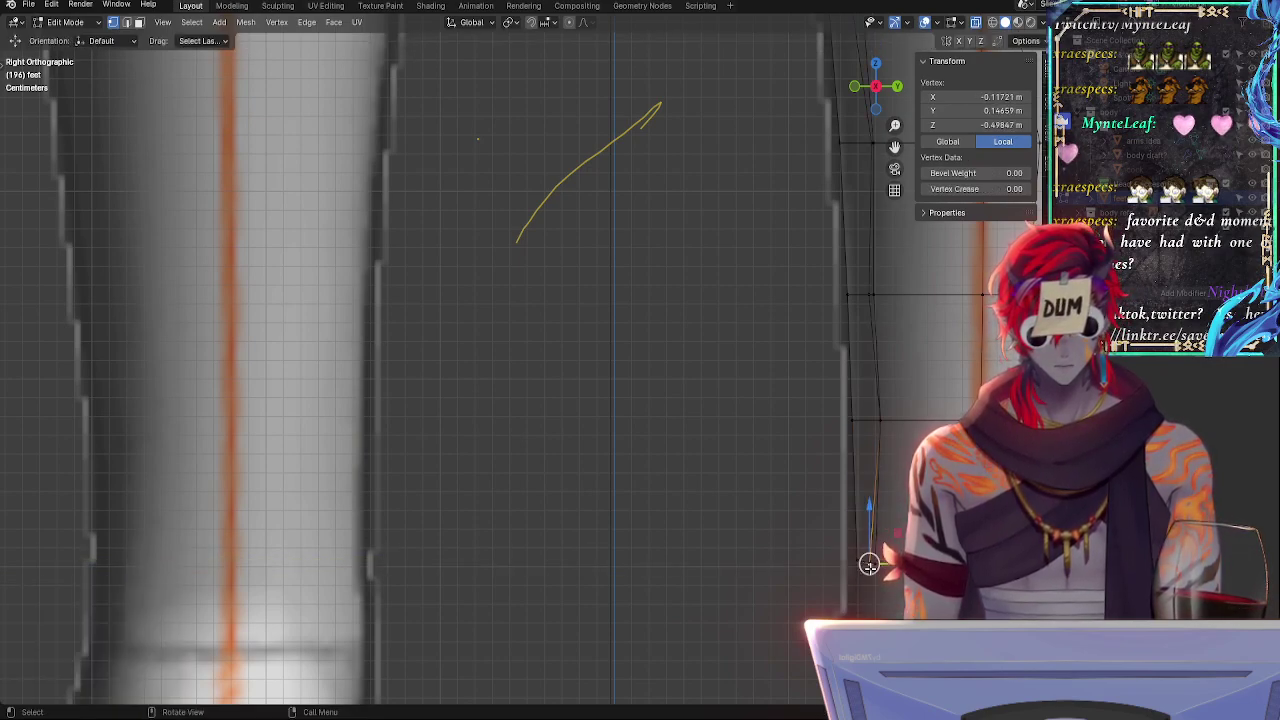
pyautogui.click(875, 85)
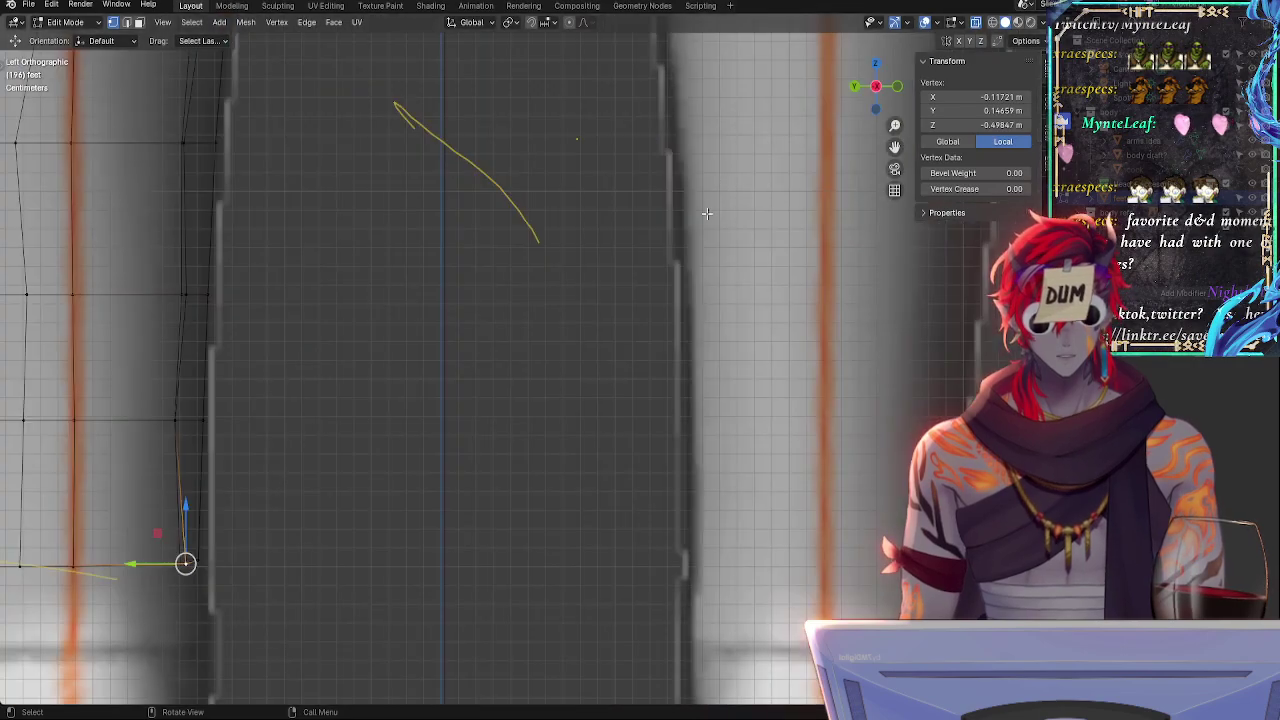
pyautogui.click(875, 85)
# - Undo back to the previous ankle vertex selection and frame the ankle area
pyautogui.keyDown('ctrl'); pyautogui.moveTo(850, 117); pyautogui.dragTo(767, 474, button='middle'); pyautogui.keyUp('ctrl')
pyautogui.hotkey('alt', 'z')
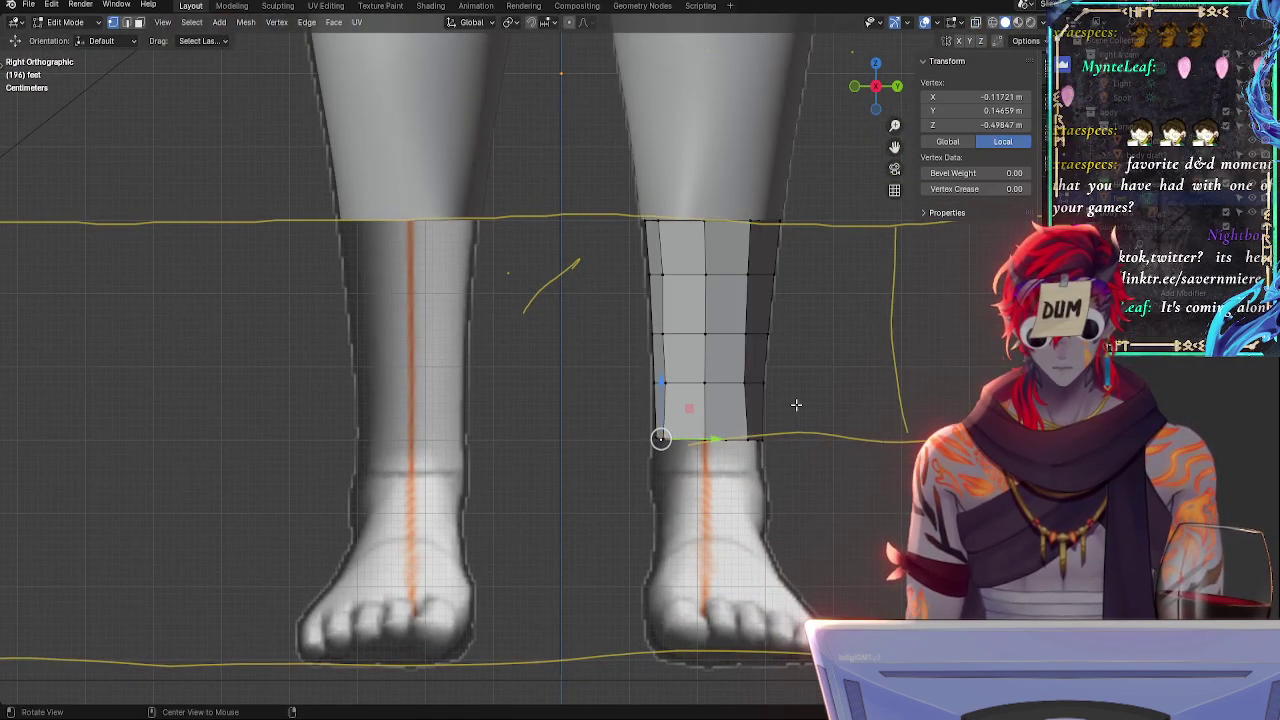
pyautogui.click(660, 437)
pyautogui.hotkey('ctrl', 'z')
pyautogui.hotkey('ctrl', 'z')
pyautogui.hotkey('ctrl', 'z')
pyautogui.hotkey('ctrl', 'z')
pyautogui.hotkey('ctrl', 'z')
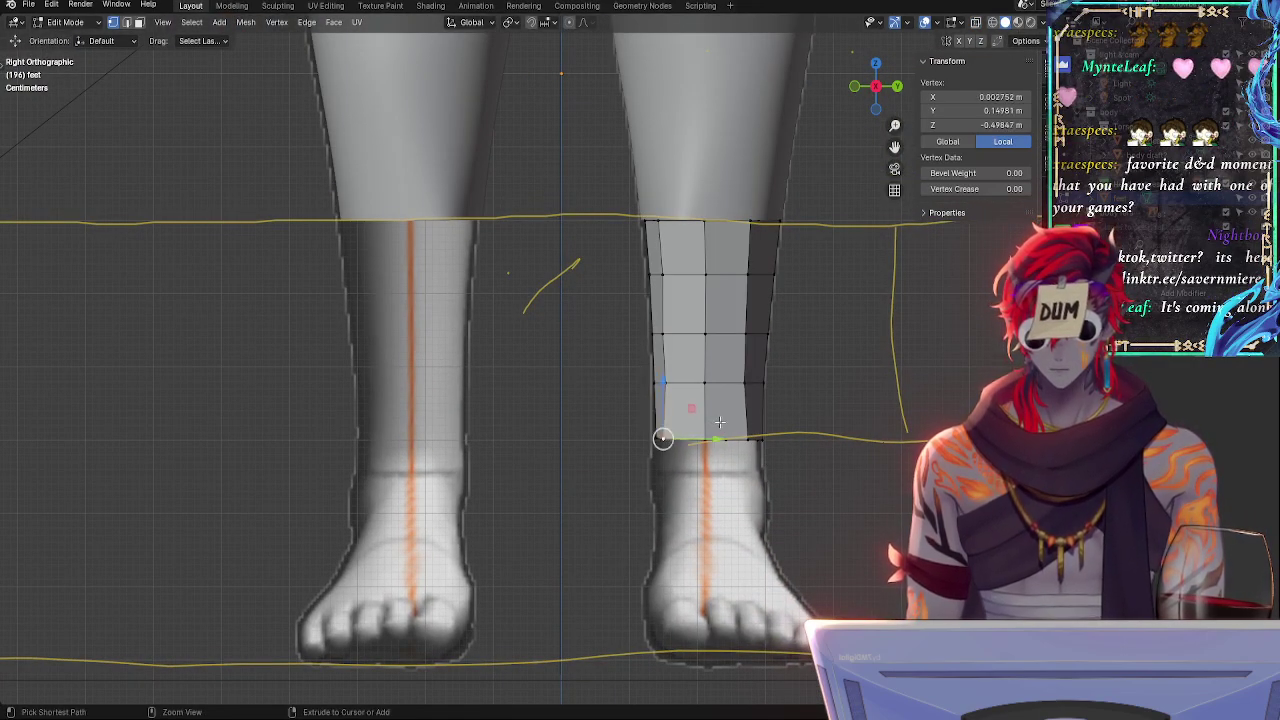
pyautogui.hotkey('ctrl', 'z')
pyautogui.hotkey('ctrl', 'z')
pyautogui.hotkey('ctrl', 'z')
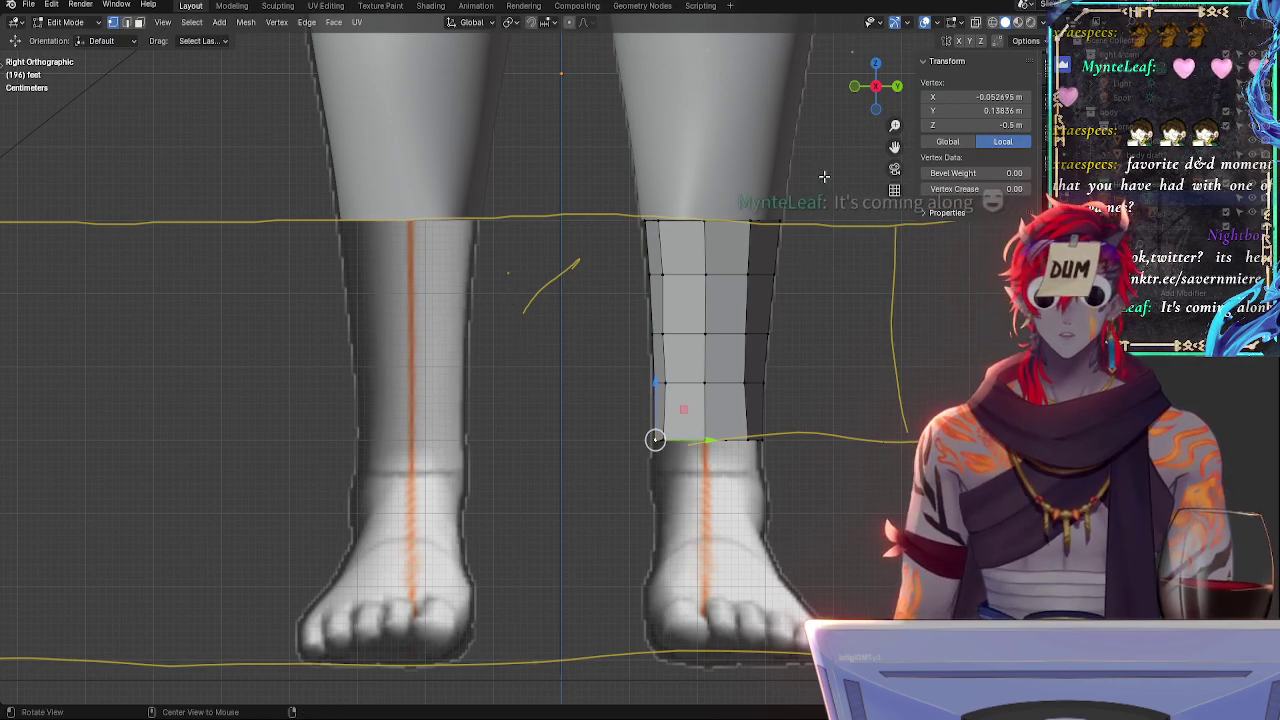
pyautogui.keyDown('shift'); pyautogui.moveTo(816, 166); pyautogui.dragTo(747, 325, button='middle'); pyautogui.keyUp('shift')
pyautogui.keyDown('ctrl'); pyautogui.keyDown('alt'); pyautogui.moveTo(746, 292); pyautogui.dragTo(694, 432); pyautogui.keyUp('alt'); pyautogui.keyUp('ctrl')
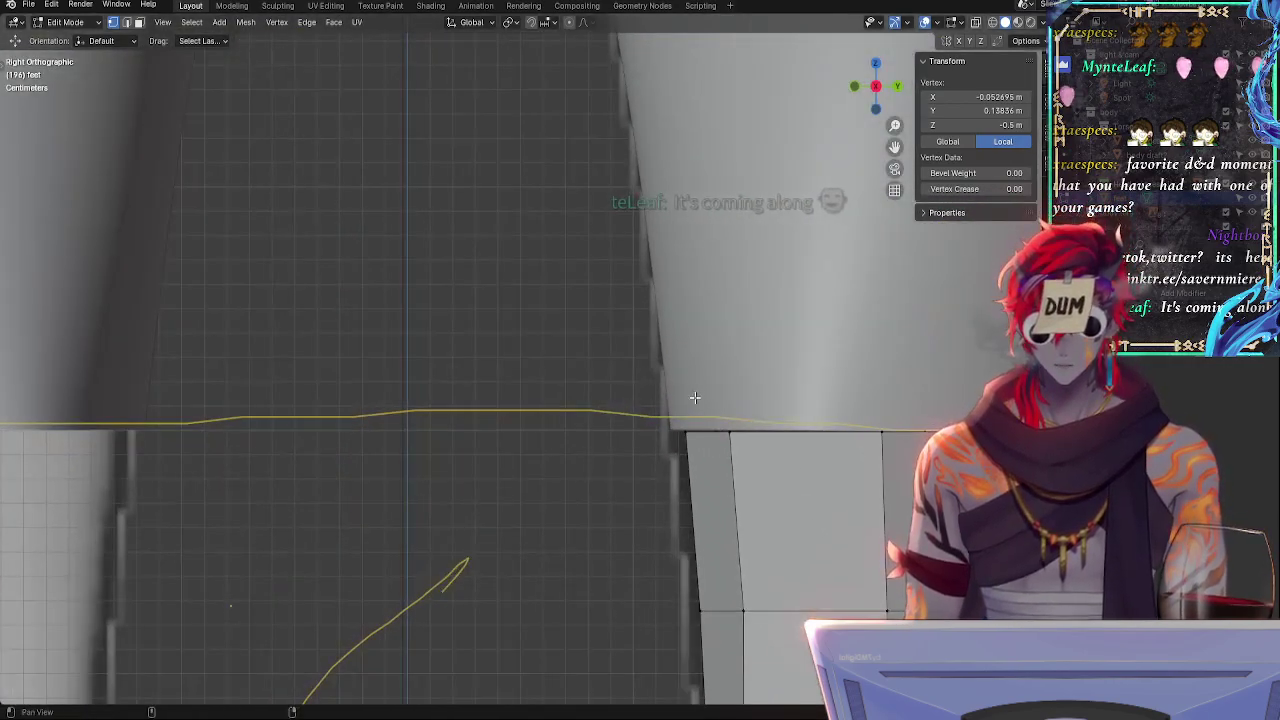
pyautogui.keyDown('alt'); pyautogui.keyDown('shift'); pyautogui.moveTo(690, 540); pyautogui.dragTo(574, 171); pyautogui.keyUp('shift'); pyautogui.keyUp('alt')
pyautogui.scroll(-2, 574, 170)
# - In X-ray, nudge the front-edge vertices along Y onto the reference outline
pyautogui.click(565, 487)
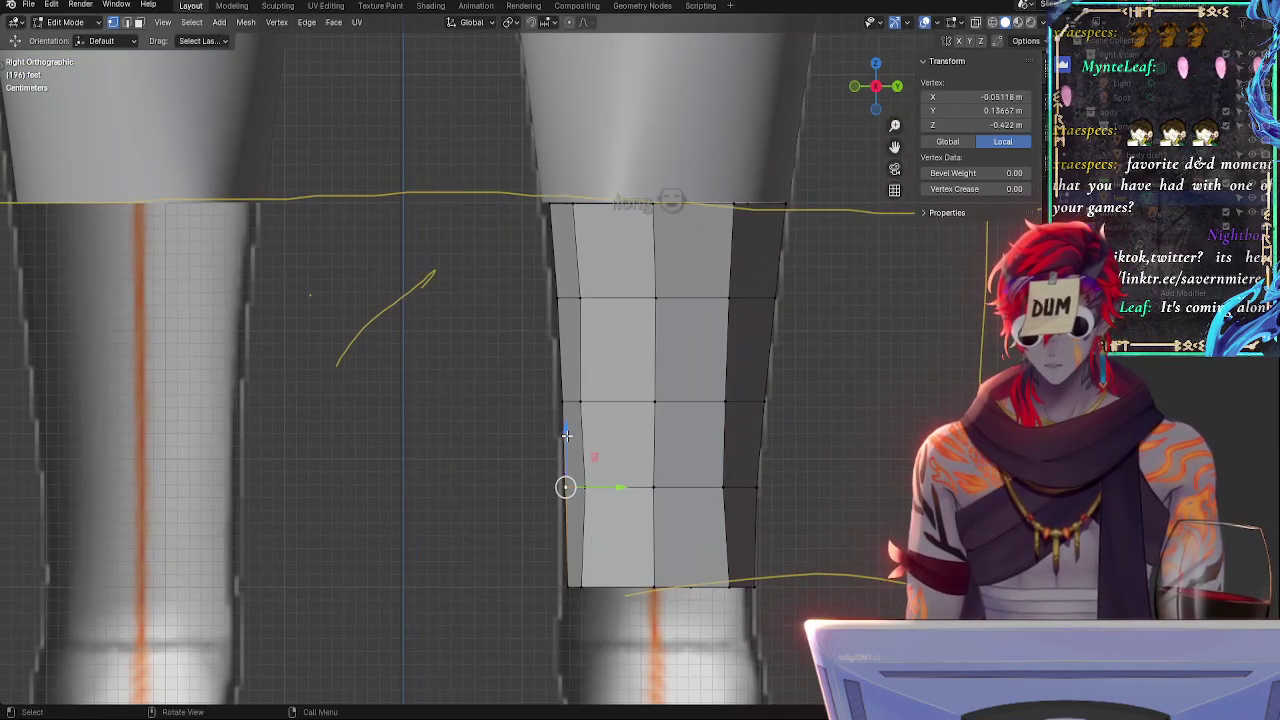
pyautogui.click(550, 203)
pyautogui.hotkey('alt', 'z')
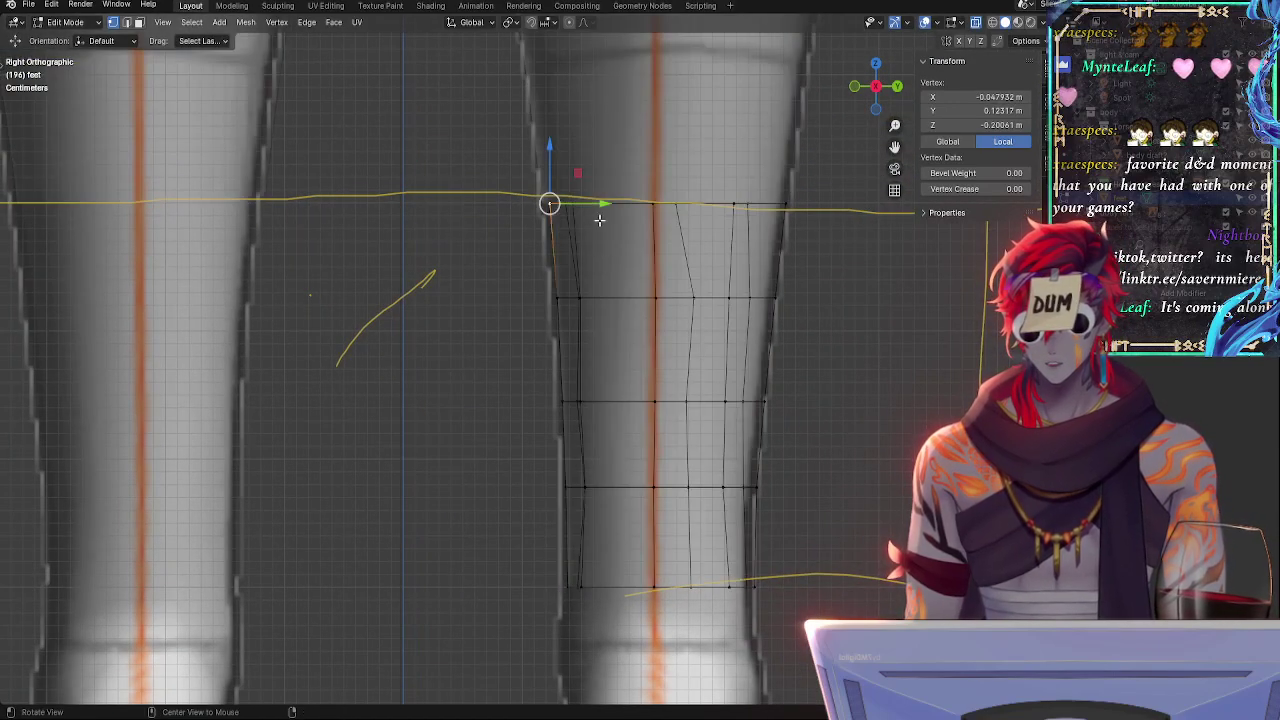
pyautogui.click(557, 297)
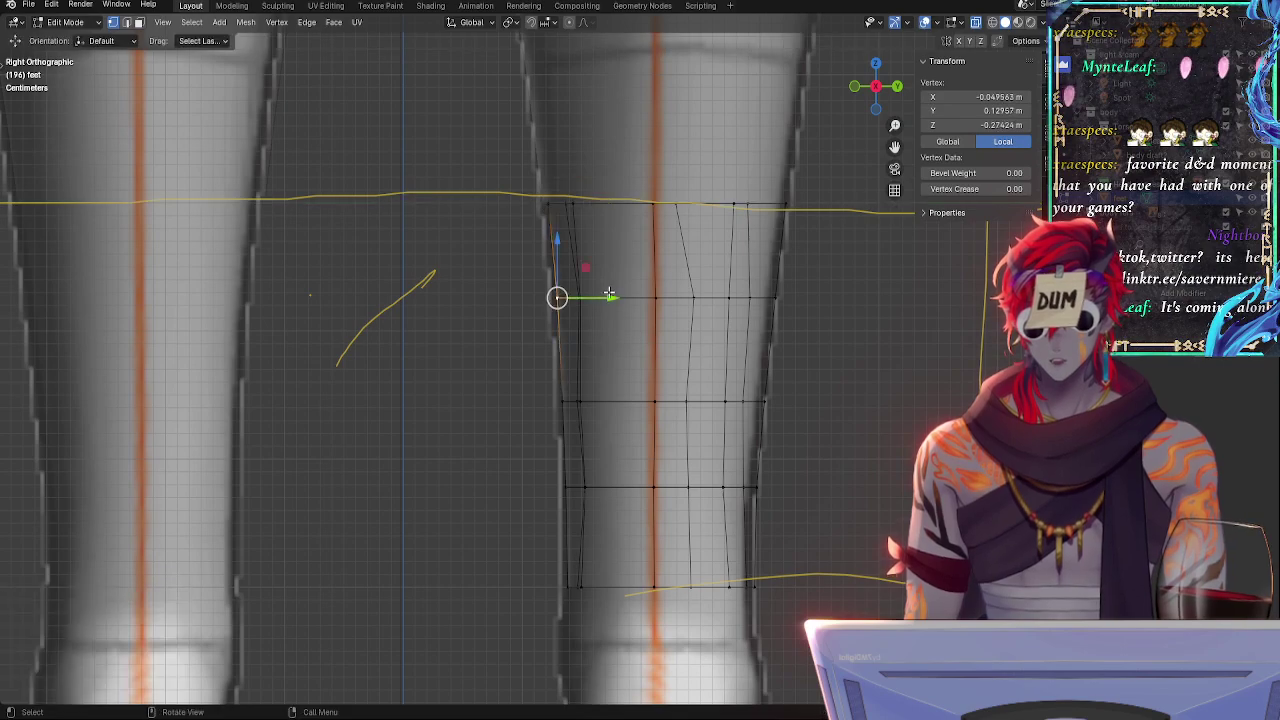
pyautogui.moveTo(607, 297); pyautogui.dragTo(605, 297)
pyautogui.click(564, 401)
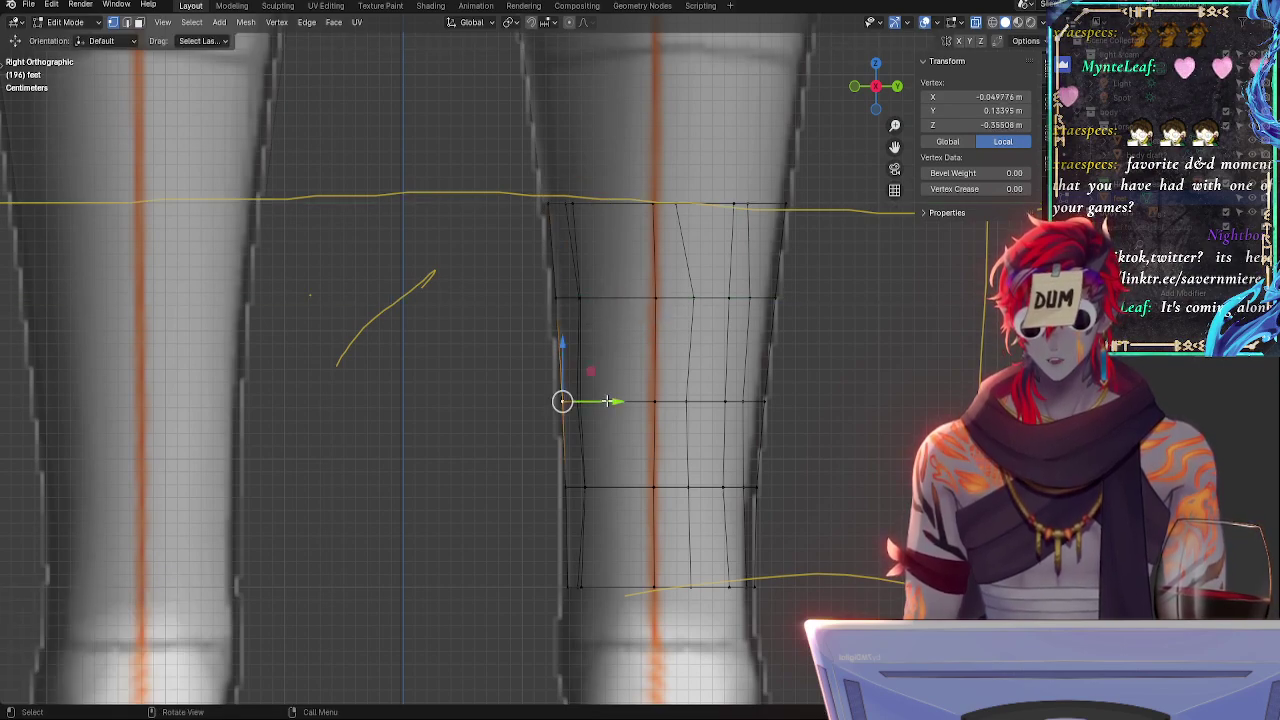
pyautogui.moveTo(607, 401); pyautogui.dragTo(607, 400)
# - Nudge the lowest front vertex and the bottom corner vertex to fit the ankle outline
pyautogui.click(607, 487)
pyautogui.moveTo(607, 487); pyautogui.dragTo(606, 490)
pyautogui.click(563, 589)
pyautogui.moveTo(563, 589); pyautogui.dragTo(601, 621, button='middle')
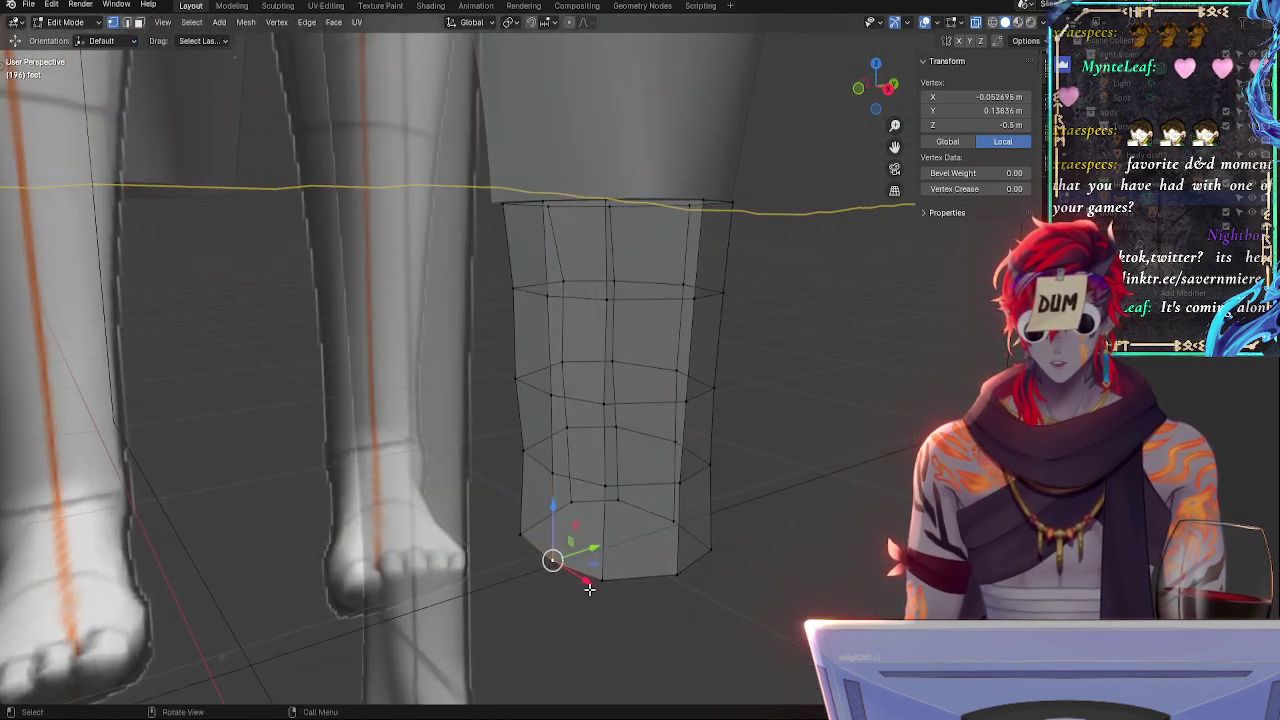
pyautogui.moveTo(592, 550); pyautogui.dragTo(552, 555)
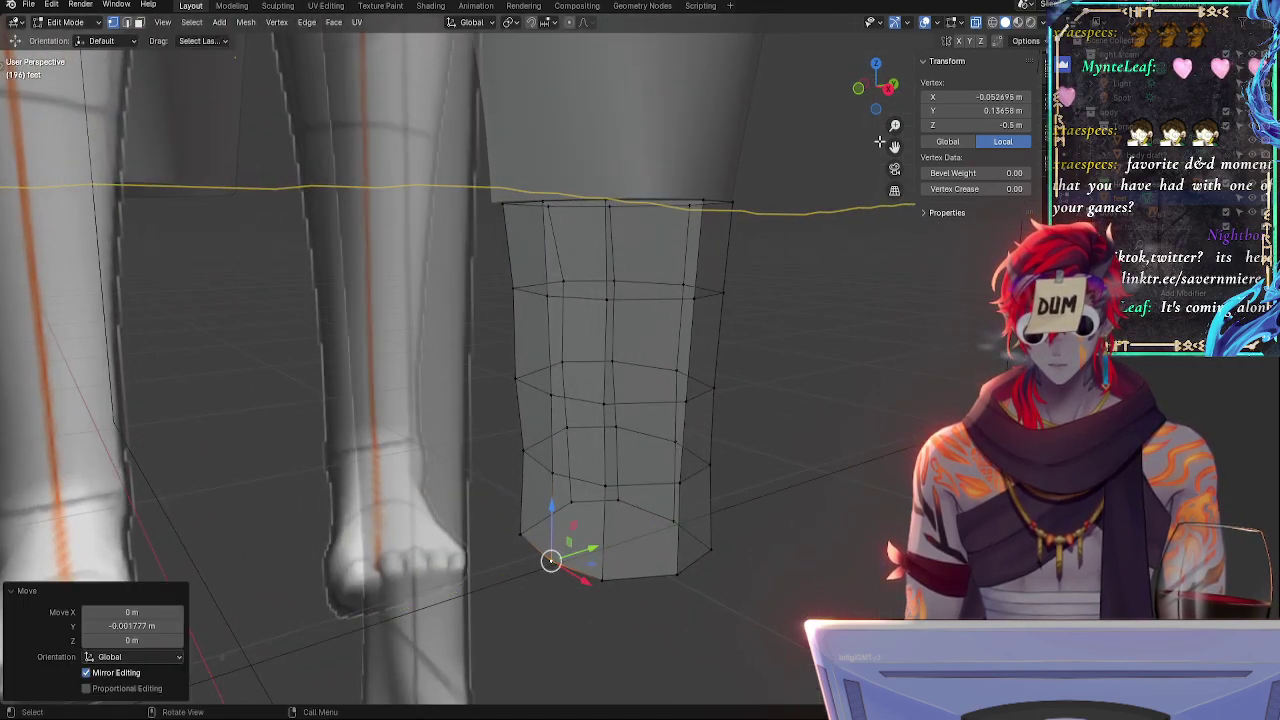
pyautogui.click(887, 89)
pyautogui.hotkey('alt', 'z')
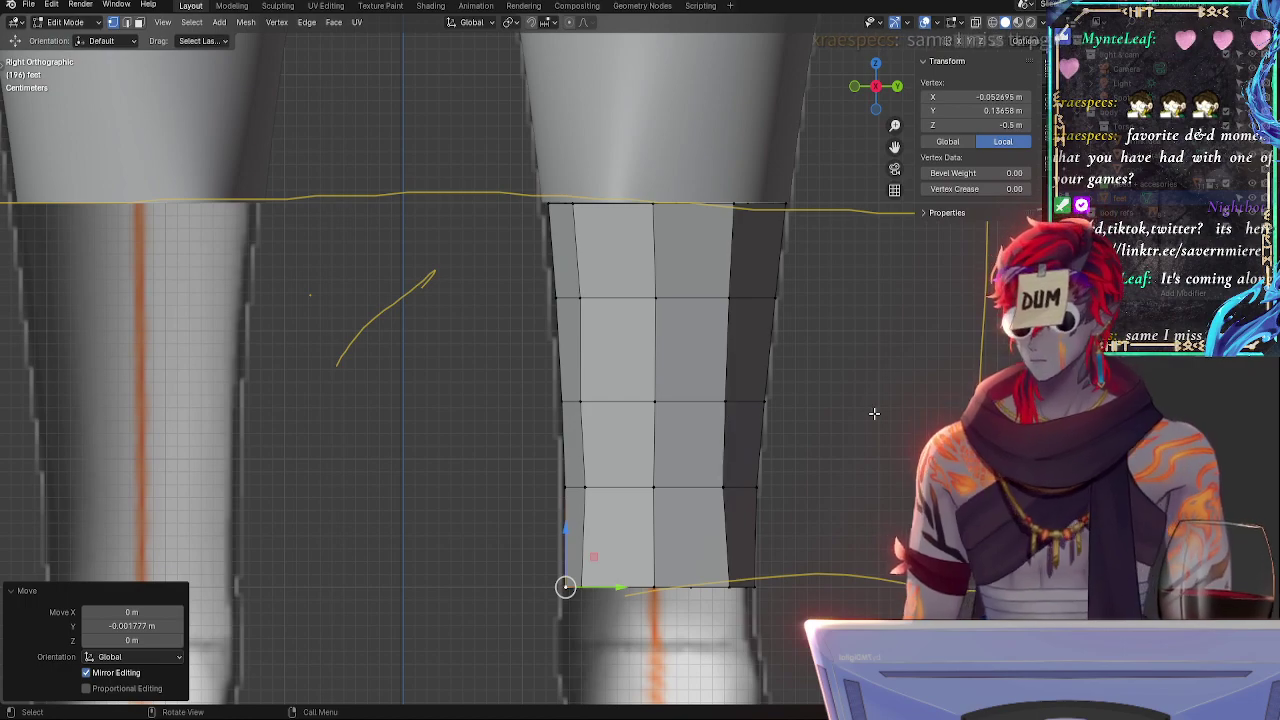
# - Deselect all vertices and orbit around the leg to compare it with the reference
pyautogui.hotkey('alt', 'a')
pyautogui.hotkey('alt', 'z')
pyautogui.hotkey('alt', 'z')
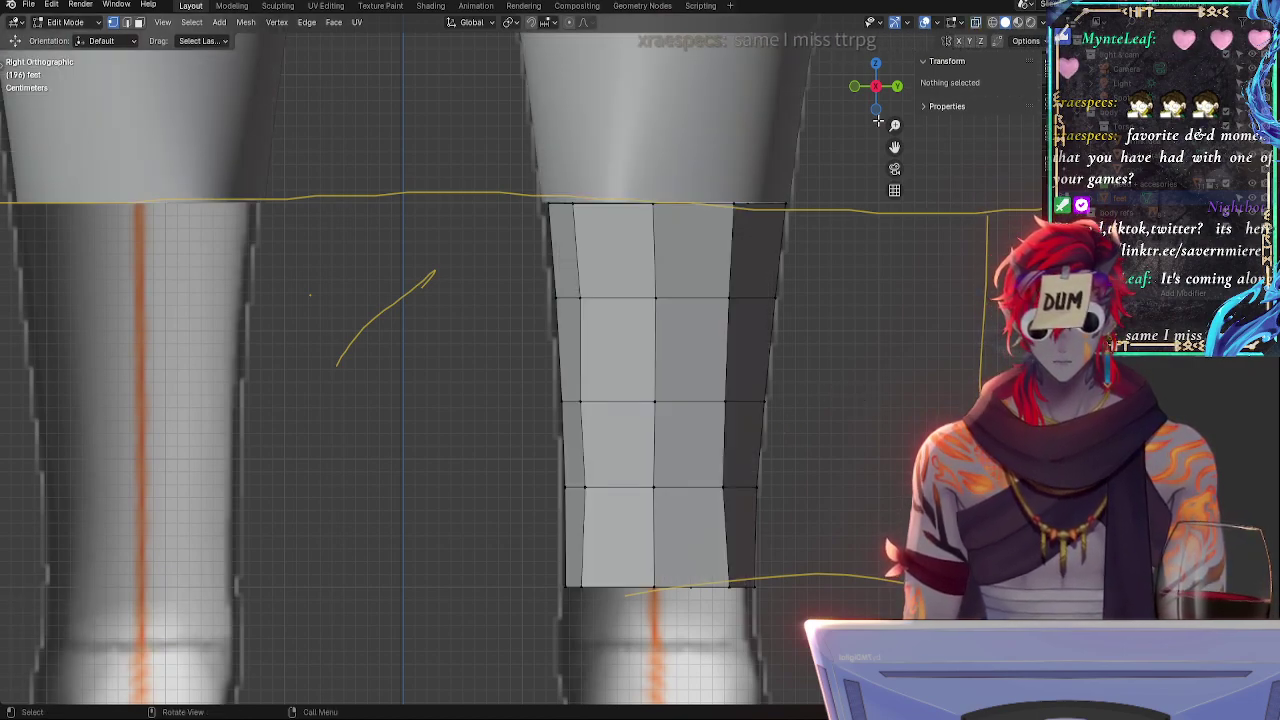
pyautogui.moveTo(850, 250); pyautogui.dragTo(760, 400, button='middle')
# - Compare the leg box against the reference in back and perspective views, toggling X-ray
pyautogui.click(890, 91)
pyautogui.hotkey('alt', 'z')
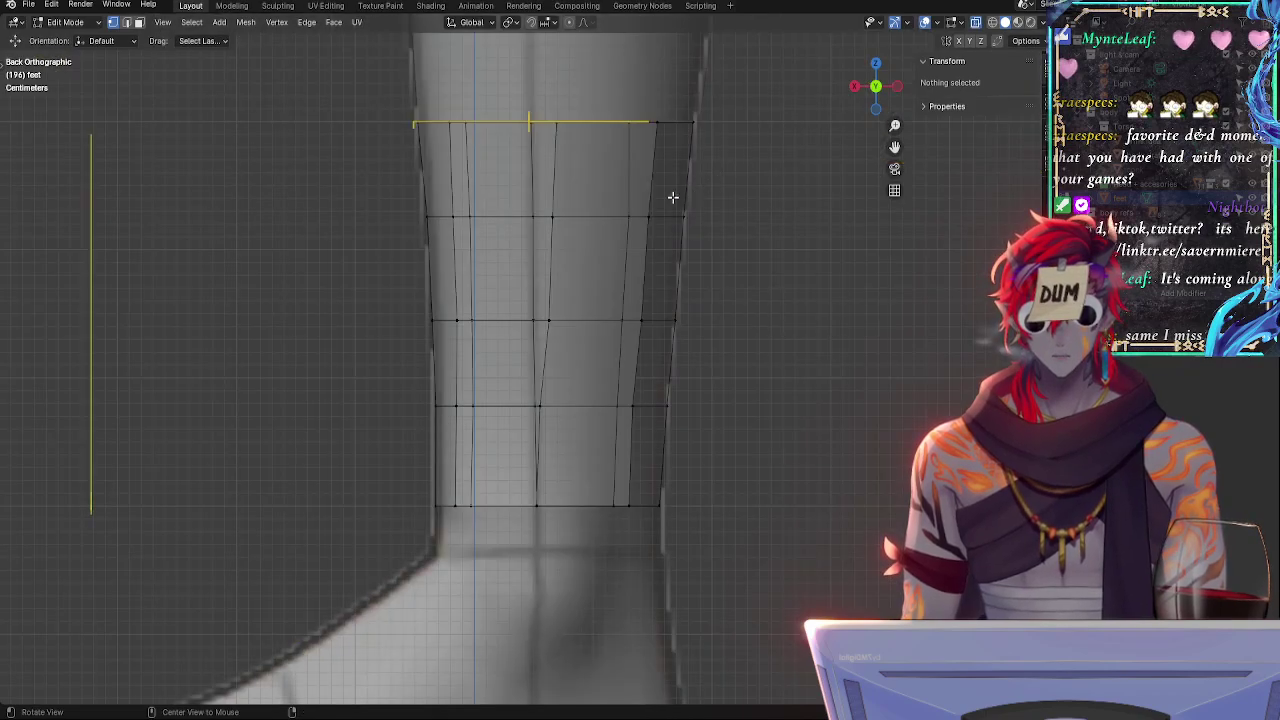
pyautogui.hotkey('alt', 'z')
pyautogui.moveTo(577, 220); pyautogui.dragTo(893, 127, button='middle')
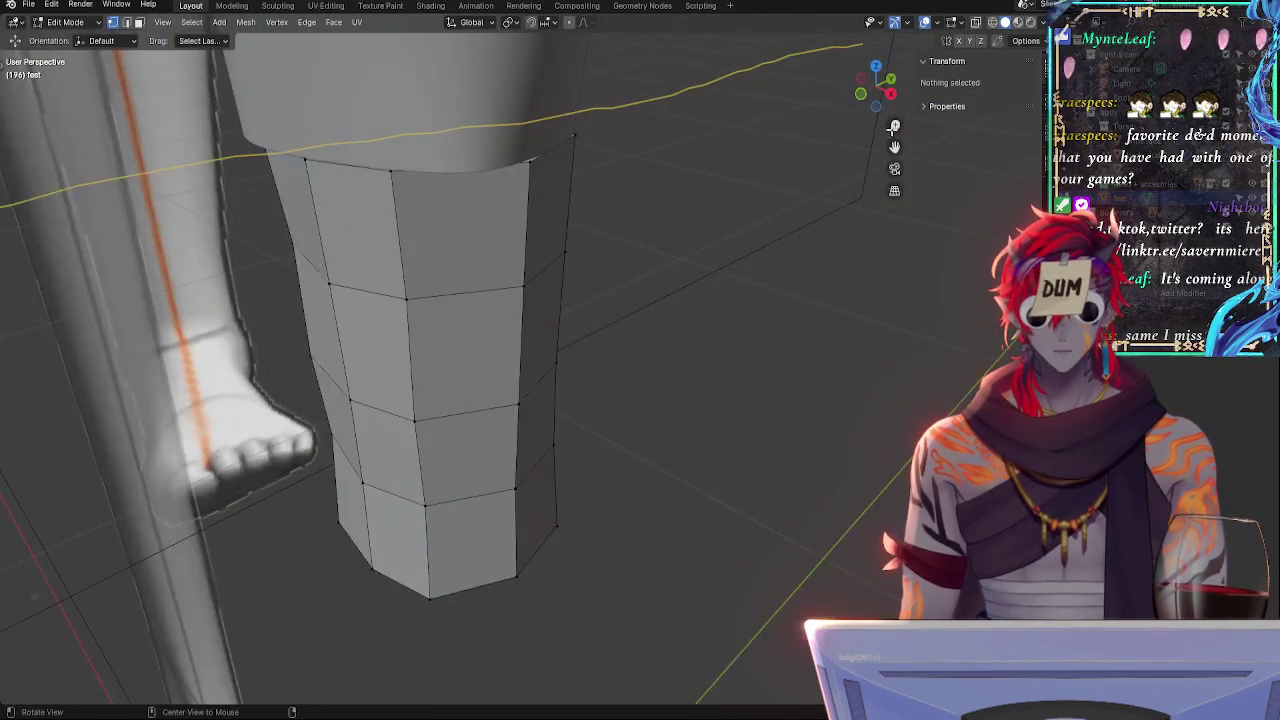
pyautogui.click(890, 93)
# - Select a lower vertex on the back of the leg box in X-ray Back Orthographic
pyautogui.hotkey('alt', 'z')
pyautogui.keyDown('alt'); pyautogui.moveTo(729, 194); pyautogui.dragTo(590, 321); pyautogui.keyUp('alt')
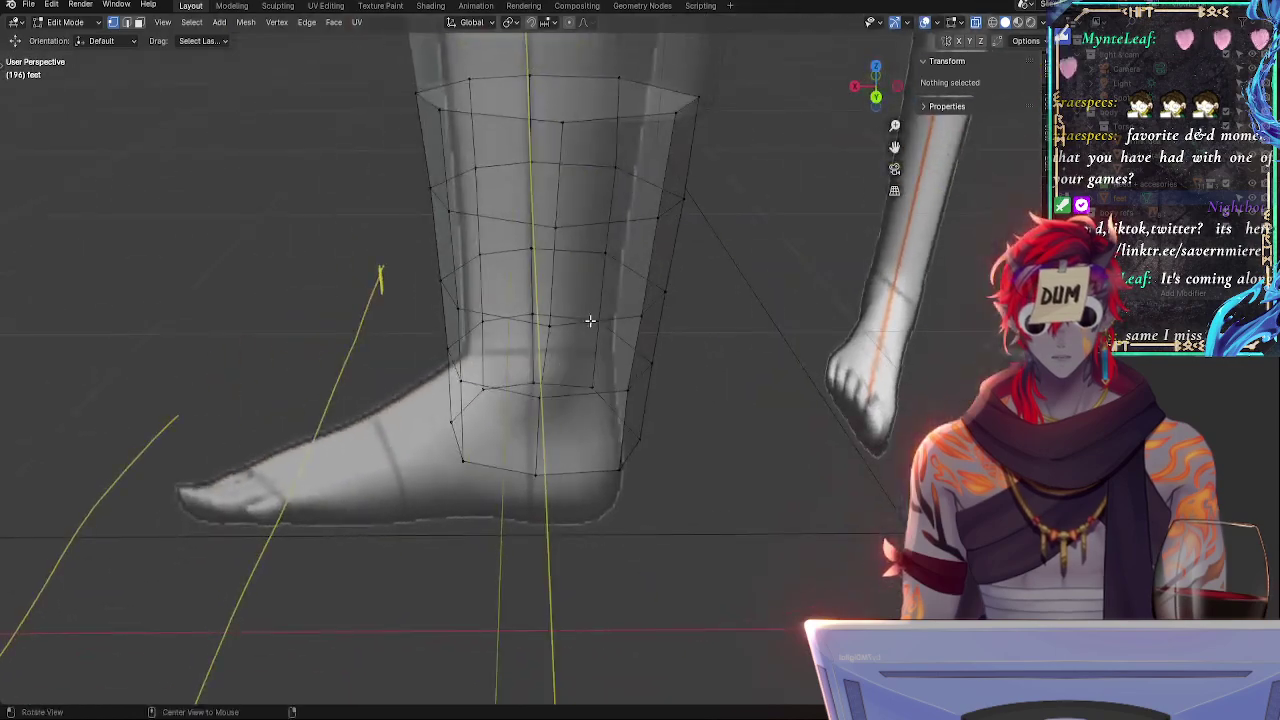
pyautogui.click(556, 228)
pyautogui.hotkey('alt', 'z')
pyautogui.click(876, 98)
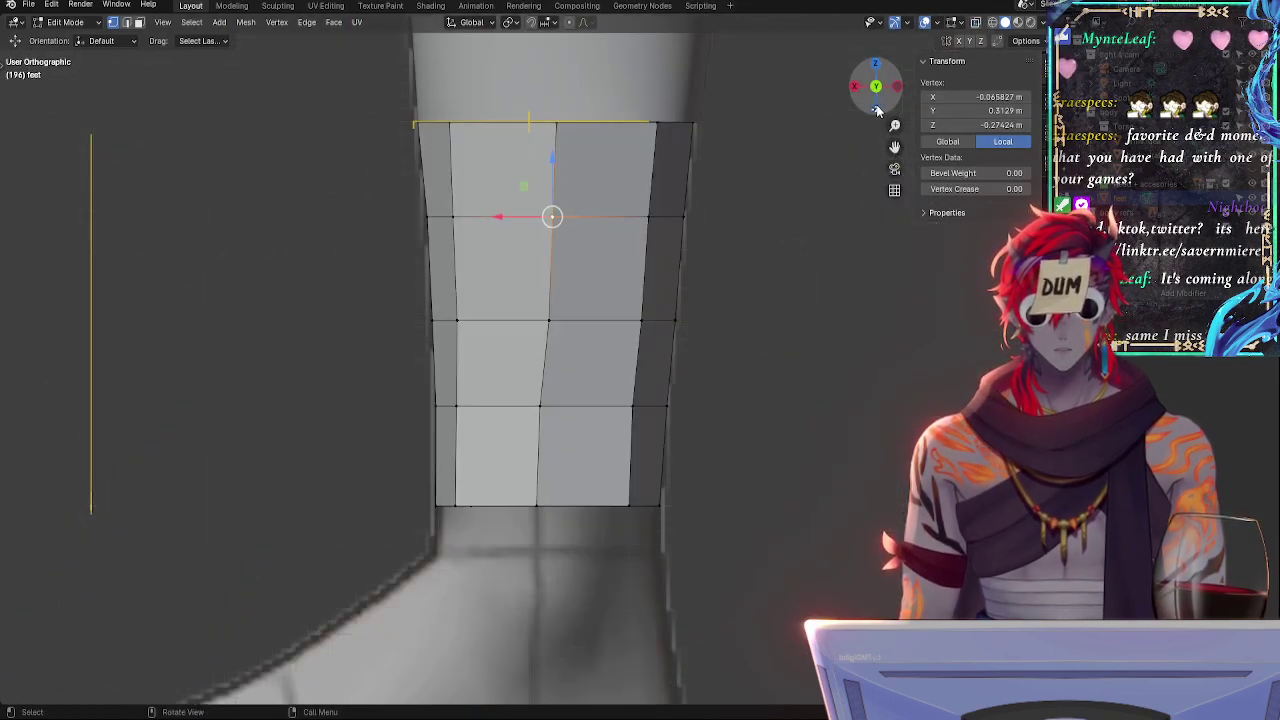
pyautogui.click(877, 110)
pyautogui.hotkey('alt', 'z')
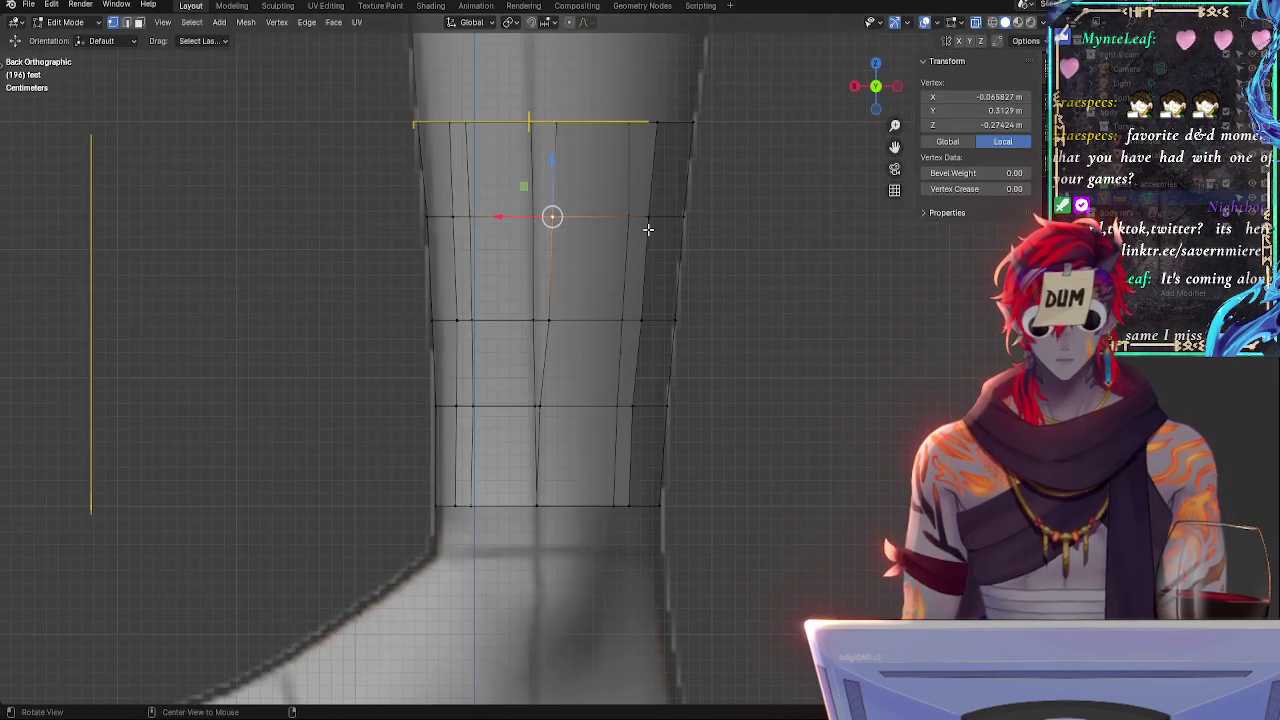
pyautogui.hotkey('alt', 'z')
pyautogui.hotkey('alt', 'z')
pyautogui.click(540, 406)
pyautogui.hotkey('alt', 'z')
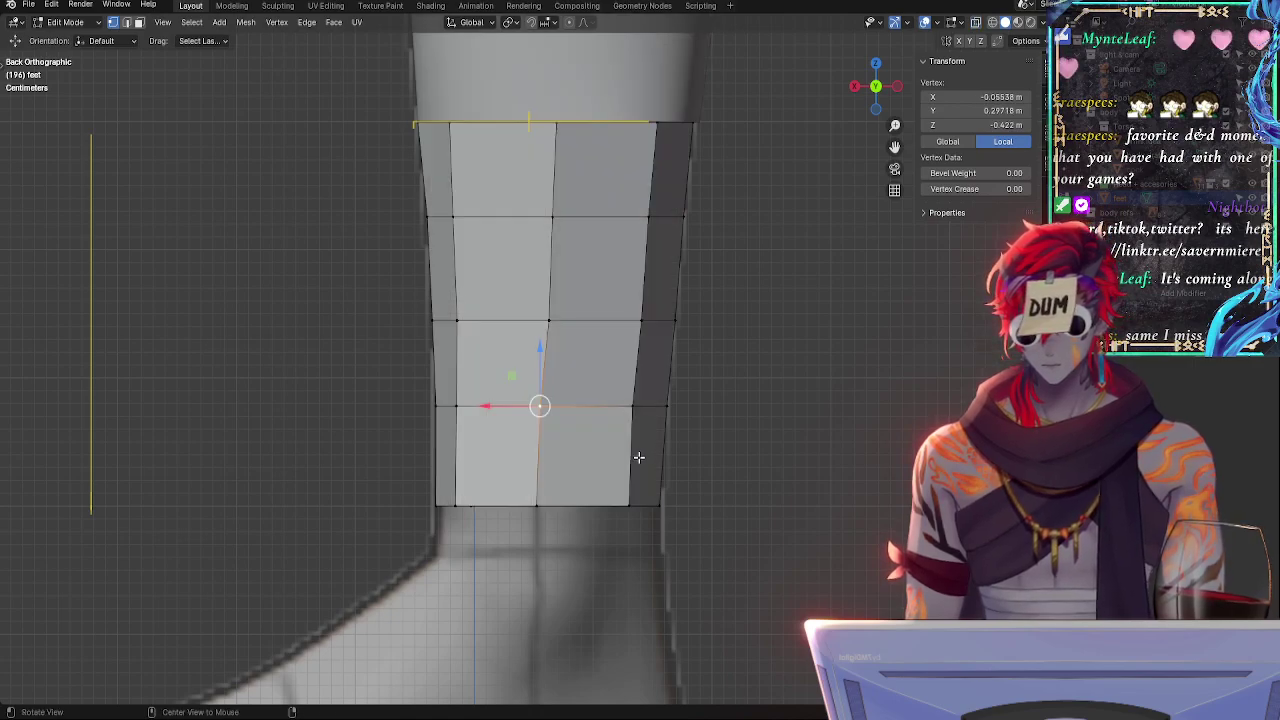
pyautogui.moveTo(639, 457); pyautogui.dragTo(700, 380, button='middle')
pyautogui.hotkey('alt', 'z')
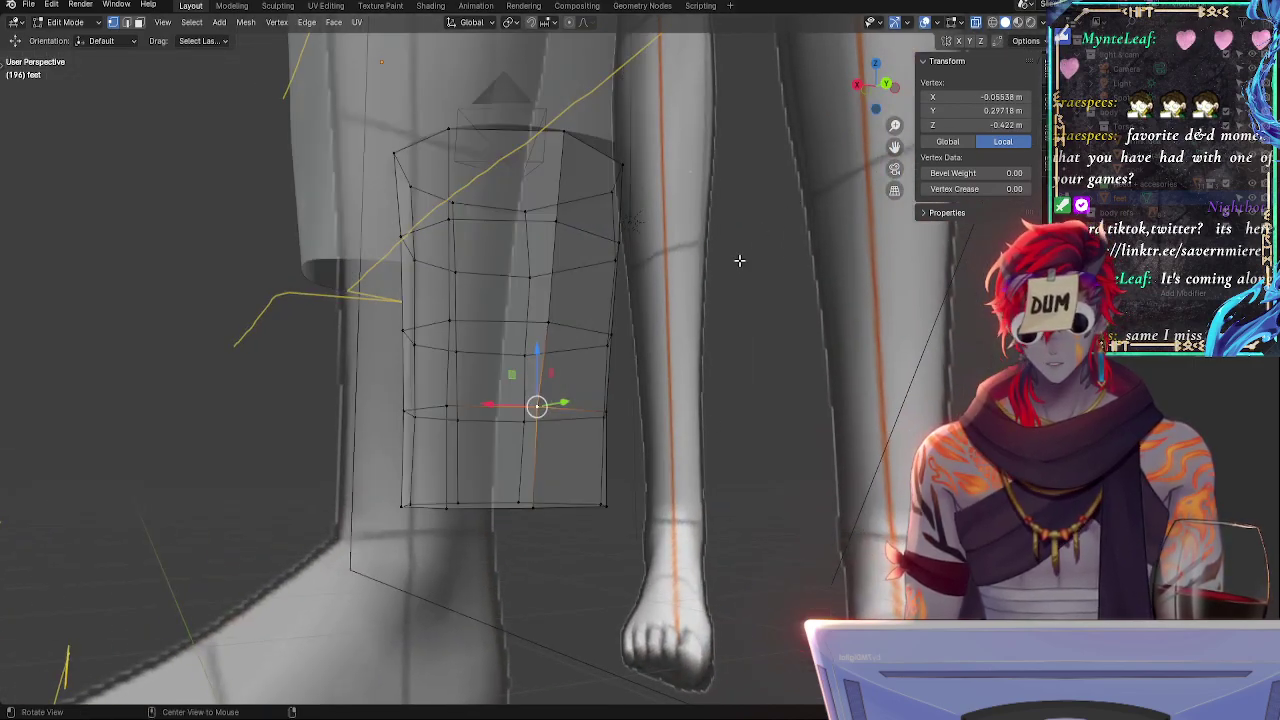
pyautogui.click(877, 109)
# - Move the lower and next vertices sideways along X onto the reference leg's edge
pyautogui.hotkey('alt', 'z')
pyautogui.hotkey('alt', 'z')
pyautogui.press('g')
pyautogui.press('x')
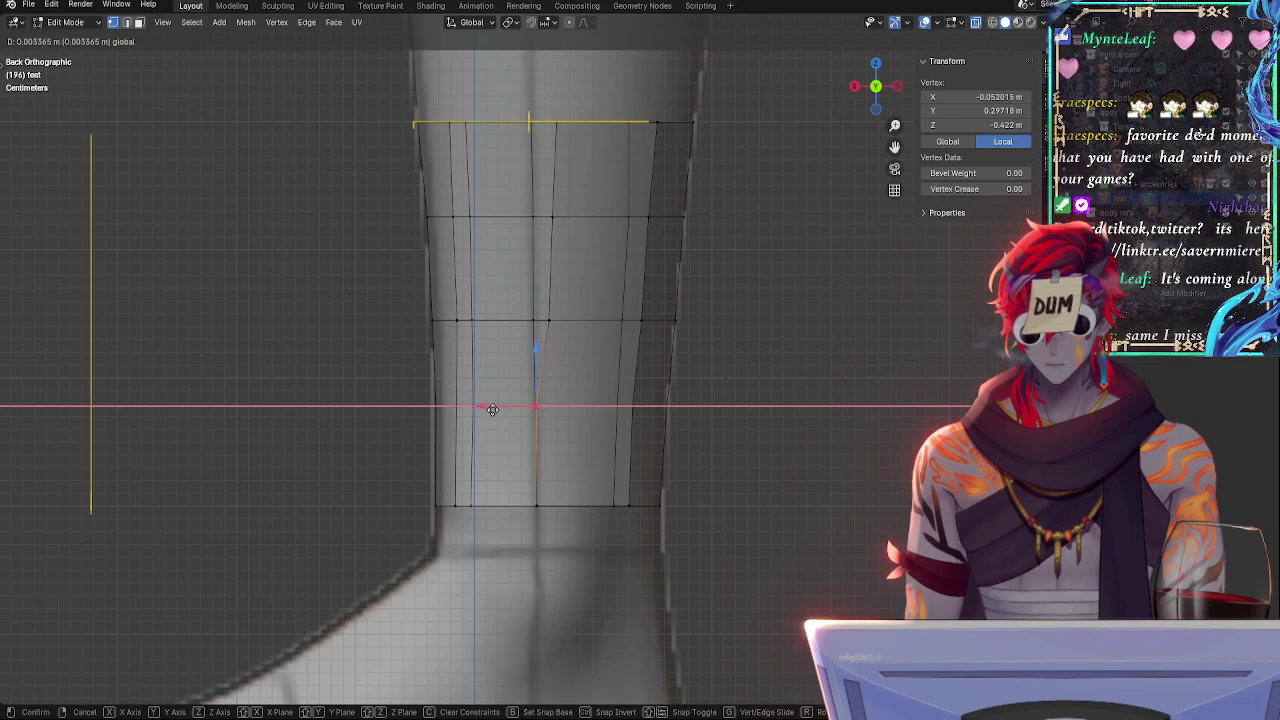
pyautogui.moveTo(493, 410); pyautogui.dragTo(495, 410)
pyautogui.click(550, 320)
pyautogui.hotkey('alt', 'z')
pyautogui.moveTo(496, 322); pyautogui.dragTo(485, 323)
# - Shift the upper and top vertices sideways along X to match the reference outline
pyautogui.hotkey('alt', 'z')
pyautogui.click(560, 219)
pyautogui.hotkey('alt', 'z')
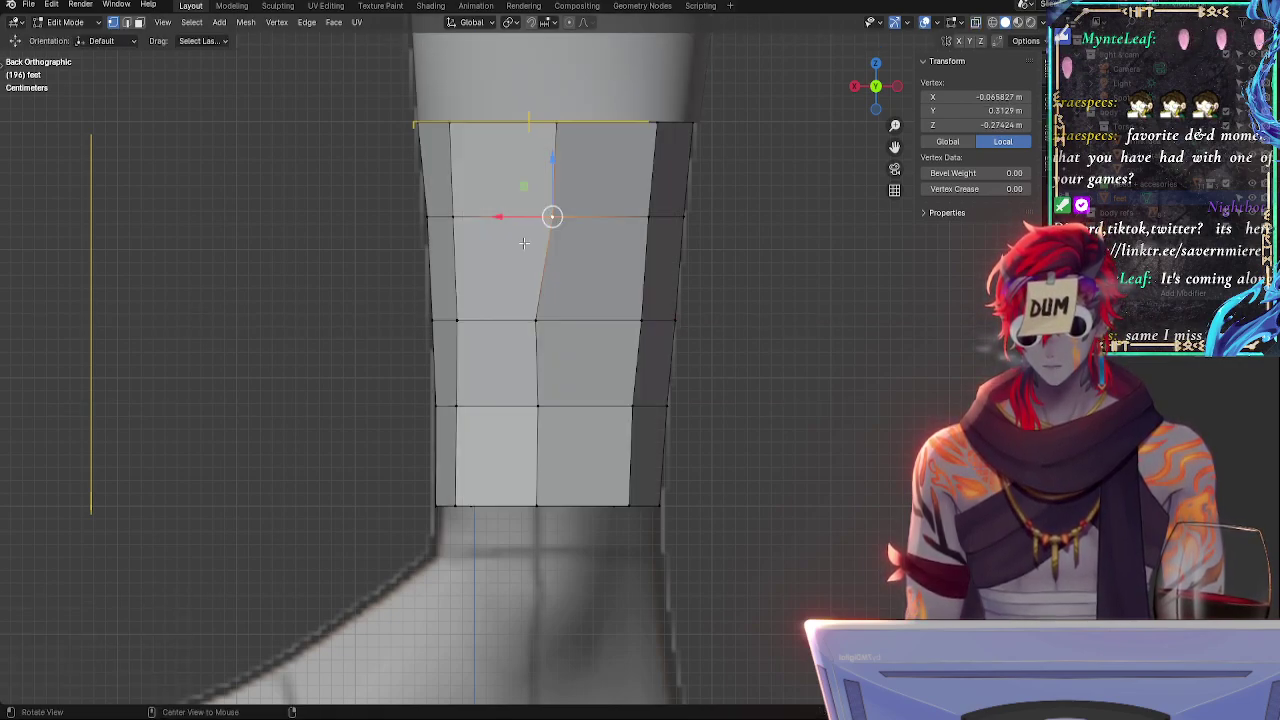
pyautogui.press('g')
pyautogui.press('x')
pyautogui.click(500, 218)
pyautogui.hotkey('alt', 'z')
pyautogui.hotkey('alt', 'z')
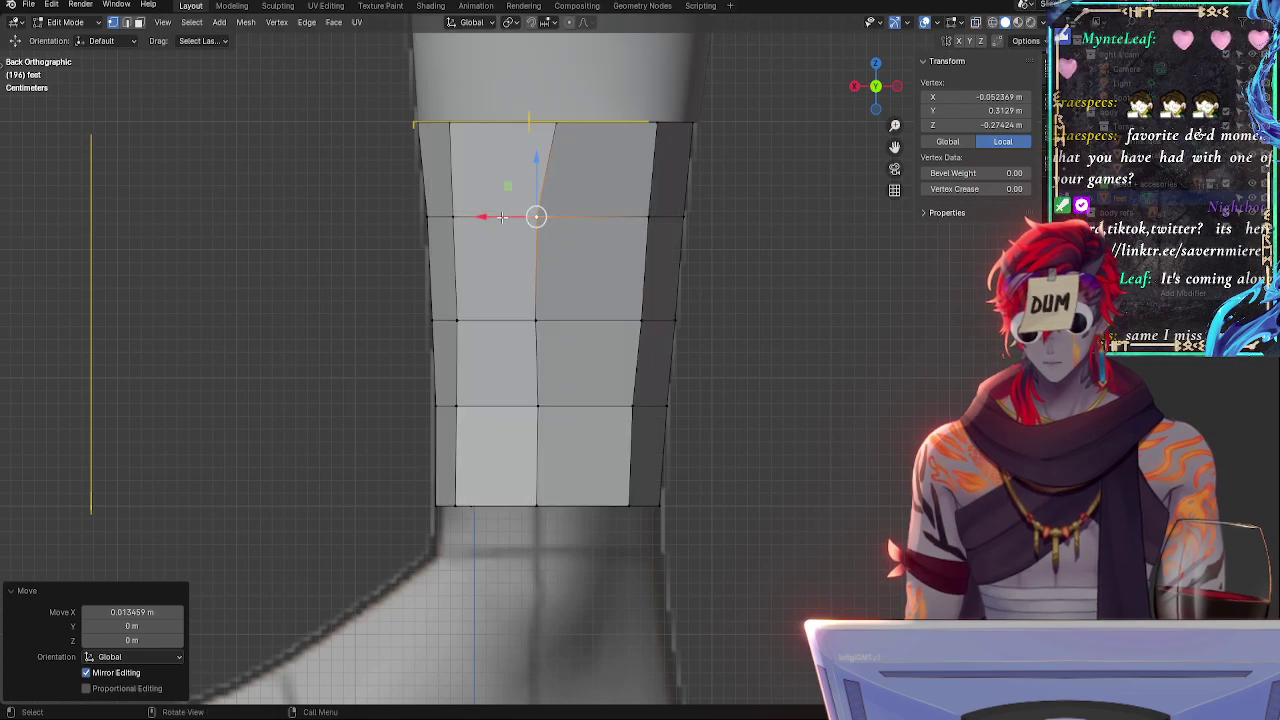
pyautogui.moveTo(502, 217); pyautogui.dragTo(499, 217)
pyautogui.hotkey('alt', 'z')
pyautogui.click(568, 129)
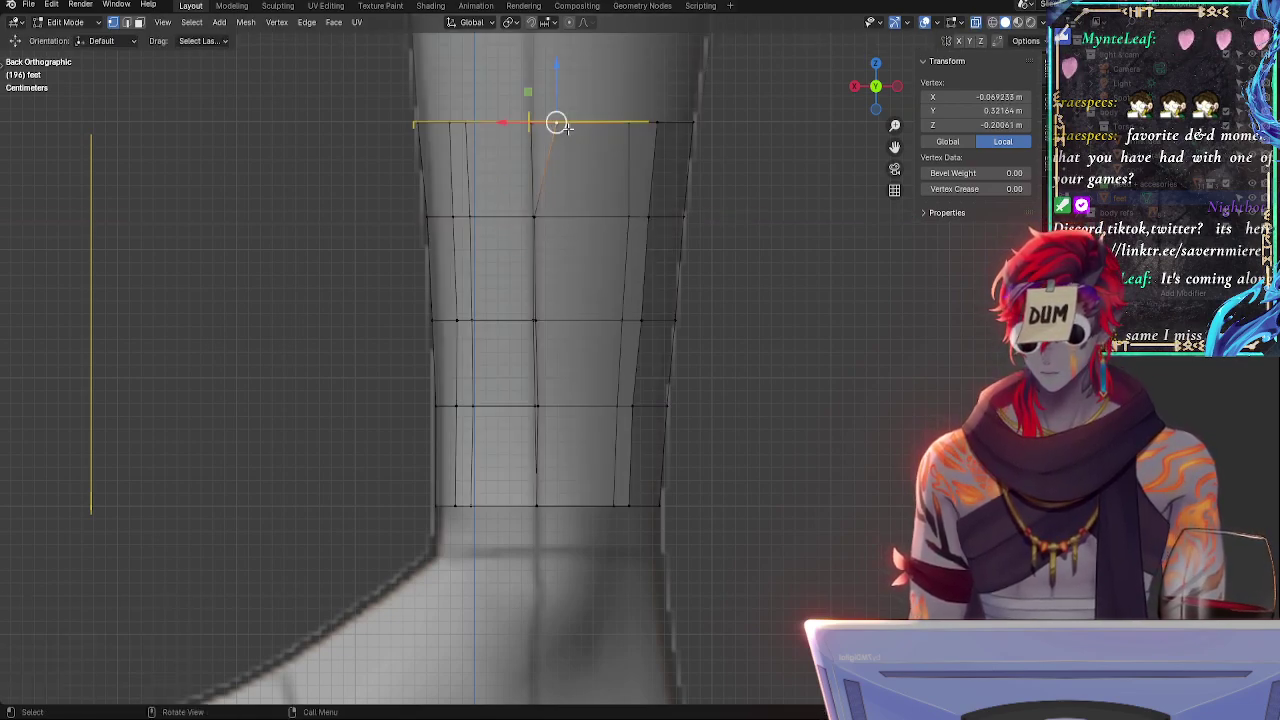
pyautogui.press('g')
pyautogui.press('x')
pyautogui.click(547, 193)
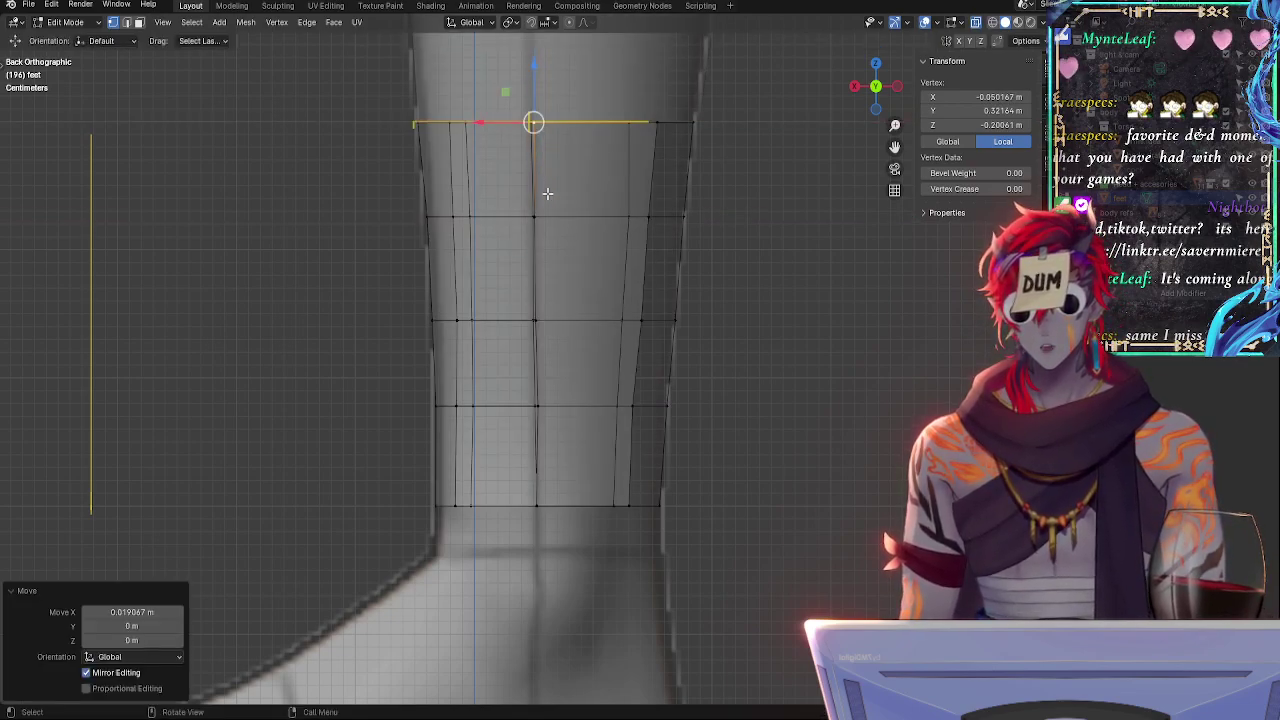
pyautogui.hotkey('alt', 'z')
# - Shift-select the four vertices running up the leg's outer side column
pyautogui.moveTo(591, 223); pyautogui.dragTo(571, 394, button='middle')
pyautogui.click(611, 440)
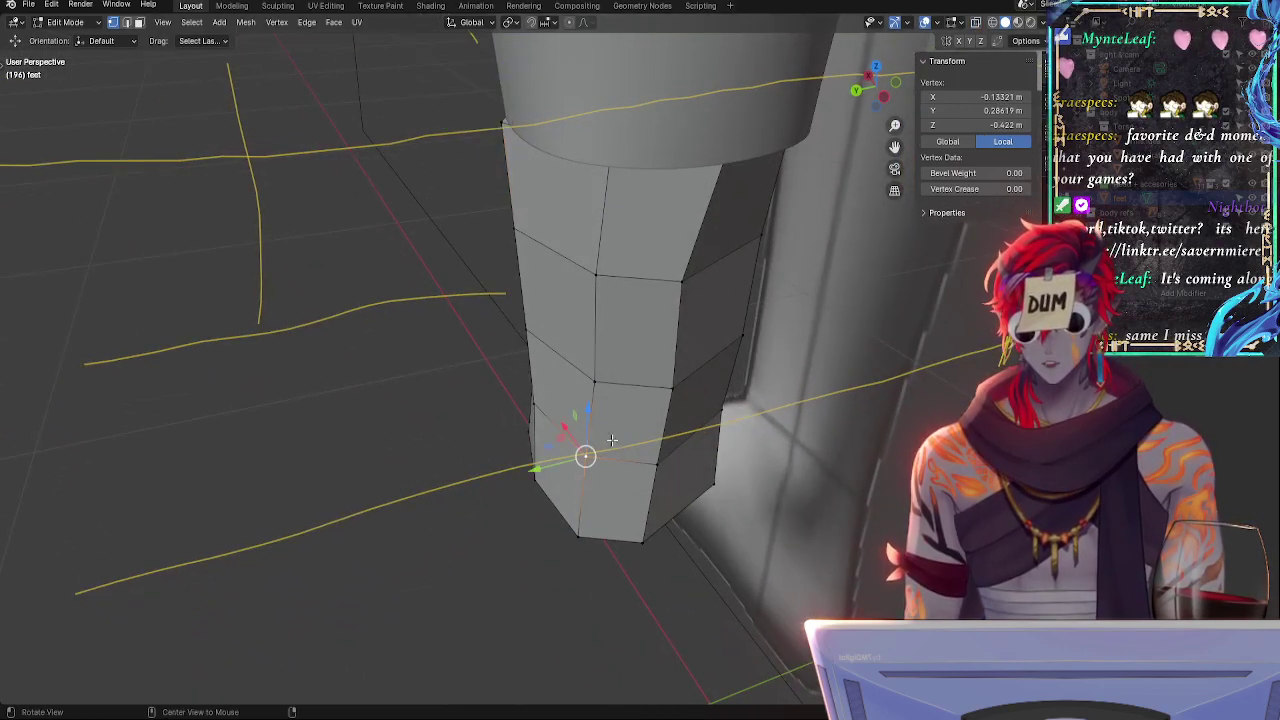
pyautogui.moveTo(611, 440); pyautogui.dragTo(636, 420, button='middle')
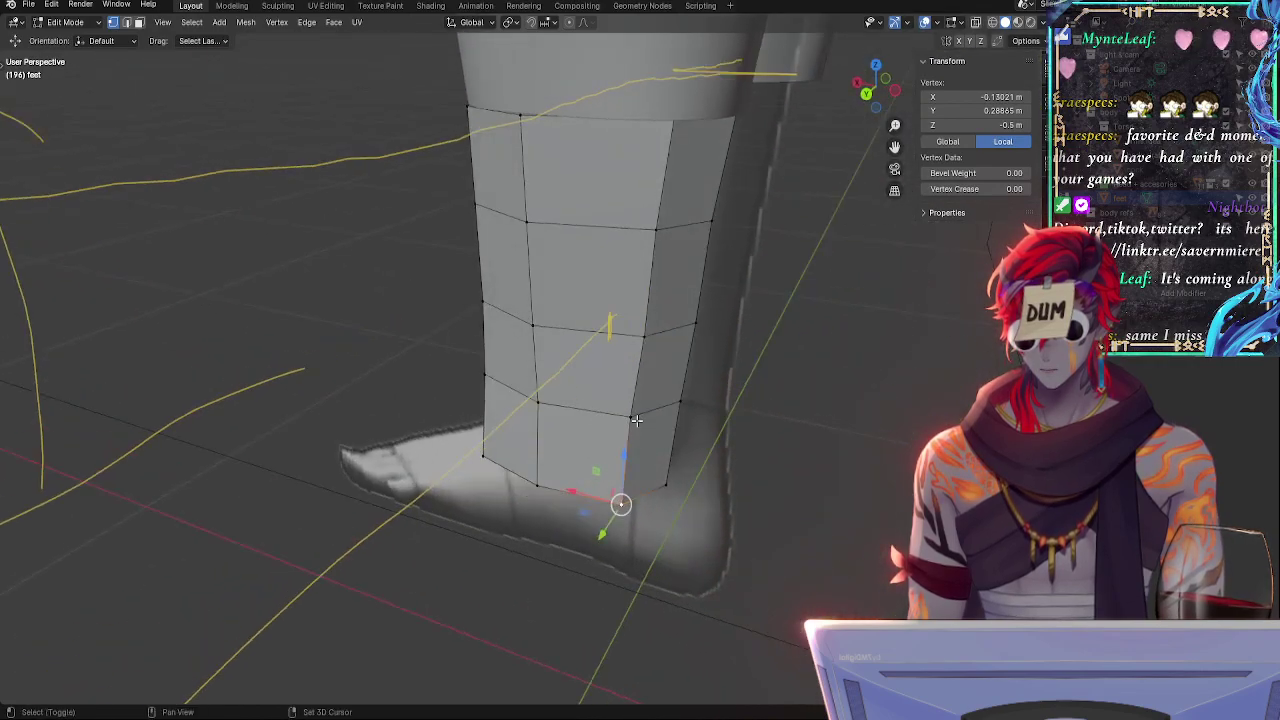
pyautogui.keyDown('shift'); pyautogui.click(633, 418); pyautogui.keyUp('shift')
pyautogui.keyDown('shift'); pyautogui.click(646, 336); pyautogui.keyUp('shift')
pyautogui.keyDown('shift'); pyautogui.click(659, 231); pyautogui.keyUp('shift')
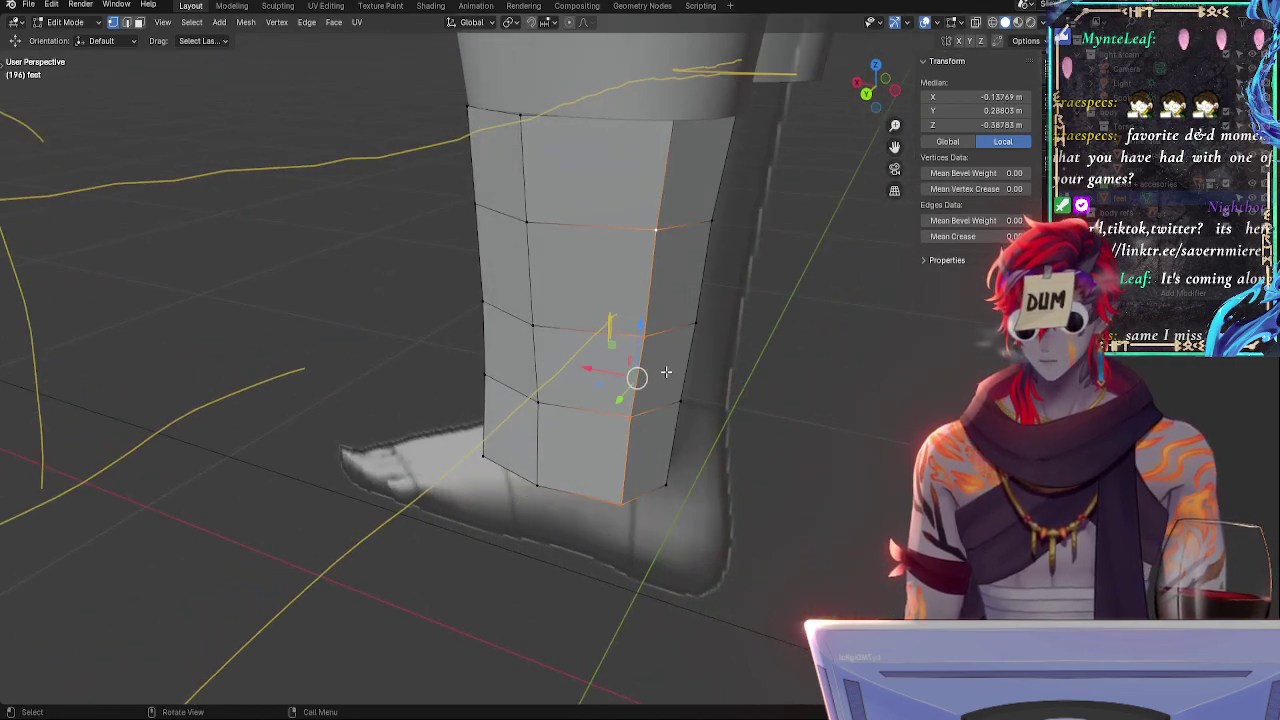
# - Orbit around the leg to check the column, then snap to Back Orthographic
pyautogui.moveTo(666, 372); pyautogui.dragTo(903, 146, button='middle')
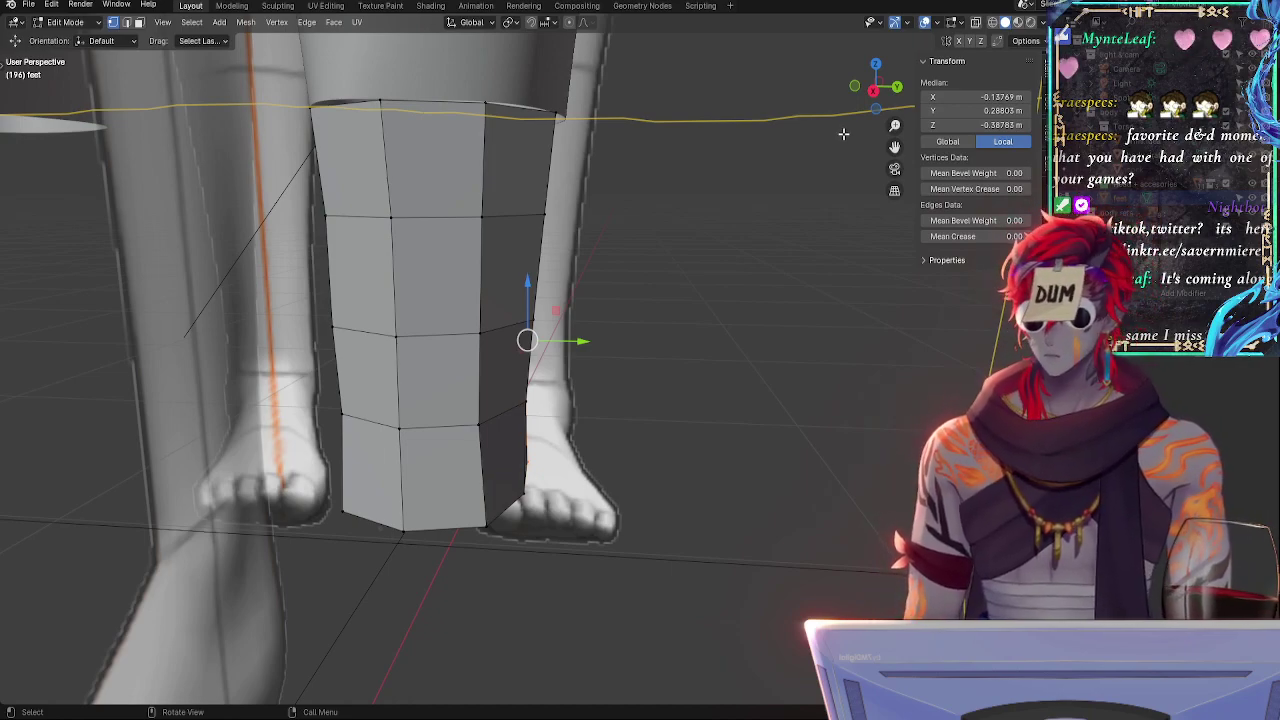
pyautogui.moveTo(759, 387); pyautogui.dragTo(850, 110, button='middle')
pyautogui.click(858, 93)
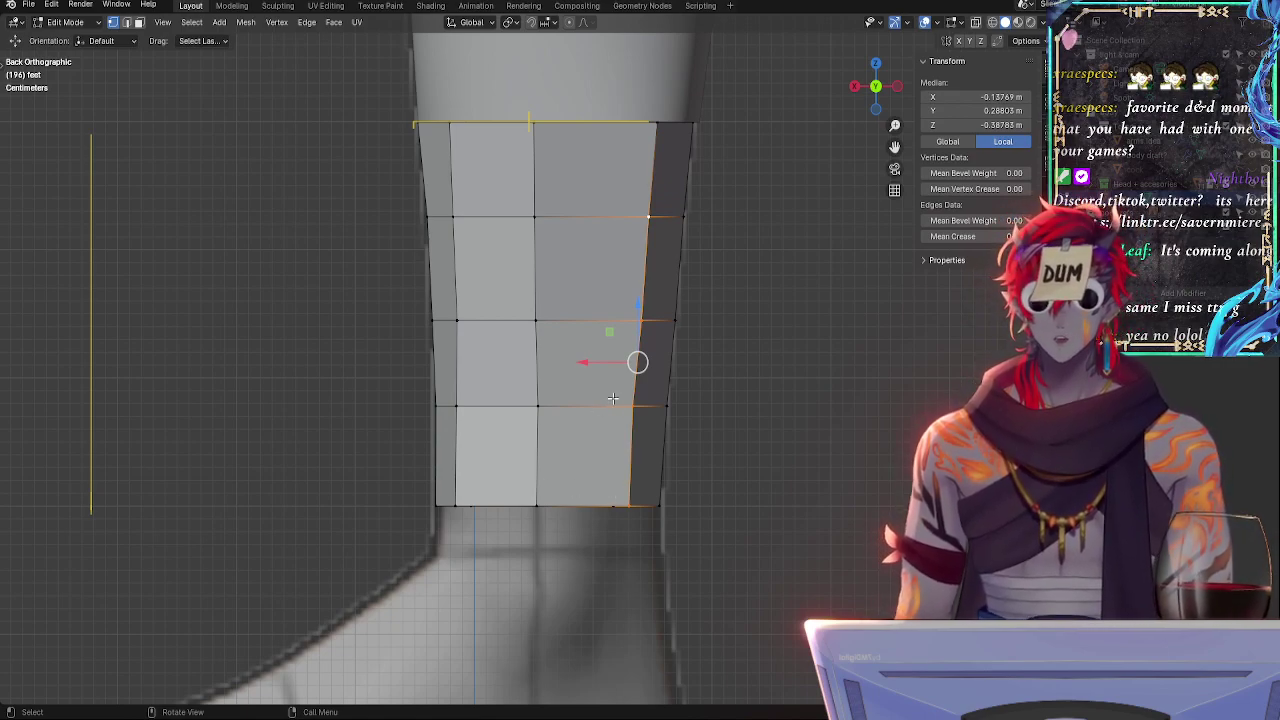
# - Deselect all, enable X-ray, return to Back Orthographic and pick a lower-row vertex
pyautogui.click(780, 423)
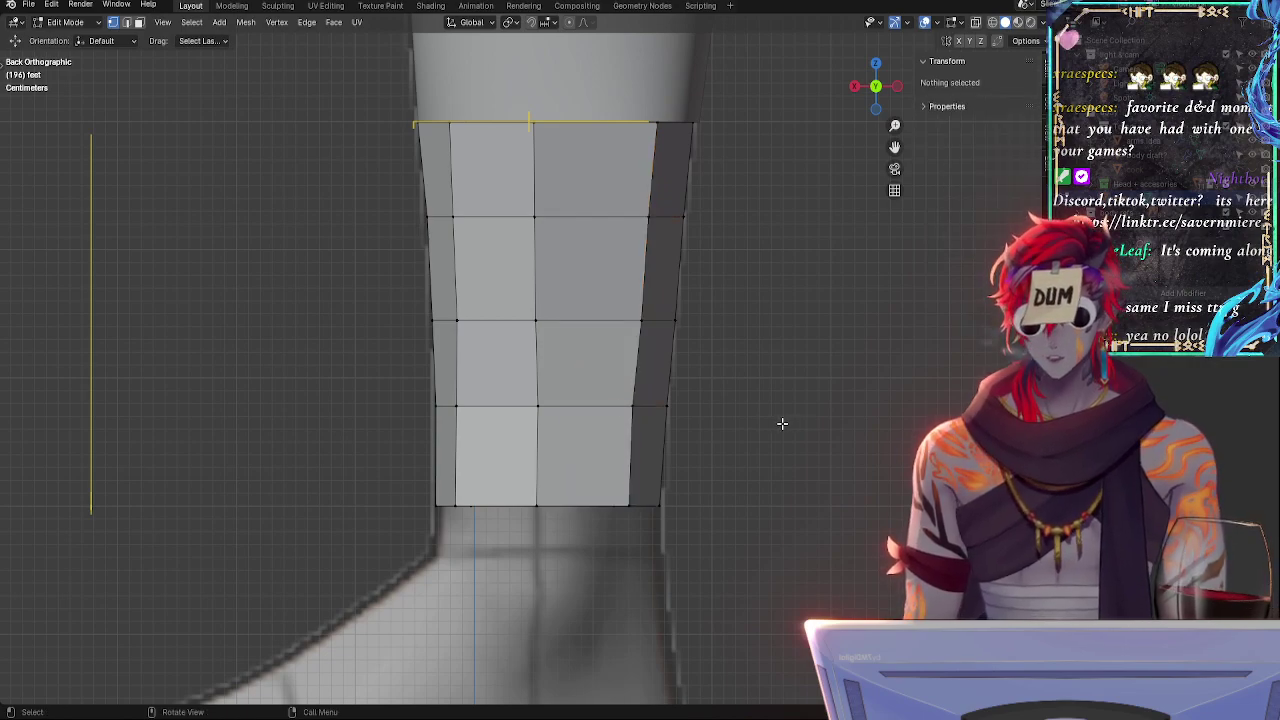
pyautogui.hotkey('alt', 'z')
pyautogui.keyDown('alt'); pyautogui.moveTo(327, 461); pyautogui.dragTo(294, 486); pyautogui.keyUp('alt')
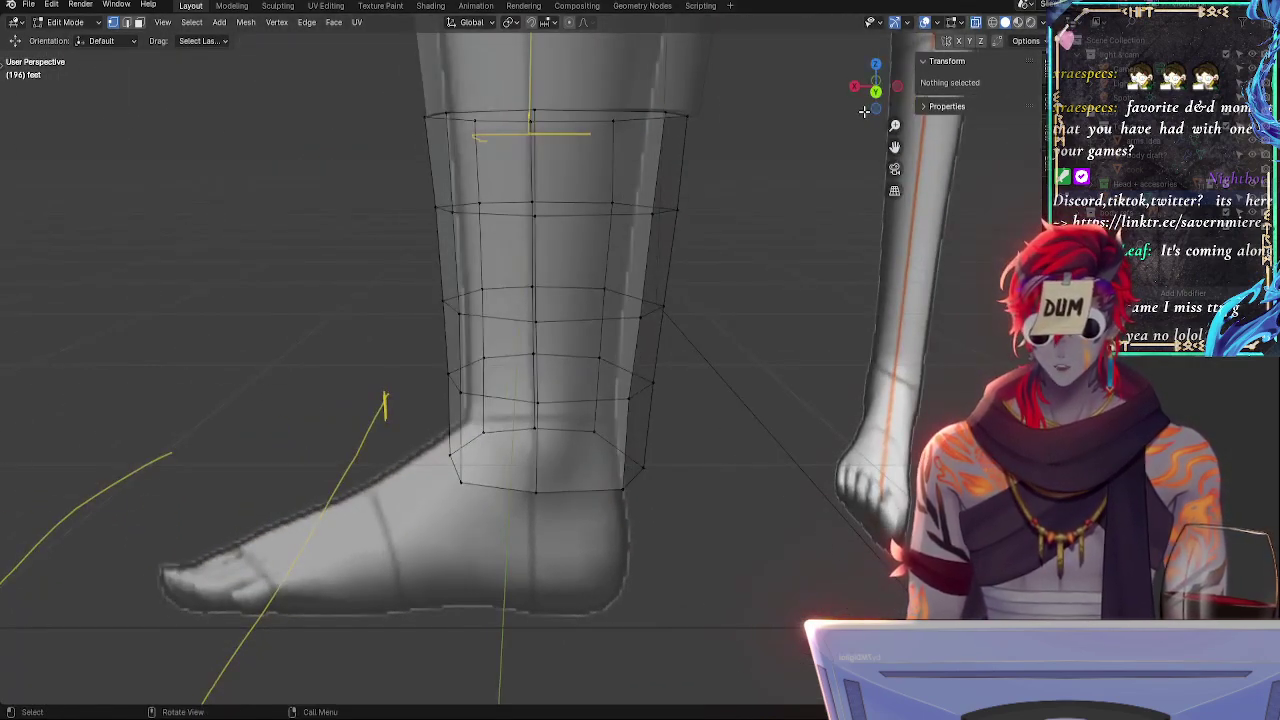
pyautogui.click(878, 92)
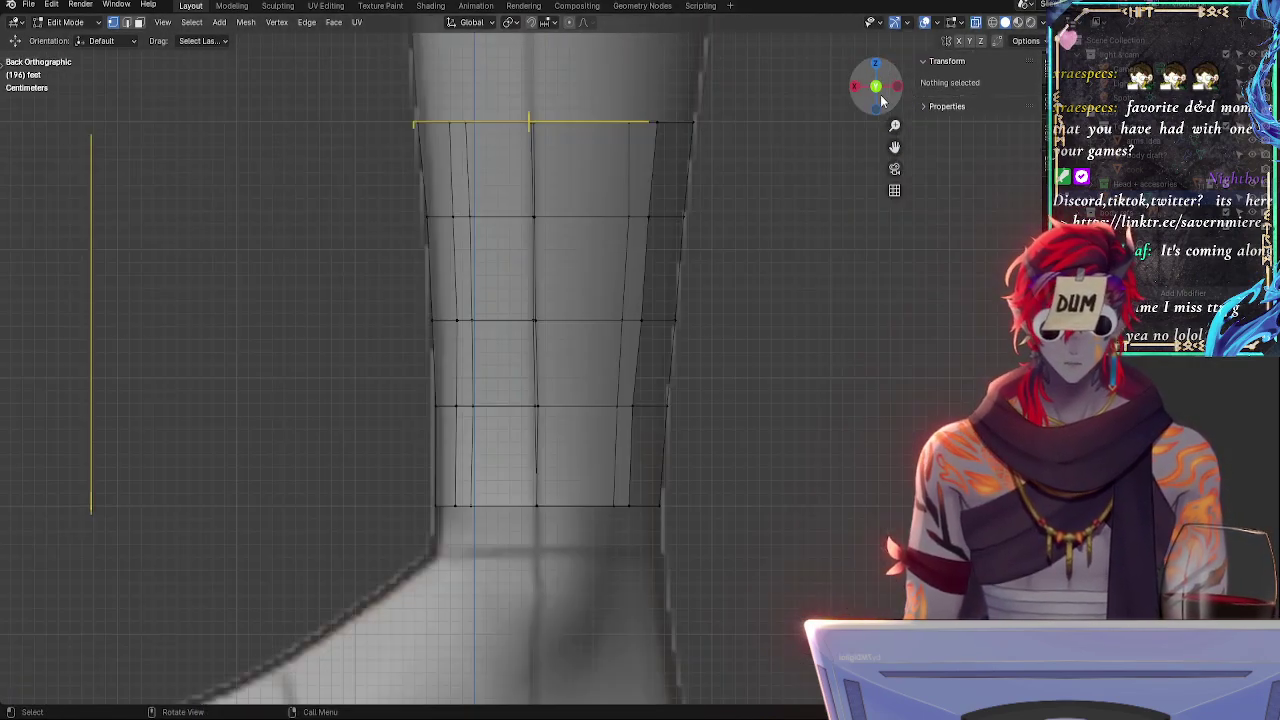
pyautogui.click(621, 411)
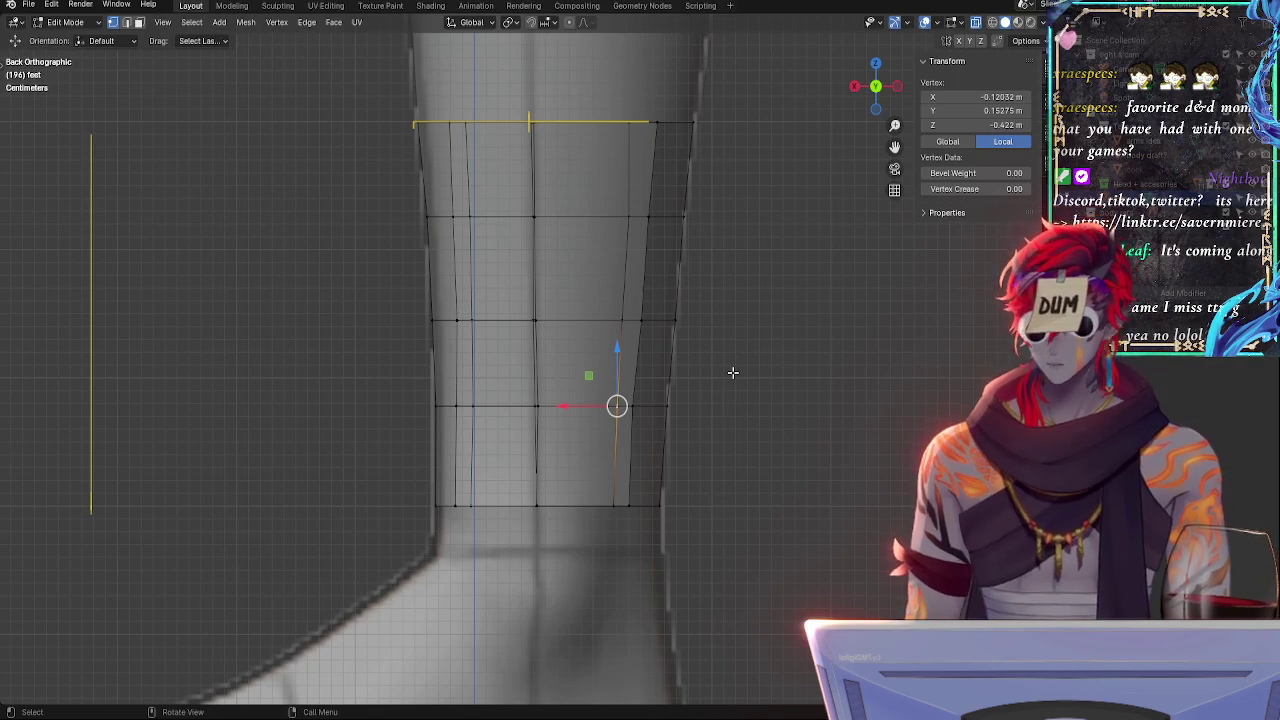
# - Nudge the selected lower vertex slightly outward in the back view, then turn X-ray off
pyautogui.moveTo(733, 372); pyautogui.dragTo(740, 430, button='middle')
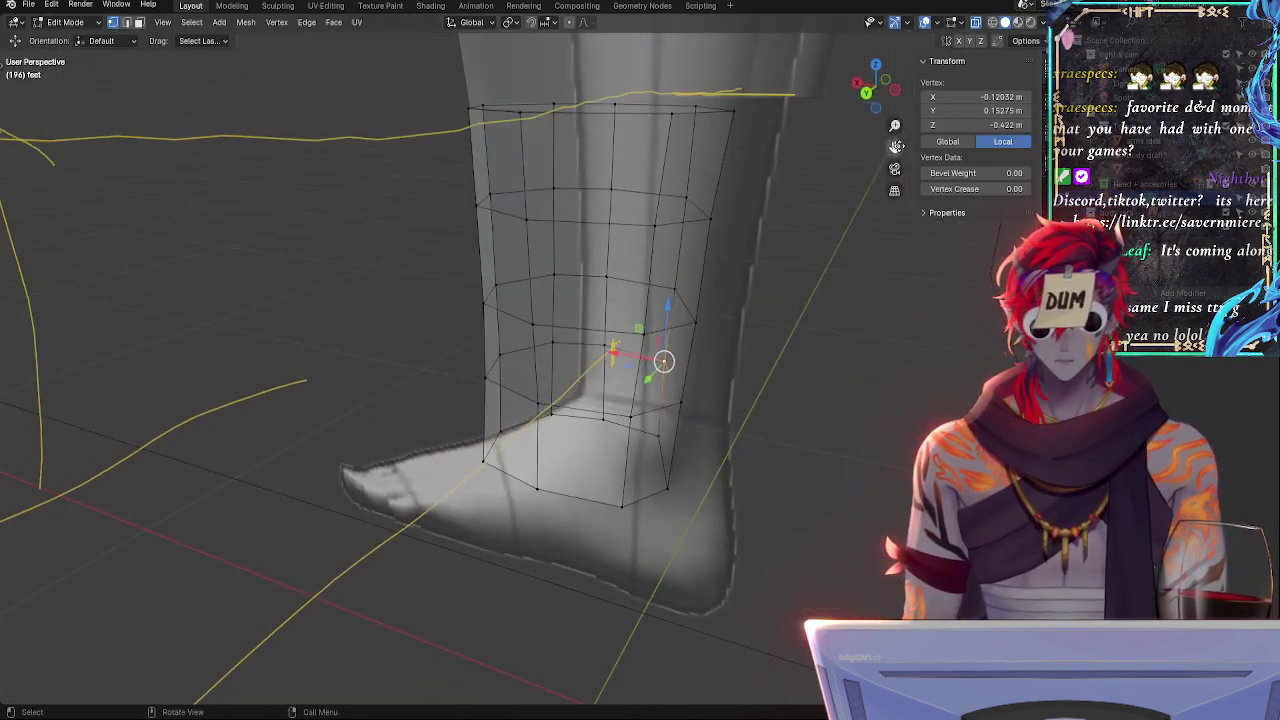
pyautogui.click(866, 94)
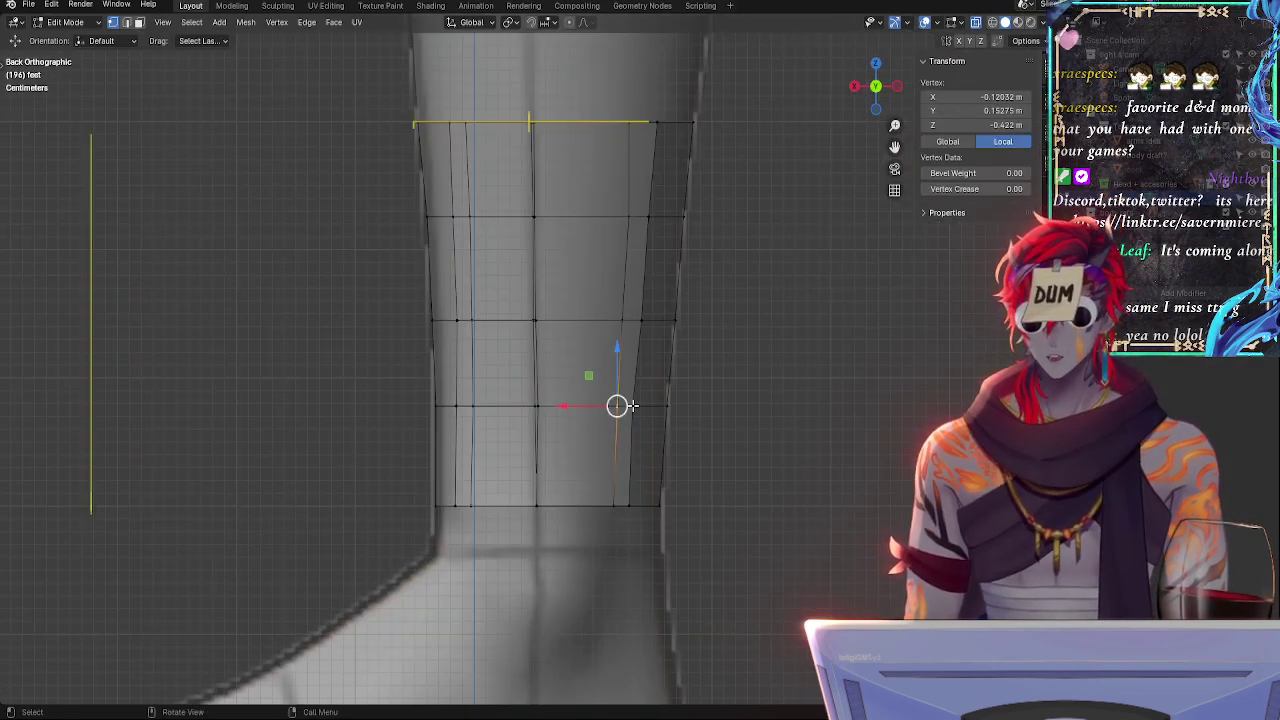
pyautogui.moveTo(630, 405); pyautogui.dragTo(655, 407)
pyautogui.hotkey('alt', 'z')
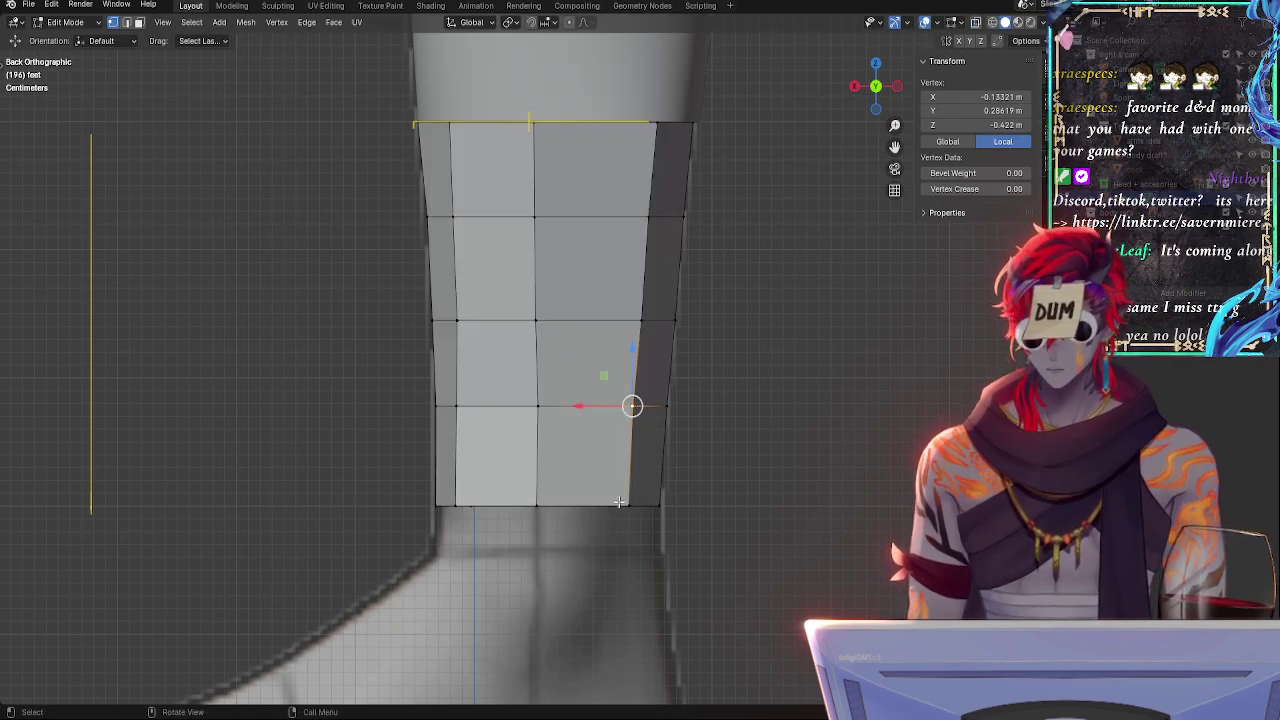
# - Slide the bottom two right-column vertices inward along their edges with Shift+V
pyautogui.click(620, 503)
pyautogui.click(637, 504)
pyautogui.hotkey('shift', 'v')
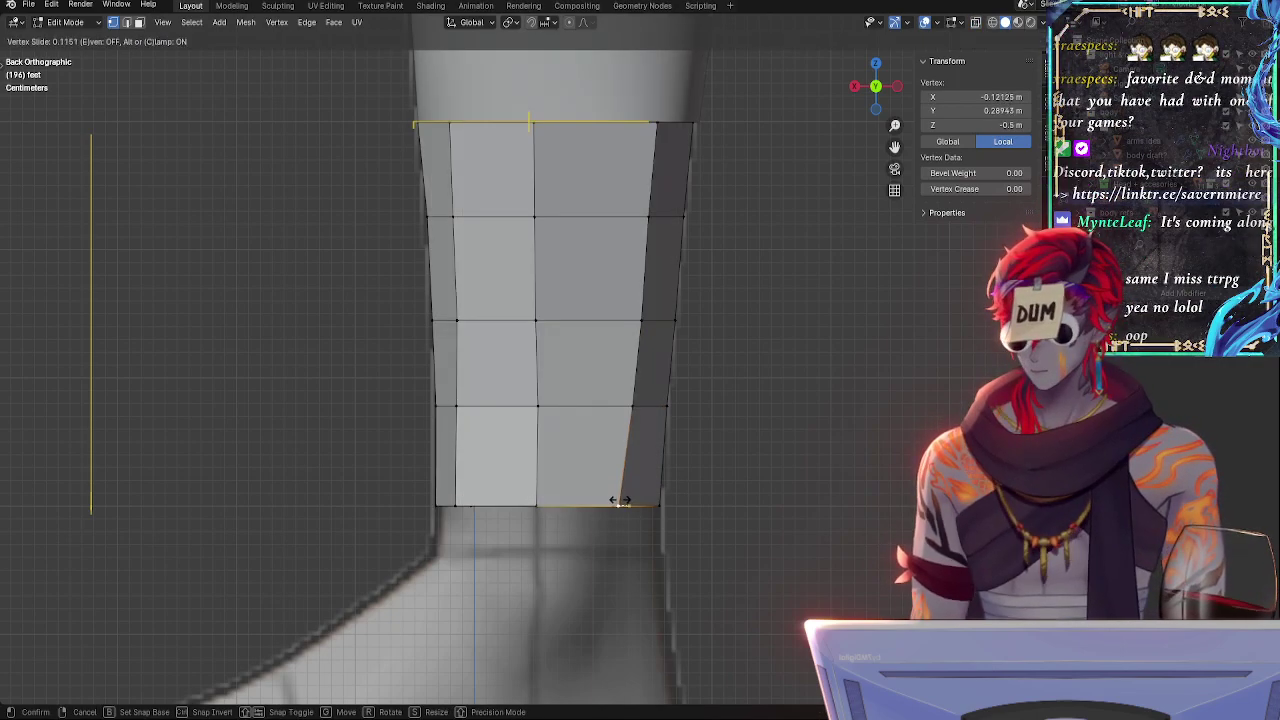
pyautogui.click(640, 404)
pyautogui.click(641, 404)
pyautogui.hotkey('shift', 'v')
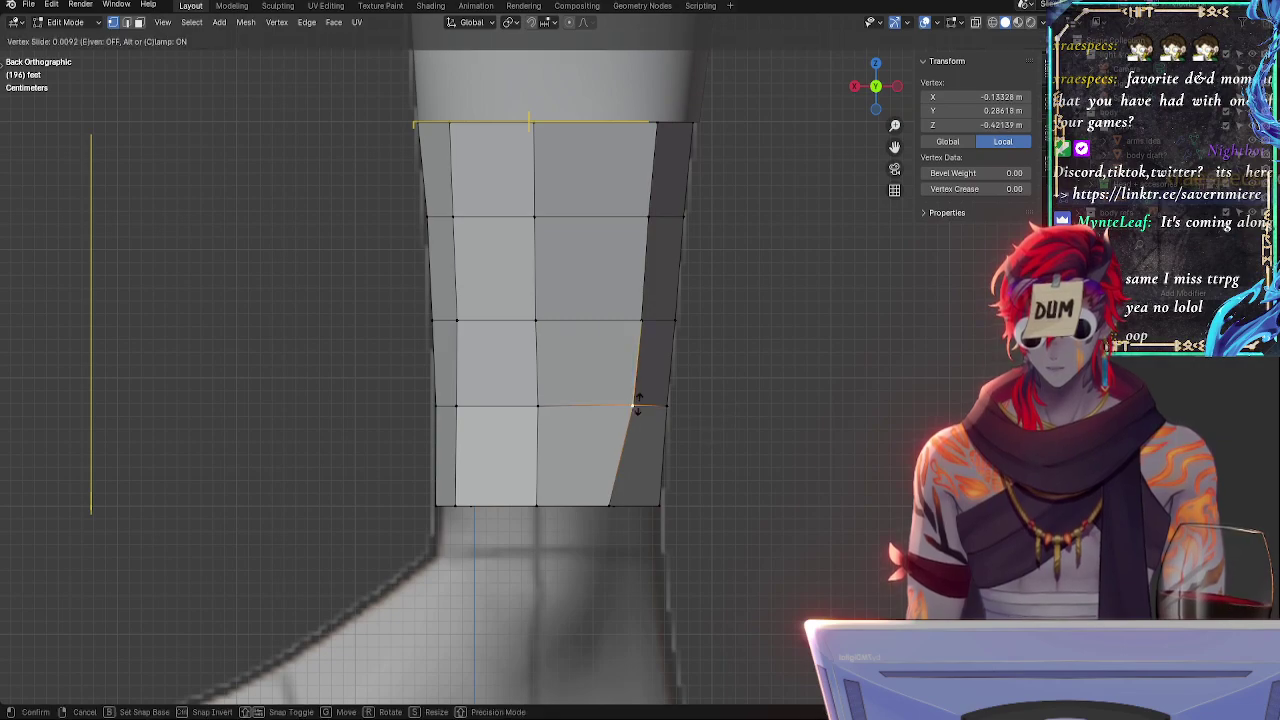
pyautogui.click(616, 405)
pyautogui.hotkey('alt', 'z')
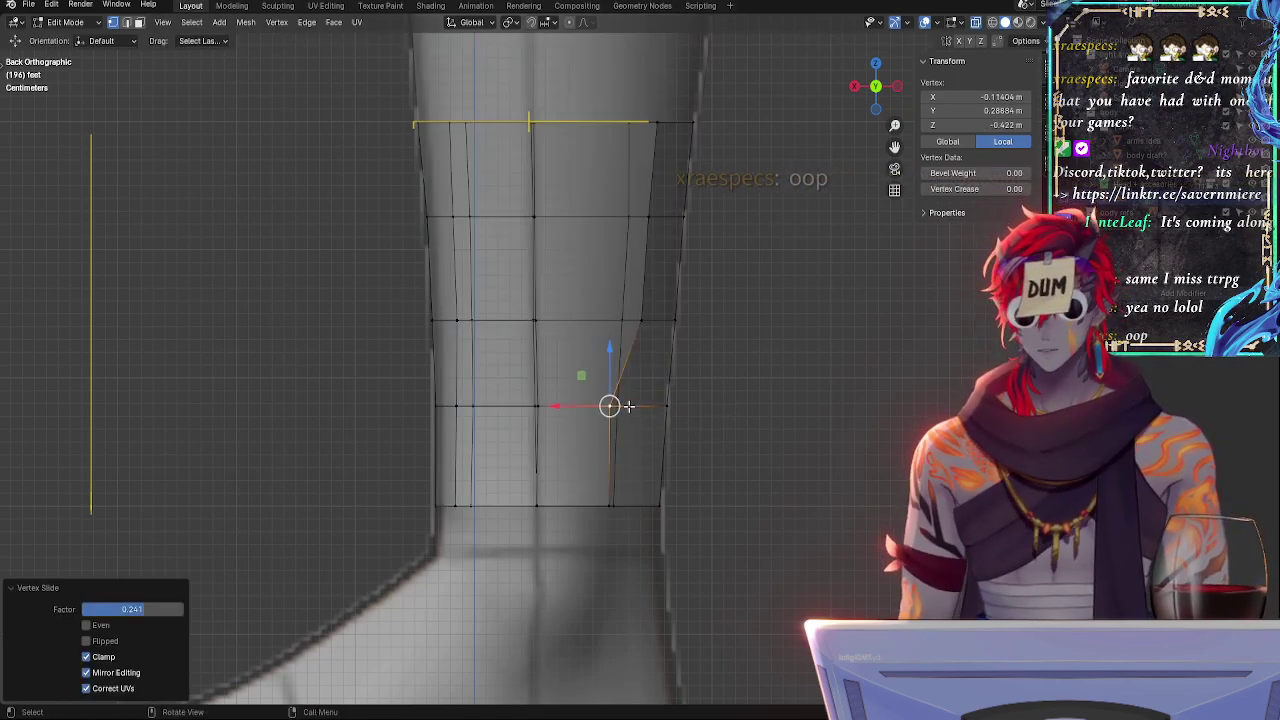
# - Slide the middle and upper right-column vertices inward along their edges
pyautogui.hotkey('alt', 'z')
pyautogui.hotkey('alt', 'z')
pyautogui.click(645, 321)
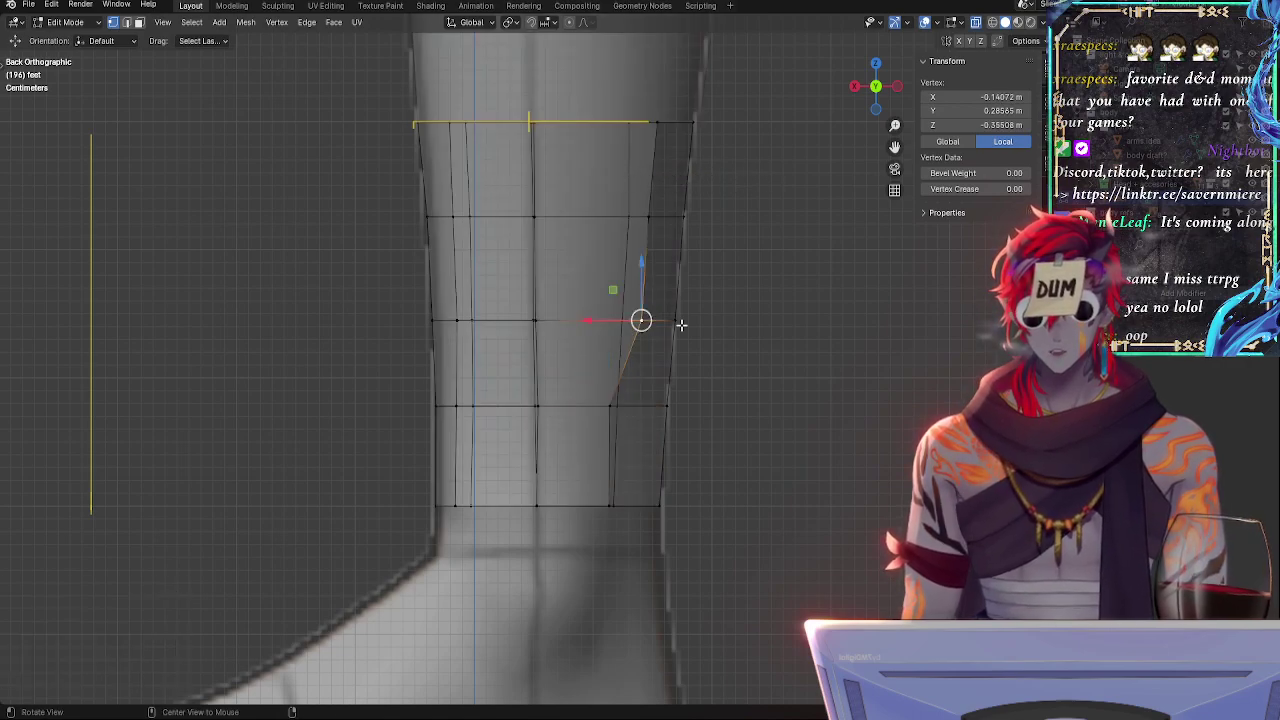
pyautogui.hotkey('alt', 'z')
pyautogui.press('g')
pyautogui.press('g')
pyautogui.click(644, 219)
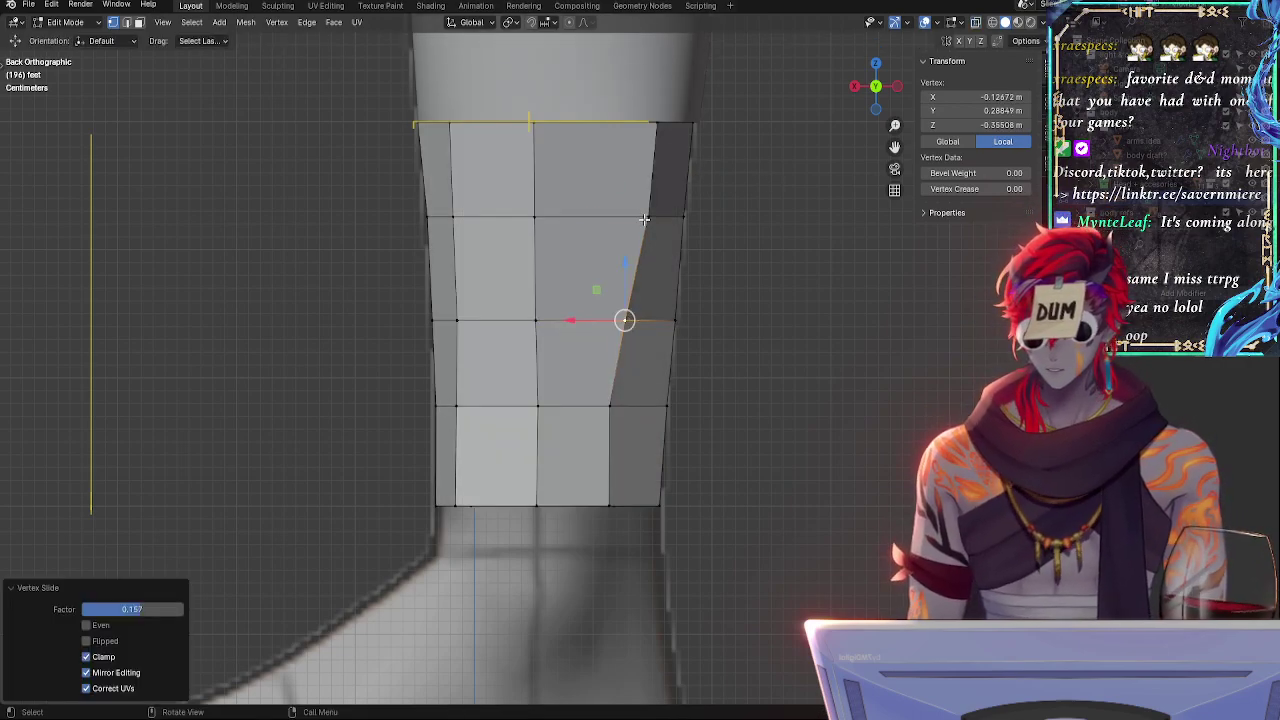
pyautogui.click(644, 219)
pyautogui.press('g')
pyautogui.press('g')
pyautogui.click(628, 219)
pyautogui.click(623, 323)
pyautogui.press('g')
pyautogui.press('g')
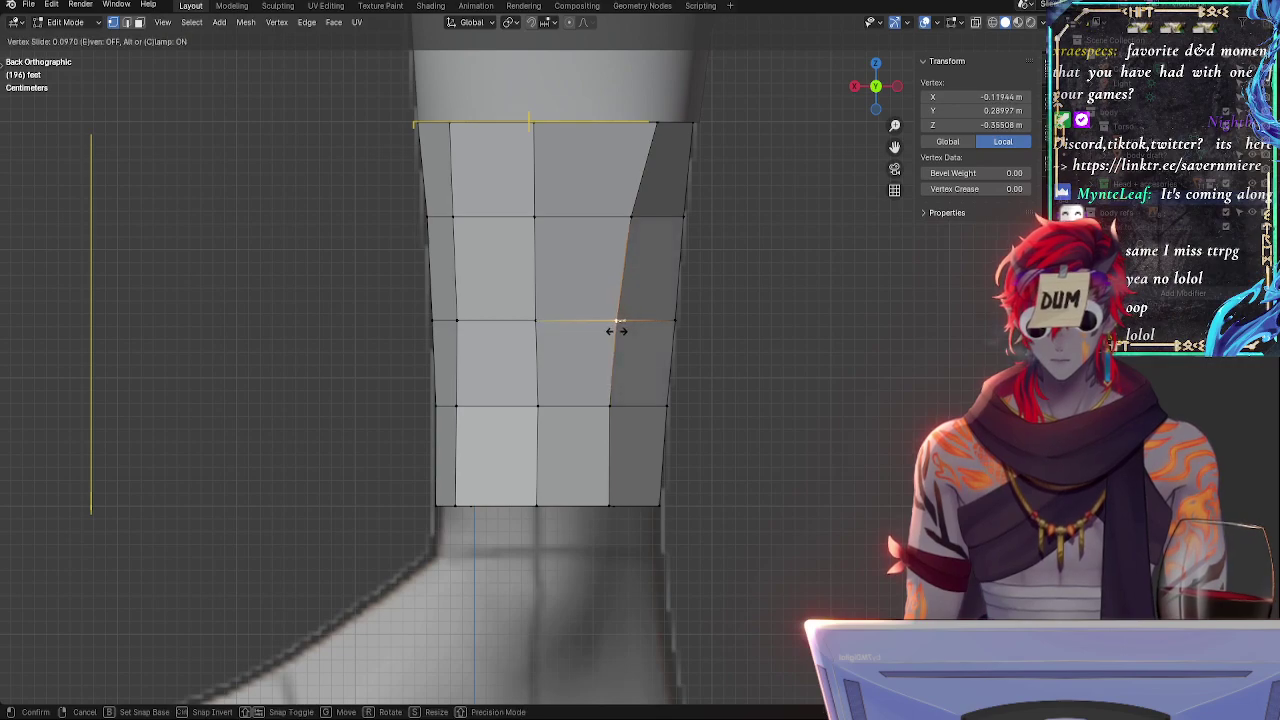
pyautogui.click(616, 331)
# - Fine-tune the lower and middle vertices by sliding them slightly back outward
pyautogui.click(604, 422)
pyautogui.press('g')
pyautogui.click(623, 331)
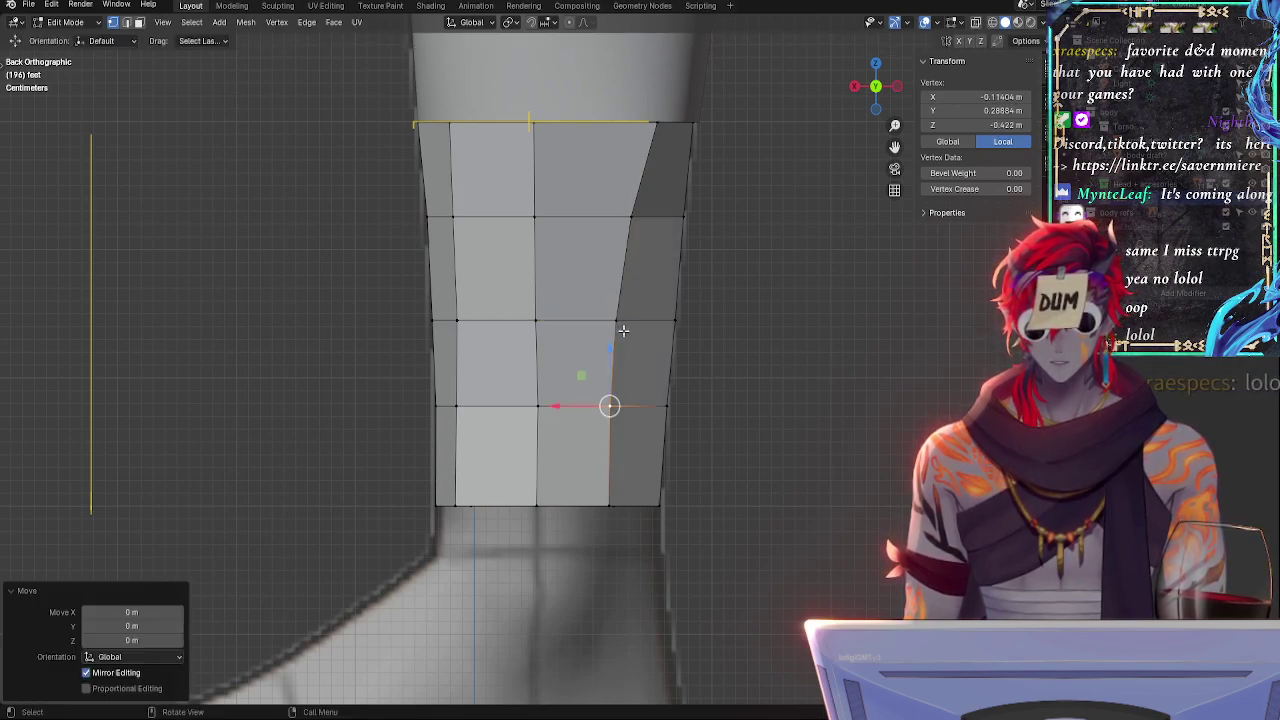
pyautogui.press('g')
pyautogui.press('g')
pyautogui.click(631, 331)
pyautogui.hotkey('alt', 'a')
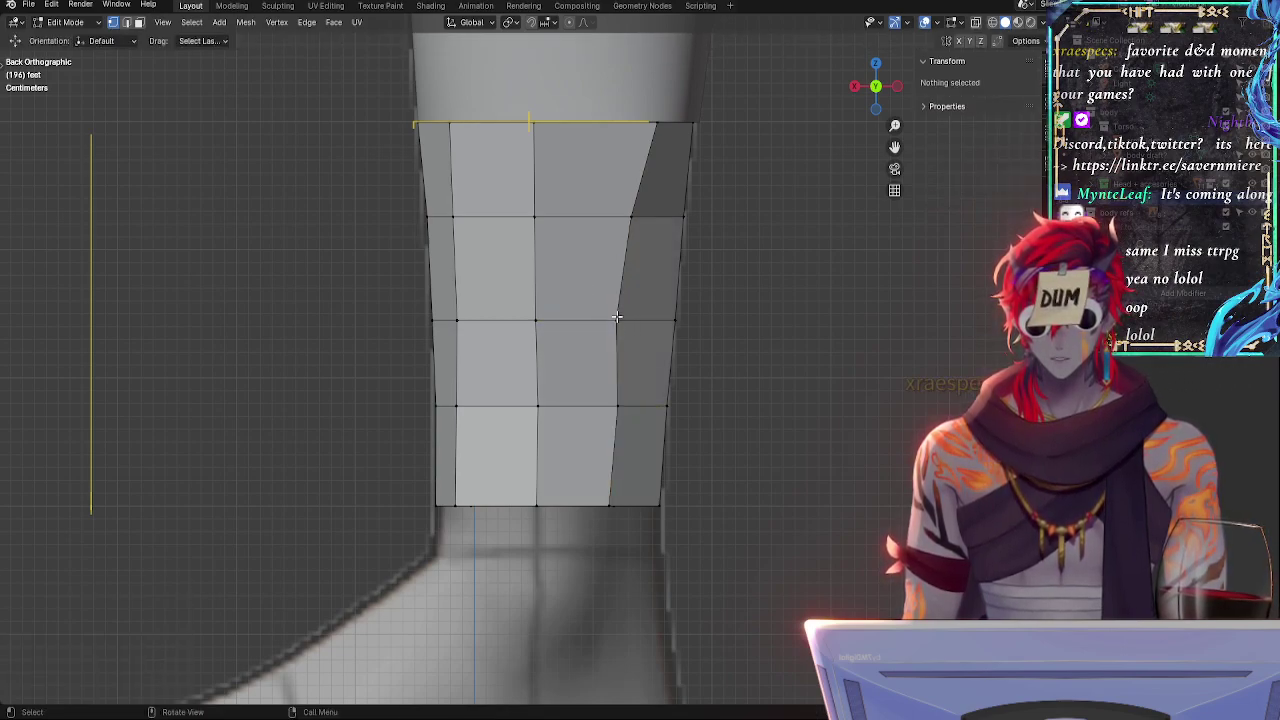
pyautogui.click(617, 318)
pyautogui.press('g')
pyautogui.press('g')
pyautogui.click(622, 320)
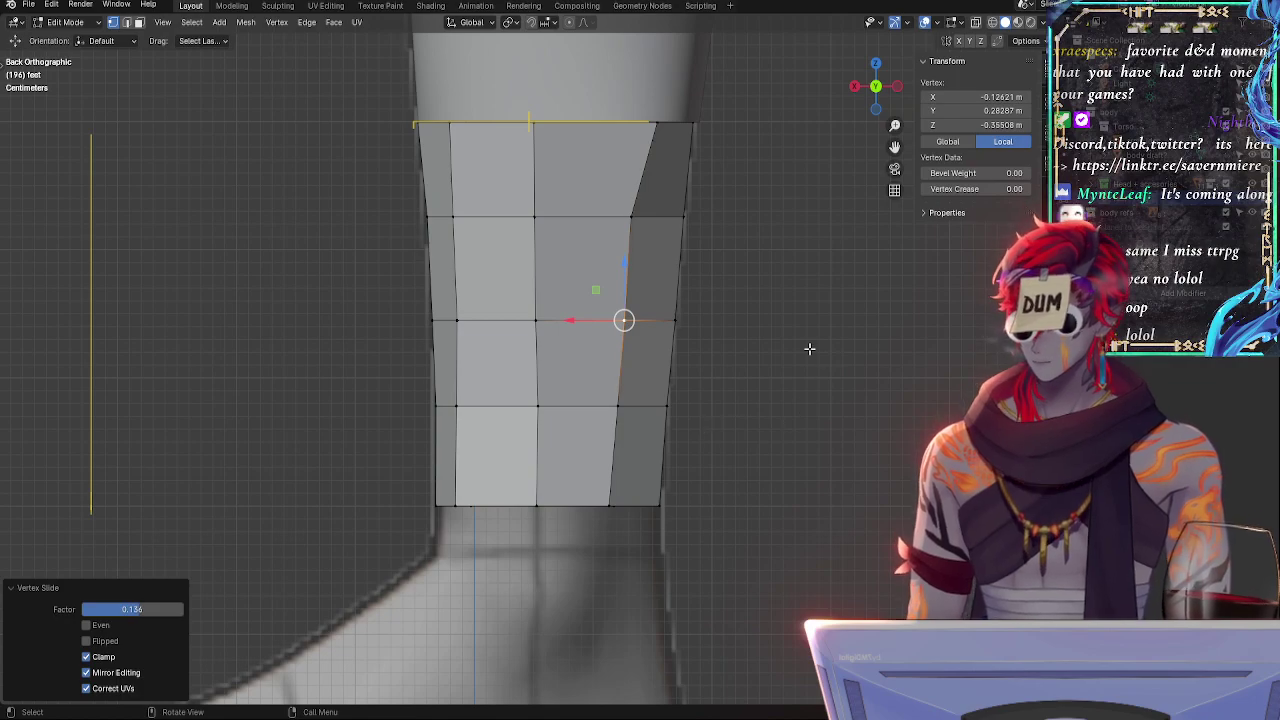
# - Slide the top column vertex inward, checking against the reference in X-ray, to factor 0.136
pyautogui.click(622, 236)
pyautogui.hotkey('alt', 'z')
pyautogui.hotkey('alt', 'z')
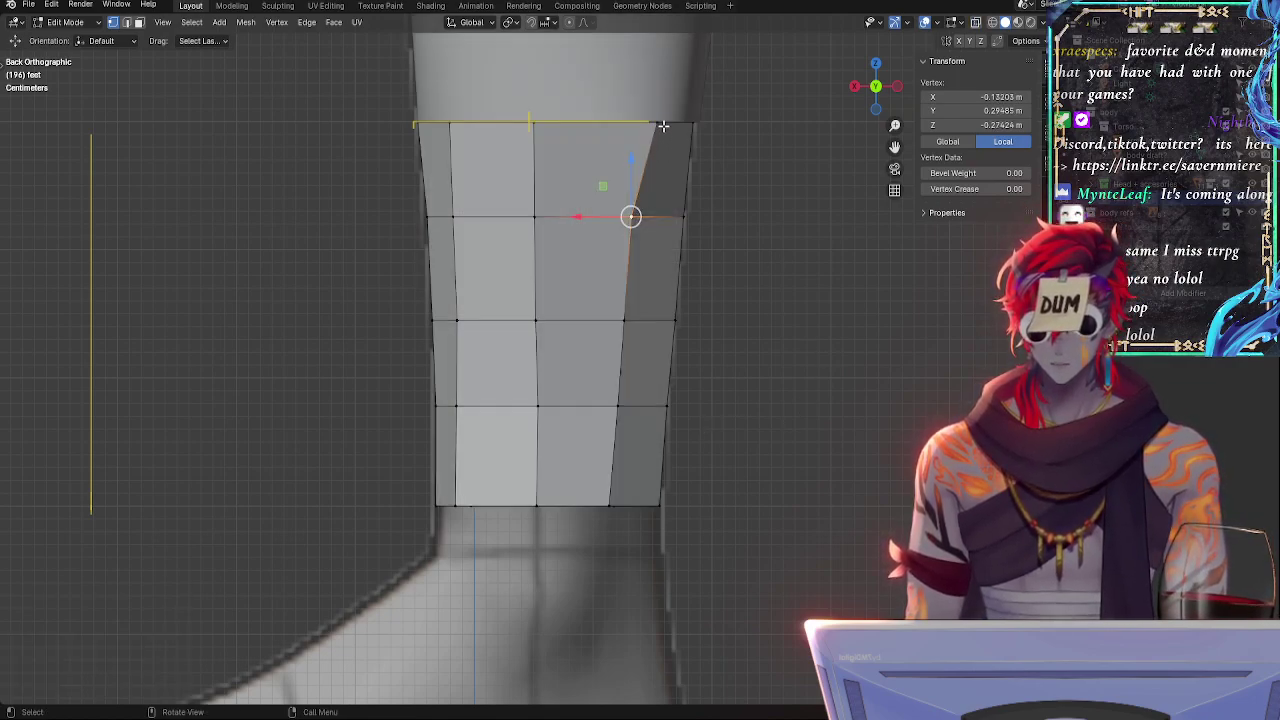
# - Slide the top three right-column vertices inward along their edges, working downward
pyautogui.press('g')
pyautogui.press('g')
pyautogui.click(646, 132)
pyautogui.click(617, 227)
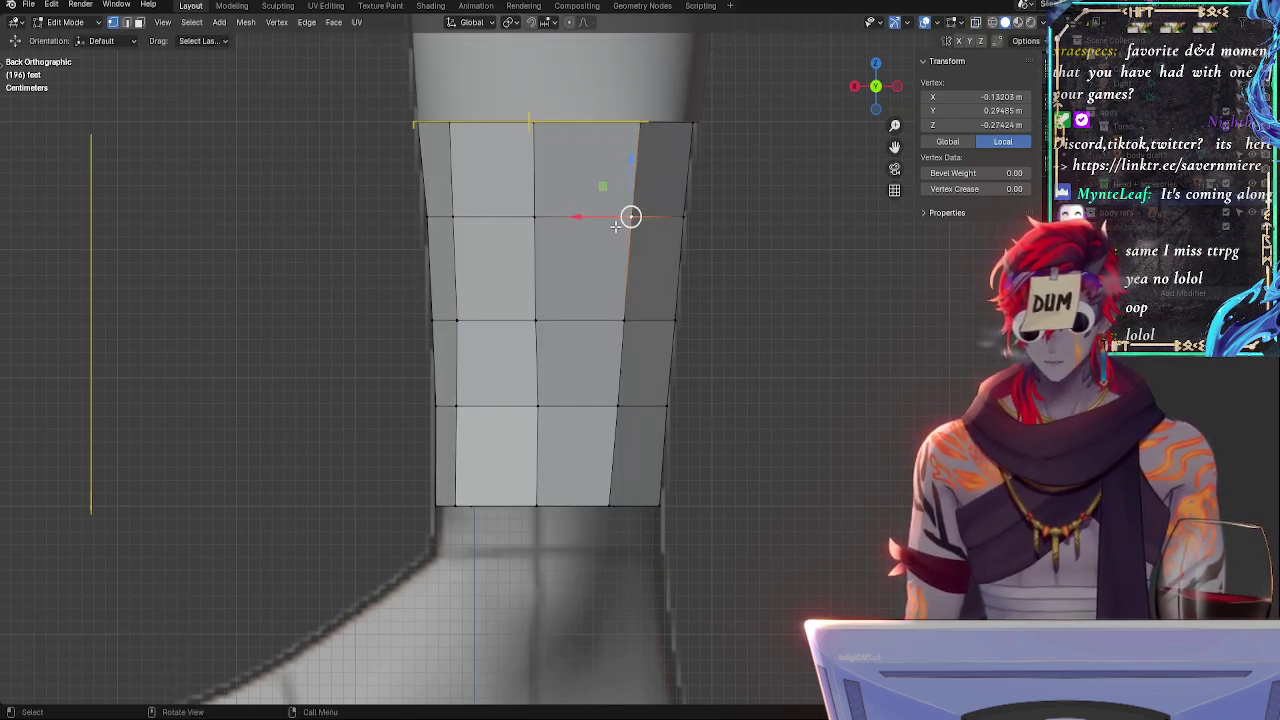
# - Slide the top three right-column vertices inward along their edges, working downward
pyautogui.press('g')
pyautogui.press('g')
pyautogui.click(632, 231)
pyautogui.click(613, 322)
pyautogui.press('g')
pyautogui.press('g')
pyautogui.click(617, 323)
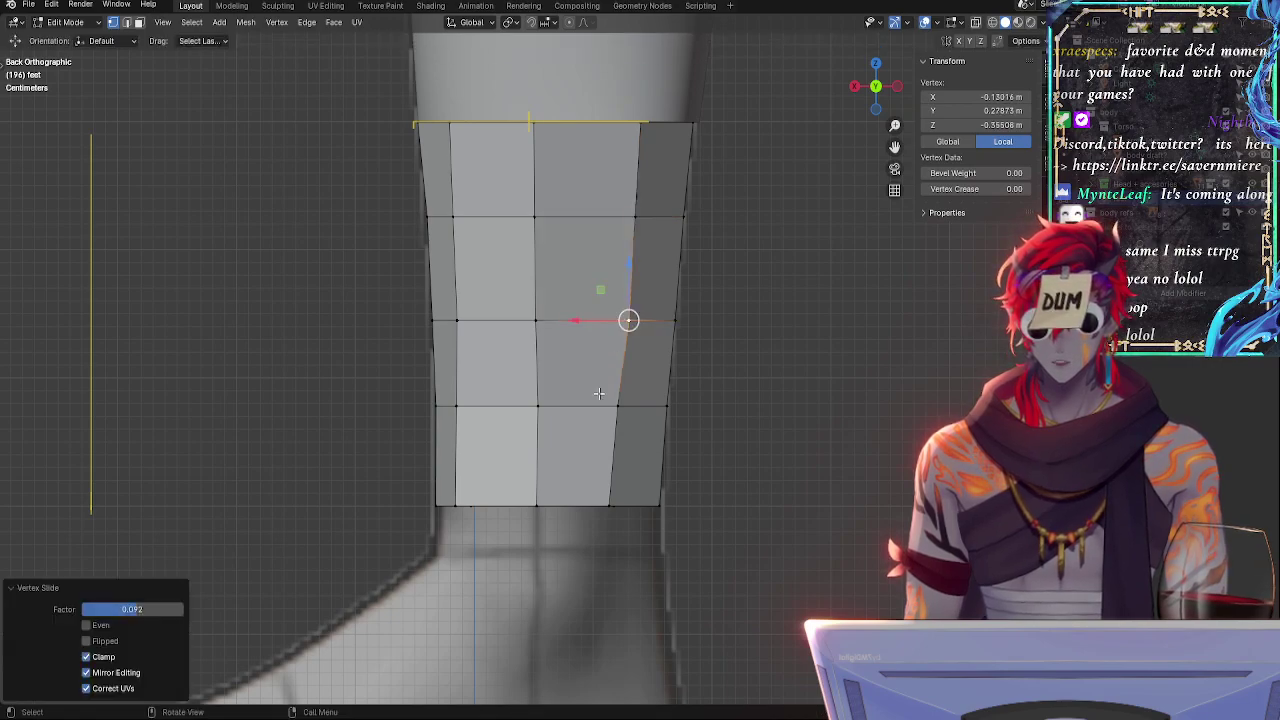
pyautogui.click(598, 397)
pyautogui.press('g')
pyautogui.click(597, 399)
# - In X-ray, slide the lower right vertices along their edges, working up the column
pyautogui.hotkey('alt', 'z')
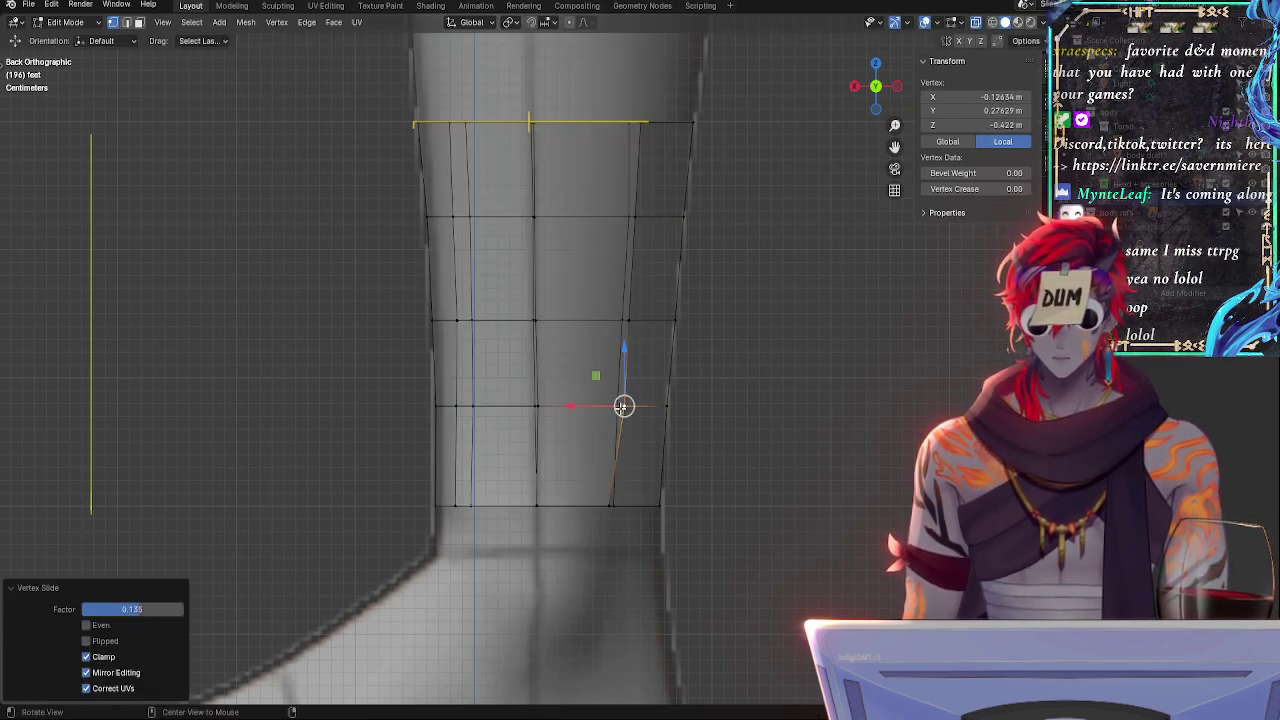
pyautogui.press('g')
pyautogui.press('g')
pyautogui.press('g')
pyautogui.press('g')
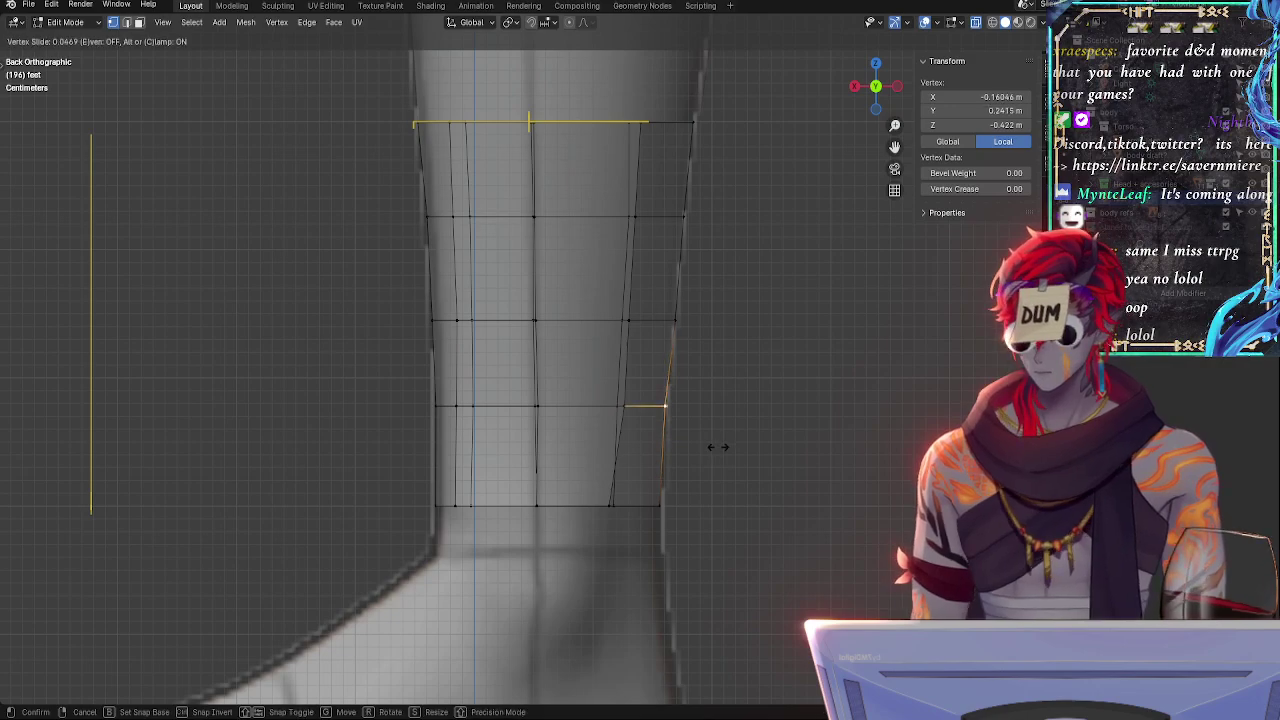
pyautogui.click(716, 445)
pyautogui.click(675, 322)
pyautogui.press('g')
pyautogui.press('g')
pyautogui.click(673, 320)
pyautogui.click(684, 216)
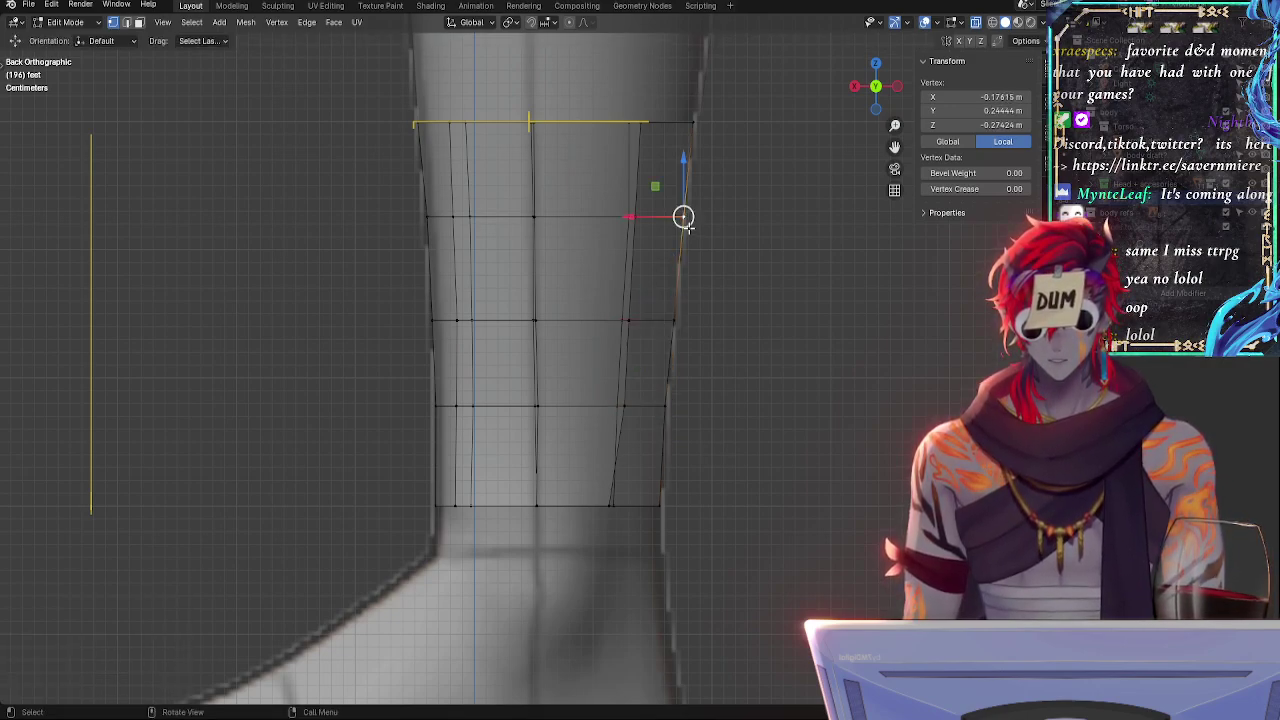
pyautogui.press('g')
pyautogui.press('g')
pyautogui.click(682, 218)
# - Slide the top-right leg vertex along its edges to tidy the top corner
pyautogui.click(693, 124)
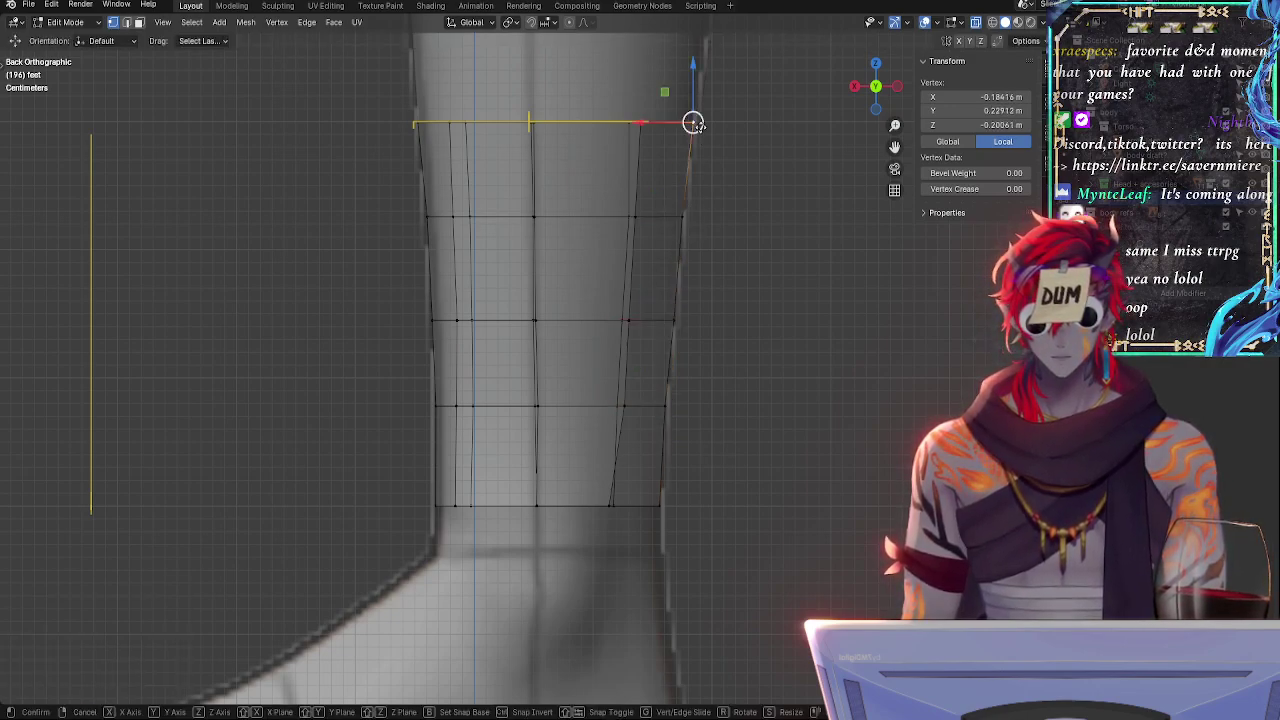
pyautogui.press('g')
pyautogui.press('g')
pyautogui.click(694, 121)
pyautogui.hotkey('alt', 'z')
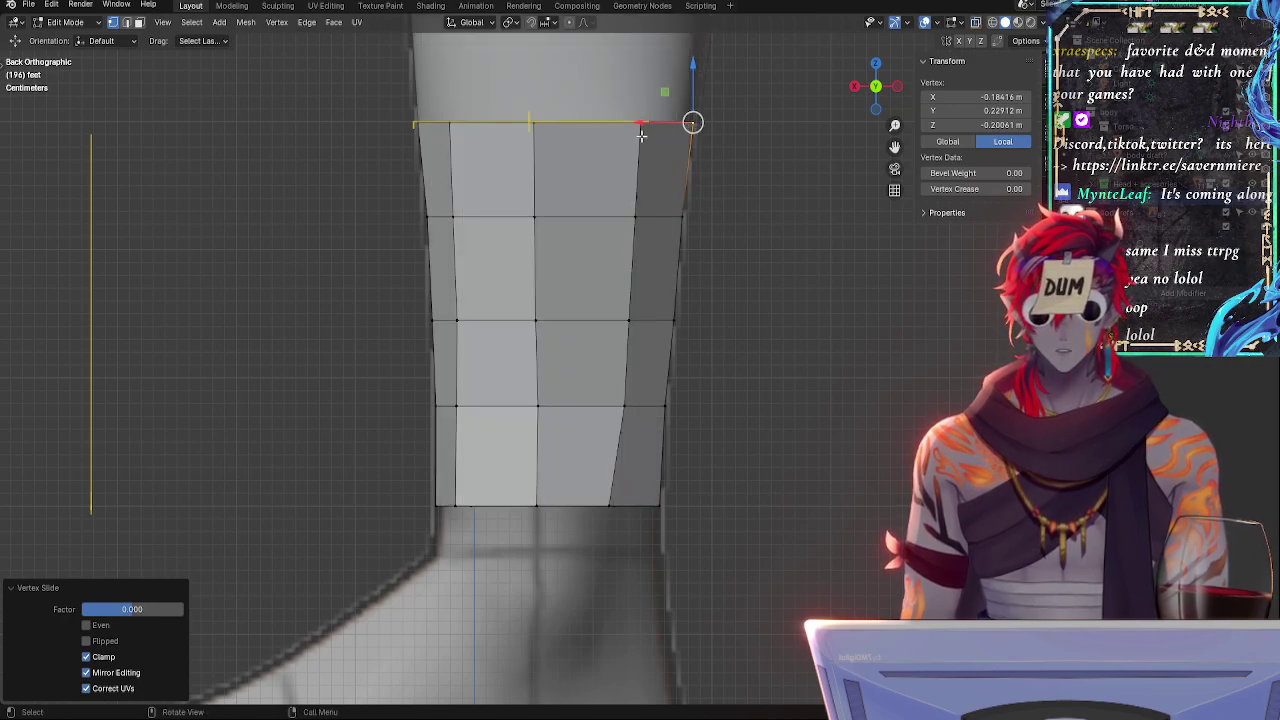
pyautogui.press('g')
pyautogui.press('g')
# - Slide the lower right-column vertex and the one above it to straighten the right edge
pyautogui.click(624, 405)
pyautogui.hotkey('alt', 'z')
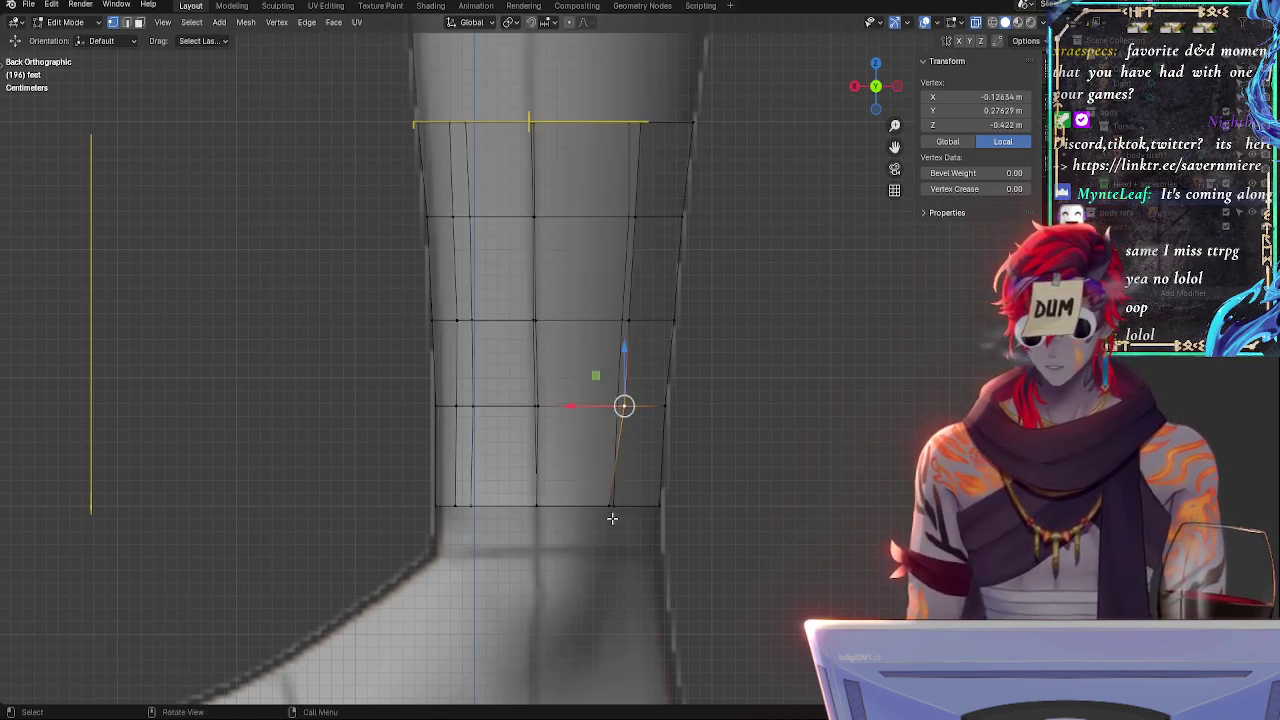
pyautogui.click(609, 505)
pyautogui.click(624, 408)
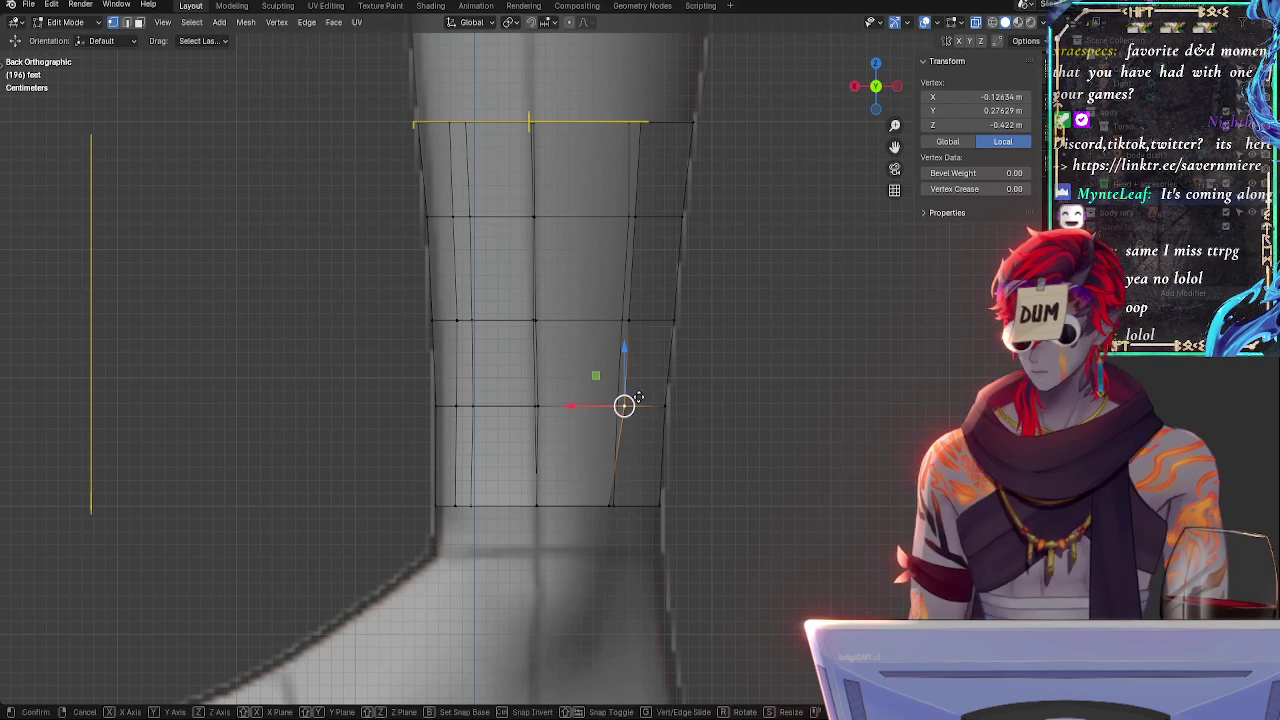
pyautogui.press('g')
pyautogui.press('g')
pyautogui.click(632, 364)
pyautogui.click(631, 325)
pyautogui.press('g')
pyautogui.press('g')
pyautogui.click(628, 322)
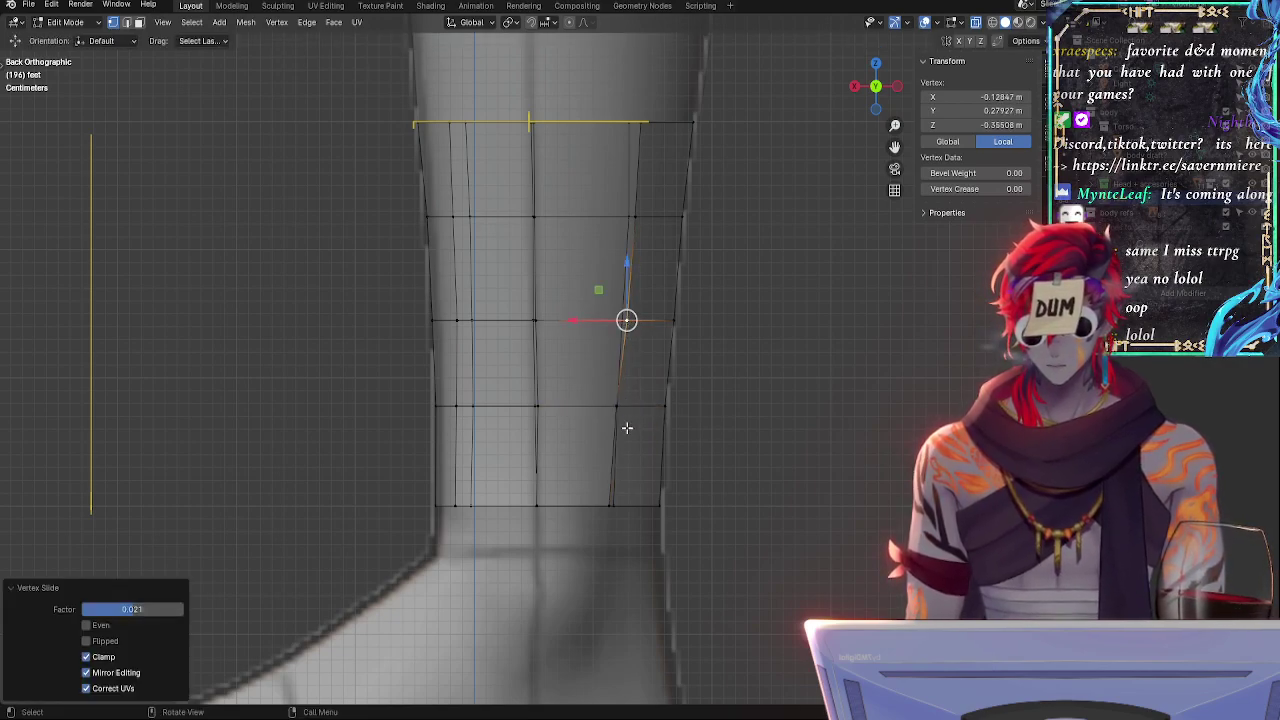
pyautogui.click(627, 428)
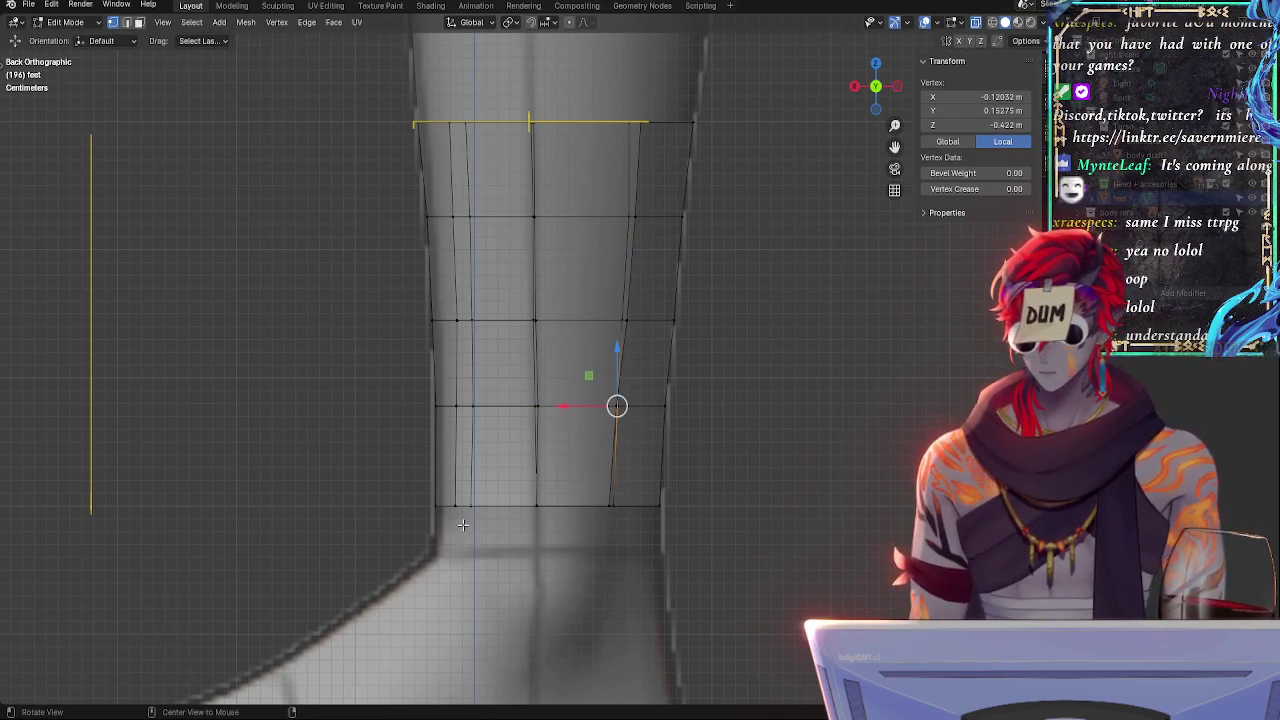
pyautogui.hotkey('alt', 'z')
# - Select the bottom-left vertical edge and orbit to check the leg in perspective
pyautogui.click(435, 505)
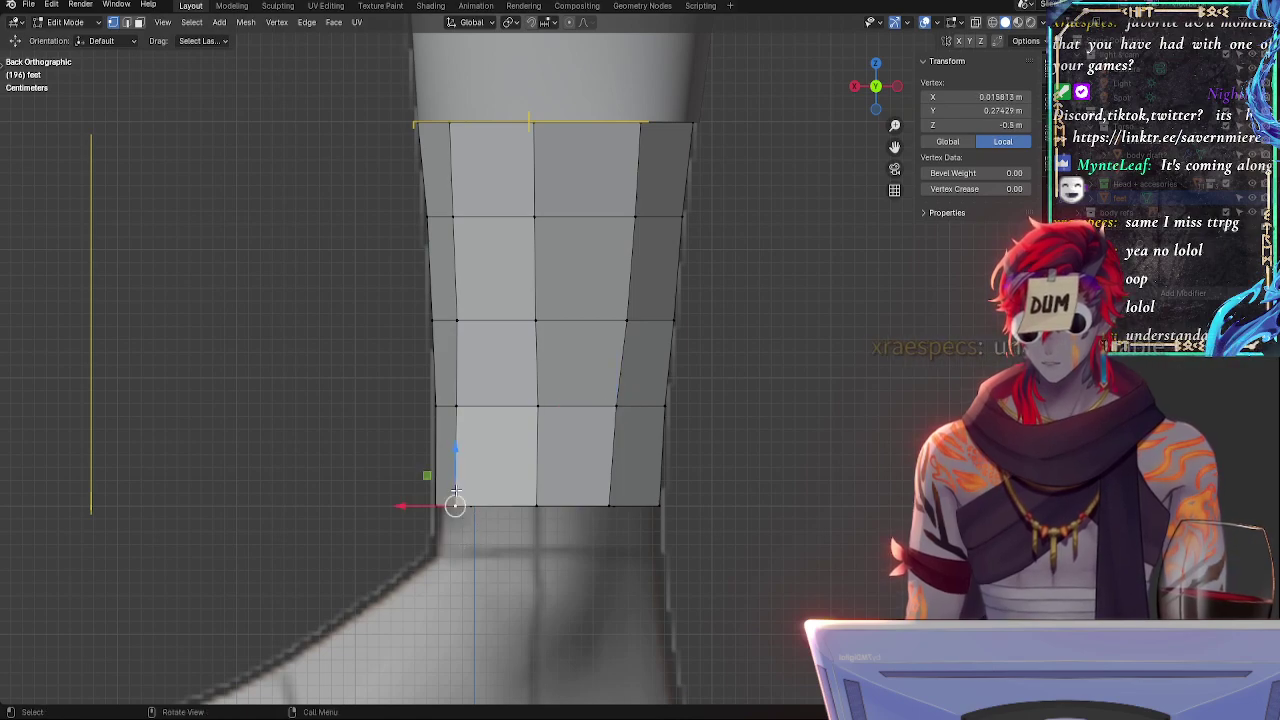
pyautogui.keyDown('shift'); pyautogui.click(436, 405); pyautogui.keyUp('shift')
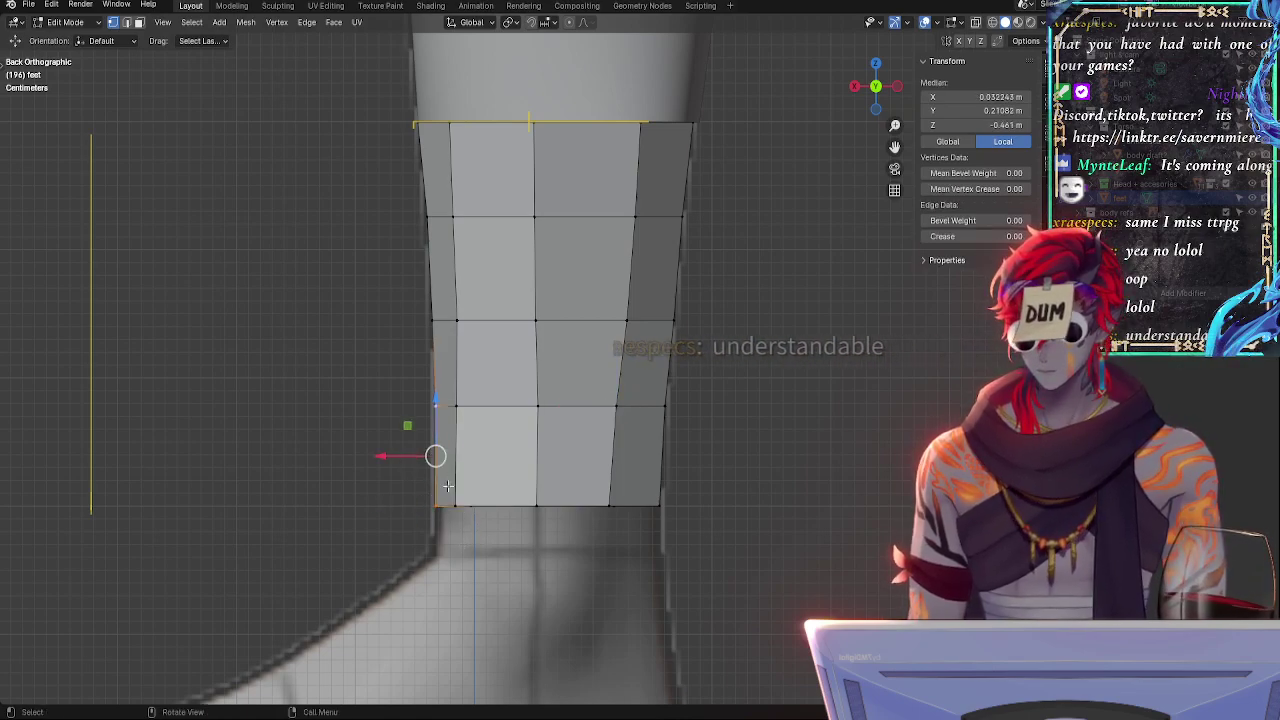
pyautogui.moveTo(440, 450); pyautogui.dragTo(556, 546, button='middle')
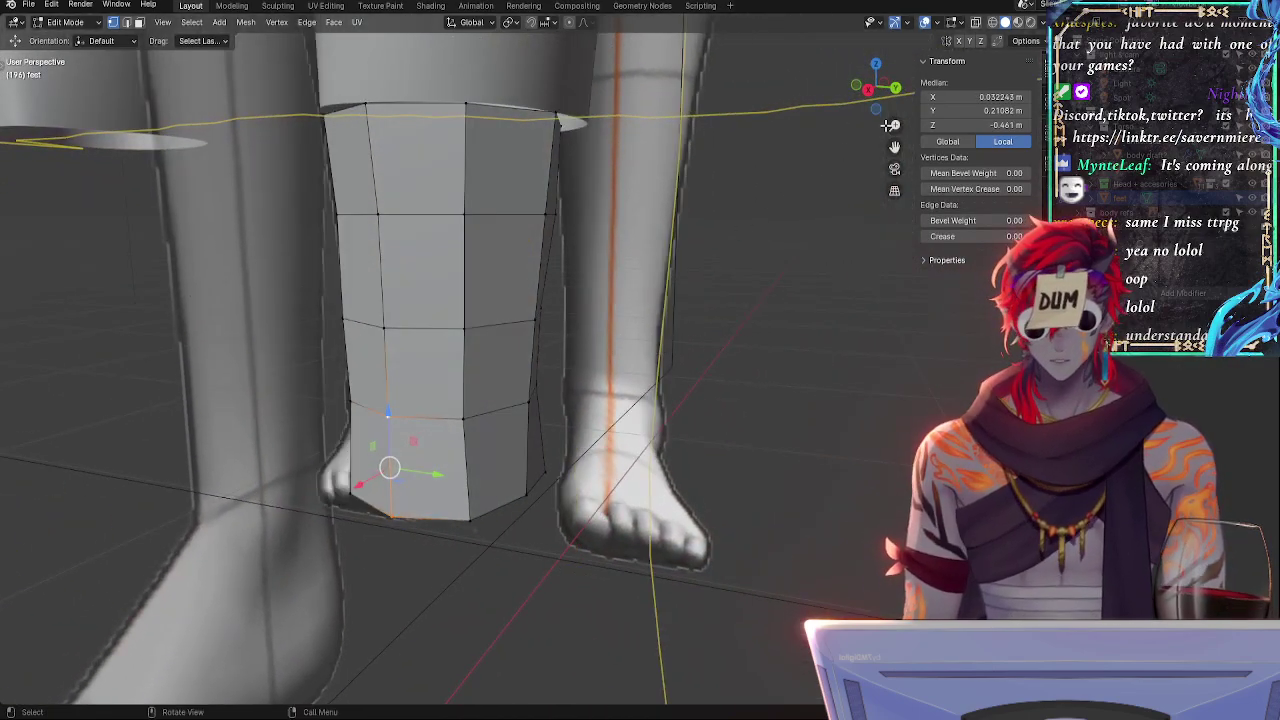
# - Back in Back view, slide the bottom-left and neighbouring bottom vertices along their edges
pyautogui.click(897, 88)
pyautogui.press('g')
pyautogui.press('g')
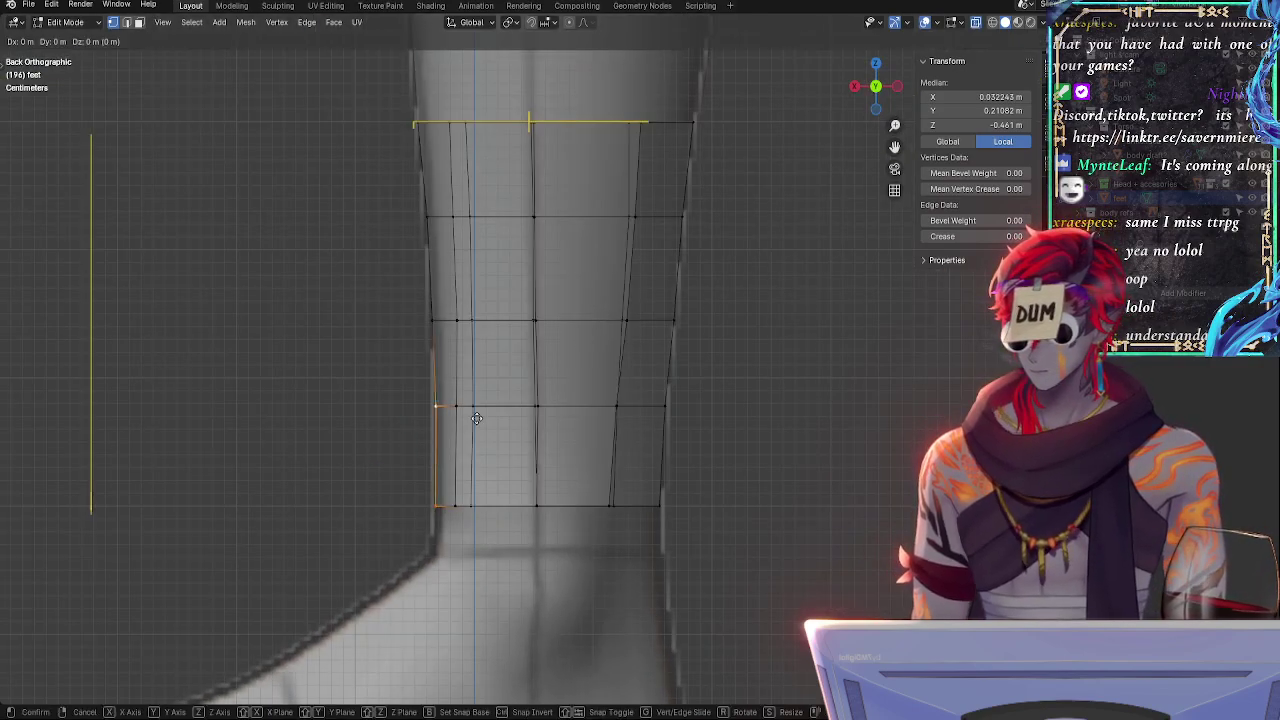
pyautogui.press('Escape')
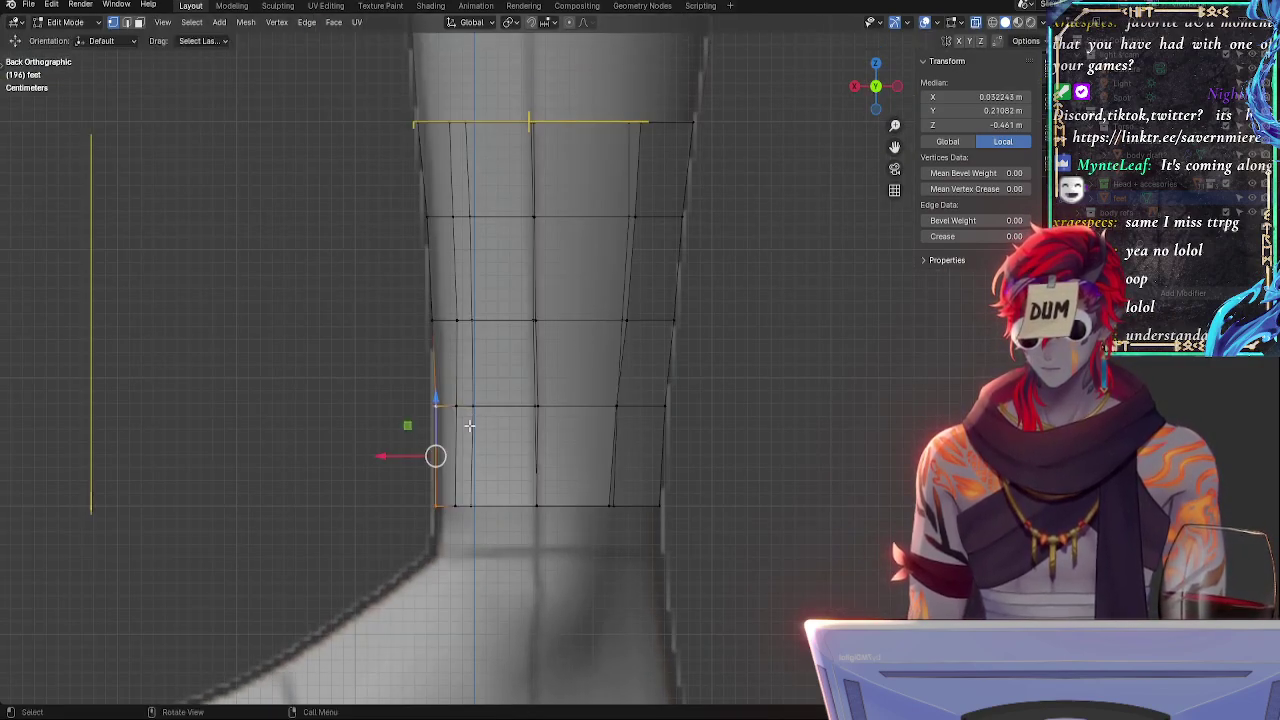
pyautogui.click(432, 495)
pyautogui.press('g')
pyautogui.press('g')
pyautogui.click(475, 481)
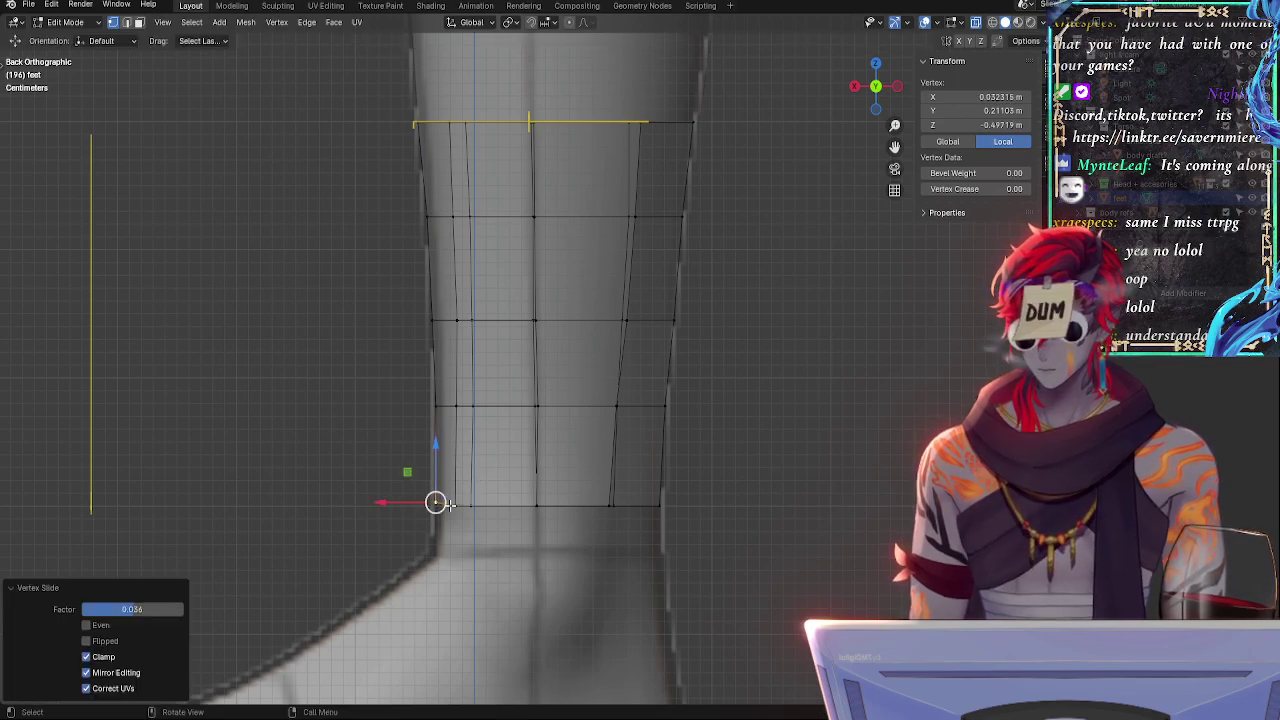
pyautogui.click(454, 505)
pyautogui.press('g')
pyautogui.press('g')
pyautogui.click(527, 487)
# - Slide the upper-left, bottom and bottom-right vertices to even out the lower outline
pyautogui.hotkey('alt', 'z')
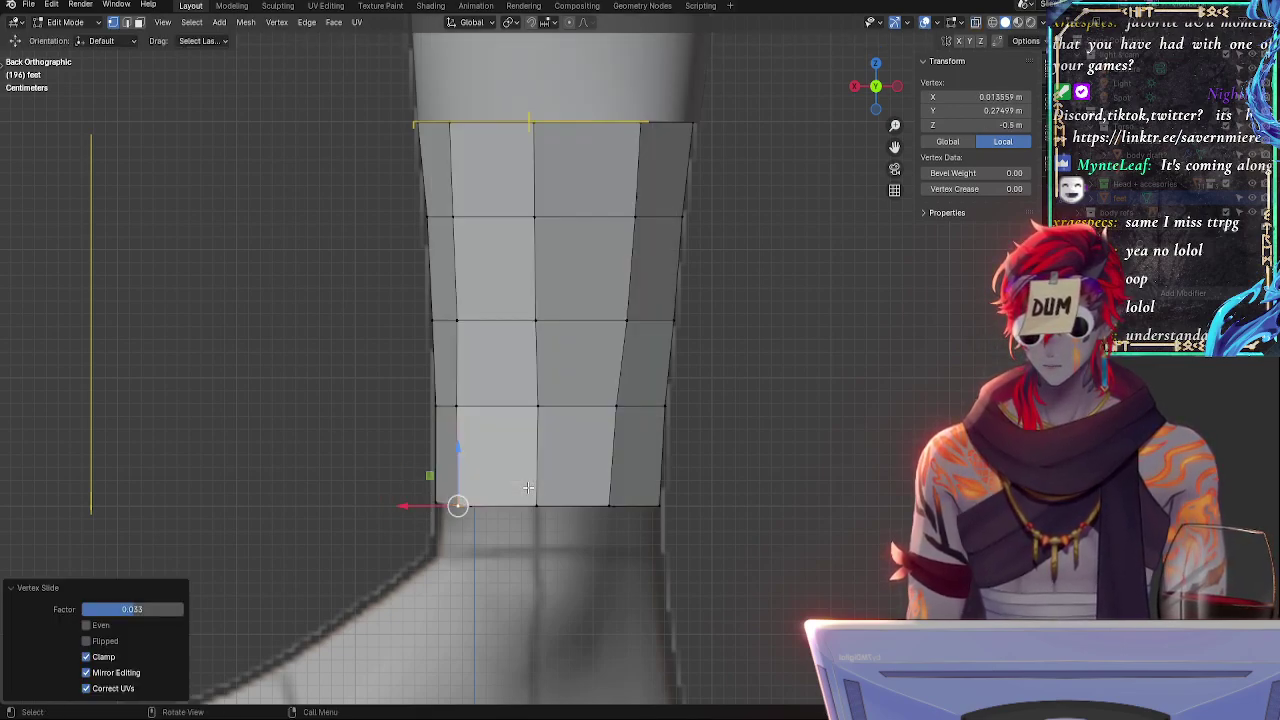
pyautogui.click(461, 401)
pyautogui.press('g')
pyautogui.press('g')
pyautogui.click(473, 409)
pyautogui.click(462, 500)
pyautogui.press('g')
pyautogui.press('g')
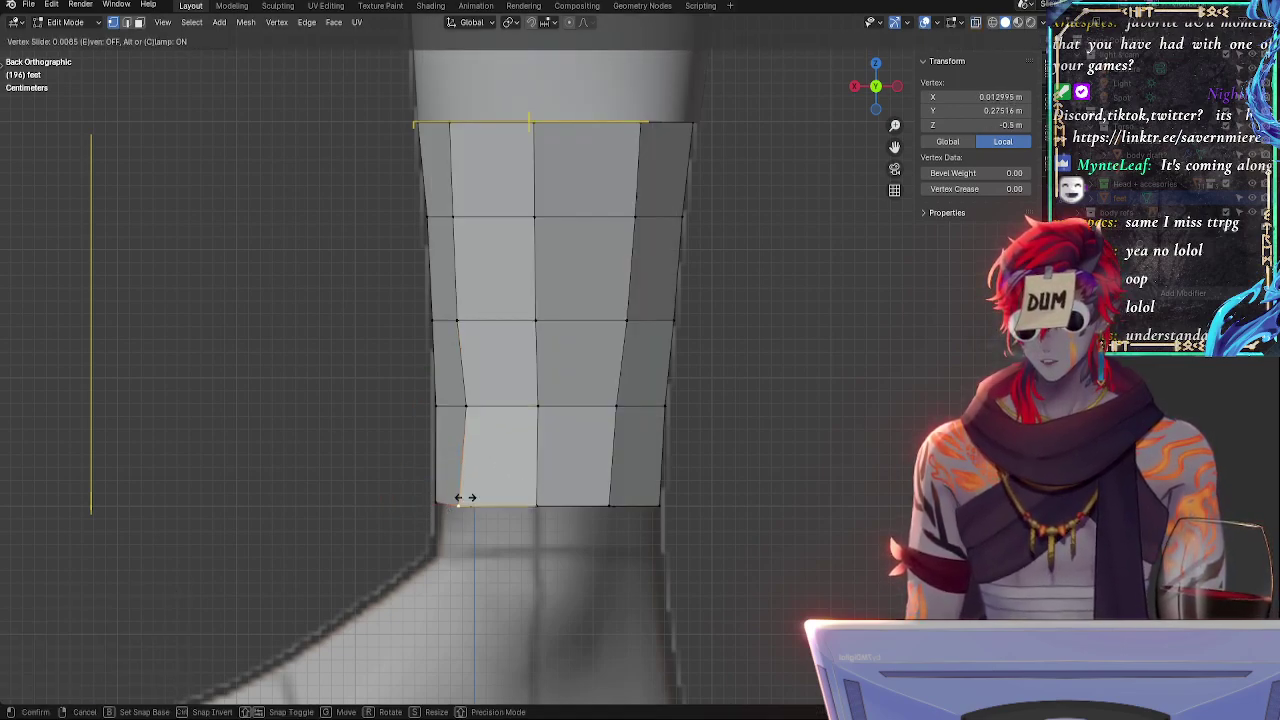
pyautogui.click(468, 500)
pyautogui.press('g')
pyautogui.press('g')
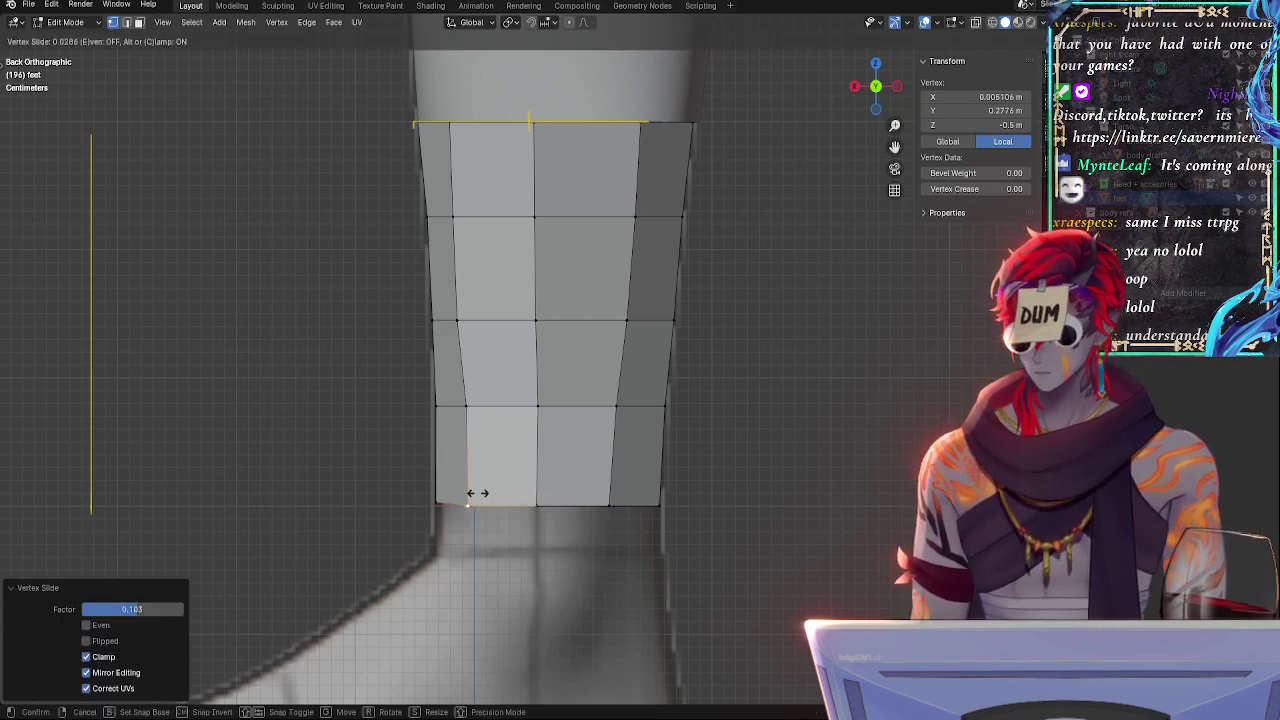
pyautogui.click(484, 493)
pyautogui.click(614, 497)
pyautogui.press('g')
pyautogui.press('g')
pyautogui.click(610, 493)
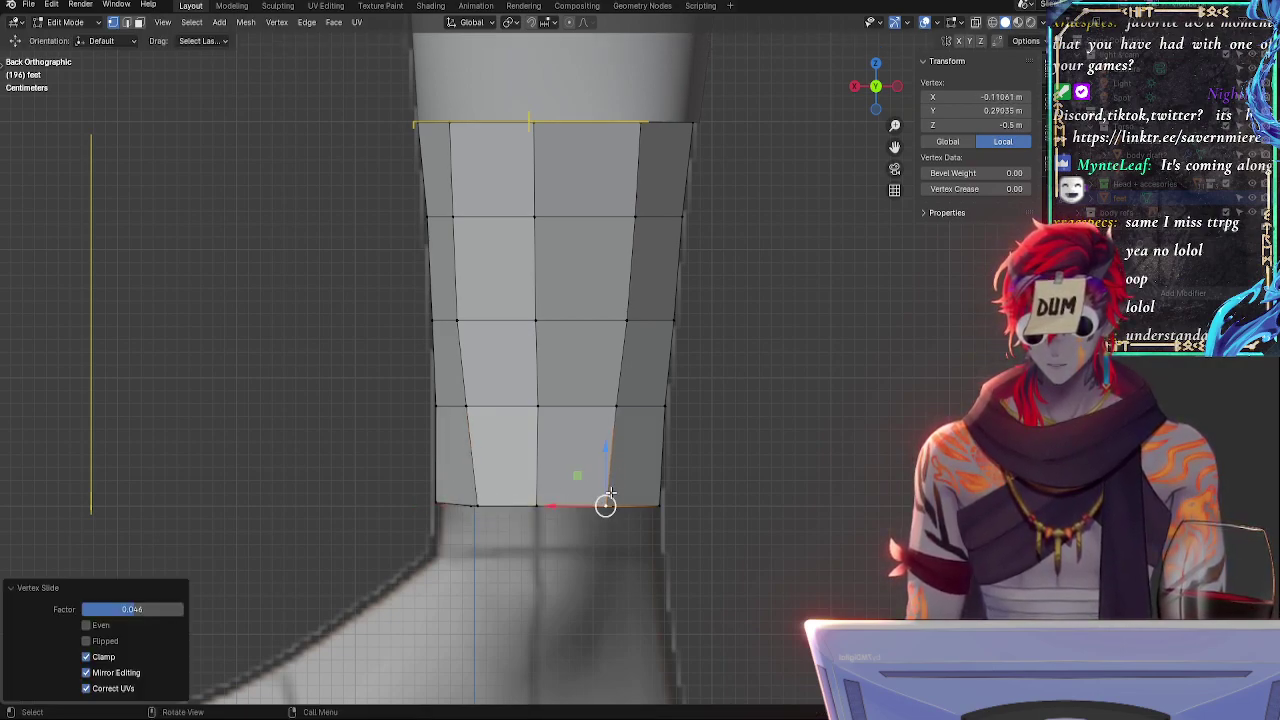
# - Adjust the left and right vertices of the second row from the bottom inward
pyautogui.click(466, 401)
pyautogui.press('g')
pyautogui.press('g')
pyautogui.click(487, 405)
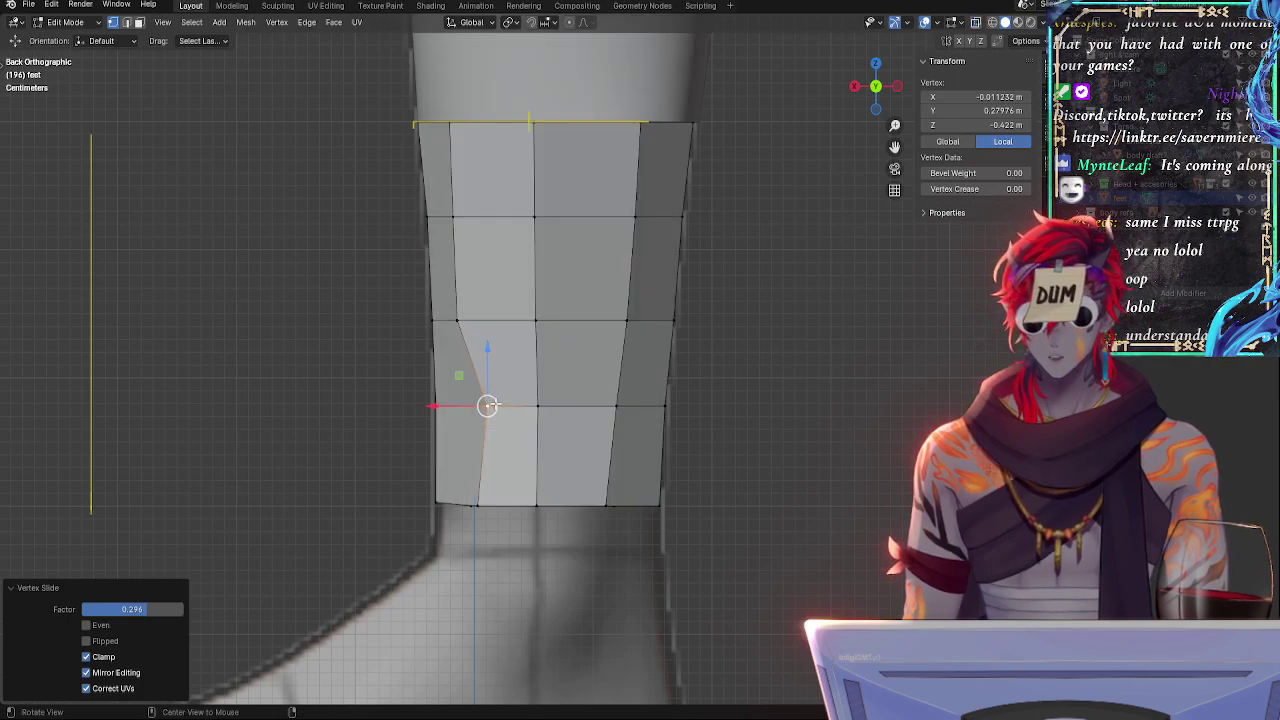
pyautogui.press('g')
pyautogui.press('g')
pyautogui.click(479, 405)
pyautogui.click(616, 408)
pyautogui.press('g')
pyautogui.press('g')
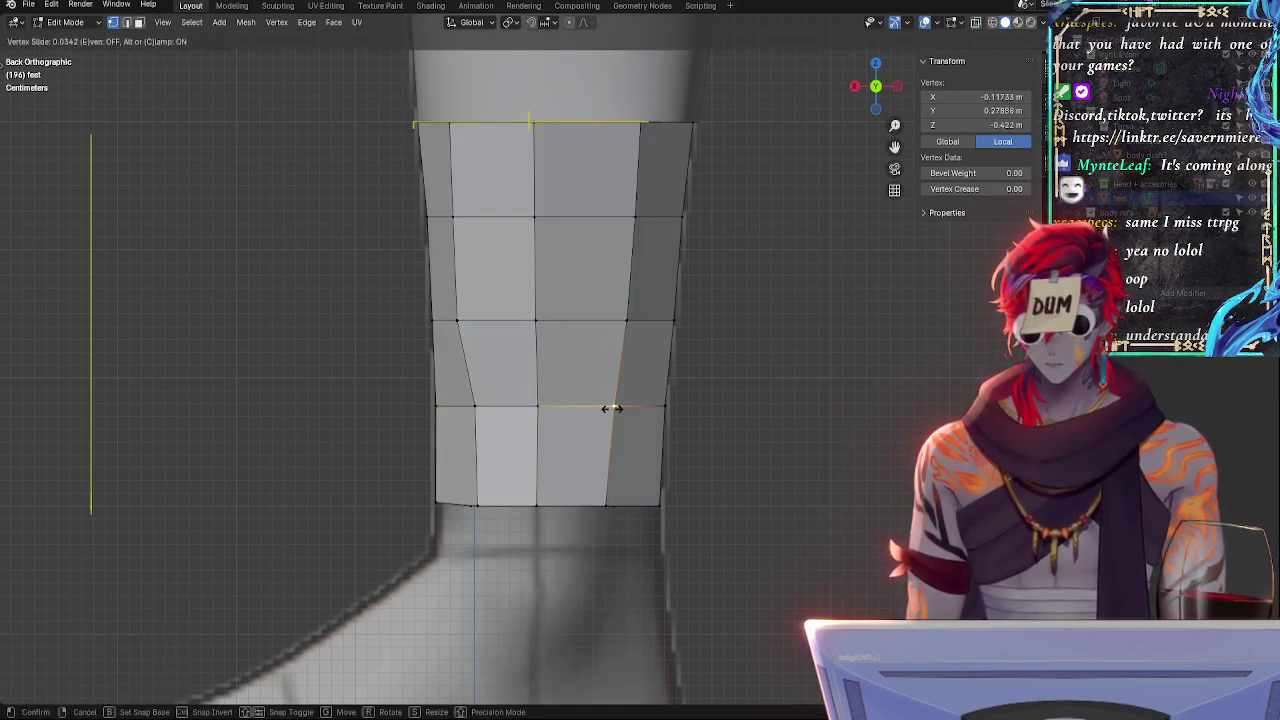
pyautogui.click(612, 407)
# - Slide the middle-row left and right vertices inward along their edges
pyautogui.click(455, 318)
pyautogui.press('g')
pyautogui.press('g')
pyautogui.click(477, 318)
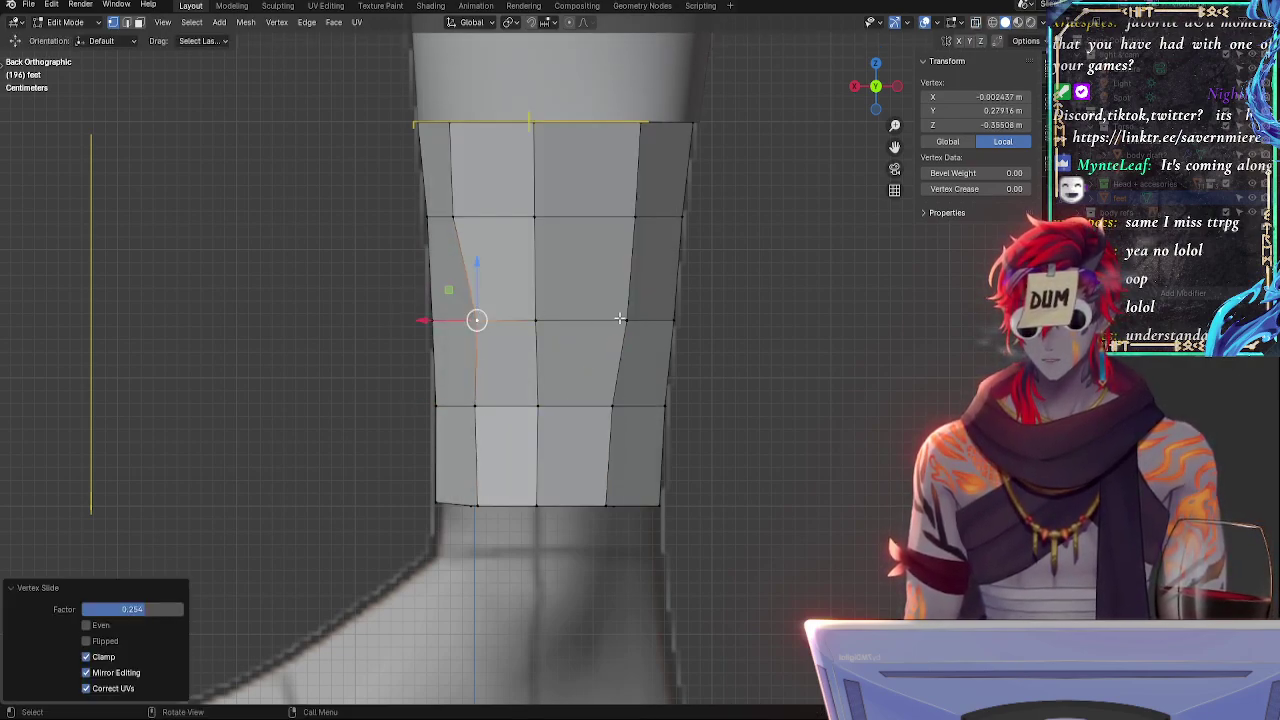
pyautogui.click(620, 319)
pyautogui.press('g')
pyautogui.press('g')
pyautogui.click(614, 318)
# - Slide the upper-row and top-row left and right vertices inward to taper the top
pyautogui.click(636, 216)
pyautogui.press('g')
pyautogui.press('g')
pyautogui.click(624, 215)
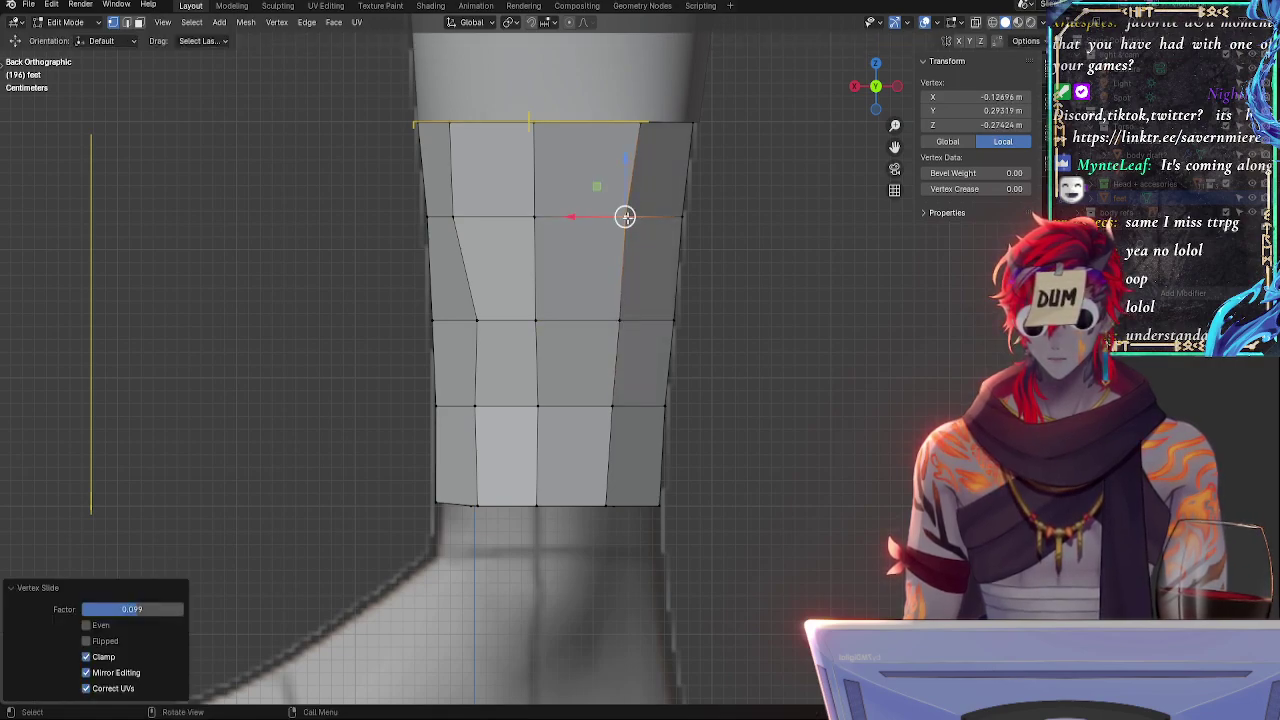
pyautogui.click(453, 218)
pyautogui.press('g')
pyautogui.press('g')
pyautogui.click(470, 217)
pyautogui.click(452, 125)
pyautogui.press('g')
pyautogui.press('g')
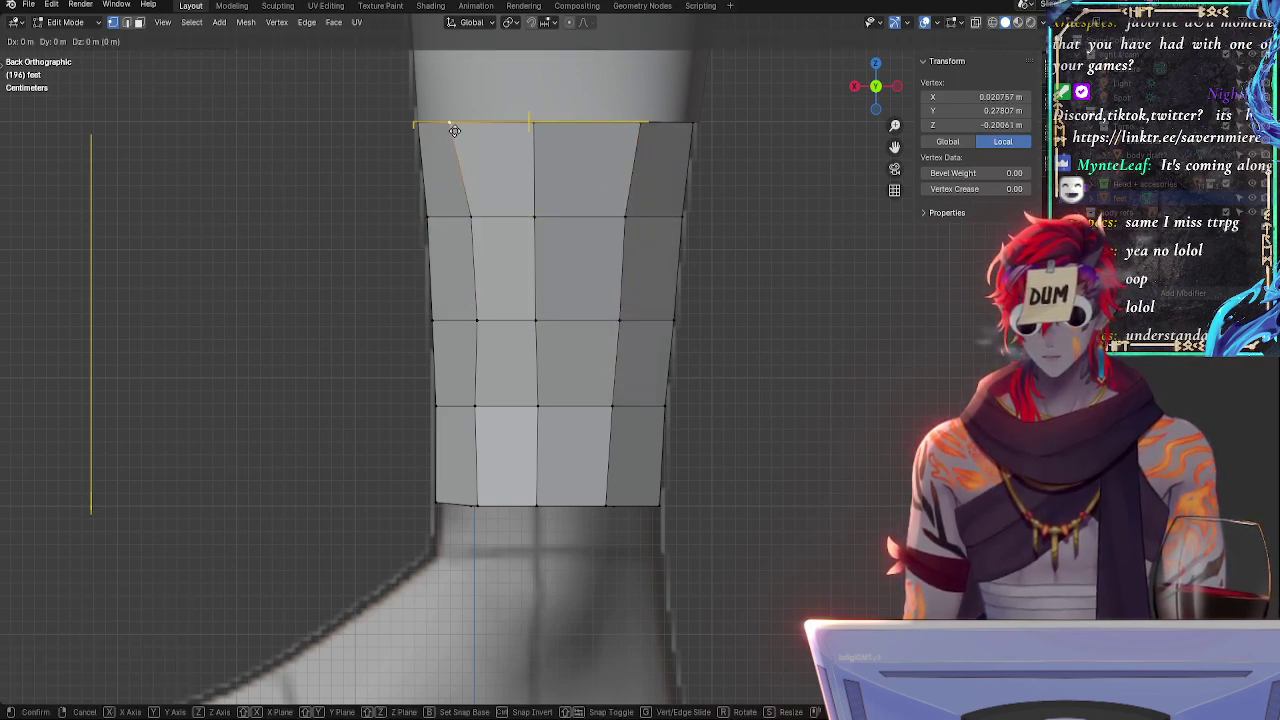
pyautogui.click(469, 124)
pyautogui.click(644, 126)
pyautogui.press('g')
pyautogui.press('g')
pyautogui.click(629, 122)
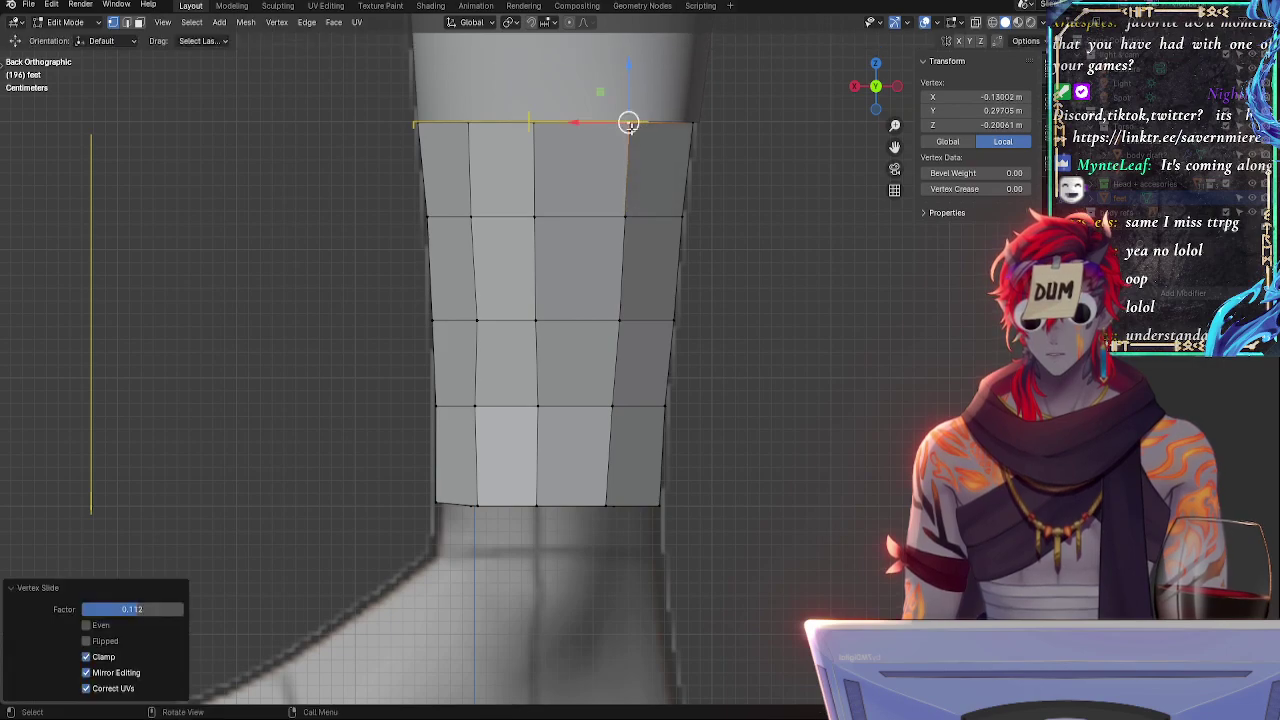
# - Select the right-side vertices on the second and third rows
pyautogui.click(614, 224)
pyautogui.click(792, 300)
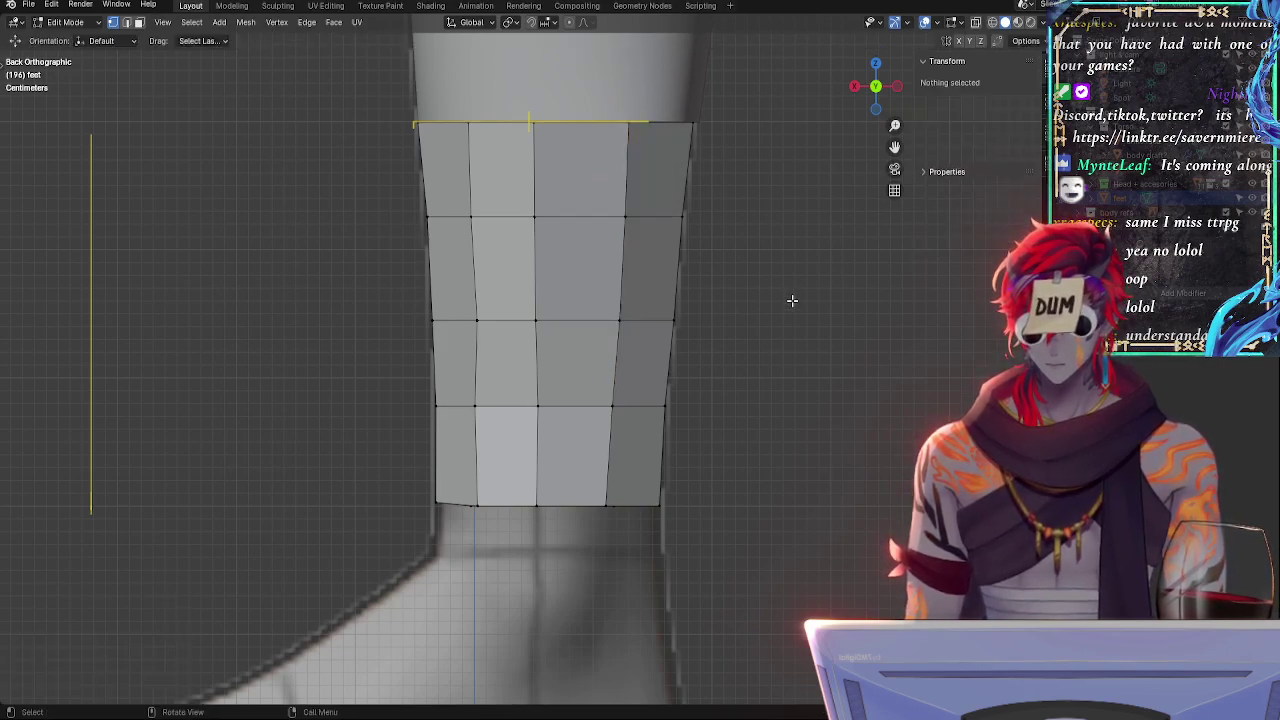
pyautogui.click(680, 215)
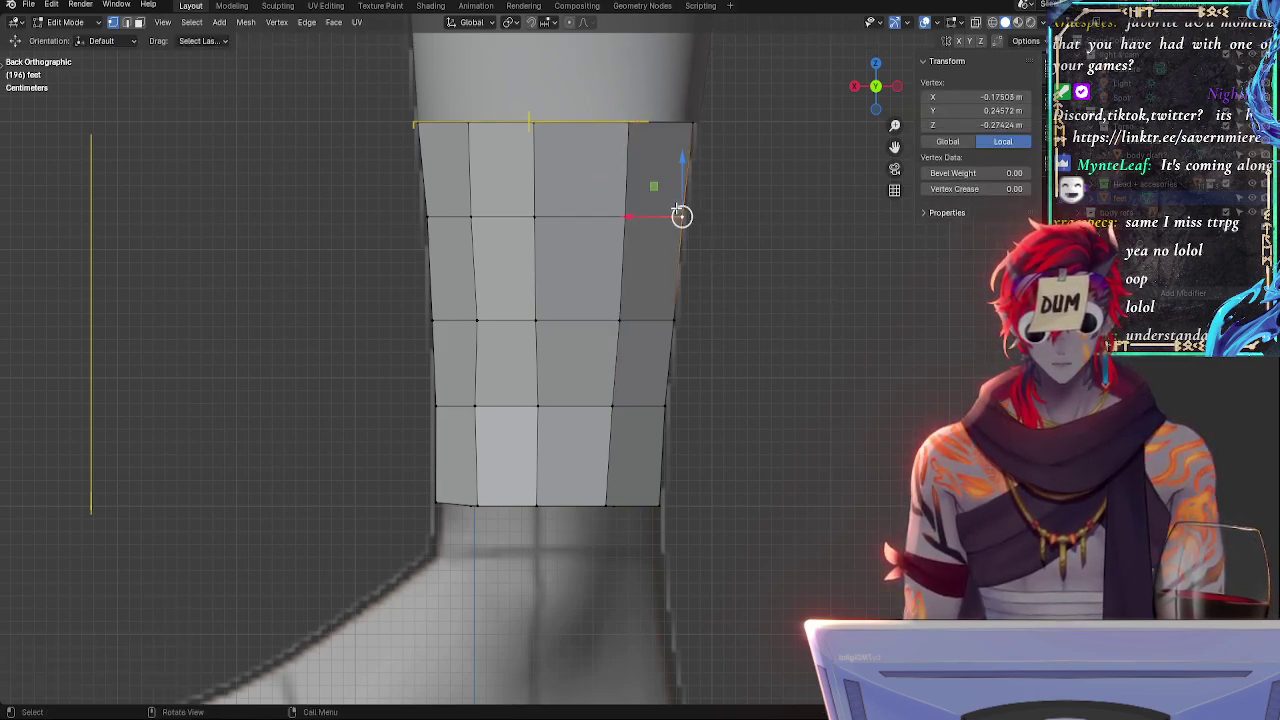
pyautogui.keyDown('shift'); pyautogui.click(673, 325); pyautogui.keyUp('shift')
# - Nudge the right edge, then move a lower-middle vertex slightly along Y in perspective
pyautogui.moveTo(628, 322); pyautogui.dragTo(631, 322)
pyautogui.click(728, 423)
pyautogui.keyDown('alt'); pyautogui.moveTo(556, 527); pyautogui.dragTo(520, 520); pyautogui.keyUp('alt')
pyautogui.click(468, 410)
pyautogui.keyDown('alt'); pyautogui.moveTo(470, 412); pyautogui.dragTo(514, 499); pyautogui.keyUp('alt')
pyautogui.moveTo(513, 498); pyautogui.dragTo(525, 430, button='middle')
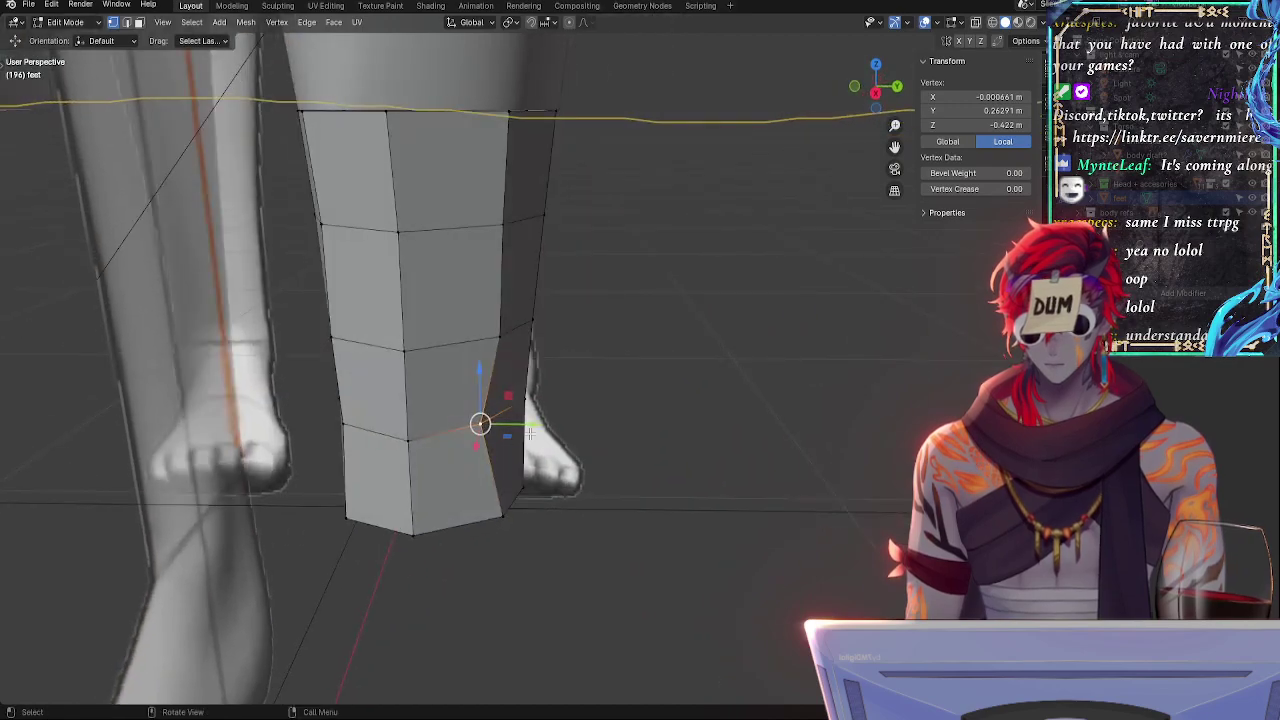
pyautogui.press('g')
pyautogui.press('y')
pyautogui.click(545, 430)
# - In side view with X-ray, fit the bottom vertex to the reference outline
pyautogui.click(876, 93)
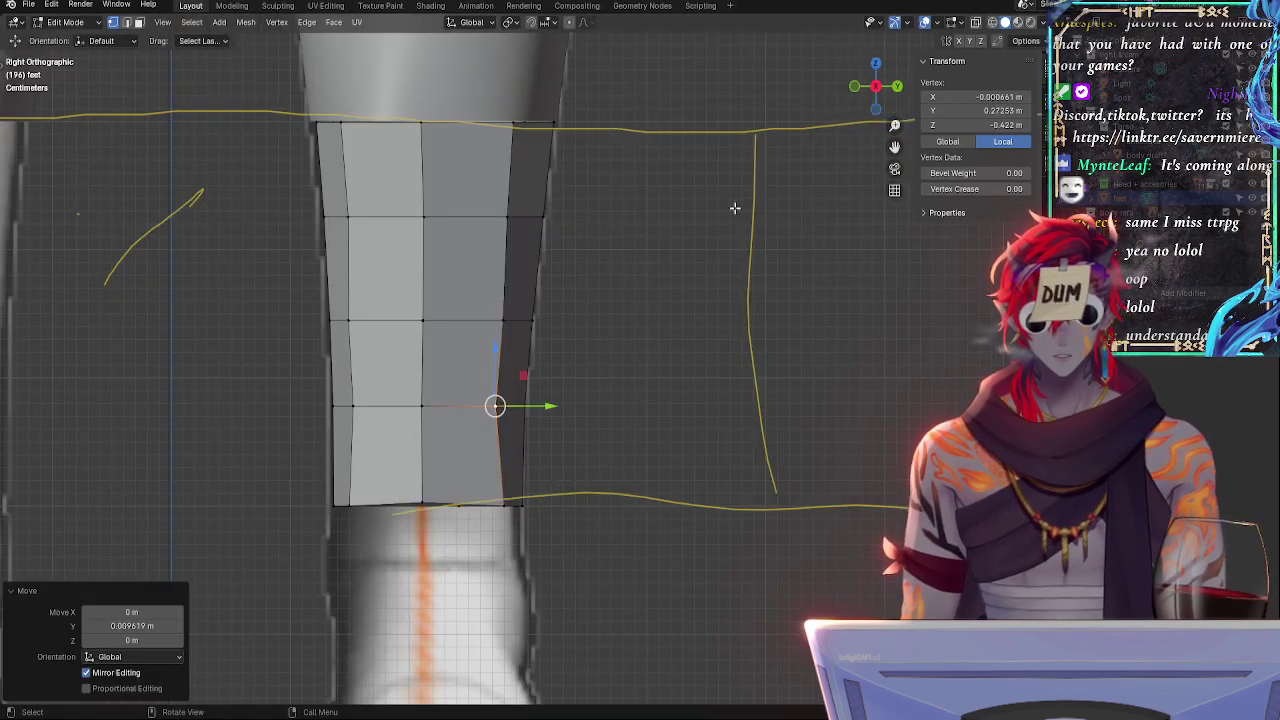
pyautogui.click(499, 503)
pyautogui.hotkey('alt', 'z')
pyautogui.hotkey('alt', 'z')
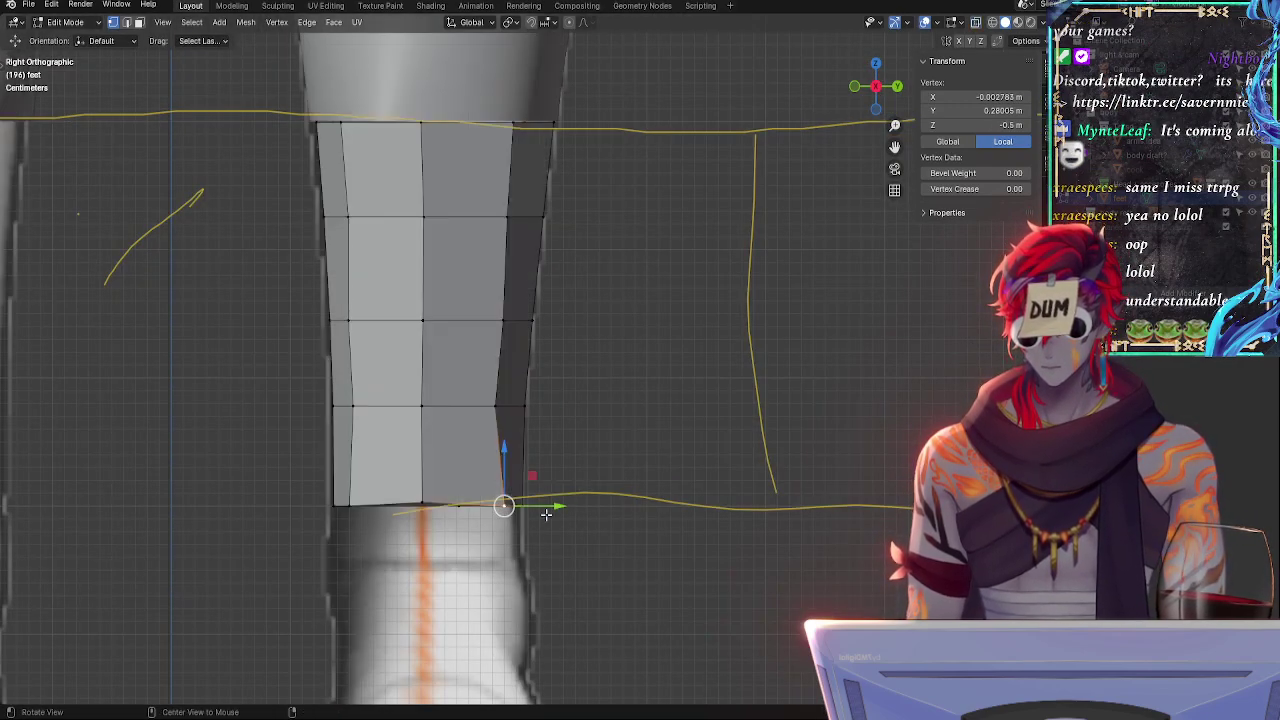
pyautogui.press('g')
pyautogui.press('g')
pyautogui.click(495, 517)
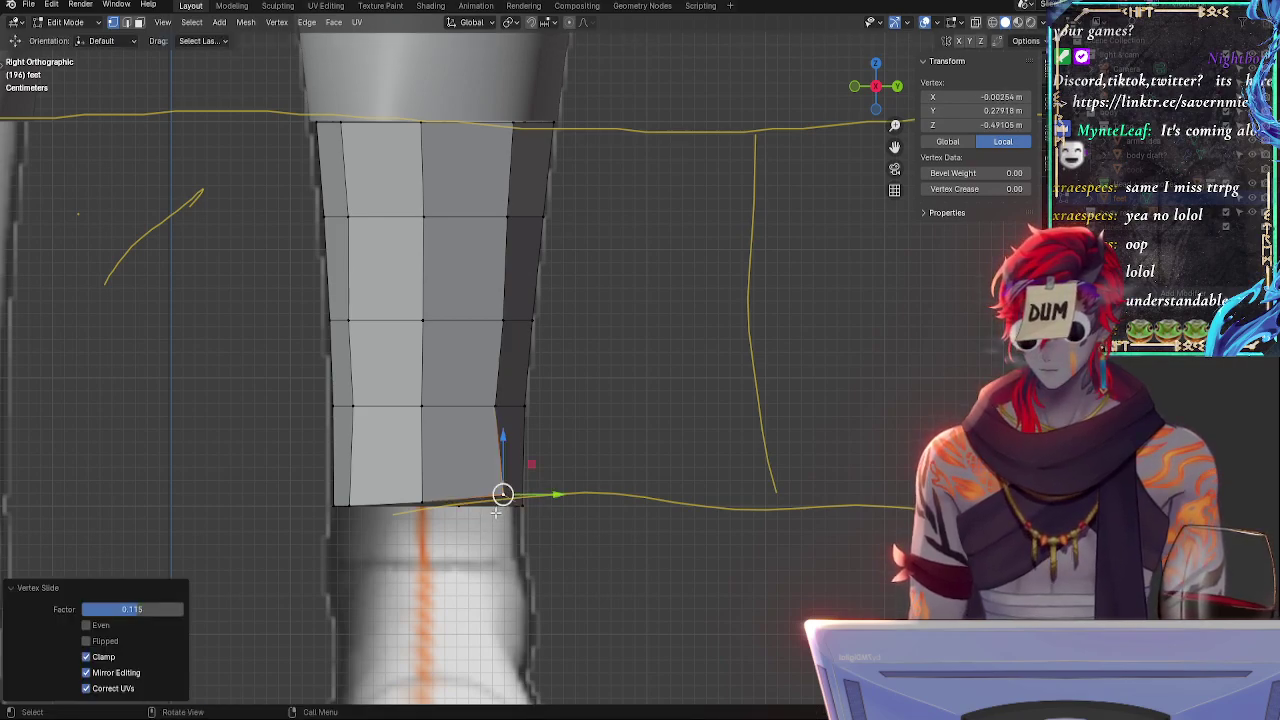
pyautogui.press('g')
pyautogui.press('g')
pyautogui.click(491, 519)
pyautogui.press('g')
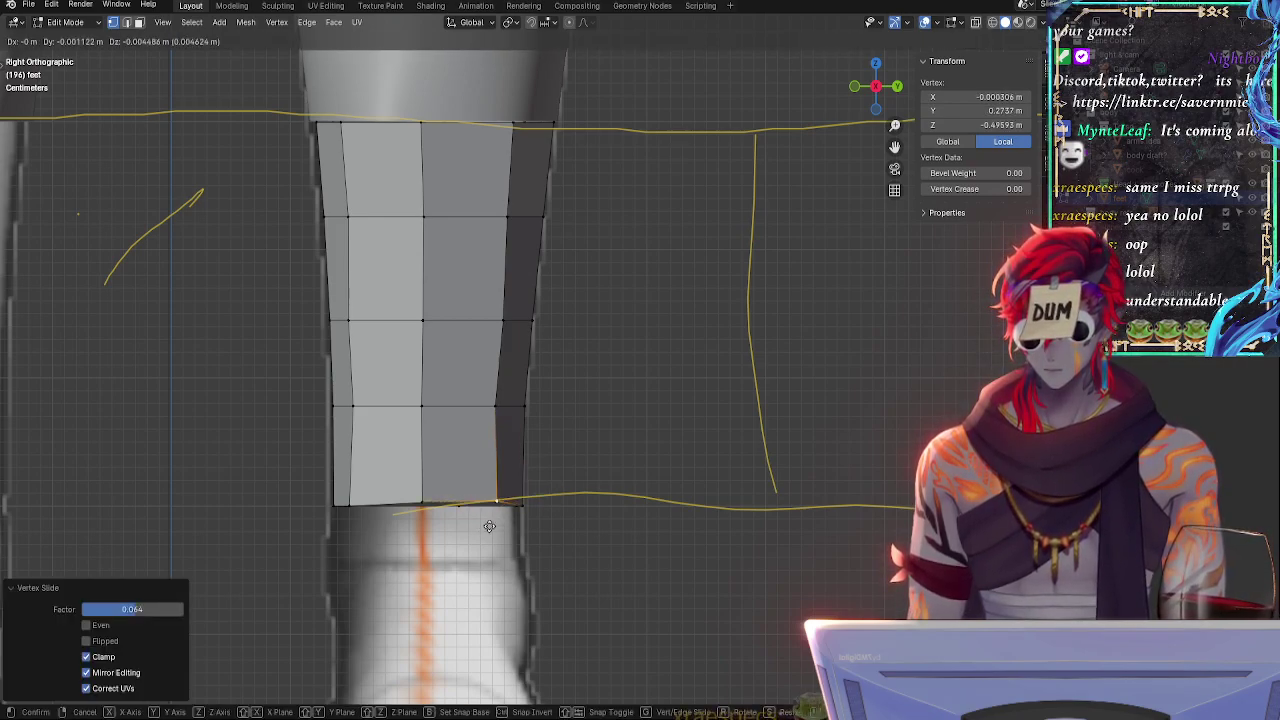
pyautogui.click(485, 506)
pyautogui.click(518, 505)
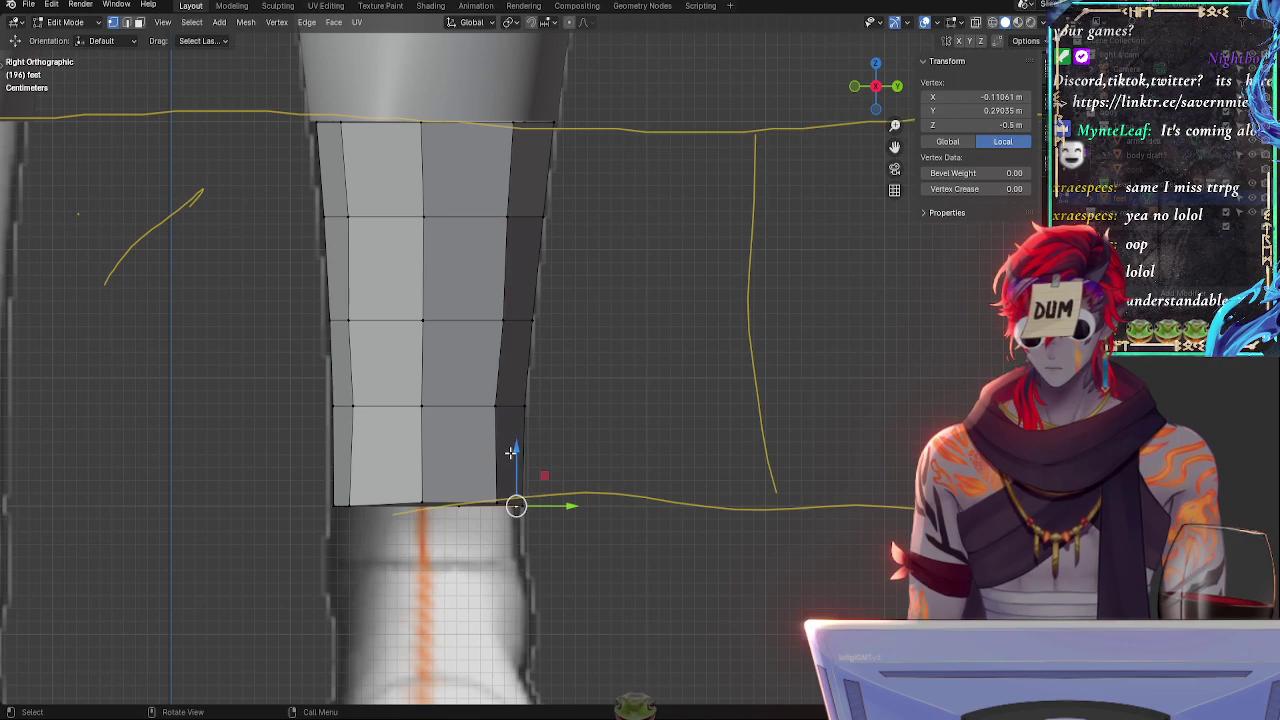
pyautogui.click(497, 503)
# - Nudge a lower vertex and slide the bottom-left vertex toward the outline
pyautogui.click(493, 401)
pyautogui.press('g')
pyautogui.click(497, 406)
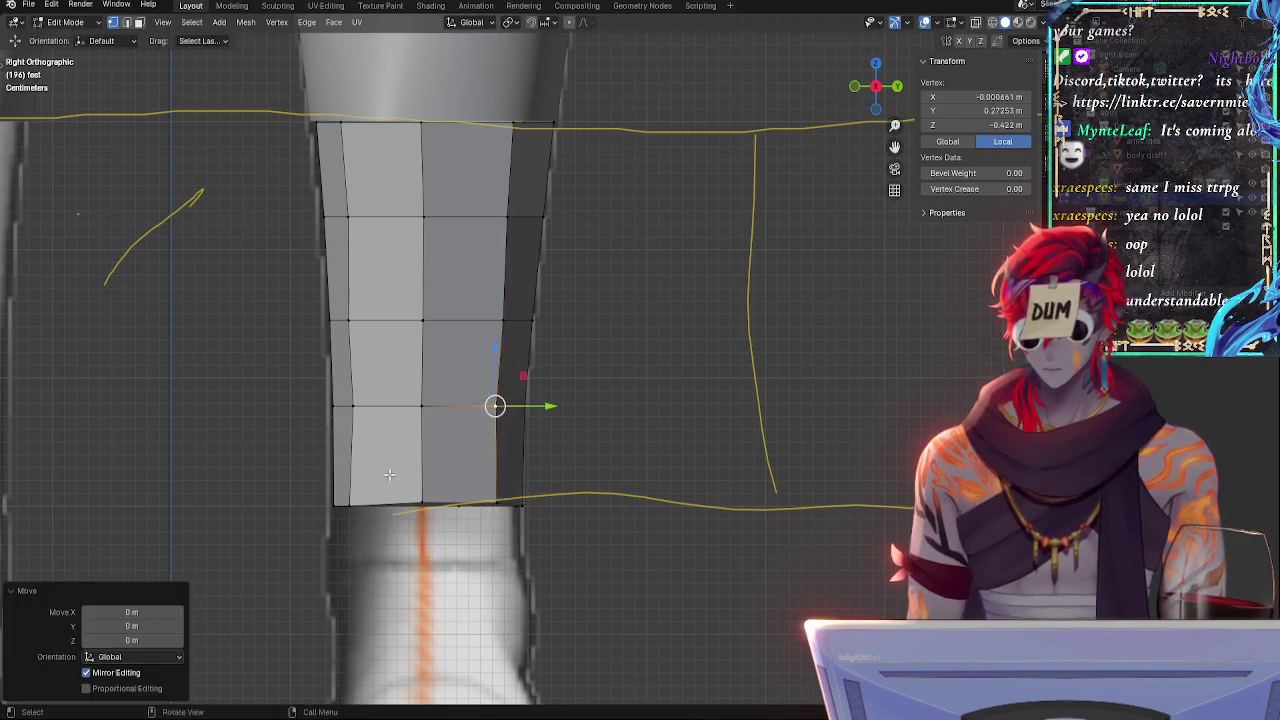
pyautogui.click(359, 506)
pyautogui.moveTo(400, 505); pyautogui.dragTo(400, 506)
pyautogui.press('g')
pyautogui.press('g')
pyautogui.click(409, 505)
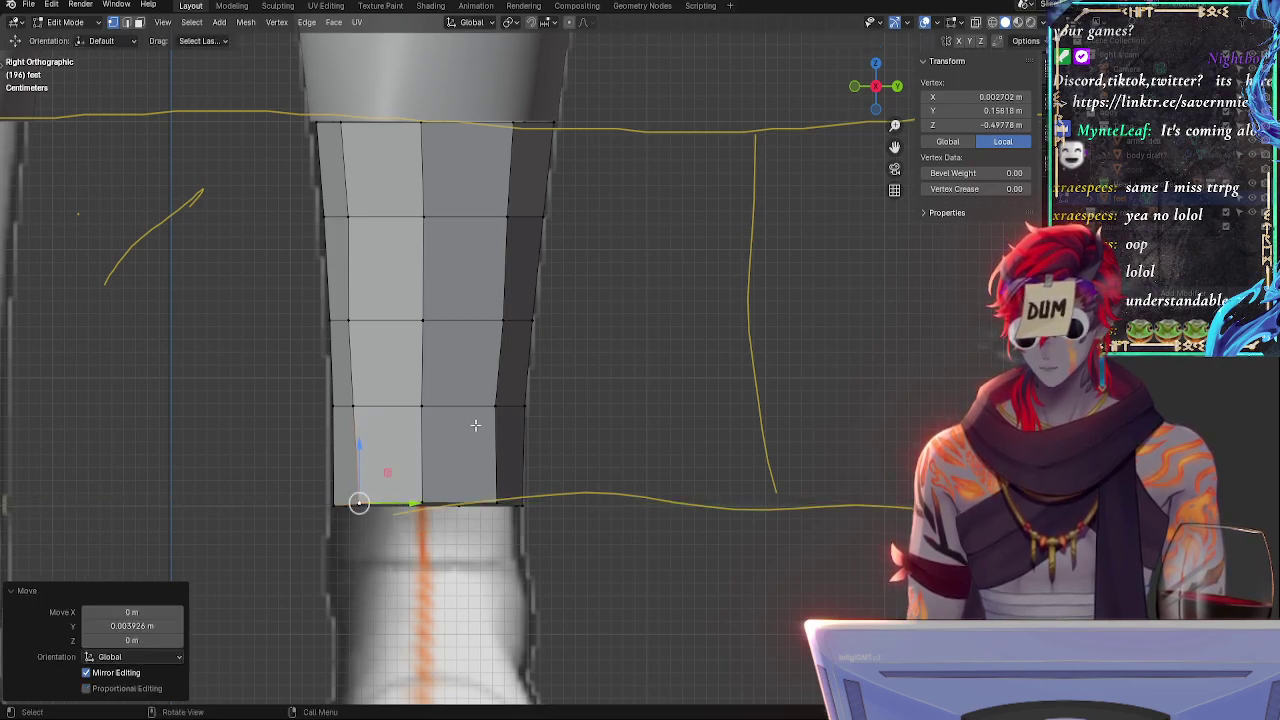
# - Select the bottom edge loop and scale it to 0 on Z to level it
pyautogui.click(475, 426)
pyautogui.click(442, 510)
pyautogui.keyDown('alt'); pyautogui.click(432, 504); pyautogui.keyUp('alt')
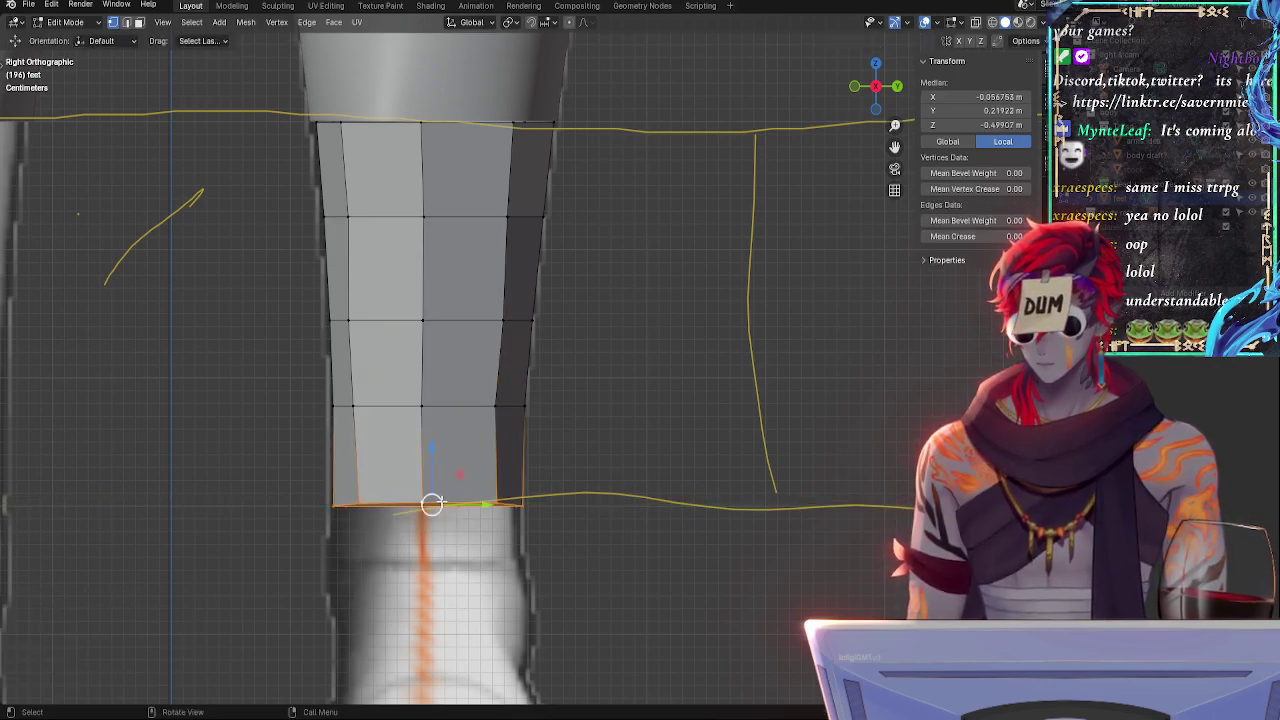
pyautogui.press('s')
pyautogui.press('z')
pyautogui.press('0')
pyautogui.press('Return')
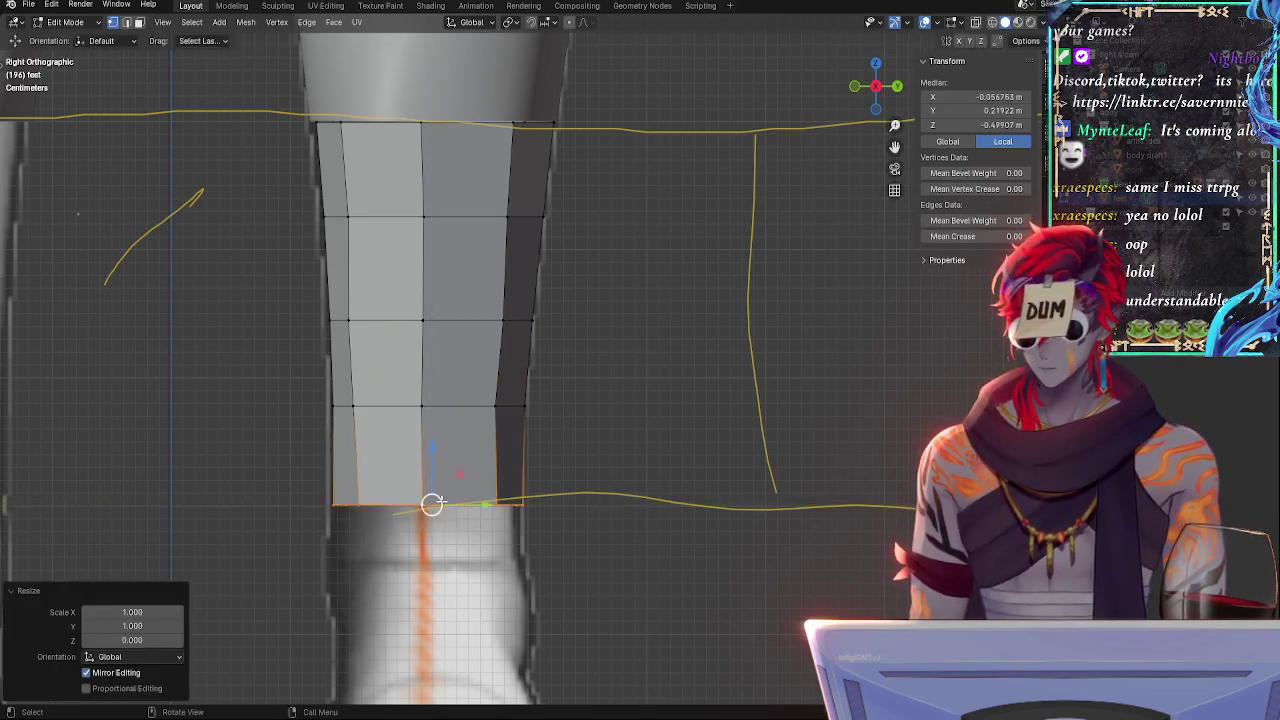
pyautogui.click(597, 466)
# - Frame the leg mesh and slide the lower and middle left-side vertices along their edges
pyautogui.keyDown('ctrl'); pyautogui.moveTo(592, 316); pyautogui.dragTo(570, 366, button='middle'); pyautogui.keyUp('ctrl')
pyautogui.keyDown('shift'); pyautogui.moveTo(514, 320); pyautogui.dragTo(625, 345, button='middle'); pyautogui.keyUp('shift')
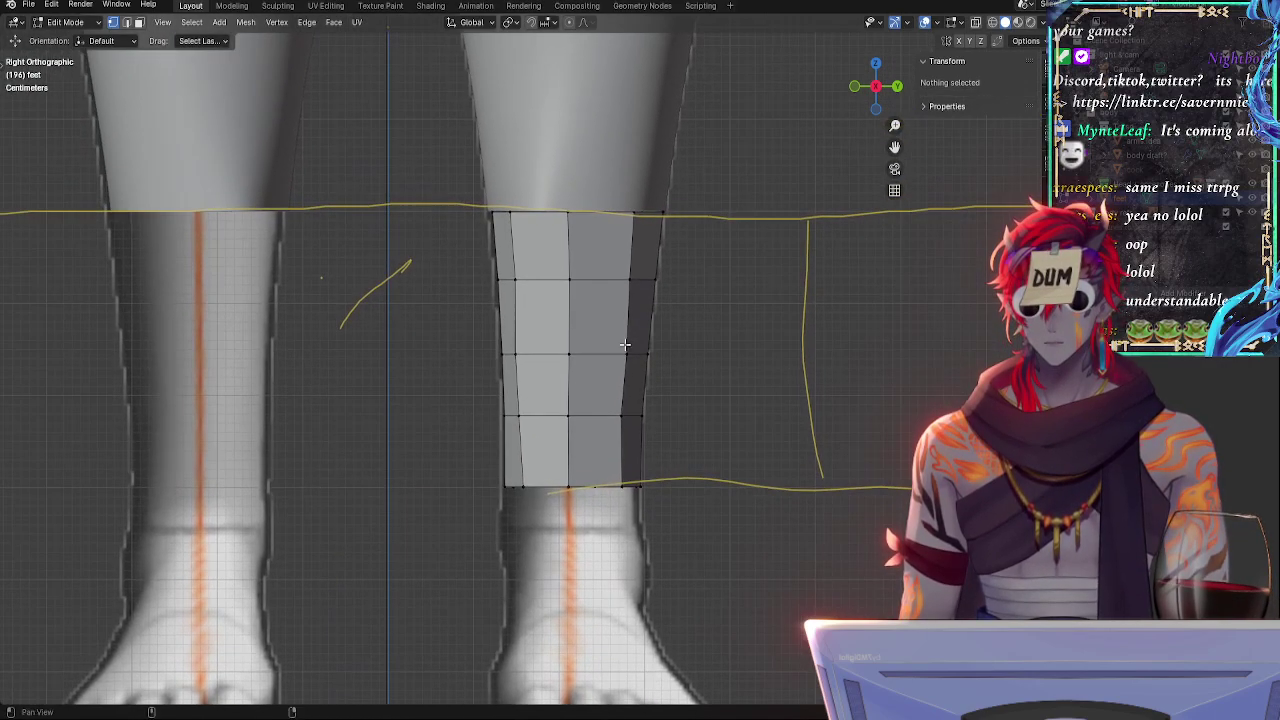
pyautogui.click(525, 416)
pyautogui.press('g')
pyautogui.press('g')
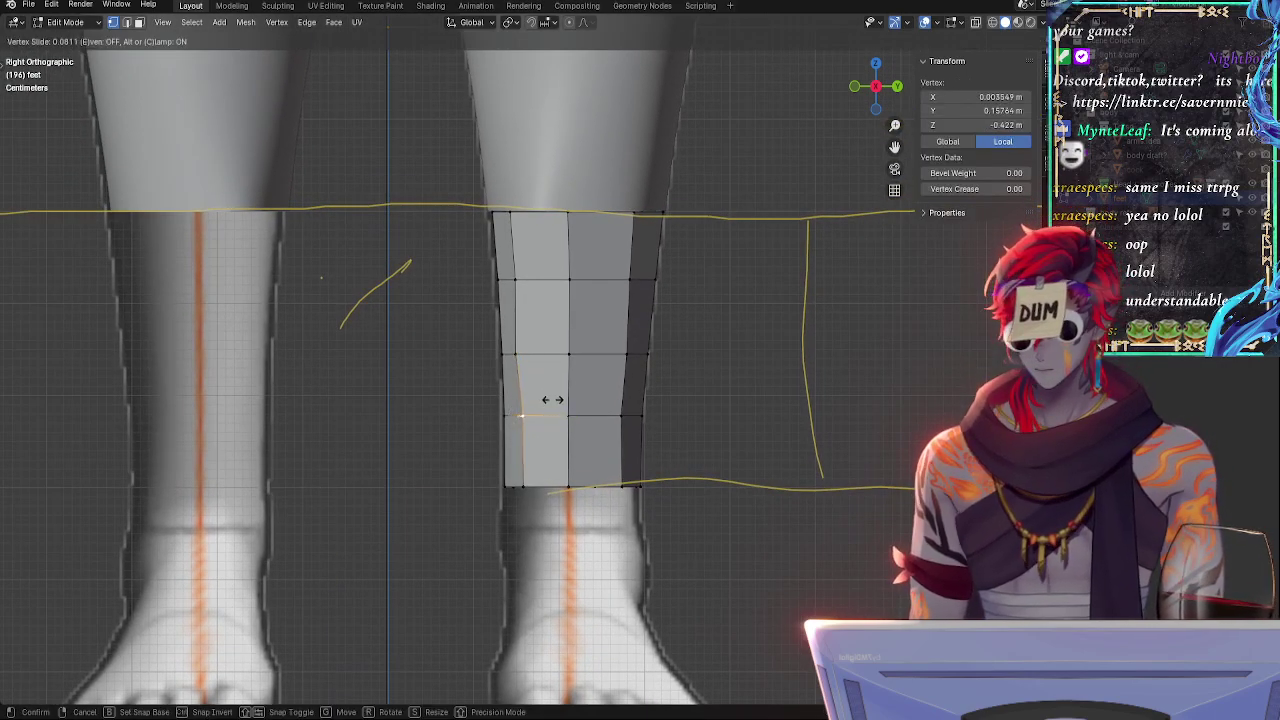
pyautogui.click(553, 400)
pyautogui.click(518, 354)
pyautogui.press('g')
pyautogui.press('g')
pyautogui.click(525, 352)
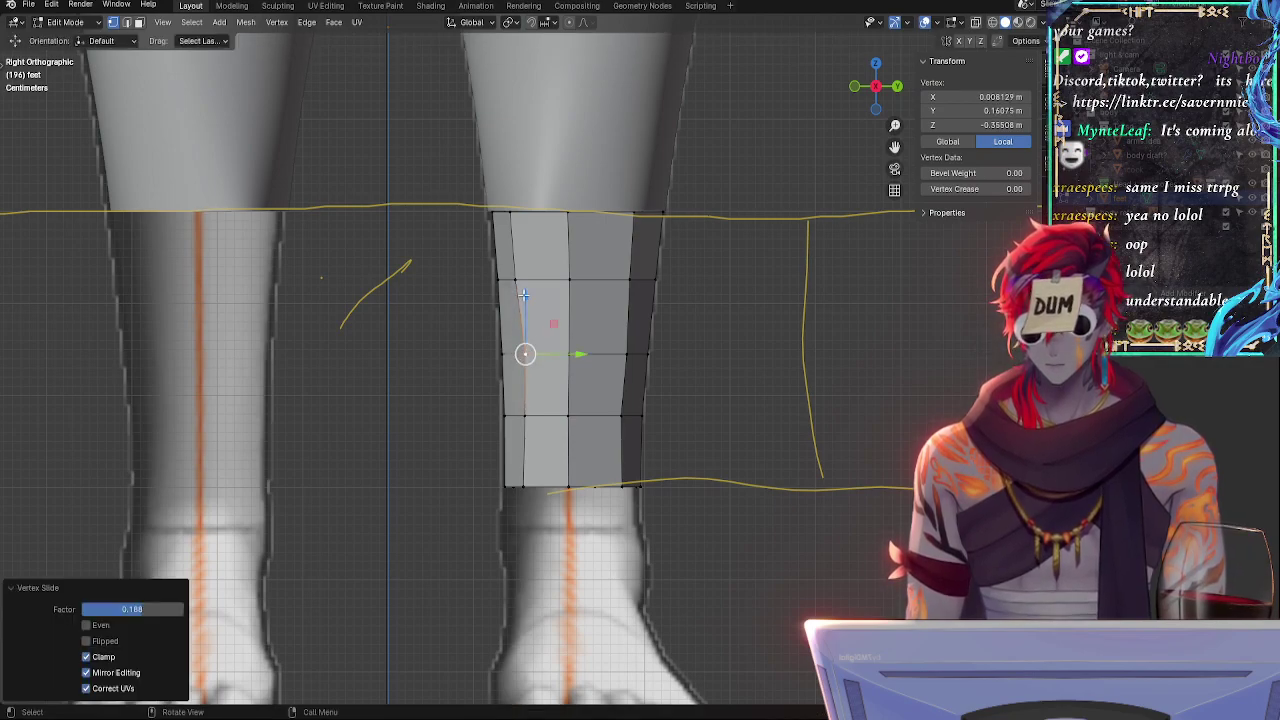
# - Slide a right-side vertex lower and the left lower-row vertex down along their edges
pyautogui.press('g')
pyautogui.press('g')
pyautogui.click(523, 279)
pyautogui.click(629, 281)
pyautogui.press('g')
pyautogui.press('g')
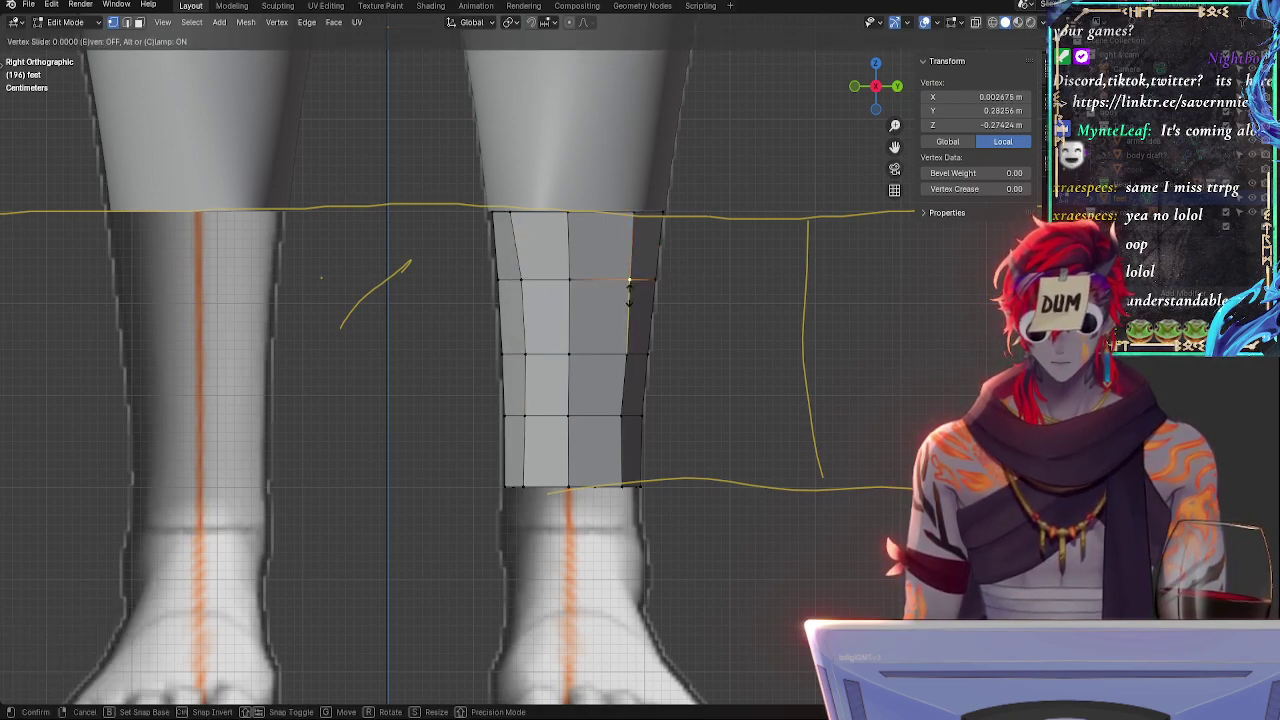
pyautogui.click(628, 288)
pyautogui.press('g')
pyautogui.press('g')
pyautogui.click(614, 416)
pyautogui.press('g')
pyautogui.press('g')
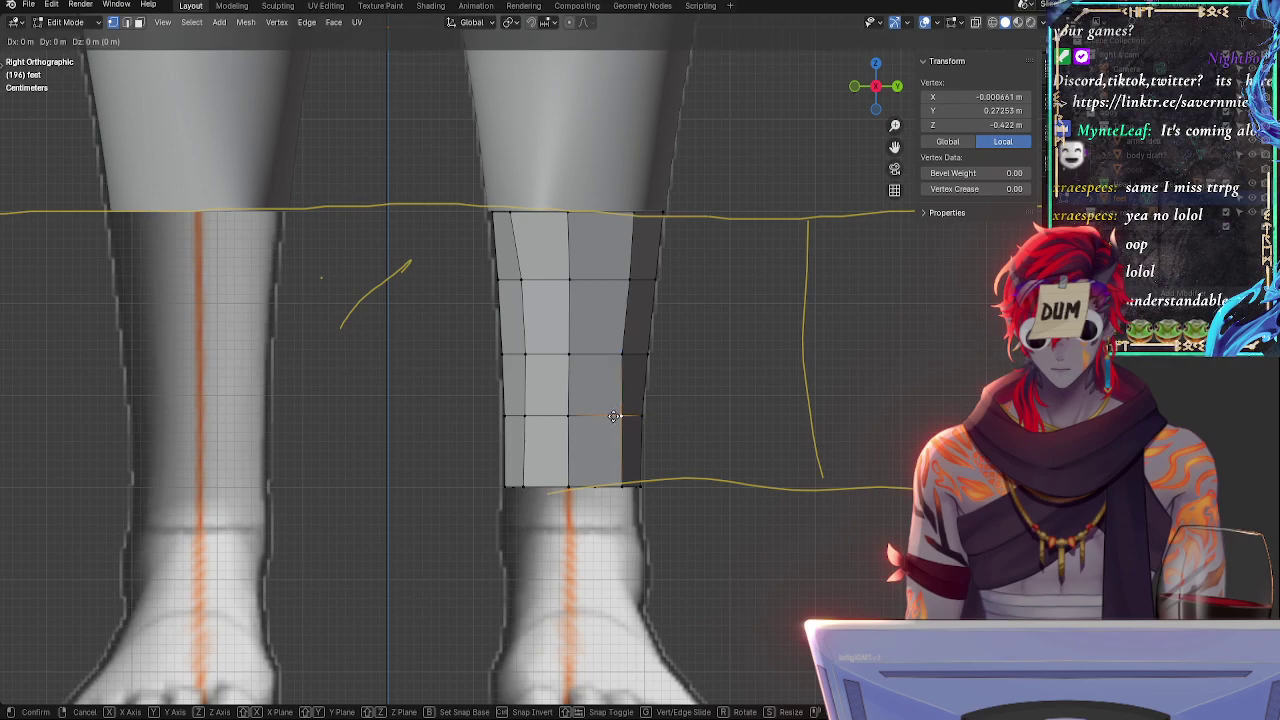
pyautogui.click(615, 416)
pyautogui.click(521, 418)
# - Nudge the middle- and upper-row side vertices sideways to match the reference outline
pyautogui.press('g')
pyautogui.press('g')
pyautogui.click(528, 414)
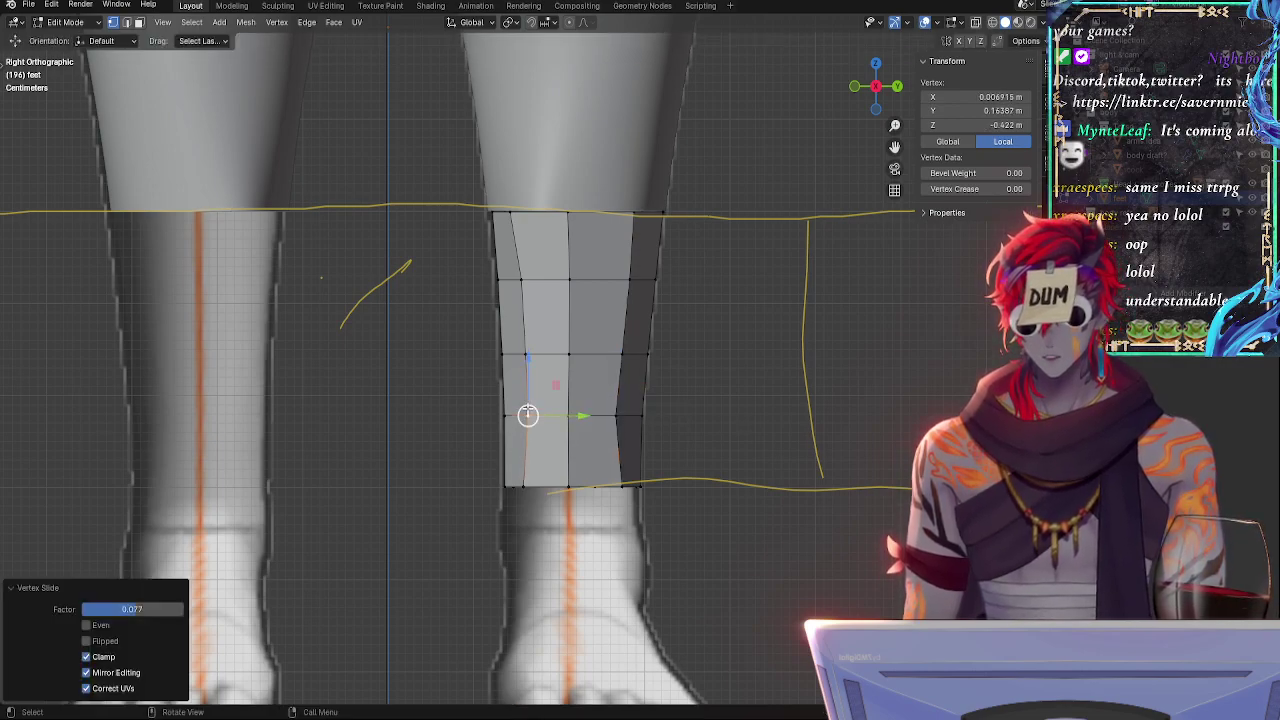
pyautogui.click(531, 354)
pyautogui.moveTo(574, 354); pyautogui.dragTo(646, 351)
pyautogui.click(620, 354)
pyautogui.click(505, 281)
pyautogui.press('g')
pyautogui.press('g')
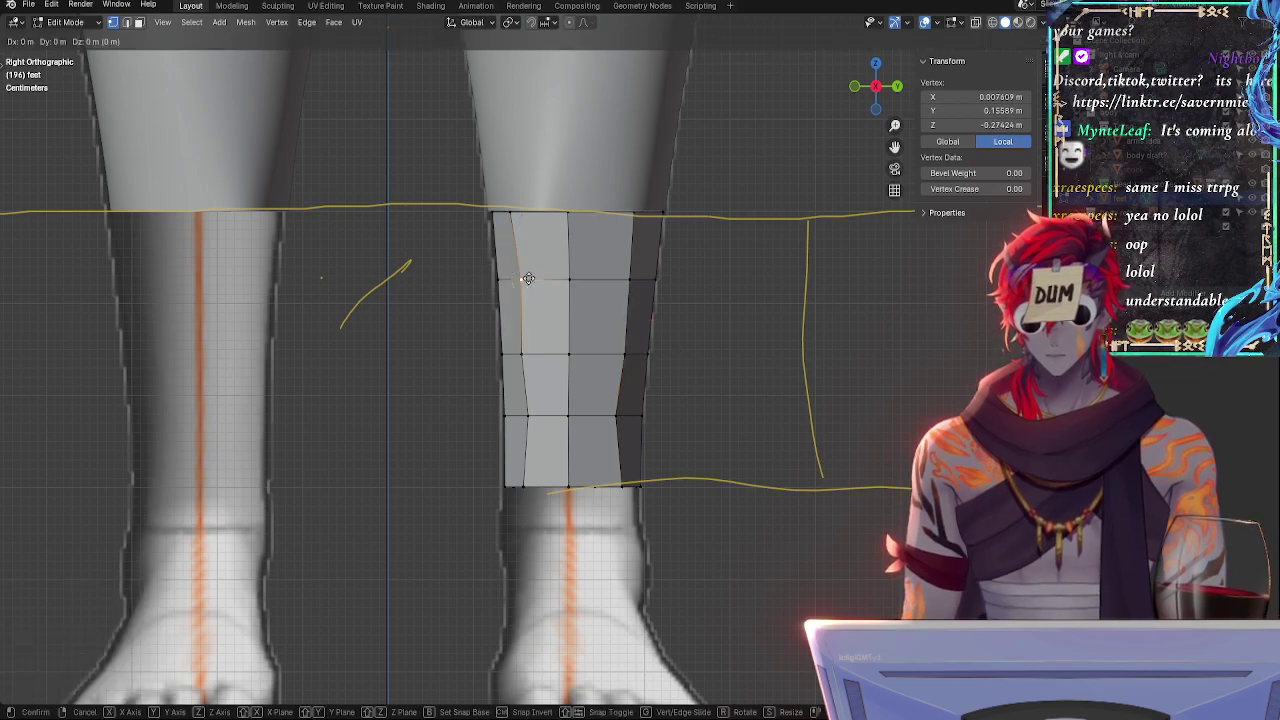
pyautogui.click(521, 278)
pyautogui.click(635, 282)
pyautogui.moveTo(662, 281); pyautogui.dragTo(665, 281)
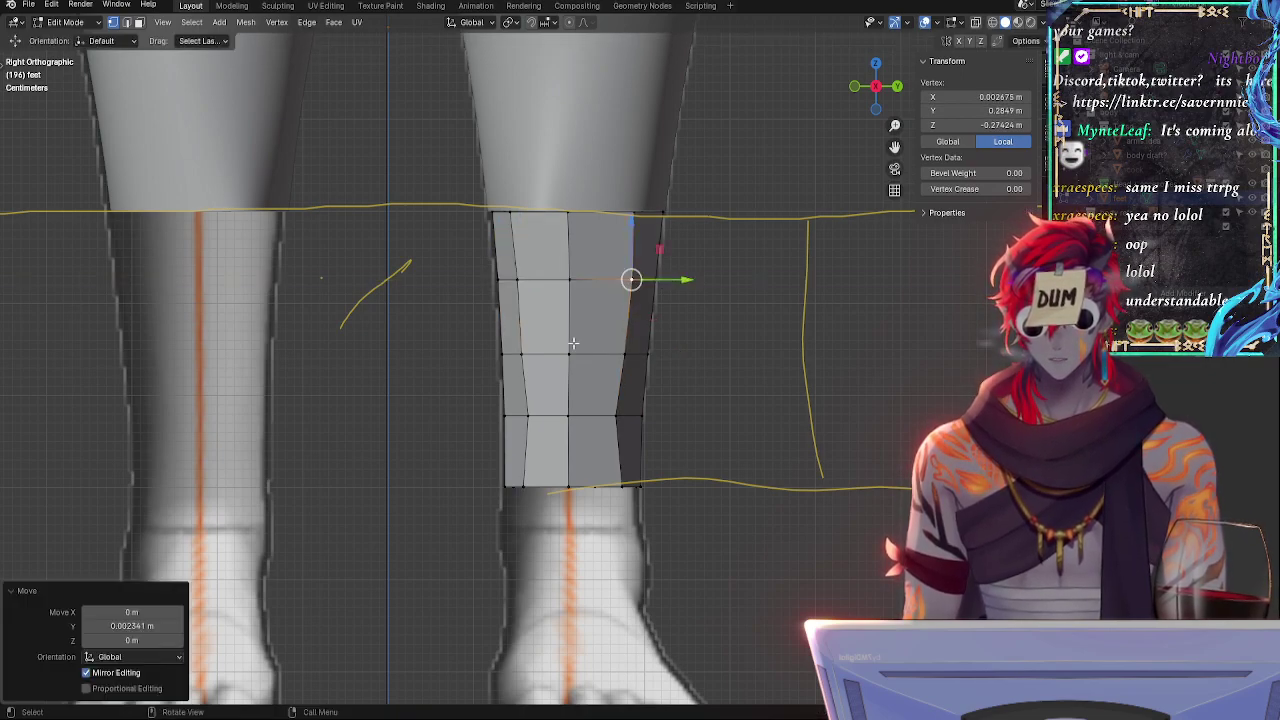
pyautogui.click(571, 349)
# - Move a second-row vertex front-to-back along the X axis, checking it from an orbited view
pyautogui.keyDown('alt'); pyautogui.moveTo(465, 388); pyautogui.dragTo(602, 390); pyautogui.keyUp('alt')
pyautogui.click(564, 278)
pyautogui.moveTo(564, 278); pyautogui.dragTo(491, 242, button='middle')
pyautogui.press('g')
pyautogui.press('x')
pyautogui.click(600, 280)
pyautogui.press('g')
pyautogui.press('x')
pyautogui.click(622, 283)
pyautogui.click(865, 91)
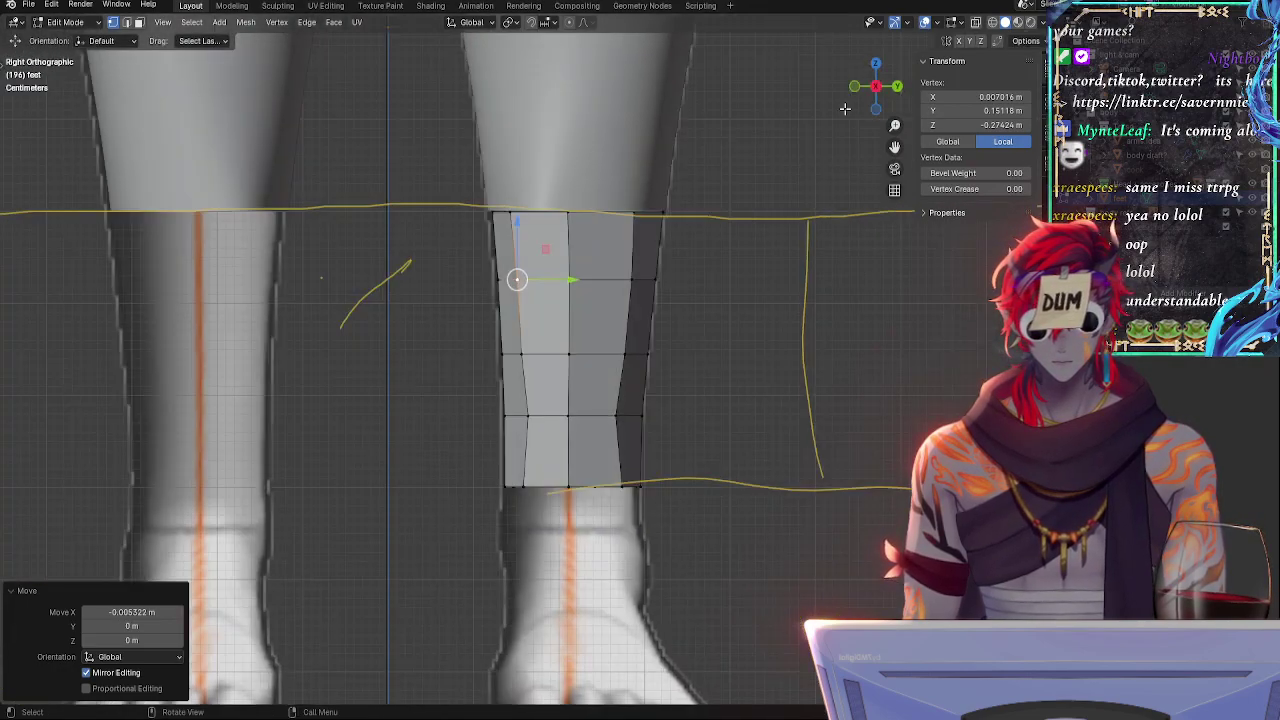
# - Shift the lower vertex slightly along X, checking it against the reference in see-through mode
pyautogui.hotkey('alt', 'z')
pyautogui.hotkey('alt', 'z')
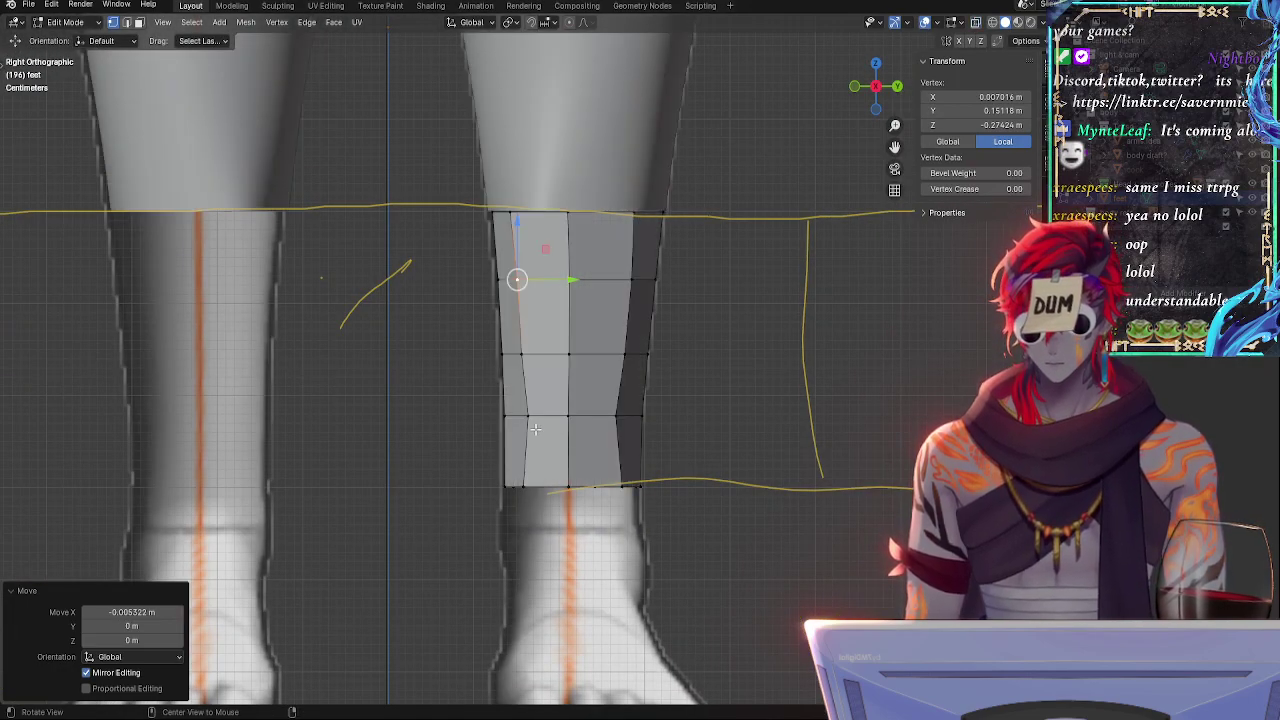
pyautogui.click(529, 418)
pyautogui.hotkey('alt', 'z')
pyautogui.hotkey('alt', 'z')
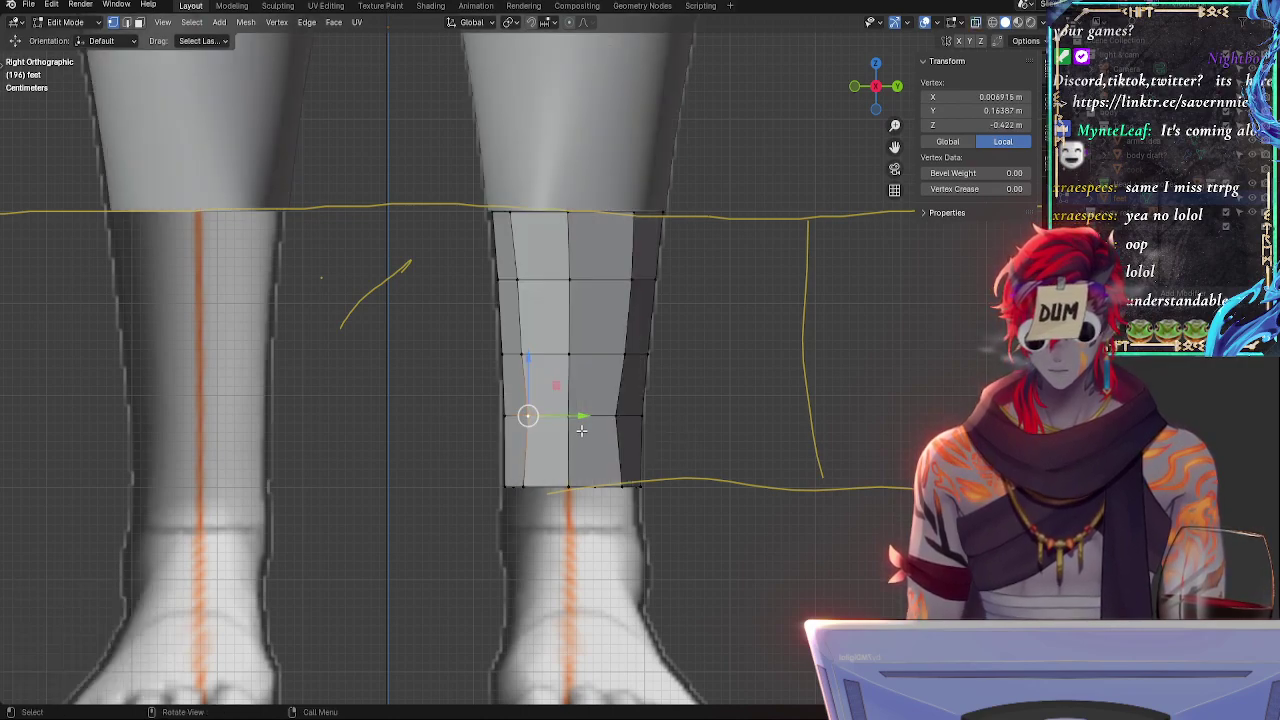
pyautogui.hotkey('alt', 'z')
pyautogui.hotkey('alt', 'z')
pyautogui.moveTo(565, 455); pyautogui.dragTo(538, 431, button='middle')
pyautogui.moveTo(613, 416); pyautogui.dragTo(610, 416)
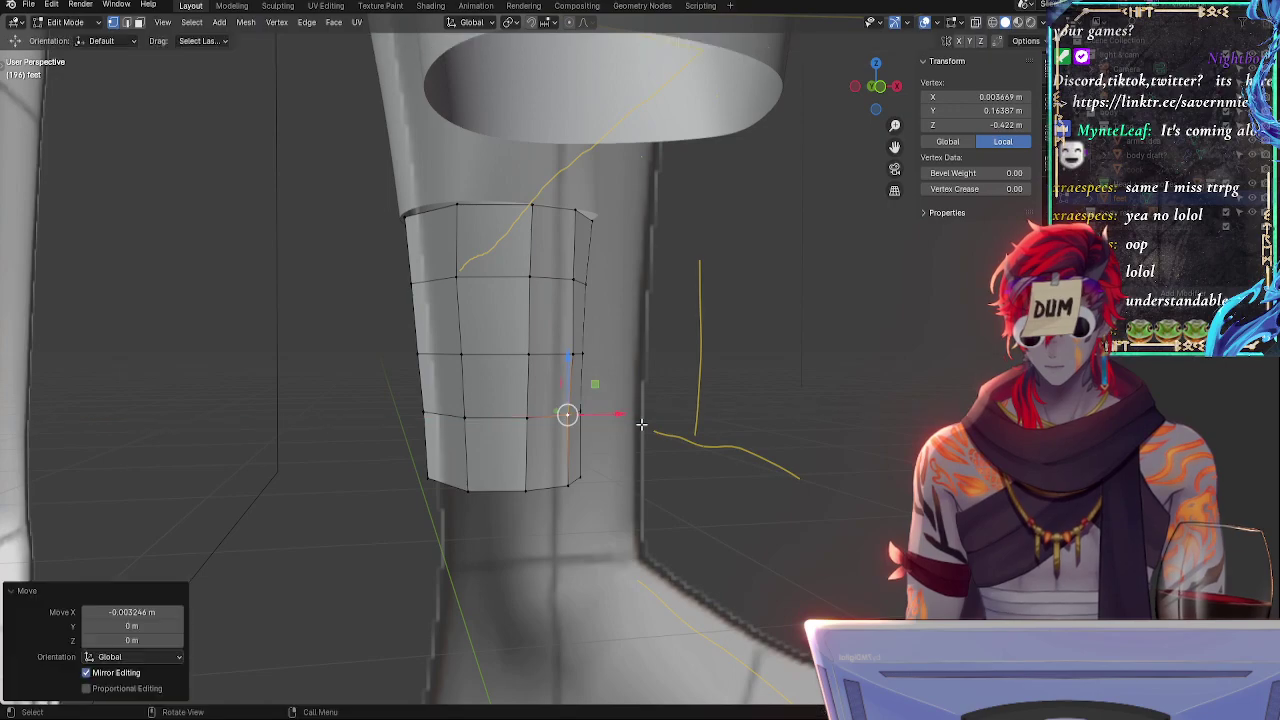
pyautogui.click(897, 88)
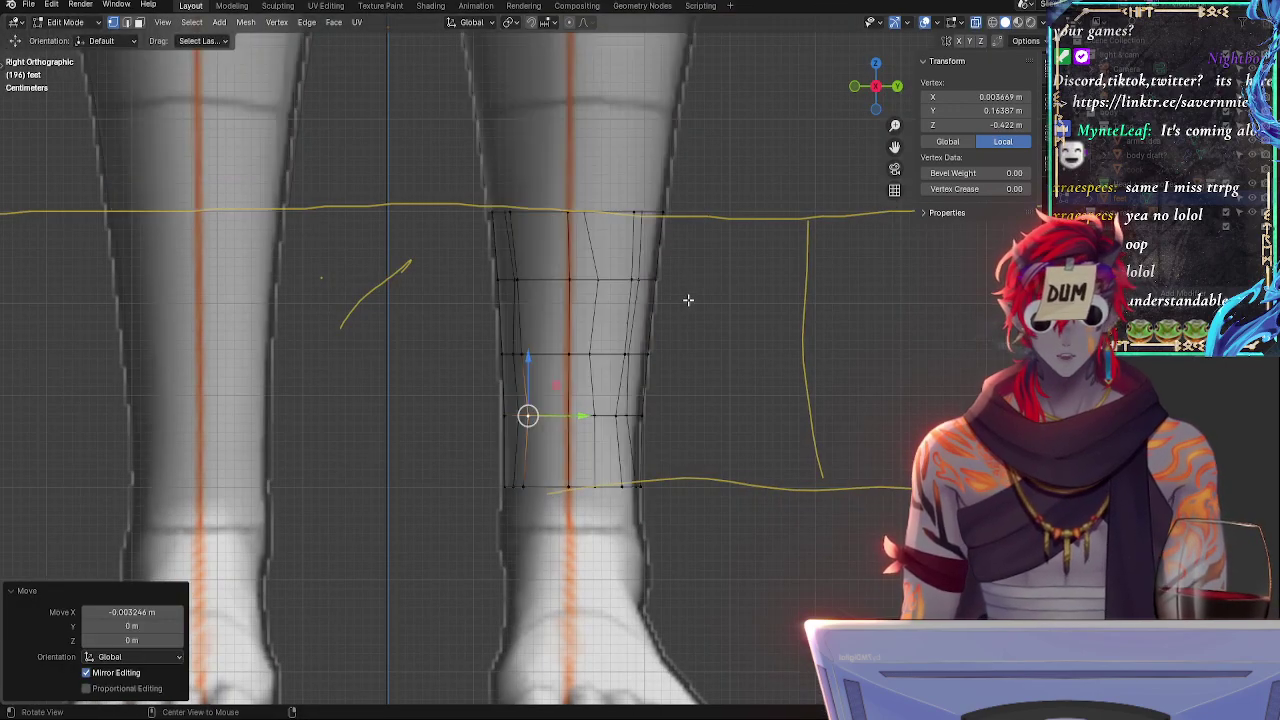
pyautogui.hotkey('alt', 'z')
# - Vertex-slide the bottom-left and bottom-middle vertices upward, raising the left one slightly
pyautogui.click(522, 486)
pyautogui.hotkey('shift', 'v')
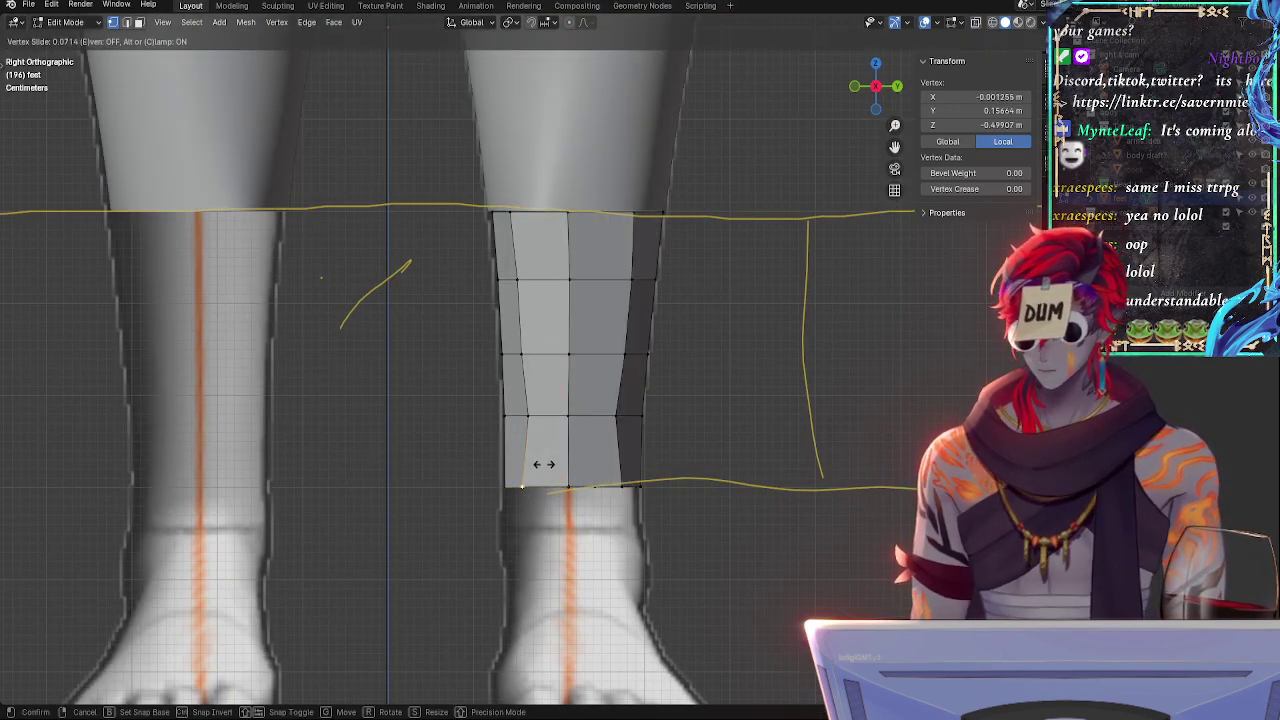
pyautogui.click(543, 464)
pyautogui.hotkey('alt', 'z')
pyautogui.moveTo(523, 434); pyautogui.dragTo(523, 425)
pyautogui.hotkey('alt', 'z')
pyautogui.click(572, 482)
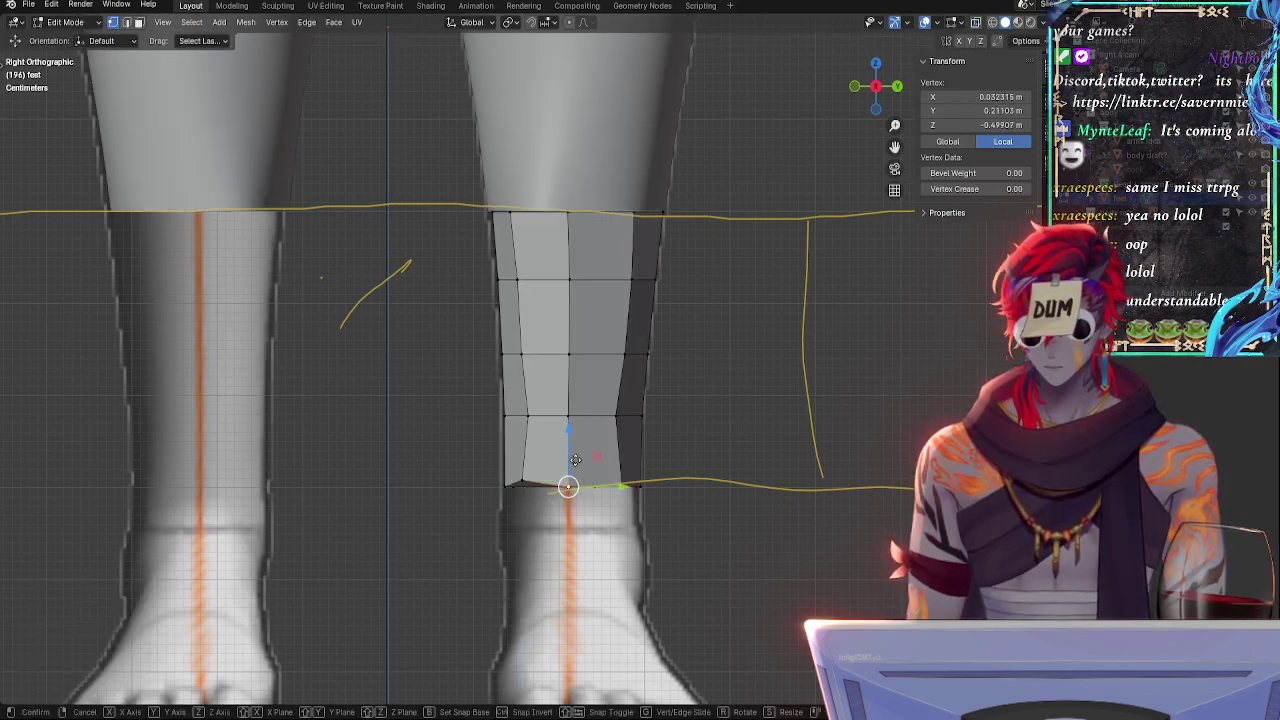
pyautogui.hotkey('shift', 'v')
pyautogui.click(578, 466)
# - Vertex-slide the bottom-right vertex upward and view the mesh see-through
pyautogui.click(622, 483)
pyautogui.hotkey('shift', 'v')
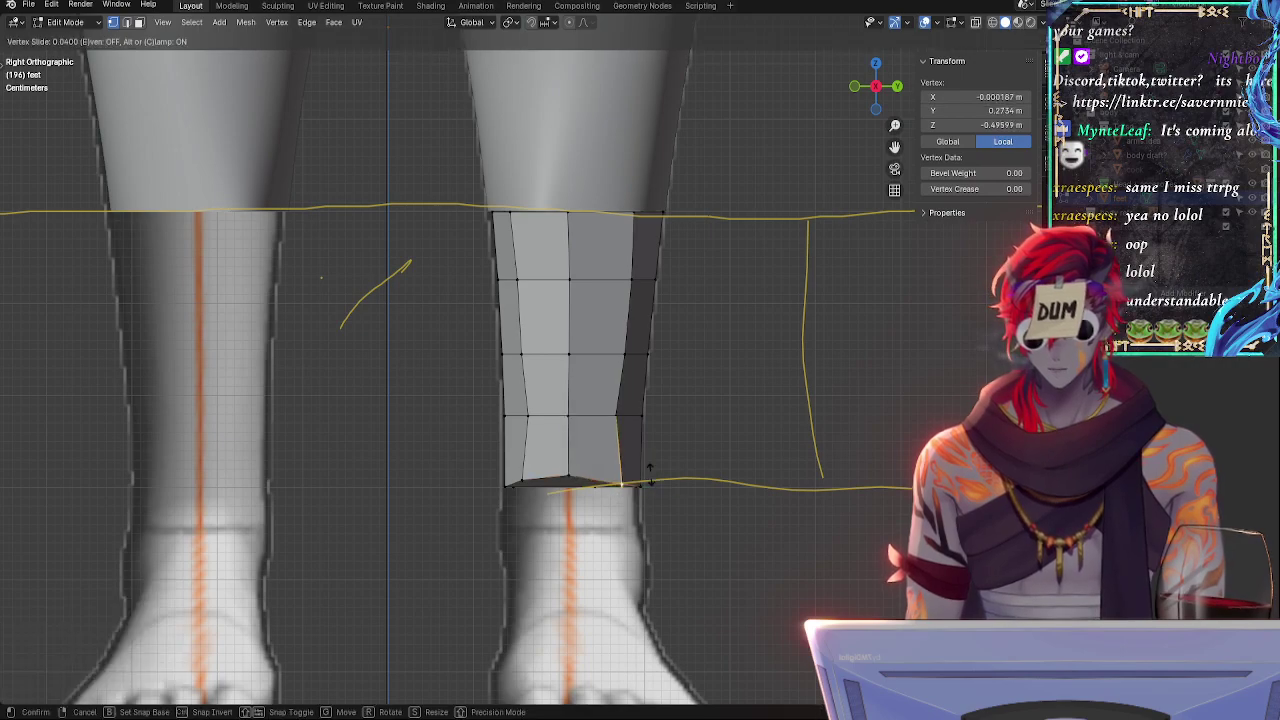
pyautogui.click(652, 466)
pyautogui.hotkey('alt', 'z')
pyautogui.click(566, 476)
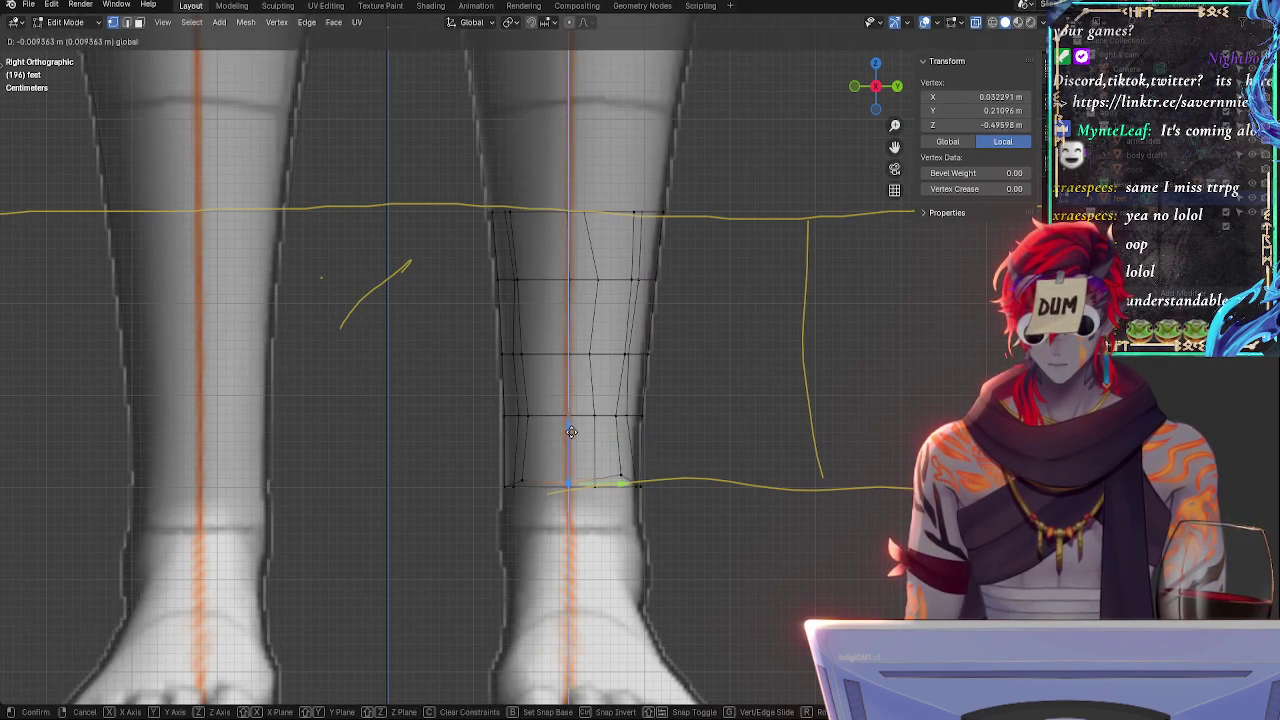
# - Lower the bottom-left and bottom-right vertices, then re-slide the bottom-right one
pyautogui.click(522, 470)
pyautogui.moveTo(522, 435); pyautogui.dragTo(522, 451)
pyautogui.click(616, 468)
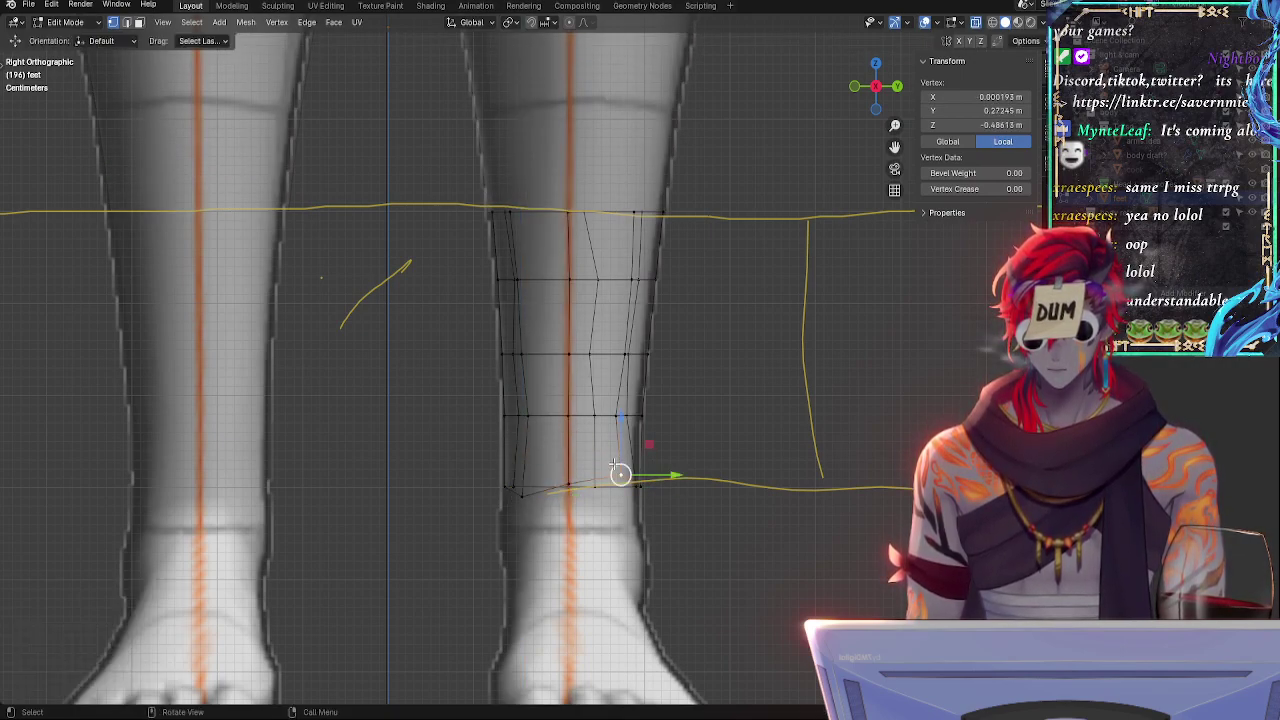
pyautogui.moveTo(622, 429); pyautogui.dragTo(622, 450)
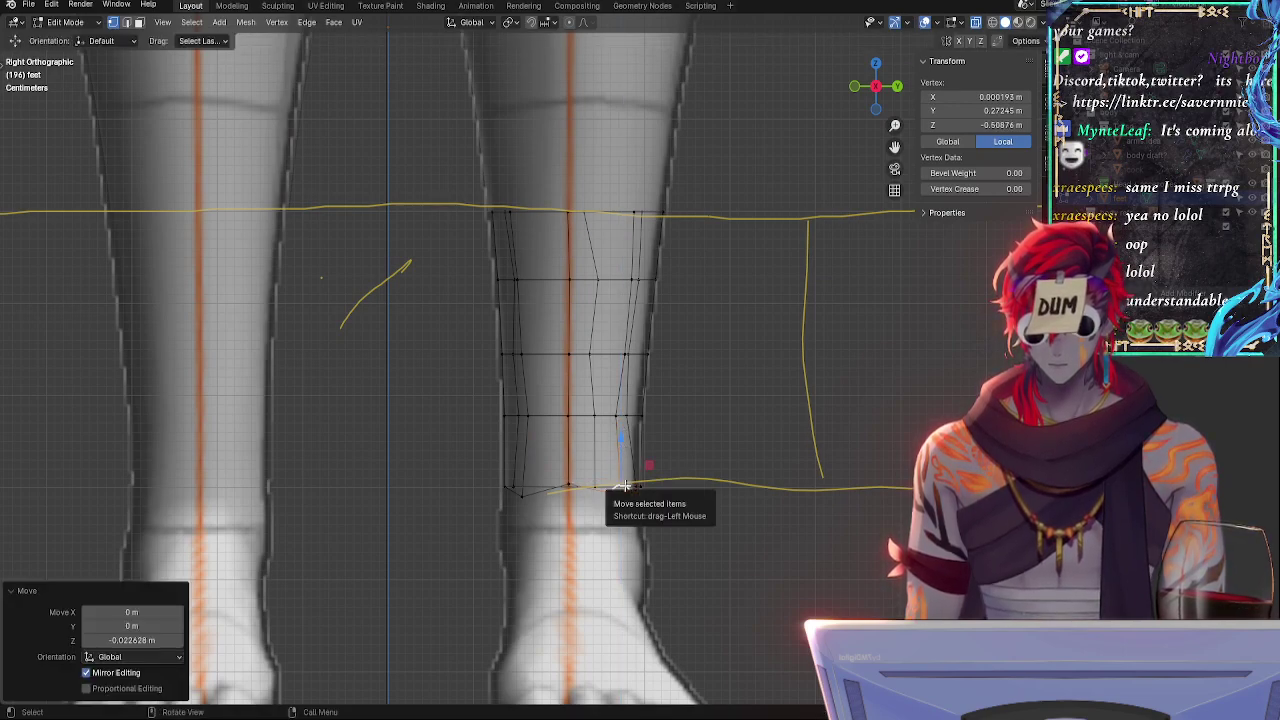
pyautogui.hotkey('shift', 'v')
pyautogui.click(621, 483)
pyautogui.hotkey('shift', 'v')
pyautogui.click(620, 484)
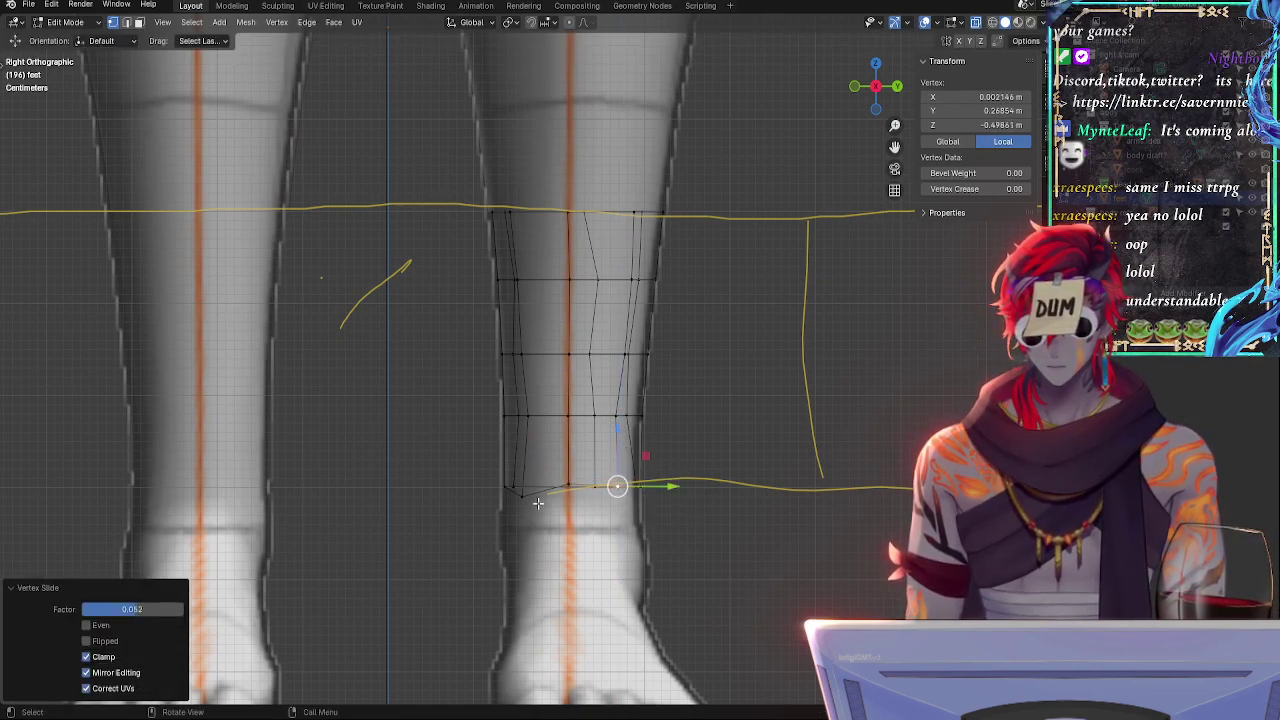
# - Slide the bottom-left and bottom-right vertices slightly along their edges
pyautogui.click(529, 501)
pyautogui.press('g')
pyautogui.press('g')
pyautogui.click(529, 494)
pyautogui.press('g')
pyautogui.press('Escape')
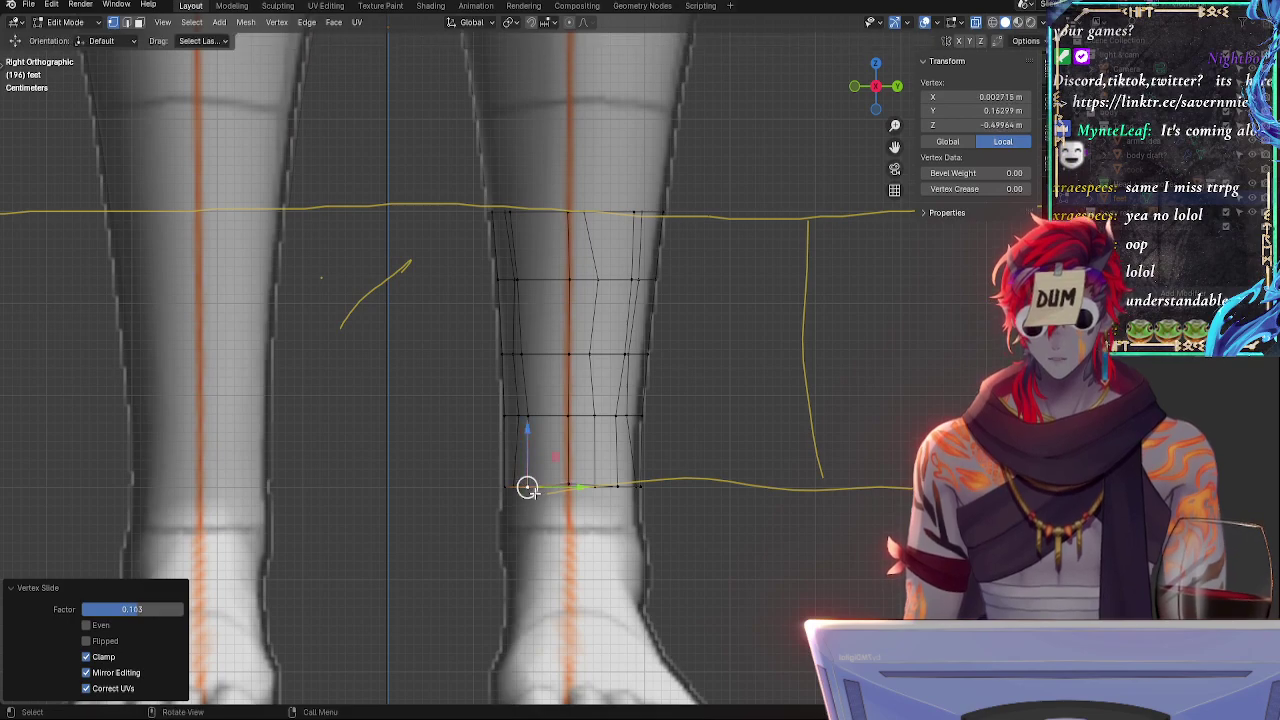
pyautogui.click(614, 486)
pyautogui.hotkey('alt', 'z')
pyautogui.press('g')
pyautogui.press('g')
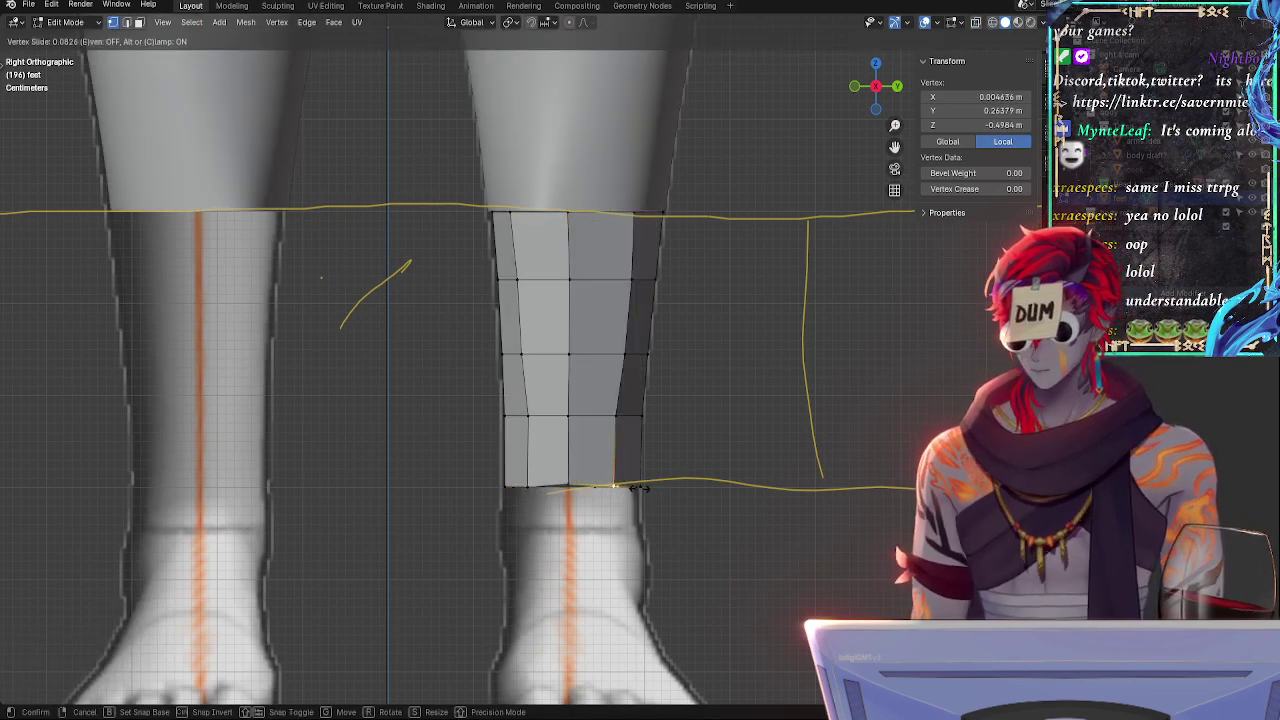
pyautogui.click(635, 490)
# - Nudge the vertex one row up along Y and adjust a lower-ring vertex in perspective
pyautogui.click(617, 418)
pyautogui.moveTo(656, 411); pyautogui.dragTo(663, 414)
pyautogui.click(531, 417)
pyautogui.moveTo(780, 472); pyautogui.dragTo(666, 486, button='middle')
pyautogui.click(550, 428)
pyautogui.press('g')
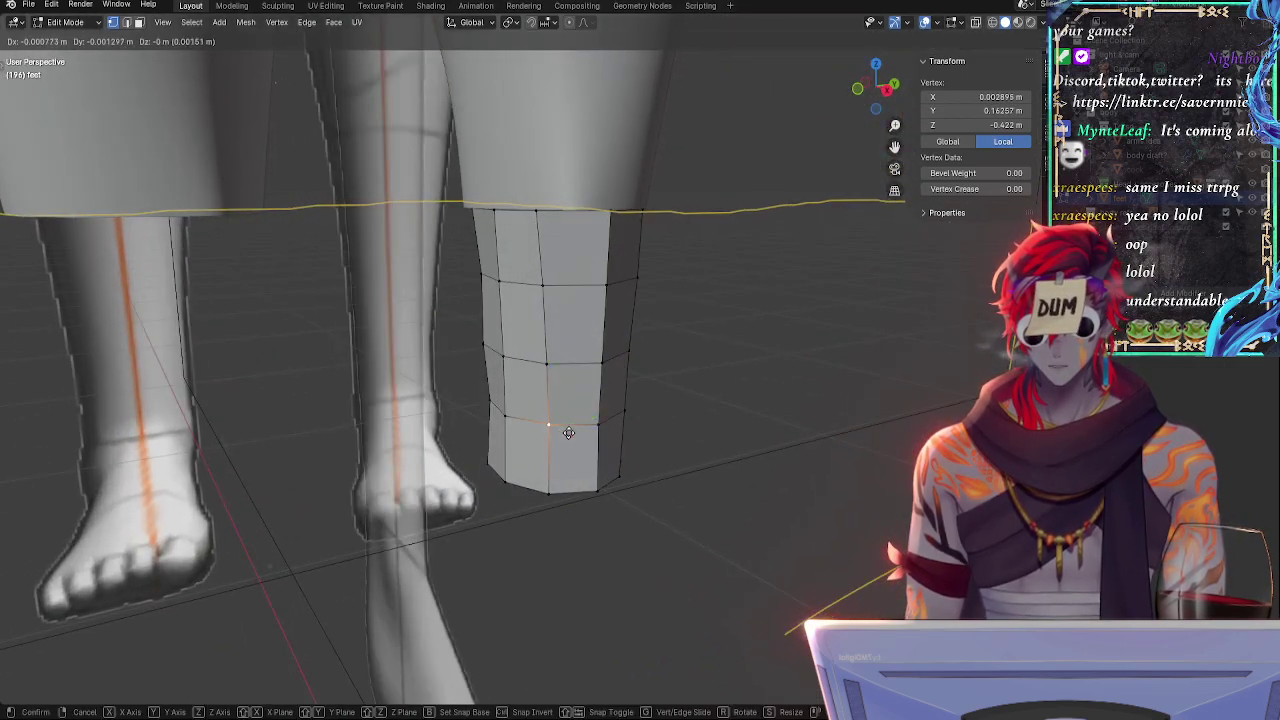
pyautogui.click(610, 414)
pyautogui.click(887, 89)
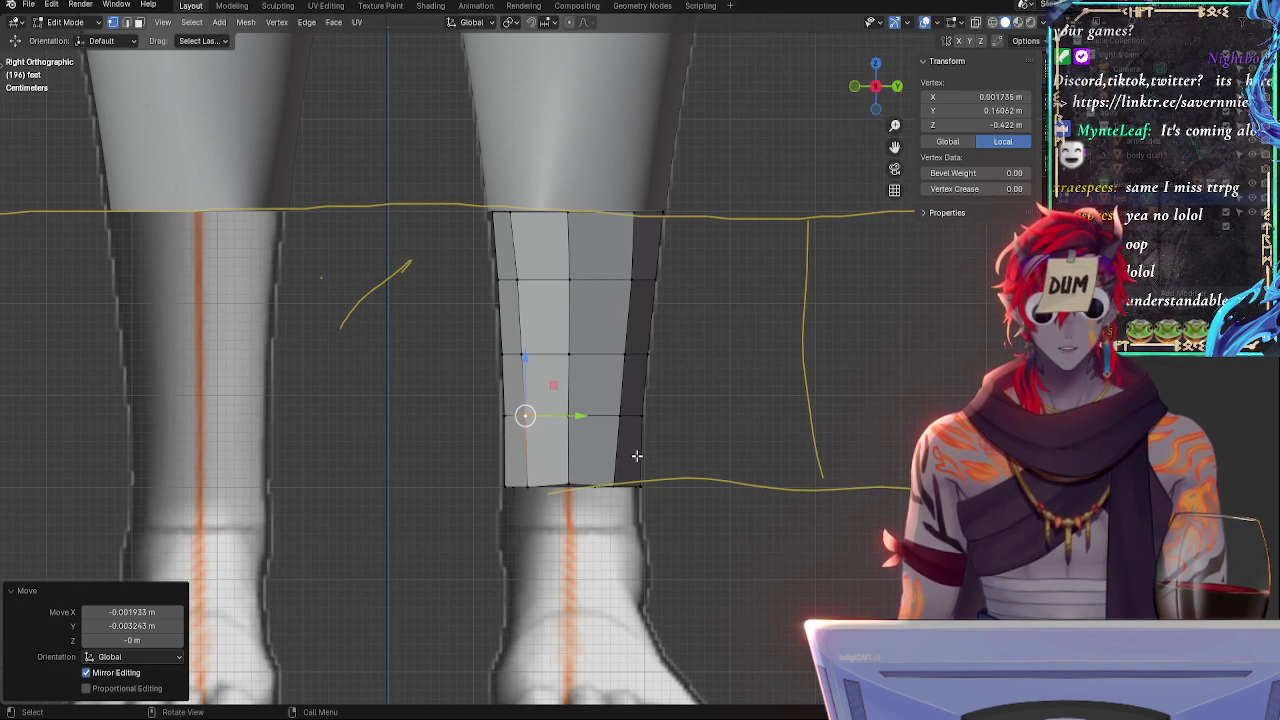
# - Slide one bottom-ring vertex and move another slightly, viewed in perspective
pyautogui.moveTo(657, 487); pyautogui.dragTo(651, 515, button='middle')
pyautogui.press('g')
pyautogui.press('g')
pyautogui.click(651, 515)
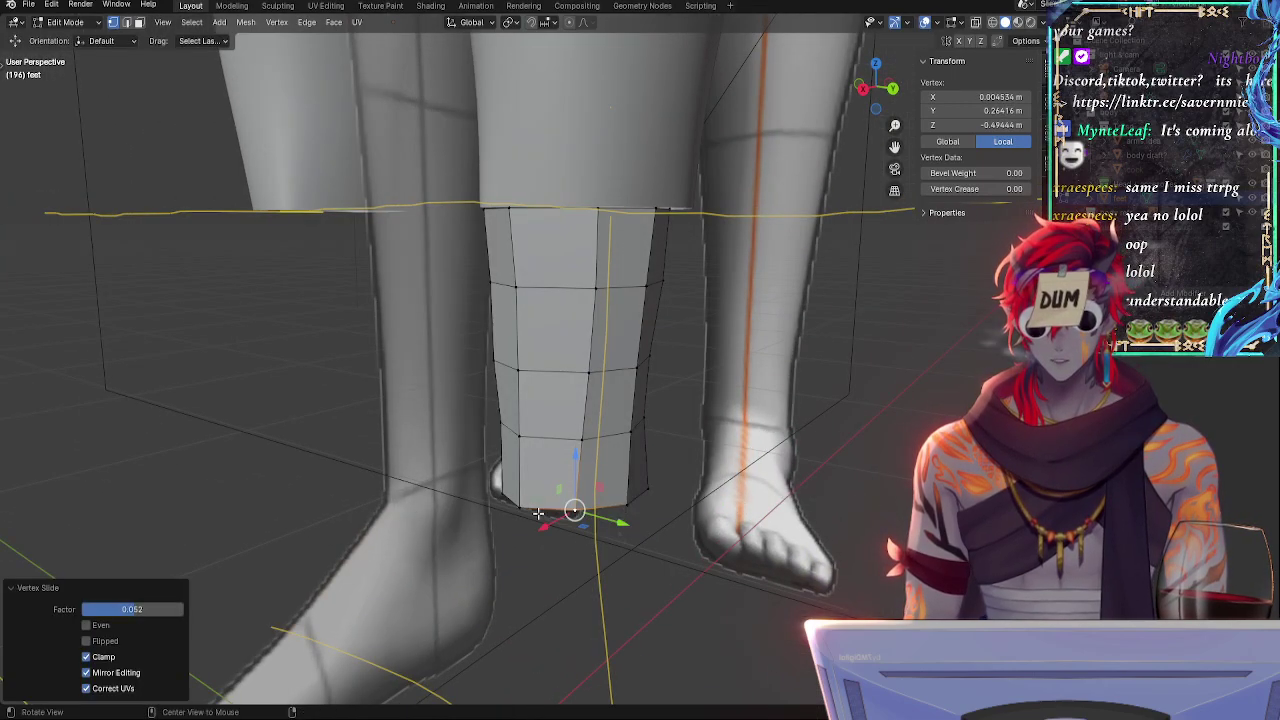
pyautogui.click(548, 491)
pyautogui.press('g')
pyautogui.click(643, 443)
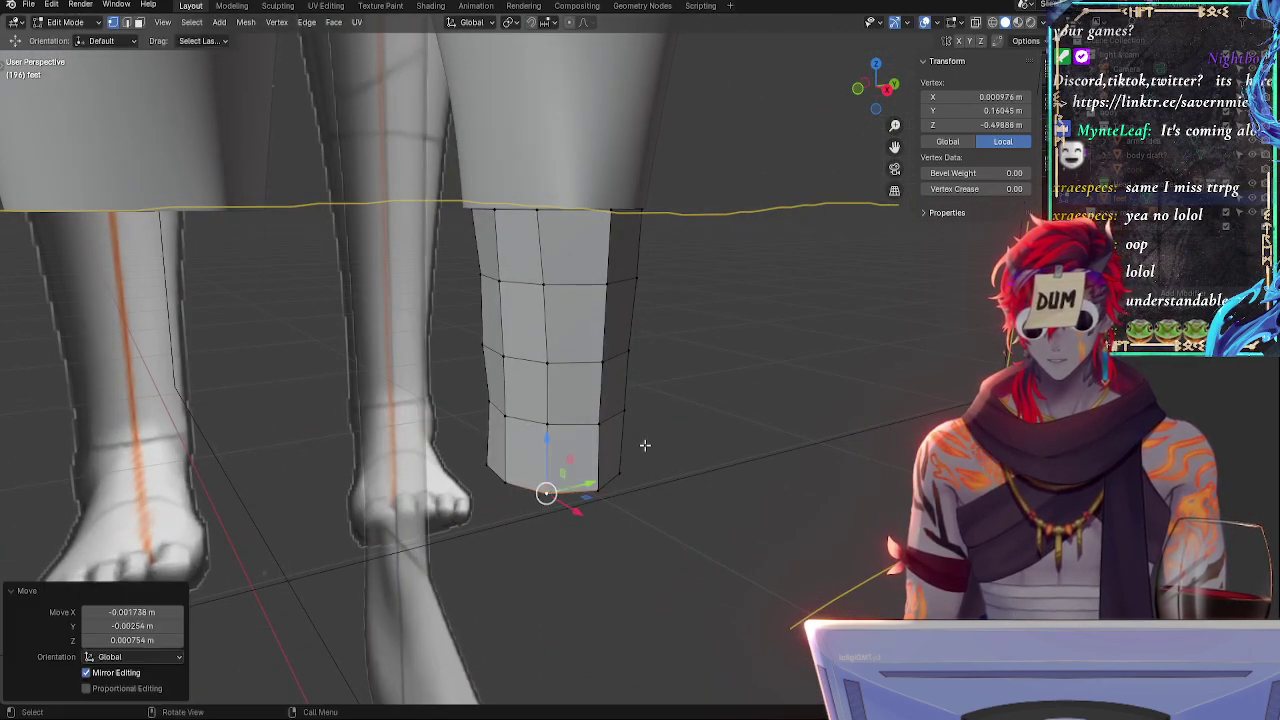
pyautogui.click(877, 87)
# - Slide the back-edge vertex down and try lowering the opposite vertex along Z, undoing it
pyautogui.click(617, 483)
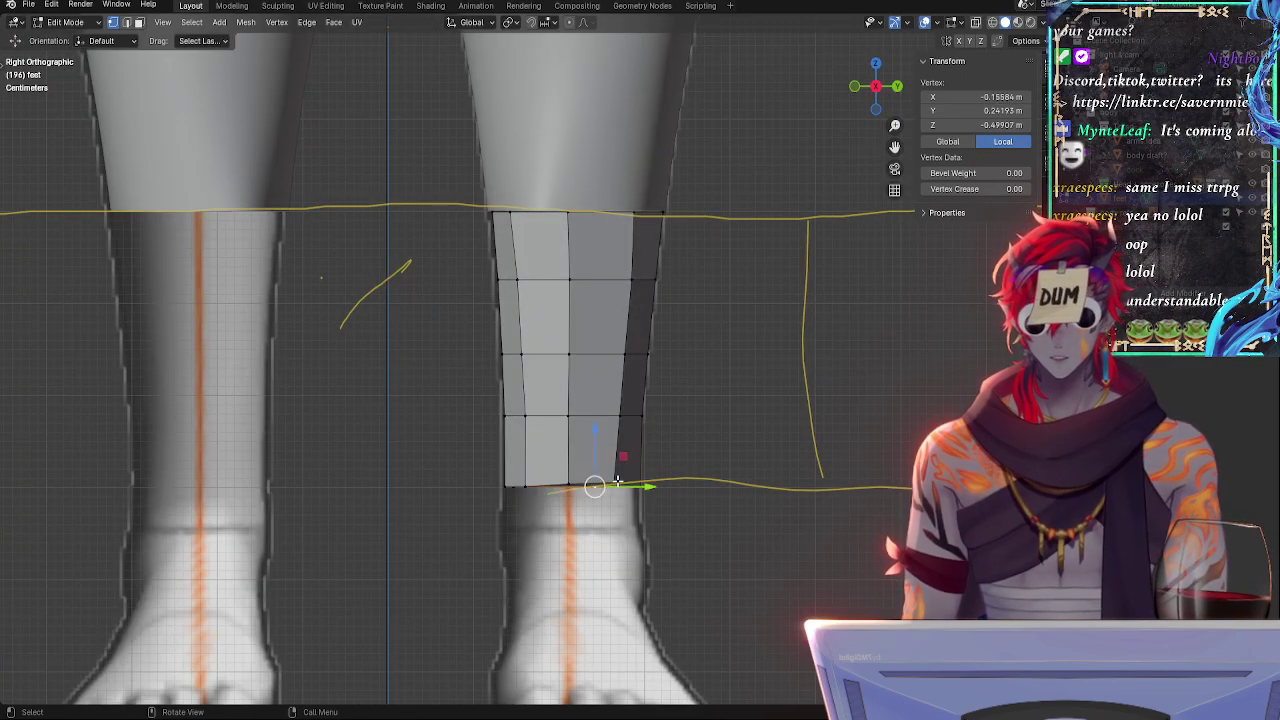
pyautogui.click(626, 423)
pyautogui.press('g')
pyautogui.press('g')
pyautogui.click(626, 425)
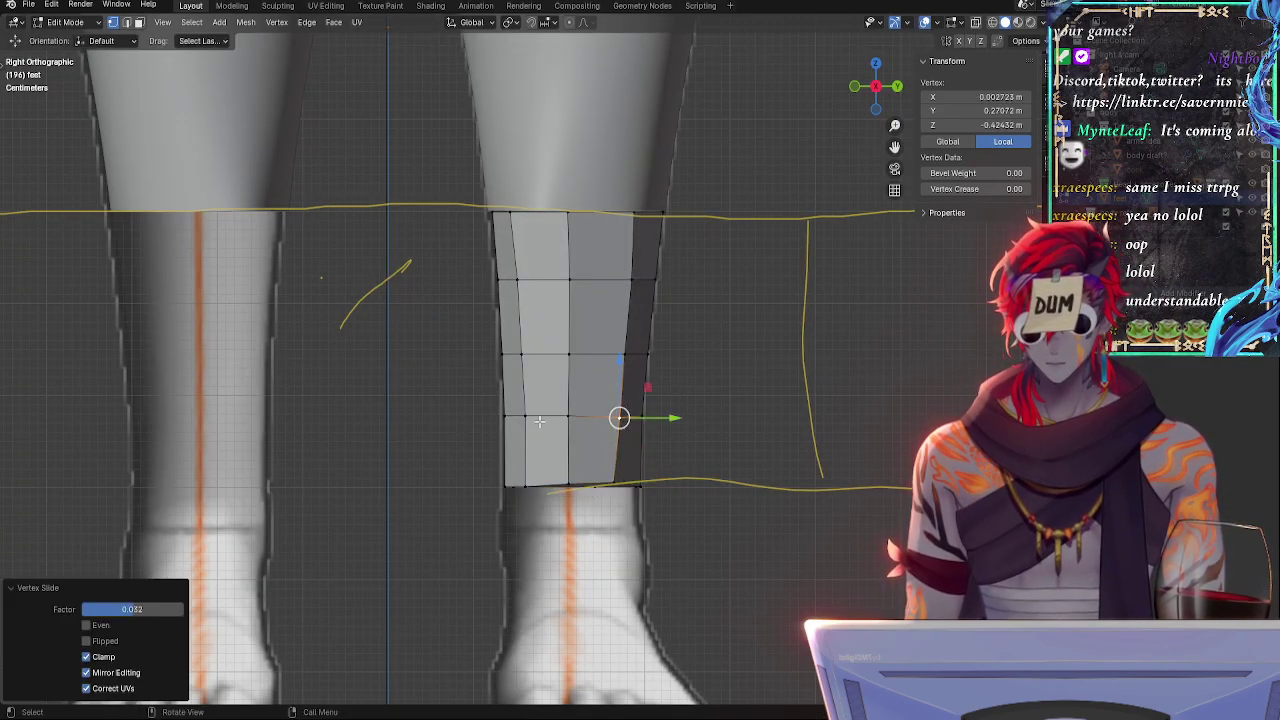
pyautogui.click(525, 416)
pyautogui.press('g')
pyautogui.press('z')
pyautogui.click(590, 466)
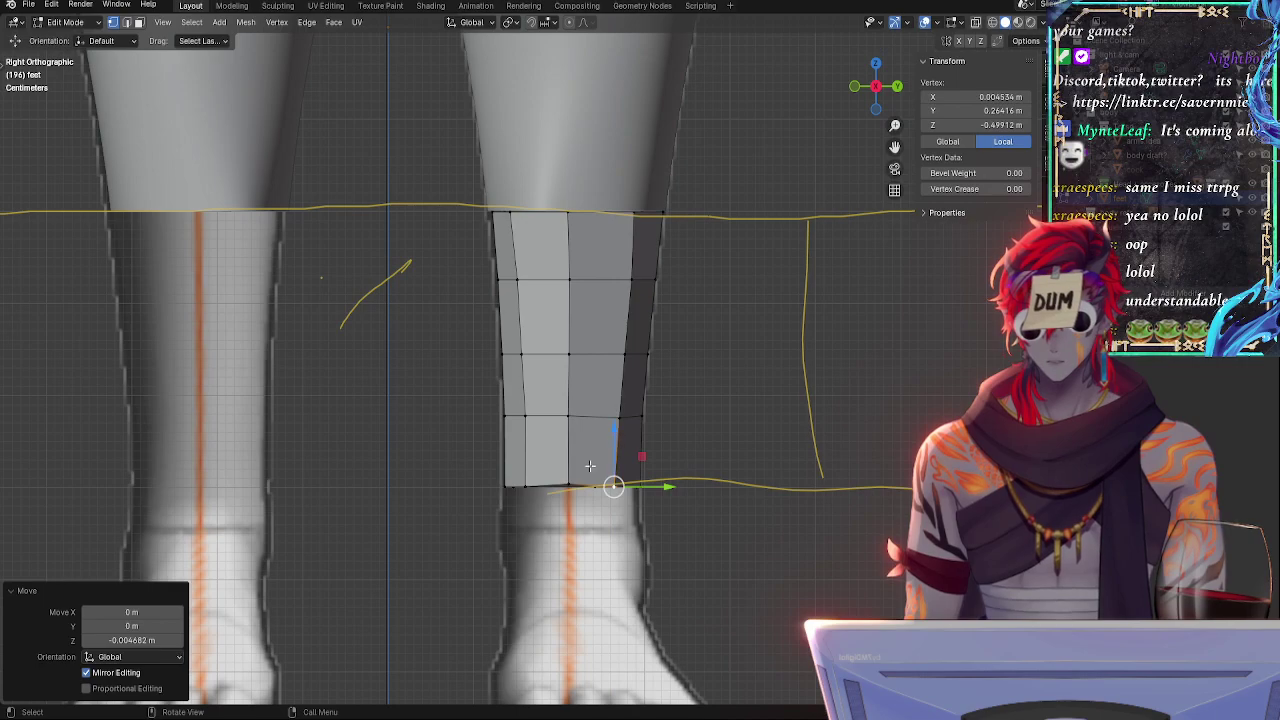
pyautogui.hotkey('ctrl', 'z')
# - Lower both bottom vertices slightly, then slide the right one and shift it along Y
pyautogui.keyDown('shift'); pyautogui.click(615, 484); pyautogui.keyUp('shift')
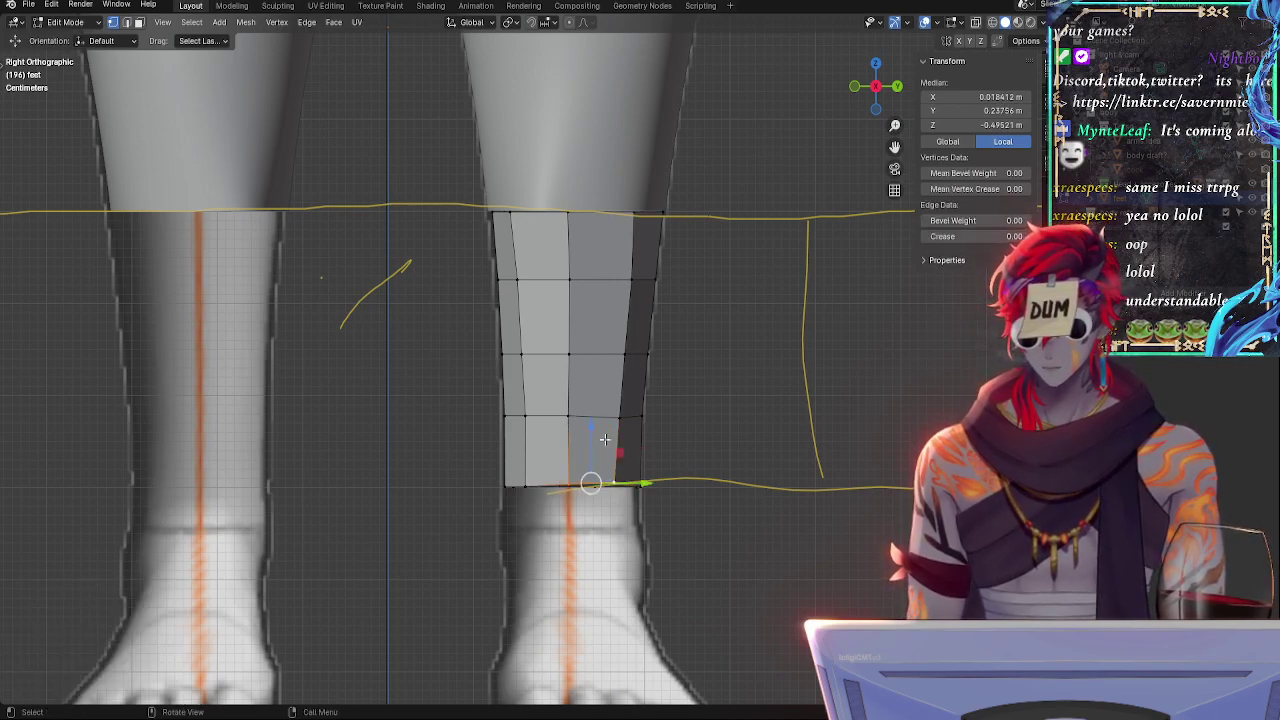
pyautogui.moveTo(593, 429); pyautogui.dragTo(593, 436)
pyautogui.click(615, 484)
pyautogui.press('g')
pyautogui.press('g')
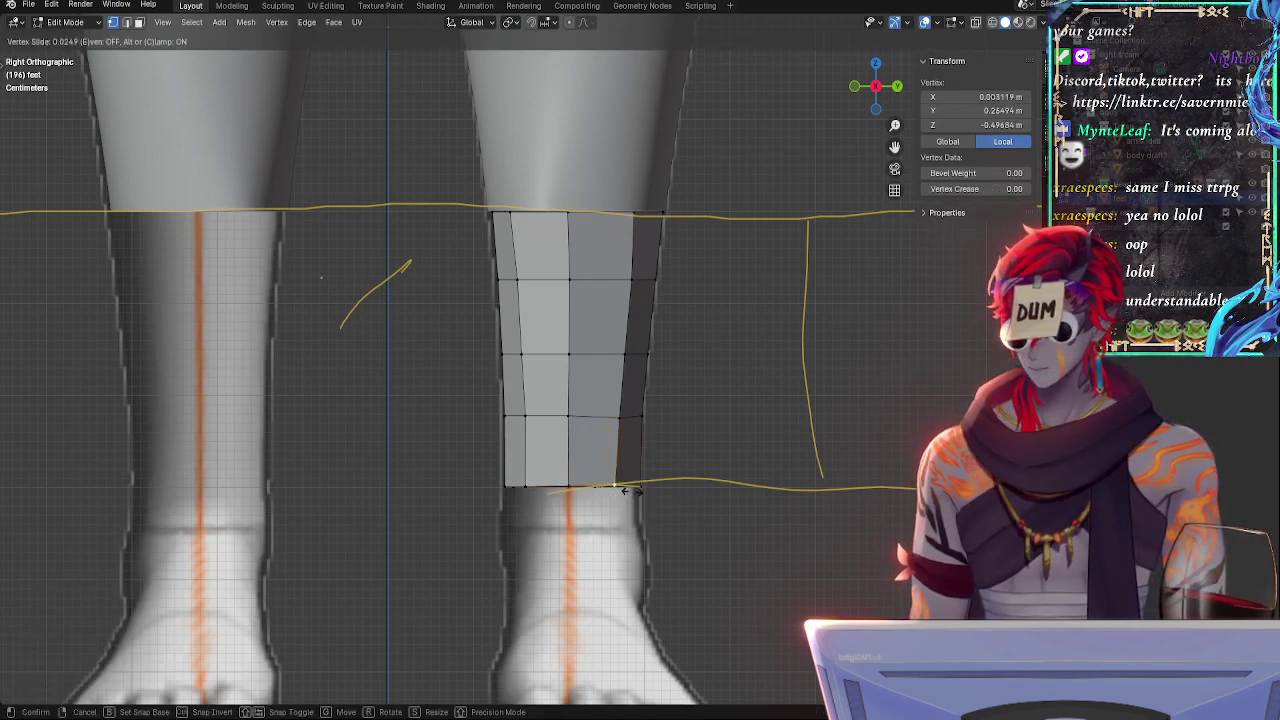
pyautogui.click(633, 491)
pyautogui.moveTo(664, 484); pyautogui.dragTo(663, 485)
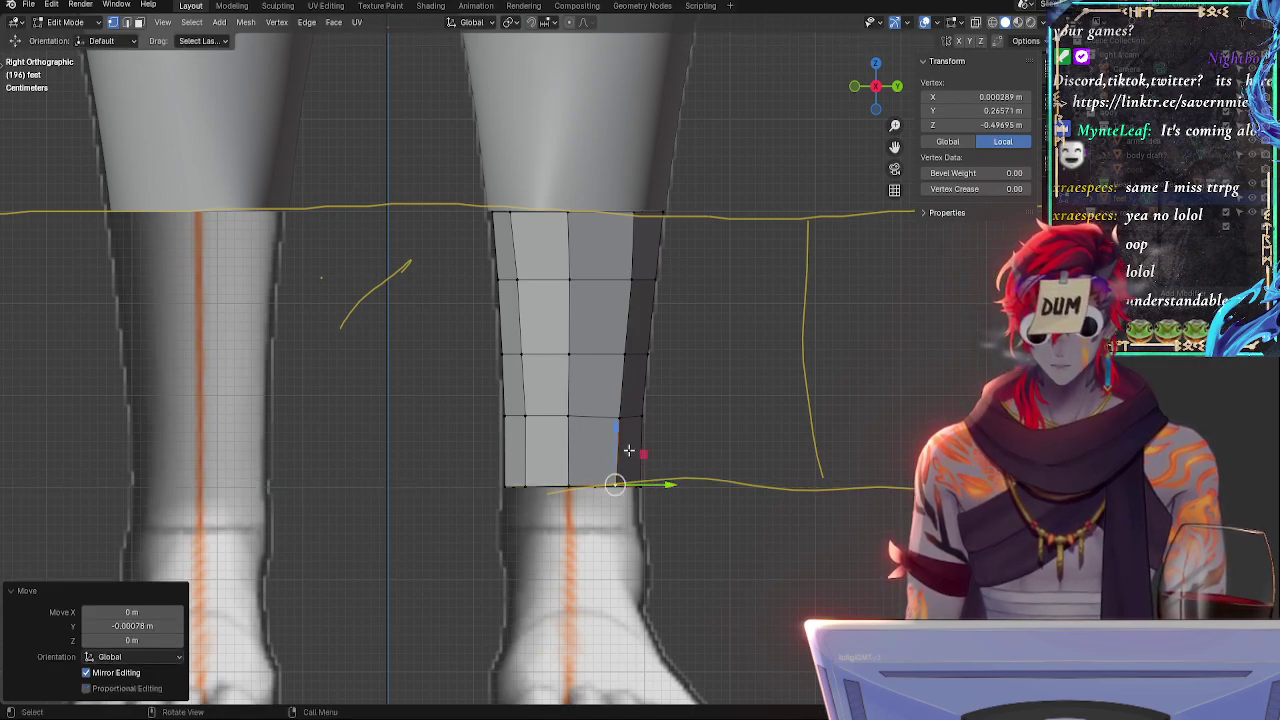
# - Lower the edge above the bottom row, then slide a bottom vertex 0.085 along its edge
pyautogui.click(619, 417)
pyautogui.keyDown('shift'); pyautogui.click(569, 417); pyautogui.keyUp('shift')
pyautogui.moveTo(595, 370); pyautogui.dragTo(526, 379)
pyautogui.click(530, 414)
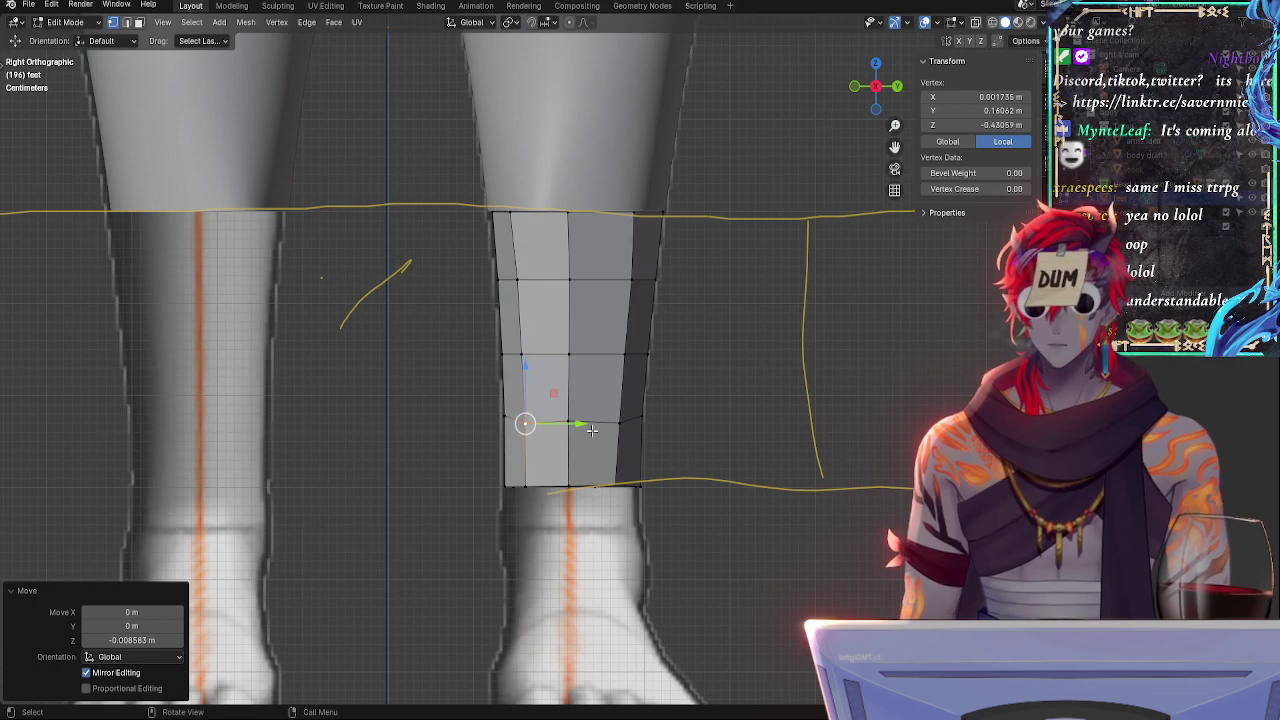
pyautogui.click(569, 423)
pyautogui.hotkey('ctrl', 'z')
pyautogui.moveTo(578, 462); pyautogui.dragTo(654, 554, button='middle')
pyautogui.press('g')
pyautogui.press('g')
pyautogui.click(598, 540)
# - Slide the upper-row vertices along their edges to taper the front of the shin
pyautogui.press('g')
pyautogui.press('g')
pyautogui.click(647, 550)
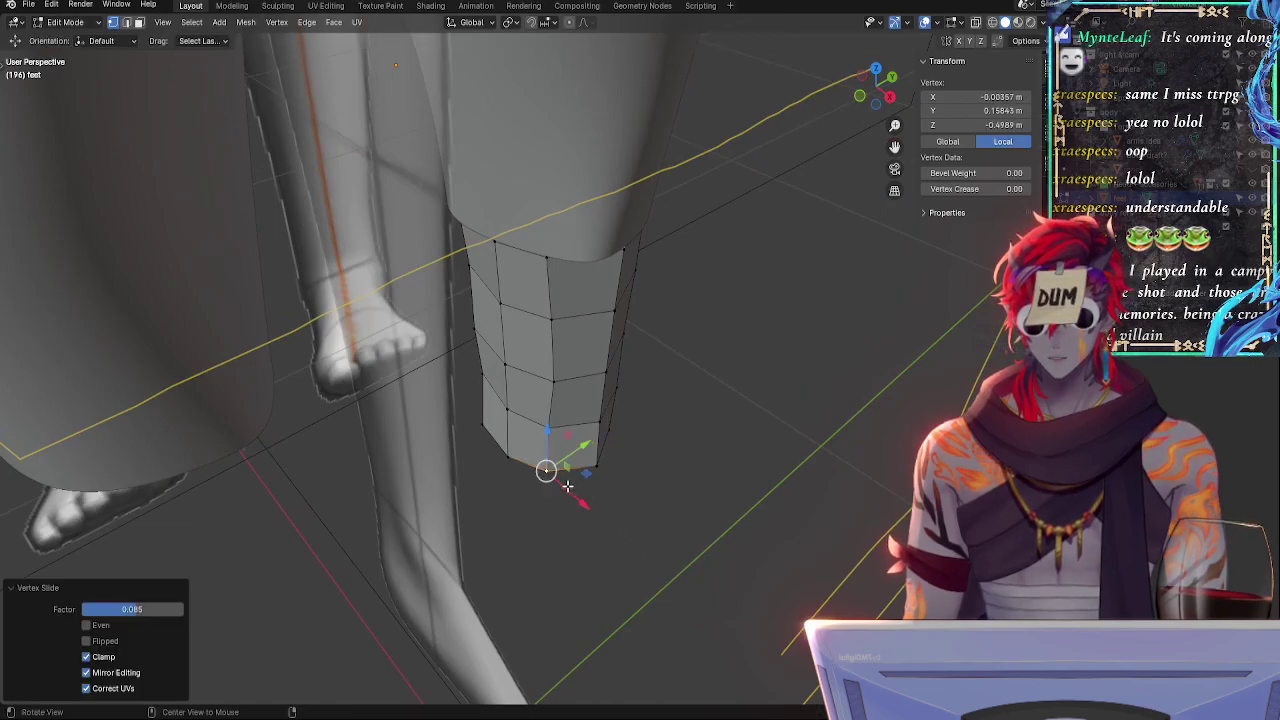
pyautogui.moveTo(566, 486); pyautogui.dragTo(640, 420, button='middle')
pyautogui.click(566, 422)
pyautogui.press('g')
pyautogui.press('g')
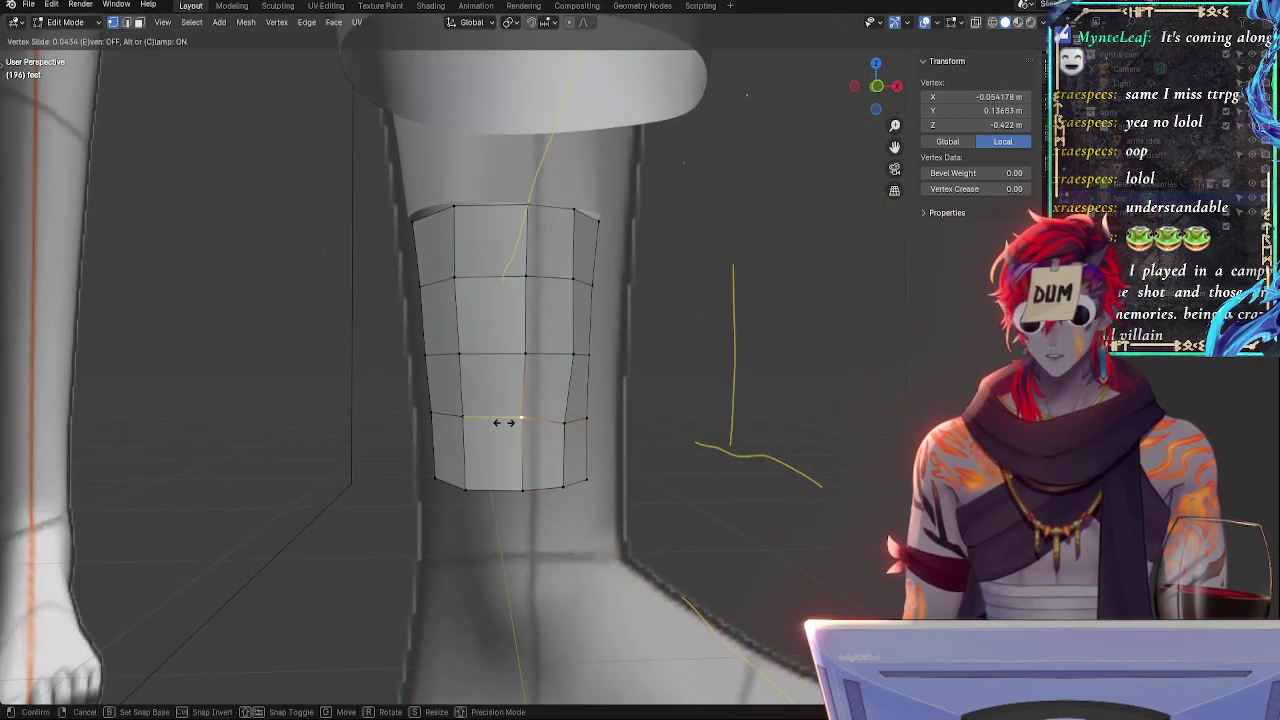
pyautogui.click(505, 422)
pyautogui.press('g')
pyautogui.press('g')
pyautogui.click(527, 477)
pyautogui.press('g')
pyautogui.press('g')
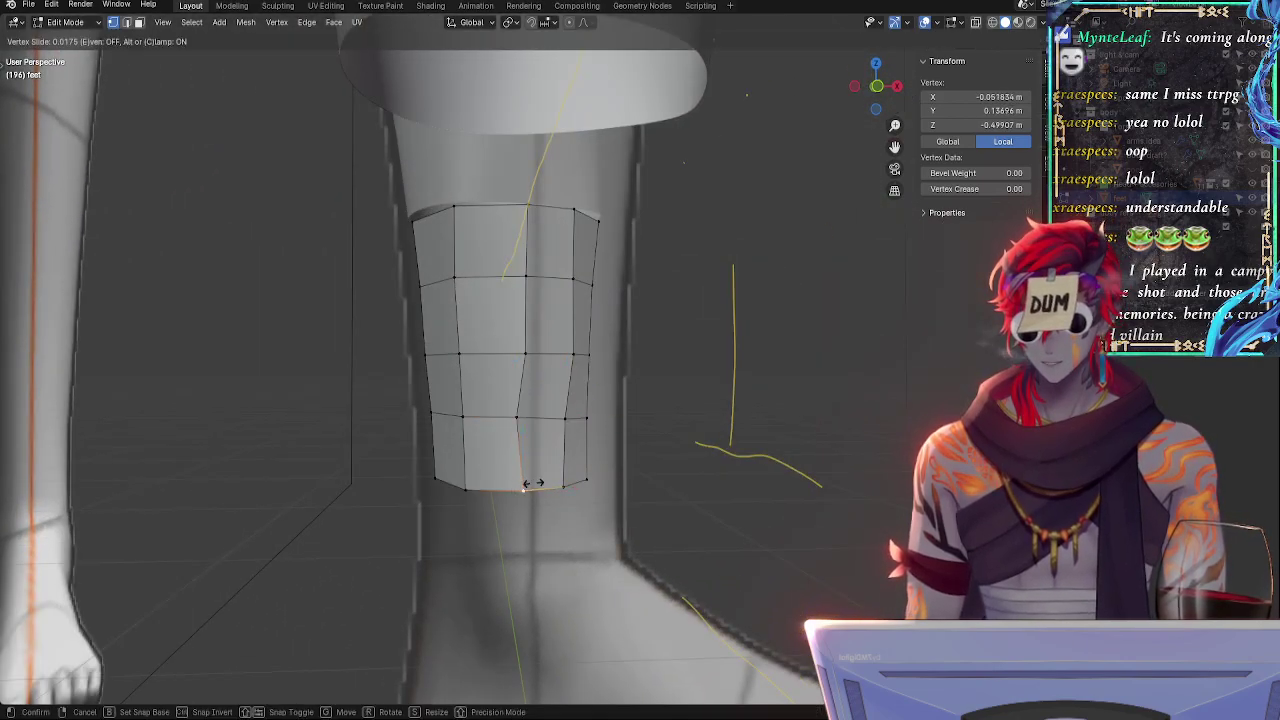
pyautogui.click(640, 490)
pyautogui.moveTo(640, 490); pyautogui.dragTo(542, 454, button='middle')
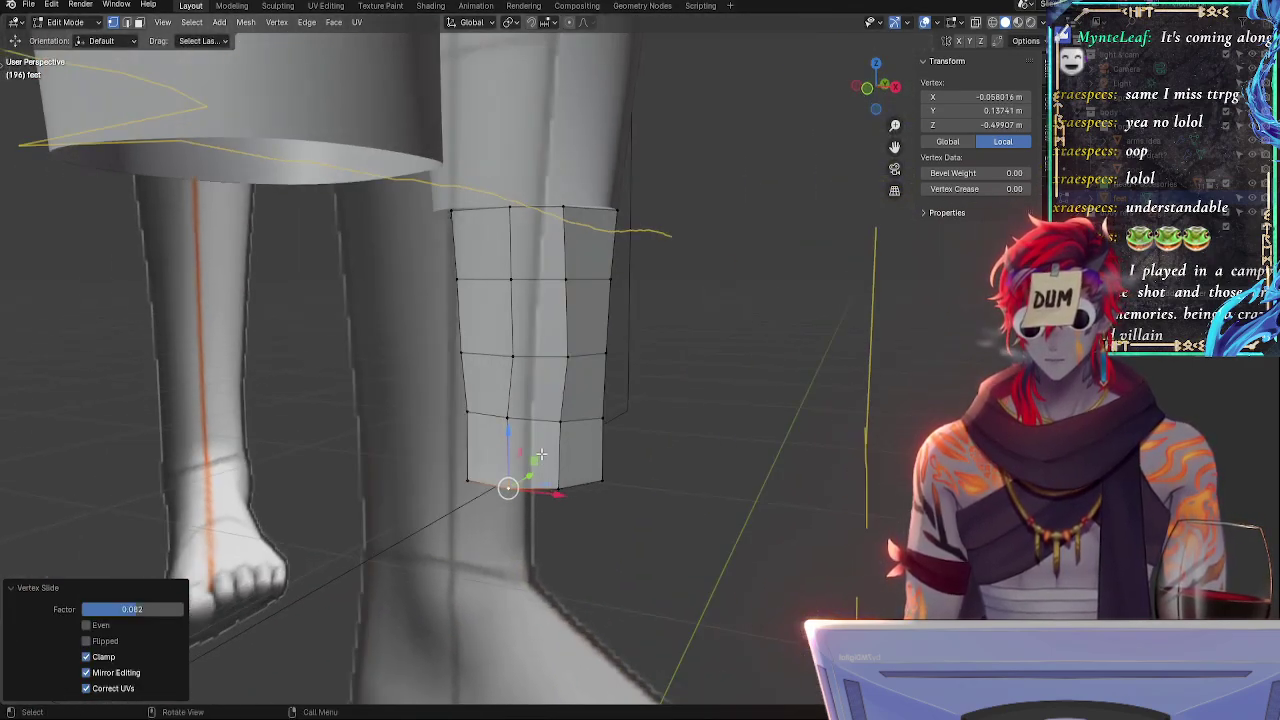
# - Slide the middle vertex and its neighbour along their edges to follow the reference leg
pyautogui.click(569, 358)
pyautogui.press('g')
pyautogui.press('g')
pyautogui.click(563, 359)
pyautogui.click(508, 357)
pyautogui.press('g')
pyautogui.press('g')
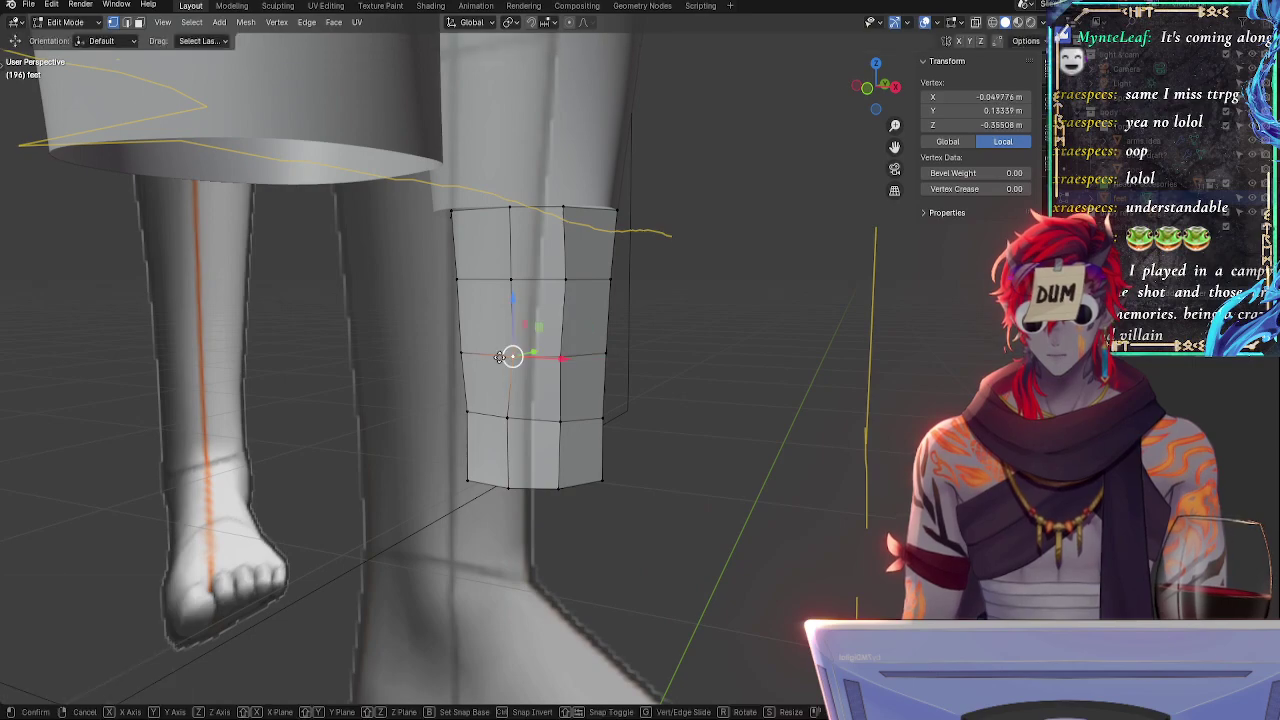
pyautogui.click(503, 355)
pyautogui.moveTo(503, 355); pyautogui.dragTo(634, 383, button='middle')
pyautogui.click(489, 368)
pyautogui.moveTo(491, 372); pyautogui.dragTo(611, 391, button='middle')
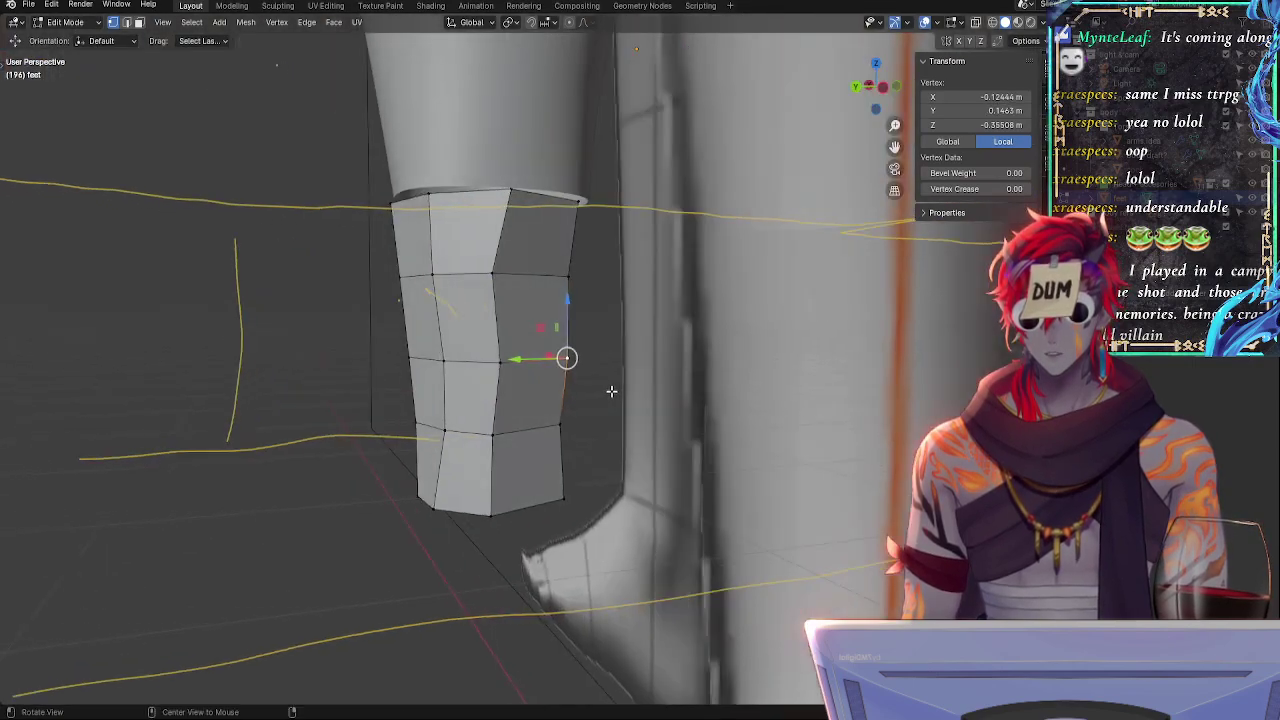
pyautogui.click(496, 364)
# - In Right Orthographic view, slide the middle and lower vertices along their edges
pyautogui.click(877, 90)
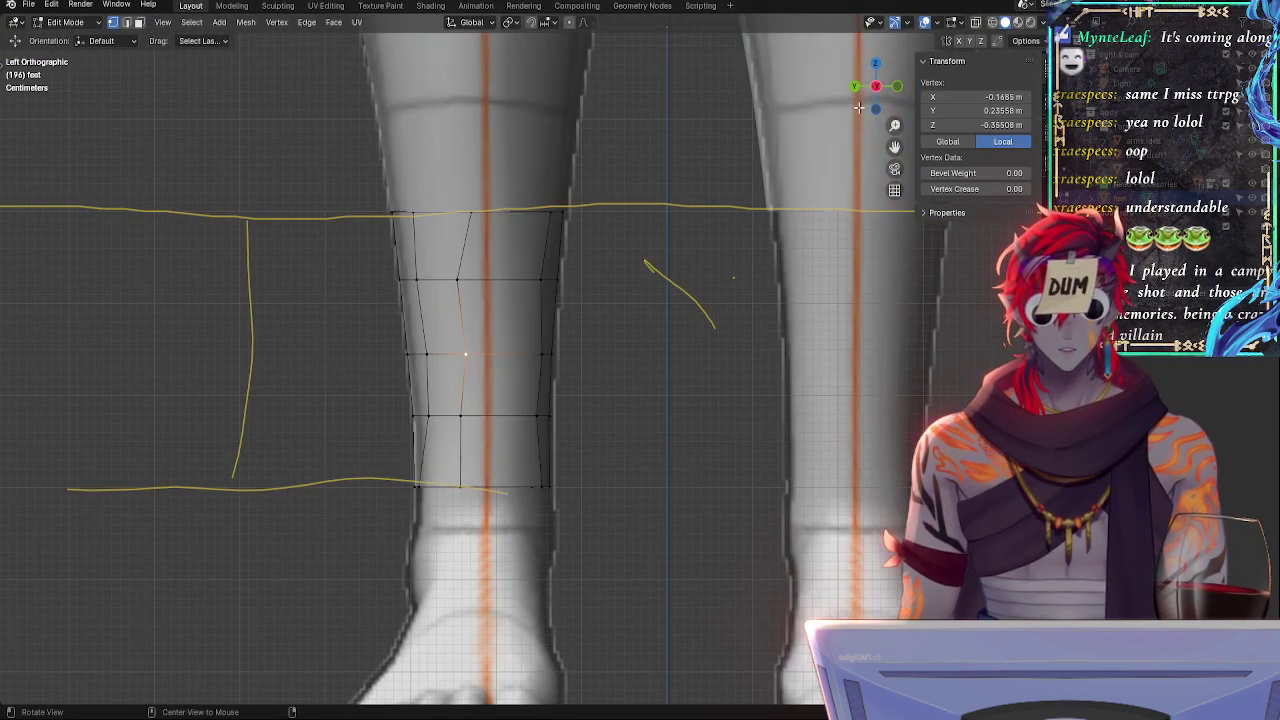
pyautogui.click(457, 279)
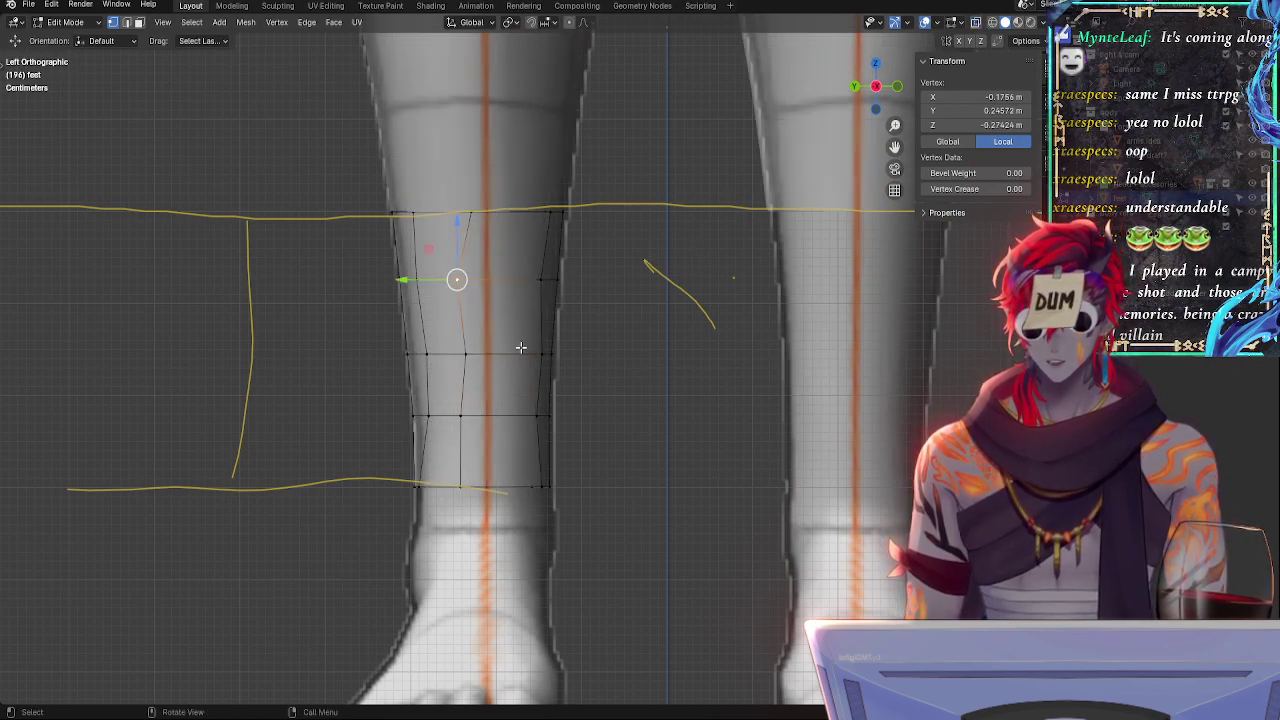
pyautogui.press('g')
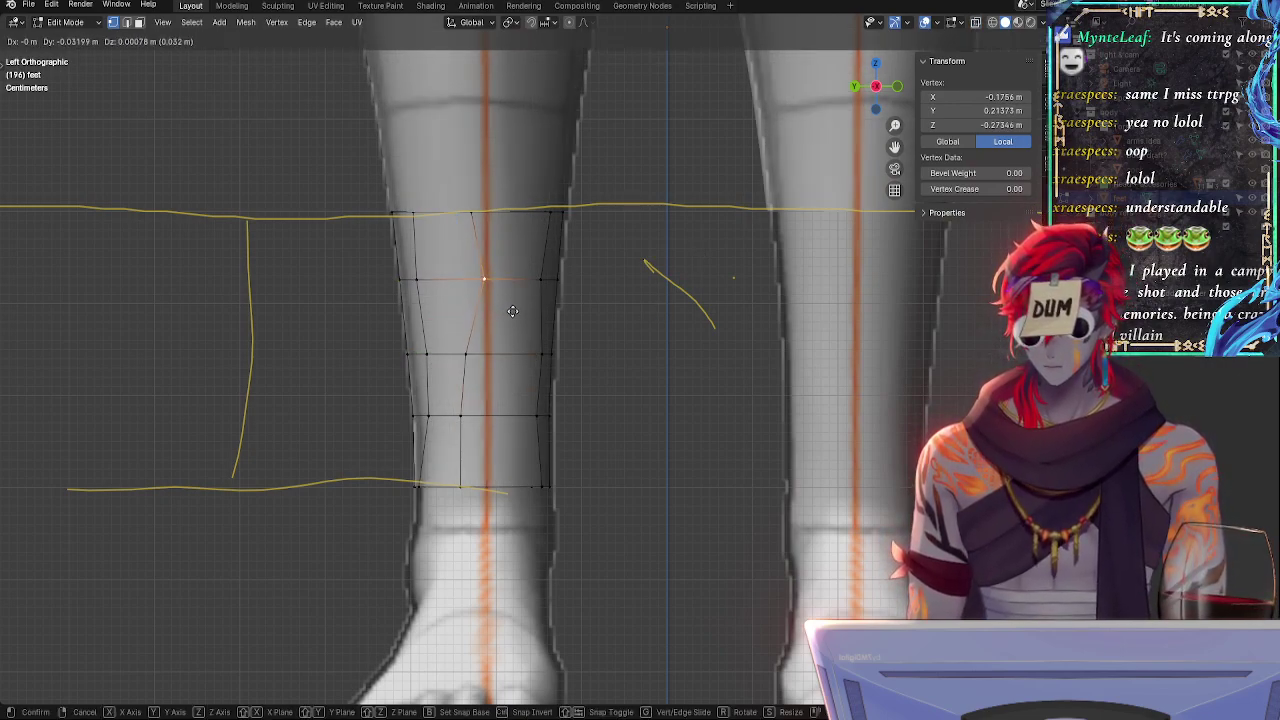
pyautogui.click(463, 355)
pyautogui.press('g')
pyautogui.press('g')
pyautogui.click(486, 366)
pyautogui.click(461, 416)
pyautogui.press('g')
pyautogui.press('g')
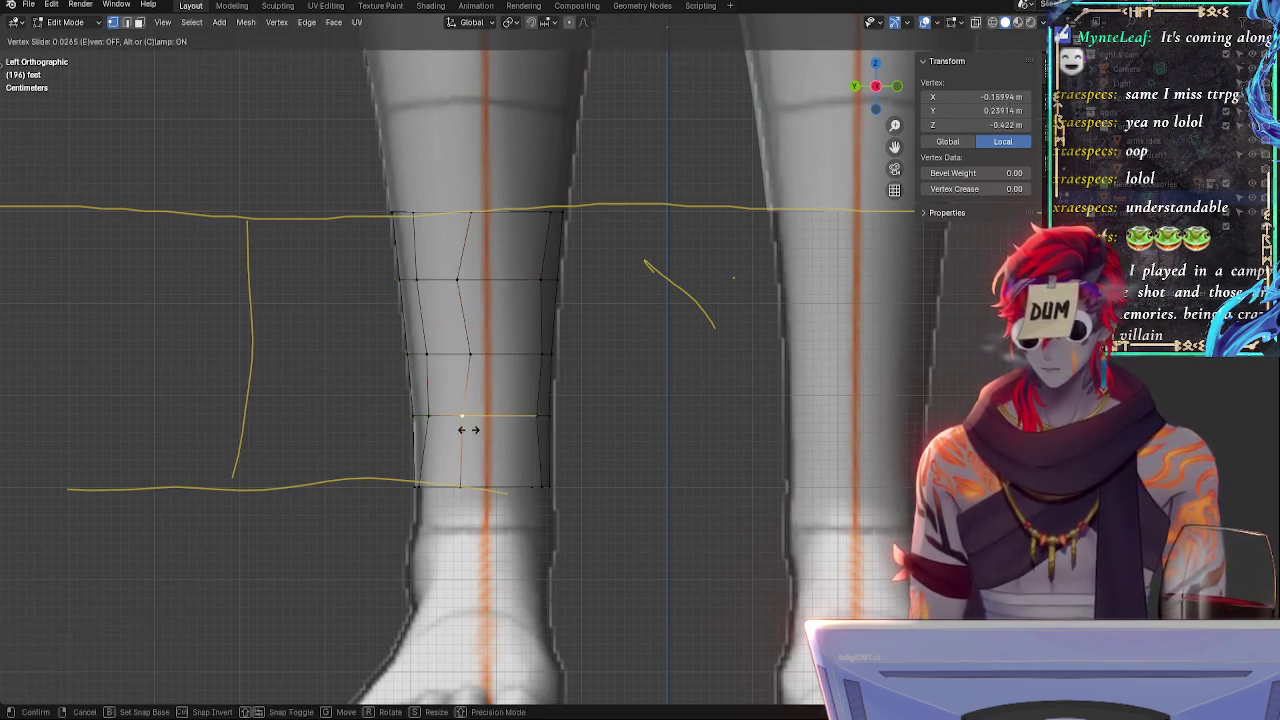
pyautogui.click(470, 418)
# - Slide the upper, top-row and bottom-row vertices to match the side-view outline
pyautogui.click(458, 279)
pyautogui.press('g')
pyautogui.press('g')
pyautogui.click(463, 279)
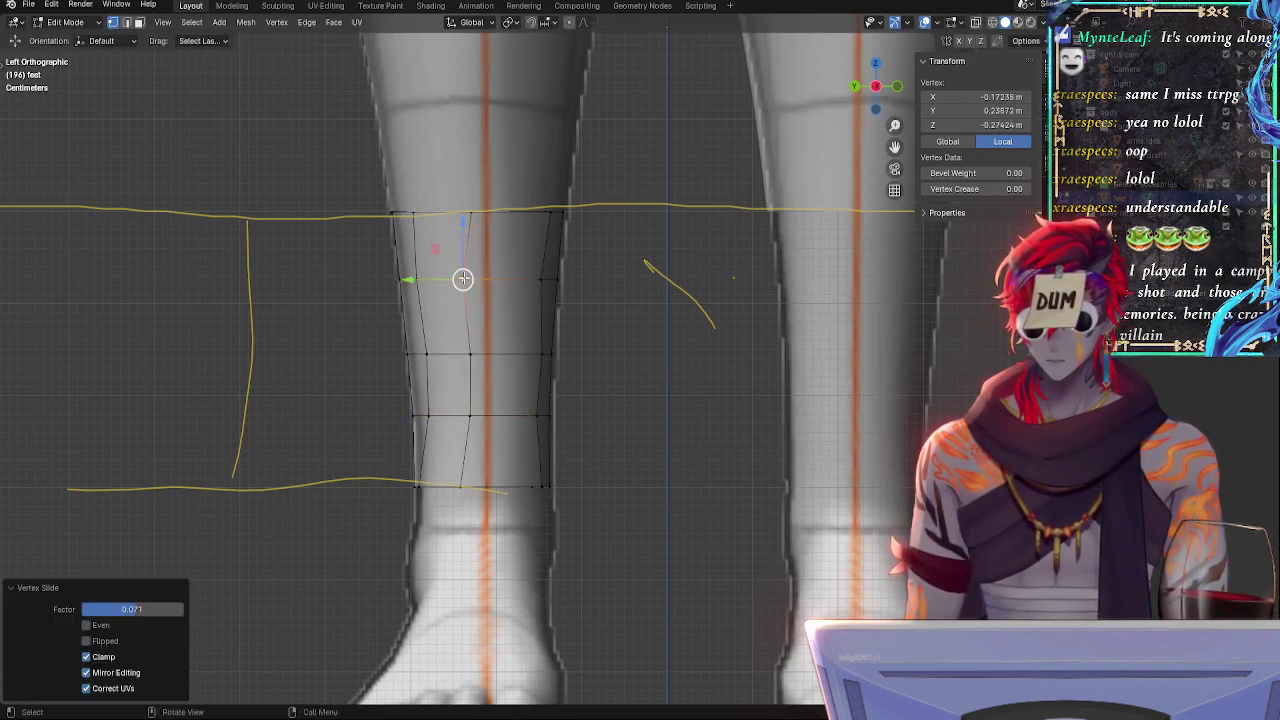
pyautogui.click(466, 212)
pyautogui.press('g')
pyautogui.press('g')
pyautogui.click(467, 303)
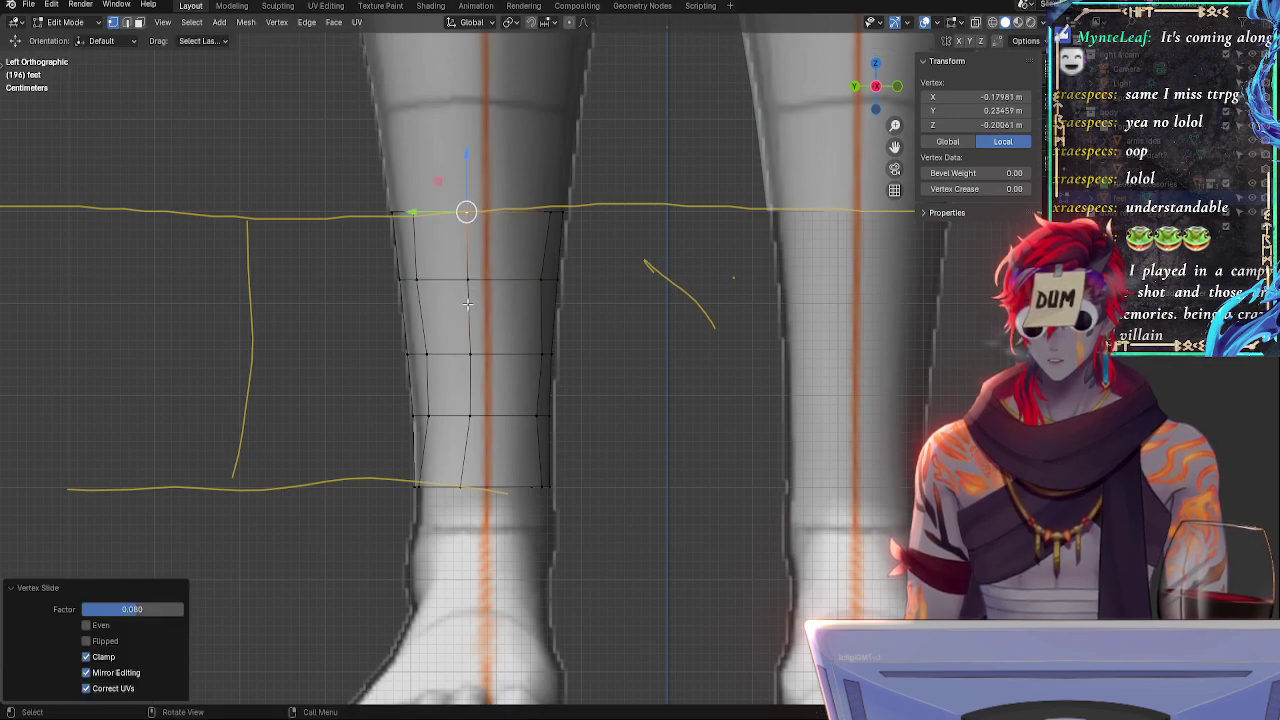
pyautogui.click(462, 486)
pyautogui.press('g')
pyautogui.press('g')
pyautogui.click(493, 470)
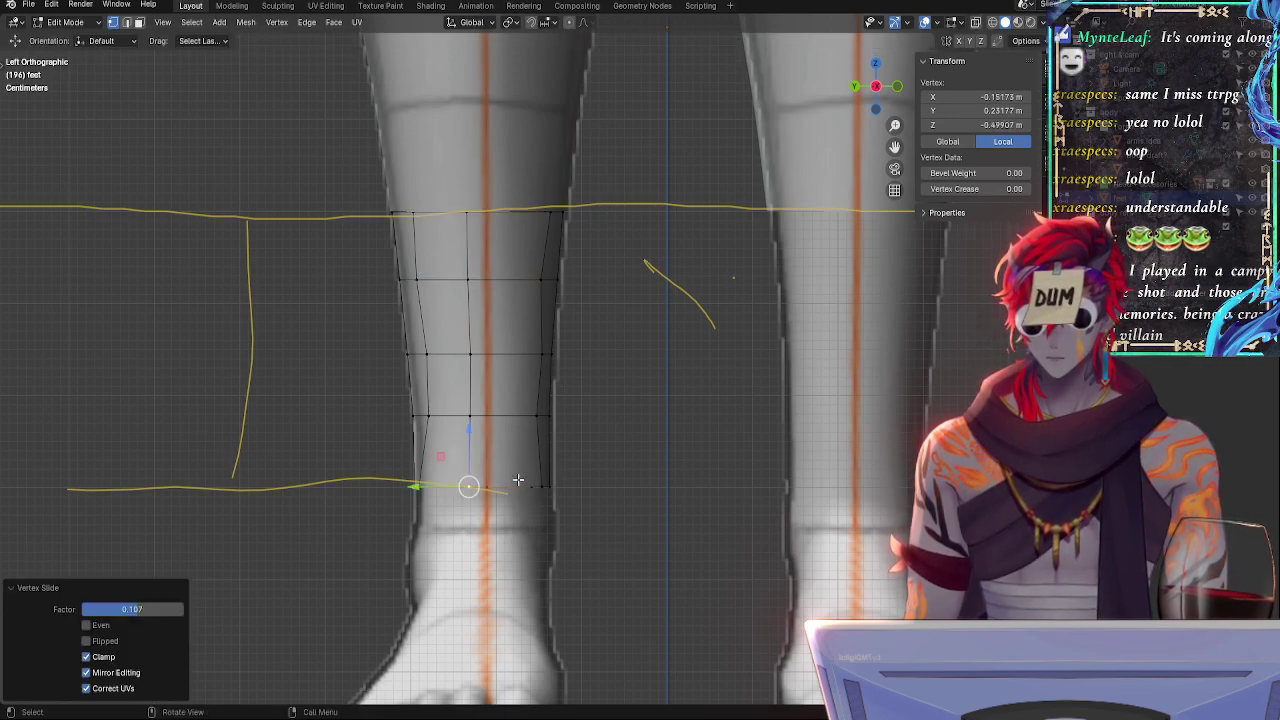
# - Clear the selection and toggle X-ray to check the leg shape
pyautogui.click(551, 462)
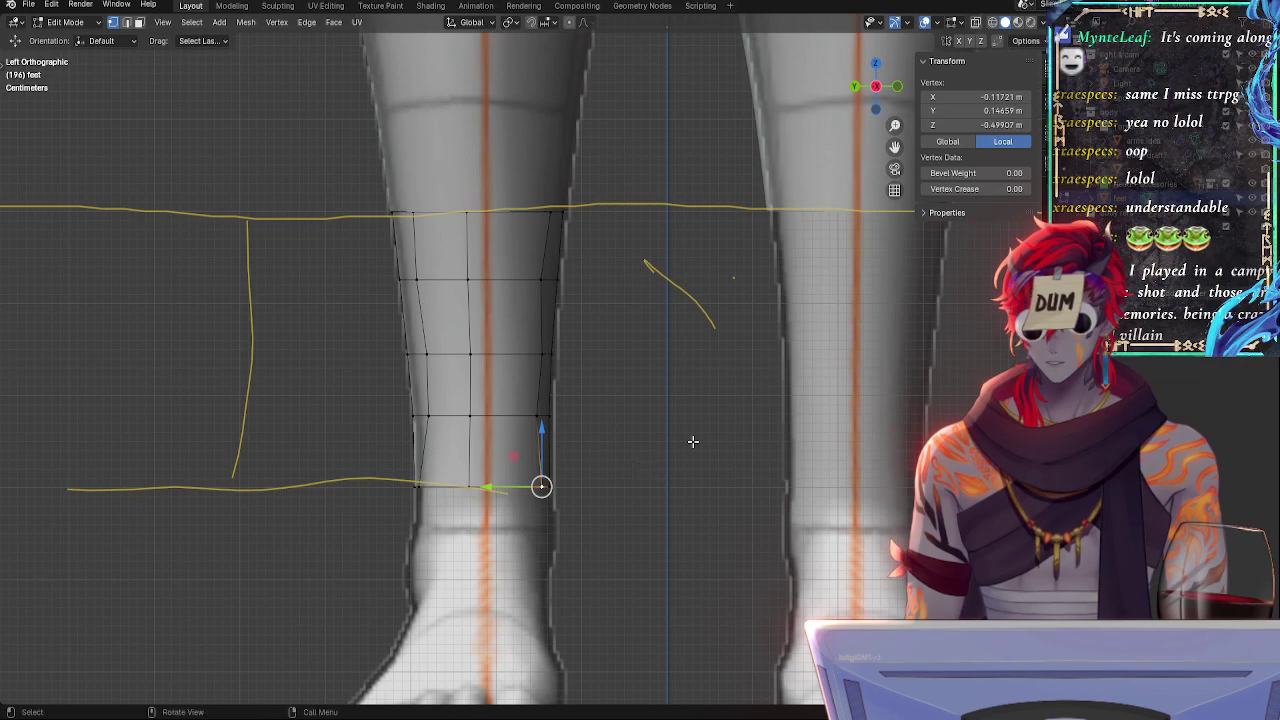
pyautogui.hotkey('alt', 'a')
pyautogui.hotkey('alt', 'z')
pyautogui.hotkey('alt', 'z')
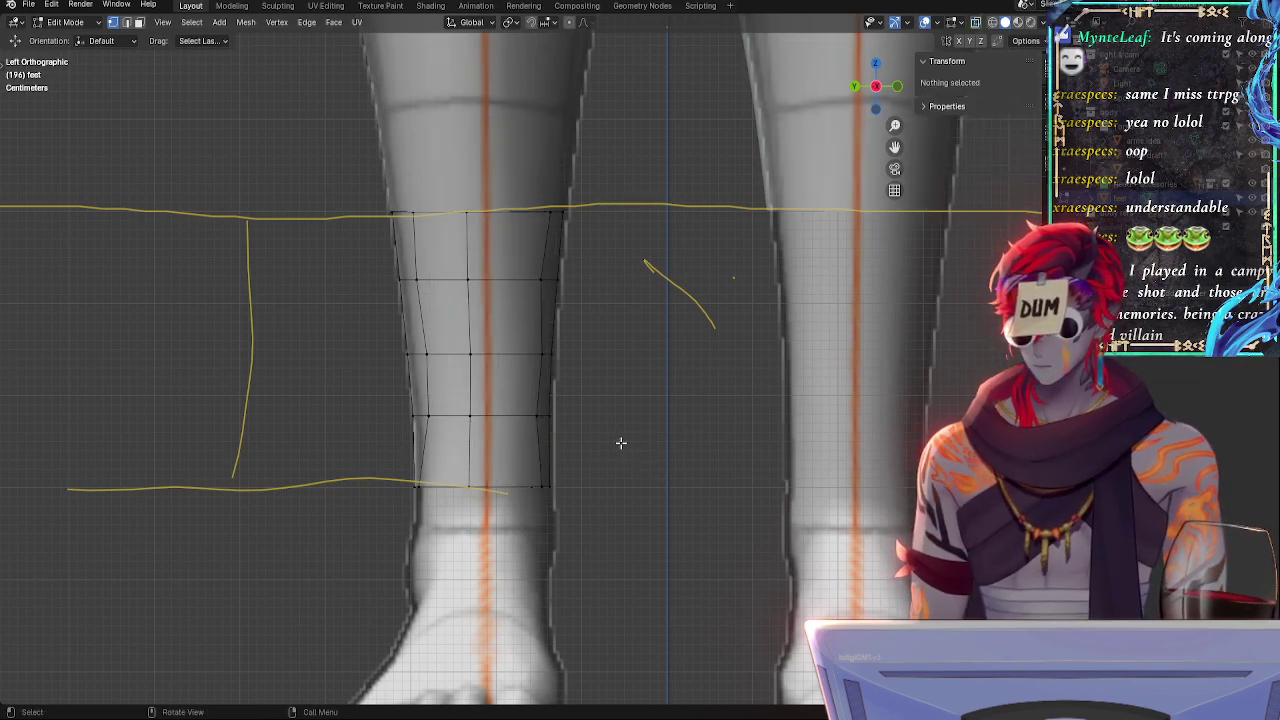
pyautogui.press('Tab')
pyautogui.press('Tab')
# - Vertex-slide two bottom-ring vertices and shift them slightly along Y
pyautogui.moveTo(520, 486); pyautogui.dragTo(580, 534, button='middle')
pyautogui.click(572, 540)
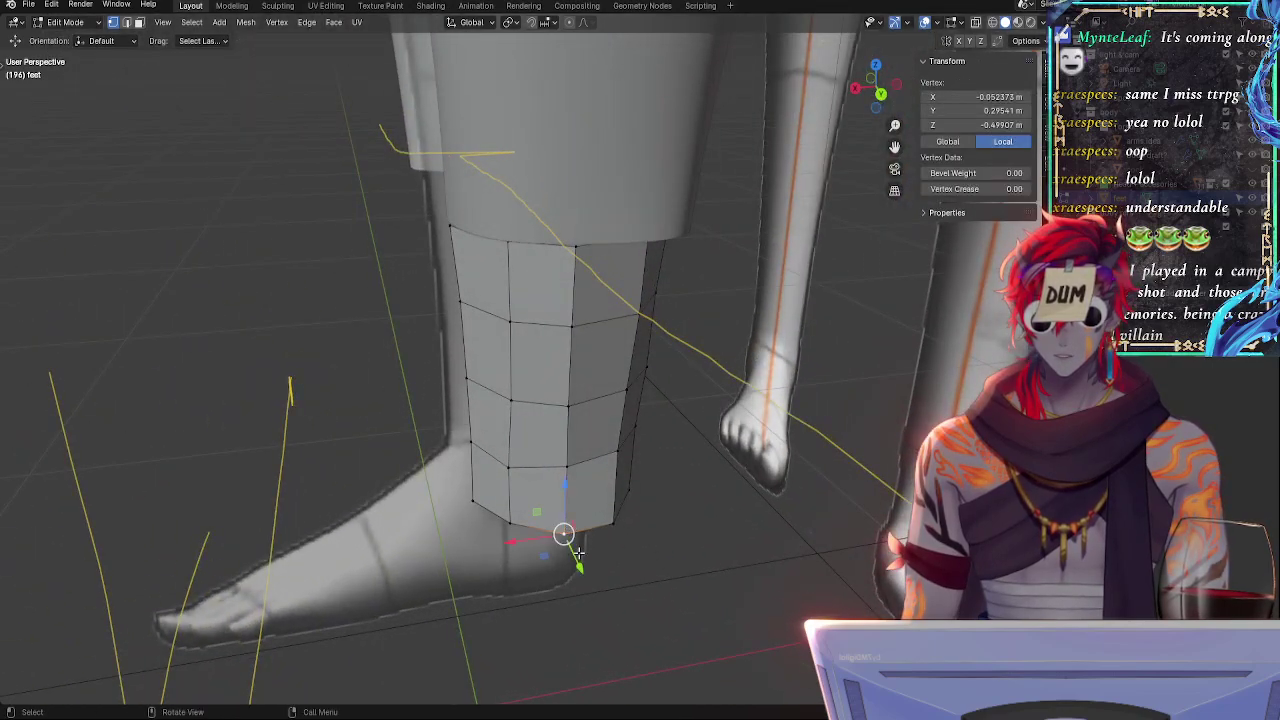
pyautogui.hotkey('shift', 'v')
pyautogui.click(580, 566)
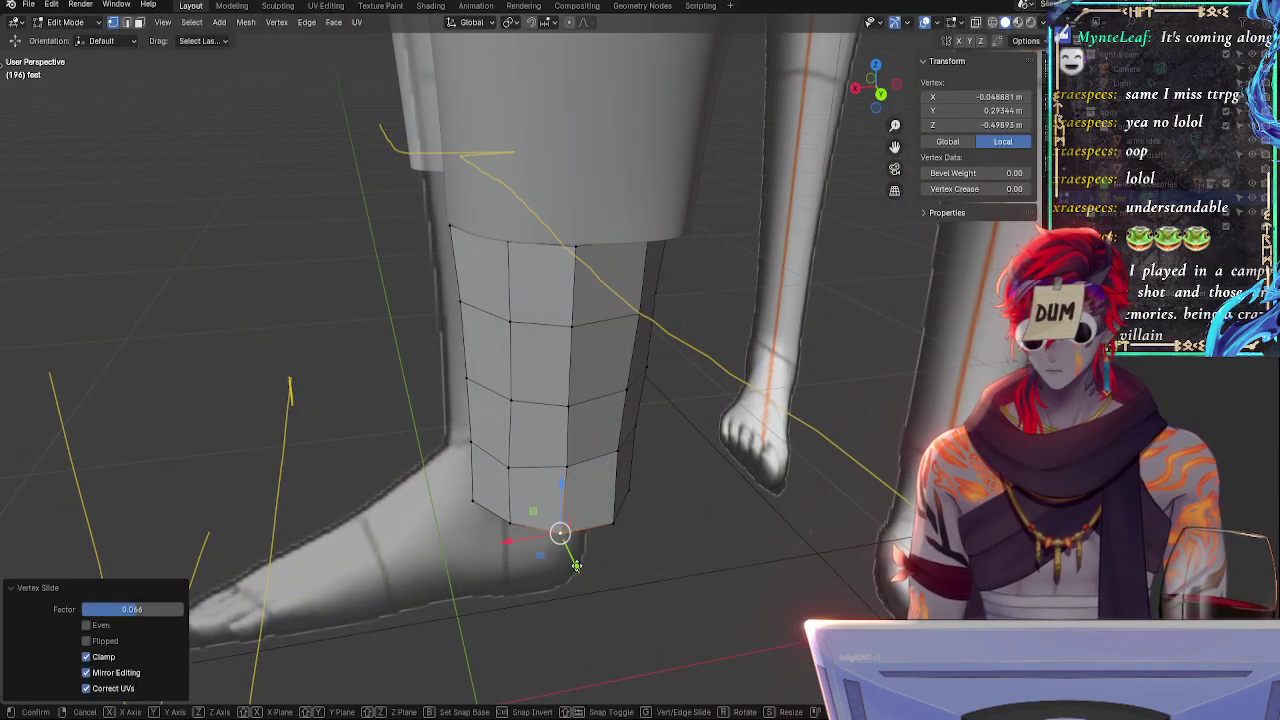
pyautogui.click(612, 519)
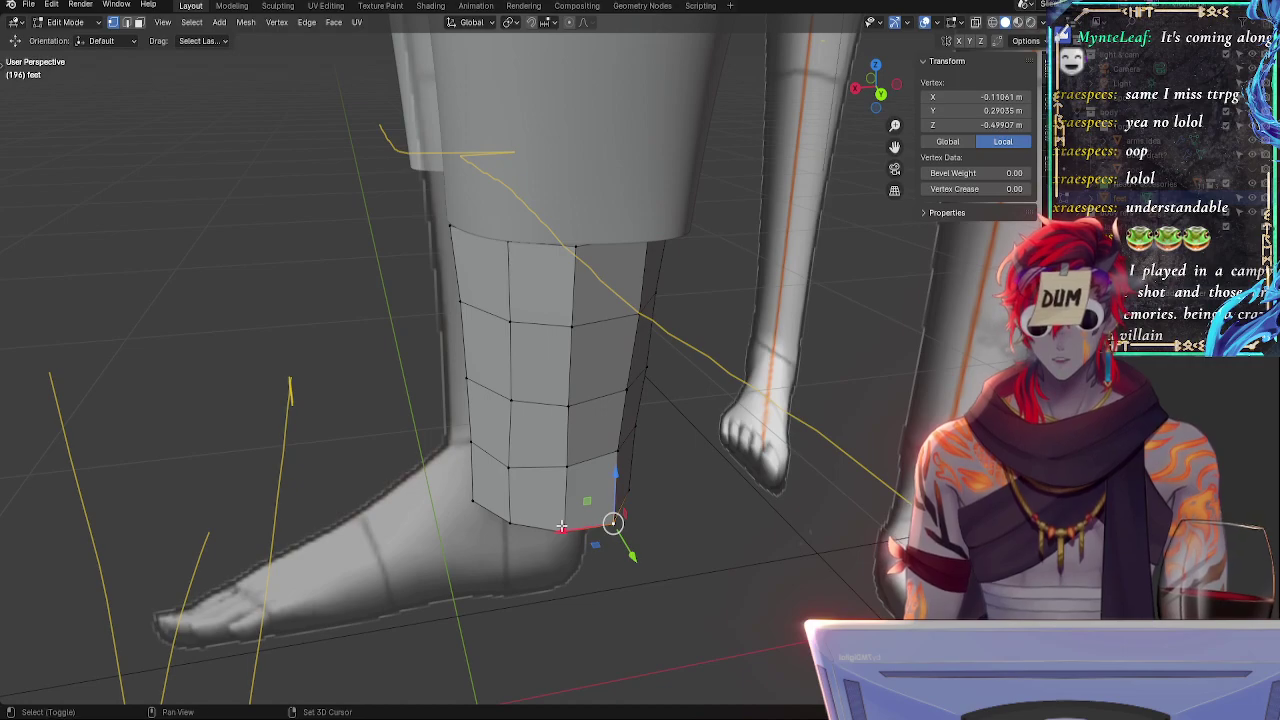
pyautogui.hotkey('shift', 'v')
pyautogui.click(592, 544)
pyautogui.click(564, 532)
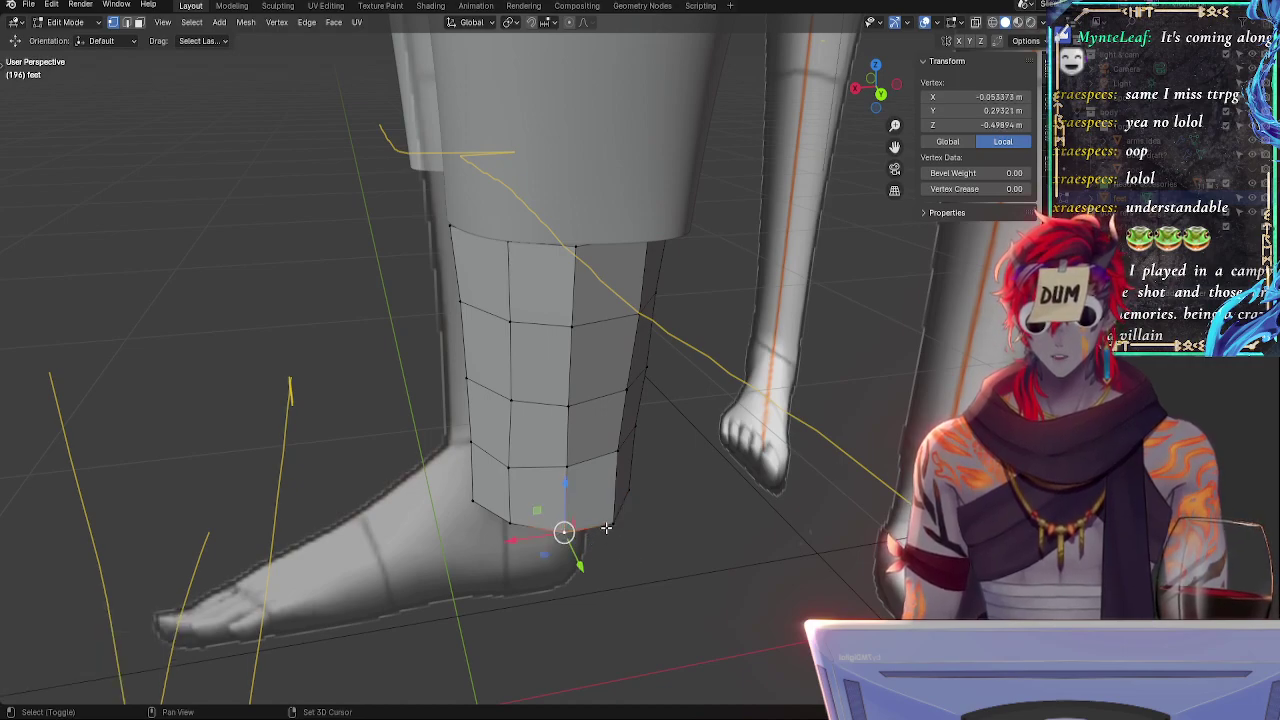
pyautogui.keyDown('shift'); pyautogui.click(607, 526); pyautogui.keyUp('shift')
pyautogui.moveTo(603, 559); pyautogui.dragTo(603, 560)
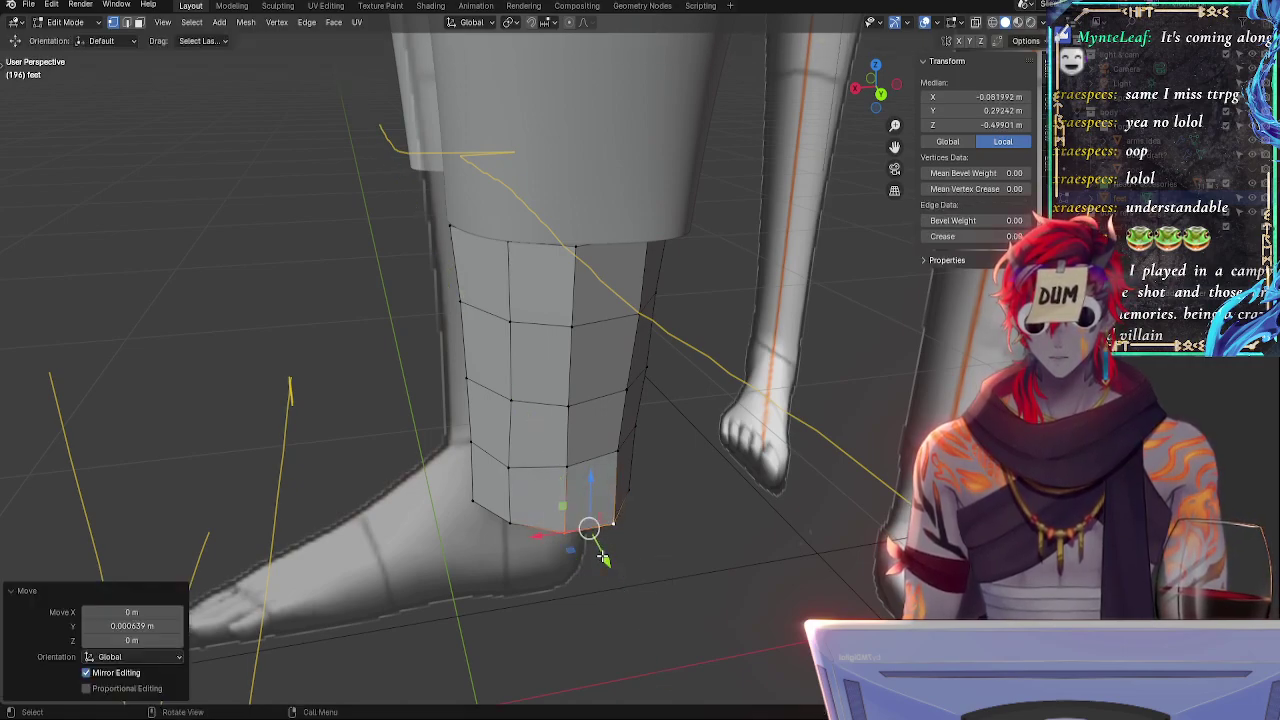
# - Nudge the bottom ankle-ring vertices along Y and X with the move gizmo
pyautogui.moveTo(603, 559); pyautogui.dragTo(632, 517, button='middle')
pyautogui.click(607, 501)
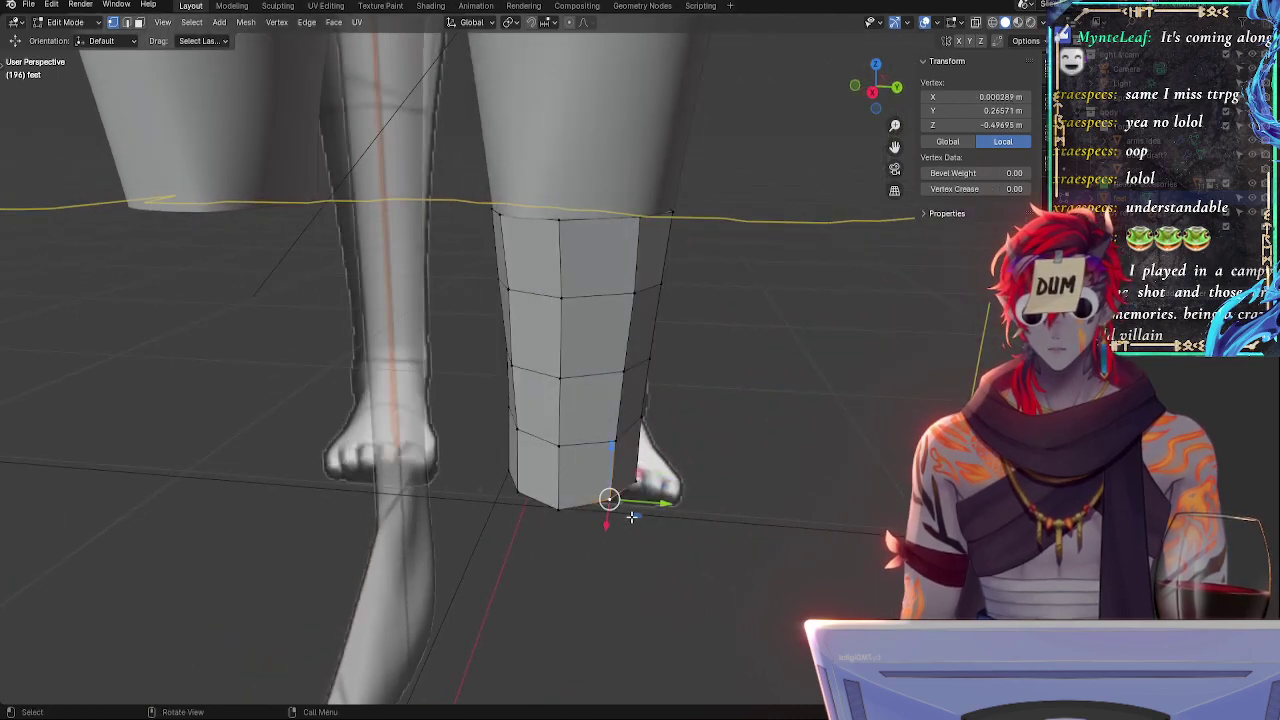
pyautogui.moveTo(656, 504); pyautogui.dragTo(658, 504)
pyautogui.click(564, 511)
pyautogui.keyDown('alt'); pyautogui.moveTo(593, 544); pyautogui.dragTo(625, 520); pyautogui.keyUp('alt')
pyautogui.click(532, 485)
pyautogui.click(506, 457)
pyautogui.moveTo(625, 520); pyautogui.dragTo(782, 491, button='middle')
# - Slide the remaining bottom-ring vertices, including the bottom-left one, along their edges
pyautogui.click(539, 504)
pyautogui.press('g')
pyautogui.press('g')
pyautogui.click(510, 527)
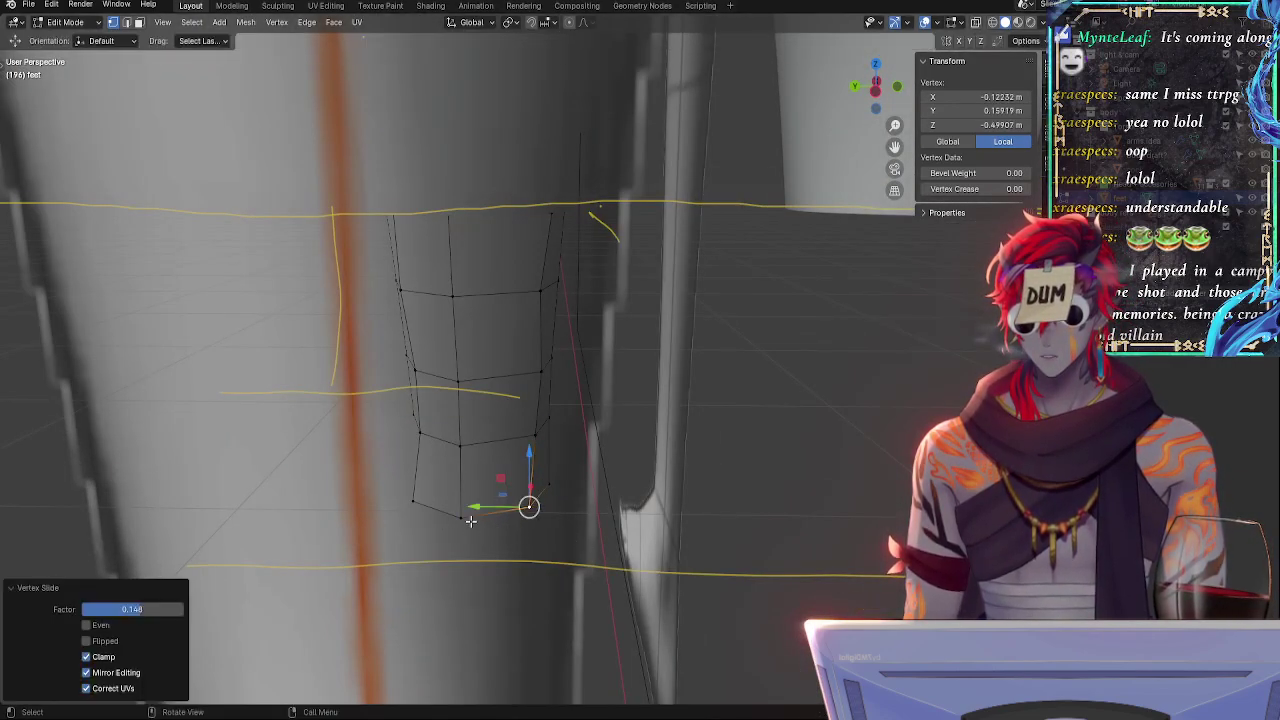
pyautogui.click(414, 501)
pyautogui.press('g')
pyautogui.press('g')
pyautogui.click(448, 511)
pyautogui.click(460, 515)
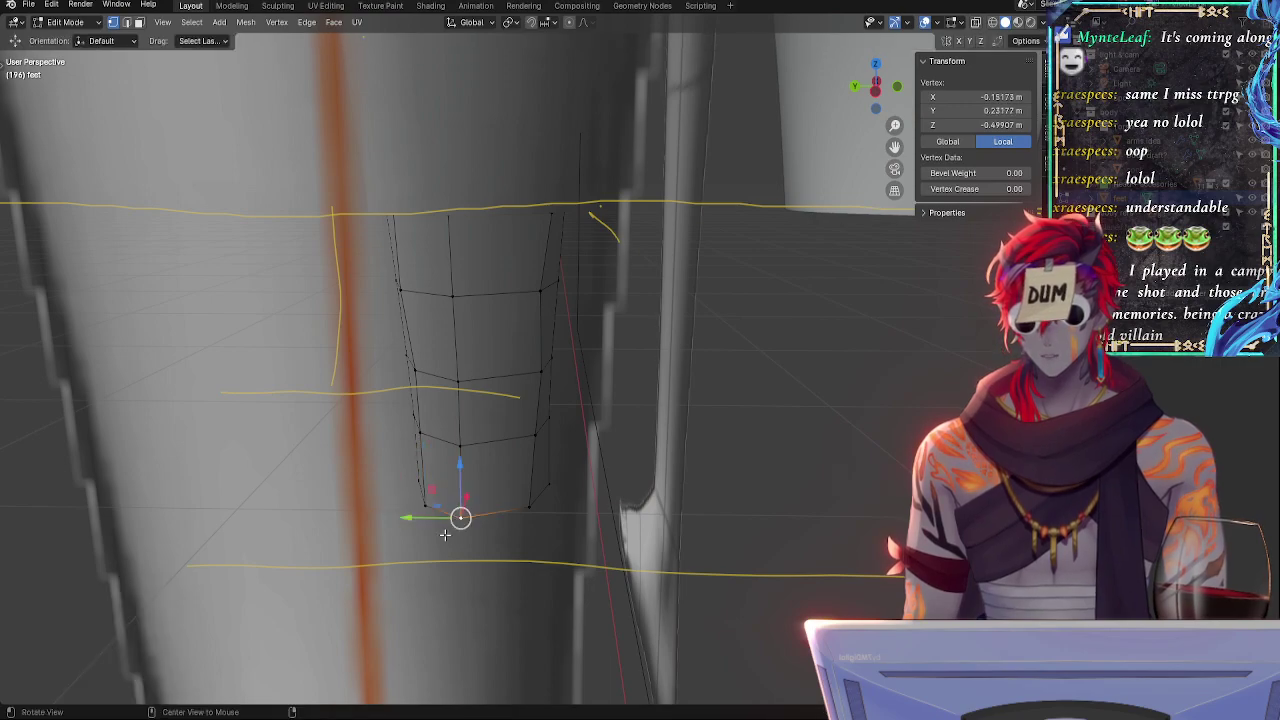
pyautogui.moveTo(460, 515); pyautogui.dragTo(500, 531, button='middle')
pyautogui.press('g')
pyautogui.press('g')
pyautogui.click(505, 530)
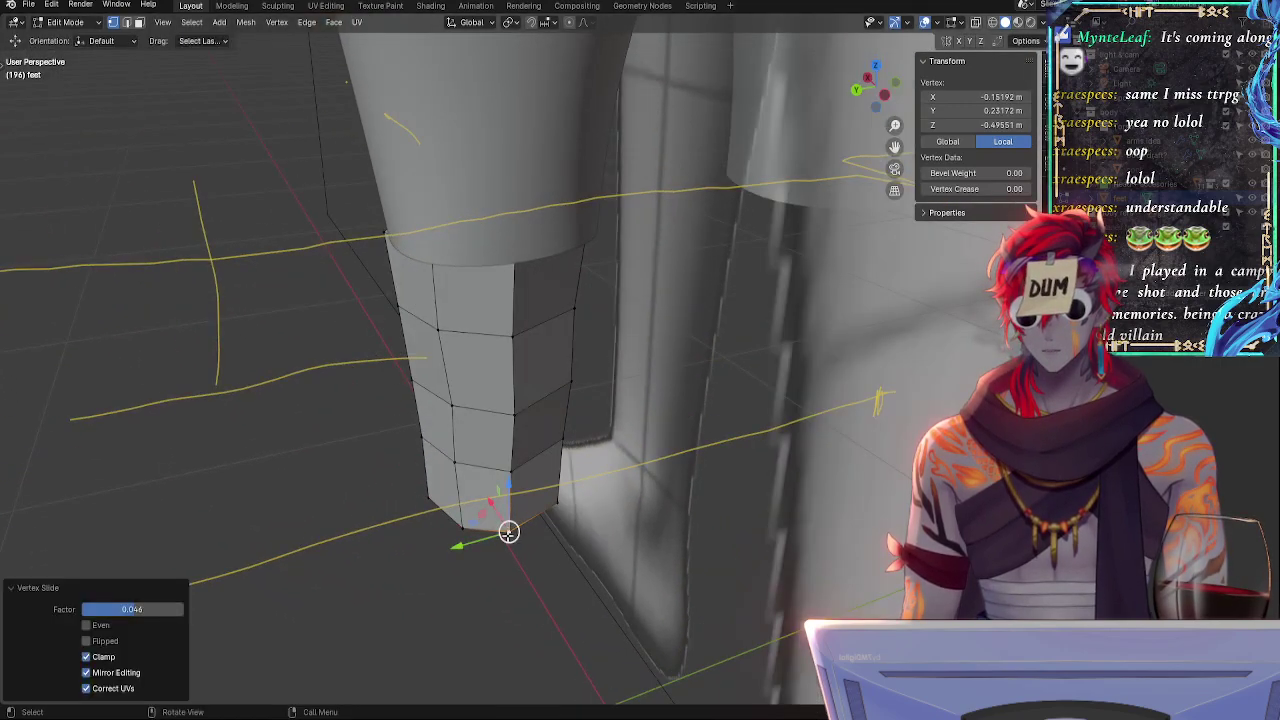
pyautogui.press('g')
pyautogui.press('g')
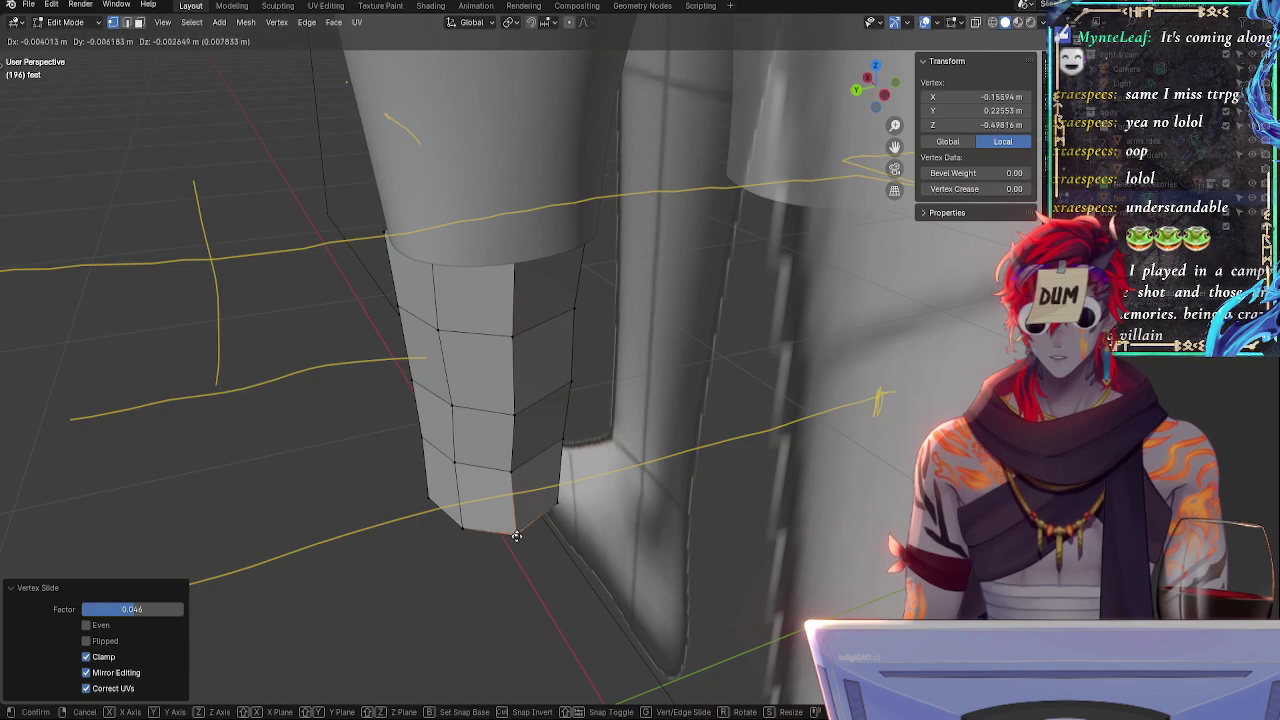
pyautogui.click(514, 534)
# - Cancel an accidental move and slide the vertex up toward the middle ring
pyautogui.moveTo(514, 534); pyautogui.dragTo(535, 502, button='middle')
pyautogui.press('g')
pyautogui.click(535, 502)
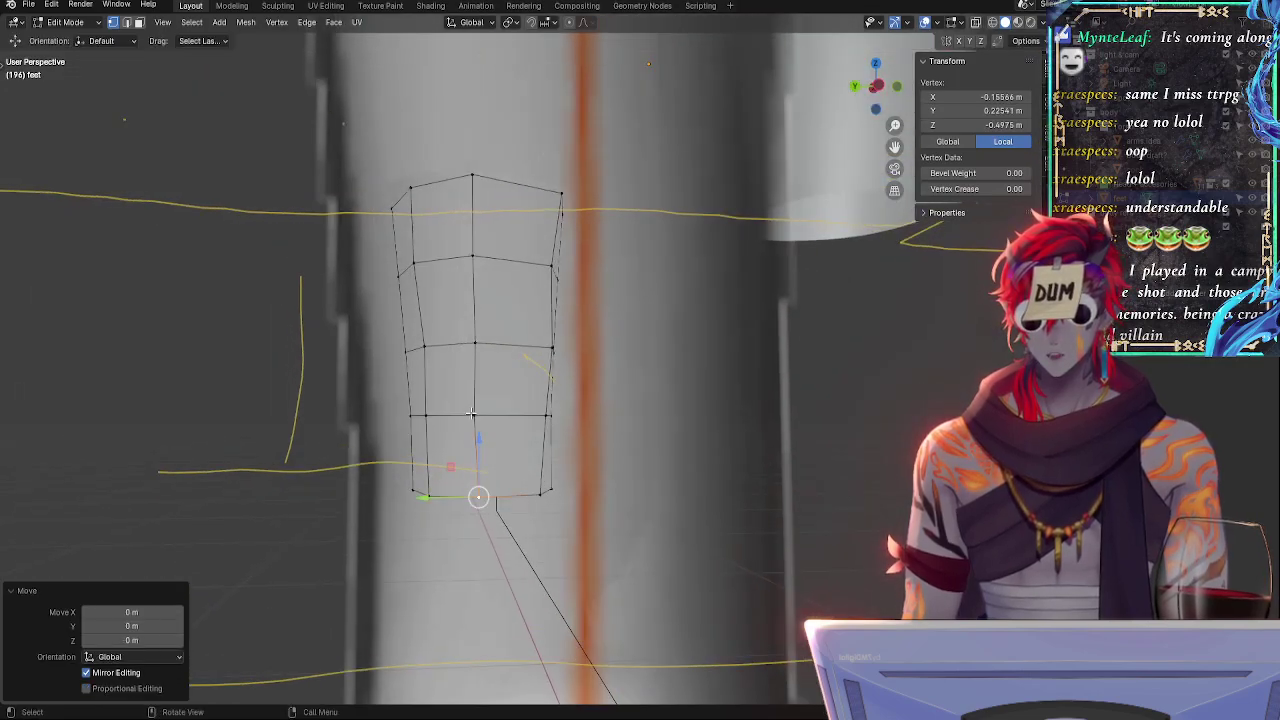
pyautogui.press('g')
pyautogui.press('g')
pyautogui.click(483, 414)
pyautogui.press('g')
pyautogui.press('g')
pyautogui.click(484, 343)
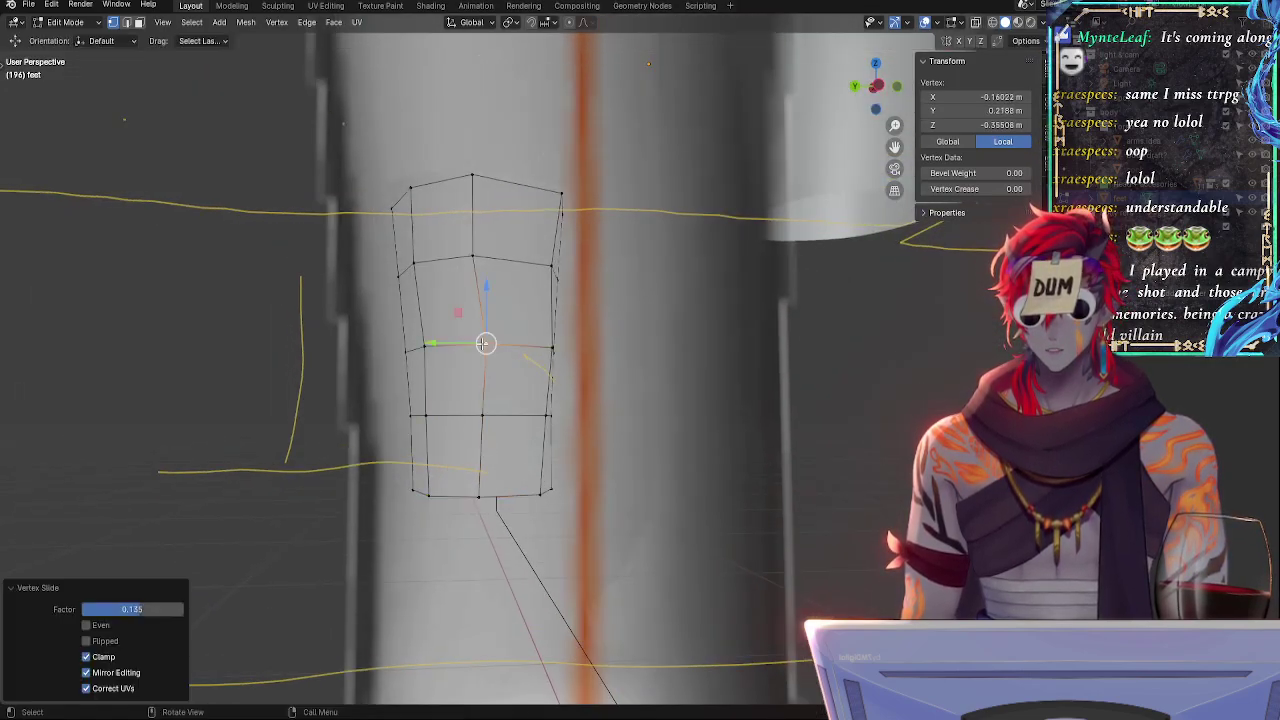
# - Slide the upper-middle and top shin vertices slightly to the right
pyautogui.click(473, 256)
pyautogui.press('g')
pyautogui.press('g')
pyautogui.click(481, 258)
pyautogui.click(414, 263)
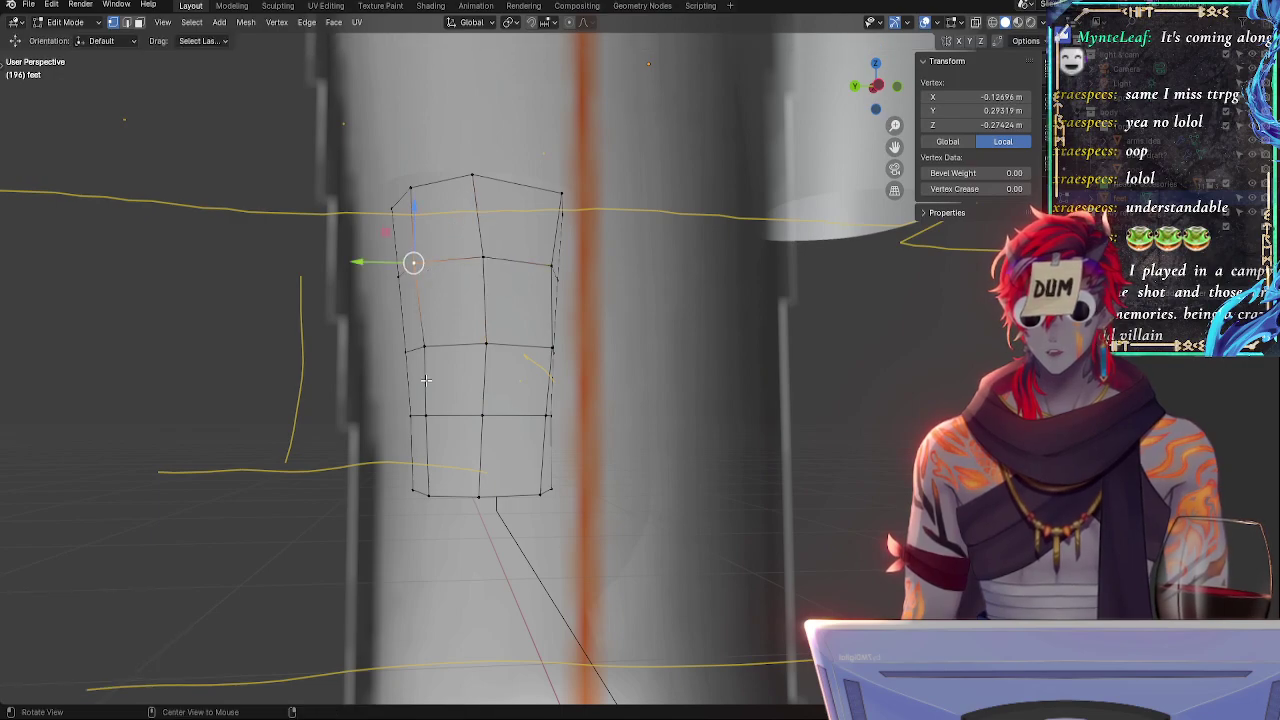
pyautogui.keyDown('alt'); pyautogui.moveTo(426, 380); pyautogui.dragTo(376, 380); pyautogui.keyUp('alt')
pyautogui.click(478, 169)
pyautogui.press('g')
# - Slide another top-row vertex 0.101 along its edge and return to side view
pyautogui.press('g')
pyautogui.click(486, 172)
pyautogui.keyDown('alt'); pyautogui.moveTo(640, 278); pyautogui.dragTo(468, 258); pyautogui.keyUp('alt')
pyautogui.click(465, 219)
pyautogui.press('g')
pyautogui.press('g')
pyautogui.click(458, 216)
pyautogui.keyDown('alt'); pyautogui.moveTo(616, 304); pyautogui.dragTo(507, 317); pyautogui.keyUp('alt')
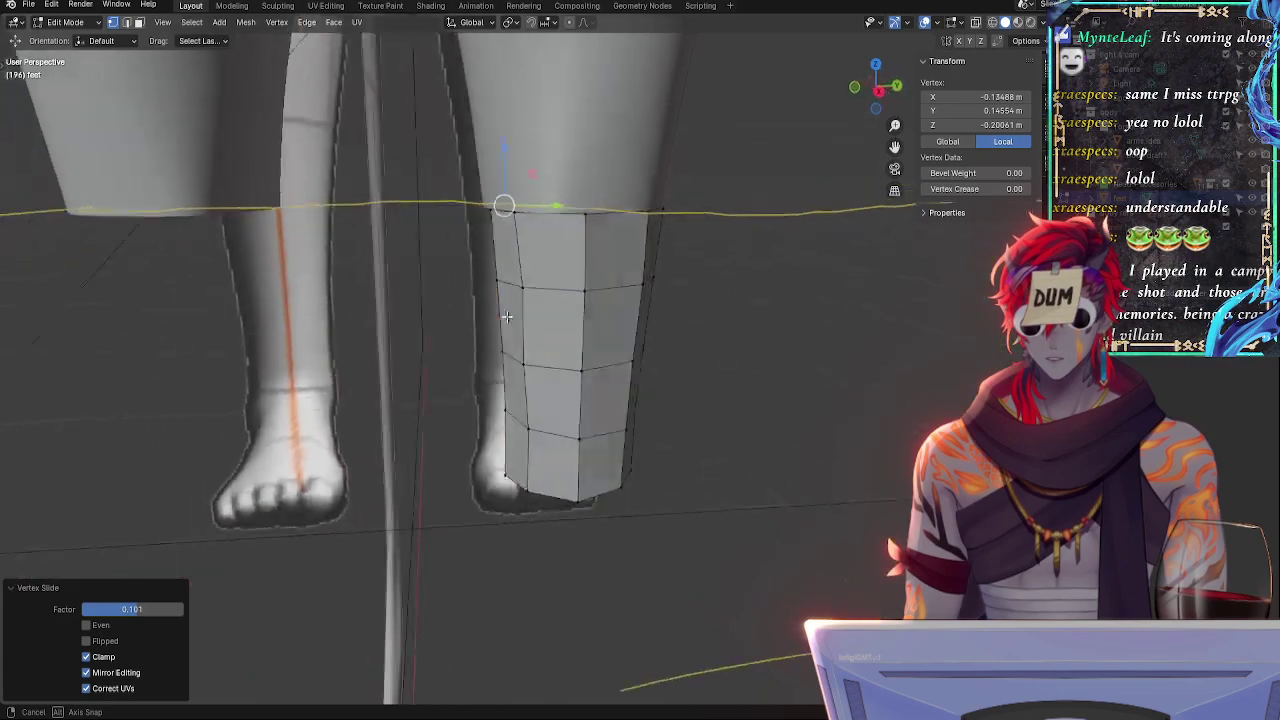
pyautogui.moveTo(507, 316); pyautogui.dragTo(511, 313, button='middle')
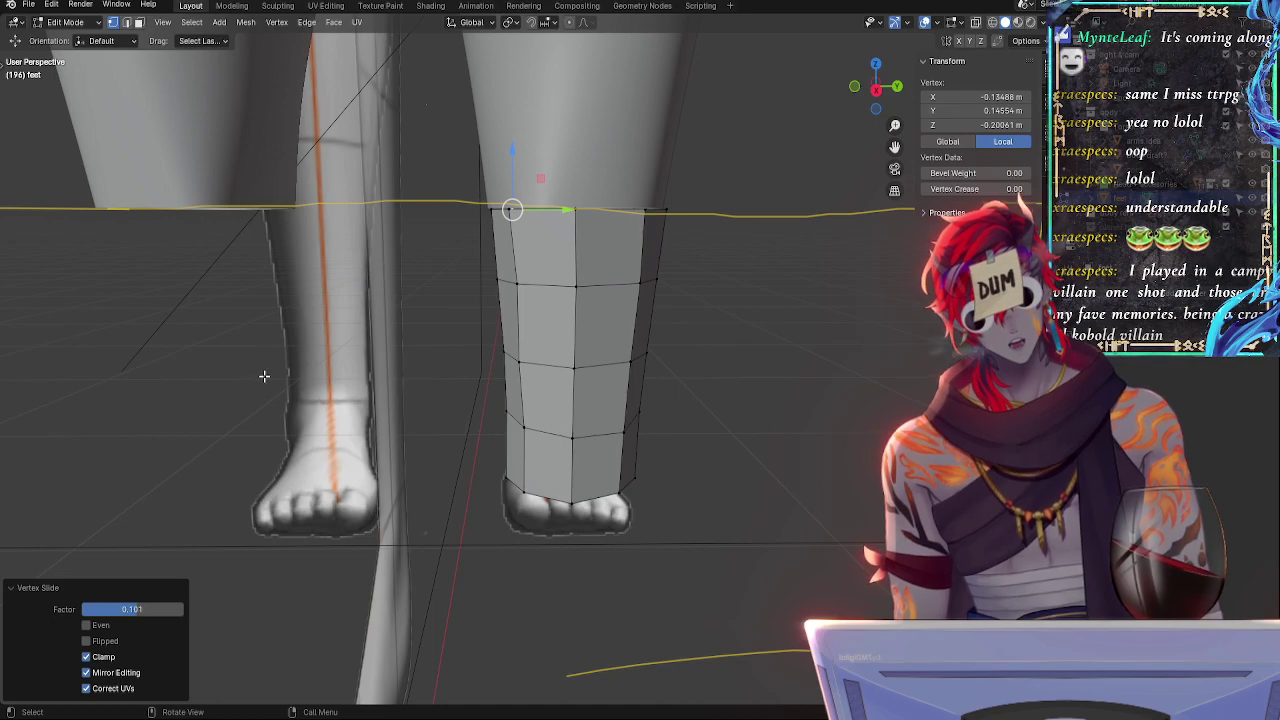
pyautogui.click(876, 90)
# - Select the vertices of the middle front column and start the left column of the shin
pyautogui.click(502, 417)
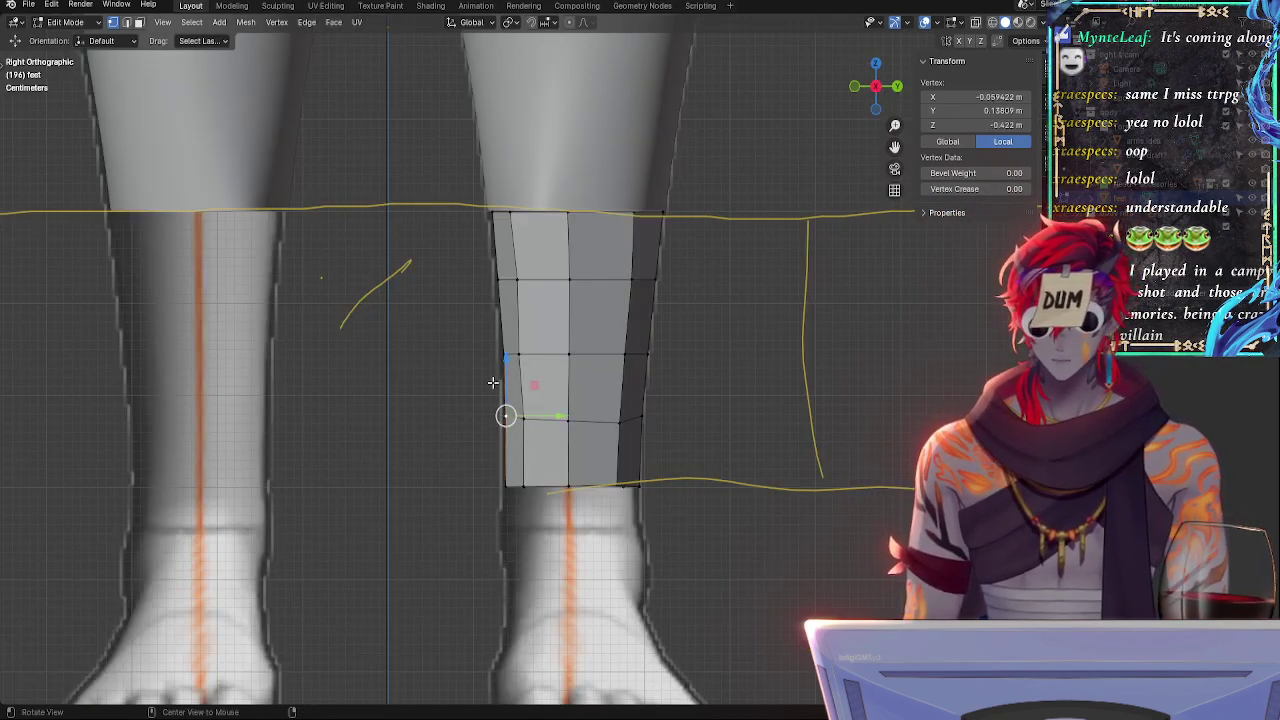
pyautogui.moveTo(491, 383); pyautogui.dragTo(540, 392, button='middle')
pyautogui.keyDown('shift'); pyautogui.click(556, 361); pyautogui.keyUp('shift')
pyautogui.keyDown('shift'); pyautogui.click(556, 423); pyautogui.keyUp('shift')
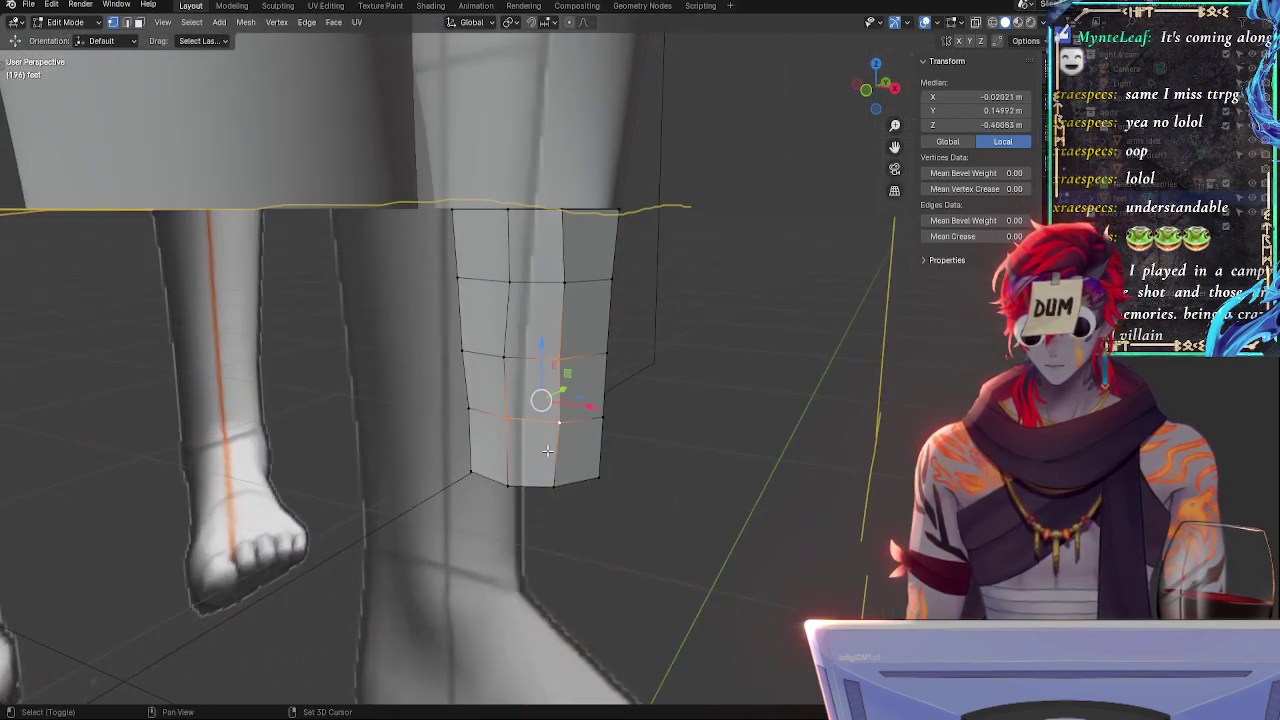
pyautogui.keyDown('shift'); pyautogui.click(556, 423); pyautogui.keyUp('shift')
pyautogui.keyDown('shift'); pyautogui.click(550, 487); pyautogui.keyUp('shift')
pyautogui.keyDown('shift'); pyautogui.click(557, 423); pyautogui.keyUp('shift')
pyautogui.keyDown('shift'); pyautogui.click(505, 488); pyautogui.keyUp('shift')
pyautogui.keyDown('shift'); pyautogui.click(509, 353); pyautogui.keyUp('shift')
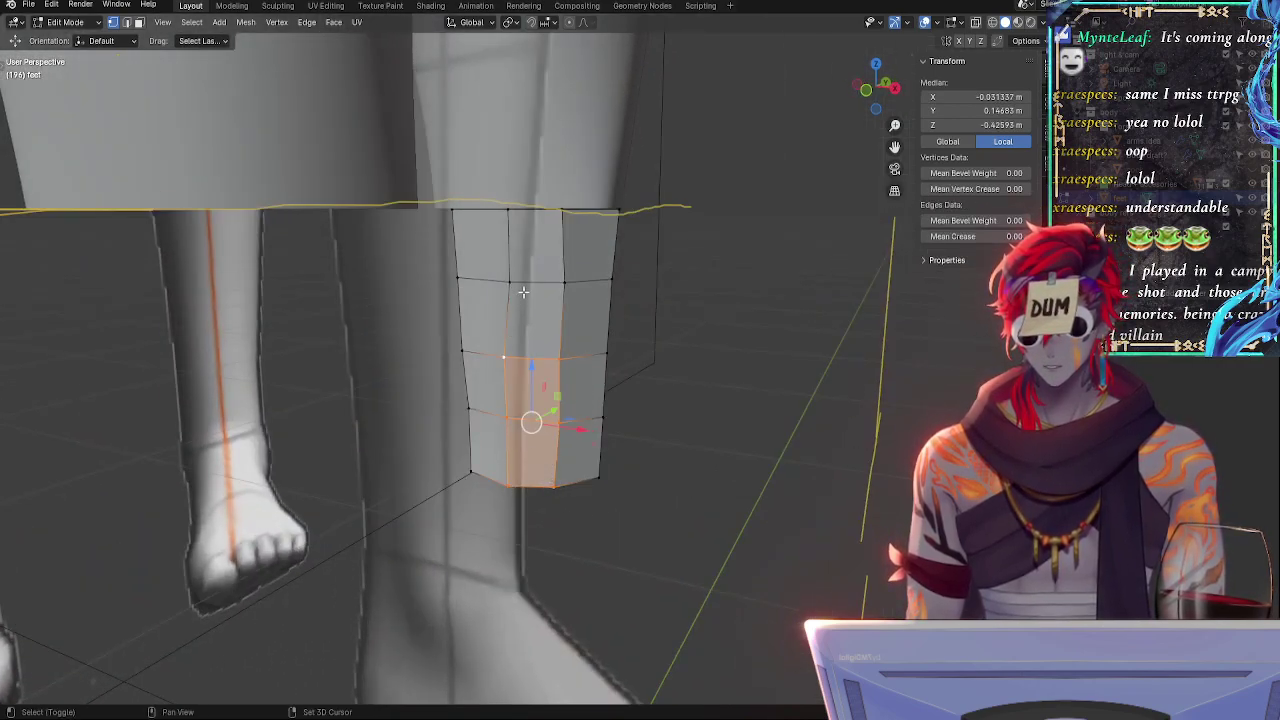
pyautogui.keyDown('shift'); pyautogui.click(511, 284); pyautogui.keyUp('shift')
pyautogui.keyDown('shift'); pyautogui.click(564, 280); pyautogui.keyUp('shift')
pyautogui.keyDown('shift'); pyautogui.click(565, 213); pyautogui.keyUp('shift')
pyautogui.keyDown('shift'); pyautogui.click(508, 211); pyautogui.keyUp('shift')
pyautogui.keyDown('shift'); pyautogui.click(455, 211); pyautogui.keyUp('shift')
pyautogui.keyDown('shift'); pyautogui.click(457, 278); pyautogui.keyUp('shift')
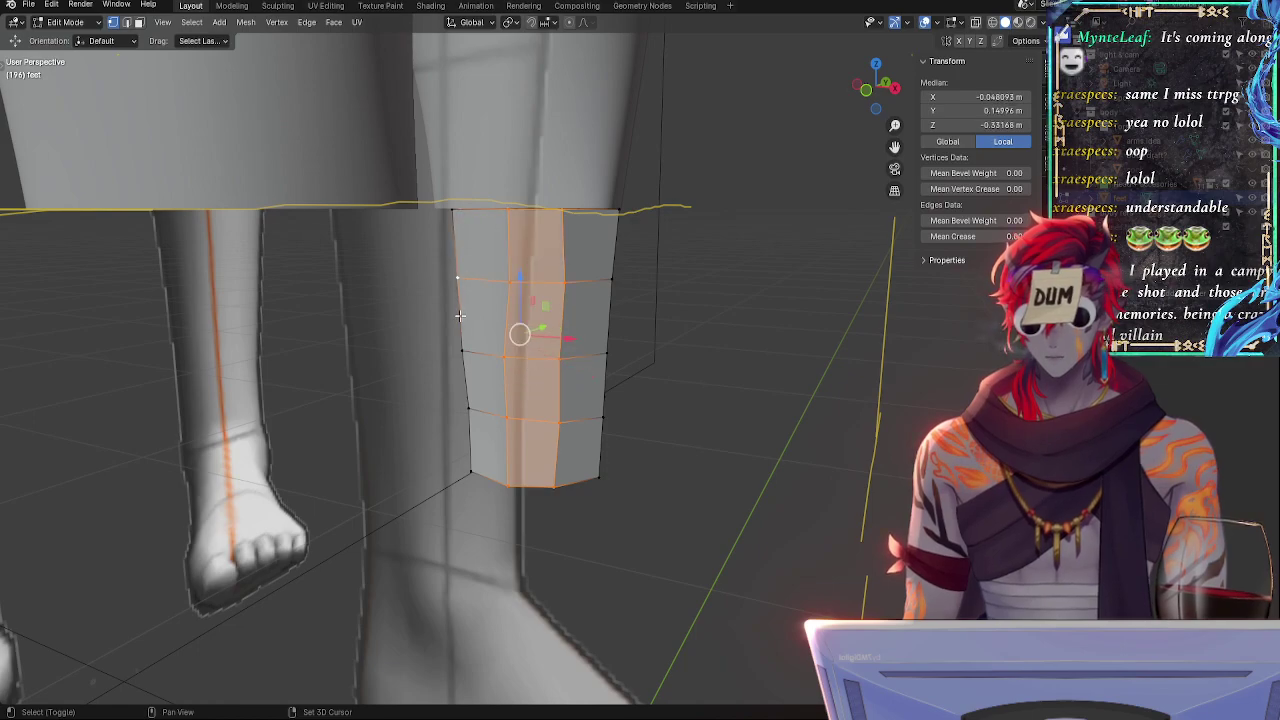
pyautogui.keyDown('shift'); pyautogui.click(464, 350); pyautogui.keyUp('shift')
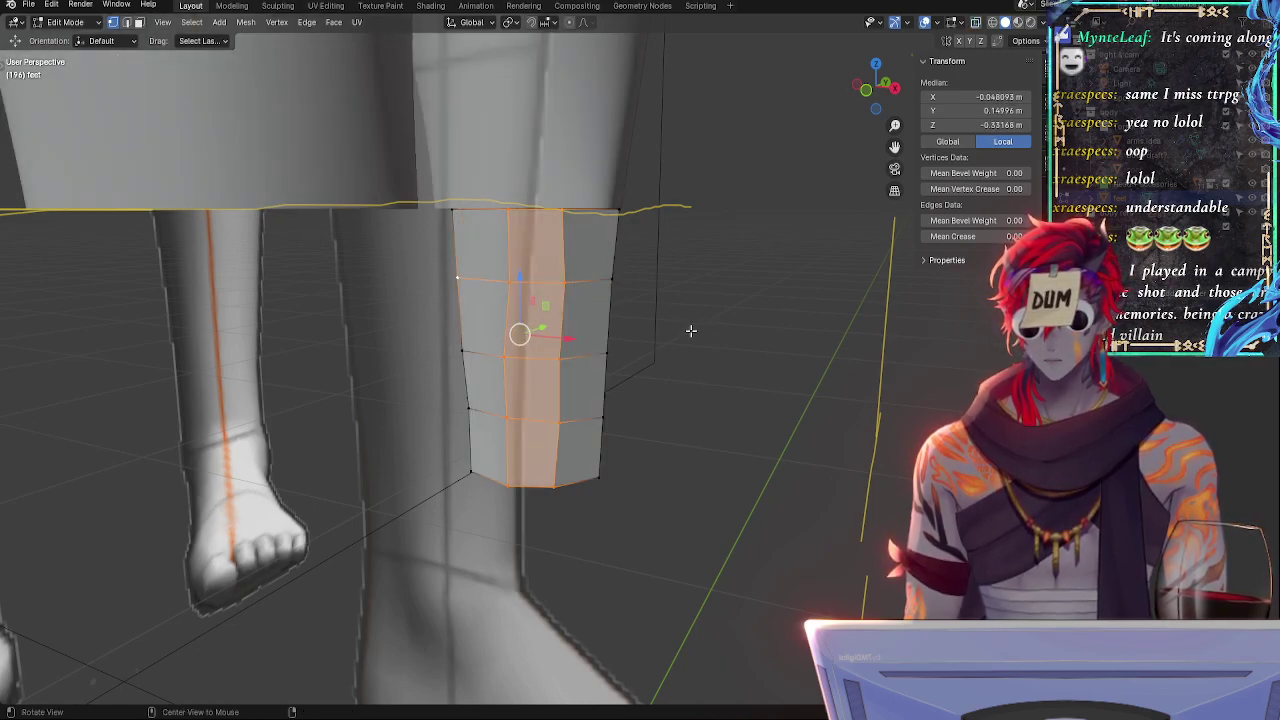
# - Add the left-column faces and move the selection 0.0023 along Y in side view
pyautogui.moveTo(699, 381); pyautogui.dragTo(751, 366, button='middle')
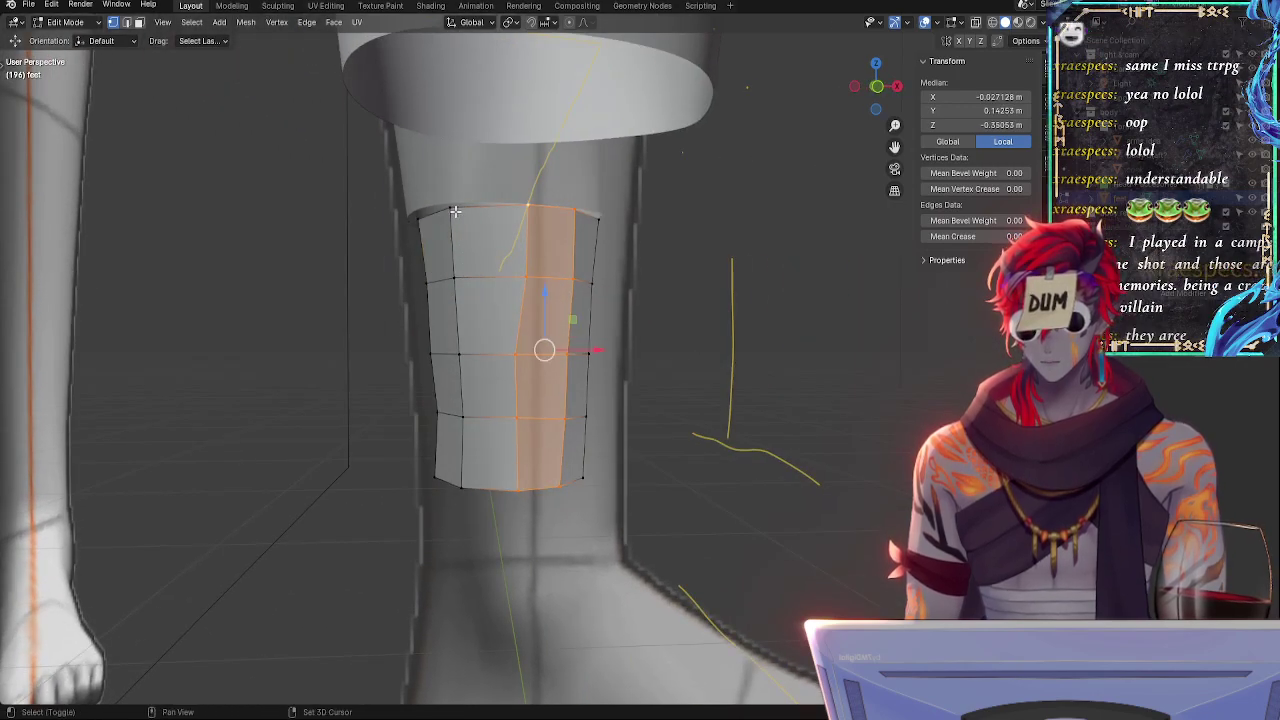
pyautogui.keyDown('shift'); pyautogui.click(455, 278); pyautogui.keyUp('shift')
pyautogui.keyDown('shift'); pyautogui.click(461, 354); pyautogui.keyUp('shift')
pyautogui.keyDown('shift'); pyautogui.click(463, 415); pyautogui.keyUp('shift')
pyautogui.keyDown('shift'); pyautogui.click(461, 487); pyautogui.keyUp('shift')
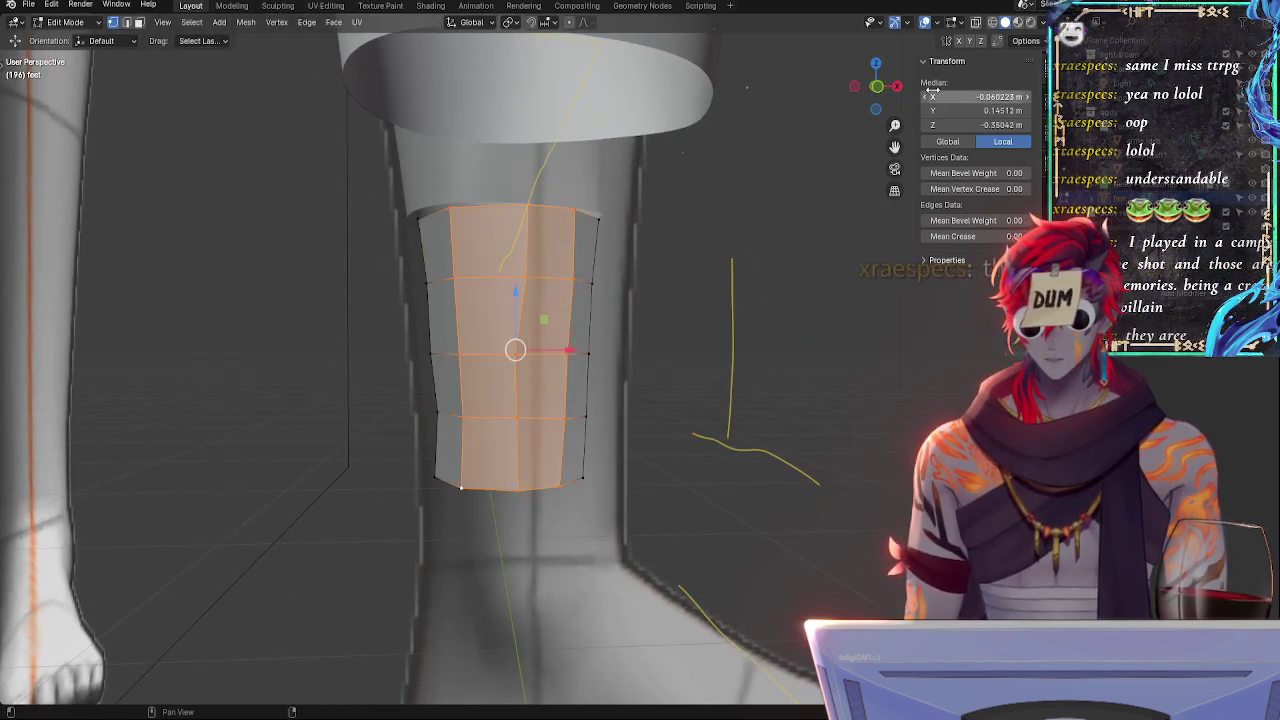
pyautogui.click(897, 87)
pyautogui.press('g')
pyautogui.press('y')
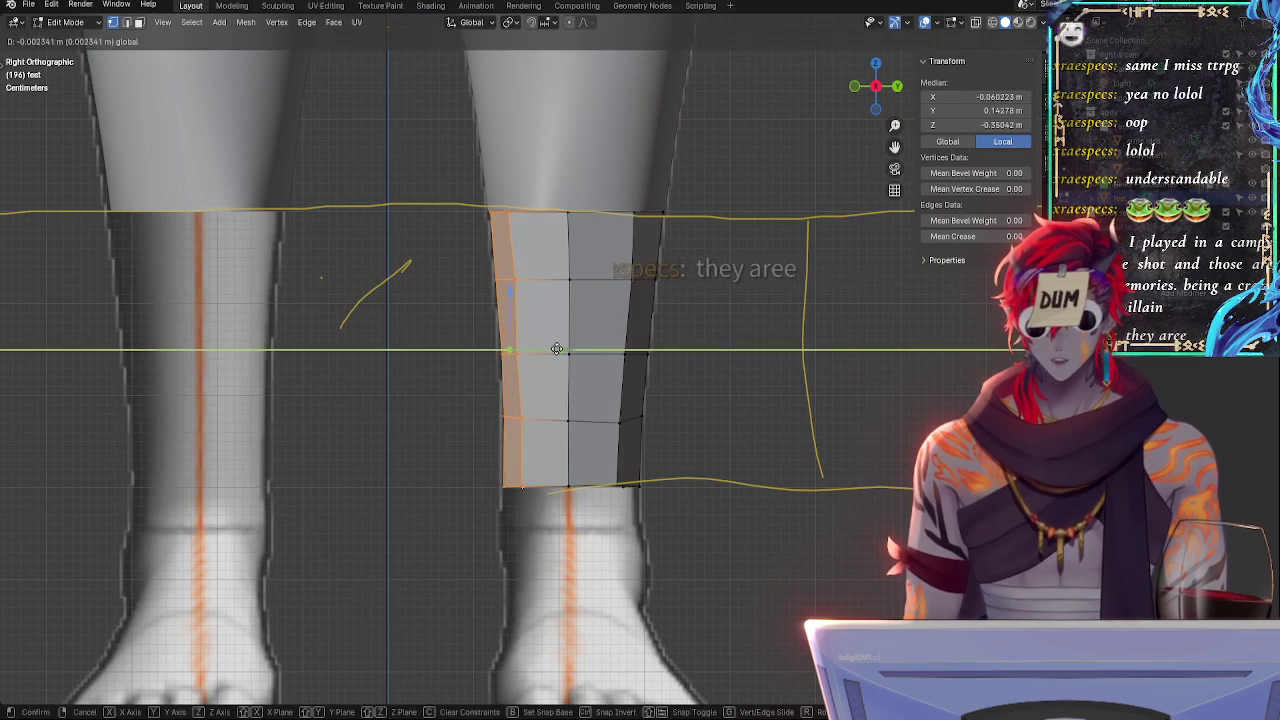
pyautogui.click(553, 347)
# - With X-ray on, nudge the bottom-left vertex along Y and Z, then deselect
pyautogui.hotkey('alt', 'z')
pyautogui.click(500, 486)
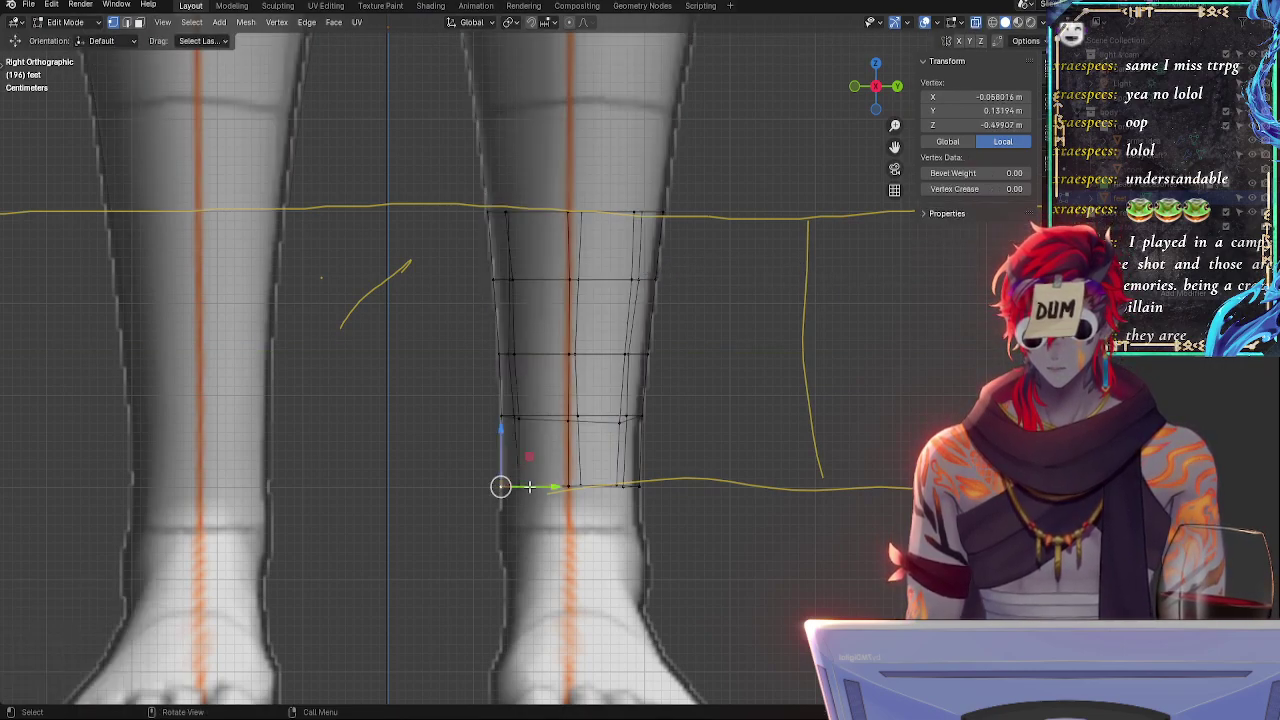
pyautogui.moveTo(549, 485); pyautogui.dragTo(554, 485)
pyautogui.moveTo(526, 447); pyautogui.dragTo(523, 458, button='middle')
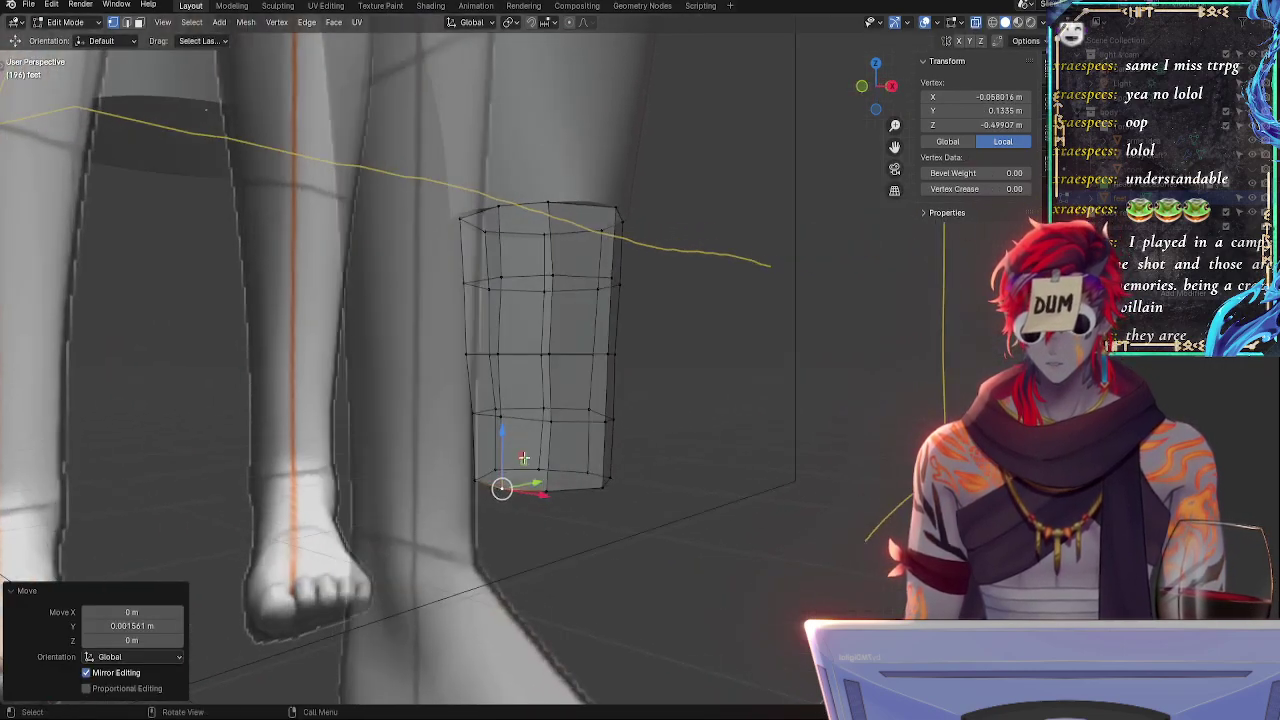
pyautogui.moveTo(505, 431); pyautogui.dragTo(505, 428)
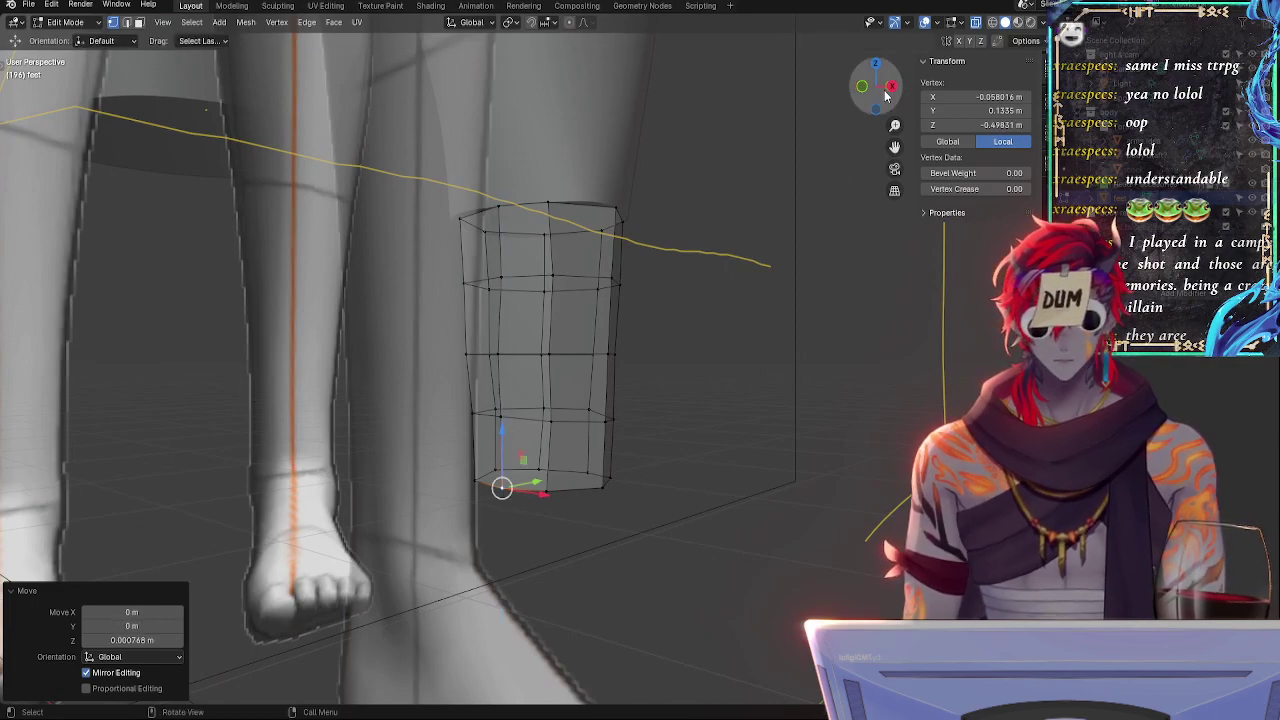
pyautogui.click(885, 87)
pyautogui.hotkey('alt', 'a')
# - In see-through side view, nudge the four right-edge shin vertices slightly along Y
pyautogui.click(854, 86)
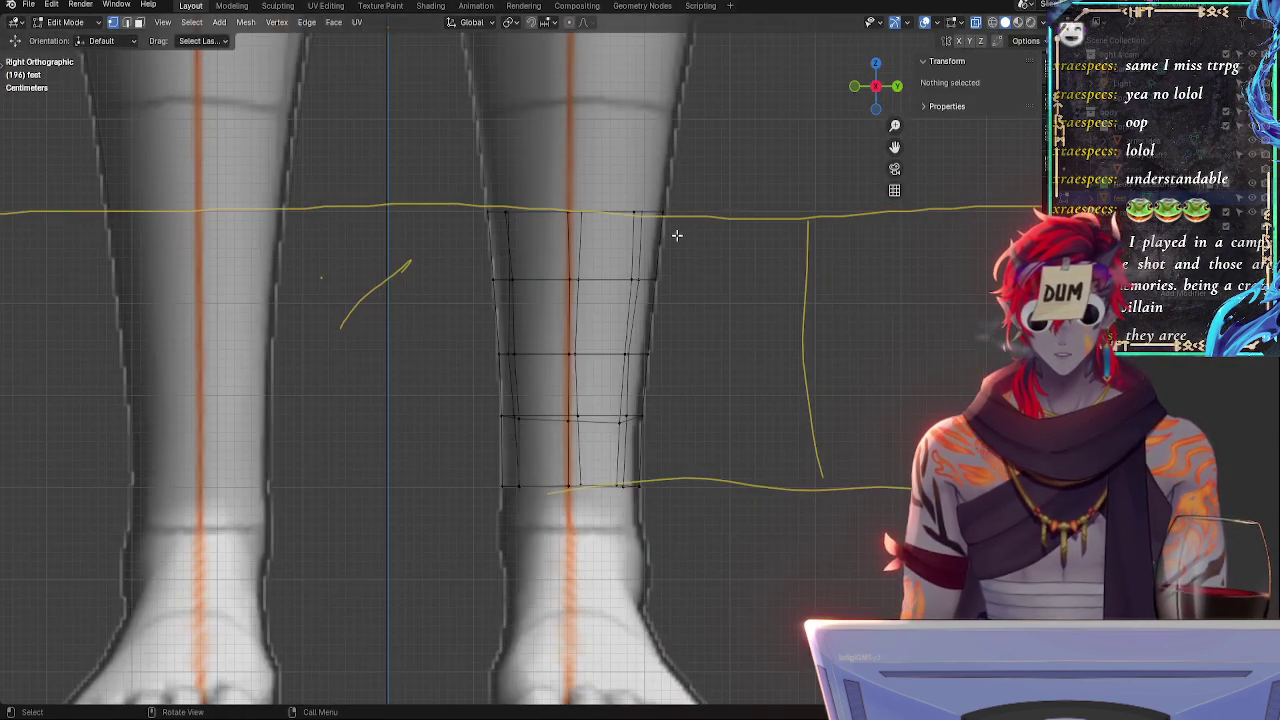
pyautogui.hotkey('alt', 'z')
pyautogui.click(641, 417)
pyautogui.keyDown('shift'); pyautogui.click(648, 354); pyautogui.keyUp('shift')
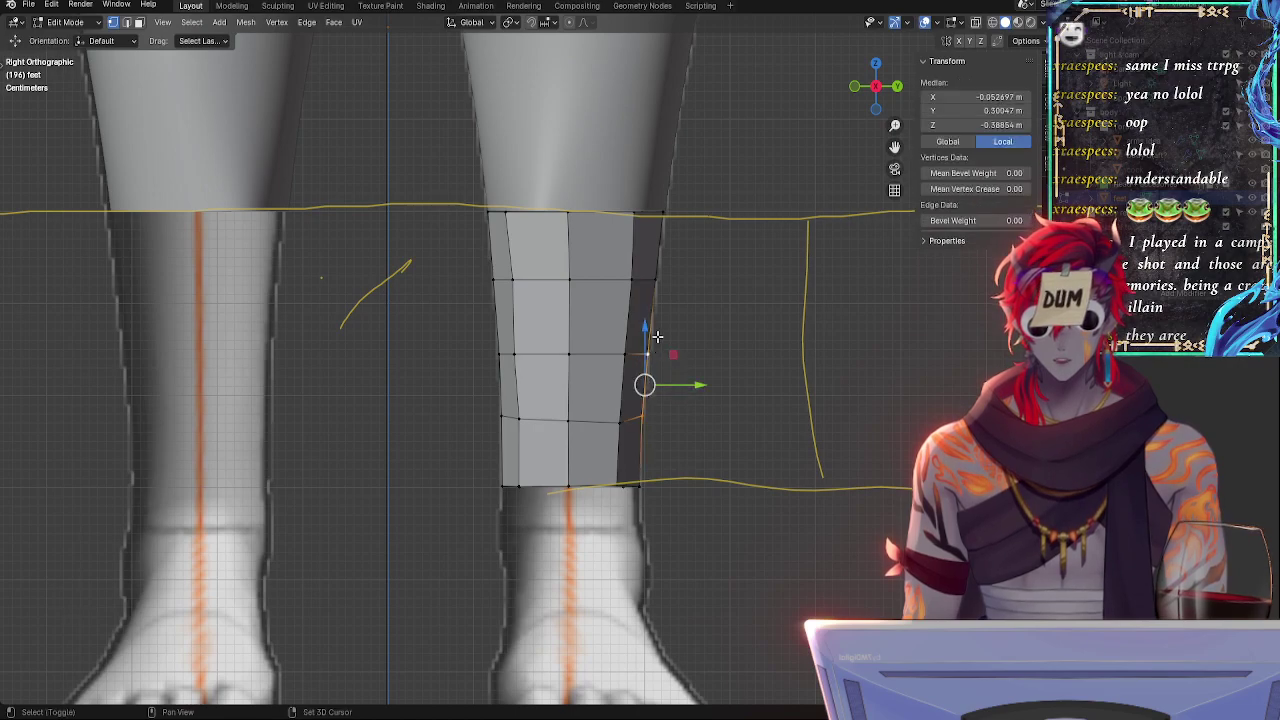
pyautogui.keyDown('shift'); pyautogui.click(656, 280); pyautogui.keyUp('shift')
pyautogui.keyDown('shift'); pyautogui.click(663, 212); pyautogui.keyUp('shift')
pyautogui.moveTo(690, 312); pyautogui.dragTo(695, 313)
# - Select the left-side shin vertices against the reference, checking them in perspective
pyautogui.click(485, 212)
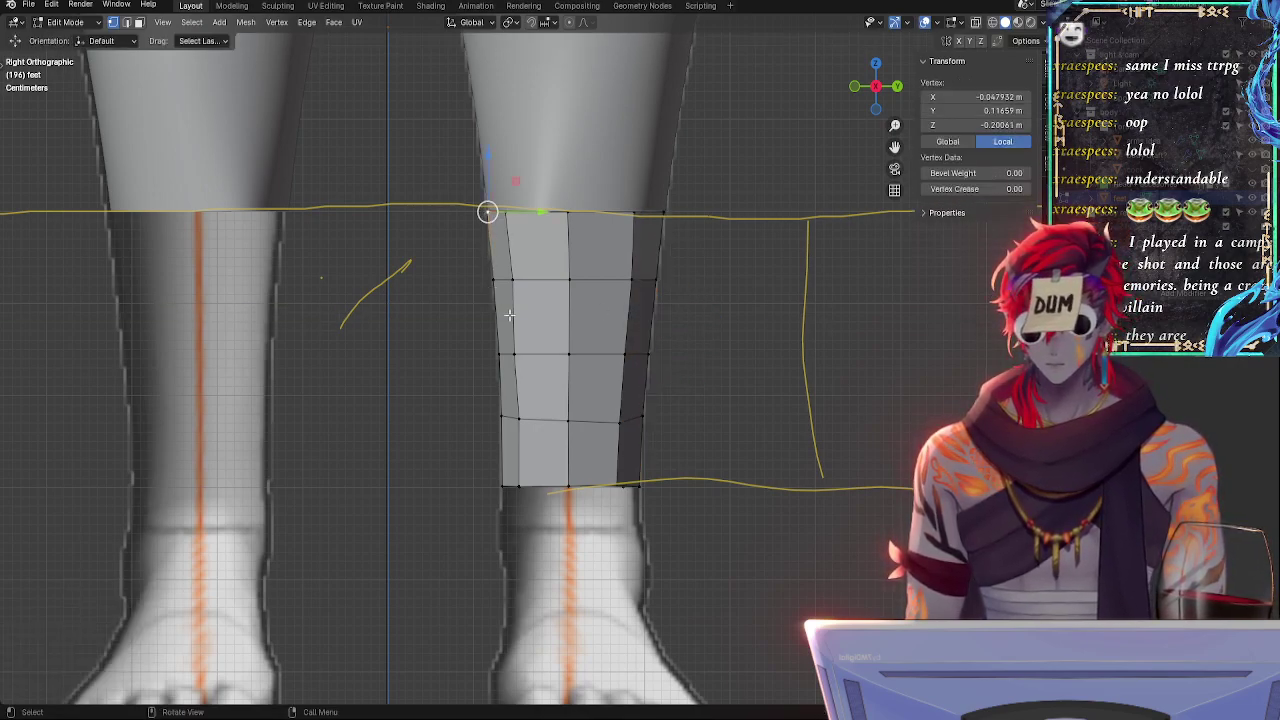
pyautogui.hotkey('alt', 'z')
pyautogui.click(492, 280)
pyautogui.hotkey('alt', 'z')
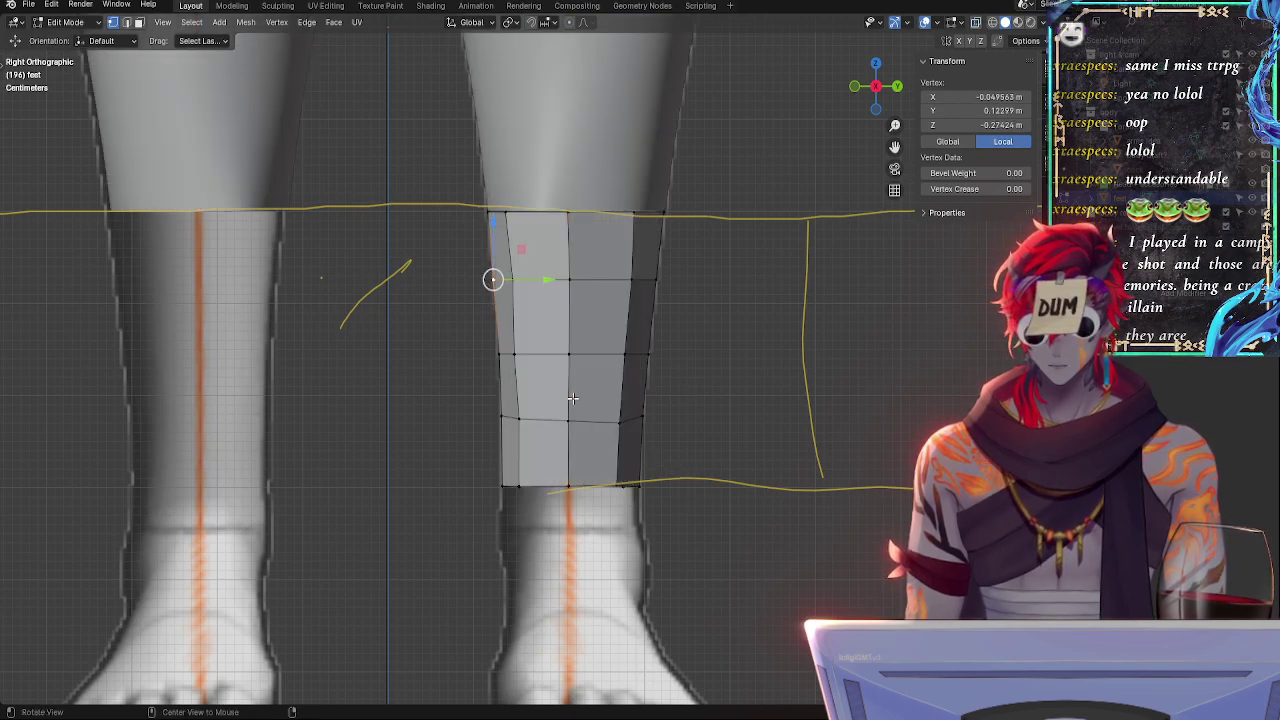
pyautogui.hotkey('alt', 'z')
pyautogui.moveTo(423, 486); pyautogui.dragTo(487, 484, button='middle')
pyautogui.click(497, 420)
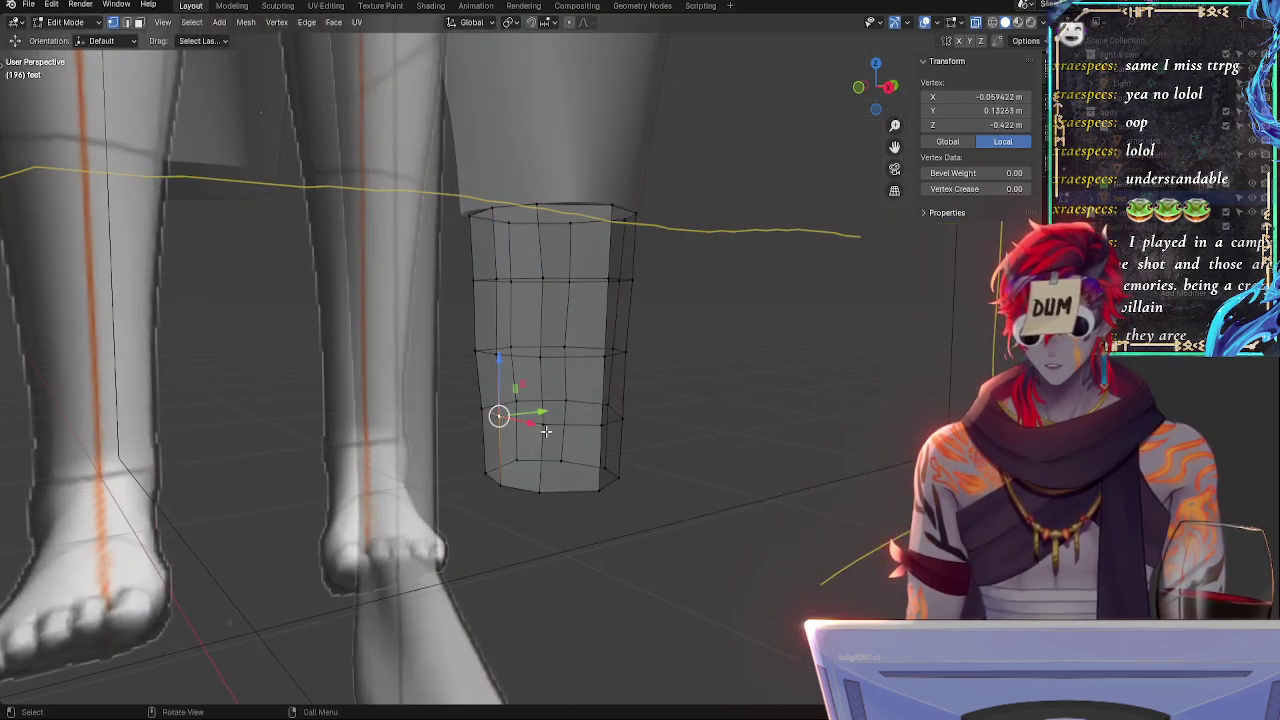
pyautogui.click(482, 415)
# - Raise the bottom-left leg vertex slightly in straight side view
pyautogui.click(888, 86)
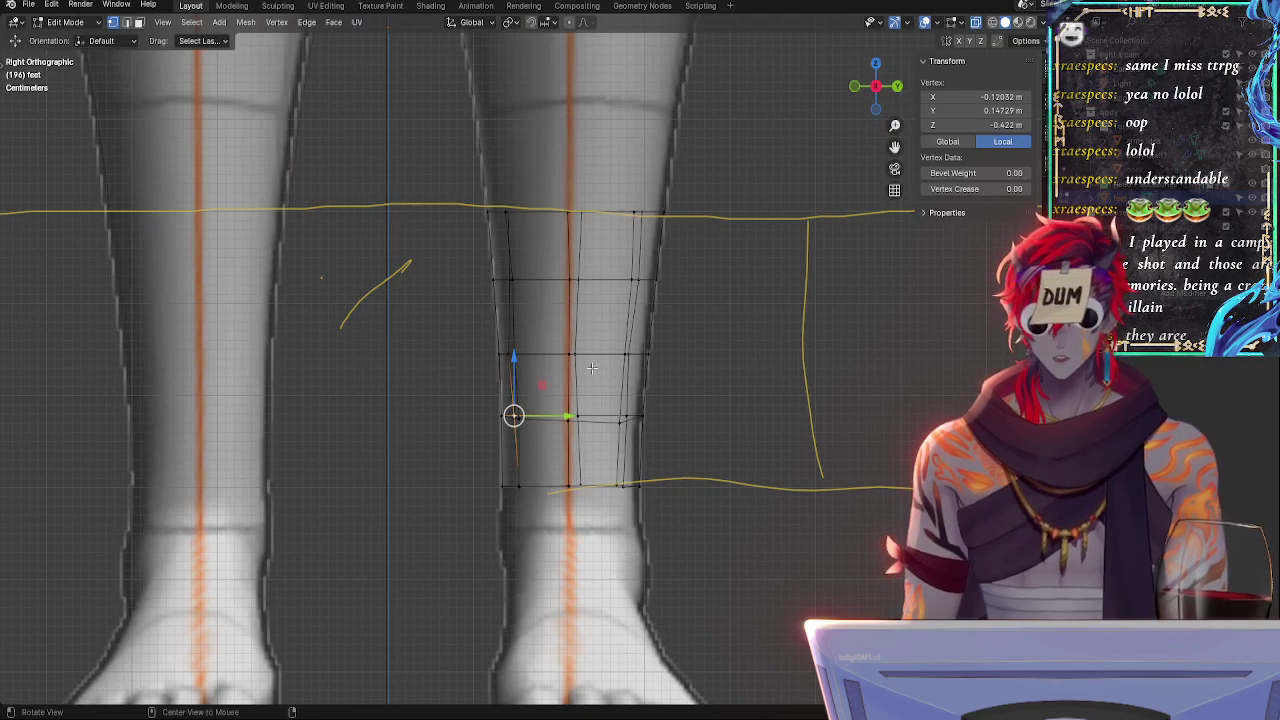
pyautogui.hotkey('alt', 'z')
pyautogui.click(499, 485)
pyautogui.hotkey('alt', 'z')
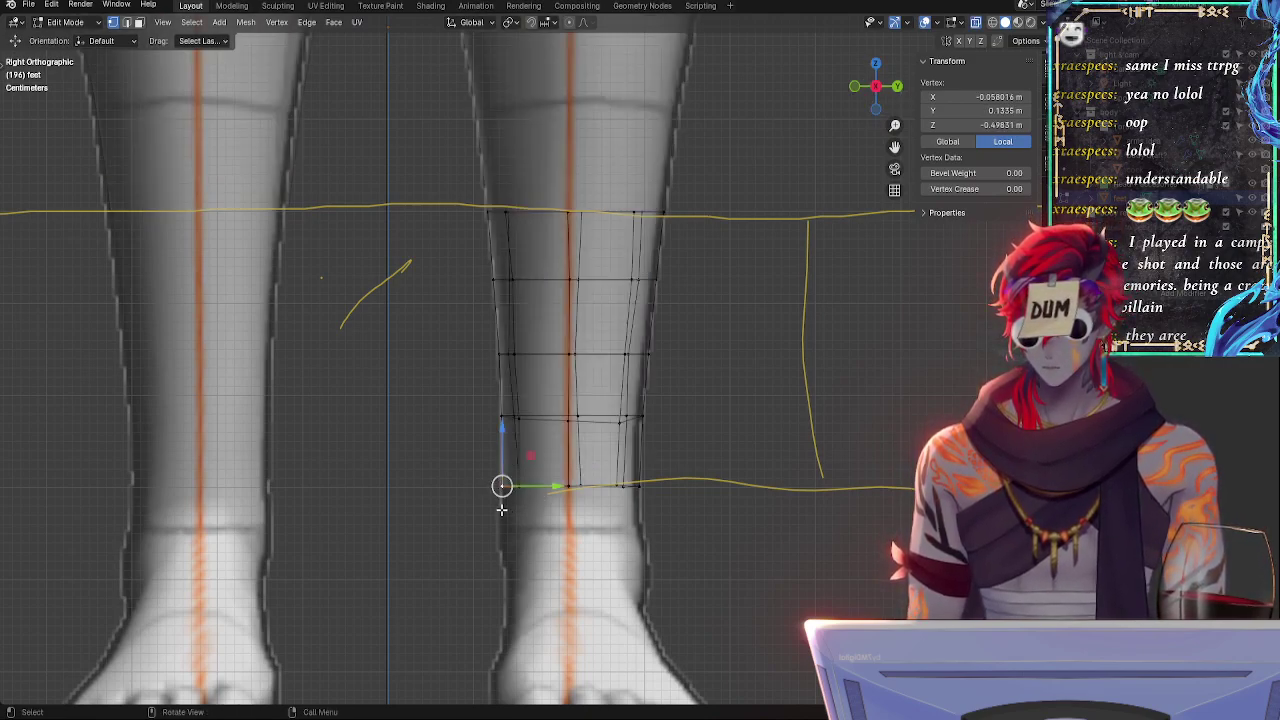
pyautogui.moveTo(503, 441); pyautogui.dragTo(504, 445)
# - Slide the bottom-left vertices along their edges to line up with the ankle
pyautogui.press('g')
pyautogui.press('g')
pyautogui.click(511, 454)
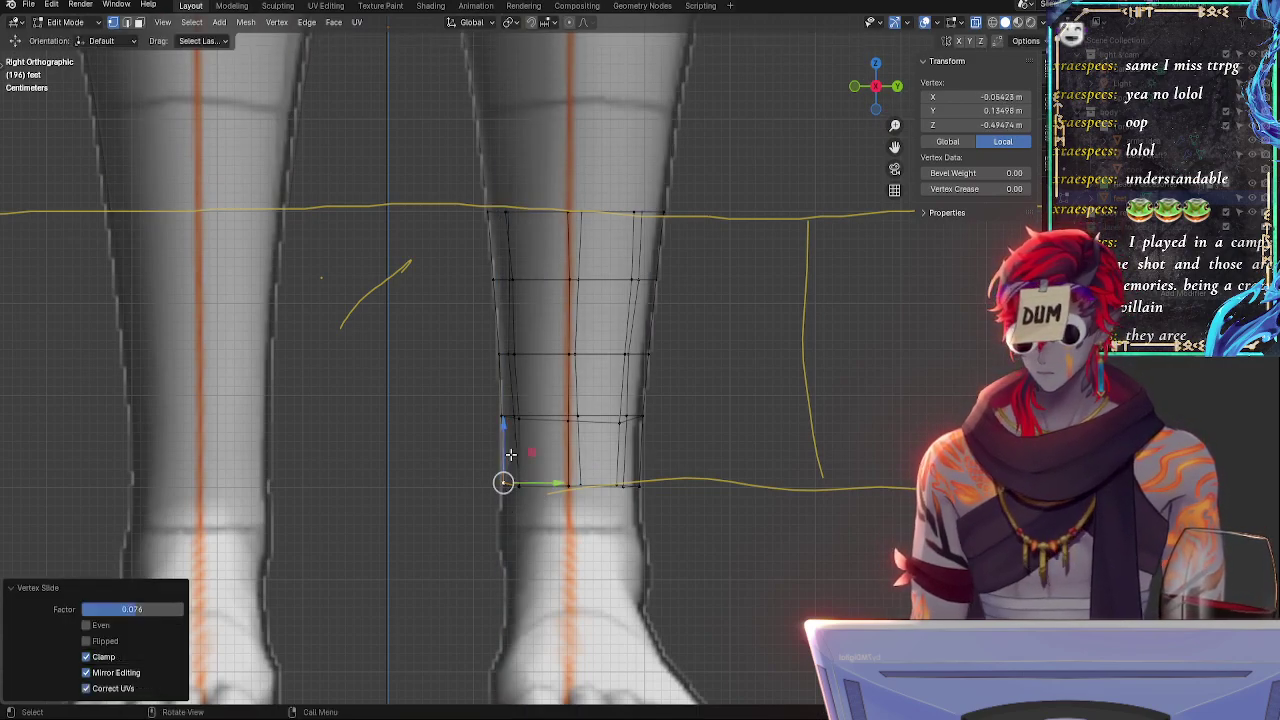
pyautogui.click(518, 491)
pyautogui.hotkey('shift', 'v')
pyautogui.click(570, 489)
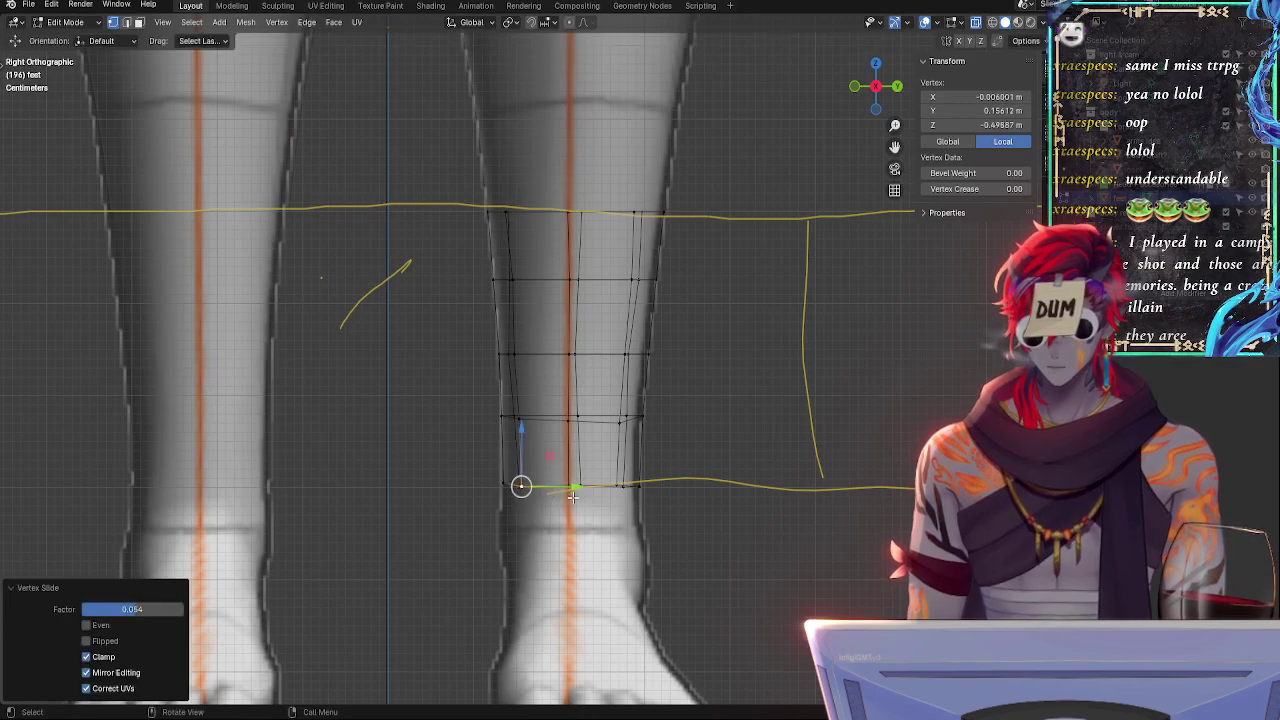
pyautogui.moveTo(573, 495); pyautogui.dragTo(531, 506, button='middle')
pyautogui.hotkey('shift', 'v')
pyautogui.click(488, 490)
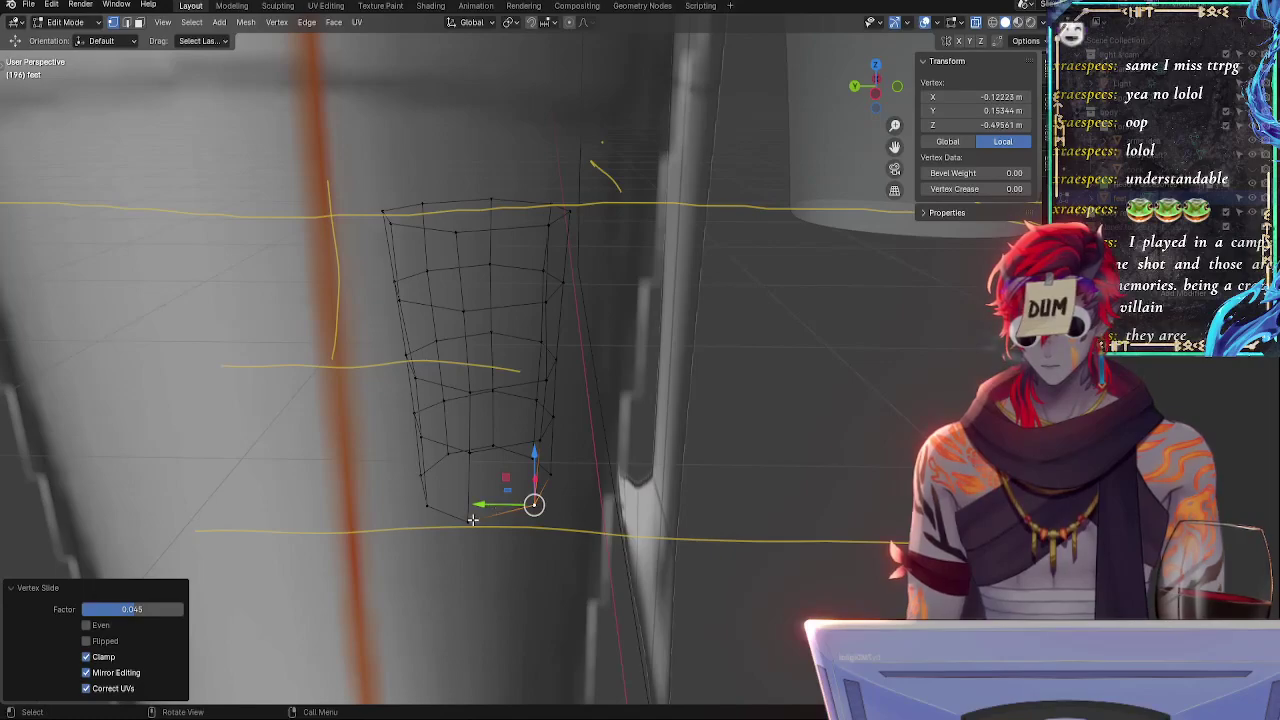
pyautogui.hotkey('shift', 'v')
pyautogui.click(466, 520)
# - Slide the next bottom-ring vertices along their edges, one by factor 0.047
pyautogui.click(537, 441)
pyautogui.hotkey('shift', 'v')
pyautogui.click(470, 457)
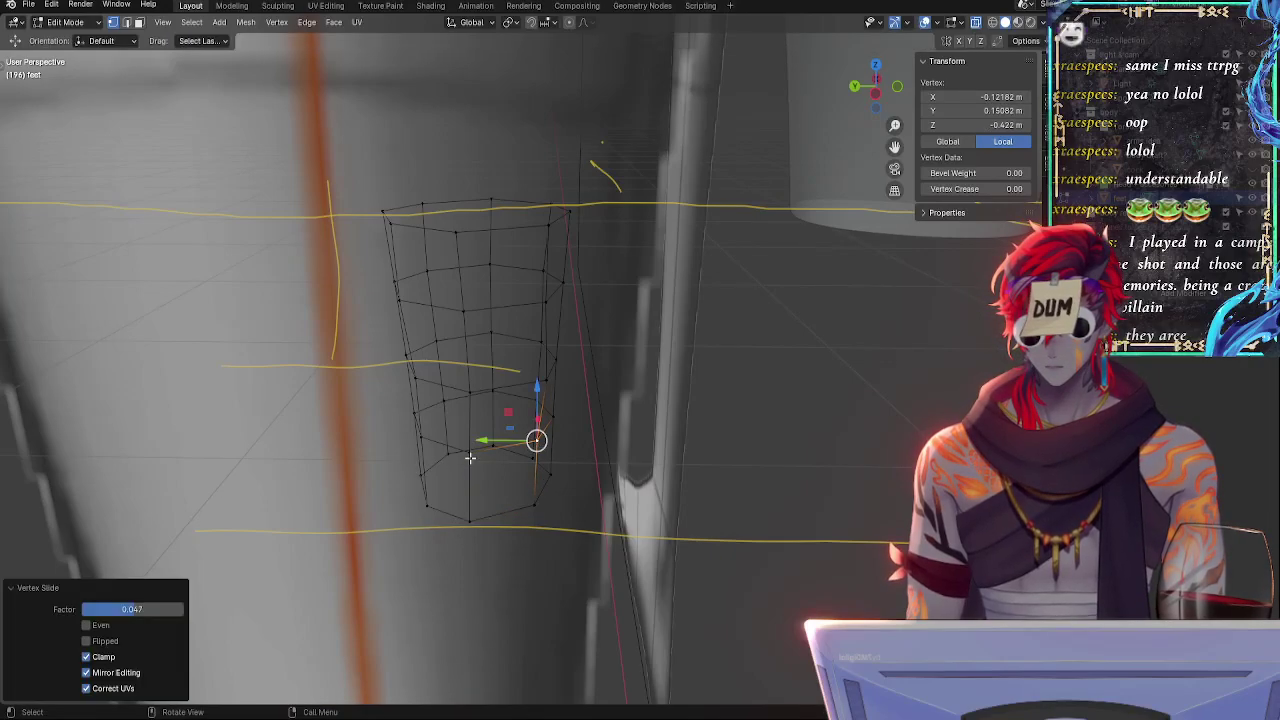
pyautogui.hotkey('shift', 'v')
pyautogui.click(528, 506)
pyautogui.moveTo(528, 506); pyautogui.dragTo(566, 514, button='middle')
pyautogui.click(514, 483)
pyautogui.hotkey('shift', 'v')
pyautogui.click(509, 483)
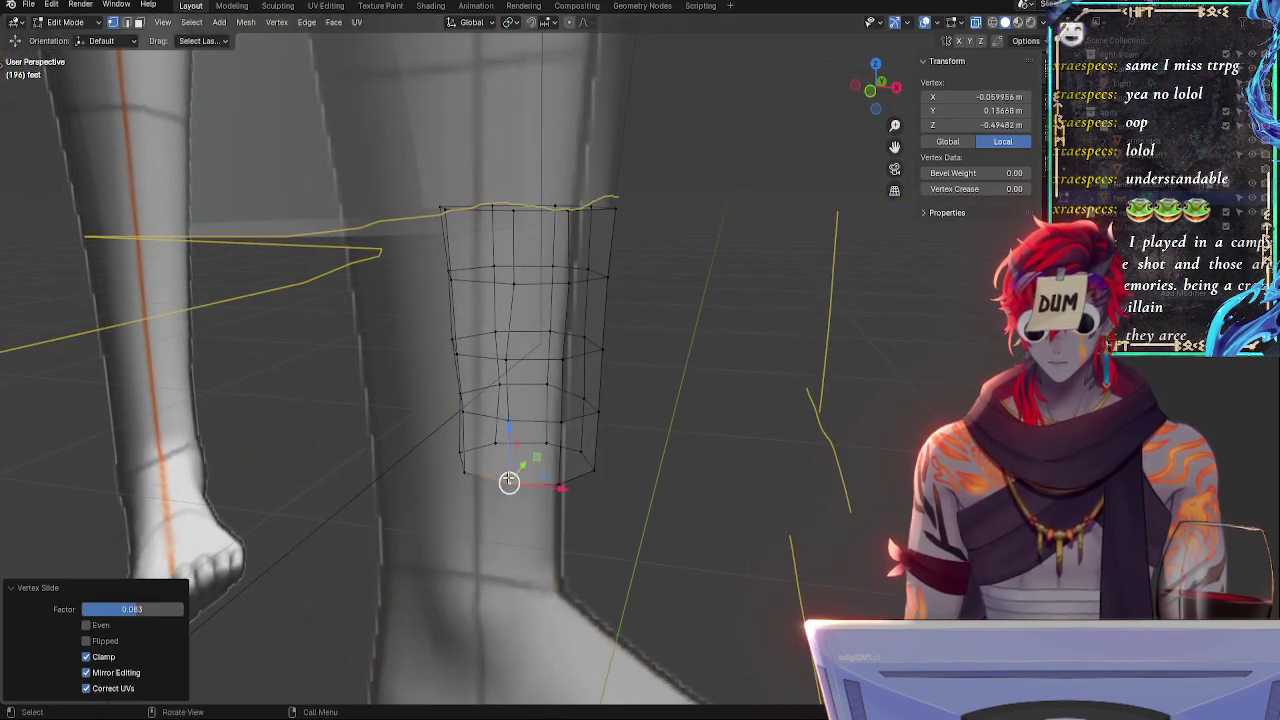
# - Move the lower-right corner vertex along Y onto the reference outline and slide the vertex above
pyautogui.moveTo(668, 500); pyautogui.dragTo(475, 505, button='middle')
pyautogui.moveTo(617, 496); pyautogui.dragTo(700, 434, button='middle')
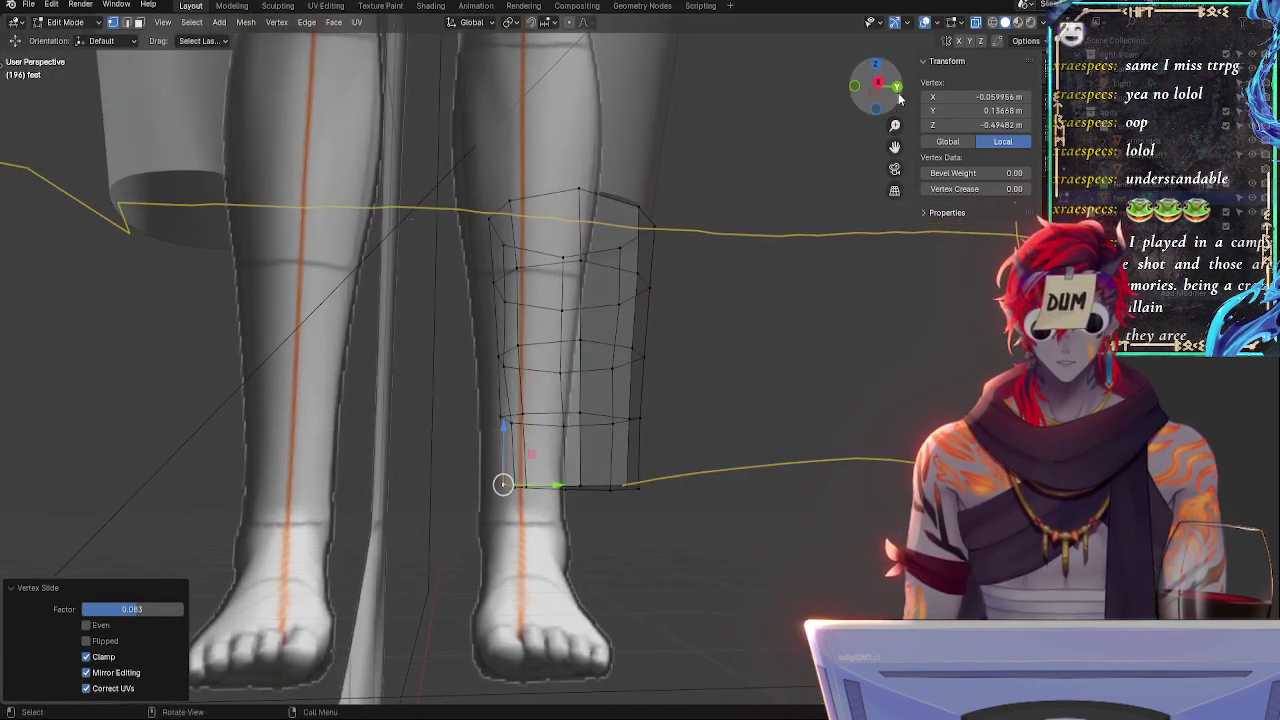
pyautogui.click(879, 85)
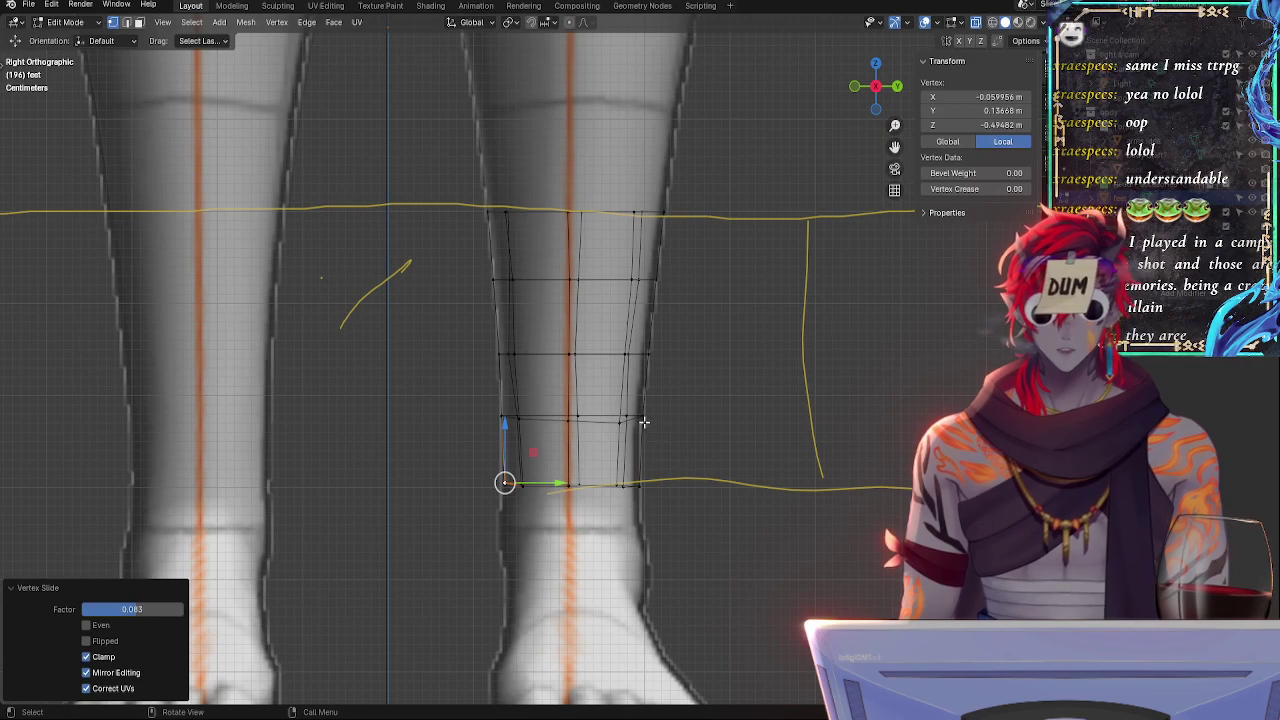
pyautogui.click(641, 419)
pyautogui.press('g')
pyautogui.press('y')
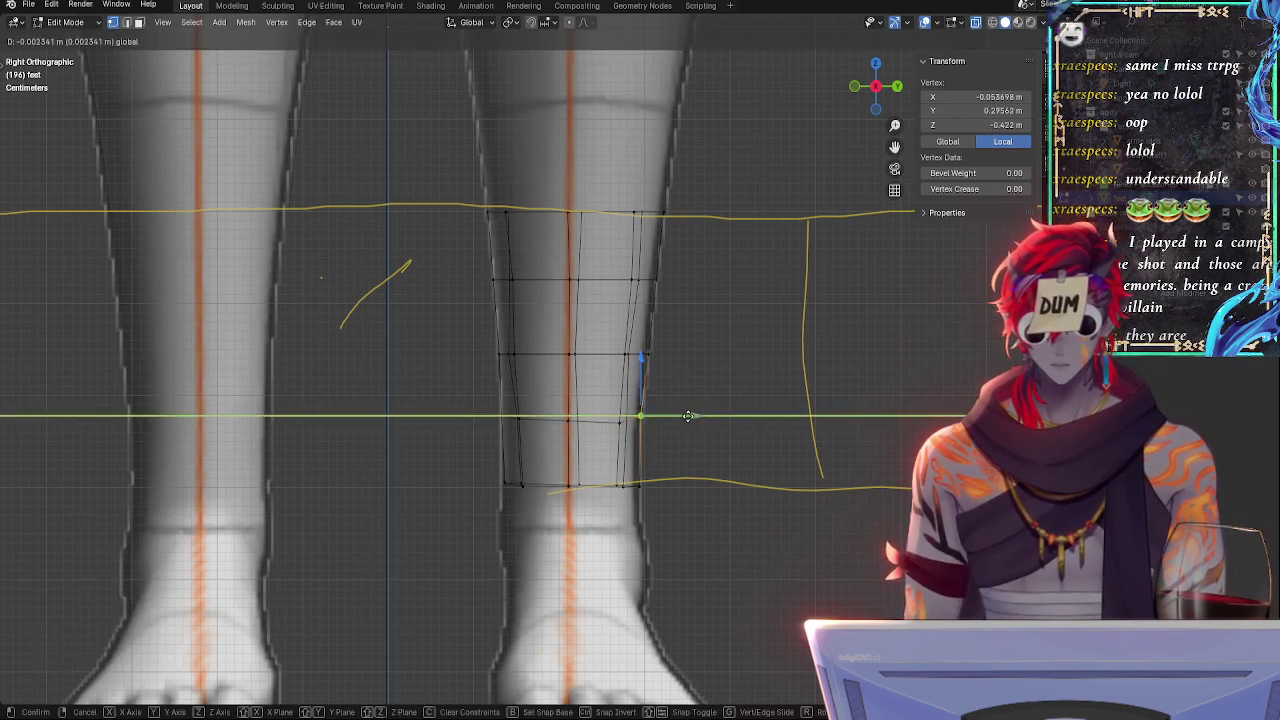
pyautogui.moveTo(688, 416); pyautogui.dragTo(688, 416)
pyautogui.press('g')
pyautogui.press('g')
pyautogui.click(688, 416)
pyautogui.click(655, 353)
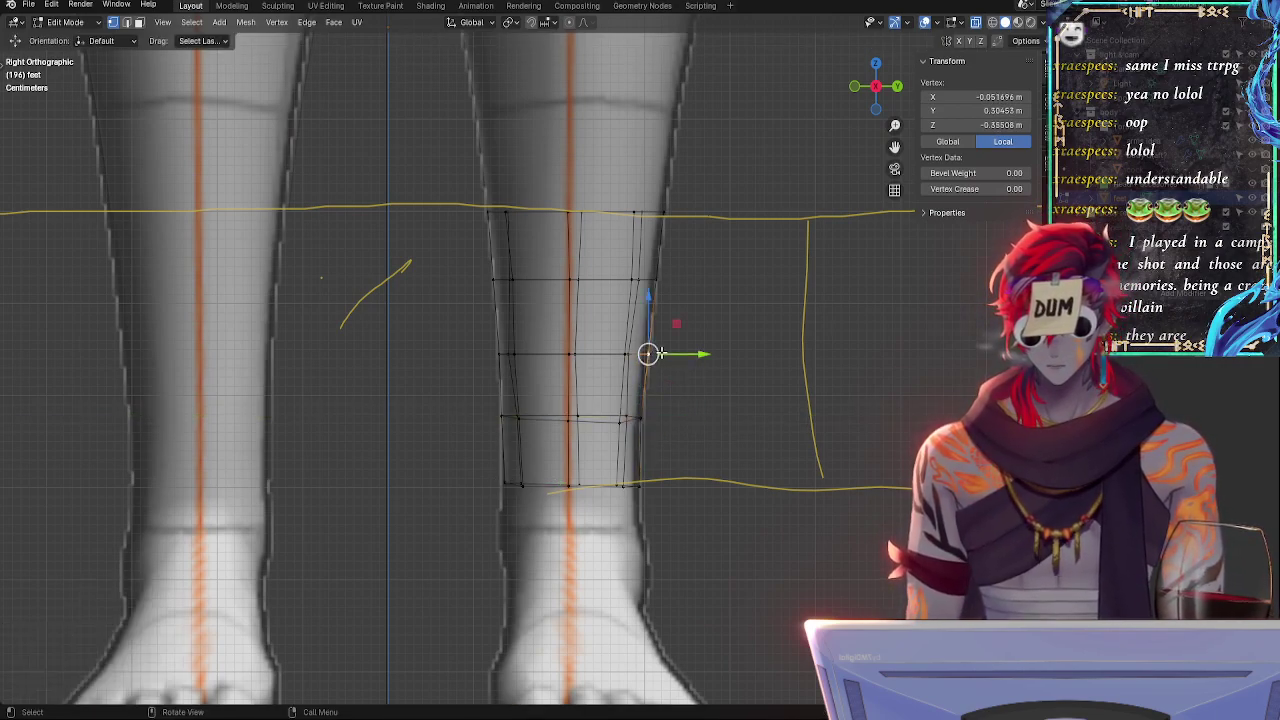
pyautogui.press('g')
pyautogui.press('g')
pyautogui.click(657, 353)
# - Nudge the edge between the lower-row middle vertex and the bottom vertex slightly along Y
pyautogui.click(665, 278)
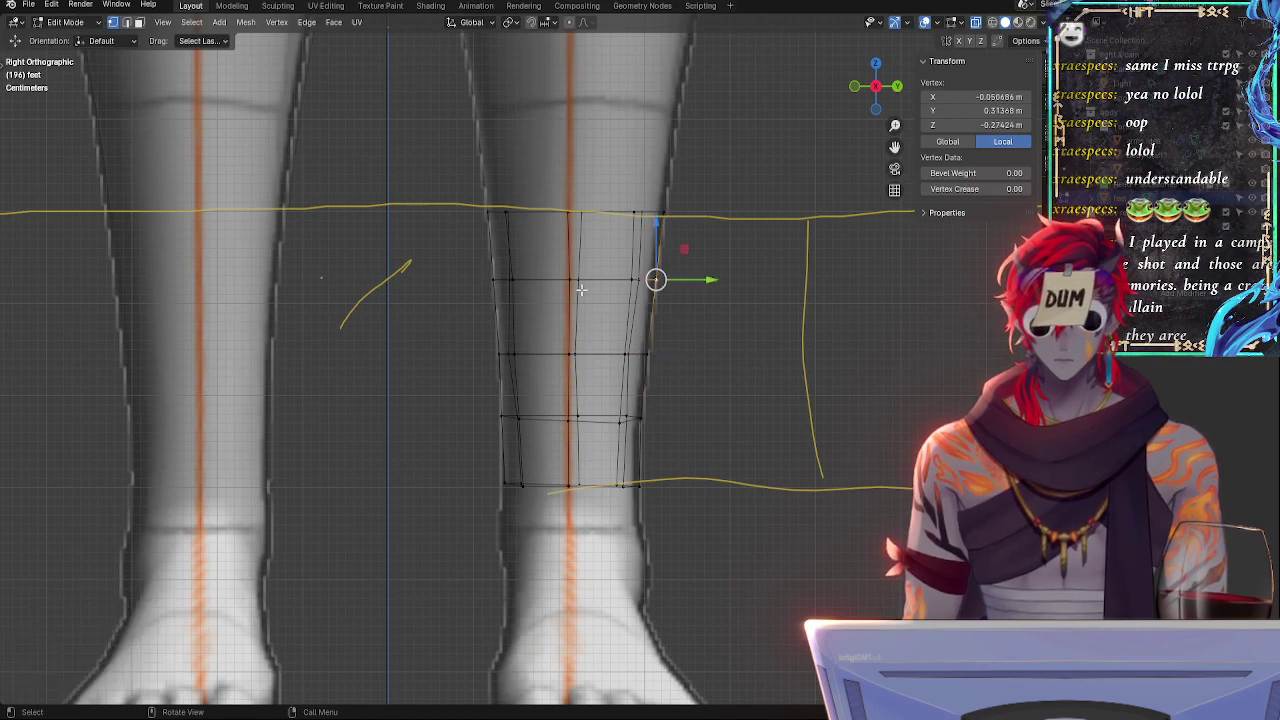
pyautogui.click(500, 280)
pyautogui.click(498, 354)
pyautogui.click(490, 406)
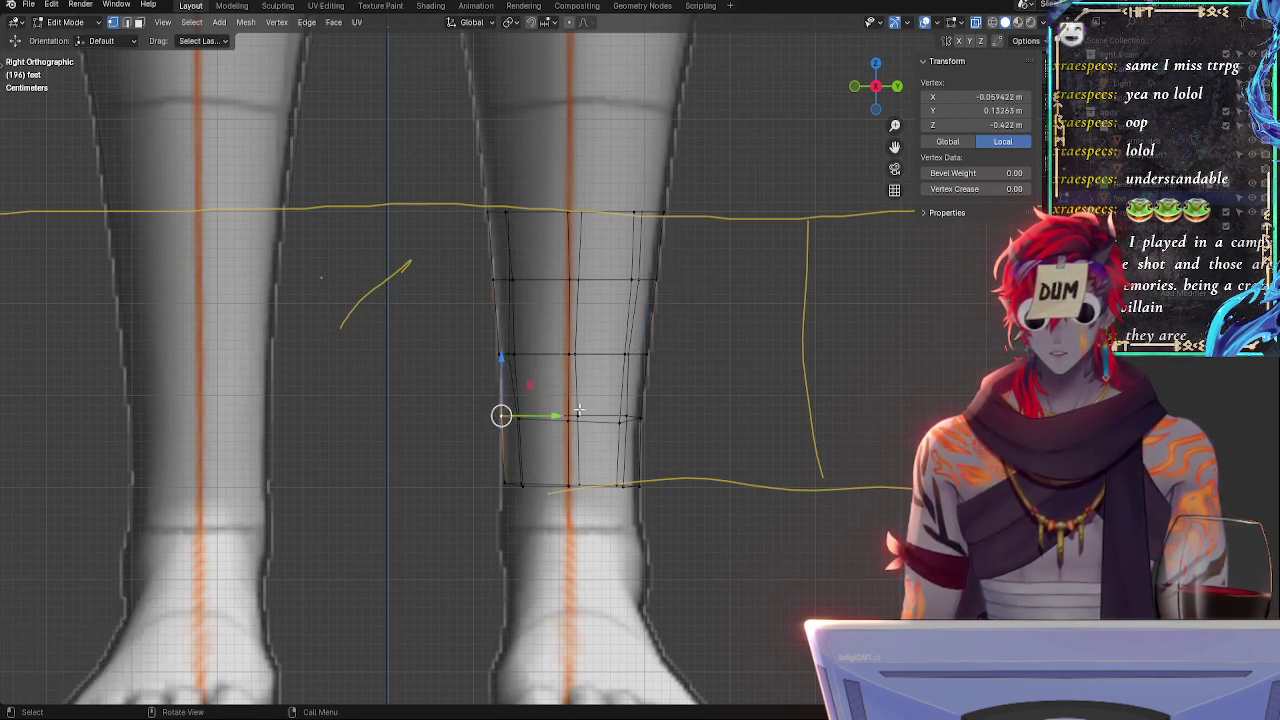
pyautogui.click(517, 421)
pyautogui.hotkey('alt', 'z')
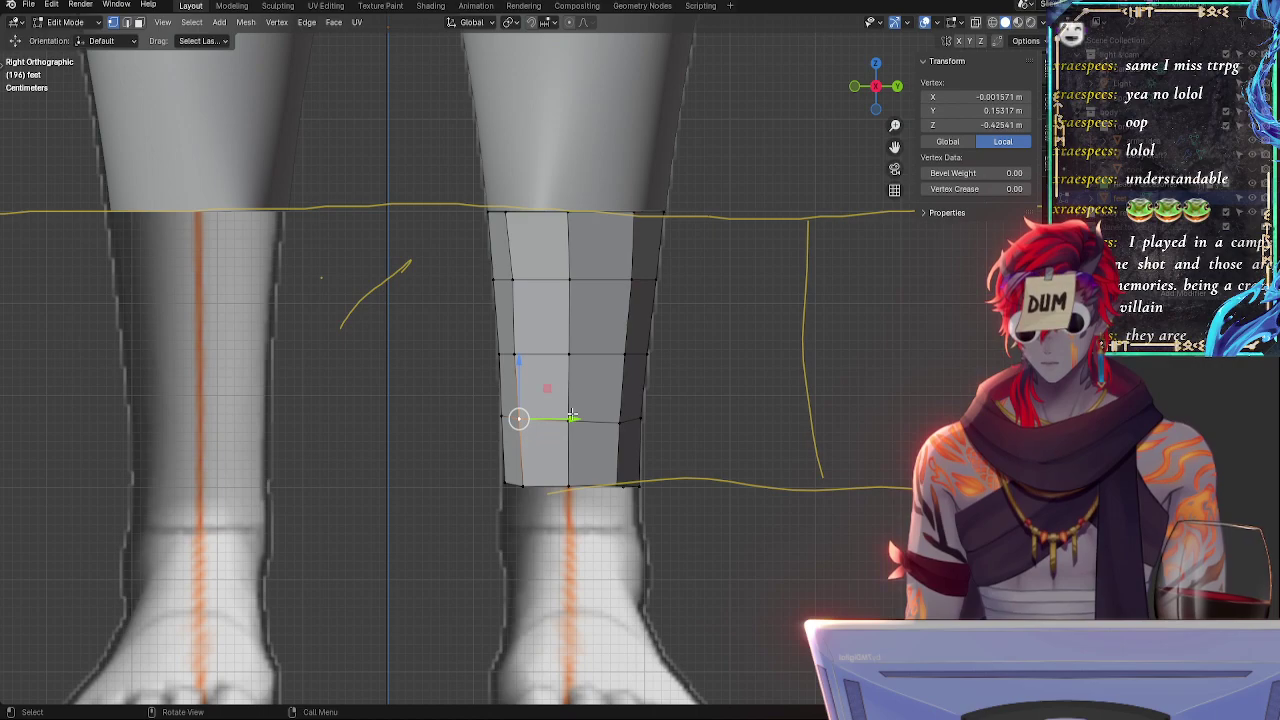
pyautogui.click(570, 419)
pyautogui.click(573, 483)
pyautogui.keyDown('shift'); pyautogui.click(569, 420); pyautogui.keyUp('shift')
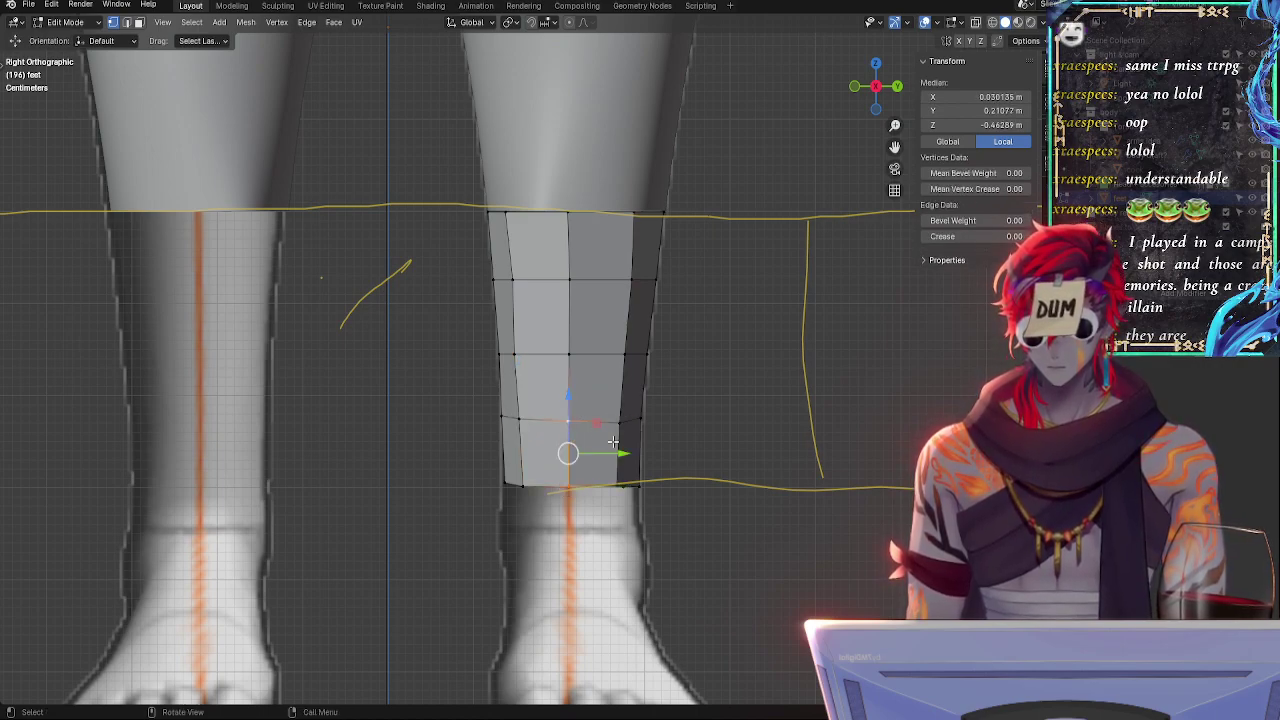
pyautogui.moveTo(613, 453); pyautogui.dragTo(616, 454)
# - Slide the lower-row left vertex and bottom vertices along their edges, one by factor 0.042
pyautogui.click(524, 426)
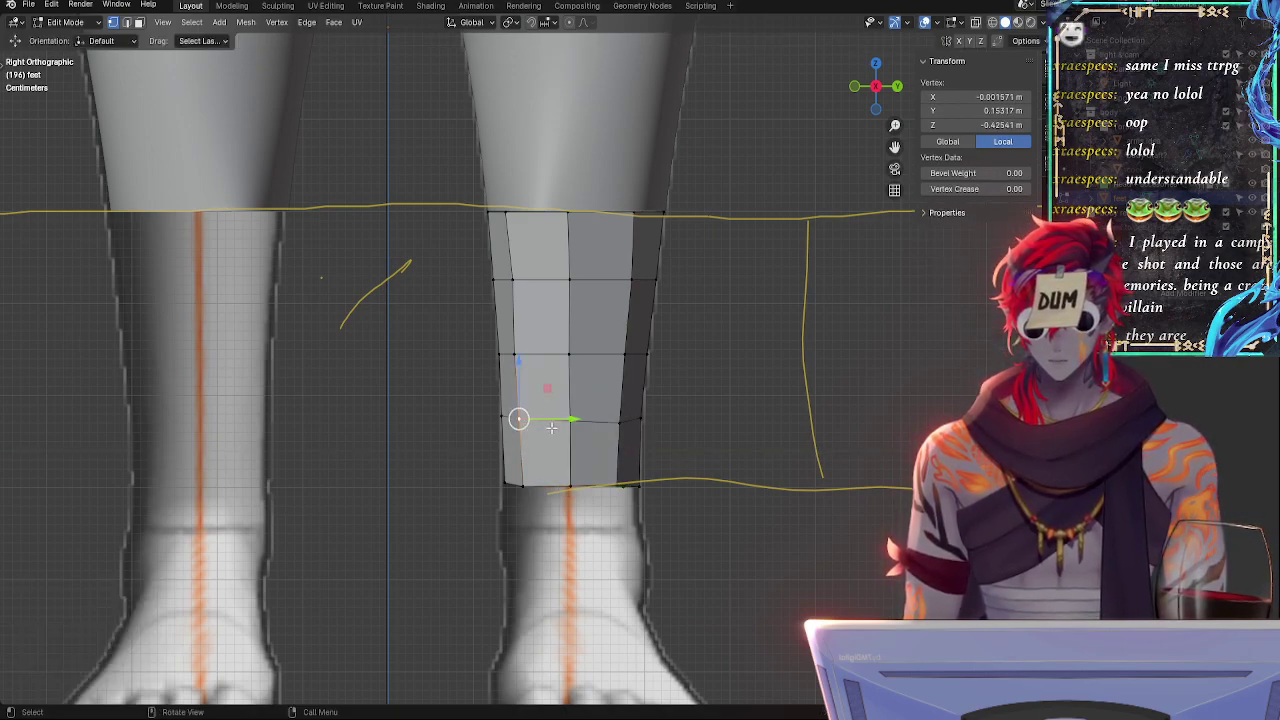
pyautogui.press('g')
pyautogui.press('g')
pyautogui.click(553, 428)
pyautogui.click(532, 474)
pyautogui.press('g')
pyautogui.press('g')
pyautogui.click(537, 473)
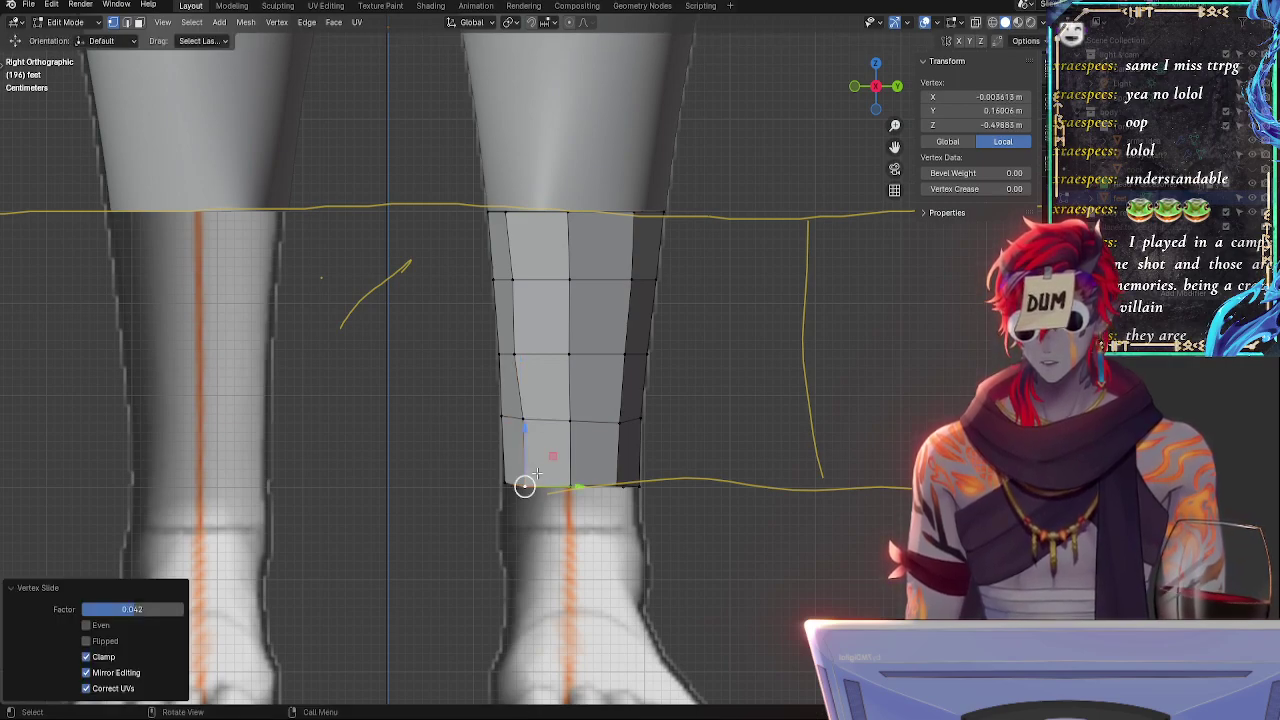
pyautogui.click(506, 484)
pyautogui.press('g')
pyautogui.press('g')
pyautogui.click(542, 483)
pyautogui.press('g')
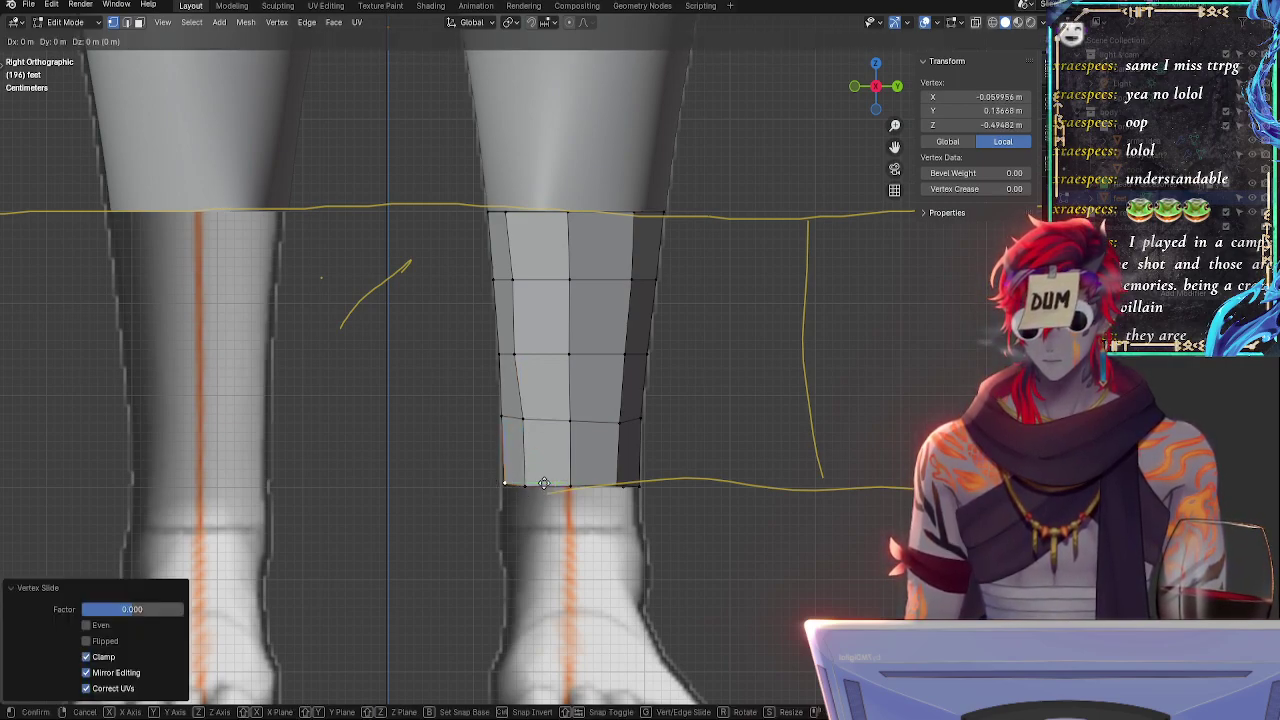
pyautogui.click(544, 484)
# - Slide the neighbouring bottom vertex along its edge by factor 0.073
pyautogui.click(528, 488)
pyautogui.press('g')
pyautogui.press('g')
pyautogui.click(528, 488)
pyautogui.press('g')
pyautogui.press('g')
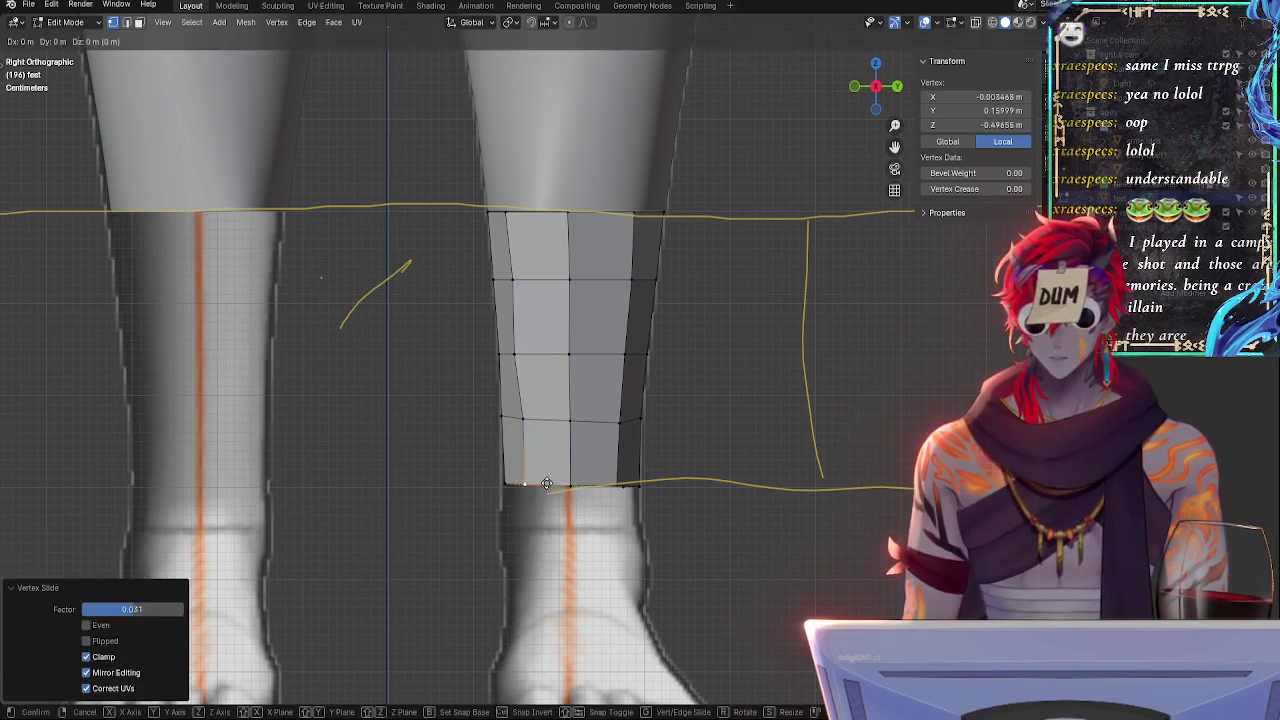
pyautogui.click(550, 484)
# - Move the lower right-side vertex slightly and nudge the top-right vertex along Y
pyautogui.click(502, 412)
pyautogui.click(647, 355)
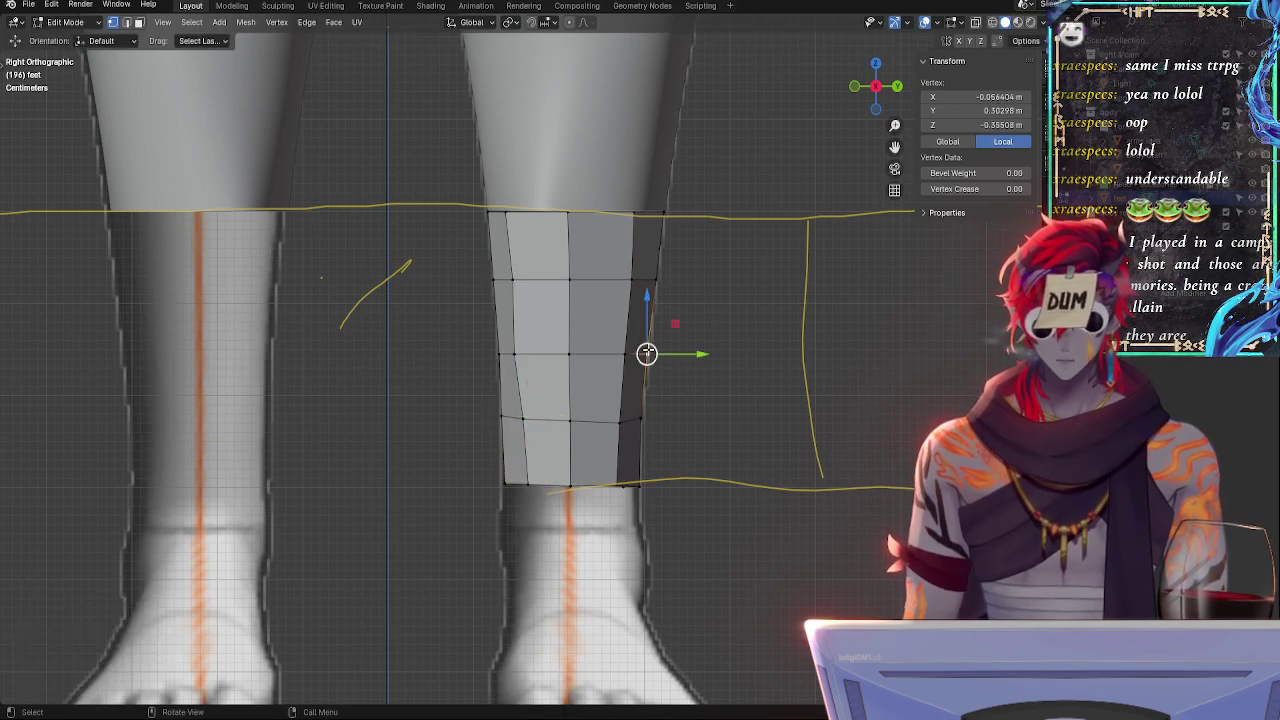
pyautogui.press('g')
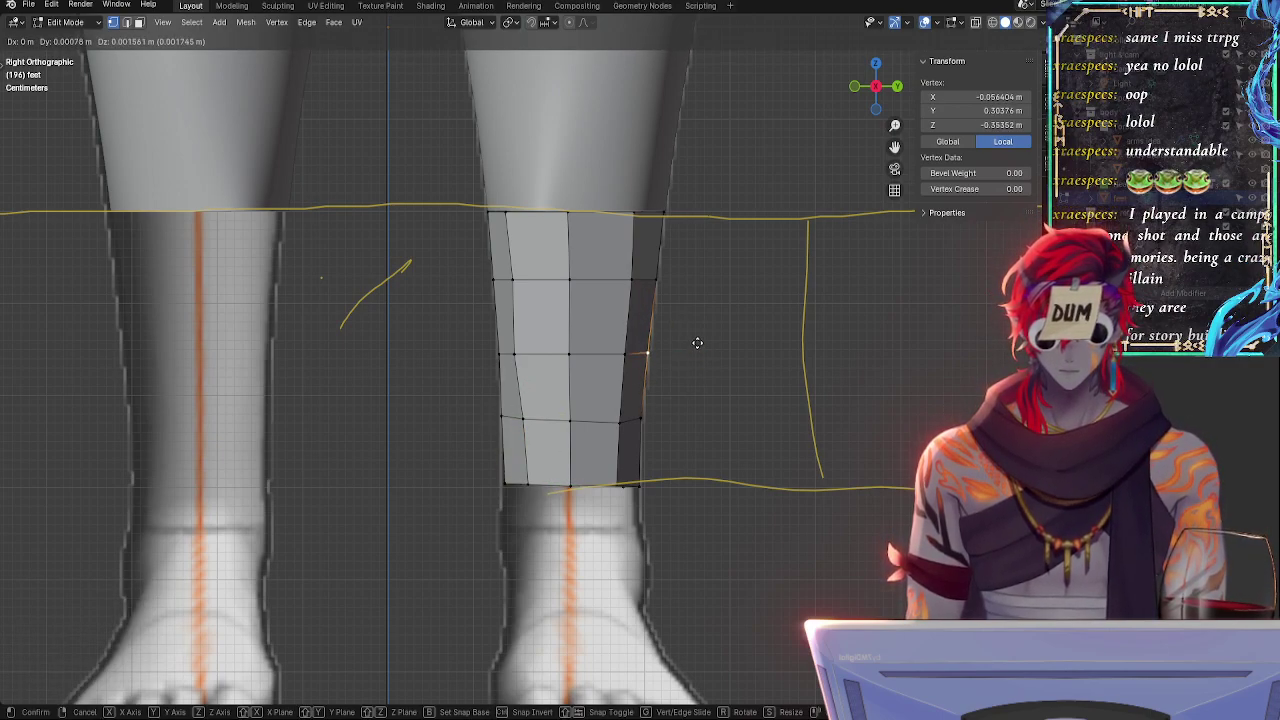
pyautogui.click(695, 346)
pyautogui.click(668, 214)
pyautogui.moveTo(721, 206); pyautogui.dragTo(724, 205)
# - Slide the lower left-edge vertex slightly right along its edge
pyautogui.click(501, 213)
pyautogui.click(825, 290)
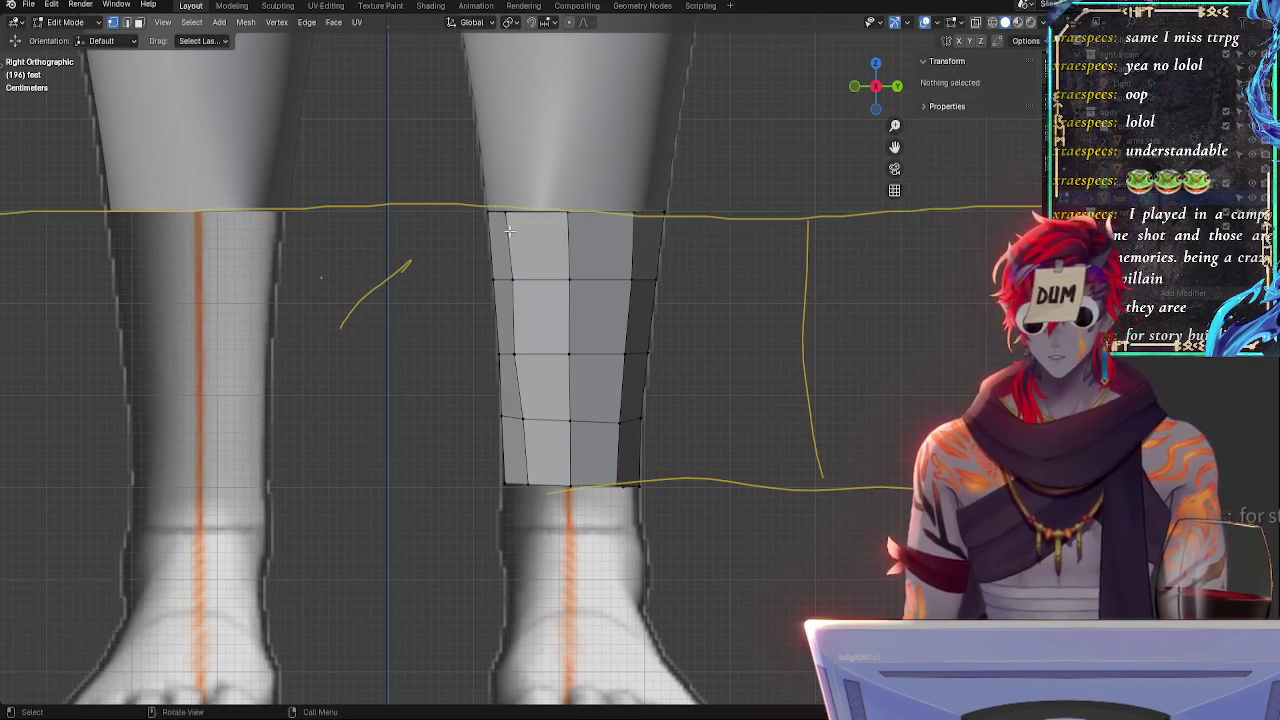
pyautogui.click(512, 280)
pyautogui.click(518, 344)
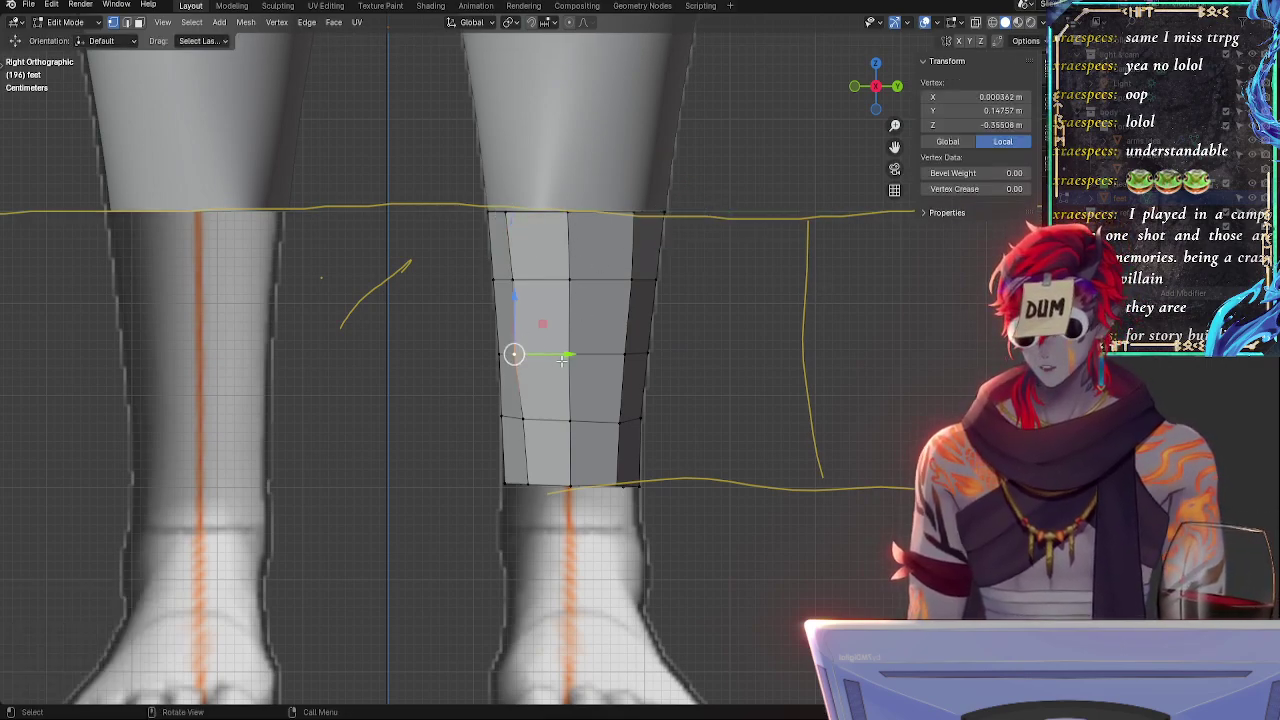
pyautogui.press('g')
pyautogui.press('g')
pyautogui.click(554, 356)
# - Slide the lower left-edge vertex instead of moving it, undoing the move and redoing earlier edits
pyautogui.click(549, 354)
pyautogui.click(494, 281)
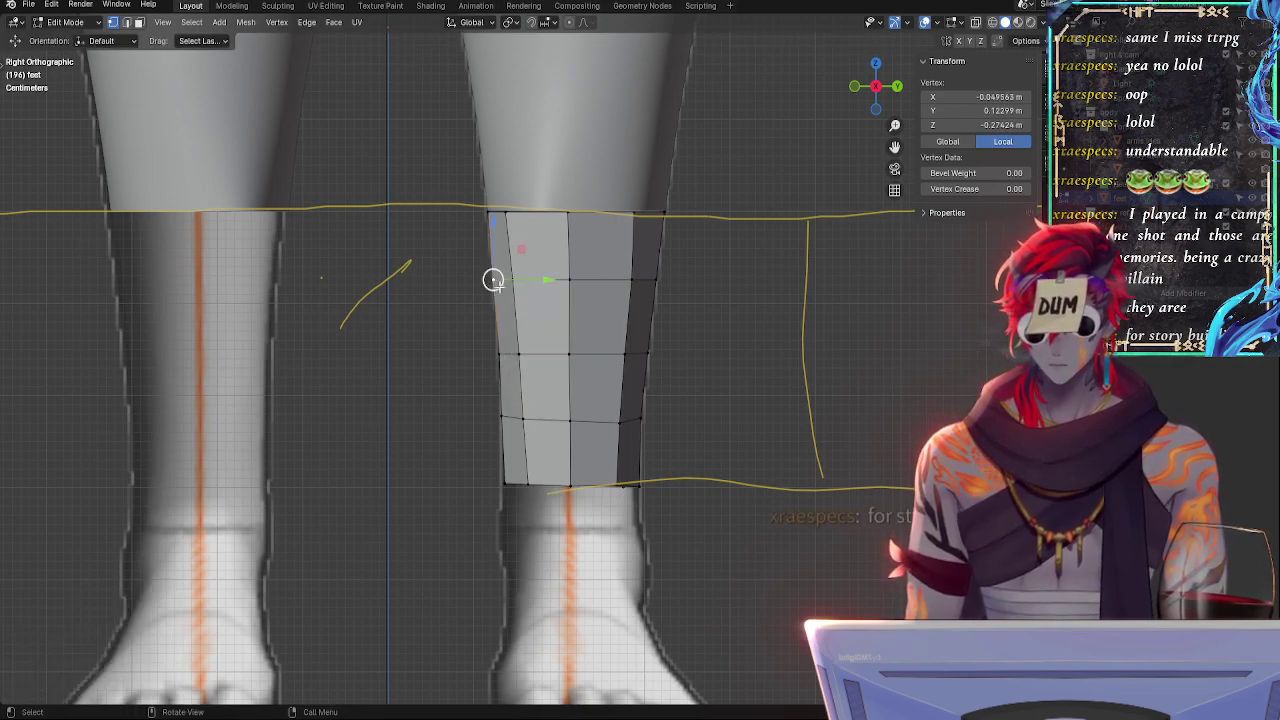
pyautogui.click(522, 358)
pyautogui.click(524, 420)
pyautogui.press('g')
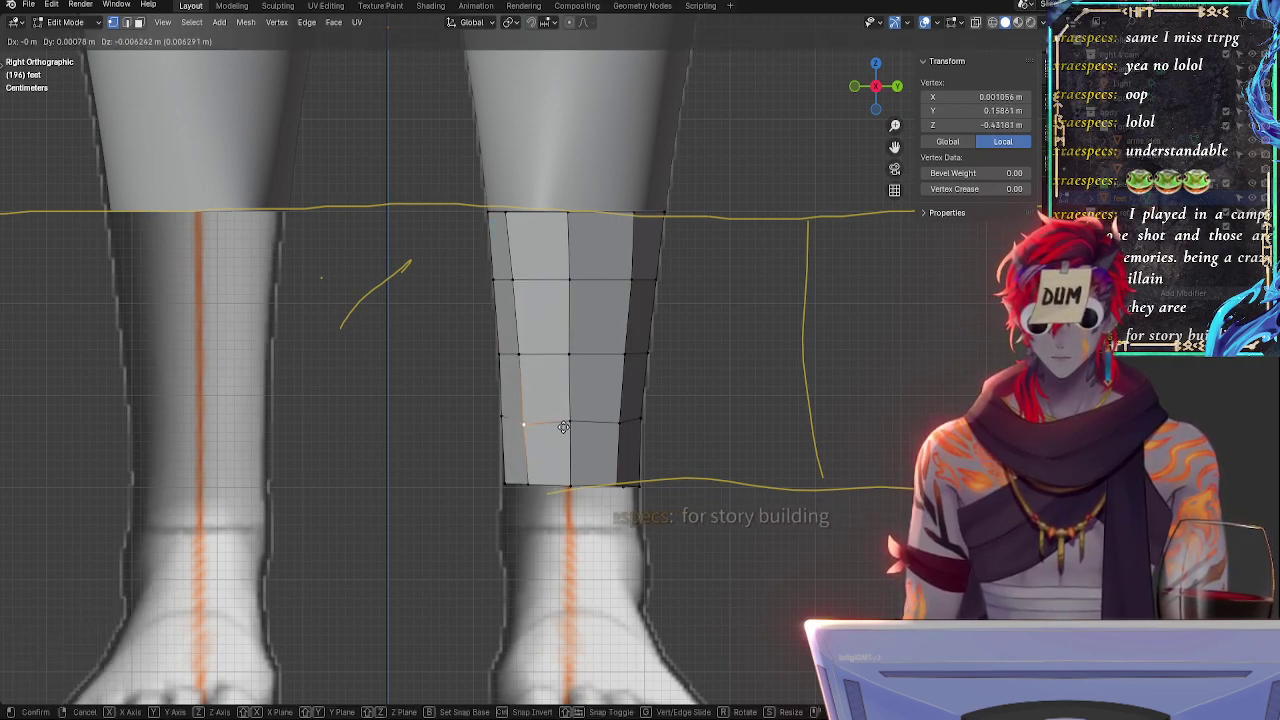
pyautogui.click(528, 424)
pyautogui.hotkey('ctrl', 'z')
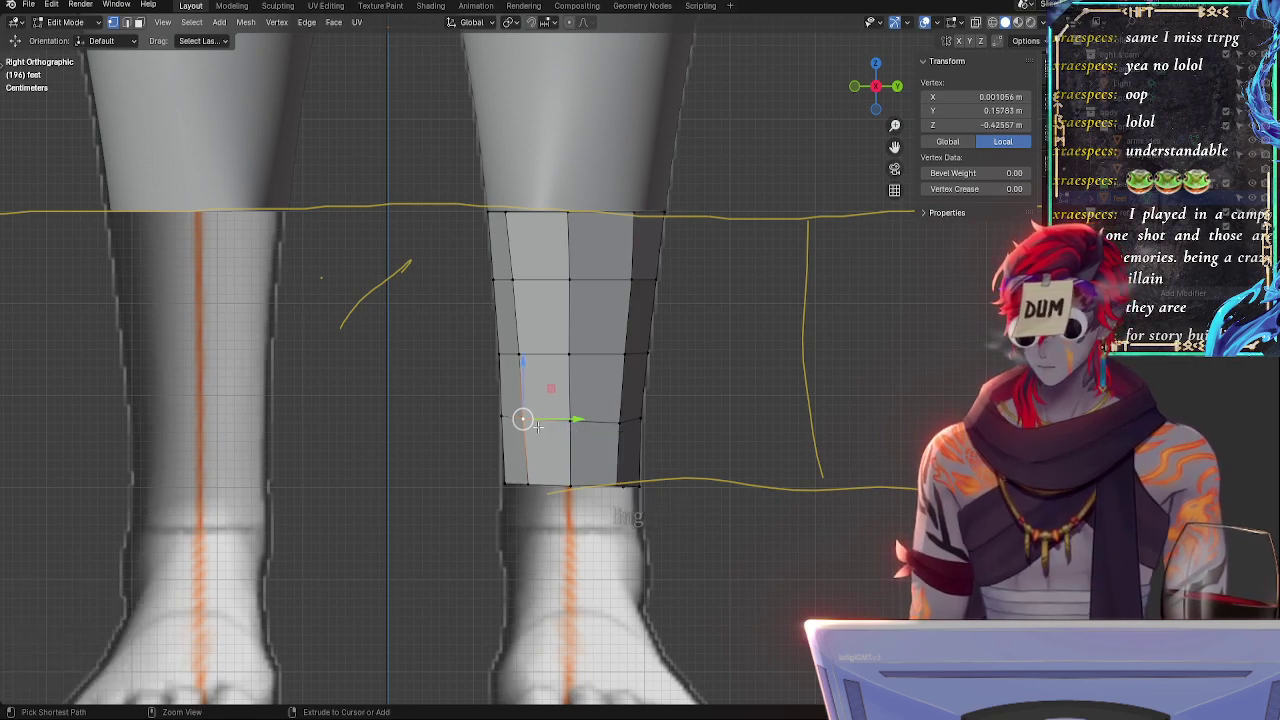
pyautogui.press('g')
pyautogui.press('g')
pyautogui.click(554, 428)
pyautogui.click(527, 351)
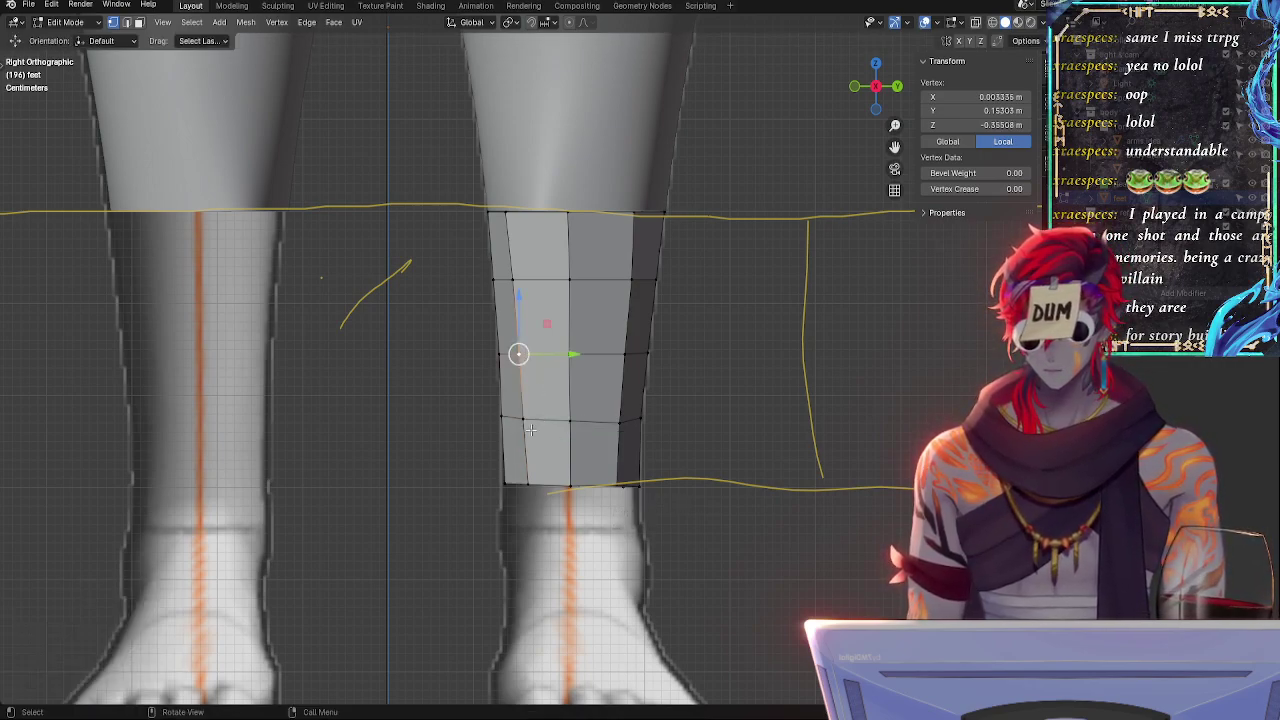
pyautogui.hotkey('ctrl', 'shift', 'z')
pyautogui.hotkey('ctrl', 'shift', 'z')
# - Slide the bottom-right vertex left along the bottom edge by factor 0.127
pyautogui.click(621, 422)
pyautogui.click(617, 483)
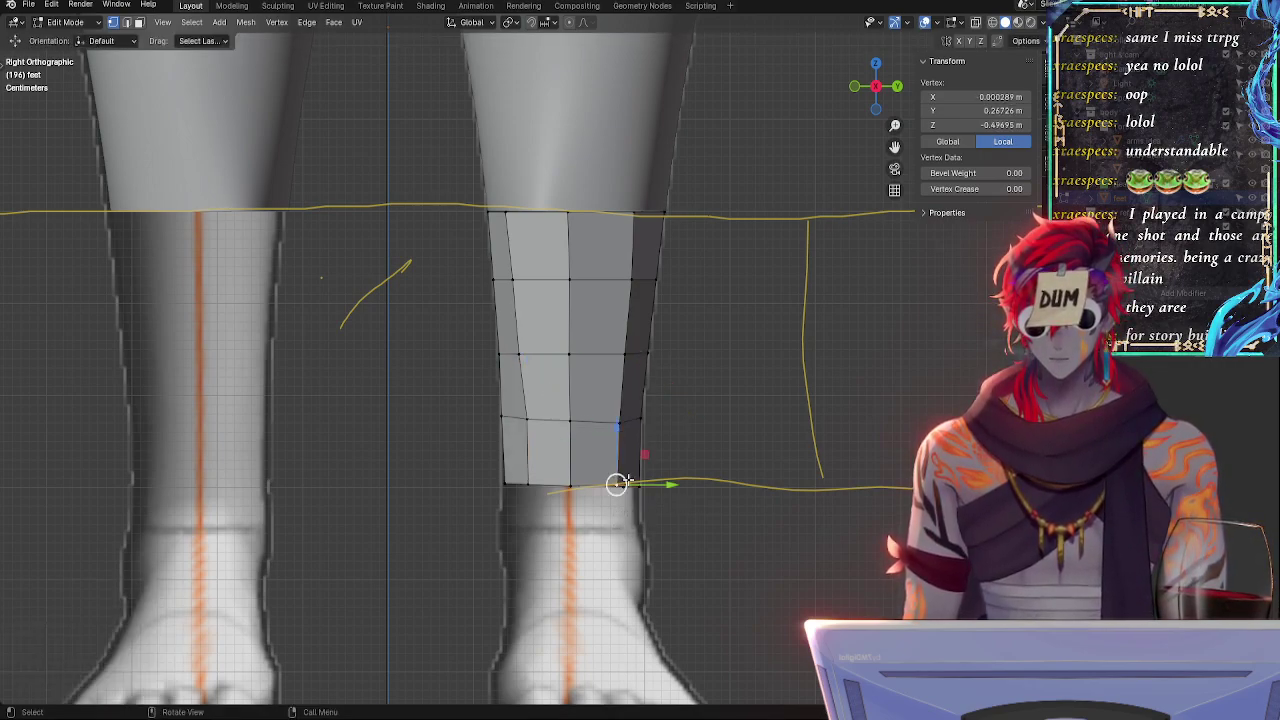
pyautogui.press('g')
pyautogui.press('g')
pyautogui.click(614, 486)
pyautogui.press('g')
pyautogui.press('g')
pyautogui.click(533, 484)
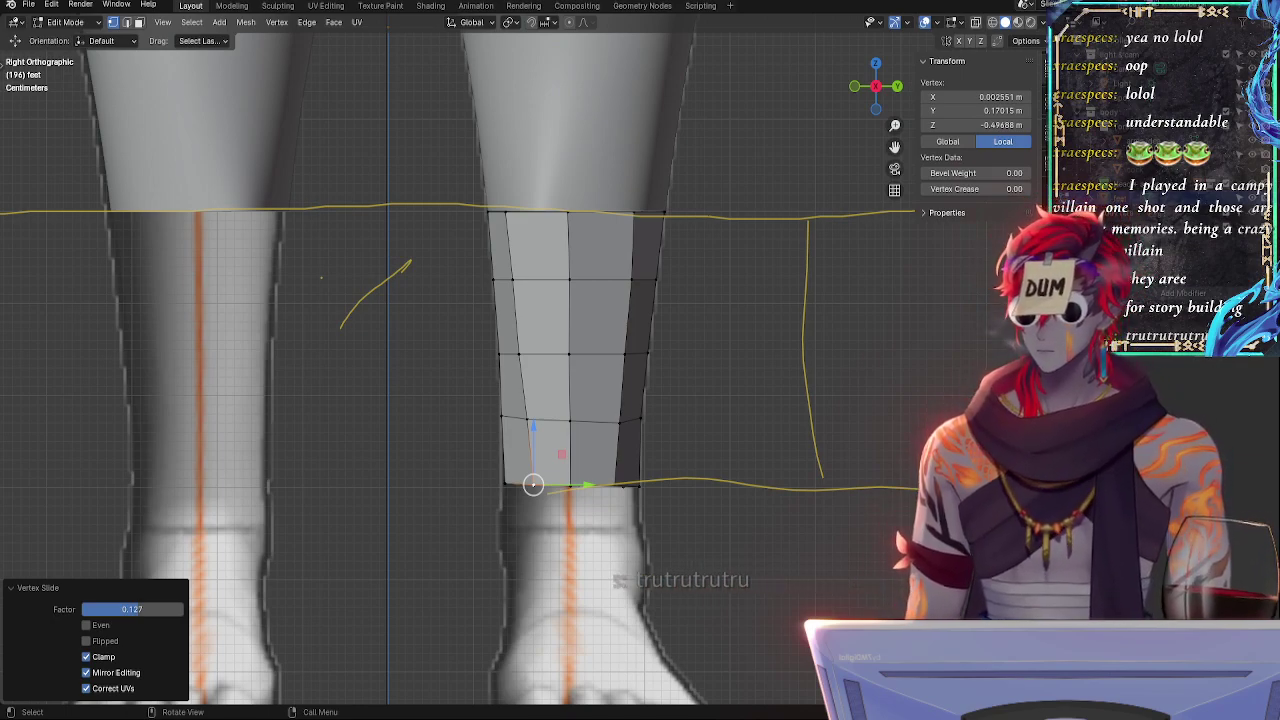
# - Slide the bottom-right leg vertex by factor 0.073 and raise another bottom vertex slightly
pyautogui.click(648, 482)
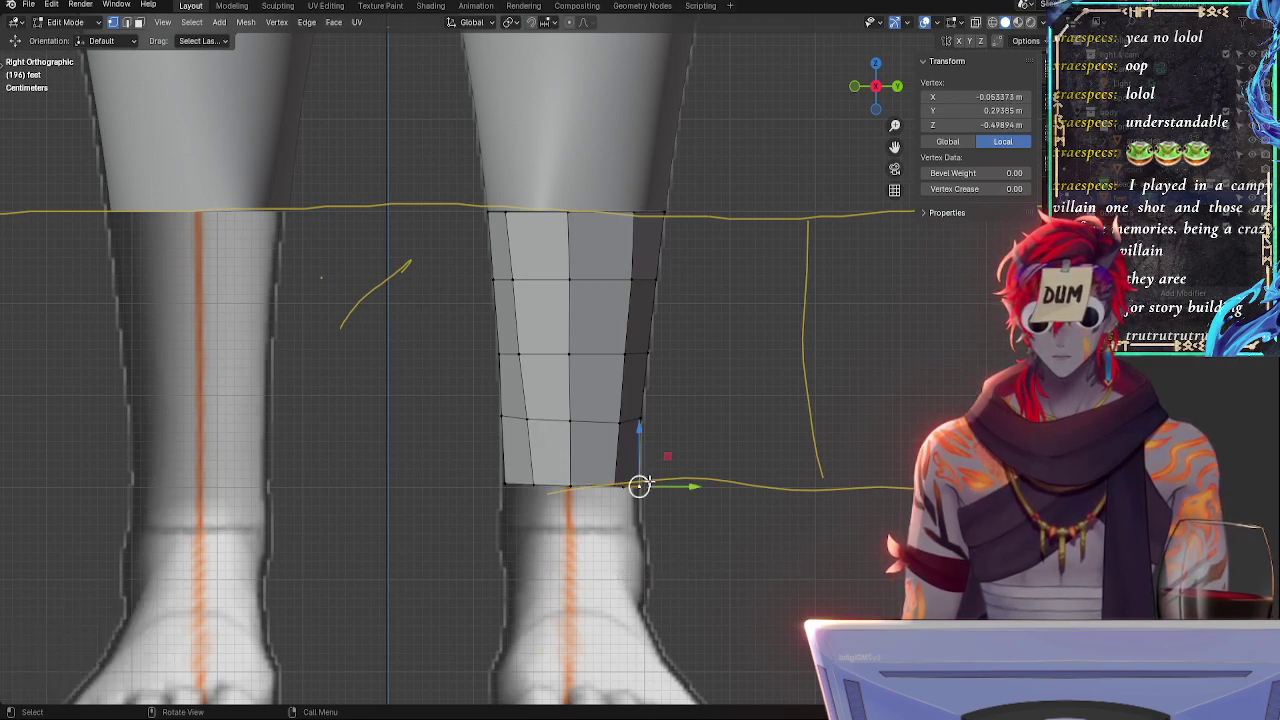
pyautogui.press('g')
pyautogui.press('g')
pyautogui.click(705, 488)
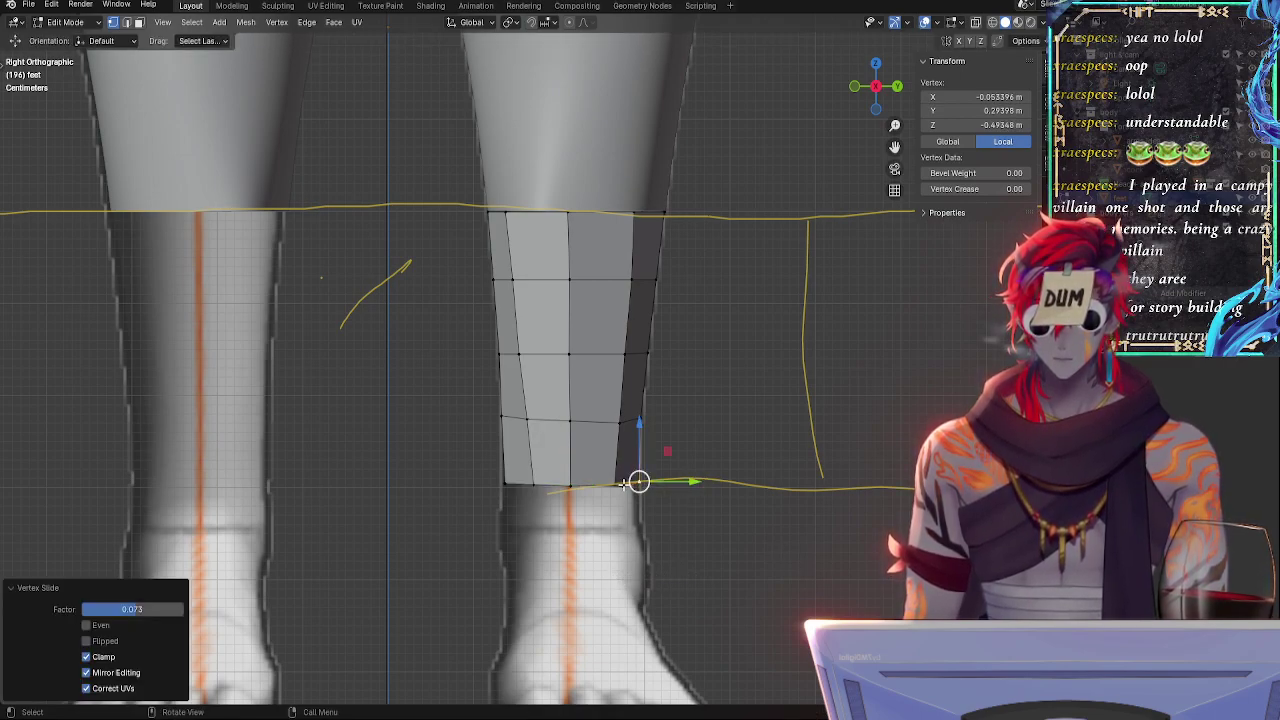
pyautogui.click(624, 485)
pyautogui.moveTo(757, 521); pyautogui.dragTo(620, 515, button='middle')
pyautogui.click(597, 505)
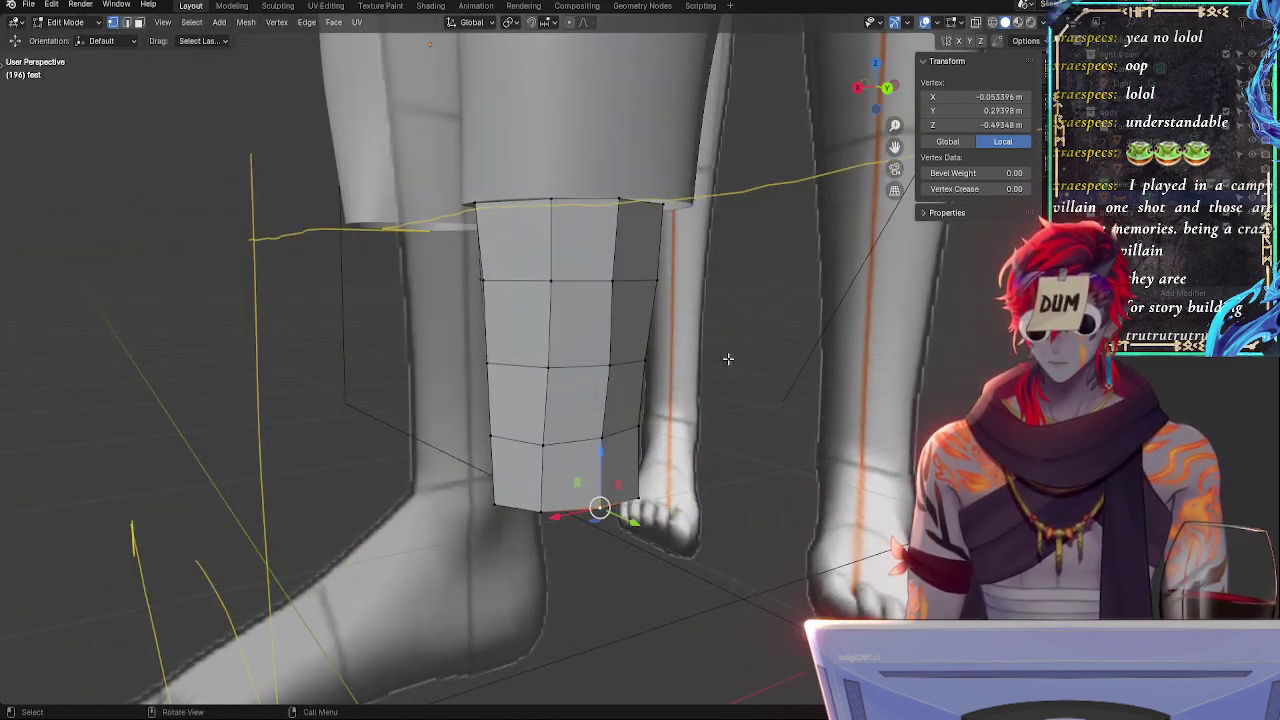
pyautogui.click(858, 89)
pyautogui.moveTo(640, 430); pyautogui.dragTo(671, 437)
# - Nudge the bottom-edge vertices inward and left to follow the ankle reference line
pyautogui.click(639, 478)
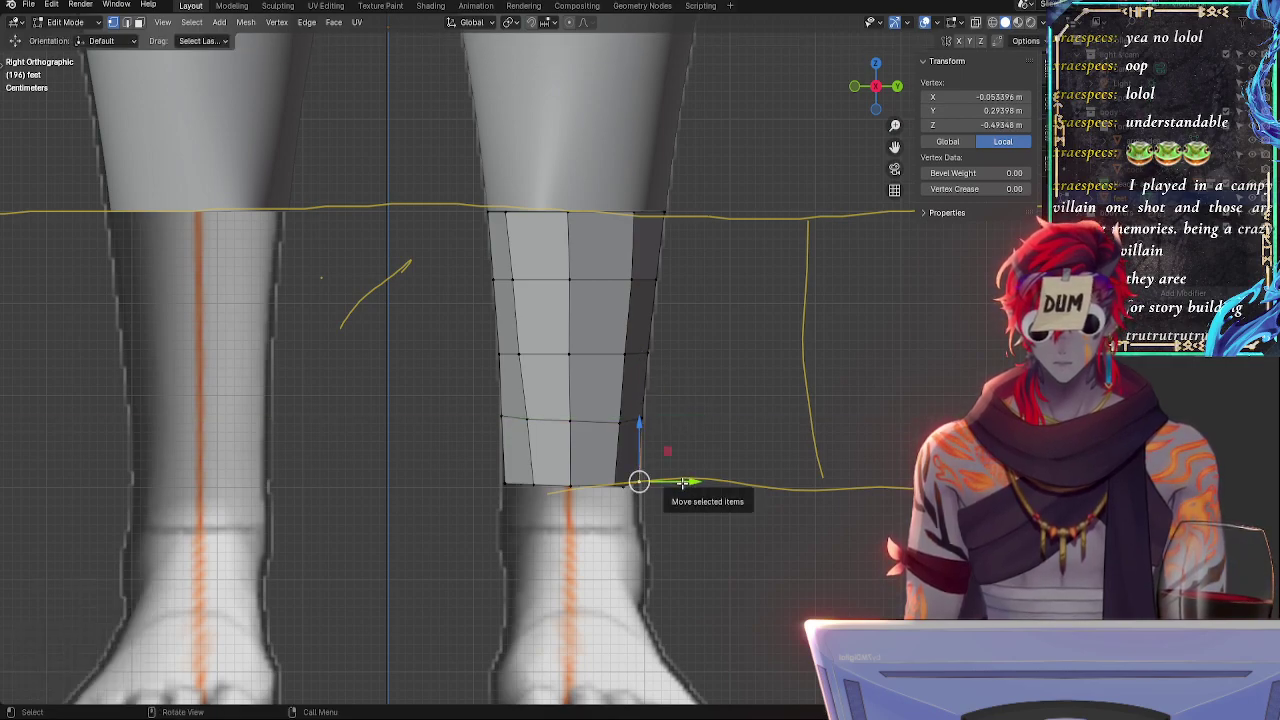
pyautogui.moveTo(677, 483); pyautogui.dragTo(626, 436)
pyautogui.click(624, 487)
pyautogui.click(568, 484)
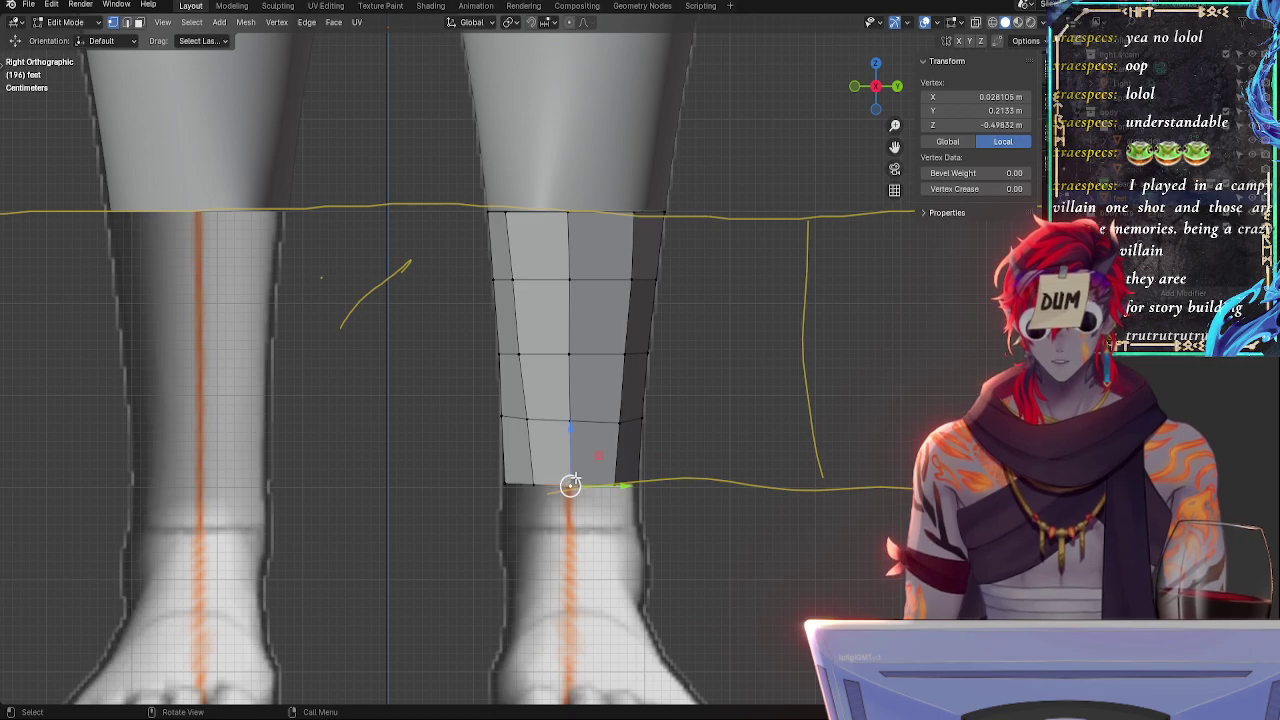
pyautogui.click(533, 484)
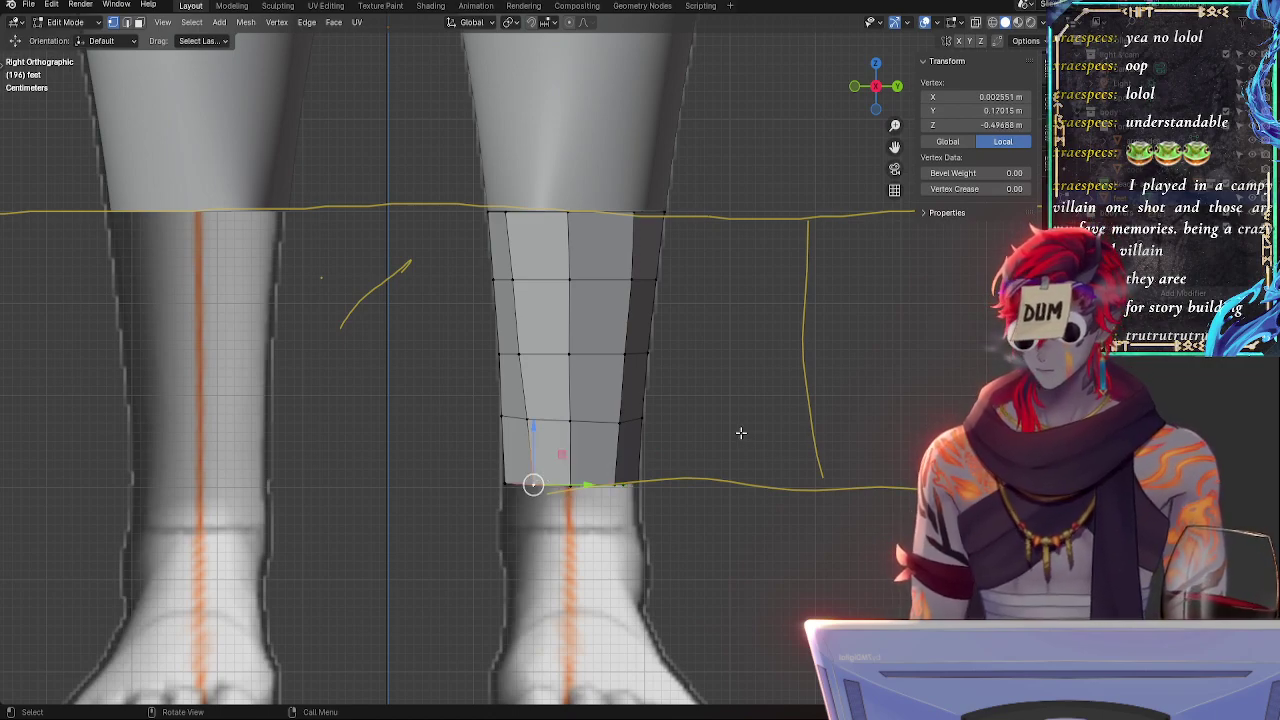
pyautogui.click(530, 418)
pyautogui.moveTo(575, 418); pyautogui.dragTo(571, 418)
pyautogui.click(537, 484)
pyautogui.moveTo(593, 488); pyautogui.dragTo(589, 490)
pyautogui.click(614, 488)
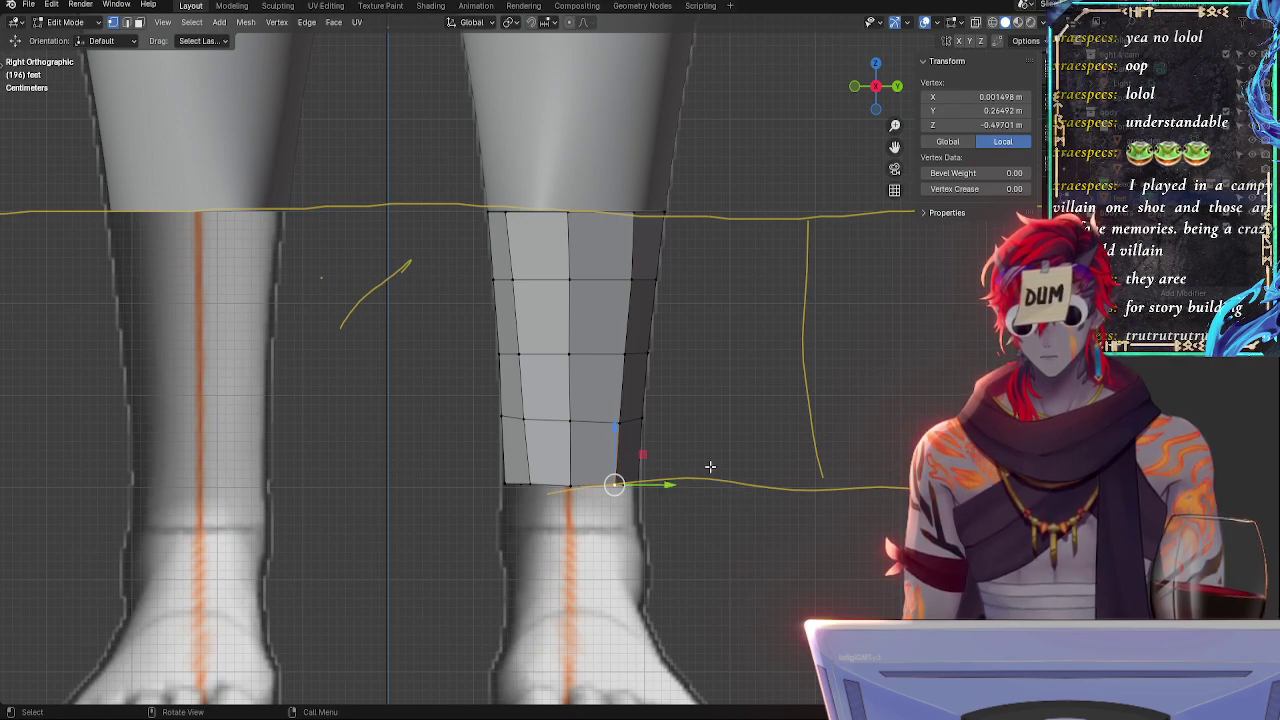
pyautogui.press('Tab')
pyautogui.press('Tab')
pyautogui.press('Tab')
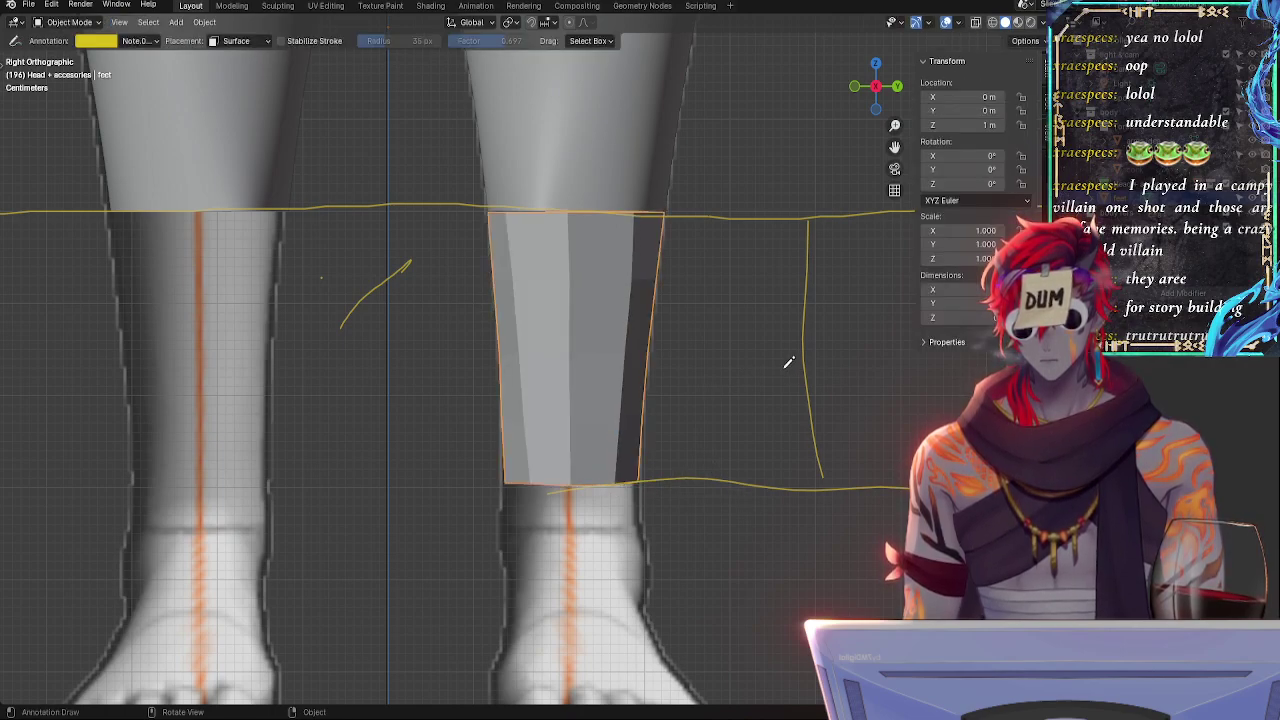
pyautogui.keyDown('ctrl'); pyautogui.keyDown('alt'); pyautogui.moveTo(769, 294); pyautogui.dragTo(742, 530); pyautogui.keyUp('alt'); pyautogui.keyUp('ctrl')
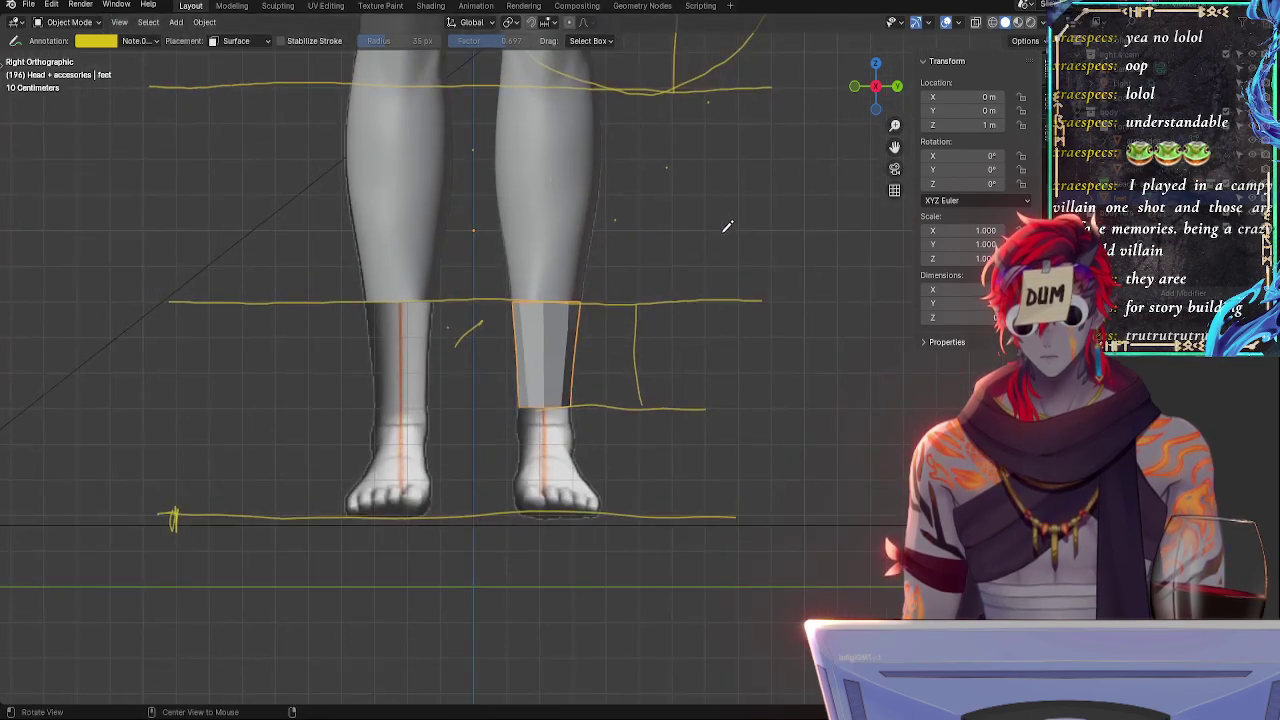
pyautogui.keyDown('alt'); pyautogui.keyDown('shift'); pyautogui.moveTo(729, 226); pyautogui.dragTo(789, 594); pyautogui.keyUp('shift'); pyautogui.keyUp('alt')
pyautogui.keyDown('alt'); pyautogui.keyDown('shift'); pyautogui.moveTo(768, 335); pyautogui.dragTo(755, 537); pyautogui.keyUp('shift'); pyautogui.keyUp('alt')
pyautogui.scroll(-6, 757, 535)
pyautogui.scroll(2, 749, 543)
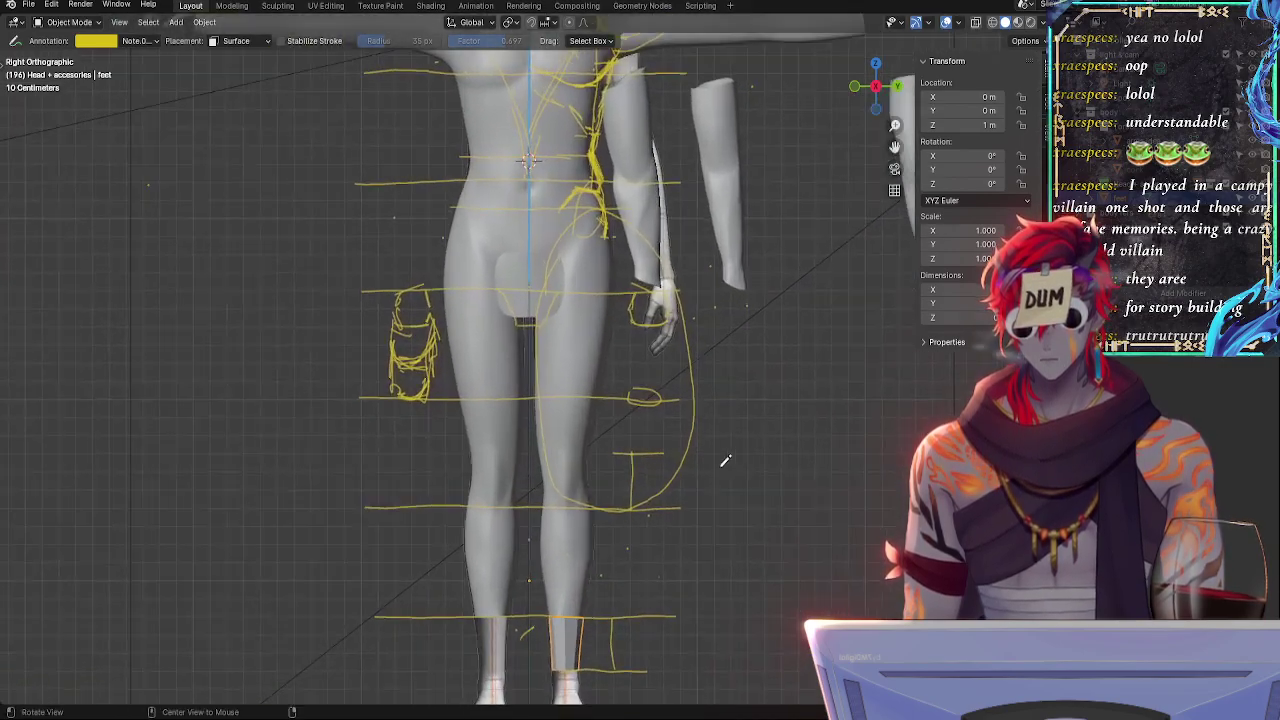
pyautogui.moveTo(428, 322); pyautogui.dragTo(573, 457, button='middle')
pyautogui.keyDown('alt'); pyautogui.moveTo(573, 457); pyautogui.dragTo(689, 434); pyautogui.keyUp('alt')
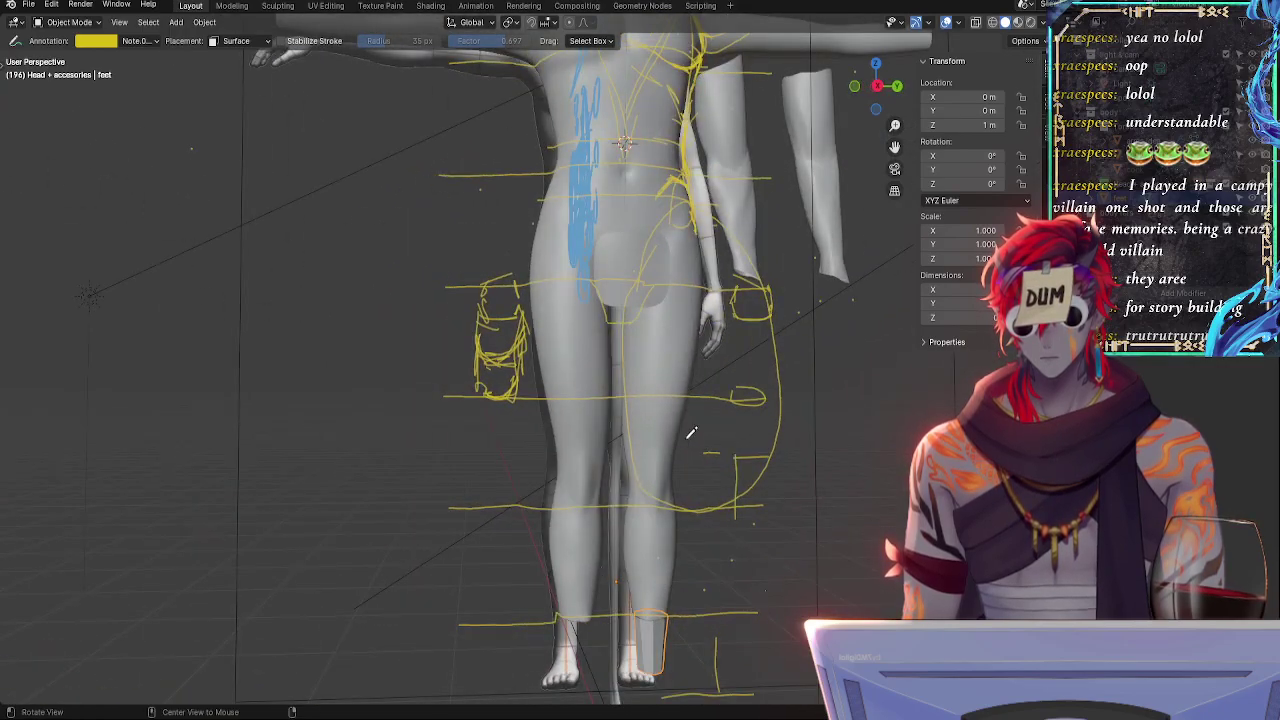
pyautogui.click(875, 92)
pyautogui.click(872, 91)
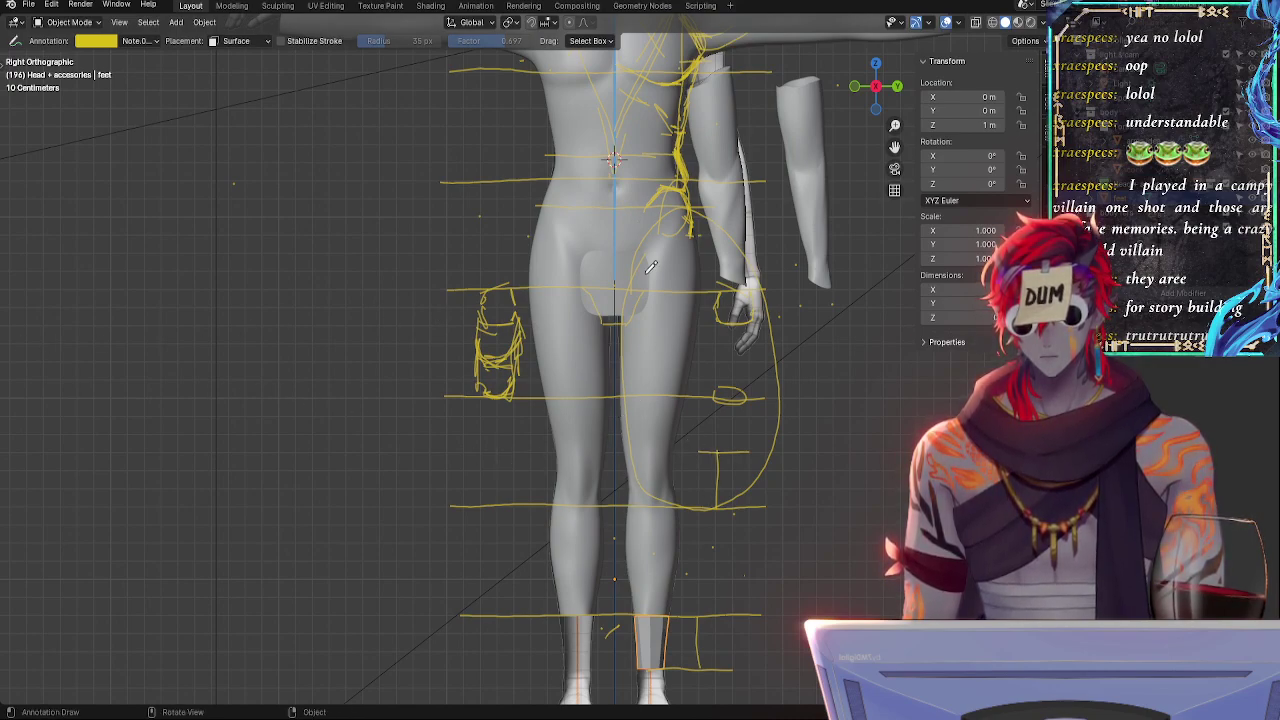
pyautogui.scroll(-1, 640, 300)
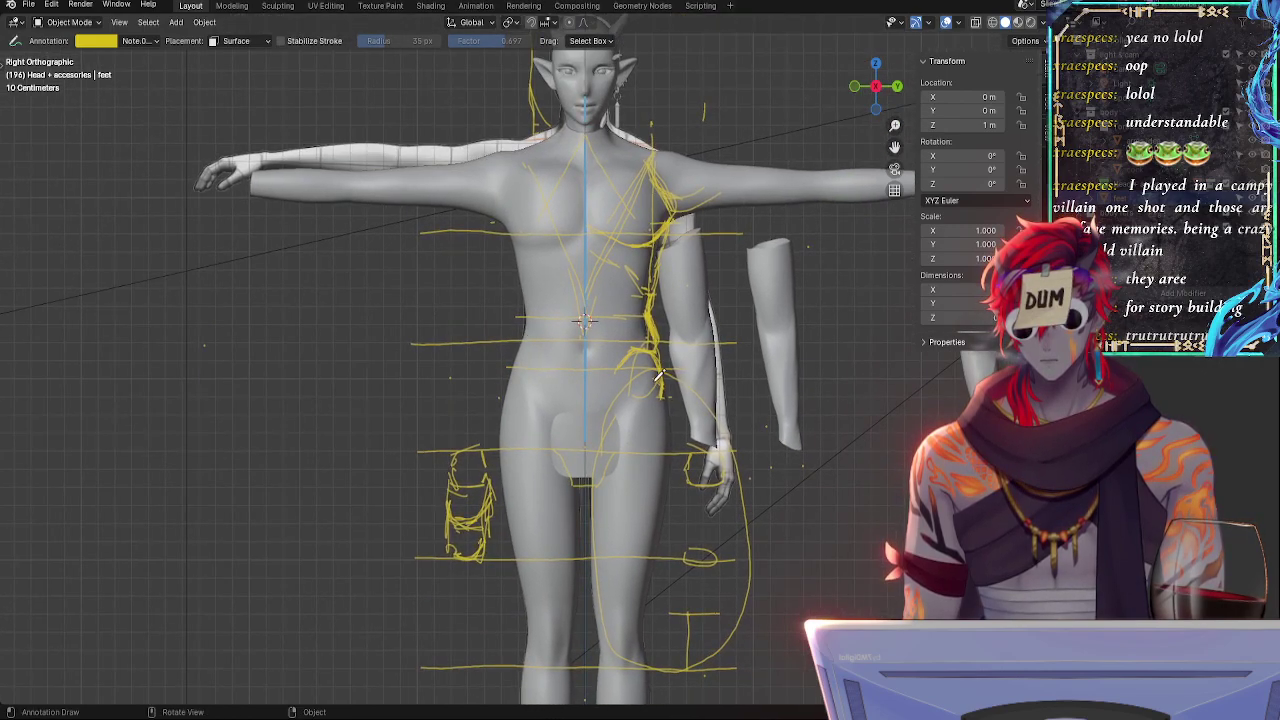
pyautogui.press('shift')
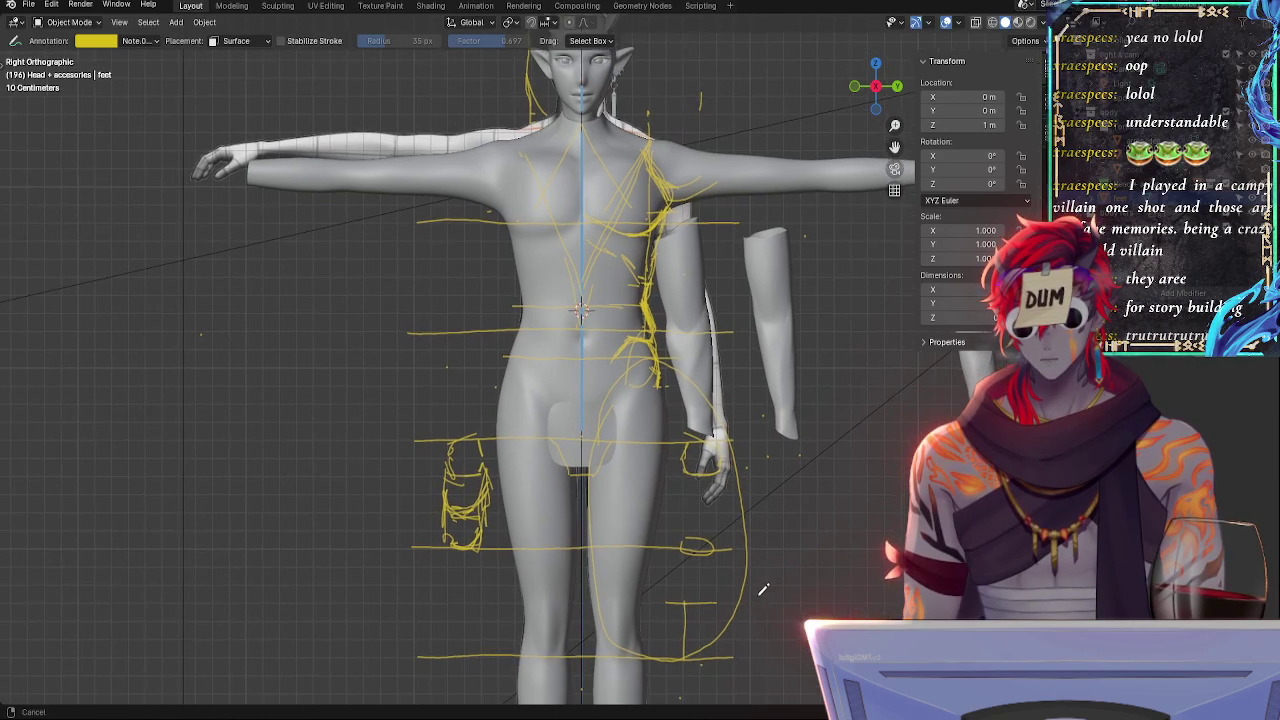
pyautogui.keyDown('shift'); pyautogui.moveTo(760, 591); pyautogui.dragTo(566, 272, button='middle'); pyautogui.keyUp('shift')
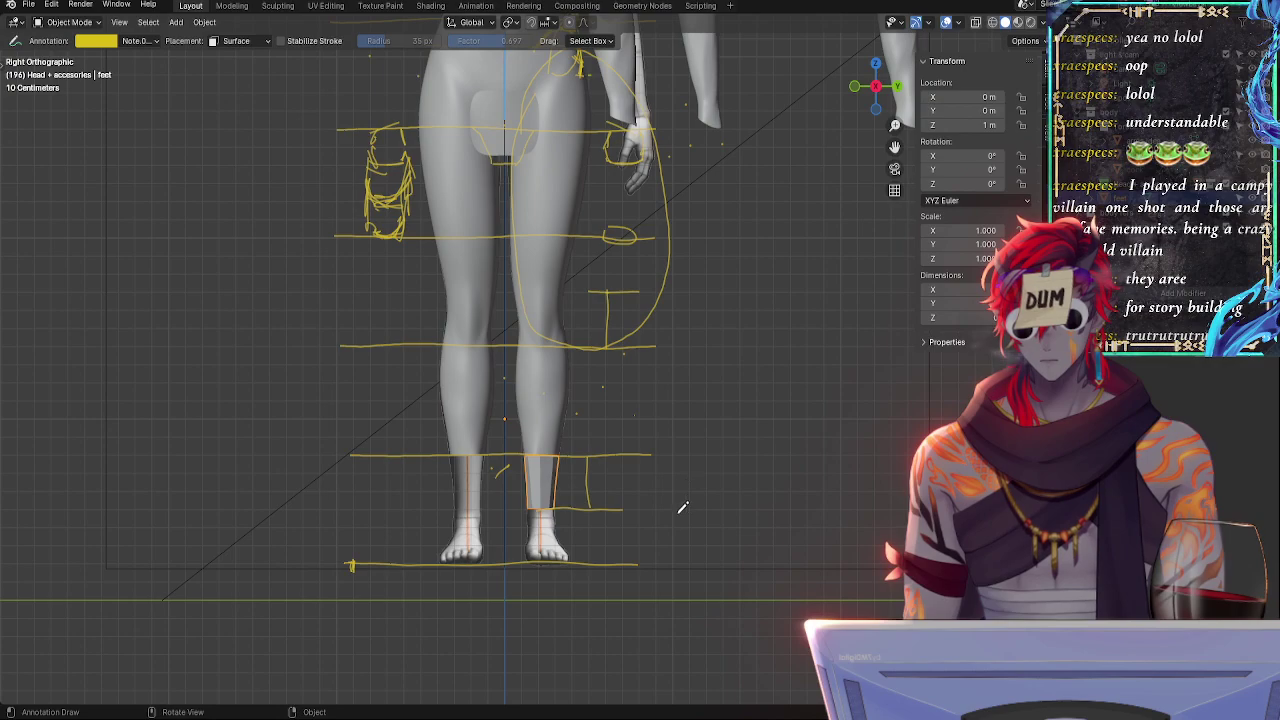
pyautogui.keyDown('shift'); pyautogui.moveTo(678, 491); pyautogui.dragTo(734, 397, button='middle'); pyautogui.keyUp('shift')
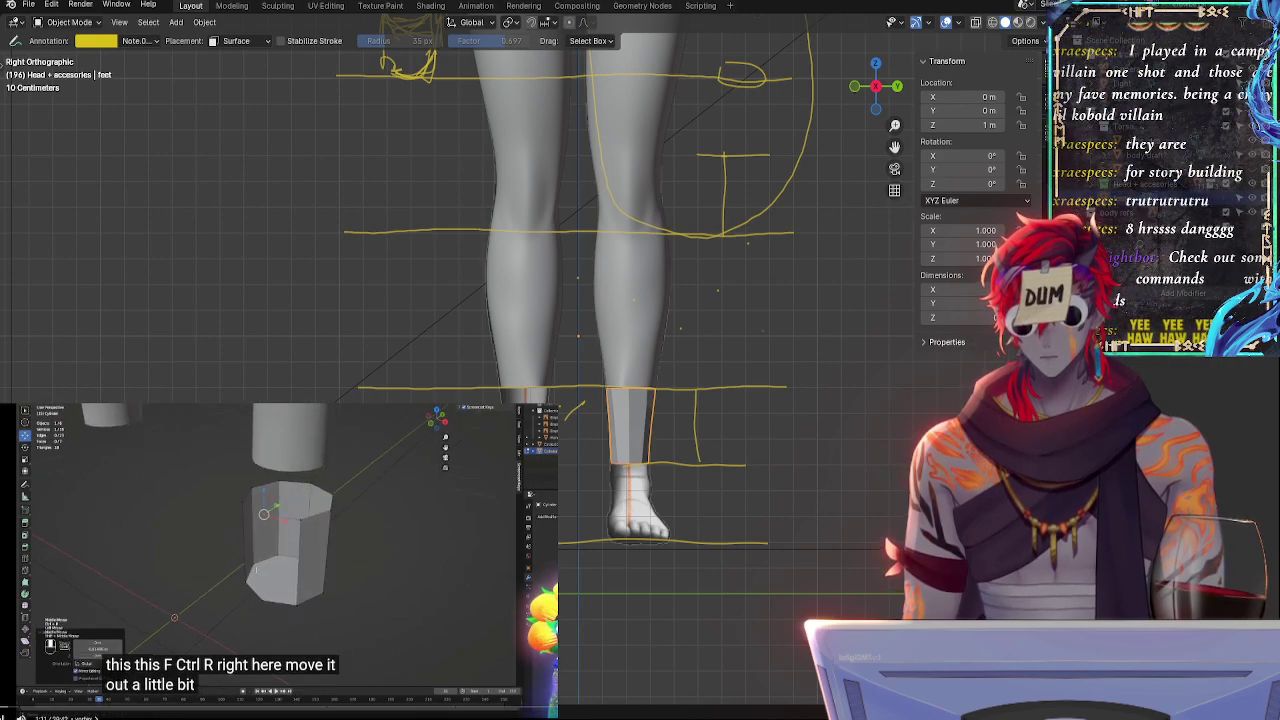
pyautogui.click(338, 565)
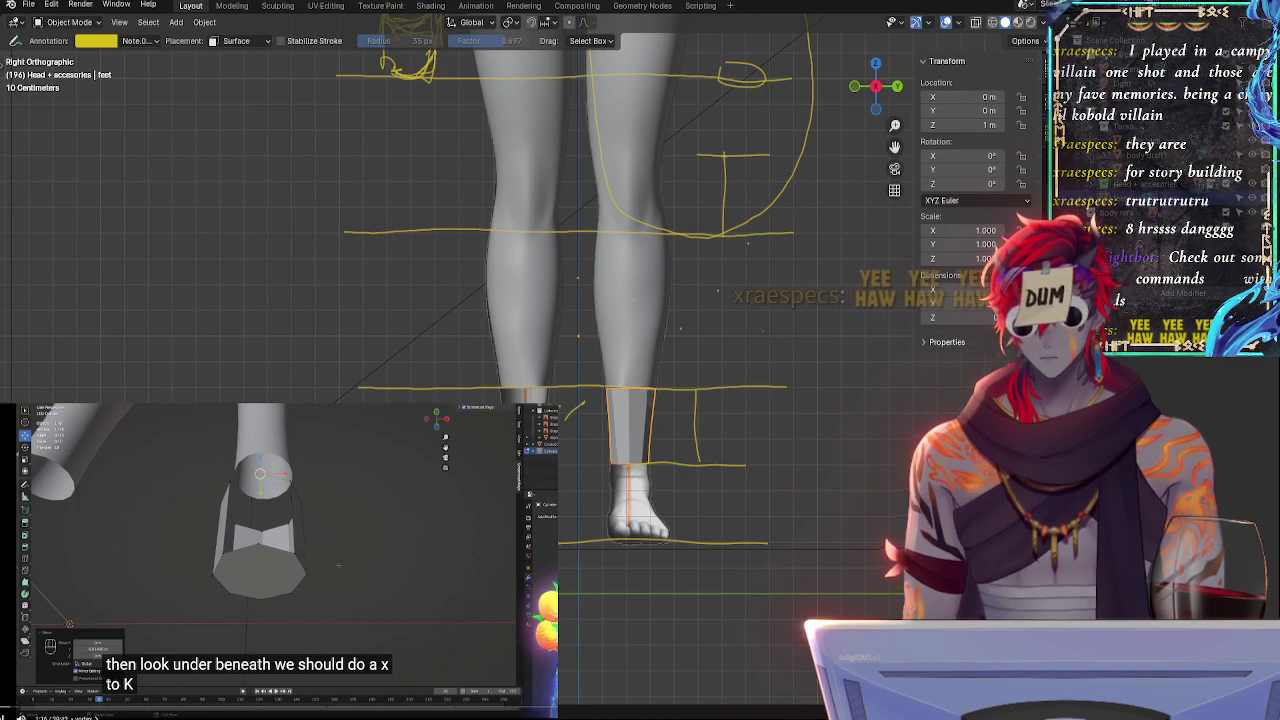
pyautogui.click(338, 564)
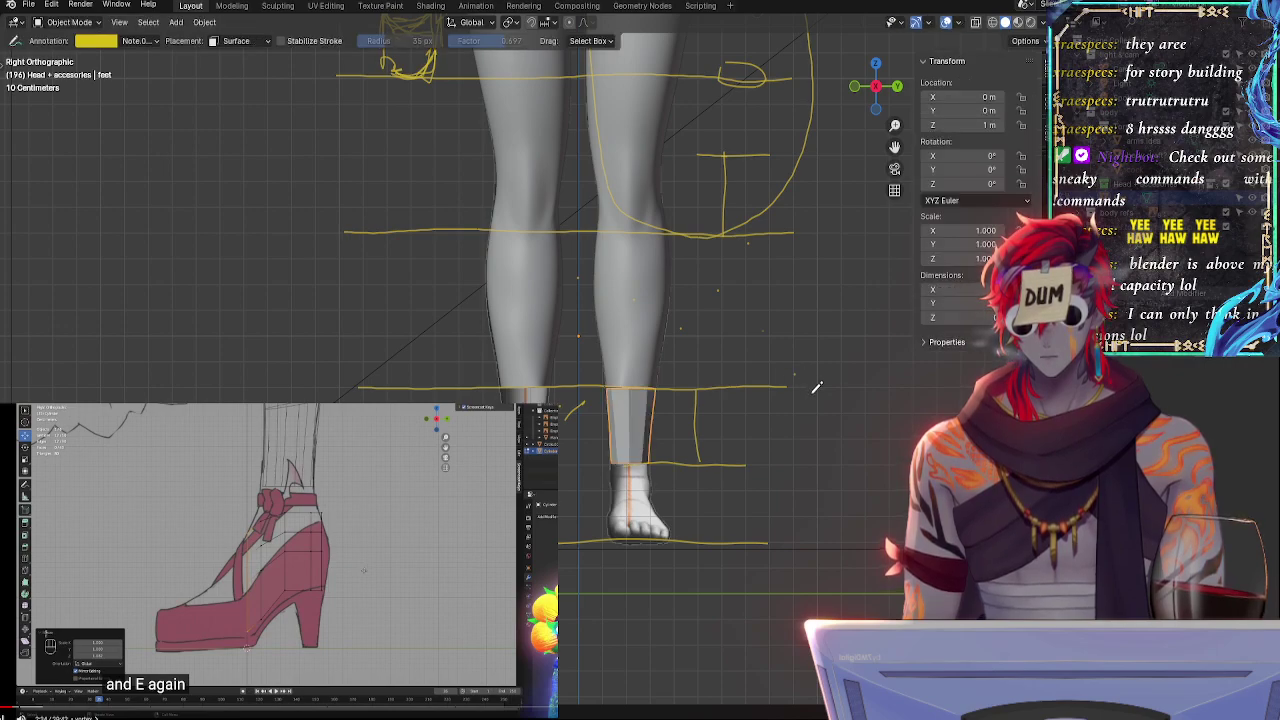
# - Zoom onto the ankle in Front Orthographic view and switch the lower leg mesh into Edit Mode
pyautogui.moveTo(813, 392); pyautogui.dragTo(600, 395, button='middle')
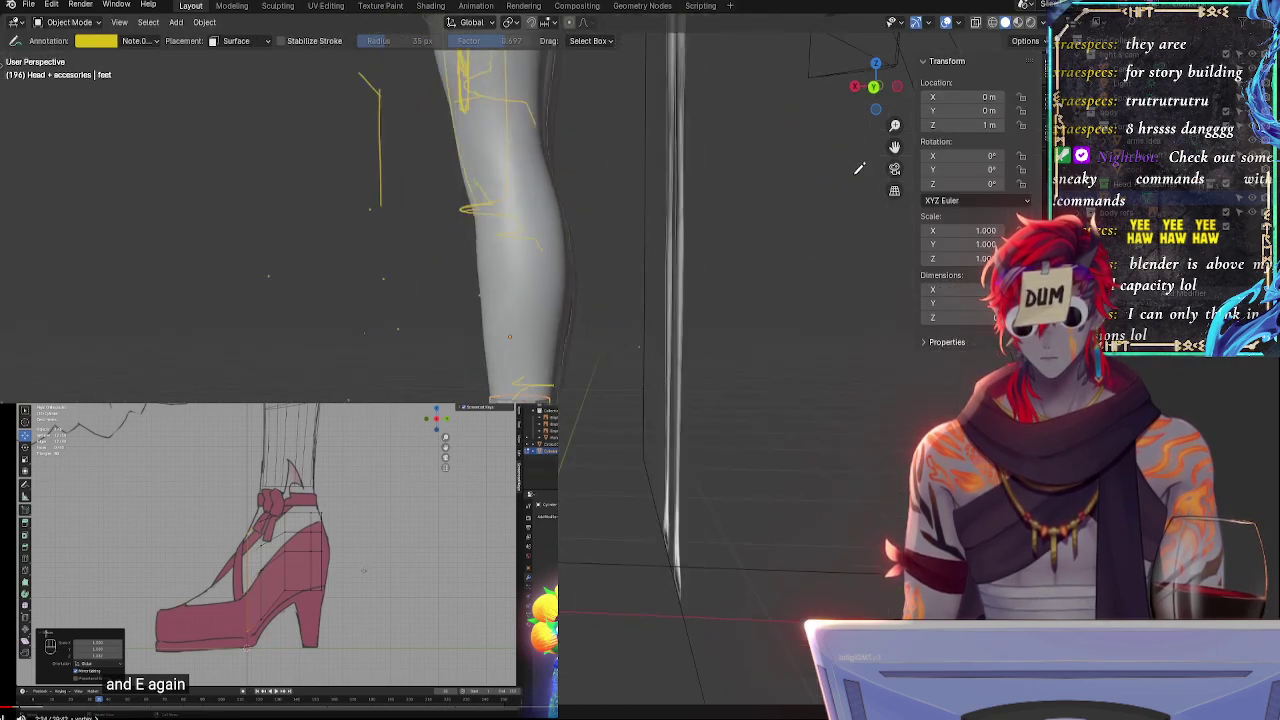
pyautogui.click(884, 91)
pyautogui.scroll(2, 760, 423)
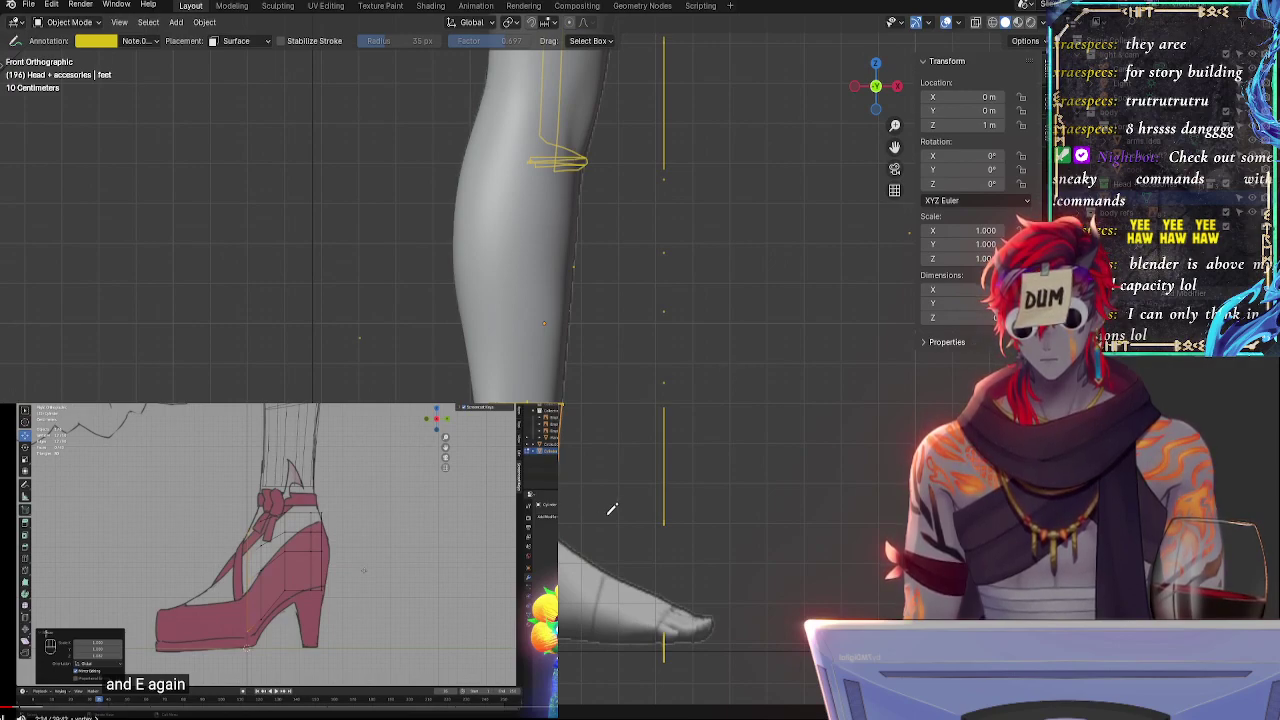
pyautogui.scroll(2, 612, 505)
pyautogui.keyDown('shift'); pyautogui.moveTo(701, 514); pyautogui.dragTo(684, 350, button='middle'); pyautogui.keyUp('shift')
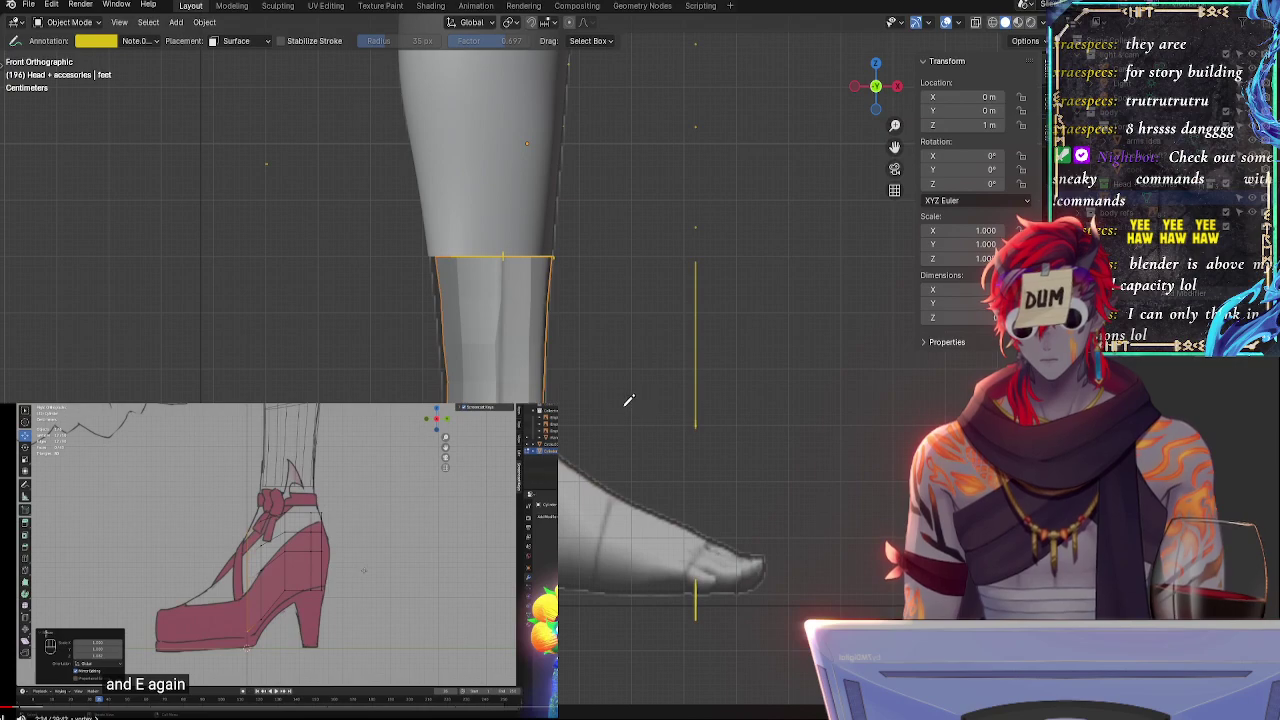
pyautogui.moveTo(577, 334); pyautogui.dragTo(695, 261, button='middle')
pyautogui.click(879, 88)
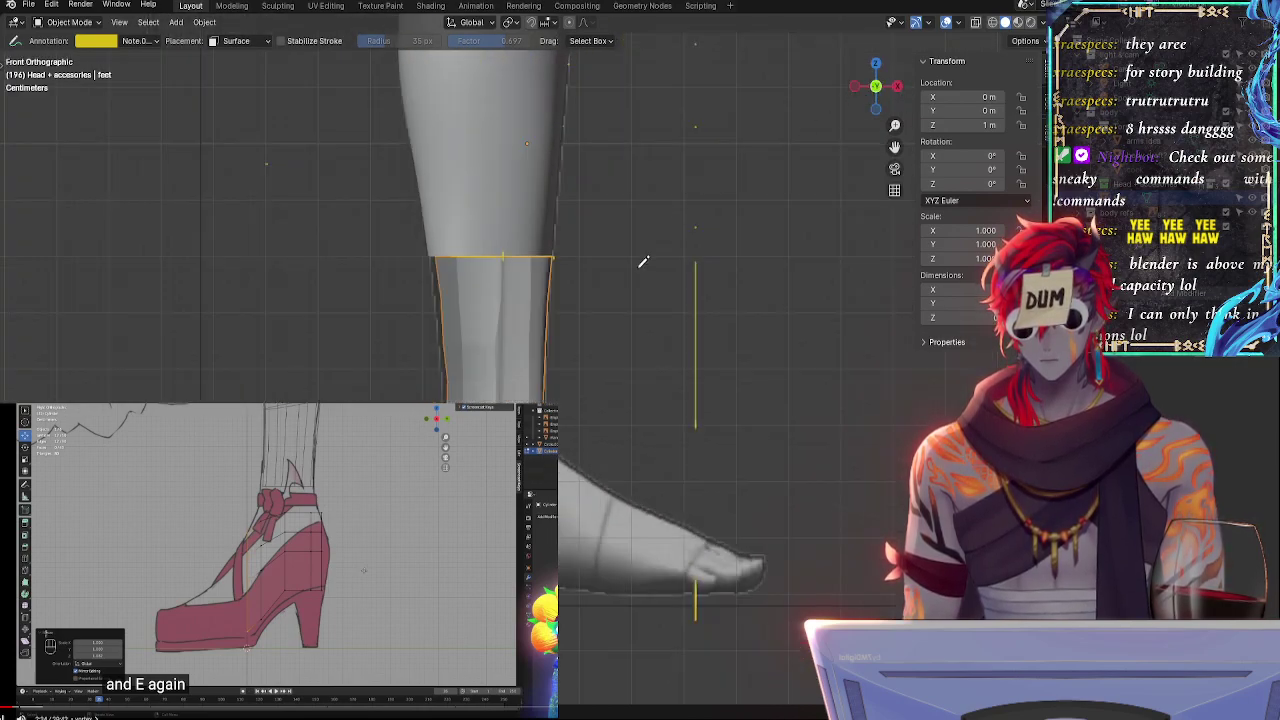
pyautogui.press('Tab')
pyautogui.scroll(5, 571, 420)
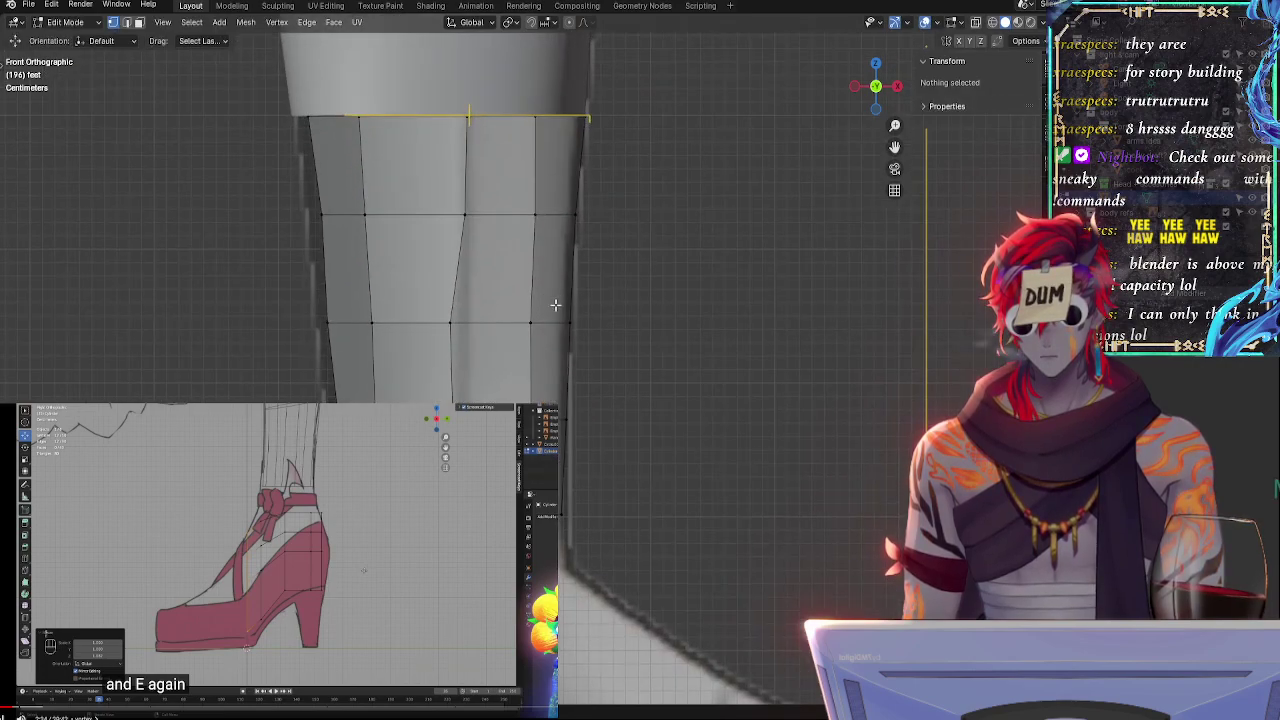
# - Shift the leg's left-edge vertices slightly outward along X and nudge the lower one left
pyautogui.click(338, 328)
pyautogui.keyDown('shift'); pyautogui.click(338, 328); pyautogui.keyUp('shift')
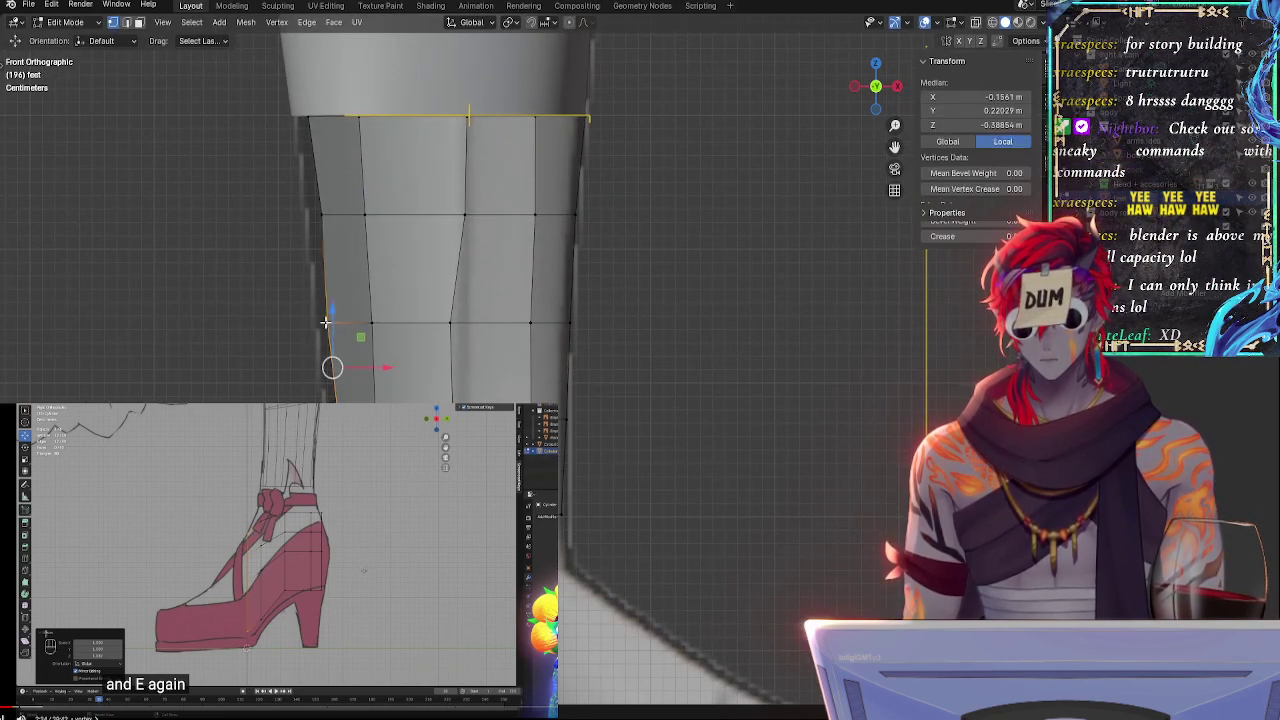
pyautogui.keyDown('shift'); pyautogui.click(322, 214); pyautogui.keyUp('shift')
pyautogui.press('g')
pyautogui.press('x')
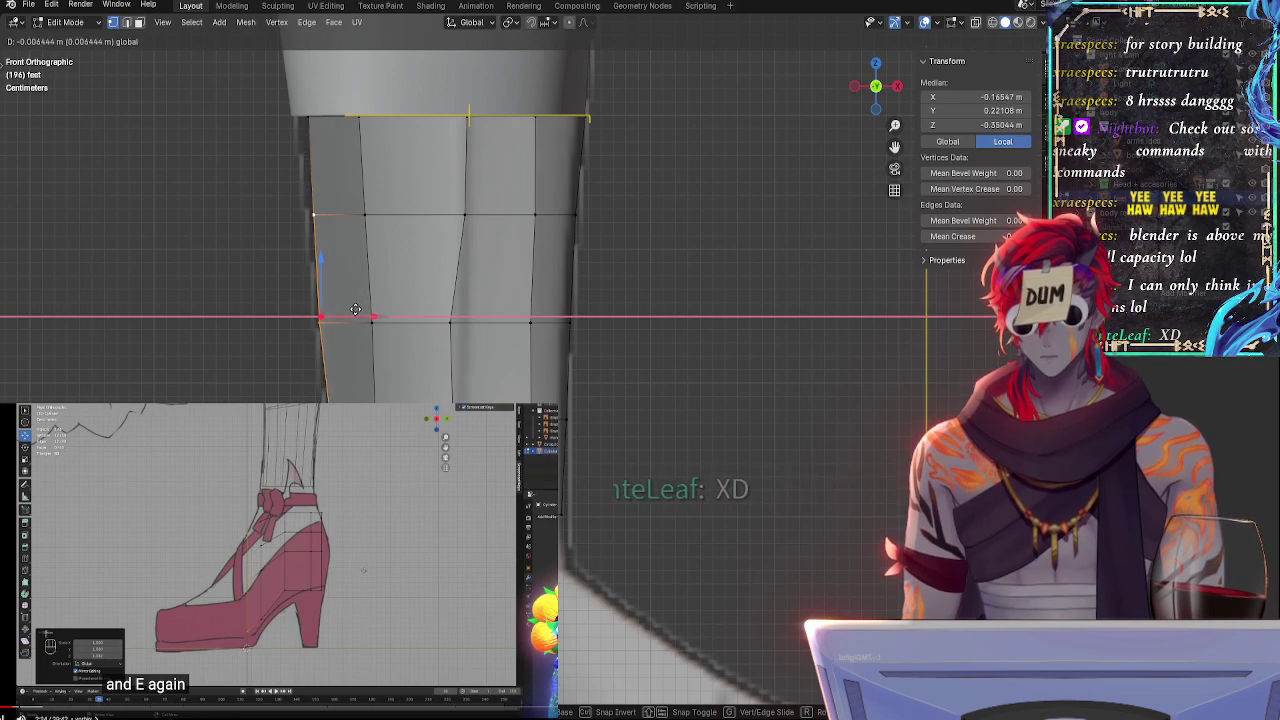
pyautogui.click(357, 310)
pyautogui.click(328, 410)
pyautogui.moveTo(384, 411); pyautogui.dragTo(382, 411)
# - Nudge the higher, top-left and lower left-edge vertices slightly left along X
pyautogui.click(322, 323)
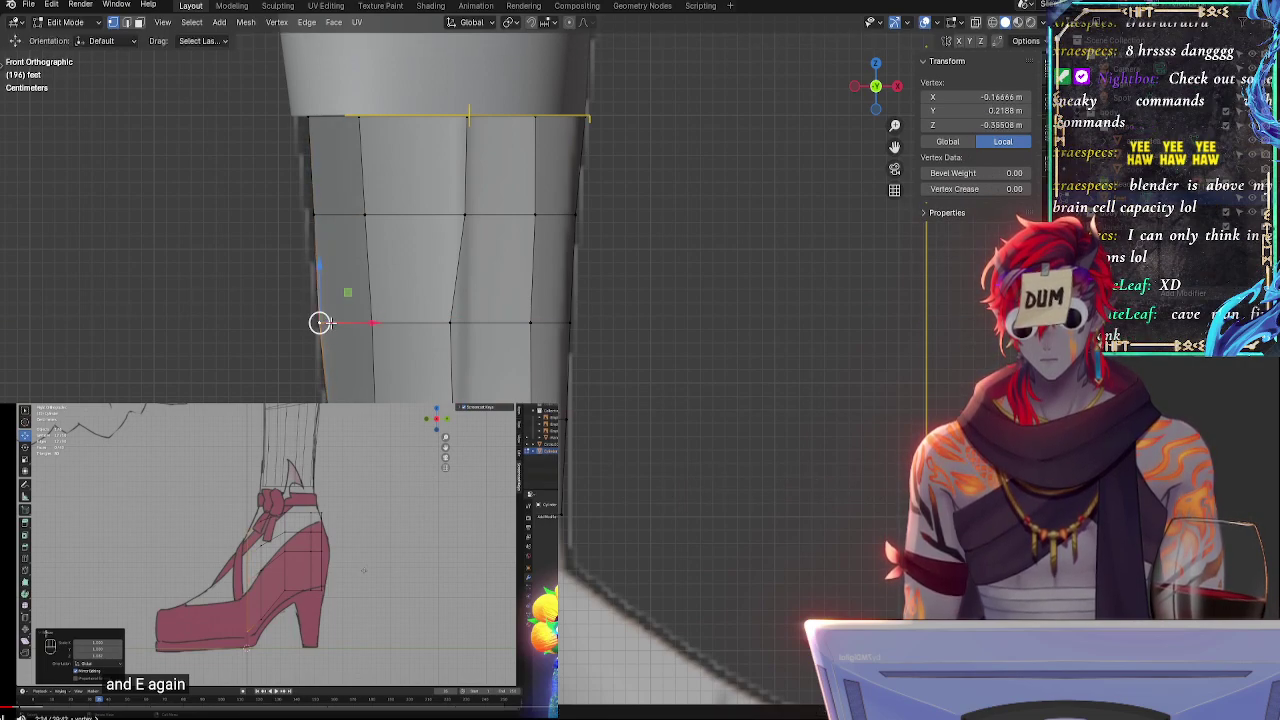
pyautogui.click(320, 218)
pyautogui.moveTo(363, 214); pyautogui.dragTo(361, 214)
pyautogui.click(310, 119)
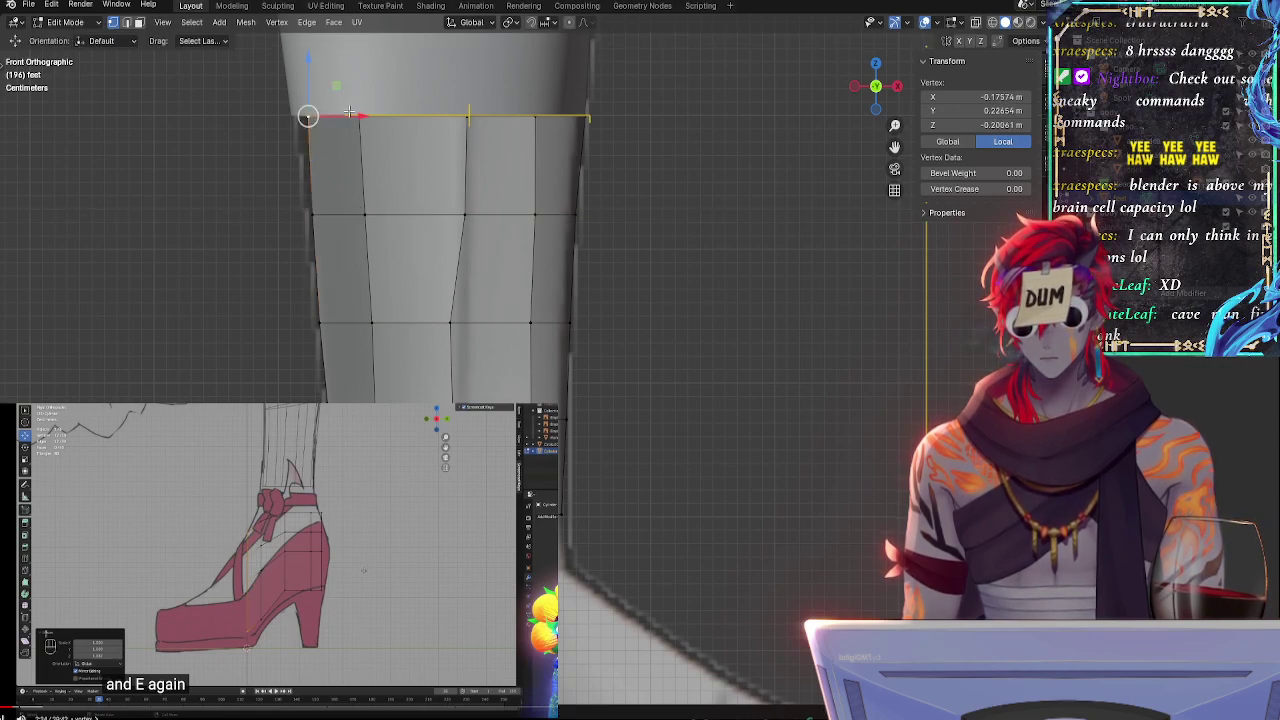
pyautogui.press('g')
pyautogui.press('x')
pyautogui.click(341, 112)
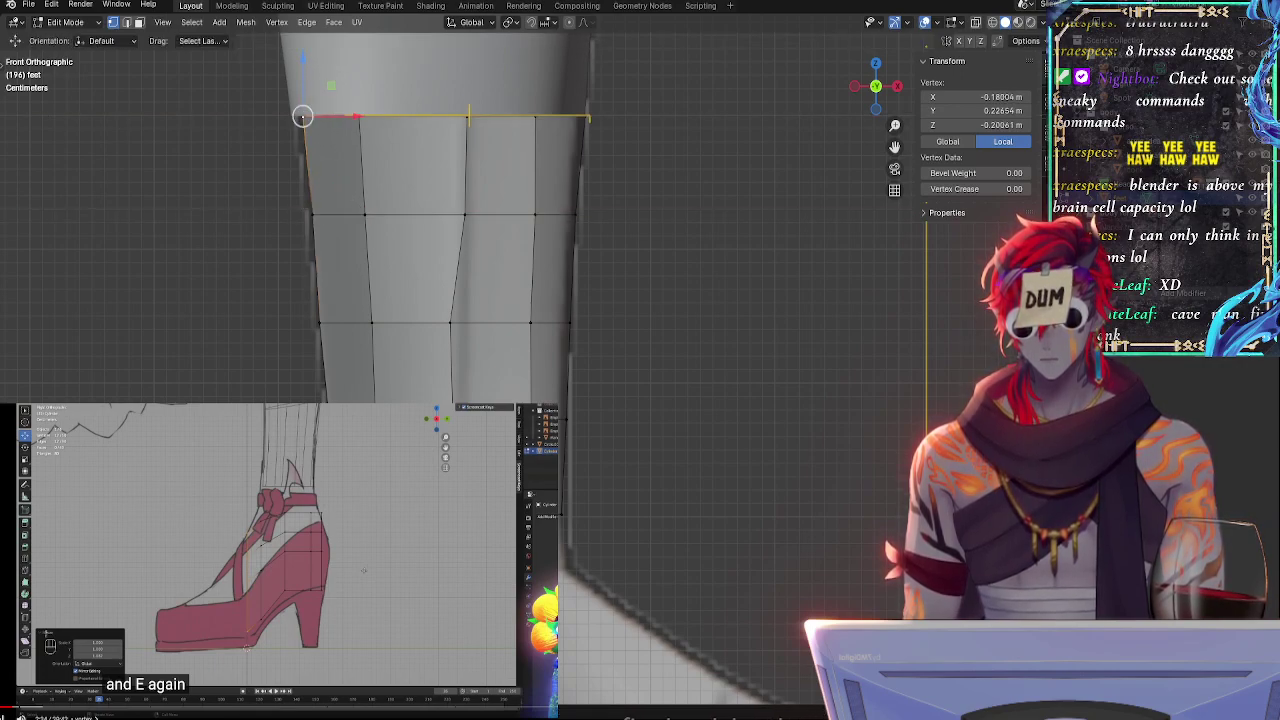
pyautogui.click(327, 400)
pyautogui.click(333, 512)
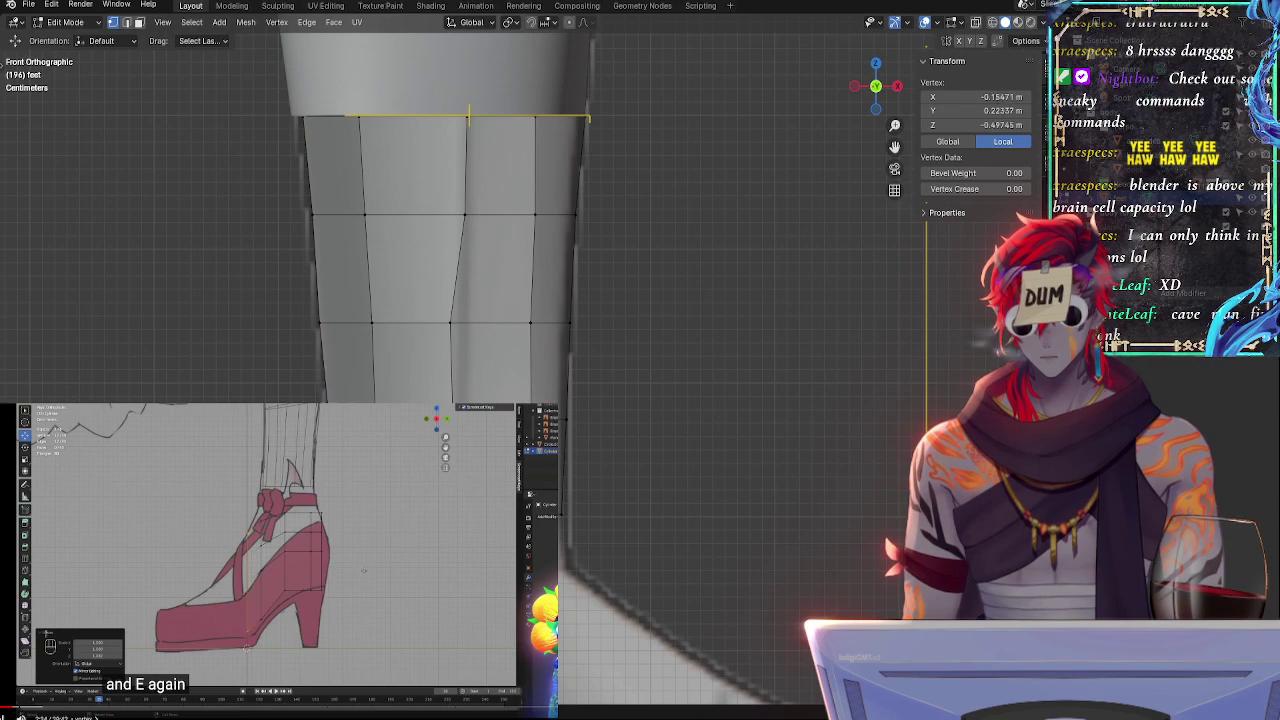
pyautogui.press('g')
pyautogui.press('x')
pyautogui.click(330, 512)
# - Extrude a new vertex along X from the leg's bottom-right vertex
pyautogui.click(600, 496)
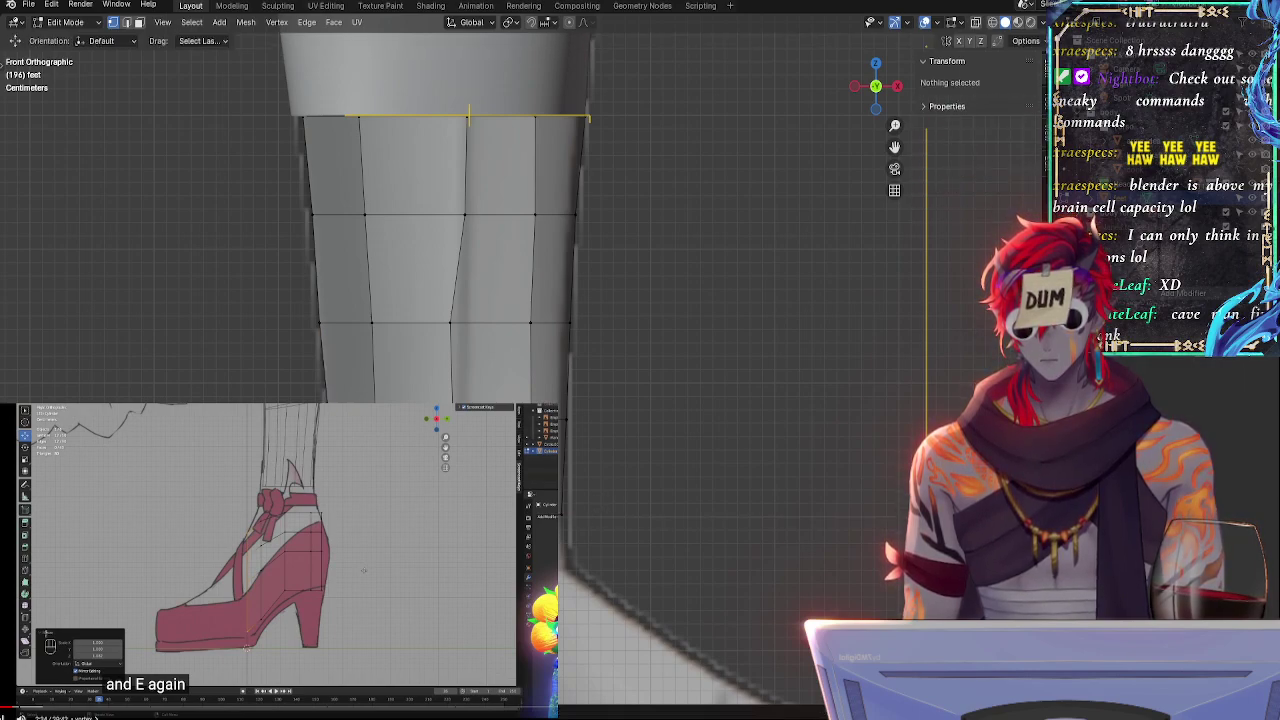
pyautogui.click(565, 515)
pyautogui.keyDown('shift'); pyautogui.moveTo(672, 521); pyautogui.dragTo(674, 377, button='middle'); pyautogui.keyUp('shift')
pyautogui.keyDown('shift'); pyautogui.moveTo(650, 243); pyautogui.dragTo(646, 321, button='middle'); pyautogui.keyUp('shift')
pyautogui.keyDown('shift'); pyautogui.scroll(3, 646, 320); pyautogui.keyUp('shift')
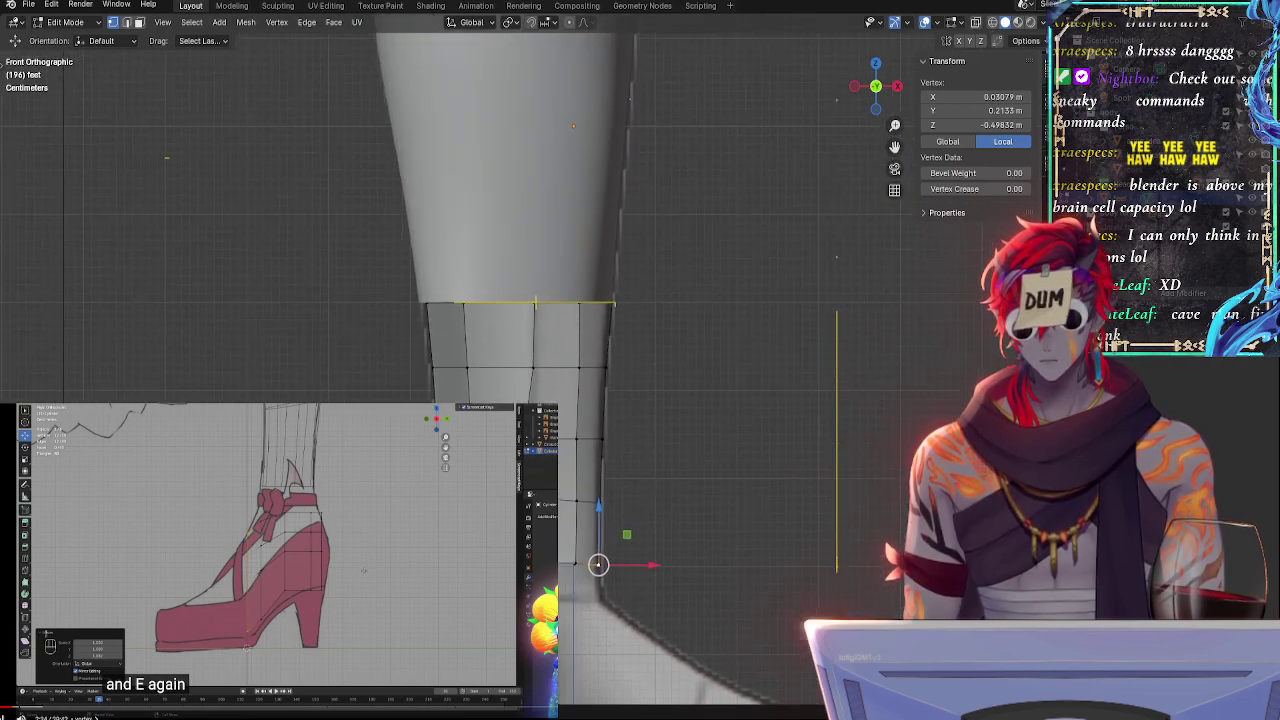
pyautogui.press('e')
pyautogui.press('x')
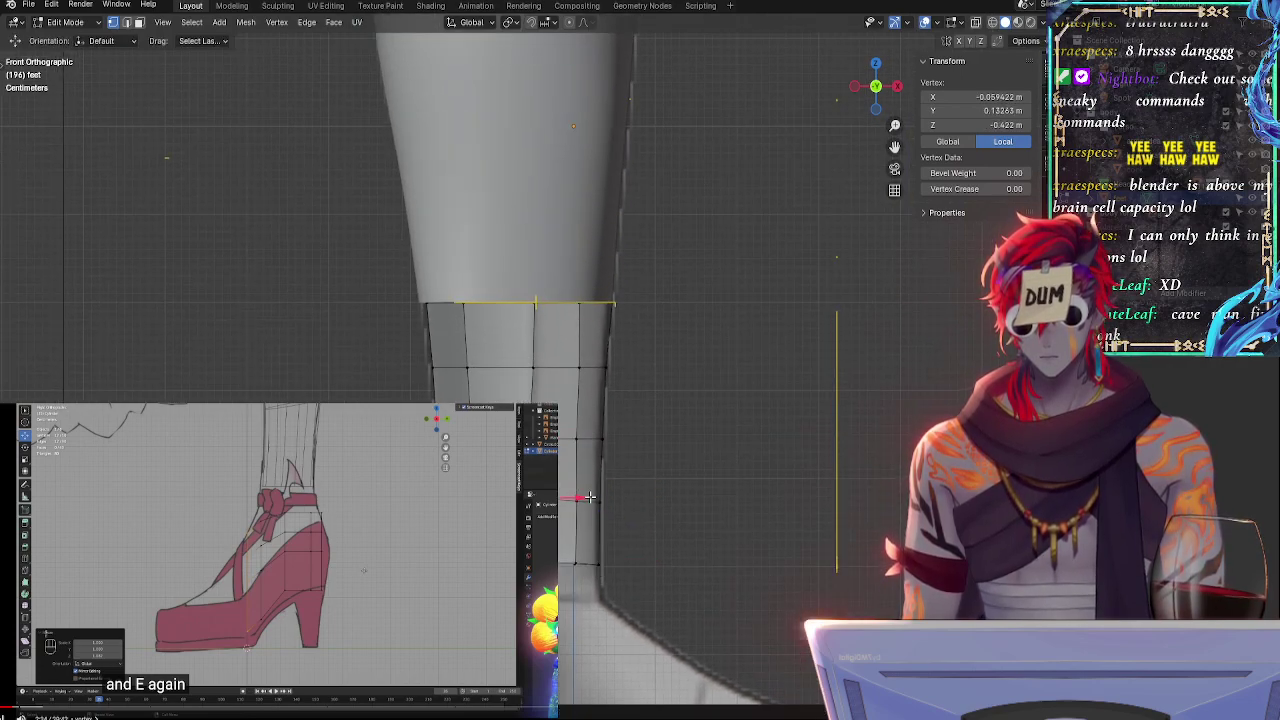
pyautogui.click(578, 557)
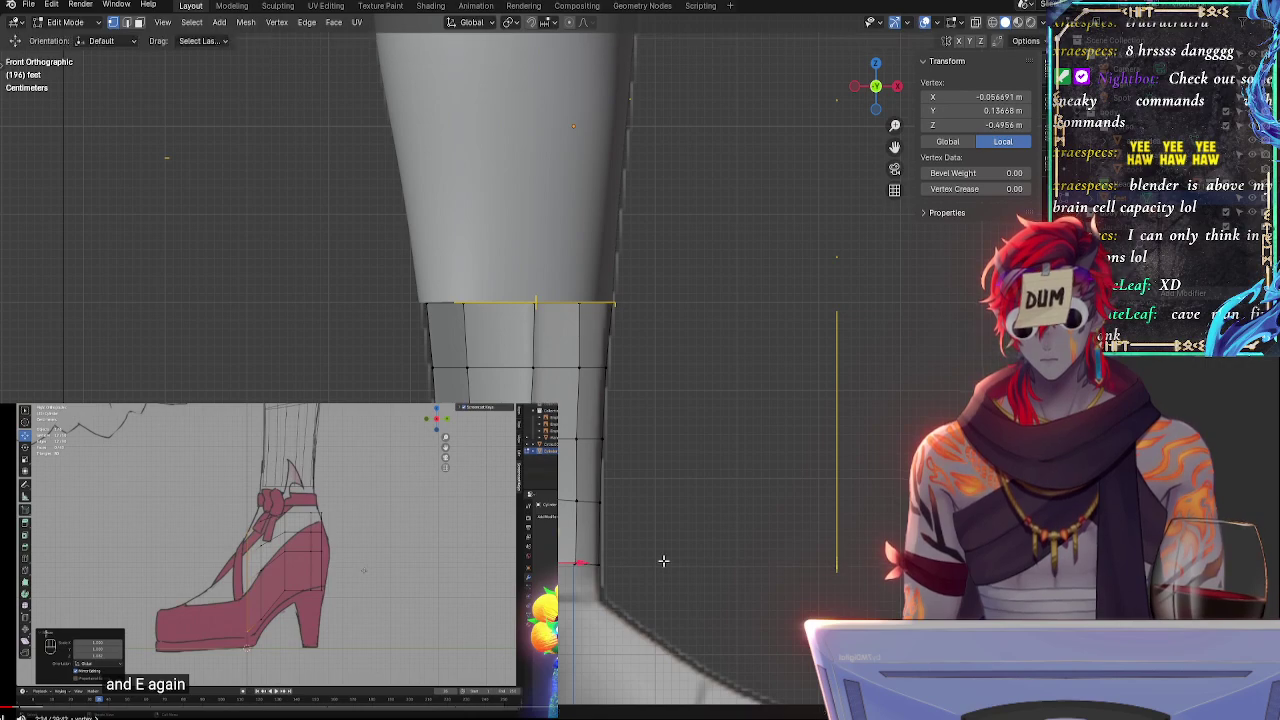
# - Deselect everything and orbit into a perspective view of the leg above the foot
pyautogui.click(663, 560)
pyautogui.moveTo(836, 546); pyautogui.dragTo(838, 508, button='middle')
pyautogui.click(878, 88)
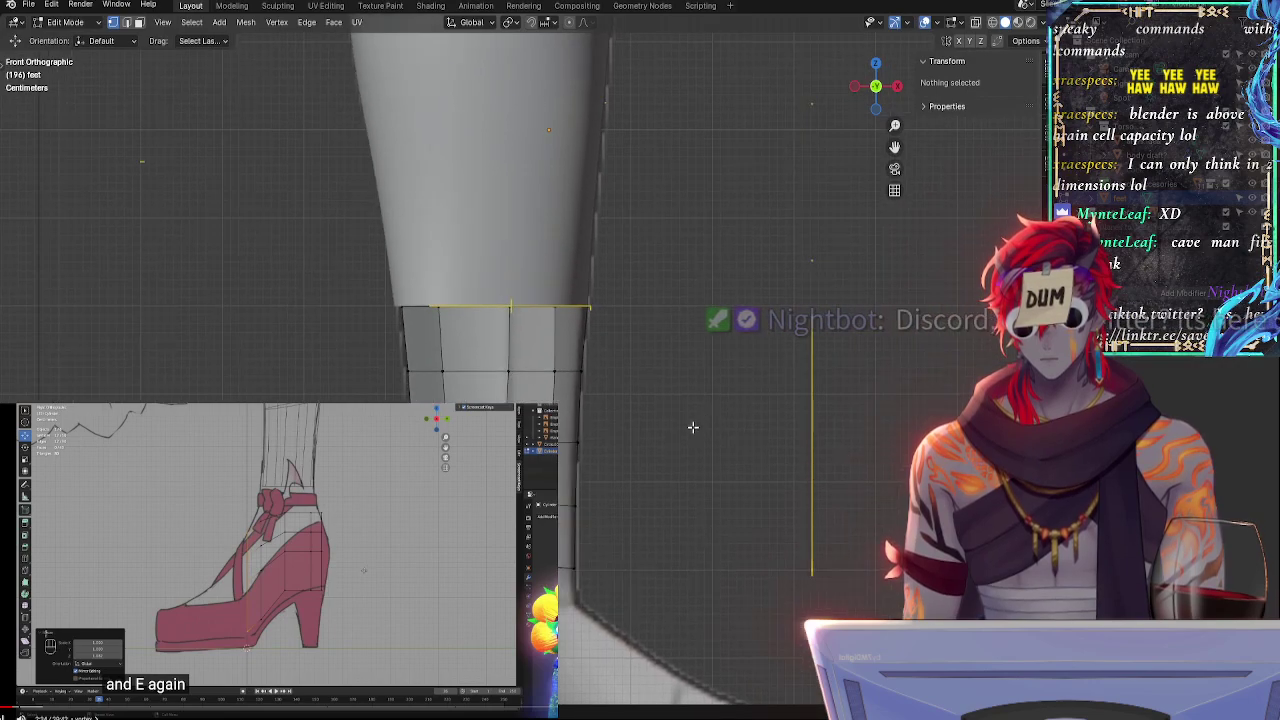
pyautogui.keyDown('shift'); pyautogui.moveTo(703, 518); pyautogui.dragTo(671, 371, button='middle'); pyautogui.keyUp('shift')
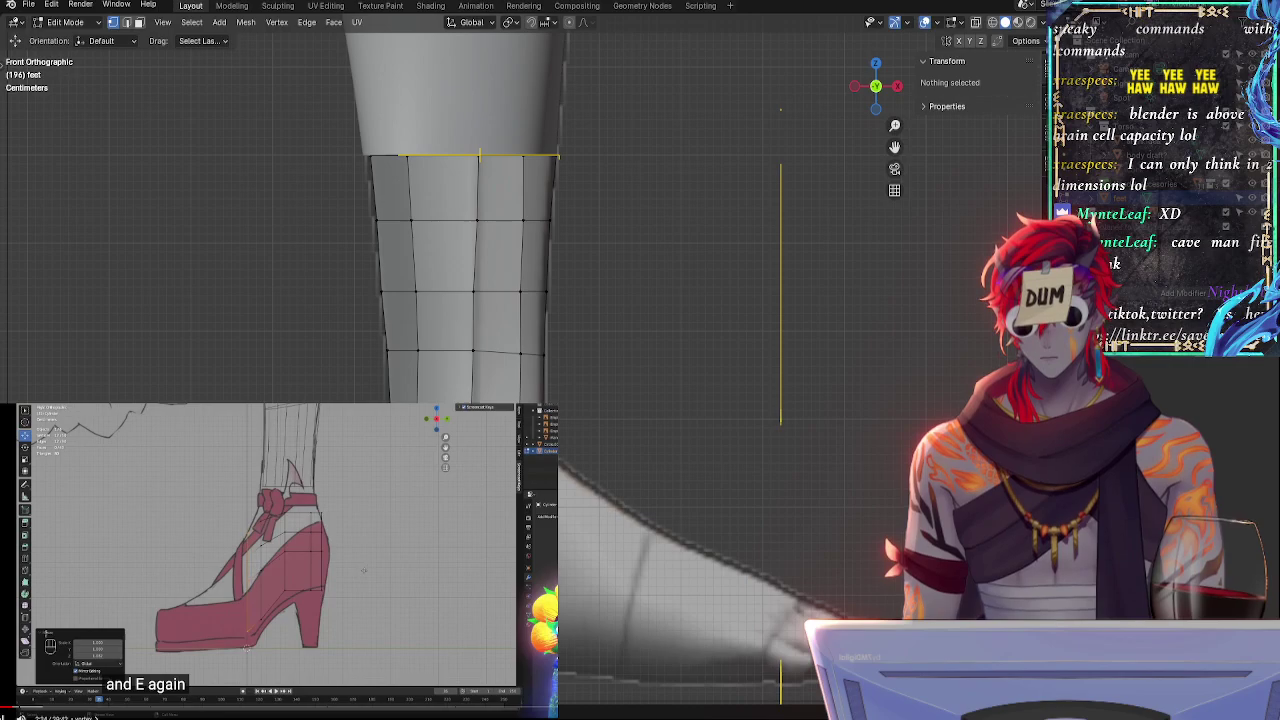
pyautogui.hotkey('alt', 'a')
pyautogui.keyDown('shift'); pyautogui.moveTo(700, 470); pyautogui.dragTo(475, 395, button='middle'); pyautogui.keyUp('shift')
pyautogui.moveTo(610, 310); pyautogui.dragTo(809, 296, button='middle')
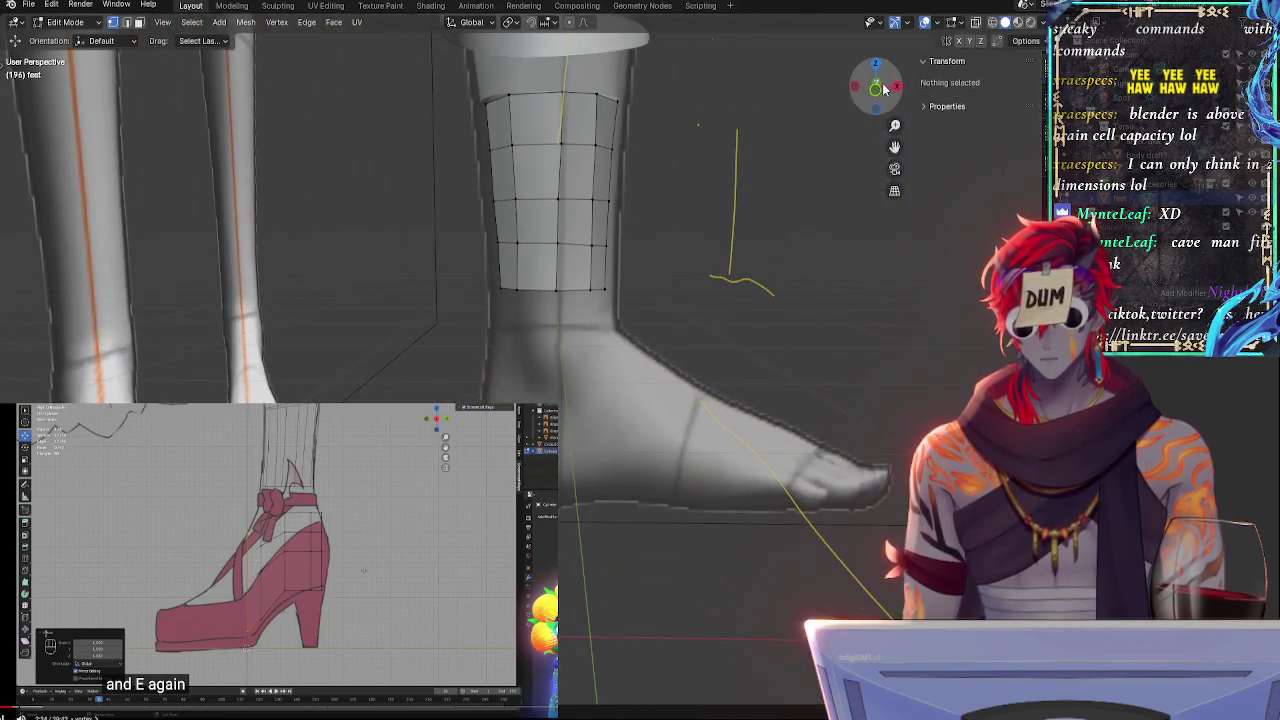
# - Snap to a straight side view of the leg and clear the vertex selection
pyautogui.click(882, 89)
pyautogui.click(884, 89)
pyautogui.scroll(-3, 639, 408)
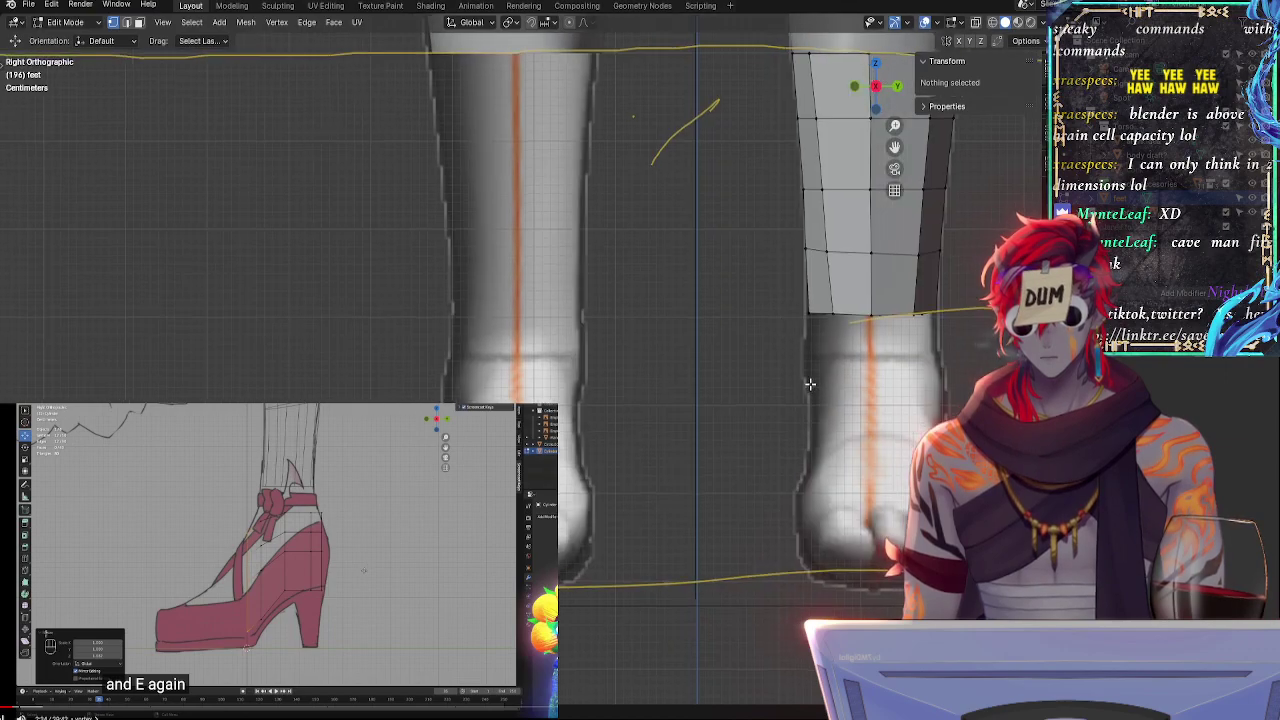
pyautogui.scroll(3, 639, 408)
pyautogui.click(648, 396)
pyautogui.click(656, 395)
pyautogui.click(740, 446)
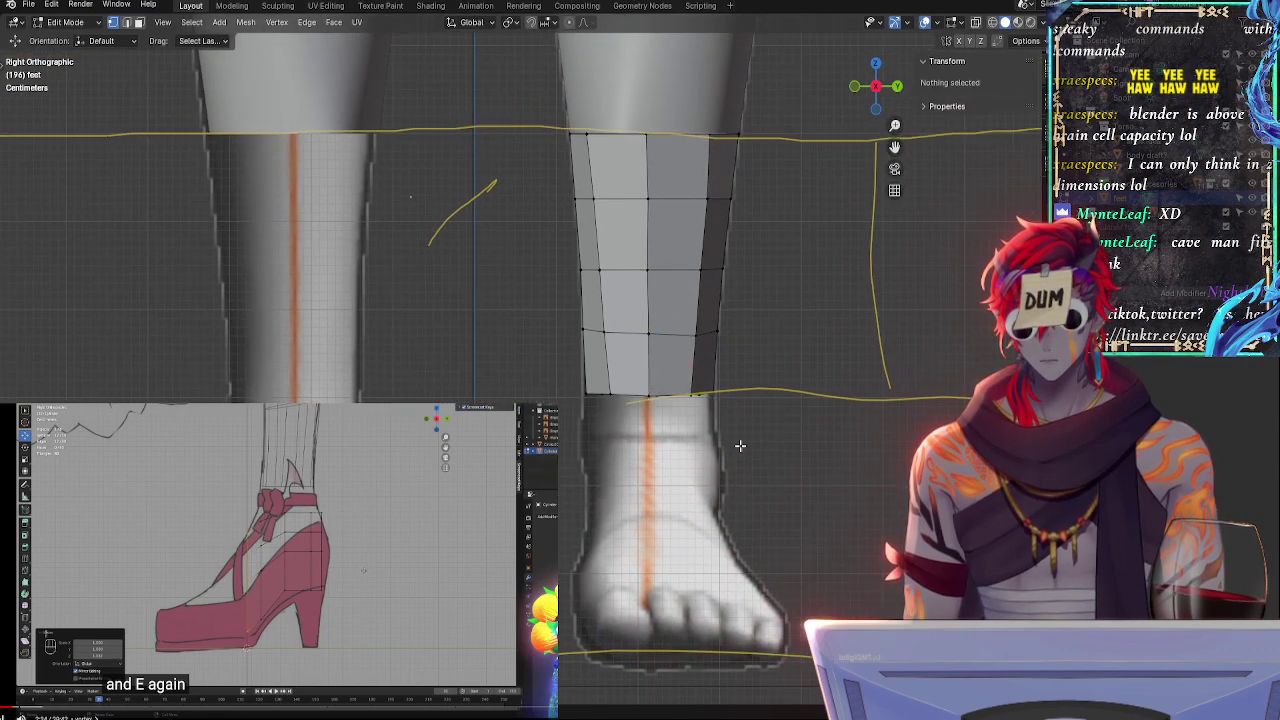
# - Back in Edit Mode, select the entire leg mesh, dismissing the Add menu unused
pyautogui.press('Tab')
pyautogui.scroll(-2, 785, 420)
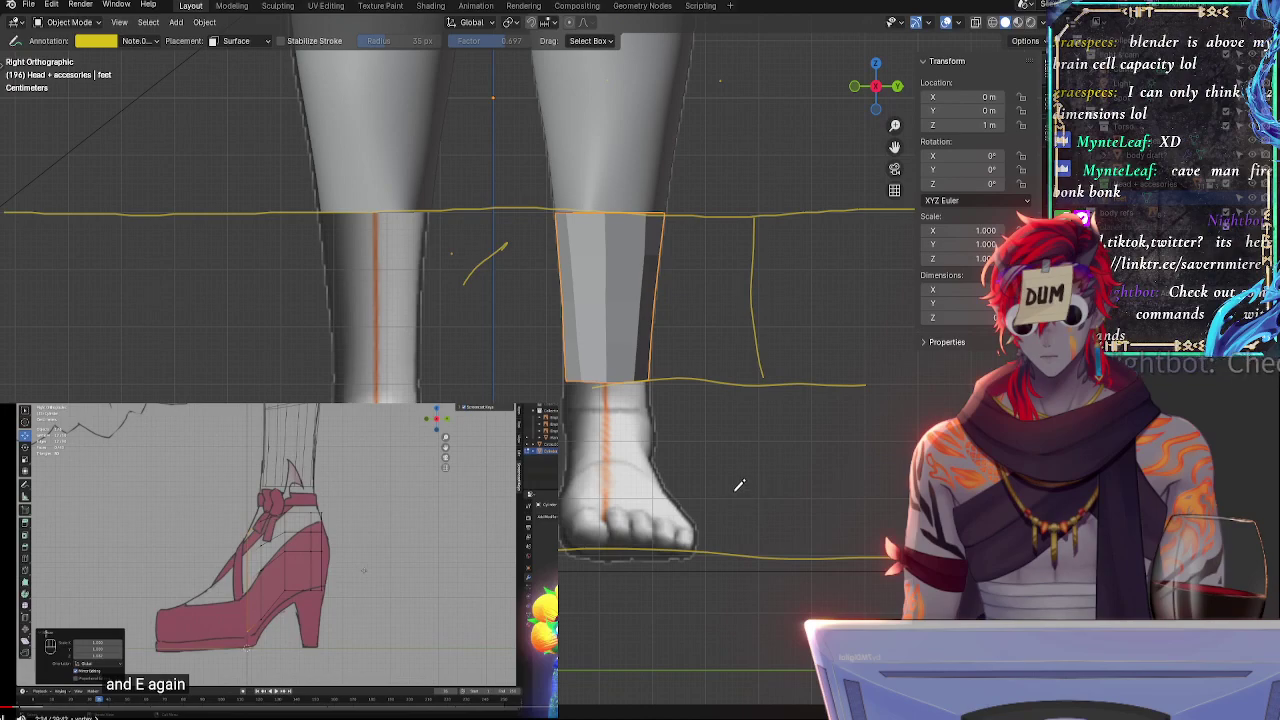
pyautogui.hotkey('shift', 'a')
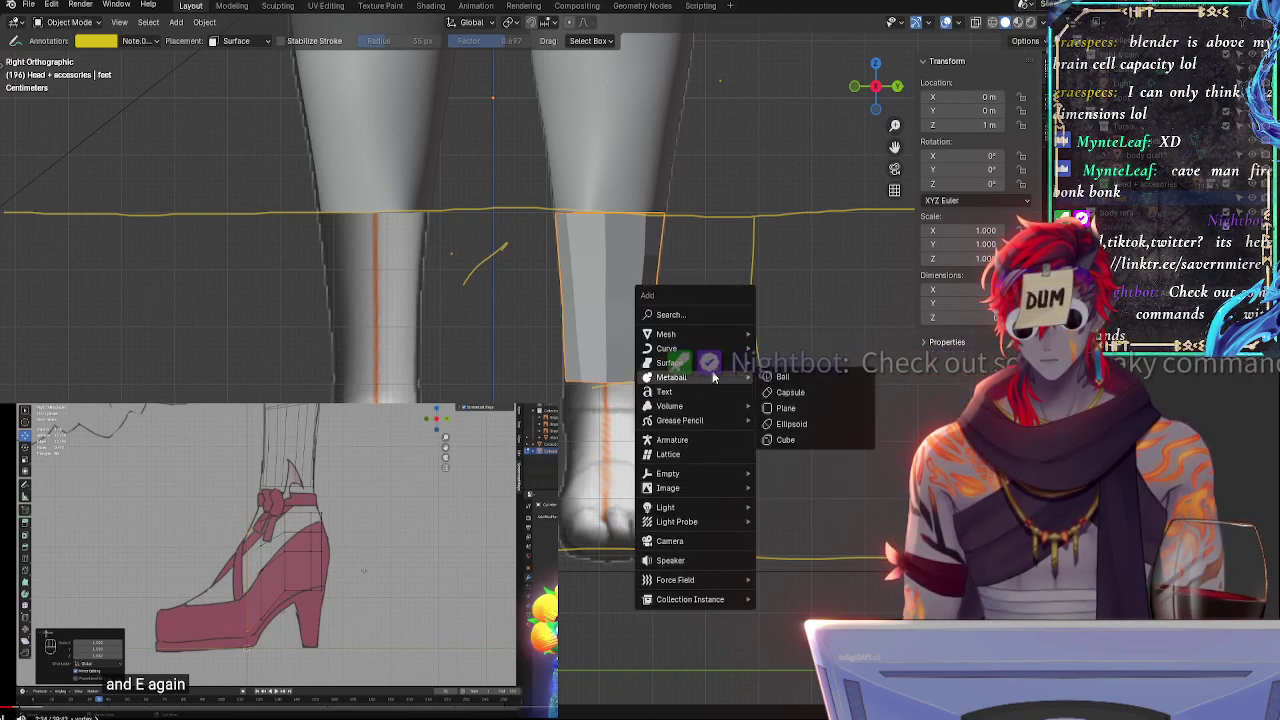
pyautogui.moveTo(684, 497)
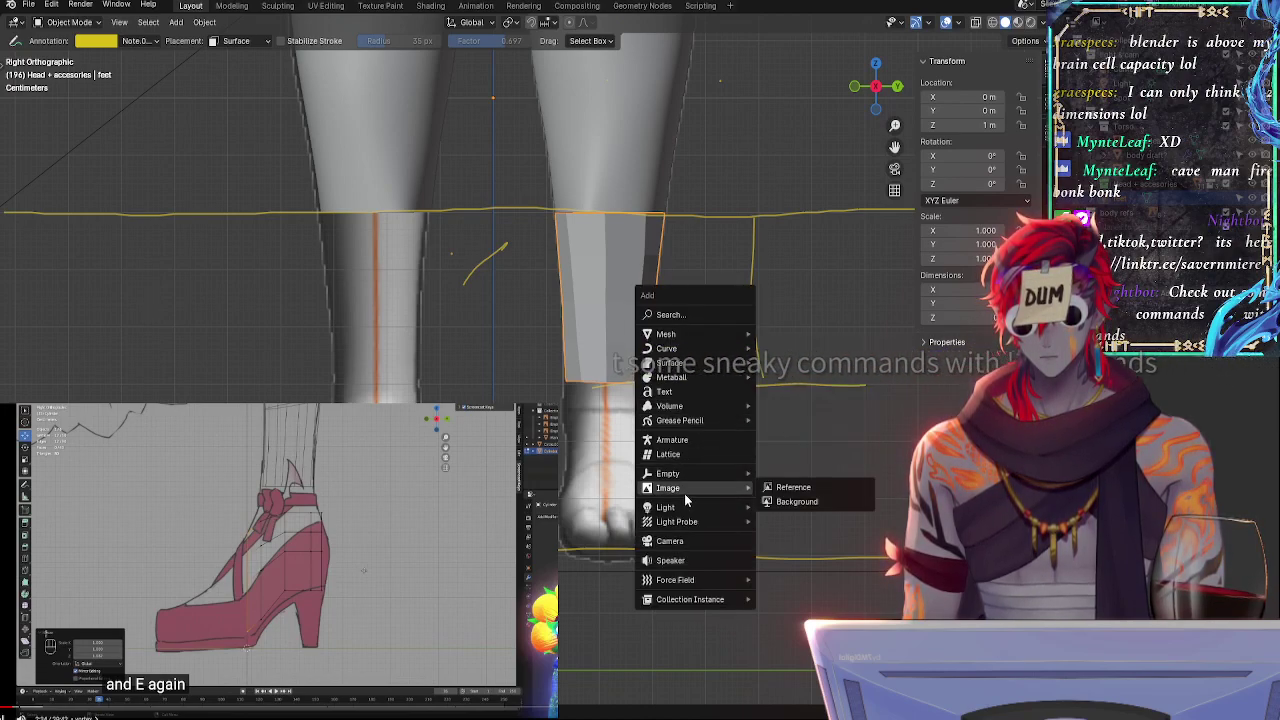
pyautogui.press('Escape')
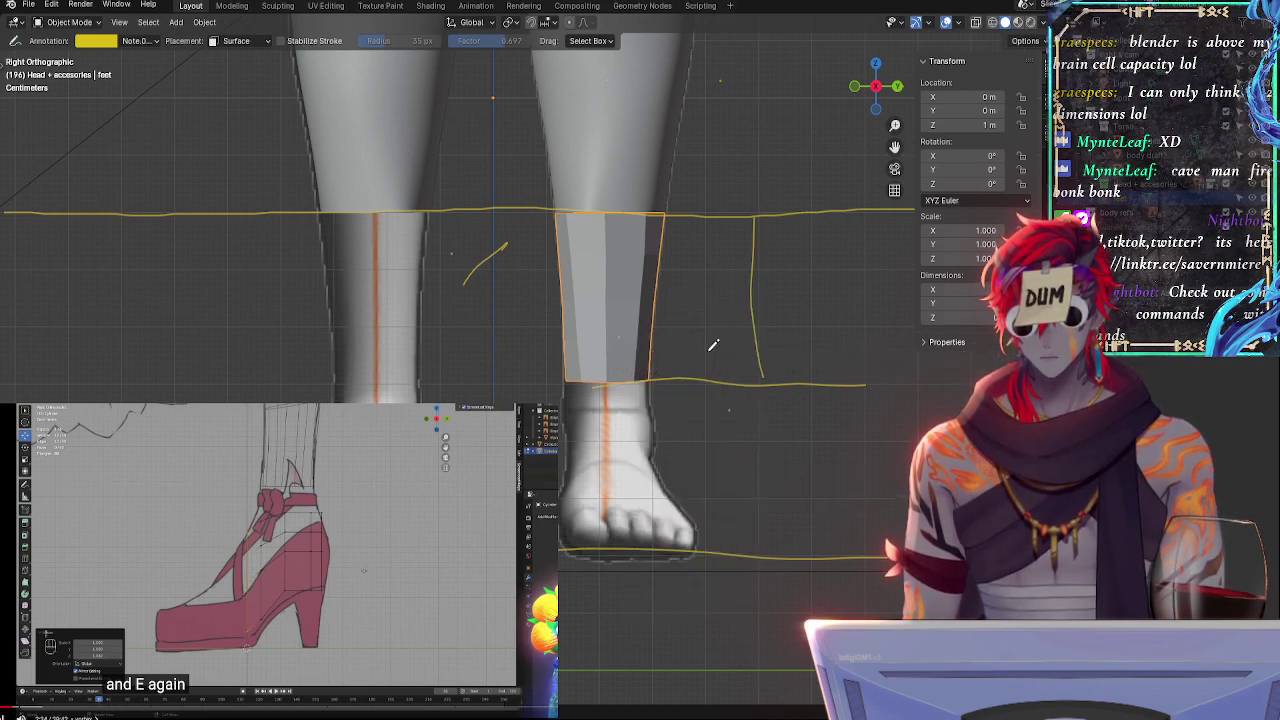
pyautogui.press('Tab')
pyautogui.press('a')
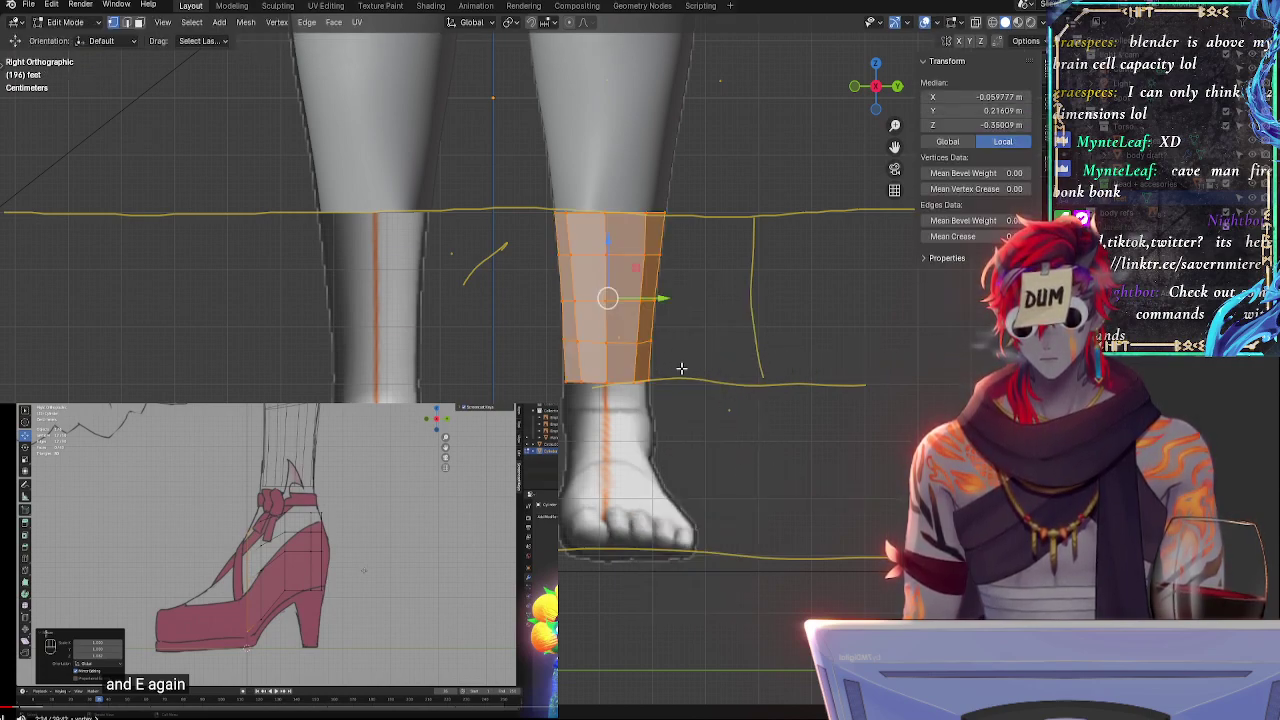
pyautogui.moveTo(789, 372); pyautogui.dragTo(845, 379, button='middle')
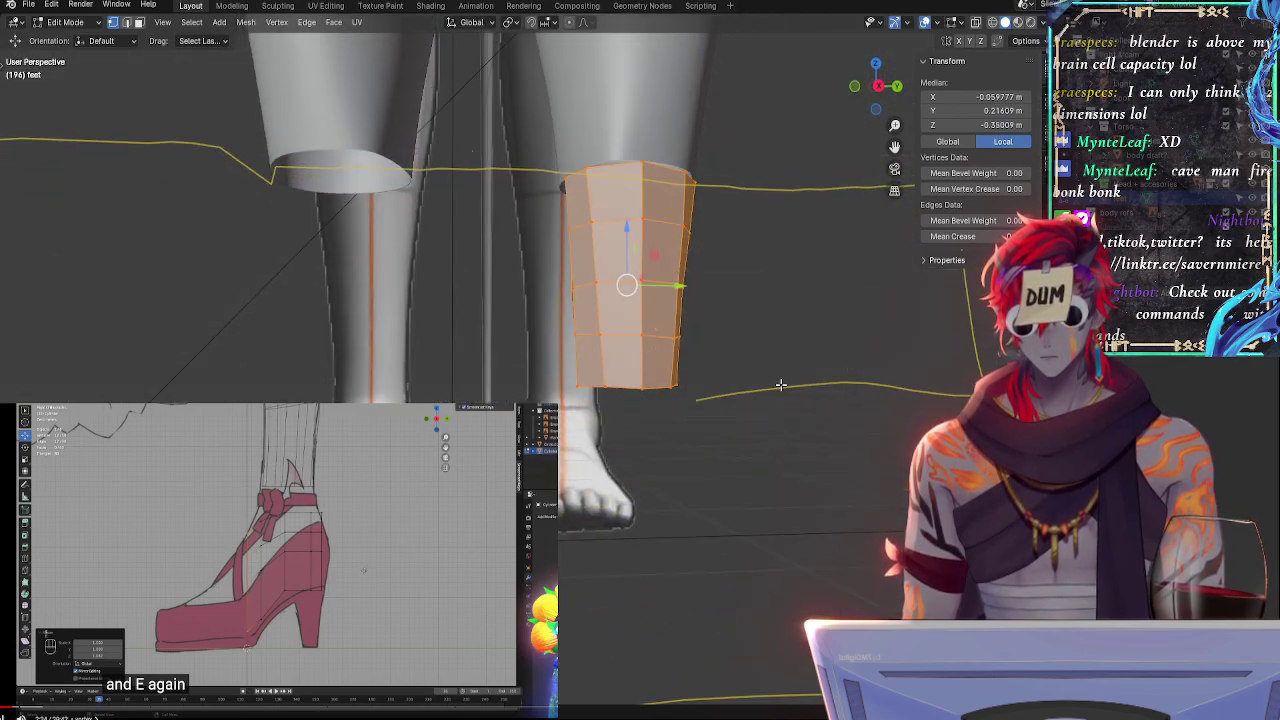
# - Extrude the leg section straight down, move it lower, and select its bottom edge loop
pyautogui.press('e')
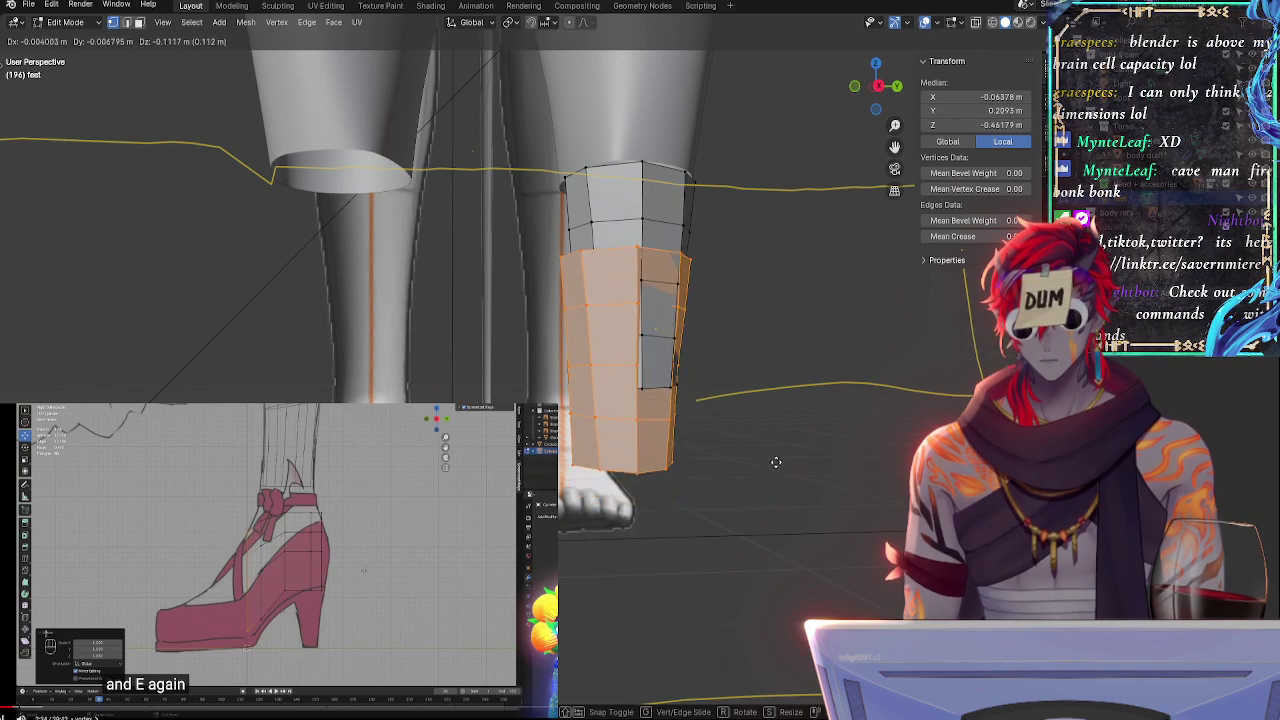
pyautogui.press('g')
pyautogui.rightClick(776, 475)
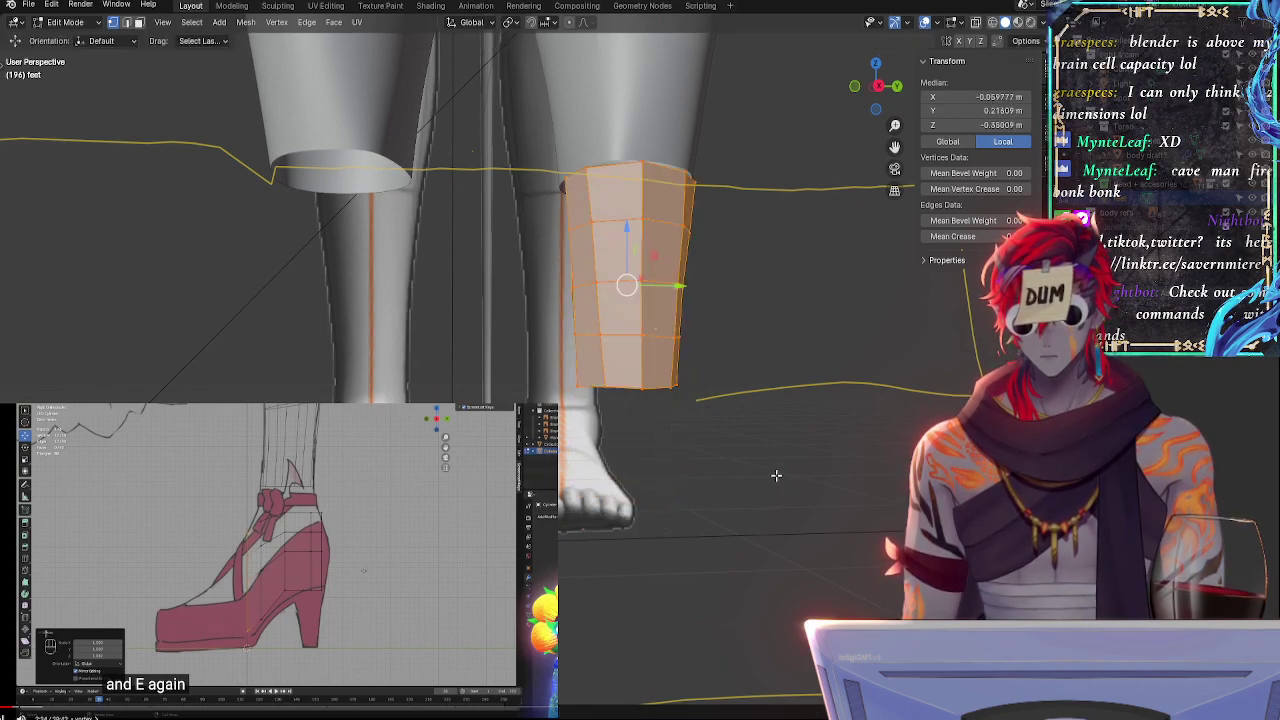
pyautogui.press('e')
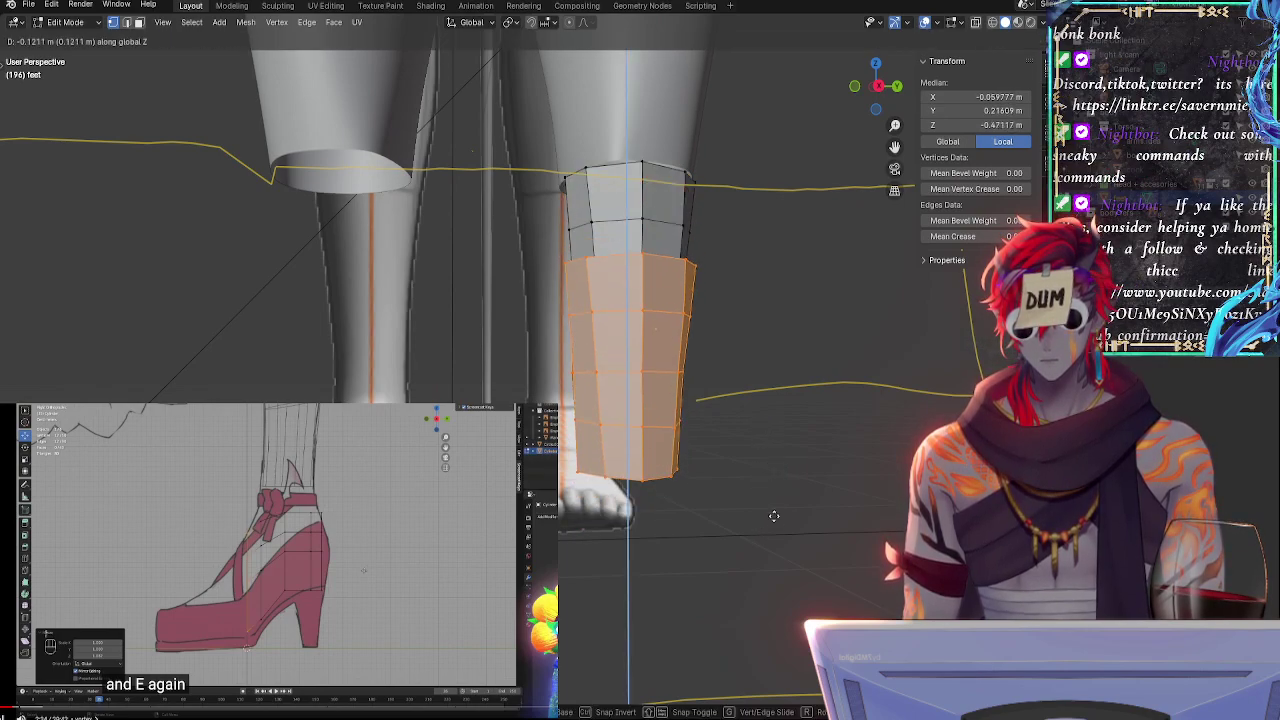
pyautogui.click(776, 608)
pyautogui.moveTo(794, 469)
pyautogui.mouseDown(button='middle')
pyautogui.moveTo(786, 497)
pyautogui.moveTo(790, 479)
pyautogui.mouseUp(button='middle')
pyautogui.press('g')
pyautogui.click(791, 519)
pyautogui.moveTo(818, 558); pyautogui.dragTo(789, 501, button='middle')
pyautogui.keyDown('alt'); pyautogui.click(628, 540); pyautogui.keyUp('alt')
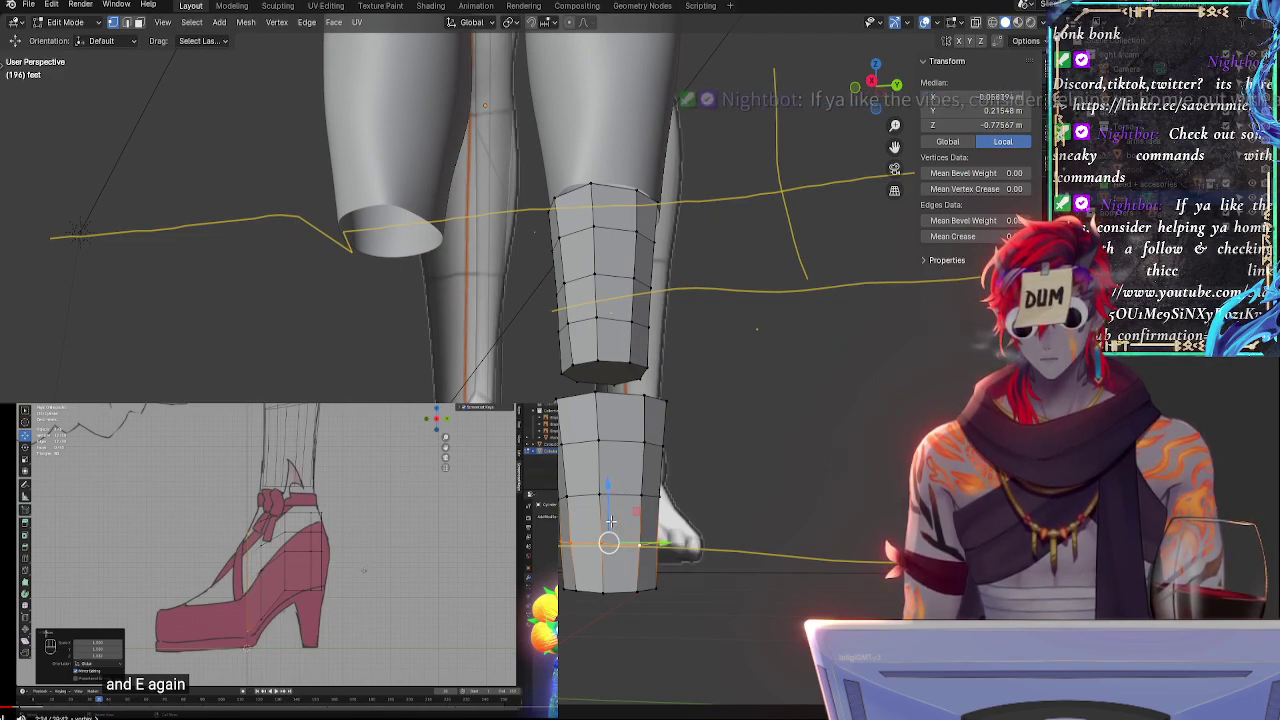
# - Dissolve the selected vertices, then delete the bottom ring and undo that deletion
pyautogui.press('x')
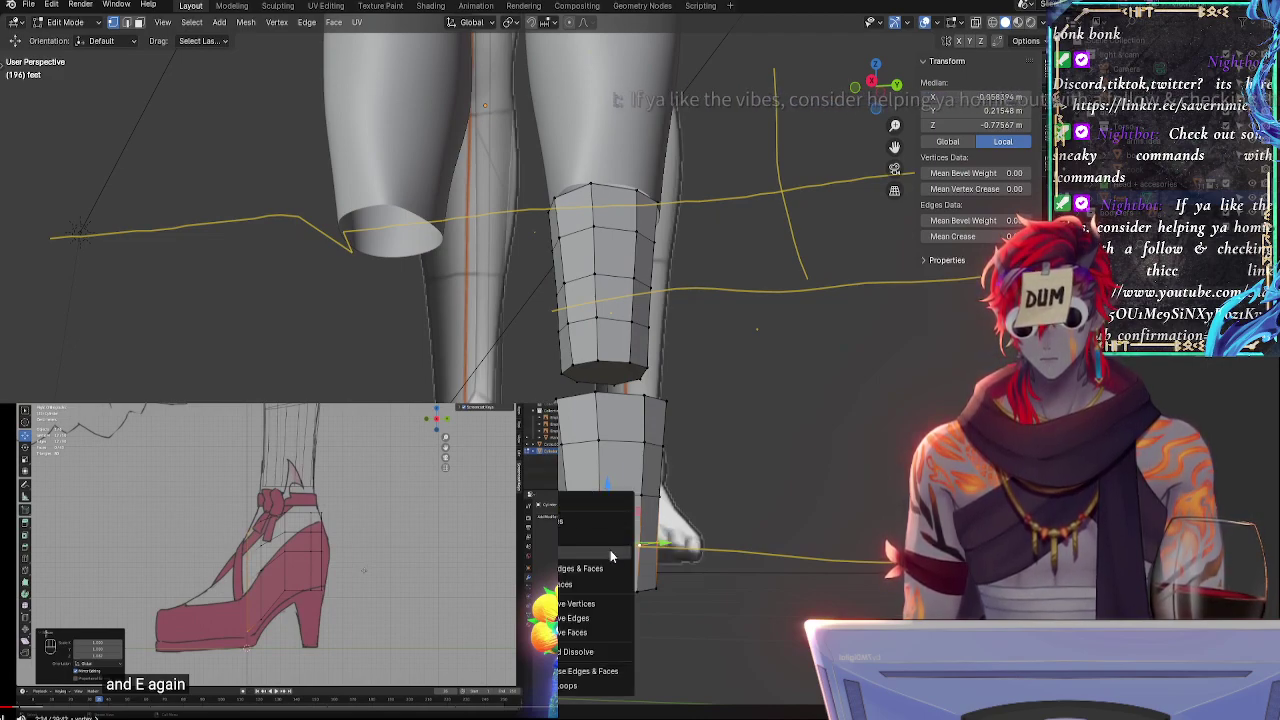
pyautogui.click(590, 605)
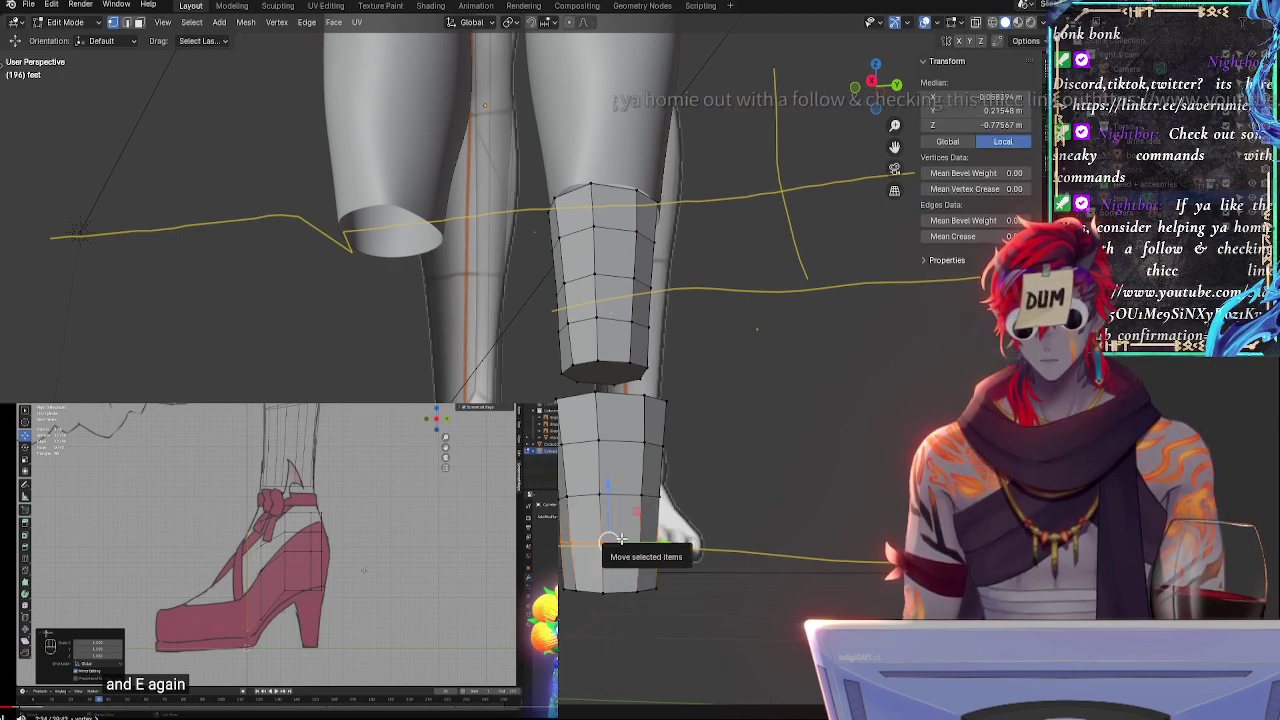
pyautogui.press('x')
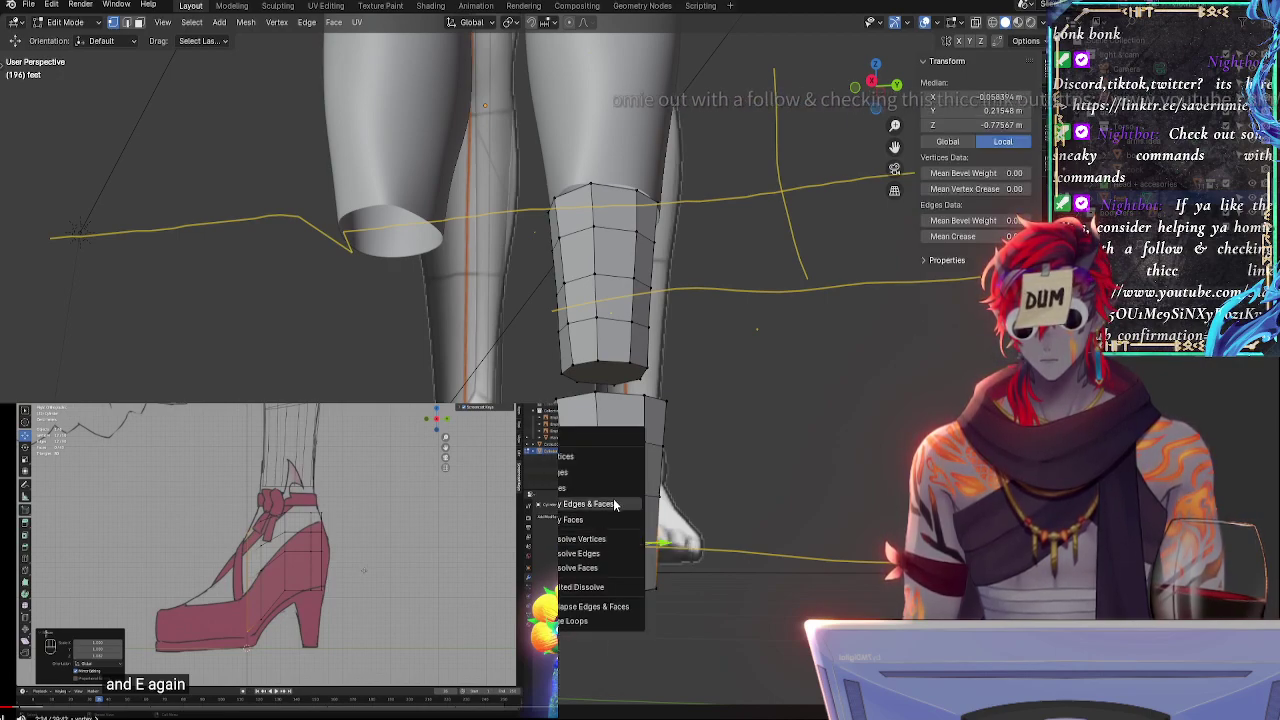
pyautogui.press('Escape')
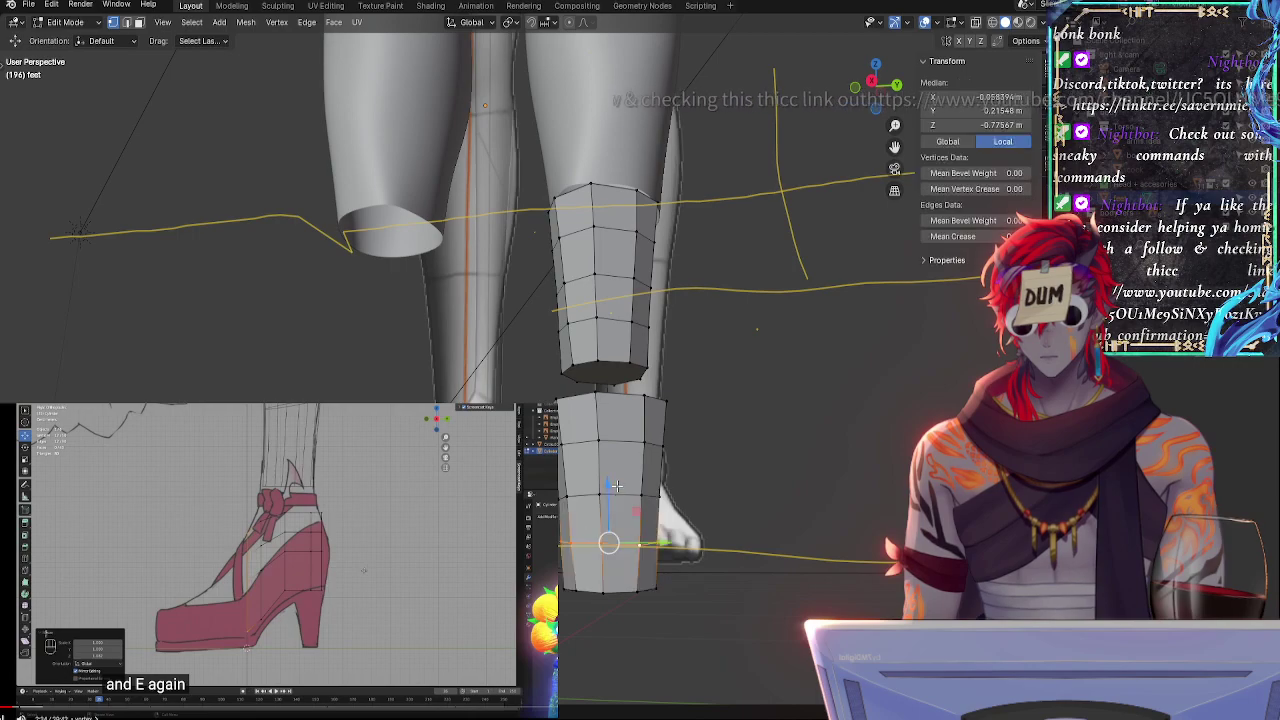
pyautogui.press('x')
pyautogui.click(590, 476)
pyautogui.hotkey('ctrl', 'z')
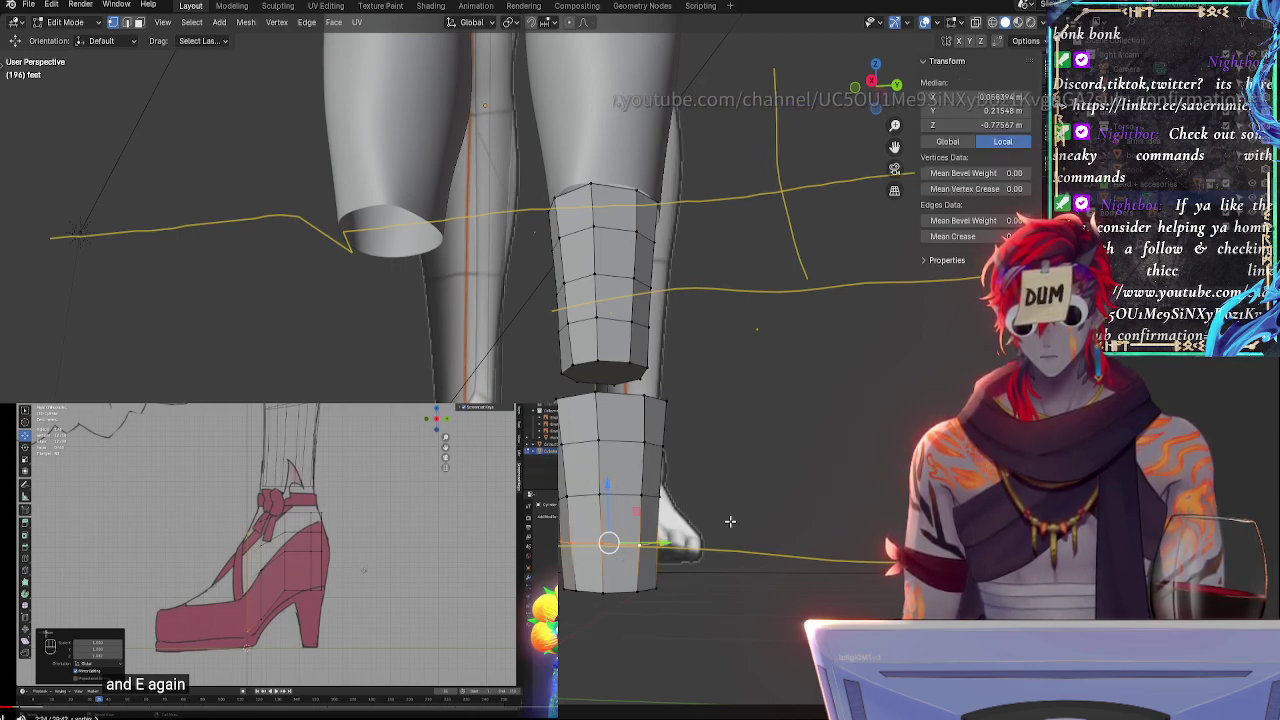
# - Select the lower section's upper edge loops, then clear the selection
pyautogui.keyDown('alt'); pyautogui.keyDown('shift'); pyautogui.click(614, 492); pyautogui.keyUp('shift'); pyautogui.keyUp('alt')
pyautogui.keyDown('alt'); pyautogui.keyDown('shift'); pyautogui.click(609, 442); pyautogui.keyUp('shift'); pyautogui.keyUp('alt')
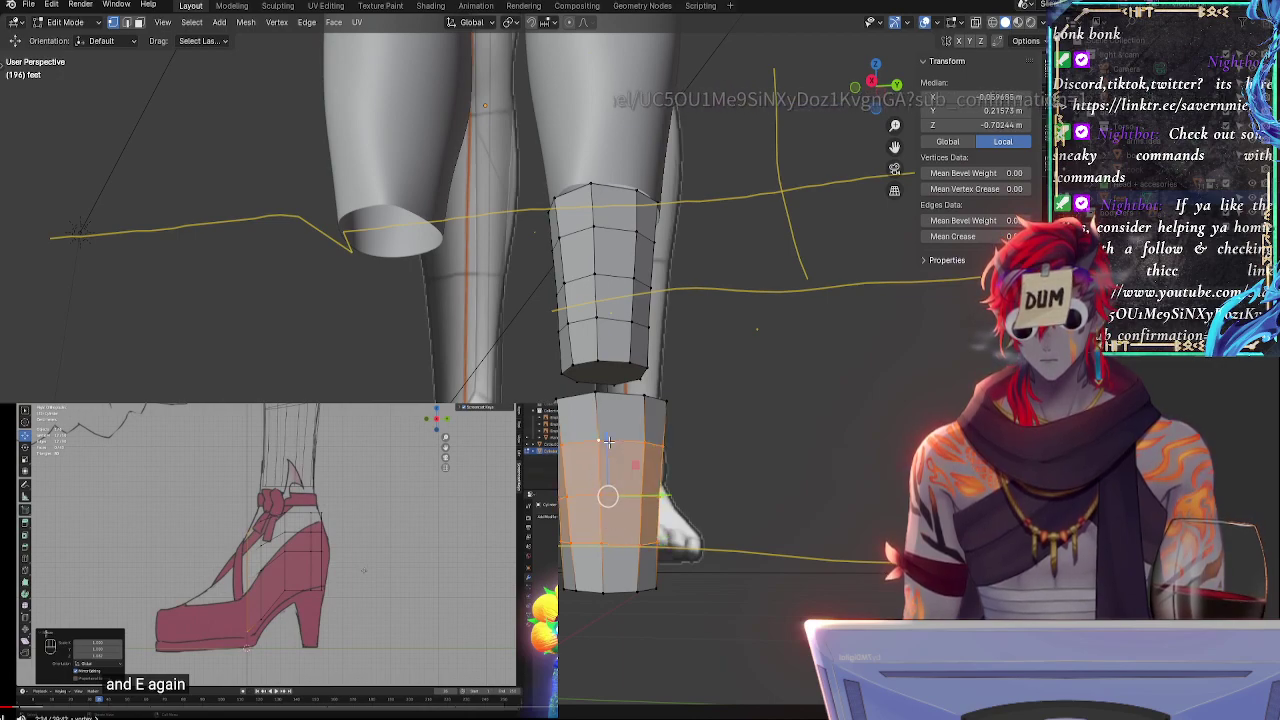
pyautogui.keyDown('shift'); pyautogui.doubleClick(606, 402); pyautogui.keyUp('shift')
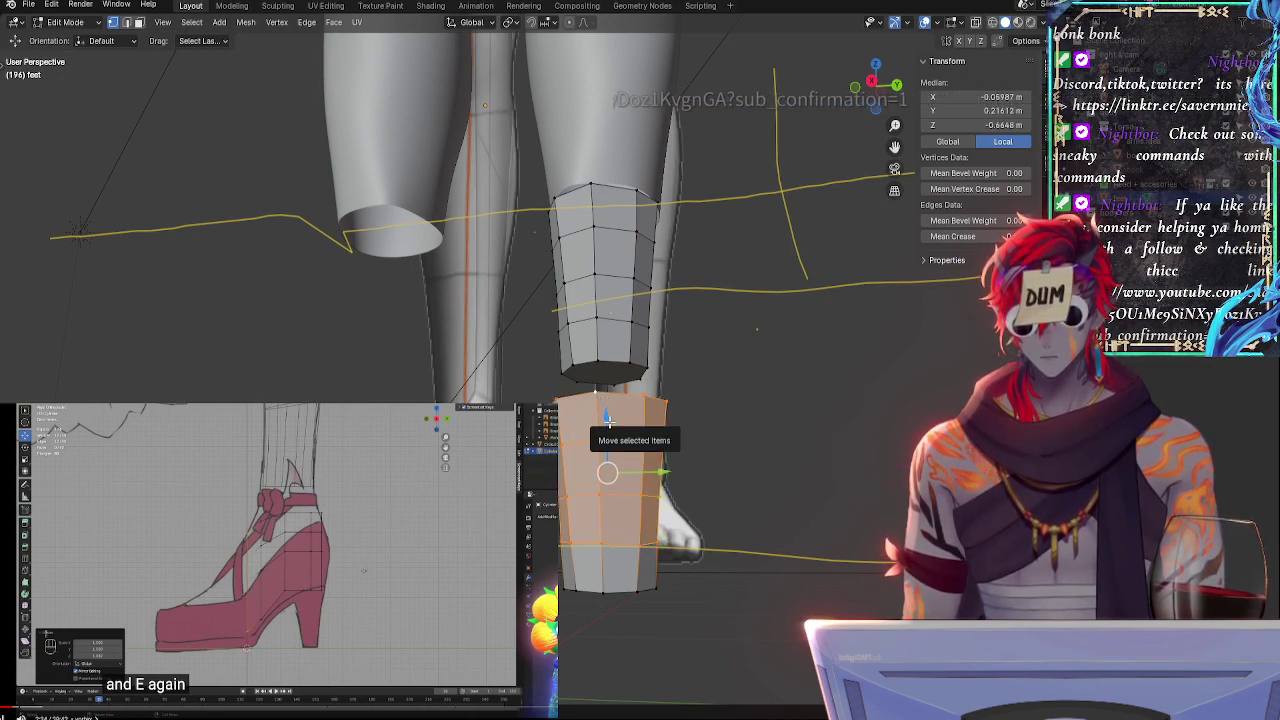
pyautogui.keyDown('alt'); pyautogui.click(610, 492); pyautogui.keyUp('alt')
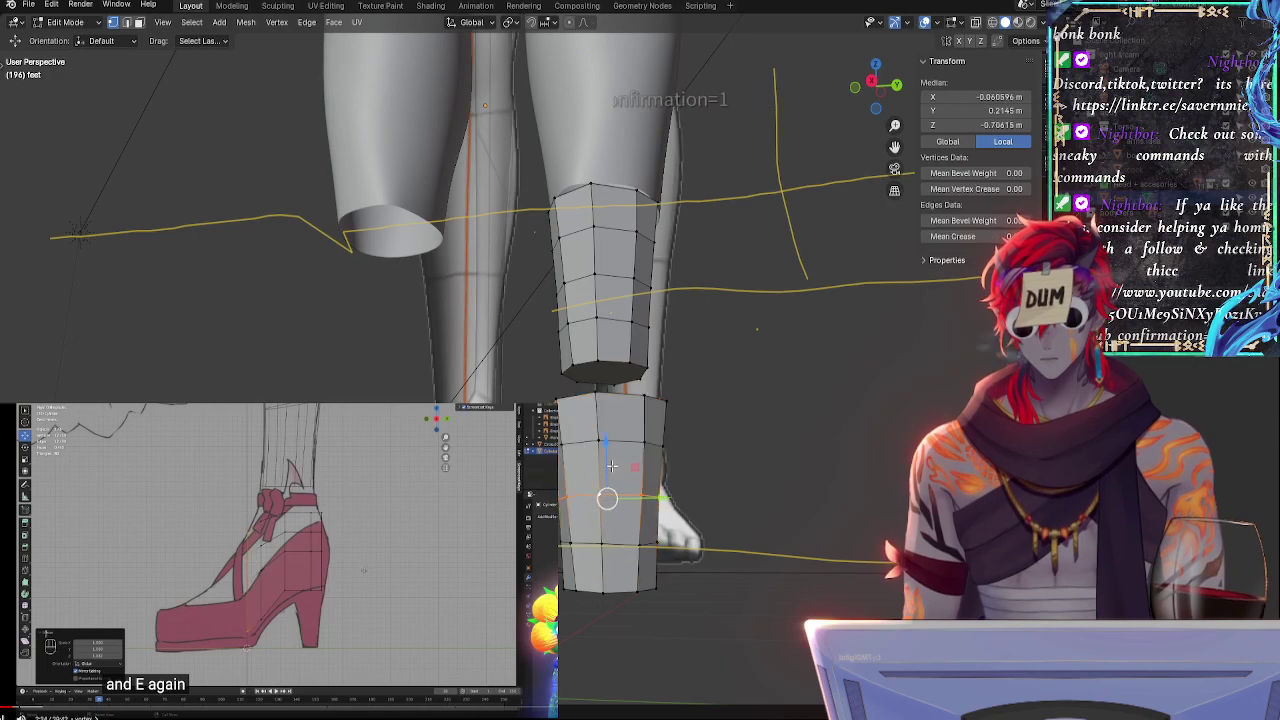
pyautogui.keyDown('alt'); pyautogui.keyDown('shift'); pyautogui.click(612, 443); pyautogui.keyUp('shift'); pyautogui.keyUp('alt')
pyautogui.keyDown('alt'); pyautogui.keyDown('shift'); pyautogui.click(609, 399); pyautogui.keyUp('shift'); pyautogui.keyUp('alt')
pyautogui.click(684, 414)
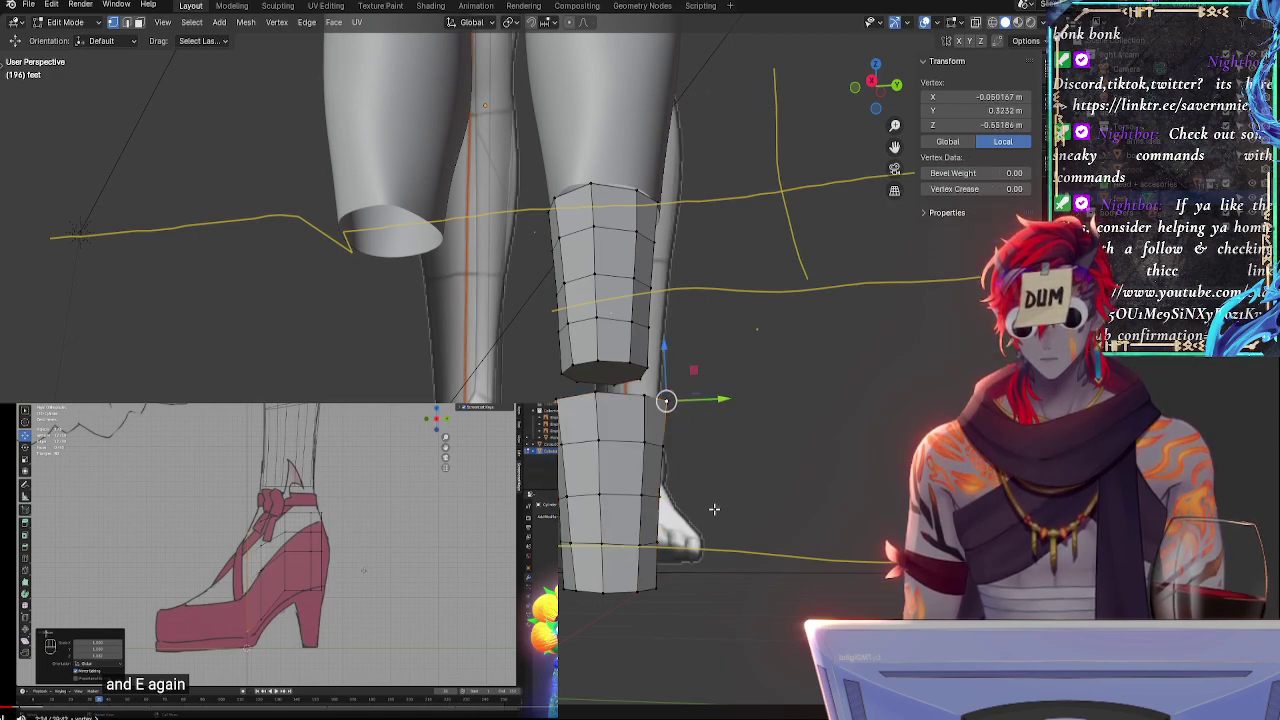
pyautogui.click(704, 641)
# - Extrude the bottom edge loop into a band and delete that band's vertices
pyautogui.moveTo(777, 567); pyautogui.dragTo(726, 554, button='middle')
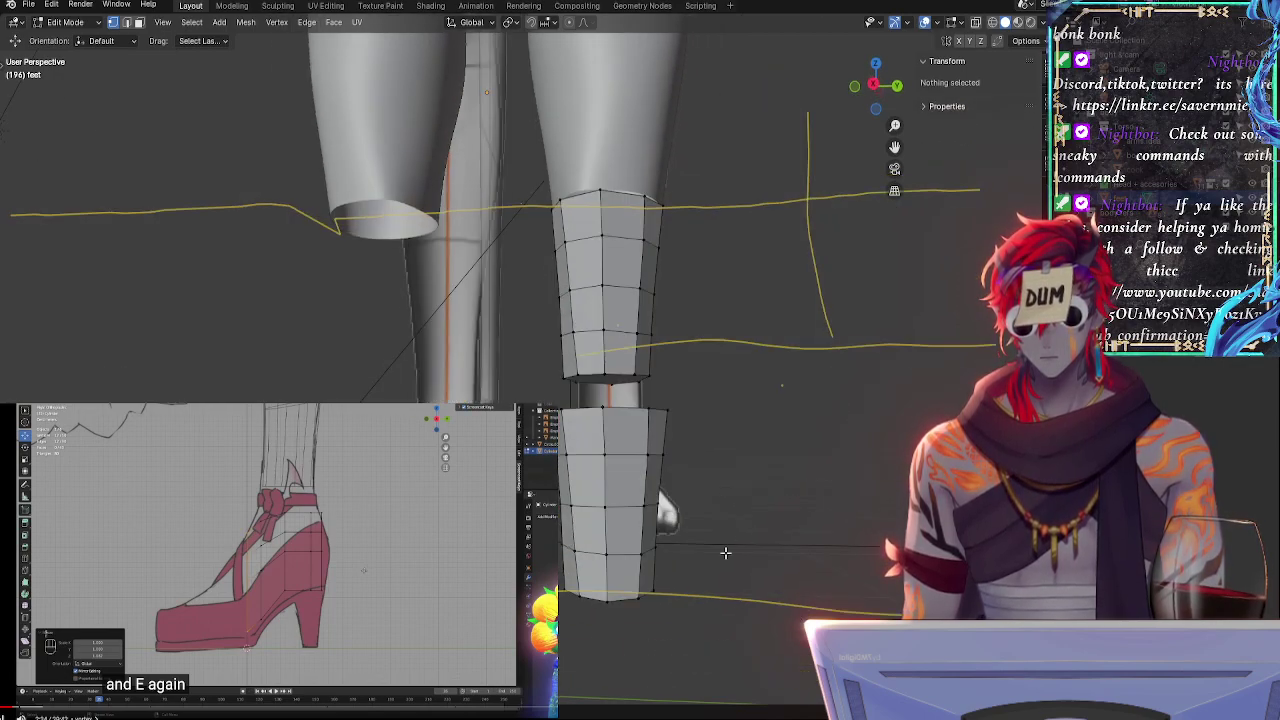
pyautogui.click(632, 596)
pyautogui.keyDown('alt'); pyautogui.click(624, 600); pyautogui.keyUp('alt')
pyautogui.press('e')
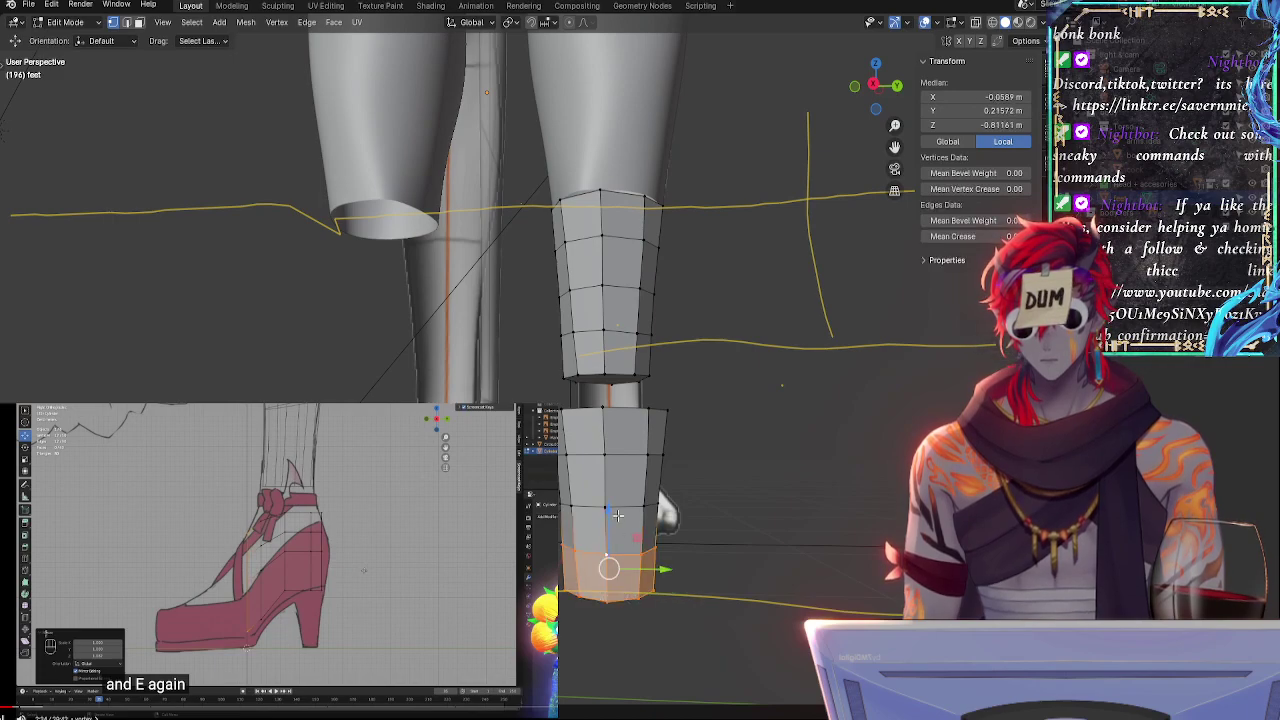
pyautogui.click(618, 515)
pyautogui.press('x')
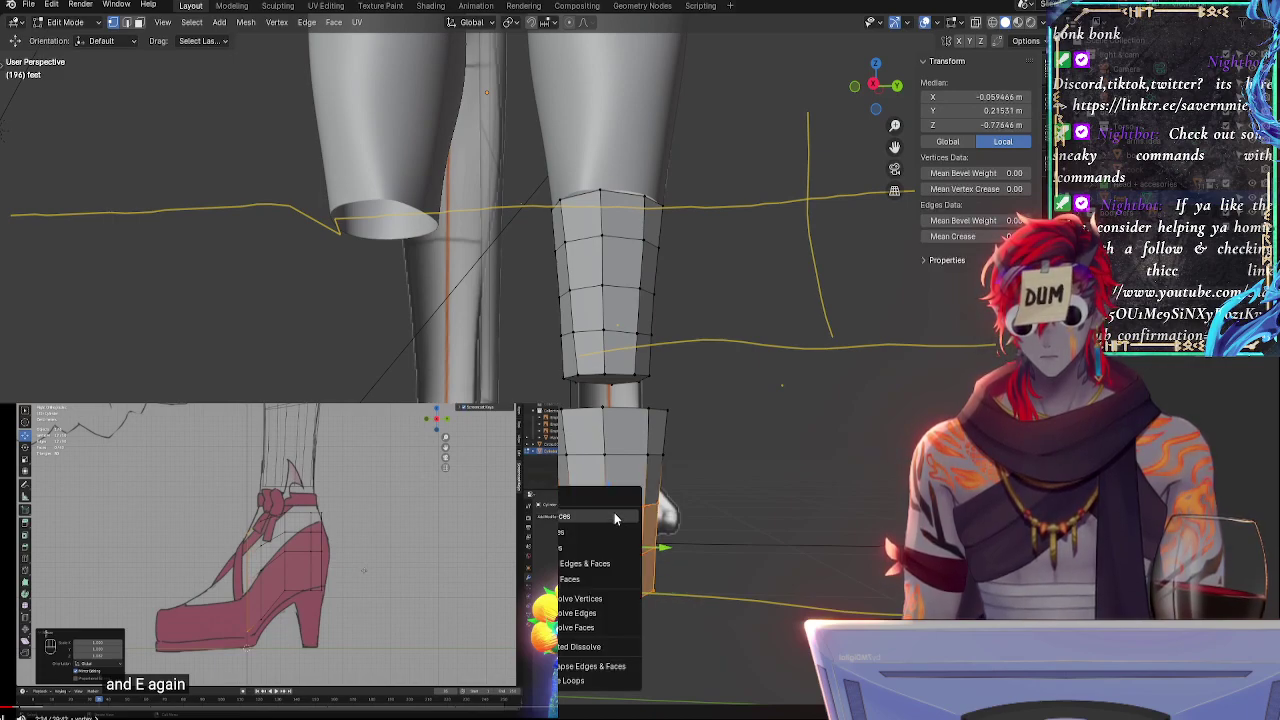
pyautogui.click(614, 517)
pyautogui.moveTo(714, 535); pyautogui.dragTo(702, 508, button='middle')
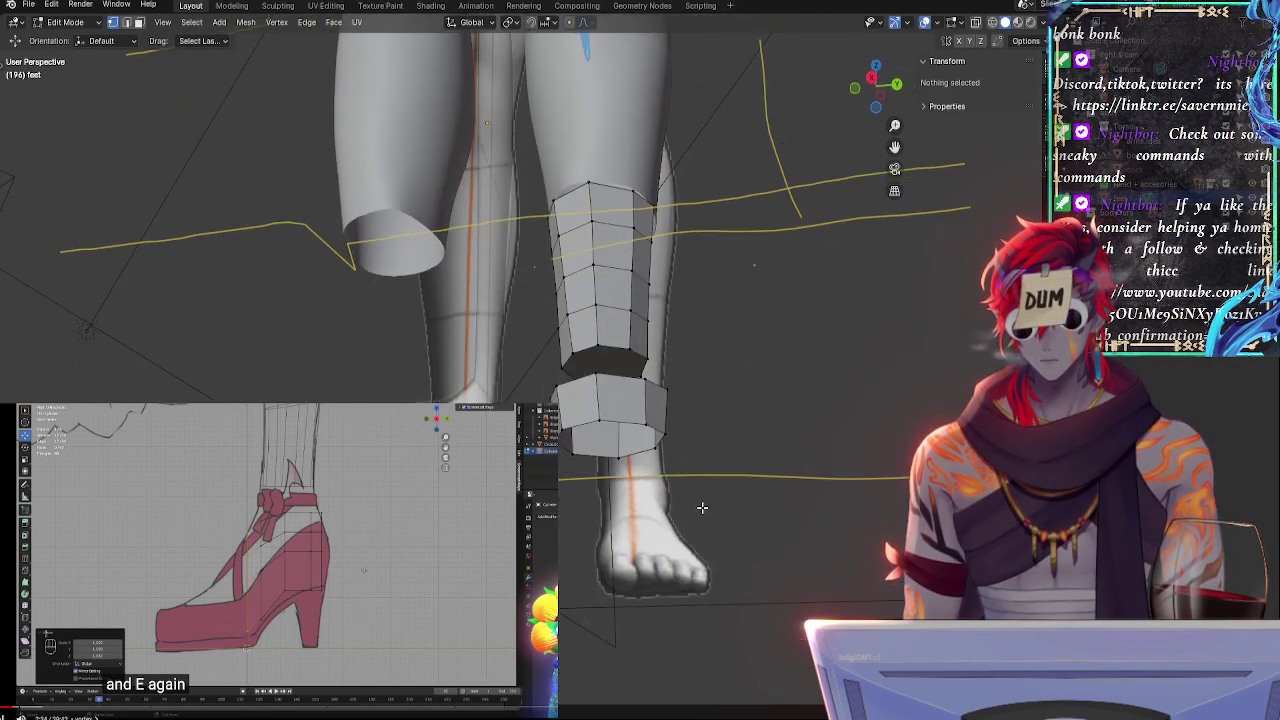
# - Fill the ankle ring's open bottom loop with a face
pyautogui.click(602, 416)
pyautogui.keyDown('alt'); pyautogui.click(602, 421); pyautogui.keyUp('alt')
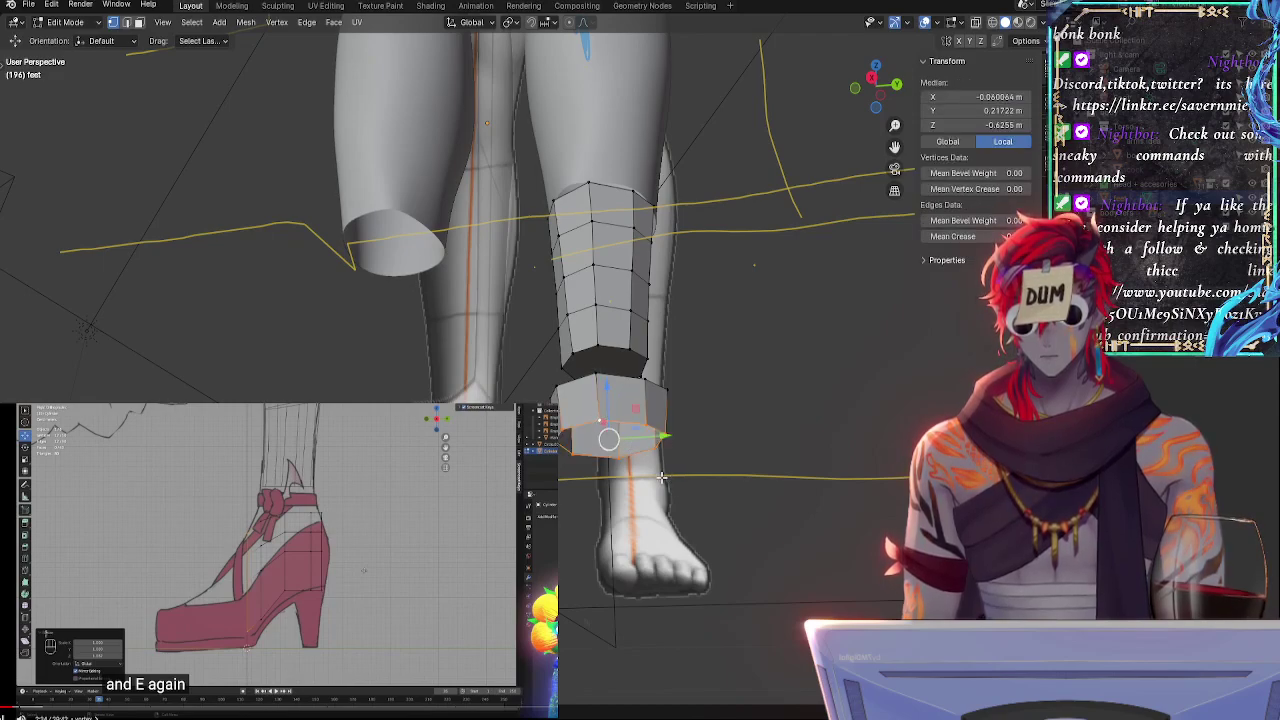
pyautogui.moveTo(661, 478); pyautogui.dragTo(626, 491, button='middle')
pyautogui.press('f')
# - Round the ankle ring's bottom edge loop into a perfect circle with LoopTools Circle
pyautogui.click(632, 426)
pyautogui.keyDown('alt'); pyautogui.click(569, 437); pyautogui.keyUp('alt')
pyautogui.rightClick(565, 432)
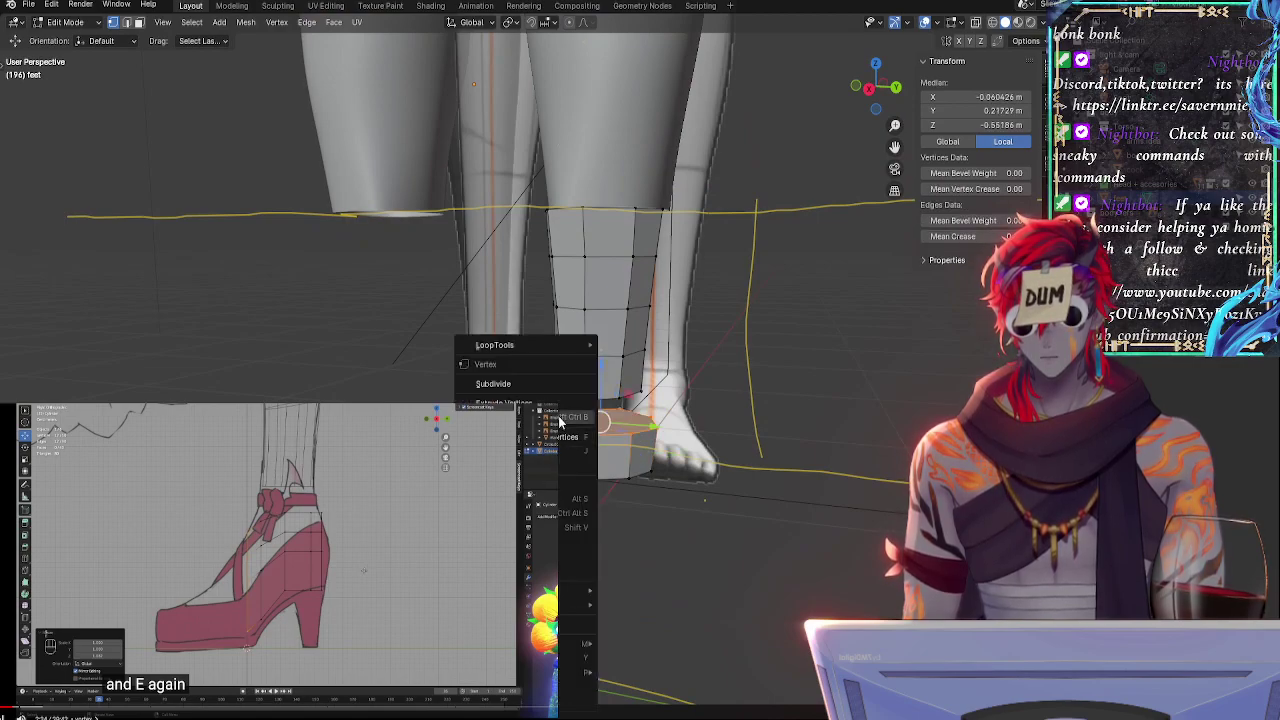
pyautogui.moveTo(518, 348)
pyautogui.click(649, 363)
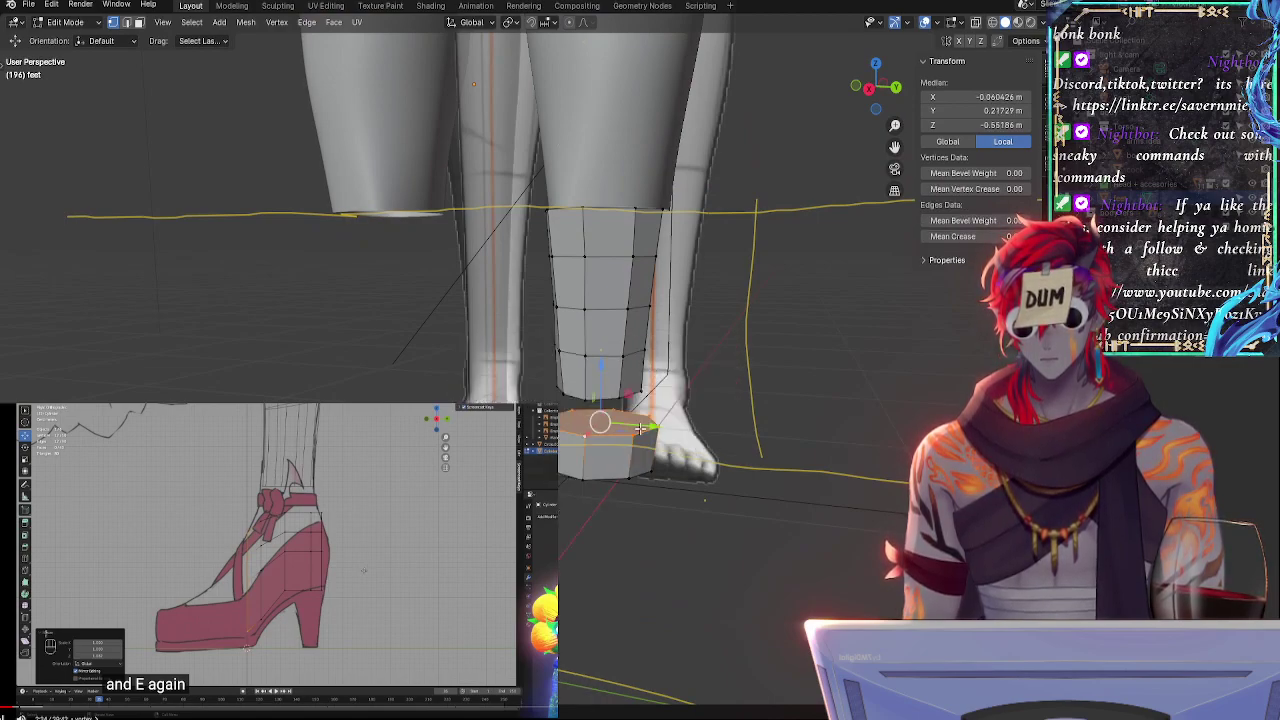
pyautogui.click(590, 478)
pyautogui.keyDown('alt'); pyautogui.click(599, 474); pyautogui.keyUp('alt')
pyautogui.rightClick(558, 350)
pyautogui.moveTo(626, 361)
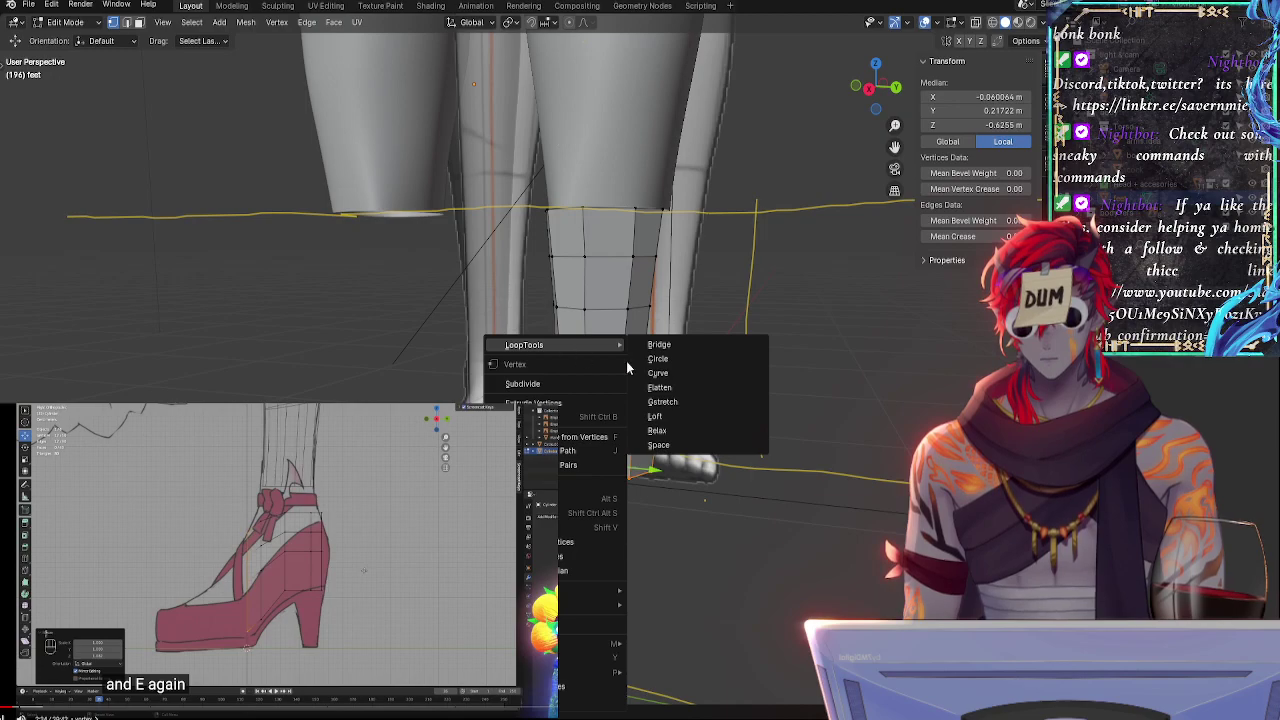
pyautogui.click(730, 358)
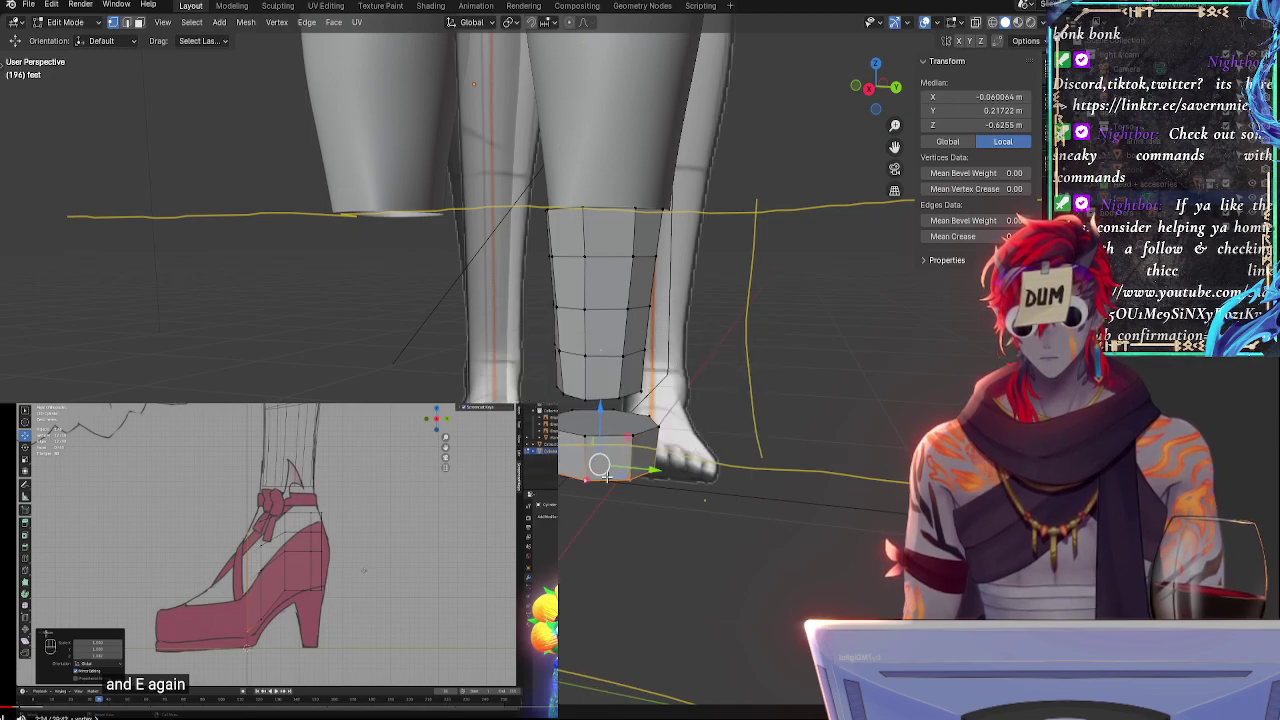
# - Flatten the loop with a Z scale of 0 and extrude it upward once
pyautogui.moveTo(607, 438); pyautogui.dragTo(643, 512, button='middle')
pyautogui.press('s')
pyautogui.press('z')
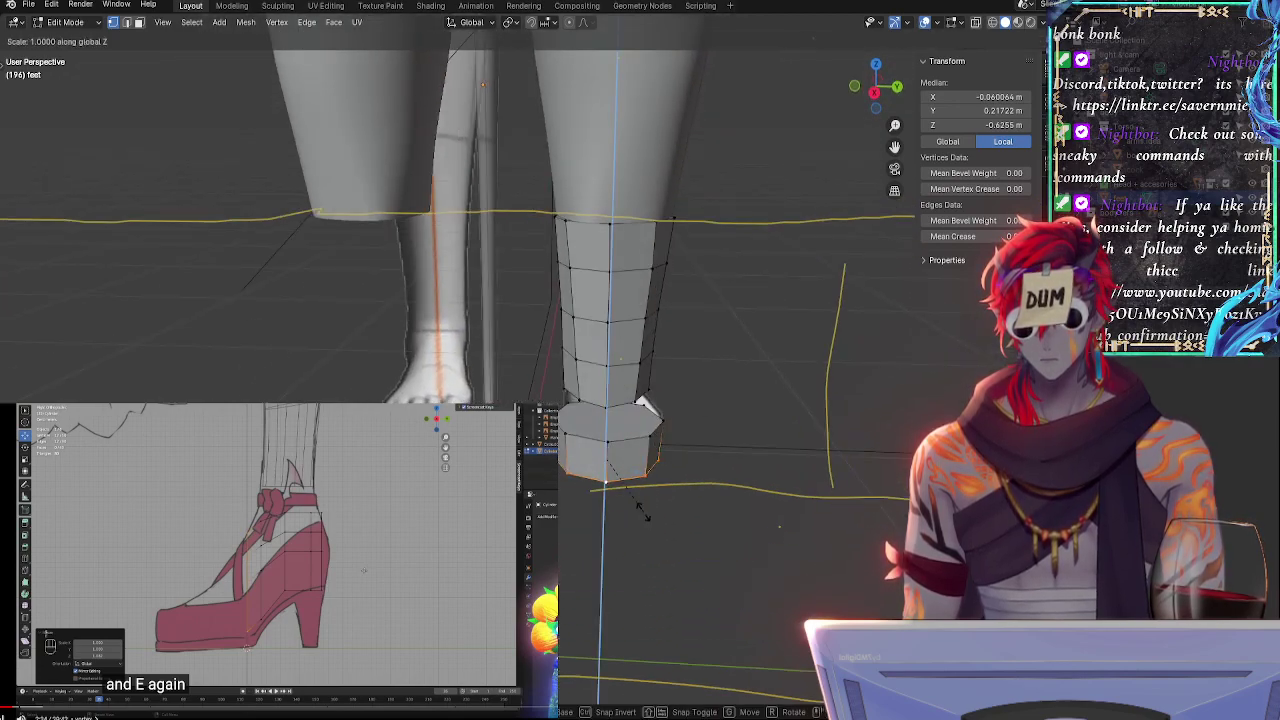
pyautogui.press('0')
pyautogui.press('Return')
pyautogui.press('e')
pyautogui.click(613, 441)
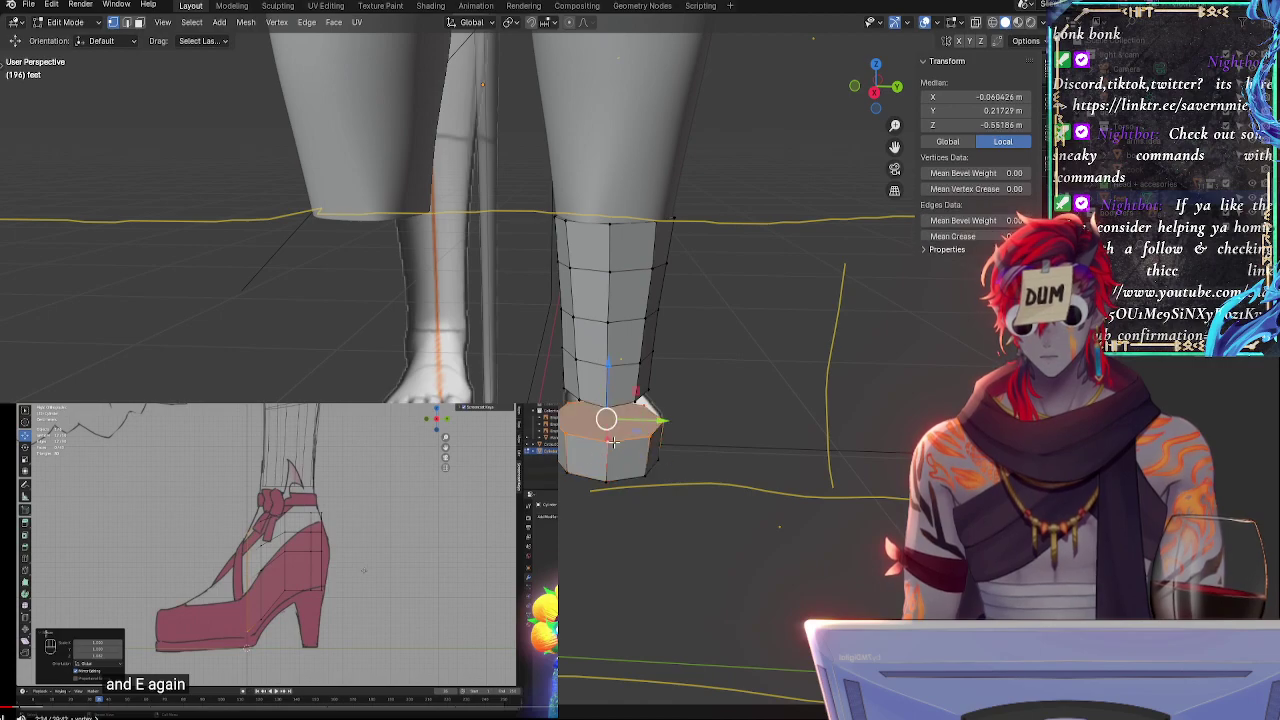
pyautogui.press('e')
pyautogui.rightClick(613, 441)
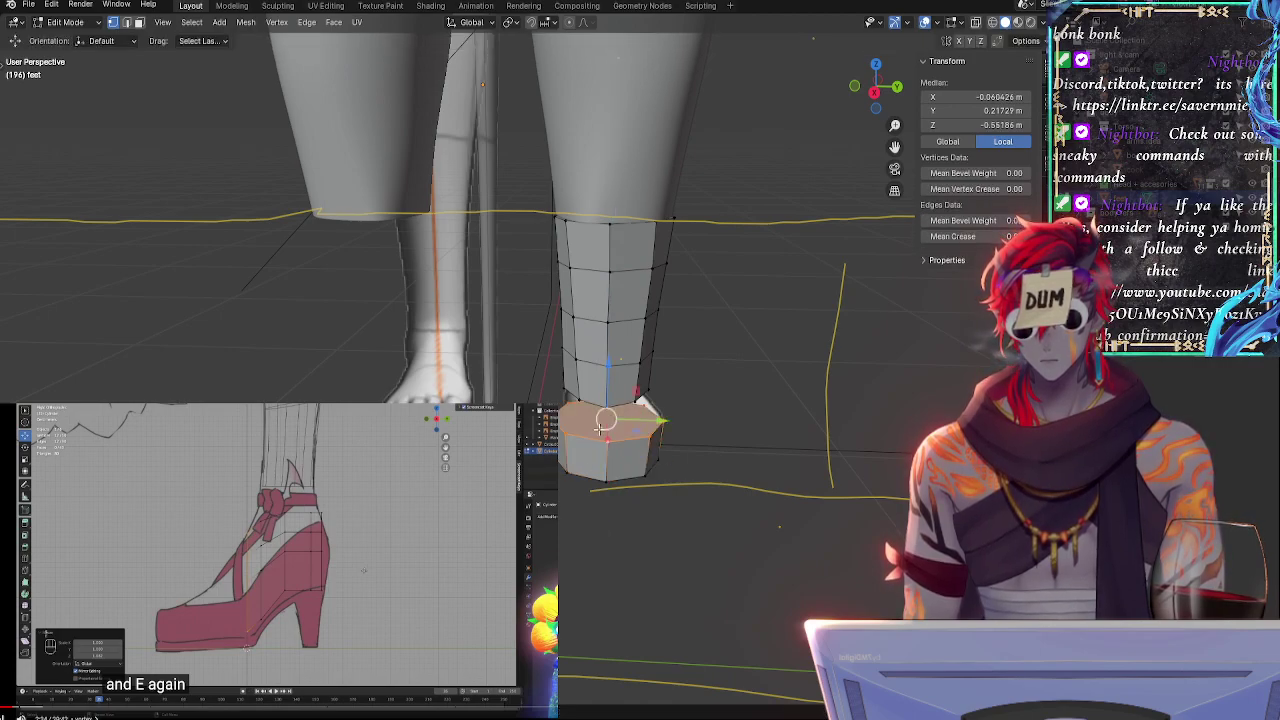
# - Switch to Right orthographic view with X-ray on and box-select the whole ankle band
pyautogui.moveTo(600, 429); pyautogui.dragTo(482, 388, button='middle')
pyautogui.keyDown('alt'); pyautogui.click(503, 420); pyautogui.keyUp('alt')
pyautogui.moveTo(586, 455); pyautogui.dragTo(561, 517, button='middle')
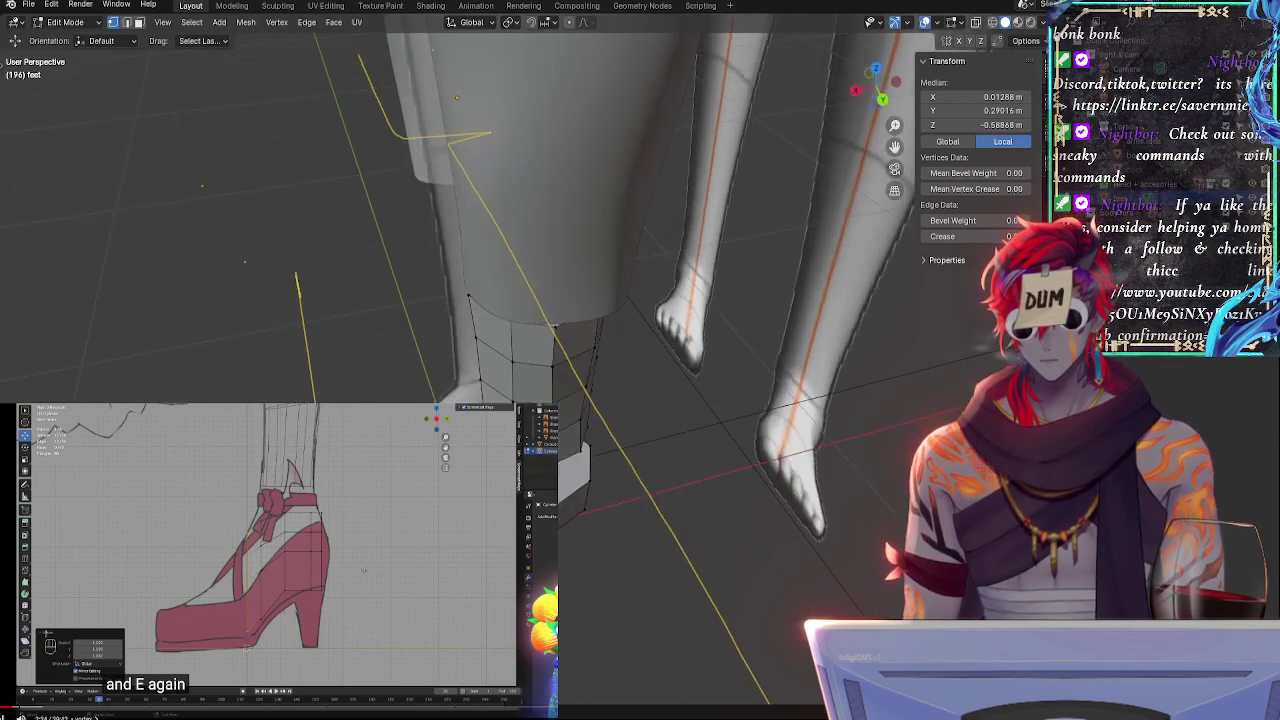
pyautogui.moveTo(561, 517); pyautogui.dragTo(660, 390, button='middle')
pyautogui.click(874, 92)
pyautogui.moveTo(787, 304); pyautogui.dragTo(870, 95, button='middle')
pyautogui.click(877, 87)
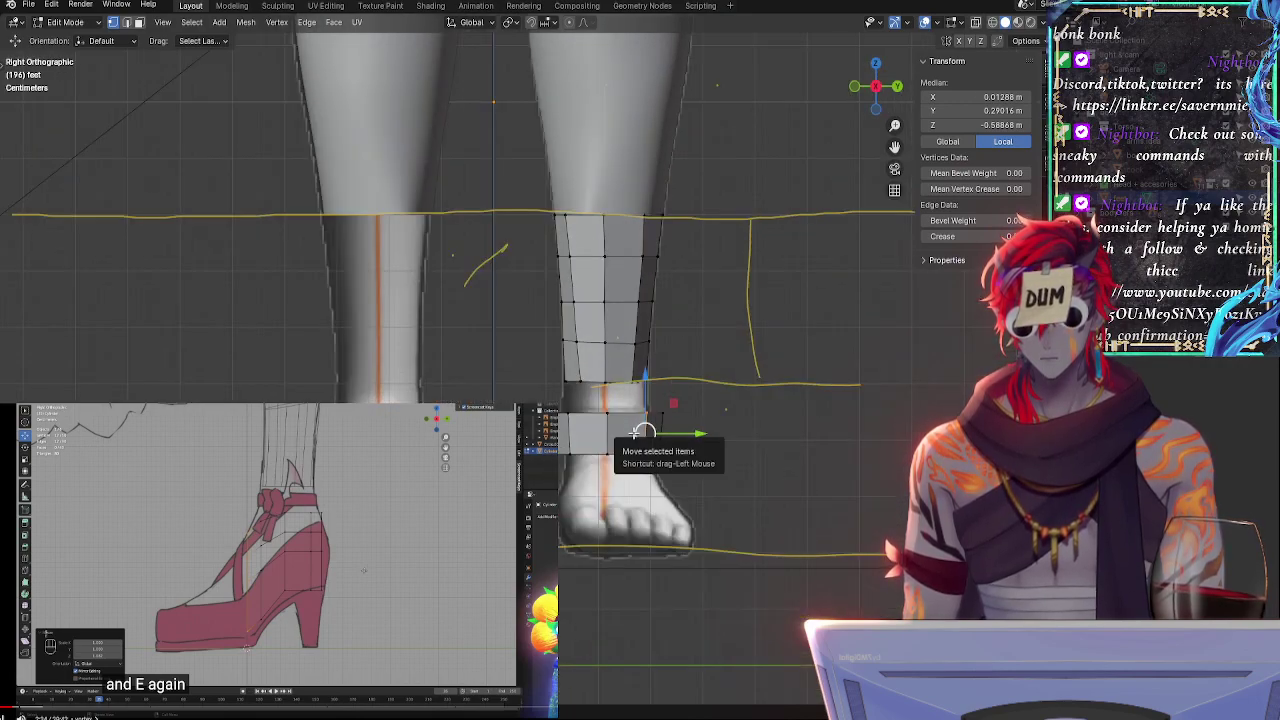
pyautogui.click(712, 459)
pyautogui.hotkey('alt', 'z')
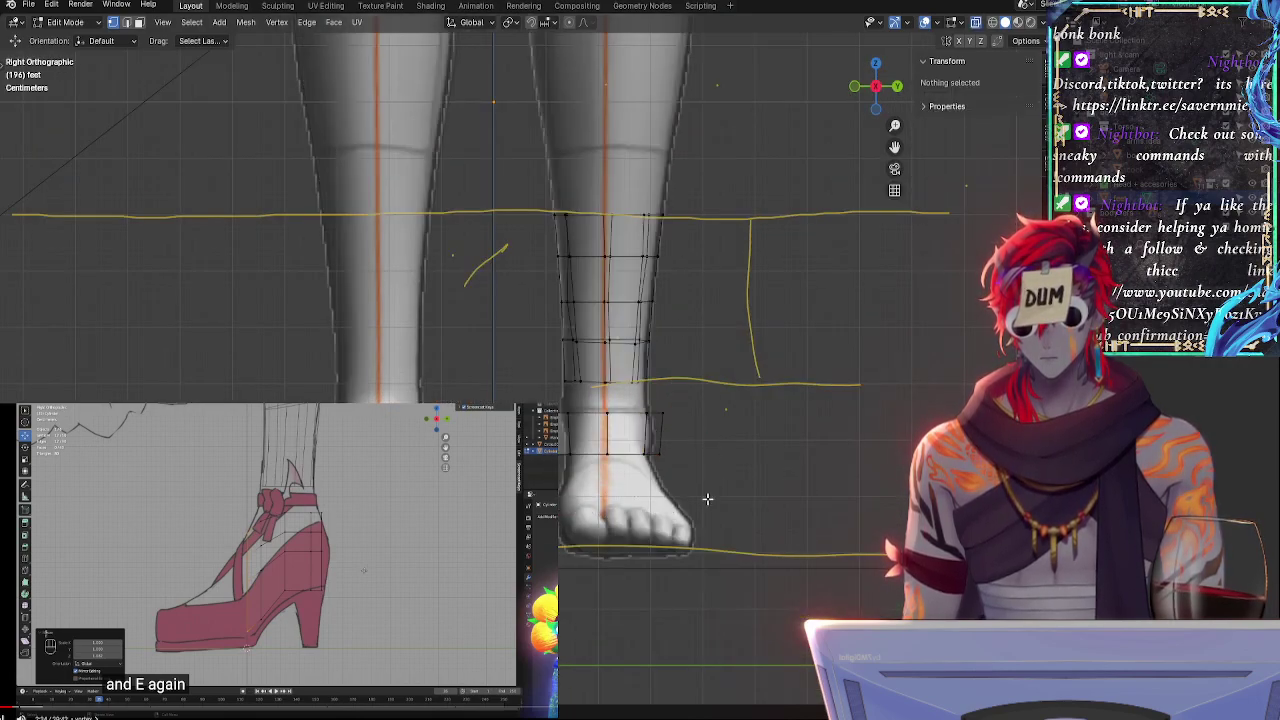
pyautogui.moveTo(709, 498)
pyautogui.mouseDown()
pyautogui.moveTo(548, 452)
pyautogui.moveTo(610, 384)
pyautogui.moveTo(698, 406)
pyautogui.moveTo(676, 508)
pyautogui.moveTo(560, 420)
pyautogui.moveTo(741, 403)
pyautogui.mouseUp()
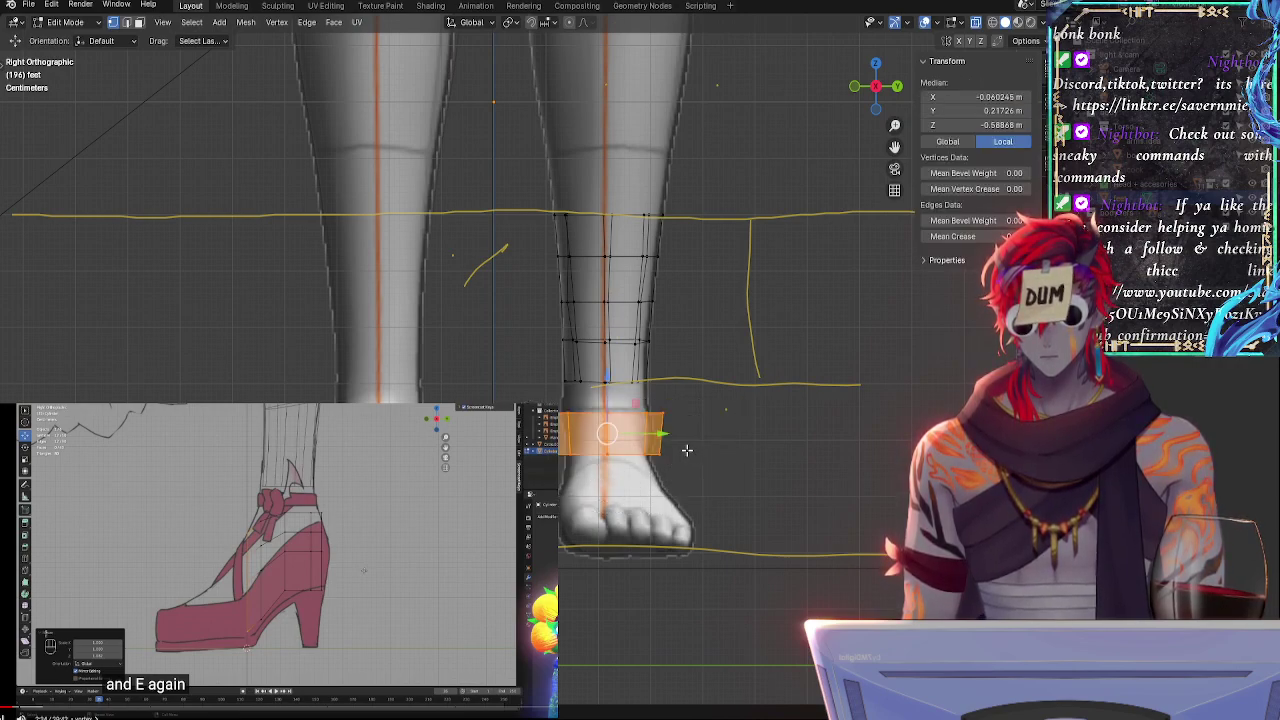
# - Narrow the ankle band along Y and raise it along Z toward the lower leg
pyautogui.press('s')
pyautogui.press('y')
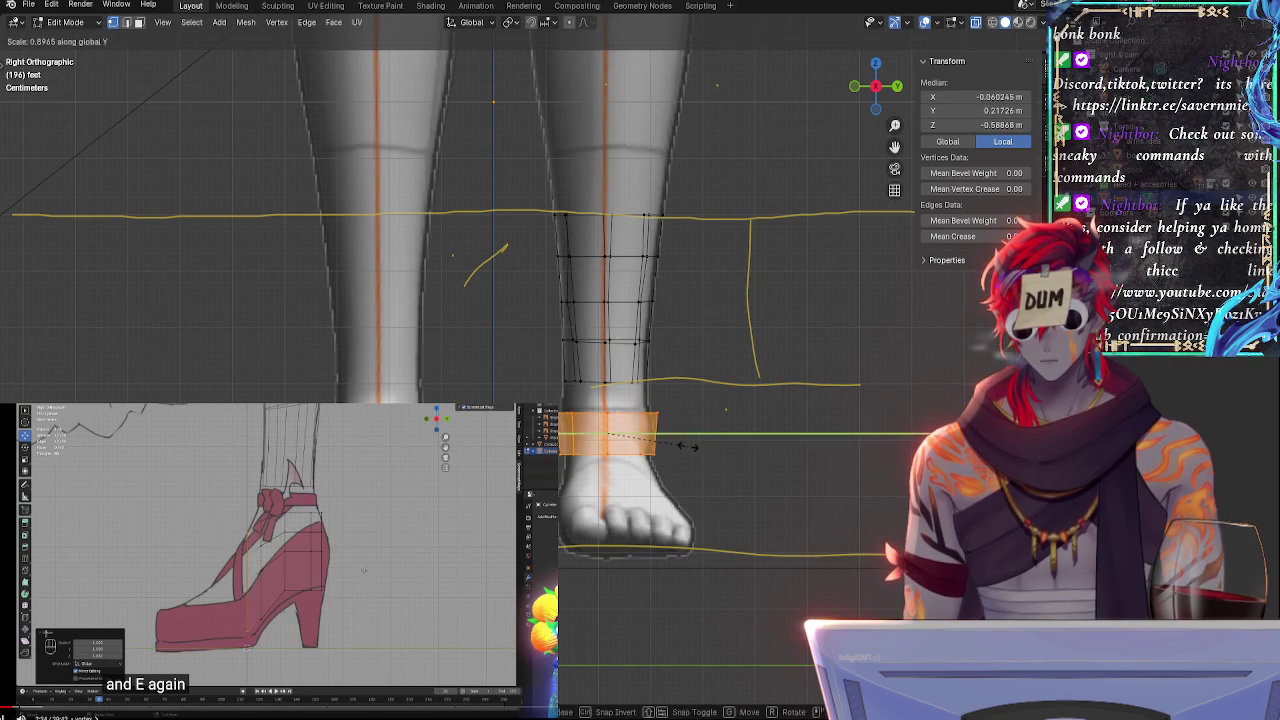
pyautogui.click(684, 446)
pyautogui.click(682, 431)
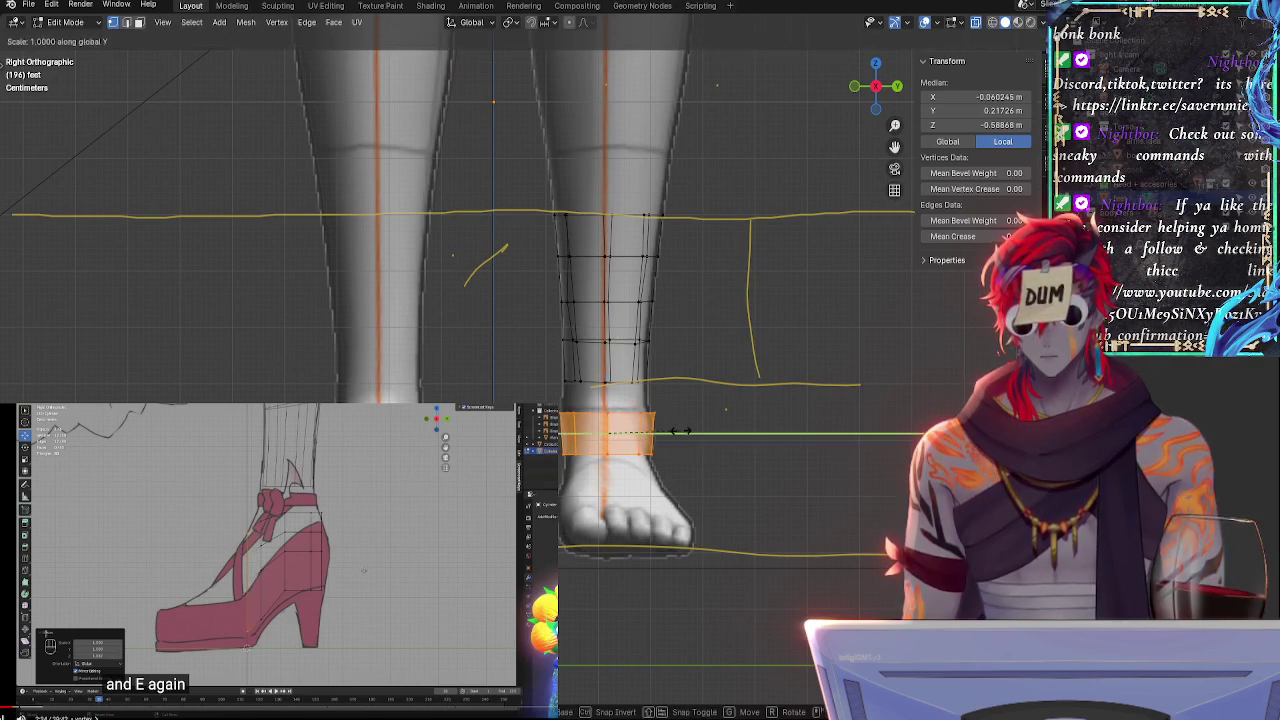
pyautogui.moveTo(605, 429); pyautogui.dragTo(612, 426)
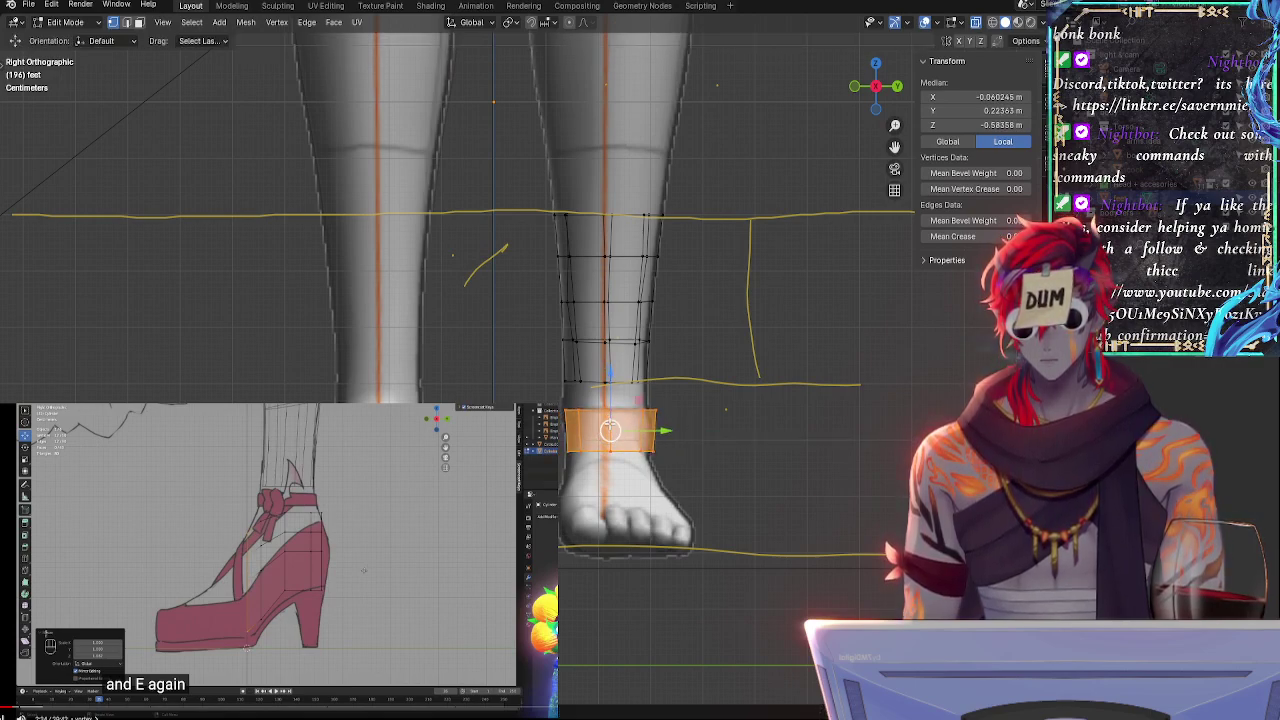
pyautogui.hotkey('ctrl', 'z')
pyautogui.press('g')
pyautogui.press('z')
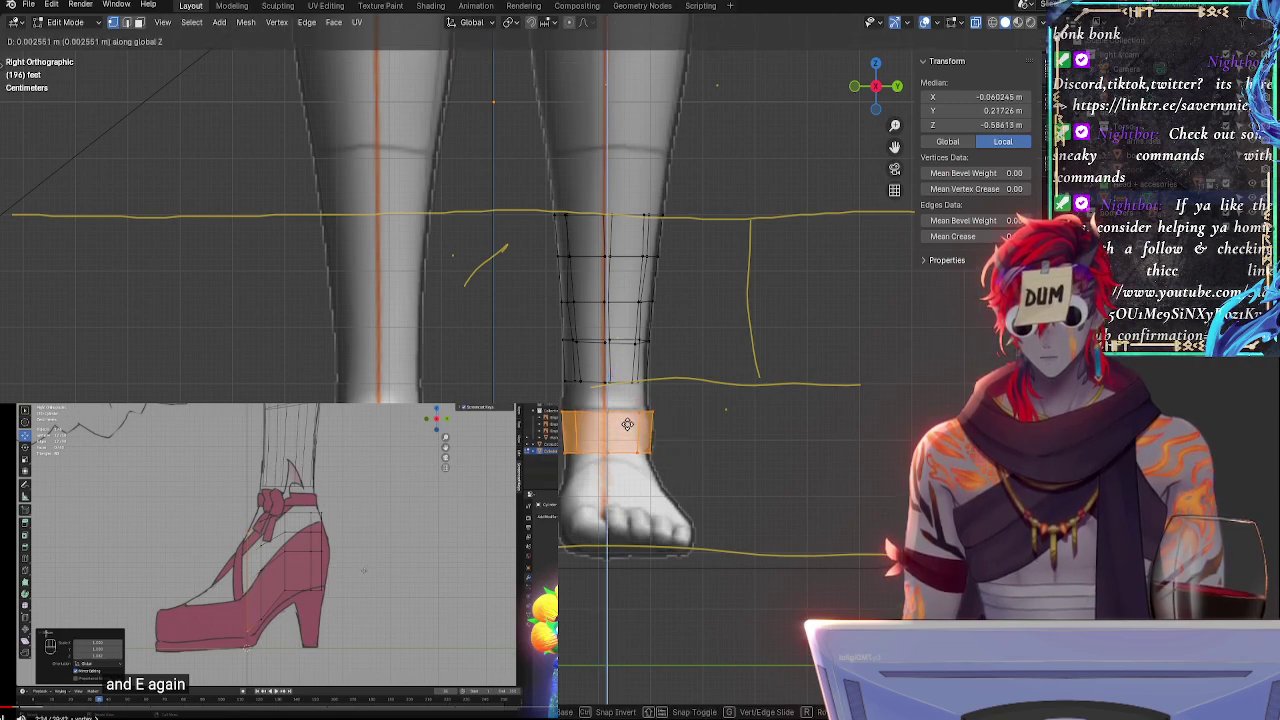
pyautogui.click(628, 402)
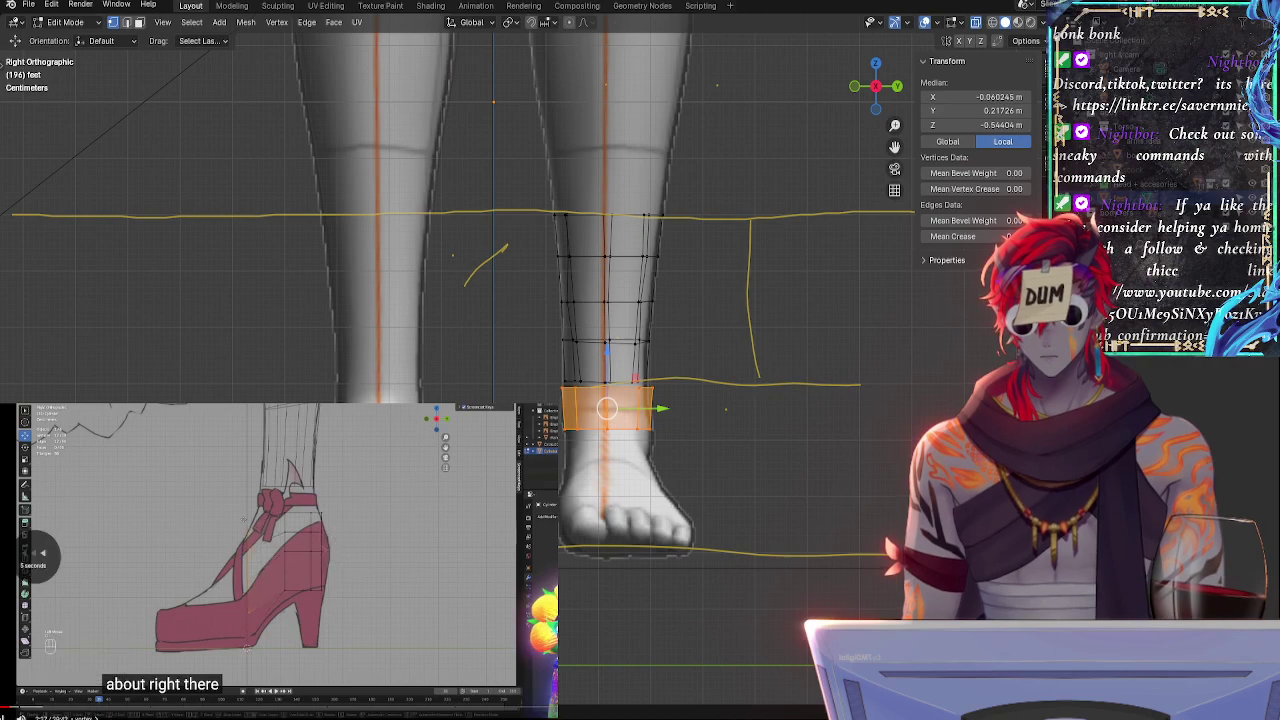
# - Rewind the reference tutorial five seconds, then pause and resume it
pyautogui.press('Left')
pyautogui.press('Left')
pyautogui.press('Left')
pyautogui.press('Left')
pyautogui.press('Left')
pyautogui.press('Left')
pyautogui.press('Left')
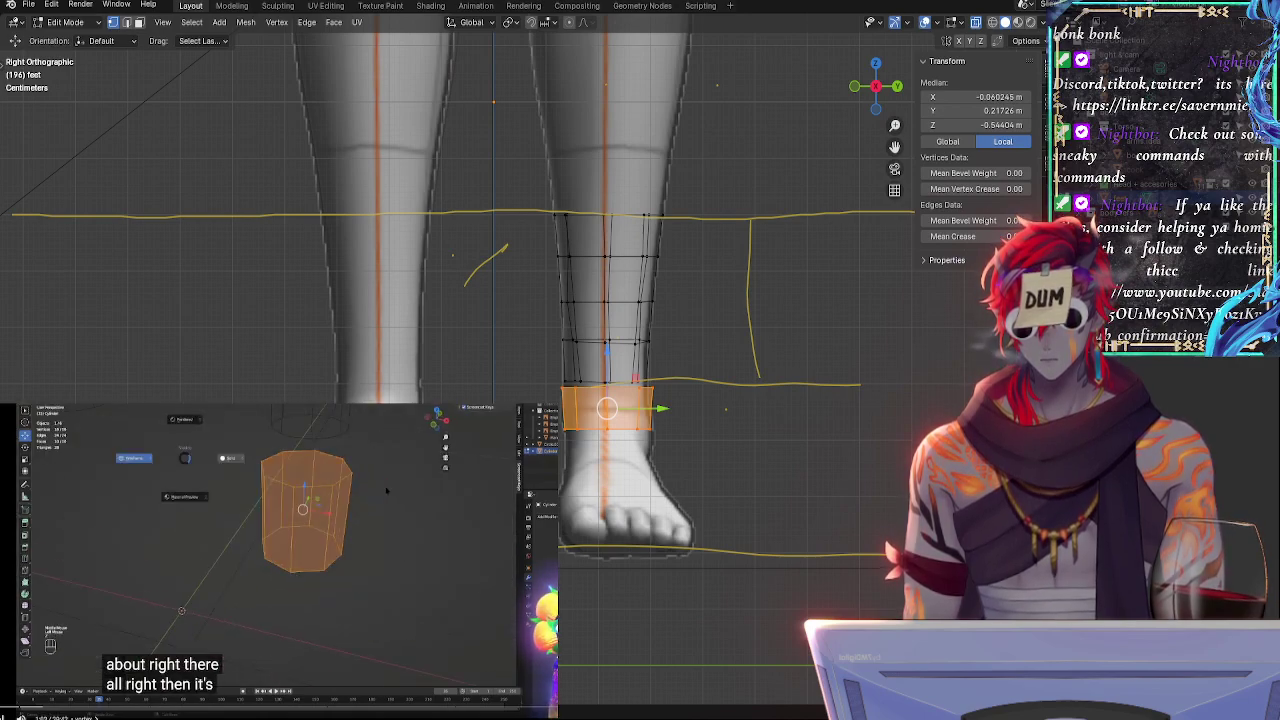
pyautogui.press('space')
pyautogui.press('space')
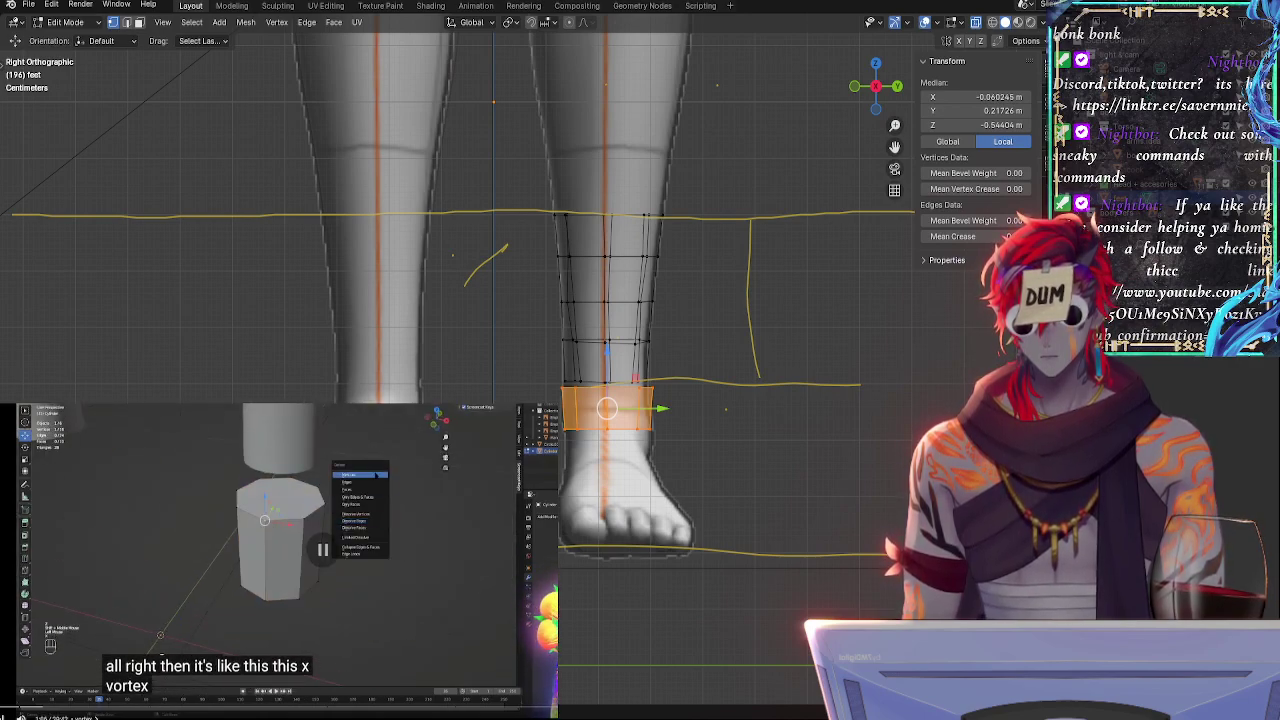
pyautogui.press('space')
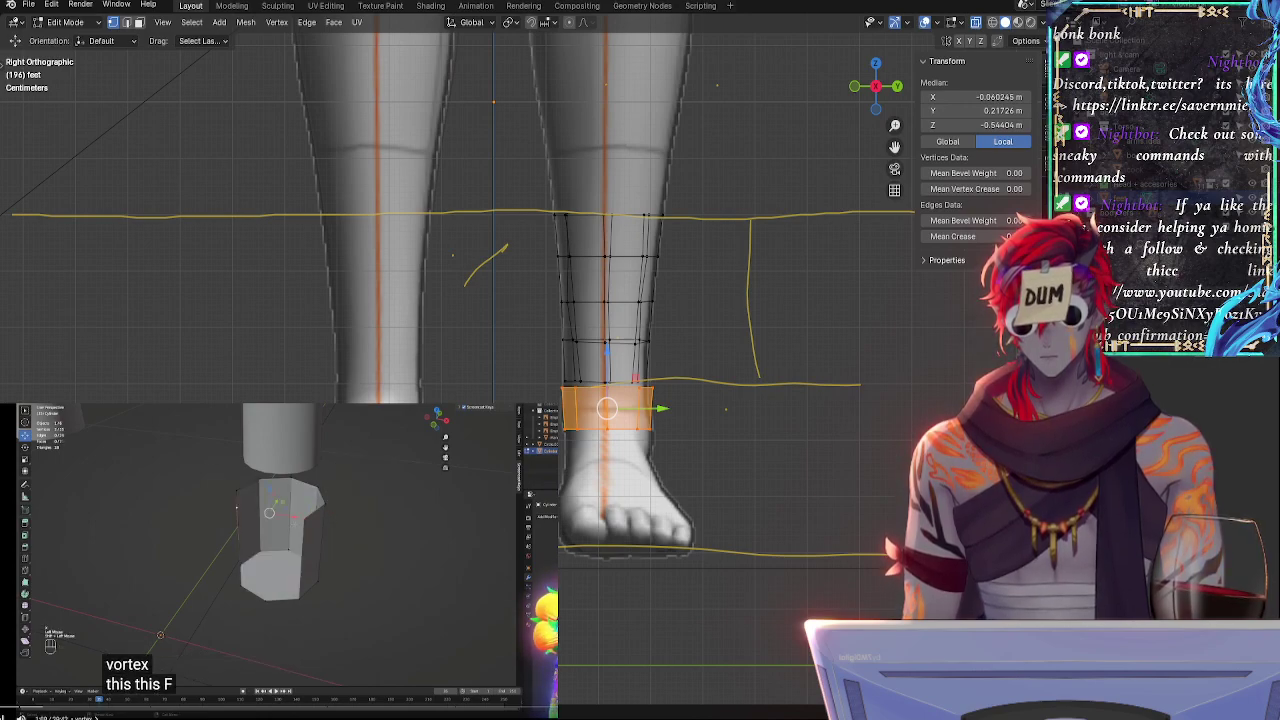
# - Try flattening the face band to zero on Z and rotating it, cancelling both
pyautogui.scroll(4, 710, 430)
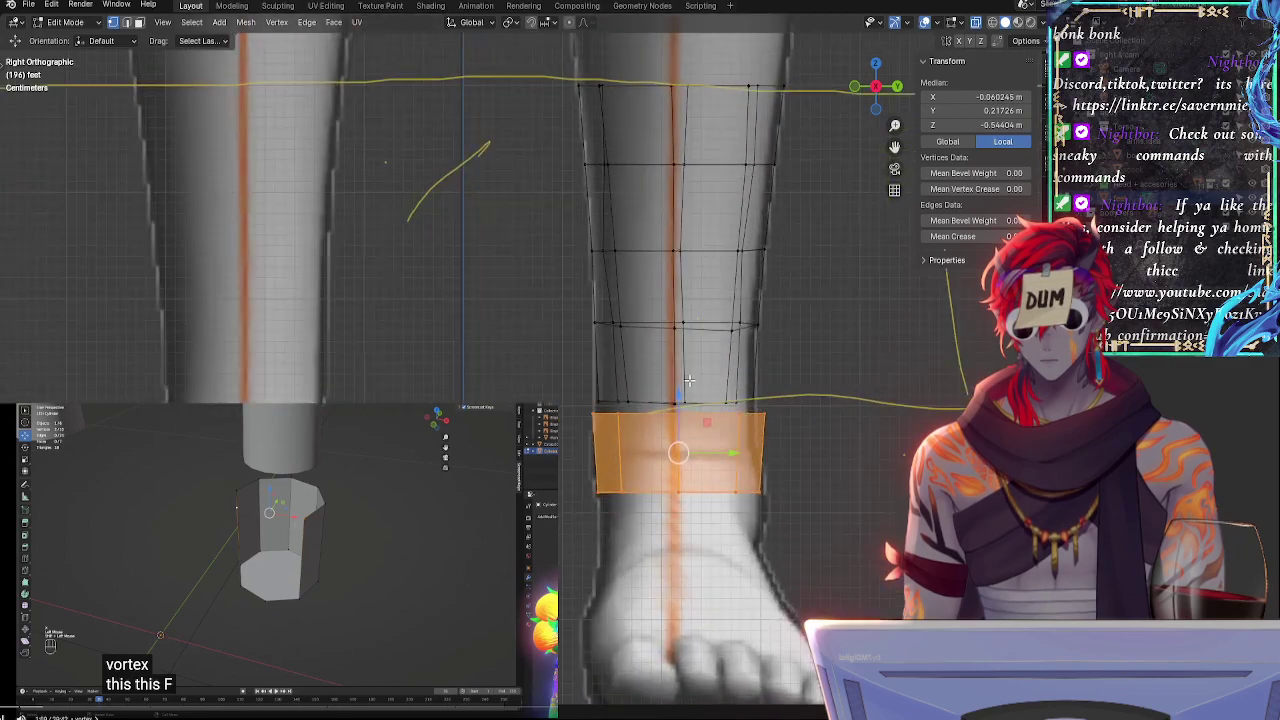
pyautogui.press('s')
pyautogui.press('z')
pyautogui.press('0')
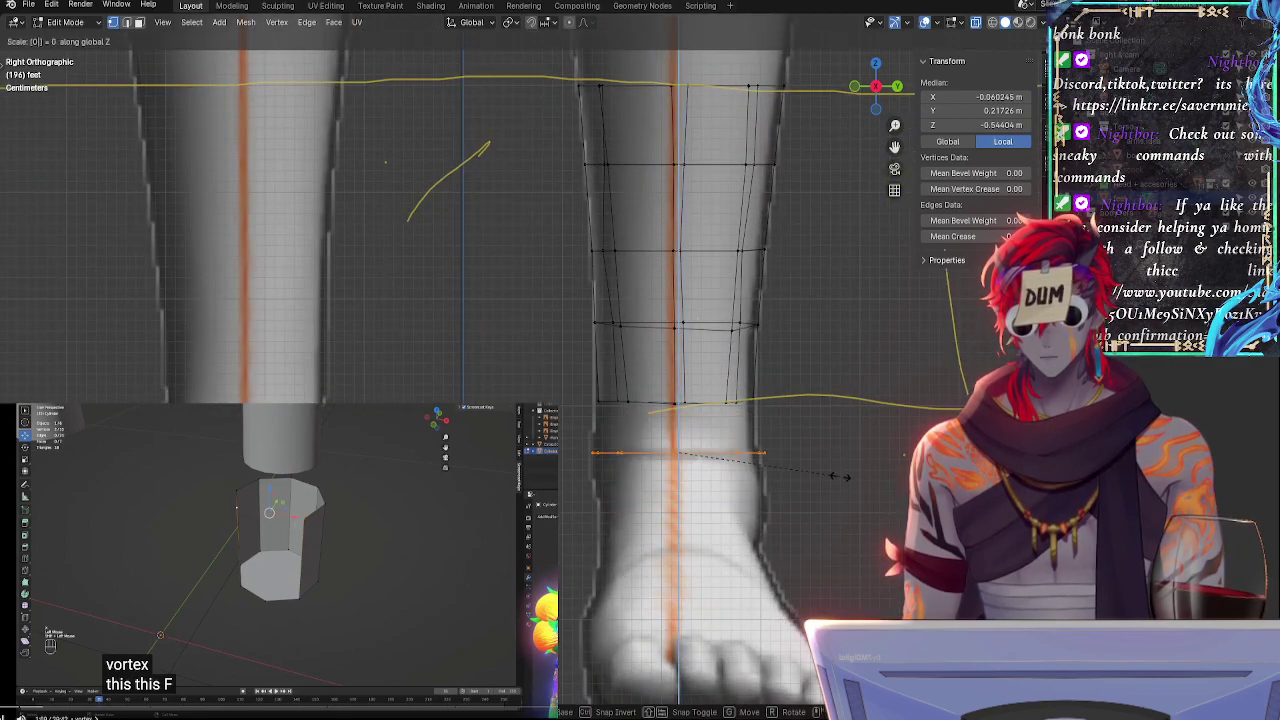
pyautogui.press('Escape')
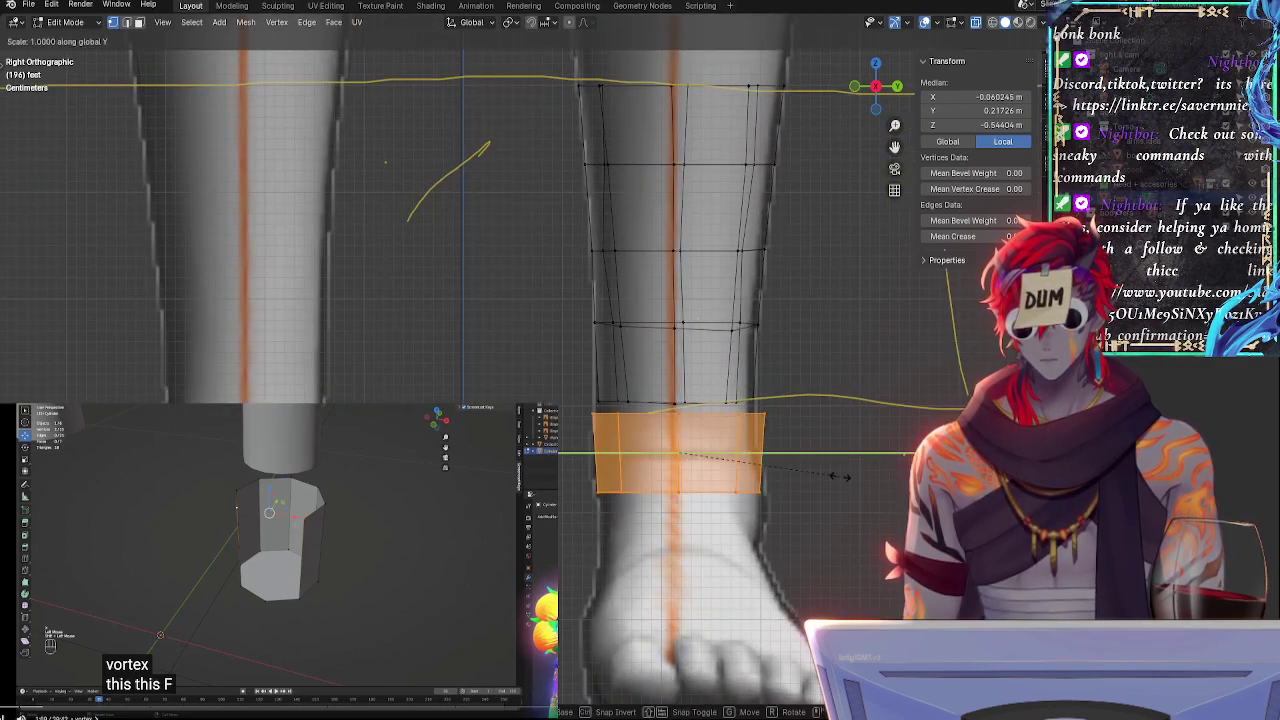
pyautogui.press('r')
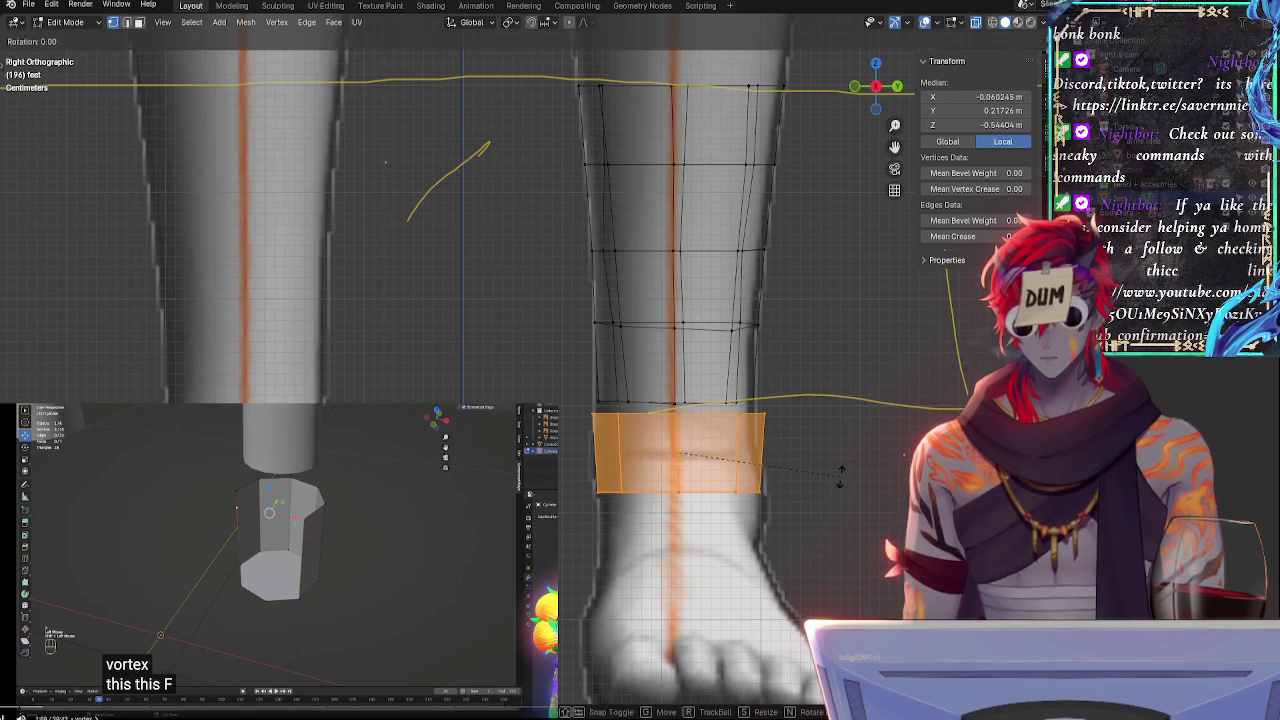
pyautogui.press('Escape')
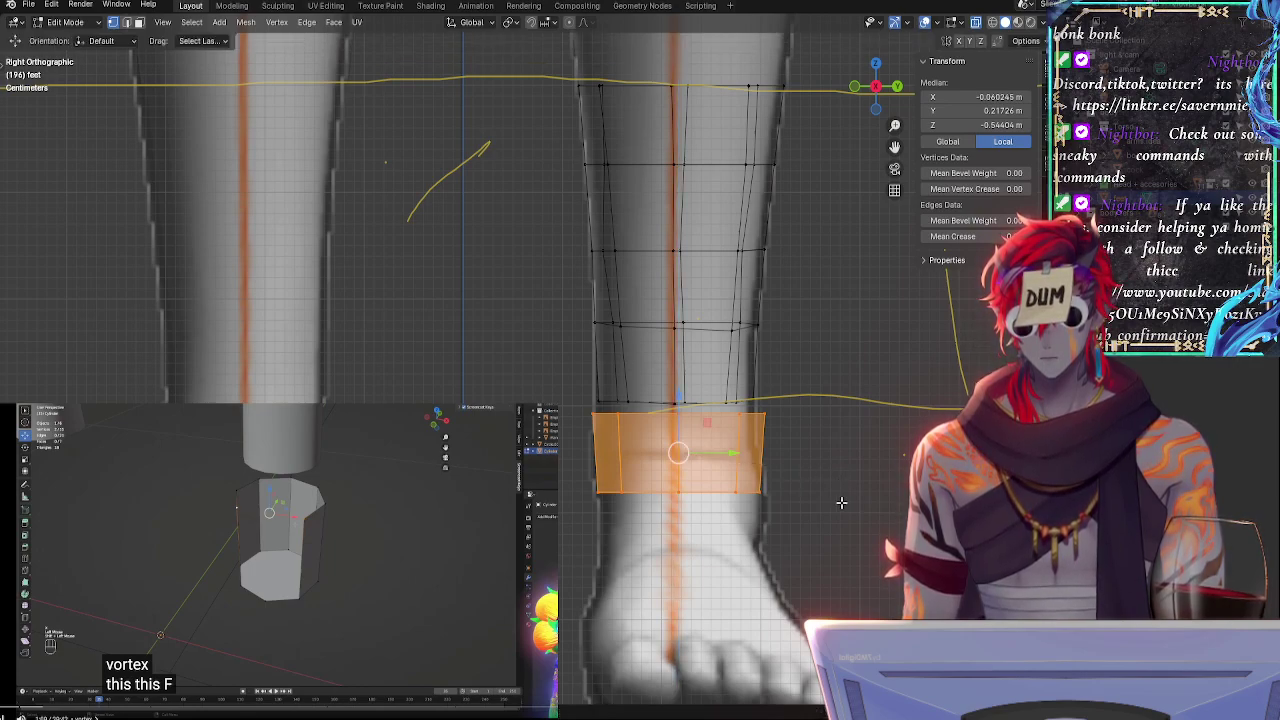
# - Delete the stray vertex at the seam and turn off see-through display
pyautogui.keyDown('shift'); pyautogui.moveTo(841, 503); pyautogui.dragTo(719, 487, button='middle'); pyautogui.keyUp('shift')
pyautogui.click(590, 404)
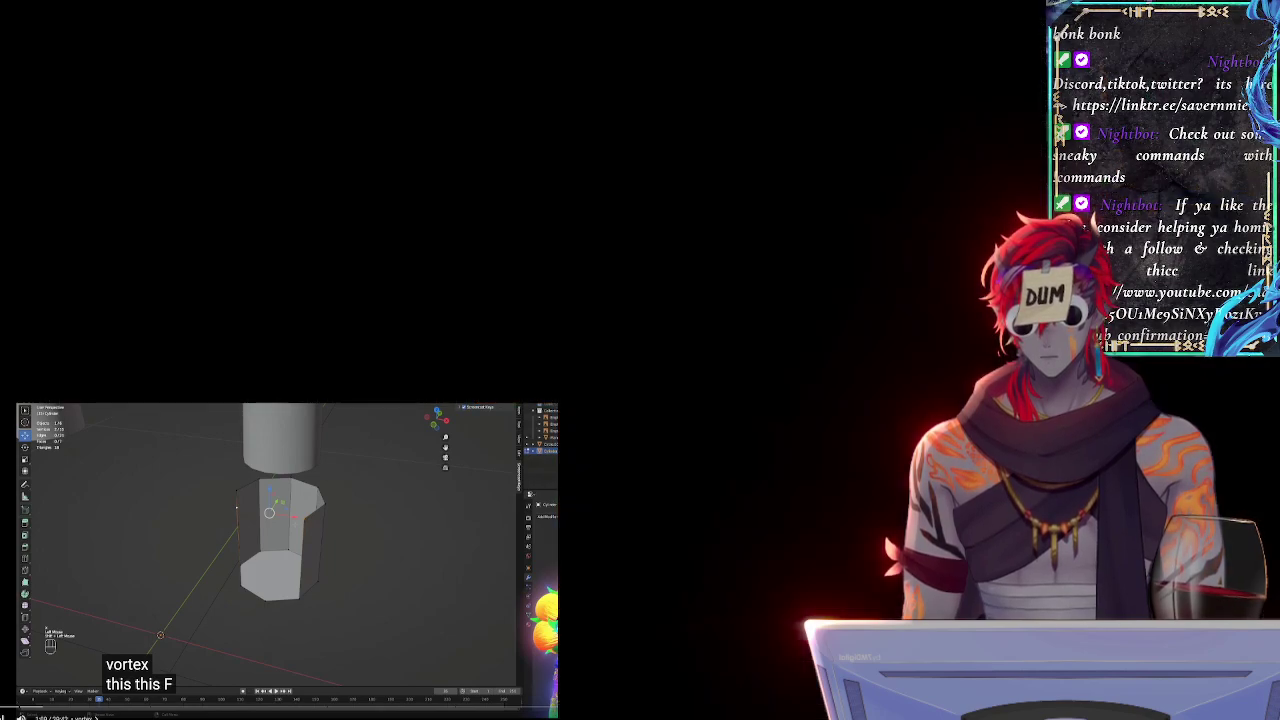
pyautogui.press('x')
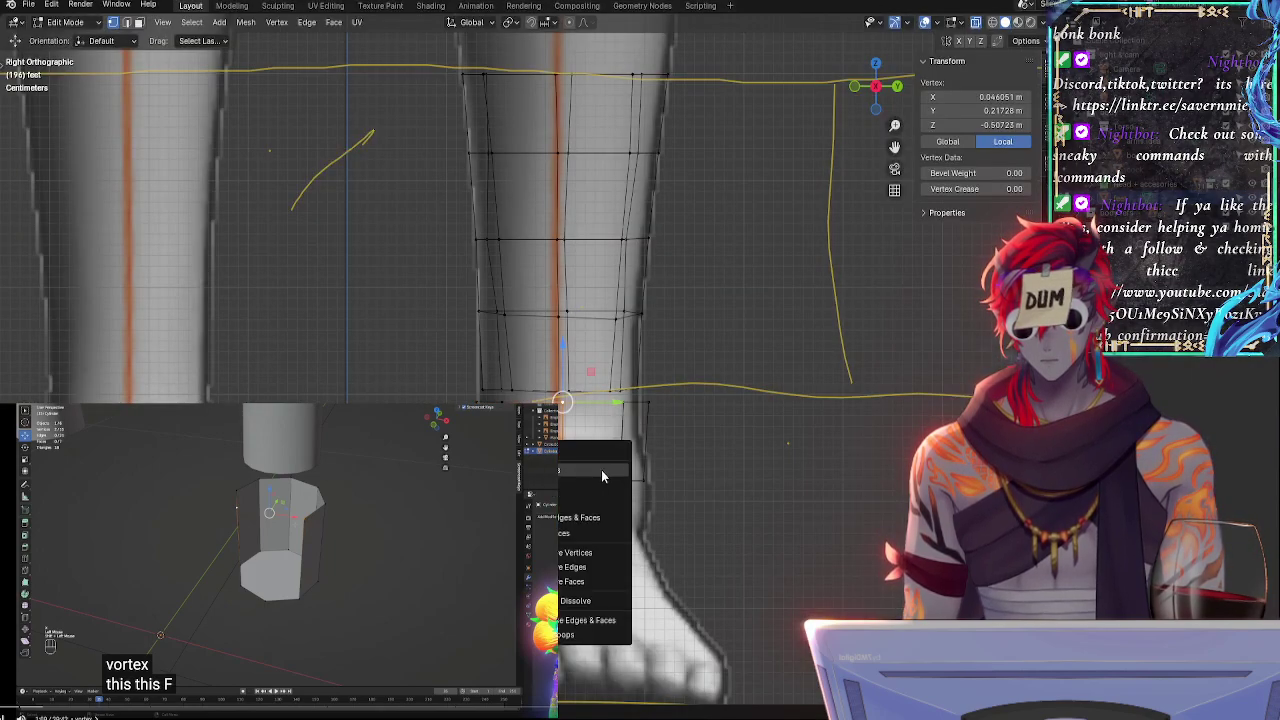
pyautogui.click(601, 470)
pyautogui.moveTo(754, 505); pyautogui.dragTo(723, 544, button='middle')
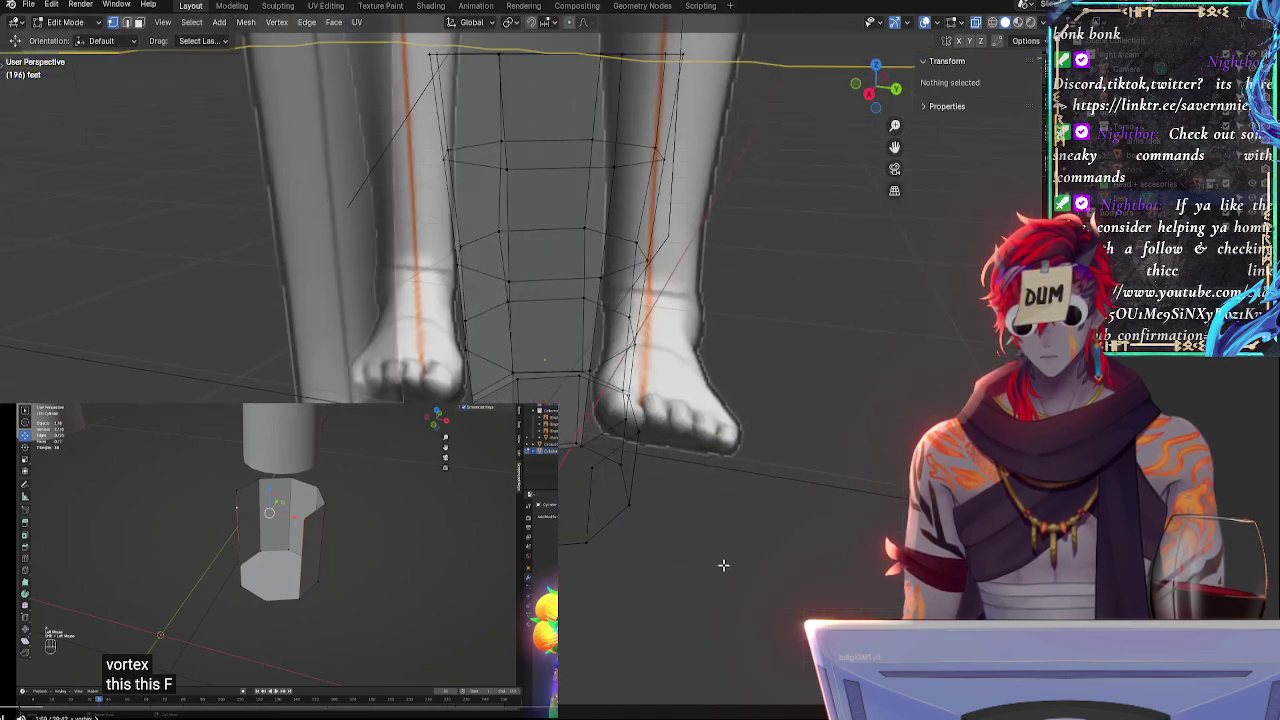
pyautogui.hotkey('alt', 'z')
pyautogui.moveTo(740, 614); pyautogui.dragTo(743, 567, button='middle')
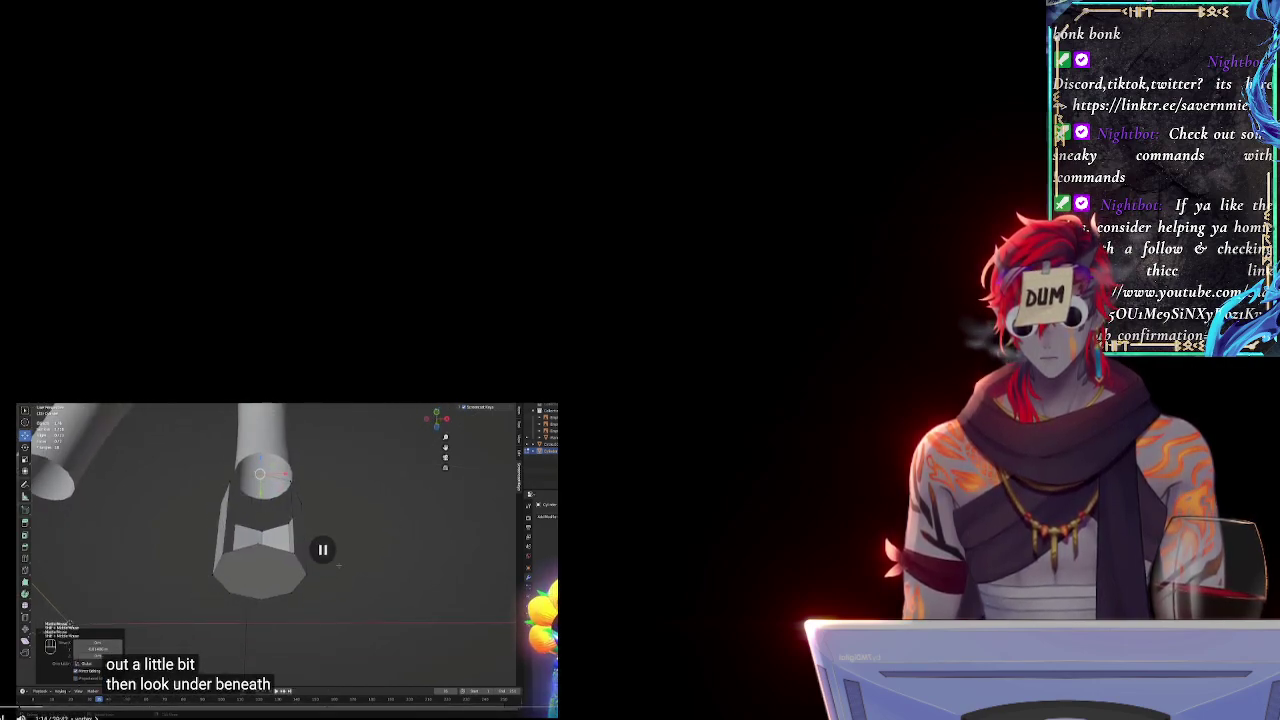
# - Pause, resume and rewind the reference tutorial five seconds
pyautogui.moveTo(323, 549); pyautogui.dragTo(341, 481, button='middle')
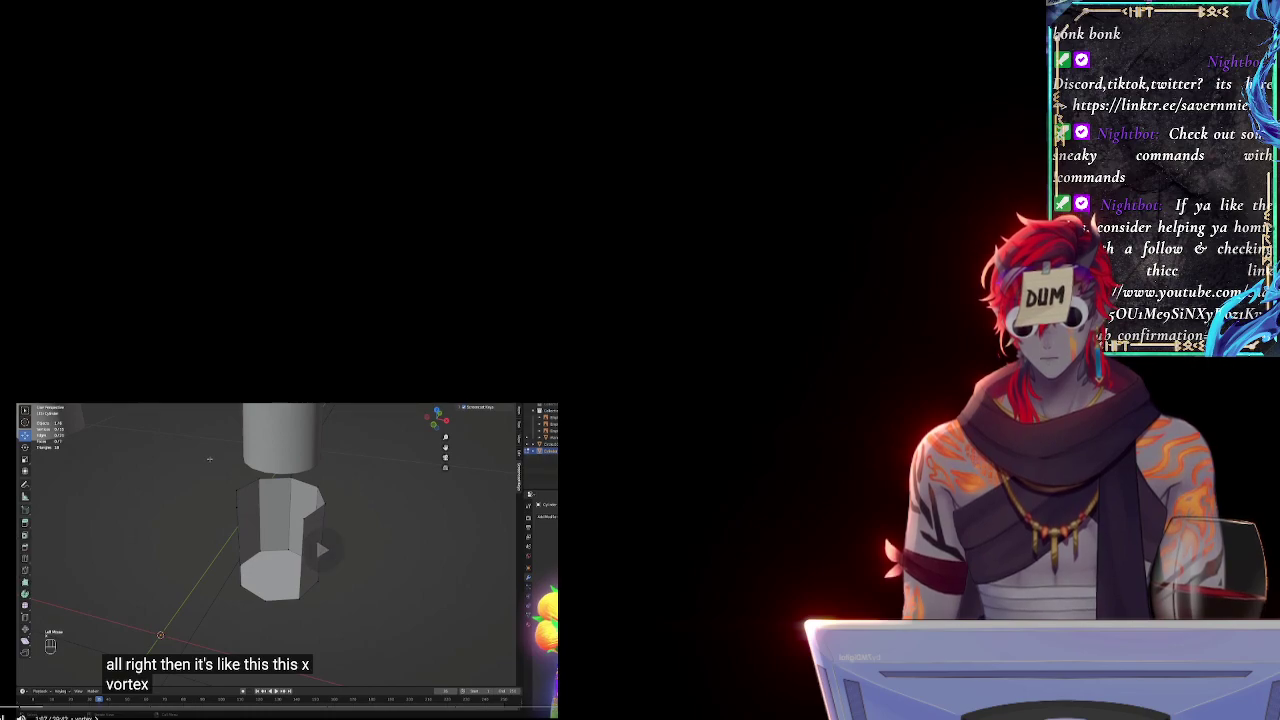
pyautogui.click(269, 513)
pyautogui.press('space')
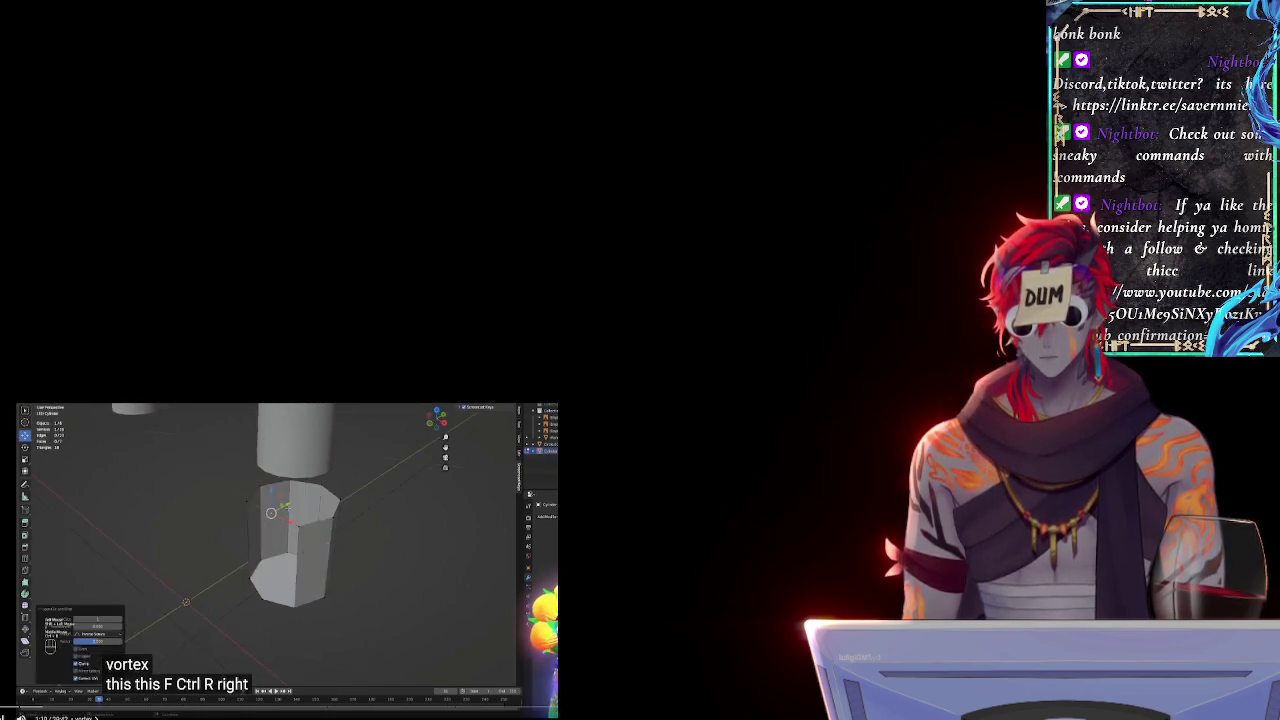
pyautogui.press('space')
pyautogui.press('Left')
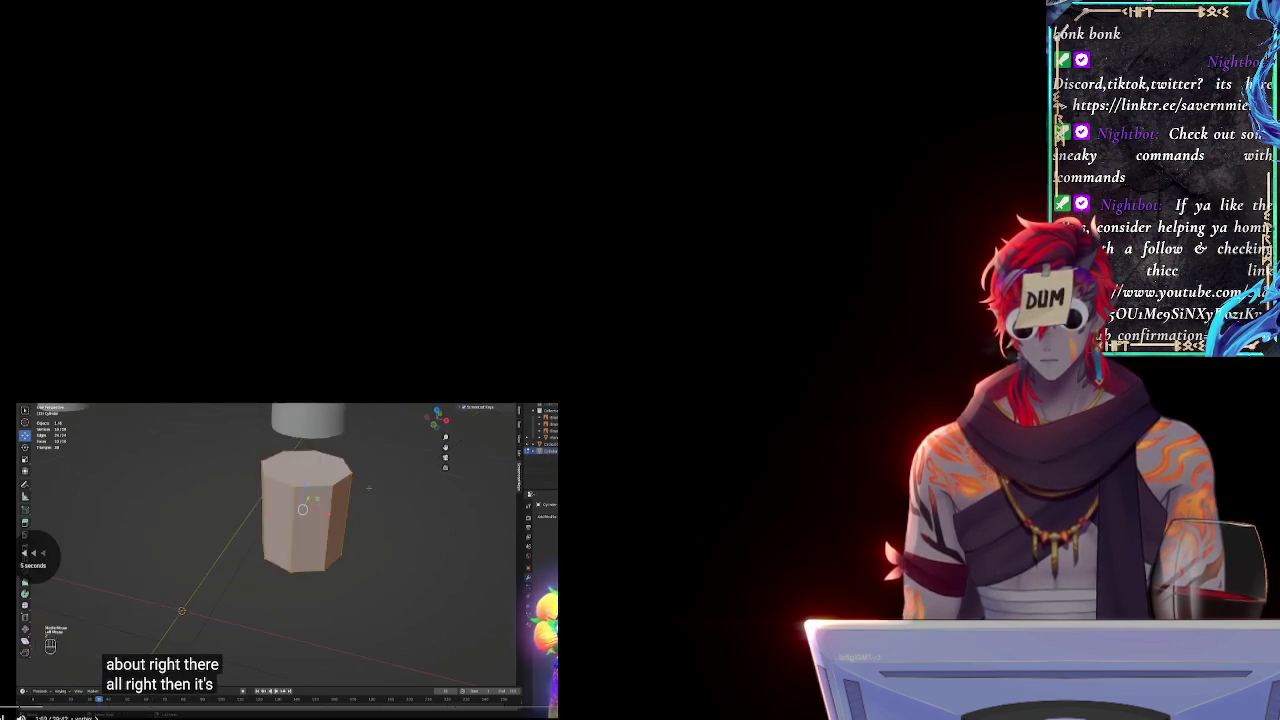
# - Try a delete, an F fill and a cancelled loop cut, then replay the tutorial and return to Blender
pyautogui.click(285, 540)
pyautogui.press('x')
pyautogui.click(350, 521)
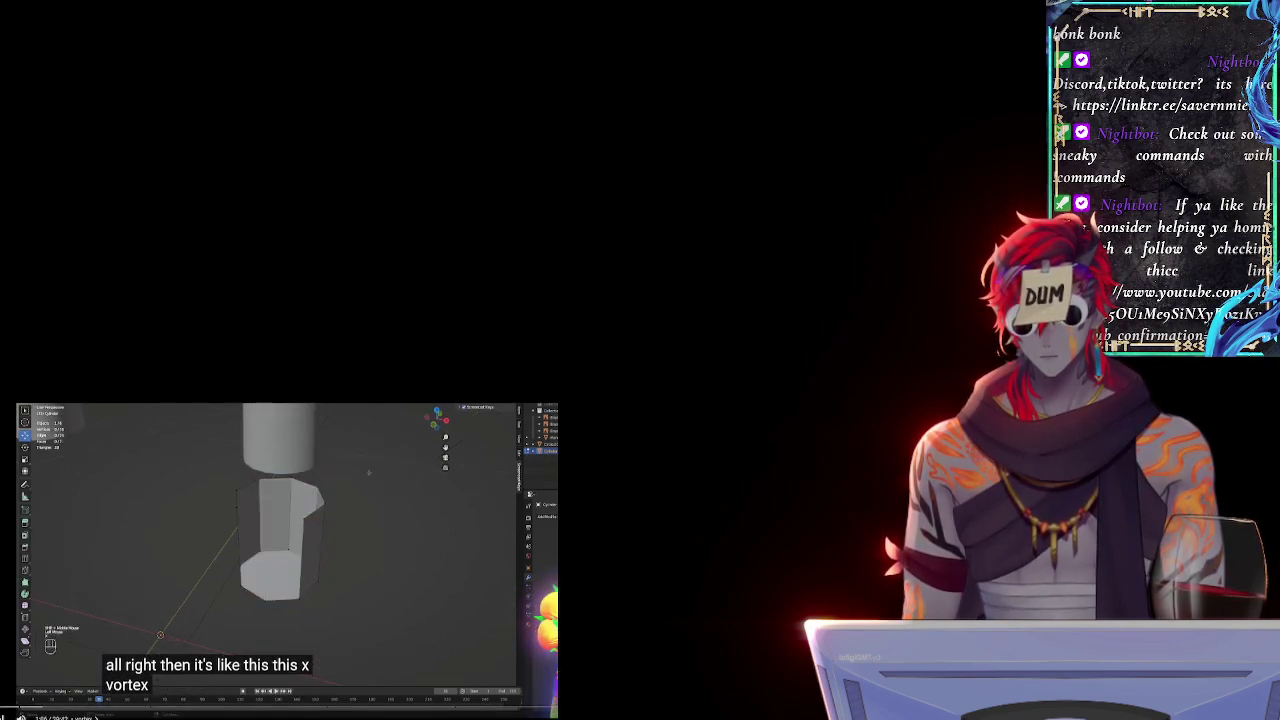
pyautogui.press('f')
pyautogui.moveTo(268, 512); pyautogui.dragTo(271, 513, button='middle')
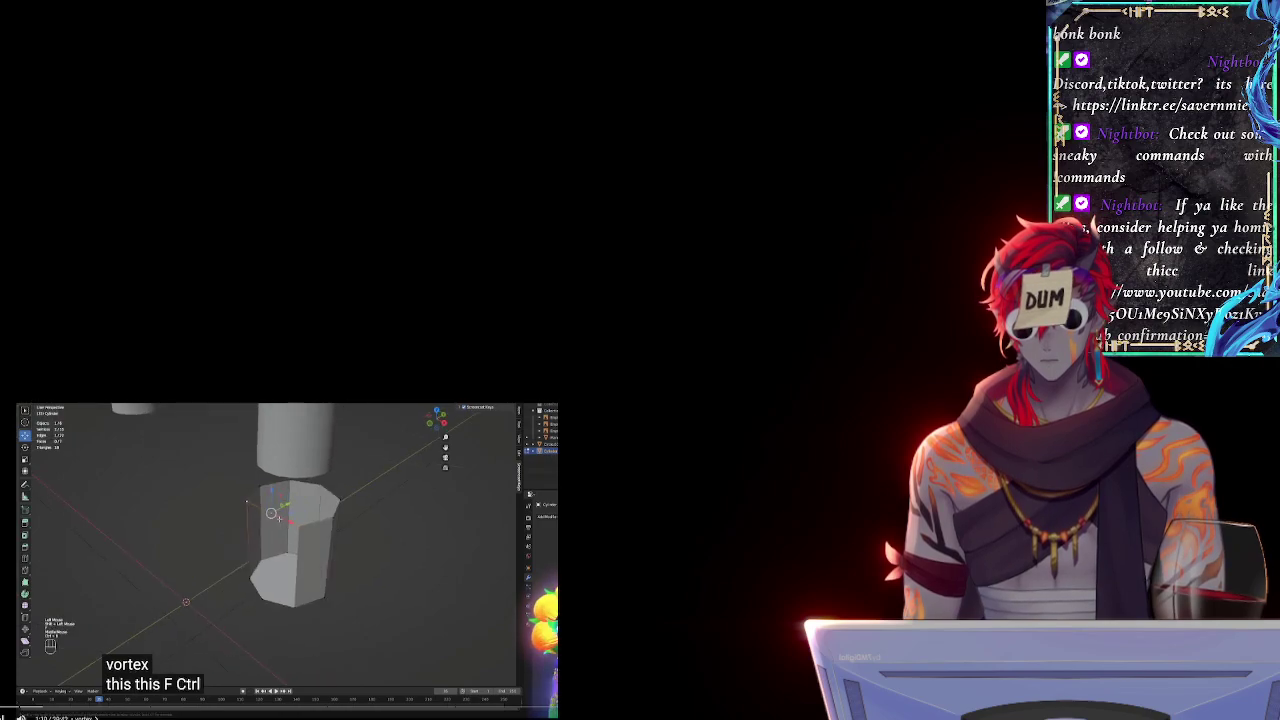
pyautogui.hotkey('ctrl', 'r')
pyautogui.rightClick(271, 513)
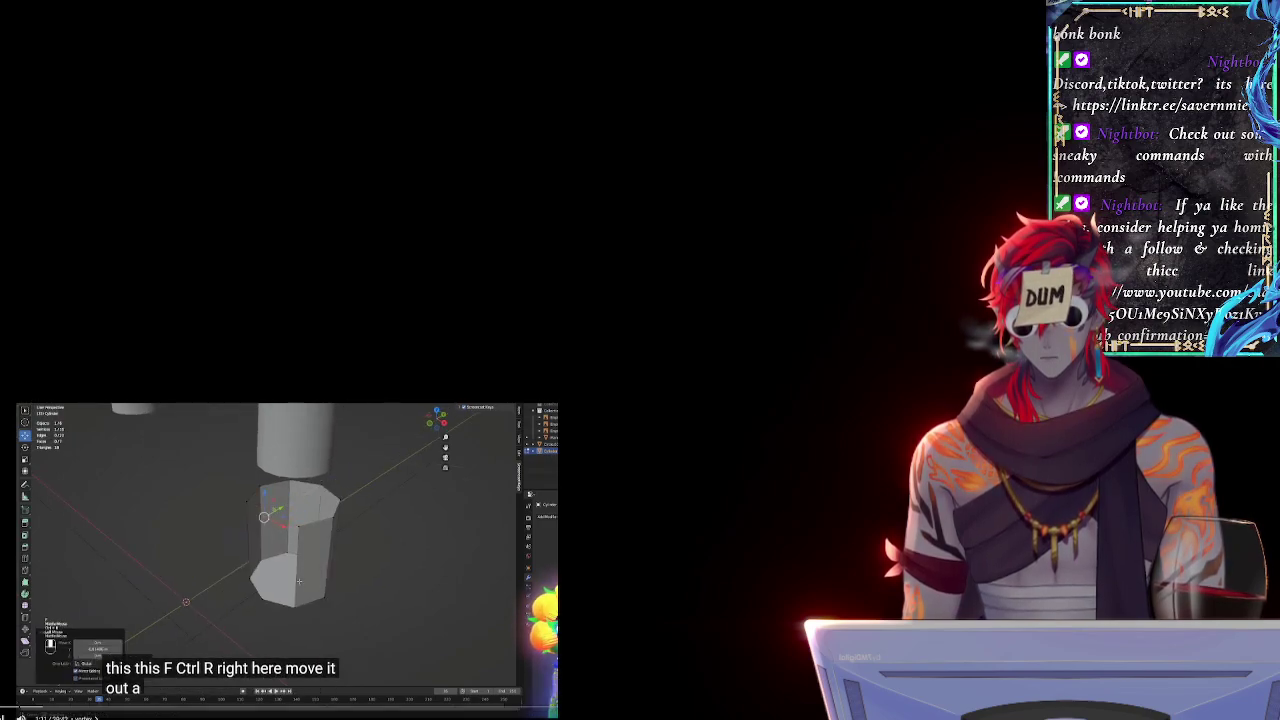
pyautogui.press('Left')
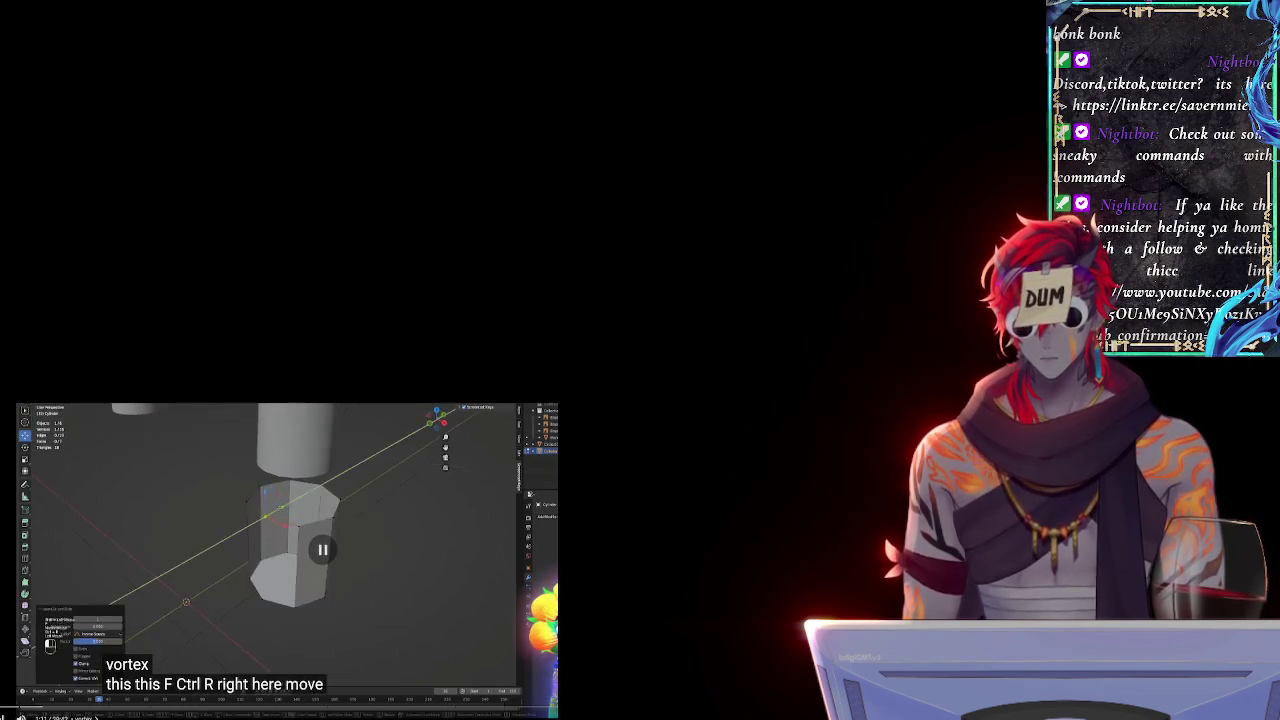
pyautogui.hotkey('alt', 'Tab')
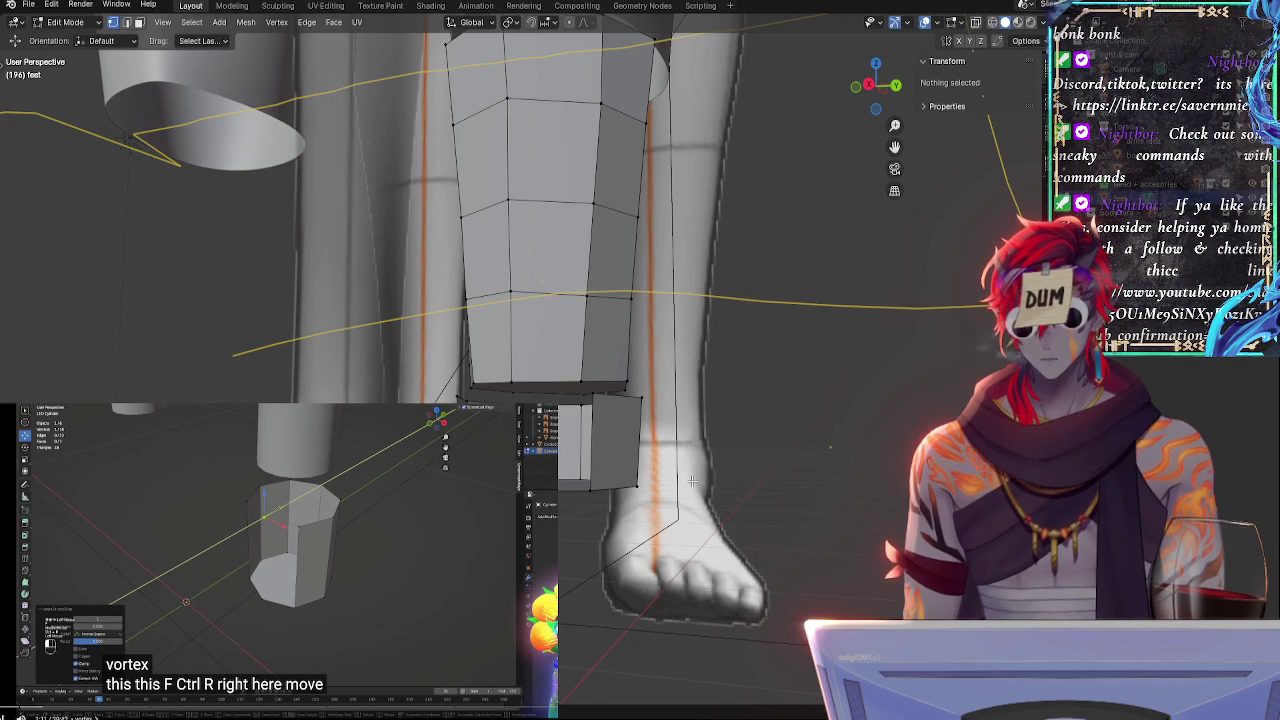
# - Move one ankle-ring vertex along X from 0.014865 m to 0.041084 m
pyautogui.moveTo(692, 481); pyautogui.dragTo(629, 486, button='middle')
pyautogui.click(615, 456)
pyautogui.keyDown('shift'); pyautogui.click(470, 445); pyautogui.keyUp('shift')
pyautogui.moveTo(650, 546); pyautogui.dragTo(572, 557, button='middle')
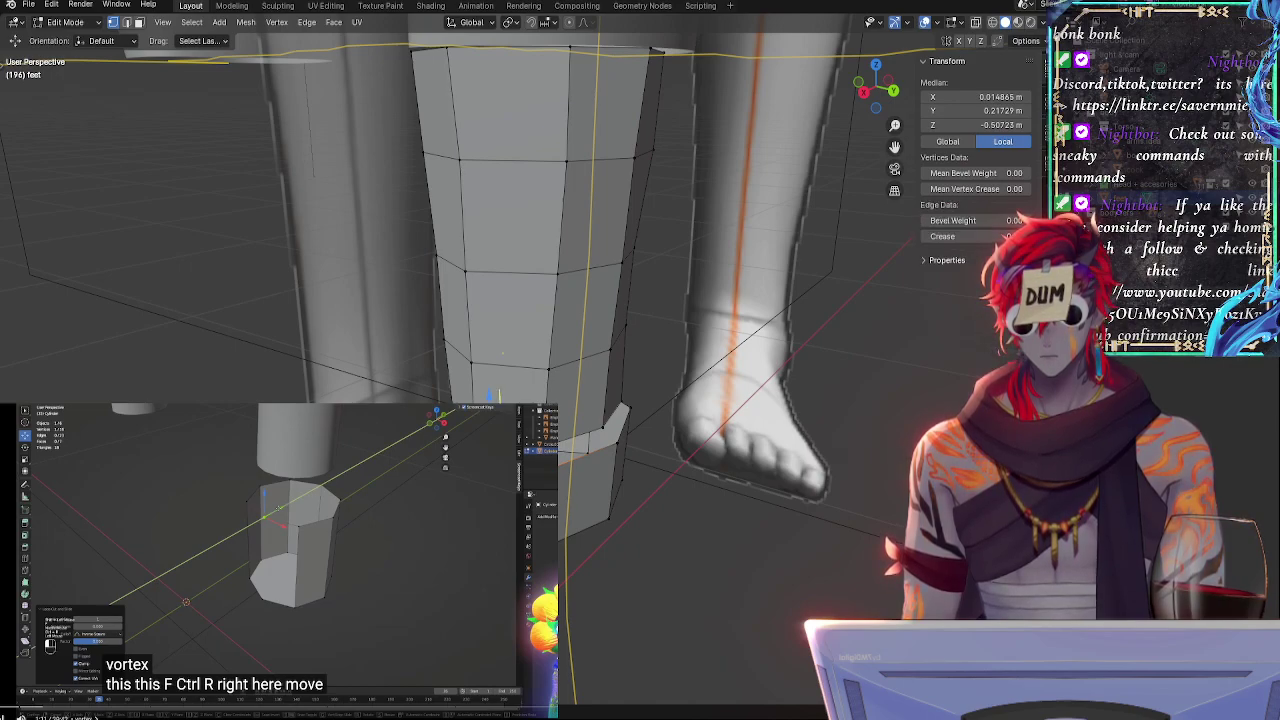
pyautogui.hotkey('ctrl', 'r')
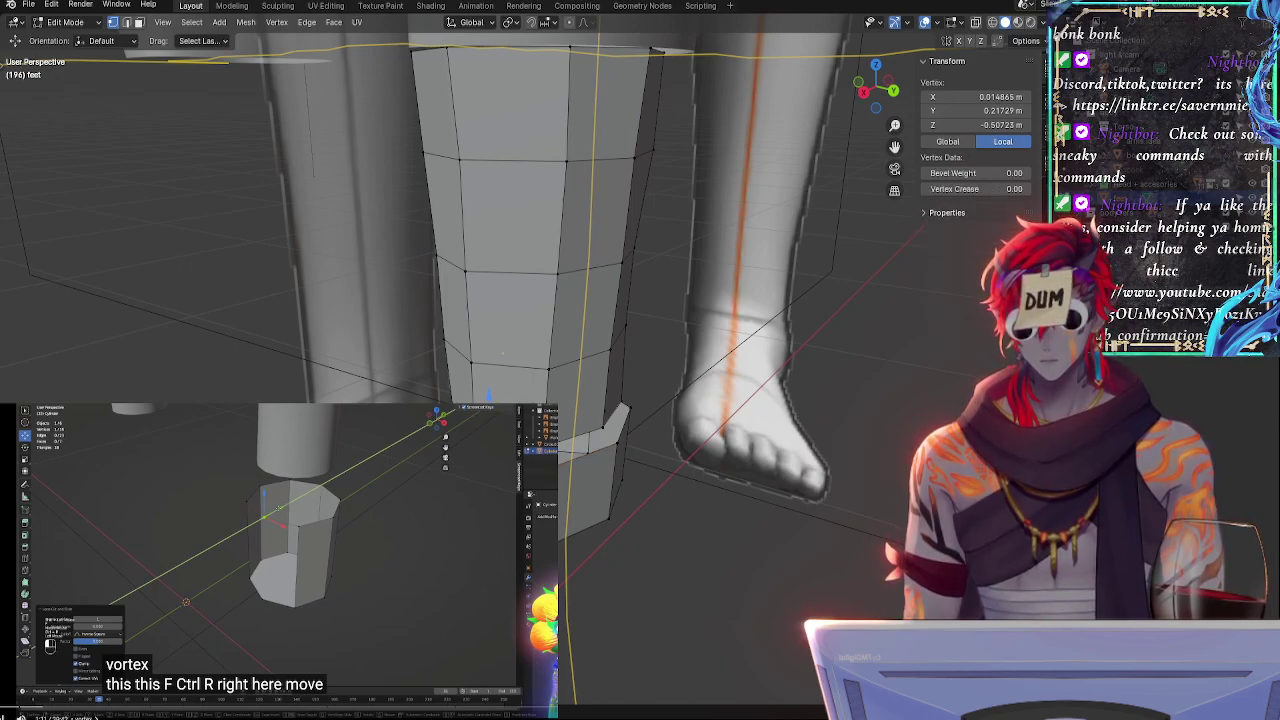
pyautogui.press('g')
pyautogui.press('x')
pyautogui.click(450, 510)
pyautogui.moveTo(450, 510); pyautogui.dragTo(671, 545, button='middle')
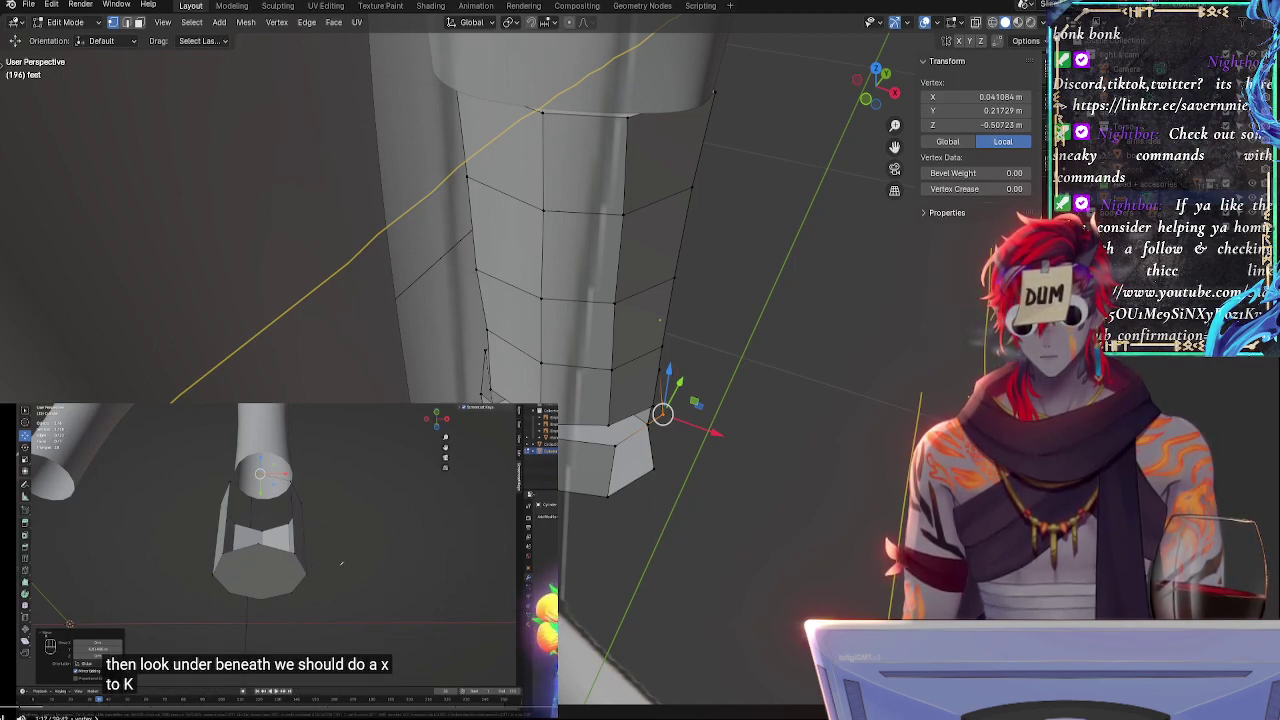
pyautogui.press('Left')
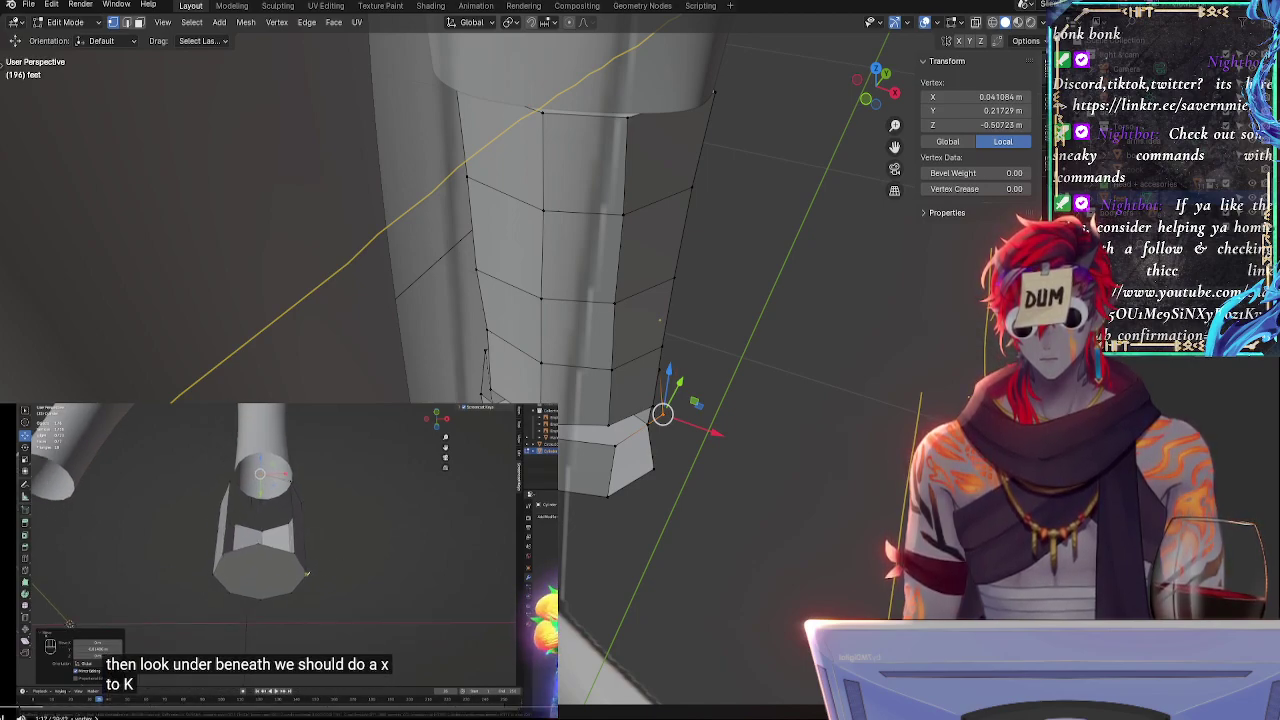
# - Knife-cut a first edge across the bottom cap from one corner vertex to the opposite corner
pyautogui.press('space')
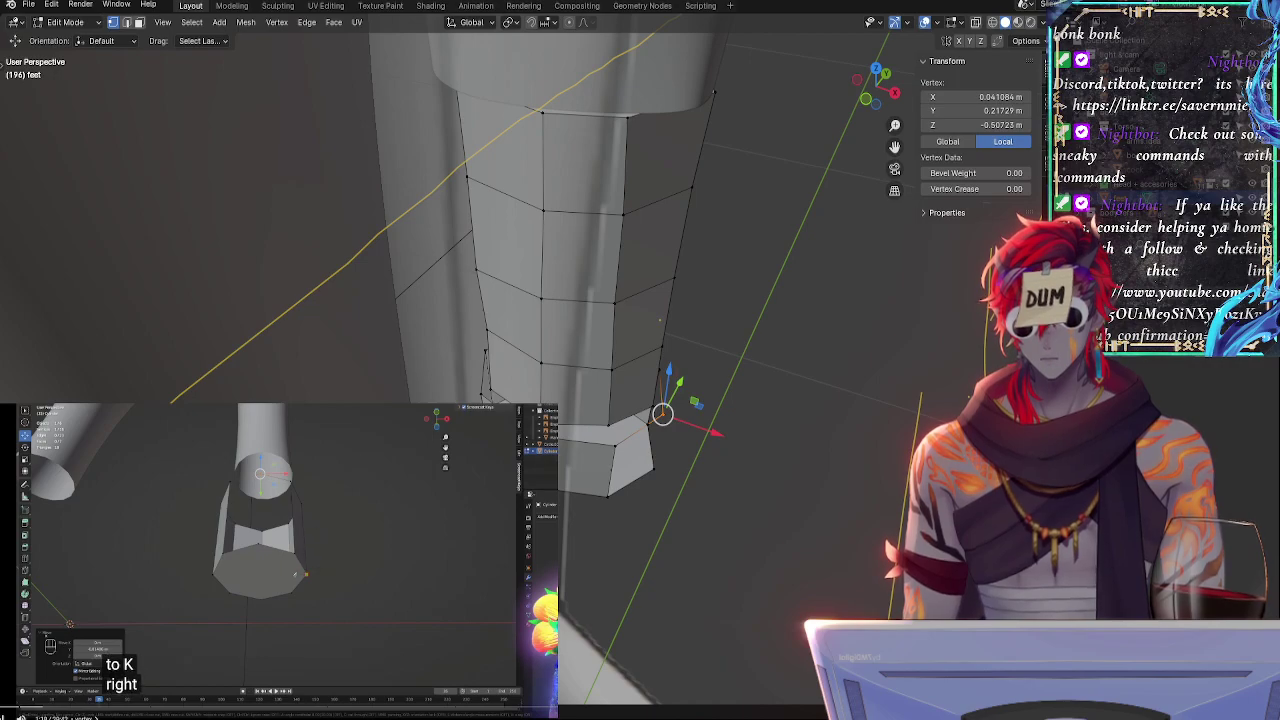
pyautogui.moveTo(715, 579); pyautogui.dragTo(582, 419, button='middle')
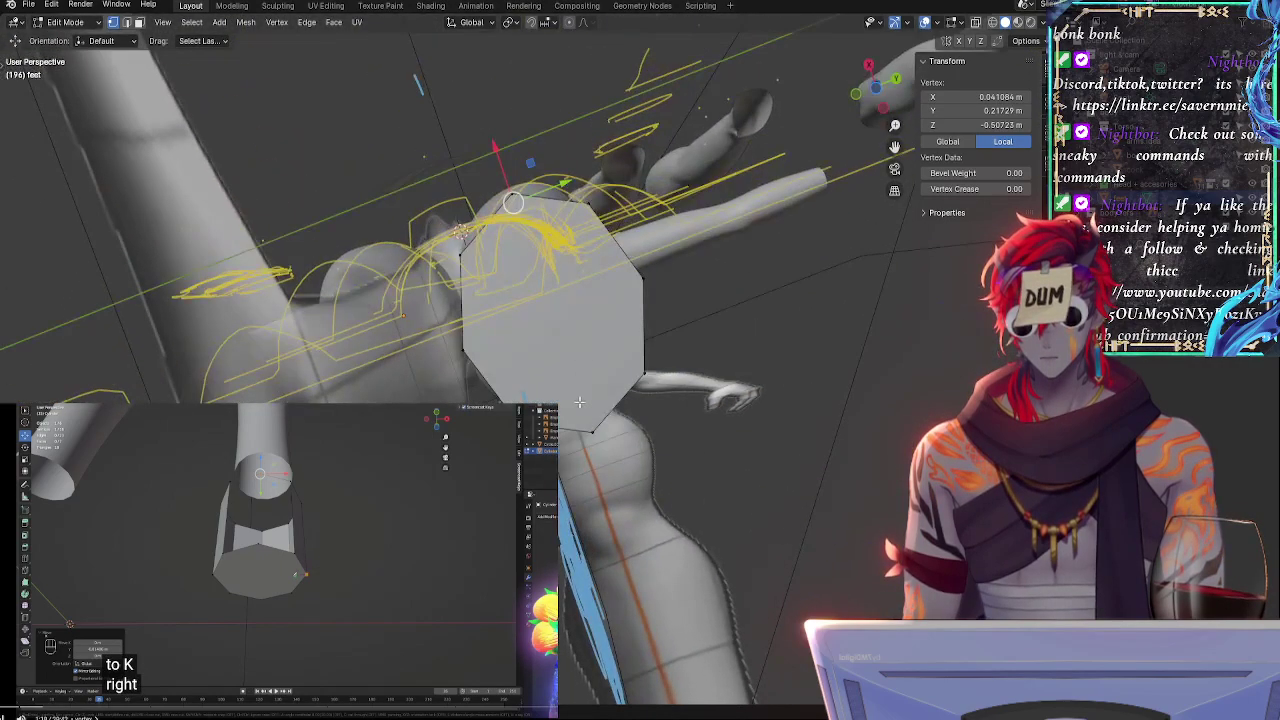
pyautogui.click(586, 424)
pyautogui.moveTo(640, 390); pyautogui.dragTo(671, 437, button='middle')
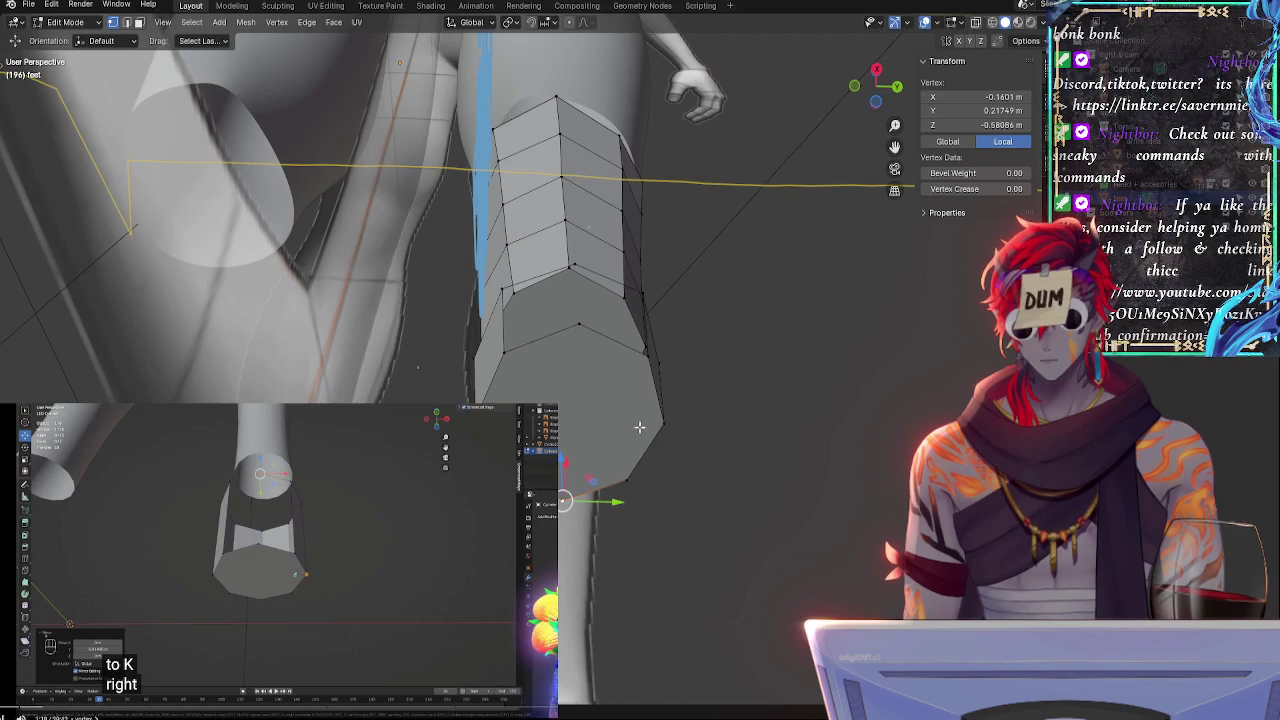
pyautogui.moveTo(765, 507); pyautogui.dragTo(751, 473, button='middle')
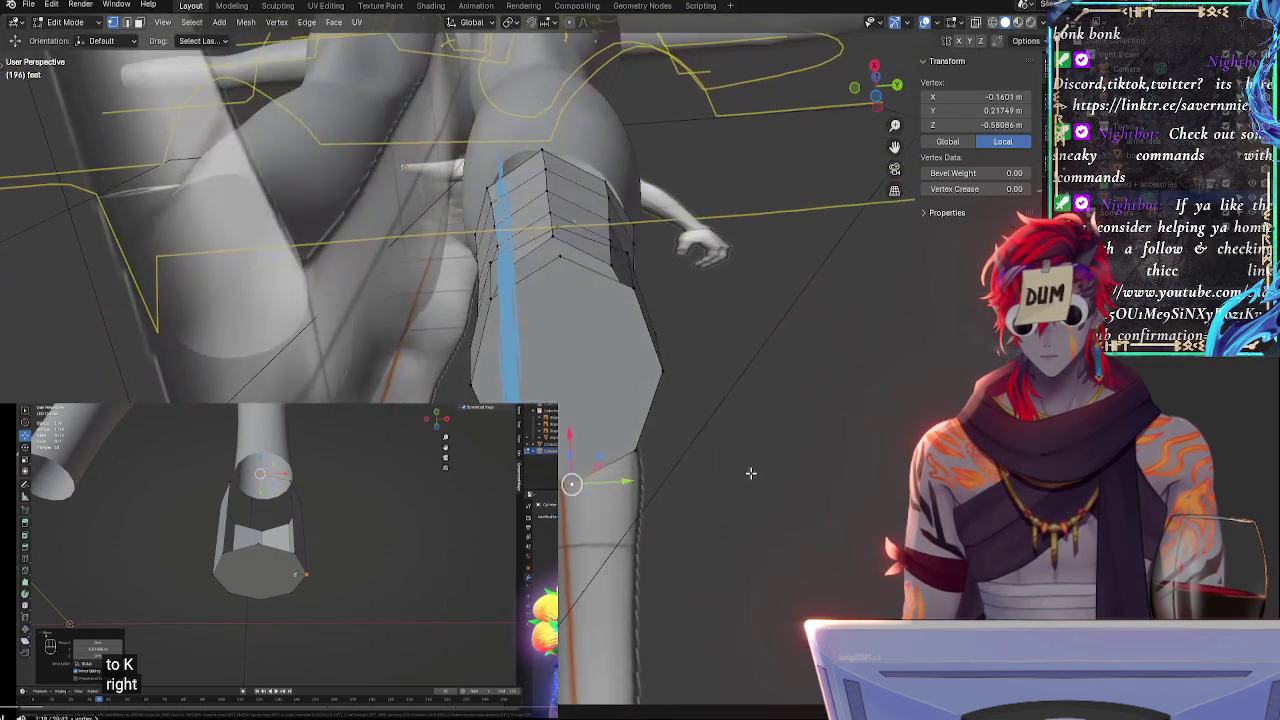
pyautogui.click(663, 376)
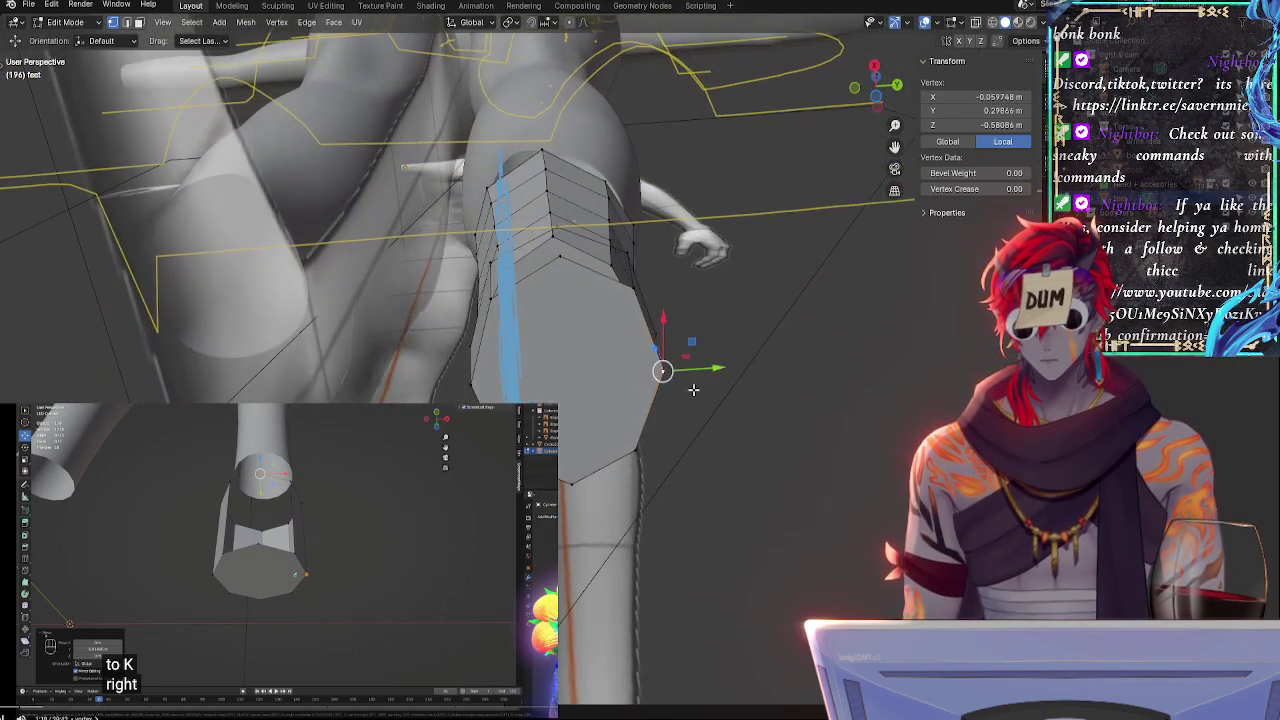
pyautogui.press('k')
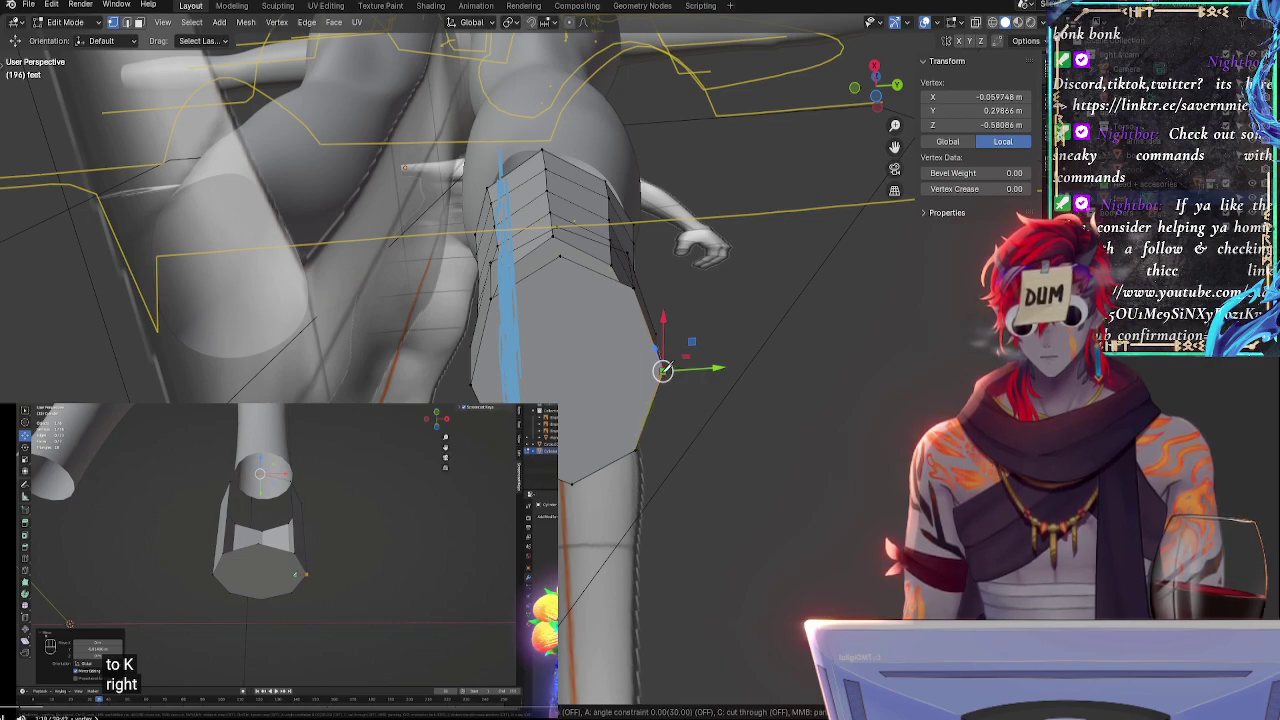
pyautogui.click(663, 371)
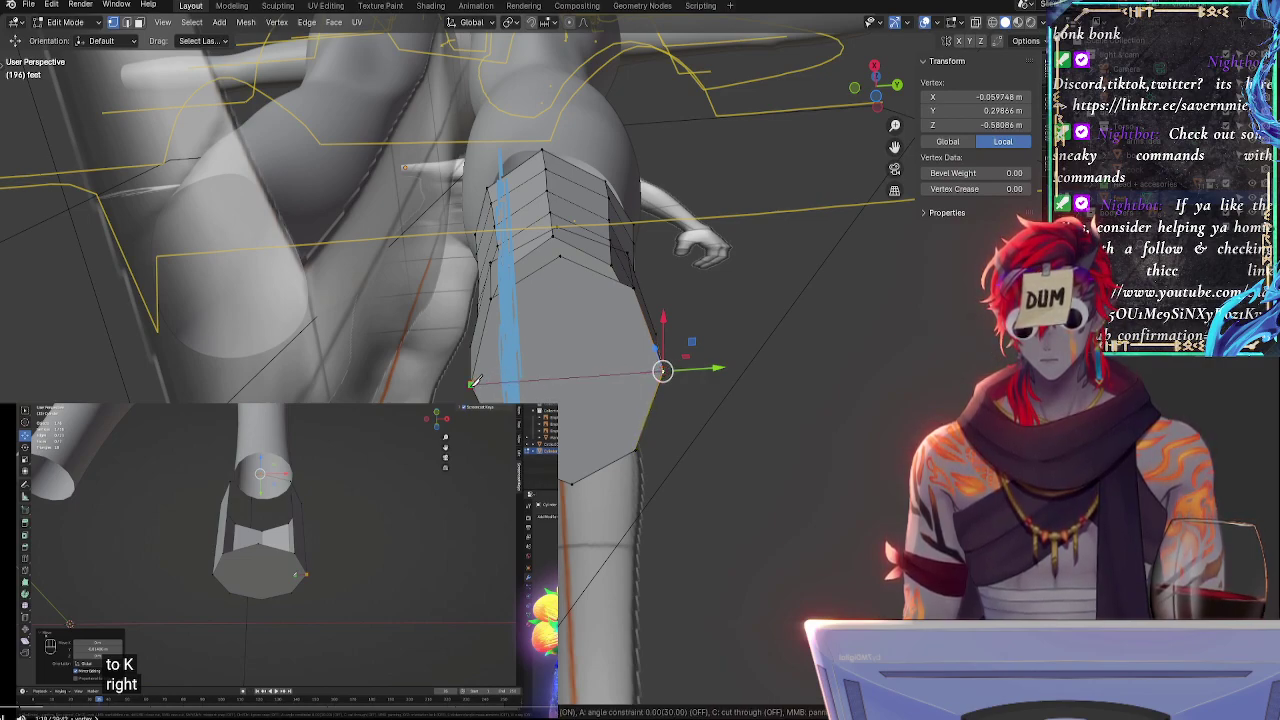
pyautogui.click(471, 384)
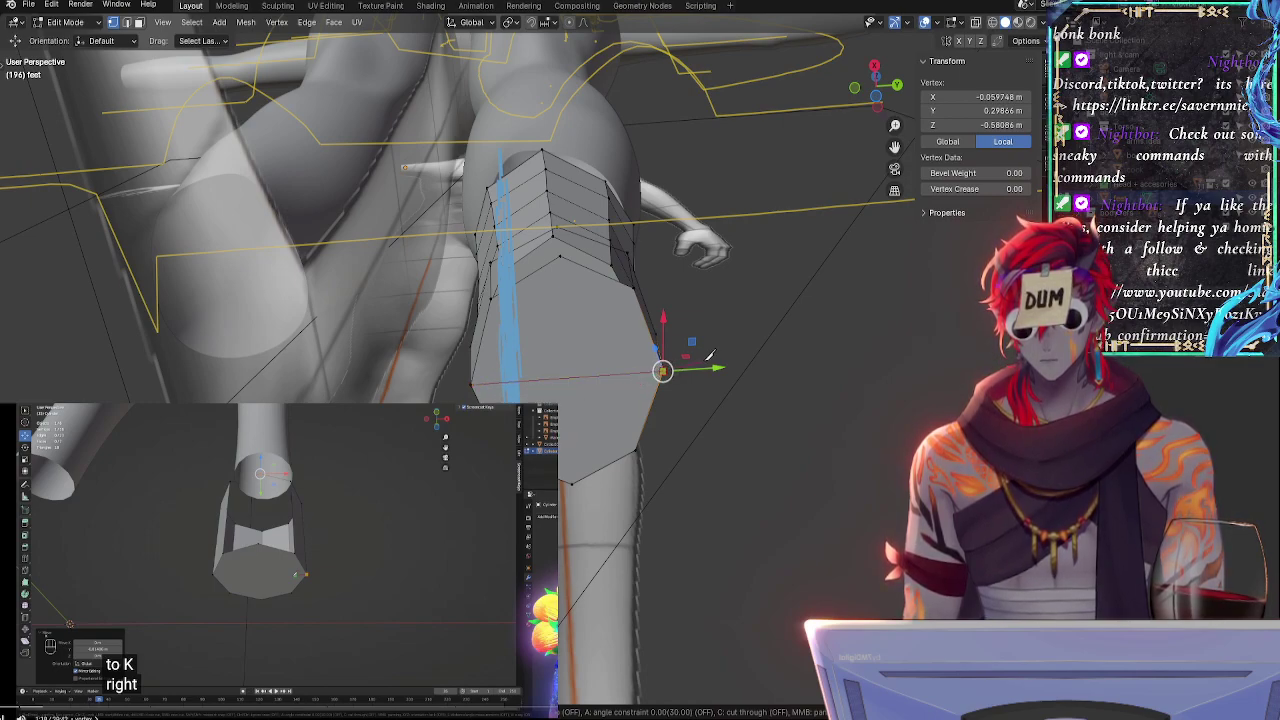
pyautogui.click(692, 394)
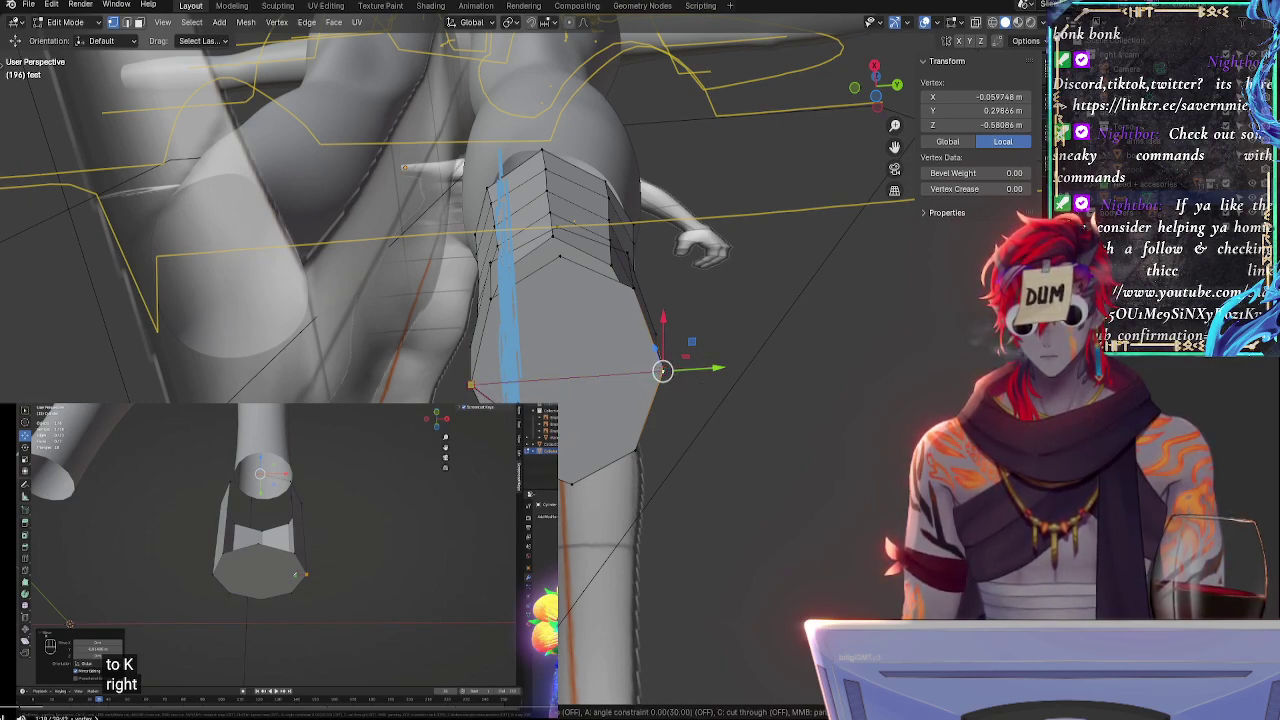
pyautogui.press('Return')
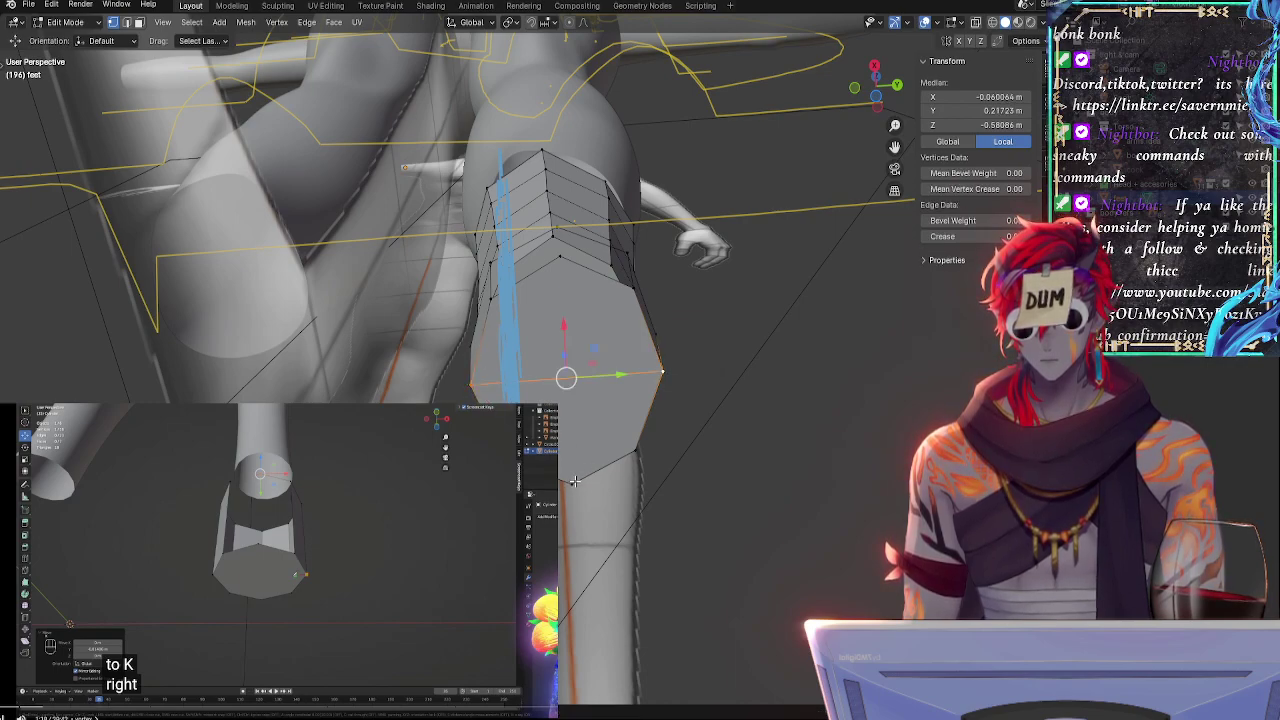
# - Knife-cut a second, perpendicular edge across the cap between the lower and upper vertices
pyautogui.click(575, 481)
pyautogui.press('k')
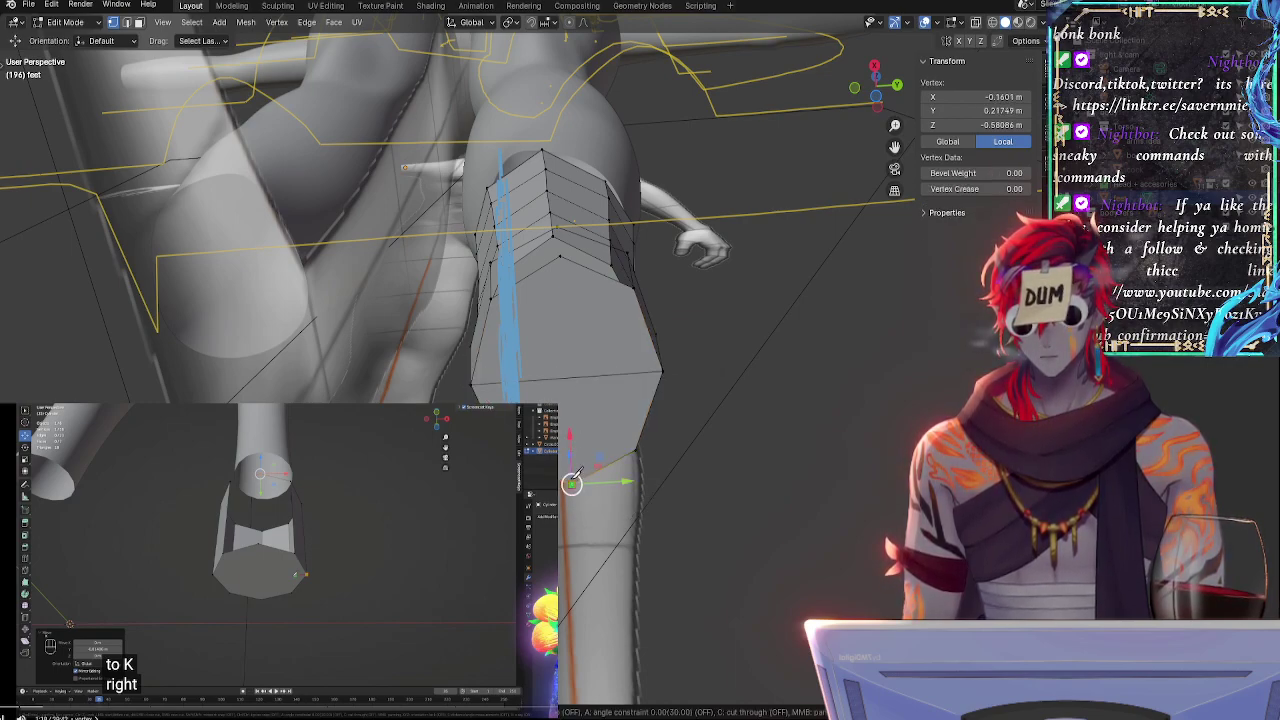
pyautogui.click(566, 378)
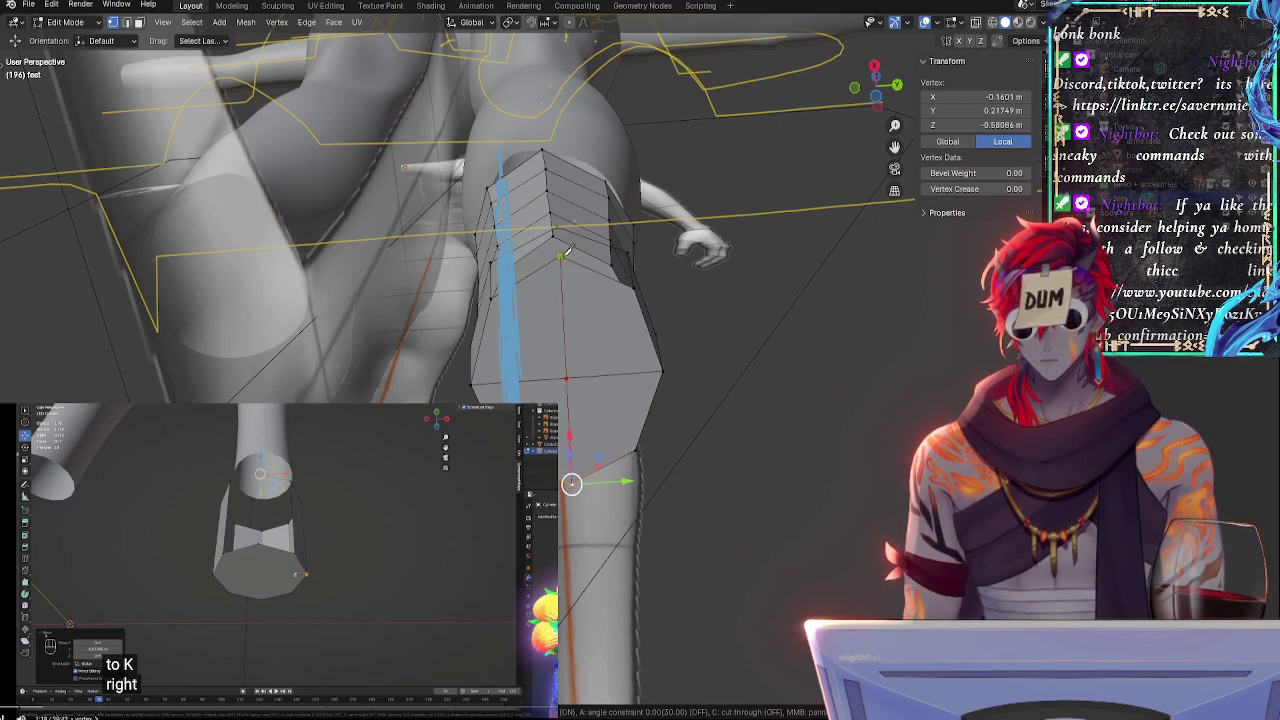
pyautogui.click(561, 256)
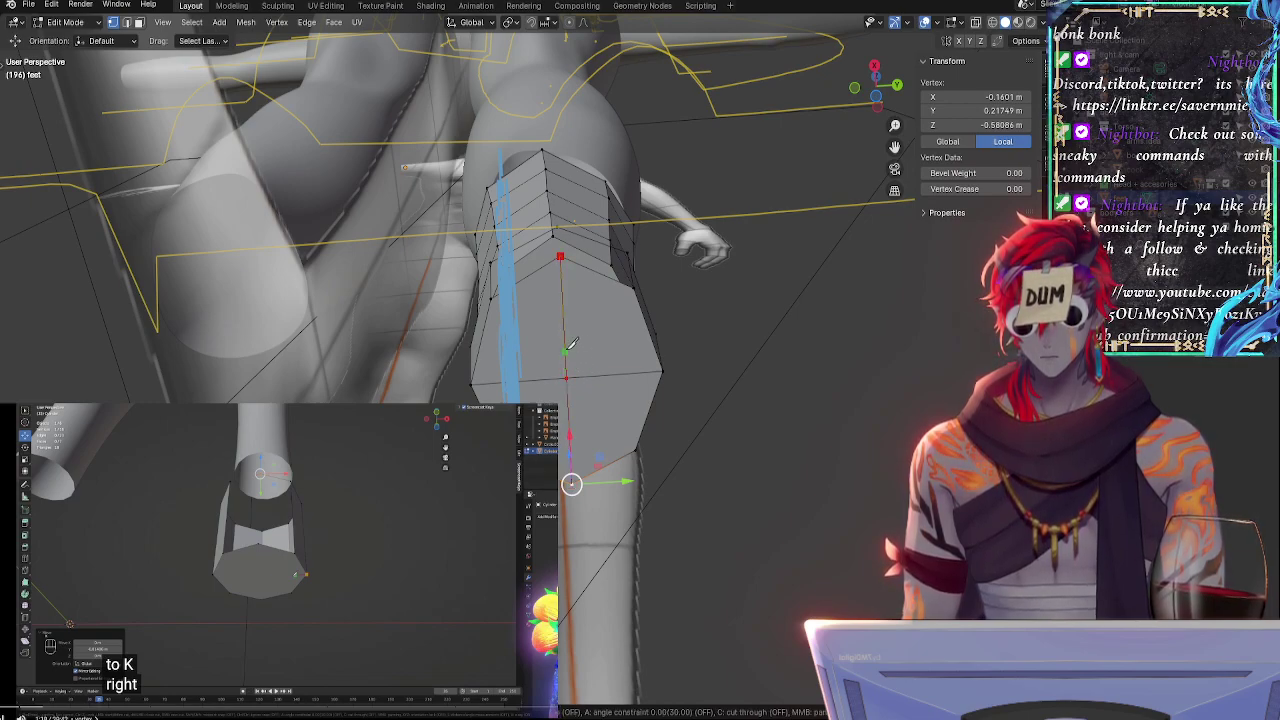
pyautogui.press('Return')
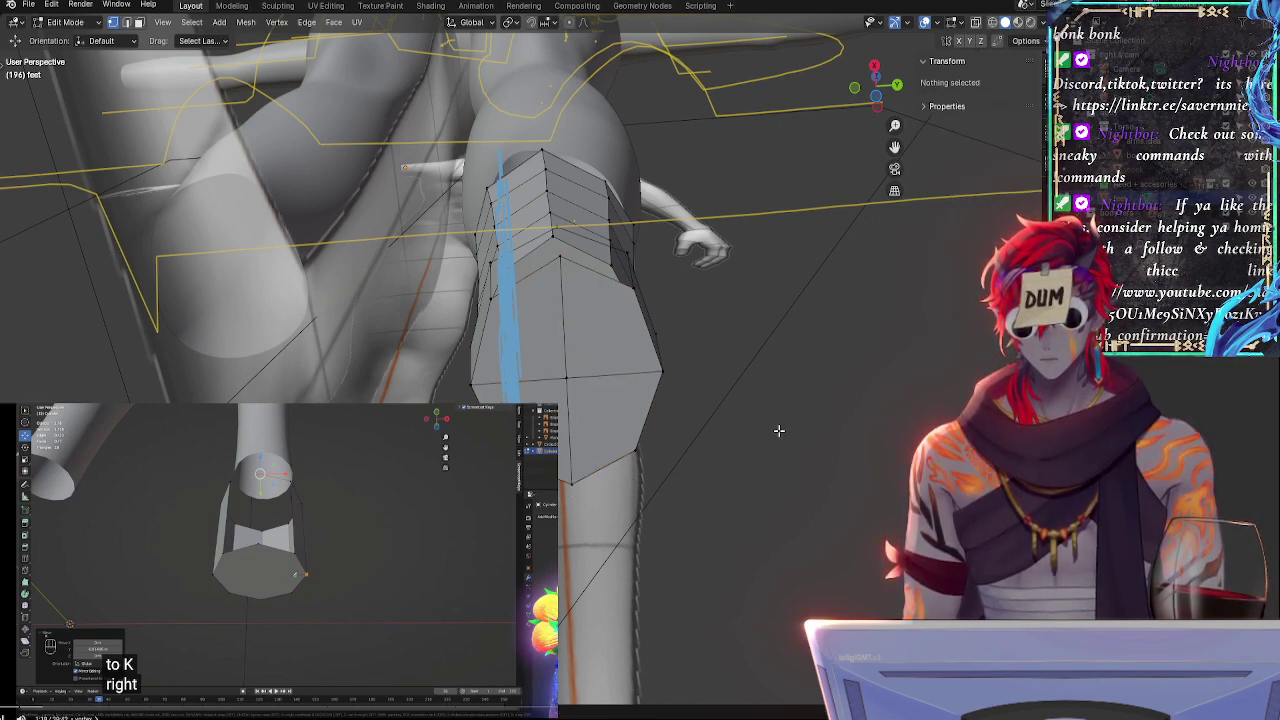
pyautogui.moveTo(776, 427); pyautogui.dragTo(755, 370, button='middle')
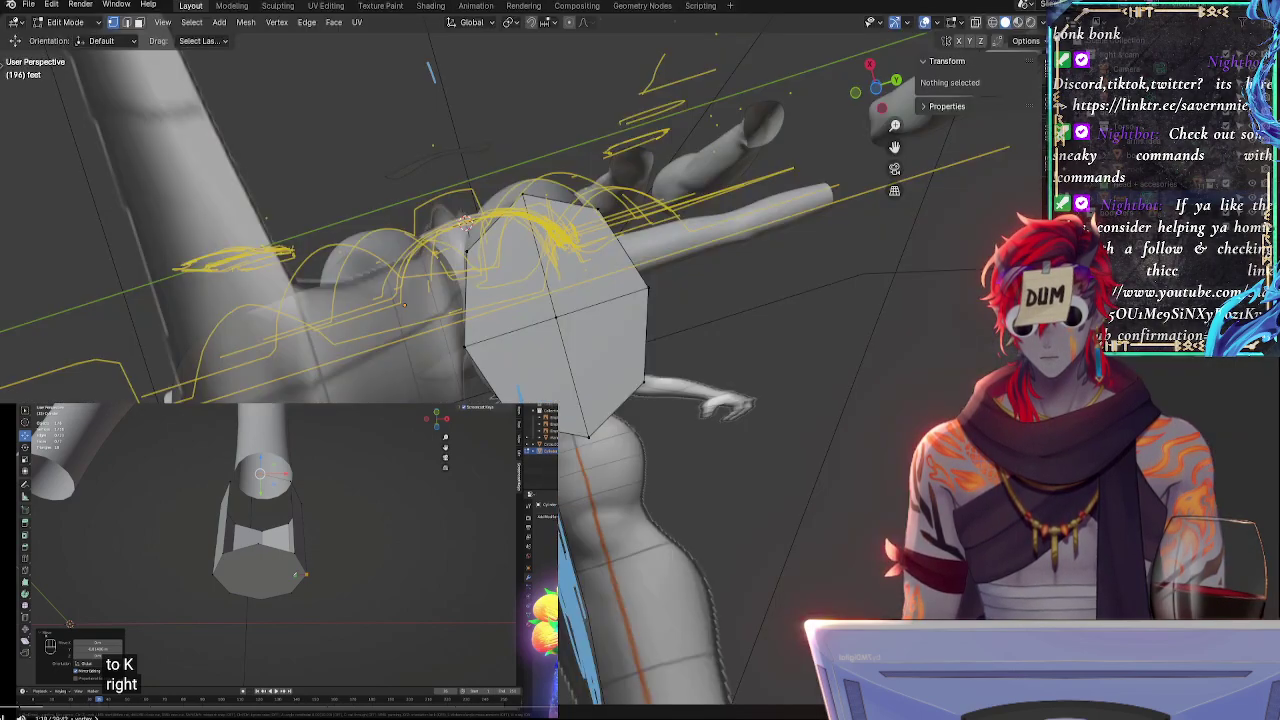
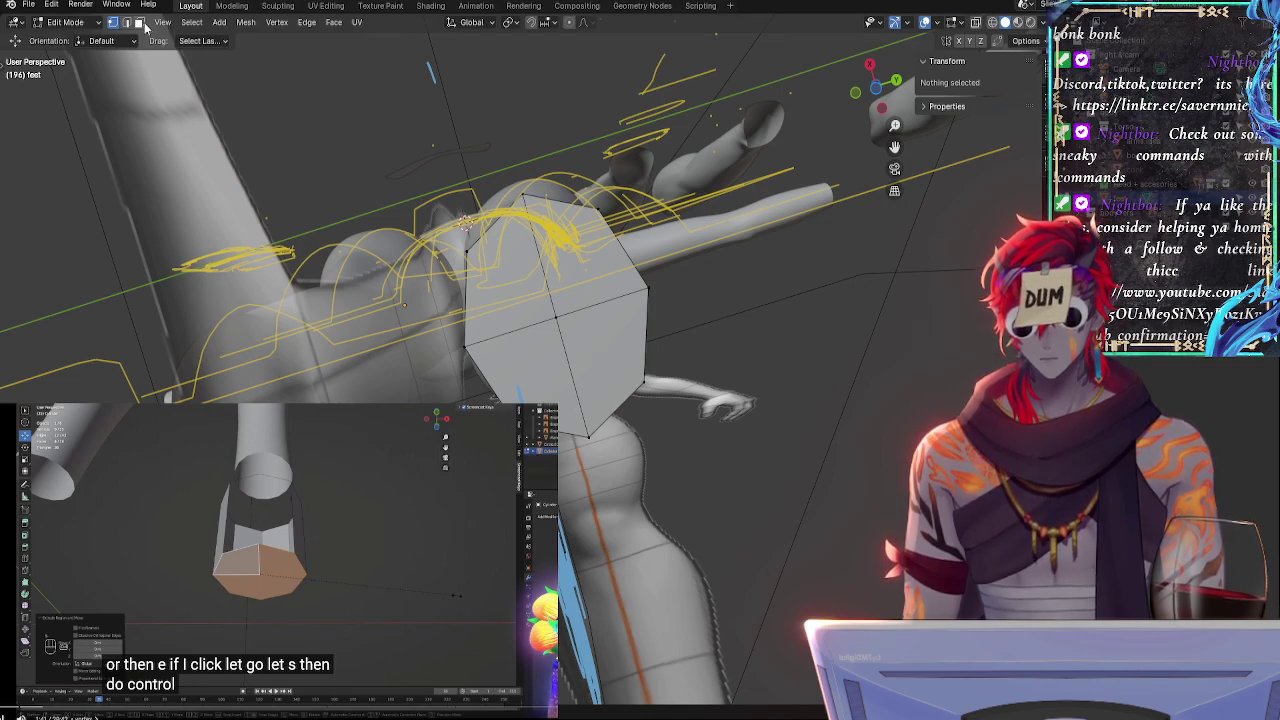
# - Select three bottom faces of the leg cylinder and extrude them along their normals
pyautogui.click(517, 296)
pyautogui.keyDown('shift'); pyautogui.click(588, 293); pyautogui.keyUp('shift')
pyautogui.keyDown('shift'); pyautogui.click(596, 350); pyautogui.keyUp('shift')
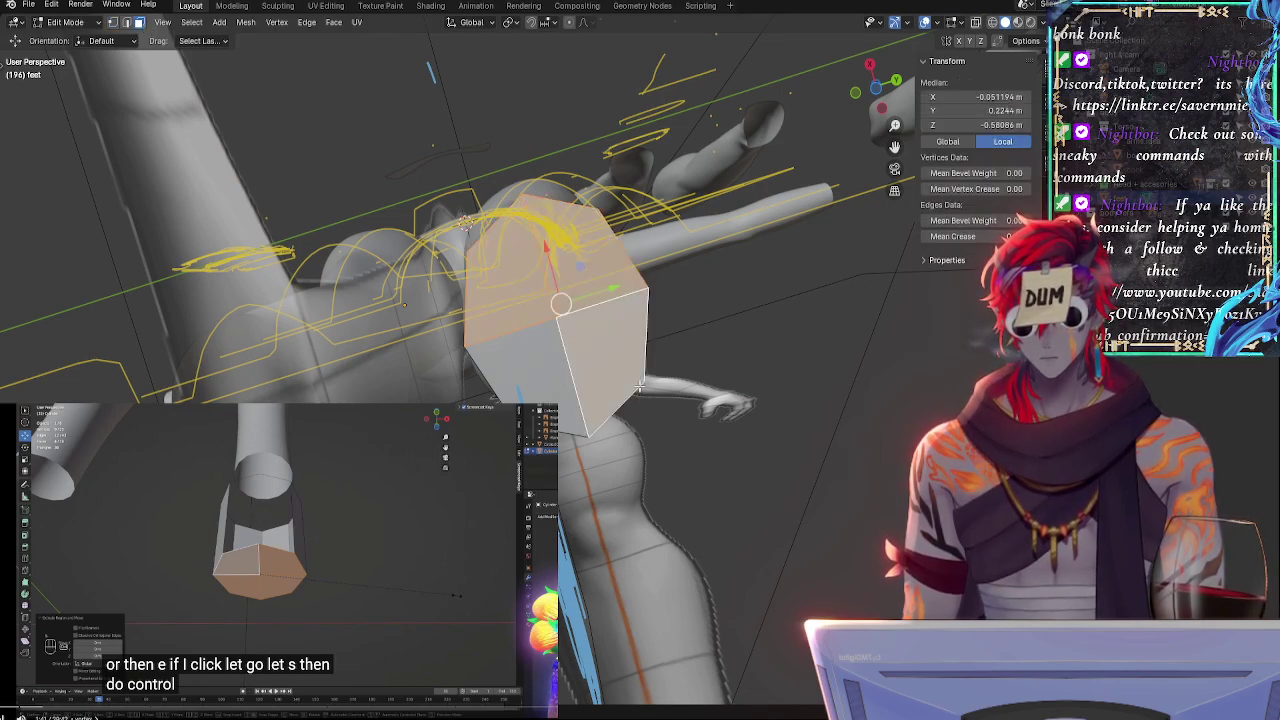
pyautogui.moveTo(770, 370); pyautogui.dragTo(748, 427, button='middle')
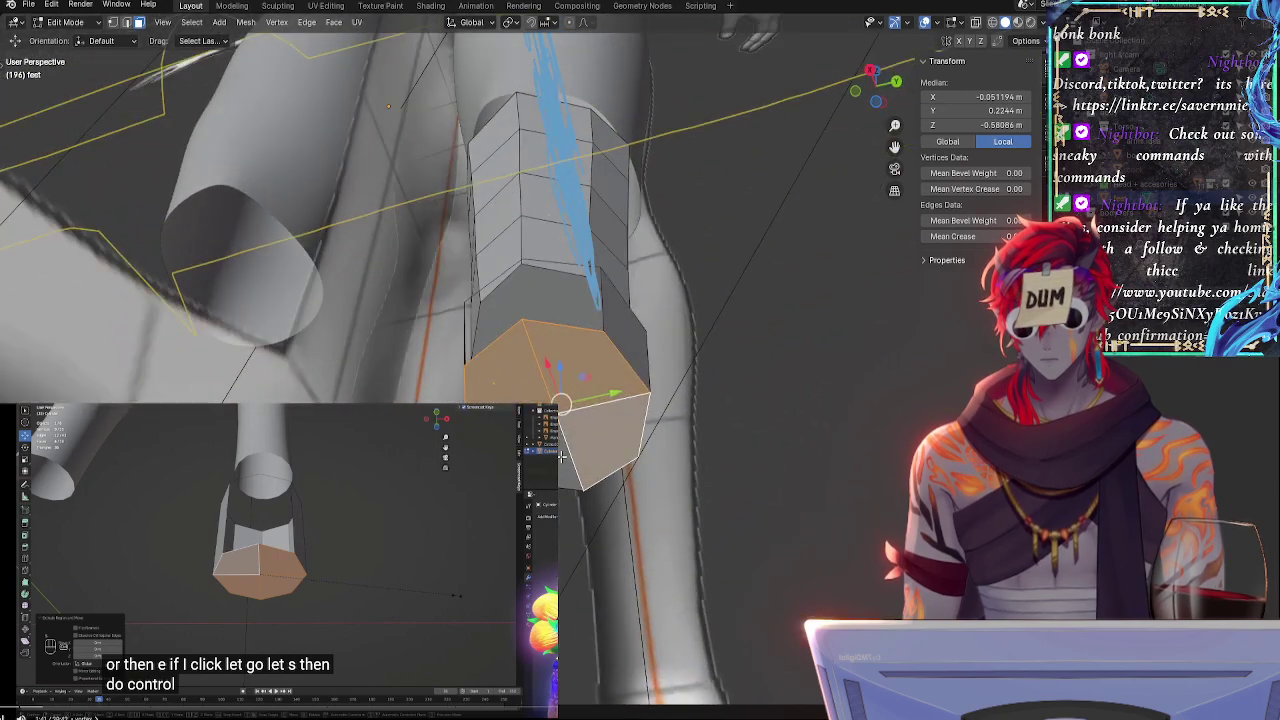
pyautogui.press('e')
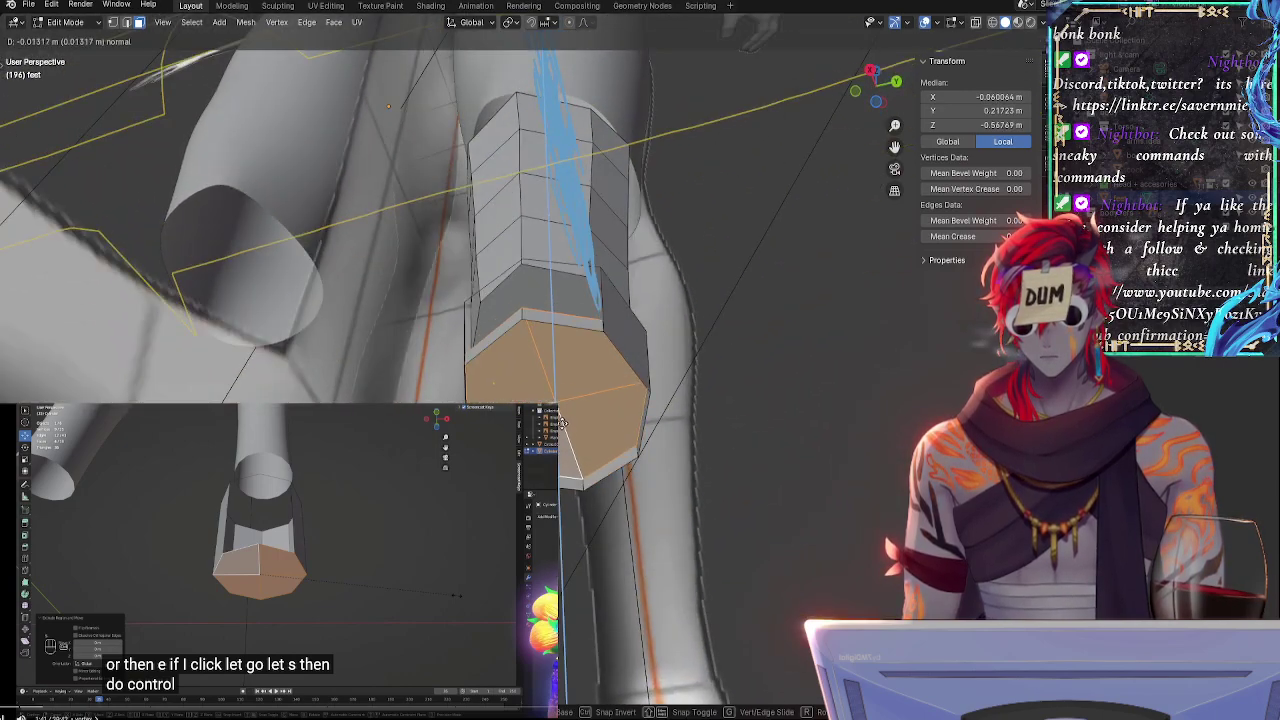
pyautogui.click(561, 438)
# - Extrude the bottom end face again, resize it, and move it down along Z
pyautogui.click(756, 463)
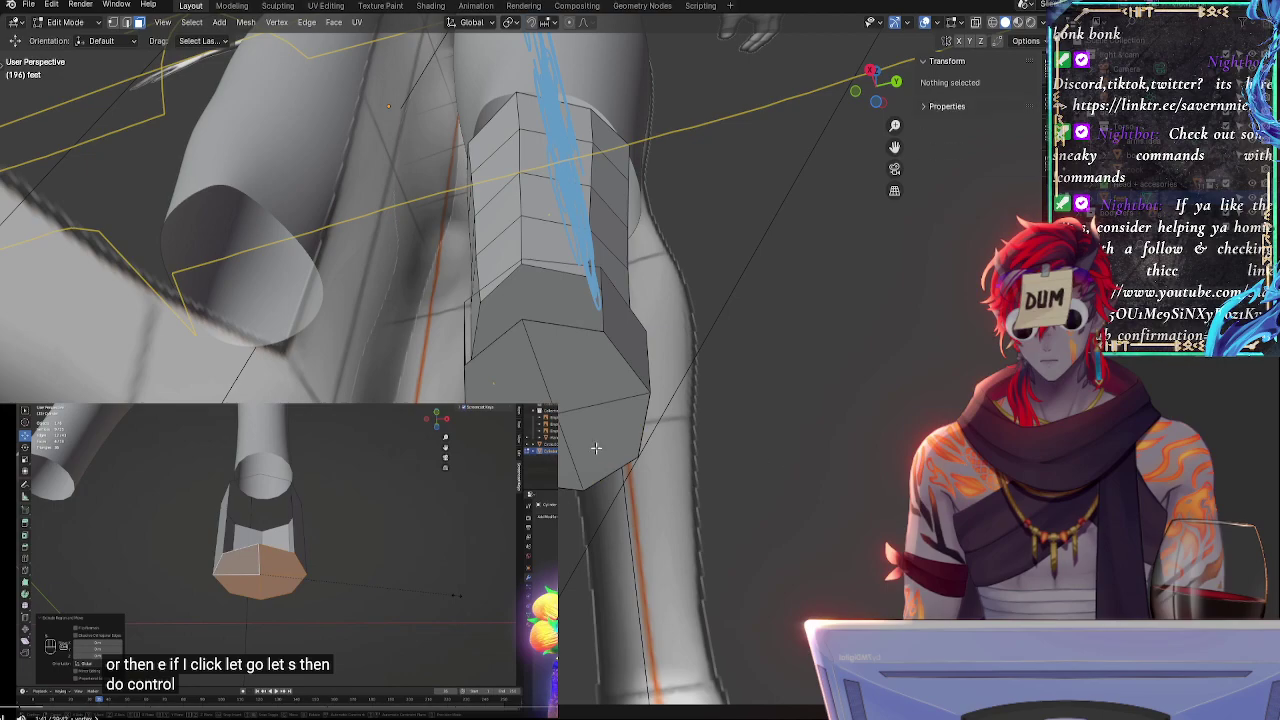
pyautogui.click(595, 448)
pyautogui.press('e')
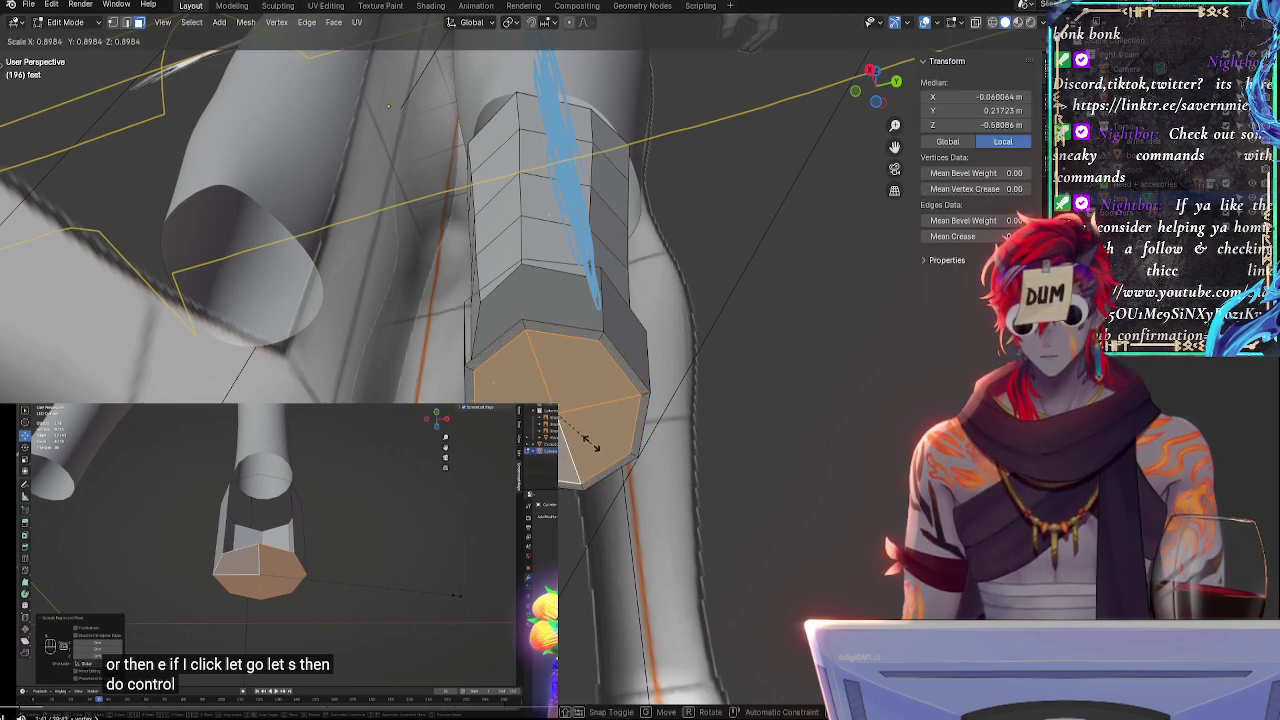
pyautogui.click(596, 447)
pyautogui.press('s')
pyautogui.click(598, 445)
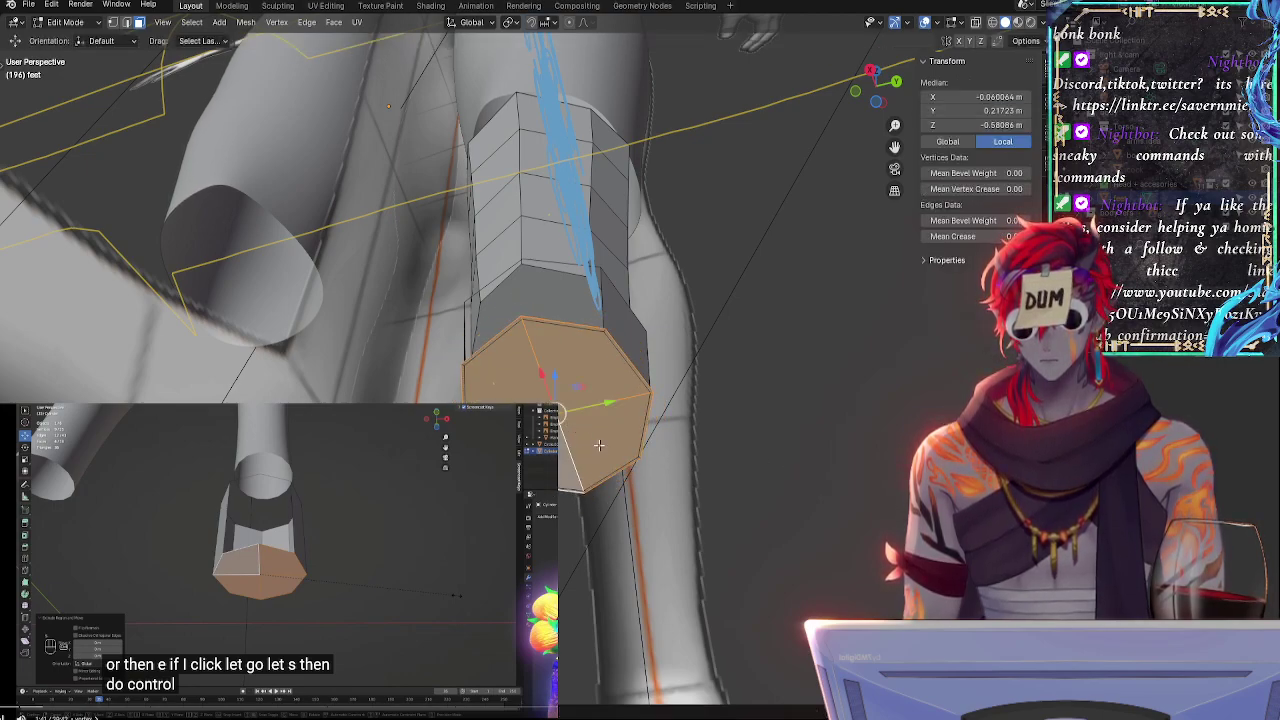
pyautogui.press('g')
pyautogui.press('z')
pyautogui.click(600, 454)
# - Taper the new bottom end face inward to 0.6 scale
pyautogui.moveTo(733, 466); pyautogui.dragTo(728, 542, button='middle')
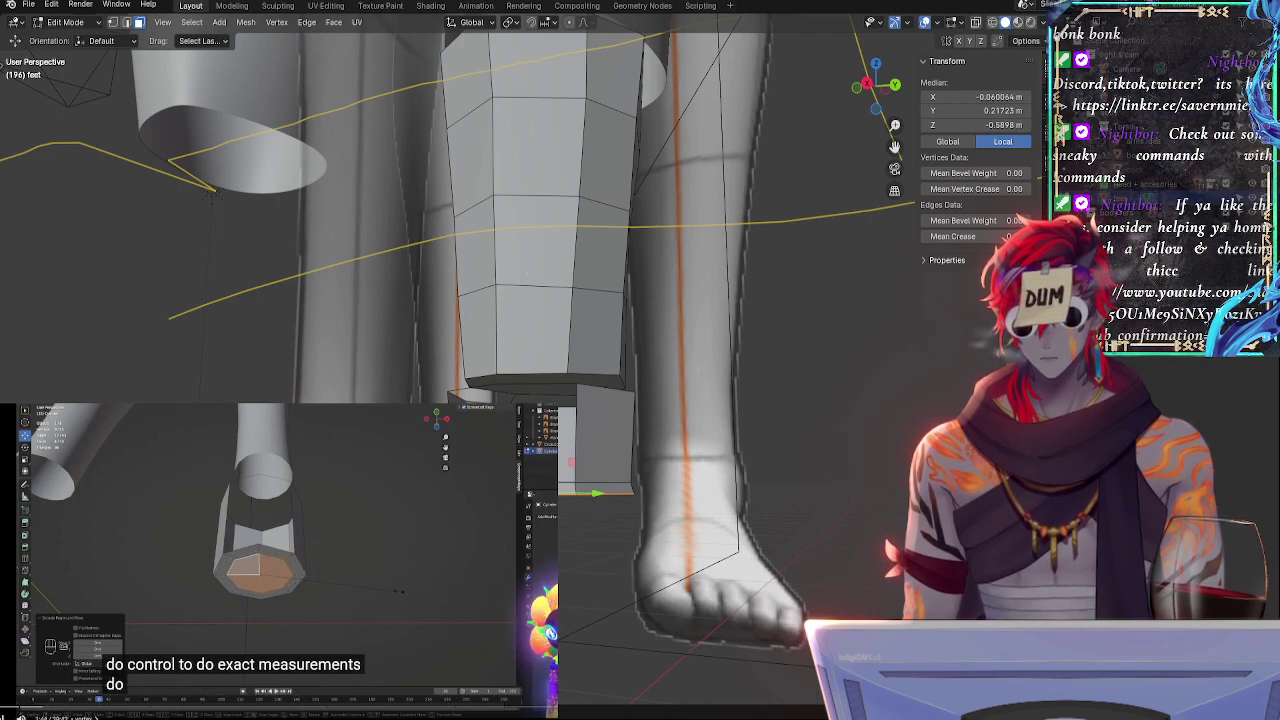
pyautogui.moveTo(641, 495); pyautogui.dragTo(680, 417, button='middle')
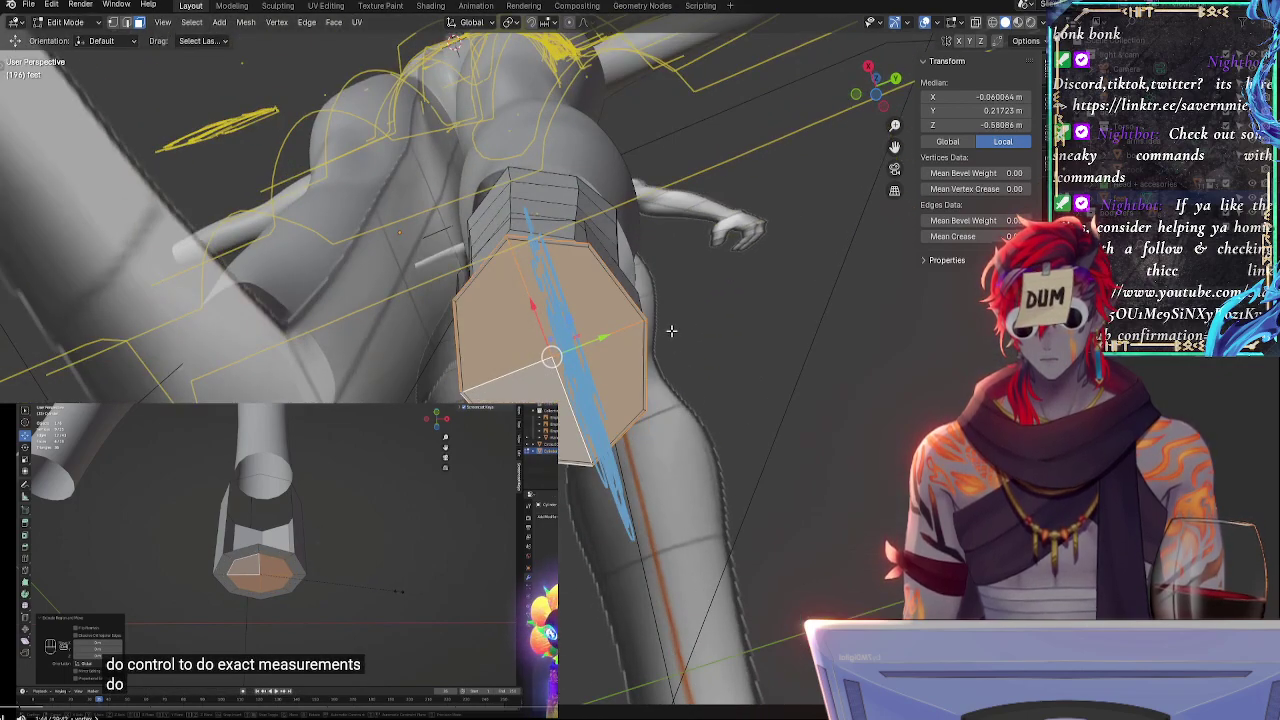
pyautogui.hotkey('ctrl', 'z')
pyautogui.press('s')
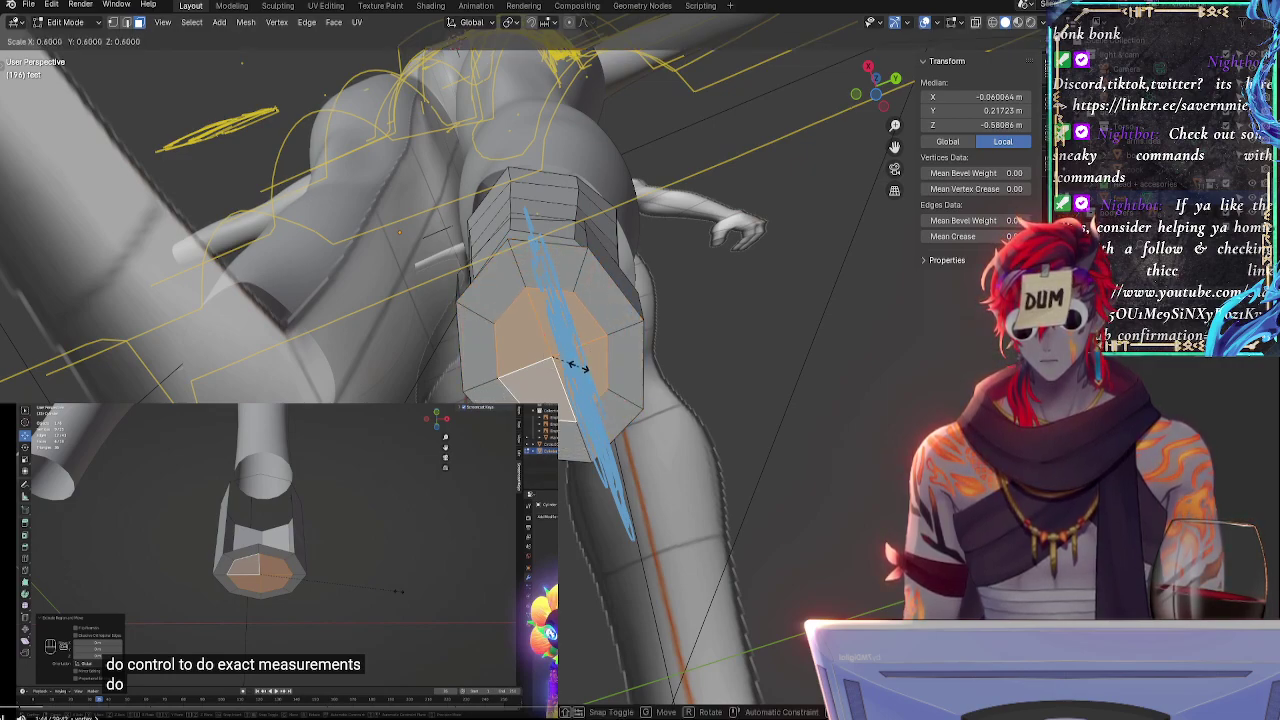
pyautogui.click(578, 368)
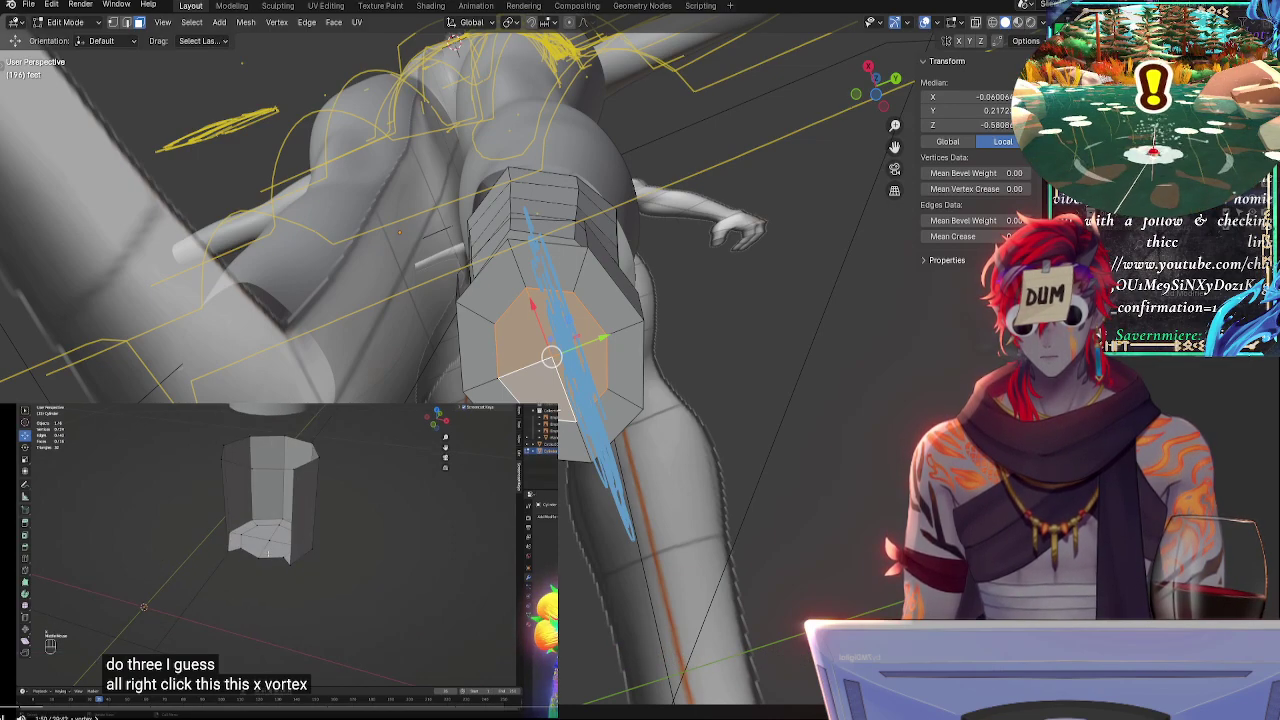
# - Delete the capped tip vertex at the cylinder's bottom in vertex select mode
pyautogui.click(506, 250)
pyautogui.moveTo(506, 250); pyautogui.dragTo(561, 481, button='middle')
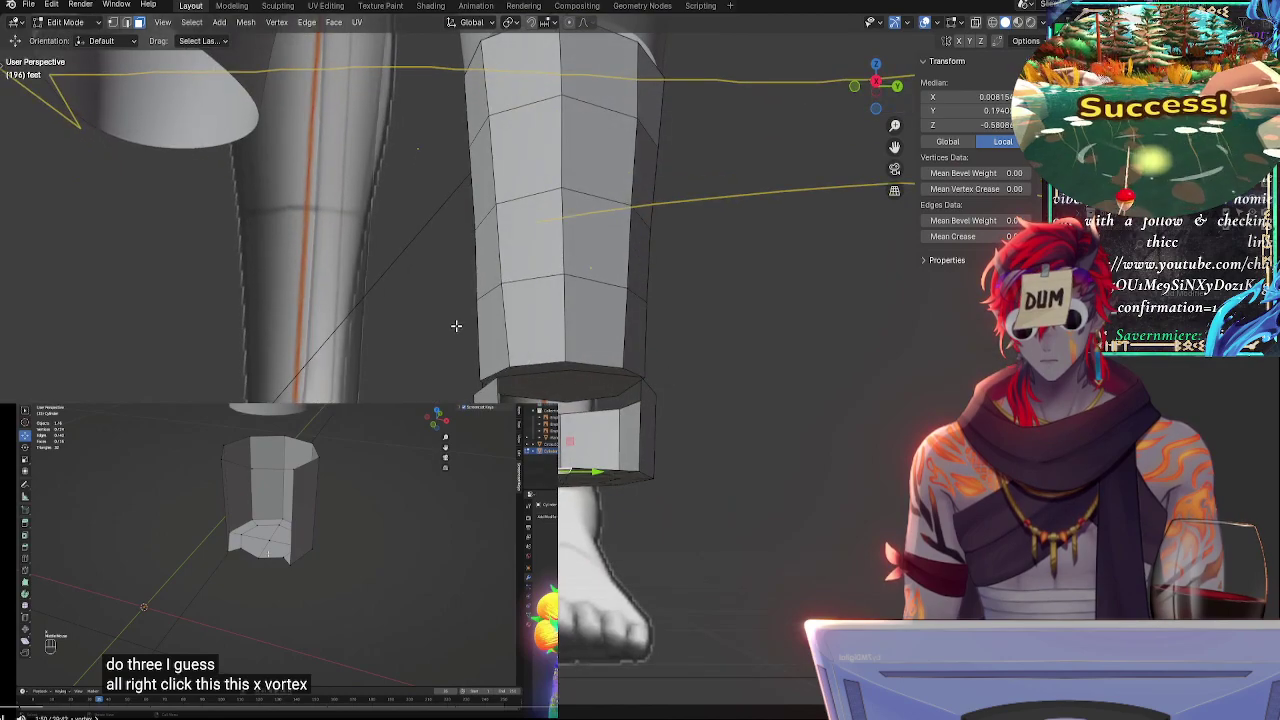
pyautogui.click(113, 22)
pyautogui.press('KP_Decimal')
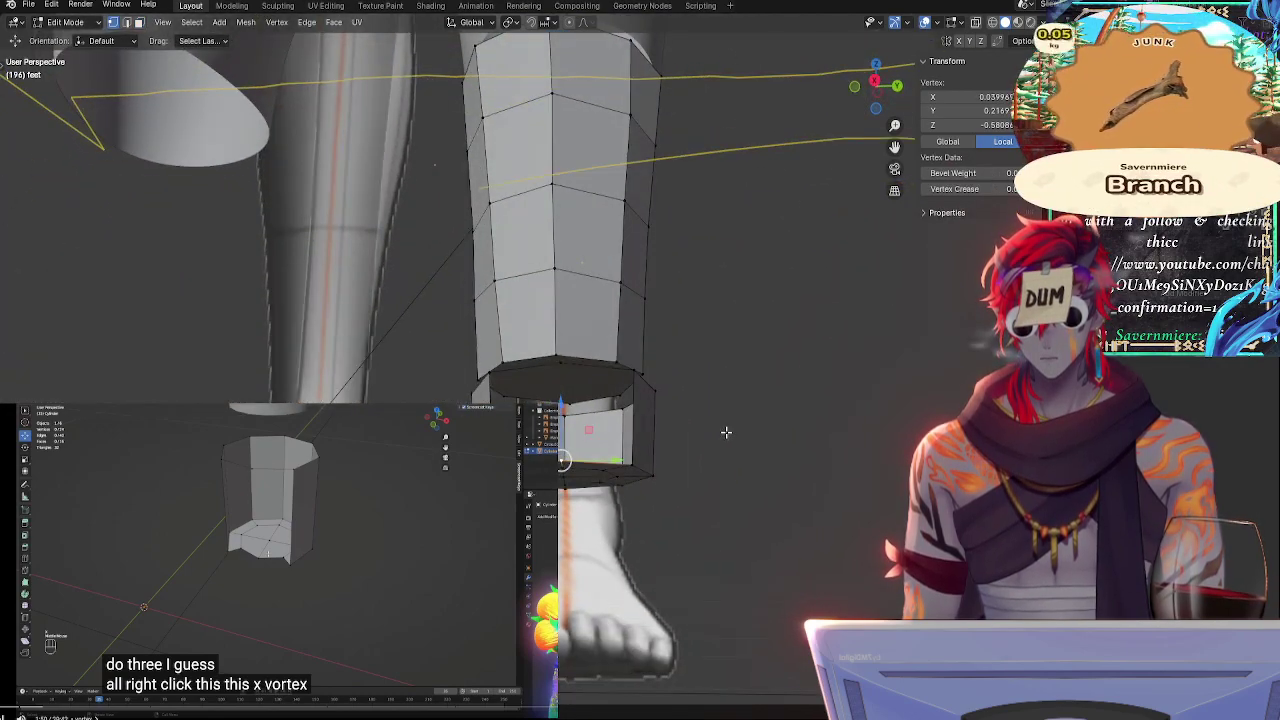
pyautogui.rightClick(726, 432)
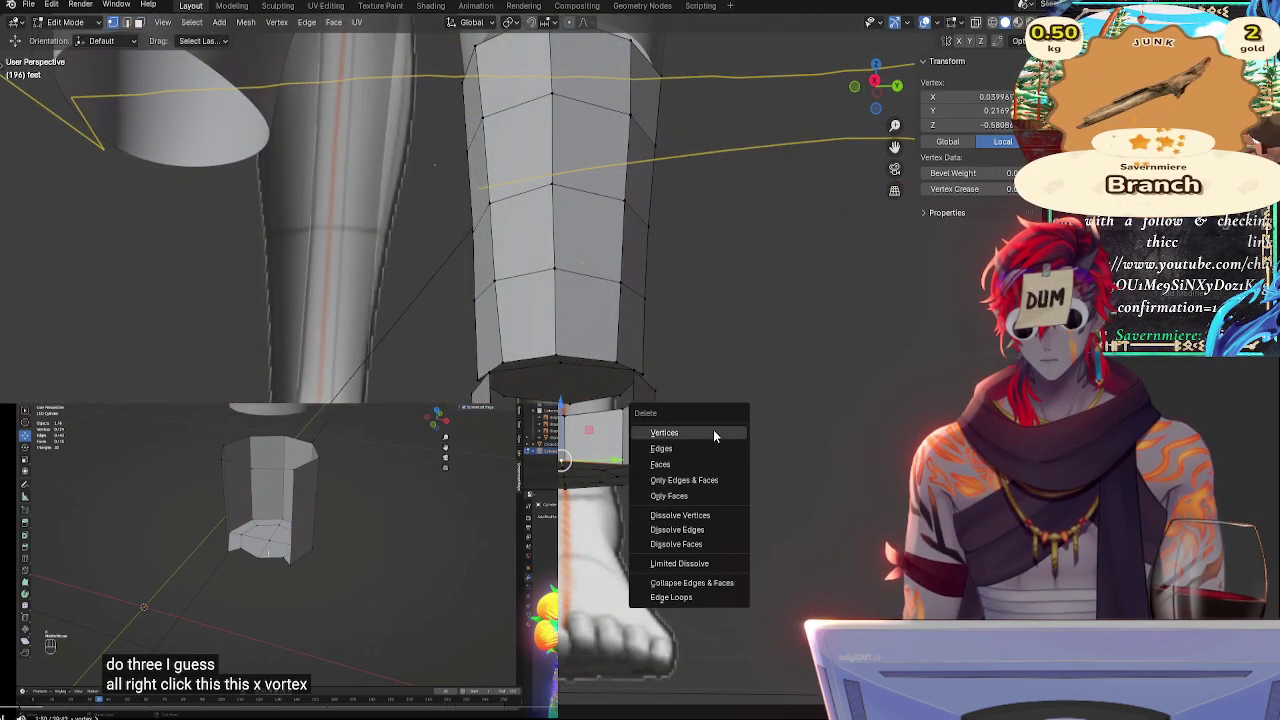
pyautogui.click(723, 483)
pyautogui.moveTo(723, 483); pyautogui.dragTo(712, 585, button='middle')
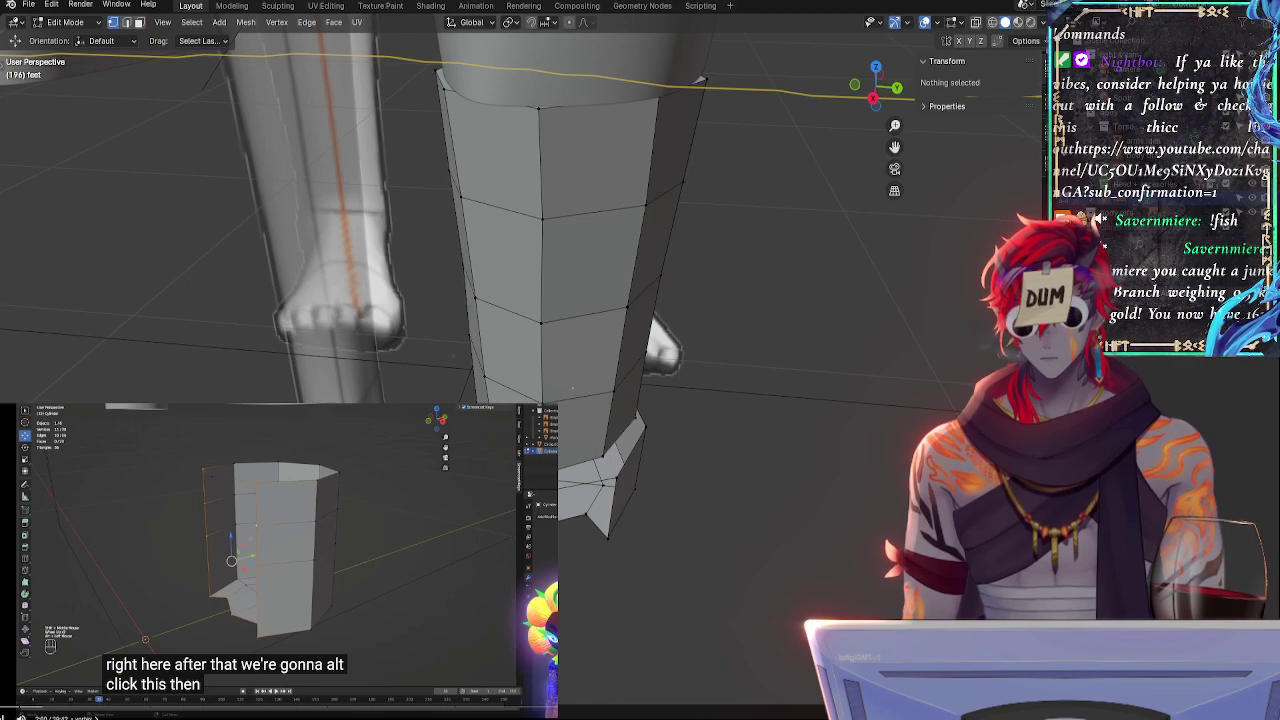
# - Edge-slide two lower edge loops of the ankle band to new positions
pyautogui.moveTo(700, 78); pyautogui.dragTo(604, 479, button='middle')
pyautogui.keyDown('alt'); pyautogui.click(592, 447); pyautogui.keyUp('alt')
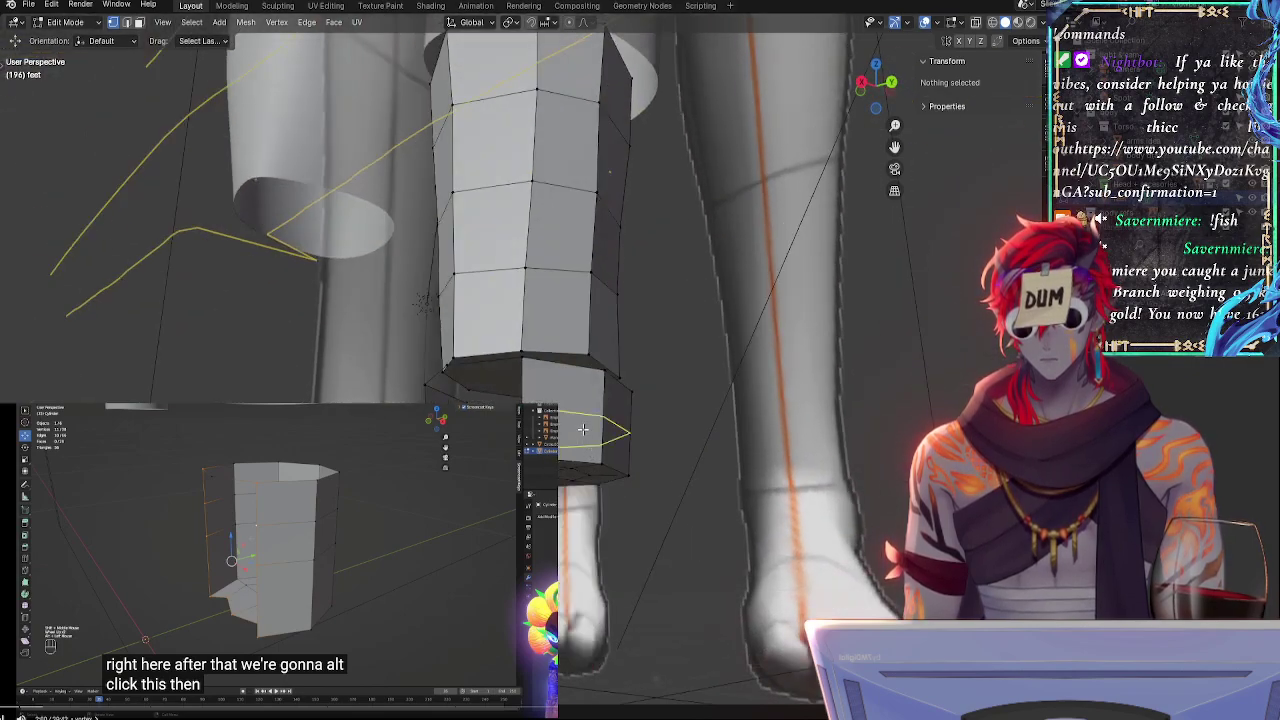
pyautogui.press('g')
pyautogui.press('g')
pyautogui.click(581, 410)
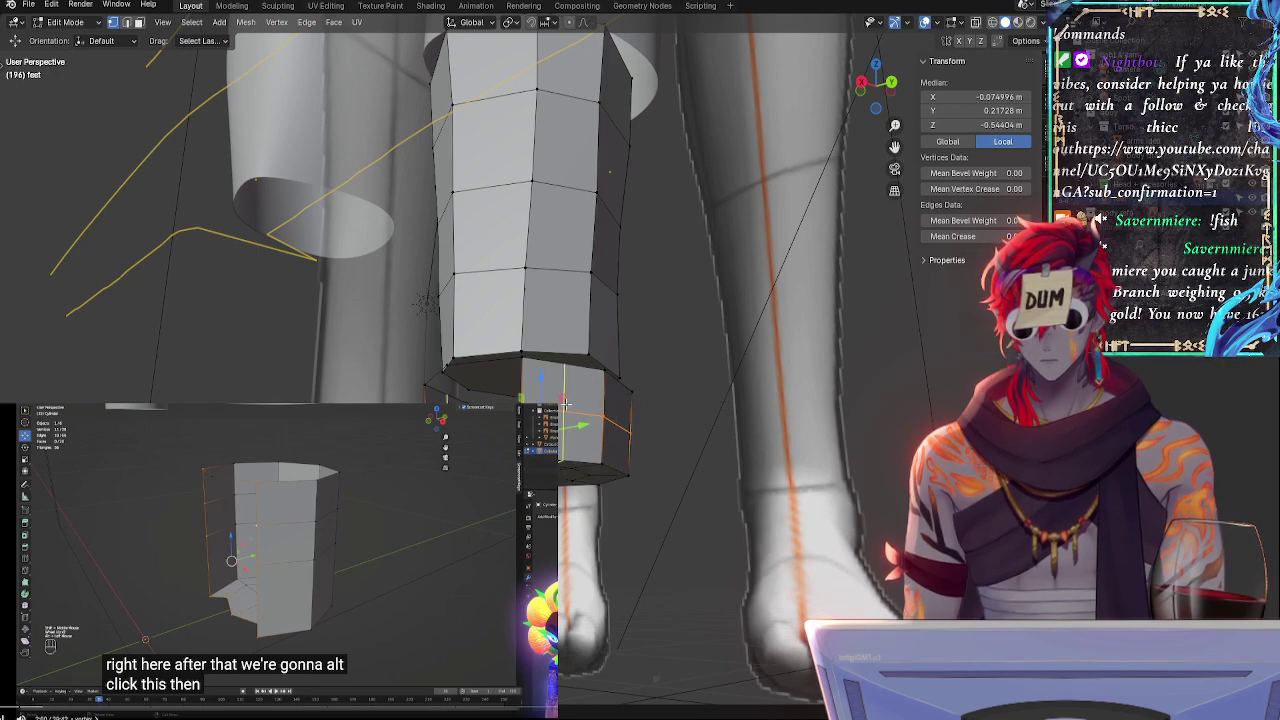
pyautogui.keyDown('alt'); pyautogui.click(602, 392); pyautogui.keyUp('alt')
pyautogui.press('g')
pyautogui.press('g')
pyautogui.click(520, 398)
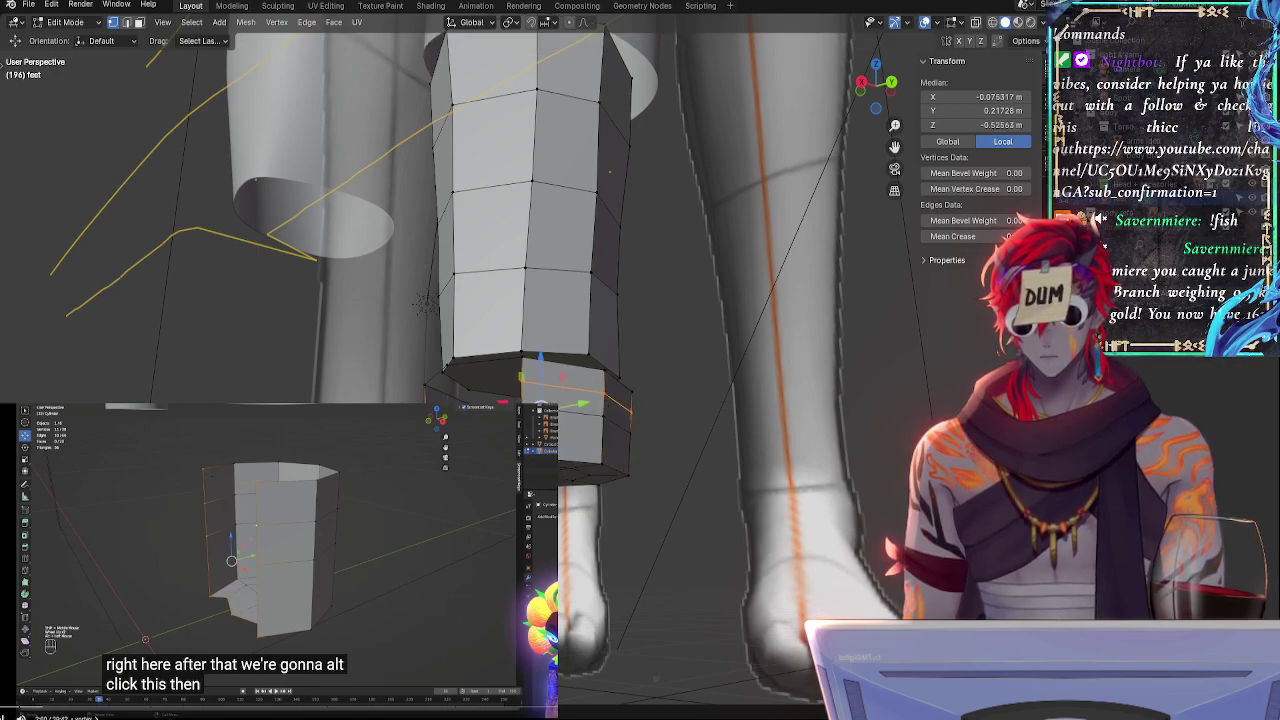
# - Select both open side edges of the band and trial-scale them on different axes
pyautogui.keyDown('alt'); pyautogui.click(428, 420); pyautogui.keyUp('alt')
pyautogui.keyDown('alt'); pyautogui.keyDown('shift'); pyautogui.click(522, 440); pyautogui.keyUp('shift'); pyautogui.keyUp('alt')
pyautogui.moveTo(596, 509); pyautogui.dragTo(628, 542, button='middle')
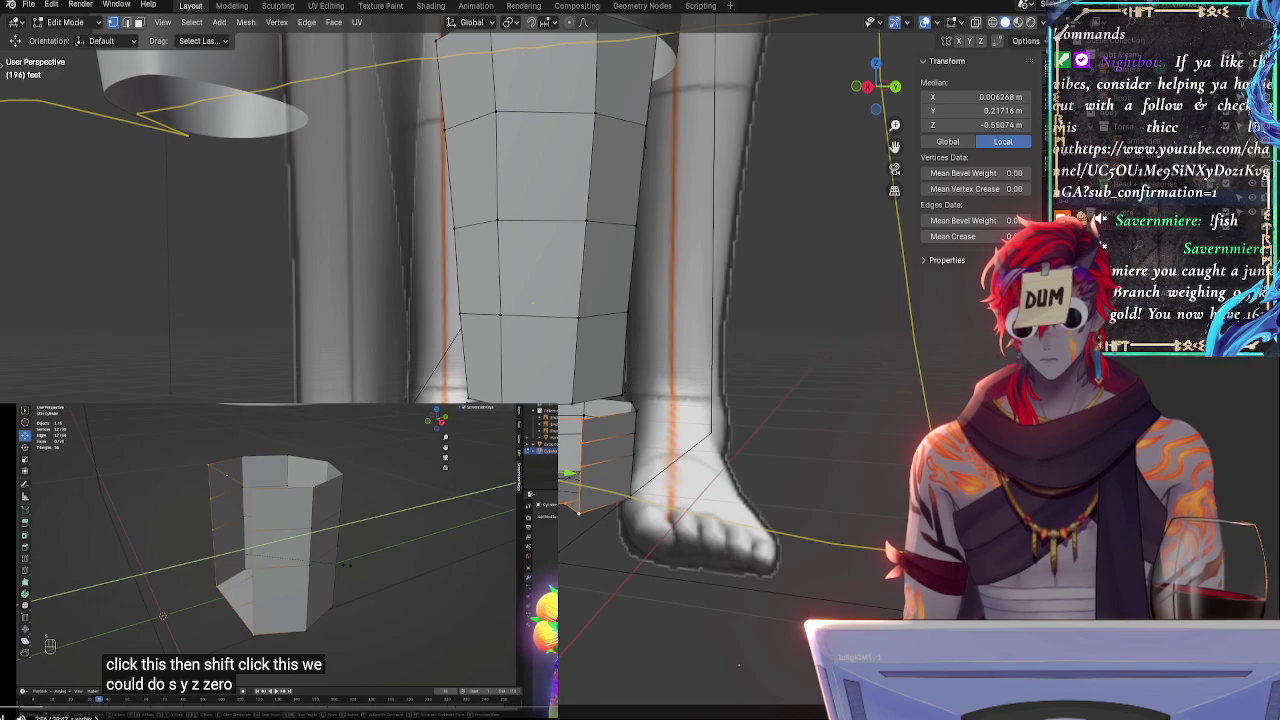
pyautogui.keyDown('ctrl'); pyautogui.moveTo(678, 636); pyautogui.dragTo(678, 508, button='middle'); pyautogui.keyUp('ctrl')
pyautogui.press('s')
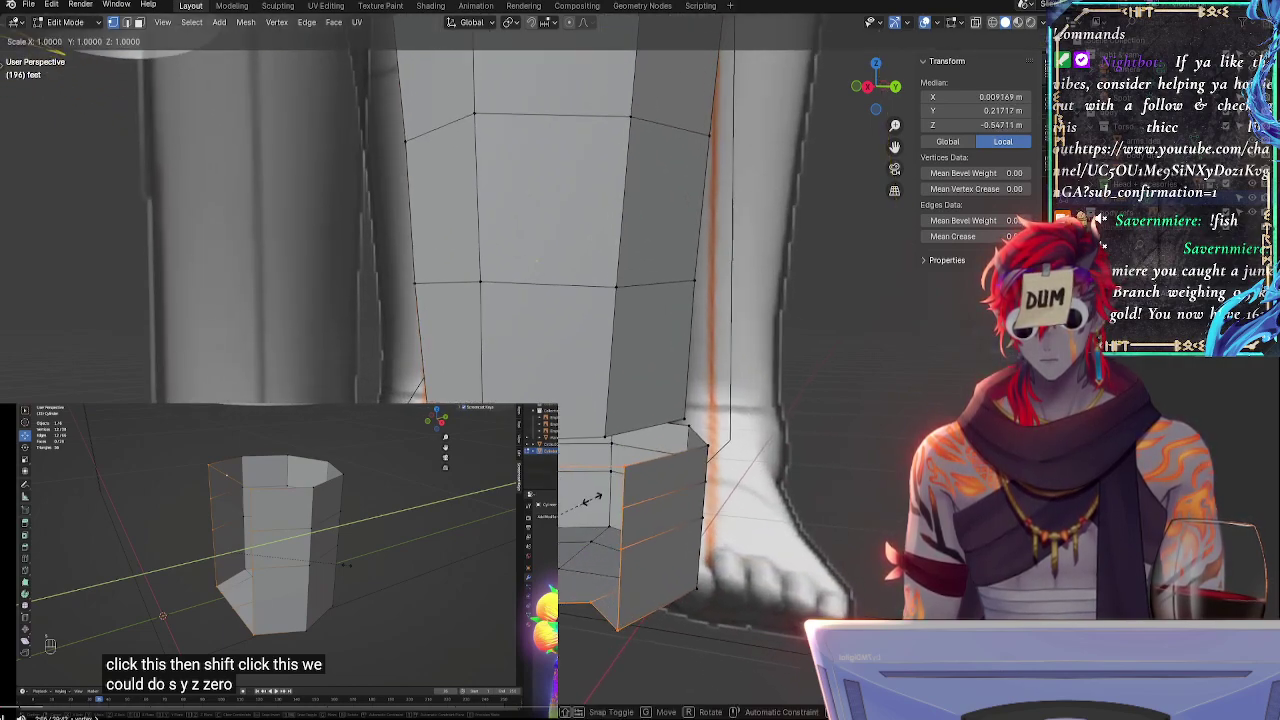
pyautogui.press('y')
pyautogui.press('Escape')
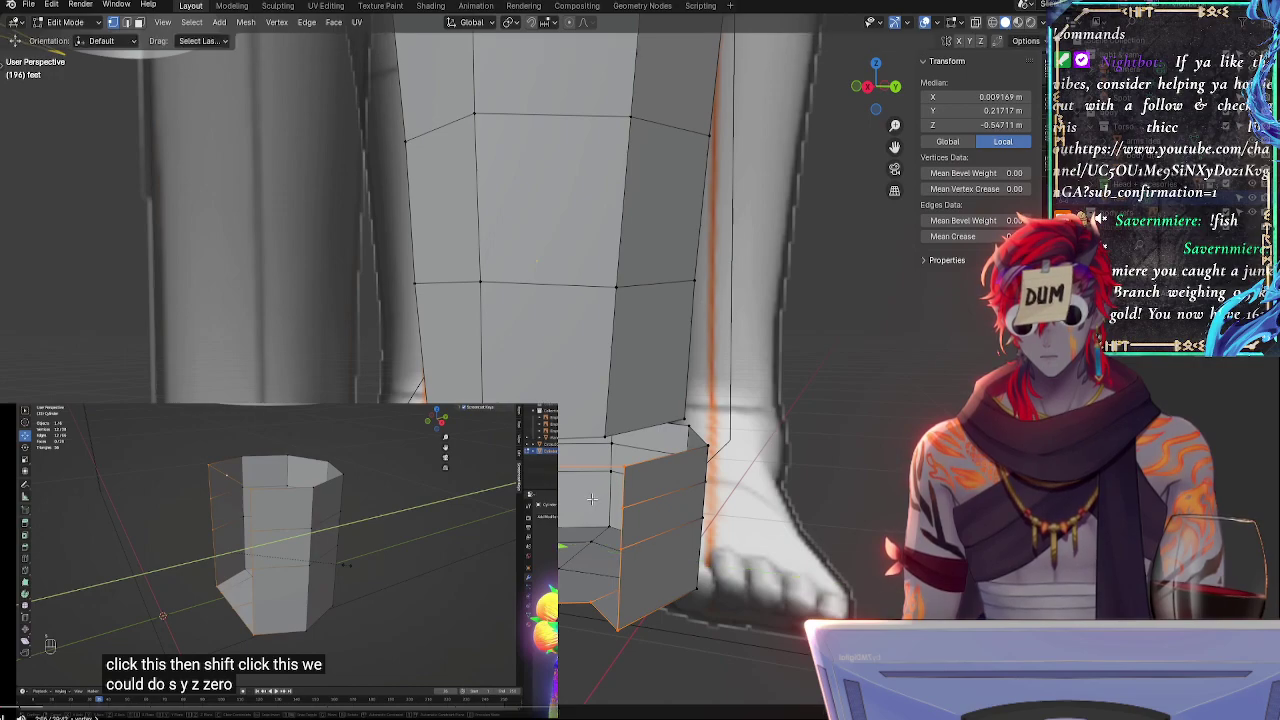
pyautogui.press('s')
pyautogui.press('x')
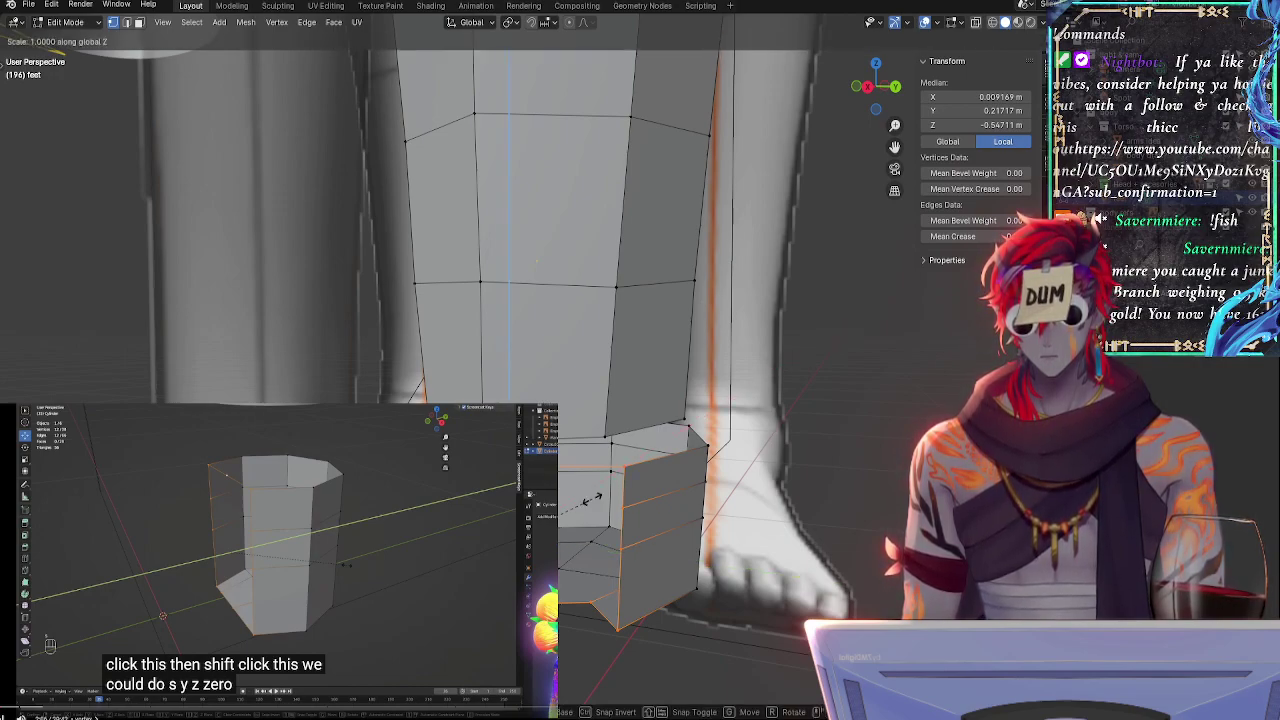
pyautogui.press('z')
pyautogui.press('z')
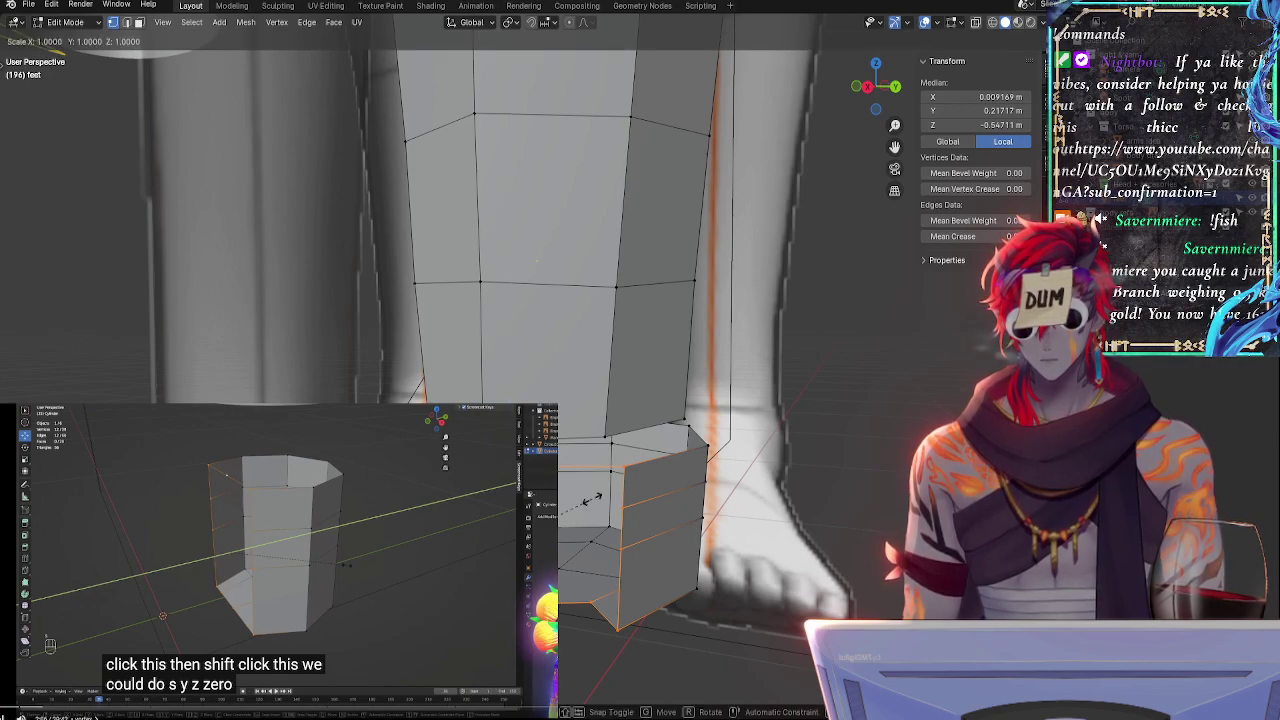
pyautogui.press('y')
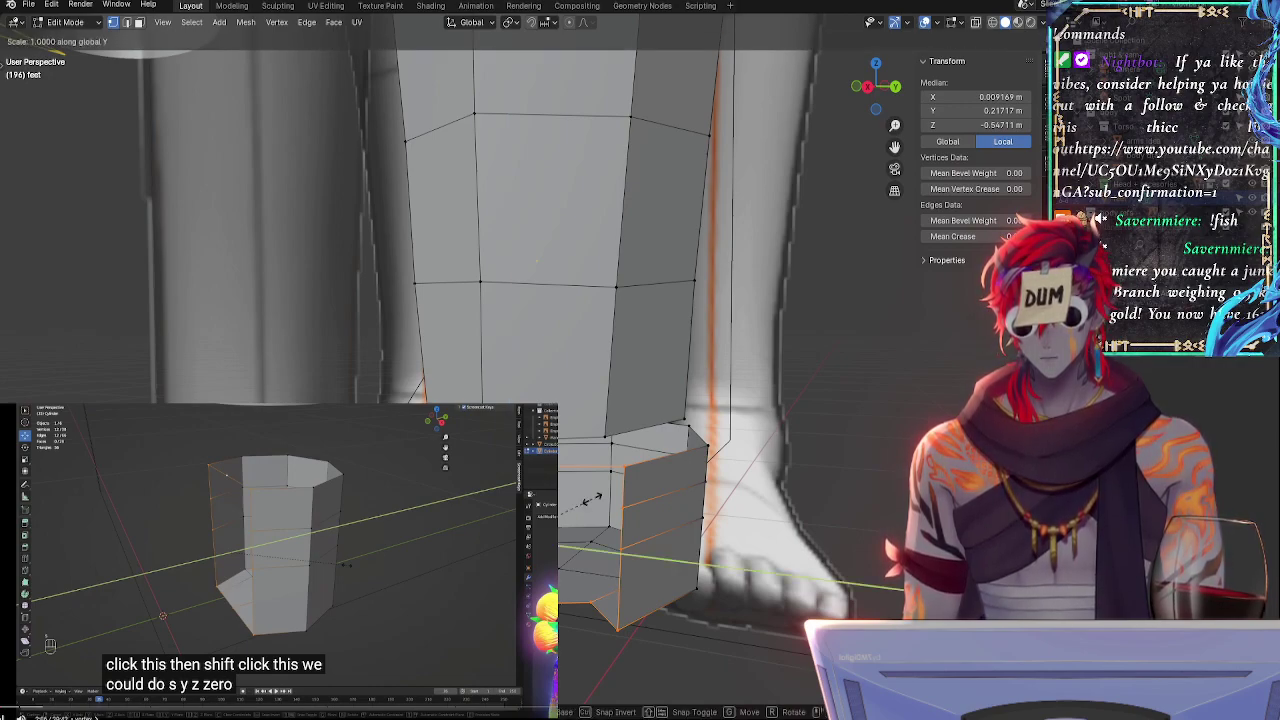
pyautogui.press('Escape')
# - Flatten the two open side edges to zero width along X
pyautogui.press('s')
pyautogui.press('z')
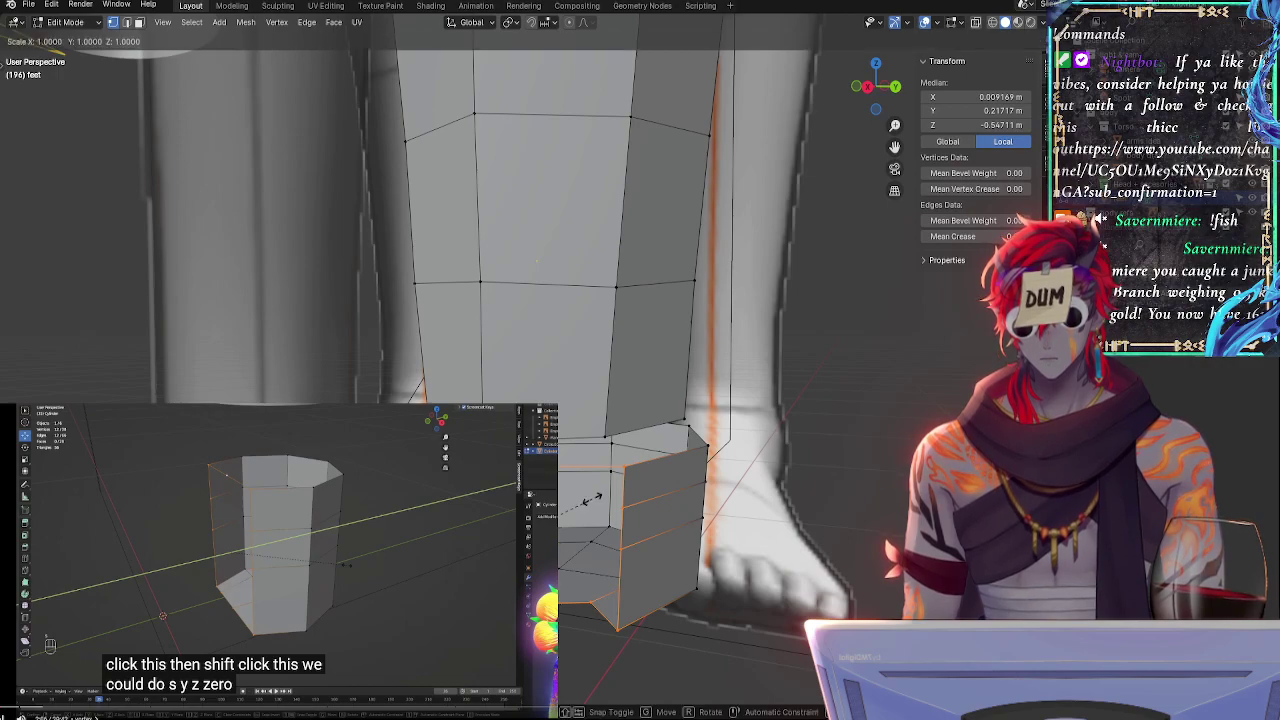
pyautogui.press('x')
pyautogui.press('0')
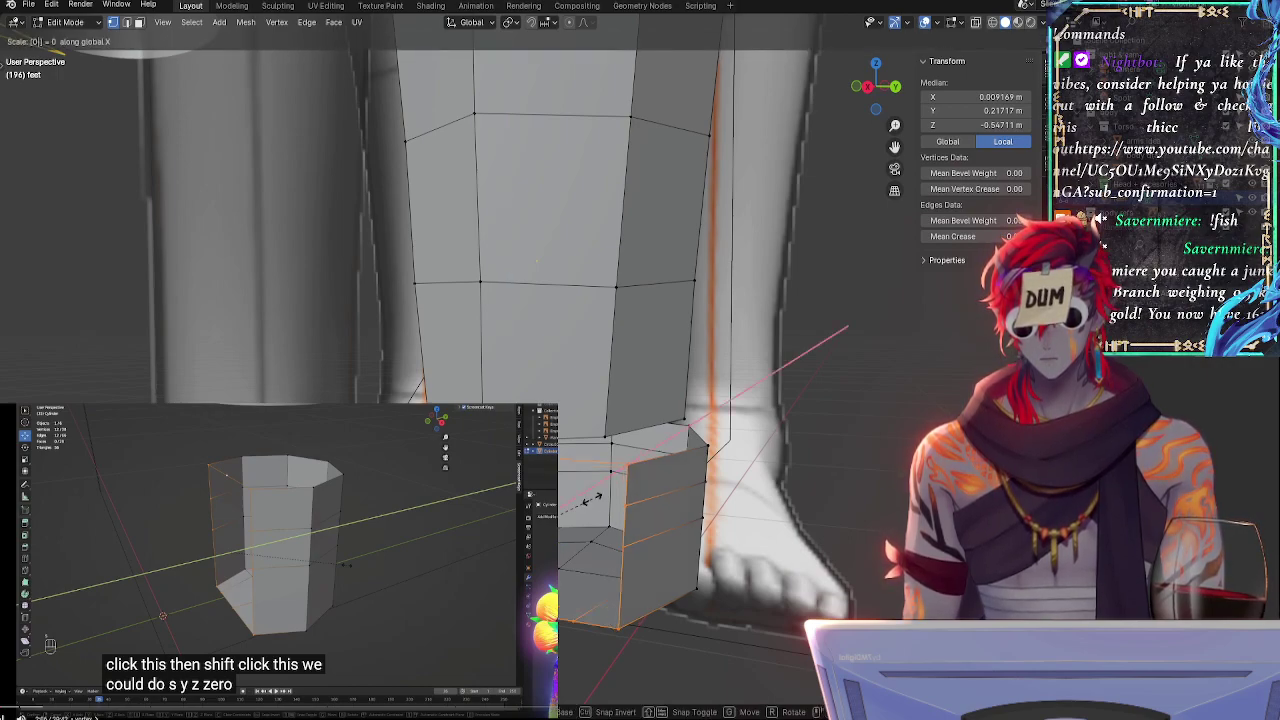
pyautogui.press('Return')
pyautogui.moveTo(596, 668); pyautogui.dragTo(854, 383, button='middle')
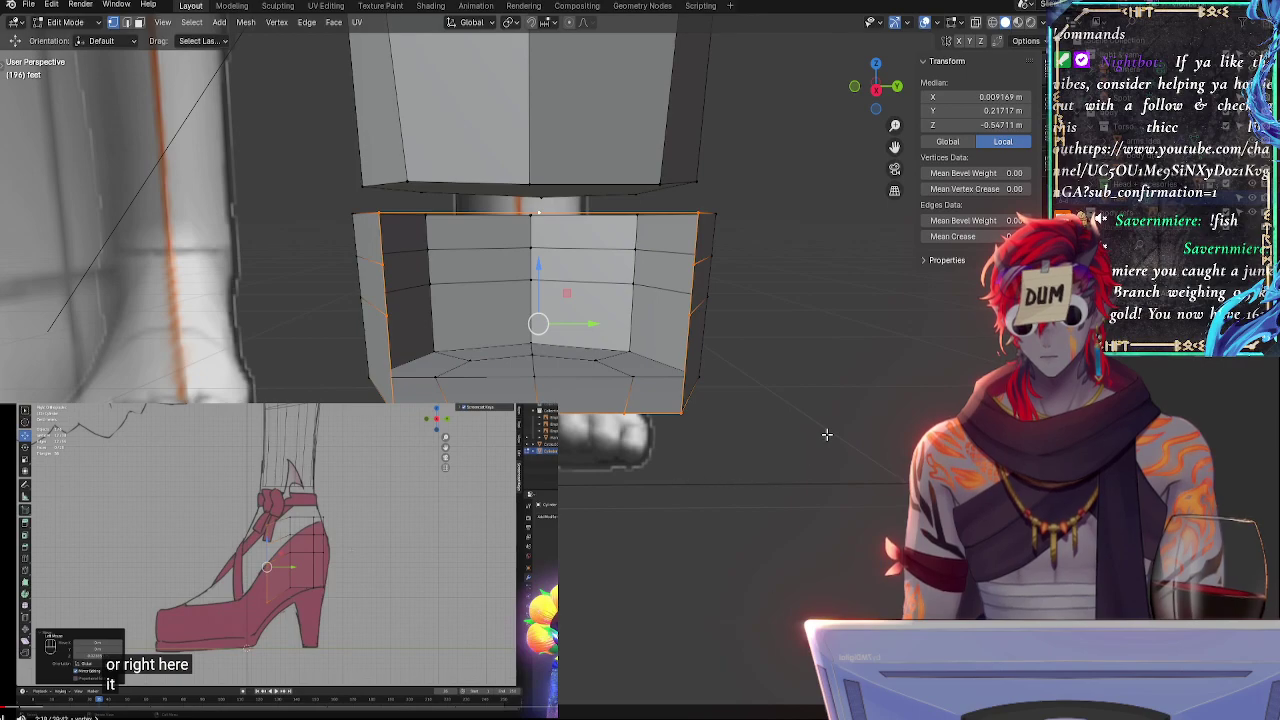
# - Check the front view, then try selecting vertices and loops on the band's bottom
pyautogui.click(855, 87)
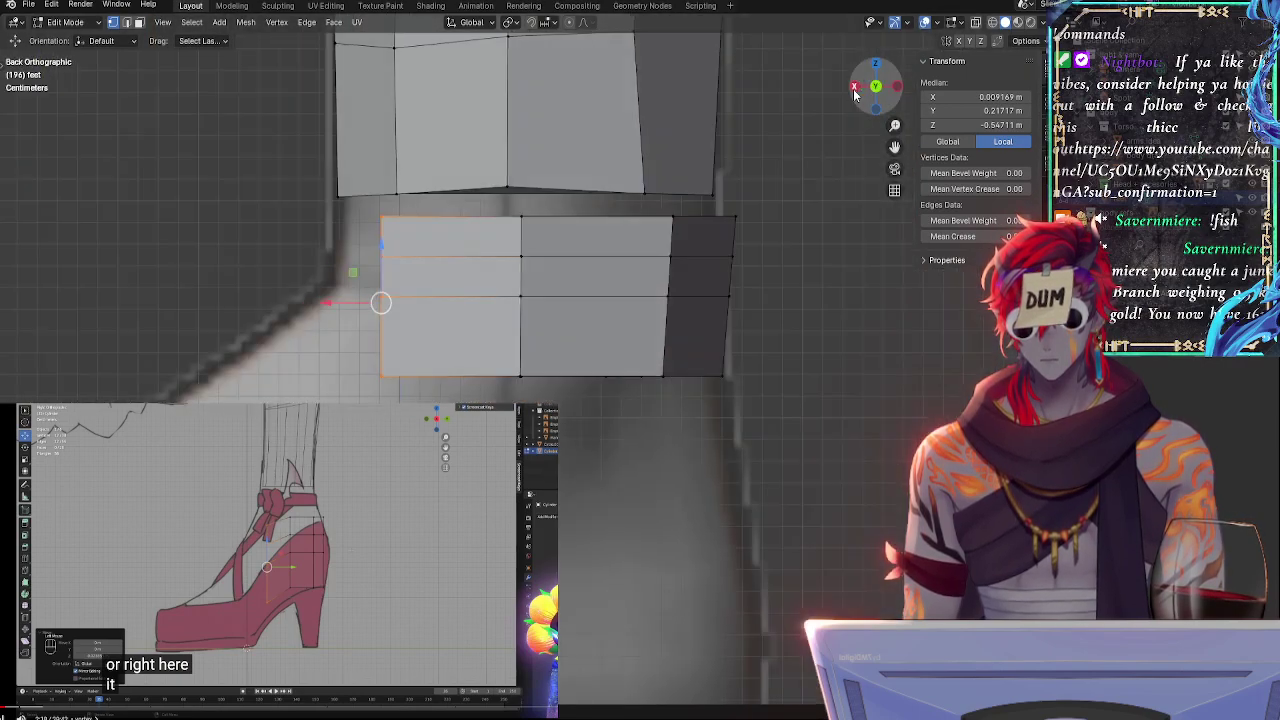
pyautogui.click(855, 88)
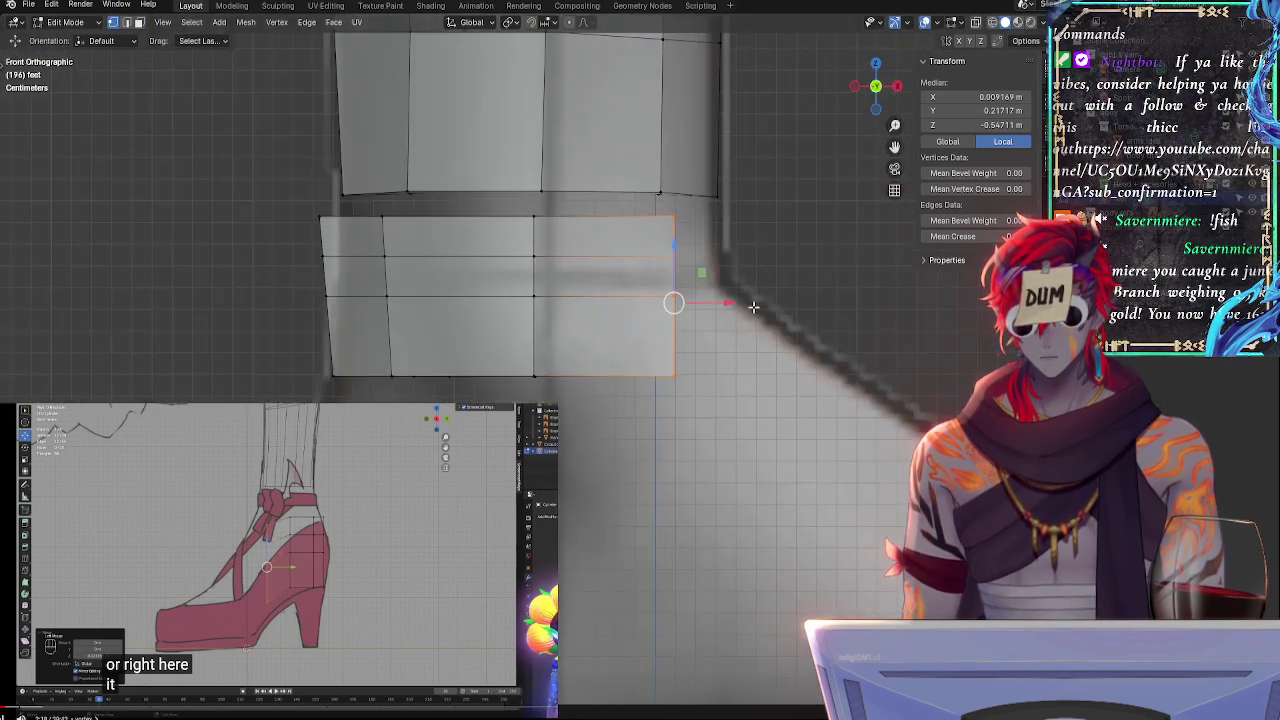
pyautogui.scroll(-3, 753, 306)
pyautogui.moveTo(647, 437); pyautogui.dragTo(538, 390, button='middle')
pyautogui.click(503, 377)
pyautogui.keyDown('alt'); pyautogui.click(538, 368); pyautogui.keyUp('alt')
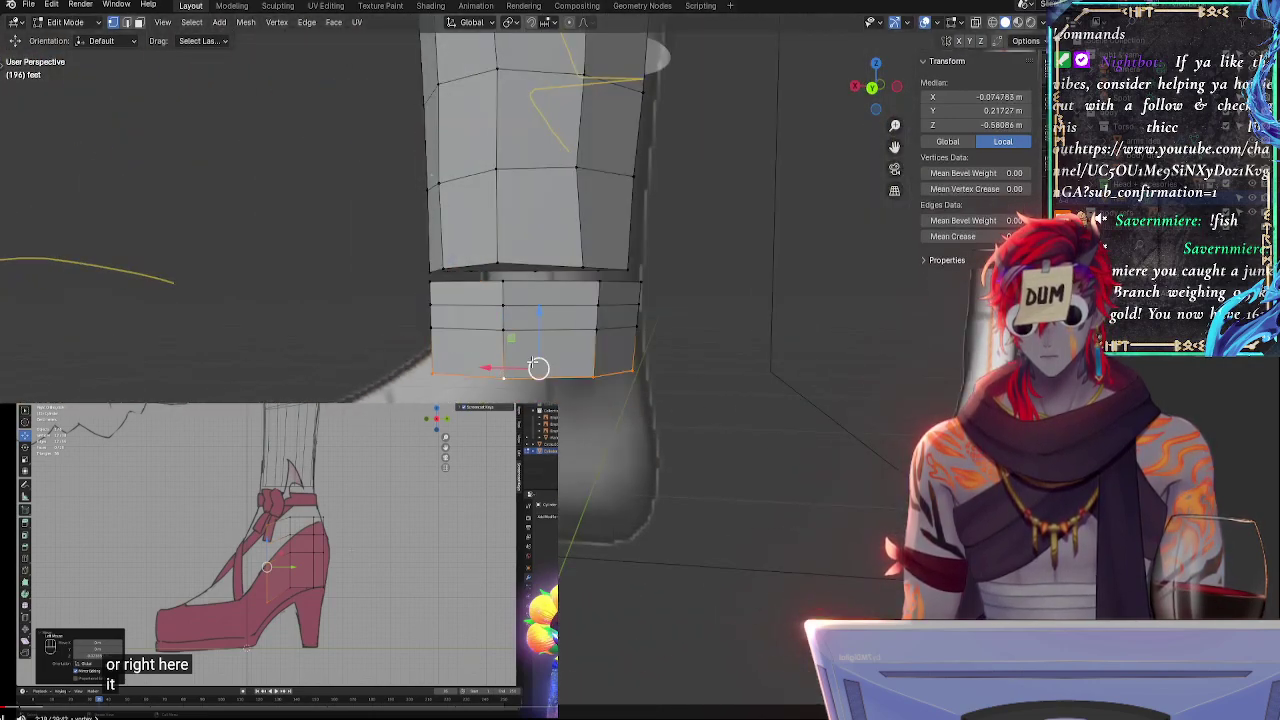
pyautogui.keyDown('alt'); pyautogui.keyDown('shift'); pyautogui.click(577, 326); pyautogui.keyUp('shift'); pyautogui.keyUp('alt')
pyautogui.keyDown('alt'); pyautogui.keyDown('shift'); pyautogui.click(574, 309); pyautogui.keyUp('shift'); pyautogui.keyUp('alt')
pyautogui.keyDown('alt'); pyautogui.keyDown('shift'); pyautogui.click(569, 286); pyautogui.keyUp('shift'); pyautogui.keyUp('alt')
pyautogui.click(637, 371)
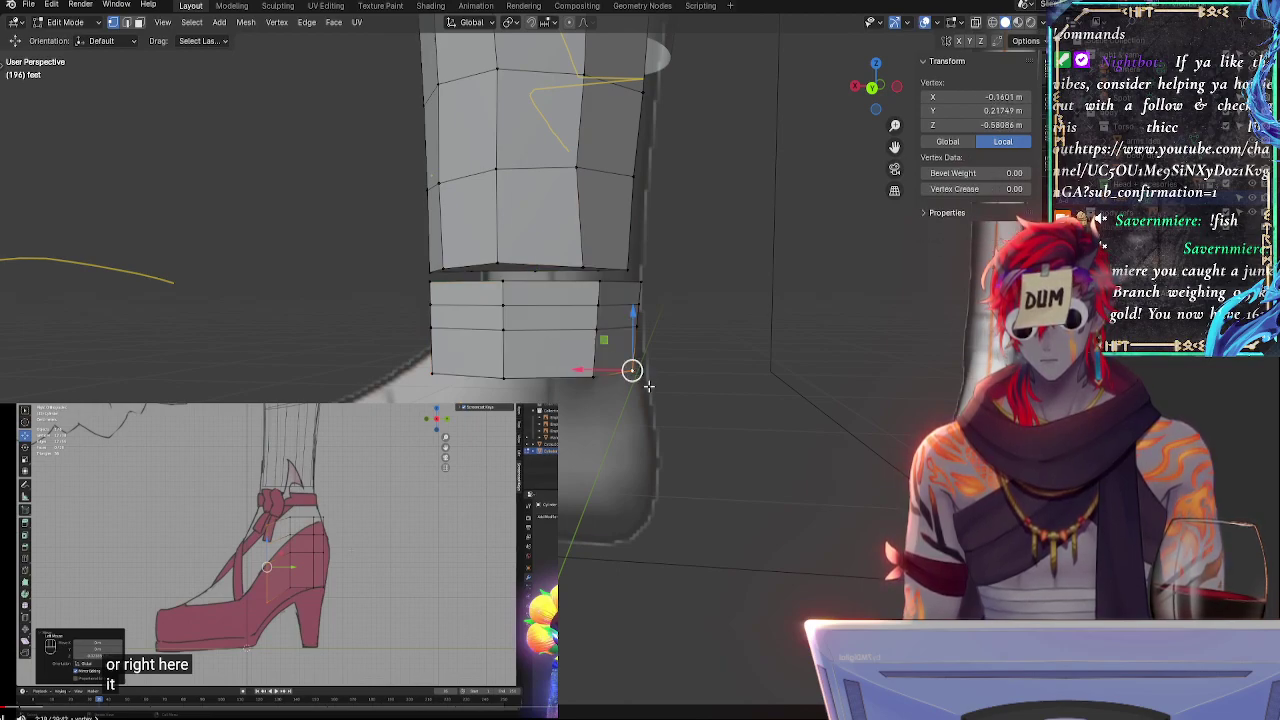
pyautogui.click(686, 427)
# - Select the lower band's top loop, horizontal loops, and front faces
pyautogui.keyDown('alt'); pyautogui.click(598, 281); pyautogui.keyUp('alt')
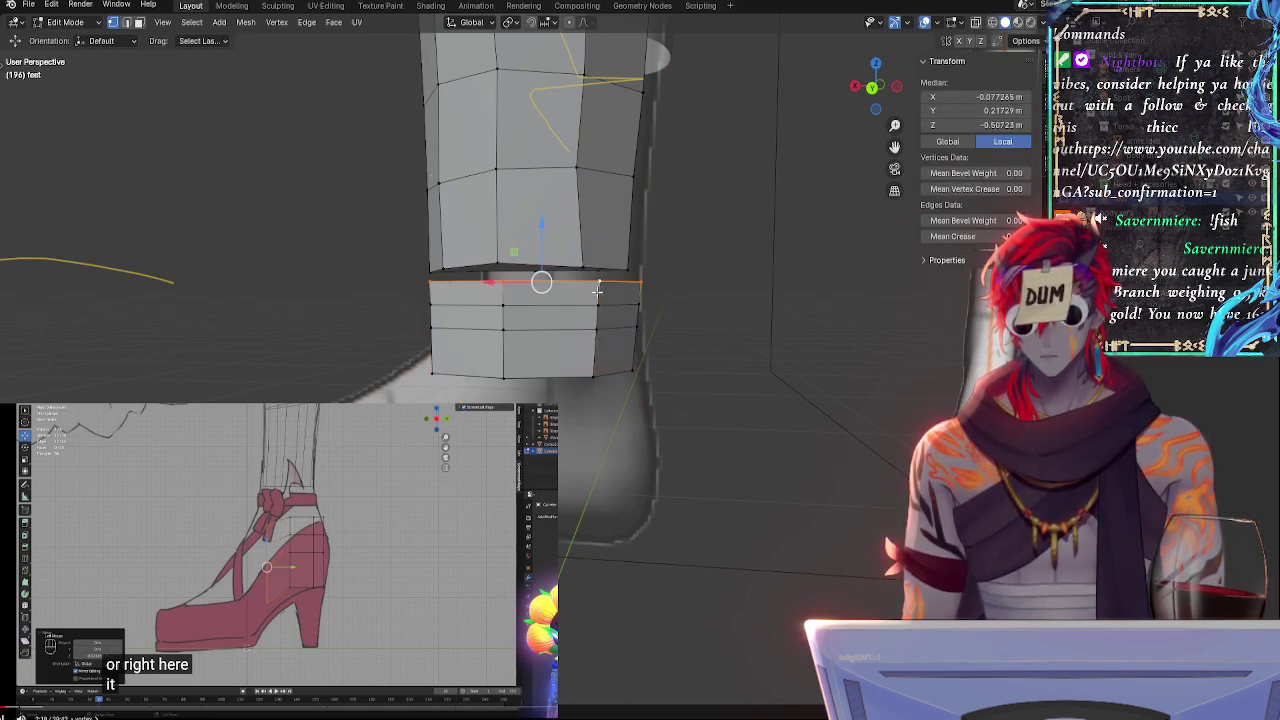
pyautogui.keyDown('shift'); pyautogui.doubleClick(508, 308); pyautogui.keyUp('shift')
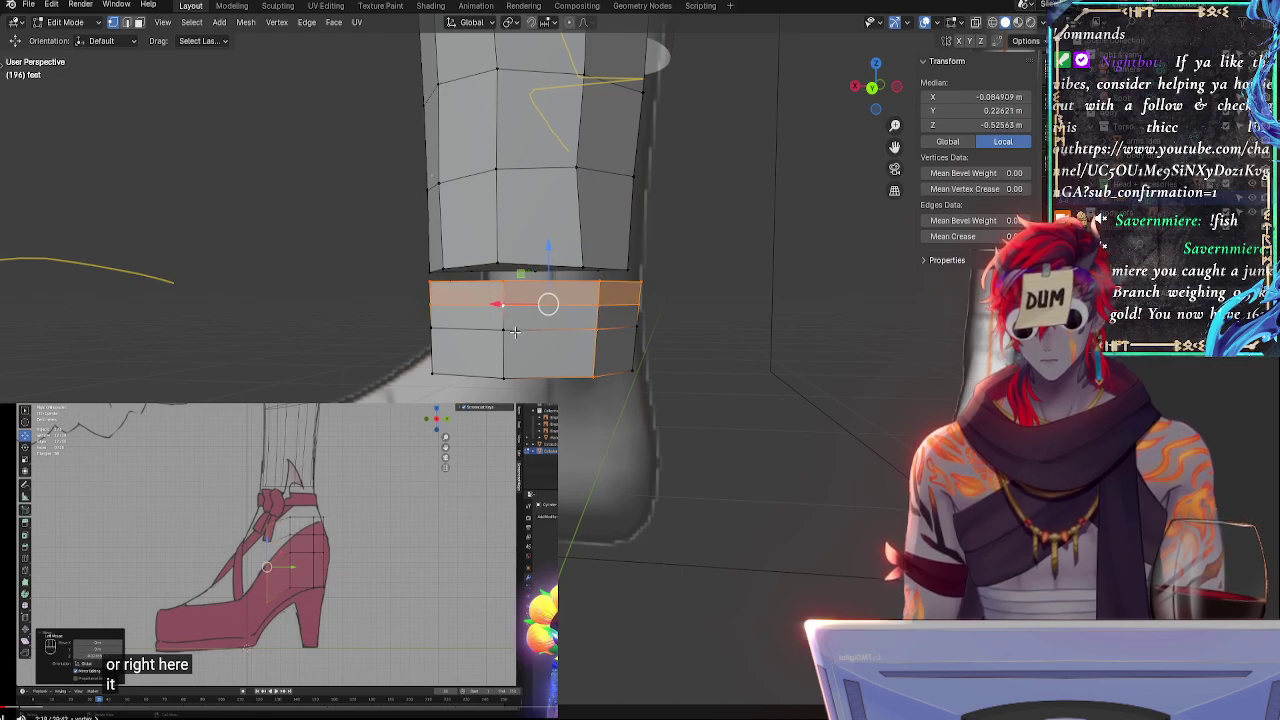
pyautogui.keyDown('shift'); pyautogui.doubleClick(516, 335); pyautogui.keyUp('shift')
pyautogui.keyDown('shift'); pyautogui.click(519, 379); pyautogui.keyUp('shift')
pyautogui.moveTo(518, 378); pyautogui.dragTo(540, 356, button='middle')
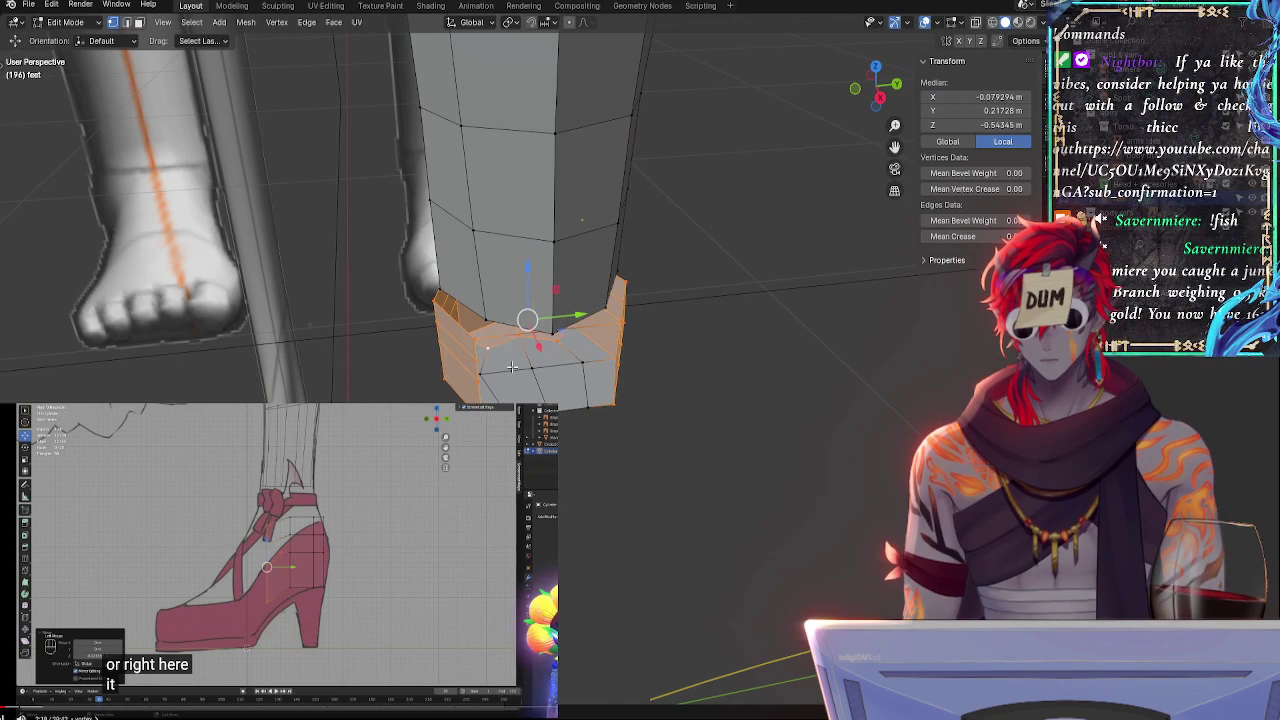
pyautogui.keyDown('shift'); pyautogui.click(512, 367); pyautogui.keyUp('shift')
pyautogui.keyDown('shift'); pyautogui.click(567, 400); pyautogui.keyUp('shift')
pyautogui.moveTo(567, 400); pyautogui.dragTo(685, 228, button='middle')
pyautogui.moveTo(437, 360); pyautogui.dragTo(490, 275, button='middle')
pyautogui.keyDown('shift'); pyautogui.click(491, 273); pyautogui.keyUp('shift')
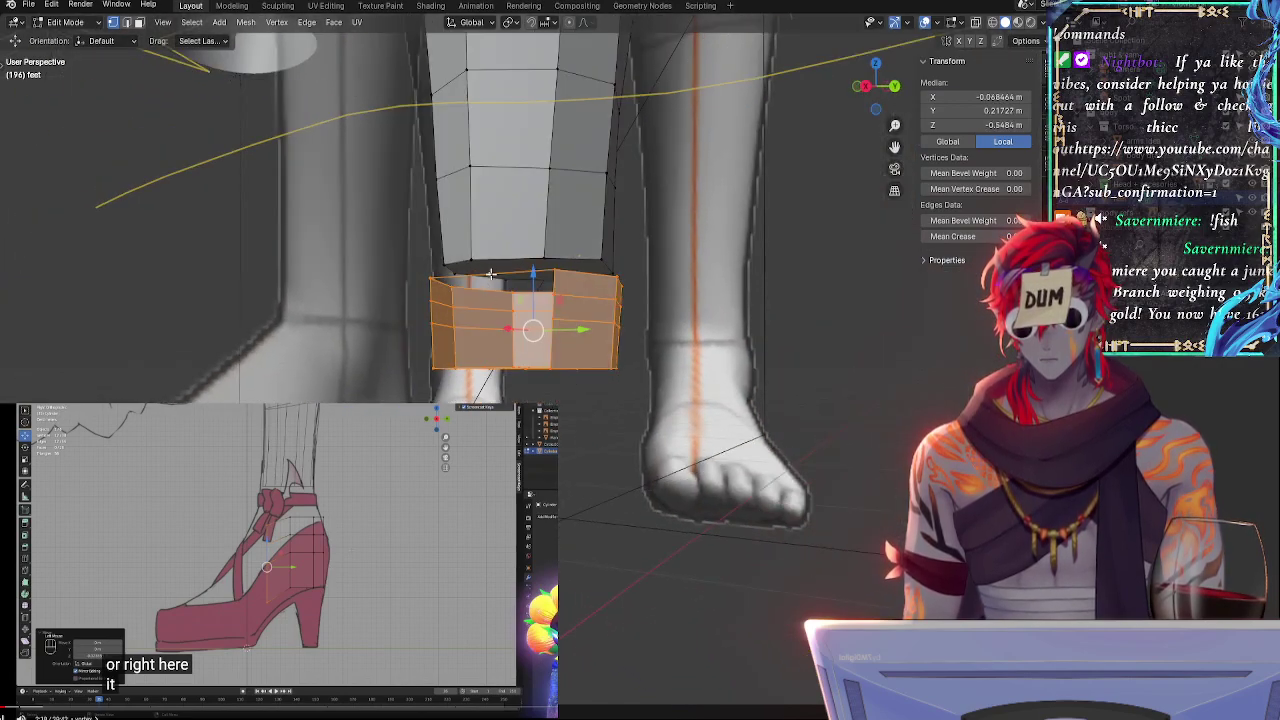
# - In Front Orthographic, stretch the selected band taller along Z and move it down
pyautogui.click(855, 89)
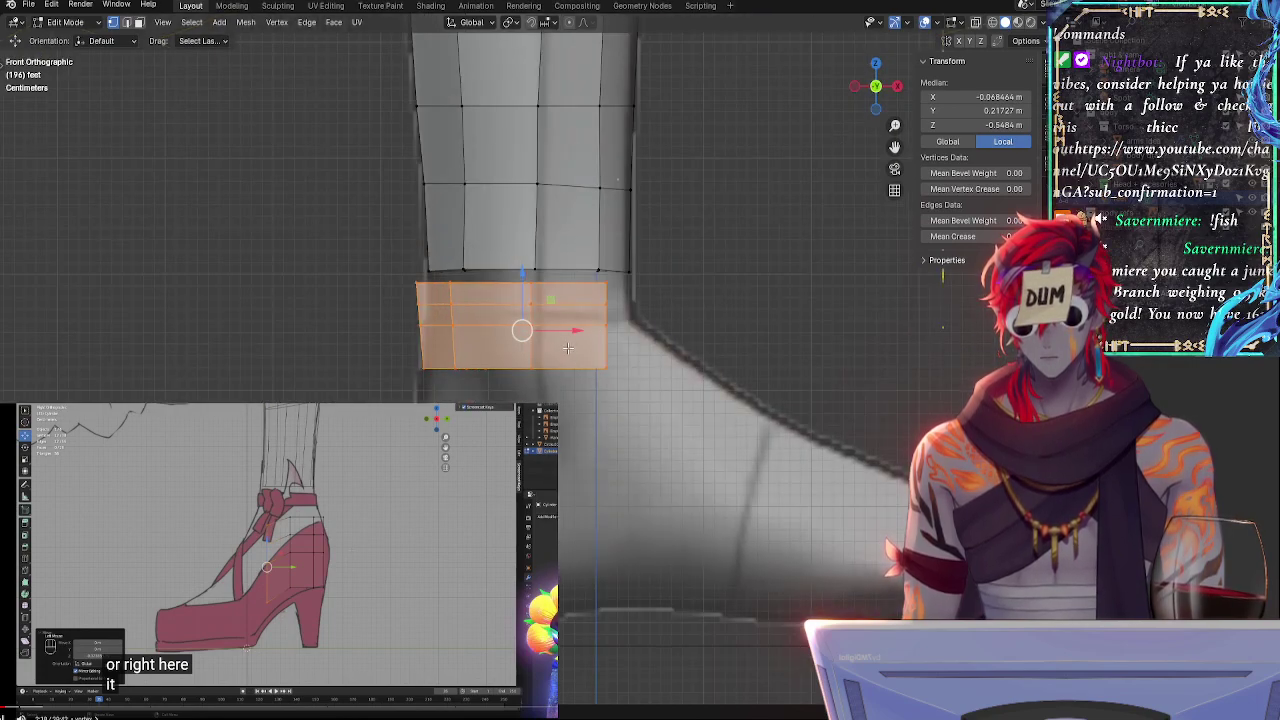
pyautogui.press('s')
pyautogui.press('z')
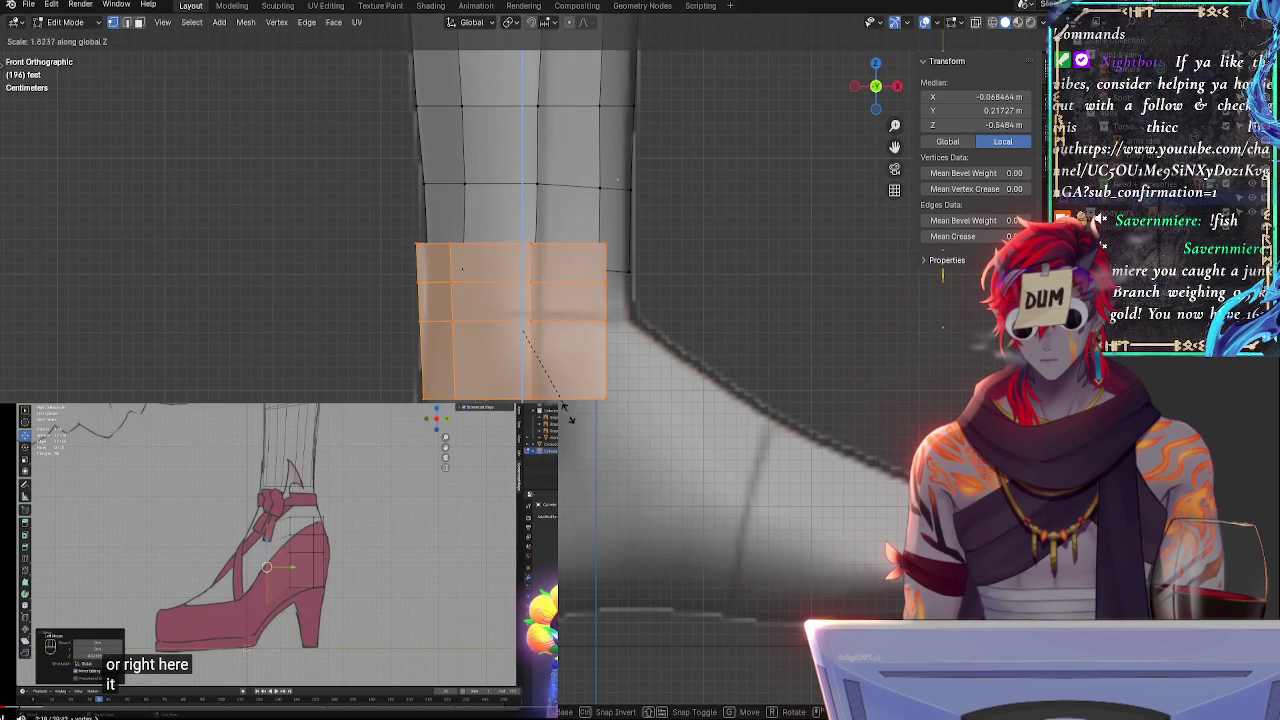
pyautogui.click(568, 418)
pyautogui.moveTo(521, 288); pyautogui.dragTo(583, 409)
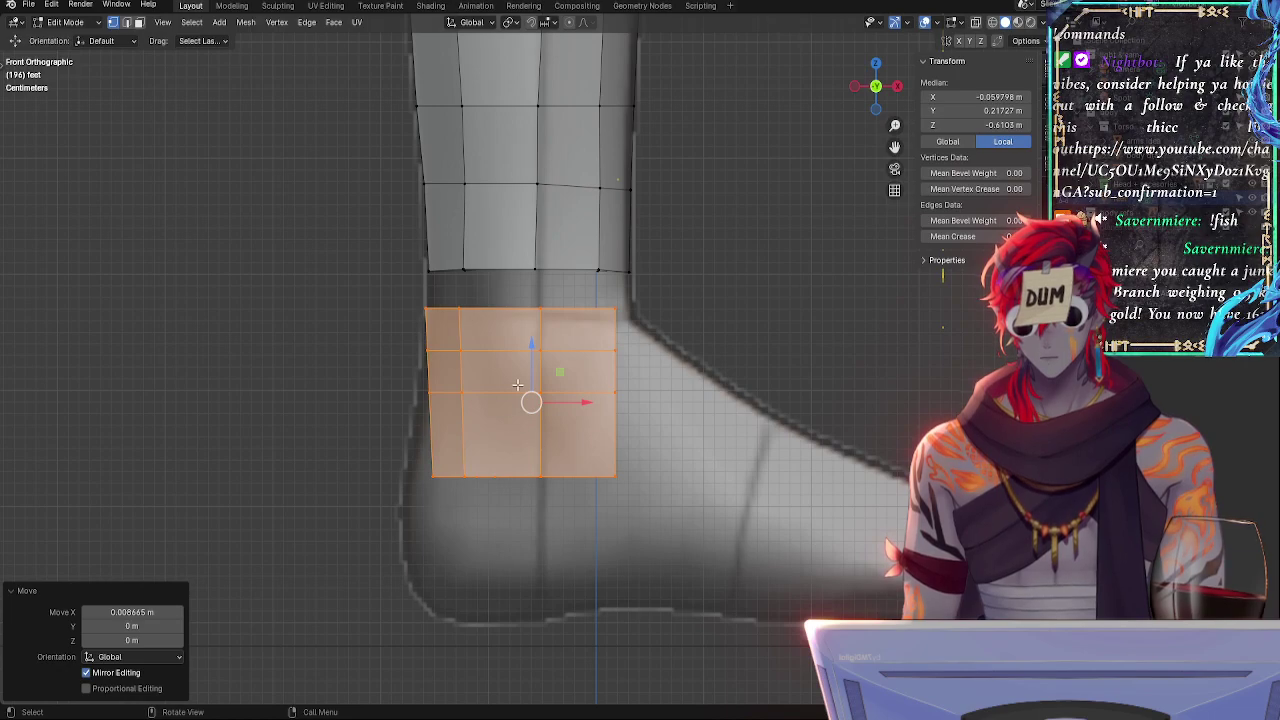
# - Lower the foot band along Z onto the foot, fine-tuning its height
pyautogui.press('g')
pyautogui.press('z')
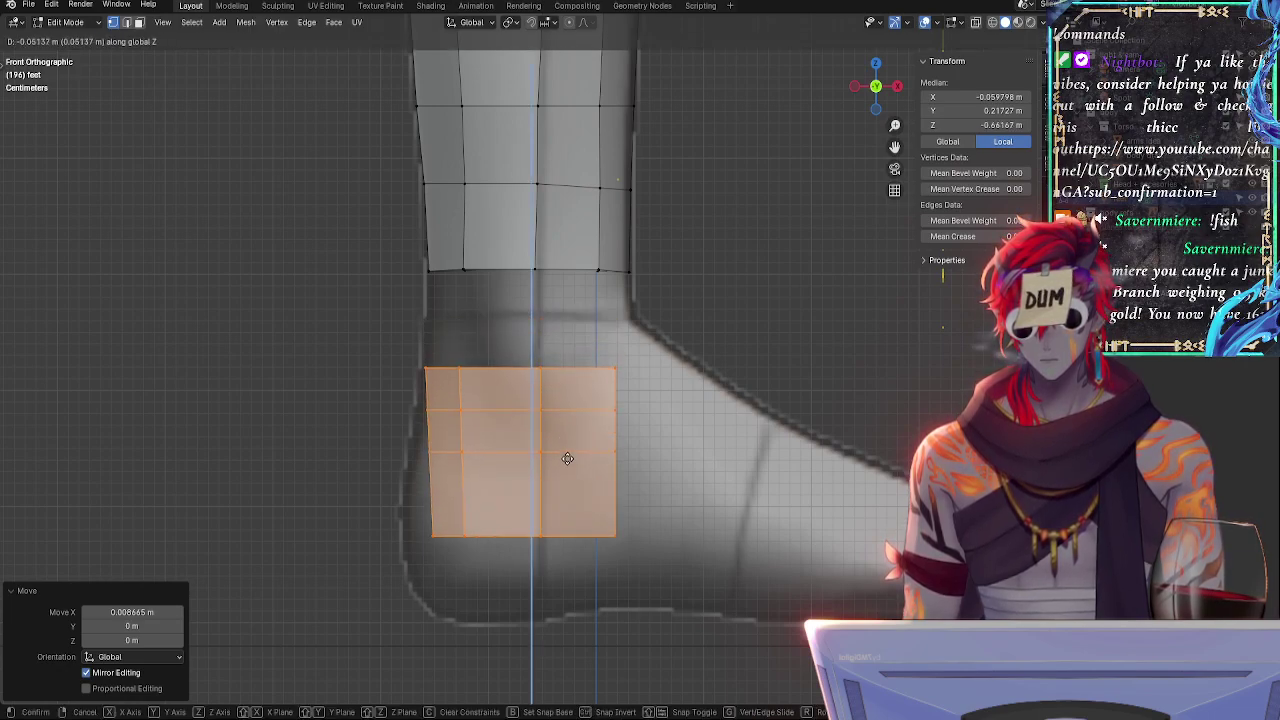
pyautogui.click(569, 473)
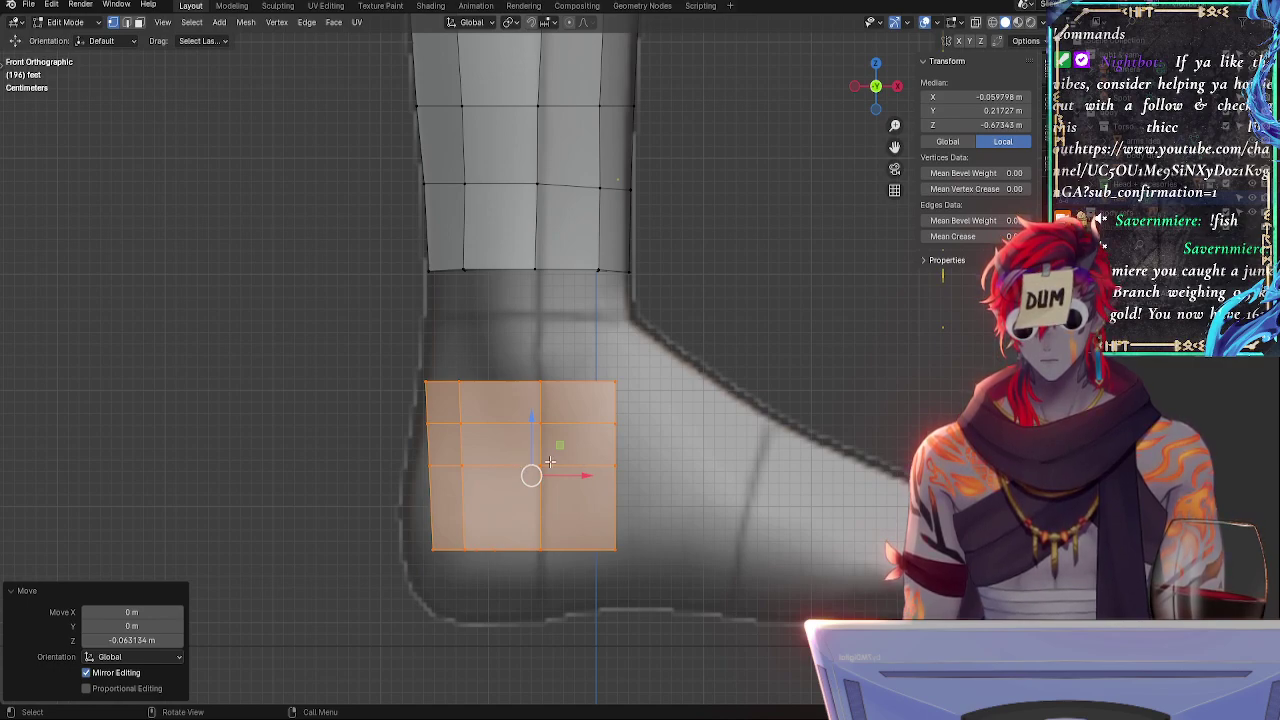
pyautogui.press('g')
pyautogui.press('z')
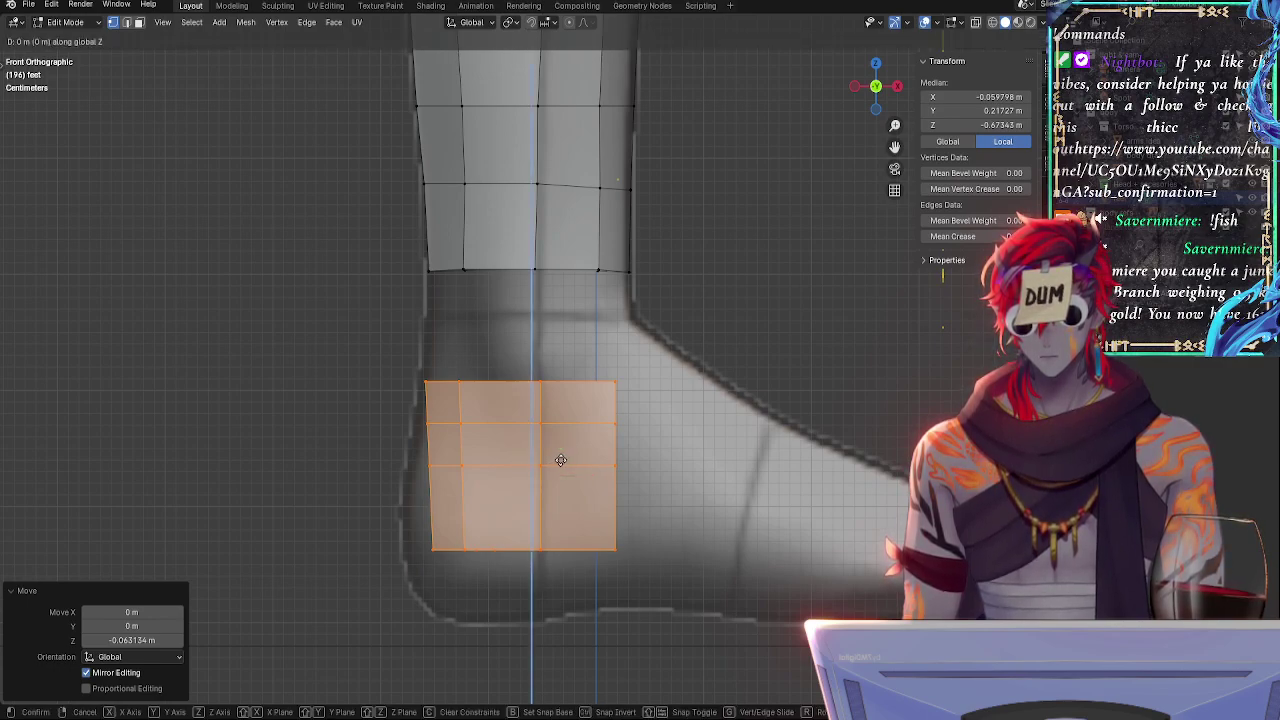
pyautogui.press('Escape')
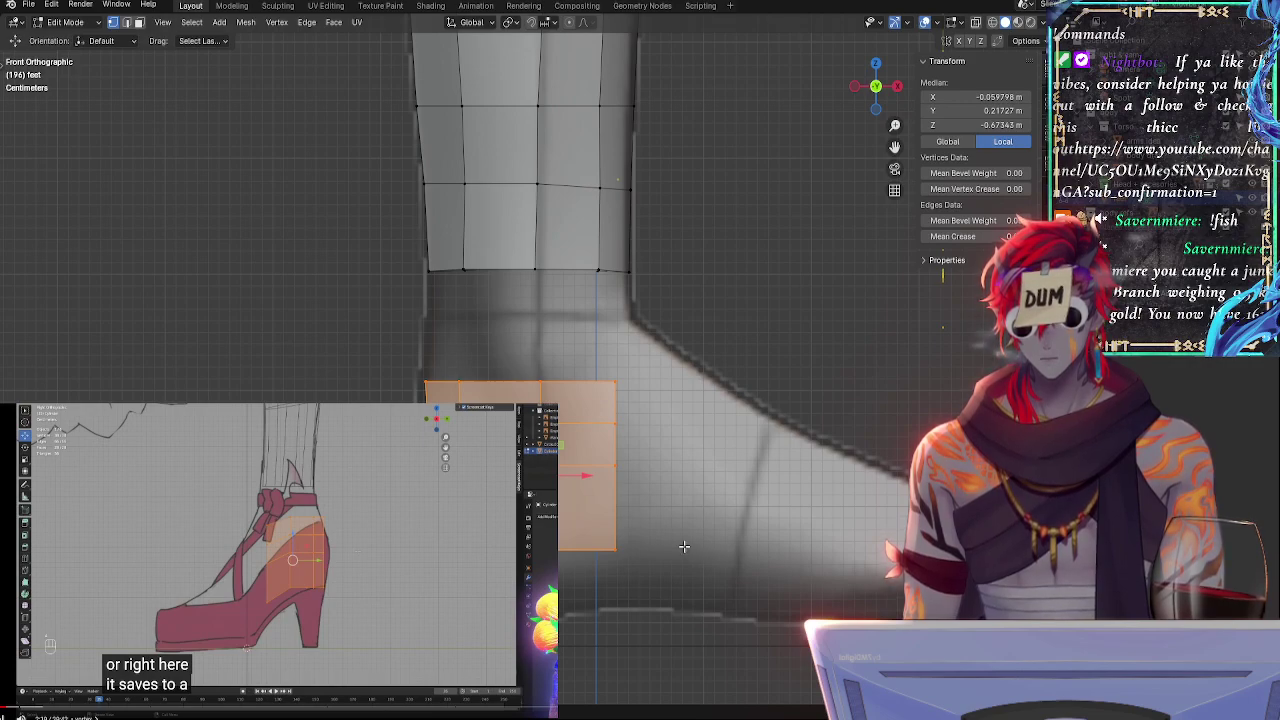
pyautogui.press('g')
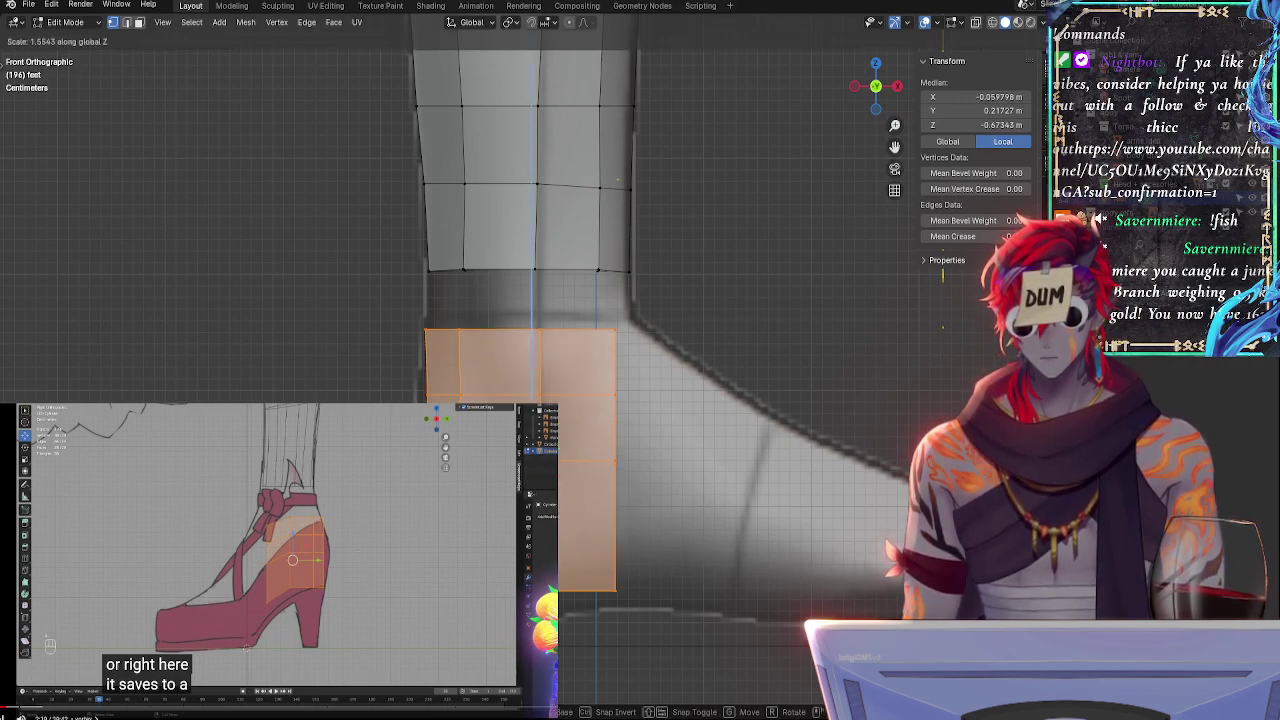
pyautogui.press('Return')
pyautogui.press('g')
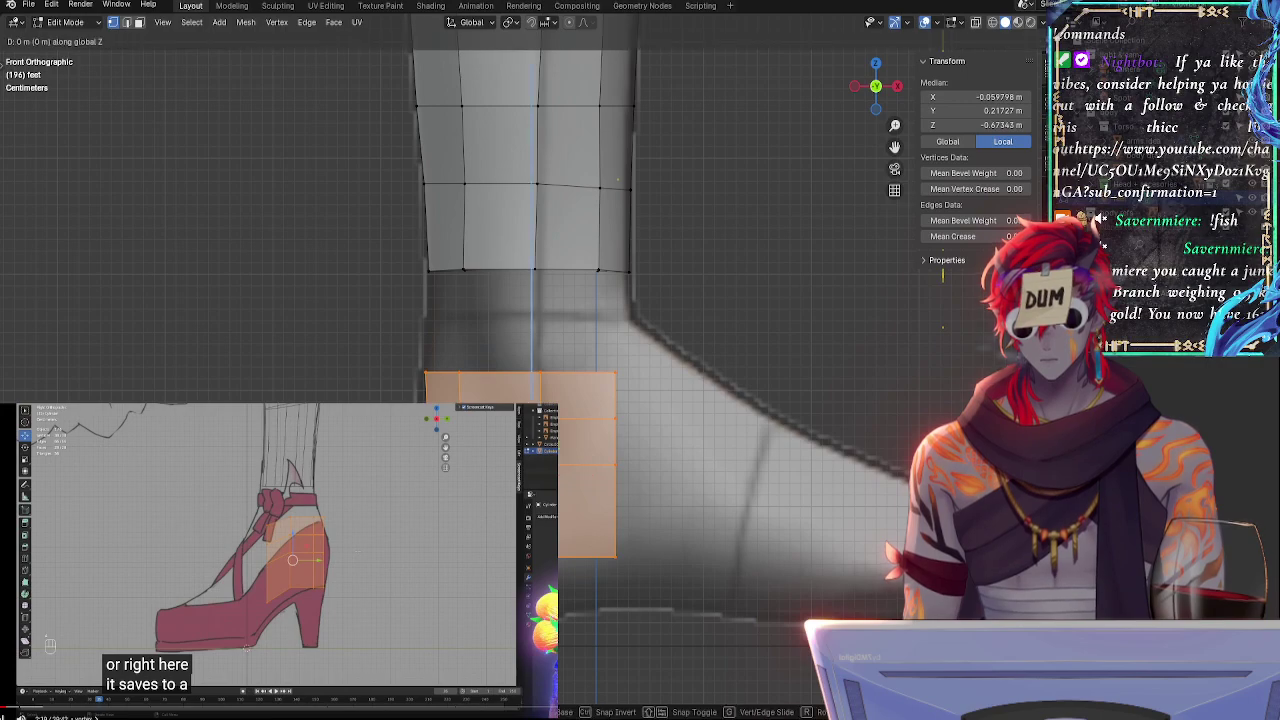
pyautogui.press('z')
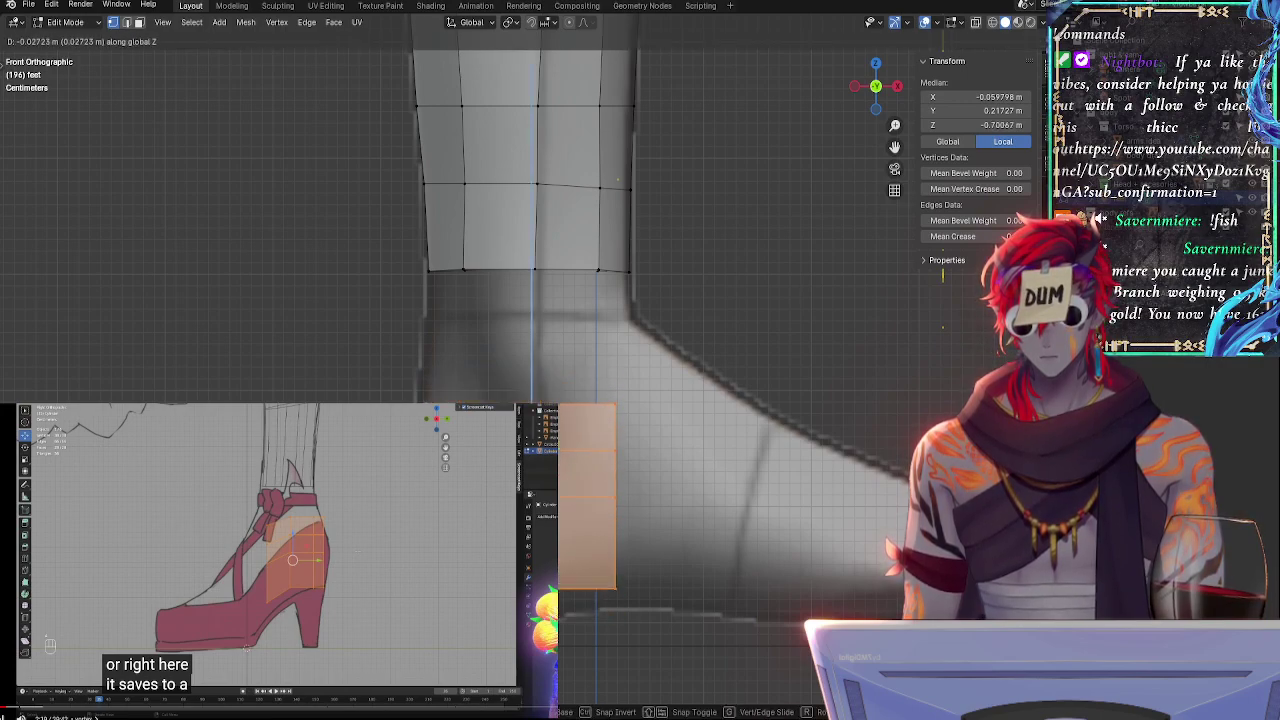
pyautogui.press('Return')
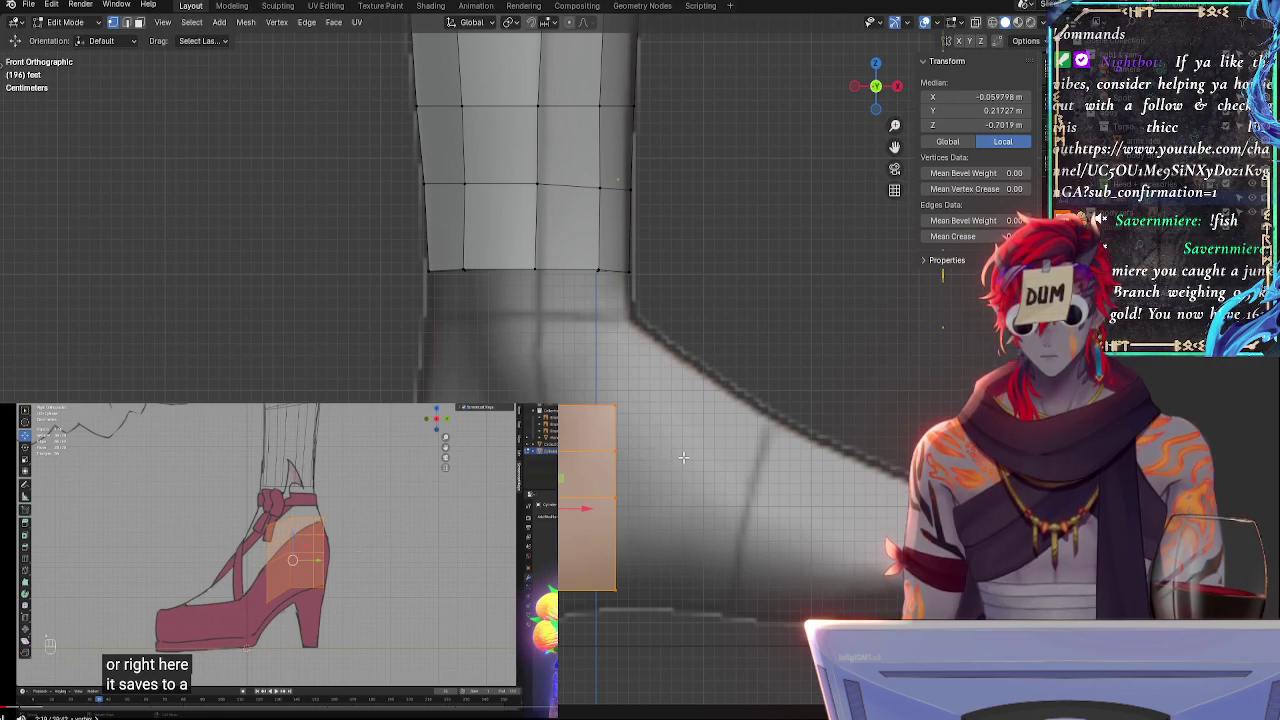
pyautogui.press('g')
pyautogui.press('z')
pyautogui.click(606, 470)
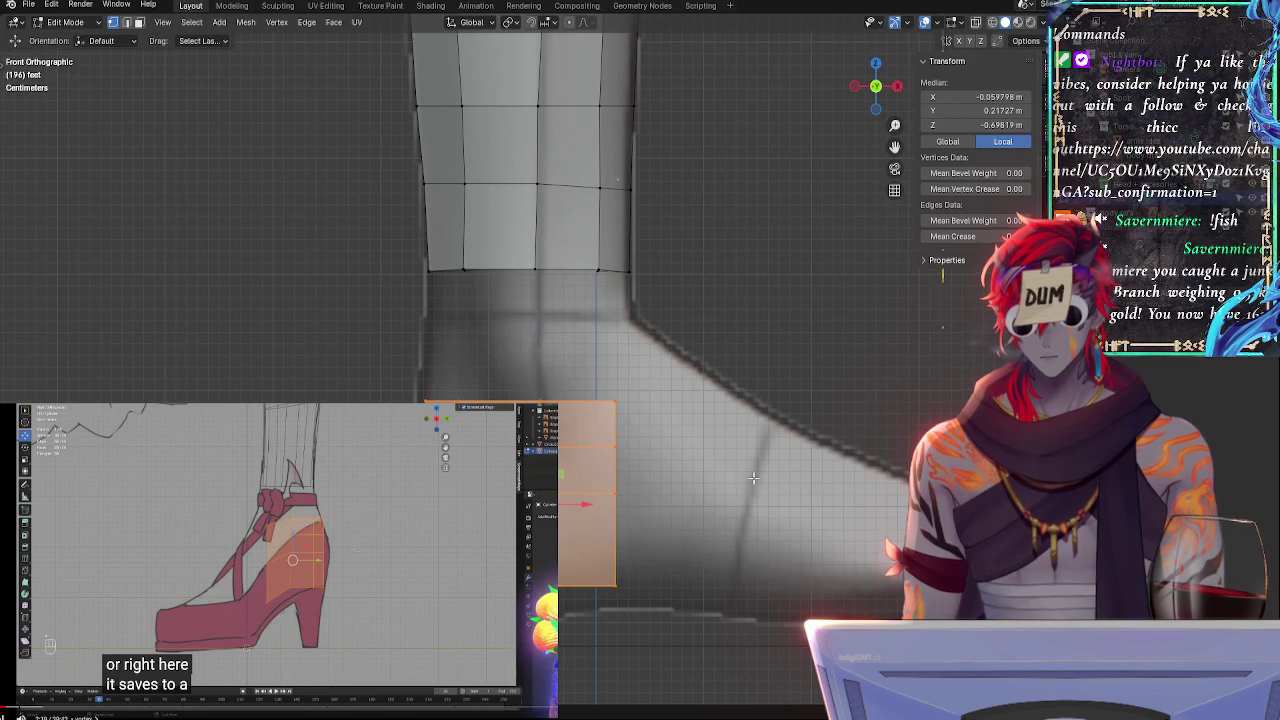
# - Select the band's bottom boundary loop and stretch it vertically in front view
pyautogui.moveTo(753, 478); pyautogui.dragTo(674, 546, button='middle')
pyautogui.hotkey('alt', 'a')
pyautogui.keyDown('alt'); pyautogui.click(613, 578); pyautogui.keyUp('alt')
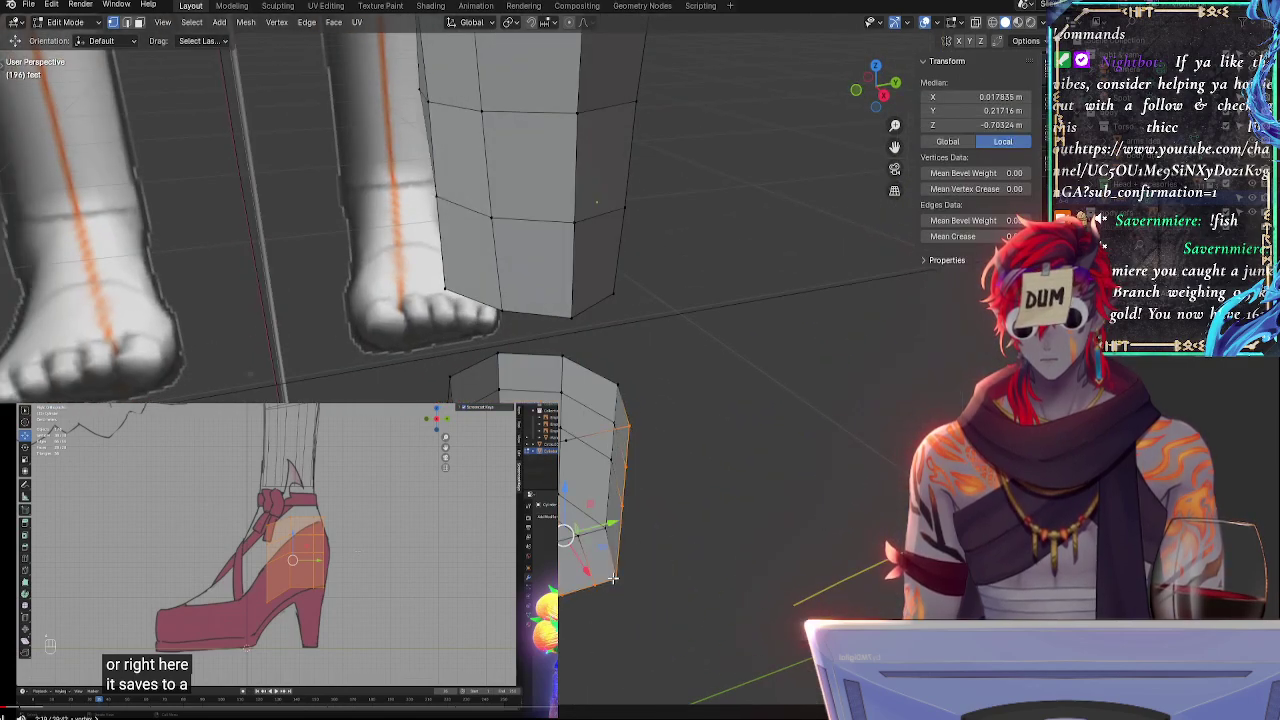
pyautogui.moveTo(750, 539); pyautogui.dragTo(576, 471, button='middle')
pyautogui.keyDown('shift'); pyautogui.click(561, 441); pyautogui.keyUp('shift')
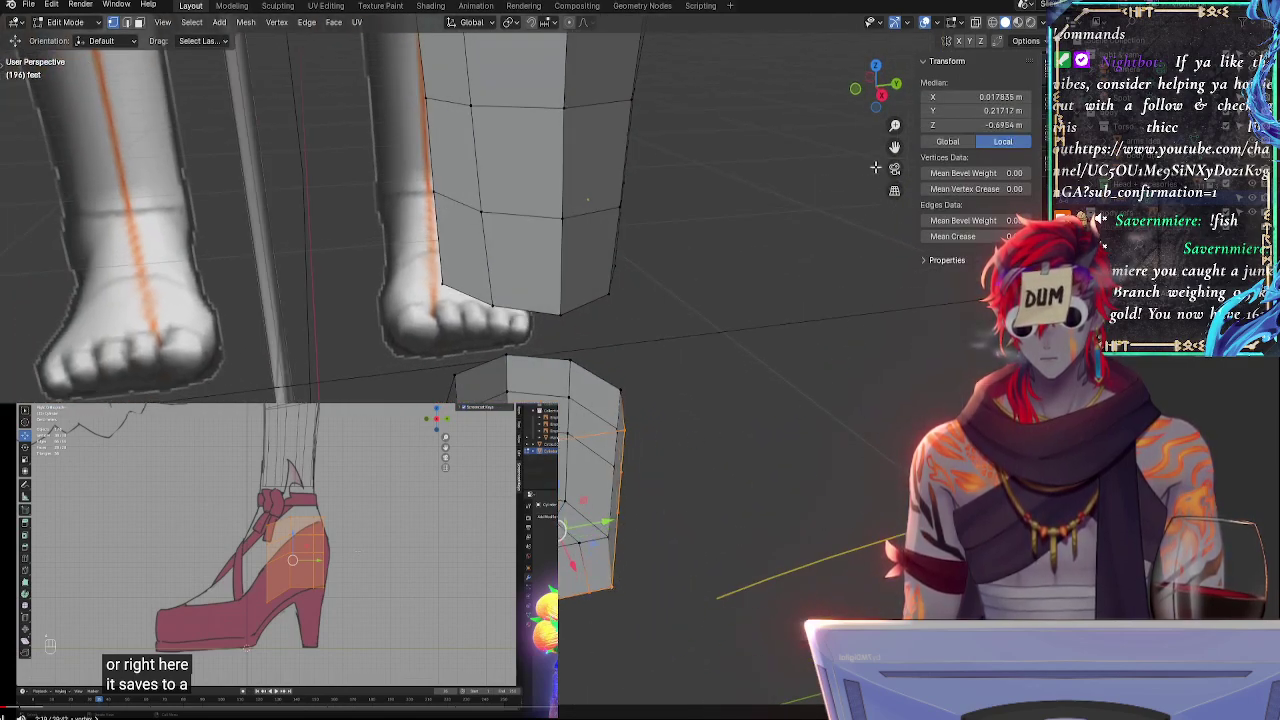
pyautogui.click(856, 89)
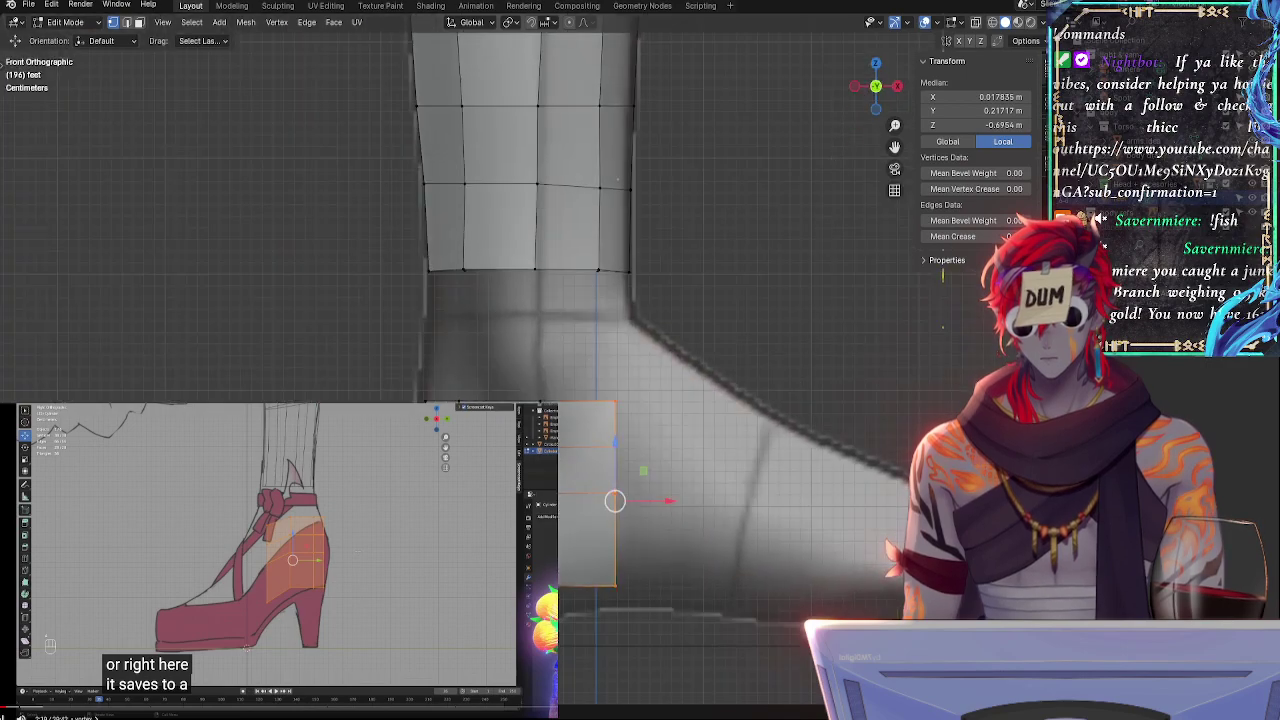
pyautogui.press('s')
pyautogui.press('z')
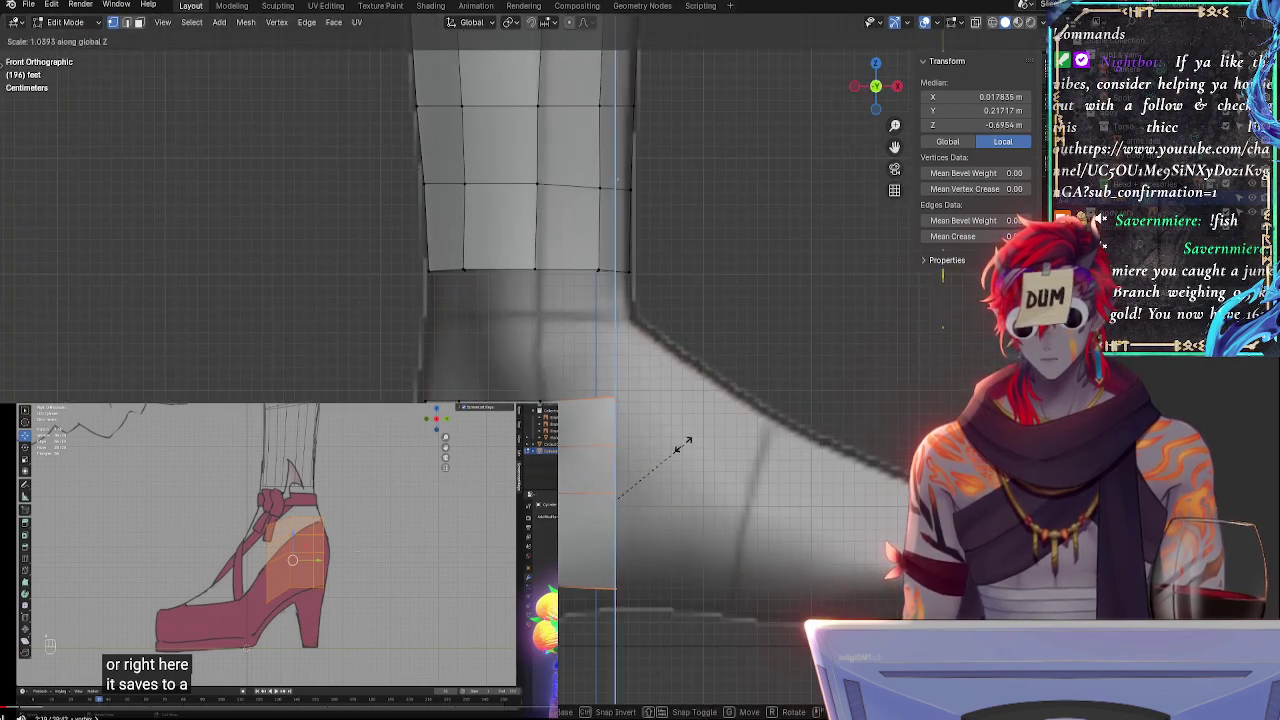
pyautogui.click(666, 418)
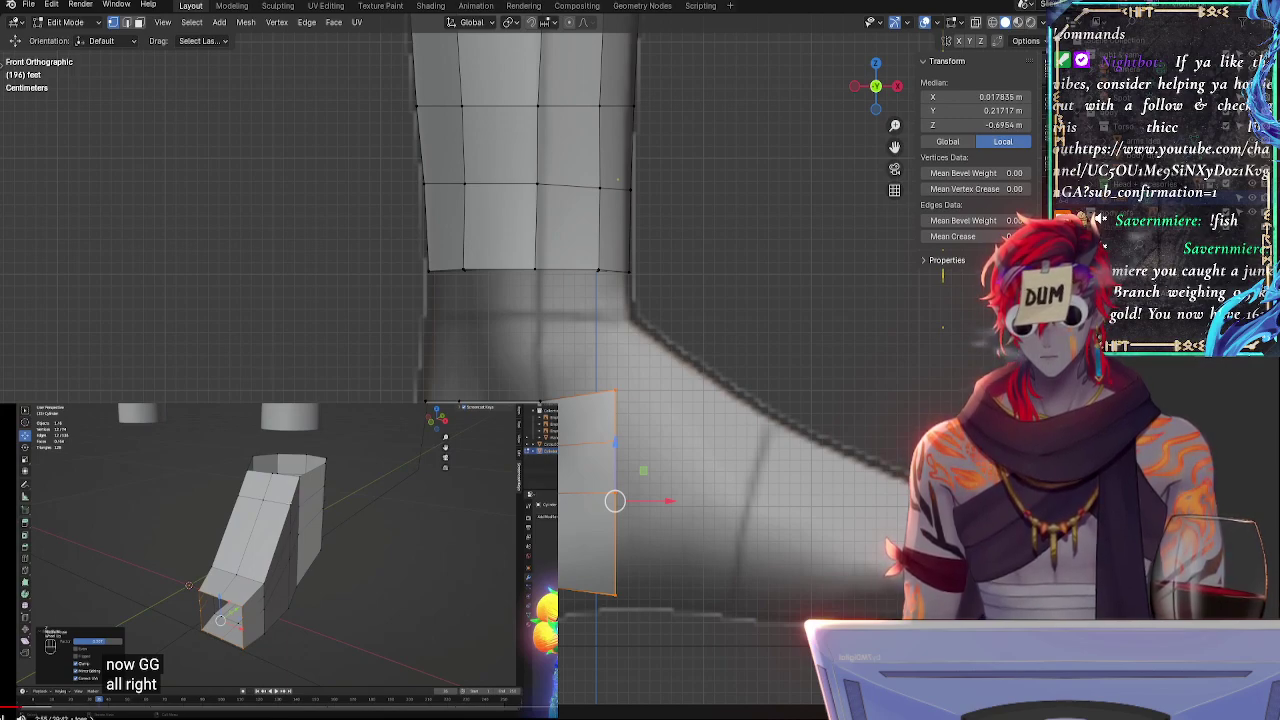
# - Lower the selected ankle loop along Z and stretch it vertically in front view
pyautogui.moveTo(772, 577); pyautogui.dragTo(695, 578, button='middle')
pyautogui.press('g')
pyautogui.press('z')
pyautogui.click(776, 614)
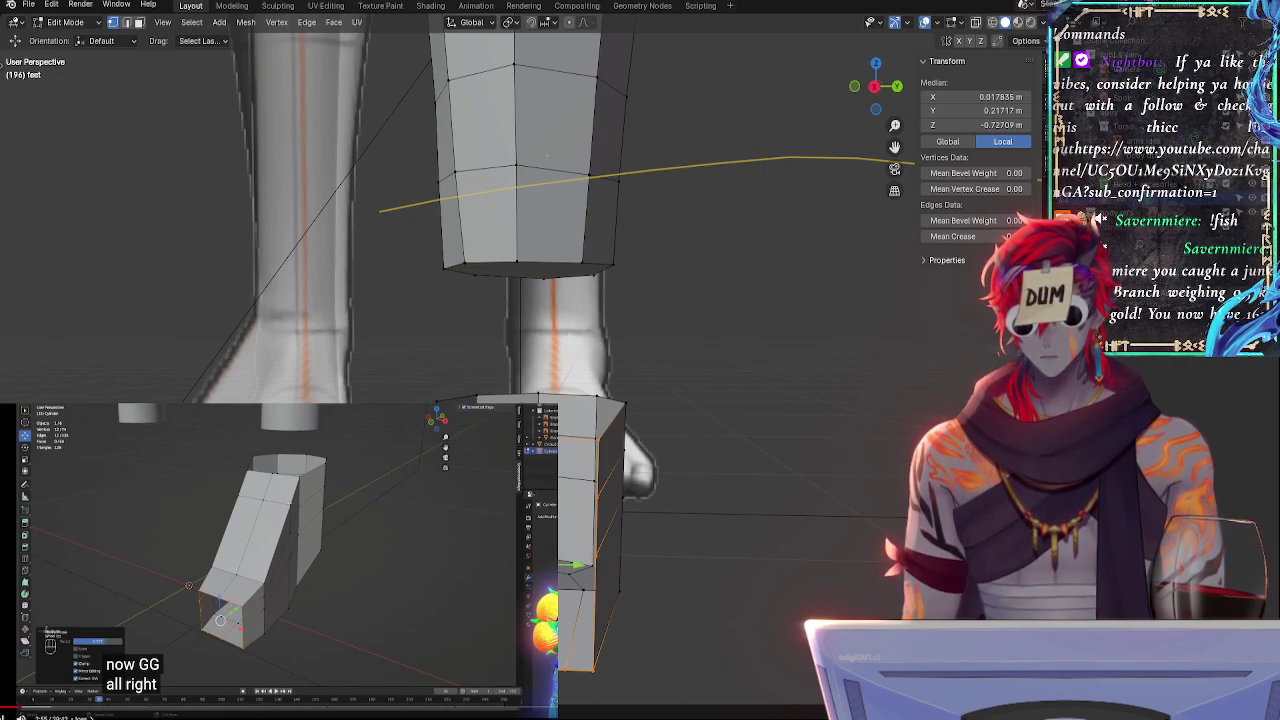
pyautogui.click(849, 87)
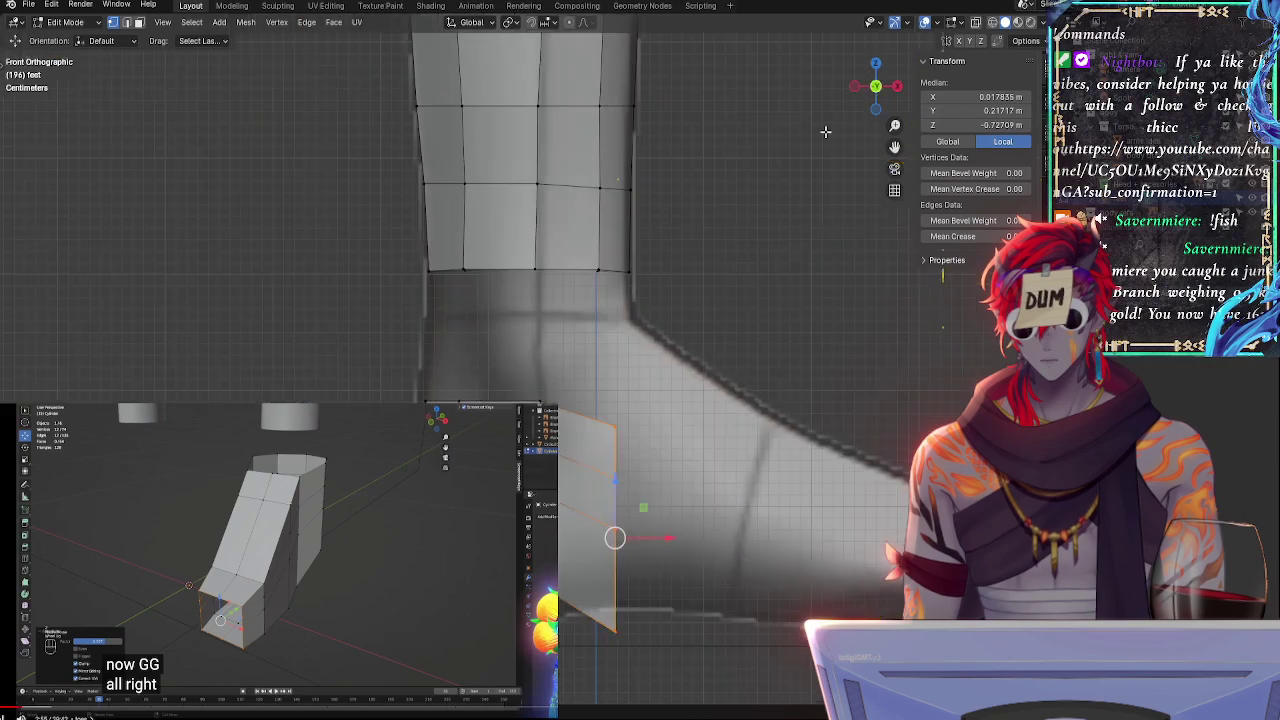
pyautogui.keyDown('shift'); pyautogui.moveTo(784, 524); pyautogui.dragTo(648, 480, button='middle'); pyautogui.keyUp('shift')
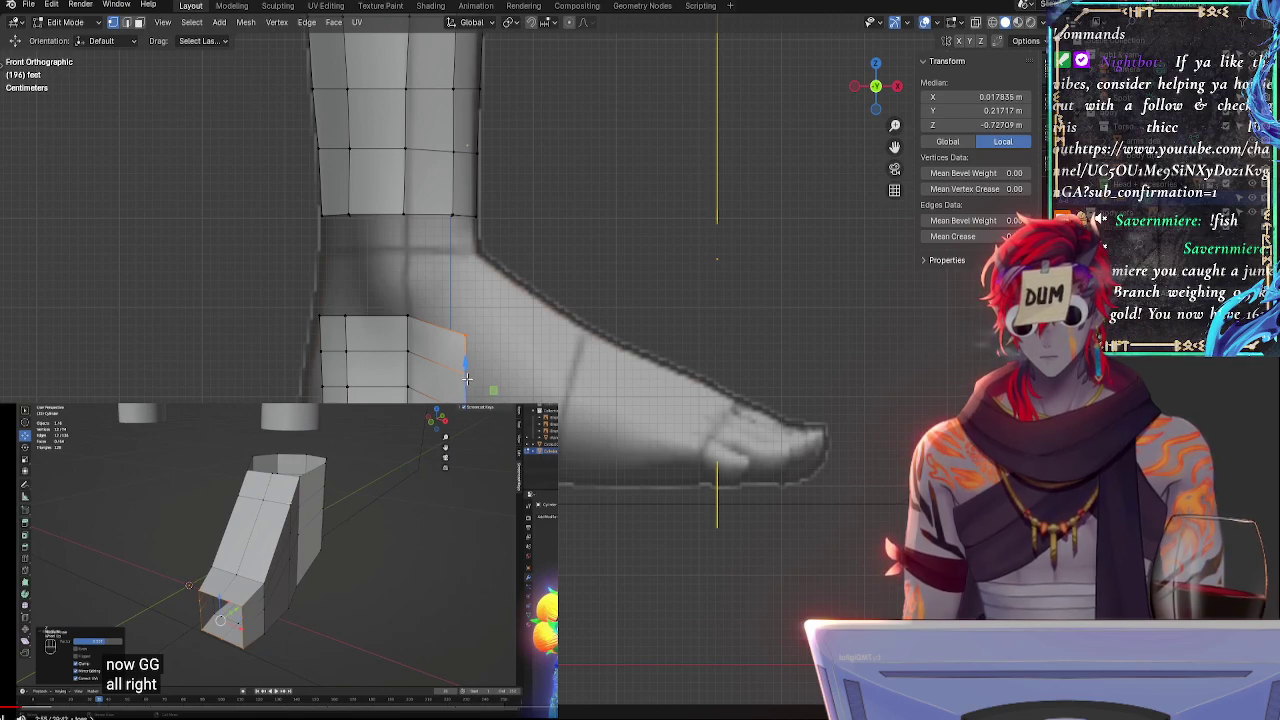
pyautogui.press('s')
pyautogui.press('z')
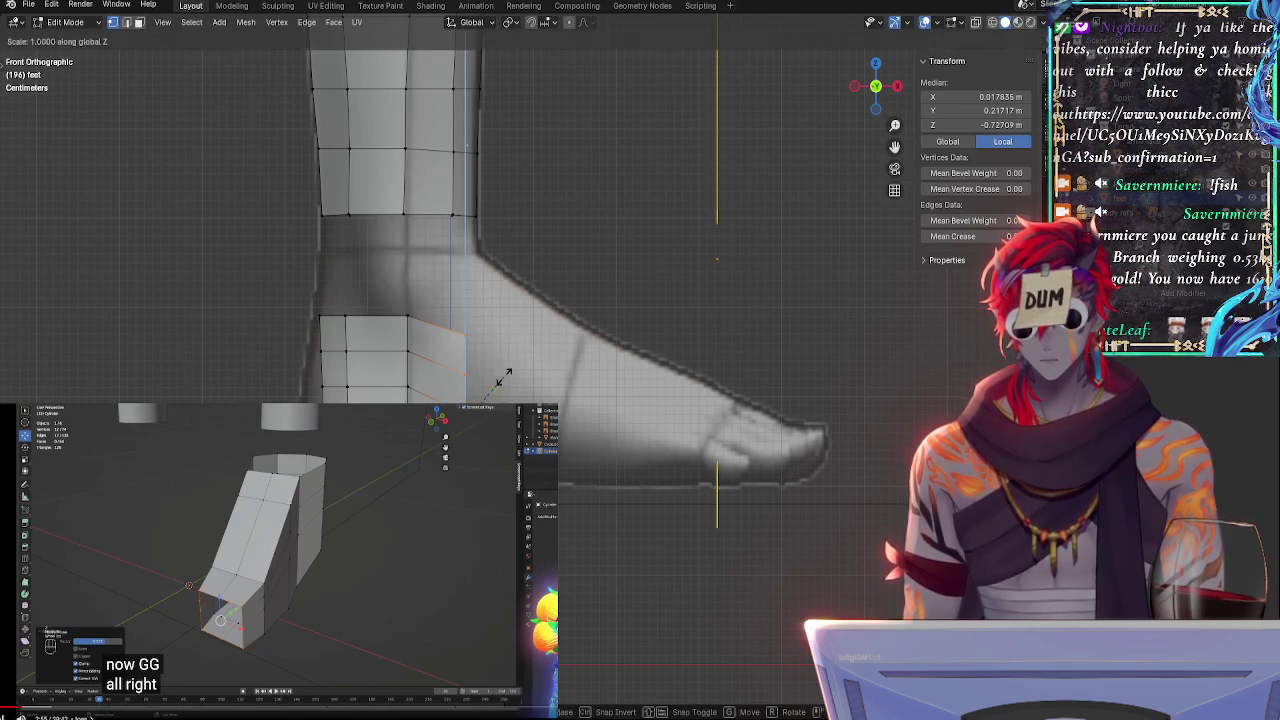
pyautogui.click(494, 349)
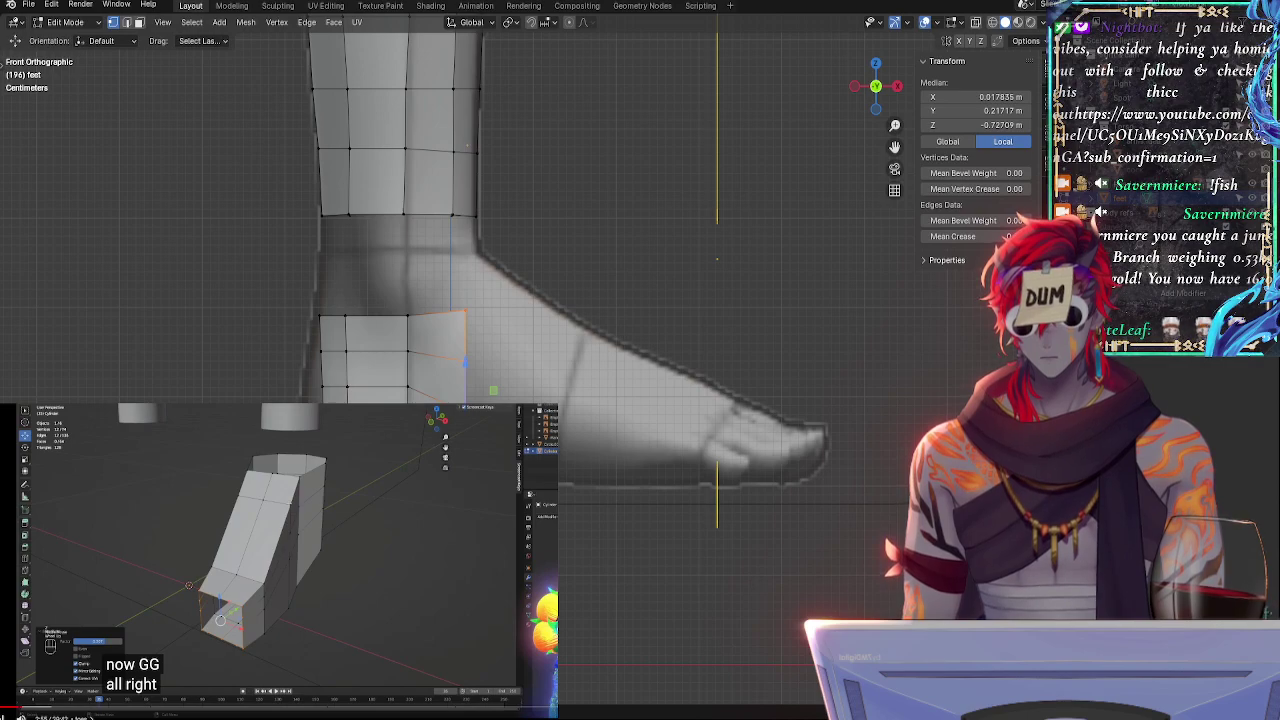
# - Raise the selected vertices along Z to match the foot reference
pyautogui.press('g')
pyautogui.press('z')
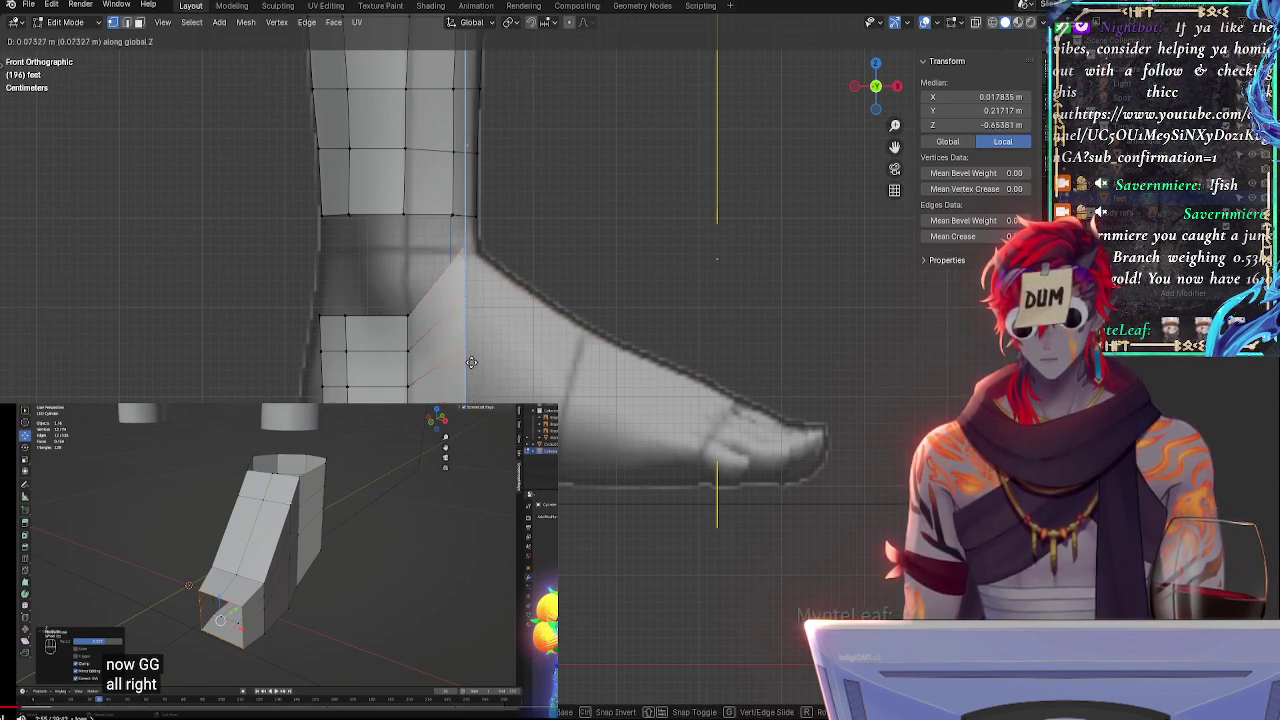
pyautogui.press('Escape')
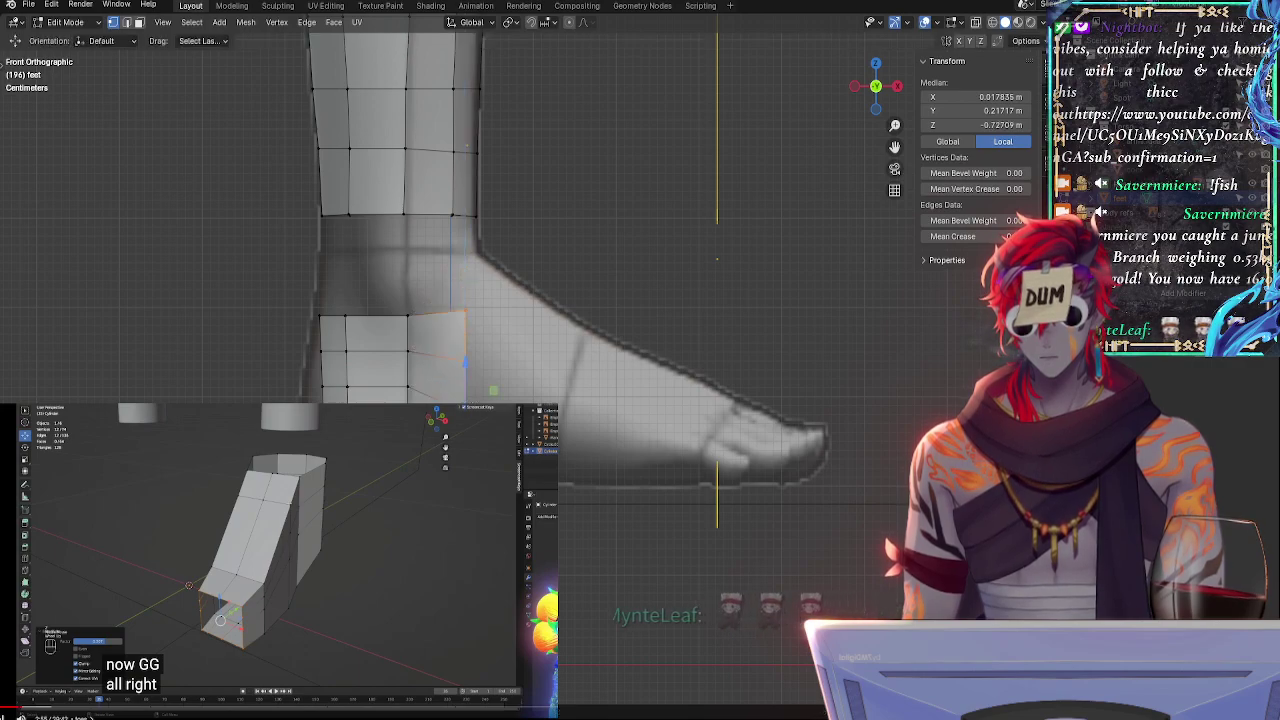
pyautogui.press('g')
pyautogui.press('z')
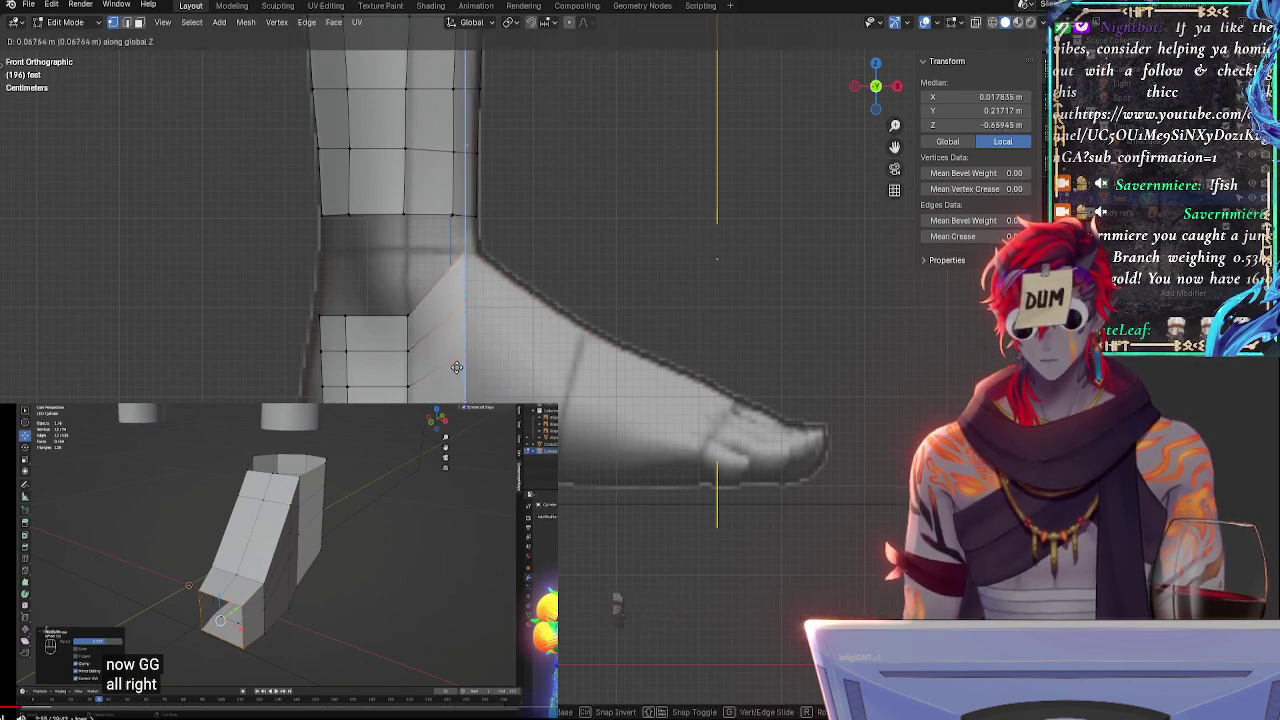
pyautogui.click(457, 377)
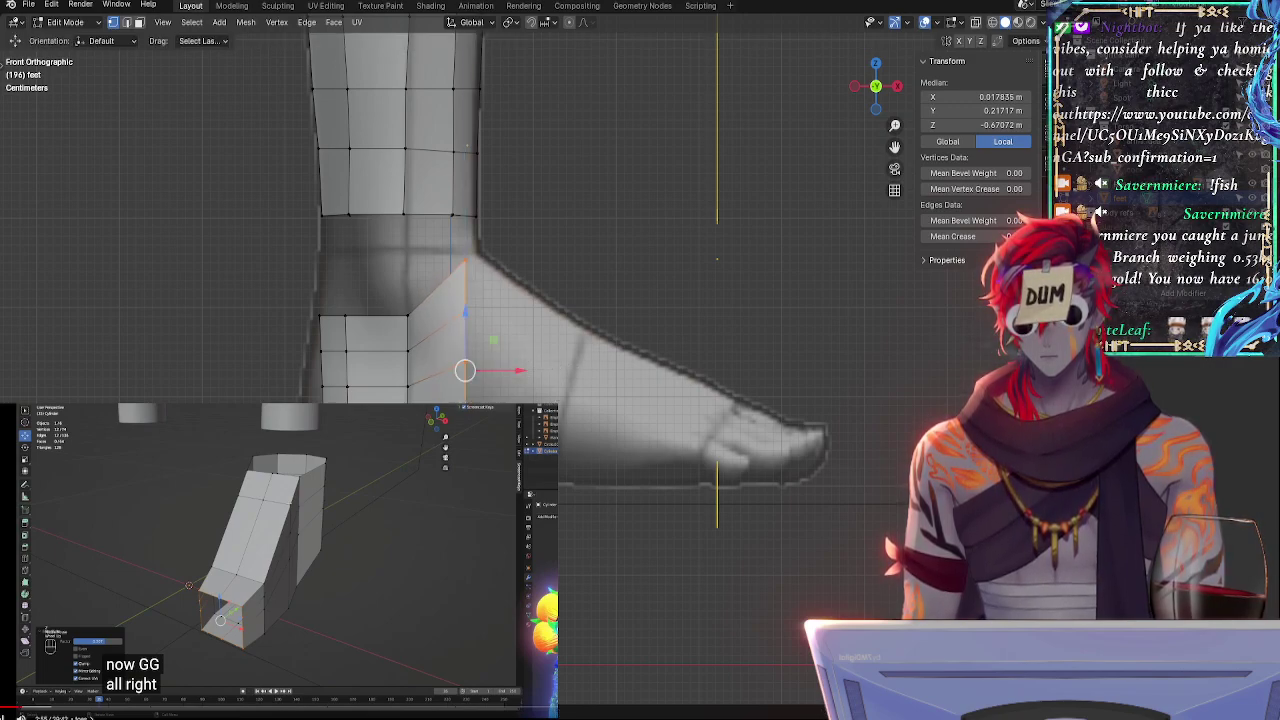
pyautogui.press('a')
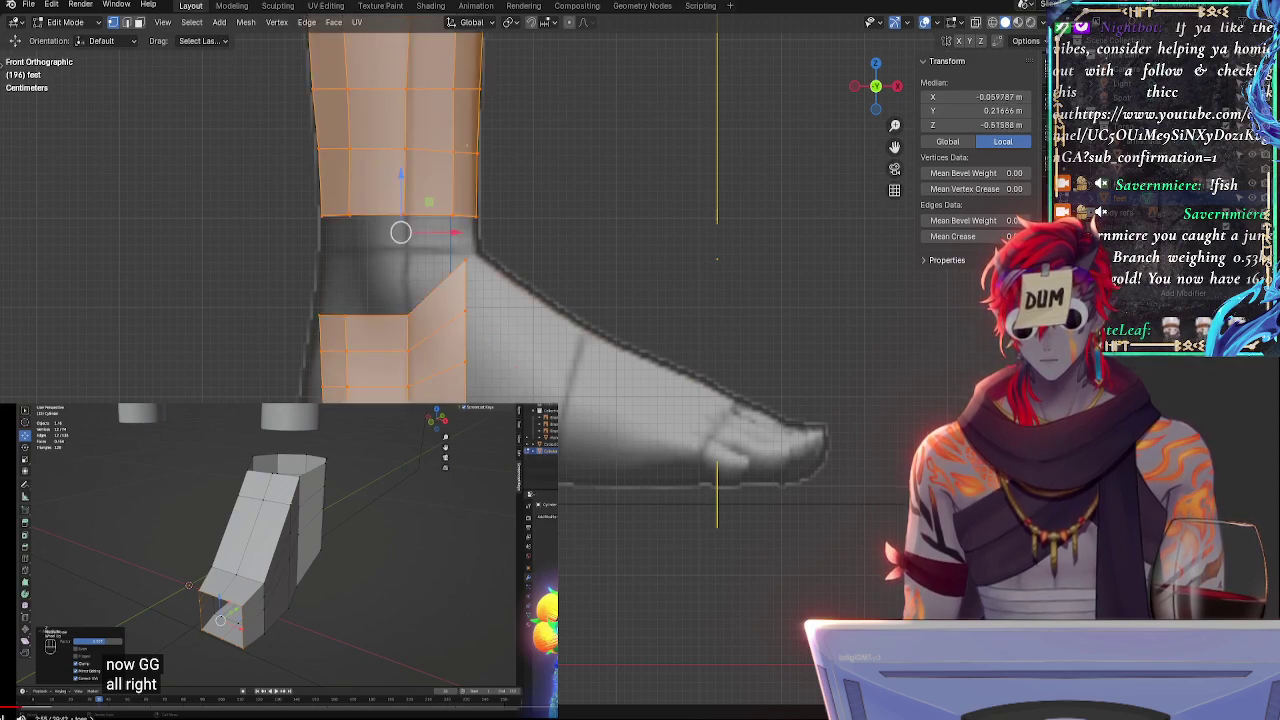
pyautogui.hotkey('ctrl', 'z')
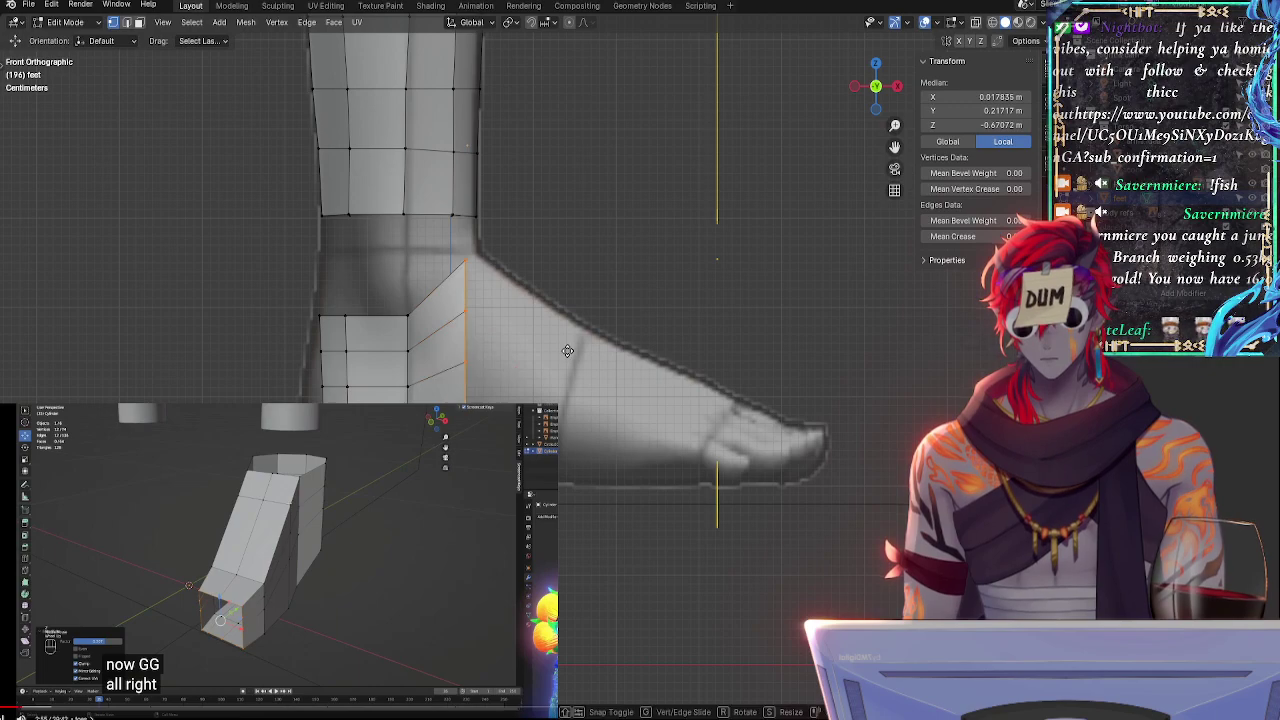
# - Extrude the front ankle edges forward, lower their top along Z, and fit the foot outline
pyautogui.press('e')
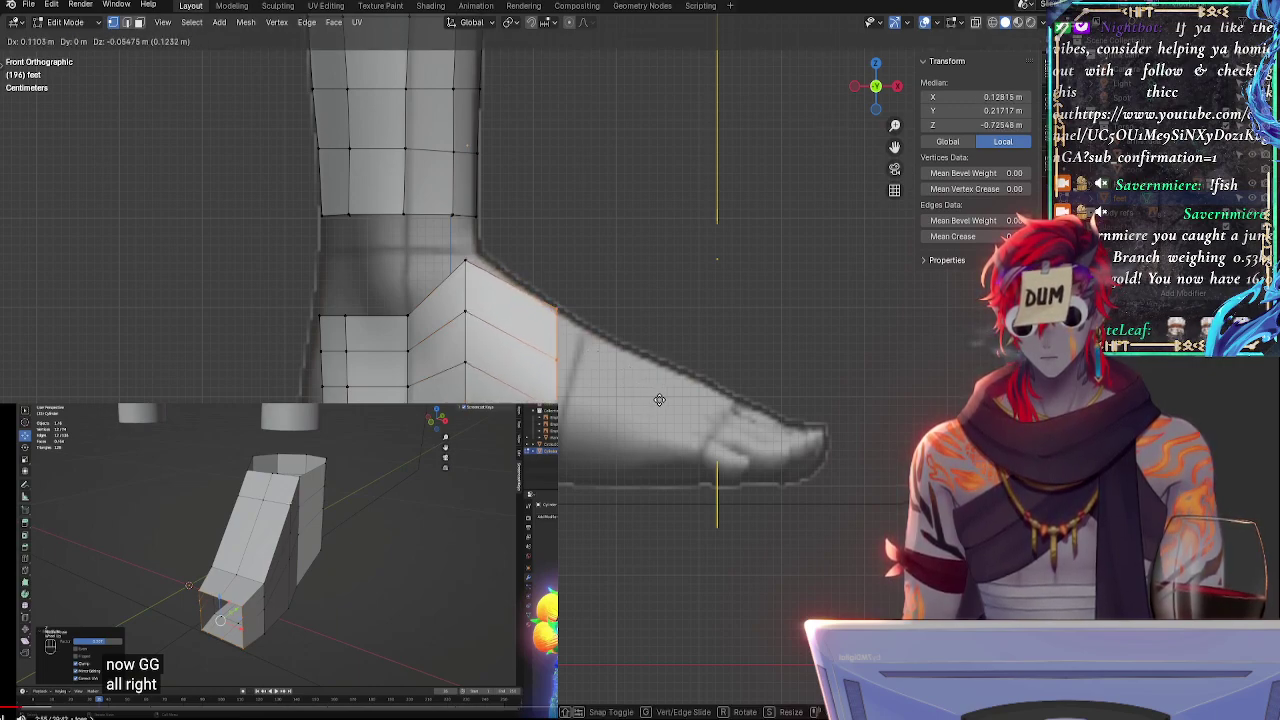
pyautogui.click(657, 400)
pyautogui.press('s')
pyautogui.press('z')
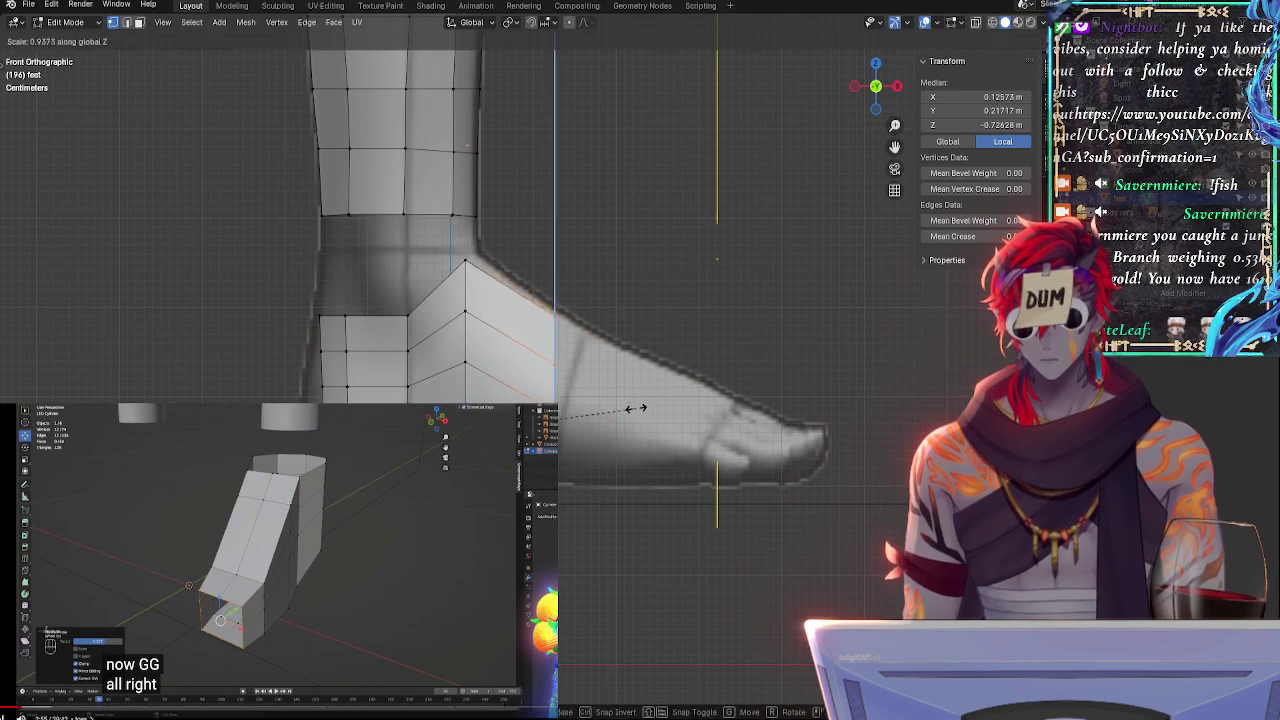
pyautogui.click(619, 401)
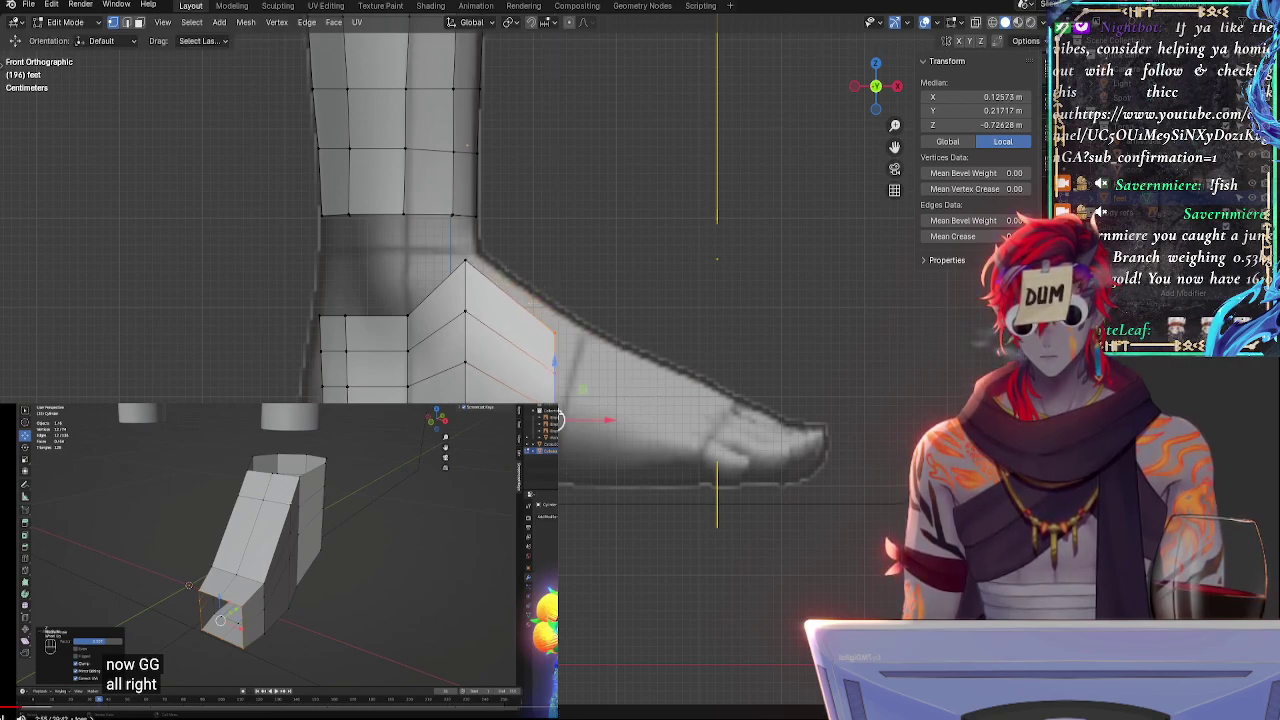
pyautogui.press('g')
pyautogui.click(560, 400)
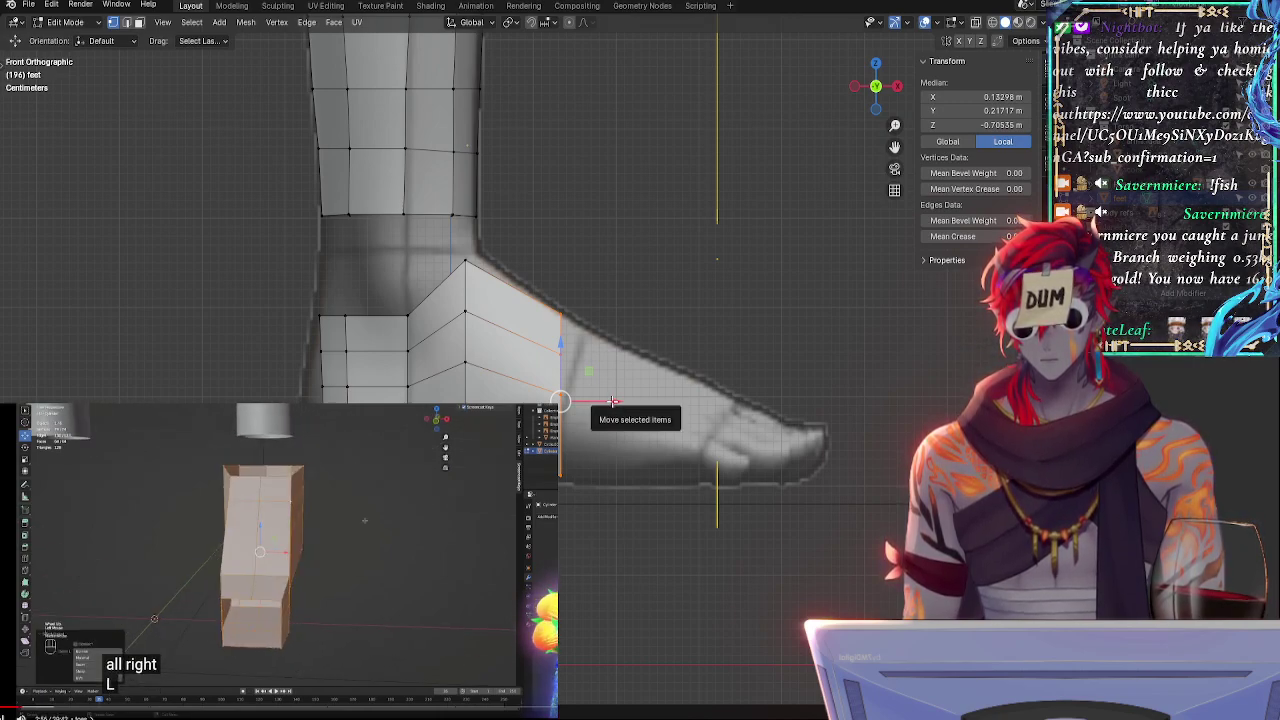
# - Extrude another section toward the toes, flatten it along Z, and push its front edge to X 0.26423 m
pyautogui.press('e')
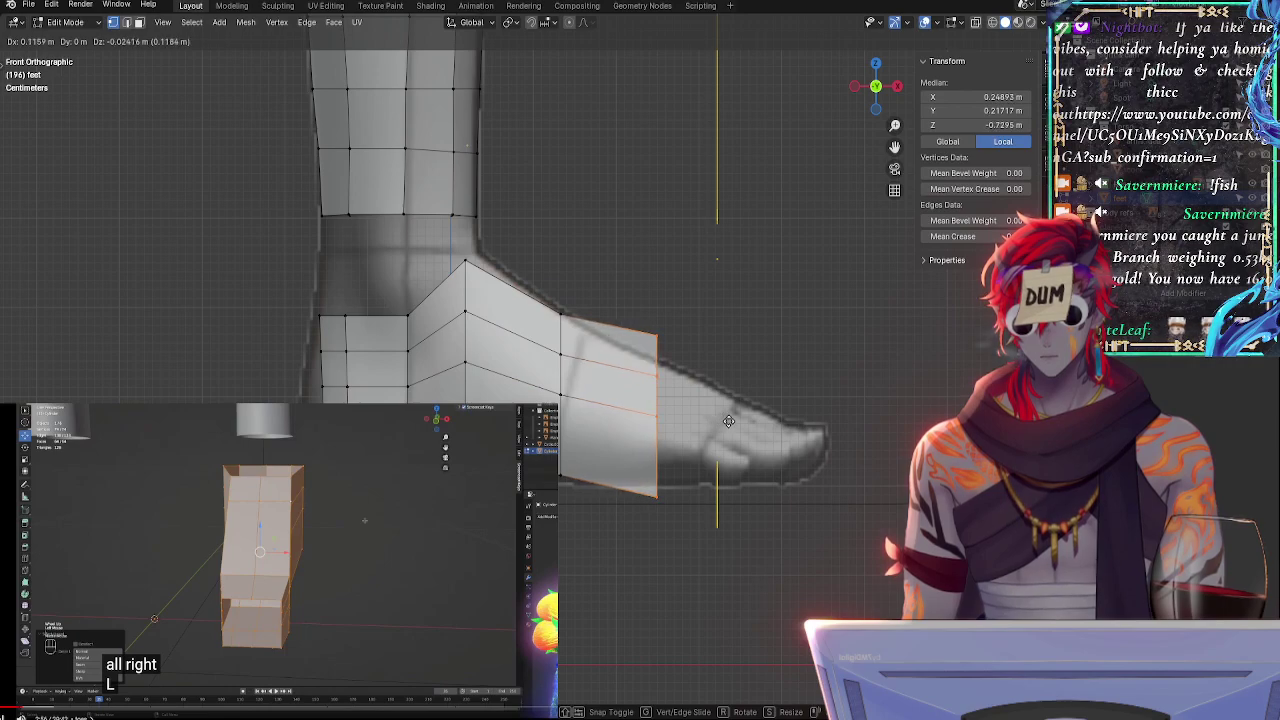
pyautogui.click(724, 421)
pyautogui.press('s')
pyautogui.press('z')
pyautogui.click(693, 401)
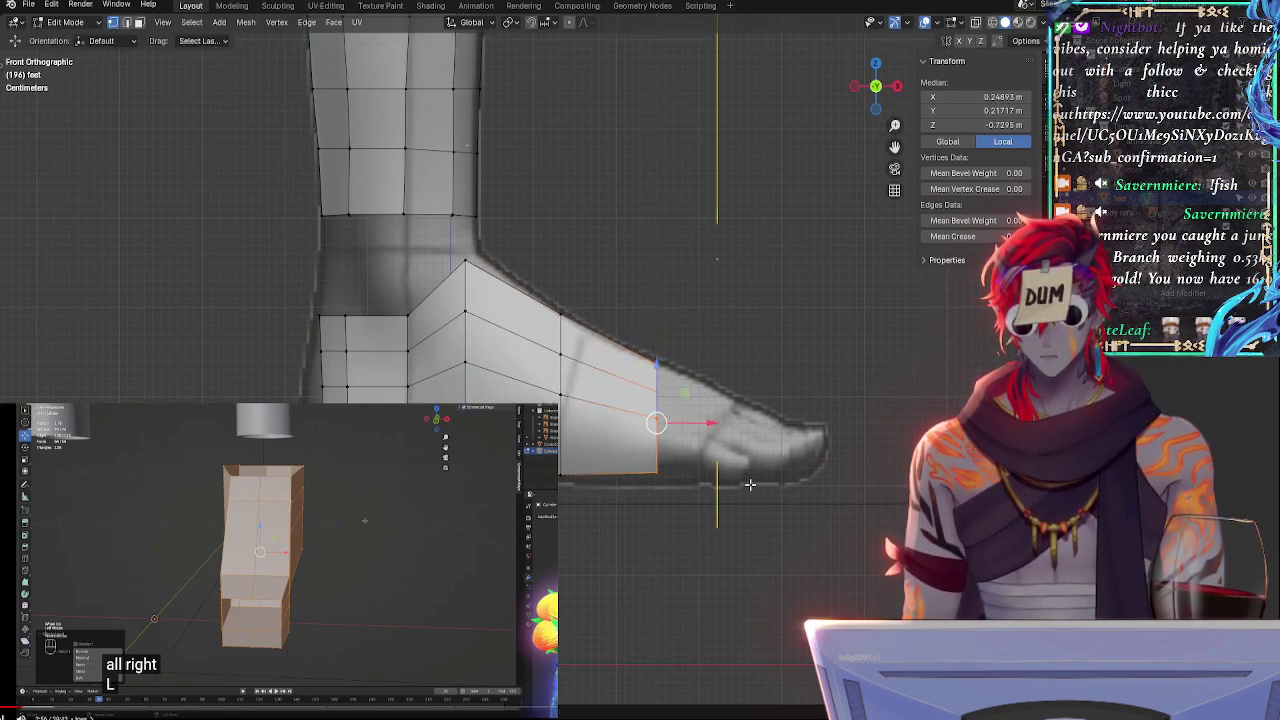
pyautogui.press('g')
pyautogui.press('g')
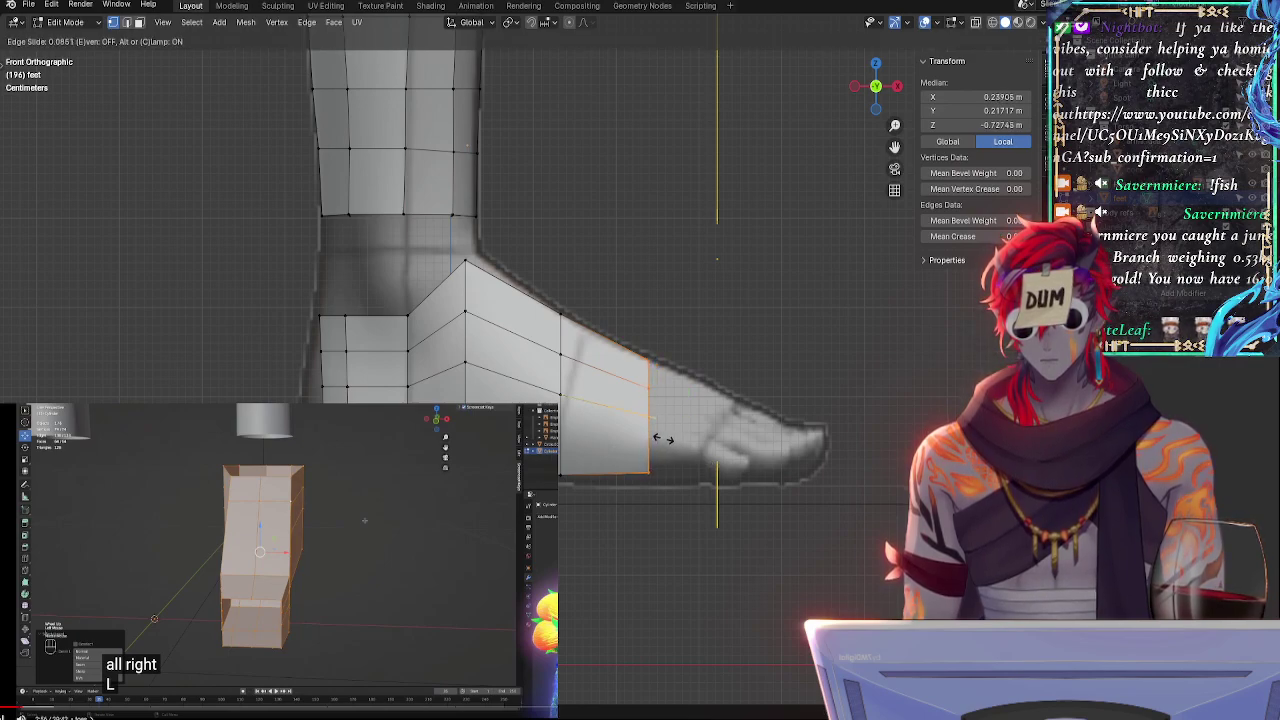
pyautogui.rightClick(682, 446)
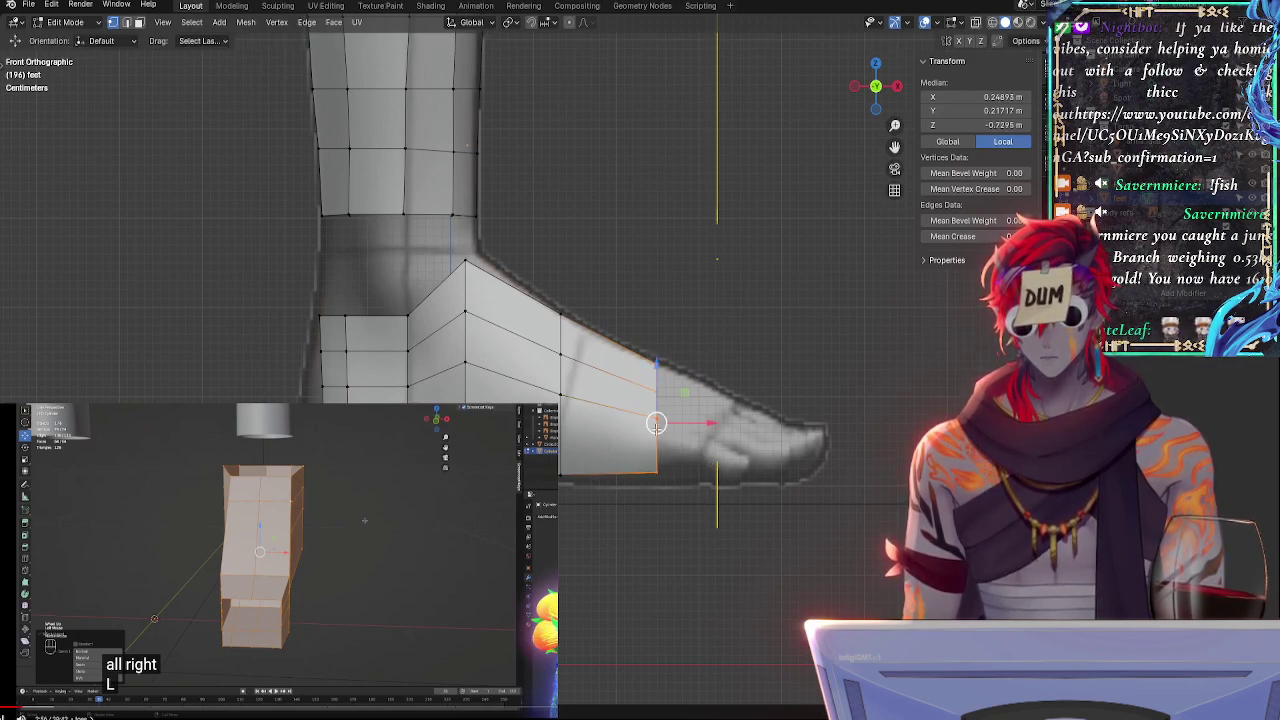
pyautogui.moveTo(701, 424); pyautogui.dragTo(713, 426)
pyautogui.click(713, 425)
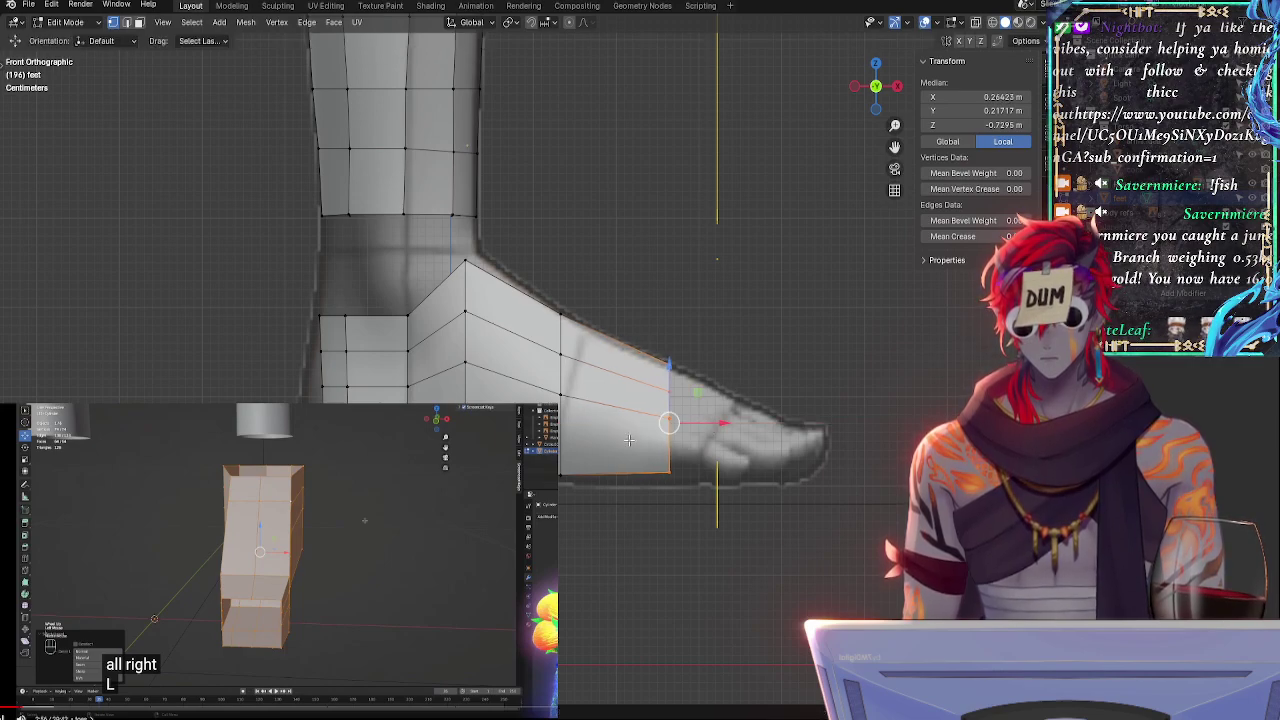
# - Inspect the foot in 3D, return to side view, and select a foot edge loop
pyautogui.moveTo(717, 445); pyautogui.dragTo(851, 241, button='middle')
pyautogui.click(855, 90)
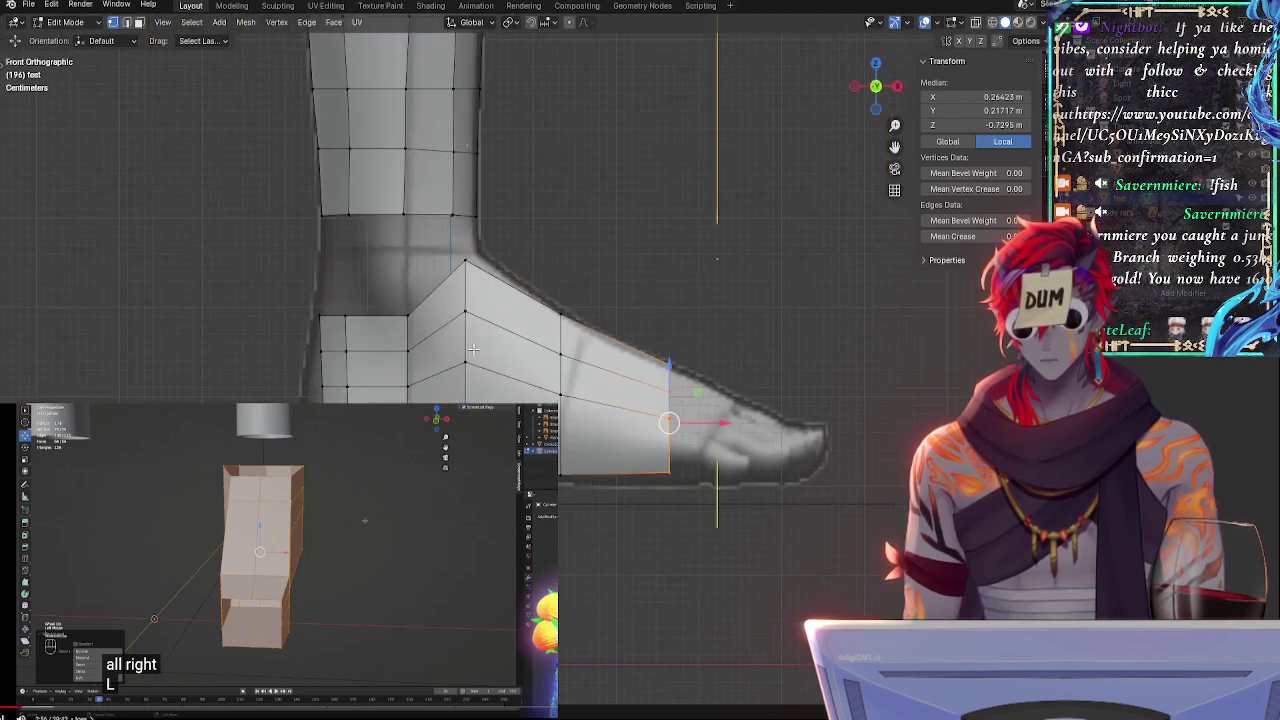
pyautogui.keyDown('alt'); pyautogui.click(400, 313); pyautogui.keyUp('alt')
pyautogui.moveTo(400, 313); pyautogui.dragTo(396, 318, button='middle')
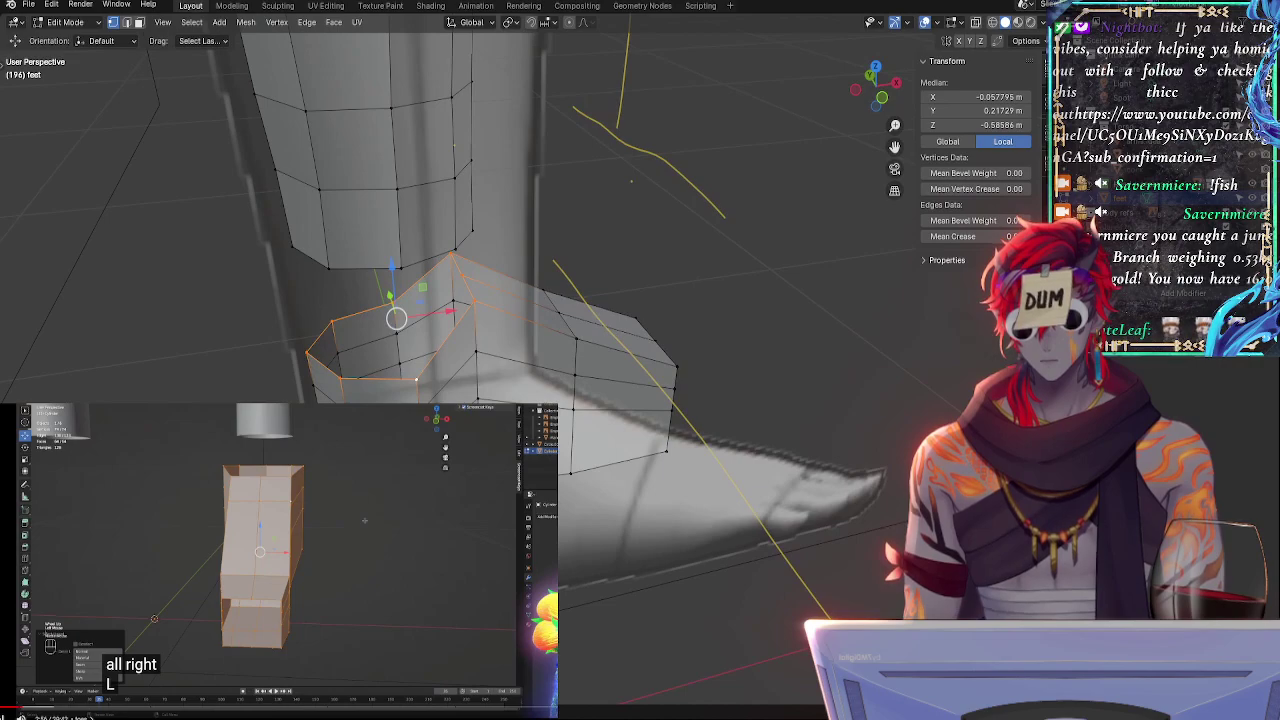
# - Select the six vertices around the heel rim
pyautogui.click(381, 389)
pyautogui.click(334, 321)
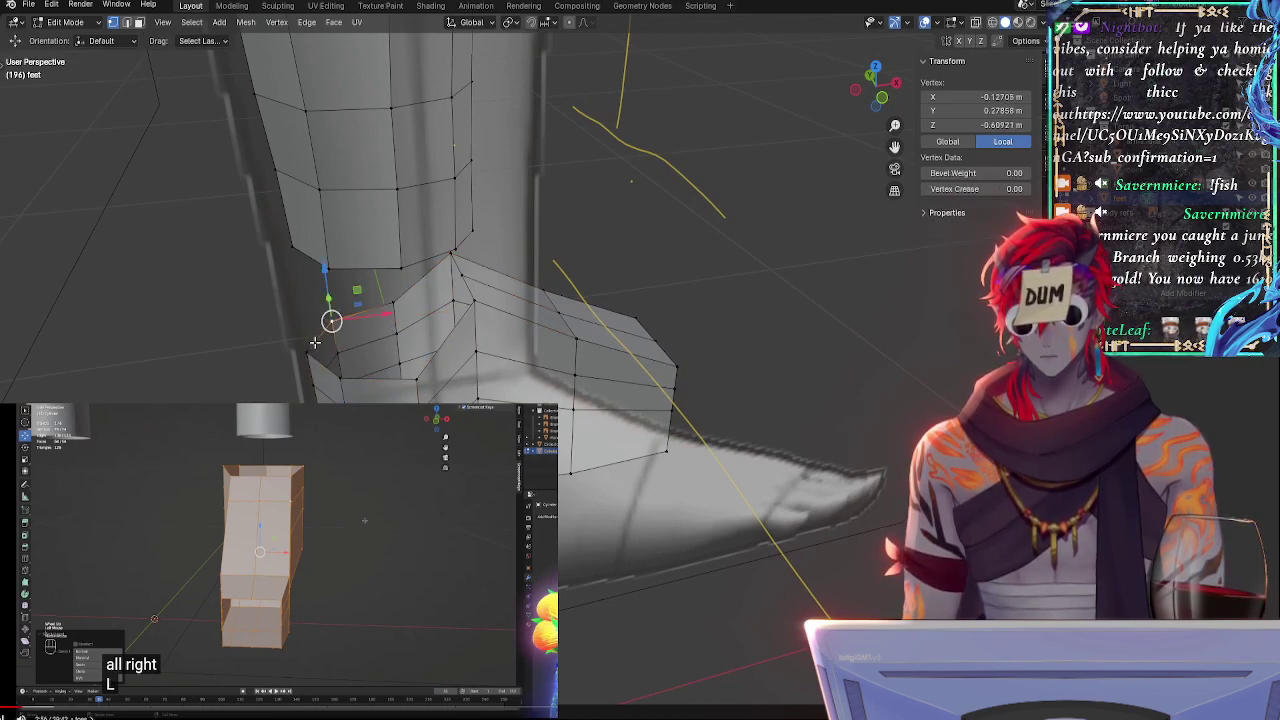
pyautogui.keyDown('shift'); pyautogui.click(308, 351); pyautogui.keyUp('shift')
pyautogui.keyDown('shift'); pyautogui.click(341, 378); pyautogui.keyUp('shift')
pyautogui.keyDown('shift'); pyautogui.click(416, 379); pyautogui.keyUp('shift')
pyautogui.keyDown('shift'); pyautogui.click(391, 310); pyautogui.keyUp('shift')
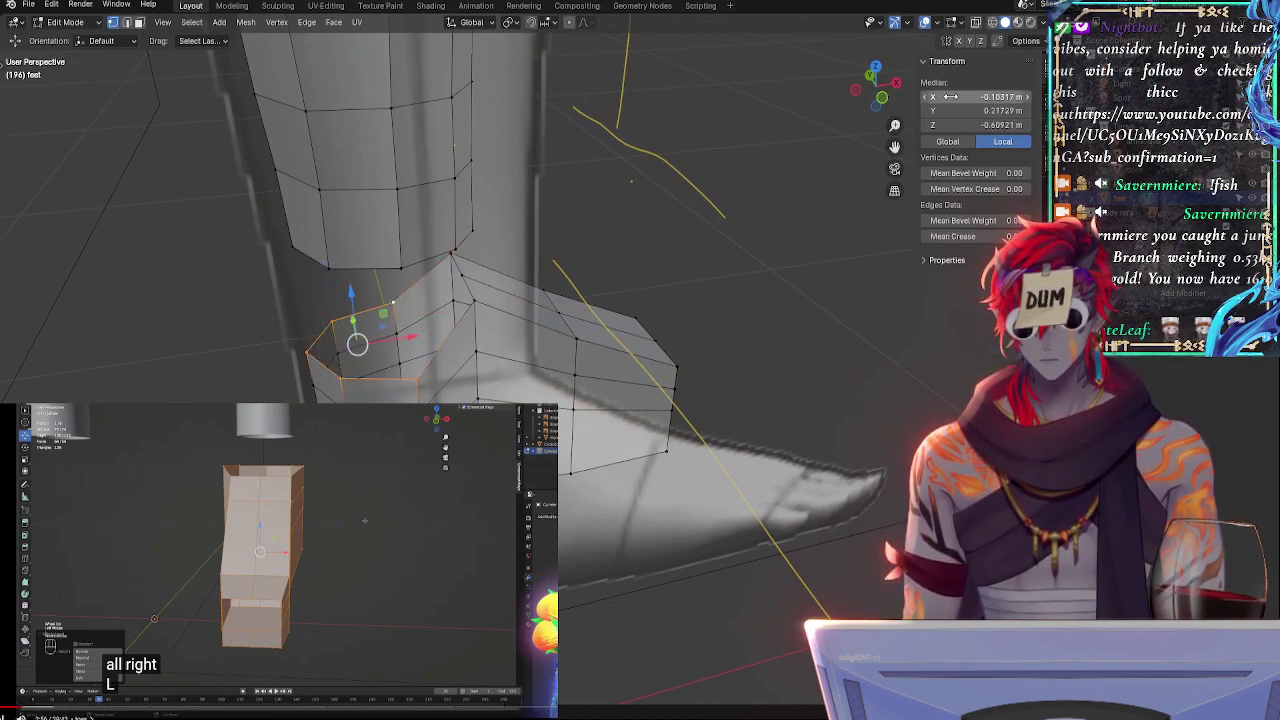
# - In side view, raise the heel's top edge vertically up to the ankle
pyautogui.click(880, 97)
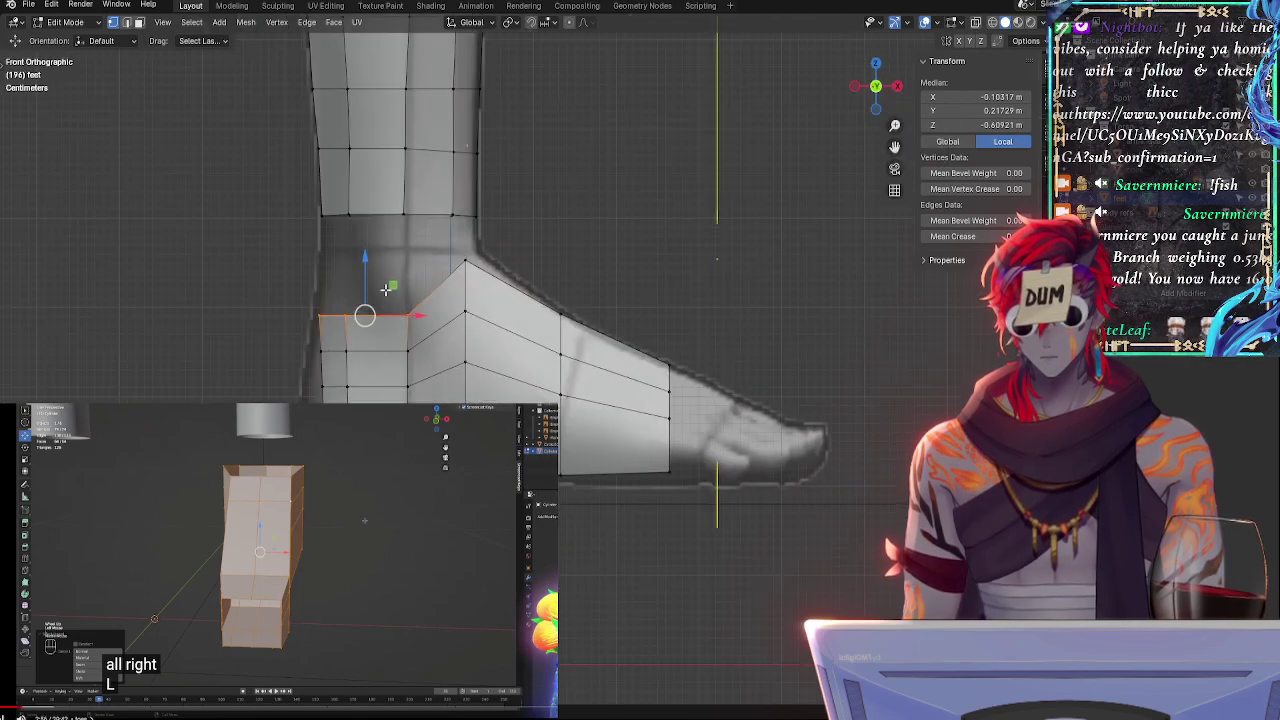
pyautogui.press('g')
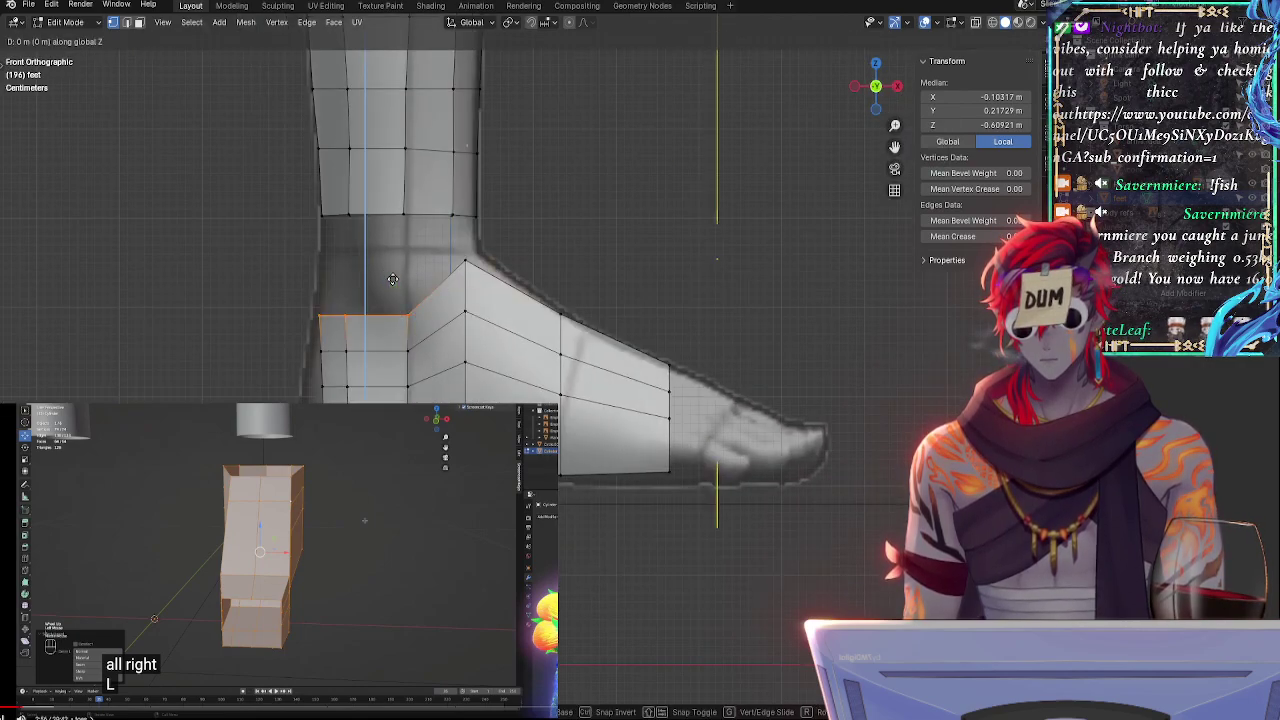
pyautogui.rightClick(397, 354)
pyautogui.press('g')
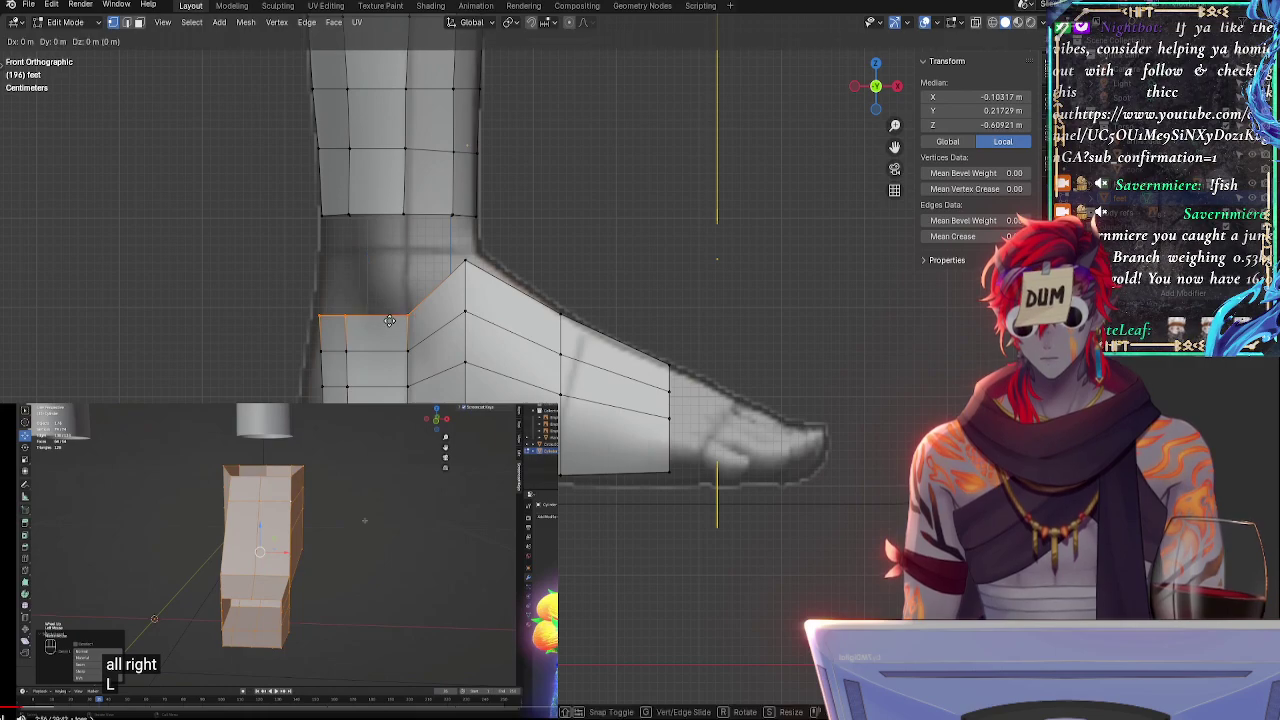
pyautogui.press('z')
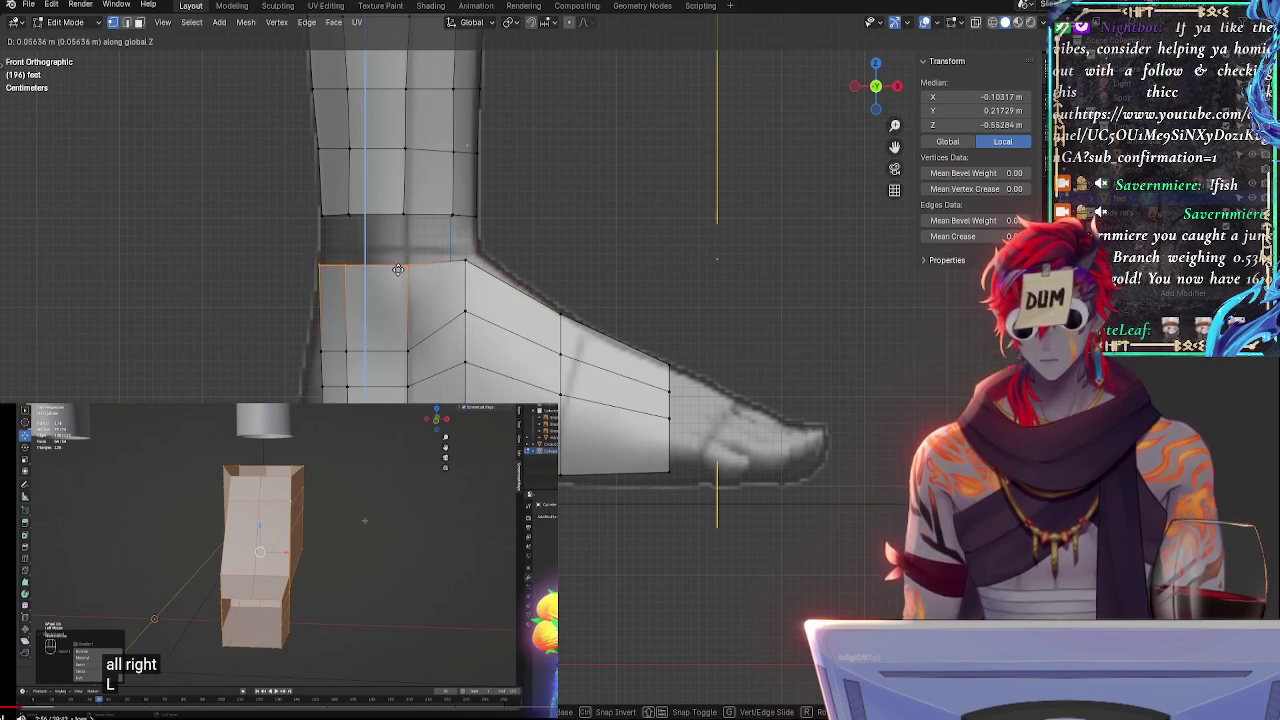
pyautogui.click(453, 262)
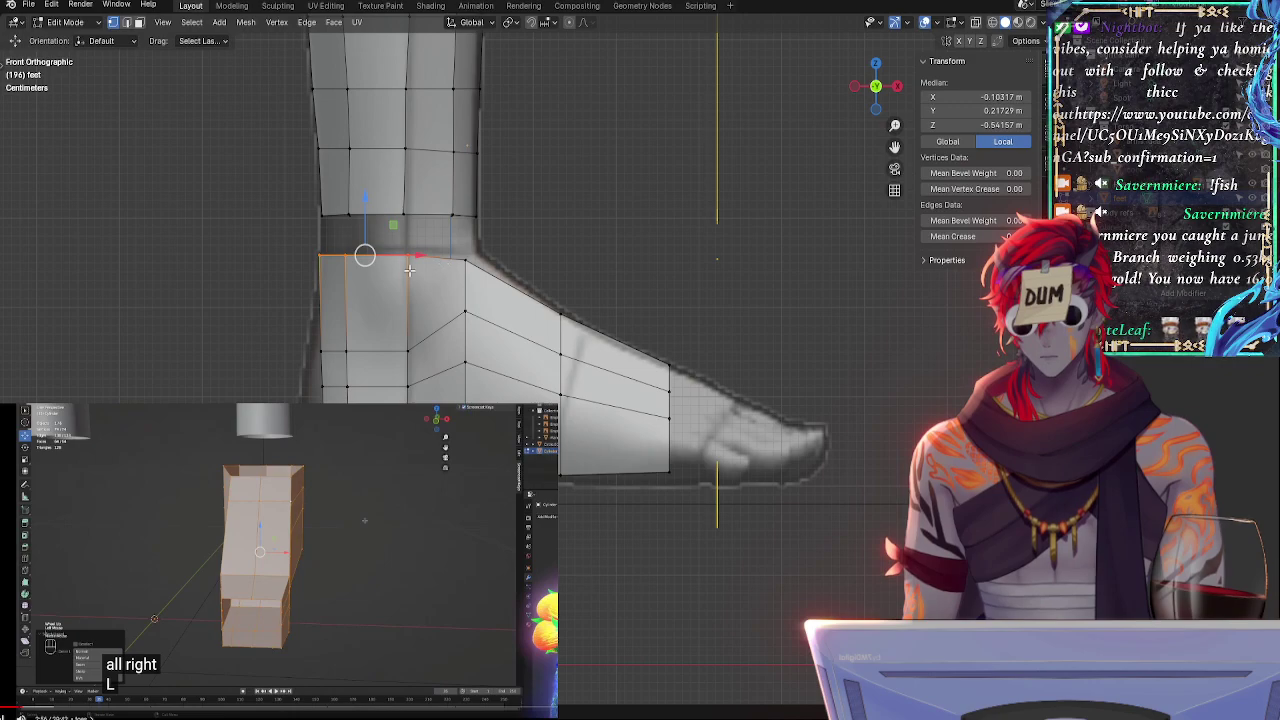
# - Redo the heel top-edge adjustment so it rises vertically to meet the ankle
pyautogui.press('g')
pyautogui.click(411, 254)
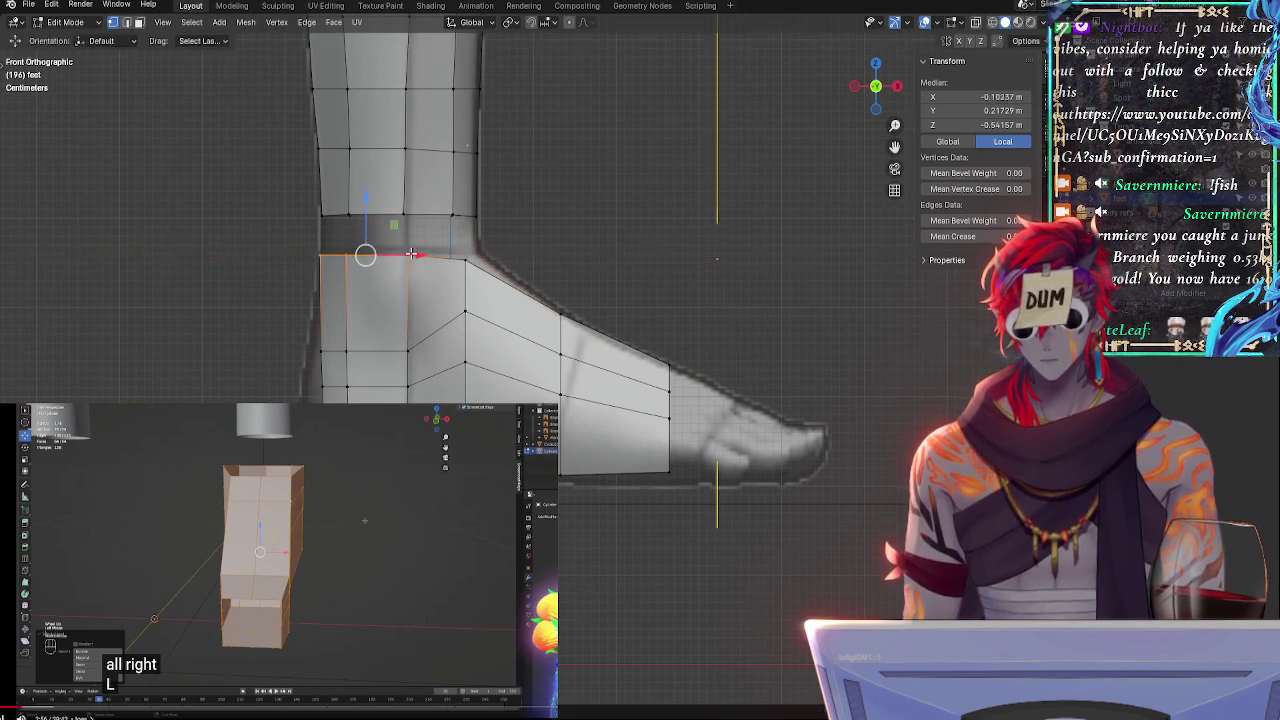
pyautogui.press('g')
pyautogui.press('z')
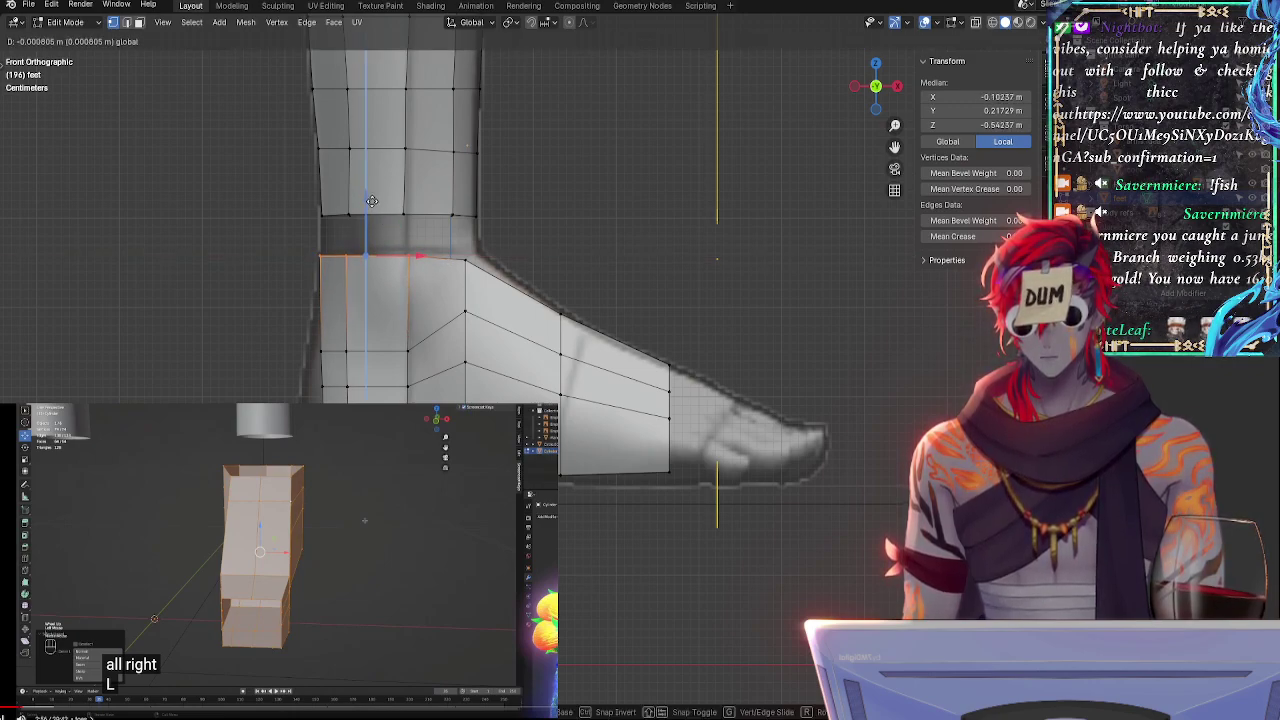
pyautogui.moveTo(372, 201); pyautogui.dragTo(373, 203)
pyautogui.hotkey('ctrl', 'z')
pyautogui.hotkey('ctrl', 'z')
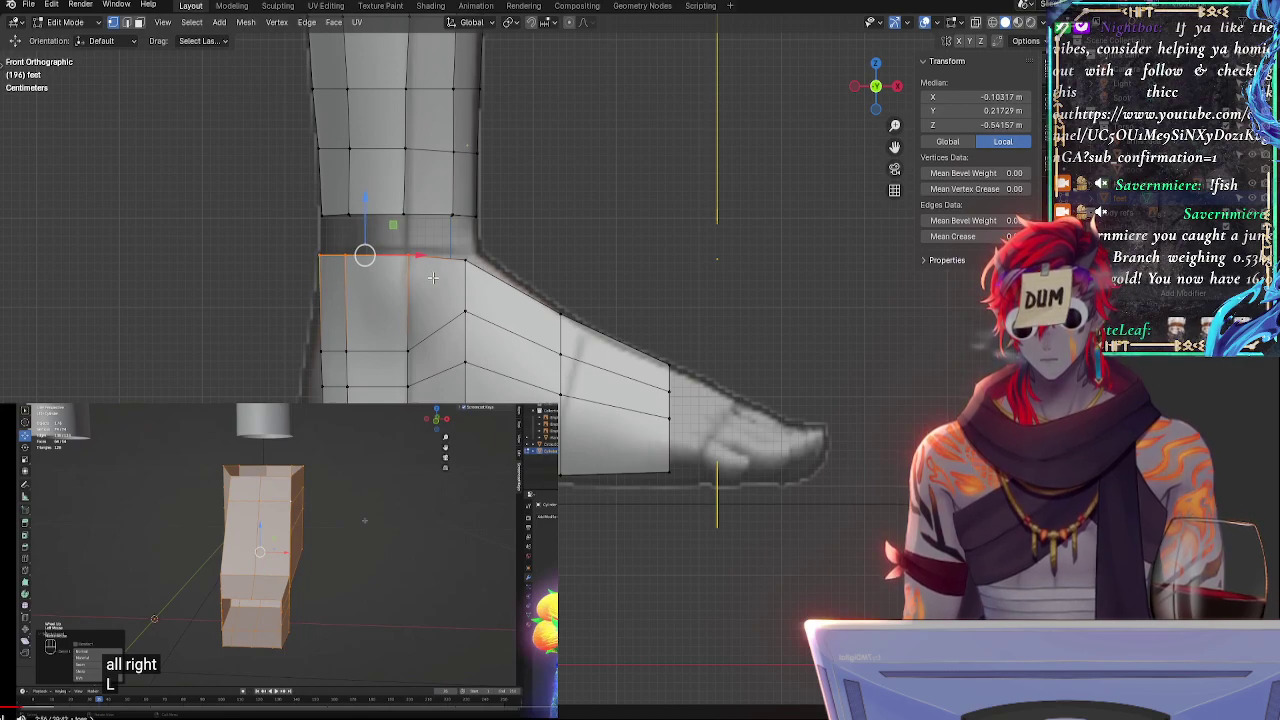
pyautogui.hotkey('ctrl', 'z')
pyautogui.press('g')
pyautogui.press('z')
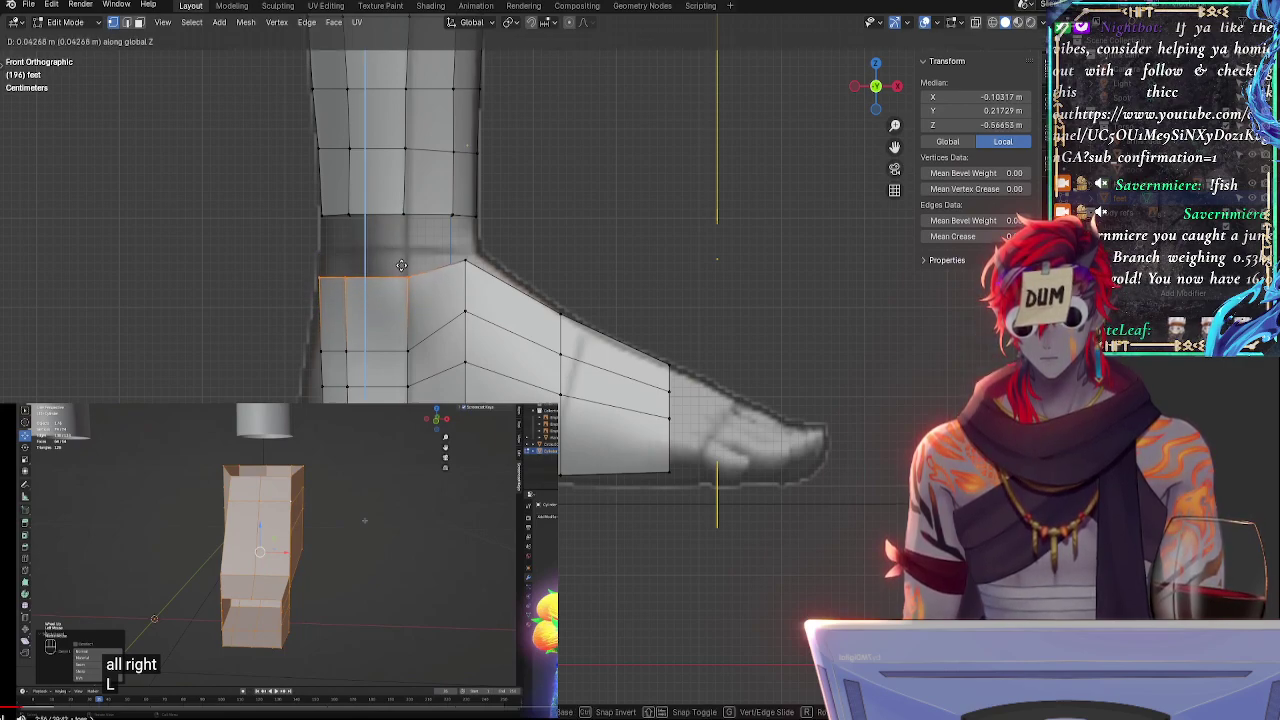
pyautogui.click(397, 270)
# - With X-ray on, reselect the vertices along the back of the heel
pyautogui.click(384, 353)
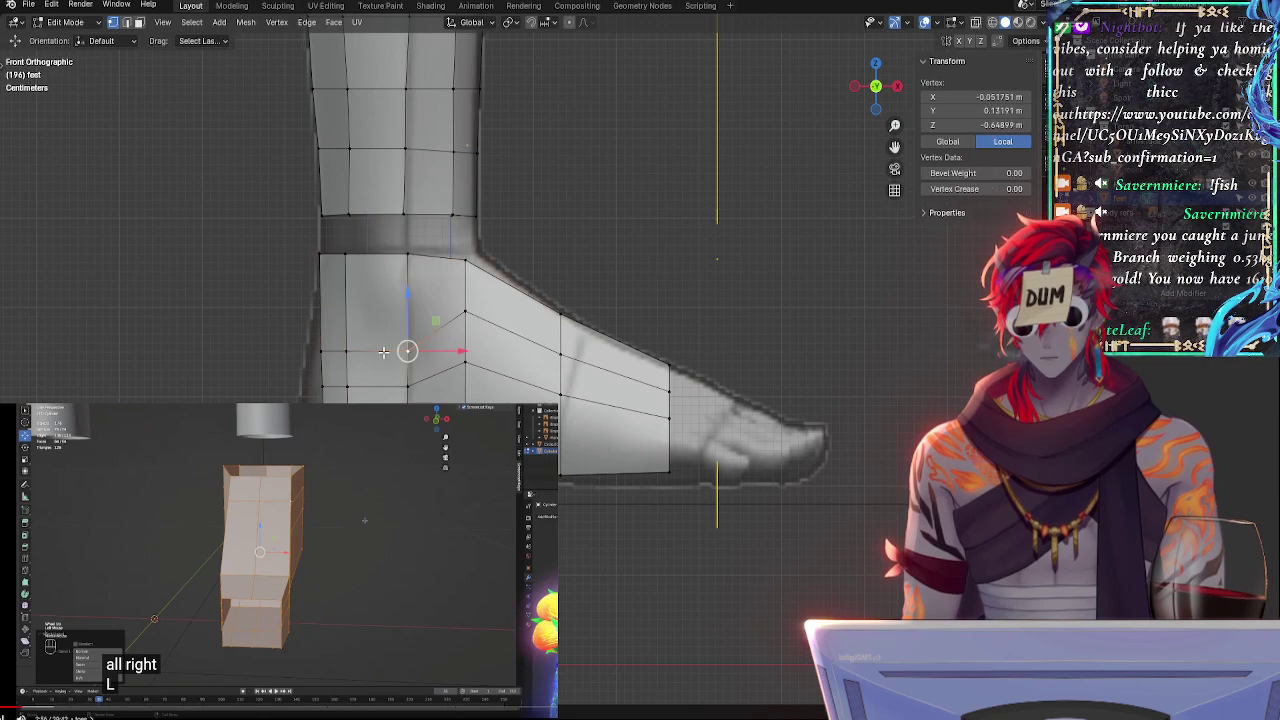
pyautogui.keyDown('alt'); pyautogui.click(384, 353); pyautogui.keyUp('alt')
pyautogui.click(373, 452)
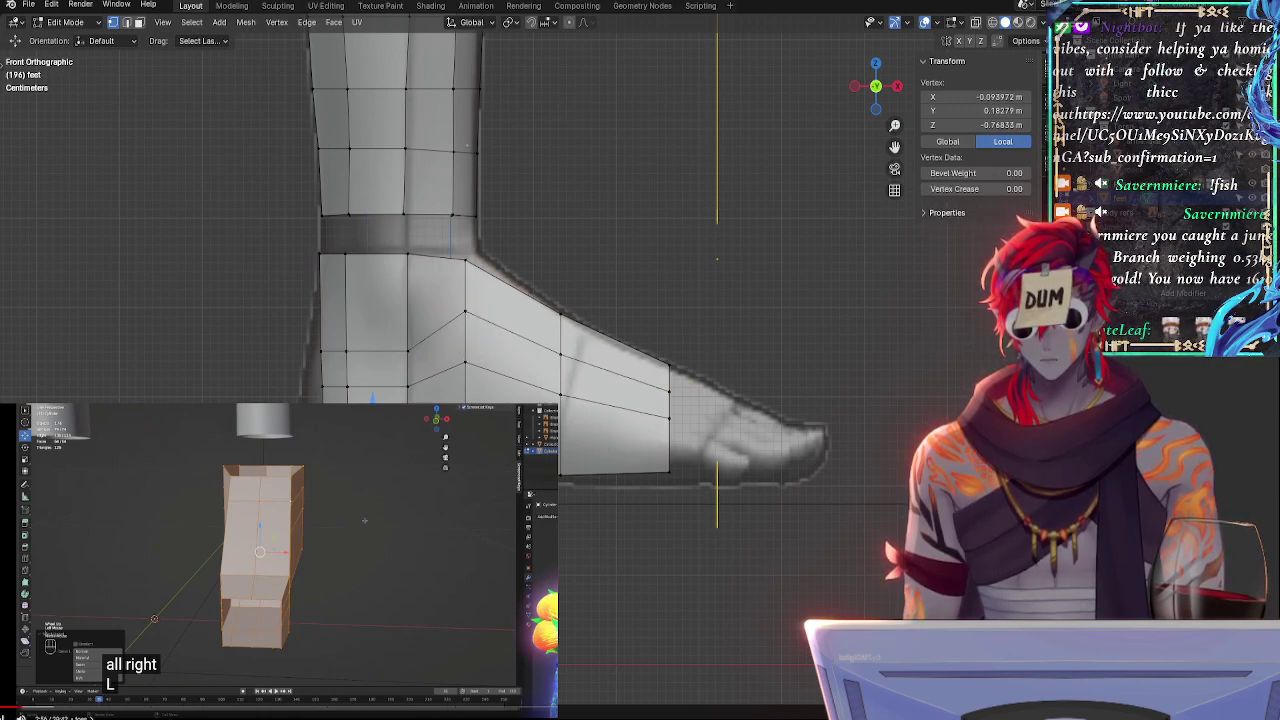
pyautogui.hotkey('alt', 'z')
pyautogui.hotkey('alt', 'a')
pyautogui.moveTo(298, 338)
pyautogui.mouseDown()
pyautogui.moveTo(338, 370)
pyautogui.moveTo(322, 324)
pyautogui.mouseUp()
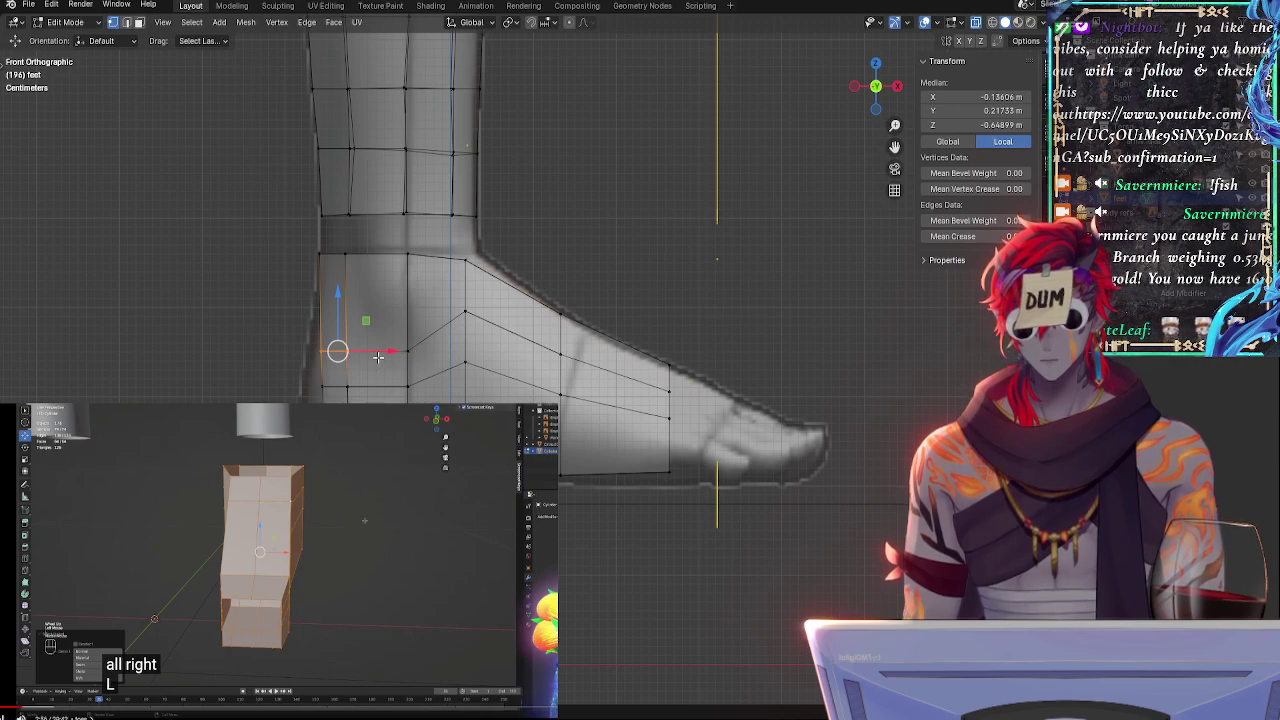
pyautogui.click(383, 392)
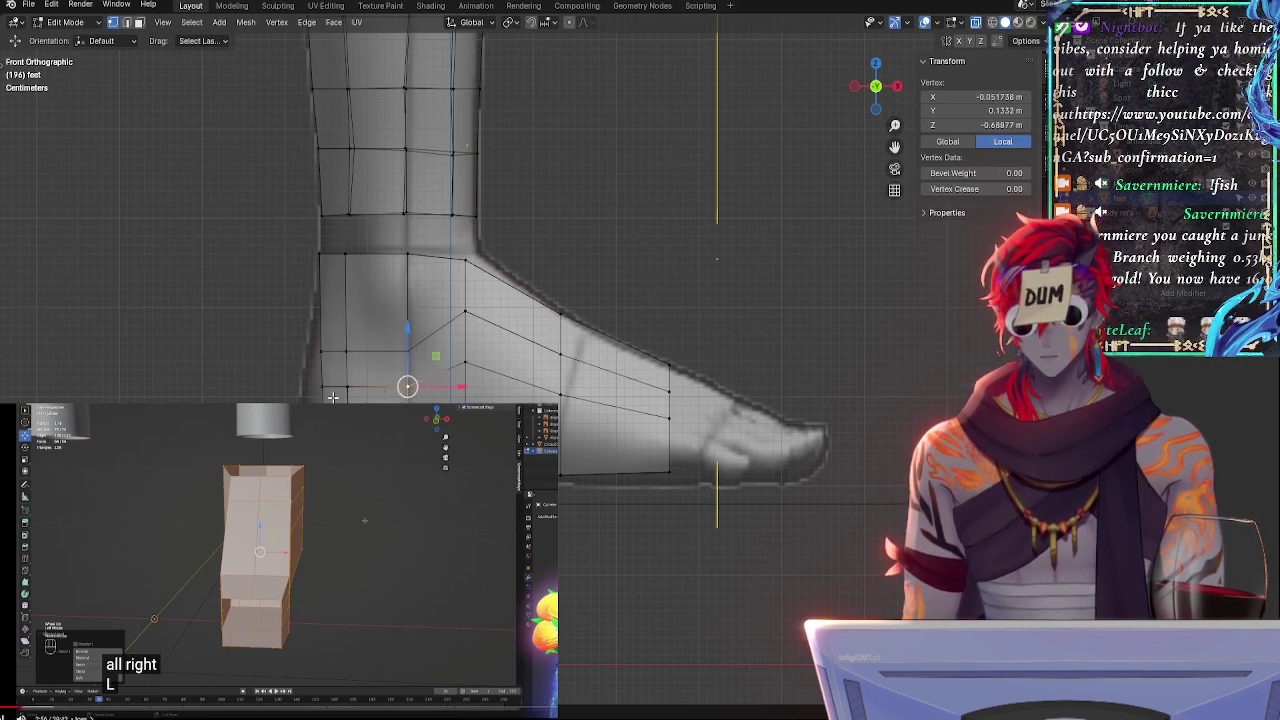
pyautogui.click(365, 334)
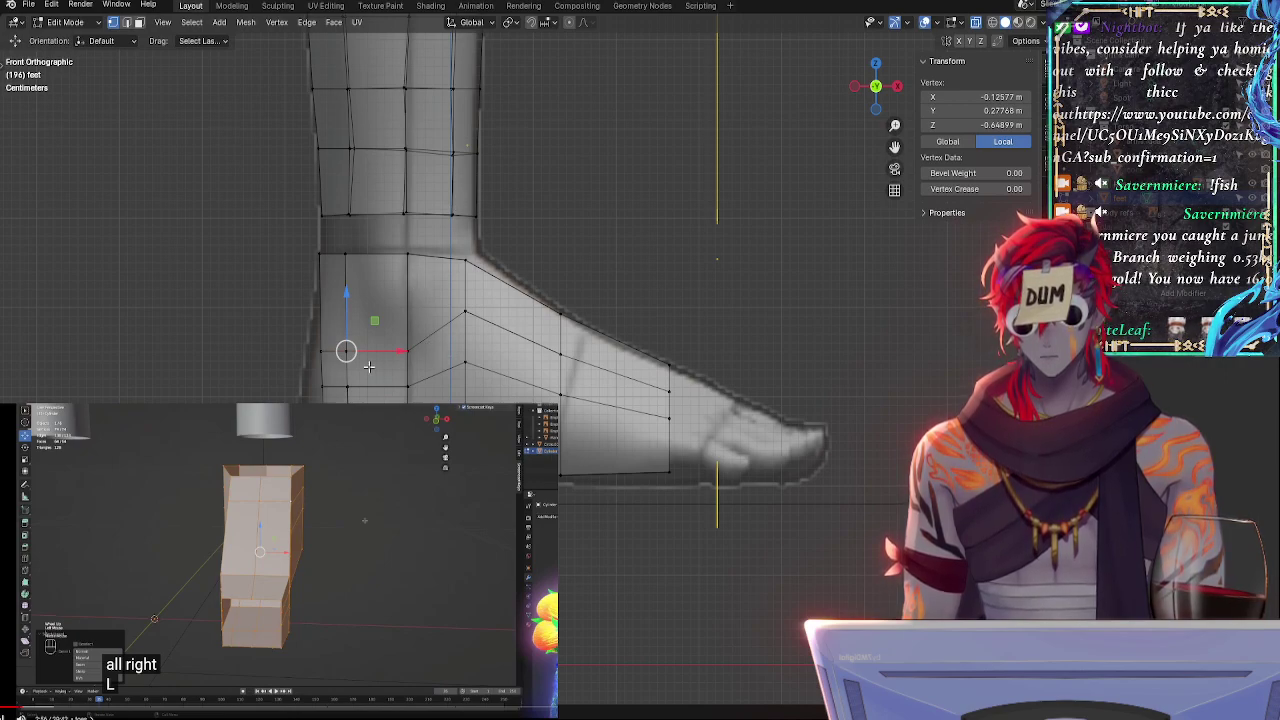
# - Lasso the heel vertices and add the bottom heel vertices and an edge
pyautogui.click(344, 387)
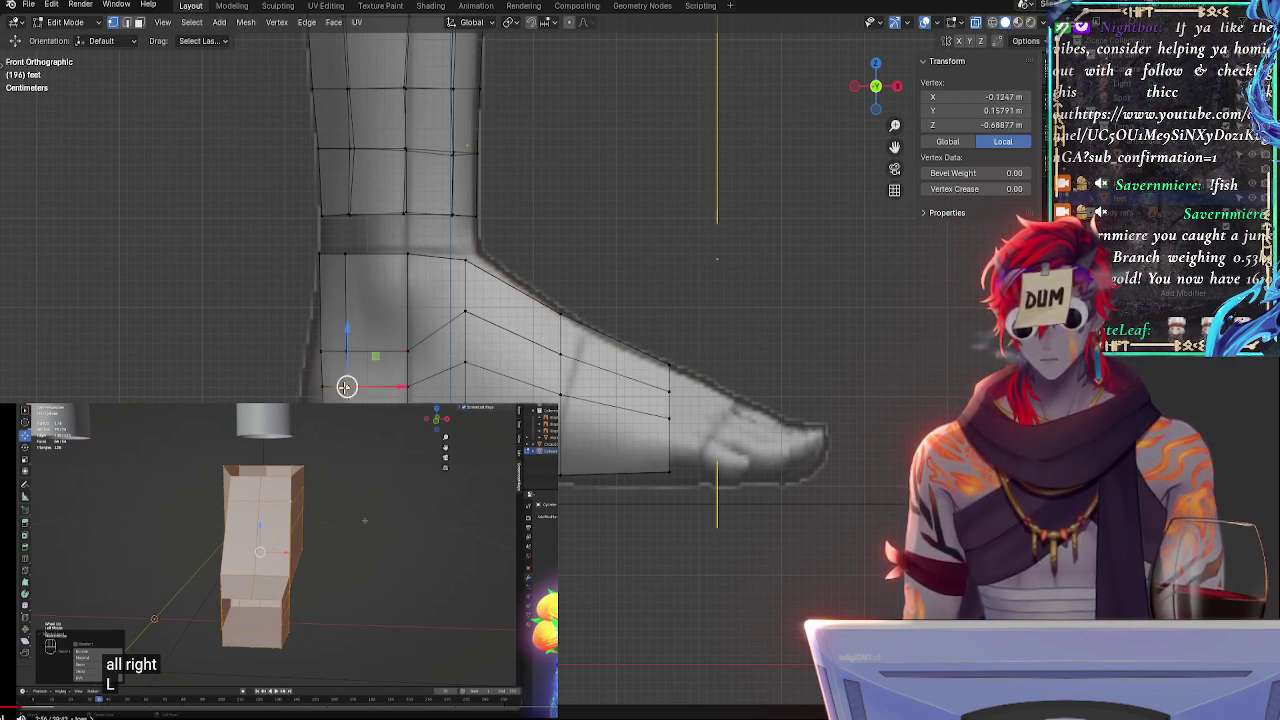
pyautogui.moveTo(292, 430)
pyautogui.mouseDown()
pyautogui.moveTo(295, 323)
pyautogui.moveTo(372, 404)
pyautogui.moveTo(360, 430)
pyautogui.mouseUp()
pyautogui.moveTo(360, 430)
pyautogui.mouseDown(button='middle')
pyautogui.moveTo(450, 280)
pyautogui.moveTo(429, 371)
pyautogui.mouseUp(button='middle')
pyautogui.scroll(3, 528, 365)
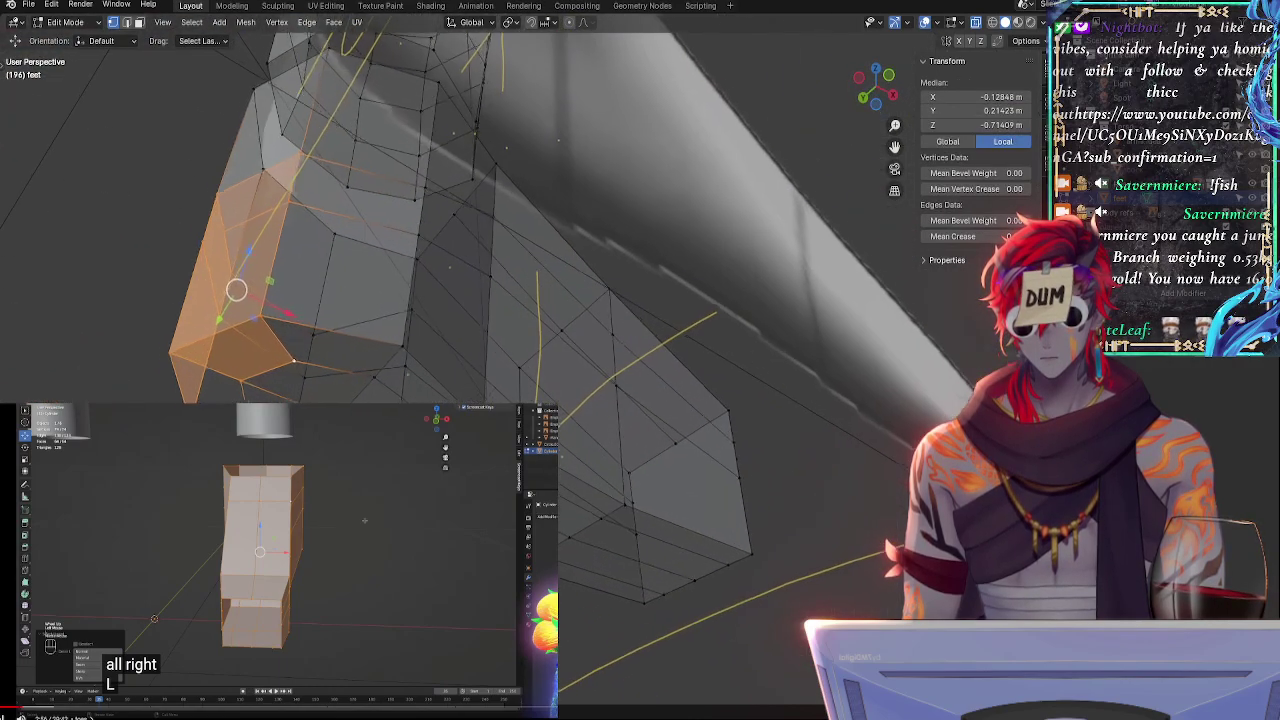
pyautogui.keyDown('shift'); pyautogui.click(208, 408); pyautogui.keyUp('shift')
pyautogui.keyDown('shift'); pyautogui.click(300, 445); pyautogui.keyUp('shift')
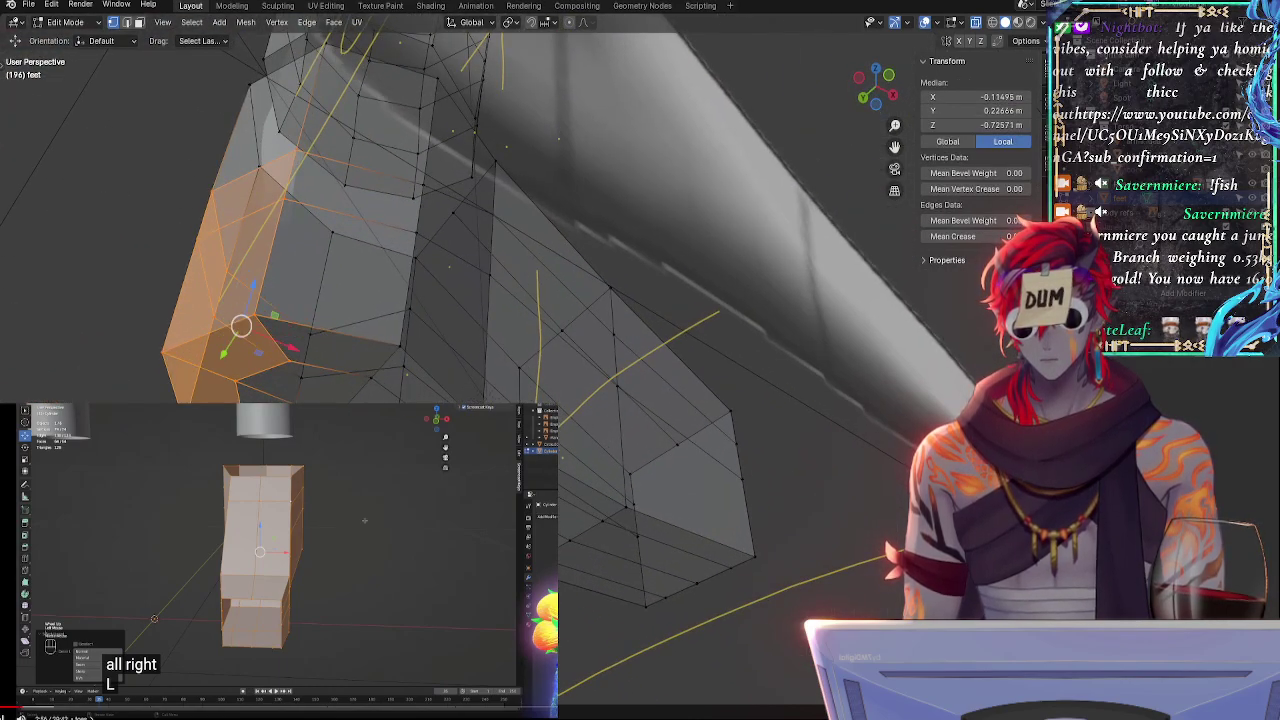
pyautogui.keyDown('shift'); pyautogui.click(330, 430); pyautogui.keyUp('shift')
pyautogui.keyDown('shift'); pyautogui.click(373, 375); pyautogui.keyUp('shift')
pyautogui.keyDown('shift'); pyautogui.click(394, 347); pyautogui.keyUp('shift')
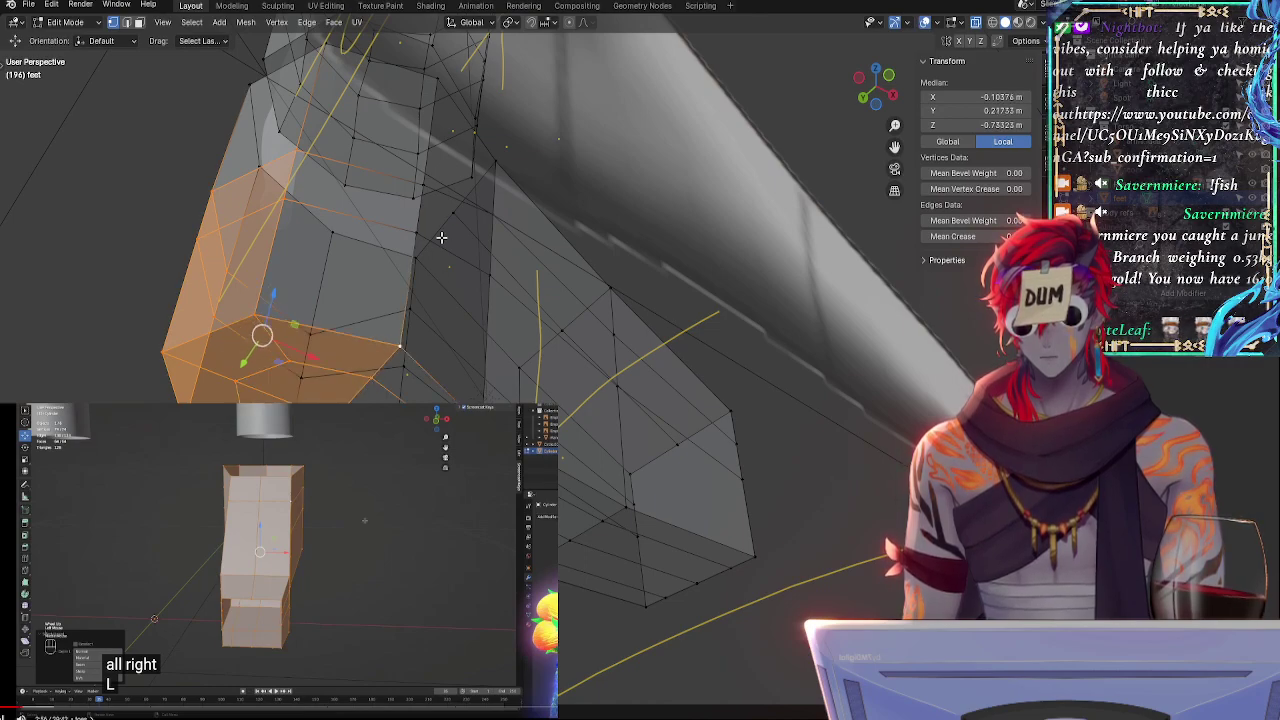
pyautogui.moveTo(441, 237); pyautogui.dragTo(692, 400, button='middle')
pyautogui.keyDown('shift'); pyautogui.click(329, 334); pyautogui.keyUp('shift')
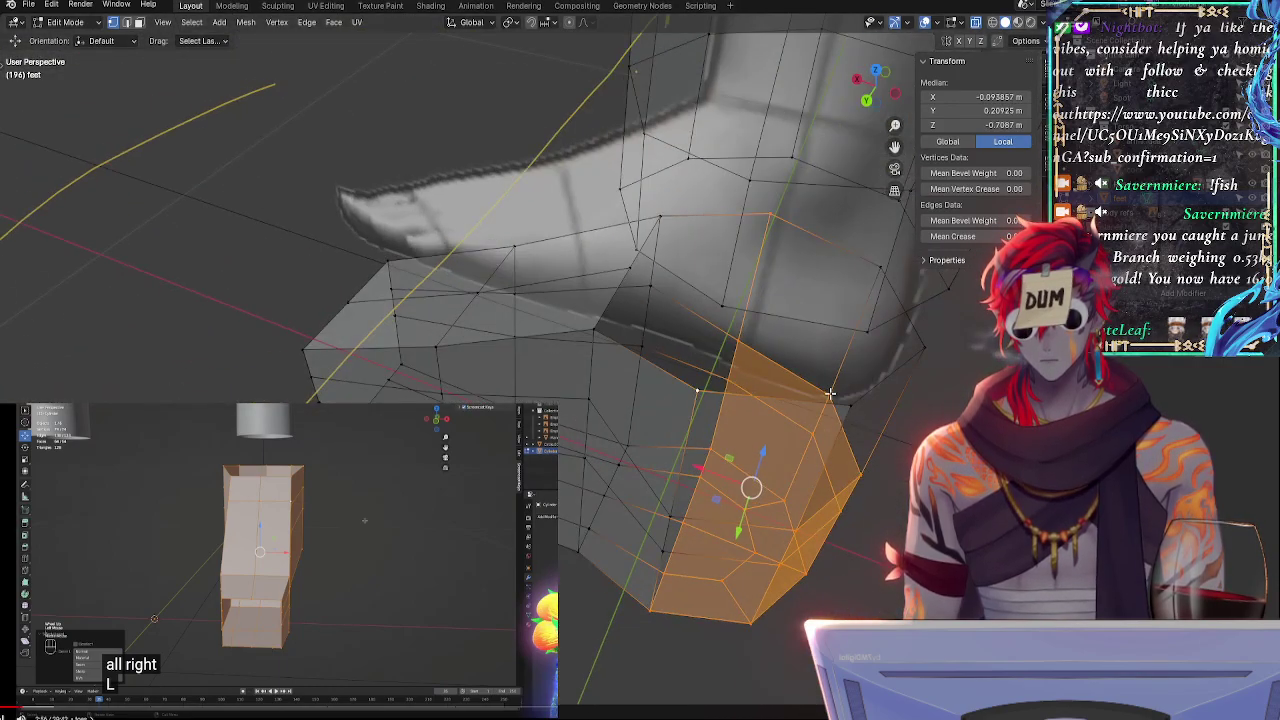
pyautogui.moveTo(920, 350); pyautogui.dragTo(746, 370, button='middle')
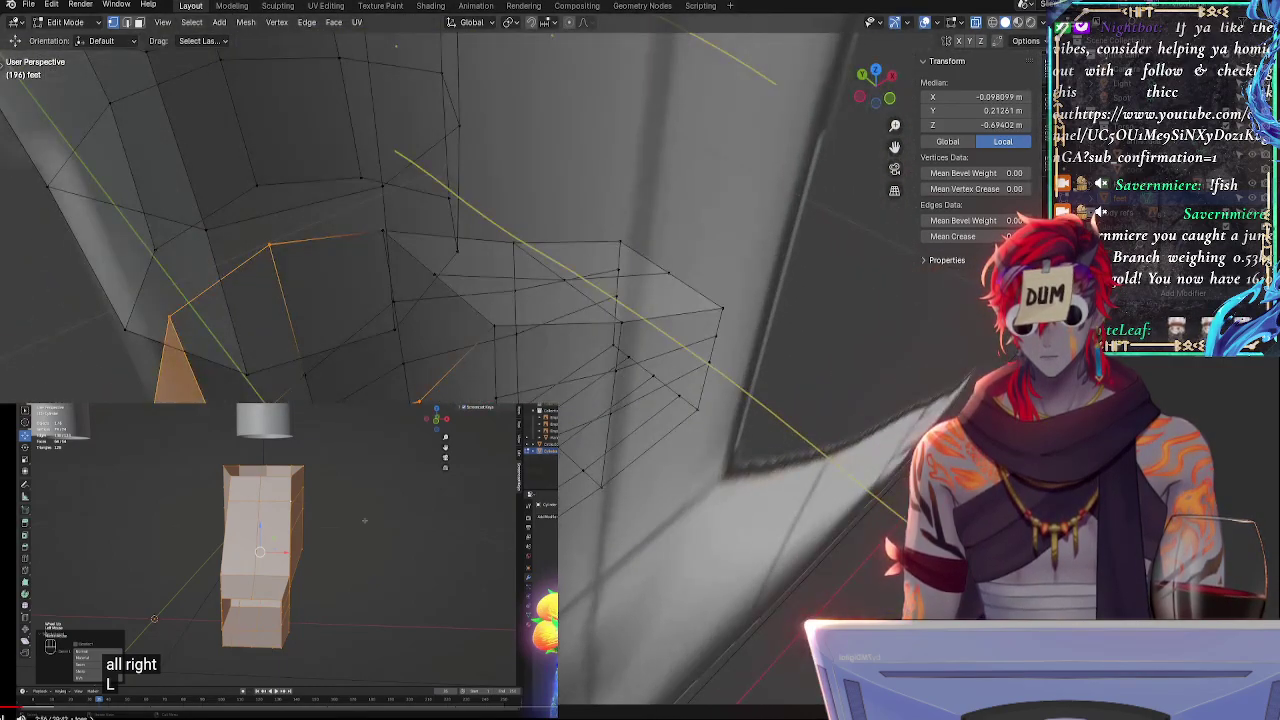
# - In front view, tilt and move the heel faces toward the reference heel
pyautogui.click(889, 99)
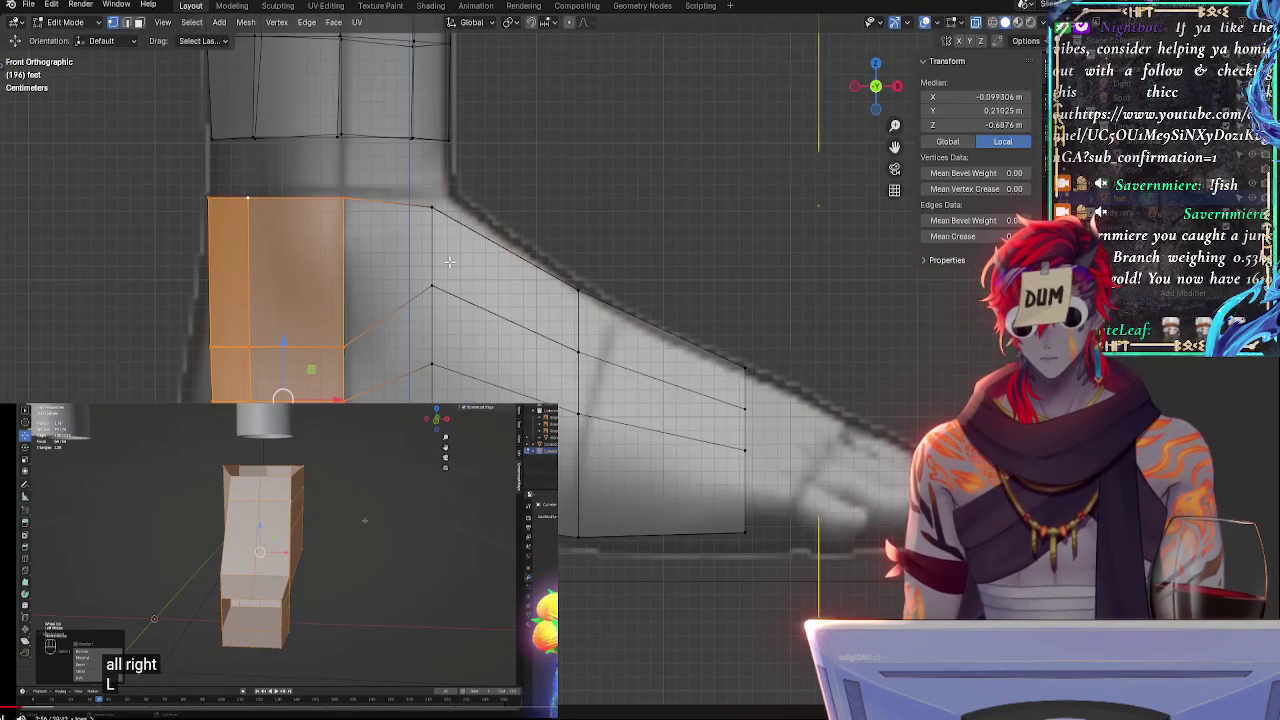
pyautogui.press('r')
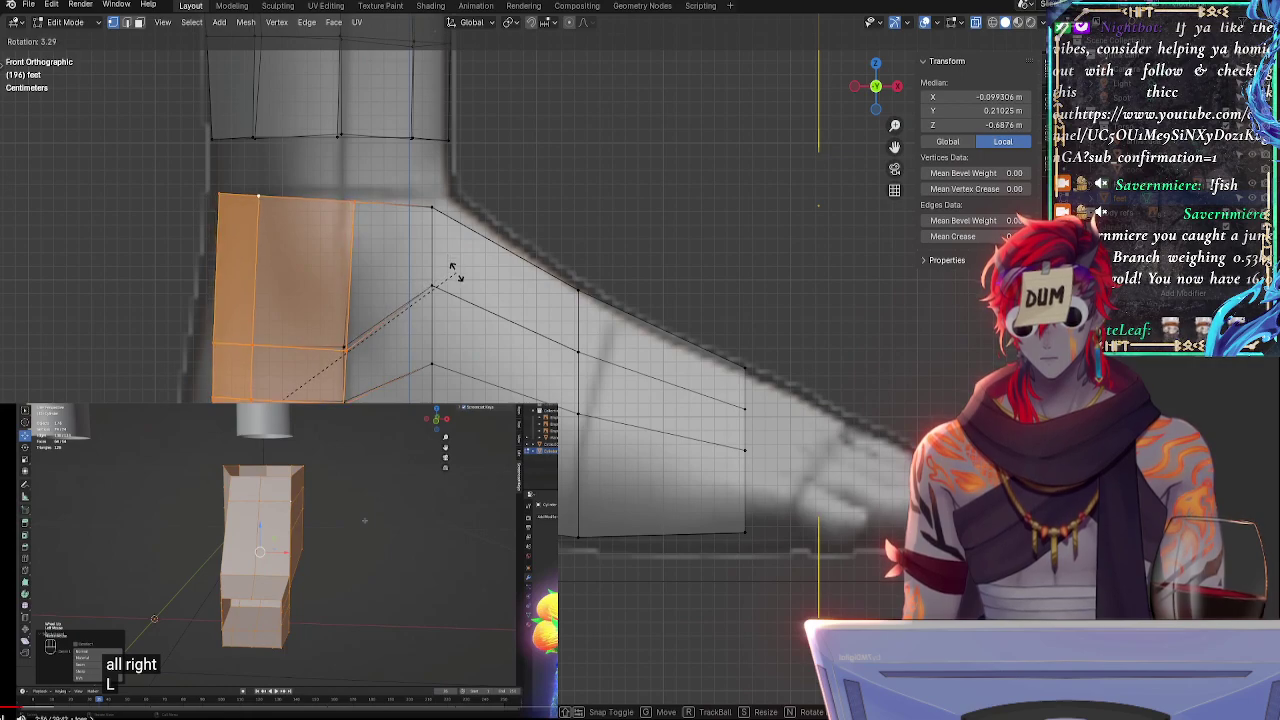
pyautogui.click(455, 275)
pyautogui.press('g')
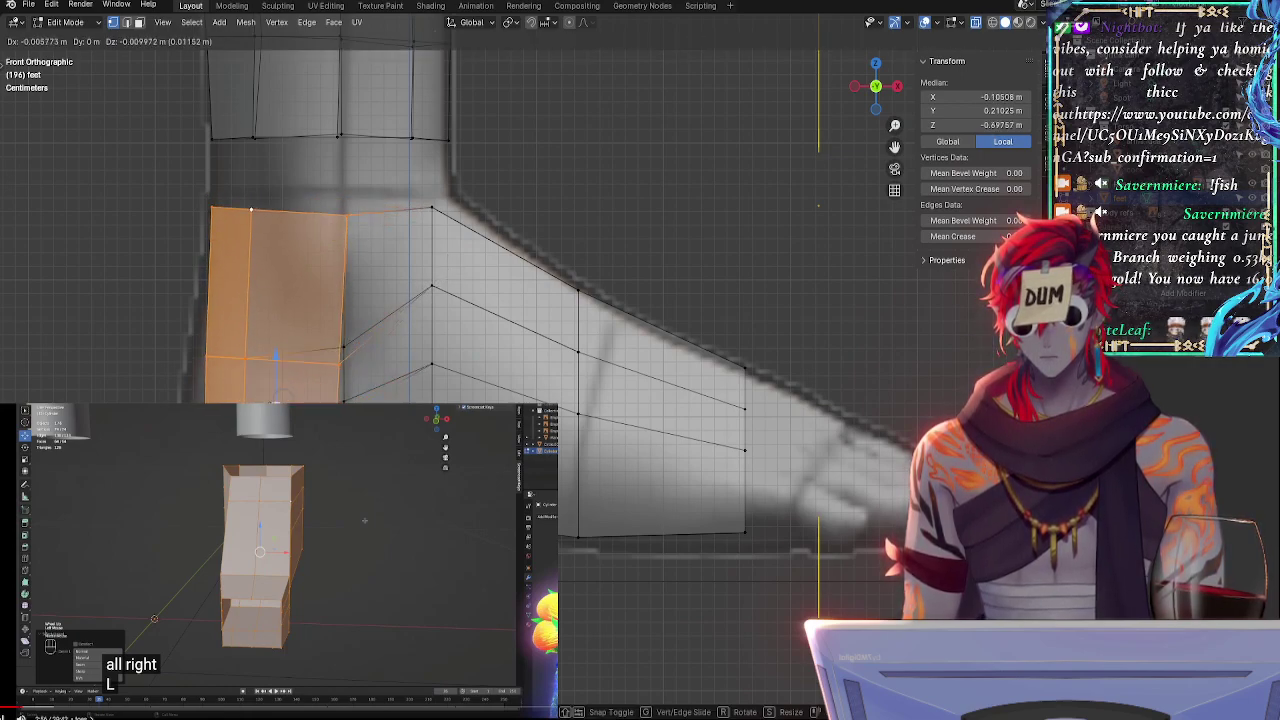
pyautogui.click(275, 385)
pyautogui.press('r')
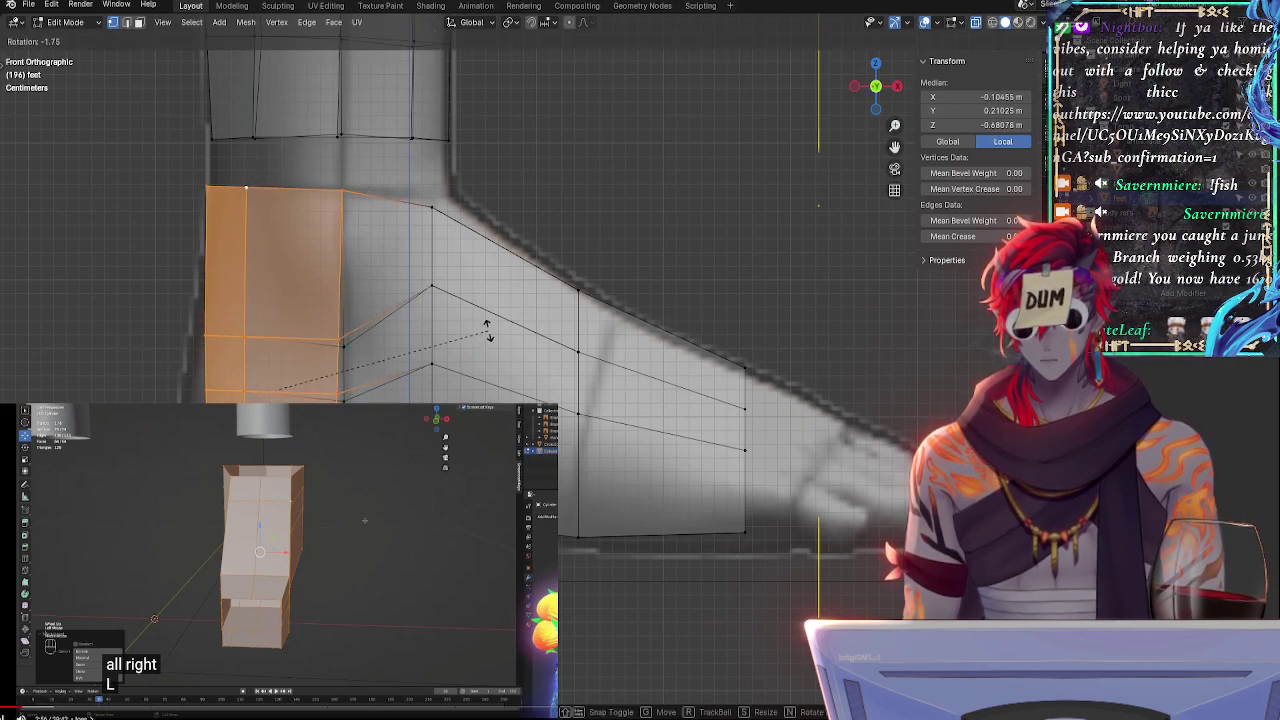
pyautogui.click(487, 320)
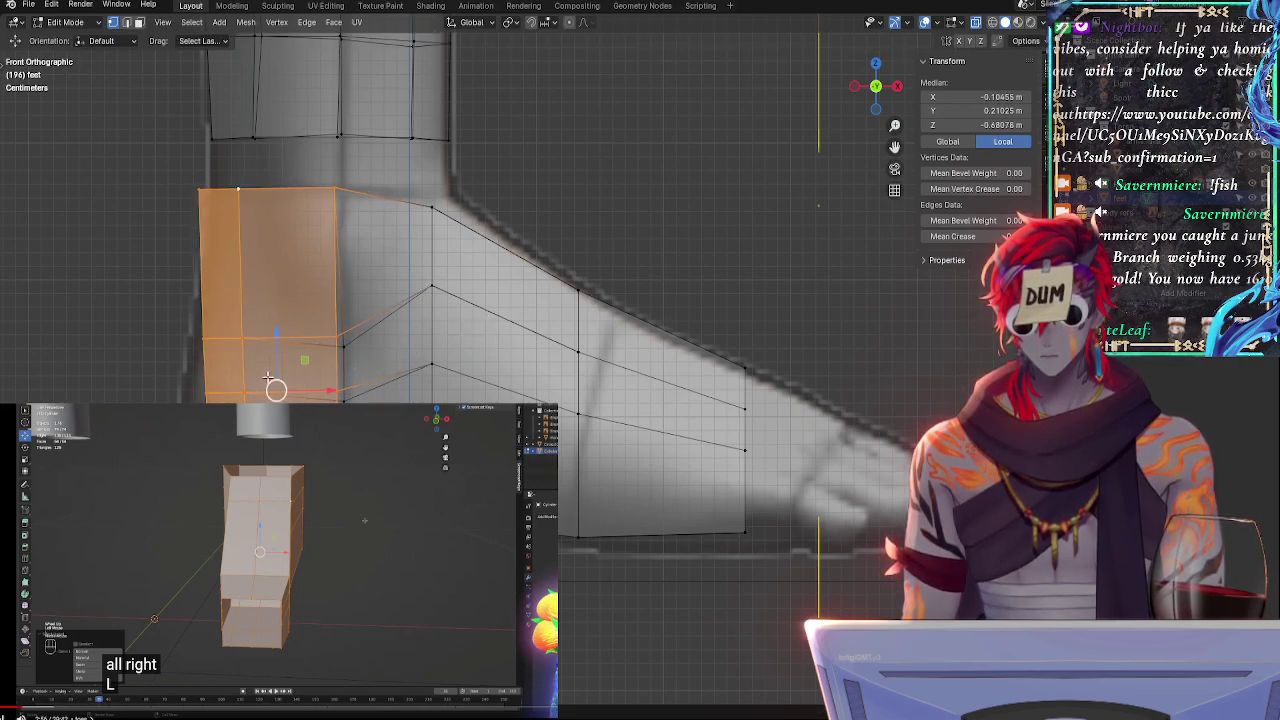
pyautogui.press('r')
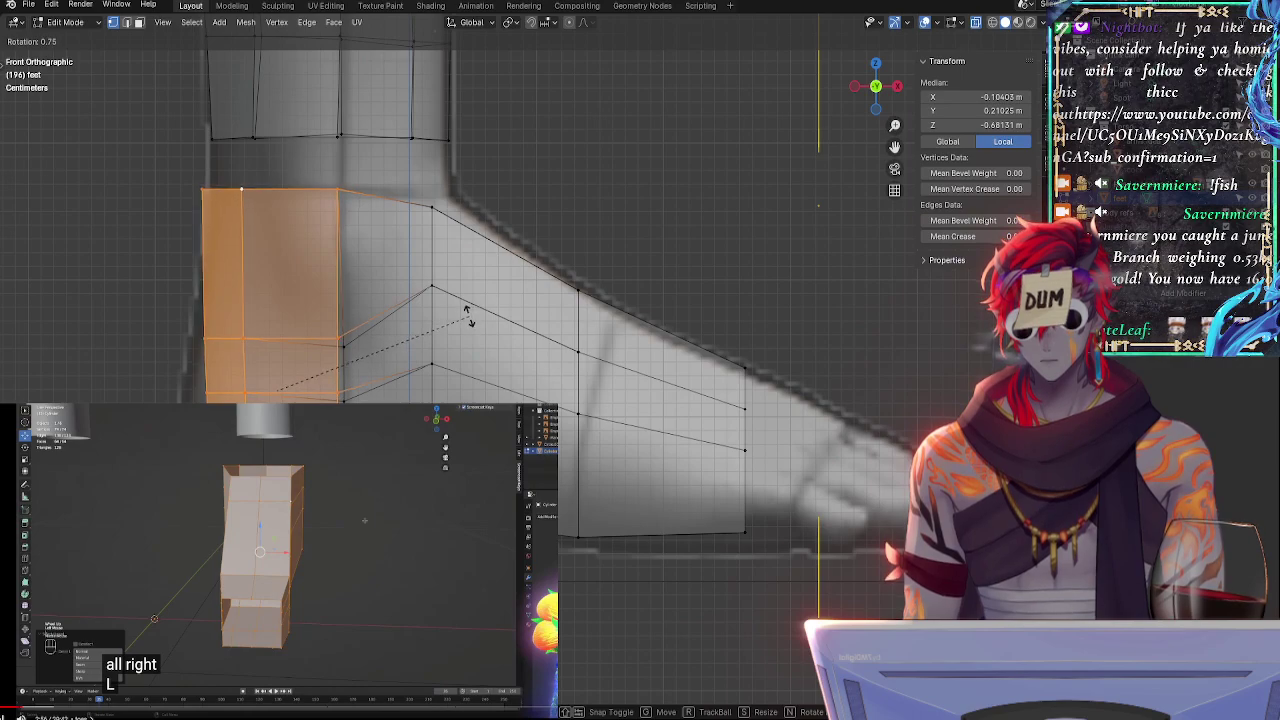
pyautogui.click(467, 314)
# - Scale the heel faces taller along Z and wider along X
pyautogui.press('s')
pyautogui.press('z')
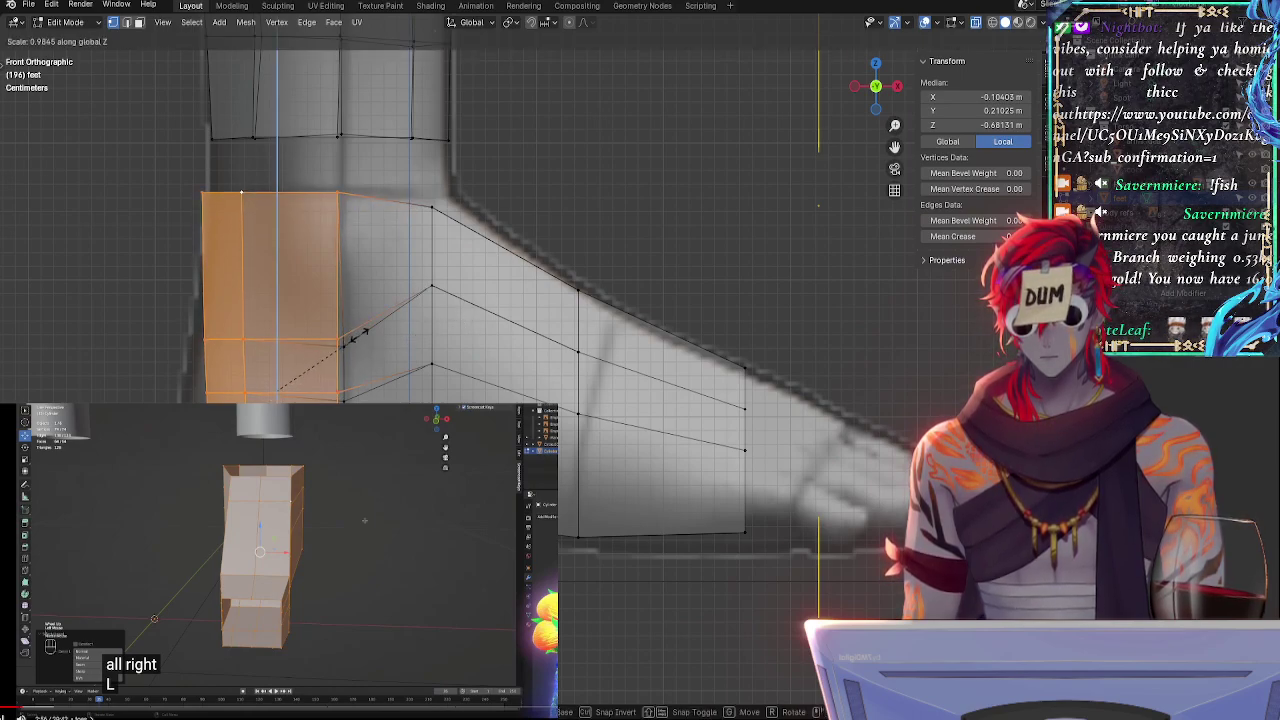
pyautogui.click(357, 310)
pyautogui.press('s')
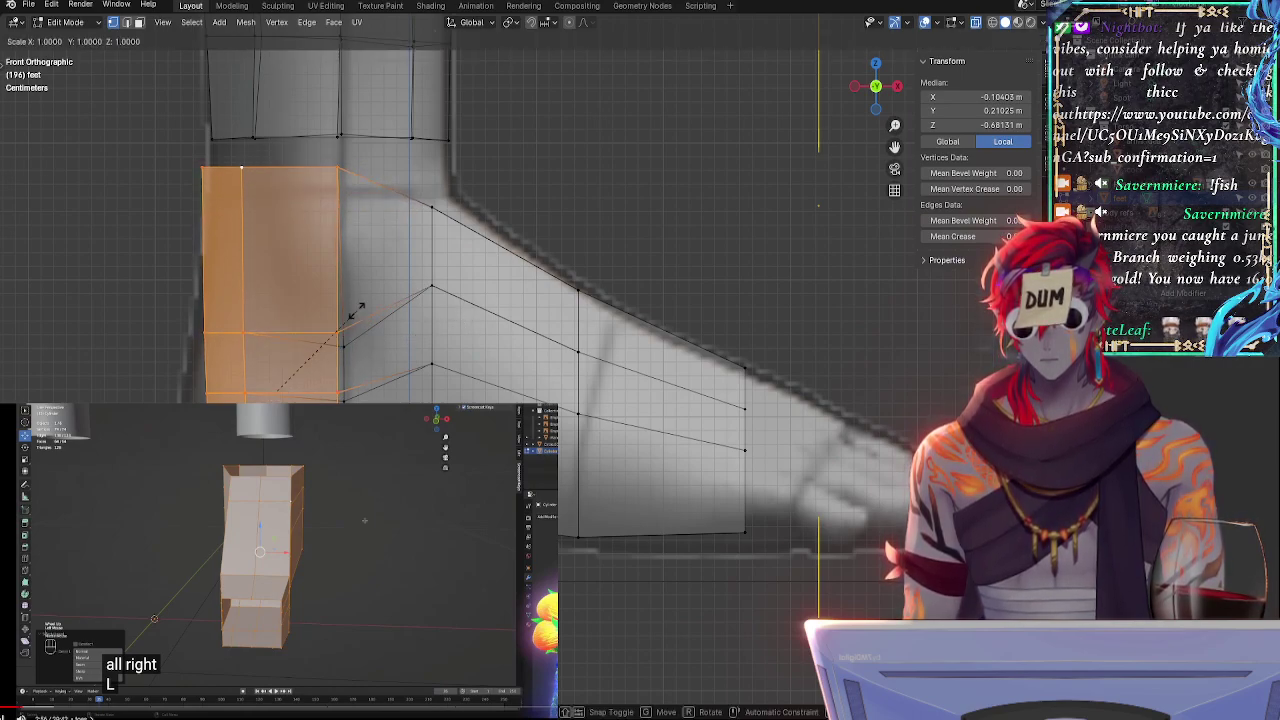
pyautogui.press('x')
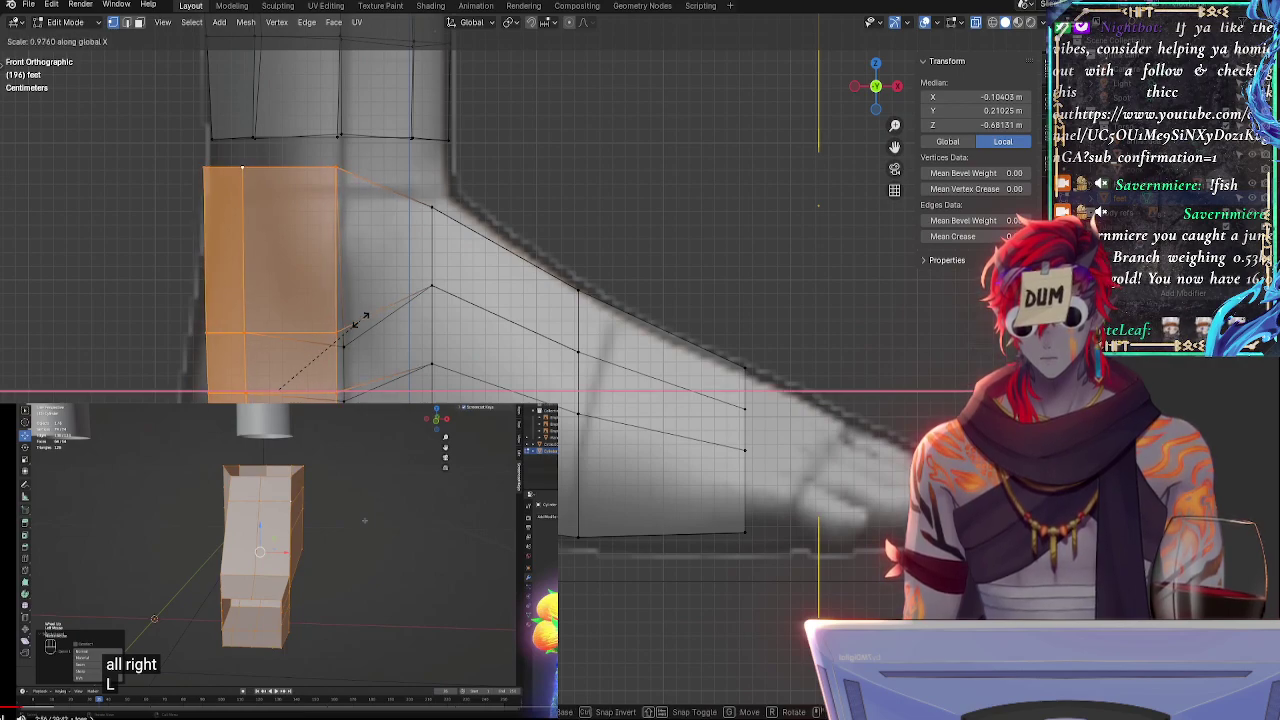
pyautogui.click(289, 373)
# - Move the heel faces down, then left and up, then vertically onto the reference
pyautogui.press('g')
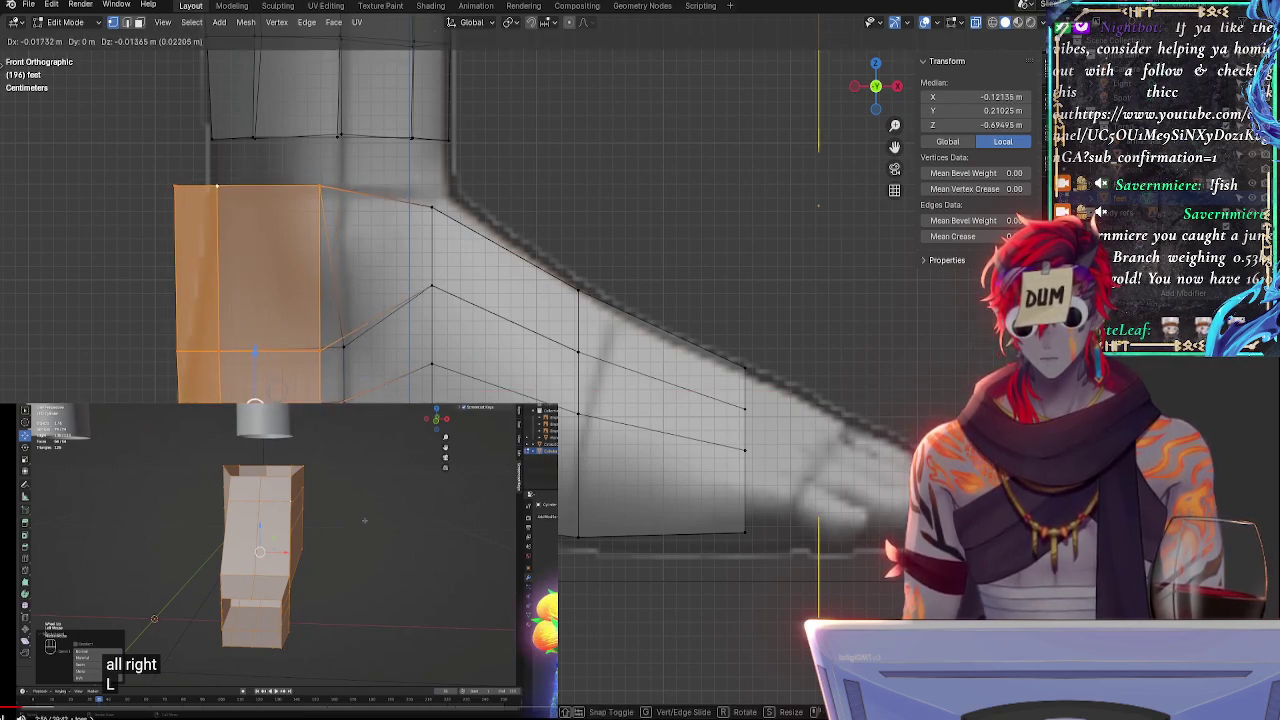
pyautogui.click(324, 400)
pyautogui.press('g')
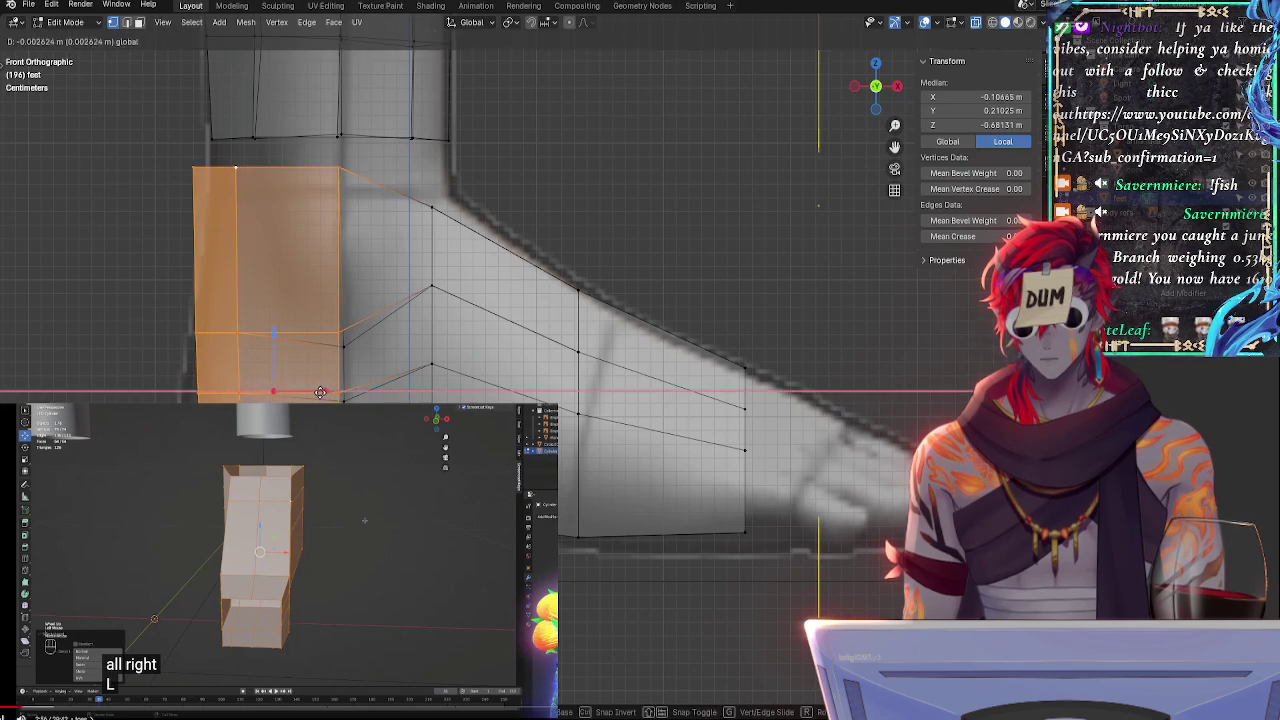
pyautogui.click(253, 338)
pyautogui.press('g')
pyautogui.press('z')
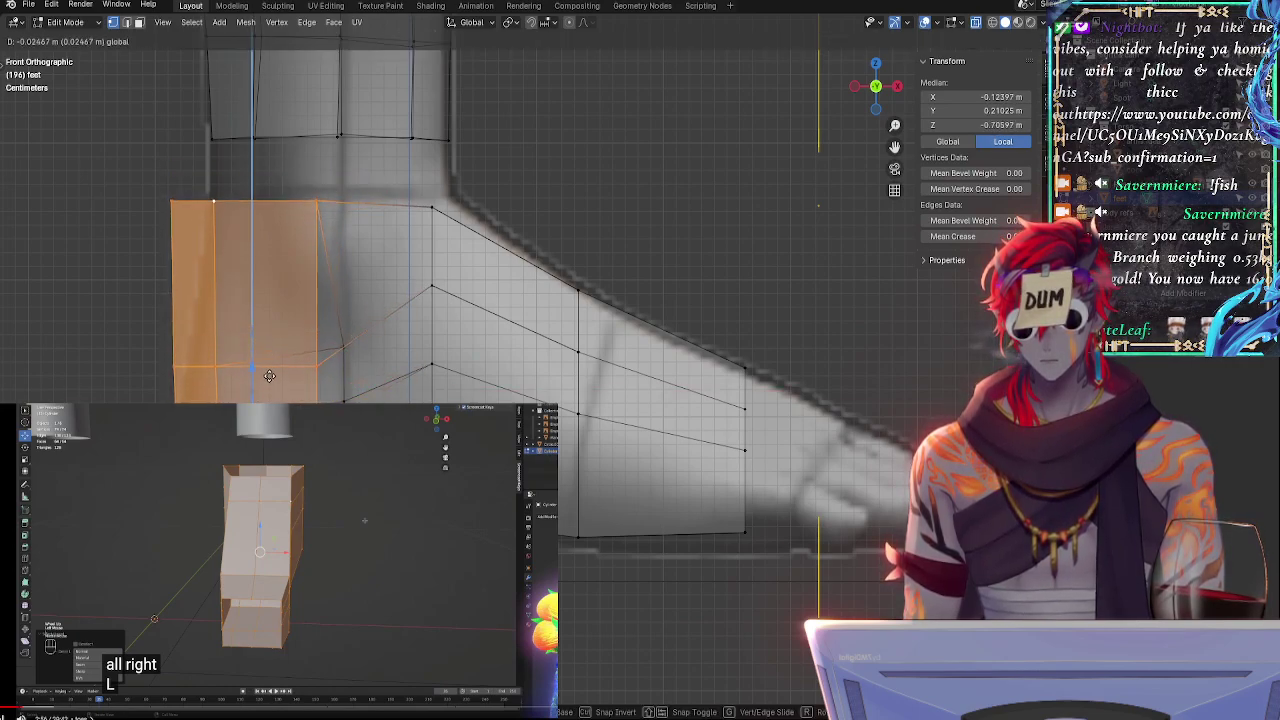
pyautogui.click(276, 383)
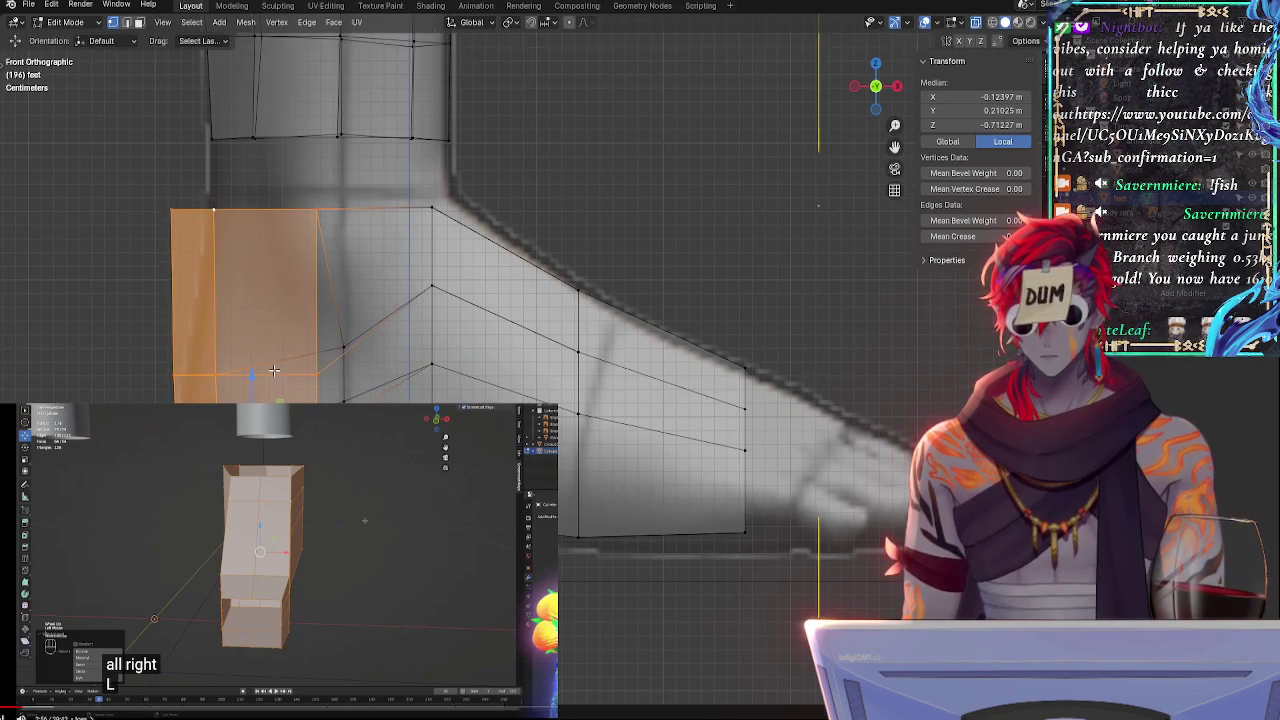
# - Nudge the heel faces sideways and up to median X -0.11715 m, Z -0.70367 m
pyautogui.press('g')
pyautogui.press('x')
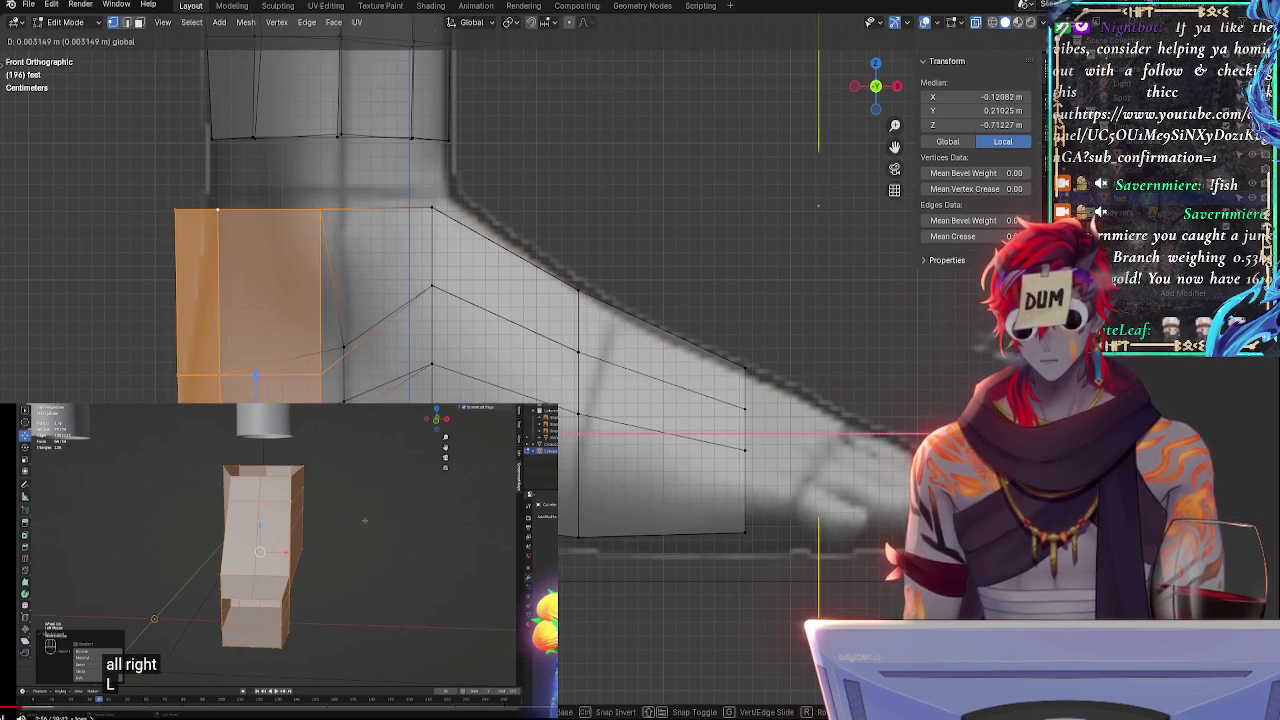
pyautogui.click(258, 382)
pyautogui.moveTo(261, 388); pyautogui.dragTo(265, 376)
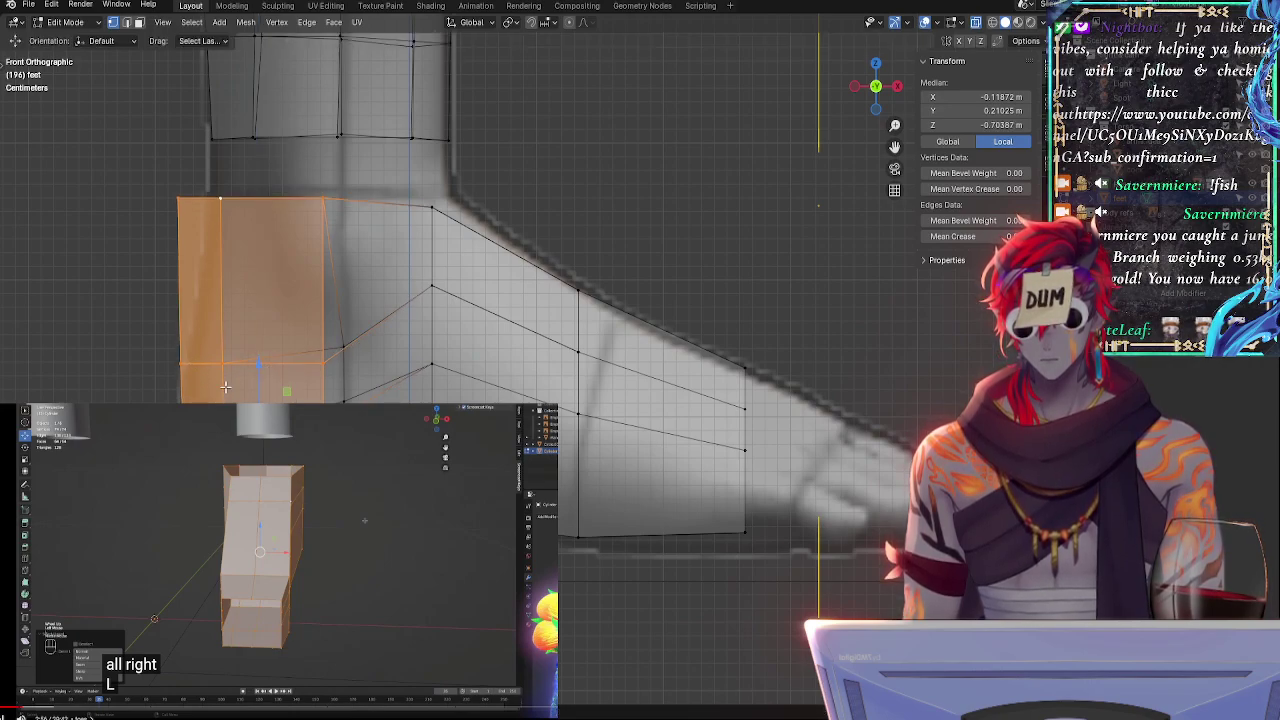
pyautogui.press('g')
pyautogui.press('x')
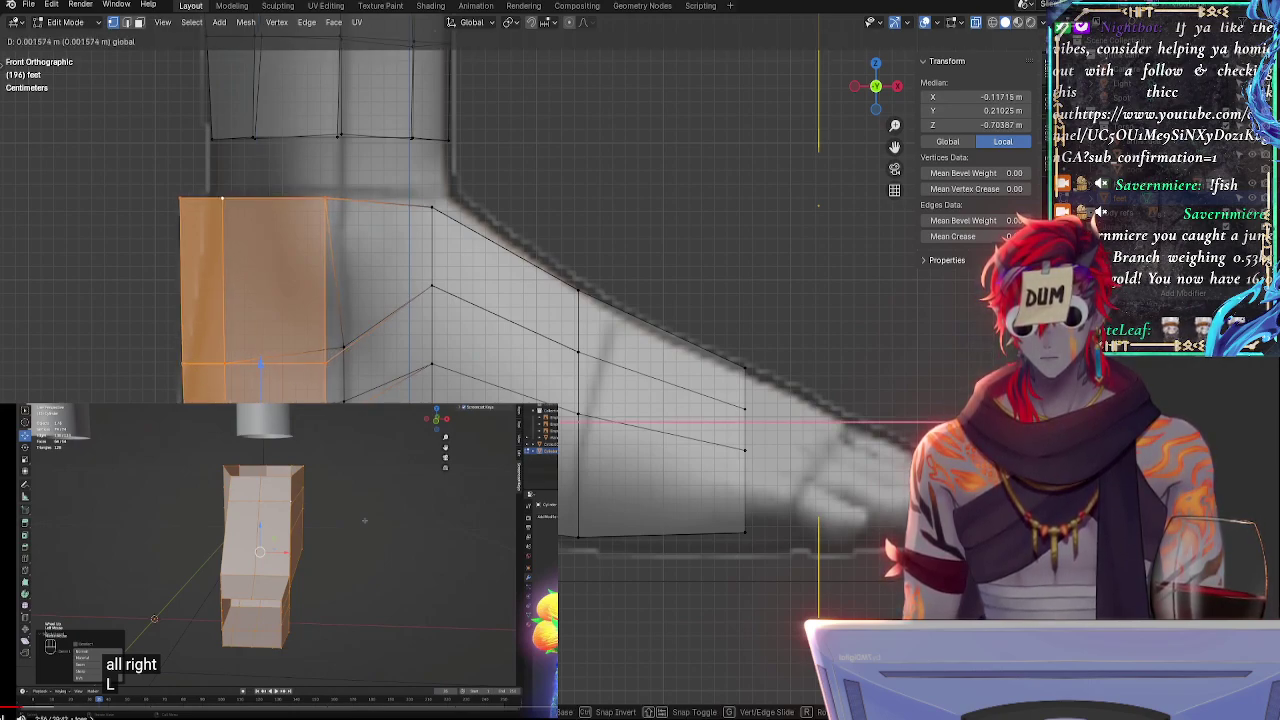
pyautogui.click(371, 378)
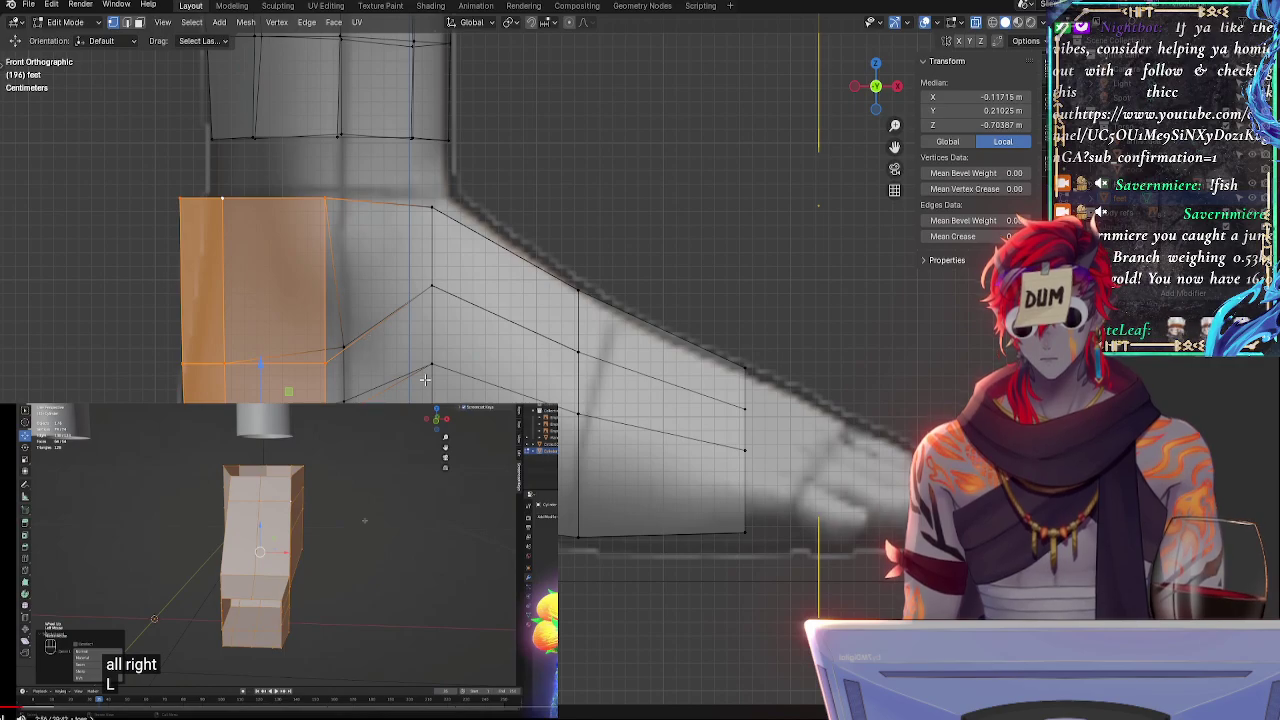
pyautogui.moveTo(425, 380); pyautogui.dragTo(738, 401, button='middle')
# - Undo the last five heel edits and add one more vertex to the heel selection
pyautogui.hotkey('ctrl', 'z')
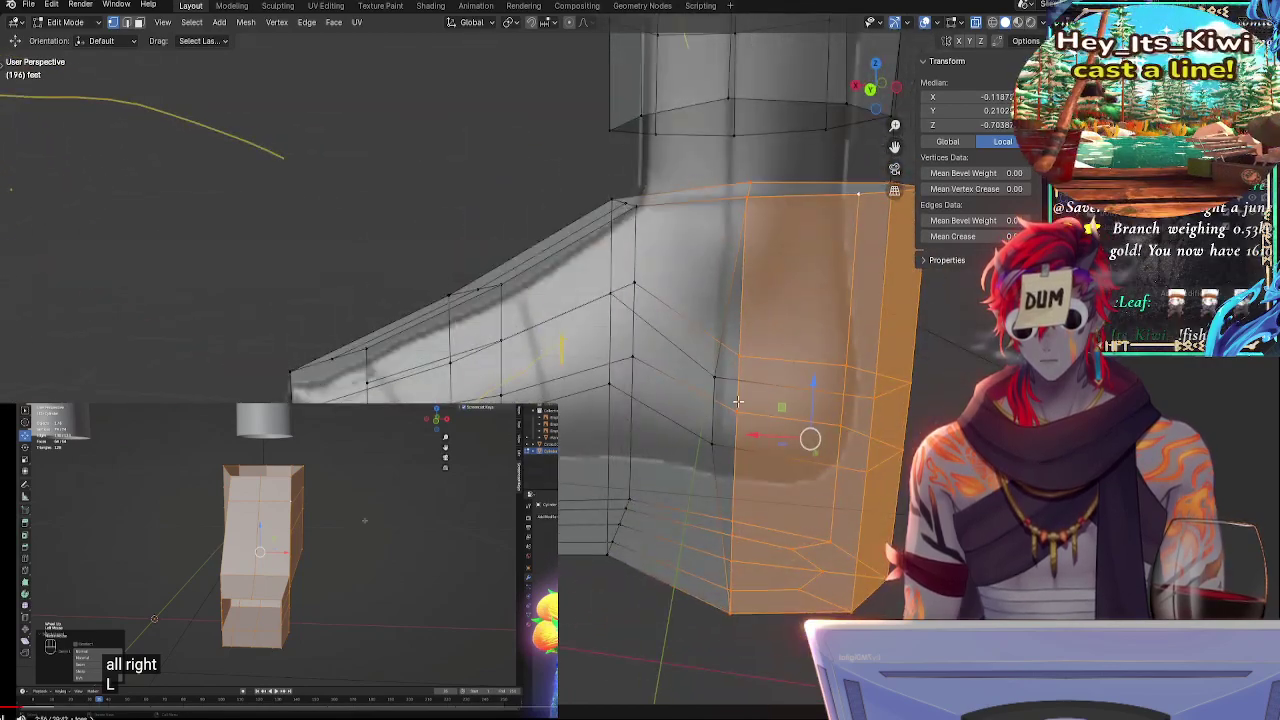
pyautogui.hotkey('ctrl', 'z')
pyautogui.hotkey('ctrl', 'z')
pyautogui.hotkey('ctrl', 'z')
pyautogui.hotkey('ctrl', 'z')
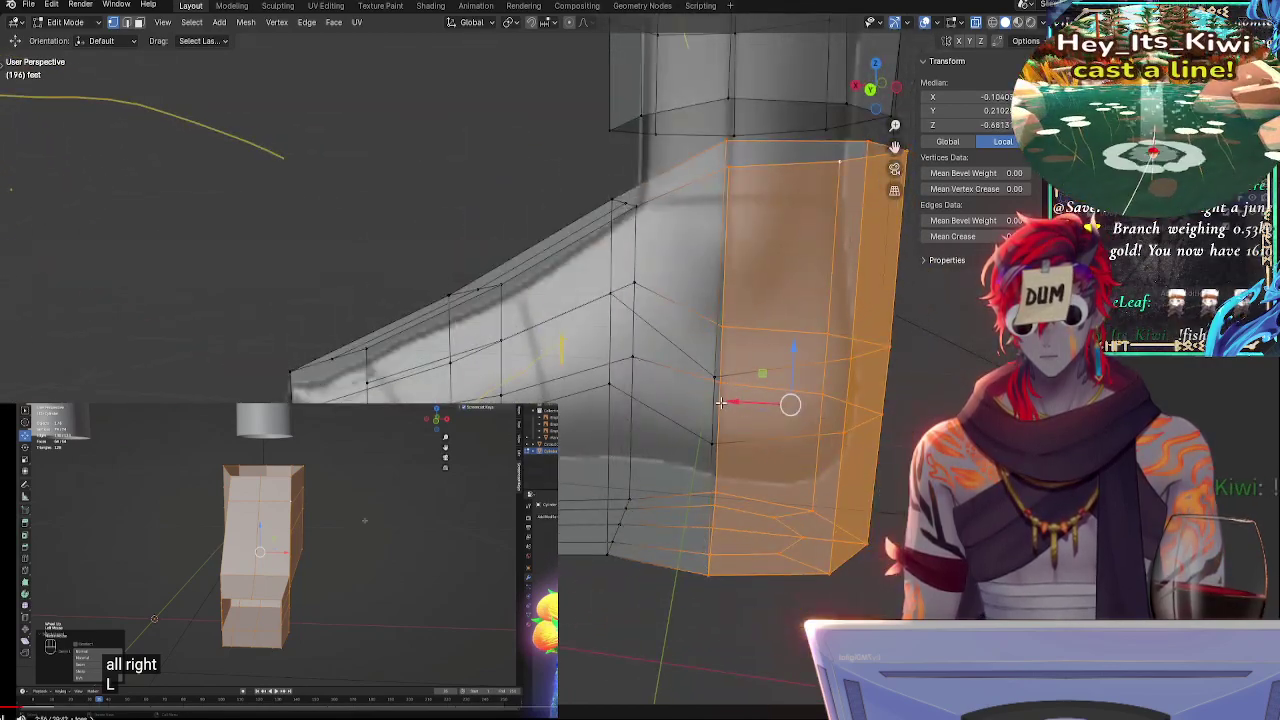
pyautogui.hotkey('ctrl', 'z')
pyautogui.hotkey('ctrl', 'z')
pyautogui.hotkey('ctrl', 'z')
pyautogui.hotkey('ctrl', 'z')
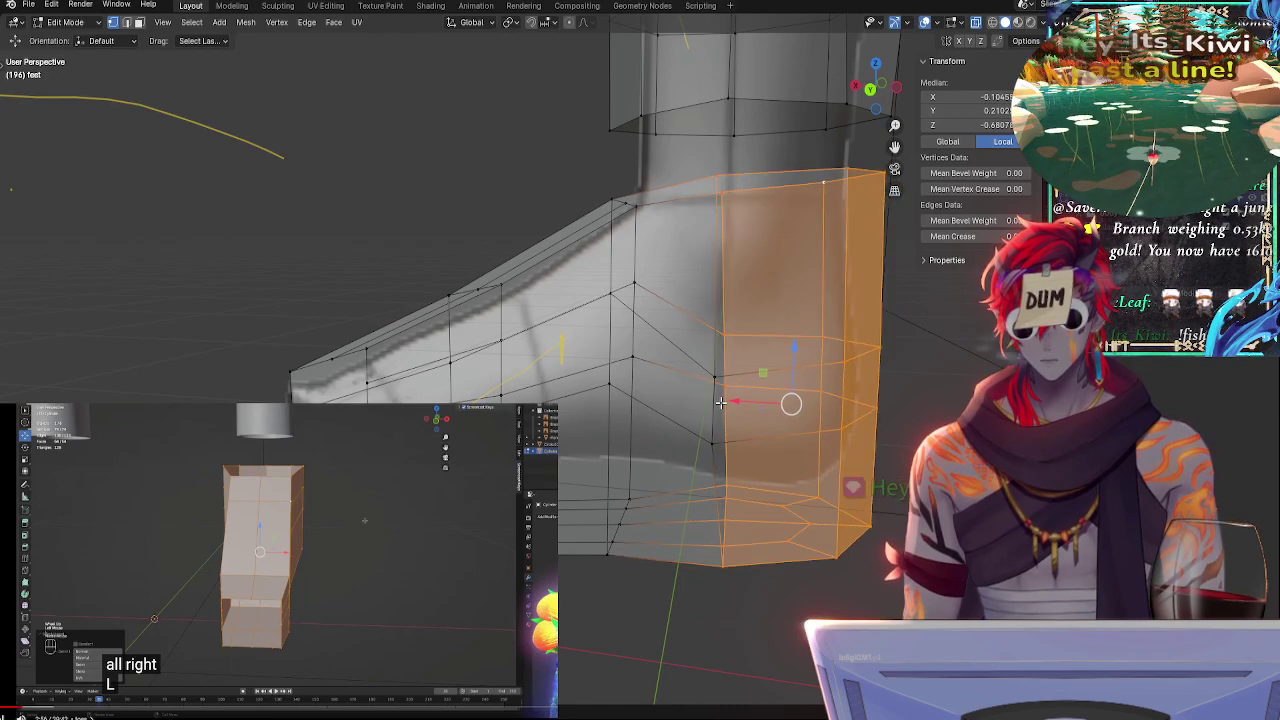
pyautogui.hotkey('ctrl', 'z')
pyautogui.hotkey('ctrl', 'z')
pyautogui.hotkey('ctrl', 'z')
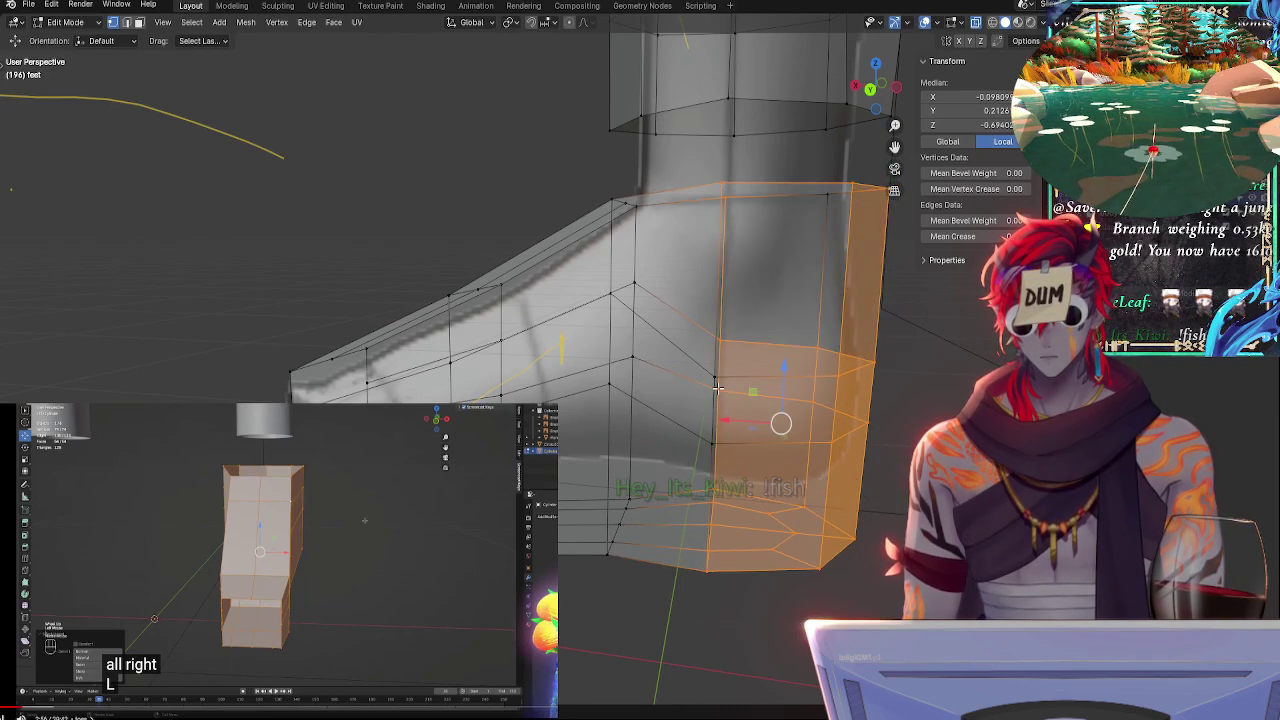
pyautogui.hotkey('ctrl', 'z')
pyautogui.hotkey('ctrl', 'z')
pyautogui.moveTo(717, 387); pyautogui.dragTo(529, 239, button='middle')
pyautogui.keyDown('shift'); pyautogui.click(199, 320); pyautogui.keyUp('shift')
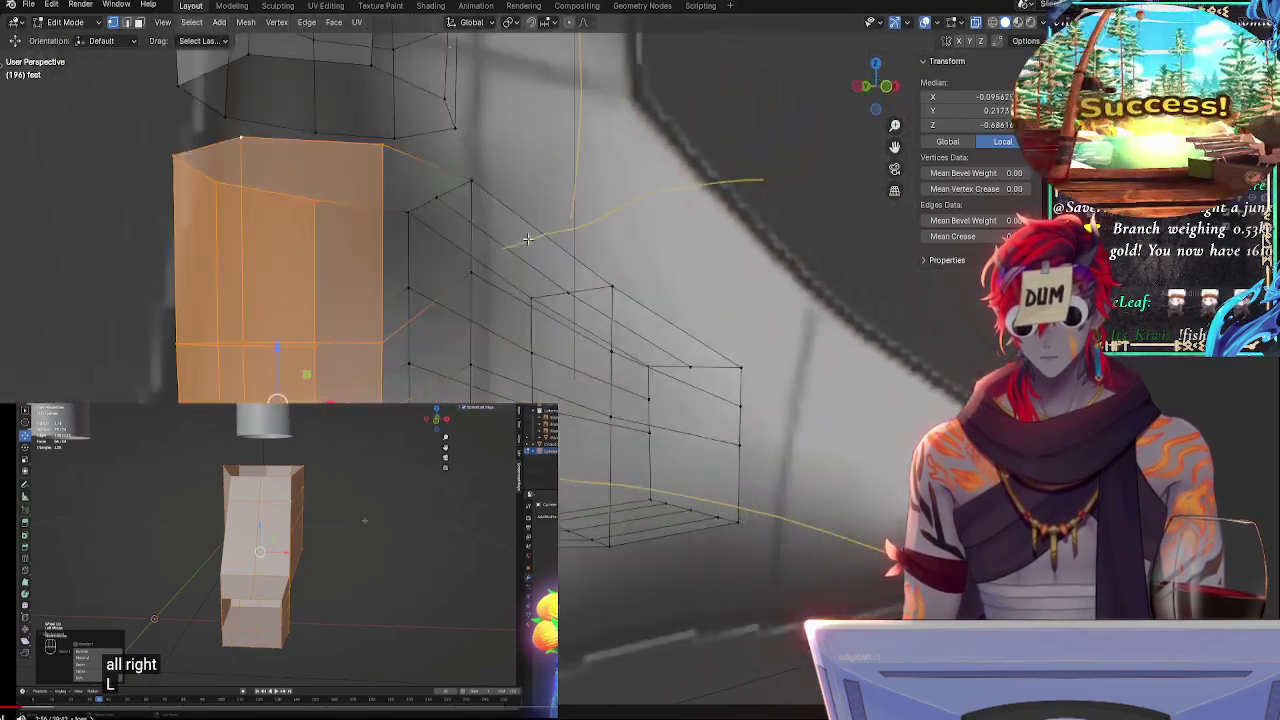
pyautogui.click(886, 88)
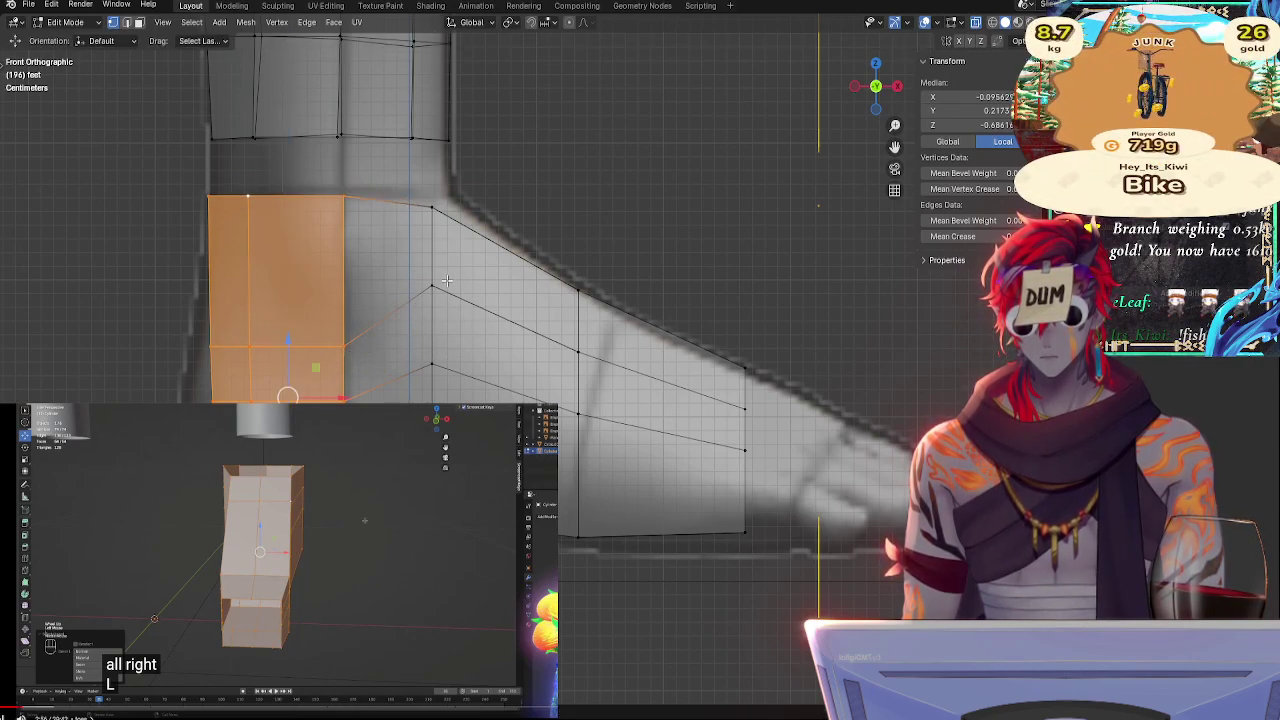
# - Widen the heel faces along X, lower them slightly and shift them left
pyautogui.press('s')
pyautogui.press('x')
pyautogui.click(478, 292)
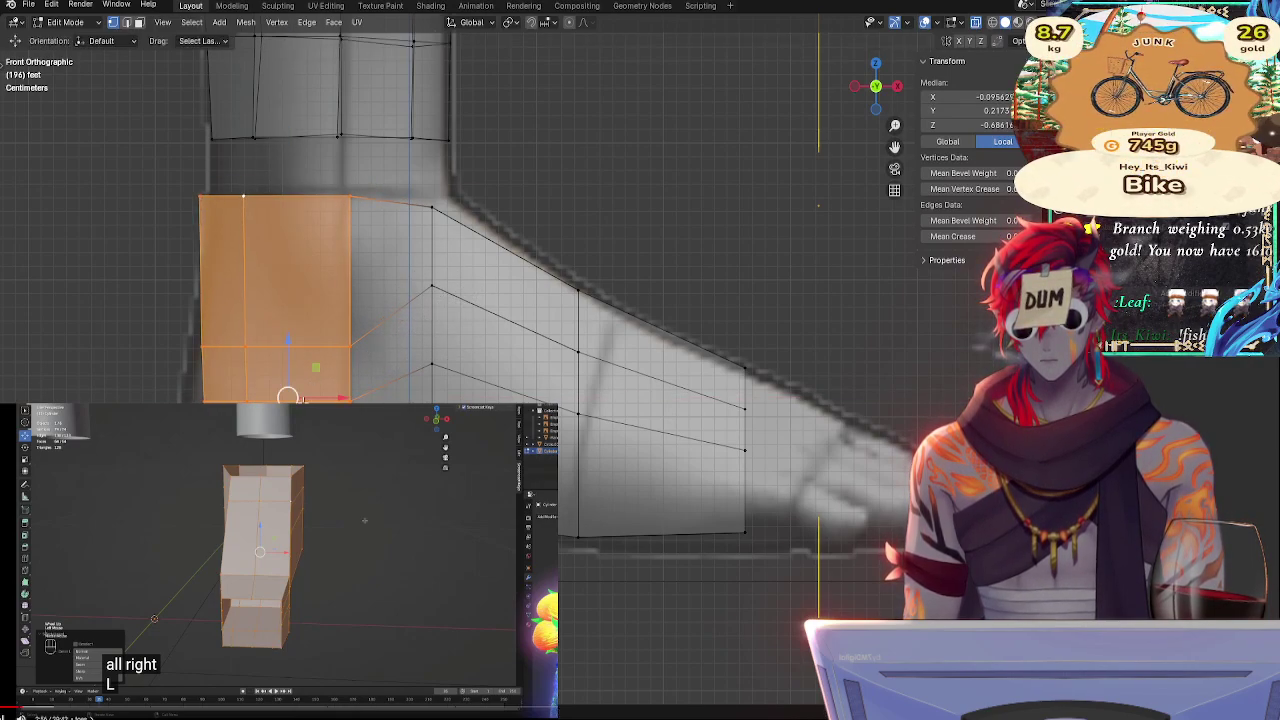
pyautogui.moveTo(288, 343); pyautogui.dragTo(290, 375)
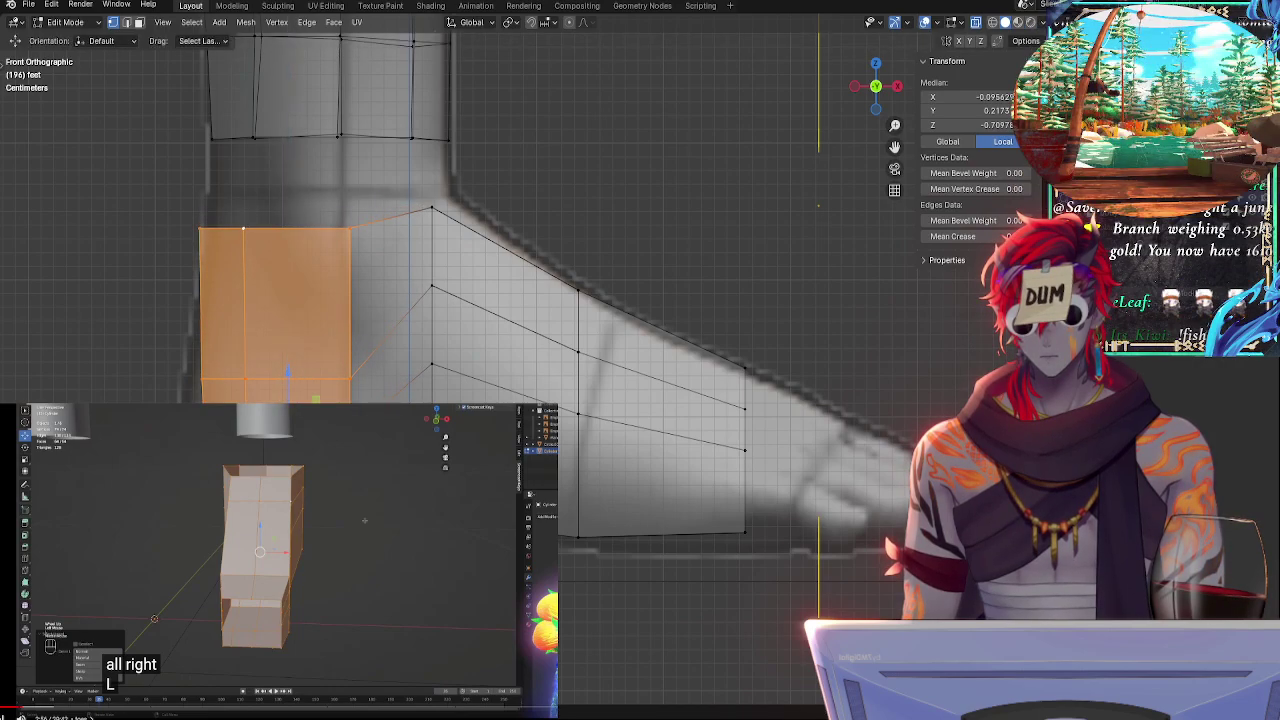
pyautogui.press('g')
pyautogui.press('x')
pyautogui.press('Return')
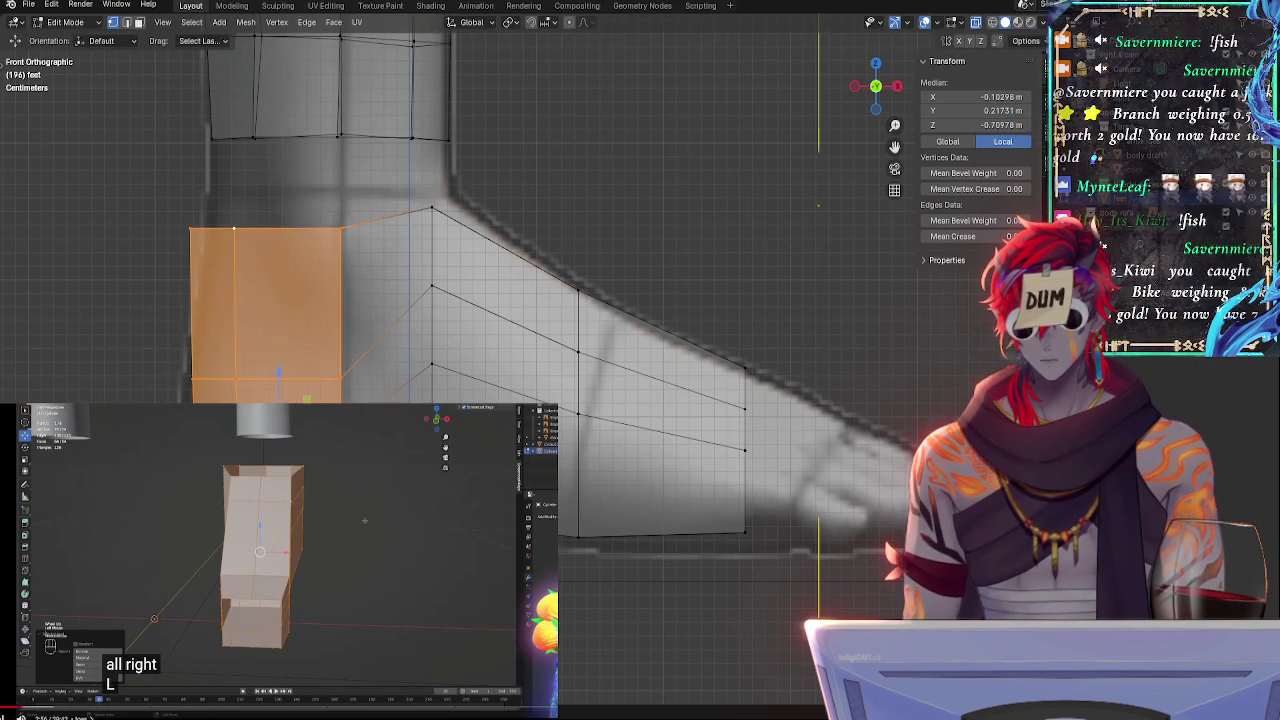
# - Raise the heel faces along Z, then narrow them in X and shorten their height
pyautogui.press('g')
pyautogui.press('z')
pyautogui.press('Return')
pyautogui.press('s')
pyautogui.press('x')
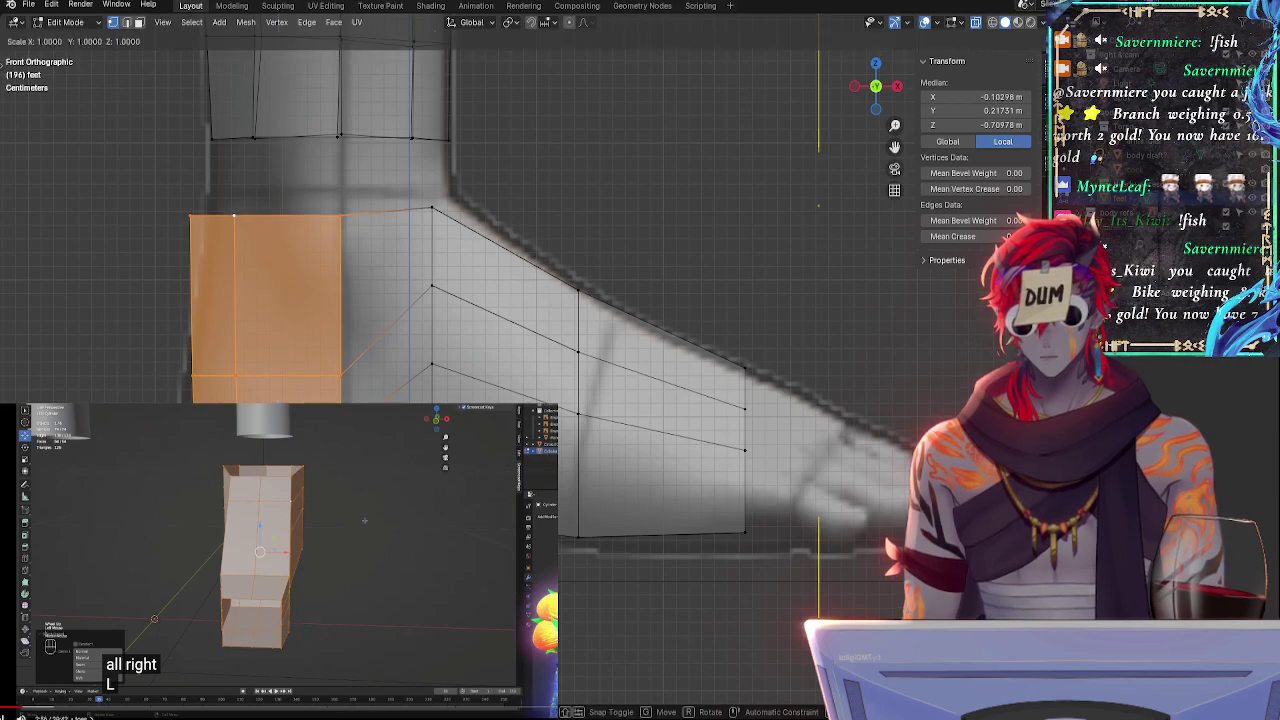
pyautogui.press('Return')
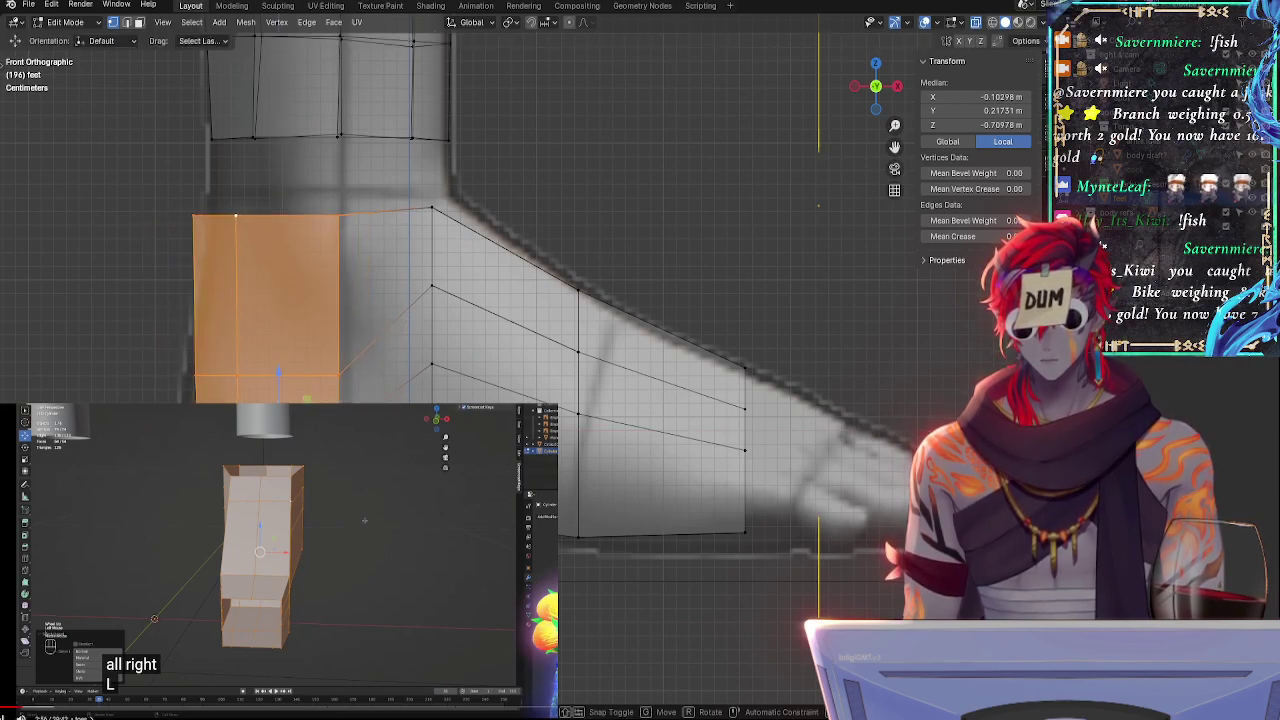
pyautogui.press('s')
pyautogui.press('z')
pyautogui.press('Return')
# - Lower the heel faces and shift them right to median X -0.095629 m, Z -0.70138 m
pyautogui.press('g')
pyautogui.press('z')
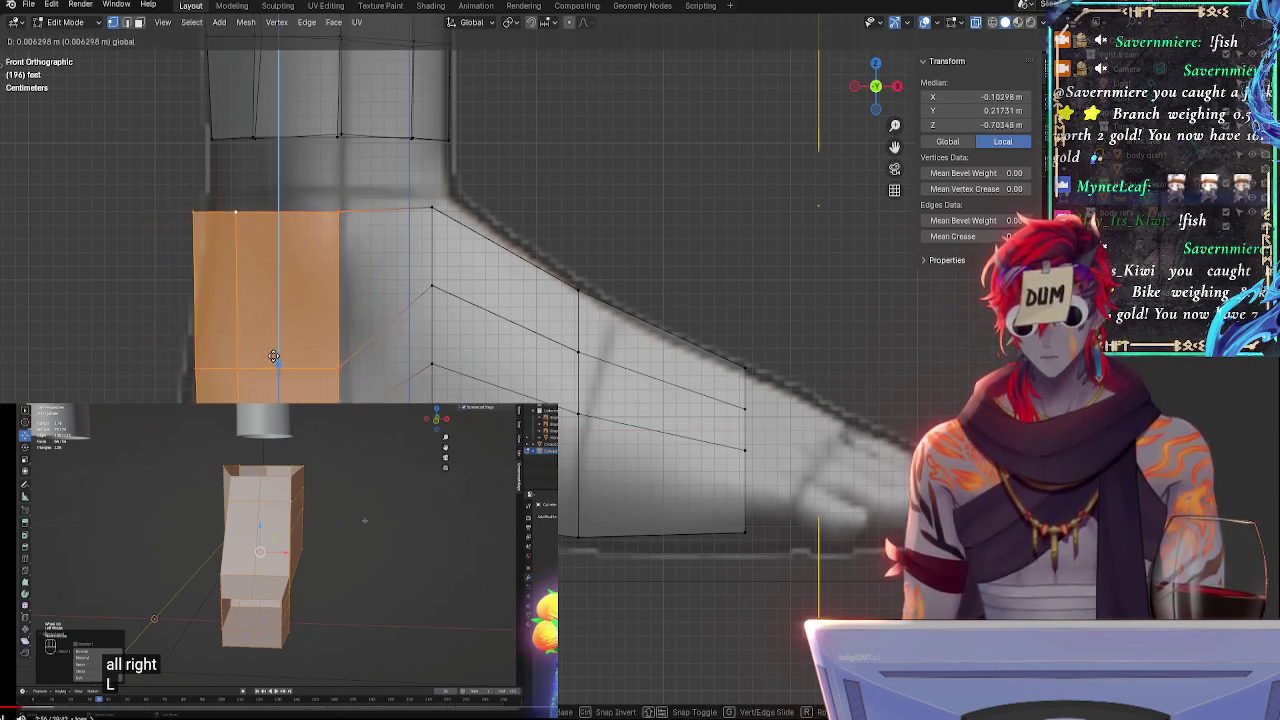
pyautogui.press('Return')
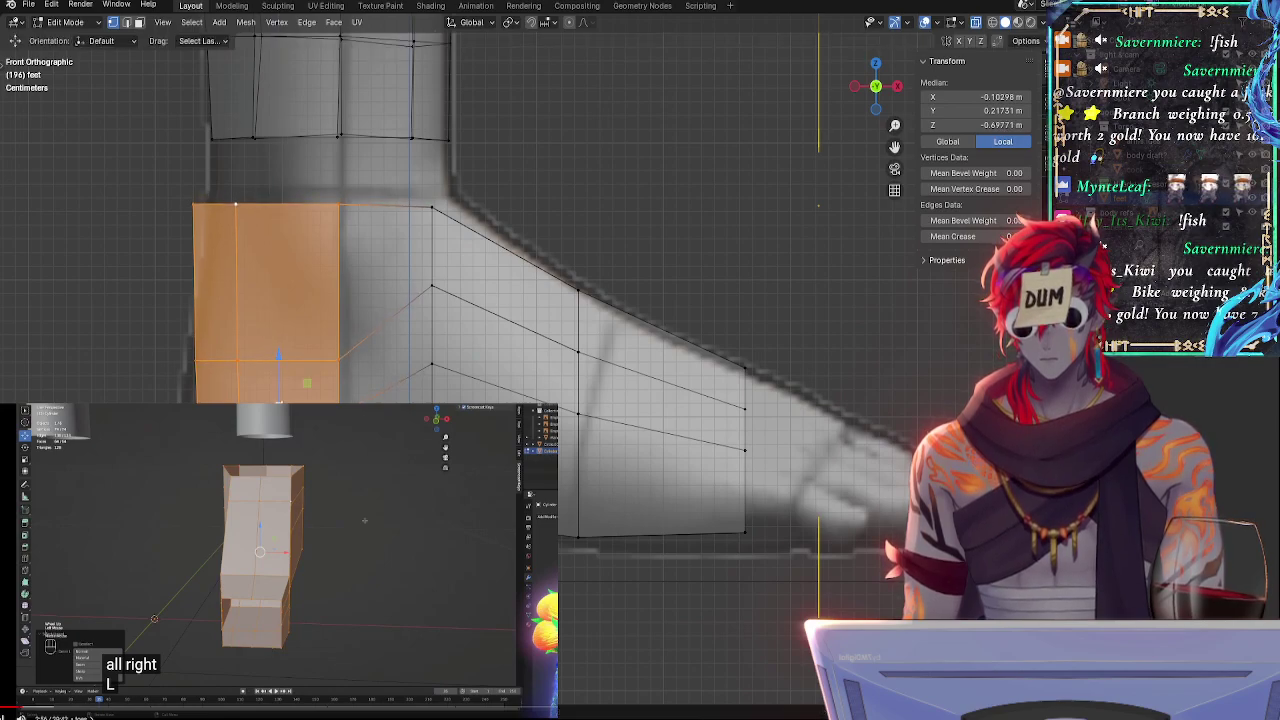
pyautogui.press('g')
pyautogui.press('z')
pyautogui.press('Return')
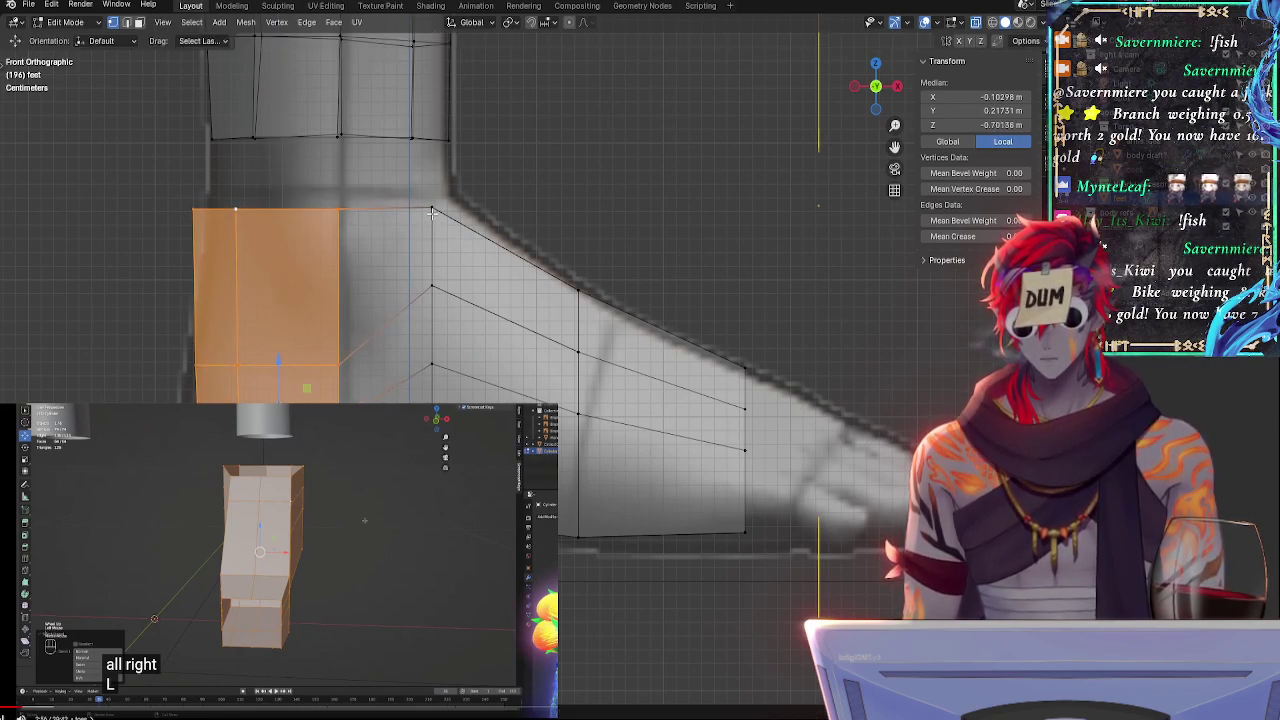
pyautogui.press('g')
pyautogui.press('x')
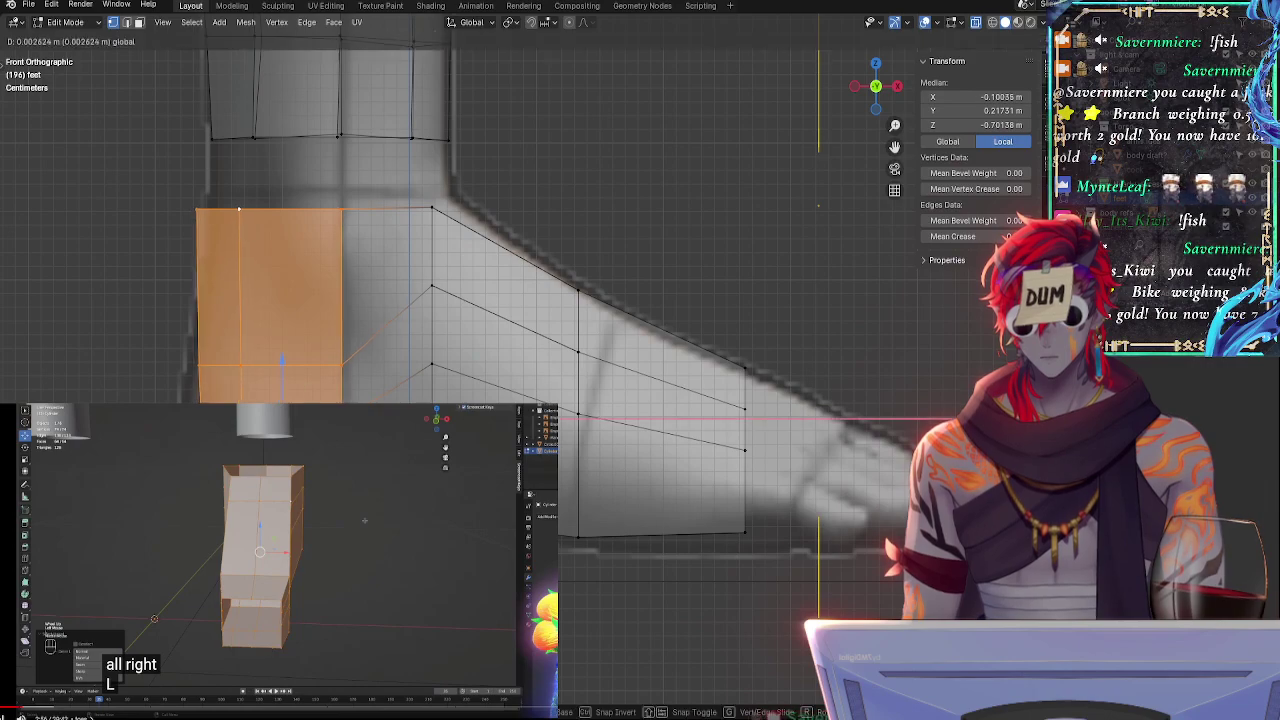
pyautogui.press('Return')
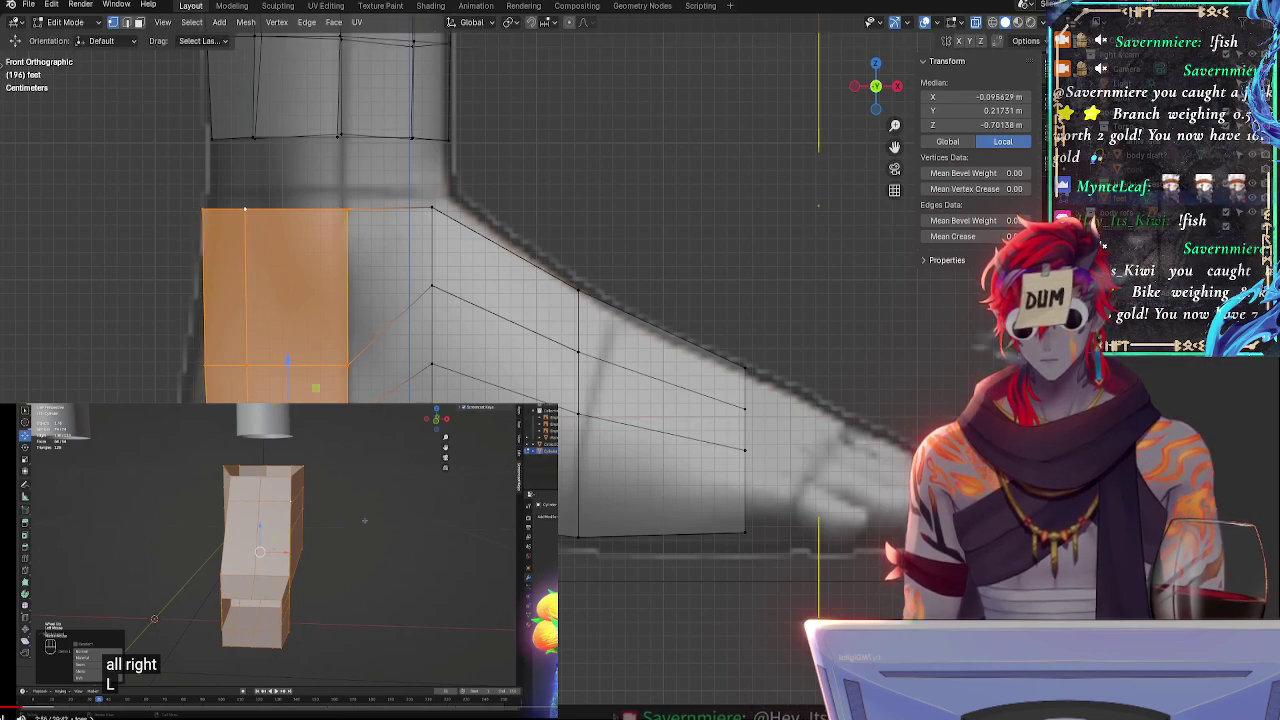
# - Reshape the ankle edge loop: shift it along X and Z and stretch it vertically
pyautogui.moveTo(449, 372); pyautogui.dragTo(480, 340, button='middle')
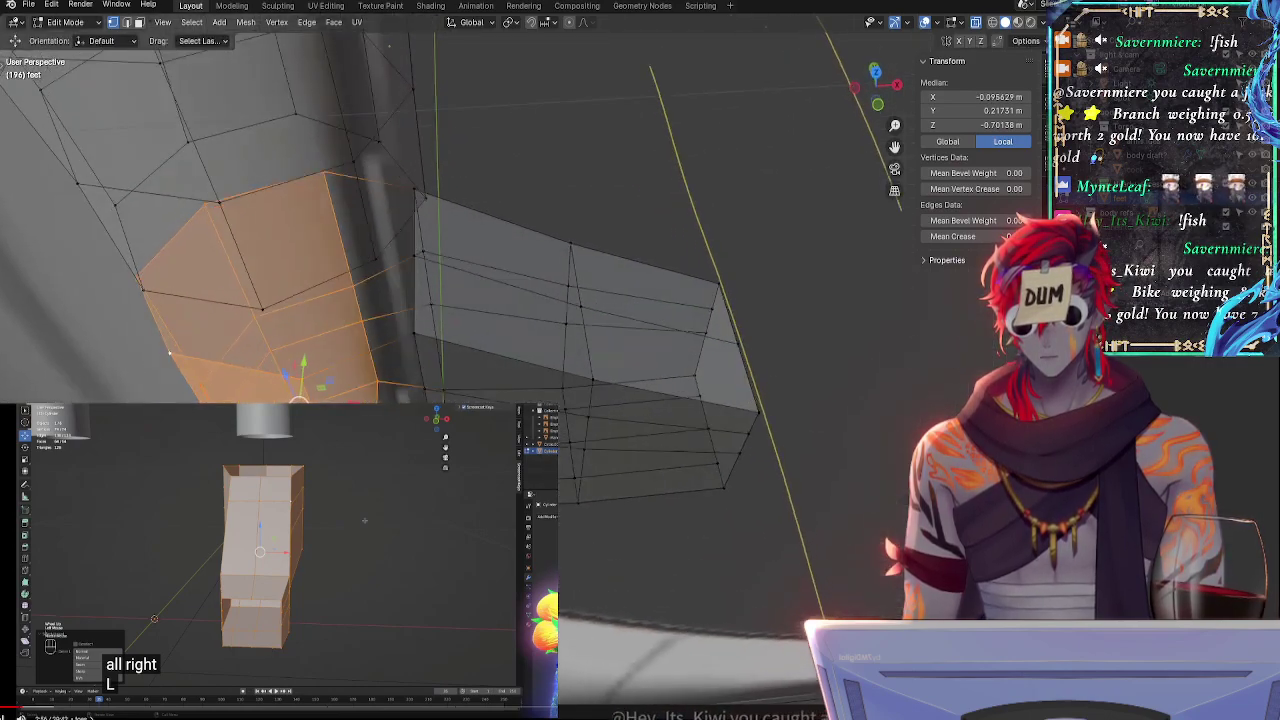
pyautogui.keyDown('alt'); pyautogui.click(414, 350); pyautogui.keyUp('alt')
pyautogui.moveTo(434, 385); pyautogui.dragTo(427, 255, button='middle')
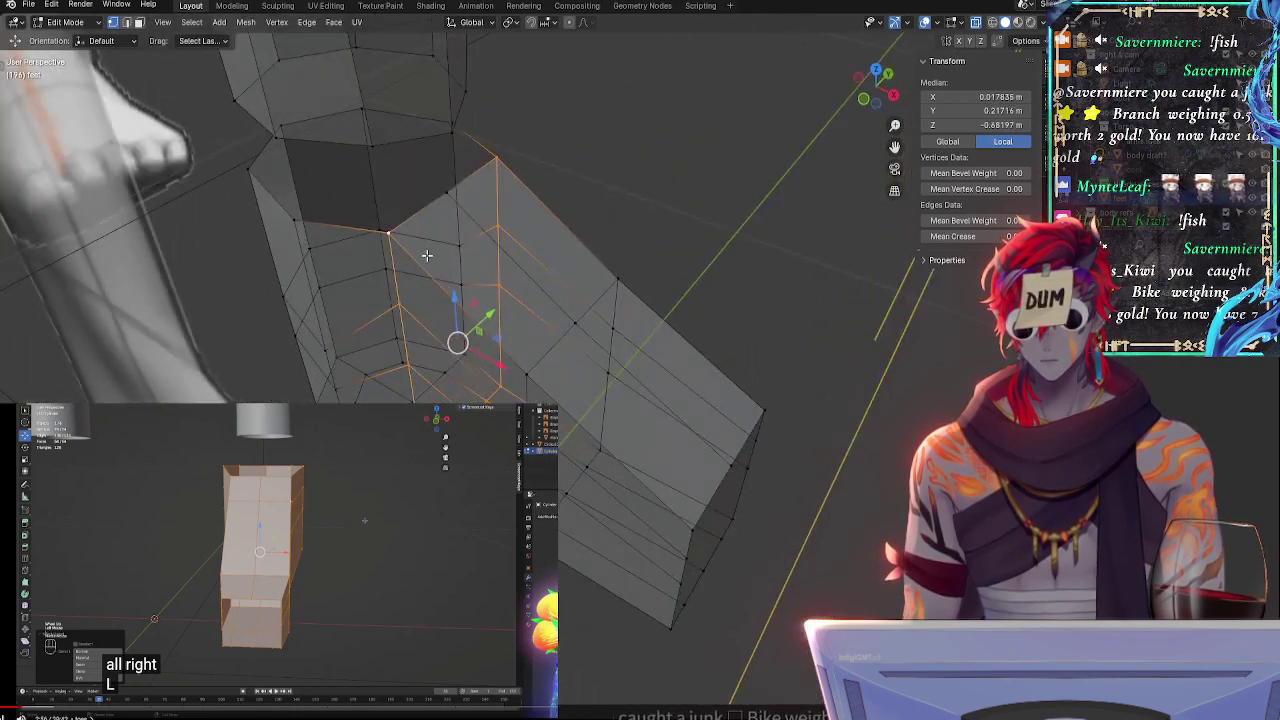
pyautogui.click(864, 100)
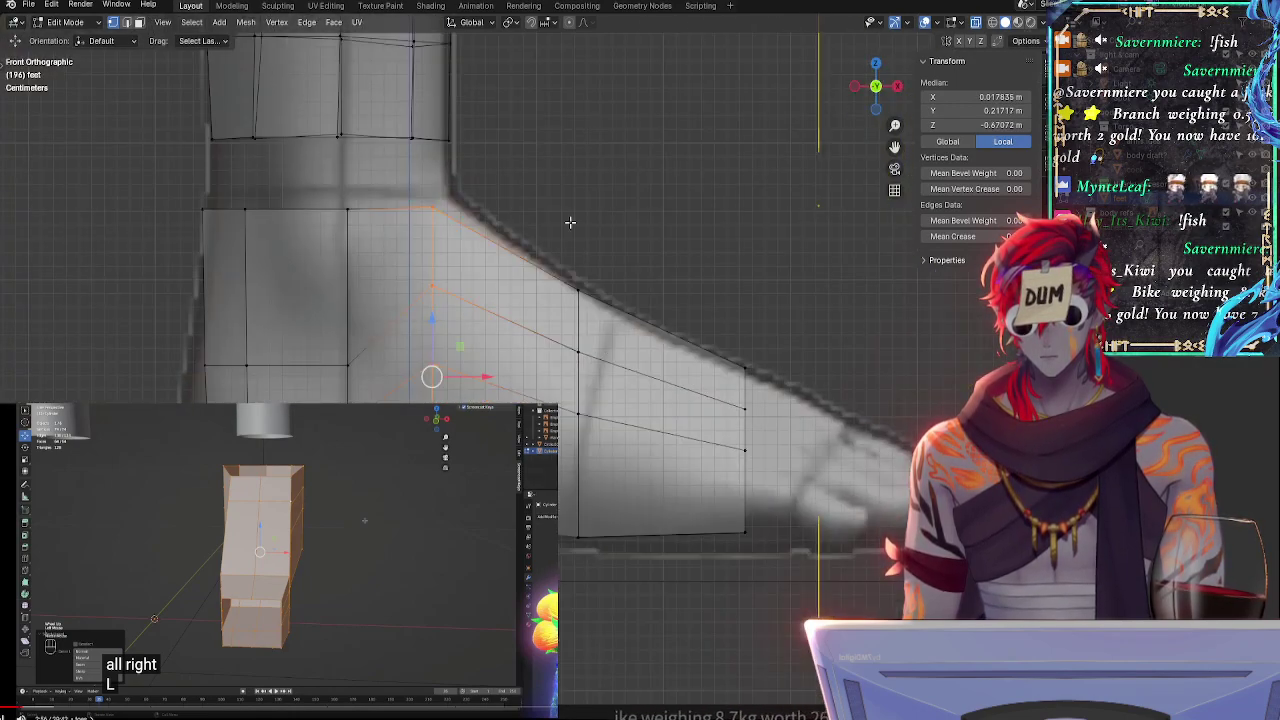
pyautogui.moveTo(480, 374); pyautogui.dragTo(498, 375)
pyautogui.moveTo(448, 317); pyautogui.dragTo(450, 336)
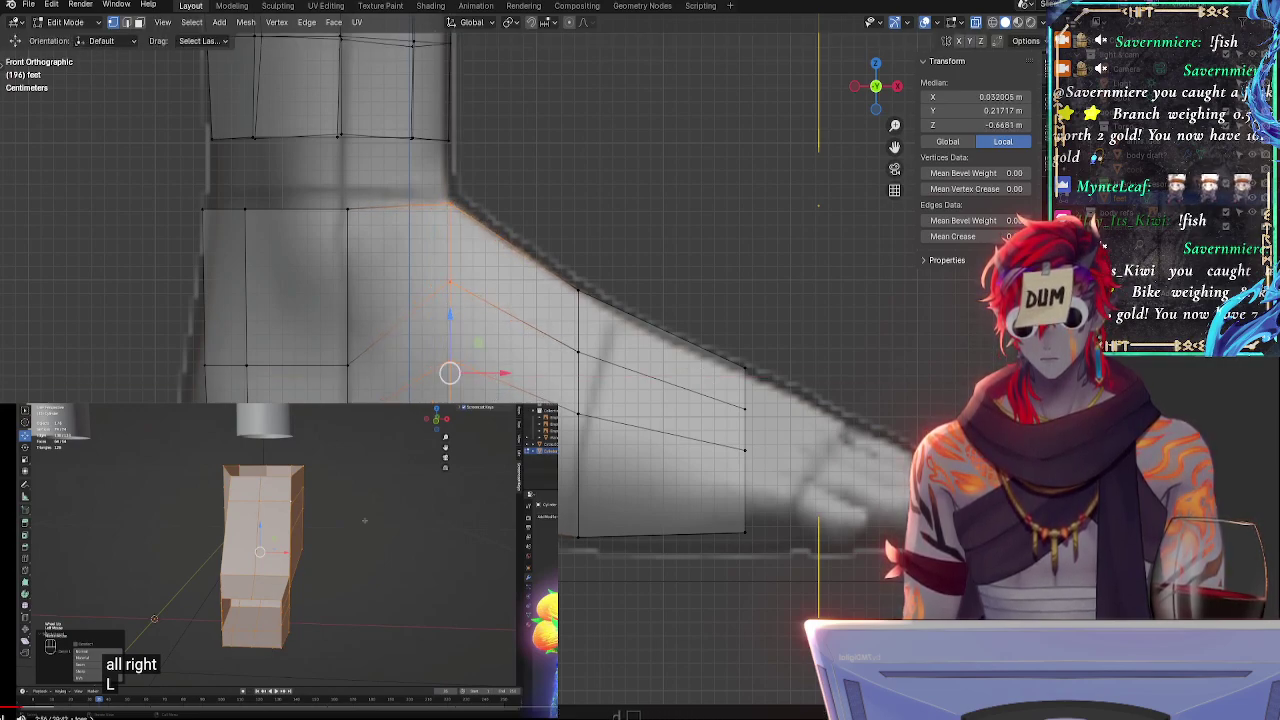
pyautogui.press('s')
pyautogui.press('z')
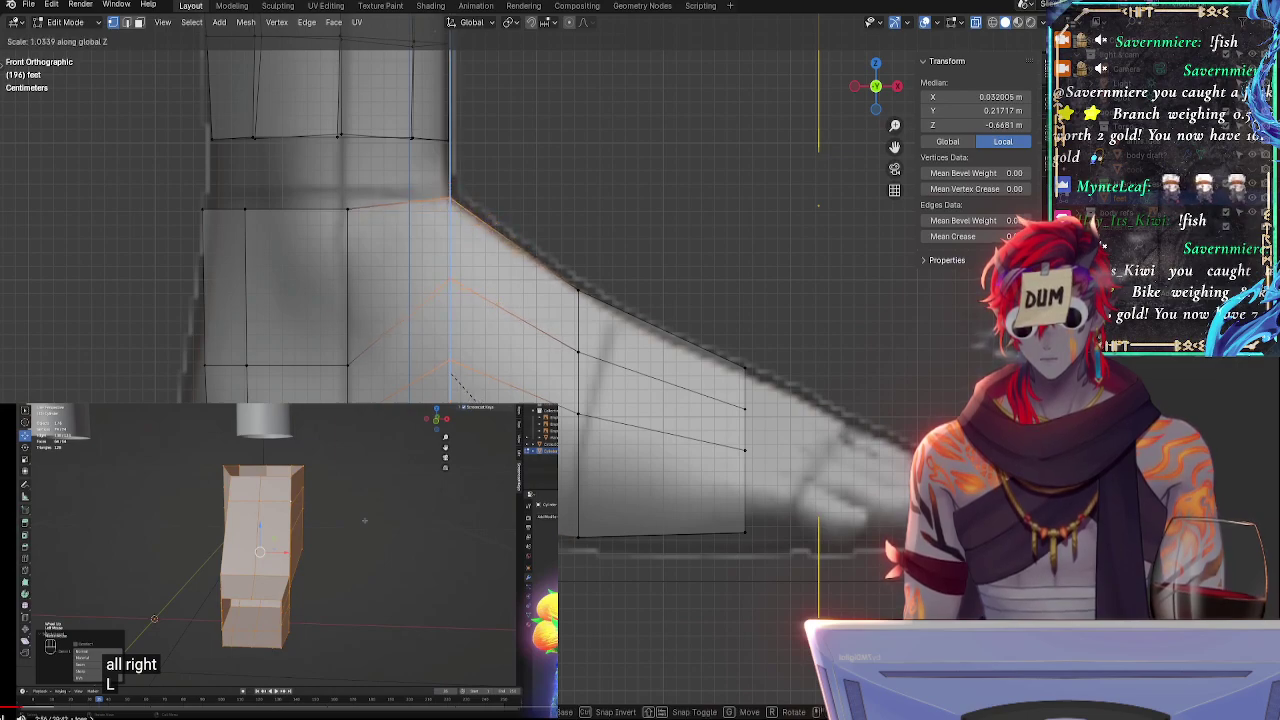
pyautogui.click(476, 400)
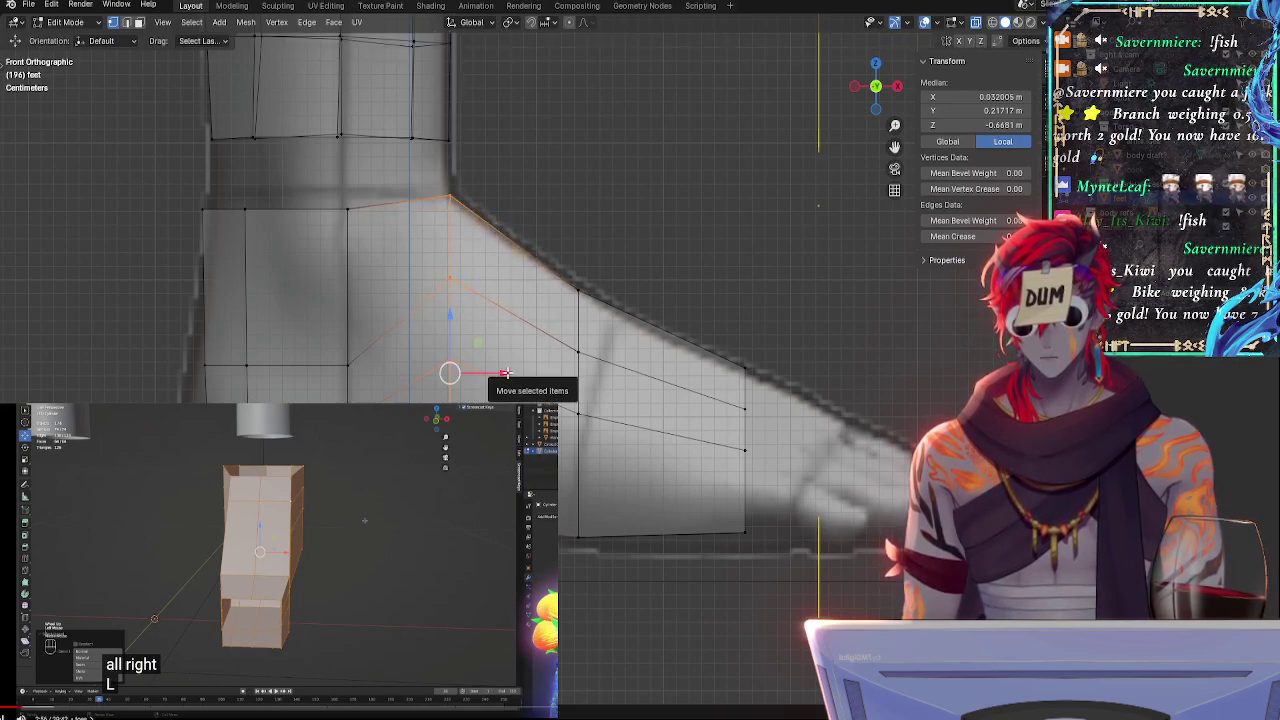
pyautogui.moveTo(505, 373); pyautogui.dragTo(500, 373)
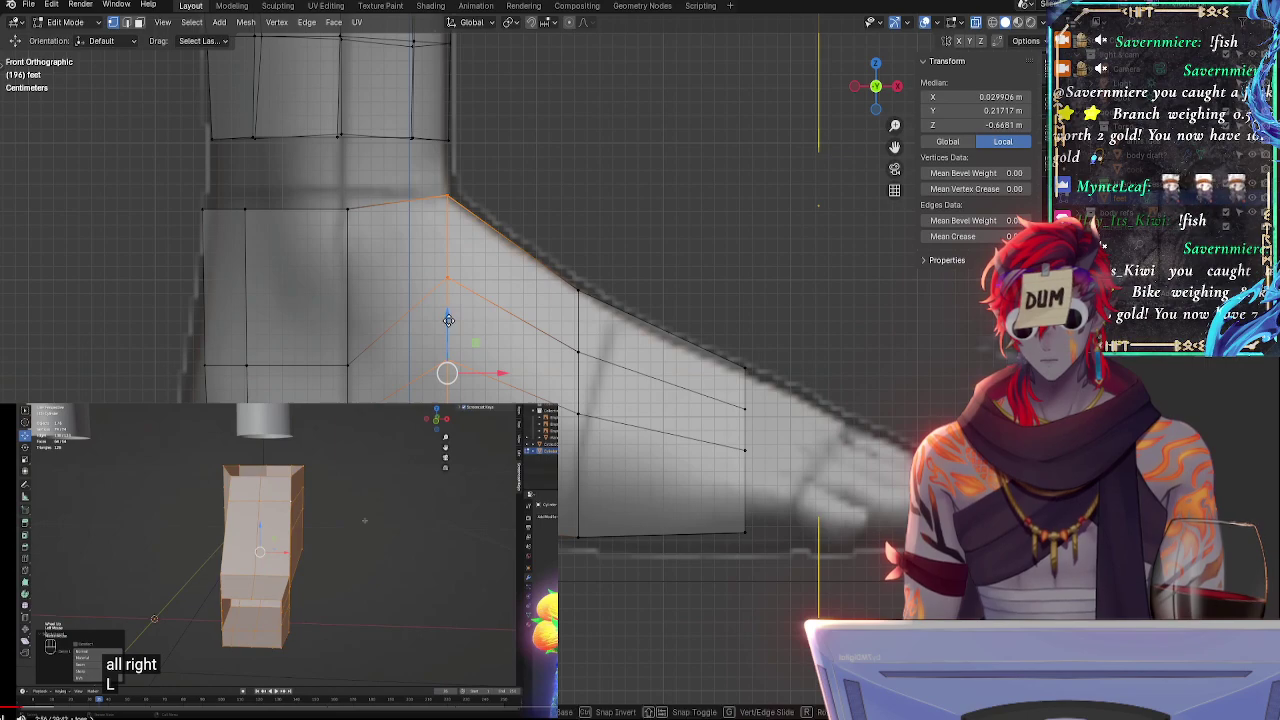
pyautogui.moveTo(449, 320); pyautogui.dragTo(451, 322)
# - Select the edge loop on top of the foot and shift it right along X
pyautogui.click(583, 296)
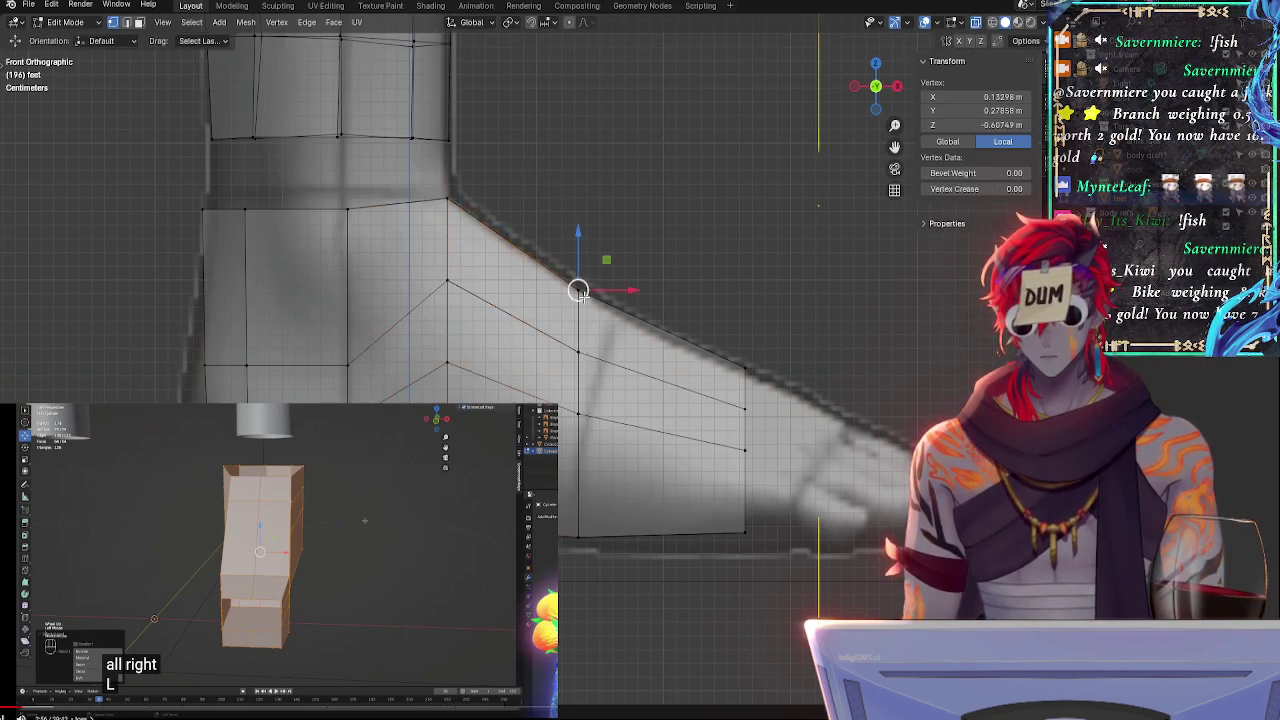
pyautogui.keyDown('alt'); pyautogui.click(582, 308); pyautogui.keyUp('alt')
pyautogui.moveTo(590, 314); pyautogui.dragTo(837, 134, button='middle')
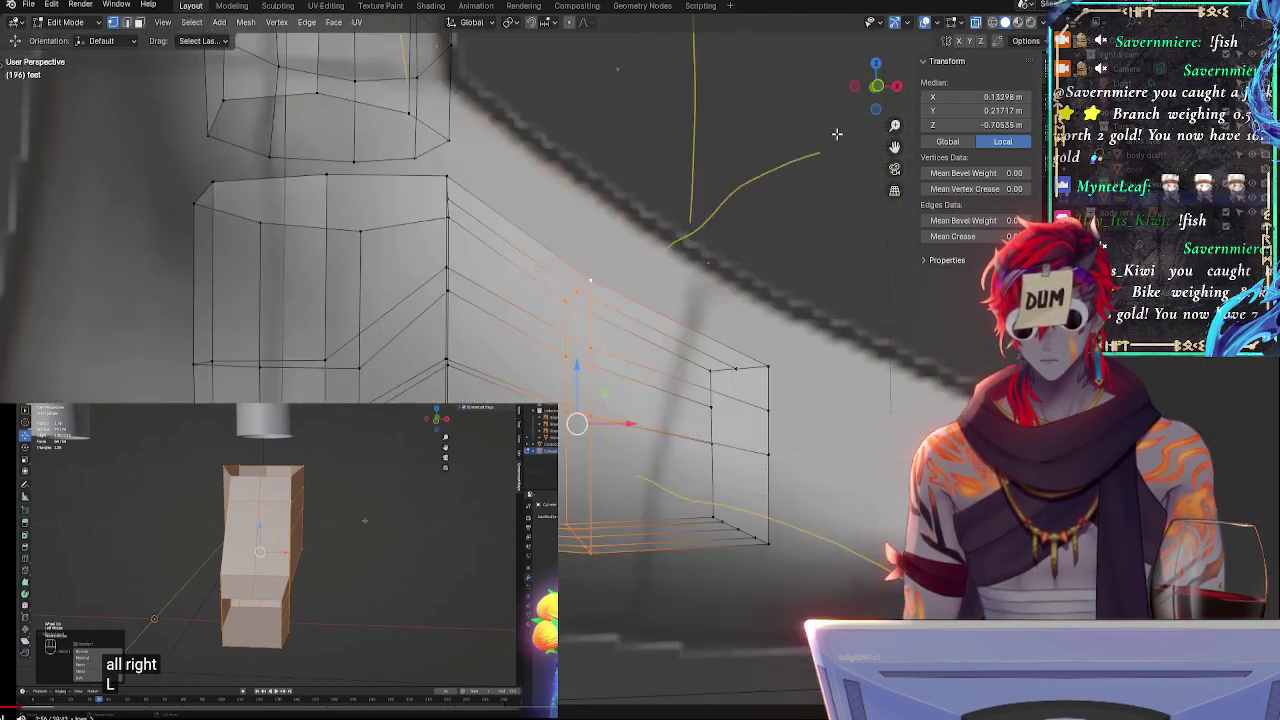
pyautogui.click(877, 90)
pyautogui.click(875, 86)
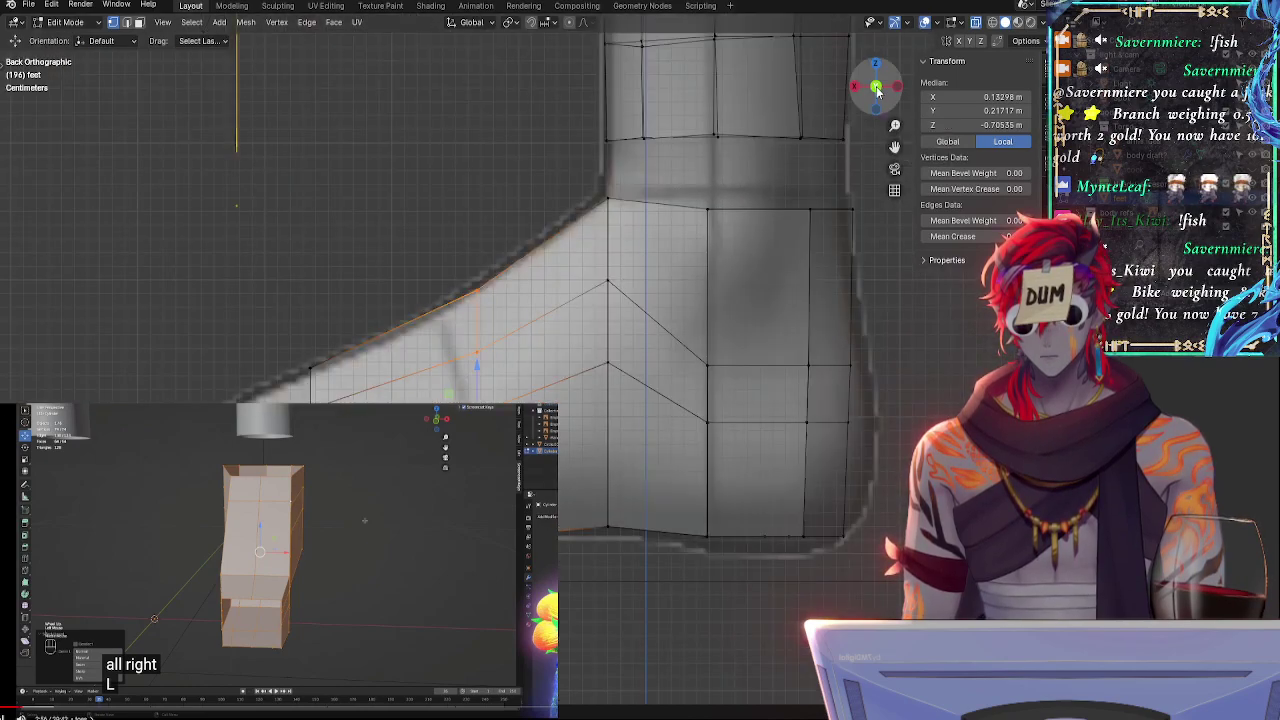
pyautogui.click(876, 88)
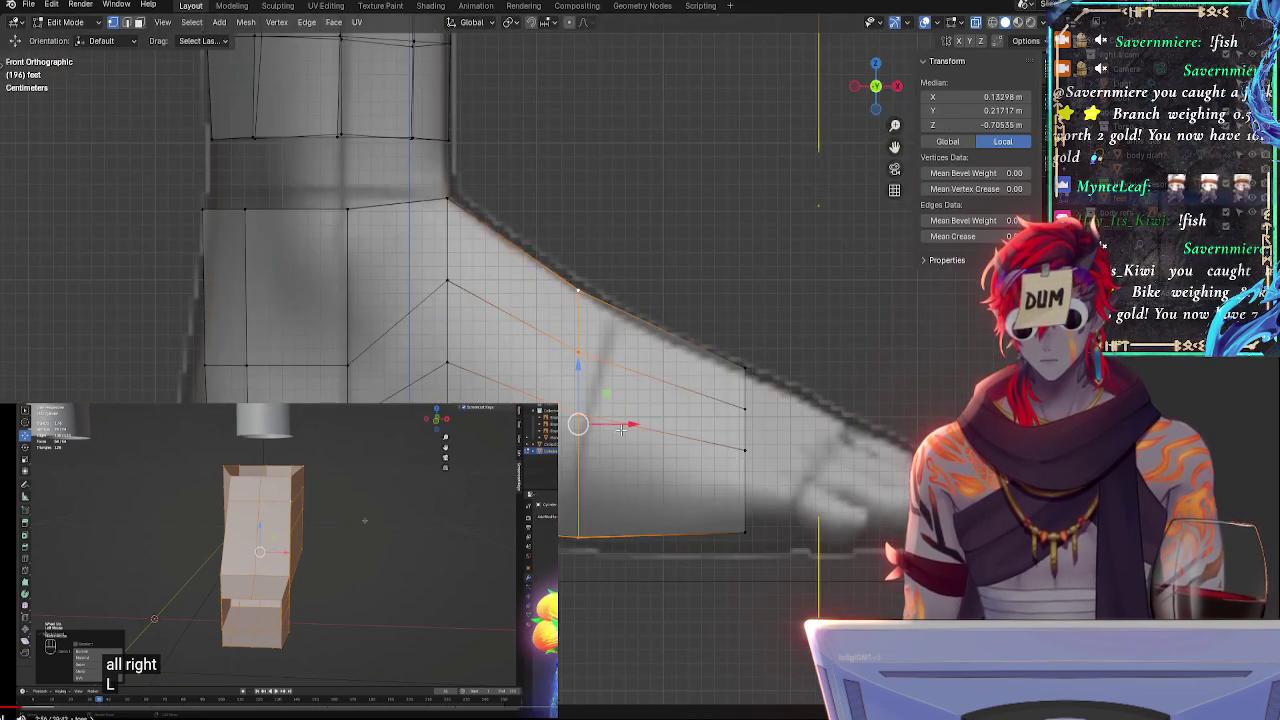
pyautogui.press('g')
pyautogui.press('x')
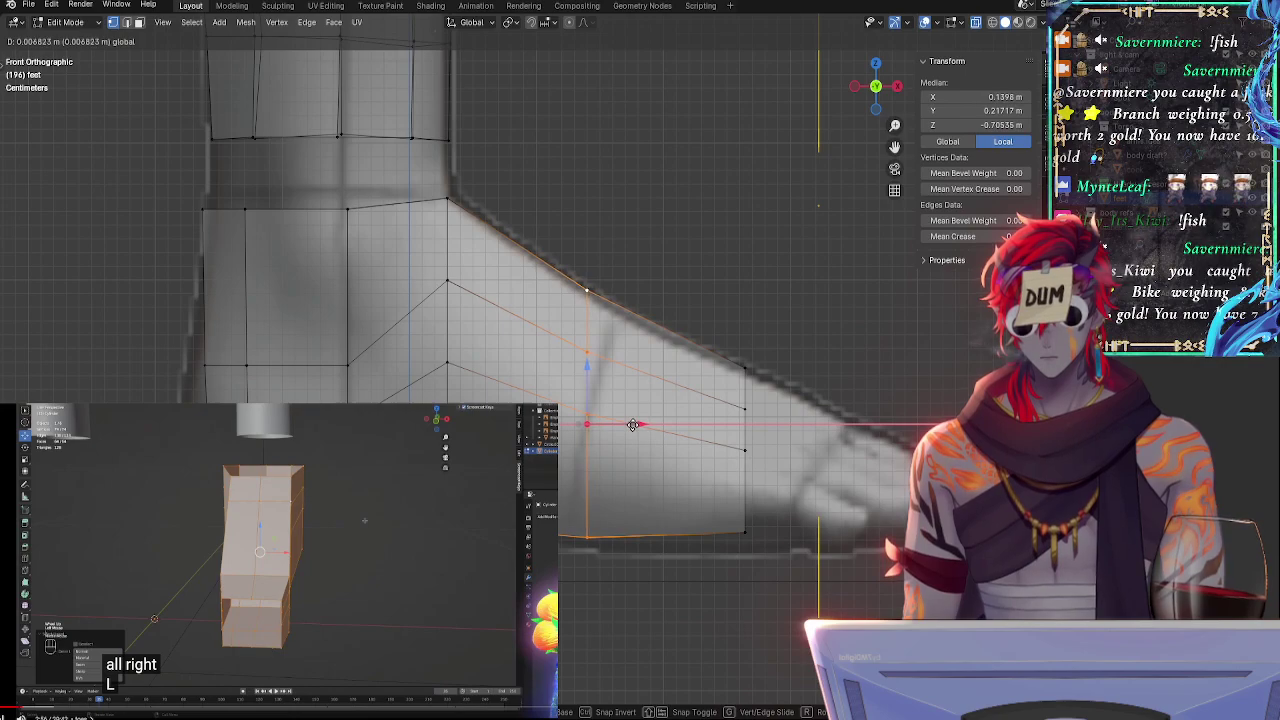
pyautogui.click(633, 423)
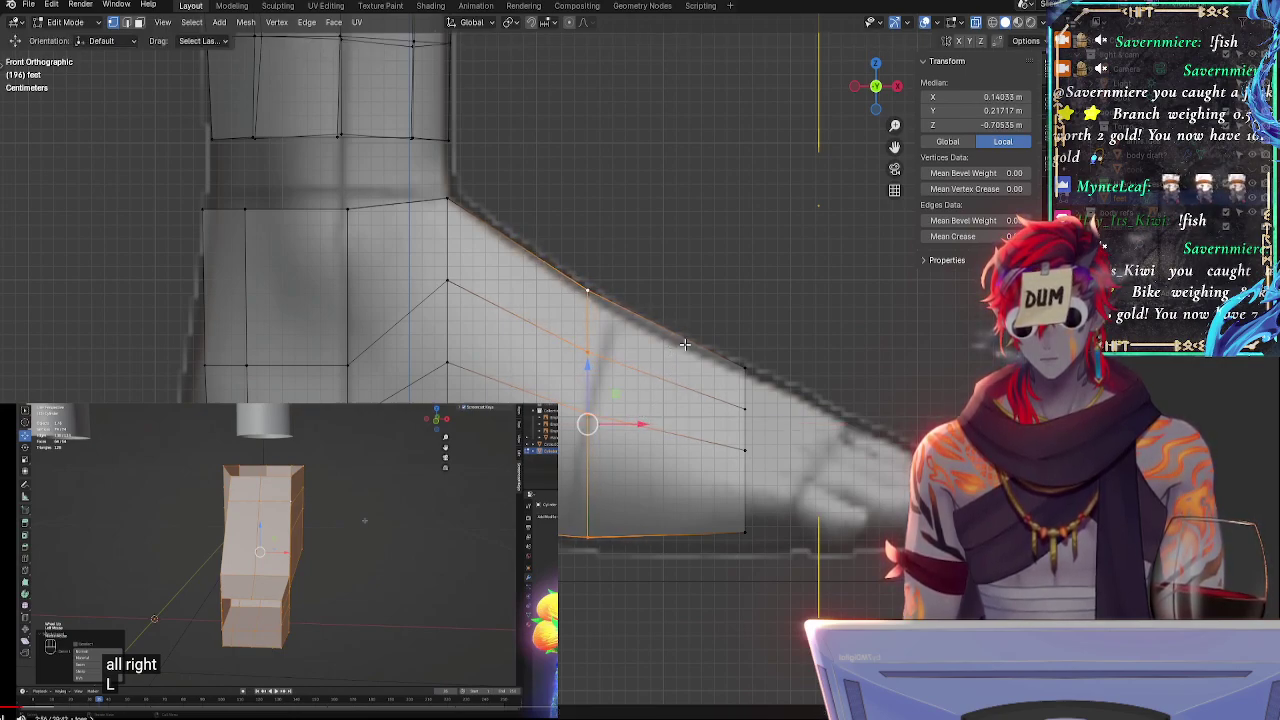
# - Shorten that top-of-foot loop along Z and move it to a new height
pyautogui.press('s')
pyautogui.press('z')
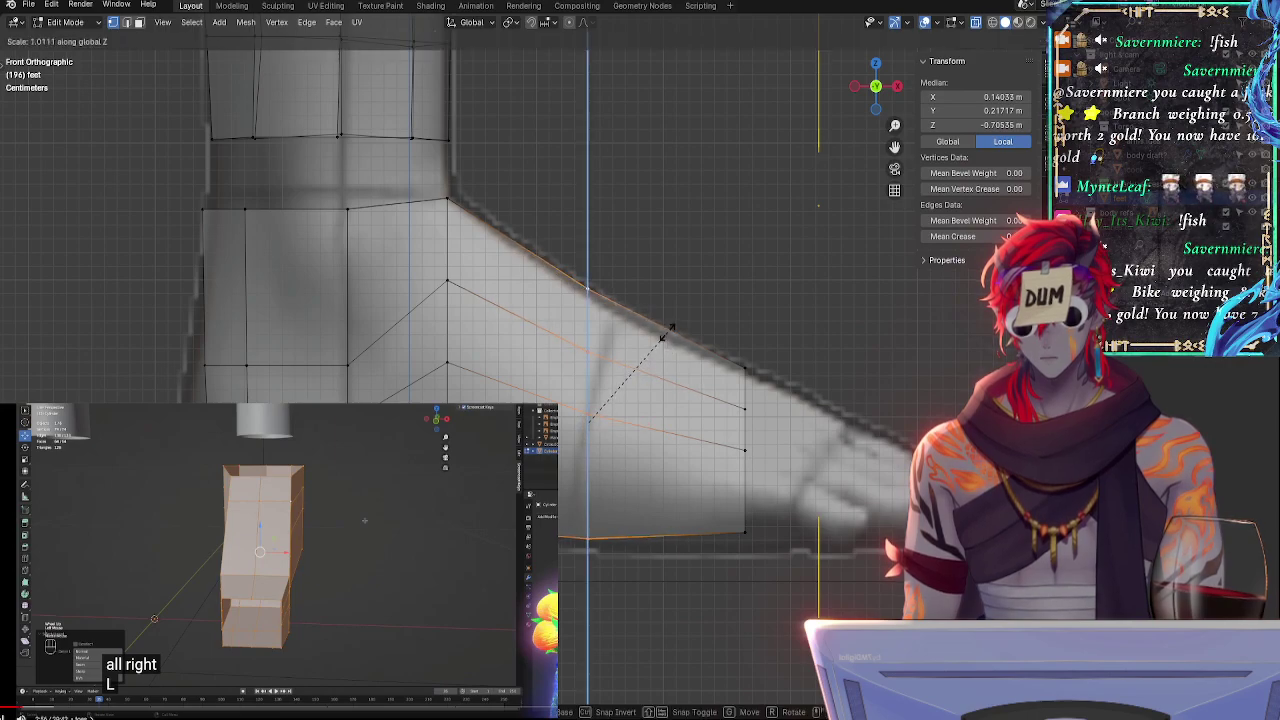
pyautogui.click(672, 344)
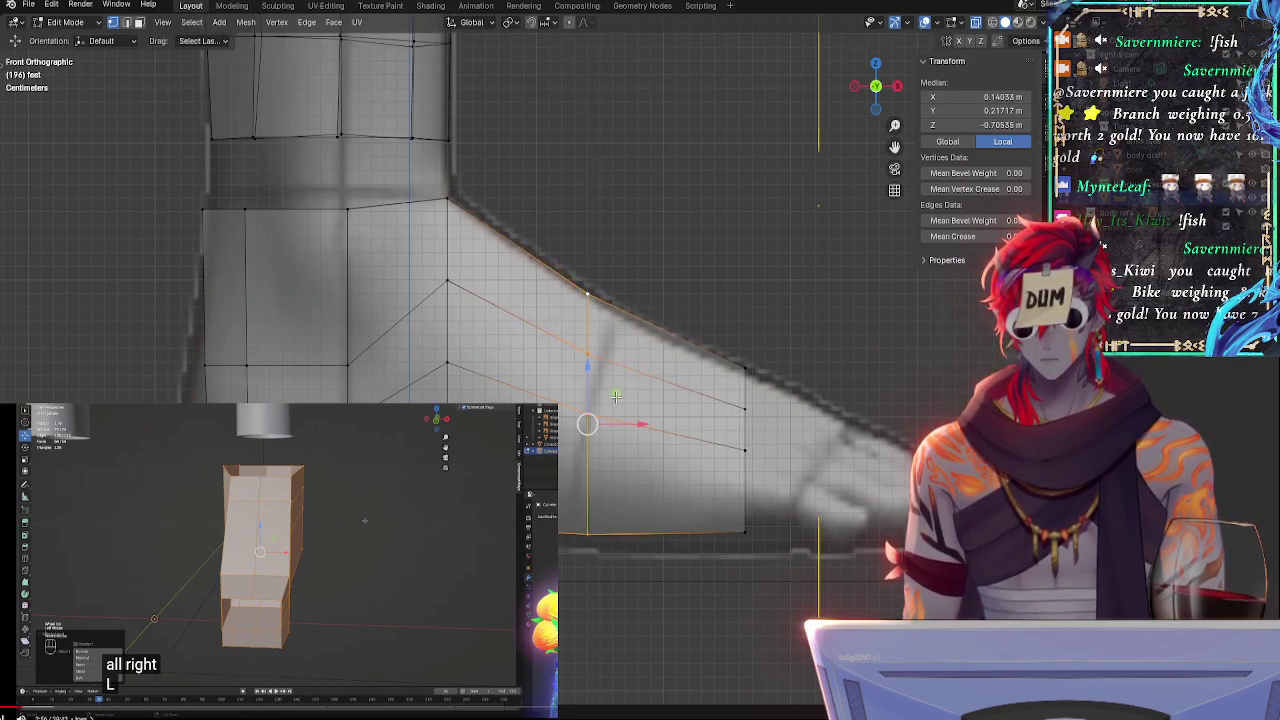
pyautogui.press('g')
pyautogui.press('z')
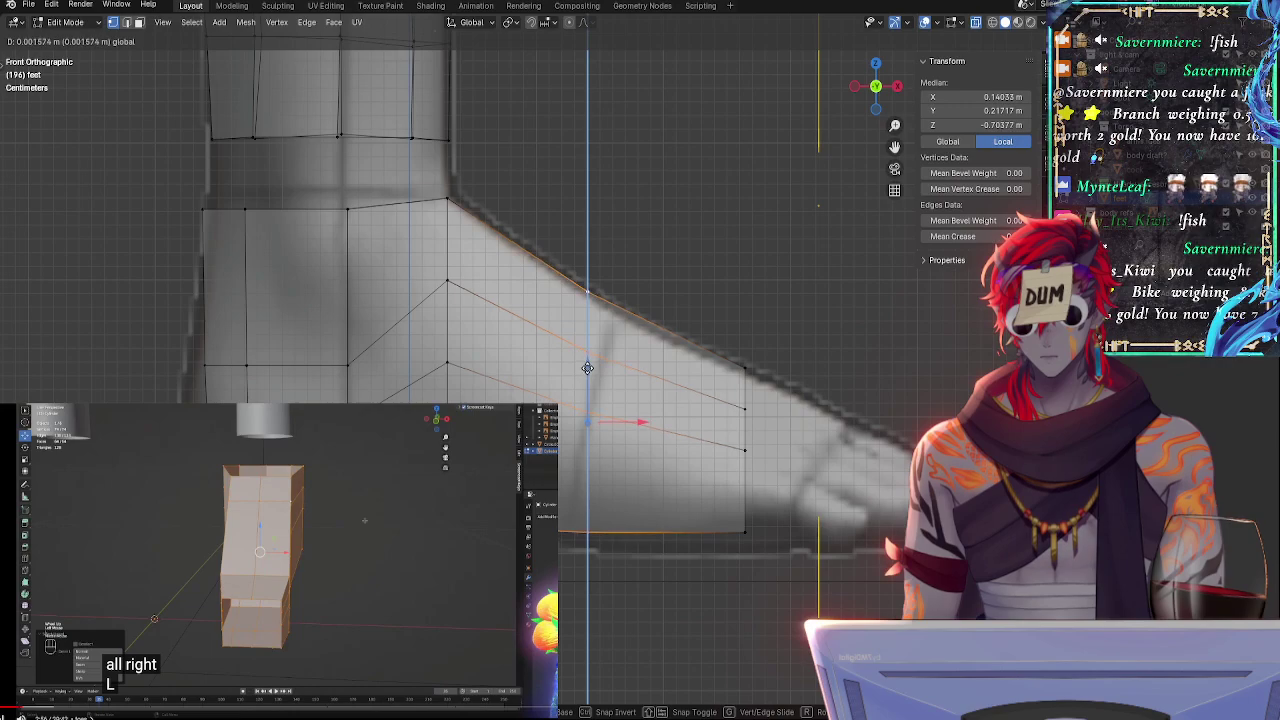
pyautogui.click(587, 368)
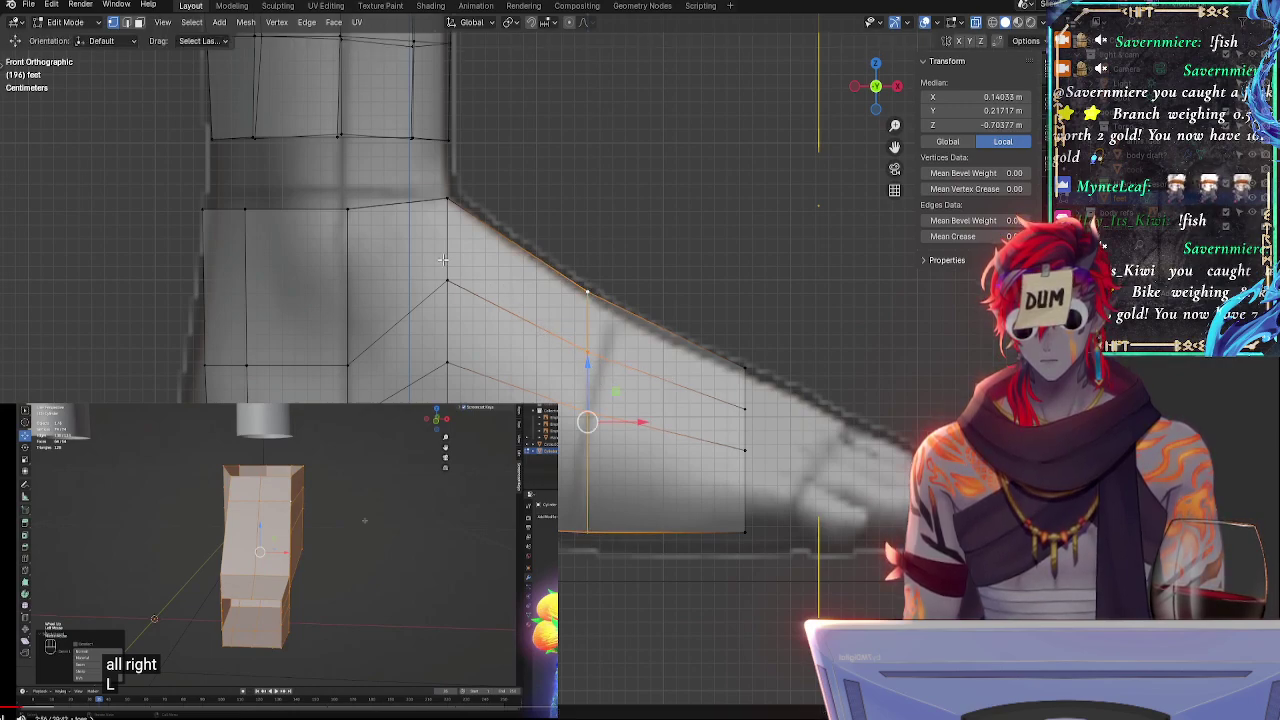
# - Select the loops near the ankle plus the top middle vertex and move them along Z
pyautogui.keyDown('alt'); pyautogui.click(449, 215); pyautogui.keyUp('alt')
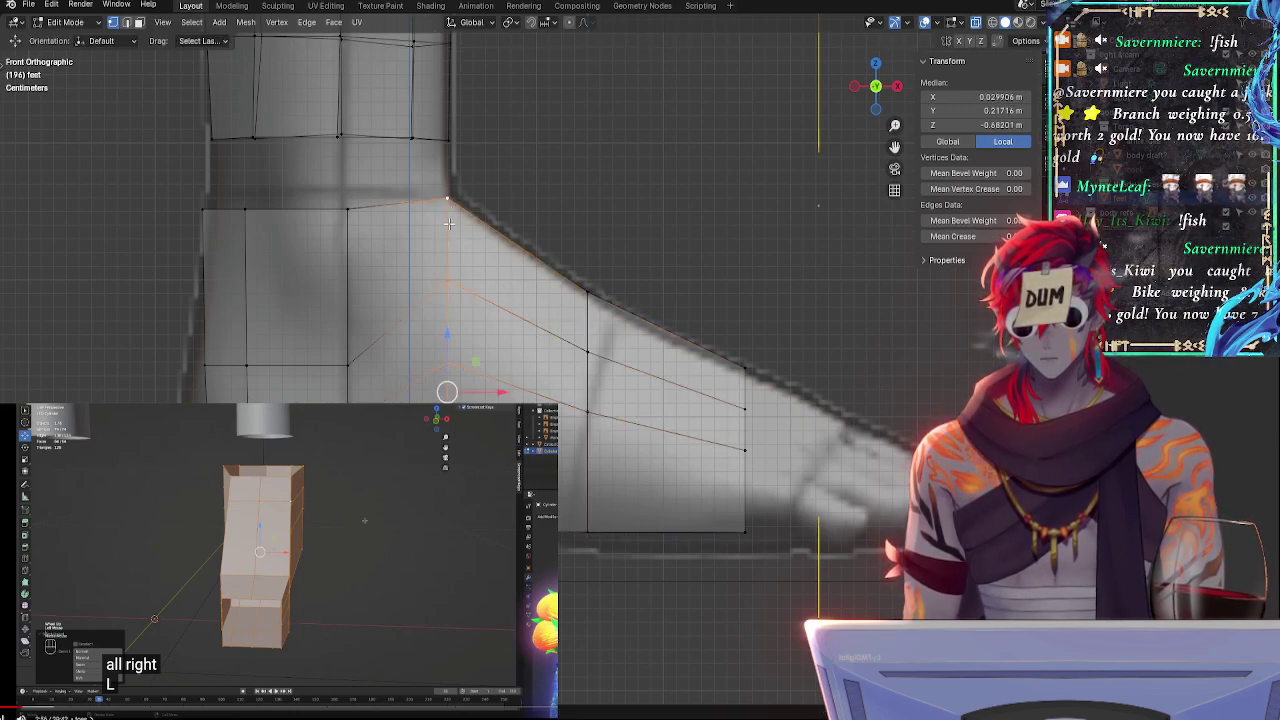
pyautogui.keyDown('alt'); pyautogui.keyDown('shift'); pyautogui.click(589, 315); pyautogui.keyUp('shift'); pyautogui.keyUp('alt')
pyautogui.moveTo(686, 277); pyautogui.dragTo(660, 323, button='middle')
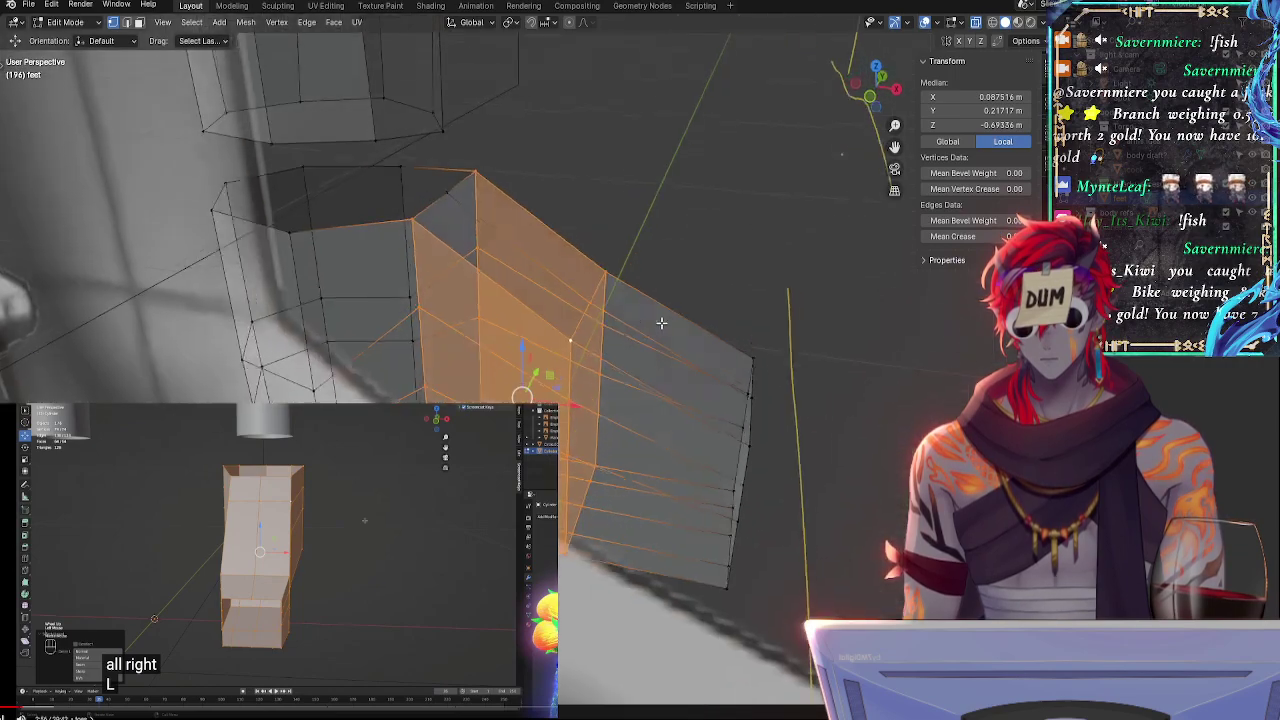
pyautogui.keyDown('shift'); pyautogui.click(446, 195); pyautogui.keyUp('shift')
pyautogui.click(874, 100)
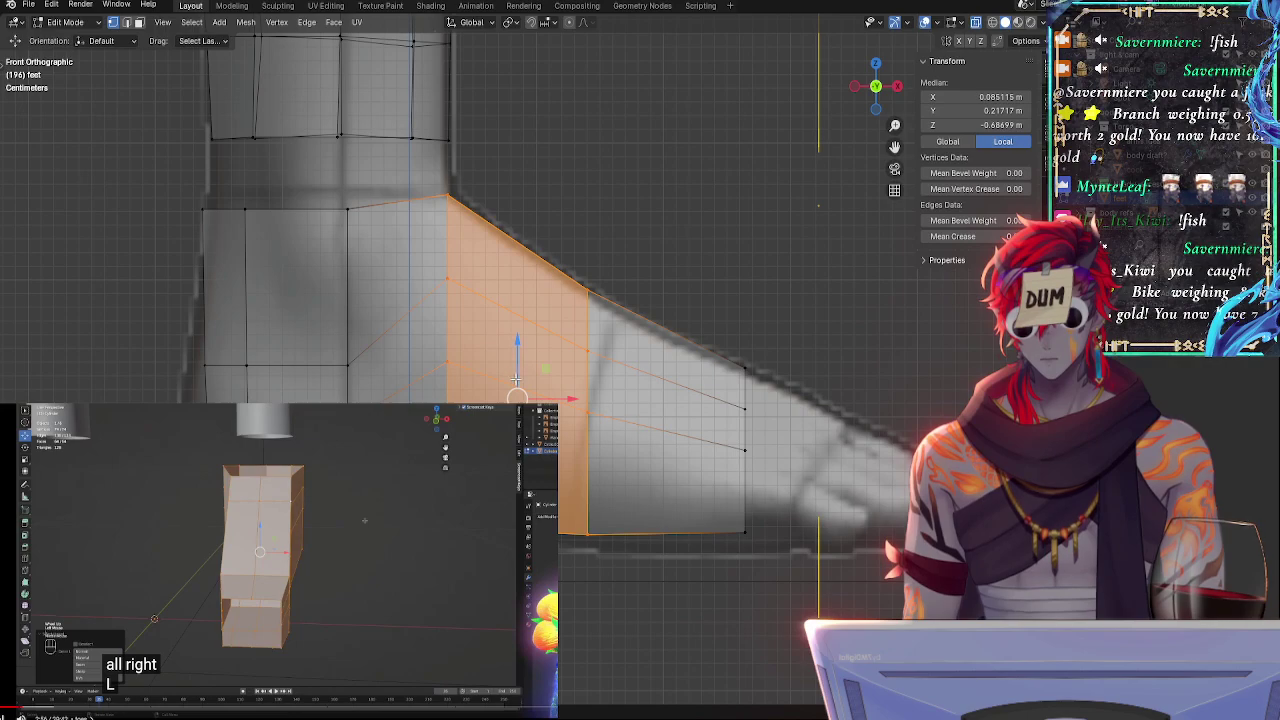
pyautogui.press('g')
pyautogui.press('z')
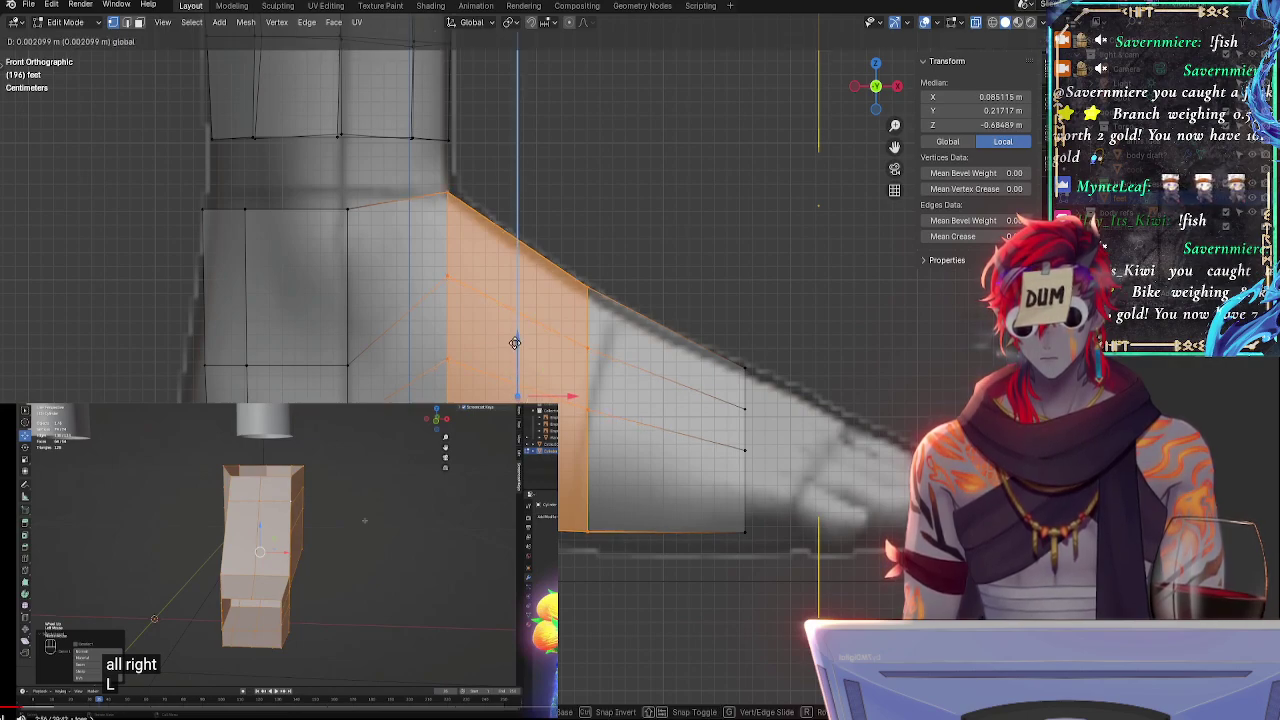
pyautogui.click(515, 347)
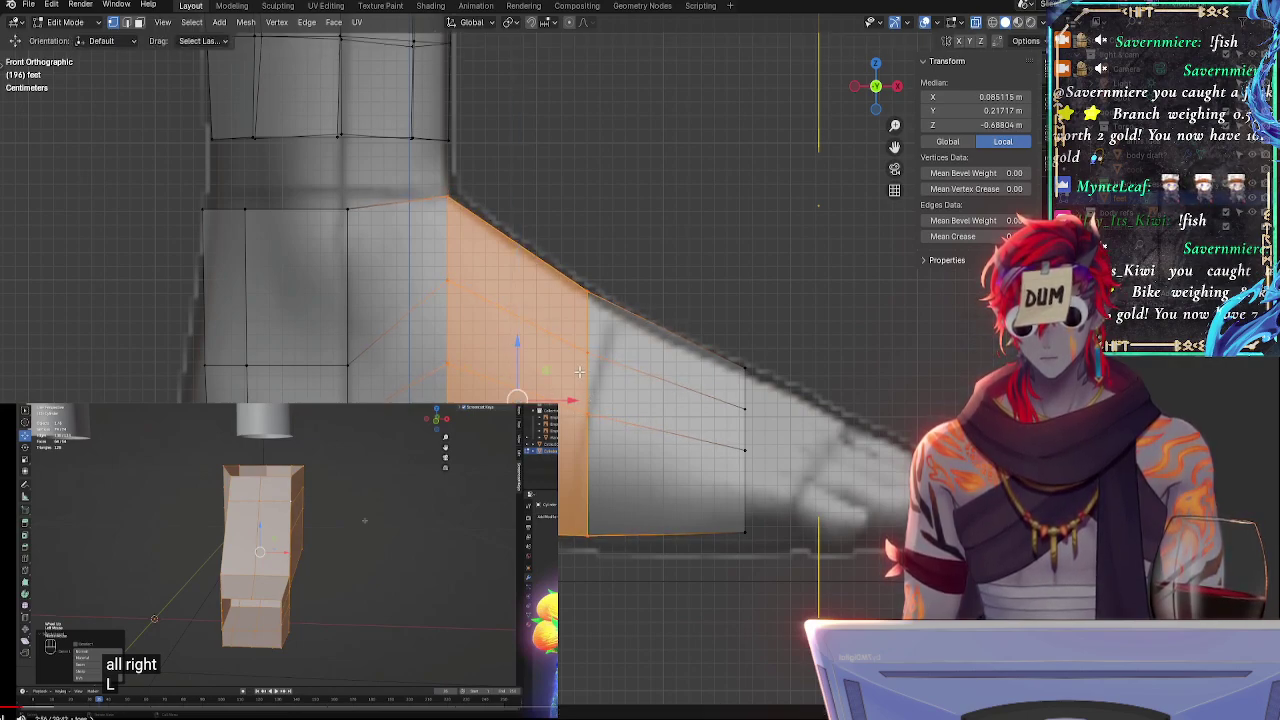
# - Lower the instep edge loop slightly and shift the next loop toward the toes along X
pyautogui.click(587, 368)
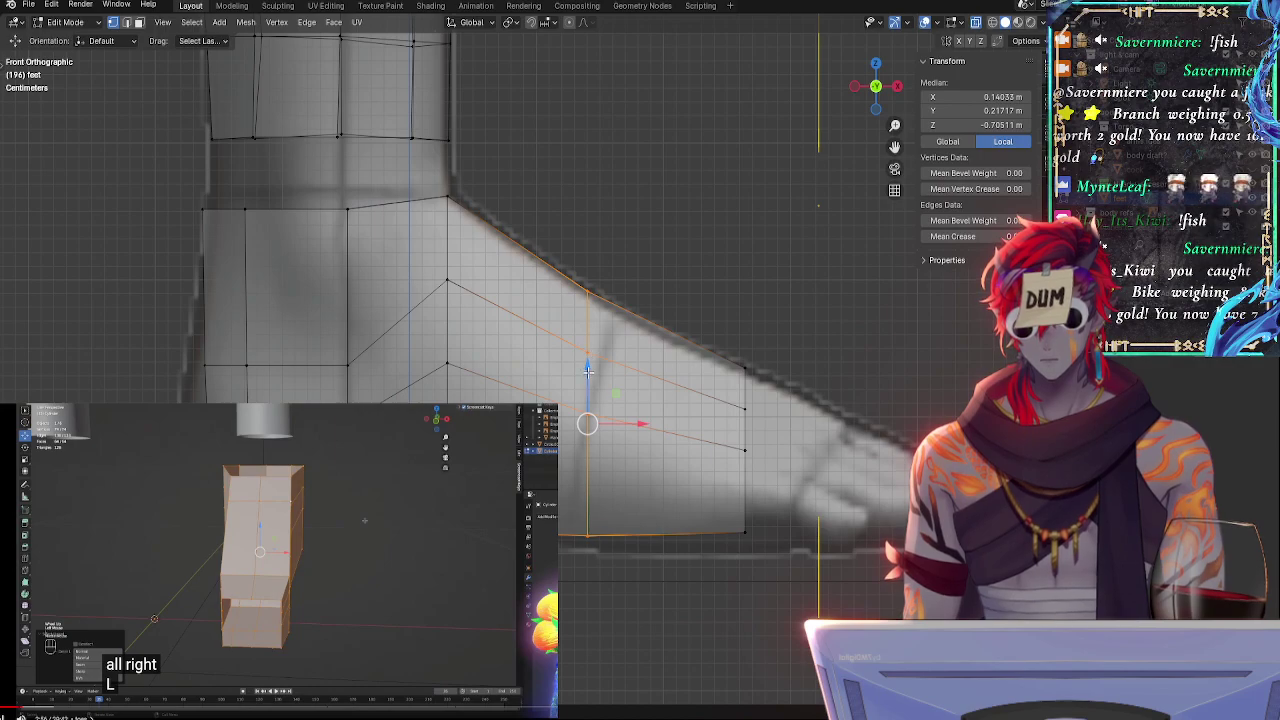
pyautogui.moveTo(588, 373); pyautogui.dragTo(589, 376)
pyautogui.doubleClick(446, 324)
pyautogui.moveTo(480, 218); pyautogui.dragTo(458, 260, button='middle')
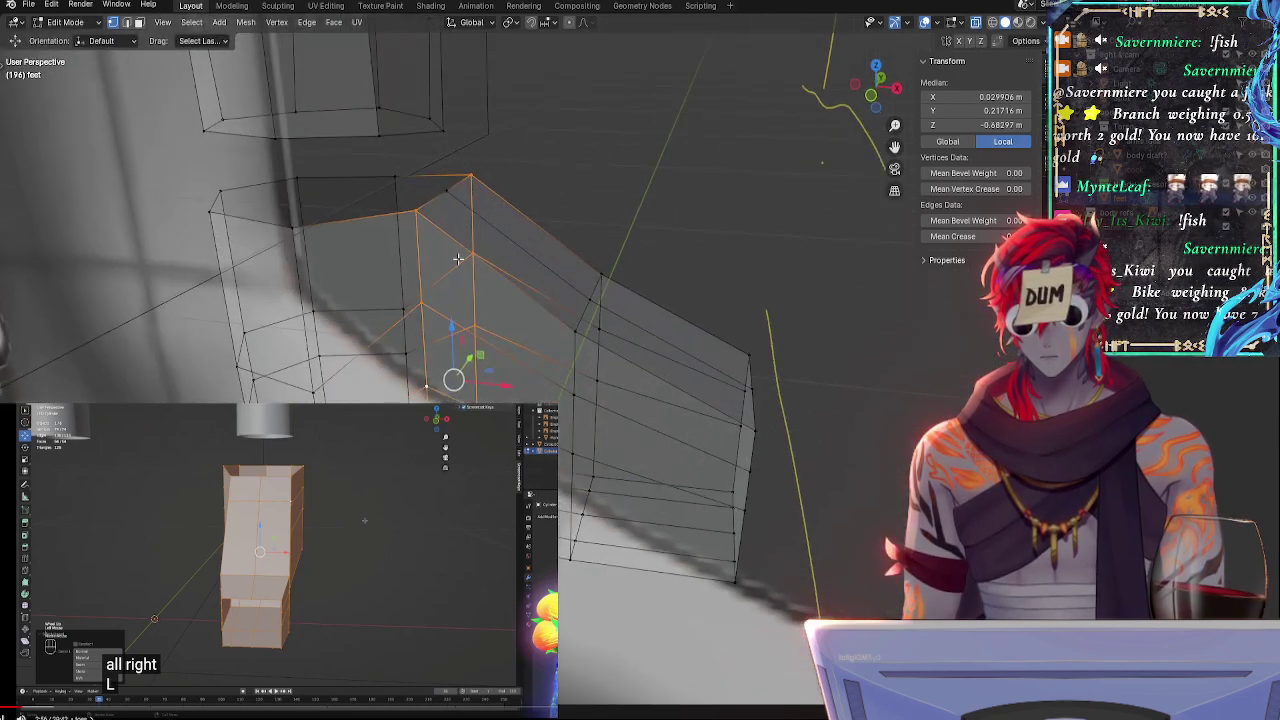
pyautogui.keyDown('shift'); pyautogui.click(448, 195); pyautogui.keyUp('shift')
pyautogui.click(868, 97)
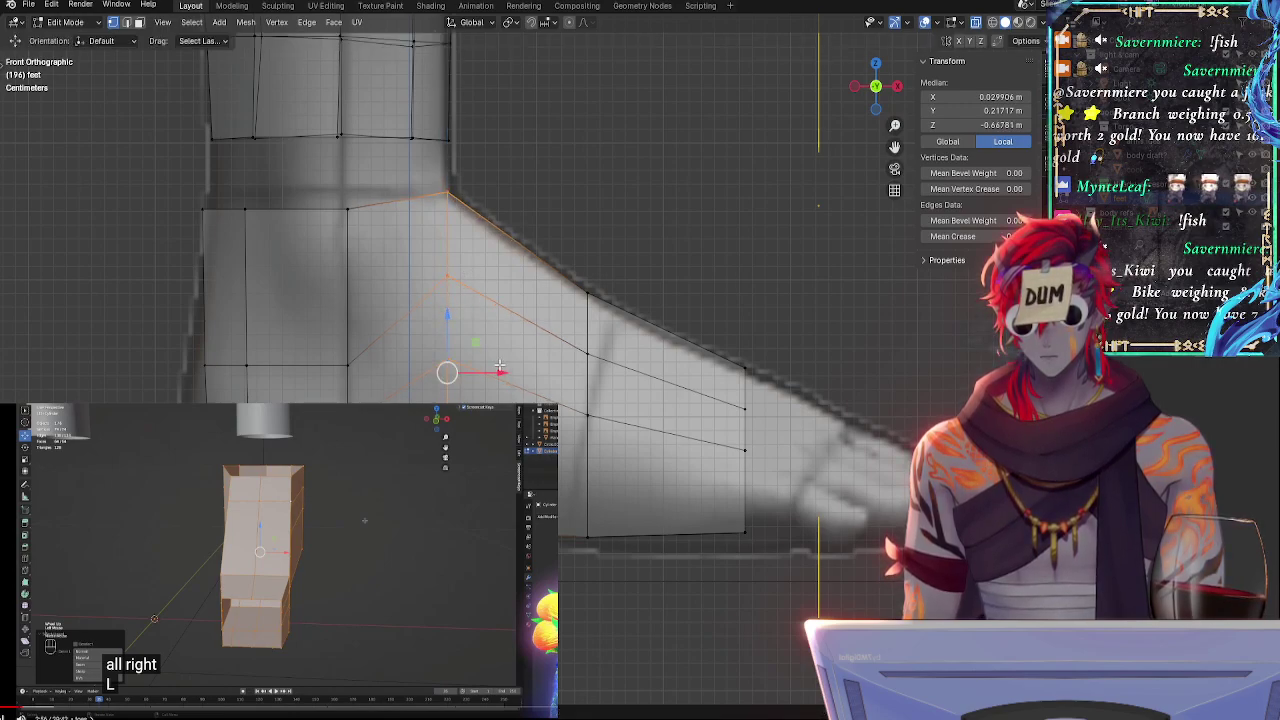
pyautogui.moveTo(496, 376); pyautogui.dragTo(506, 374)
pyautogui.click(670, 231)
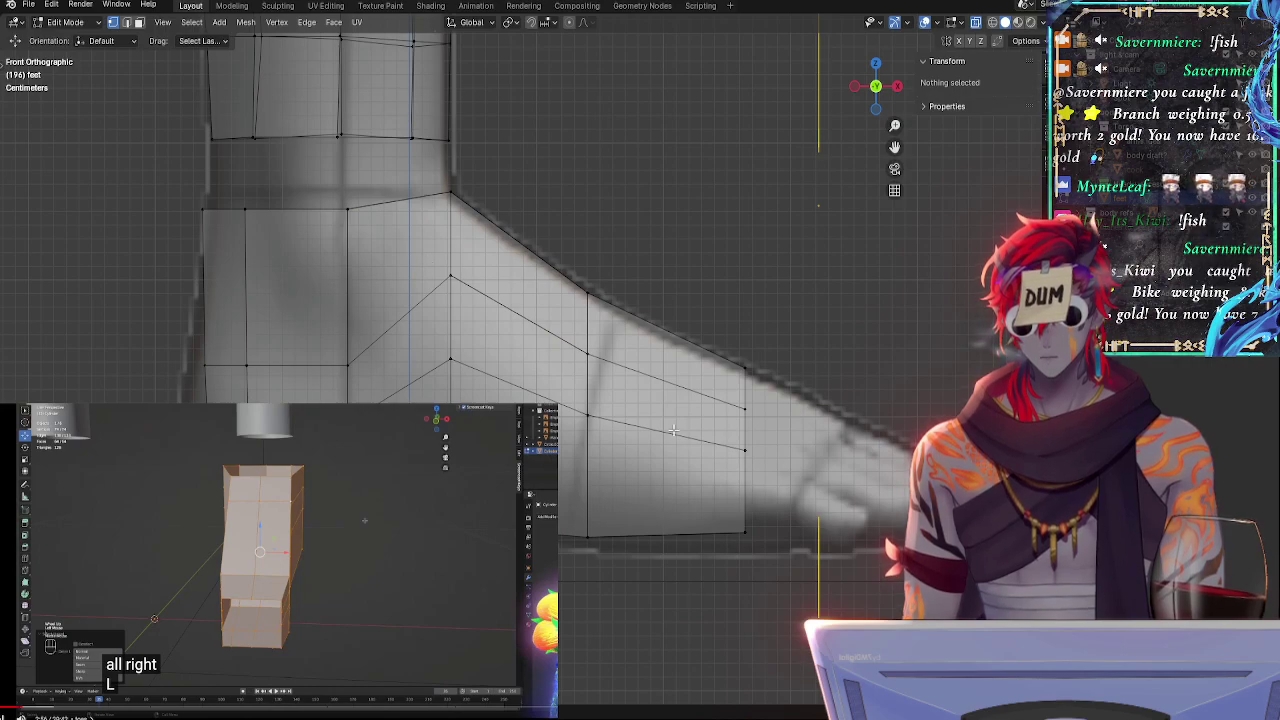
# - Nudge the top toe-end vertex slightly forward along X, then deselect
pyautogui.click(742, 369)
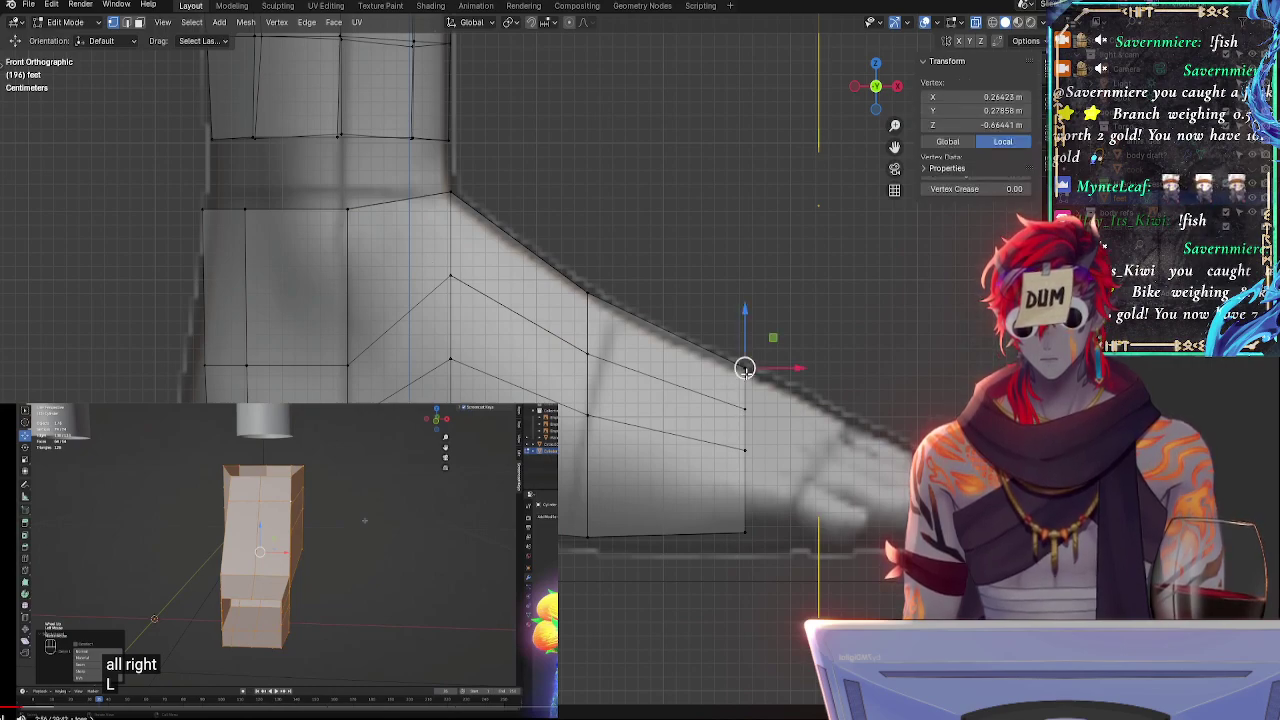
pyautogui.moveTo(850, 468); pyautogui.dragTo(811, 531, button='middle')
pyautogui.click(893, 93)
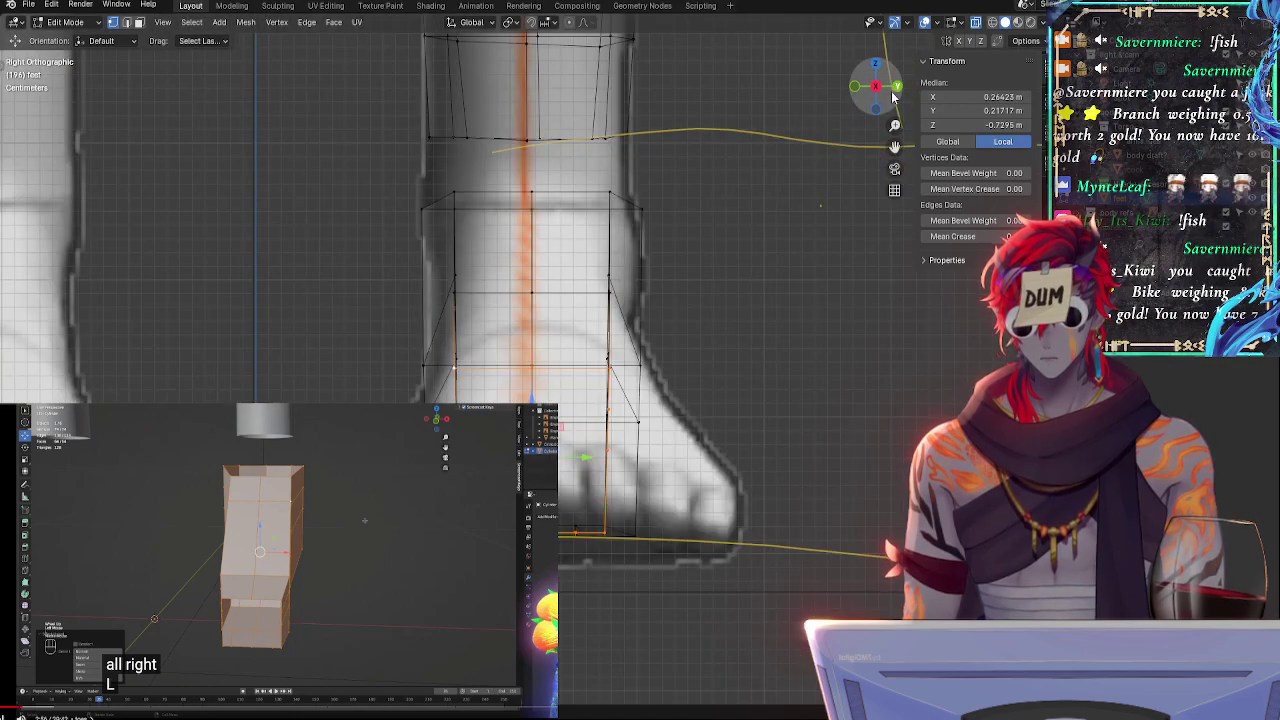
pyautogui.click(854, 88)
pyautogui.click(853, 88)
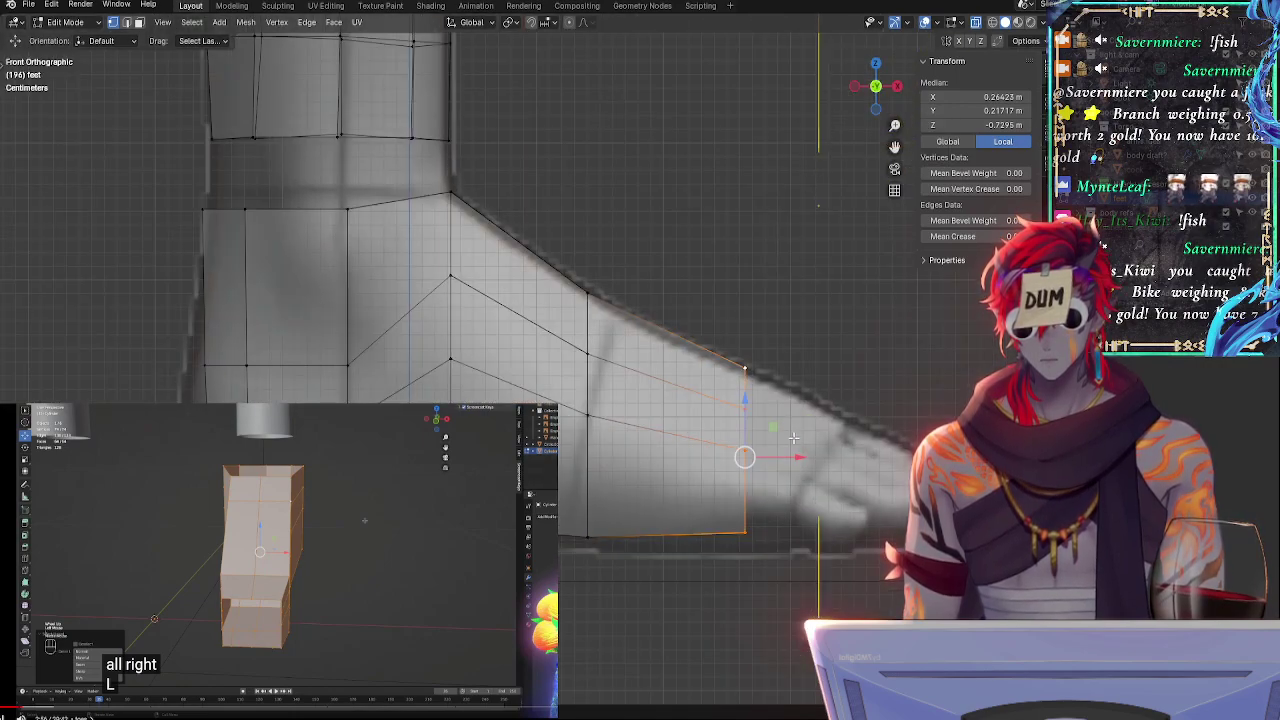
pyautogui.moveTo(798, 456); pyautogui.dragTo(799, 457)
pyautogui.click(656, 561)
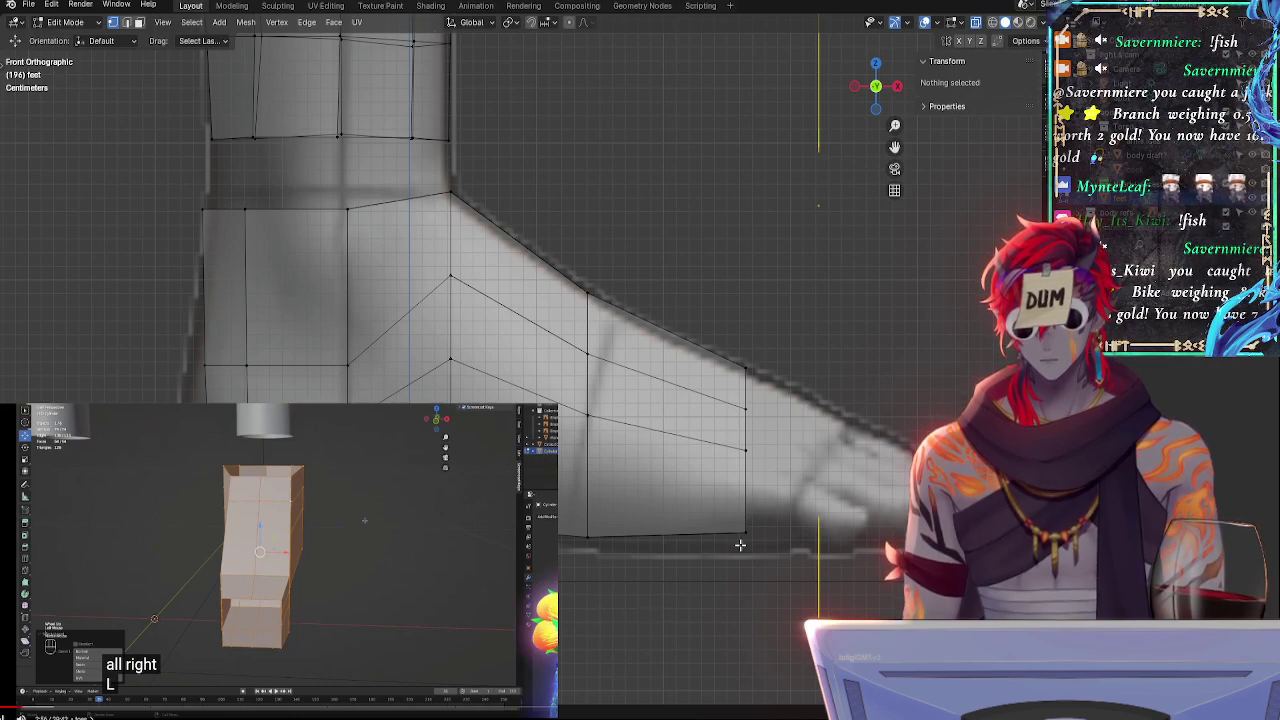
# - Compare the foot against the reference in Right Orthographic view
pyautogui.moveTo(740, 545); pyautogui.dragTo(588, 567, button='middle')
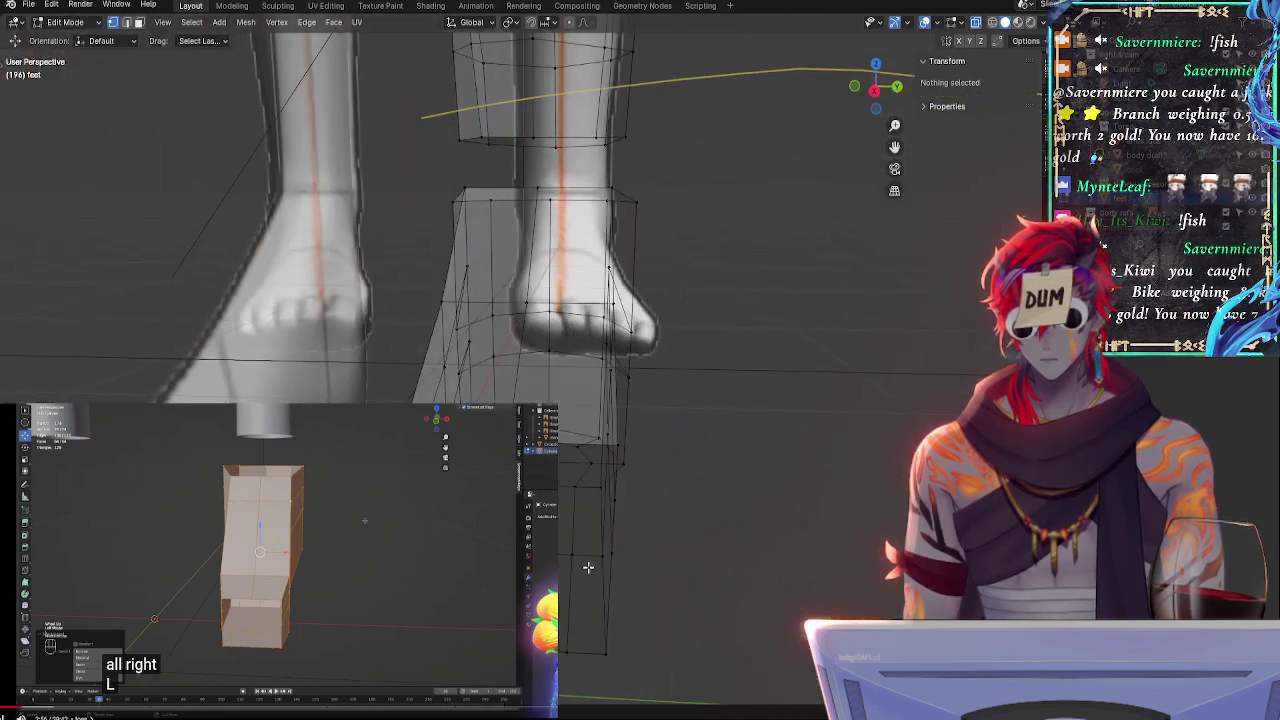
pyautogui.click(875, 90)
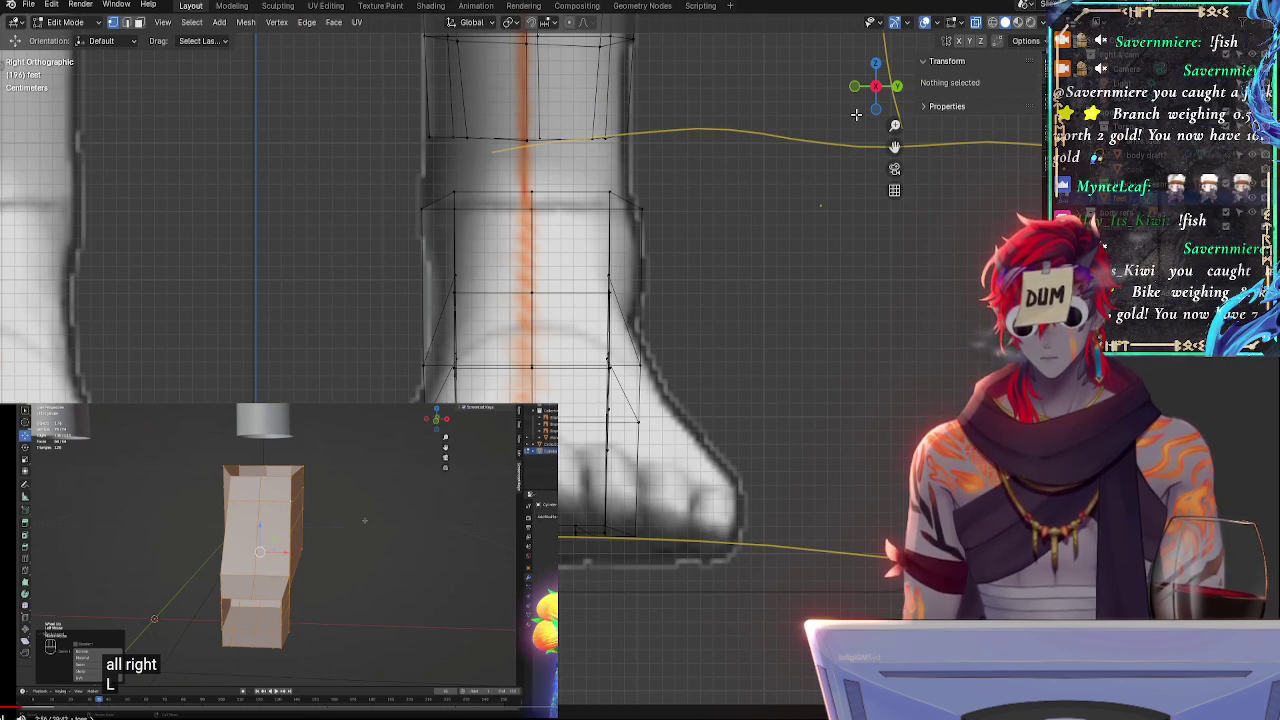
pyautogui.scroll(-2, 734, 391)
# - In the right side view, select the lower foot vertices in X-ray and apply Smooth Vertices
pyautogui.hotkey('alt', 'z')
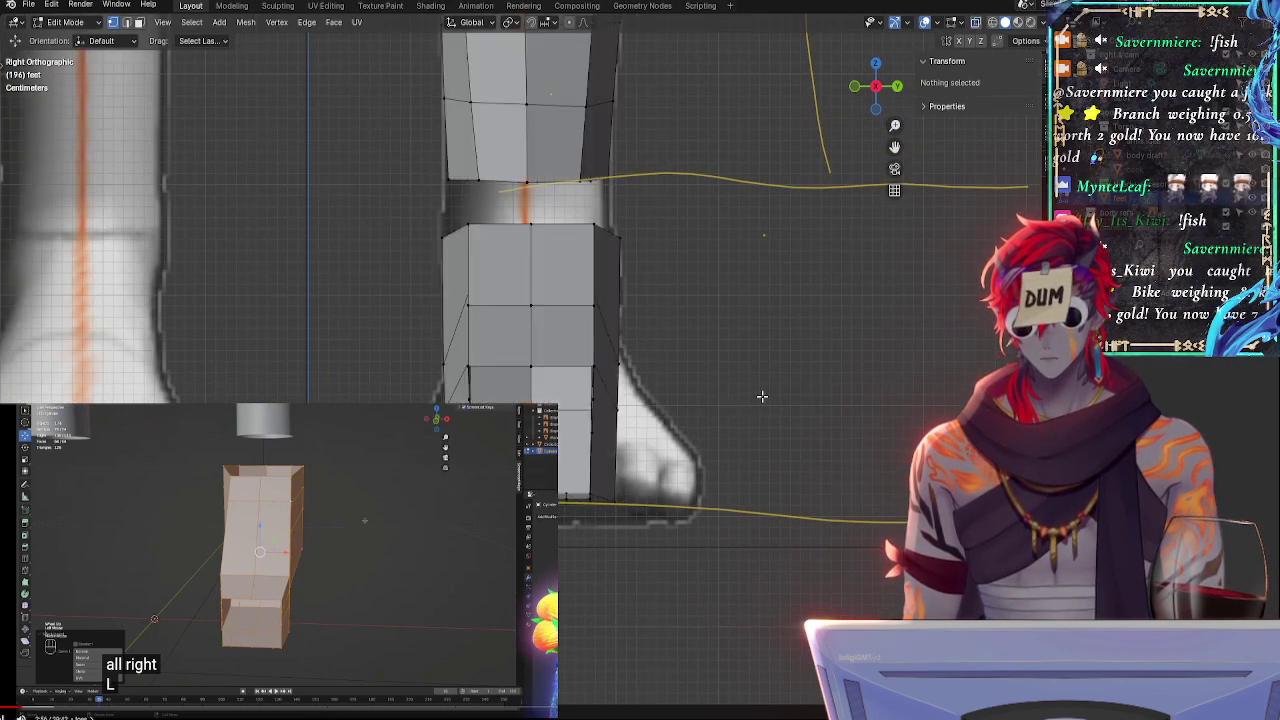
pyautogui.moveTo(813, 395); pyautogui.dragTo(809, 503, button='middle')
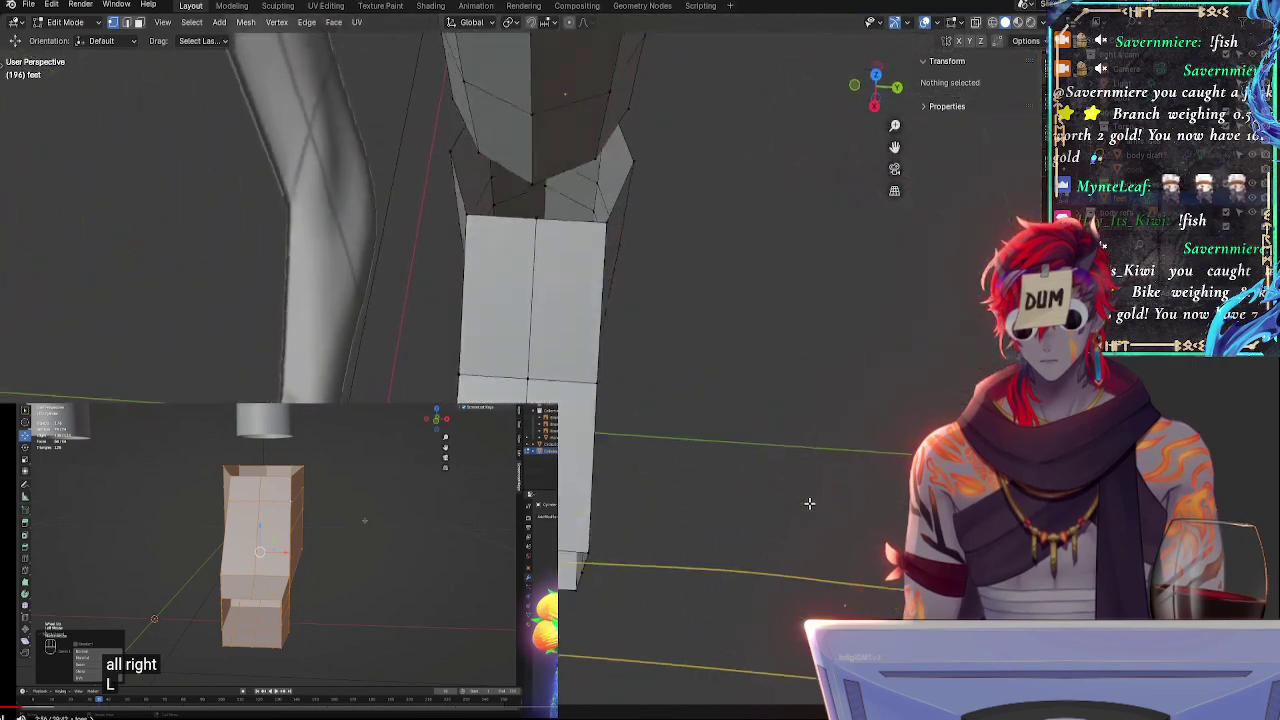
pyautogui.click(863, 120)
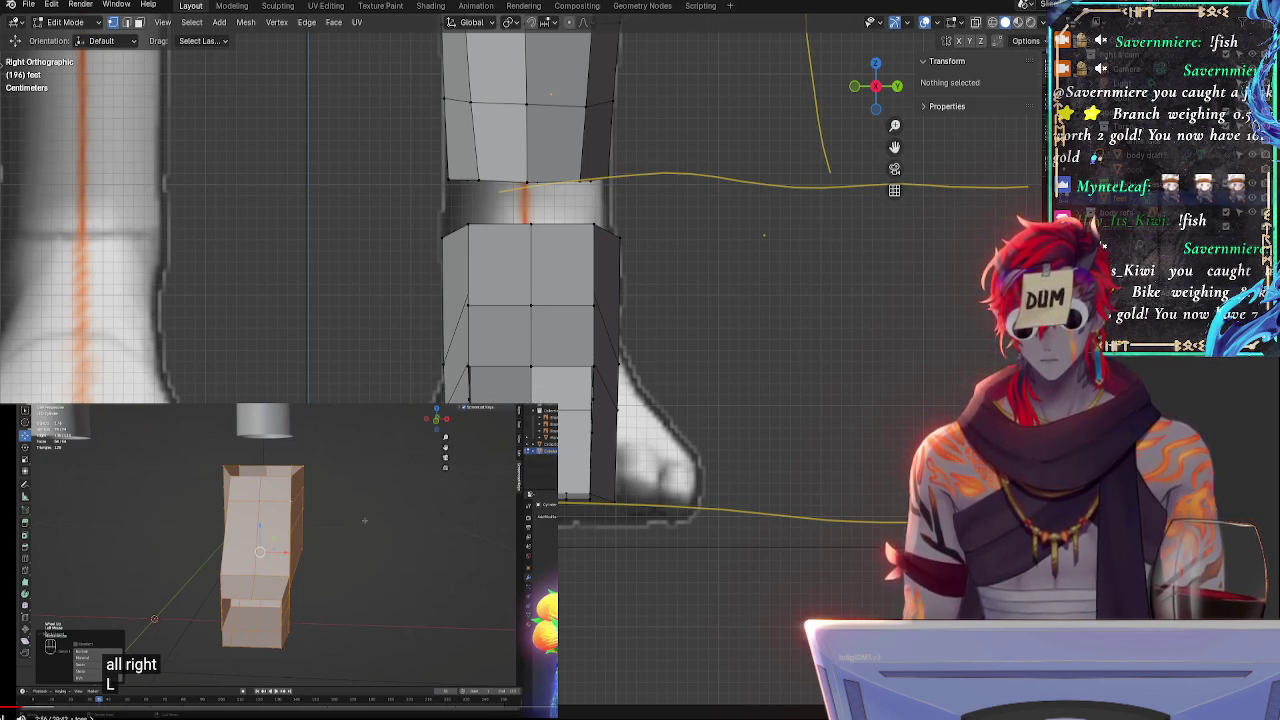
pyautogui.rightClick(323, 548)
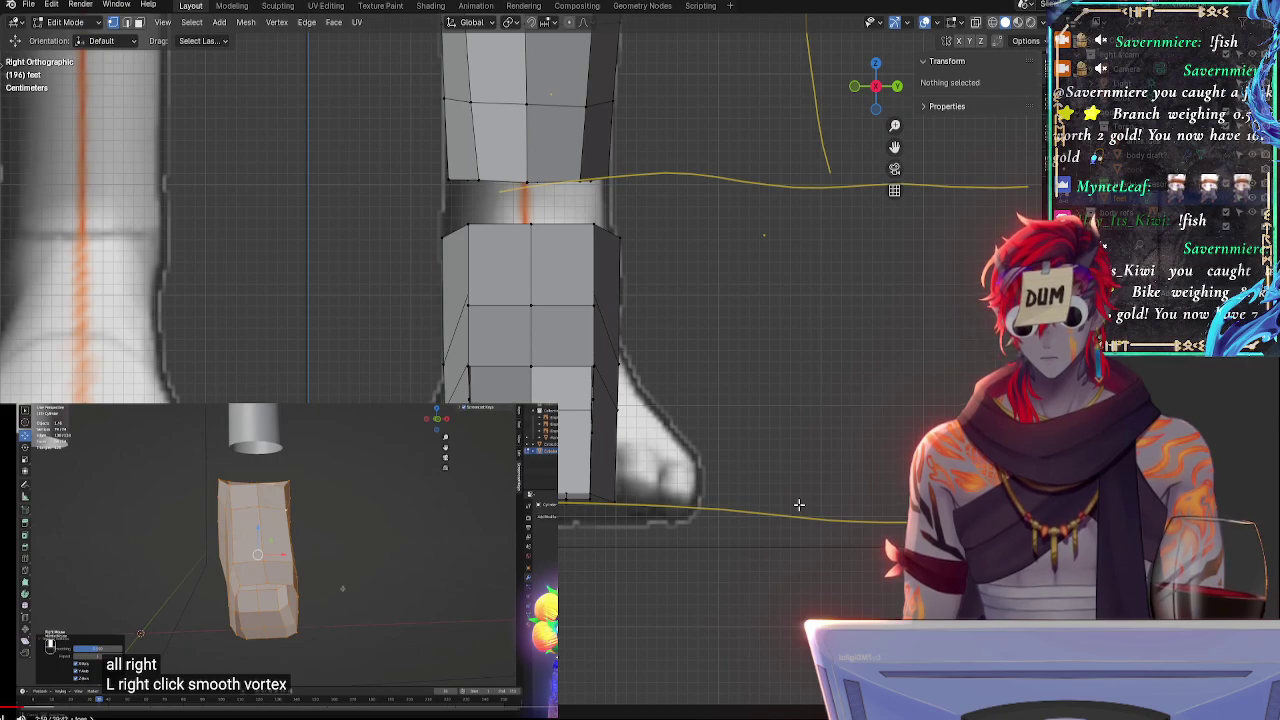
pyautogui.moveTo(701, 573); pyautogui.dragTo(556, 528)
pyautogui.hotkey('alt', 'z')
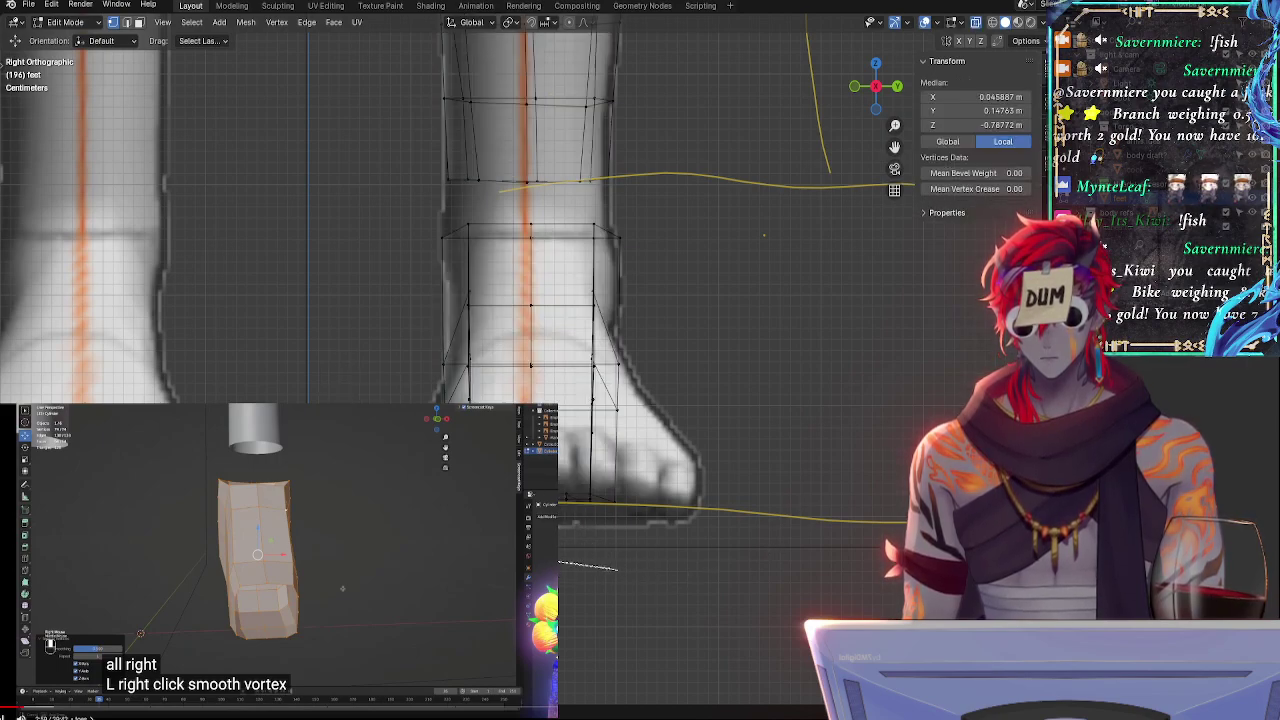
pyautogui.moveTo(600, 566)
pyautogui.mouseDown()
pyautogui.moveTo(394, 240)
pyautogui.moveTo(703, 217)
pyautogui.moveTo(652, 499)
pyautogui.mouseUp()
pyautogui.rightClick(570, 410)
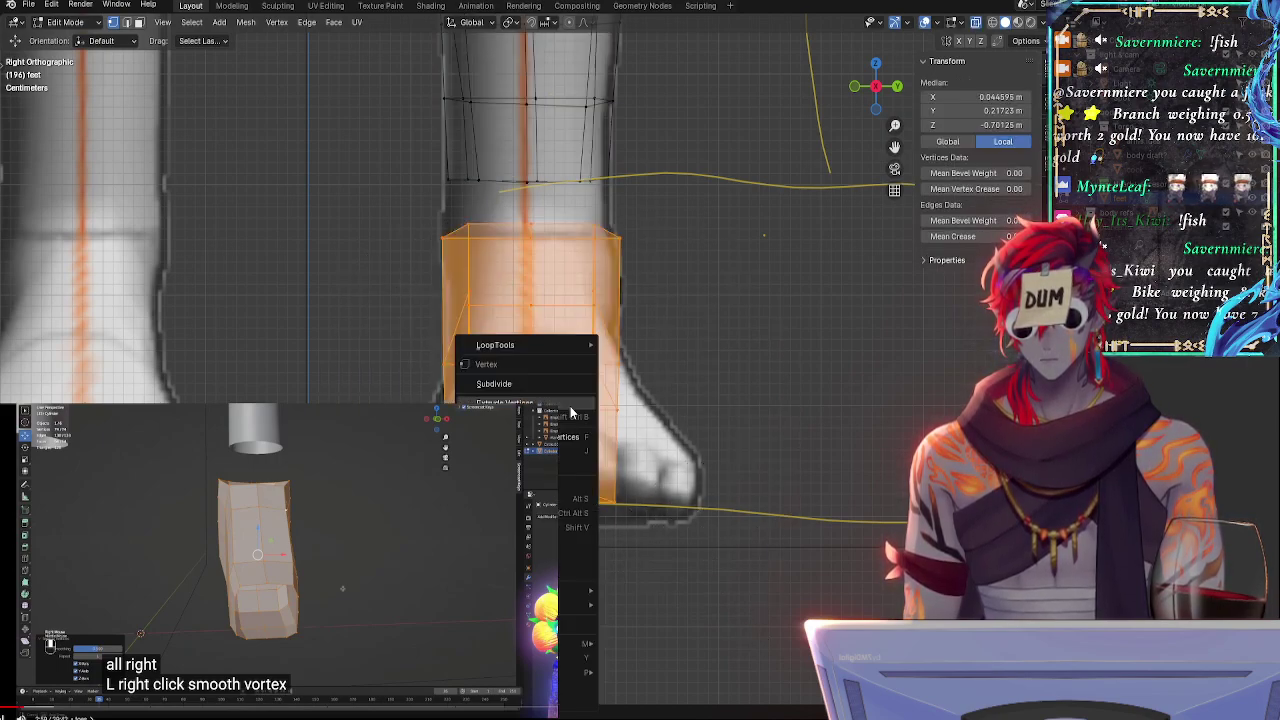
pyautogui.moveTo(542, 344)
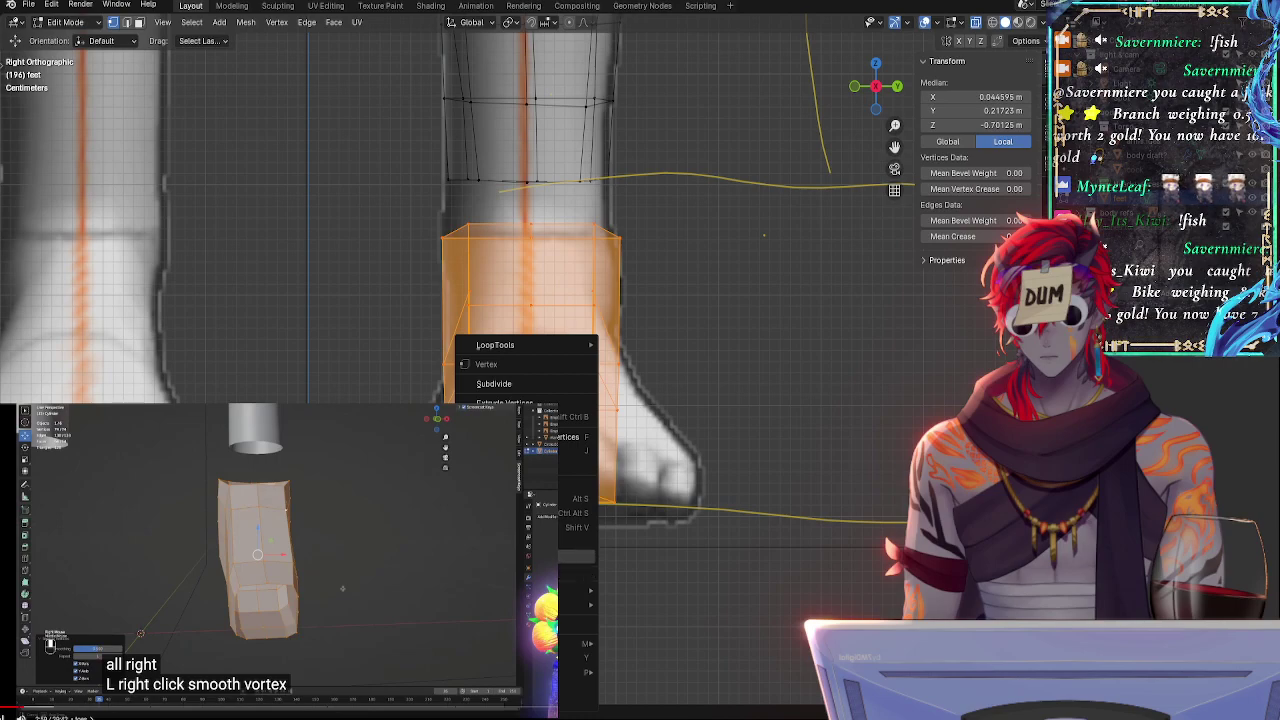
pyautogui.click(590, 540)
pyautogui.click(718, 550)
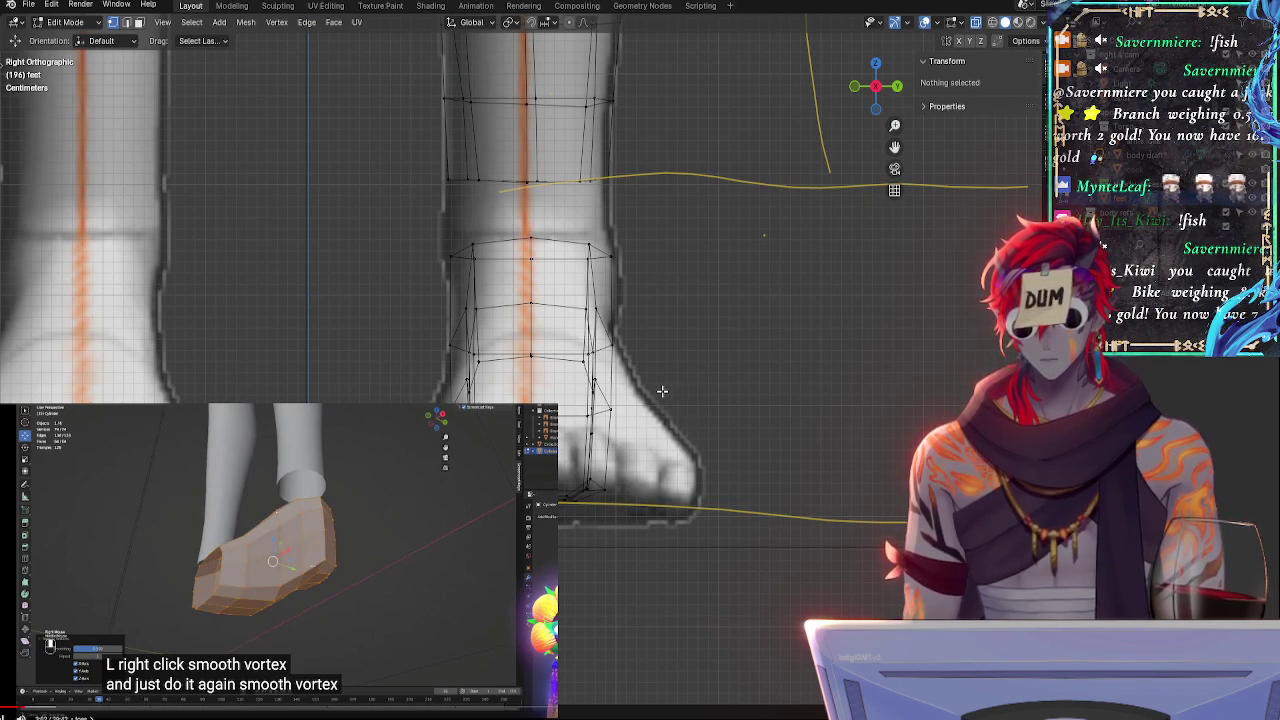
# - Select all linked foot vertices with L and apply Smooth Vertices again
pyautogui.press('l')
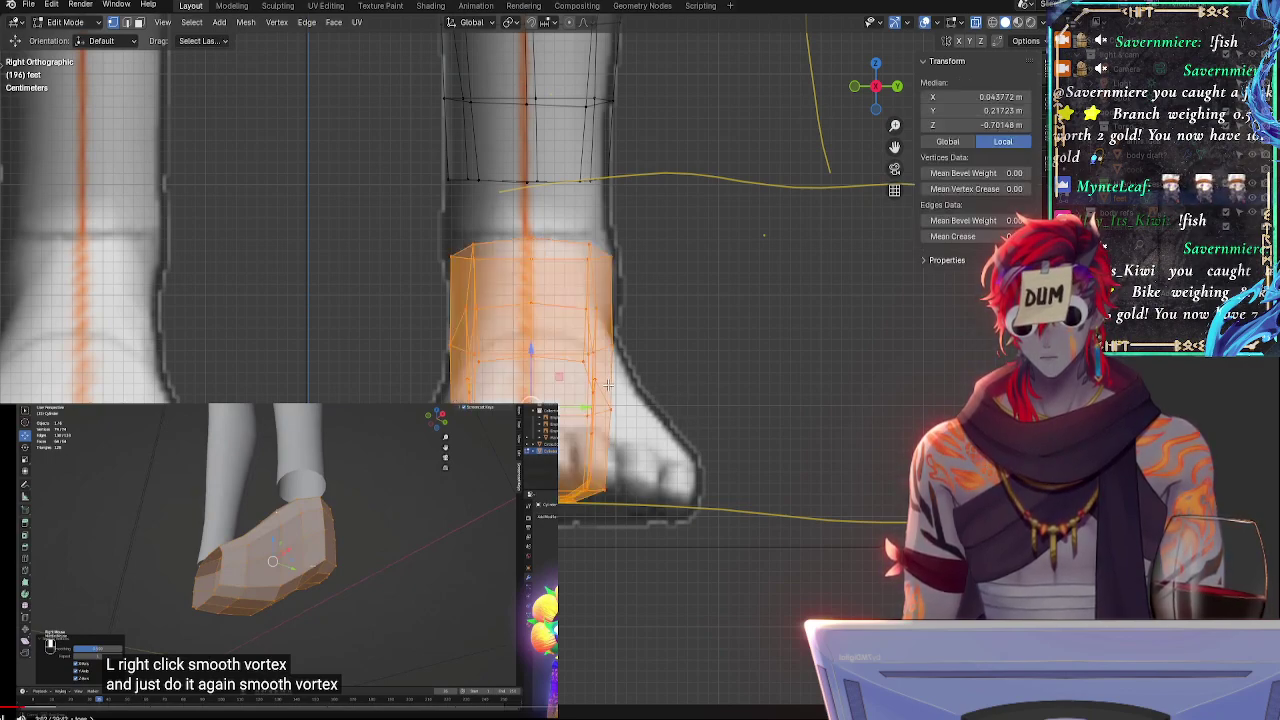
pyautogui.rightClick(606, 384)
pyautogui.click(510, 400)
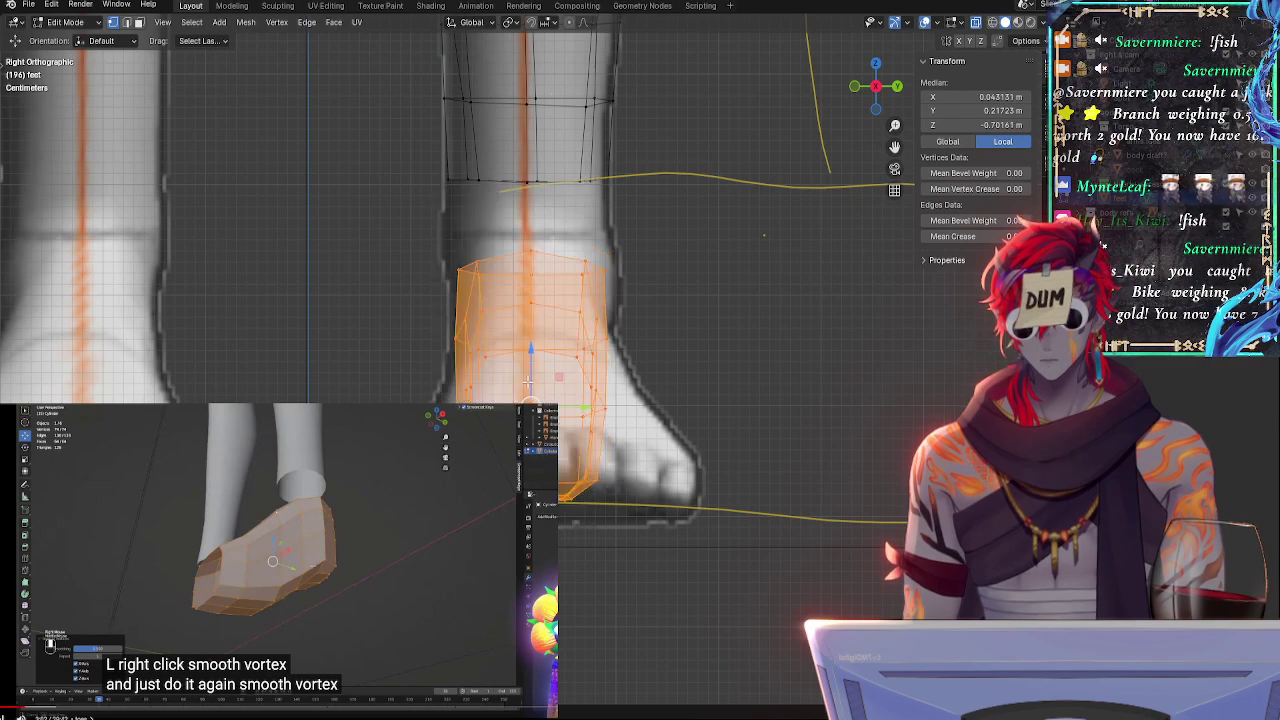
# - Save the file as footbegins_doublesmooth.blend
pyautogui.click(31, 6)
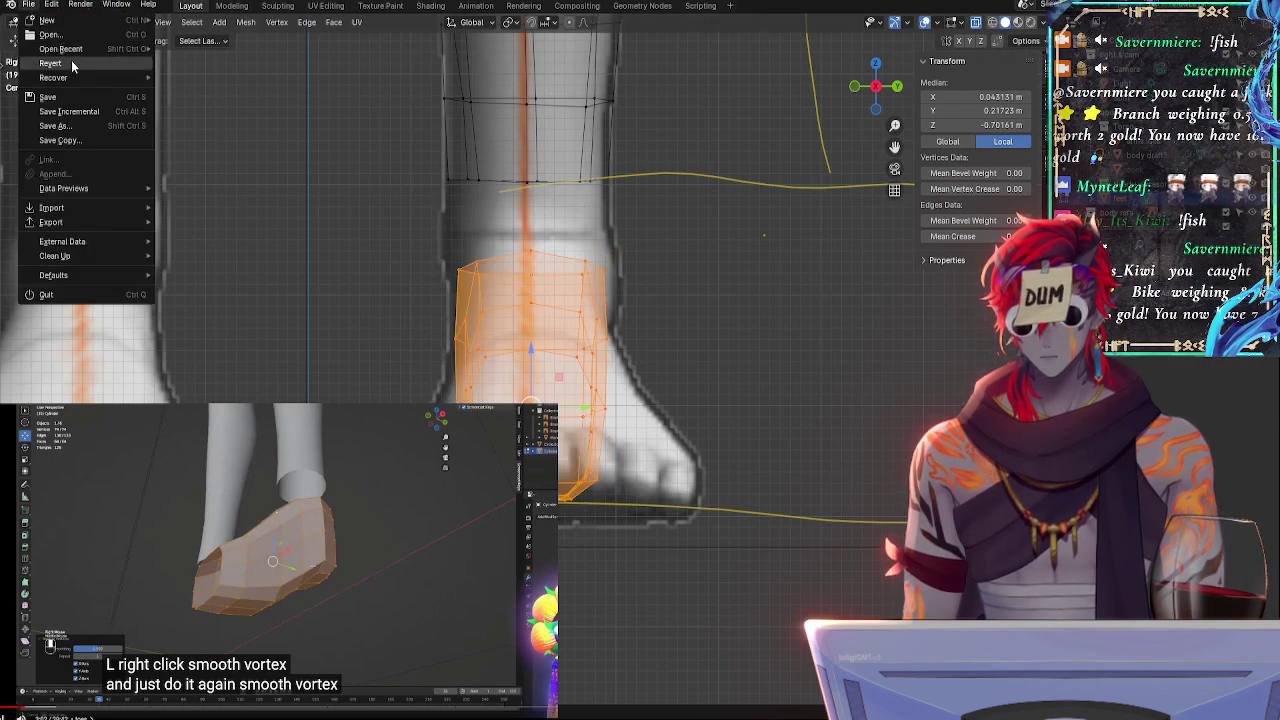
pyautogui.click(75, 127)
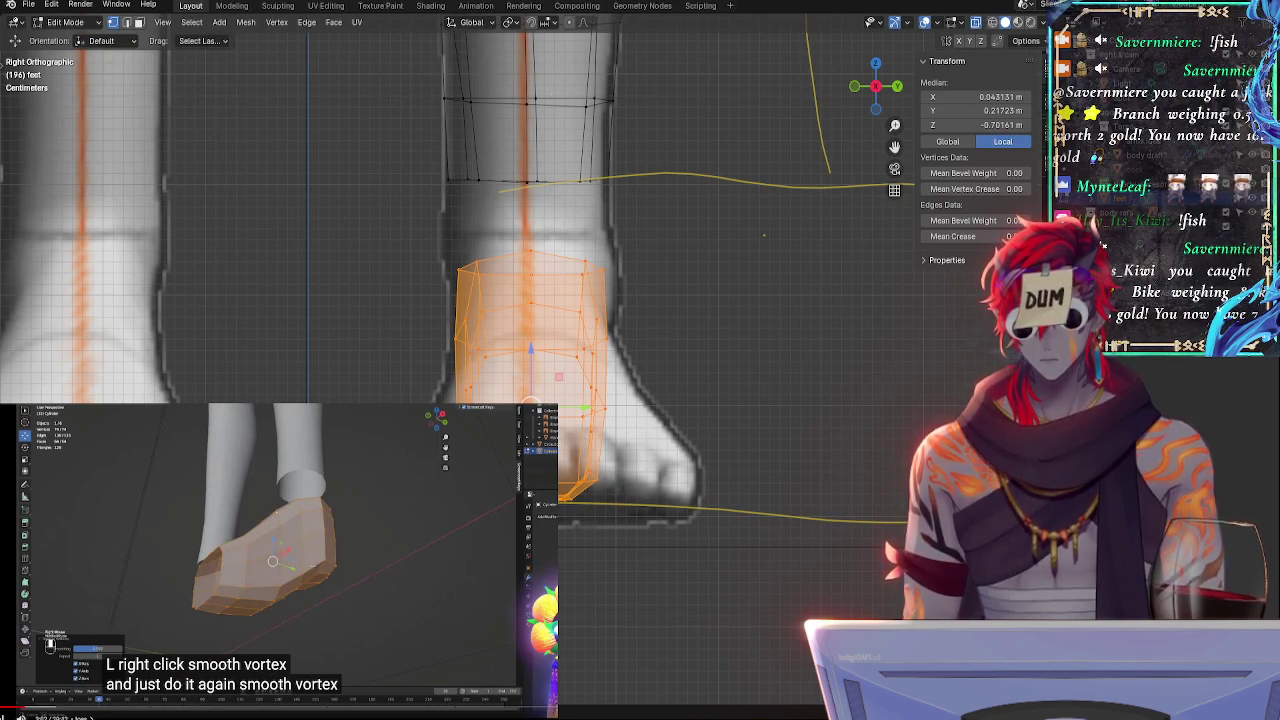
pyautogui.hotkey('ctrl', 's')
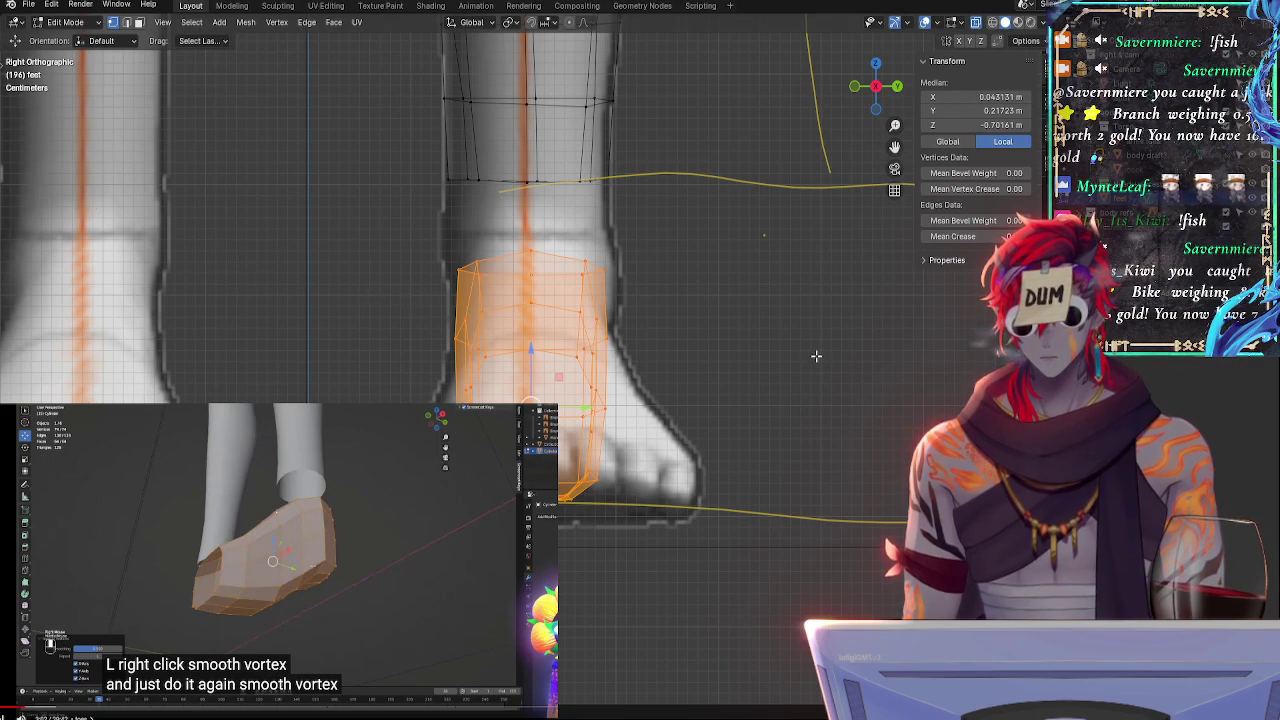
pyautogui.moveTo(790, 342); pyautogui.dragTo(831, 229, button='middle')
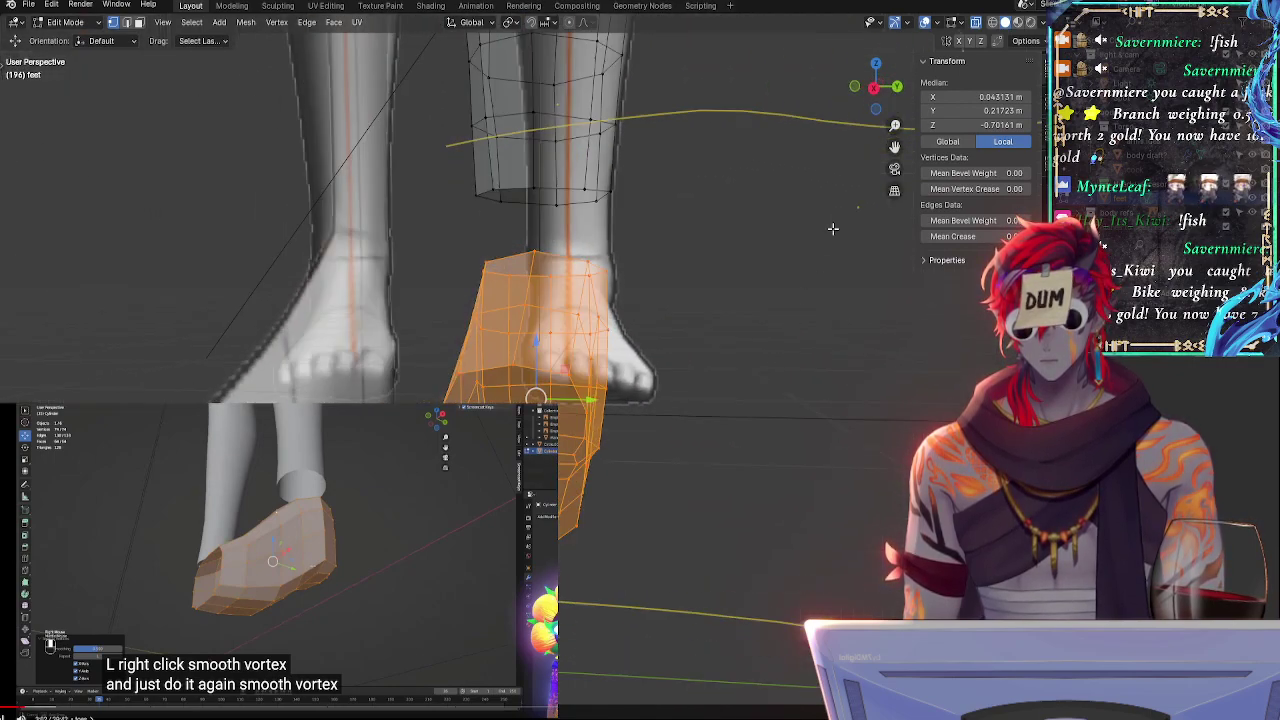
pyautogui.click(875, 90)
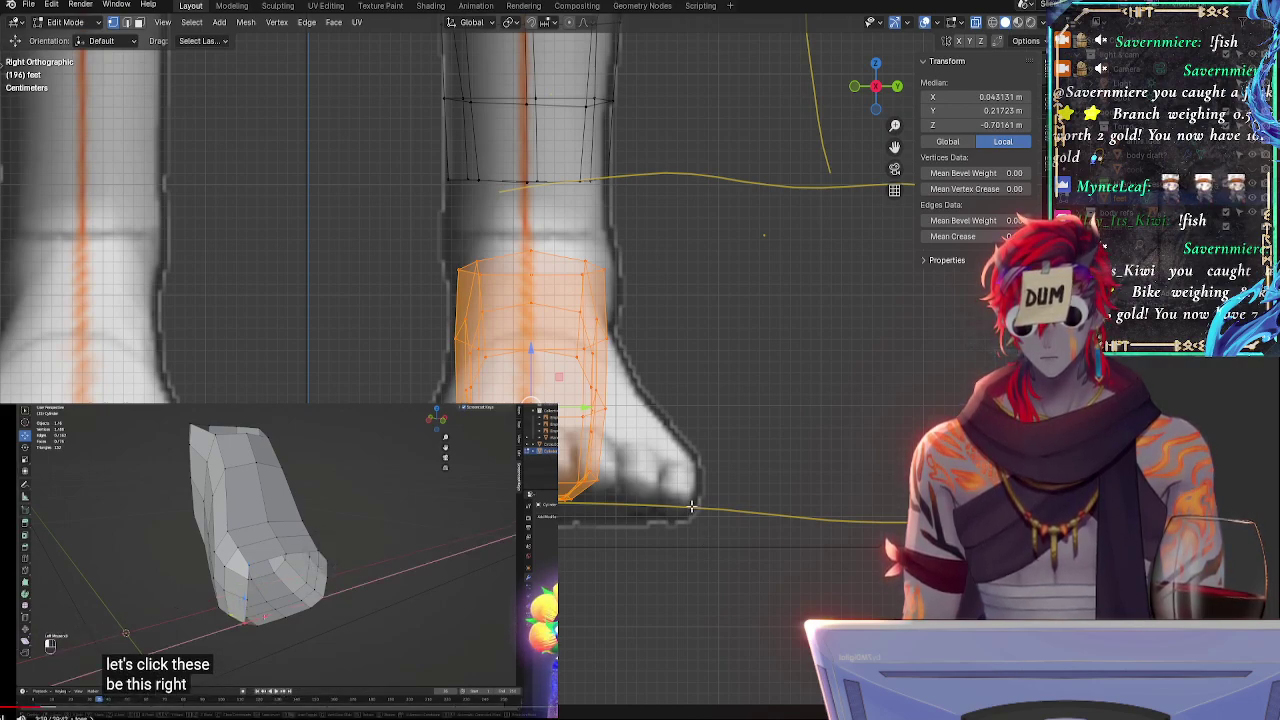
# - Orbit around the smoothed foot and compare it with the reference from both side views
pyautogui.moveTo(665, 393); pyautogui.dragTo(760, 323, button='middle')
pyautogui.click(893, 100)
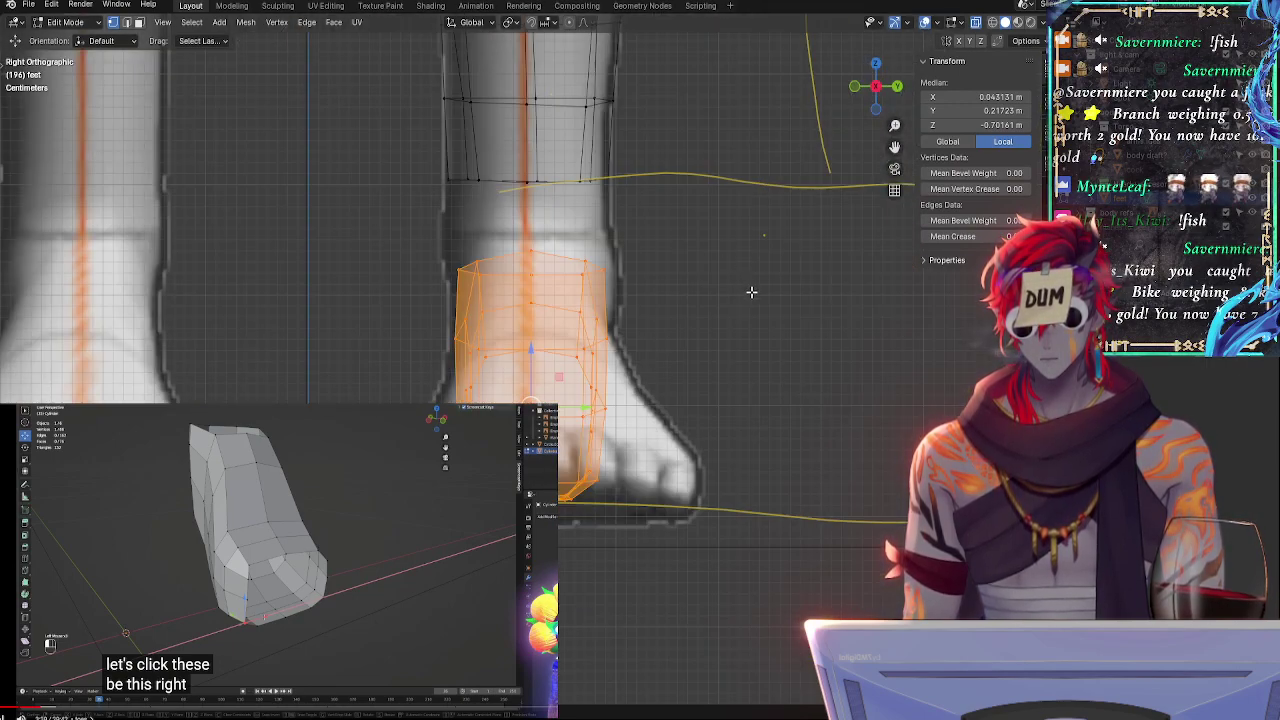
pyautogui.click(760, 316)
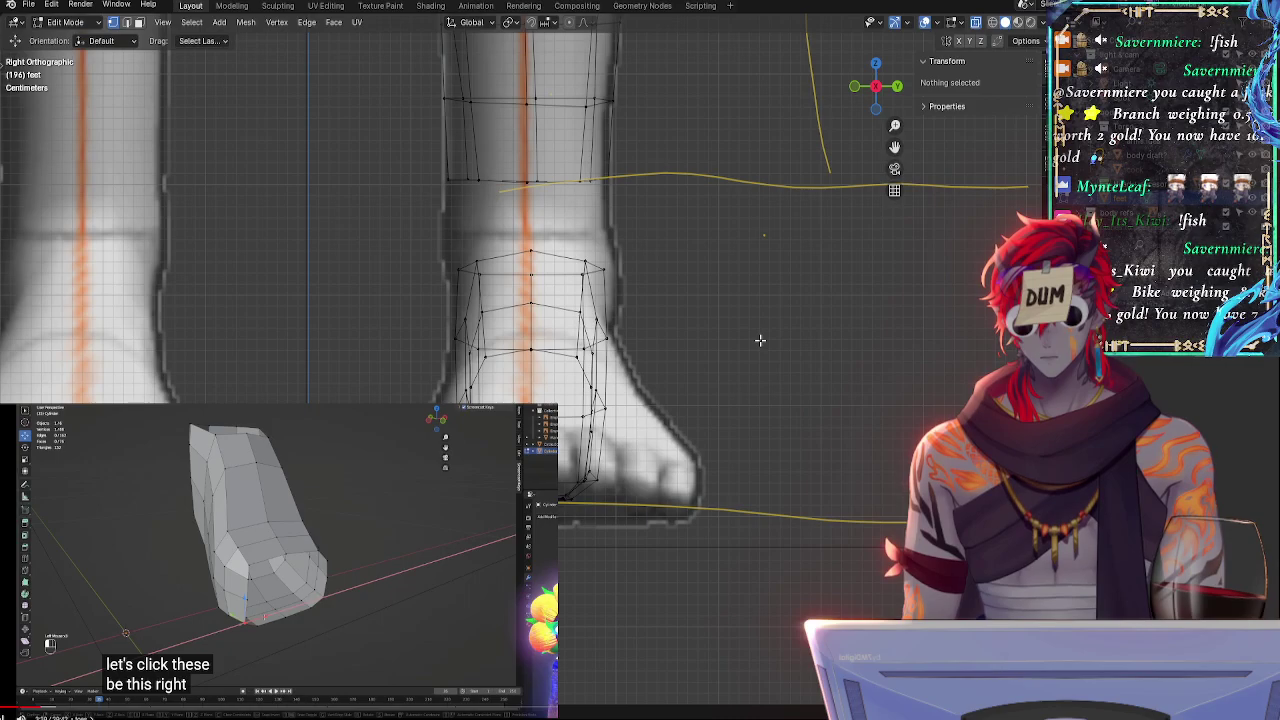
pyautogui.moveTo(760, 340); pyautogui.dragTo(806, 250, button='middle')
pyautogui.click(874, 90)
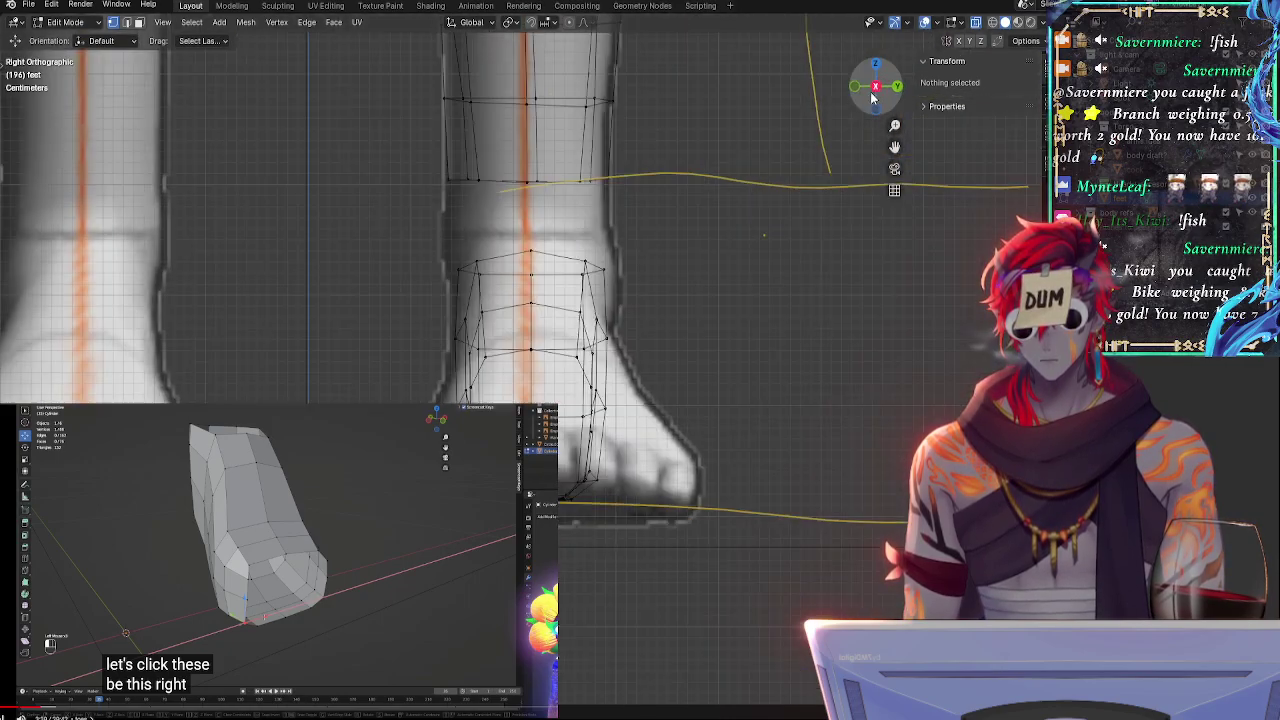
pyautogui.moveTo(669, 399); pyautogui.dragTo(770, 385, button='middle')
pyautogui.hotkey('alt', 'z')
pyautogui.click(877, 86)
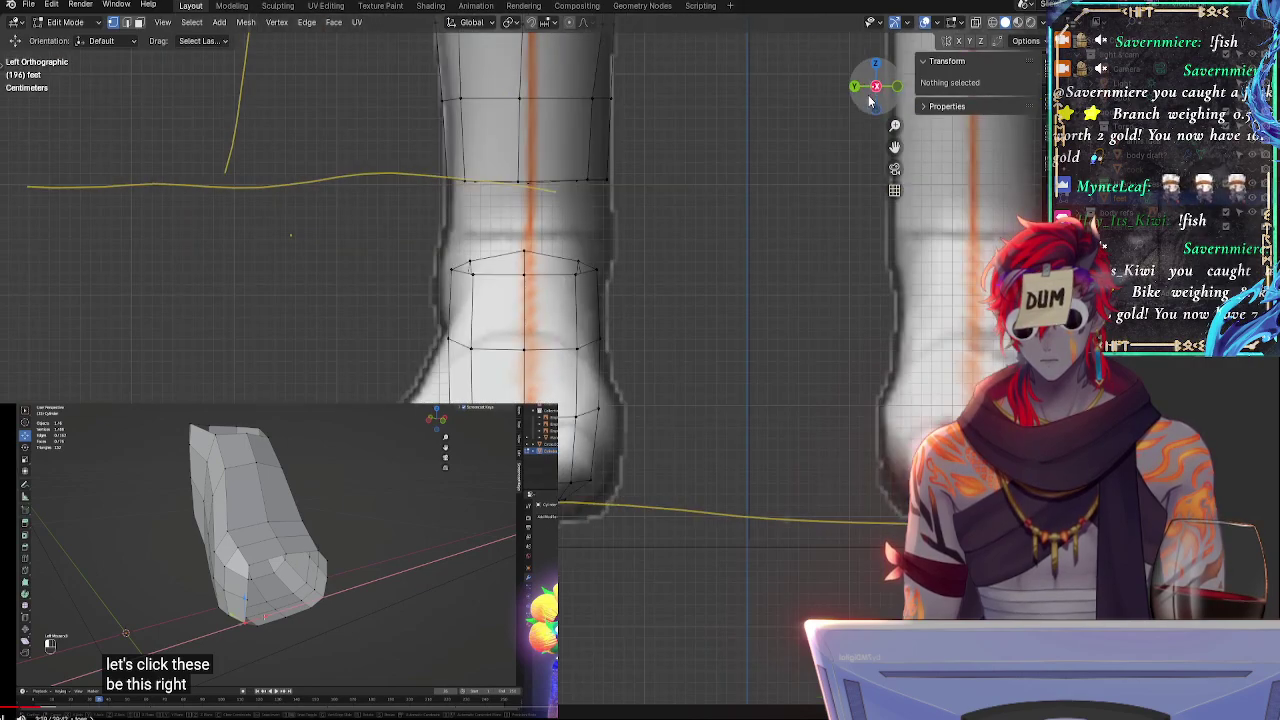
pyautogui.moveTo(770, 420); pyautogui.dragTo(646, 453, button='middle')
pyautogui.click(875, 98)
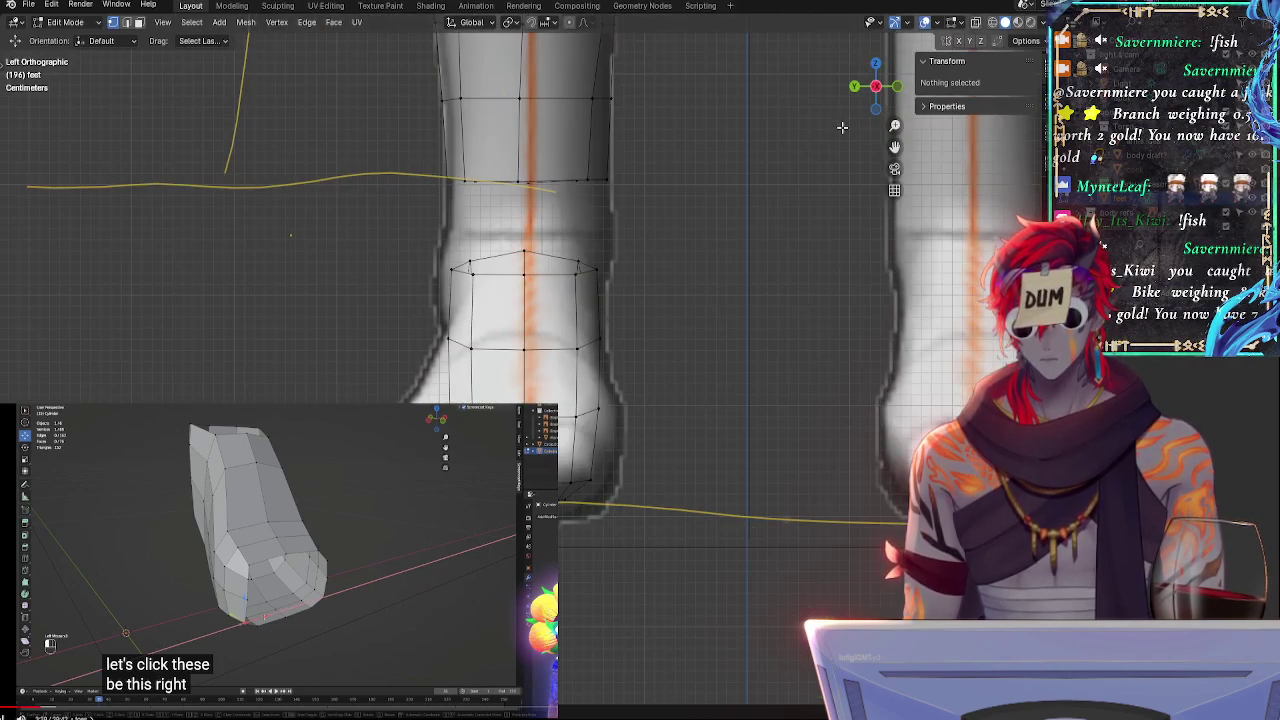
pyautogui.moveTo(876, 96); pyautogui.dragTo(880, 99)
pyautogui.click(877, 90)
pyautogui.click(877, 91)
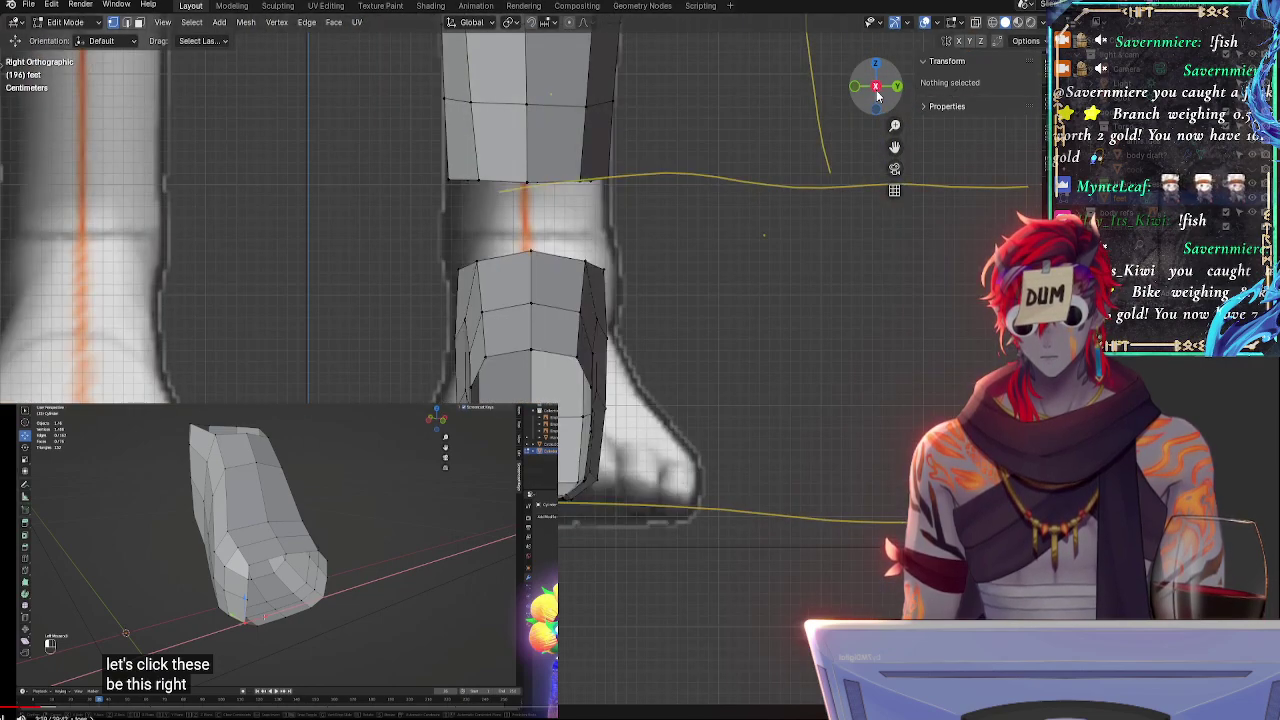
pyautogui.moveTo(659, 422); pyautogui.dragTo(687, 389, button='middle')
# - Select the whole foot mesh with X-ray on and view it in Right Orthographic
pyautogui.moveTo(766, 437); pyautogui.dragTo(573, 449, button='middle')
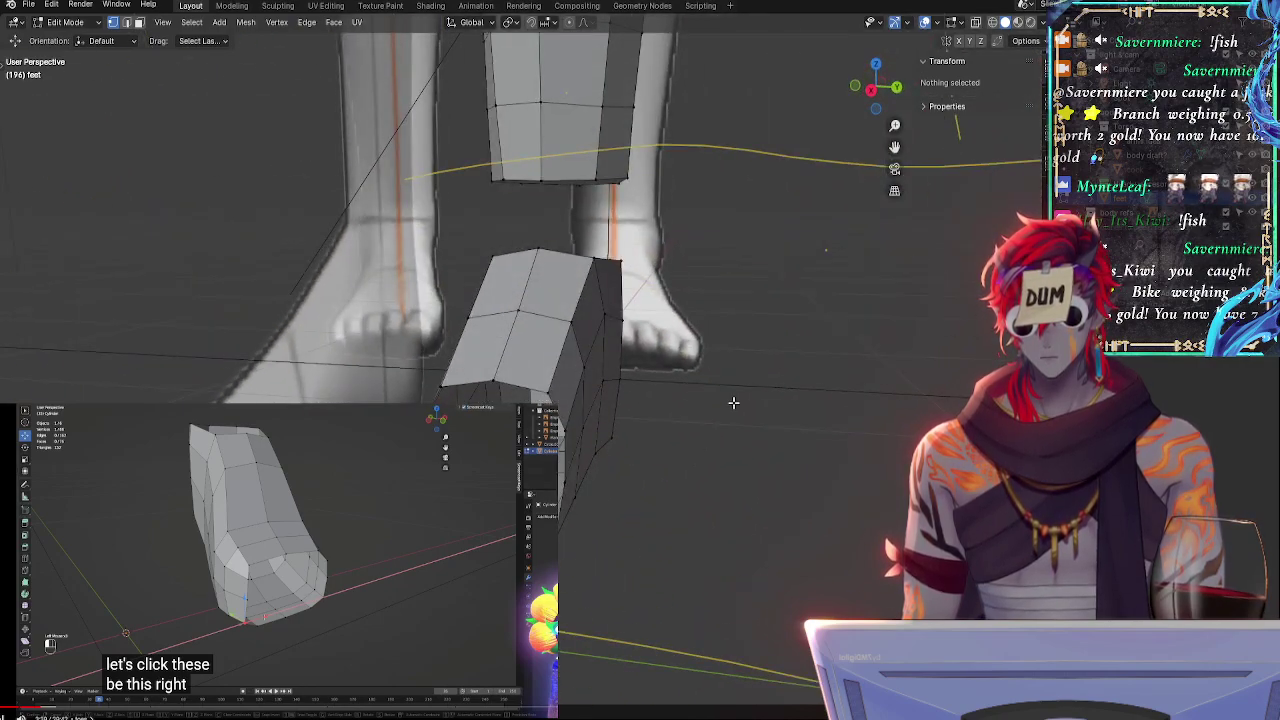
pyautogui.moveTo(773, 433); pyautogui.dragTo(731, 446, button='middle')
pyautogui.moveTo(676, 601); pyautogui.dragTo(558, 568)
pyautogui.hotkey('alt', 'z')
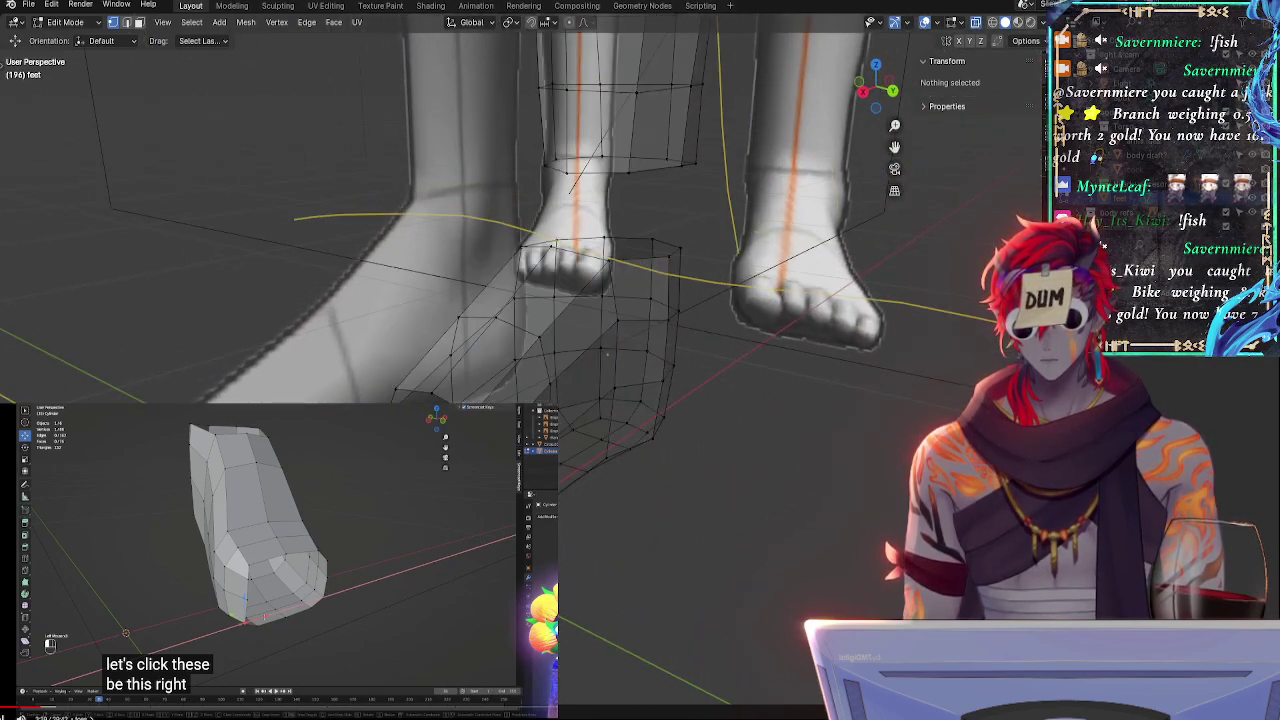
pyautogui.press('a')
pyautogui.hotkey('alt', 'z')
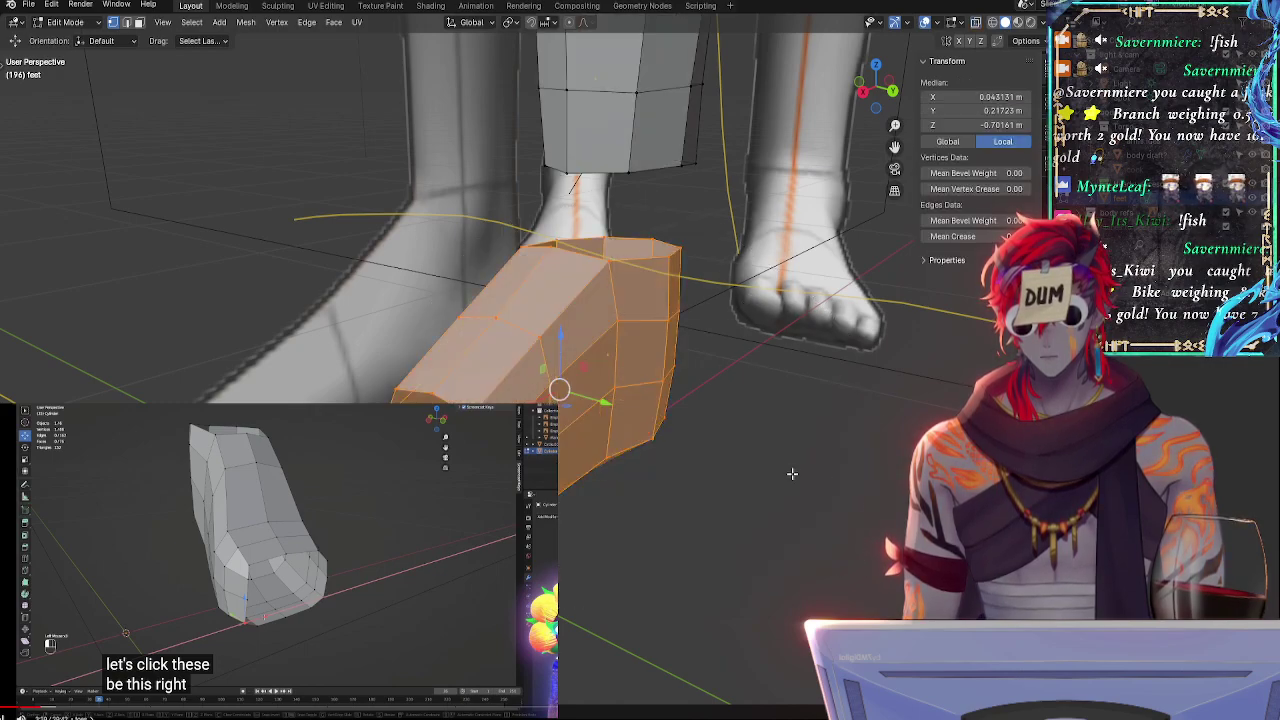
pyautogui.click(863, 93)
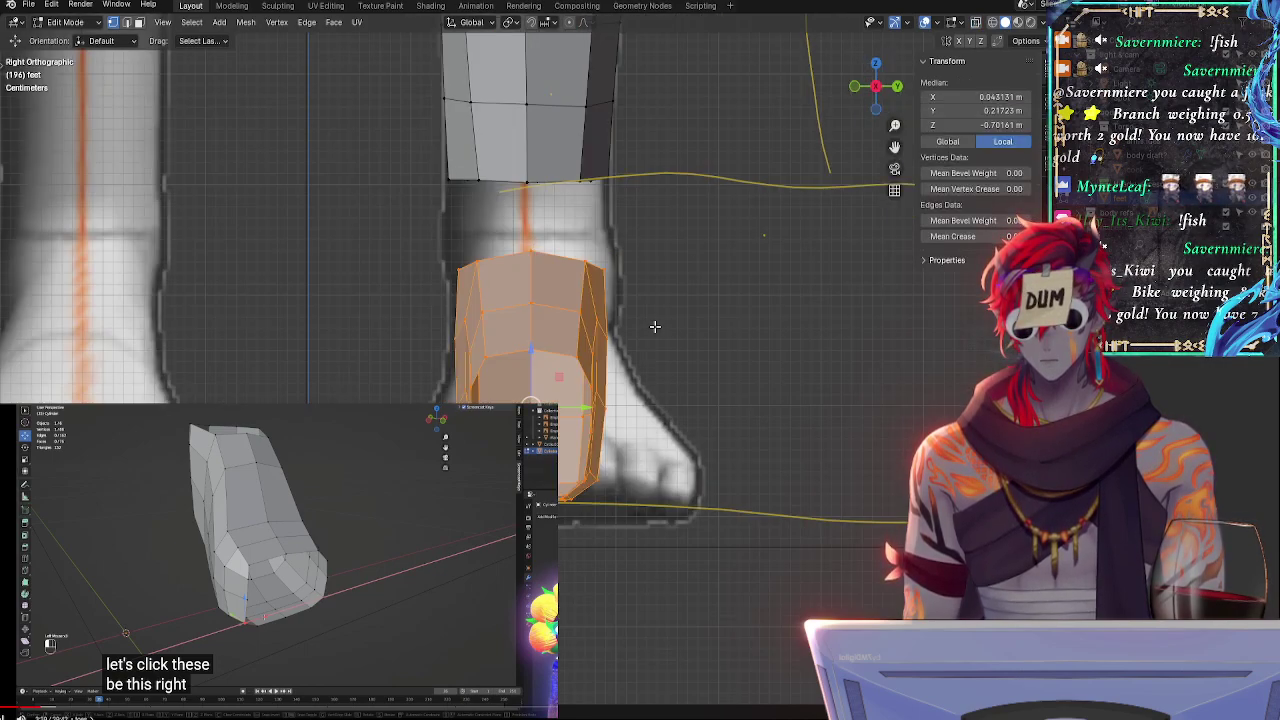
# - Scale the foot block along Y to widen it
pyautogui.press('s')
pyautogui.press('y')
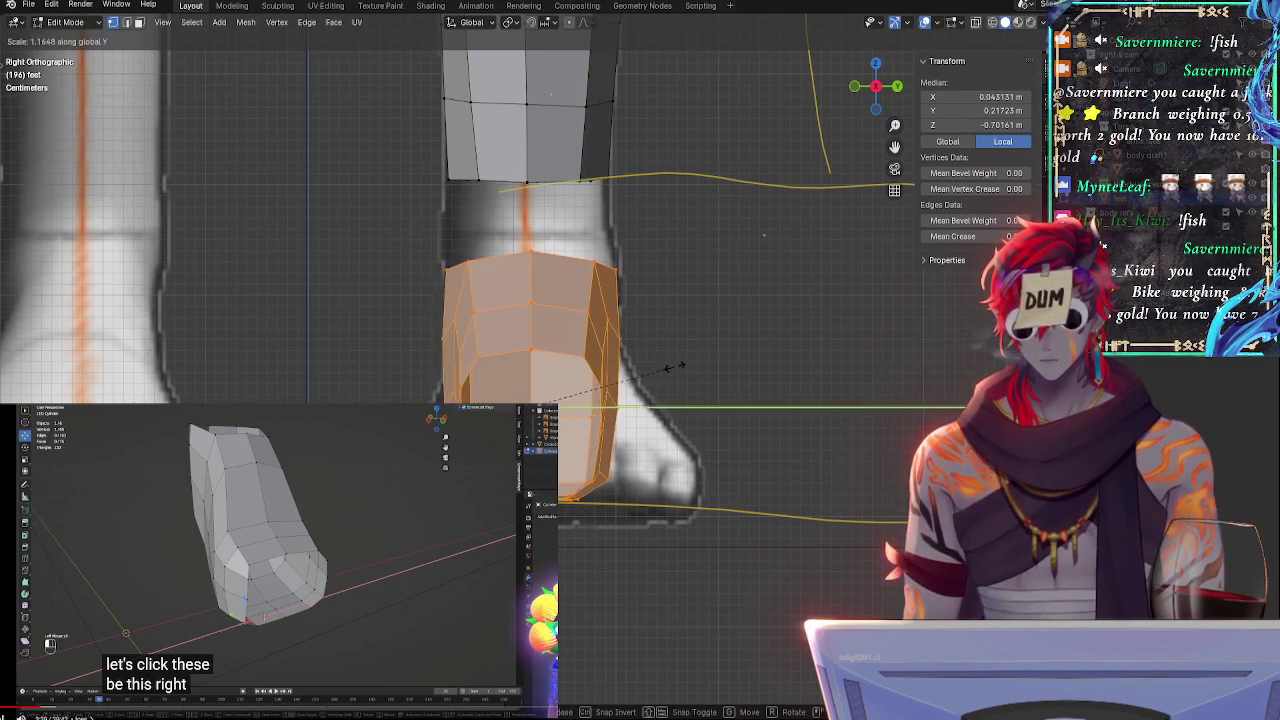
pyautogui.click(662, 360)
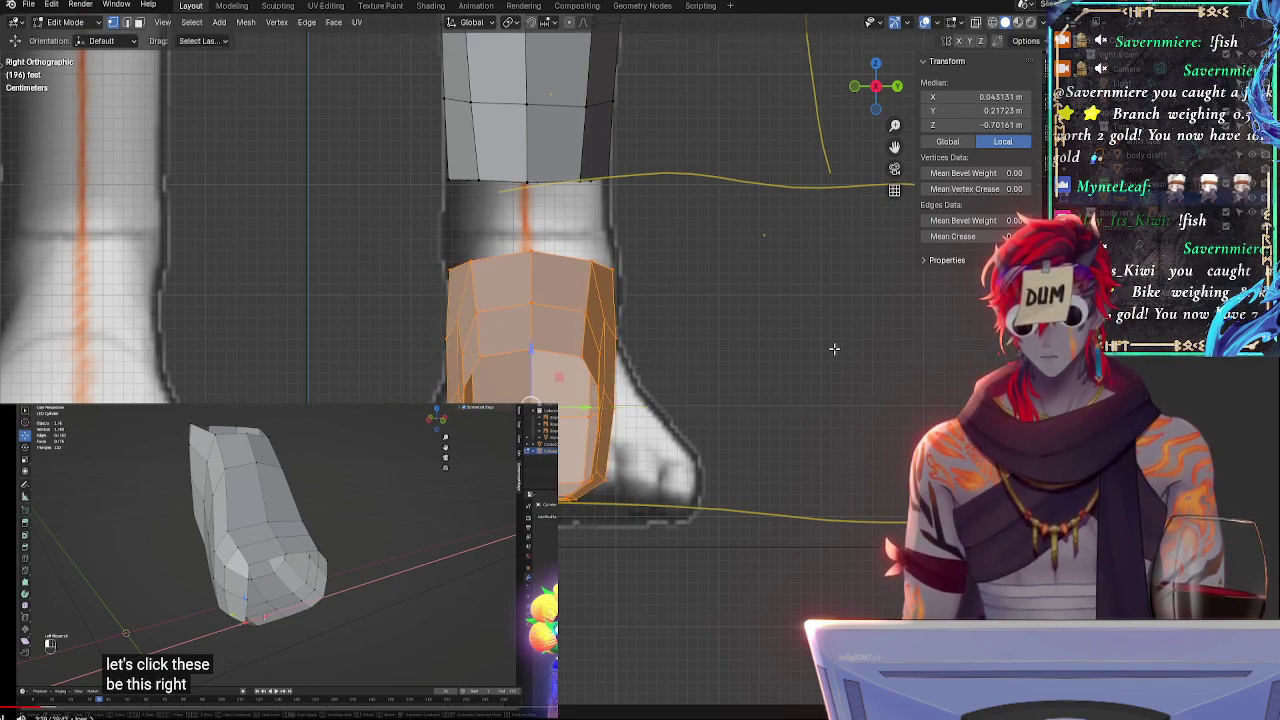
pyautogui.click(745, 377)
# - Raise the foot's top edge loop along Z toward the ankle
pyautogui.moveTo(757, 377); pyautogui.dragTo(619, 276, button='middle')
pyautogui.keyDown('alt'); pyautogui.click(617, 271); pyautogui.keyUp('alt')
pyautogui.moveTo(790, 240); pyautogui.dragTo(868, 132, button='middle')
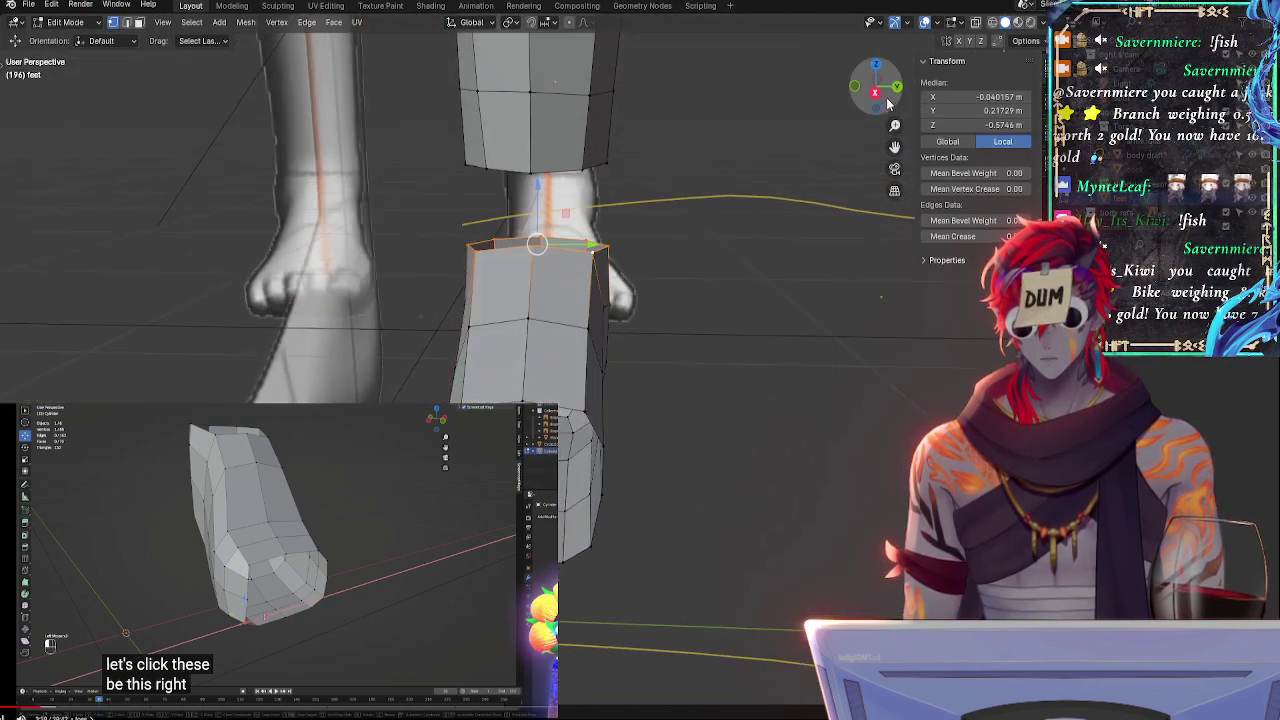
pyautogui.click(876, 92)
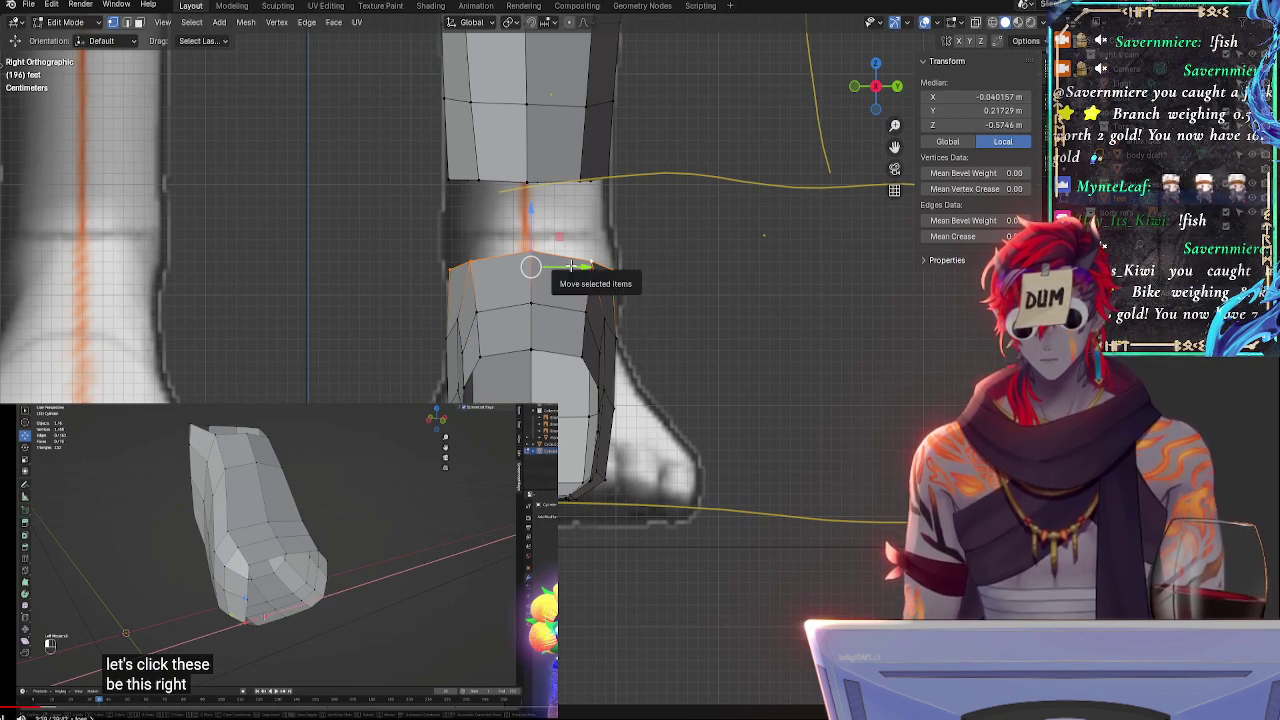
pyautogui.press('g')
pyautogui.press('z')
pyautogui.click(569, 257)
pyautogui.moveTo(569, 257); pyautogui.dragTo(760, 294, button='middle')
pyautogui.click(872, 92)
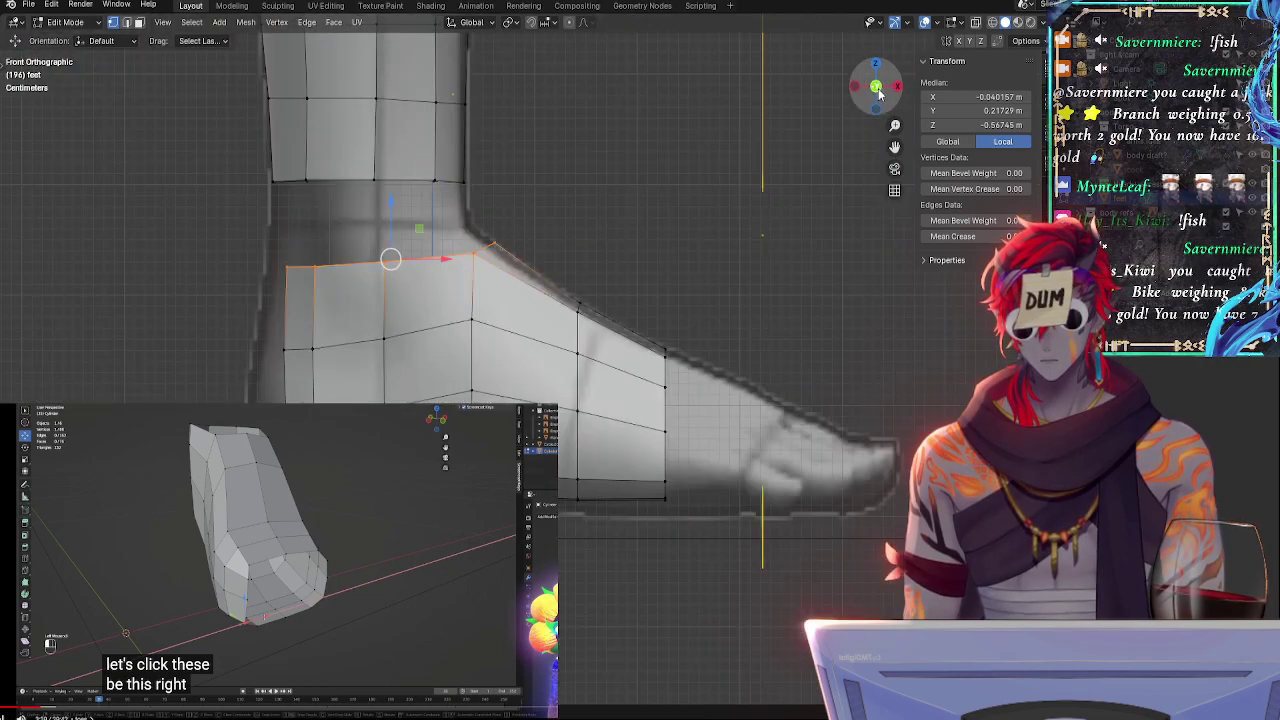
pyautogui.click(899, 87)
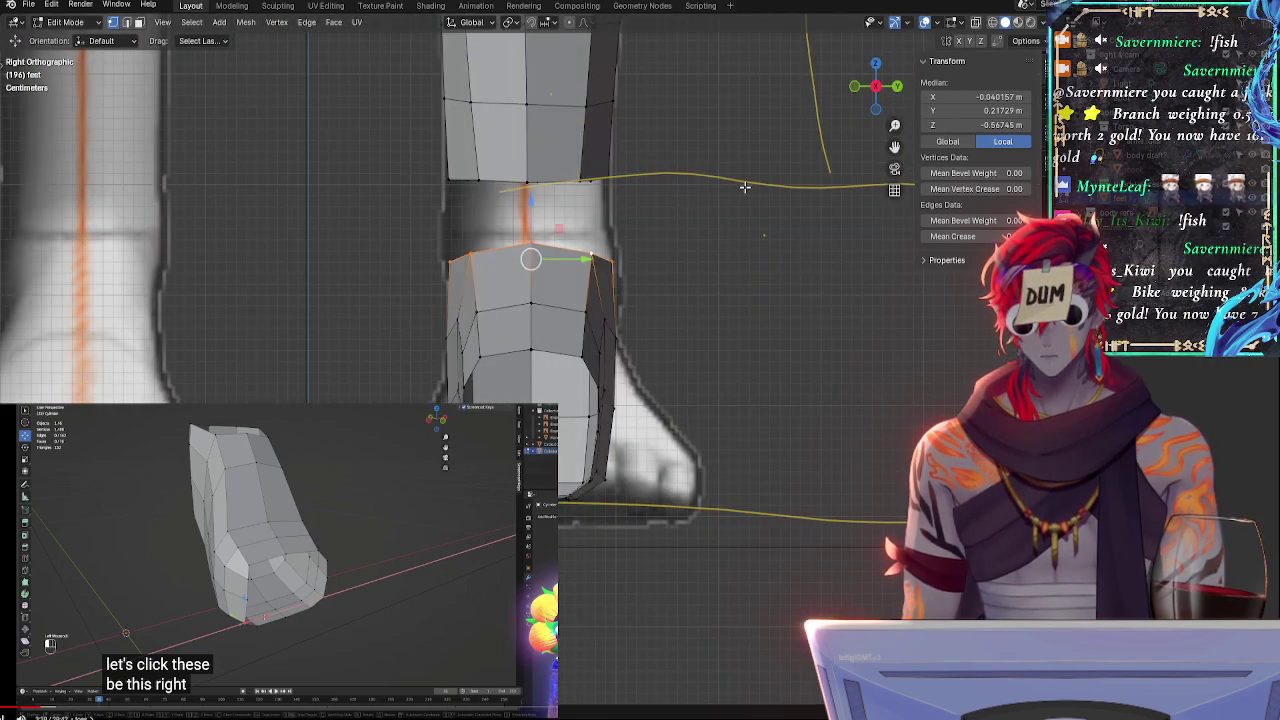
pyautogui.click(750, 330)
# - Select edges on the top of the foot and enable proportional editing
pyautogui.moveTo(754, 337); pyautogui.dragTo(662, 362, button='middle')
pyautogui.click(666, 334)
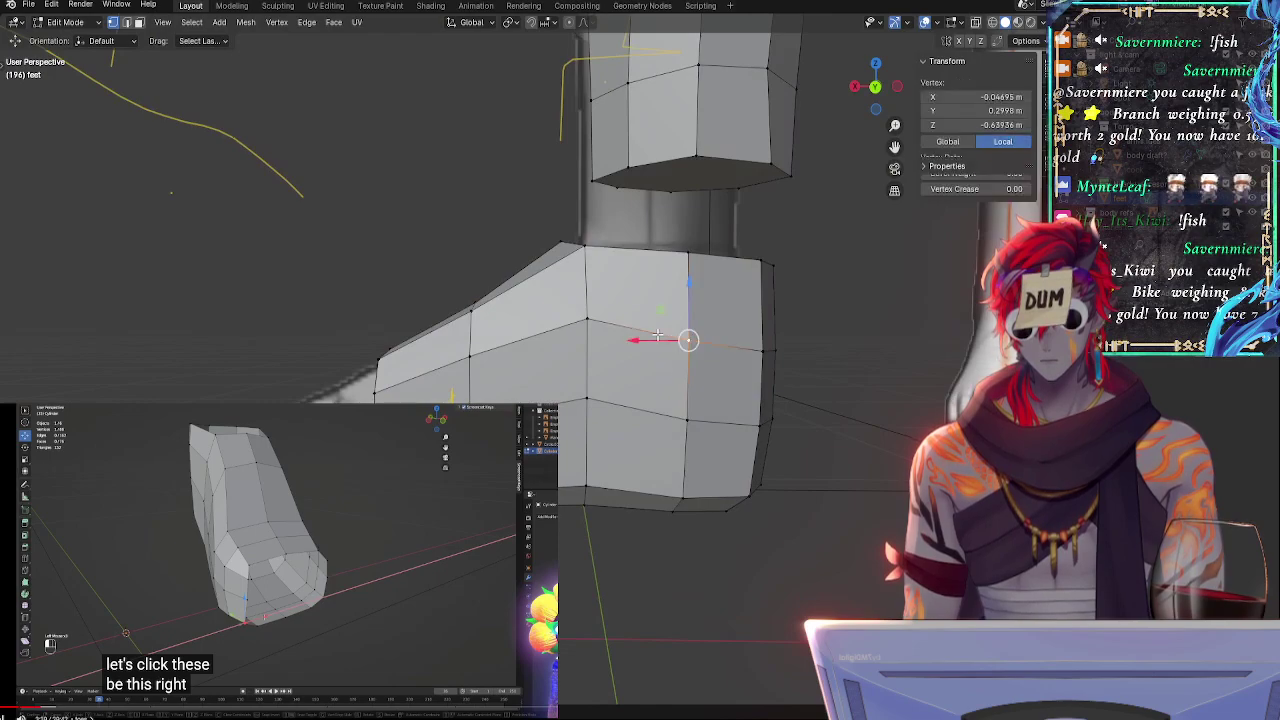
pyautogui.keyDown('alt'); pyautogui.click(476, 305); pyautogui.keyUp('alt')
pyautogui.keyDown('alt'); pyautogui.click(474, 346); pyautogui.keyUp('alt')
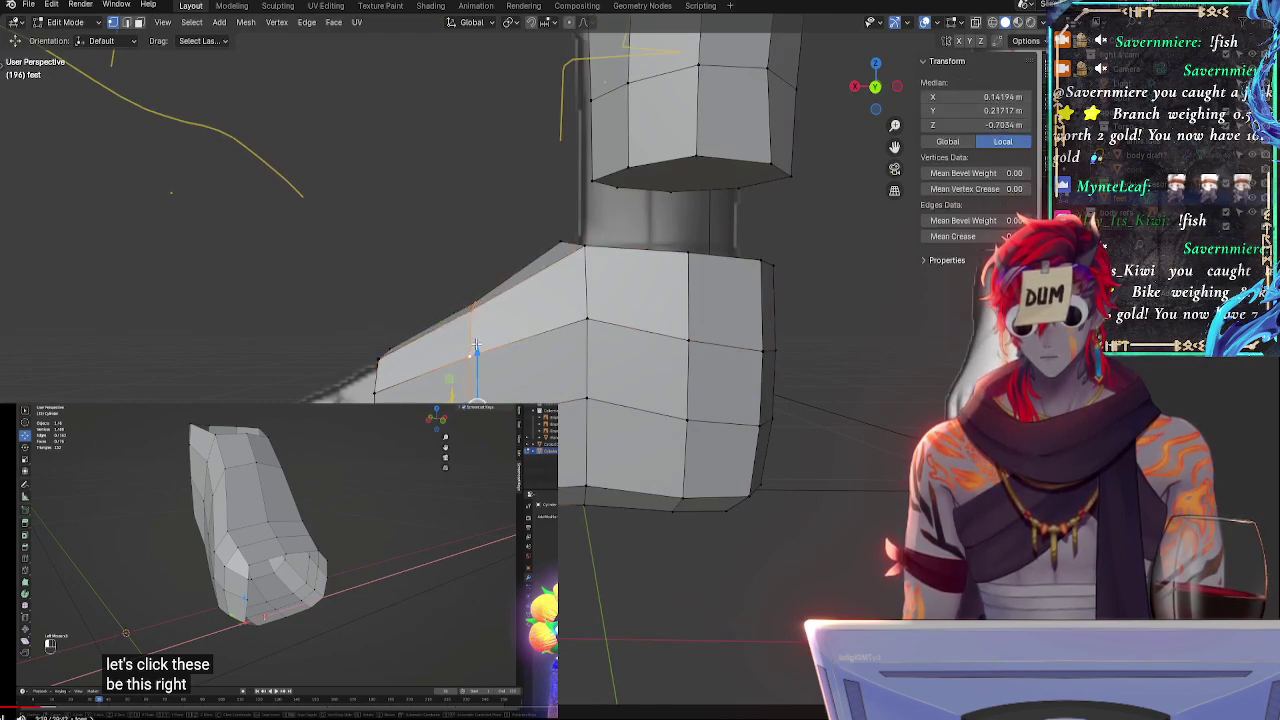
pyautogui.click(374, 380)
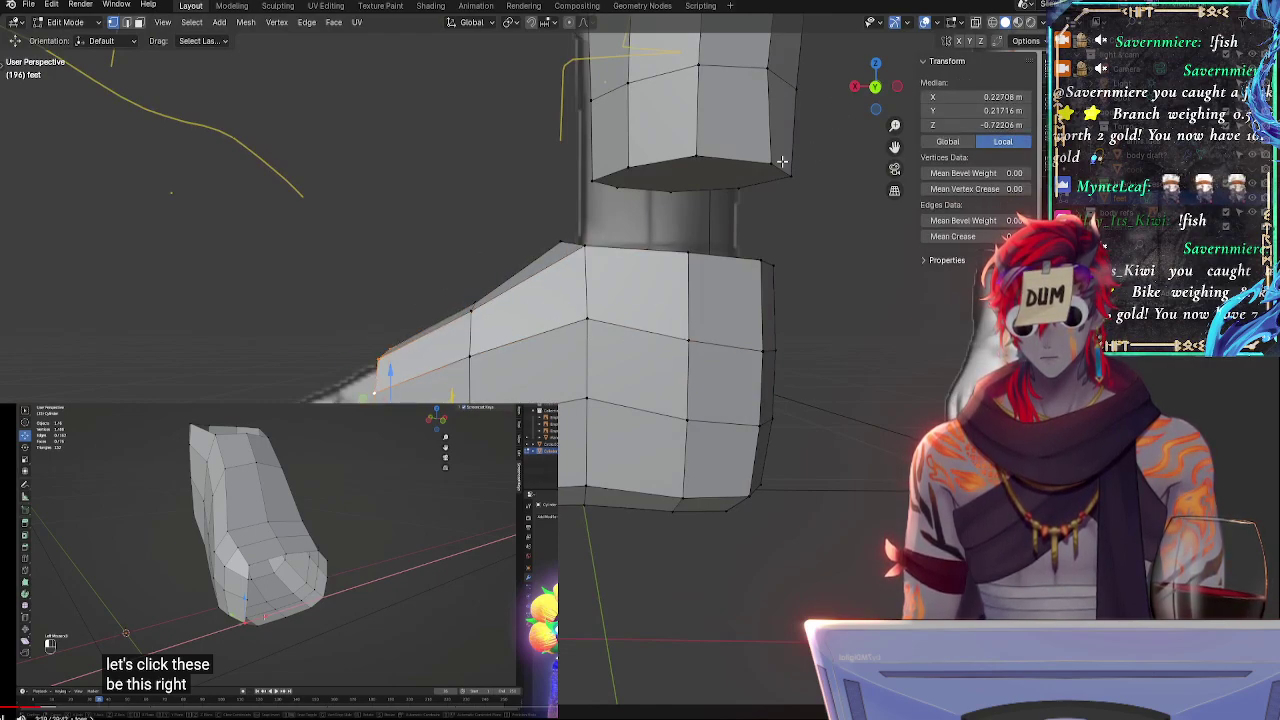
pyautogui.click(859, 89)
pyautogui.click(570, 23)
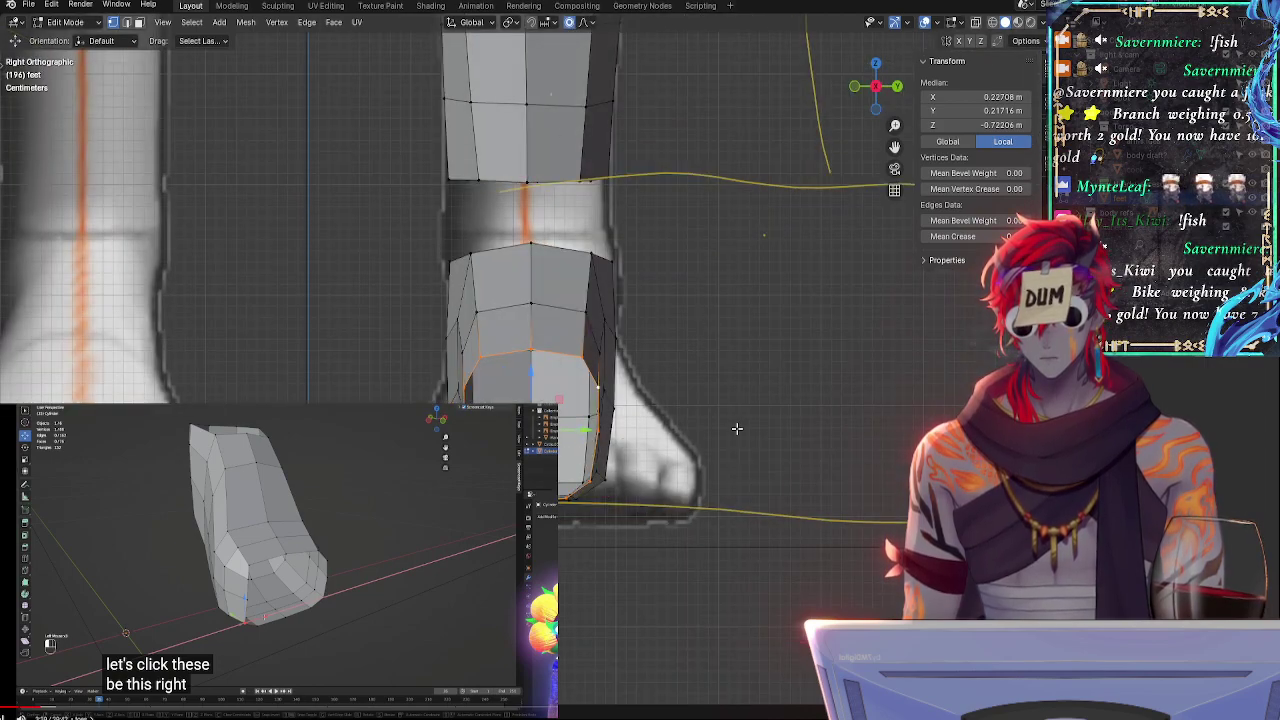
# - Add the angled segment, lower ring and top-centre vertex, then scale them with soft falloff
pyautogui.moveTo(736, 428); pyautogui.dragTo(648, 517, button='middle')
pyautogui.keyDown('shift'); pyautogui.click(529, 397); pyautogui.keyUp('shift')
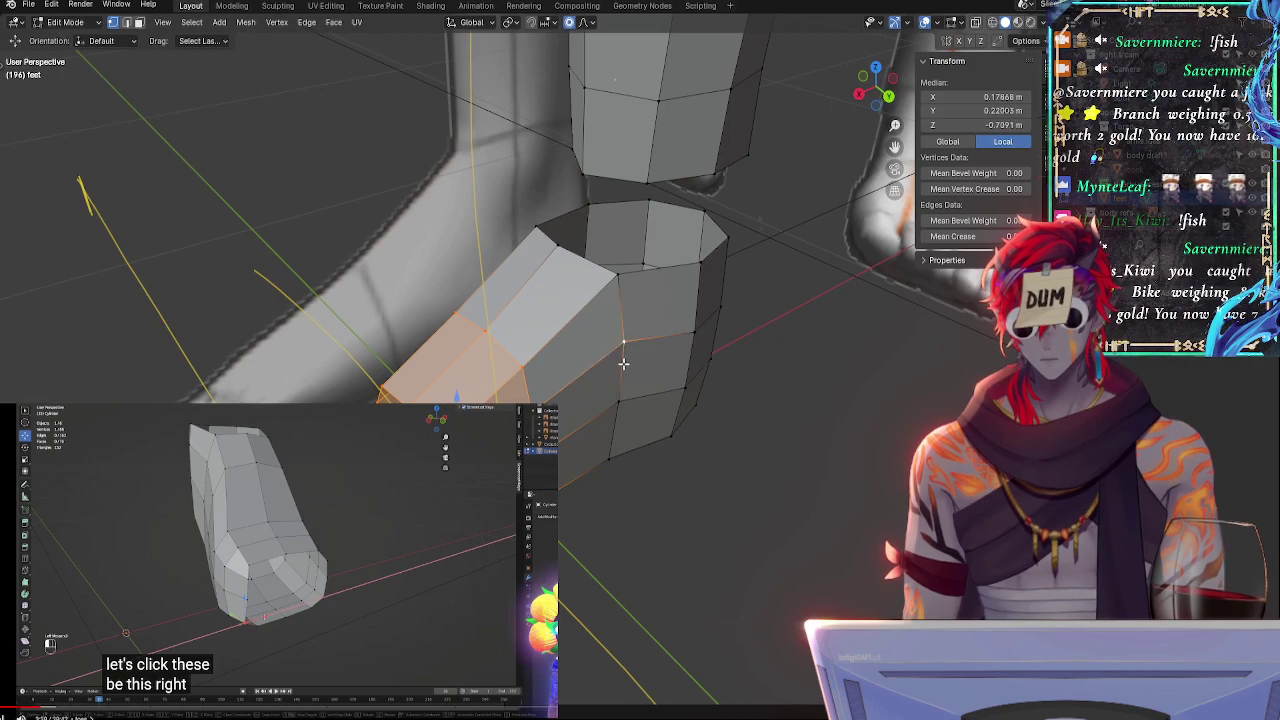
pyautogui.keyDown('shift'); pyautogui.click(620, 355); pyautogui.keyUp('shift')
pyautogui.click(860, 95)
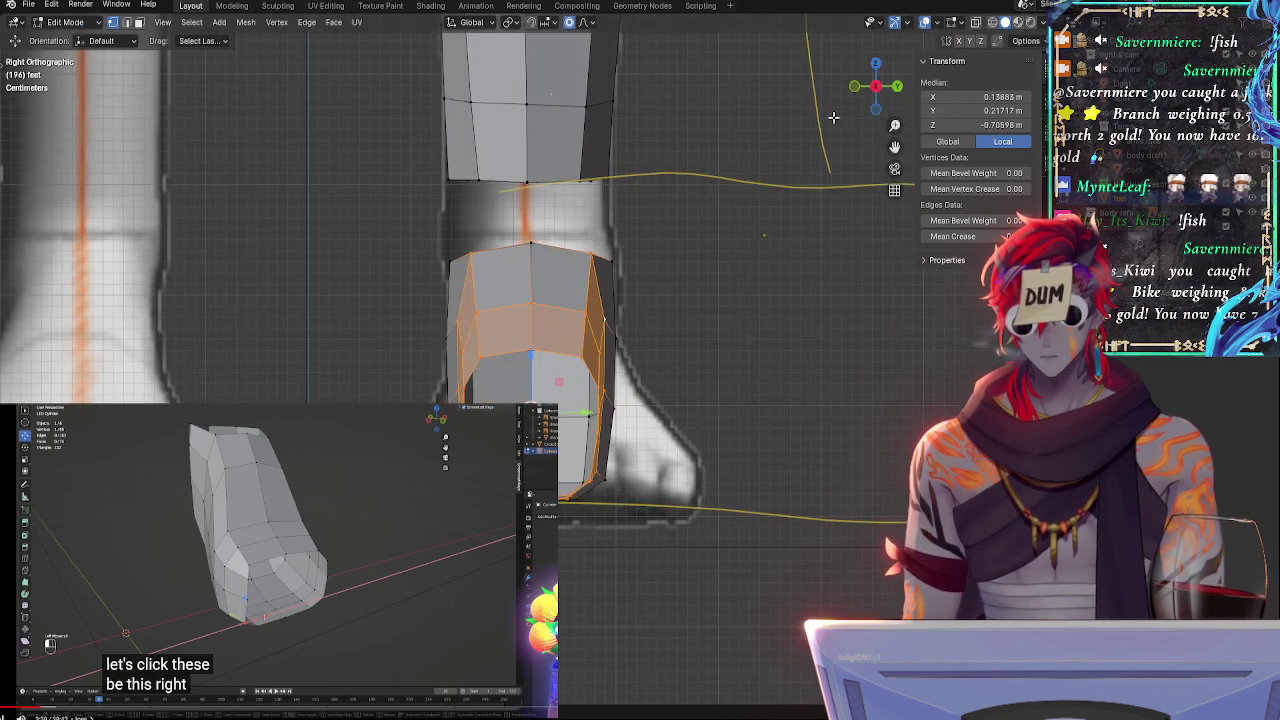
pyautogui.keyDown('shift'); pyautogui.click(527, 244); pyautogui.keyUp('shift')
pyautogui.press('s')
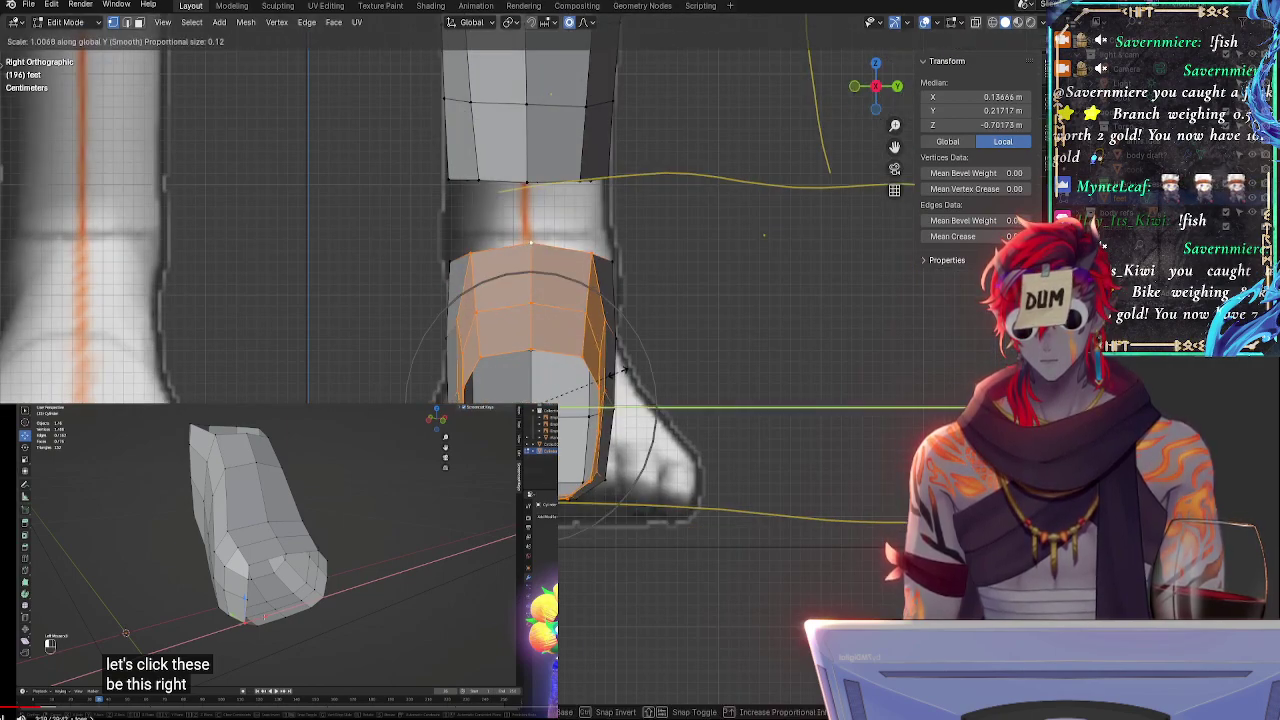
pyautogui.click(630, 374)
# - Scale a horizontal face ring and an edge loop outward to fill the reference
pyautogui.click(593, 308)
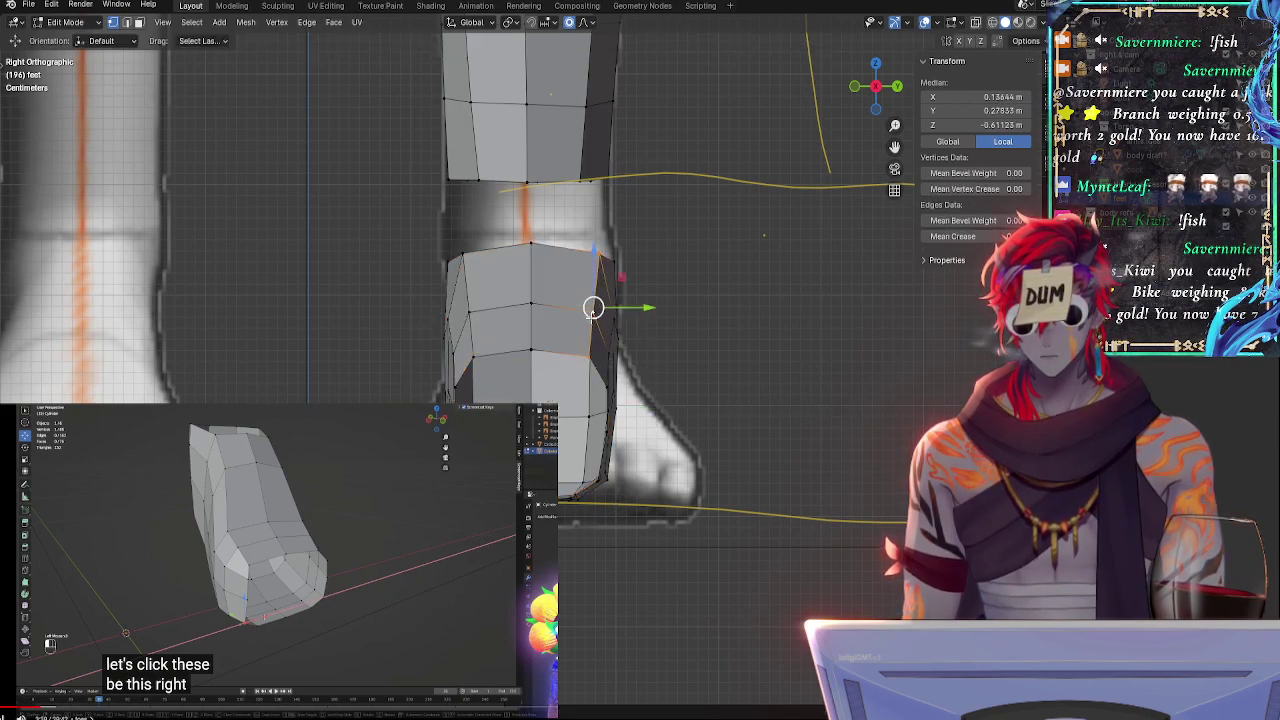
pyautogui.keyDown('alt'); pyautogui.click(562, 352); pyautogui.keyUp('alt')
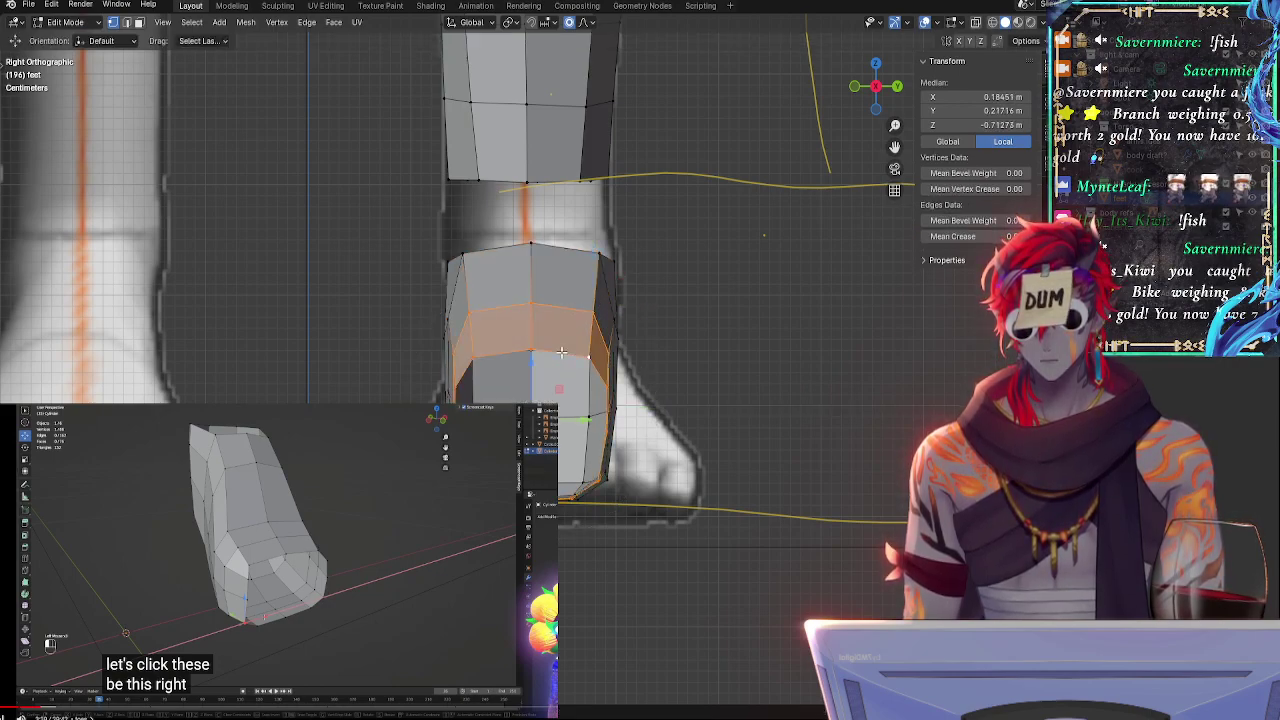
pyautogui.press('s')
pyautogui.click(586, 363)
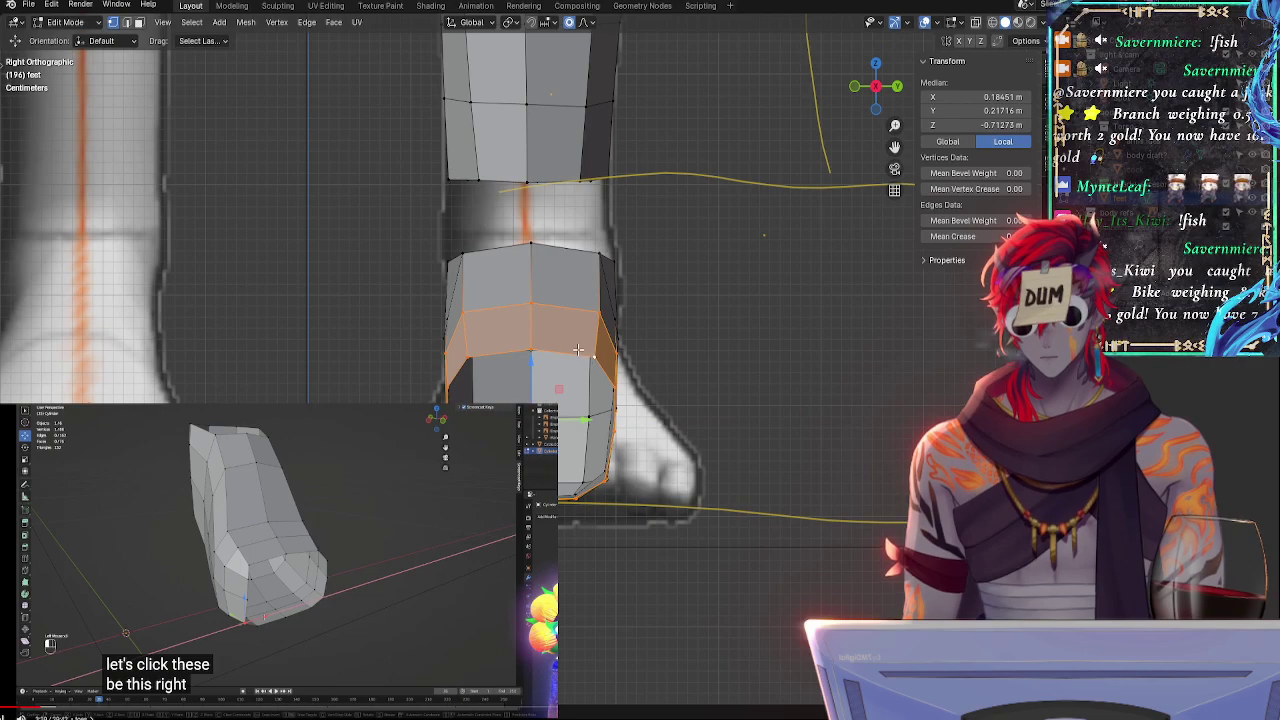
pyautogui.click(580, 354)
pyautogui.keyDown('alt'); pyautogui.click(579, 355); pyautogui.keyUp('alt')
pyautogui.press('s')
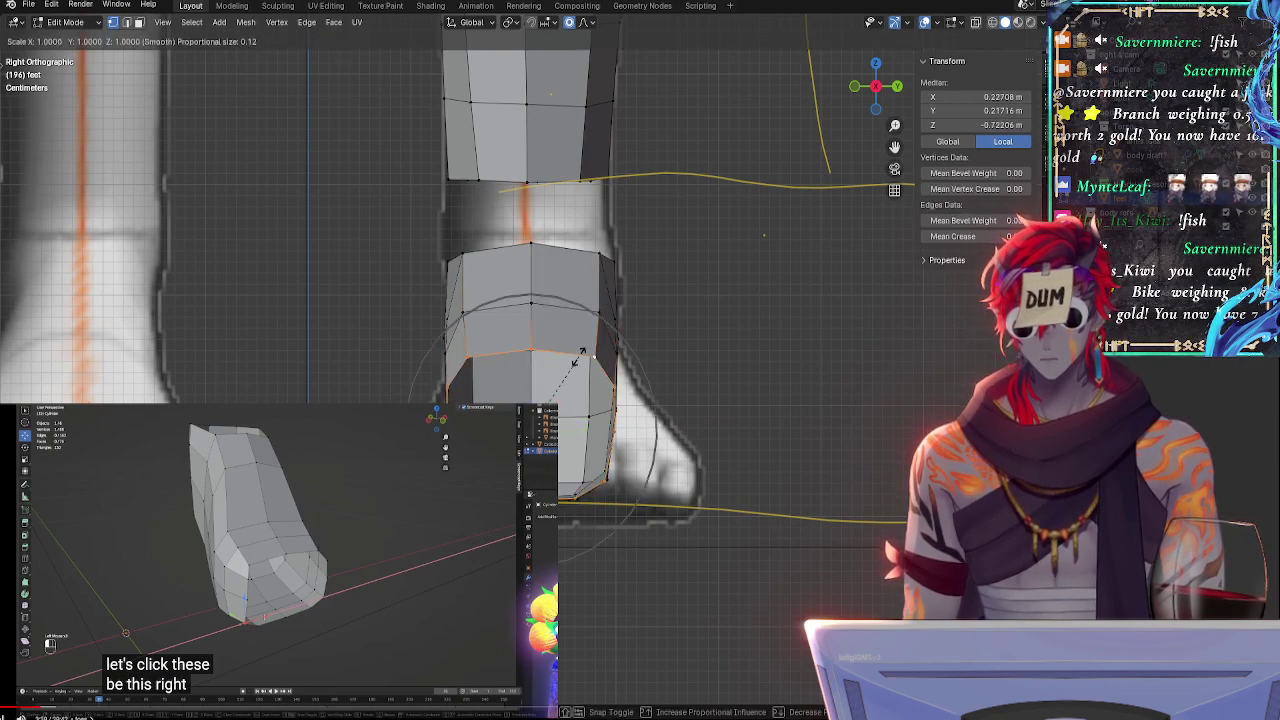
pyautogui.click(714, 412)
pyautogui.moveTo(716, 413); pyautogui.dragTo(560, 398, button='middle')
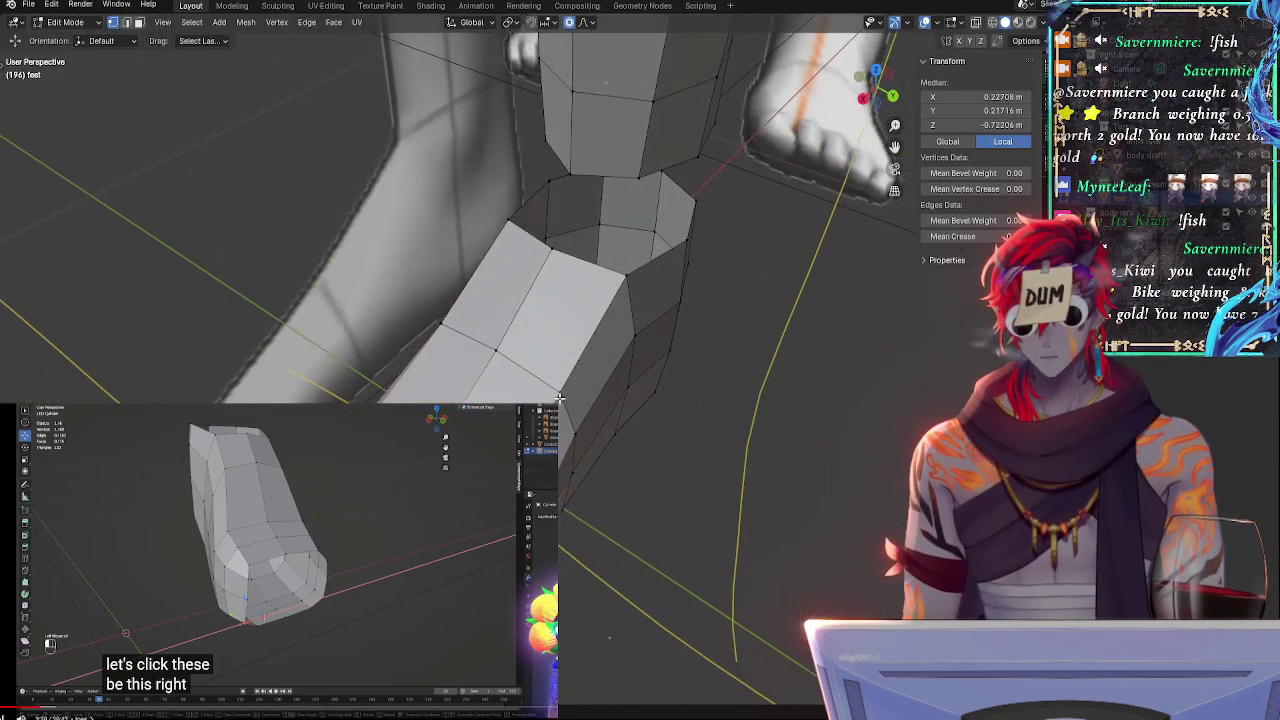
# - Return to the right side view and nudge the ankle edge loop with small proportional shifts
pyautogui.click(863, 99)
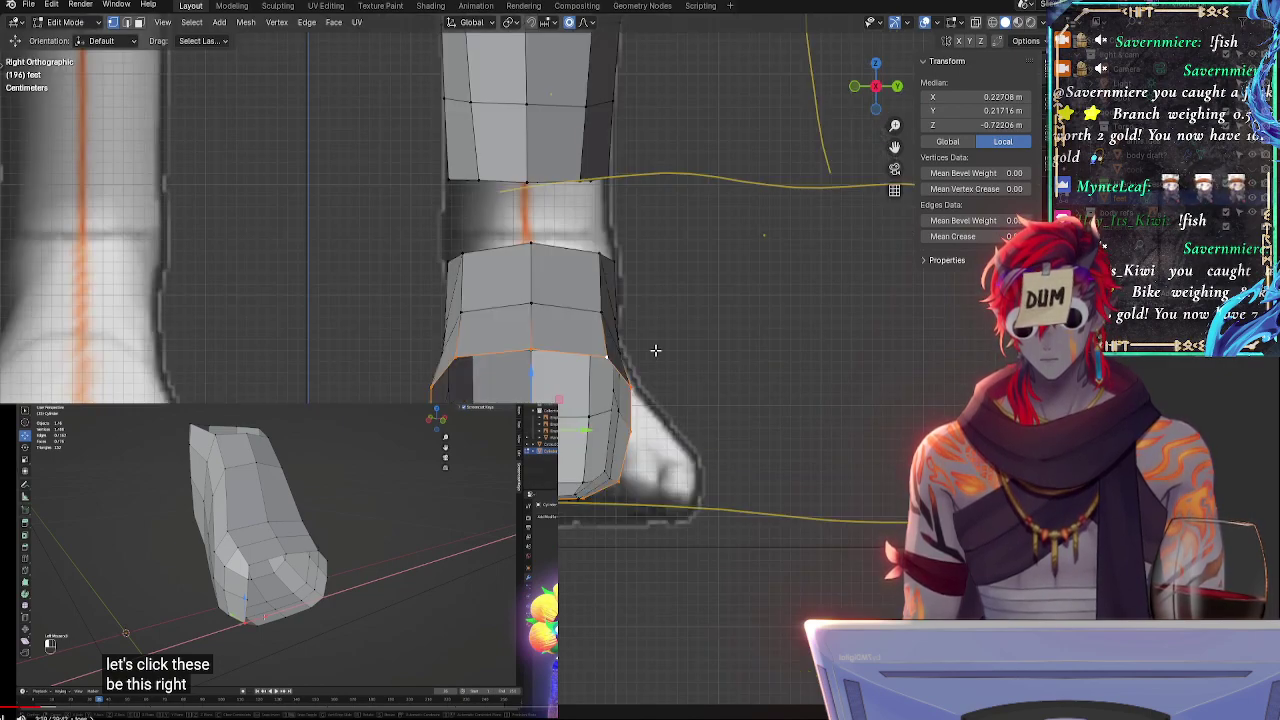
pyautogui.hotkey('alt', 'z')
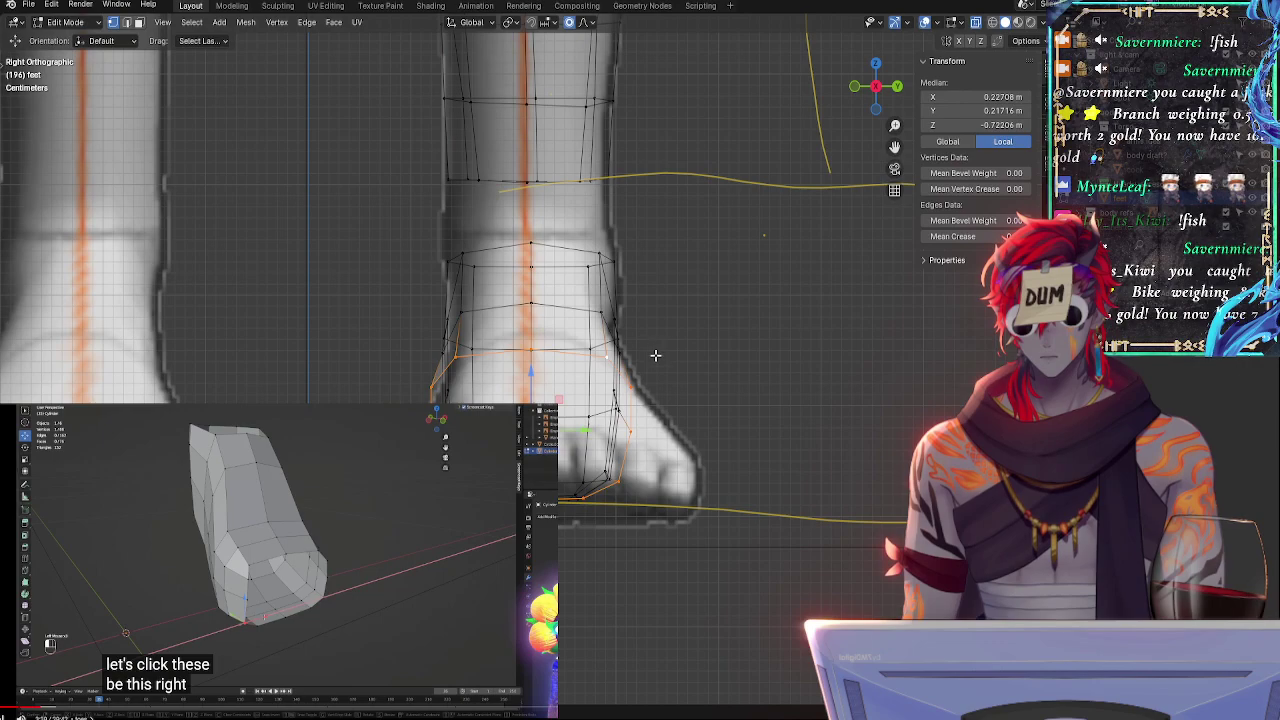
pyautogui.hotkey('alt', 'z')
pyautogui.press('g')
pyautogui.click(671, 358)
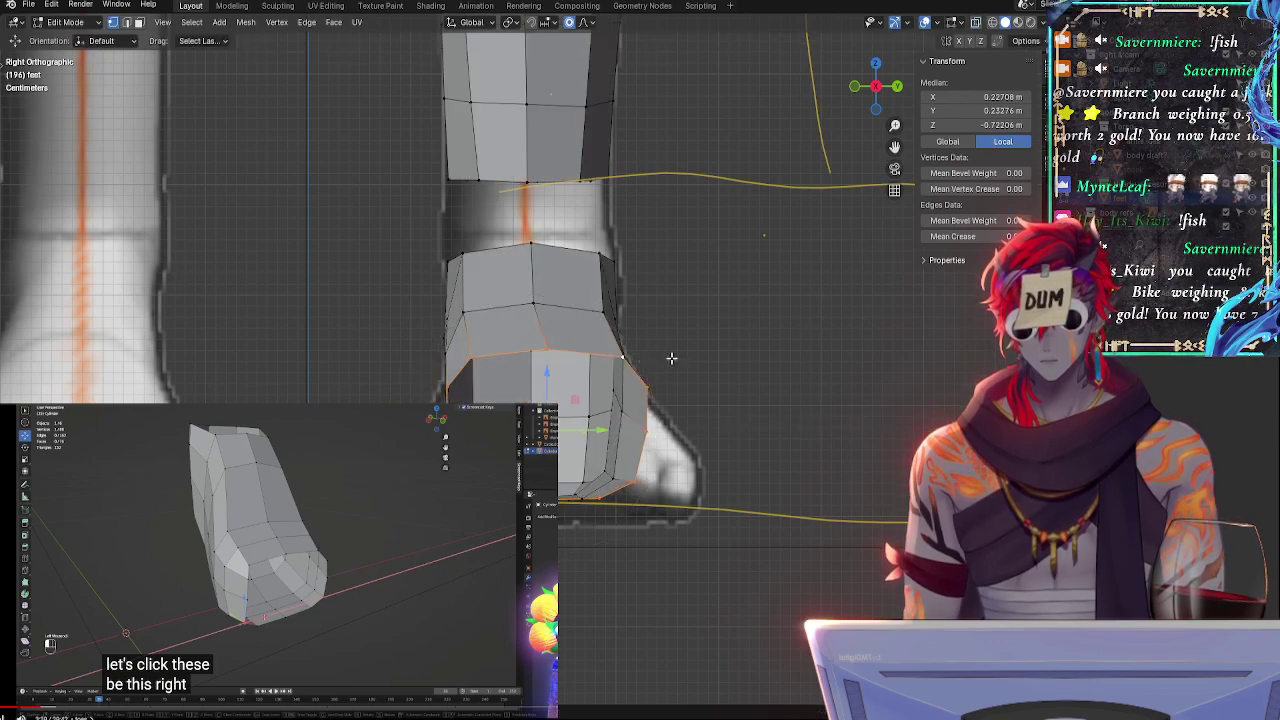
pyautogui.hotkey('alt', 'z')
pyautogui.hotkey('alt', 'z')
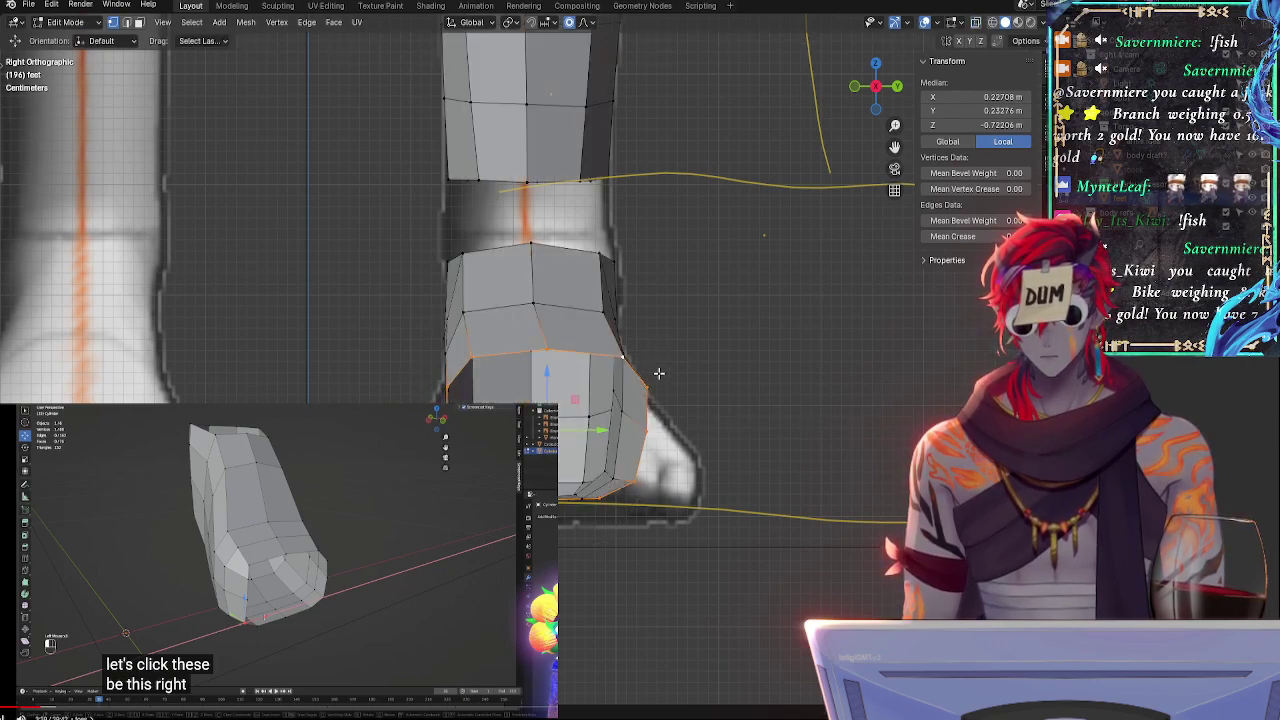
pyautogui.press('g')
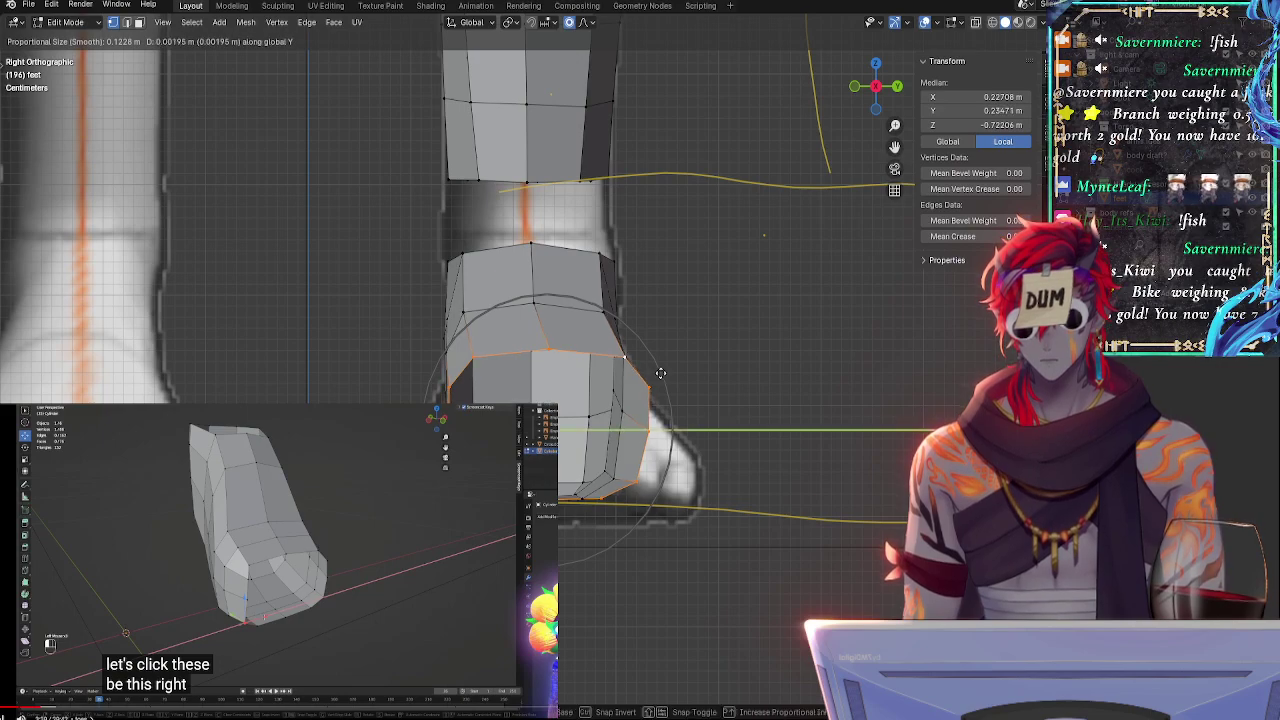
pyautogui.click(645, 381)
# - Scale the ankle loop along Z to 0.96 with proportional editing, checking the reference in X-ray
pyautogui.hotkey('alt', 'z')
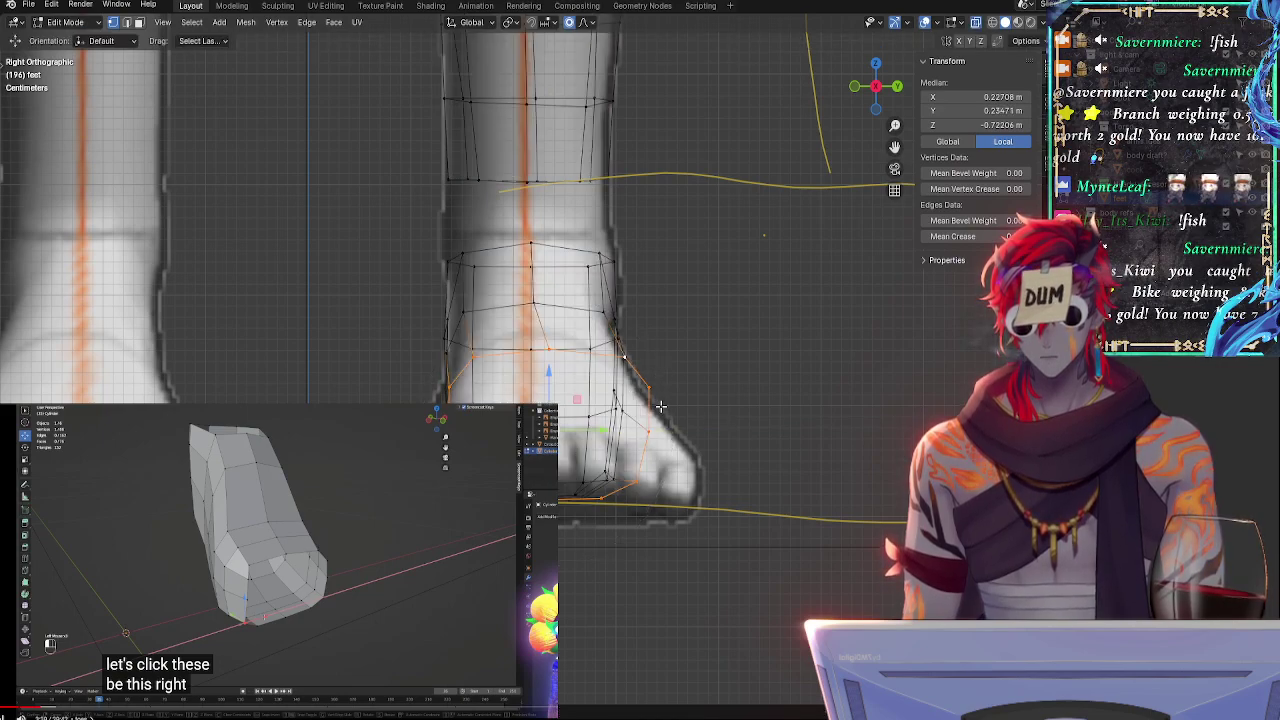
pyautogui.hotkey('alt', 'z')
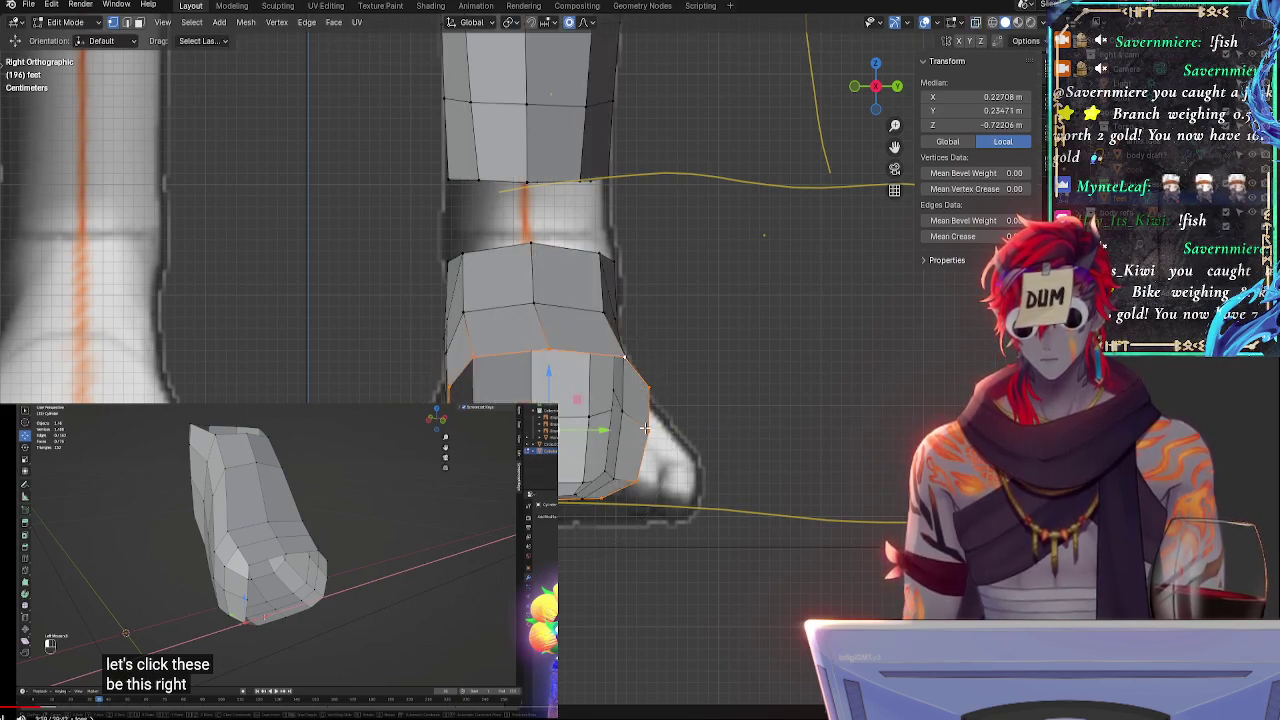
pyautogui.hotkey('alt', 'z')
pyautogui.hotkey('alt', 'z')
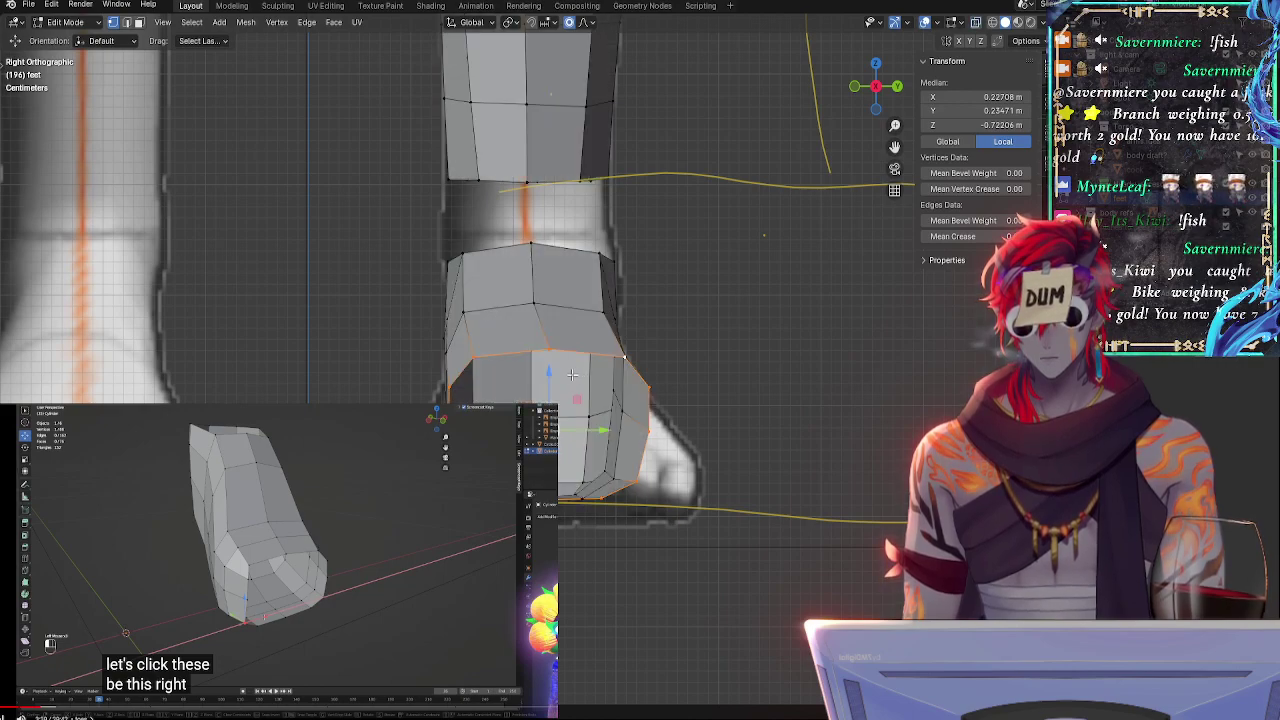
pyautogui.hotkey('alt', 'z')
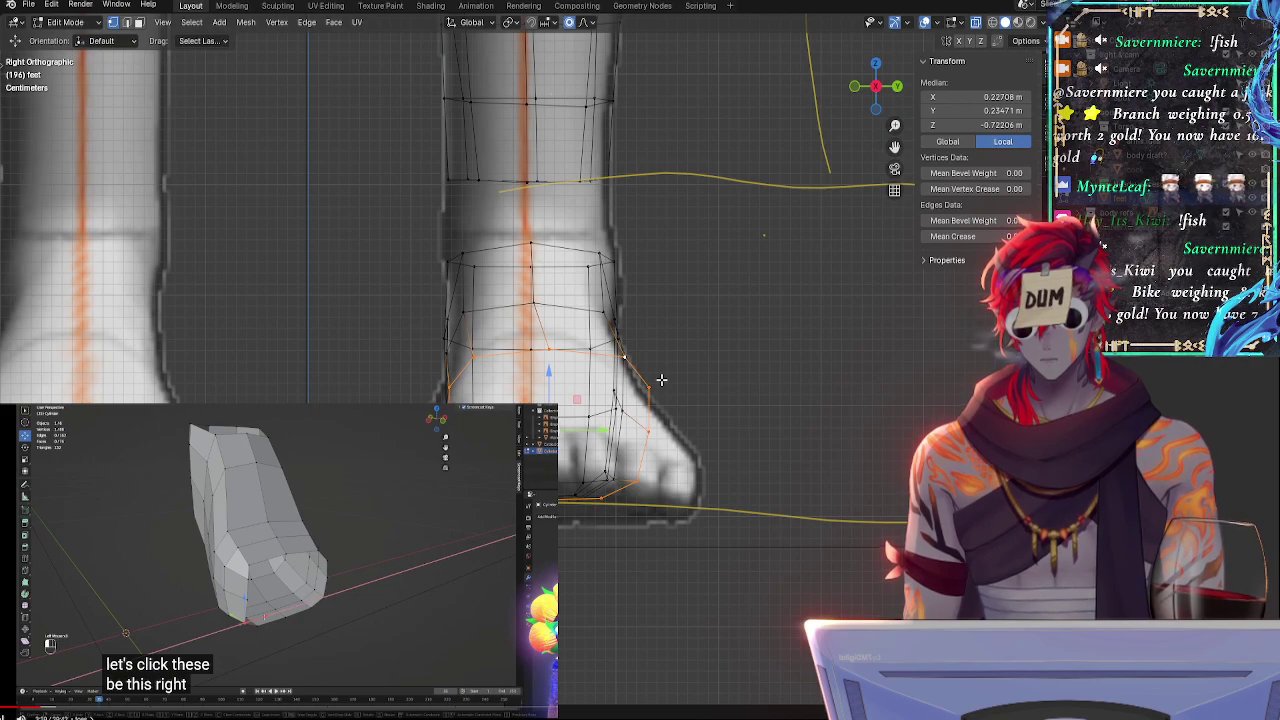
pyautogui.press('s')
pyautogui.press('z')
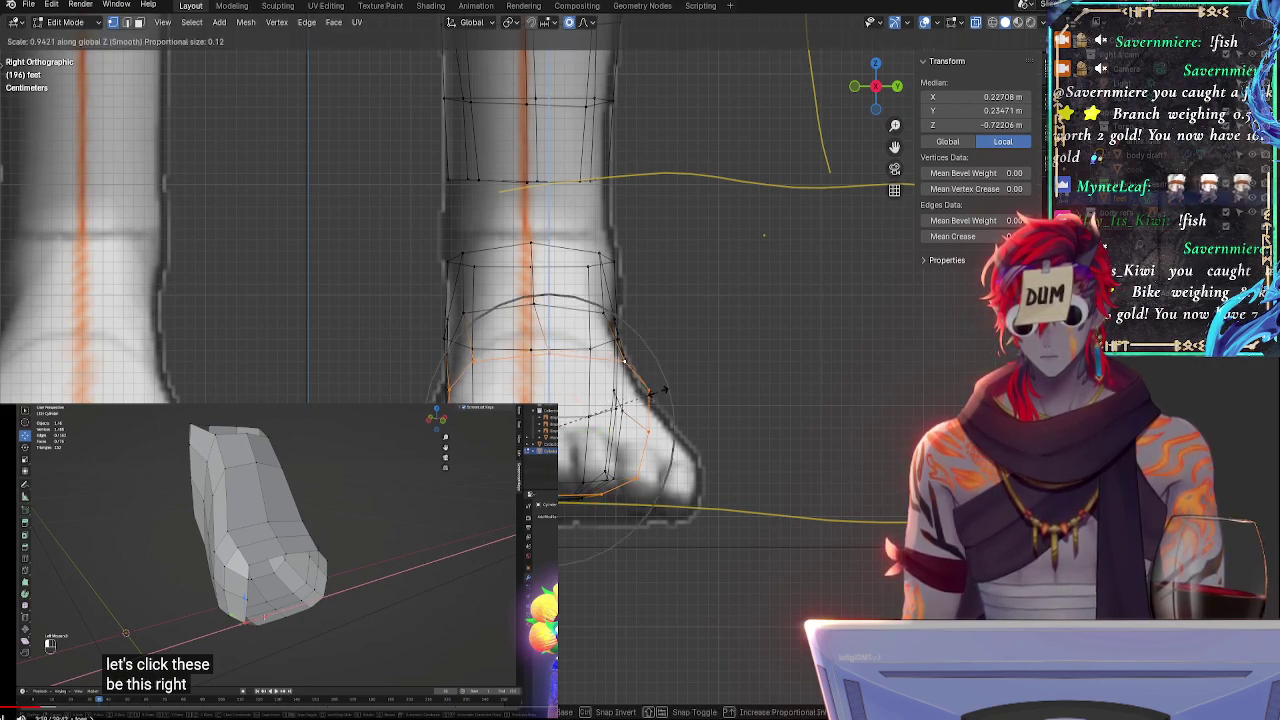
pyautogui.click(655, 383)
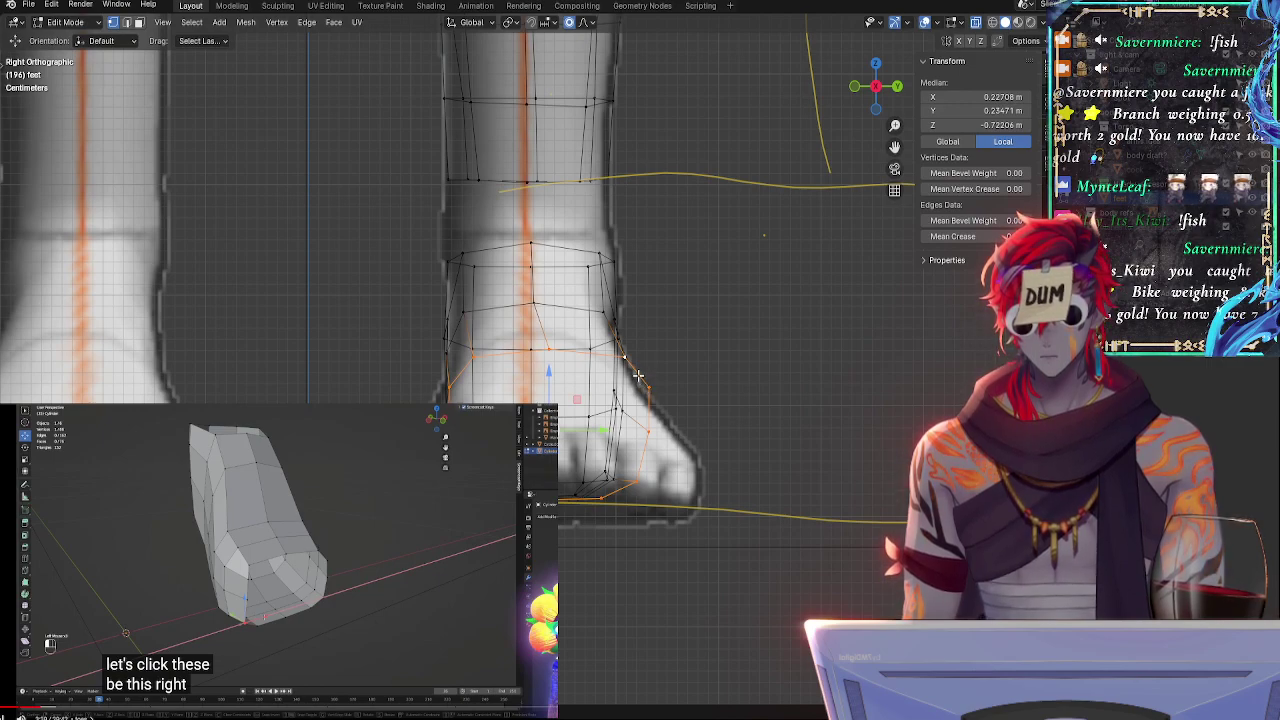
# - Reselect the ankle loop, check the foot against the side reference, then deselect everything
pyautogui.hotkey('alt', 'a')
pyautogui.click(543, 301)
pyautogui.moveTo(546, 303); pyautogui.dragTo(789, 366, button='middle')
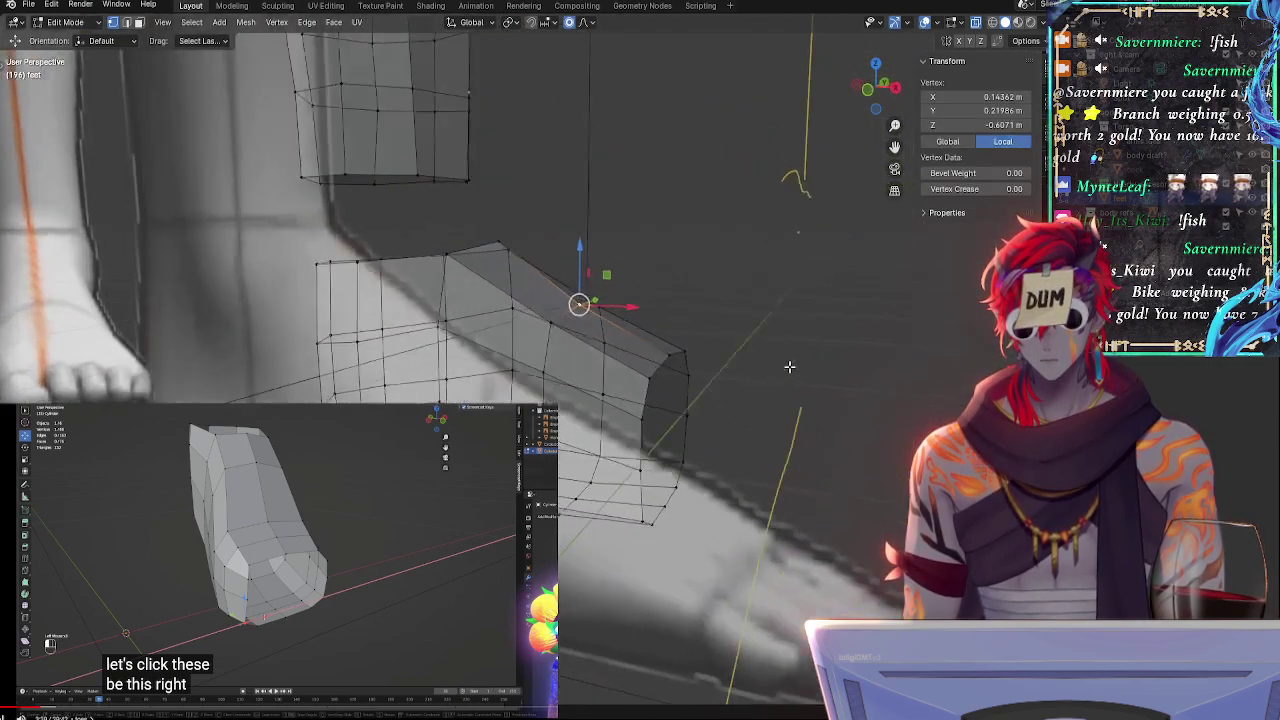
pyautogui.keyDown('alt'); pyautogui.click(549, 343); pyautogui.keyUp('alt')
pyautogui.click(896, 87)
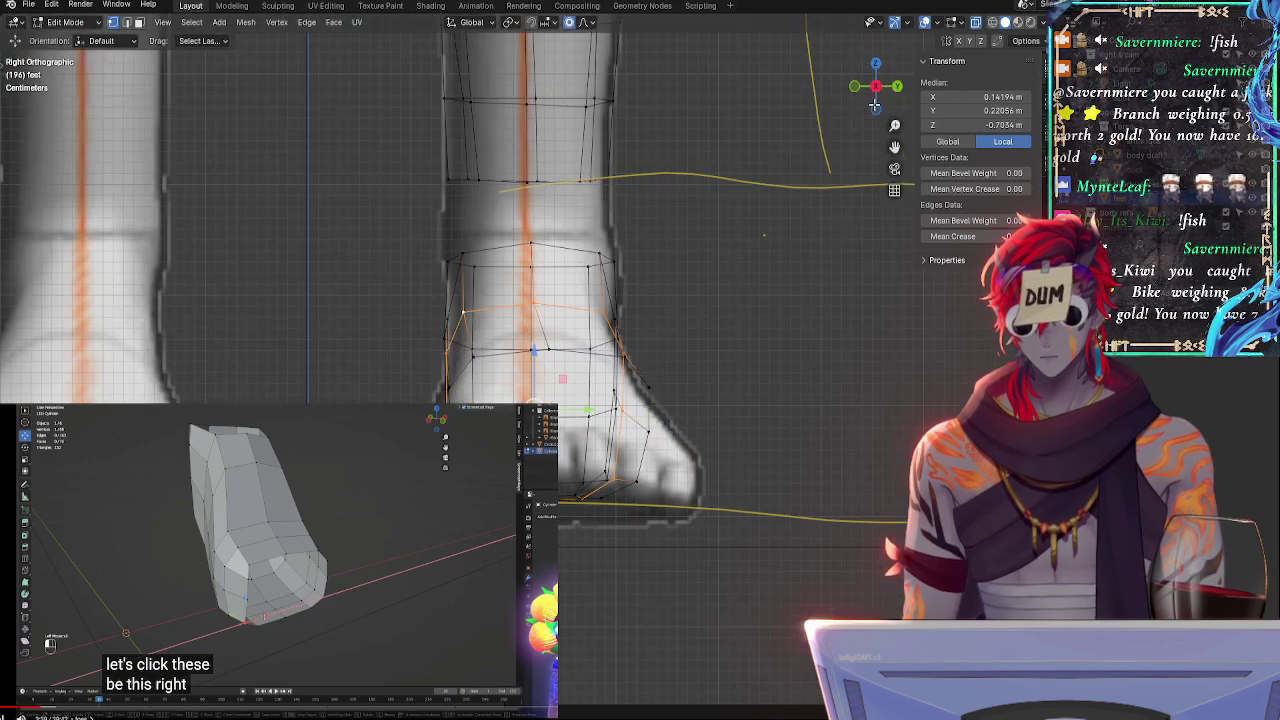
pyautogui.hotkey('alt', 'z')
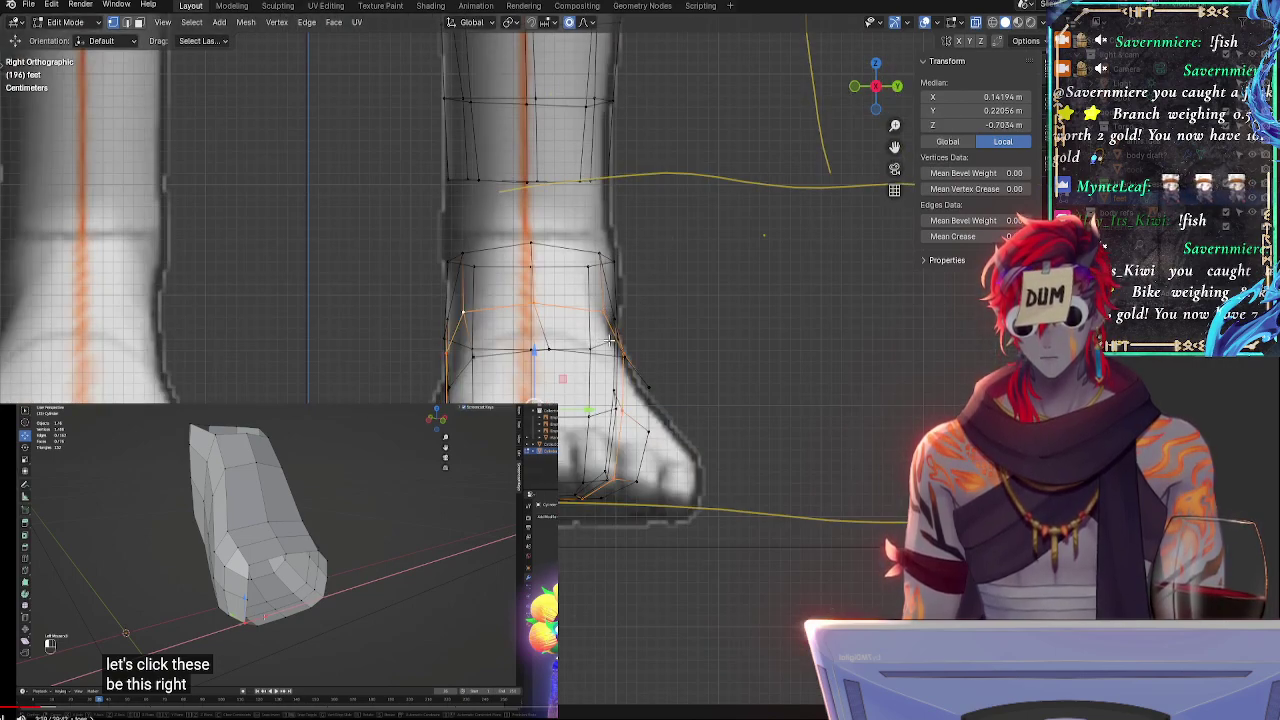
pyautogui.moveTo(721, 371); pyautogui.dragTo(711, 451, button='middle')
pyautogui.click(875, 103)
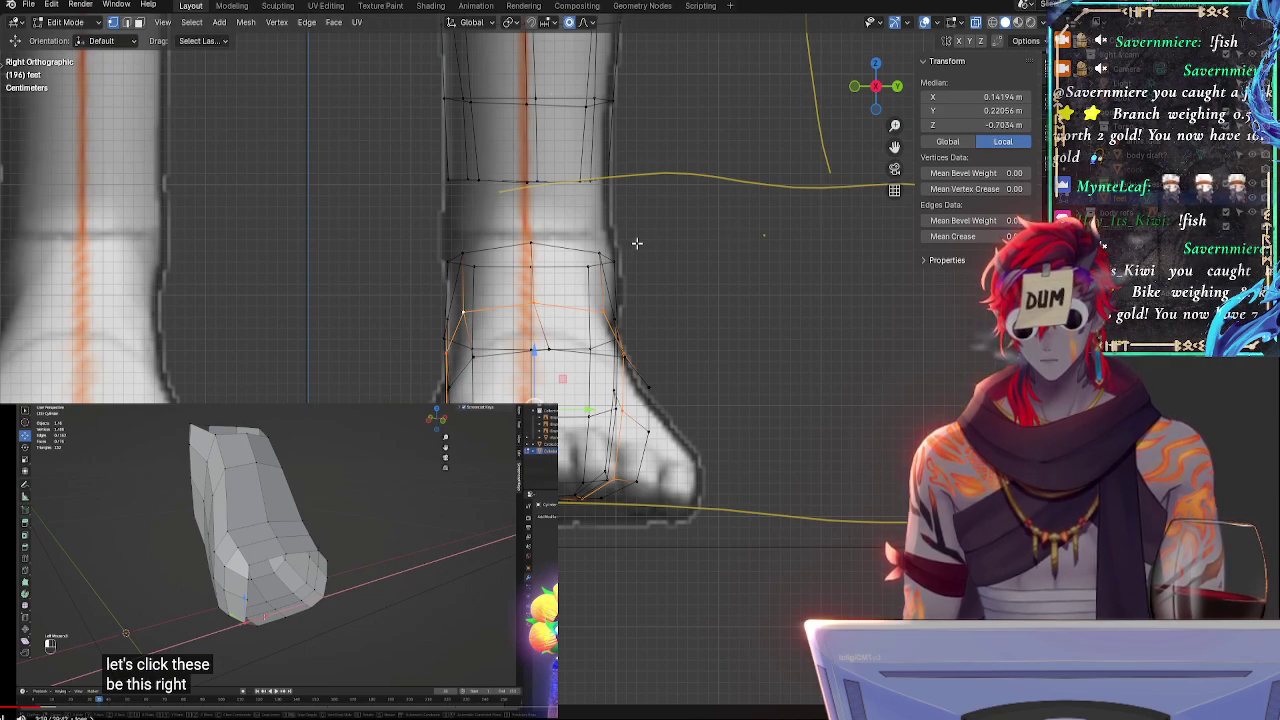
pyautogui.click(817, 323)
pyautogui.hotkey('alt', 'z')
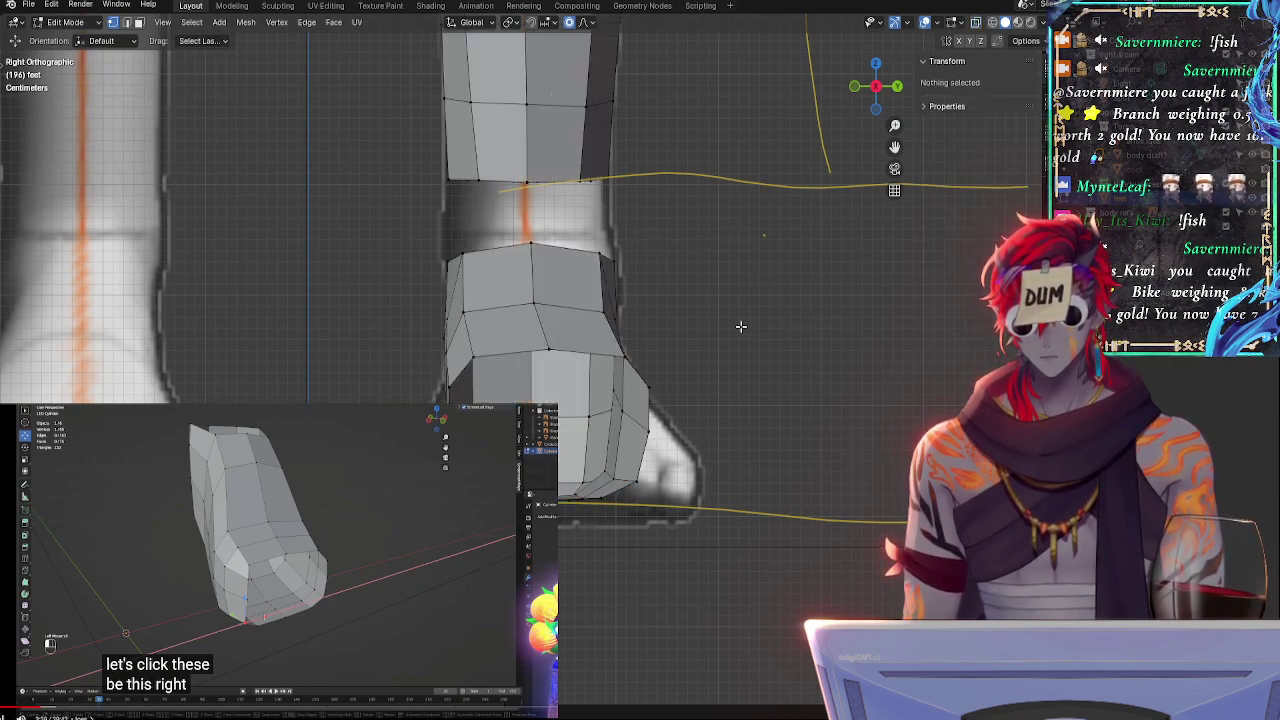
# - Zoom out and orbit up from the foot to view the torso front in perspective
pyautogui.scroll(-2, 716, 383)
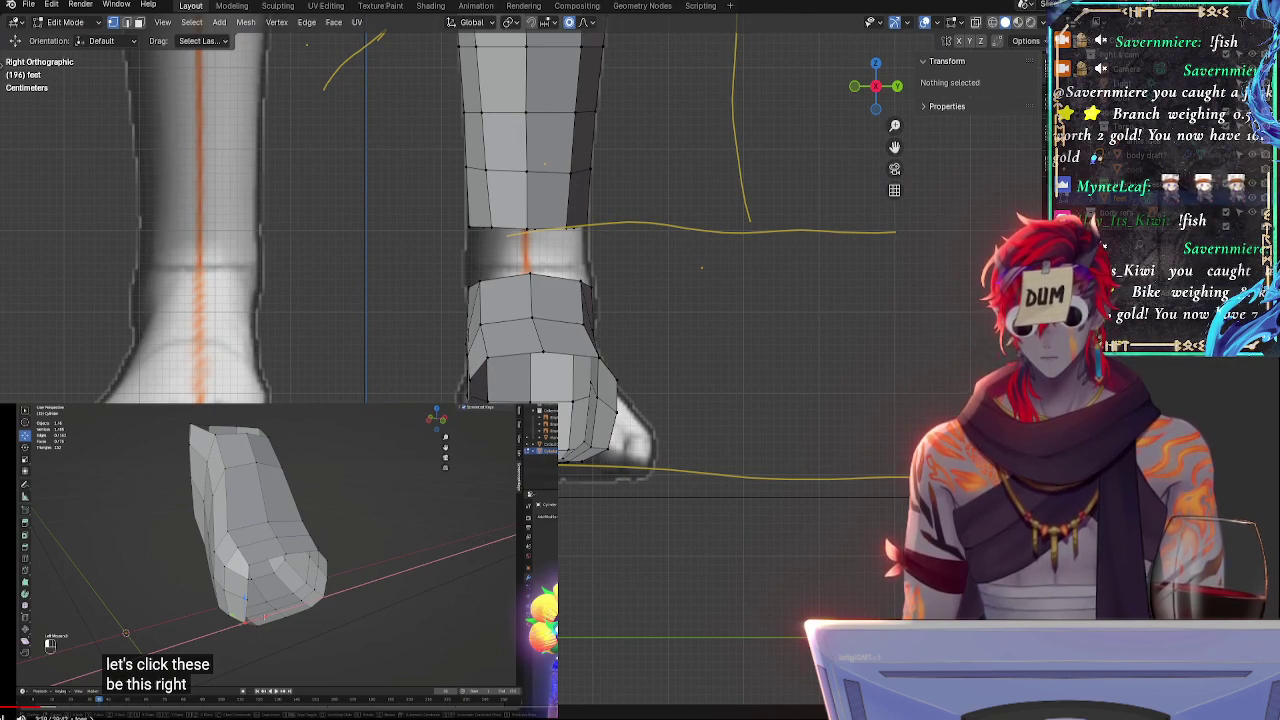
pyautogui.scroll(-8, 663, 529)
pyautogui.keyDown('shift'); pyautogui.moveTo(550, 250); pyautogui.dragTo(604, 597, button='middle'); pyautogui.keyUp('shift')
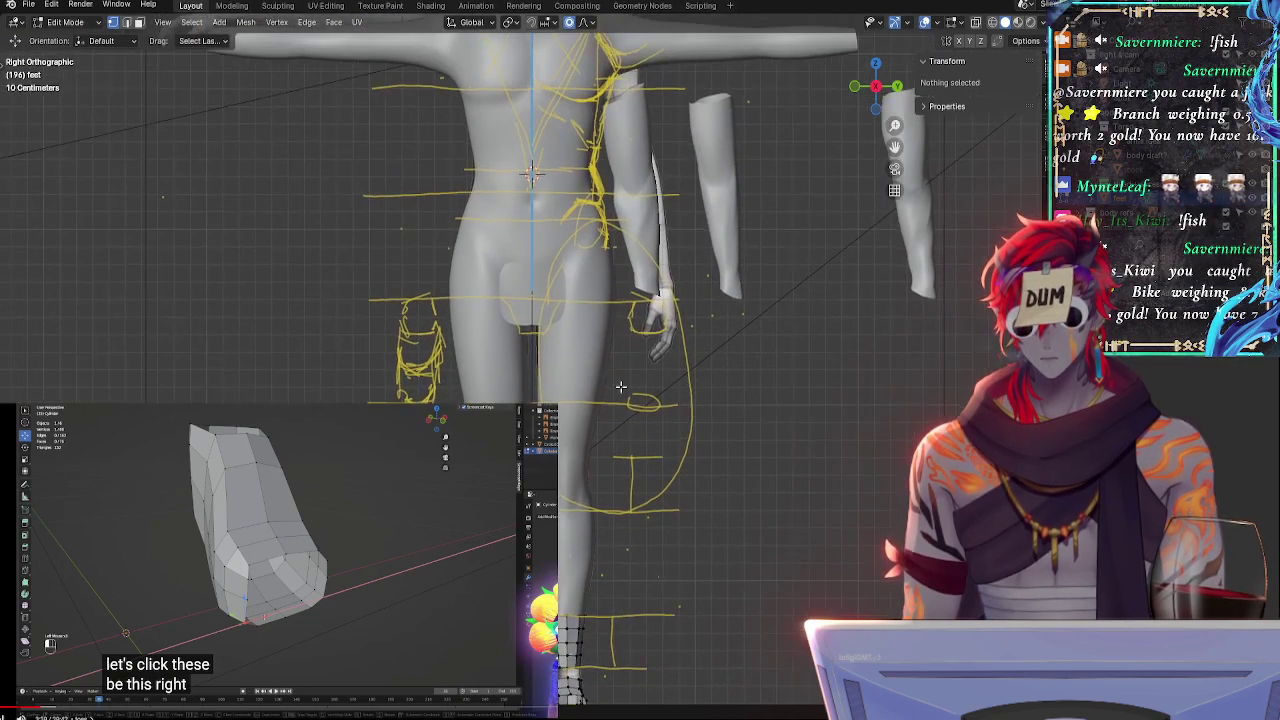
pyautogui.scroll(-3, 620, 386)
pyautogui.scroll(2, 689, 285)
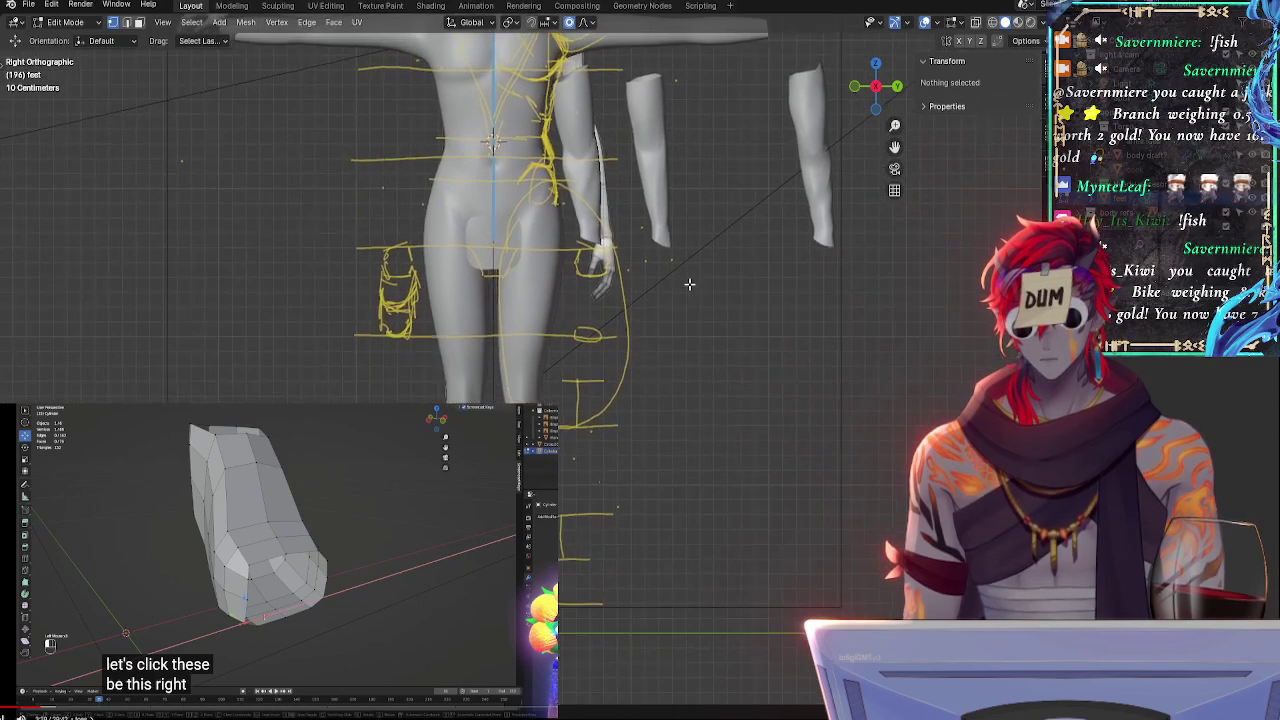
pyautogui.scroll(-3, 586, 335)
pyautogui.scroll(5, 633, 362)
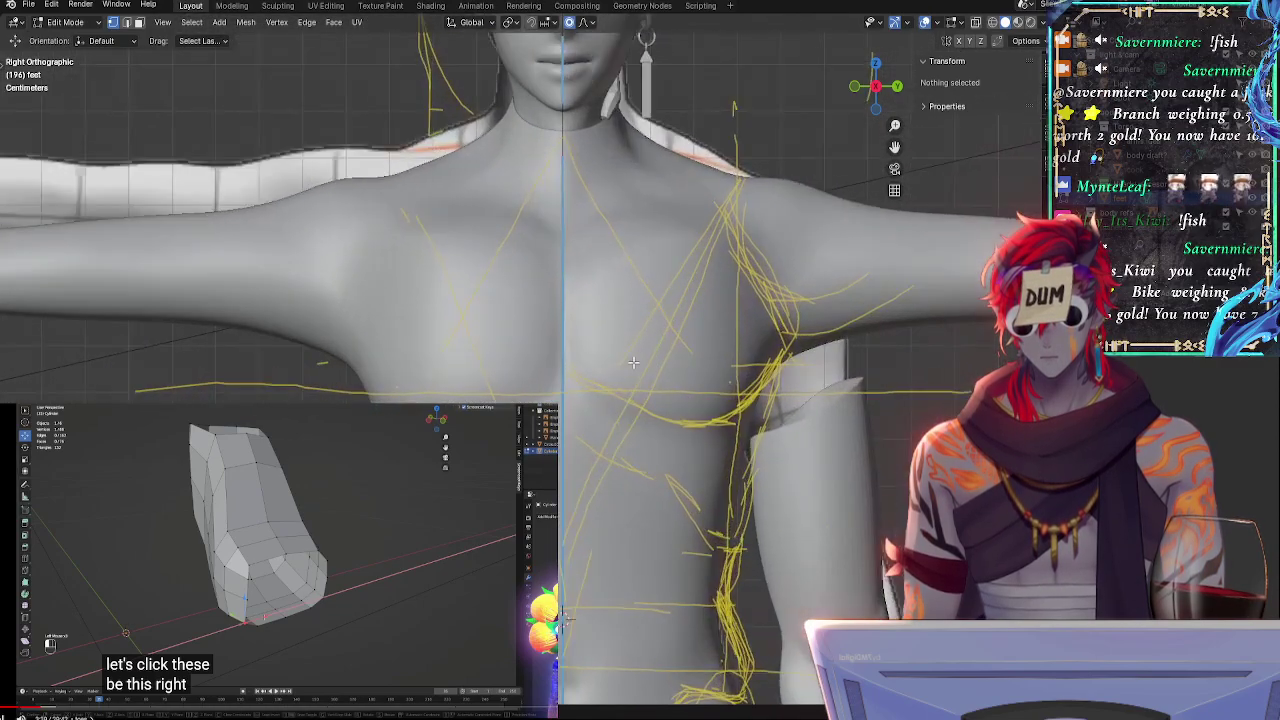
pyautogui.moveTo(633, 362); pyautogui.dragTo(537, 339, button='middle')
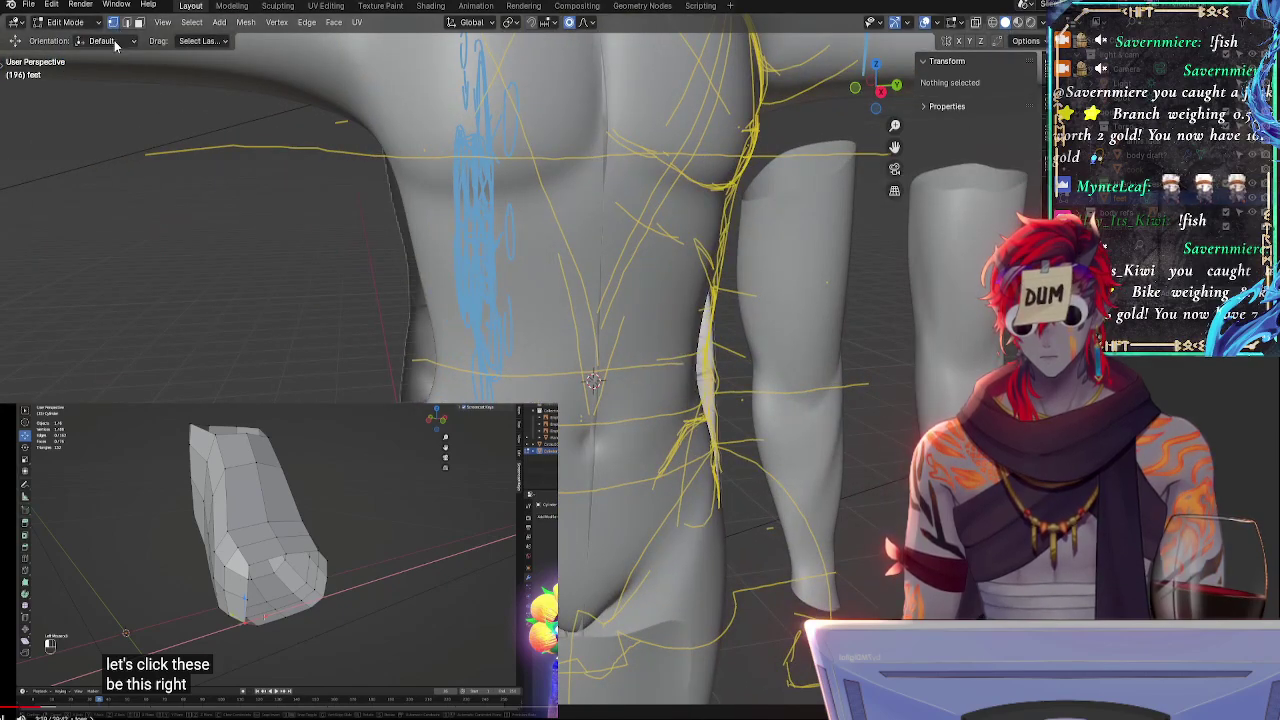
pyautogui.moveTo(746, 276); pyautogui.dragTo(708, 274, button='middle')
# - Switch from Edit Mode to Object Mode and show the tool shelf
pyautogui.press('Tab')
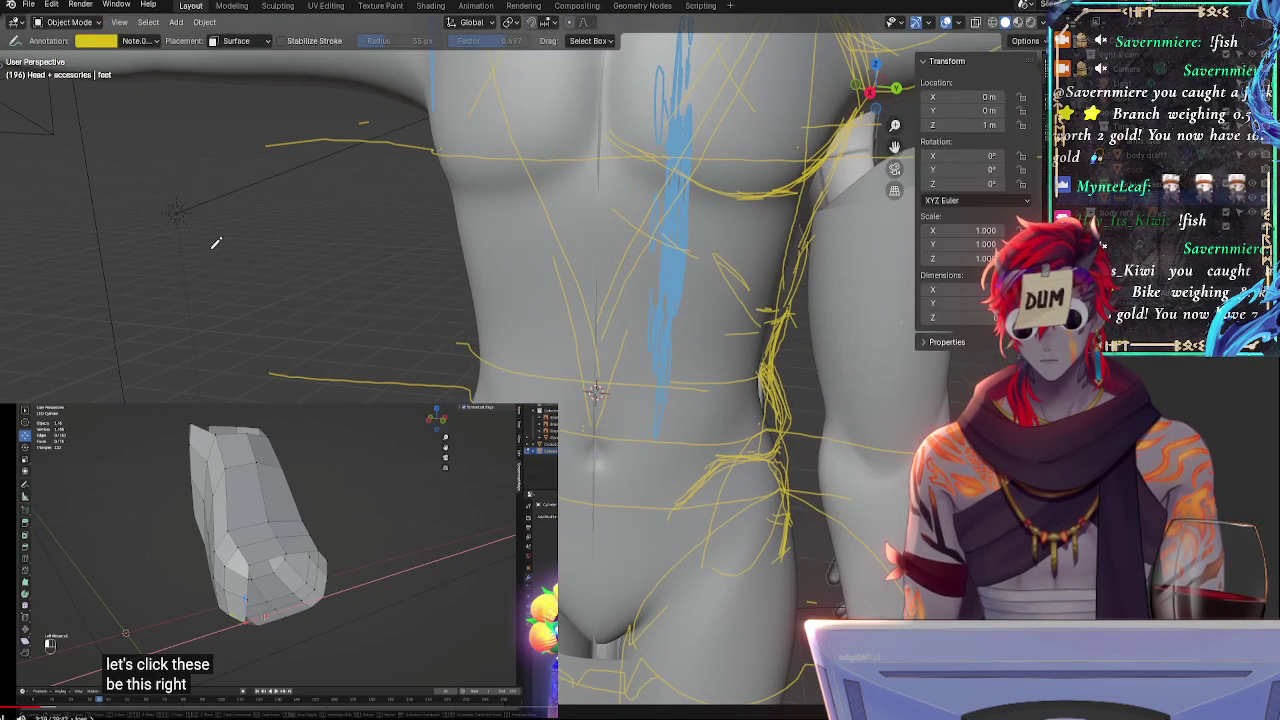
pyautogui.click(230, 237)
pyautogui.press('Tab')
pyautogui.press('Tab')
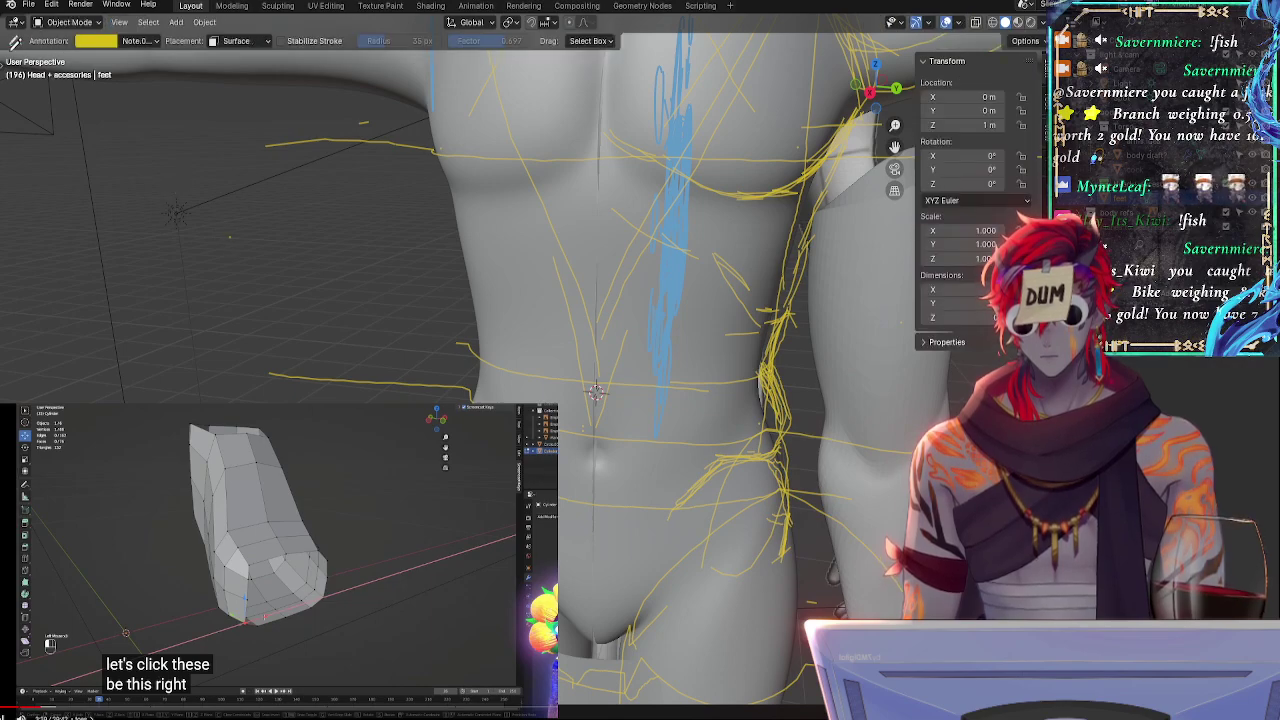
pyautogui.click(6, 68)
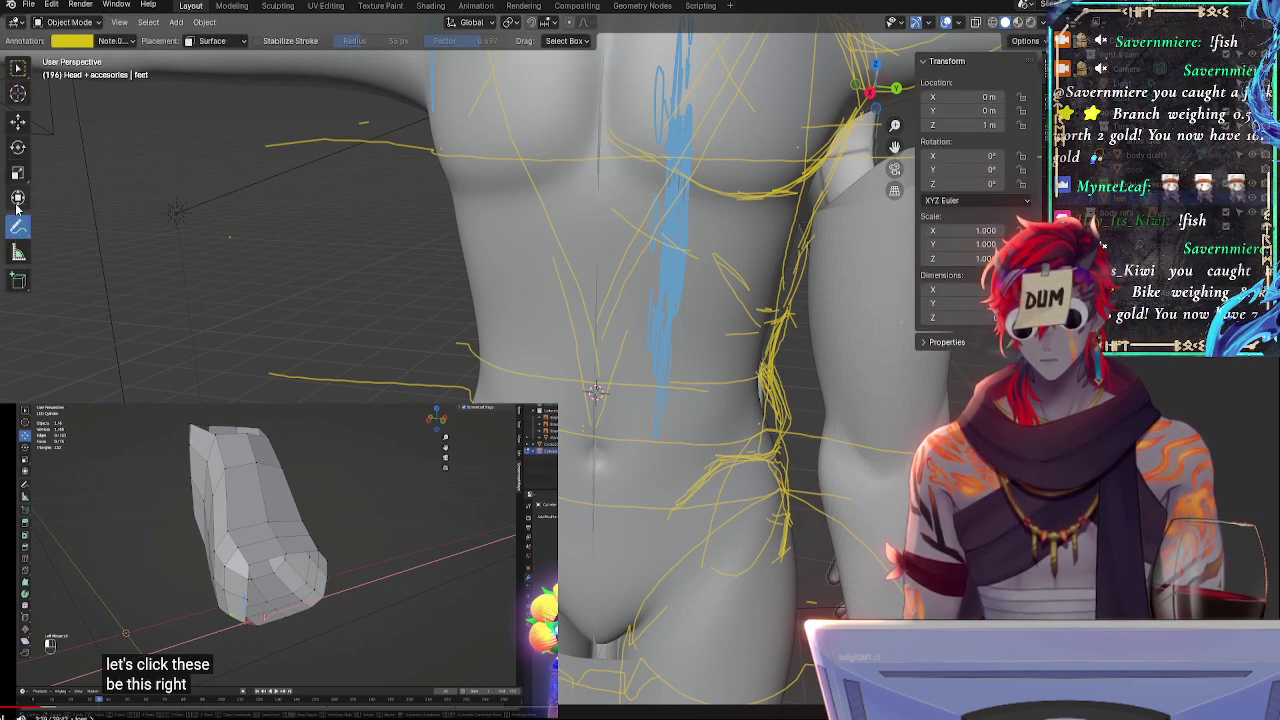
pyautogui.click(18, 121)
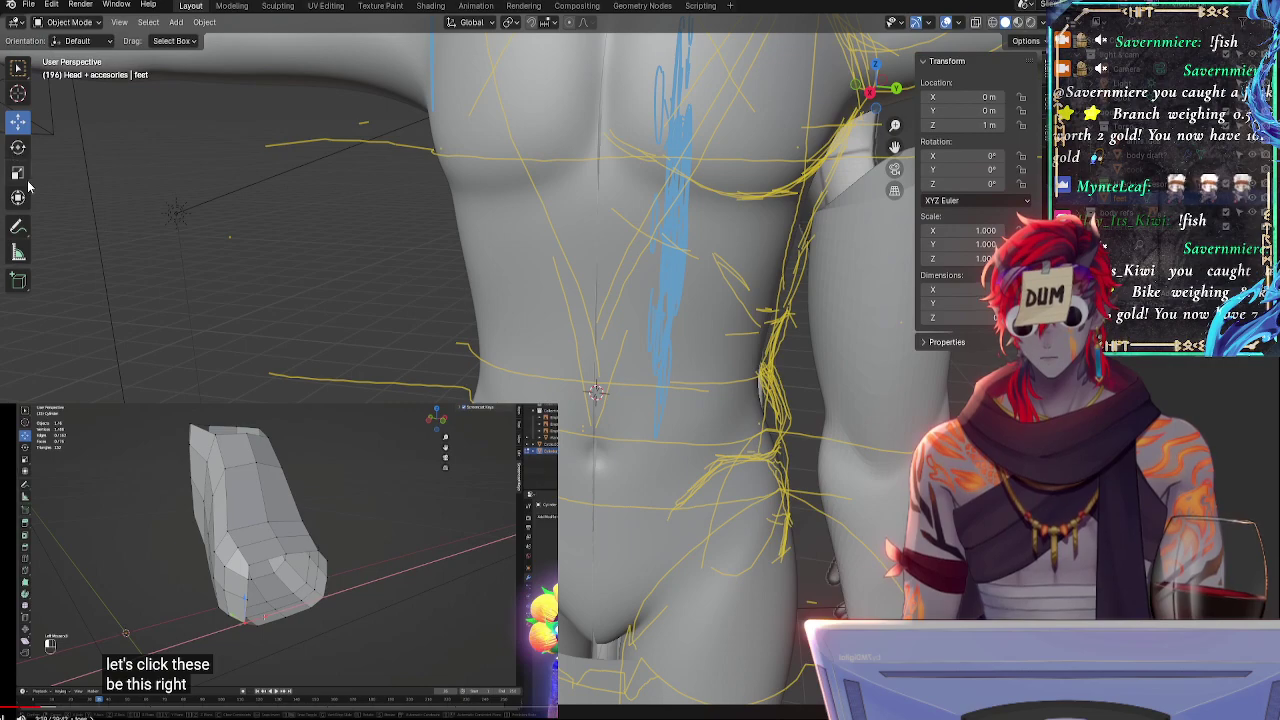
# - Hide the yellow Note.002 and blue Note.005 annotation strokes
pyautogui.click(18, 227)
pyautogui.click(115, 40)
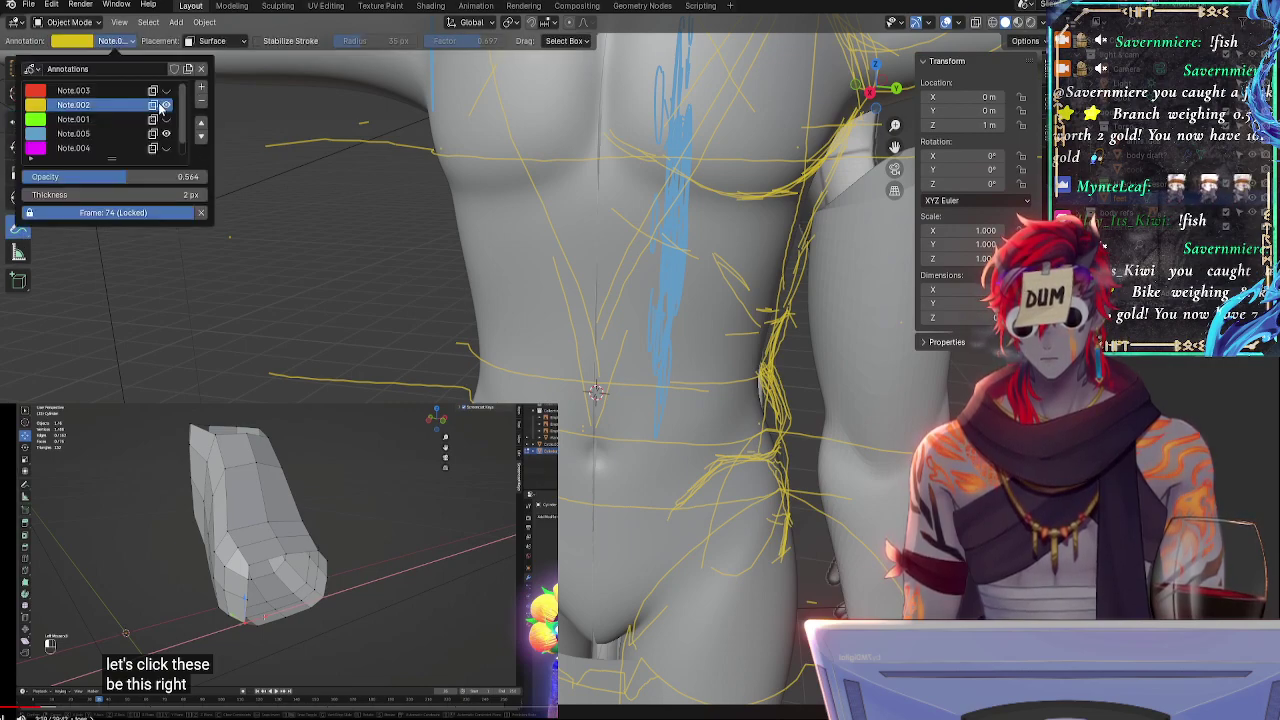
pyautogui.click(163, 105)
pyautogui.click(166, 133)
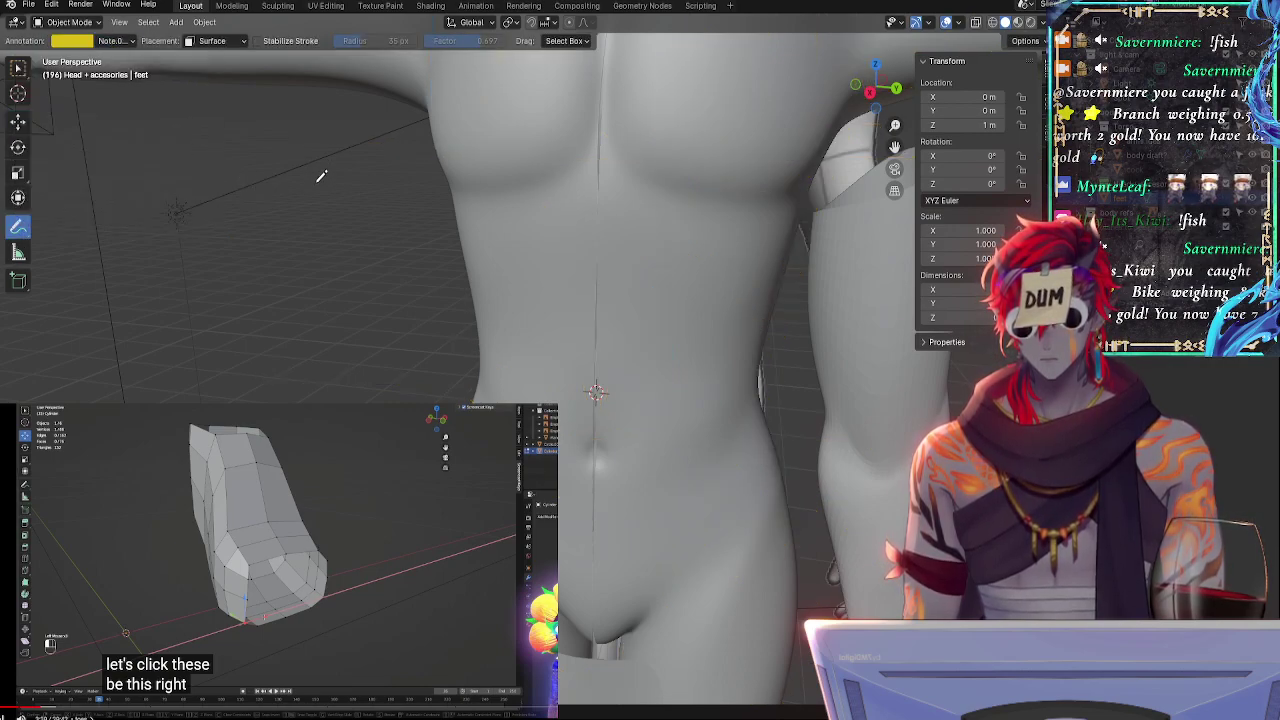
pyautogui.click(18, 121)
pyautogui.scroll(-5, 432, 169)
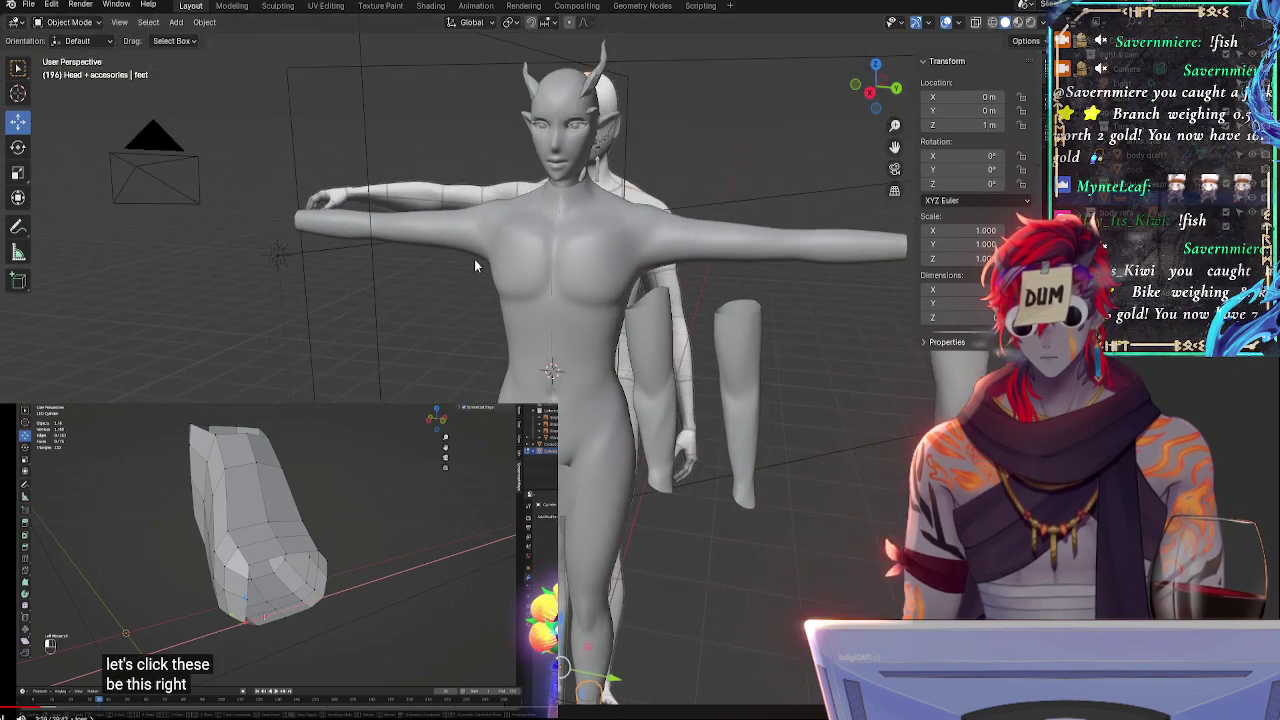
pyautogui.moveTo(474, 259); pyautogui.dragTo(710, 208, button='middle')
pyautogui.scroll(4, 630, 213)
pyautogui.scroll(2, 684, 290)
pyautogui.keyDown('shift'); pyautogui.moveTo(684, 296); pyautogui.dragTo(644, 363, button='middle'); pyautogui.keyUp('shift')
pyautogui.keyDown('shift'); pyautogui.moveTo(642, 254); pyautogui.dragTo(650, 140, button='middle'); pyautogui.keyUp('shift')
pyautogui.keyDown('shift'); pyautogui.moveTo(617, 334); pyautogui.dragTo(618, 473, button='middle'); pyautogui.keyUp('shift')
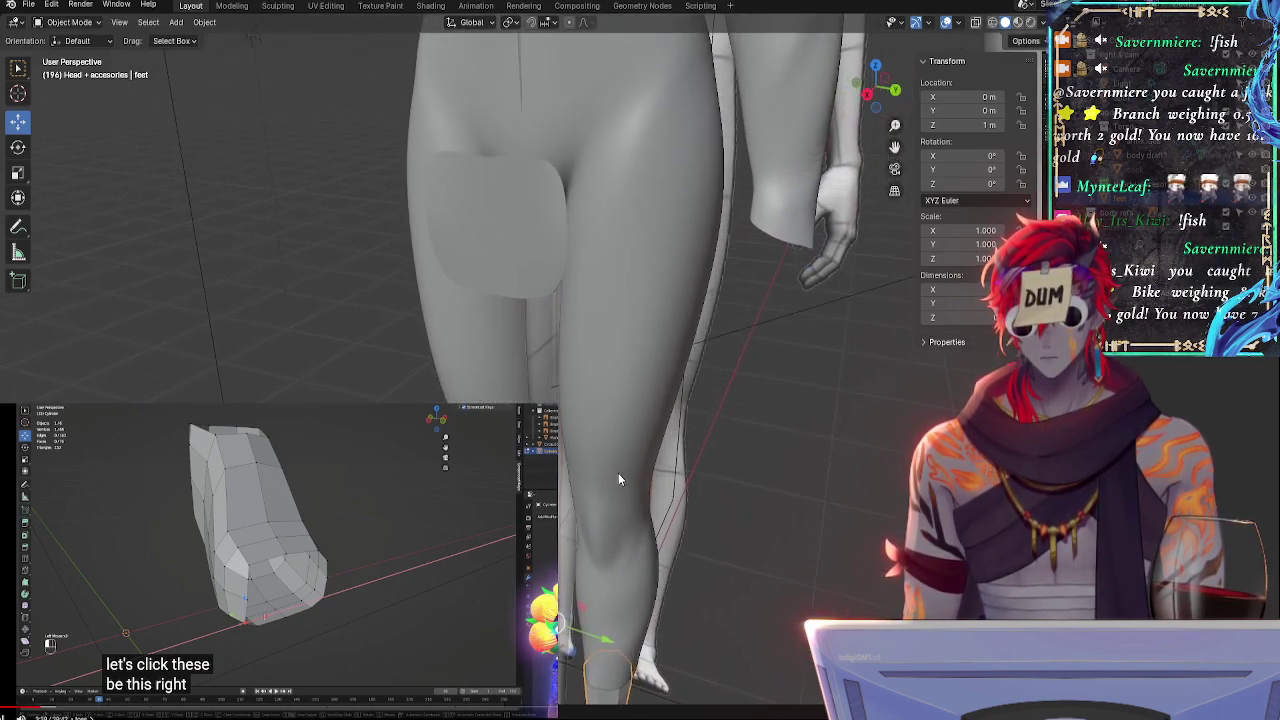
pyautogui.keyDown('shift'); pyautogui.moveTo(668, 391); pyautogui.dragTo(600, 157, button='middle'); pyautogui.keyUp('shift')
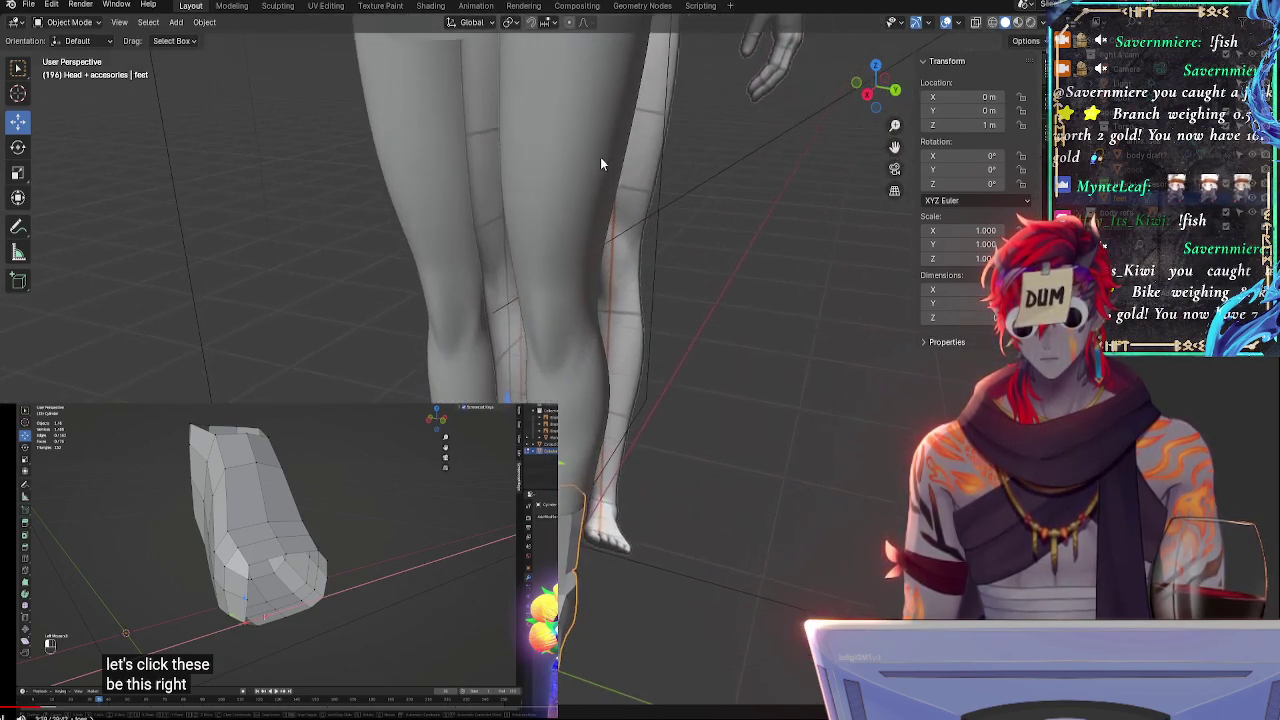
pyautogui.moveTo(560, 340); pyautogui.dragTo(634, 270, button='middle')
pyautogui.keyDown('shift'); pyautogui.moveTo(600, 330); pyautogui.dragTo(653, 35, button='middle'); pyautogui.keyUp('shift')
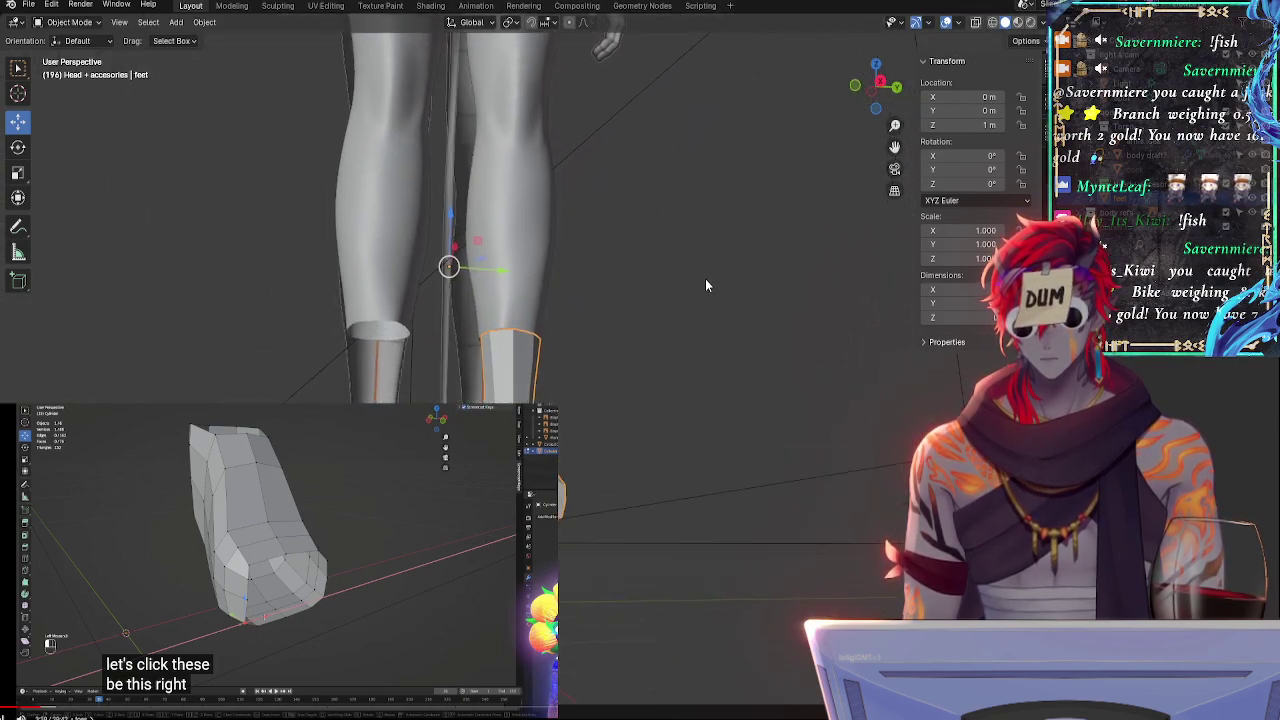
pyautogui.moveTo(706, 283); pyautogui.dragTo(823, 106, button='middle')
pyautogui.click(880, 81)
pyautogui.keyDown('shift'); pyautogui.moveTo(630, 189); pyautogui.dragTo(772, 363, button='middle'); pyautogui.keyUp('shift')
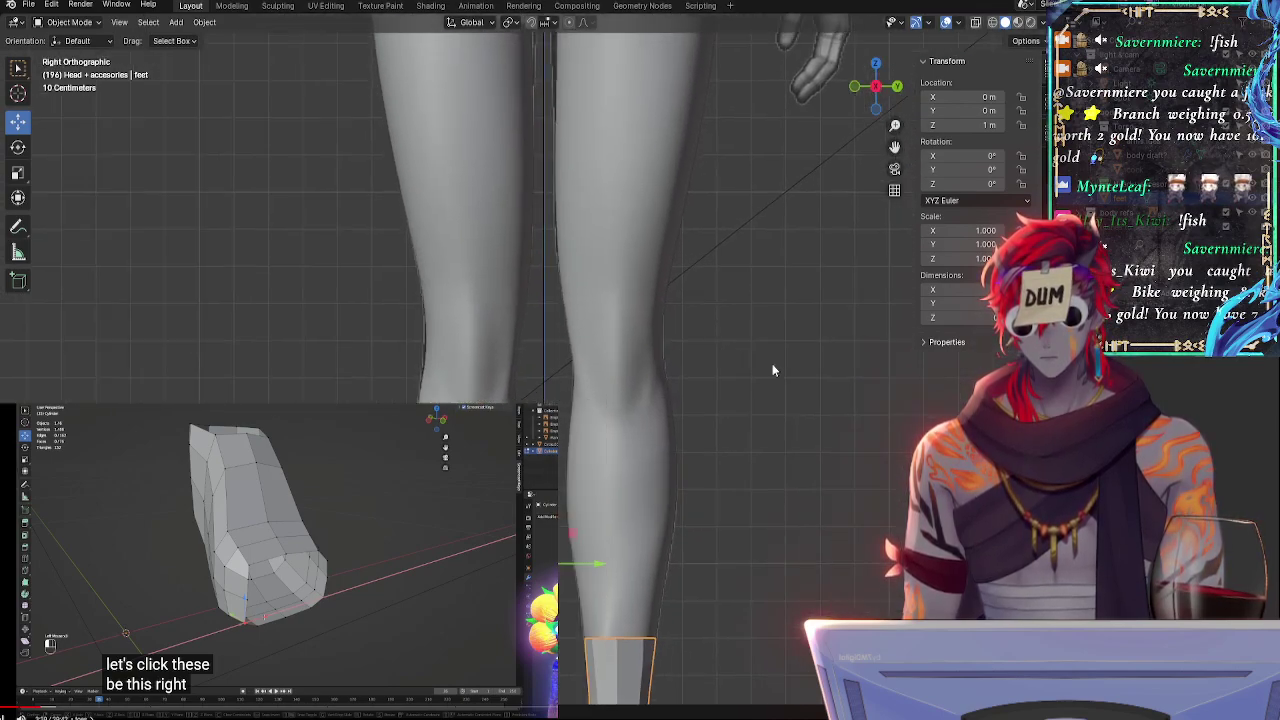
pyautogui.scroll(-4, 711, 393)
pyautogui.scroll(3, 678, 312)
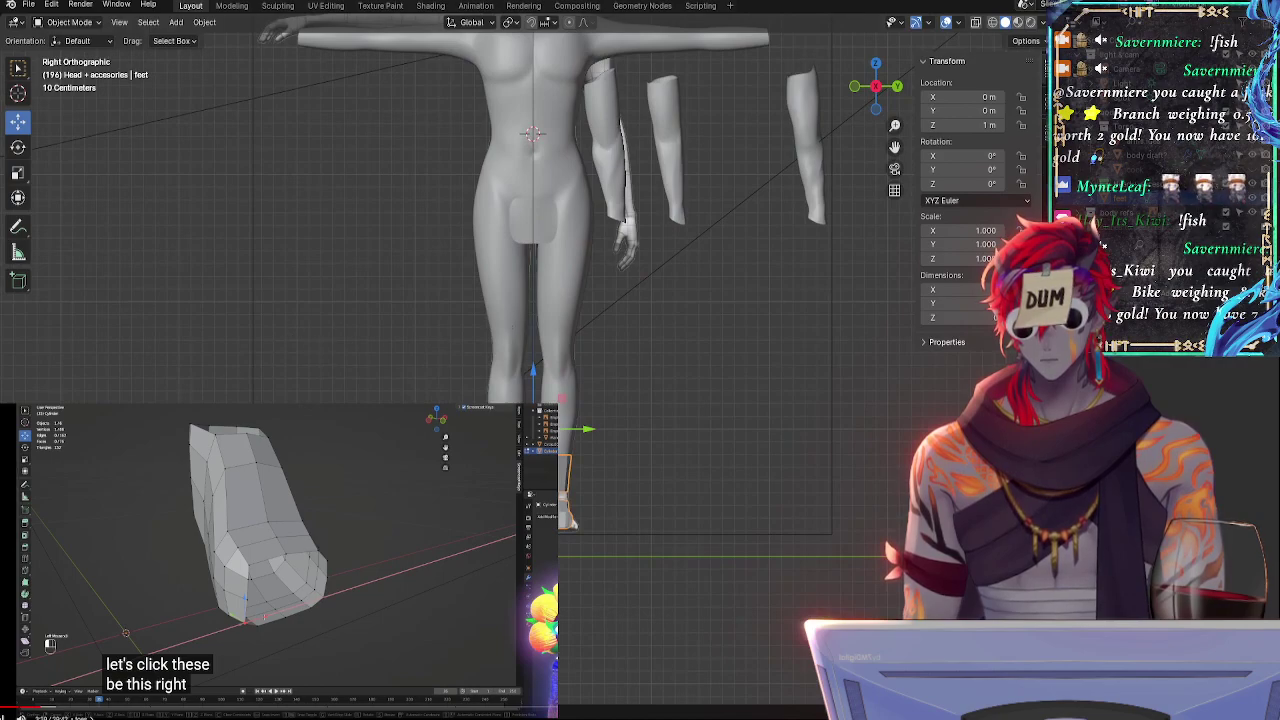